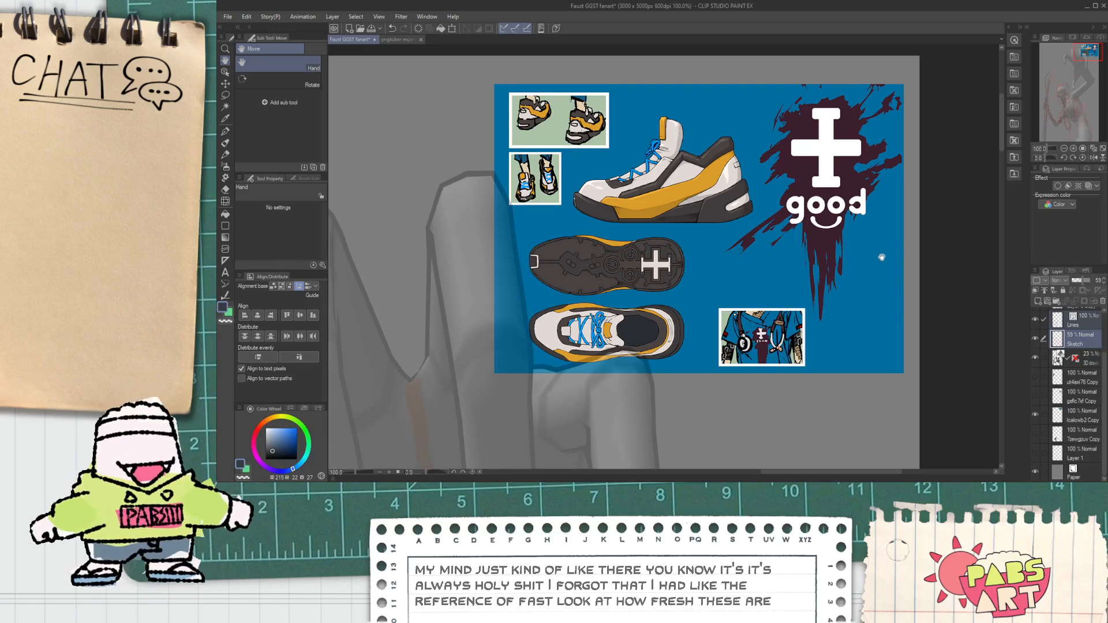
# Show the hidden character reference sheet layer and make the Lines layer active.
pyautogui.scroll(-2, 882, 259)
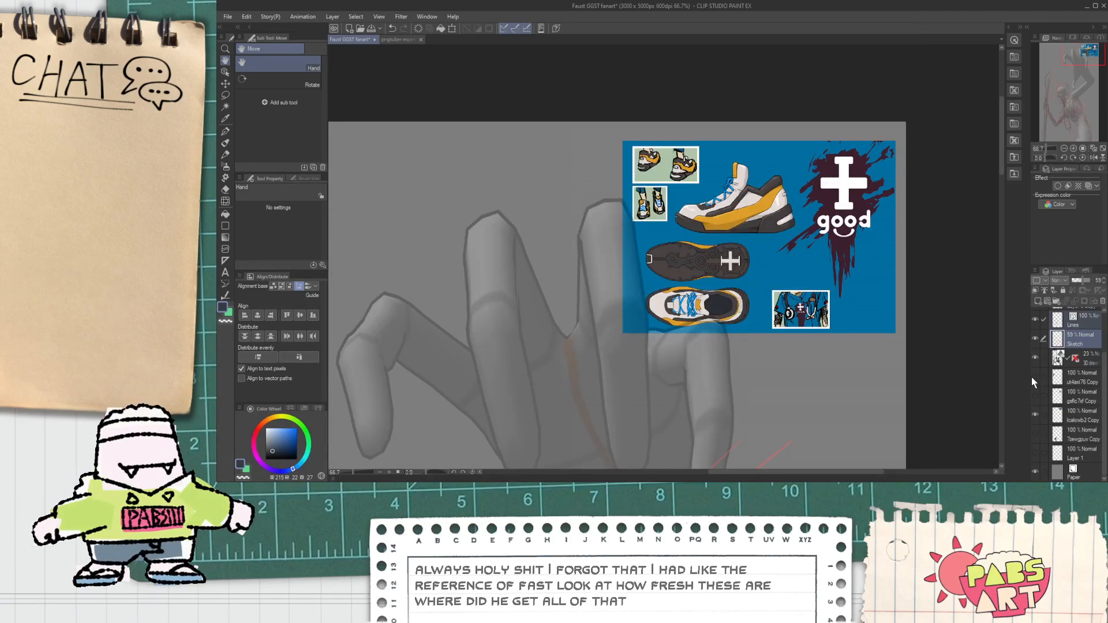
pyautogui.click(1034, 395)
pyautogui.scroll(-2, 842, 348)
pyautogui.scroll(-1, 843, 349)
pyautogui.moveTo(1001, 191); pyautogui.dragTo(1005, 341)
pyautogui.click(1087, 323)
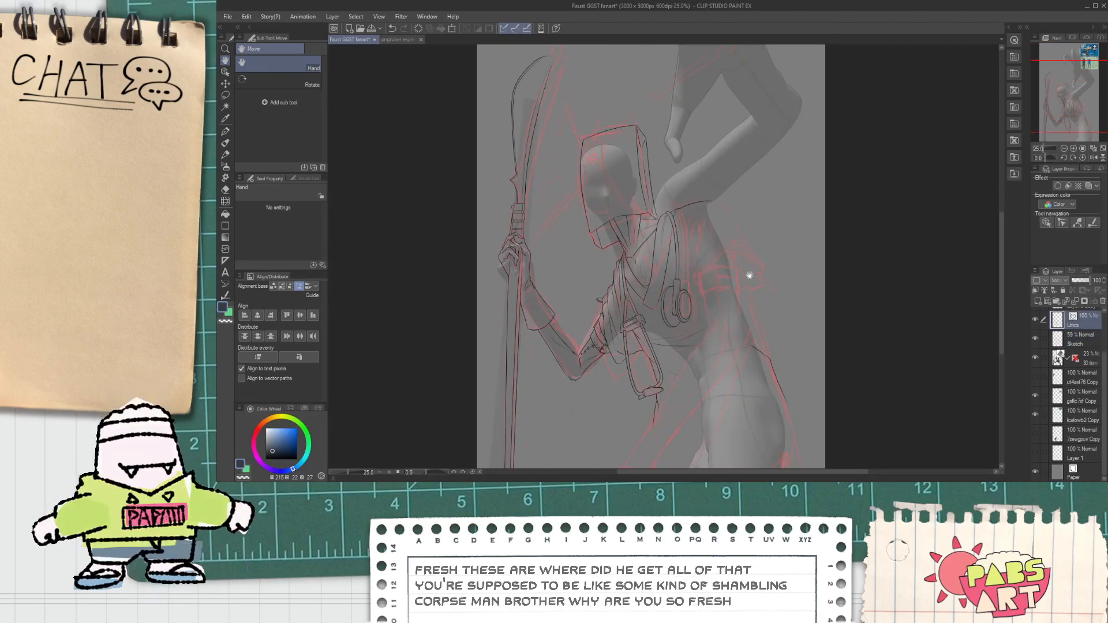
# Examine the sneaker and character reference images in the canvas corner.
pyautogui.scroll(1, 706, 198)
pyautogui.scroll(1, 707, 198)
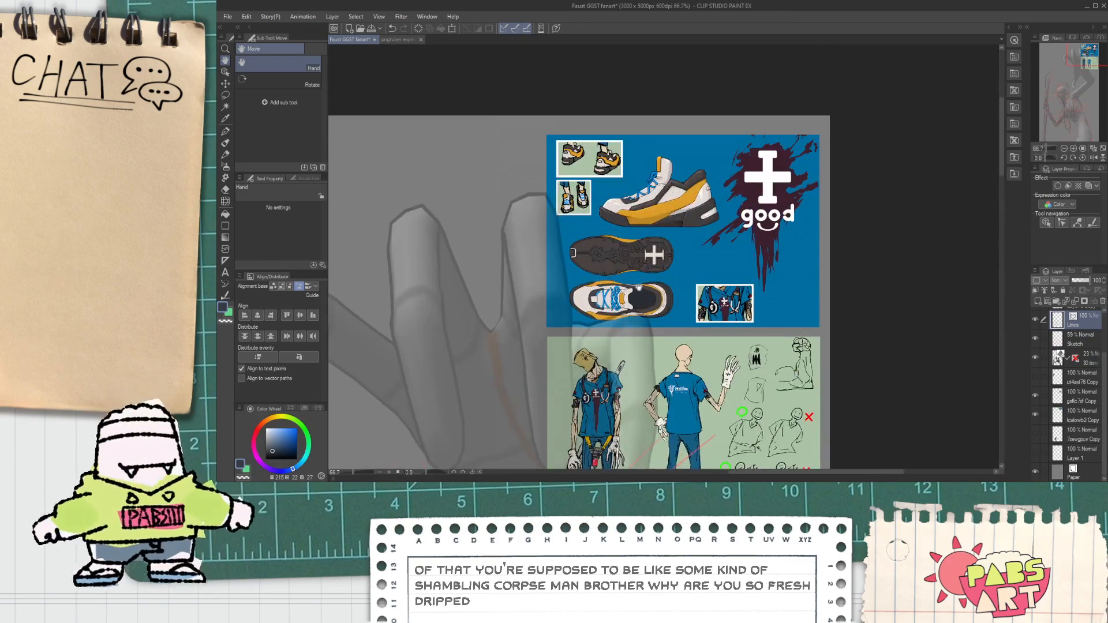
pyautogui.scroll(3, 631, 312)
pyautogui.moveTo(720, 250); pyautogui.dragTo(703, 290)
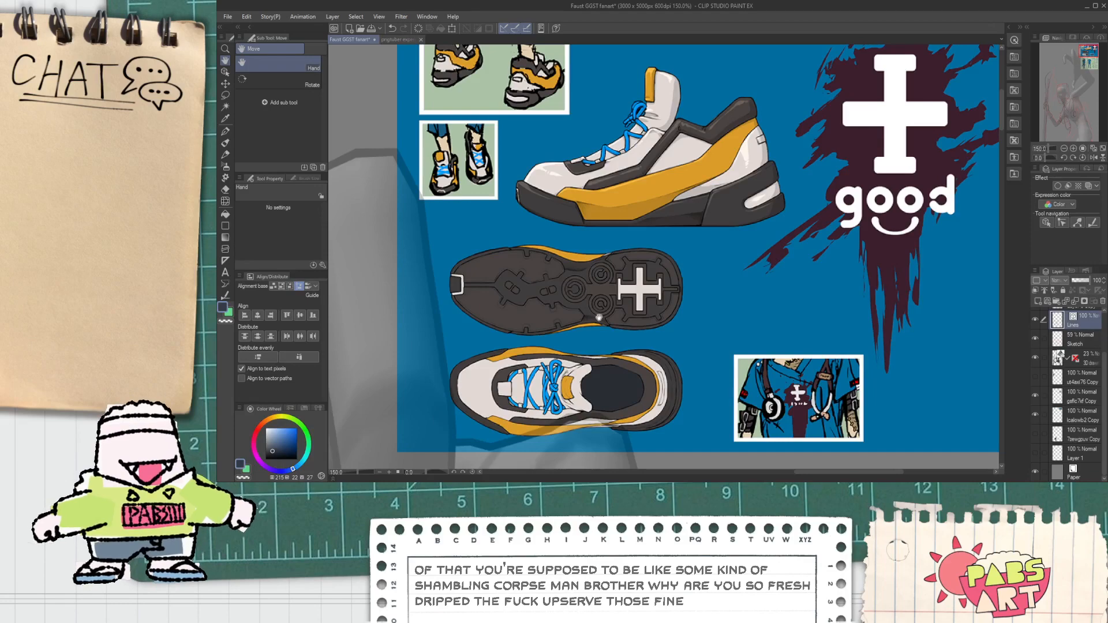
pyautogui.moveTo(591, 310); pyautogui.dragTo(562, 284)
pyautogui.scroll(-3, 610, 320)
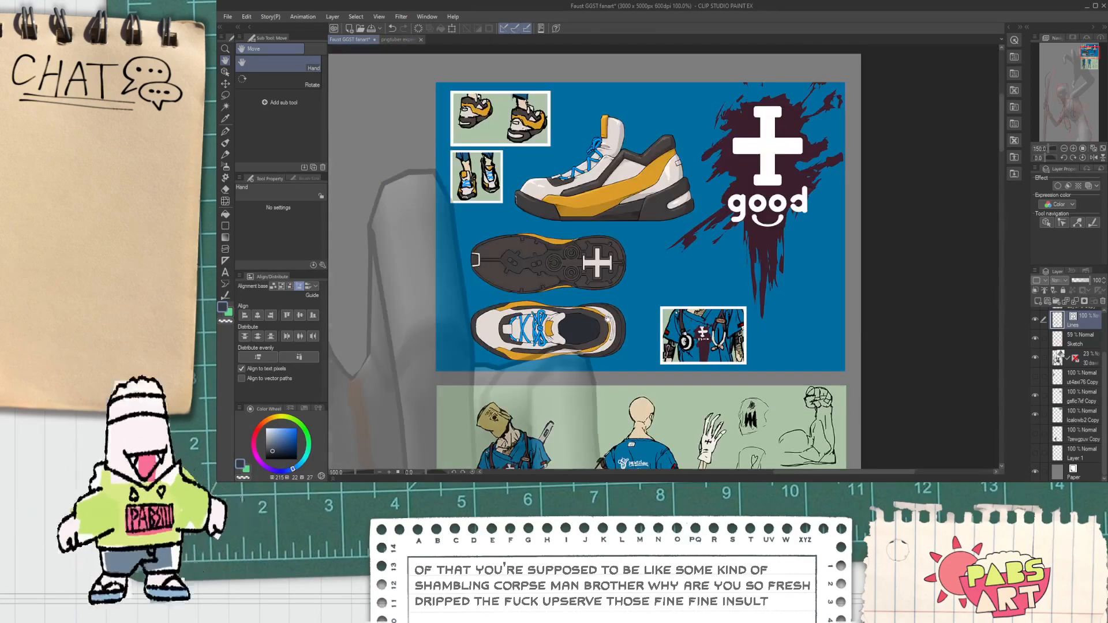
pyautogui.scroll(1, 654, 329)
pyautogui.scroll(-3, 650, 325)
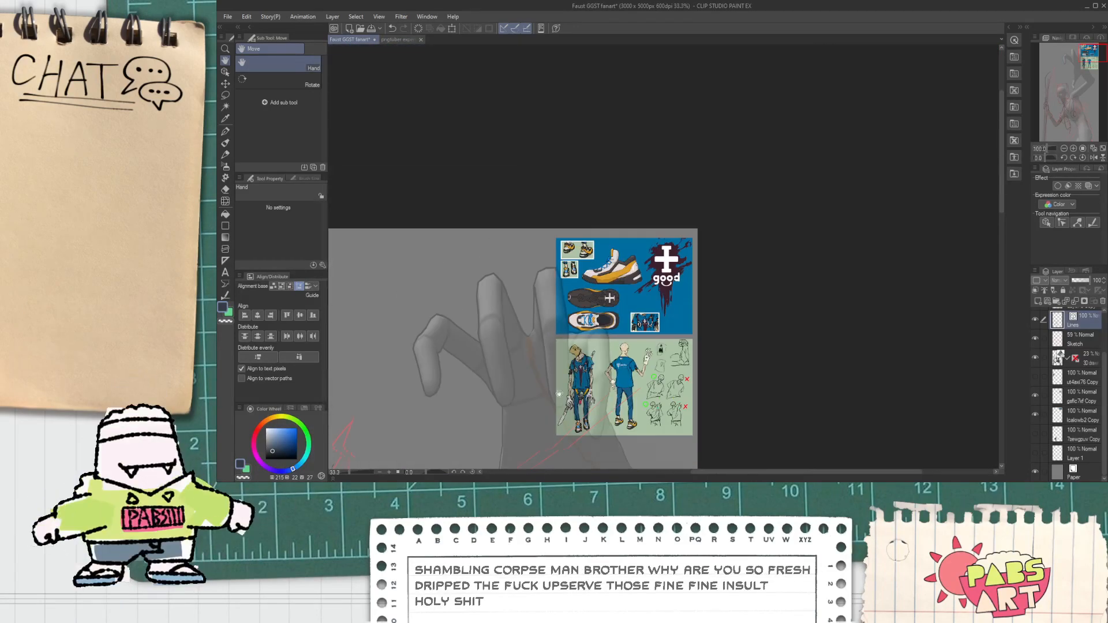
# Ink a small narrow ellipse inside the stethoscope's front disc with the G-pen, undoing and redrawing strokes until the shape fits.
pyautogui.scroll(2, 606, 237)
pyautogui.scroll(1, 594, 186)
pyautogui.scroll(4, 577, 225)
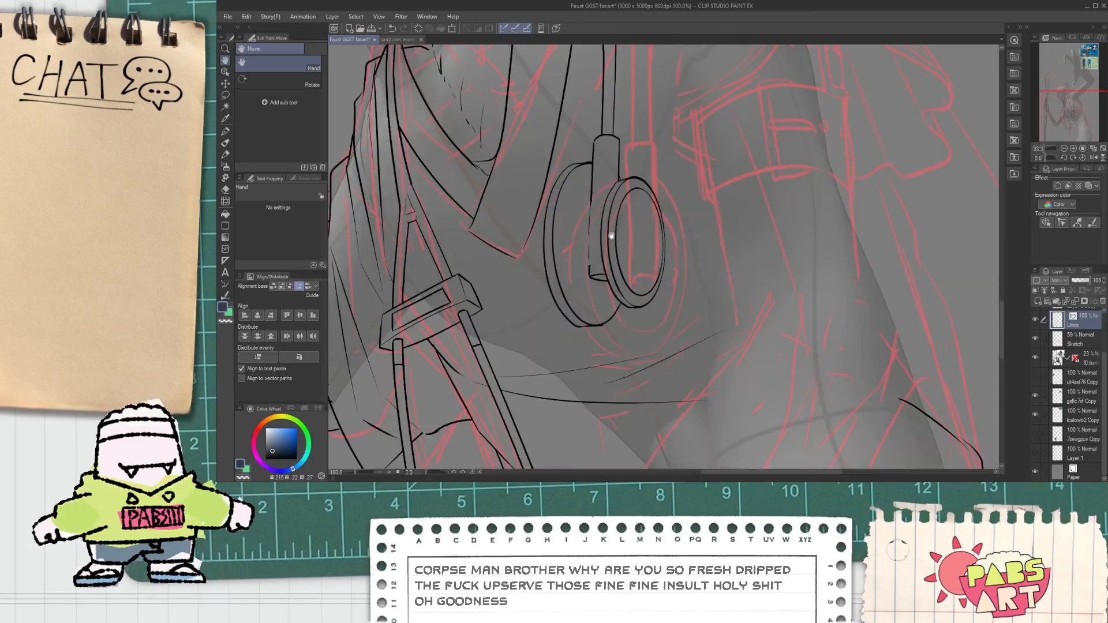
pyautogui.moveTo(604, 207); pyautogui.dragTo(602, 268)
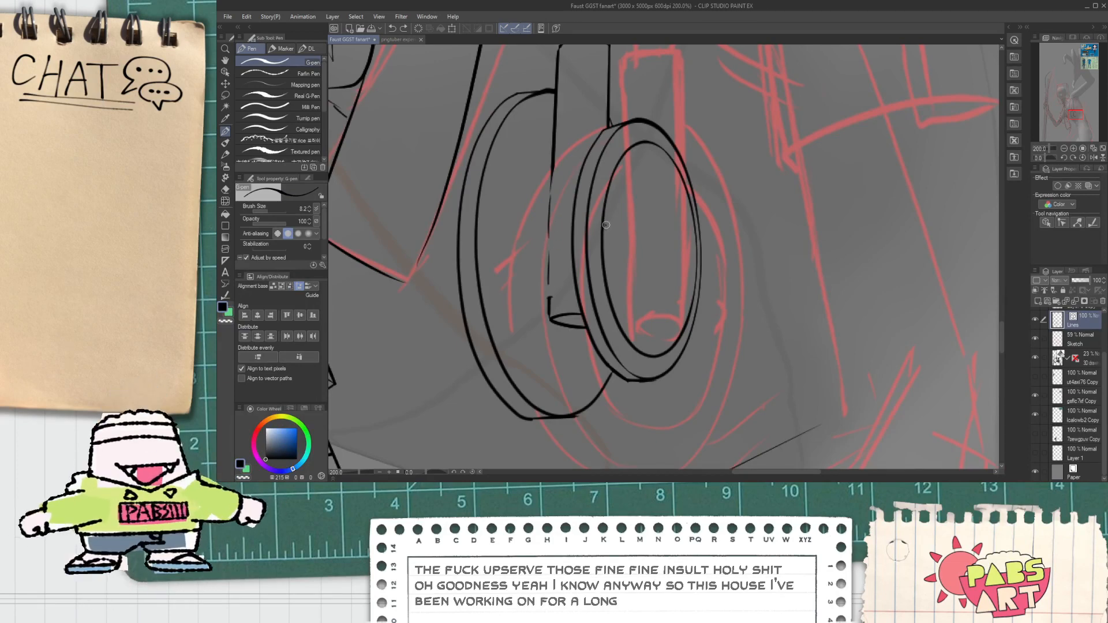
pyautogui.hotkey('ctrl', 'z')
pyautogui.moveTo(606, 223)
pyautogui.mouseDown()
pyautogui.moveTo(611, 287)
pyautogui.moveTo(602, 146)
pyautogui.mouseUp()
pyautogui.scroll(2, 611, 282)
pyautogui.hotkey('ctrl', 'z')
pyautogui.hotkey('ctrl', 'z')
pyautogui.moveTo(597, 256)
pyautogui.mouseDown()
pyautogui.moveTo(619, 264)
pyautogui.moveTo(589, 151)
pyautogui.mouseUp()
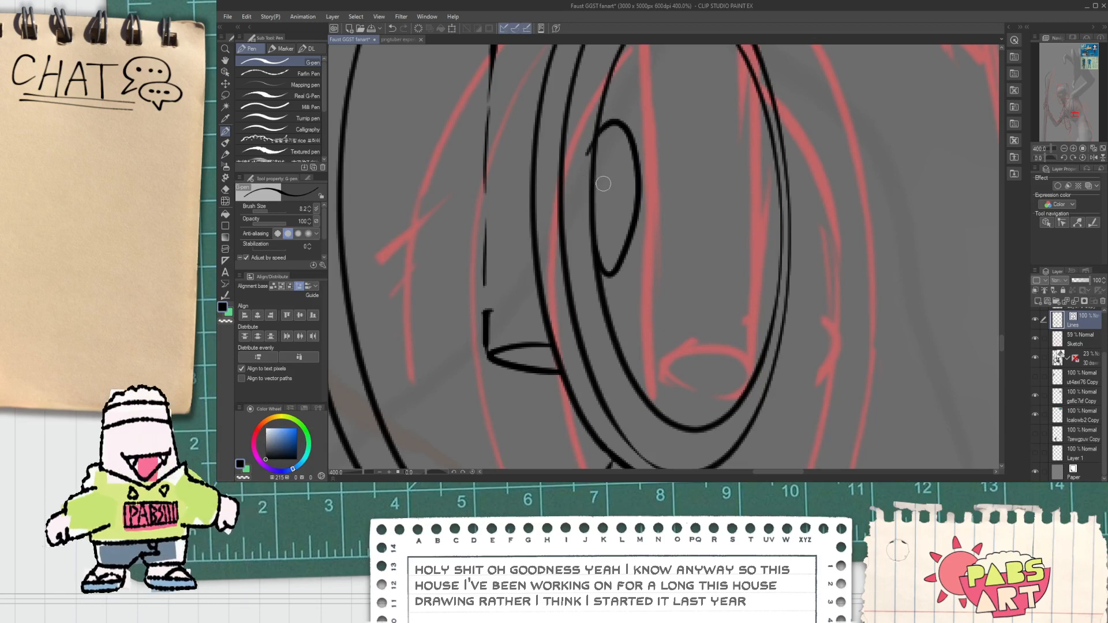
# Trim the overshooting end of the small ellipse inside the front disc with the Vector eraser.
pyautogui.press('e')
pyautogui.click(292, 138)
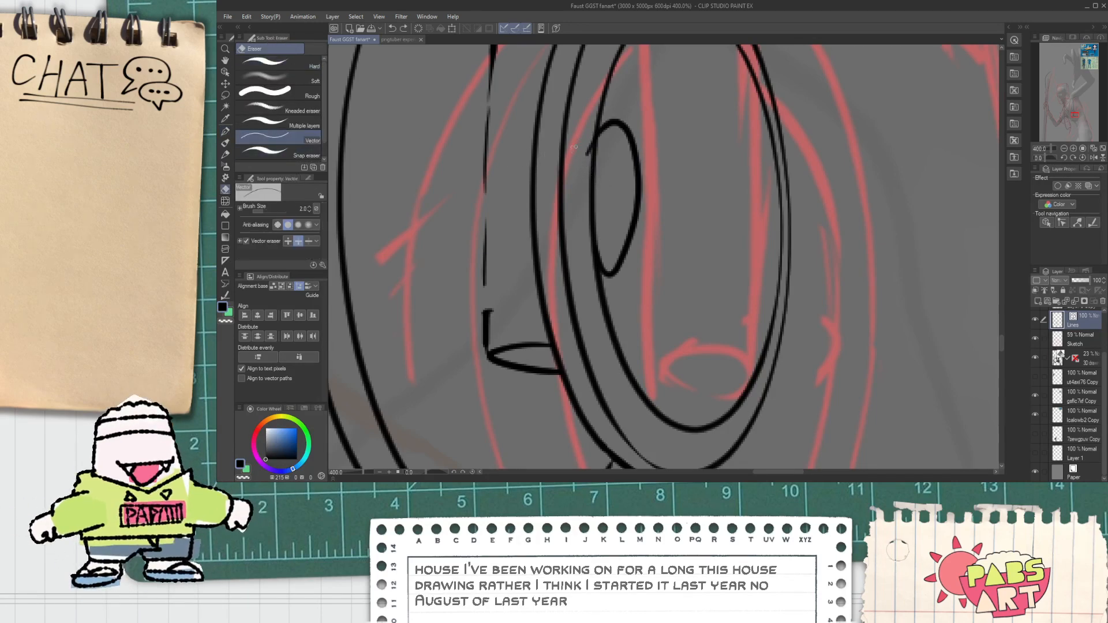
pyautogui.scroll(-7, 585, 151)
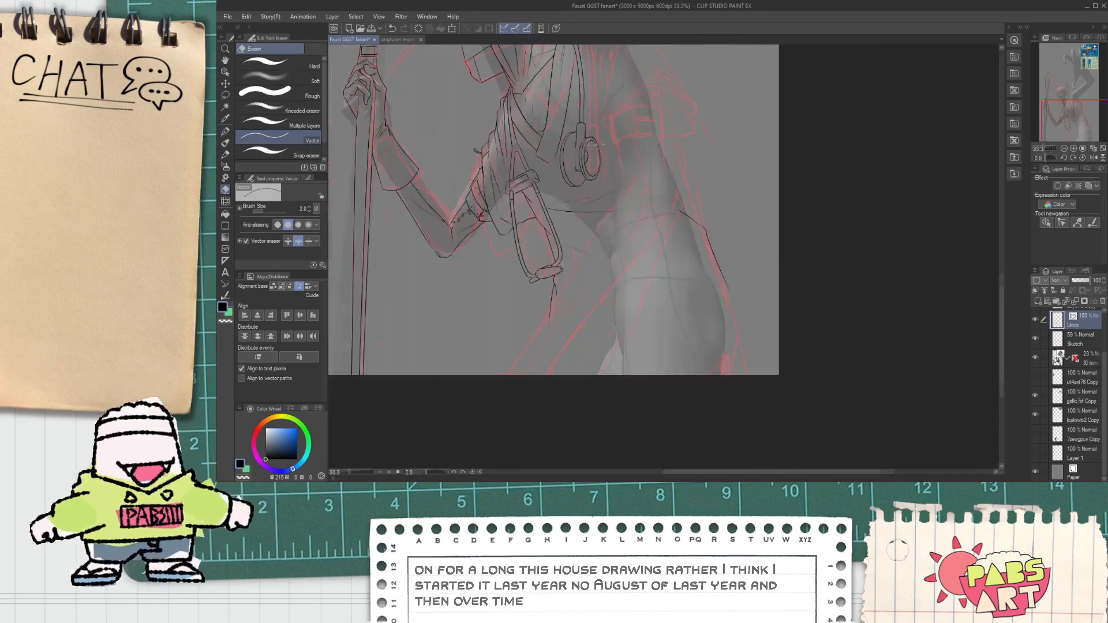
pyautogui.scroll(5, 593, 154)
# Redraw the right side of the small ellipse with the G-pen and erase the doubled outer line.
pyautogui.press('p')
pyautogui.scroll(2, 572, 173)
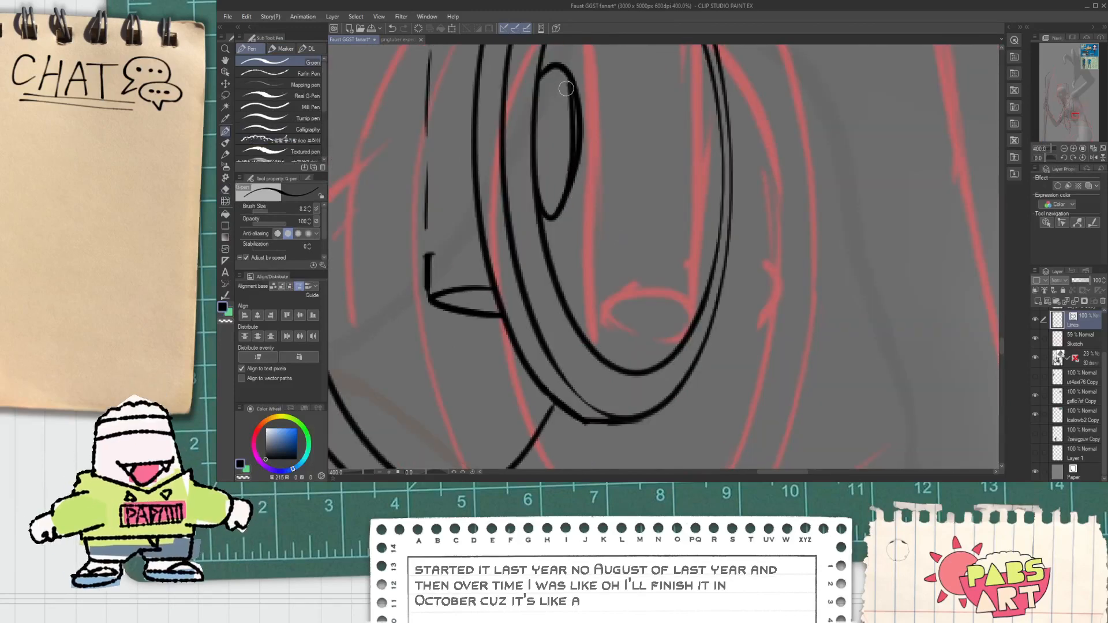
pyautogui.press('e')
pyautogui.press('p')
pyautogui.press('e')
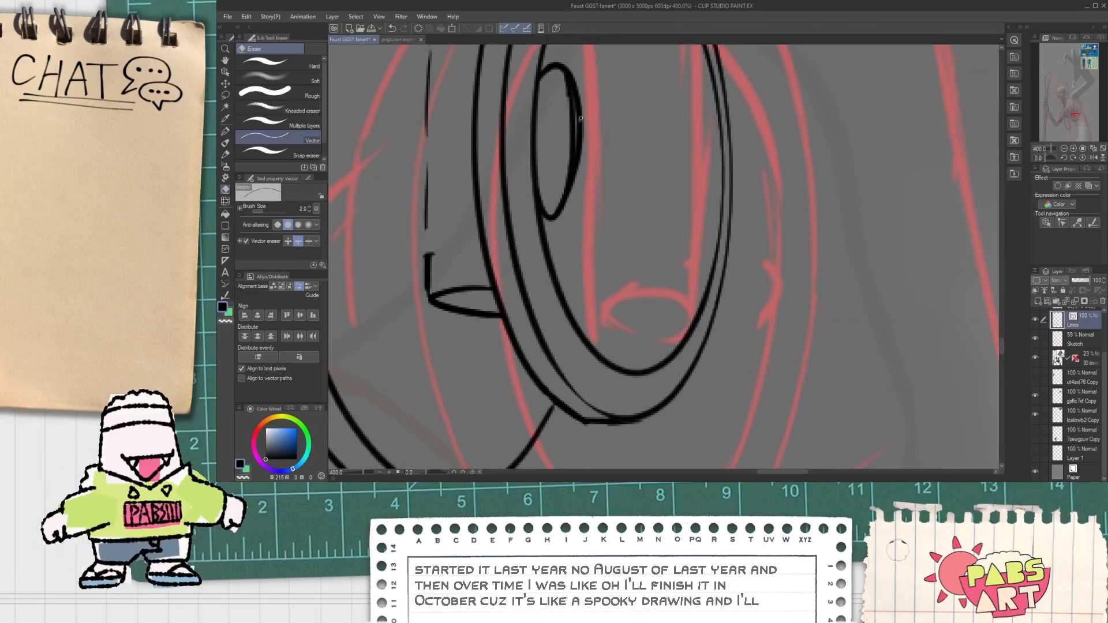
pyautogui.click(567, 85)
pyautogui.press('p')
pyautogui.moveTo(562, 71); pyautogui.dragTo(570, 86)
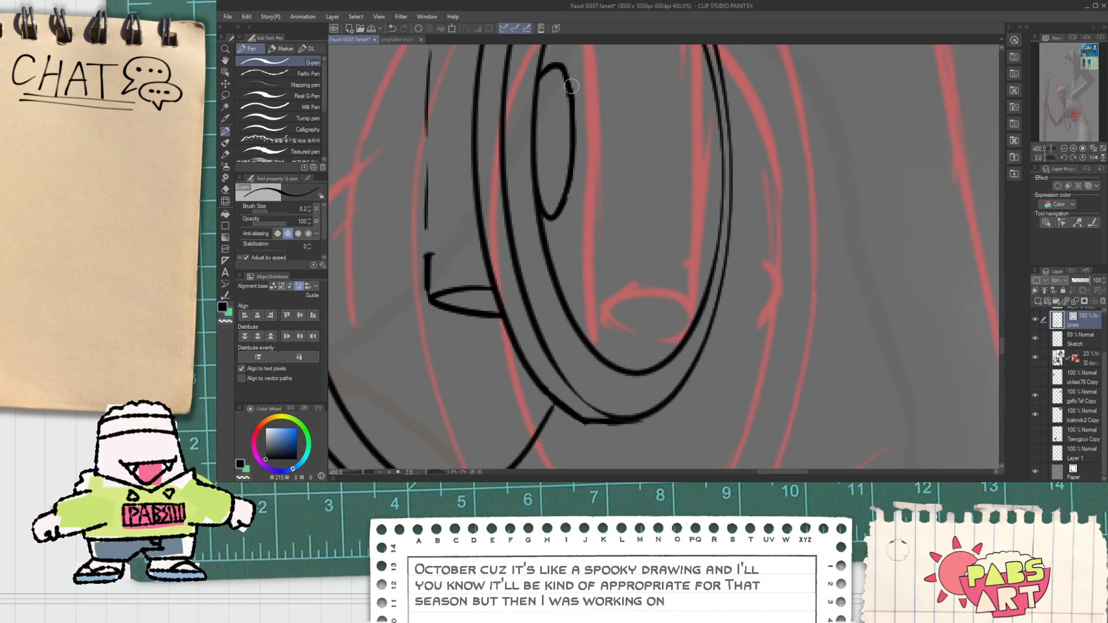
pyautogui.press('e')
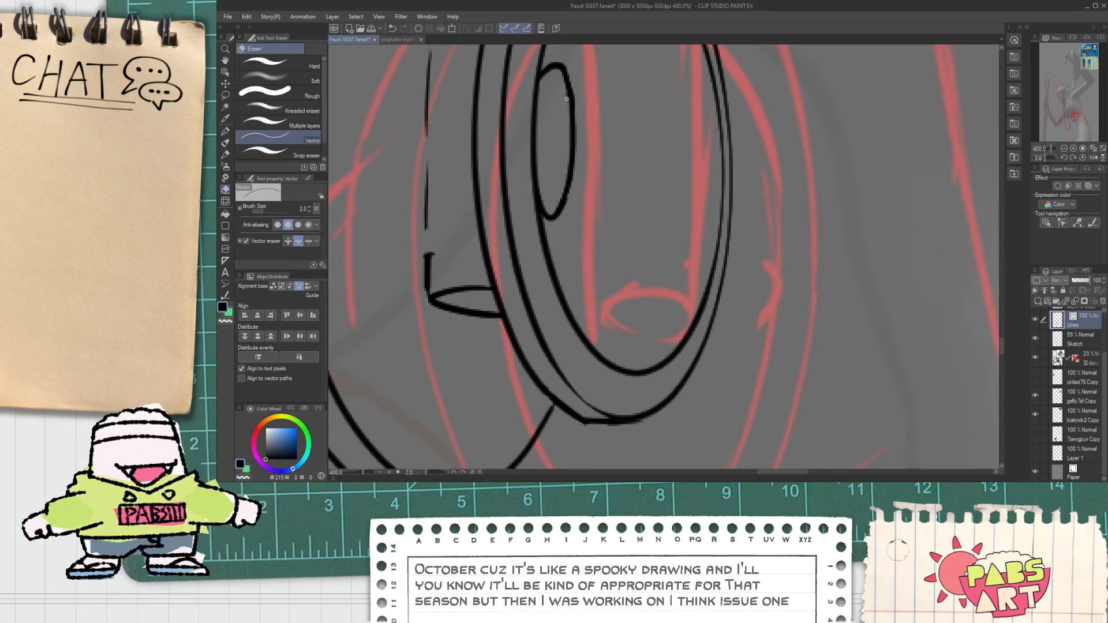
# Erase the loose line end sticking out at the bottom of the stethoscope's rear disc.
pyautogui.scroll(-6, 566, 99)
pyautogui.moveTo(590, 128); pyautogui.dragTo(609, 195)
pyautogui.scroll(6, 549, 160)
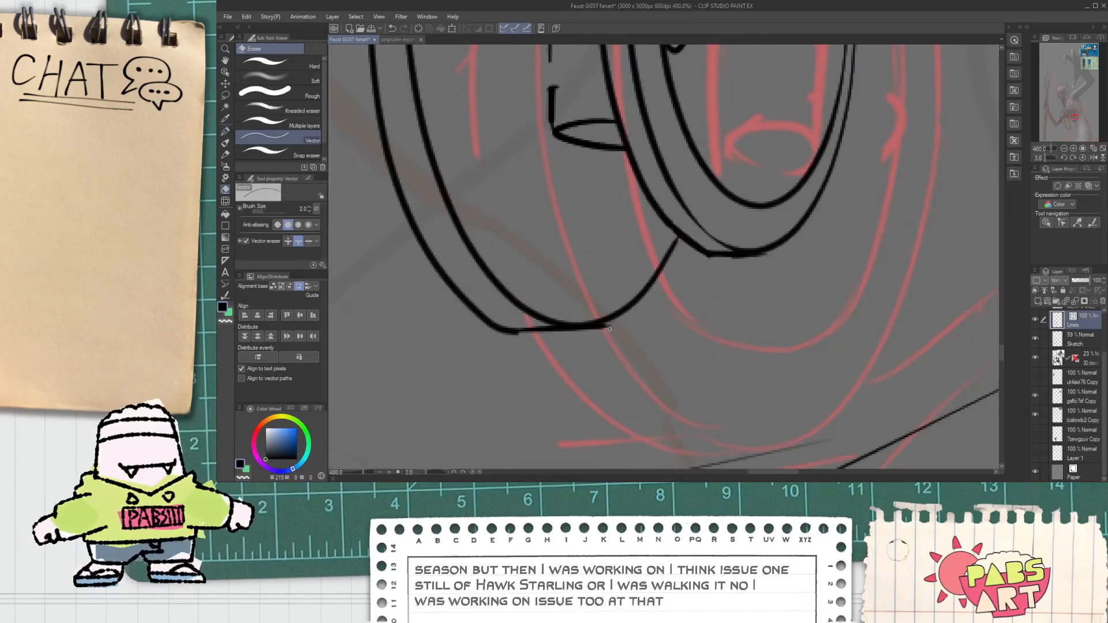
pyautogui.scroll(2, 609, 330)
pyautogui.press('p')
pyautogui.scroll(2, 575, 323)
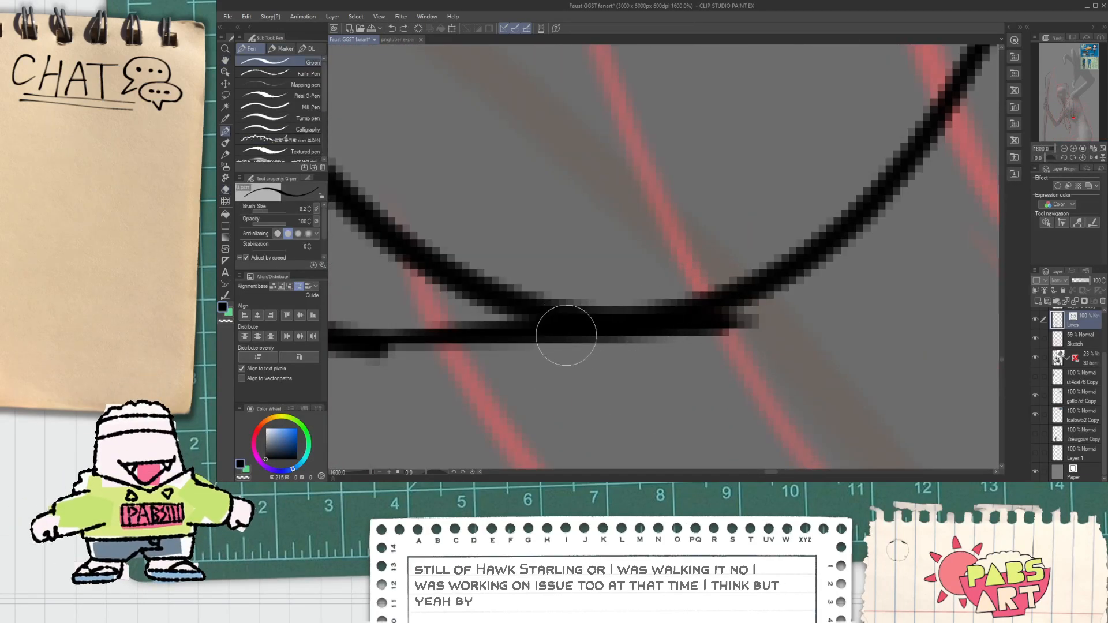
pyautogui.press('e')
pyautogui.moveTo(757, 308); pyautogui.dragTo(739, 336)
pyautogui.scroll(-2, 650, 328)
pyautogui.scroll(2, 486, 342)
# Smooth the bottom corner of the rear disc's outer rim with a short G-pen stroke.
pyautogui.press('p')
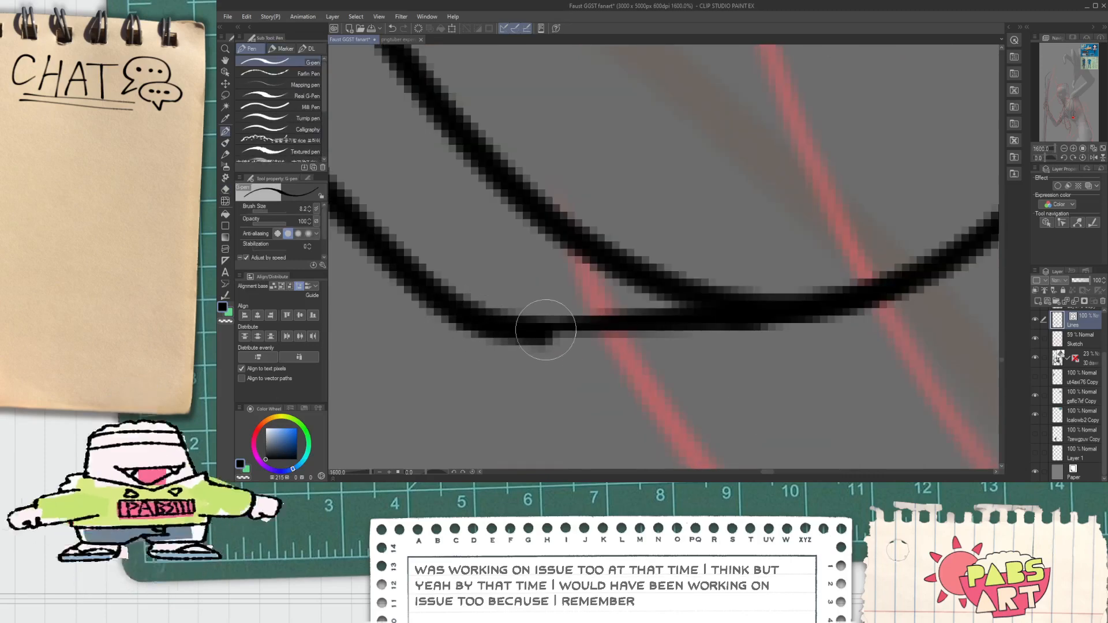
pyautogui.moveTo(492, 326); pyautogui.dragTo(576, 339)
pyautogui.press('e')
pyautogui.scroll(-5, 576, 339)
# Redraw the upper corner of the rear disc's outer rim and erase the old angular line.
pyautogui.press('p')
pyautogui.scroll(8, 554, 220)
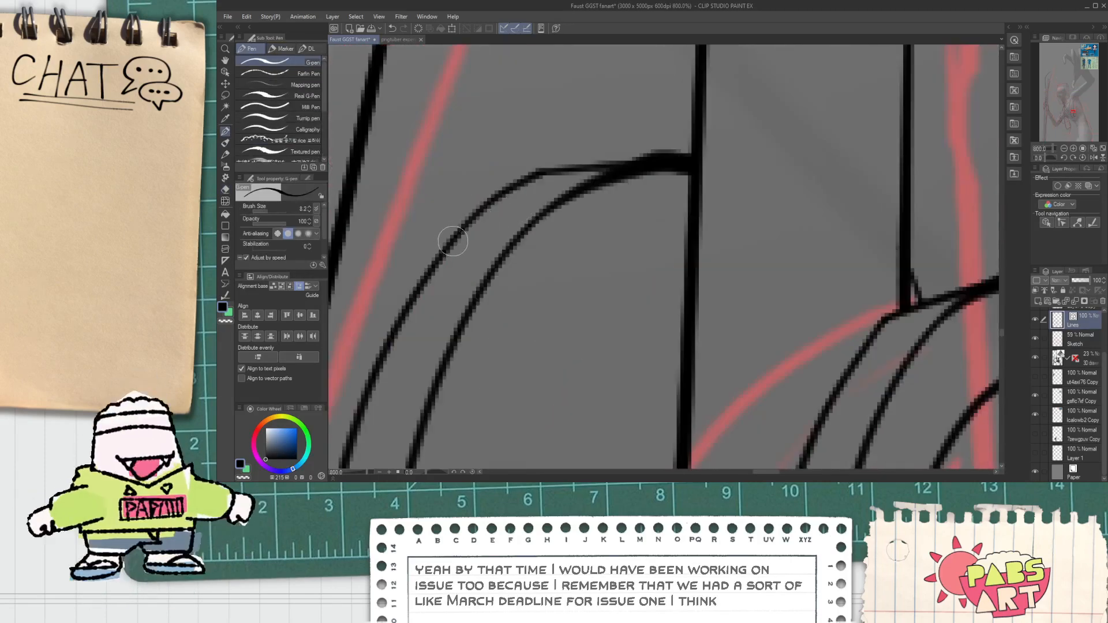
pyautogui.moveTo(453, 241); pyautogui.dragTo(622, 172)
pyautogui.press('e')
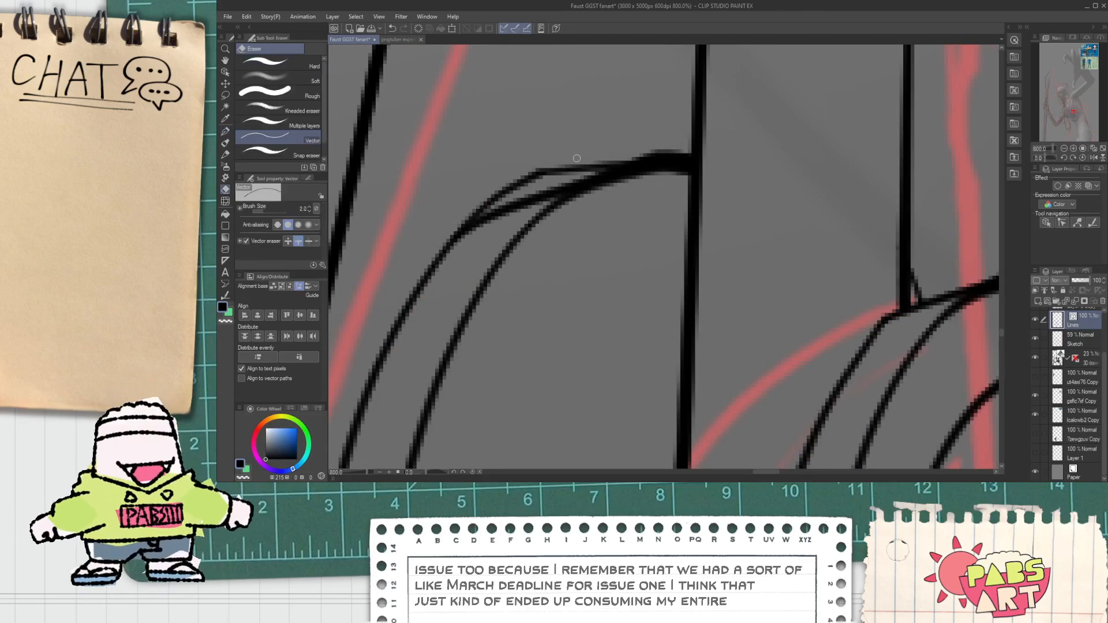
pyautogui.click(479, 205)
pyautogui.scroll(-12, 665, 154)
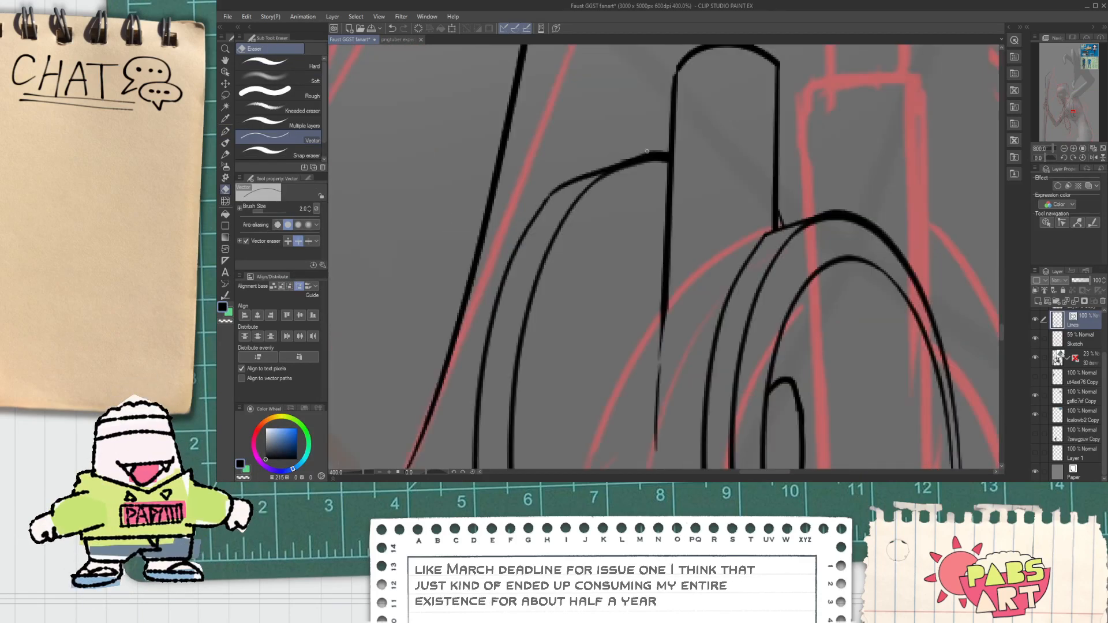
# Examine the stethoscope details on the scrub top in the reference images.
pyautogui.scroll(6, 612, 206)
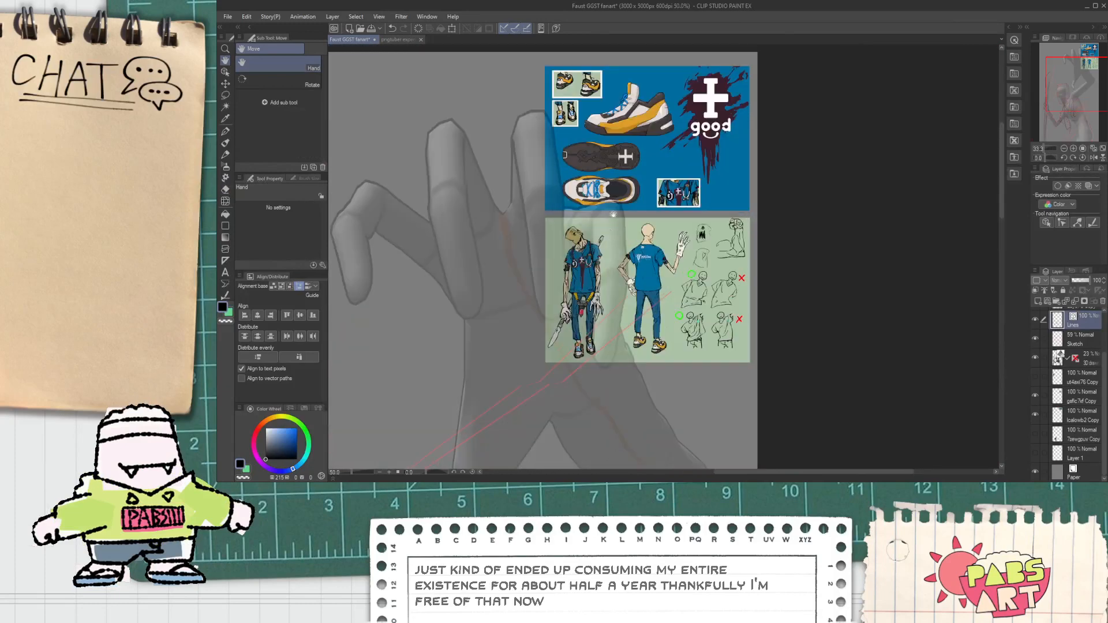
pyautogui.scroll(-3, 670, 200)
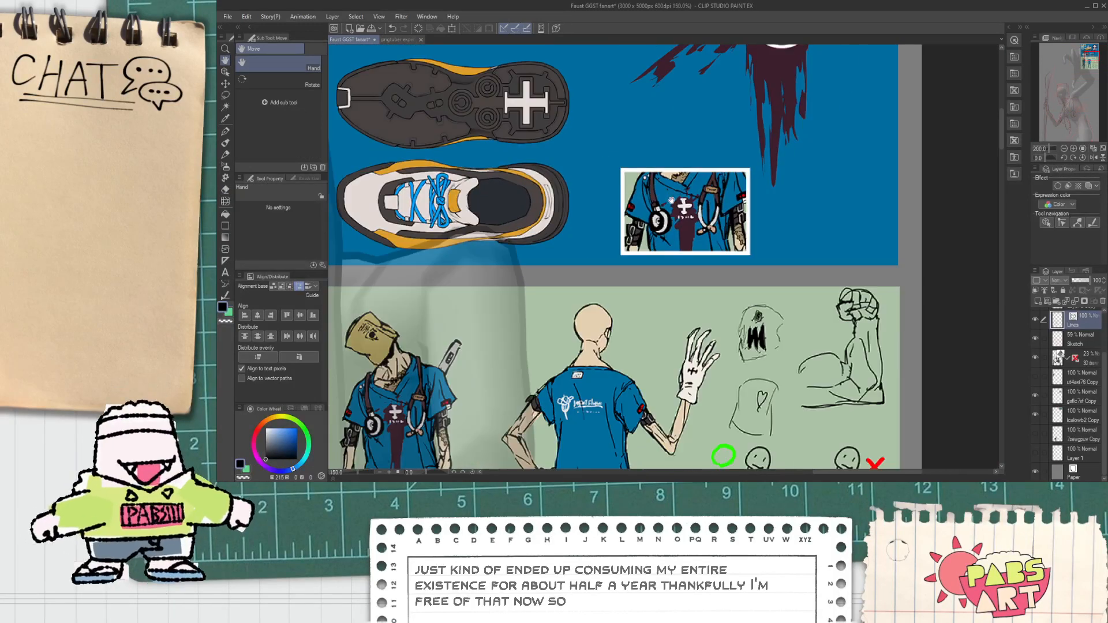
pyautogui.scroll(5, 671, 197)
pyautogui.scroll(-4, 670, 189)
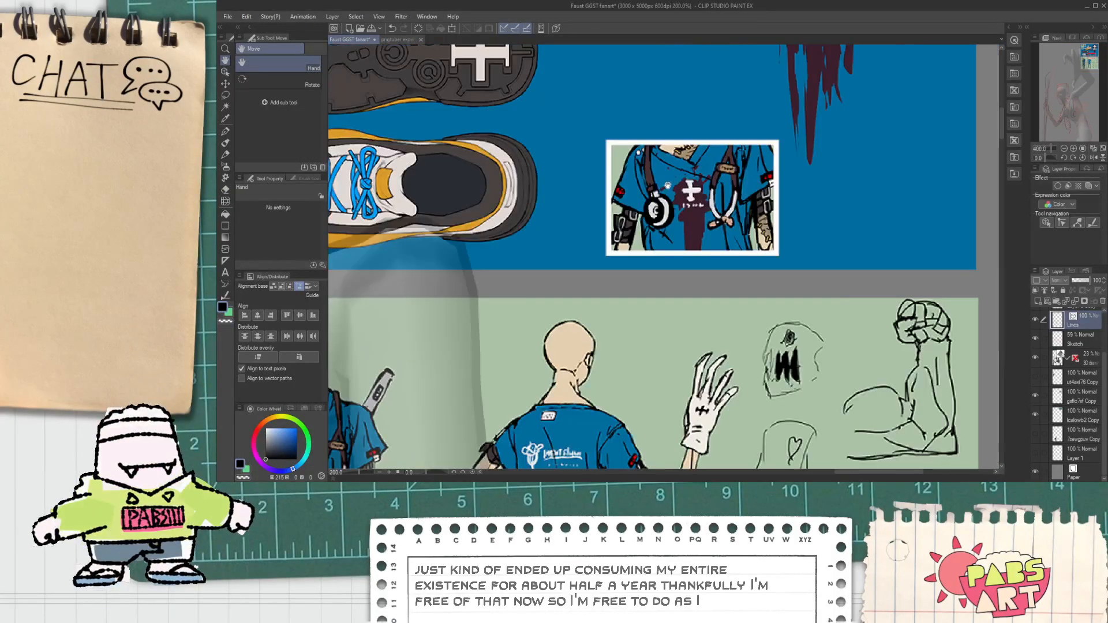
pyautogui.scroll(1, 474, 341)
pyautogui.scroll(-4, 474, 342)
pyautogui.moveTo(457, 428)
pyautogui.mouseDown()
pyautogui.moveTo(516, 267)
pyautogui.moveTo(497, 337)
pyautogui.mouseUp()
pyautogui.scroll(7, 497, 336)
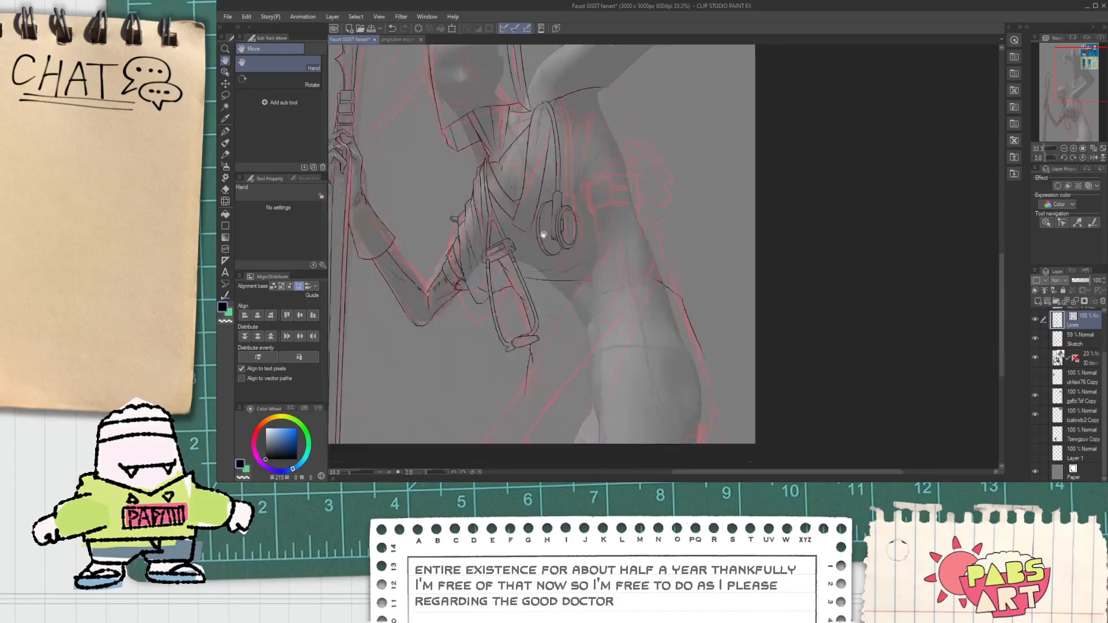
# Ink a short arc along the bottom inside of the rear disc as the start of an inner rim.
pyautogui.press('p')
pyautogui.scroll(-2, 597, 248)
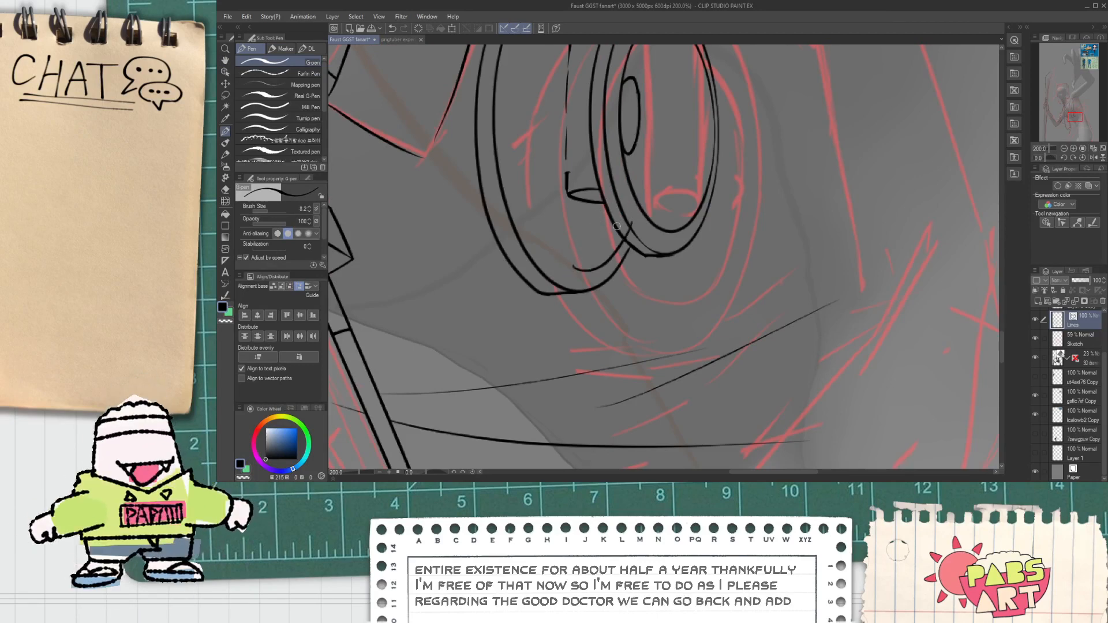
pyautogui.moveTo(573, 266); pyautogui.dragTo(632, 223)
pyautogui.press('space')
pyautogui.moveTo(551, 199); pyautogui.dragTo(579, 375)
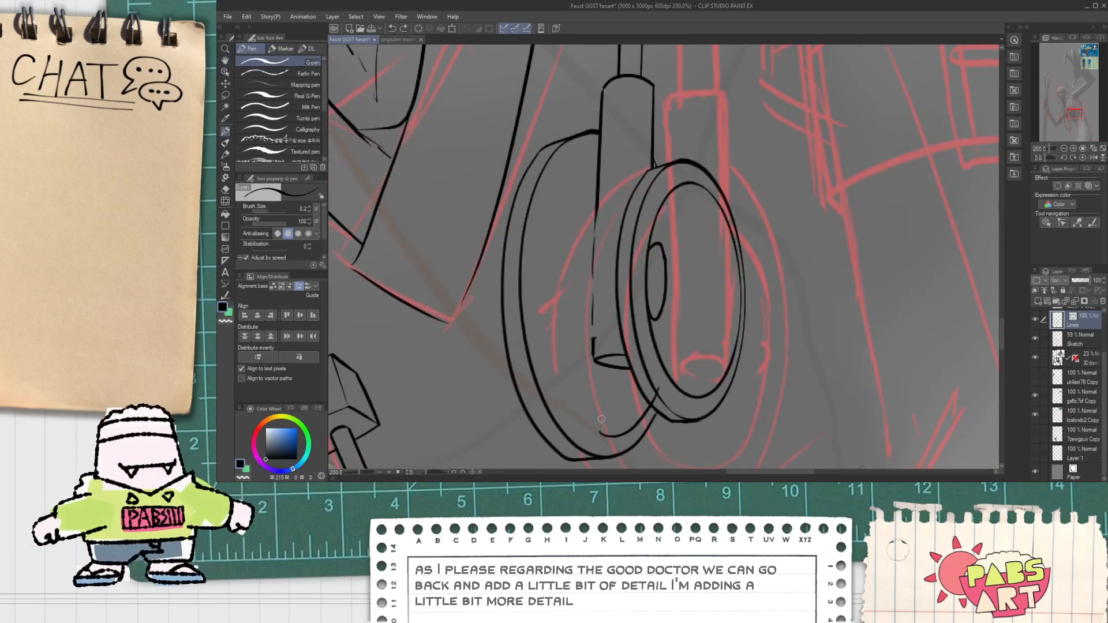
# Ink the long left curve of the rear disc's inner rim up to the stem, undoing and retrying the stroke until it fits.
pyautogui.moveTo(606, 436)
pyautogui.mouseDown()
pyautogui.moveTo(531, 255)
pyautogui.moveTo(600, 113)
pyautogui.mouseUp()
pyautogui.hotkey('ctrl', 'z')
pyautogui.moveTo(610, 436)
pyautogui.mouseDown()
pyautogui.moveTo(585, 410)
pyautogui.moveTo(607, 177)
pyautogui.mouseUp()
pyautogui.hotkey('ctrl', 'z')
pyautogui.moveTo(606, 436); pyautogui.dragTo(605, 173)
pyautogui.press('e')
pyautogui.scroll(3, 653, 392)
pyautogui.scroll(-7, 653, 392)
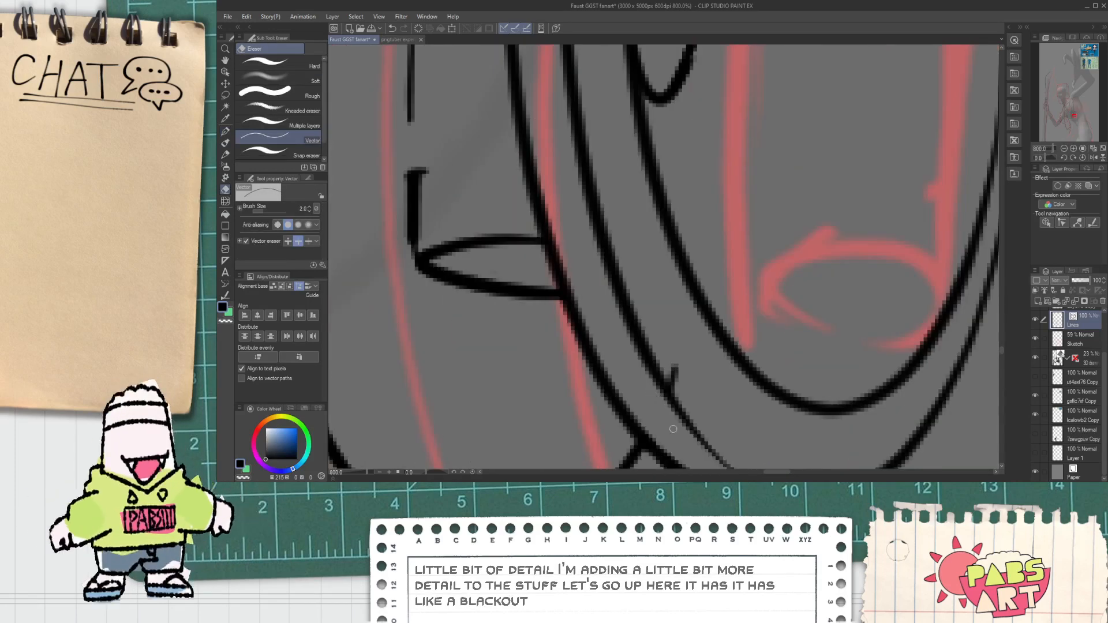
# Select the rear disc's inner rim line as a vector object and stretch it upward.
pyautogui.press('h')
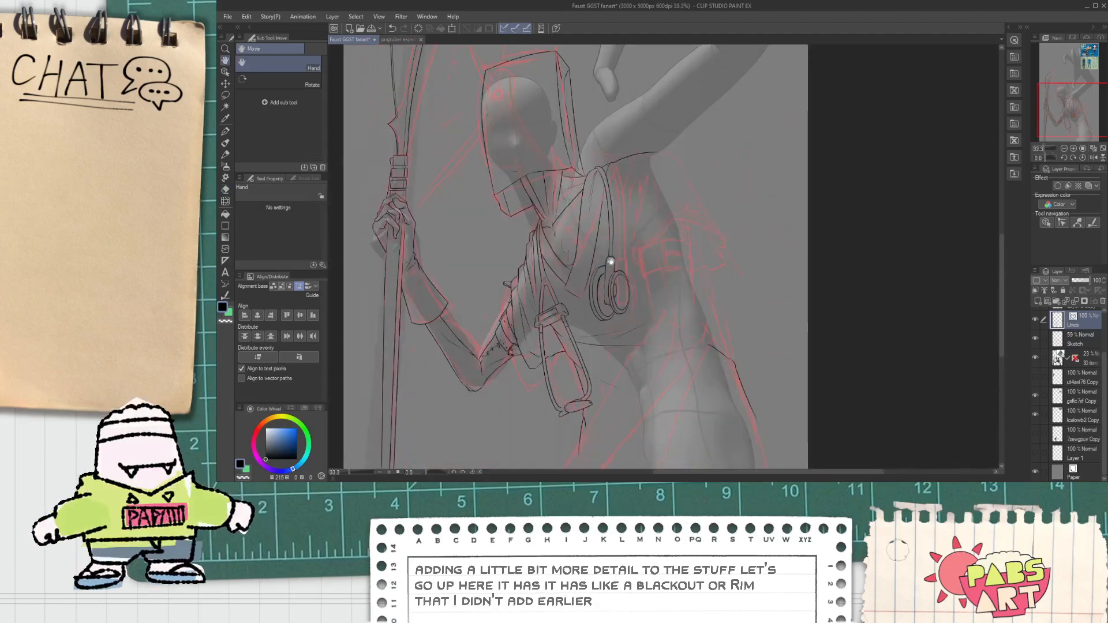
pyautogui.scroll(4, 600, 311)
pyautogui.press('o')
pyautogui.click(620, 377)
pyautogui.moveTo(635, 434); pyautogui.dragTo(661, 403)
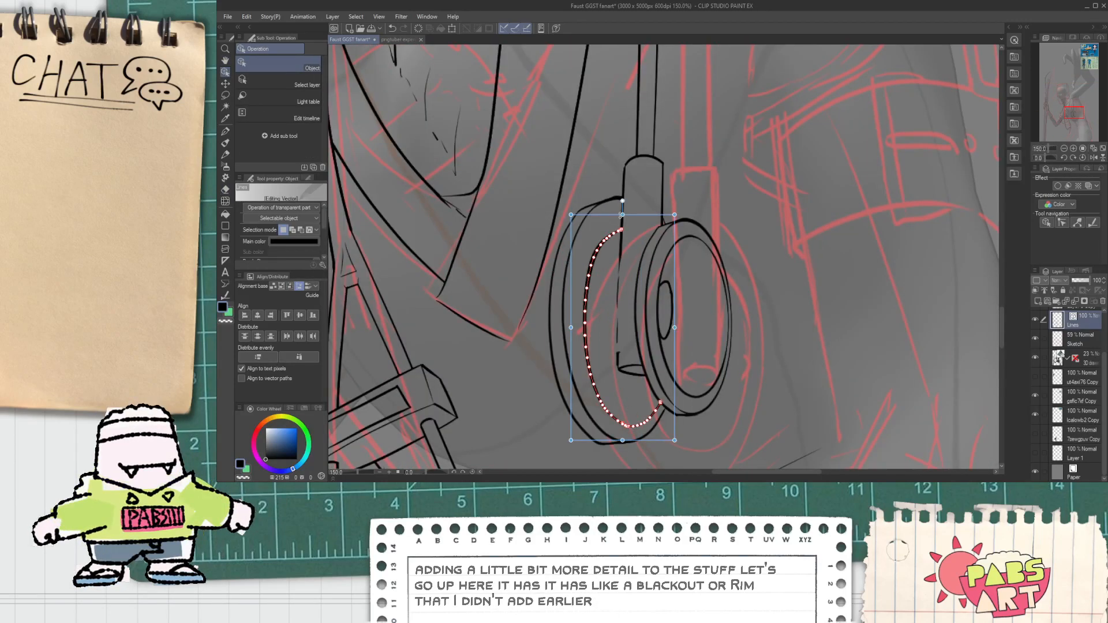
pyautogui.moveTo(621, 215); pyautogui.dragTo(615, 197)
pyautogui.click(739, 419)
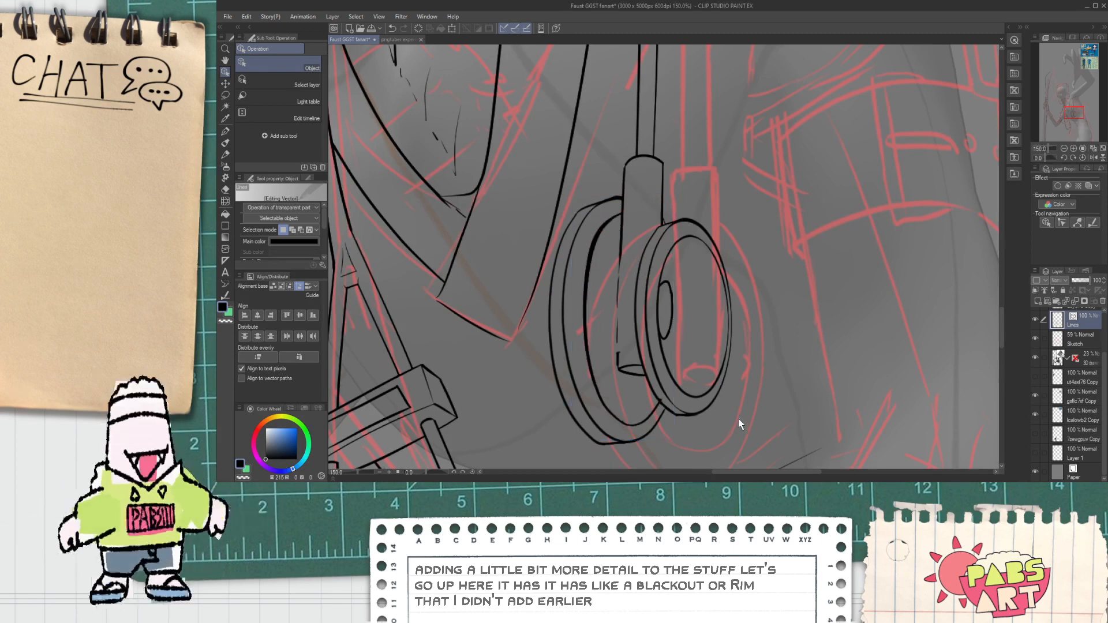
# Ink over the lower curve of the rear disc's inner rim, undoing the first stroke and drawing it again.
pyautogui.scroll(3, 662, 400)
pyautogui.press('p')
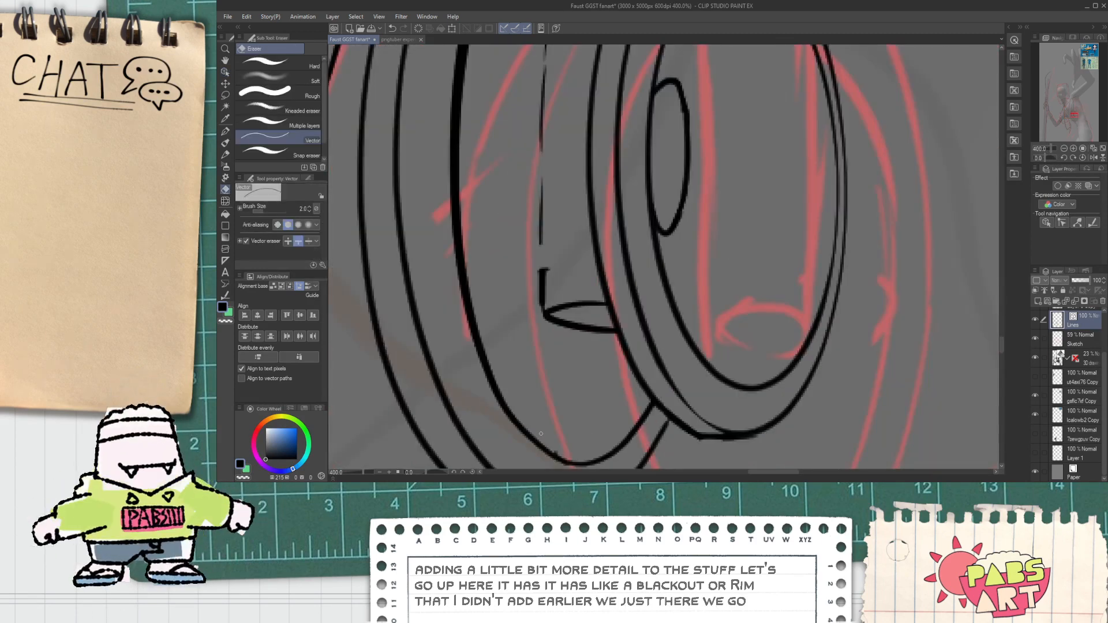
pyautogui.scroll(2, 534, 306)
pyautogui.moveTo(512, 246); pyautogui.dragTo(635, 316)
pyautogui.hotkey('ctrl', 'z')
pyautogui.moveTo(496, 228)
pyautogui.mouseDown()
pyautogui.moveTo(668, 302)
pyautogui.moveTo(573, 288)
pyautogui.moveTo(516, 243)
pyautogui.moveTo(729, 305)
pyautogui.mouseUp()
pyautogui.scroll(-5, 613, 306)
# Fill the gap in the left edge of the stethoscope's stem, just above its lower end, with the G-pen.
pyautogui.press('space')
pyautogui.moveTo(563, 123); pyautogui.dragTo(563, 254)
pyautogui.scroll(1, 564, 287)
pyautogui.scroll(2, 564, 291)
pyautogui.moveTo(543, 293); pyautogui.dragTo(542, 315)
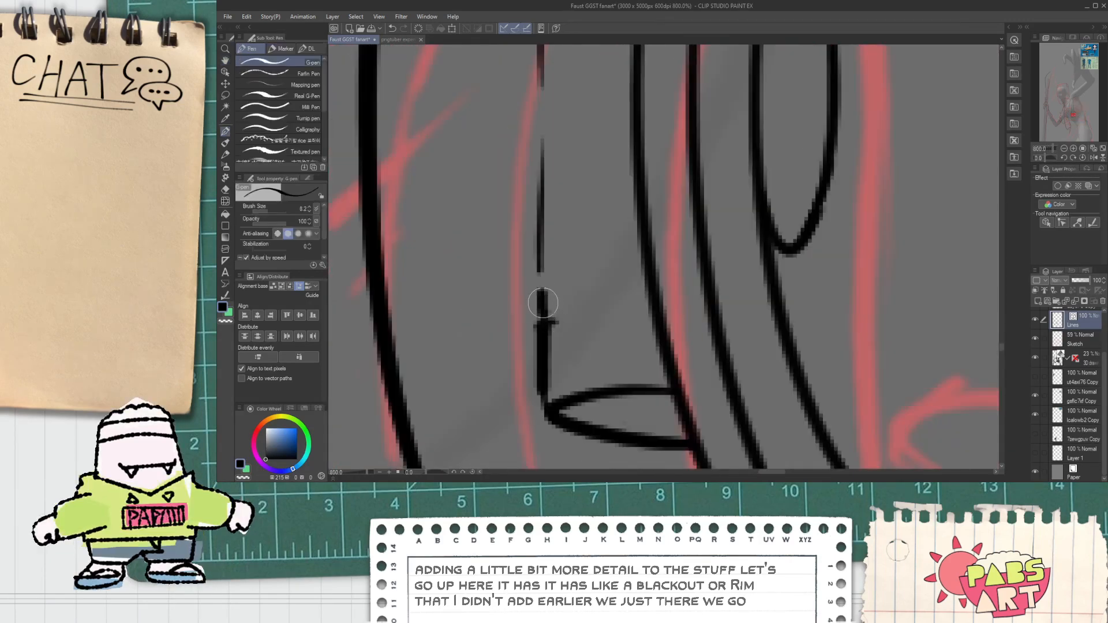
pyautogui.scroll(-2, 544, 294)
# Redraw the vector line width along the left curve of the rear disc's inner rim with the 8.2 brush.
pyautogui.press('space')
pyautogui.moveTo(542, 247); pyautogui.dragTo(548, 248)
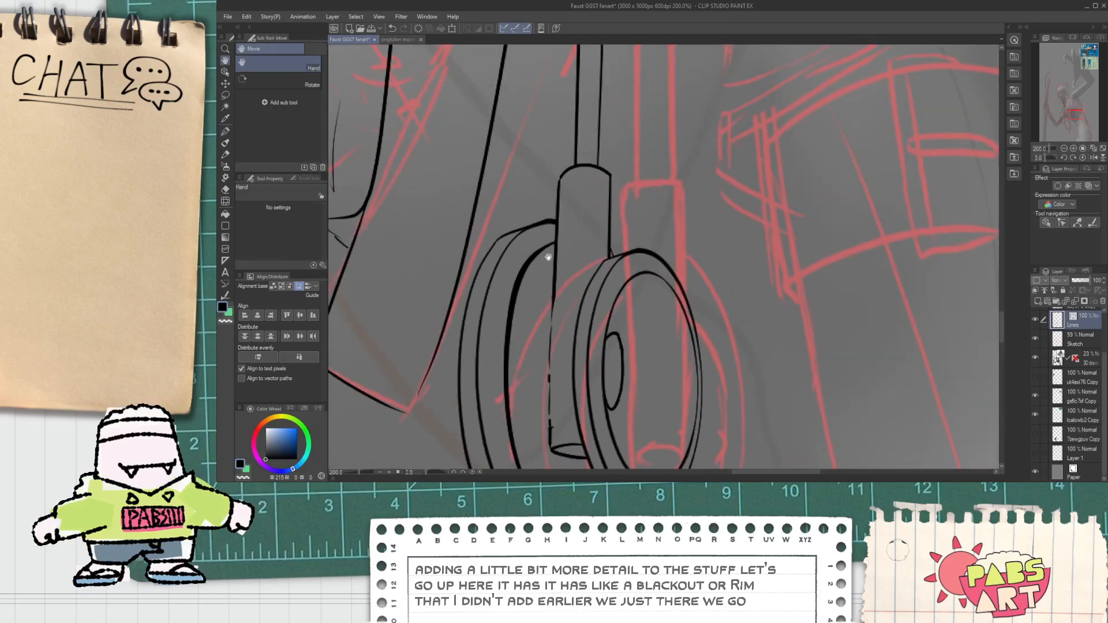
pyautogui.click(225, 294)
pyautogui.click(242, 152)
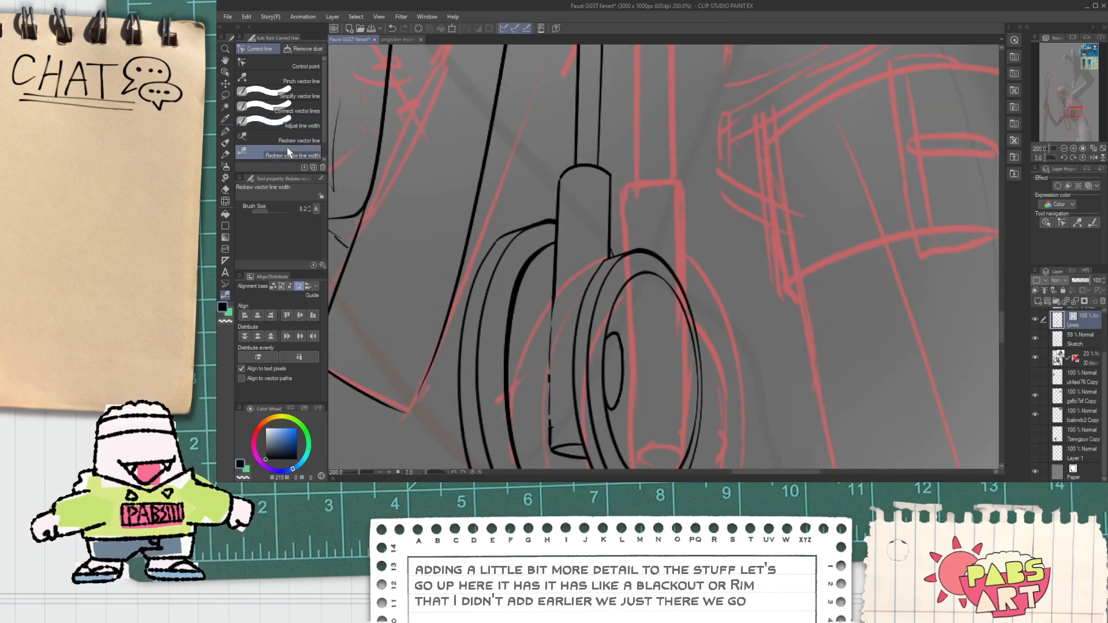
pyautogui.moveTo(506, 341); pyautogui.dragTo(523, 271)
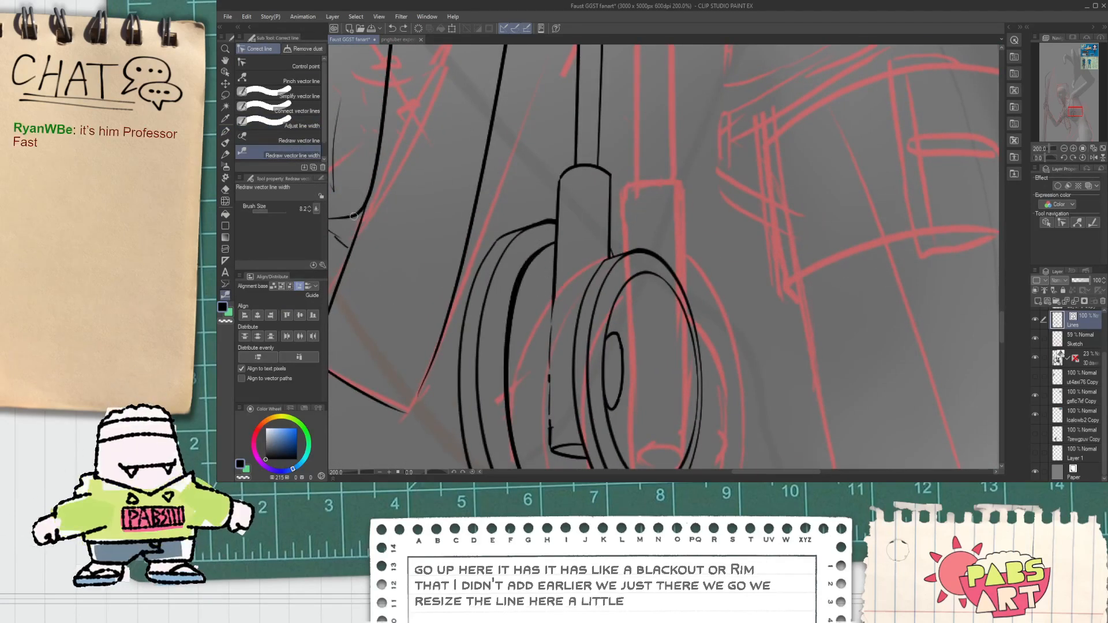
pyautogui.scroll(-1, 339, 164)
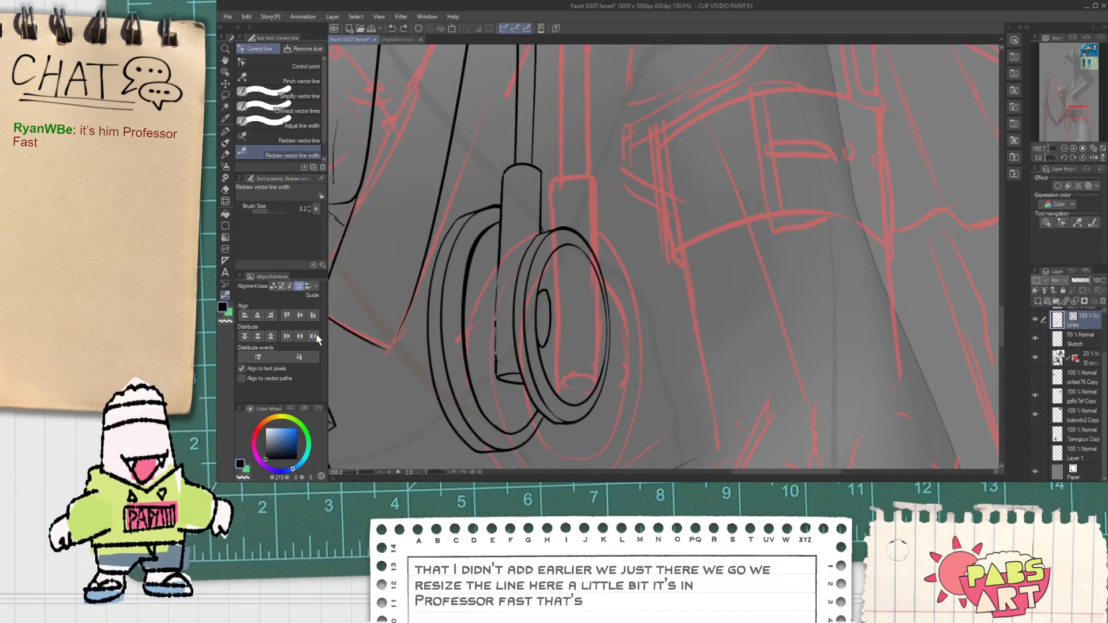
# Select the rear disc's inner rim line and join its lower end to the rim's bottom curve.
pyautogui.moveTo(474, 328); pyautogui.dragTo(508, 315)
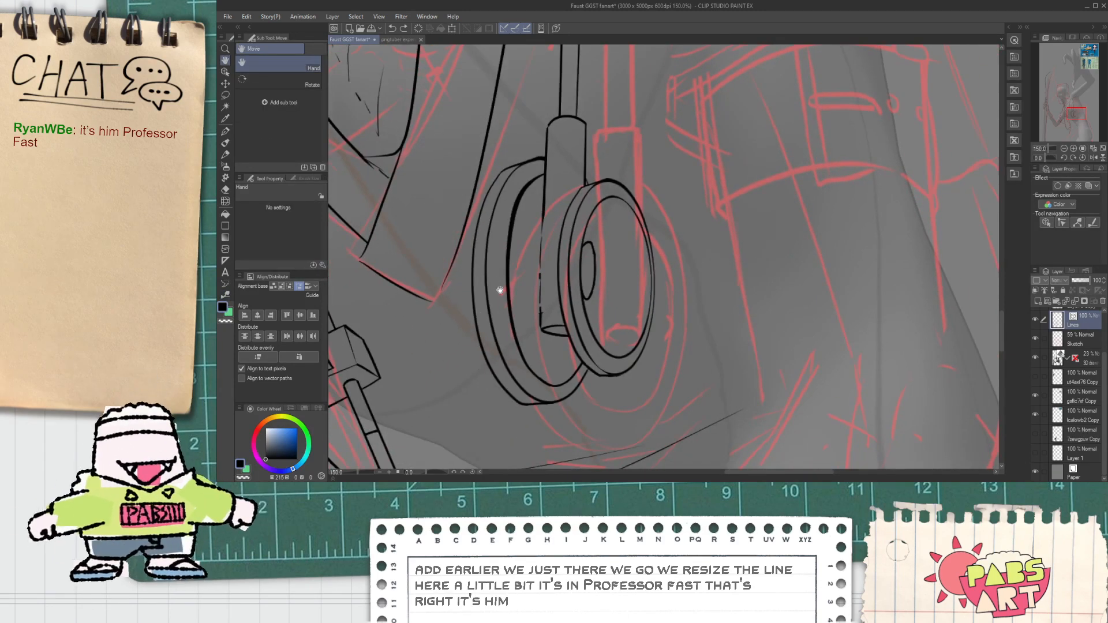
pyautogui.press('space')
pyautogui.moveTo(526, 364); pyautogui.dragTo(526, 364)
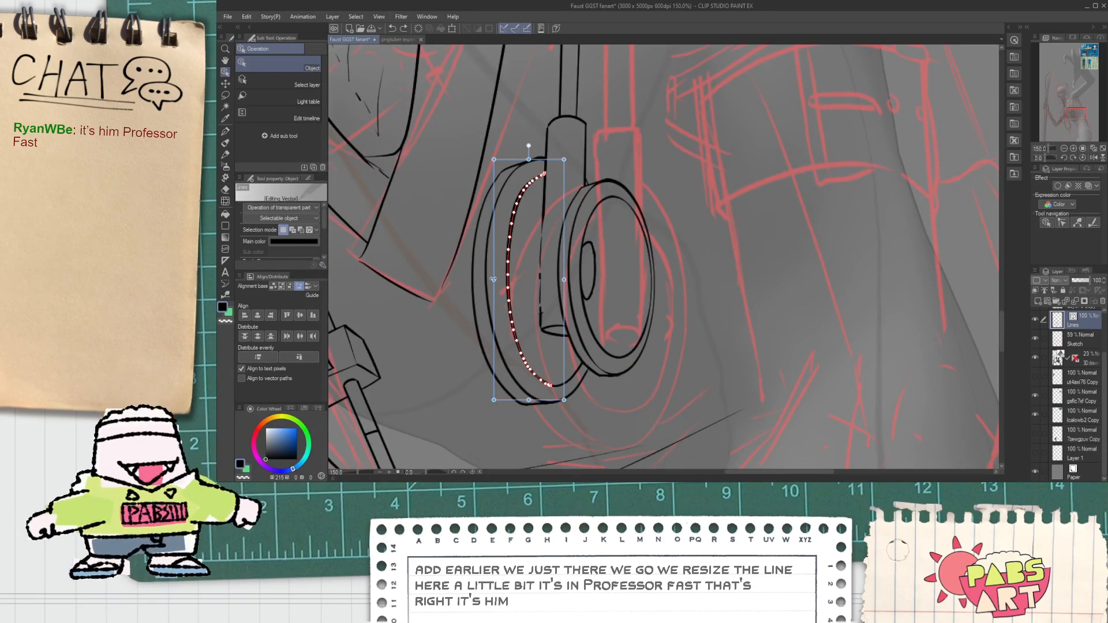
pyautogui.click(532, 346)
pyautogui.moveTo(550, 386); pyautogui.dragTo(538, 368)
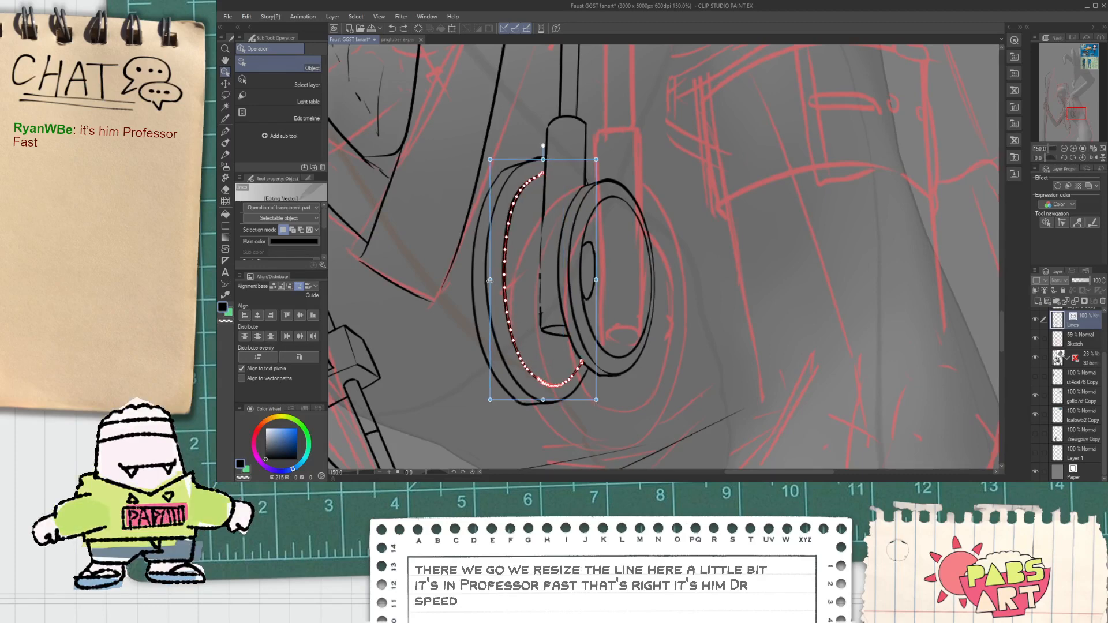
pyautogui.click(522, 292)
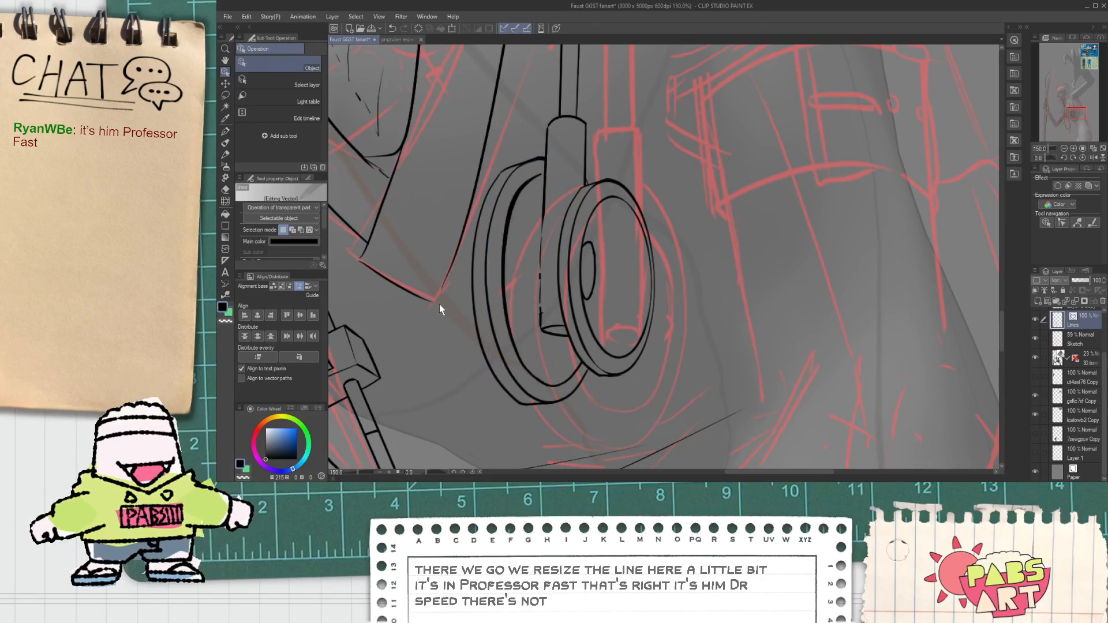
# Adjust the control points at the upper end of the rear disc's inner rim so the line meets the stem's edge smoothly.
pyautogui.scroll(8, 542, 216)
pyautogui.click(552, 123)
pyautogui.moveTo(574, 128); pyautogui.dragTo(582, 118)
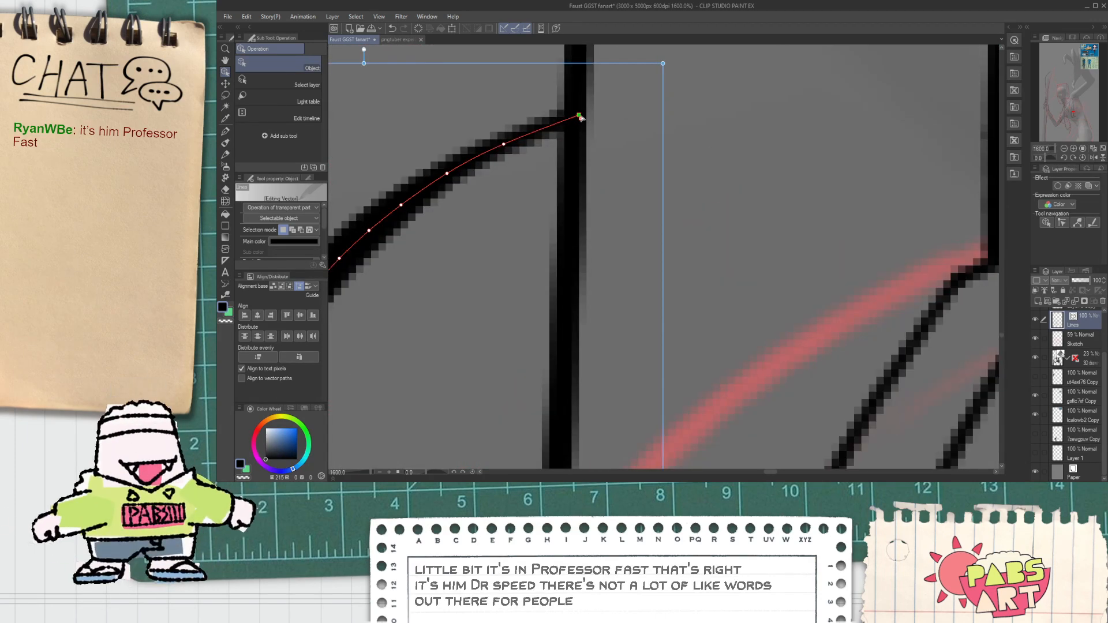
pyautogui.moveTo(504, 144); pyautogui.dragTo(523, 135)
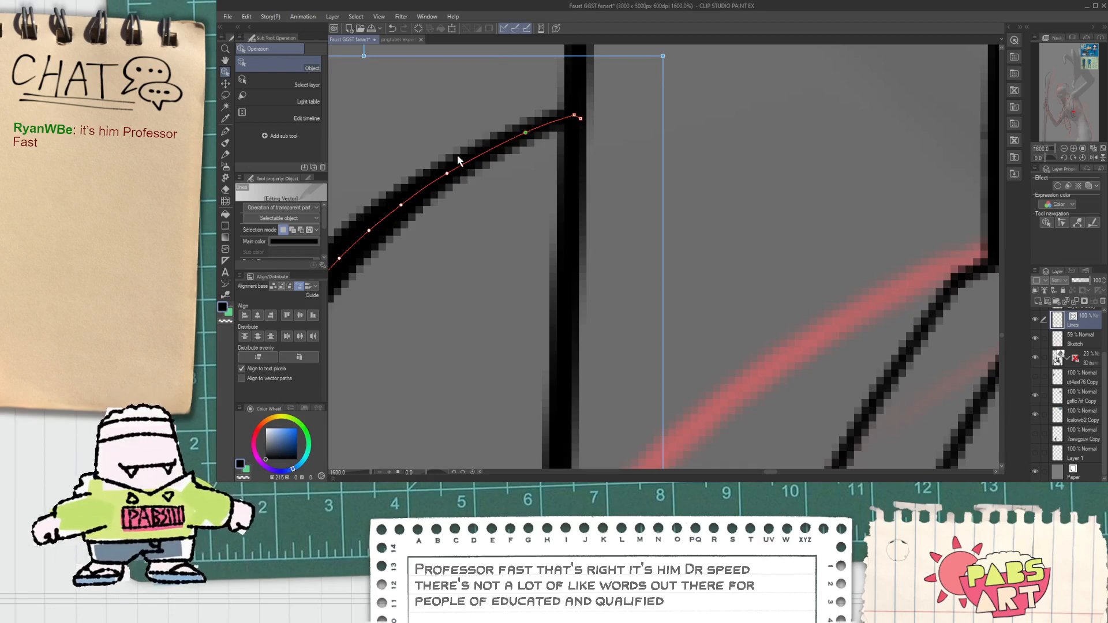
pyautogui.scroll(-8, 458, 169)
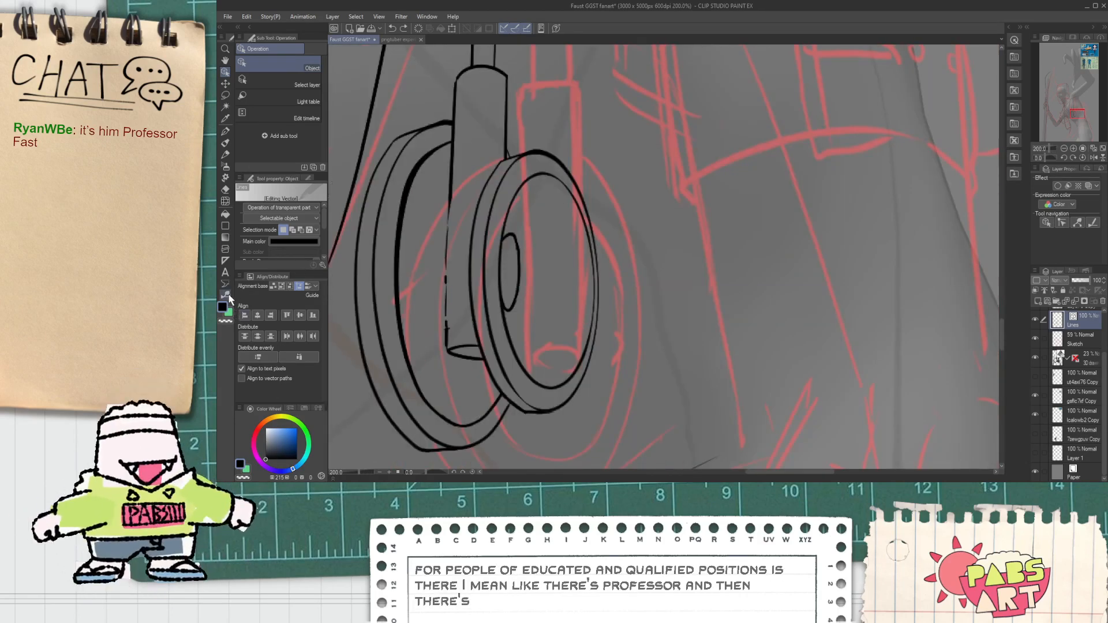
# Thin the rear disc's inner rim line with Adjust line width set to Scale down width.
pyautogui.click(225, 294)
pyautogui.click(298, 155)
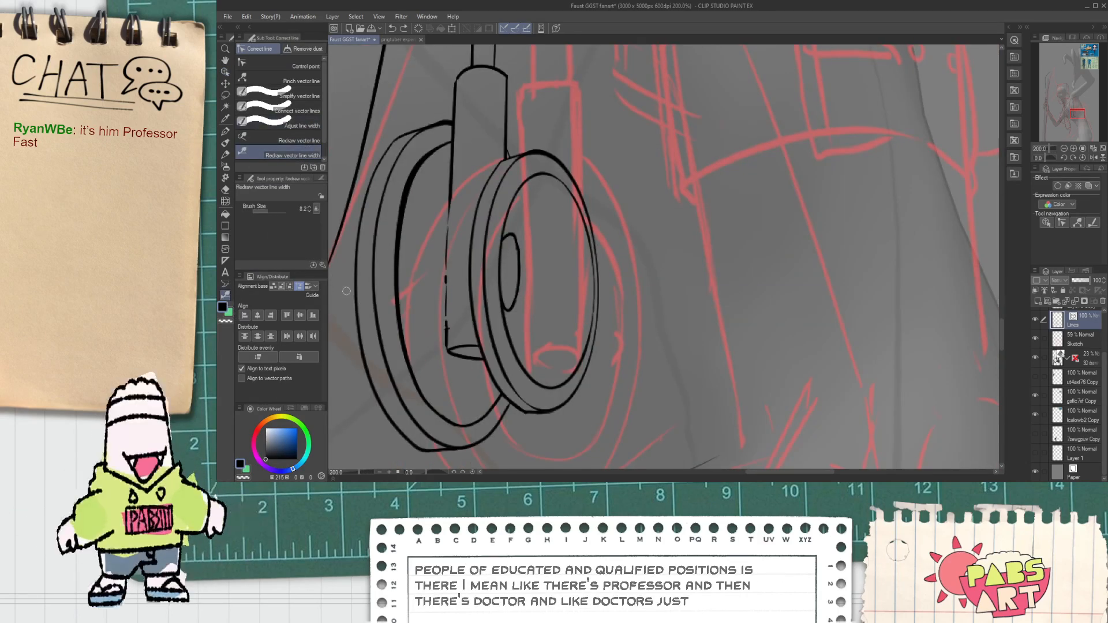
pyautogui.click(289, 127)
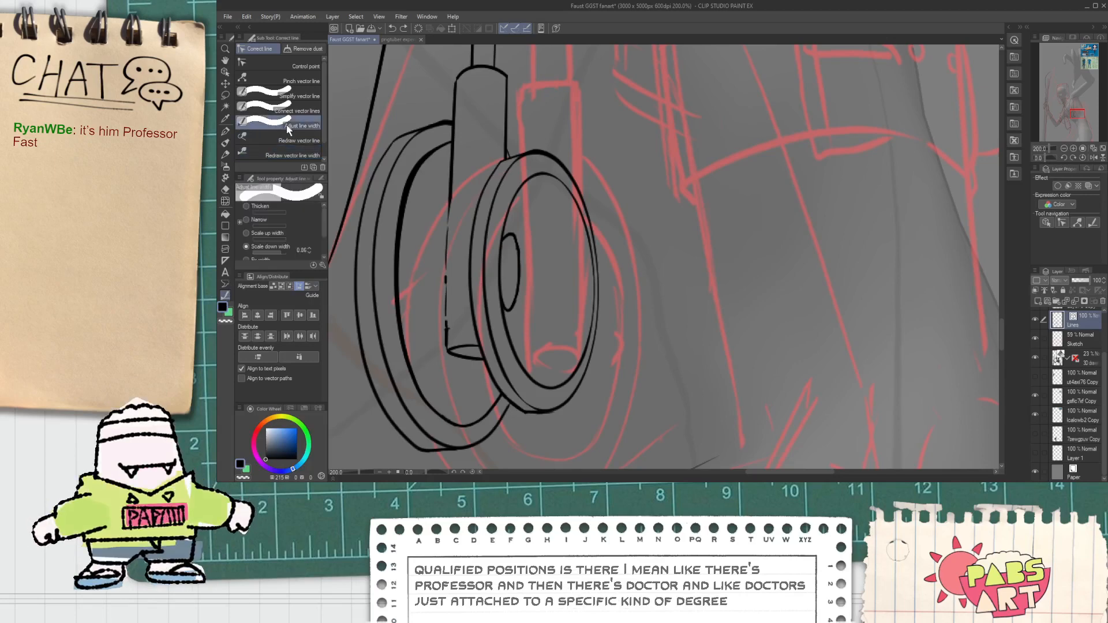
pyautogui.moveTo(472, 239)
pyautogui.mouseDown()
pyautogui.moveTo(424, 209)
pyautogui.moveTo(421, 184)
pyautogui.moveTo(410, 280)
pyautogui.mouseUp()
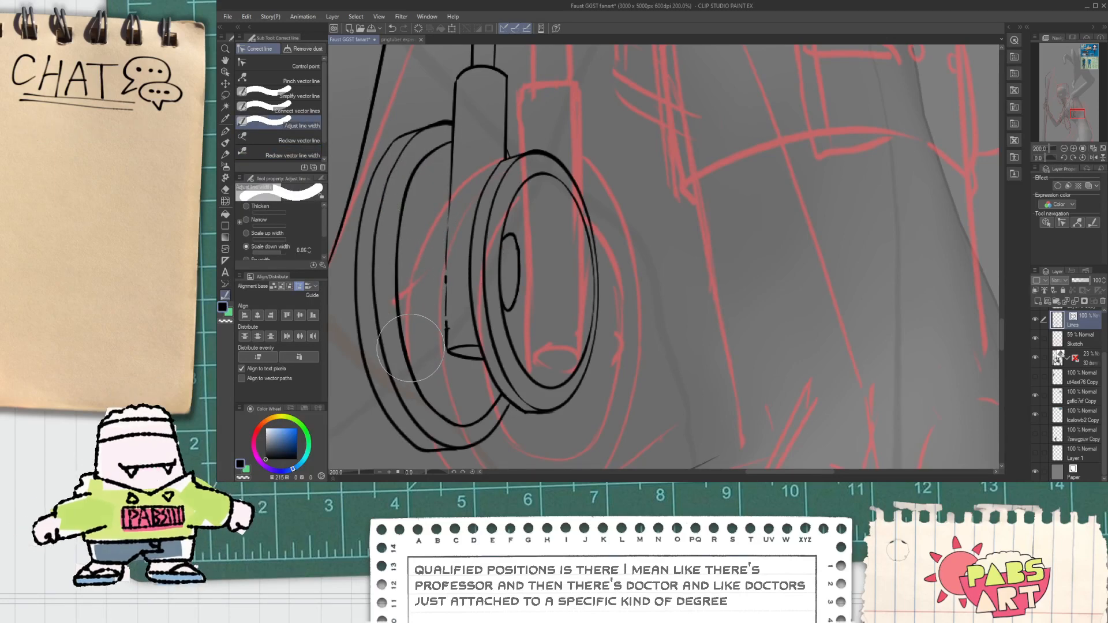
# Clean up the front disc's bottom edge, erasing the overlapping line piece and closing the gap with the G-pen after undoing one stroke.
pyautogui.scroll(6, 415, 383)
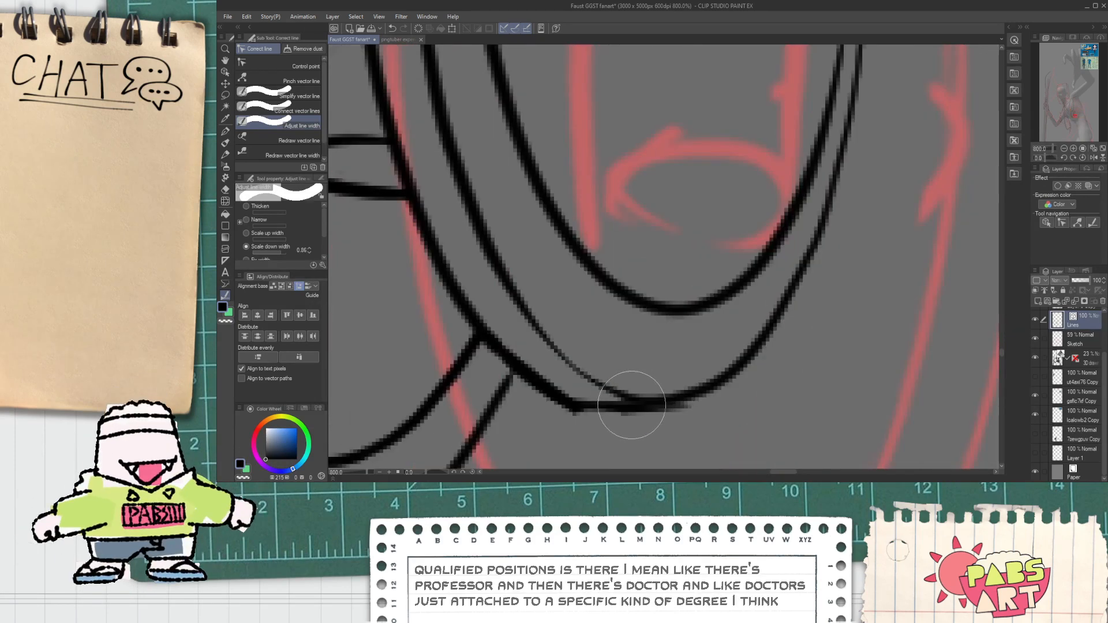
pyautogui.press('p')
pyautogui.scroll(3, 594, 397)
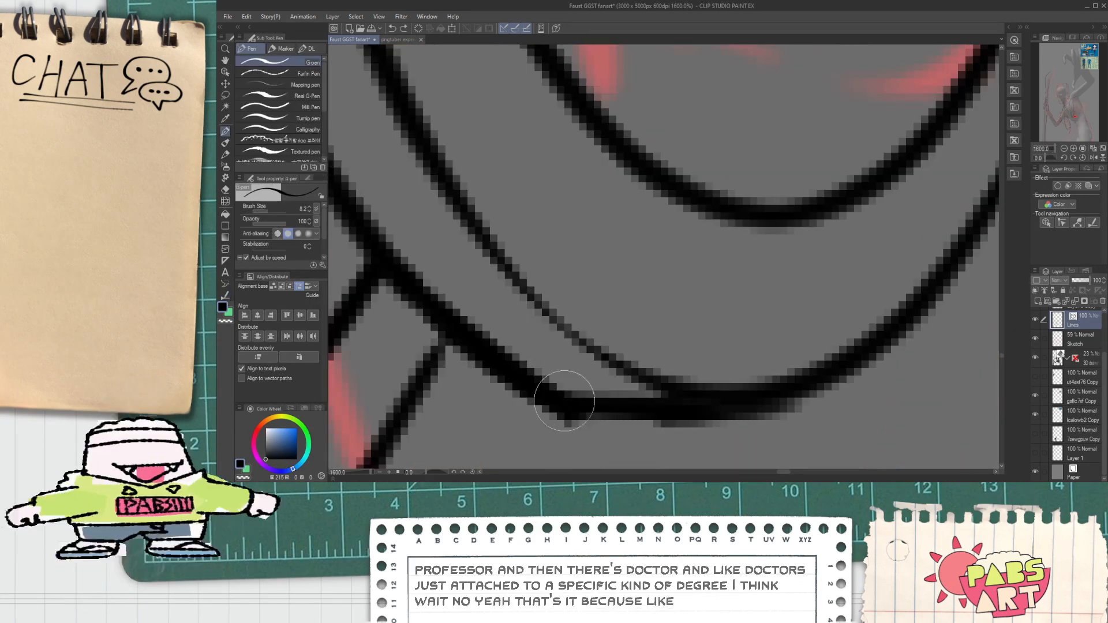
pyautogui.press('e')
pyautogui.moveTo(661, 428); pyautogui.dragTo(800, 413)
pyautogui.press('p')
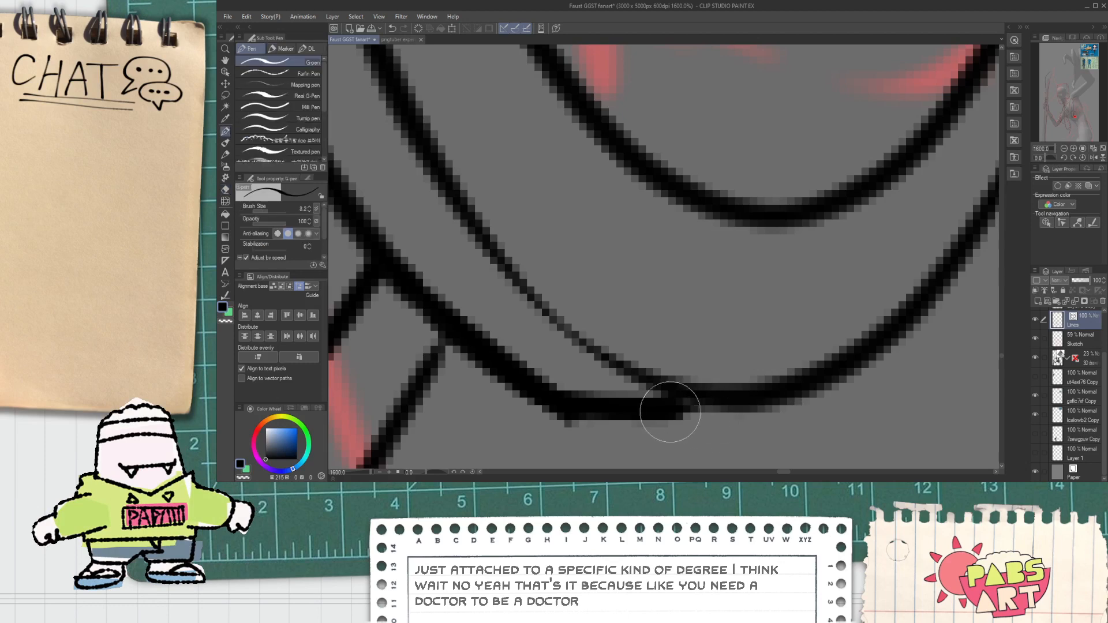
pyautogui.moveTo(655, 415); pyautogui.dragTo(801, 403)
pyautogui.hotkey('ctrl', 'z')
pyautogui.moveTo(695, 401); pyautogui.dragTo(788, 389)
pyautogui.scroll(-8, 742, 393)
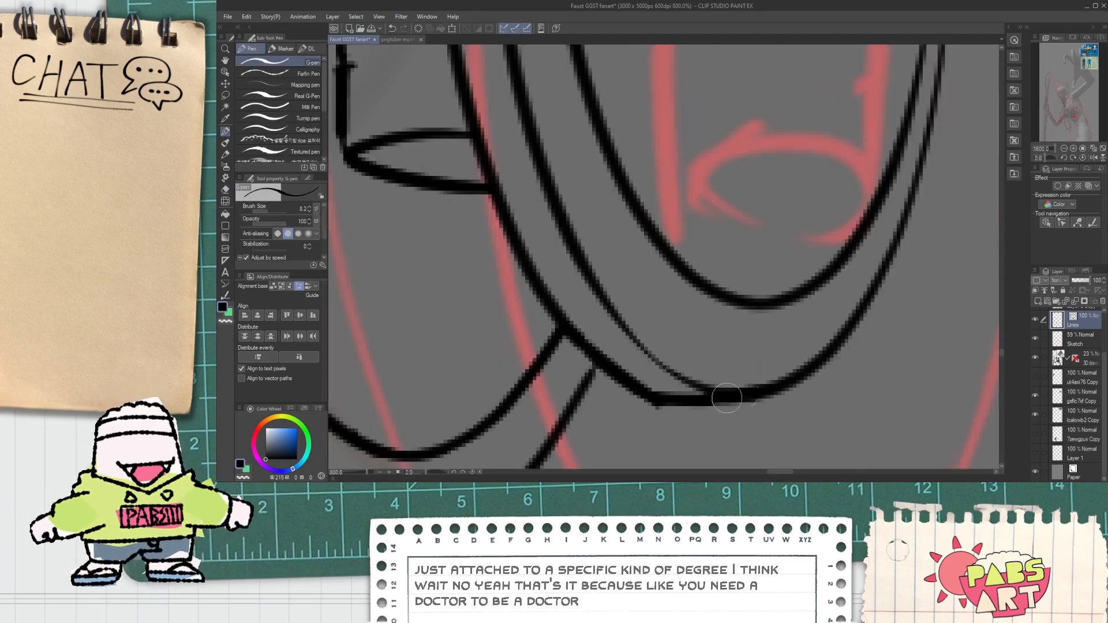
# Ink the lower front corner of the paper bag with the G-pen, undoing the first stroke and drawing it again.
pyautogui.scroll(-8, 630, 330)
pyautogui.press('h')
pyautogui.scroll(-2, 626, 306)
pyautogui.moveTo(622, 323); pyautogui.dragTo(637, 289)
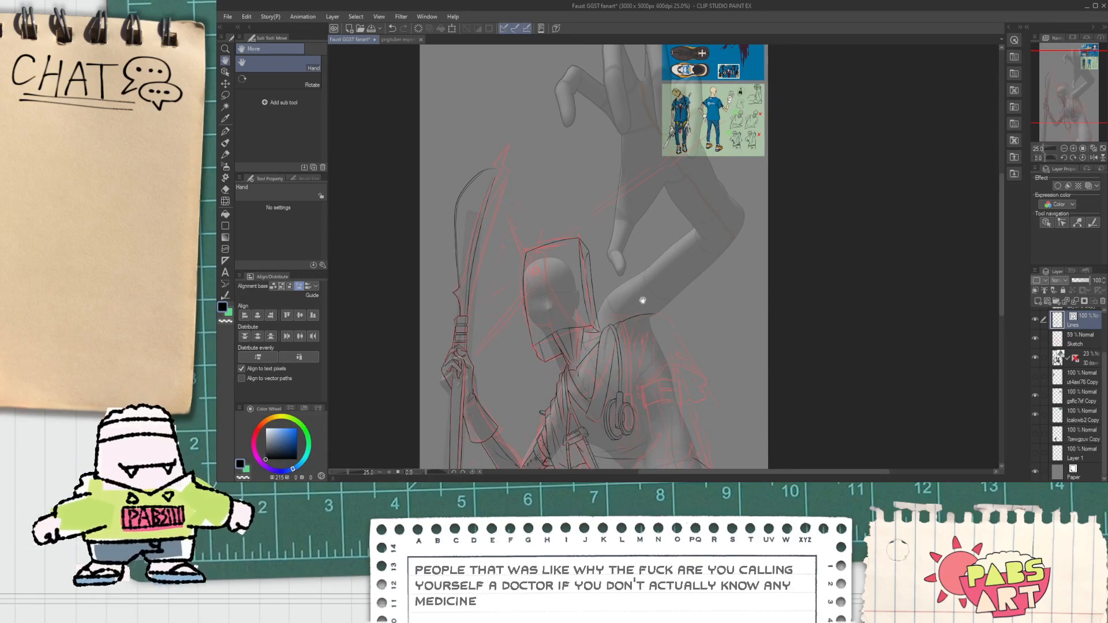
pyautogui.scroll(13, 576, 322)
pyautogui.press('p')
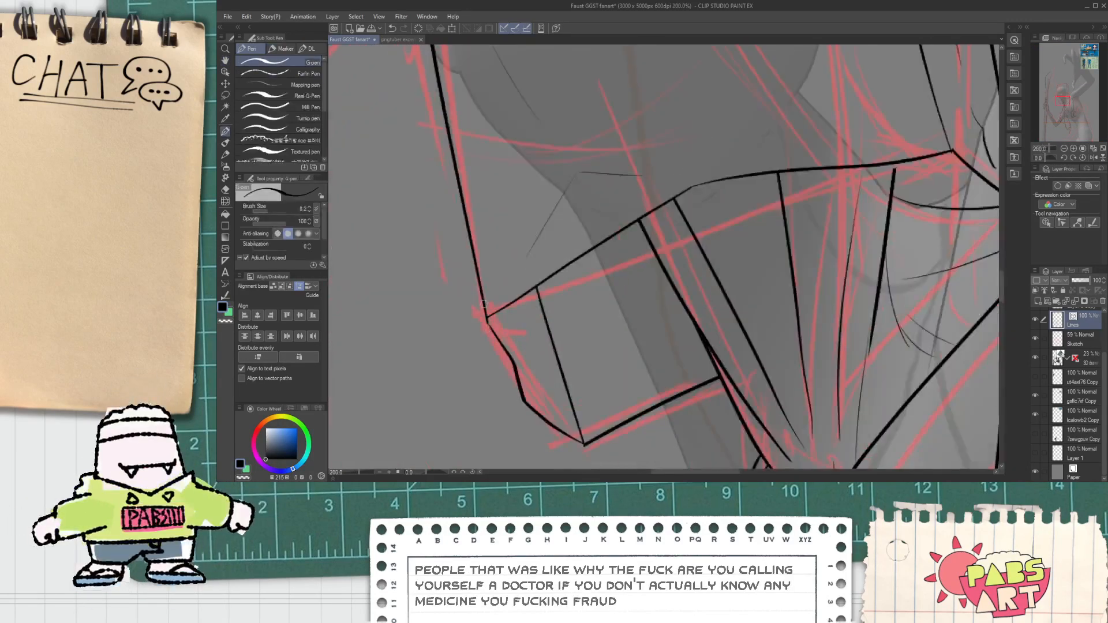
pyautogui.moveTo(481, 326); pyautogui.dragTo(510, 396)
pyautogui.hotkey('ctrl', 'z')
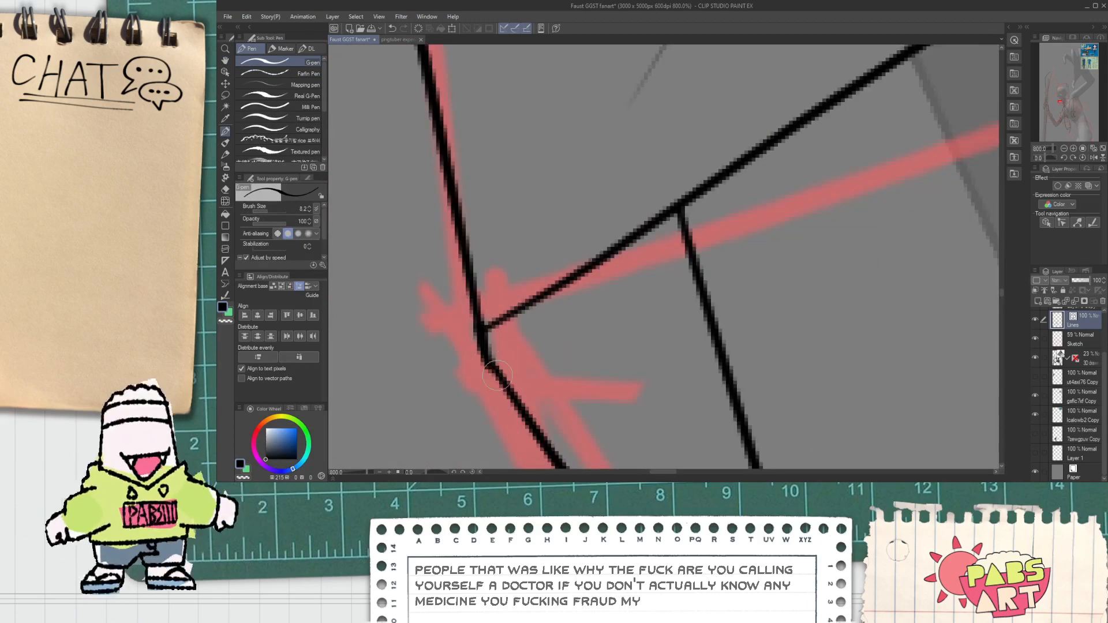
pyautogui.scroll(-5, 485, 360)
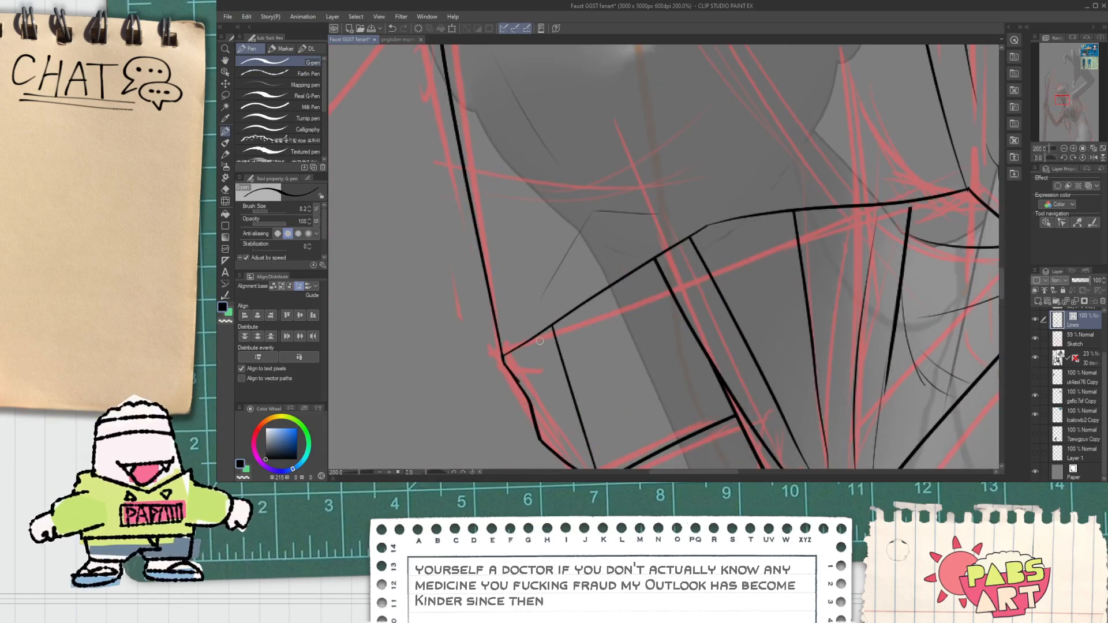
# Try short parallel hatching strokes along the first fold line near the paper bag's lower corner, and undo them.
pyautogui.scroll(-1, 541, 343)
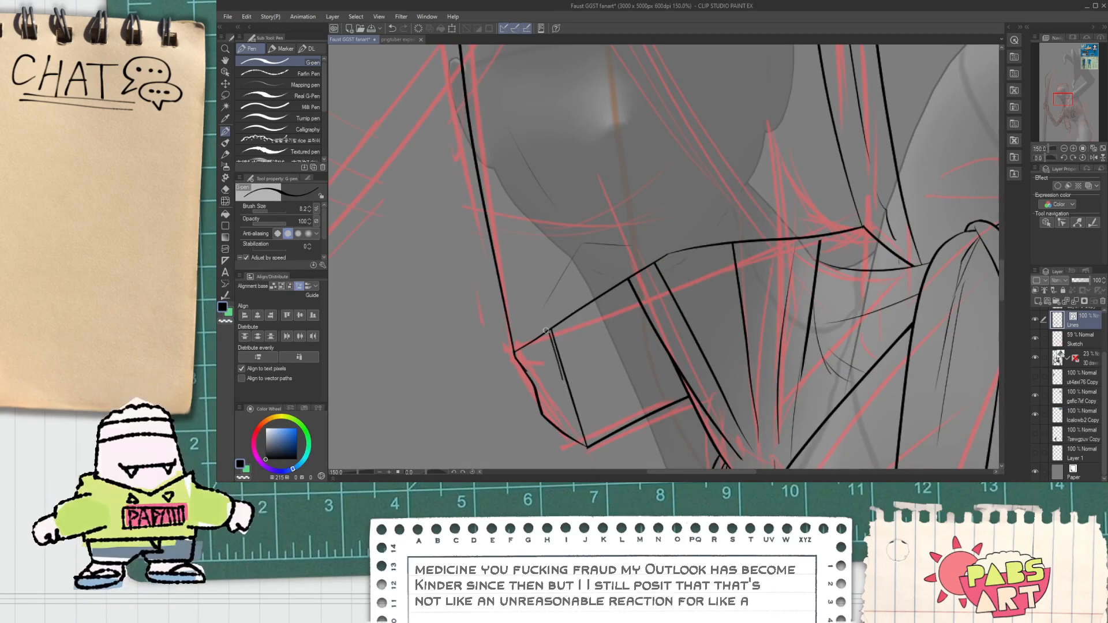
pyautogui.moveTo(546, 330); pyautogui.dragTo(552, 359)
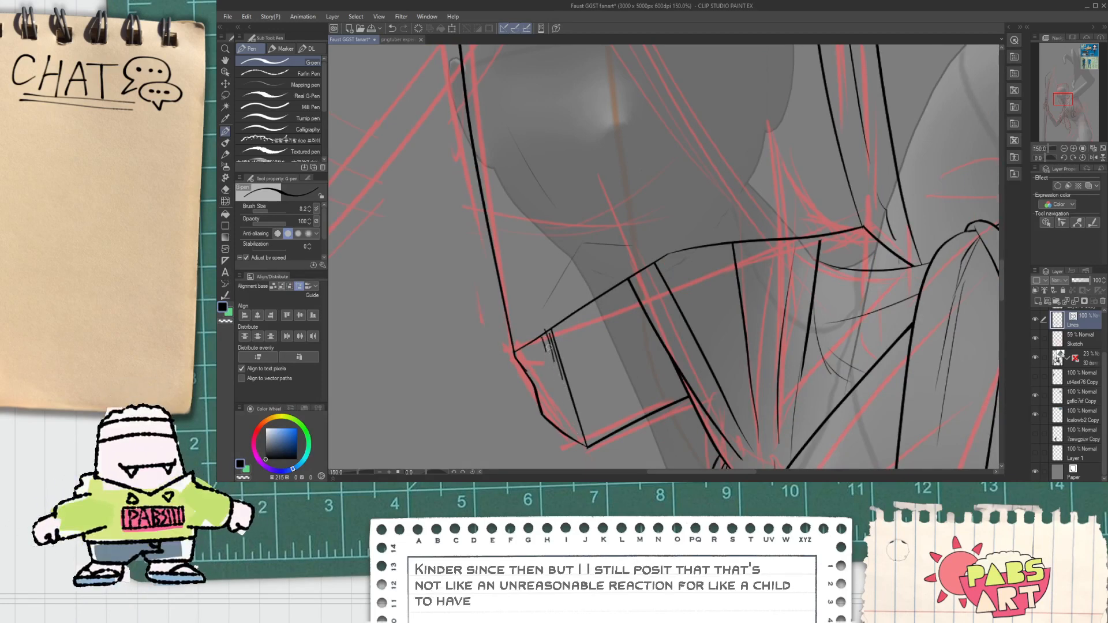
pyautogui.scroll(3, 548, 350)
pyautogui.press('e')
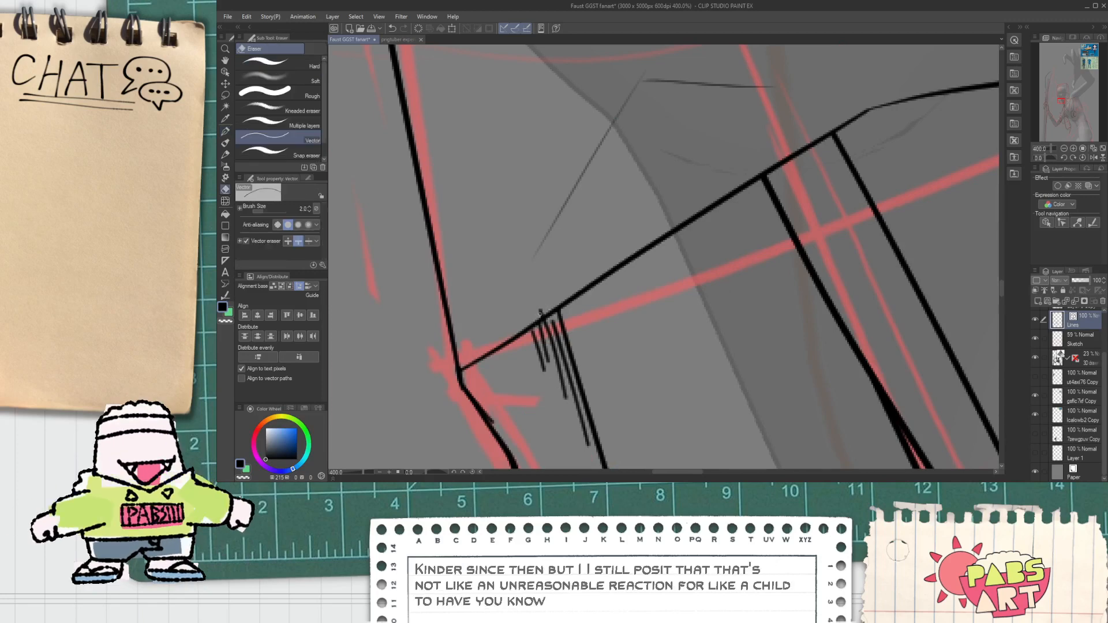
pyautogui.scroll(2, 550, 321)
pyautogui.press('p')
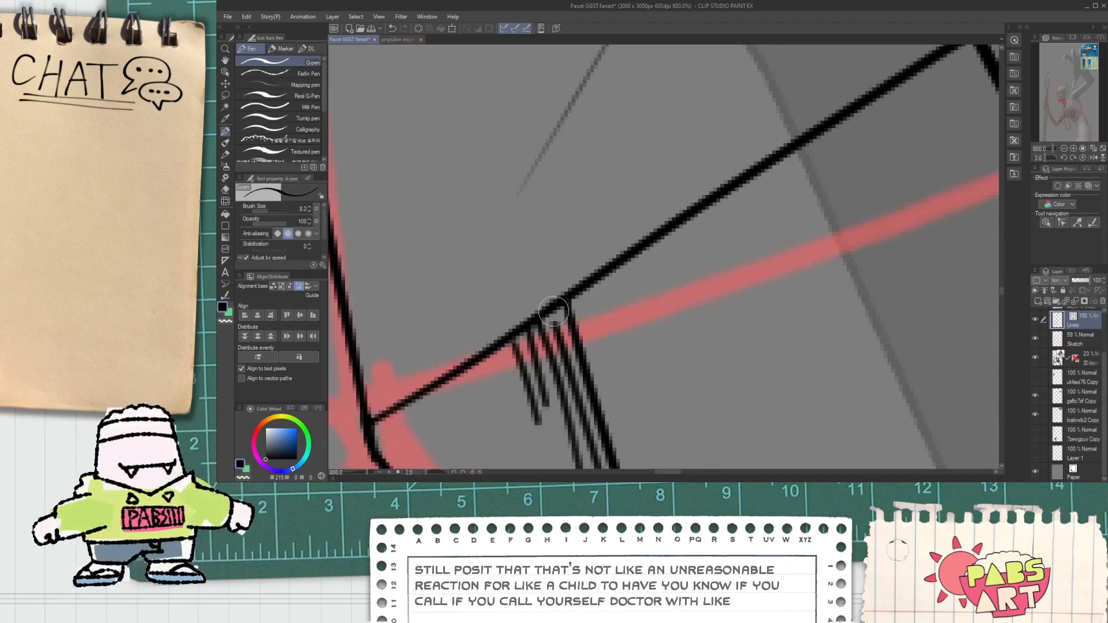
pyautogui.scroll(-2, 553, 313)
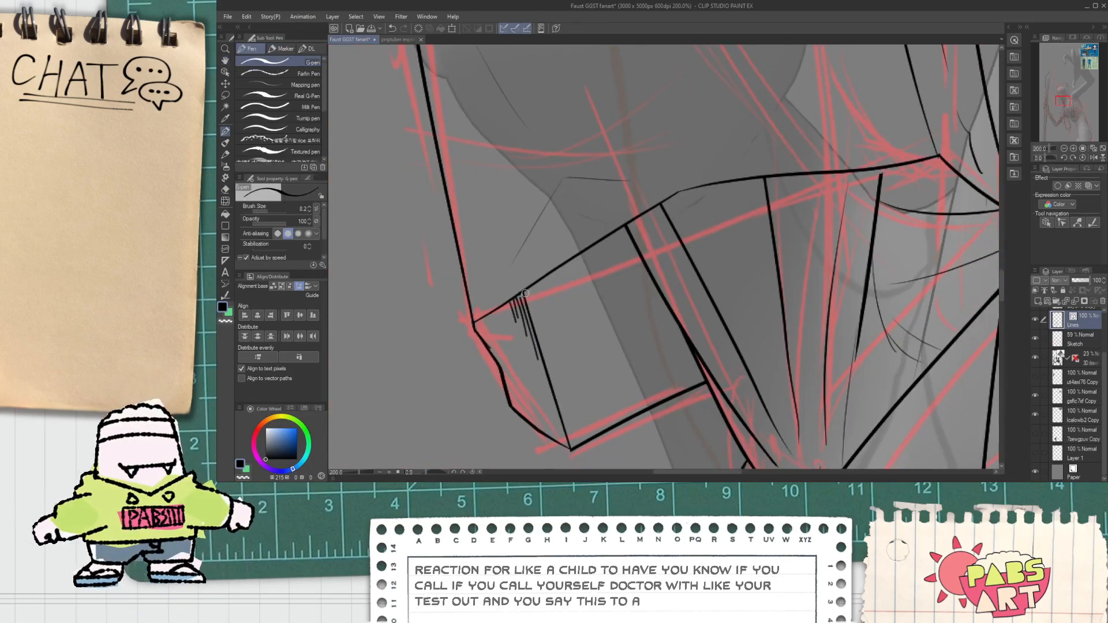
pyautogui.moveTo(528, 292); pyautogui.dragTo(571, 423)
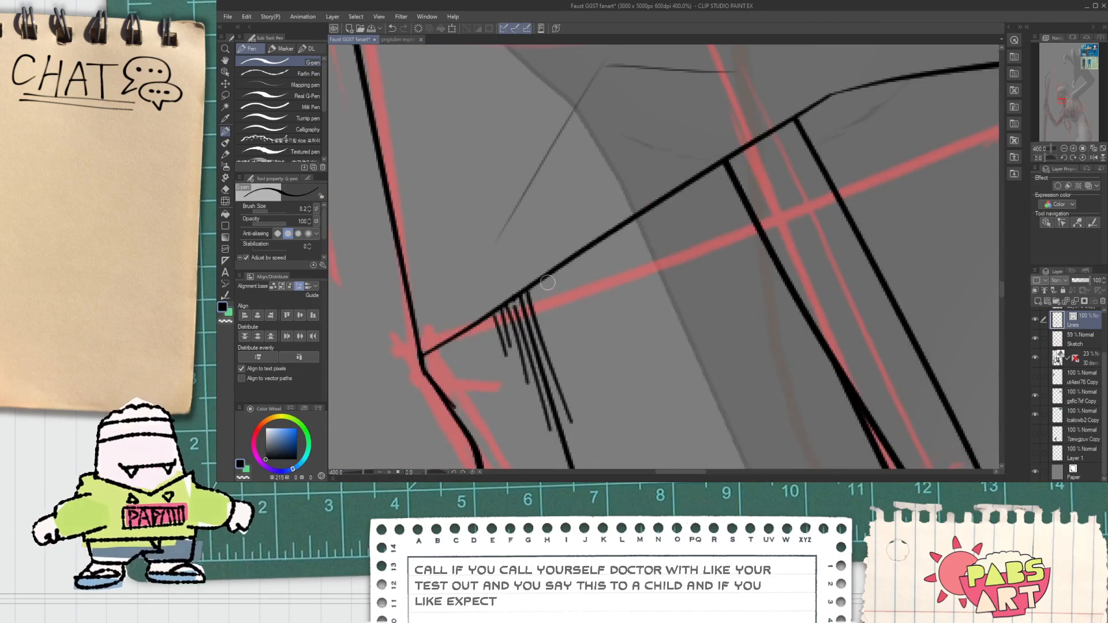
pyautogui.moveTo(537, 276); pyautogui.dragTo(576, 390)
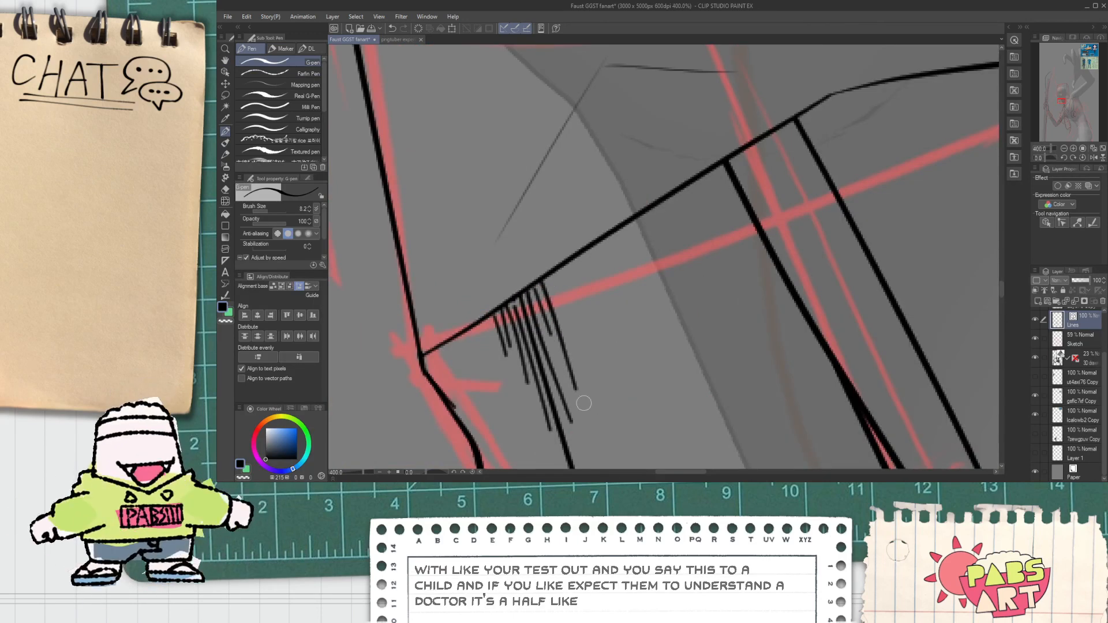
pyautogui.hotkey('ctrl', 'z')
pyautogui.scroll(-7, 556, 309)
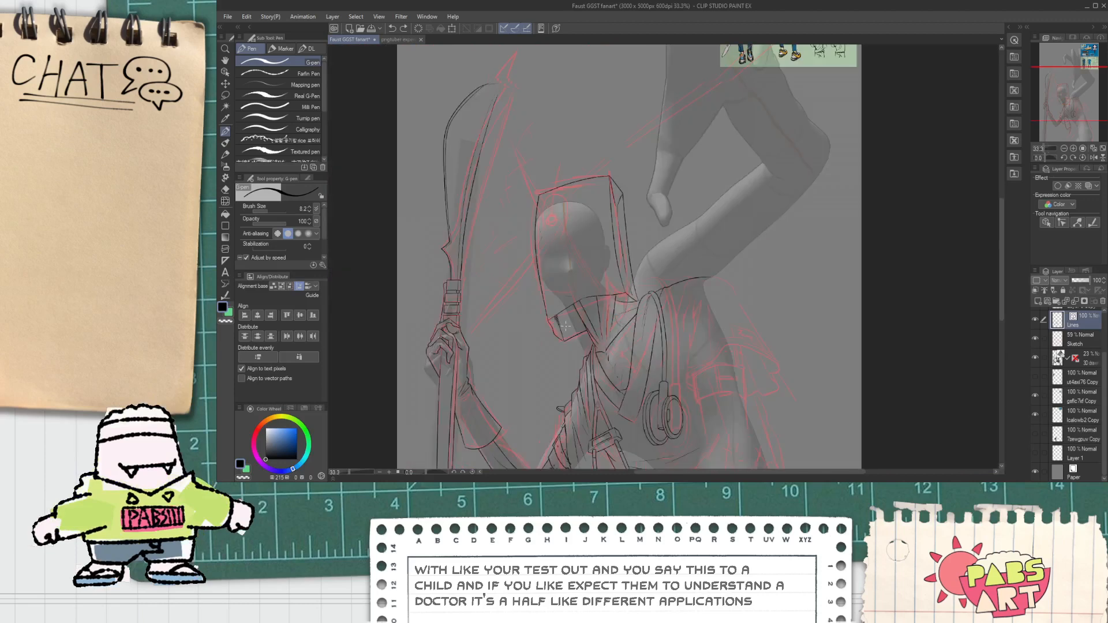
pyautogui.scroll(3, 566, 327)
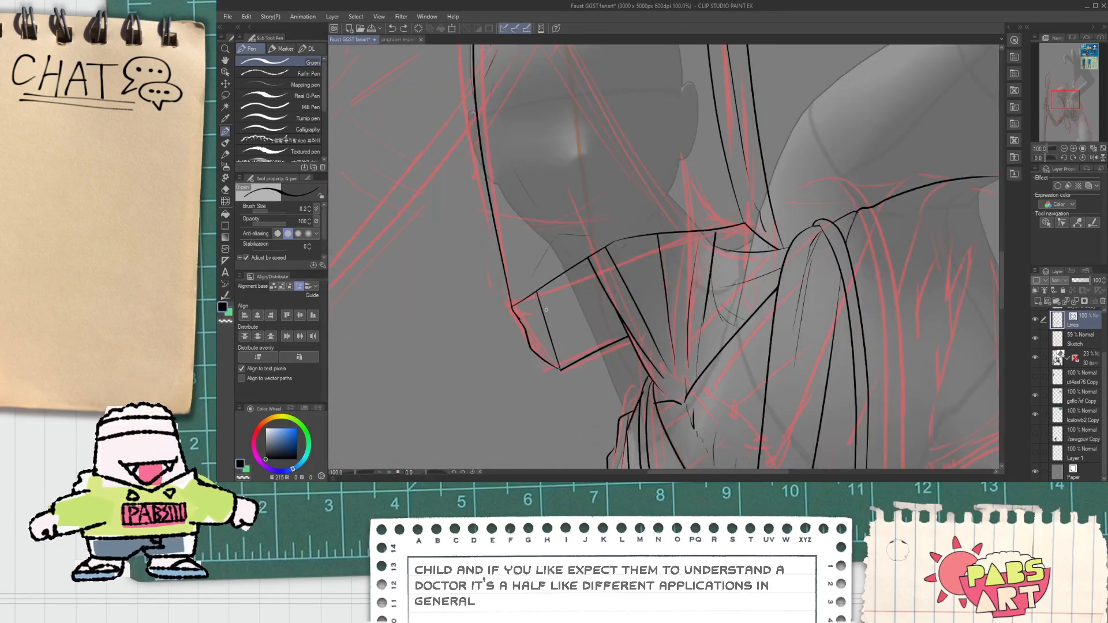
# Examine the front and back character views and the small shirt sketches on the green reference sheet.
pyautogui.scroll(-4, 546, 310)
pyautogui.press('space')
pyautogui.moveTo(658, 155); pyautogui.dragTo(611, 262)
pyautogui.scroll(3, 672, 134)
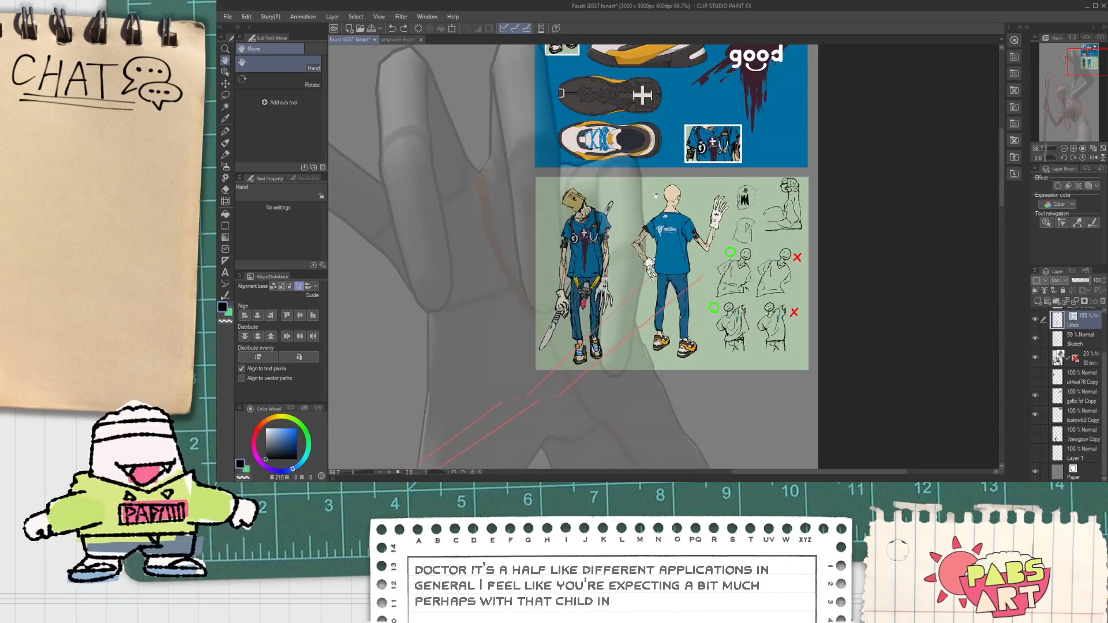
pyautogui.scroll(4, 656, 194)
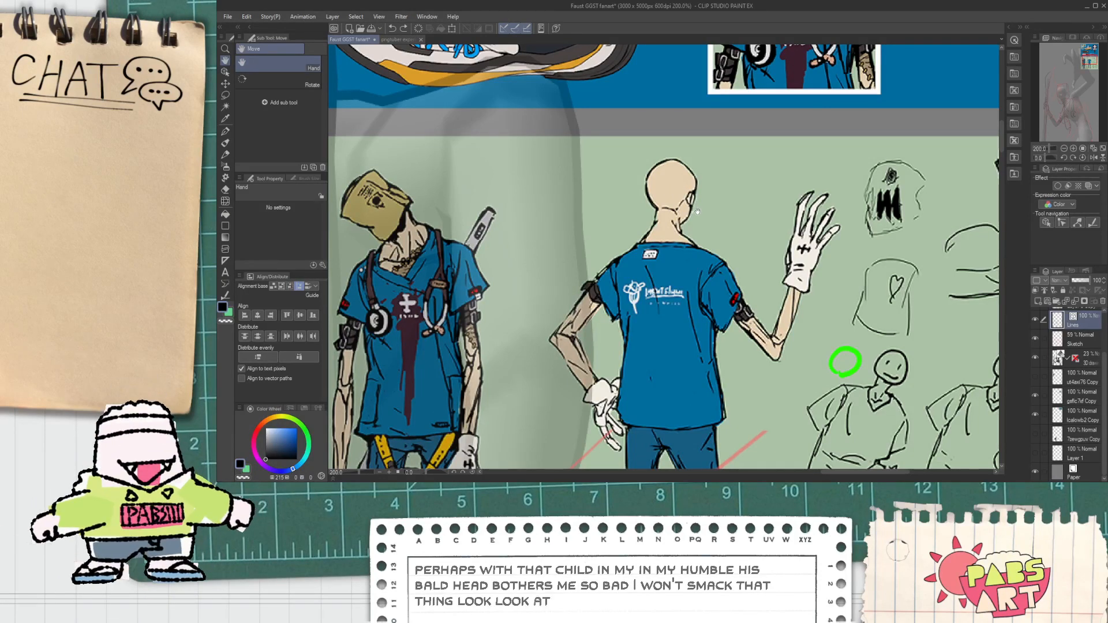
pyautogui.scroll(-4, 697, 211)
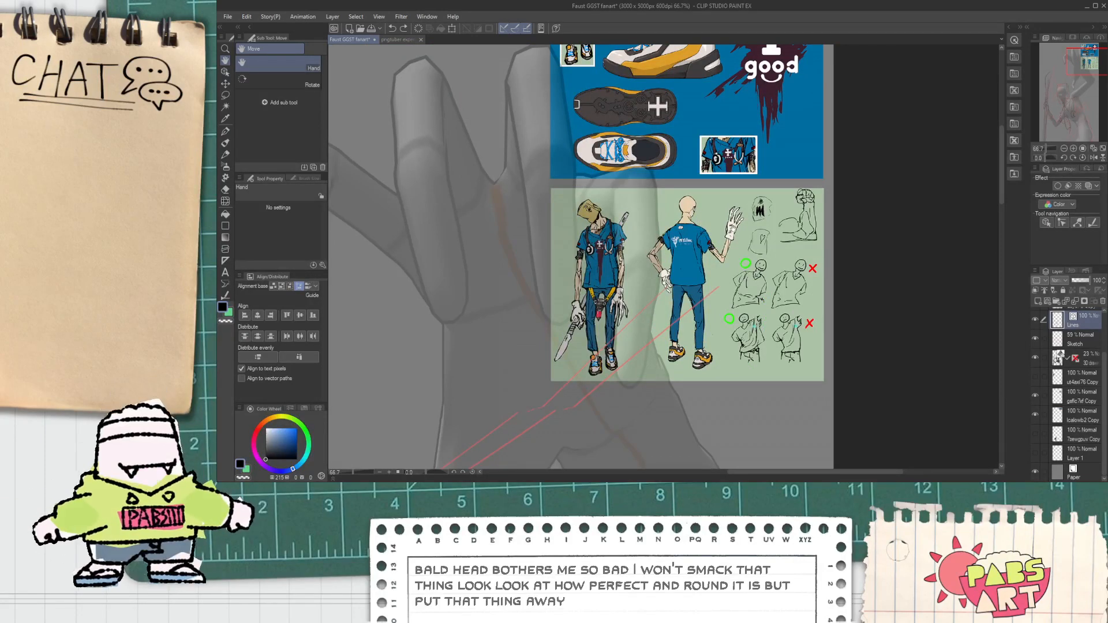
pyautogui.scroll(4, 817, 315)
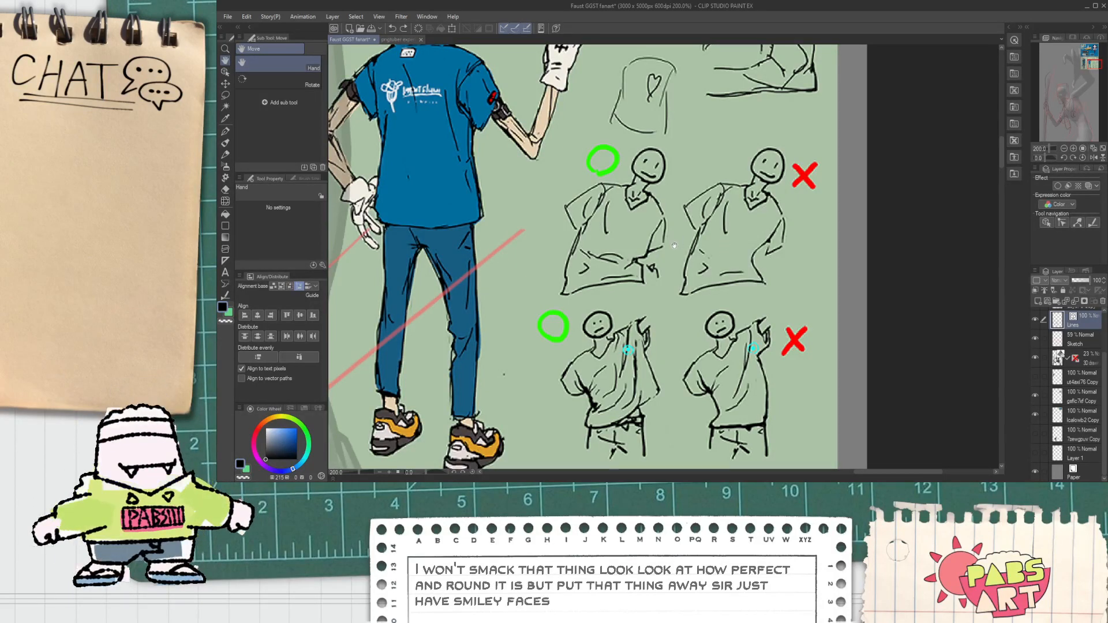
# Compare the green-circled and red-crossed shirt-fold sketches on the green reference sheet.
pyautogui.moveTo(750, 372); pyautogui.dragTo(655, 314)
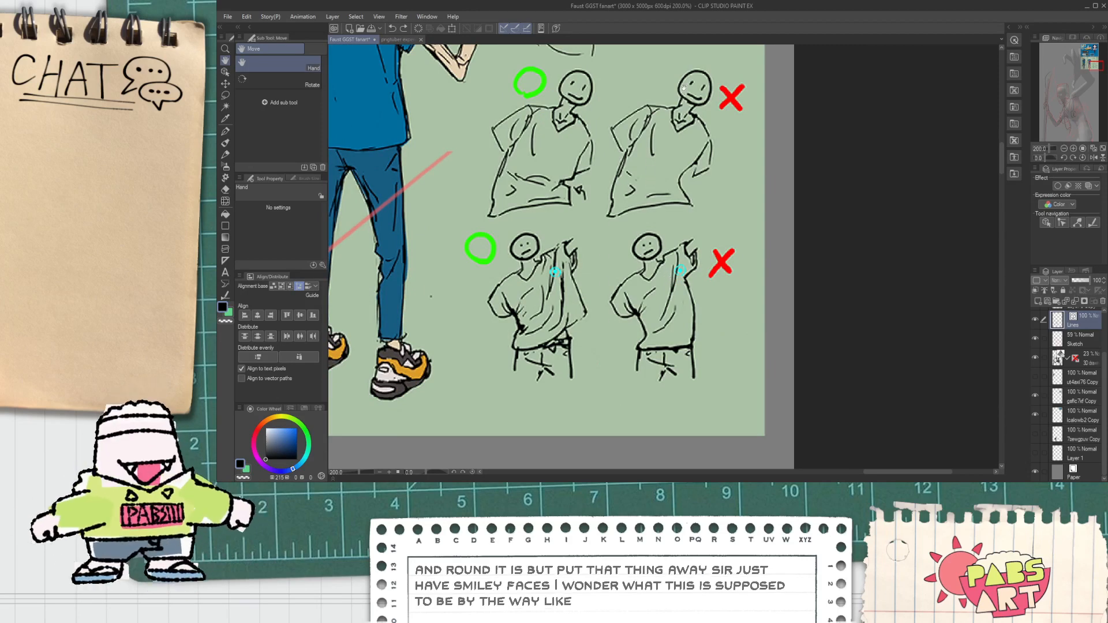
pyautogui.moveTo(674, 147); pyautogui.dragTo(669, 196)
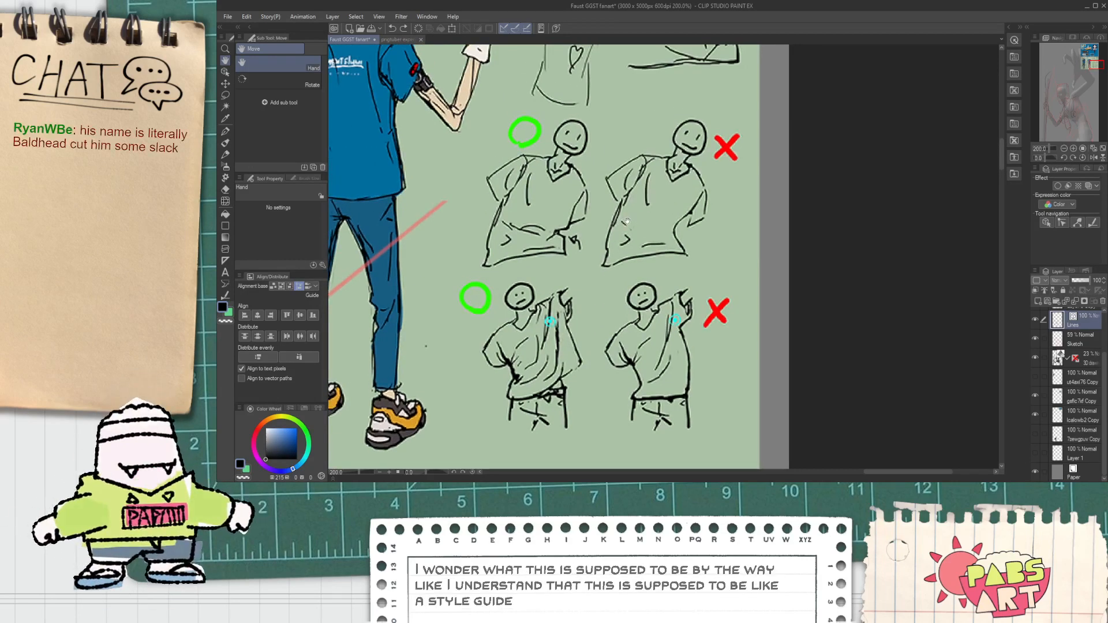
pyautogui.scroll(-3, 626, 219)
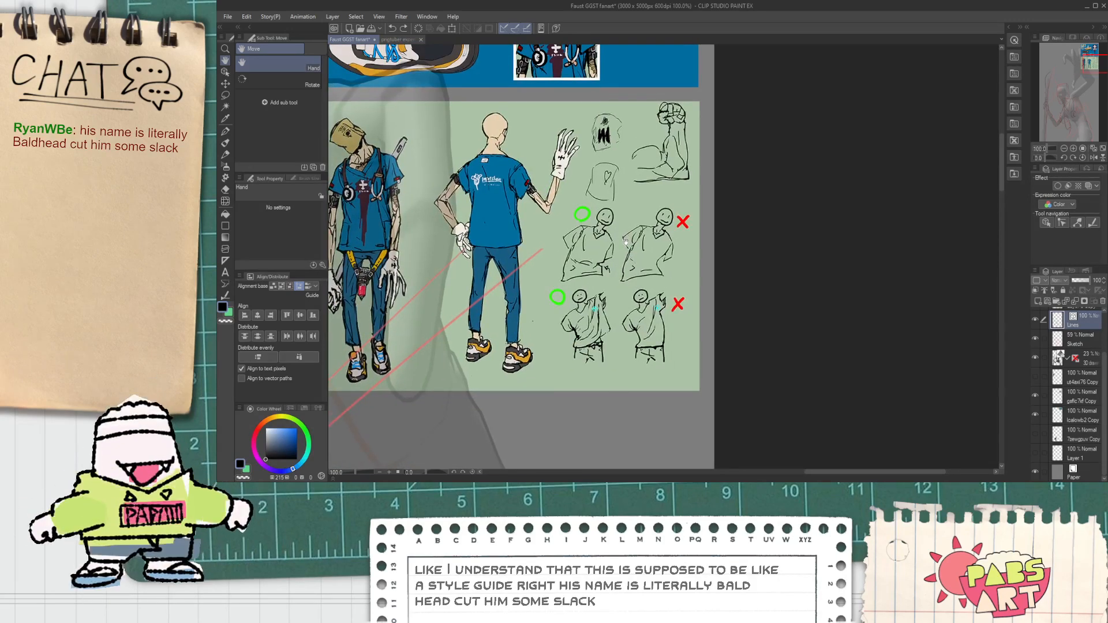
pyautogui.scroll(-3, 626, 244)
pyautogui.scroll(1, 563, 294)
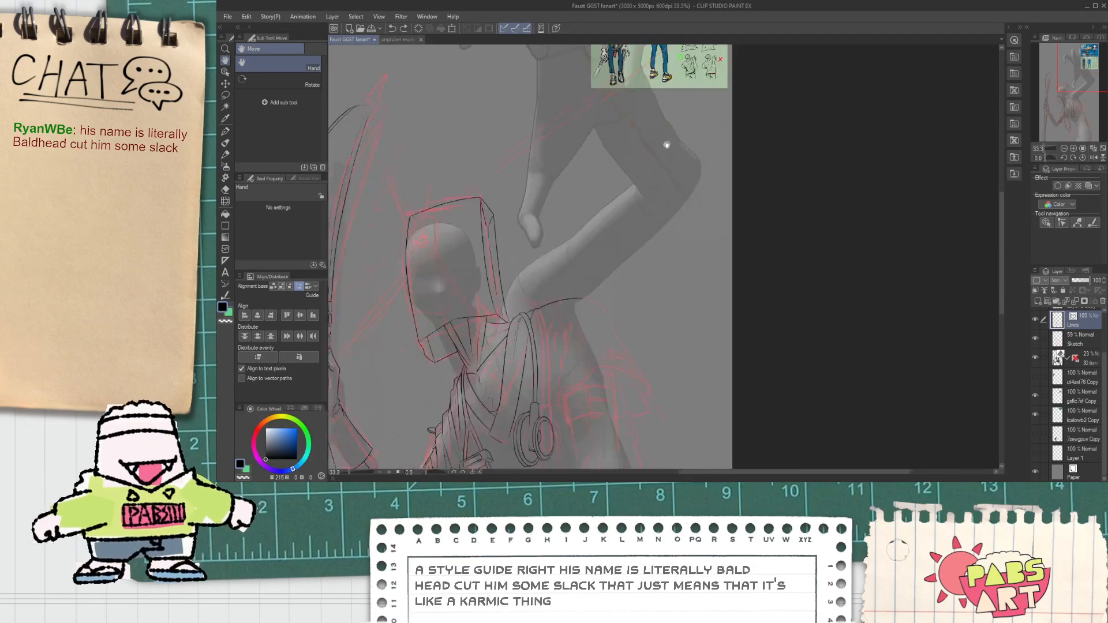
# Try an angled fold line running down from the shirt hem inside the hanging strap loop, using the G-pen, and undo it.
pyautogui.moveTo(535, 281)
pyautogui.mouseDown()
pyautogui.moveTo(563, 413)
pyautogui.moveTo(559, 348)
pyautogui.moveTo(583, 378)
pyautogui.moveTo(530, 299)
pyautogui.mouseUp()
pyautogui.scroll(1, 529, 299)
pyautogui.scroll(-2, 538, 346)
pyautogui.moveTo(539, 346)
pyautogui.mouseDown()
pyautogui.moveTo(523, 322)
pyautogui.moveTo(553, 341)
pyautogui.mouseUp()
pyautogui.scroll(1, 553, 329)
pyautogui.scroll(1, 554, 341)
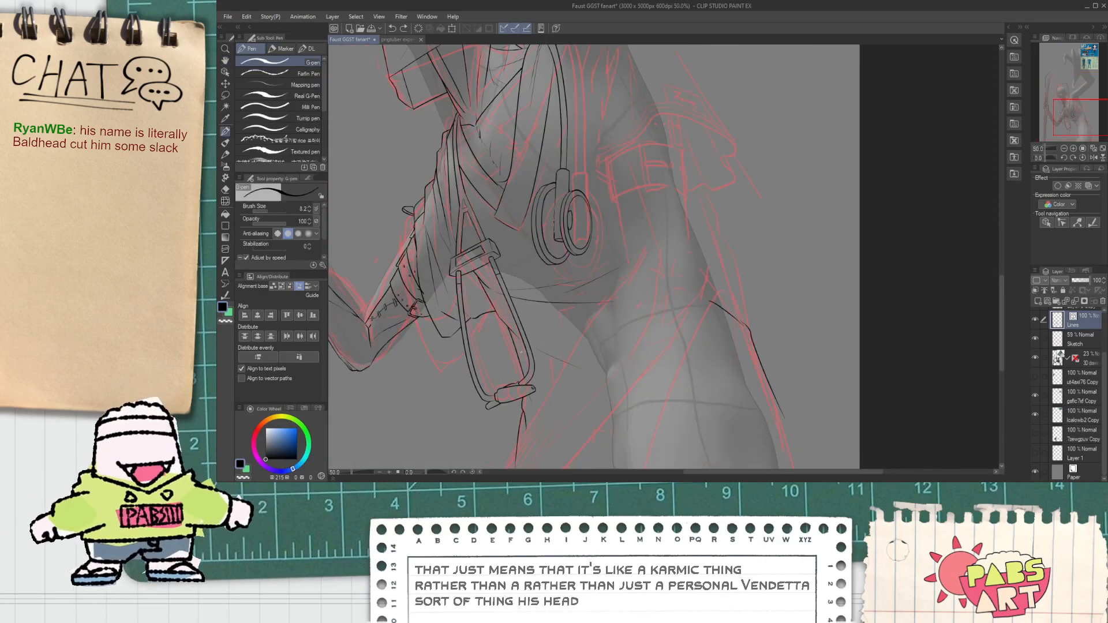
pyautogui.moveTo(495, 317)
pyautogui.mouseDown()
pyautogui.moveTo(542, 344)
pyautogui.moveTo(513, 316)
pyautogui.mouseUp()
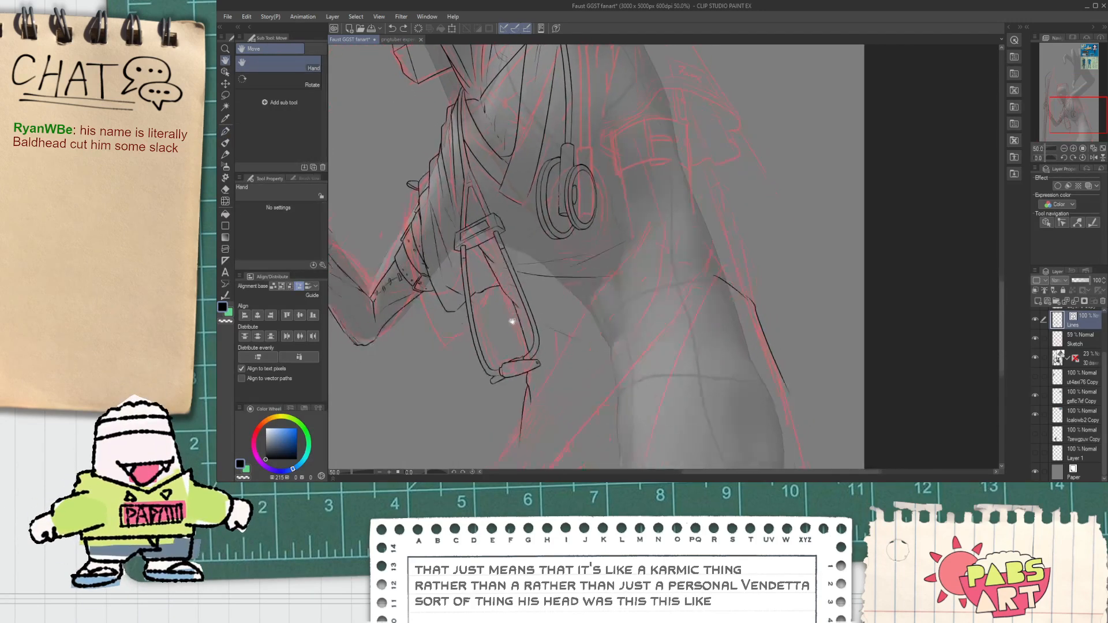
pyautogui.press('p')
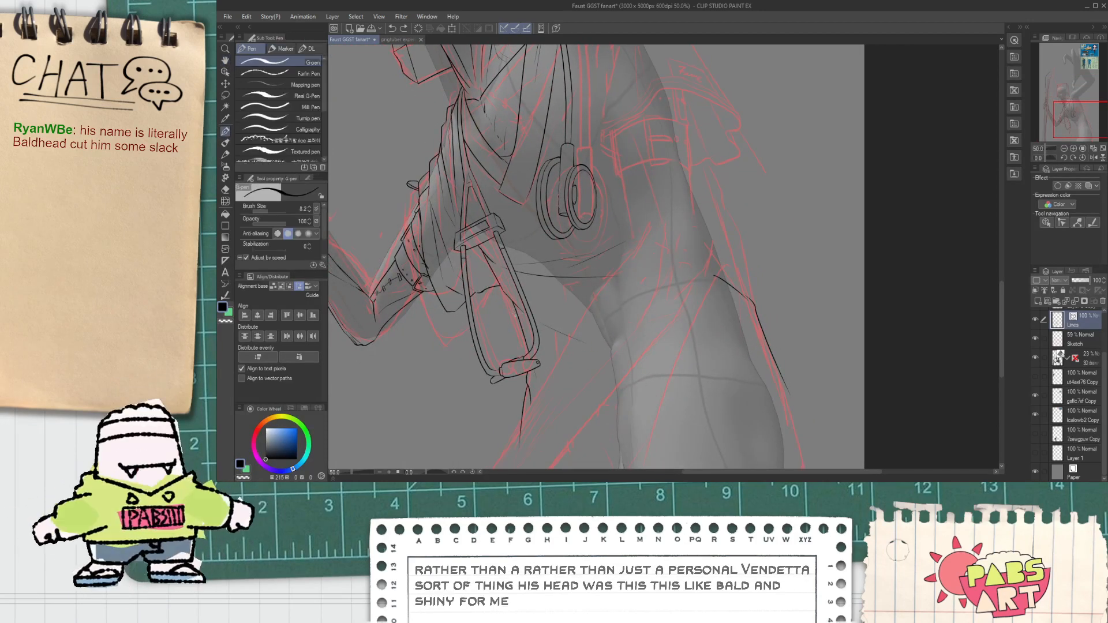
pyautogui.press('h')
pyautogui.scroll(1, 500, 293)
pyautogui.scroll(2, 497, 282)
pyautogui.press('p')
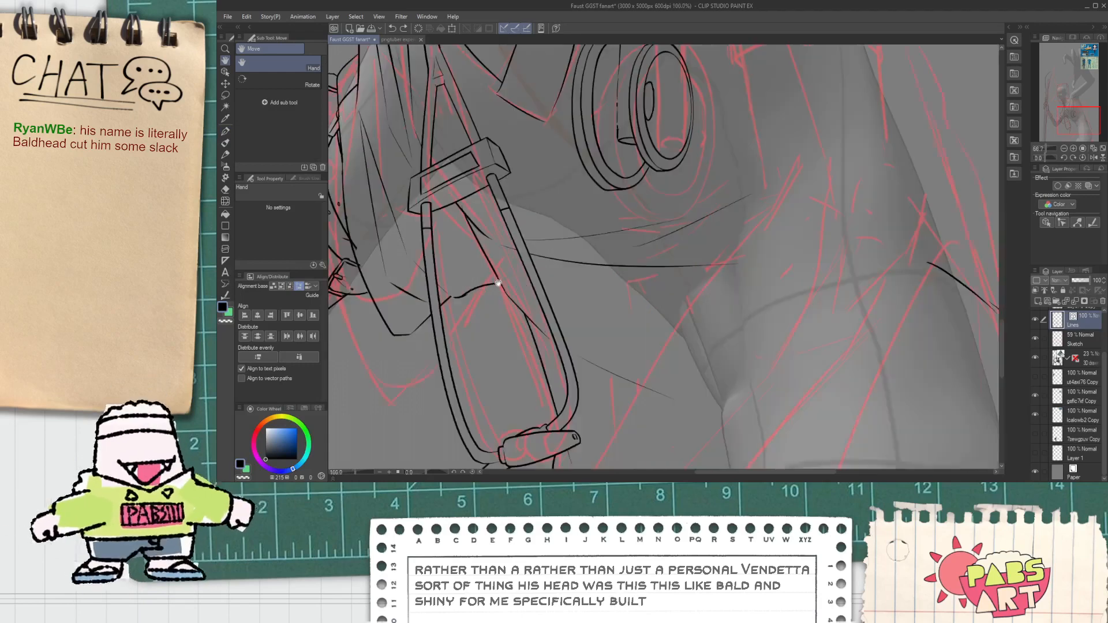
pyautogui.moveTo(502, 286); pyautogui.dragTo(506, 324)
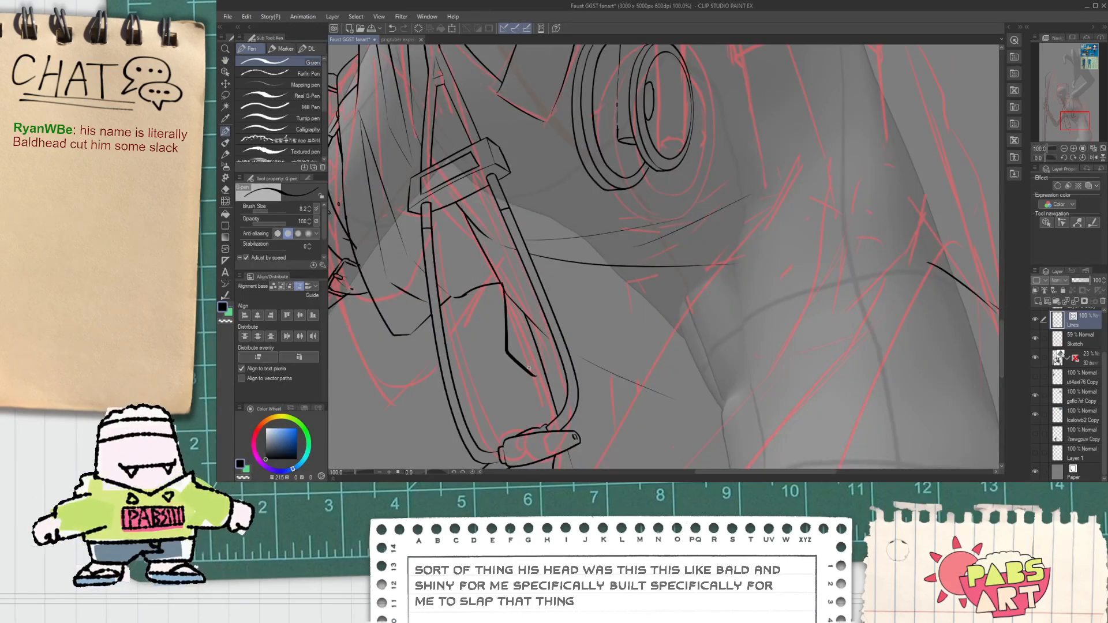
pyautogui.hotkey('ctrl', 'z')
# Check the shirt-fold style guide on the reference sheet again and return to the figure's hip area.
pyautogui.scroll(-3, 597, 370)
pyautogui.press('space')
pyautogui.moveTo(673, 175); pyautogui.dragTo(575, 458)
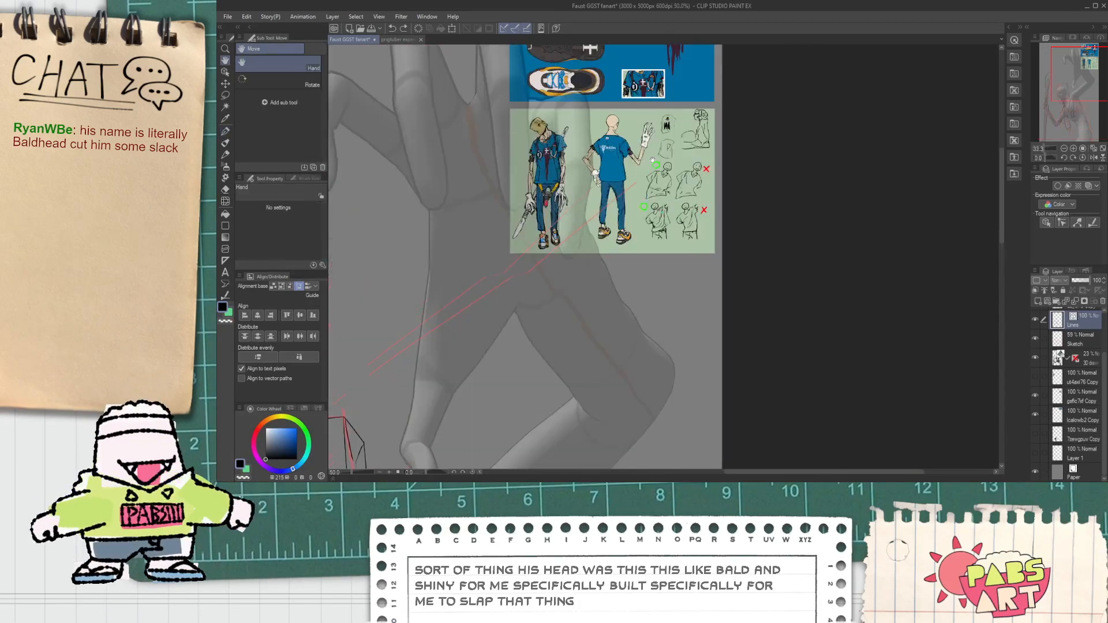
pyautogui.scroll(4, 647, 205)
pyautogui.scroll(-5, 655, 222)
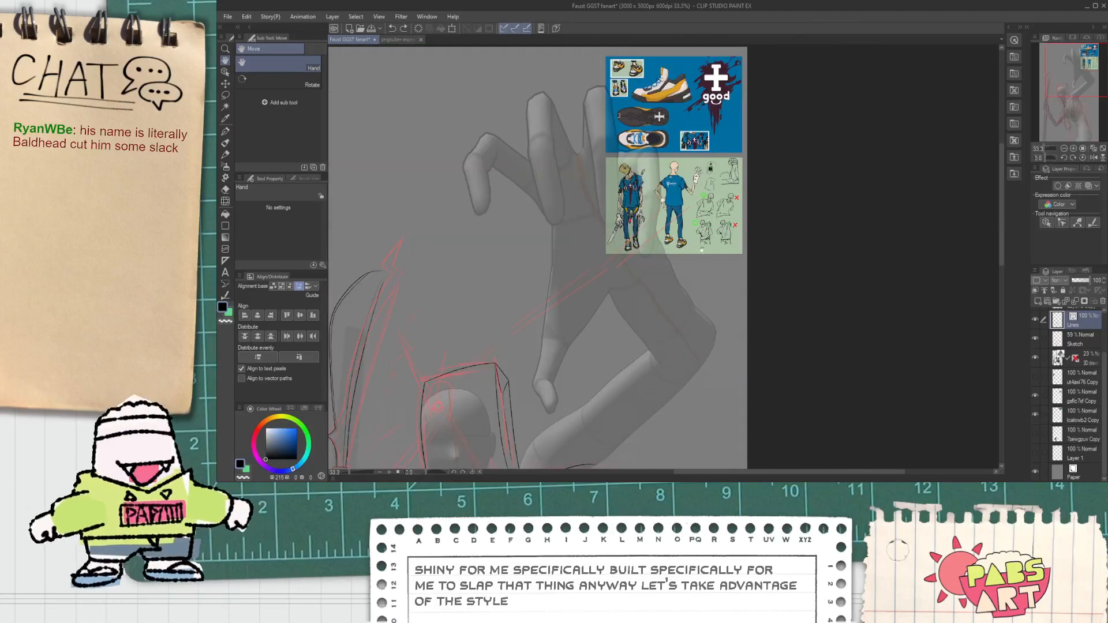
pyautogui.scroll(-2, 696, 240)
pyautogui.moveTo(624, 402); pyautogui.dragTo(574, 349)
pyautogui.scroll(4, 615, 346)
pyautogui.scroll(-2, 573, 395)
pyautogui.moveTo(572, 394); pyautogui.dragTo(573, 271)
pyautogui.scroll(2, 525, 323)
pyautogui.press('p')
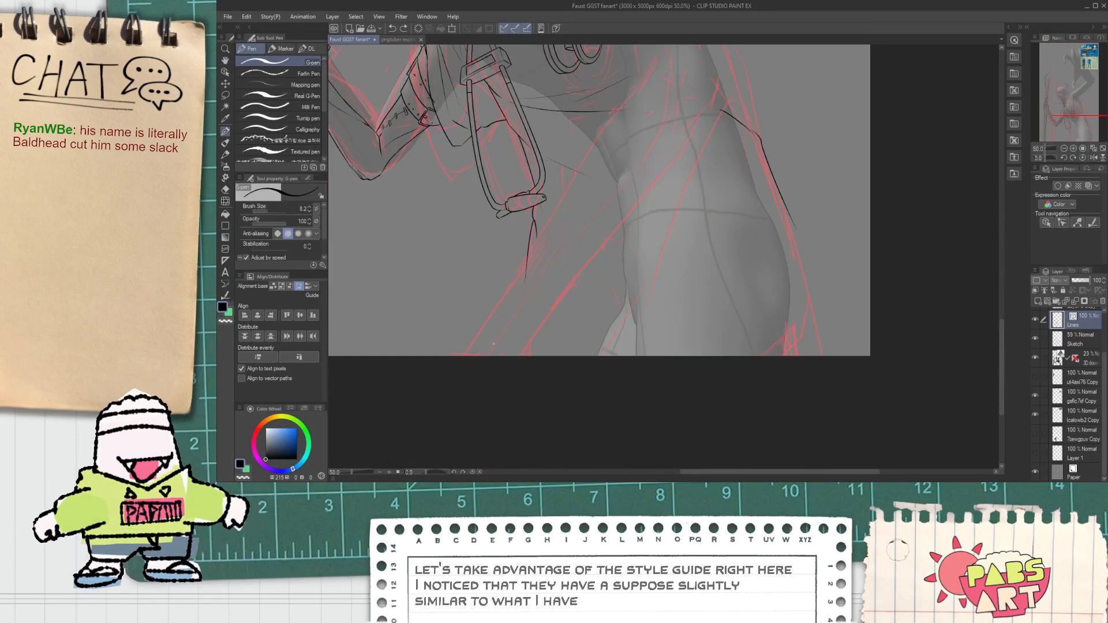
# Select the fold lines inside, beside and below the hanging strap loop and shift them toward the bent arm, rotating them slightly clockwise.
pyautogui.scroll(-2, 704, 341)
pyautogui.scroll(2, 532, 317)
pyautogui.scroll(1, 532, 317)
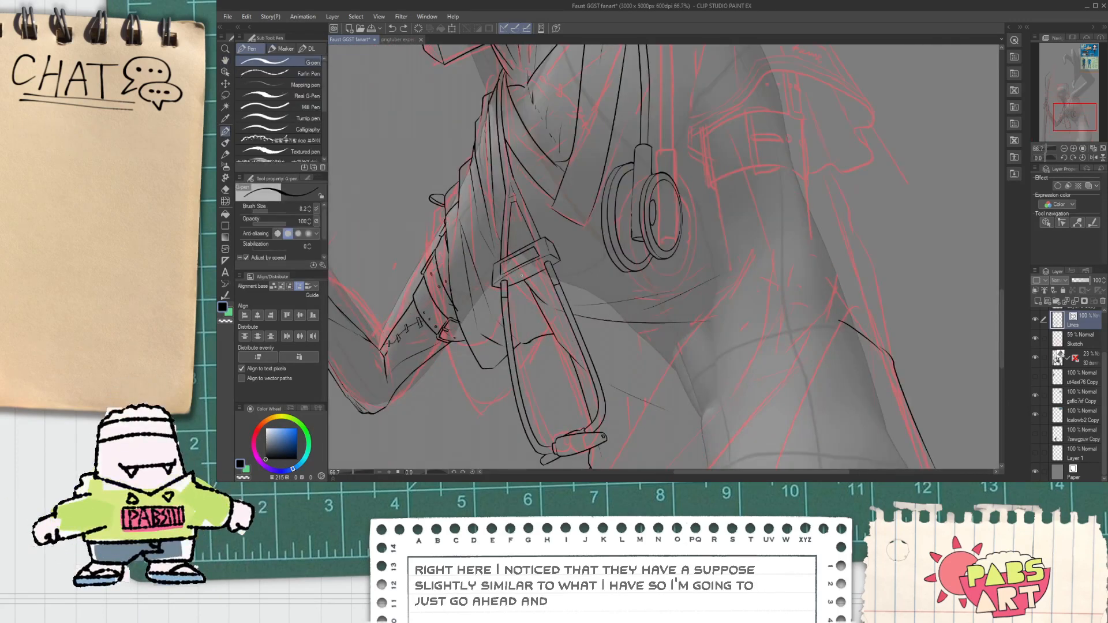
pyautogui.moveTo(555, 383); pyautogui.dragTo(643, 262)
pyautogui.keyDown('shift'); pyautogui.click(543, 282); pyautogui.keyUp('shift')
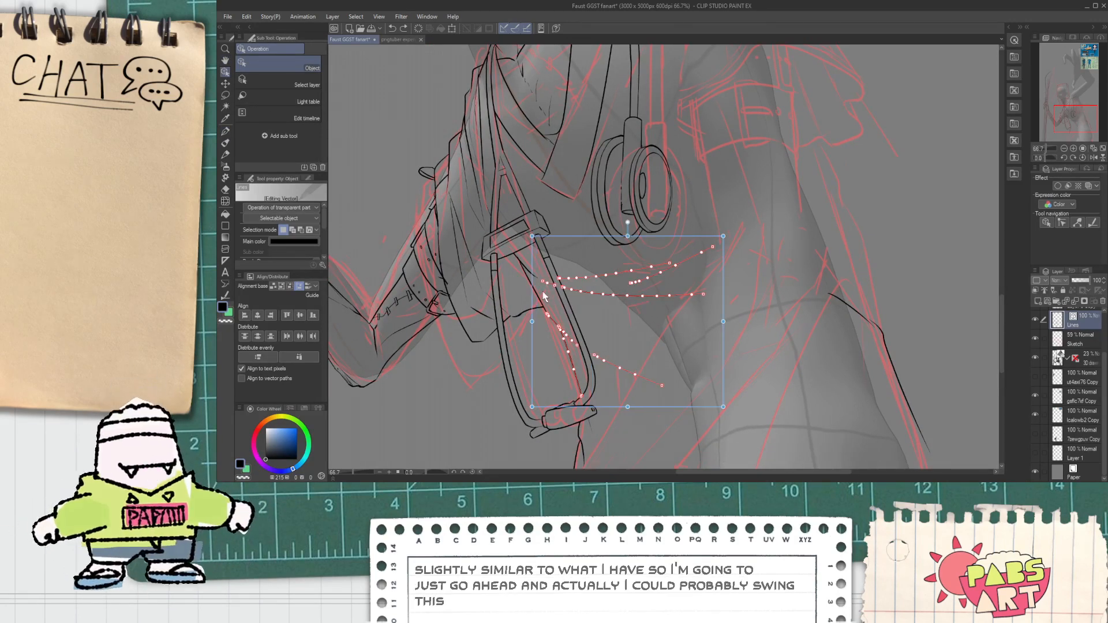
pyautogui.keyDown('shift'); pyautogui.click(527, 270); pyautogui.keyUp('shift')
pyautogui.keyDown('shift'); pyautogui.click(530, 283); pyautogui.keyUp('shift')
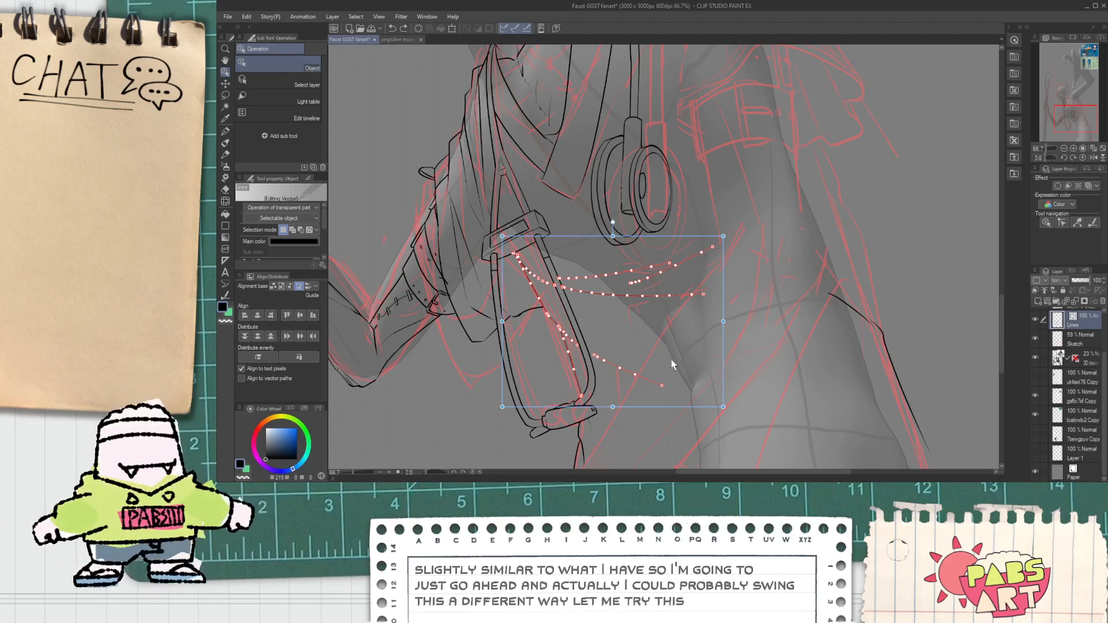
pyautogui.moveTo(599, 450); pyautogui.dragTo(587, 433)
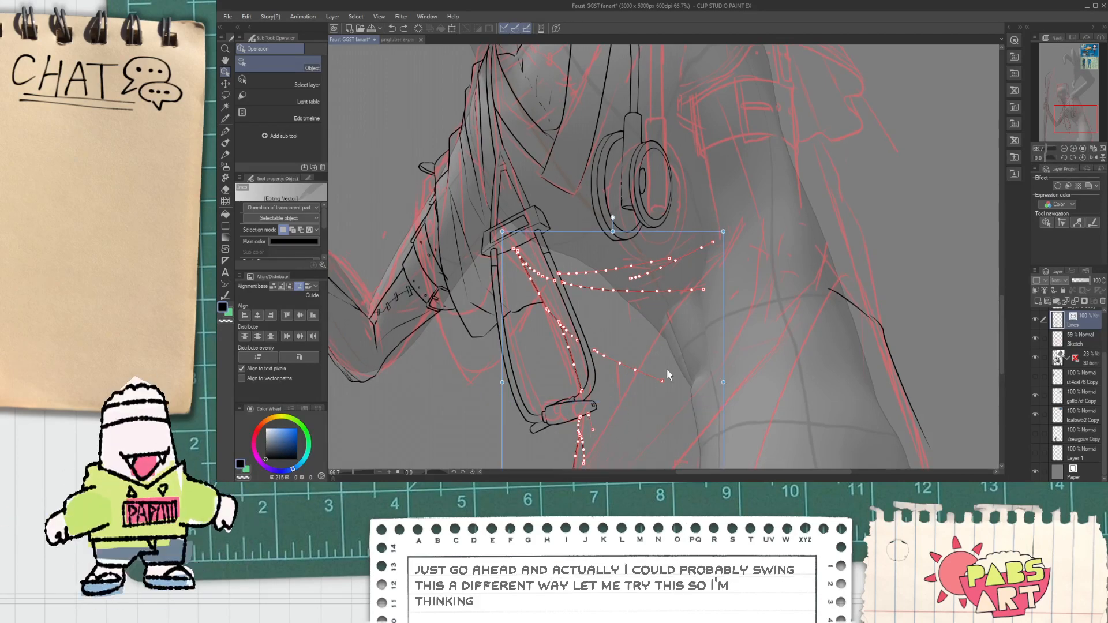
pyautogui.moveTo(723, 382); pyautogui.dragTo(687, 367)
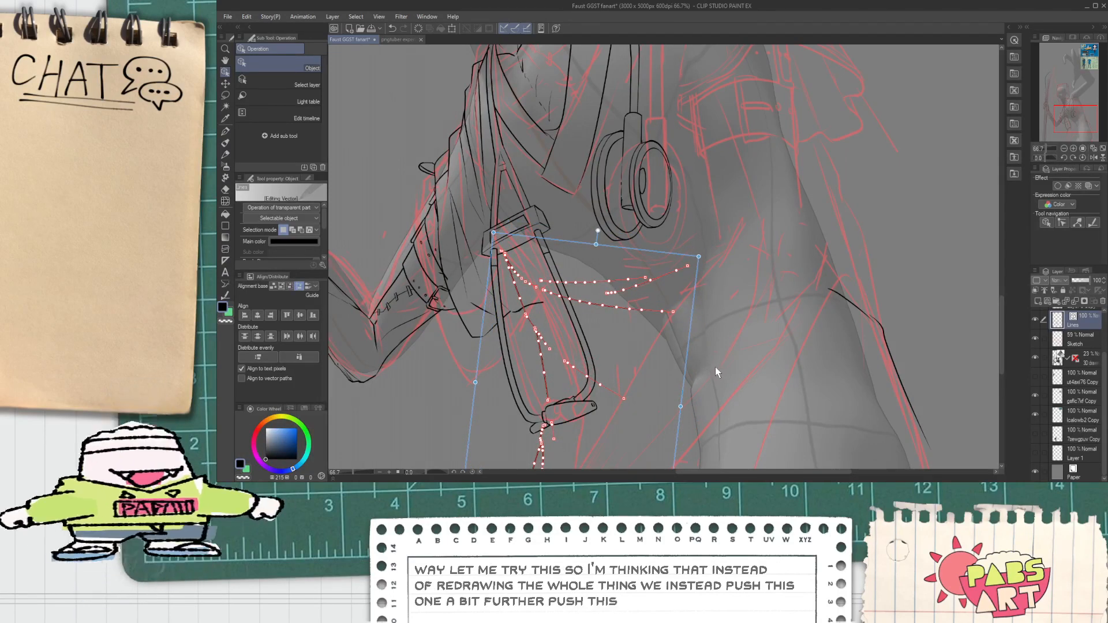
pyautogui.scroll(-3, 630, 345)
pyautogui.scroll(3, 623, 404)
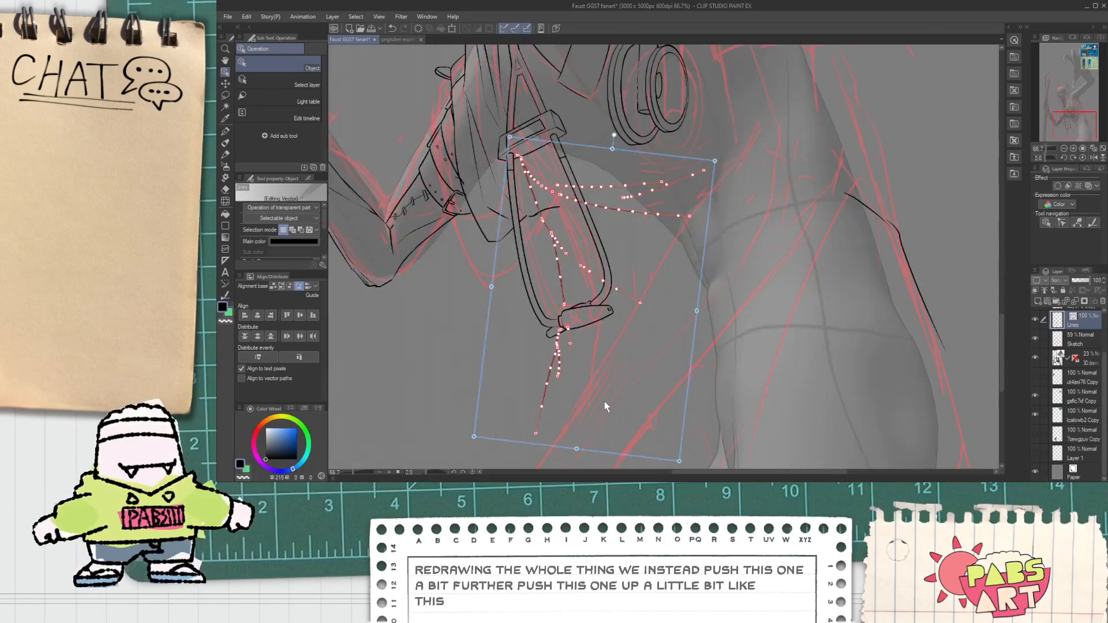
# Select only the vertical edge lines inside and below the strap loop and shift them slightly back toward the leg.
pyautogui.click(598, 406)
pyautogui.moveTo(532, 364); pyautogui.dragTo(532, 365)
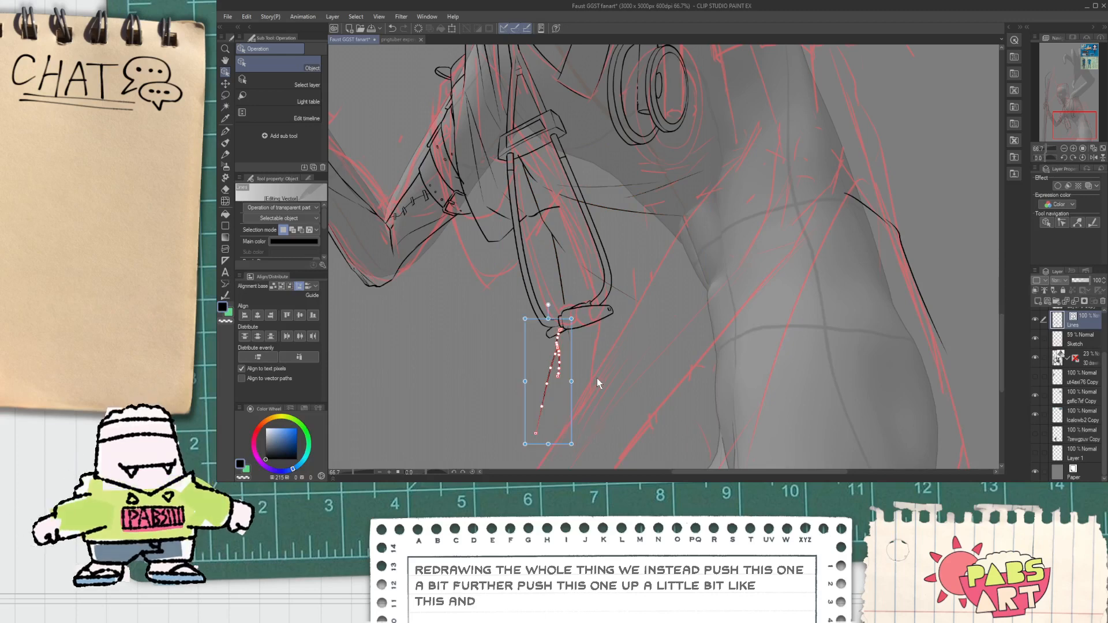
pyautogui.keyDown('shift'); pyautogui.click(568, 278); pyautogui.keyUp('shift')
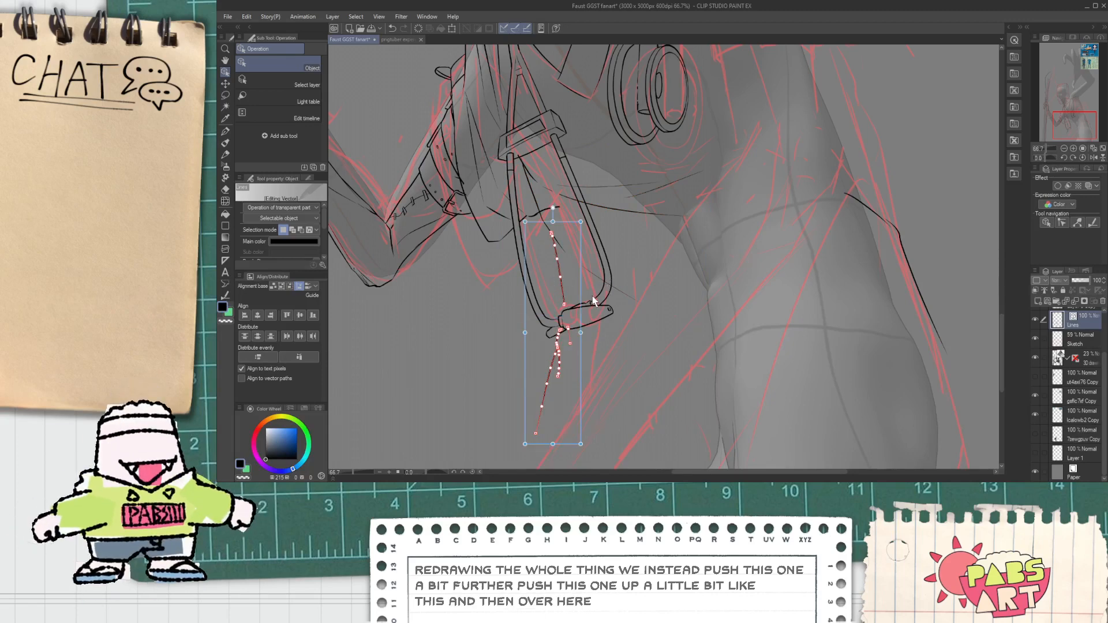
pyautogui.moveTo(584, 295); pyautogui.dragTo(602, 294)
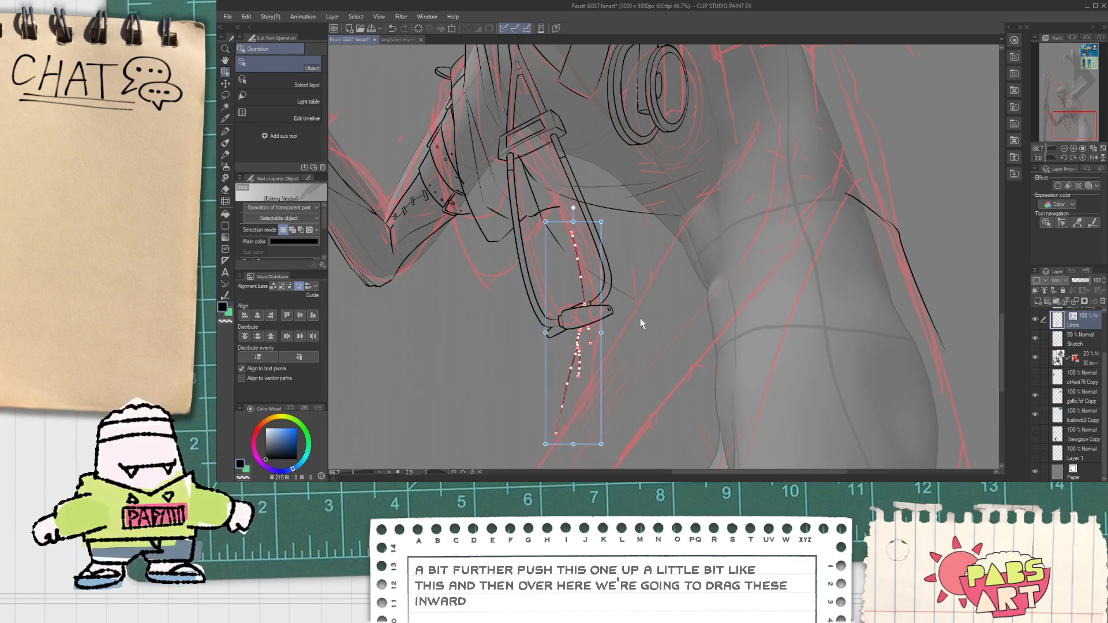
# Ink the diagonal fold line inside the strap loop down past the vertical edge with the G-pen, undoing the first stroke and redrawing it.
pyautogui.scroll(8, 563, 235)
pyautogui.press('p')
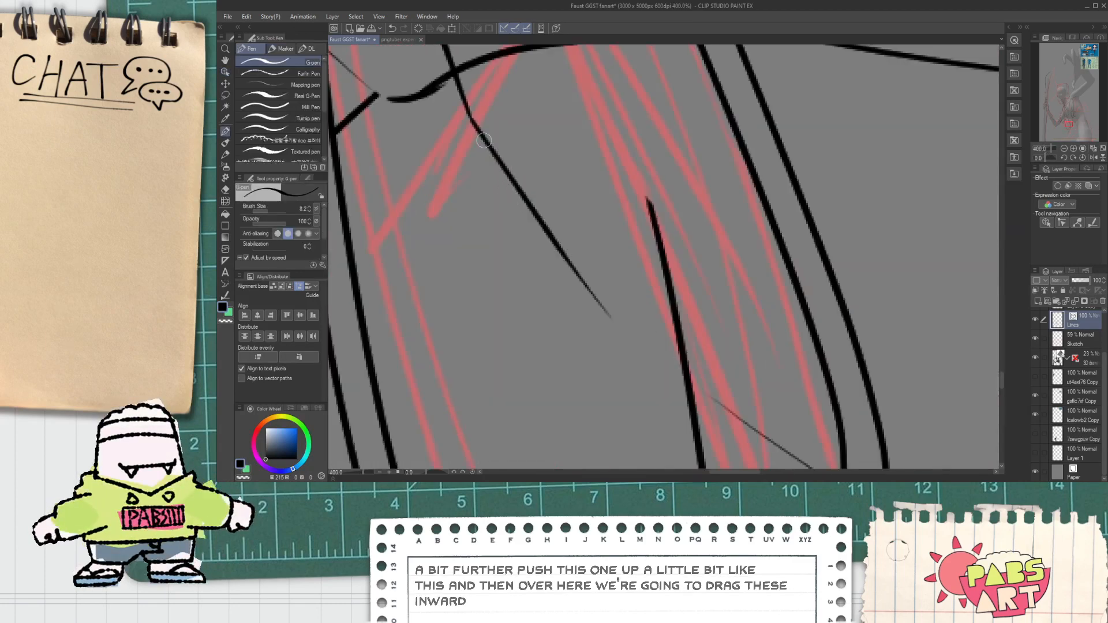
pyautogui.scroll(-5, 600, 289)
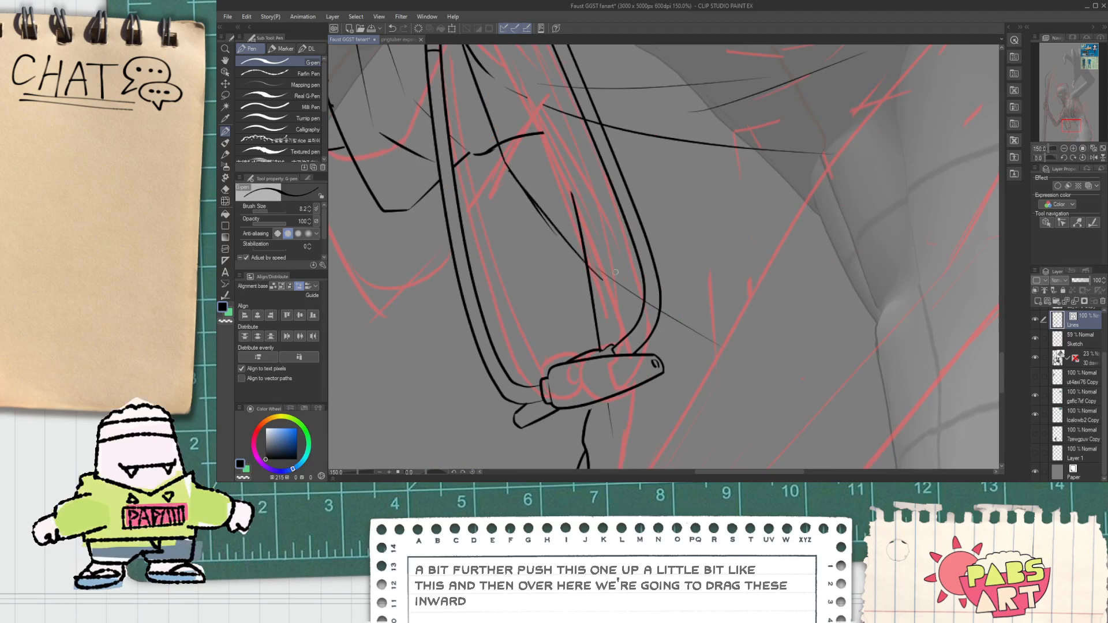
pyautogui.moveTo(505, 161); pyautogui.dragTo(645, 312)
pyautogui.hotkey('ctrl', 'z')
pyautogui.scroll(1, 510, 183)
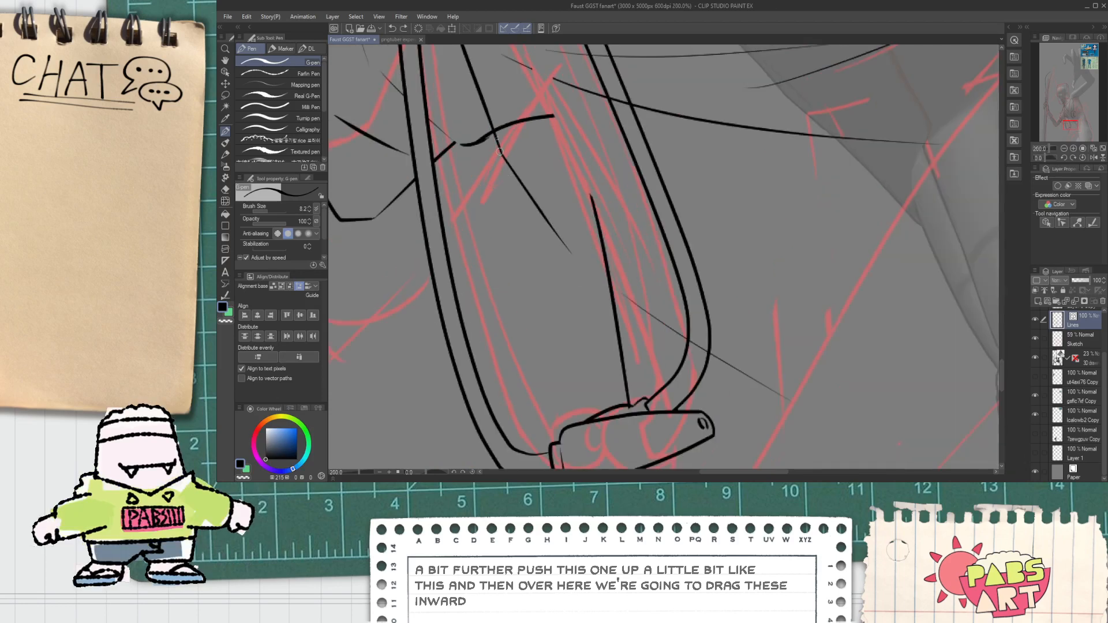
pyautogui.moveTo(501, 147); pyautogui.dragTo(674, 334)
# Erase the hem and vertical edge pieces that overlap the diagonal fold inside the strap loop, using the Vector eraser.
pyautogui.press('e')
pyautogui.scroll(2, 518, 179)
pyautogui.click(505, 146)
pyautogui.scroll(-4, 577, 242)
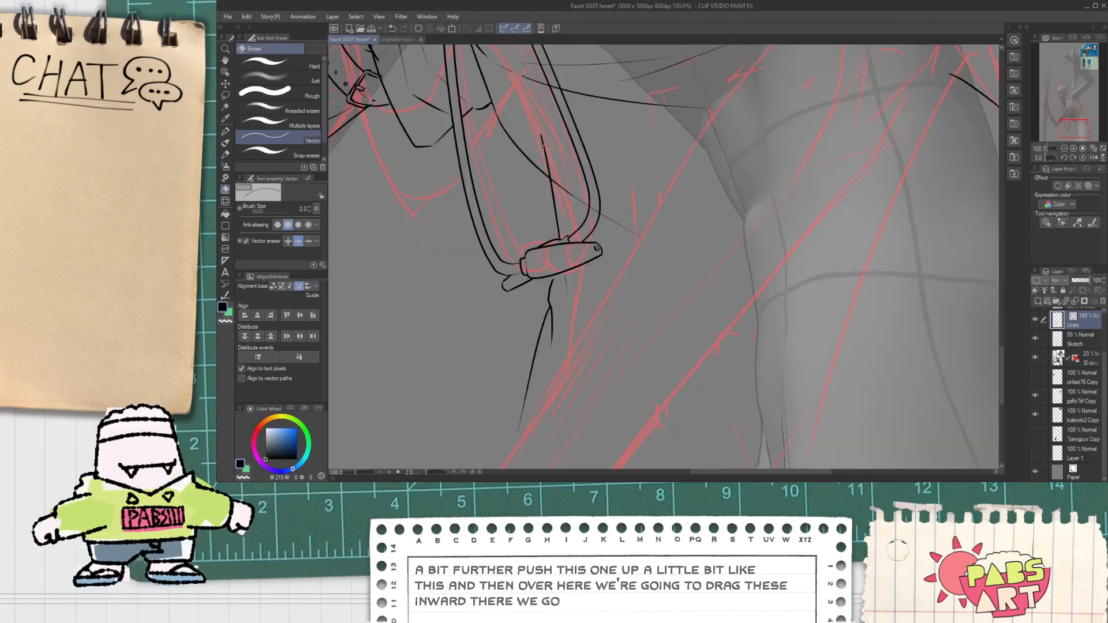
pyautogui.scroll(-4, 630, 289)
# Close the gap in the fold line that crosses the strap loop's outer side with a short G-pen stroke.
pyautogui.press('space')
pyautogui.scroll(4, 630, 289)
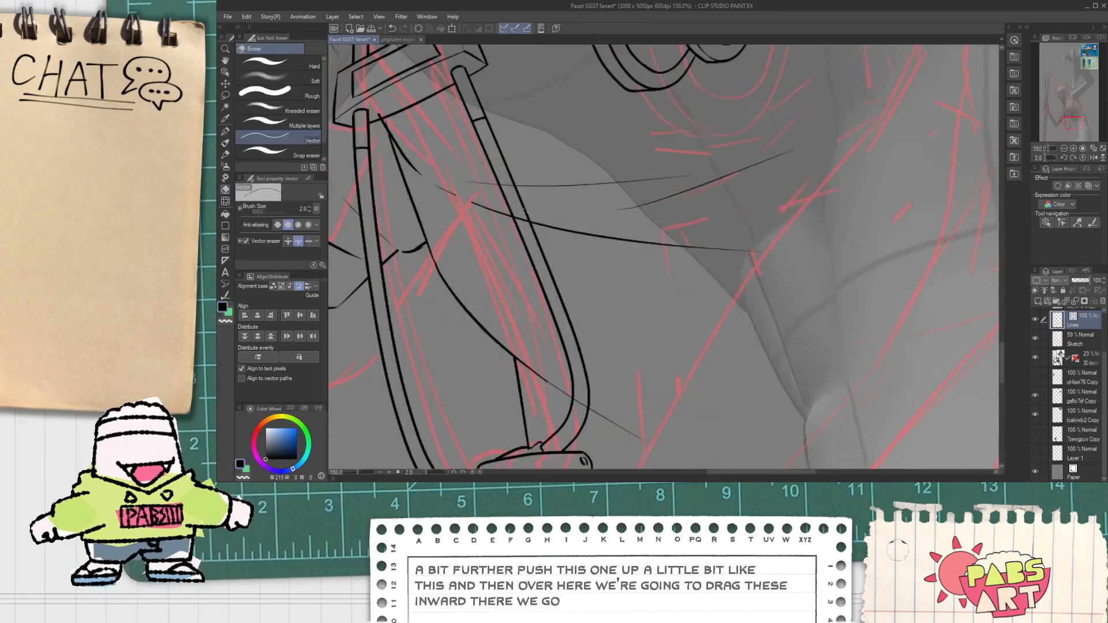
pyautogui.scroll(5, 462, 202)
pyautogui.press('p')
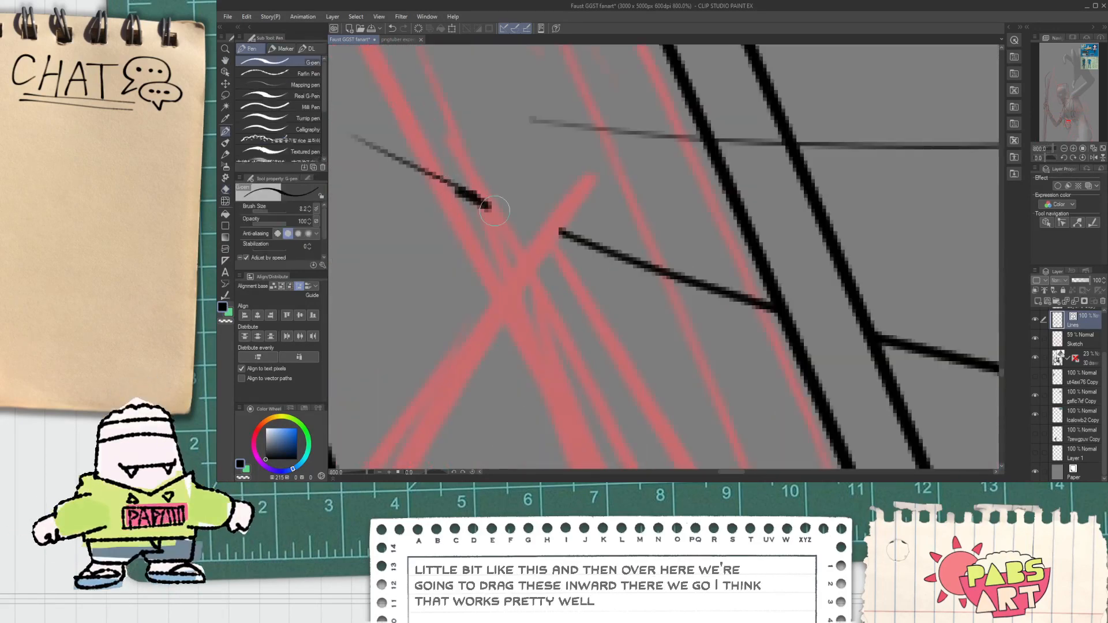
pyautogui.moveTo(456, 193); pyautogui.dragTo(611, 248)
pyautogui.press('space')
pyautogui.scroll(-5, 597, 298)
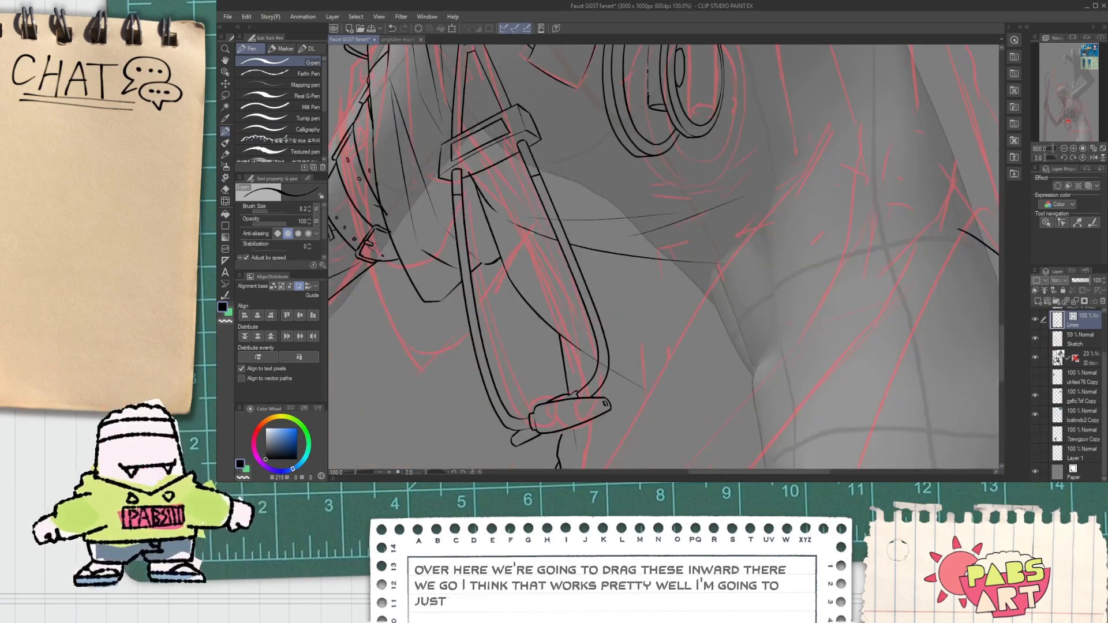
# Erase the short overlapping fold line just beneath the strap buckle with the Vector eraser.
pyautogui.scroll(2, 597, 299)
pyautogui.press('e')
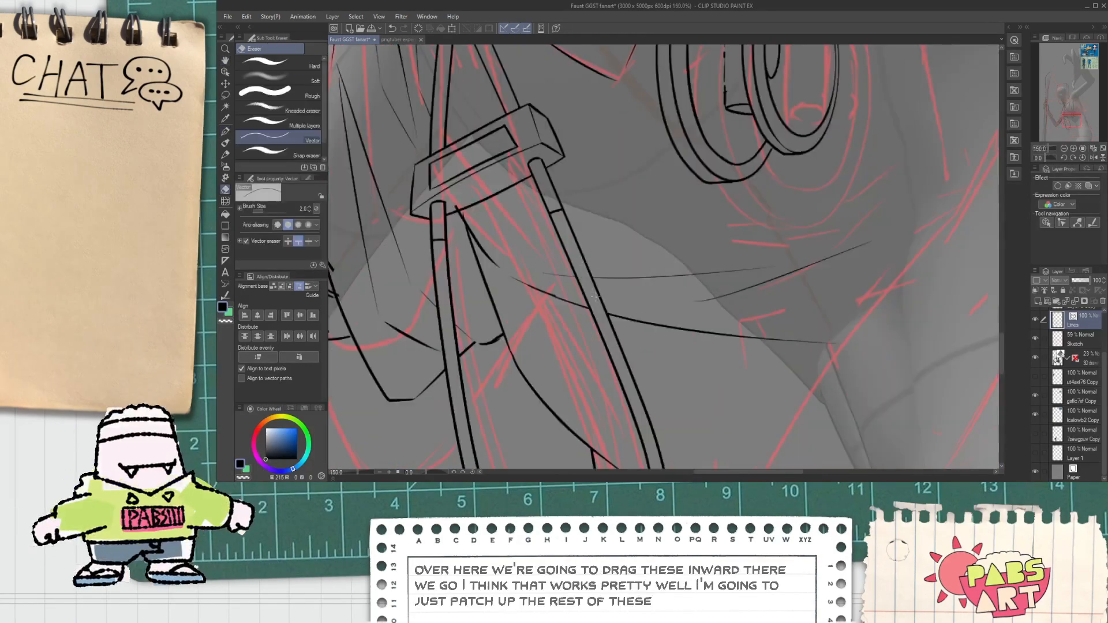
pyautogui.scroll(-2, 596, 298)
pyautogui.scroll(5, 547, 233)
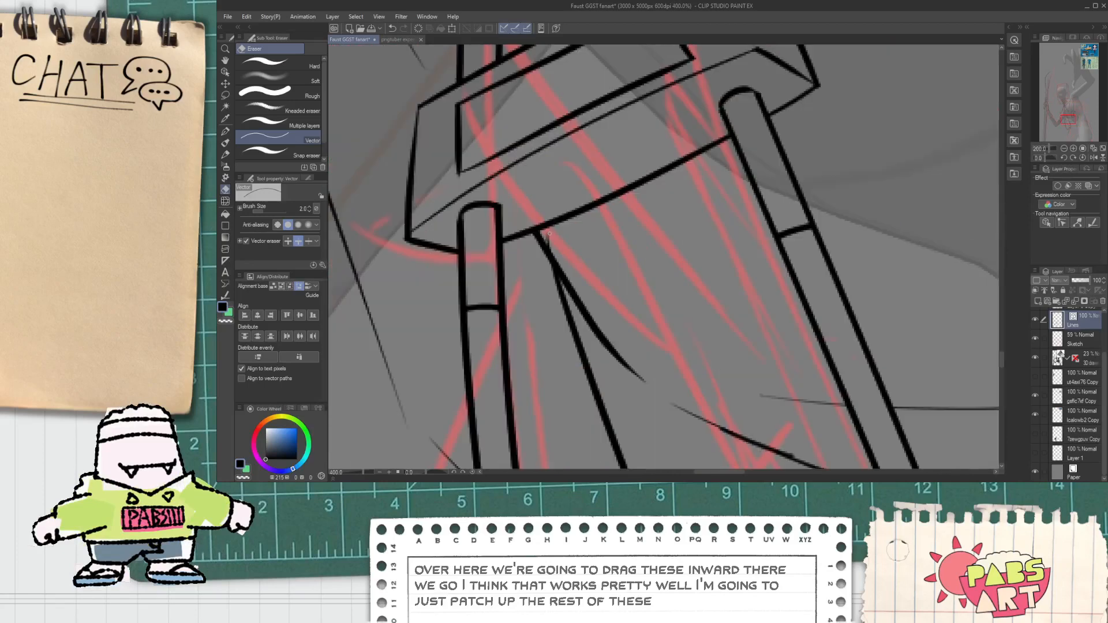
pyautogui.moveTo(579, 281); pyautogui.dragTo(583, 311)
pyautogui.scroll(-7, 596, 317)
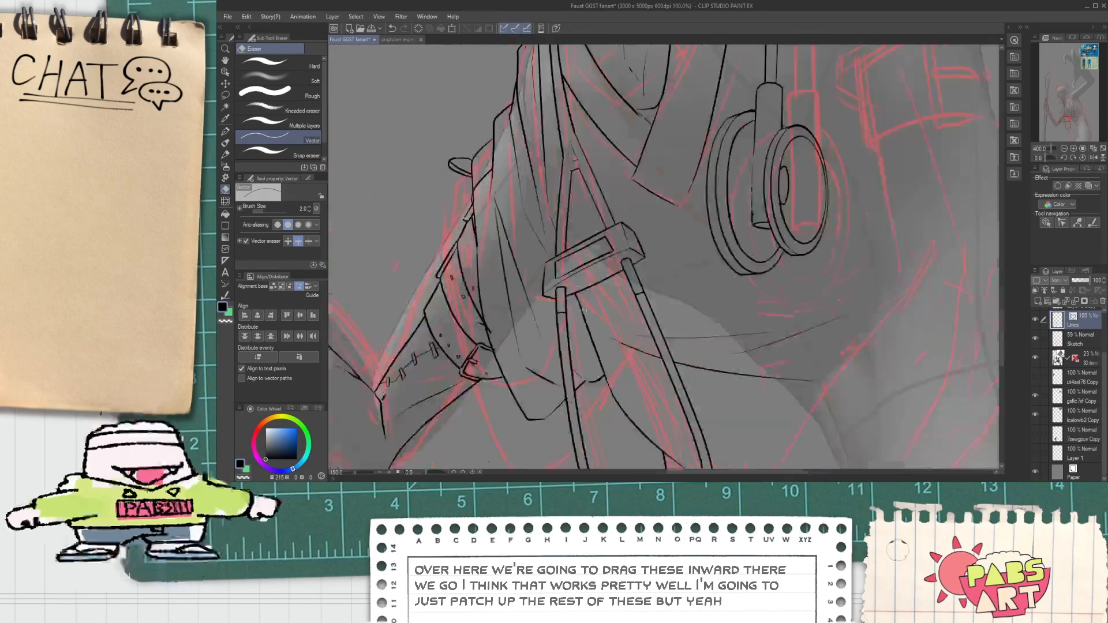
# Erase the end of the diagonal fold line that overshoots its corner with the vertical edge inside the strap loop.
pyautogui.press('space')
pyautogui.moveTo(660, 379); pyautogui.dragTo(602, 323)
pyautogui.press('p')
pyautogui.scroll(2, 605, 316)
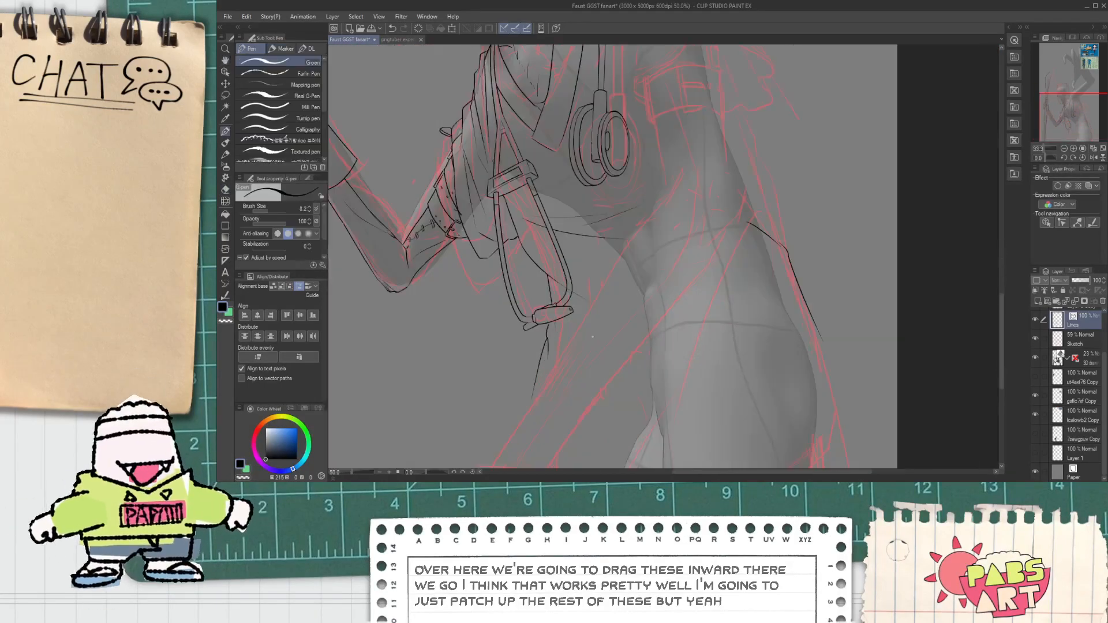
pyautogui.press('e')
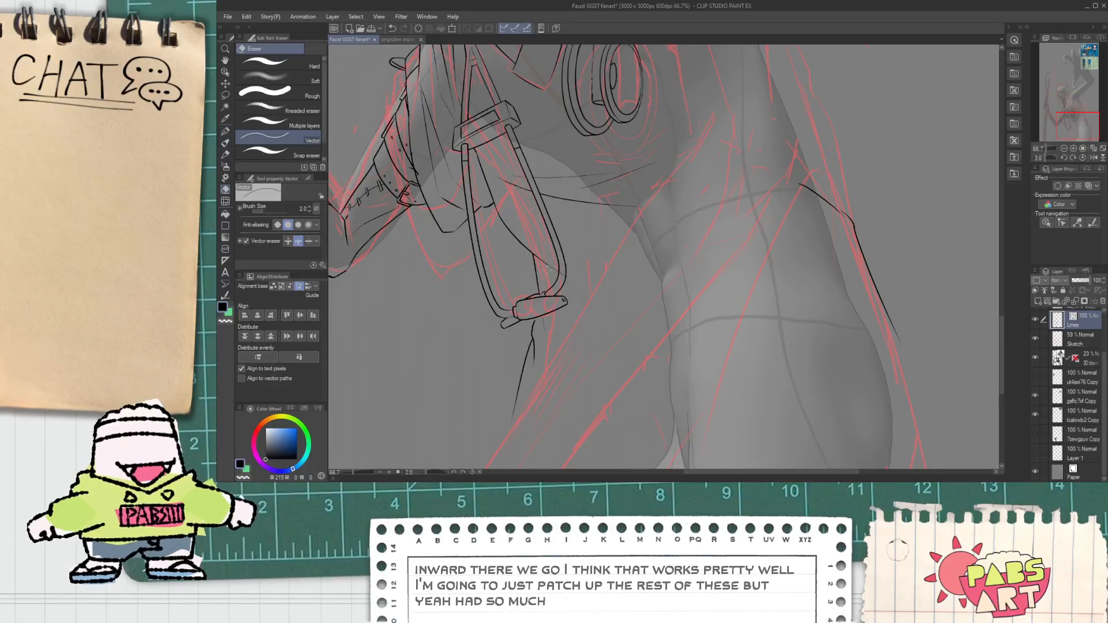
pyautogui.scroll(2, 547, 264)
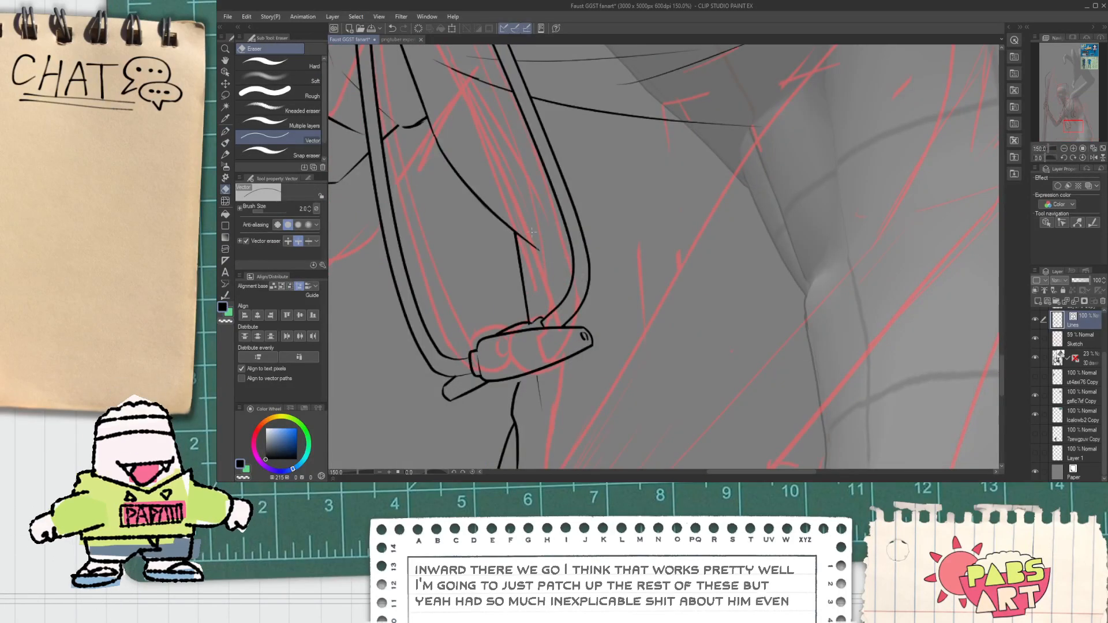
pyautogui.press('p')
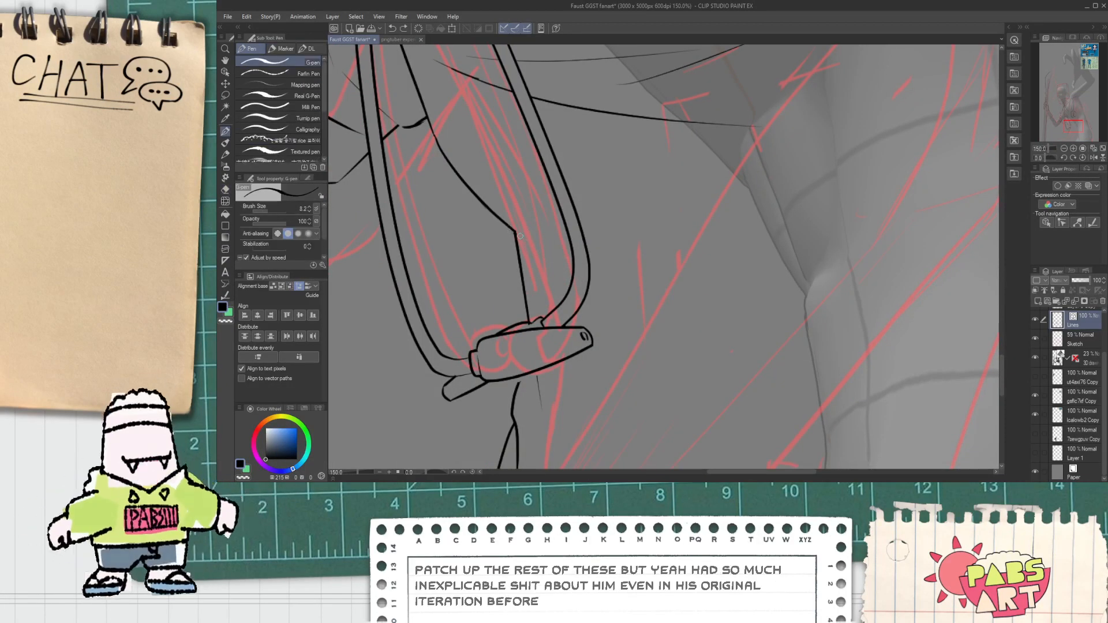
# Examine the shoe designs and logo artwork on the character reference sheet, comparing them with the figure being inked.
pyautogui.scroll(-4, 534, 221)
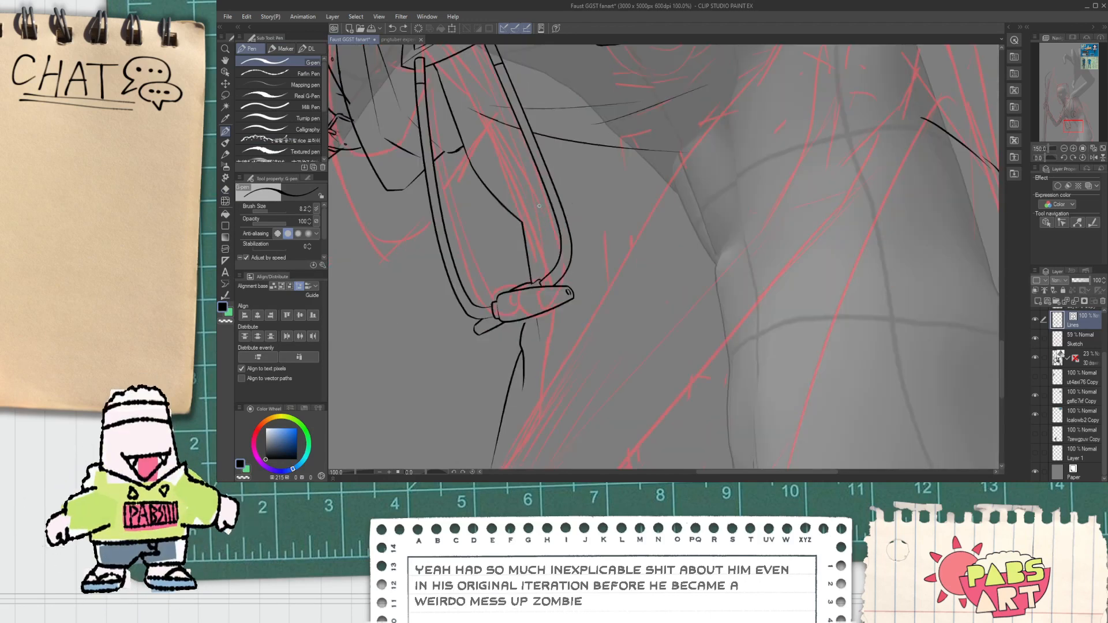
pyautogui.moveTo(606, 306); pyautogui.dragTo(560, 444)
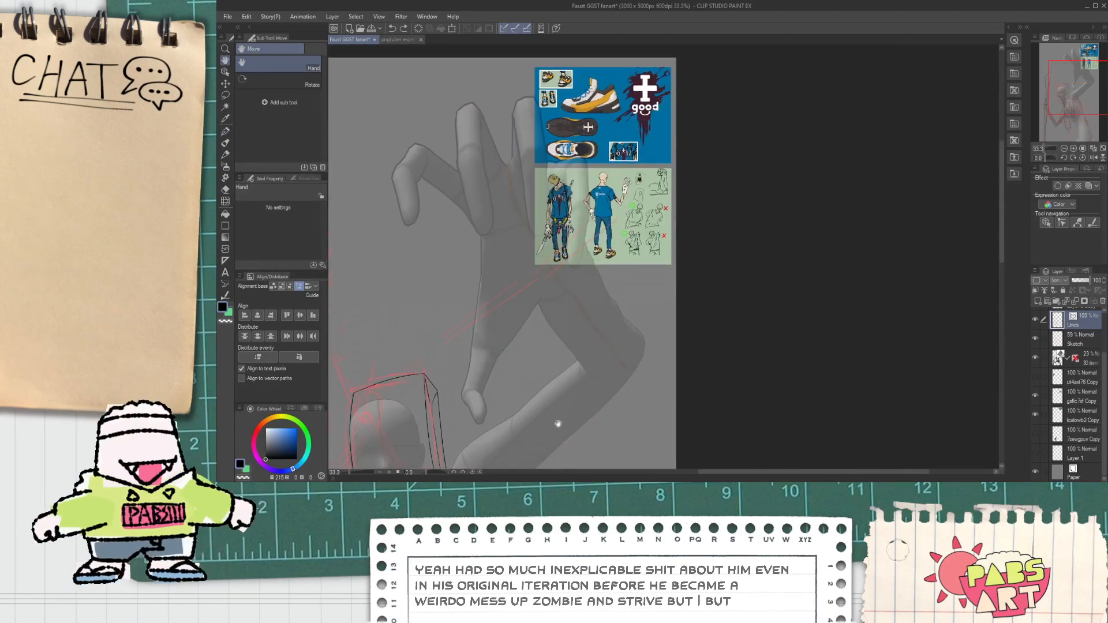
pyautogui.scroll(1, 560, 156)
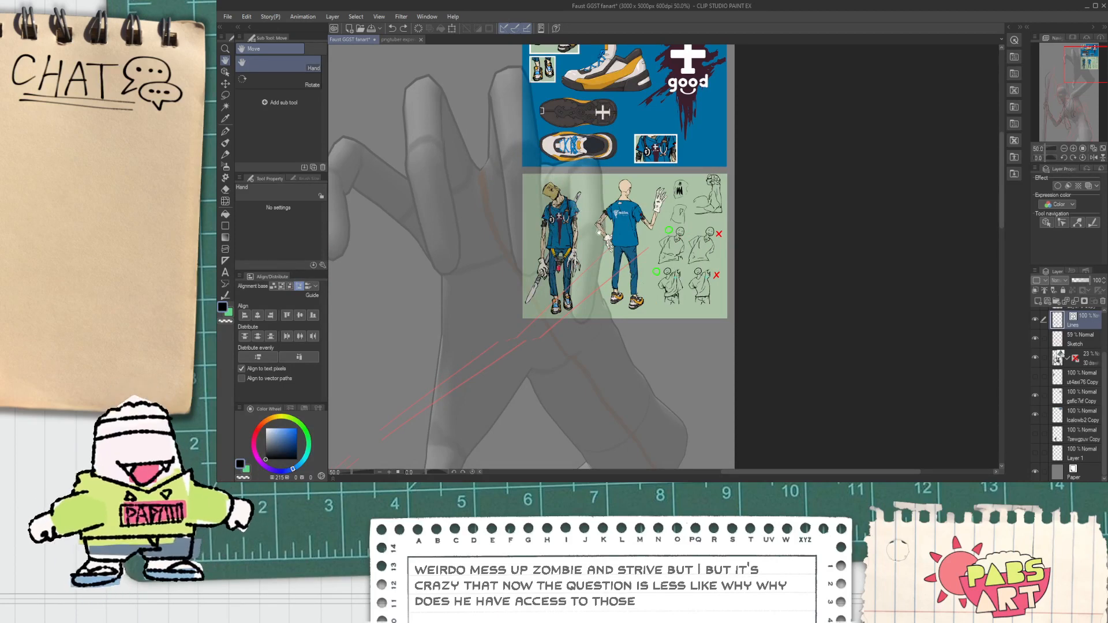
pyautogui.moveTo(571, 323); pyautogui.dragTo(567, 369)
pyautogui.scroll(1, 586, 141)
pyautogui.moveTo(585, 140); pyautogui.dragTo(588, 171)
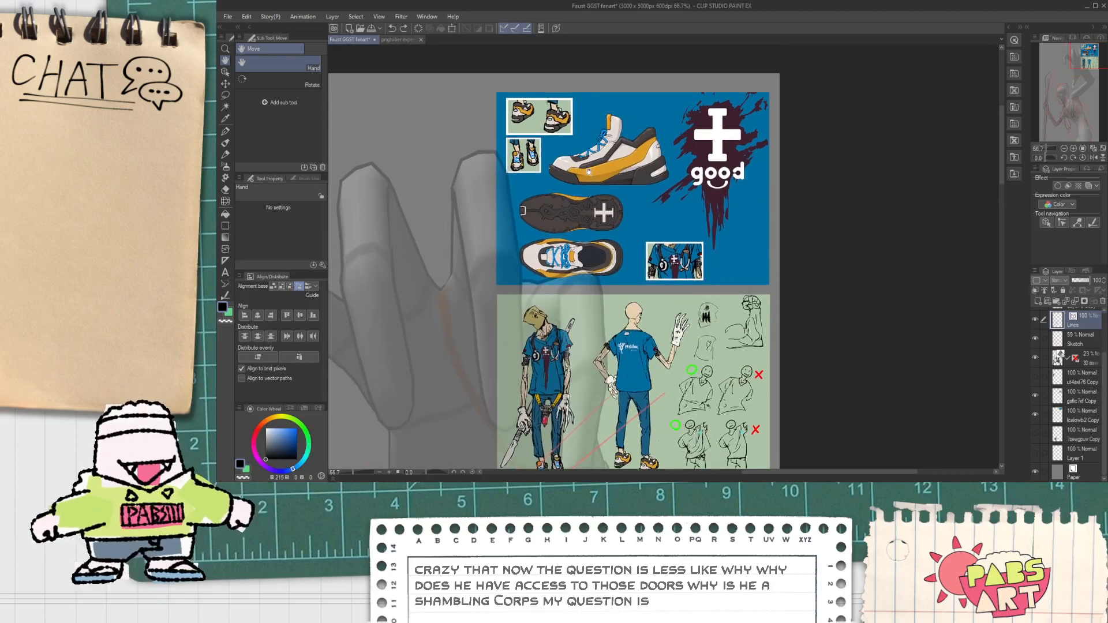
pyautogui.scroll(2, 586, 170)
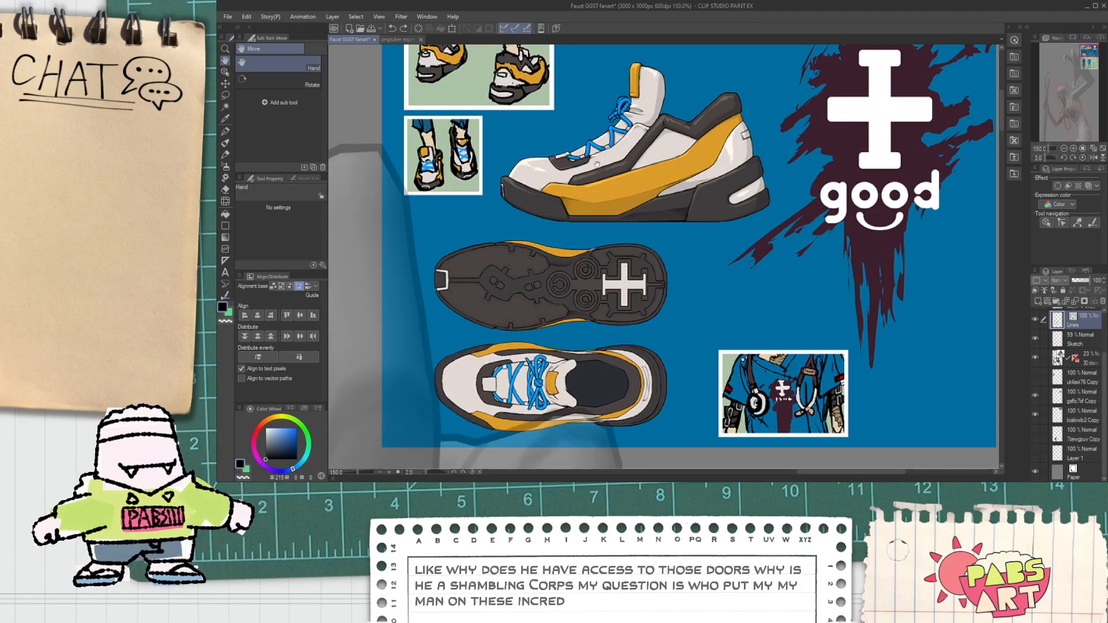
pyautogui.scroll(-1, 596, 165)
pyautogui.scroll(-5, 597, 166)
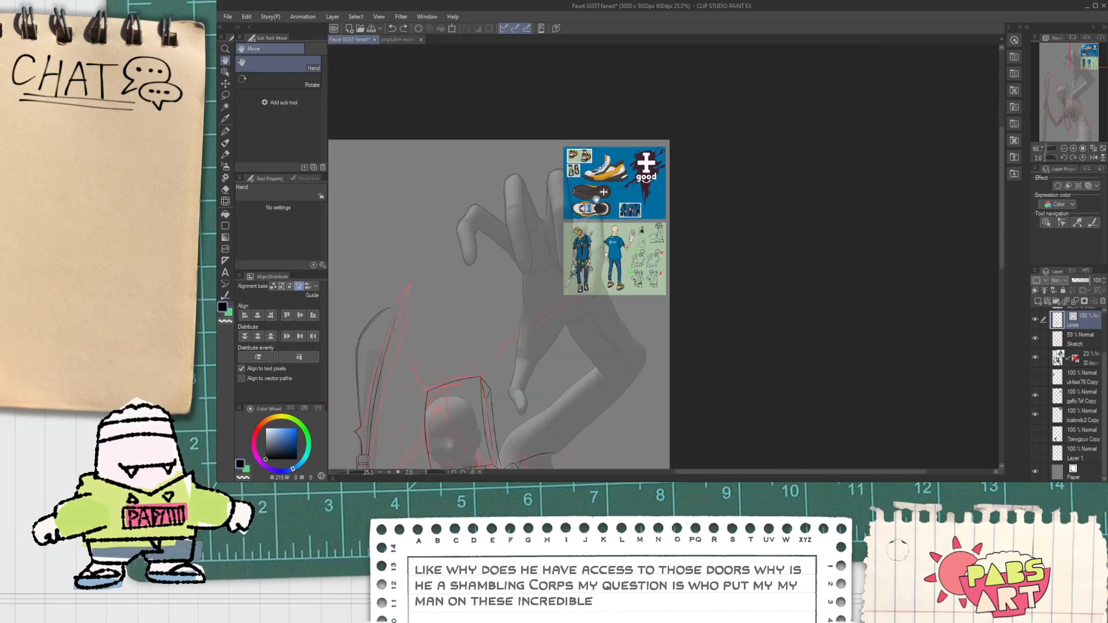
pyautogui.scroll(4, 571, 215)
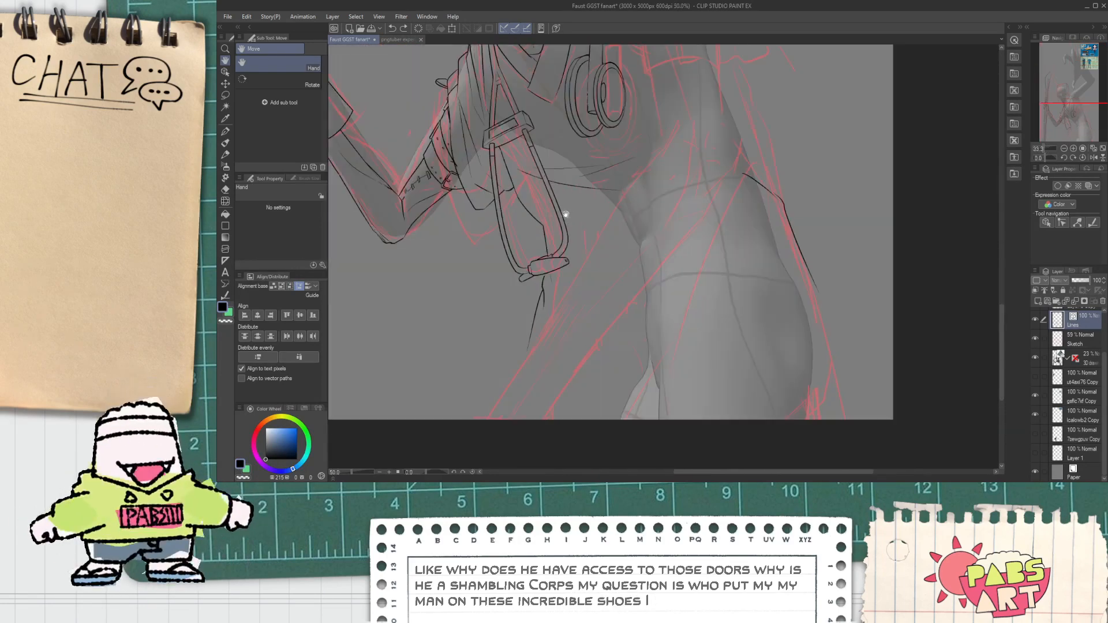
pyautogui.moveTo(622, 149); pyautogui.dragTo(623, 280)
pyautogui.moveTo(640, 340); pyautogui.dragTo(597, 229)
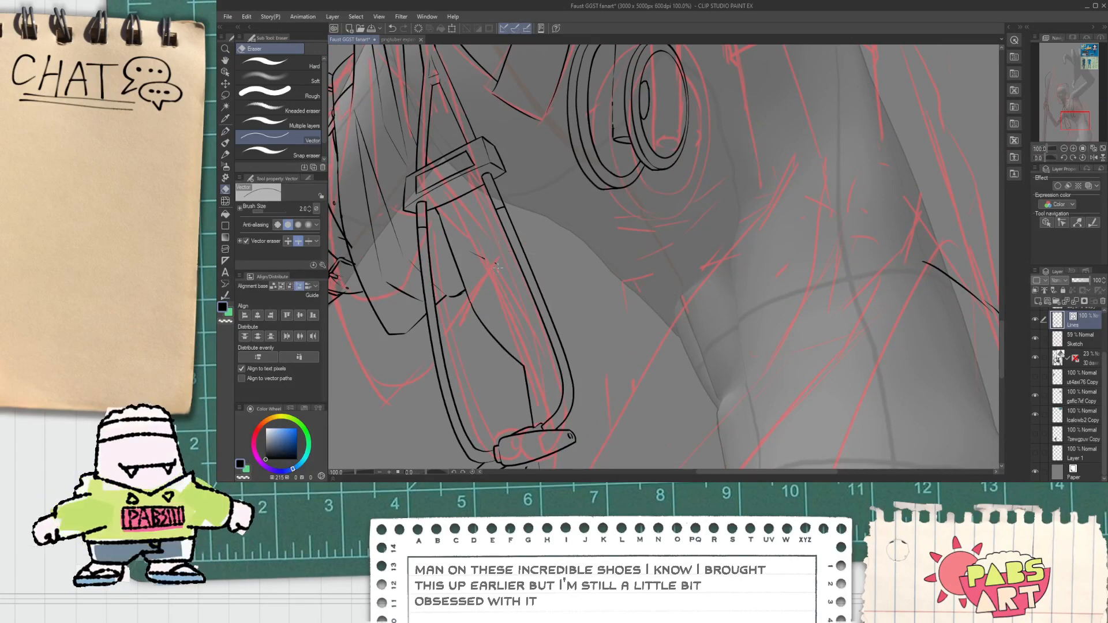
# Study the front and back outfit views and the shirt-fold pose examples on the green reference sheet.
pyautogui.press('o')
pyautogui.moveTo(482, 273); pyautogui.dragTo(487, 270)
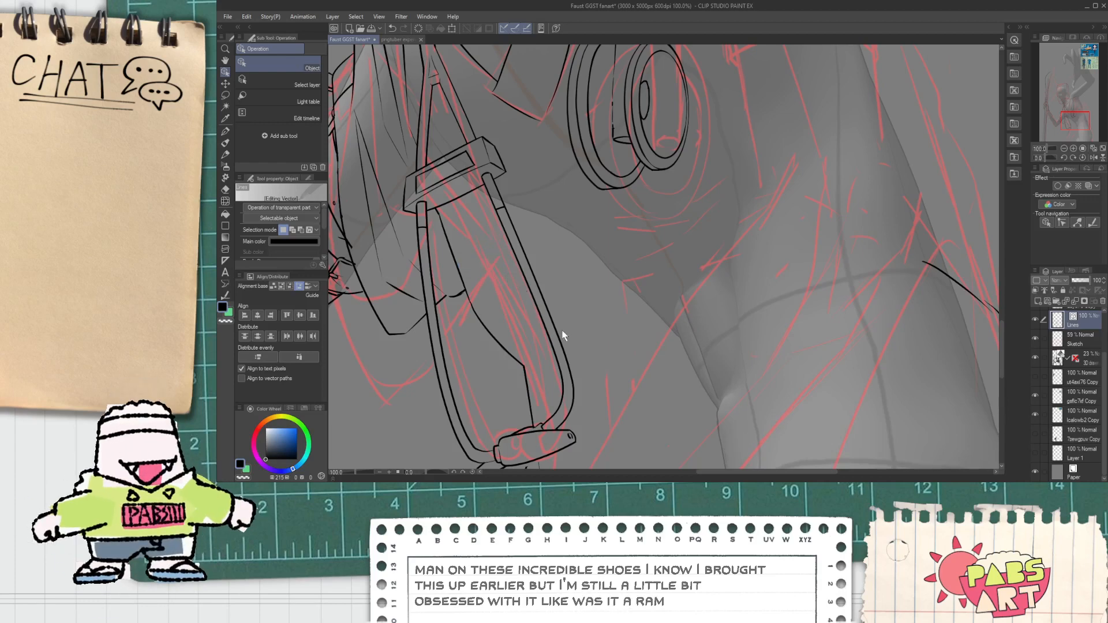
pyautogui.scroll(-5, 538, 379)
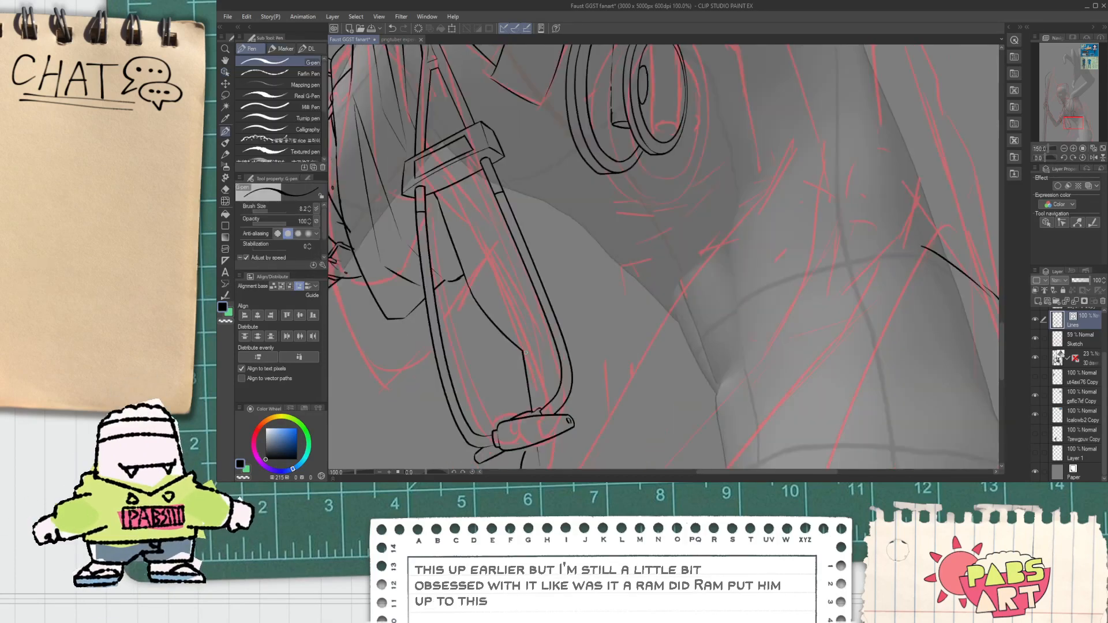
pyautogui.moveTo(597, 210); pyautogui.dragTo(605, 233)
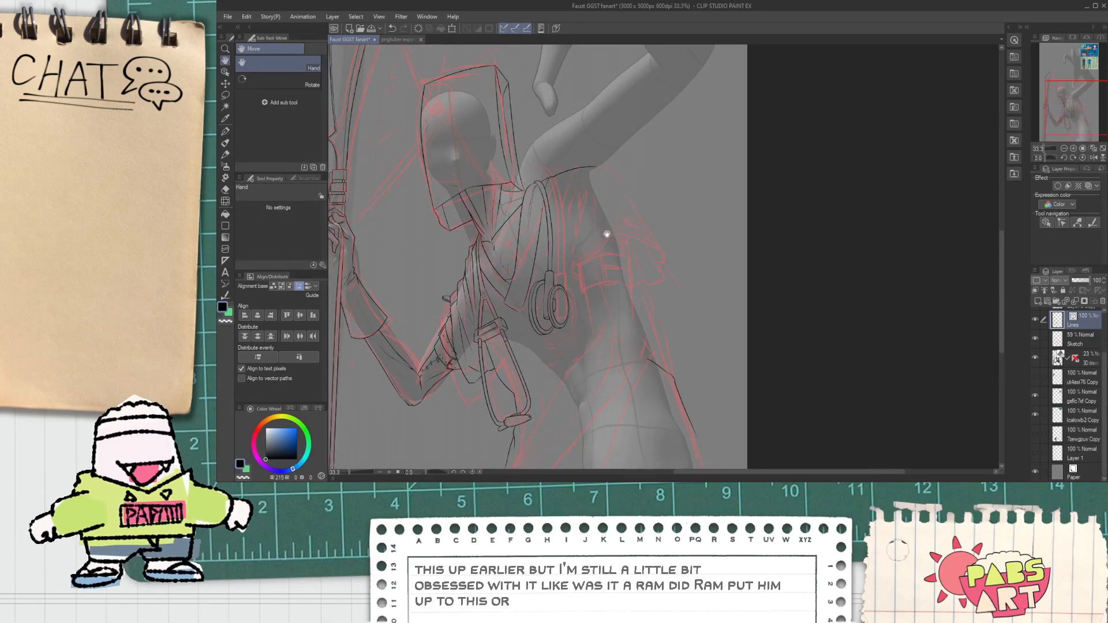
pyautogui.scroll(-1, 601, 185)
pyautogui.moveTo(601, 184); pyautogui.dragTo(614, 318)
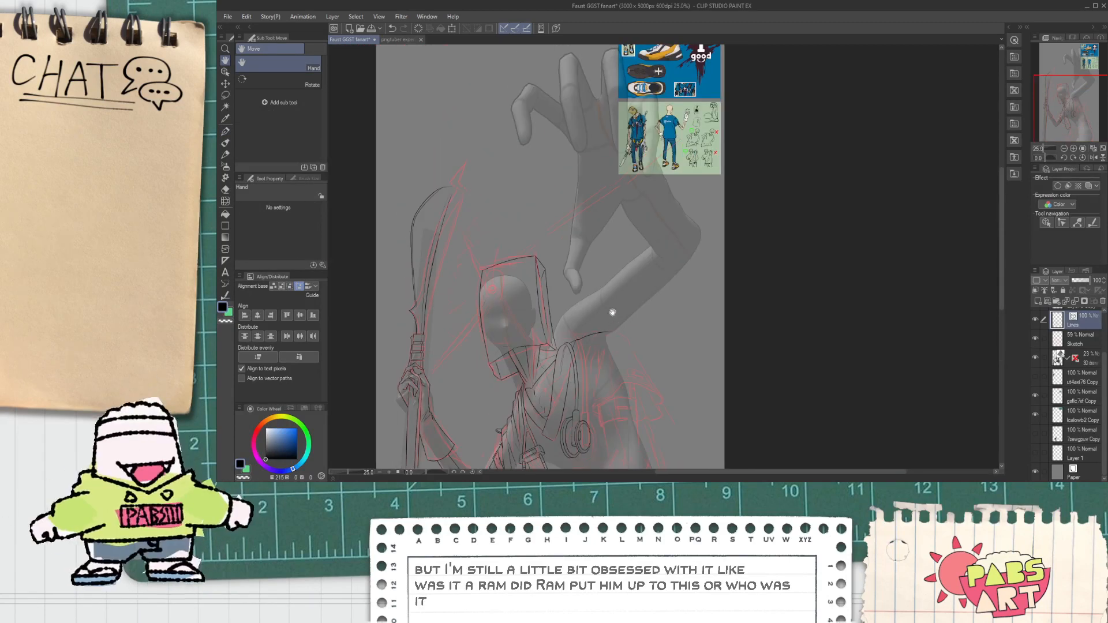
pyautogui.scroll(4, 650, 137)
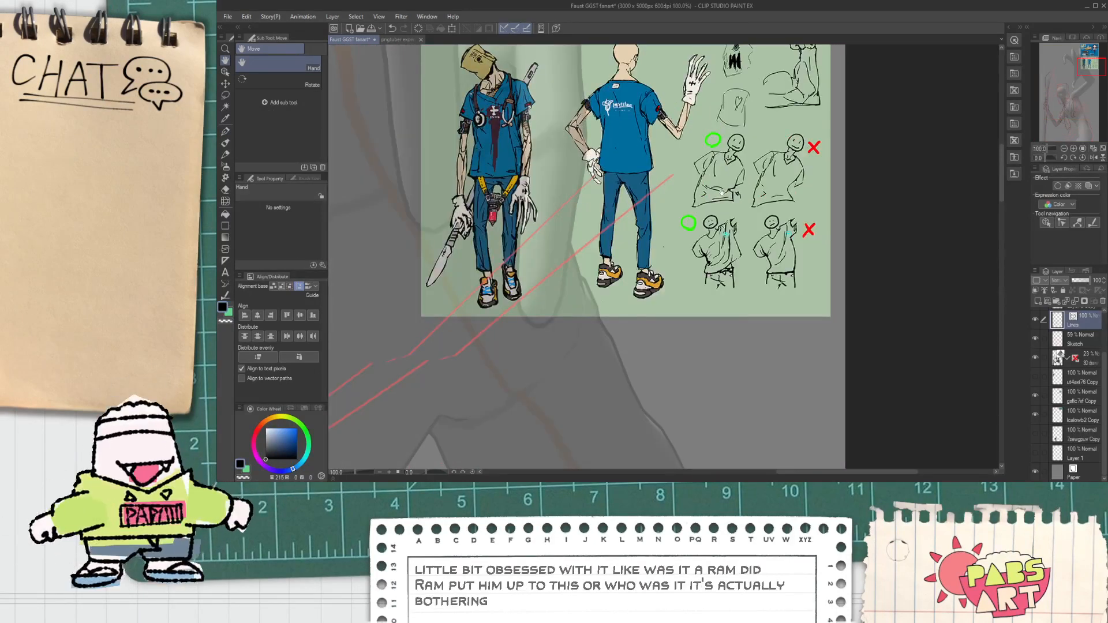
pyautogui.scroll(-4, 750, 157)
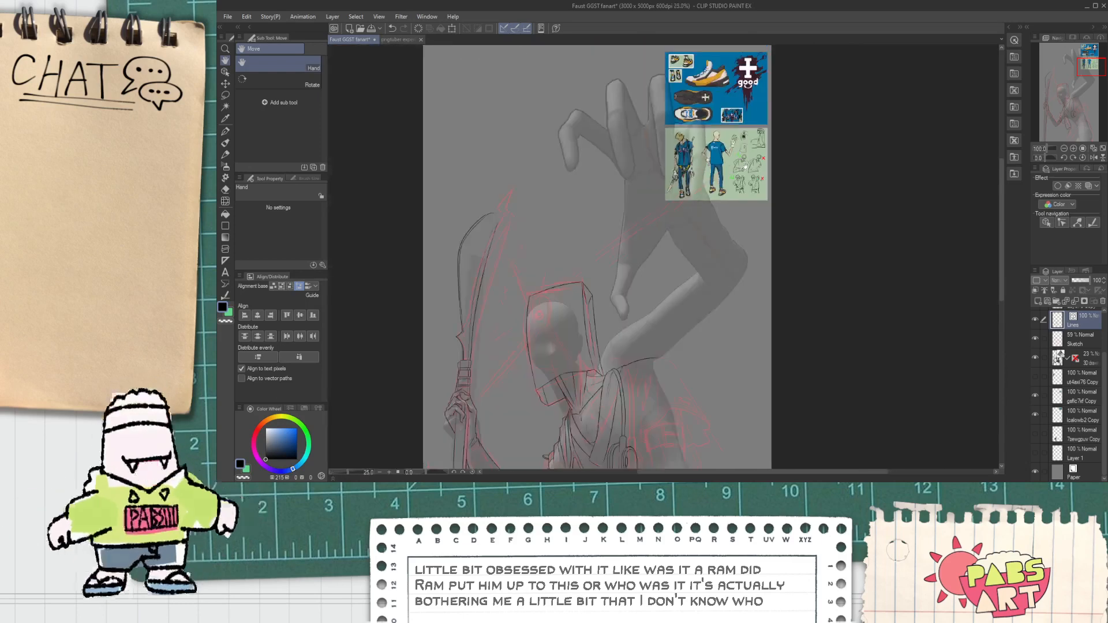
pyautogui.moveTo(560, 450); pyautogui.dragTo(557, 304)
pyautogui.scroll(4, 557, 297)
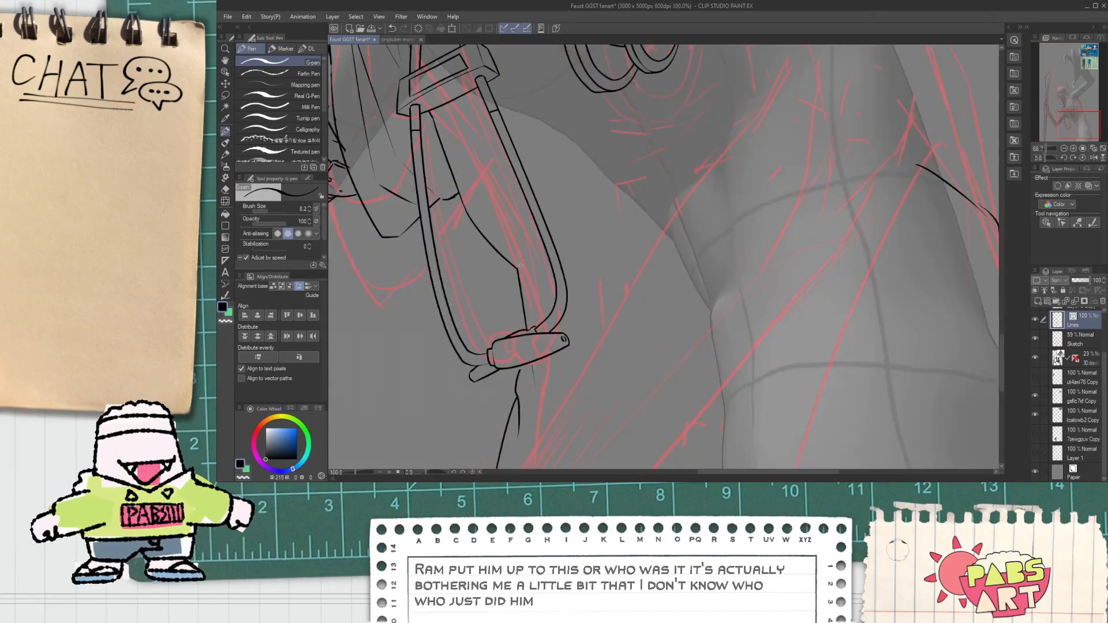
# Try a horizontal G-pen hem line from the fold's corner inside the strap loop across toward the torso.
pyautogui.moveTo(519, 268); pyautogui.dragTo(673, 266)
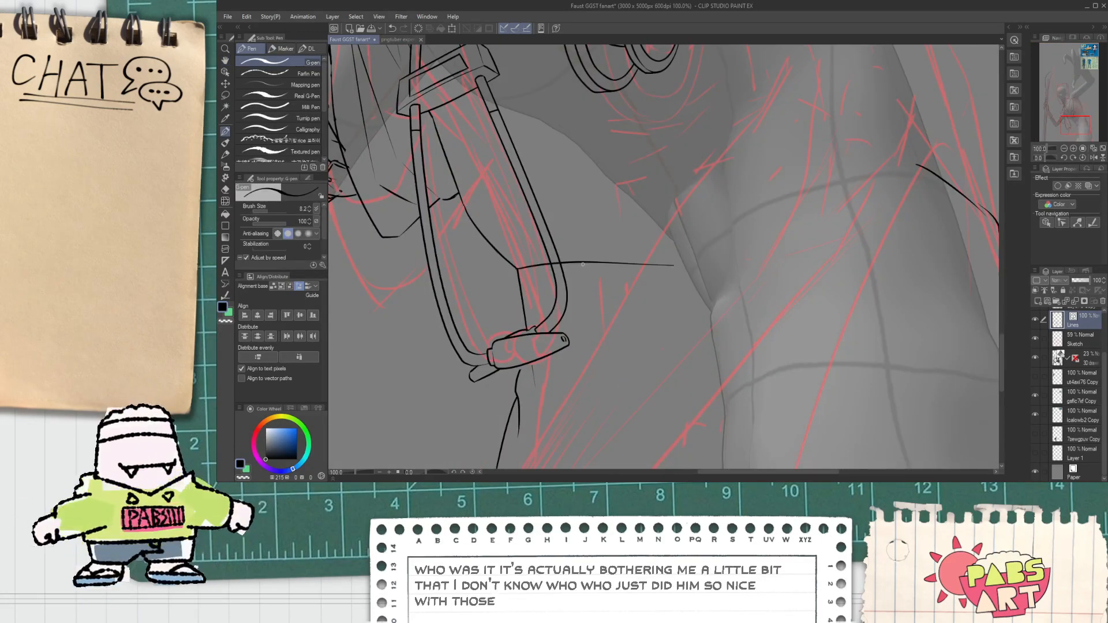
pyautogui.scroll(-1, 510, 270)
pyautogui.moveTo(513, 257); pyautogui.dragTo(528, 294)
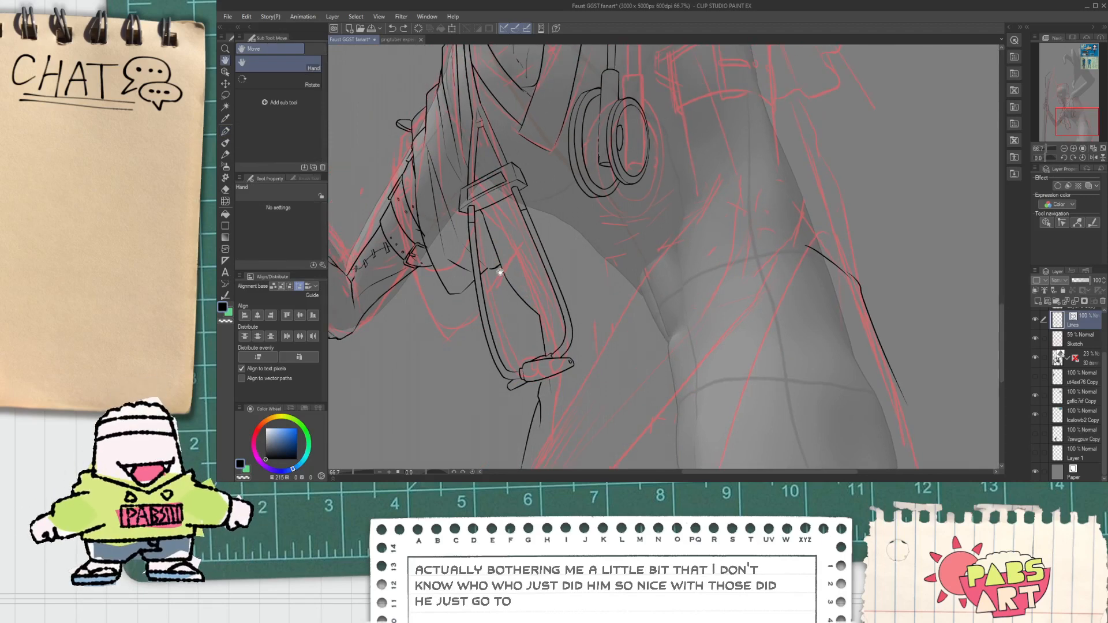
pyautogui.scroll(1, 493, 247)
pyautogui.scroll(-2, 493, 246)
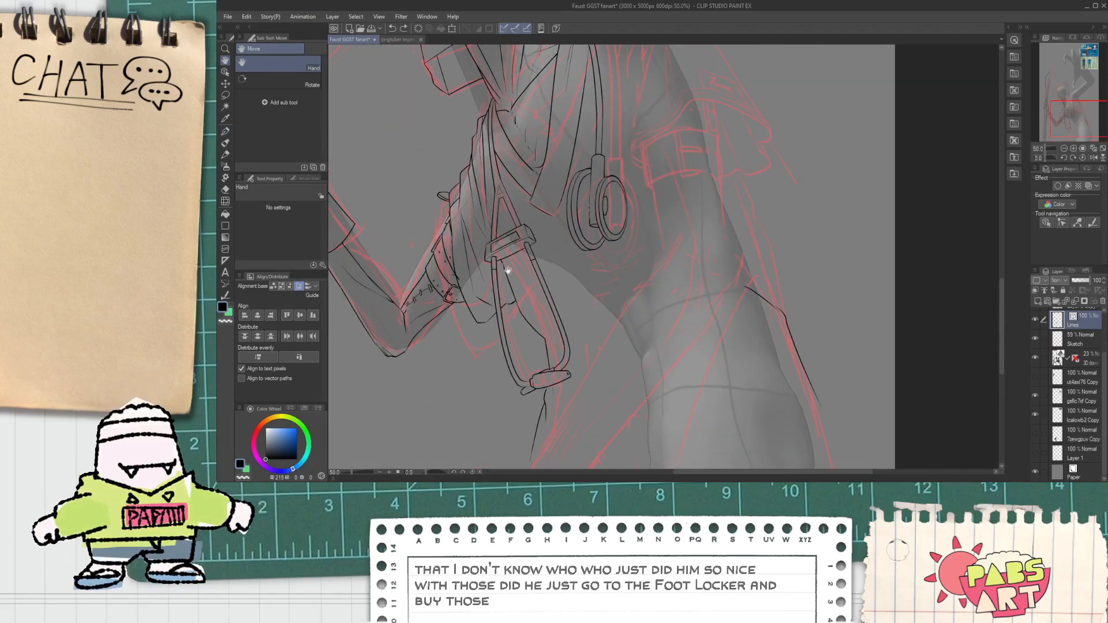
pyautogui.press('p')
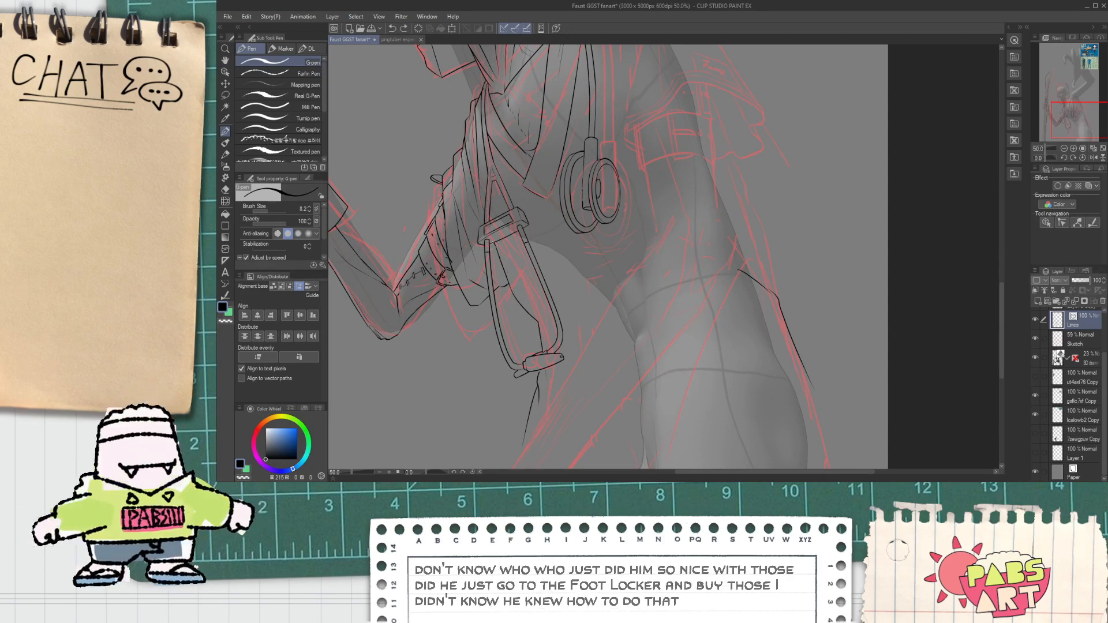
# Redraw the fold inside the strap loop as a steeper line that bends and sweeps down to the buckle, erasing the overlapped diagonal.
pyautogui.scroll(1, 499, 254)
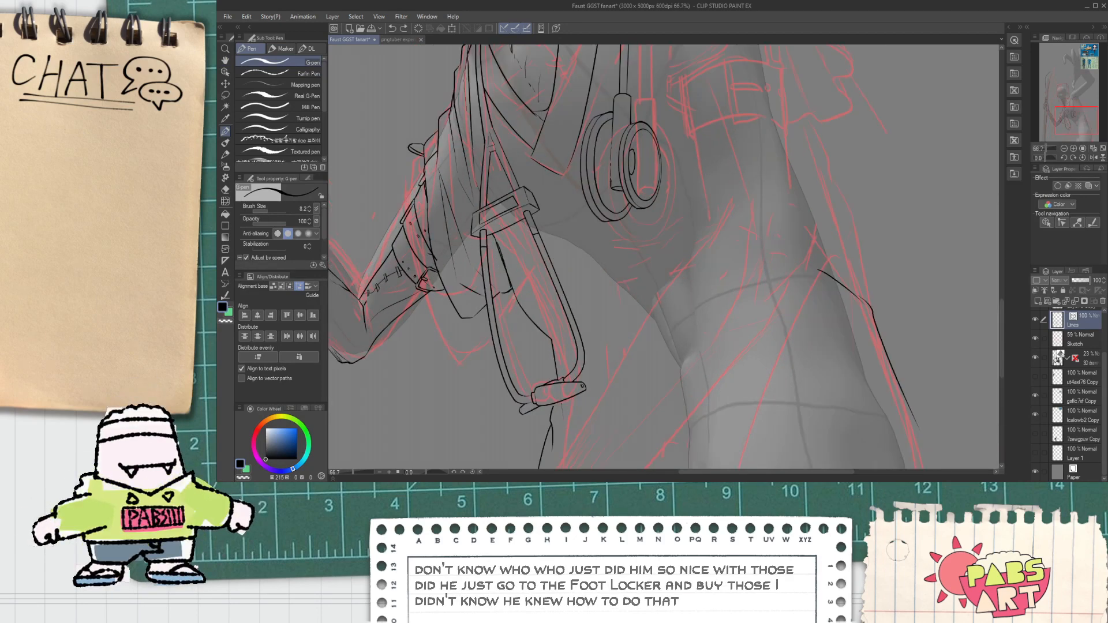
pyautogui.moveTo(519, 341); pyautogui.dragTo(532, 361)
pyautogui.press('e')
pyautogui.scroll(3, 557, 366)
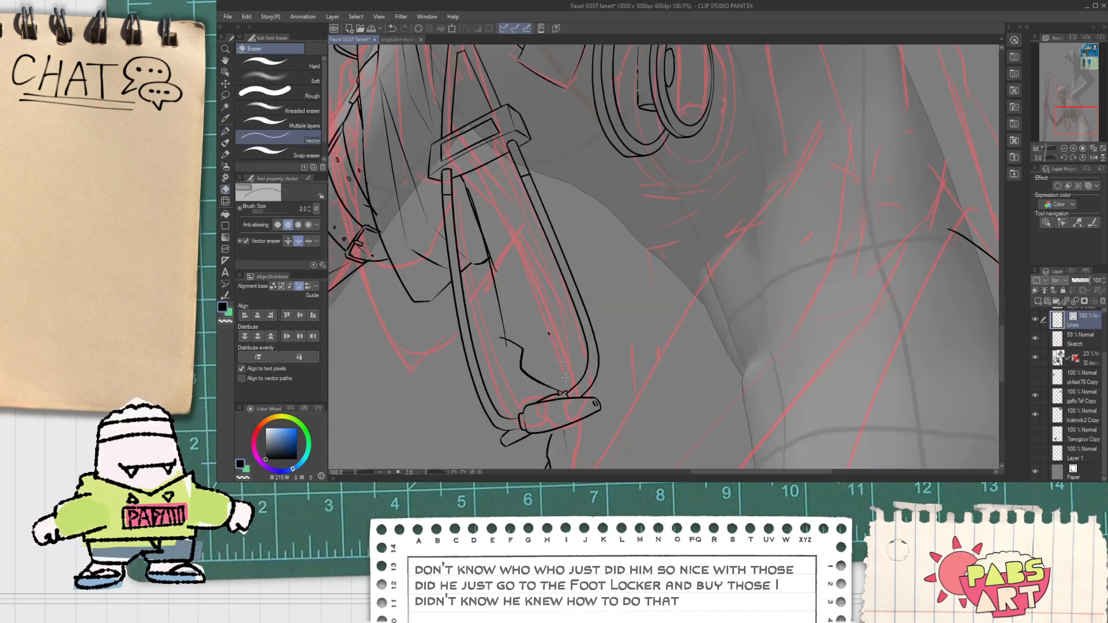
pyautogui.press('p')
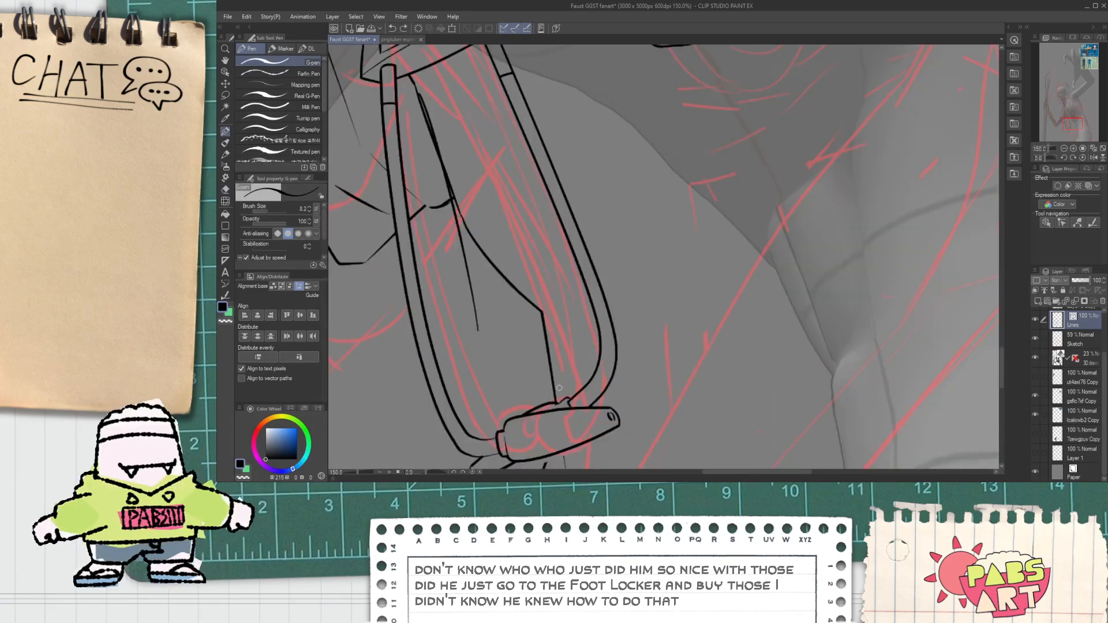
pyautogui.press('e')
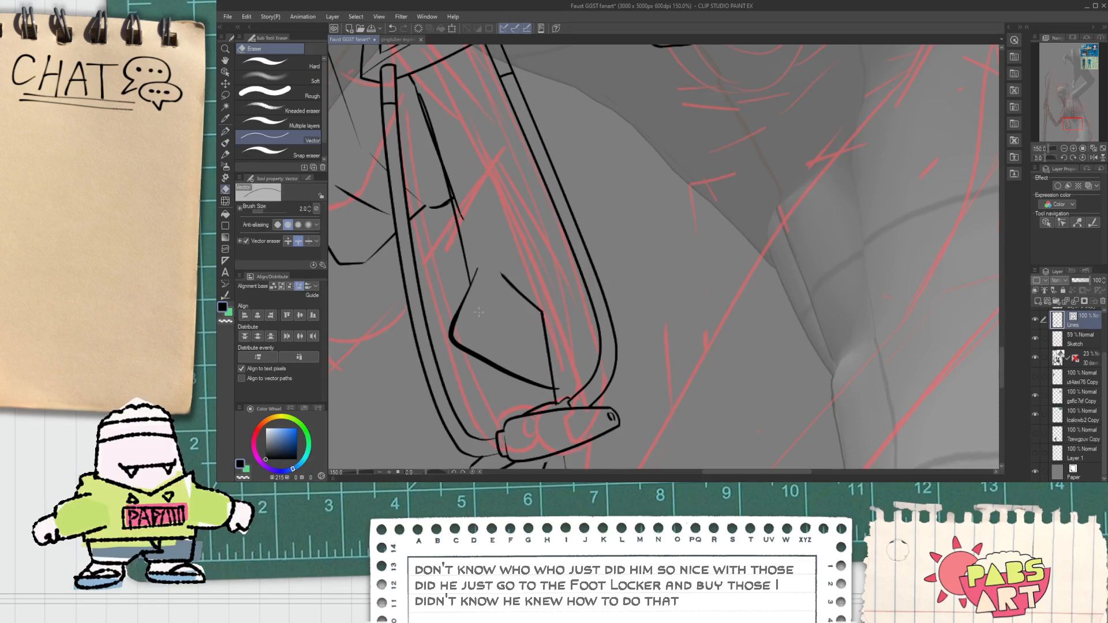
# Clean up the overshooting end of the short hem curve and the doubled upper fold line with the Vector eraser.
pyautogui.scroll(-2, 486, 260)
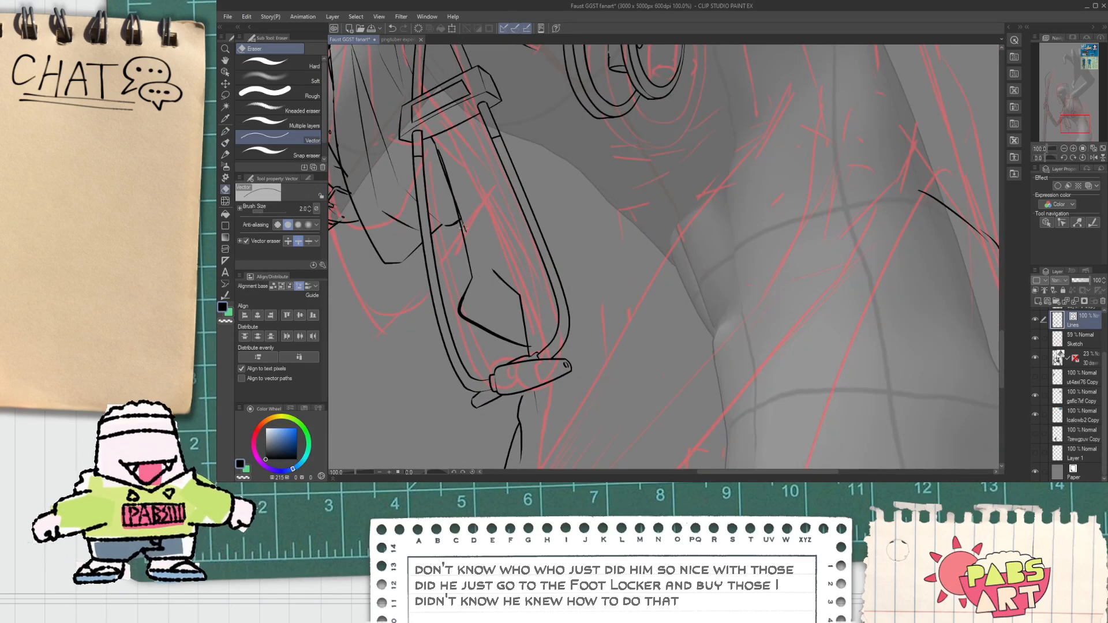
pyautogui.scroll(2, 462, 211)
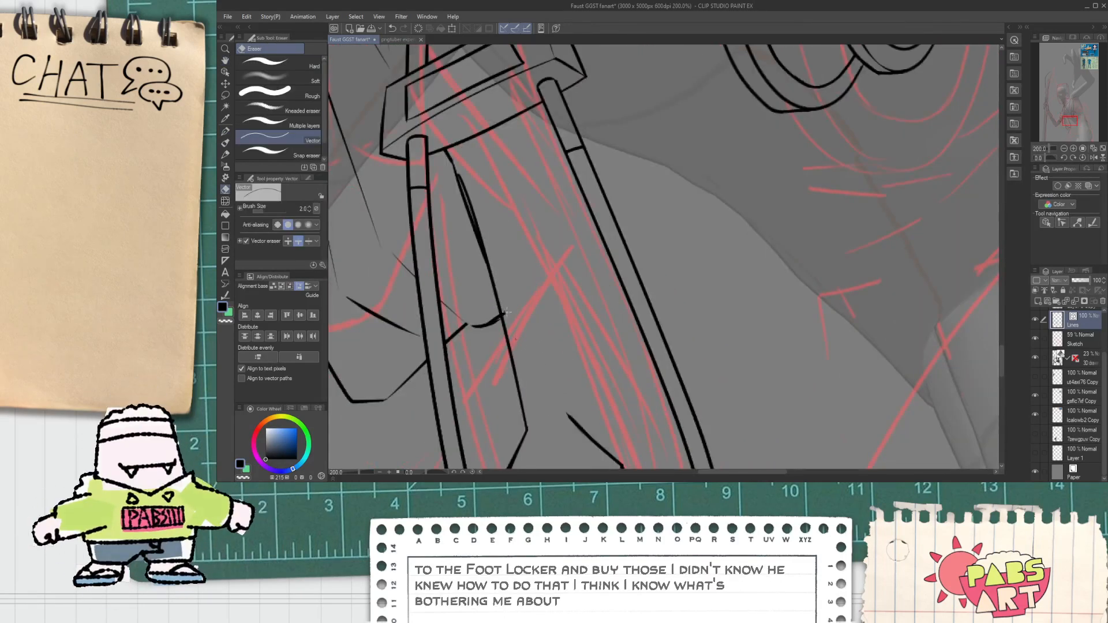
pyautogui.moveTo(503, 312); pyautogui.dragTo(501, 302)
pyautogui.hotkey('ctrl', 'z')
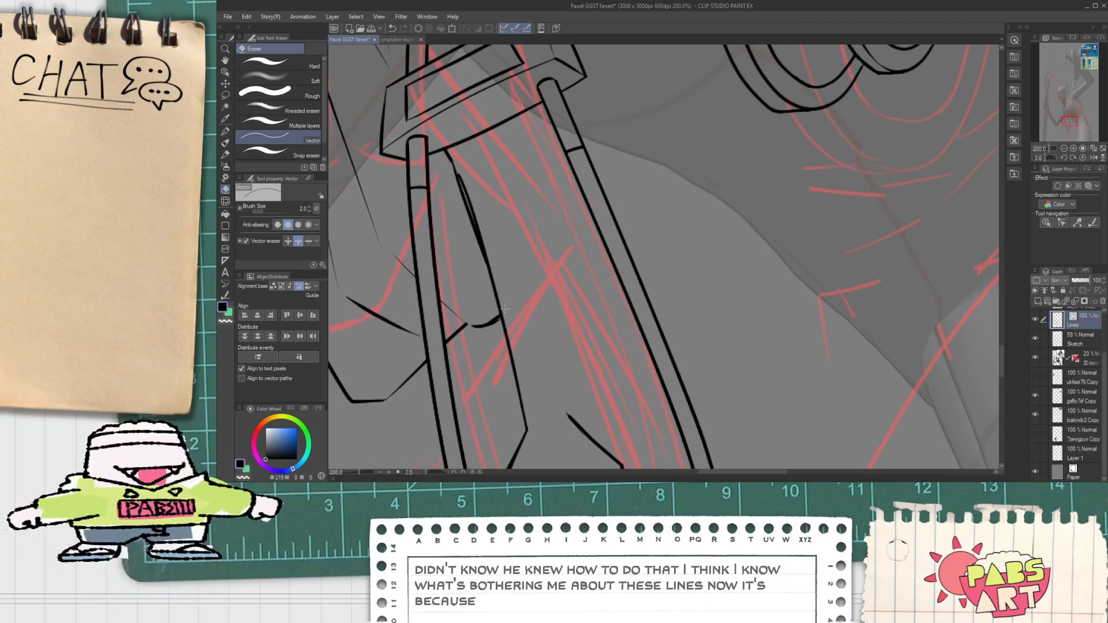
pyautogui.moveTo(469, 208); pyautogui.dragTo(475, 226)
# Close the small gap in the short hem line inside the strap loop with a G-pen stroke.
pyautogui.scroll(5, 474, 346)
pyautogui.press('p')
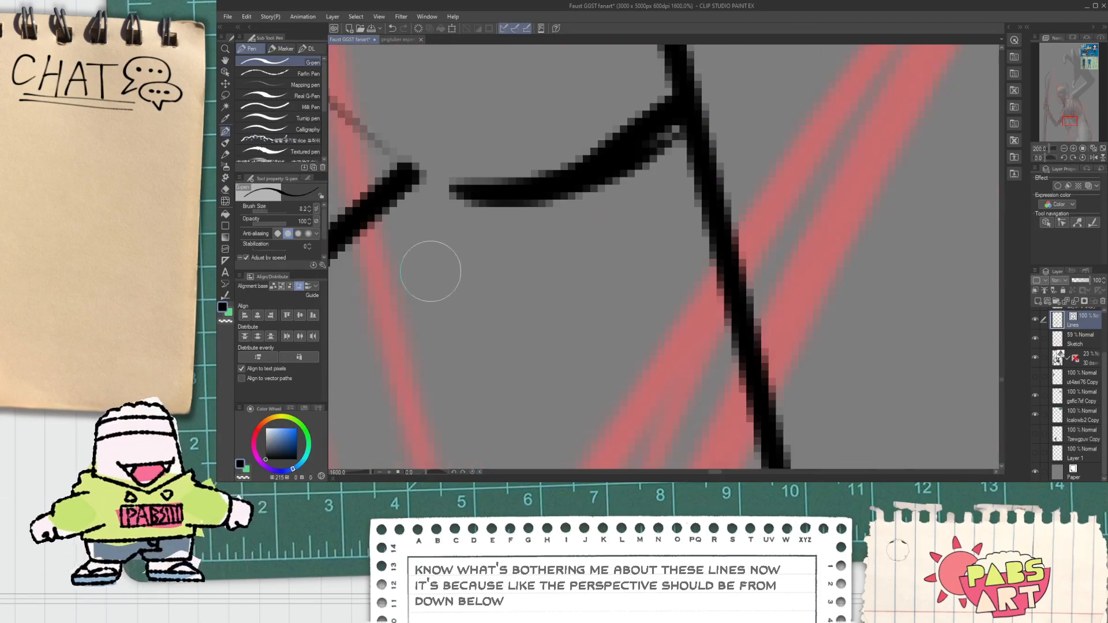
pyautogui.moveTo(406, 178); pyautogui.dragTo(447, 199)
# Erase the leftover old diagonal fold and its vertical edge above the buckle with the Vector eraser.
pyautogui.scroll(-8, 439, 191)
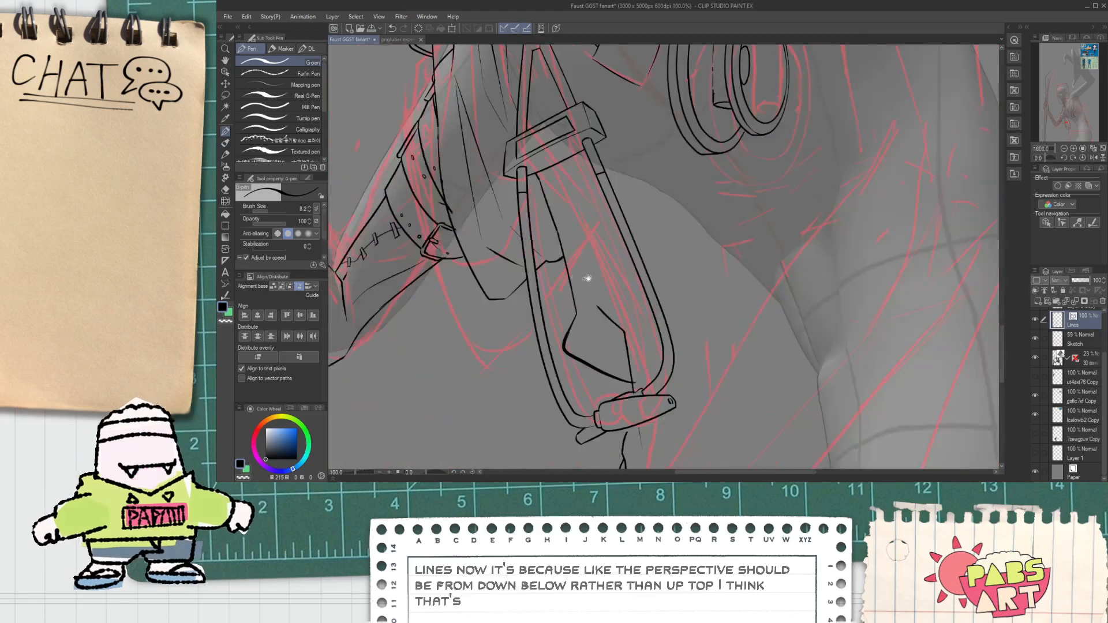
pyautogui.press('e')
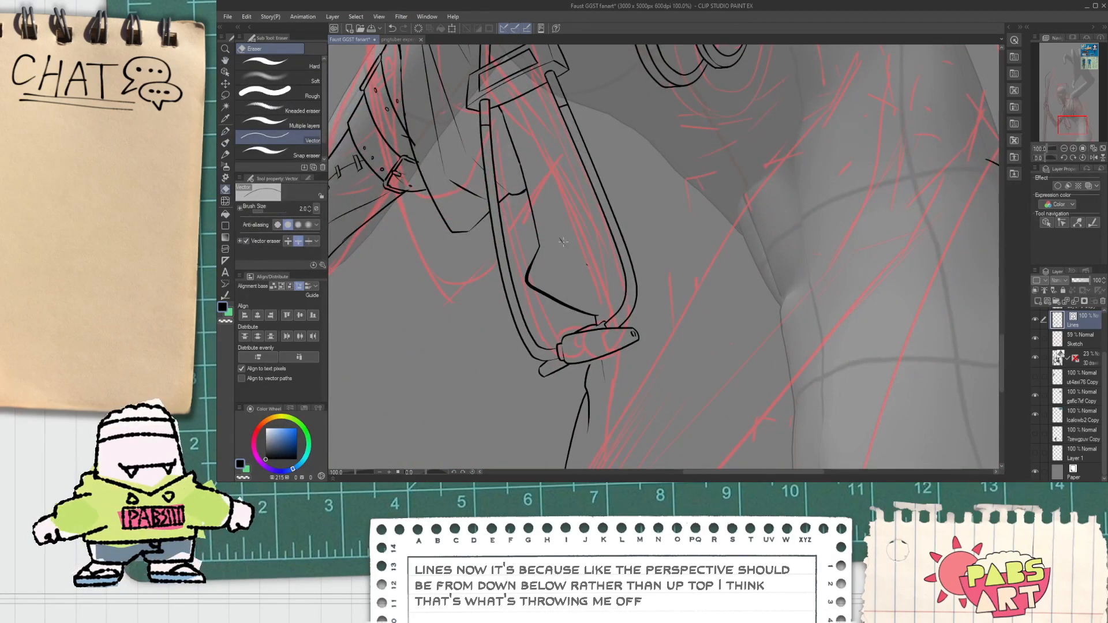
pyautogui.scroll(-6, 589, 271)
# Draw the shirt's new lower hem with long, gently rising G-pen strokes from inside the strap loop across the torso.
pyautogui.press('h')
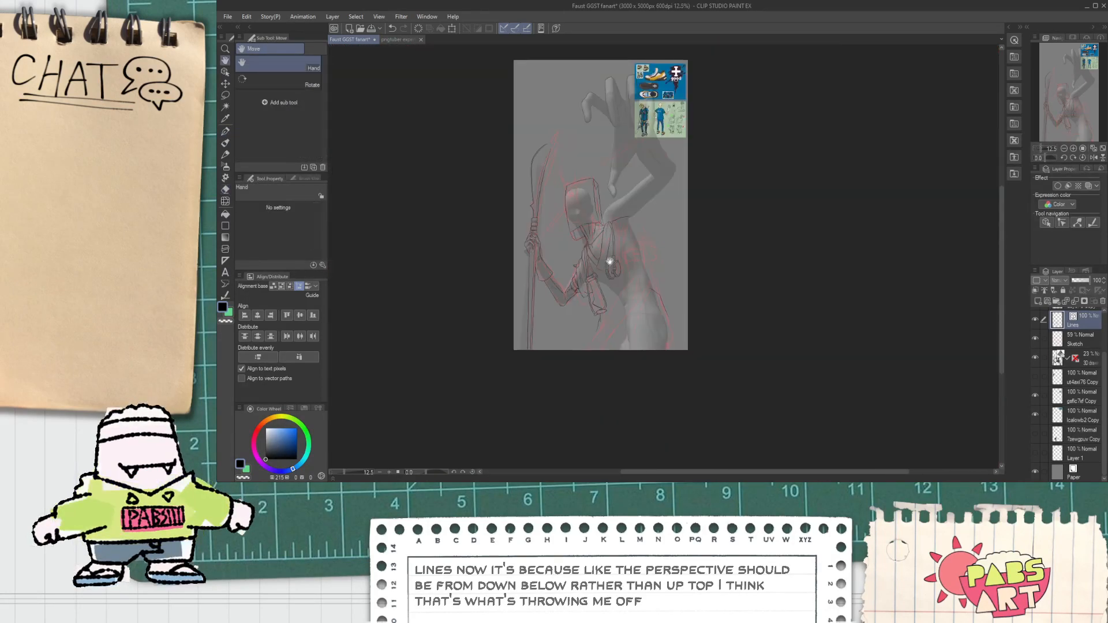
pyautogui.scroll(5, 726, 186)
pyautogui.scroll(-3, 726, 186)
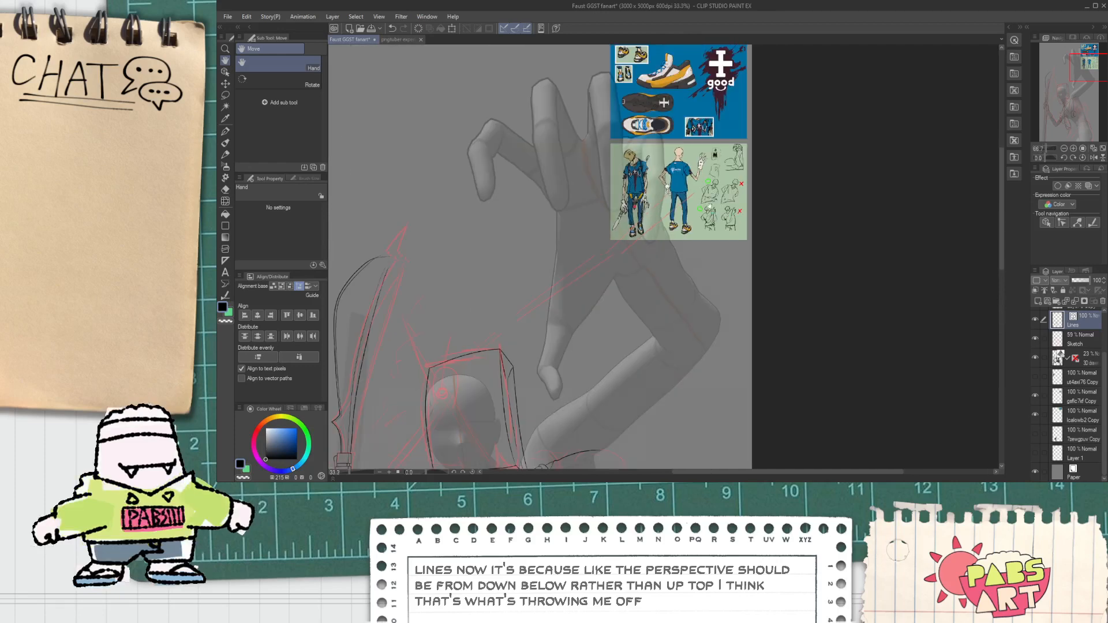
pyautogui.scroll(2, 503, 402)
pyautogui.scroll(2, 503, 402)
pyautogui.press('p')
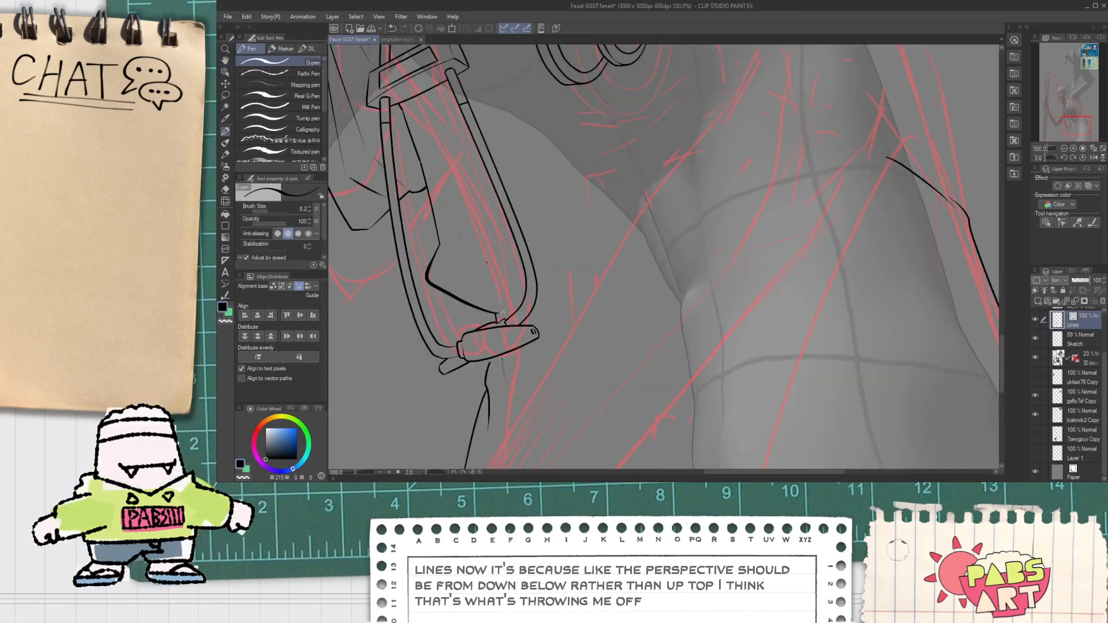
pyautogui.moveTo(465, 284); pyautogui.dragTo(739, 262)
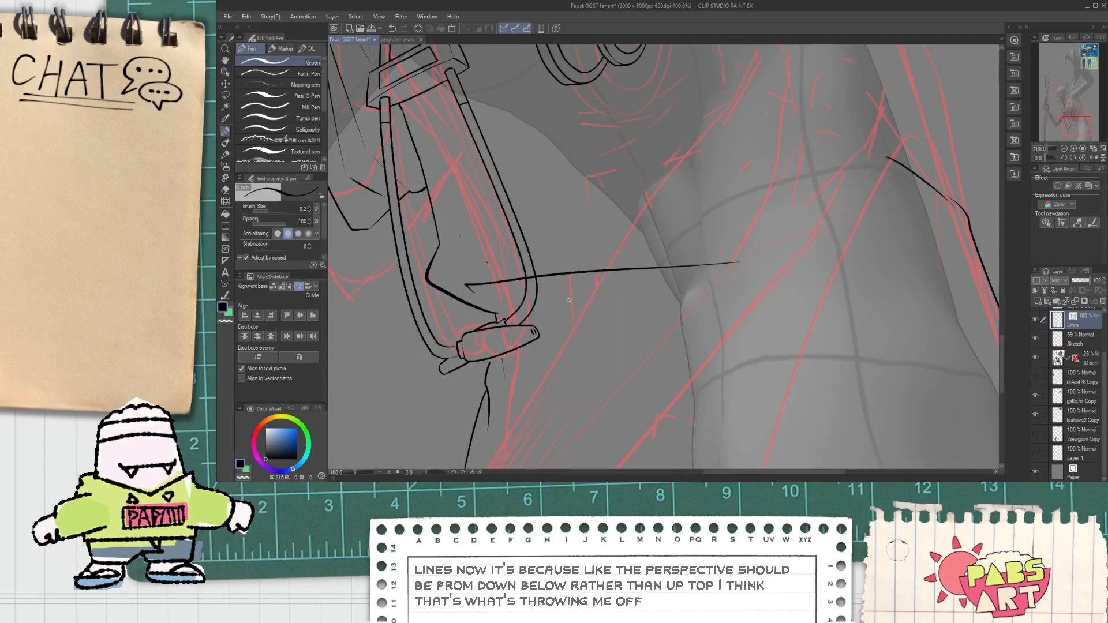
pyautogui.moveTo(581, 300); pyautogui.dragTo(777, 264)
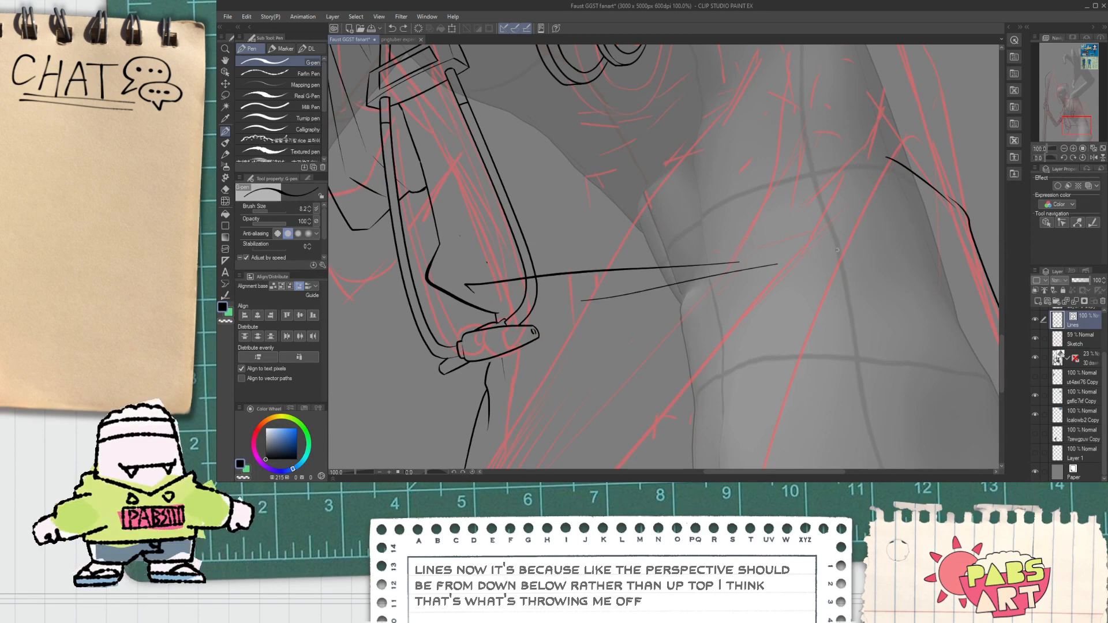
pyautogui.scroll(-4, 878, 190)
pyautogui.moveTo(848, 200); pyautogui.dragTo(691, 333)
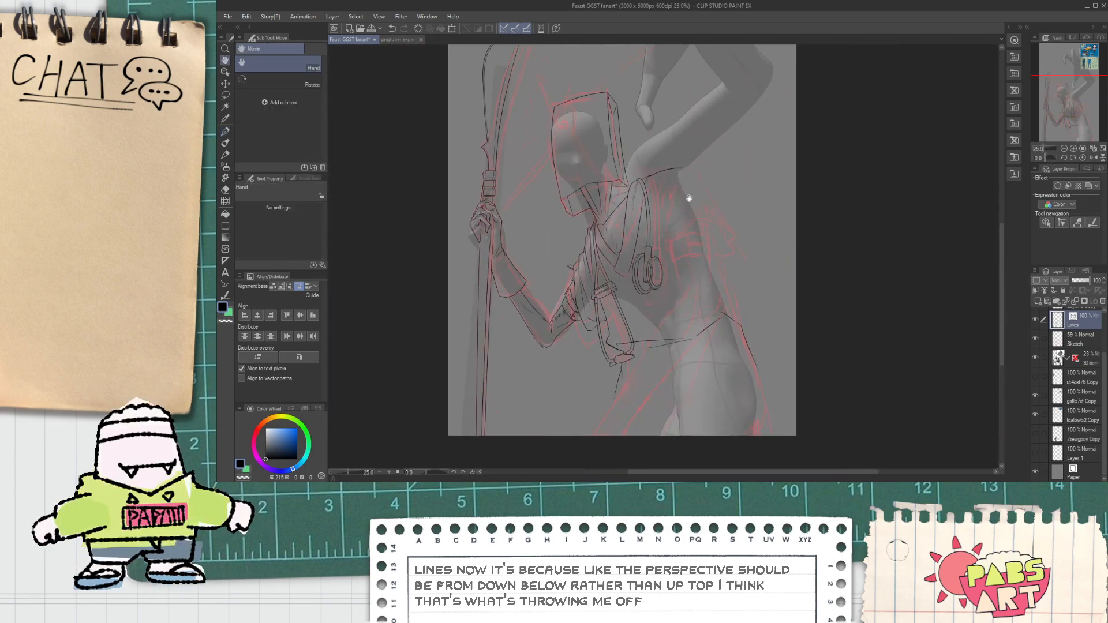
# Set the G-pen's stabilization to 12 and ink the shirt's back contour from the shoulder down past the armband.
pyautogui.scroll(2, 688, 202)
pyautogui.moveTo(670, 160); pyautogui.dragTo(669, 186)
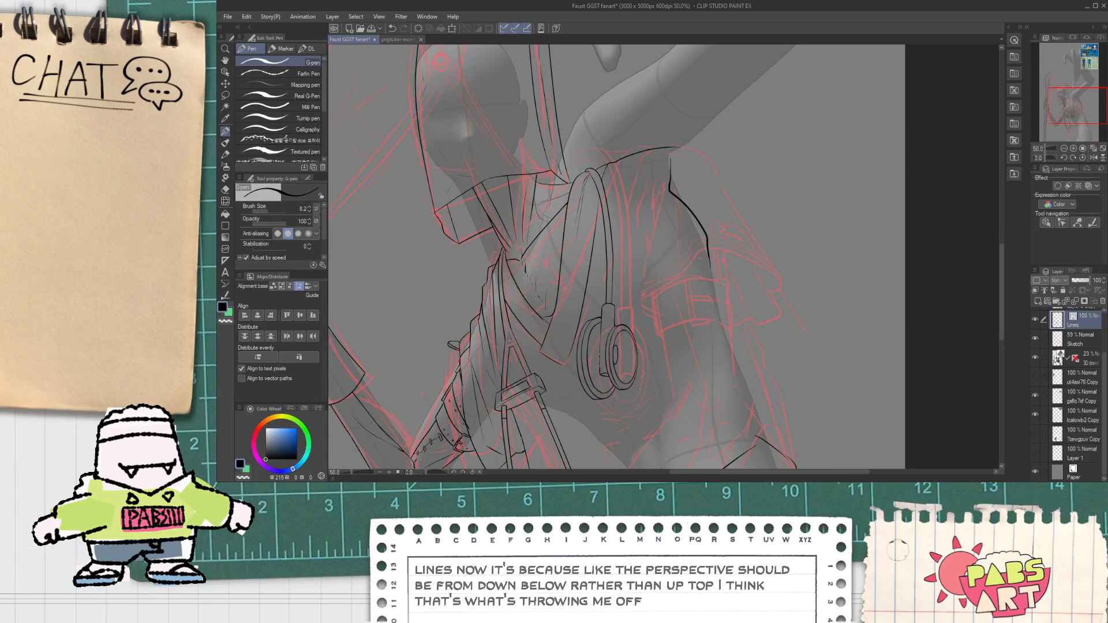
pyautogui.hotkey('ctrl', 'z')
pyautogui.moveTo(264, 247); pyautogui.dragTo(276, 252)
pyautogui.hotkey('ctrl', 'z')
pyautogui.hotkey('ctrl', '+')
pyautogui.moveTo(669, 154)
pyautogui.mouseDown()
pyautogui.moveTo(694, 206)
pyautogui.moveTo(732, 343)
pyautogui.moveTo(596, 217)
pyautogui.mouseUp()
pyautogui.scroll(-1, 731, 338)
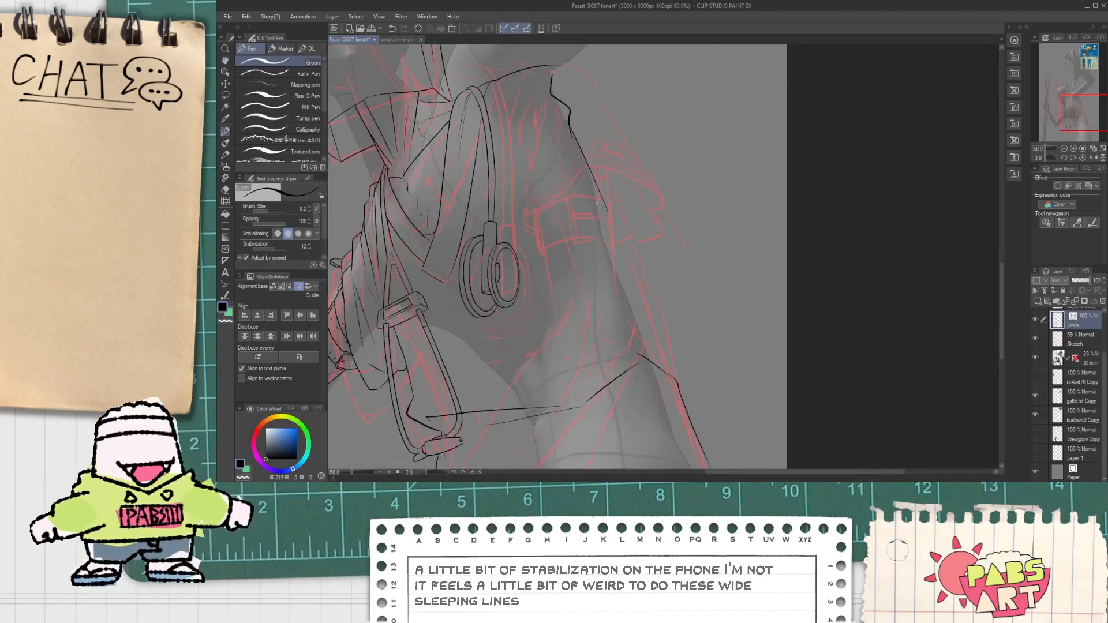
# Trim the overlapping line ends along the back contour between the shoulder and the waist with the Vector eraser.
pyautogui.press('e')
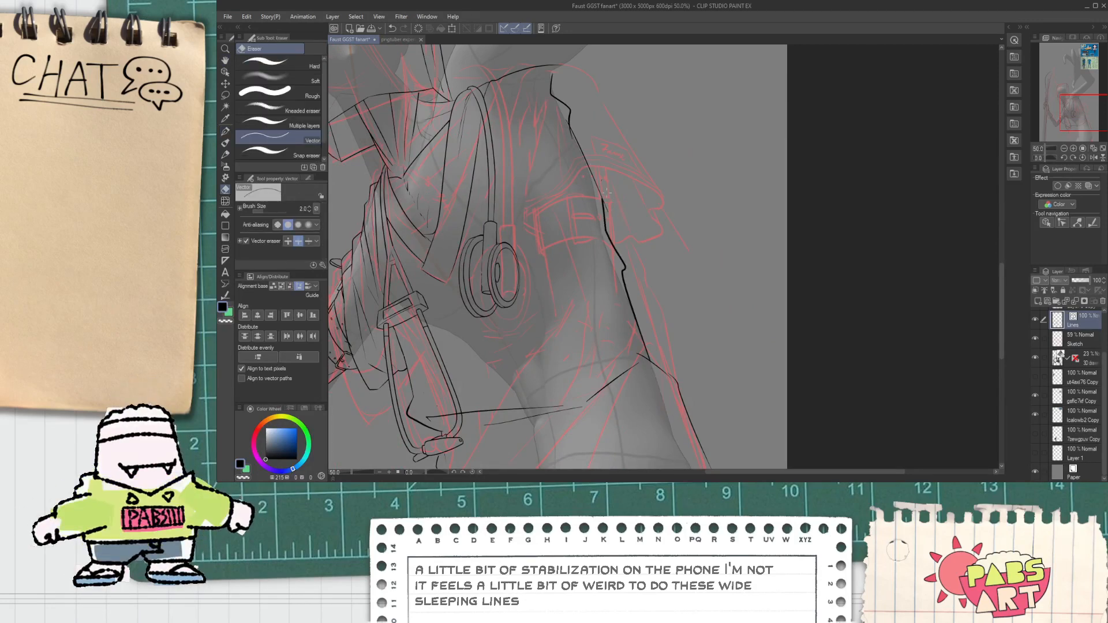
pyautogui.scroll(1, 605, 191)
pyautogui.scroll(2, 582, 137)
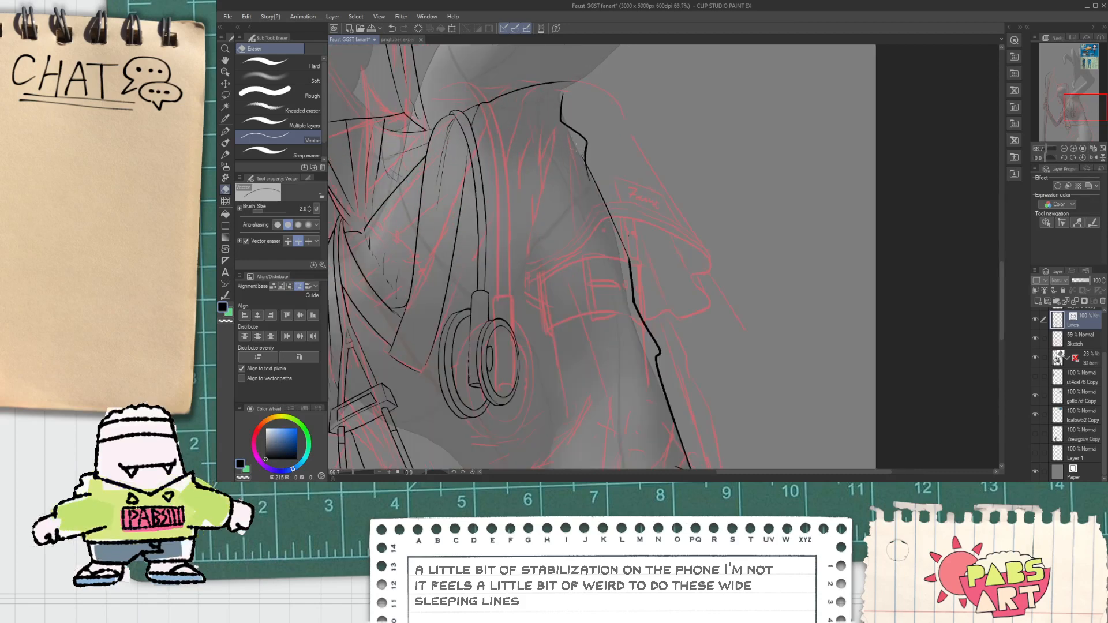
pyautogui.scroll(-3, 583, 165)
pyautogui.press('p')
pyautogui.scroll(2, 619, 316)
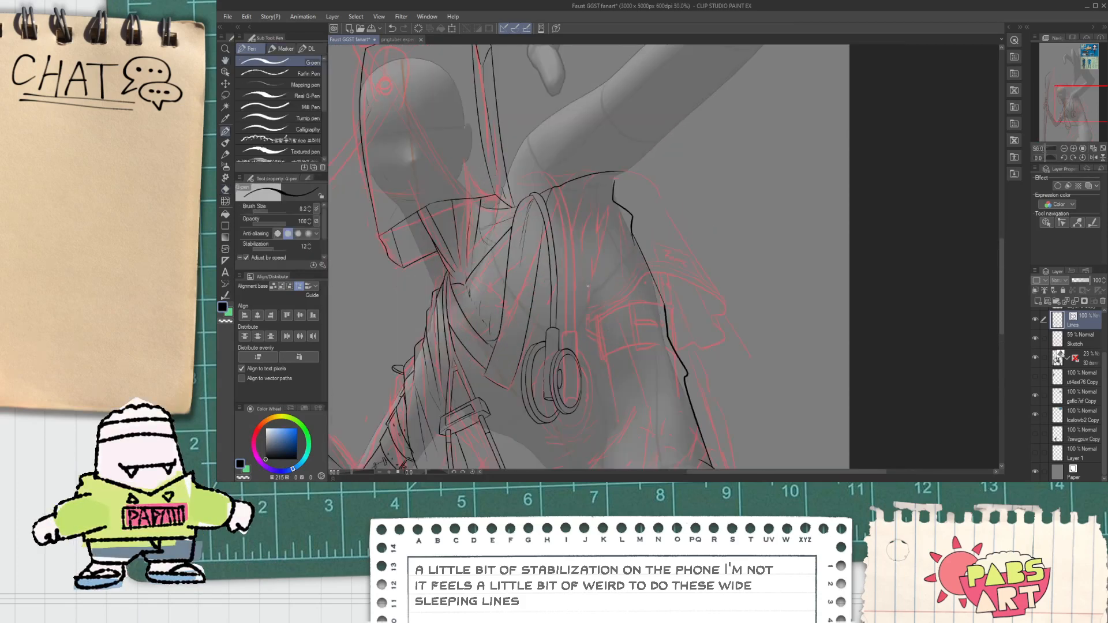
# Examine the shirt-fold example sketches on the reference sheet, comparing the ones marked correct and incorrect.
pyautogui.scroll(-1, 631, 333)
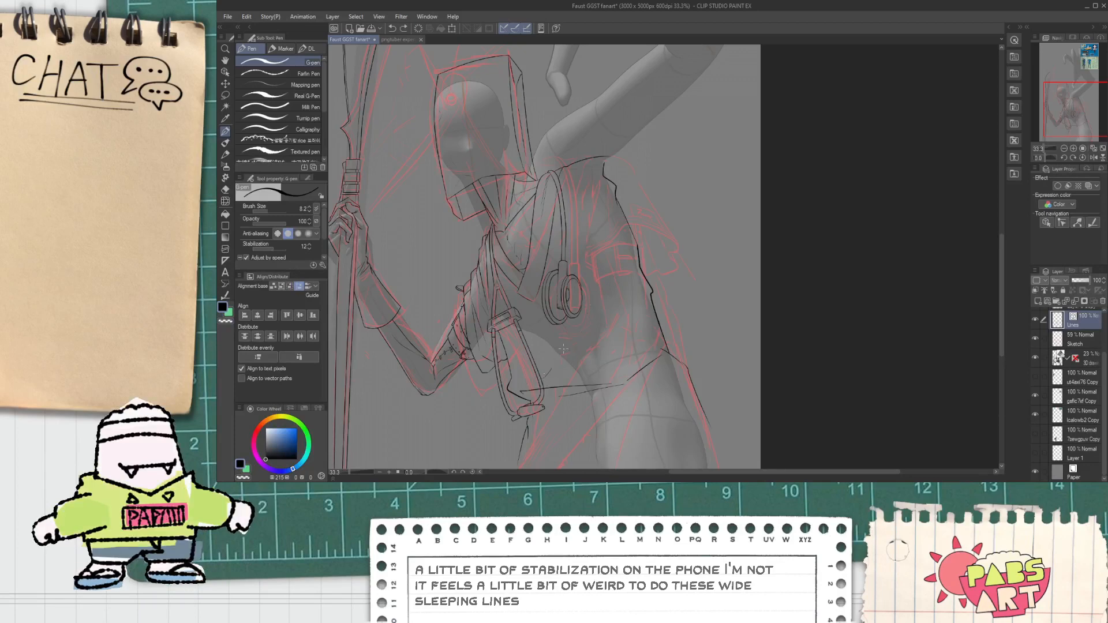
pyautogui.press('space')
pyautogui.moveTo(602, 159); pyautogui.dragTo(558, 411)
pyautogui.scroll(3, 681, 170)
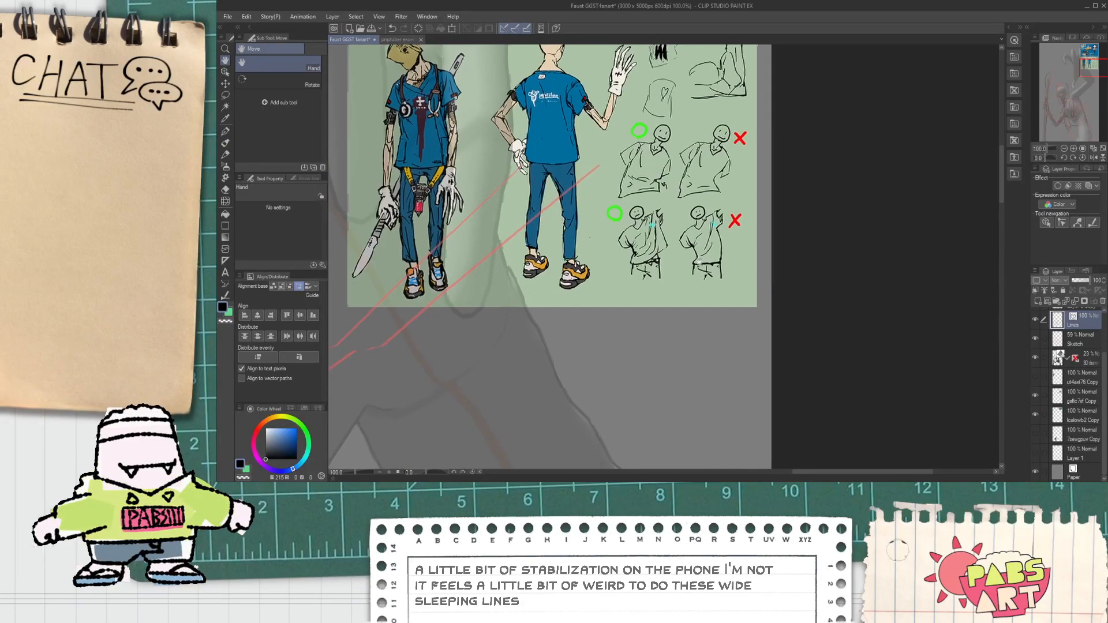
pyautogui.scroll(1, 694, 197)
pyautogui.moveTo(682, 184)
pyautogui.mouseDown()
pyautogui.moveTo(647, 235)
pyautogui.moveTo(624, 244)
pyautogui.mouseUp()
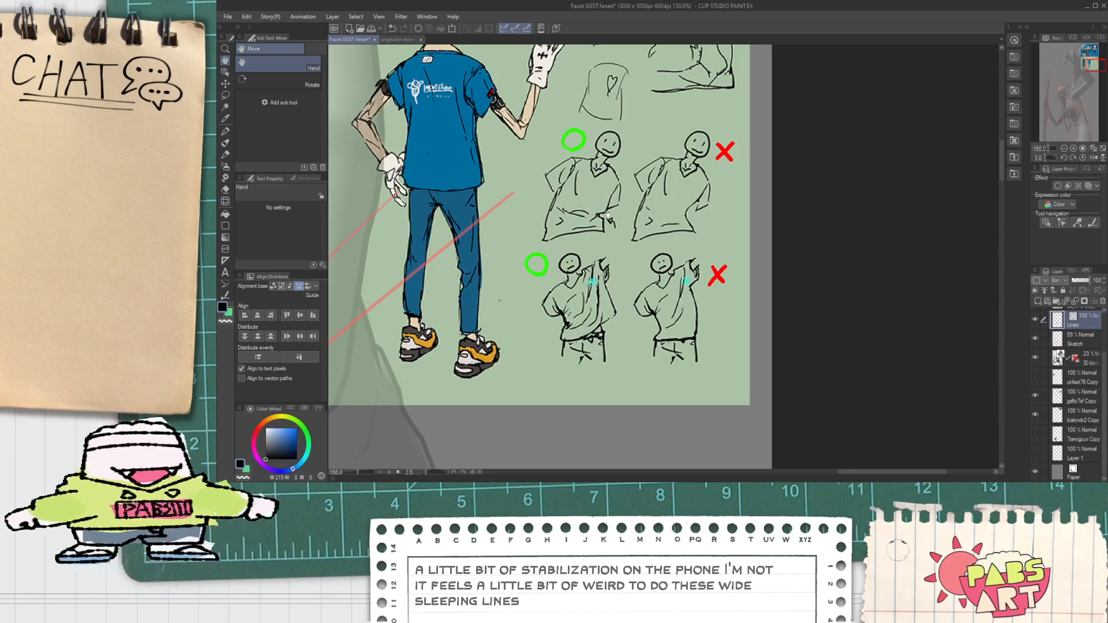
pyautogui.press('p')
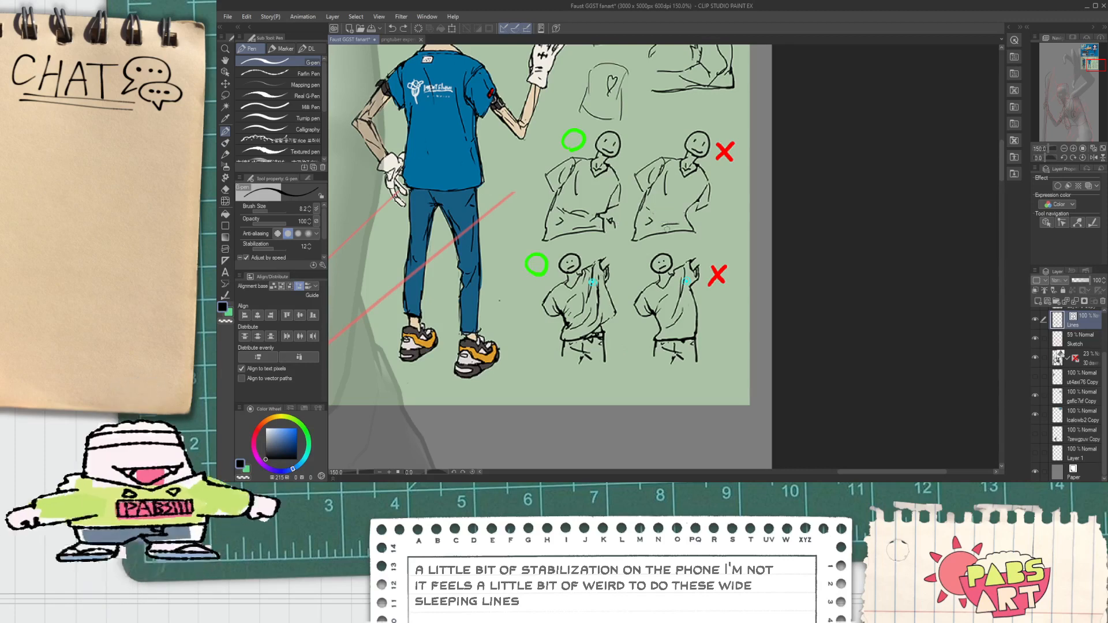
pyautogui.press('space')
pyautogui.moveTo(594, 310); pyautogui.dragTo(562, 282)
pyautogui.scroll(1, 562, 282)
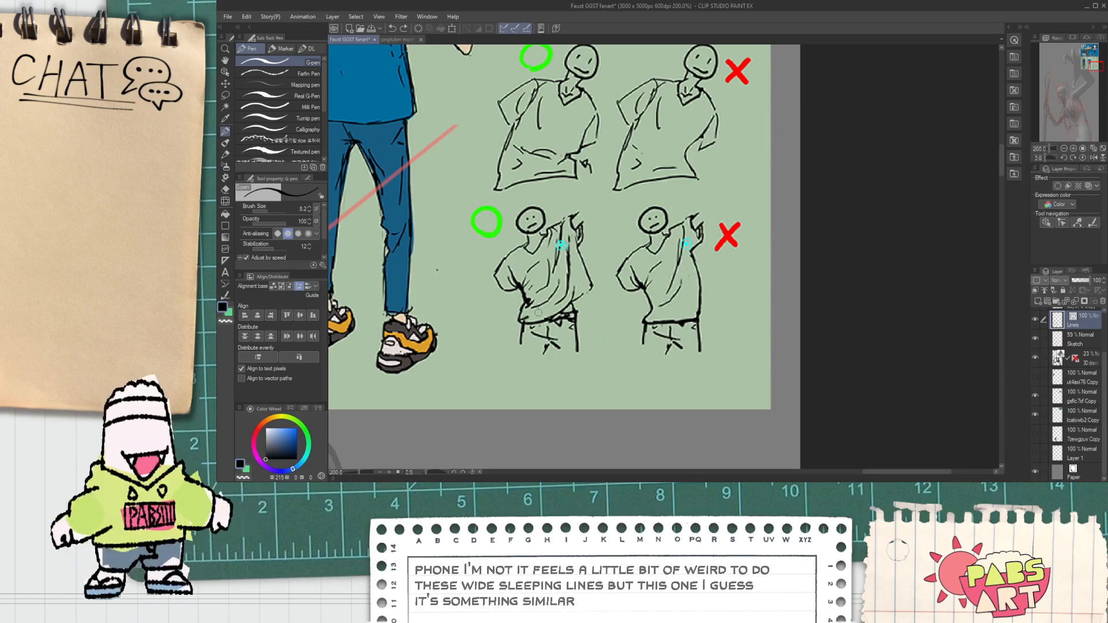
pyautogui.moveTo(577, 315); pyautogui.dragTo(641, 266)
pyautogui.hotkey('ctrl', 'z')
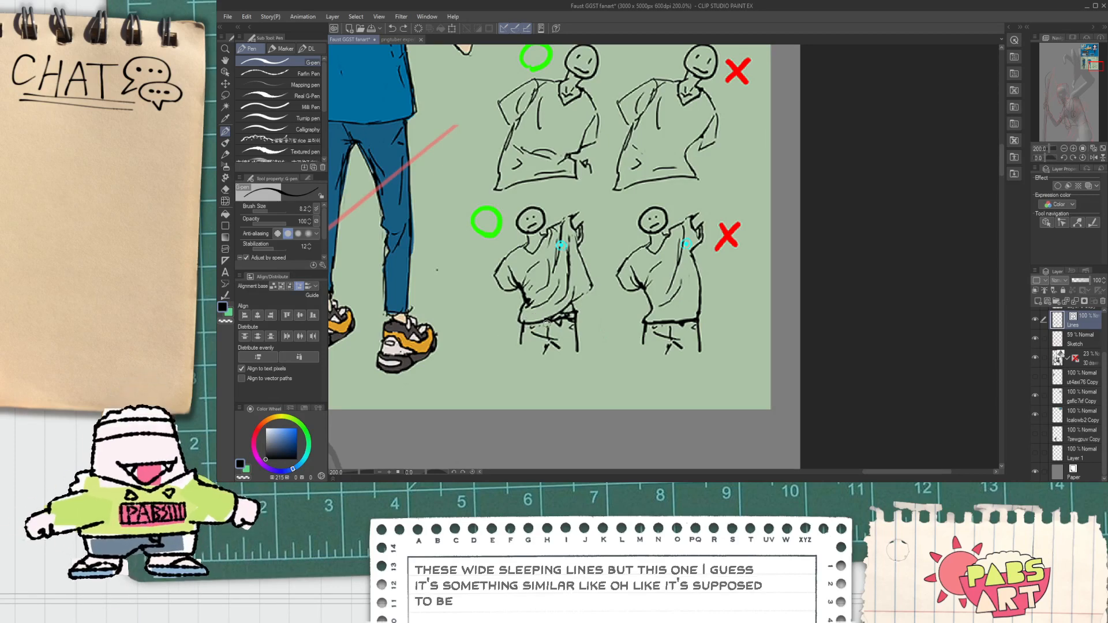
# Ink a diagonal shirt fold below the stethoscope and extend the line under the strap buckle down to the canvas's lower edge.
pyautogui.scroll(-4, 556, 320)
pyautogui.moveTo(511, 373); pyautogui.dragTo(590, 116)
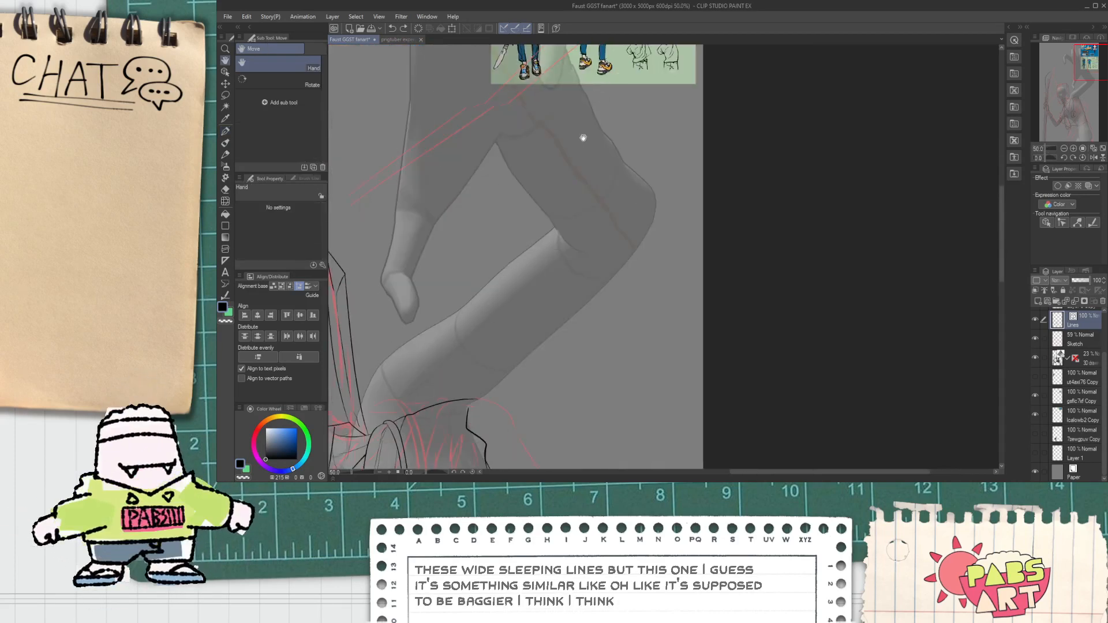
pyautogui.scroll(-4, 541, 243)
pyautogui.scroll(4, 496, 372)
pyautogui.press('p')
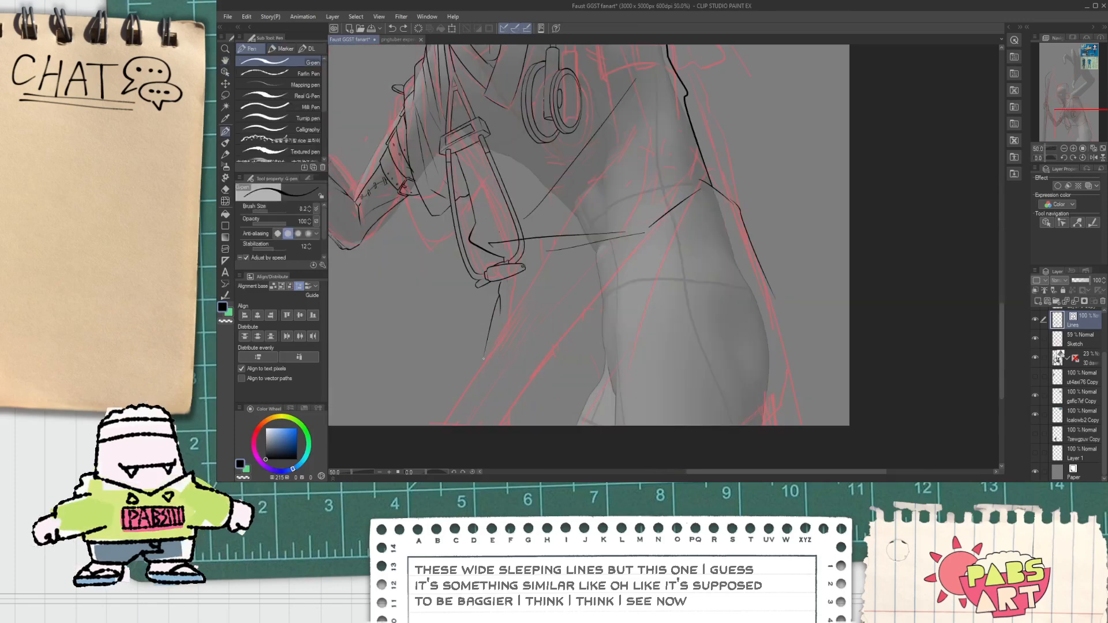
pyautogui.moveTo(476, 378); pyautogui.dragTo(656, 231)
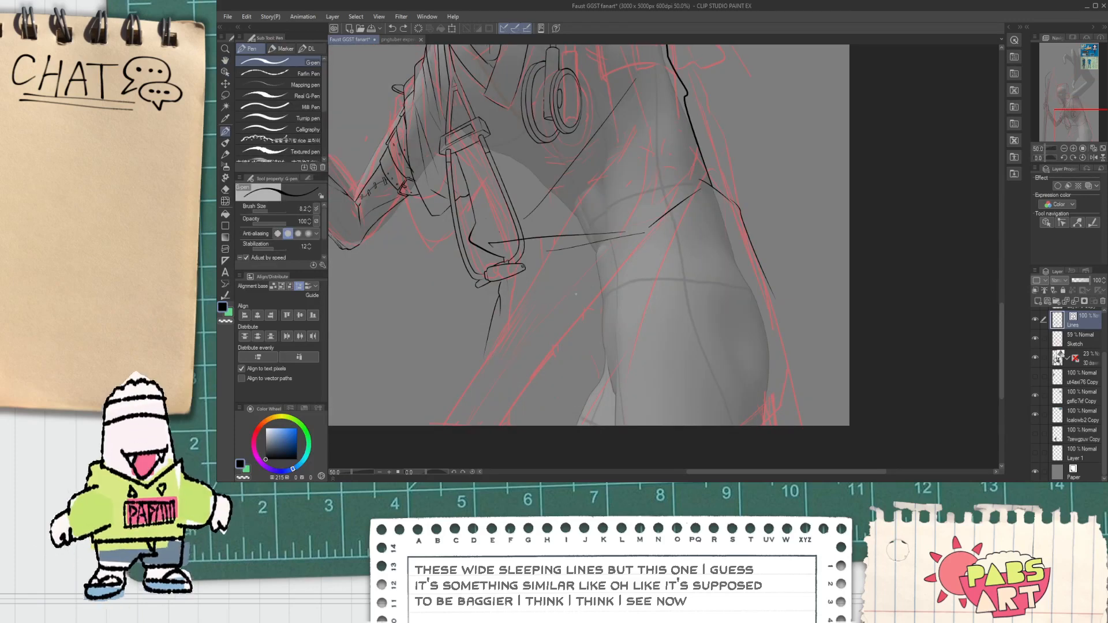
pyautogui.scroll(3, 573, 295)
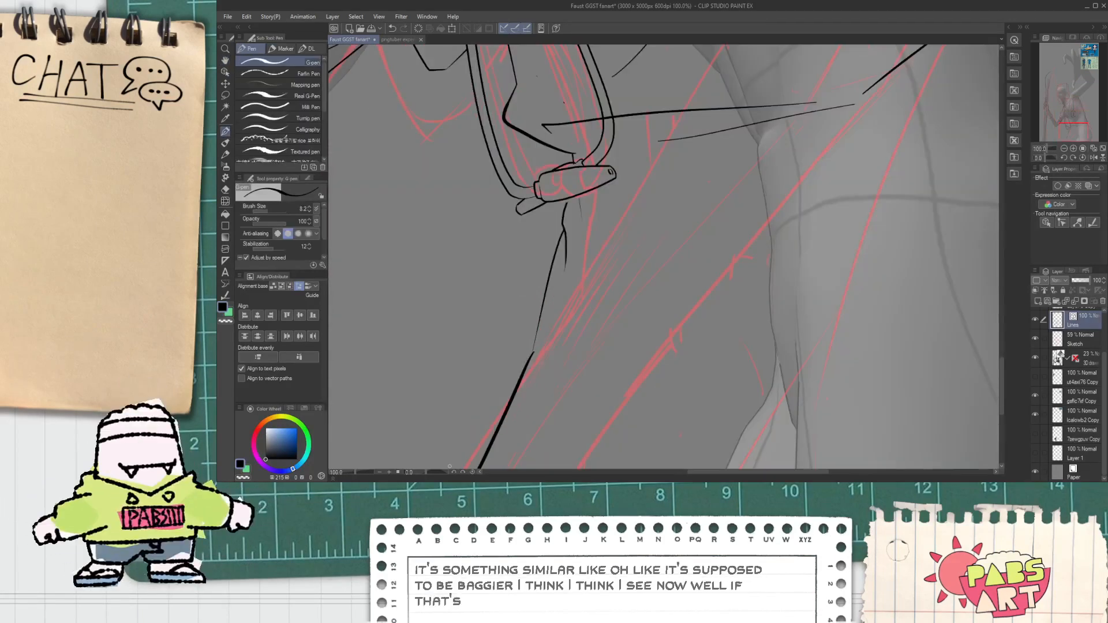
pyautogui.scroll(-3, 467, 370)
pyautogui.press('h')
pyautogui.scroll(1, 505, 346)
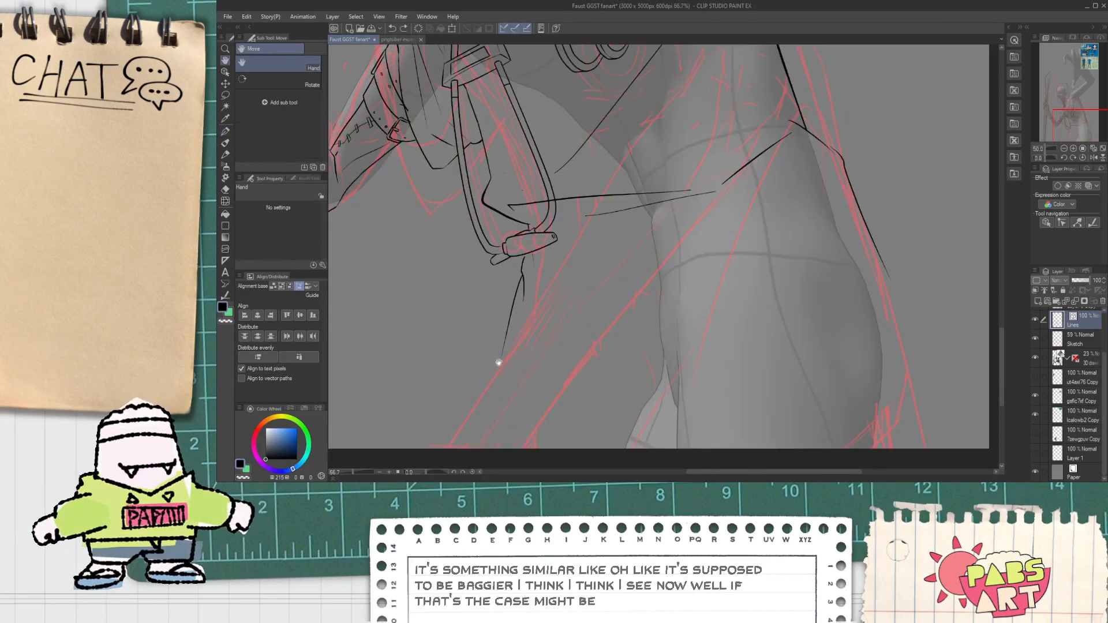
pyautogui.press('p')
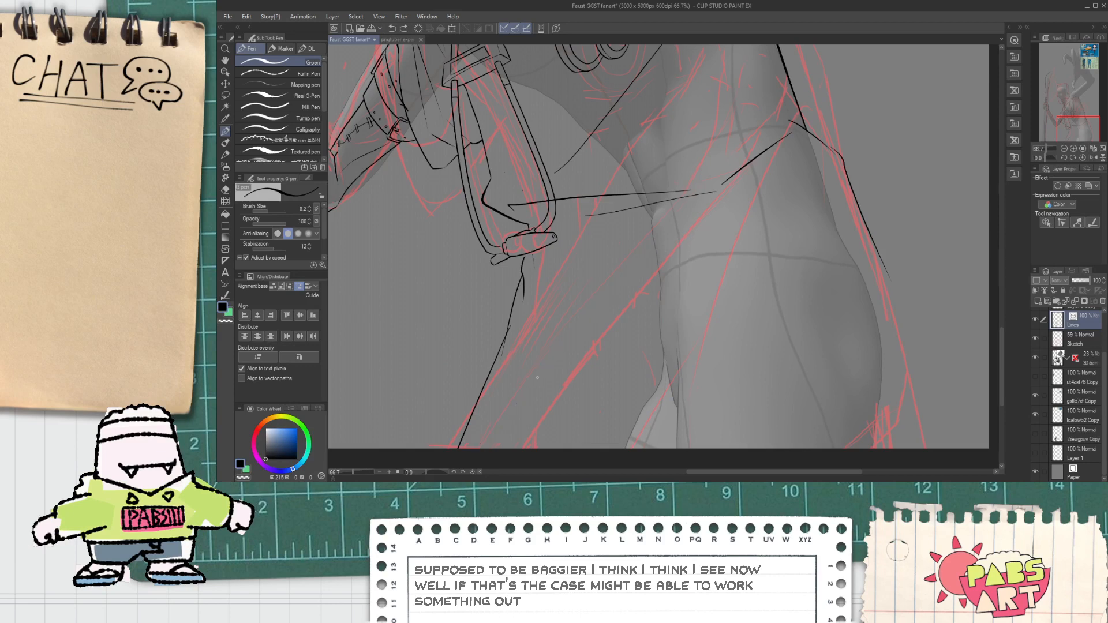
# Duplicate the Sketch layer and hide the original.
pyautogui.scroll(-2, 573, 218)
pyautogui.press('h')
pyautogui.moveTo(573, 218); pyautogui.dragTo(542, 244)
pyautogui.press('p')
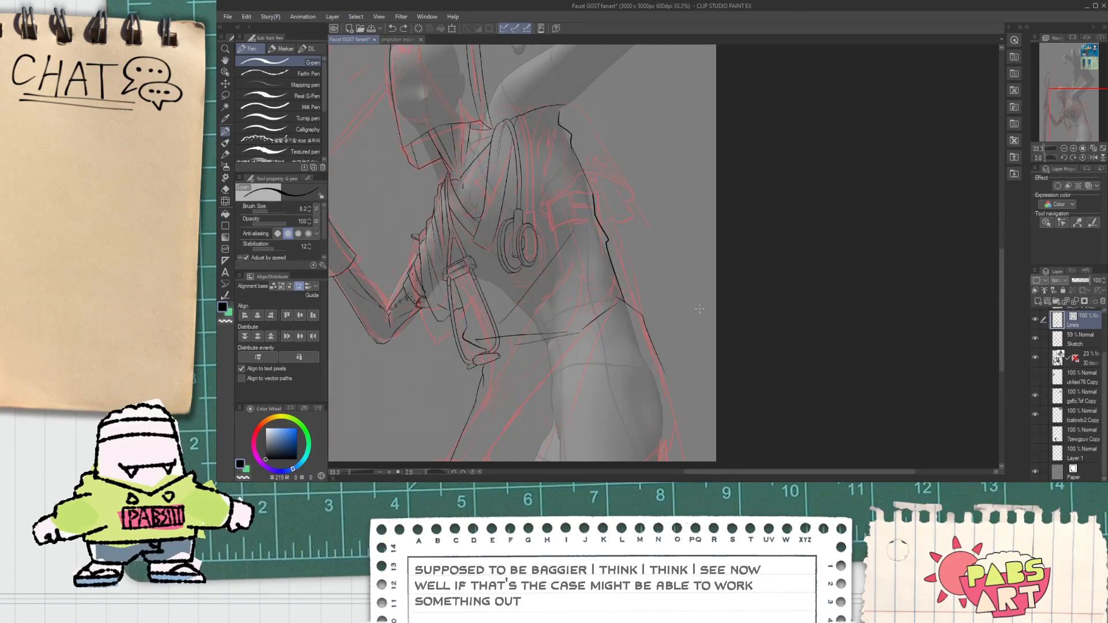
pyautogui.hotkey('ctrl', '-')
pyautogui.click(1066, 342)
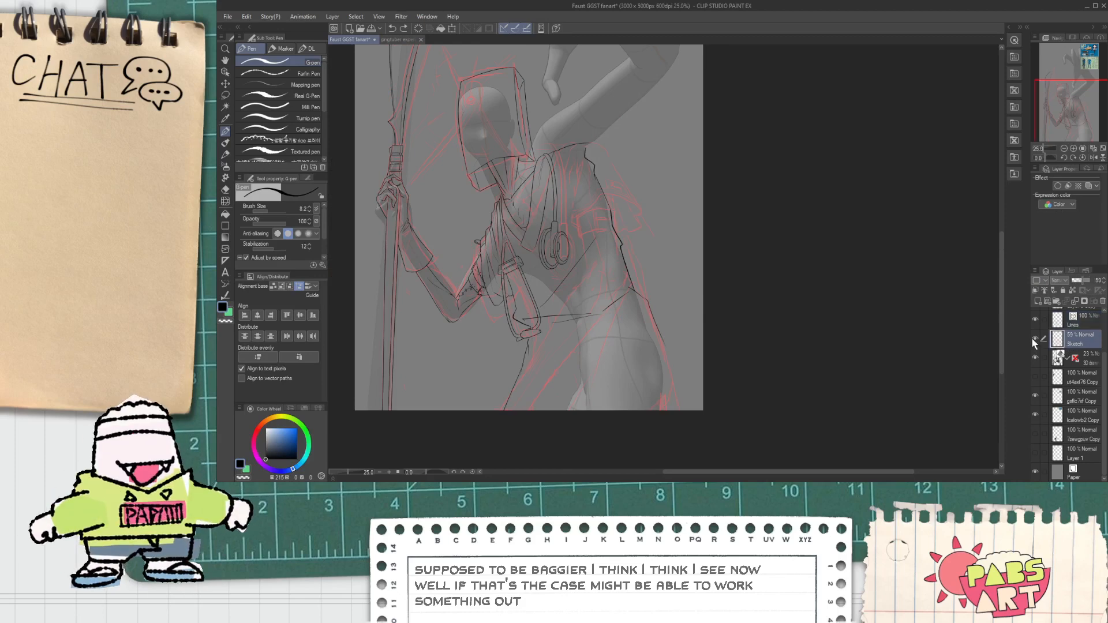
pyautogui.hotkey('ctrl', 'c')
pyautogui.hotkey('ctrl', 'v')
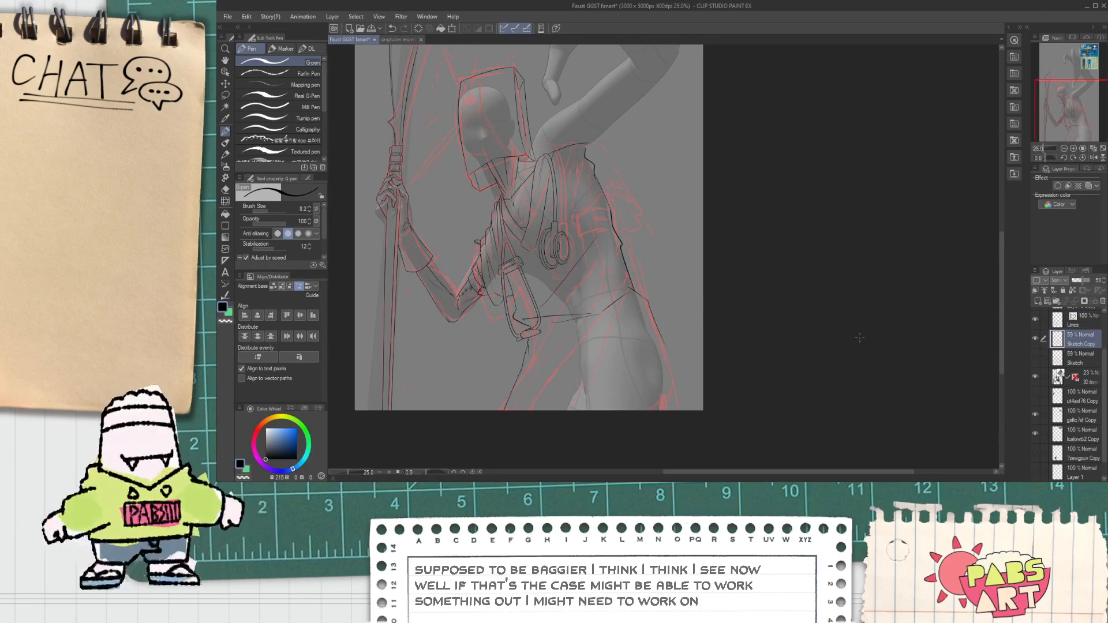
pyautogui.press('e')
pyautogui.moveTo(539, 252); pyautogui.dragTo(614, 327)
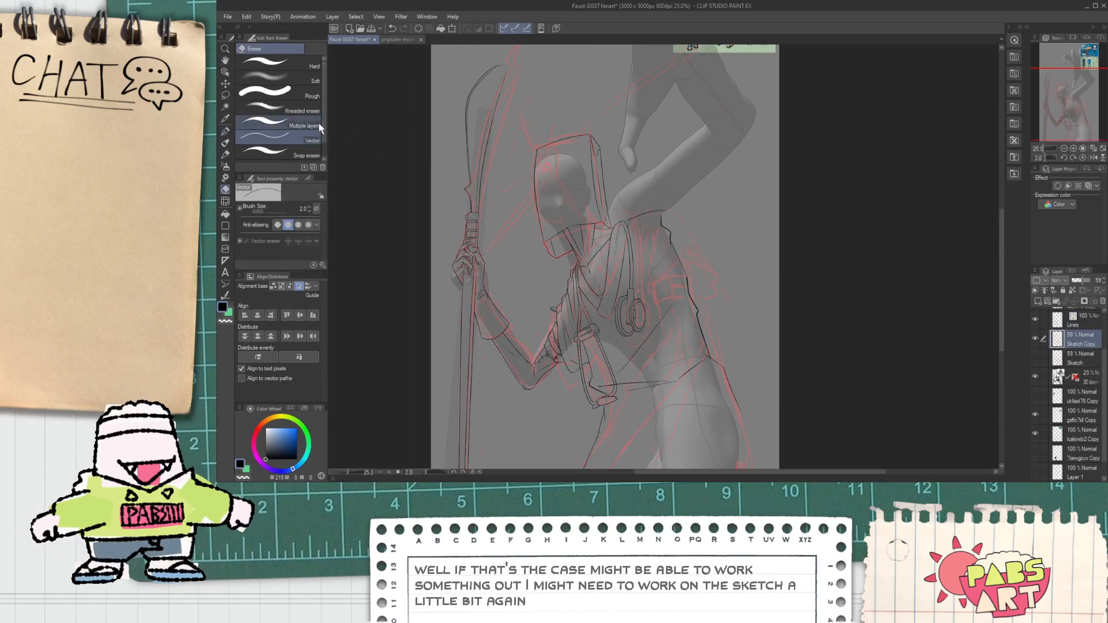
pyautogui.click(292, 97)
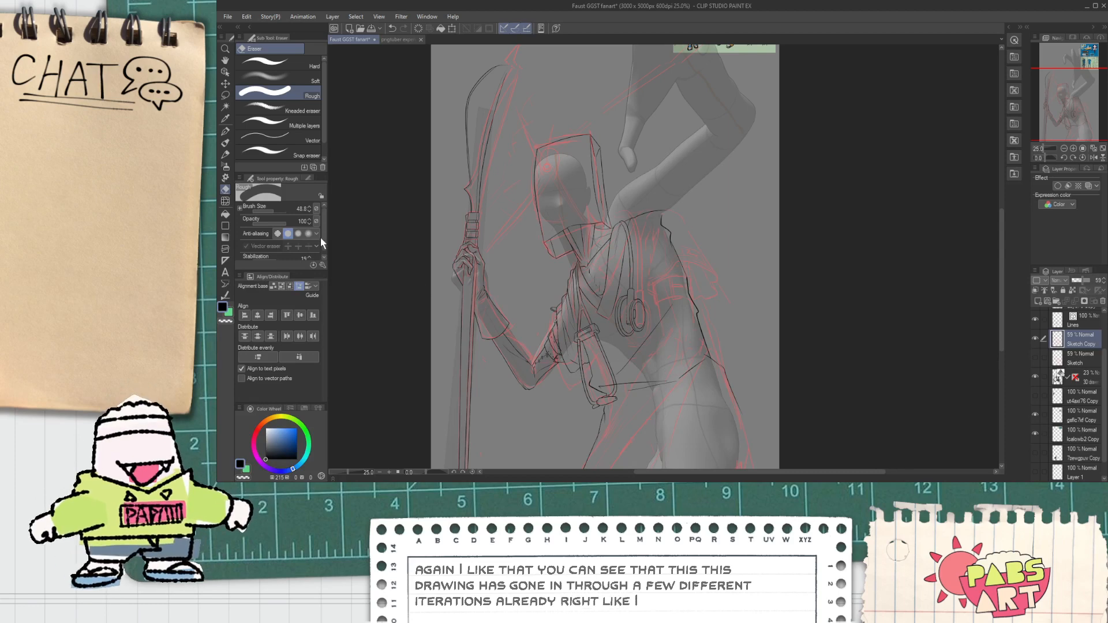
# Reshape the sketched shoulder and sleeve on the copied sketch with Liquify at brush size 580.
pyautogui.press('j')
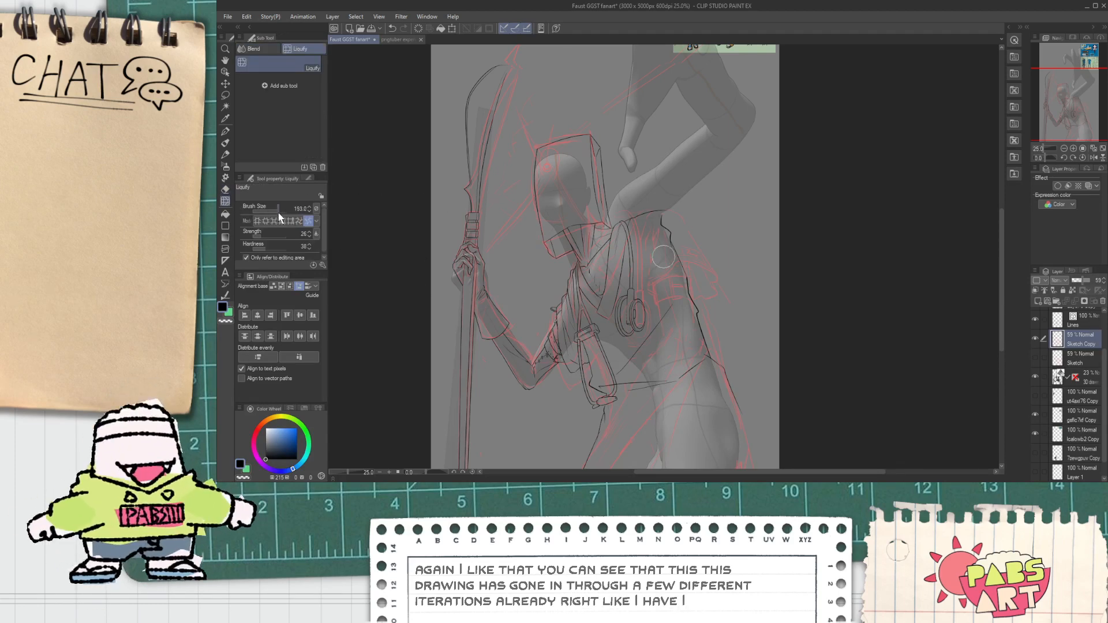
pyautogui.click(259, 221)
pyautogui.moveTo(267, 212); pyautogui.dragTo(284, 211)
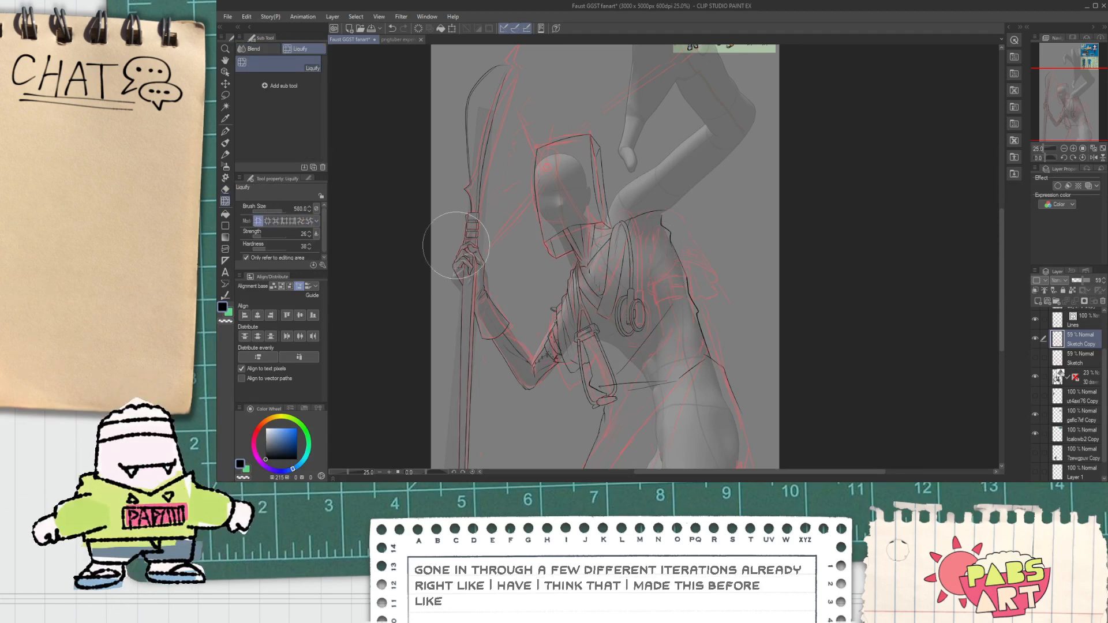
pyautogui.moveTo(673, 244)
pyautogui.mouseDown()
pyautogui.moveTo(646, 216)
pyautogui.moveTo(668, 239)
pyautogui.moveTo(678, 221)
pyautogui.moveTo(614, 243)
pyautogui.moveTo(621, 252)
pyautogui.moveTo(629, 228)
pyautogui.mouseUp()
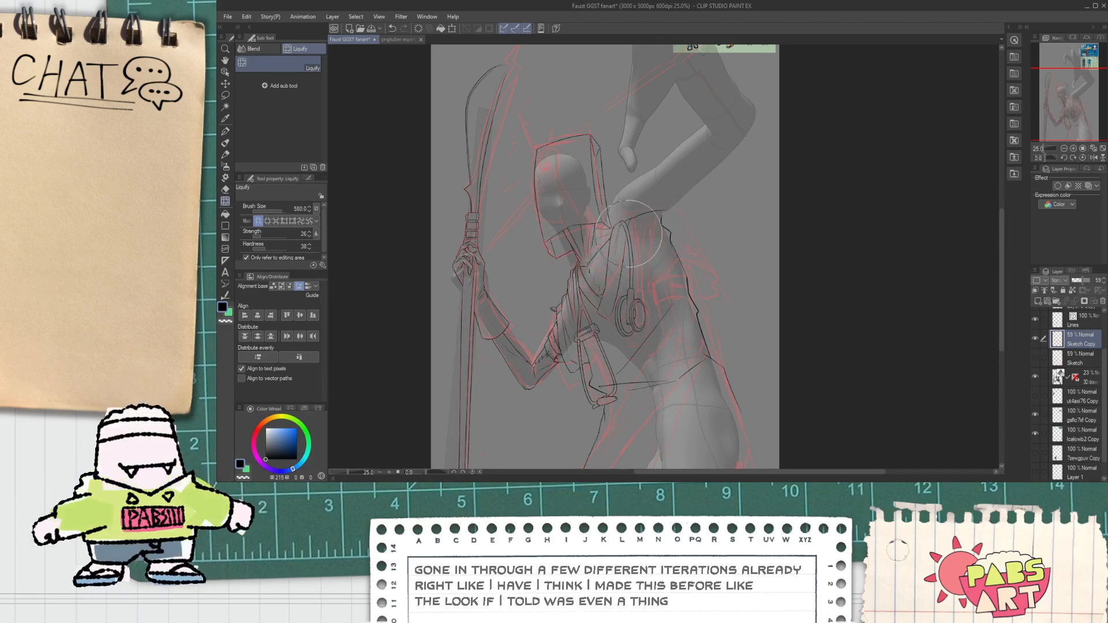
pyautogui.scroll(2, 623, 219)
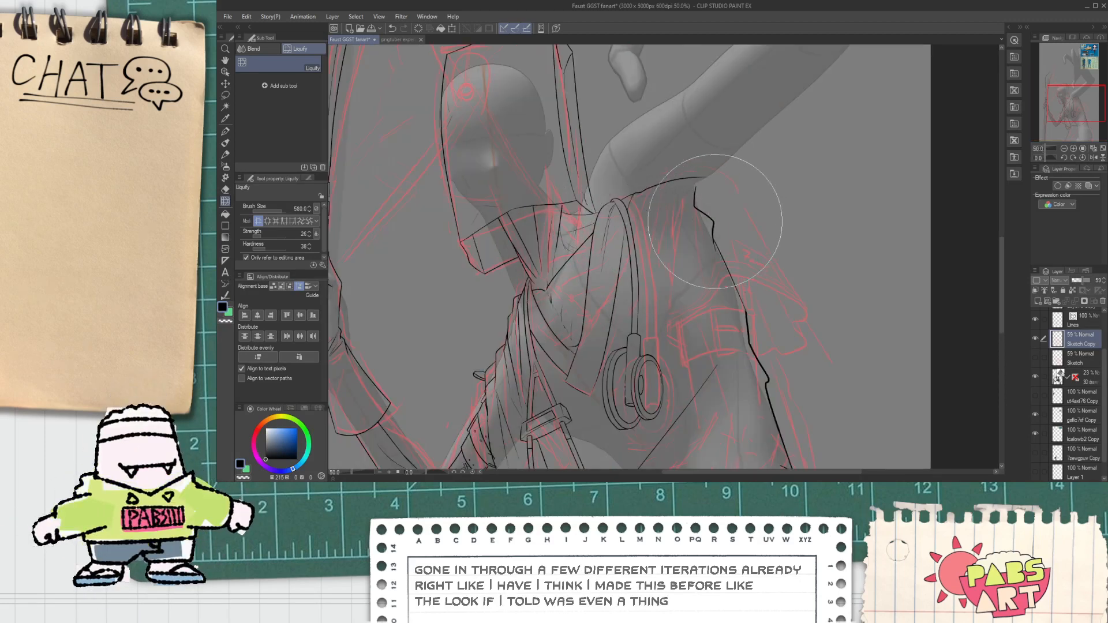
pyautogui.scroll(-2, 744, 253)
pyautogui.moveTo(757, 381); pyautogui.dragTo(675, 362)
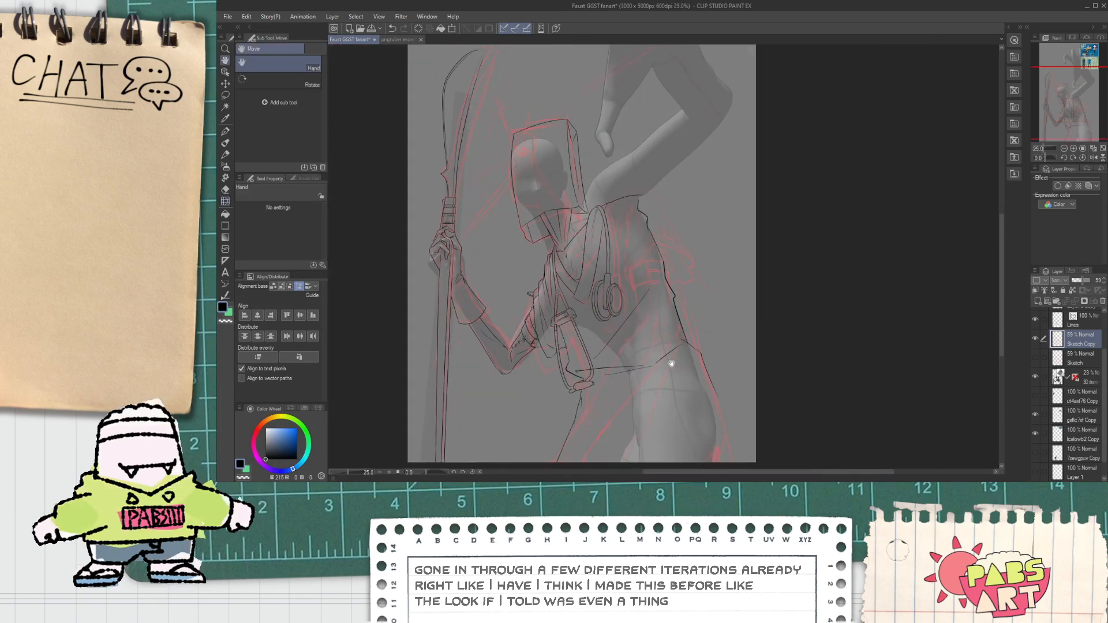
# Lasso the lowered arm and its sleeve in the copied sketch, from the shoulder down to the canvas's lower edge.
pyautogui.press('m')
pyautogui.scroll(-4, 576, 412)
pyautogui.scroll(4, 576, 418)
pyautogui.moveTo(570, 431); pyautogui.dragTo(593, 347)
pyautogui.moveTo(637, 275); pyautogui.dragTo(636, 232)
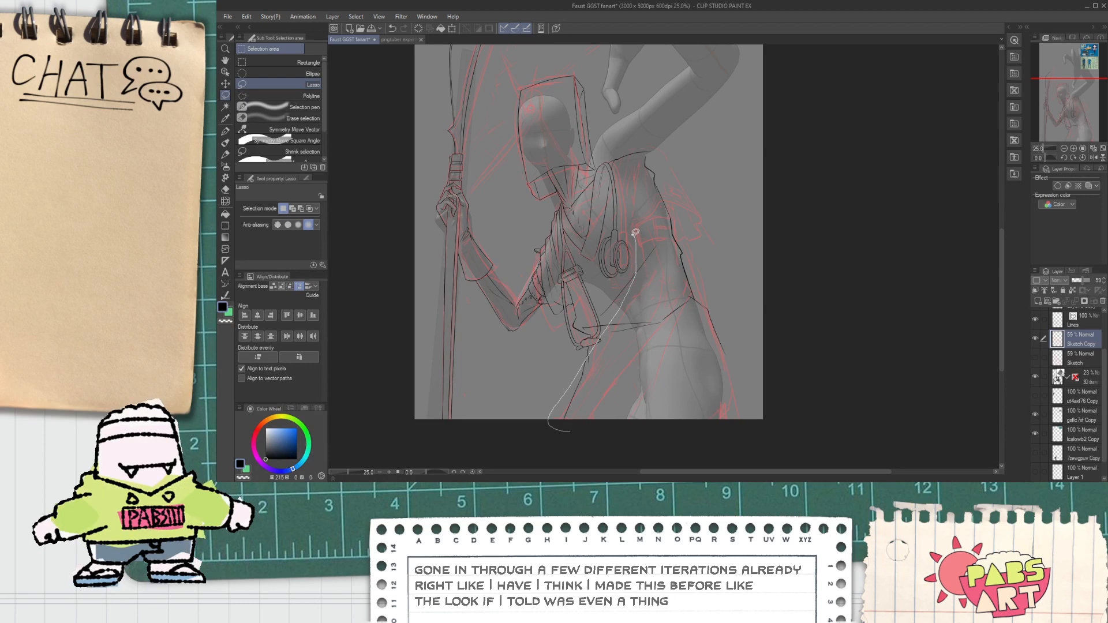
pyautogui.moveTo(630, 187); pyautogui.dragTo(641, 139)
pyautogui.moveTo(689, 239); pyautogui.dragTo(676, 315)
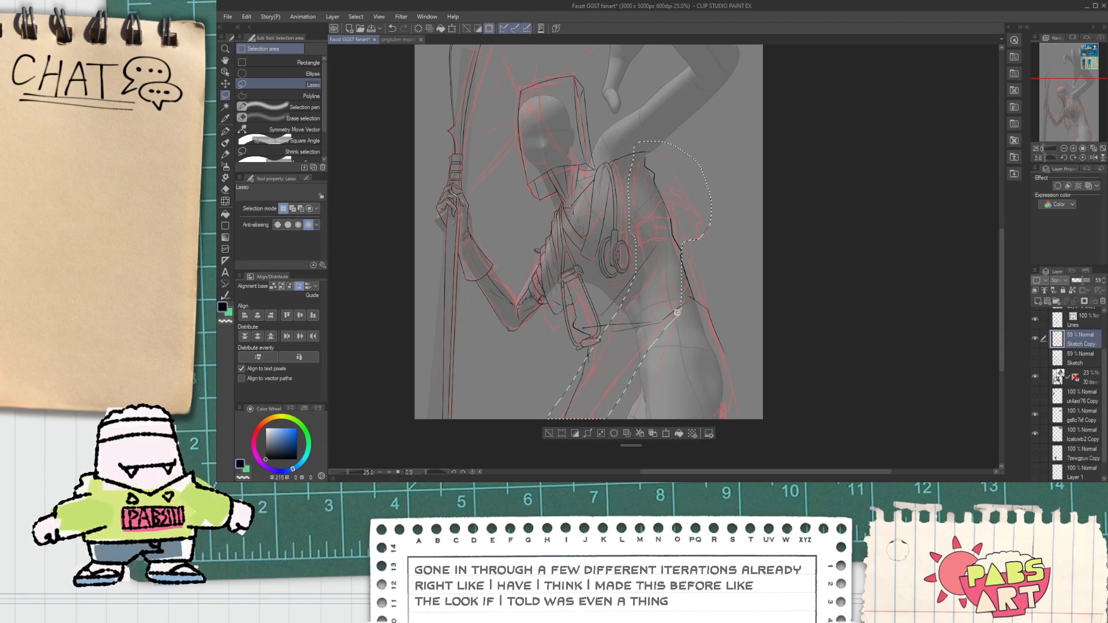
# Try to flip the selected arm sketch vertically, then tilt and place it over the raised arm.
pyautogui.hotkey('ctrl', 't')
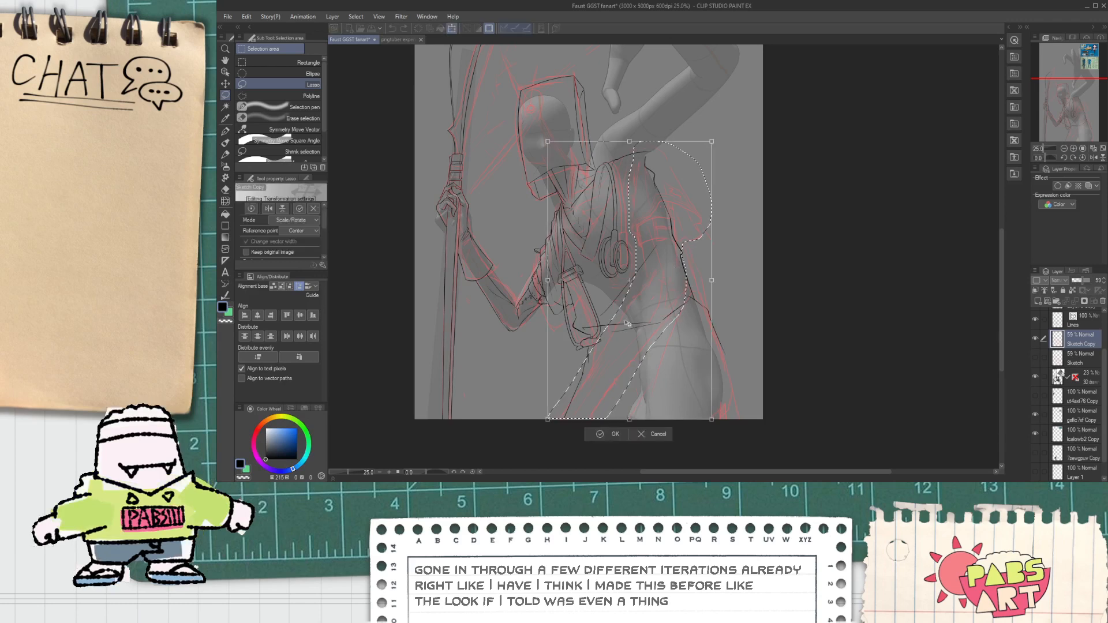
pyautogui.scroll(-2, 453, 234)
pyautogui.scroll(-1, 453, 233)
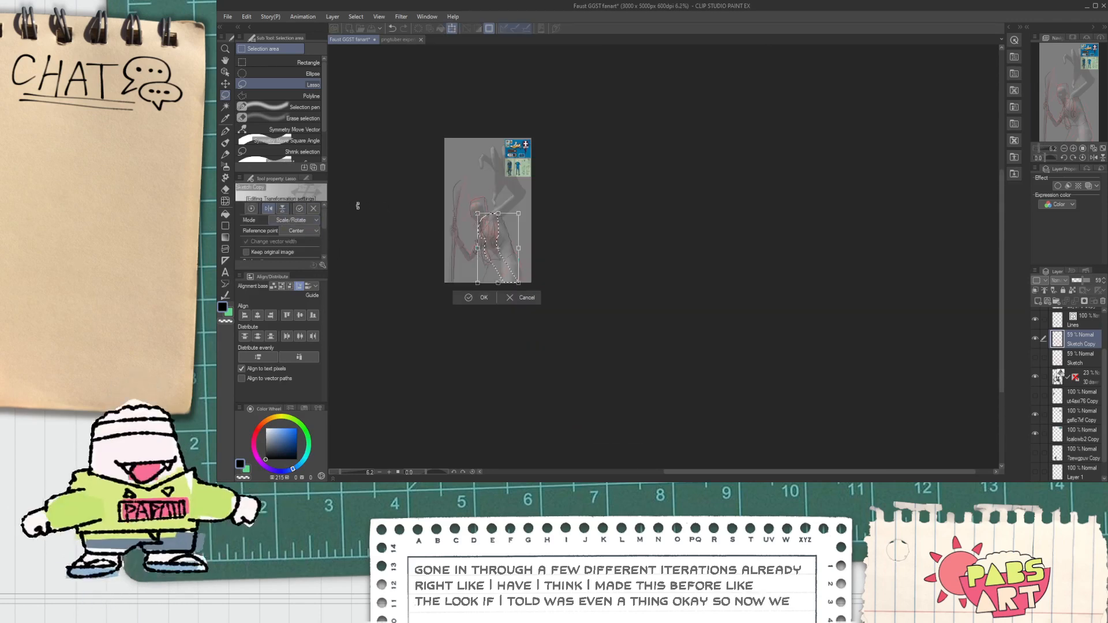
pyautogui.scroll(3, 487, 248)
pyautogui.moveTo(487, 248)
pyautogui.mouseDown()
pyautogui.moveTo(502, 190)
pyautogui.moveTo(577, 92)
pyautogui.moveTo(722, 98)
pyautogui.moveTo(758, 238)
pyautogui.moveTo(690, 271)
pyautogui.moveTo(694, 293)
pyautogui.mouseUp()
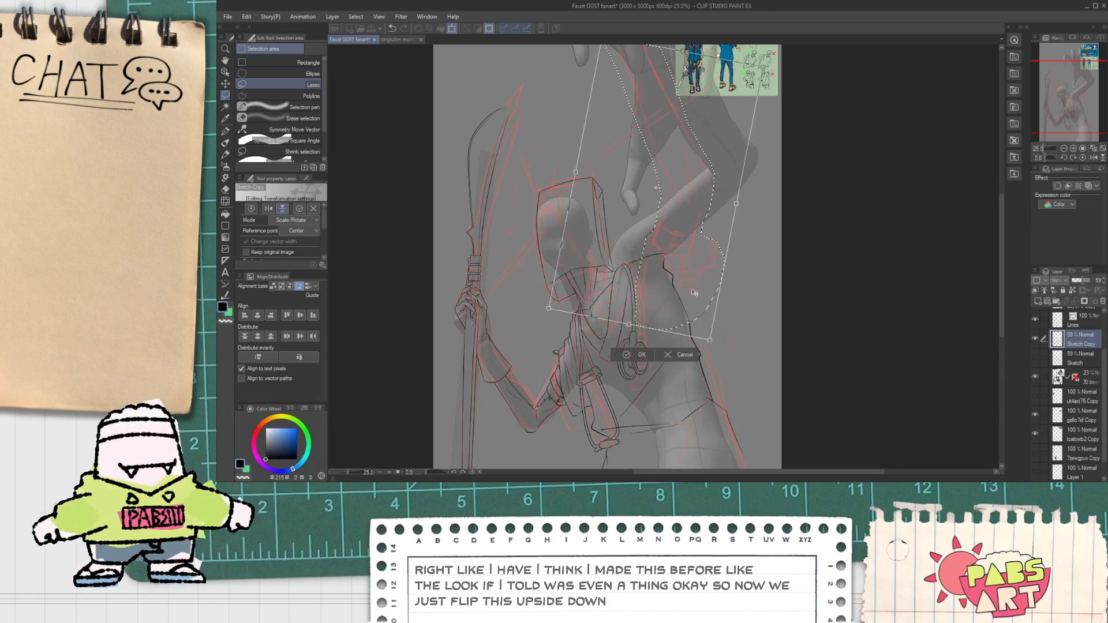
pyautogui.click(634, 355)
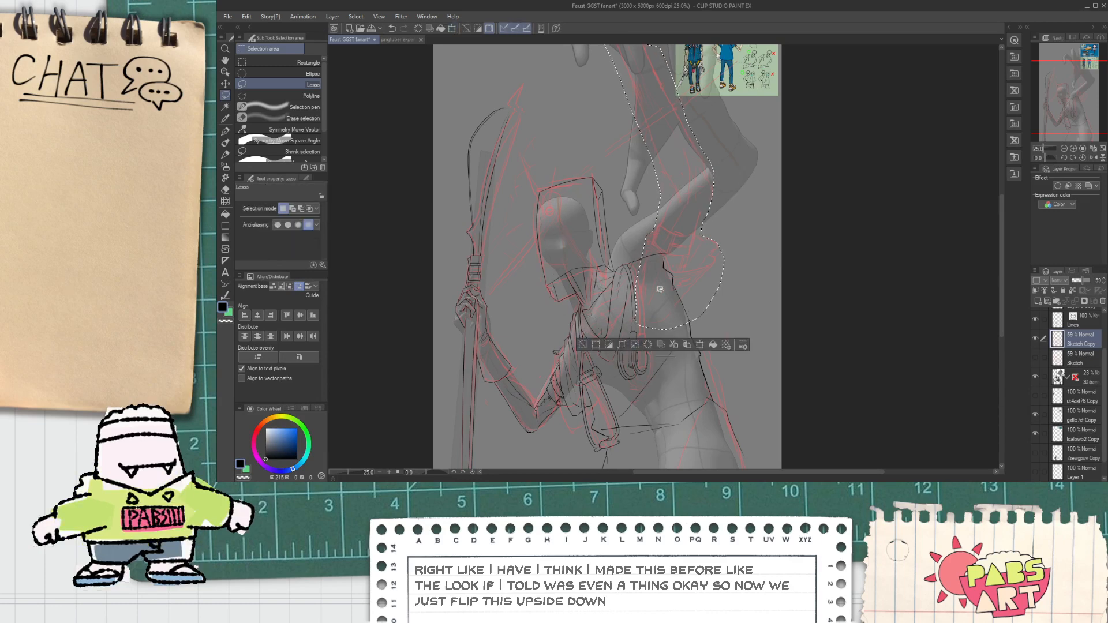
# Flip the selected arm sketch vertically and rotate it into place over the mannequin's raised upper arm.
pyautogui.scroll(-3, 584, 329)
pyautogui.scroll(3, 705, 219)
pyautogui.hotkey('ctrl', 't')
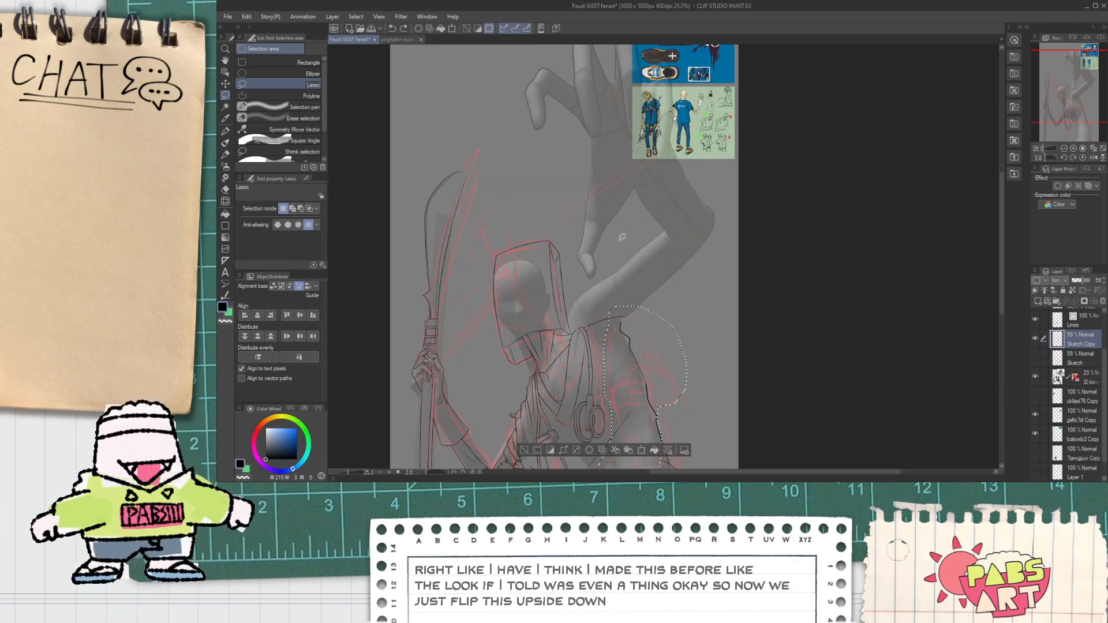
pyautogui.click(282, 209)
pyautogui.moveTo(722, 333); pyautogui.dragTo(746, 435)
pyautogui.moveTo(644, 438); pyautogui.dragTo(695, 237)
pyautogui.moveTo(756, 326); pyautogui.dragTo(751, 294)
pyautogui.moveTo(694, 300); pyautogui.dragTo(680, 287)
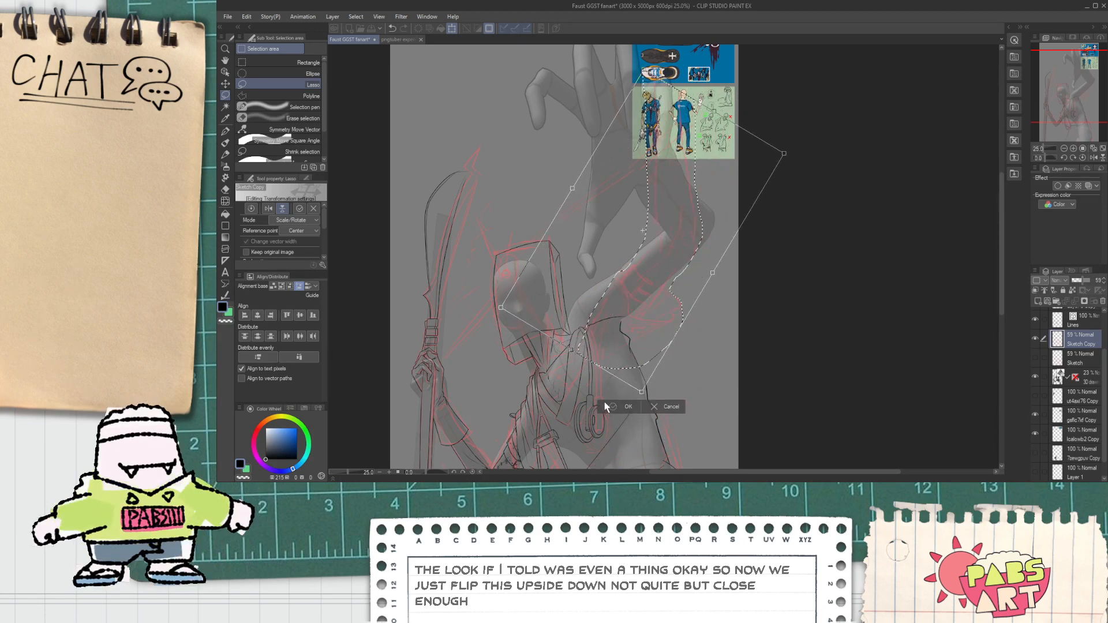
pyautogui.click(626, 406)
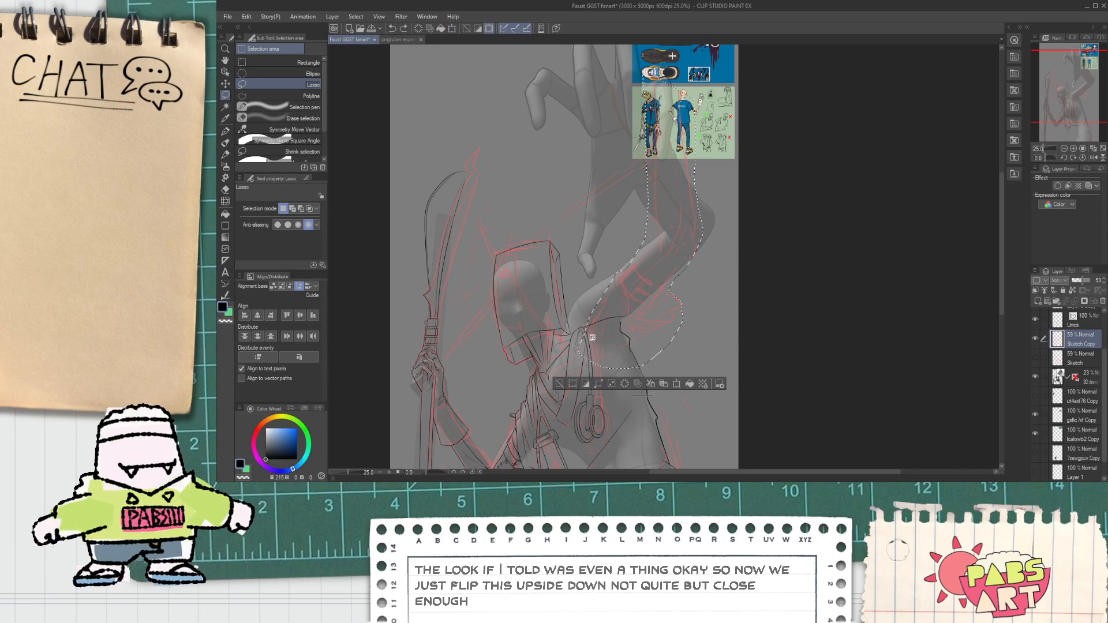
pyautogui.hotkey('ctrl', 't')
pyautogui.moveTo(721, 296)
pyautogui.mouseDown()
pyautogui.moveTo(723, 309)
pyautogui.moveTo(662, 305)
pyautogui.moveTo(663, 285)
pyautogui.moveTo(686, 297)
pyautogui.moveTo(689, 325)
pyautogui.moveTo(669, 308)
pyautogui.mouseUp()
pyautogui.click(631, 374)
# Lasso the sketched forearm above the elbow and transform it to lean towards the mannequin's raised hand.
pyautogui.press('space')
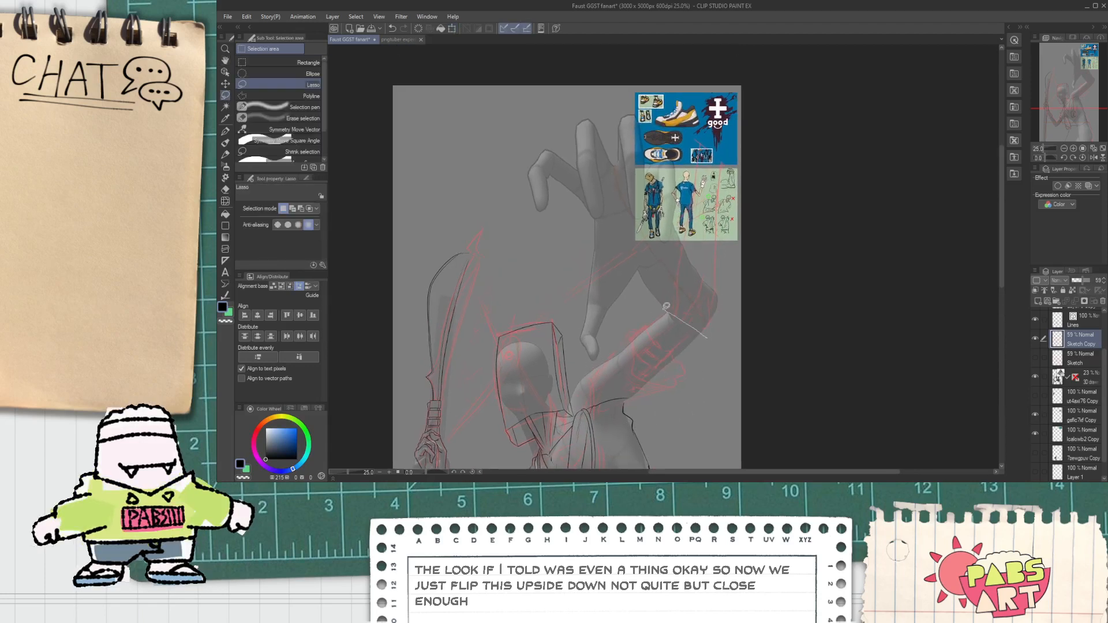
pyautogui.moveTo(658, 242)
pyautogui.mouseDown()
pyautogui.moveTo(750, 198)
pyautogui.moveTo(741, 343)
pyautogui.mouseUp()
pyautogui.hotkey('ctrl', 't')
pyautogui.moveTo(754, 247)
pyautogui.mouseDown()
pyautogui.moveTo(744, 289)
pyautogui.moveTo(719, 307)
pyautogui.moveTo(671, 255)
pyautogui.mouseUp()
pyautogui.click(566, 346)
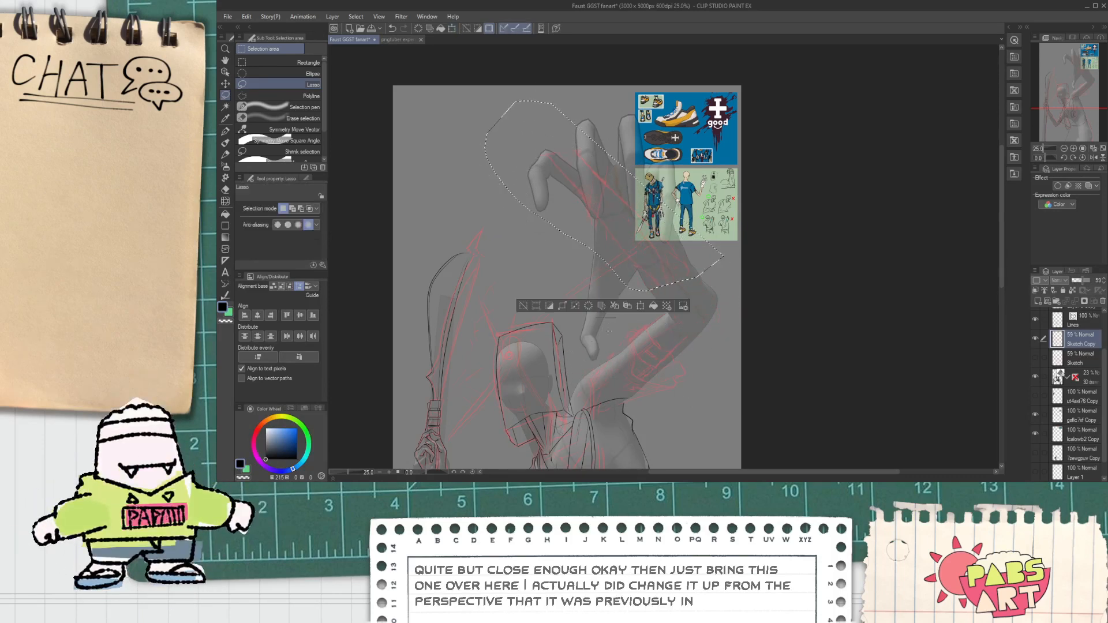
# Enlarge the selected forearm sketch with Free Transform and shift its lower end towards the raised arm's elbow.
pyautogui.hotkey('ctrl', 't')
pyautogui.moveTo(723, 291); pyautogui.dragTo(723, 356)
pyautogui.moveTo(724, 228); pyautogui.dragTo(765, 211)
pyautogui.moveTo(687, 292); pyautogui.dragTo(705, 305)
pyautogui.moveTo(806, 245); pyautogui.dragTo(803, 252)
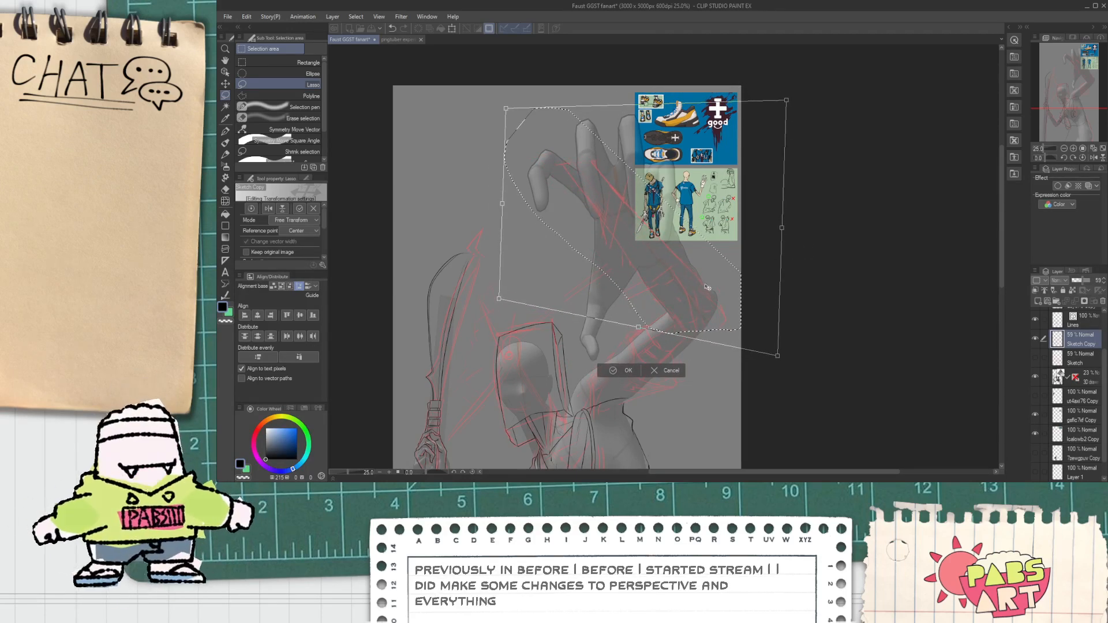
pyautogui.moveTo(706, 286); pyautogui.dragTo(699, 285)
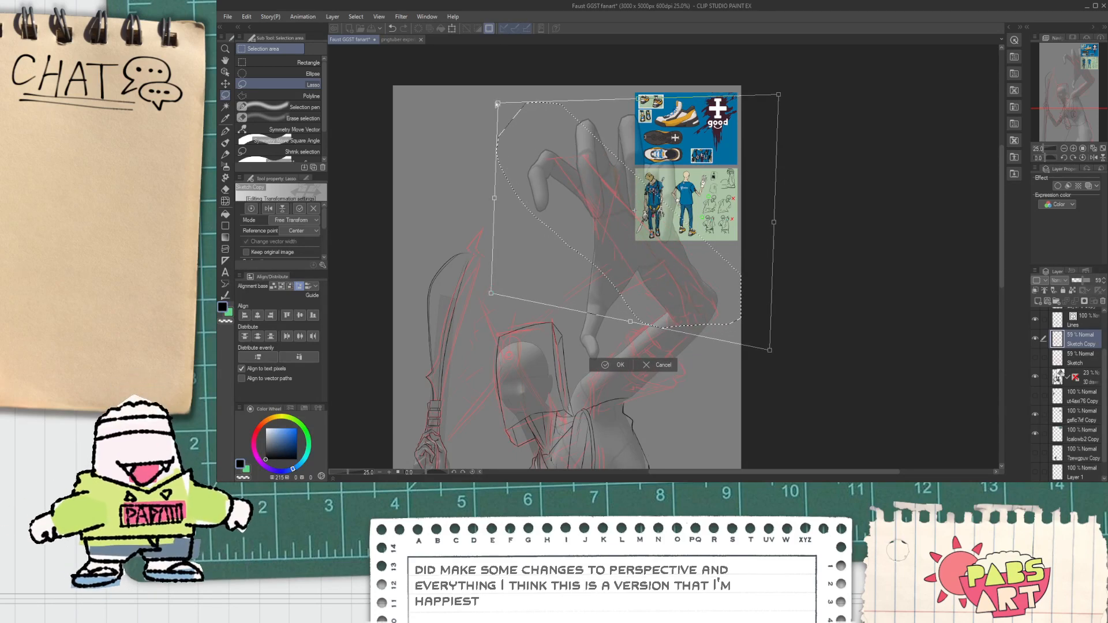
# Try to foreshorten the forearm sketch by skewing its corners, and undo the last two distortions.
pyautogui.moveTo(585, 165); pyautogui.dragTo(557, 140)
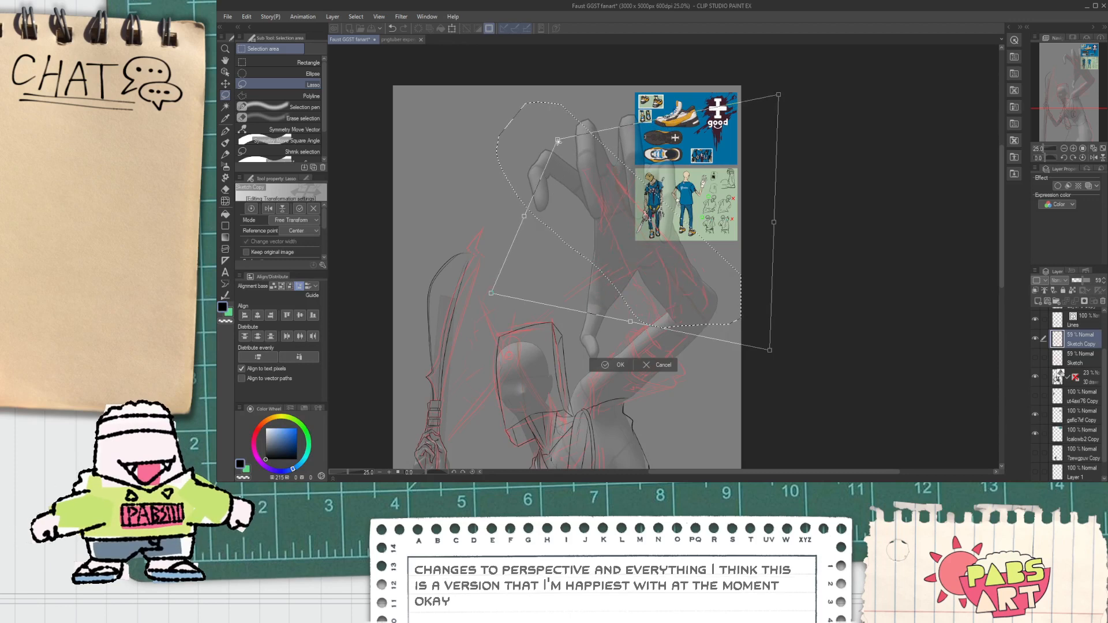
pyautogui.scroll(2, 620, 175)
pyautogui.scroll(-1, 585, 161)
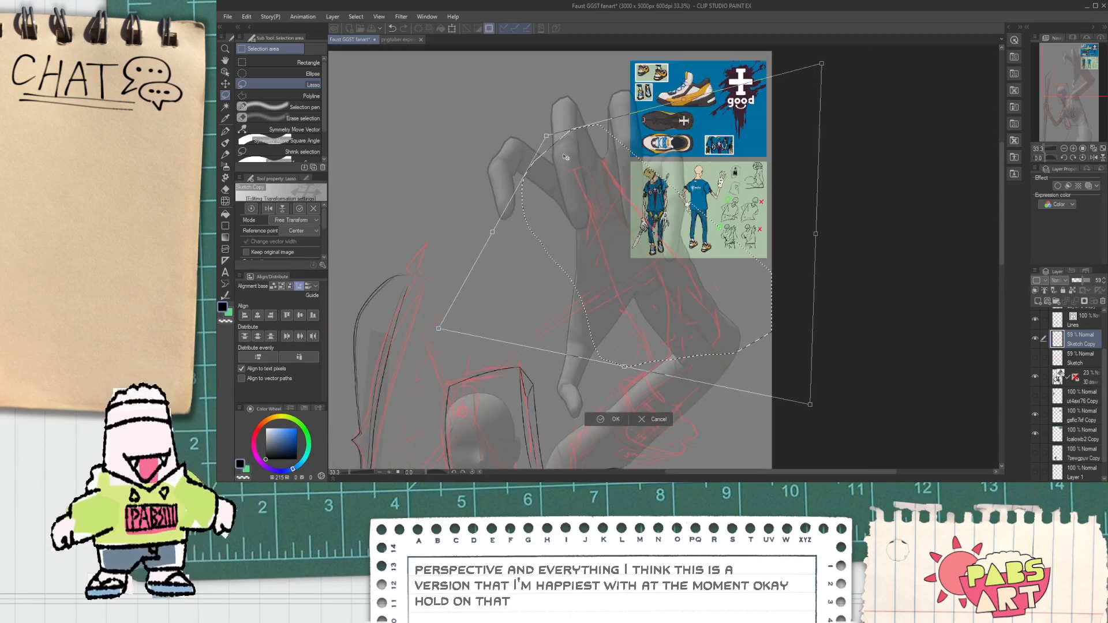
pyautogui.moveTo(546, 137); pyautogui.dragTo(585, 185)
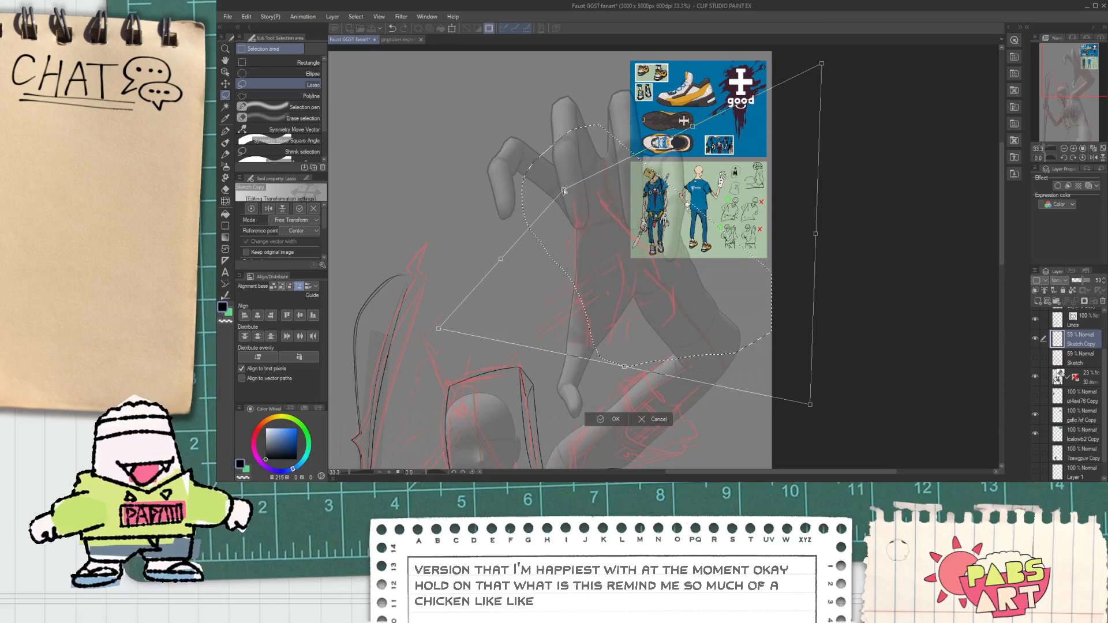
pyautogui.moveTo(563, 191); pyautogui.dragTo(478, 67)
pyautogui.moveTo(723, 281)
pyautogui.mouseDown()
pyautogui.moveTo(720, 299)
pyautogui.moveTo(728, 285)
pyautogui.mouseUp()
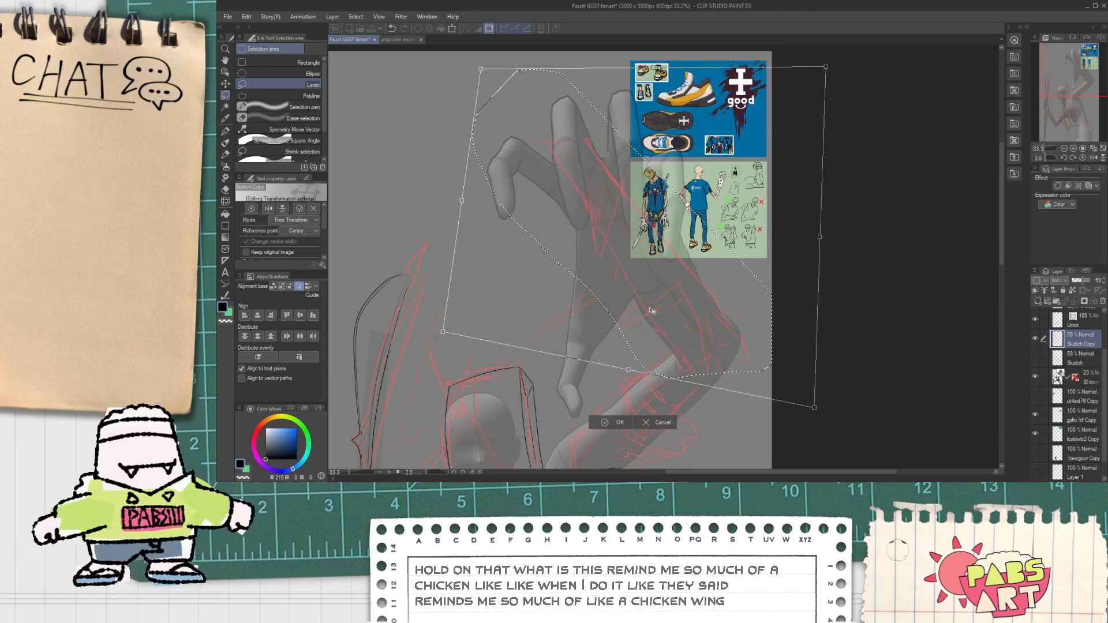
pyautogui.moveTo(489, 73); pyautogui.dragTo(616, 230)
pyautogui.moveTo(811, 416); pyautogui.dragTo(780, 450)
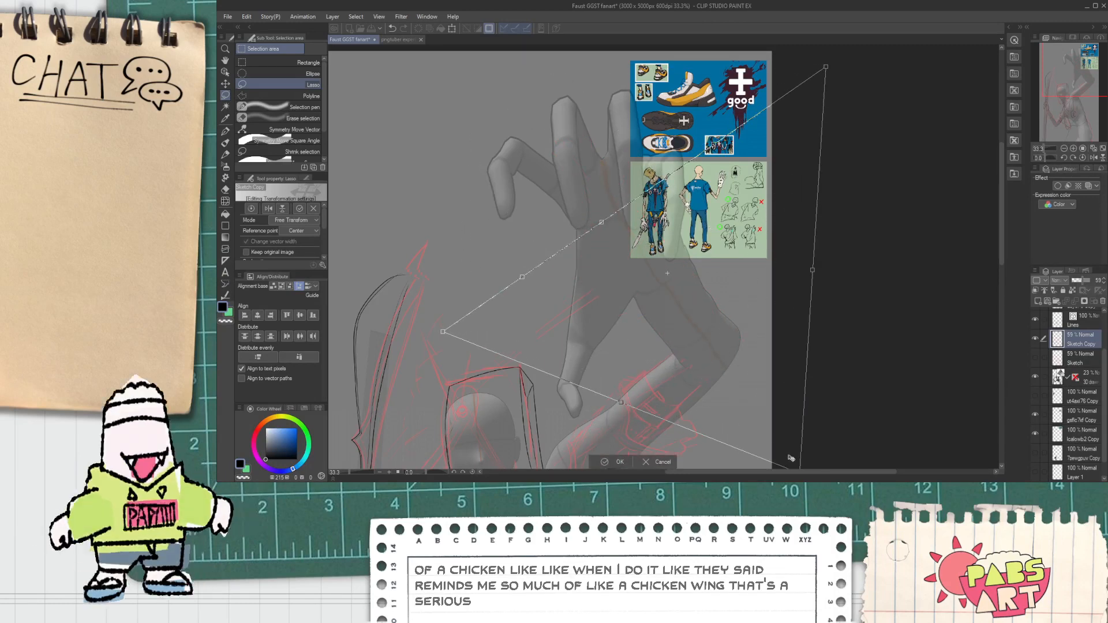
pyautogui.hotkey('ctrl', 'z')
pyautogui.hotkey('ctrl', 'z')
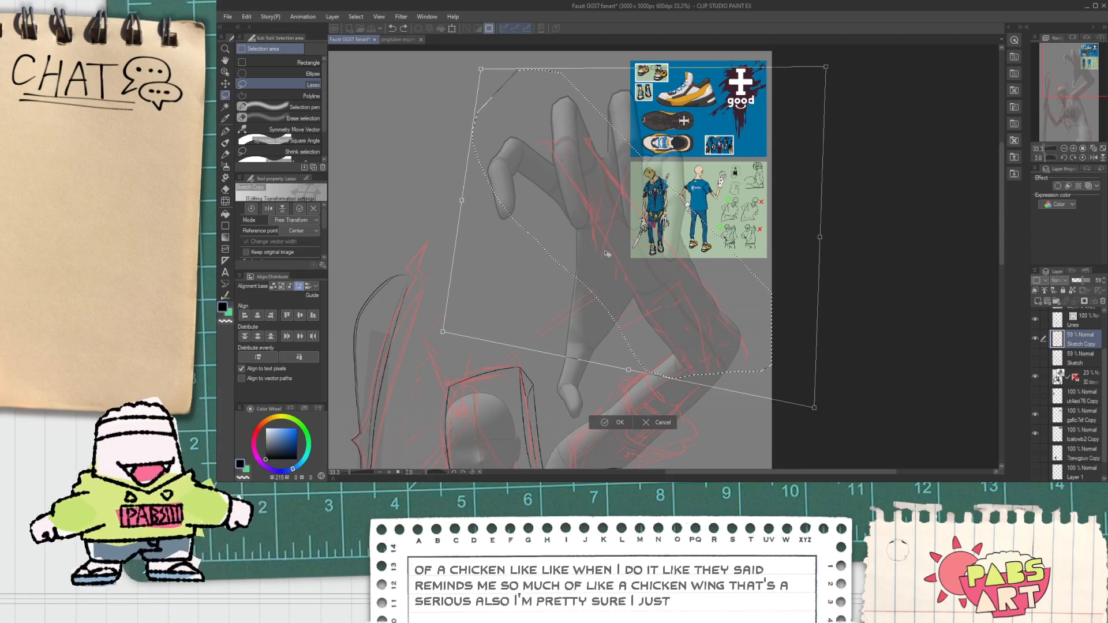
# Distort the corners of the forearm sketch so it widens and follows the mannequin's forearm from the bent elbow, and apply the transformation.
pyautogui.moveTo(443, 332); pyautogui.dragTo(513, 397)
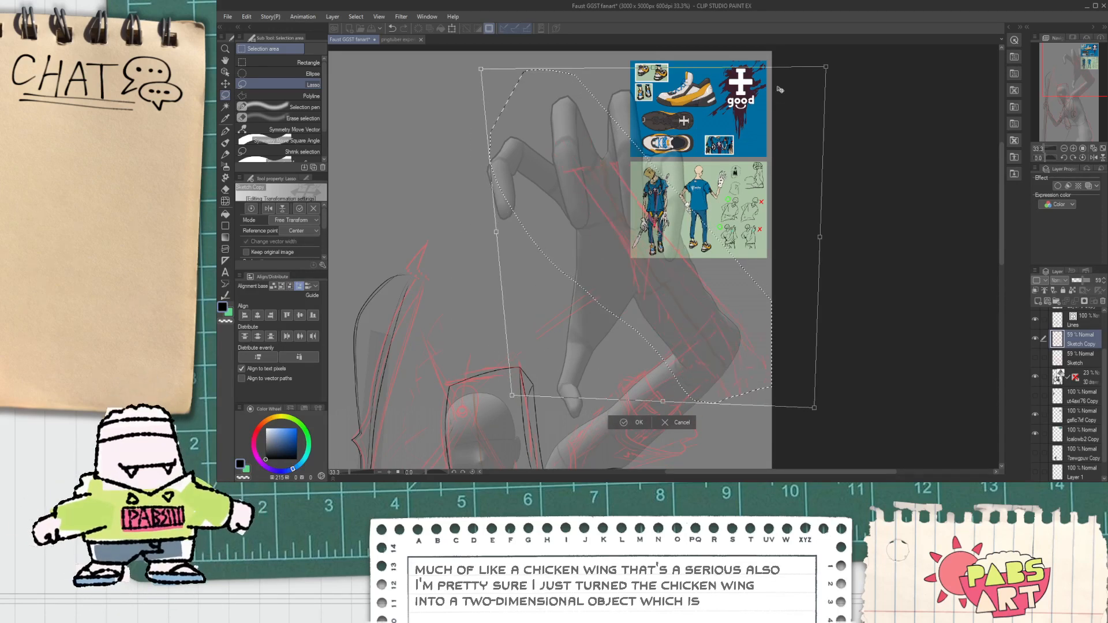
pyautogui.moveTo(825, 67); pyautogui.dragTo(981, 73)
pyautogui.moveTo(521, 403); pyautogui.dragTo(391, 446)
pyautogui.moveTo(487, 76); pyautogui.dragTo(557, 177)
pyautogui.moveTo(815, 427); pyautogui.dragTo(788, 357)
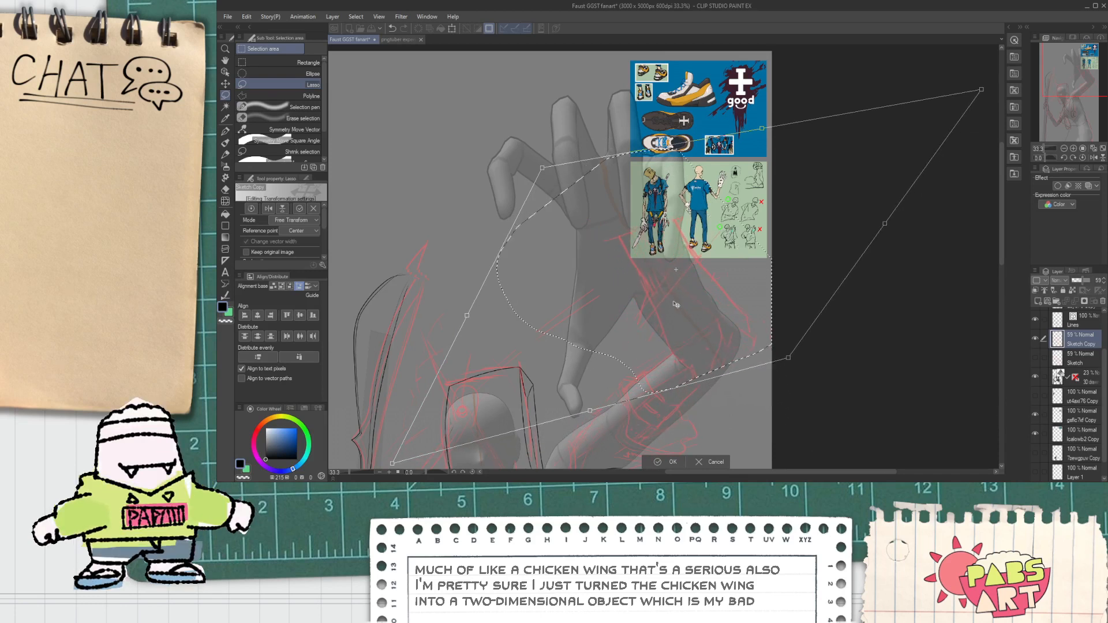
pyautogui.moveTo(550, 179); pyautogui.dragTo(509, 192)
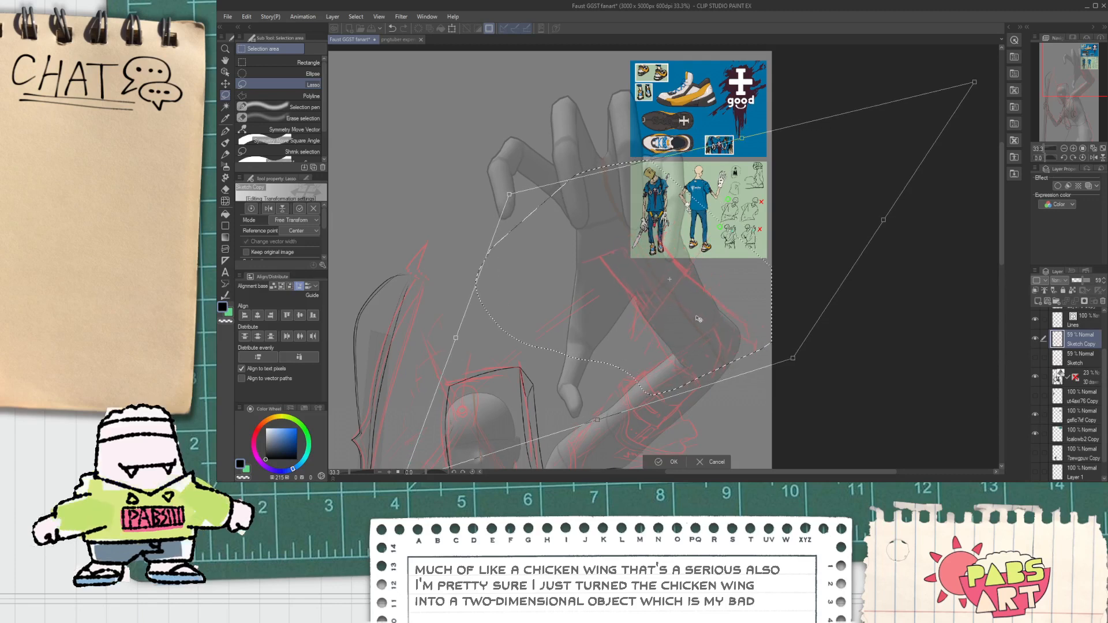
pyautogui.moveTo(974, 80); pyautogui.dragTo(937, 163)
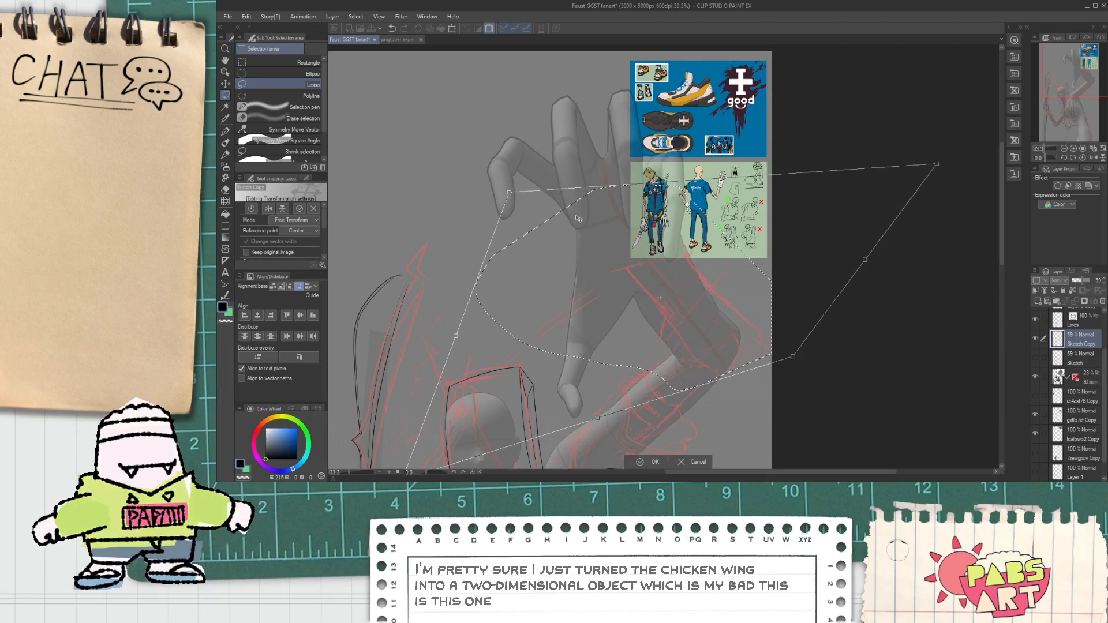
pyautogui.moveTo(509, 192); pyautogui.dragTo(448, 155)
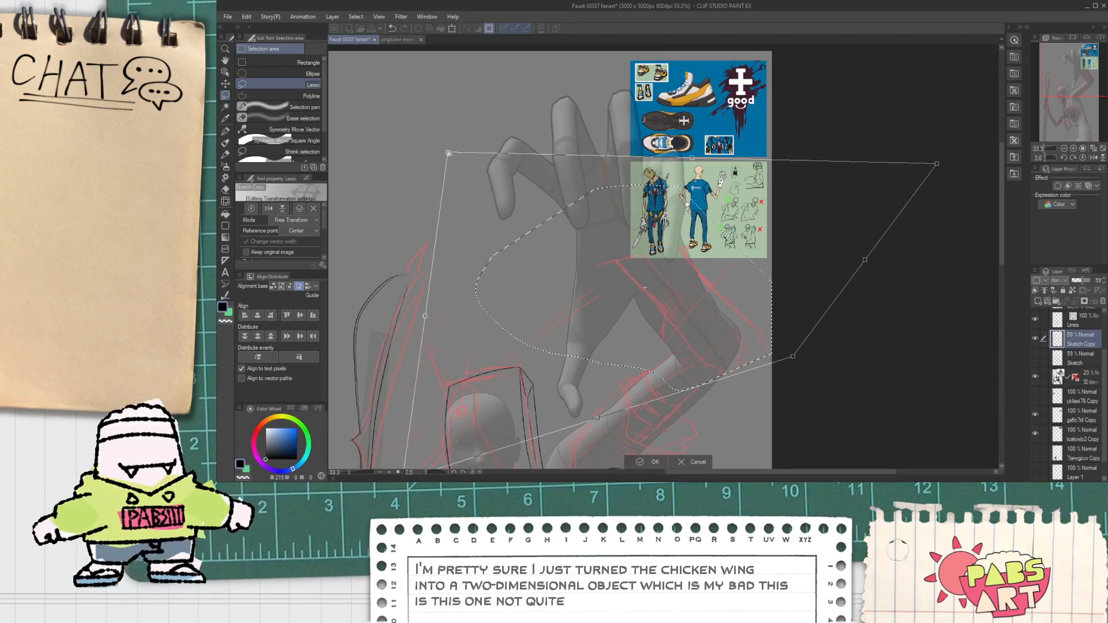
pyautogui.moveTo(716, 344); pyautogui.dragTo(700, 348)
pyautogui.click(616, 461)
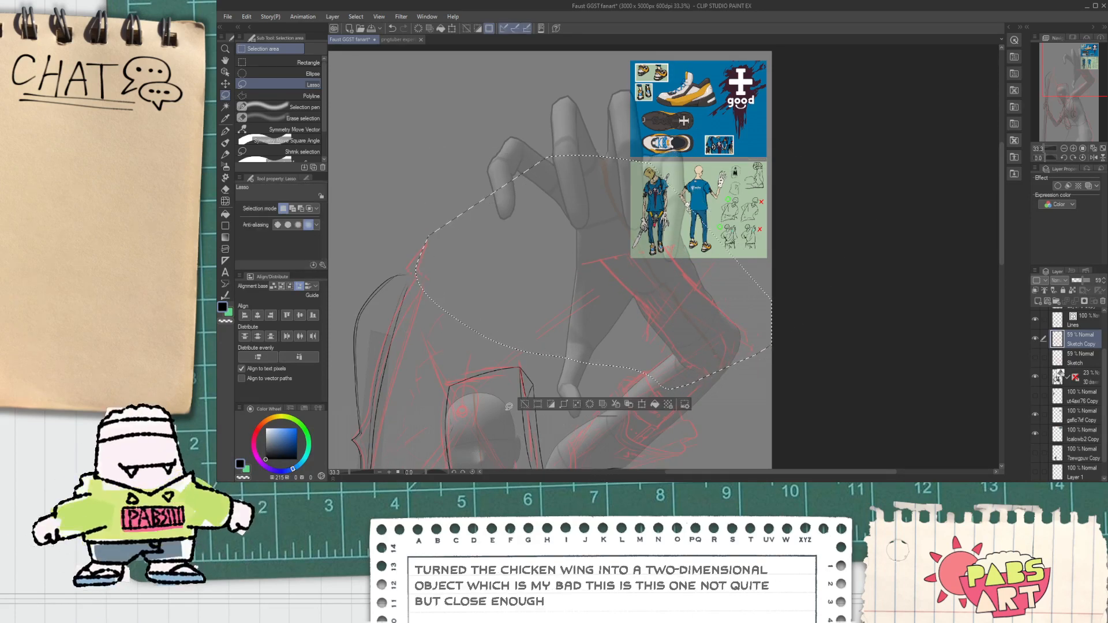
# Try to sample the sketch's red from the displayed colors.
pyautogui.scroll(-6, 526, 399)
pyautogui.press('p')
pyautogui.scroll(9, 526, 399)
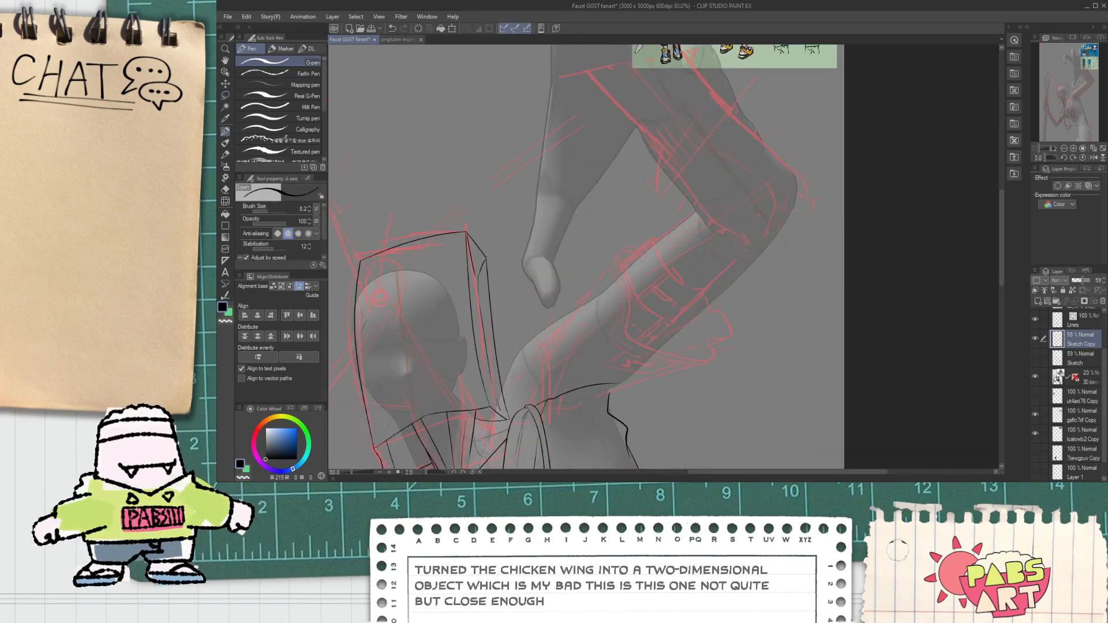
pyautogui.scroll(-3, 508, 397)
pyautogui.scroll(6, 461, 369)
pyautogui.press('i')
pyautogui.scroll(1, 452, 361)
pyautogui.scroll(-6, 435, 314)
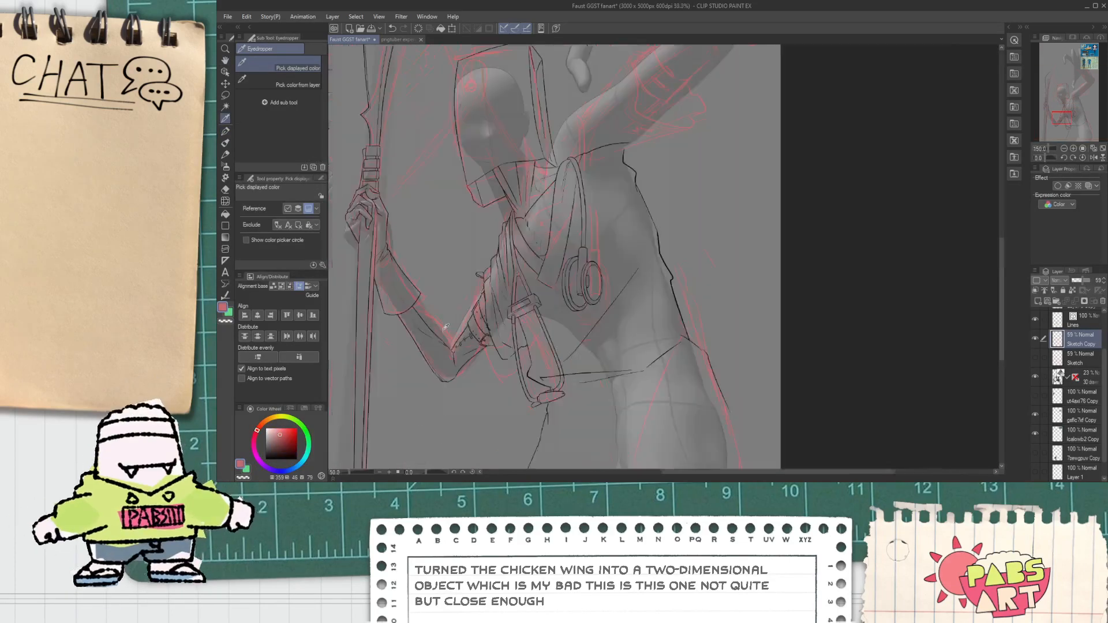
# Sample the pinkish red of the sketch lines directly from the layer and return to the G-pen.
pyautogui.click(310, 85)
pyautogui.scroll(7, 442, 108)
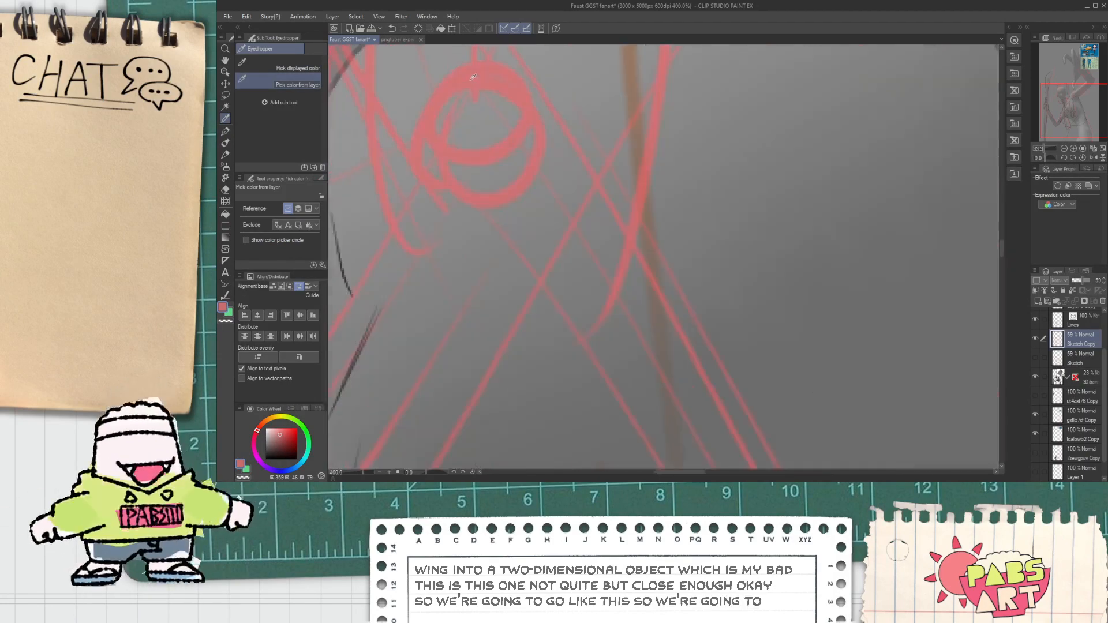
pyautogui.click(467, 81)
pyautogui.scroll(-10, 570, 169)
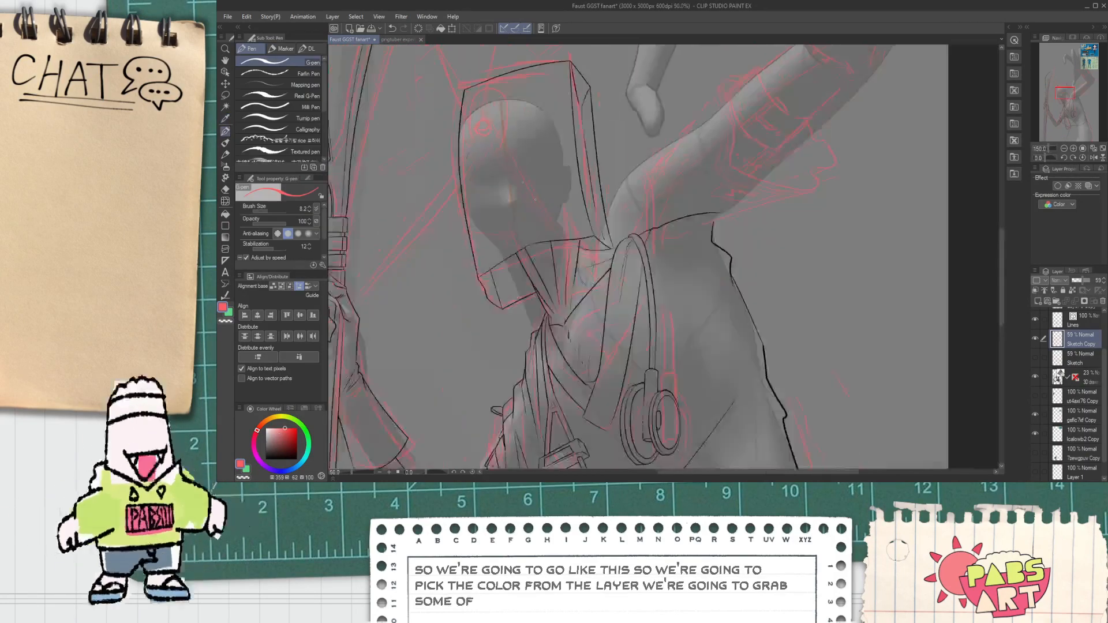
pyautogui.press('space')
pyautogui.scroll(4, 570, 169)
pyautogui.press('p')
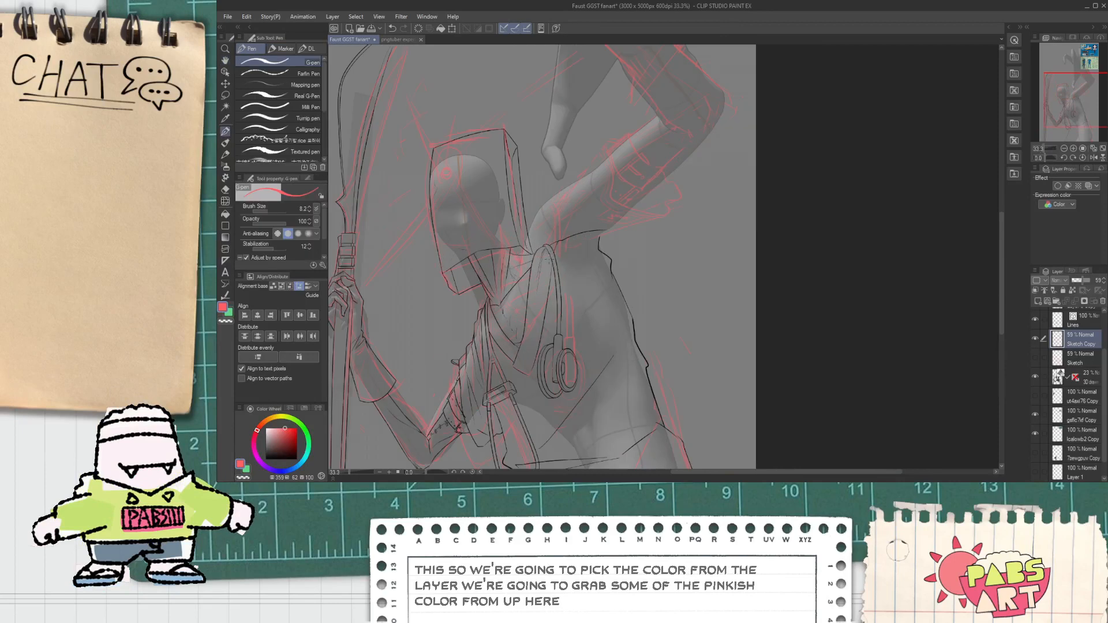
pyautogui.scroll(1, 517, 294)
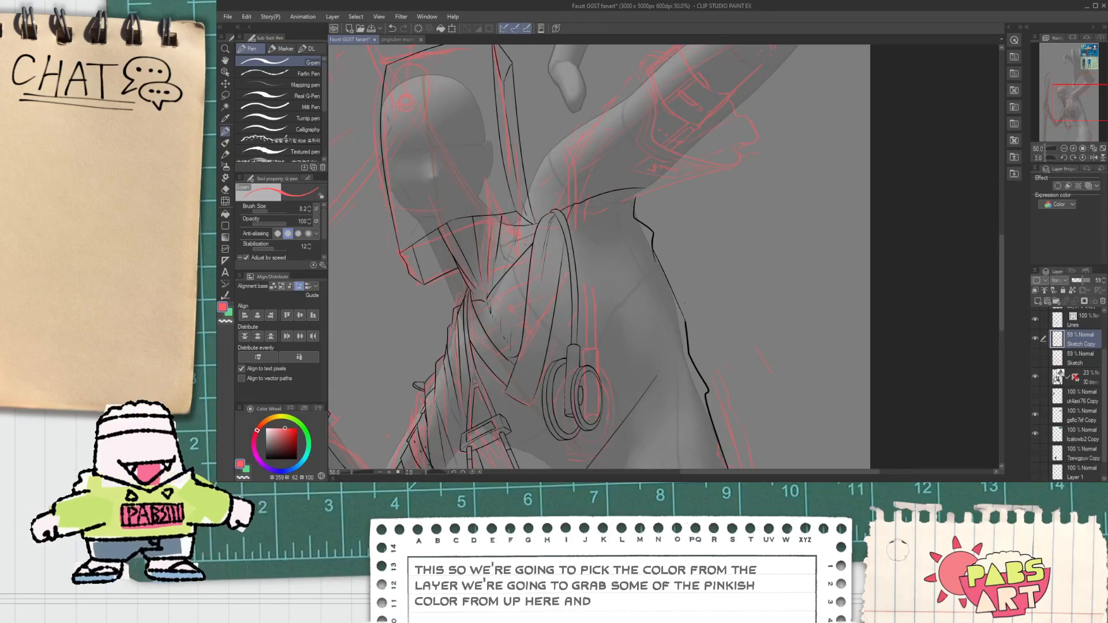
# Hide the Lines layer and touch up the sketched neckline over the chest with the pen and eraser.
pyautogui.click(1035, 319)
pyautogui.scroll(-1, 615, 361)
pyautogui.scroll(1, 615, 361)
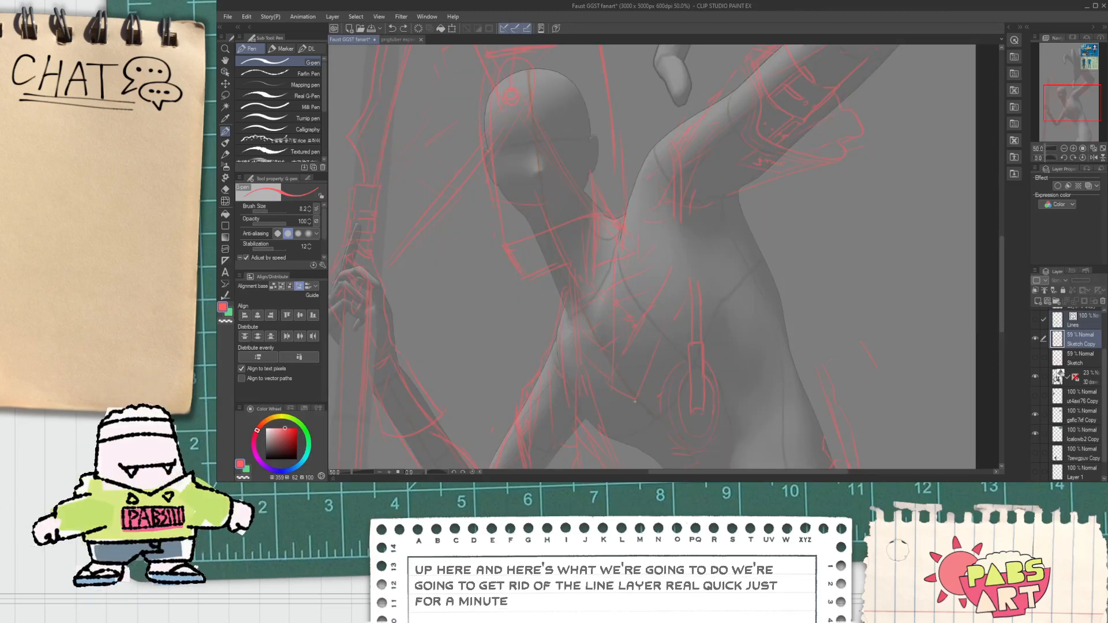
pyautogui.press('e')
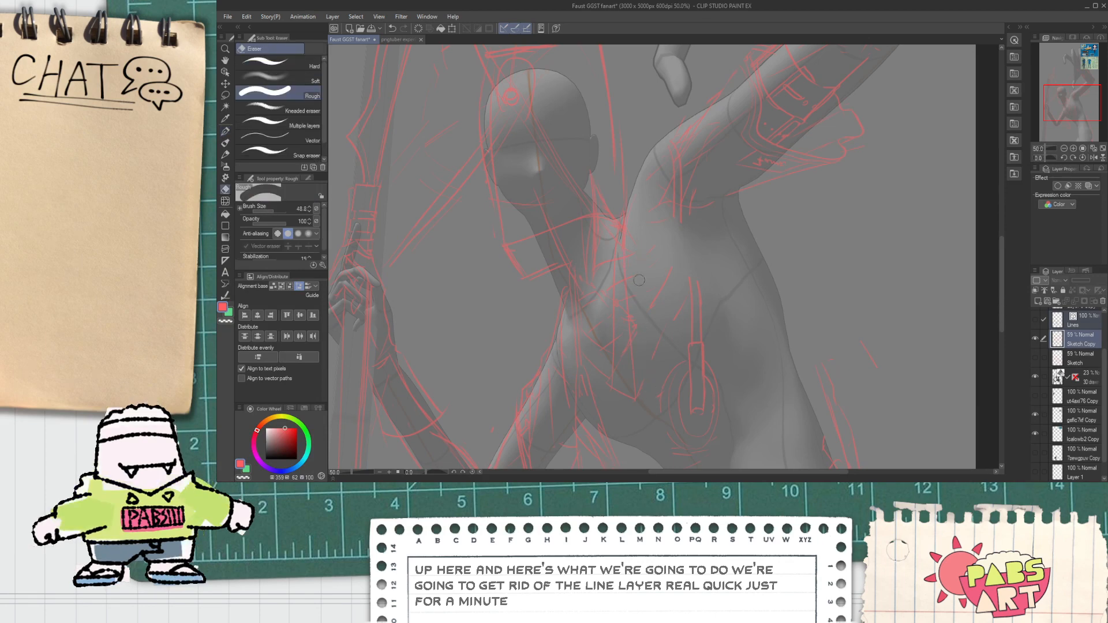
pyautogui.scroll(-3, 664, 242)
pyautogui.press('p')
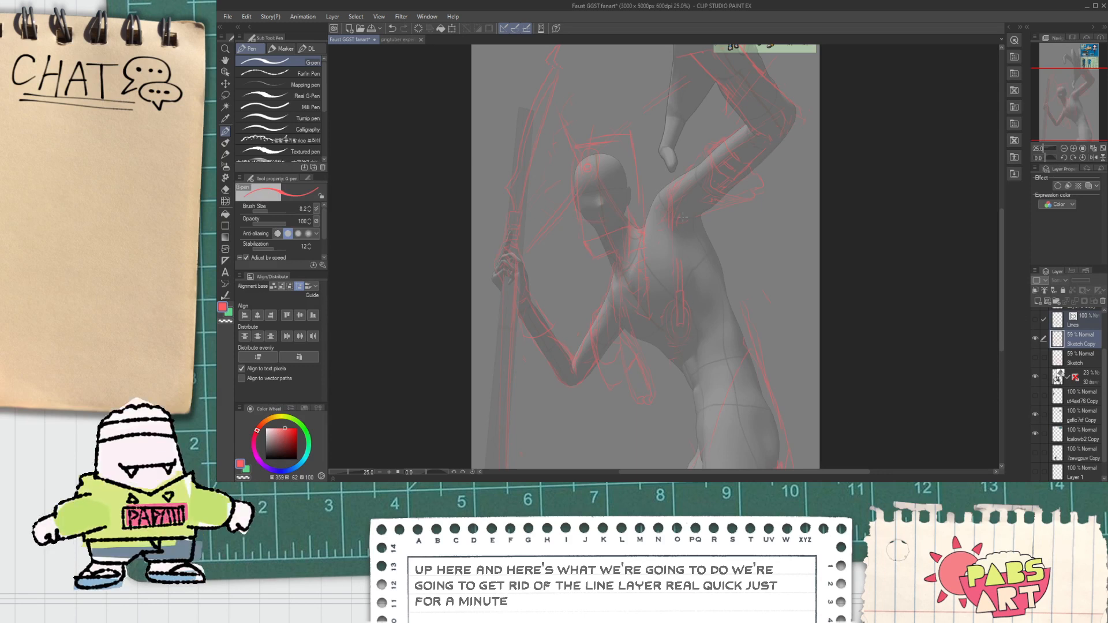
pyautogui.scroll(1, 692, 317)
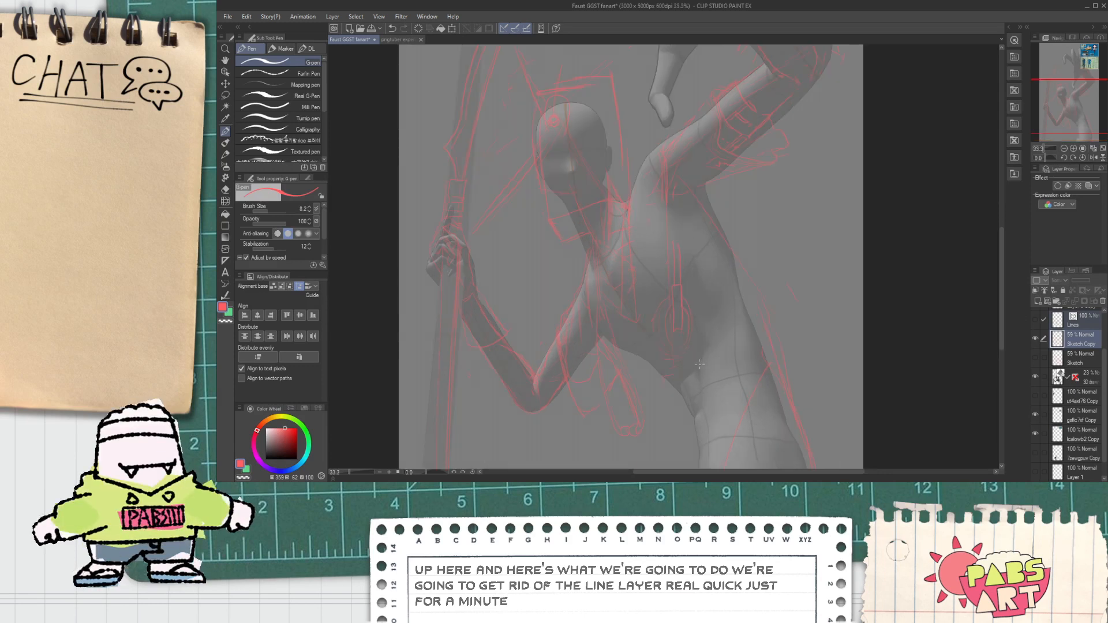
# Lasso and delete the hanging stethoscope from the copied sketch in two passes, clearing the selection.
pyautogui.press('m')
pyautogui.moveTo(666, 373)
pyautogui.mouseDown()
pyautogui.moveTo(658, 211)
pyautogui.moveTo(703, 294)
pyautogui.moveTo(655, 279)
pyautogui.moveTo(684, 299)
pyautogui.mouseUp()
pyautogui.hotkey('ctrl', 'd')
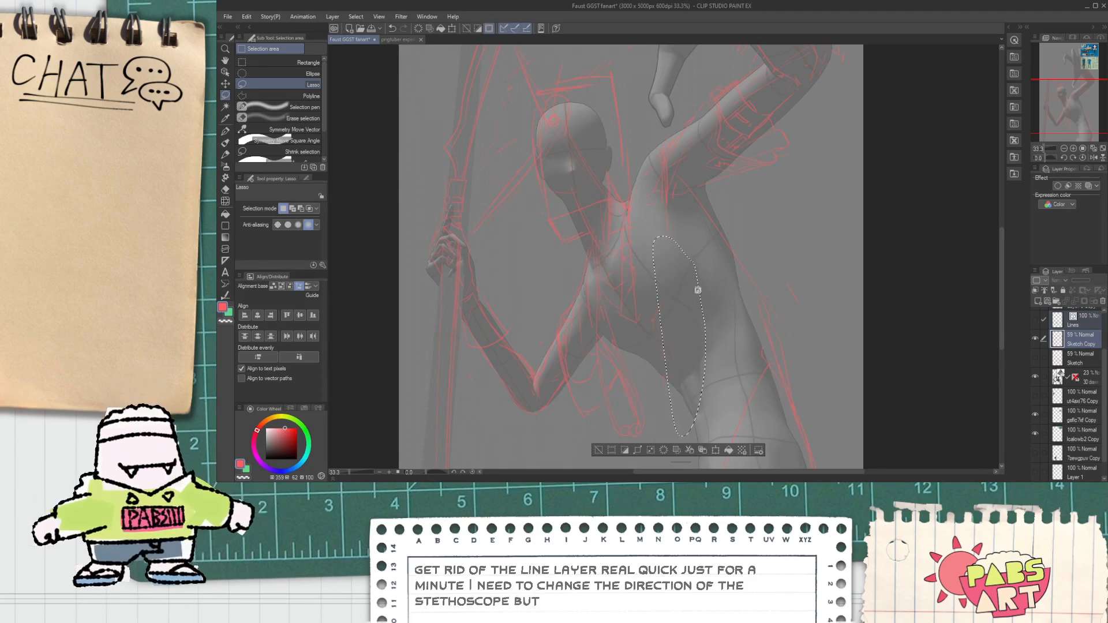
pyautogui.moveTo(681, 359); pyautogui.dragTo(674, 338)
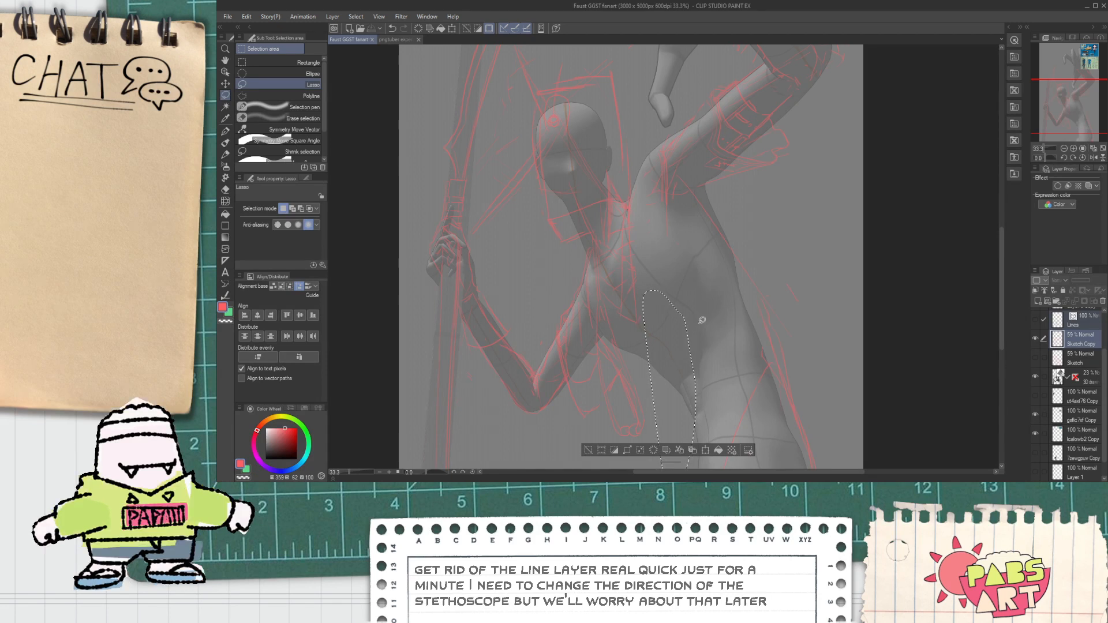
pyautogui.hotkey('ctrl', 'd')
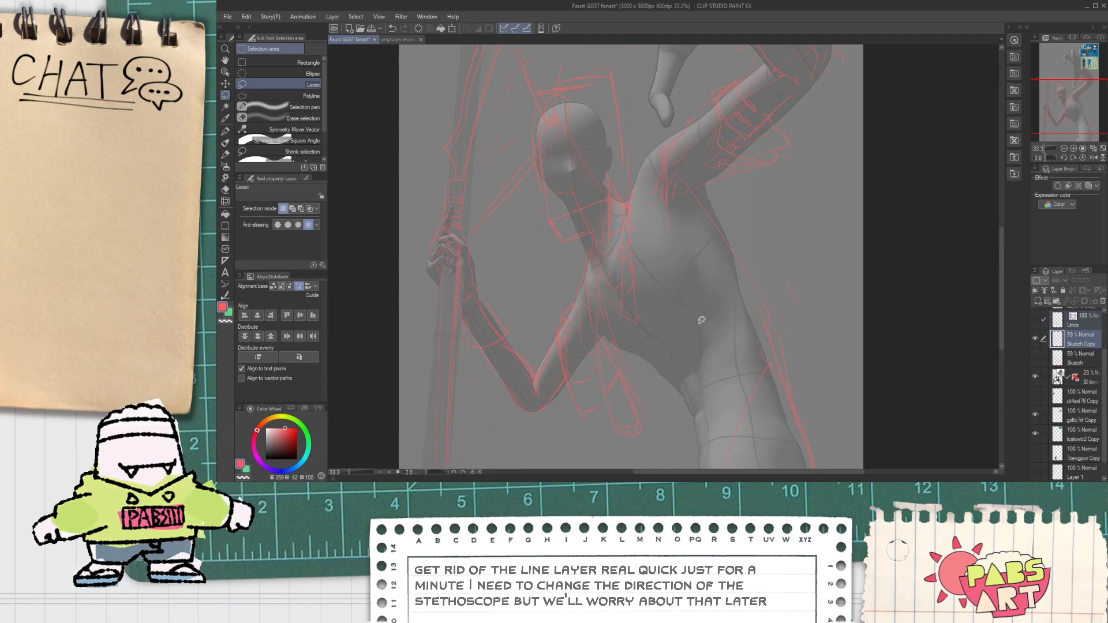
# Touch up the line at the armpit with the pen and erase the old sleeve lines hanging below the raised upper arm.
pyautogui.press('p')
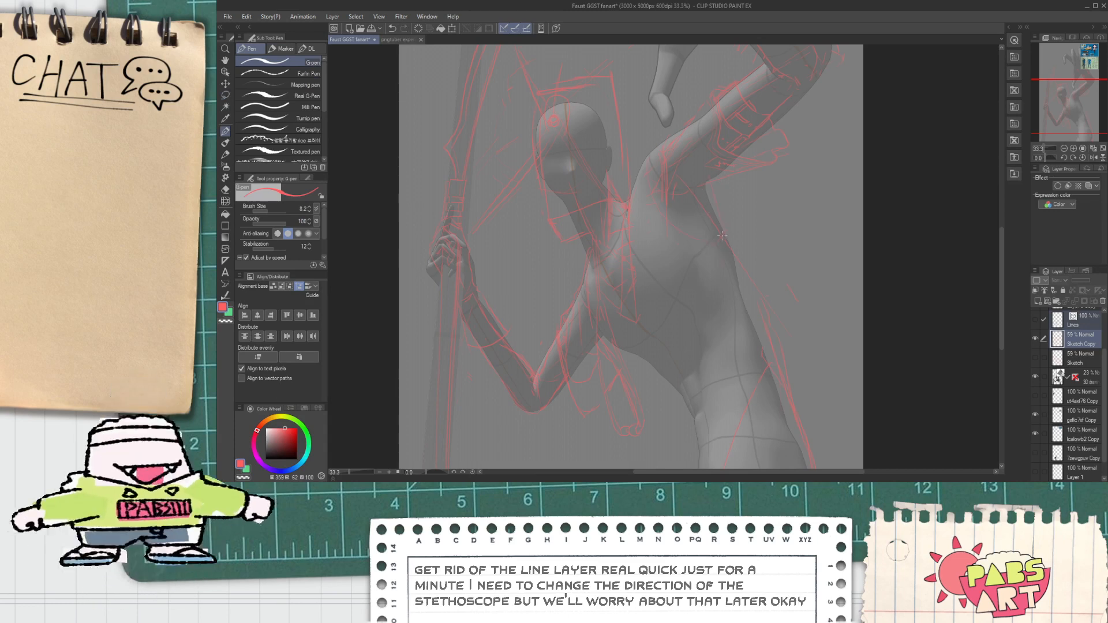
pyautogui.press('e')
pyautogui.scroll(2, 739, 180)
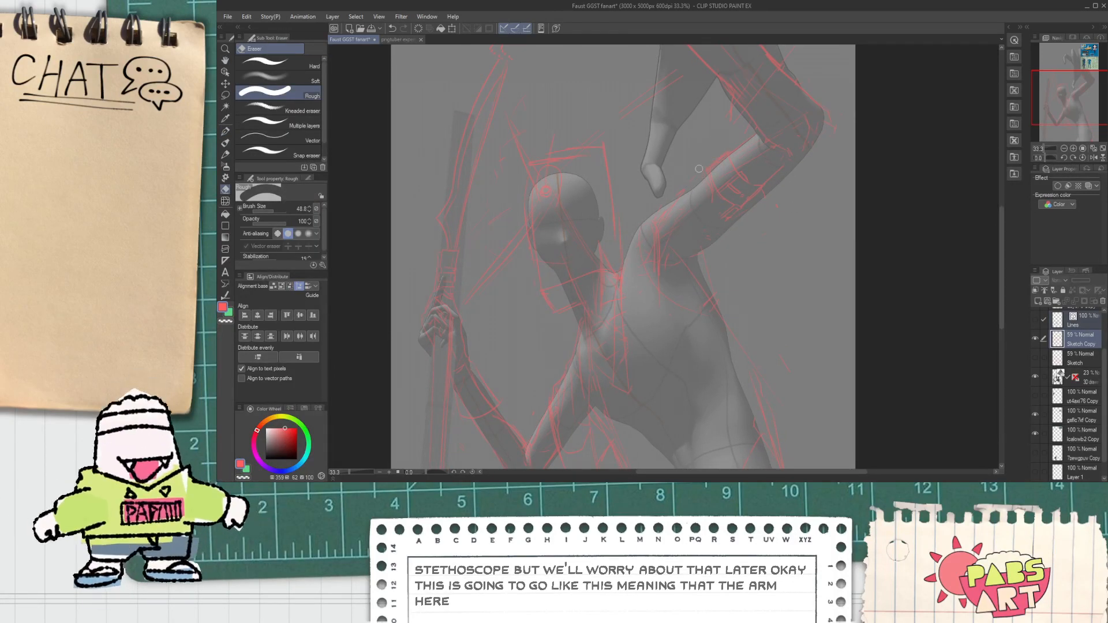
pyautogui.scroll(1, 746, 231)
pyautogui.scroll(-1, 795, 173)
# Sketch a long curved sleeve edge drooping outward from under the raised upper arm with the G-pen.
pyautogui.press('p')
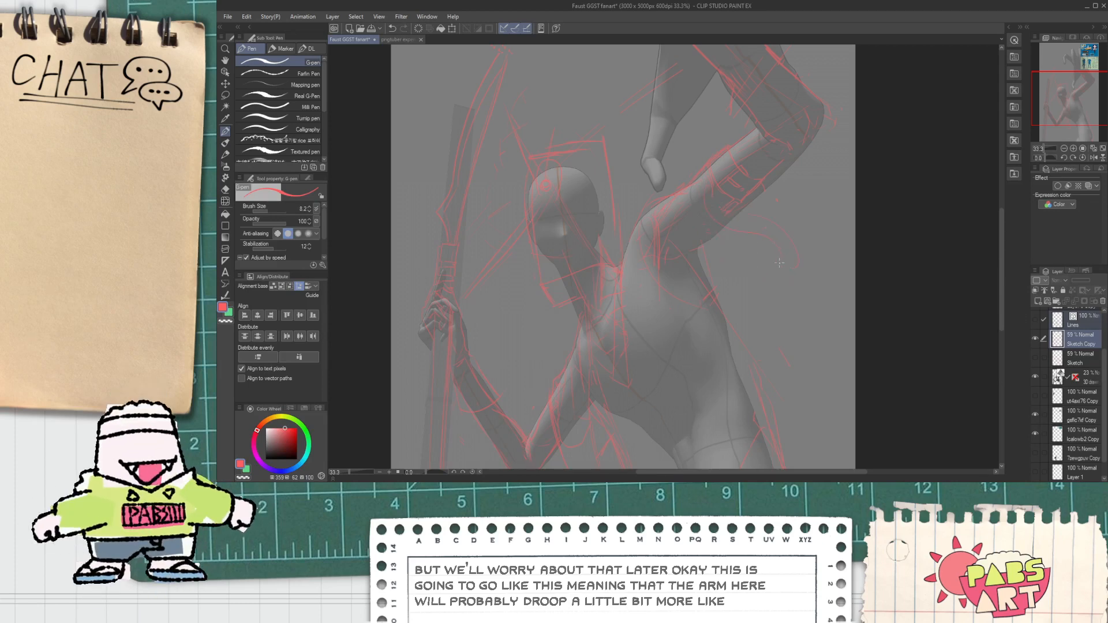
pyautogui.press('space')
pyautogui.moveTo(744, 254); pyautogui.dragTo(632, 277)
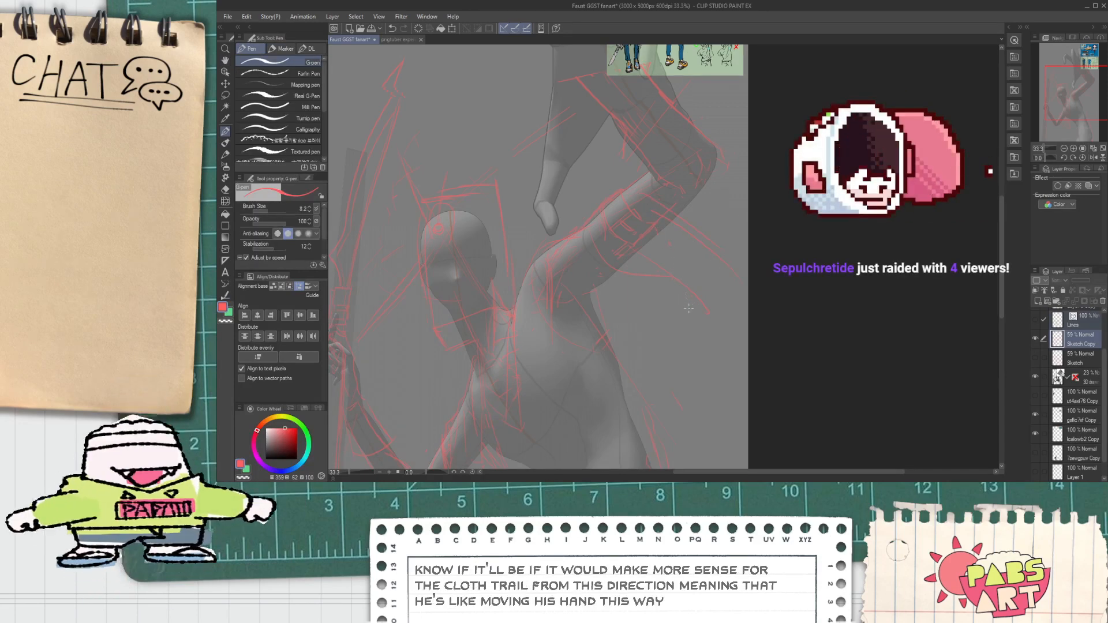
pyautogui.press('space')
pyautogui.moveTo(635, 343); pyautogui.dragTo(690, 230)
pyautogui.scroll(-1, 690, 230)
pyautogui.moveTo(674, 269); pyautogui.dragTo(693, 306)
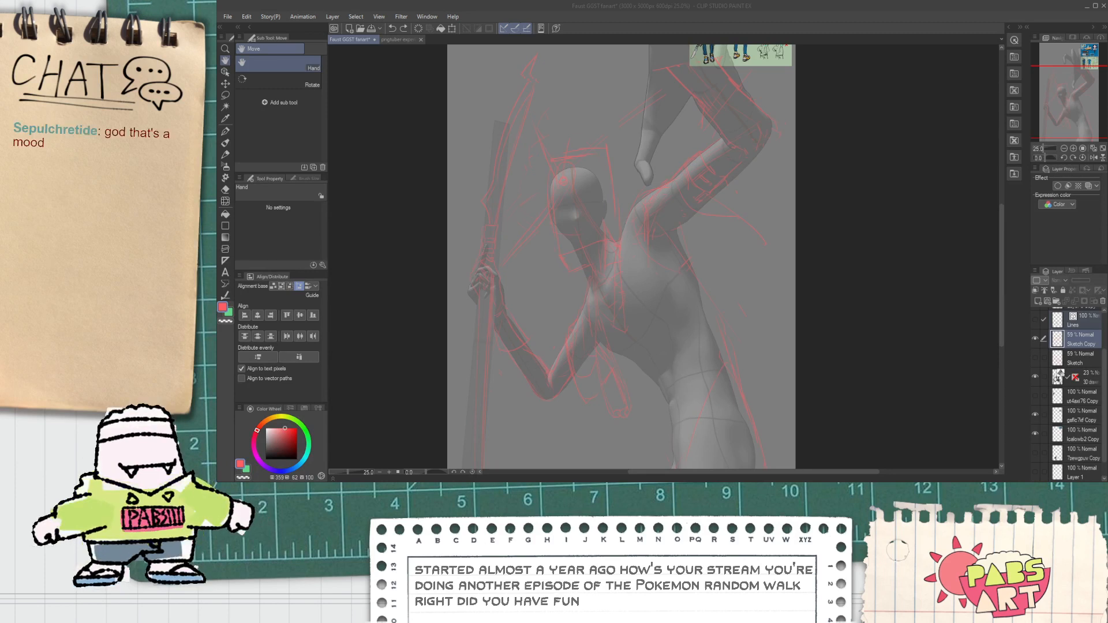
pyautogui.click(724, 161)
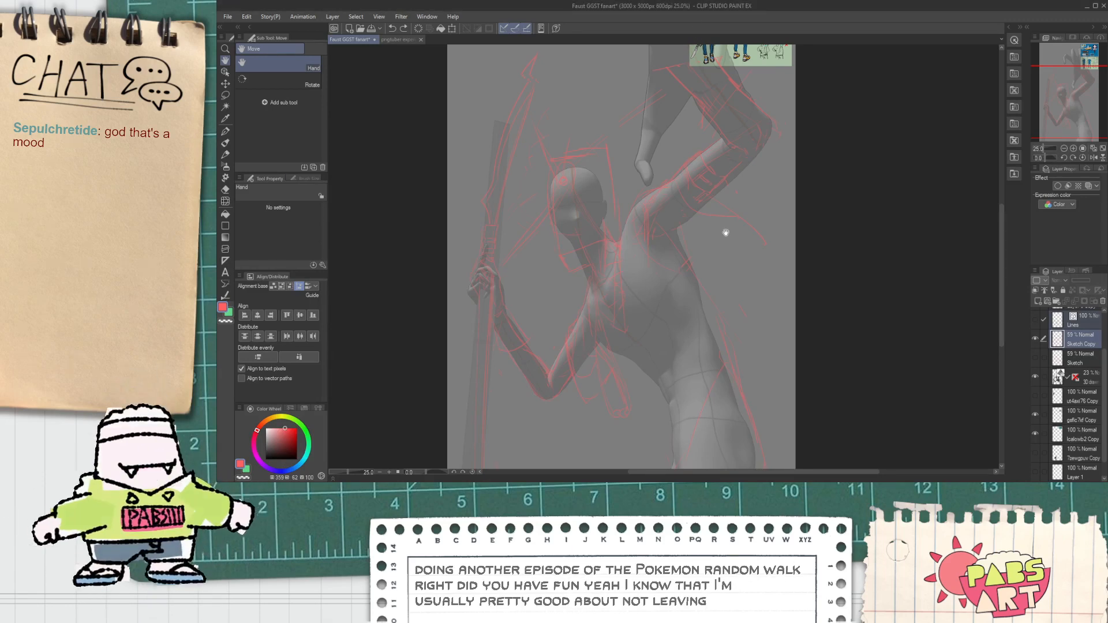
pyautogui.moveTo(687, 262); pyautogui.dragTo(669, 220)
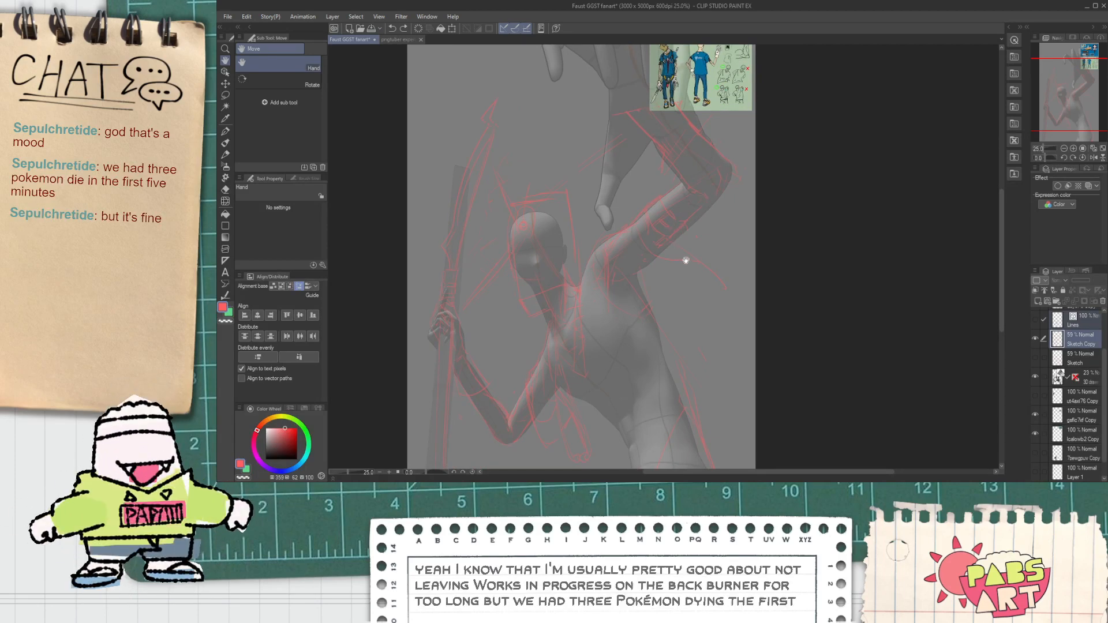
pyautogui.moveTo(695, 289); pyautogui.dragTo(669, 276)
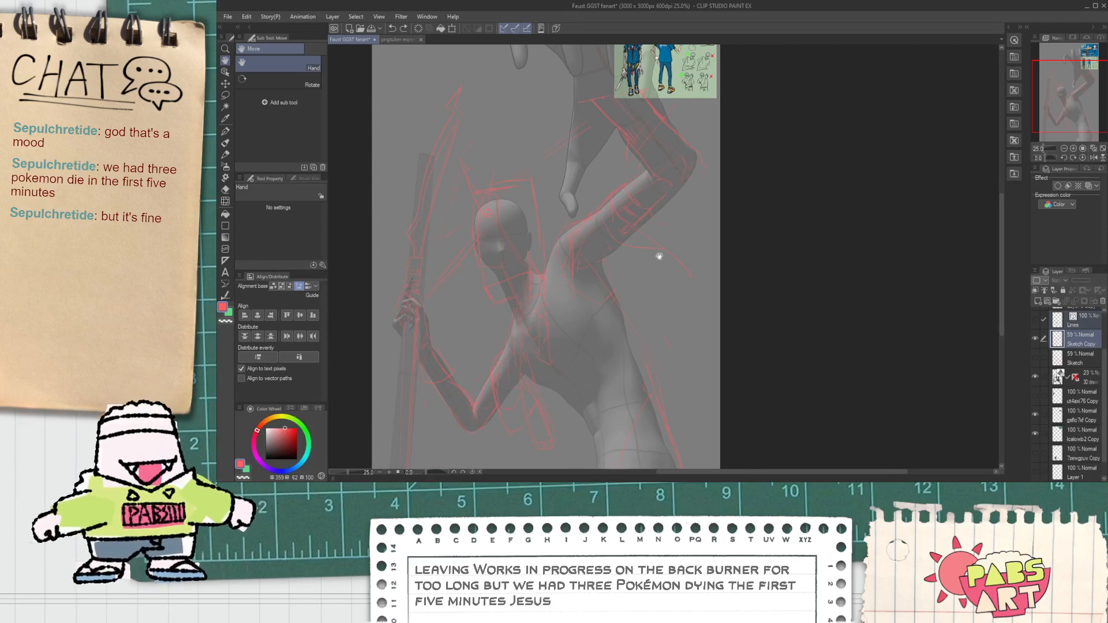
# Erase the long drooping sleeve curve and sketch a shorter pointed sleeve flap trailing below the raised upper arm.
pyautogui.scroll(2, 658, 255)
pyautogui.press('e')
pyautogui.moveTo(663, 253); pyautogui.dragTo(745, 319)
pyautogui.press('p')
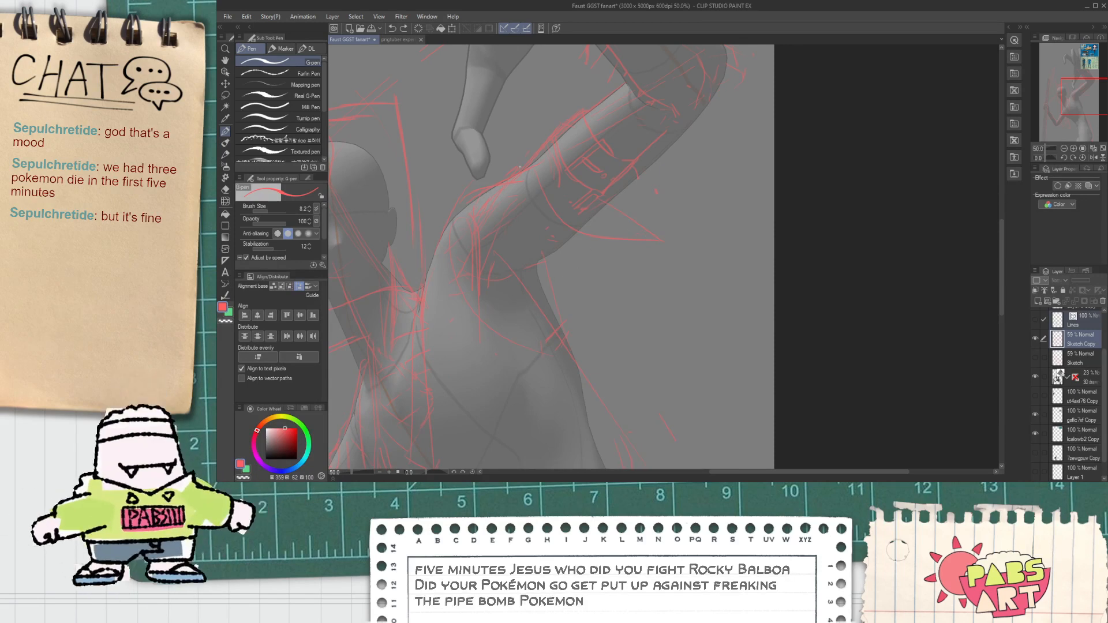
pyautogui.scroll(2, 567, 198)
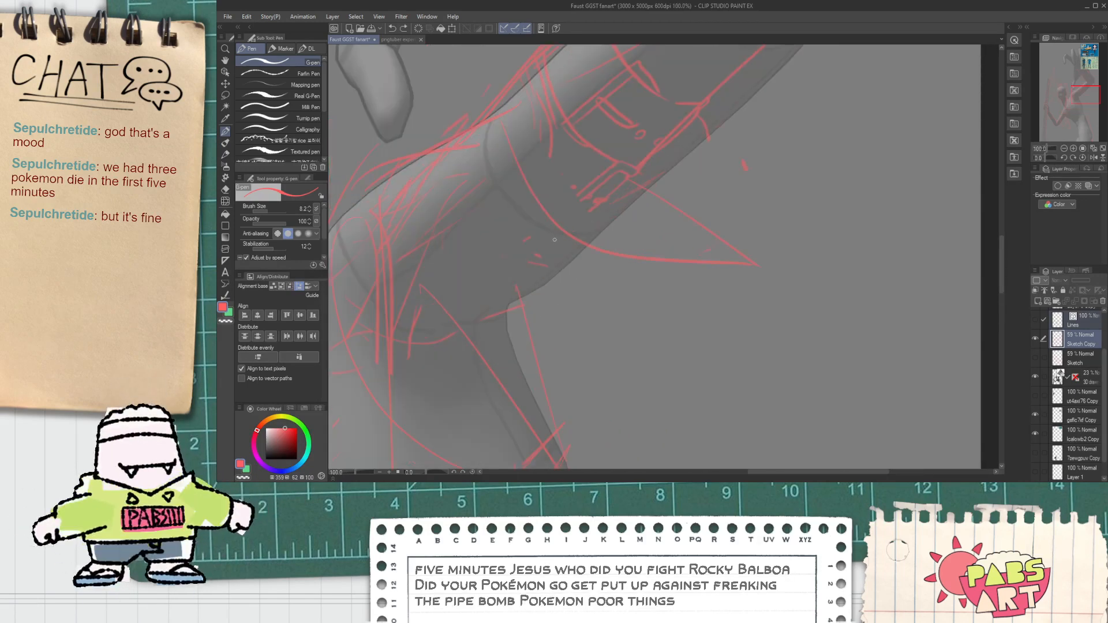
# Erase the stray marks beside the pointed sleeve flap.
pyautogui.scroll(-2, 613, 192)
pyautogui.moveTo(566, 210); pyautogui.dragTo(558, 247)
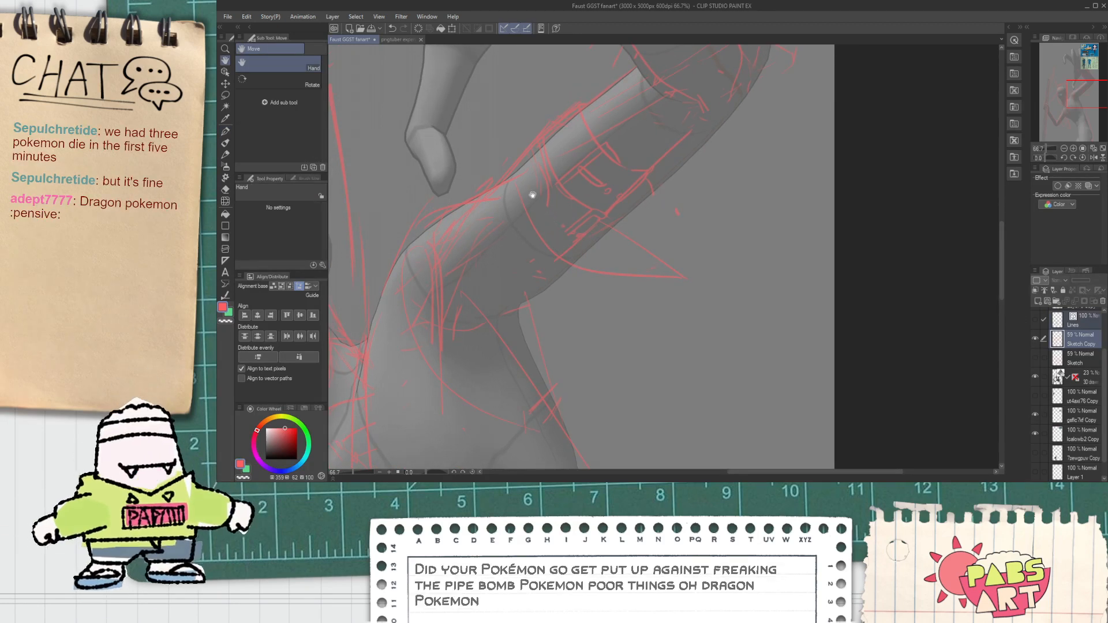
pyautogui.scroll(-1, 512, 174)
pyautogui.moveTo(516, 193); pyautogui.dragTo(518, 196)
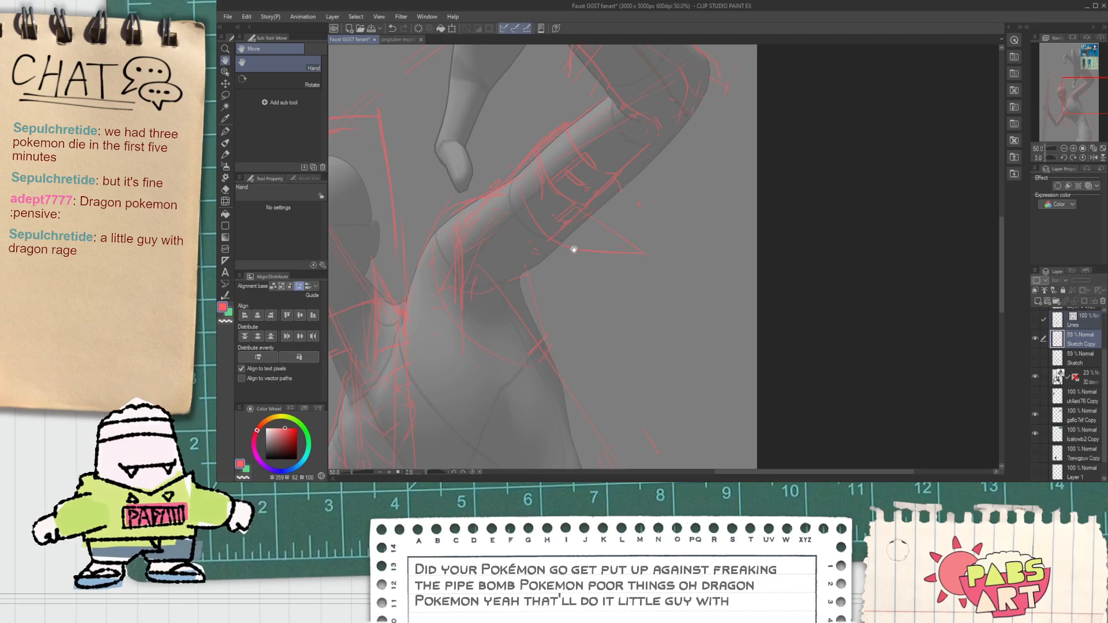
pyautogui.press('e')
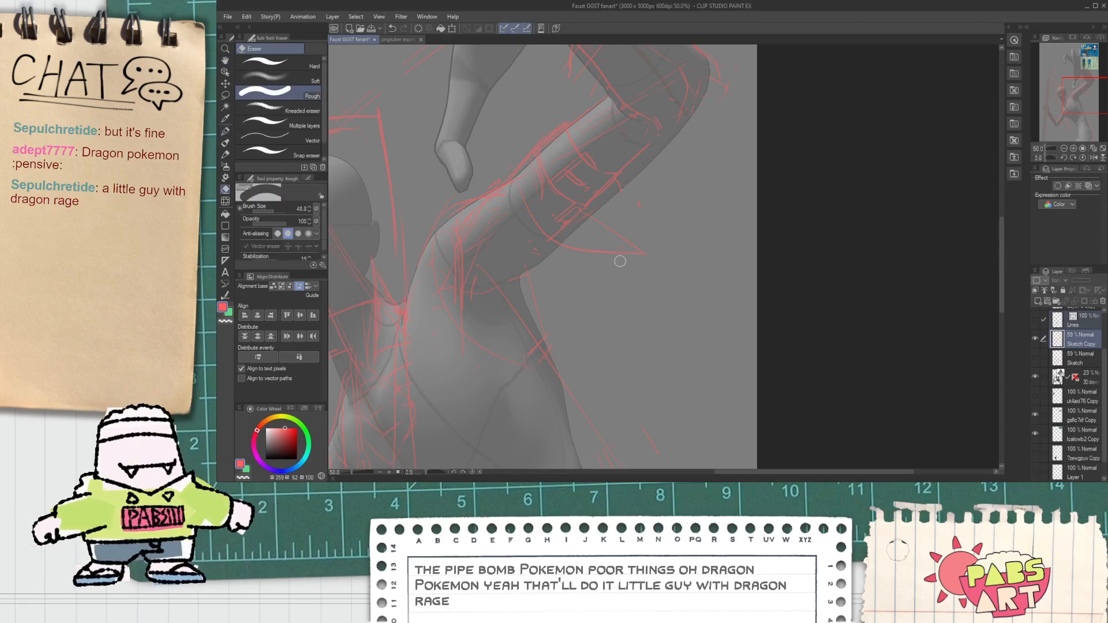
pyautogui.scroll(-1, 606, 237)
pyautogui.scroll(3, 603, 232)
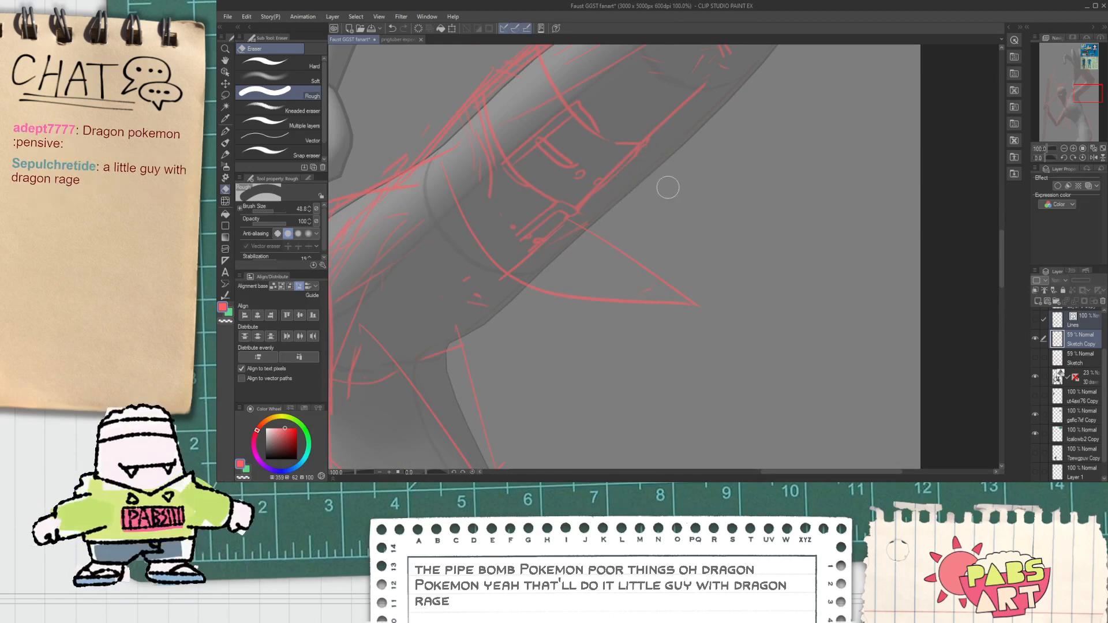
pyautogui.scroll(-3, 599, 284)
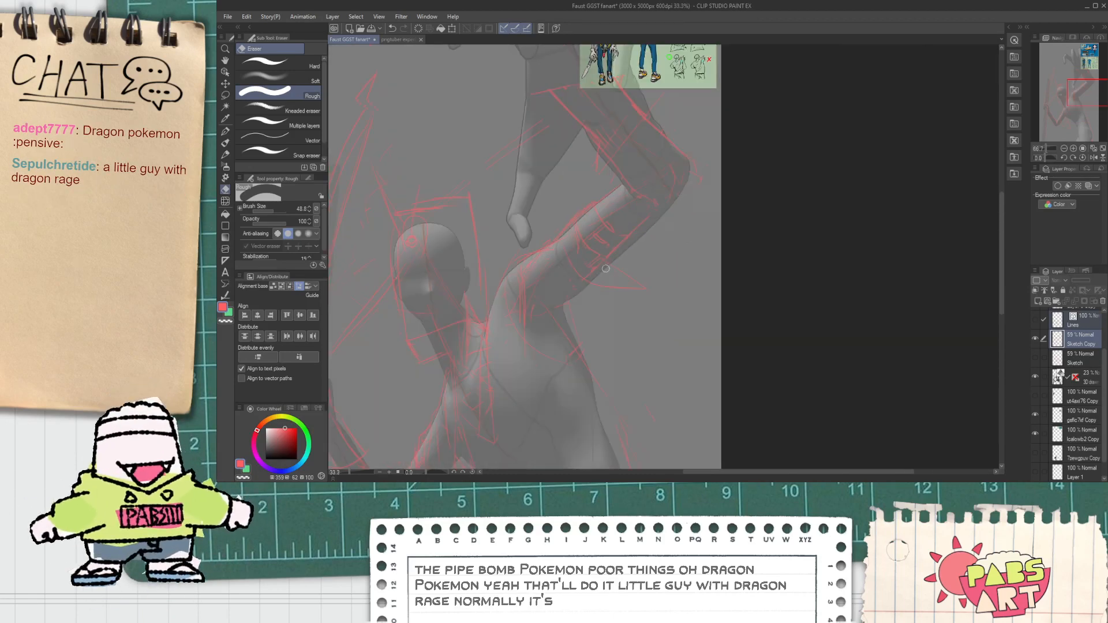
# Extend the sleeve flap's point with a curved, downturned trailing tip using the G-pen.
pyautogui.press('h')
pyautogui.moveTo(701, 358); pyautogui.dragTo(568, 185)
pyautogui.scroll(2, 584, 216)
pyautogui.press('p')
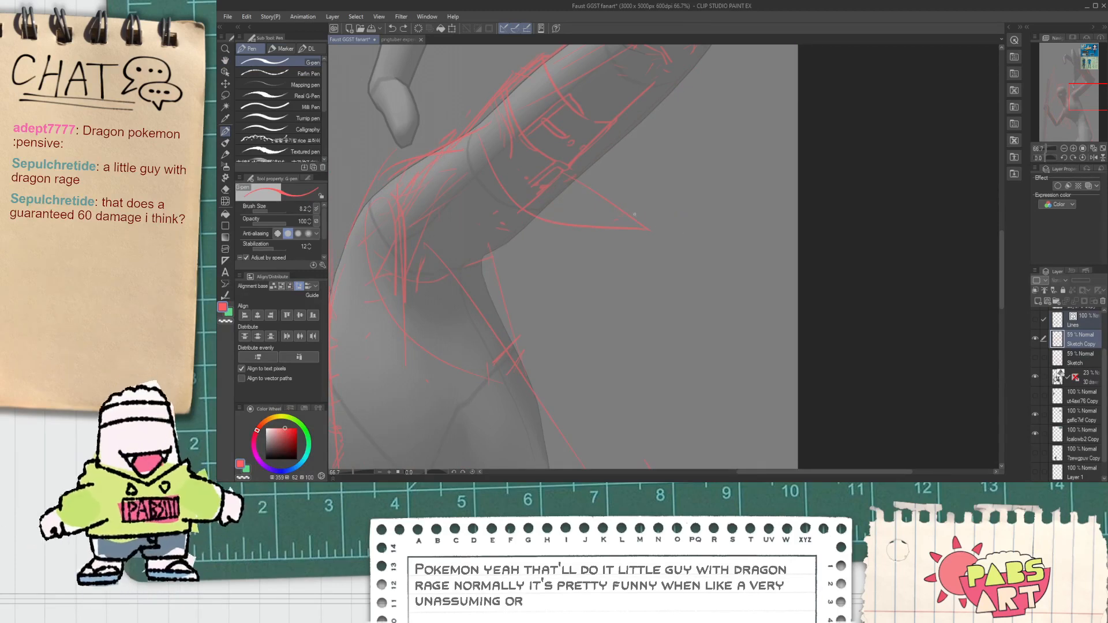
pyautogui.scroll(1, 702, 246)
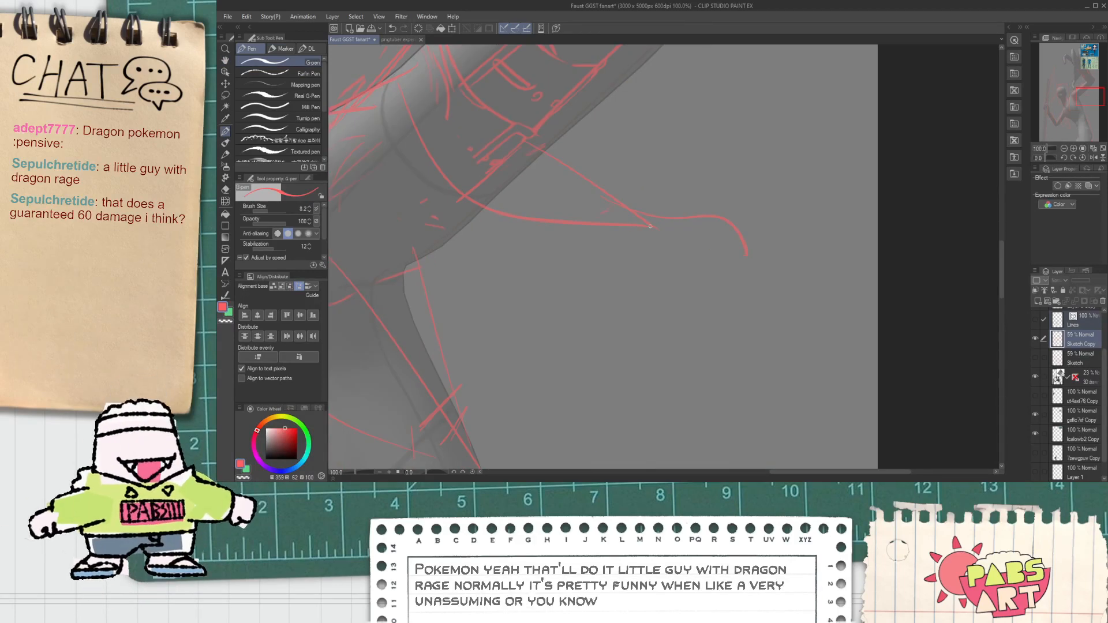
pyautogui.press('e')
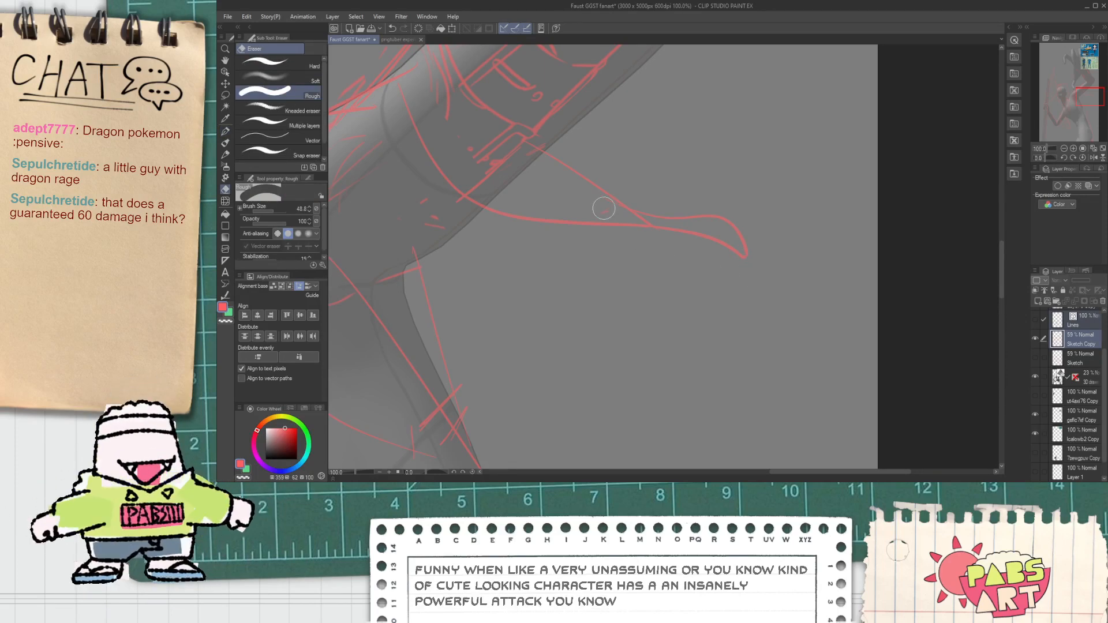
# Try a straight guide line from the shoulder across the armpit, beneath the sleeve flap.
pyautogui.press('h')
pyautogui.moveTo(604, 274)
pyautogui.mouseDown()
pyautogui.moveTo(543, 147)
pyautogui.moveTo(668, 304)
pyautogui.mouseUp()
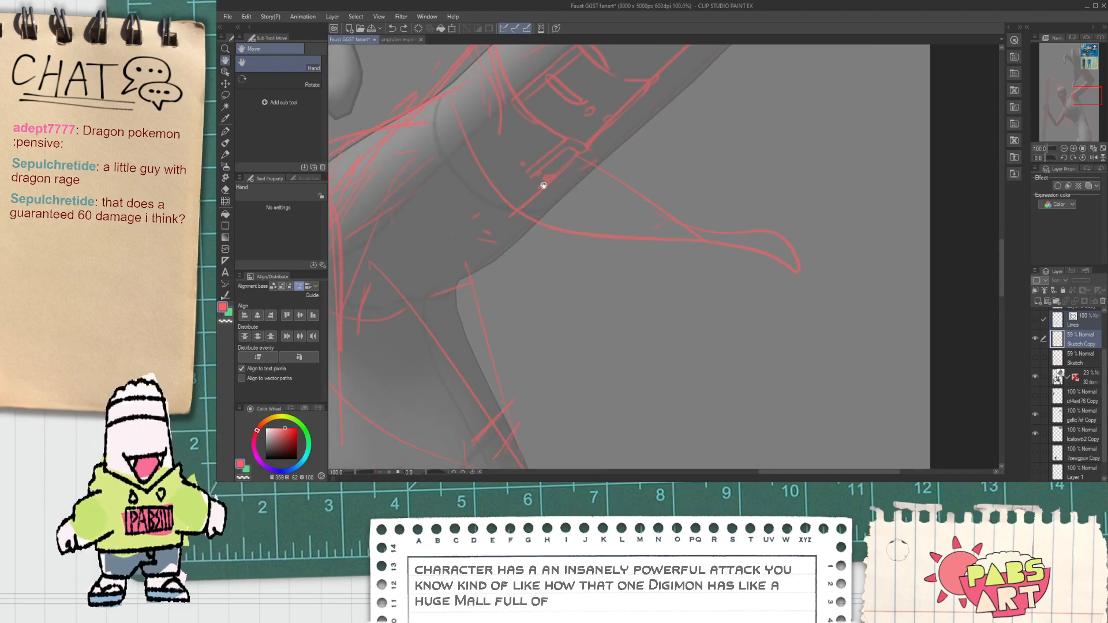
pyautogui.moveTo(589, 237); pyautogui.dragTo(605, 298)
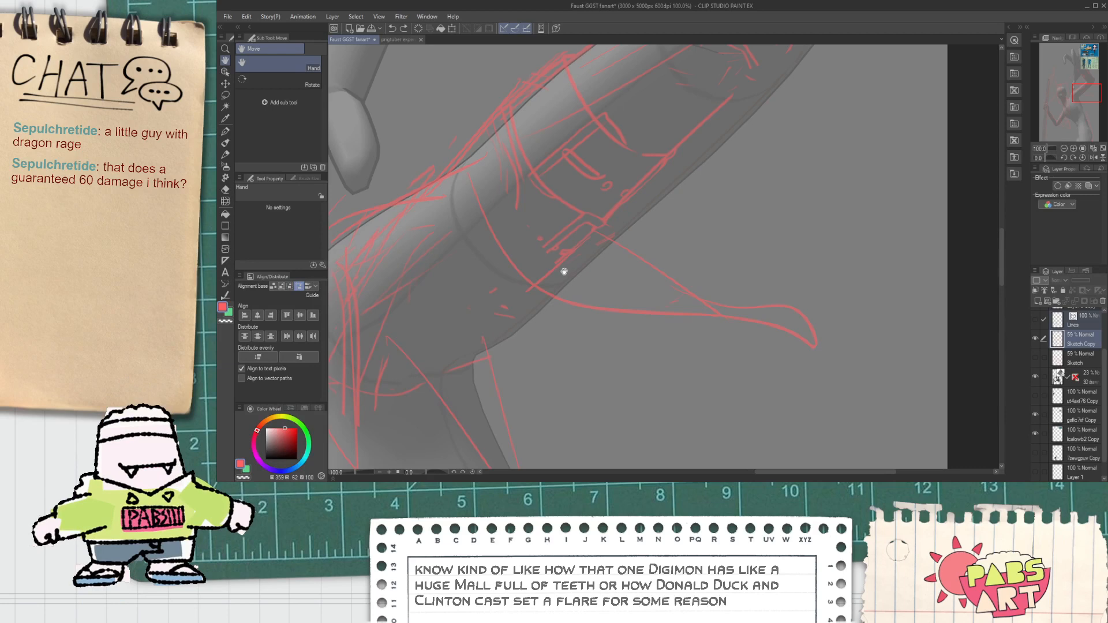
pyautogui.scroll(-1, 558, 269)
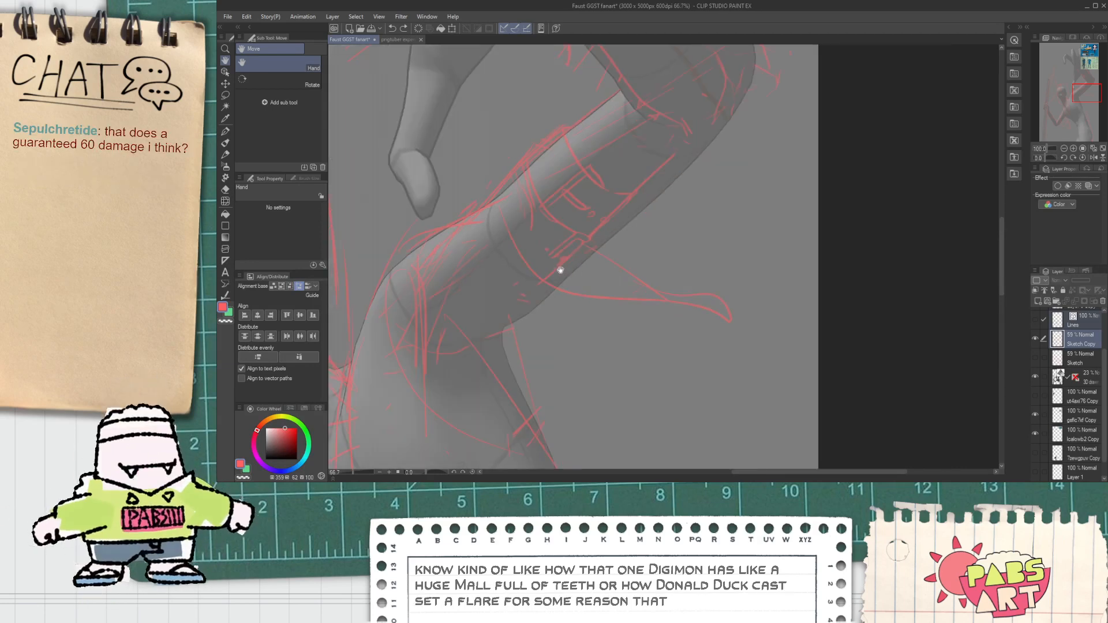
pyautogui.moveTo(559, 267); pyautogui.dragTo(564, 277)
pyautogui.scroll(-1, 539, 300)
pyautogui.moveTo(495, 389); pyautogui.dragTo(475, 368)
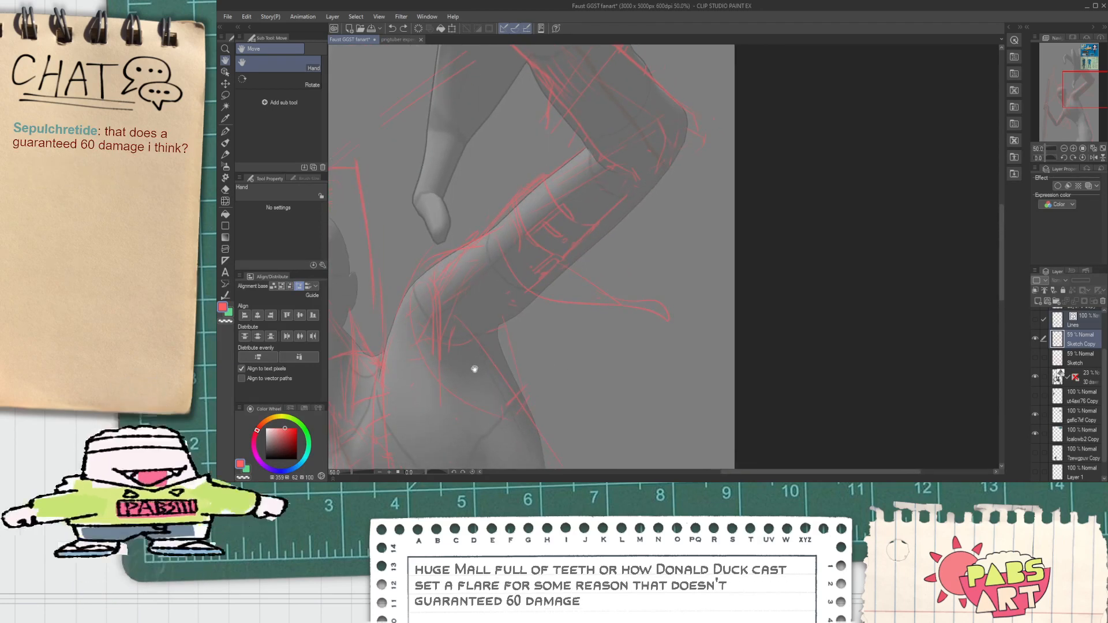
pyautogui.scroll(1, 483, 372)
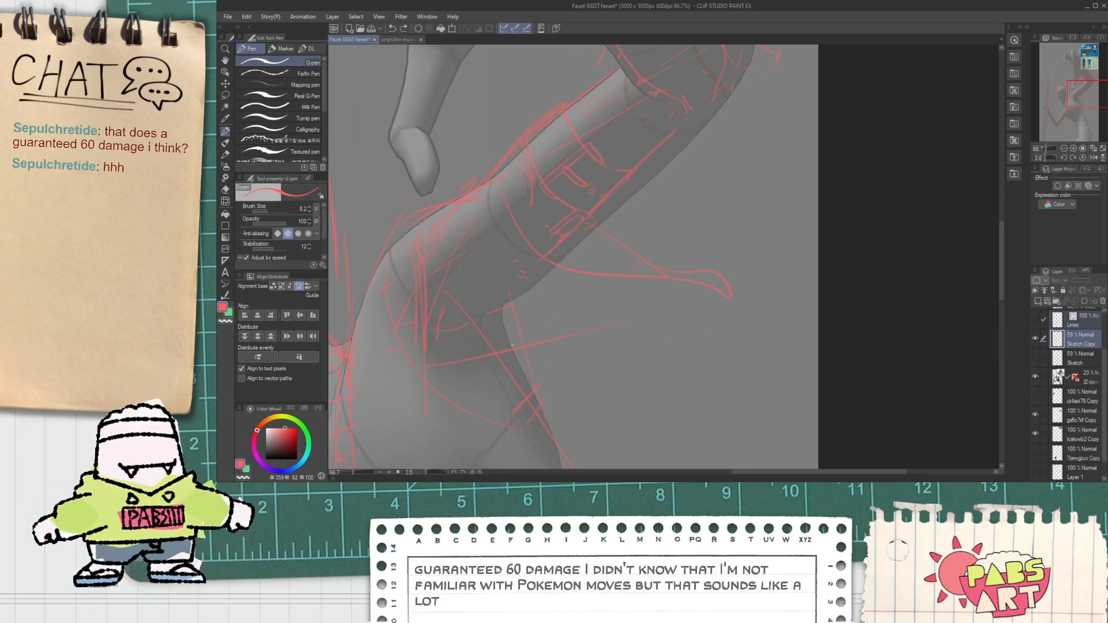
pyautogui.scroll(-1, 663, 300)
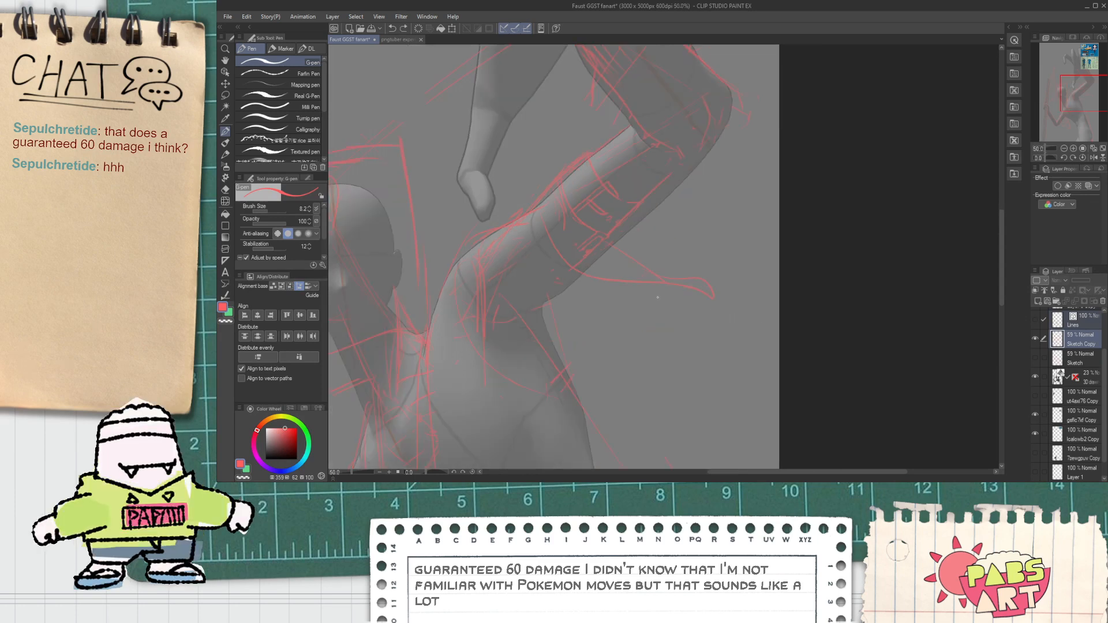
# Erase the trailing end of the sleeve flap below the raised upper arm and return to the G-pen.
pyautogui.press('e')
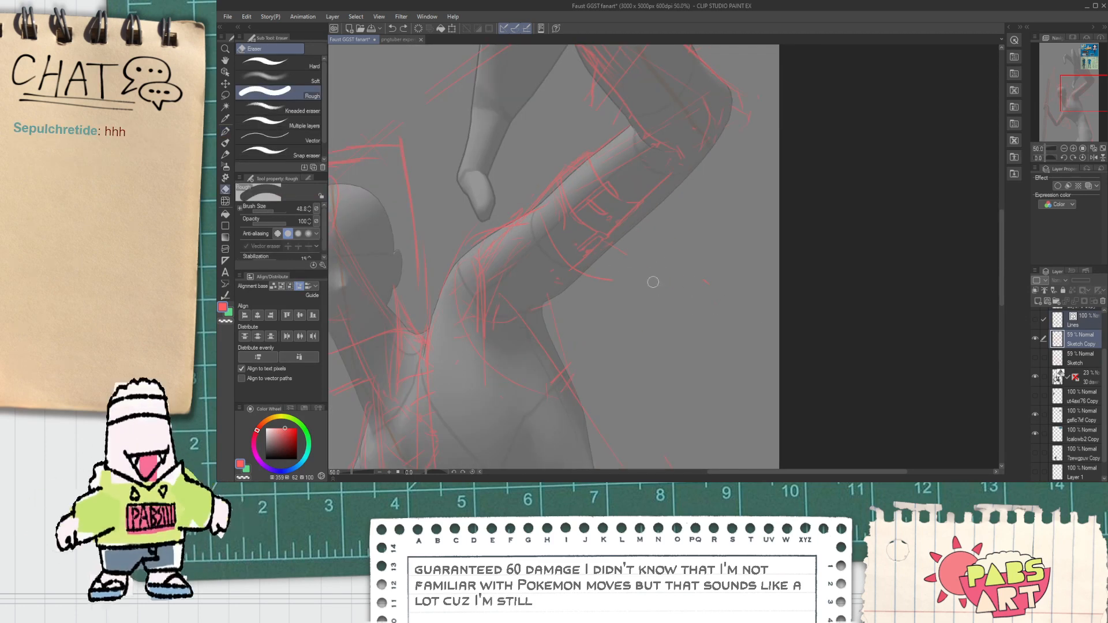
pyautogui.scroll(-2, 632, 280)
pyautogui.press('h')
pyautogui.moveTo(600, 248)
pyautogui.mouseDown()
pyautogui.moveTo(576, 230)
pyautogui.moveTo(583, 256)
pyautogui.mouseUp()
pyautogui.scroll(1, 584, 255)
pyautogui.press('p')
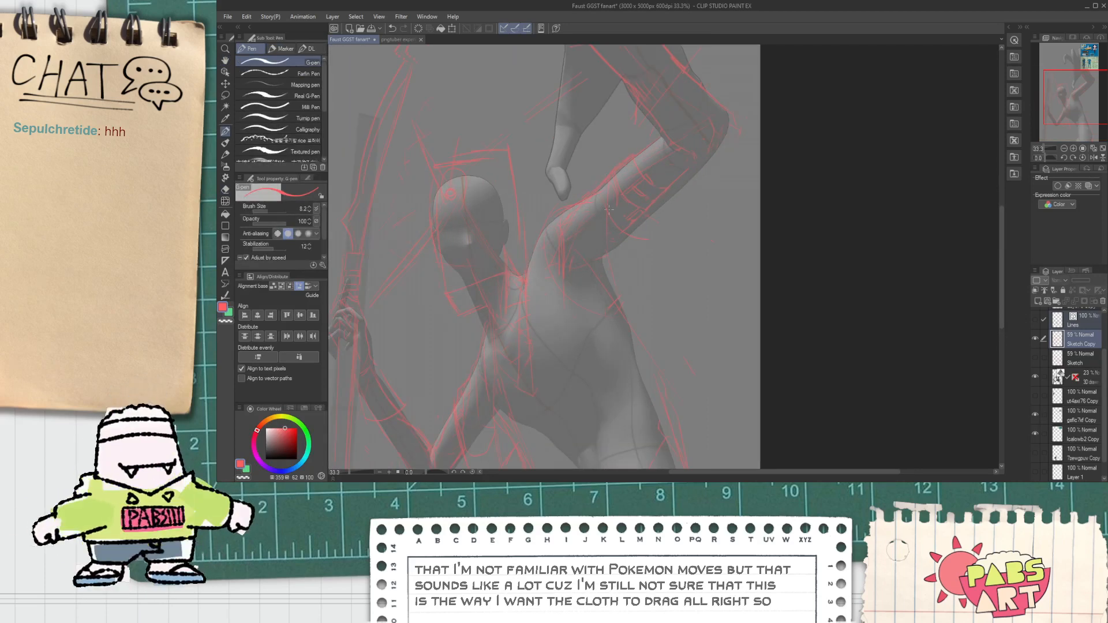
# Show the official character render layer and examine how the shirt and its sleeves hang on the figure.
pyautogui.scroll(-1, 624, 263)
pyautogui.press('space')
pyautogui.moveTo(627, 163); pyautogui.dragTo(614, 321)
pyautogui.scroll(3, 654, 187)
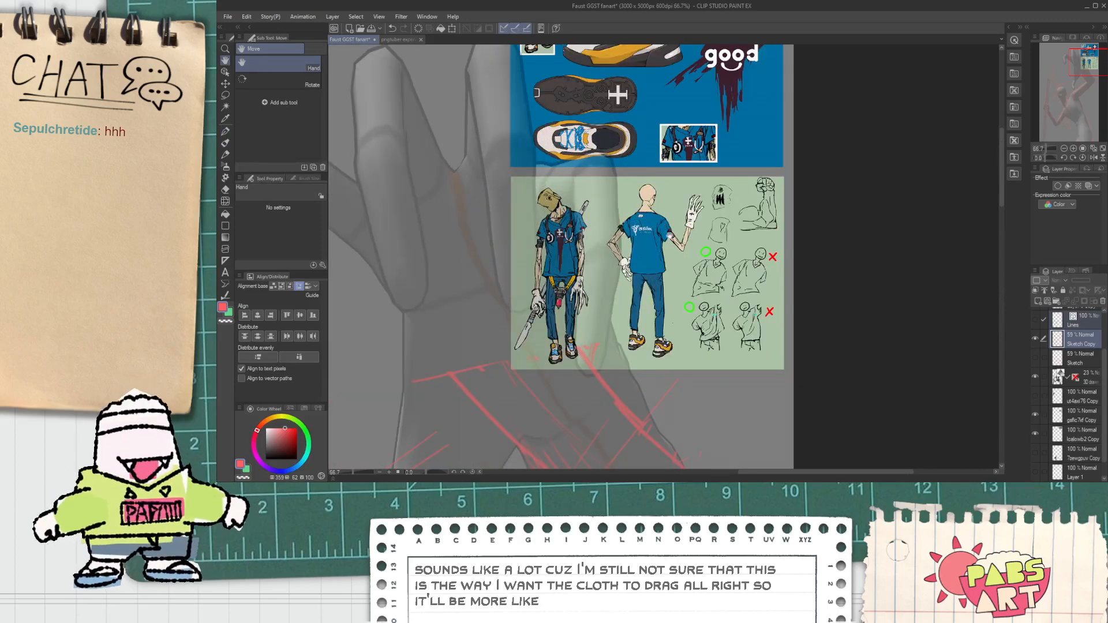
pyautogui.click(1034, 454)
pyautogui.hotkey('ctrl', '-')
pyautogui.hotkey('ctrl', '-')
pyautogui.hotkey('ctrl', '-')
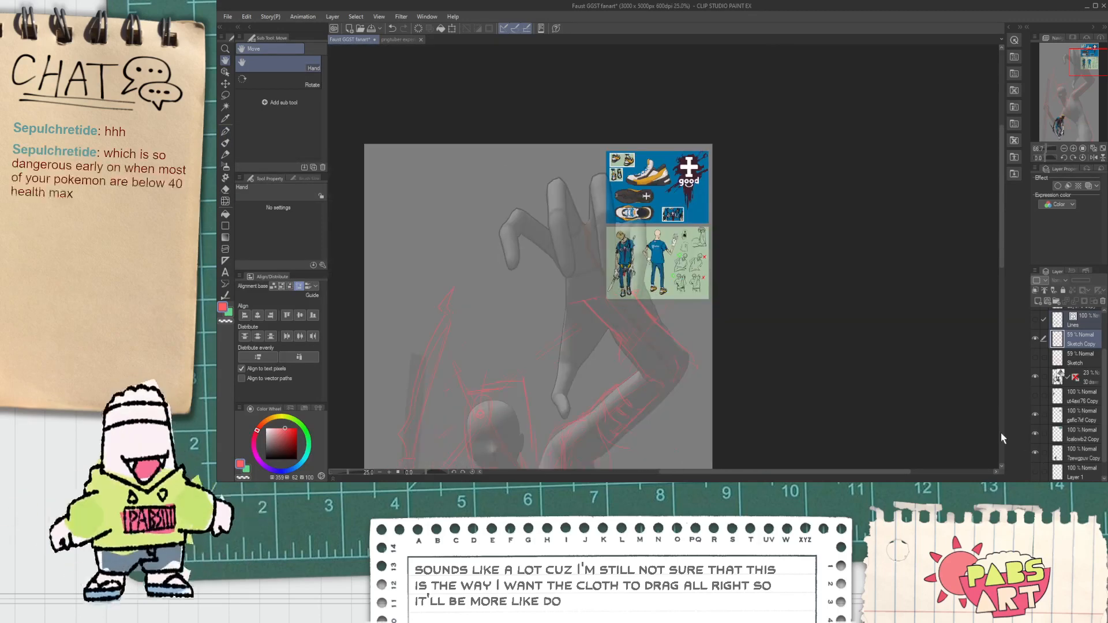
pyautogui.moveTo(576, 359); pyautogui.dragTo(663, 156)
pyautogui.moveTo(564, 449); pyautogui.dragTo(573, 330)
pyautogui.scroll(3, 575, 332)
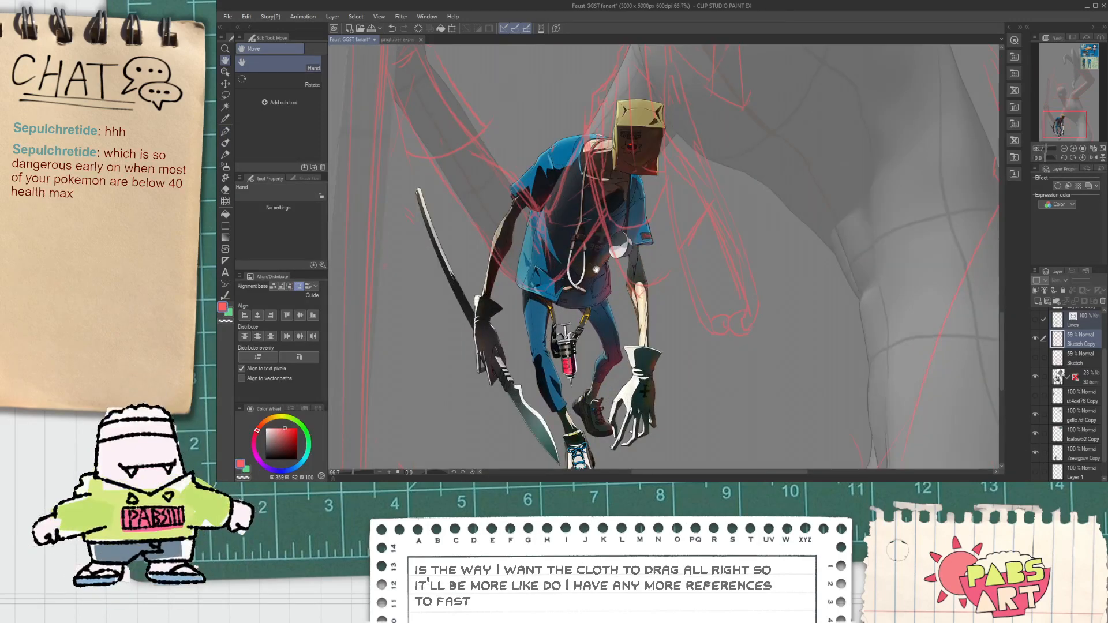
pyautogui.scroll(-1, 703, 331)
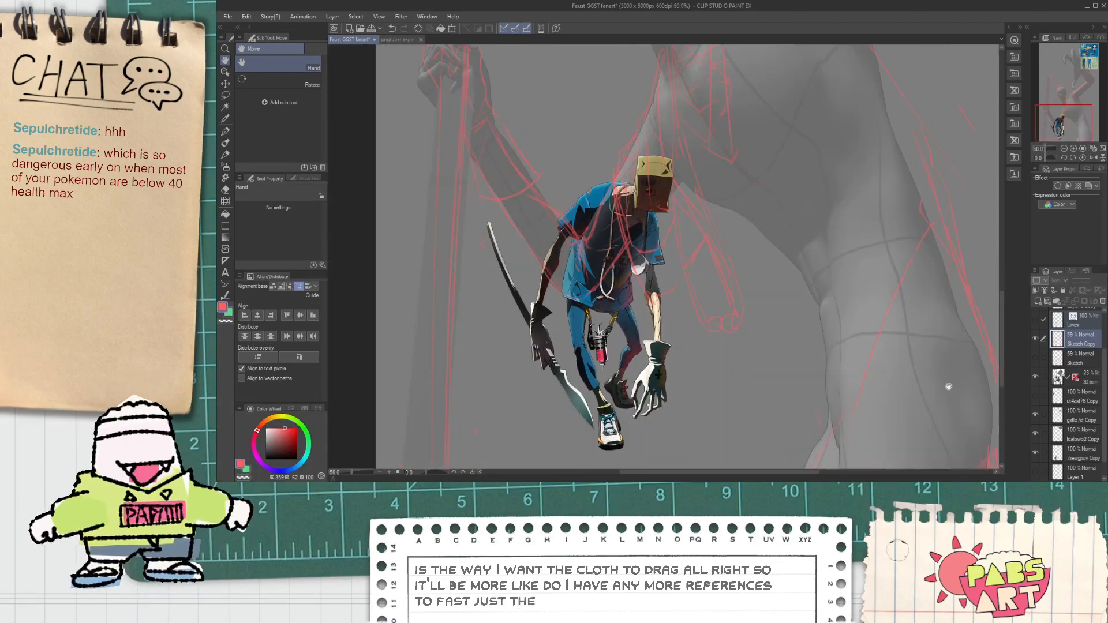
# Hide the character render and examine the costume reference sheet's front view, back view and shirt-fold sketches.
pyautogui.click(1035, 454)
pyautogui.hotkey('ctrl', '-')
pyautogui.hotkey('ctrl', '-')
pyautogui.hotkey('ctrl', '-')
pyautogui.hotkey('ctrl', '-')
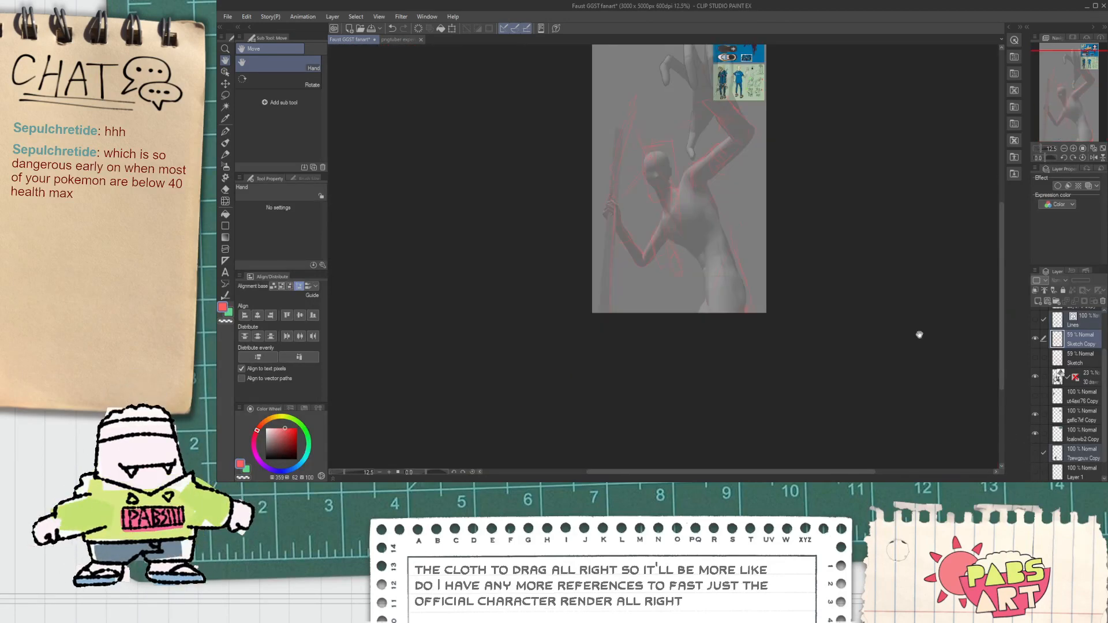
pyautogui.scroll(4, 537, 208)
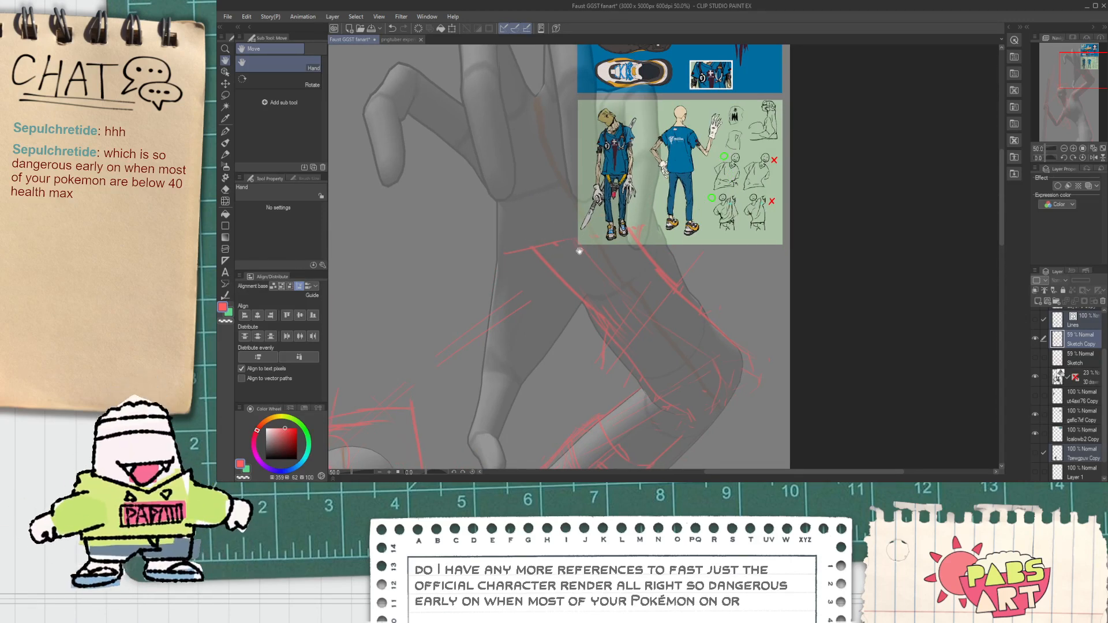
pyautogui.moveTo(630, 225); pyautogui.dragTo(622, 259)
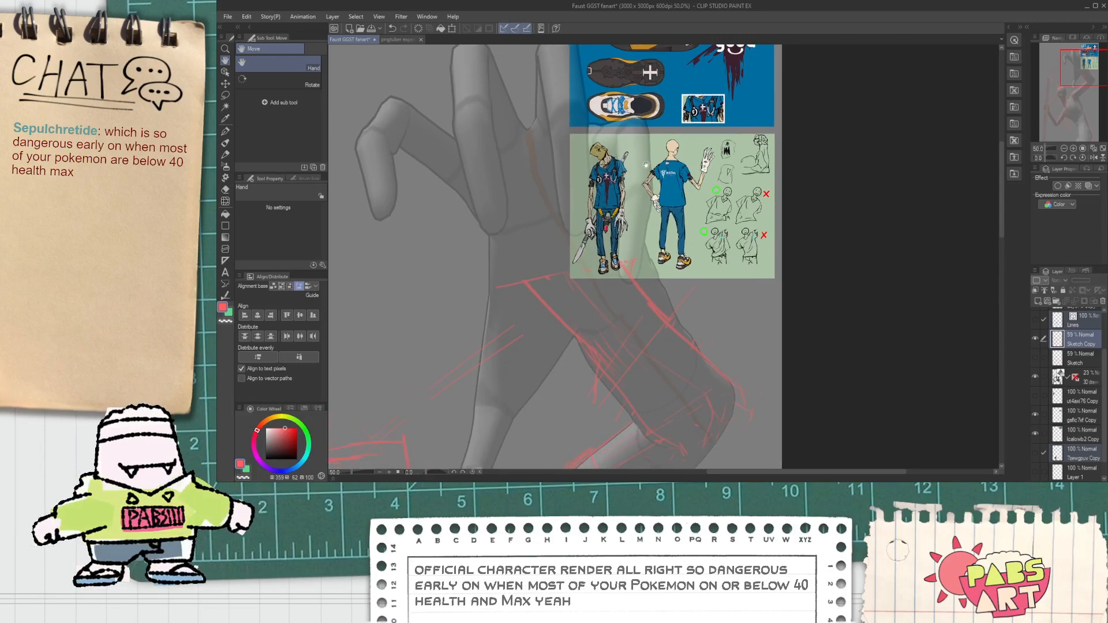
pyautogui.scroll(2, 658, 172)
pyautogui.scroll(-4, 635, 157)
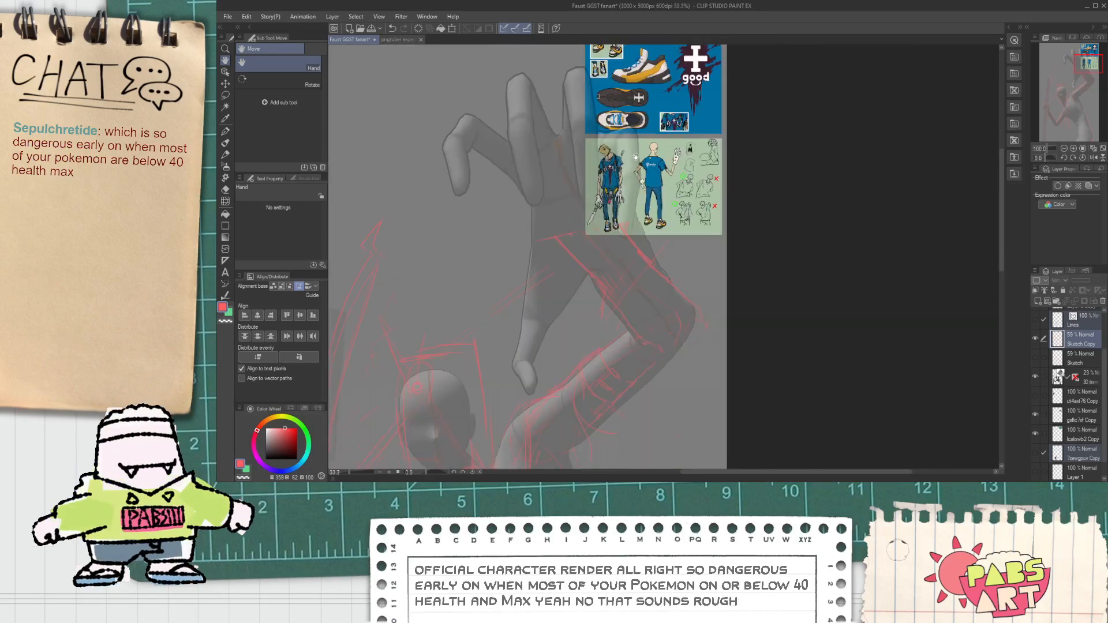
pyautogui.scroll(4, 580, 236)
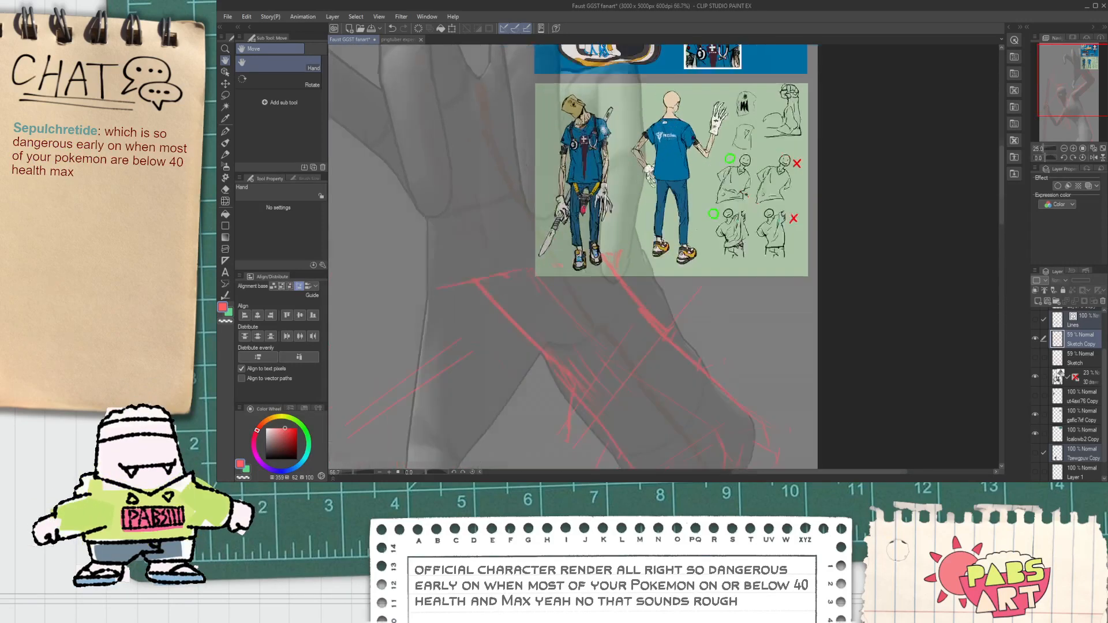
# Show the official character render beside the sketch, compare how its shirt hangs, and hide it again.
pyautogui.scroll(-1, 664, 197)
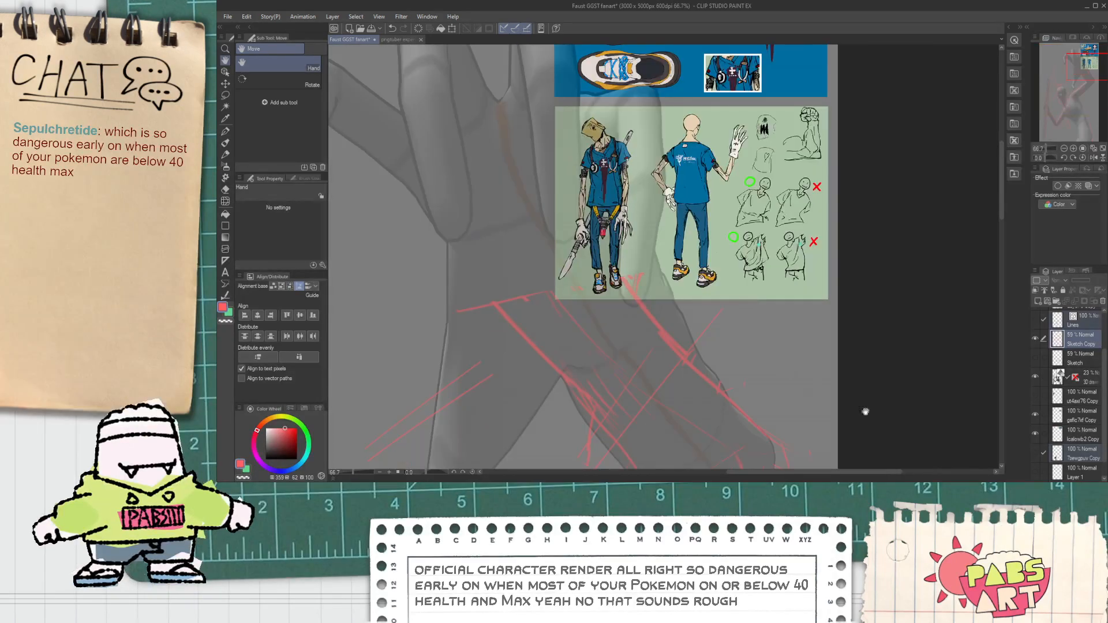
pyautogui.click(1034, 452)
pyautogui.scroll(-2, 701, 375)
pyautogui.moveTo(701, 375); pyautogui.dragTo(676, 212)
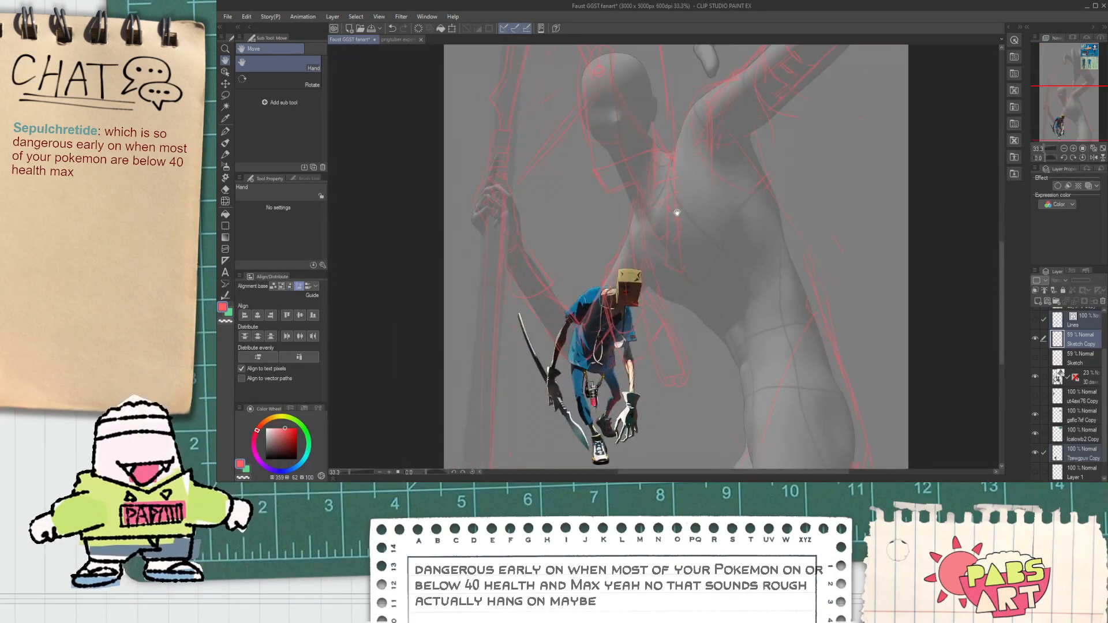
pyautogui.click(1037, 454)
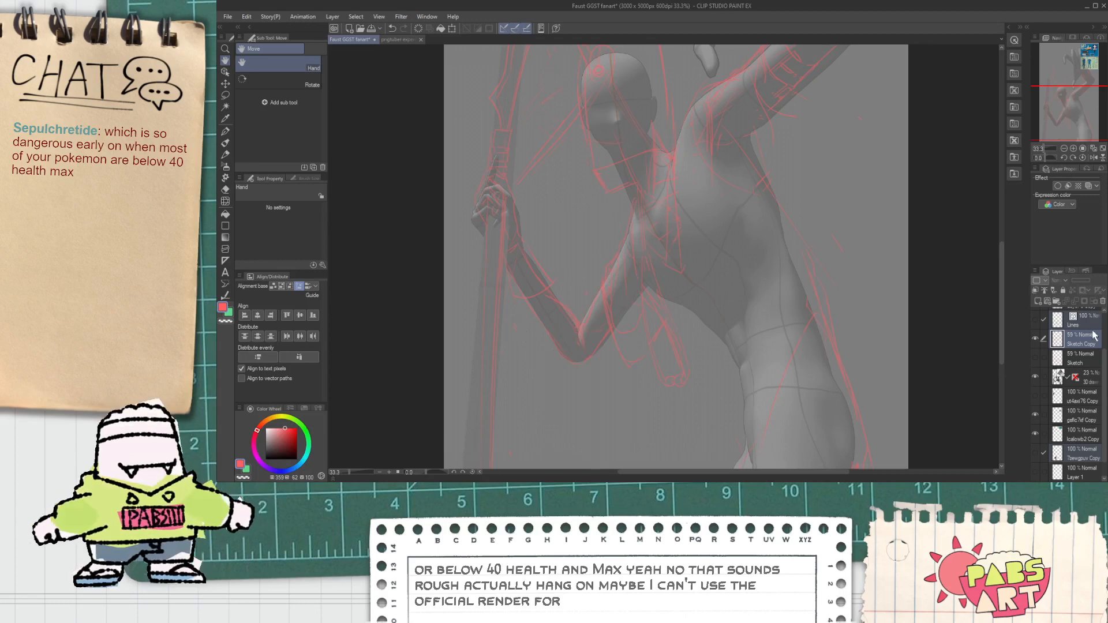
# Sketch the drooping sleeve with the G-pen as rounded loops hanging beneath the raised upper arm.
pyautogui.moveTo(697, 176); pyautogui.dragTo(547, 389)
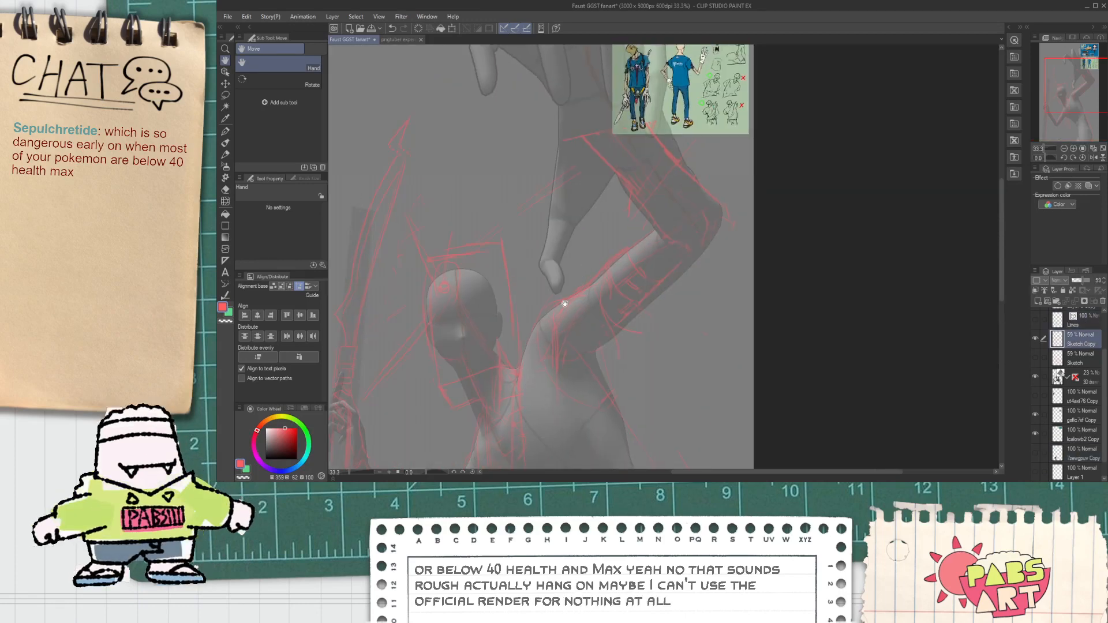
pyautogui.press('p')
pyautogui.scroll(1, 576, 290)
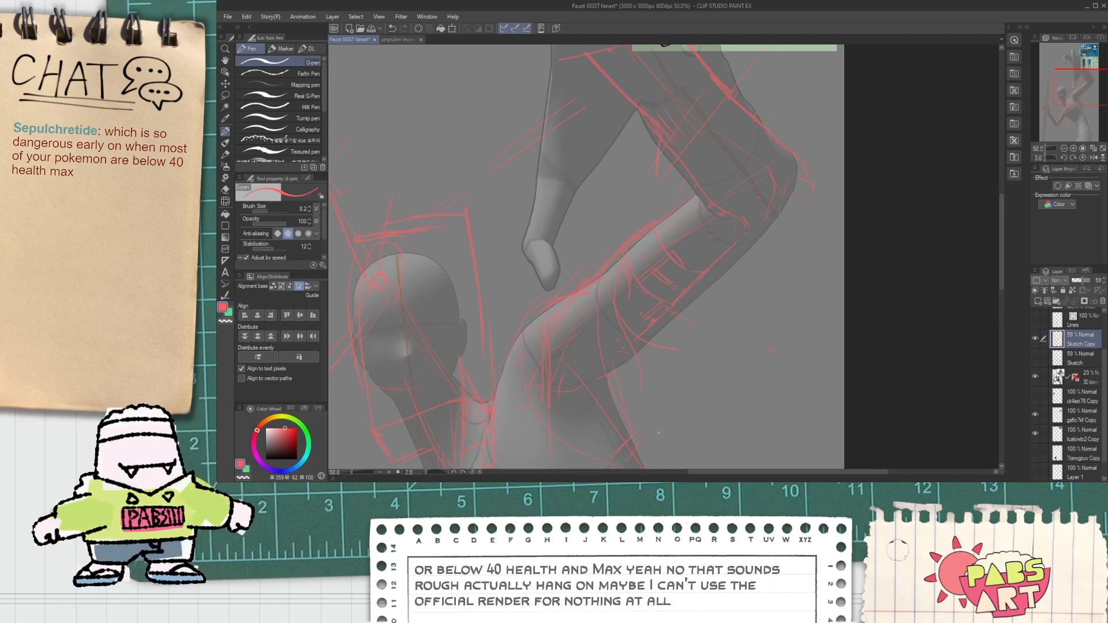
pyautogui.moveTo(618, 265); pyautogui.dragTo(689, 369)
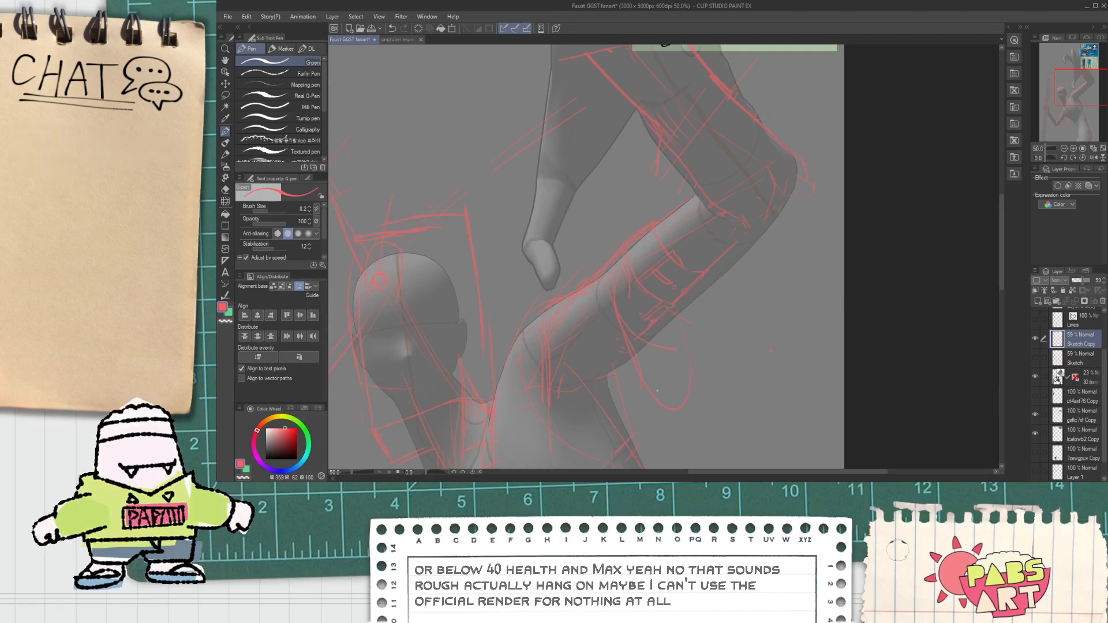
pyautogui.scroll(-1, 662, 379)
pyautogui.moveTo(630, 405); pyautogui.dragTo(610, 319)
pyautogui.scroll(1, 609, 319)
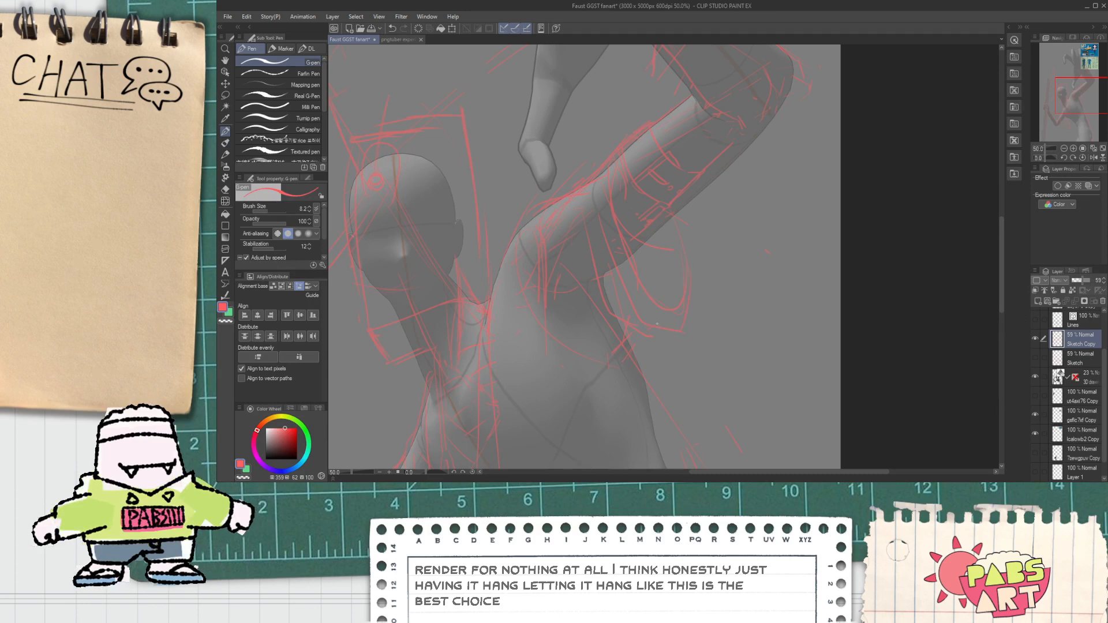
pyautogui.scroll(1, 581, 222)
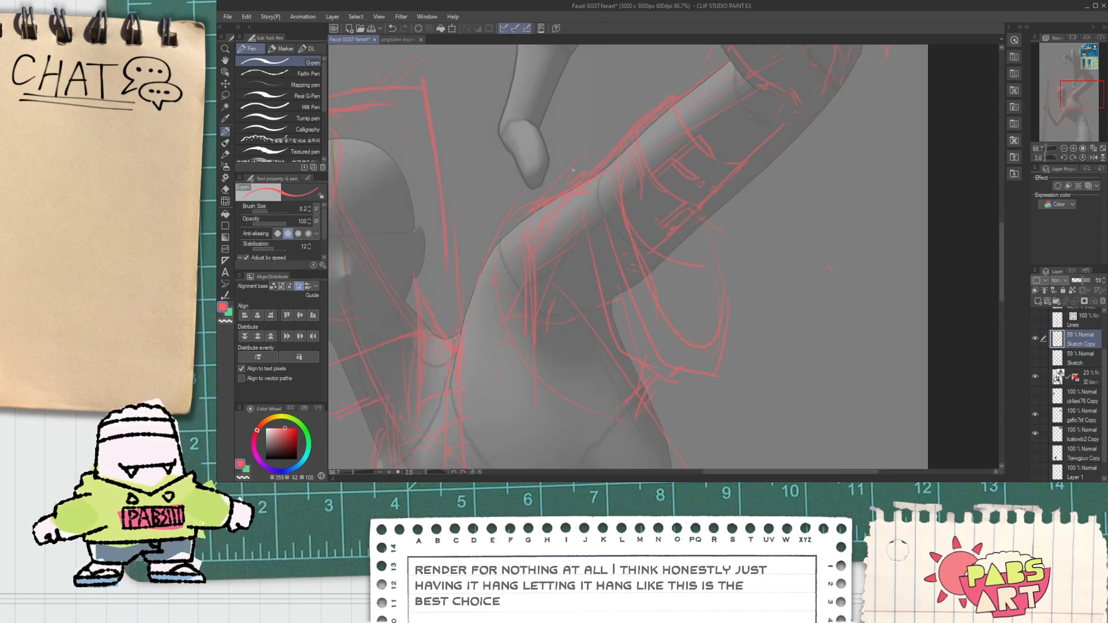
pyautogui.press('e')
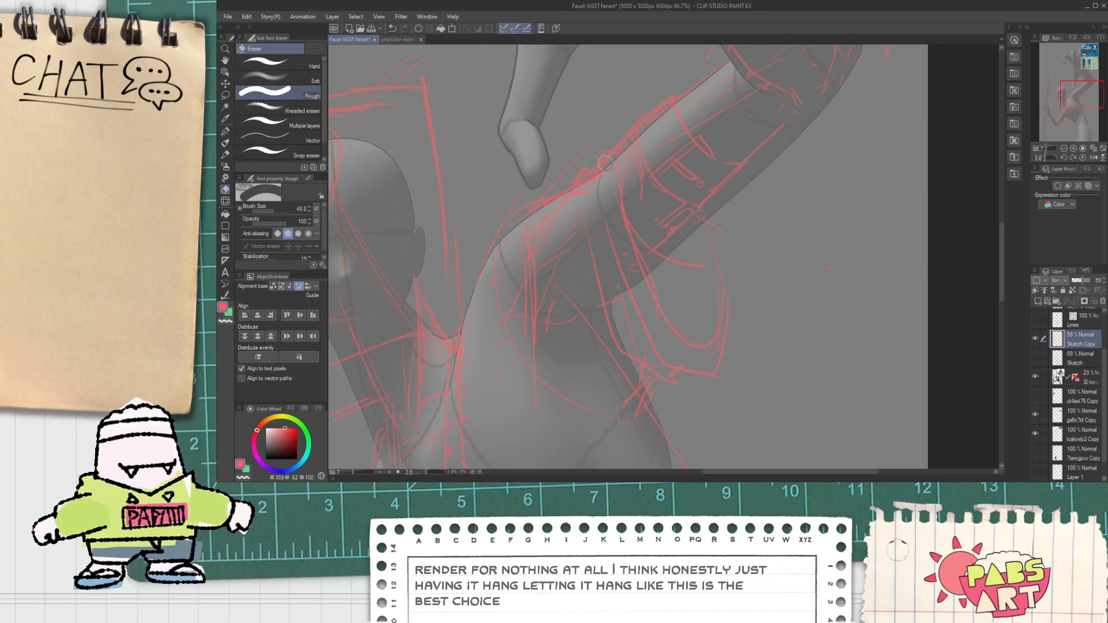
pyautogui.press('p')
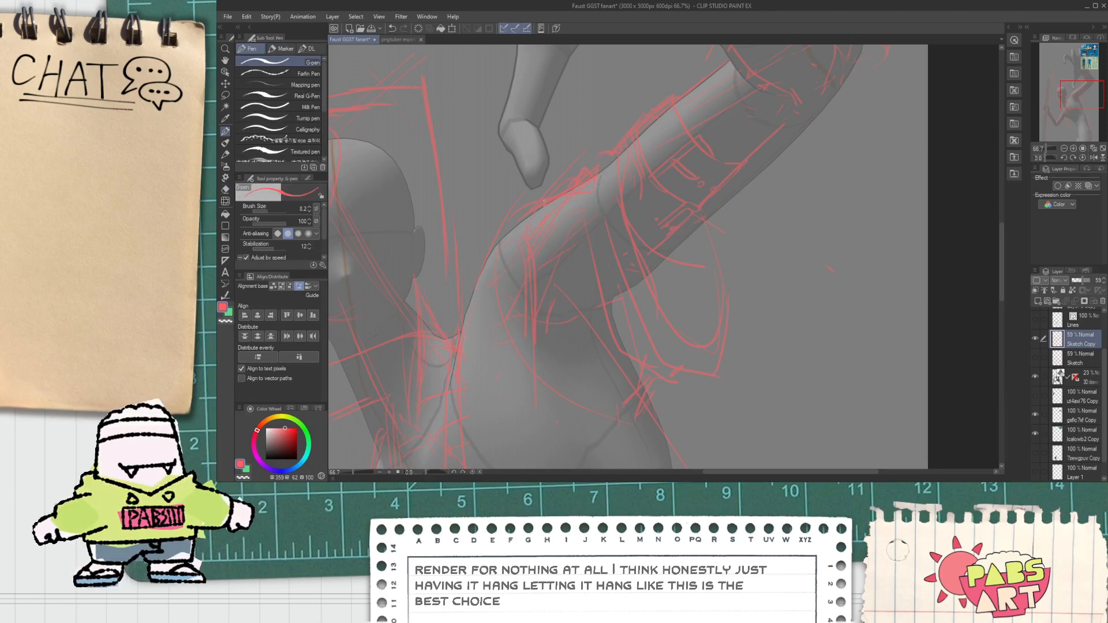
# Examine the costume reference sheet's front and back views and shirt-fold sketches for the sleeve shape.
pyautogui.scroll(-1, 594, 167)
pyautogui.scroll(-1, 617, 184)
pyautogui.moveTo(618, 184); pyautogui.dragTo(638, 287)
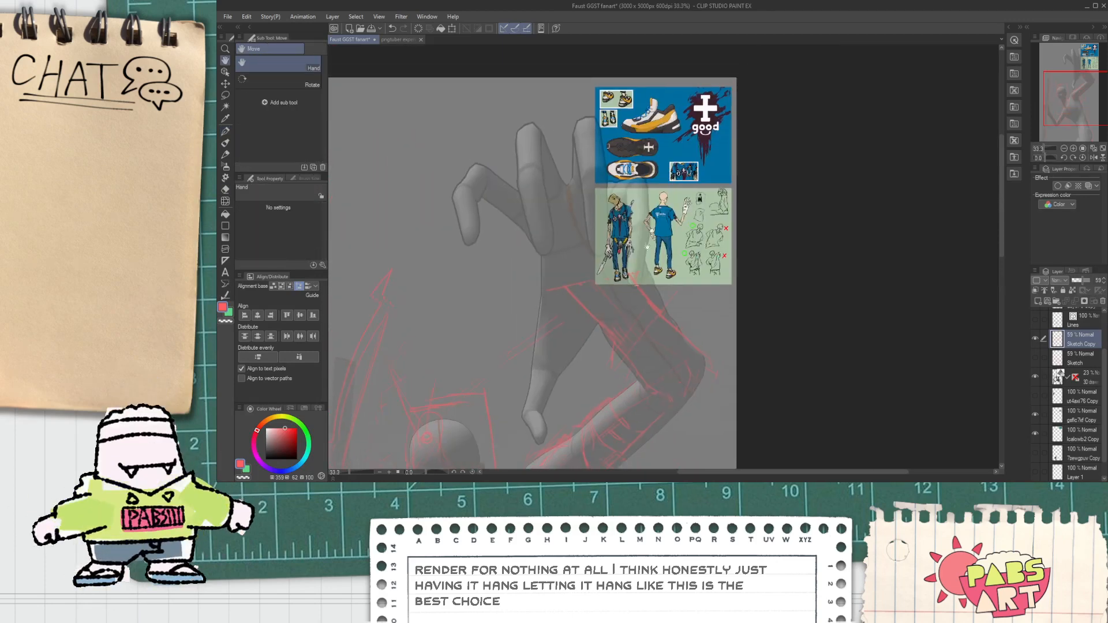
pyautogui.scroll(4, 660, 227)
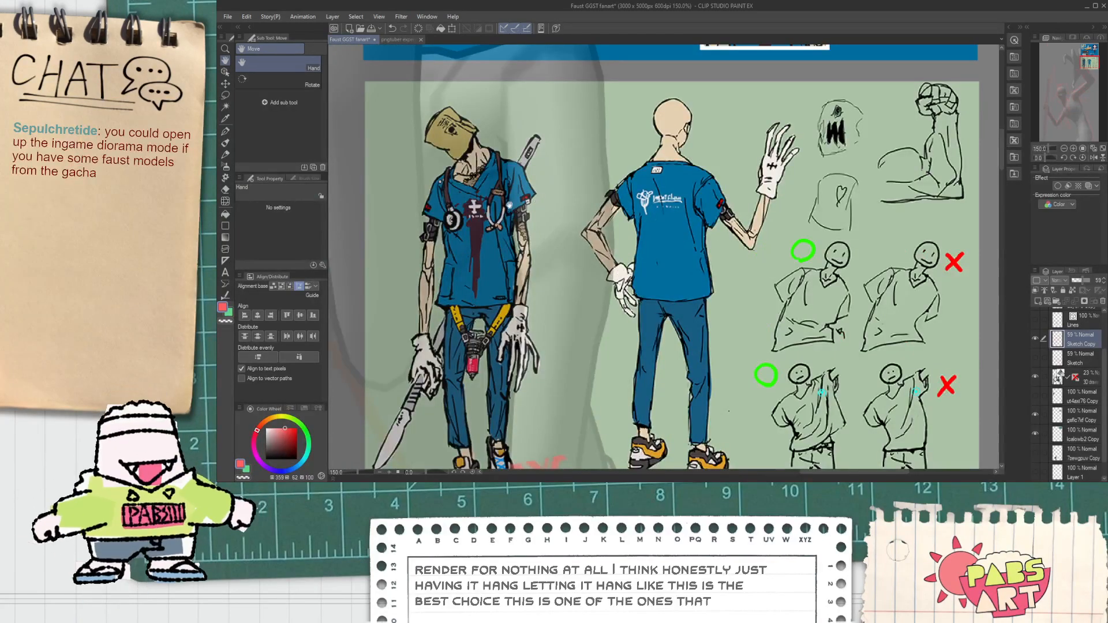
pyautogui.scroll(1, 600, 203)
pyautogui.scroll(-2, 571, 214)
pyautogui.moveTo(537, 296); pyautogui.dragTo(563, 171)
pyautogui.moveTo(539, 276); pyautogui.dragTo(561, 169)
pyautogui.scroll(-4, 558, 216)
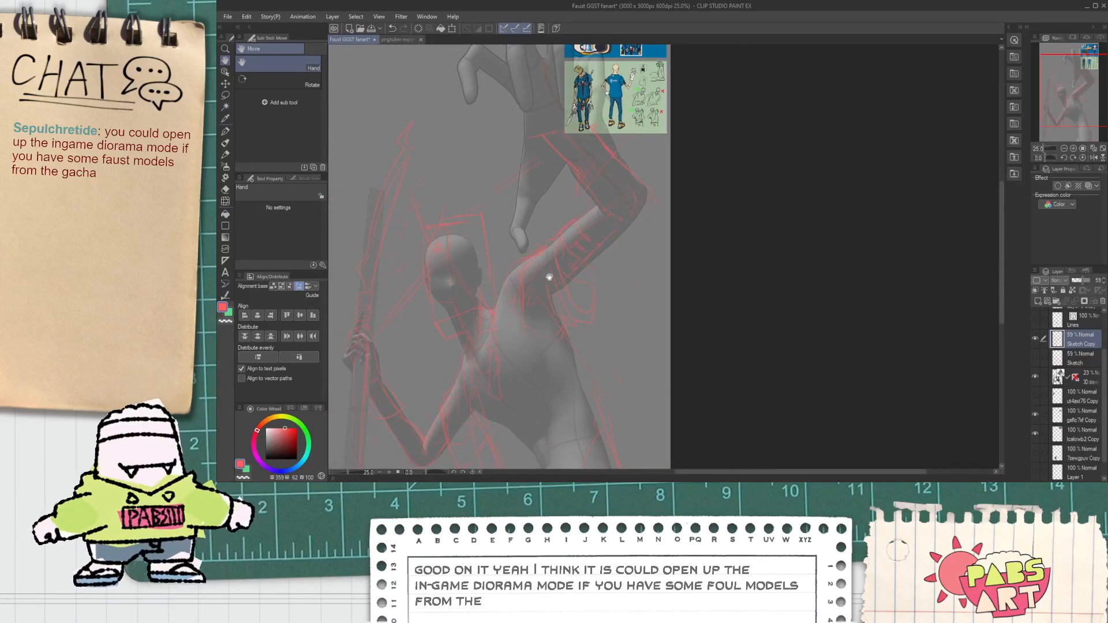
pyautogui.moveTo(563, 207); pyautogui.dragTo(573, 237)
pyautogui.scroll(6, 573, 237)
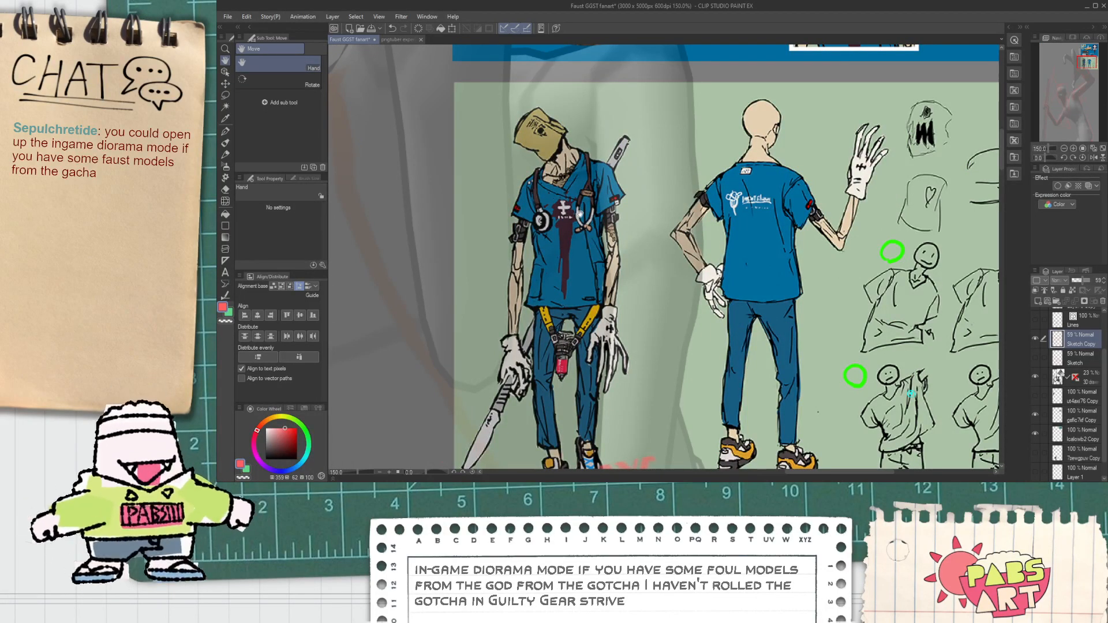
pyautogui.scroll(-5, 584, 219)
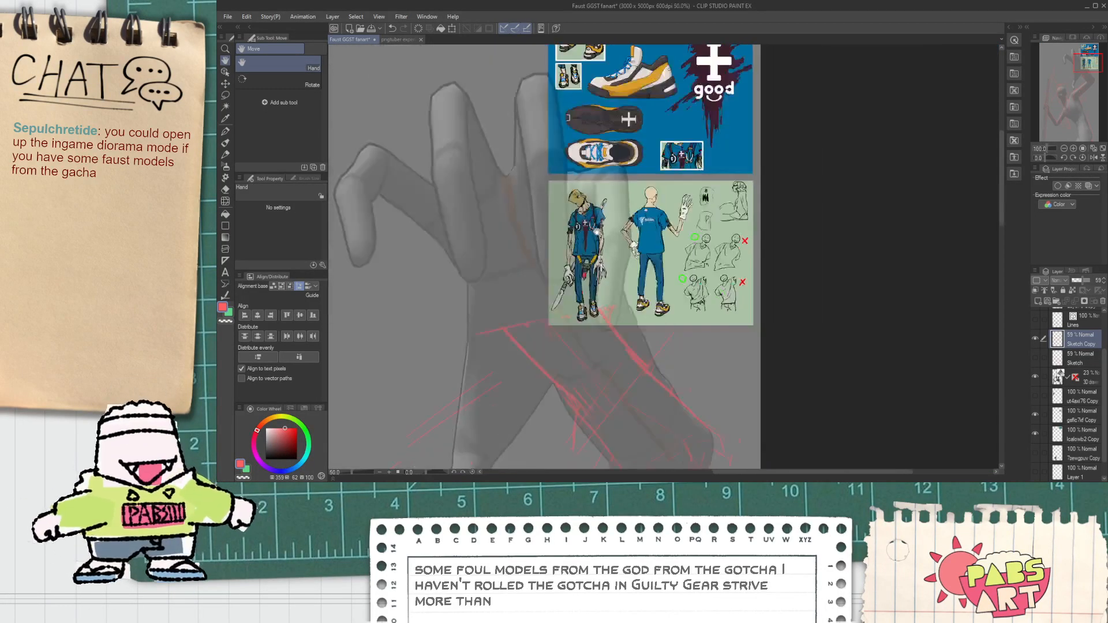
# Draw a small angular tab on the sleeve's upper edge, wrapping over the top of the raised upper arm.
pyautogui.scroll(2, 557, 203)
pyautogui.scroll(3, 557, 203)
pyautogui.press('p')
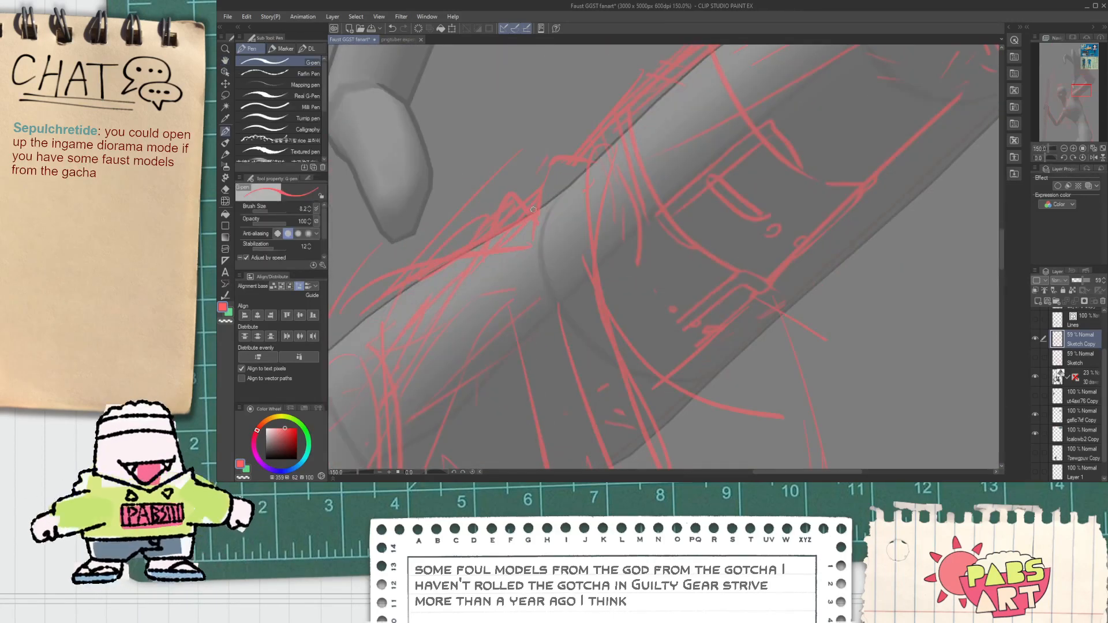
pyautogui.moveTo(542, 246)
pyautogui.mouseDown()
pyautogui.moveTo(578, 225)
pyautogui.moveTo(585, 135)
pyautogui.mouseUp()
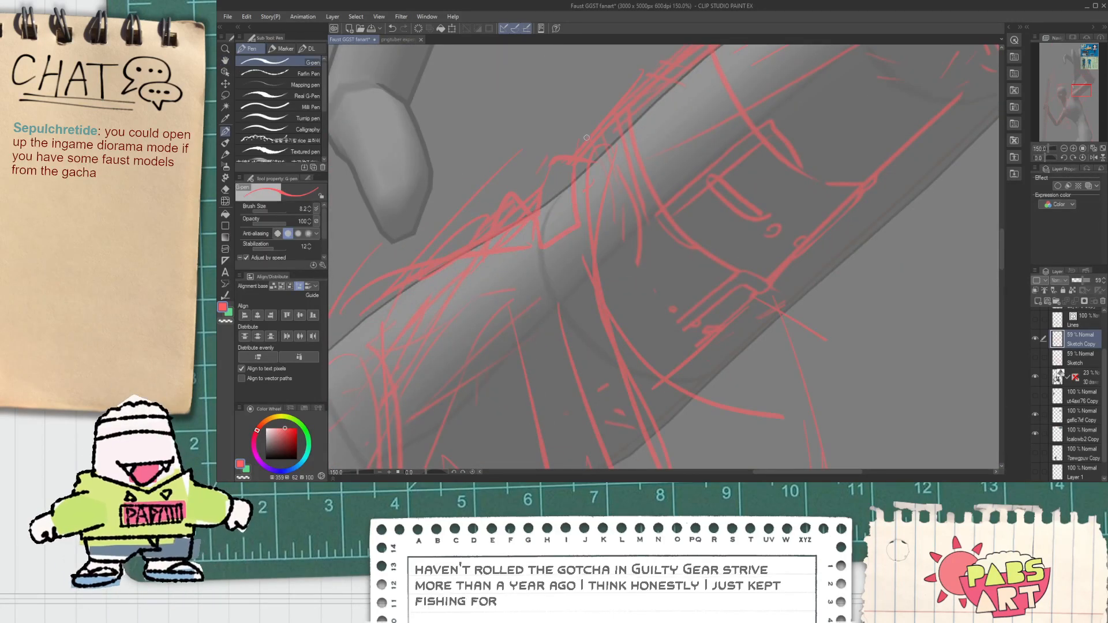
# Erase the old fold lines around the shoulder and armpit, and redraw the sleeve's lower edge as a stepped line below the armpit.
pyautogui.press('e')
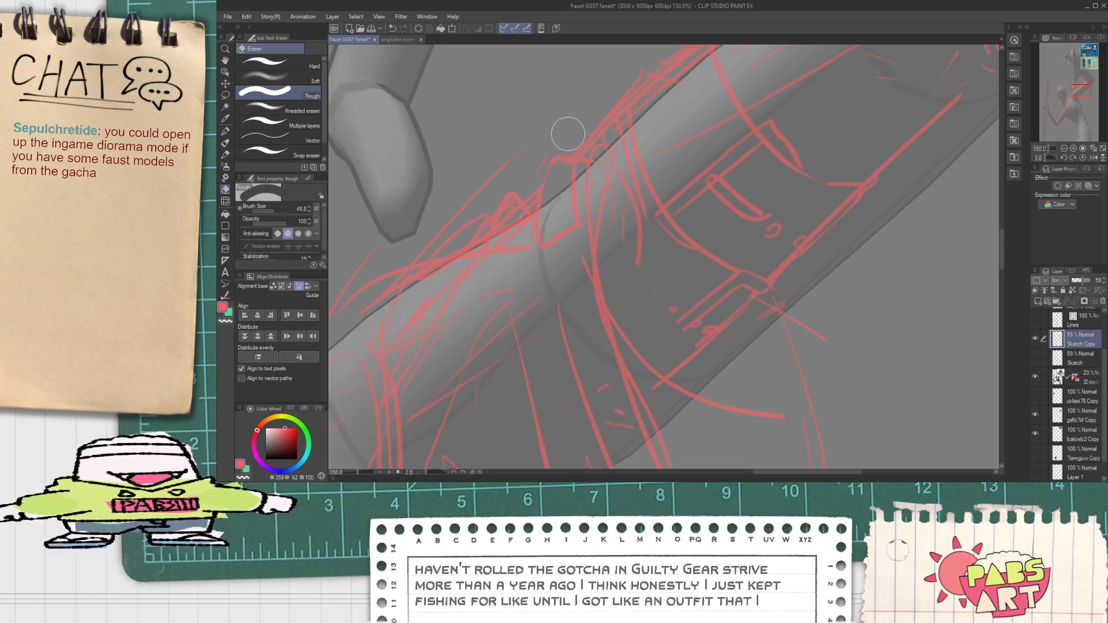
pyautogui.scroll(-4, 568, 131)
pyautogui.press('h')
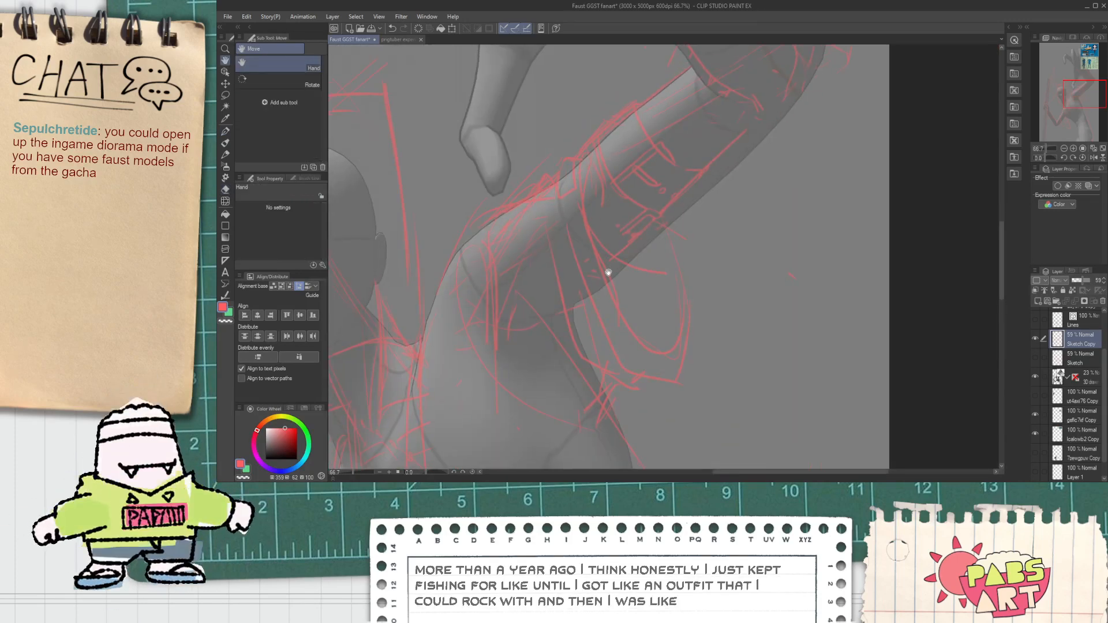
pyautogui.press('e')
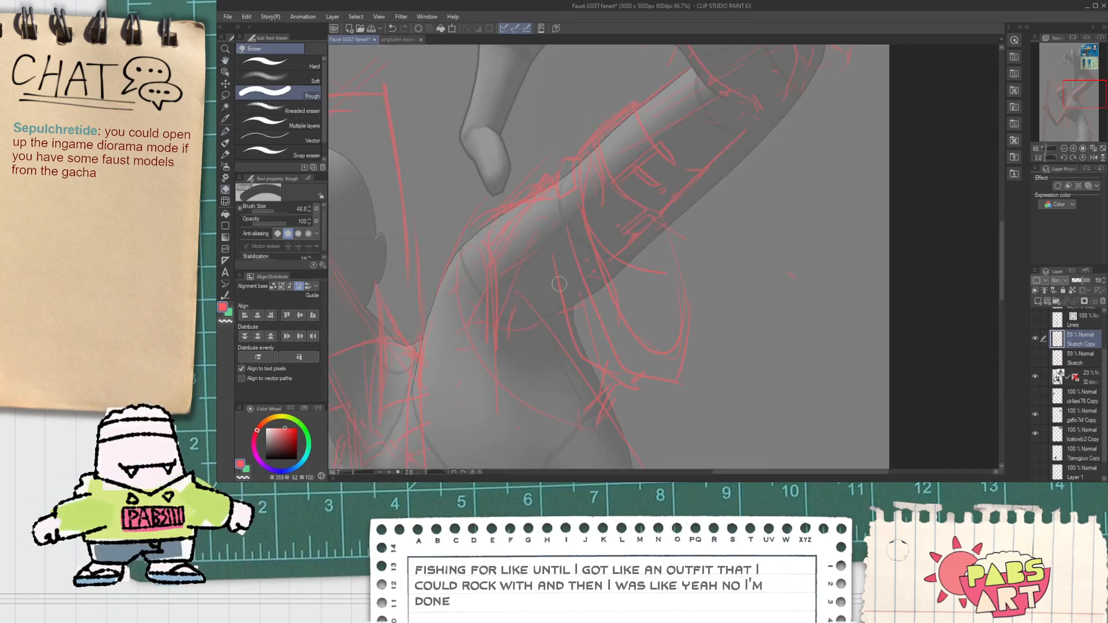
pyautogui.press('p')
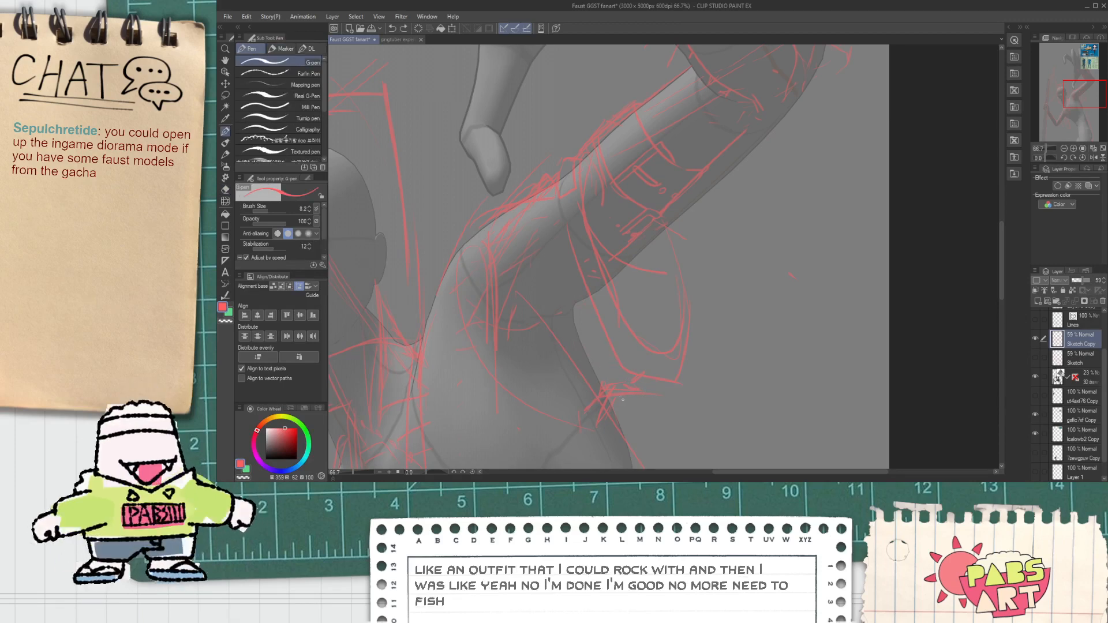
pyautogui.press('e')
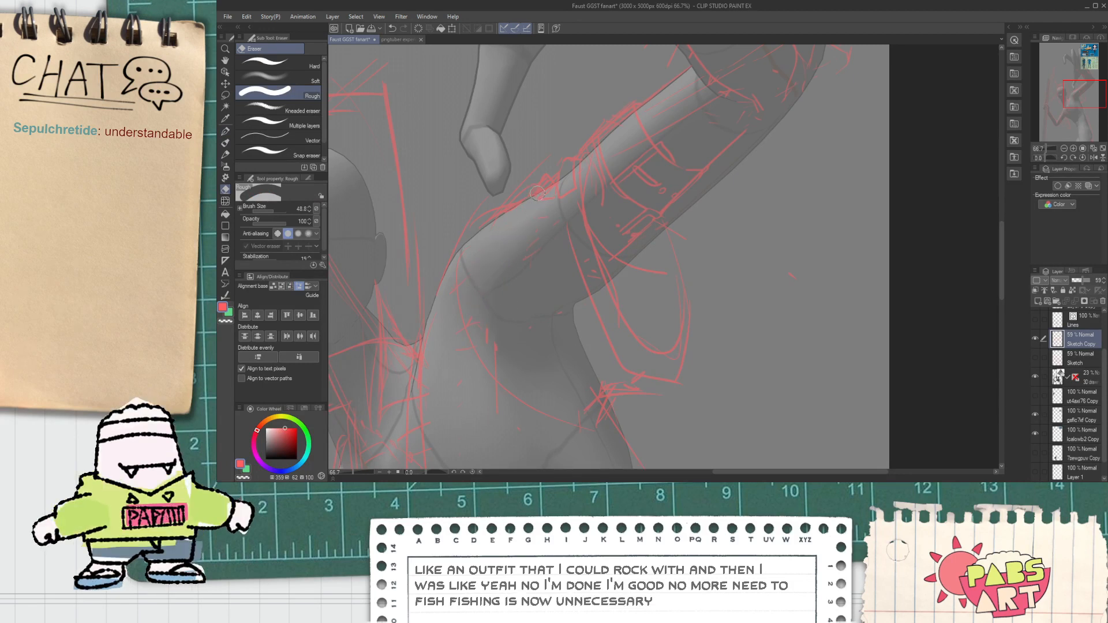
pyautogui.moveTo(599, 373)
pyautogui.mouseDown()
pyautogui.moveTo(648, 395)
pyautogui.moveTo(576, 302)
pyautogui.moveTo(558, 252)
pyautogui.moveTo(580, 266)
pyautogui.moveTo(574, 246)
pyautogui.moveTo(629, 359)
pyautogui.moveTo(668, 393)
pyautogui.moveTo(669, 380)
pyautogui.moveTo(624, 416)
pyautogui.mouseUp()
pyautogui.press('p')
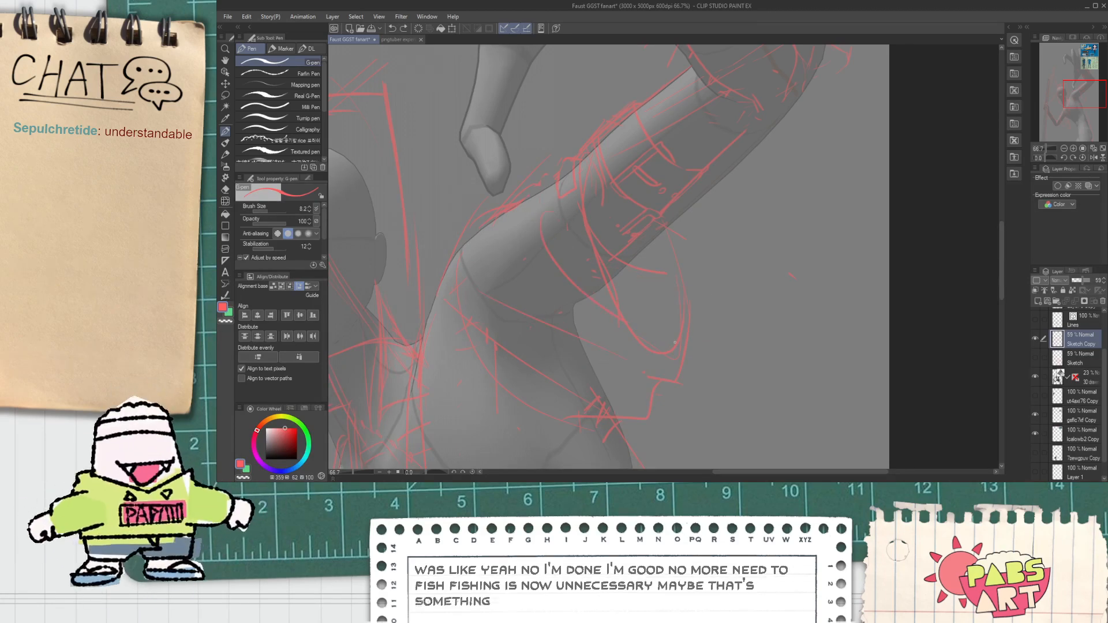
# Extend the sleeve flap to a pointed outer corner below the upper arm and erase the rounded loops inside it.
pyautogui.scroll(1, 681, 380)
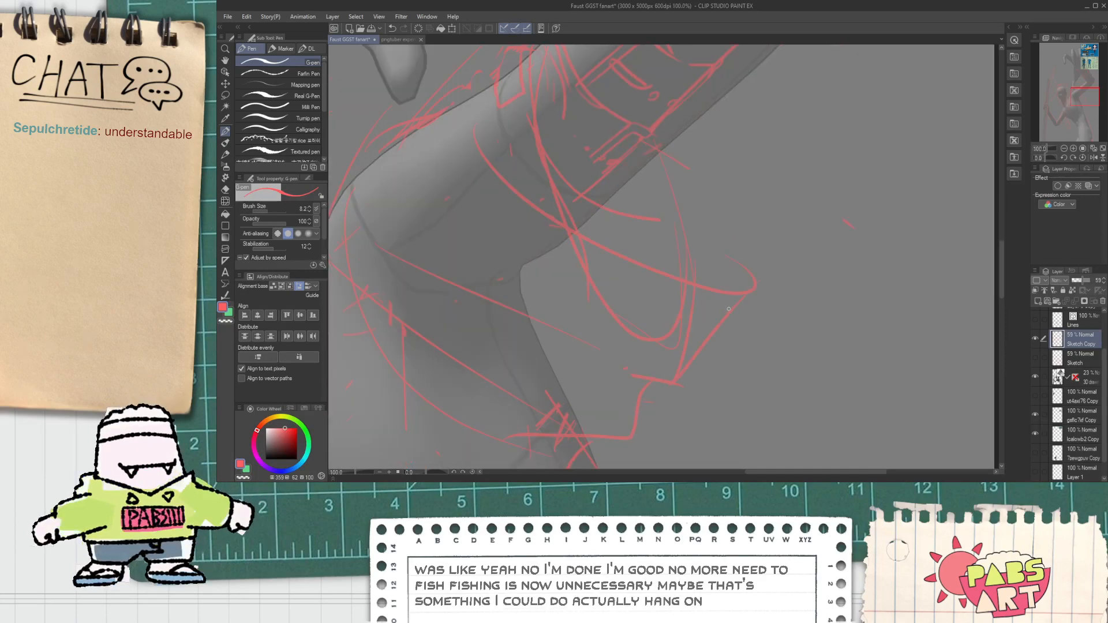
pyautogui.scroll(-2, 623, 219)
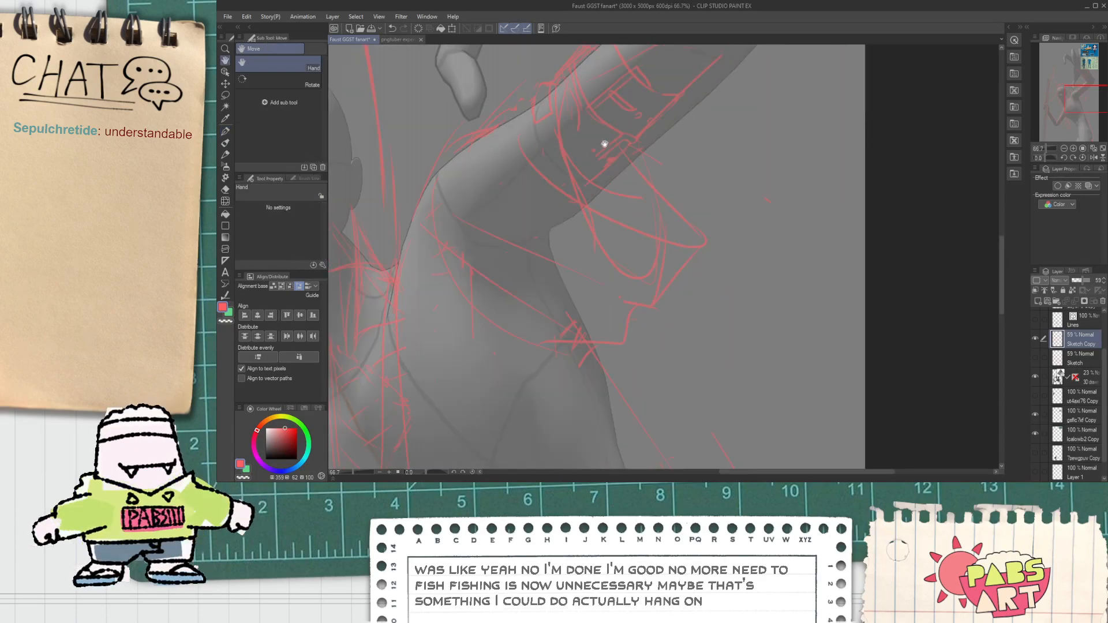
pyautogui.press('e')
pyautogui.scroll(1, 679, 318)
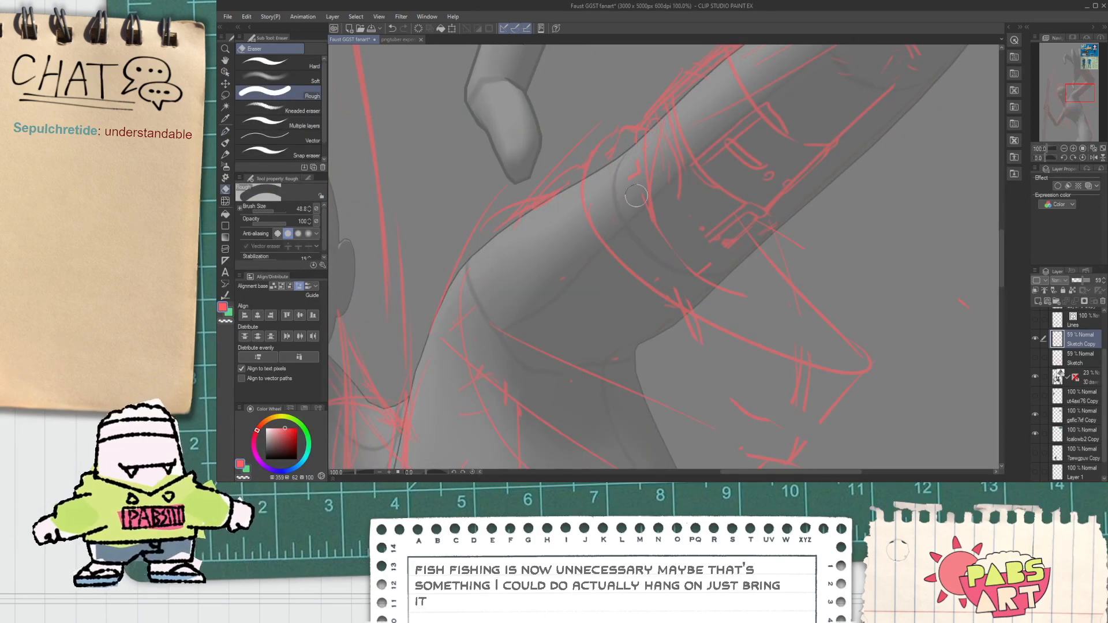
# Redraw the sleeve opening as curved bands around the upper arm and add an angular tab beside them.
pyautogui.press('p')
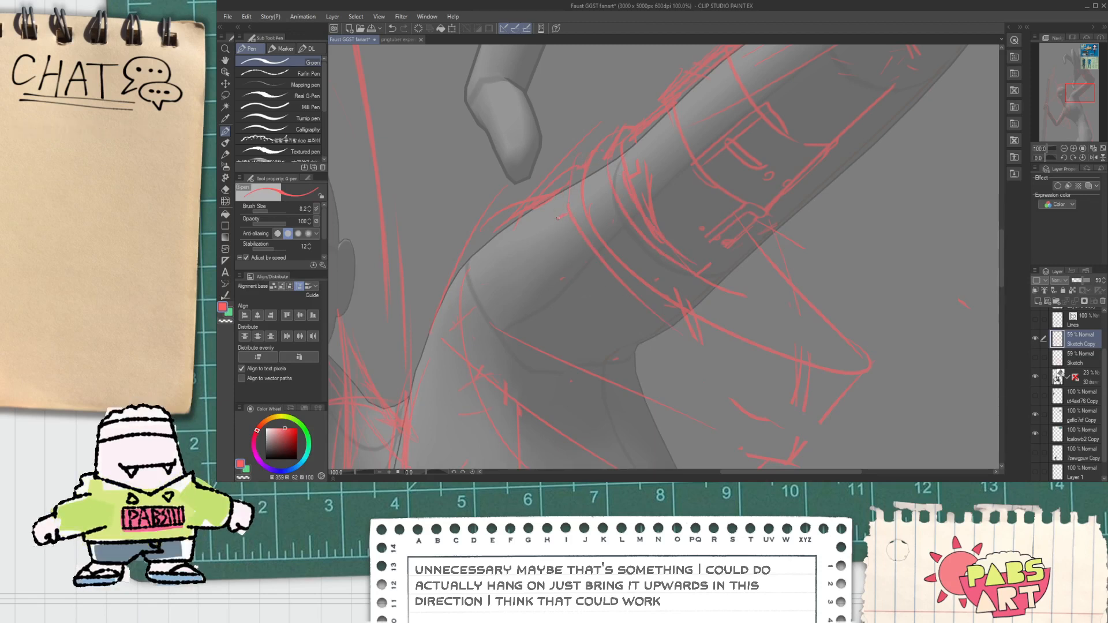
pyautogui.moveTo(563, 255); pyautogui.dragTo(569, 172)
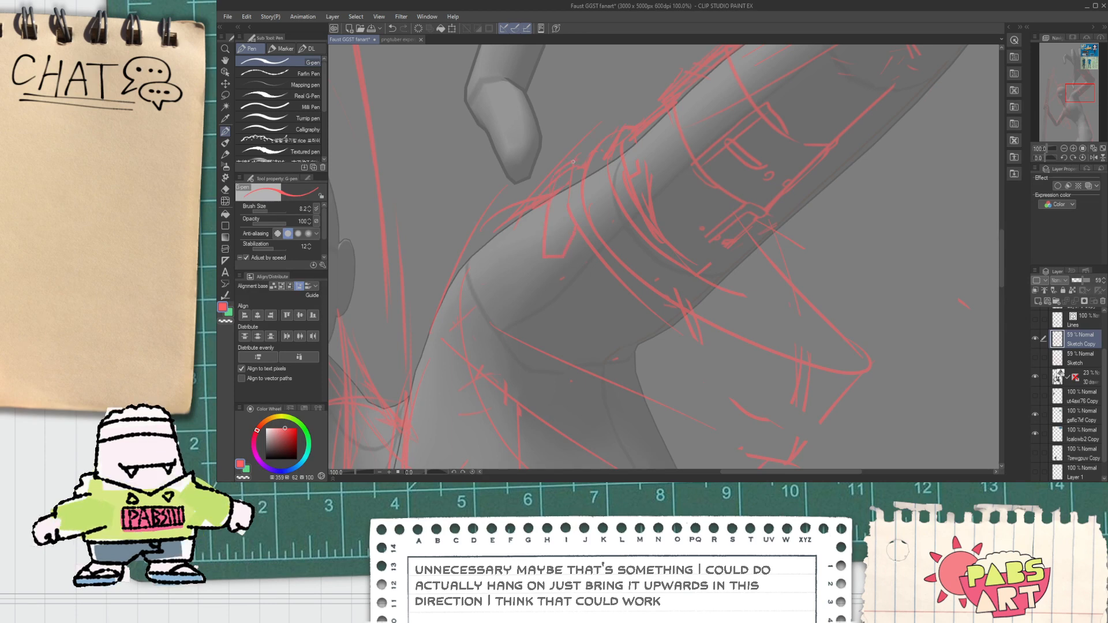
pyautogui.scroll(-4, 549, 193)
pyautogui.scroll(1, 602, 254)
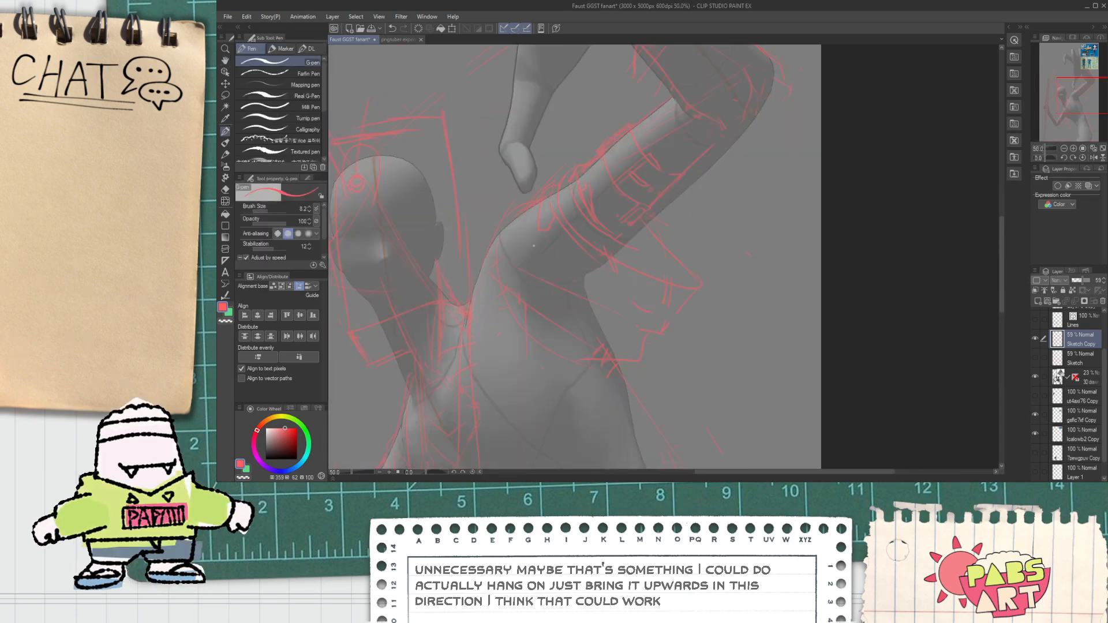
# Liquify the hanging sleeve flap upward and closer to the arm with a slightly smaller brush, and return to the G-pen.
pyautogui.press('j')
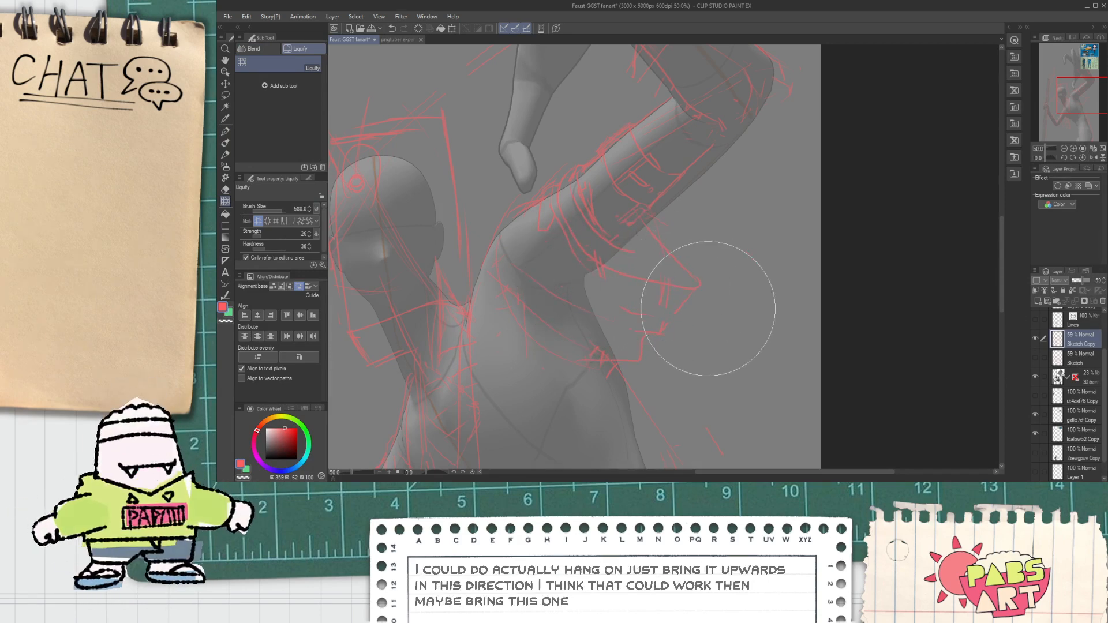
pyautogui.scroll(-2, 690, 321)
pyautogui.moveTo(648, 351); pyautogui.dragTo(590, 240)
pyautogui.scroll(1, 590, 239)
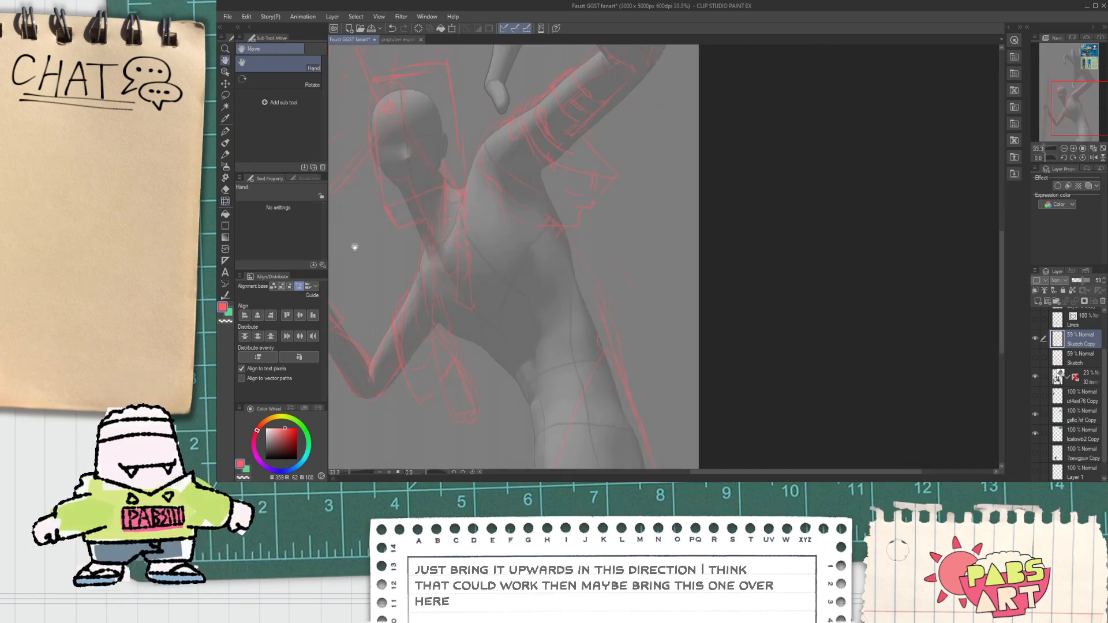
pyautogui.click(225, 201)
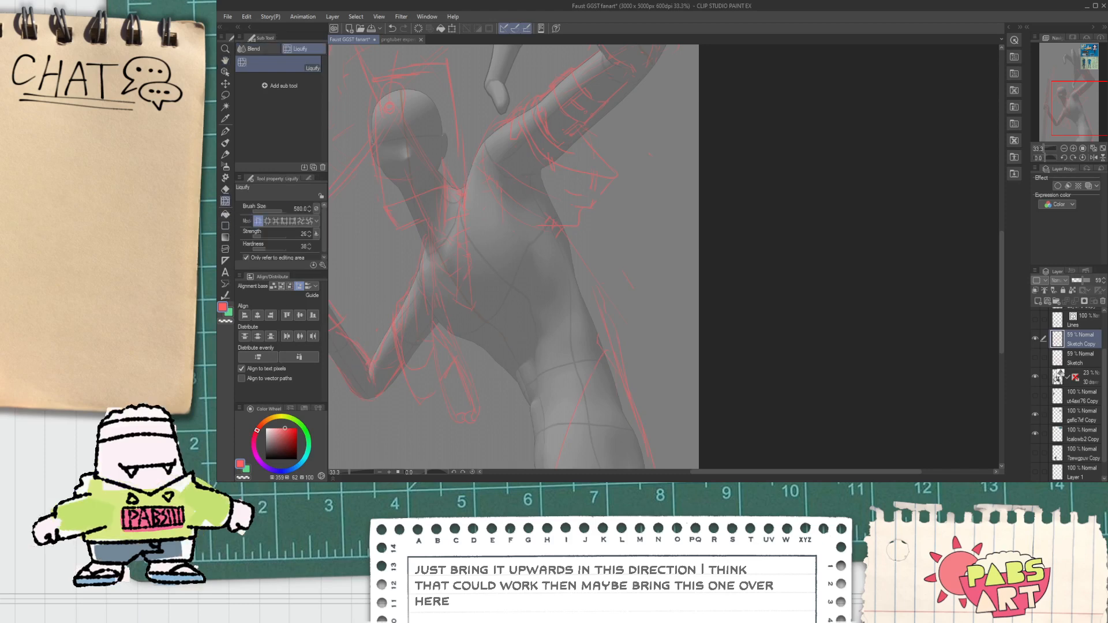
pyautogui.moveTo(586, 198)
pyautogui.mouseDown()
pyautogui.moveTo(612, 180)
pyautogui.moveTo(587, 239)
pyautogui.moveTo(548, 225)
pyautogui.moveTo(555, 213)
pyautogui.moveTo(531, 213)
pyautogui.moveTo(496, 168)
pyautogui.moveTo(529, 173)
pyautogui.moveTo(518, 146)
pyautogui.moveTo(525, 166)
pyautogui.moveTo(555, 174)
pyautogui.mouseUp()
pyautogui.moveTo(283, 211); pyautogui.dragTo(288, 212)
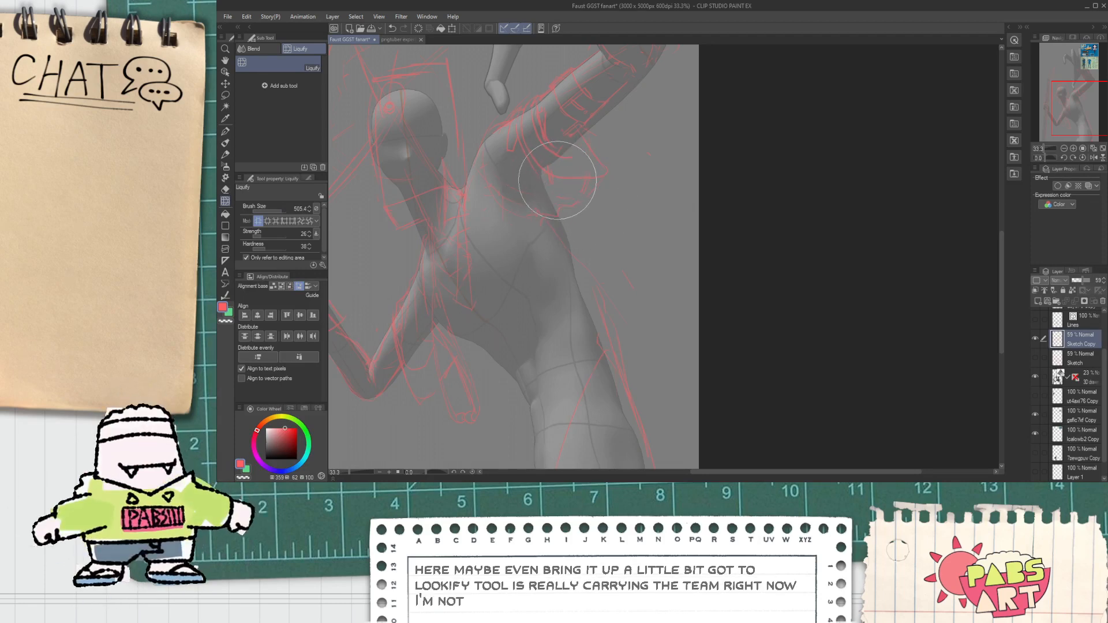
pyautogui.press('p')
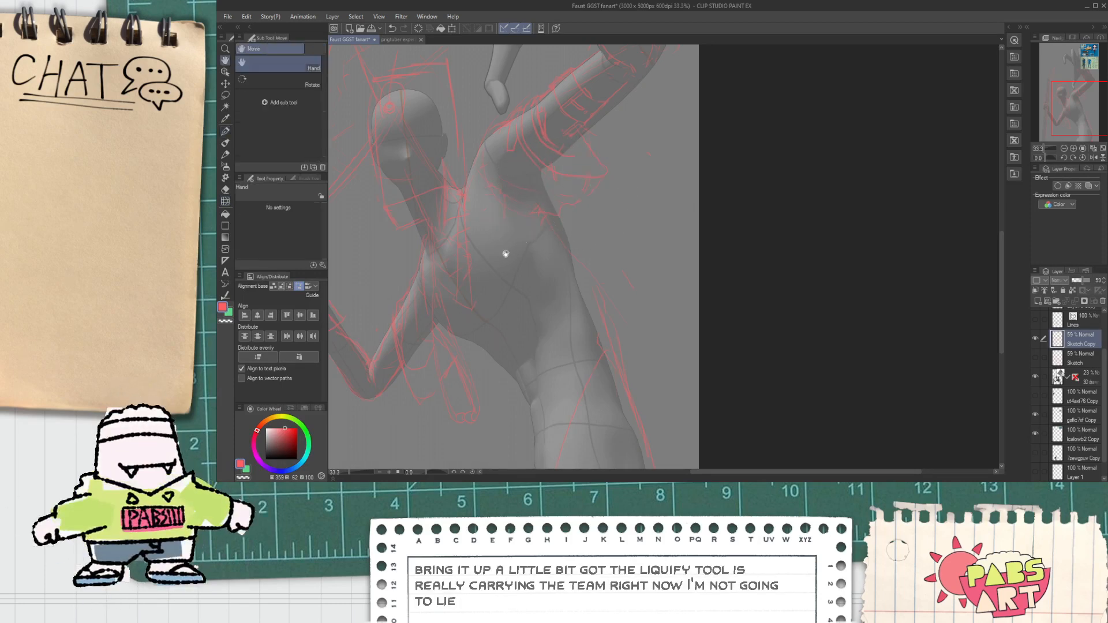
pyautogui.moveTo(469, 355); pyautogui.dragTo(453, 310)
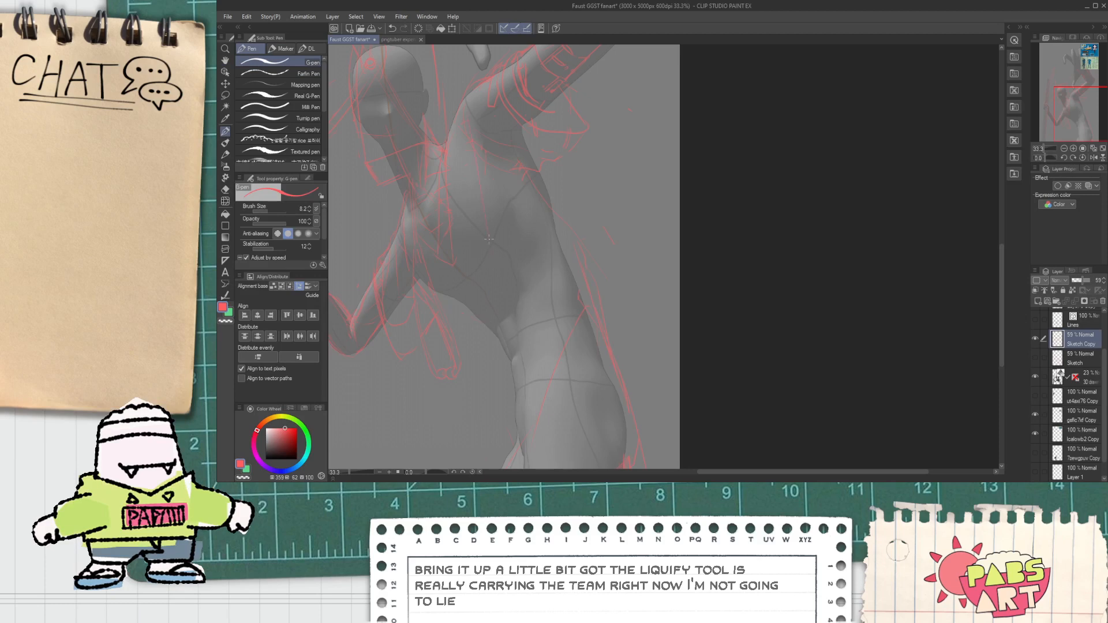
# Examine the shirt drape sketches and full-body figures on the character reference sheet.
pyautogui.scroll(-1, 493, 247)
pyautogui.press('space')
pyautogui.moveTo(479, 165); pyautogui.dragTo(499, 332)
pyautogui.scroll(4, 597, 95)
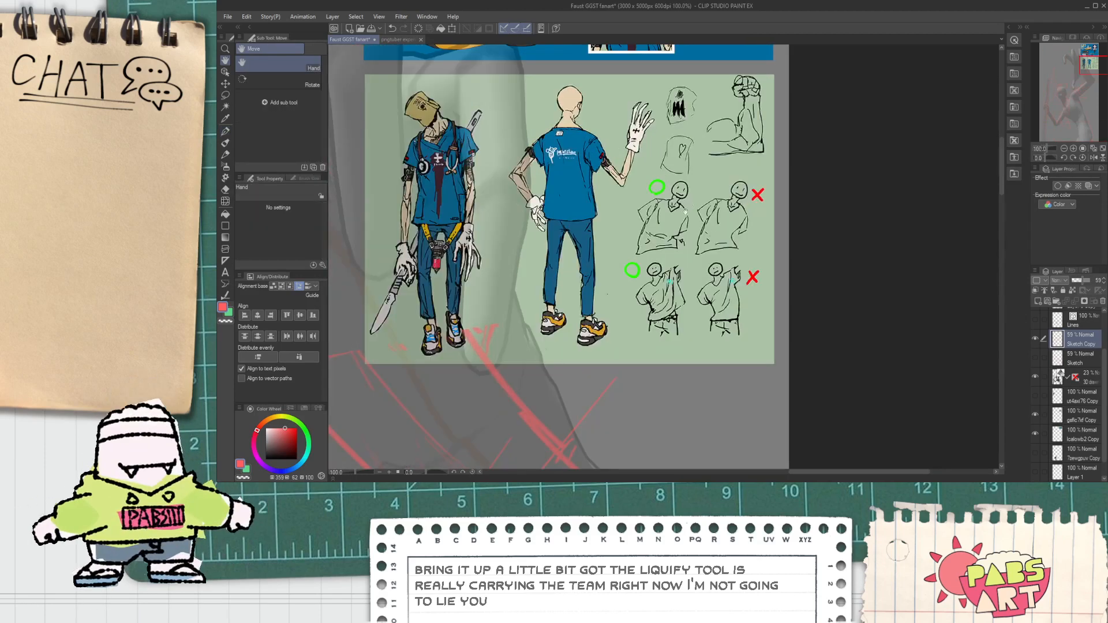
pyautogui.scroll(-5, 695, 289)
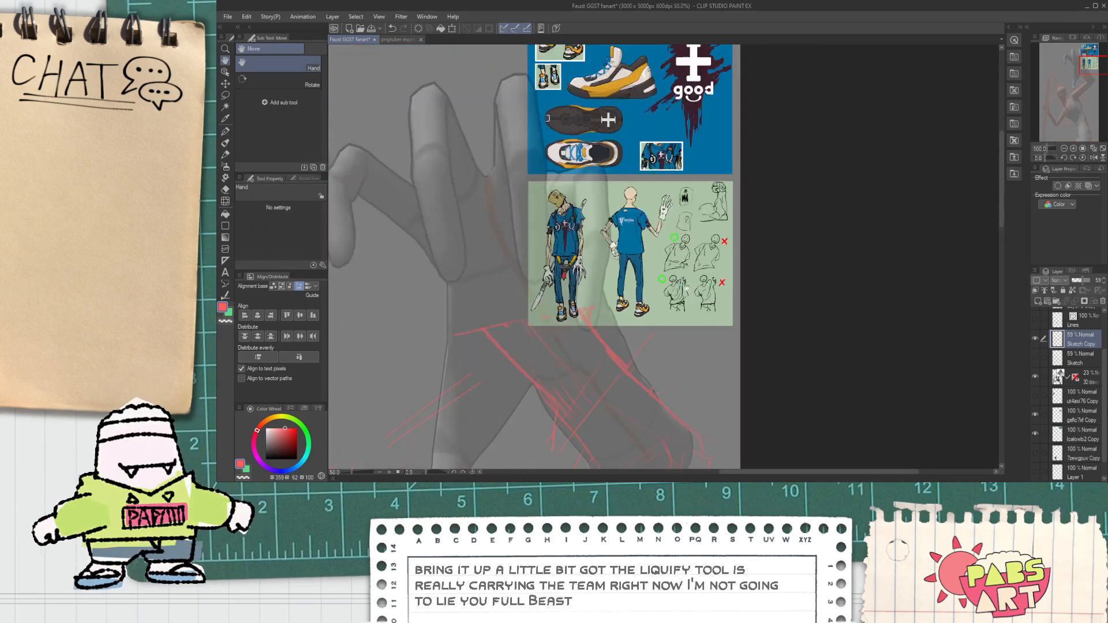
pyautogui.scroll(4, 676, 255)
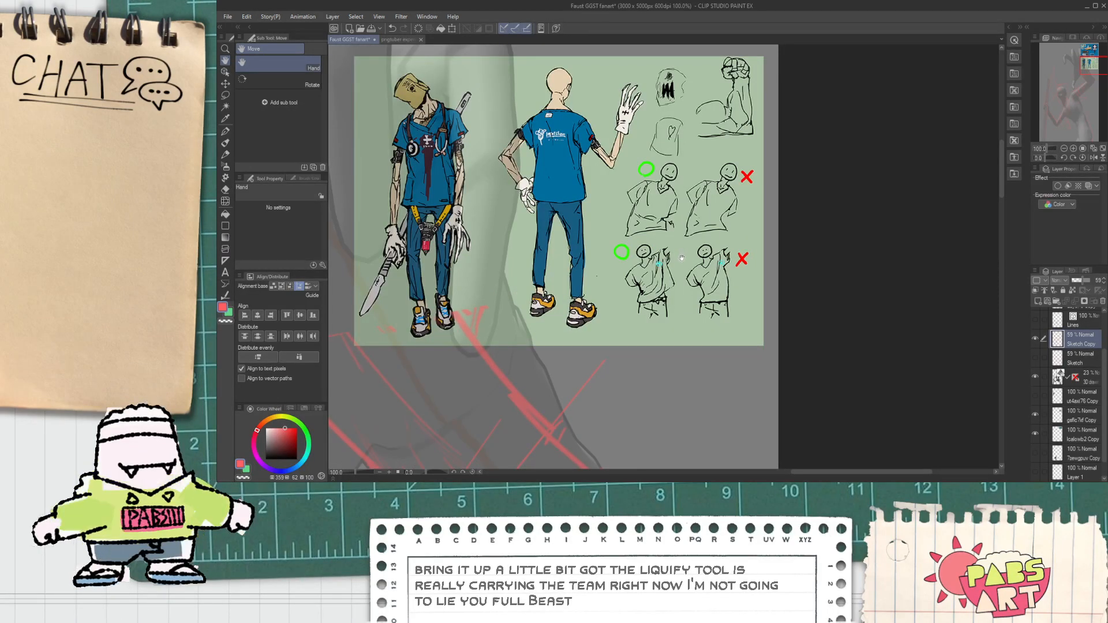
pyautogui.scroll(-7, 682, 257)
pyautogui.moveTo(573, 407); pyautogui.dragTo(561, 257)
pyautogui.scroll(4, 537, 280)
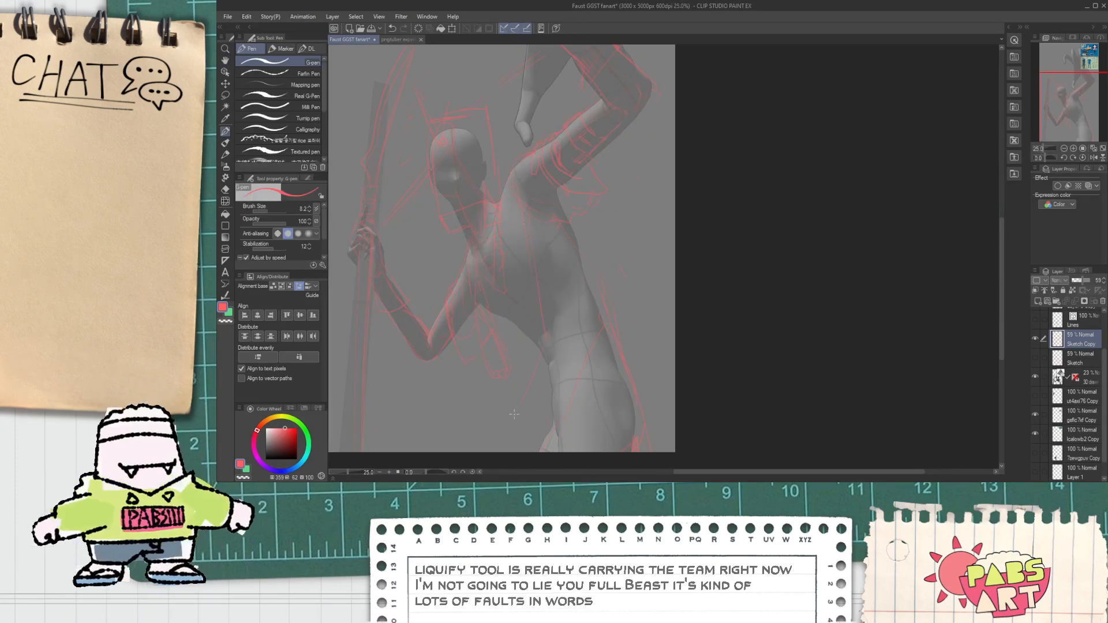
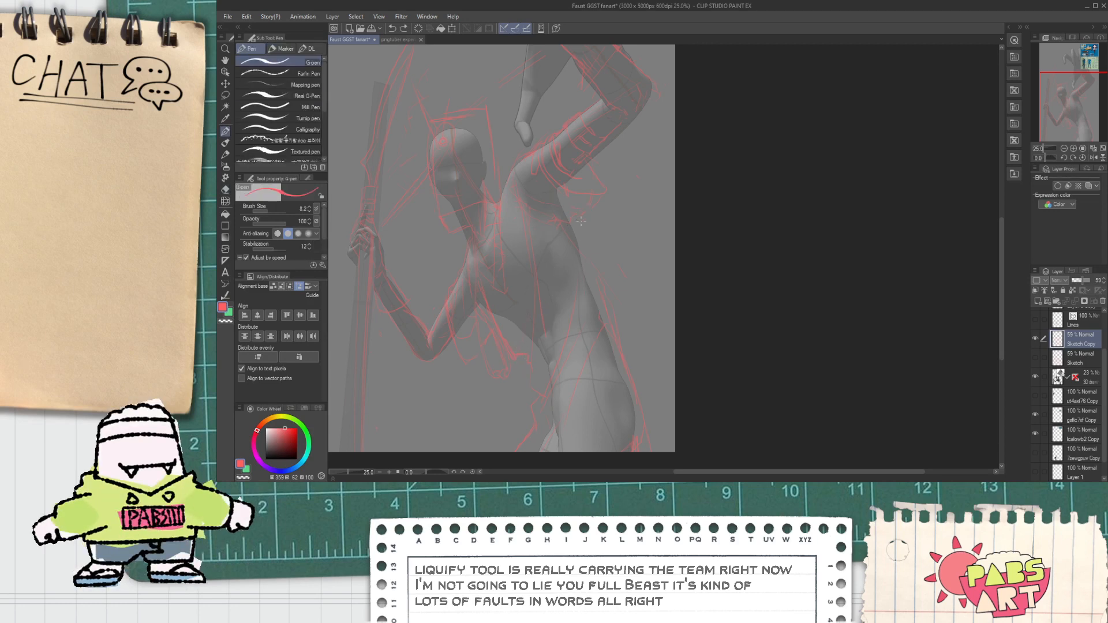
# Sketch the baggy shirt's side line from below the armpit down past the waist to the hip.
pyautogui.scroll(1, 577, 234)
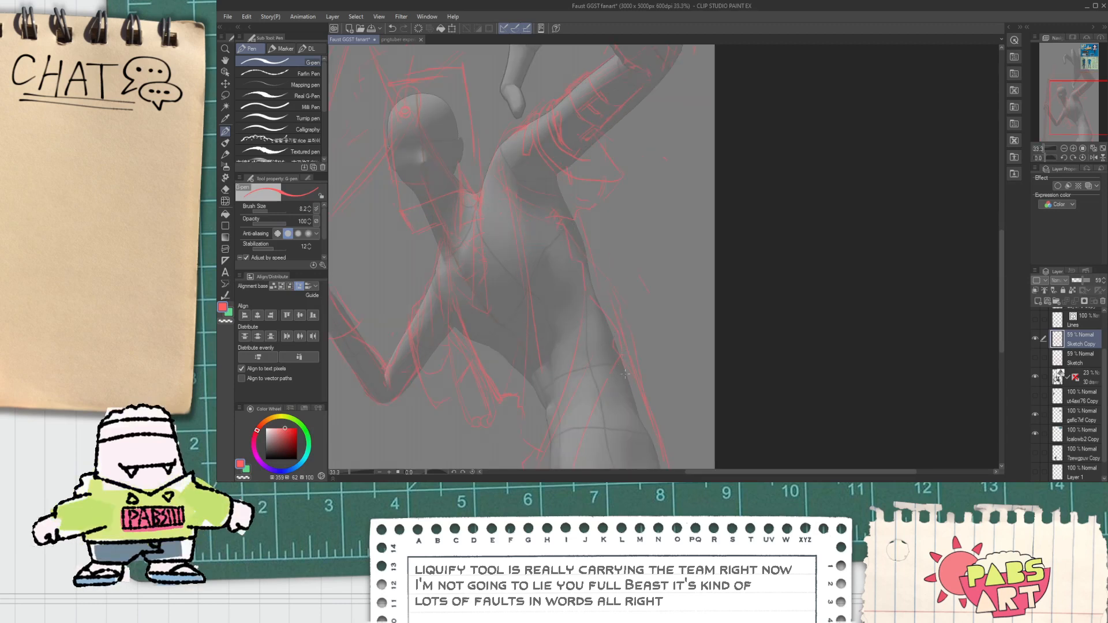
pyautogui.press('space')
pyautogui.moveTo(628, 432); pyautogui.dragTo(581, 409)
pyautogui.press('space')
pyautogui.scroll(-1, 579, 381)
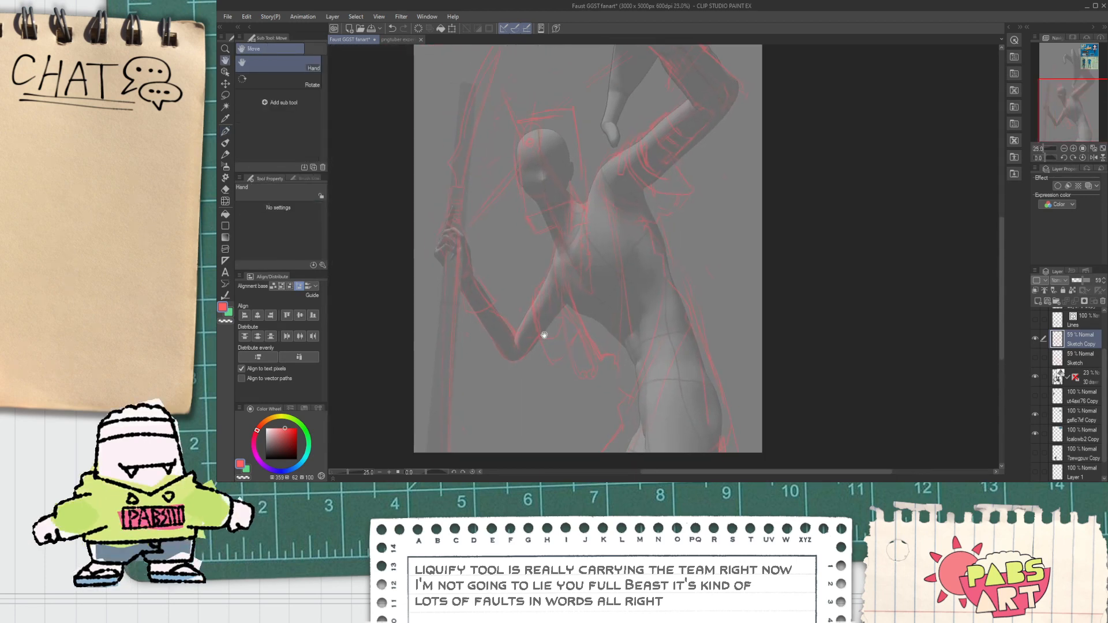
# Examine the belted arm straps of the figures on the character reference sheet.
pyautogui.moveTo(603, 362); pyautogui.dragTo(626, 466)
pyautogui.scroll(2, 698, 161)
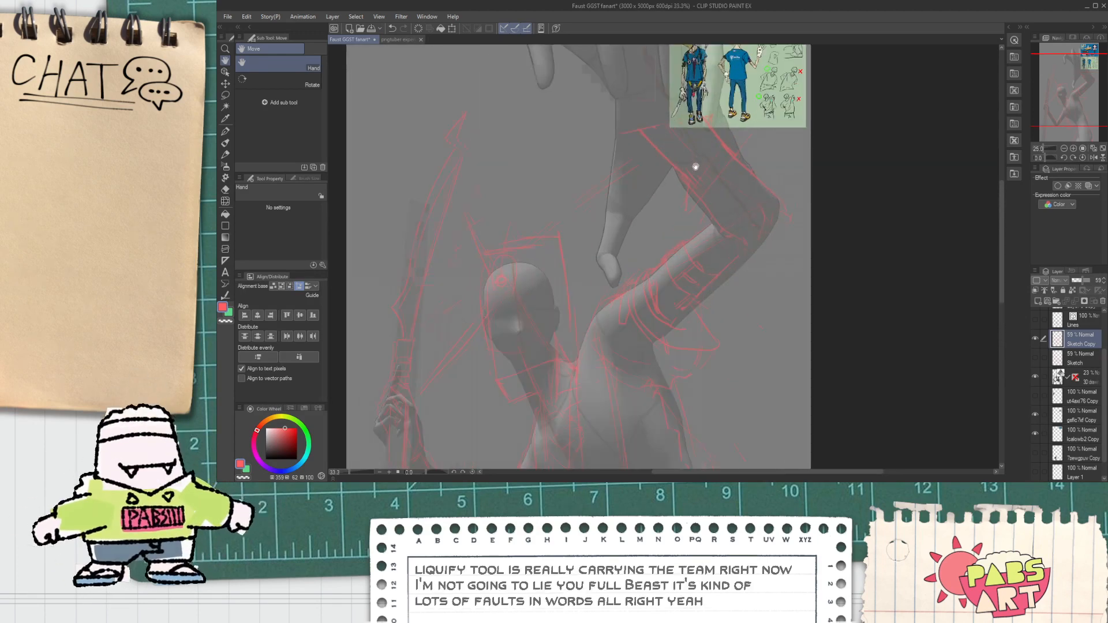
pyautogui.scroll(-1, 734, 227)
pyautogui.scroll(2, 734, 227)
pyautogui.scroll(2, 698, 144)
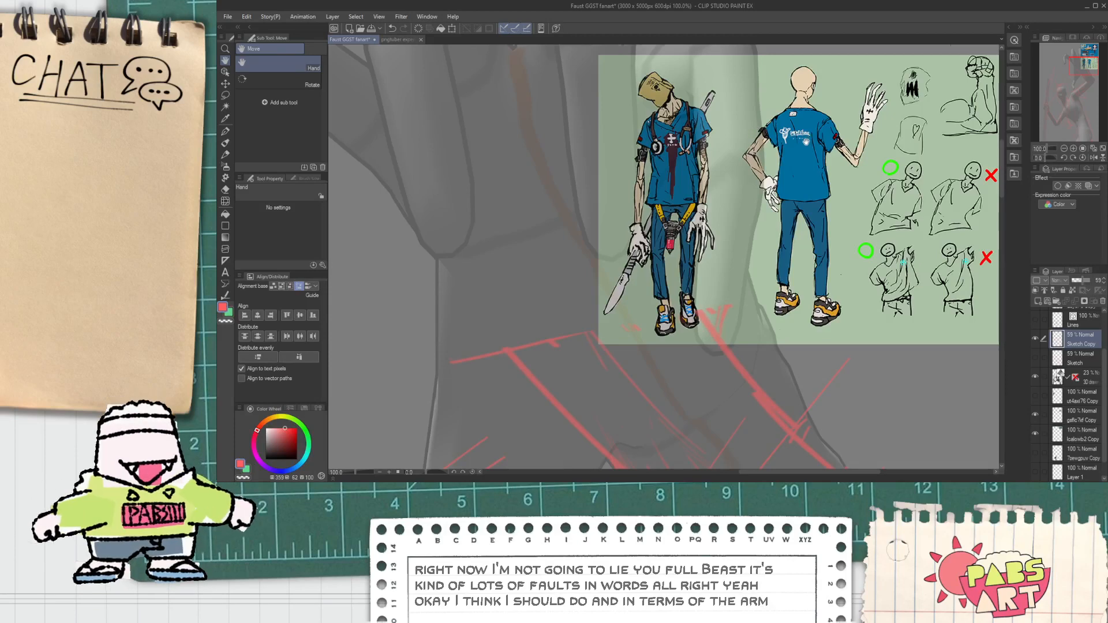
pyautogui.scroll(-2, 802, 137)
pyautogui.moveTo(792, 423); pyautogui.dragTo(740, 227)
# Sketch belt buckles with strap holes on the two upper-arm bands, erasing overlapping strokes around the lower one.
pyautogui.scroll(2, 623, 312)
pyautogui.scroll(2, 624, 314)
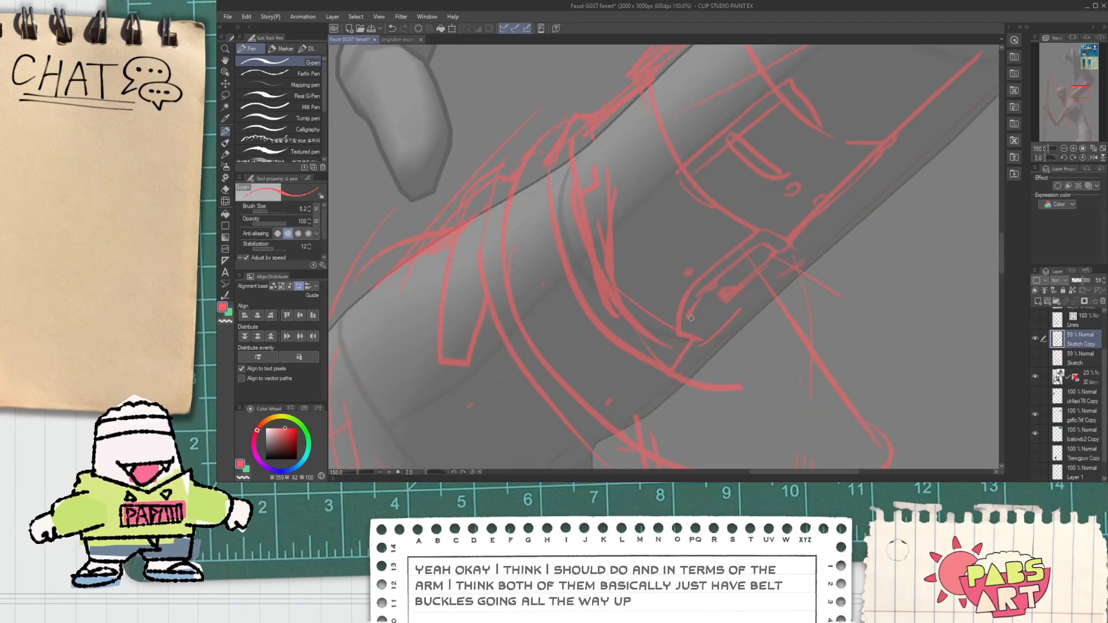
pyautogui.scroll(-2, 695, 283)
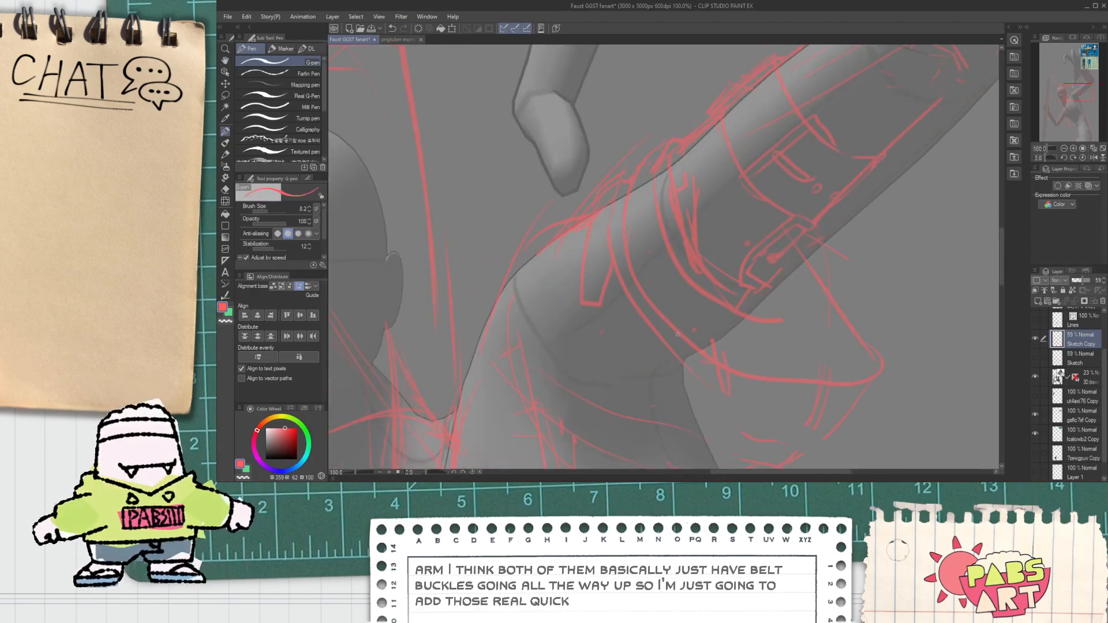
pyautogui.press('e')
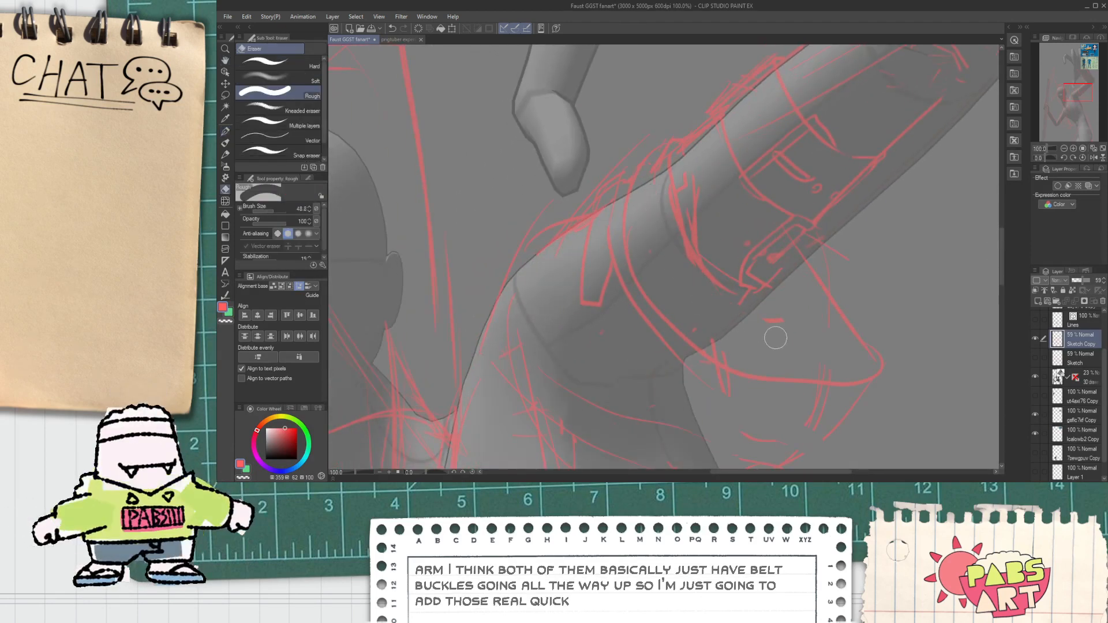
pyautogui.press('p')
pyautogui.moveTo(714, 340); pyautogui.dragTo(743, 305)
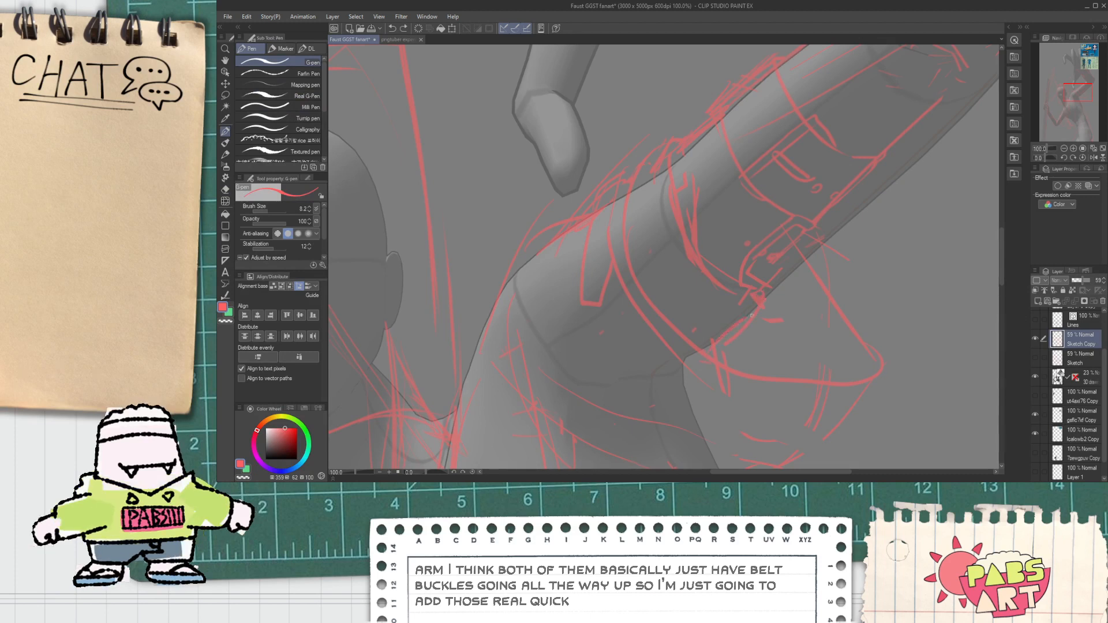
pyautogui.press('e')
pyautogui.press('p')
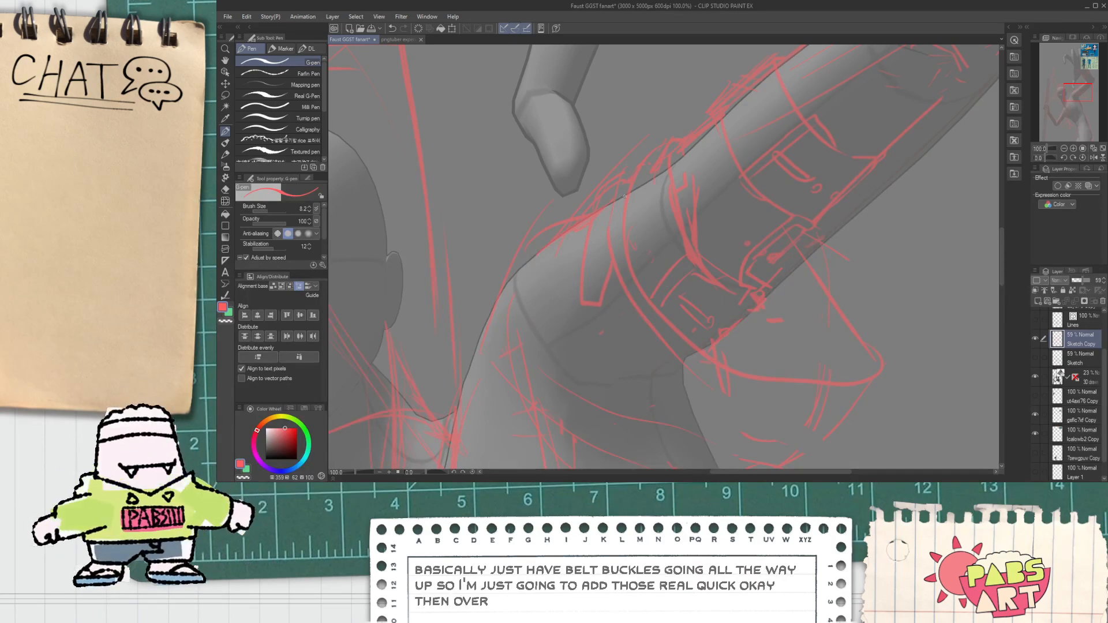
# Clean up the raised arm's bent elbow and redraw its outer corner and inner crease.
pyautogui.scroll(-5, 620, 180)
pyautogui.scroll(3, 710, 319)
pyautogui.scroll(3, 710, 319)
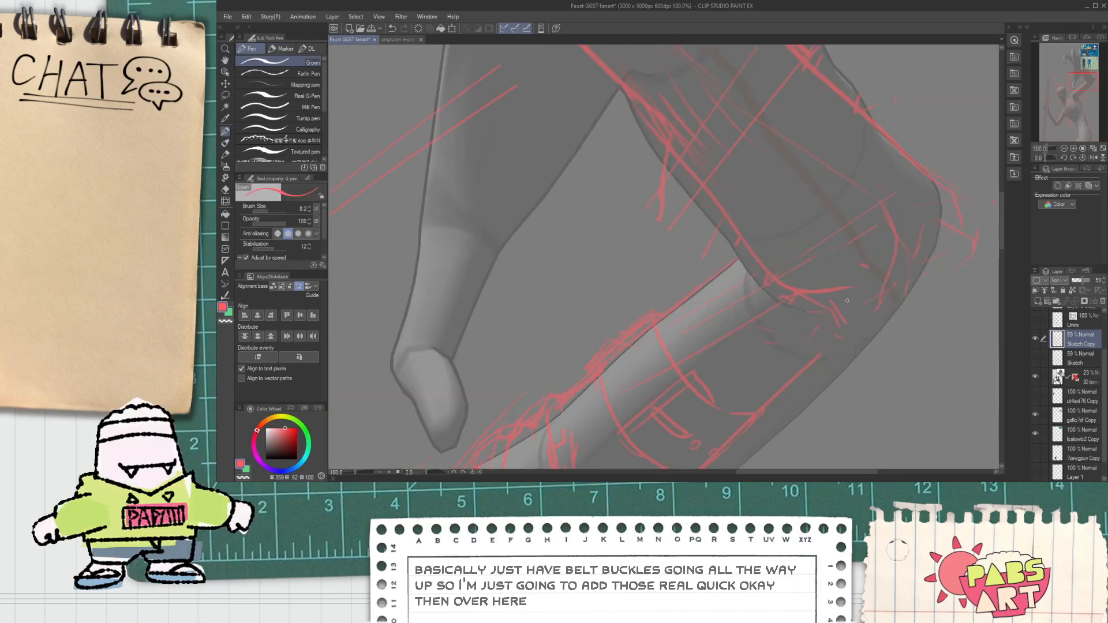
pyautogui.press('e')
pyautogui.scroll(-2, 917, 275)
pyautogui.press('p')
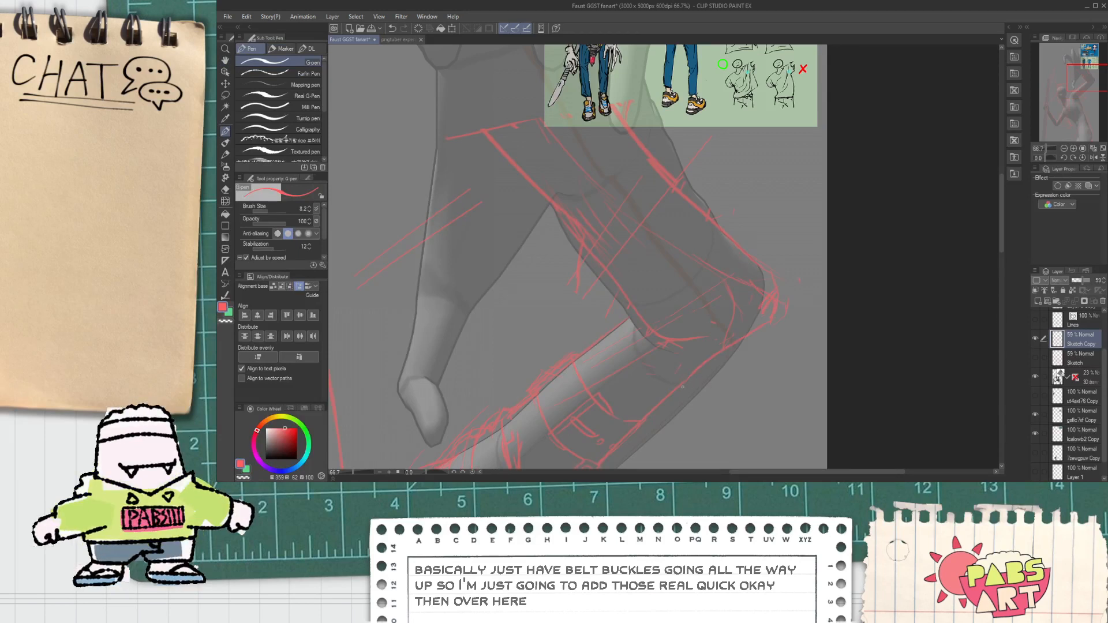
pyautogui.scroll(-1, 733, 333)
pyautogui.press('space')
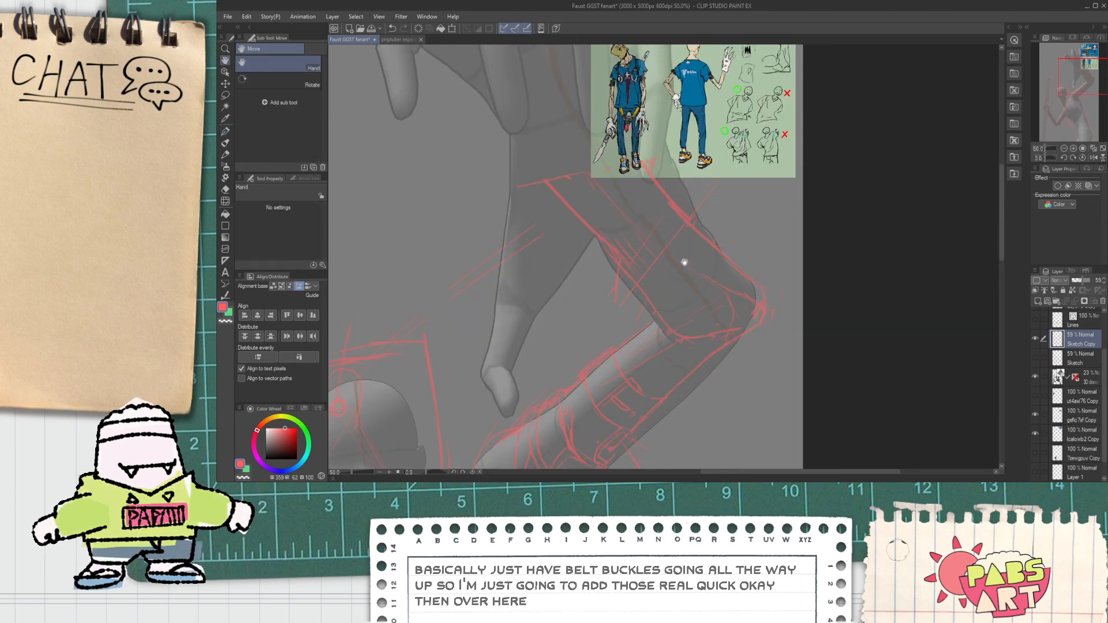
pyautogui.moveTo(633, 205); pyautogui.dragTo(673, 276)
pyautogui.press('space')
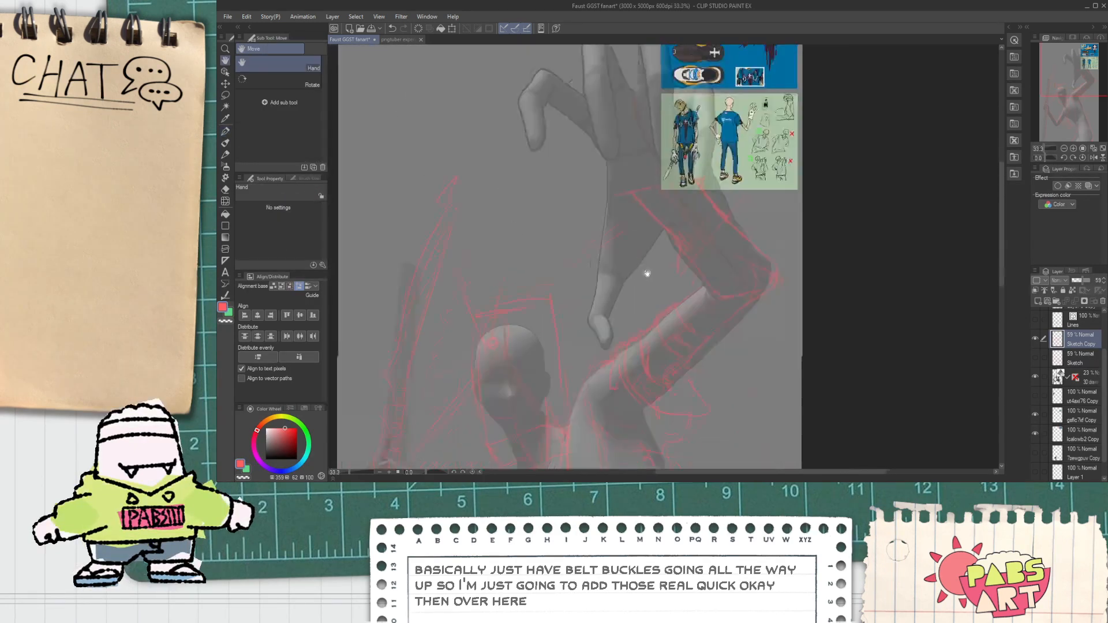
pyautogui.scroll(1, 638, 309)
pyautogui.press('p')
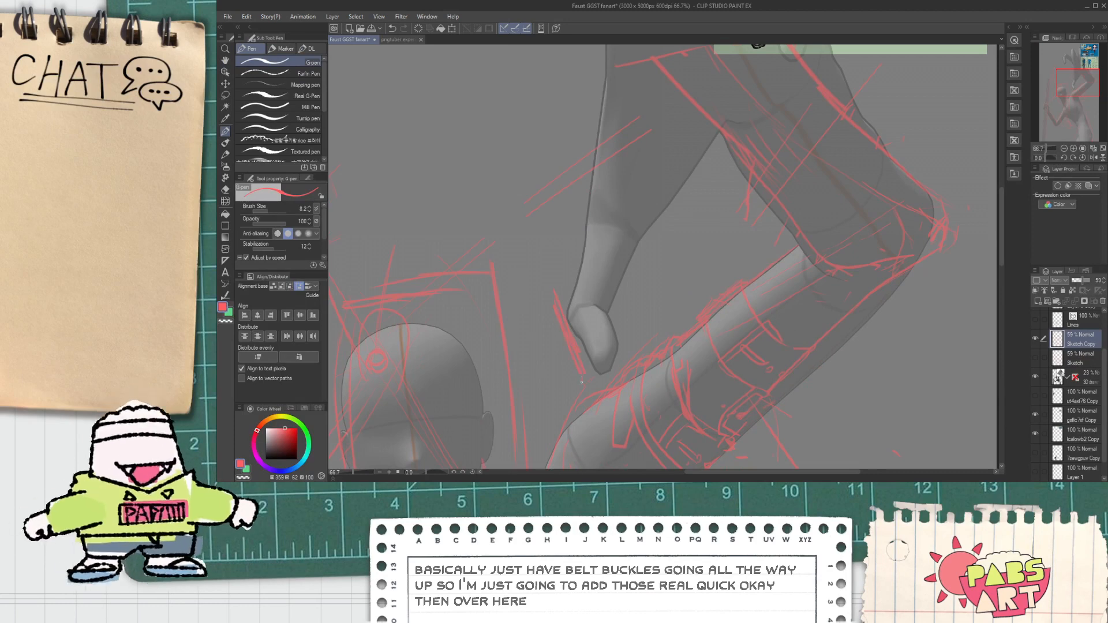
pyautogui.scroll(-1, 568, 345)
pyautogui.scroll(-3, 592, 297)
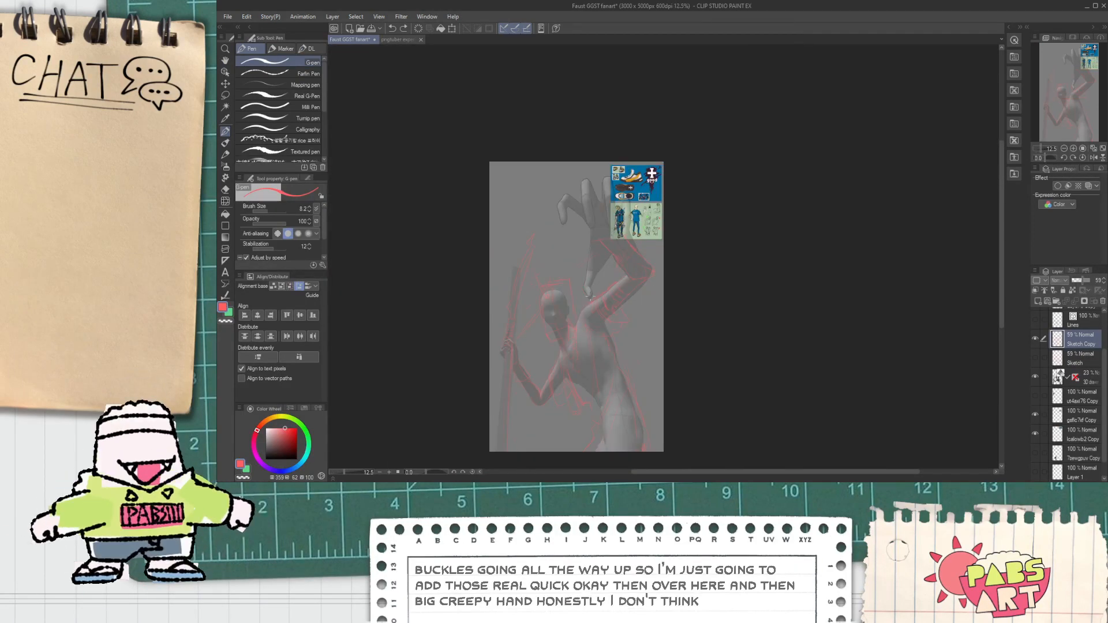
# Hide the 3D model layer, then show the Lines layer and make it the active one.
pyautogui.click(1034, 377)
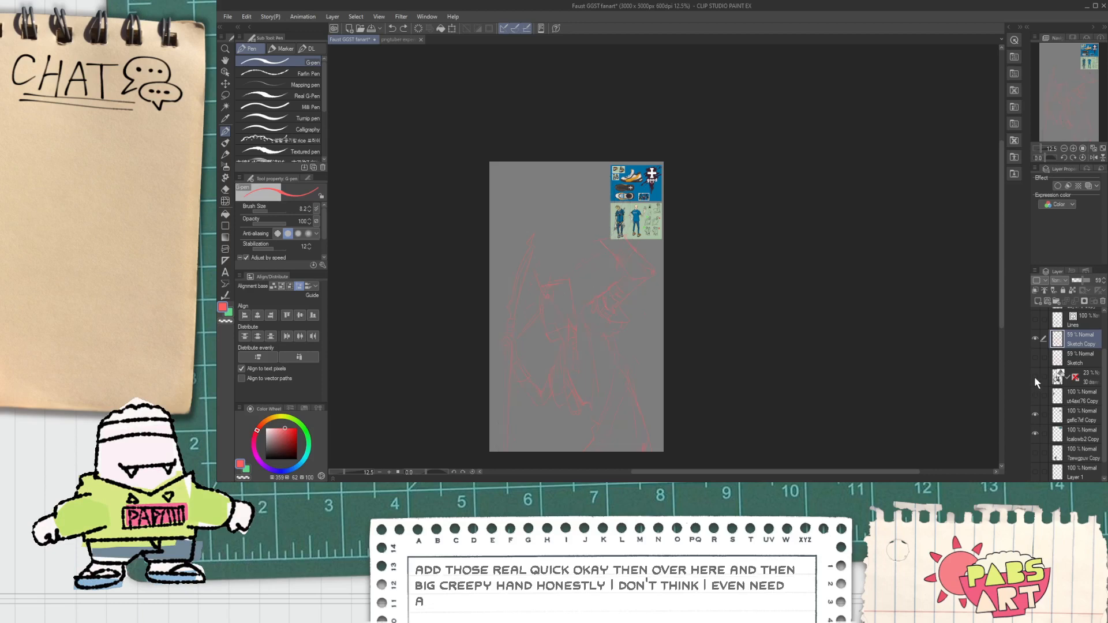
pyautogui.click(1070, 322)
pyautogui.click(1035, 319)
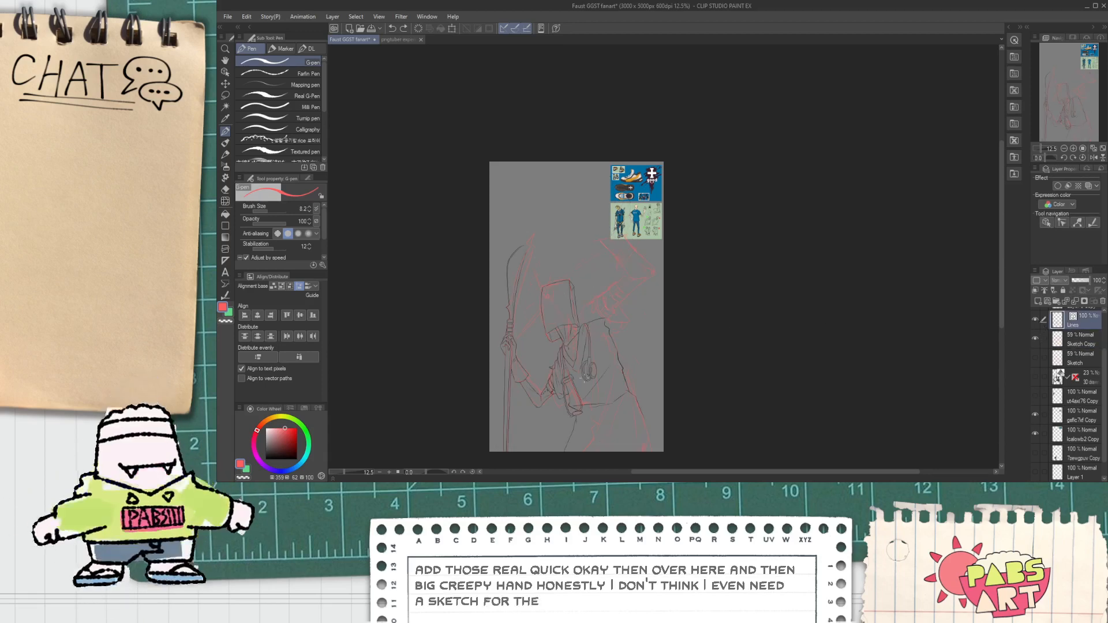
pyautogui.scroll(3, 575, 403)
pyautogui.scroll(-3, 592, 398)
pyautogui.press('space')
pyautogui.scroll(2, 597, 330)
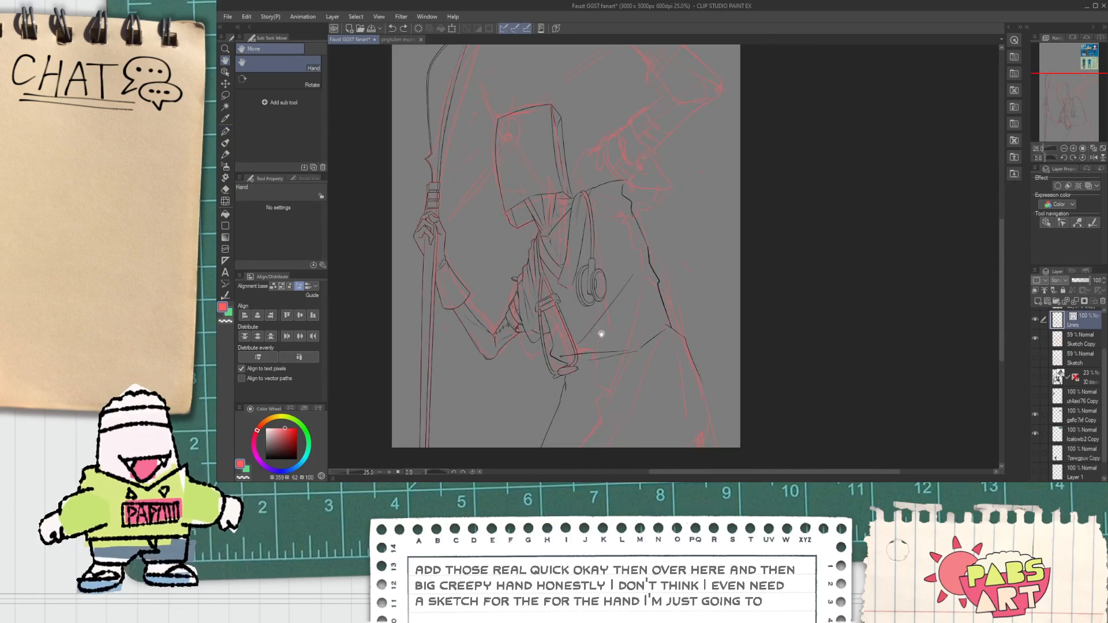
pyautogui.scroll(4, 552, 223)
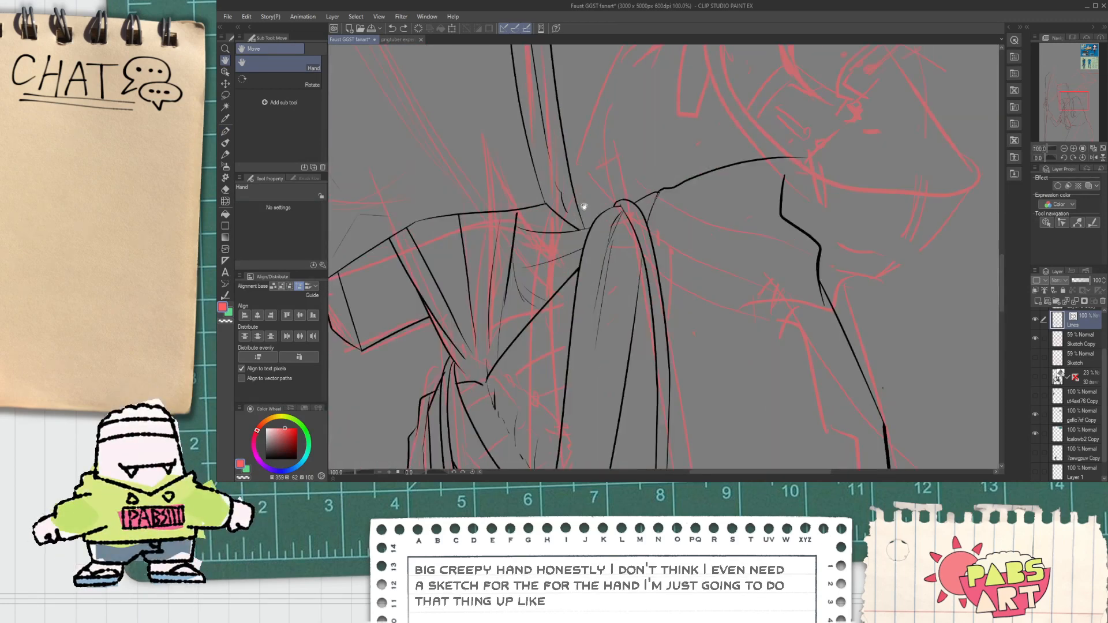
pyautogui.scroll(-3, 585, 216)
pyautogui.moveTo(590, 203); pyautogui.dragTo(617, 425)
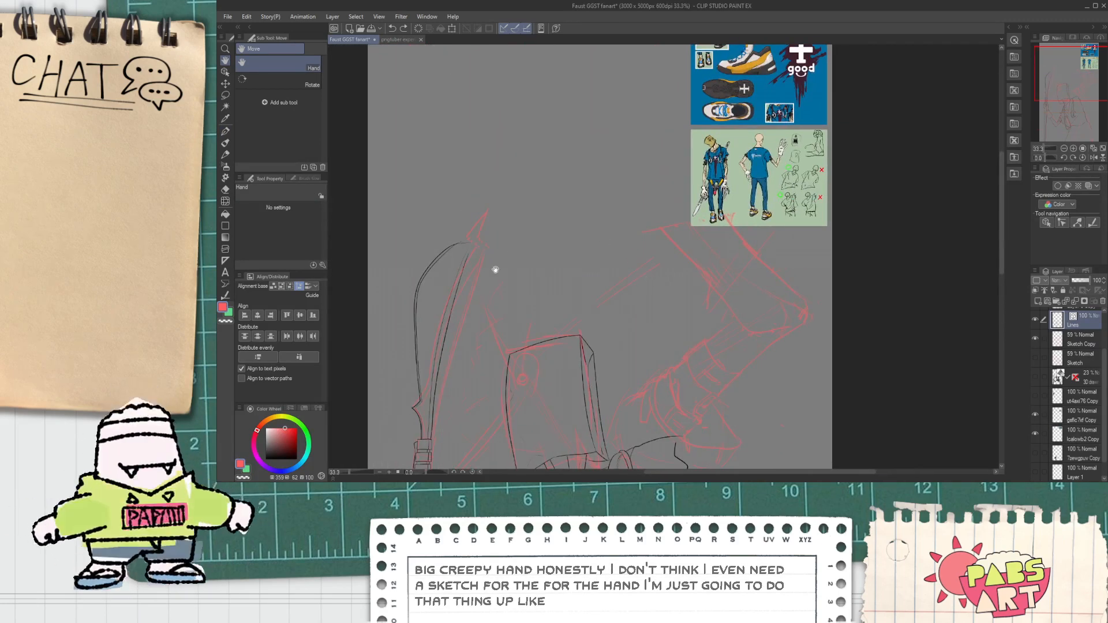
# Return to the G-pen and set the drawing colour to black for the line art.
pyautogui.press('p')
pyautogui.moveTo(582, 322); pyautogui.dragTo(522, 151)
pyautogui.moveTo(515, 239); pyautogui.dragTo(539, 280)
pyautogui.scroll(4, 513, 240)
pyautogui.scroll(-1, 534, 253)
pyautogui.scroll(2, 536, 238)
pyautogui.scroll(-5, 536, 223)
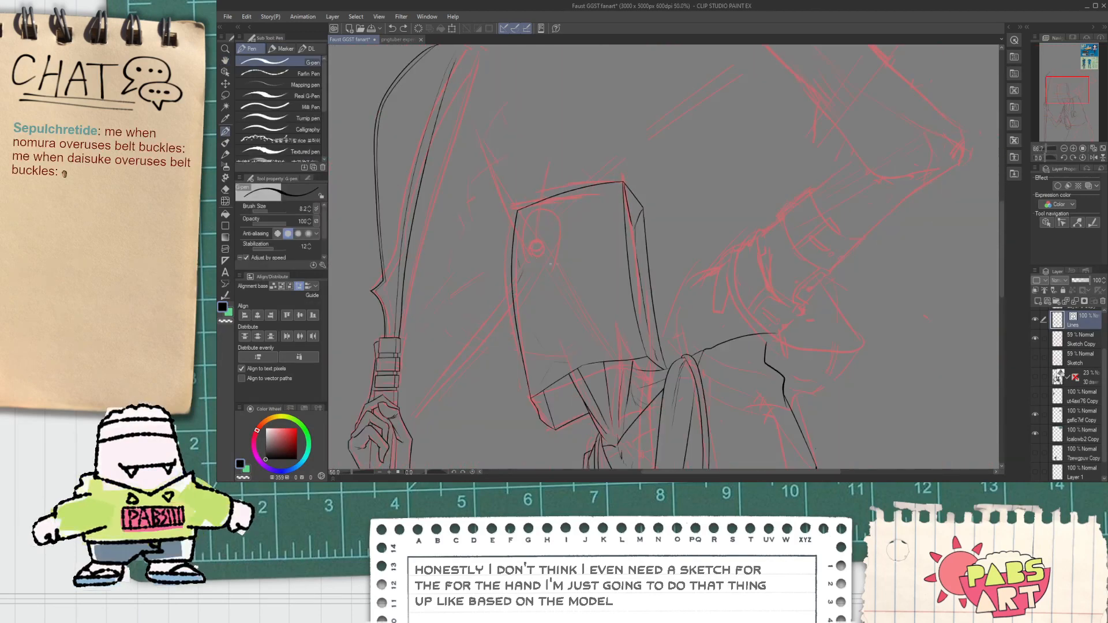
pyautogui.moveTo(468, 255); pyautogui.dragTo(554, 255)
pyautogui.scroll(-1, 562, 263)
pyautogui.moveTo(583, 315); pyautogui.dragTo(623, 295)
pyautogui.scroll(1, 560, 267)
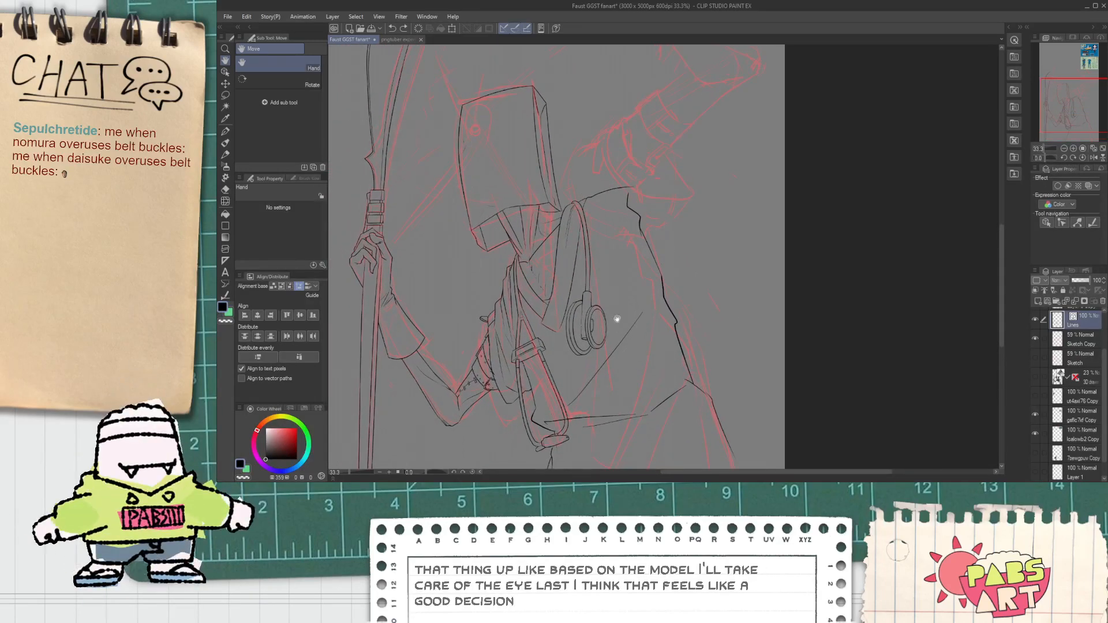
# Select the stethoscope's vector lines without the neighbouring fold strokes and move them off the shirt.
pyautogui.press('o')
pyautogui.click(603, 297)
pyautogui.keyDown('shift'); pyautogui.click(579, 354); pyautogui.keyUp('shift')
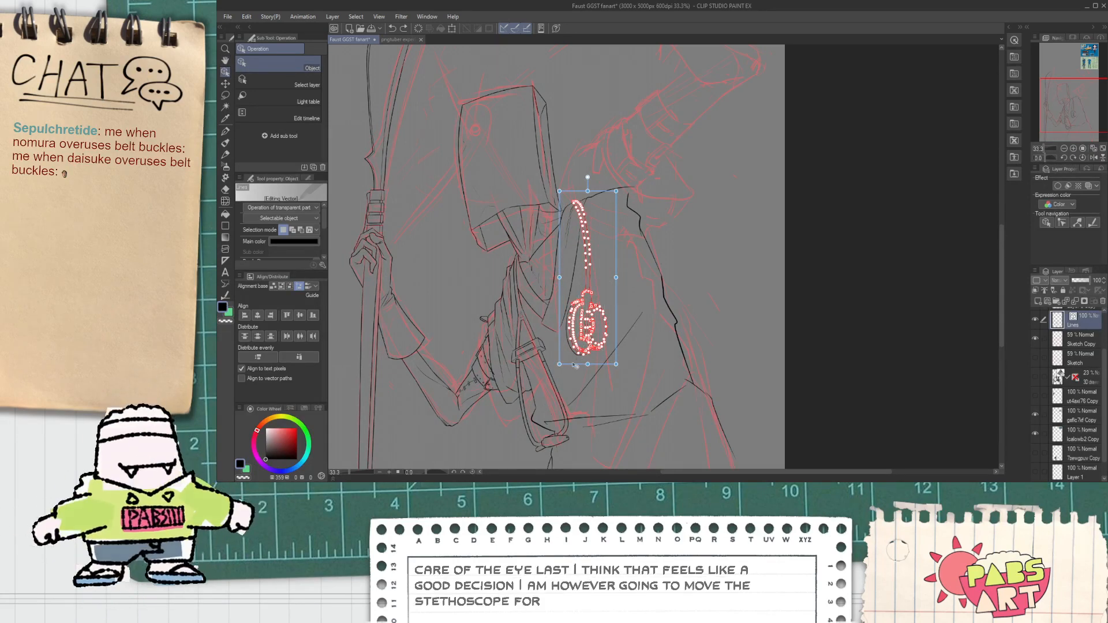
pyautogui.moveTo(567, 382); pyautogui.dragTo(576, 354)
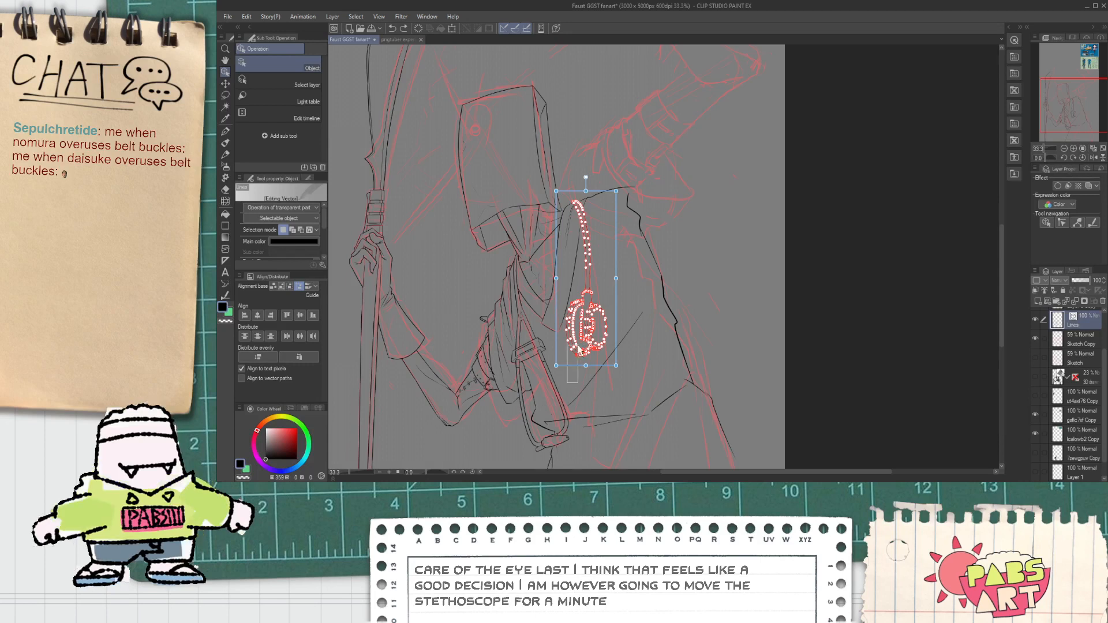
pyautogui.keyDown('shift'); pyautogui.click(589, 304); pyautogui.keyUp('shift')
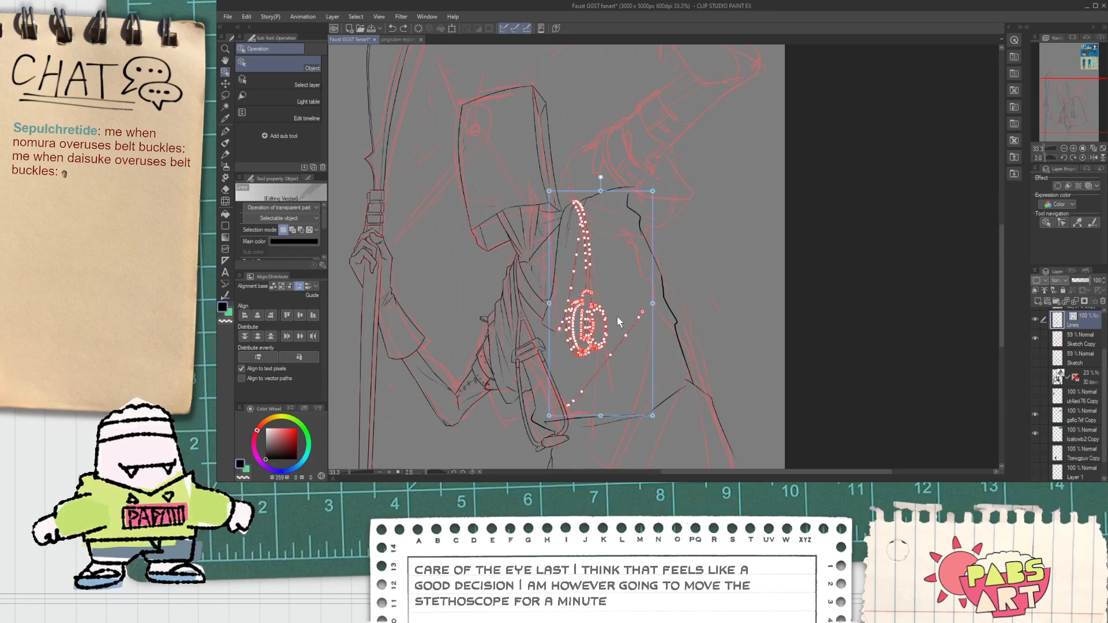
pyautogui.keyDown('ctrl'); pyautogui.click(618, 345); pyautogui.keyUp('ctrl')
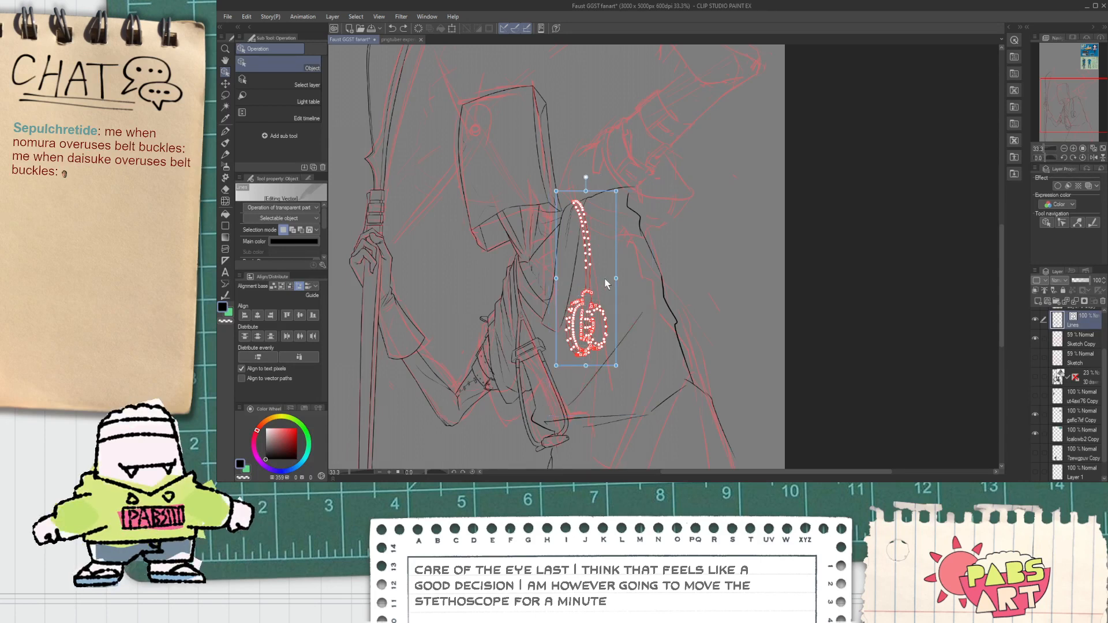
pyautogui.moveTo(593, 287); pyautogui.dragTo(581, 323)
pyautogui.moveTo(612, 275)
pyautogui.mouseDown()
pyautogui.moveTo(615, 36)
pyautogui.moveTo(535, 132)
pyautogui.mouseUp()
pyautogui.click(626, 249)
# Delete the old inked hem strokes crossing the strapped pouch and the line running down below it.
pyautogui.scroll(-3, 635, 274)
pyautogui.press('space')
pyautogui.moveTo(621, 340); pyautogui.dragTo(568, 273)
pyautogui.scroll(3, 588, 302)
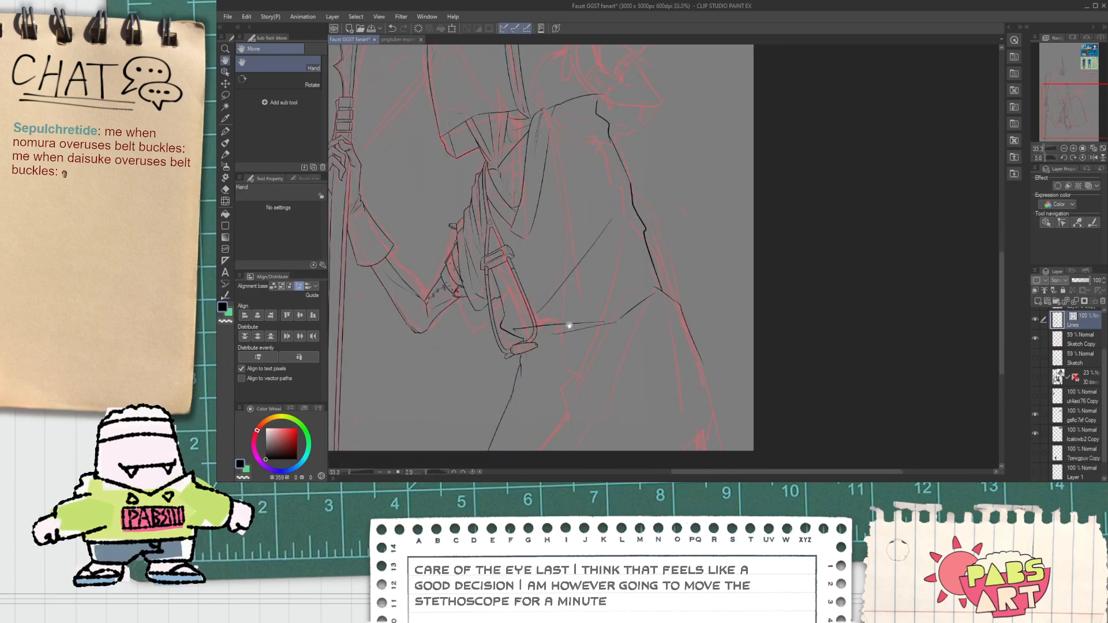
pyautogui.scroll(2, 514, 326)
pyautogui.scroll(-1, 521, 324)
pyautogui.moveTo(523, 327)
pyautogui.mouseDown()
pyautogui.moveTo(498, 287)
pyautogui.moveTo(519, 317)
pyautogui.mouseUp()
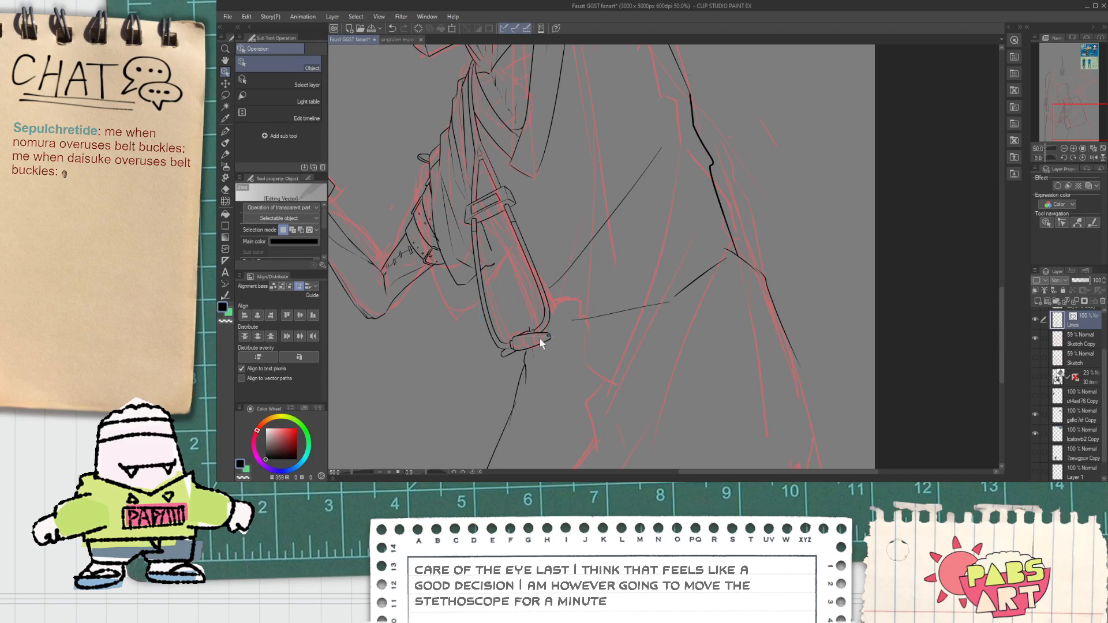
pyautogui.press('Delete')
pyautogui.moveTo(497, 376); pyautogui.dragTo(530, 369)
pyautogui.press('Delete')
# Delete the old shirt's inked back outline, hem and fold lines, plus the leftover strokes around the strapped pouch.
pyautogui.moveTo(609, 394); pyautogui.dragTo(747, 136)
pyautogui.press('Delete')
pyautogui.moveTo(522, 292); pyautogui.dragTo(536, 363)
pyautogui.press('Delete')
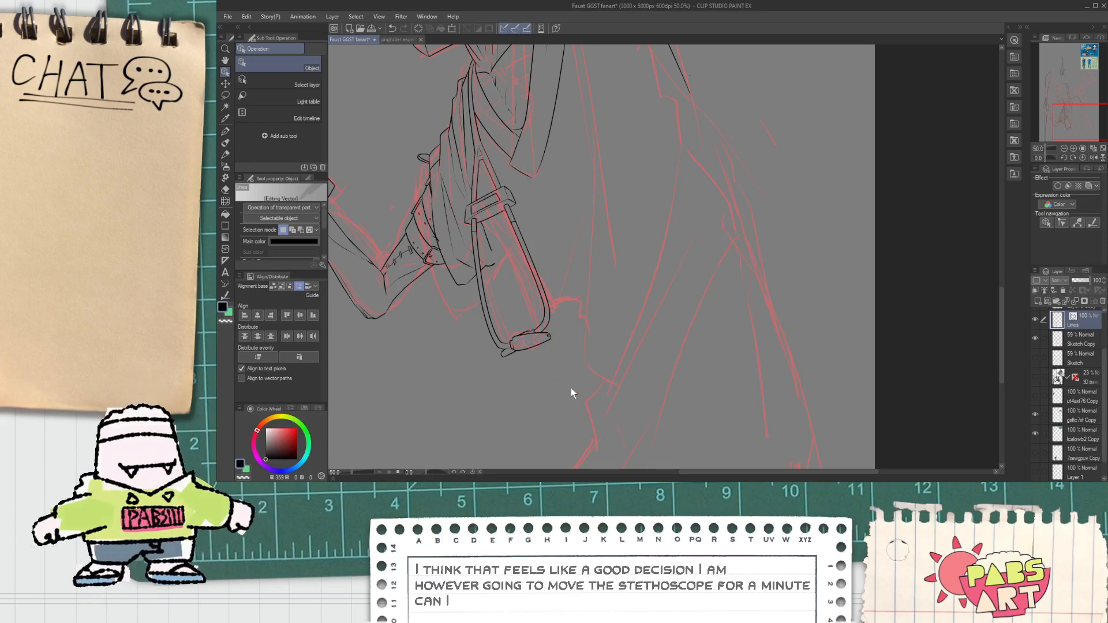
pyautogui.scroll(-1, 576, 387)
pyautogui.press('space')
pyautogui.moveTo(564, 301); pyautogui.dragTo(607, 285)
pyautogui.scroll(1, 605, 331)
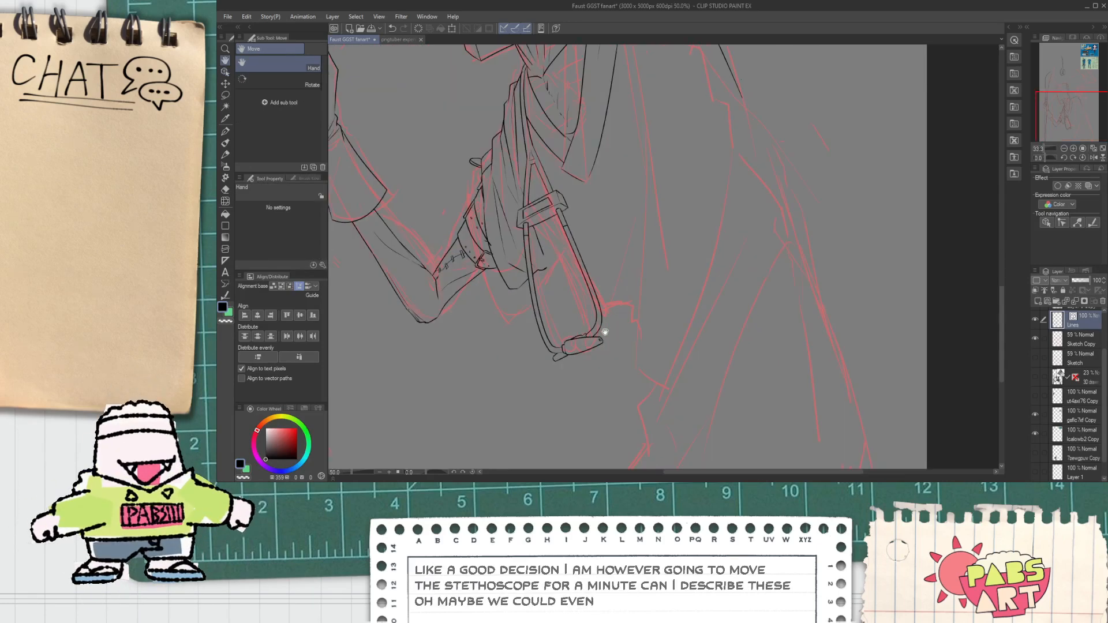
# Select the strapped stethoscope piece's vector lines without the shirt fold strokes and move them above the figure, beside its other half.
pyautogui.moveTo(601, 373); pyautogui.dragTo(657, 421)
pyautogui.press('o')
pyautogui.moveTo(695, 461); pyautogui.dragTo(570, 223)
pyautogui.moveTo(650, 273); pyautogui.dragTo(583, 241)
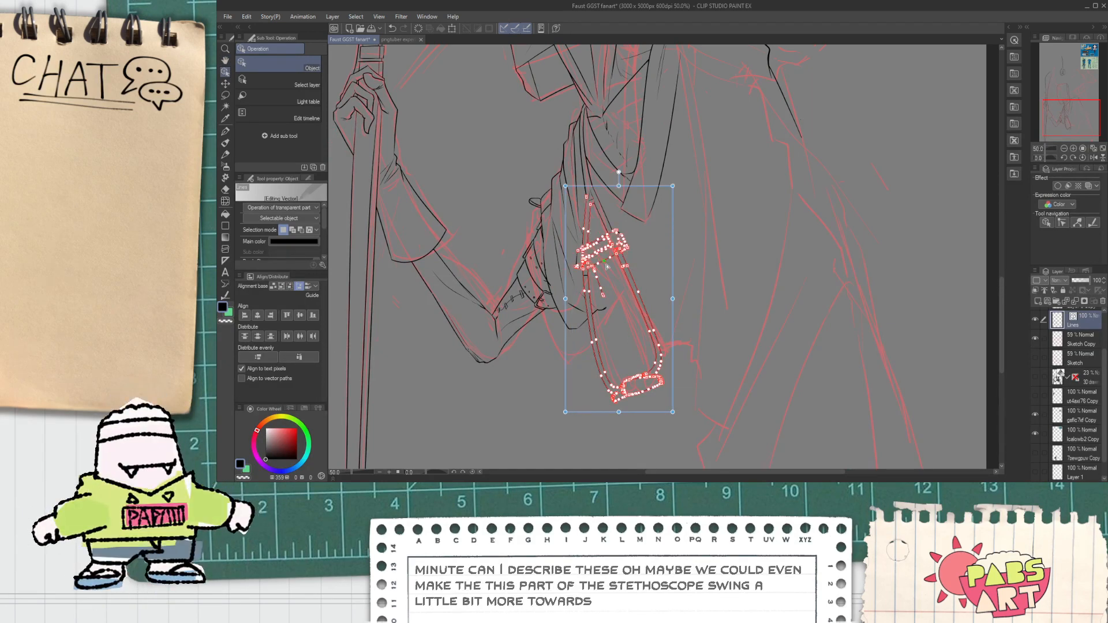
pyautogui.hotkey('ctrl', 'z')
pyautogui.moveTo(585, 260); pyautogui.dragTo(576, 266)
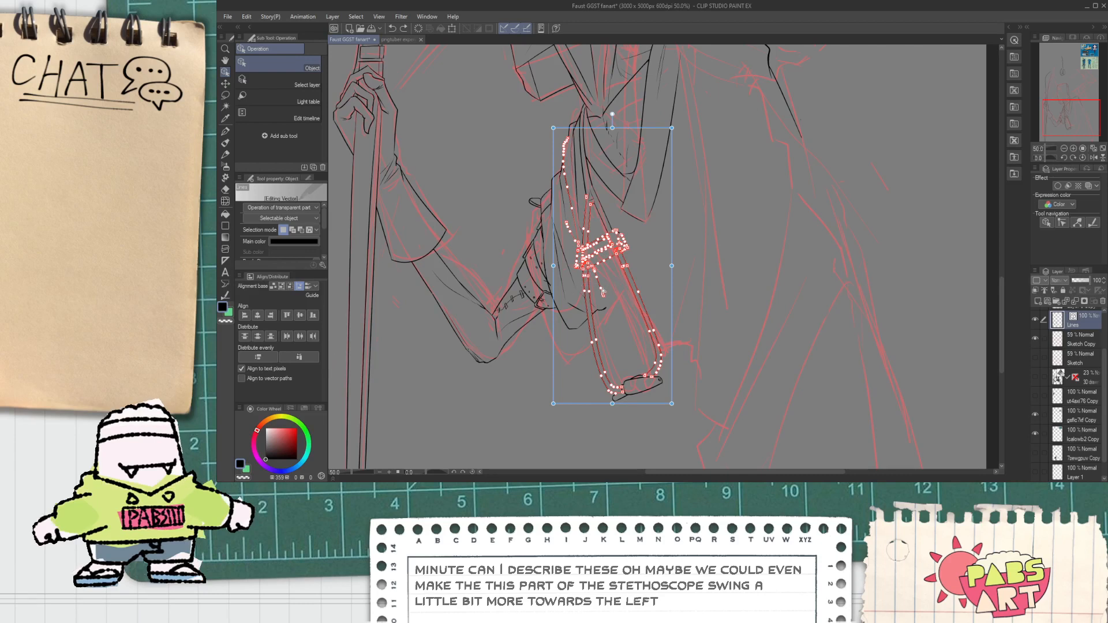
pyautogui.keyDown('shift'); pyautogui.click(574, 226); pyautogui.keyUp('shift')
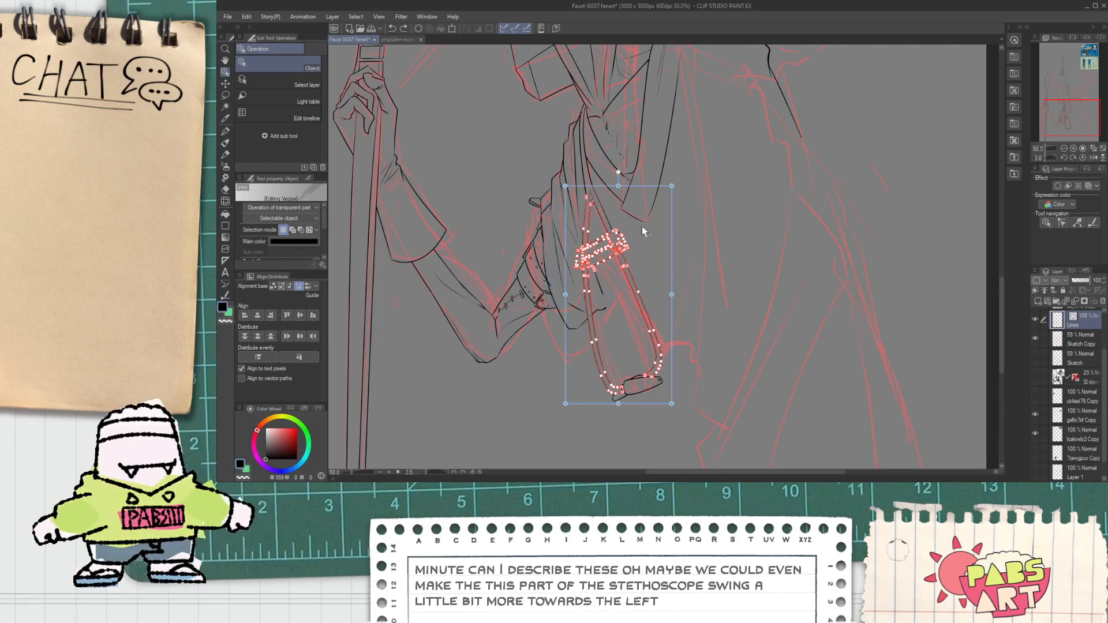
pyautogui.keyDown('shift'); pyautogui.click(615, 401); pyautogui.keyUp('shift')
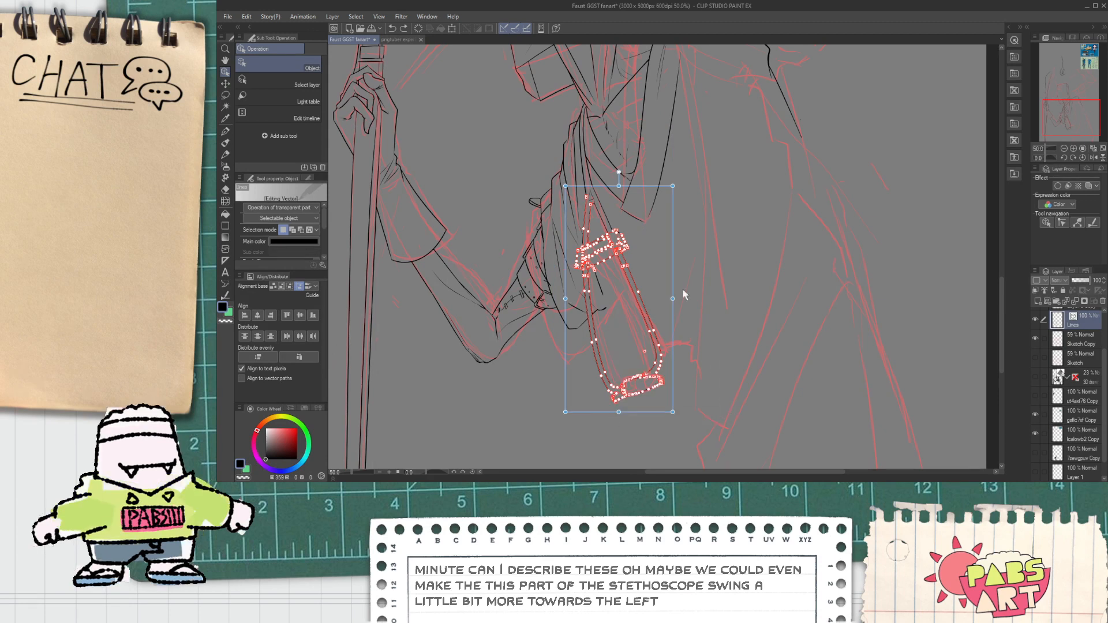
pyautogui.keyDown('shift'); pyautogui.click(605, 228); pyautogui.keyUp('shift')
pyautogui.keyDown('shift'); pyautogui.click(585, 185); pyautogui.keyUp('shift')
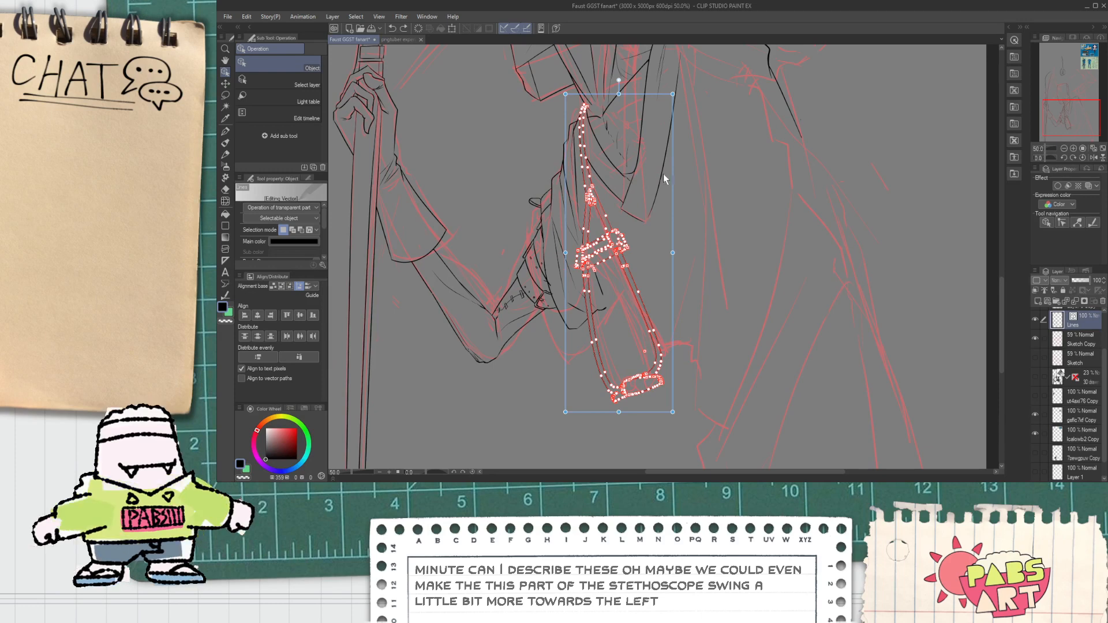
pyautogui.moveTo(674, 195); pyautogui.dragTo(720, 97)
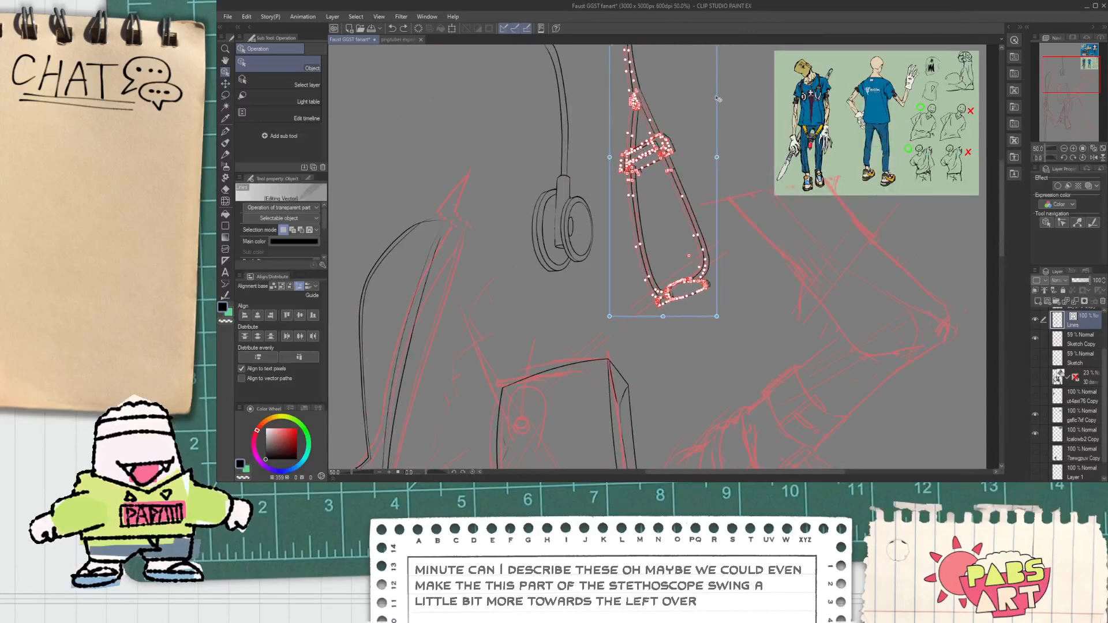
# Erase the leftover and overlapping strokes along the shirt's front edge with the Vector eraser.
pyautogui.scroll(-2, 755, 148)
pyautogui.press('space')
pyautogui.moveTo(745, 445); pyautogui.dragTo(690, 318)
pyautogui.scroll(3, 691, 317)
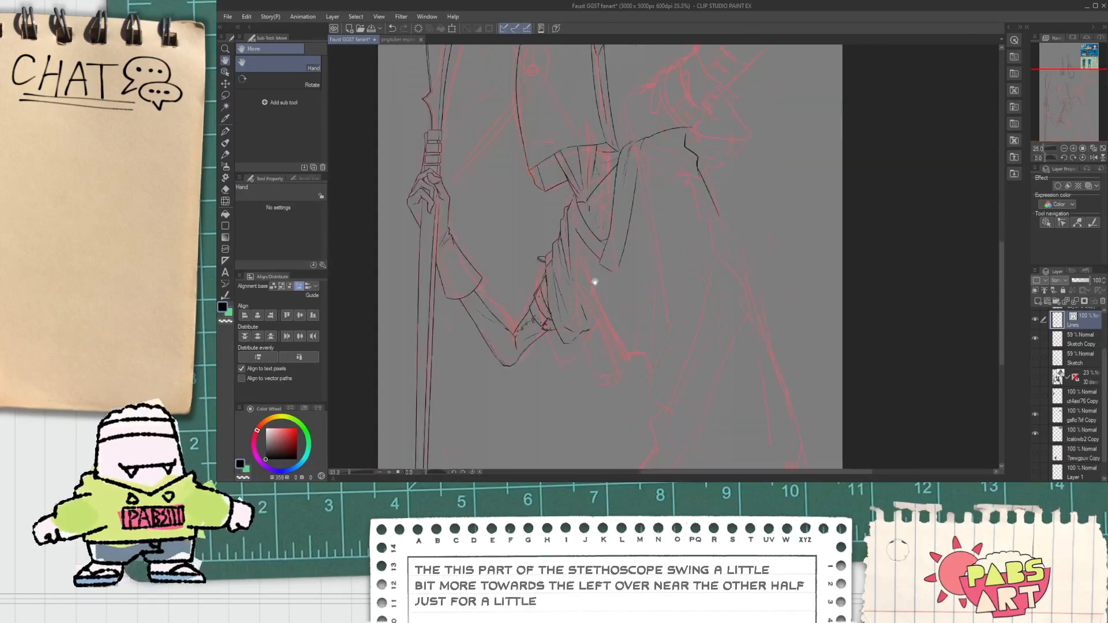
pyautogui.scroll(4, 560, 191)
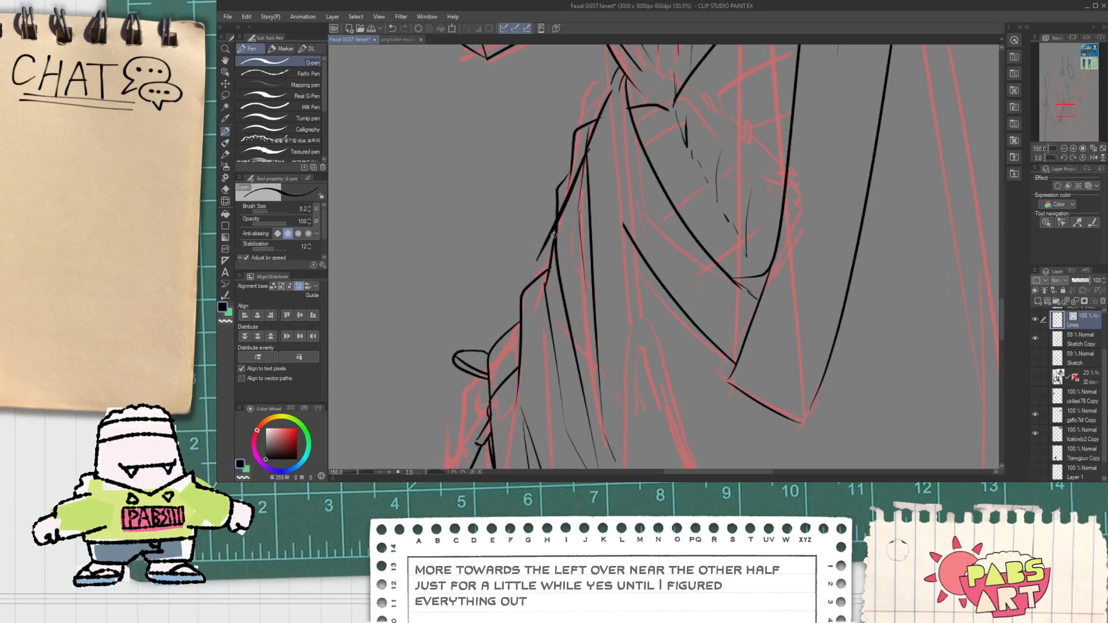
pyautogui.press('e')
pyautogui.click(271, 151)
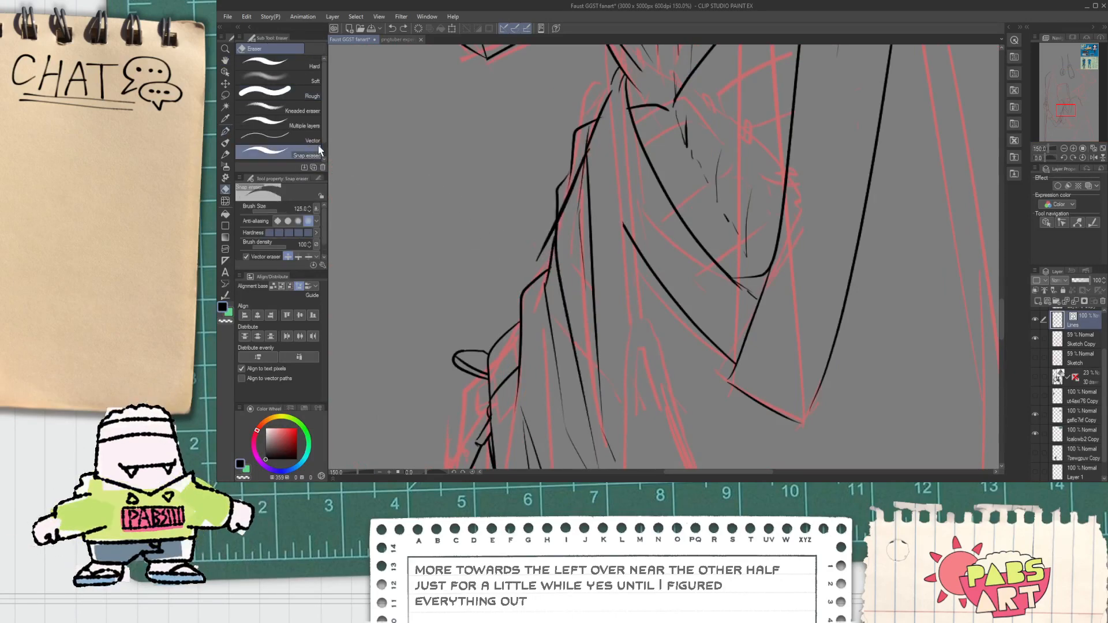
pyautogui.click(274, 138)
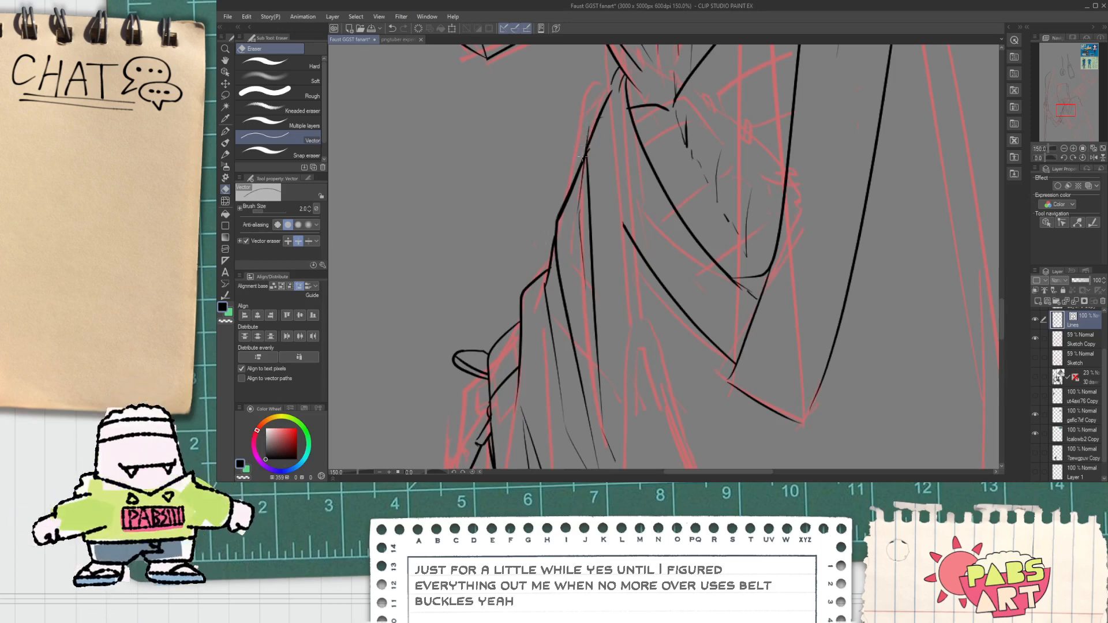
pyautogui.scroll(1, 587, 144)
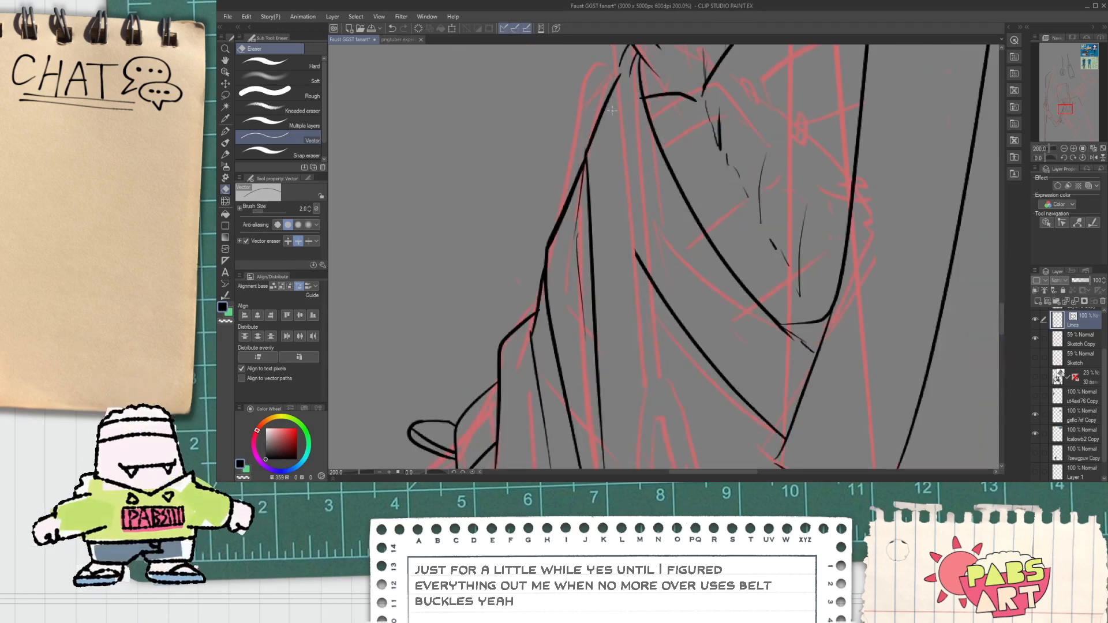
pyautogui.scroll(-2, 612, 110)
pyautogui.press('space')
pyautogui.moveTo(604, 117); pyautogui.dragTo(581, 165)
pyautogui.scroll(1, 581, 253)
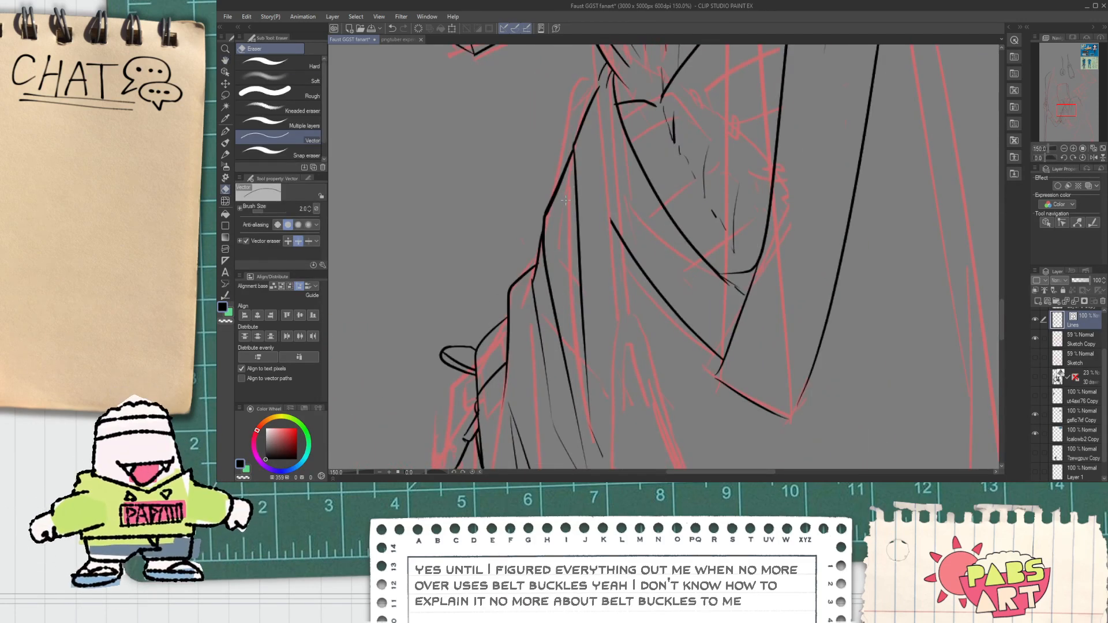
pyautogui.scroll(-3, 565, 201)
pyautogui.press('space')
pyautogui.moveTo(536, 312); pyautogui.dragTo(536, 351)
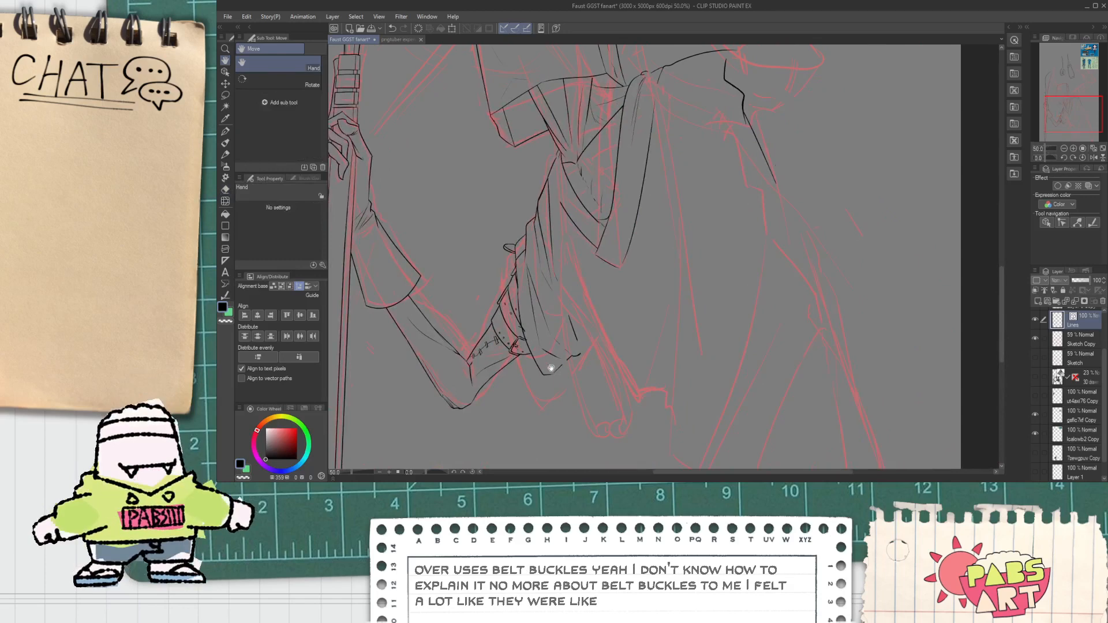
# Examine the inked belts, buckle, loop and shirt hem for remaining stray strokes.
pyautogui.scroll(4, 550, 369)
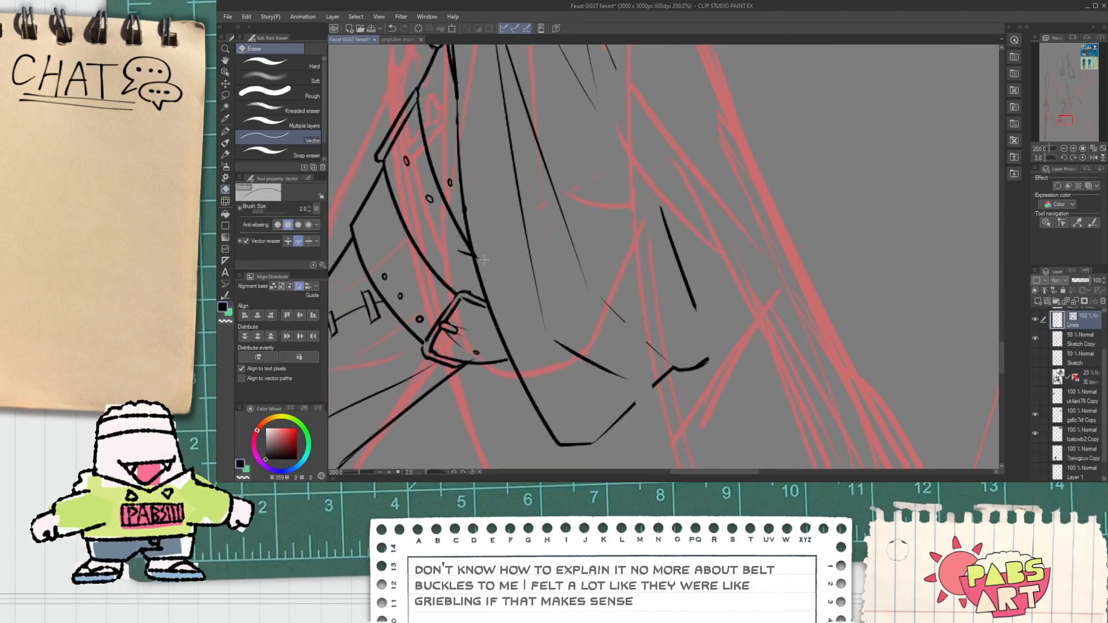
pyautogui.scroll(1, 494, 300)
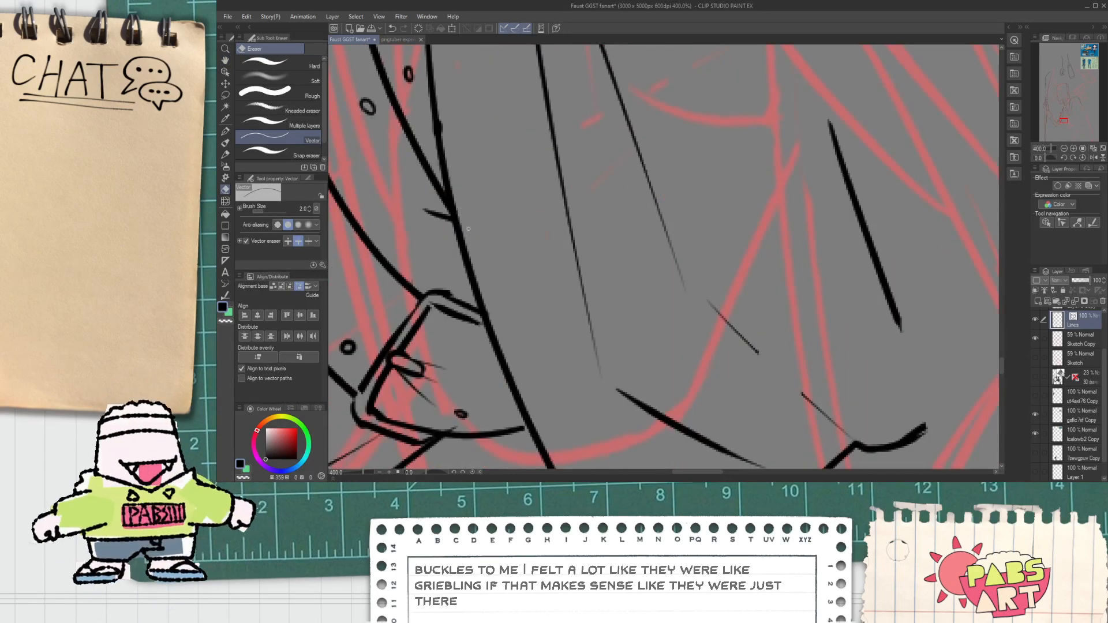
pyautogui.scroll(-2, 468, 225)
pyautogui.press('space')
pyautogui.moveTo(468, 225)
pyautogui.mouseDown()
pyautogui.moveTo(485, 246)
pyautogui.moveTo(466, 195)
pyautogui.mouseUp()
pyautogui.scroll(3, 464, 192)
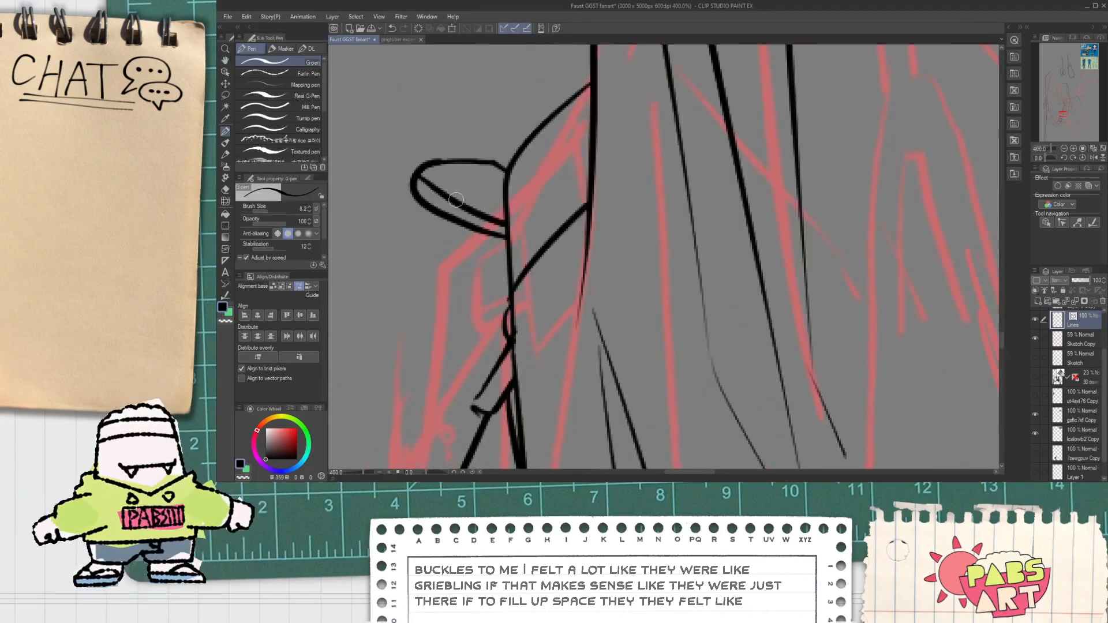
pyautogui.scroll(-6, 450, 193)
pyautogui.press('space')
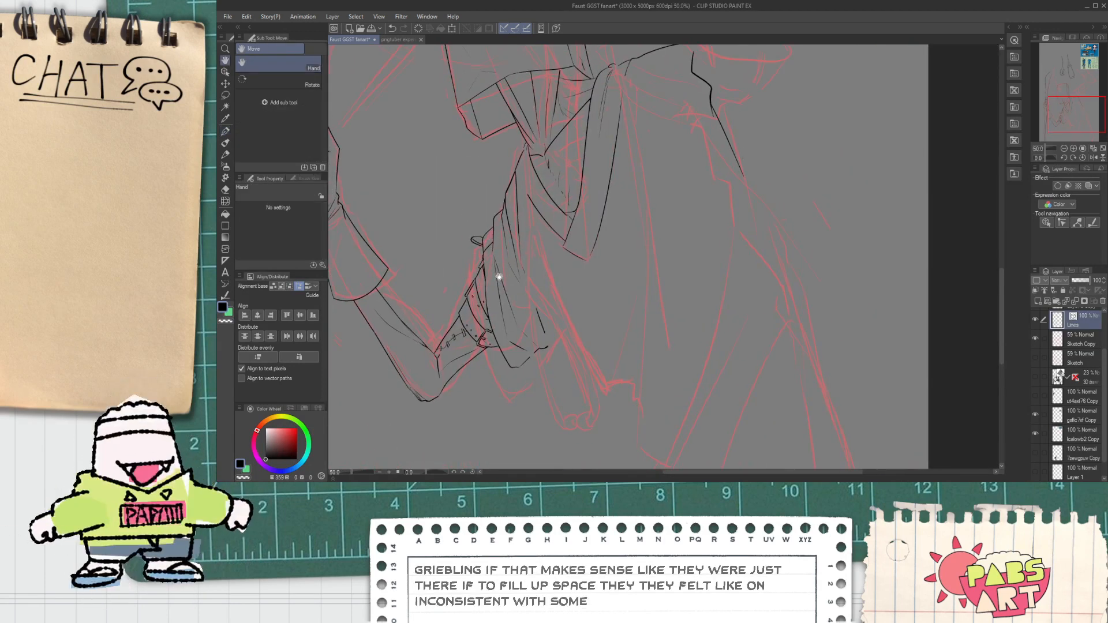
pyautogui.scroll(-2, 503, 317)
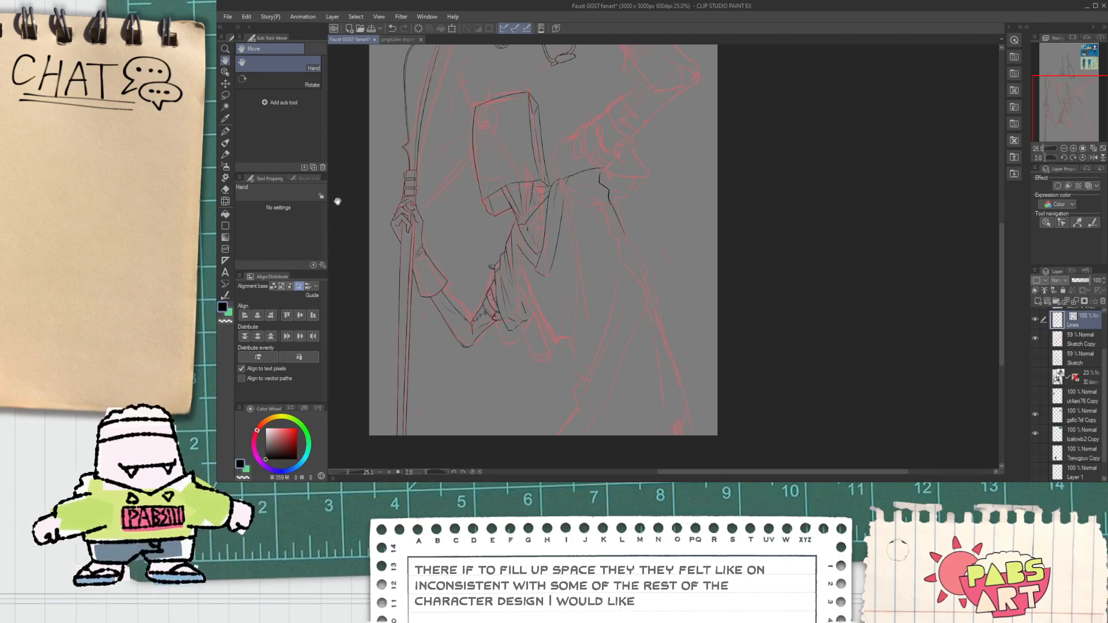
# Select the vector lines of the blade, the arm holding it and the belts near the shoulder, then rotate them slightly clockwise and reposition them.
pyautogui.press('o')
pyautogui.moveTo(341, 169); pyautogui.dragTo(450, 420)
pyautogui.scroll(-3, 450, 421)
pyautogui.scroll(5, 406, 300)
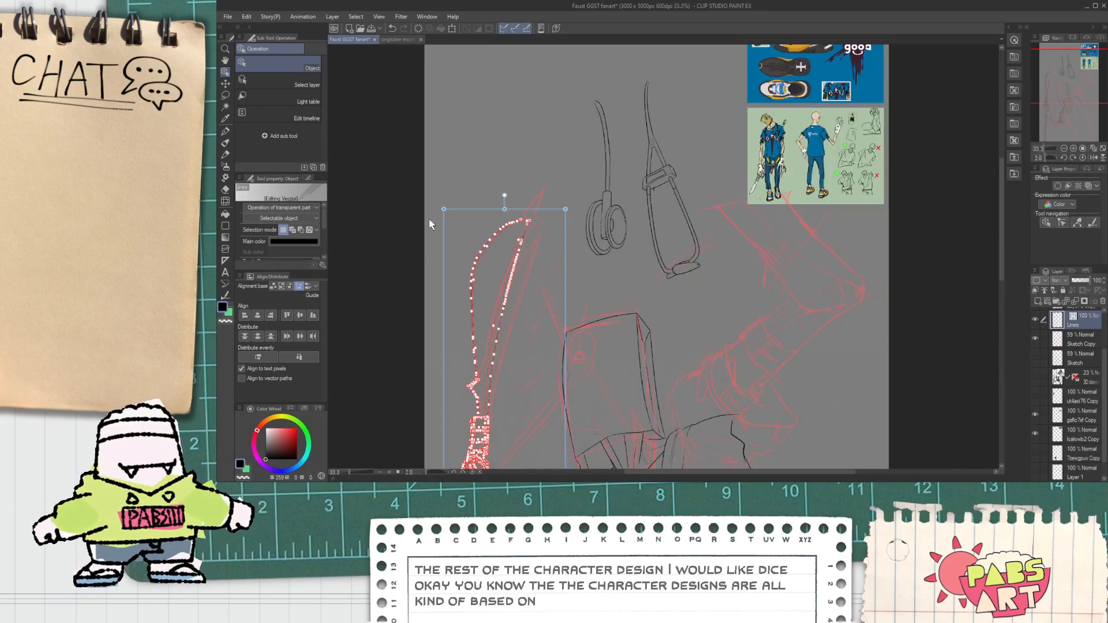
pyautogui.scroll(-5, 511, 434)
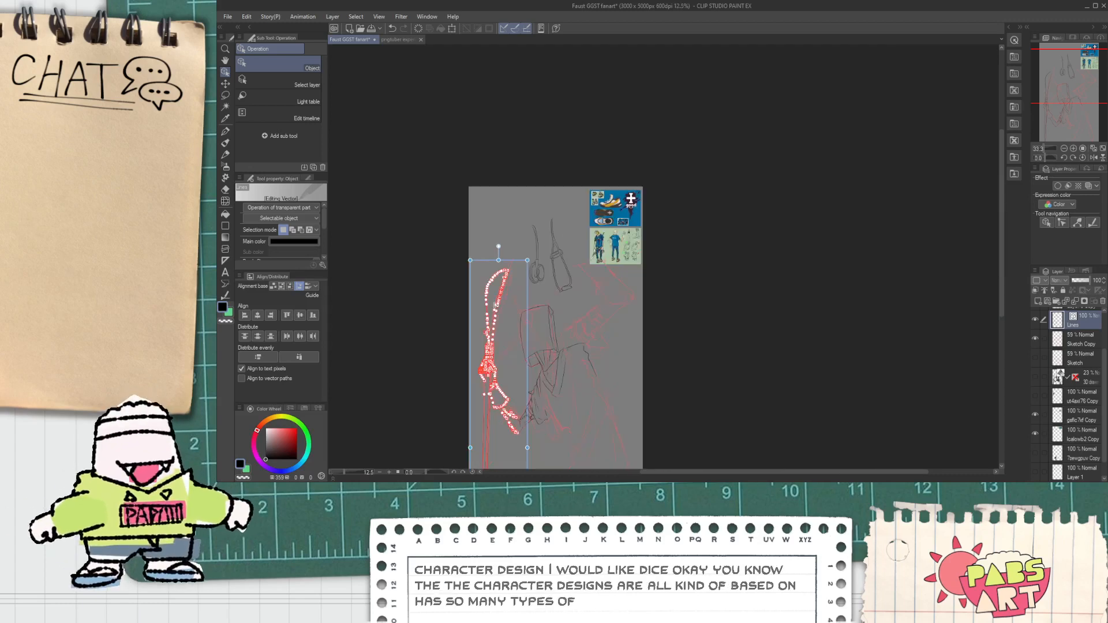
pyautogui.scroll(5, 511, 434)
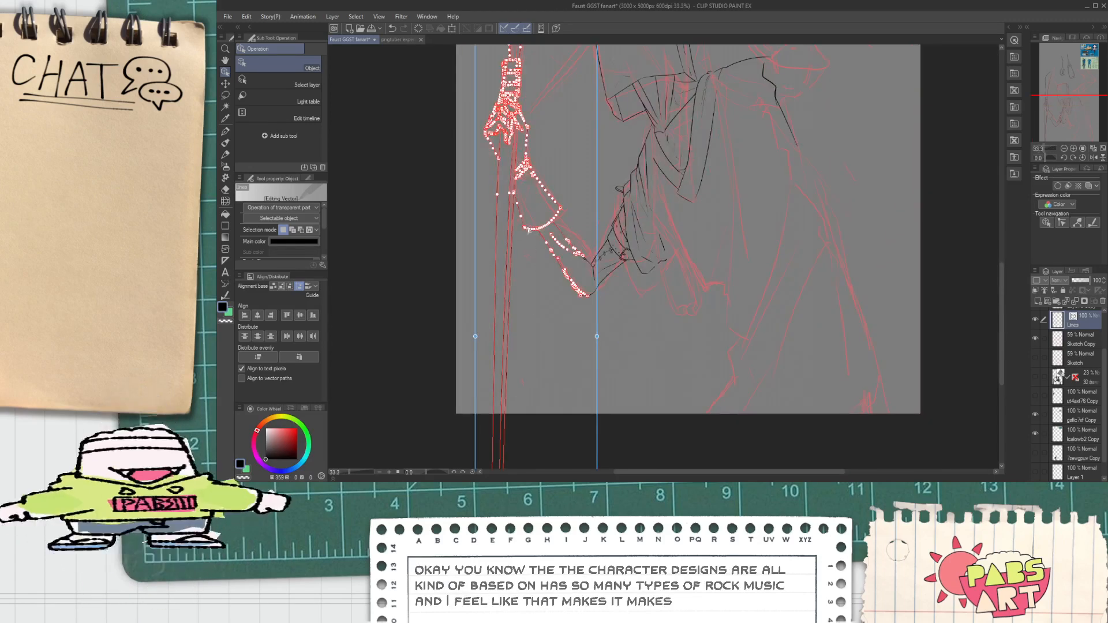
pyautogui.moveTo(577, 191); pyautogui.dragTo(599, 324)
pyautogui.moveTo(621, 231); pyautogui.dragTo(625, 203)
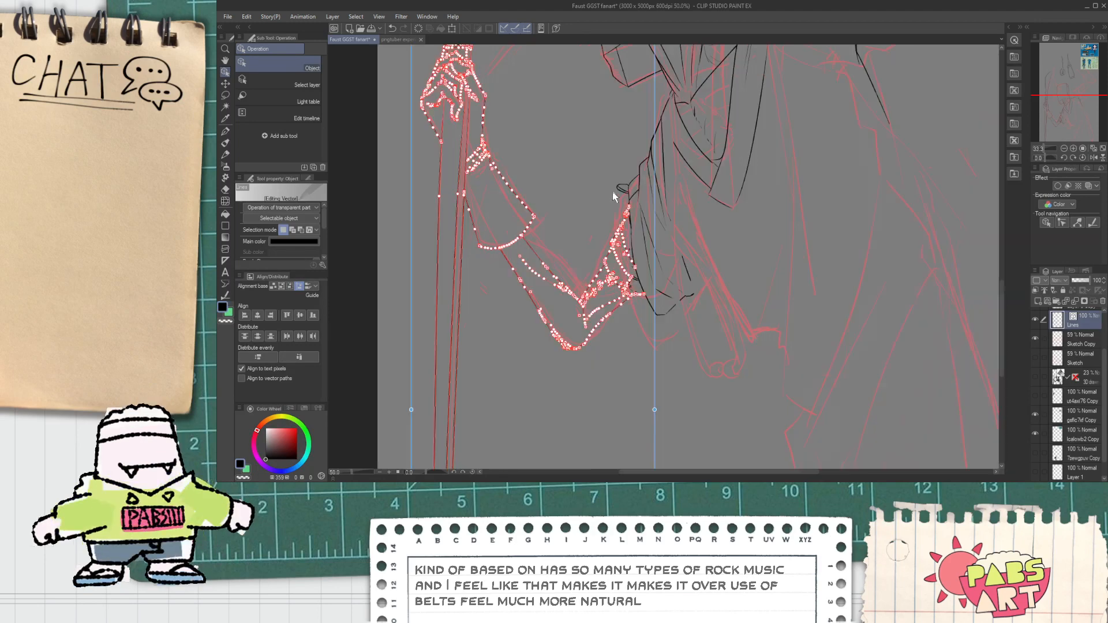
pyautogui.scroll(2, 613, 186)
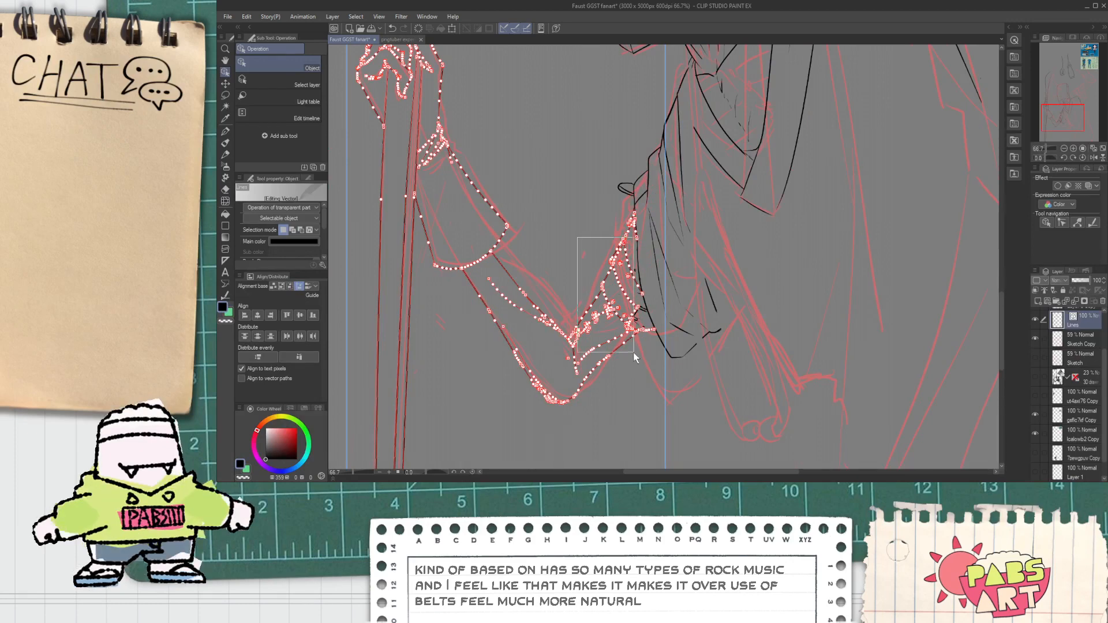
pyautogui.moveTo(626, 423); pyautogui.dragTo(638, 287)
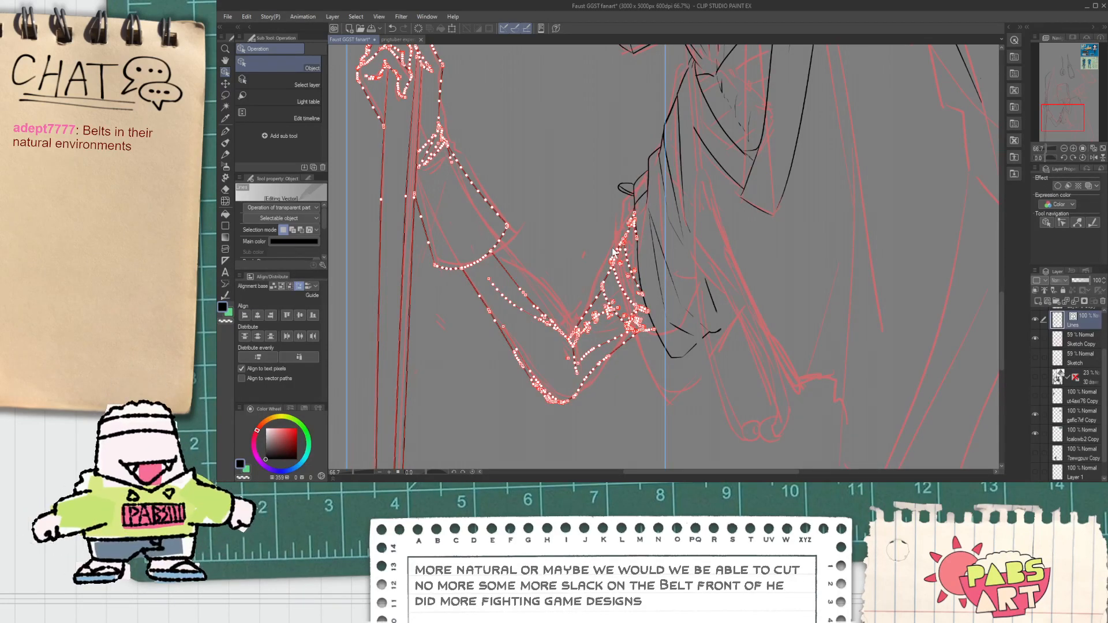
pyautogui.scroll(6, 612, 254)
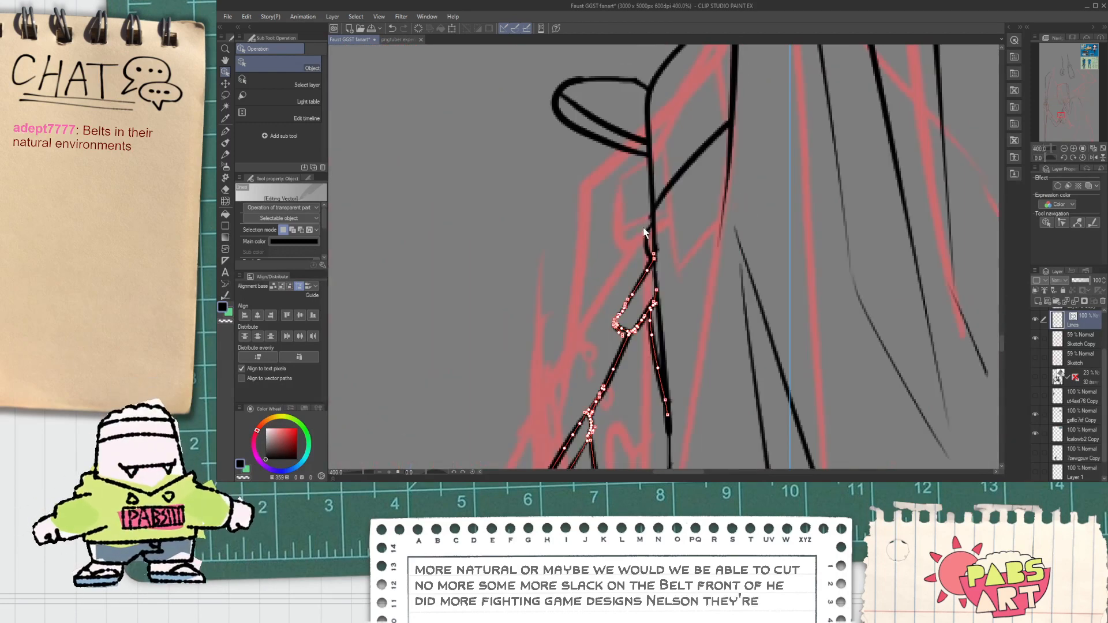
pyautogui.moveTo(624, 226); pyautogui.dragTo(645, 279)
pyautogui.scroll(-7, 622, 257)
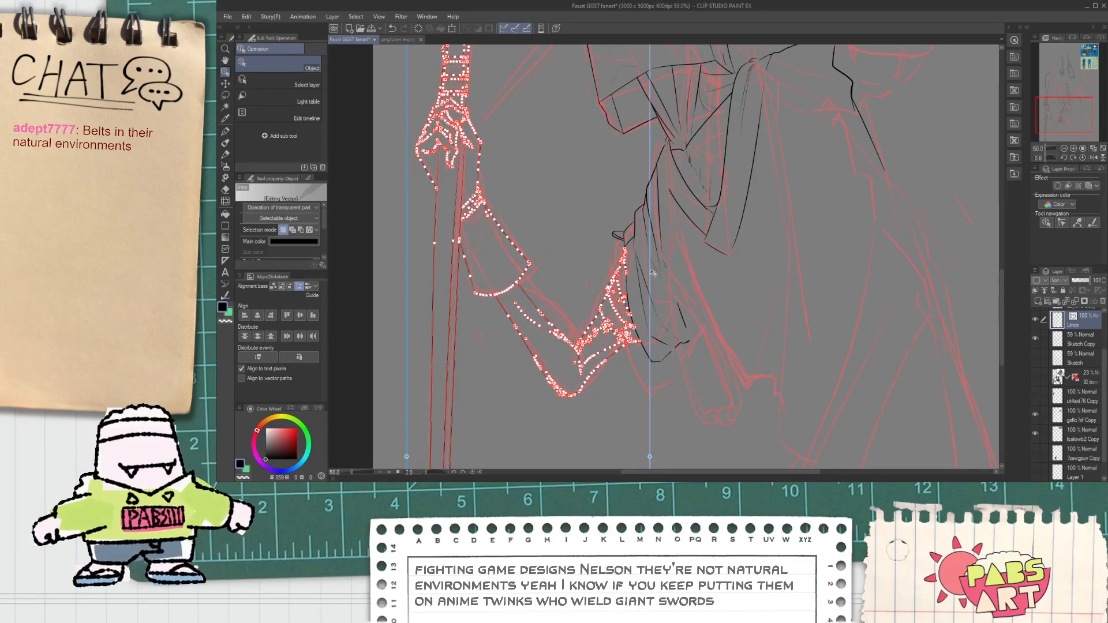
pyautogui.moveTo(652, 274); pyautogui.dragTo(664, 251)
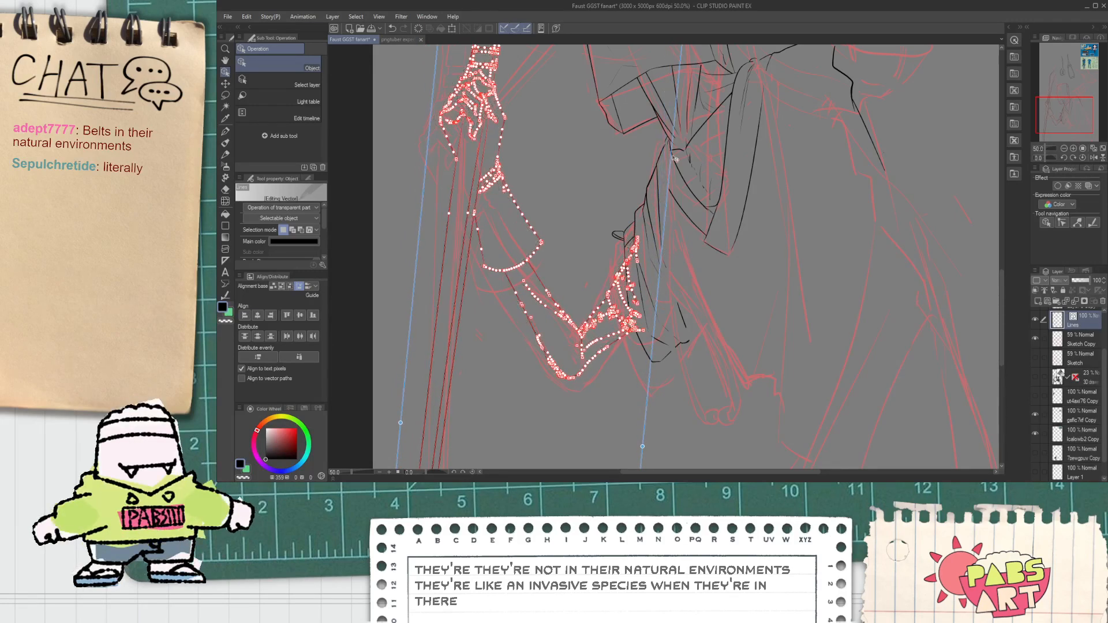
pyautogui.moveTo(641, 445); pyautogui.dragTo(643, 407)
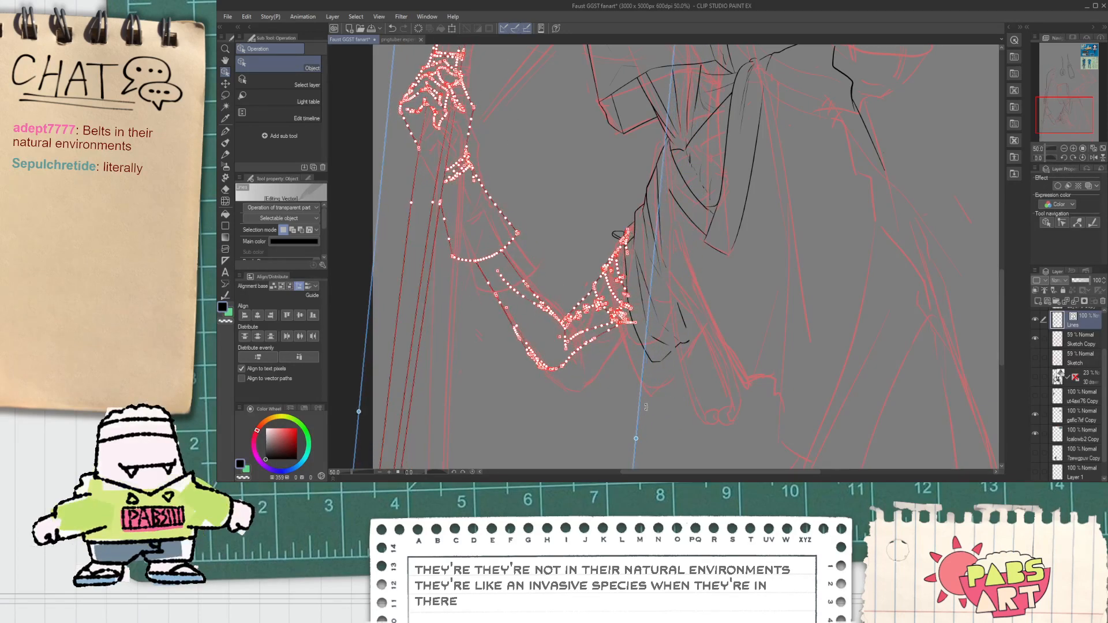
pyautogui.scroll(-4, 605, 380)
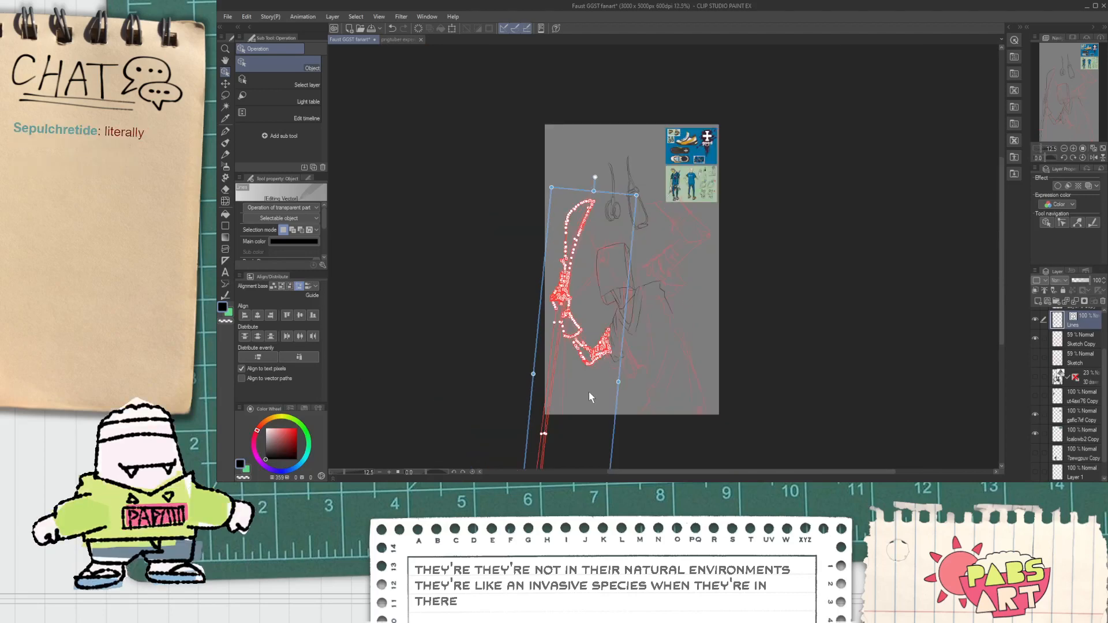
pyautogui.click(691, 381)
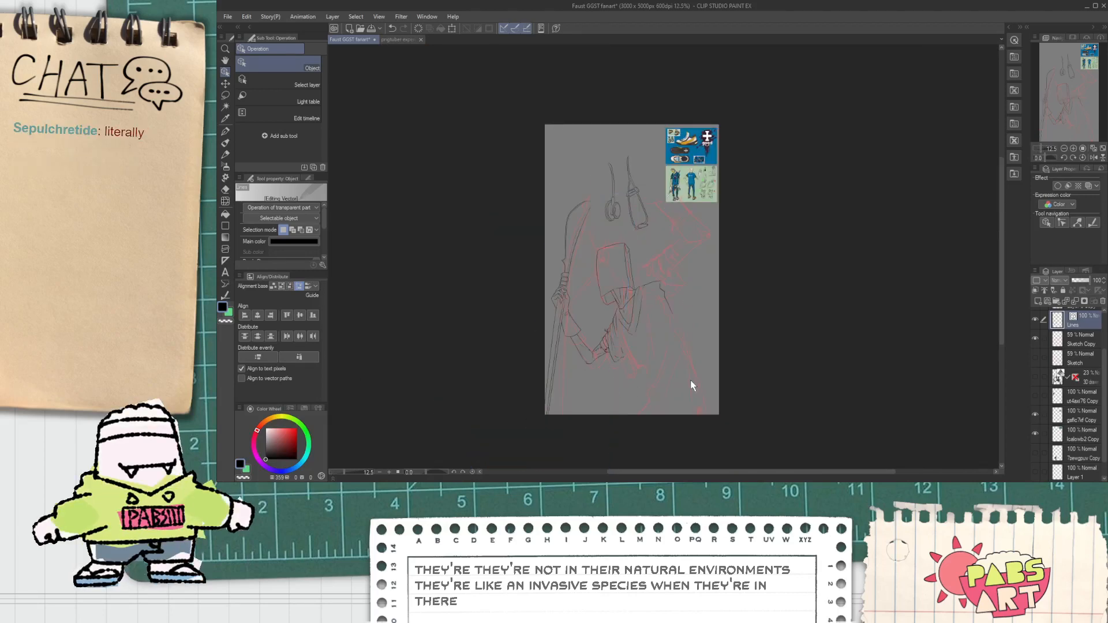
# Select all of the figure's inked lines except the two stethoscope pieces and stretch them slightly wider.
pyautogui.moveTo(567, 300); pyautogui.dragTo(531, 239)
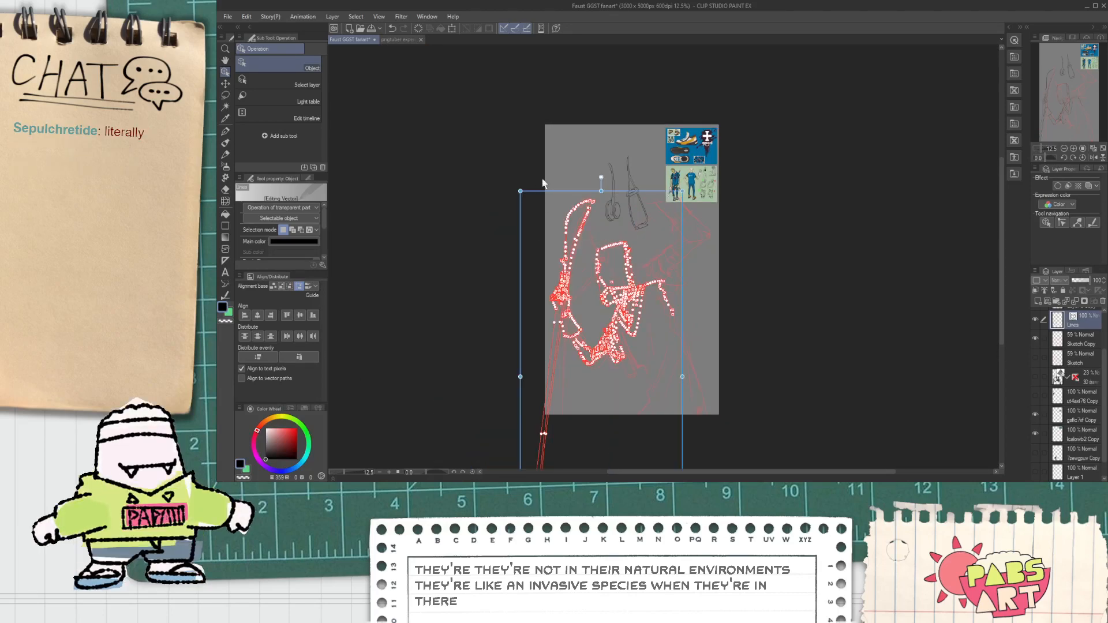
pyautogui.click(598, 232)
pyautogui.moveTo(541, 176); pyautogui.dragTo(582, 408)
pyautogui.moveTo(685, 413); pyautogui.dragTo(547, 244)
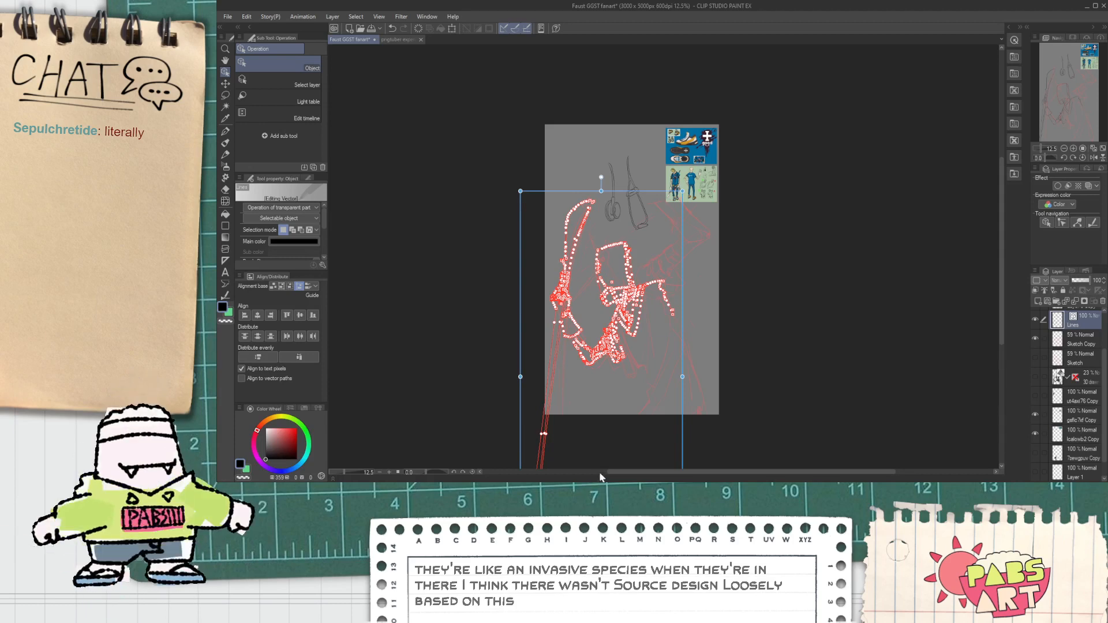
pyautogui.scroll(3, 584, 361)
pyautogui.scroll(-1, 583, 360)
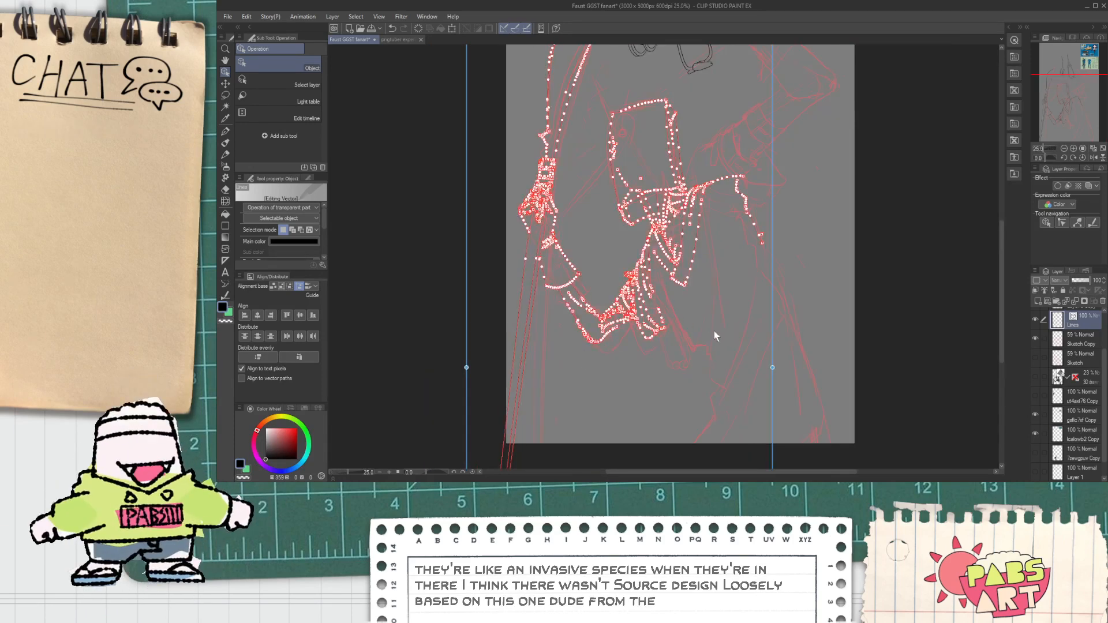
pyautogui.moveTo(773, 366); pyautogui.dragTo(777, 367)
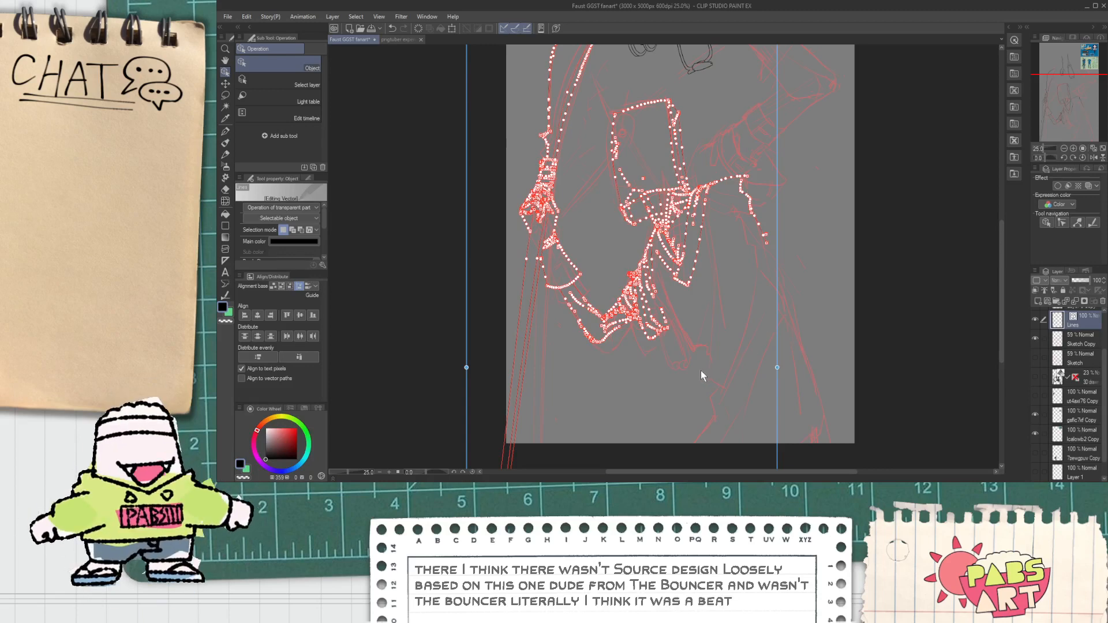
pyautogui.click(692, 392)
pyautogui.press('h')
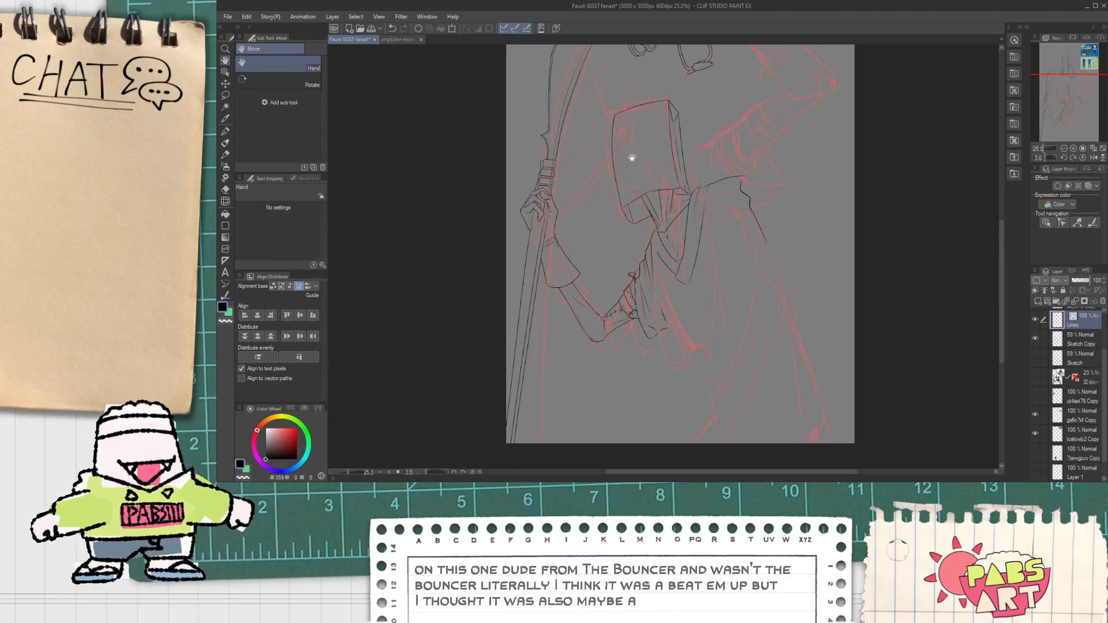
# Examine the repositioned blade, the arm holding it and the belts at the shirt's edge against the red sketch.
pyautogui.moveTo(631, 154); pyautogui.dragTo(625, 289)
pyautogui.scroll(2, 601, 145)
pyautogui.scroll(1, 605, 180)
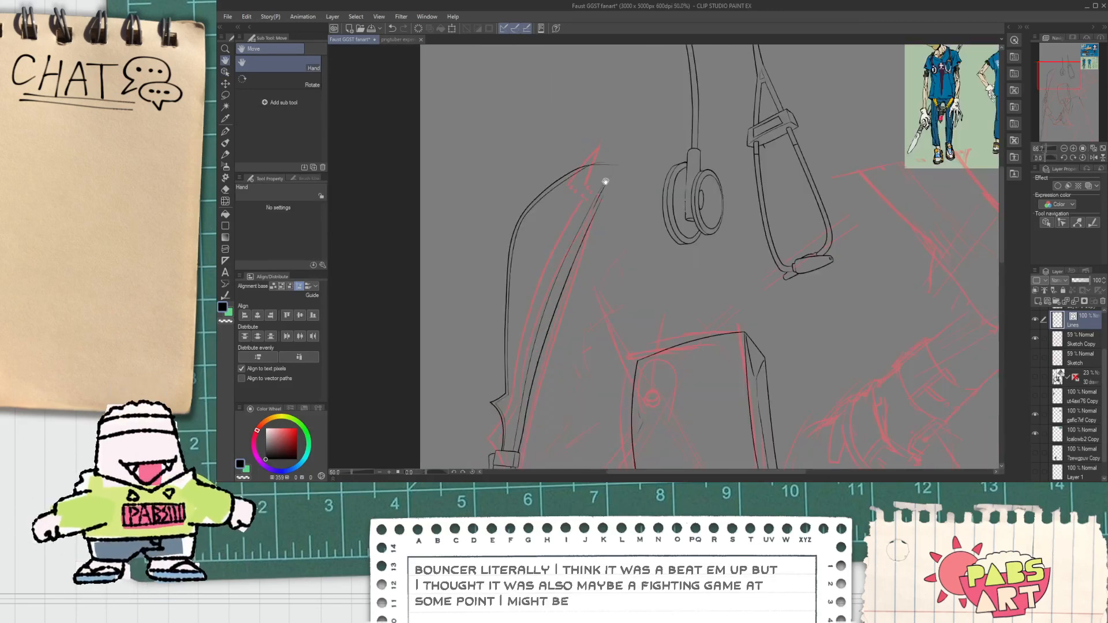
pyautogui.scroll(1, 571, 271)
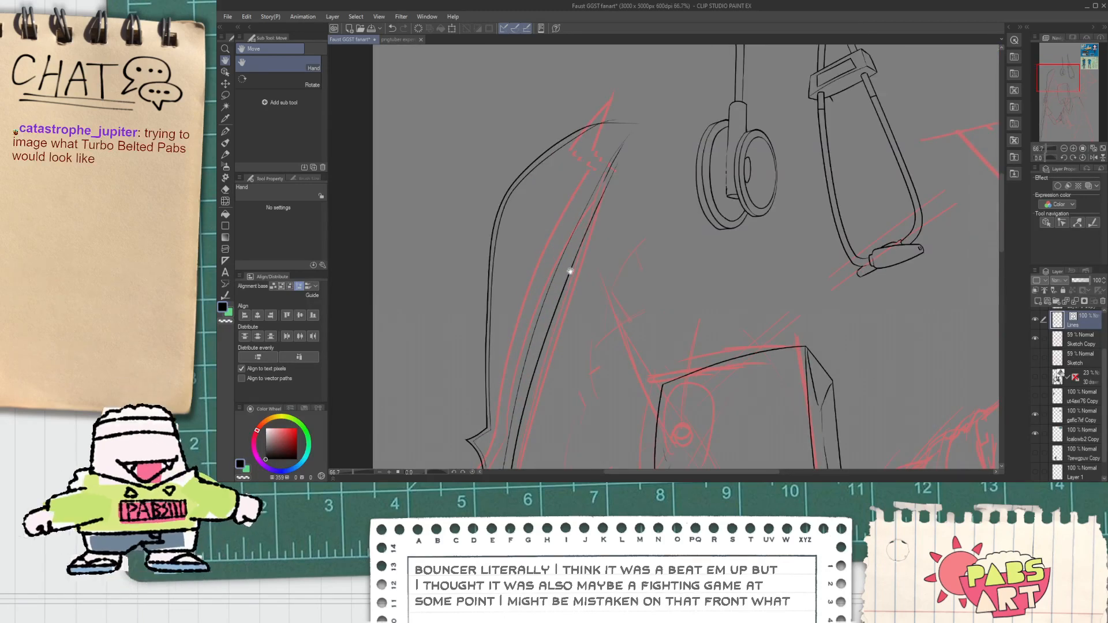
pyautogui.scroll(-5, 564, 264)
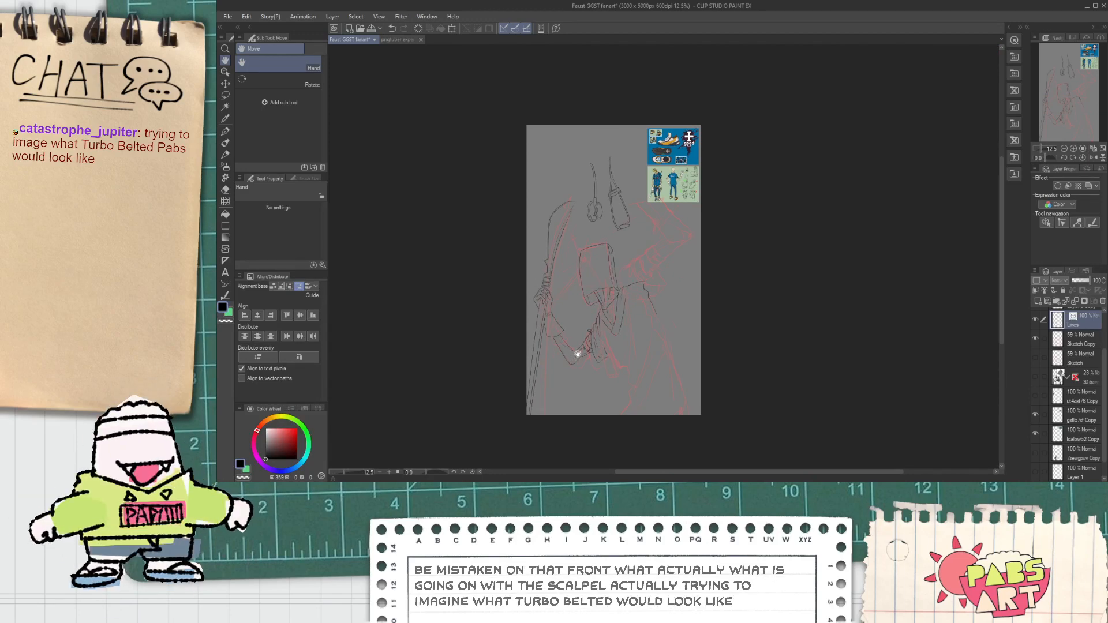
pyautogui.scroll(4, 575, 355)
pyautogui.press('p')
pyautogui.scroll(2, 588, 335)
pyautogui.press('h')
pyautogui.scroll(-1, 586, 339)
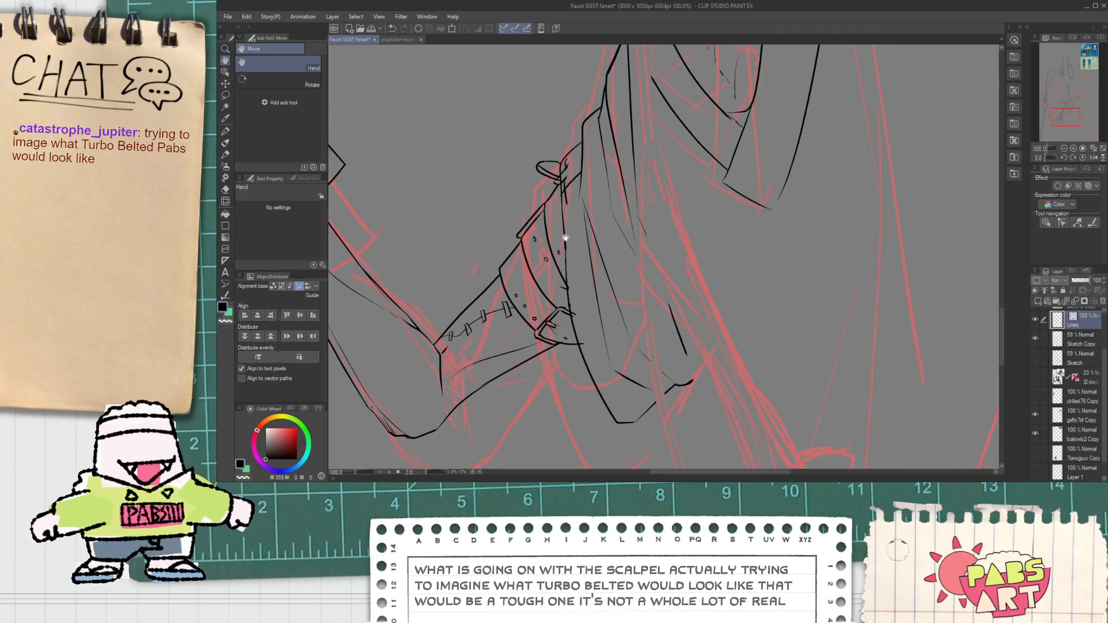
# Ink over the shirt's lower front edge where it crosses the belts and erase the overlapping strokes around the belt buckle.
pyautogui.press('p')
pyautogui.scroll(1, 595, 409)
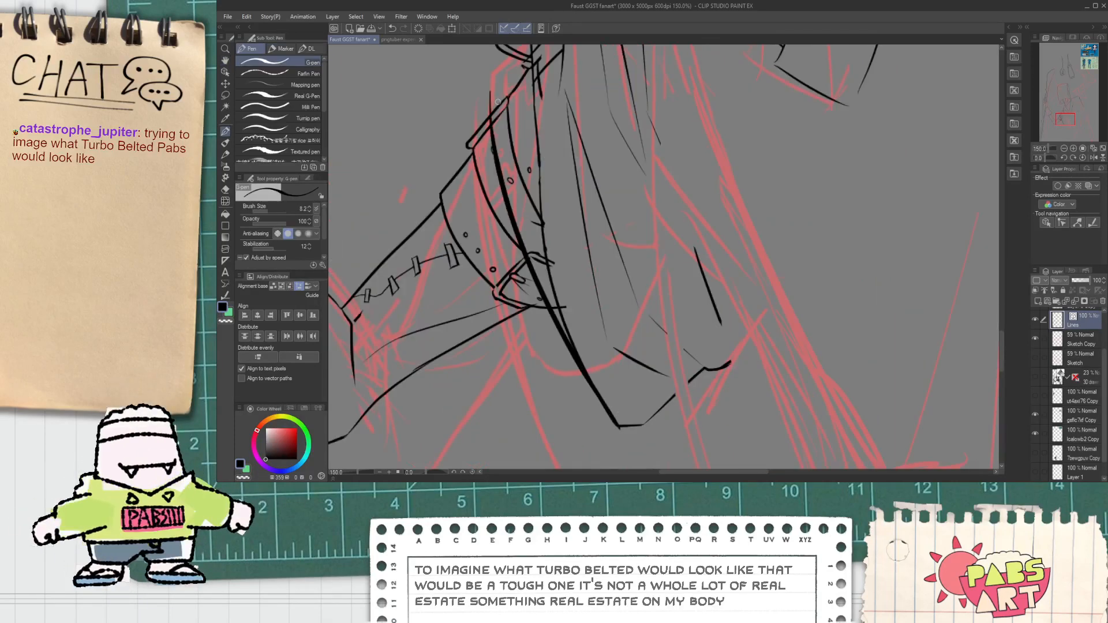
pyautogui.press('e')
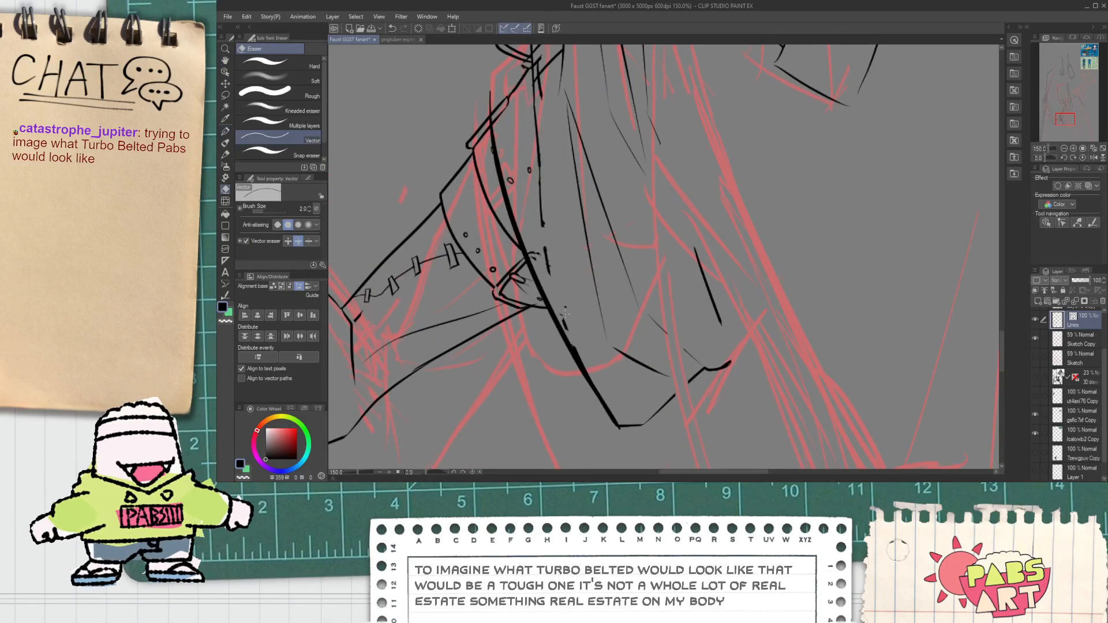
pyautogui.moveTo(541, 267); pyautogui.dragTo(547, 255)
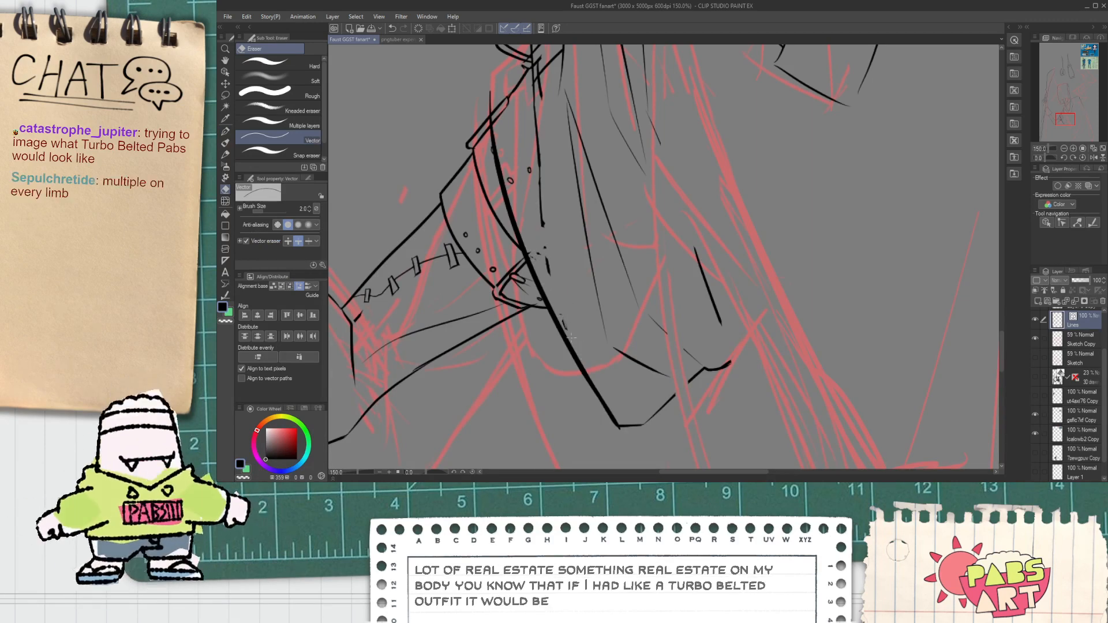
# Doodle a barrel-shaped torso wrapped in horizontal belt bands in the empty area below the figure and trim the overhanging line ends.
pyautogui.scroll(-2, 548, 248)
pyautogui.press('space')
pyautogui.moveTo(466, 458); pyautogui.dragTo(526, 318)
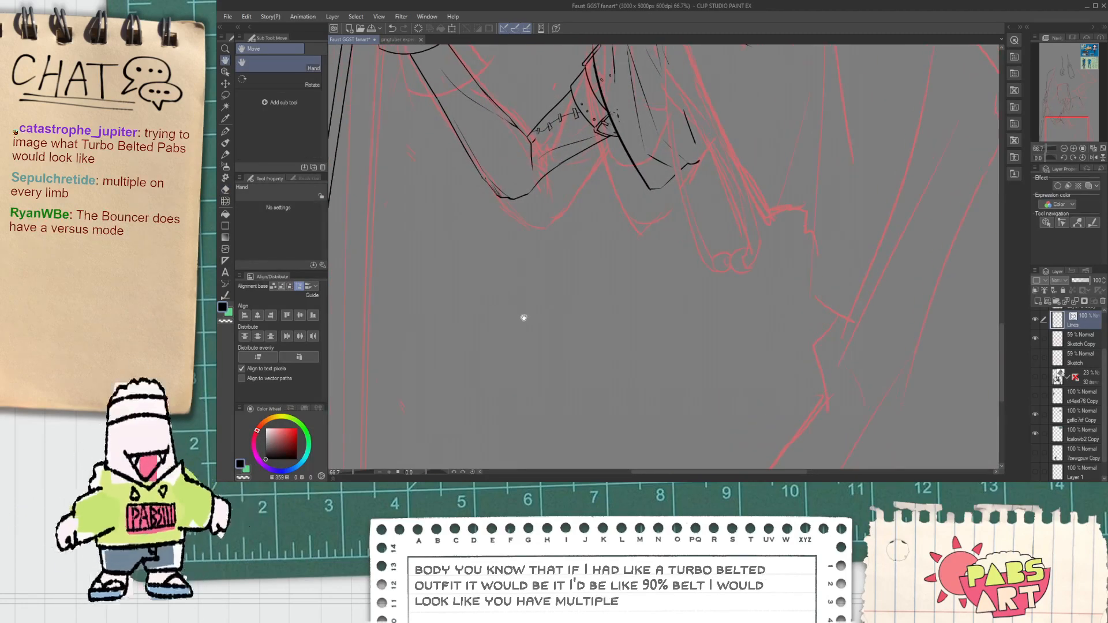
pyautogui.scroll(1, 512, 321)
pyautogui.press('space')
pyautogui.moveTo(469, 374)
pyautogui.mouseDown()
pyautogui.moveTo(603, 308)
pyautogui.moveTo(670, 319)
pyautogui.moveTo(588, 302)
pyautogui.moveTo(609, 282)
pyautogui.moveTo(755, 272)
pyautogui.mouseUp()
pyautogui.scroll(1, 580, 326)
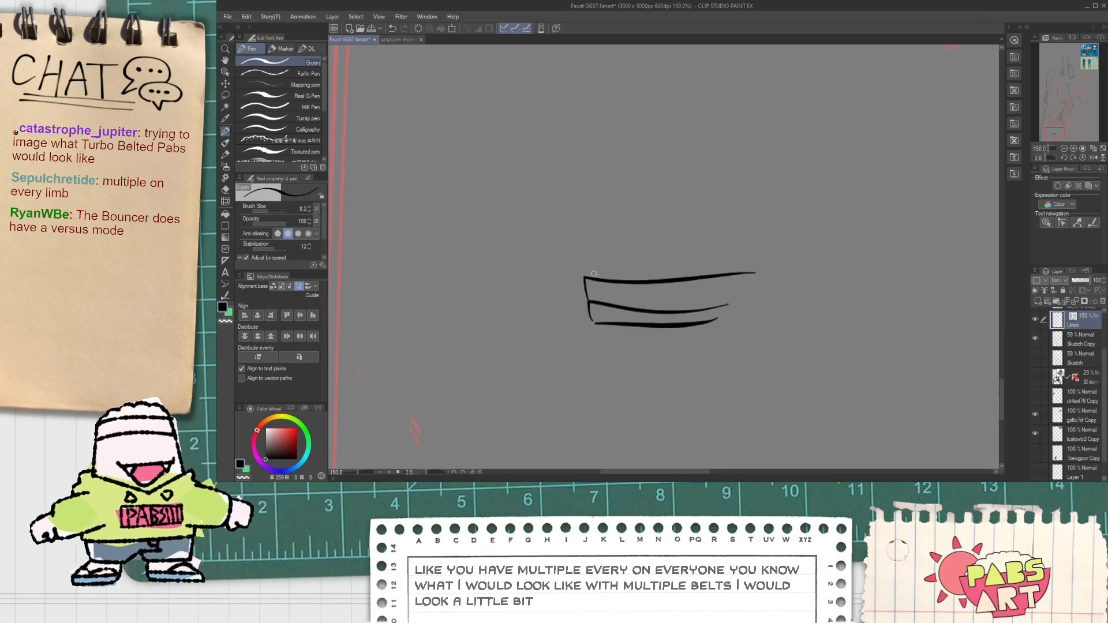
pyautogui.moveTo(577, 247); pyautogui.dragTo(748, 237)
pyautogui.moveTo(576, 230); pyautogui.dragTo(724, 198)
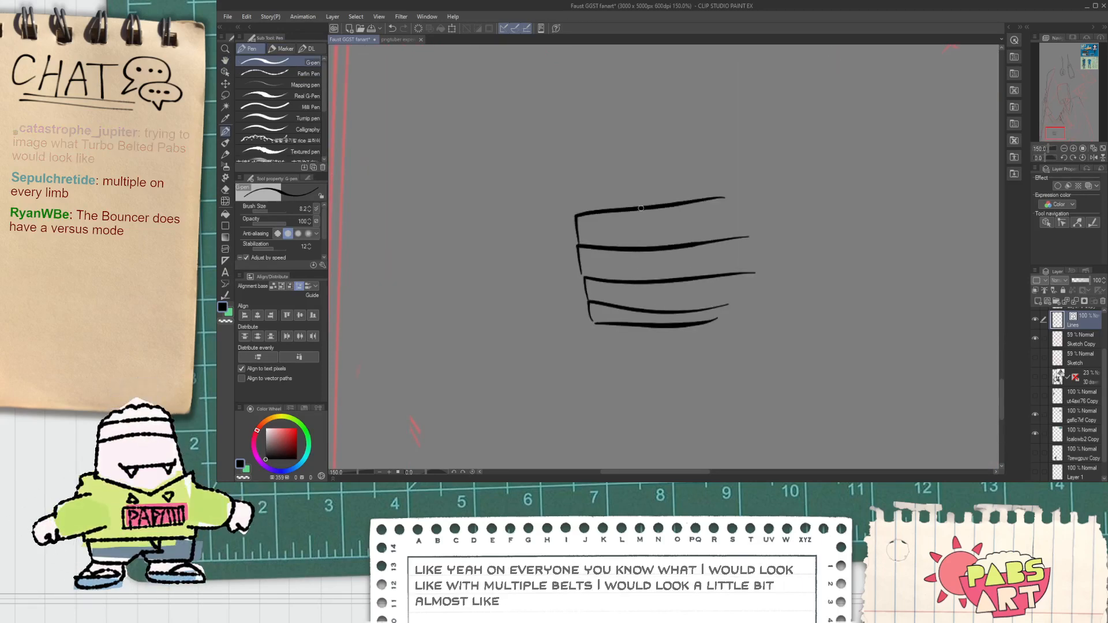
pyautogui.hotkey('ctrl', 'z')
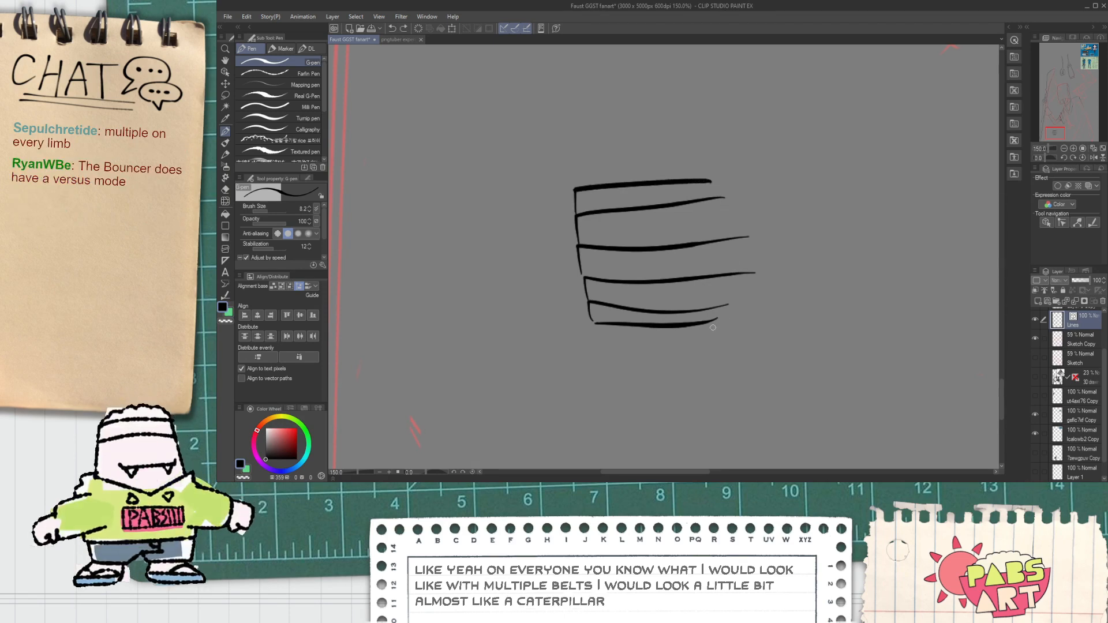
pyautogui.press('e')
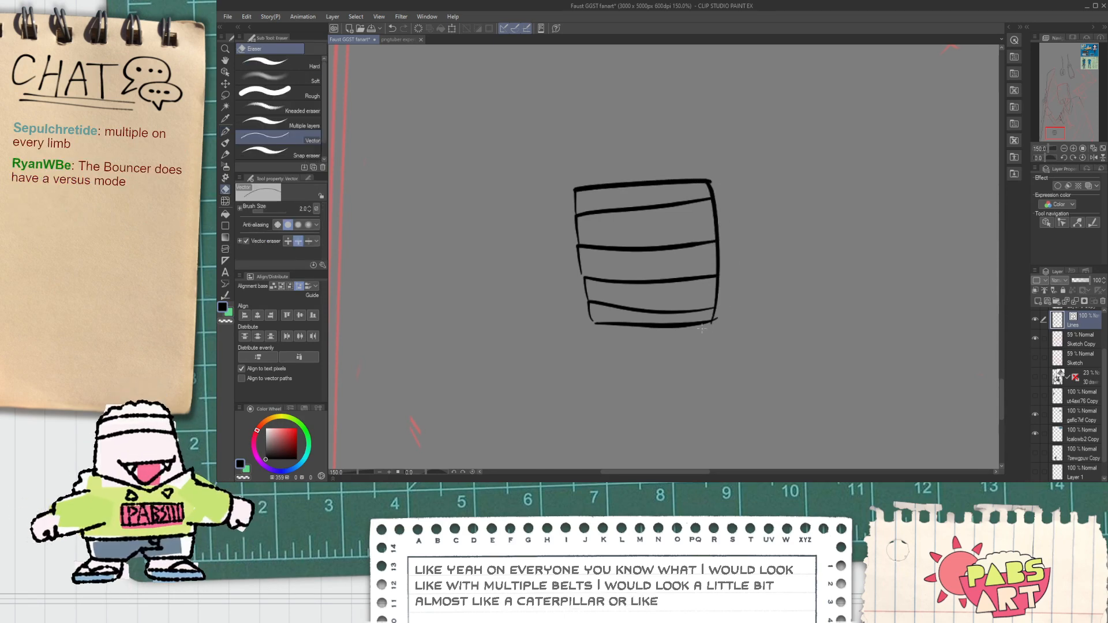
# Draw two outstretched arms with simple mitten hands from the top corners of the belted torso.
pyautogui.press('p')
pyautogui.moveTo(576, 188); pyautogui.dragTo(585, 254)
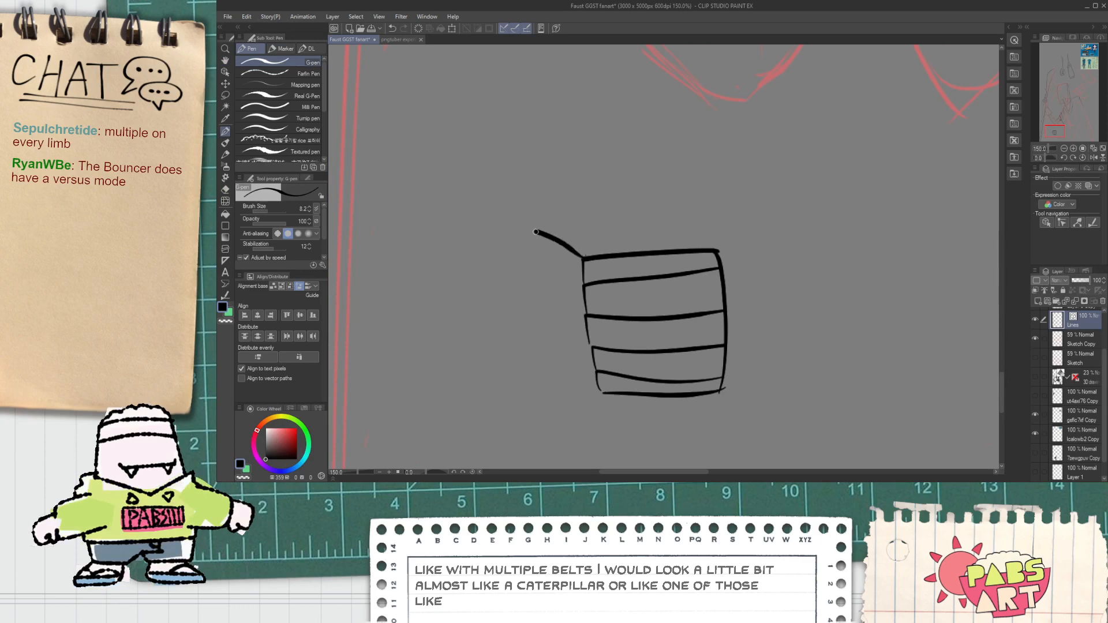
pyautogui.hotkey('ctrl', 'z')
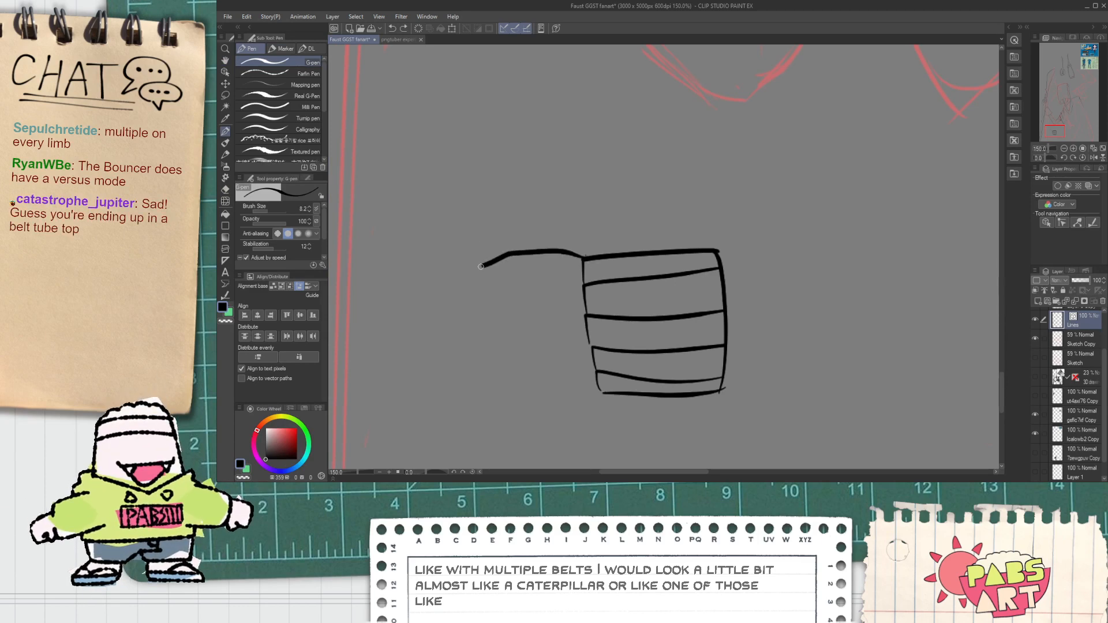
pyautogui.moveTo(484, 265); pyautogui.dragTo(468, 274)
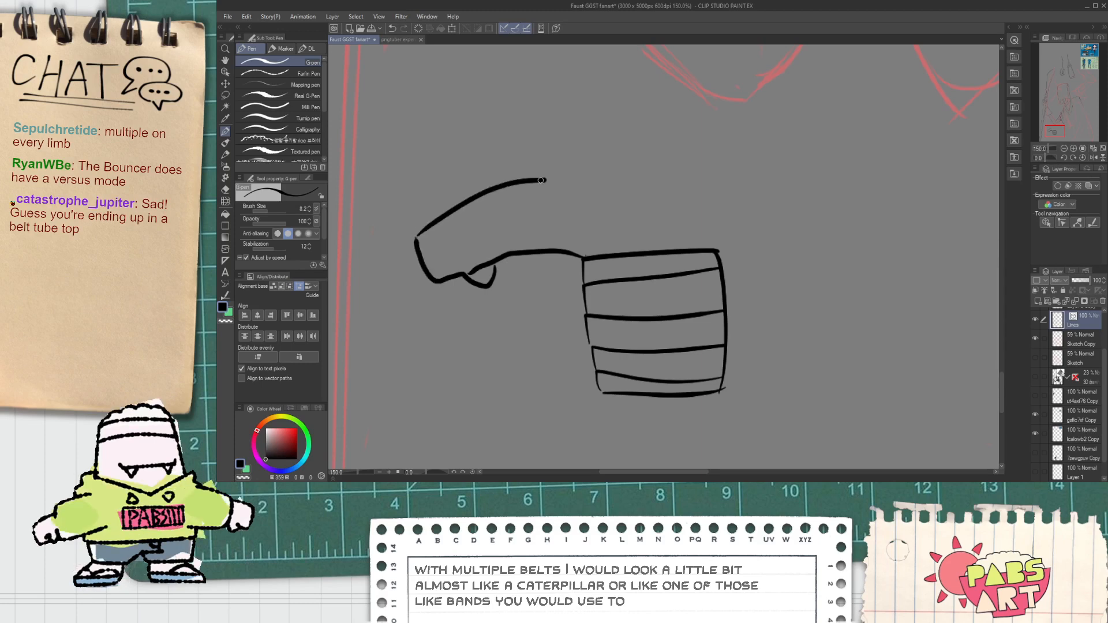
pyautogui.hscroll(4, 603, 218)
pyautogui.moveTo(597, 205); pyautogui.dragTo(773, 259)
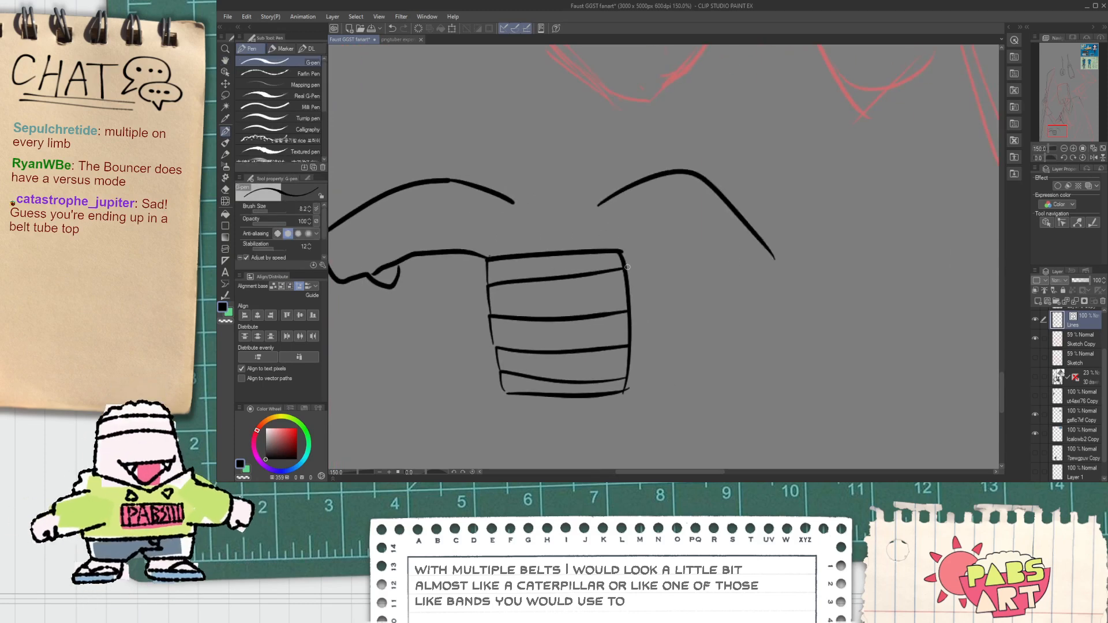
pyautogui.moveTo(651, 227); pyautogui.dragTo(703, 272)
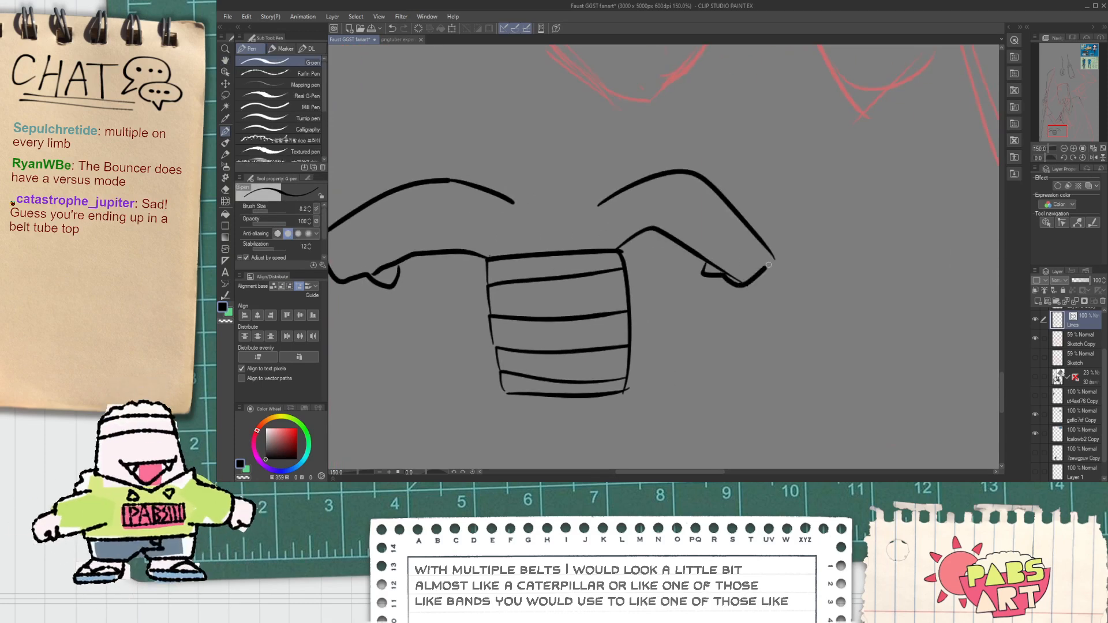
# Erase the overlapping line segments between the thumbs and forearms on both of the doodle's hands.
pyautogui.press('e')
pyautogui.click(728, 273)
pyautogui.press('space')
pyautogui.moveTo(507, 257)
pyautogui.mouseDown()
pyautogui.moveTo(657, 245)
pyautogui.moveTo(511, 270)
pyautogui.moveTo(536, 238)
pyautogui.mouseUp()
pyautogui.click(536, 255)
pyautogui.scroll(1, 561, 243)
pyautogui.press('p')
pyautogui.scroll(2, 546, 262)
pyautogui.press('e')
pyautogui.click(524, 249)
pyautogui.scroll(-2, 527, 249)
pyautogui.hotkey('ctrl', 'z')
pyautogui.scroll(2, 542, 248)
pyautogui.press('p')
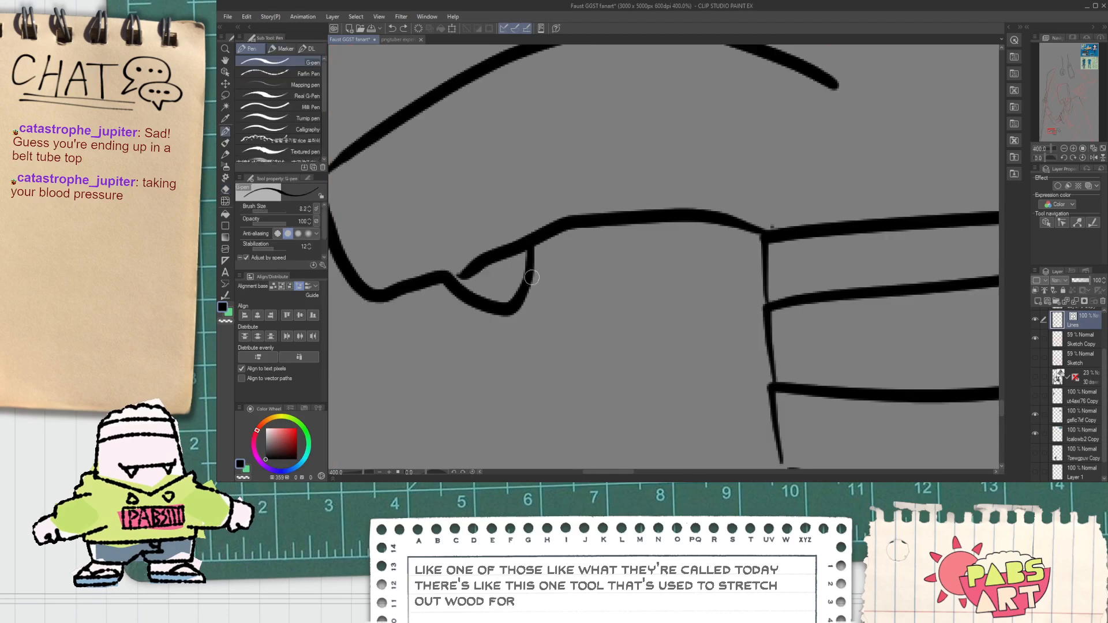
pyautogui.press('e')
pyautogui.scroll(-2, 511, 228)
# Draw the doodle's rounded head with a flat top and a cuff on the left forearm, then erase the shoulder line inside the head.
pyautogui.press('p')
pyautogui.moveTo(587, 153); pyautogui.dragTo(568, 202)
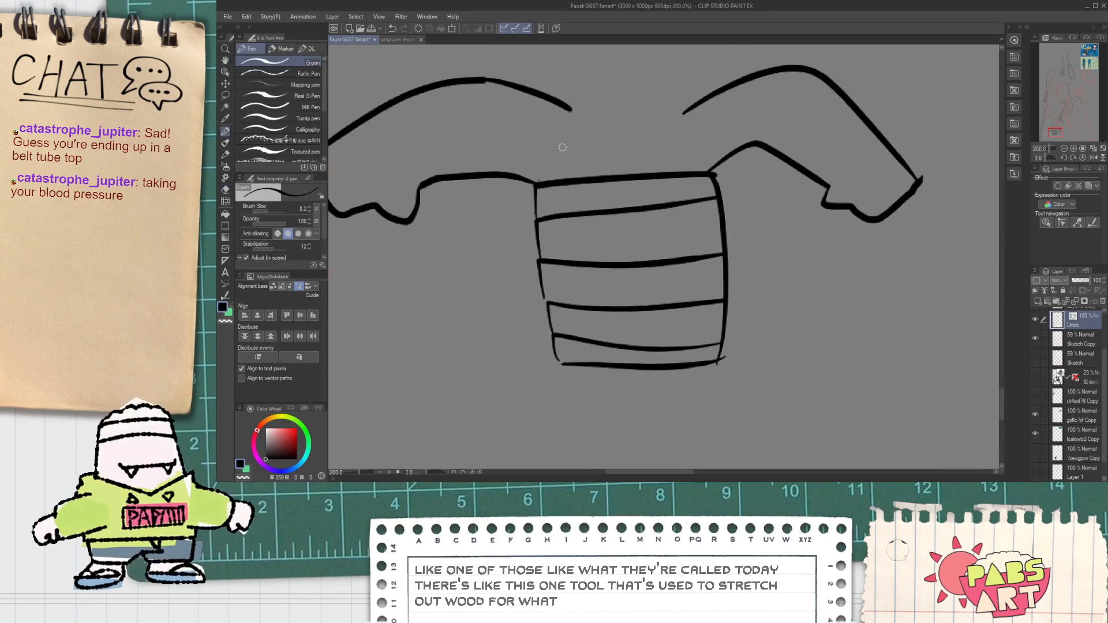
pyautogui.hotkey('ctrl', 'z')
pyautogui.moveTo(562, 149); pyautogui.dragTo(571, 217)
pyautogui.moveTo(571, 208)
pyautogui.mouseDown()
pyautogui.moveTo(584, 215)
pyautogui.moveTo(568, 93)
pyautogui.mouseUp()
pyautogui.hotkey('ctrl', 'z')
pyautogui.moveTo(575, 216); pyautogui.dragTo(583, 75)
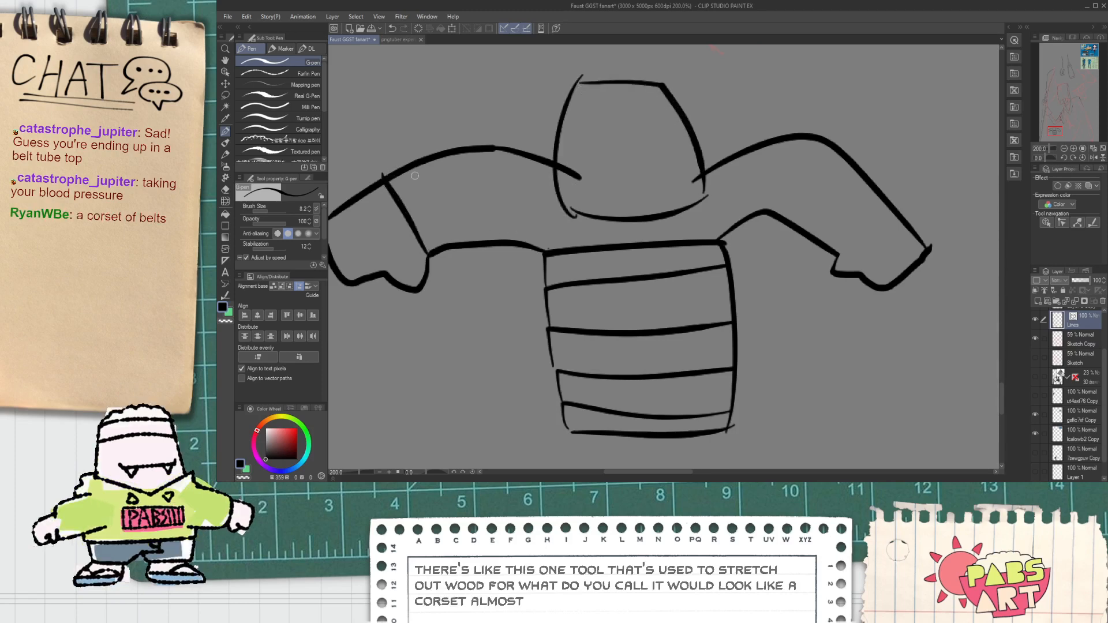
pyautogui.press('e')
pyautogui.moveTo(567, 179); pyautogui.dragTo(574, 168)
# Draw short, wide shorts with two leg openings below the belted torso.
pyautogui.moveTo(646, 164); pyautogui.dragTo(590, 230)
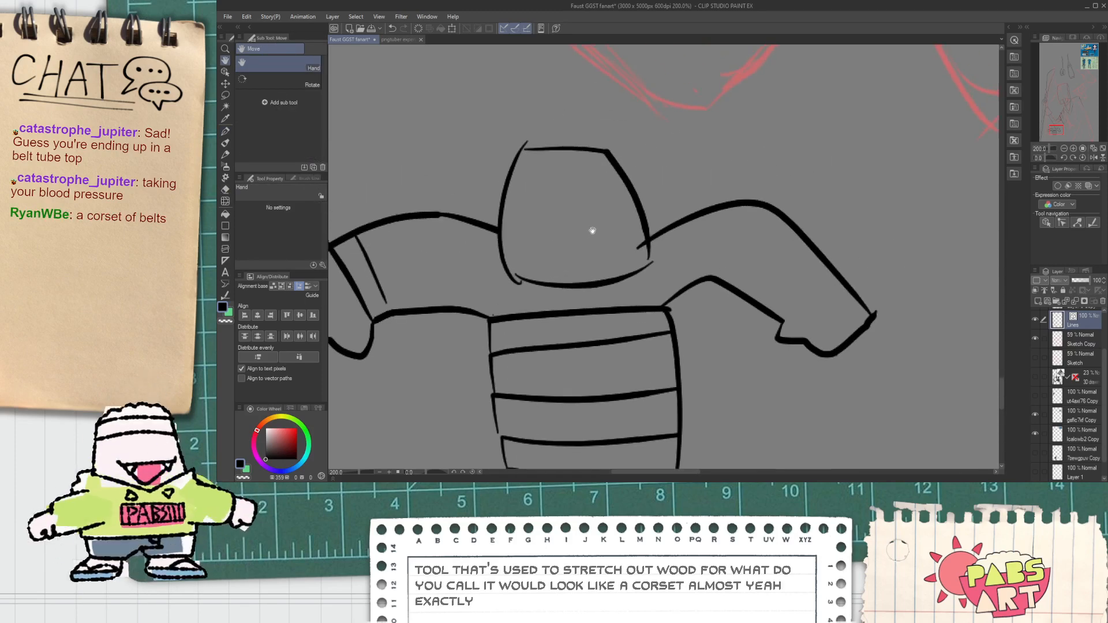
pyautogui.press('p')
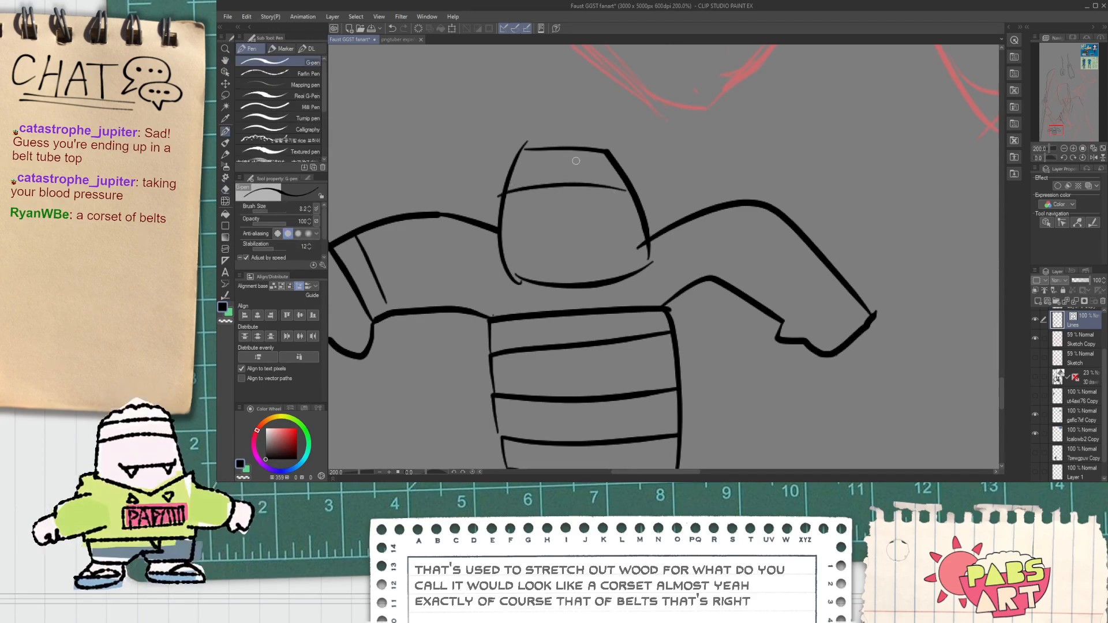
pyautogui.moveTo(550, 220); pyautogui.dragTo(532, 198)
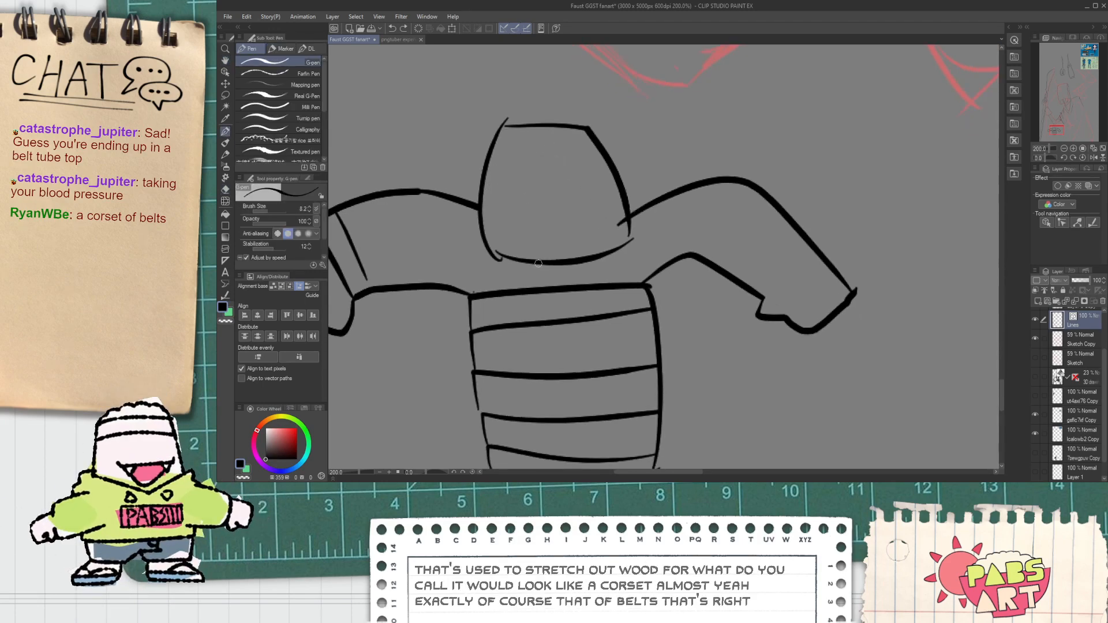
pyautogui.moveTo(539, 427); pyautogui.dragTo(520, 240)
pyautogui.moveTo(475, 292); pyautogui.dragTo(455, 353)
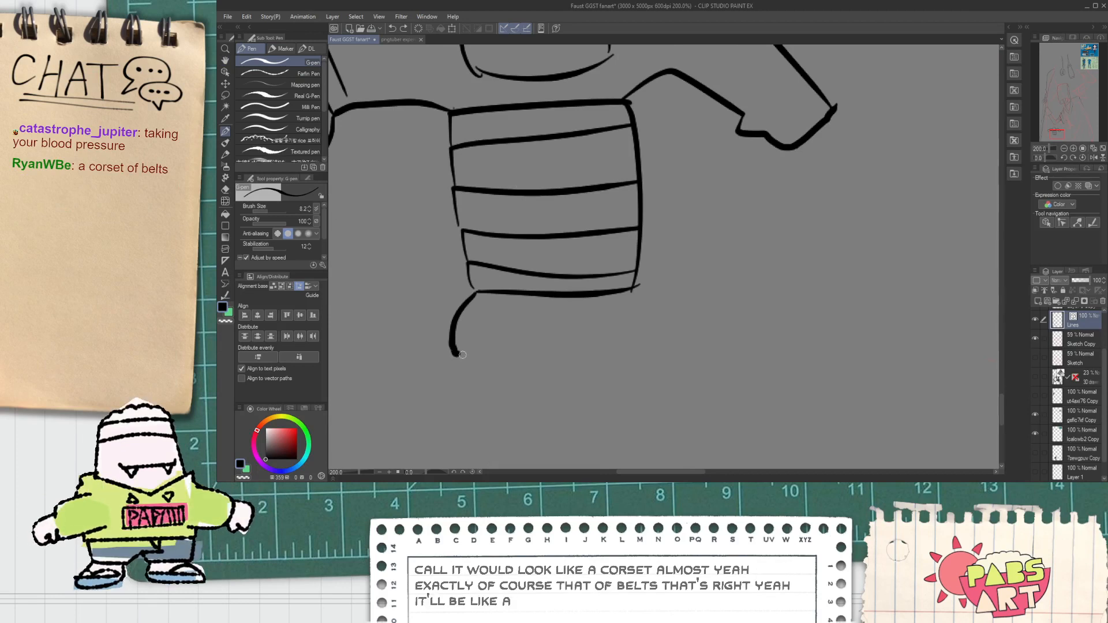
pyautogui.moveTo(582, 329); pyautogui.dragTo(586, 333)
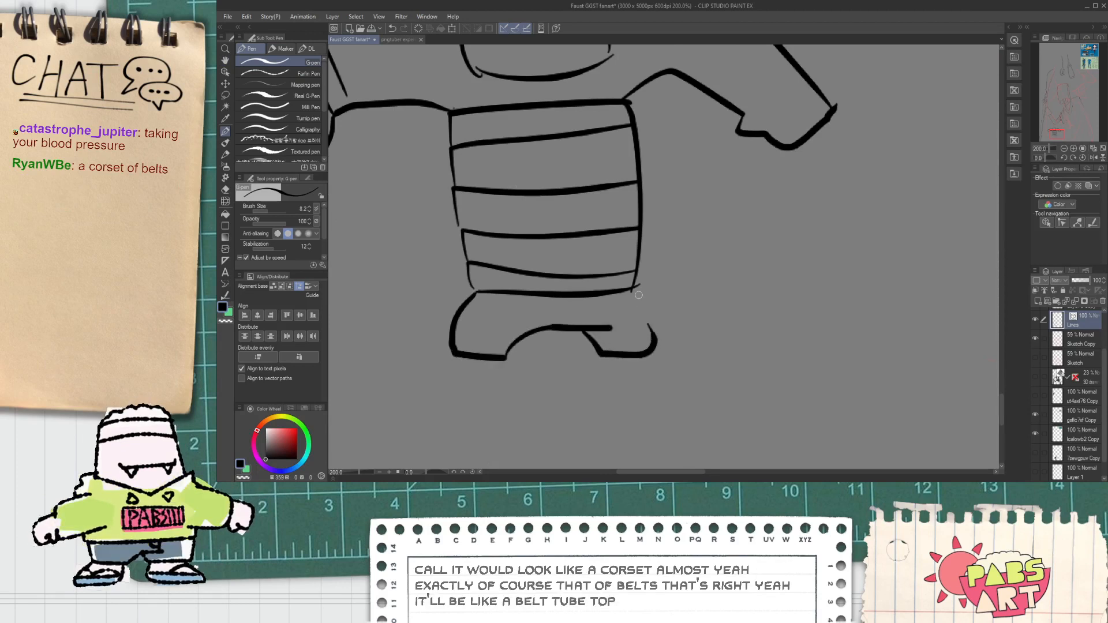
pyautogui.moveTo(636, 288); pyautogui.dragTo(656, 342)
# Draw the left side of the V-shaped collar with puffy bumps on the shoulder and erase the head outline it overlaps.
pyautogui.moveTo(447, 78); pyautogui.dragTo(534, 207)
pyautogui.moveTo(540, 130); pyautogui.dragTo(558, 123)
pyautogui.moveTo(549, 137)
pyautogui.mouseDown()
pyautogui.moveTo(632, 213)
pyautogui.moveTo(551, 164)
pyautogui.moveTo(582, 196)
pyautogui.mouseUp()
pyautogui.press('e')
pyautogui.moveTo(544, 144); pyautogui.dragTo(552, 164)
pyautogui.scroll(2, 588, 166)
pyautogui.press('p')
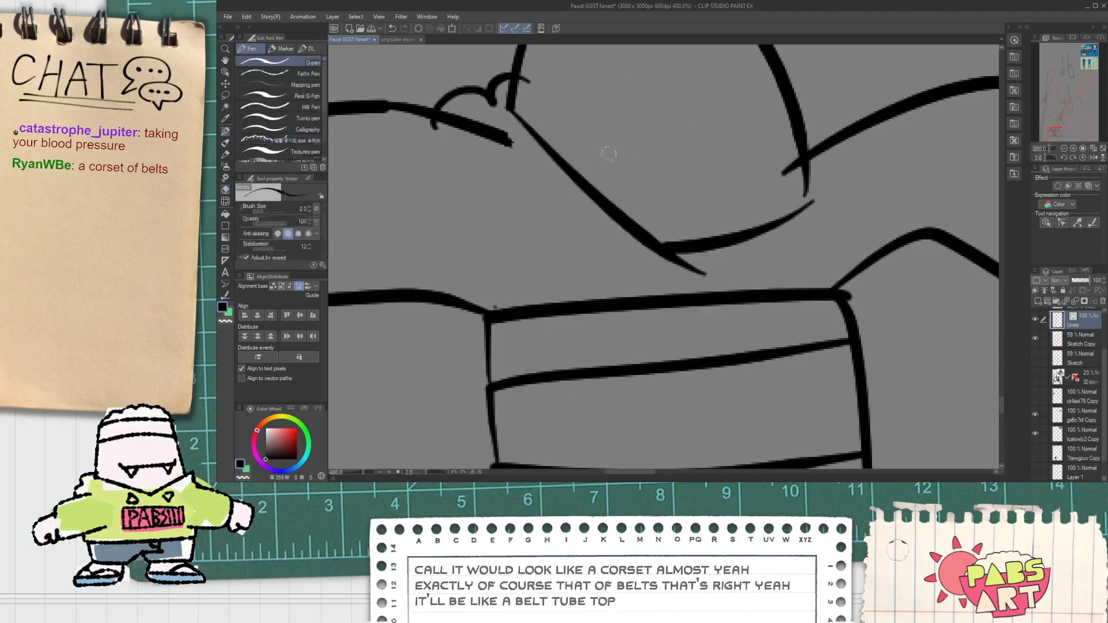
# Draw the right side of the collar with its shoulder bump and erase the excess chin and shoulder lines.
pyautogui.moveTo(701, 251)
pyautogui.mouseDown()
pyautogui.moveTo(719, 206)
pyautogui.moveTo(808, 104)
pyautogui.mouseUp()
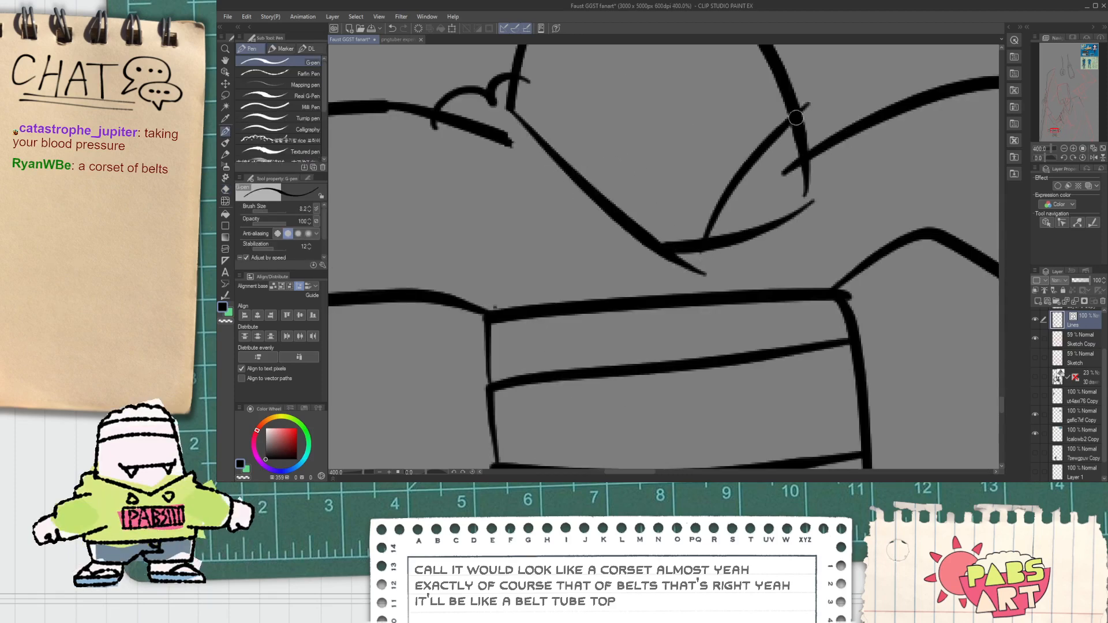
pyautogui.press('e')
pyautogui.moveTo(749, 233); pyautogui.dragTo(755, 223)
pyautogui.moveTo(804, 168); pyautogui.dragTo(787, 161)
pyautogui.press('p')
pyautogui.scroll(-3, 682, 168)
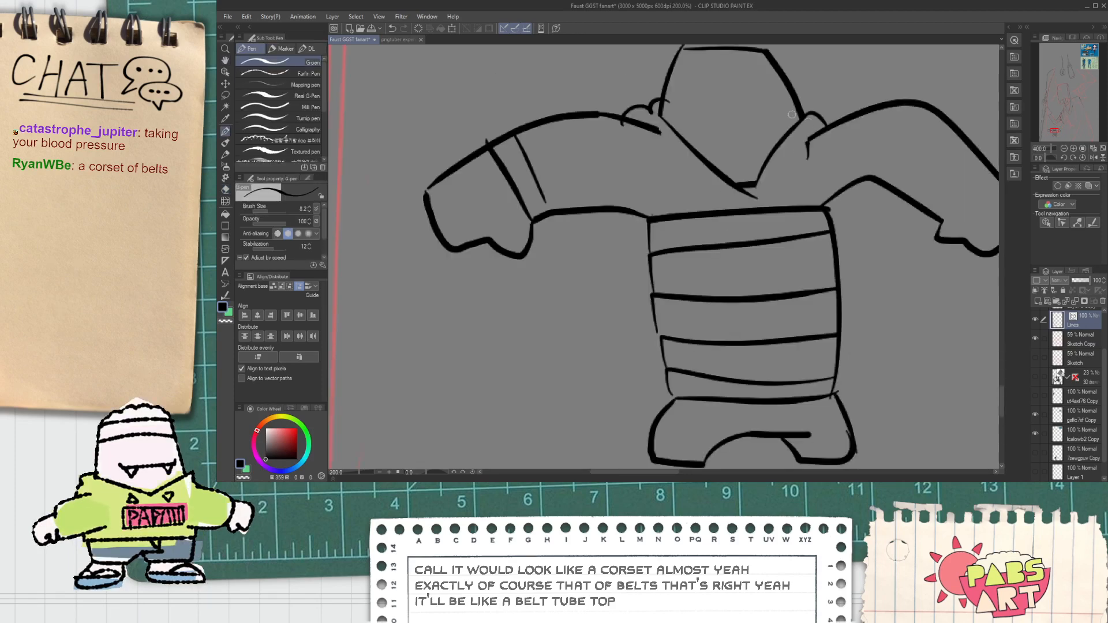
# Draw a small pair of half-lidded eyes in the middle of the doodle's face.
pyautogui.scroll(3, 682, 168)
pyautogui.moveTo(654, 131); pyautogui.dragTo(663, 142)
pyautogui.hotkey('ctrl', 'z')
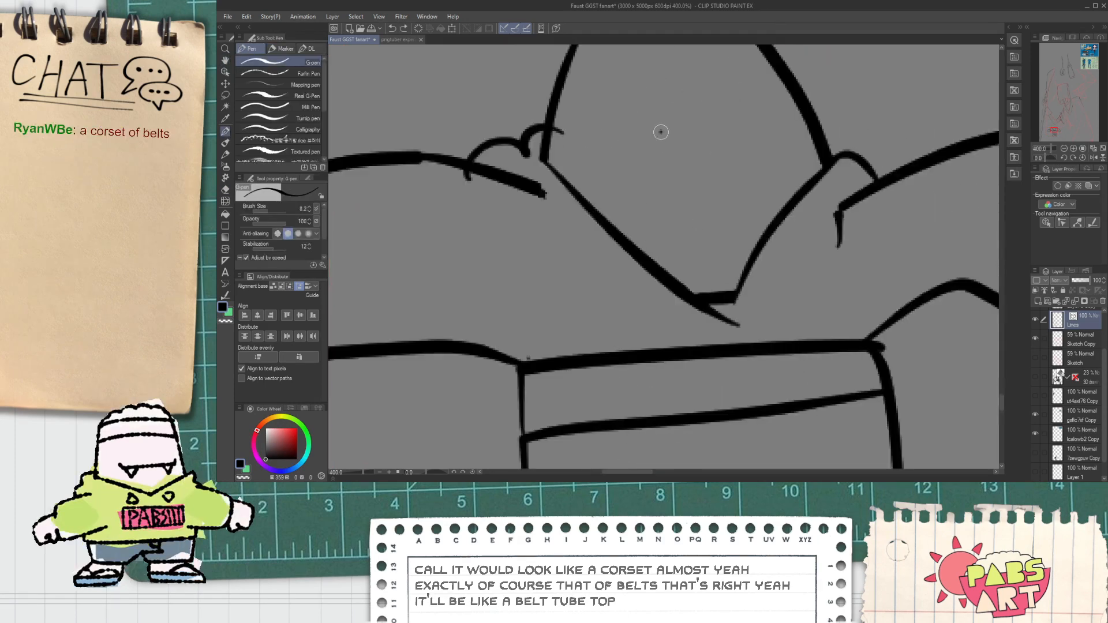
pyautogui.scroll(-4, 669, 142)
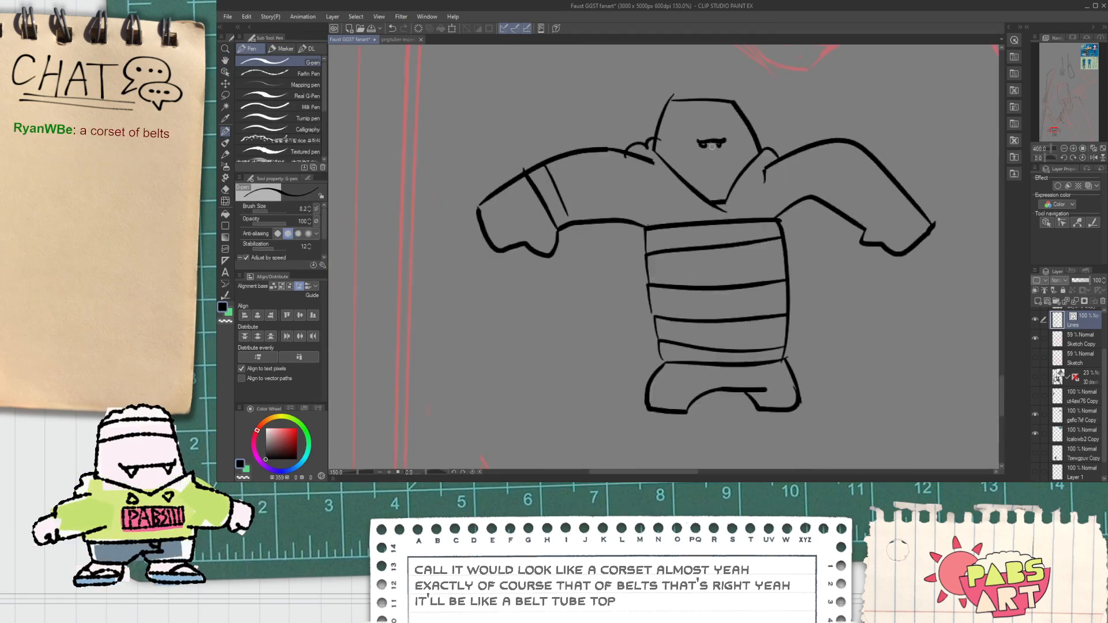
# Draw the foot below the left leg opening, standing on a flat sandal sole.
pyautogui.scroll(1, 541, 359)
pyautogui.moveTo(540, 359)
pyautogui.mouseDown()
pyautogui.moveTo(507, 390)
pyautogui.moveTo(635, 396)
pyautogui.mouseUp()
pyautogui.scroll(1, 507, 393)
pyautogui.scroll(2, 634, 395)
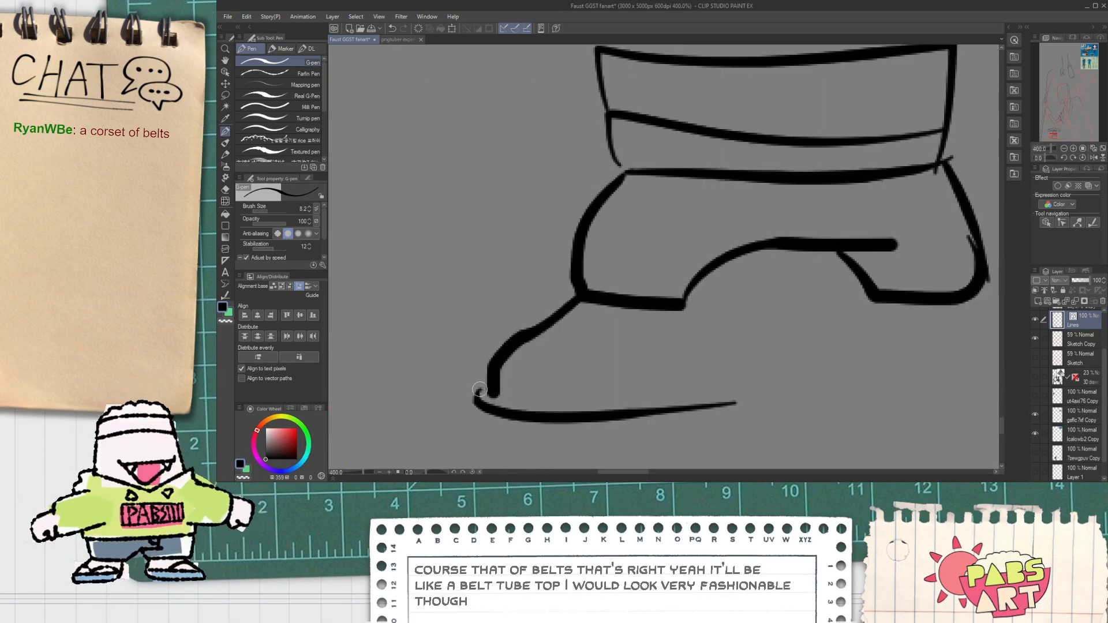
pyautogui.moveTo(482, 392); pyautogui.dragTo(687, 389)
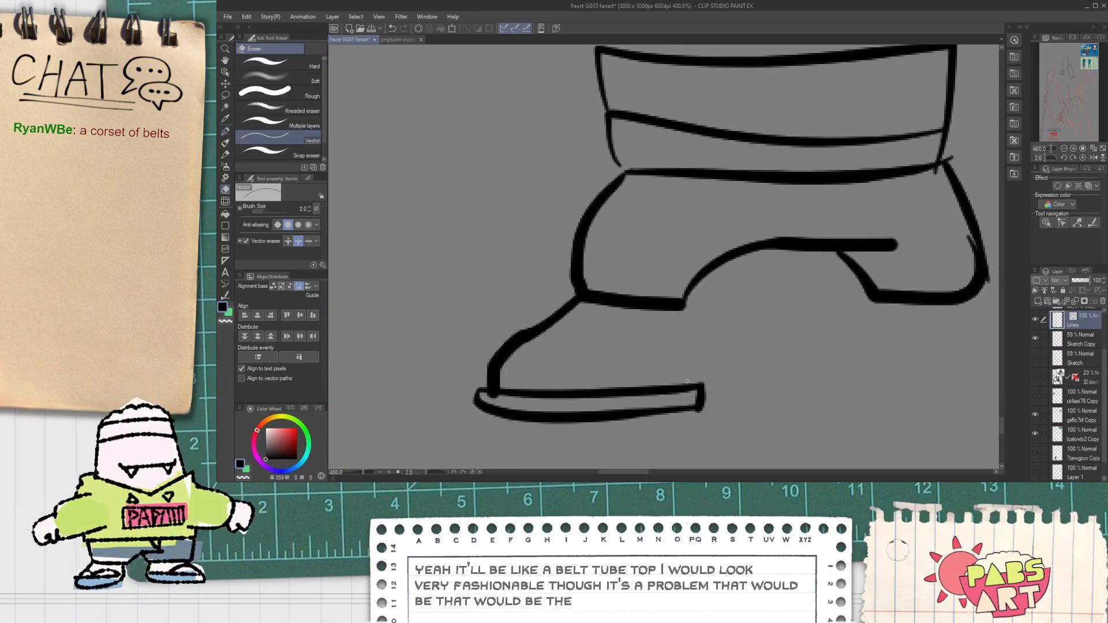
# Add the curved sandal straps across the top of the left foot.
pyautogui.scroll(2, 574, 363)
pyautogui.moveTo(505, 311); pyautogui.dragTo(559, 347)
pyautogui.moveTo(510, 372)
pyautogui.mouseDown()
pyautogui.moveTo(675, 354)
pyautogui.moveTo(724, 438)
pyautogui.mouseUp()
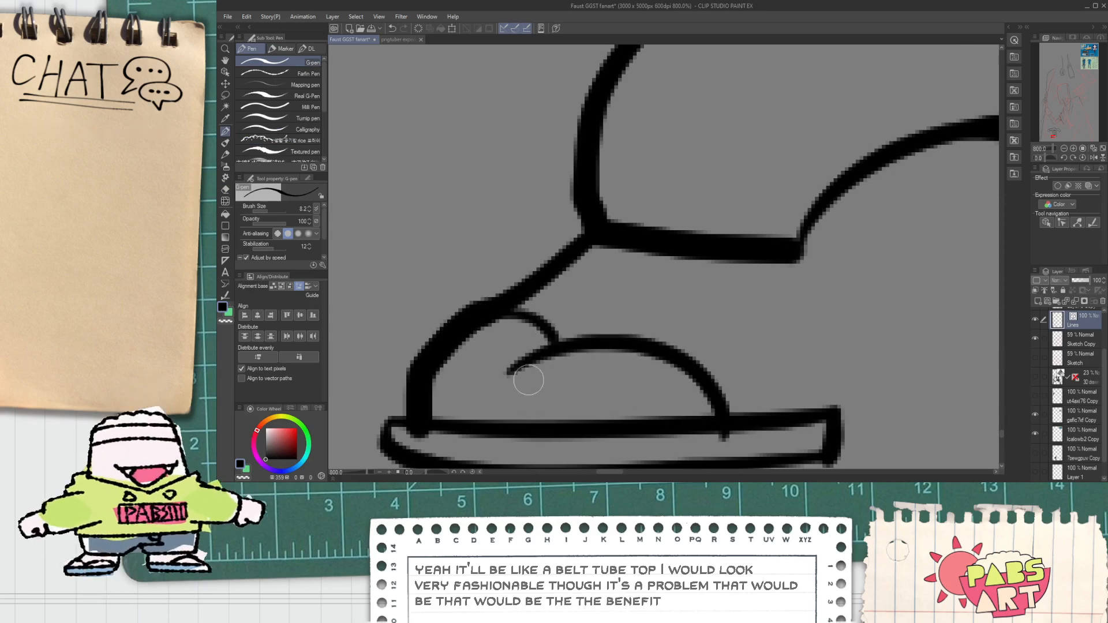
pyautogui.moveTo(483, 421)
pyautogui.mouseDown()
pyautogui.moveTo(597, 358)
pyautogui.moveTo(610, 414)
pyautogui.moveTo(666, 422)
pyautogui.mouseUp()
pyautogui.hotkey('ctrl', 'z')
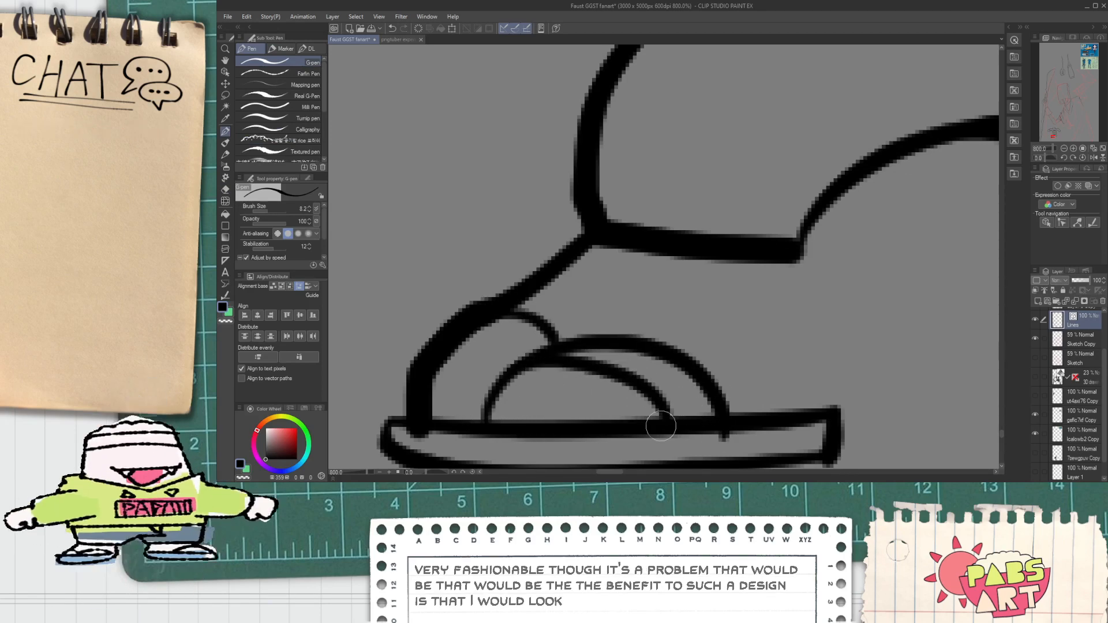
pyautogui.moveTo(517, 362); pyautogui.dragTo(487, 327)
pyautogui.scroll(-4, 487, 327)
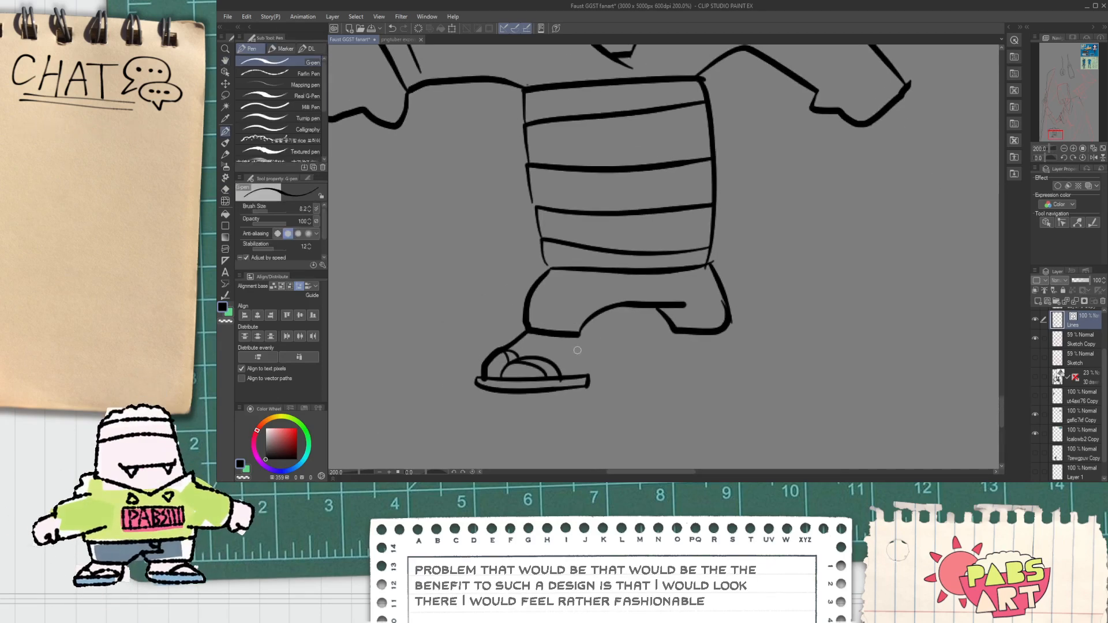
# Add a scalloped top and curved forehead bands to the doodle's head, and a small fly mark on its shorts.
pyautogui.scroll(1, 628, 365)
pyautogui.scroll(-1, 627, 365)
pyautogui.scroll(-3, 628, 365)
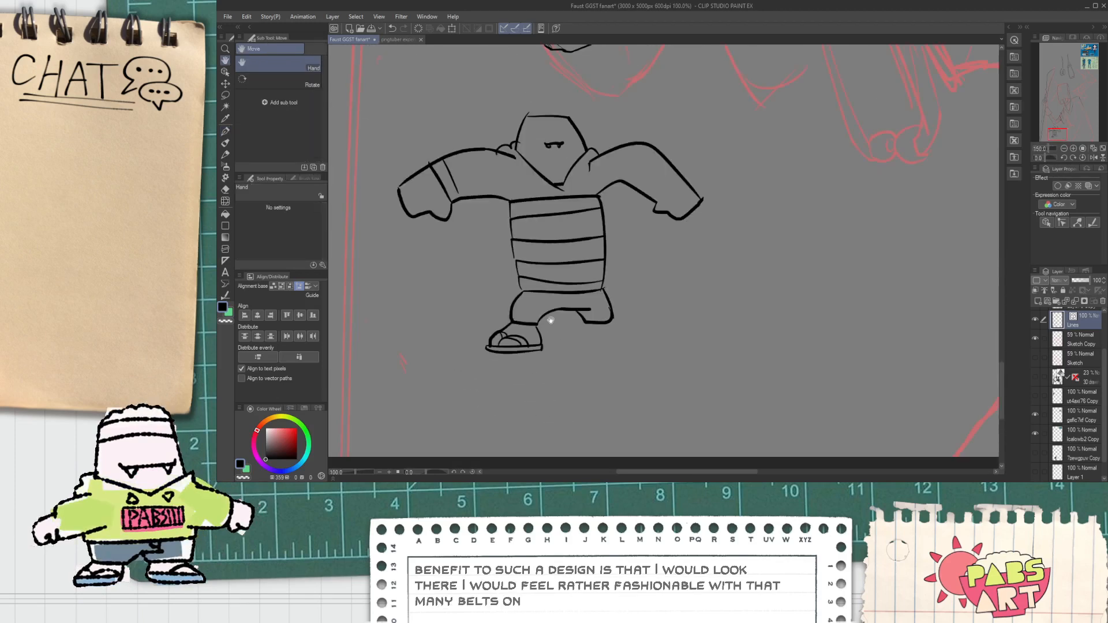
pyautogui.scroll(2, 581, 294)
pyautogui.scroll(-2, 582, 294)
pyautogui.scroll(3, 562, 182)
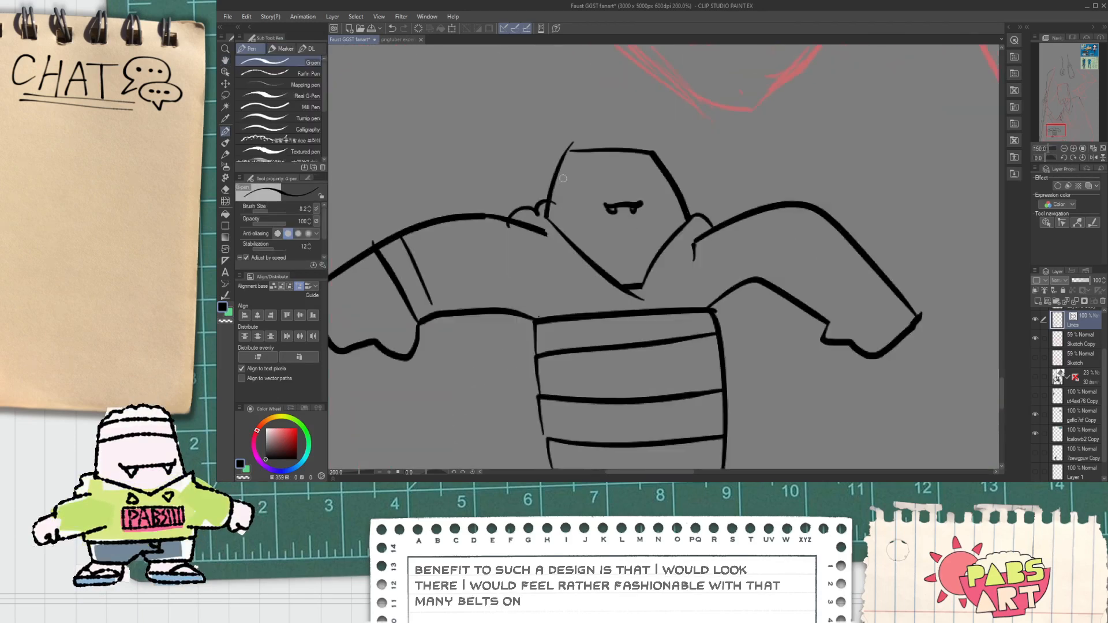
pyautogui.scroll(-3, 573, 149)
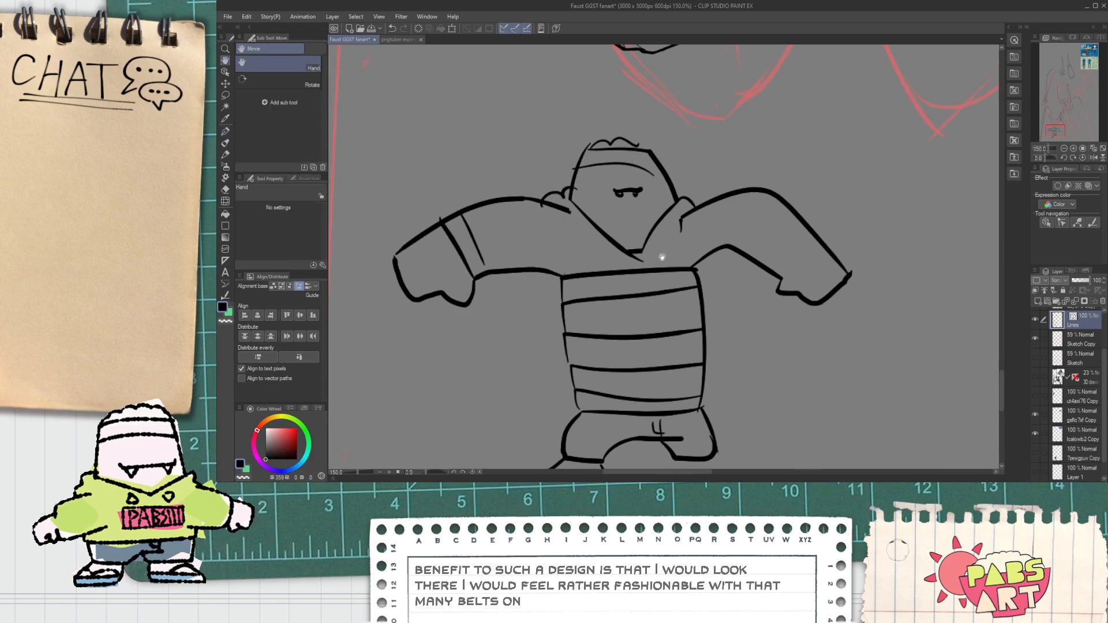
# Draw the cuff lines across the wrist of the doodle's right-hand arm.
pyautogui.scroll(2, 711, 238)
pyautogui.scroll(-3, 774, 211)
pyautogui.scroll(1, 692, 242)
pyautogui.scroll(-2, 645, 235)
# Duplicate the finished sandaled foot as vector lines, mirror it horizontally and place it under the right leg opening.
pyautogui.press('o')
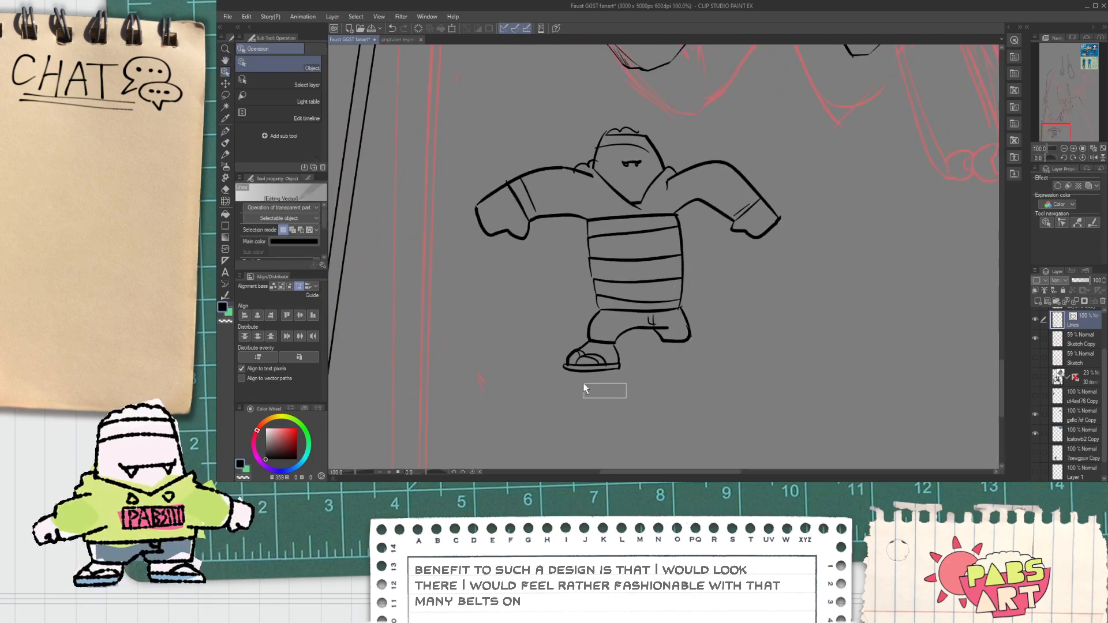
pyautogui.moveTo(550, 351); pyautogui.dragTo(725, 348)
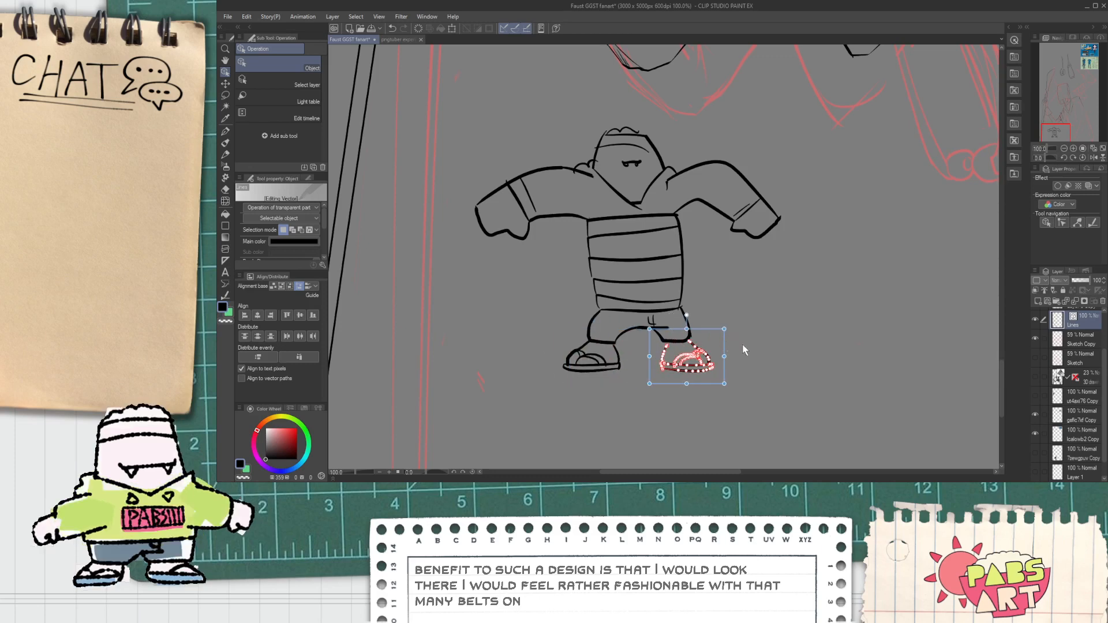
pyautogui.click(737, 346)
# Draw curved buckle marks at staggered positions on the four lower belts wrapped around the torso.
pyautogui.scroll(3, 635, 271)
pyautogui.press('p')
pyautogui.moveTo(585, 334)
pyautogui.mouseDown()
pyautogui.moveTo(607, 354)
pyautogui.moveTo(619, 336)
pyautogui.moveTo(593, 361)
pyautogui.mouseUp()
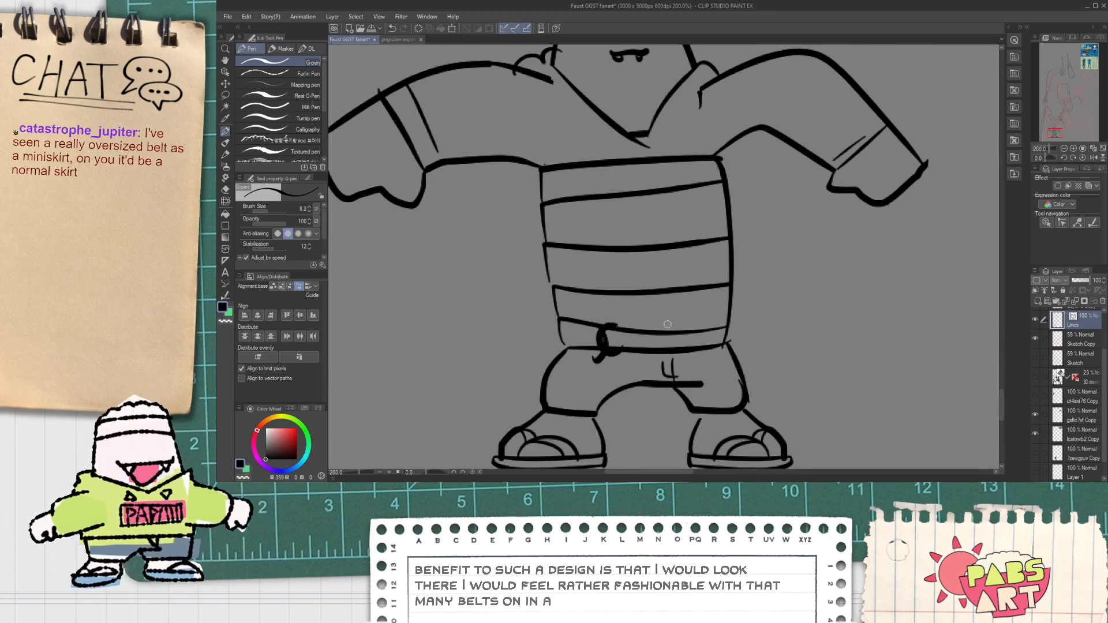
pyautogui.moveTo(632, 291); pyautogui.dragTo(650, 333)
pyautogui.moveTo(672, 287); pyautogui.dragTo(690, 316)
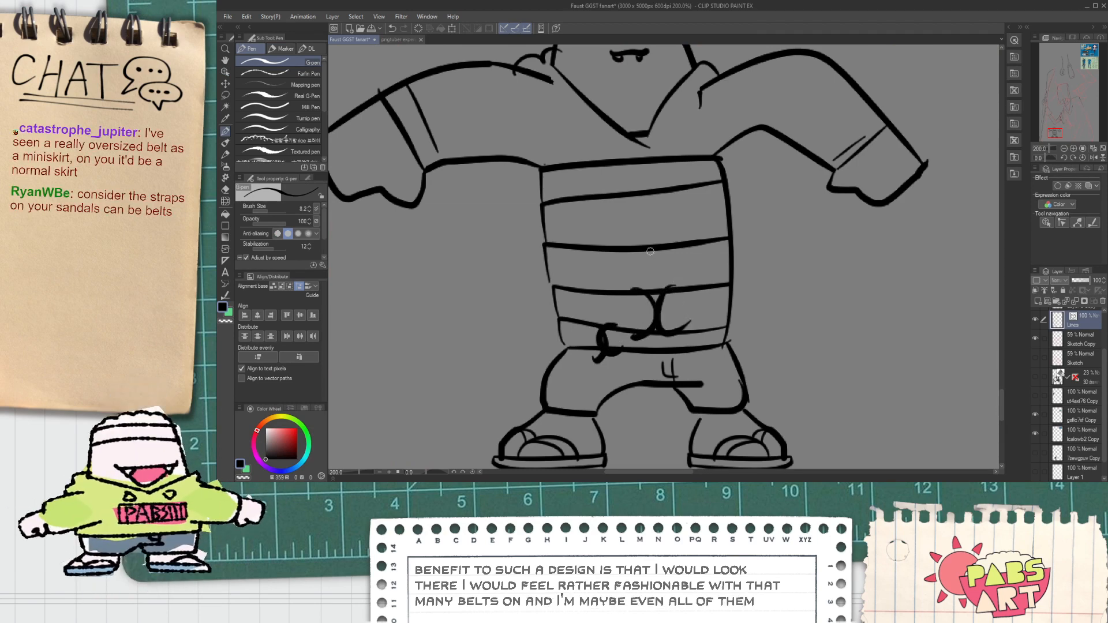
pyautogui.moveTo(574, 250); pyautogui.dragTo(566, 281)
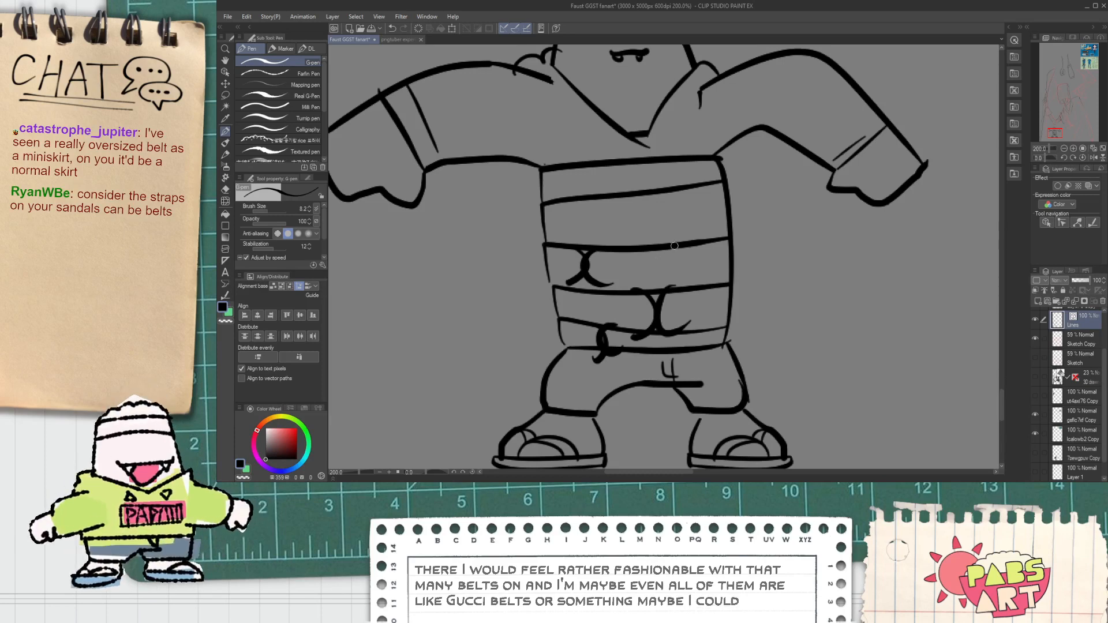
pyautogui.moveTo(667, 190); pyautogui.dragTo(672, 241)
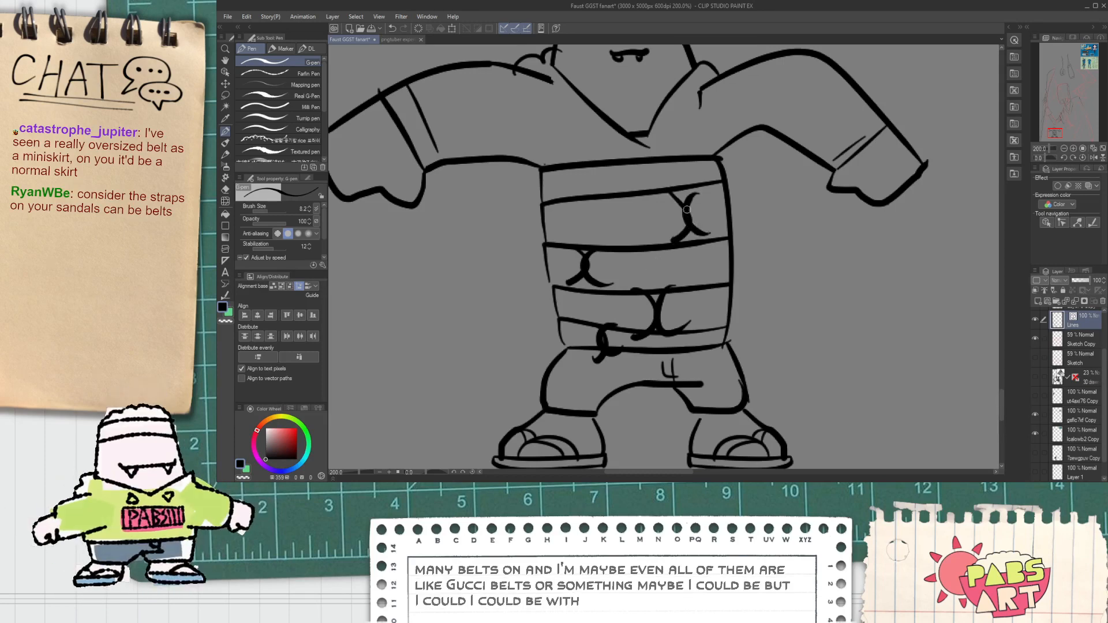
# Draw a small diamond-shaped buckle on each strap of the left sandal and erase the strap lines inside them.
pyautogui.press('space')
pyautogui.moveTo(613, 167); pyautogui.dragTo(641, 231)
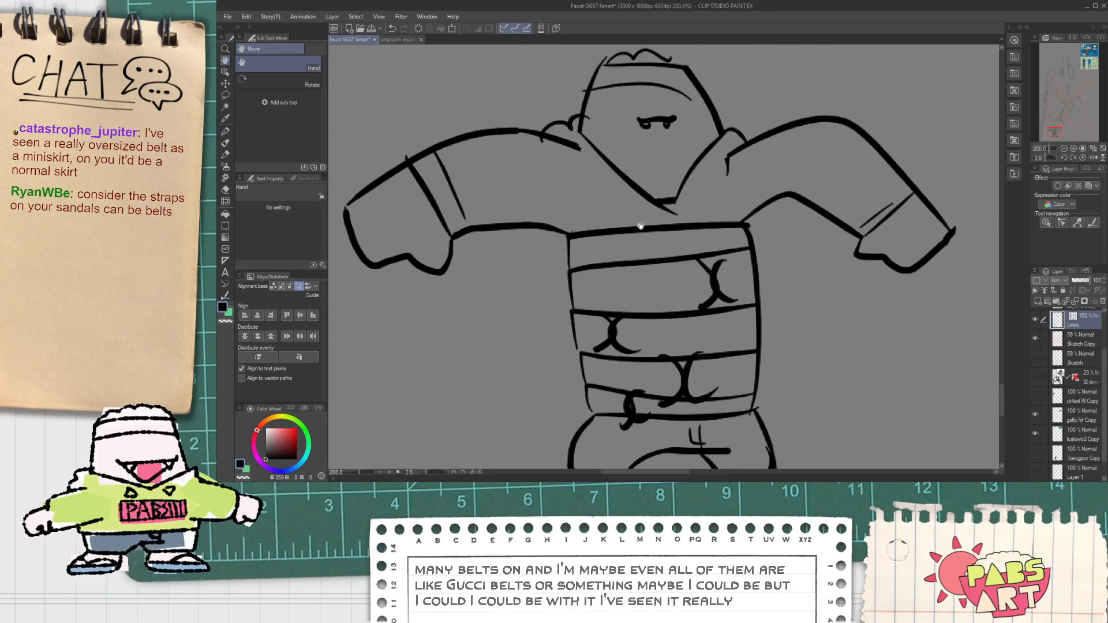
pyautogui.scroll(-1, 641, 227)
pyautogui.moveTo(641, 227); pyautogui.dragTo(617, 146)
pyautogui.scroll(3, 538, 316)
pyautogui.scroll(2, 560, 311)
pyautogui.moveTo(564, 321)
pyautogui.mouseDown()
pyautogui.moveTo(620, 265)
pyautogui.moveTo(614, 329)
pyautogui.moveTo(566, 320)
pyautogui.moveTo(619, 281)
pyautogui.mouseUp()
pyautogui.press('e')
pyautogui.press('p')
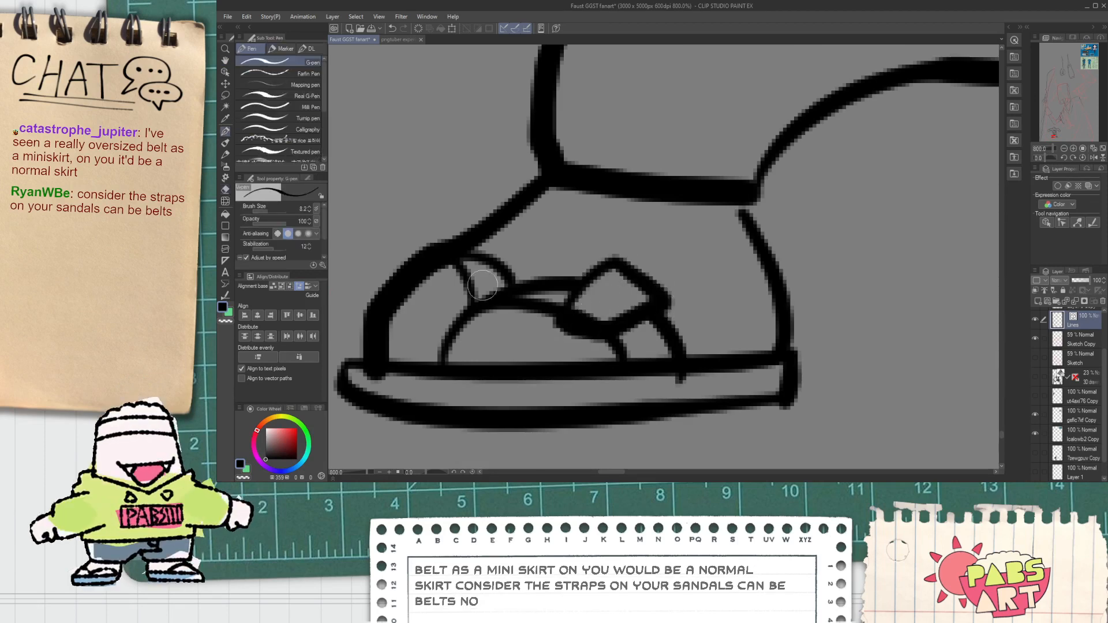
pyautogui.moveTo(435, 254)
pyautogui.mouseDown()
pyautogui.moveTo(441, 228)
pyautogui.moveTo(470, 257)
pyautogui.mouseUp()
pyautogui.press('e')
pyautogui.press('p')
# Draw matching buckles on both straps of the right sandal and erase the overlapping lines inside them.
pyautogui.scroll(-4, 594, 292)
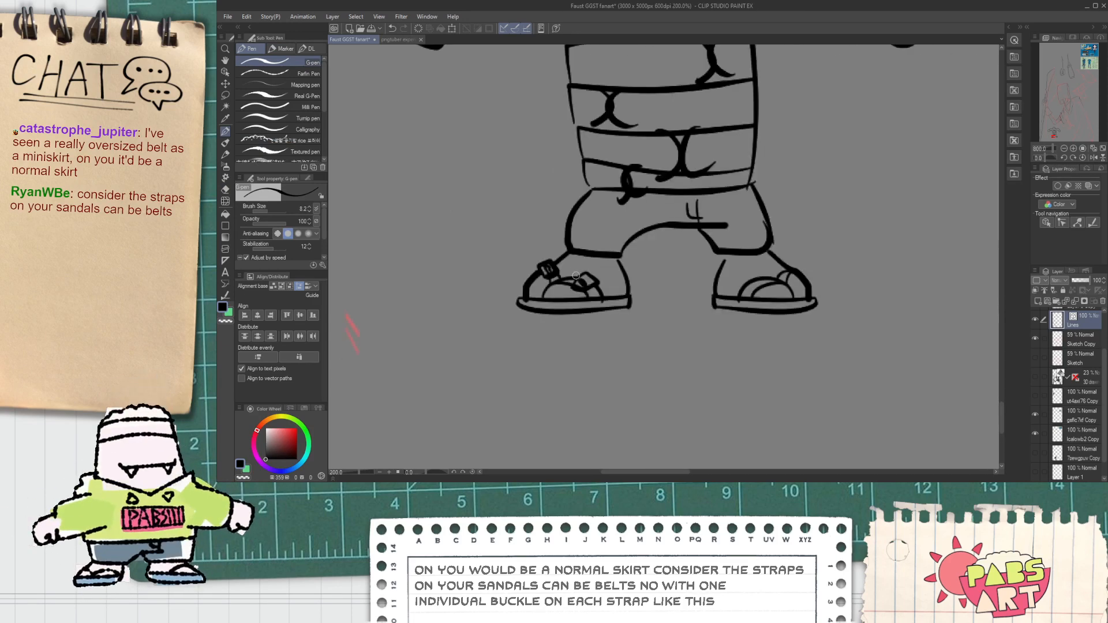
pyautogui.moveTo(613, 297); pyautogui.dragTo(530, 295)
pyautogui.scroll(4, 699, 273)
pyautogui.moveTo(662, 298)
pyautogui.mouseDown()
pyautogui.moveTo(638, 239)
pyautogui.moveTo(664, 294)
pyautogui.mouseUp()
pyautogui.press('e')
pyautogui.moveTo(626, 260); pyautogui.dragTo(647, 275)
pyautogui.press('p')
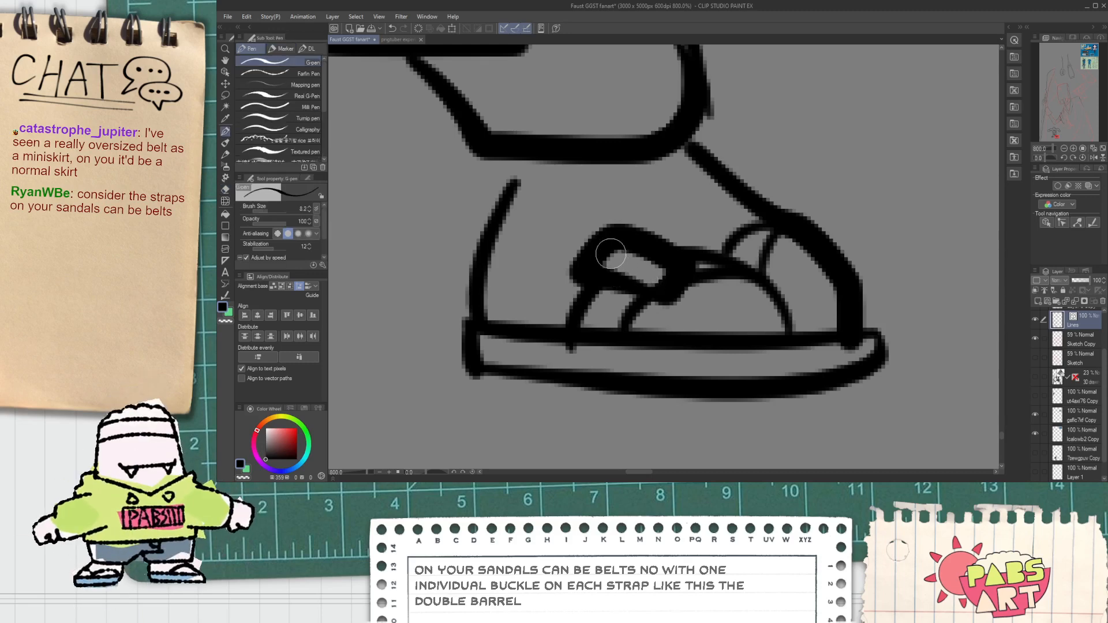
pyautogui.moveTo(744, 190)
pyautogui.mouseDown()
pyautogui.moveTo(715, 215)
pyautogui.moveTo(808, 237)
pyautogui.moveTo(731, 200)
pyautogui.moveTo(799, 207)
pyautogui.moveTo(778, 208)
pyautogui.mouseUp()
pyautogui.press('e')
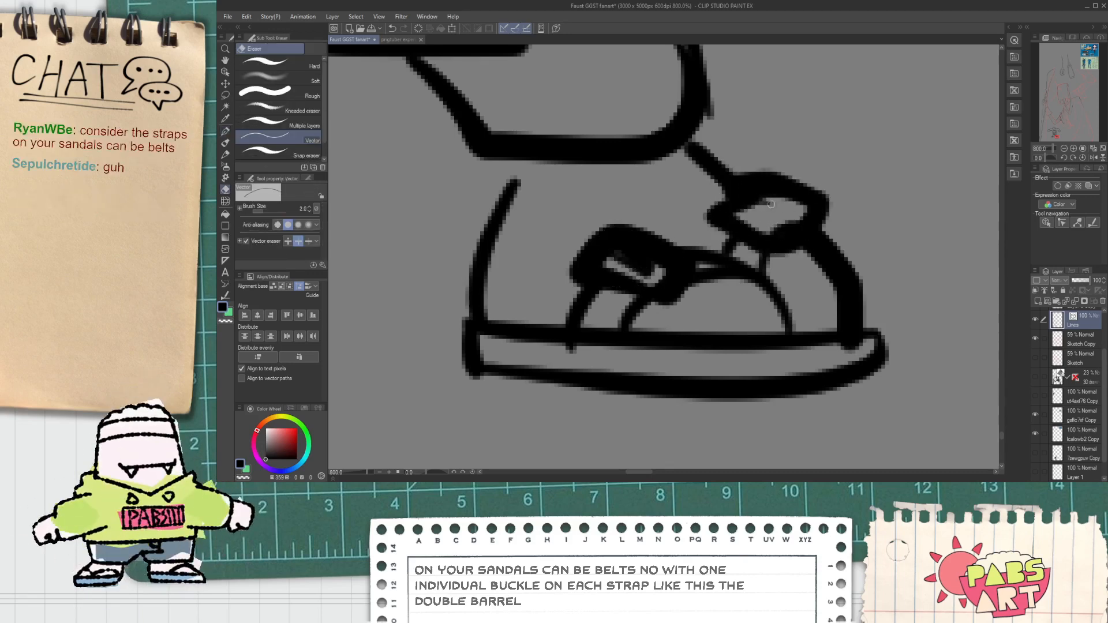
# Draw a wide slanted belt band around the hem of the right shorts leg and erase the lines it covers.
pyautogui.scroll(-2, 783, 228)
pyautogui.scroll(-5, 756, 231)
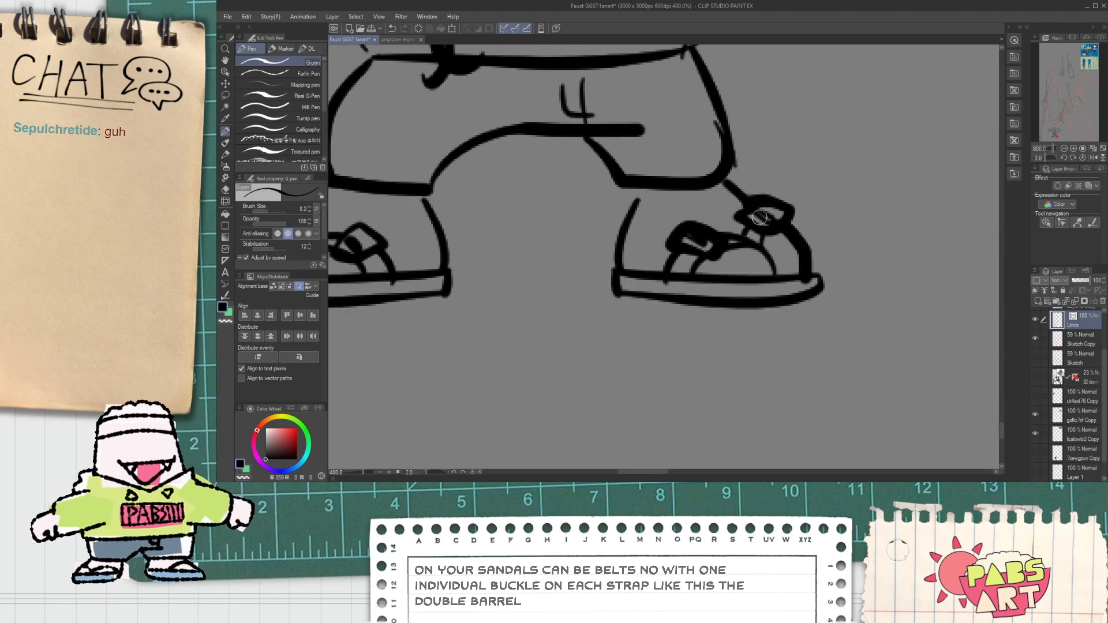
pyautogui.press('space')
pyautogui.scroll(4, 753, 232)
pyautogui.moveTo(664, 234)
pyautogui.mouseDown()
pyautogui.moveTo(767, 264)
pyautogui.moveTo(787, 196)
pyautogui.mouseUp()
pyautogui.hotkey('ctrl', 'z')
pyautogui.moveTo(668, 227)
pyautogui.mouseDown()
pyautogui.moveTo(676, 258)
pyautogui.moveTo(788, 238)
pyautogui.mouseUp()
pyautogui.hotkey('ctrl', 'z')
pyautogui.moveTo(655, 231)
pyautogui.mouseDown()
pyautogui.moveTo(825, 230)
pyautogui.moveTo(637, 269)
pyautogui.mouseUp()
pyautogui.press('e')
pyautogui.moveTo(744, 218)
pyautogui.mouseDown()
pyautogui.moveTo(739, 238)
pyautogui.moveTo(772, 229)
pyautogui.mouseUp()
pyautogui.click(676, 251)
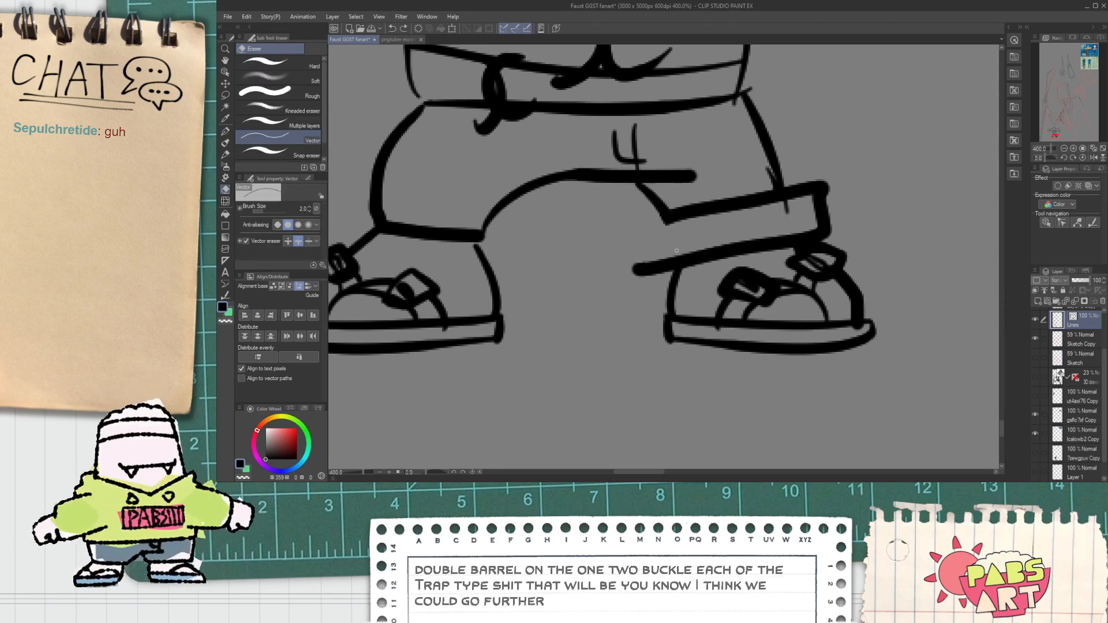
# Trim the overshooting line of the right ankle strap and draw a buckle on its outer end.
pyautogui.click(658, 264)
pyautogui.press('p')
pyautogui.moveTo(749, 206)
pyautogui.mouseDown()
pyautogui.moveTo(760, 234)
pyautogui.moveTo(821, 220)
pyautogui.moveTo(818, 199)
pyautogui.moveTo(831, 217)
pyautogui.moveTo(816, 219)
pyautogui.mouseUp()
pyautogui.hotkey('ctrl', 'z')
pyautogui.scroll(-1, 813, 214)
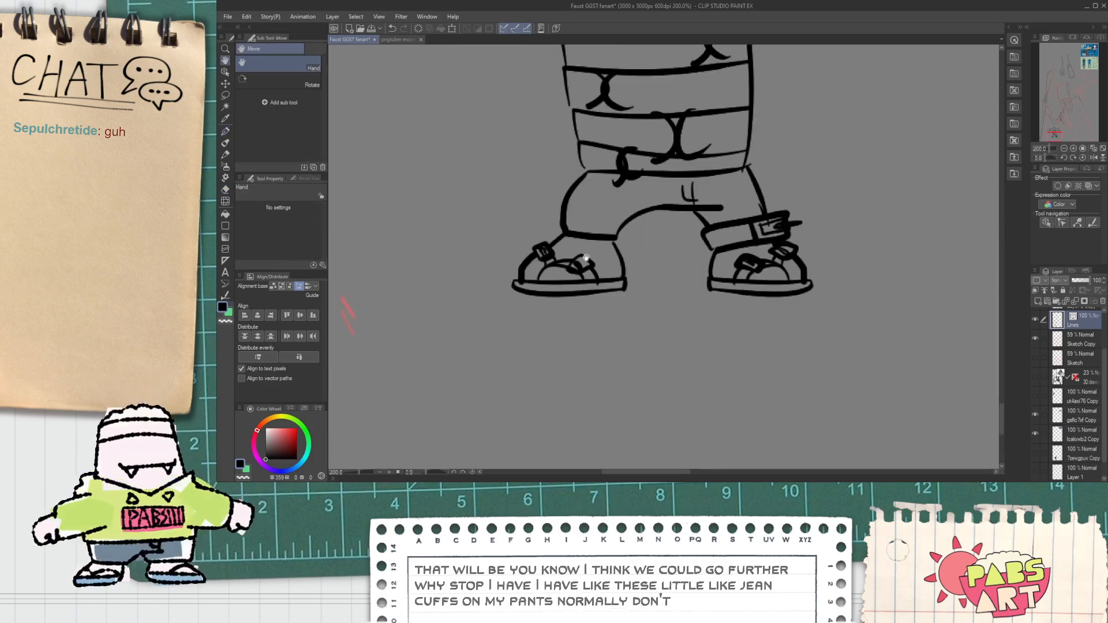
# Draw a matching buckled strap around the left ankle and erase the leg lines that overlap it.
pyautogui.scroll(1, 531, 226)
pyautogui.moveTo(532, 226)
pyautogui.mouseDown()
pyautogui.moveTo(718, 245)
pyautogui.moveTo(542, 179)
pyautogui.moveTo(522, 218)
pyautogui.moveTo(564, 191)
pyautogui.mouseUp()
pyautogui.press('e')
pyautogui.click(646, 224)
pyautogui.click(645, 236)
pyautogui.click(654, 214)
pyautogui.press('p')
pyautogui.moveTo(581, 227); pyautogui.dragTo(579, 189)
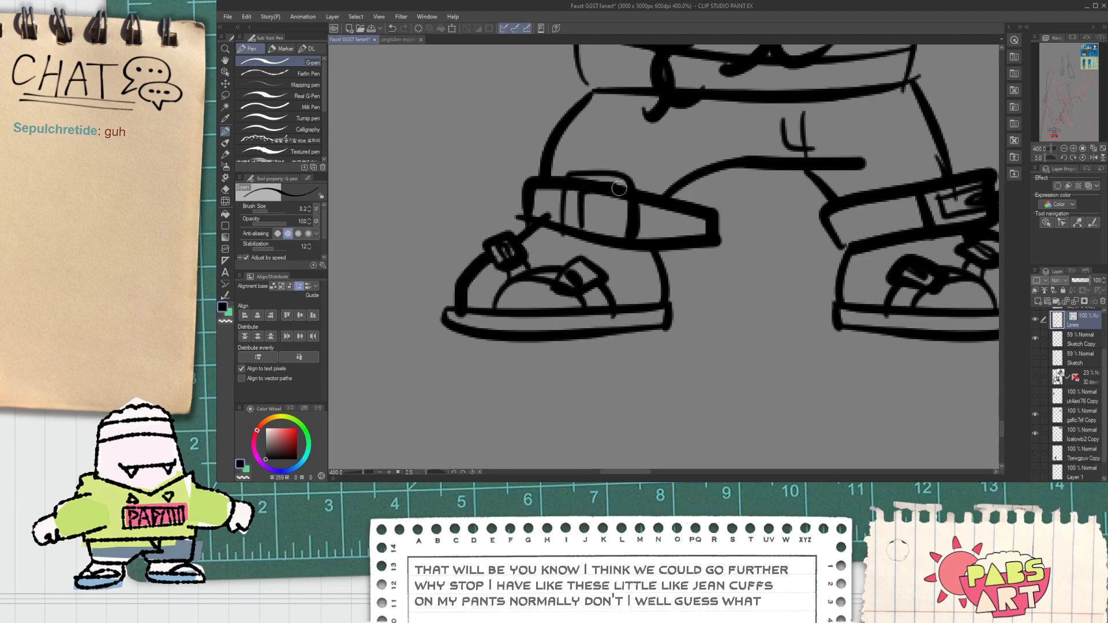
# Draw a wide belt across the figure's forehead and erase the head outline and line ends crossing it.
pyautogui.scroll(-5, 563, 208)
pyautogui.scroll(3, 548, 185)
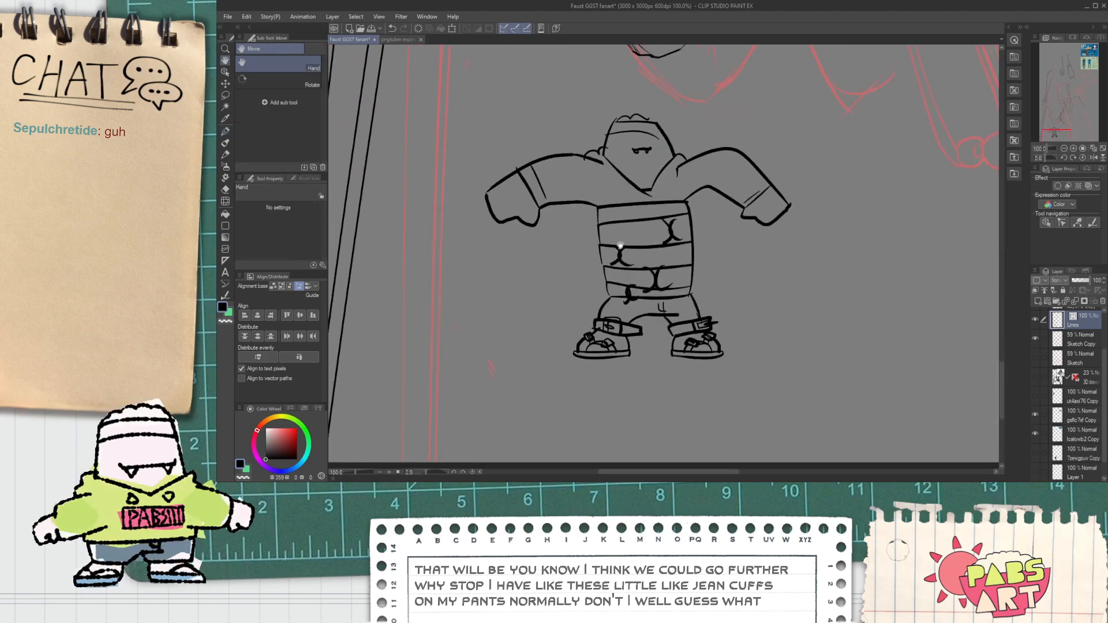
pyautogui.press('space')
pyautogui.moveTo(645, 250); pyautogui.dragTo(565, 228)
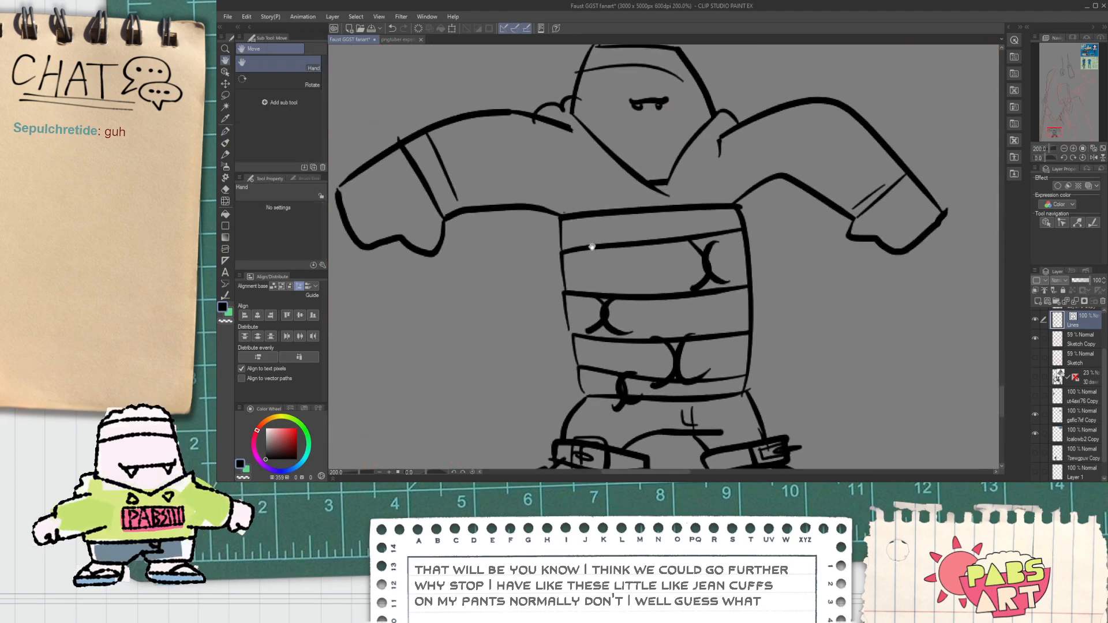
pyautogui.scroll(-3, 592, 246)
pyautogui.scroll(3, 600, 222)
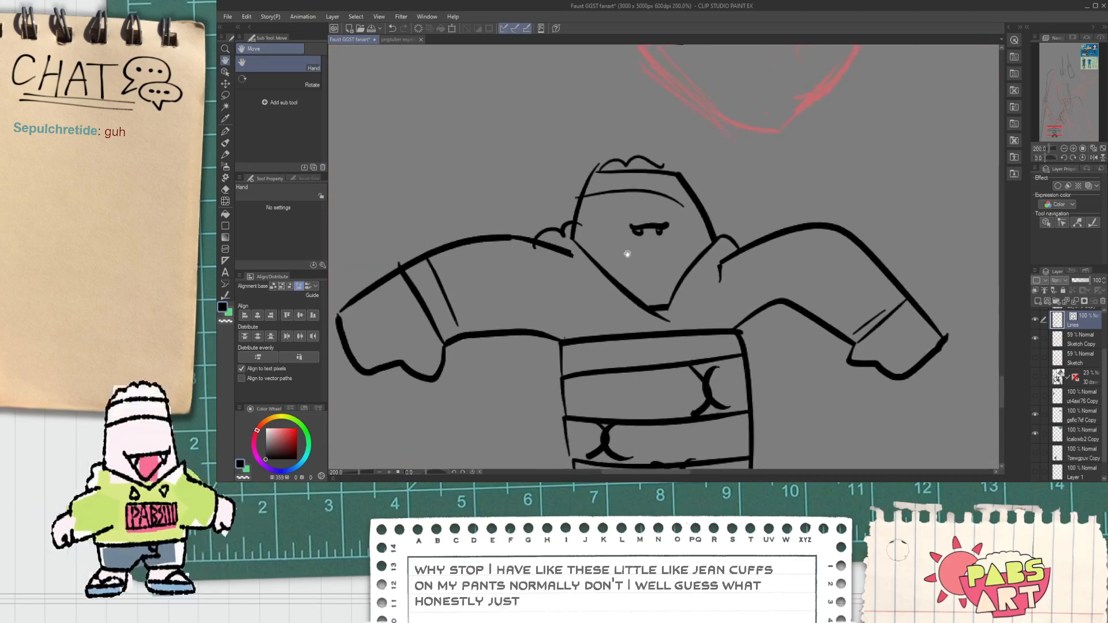
pyautogui.scroll(2, 611, 173)
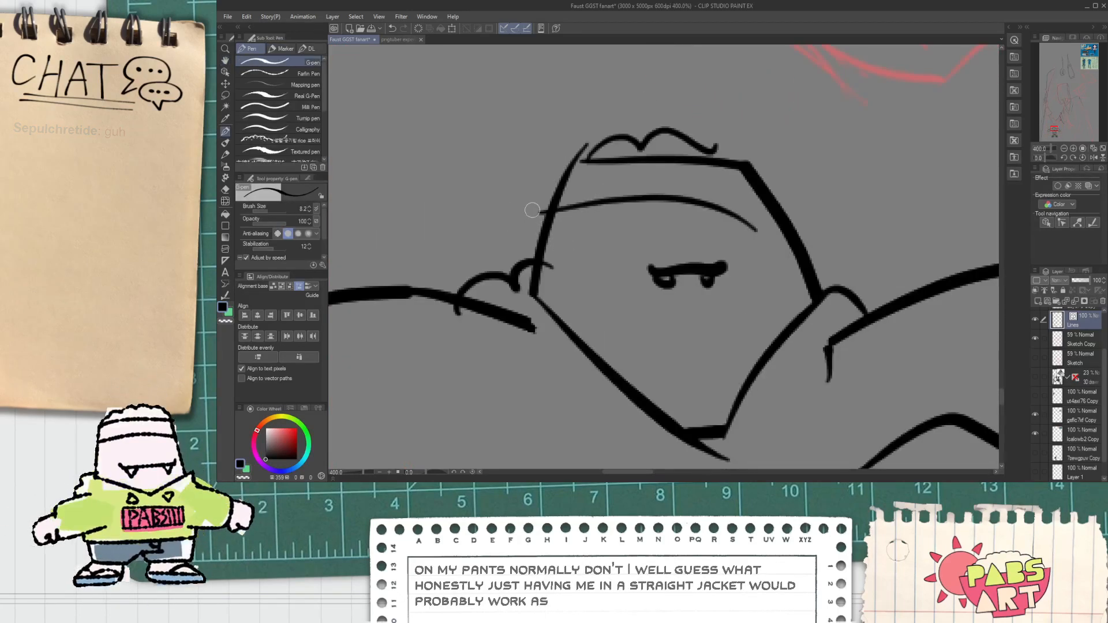
pyautogui.moveTo(531, 202); pyautogui.dragTo(806, 183)
pyautogui.moveTo(534, 262); pyautogui.dragTo(845, 241)
pyautogui.moveTo(795, 171); pyautogui.dragTo(829, 254)
pyautogui.moveTo(530, 200)
pyautogui.mouseDown()
pyautogui.moveTo(539, 245)
pyautogui.moveTo(549, 215)
pyautogui.mouseUp()
pyautogui.press('e')
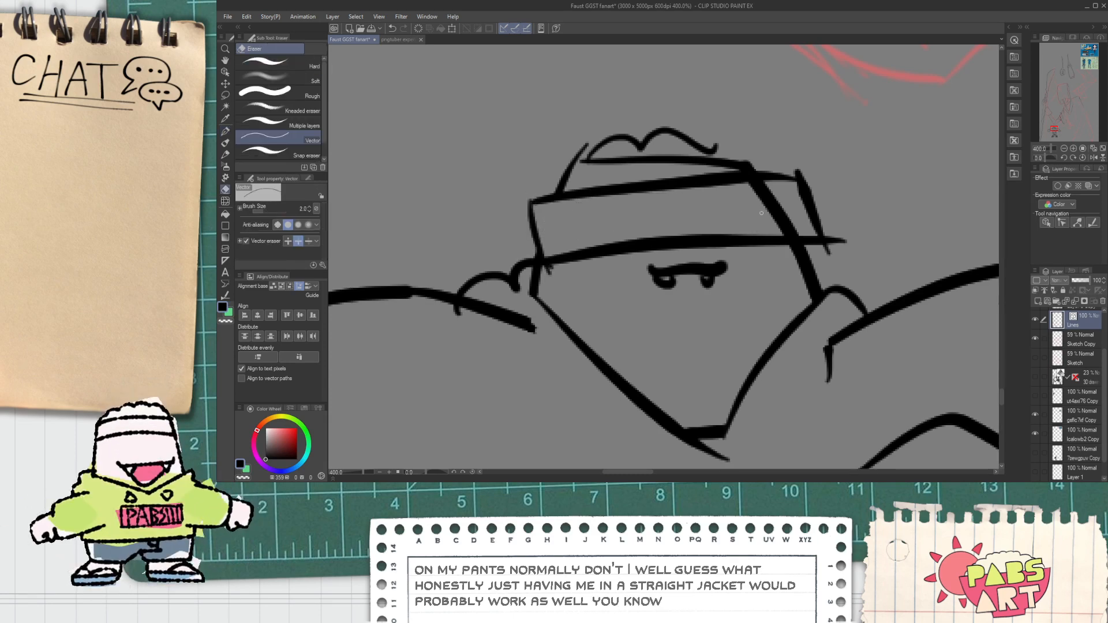
pyautogui.moveTo(760, 220); pyautogui.dragTo(780, 218)
pyautogui.click(836, 242)
pyautogui.press('p')
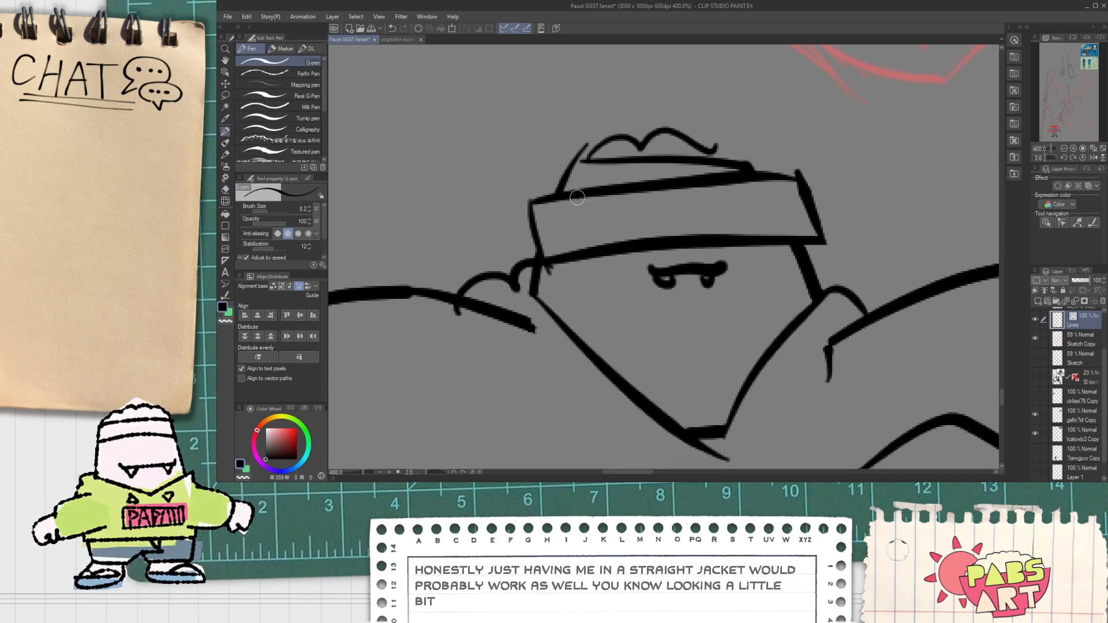
# Add a plate lettered FREE to the front of the forehead belt and a buckle with a strap end at its side.
pyautogui.moveTo(578, 198); pyautogui.dragTo(588, 242)
pyautogui.moveTo(732, 236)
pyautogui.mouseDown()
pyautogui.moveTo(712, 165)
pyautogui.moveTo(784, 237)
pyautogui.mouseUp()
pyautogui.moveTo(808, 245)
pyautogui.mouseDown()
pyautogui.moveTo(825, 173)
pyautogui.moveTo(837, 179)
pyautogui.moveTo(810, 242)
pyautogui.mouseUp()
pyautogui.press('e')
pyautogui.click(813, 222)
pyautogui.press('p')
pyautogui.moveTo(785, 172)
pyautogui.mouseDown()
pyautogui.moveTo(836, 231)
pyautogui.moveTo(811, 247)
pyautogui.mouseUp()
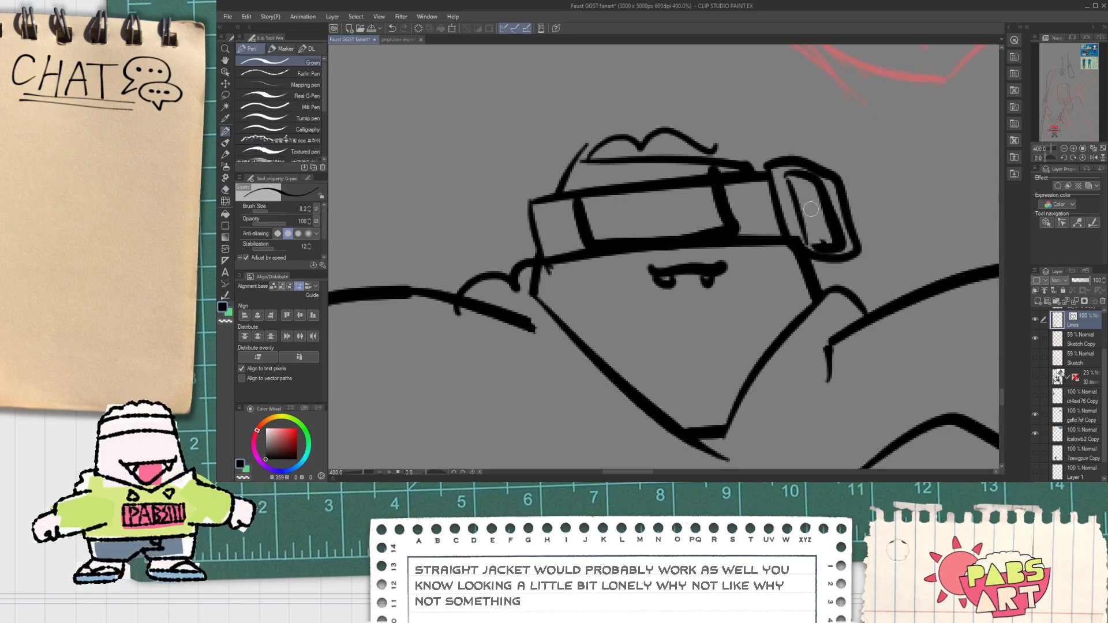
pyautogui.press('e')
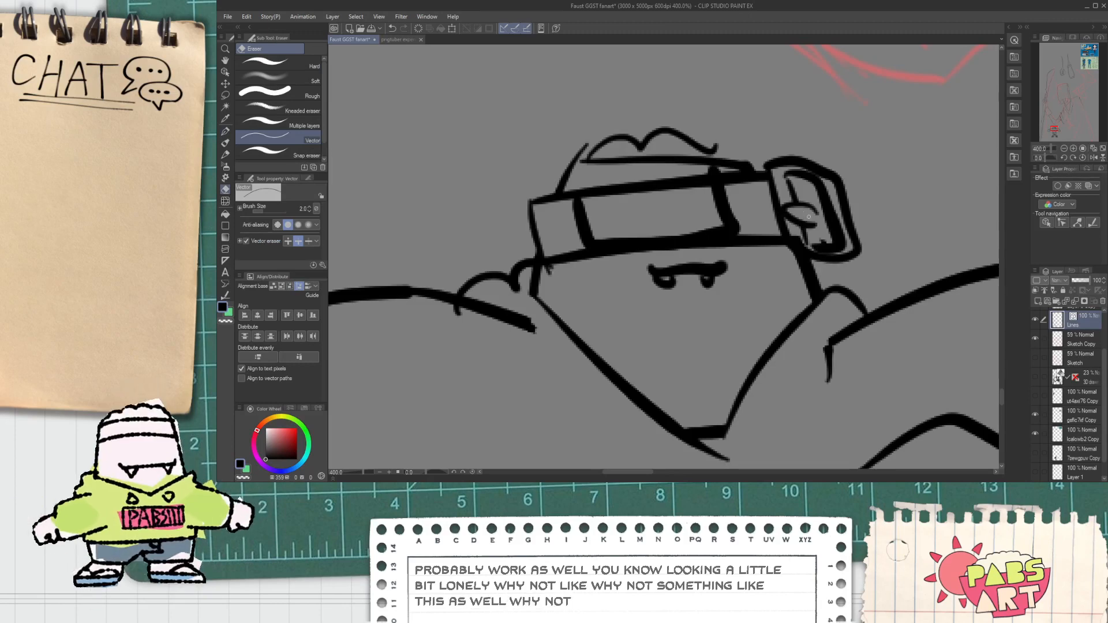
pyautogui.press('p')
pyautogui.moveTo(841, 183); pyautogui.dragTo(864, 223)
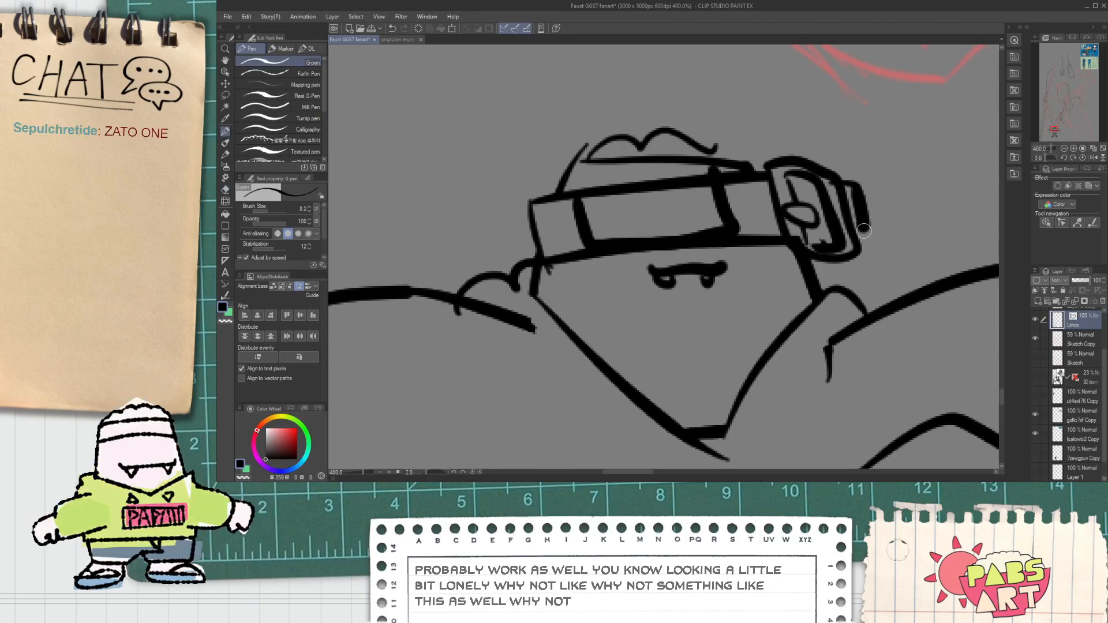
pyautogui.moveTo(603, 218); pyautogui.dragTo(614, 217)
pyautogui.moveTo(622, 210)
pyautogui.mouseDown()
pyautogui.moveTo(631, 233)
pyautogui.moveTo(648, 204)
pyautogui.moveTo(671, 222)
pyautogui.moveTo(644, 203)
pyautogui.moveTo(695, 195)
pyautogui.mouseUp()
# Draw a series of curved belt bands across the figure's left upper arm, between cuff and shoulder.
pyautogui.scroll(-4, 692, 196)
pyautogui.press('space')
pyautogui.moveTo(712, 272); pyautogui.dragTo(705, 189)
pyautogui.scroll(1, 646, 232)
pyautogui.moveTo(519, 184); pyautogui.dragTo(573, 262)
pyautogui.scroll(1, 572, 262)
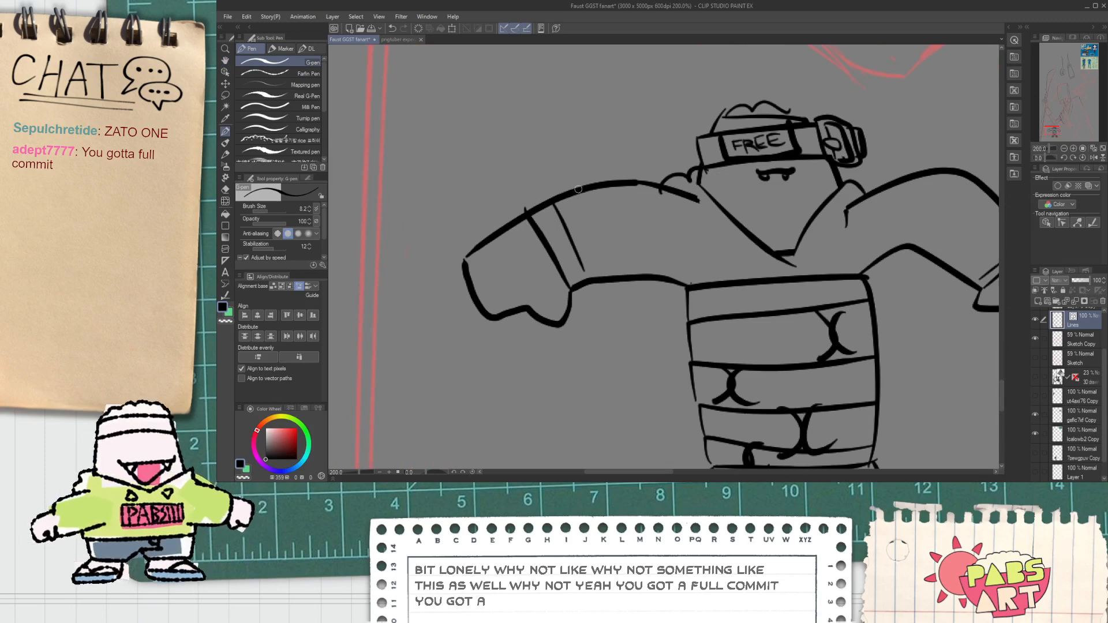
pyautogui.moveTo(588, 189); pyautogui.dragTo(605, 274)
pyautogui.moveTo(616, 177); pyautogui.dragTo(635, 275)
pyautogui.moveTo(654, 192); pyautogui.dragTo(655, 273)
# Draw matching curved belt bands across the figure's right arm.
pyautogui.press('space')
pyautogui.moveTo(816, 251); pyautogui.dragTo(560, 237)
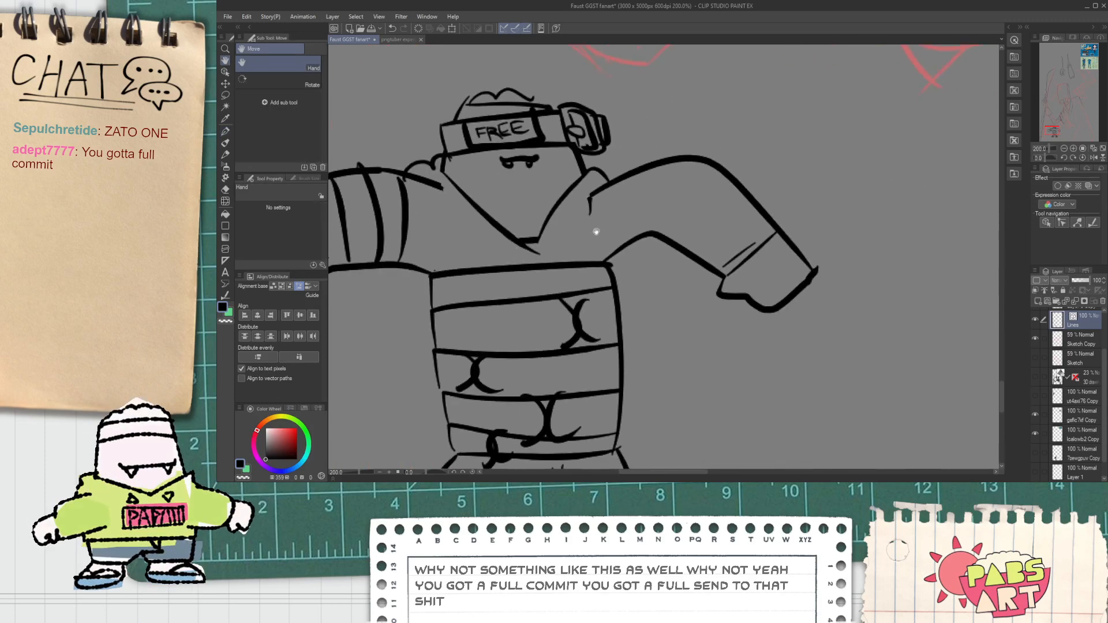
pyautogui.moveTo(657, 167); pyautogui.dragTo(635, 227)
pyautogui.scroll(-2, 715, 270)
pyautogui.press('space')
pyautogui.scroll(1, 524, 202)
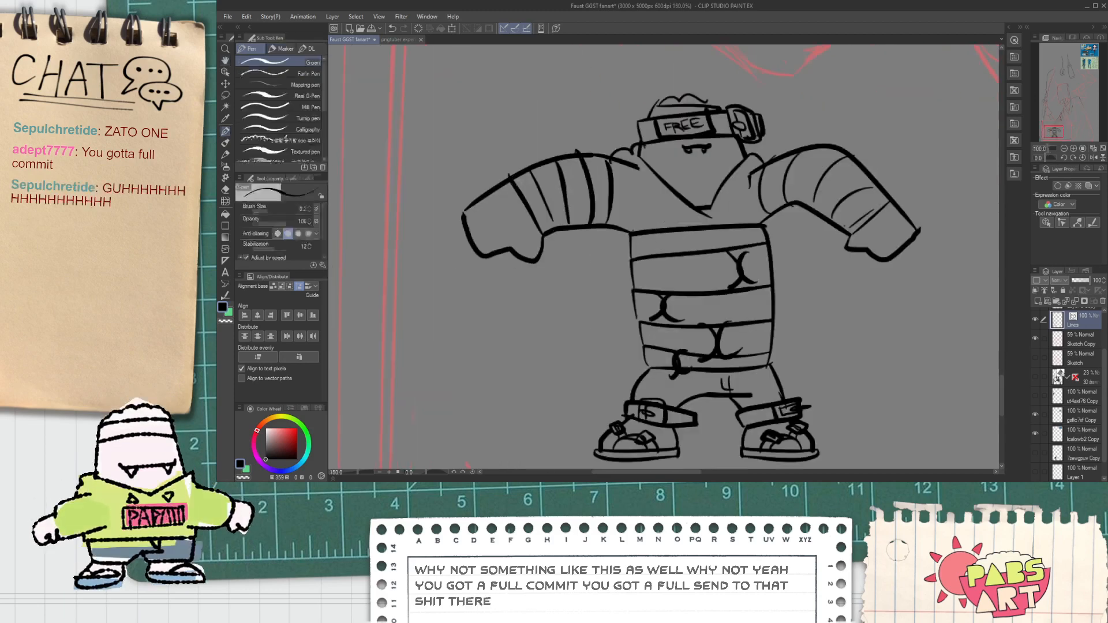
# Draw a small curled thumb line on the figure's left hand.
pyautogui.scroll(1, 510, 239)
pyautogui.scroll(-1, 501, 241)
pyautogui.press('space')
pyautogui.moveTo(652, 110); pyautogui.dragTo(618, 182)
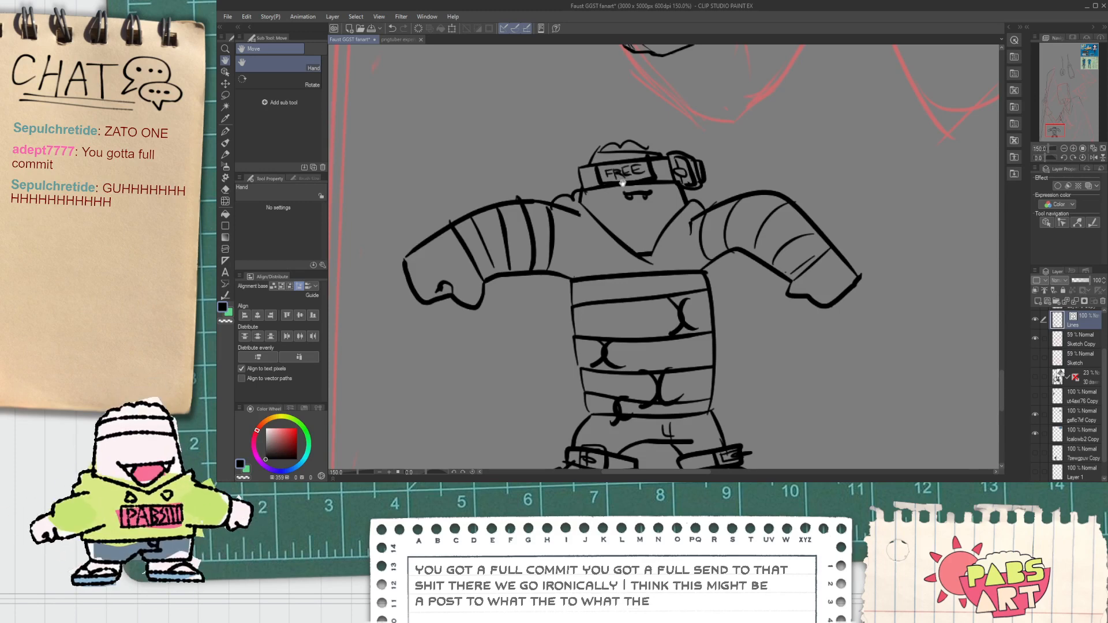
# Draw a small belt ring and short finger lines on the figure's left hand.
pyautogui.scroll(-2, 627, 192)
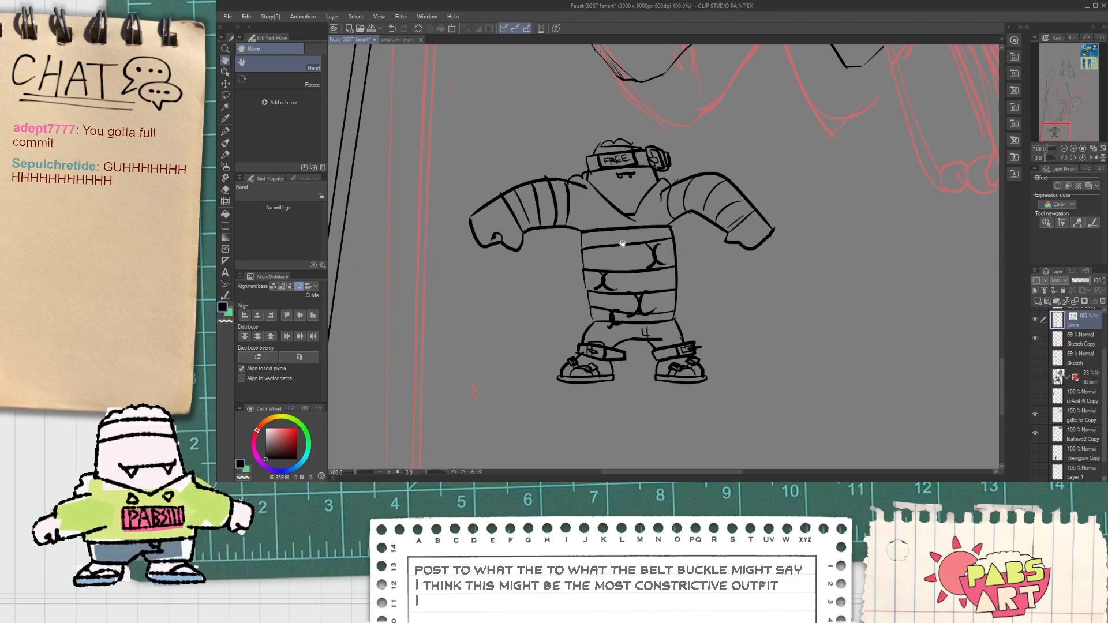
pyautogui.moveTo(624, 194); pyautogui.dragTo(615, 210)
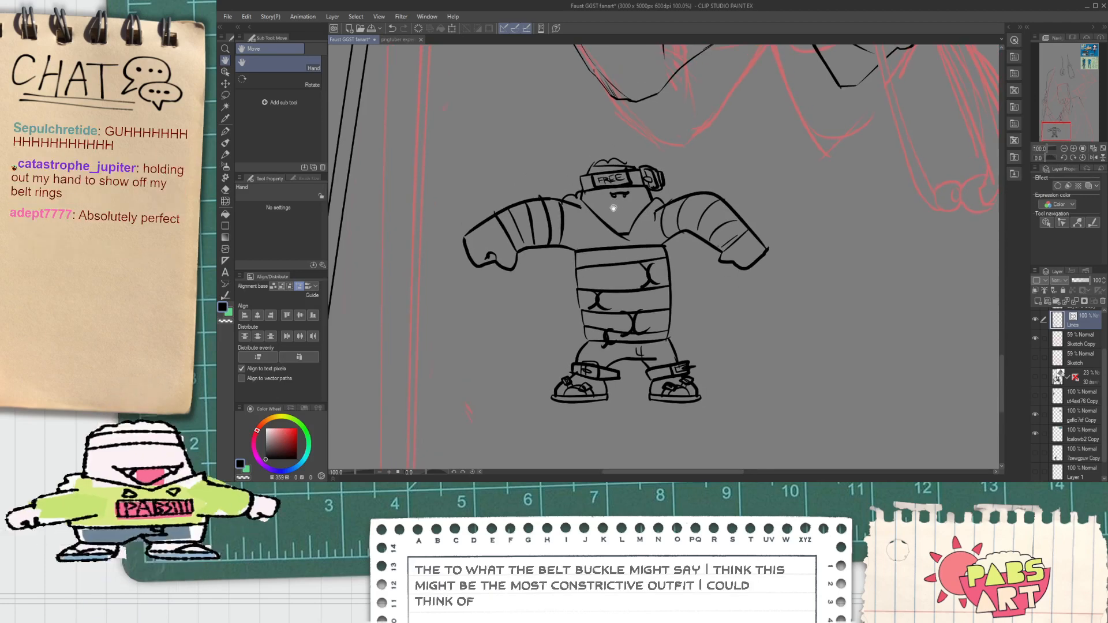
pyautogui.scroll(2, 613, 209)
pyautogui.scroll(-2, 613, 208)
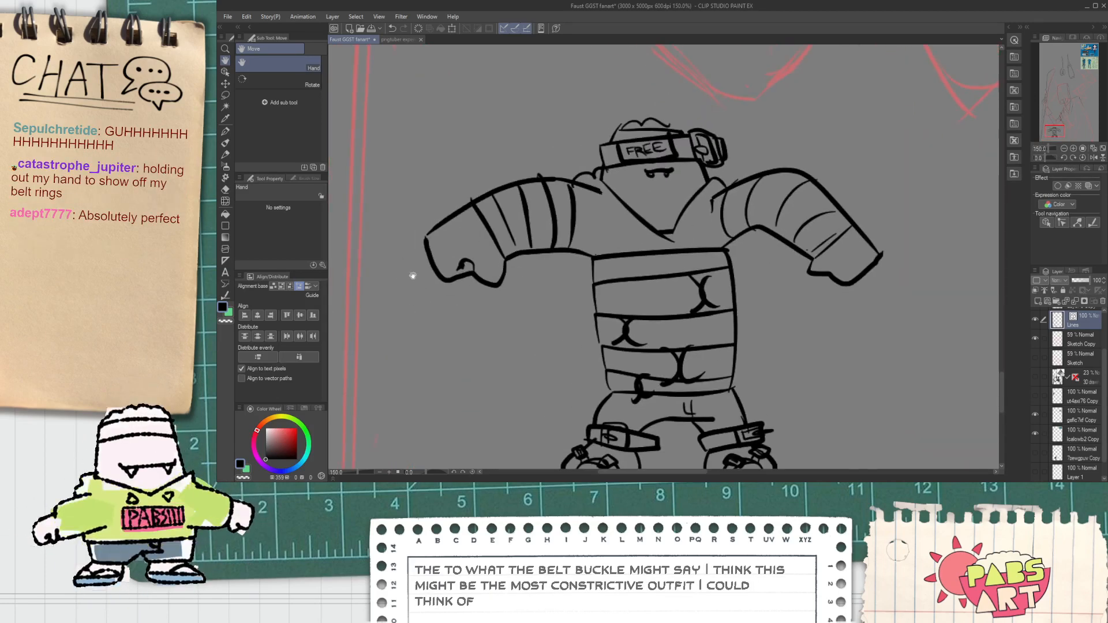
pyautogui.scroll(5, 438, 274)
pyautogui.press('p')
pyautogui.moveTo(434, 249)
pyautogui.mouseDown()
pyautogui.moveTo(501, 288)
pyautogui.moveTo(441, 229)
pyautogui.moveTo(523, 246)
pyautogui.moveTo(506, 276)
pyautogui.moveTo(425, 270)
pyautogui.moveTo(442, 305)
pyautogui.mouseUp()
pyautogui.moveTo(432, 287); pyautogui.dragTo(430, 185)
pyautogui.moveTo(376, 251); pyautogui.dragTo(372, 122)
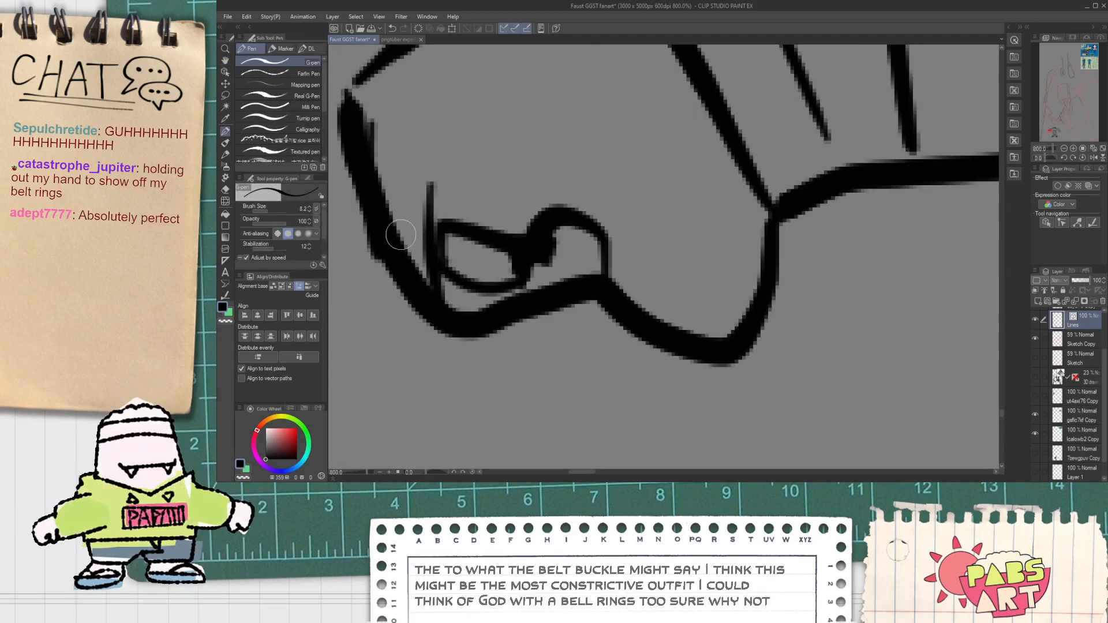
pyautogui.moveTo(457, 268)
pyautogui.mouseDown()
pyautogui.moveTo(486, 244)
pyautogui.moveTo(452, 258)
pyautogui.moveTo(457, 236)
pyautogui.moveTo(466, 271)
pyautogui.mouseUp()
# Draw a curled thumb line and three finger lines on the figure's right hand.
pyautogui.scroll(-7, 465, 255)
pyautogui.press('space')
pyautogui.moveTo(549, 273)
pyautogui.mouseDown()
pyautogui.moveTo(486, 283)
pyautogui.moveTo(503, 290)
pyautogui.mouseUp()
pyautogui.moveTo(622, 263); pyautogui.dragTo(574, 259)
pyautogui.scroll(6, 584, 255)
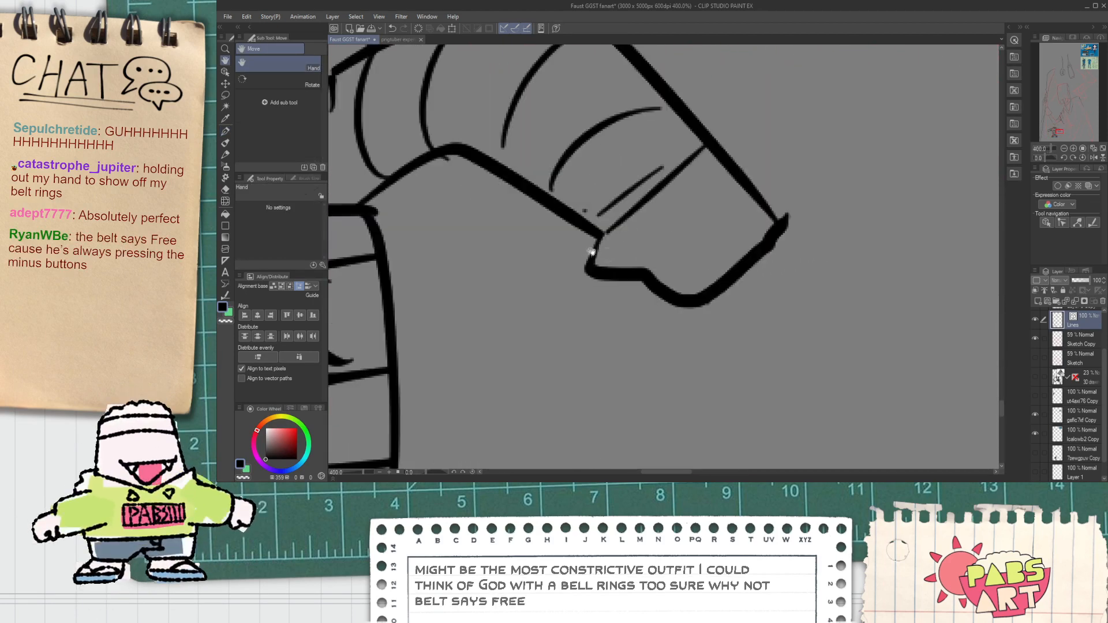
pyautogui.moveTo(645, 270)
pyautogui.mouseDown()
pyautogui.moveTo(666, 268)
pyautogui.moveTo(705, 224)
pyautogui.mouseUp()
pyautogui.moveTo(717, 277); pyautogui.dragTo(734, 196)
pyautogui.moveTo(733, 254); pyautogui.dragTo(756, 193)
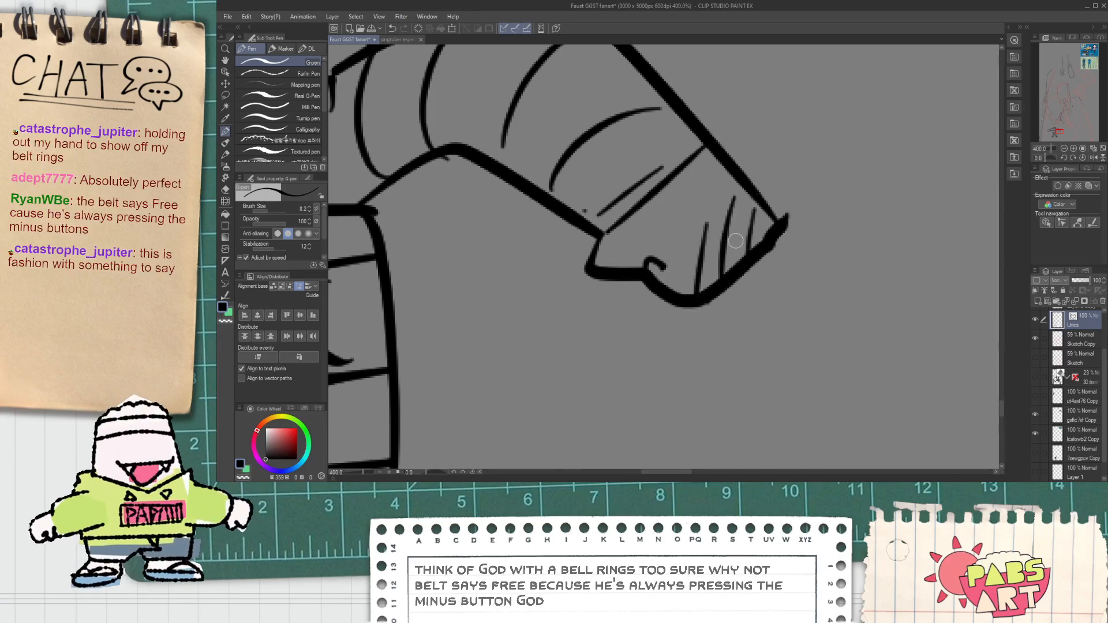
# Draw two belts crossing diagonally over the chest and erase the collar lines overlapping them.
pyautogui.scroll(-6, 721, 257)
pyautogui.moveTo(618, 306); pyautogui.dragTo(629, 278)
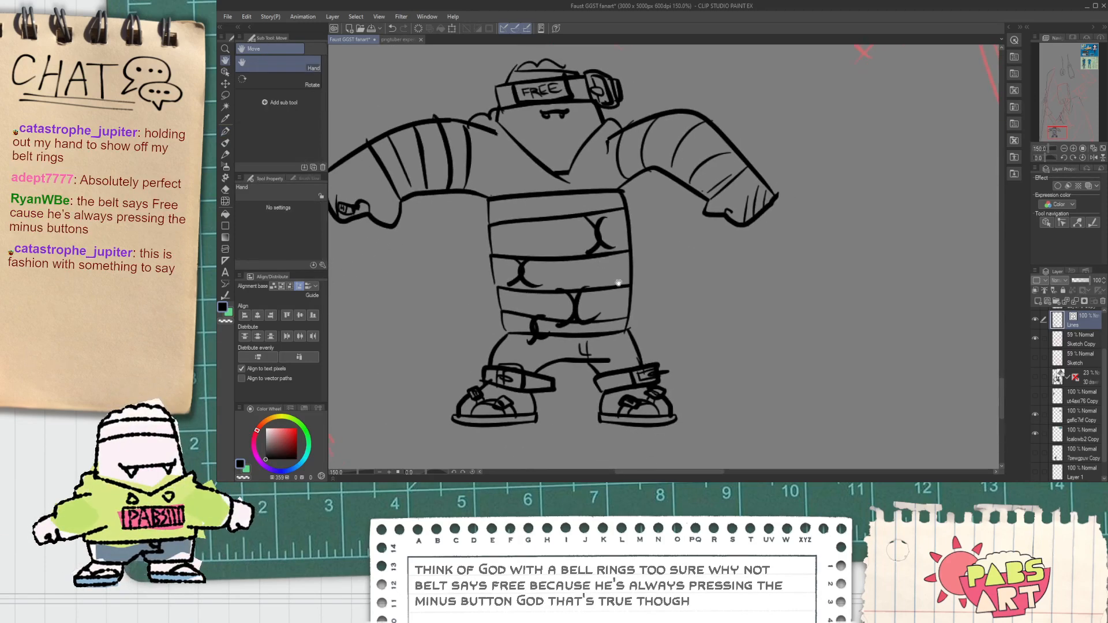
pyautogui.scroll(1, 566, 288)
pyautogui.scroll(-1, 565, 263)
pyautogui.moveTo(546, 253); pyautogui.dragTo(562, 271)
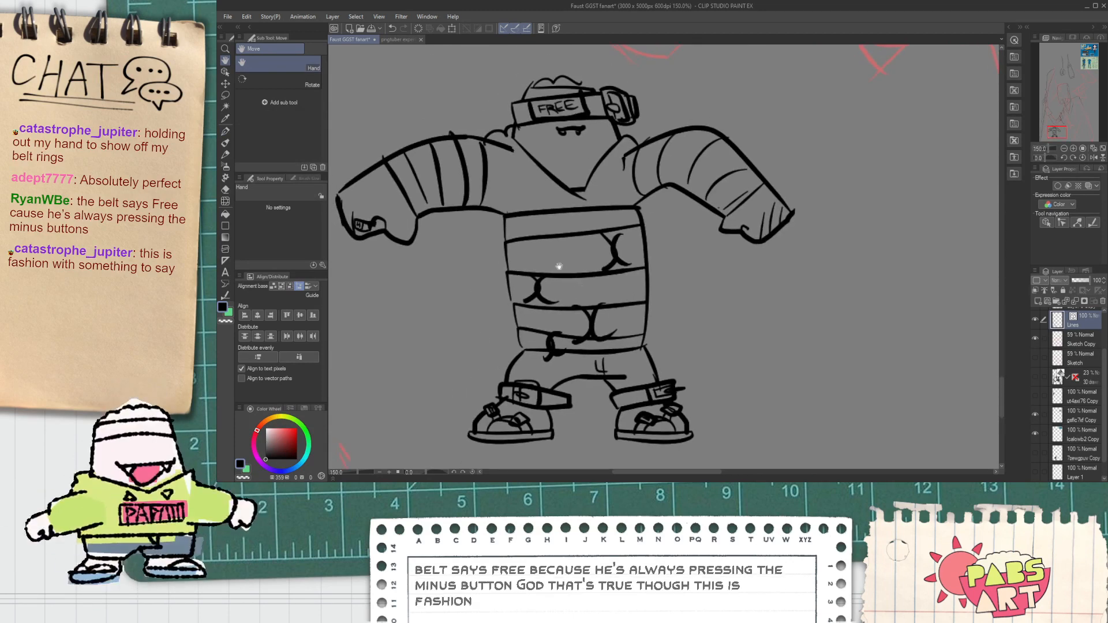
pyautogui.scroll(1, 519, 202)
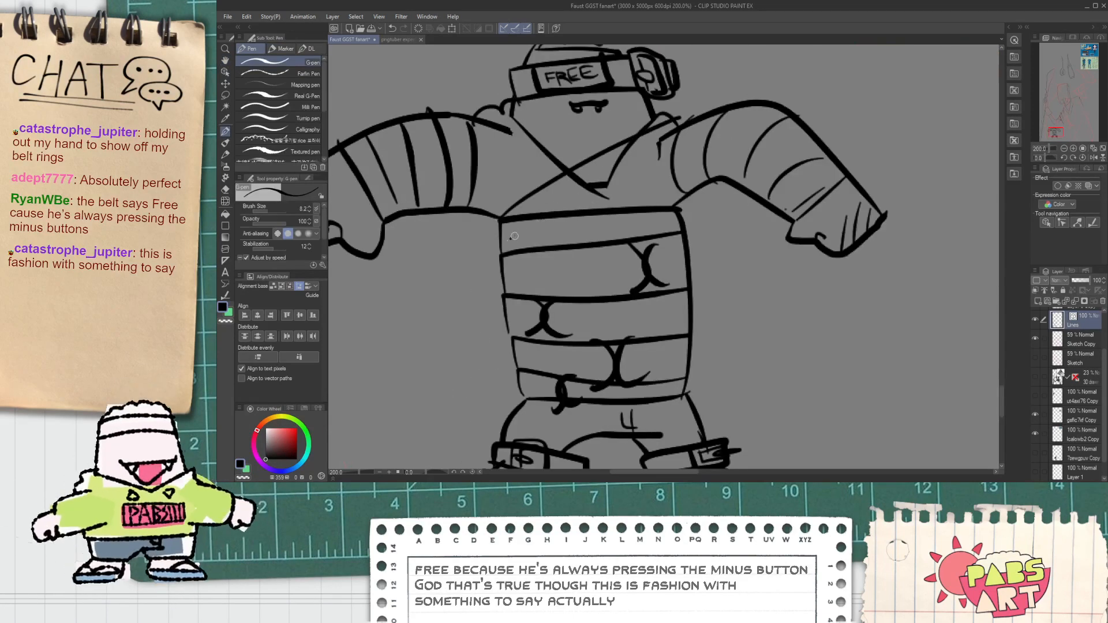
pyautogui.moveTo(600, 184); pyautogui.dragTo(699, 124)
pyautogui.moveTo(511, 130)
pyautogui.mouseDown()
pyautogui.moveTo(662, 208)
pyautogui.moveTo(595, 185)
pyautogui.moveTo(667, 227)
pyautogui.mouseUp()
pyautogui.press('e')
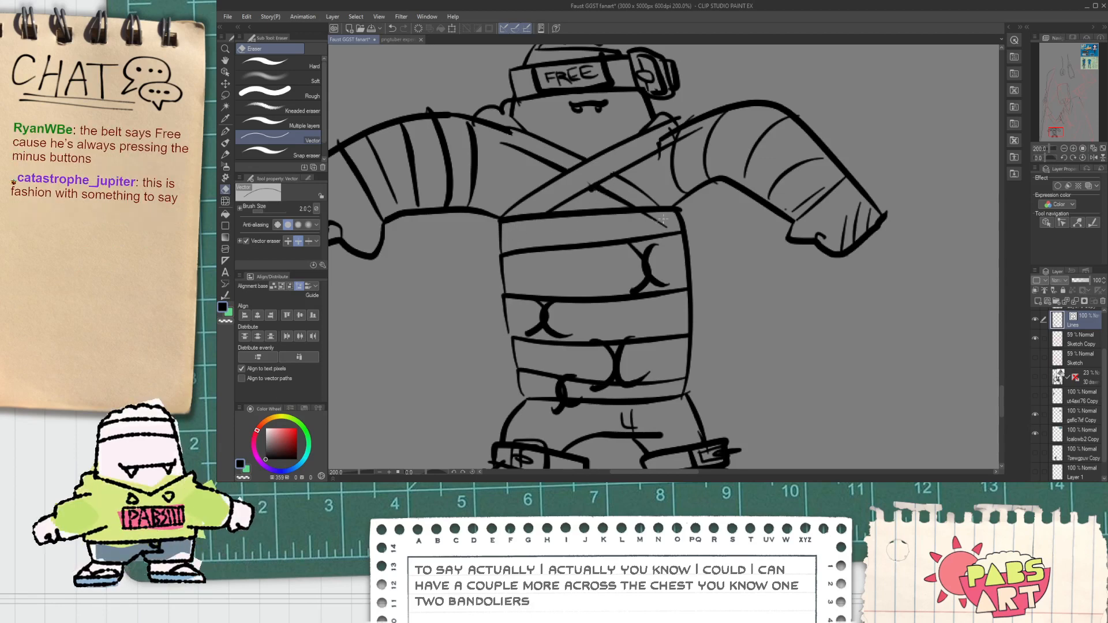
# Draw a slanted belt across the figure's hips, extending past the right leg.
pyautogui.scroll(-4, 541, 229)
pyautogui.moveTo(574, 348); pyautogui.dragTo(545, 285)
pyautogui.scroll(2, 547, 285)
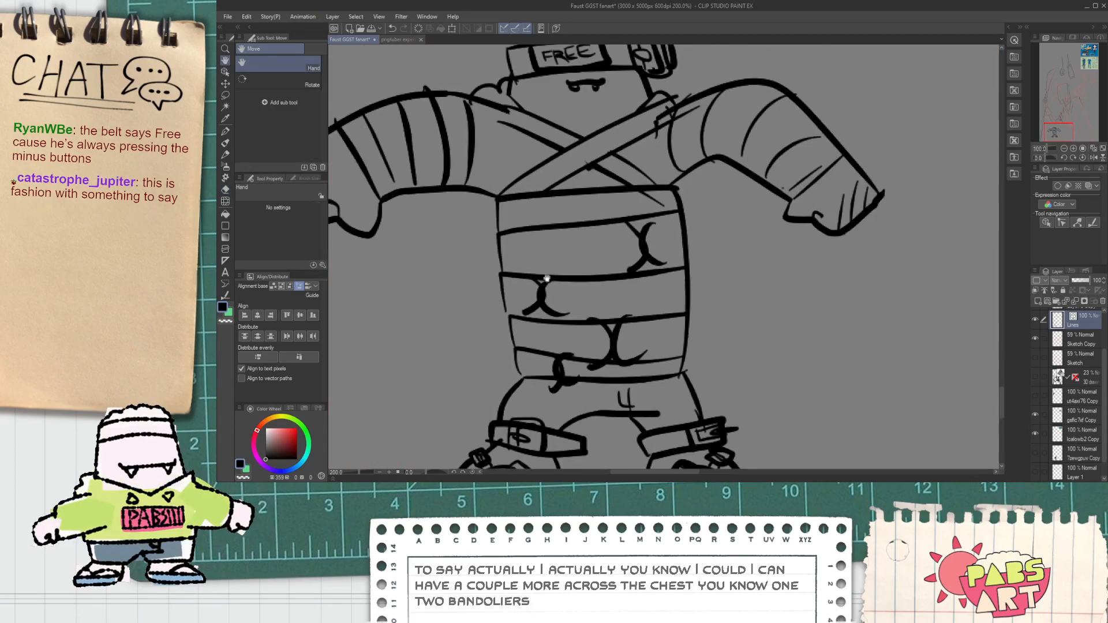
pyautogui.moveTo(517, 248)
pyautogui.mouseDown()
pyautogui.moveTo(566, 222)
pyautogui.moveTo(570, 241)
pyautogui.mouseUp()
pyautogui.scroll(-2, 568, 222)
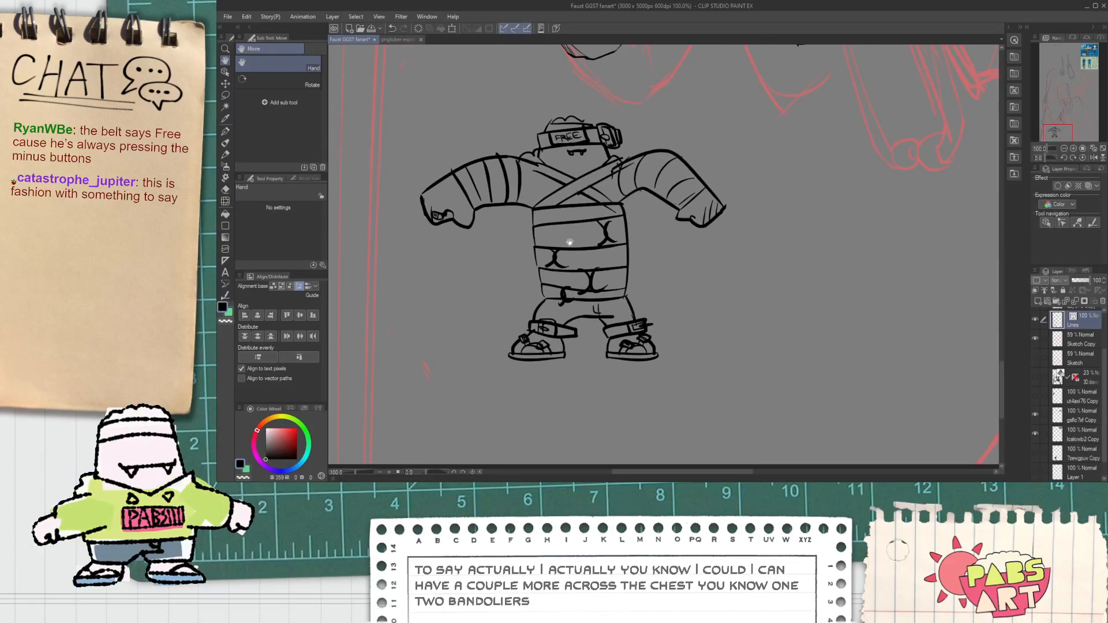
pyautogui.scroll(1, 560, 240)
pyautogui.press('p')
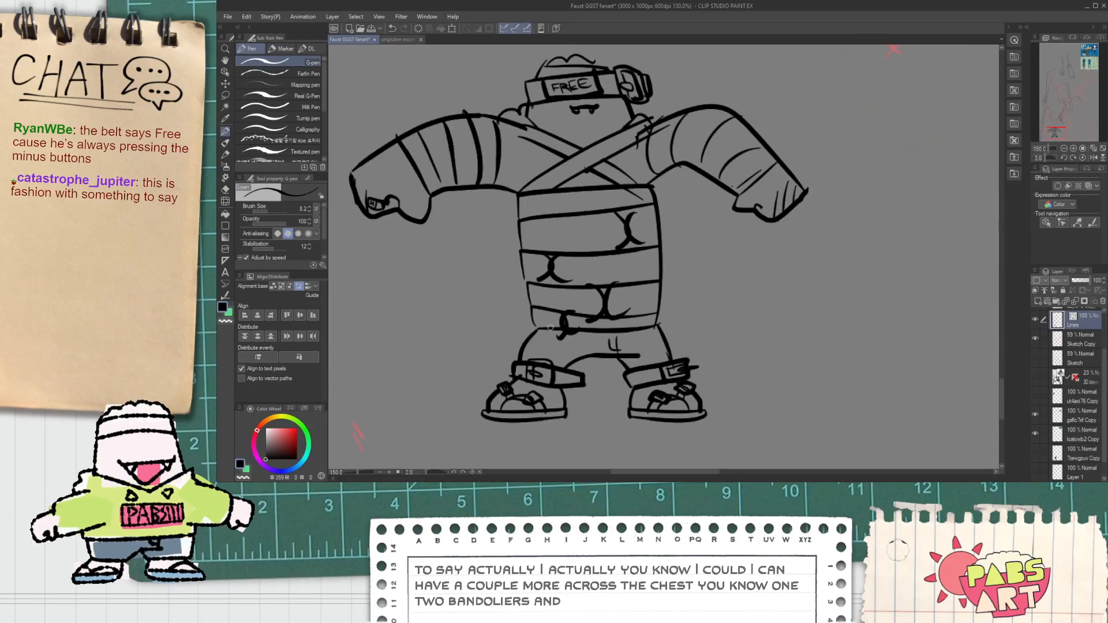
pyautogui.scroll(1, 590, 330)
pyautogui.moveTo(729, 351)
pyautogui.mouseDown()
pyautogui.moveTo(513, 315)
pyautogui.moveTo(748, 345)
pyautogui.moveTo(736, 349)
pyautogui.mouseUp()
# Outline a cat-eared creature beside the right leg, with a round head, two paws and a curled tail.
pyautogui.scroll(2, 710, 344)
pyautogui.moveTo(657, 254)
pyautogui.mouseDown()
pyautogui.moveTo(740, 207)
pyautogui.moveTo(804, 196)
pyautogui.moveTo(800, 232)
pyautogui.moveTo(750, 312)
pyautogui.moveTo(817, 274)
pyautogui.moveTo(771, 369)
pyautogui.moveTo(734, 362)
pyautogui.mouseUp()
pyautogui.hotkey('ctrl', 'z')
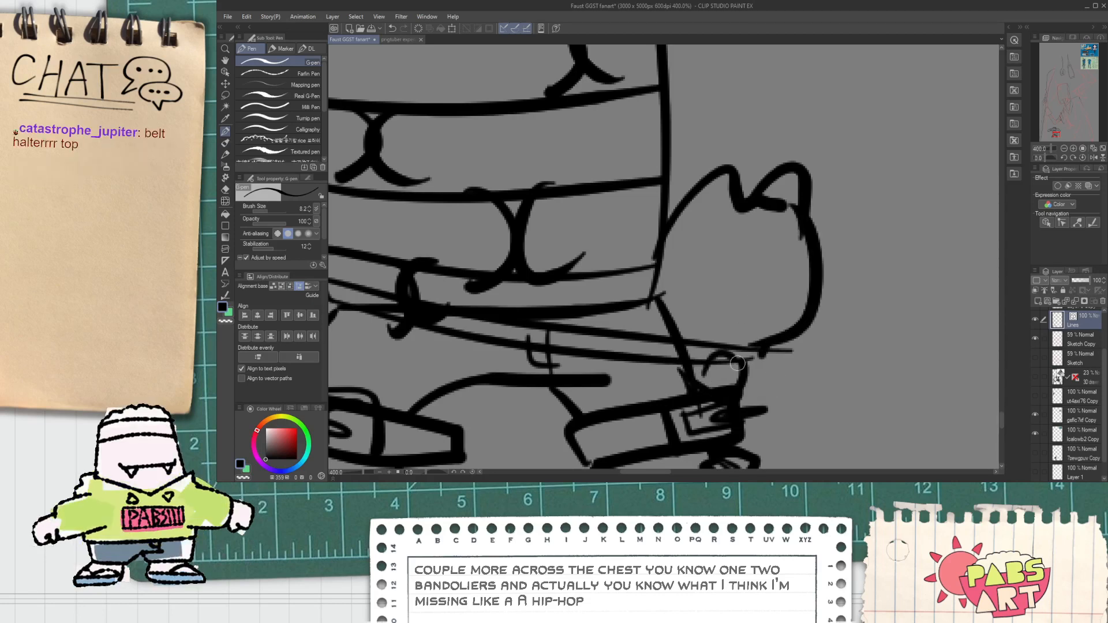
pyautogui.press('e')
pyautogui.press('p')
pyautogui.press('e')
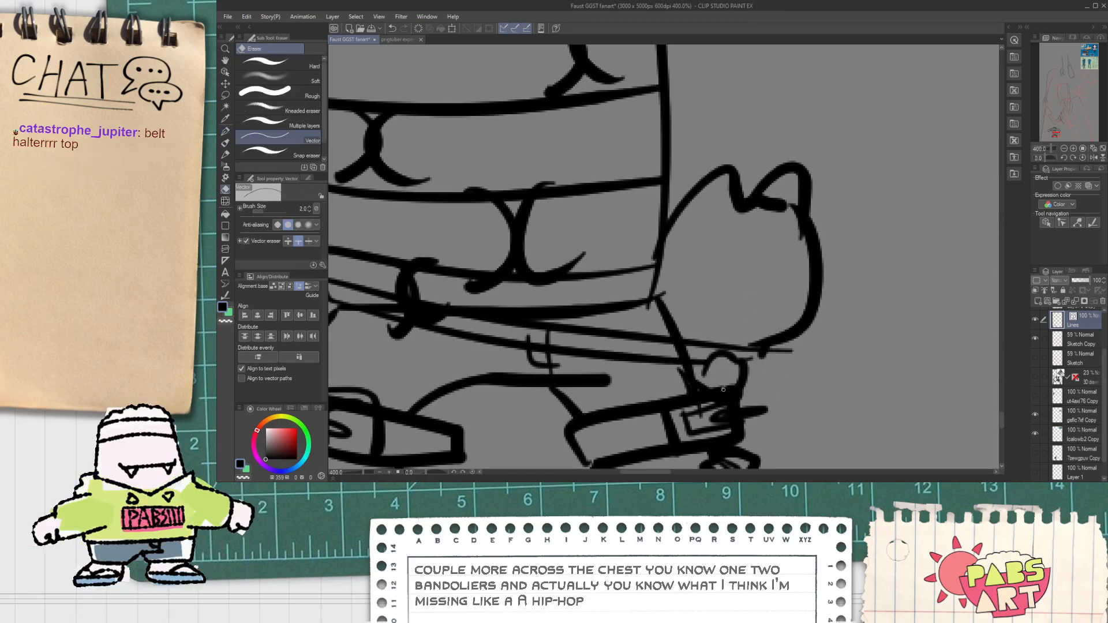
pyautogui.press('p')
pyautogui.moveTo(721, 392)
pyautogui.mouseDown()
pyautogui.moveTo(676, 366)
pyautogui.moveTo(695, 337)
pyautogui.mouseUp()
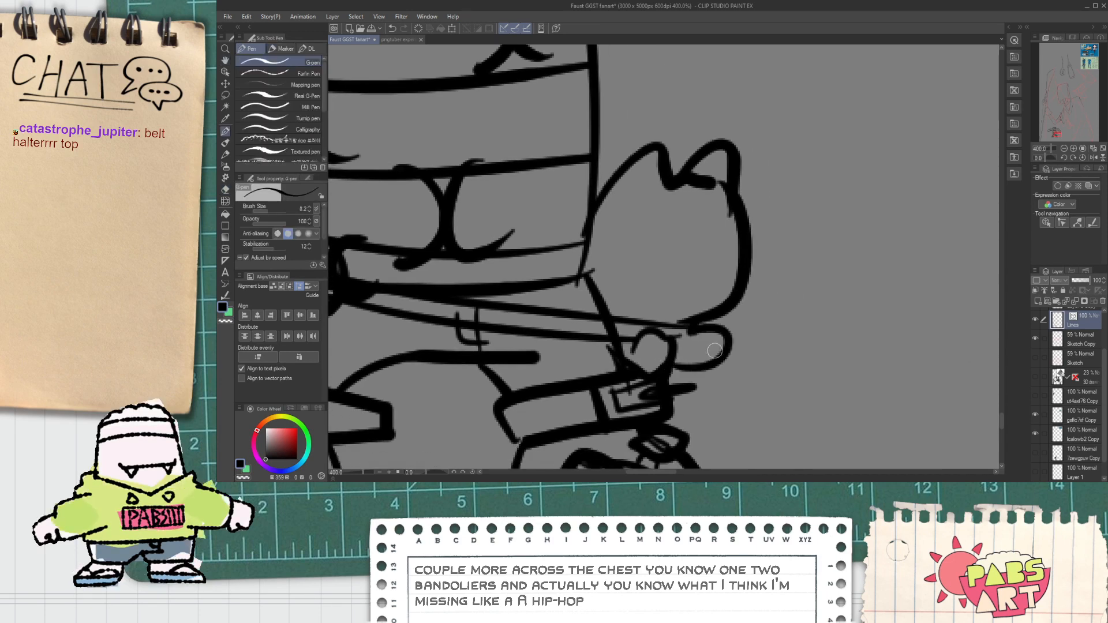
pyautogui.moveTo(661, 374)
pyautogui.mouseDown()
pyautogui.moveTo(794, 289)
pyautogui.moveTo(756, 300)
pyautogui.moveTo(700, 385)
pyautogui.mouseUp()
# Draw a buckled belt band across the cat creature's forehead and trim the line sticking out past its head.
pyautogui.press('h')
pyautogui.moveTo(660, 292); pyautogui.dragTo(616, 288)
pyautogui.press('p')
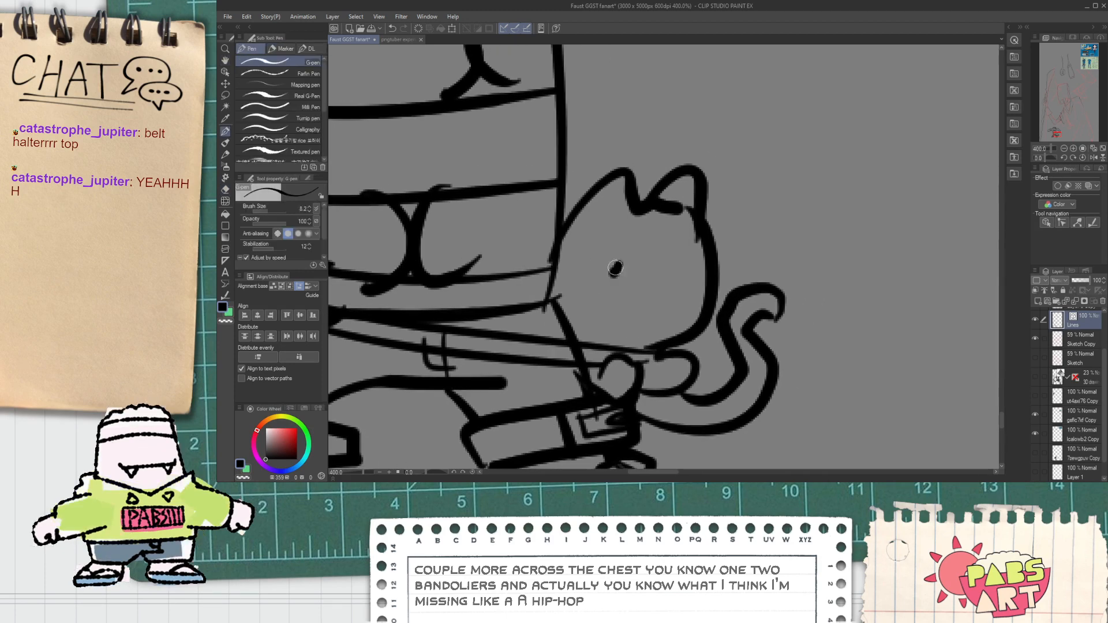
pyautogui.moveTo(560, 249); pyautogui.dragTo(737, 236)
pyautogui.moveTo(570, 277); pyautogui.dragTo(707, 268)
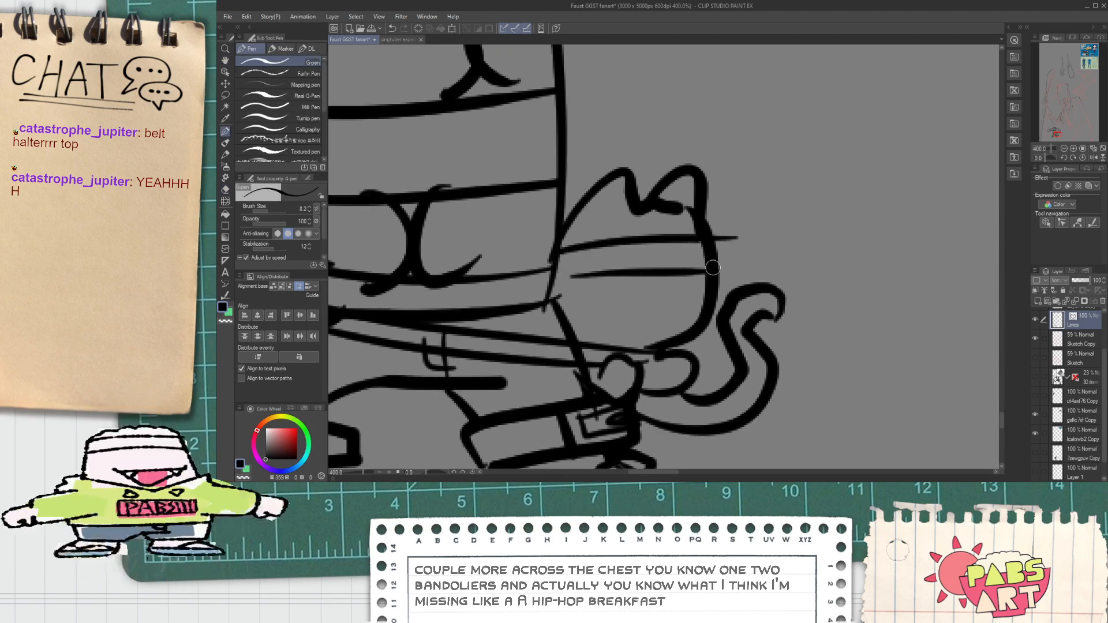
pyautogui.press('e')
pyautogui.click(724, 237)
pyautogui.press('p')
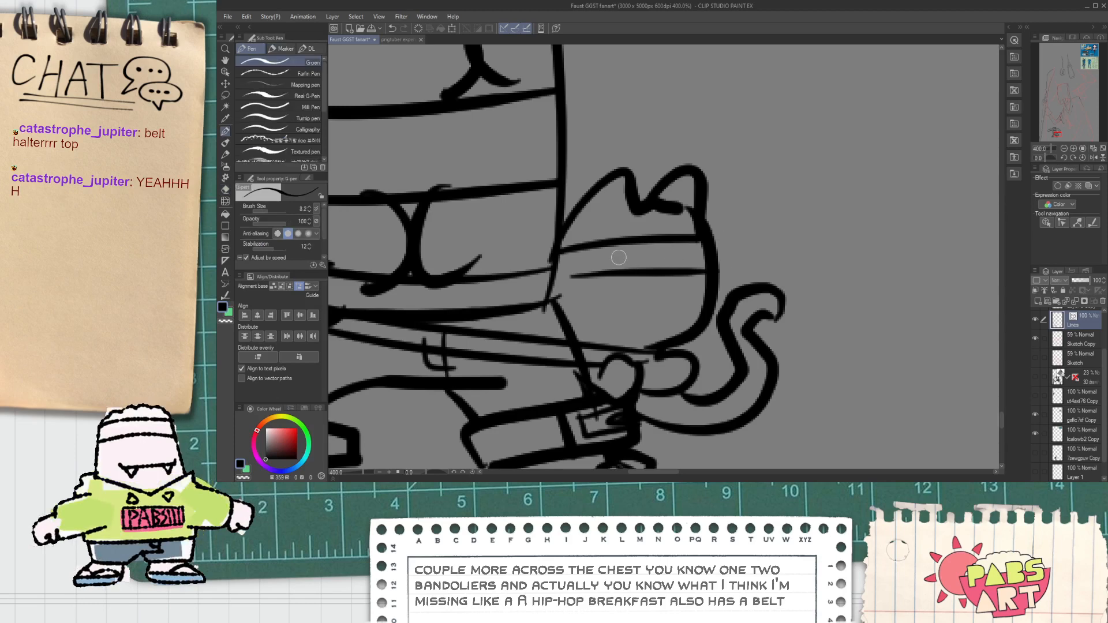
pyautogui.moveTo(581, 249)
pyautogui.mouseDown()
pyautogui.moveTo(593, 270)
pyautogui.moveTo(583, 280)
pyautogui.moveTo(551, 270)
pyautogui.mouseUp()
# Hand-letter a word on the creature's forehead belt and draw its two eyes below the band.
pyautogui.press('space')
pyautogui.moveTo(629, 266)
pyautogui.mouseDown()
pyautogui.moveTo(530, 262)
pyautogui.moveTo(552, 263)
pyautogui.moveTo(548, 217)
pyautogui.mouseUp()
pyautogui.scroll(1, 518, 269)
pyautogui.moveTo(612, 202)
pyautogui.mouseDown()
pyautogui.moveTo(621, 265)
pyautogui.moveTo(656, 242)
pyautogui.mouseUp()
pyautogui.moveTo(662, 245)
pyautogui.mouseDown()
pyautogui.moveTo(693, 227)
pyautogui.moveTo(728, 244)
pyautogui.moveTo(757, 219)
pyautogui.mouseUp()
pyautogui.scroll(-1, 667, 321)
pyautogui.press('space')
pyautogui.moveTo(657, 321)
pyautogui.mouseDown()
pyautogui.moveTo(635, 268)
pyautogui.moveTo(703, 275)
pyautogui.mouseUp()
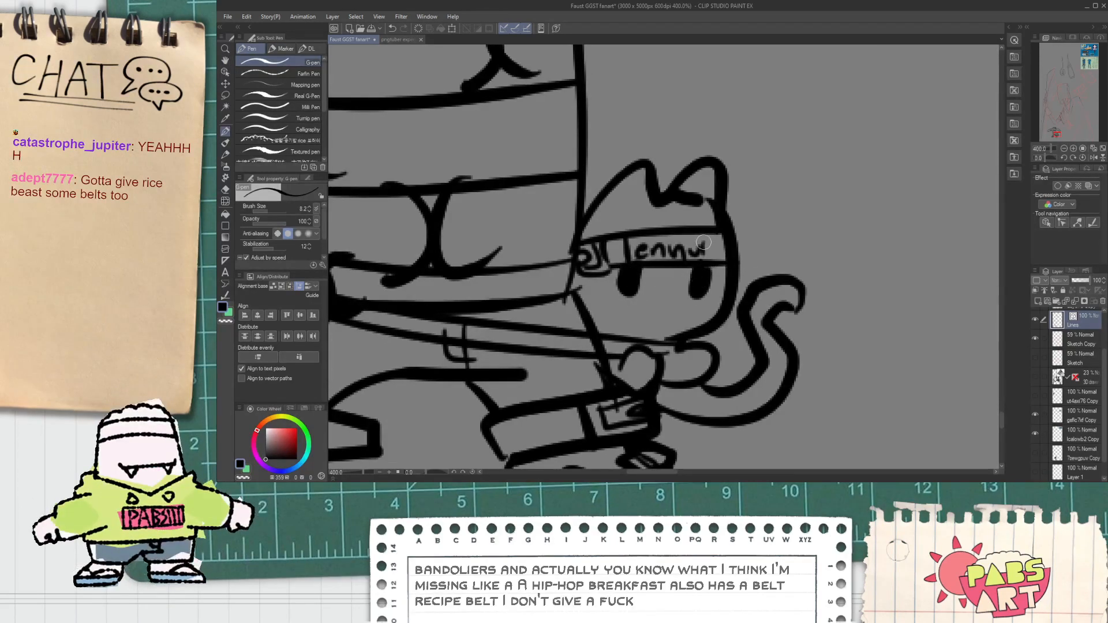
# Crosshatch the hand at the end of the figure's right arm with extra strap lines.
pyautogui.press('space')
pyautogui.scroll(-5, 703, 242)
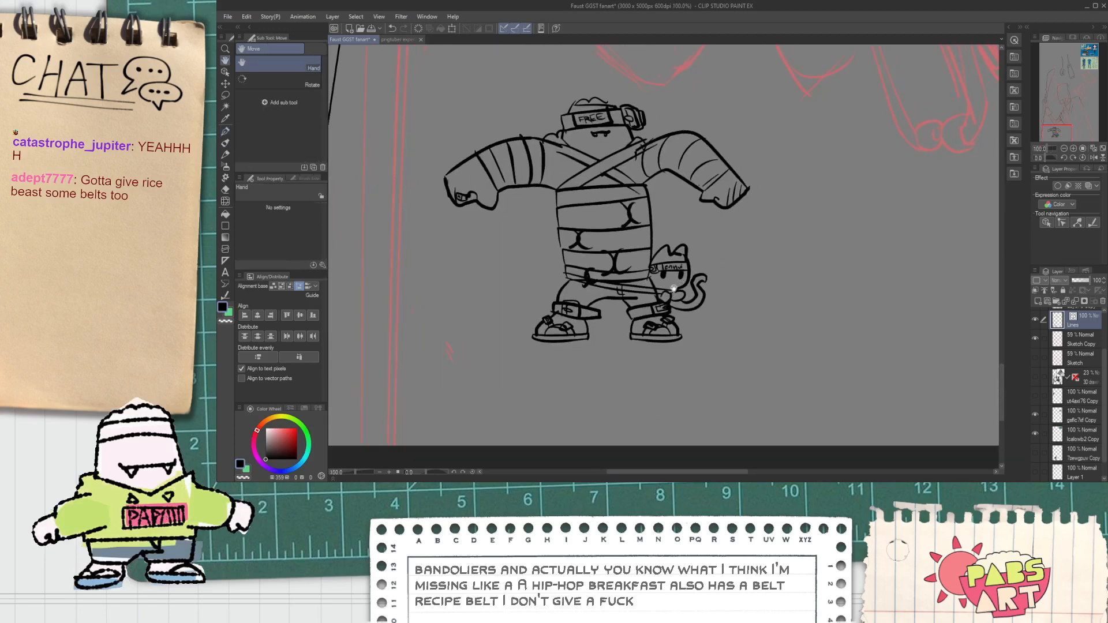
pyautogui.moveTo(672, 288); pyautogui.dragTo(663, 342)
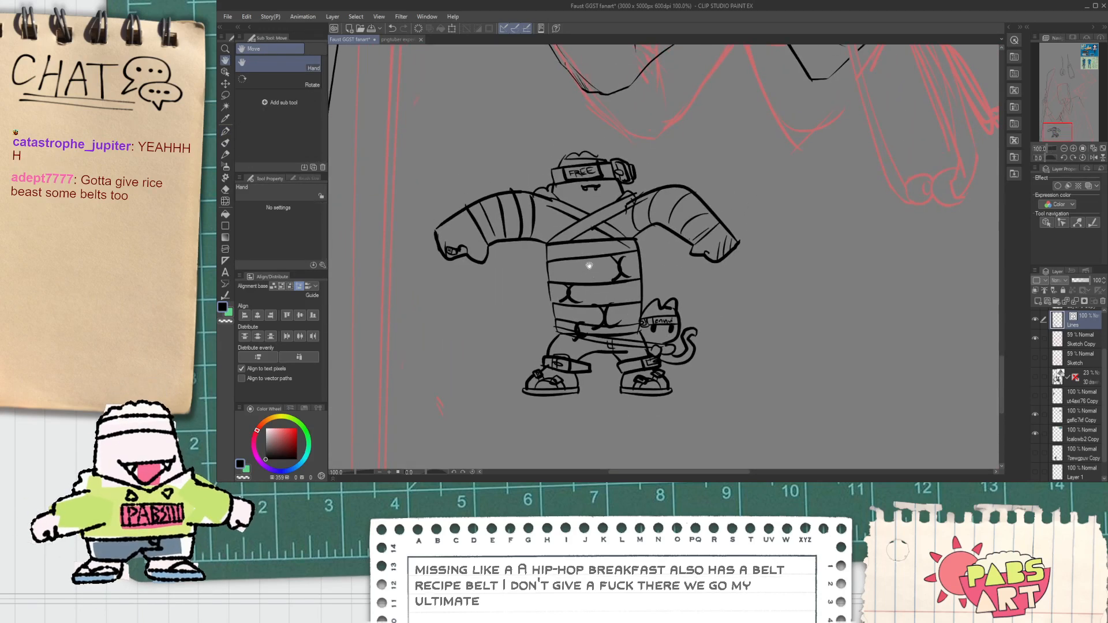
pyautogui.scroll(2, 698, 245)
pyautogui.press('p')
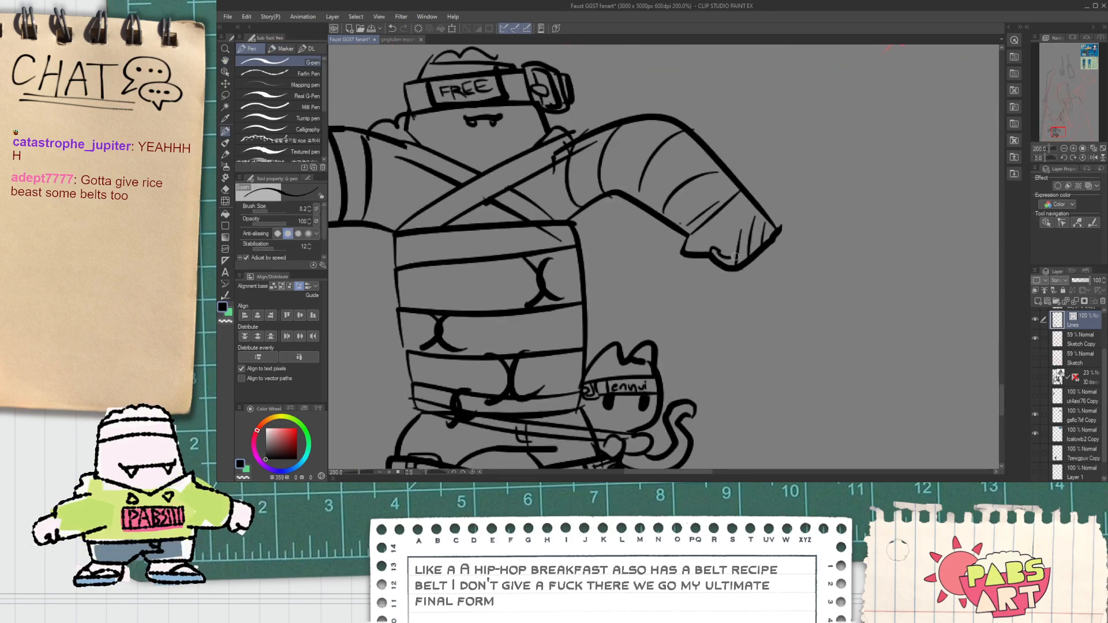
pyautogui.moveTo(749, 238)
pyautogui.mouseDown()
pyautogui.moveTo(740, 254)
pyautogui.moveTo(767, 229)
pyautogui.mouseUp()
# Draw small rectangular buckles on the two diagonal belts crossing the figure's chest.
pyautogui.scroll(-2, 767, 231)
pyautogui.press('h')
pyautogui.moveTo(561, 303); pyautogui.dragTo(616, 312)
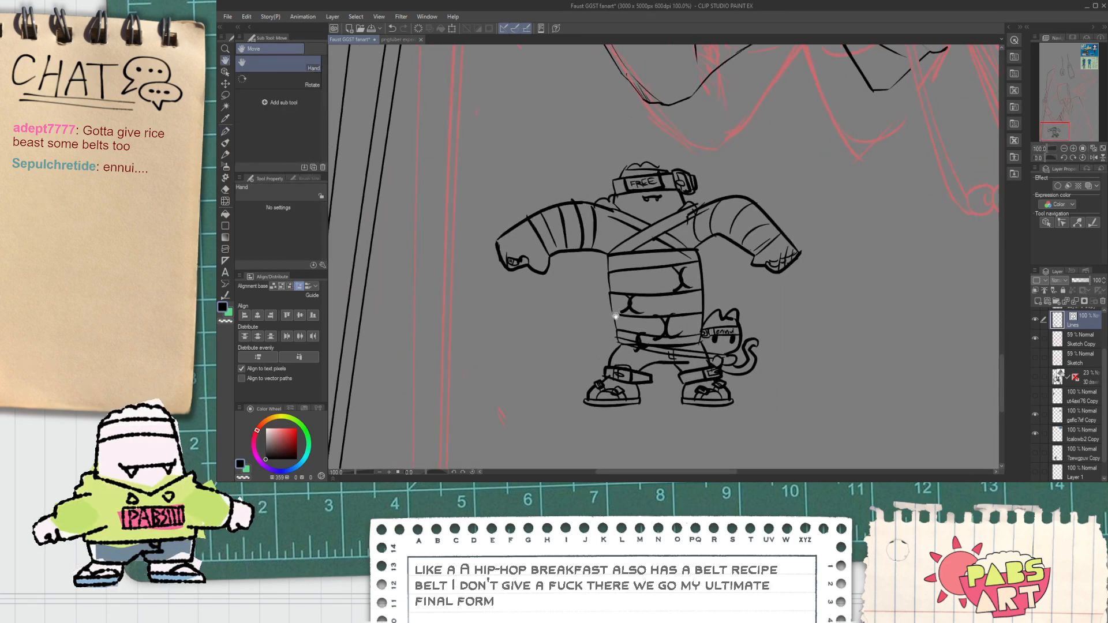
pyautogui.scroll(2, 614, 309)
pyautogui.scroll(-4, 611, 306)
pyautogui.scroll(5, 606, 297)
pyautogui.press('p')
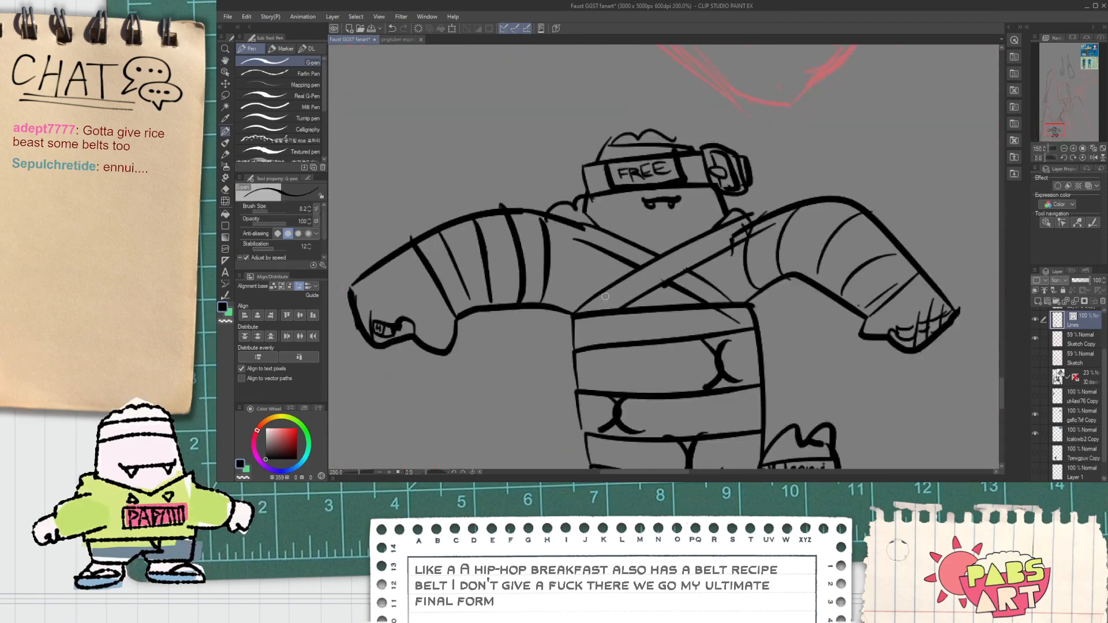
pyautogui.moveTo(609, 286); pyautogui.dragTo(633, 307)
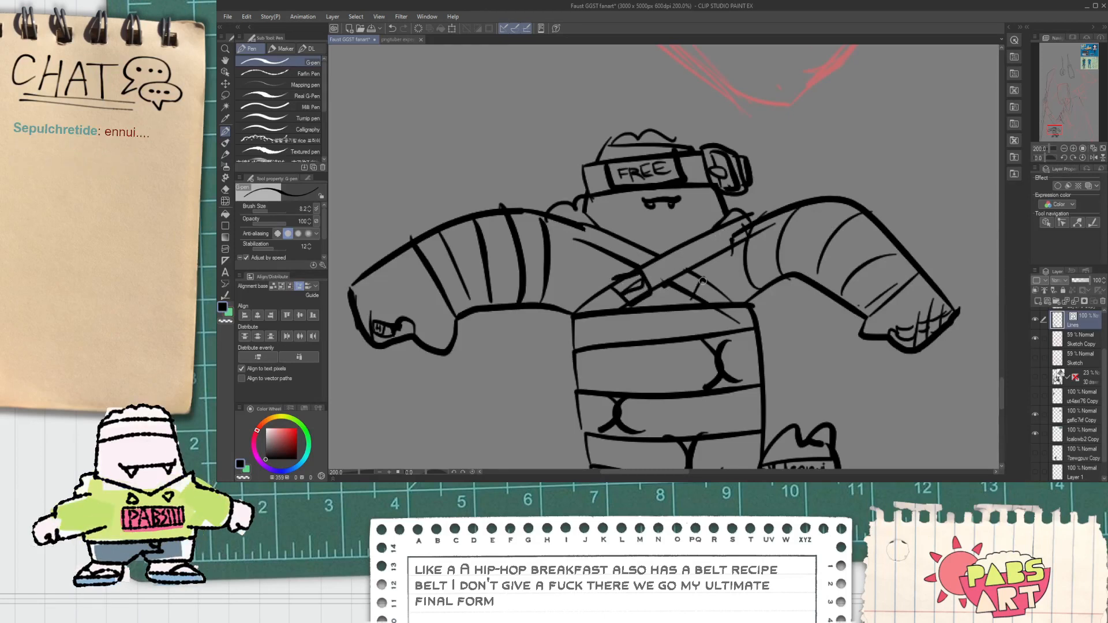
pyautogui.hotkey('ctrl', 'z')
pyautogui.press('space')
pyautogui.scroll(-4, 588, 236)
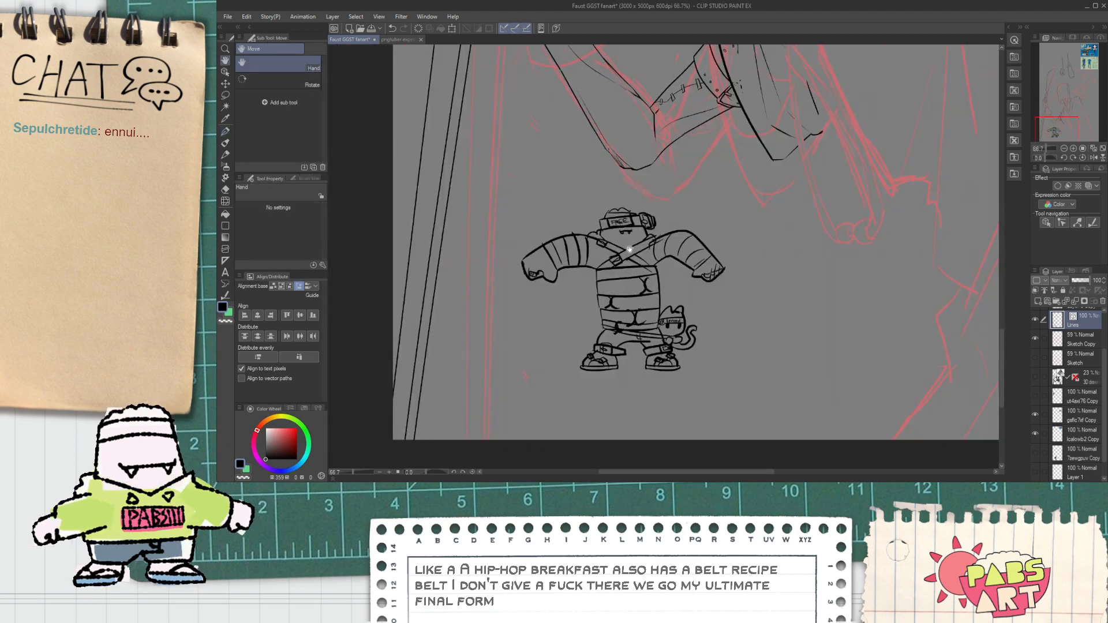
pyautogui.moveTo(629, 250); pyautogui.dragTo(607, 246)
pyautogui.scroll(6, 608, 246)
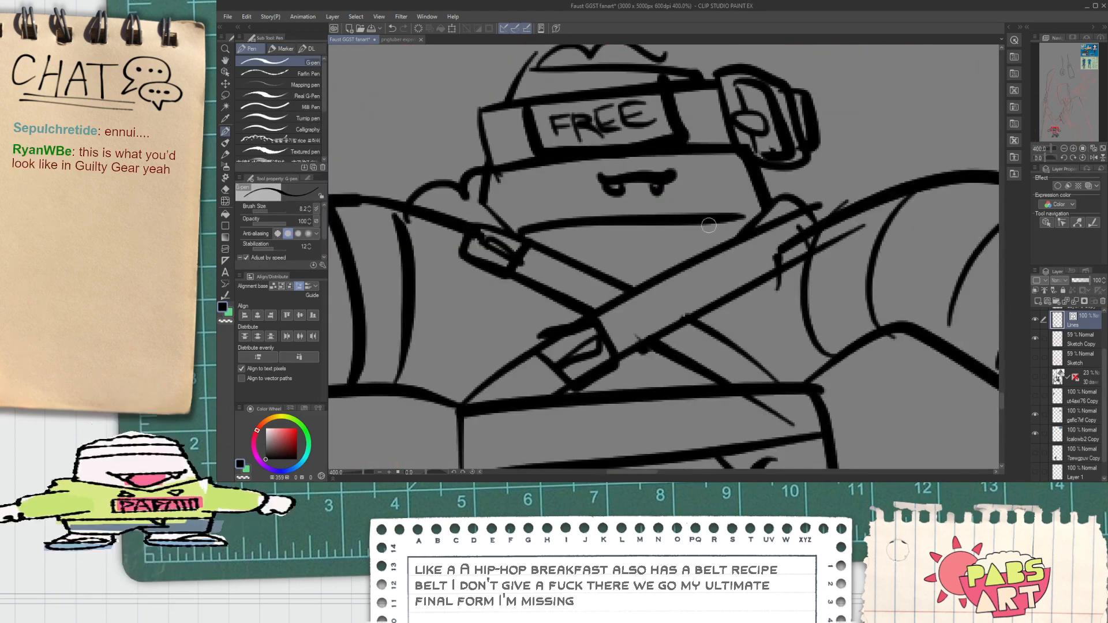
# Replace the last chin line with one joining the jaw corners and add a small buckle to the choker below it.
pyautogui.hotkey('ctrl', 'z')
pyautogui.moveTo(519, 237); pyautogui.dragTo(747, 228)
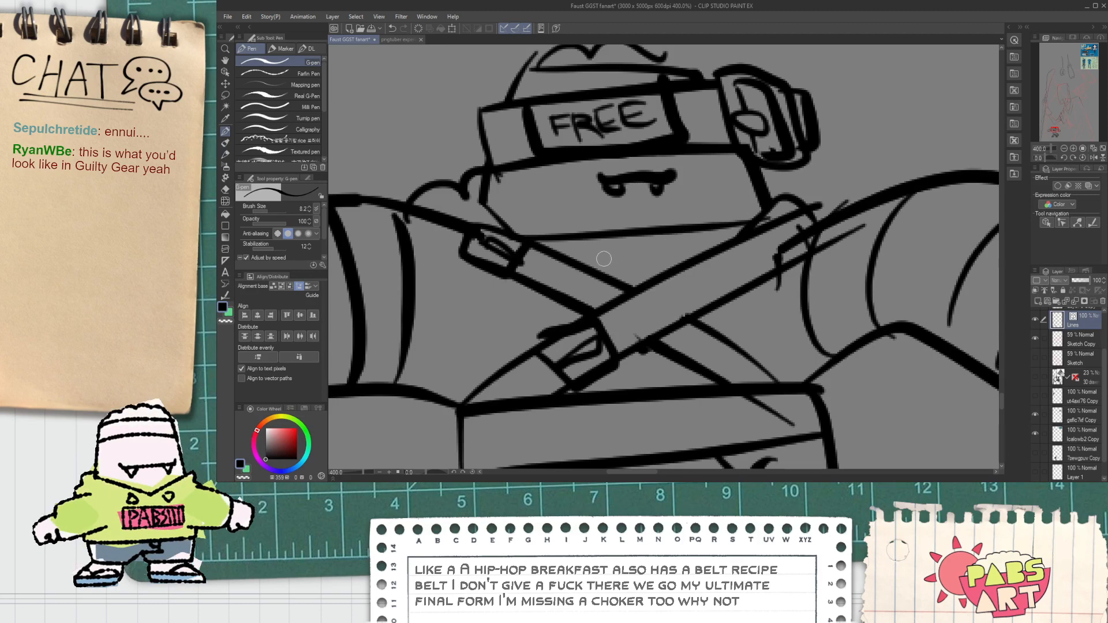
pyautogui.moveTo(587, 229); pyautogui.dragTo(599, 274)
pyautogui.moveTo(603, 237)
pyautogui.mouseDown()
pyautogui.moveTo(611, 282)
pyautogui.moveTo(613, 269)
pyautogui.mouseUp()
# Examine the whole belted figure and cat creature at different zoom levels.
pyautogui.scroll(-5, 613, 269)
pyautogui.moveTo(627, 312); pyautogui.dragTo(602, 309)
pyautogui.scroll(1, 602, 309)
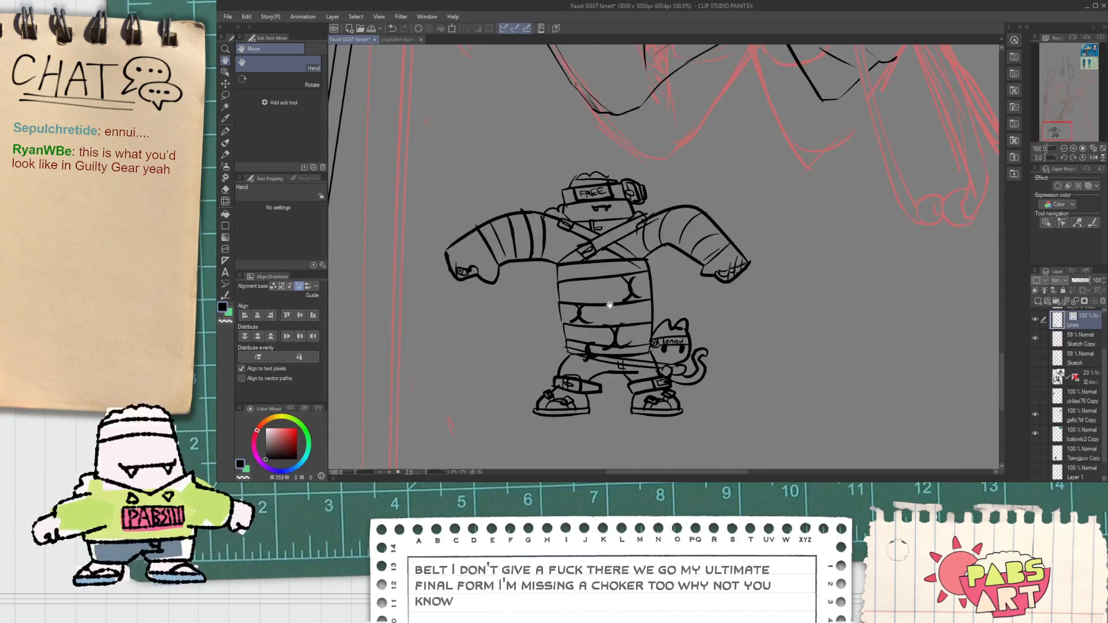
pyautogui.moveTo(597, 276); pyautogui.dragTo(587, 247)
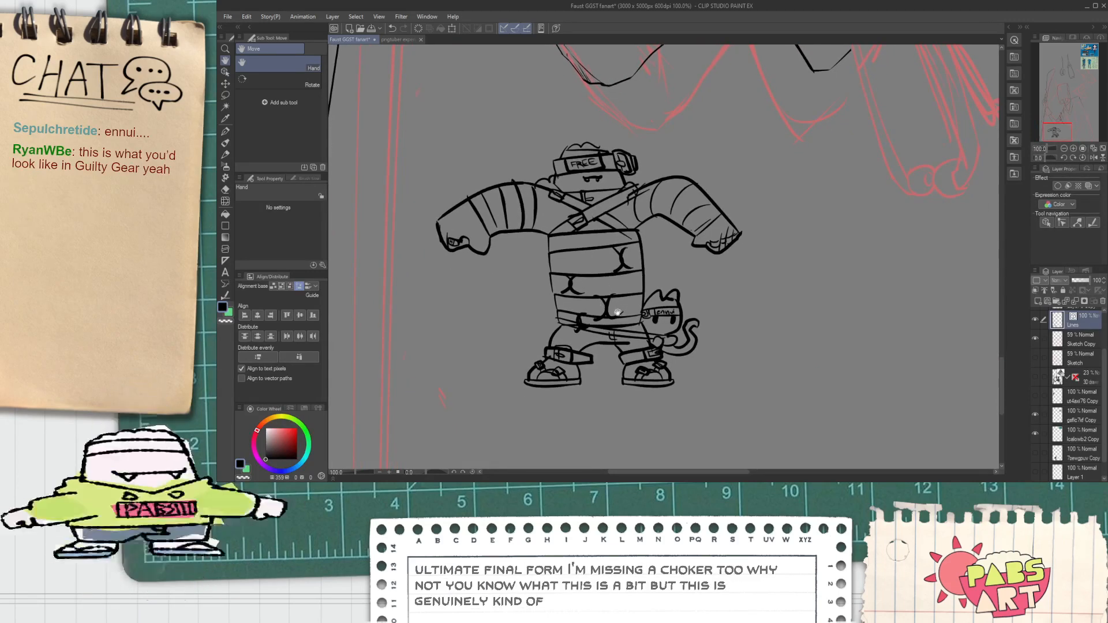
pyautogui.scroll(2, 597, 312)
pyautogui.scroll(-3, 558, 327)
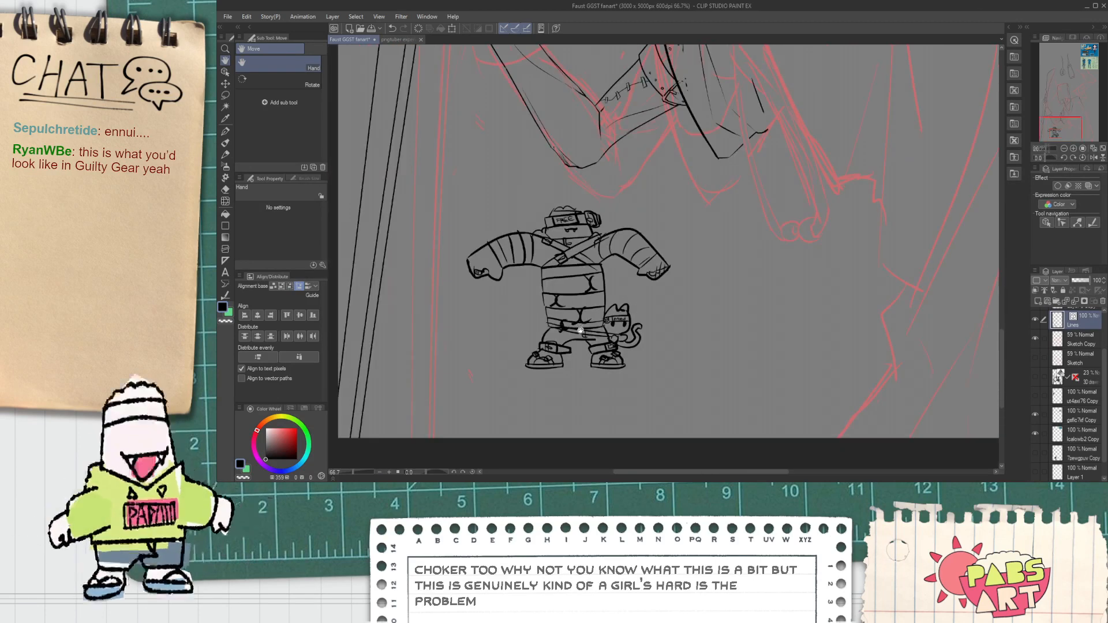
pyautogui.scroll(1, 601, 353)
pyautogui.scroll(-1, 601, 353)
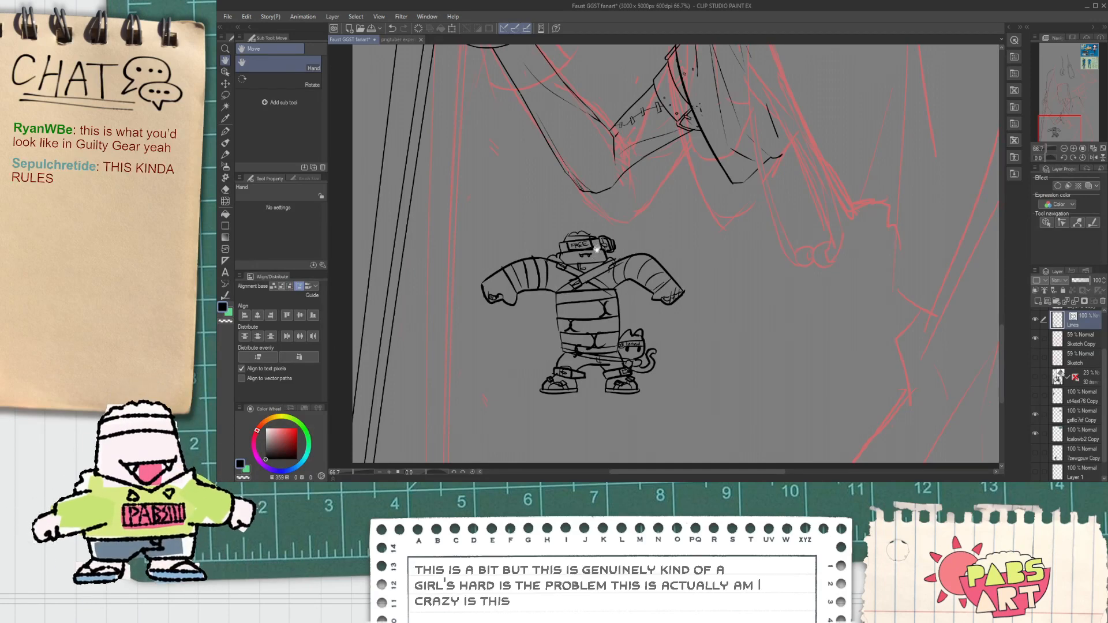
pyautogui.scroll(1, 591, 305)
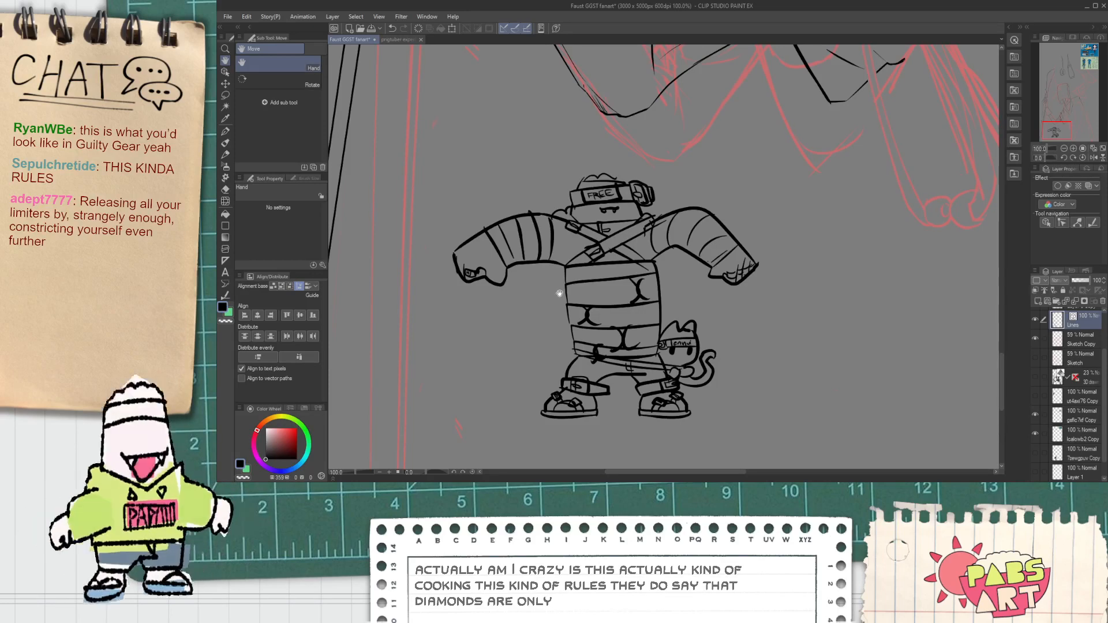
# Erase the stray line ends where the diagonal chest belt meets the right shoulder.
pyautogui.scroll(2, 632, 270)
pyautogui.press('e')
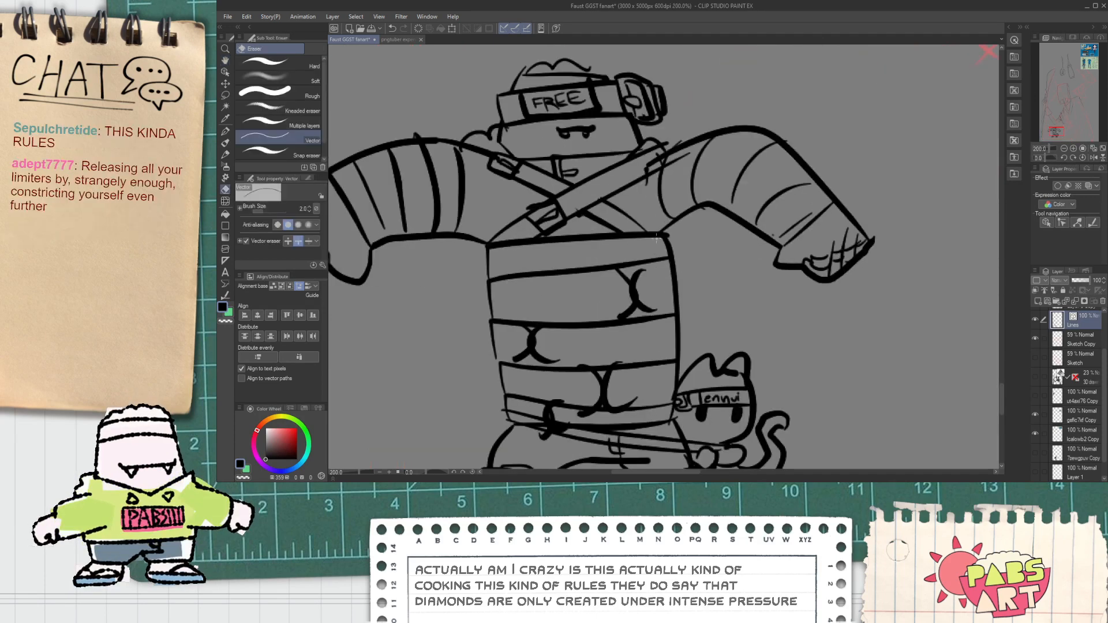
pyautogui.scroll(4, 651, 168)
pyautogui.moveTo(676, 199)
pyautogui.mouseDown()
pyautogui.moveTo(664, 229)
pyautogui.moveTo(652, 190)
pyautogui.mouseUp()
pyautogui.scroll(-4, 640, 232)
pyautogui.moveTo(634, 248); pyautogui.dragTo(667, 229)
# Delete the curved pinch marks on the torso bands and the knot mark on the waist belt.
pyautogui.scroll(-1, 644, 243)
pyautogui.press('space')
pyautogui.moveTo(615, 327); pyautogui.dragTo(621, 260)
pyautogui.scroll(1, 620, 259)
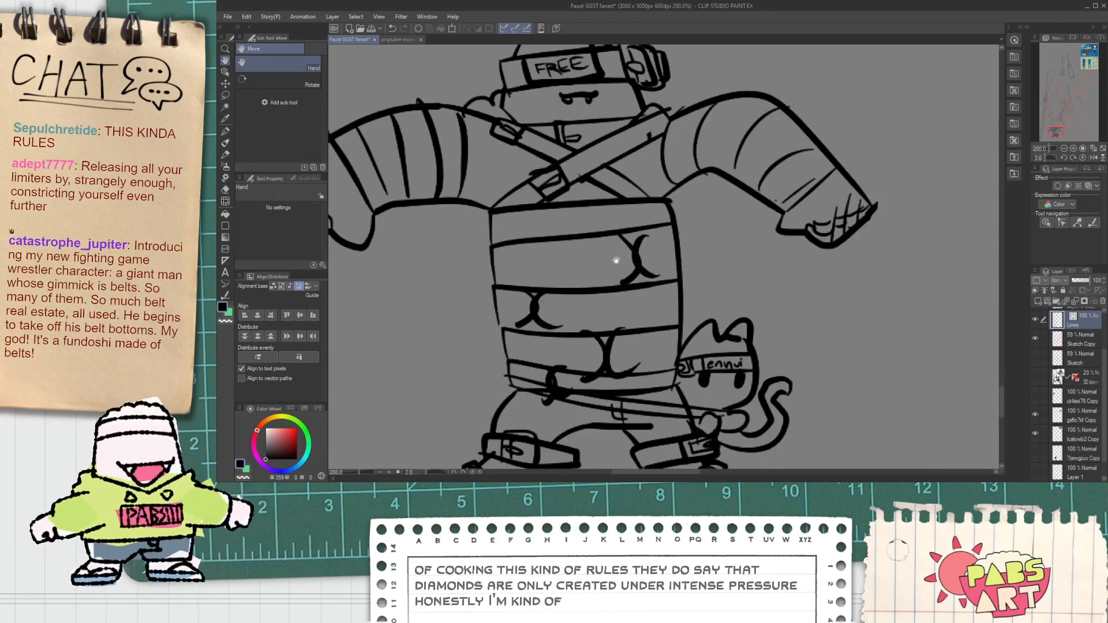
pyautogui.press('o')
pyautogui.click(636, 259)
pyautogui.press('Delete')
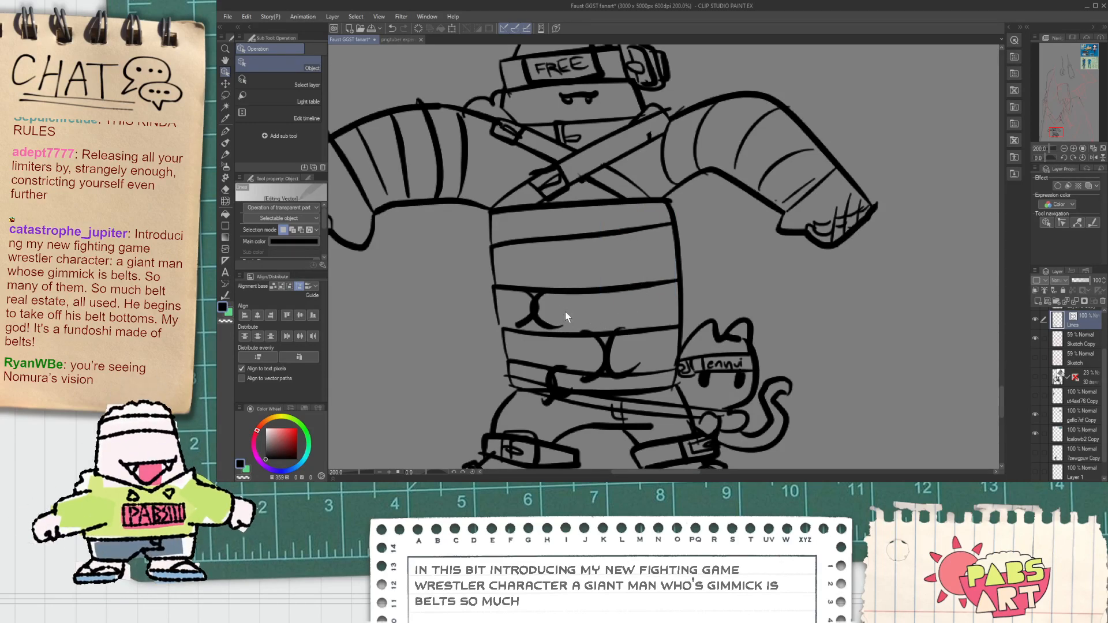
pyautogui.scroll(-1, 566, 320)
pyautogui.press('space')
pyautogui.moveTo(571, 343); pyautogui.dragTo(578, 320)
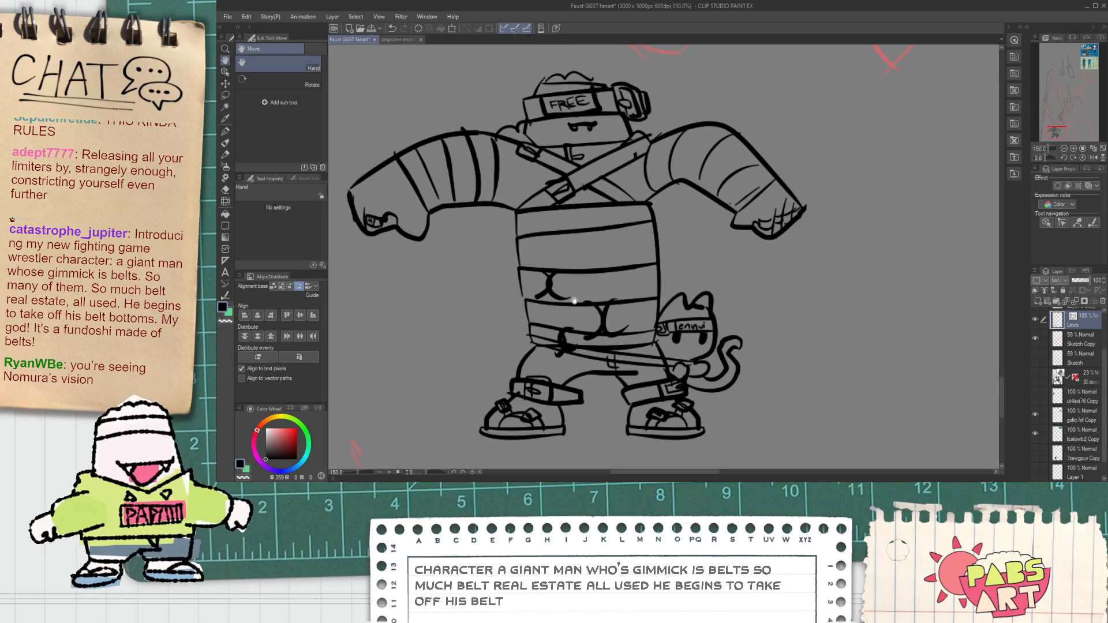
pyautogui.scroll(1, 555, 272)
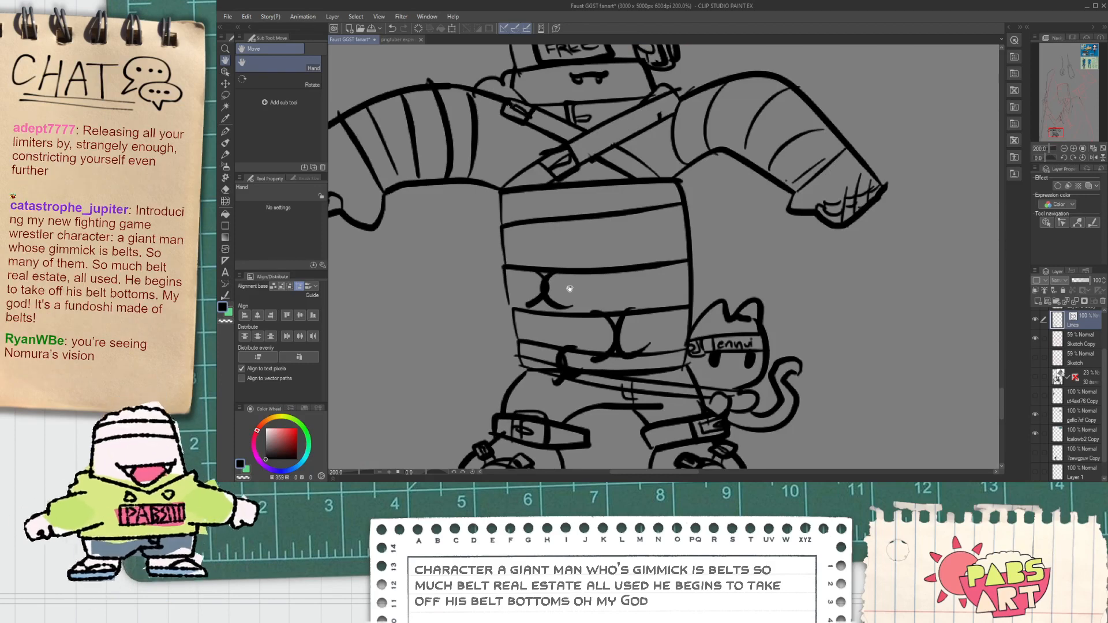
pyautogui.click(544, 288)
pyautogui.press('Delete')
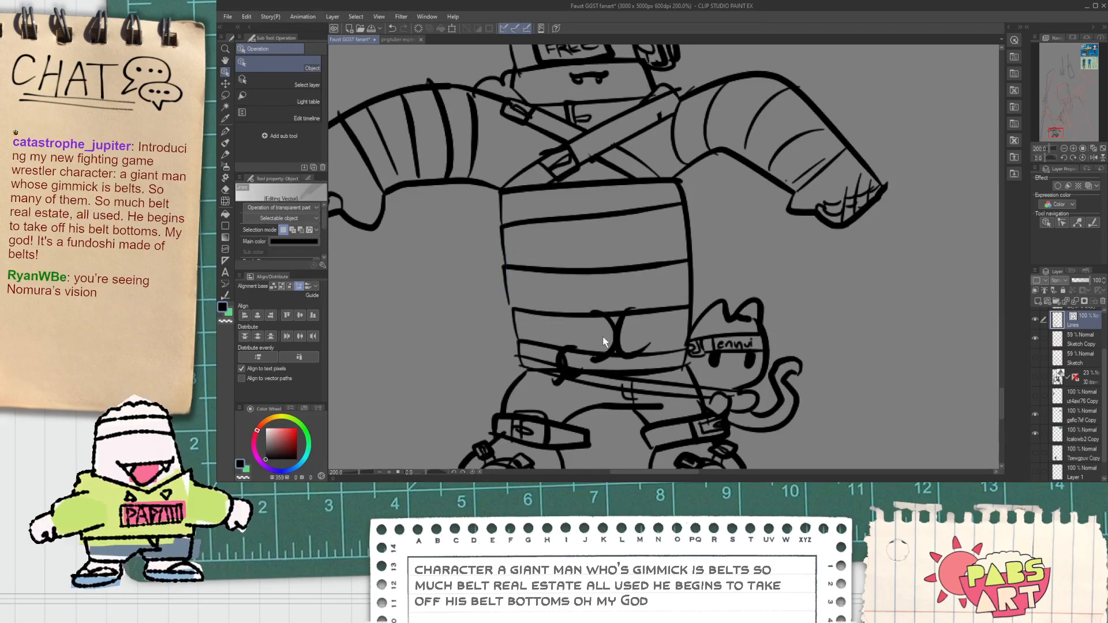
pyautogui.click(619, 337)
pyautogui.press('Delete')
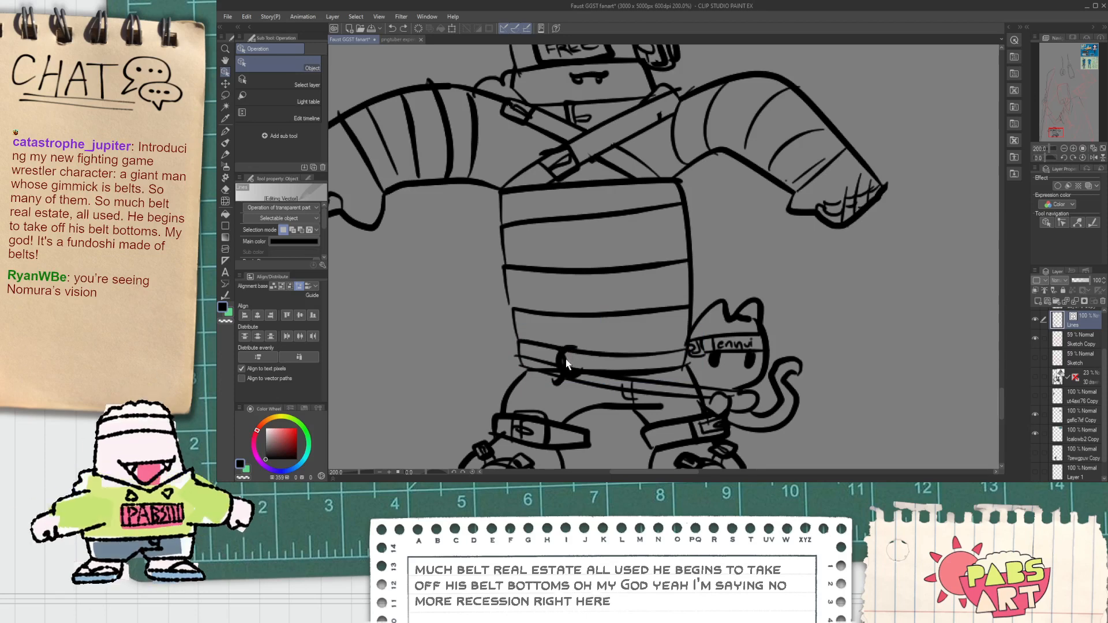
pyautogui.click(573, 353)
pyautogui.press('Delete')
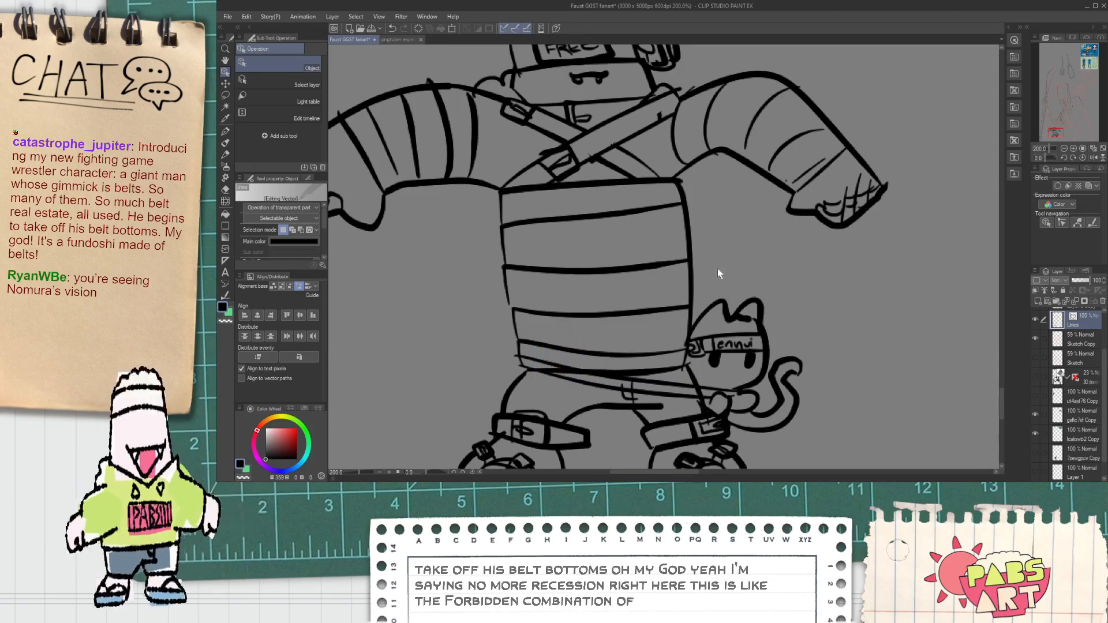
# Draw a buckle with a rounded prong near the left end of the top torso belt and trim its side line.
pyautogui.scroll(2, 545, 383)
pyautogui.press('e')
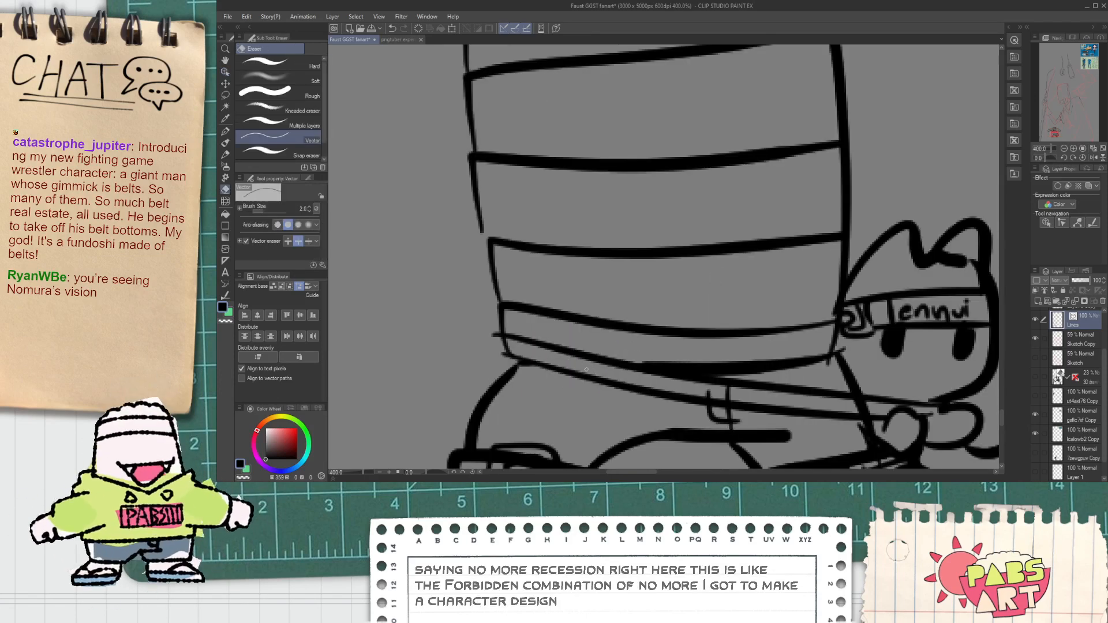
pyautogui.scroll(-3, 873, 415)
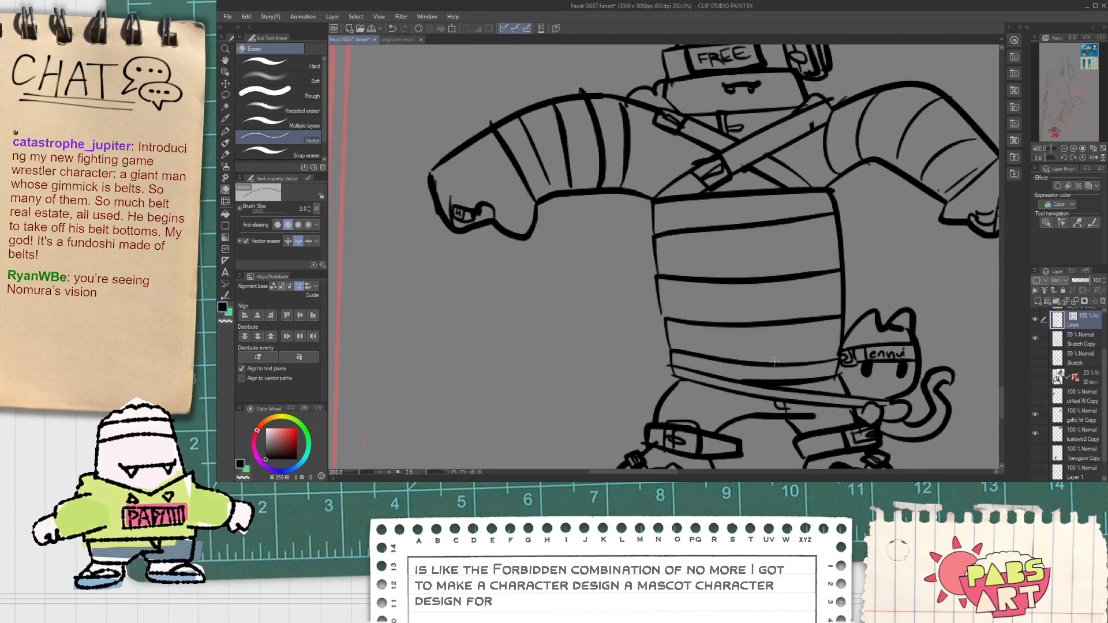
pyautogui.press('p')
pyautogui.scroll(2, 540, 203)
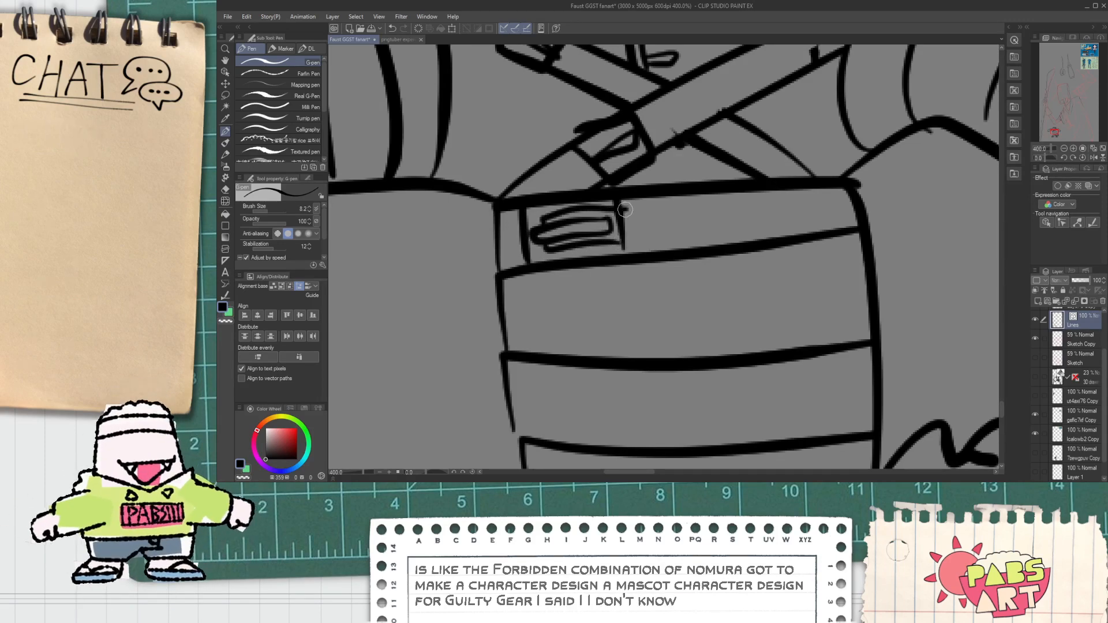
pyautogui.press('e')
pyautogui.moveTo(617, 227); pyautogui.dragTo(630, 231)
pyautogui.scroll(-1, 641, 239)
# Draw a large square buckle with a prong wrapping around the right edge of the second torso belt.
pyautogui.press('space')
pyautogui.moveTo(709, 268); pyautogui.dragTo(664, 242)
pyautogui.scroll(1, 665, 242)
pyautogui.press('p')
pyautogui.moveTo(692, 194)
pyautogui.mouseDown()
pyautogui.moveTo(684, 295)
pyautogui.moveTo(702, 267)
pyautogui.moveTo(696, 226)
pyautogui.moveTo(757, 179)
pyautogui.mouseUp()
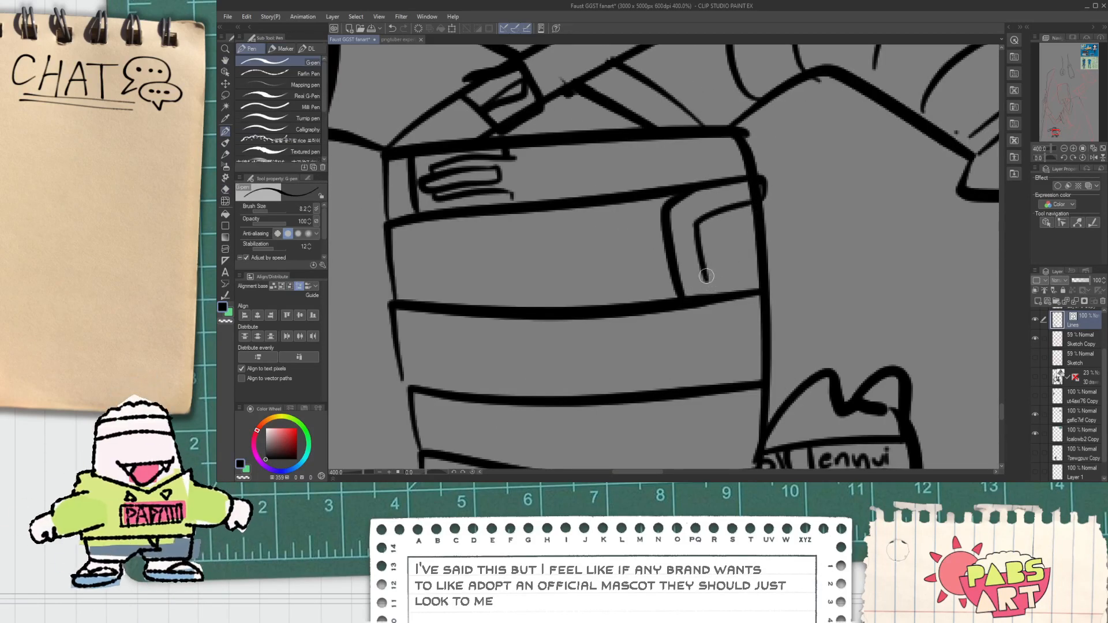
pyautogui.press('e')
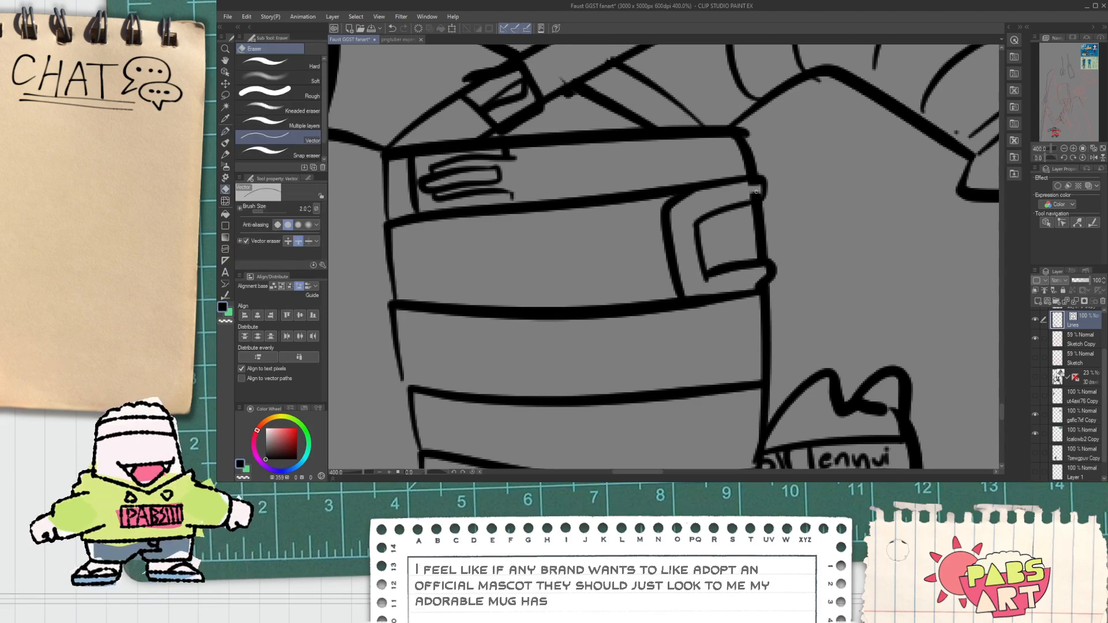
pyautogui.press('p')
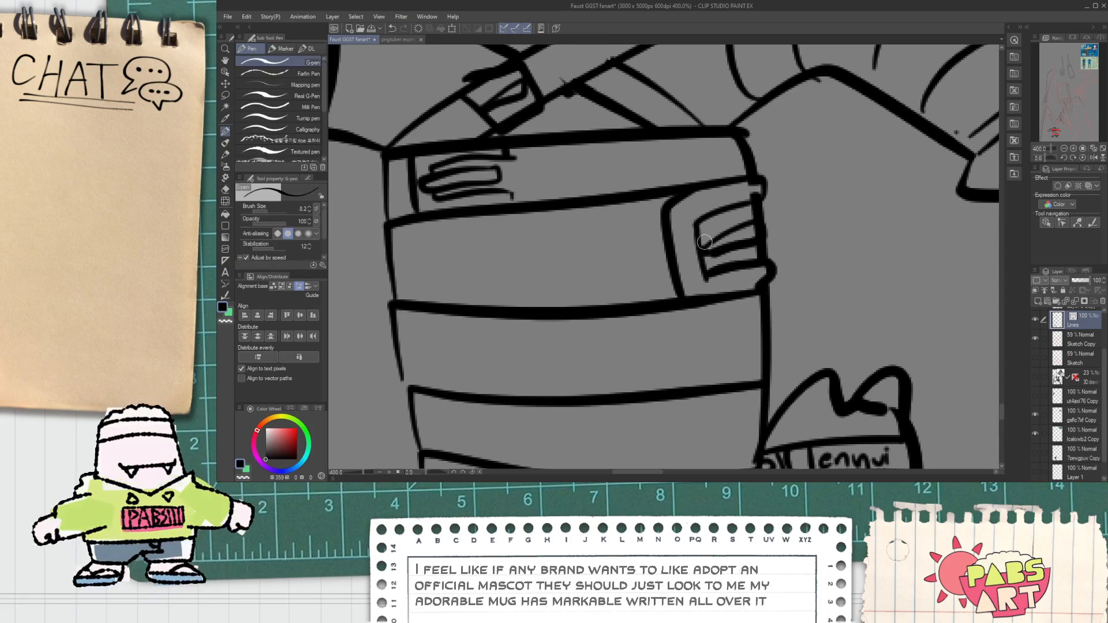
# Draw an angular buckle with a central prong near the left end of the third torso belt.
pyautogui.scroll(-5, 702, 249)
pyautogui.scroll(5, 626, 290)
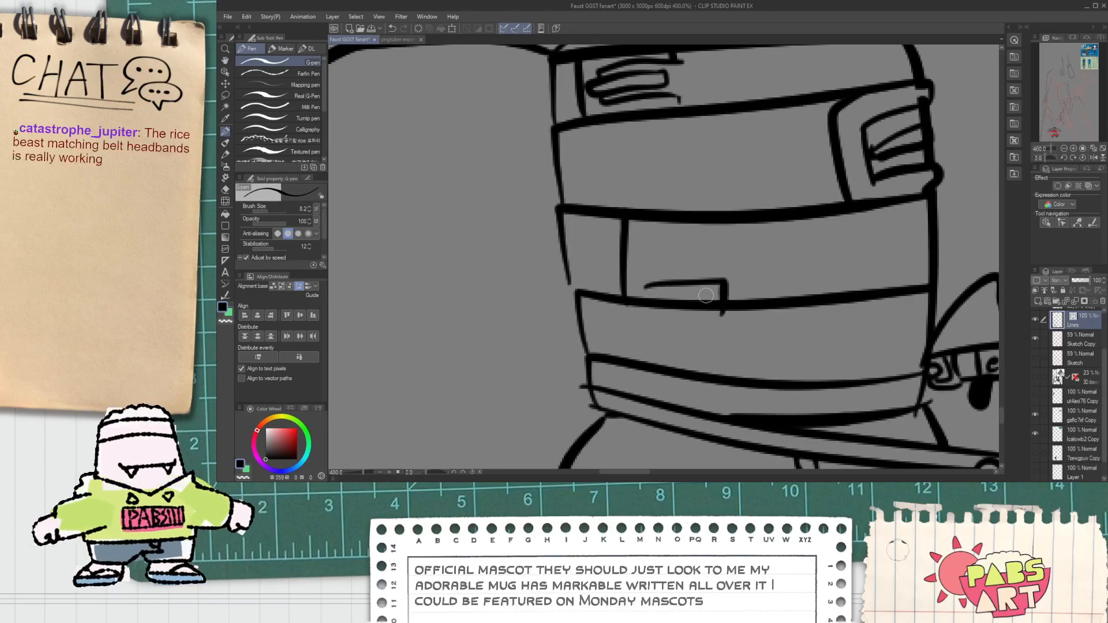
pyautogui.moveTo(646, 285)
pyautogui.mouseDown()
pyautogui.moveTo(647, 250)
pyautogui.moveTo(709, 240)
pyautogui.moveTo(724, 218)
pyautogui.mouseUp()
pyautogui.moveTo(636, 262); pyautogui.dragTo(580, 246)
# Draw an angular buckle with a prong at the right end of the fourth torso belt, beside the cat creature.
pyautogui.scroll(-2, 615, 252)
pyautogui.moveTo(645, 284); pyautogui.dragTo(593, 277)
pyautogui.scroll(2, 652, 292)
pyautogui.moveTo(622, 326)
pyautogui.mouseDown()
pyautogui.moveTo(719, 301)
pyautogui.moveTo(720, 253)
pyautogui.moveTo(698, 252)
pyautogui.moveTo(694, 229)
pyautogui.mouseUp()
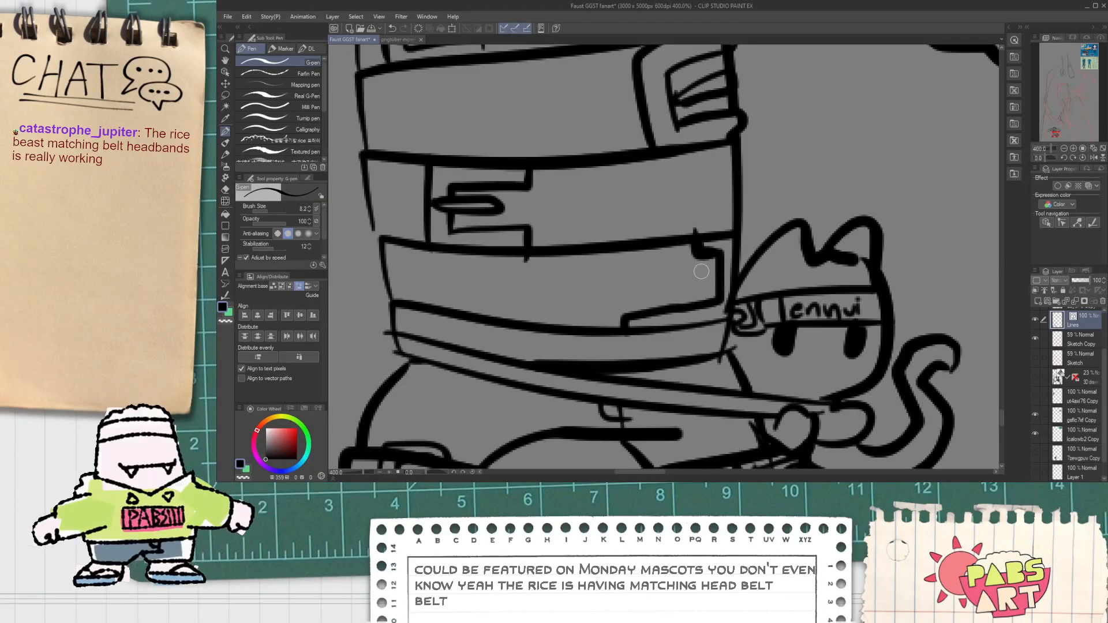
pyautogui.moveTo(708, 270)
pyautogui.mouseDown()
pyautogui.moveTo(721, 273)
pyautogui.moveTo(665, 285)
pyautogui.mouseUp()
pyautogui.hotkey('ctrl', 'z')
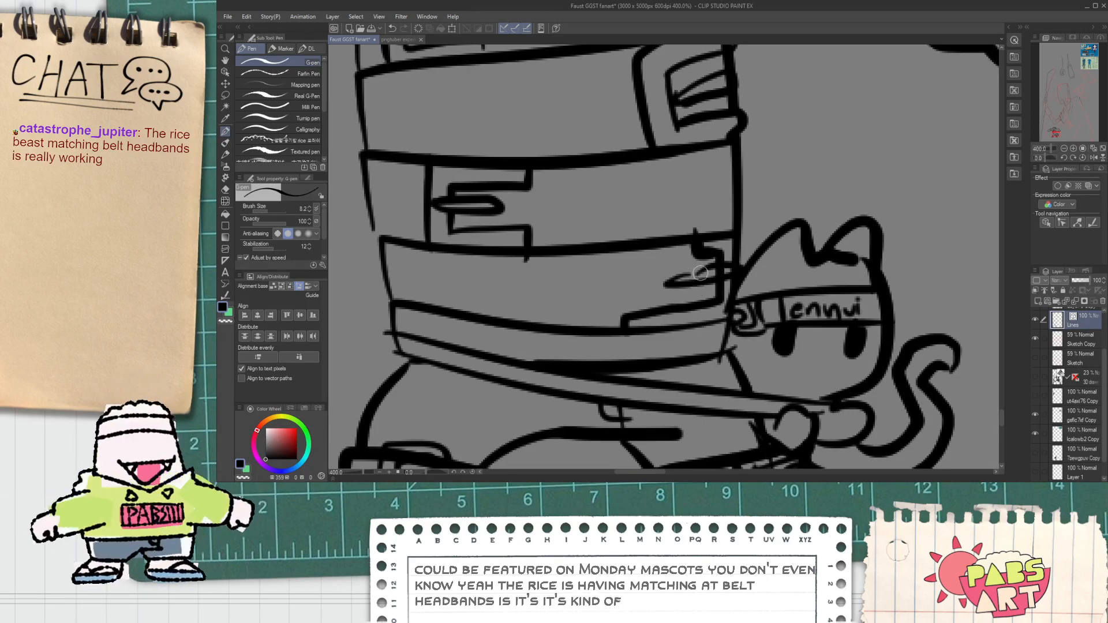
pyautogui.press('e')
pyautogui.scroll(-2, 710, 278)
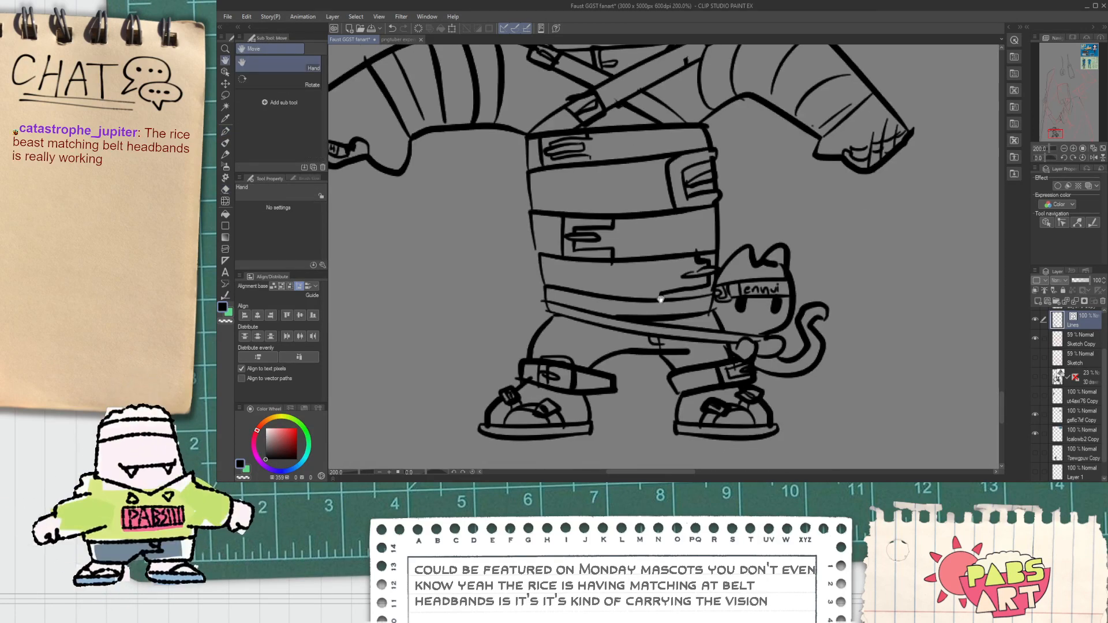
# Draw a small buckle near the left end of the narrow belt at the bottom of the torso.
pyautogui.scroll(2, 558, 300)
pyautogui.press('p')
pyautogui.scroll(2, 587, 288)
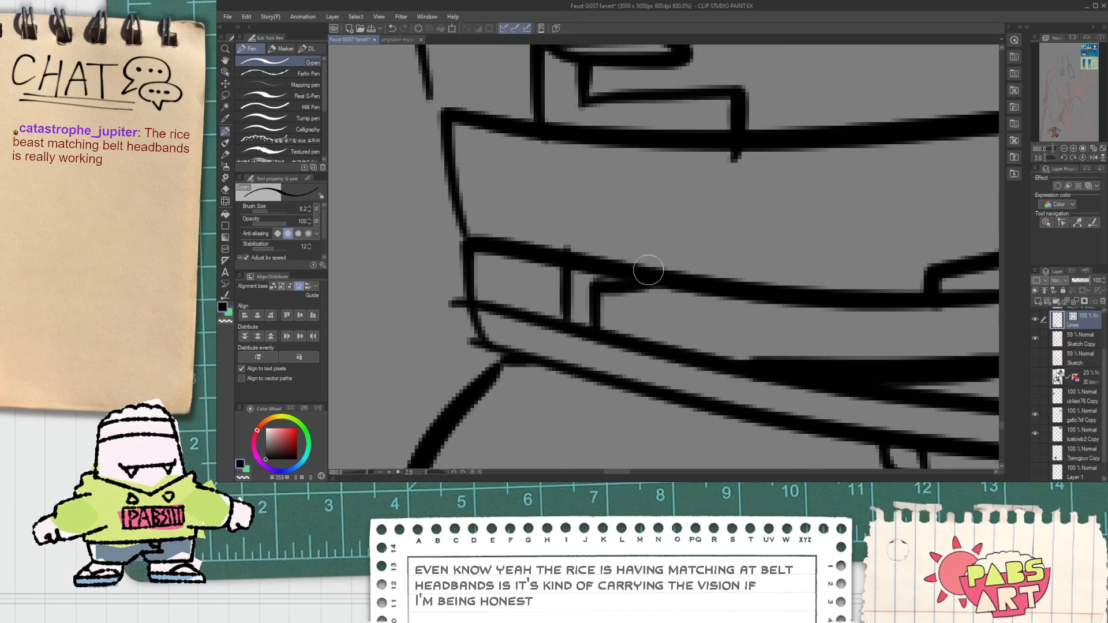
# Draw short buckle lines between the bands on the figure's left arm and trim the excess line.
pyautogui.scroll(-7, 577, 301)
pyautogui.moveTo(582, 296)
pyautogui.mouseDown()
pyautogui.moveTo(620, 286)
pyautogui.moveTo(595, 293)
pyautogui.mouseUp()
pyautogui.scroll(3, 594, 292)
pyautogui.scroll(2, 442, 159)
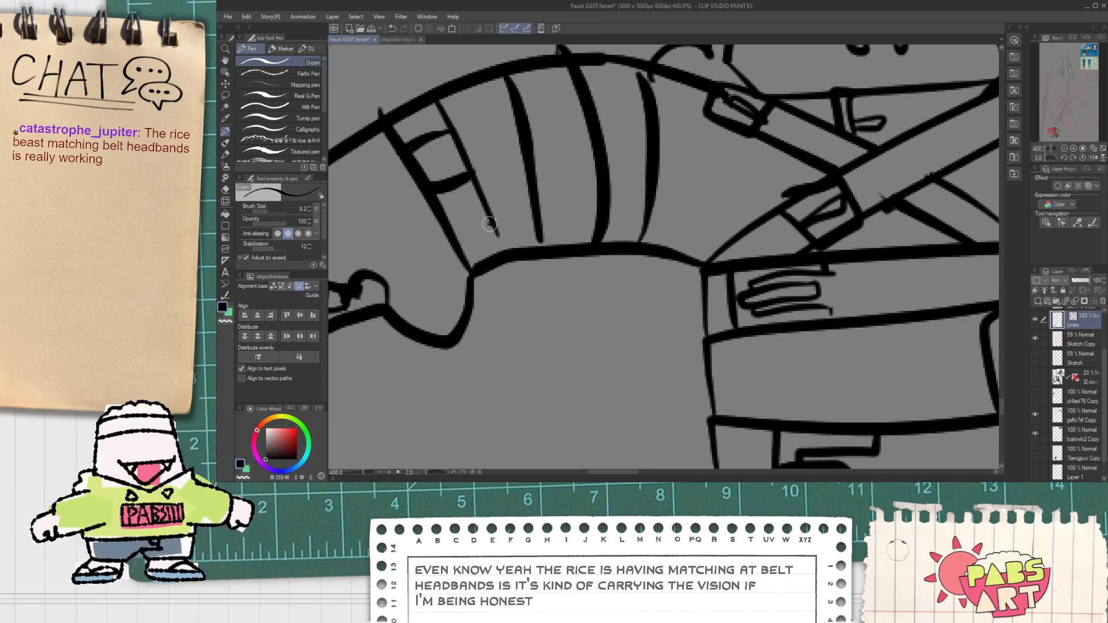
pyautogui.moveTo(488, 224)
pyautogui.mouseDown()
pyautogui.moveTo(511, 213)
pyautogui.moveTo(524, 234)
pyautogui.mouseUp()
pyautogui.moveTo(487, 123)
pyautogui.mouseDown()
pyautogui.moveTo(544, 98)
pyautogui.moveTo(525, 121)
pyautogui.moveTo(501, 124)
pyautogui.moveTo(490, 196)
pyautogui.moveTo(562, 202)
pyautogui.mouseUp()
pyautogui.press('e')
pyautogui.moveTo(524, 249); pyautogui.dragTo(558, 244)
# Draw a rectangular buckle at the inner elbow of the figure's right arm and erase the arm line running through it.
pyautogui.scroll(-4, 546, 250)
pyautogui.moveTo(652, 239)
pyautogui.mouseDown()
pyautogui.moveTo(600, 205)
pyautogui.moveTo(607, 172)
pyautogui.mouseUp()
pyautogui.scroll(2, 623, 206)
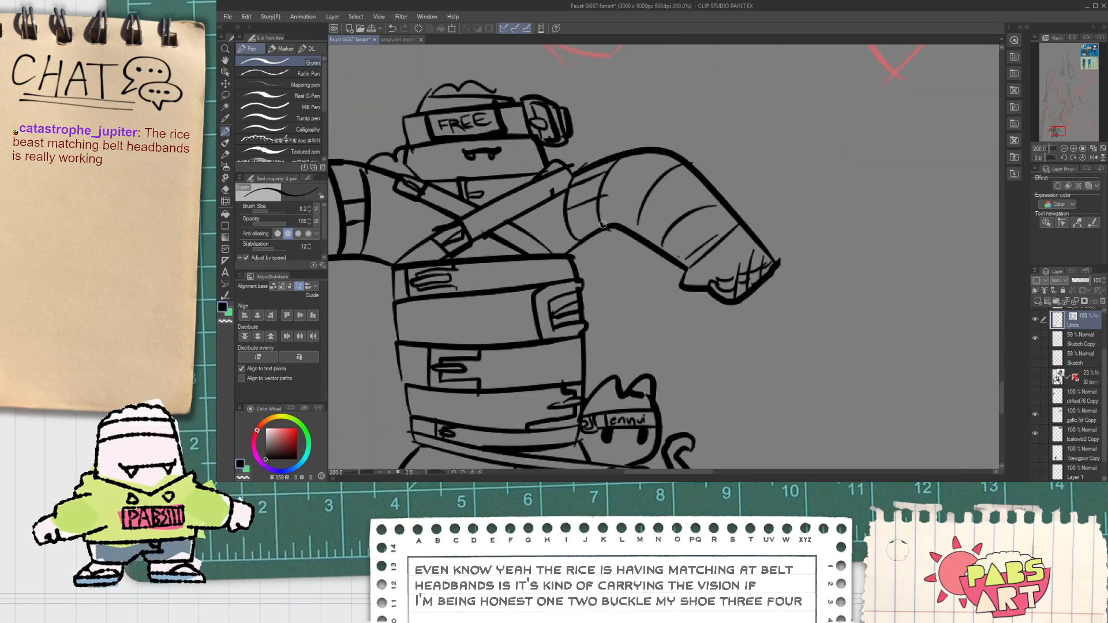
pyautogui.scroll(4, 594, 245)
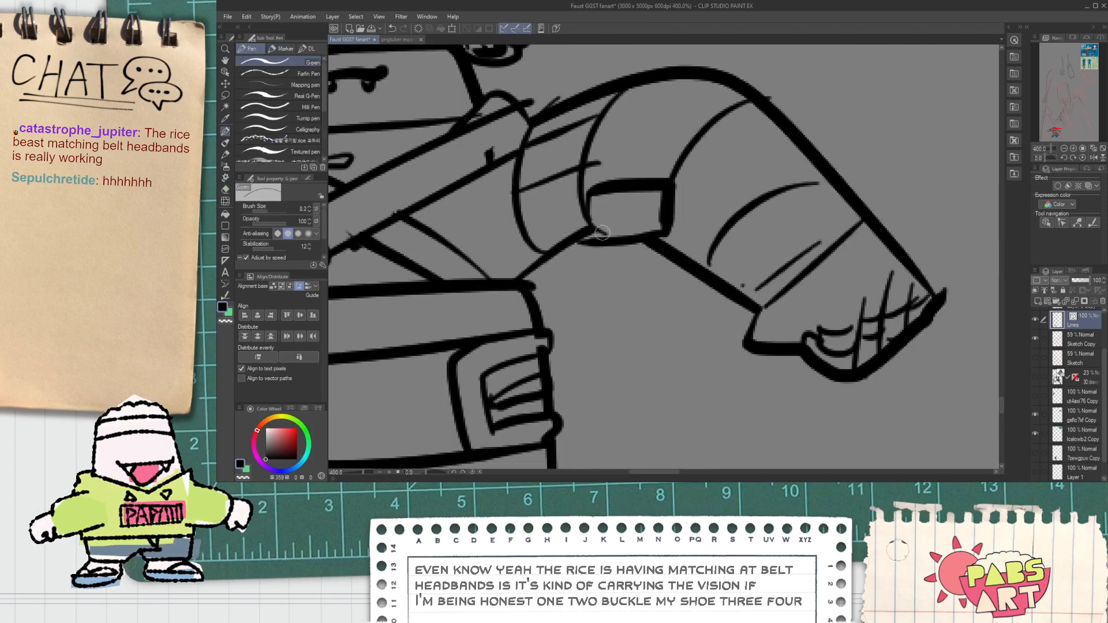
pyautogui.press('space')
pyautogui.scroll(-4, 591, 248)
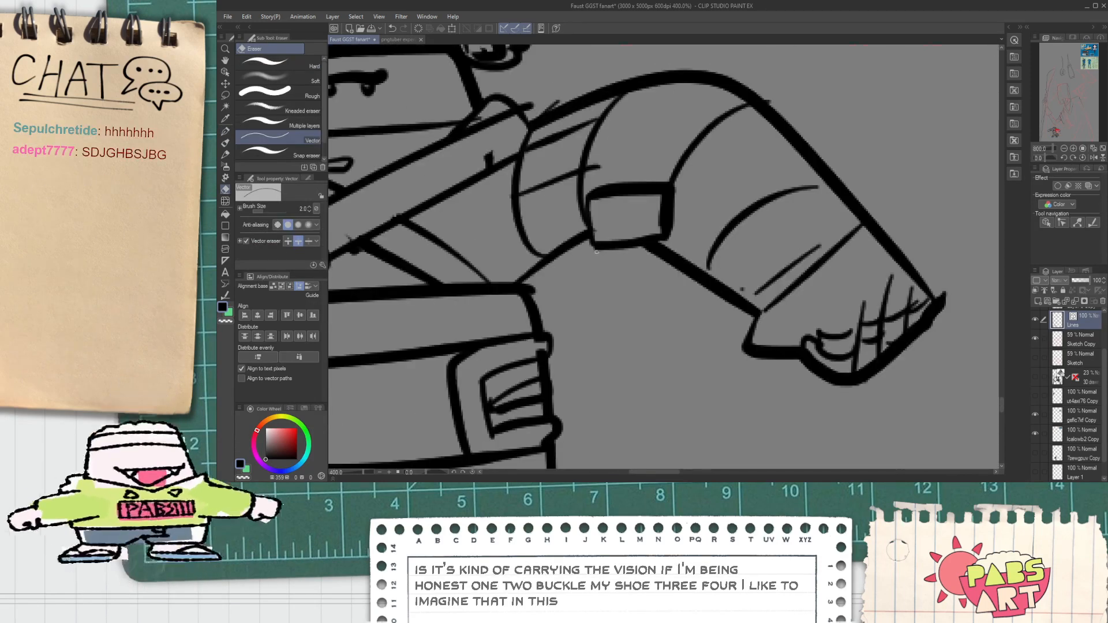
# Draw two angular buckles with small prongs on the right forearm, one at its outer edge and one near the wrist.
pyautogui.scroll(2, 587, 264)
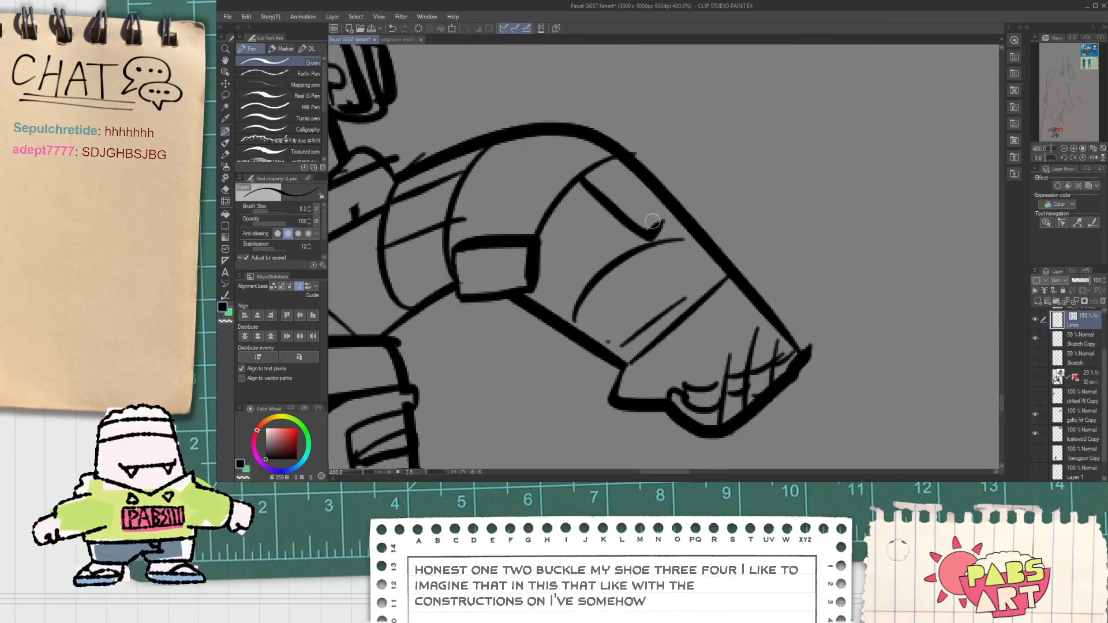
pyautogui.moveTo(605, 172)
pyautogui.mouseDown()
pyautogui.moveTo(657, 197)
pyautogui.moveTo(630, 180)
pyautogui.moveTo(649, 179)
pyautogui.moveTo(629, 188)
pyautogui.mouseUp()
pyautogui.press('e')
pyautogui.press('space')
pyautogui.moveTo(654, 230); pyautogui.dragTo(614, 182)
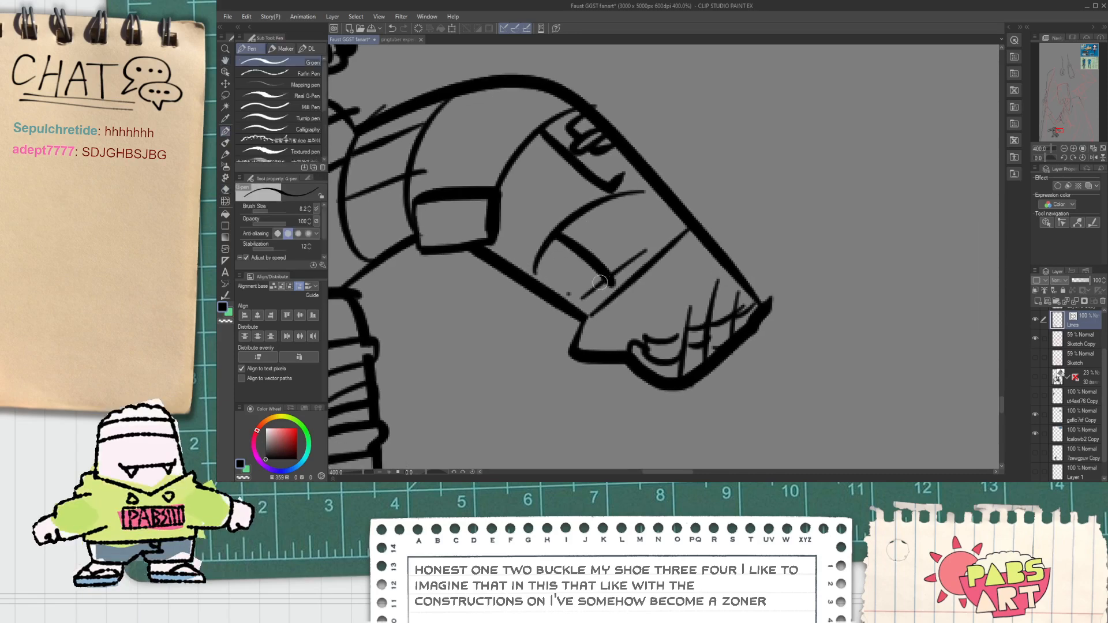
pyautogui.moveTo(544, 287)
pyautogui.mouseDown()
pyautogui.moveTo(590, 284)
pyautogui.moveTo(576, 301)
pyautogui.mouseUp()
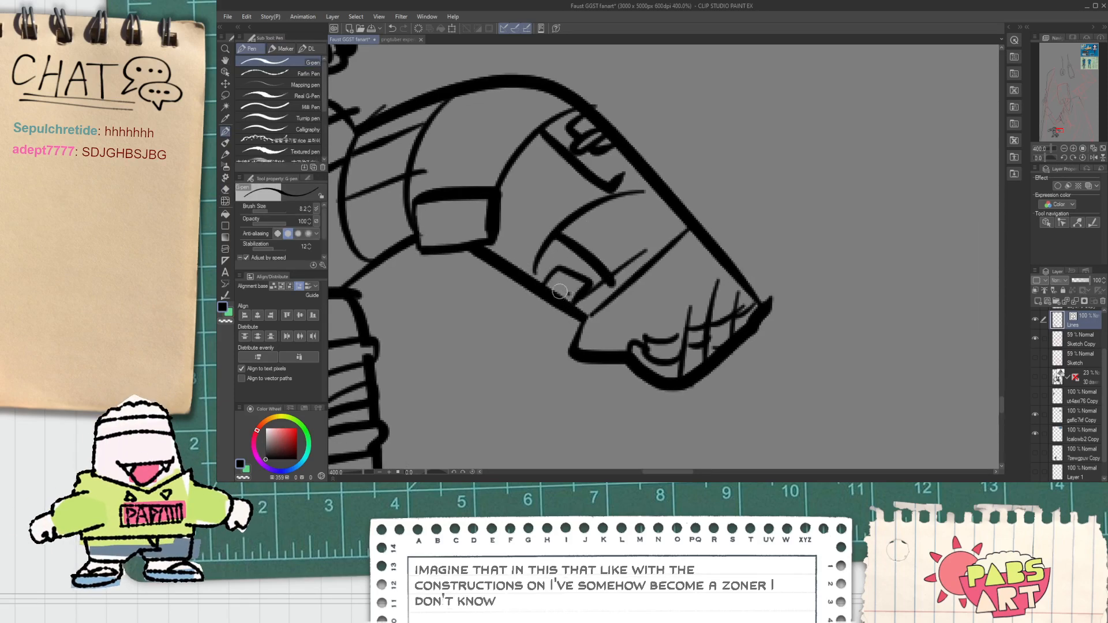
pyautogui.press('e')
pyautogui.scroll(-2, 570, 280)
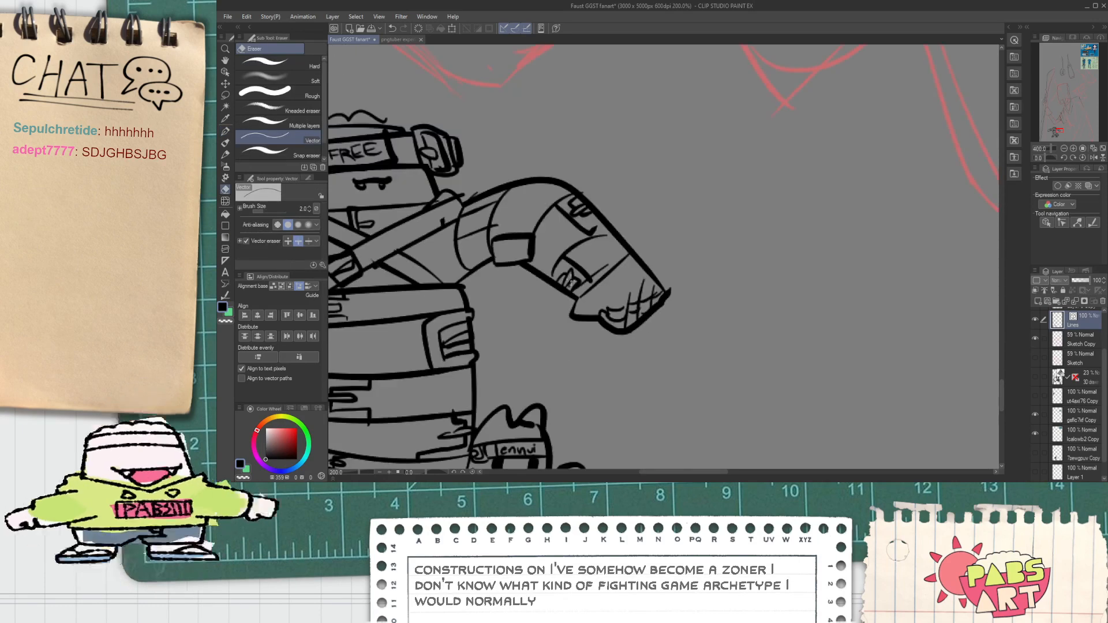
# Examine the belted figure and cat as a whole and check the belts on the legs and shoes up close.
pyautogui.scroll(-3, 570, 280)
pyautogui.scroll(3, 516, 151)
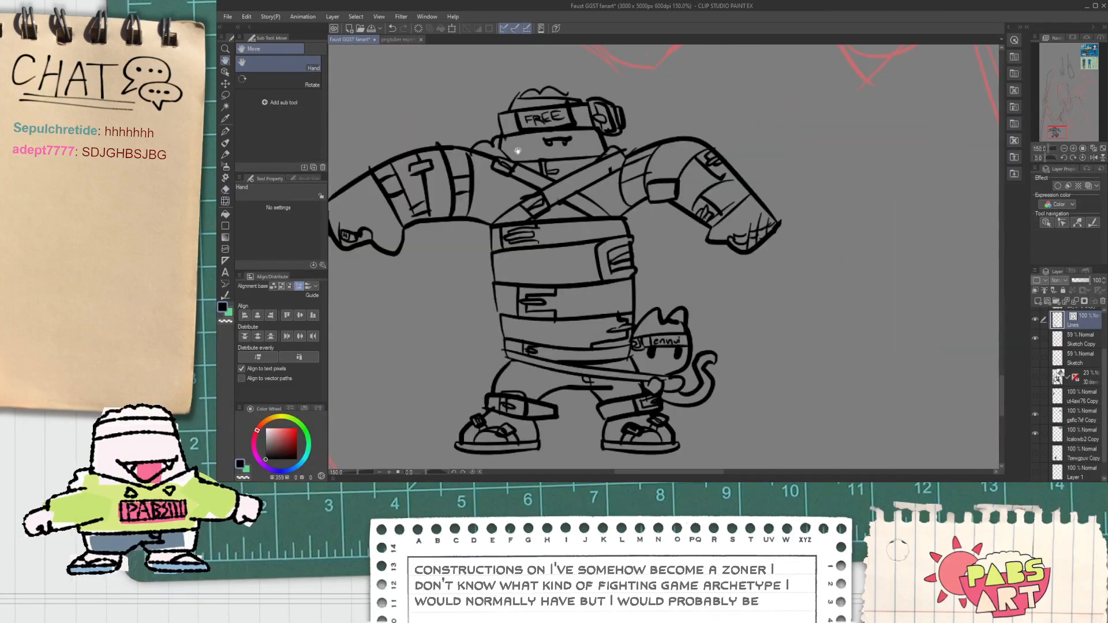
pyautogui.scroll(-1, 516, 152)
pyautogui.scroll(3, 508, 152)
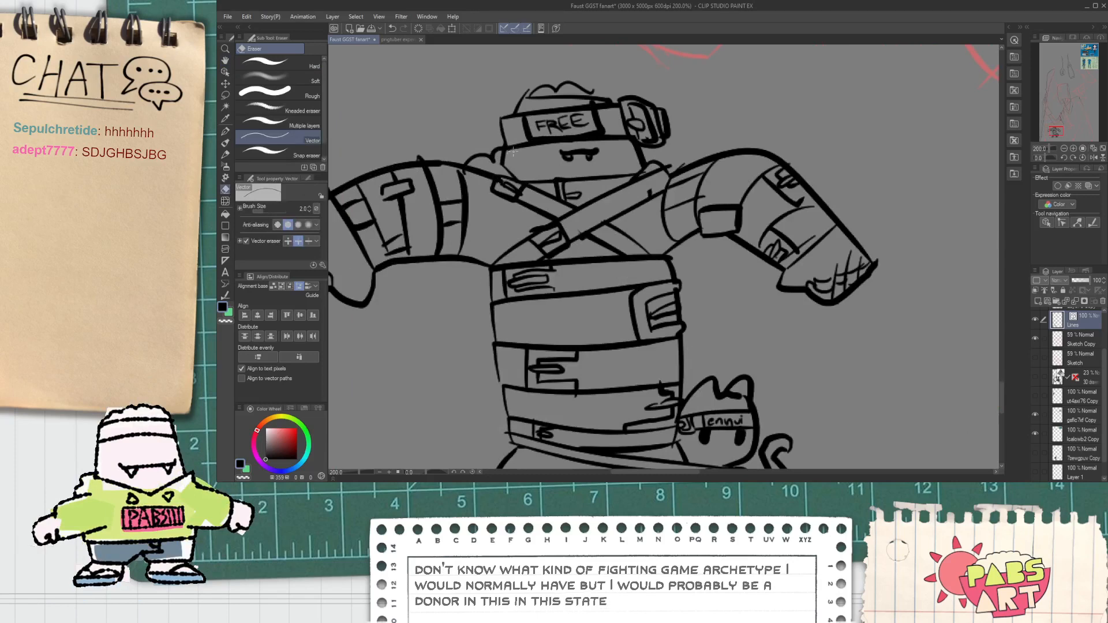
pyautogui.scroll(-4, 513, 151)
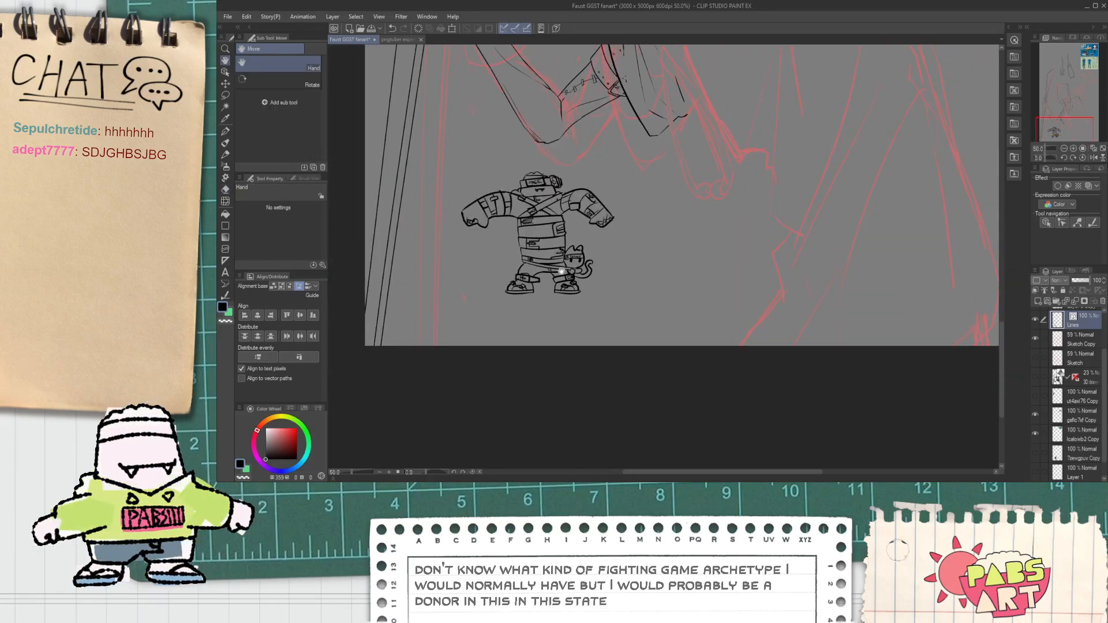
pyautogui.scroll(2, 477, 239)
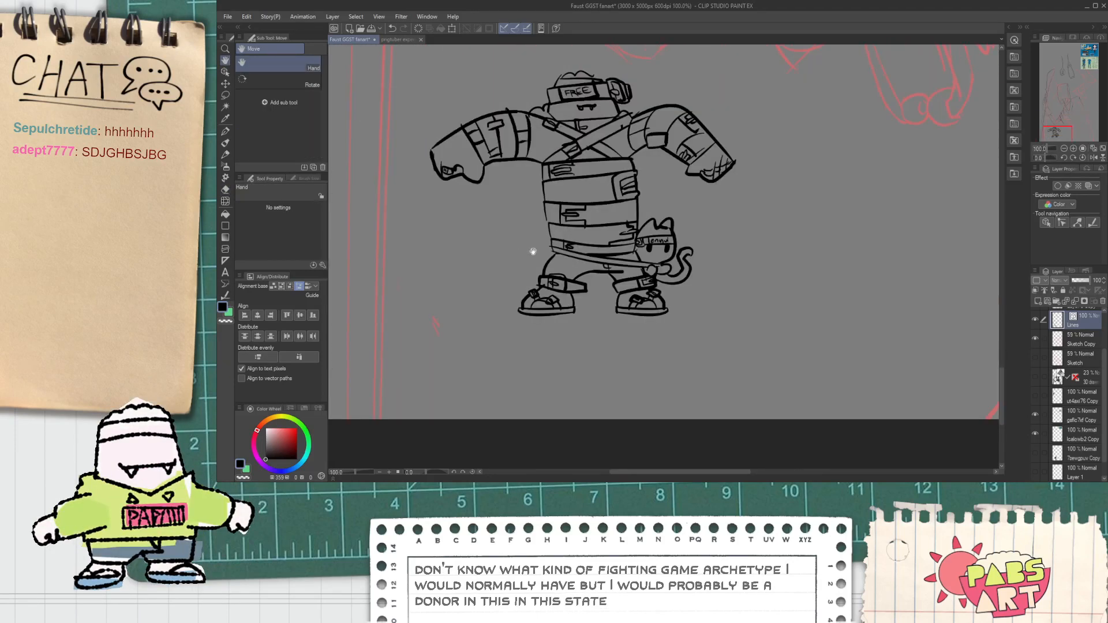
pyautogui.moveTo(538, 258); pyautogui.dragTo(539, 319)
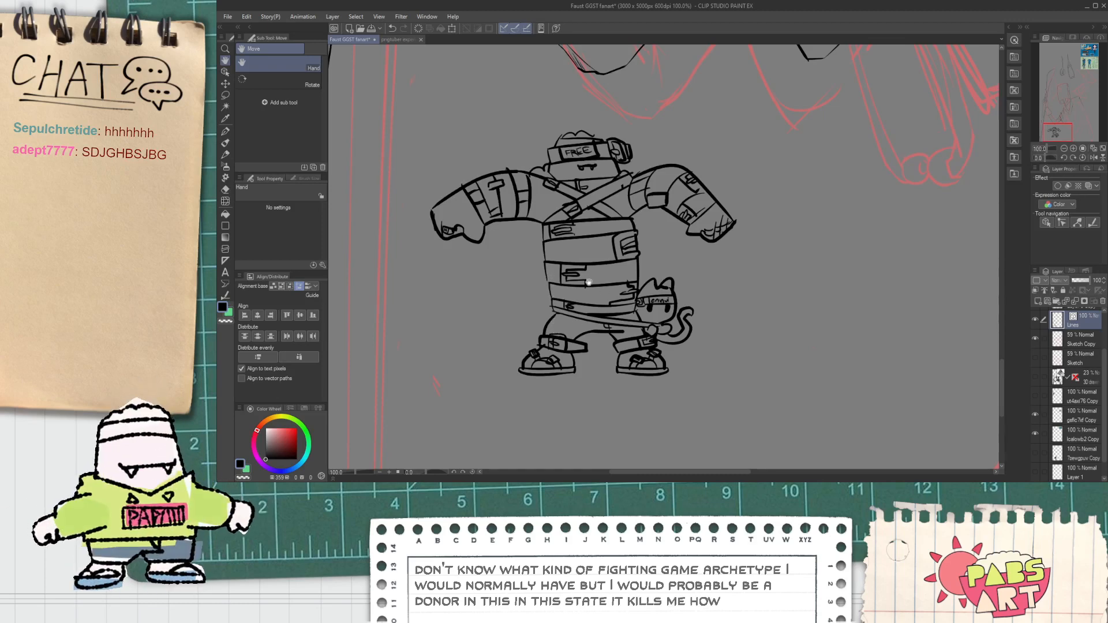
pyautogui.moveTo(572, 311); pyautogui.dragTo(604, 303)
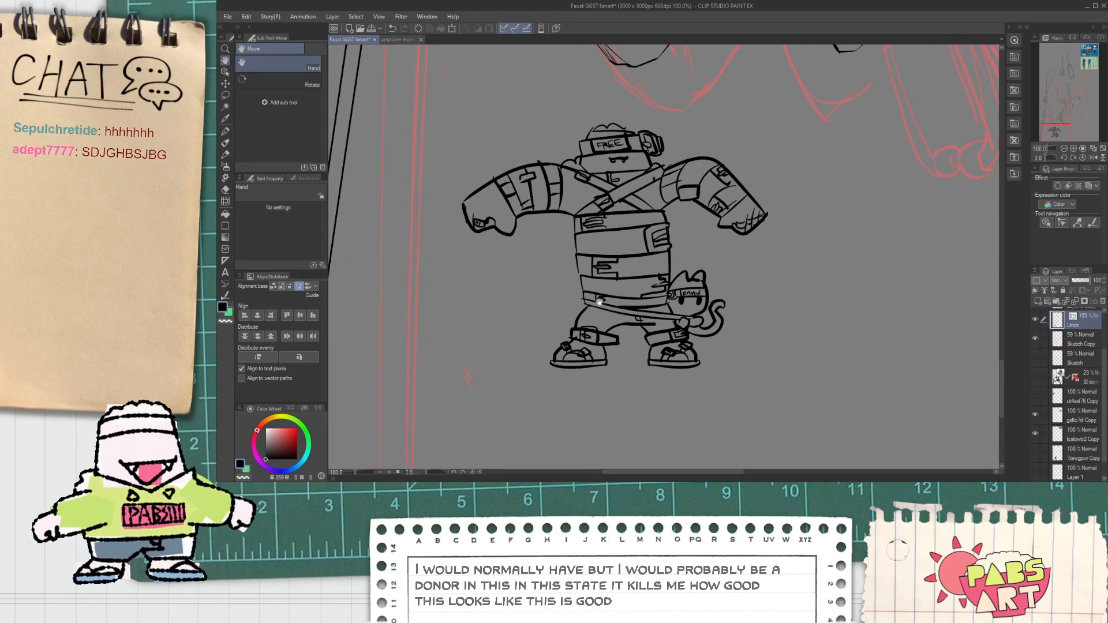
pyautogui.scroll(5, 572, 289)
pyautogui.press('e')
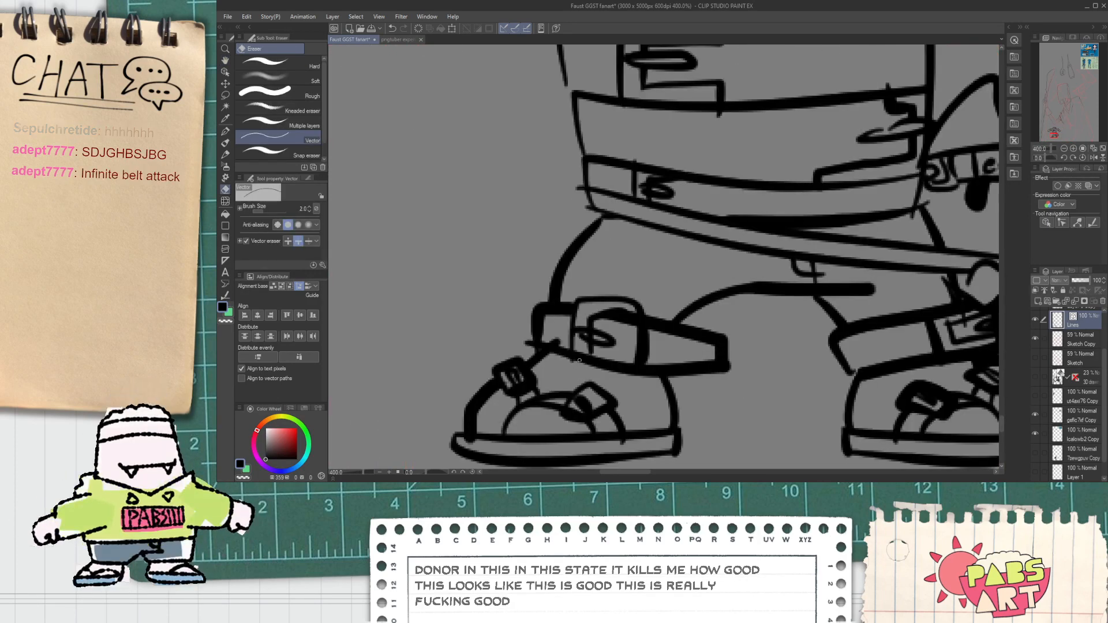
pyautogui.scroll(-8, 580, 365)
pyautogui.press('h')
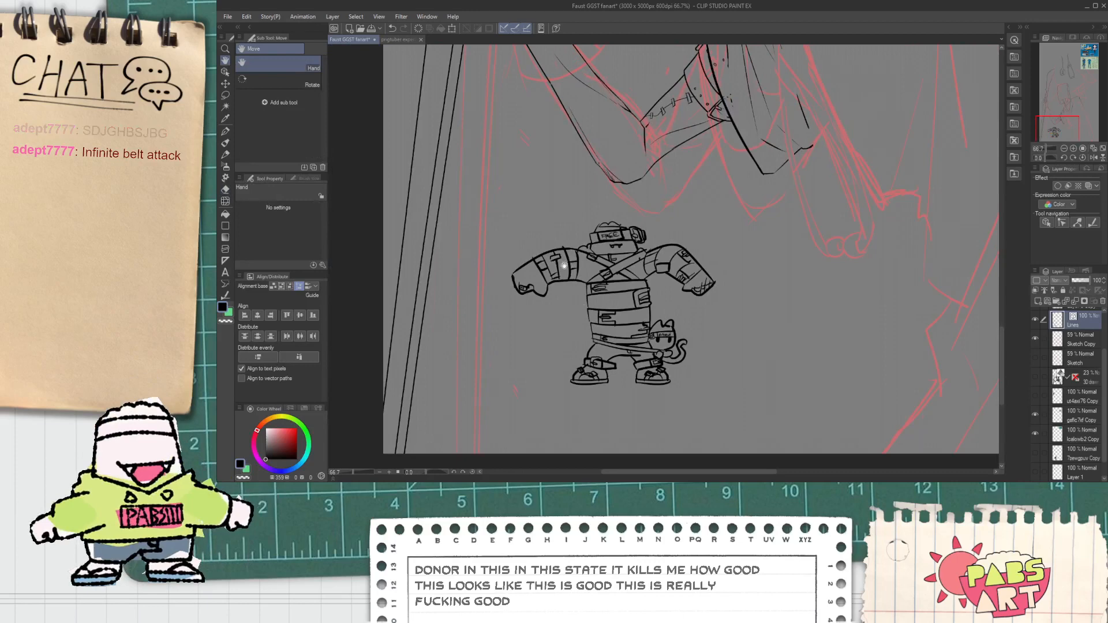
pyautogui.moveTo(610, 413)
pyautogui.mouseDown()
pyautogui.moveTo(569, 409)
pyautogui.moveTo(554, 392)
pyautogui.mouseUp()
# Select all vector lines of the belted figure and cat and paste a copy of them onto a new layer.
pyautogui.press('o')
pyautogui.moveTo(645, 390); pyautogui.dragTo(500, 271)
pyautogui.moveTo(712, 384); pyautogui.dragTo(441, 213)
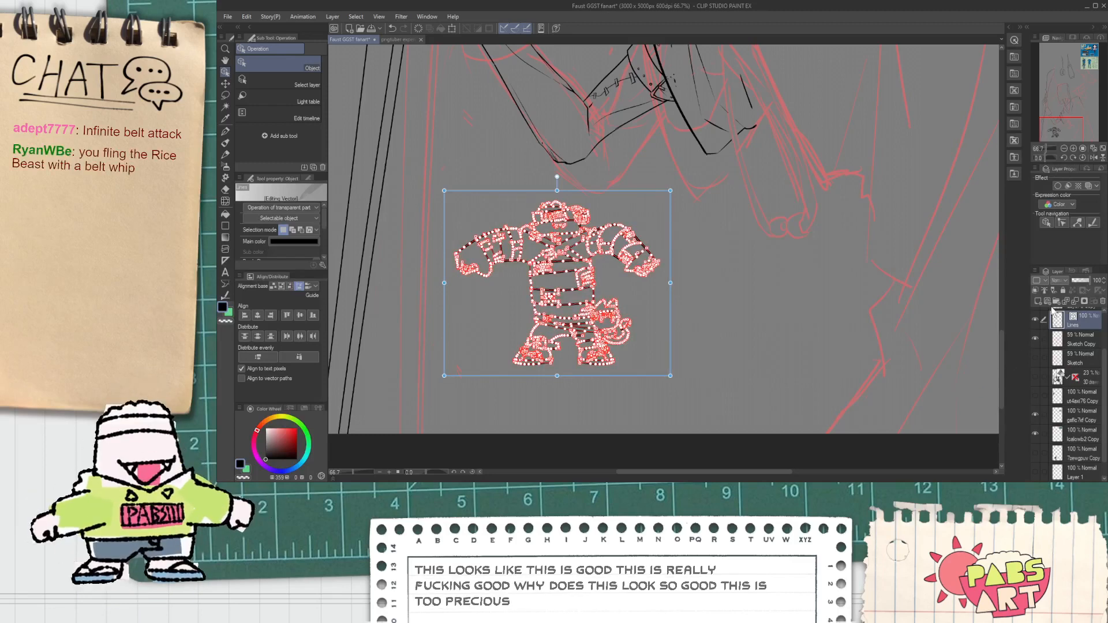
pyautogui.hotkey('ctrl', 'c')
pyautogui.hotkey('ctrl', 'v')
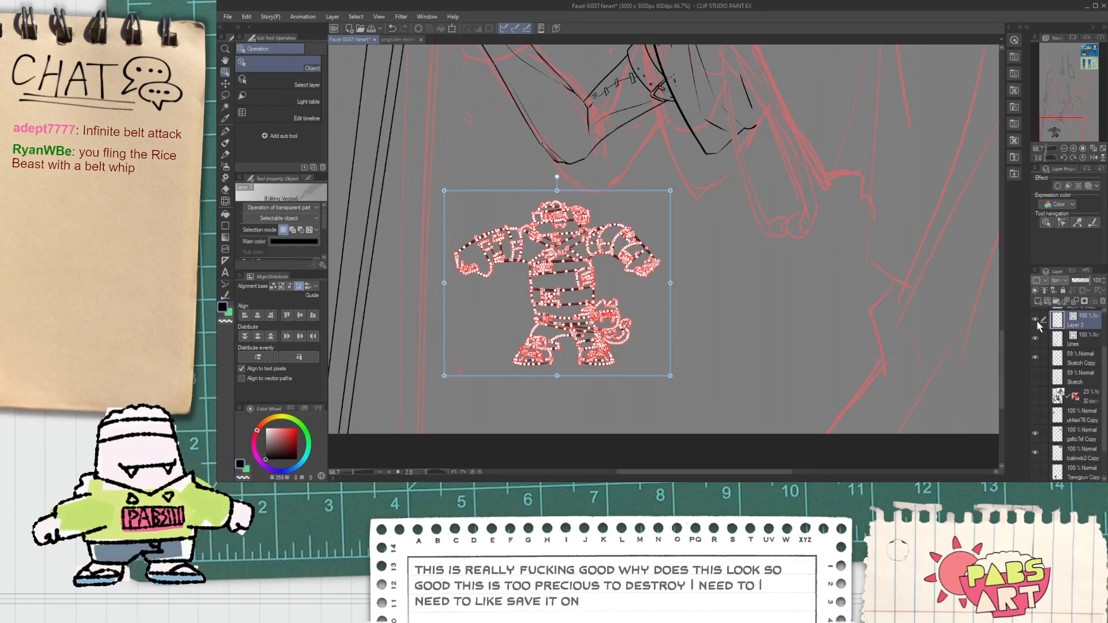
# Delete the belted figure and cat from the Lines layer, keeping the pasted copy's layer shown and active.
pyautogui.click(1058, 339)
pyautogui.moveTo(443, 223); pyautogui.dragTo(444, 223)
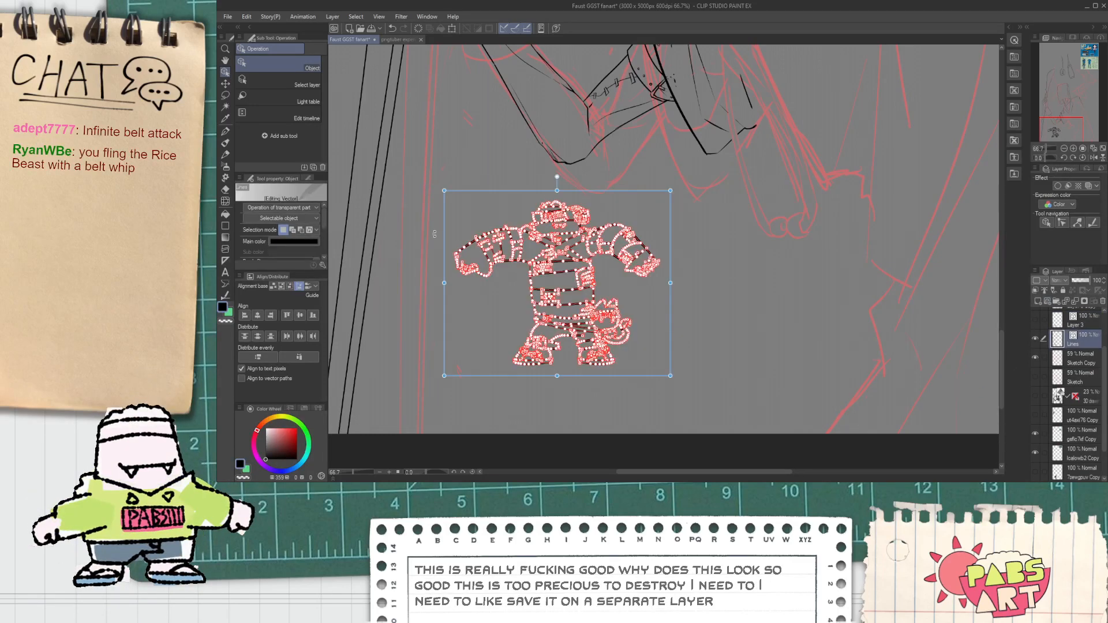
pyautogui.press('Delete')
pyautogui.click(1035, 321)
pyautogui.click(1058, 322)
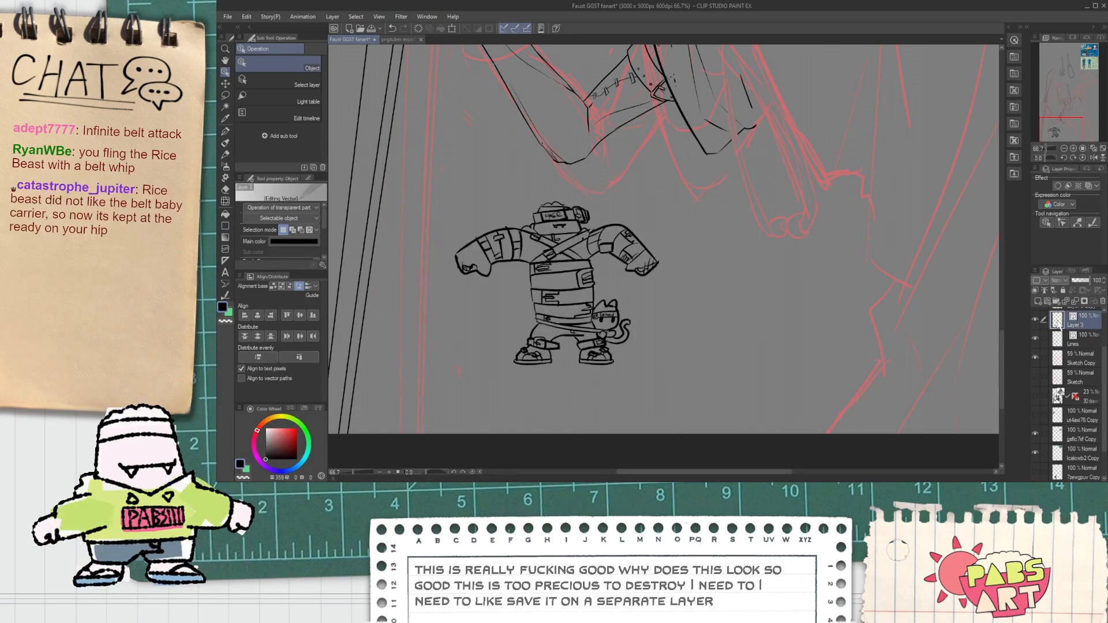
# Draw a round ring over the crossing of the figure's chest straps and erase the strap lines inside it.
pyautogui.press('space')
pyautogui.moveTo(594, 278); pyautogui.dragTo(585, 300)
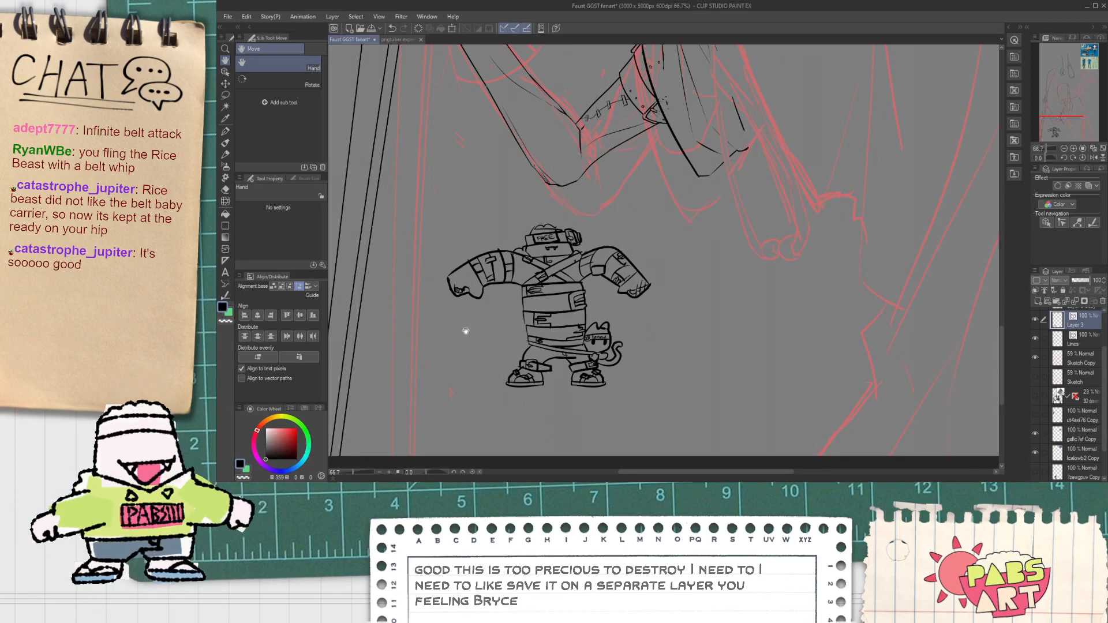
pyautogui.moveTo(565, 341); pyautogui.dragTo(547, 313)
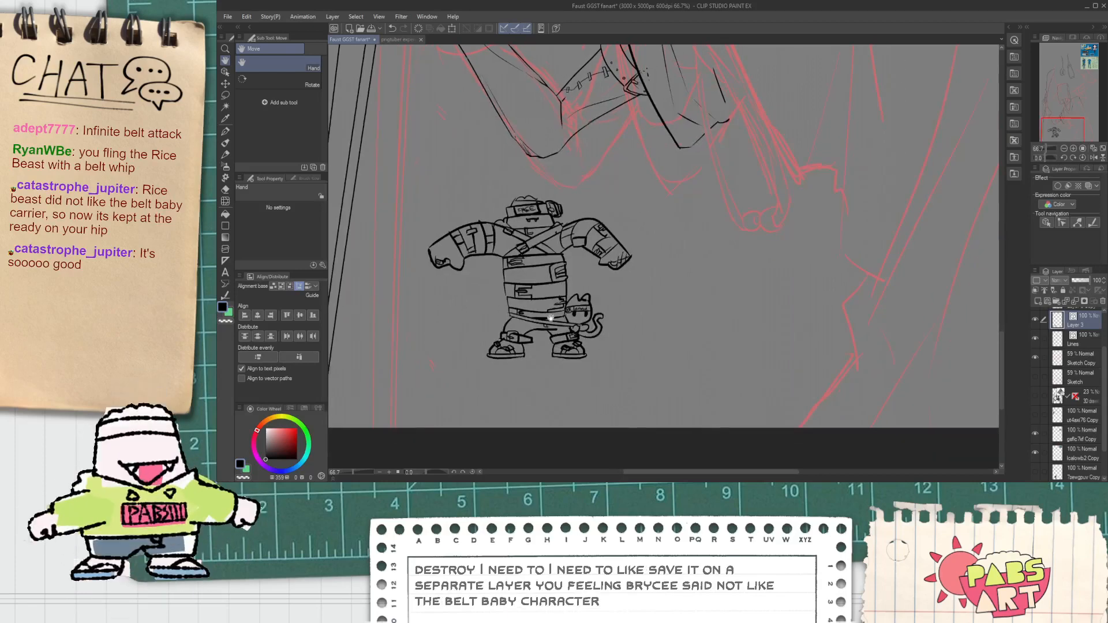
pyautogui.press('e')
pyautogui.scroll(6, 600, 323)
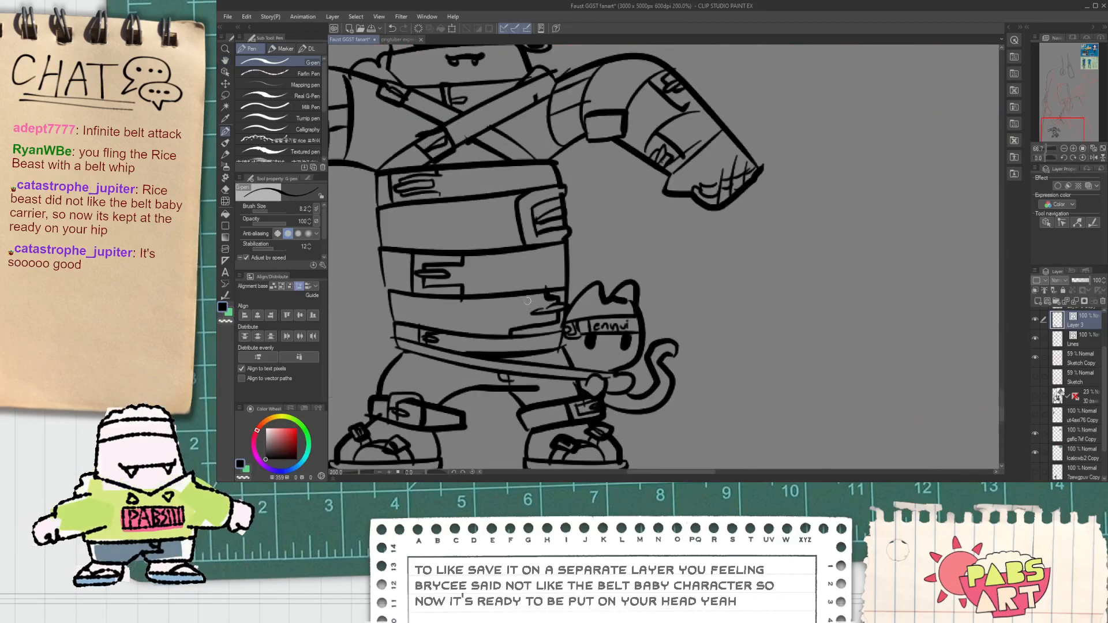
pyautogui.scroll(-7, 545, 357)
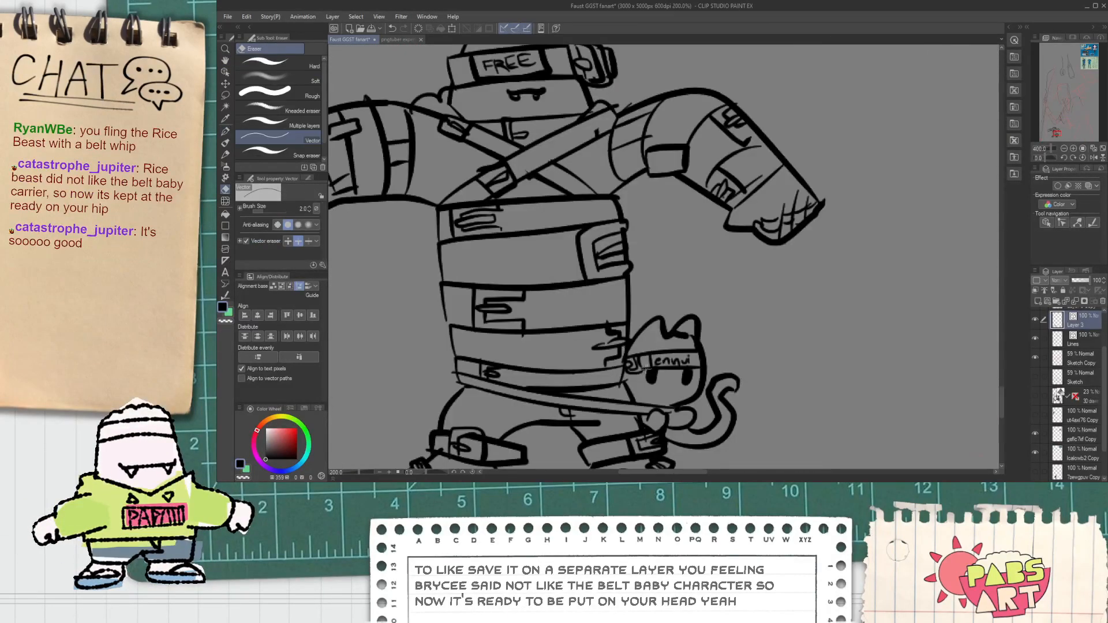
pyautogui.press('h')
pyautogui.scroll(9, 583, 259)
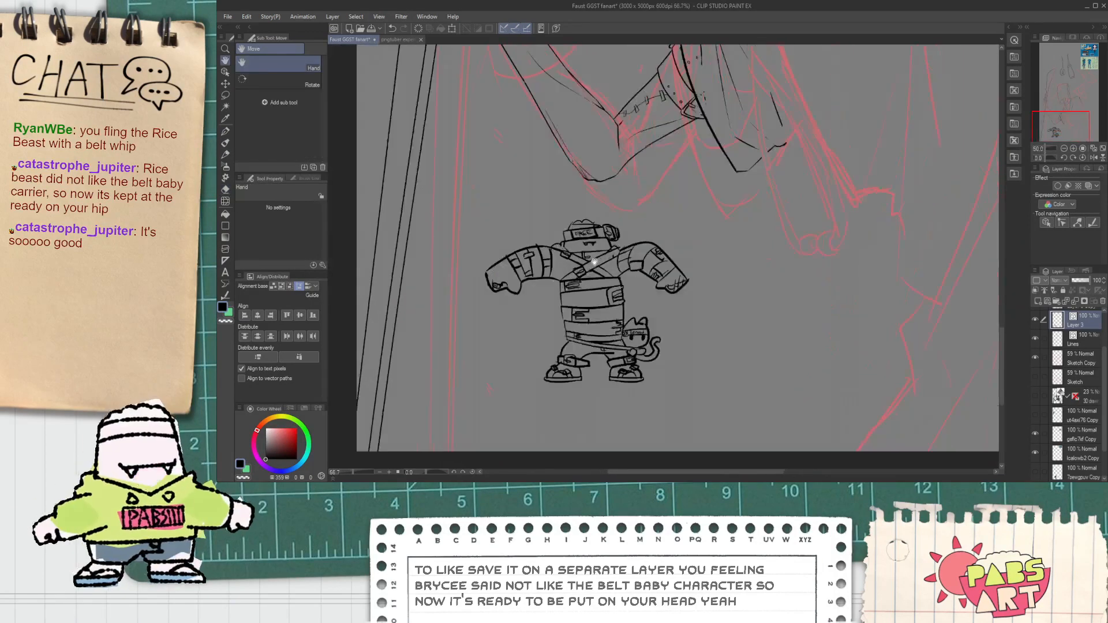
pyautogui.press('p')
pyautogui.moveTo(600, 198)
pyautogui.mouseDown()
pyautogui.moveTo(672, 242)
pyautogui.moveTo(603, 191)
pyautogui.mouseUp()
pyautogui.press('e')
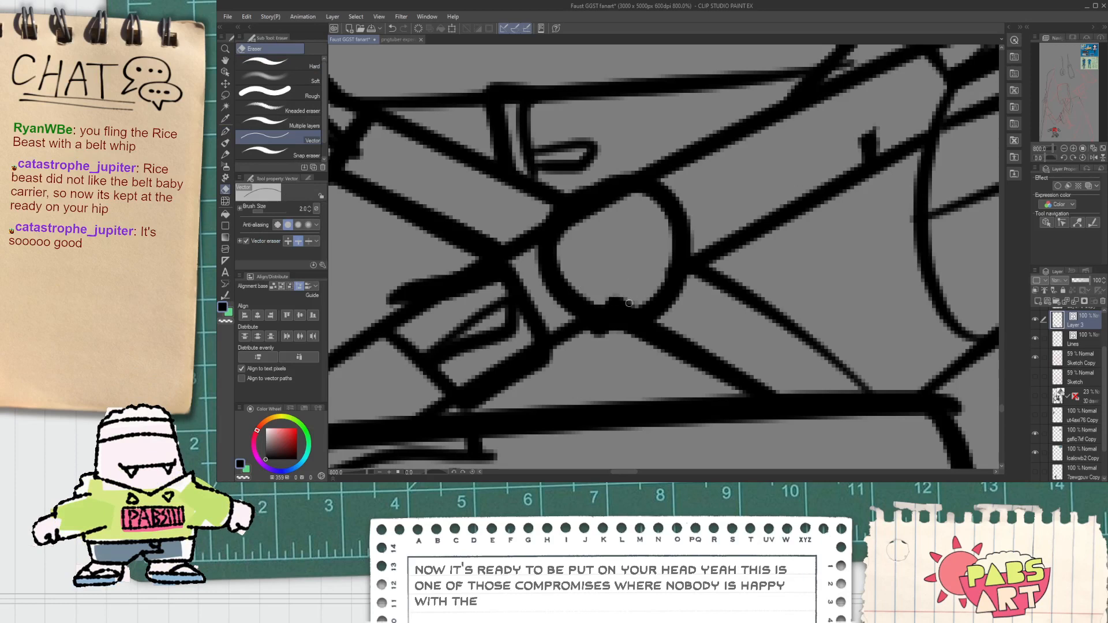
pyautogui.moveTo(608, 305); pyautogui.dragTo(618, 303)
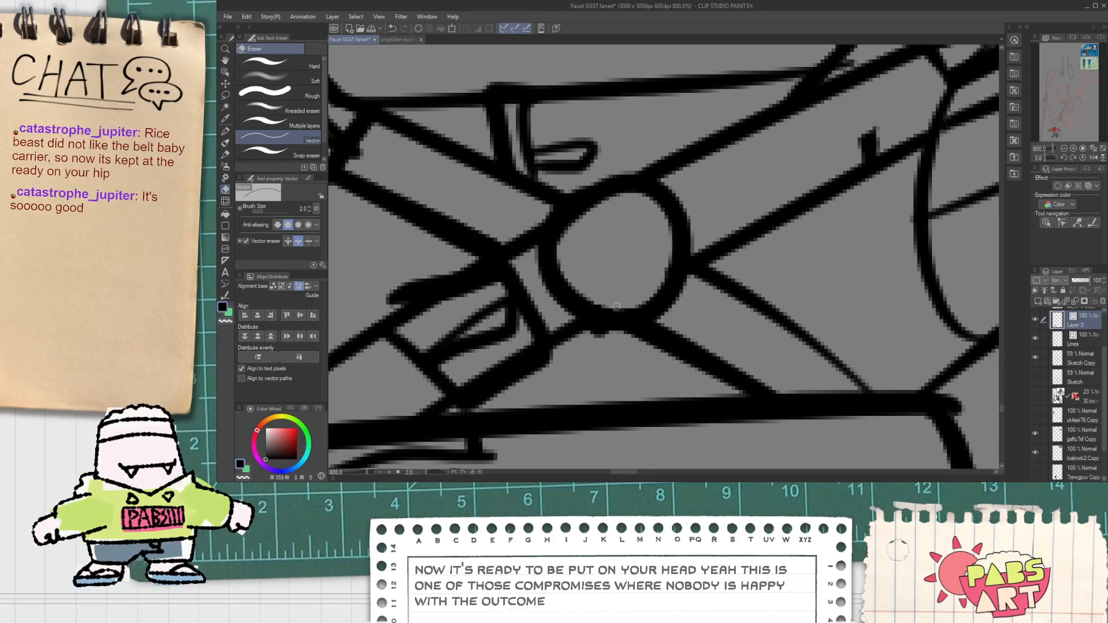
# Draw a smaller circle inside the ring on the figure's chest.
pyautogui.press('p')
pyautogui.scroll(-8, 584, 249)
pyautogui.press('h')
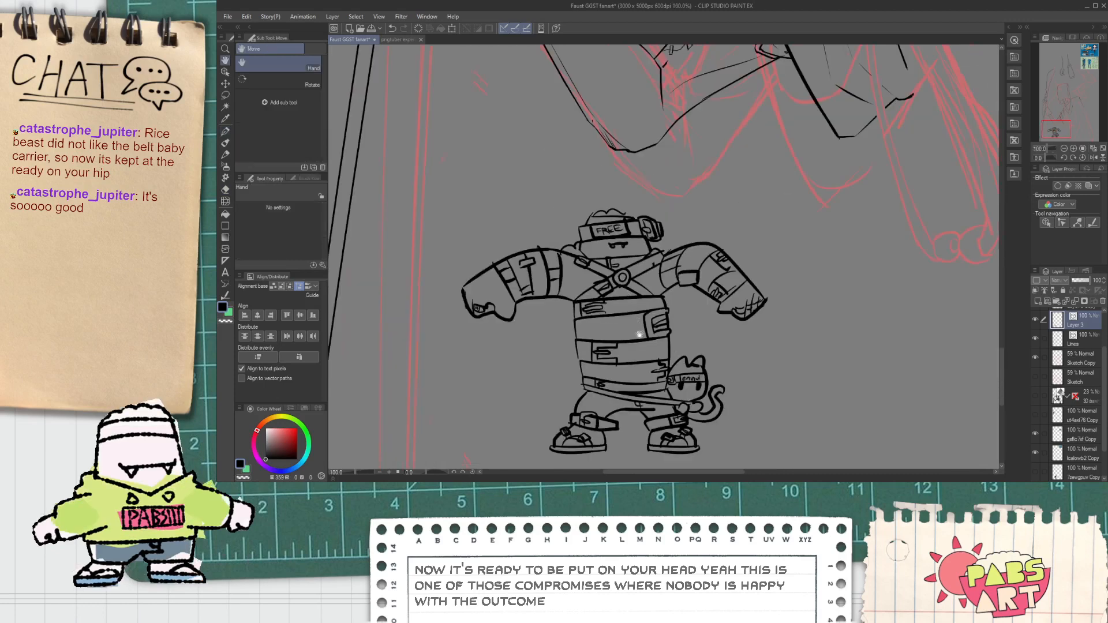
pyautogui.scroll(-2, 611, 289)
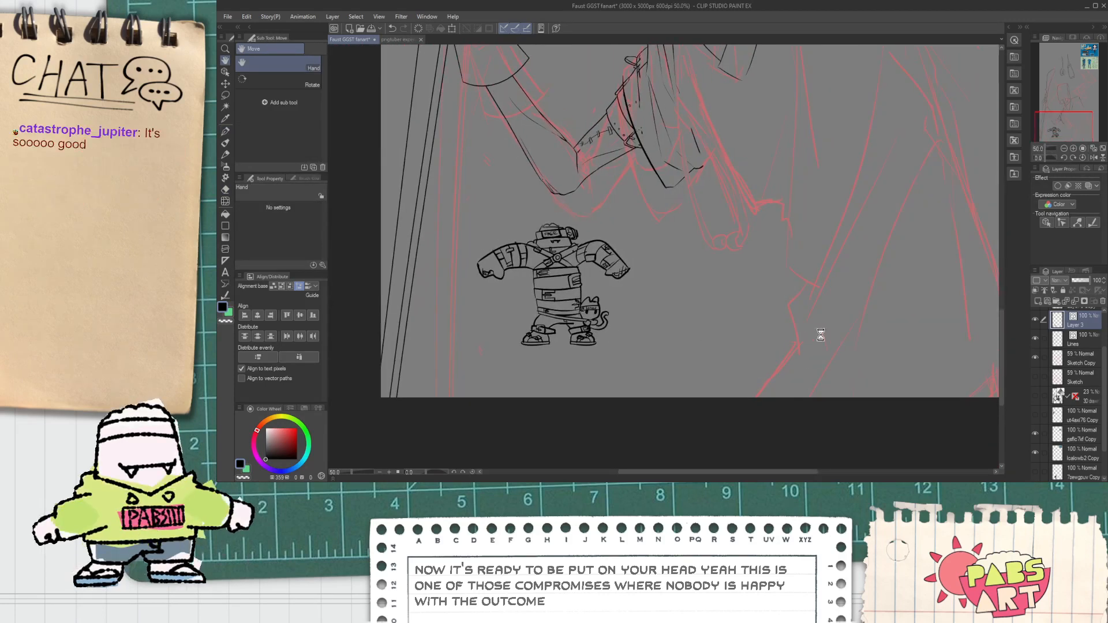
# Hide the belted figure's layer and, on the Lines layer, draw a curved lower edge for the cloth fold beside the stitched sleeve.
pyautogui.click(1035, 322)
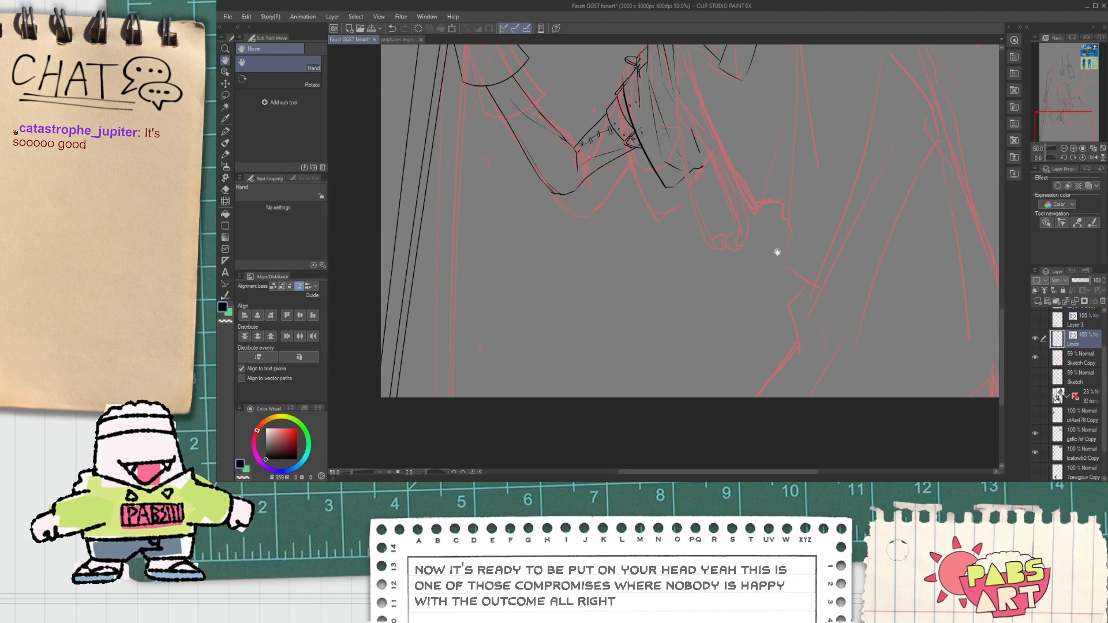
pyautogui.scroll(-2, 704, 235)
pyautogui.moveTo(692, 213); pyautogui.dragTo(625, 326)
pyautogui.scroll(3, 625, 318)
pyautogui.moveTo(618, 287); pyautogui.dragTo(582, 264)
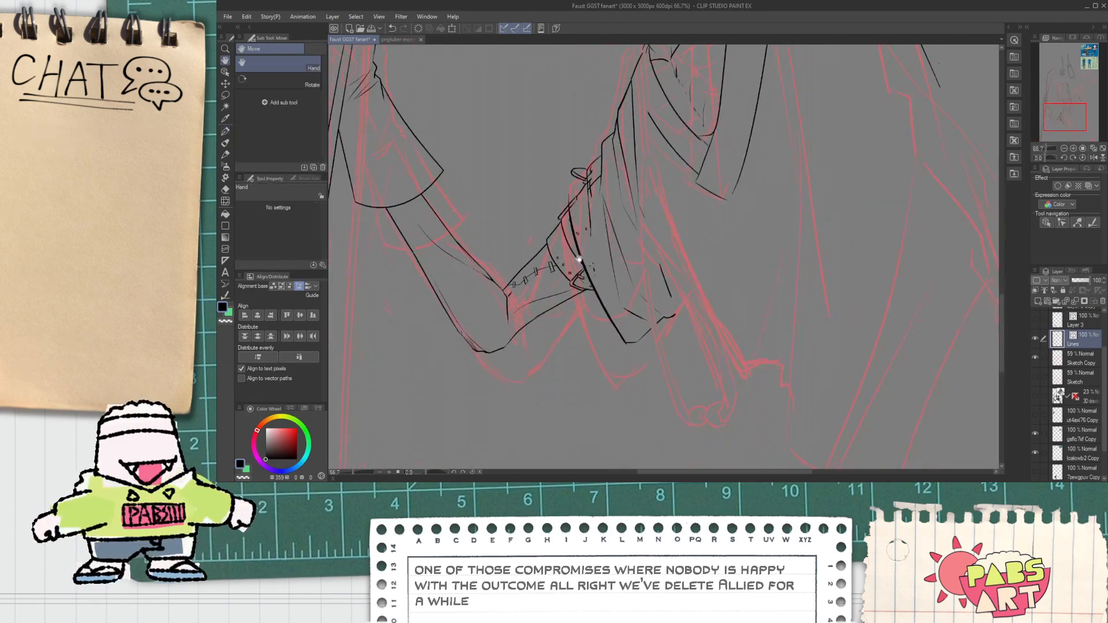
pyautogui.scroll(1, 582, 264)
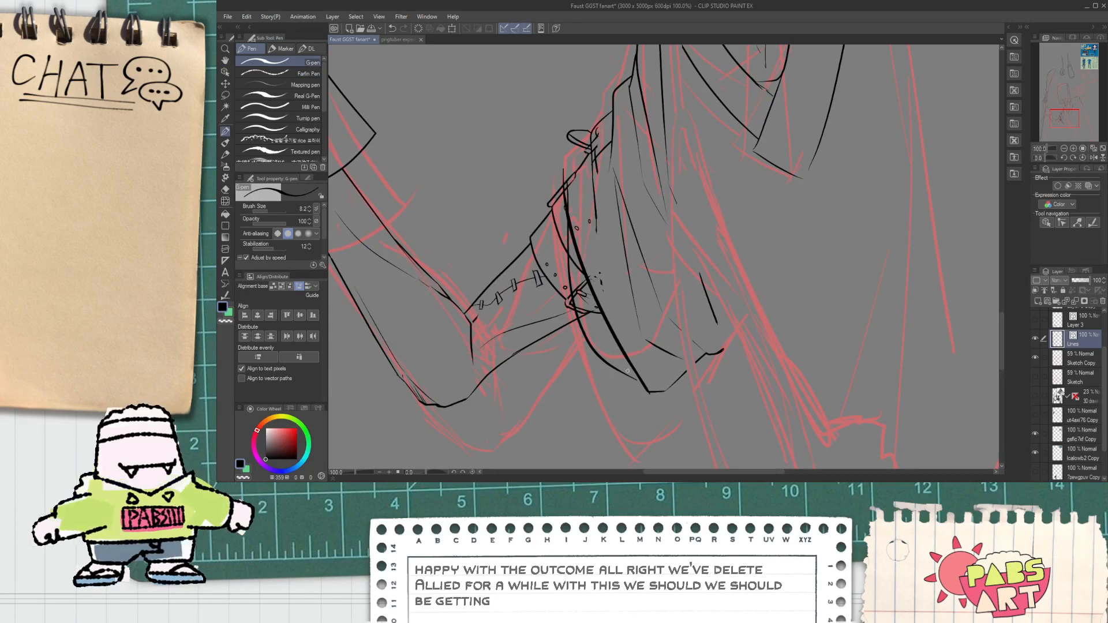
# Continue the curved edge into the fold's hem and erase the old pointed corner and thick straight line.
pyautogui.scroll(-3, 653, 381)
pyautogui.press('e')
pyautogui.scroll(6, 634, 372)
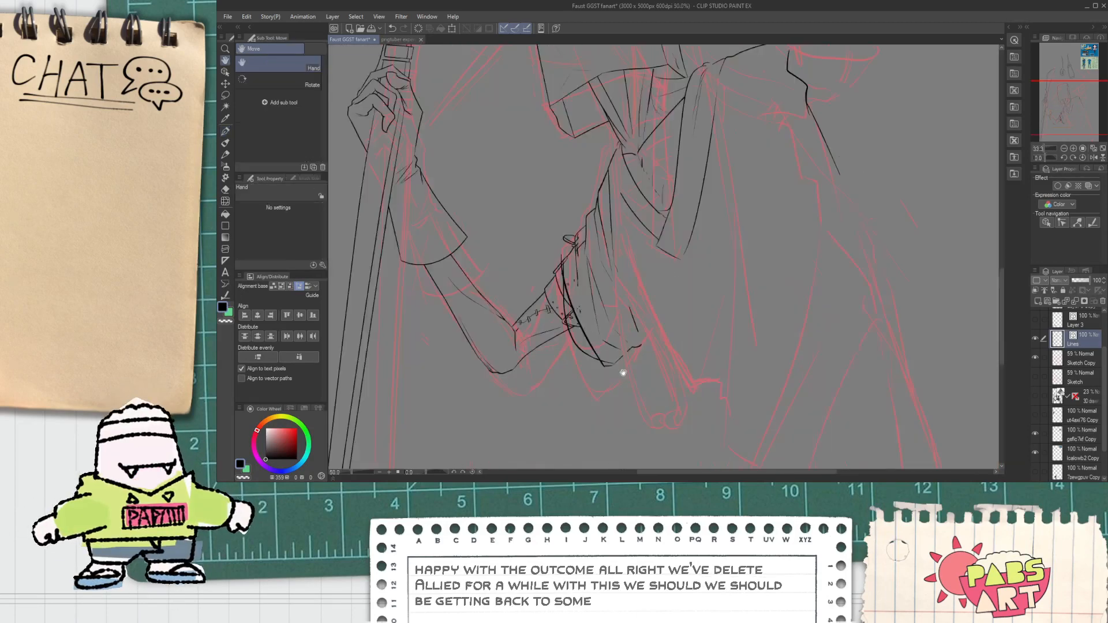
pyautogui.scroll(2, 624, 367)
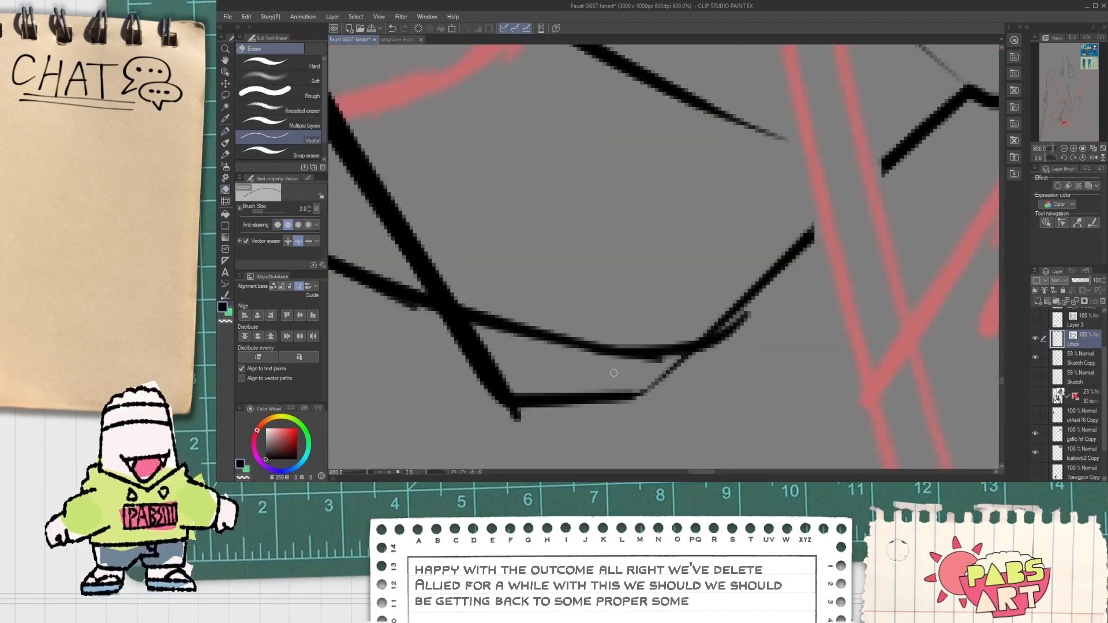
pyautogui.moveTo(522, 398); pyautogui.dragTo(555, 404)
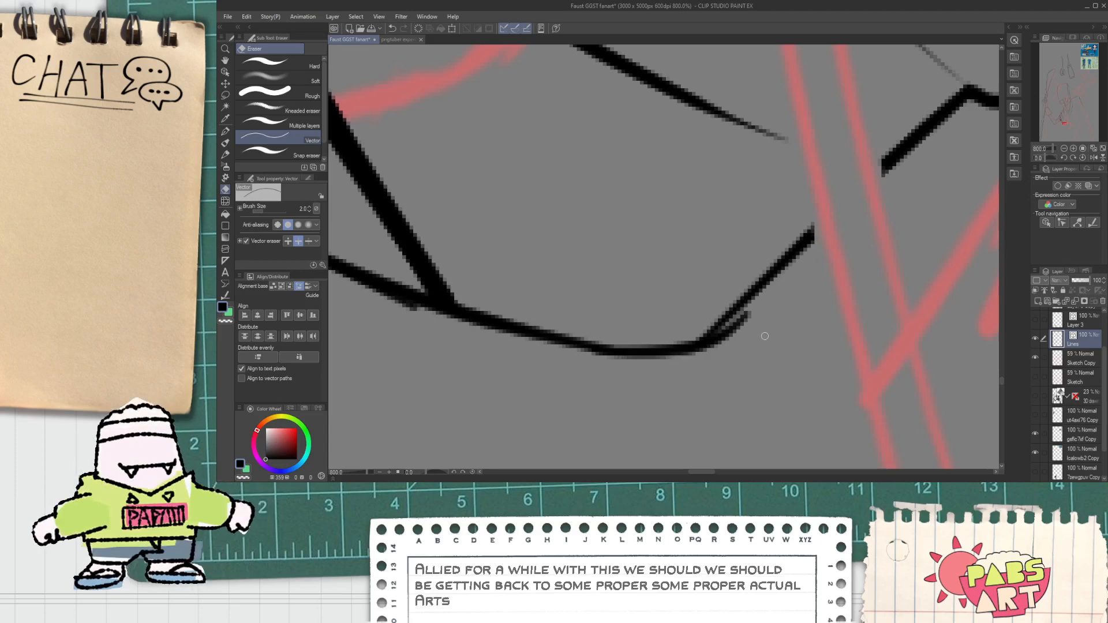
pyautogui.scroll(-4, 624, 314)
pyautogui.moveTo(590, 244)
pyautogui.mouseDown()
pyautogui.moveTo(588, 223)
pyautogui.moveTo(630, 356)
pyautogui.mouseUp()
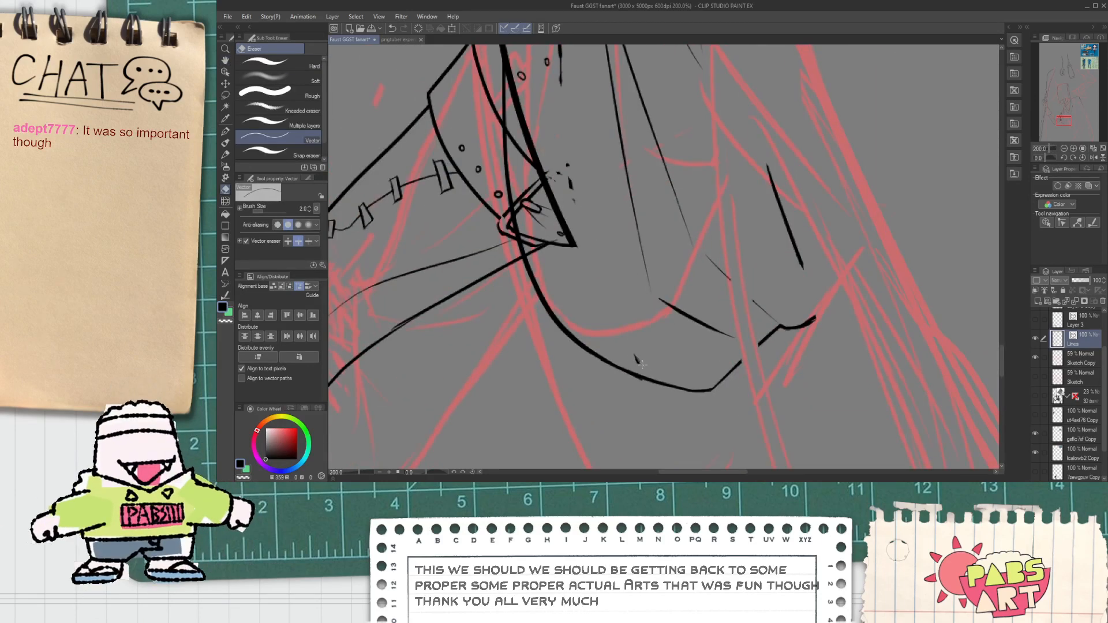
# Select all the leftover ink specks inside the cloth fold on the Lines layer and delete them.
pyautogui.scroll(-1, 629, 354)
pyautogui.moveTo(571, 285)
pyautogui.mouseDown()
pyautogui.moveTo(584, 317)
pyautogui.moveTo(569, 170)
pyautogui.moveTo(565, 235)
pyautogui.moveTo(582, 343)
pyautogui.moveTo(582, 291)
pyautogui.moveTo(592, 320)
pyautogui.moveTo(608, 326)
pyautogui.moveTo(593, 292)
pyautogui.mouseUp()
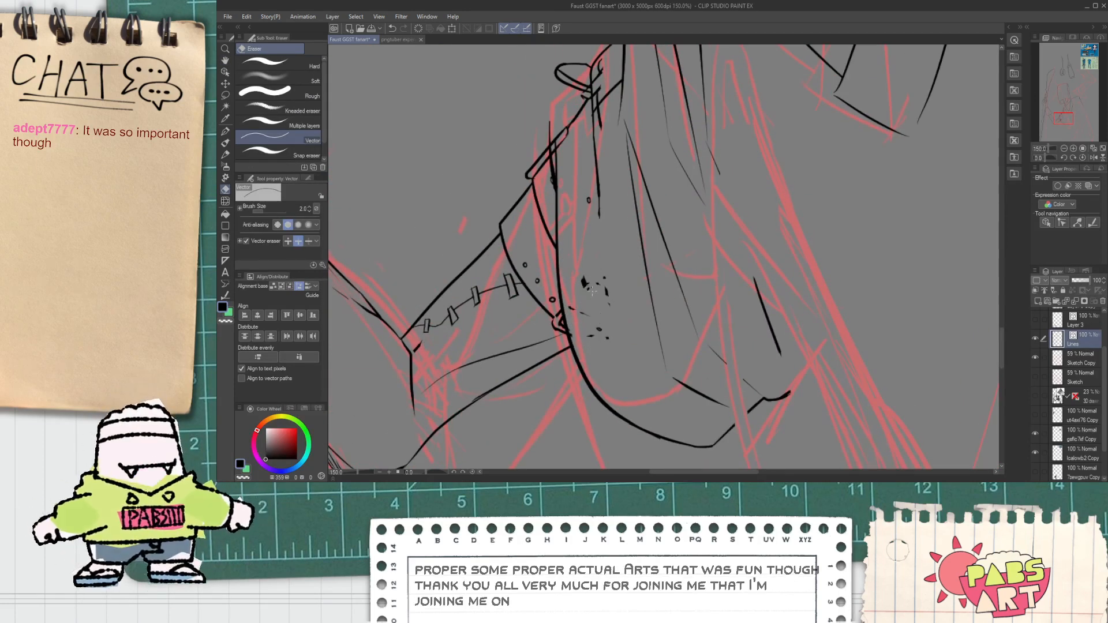
pyautogui.press('o')
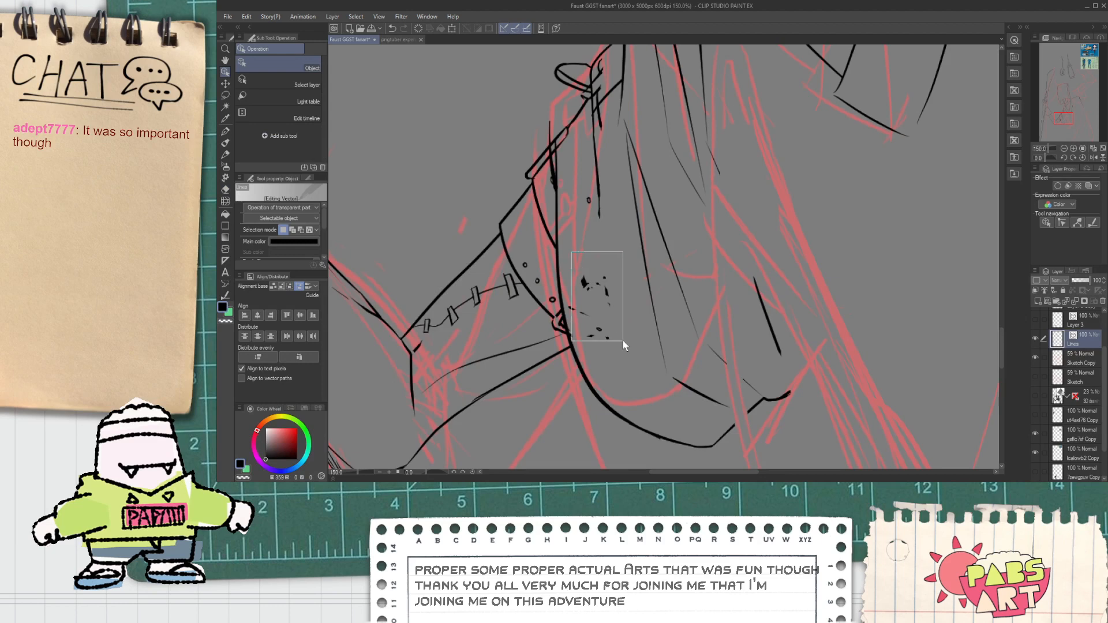
pyautogui.click(619, 245)
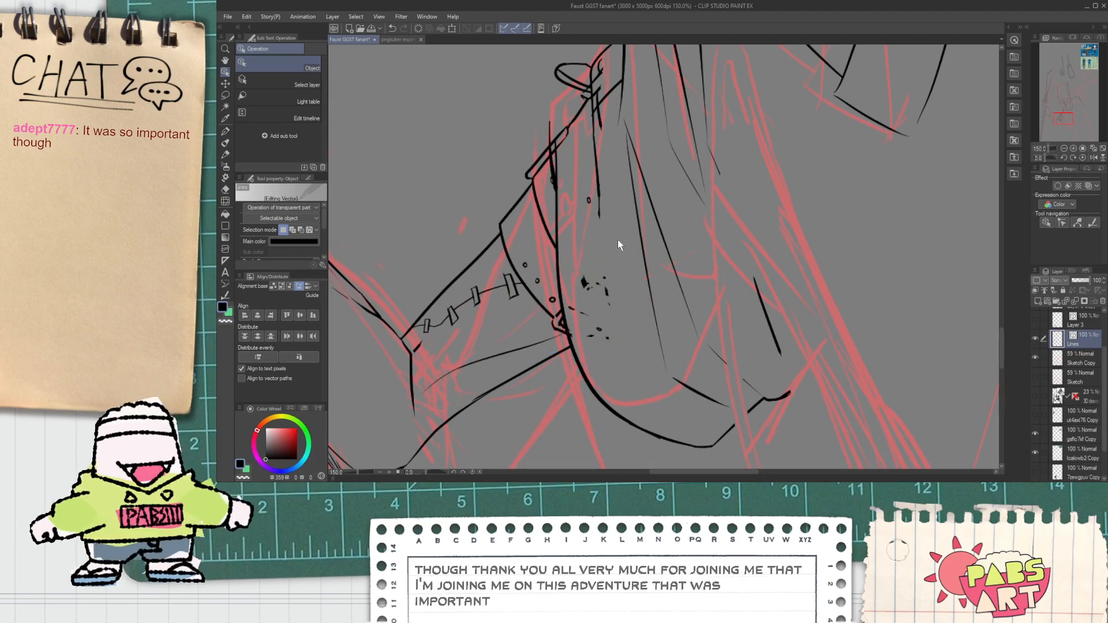
pyautogui.moveTo(593, 337); pyautogui.dragTo(579, 345)
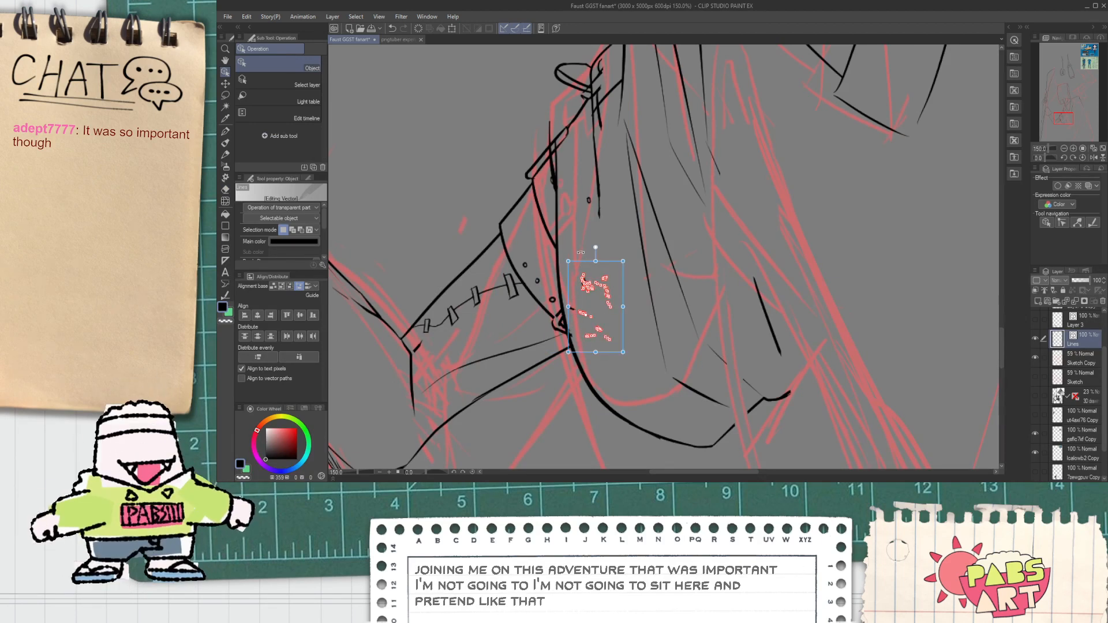
pyautogui.moveTo(582, 291); pyautogui.dragTo(584, 311)
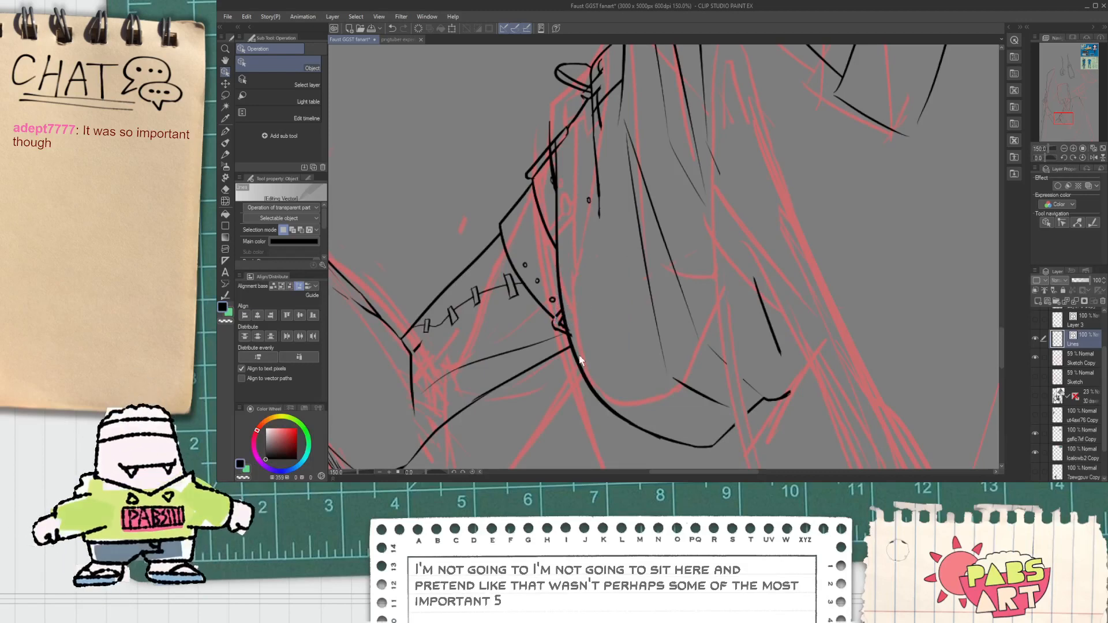
# Extend the cloth fold's edge up to the knot with a short curved stroke and trim the overlapping line ends beside the cuff.
pyautogui.scroll(3, 575, 338)
pyautogui.press('e')
pyautogui.scroll(-2, 571, 300)
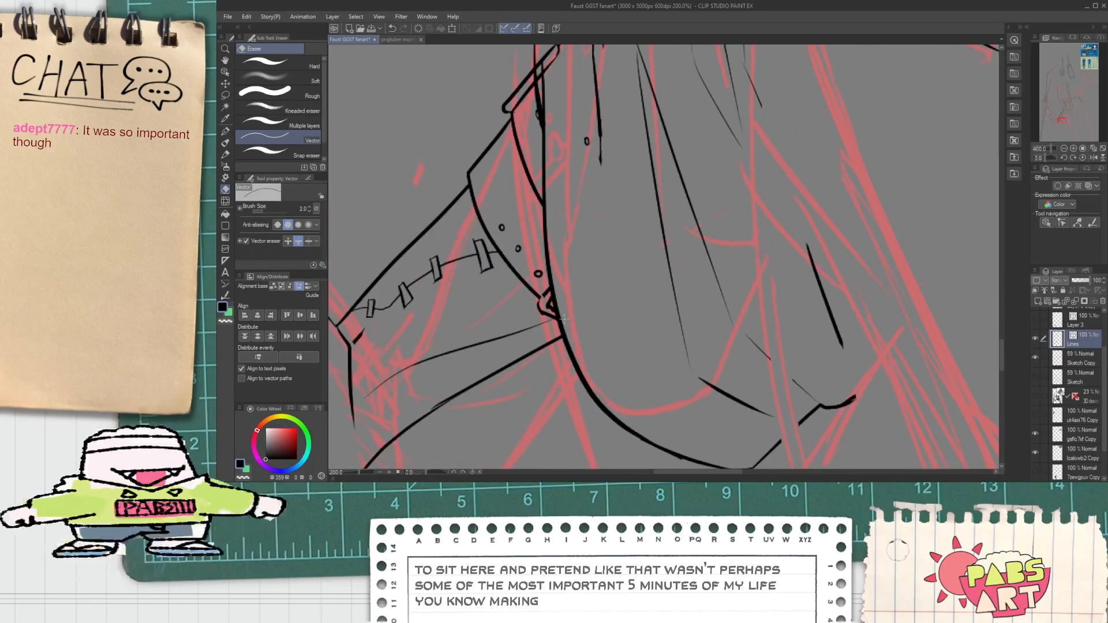
pyautogui.scroll(2, 582, 292)
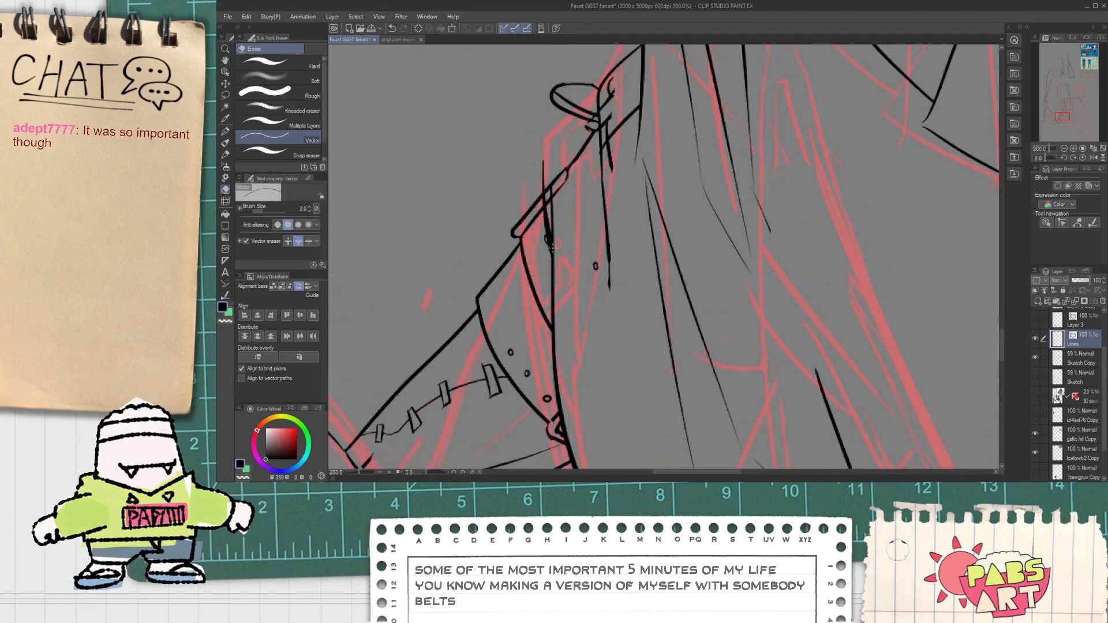
pyautogui.scroll(2, 561, 175)
pyautogui.press('p')
pyautogui.scroll(-2, 560, 176)
pyautogui.press('space')
pyautogui.moveTo(560, 180)
pyautogui.mouseDown()
pyautogui.moveTo(564, 172)
pyautogui.moveTo(553, 197)
pyautogui.moveTo(600, 125)
pyautogui.moveTo(560, 183)
pyautogui.moveTo(545, 171)
pyautogui.mouseUp()
pyautogui.press('e')
pyautogui.scroll(2, 547, 171)
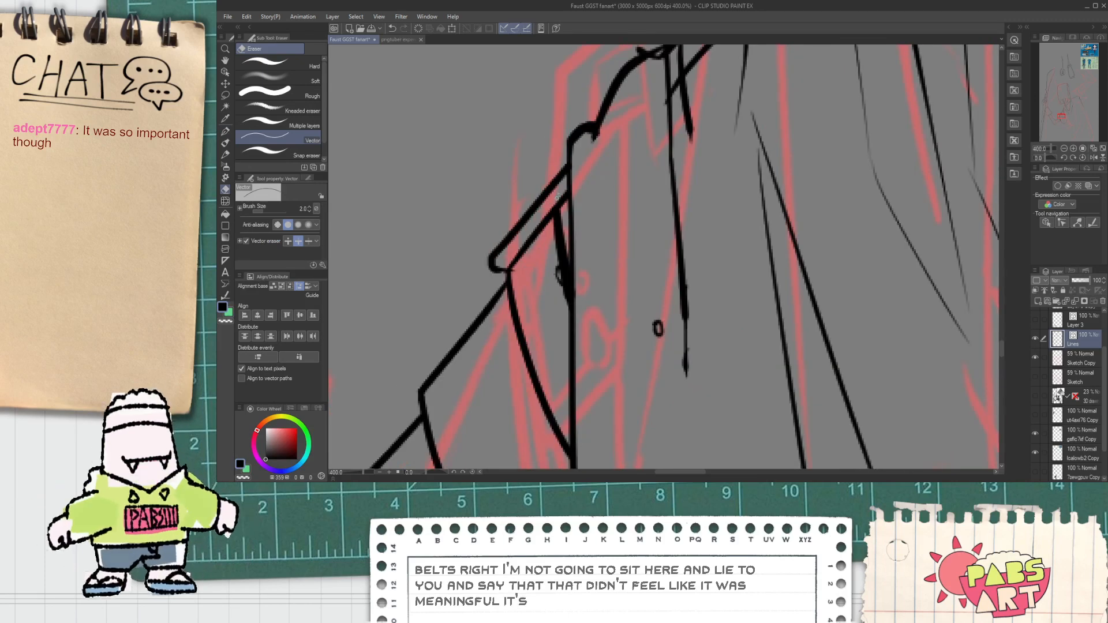
pyautogui.scroll(-4, 564, 205)
pyautogui.moveTo(581, 214); pyautogui.dragTo(561, 260)
pyautogui.scroll(1, 559, 250)
pyautogui.scroll(-3, 579, 240)
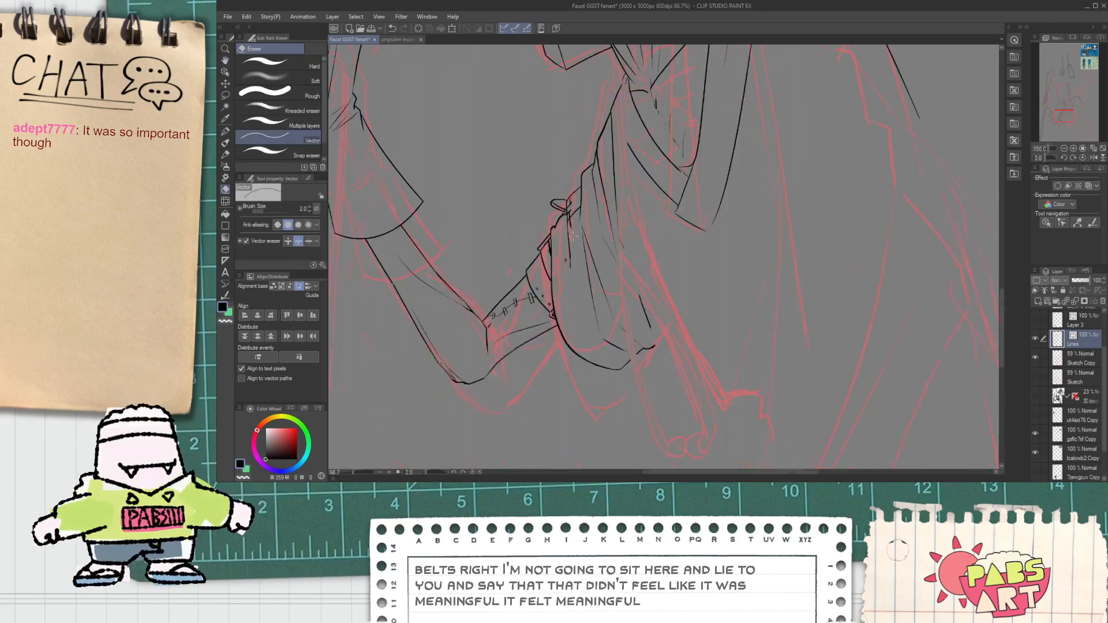
pyautogui.scroll(-1, 582, 237)
pyautogui.scroll(2, 576, 262)
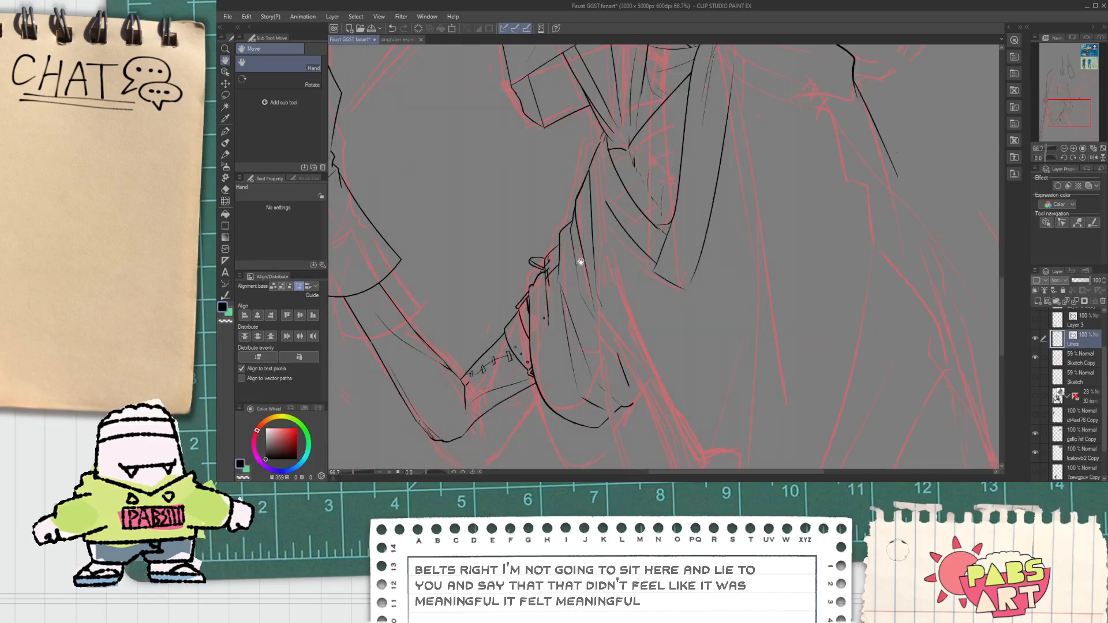
pyautogui.scroll(-2, 588, 263)
pyautogui.moveTo(593, 263); pyautogui.dragTo(565, 233)
pyautogui.scroll(1, 563, 263)
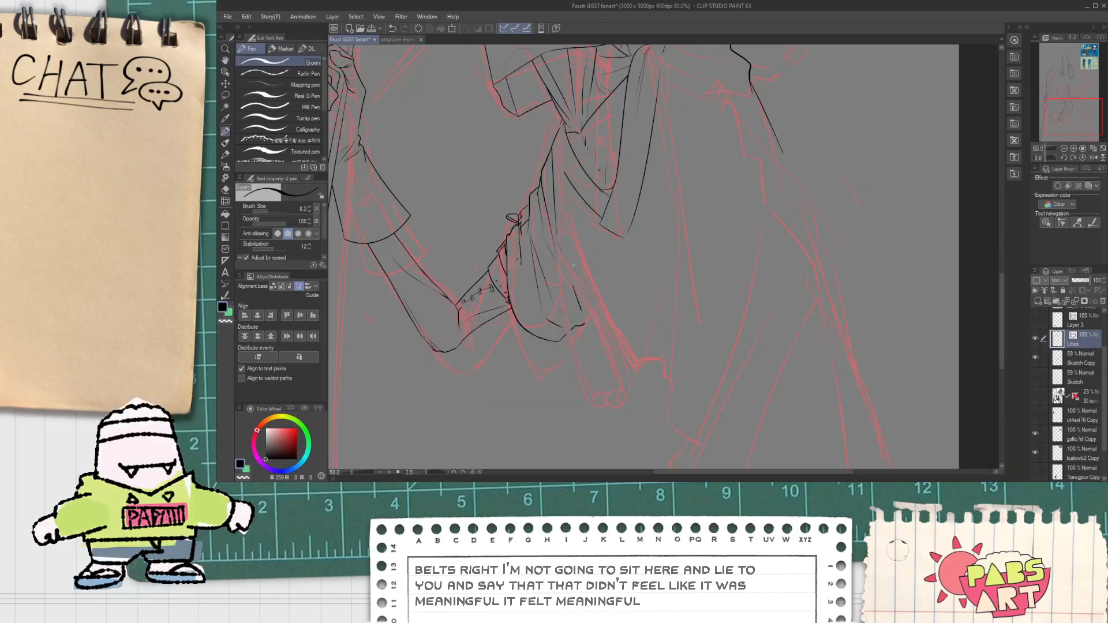
pyautogui.hotkey('ctrl', 'z')
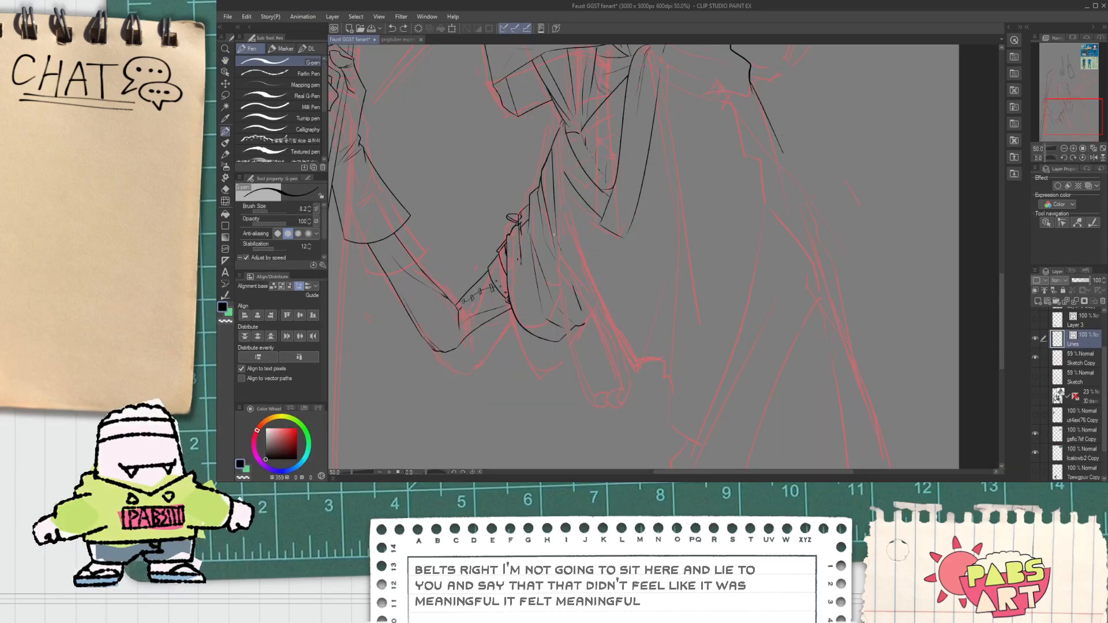
pyautogui.moveTo(560, 178); pyautogui.dragTo(604, 346)
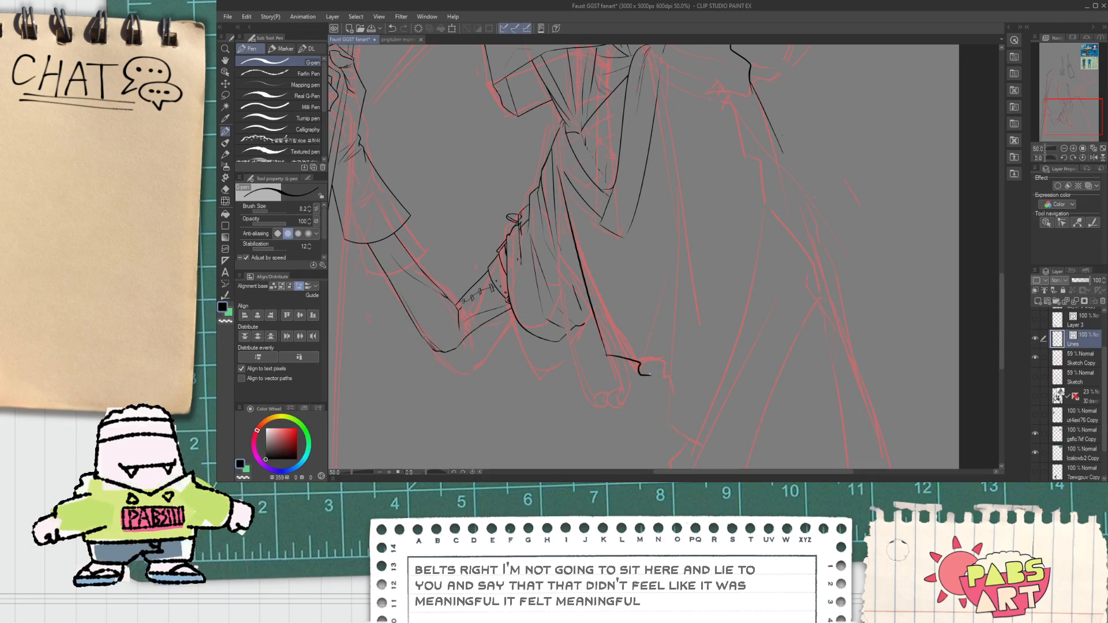
pyautogui.hotkey('ctrl', 'z')
pyautogui.hotkey('ctrl', 'z')
pyautogui.moveTo(617, 360); pyautogui.dragTo(669, 353)
pyautogui.hotkey('ctrl', 'z')
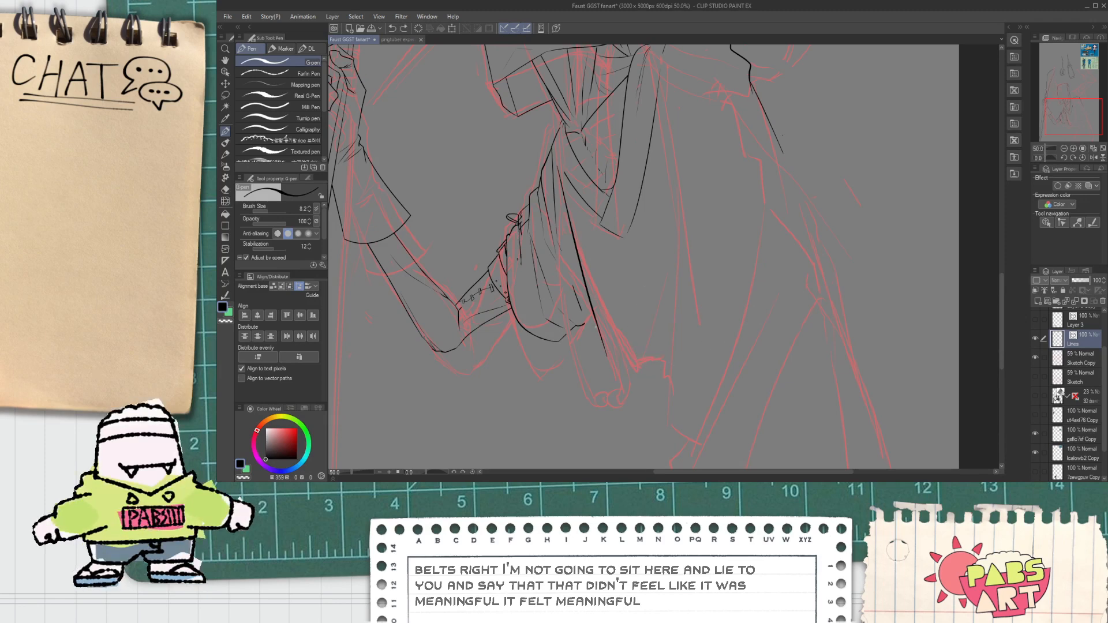
# Ink the coat's long front edge from the waist down to its pointed tip, with a straight fold line rising from that tip.
pyautogui.scroll(3, 600, 323)
pyautogui.scroll(-3, 600, 323)
pyautogui.moveTo(555, 174); pyautogui.dragTo(574, 247)
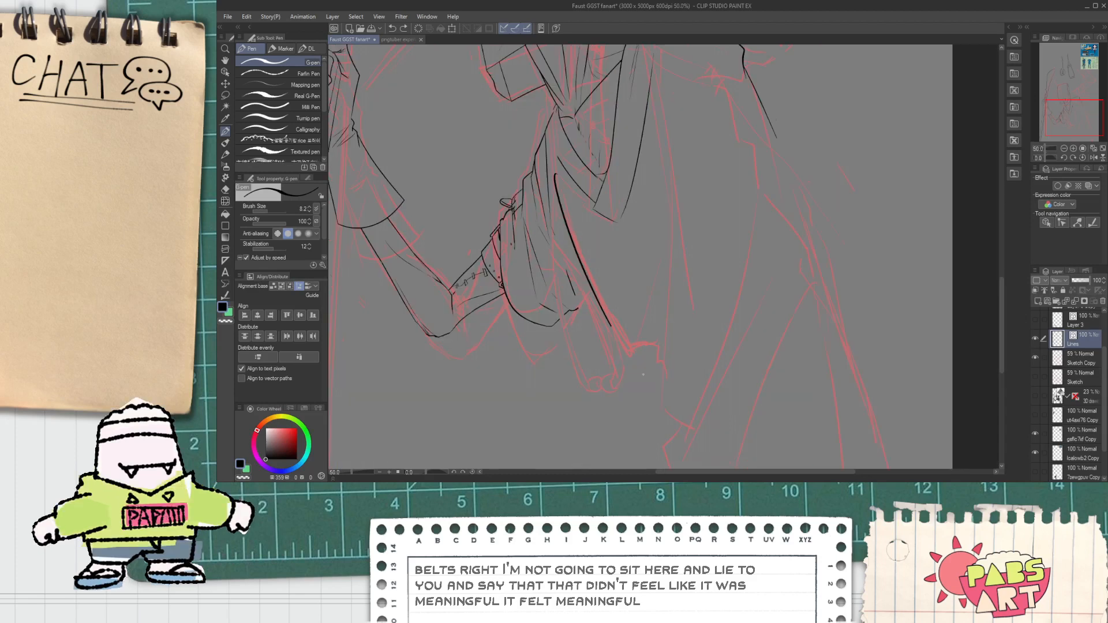
pyautogui.hotkey('ctrl', 'z')
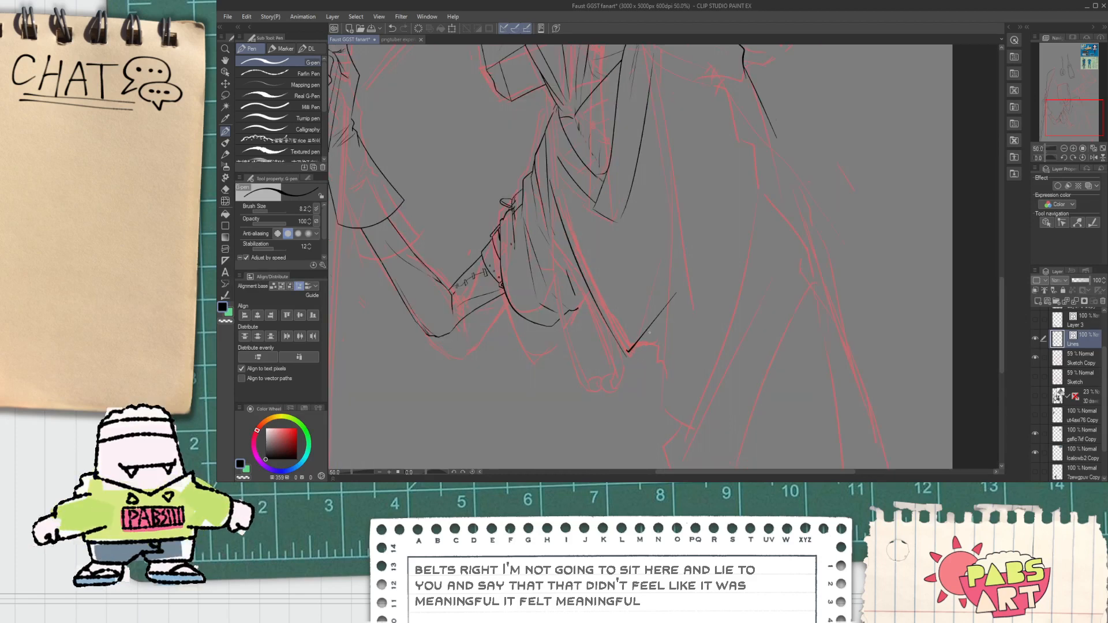
pyautogui.hotkey('ctrl', 'z')
pyautogui.scroll(2, 630, 352)
pyautogui.hotkey('ctrl', 'z')
pyautogui.scroll(-2, 630, 350)
pyautogui.moveTo(628, 354); pyautogui.dragTo(718, 102)
# Close the coat's tip with a short stroke, trim the overshooting end, and add a steep fold line above the rising one.
pyautogui.scroll(2, 629, 354)
pyautogui.scroll(-1, 629, 358)
pyautogui.scroll(3, 633, 360)
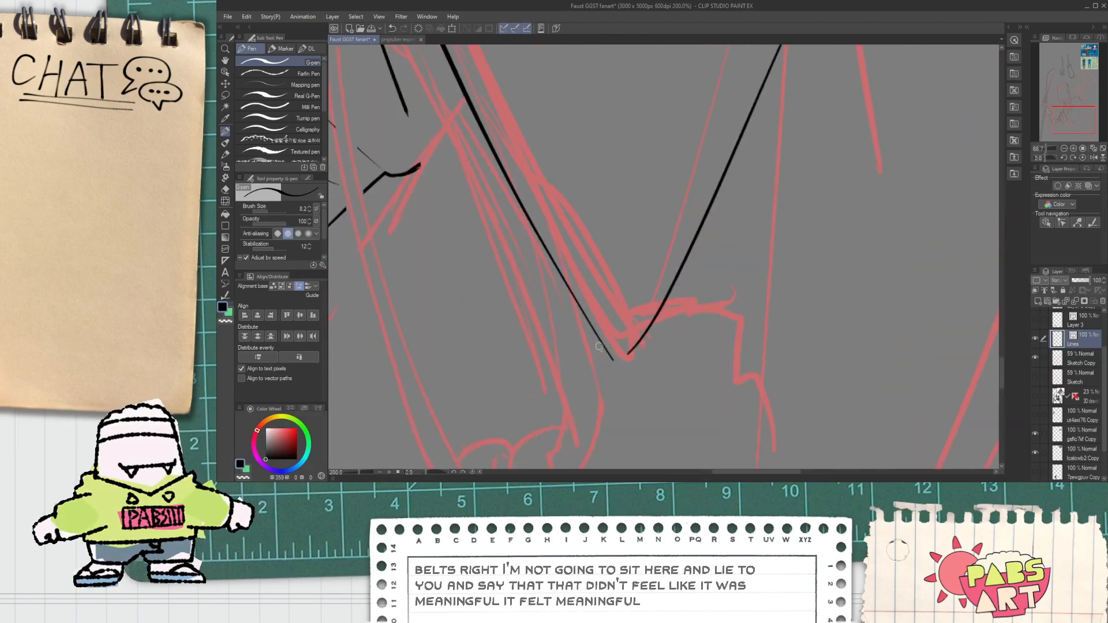
pyautogui.press('e')
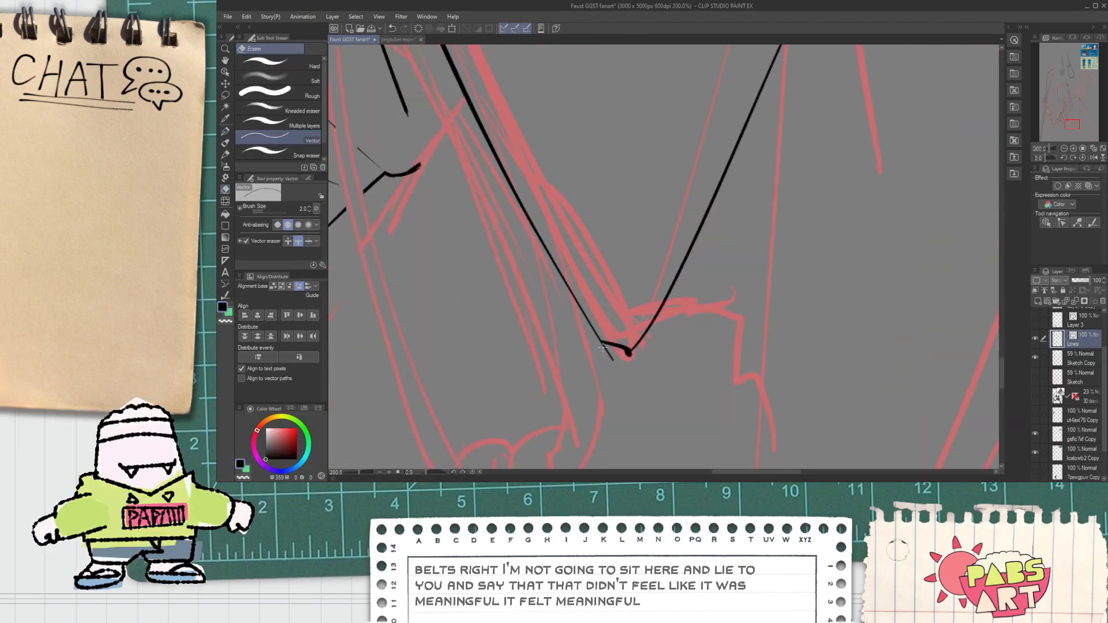
pyautogui.scroll(-5, 630, 355)
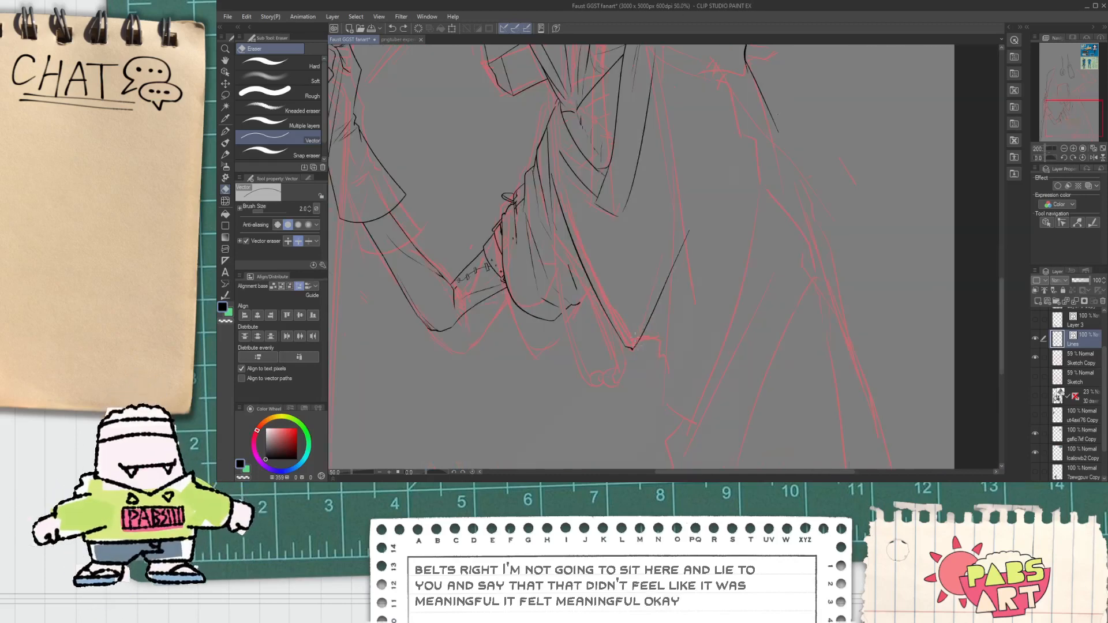
pyautogui.press('h')
pyautogui.scroll(1, 639, 253)
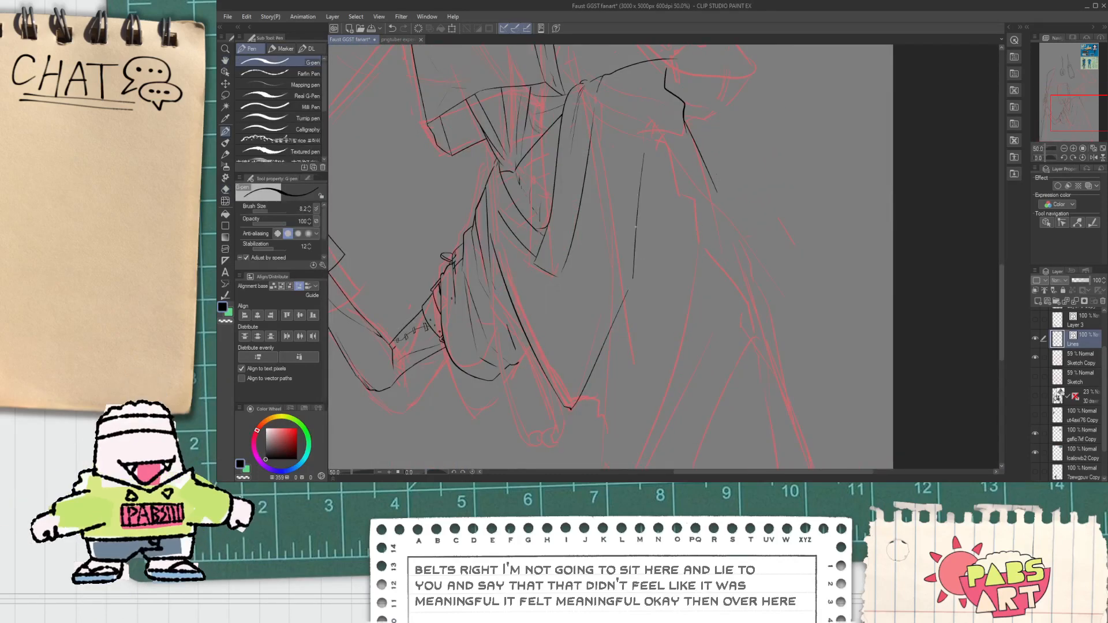
# Ink the first curved step of the coat's hem beside the pointed tip and trim its overlap at the fold line.
pyautogui.scroll(5, 561, 230)
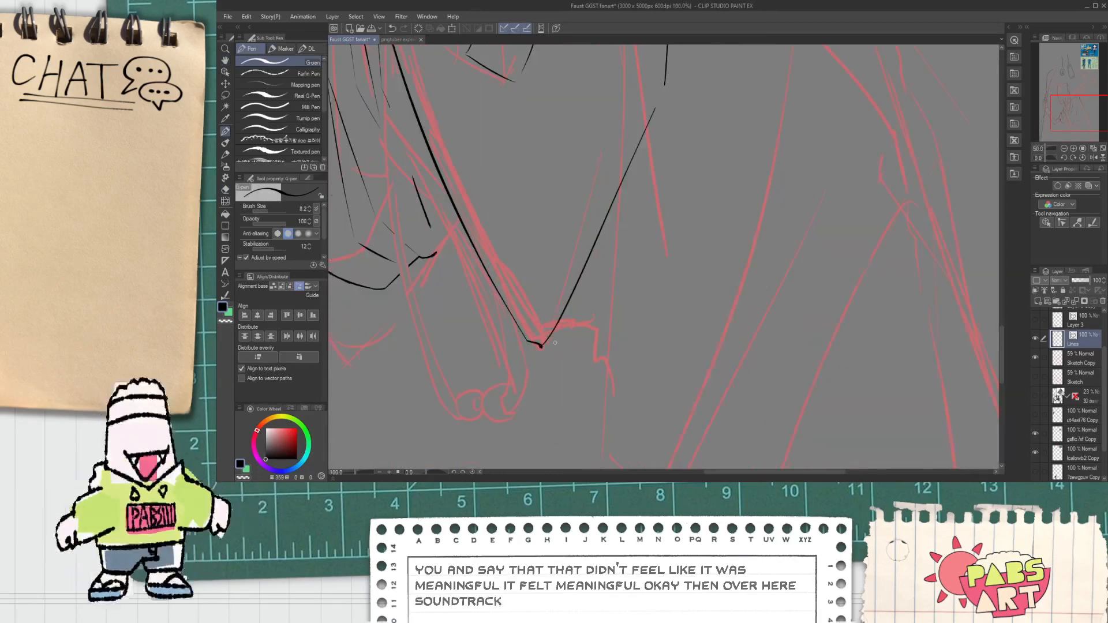
pyautogui.scroll(3, 541, 350)
pyautogui.moveTo(540, 352); pyautogui.dragTo(607, 249)
pyautogui.hotkey('ctrl', 'z')
pyautogui.hotkey('ctrl', 'z')
pyautogui.moveTo(534, 354); pyautogui.dragTo(603, 259)
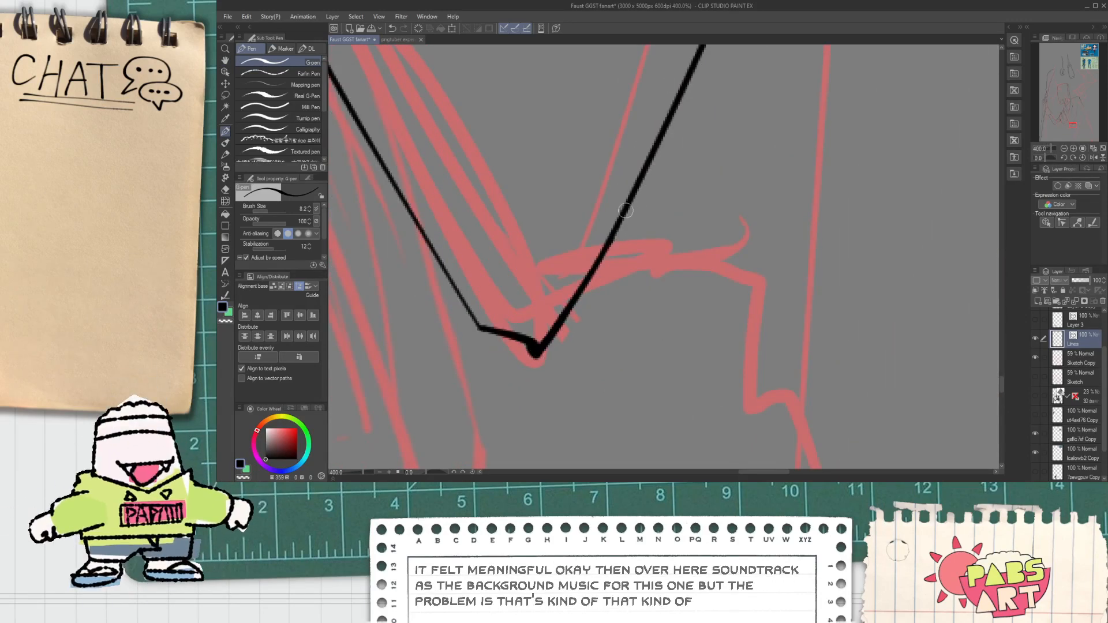
pyautogui.scroll(-5, 617, 263)
pyautogui.scroll(5, 628, 292)
pyautogui.moveTo(594, 302); pyautogui.dragTo(665, 351)
pyautogui.scroll(-2, 663, 352)
pyautogui.press('e')
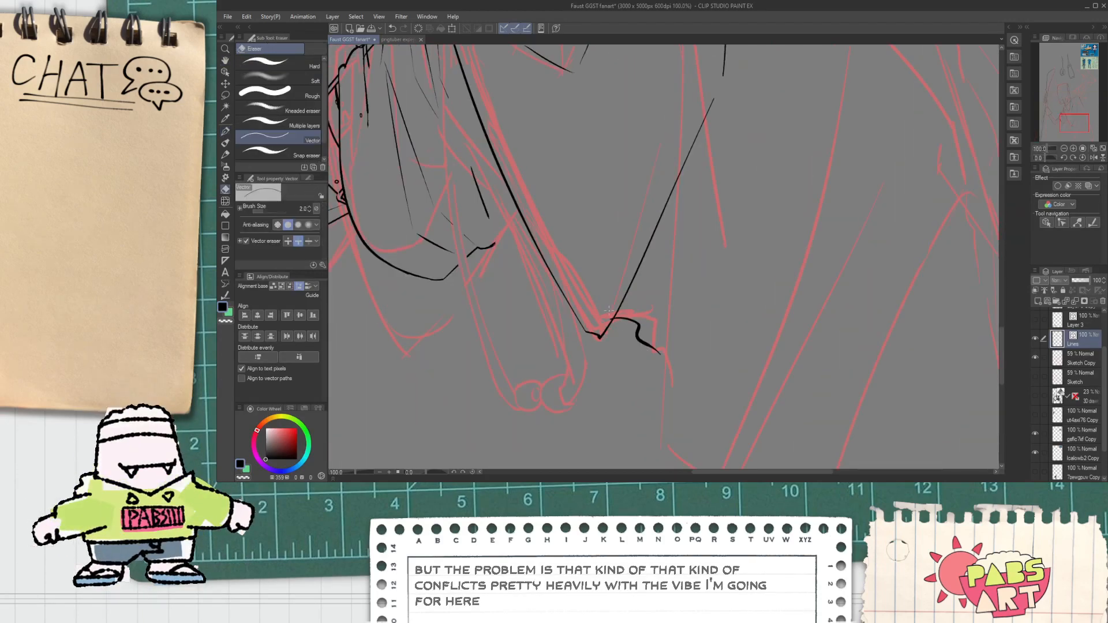
pyautogui.scroll(-1, 607, 319)
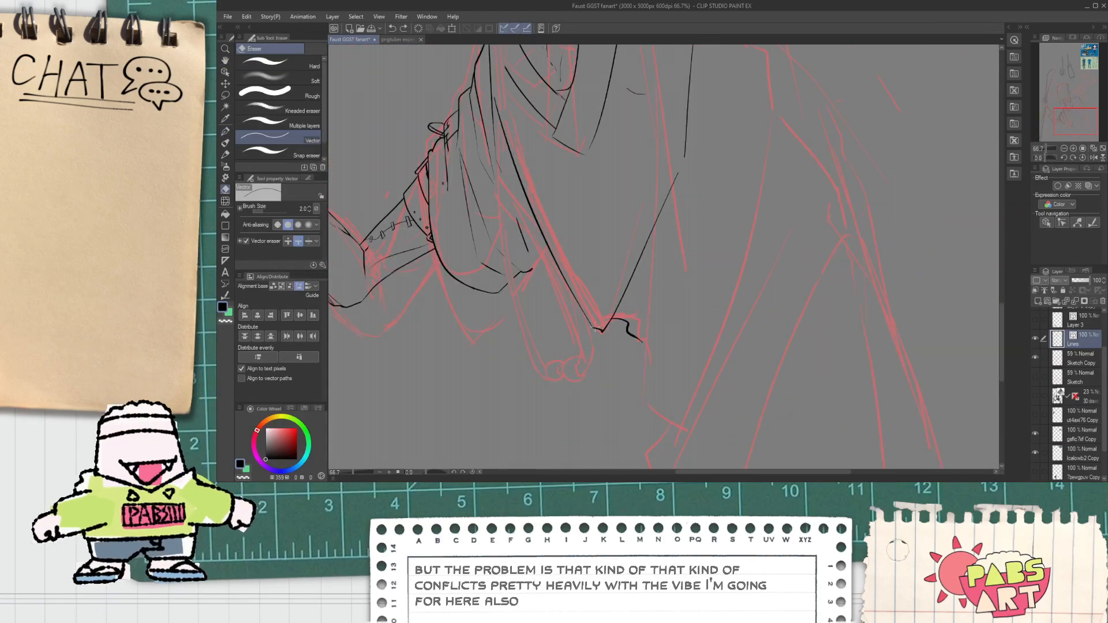
# Draw a second thin fold line from near the coat's tip, converging with the rising fold line.
pyautogui.press('p')
pyautogui.moveTo(595, 327); pyautogui.dragTo(661, 198)
pyautogui.hotkey('ctrl', 'z')
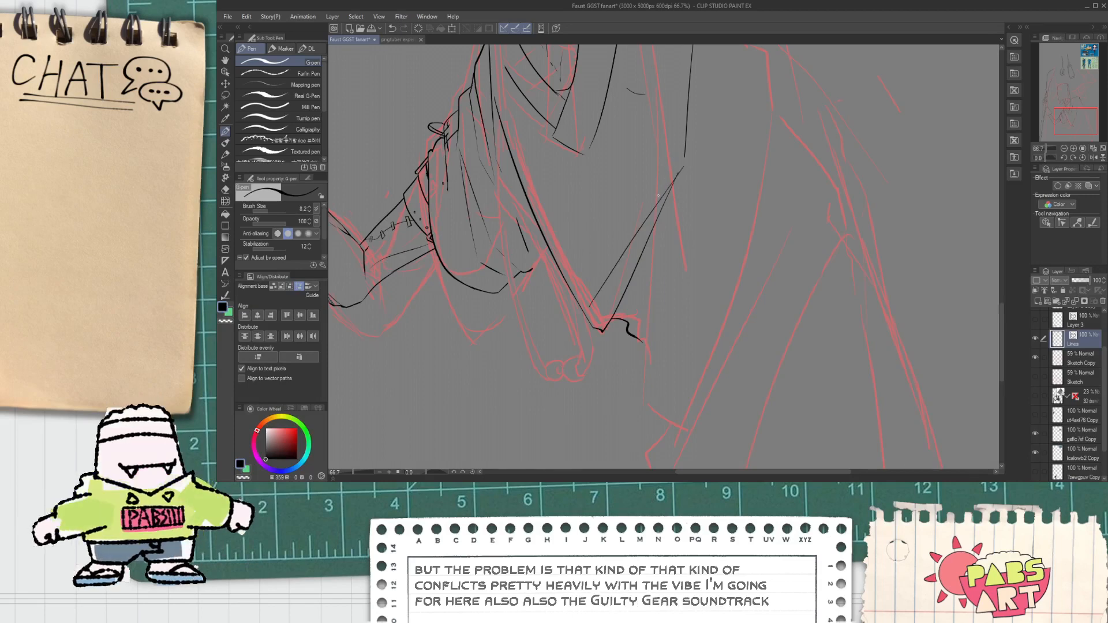
# Continue the coat's jagged hem downward along the sketch and add thin fold lines rising from its corners.
pyautogui.scroll(-2, 666, 186)
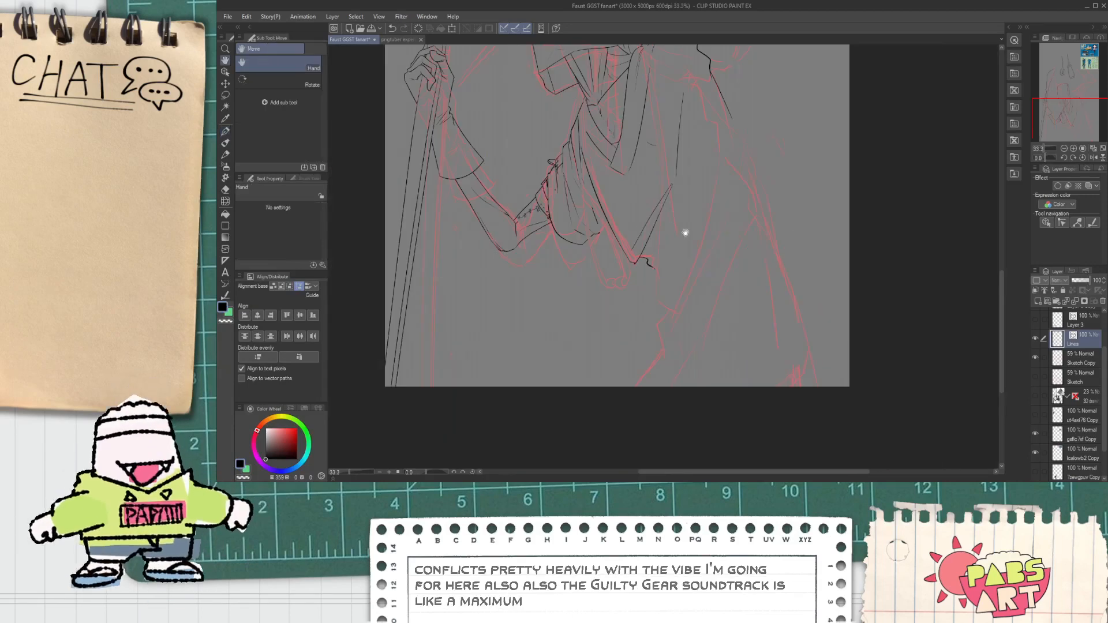
pyautogui.moveTo(655, 276); pyautogui.dragTo(632, 300)
pyautogui.scroll(1, 633, 299)
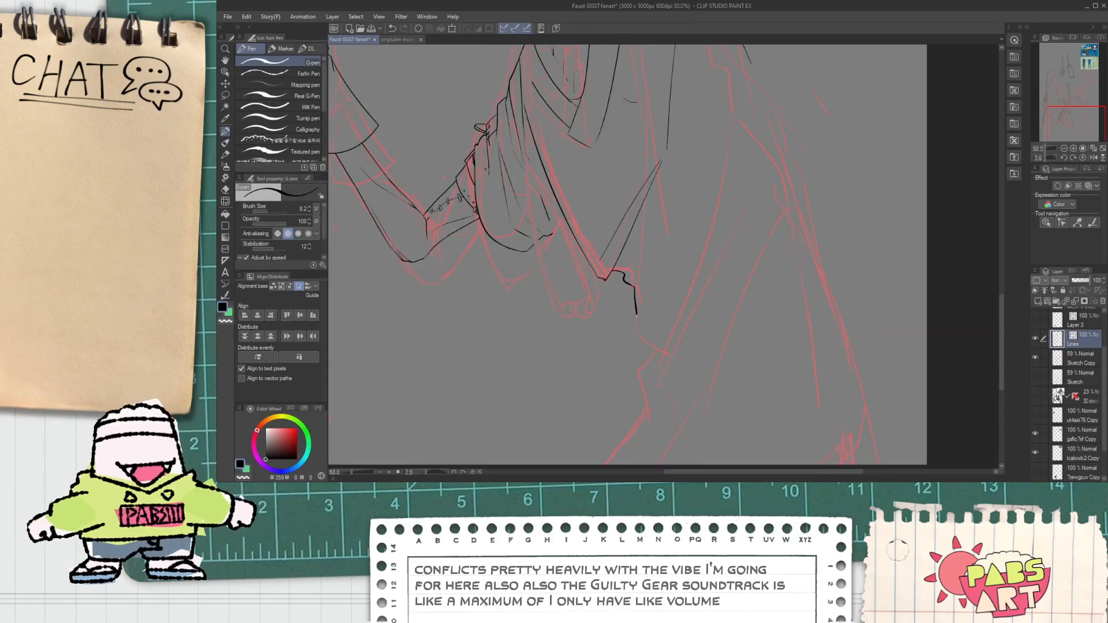
pyautogui.moveTo(643, 325); pyautogui.dragTo(721, 186)
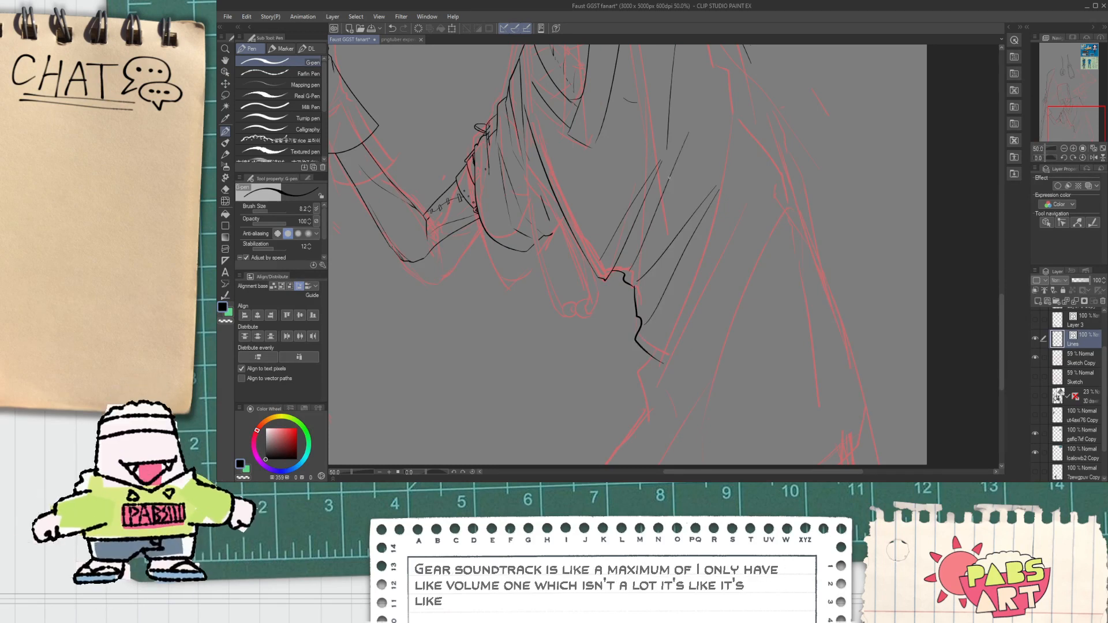
pyautogui.scroll(-1, 629, 272)
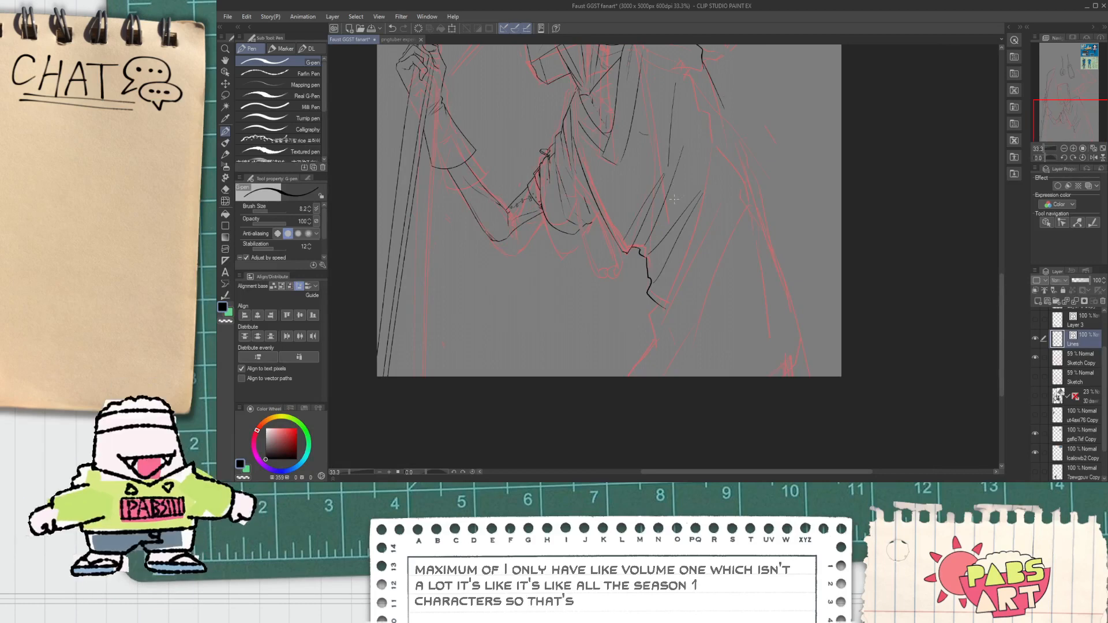
# Ink the lowest part of the coat's hem down to the canvas's bottom edge and erase the overlap at the corner.
pyautogui.scroll(1, 672, 191)
pyautogui.press('e')
pyautogui.scroll(-1, 637, 234)
pyautogui.press('space')
pyautogui.moveTo(636, 234)
pyautogui.mouseDown()
pyautogui.moveTo(680, 210)
pyautogui.moveTo(694, 364)
pyautogui.moveTo(623, 250)
pyautogui.mouseUp()
pyautogui.scroll(1, 623, 250)
pyautogui.press('p')
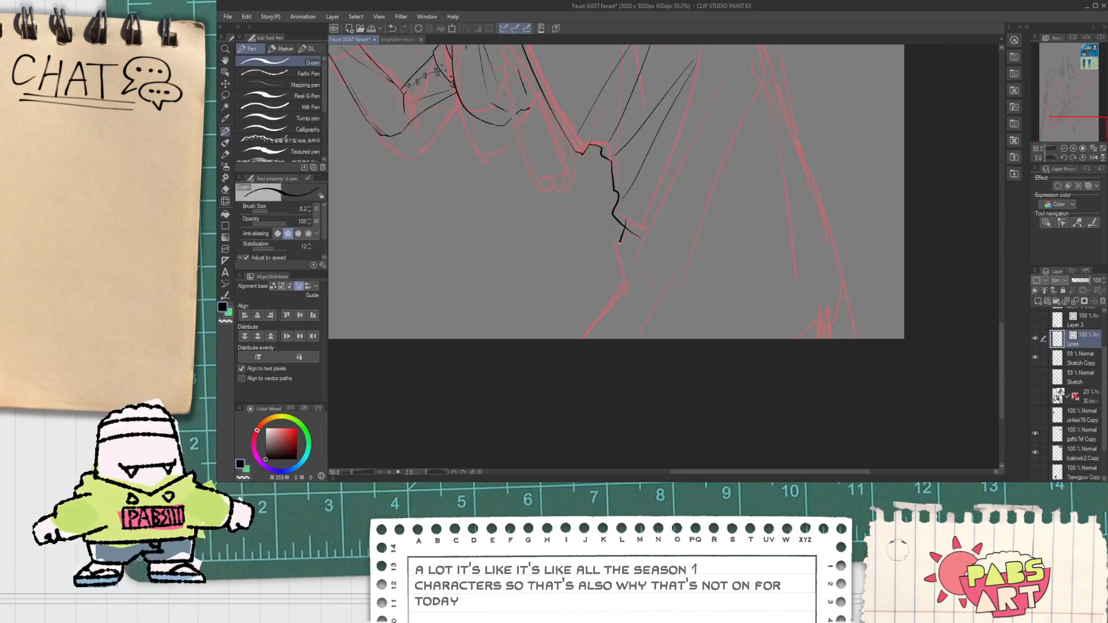
pyautogui.press('e')
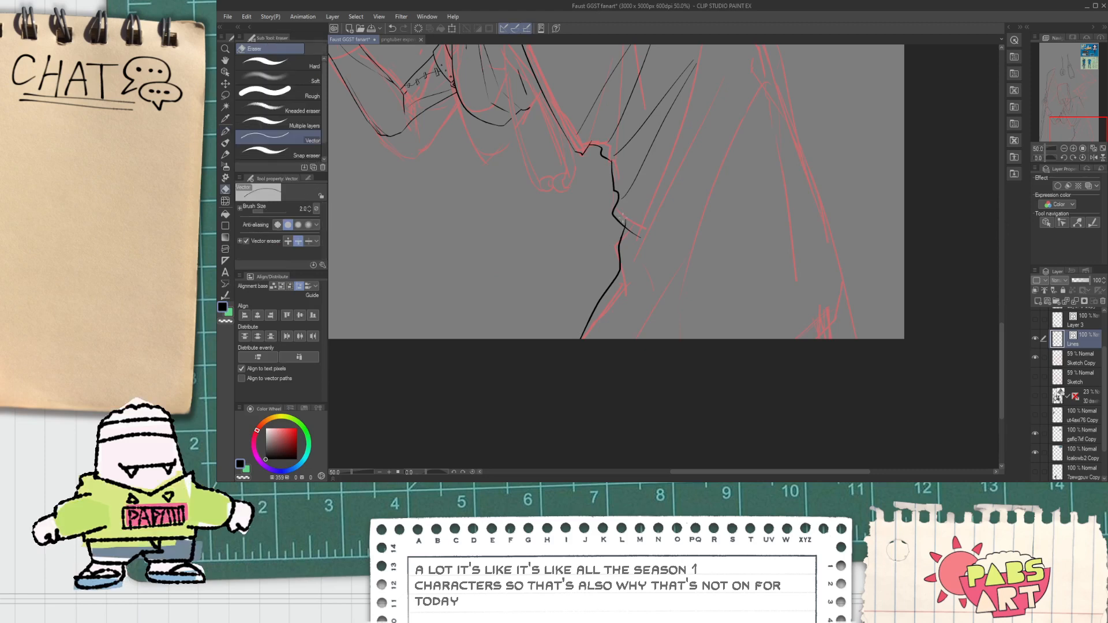
# Ink a long arched line rising from the canvas's bottom edge beside the hem and bending down past the coat's outer sketch edge.
pyautogui.press('p')
pyautogui.moveTo(624, 276); pyautogui.dragTo(698, 333)
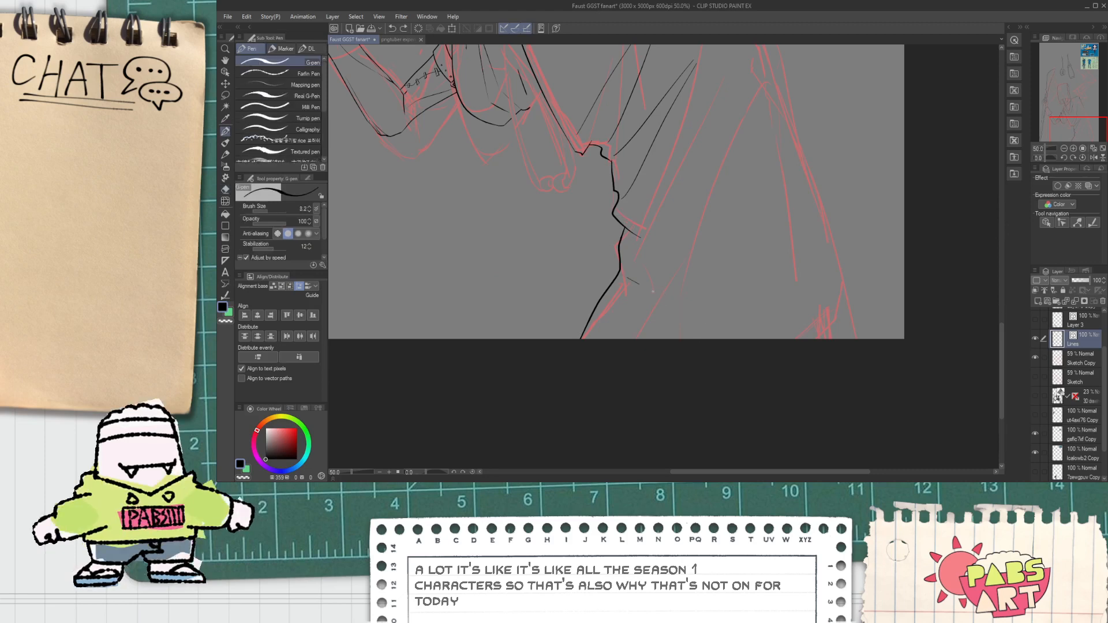
pyautogui.scroll(-1, 714, 197)
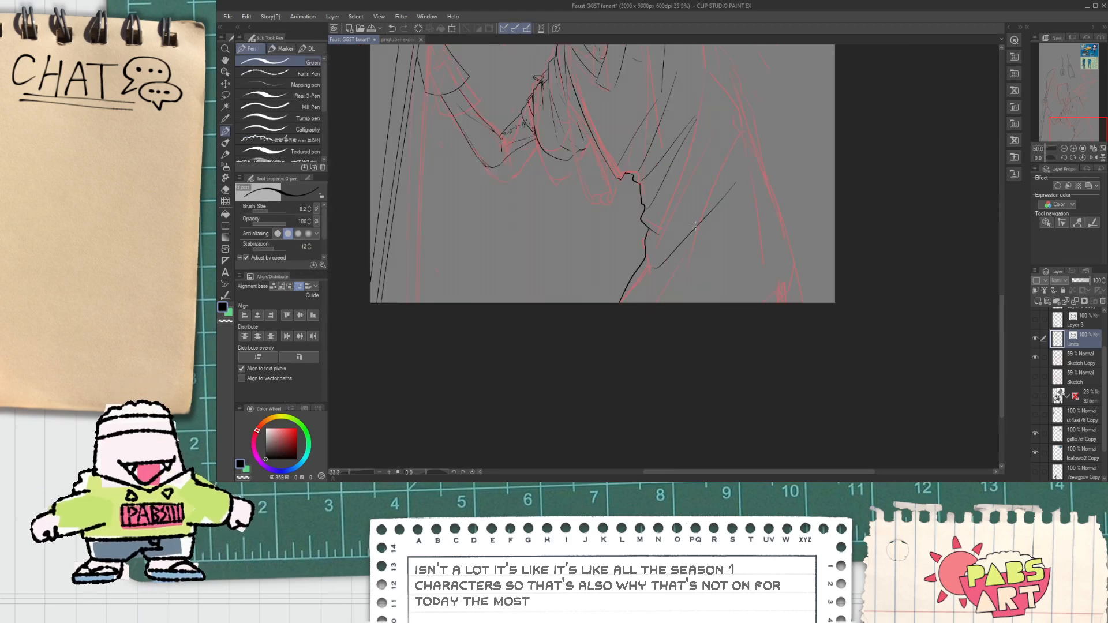
pyautogui.press('h')
pyautogui.moveTo(668, 317); pyautogui.dragTo(638, 252)
pyautogui.press('p')
pyautogui.moveTo(595, 326); pyautogui.dragTo(717, 200)
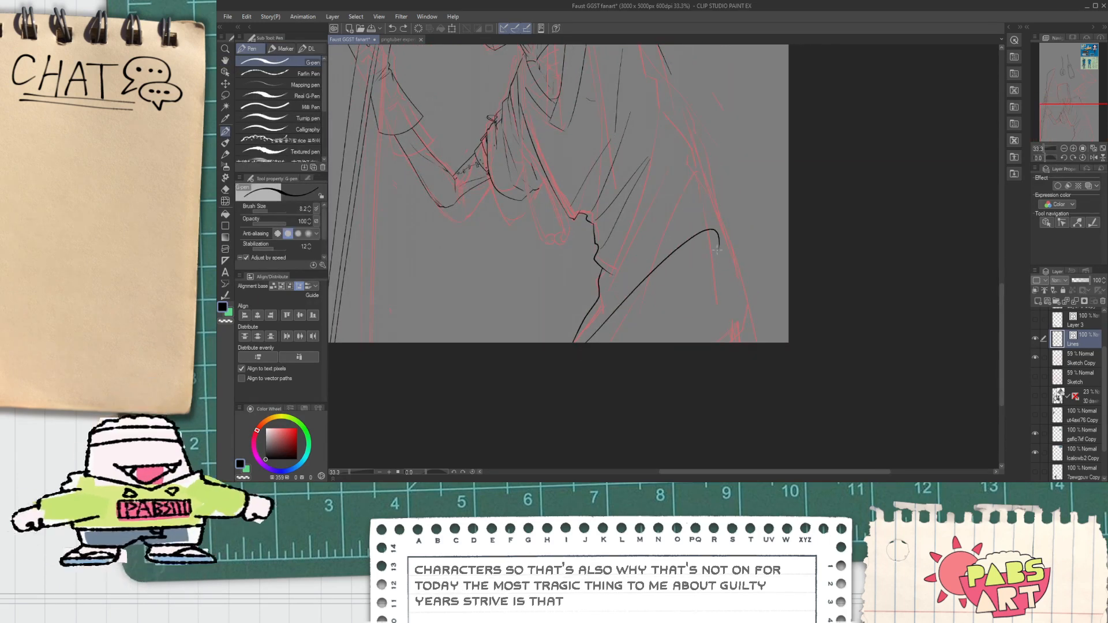
pyautogui.moveTo(576, 359); pyautogui.dragTo(762, 245)
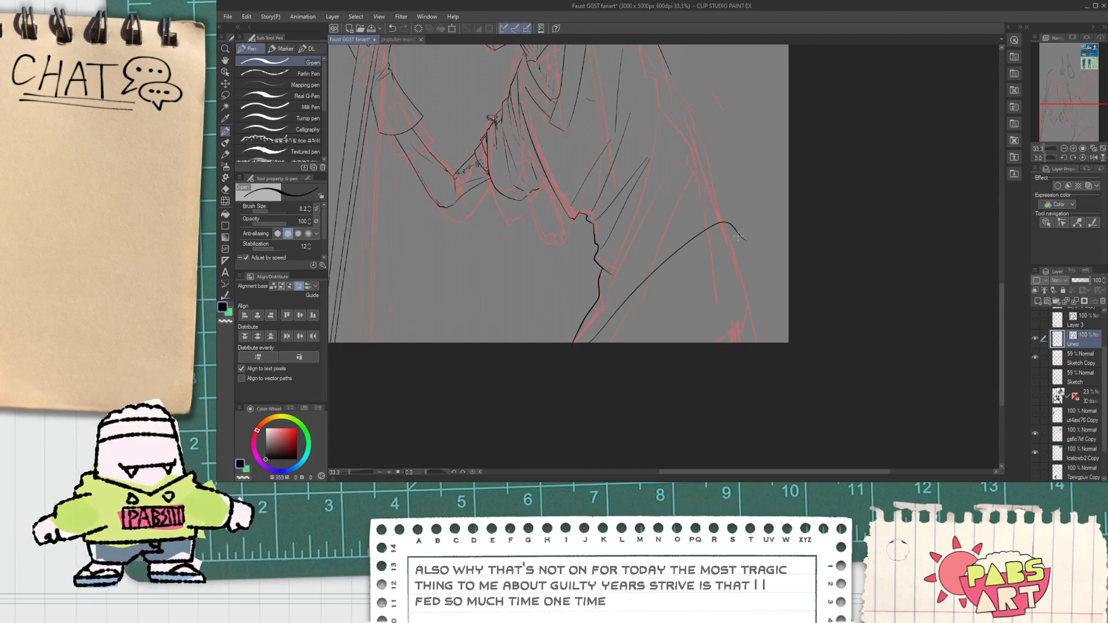
# Erase the overhanging line end at the hem's lower corner and draw a thin fold line rising from that corner.
pyautogui.press('h')
pyautogui.moveTo(706, 180); pyautogui.dragTo(699, 247)
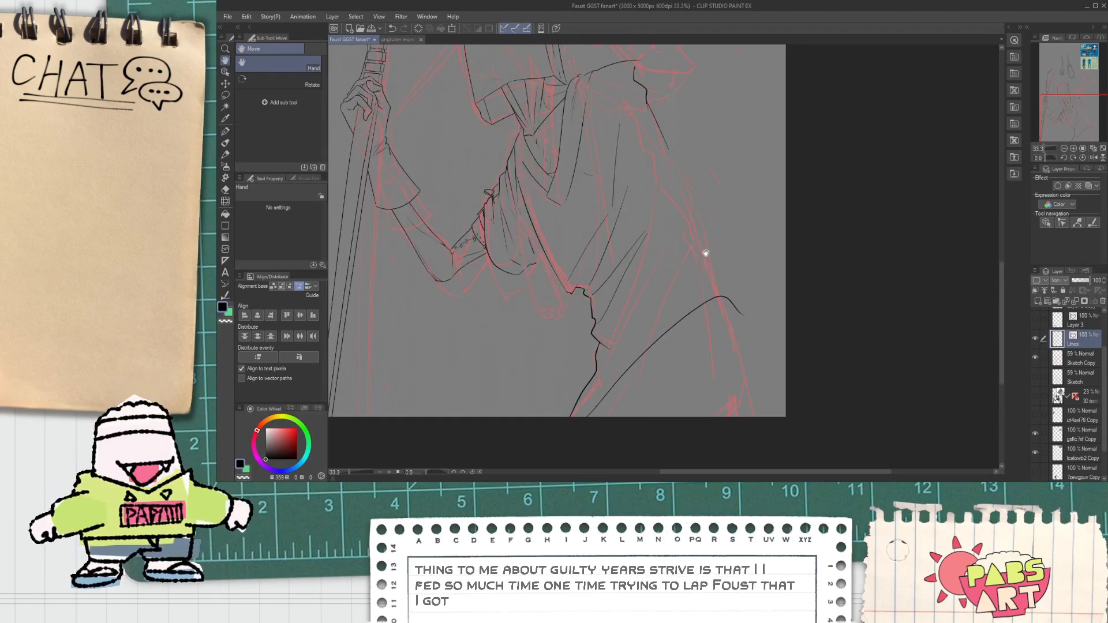
pyautogui.scroll(2, 625, 378)
pyautogui.press('e')
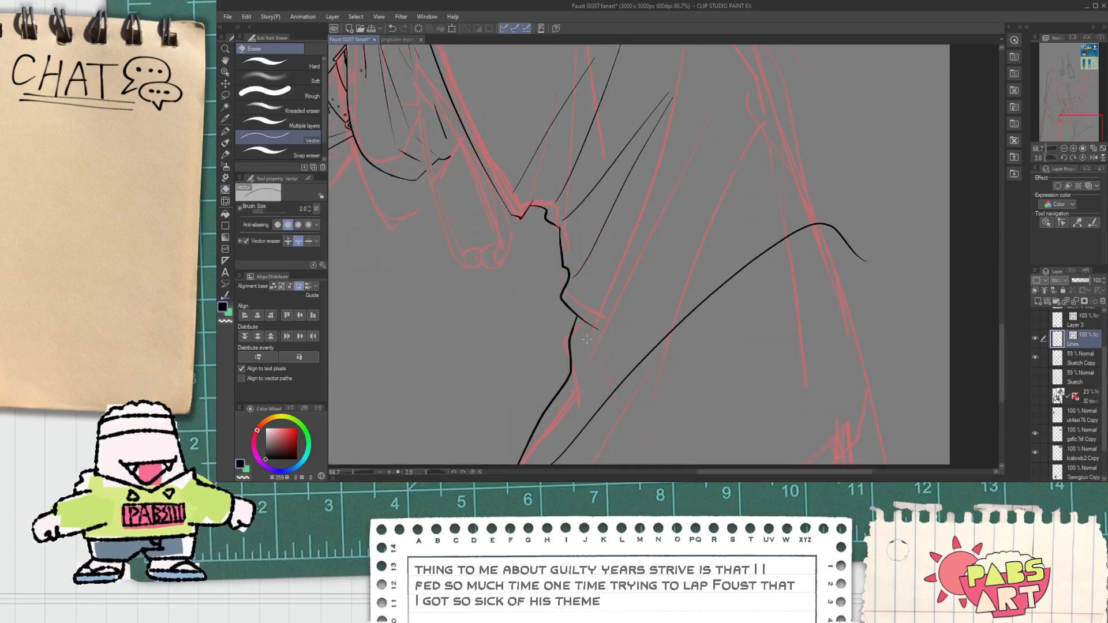
pyautogui.press('p')
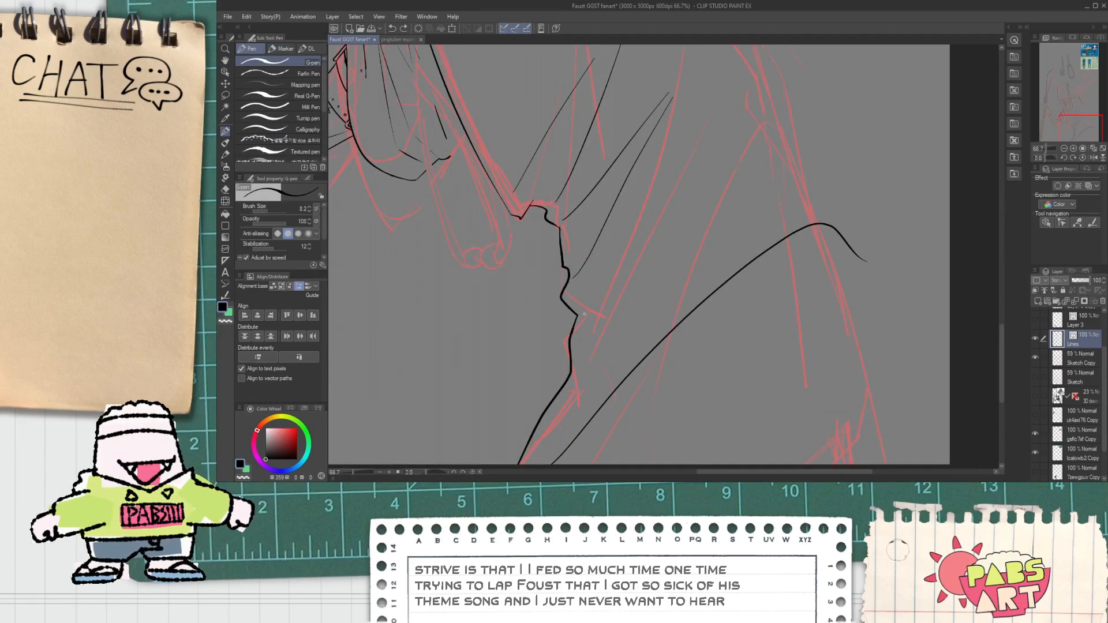
pyautogui.scroll(-1, 720, 162)
pyautogui.moveTo(623, 309)
pyautogui.mouseDown()
pyautogui.moveTo(746, 104)
pyautogui.moveTo(740, 189)
pyautogui.moveTo(705, 212)
pyautogui.mouseUp()
pyautogui.scroll(-1, 736, 144)
# On the Sketch Copy layer, push the raised arm's sketch near the shoulder with a Liquify brush of about size 1500.
pyautogui.press('space')
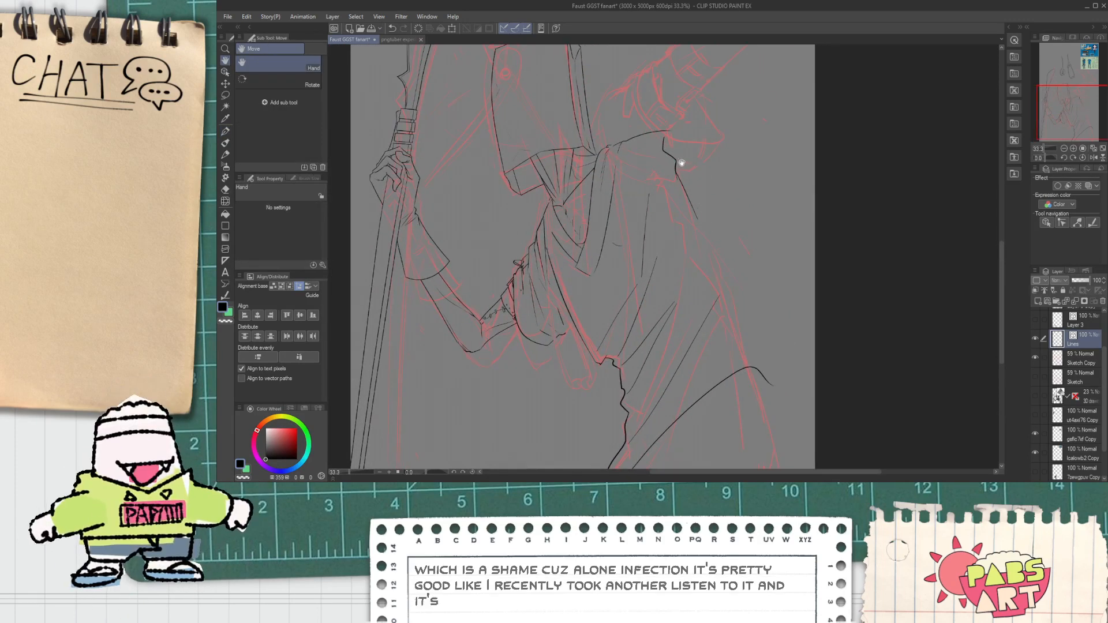
pyautogui.scroll(1, 687, 179)
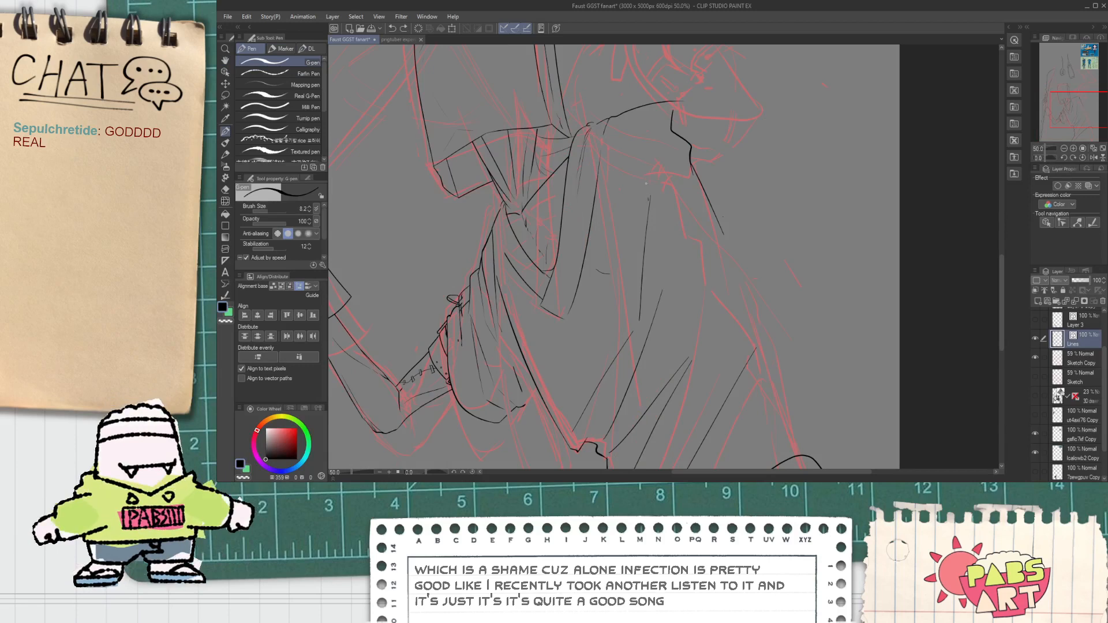
pyautogui.moveTo(621, 134); pyautogui.dragTo(643, 219)
pyautogui.scroll(-1, 639, 173)
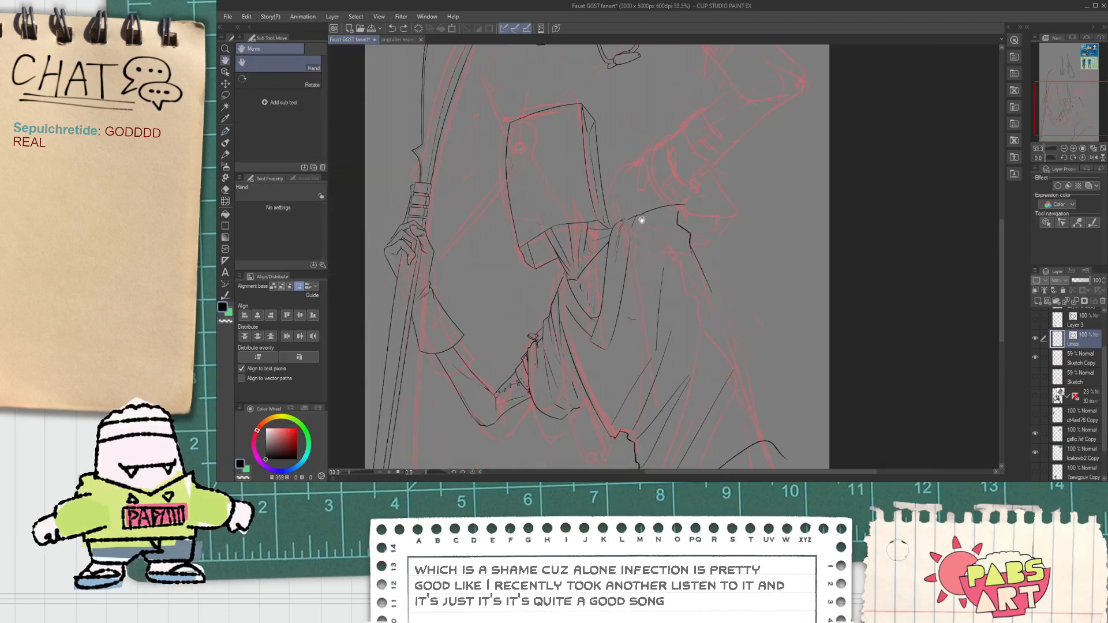
pyautogui.click(1074, 358)
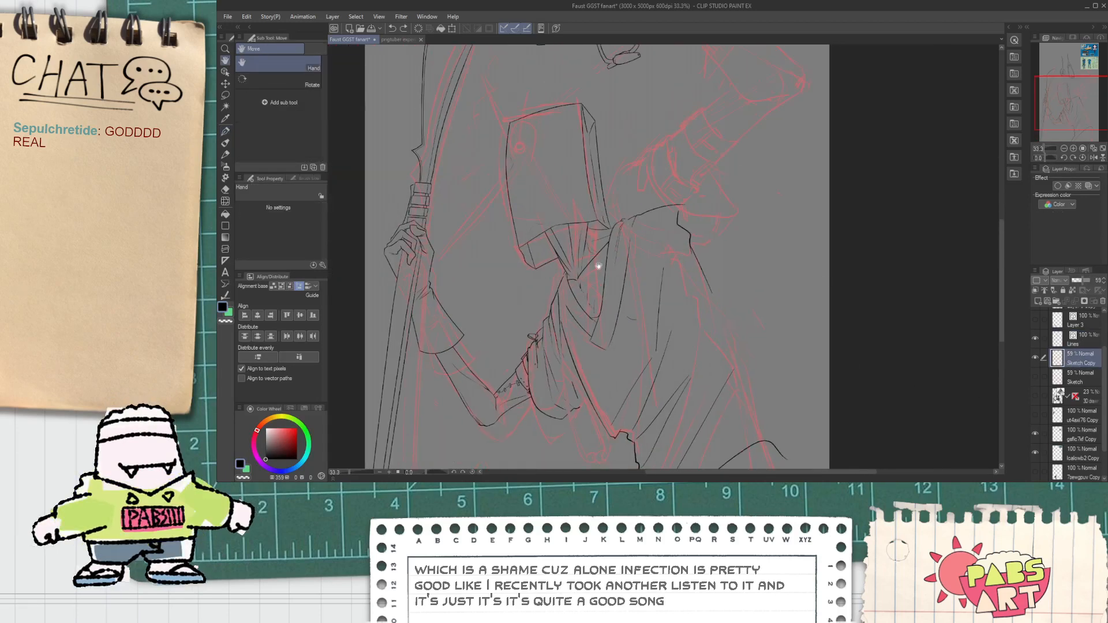
pyautogui.click(225, 202)
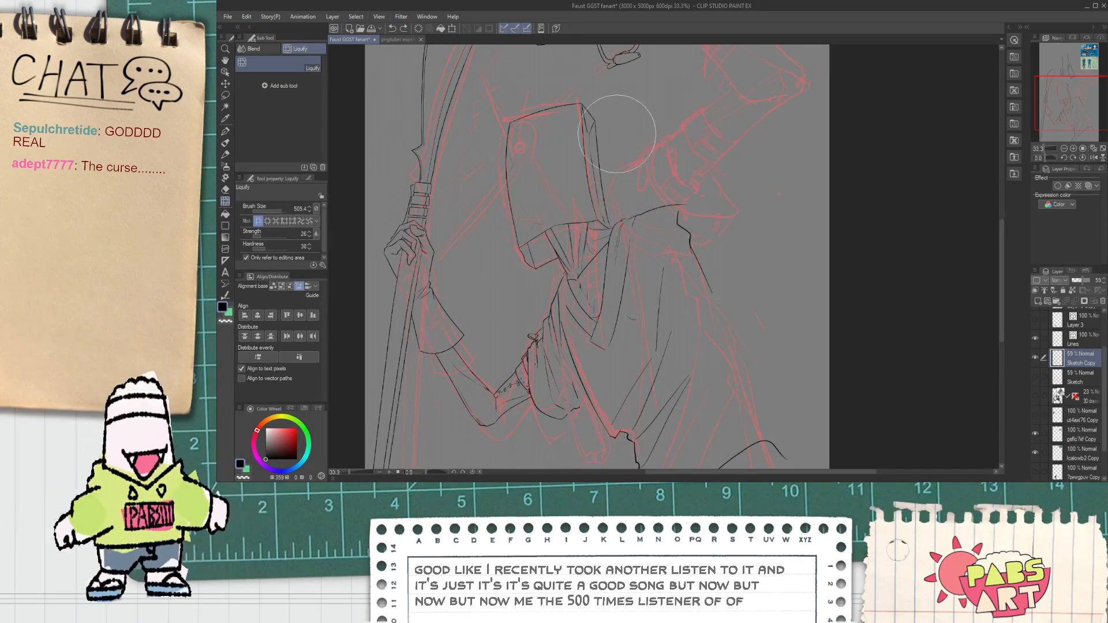
pyautogui.moveTo(268, 210); pyautogui.dragTo(300, 209)
pyautogui.moveTo(676, 180); pyautogui.dragTo(688, 203)
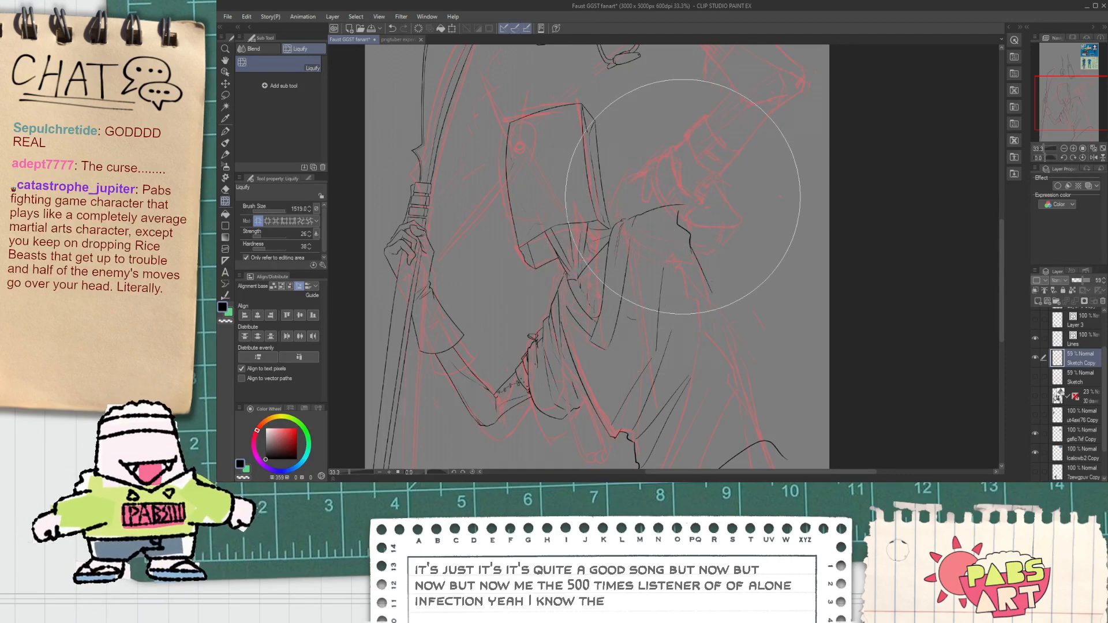
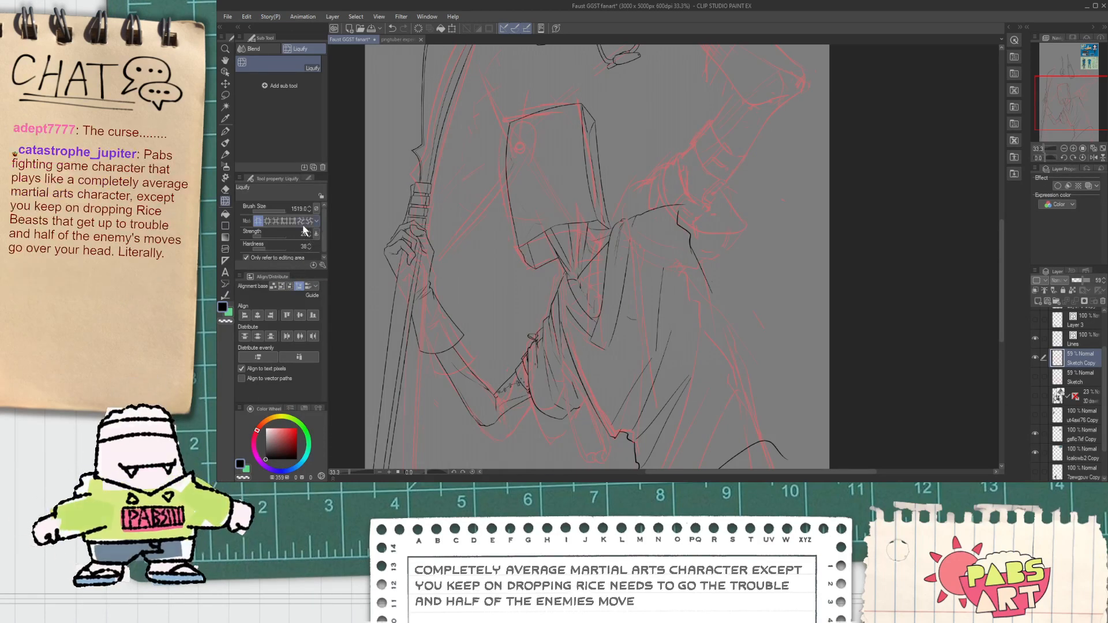
# Pinch the raised arm's sketch above the shoulder with Liquify, using a brush of about size 1000.
pyautogui.click(275, 220)
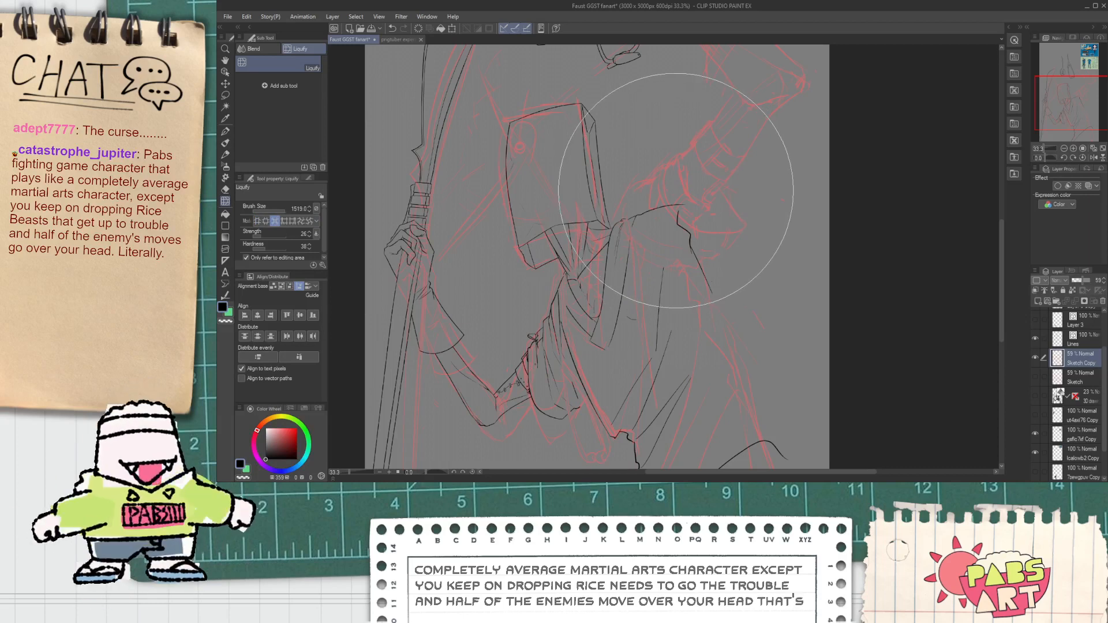
pyautogui.moveTo(284, 211); pyautogui.dragTo(282, 211)
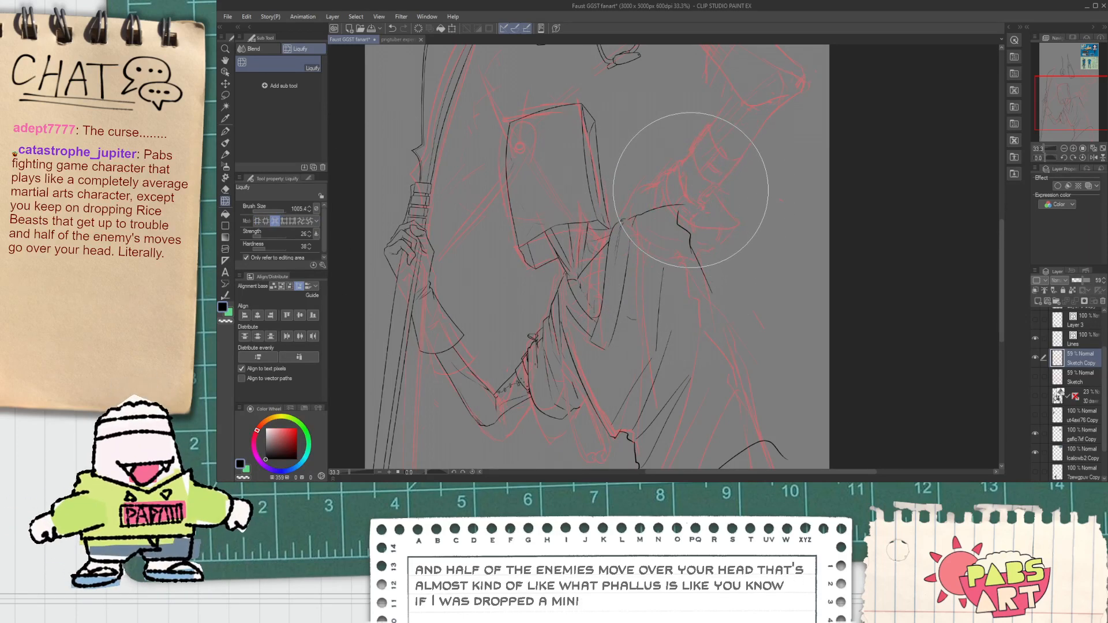
pyautogui.scroll(-1, 686, 302)
pyautogui.moveTo(613, 171); pyautogui.dragTo(575, 279)
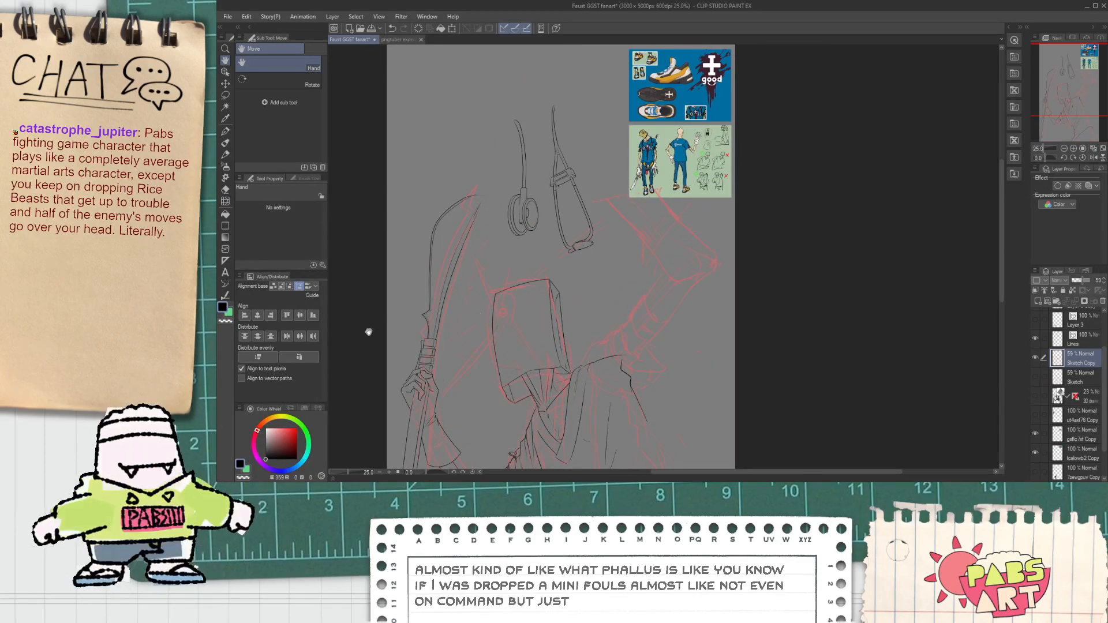
# Return Liquify to push mode with strength 24 and reshape the raised arm's sketch around the shoulder.
pyautogui.click(226, 201)
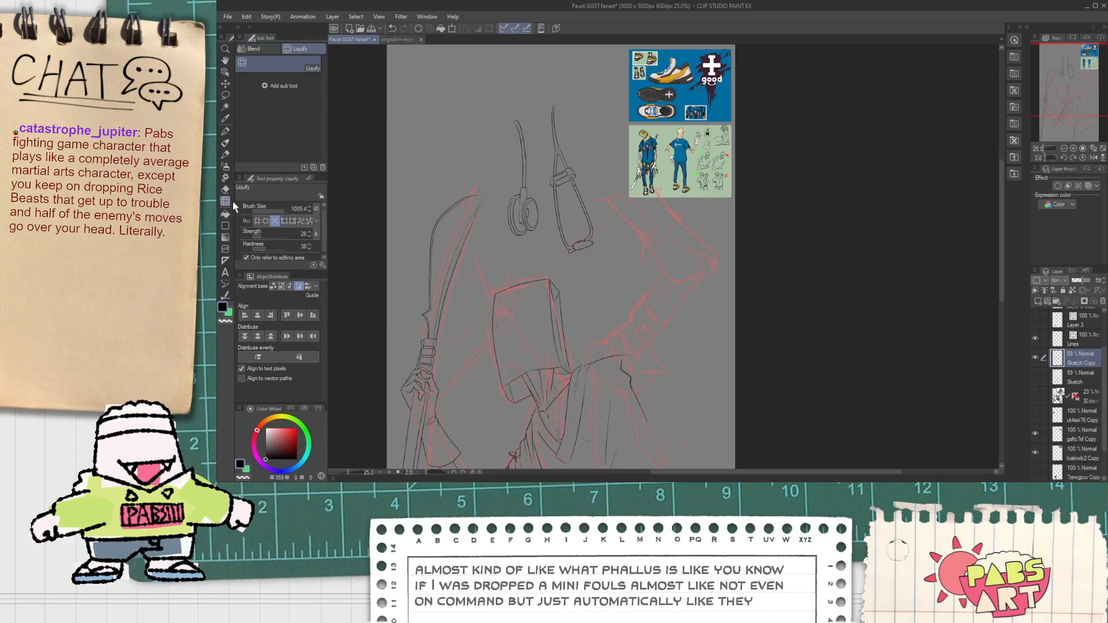
pyautogui.scroll(-2, 229, 203)
pyautogui.click(257, 221)
pyautogui.scroll(1, 596, 289)
pyautogui.scroll(2, 680, 284)
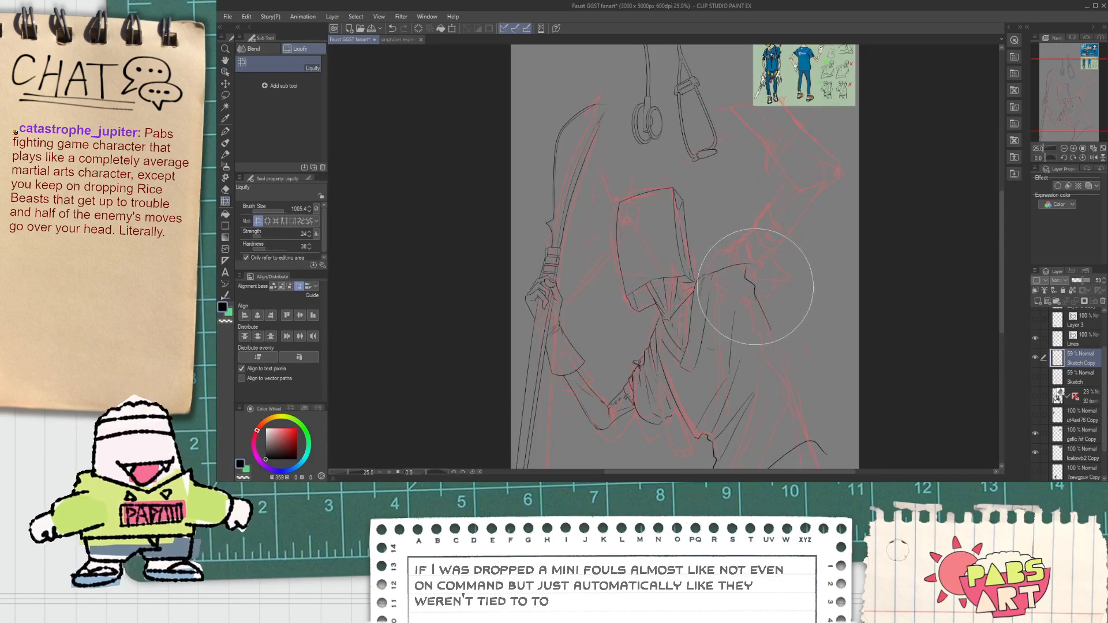
pyautogui.press('h')
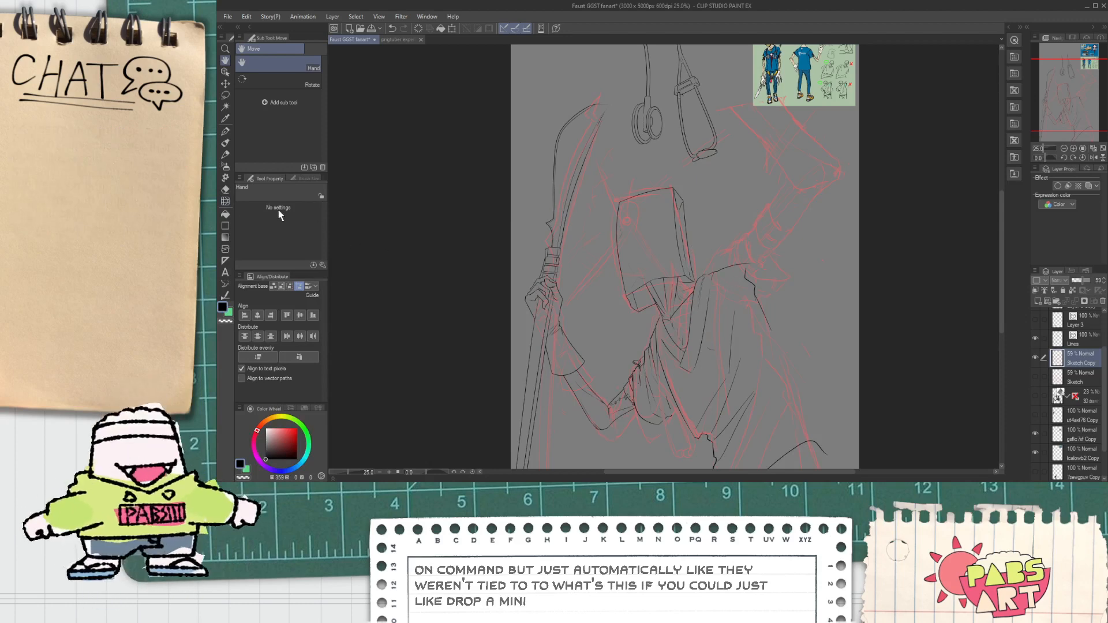
pyautogui.click(225, 202)
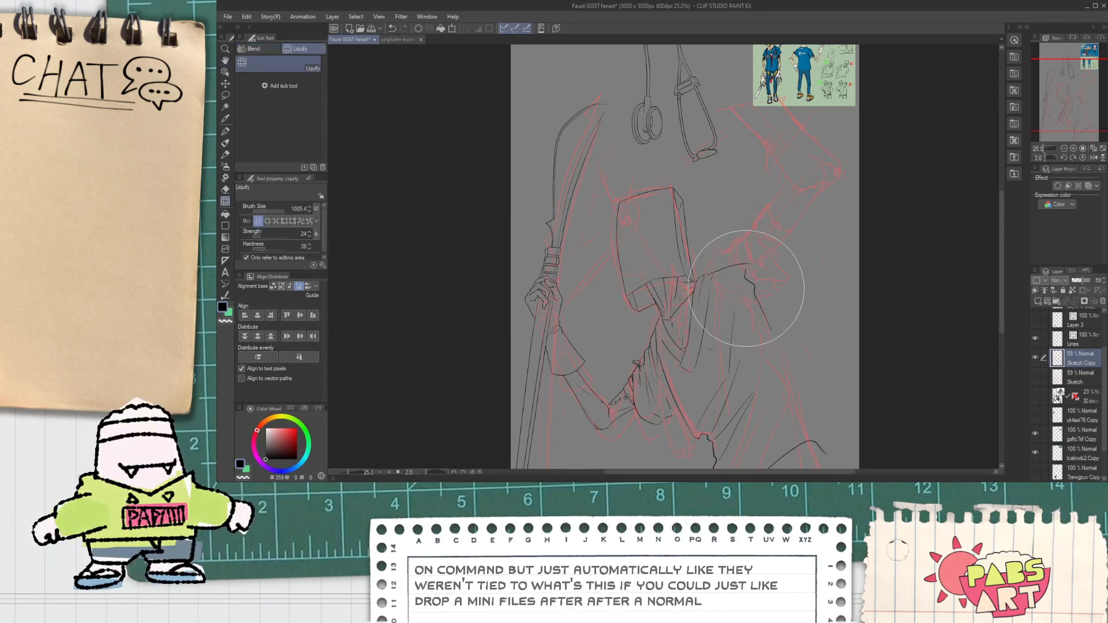
pyautogui.scroll(1, 785, 277)
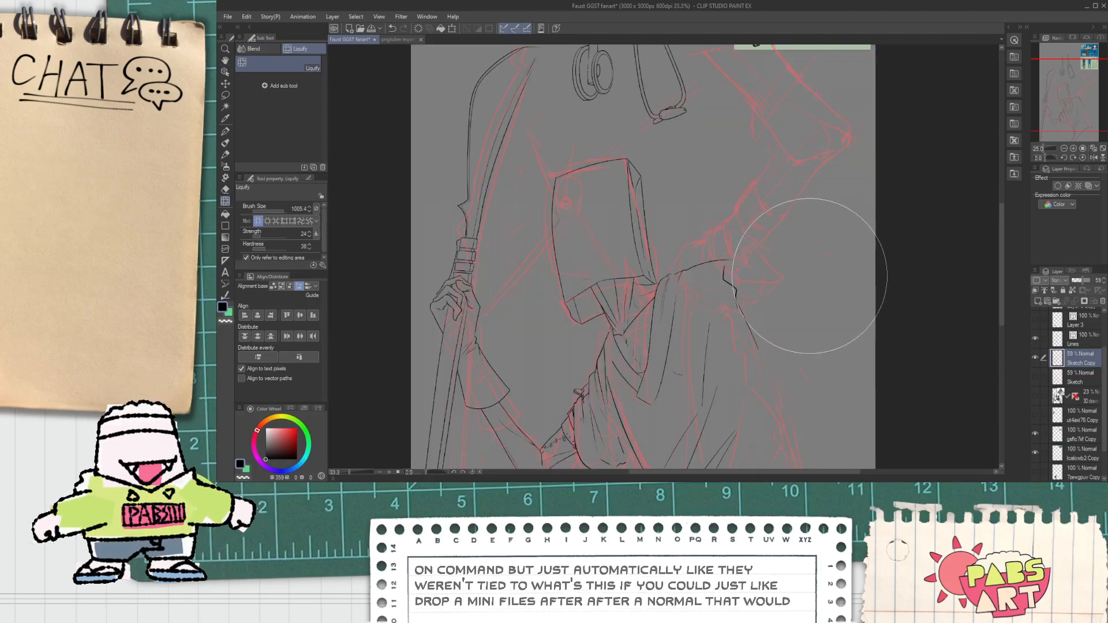
# On the Lines layer, delete the inked jagged line running down the coat's back edge from the shoulder.
pyautogui.press('h')
pyautogui.moveTo(717, 309); pyautogui.dragTo(625, 267)
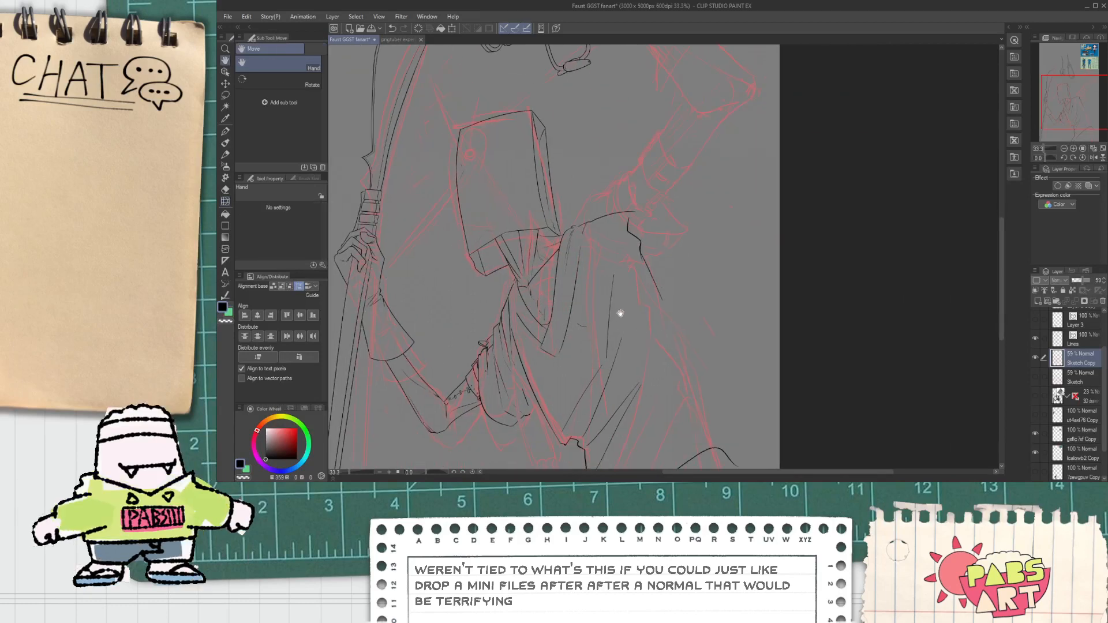
pyautogui.moveTo(648, 346); pyautogui.dragTo(618, 237)
pyautogui.moveTo(644, 307); pyautogui.dragTo(619, 227)
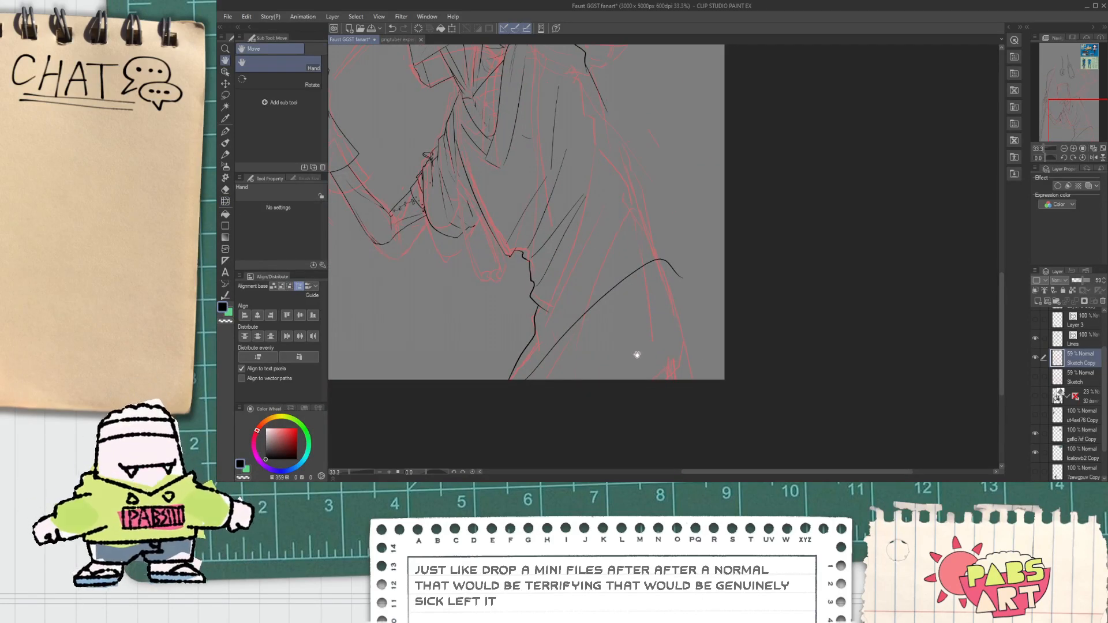
pyautogui.moveTo(638, 353); pyautogui.dragTo(633, 369)
pyautogui.moveTo(564, 300); pyautogui.dragTo(644, 397)
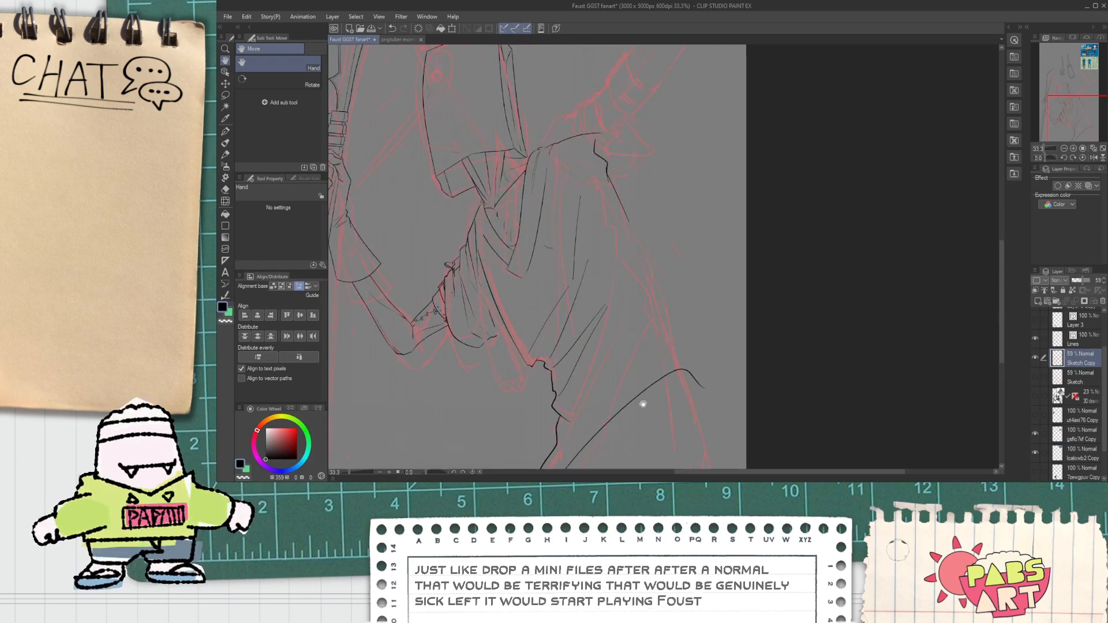
pyautogui.press('p')
pyautogui.click(1077, 346)
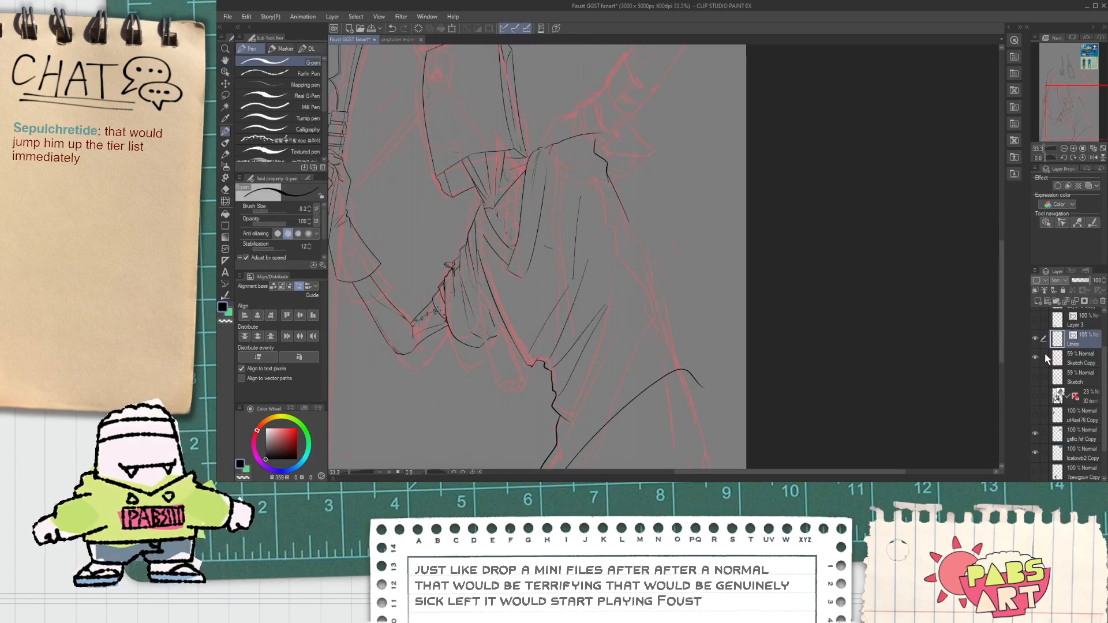
pyautogui.press('h')
pyautogui.scroll(1, 630, 270)
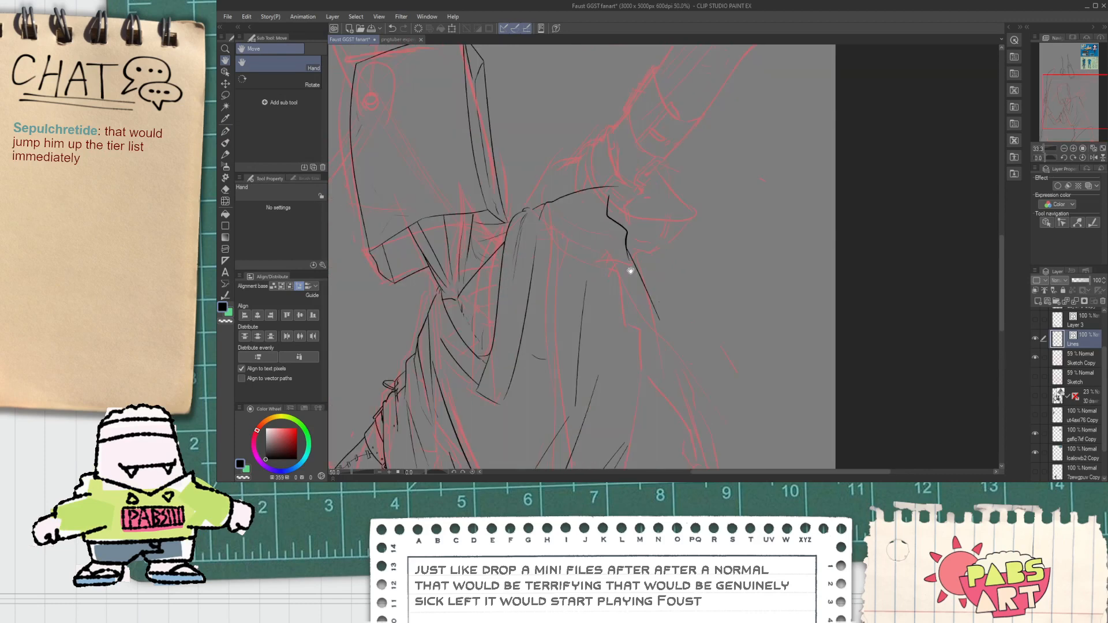
pyautogui.moveTo(658, 270); pyautogui.dragTo(643, 296)
pyautogui.press('o')
pyautogui.click(615, 254)
pyautogui.press('Delete')
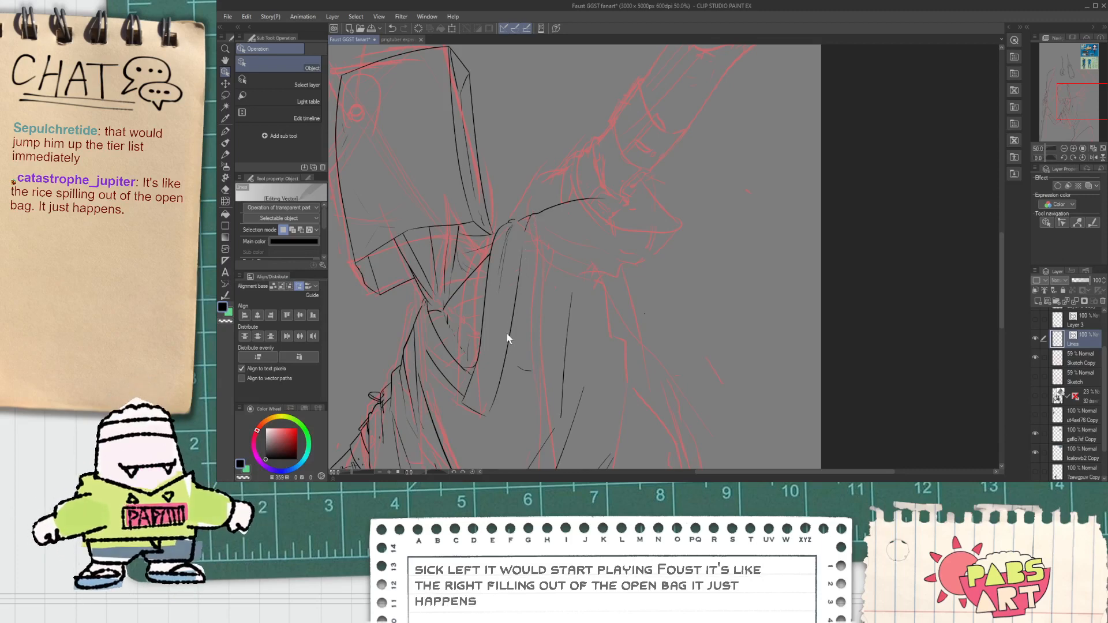
pyautogui.scroll(-1, 509, 341)
pyautogui.press('space')
pyautogui.moveTo(512, 350); pyautogui.dragTo(565, 338)
pyautogui.scroll(1, 513, 338)
pyautogui.scroll(1, 514, 339)
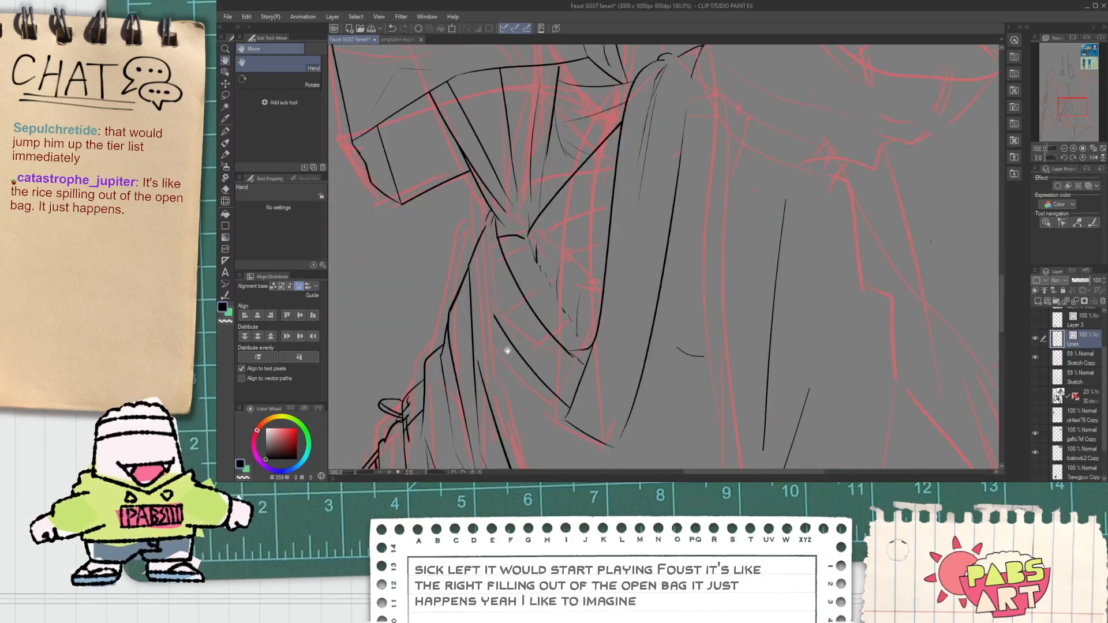
pyautogui.press('e')
pyautogui.press('space')
pyautogui.moveTo(469, 316); pyautogui.dragTo(492, 300)
pyautogui.press('o')
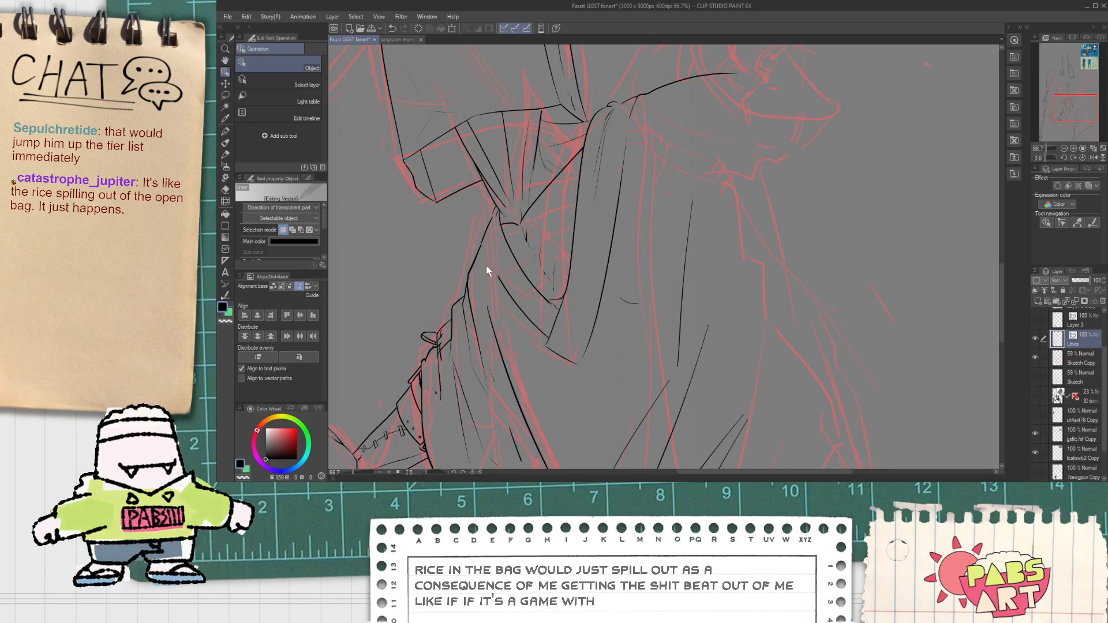
# Try to ink a stroke joining the coat's inked front edge to the upper end of the diagonal chest fold.
pyautogui.scroll(3, 490, 264)
pyautogui.scroll(1, 490, 276)
pyautogui.press('p')
pyautogui.moveTo(472, 208); pyautogui.dragTo(540, 329)
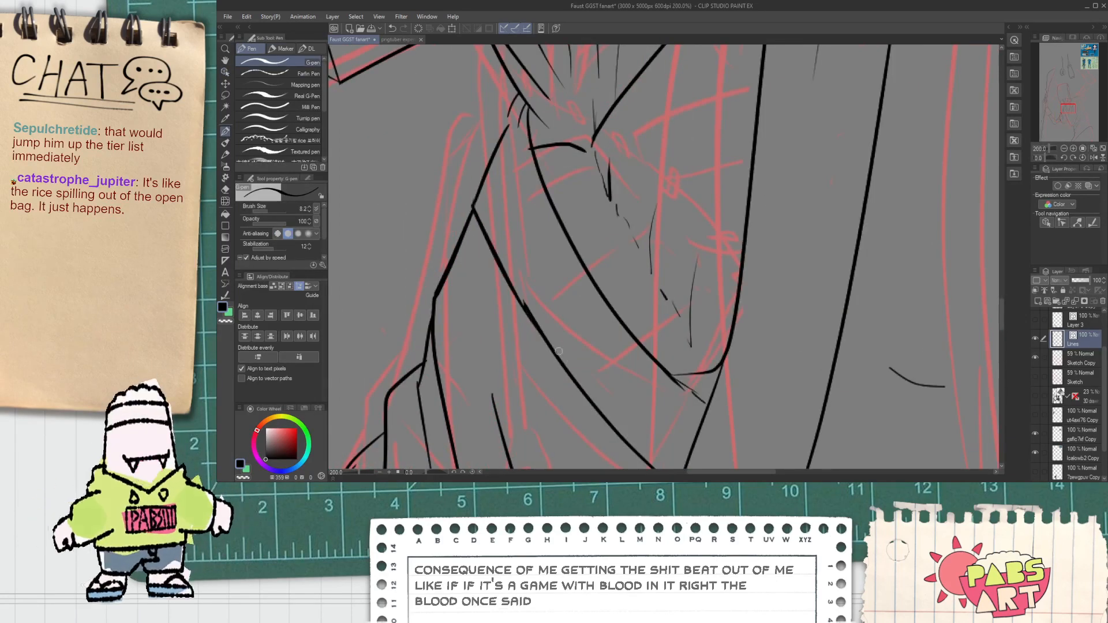
pyautogui.hotkey('ctrl', 'z')
pyautogui.moveTo(470, 208)
pyautogui.mouseDown()
pyautogui.moveTo(548, 346)
pyautogui.moveTo(548, 330)
pyautogui.mouseUp()
pyautogui.hotkey('ctrl', 'z')
pyautogui.hotkey('ctrl', 'z')
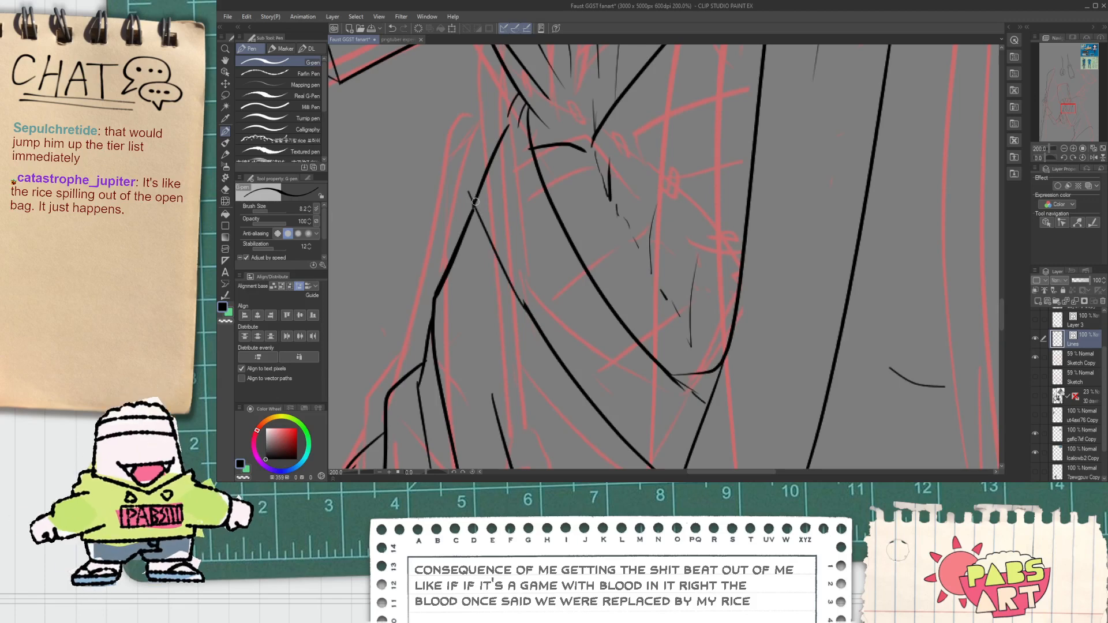
pyautogui.moveTo(473, 200); pyautogui.dragTo(532, 329)
pyautogui.hotkey('ctrl', 'z')
pyautogui.moveTo(472, 193); pyautogui.dragTo(534, 320)
pyautogui.hotkey('ctrl', 'z')
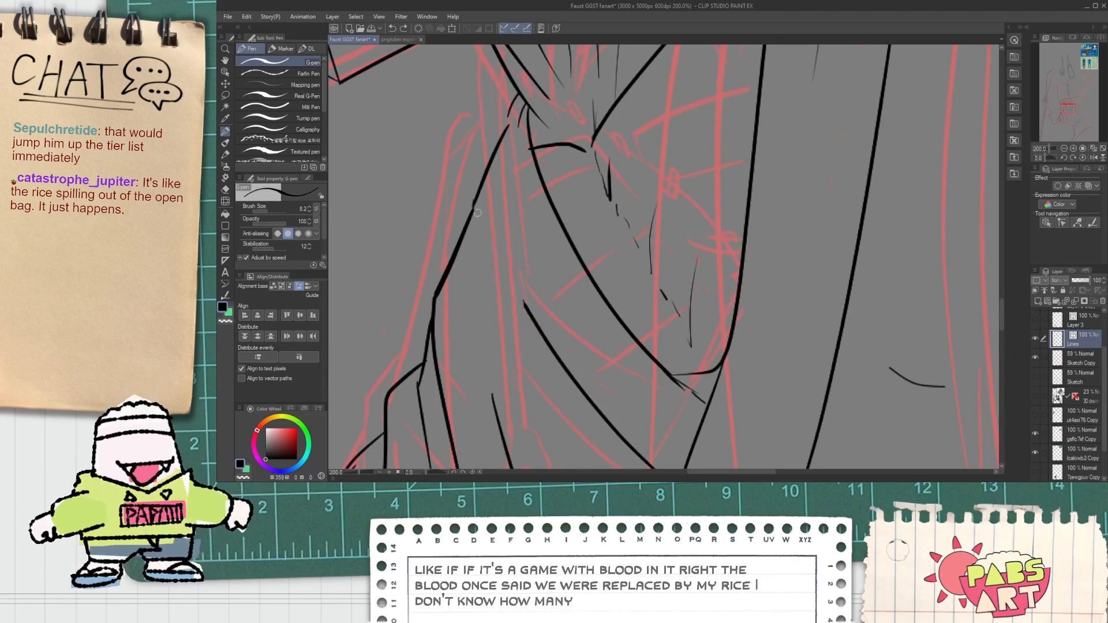
pyautogui.hotkey('ctrl', 'z')
pyautogui.moveTo(487, 218)
pyautogui.mouseDown()
pyautogui.moveTo(545, 345)
pyautogui.moveTo(542, 334)
pyautogui.mouseUp()
pyautogui.hotkey('ctrl', 'z')
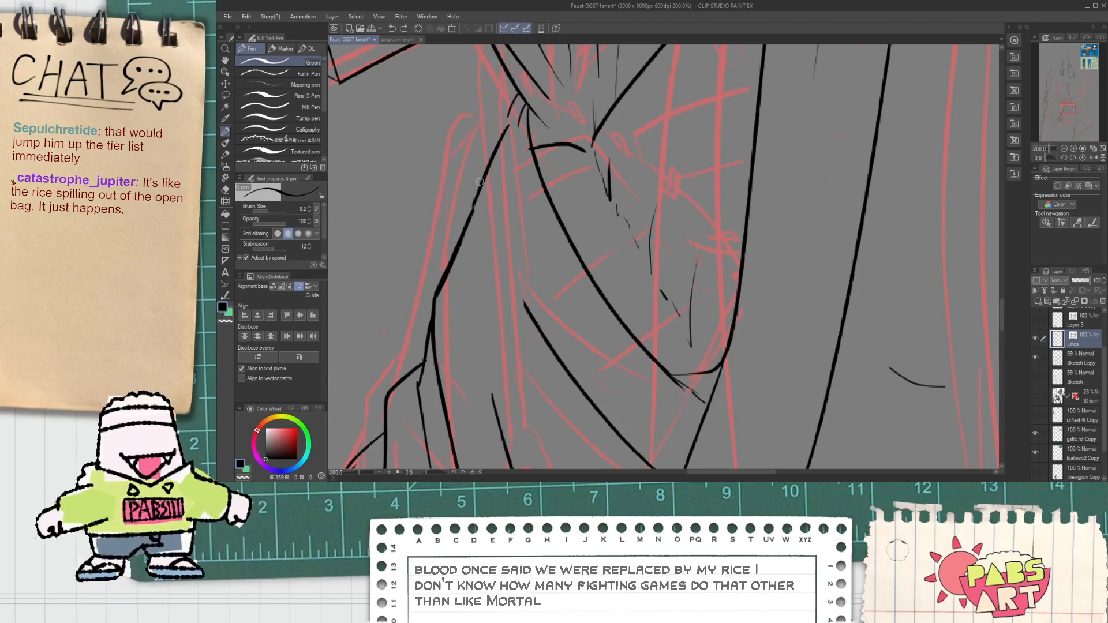
# Ink the diagonal chest fold's upper end up to the coat's front edge and clean up where the lines meet.
pyautogui.moveTo(478, 181); pyautogui.dragTo(540, 325)
pyautogui.scroll(2, 480, 182)
pyautogui.press('e')
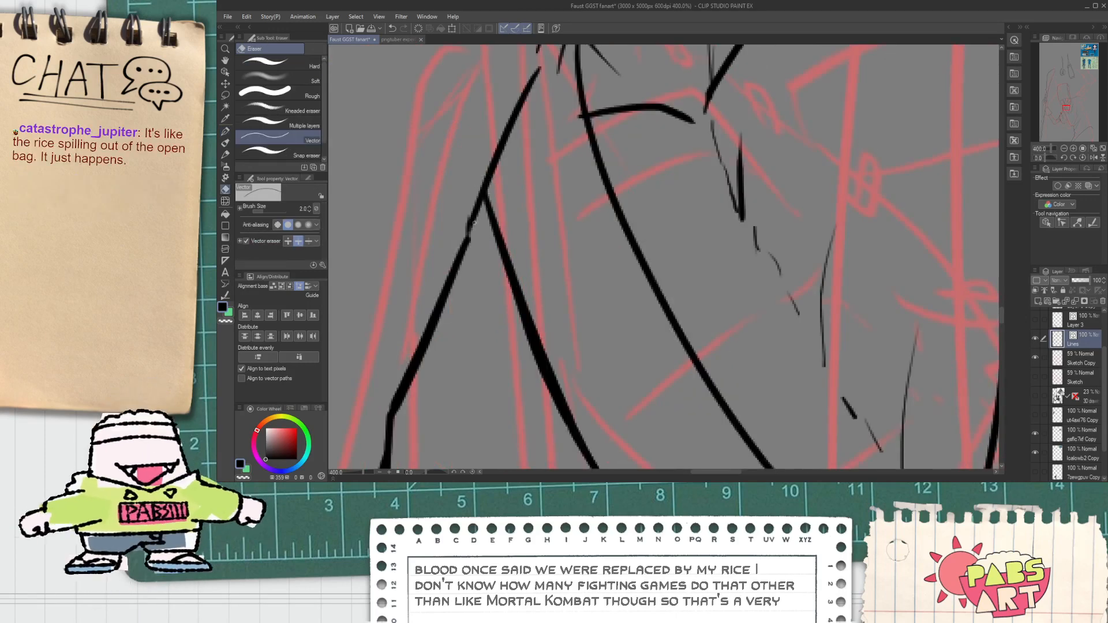
pyautogui.press('p')
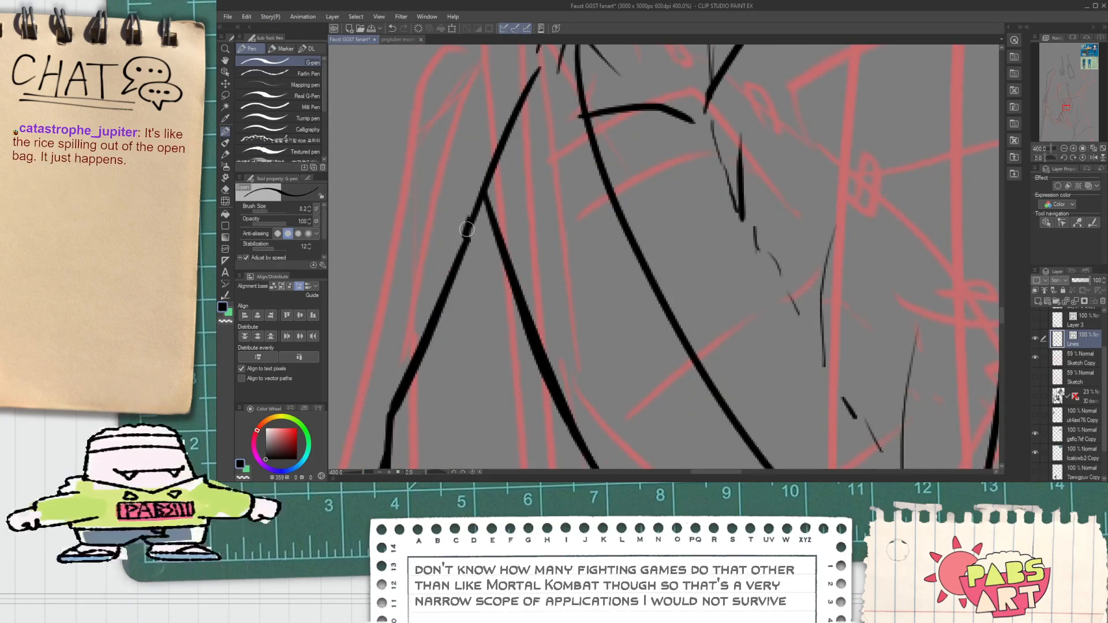
pyautogui.scroll(-7, 466, 242)
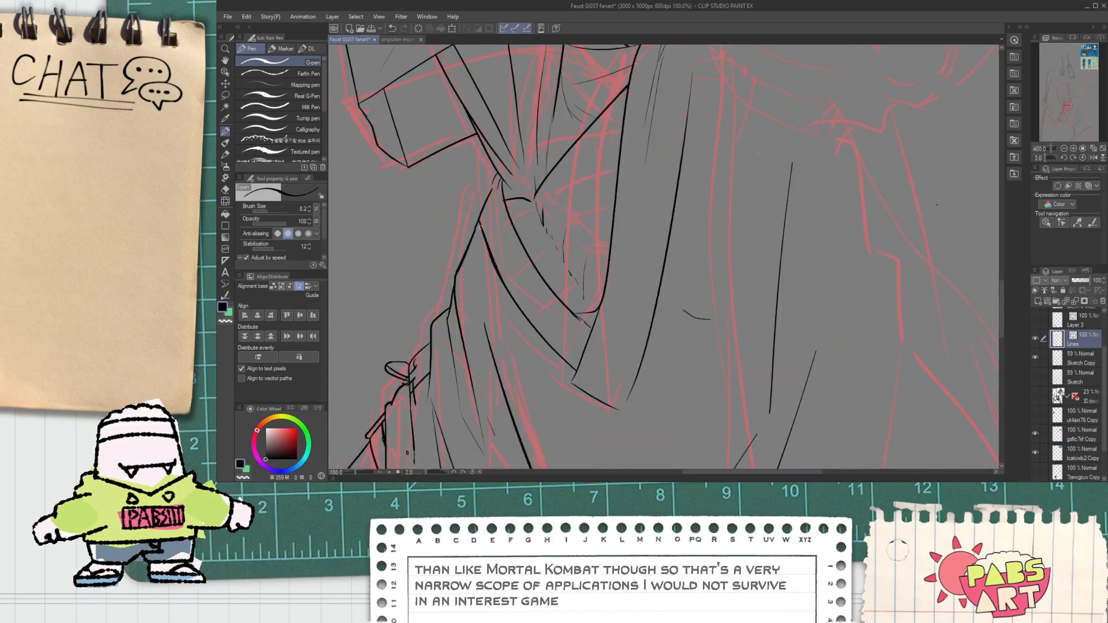
# Adjust the top stroke of the hanging cloth band below the shoulder and rotate the band's inked outline slightly.
pyautogui.press('space')
pyautogui.scroll(-1, 520, 281)
pyautogui.moveTo(543, 315); pyautogui.dragTo(470, 287)
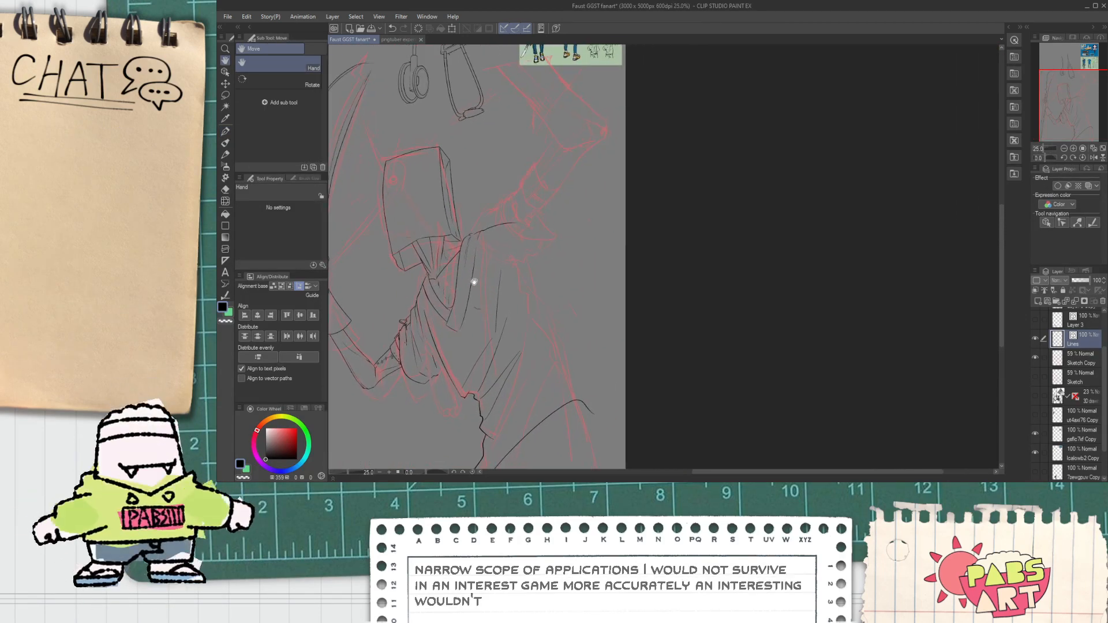
pyautogui.scroll(2, 475, 254)
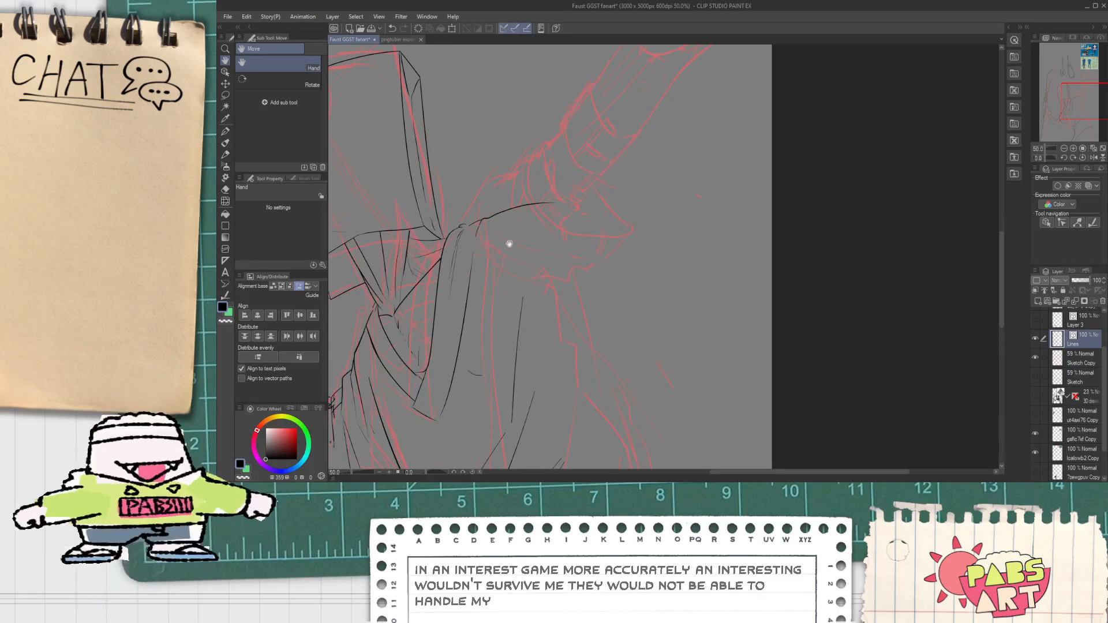
pyautogui.press('p')
pyautogui.scroll(1, 433, 392)
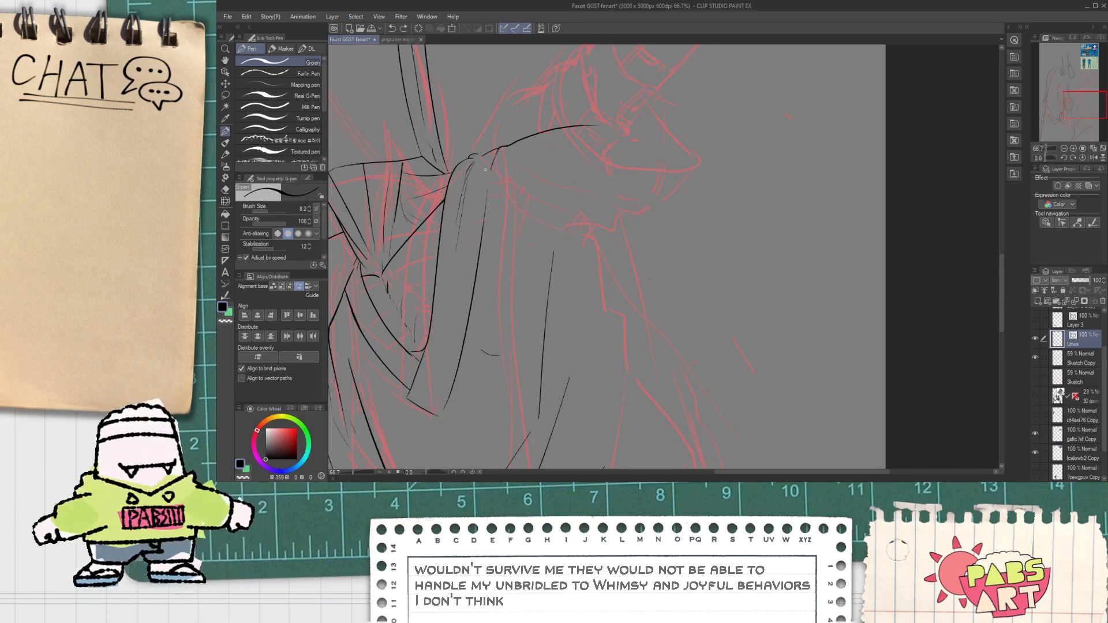
pyautogui.press('o')
pyautogui.moveTo(470, 143); pyautogui.dragTo(475, 148)
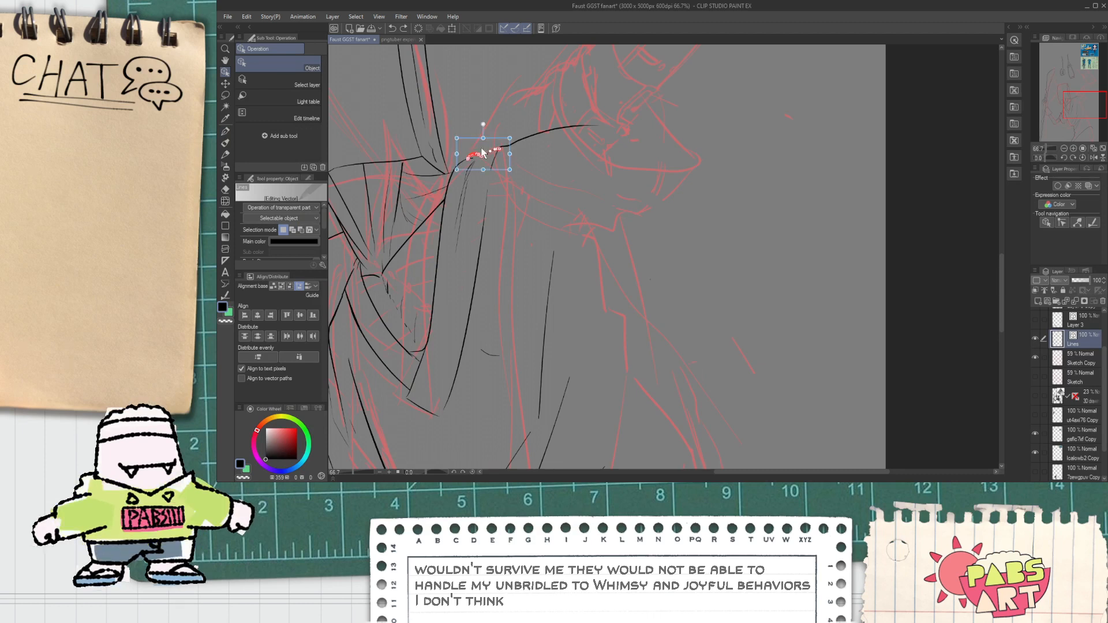
pyautogui.moveTo(466, 161); pyautogui.dragTo(473, 220)
pyautogui.moveTo(483, 415)
pyautogui.mouseDown()
pyautogui.moveTo(420, 385)
pyautogui.moveTo(434, 306)
pyautogui.mouseUp()
pyautogui.moveTo(446, 147); pyautogui.dragTo(446, 128)
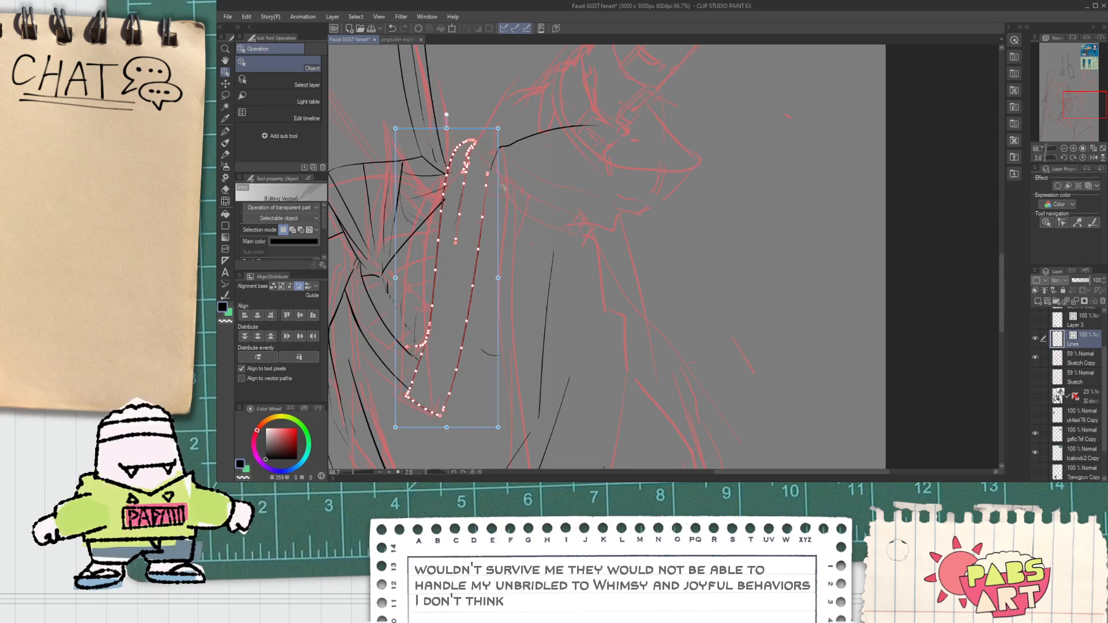
pyautogui.moveTo(501, 185); pyautogui.dragTo(504, 183)
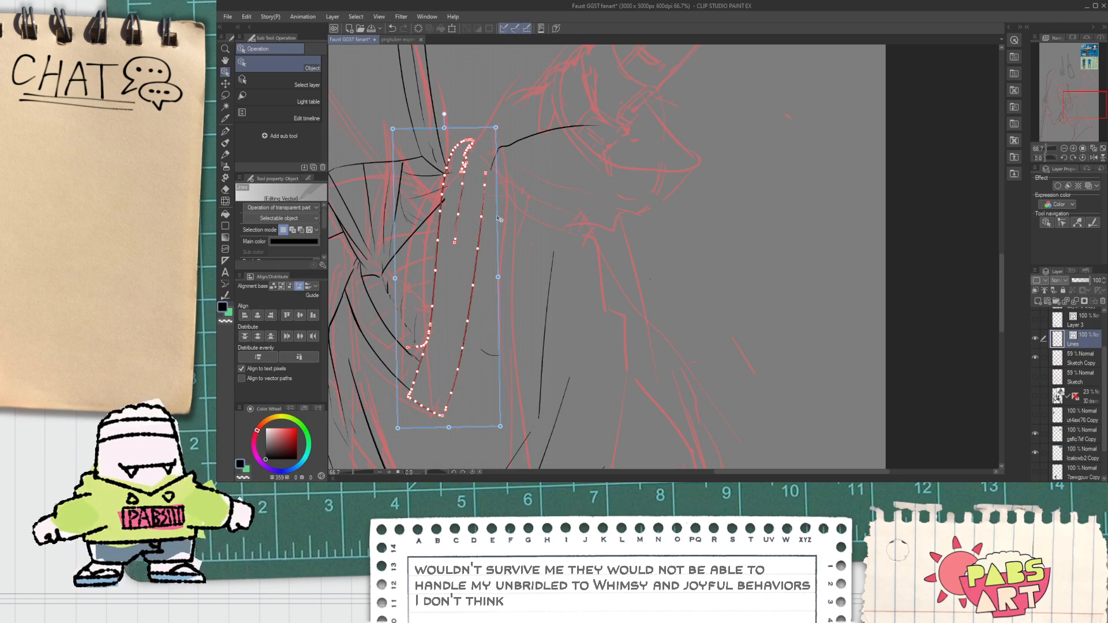
pyautogui.click(524, 214)
# Trim the overlapping line ends where the chest folds meet the lower part of the hanging cloth band.
pyautogui.scroll(2, 426, 379)
pyautogui.scroll(4, 427, 379)
pyautogui.press('p')
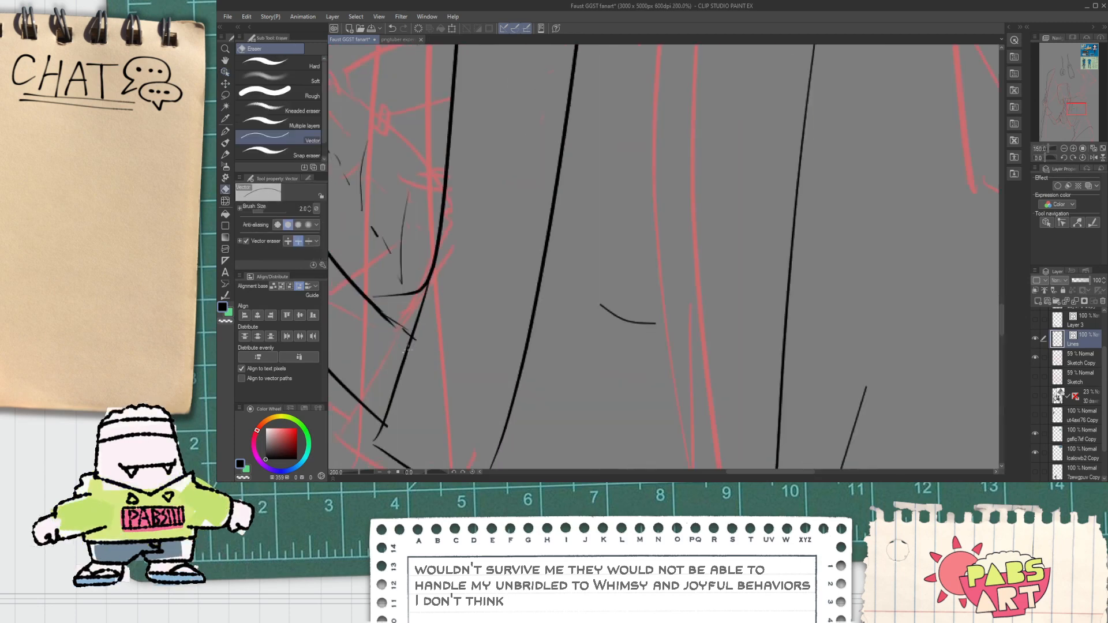
pyautogui.moveTo(362, 289)
pyautogui.mouseDown()
pyautogui.moveTo(513, 263)
pyautogui.moveTo(618, 336)
pyautogui.moveTo(581, 319)
pyautogui.mouseUp()
pyautogui.hotkey('ctrl', 'y')
pyautogui.press('e')
pyautogui.scroll(-10, 553, 260)
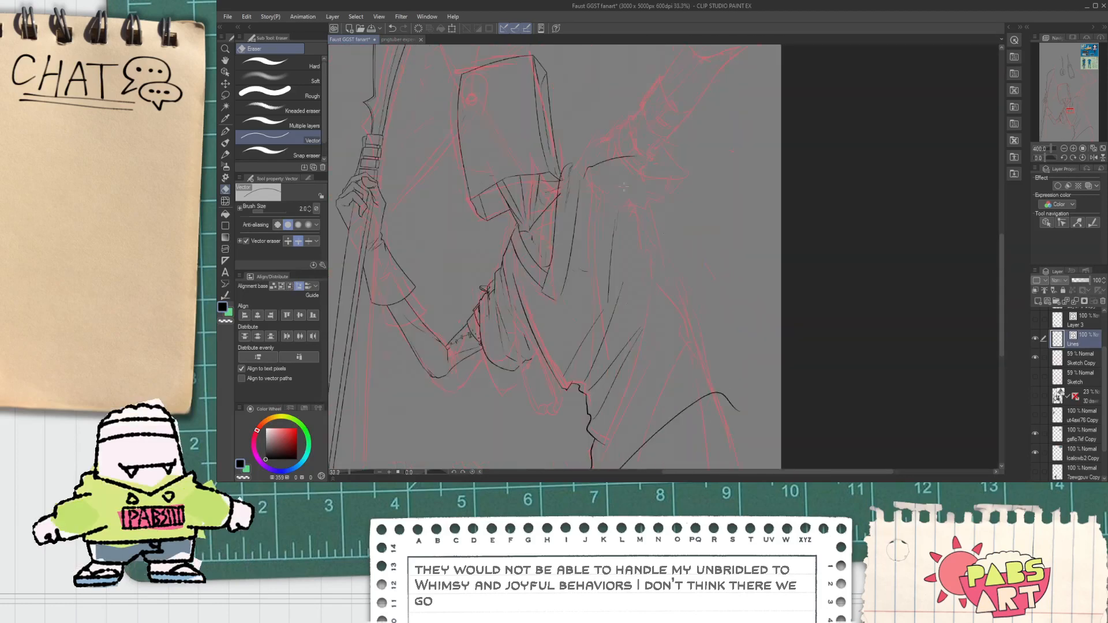
# Ink the pointed top edge of the hanging cloth band where it passes over the shoulder.
pyautogui.scroll(6, 624, 89)
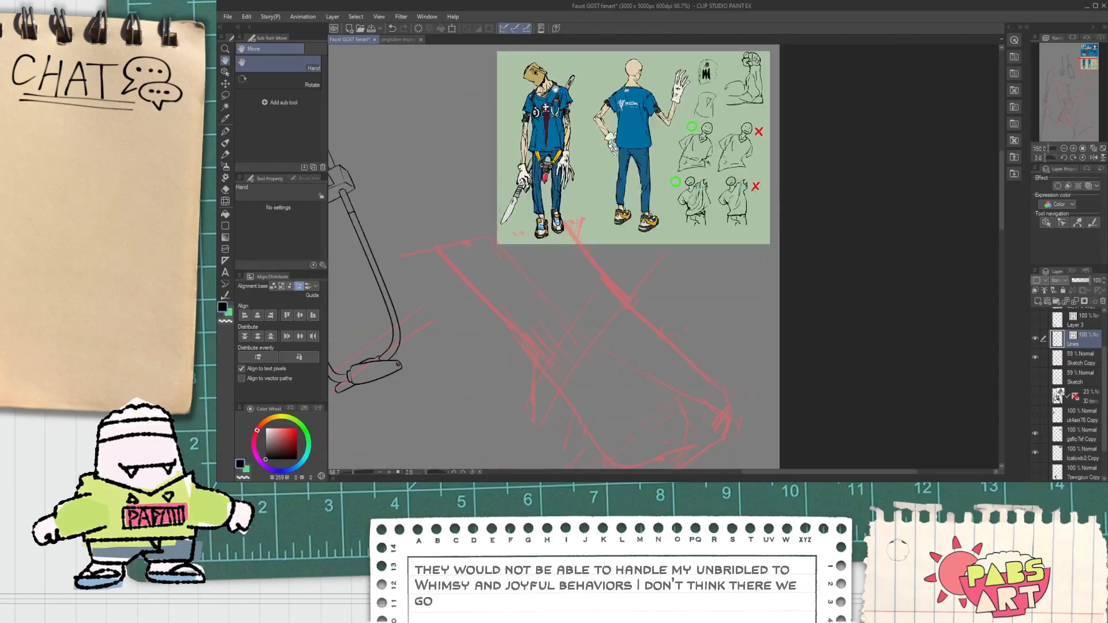
pyautogui.scroll(-5, 624, 88)
pyautogui.scroll(5, 613, 116)
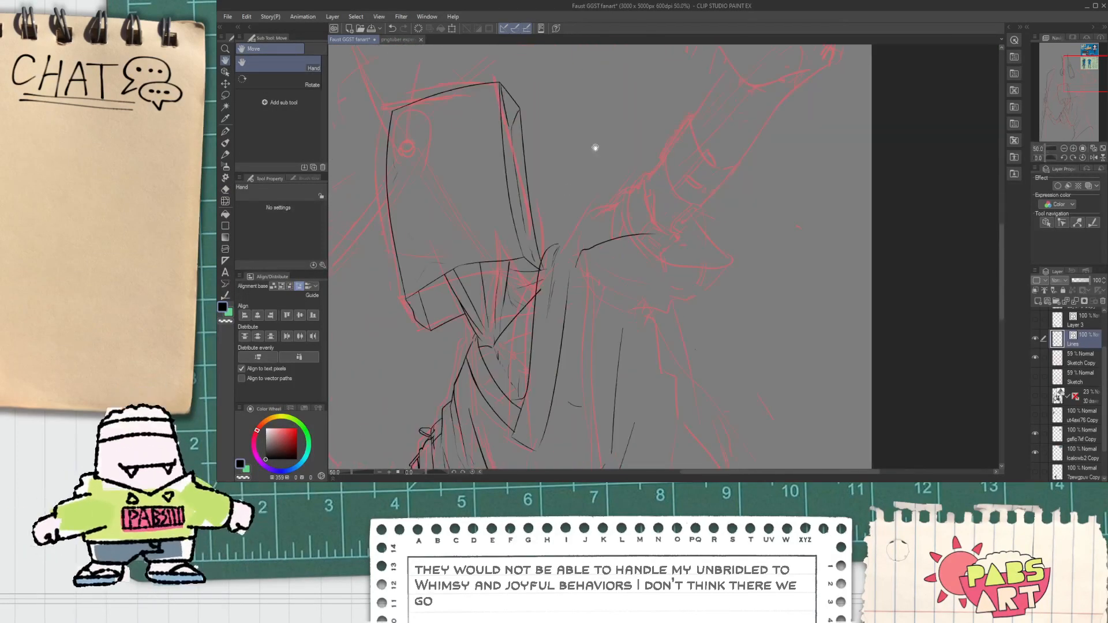
pyautogui.scroll(-2, 534, 324)
pyautogui.press('p')
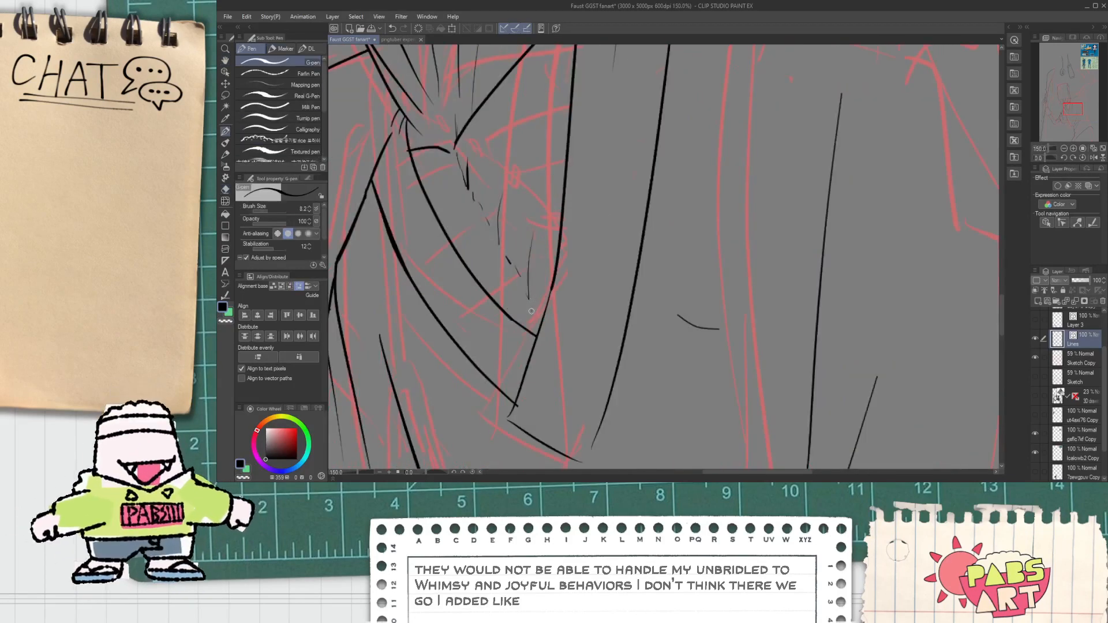
pyautogui.scroll(2, 532, 314)
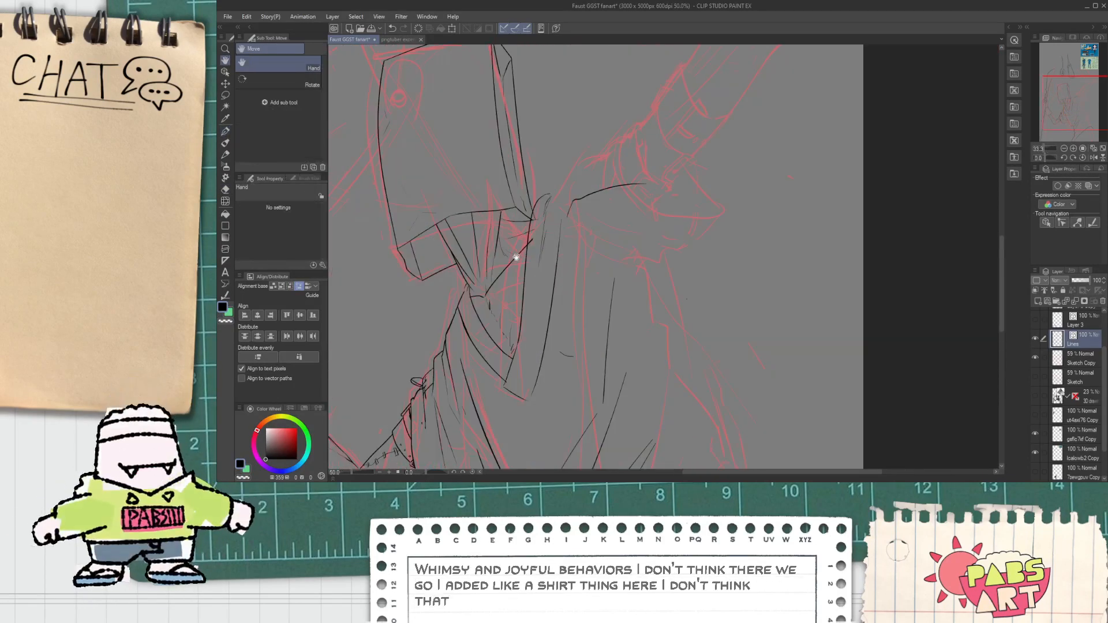
pyautogui.moveTo(562, 187)
pyautogui.mouseDown()
pyautogui.moveTo(616, 139)
pyautogui.moveTo(607, 169)
pyautogui.moveTo(633, 149)
pyautogui.mouseUp()
pyautogui.scroll(1, 642, 132)
# Erase the stray arc and overlapping stroke ends around the cloth band's top edge beside the bag's lower corner.
pyautogui.press('e')
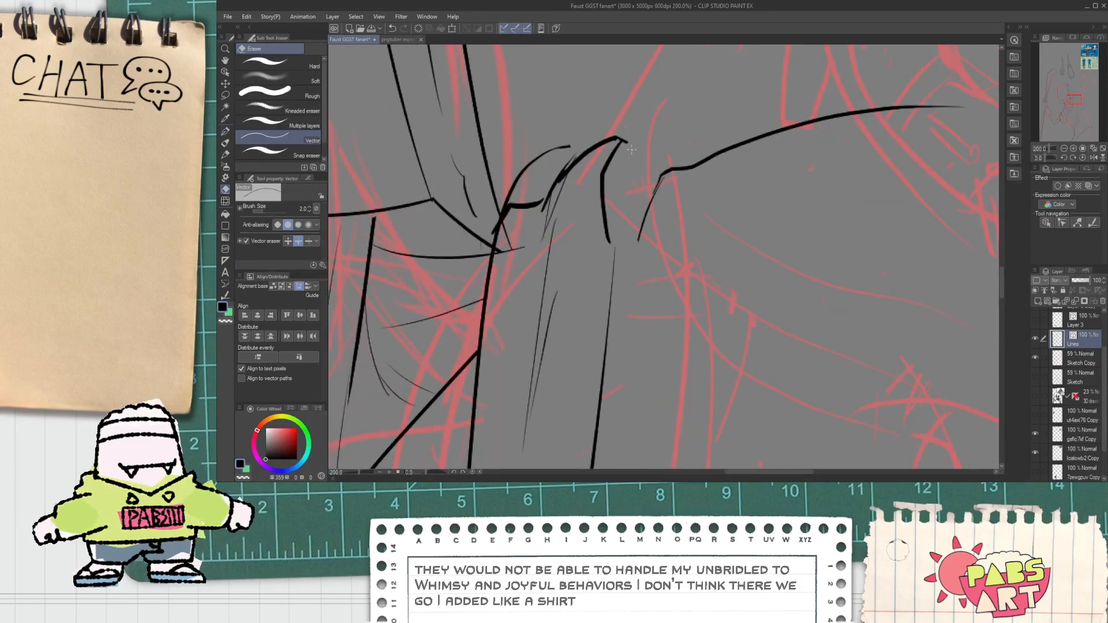
pyautogui.scroll(2, 490, 223)
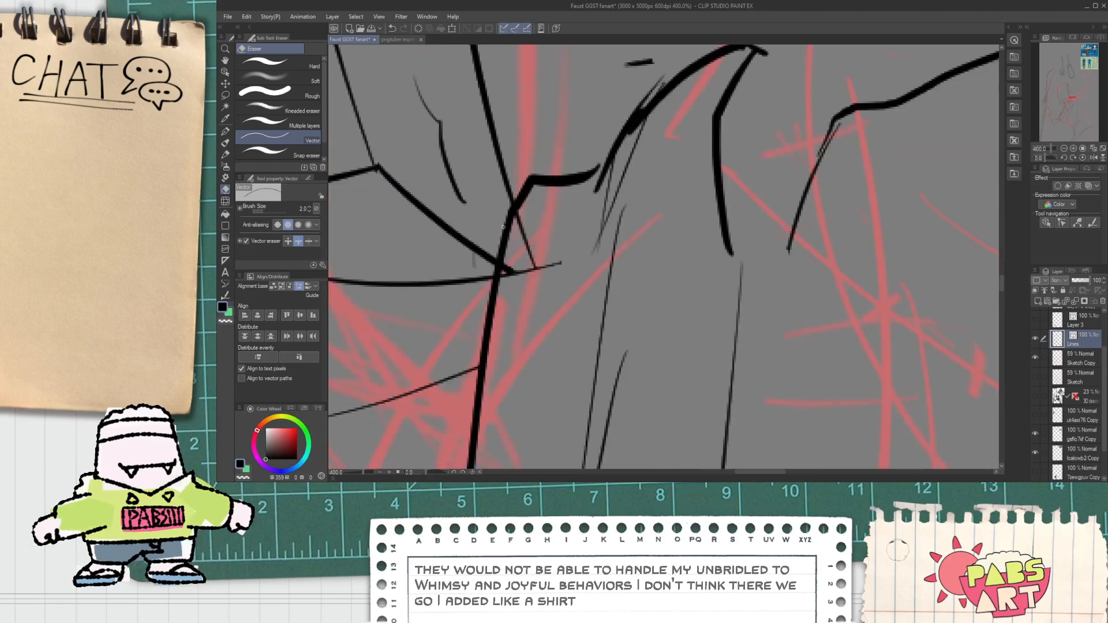
pyautogui.scroll(-4, 506, 287)
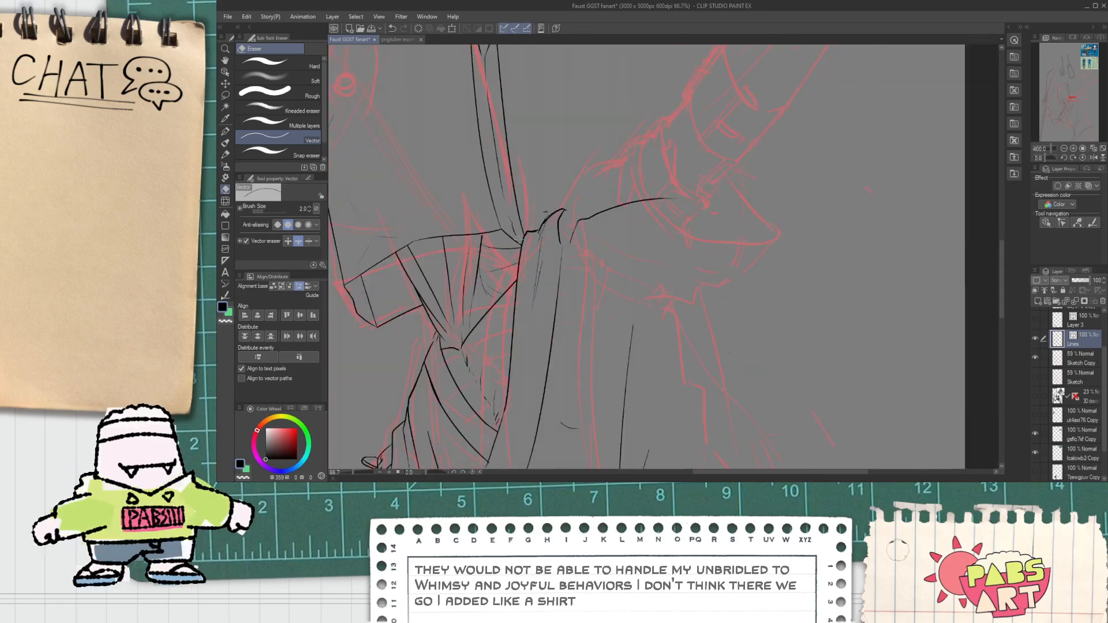
pyautogui.scroll(1, 513, 241)
pyautogui.scroll(-4, 515, 241)
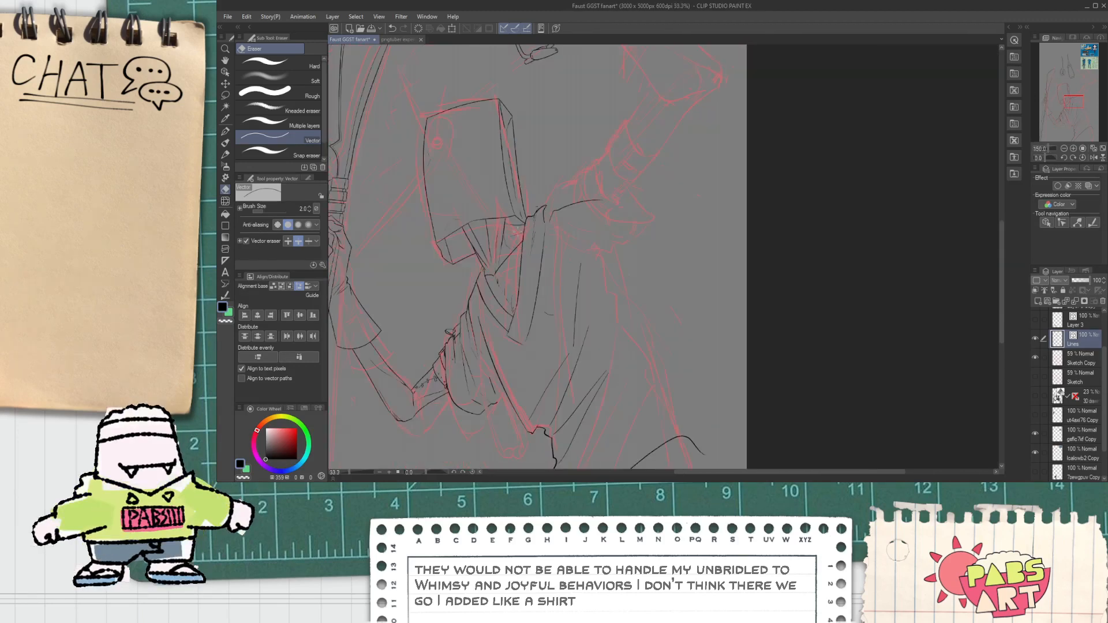
# Ink a near-vertical fold line in the neck cloth below the bag and trim its upper end.
pyautogui.press('space')
pyautogui.moveTo(512, 226); pyautogui.dragTo(529, 240)
pyautogui.scroll(3, 530, 242)
pyautogui.scroll(4, 532, 246)
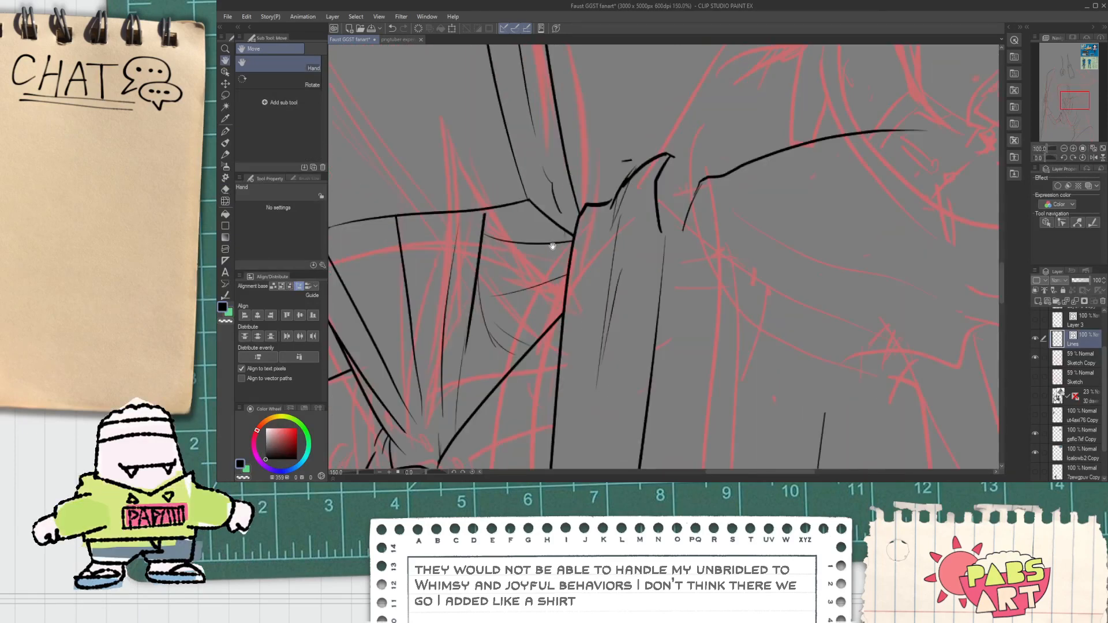
pyautogui.moveTo(458, 135); pyautogui.dragTo(446, 242)
pyautogui.hotkey('ctrl', 'z')
pyautogui.moveTo(463, 68); pyautogui.dragTo(451, 202)
pyautogui.press('e')
pyautogui.moveTo(451, 119); pyautogui.dragTo(470, 126)
pyautogui.scroll(-4, 488, 166)
pyautogui.press('space')
pyautogui.moveTo(346, 264); pyautogui.dragTo(461, 313)
pyautogui.scroll(-2, 461, 313)
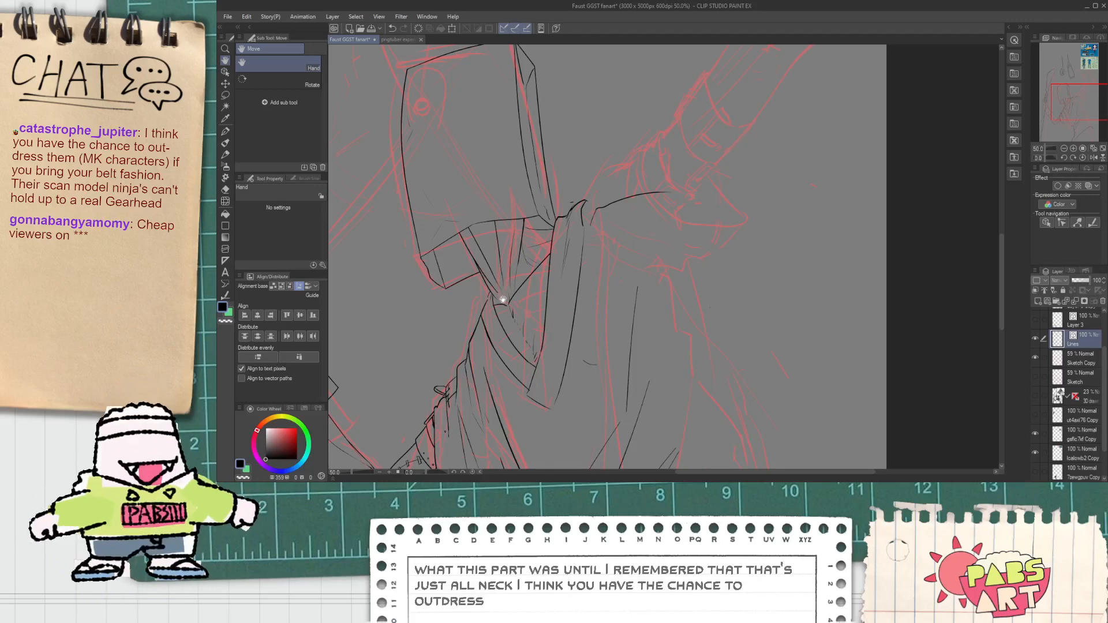
# Rework the cloth band's top edge at the shoulder into a small inked notch and clean up its stroke ends.
pyautogui.moveTo(517, 349); pyautogui.dragTo(542, 273)
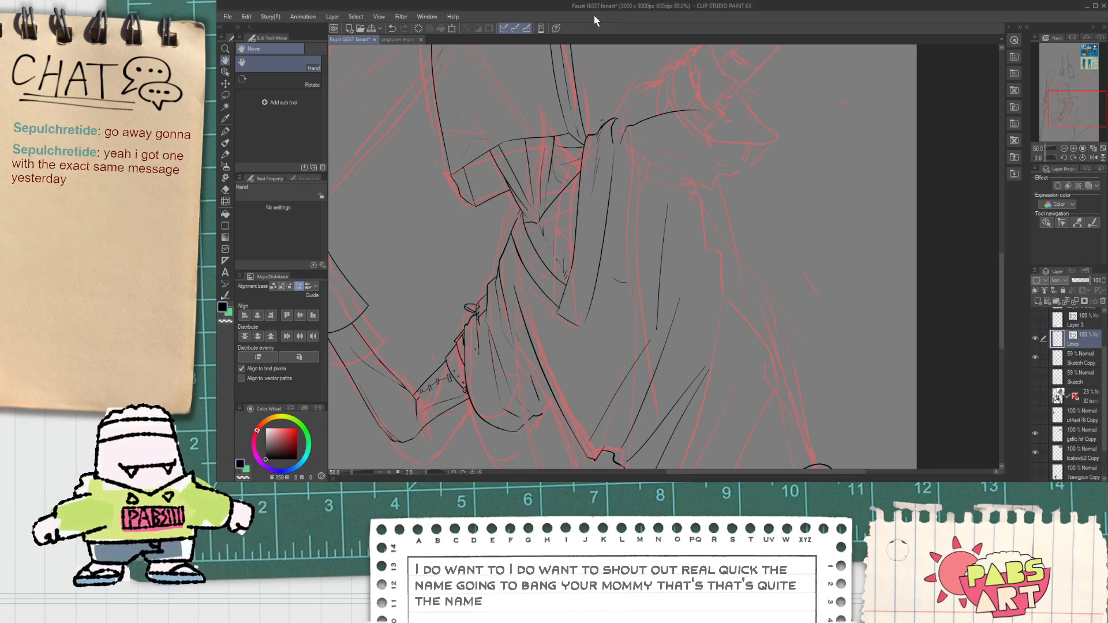
pyautogui.moveTo(643, 144); pyautogui.dragTo(619, 234)
pyautogui.scroll(3, 606, 222)
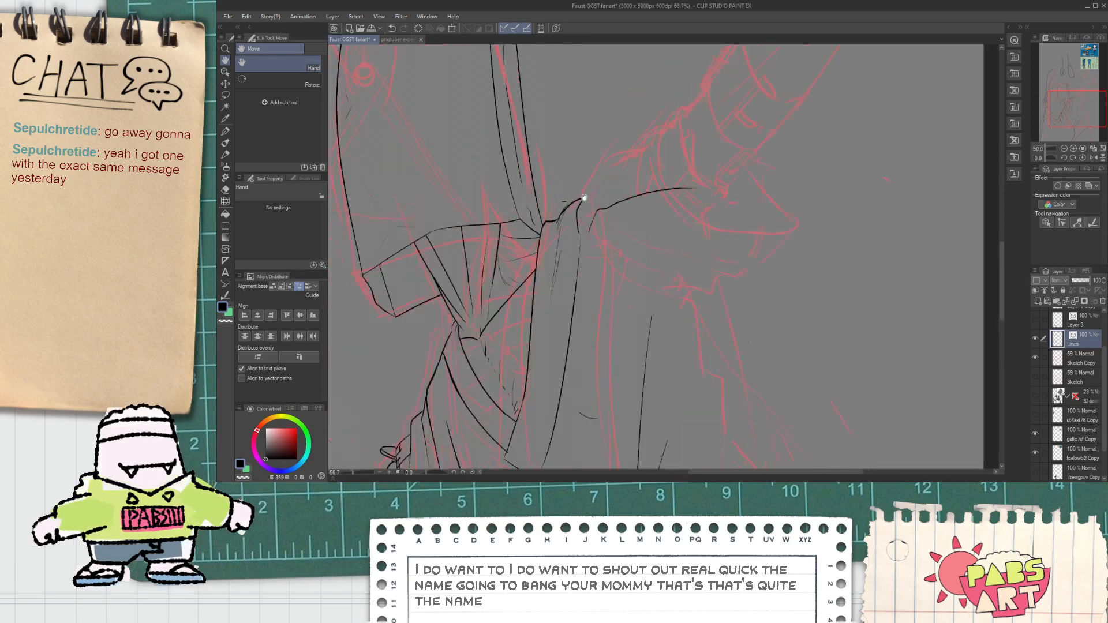
pyautogui.press('e')
pyautogui.scroll(1, 560, 201)
pyautogui.scroll(4, 568, 205)
pyautogui.press('h')
pyautogui.moveTo(481, 346)
pyautogui.mouseDown()
pyautogui.moveTo(530, 287)
pyautogui.moveTo(568, 267)
pyautogui.mouseUp()
pyautogui.press('p')
pyautogui.press('e')
pyautogui.moveTo(549, 308); pyautogui.dragTo(538, 313)
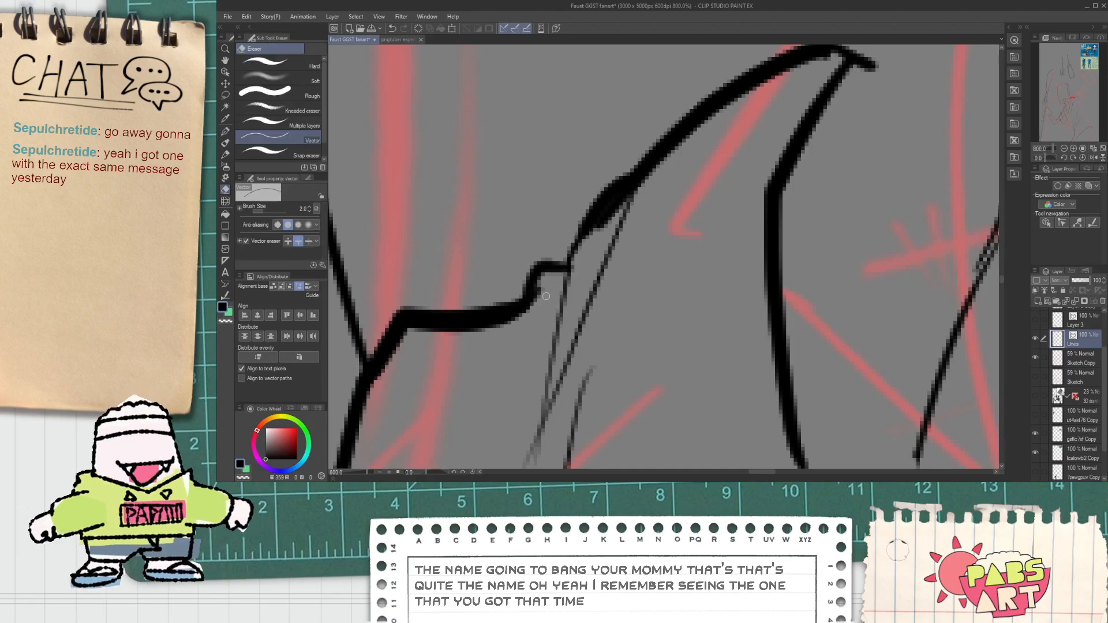
pyautogui.press('p')
pyautogui.moveTo(567, 267); pyautogui.dragTo(601, 221)
pyautogui.scroll(-7, 609, 215)
pyautogui.press('space')
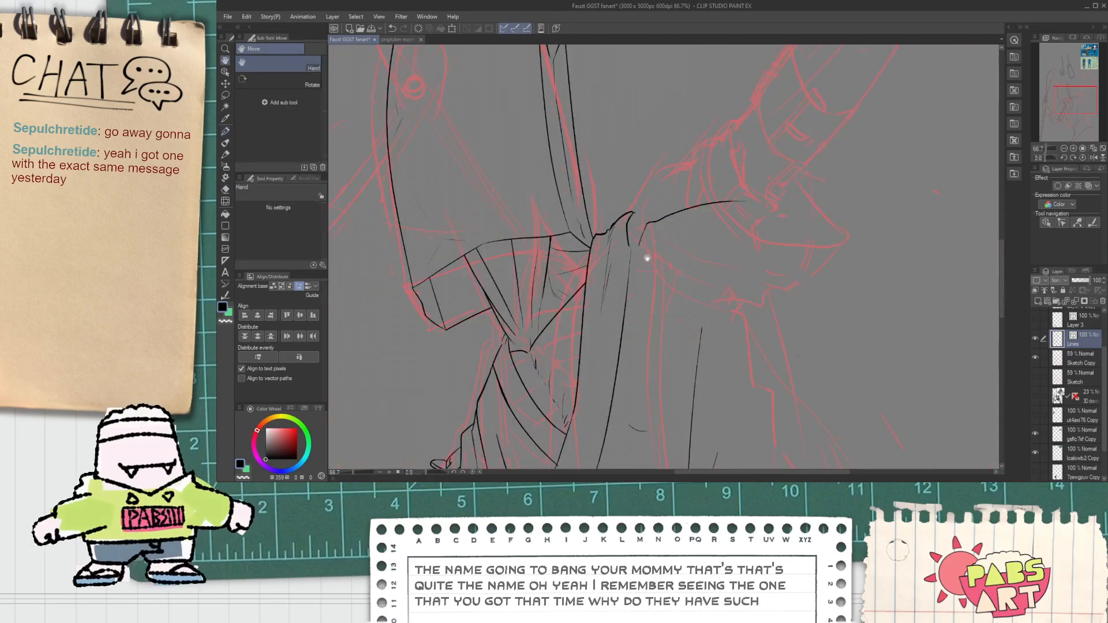
# Delete the inked shoulder line running from the cloth band toward the raised arm.
pyautogui.moveTo(641, 252); pyautogui.dragTo(576, 254)
pyautogui.press('e')
pyautogui.click(581, 244)
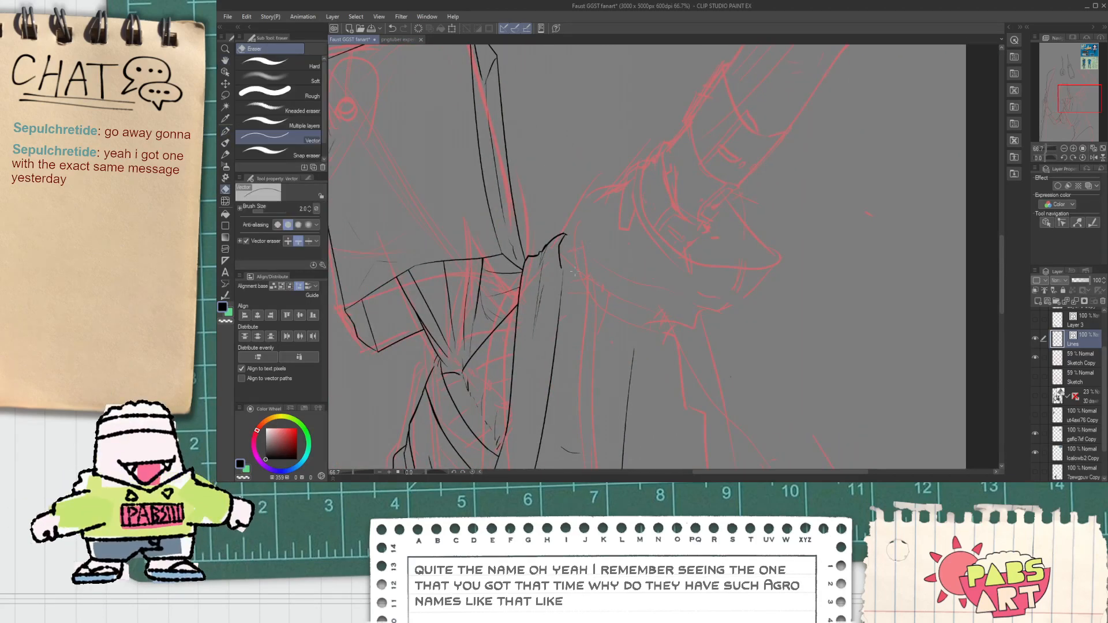
pyautogui.scroll(-1, 574, 271)
pyautogui.scroll(2, 569, 282)
# Erase the thin fold strokes inside the cloth band below the notch.
pyautogui.press('p')
pyautogui.press('space')
pyautogui.moveTo(515, 356); pyautogui.dragTo(531, 286)
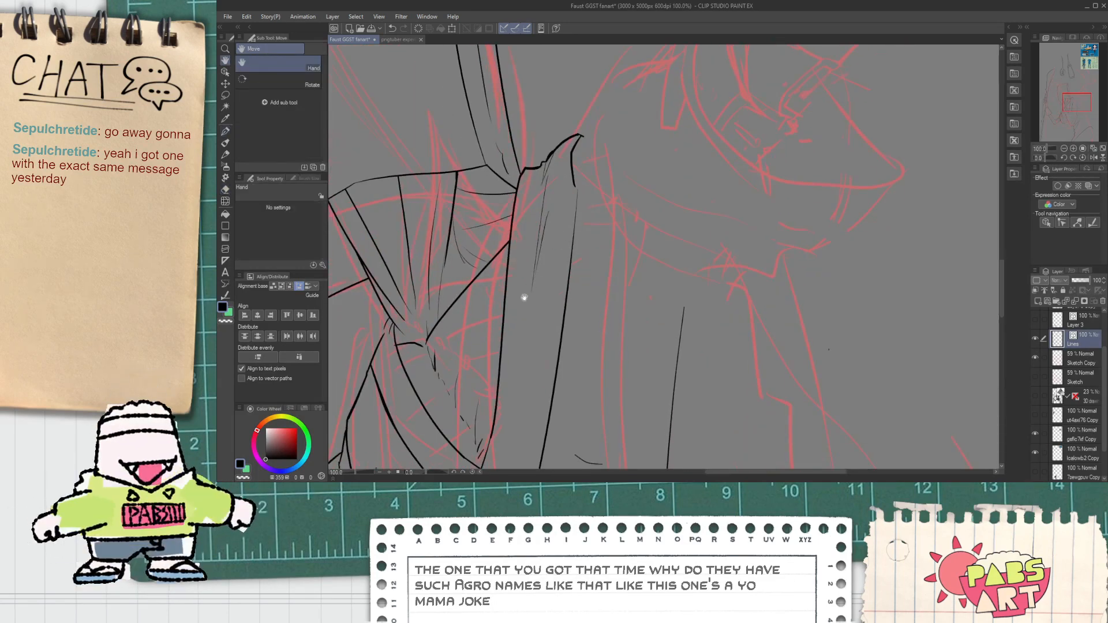
pyautogui.press('e')
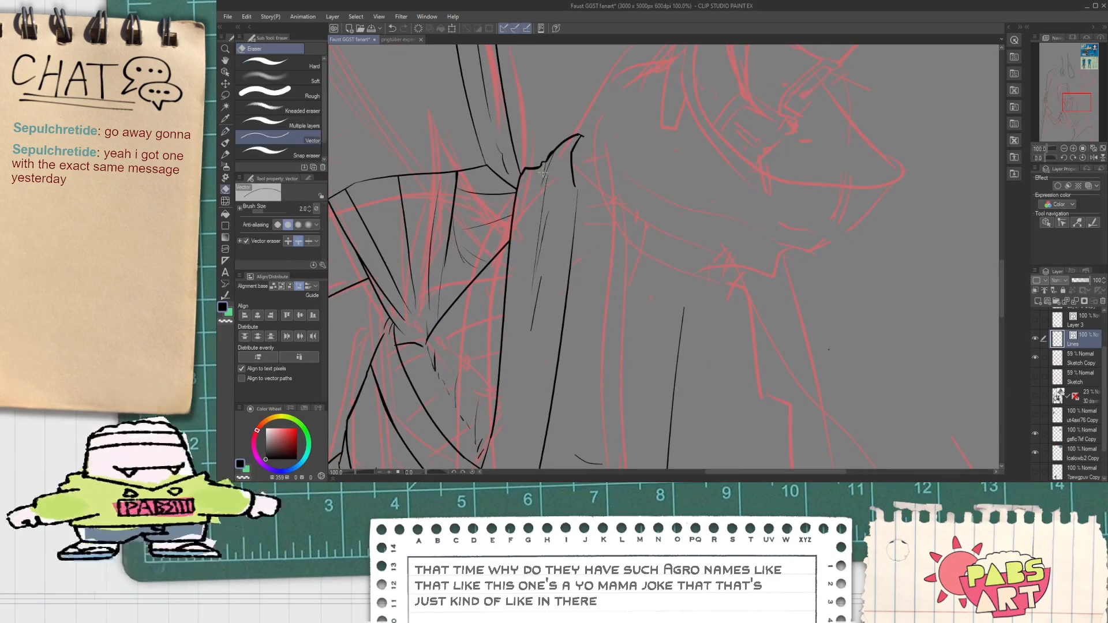
pyautogui.click(543, 182)
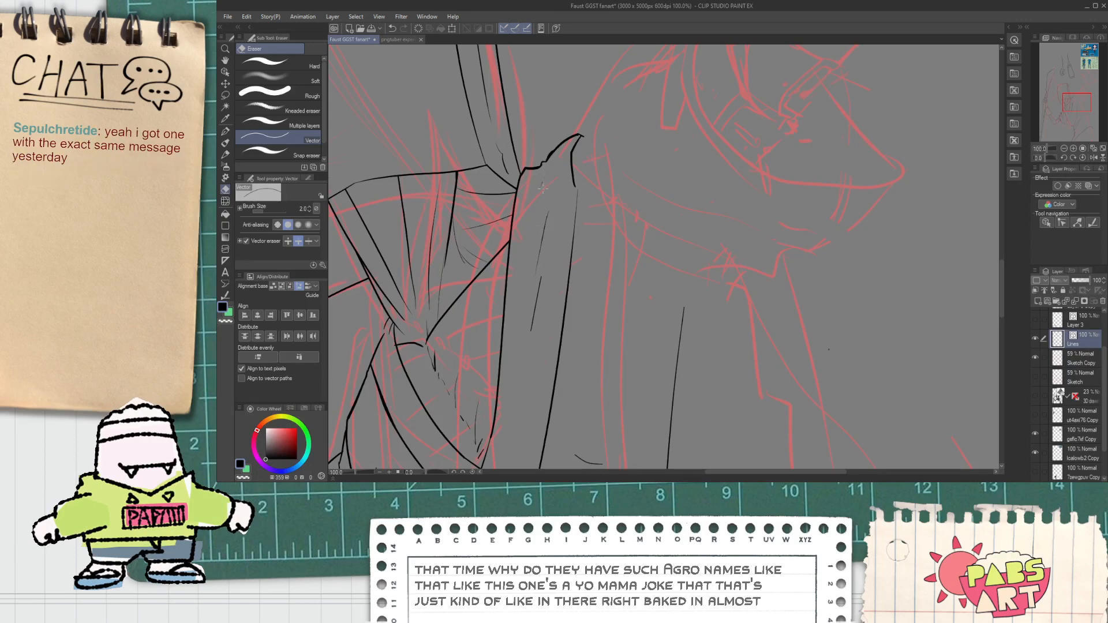
pyautogui.scroll(1, 543, 174)
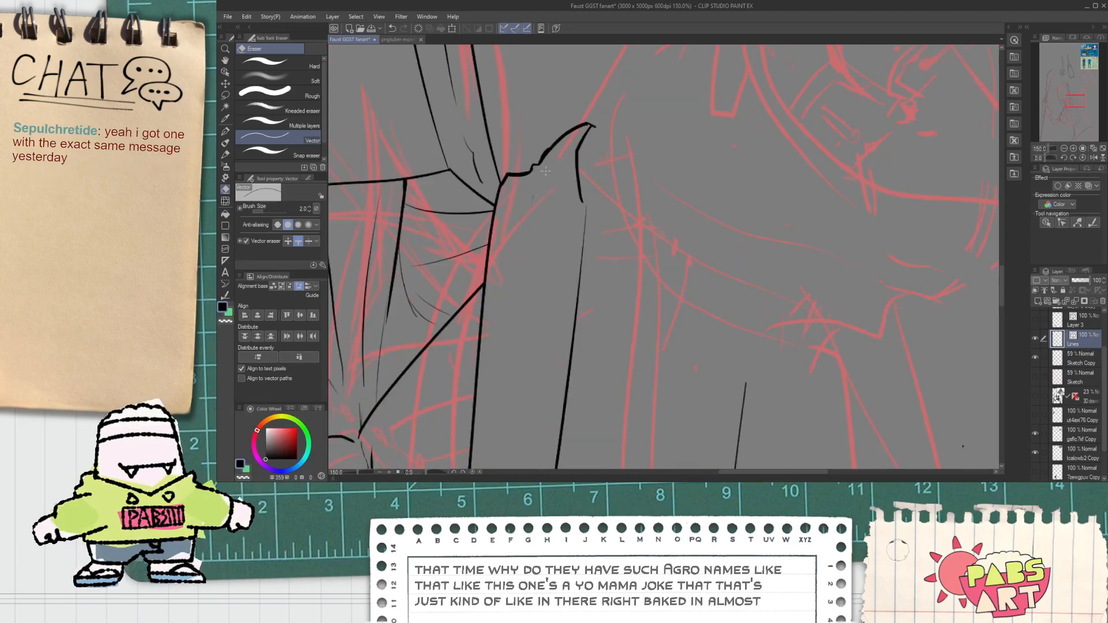
# Ink a long fold line running down the cloth band from the notch, with a shorter fold line beside it.
pyautogui.press('p')
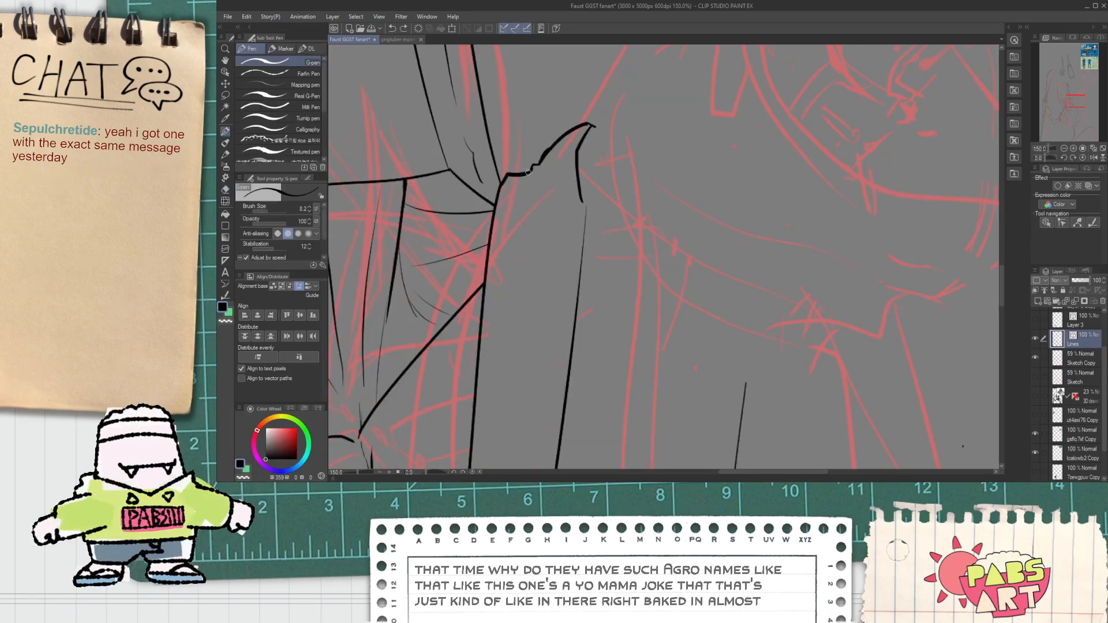
pyautogui.hotkey('ctrl', 'z')
pyautogui.moveTo(539, 169); pyautogui.dragTo(505, 388)
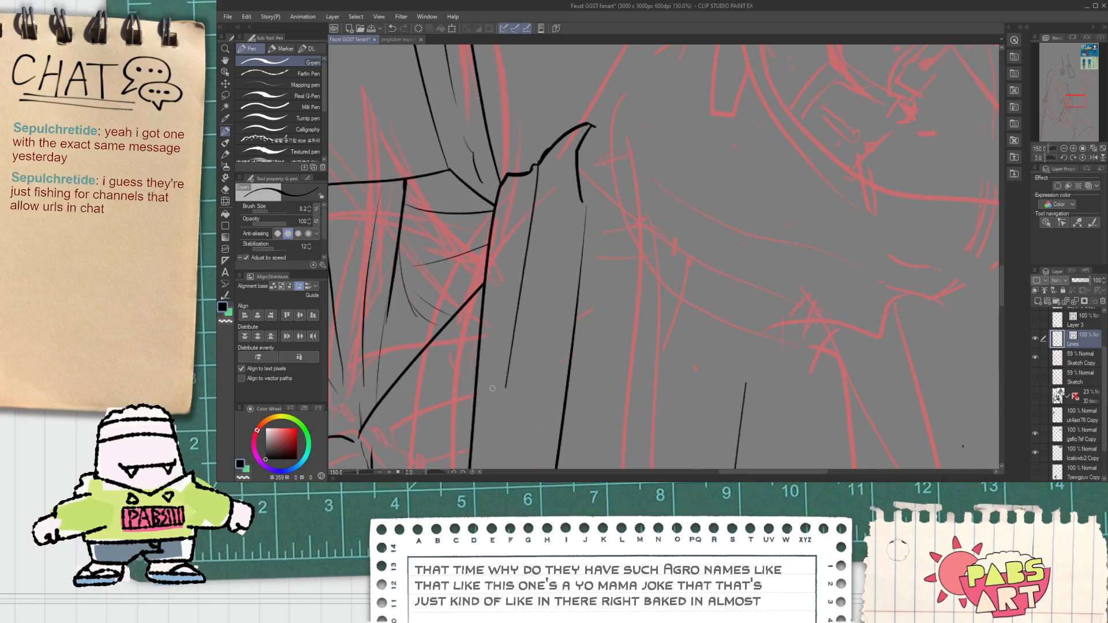
pyautogui.moveTo(528, 174); pyautogui.dragTo(512, 292)
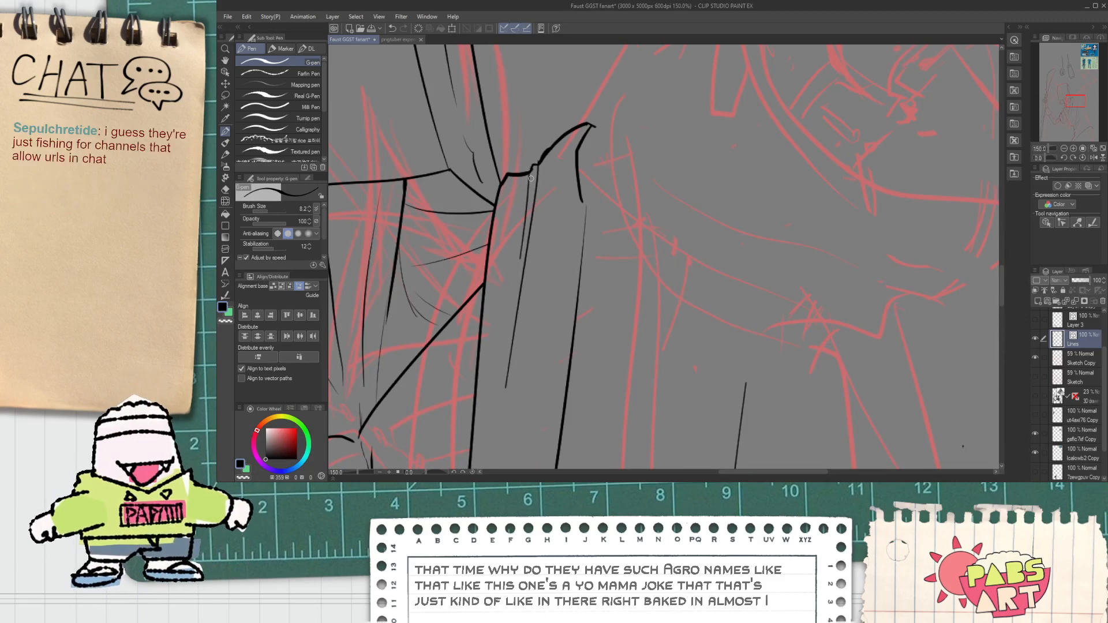
pyautogui.hotkey('ctrl', 'z')
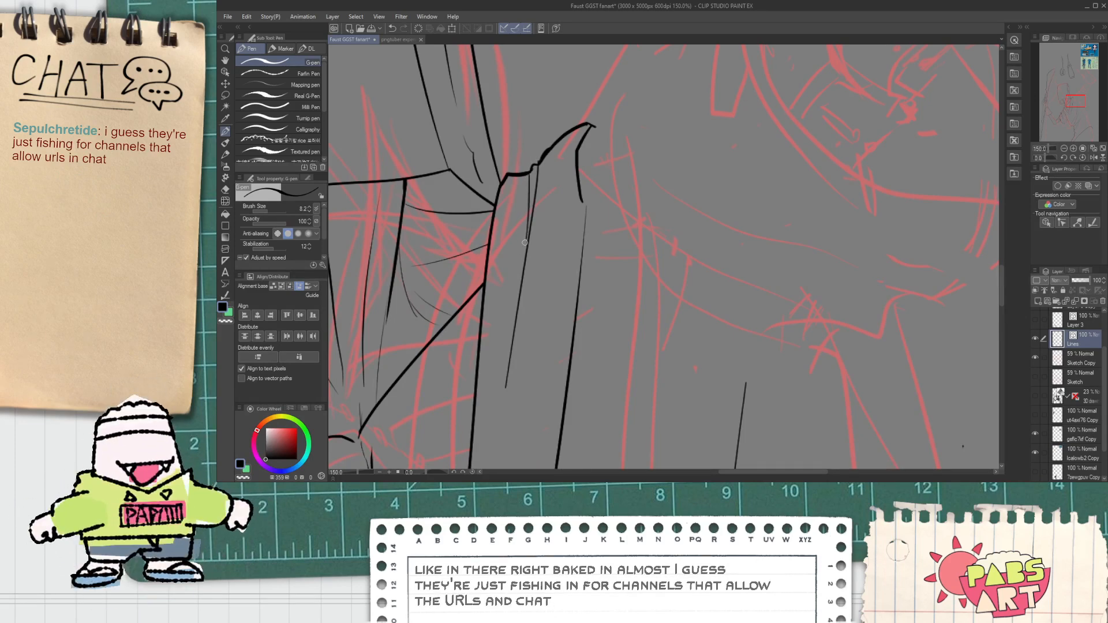
pyautogui.scroll(-4, 527, 183)
pyautogui.scroll(4, 538, 189)
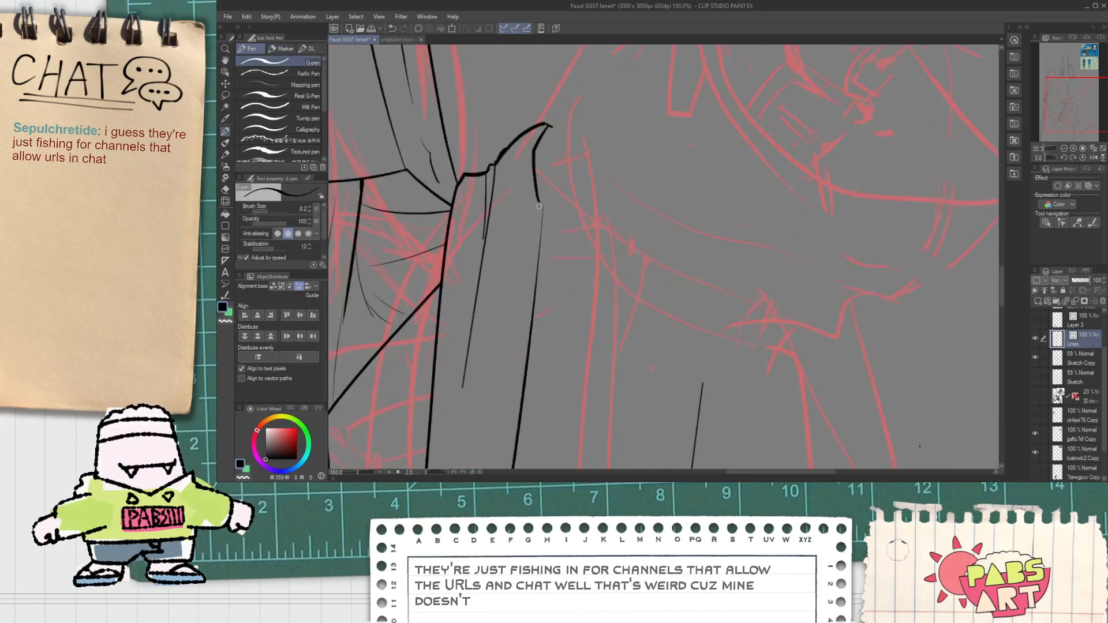
# Redraw the cloth band's outer edge below its pointed tip so it joins the long side line, trimming the overlapping end.
pyautogui.hotkey('ctrl', 'z')
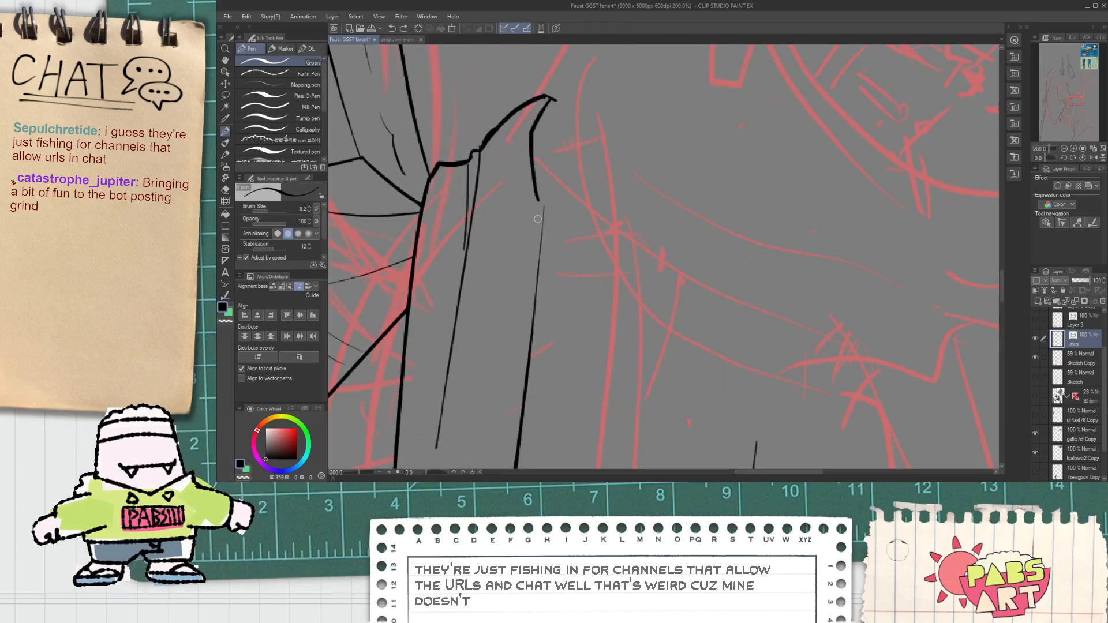
pyautogui.moveTo(535, 195); pyautogui.dragTo(539, 266)
pyautogui.moveTo(537, 197); pyautogui.dragTo(540, 263)
pyautogui.press('e')
pyautogui.click(543, 238)
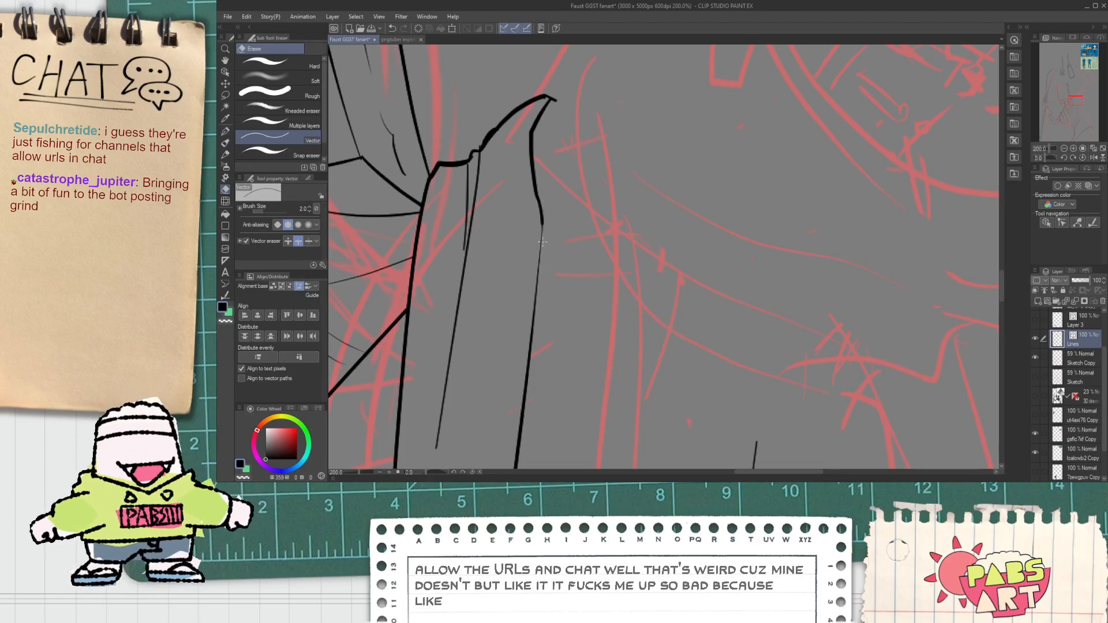
pyautogui.press('p')
pyautogui.moveTo(541, 220)
pyautogui.mouseDown()
pyautogui.moveTo(533, 315)
pyautogui.moveTo(531, 211)
pyautogui.mouseUp()
# Ink a small pointed corner at the cloth band's lower end to bring its side edge and bottom hem together.
pyautogui.scroll(-4, 533, 314)
pyautogui.scroll(-1, 532, 307)
pyautogui.scroll(10, 514, 317)
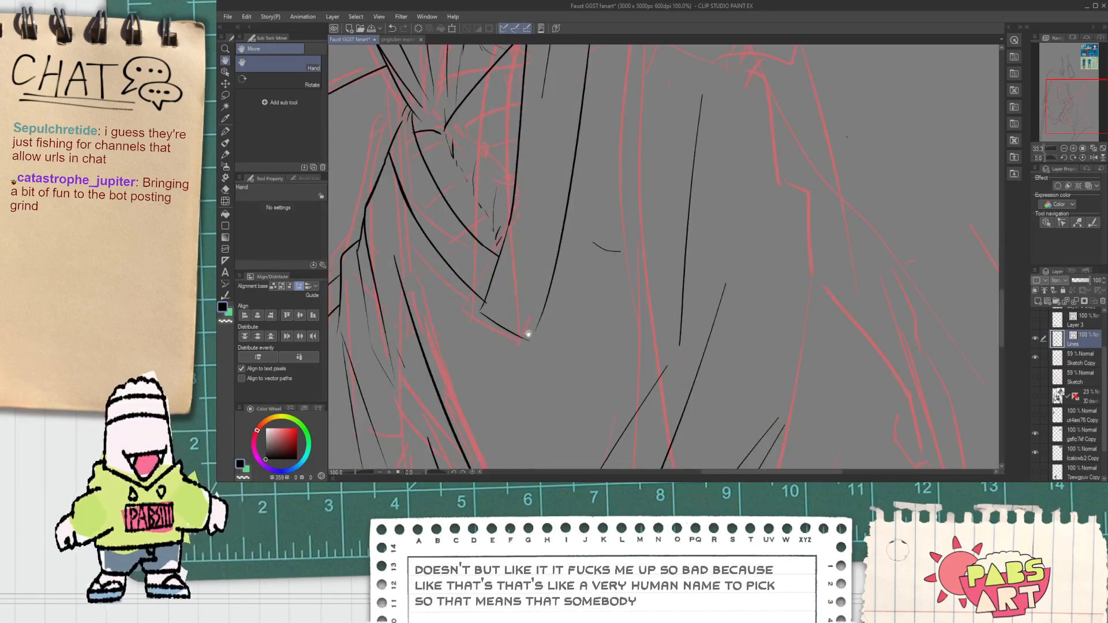
pyautogui.press('p')
pyautogui.moveTo(527, 354); pyautogui.dragTo(593, 240)
pyautogui.hotkey('ctrl', 'z')
pyautogui.hotkey('ctrl', 'z')
pyautogui.moveTo(545, 367)
pyautogui.mouseDown()
pyautogui.moveTo(584, 375)
pyautogui.moveTo(570, 329)
pyautogui.moveTo(589, 248)
pyautogui.mouseUp()
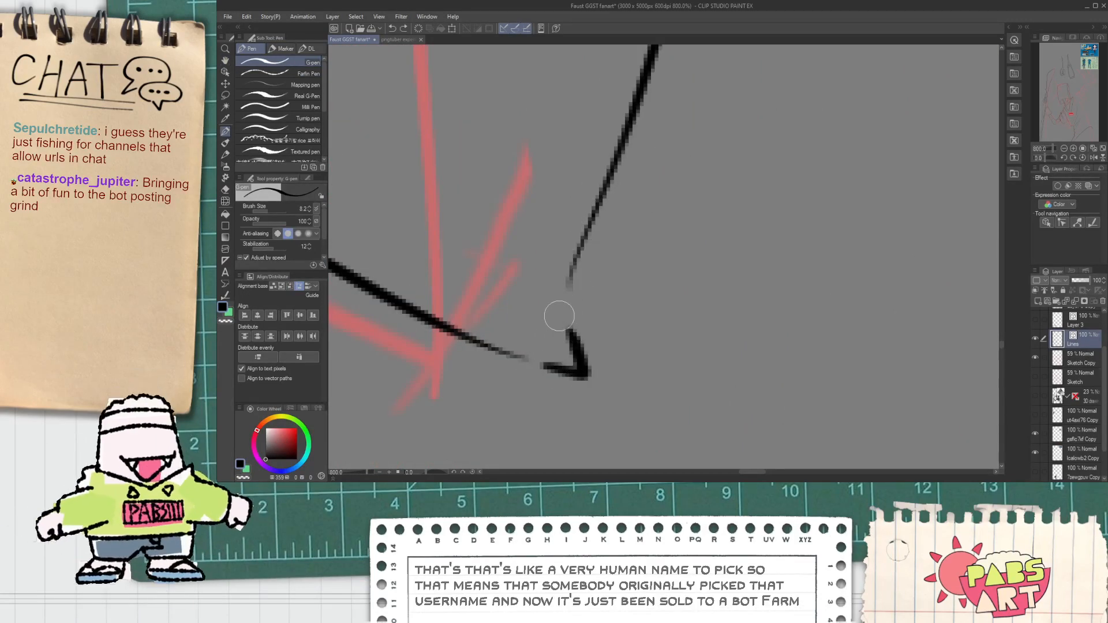
pyautogui.scroll(-6, 554, 300)
pyautogui.press('h')
pyautogui.scroll(3, 482, 213)
pyautogui.press('e')
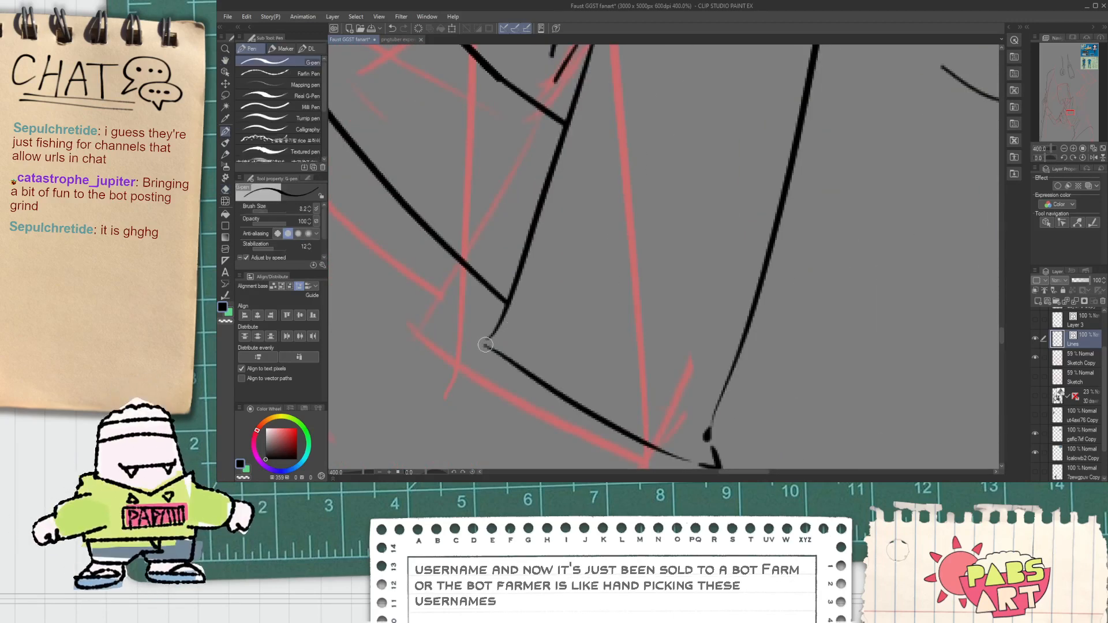
# Ink a short fold line below the gathered cloth at the chest and trim the overshooting stroke beside it.
pyautogui.scroll(-6, 507, 333)
pyautogui.press('h')
pyautogui.scroll(6, 511, 333)
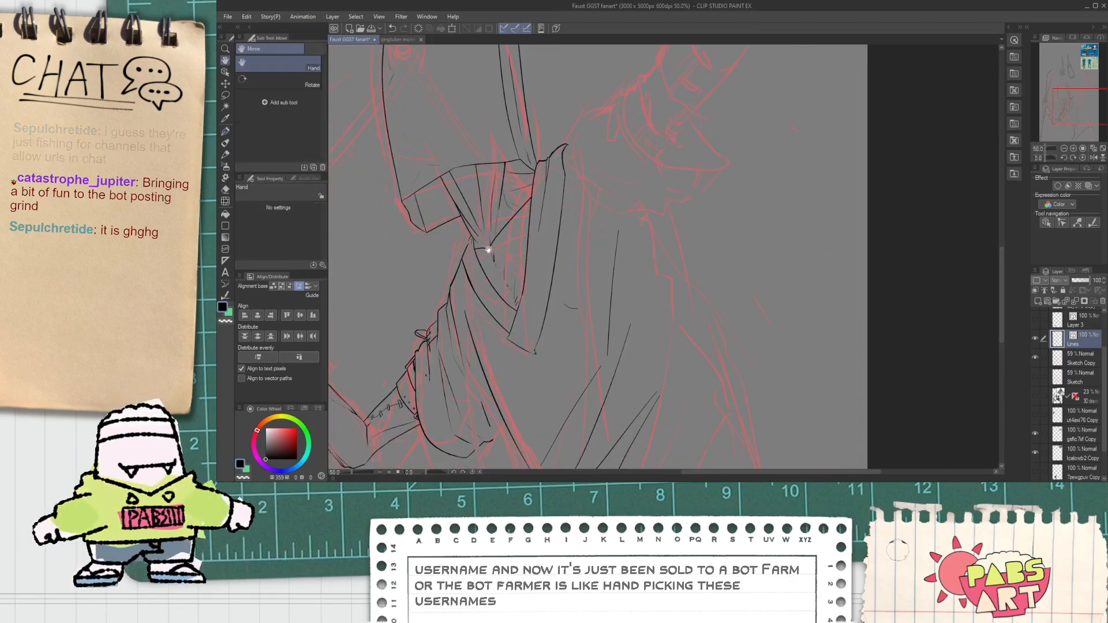
pyautogui.press('p')
pyautogui.hotkey('ctrl', 'z')
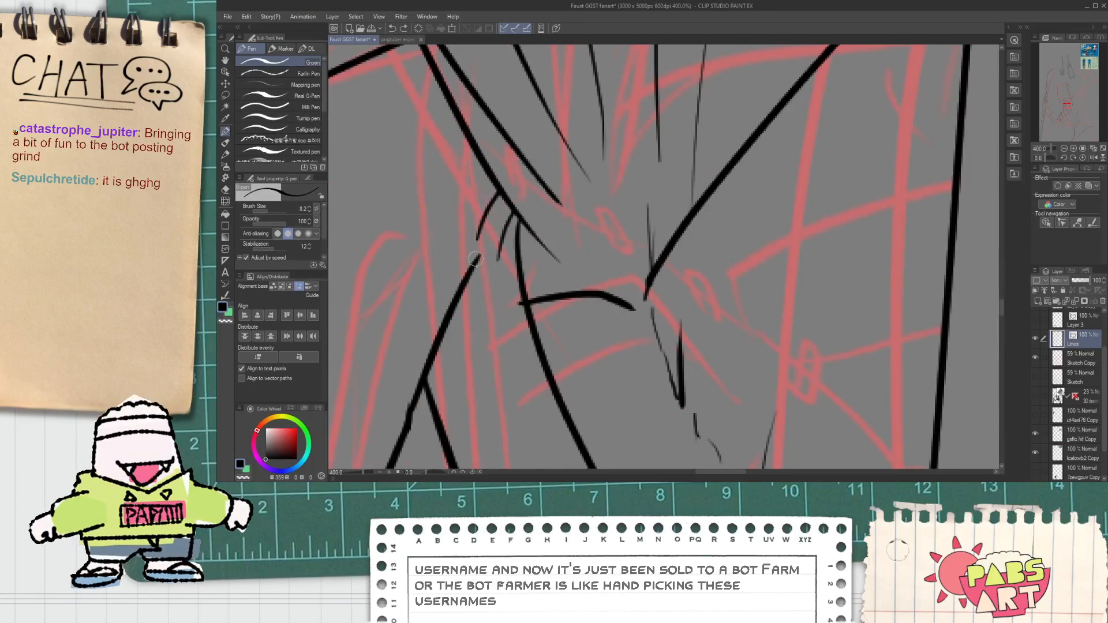
pyautogui.moveTo(476, 256); pyautogui.dragTo(487, 385)
pyautogui.press('e')
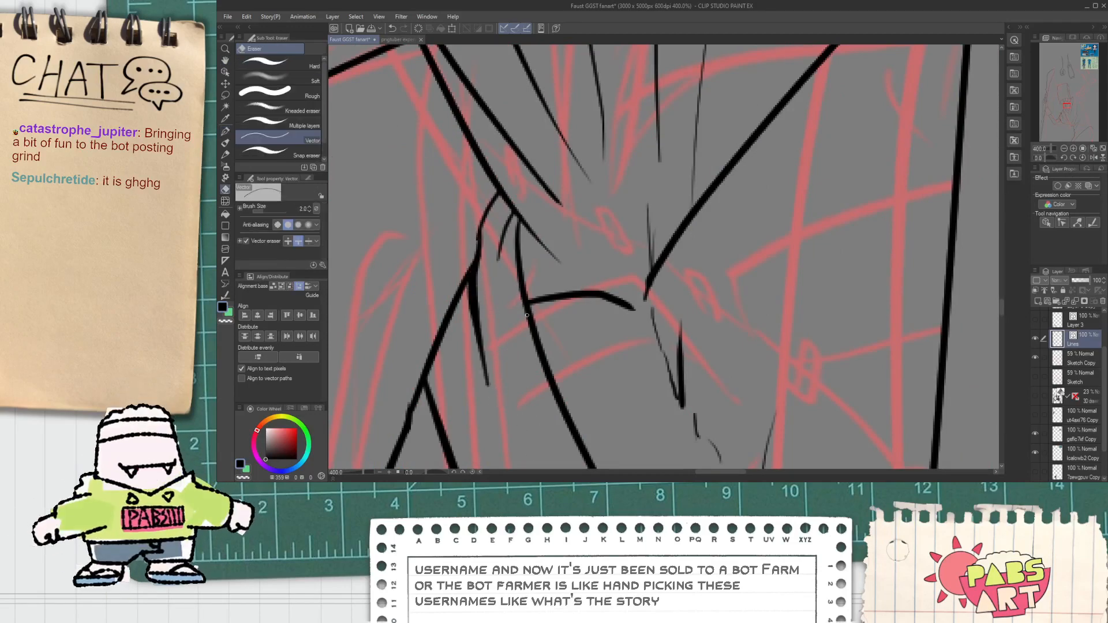
# Replace the fold lines inside the cloth band with a straighter line dropping from the notch and a very short one beside it.
pyautogui.scroll(-5, 527, 316)
pyautogui.press('h')
pyautogui.moveTo(564, 415); pyautogui.dragTo(523, 336)
pyautogui.scroll(-2, 546, 371)
pyautogui.moveTo(603, 215); pyautogui.dragTo(589, 236)
pyautogui.scroll(4, 588, 235)
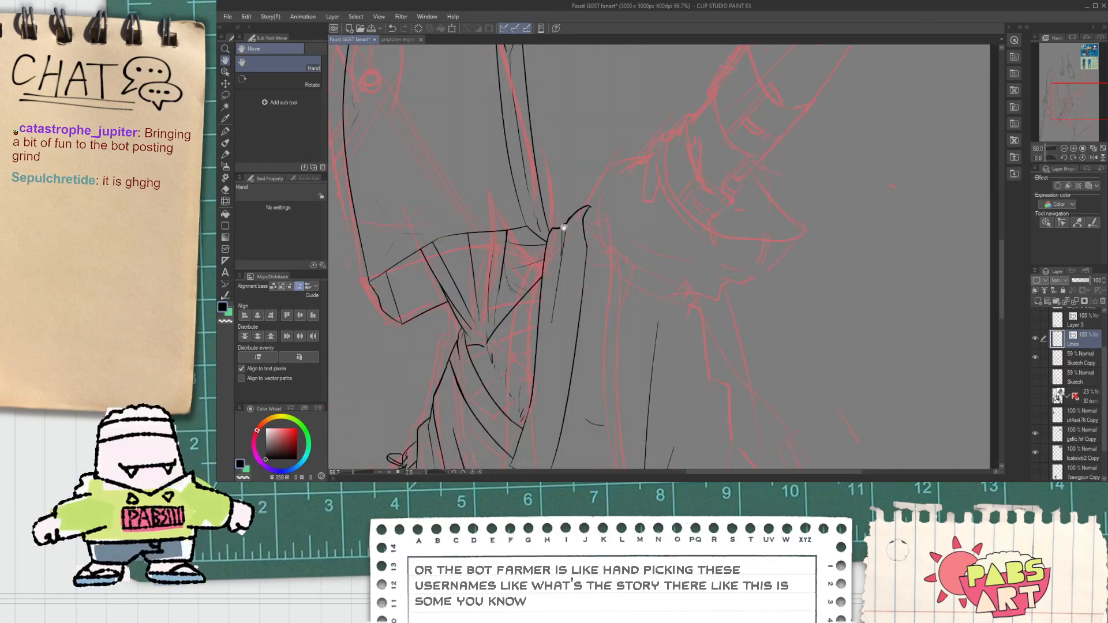
pyautogui.press('e')
pyautogui.scroll(1, 564, 221)
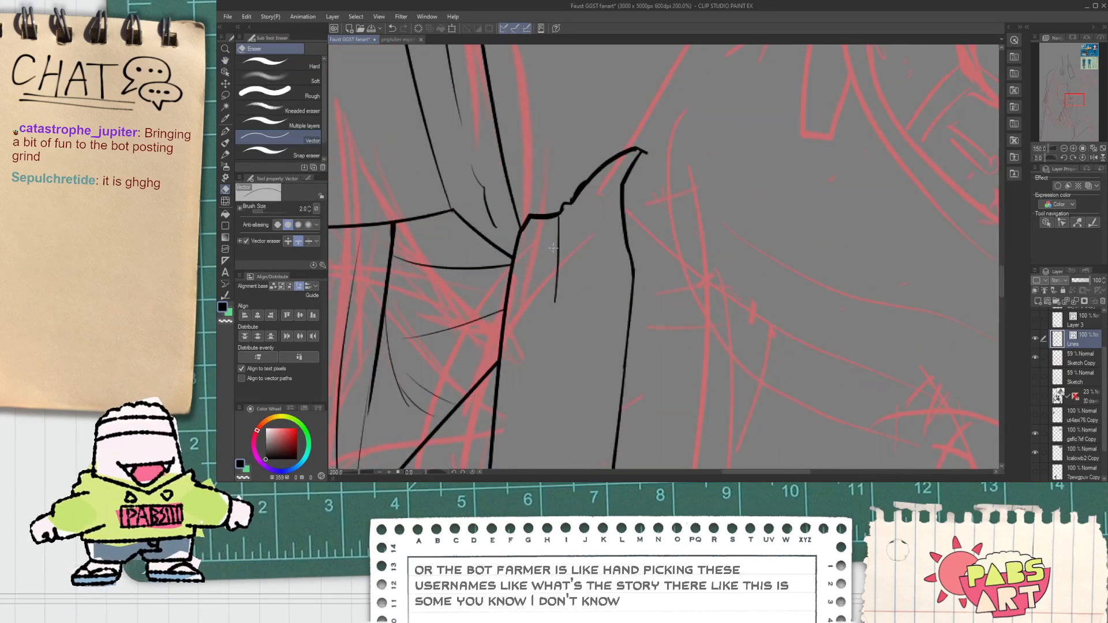
pyautogui.press('p')
pyautogui.moveTo(569, 206); pyautogui.dragTo(565, 352)
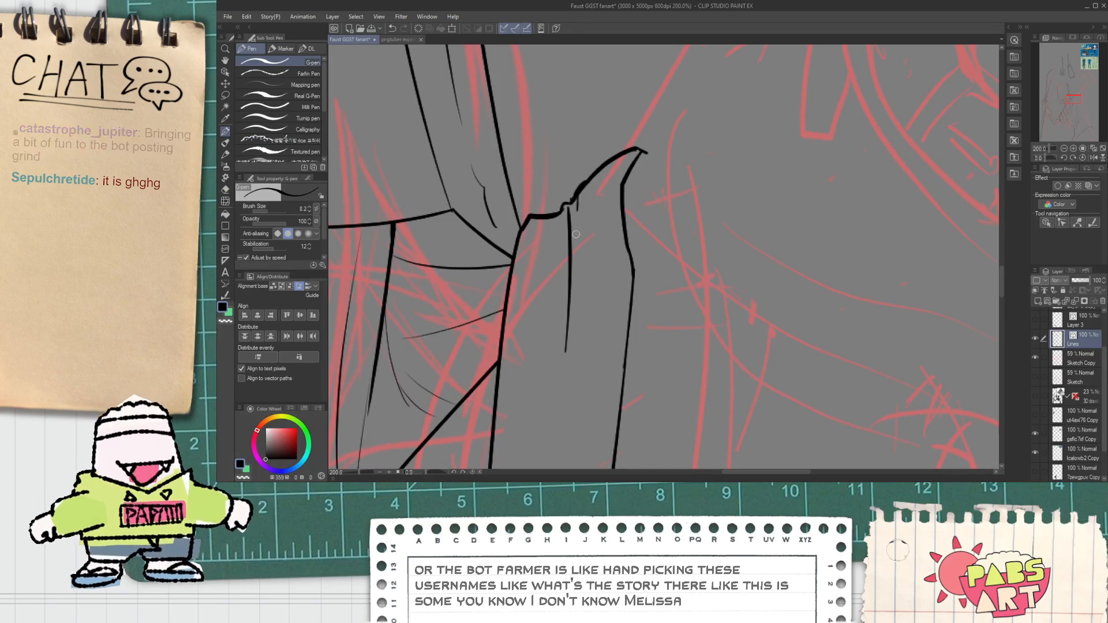
pyautogui.moveTo(576, 197); pyautogui.dragTo(572, 297)
pyautogui.hotkey('ctrl', 'z')
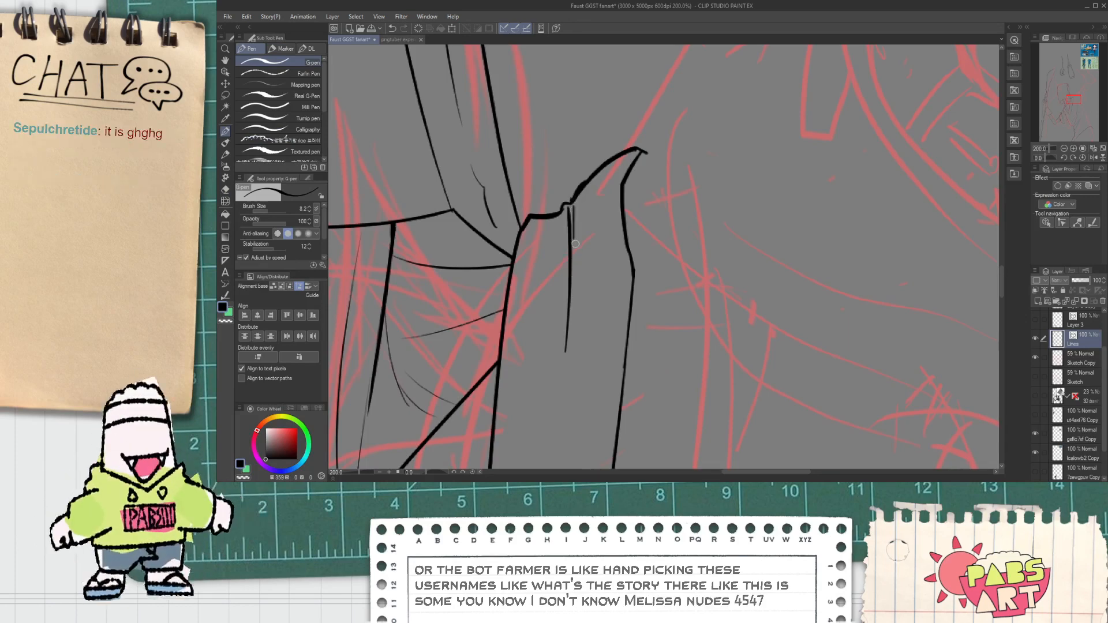
# Ink a short fold line rising from the front corner of the coat's hem, beside the existing thin fold.
pyautogui.scroll(-4, 576, 243)
pyautogui.scroll(3, 574, 207)
pyautogui.press('e')
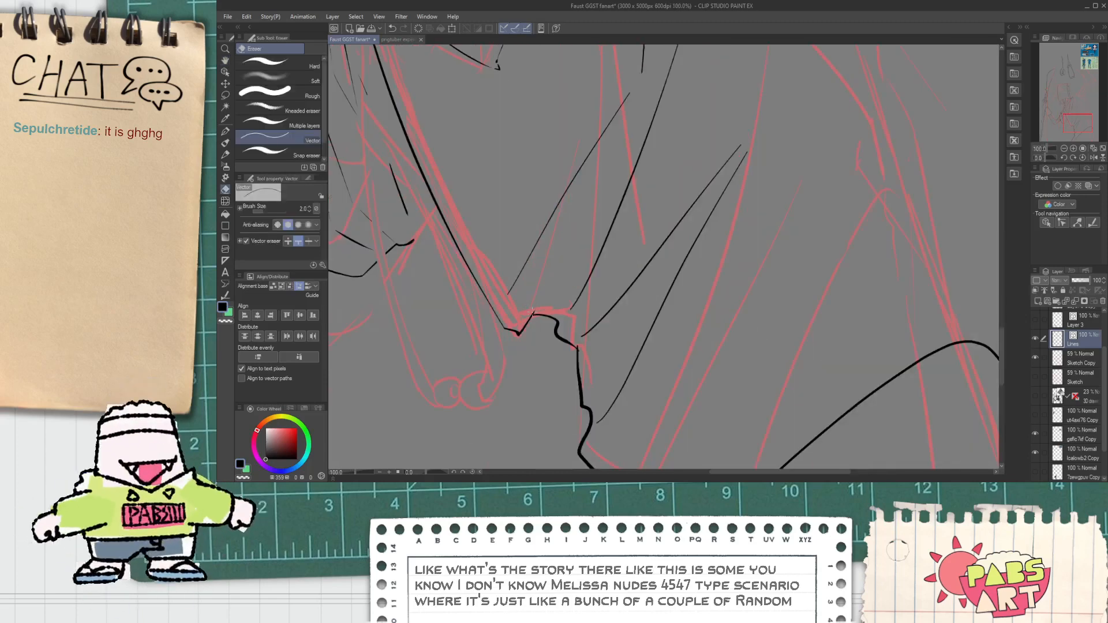
pyautogui.scroll(1, 523, 314)
pyautogui.press('p')
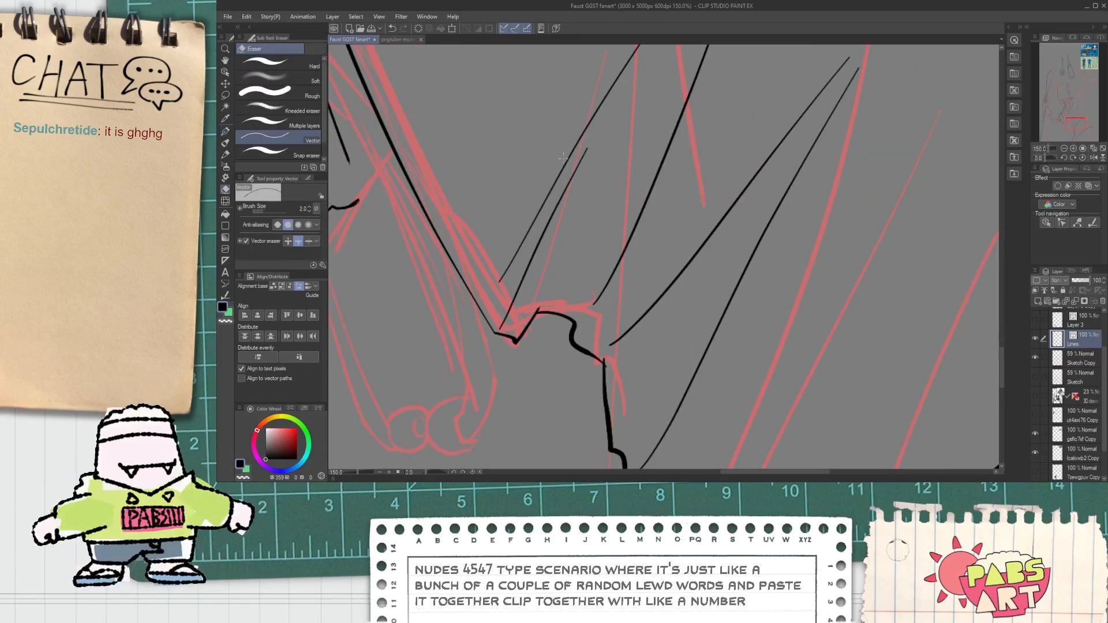
# Ink the jagged flap at the coat's back above the knee curve, with a long diagonal fold running down from its upper corner.
pyautogui.scroll(-5, 661, 294)
pyautogui.press('h')
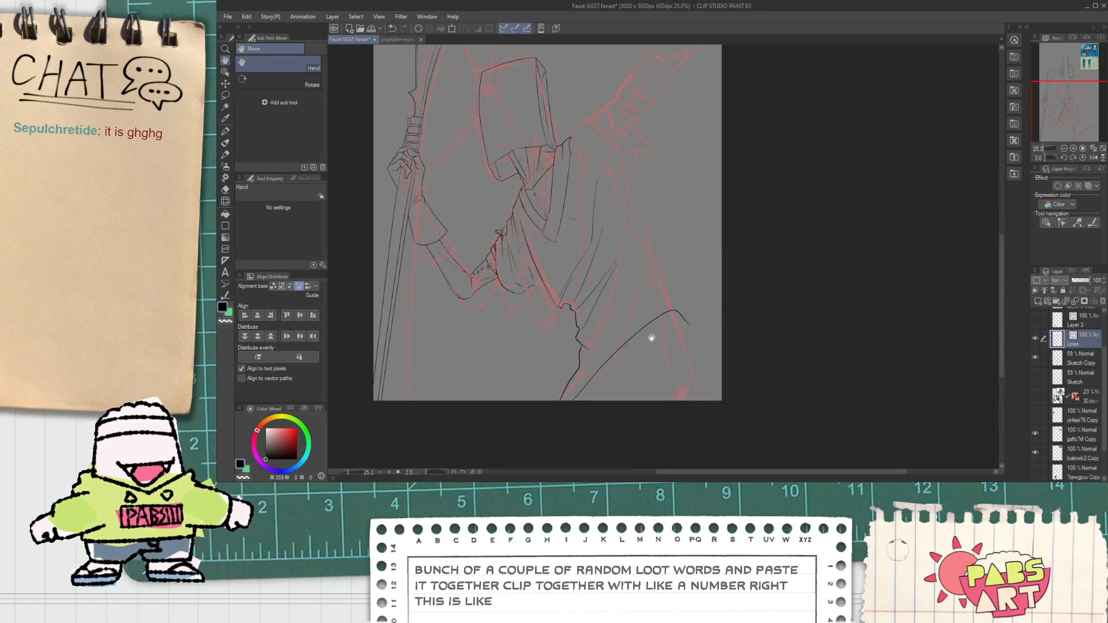
pyautogui.scroll(2, 608, 245)
pyautogui.moveTo(611, 235); pyautogui.dragTo(610, 215)
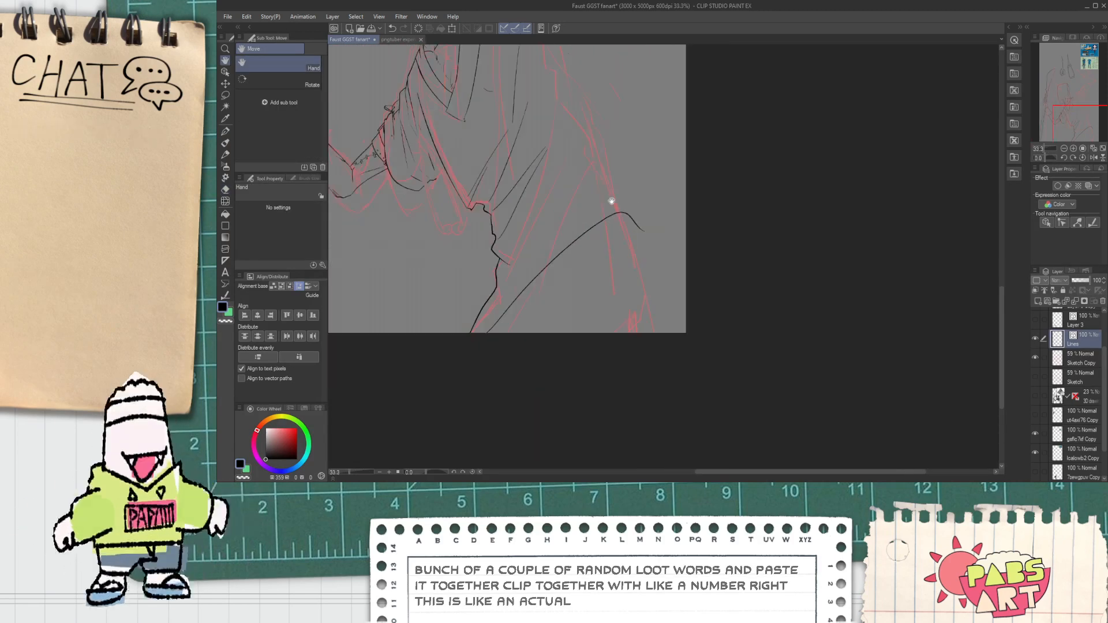
pyautogui.scroll(-1, 623, 277)
pyautogui.press('p')
pyautogui.scroll(1, 621, 348)
pyautogui.moveTo(480, 381); pyautogui.dragTo(581, 184)
pyautogui.hotkey('ctrl', 'z')
pyautogui.moveTo(474, 398)
pyautogui.mouseDown()
pyautogui.moveTo(584, 219)
pyautogui.moveTo(609, 217)
pyautogui.moveTo(622, 266)
pyautogui.moveTo(642, 284)
pyautogui.moveTo(648, 386)
pyautogui.mouseUp()
pyautogui.press('e')
pyautogui.scroll(1, 649, 379)
pyautogui.scroll(-2, 634, 353)
pyautogui.scroll(1, 603, 288)
# Ink the coat's back edge from below the head down to the jagged flap and clean up the lines where they meet.
pyautogui.press('p')
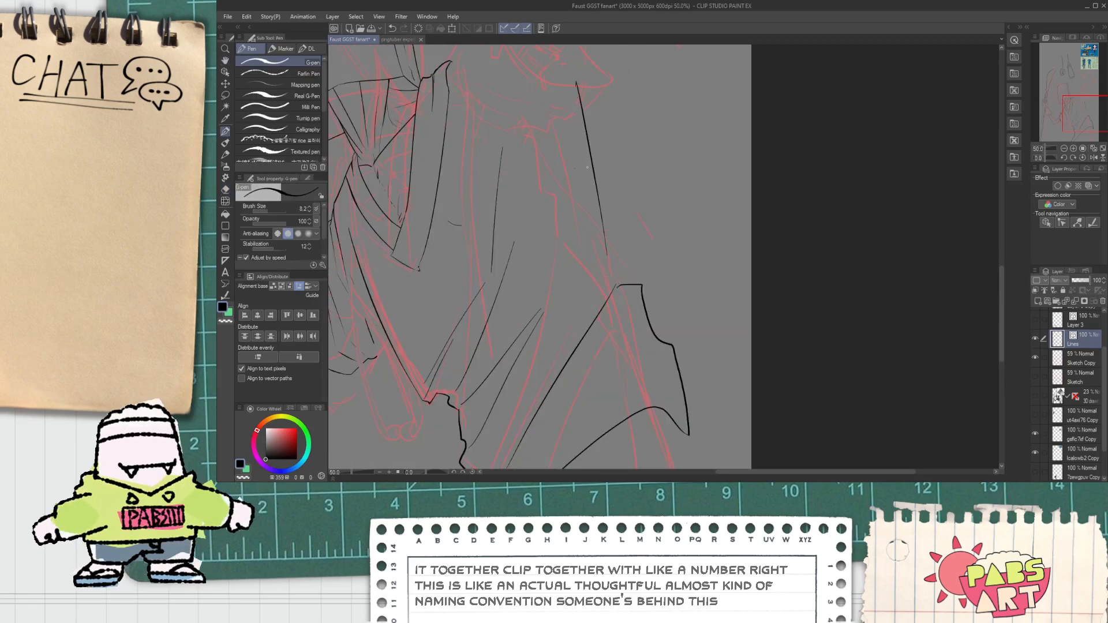
pyautogui.press('e')
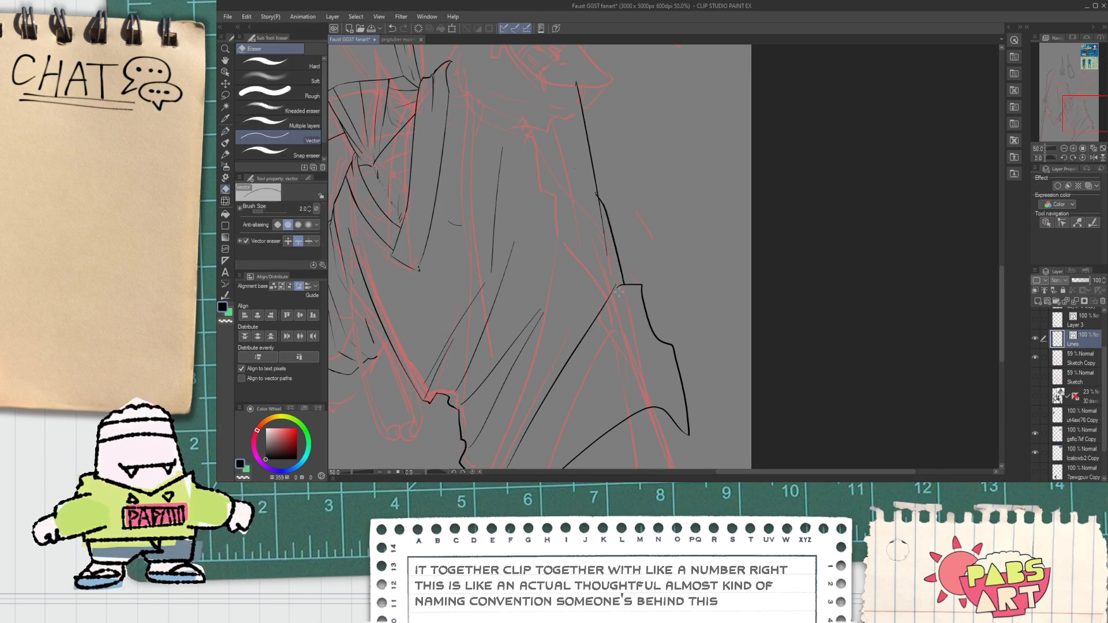
pyautogui.scroll(-1, 597, 203)
pyautogui.press('p')
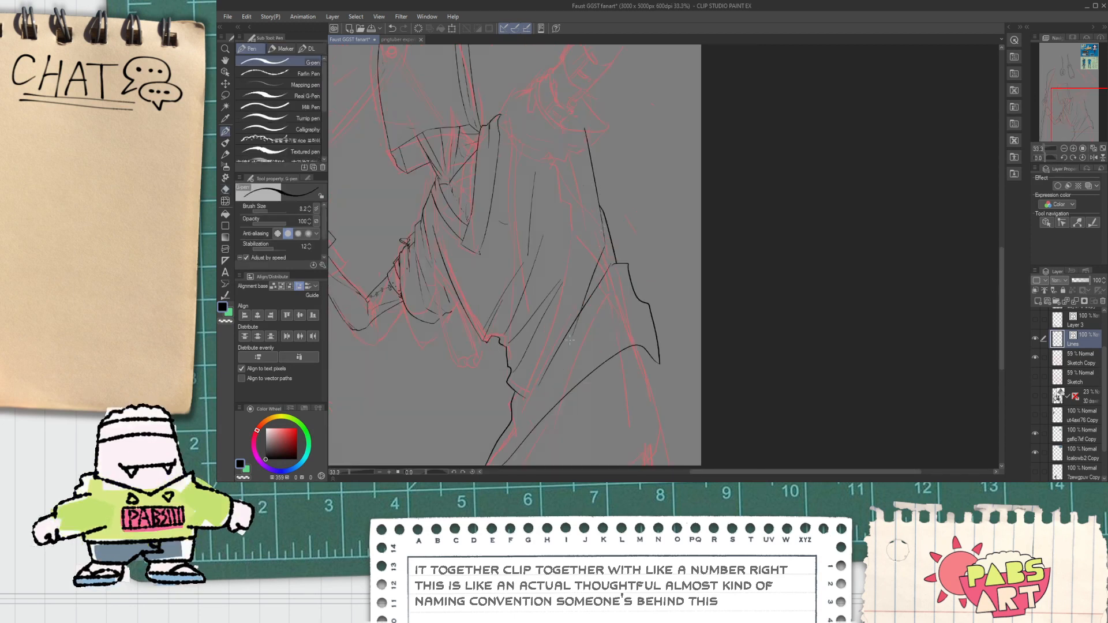
pyautogui.hotkey('ctrl', 'z')
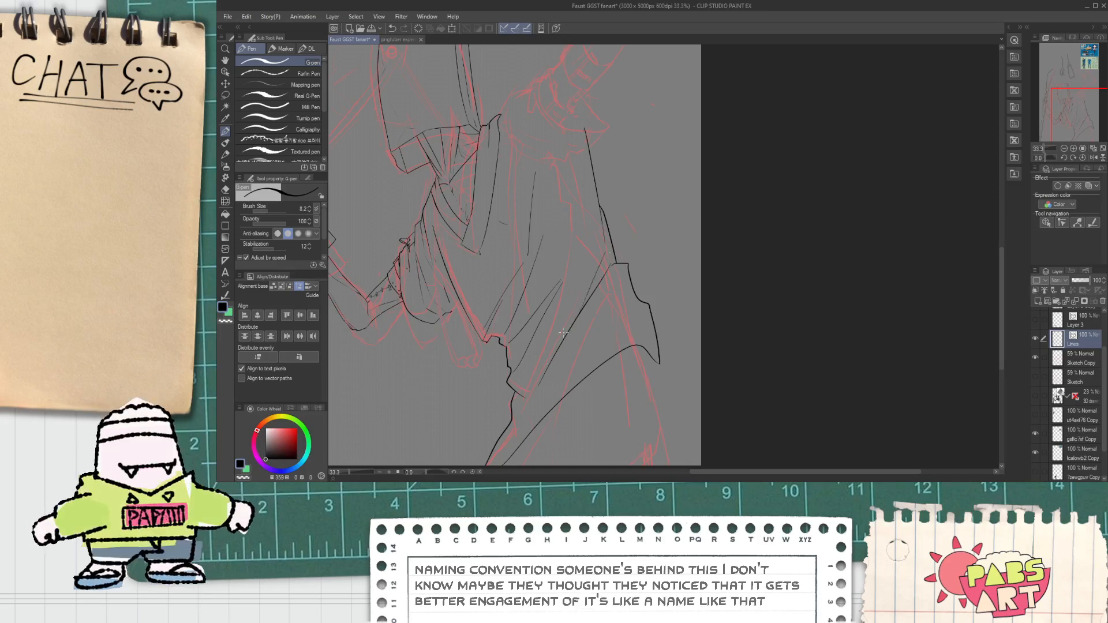
# Rework the lower hem of the draped cloth beside the forearm, closing the gap in its inked line.
pyautogui.press('space')
pyautogui.moveTo(553, 277)
pyautogui.mouseDown()
pyautogui.moveTo(563, 314)
pyautogui.moveTo(549, 336)
pyautogui.mouseUp()
pyautogui.scroll(1, 508, 278)
pyautogui.press('e')
pyautogui.press('space')
pyautogui.scroll(-1, 521, 231)
pyautogui.scroll(4, 495, 398)
pyautogui.scroll(-2, 473, 392)
pyautogui.moveTo(475, 372); pyautogui.dragTo(515, 341)
pyautogui.scroll(2, 515, 341)
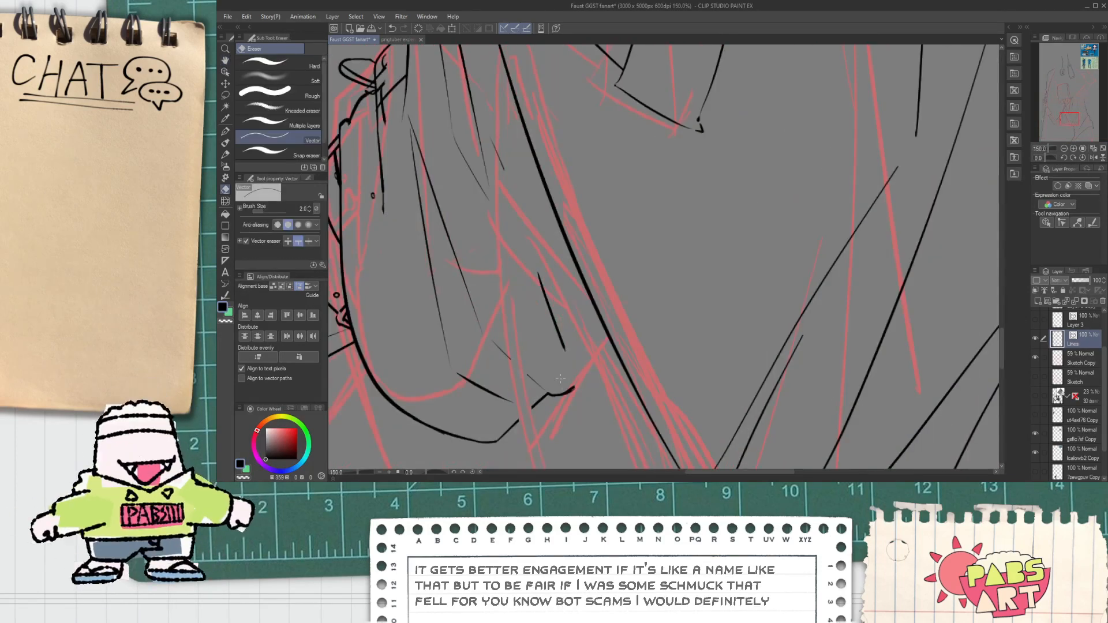
pyautogui.scroll(2, 519, 423)
pyautogui.press('p')
pyautogui.scroll(3, 522, 380)
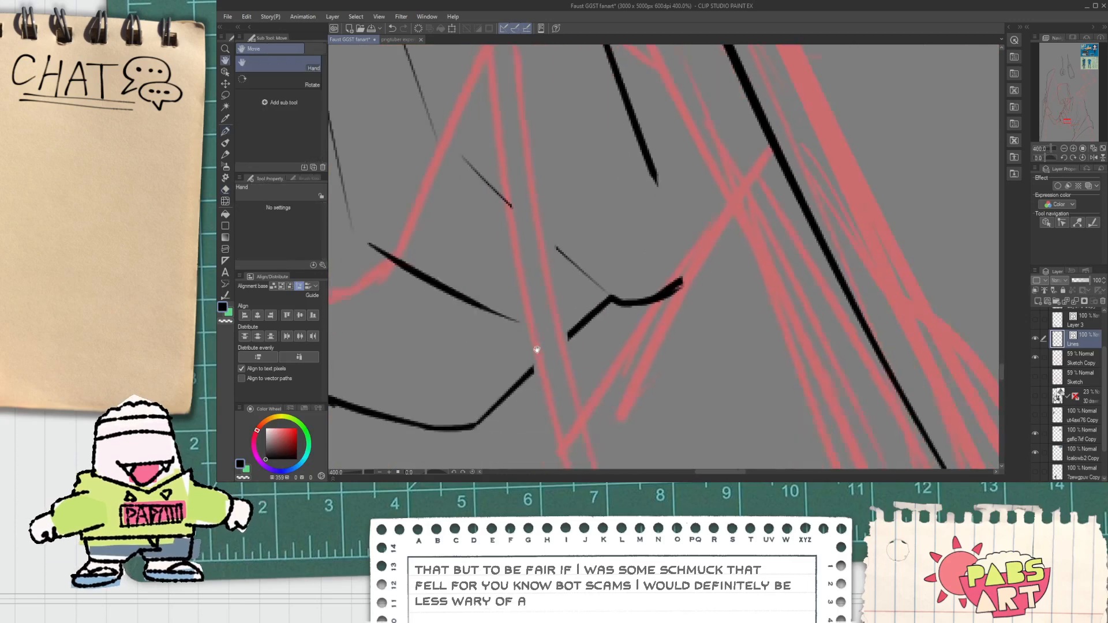
pyautogui.moveTo(512, 377); pyautogui.dragTo(620, 264)
# Extend the draped cloth's hem across to the coat's front edge and erase the part crossing past it.
pyautogui.moveTo(545, 249)
pyautogui.mouseDown()
pyautogui.moveTo(635, 260)
pyautogui.moveTo(649, 281)
pyautogui.moveTo(635, 267)
pyautogui.moveTo(594, 311)
pyautogui.moveTo(581, 360)
pyautogui.moveTo(767, 309)
pyautogui.mouseUp()
pyautogui.hotkey('ctrl', 'z')
pyautogui.hotkey('ctrl', 'z')
pyautogui.press('e')
pyautogui.press('h')
pyautogui.scroll(-5, 606, 261)
pyautogui.scroll(5, 583, 358)
pyautogui.press('p')
pyautogui.press('e')
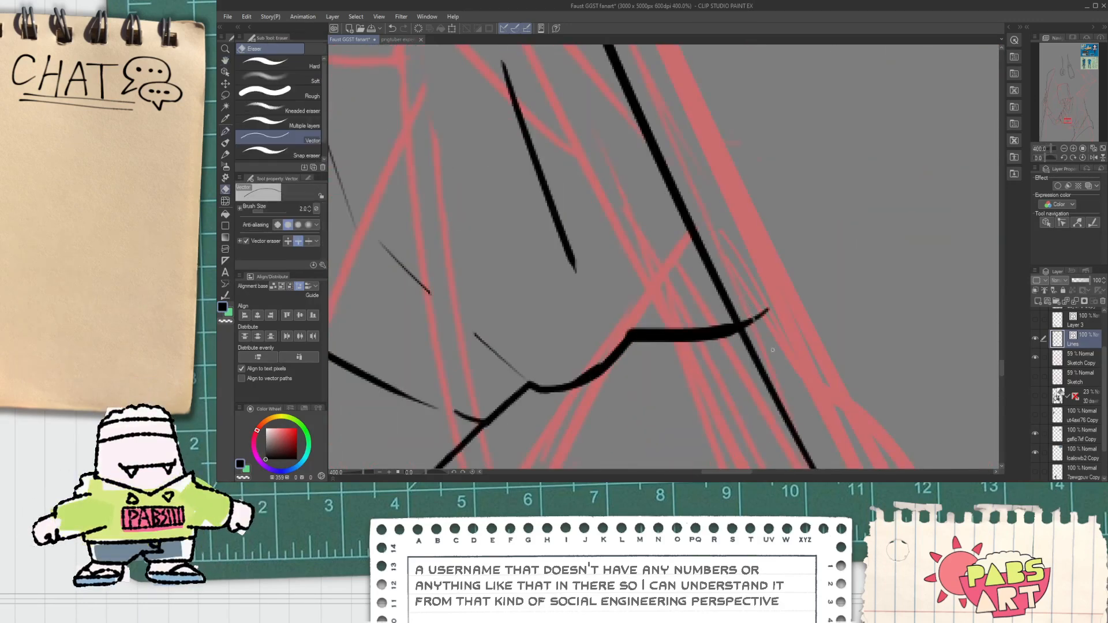
pyautogui.scroll(-5, 584, 378)
# Lengthen the short fold line inside the draped cloth upward toward the folds above it.
pyautogui.press('p')
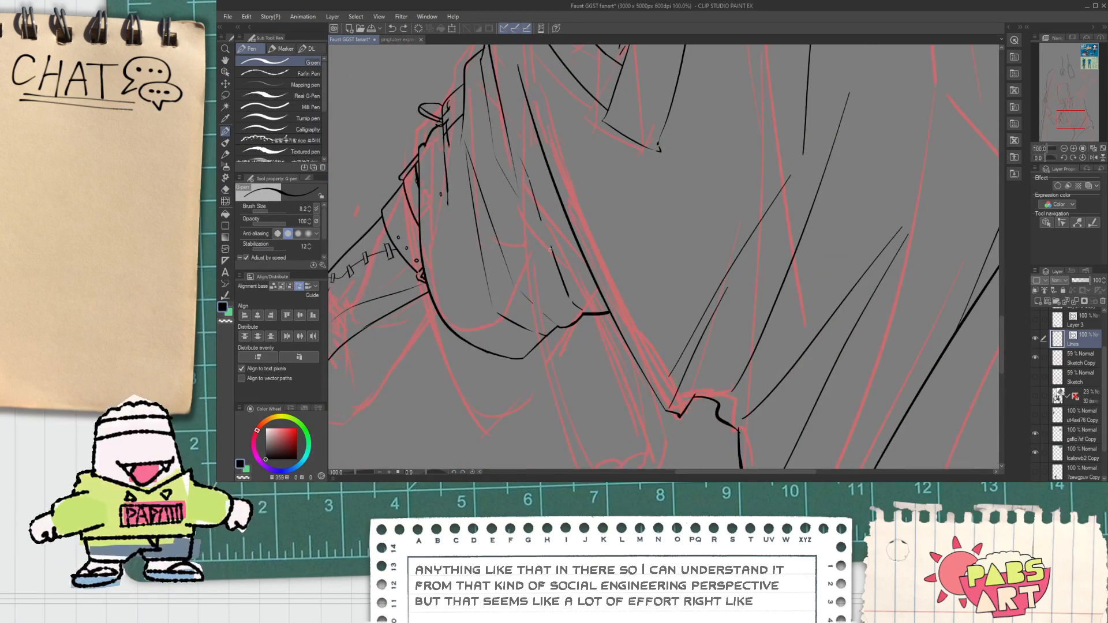
pyautogui.moveTo(535, 200); pyautogui.dragTo(550, 244)
pyautogui.moveTo(528, 177)
pyautogui.mouseDown()
pyautogui.moveTo(528, 219)
pyautogui.moveTo(545, 248)
pyautogui.mouseUp()
pyautogui.press('e')
pyautogui.press('p')
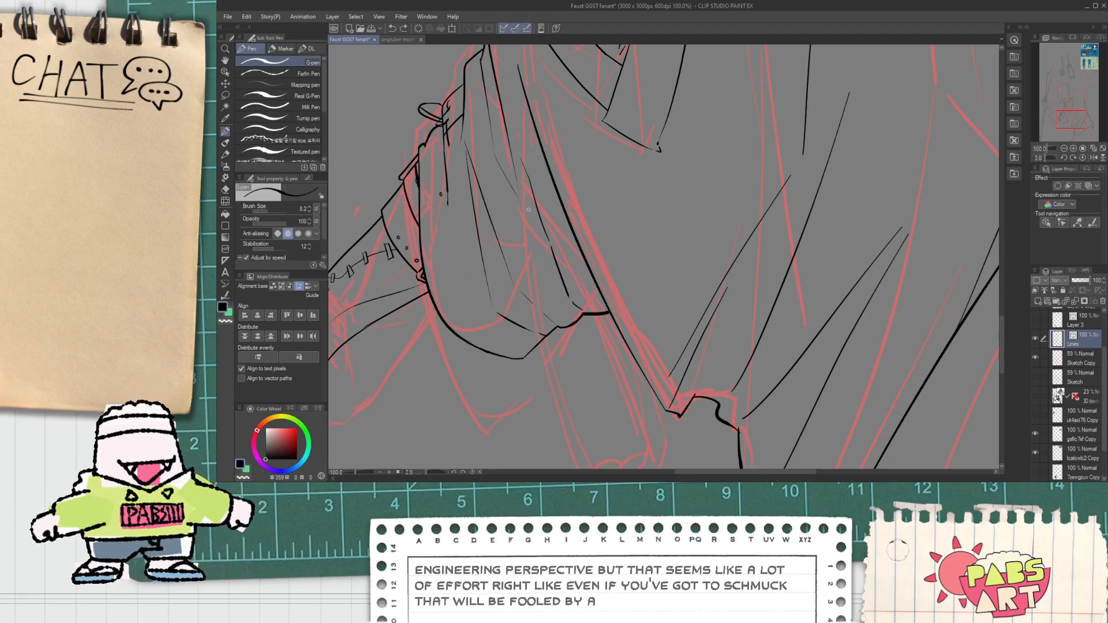
# Ink a new slanted outer edge for the draped cloth next to the stitched cuff and erase the old edge.
pyautogui.scroll(-4, 551, 250)
pyautogui.press('space')
pyautogui.moveTo(590, 184); pyautogui.dragTo(594, 254)
pyautogui.scroll(1, 525, 316)
pyautogui.scroll(2, 525, 316)
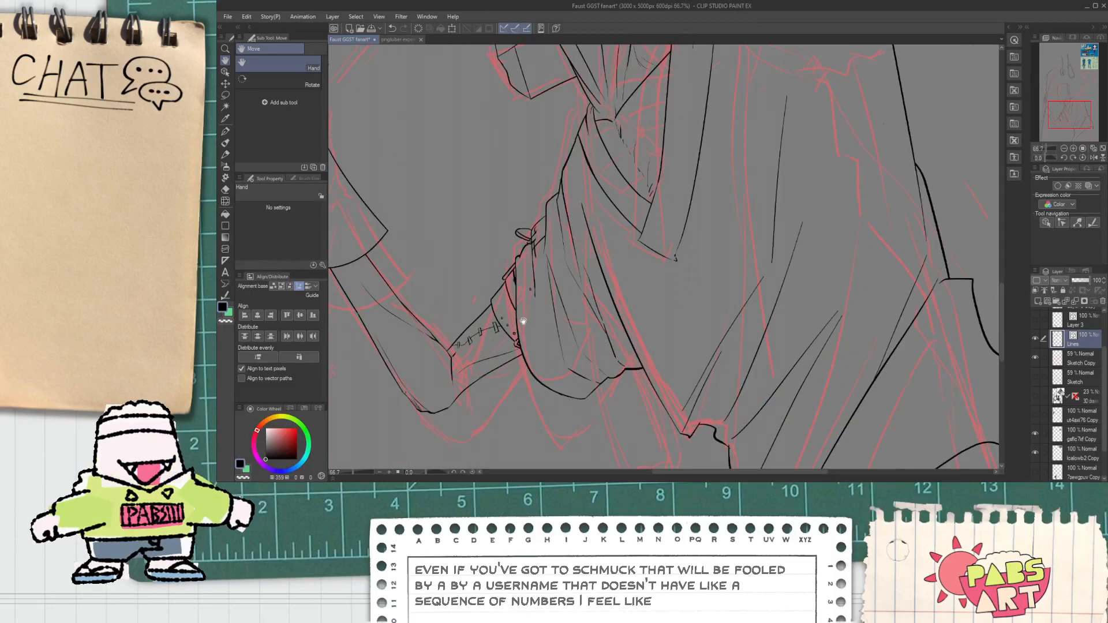
pyautogui.scroll(2, 519, 343)
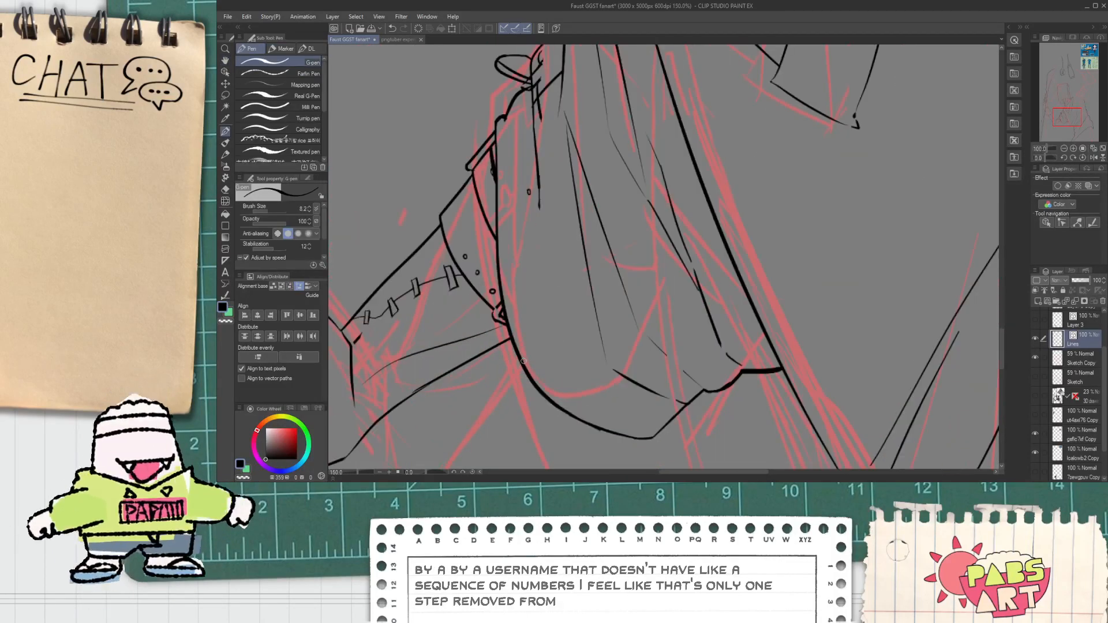
pyautogui.moveTo(501, 312)
pyautogui.mouseDown()
pyautogui.moveTo(467, 180)
pyautogui.moveTo(506, 327)
pyautogui.mouseUp()
pyautogui.hotkey('ctrl', 'z')
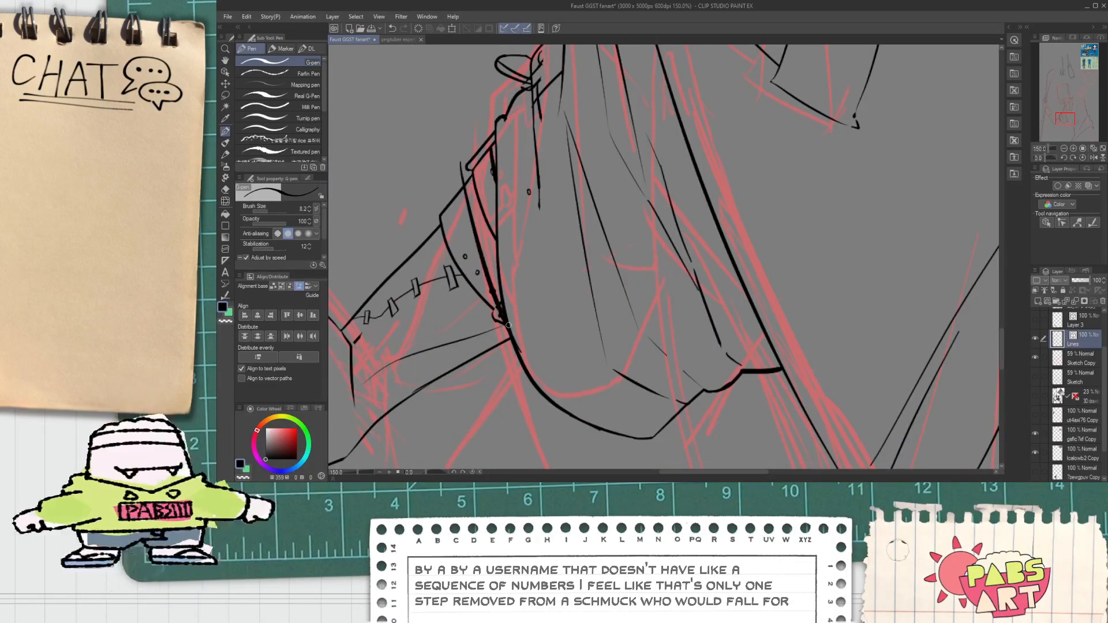
pyautogui.press('e')
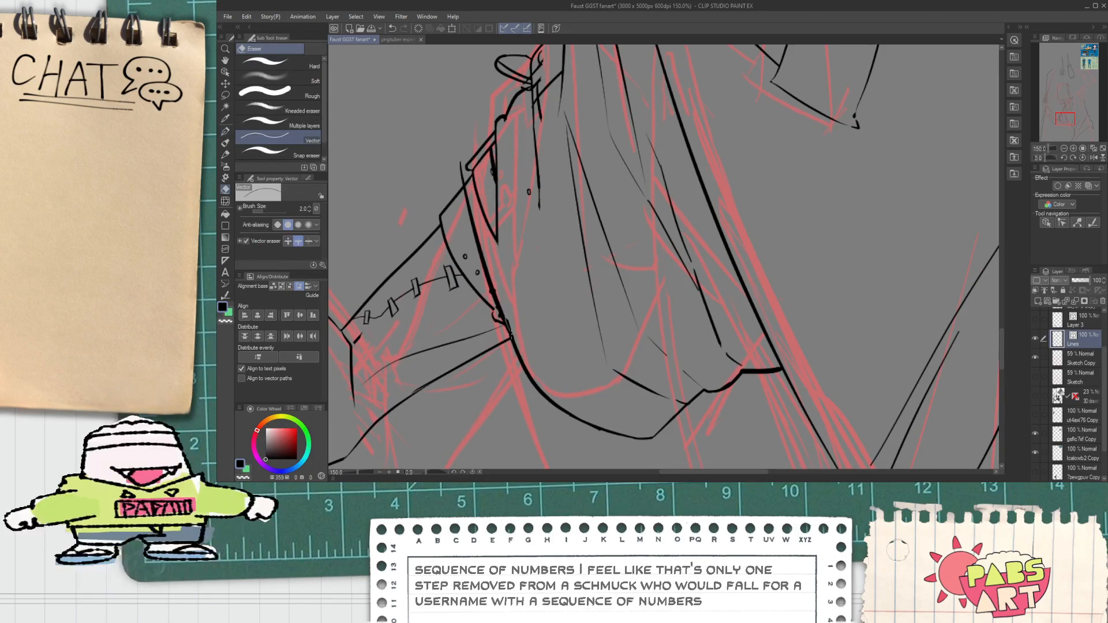
# Reshape the draped cloth's upper corner above the cuff into a rounded tip and erase the leftover lines and dots inside it.
pyautogui.press('p')
pyautogui.scroll(1, 491, 271)
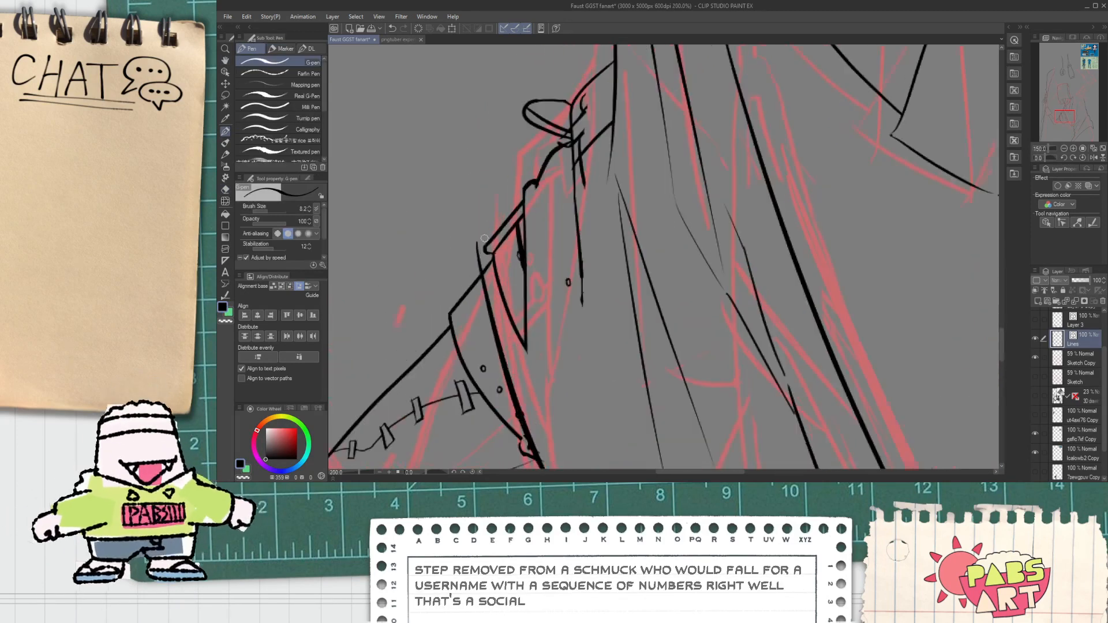
pyautogui.hotkey('ctrl', 'z')
pyautogui.moveTo(474, 251)
pyautogui.mouseDown()
pyautogui.moveTo(546, 162)
pyautogui.moveTo(514, 255)
pyautogui.mouseUp()
pyautogui.press('e')
pyautogui.scroll(-1, 563, 178)
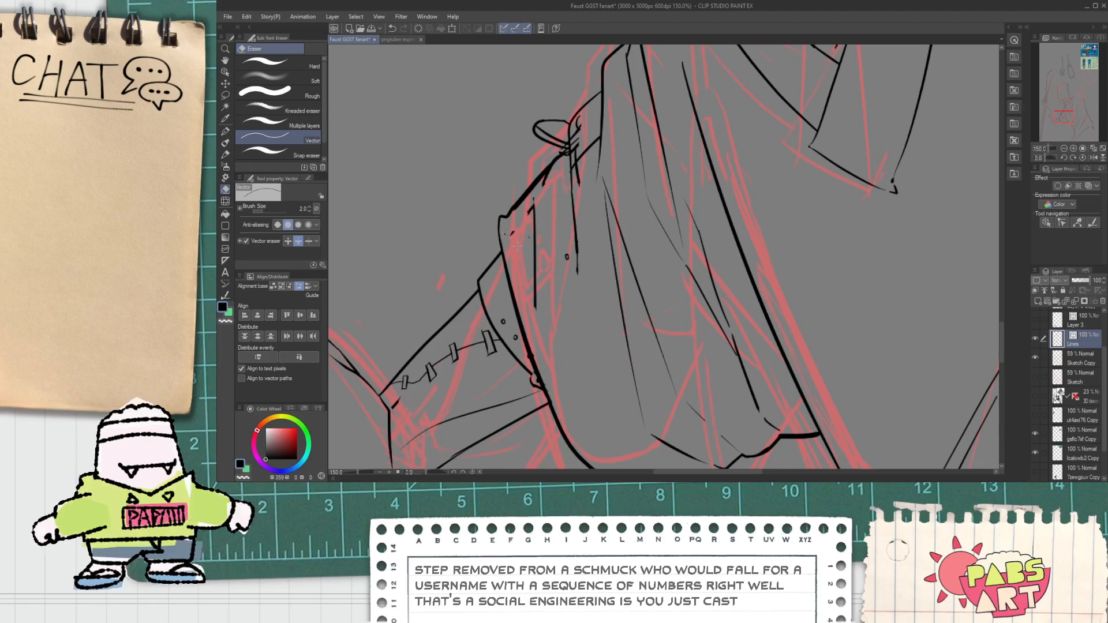
pyautogui.moveTo(515, 242); pyautogui.dragTo(534, 218)
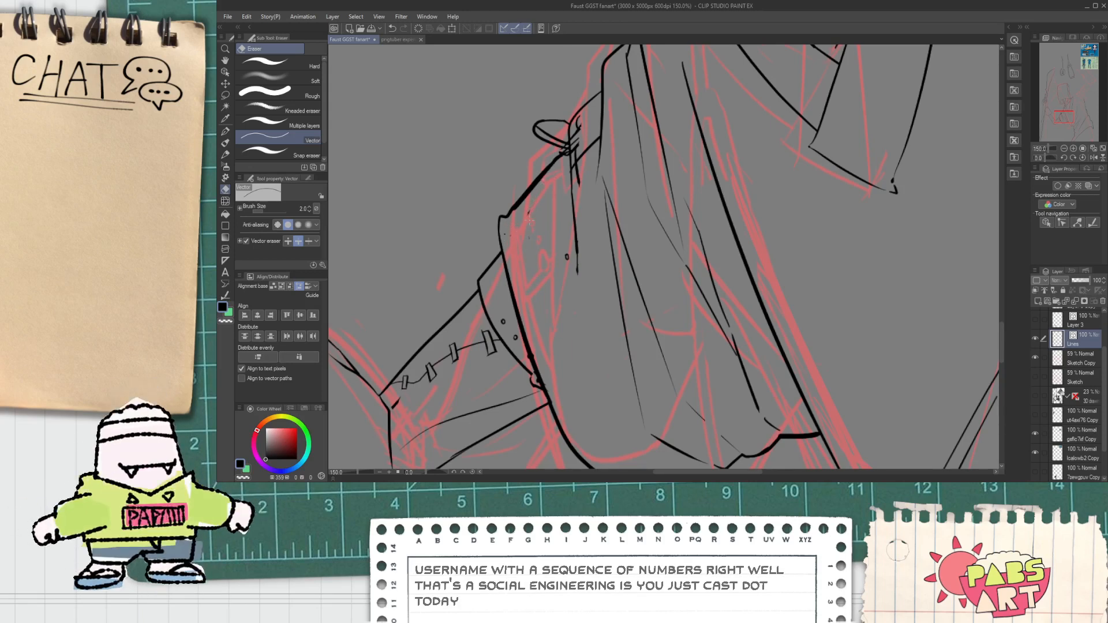
pyautogui.scroll(1, 529, 221)
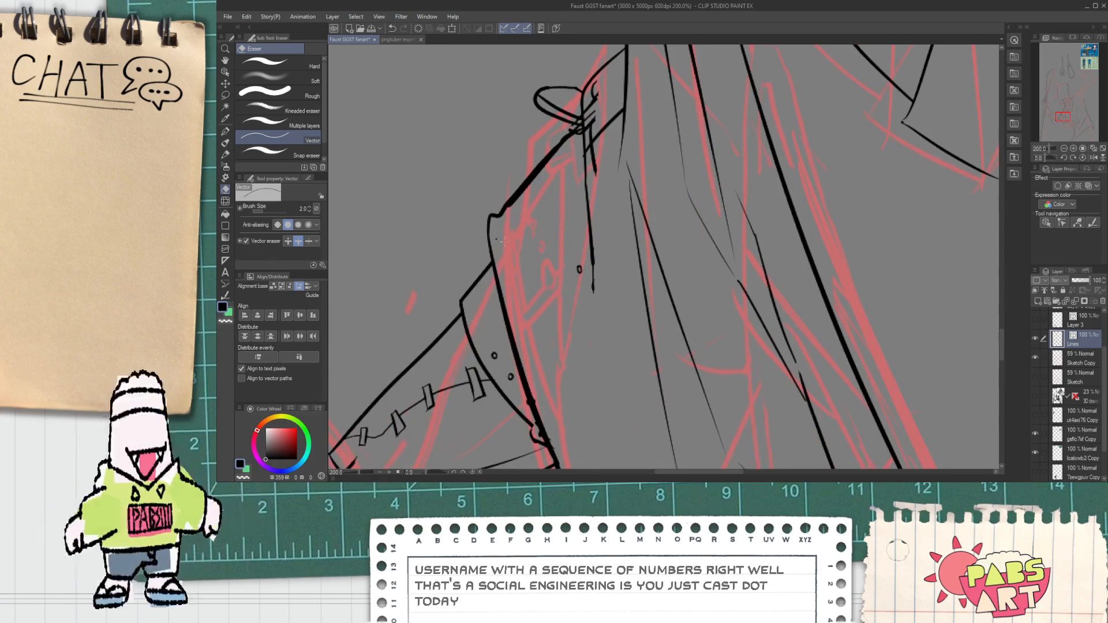
# Ink the missing stretch of the draped cloth's slanted outer edge and erase the small loop sticking out beside it.
pyautogui.scroll(-2, 525, 251)
pyautogui.moveTo(555, 173); pyautogui.dragTo(533, 251)
pyautogui.scroll(1, 534, 251)
pyautogui.press('p')
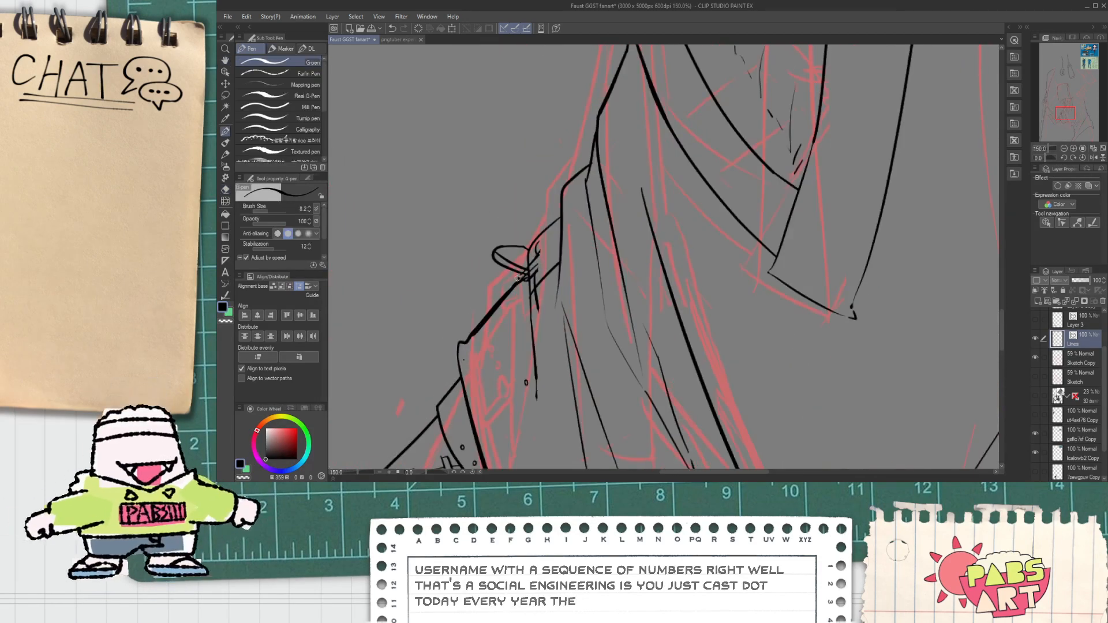
pyautogui.press('e')
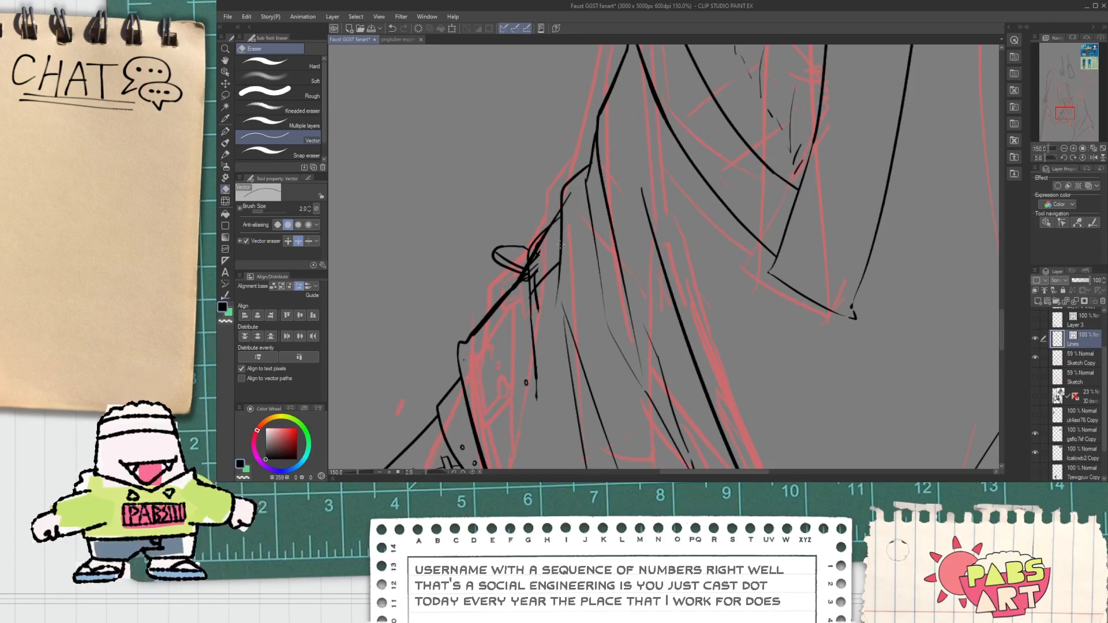
pyautogui.scroll(1, 485, 267)
pyautogui.click(499, 249)
pyautogui.moveTo(500, 250); pyautogui.dragTo(495, 250)
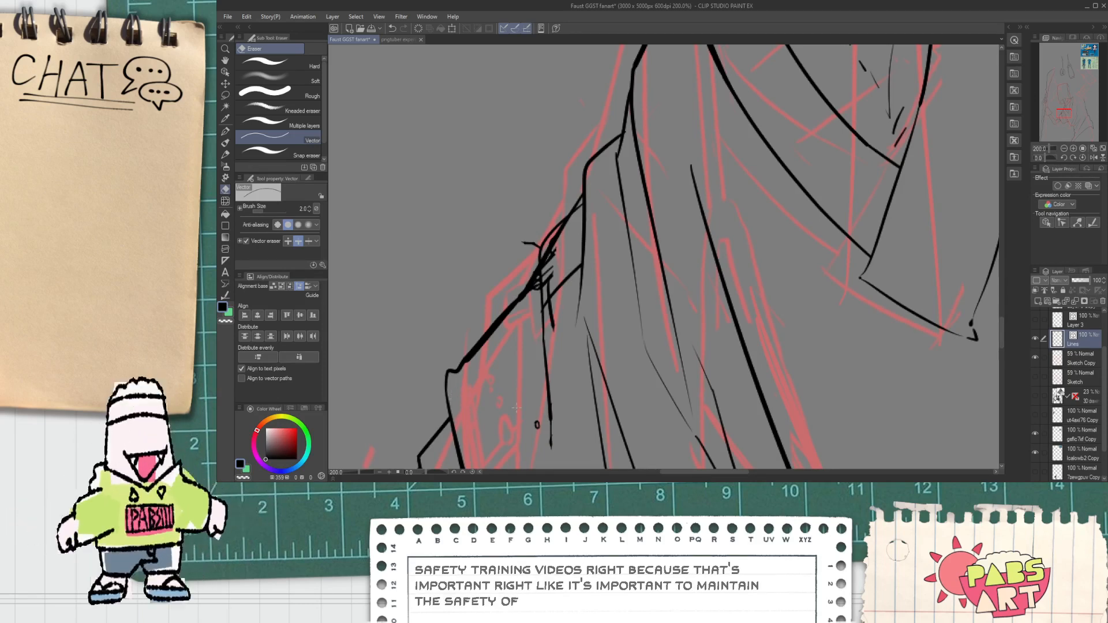
# Select and delete the stray vertical line and the small circle inside the draped cloth.
pyautogui.press('space')
pyautogui.moveTo(499, 407); pyautogui.dragTo(514, 317)
pyautogui.press('o')
pyautogui.moveTo(502, 258); pyautogui.dragTo(563, 348)
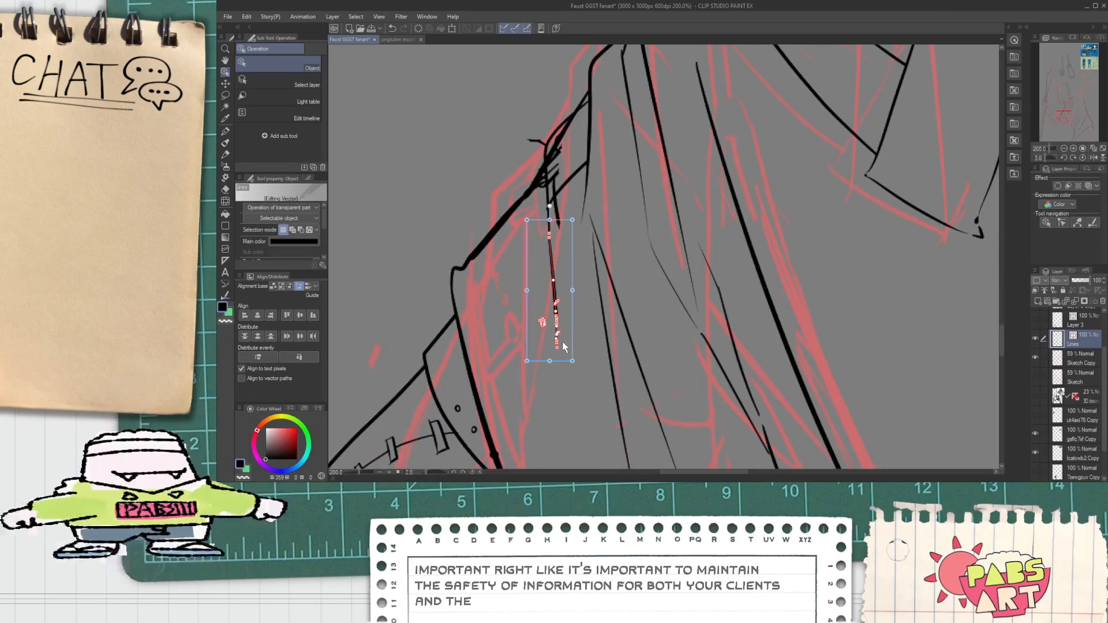
pyautogui.press('Delete')
pyautogui.press('Delete')
pyautogui.moveTo(556, 179)
pyautogui.mouseDown()
pyautogui.moveTo(522, 184)
pyautogui.moveTo(511, 227)
pyautogui.mouseUp()
pyautogui.hotkey('ctrl', 'z')
pyautogui.press('e')
pyautogui.press('space')
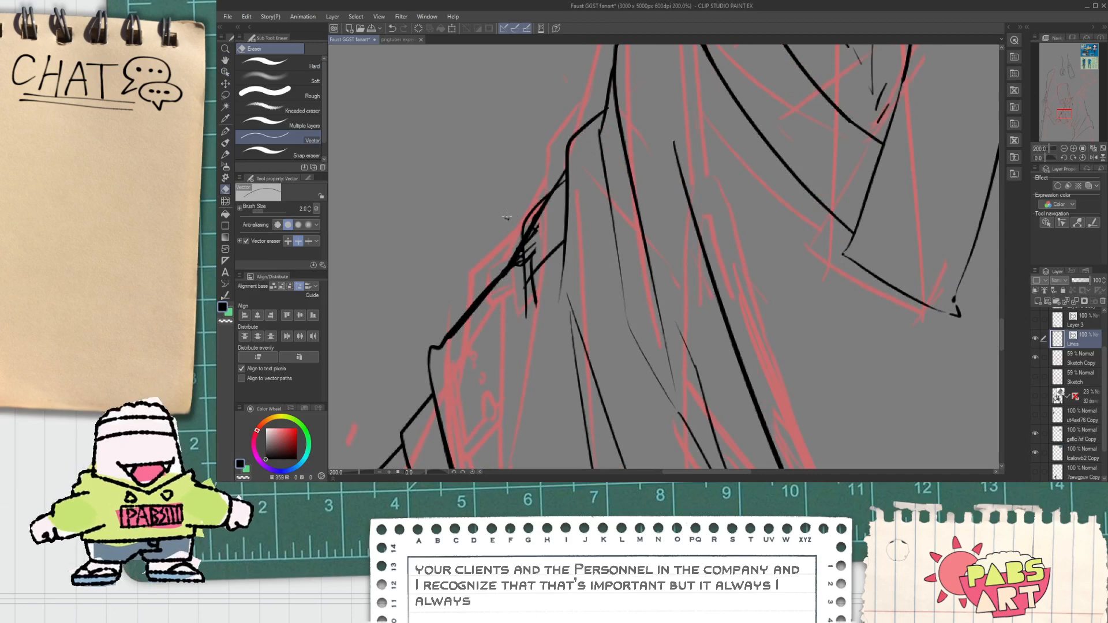
# Clear the tangled short strokes just below the draped cloth's slanted outer edge.
pyautogui.scroll(3, 531, 210)
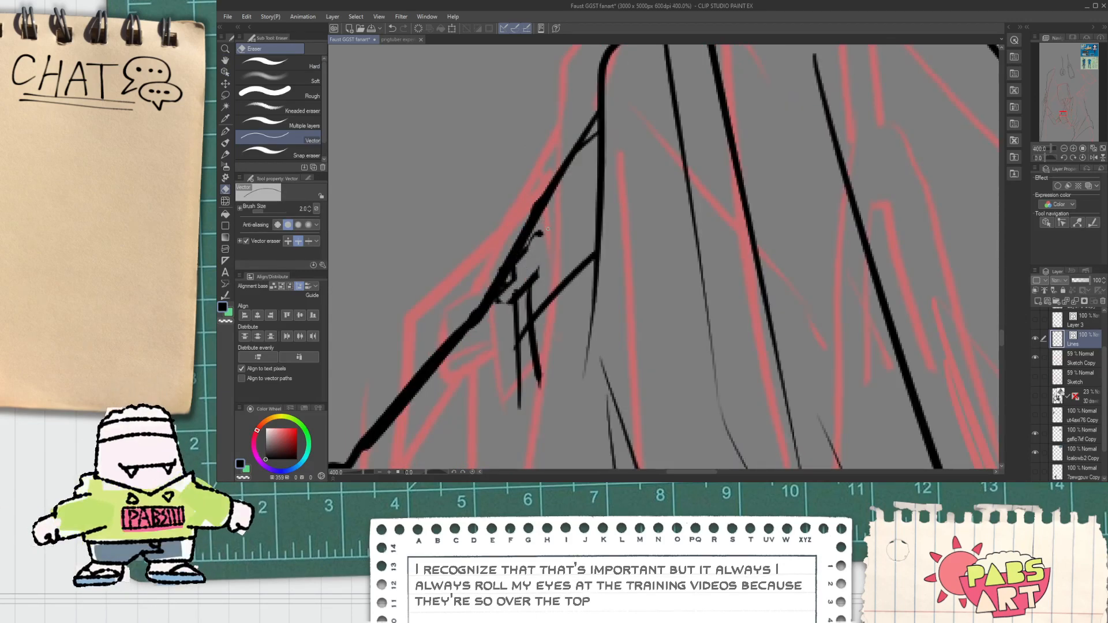
pyautogui.scroll(-3, 520, 266)
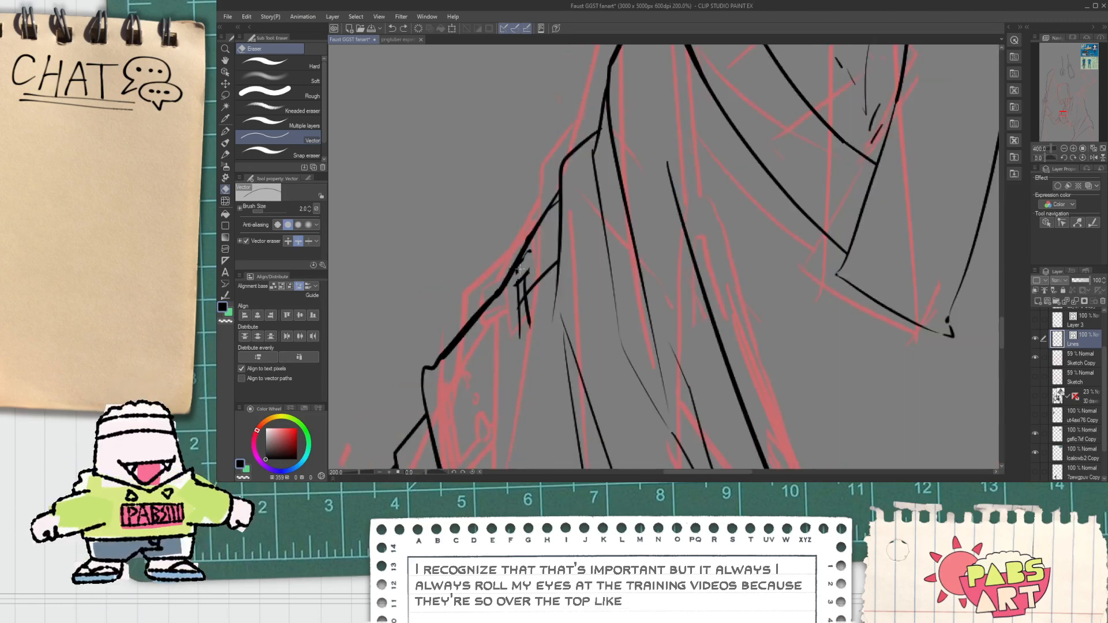
pyautogui.press('o')
pyautogui.scroll(-1, 522, 288)
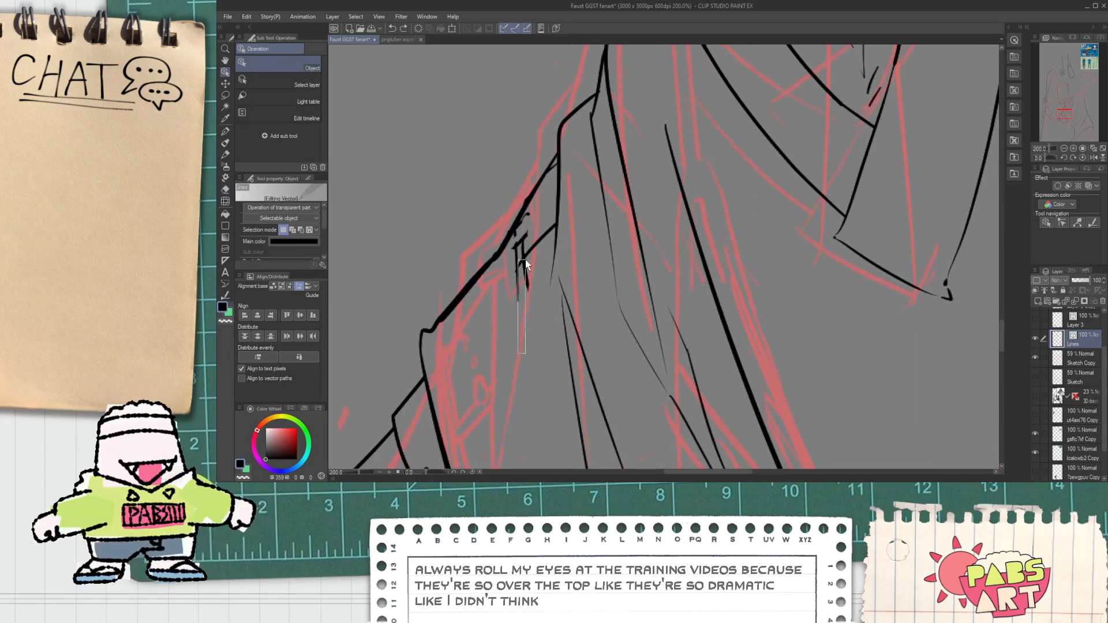
pyautogui.click(533, 231)
pyautogui.press('Delete')
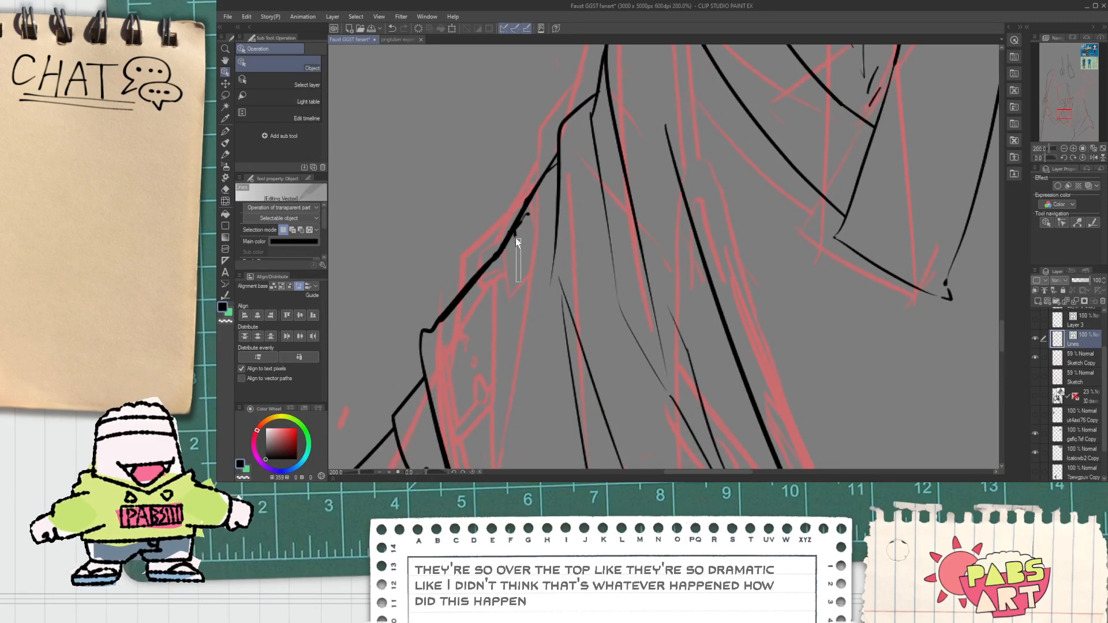
# Delete the last stray marks on the draped cloth's outer edge and erase the leftover stub near its upper end.
pyautogui.click(547, 197)
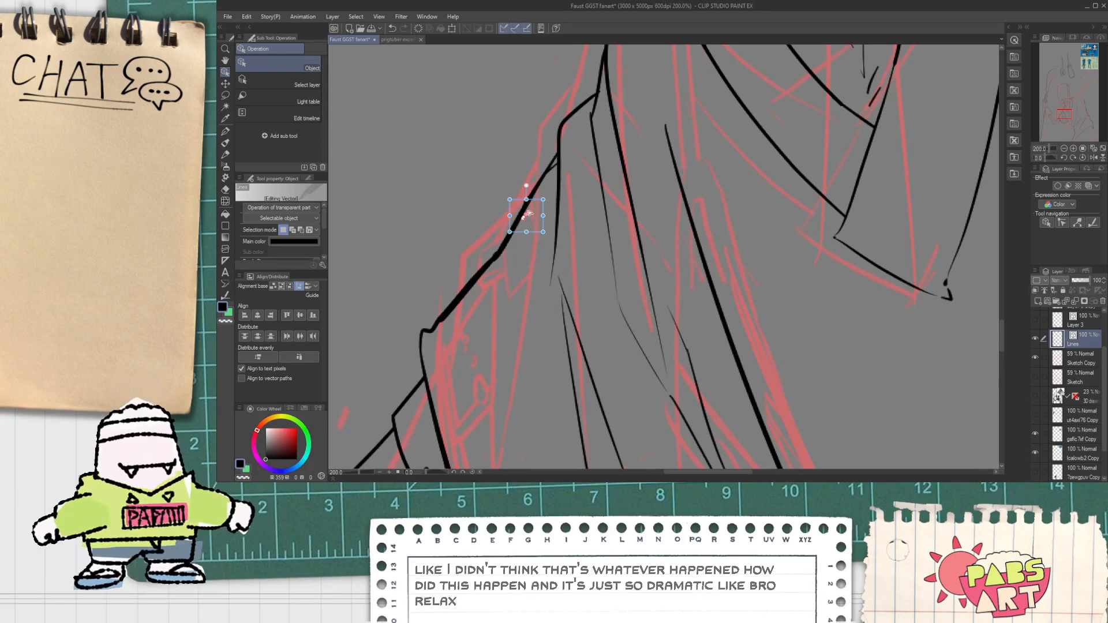
pyautogui.click(525, 205)
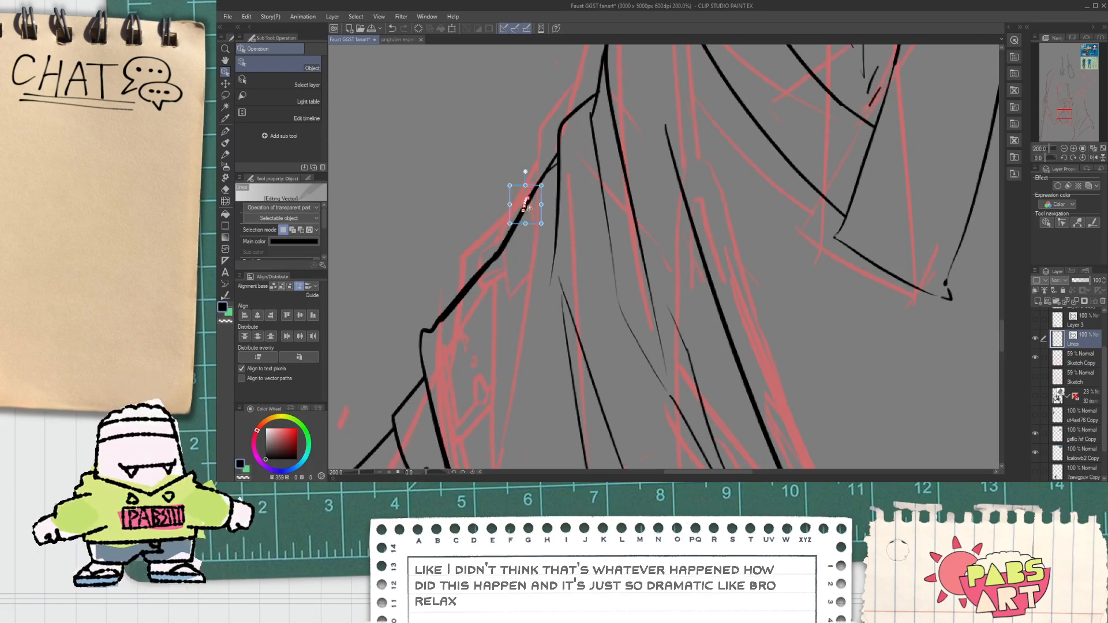
pyautogui.press('Delete')
pyautogui.scroll(3, 548, 115)
pyautogui.press('e')
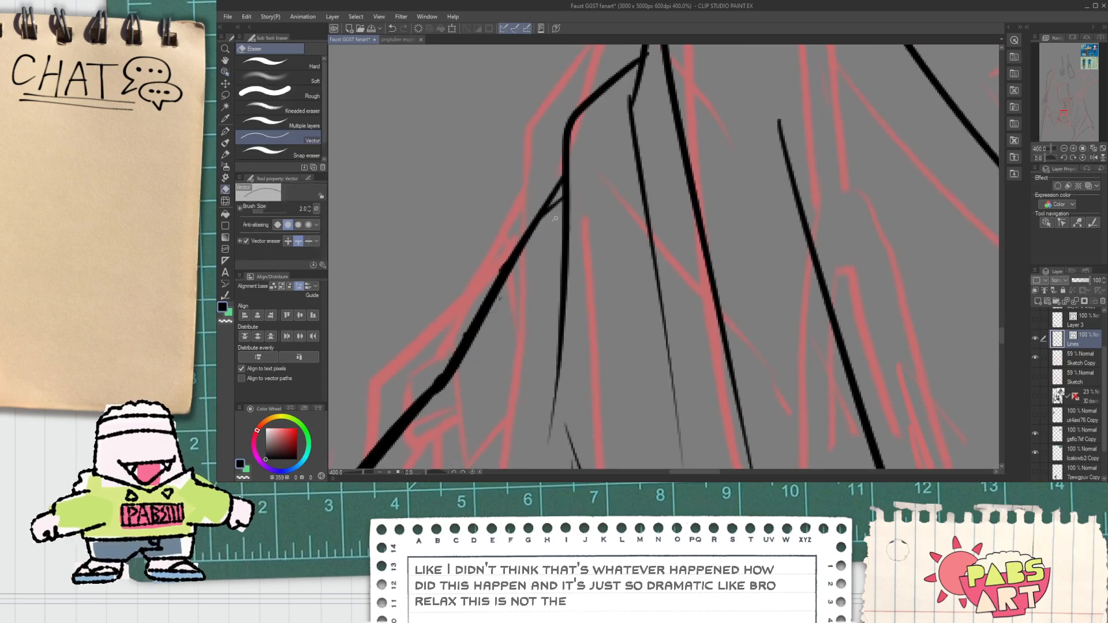
pyautogui.scroll(-3, 541, 224)
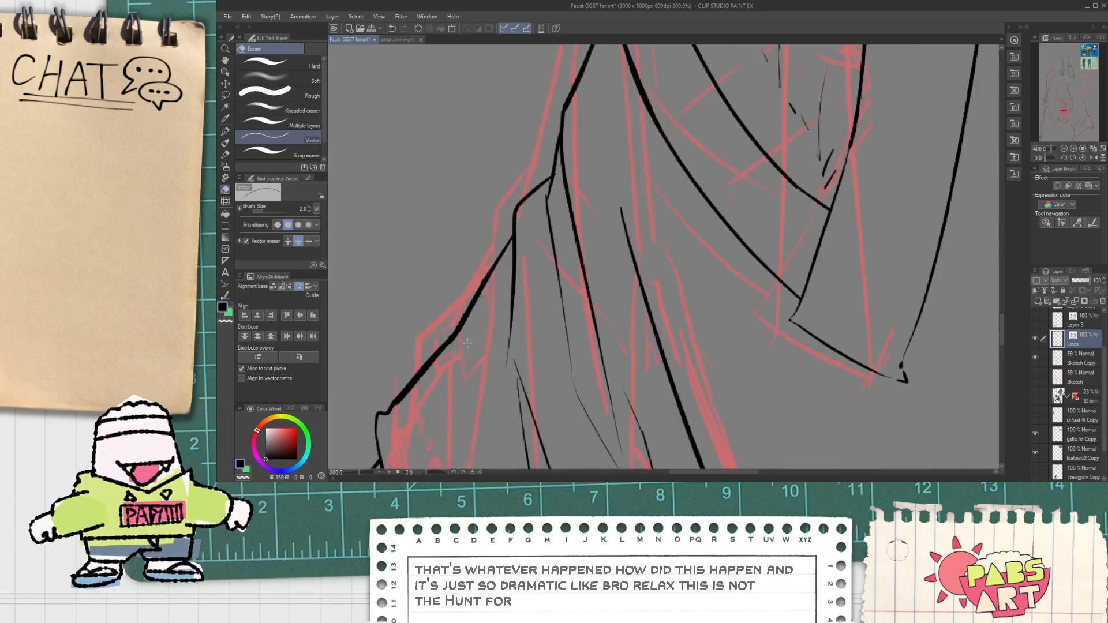
# Try to join the draped cloth's slanted edge and side line at the rounded corner with Connect vector lines.
pyautogui.click(225, 294)
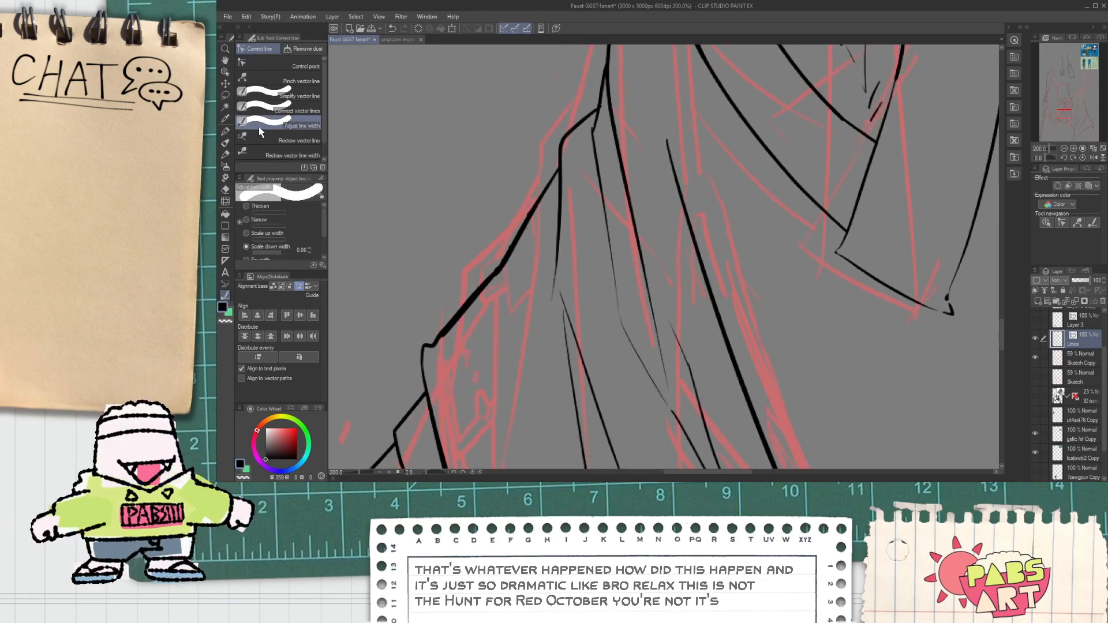
pyautogui.click(281, 152)
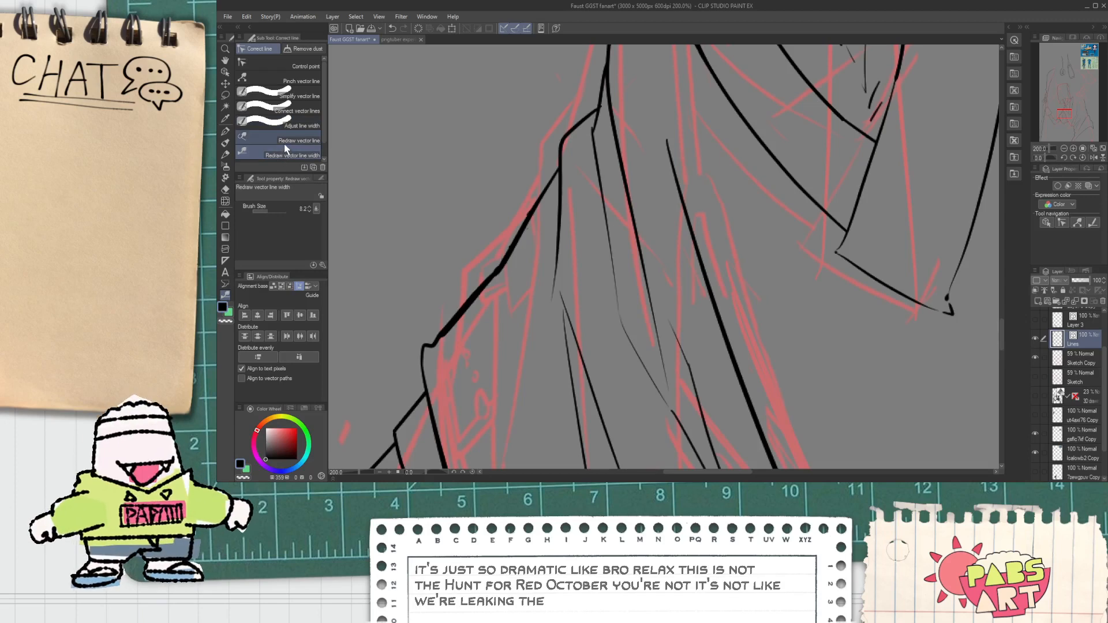
pyautogui.click(298, 111)
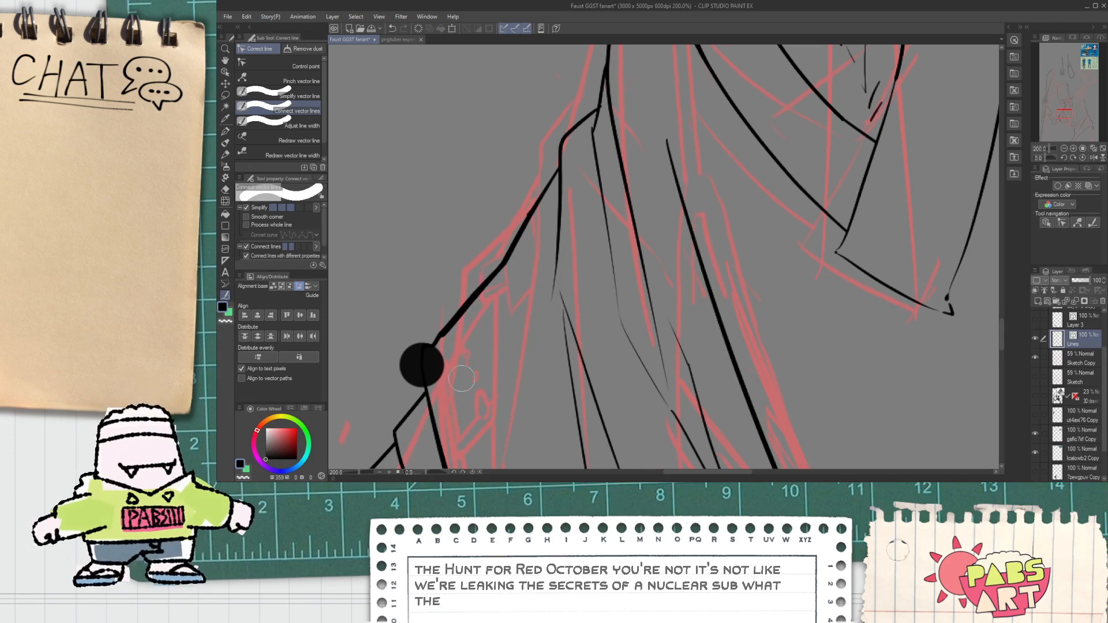
pyautogui.press('h')
pyautogui.moveTo(423, 366); pyautogui.dragTo(462, 284)
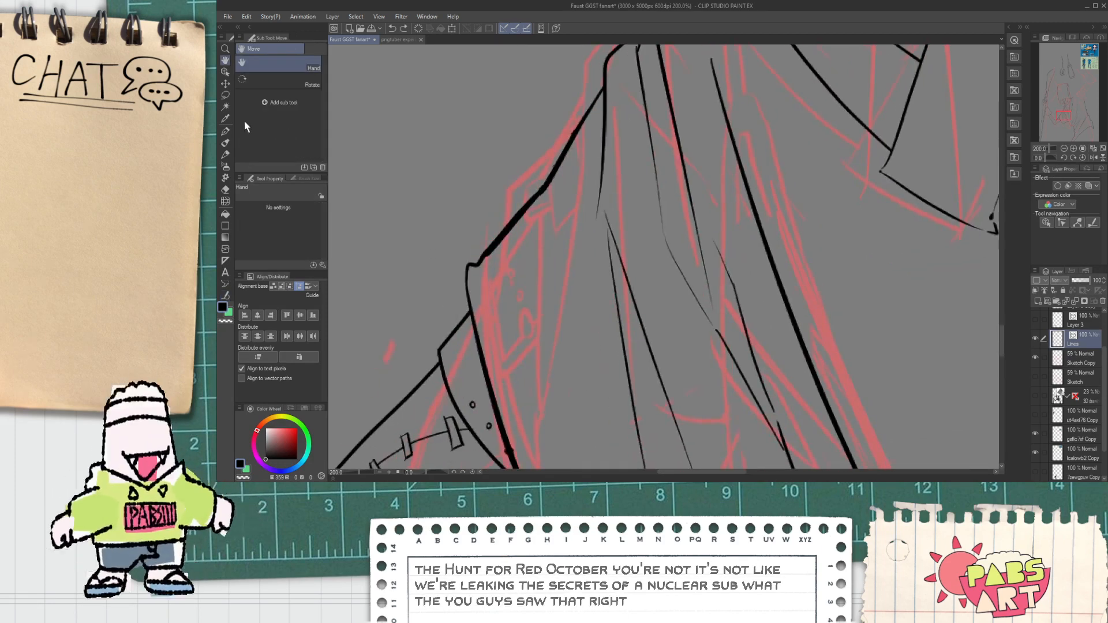
pyautogui.press('y')
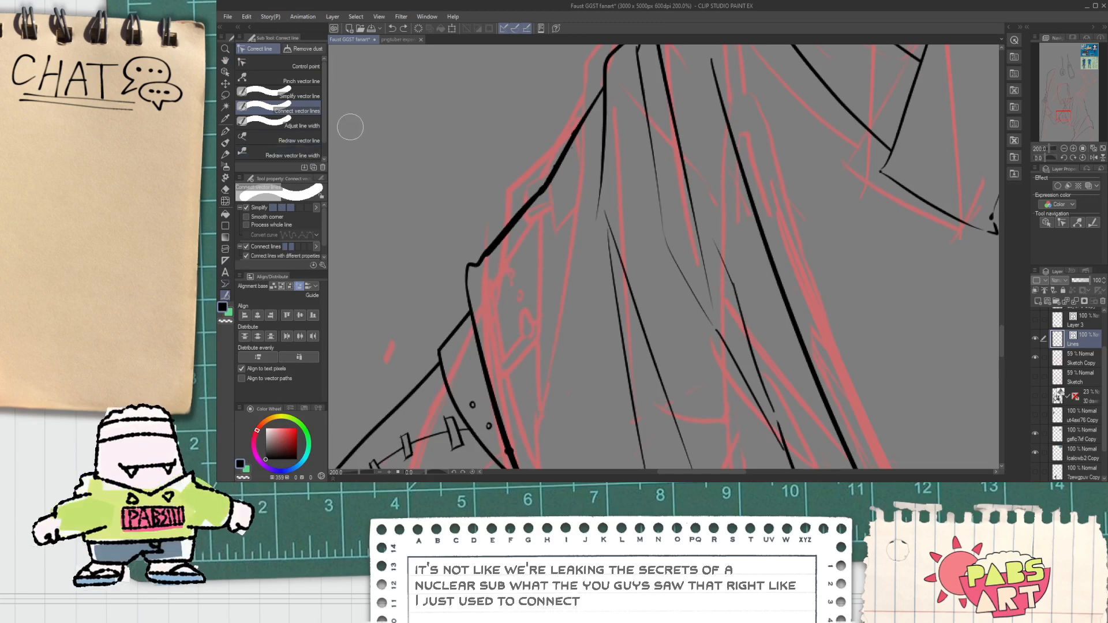
pyautogui.moveTo(475, 262); pyautogui.dragTo(555, 127)
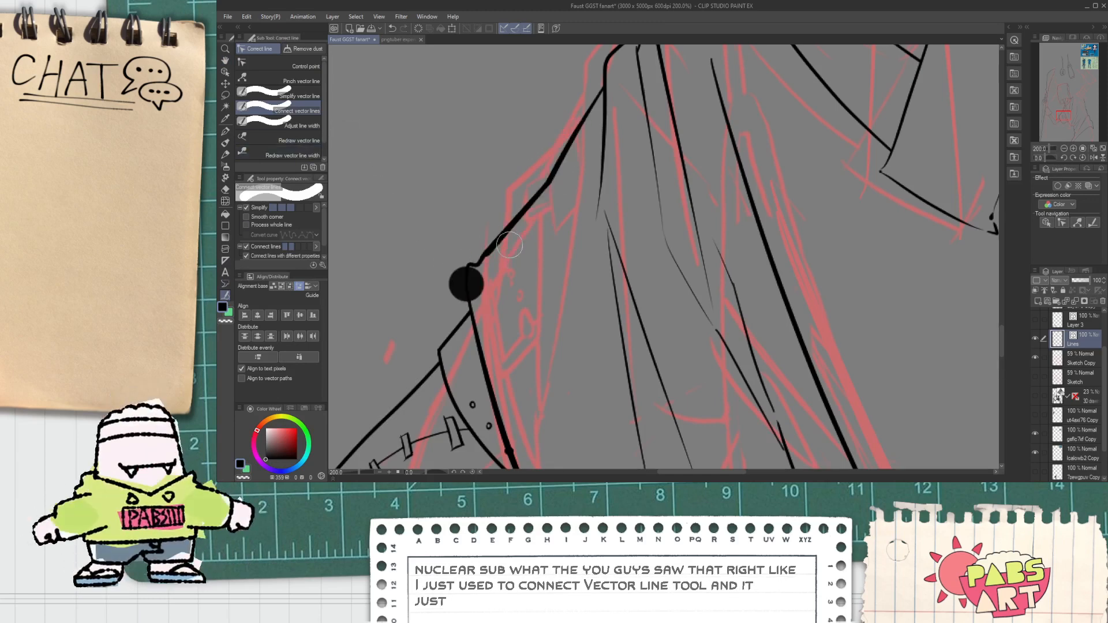
pyautogui.press('h')
pyautogui.moveTo(422, 318); pyautogui.dragTo(461, 296)
# Try to clean up the black blob at the draped cloth's corner by moving the side line's control points.
pyautogui.press('o')
pyautogui.click(500, 268)
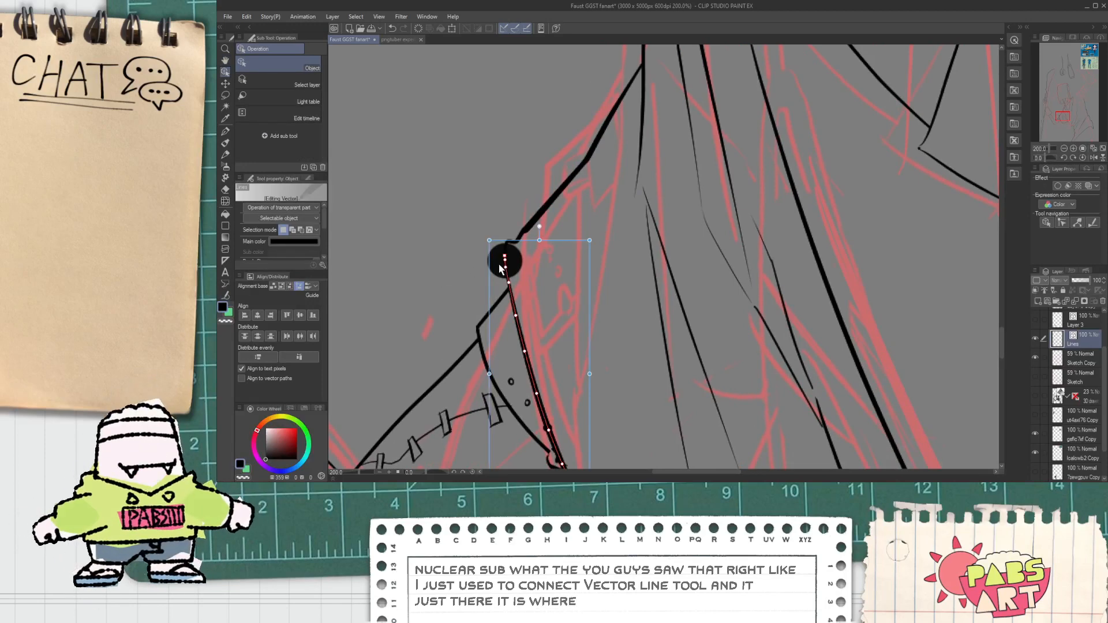
pyautogui.scroll(2, 500, 268)
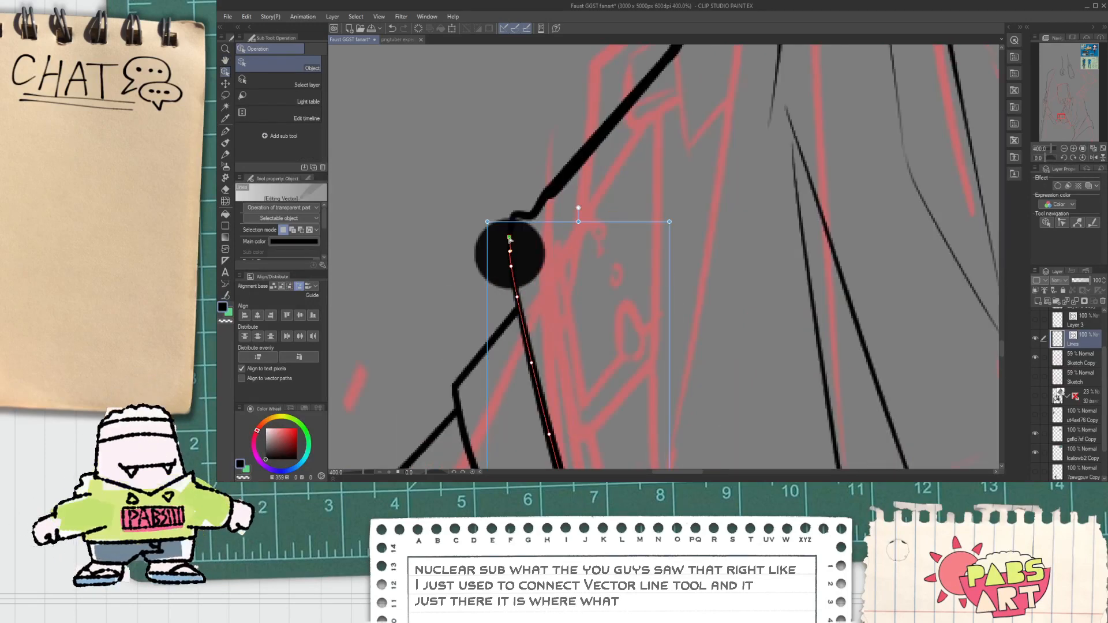
pyautogui.moveTo(509, 237); pyautogui.dragTo(508, 234)
pyautogui.hotkey('ctrl', 'z')
pyautogui.click(520, 256)
pyautogui.hotkey('ctrl', 'z')
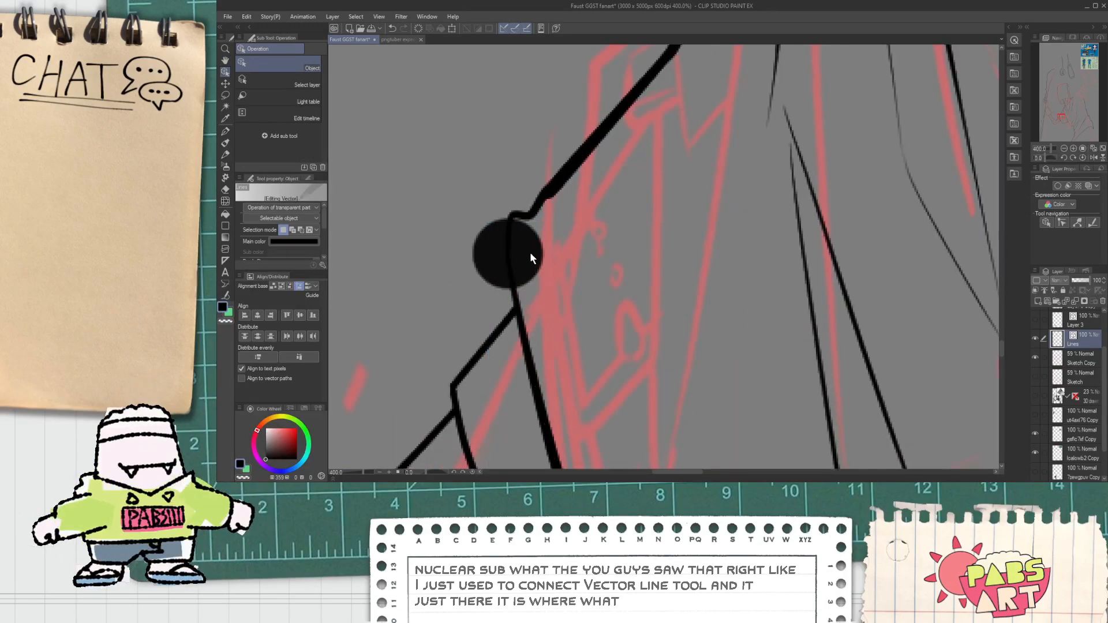
pyautogui.click(505, 261)
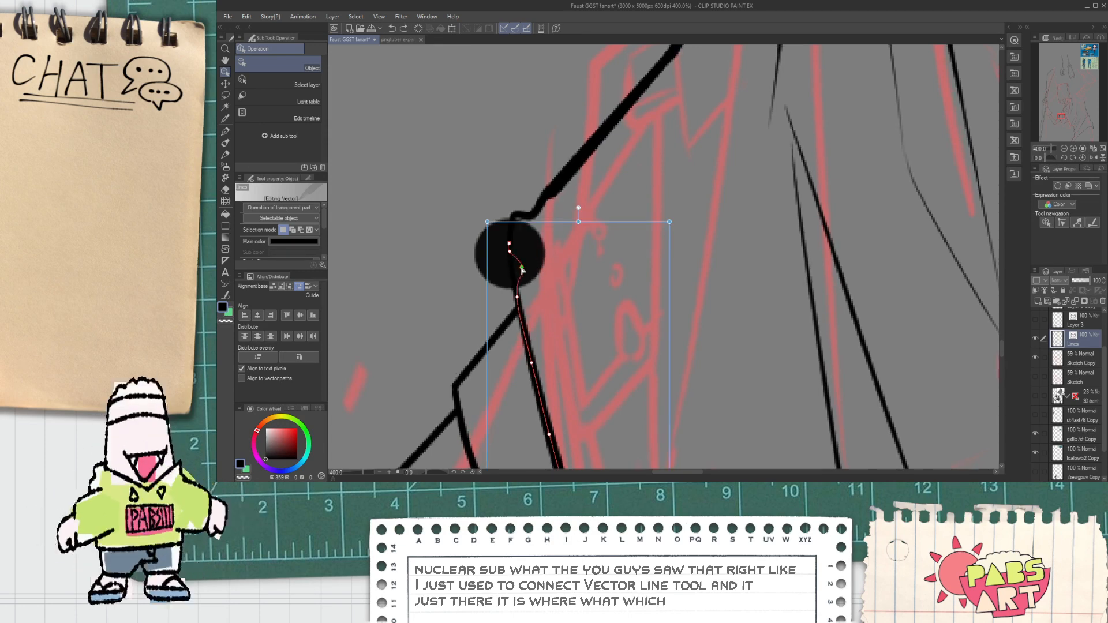
pyautogui.moveTo(516, 269); pyautogui.dragTo(510, 266)
pyautogui.click(474, 214)
pyautogui.scroll(-2, 487, 241)
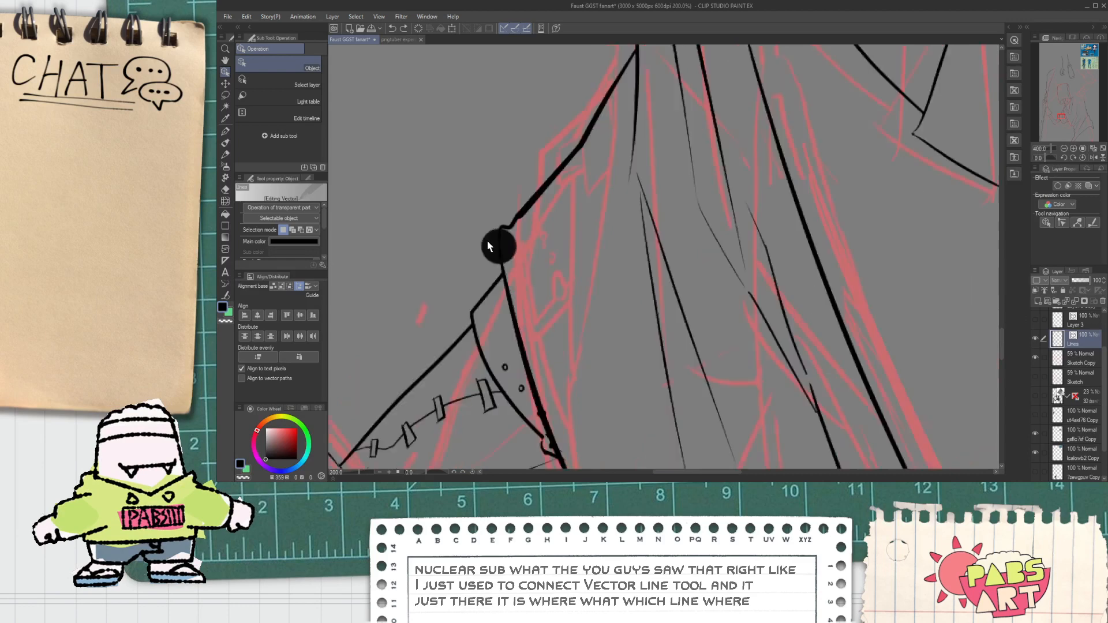
pyautogui.scroll(-1, 487, 246)
pyautogui.click(225, 295)
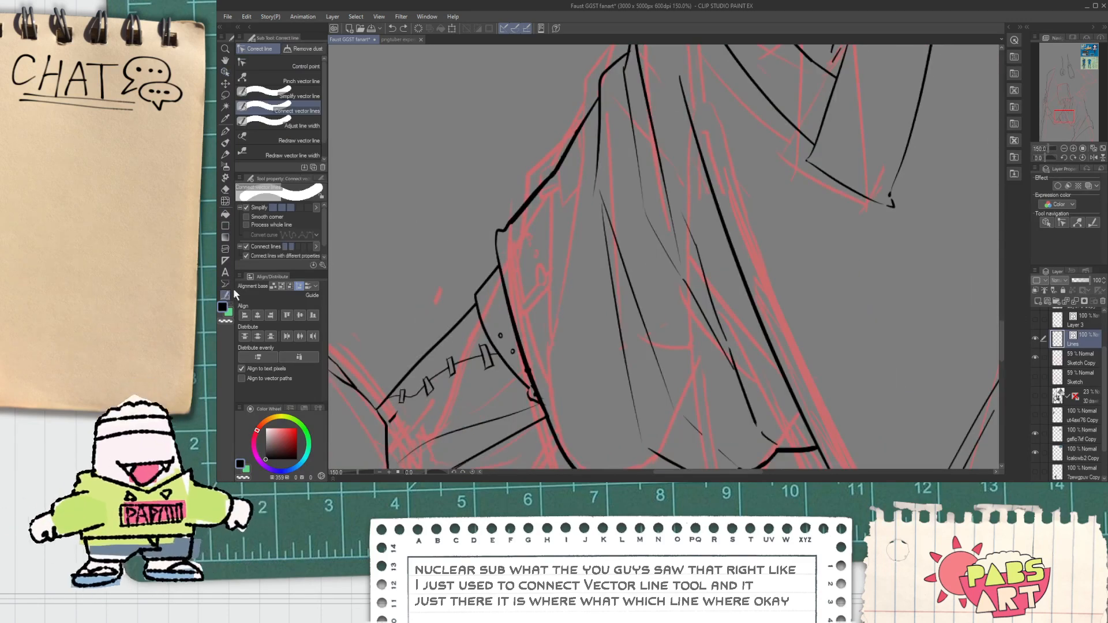
# Ink the shoulder outline from the collar up toward the raised arm with the G-pen, undoing the misplaced strokes.
pyautogui.moveTo(512, 217)
pyautogui.mouseDown()
pyautogui.moveTo(583, 121)
pyautogui.moveTo(519, 198)
pyautogui.moveTo(370, 264)
pyautogui.mouseUp()
pyautogui.scroll(1, 485, 251)
pyautogui.scroll(1, 487, 250)
pyautogui.scroll(-2, 486, 249)
pyautogui.scroll(-3, 613, 93)
pyautogui.press('space')
pyautogui.scroll(2, 380, 277)
pyautogui.press('p')
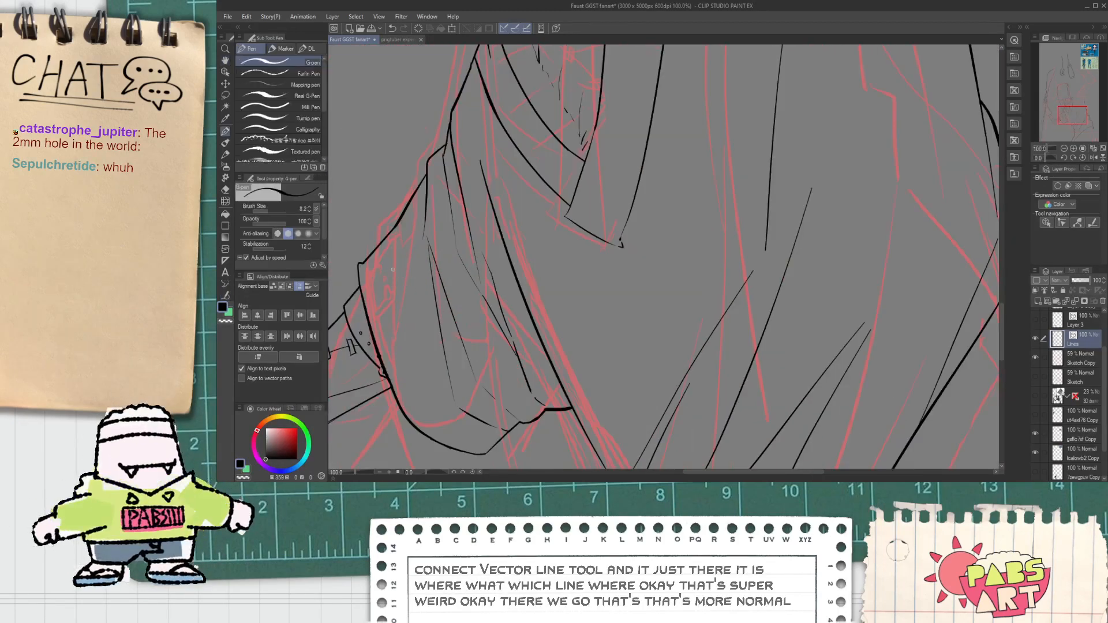
pyautogui.scroll(-4, 375, 263)
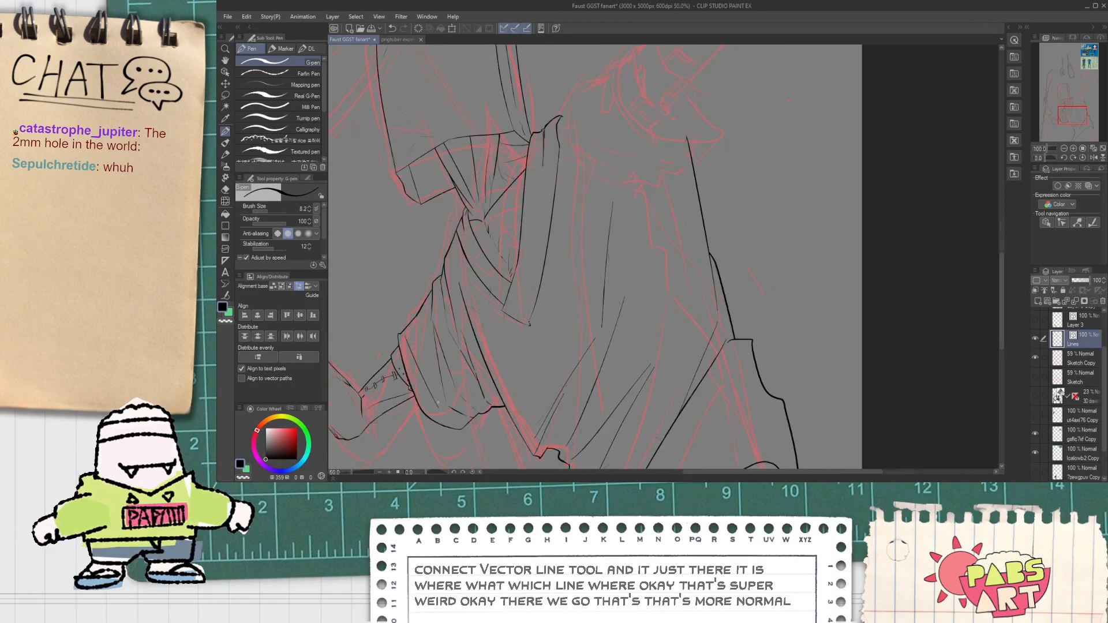
pyautogui.press('space')
pyautogui.moveTo(505, 251); pyautogui.dragTo(476, 261)
pyautogui.scroll(4, 435, 315)
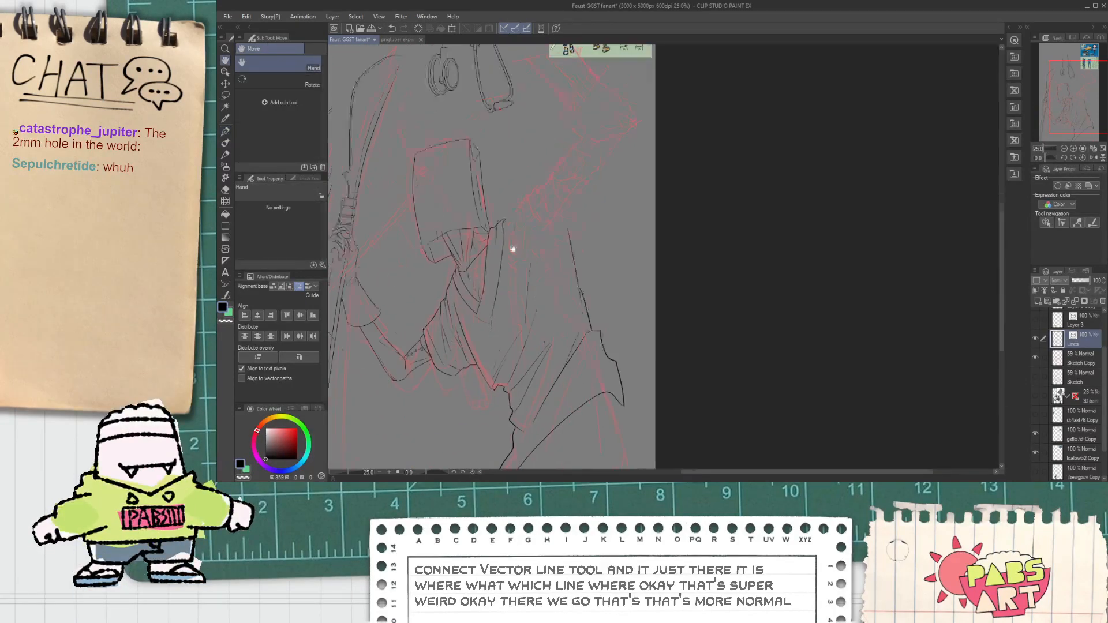
pyautogui.press('p')
pyautogui.moveTo(503, 212); pyautogui.dragTo(647, 85)
pyautogui.scroll(-1, 647, 87)
pyautogui.press('space')
pyautogui.moveTo(620, 120); pyautogui.dragTo(497, 229)
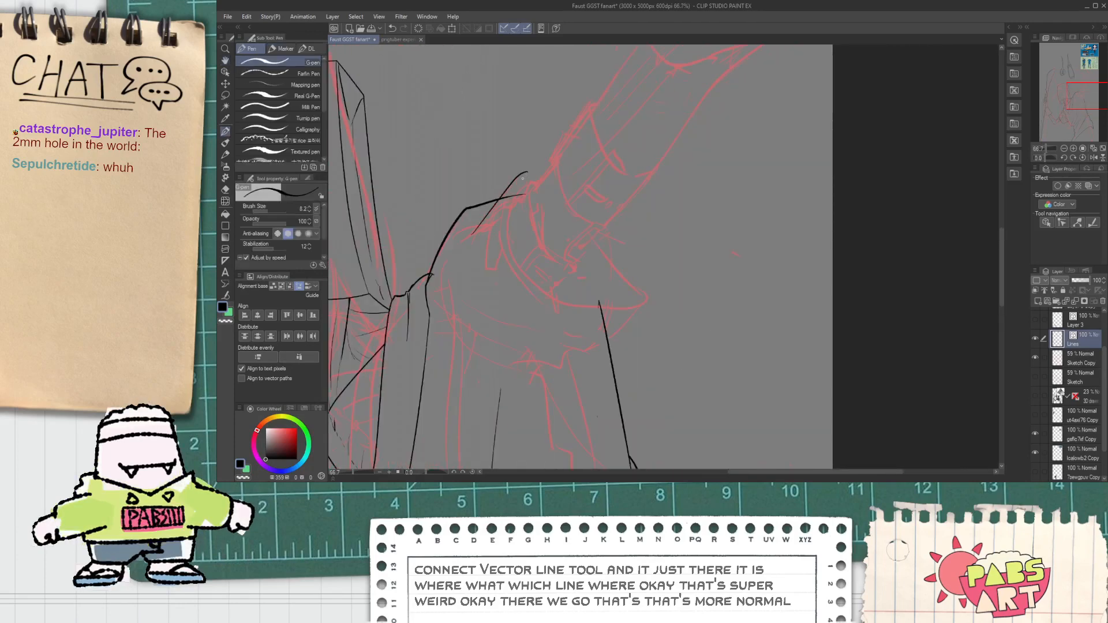
pyautogui.hotkey('ctrl', 'z')
pyautogui.hotkey('ctrl', 'z')
# Try several curves for the sleeve opening around the raised arm and undo them.
pyautogui.moveTo(565, 144)
pyautogui.mouseDown()
pyautogui.moveTo(587, 339)
pyautogui.moveTo(664, 128)
pyautogui.mouseUp()
pyautogui.hotkey('ctrl', 'z')
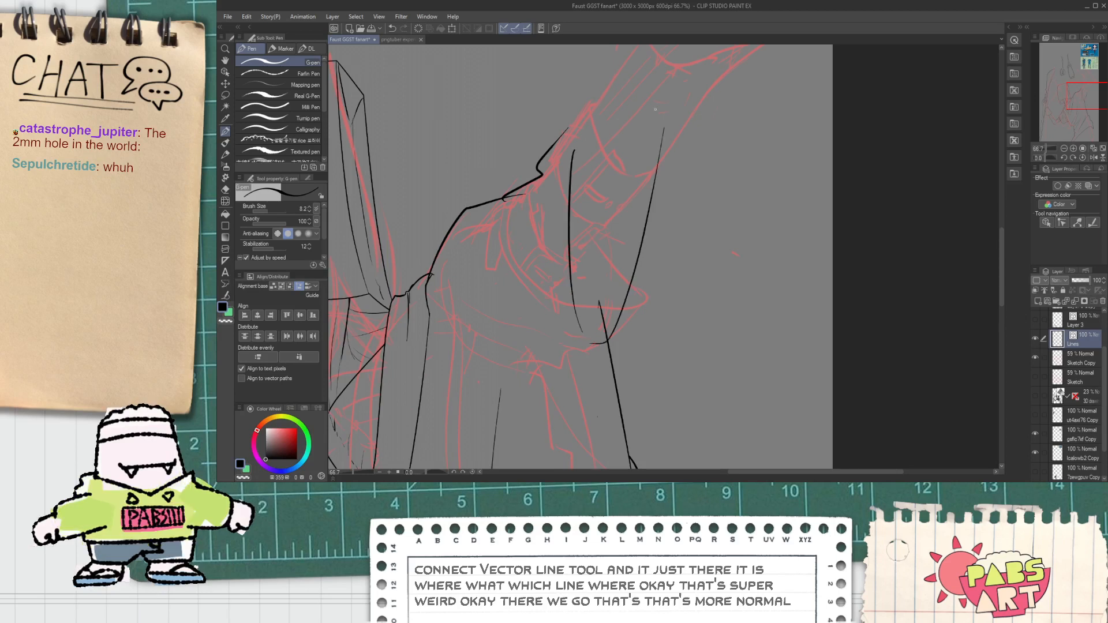
pyautogui.hotkey('ctrl', 'z')
pyautogui.hotkey('ctrl', 'z')
pyautogui.moveTo(571, 141); pyautogui.dragTo(649, 218)
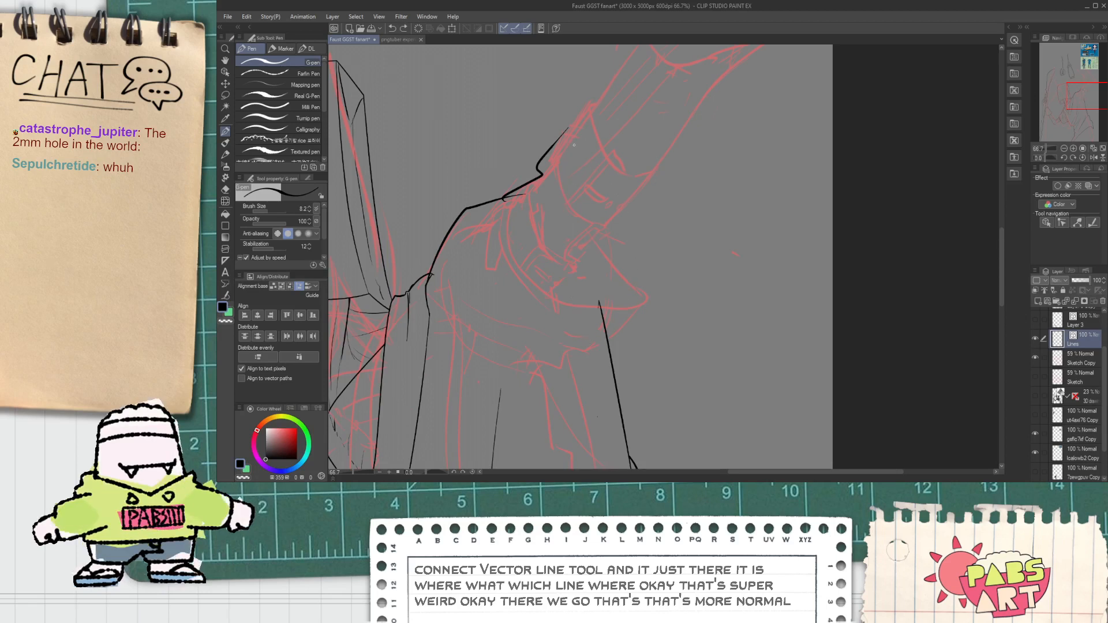
pyautogui.moveTo(568, 138); pyautogui.dragTo(698, 225)
pyautogui.hotkey('ctrl', 'z')
# Ink the sleeve opening as a long rounded curve wrapping around the sketched raised arm.
pyautogui.moveTo(567, 146); pyautogui.dragTo(661, 170)
pyautogui.scroll(-1, 594, 298)
pyautogui.scroll(-1, 595, 300)
pyautogui.moveTo(569, 379); pyautogui.dragTo(532, 307)
pyautogui.scroll(1, 519, 272)
# Ink the inner line from below the shoulder across the coat and down toward the coat's back flap.
pyautogui.moveTo(479, 245); pyautogui.dragTo(508, 260)
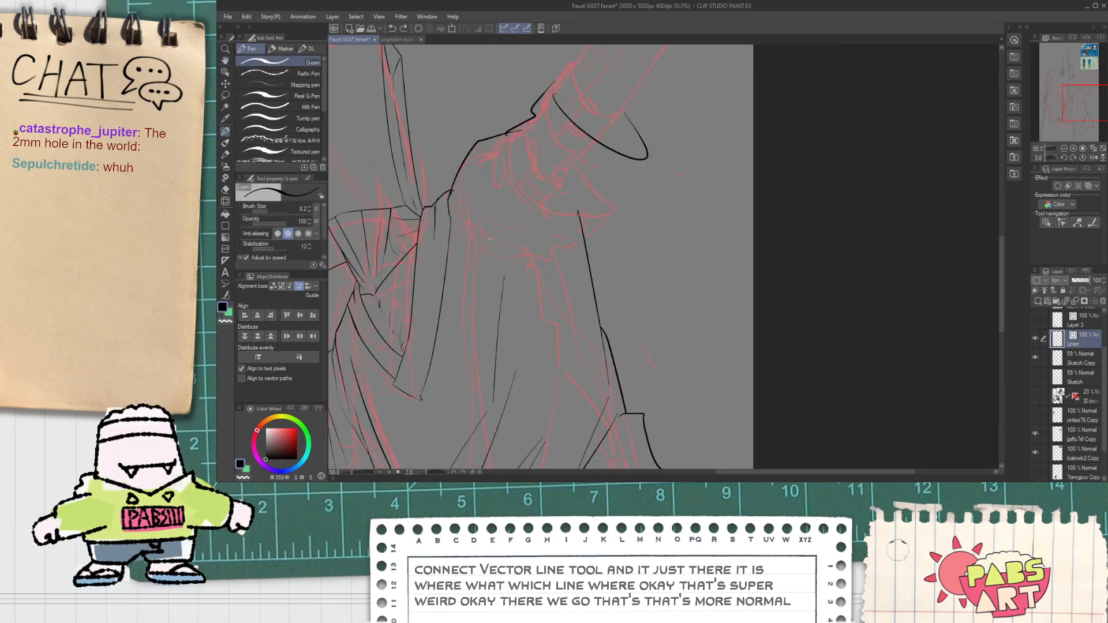
pyautogui.moveTo(483, 184); pyautogui.dragTo(495, 252)
pyautogui.moveTo(554, 287); pyautogui.dragTo(559, 300)
pyautogui.moveTo(575, 378); pyautogui.dragTo(603, 411)
pyautogui.scroll(1, 604, 417)
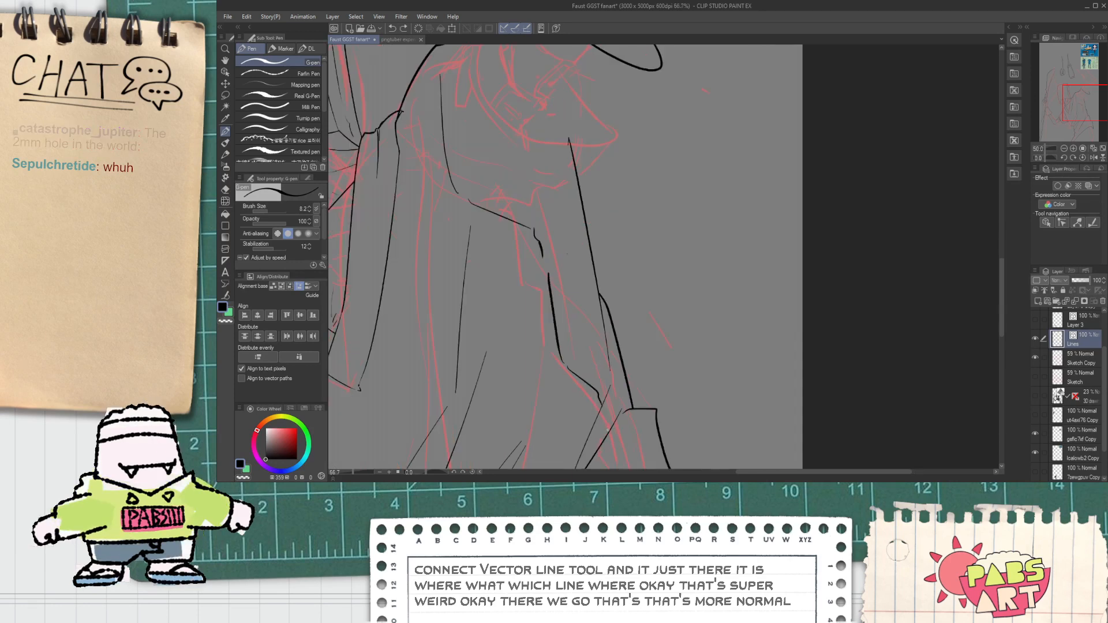
# Continue the inner line down to the fold lines beside the coat's back flap and erase the excess.
pyautogui.scroll(-1, 604, 418)
pyautogui.press('space')
pyautogui.moveTo(606, 450); pyautogui.dragTo(520, 340)
pyautogui.scroll(2, 517, 323)
pyautogui.scroll(1, 513, 286)
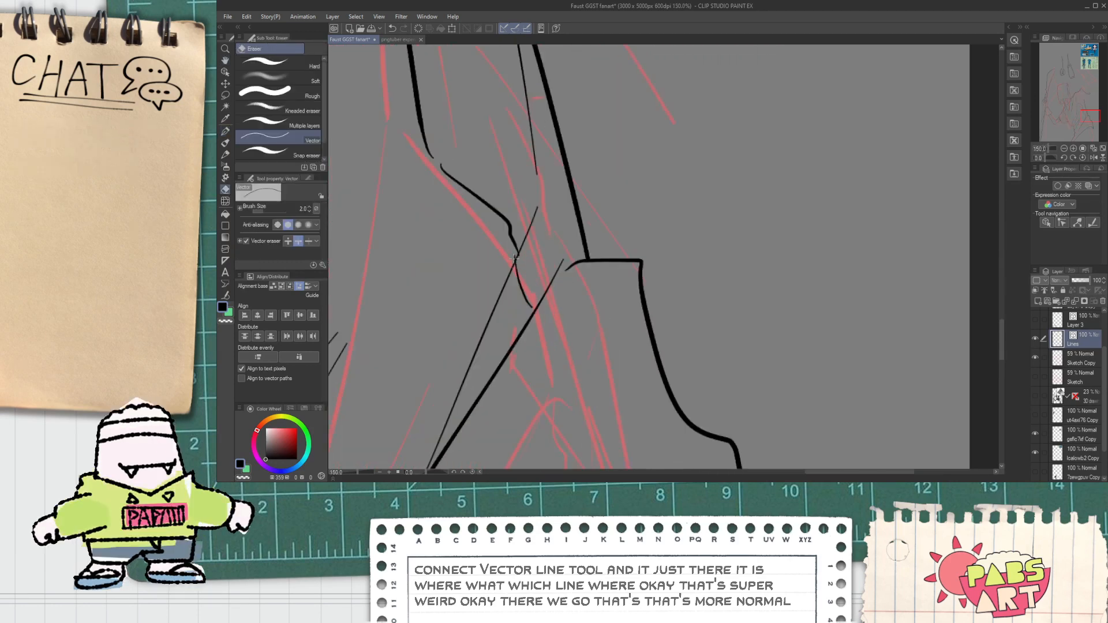
pyautogui.scroll(-3, 519, 283)
pyautogui.moveTo(555, 306); pyautogui.dragTo(570, 336)
pyautogui.press('e')
pyautogui.moveTo(579, 400); pyautogui.dragTo(587, 398)
# Bring the character's front and back reference poses into view.
pyautogui.scroll(-2, 569, 389)
pyautogui.press('space')
pyautogui.moveTo(511, 178); pyautogui.dragTo(531, 366)
pyautogui.scroll(4, 559, 231)
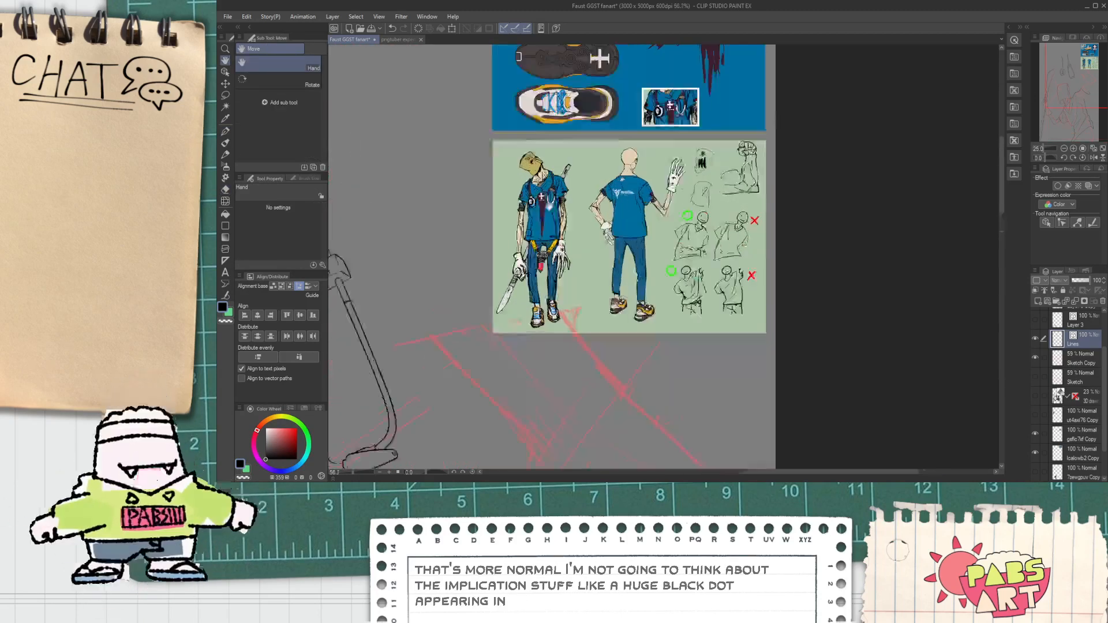
# Ink thin fold lines inside the coat's lower back flap, forming a pointed fold beneath the inner line.
pyautogui.scroll(-2, 559, 231)
pyautogui.moveTo(552, 227); pyautogui.dragTo(530, 80)
pyautogui.moveTo(494, 379); pyautogui.dragTo(481, 86)
pyautogui.moveTo(445, 348); pyautogui.dragTo(489, 101)
pyautogui.scroll(1, 544, 200)
pyautogui.scroll(-1, 534, 208)
pyautogui.scroll(1, 530, 208)
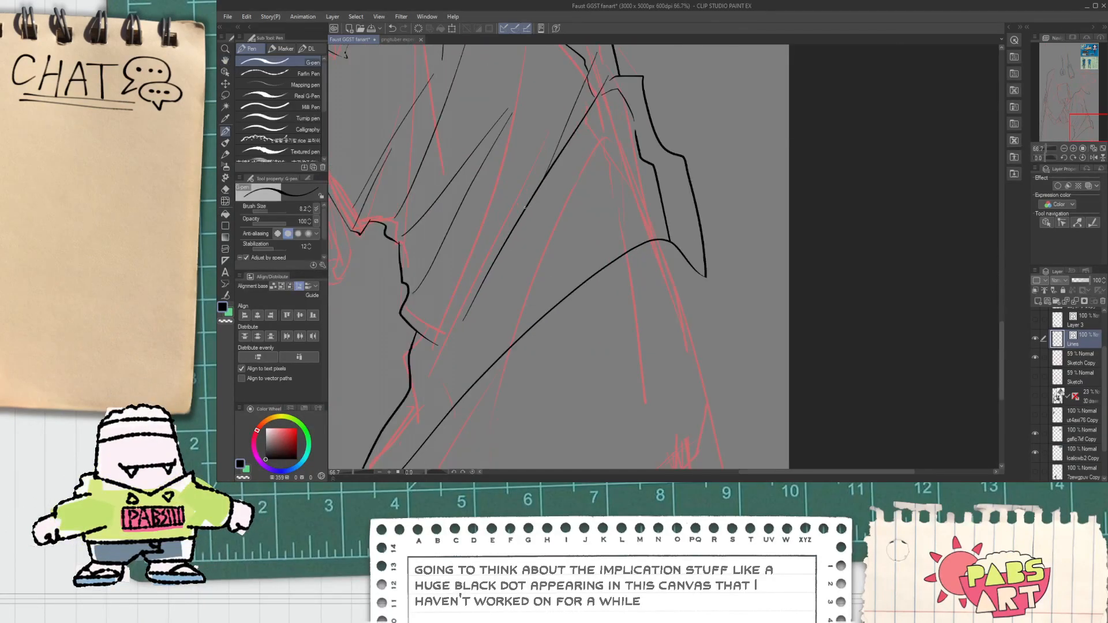
pyautogui.moveTo(517, 309); pyautogui.dragTo(579, 249)
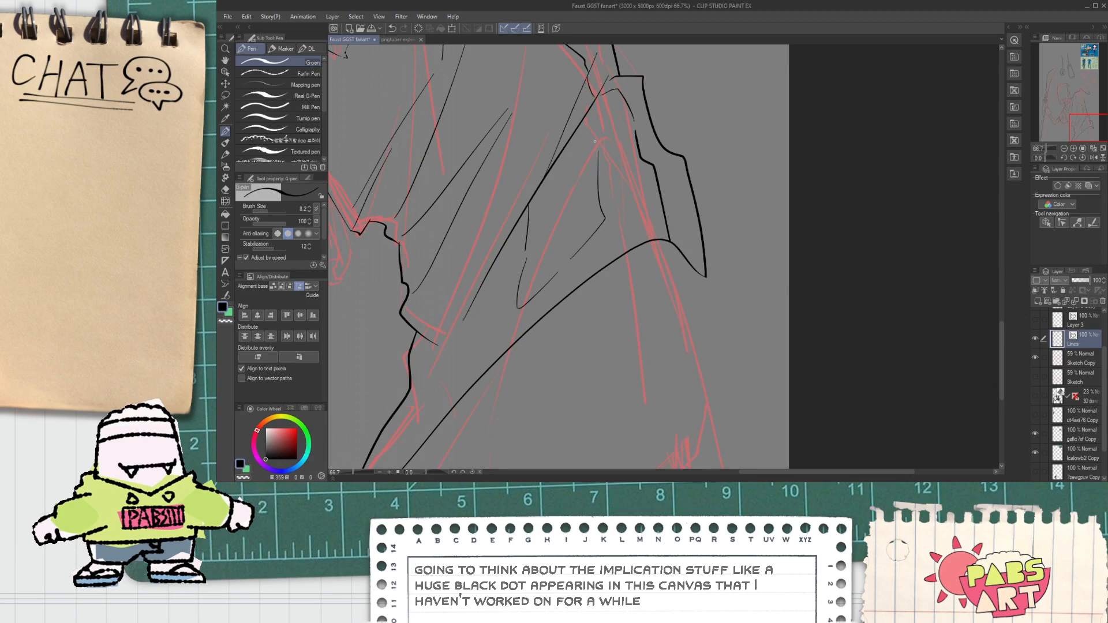
# Ink a curved line at the top of the back flap's fold and erase the excess where lines cross.
pyautogui.scroll(3, 558, 165)
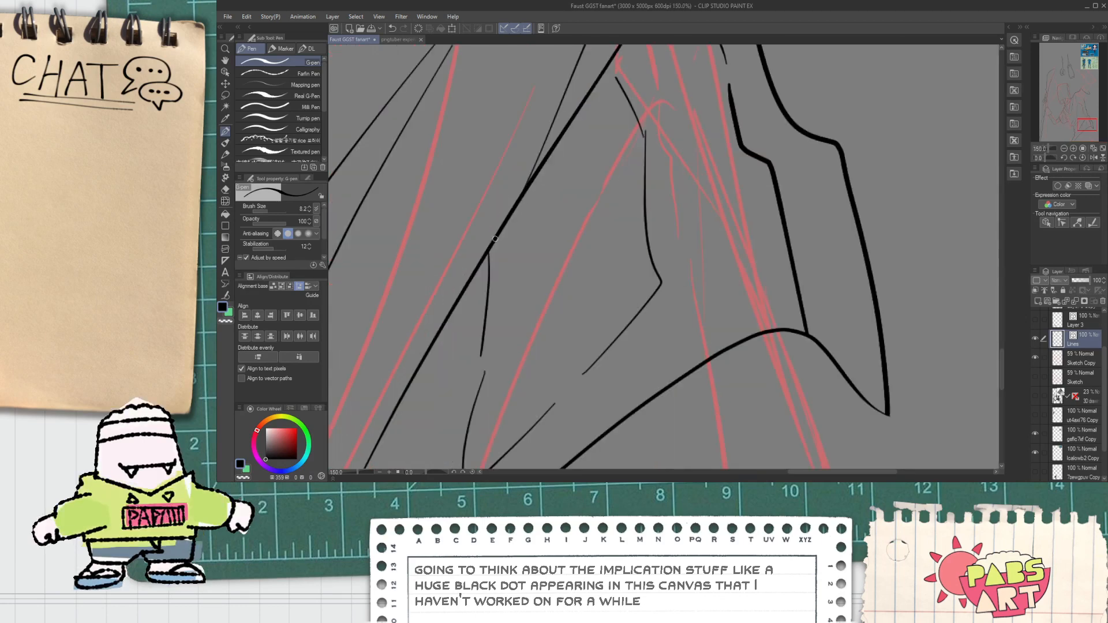
pyautogui.moveTo(496, 218)
pyautogui.mouseDown()
pyautogui.moveTo(560, 86)
pyautogui.moveTo(599, 75)
pyautogui.mouseUp()
pyautogui.press('e')
pyautogui.moveTo(568, 141)
pyautogui.mouseDown()
pyautogui.moveTo(539, 144)
pyautogui.moveTo(605, 107)
pyautogui.mouseUp()
pyautogui.press('p')
pyautogui.scroll(-3, 458, 317)
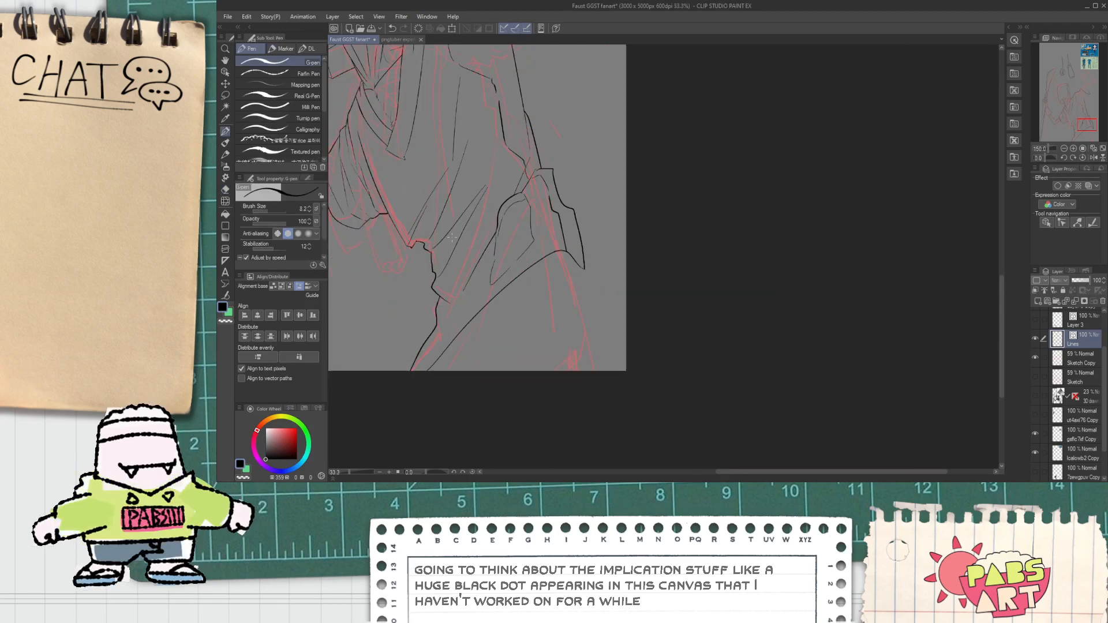
# Ink the sleeve's underside as a jagged contour from the armpit up toward the sleeve opening.
pyautogui.scroll(-3, 438, 362)
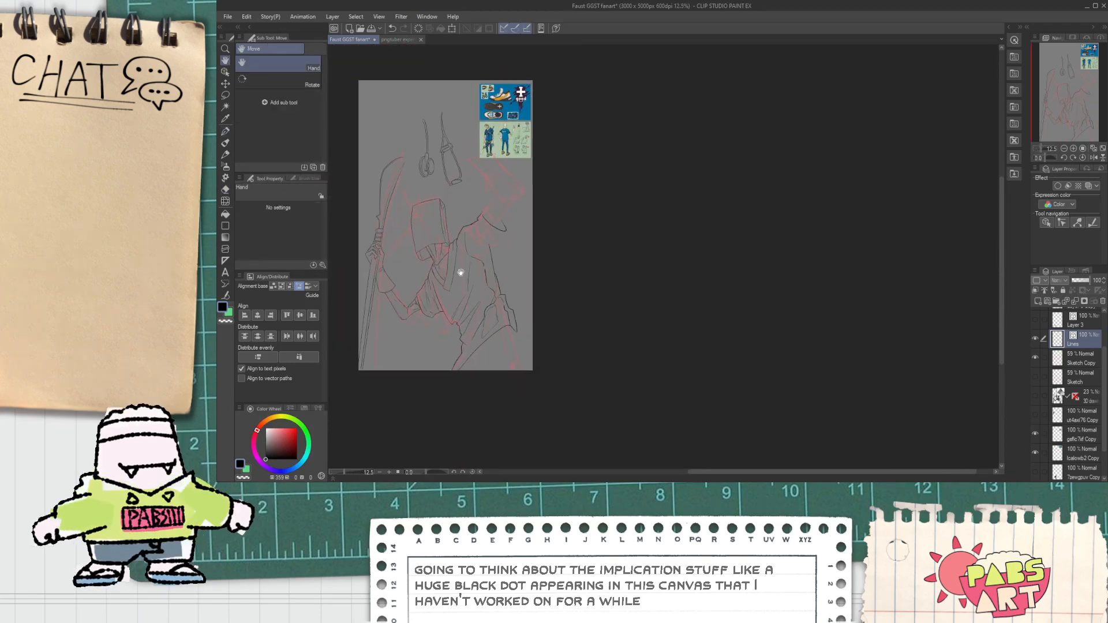
pyautogui.scroll(2, 502, 279)
pyautogui.scroll(1, 441, 292)
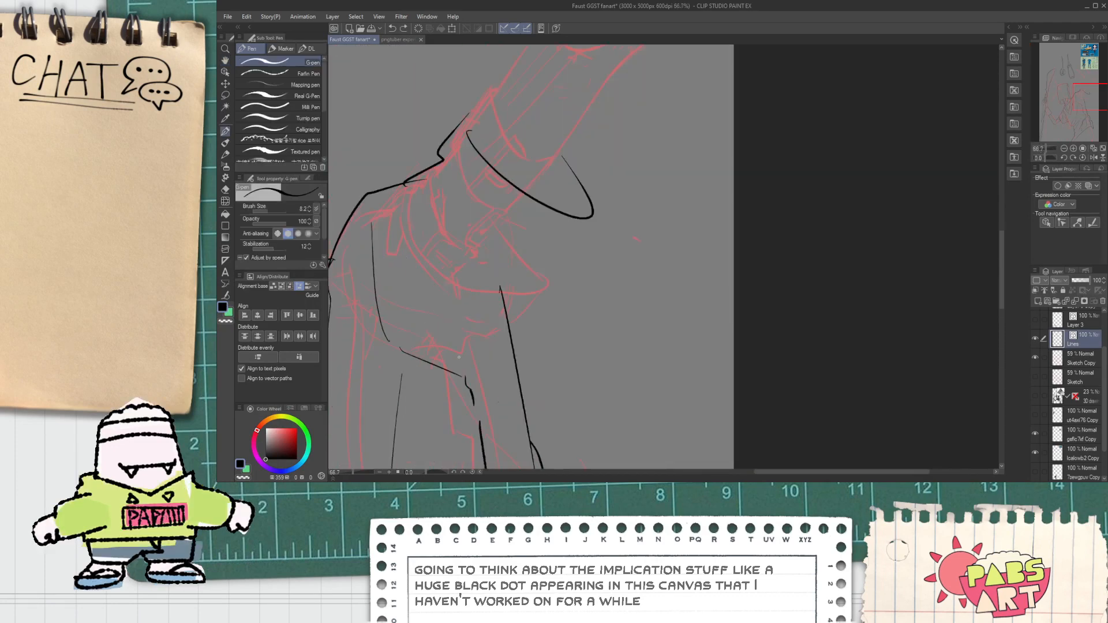
pyautogui.moveTo(491, 361); pyautogui.dragTo(522, 323)
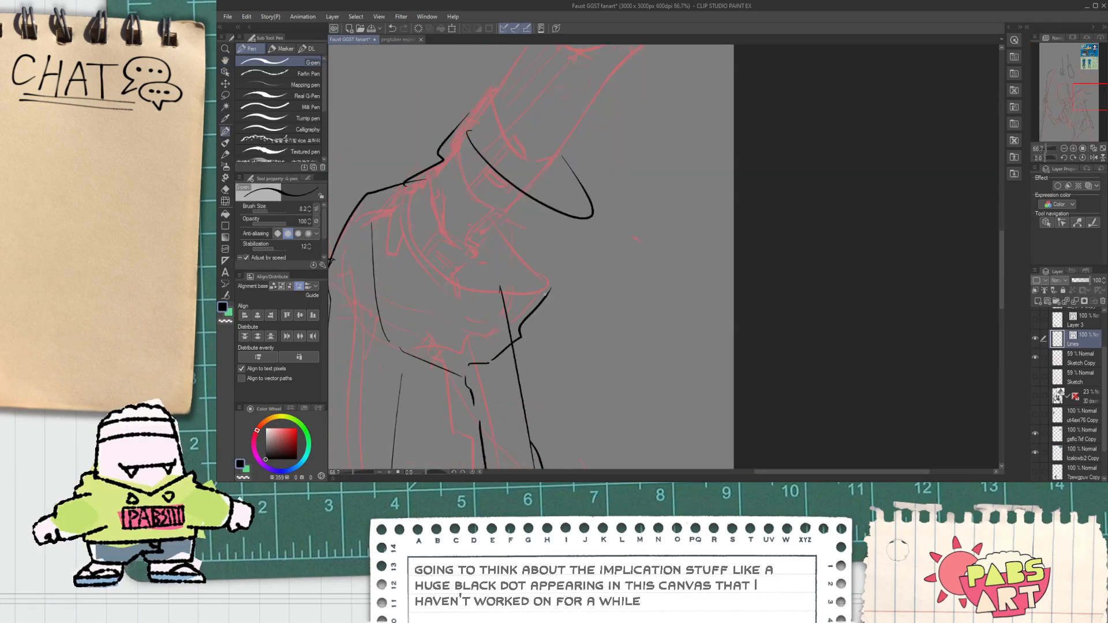
pyautogui.moveTo(597, 245); pyautogui.dragTo(602, 236)
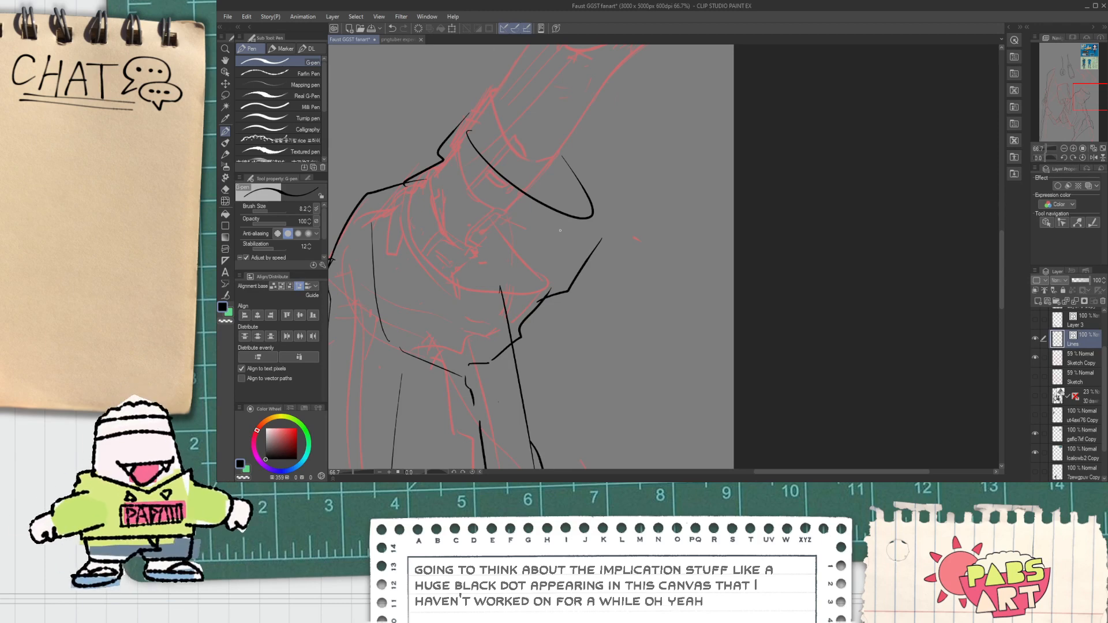
# Adjust the sleeve opening curve with the Object tool, bringing its rounded lower end toward the sleeve's underside line.
pyautogui.moveTo(587, 215); pyautogui.dragTo(571, 257)
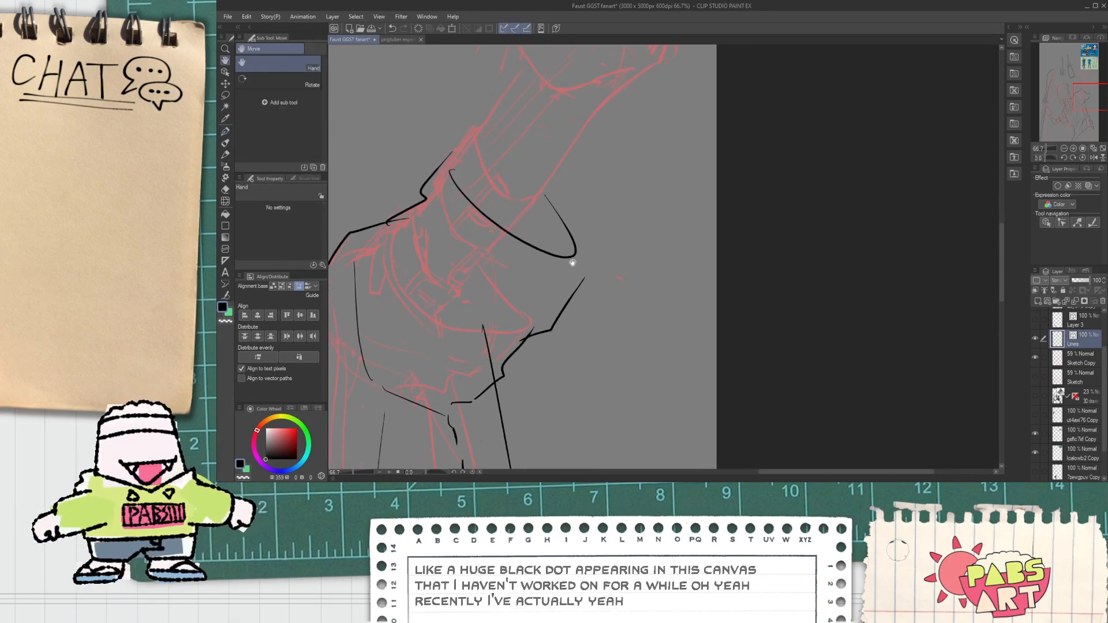
pyautogui.scroll(2, 582, 274)
pyautogui.scroll(-2, 584, 275)
pyautogui.press('h')
pyautogui.moveTo(523, 393)
pyautogui.mouseDown()
pyautogui.moveTo(541, 339)
pyautogui.moveTo(526, 258)
pyautogui.mouseUp()
pyautogui.press('o')
pyautogui.moveTo(448, 317); pyautogui.dragTo(490, 355)
pyautogui.moveTo(618, 266)
pyautogui.mouseDown()
pyautogui.moveTo(631, 272)
pyautogui.moveTo(630, 262)
pyautogui.mouseUp()
pyautogui.click(613, 216)
pyautogui.click(593, 202)
pyautogui.moveTo(533, 222); pyautogui.dragTo(534, 225)
pyautogui.hotkey('ctrl', 'z')
# Stretch the sleeve opening curve slightly up toward the sleeve's upper edge and deselect it.
pyautogui.click(596, 202)
pyautogui.moveTo(609, 218)
pyautogui.mouseDown()
pyautogui.moveTo(653, 248)
pyautogui.moveTo(627, 238)
pyautogui.moveTo(632, 226)
pyautogui.moveTo(626, 235)
pyautogui.mouseUp()
pyautogui.click(529, 206)
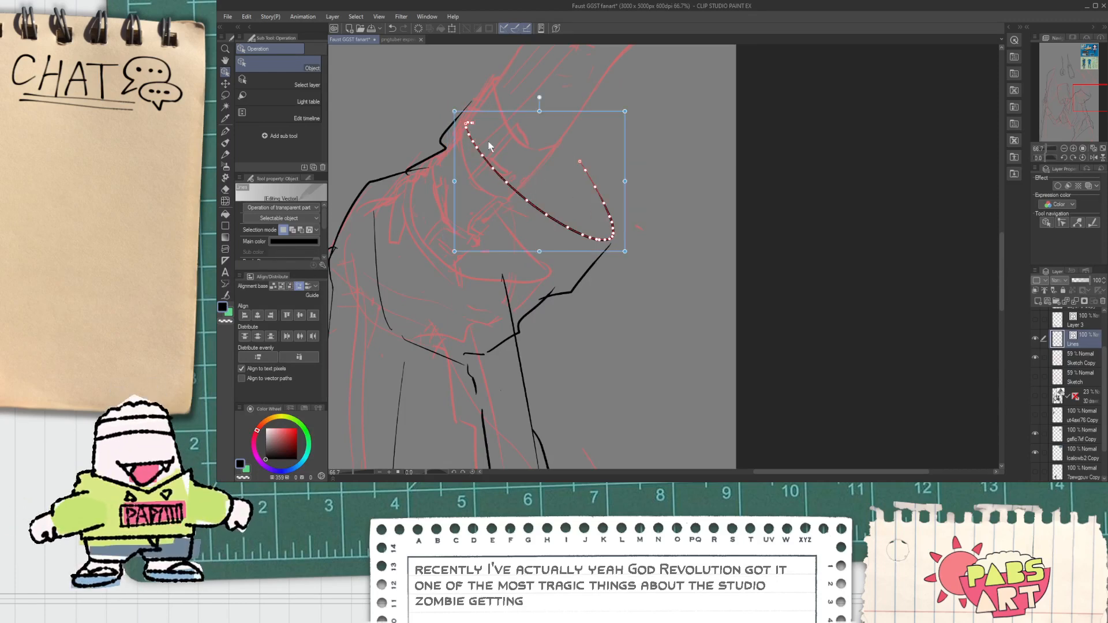
pyautogui.moveTo(454, 111); pyautogui.dragTo(448, 93)
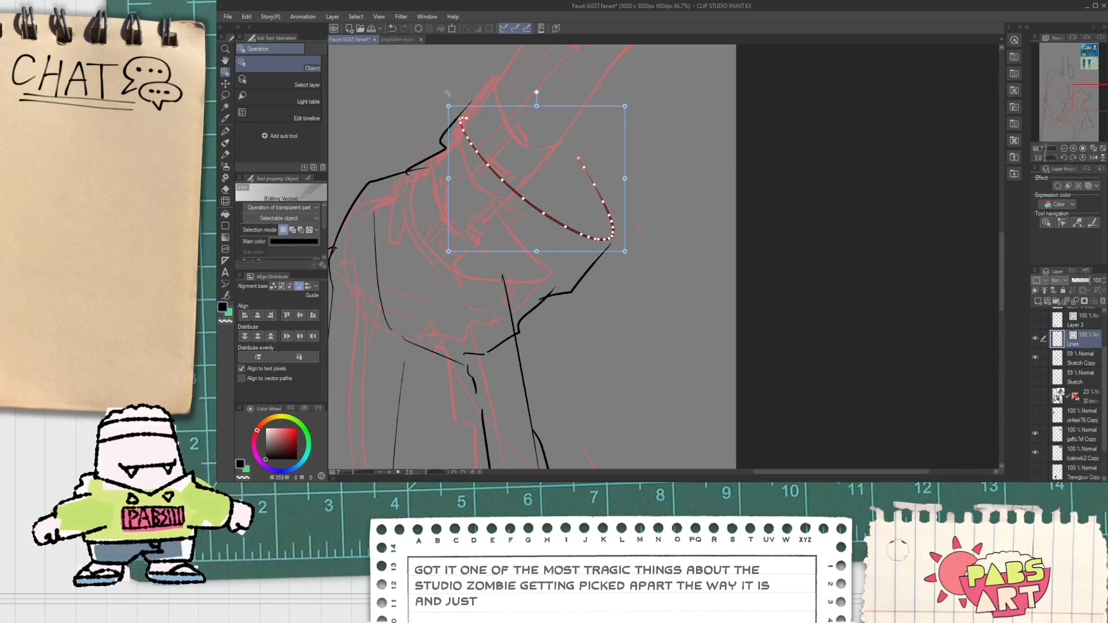
pyautogui.click(497, 55)
# Erase the part of the coat's side line that overshoots into the sleeve above its underside contour.
pyautogui.press('space')
pyautogui.moveTo(544, 278)
pyautogui.mouseDown()
pyautogui.moveTo(577, 219)
pyautogui.moveTo(509, 218)
pyautogui.moveTo(512, 276)
pyautogui.mouseUp()
pyautogui.press('e')
pyautogui.scroll(1, 570, 247)
pyautogui.scroll(-2, 515, 208)
pyautogui.press('space')
pyautogui.scroll(1, 514, 277)
pyautogui.press('p')
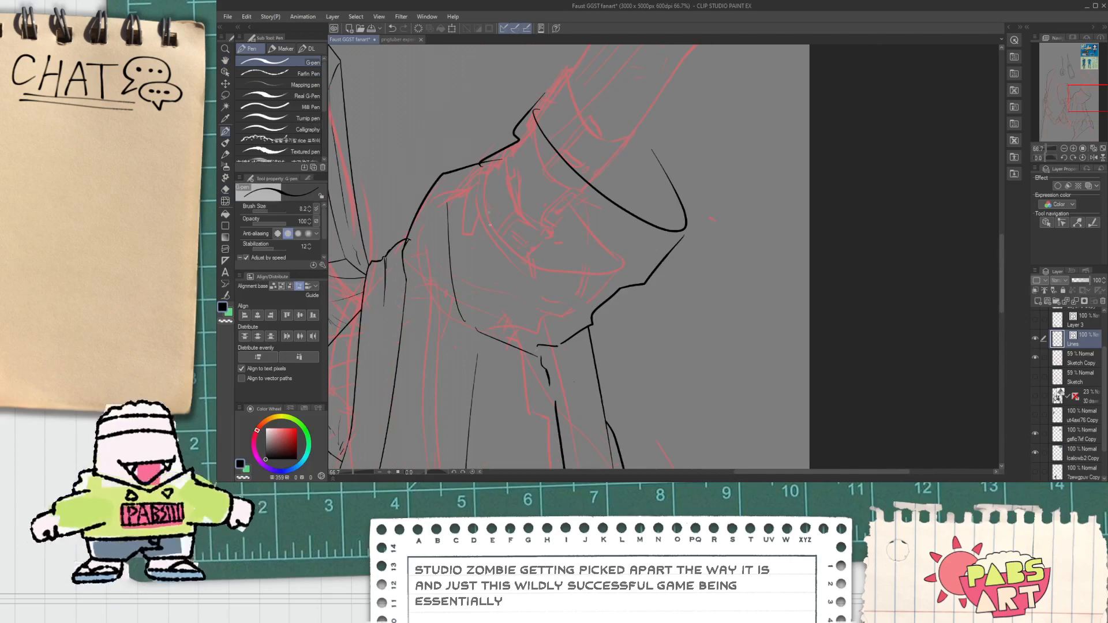
# Ink thin fold lines radiating from the shoulder across the sleeve, plus short creases near the armpit and underside.
pyautogui.scroll(1, 492, 252)
pyautogui.press('e')
pyautogui.press('p')
pyautogui.moveTo(475, 145); pyautogui.dragTo(500, 318)
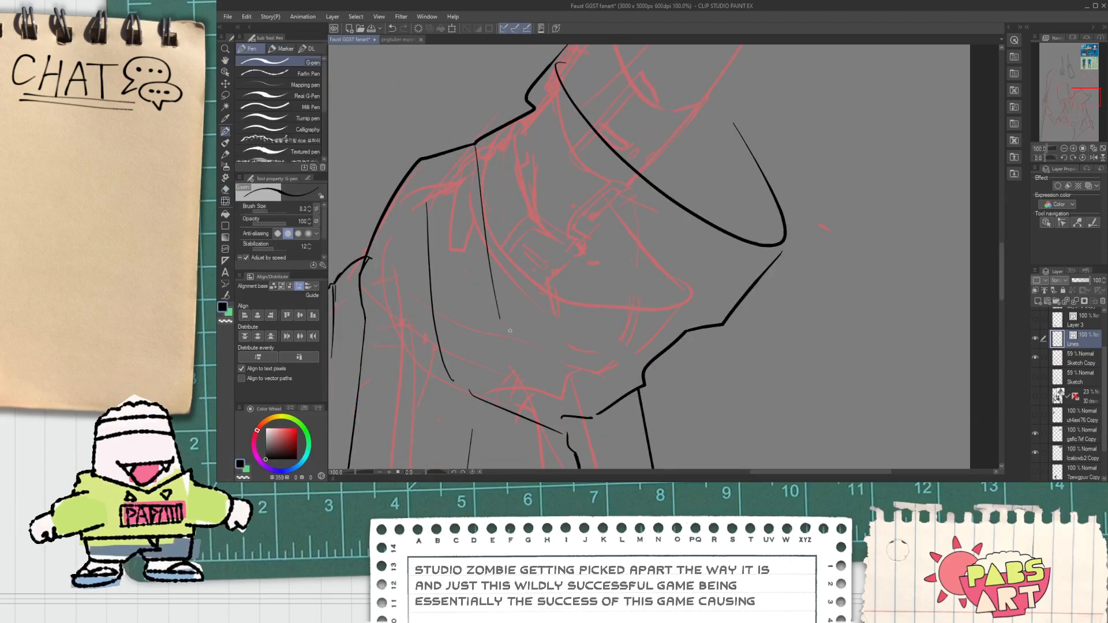
pyautogui.hotkey('ctrl', 'z')
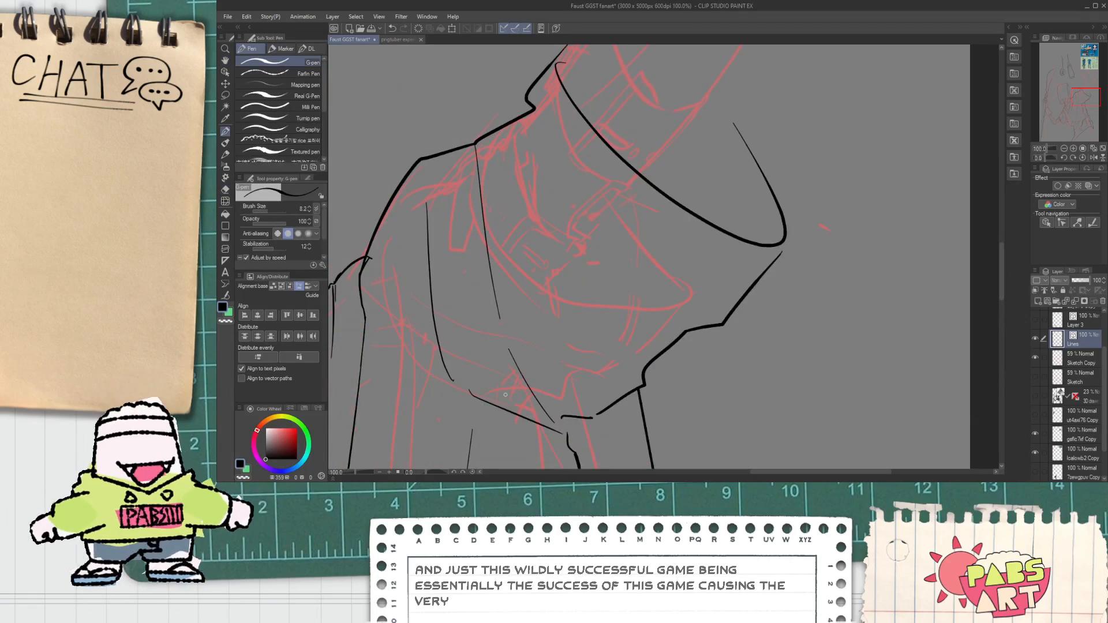
pyautogui.hotkey('ctrl', 'z')
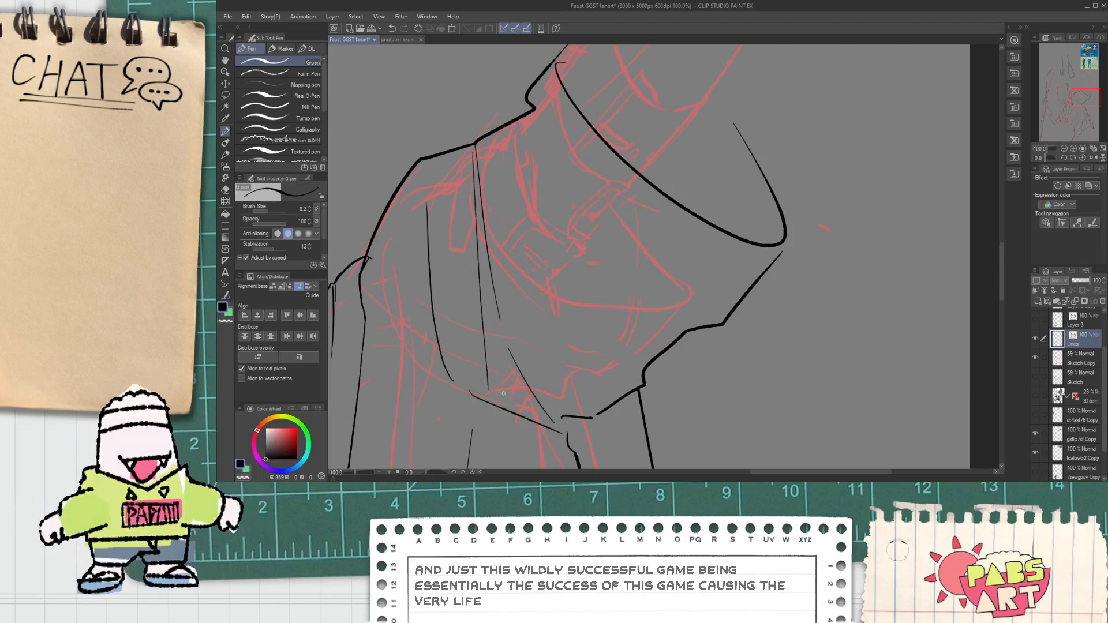
pyautogui.moveTo(478, 145); pyautogui.dragTo(559, 340)
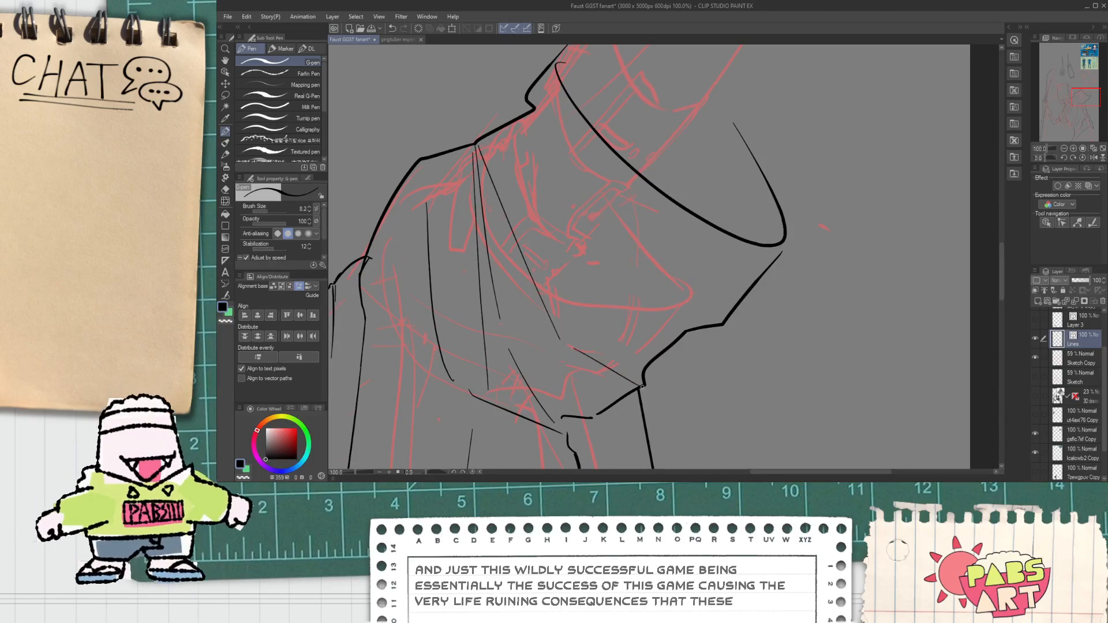
pyautogui.hotkey('ctrl', 'z')
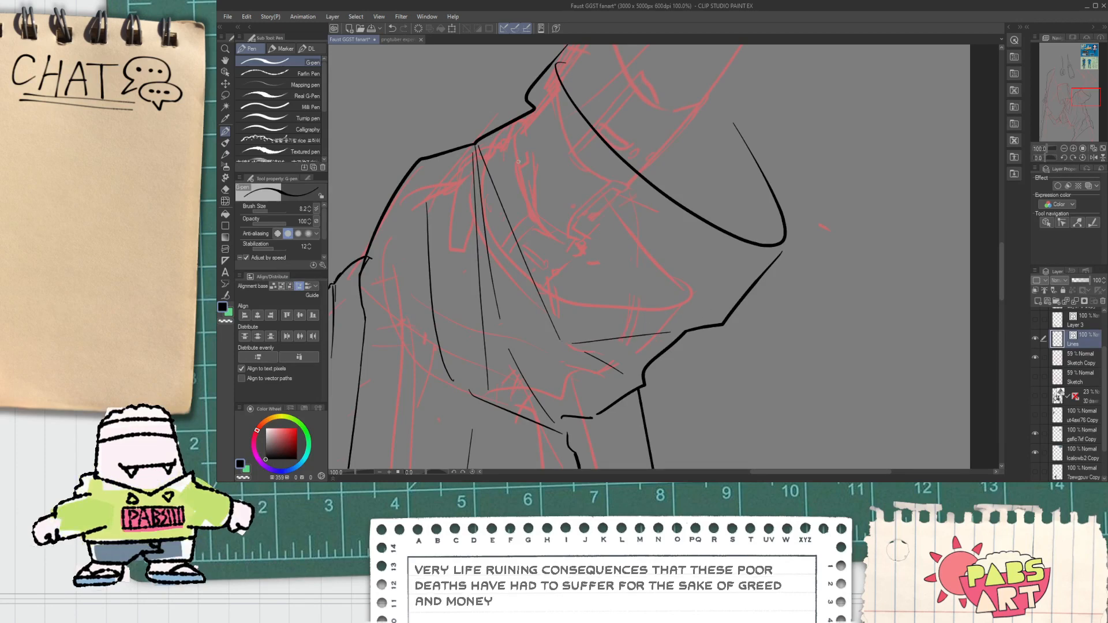
pyautogui.moveTo(629, 290)
pyautogui.mouseDown()
pyautogui.moveTo(677, 319)
pyautogui.moveTo(593, 235)
pyautogui.mouseUp()
# Erase the overshooting tip of the sleeve's upper edge where it meets the sleeve opening.
pyautogui.scroll(-4, 658, 308)
pyautogui.press('space')
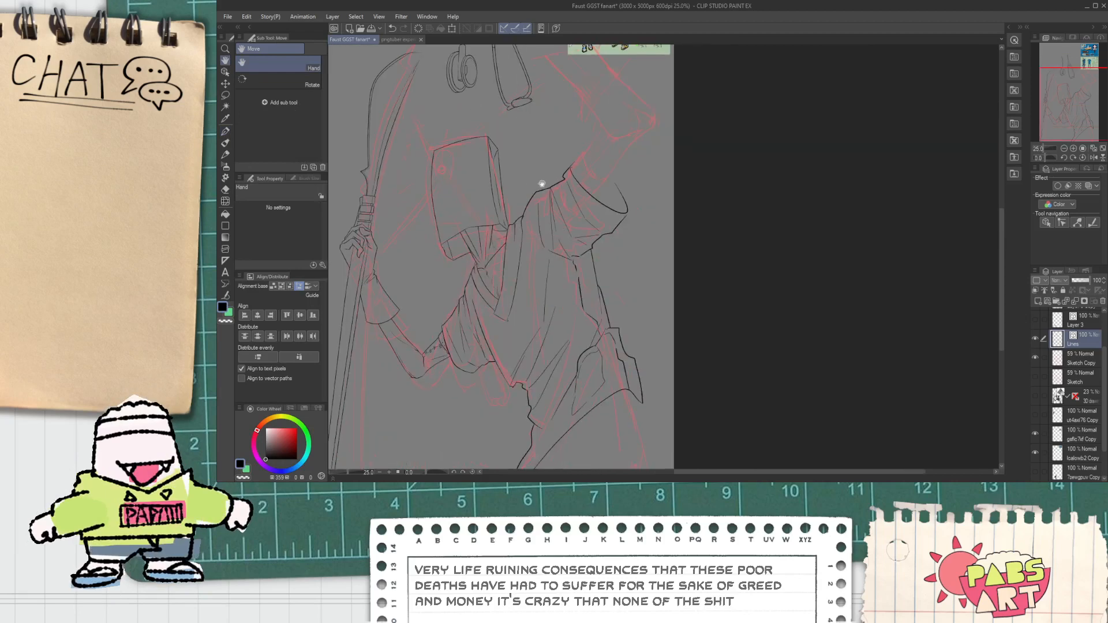
pyautogui.scroll(3, 549, 302)
pyautogui.scroll(-2, 554, 302)
pyautogui.scroll(5, 568, 261)
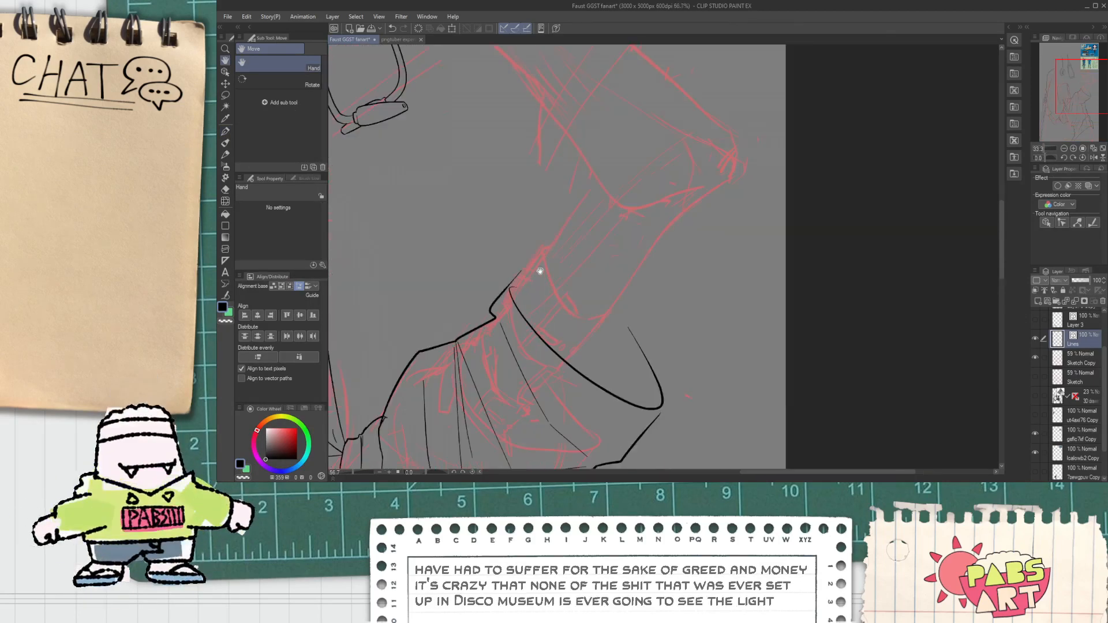
pyautogui.scroll(1, 505, 288)
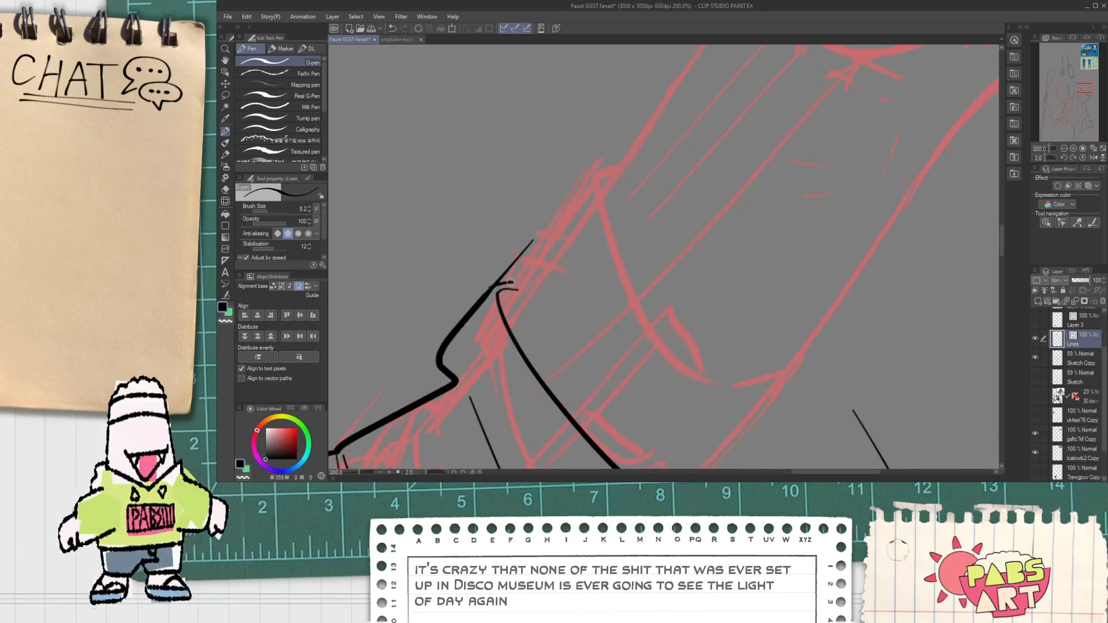
pyautogui.press('e')
pyautogui.scroll(-6, 501, 282)
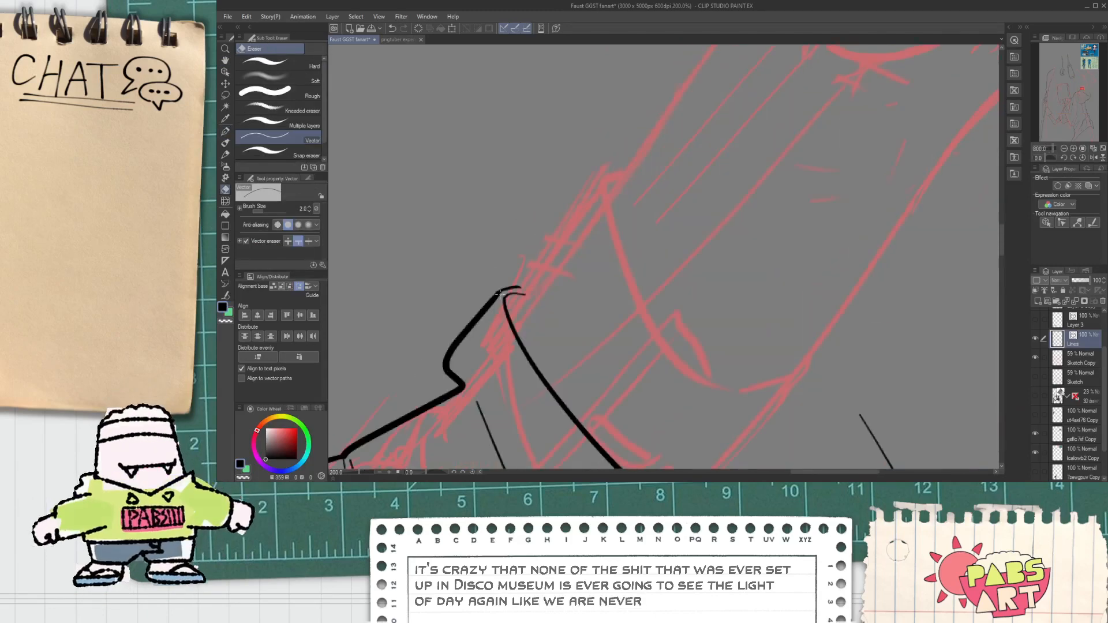
pyautogui.press('h')
pyautogui.scroll(3, 502, 303)
# Ink the inner cuff's upper edge from the sleeve opening along the raised arm with a short hooked end, trimming the overshoots.
pyautogui.press('p')
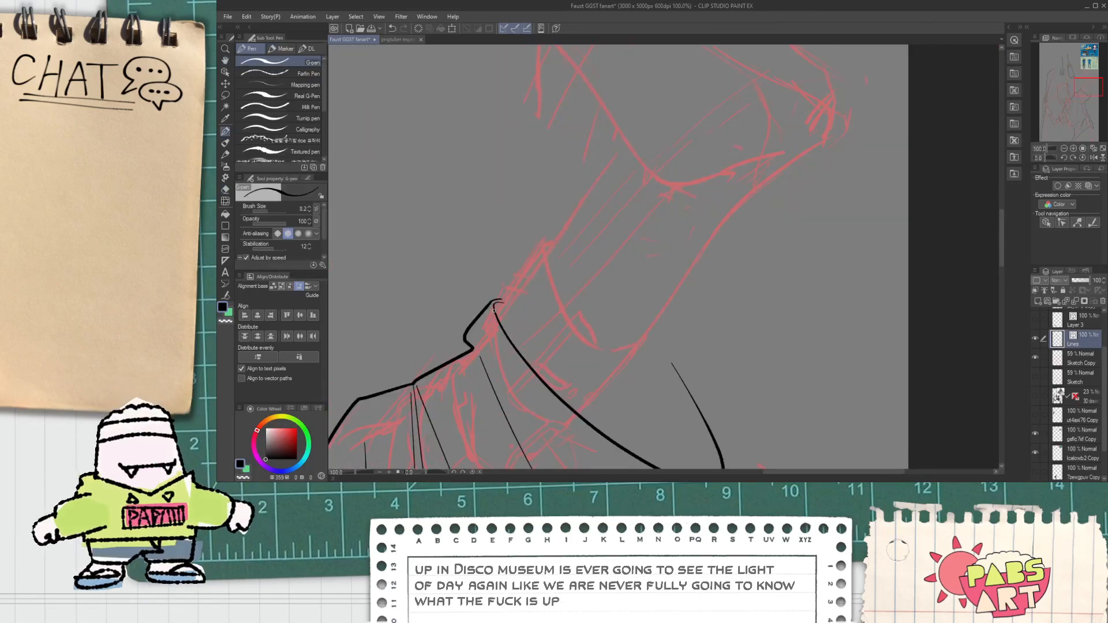
pyautogui.scroll(3, 504, 307)
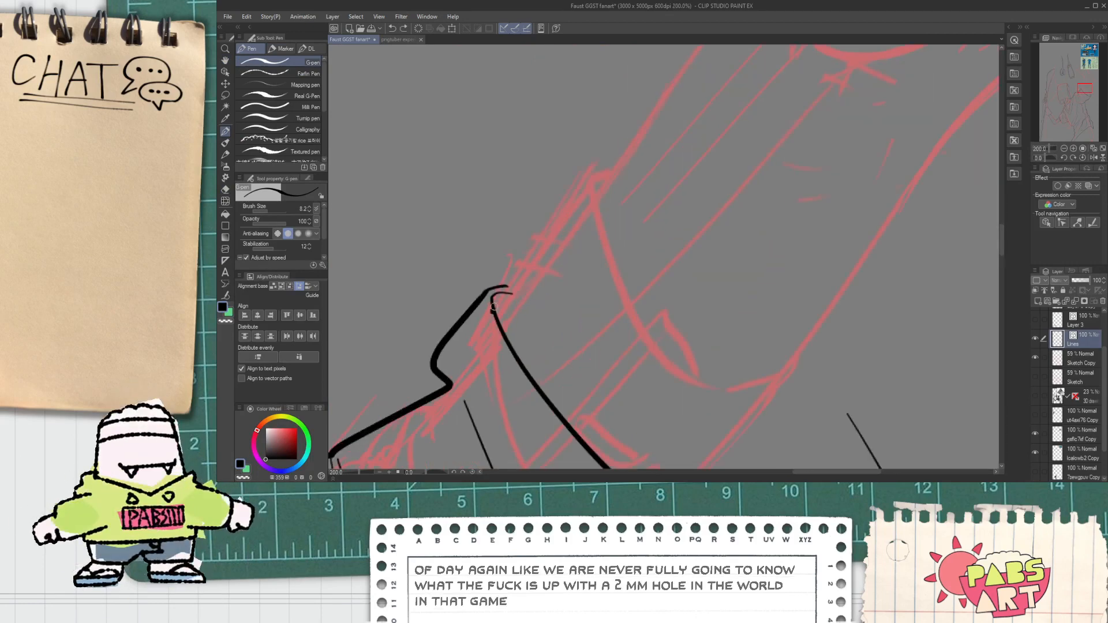
pyautogui.moveTo(507, 278)
pyautogui.mouseDown()
pyautogui.moveTo(582, 179)
pyautogui.moveTo(607, 174)
pyautogui.mouseUp()
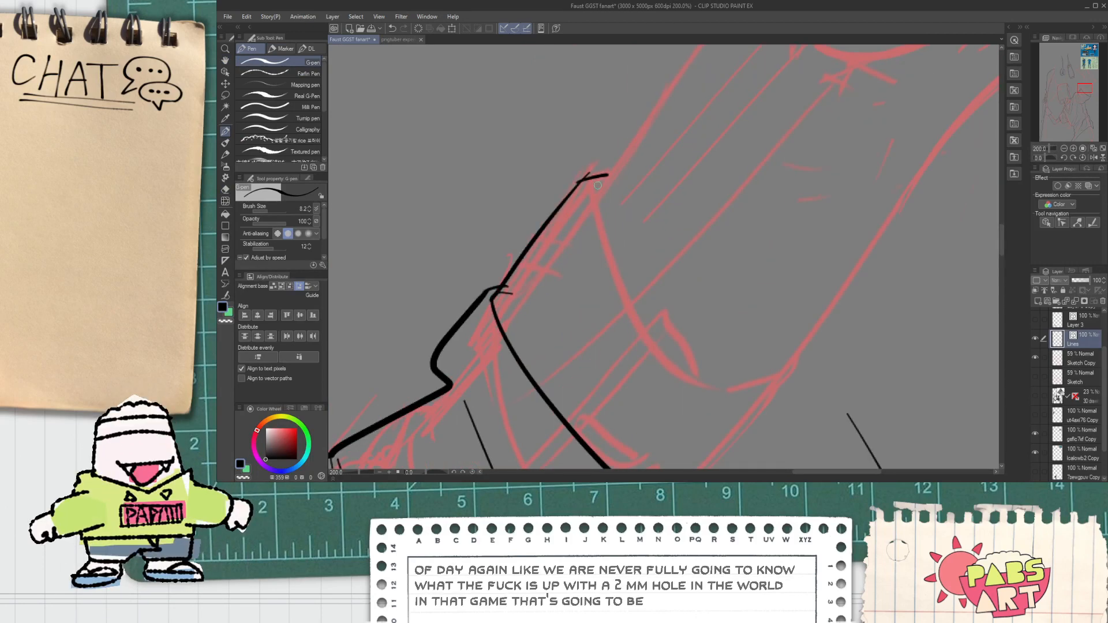
pyautogui.press('e')
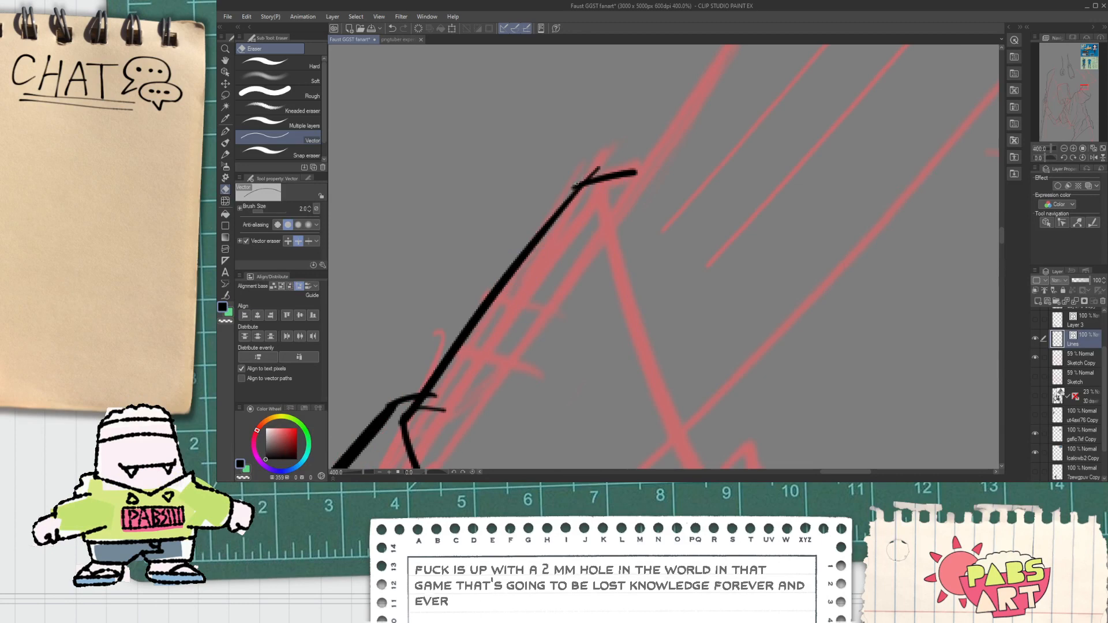
pyautogui.scroll(-2, 576, 184)
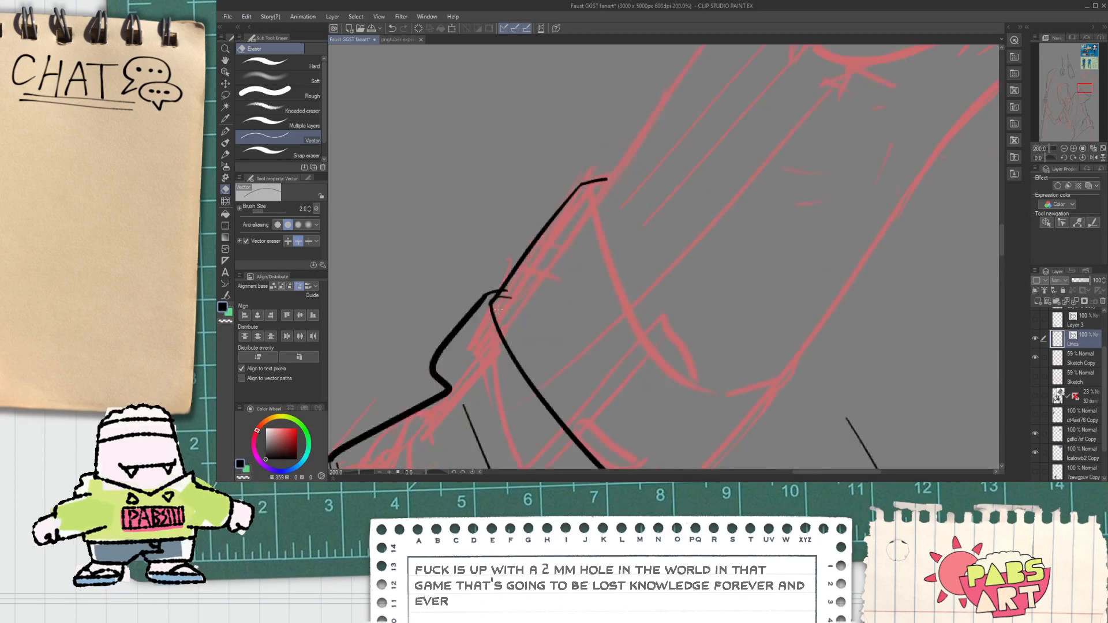
pyautogui.scroll(2, 494, 314)
pyautogui.scroll(-5, 506, 285)
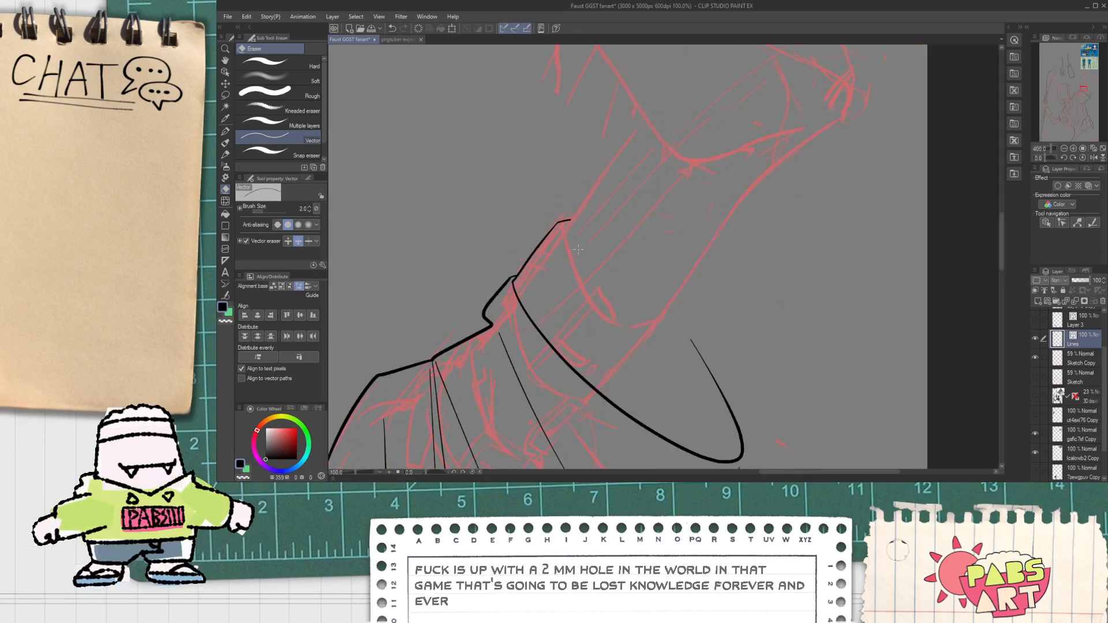
# Ink the inner cuff's opening as a curve crossing the raised arm to its far edge.
pyautogui.press('p')
pyautogui.moveTo(534, 212); pyautogui.dragTo(705, 313)
pyautogui.hotkey('ctrl', 'z')
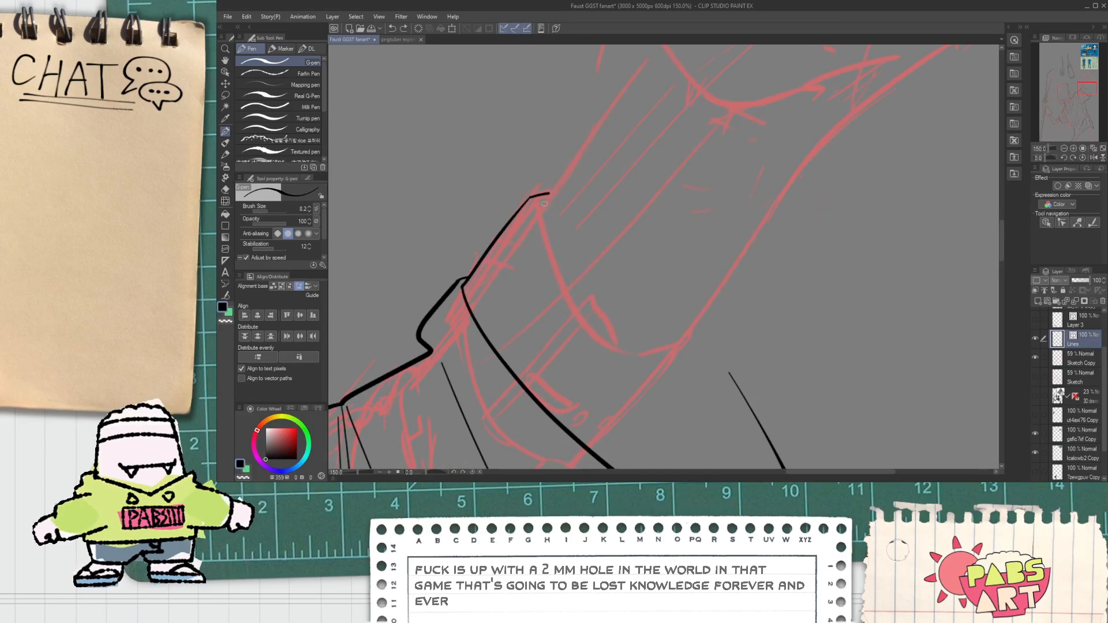
pyautogui.moveTo(533, 213); pyautogui.dragTo(679, 322)
pyautogui.hotkey('ctrl', 'z')
pyautogui.moveTo(534, 212); pyautogui.dragTo(689, 341)
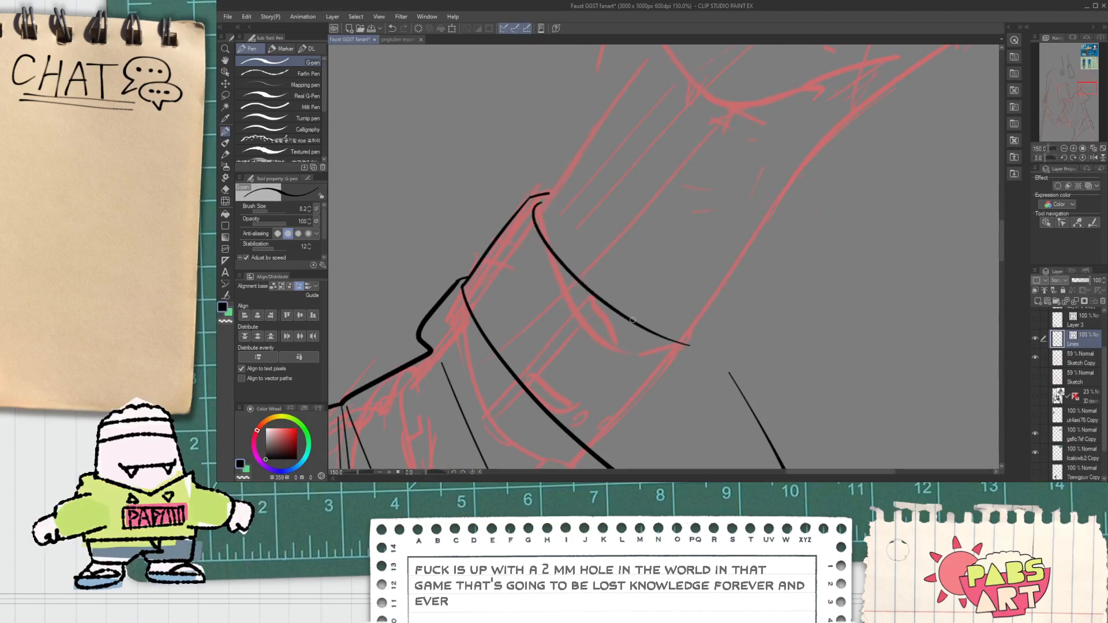
# Ink the inner cuff's lower side edge from the sleeve opening and join it to the end of the cuff curve.
pyautogui.scroll(1, 643, 396)
pyautogui.moveTo(528, 398); pyautogui.dragTo(647, 256)
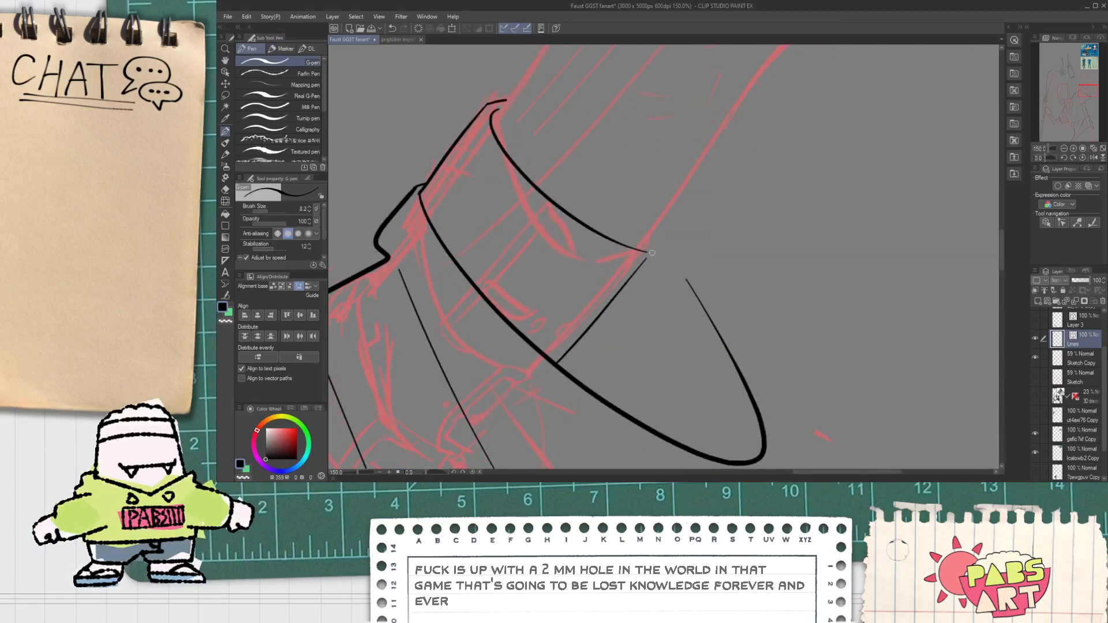
pyautogui.scroll(4, 648, 256)
pyautogui.moveTo(610, 297); pyautogui.dragTo(648, 247)
pyautogui.hotkey('ctrl', 'z')
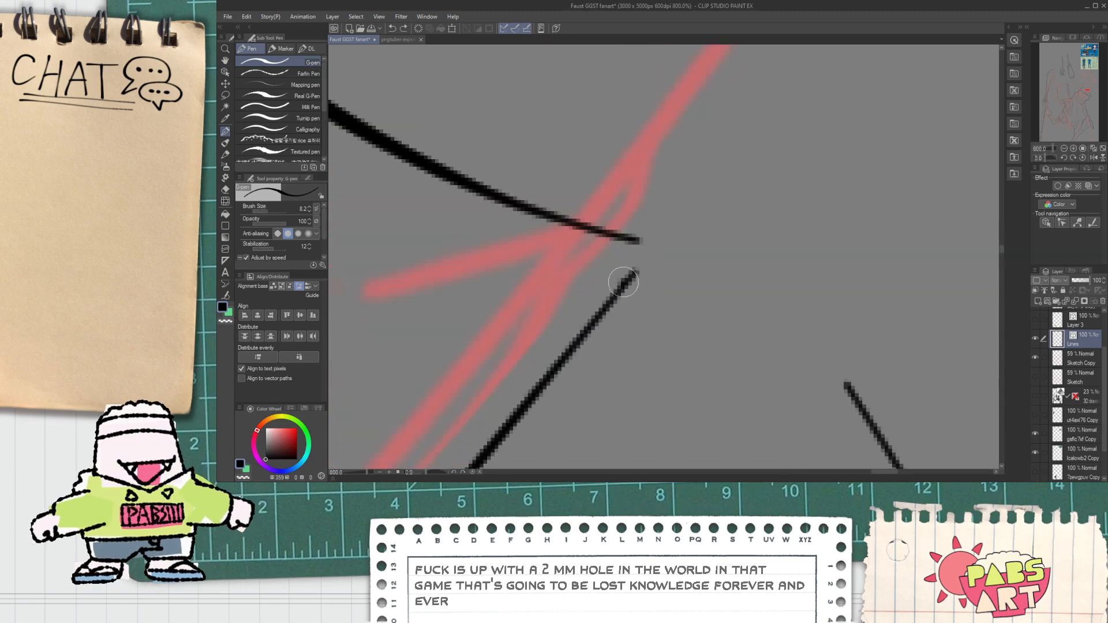
pyautogui.moveTo(610, 297); pyautogui.dragTo(655, 228)
pyautogui.scroll(-5, 655, 230)
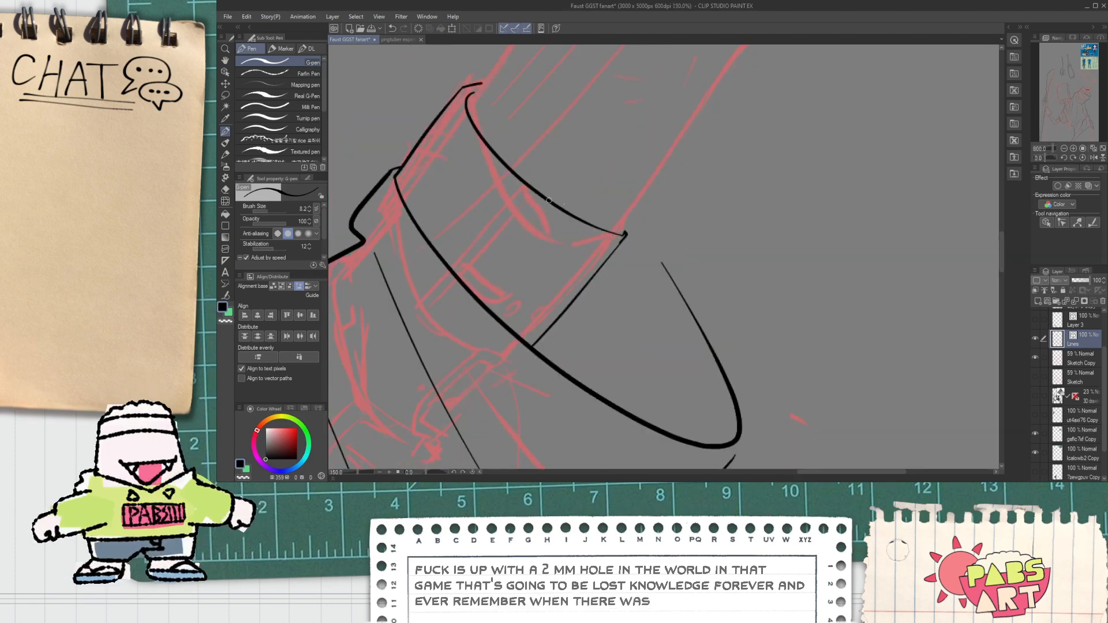
# Ink short connecting lines closing the inner cuff's lower corner where its side edge meets the sleeve opening.
pyautogui.moveTo(518, 212); pyautogui.dragTo(588, 253)
pyautogui.press('p')
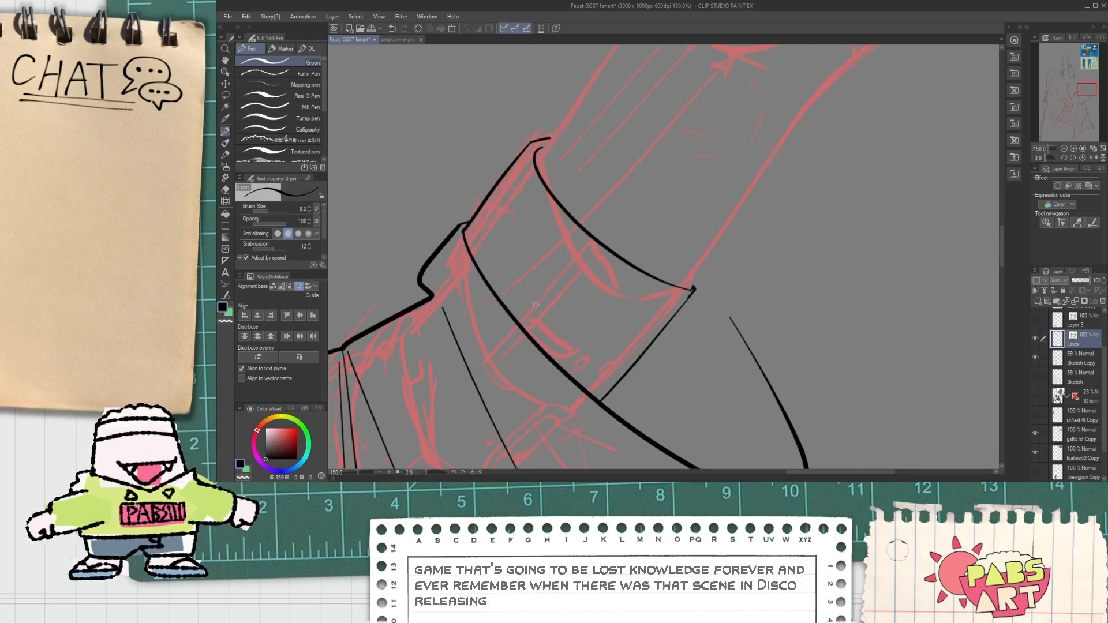
pyautogui.scroll(1, 540, 312)
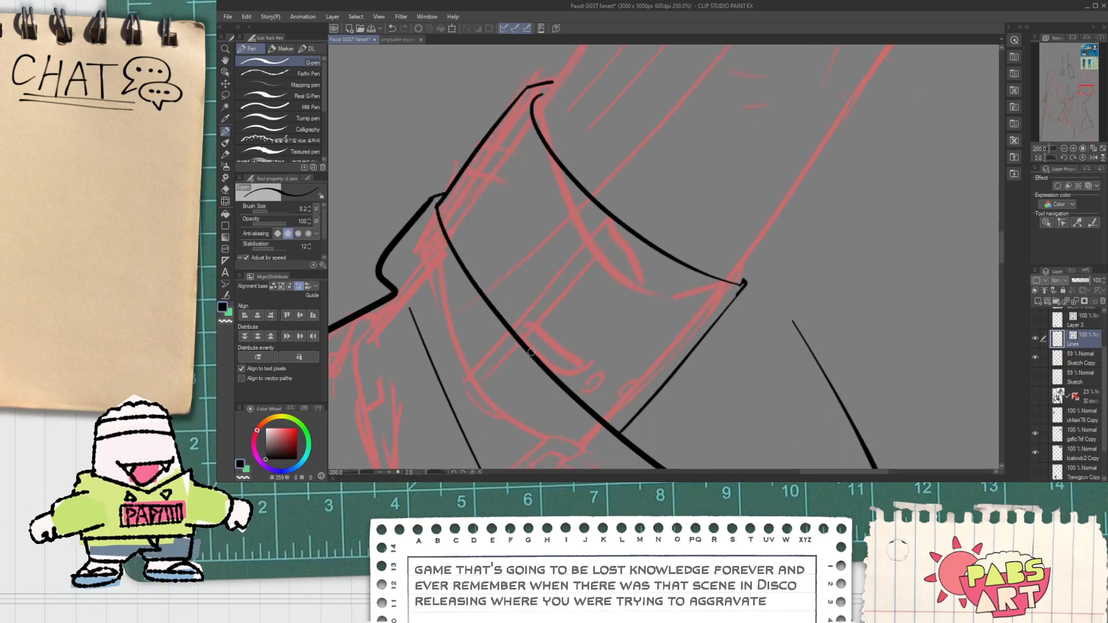
pyautogui.moveTo(589, 408)
pyautogui.mouseDown()
pyautogui.moveTo(647, 411)
pyautogui.moveTo(620, 424)
pyautogui.moveTo(581, 410)
pyautogui.moveTo(652, 424)
pyautogui.moveTo(579, 413)
pyautogui.moveTo(632, 420)
pyautogui.moveTo(581, 410)
pyautogui.moveTo(637, 434)
pyautogui.moveTo(609, 404)
pyautogui.mouseUp()
pyautogui.scroll(2, 584, 410)
pyautogui.press('e')
pyautogui.click(658, 422)
pyautogui.scroll(2, 622, 425)
pyautogui.press('p')
pyautogui.hotkey('ctrl', 'z')
pyautogui.moveTo(601, 443); pyautogui.dragTo(617, 426)
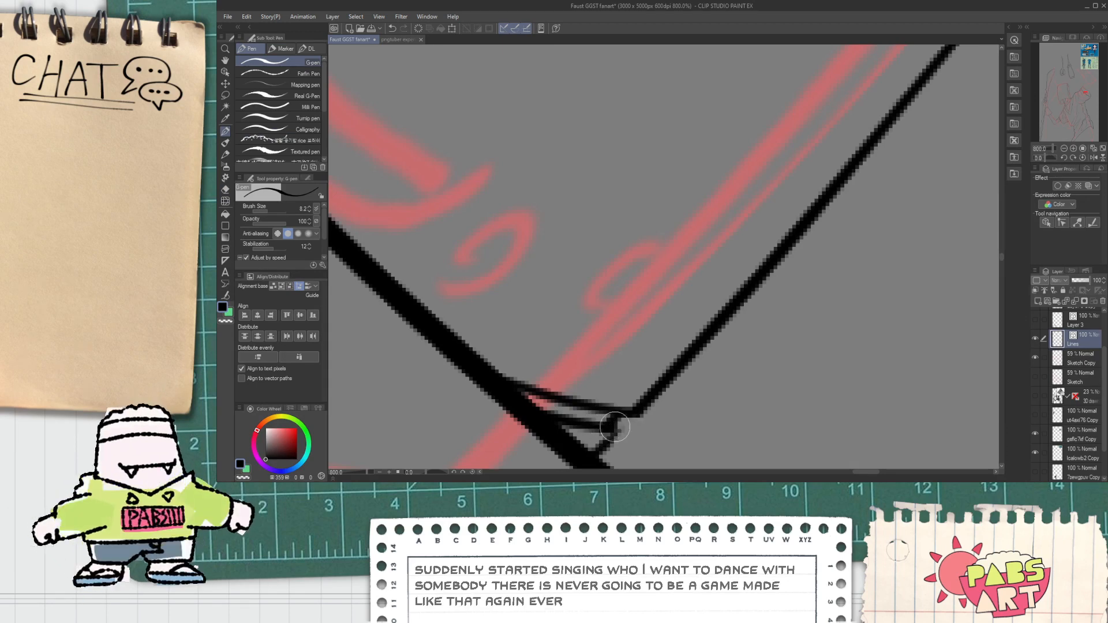
# Ink the outline of a panel on the inner cuff, with a line across the cuff and a second line along the cuff's opening.
pyautogui.scroll(-7, 615, 412)
pyautogui.moveTo(548, 321)
pyautogui.mouseDown()
pyautogui.moveTo(567, 348)
pyautogui.moveTo(549, 348)
pyautogui.moveTo(525, 316)
pyautogui.moveTo(537, 304)
pyautogui.mouseUp()
pyautogui.scroll(1, 528, 302)
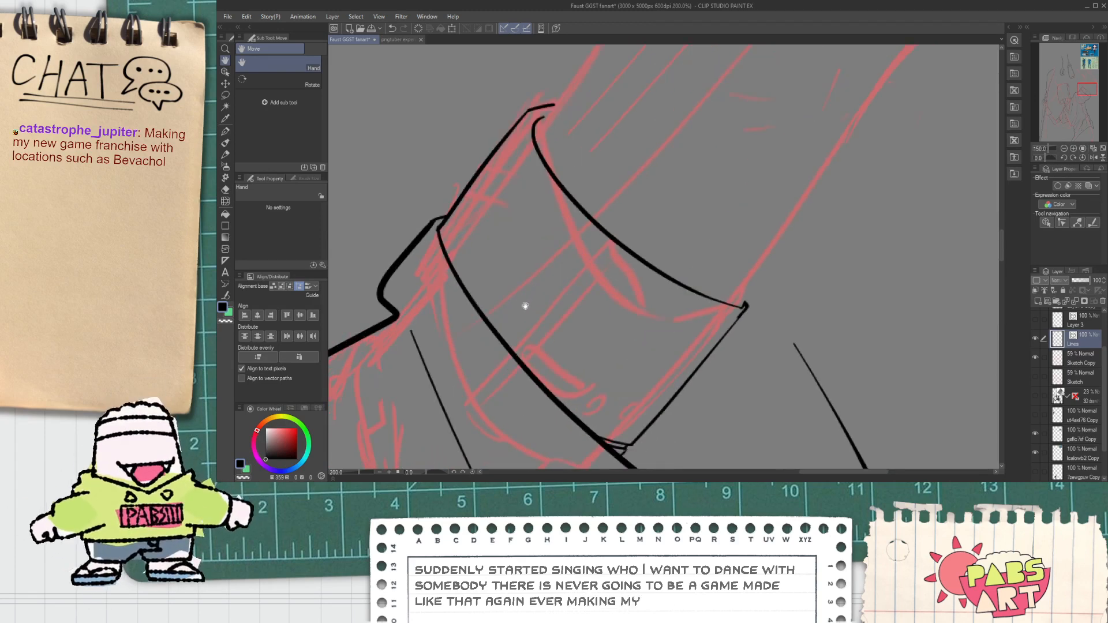
pyautogui.scroll(-1, 510, 341)
pyautogui.moveTo(503, 347); pyautogui.dragTo(588, 253)
pyautogui.hotkey('ctrl', 'z')
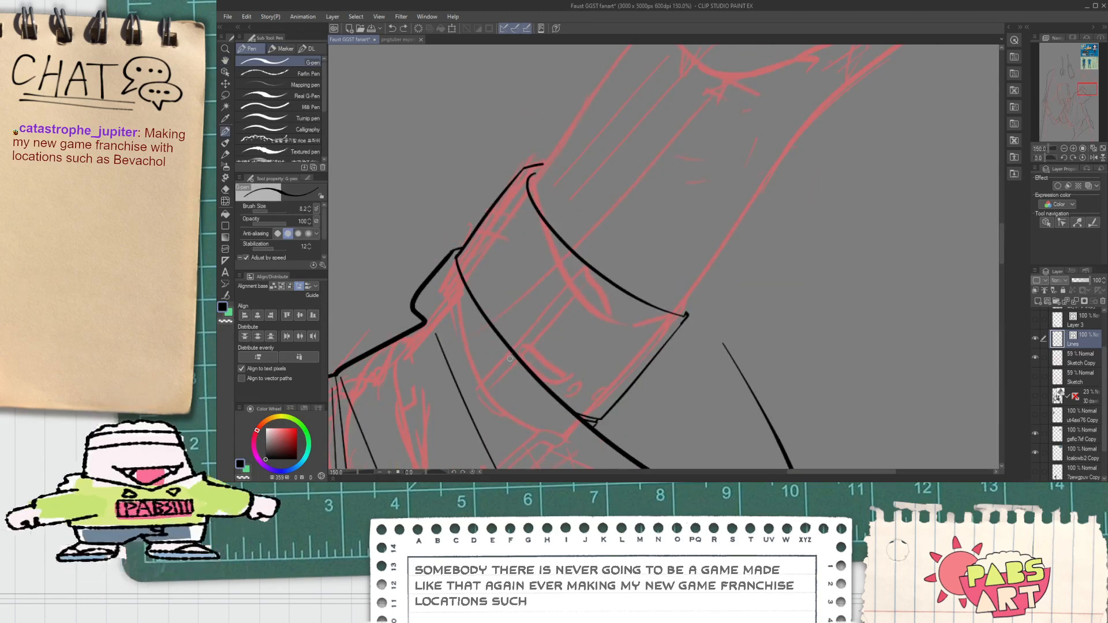
pyautogui.hotkey('ctrl', 'z')
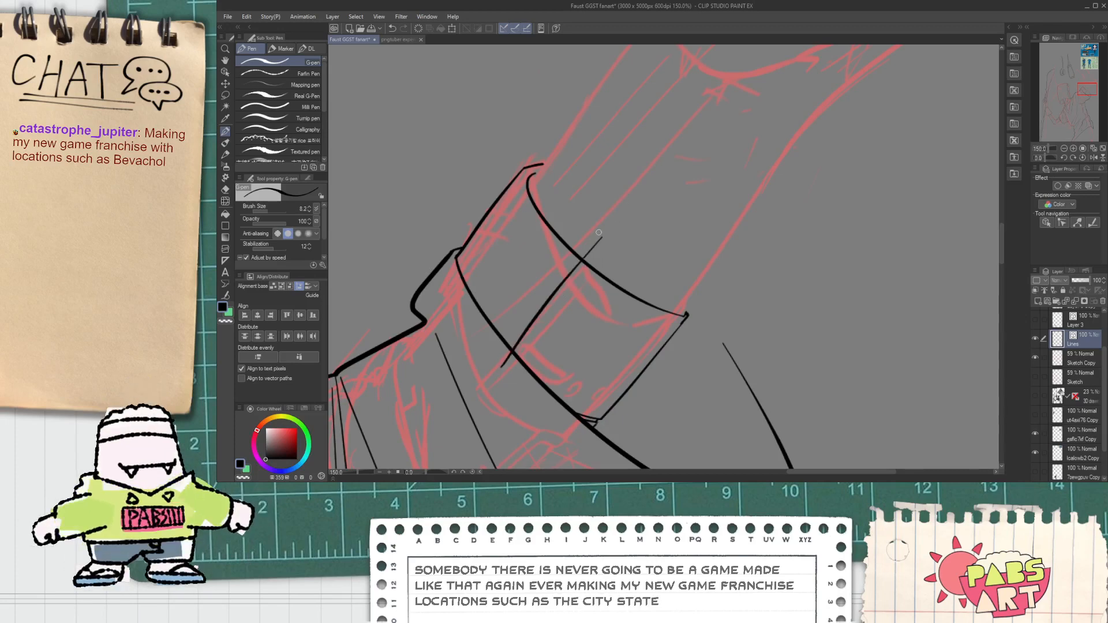
pyautogui.scroll(1, 603, 226)
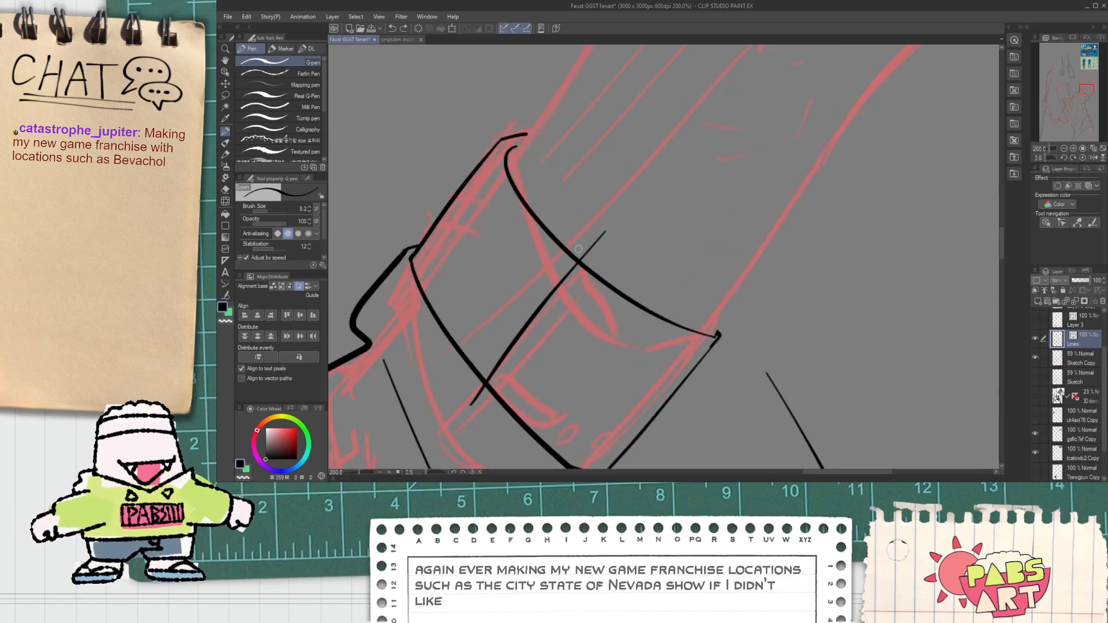
pyautogui.moveTo(579, 251); pyautogui.dragTo(698, 330)
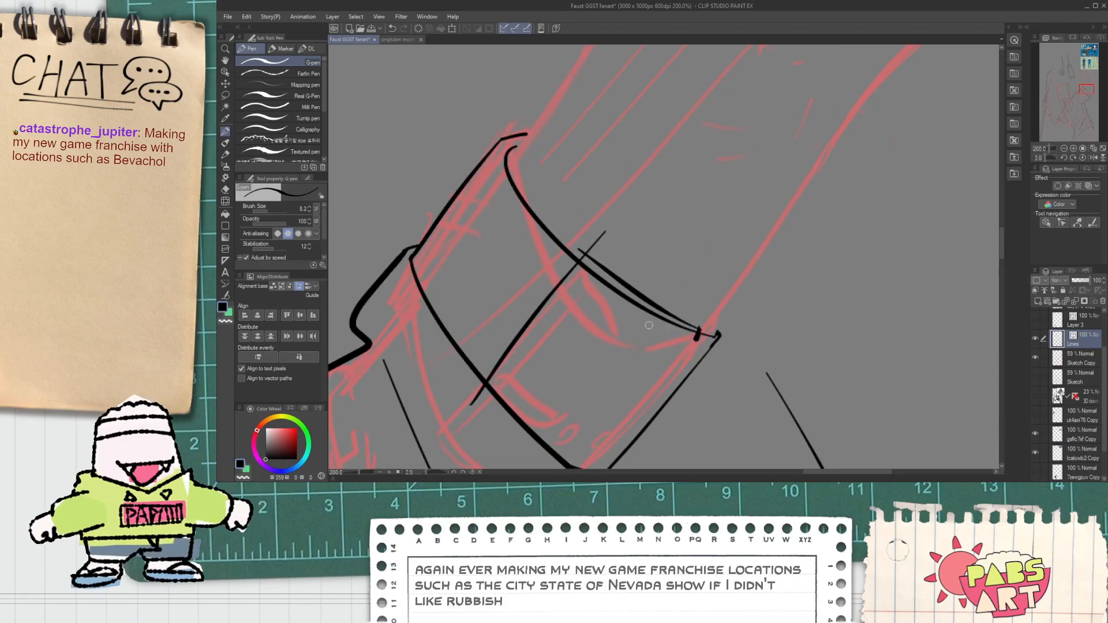
# Ink the cuff panel's parallel inner border lines and erase the overshooting ends at its corners and at the sleeve opening.
pyautogui.moveTo(506, 402)
pyautogui.mouseDown()
pyautogui.moveTo(506, 326)
pyautogui.moveTo(589, 194)
pyautogui.mouseUp()
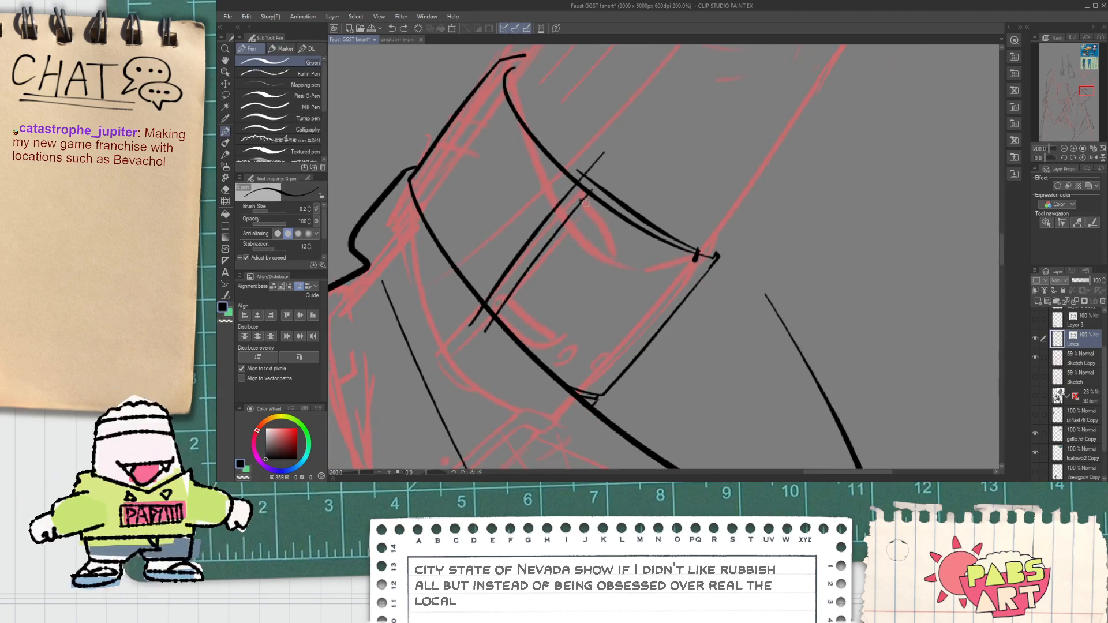
pyautogui.scroll(2, 566, 183)
pyautogui.moveTo(566, 176)
pyautogui.mouseDown()
pyautogui.moveTo(794, 302)
pyautogui.moveTo(770, 299)
pyautogui.moveTo(796, 292)
pyautogui.moveTo(795, 307)
pyautogui.moveTo(779, 286)
pyautogui.moveTo(694, 254)
pyautogui.mouseUp()
pyautogui.press('e')
pyautogui.moveTo(579, 167); pyautogui.dragTo(568, 177)
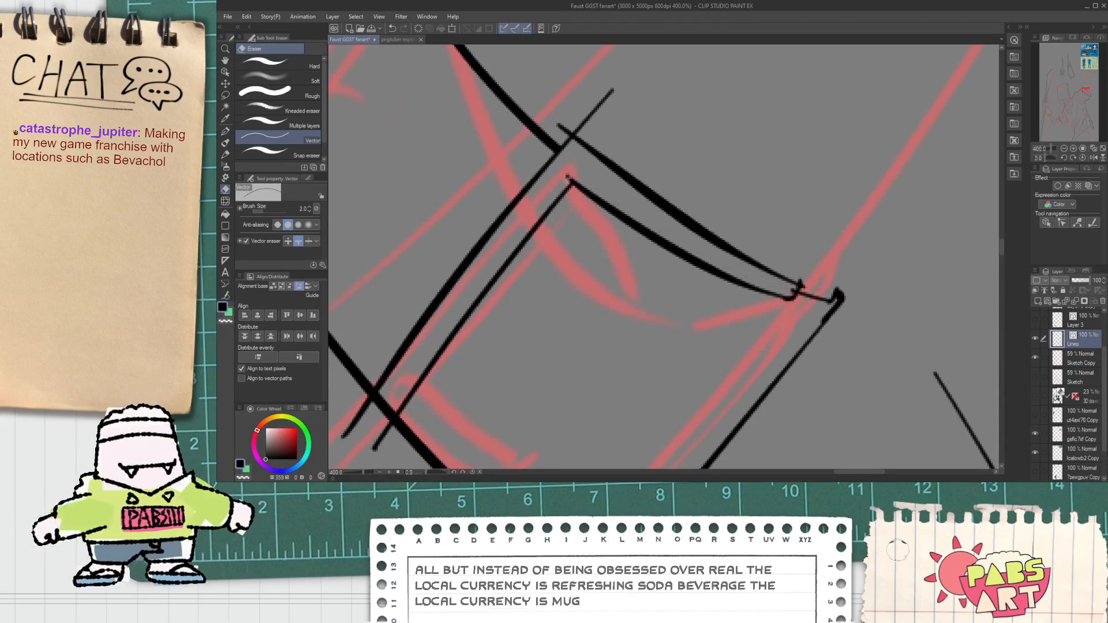
pyautogui.moveTo(609, 114); pyautogui.dragTo(585, 108)
pyautogui.scroll(-2, 566, 149)
pyautogui.scroll(2, 445, 332)
pyautogui.moveTo(507, 256); pyautogui.dragTo(473, 237)
pyautogui.scroll(-2, 488, 242)
pyautogui.scroll(2, 487, 242)
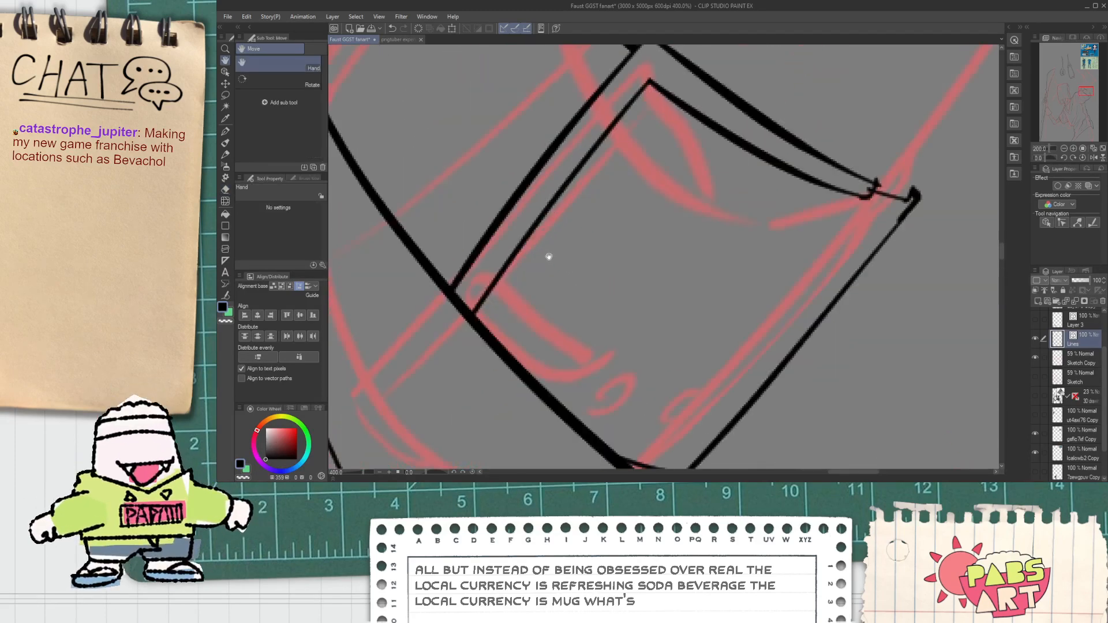
# Ink a narrow crescent-shaped slot on the cuff panel and tidy its pointed end.
pyautogui.press('p')
pyautogui.moveTo(520, 233); pyautogui.dragTo(716, 335)
pyautogui.moveTo(521, 228)
pyautogui.mouseDown()
pyautogui.moveTo(585, 225)
pyautogui.moveTo(716, 306)
pyautogui.mouseUp()
pyautogui.hotkey('ctrl', 'z')
pyautogui.moveTo(520, 231); pyautogui.dragTo(702, 330)
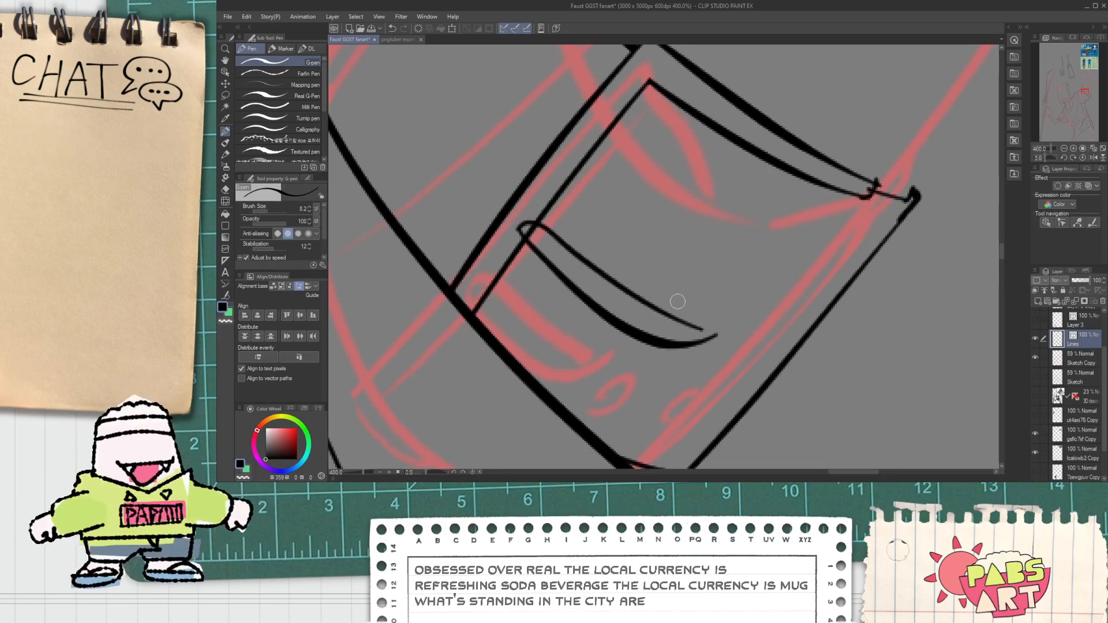
pyautogui.press('e')
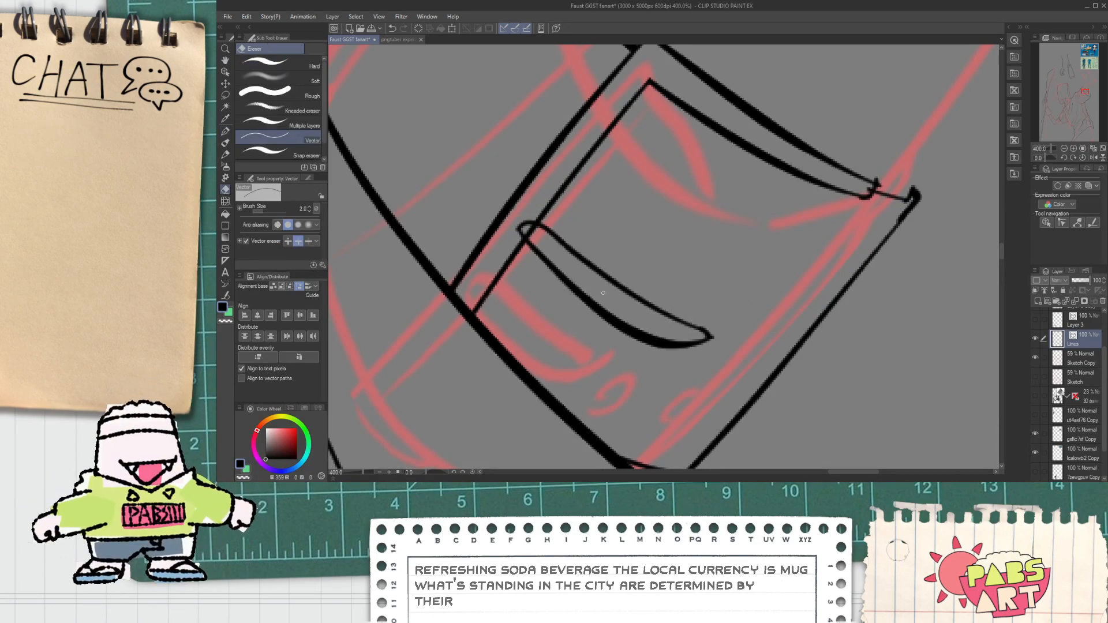
# Ink the forearm's upper edge as a long curve from the cuff's hooked tip towards the elbow.
pyautogui.scroll(-4, 529, 233)
pyautogui.press('space')
pyautogui.moveTo(543, 239); pyautogui.dragTo(580, 287)
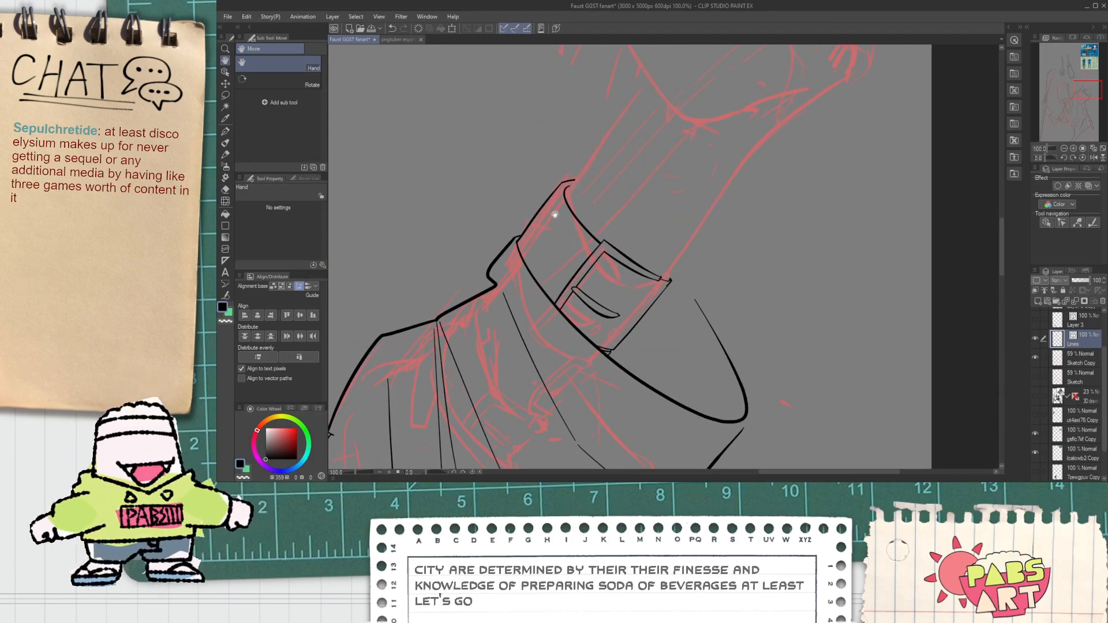
pyautogui.moveTo(596, 209); pyautogui.dragTo(608, 240)
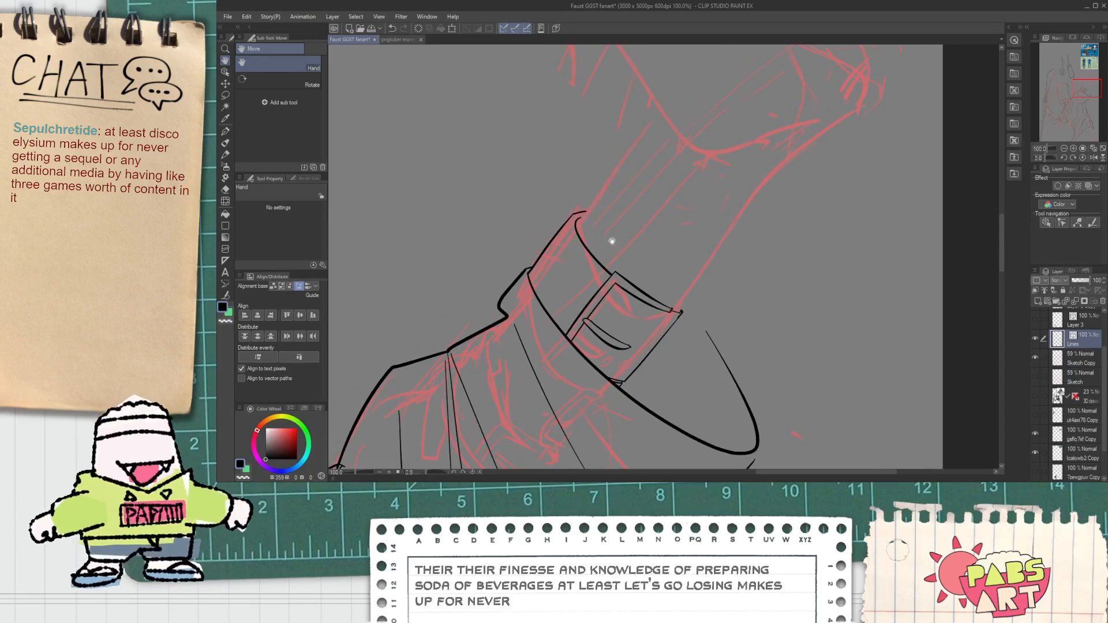
pyautogui.scroll(2, 593, 208)
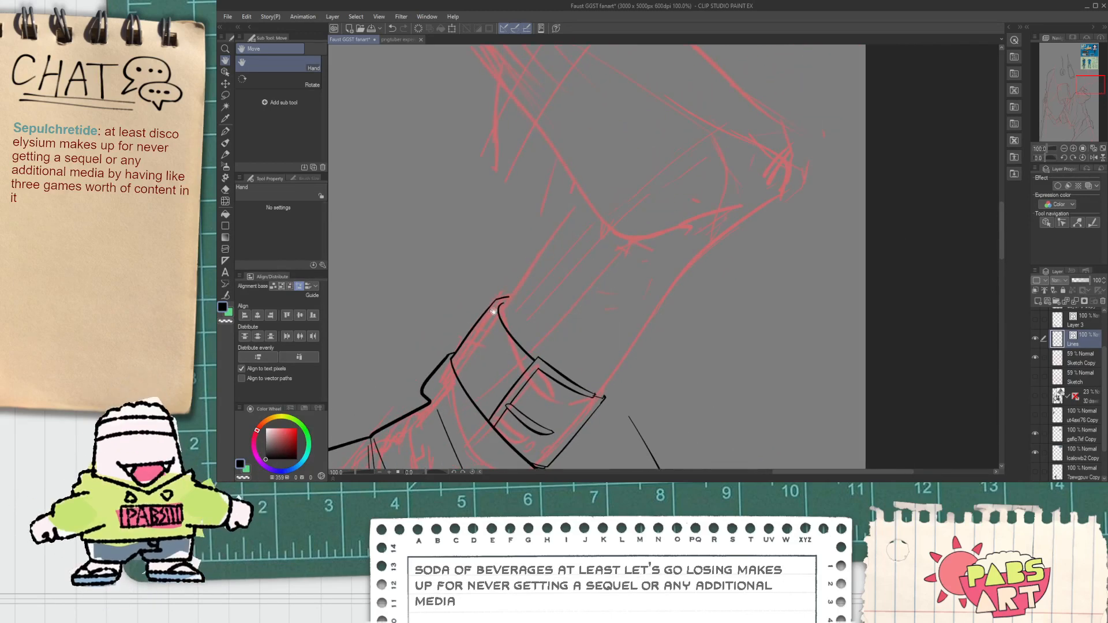
pyautogui.press('p')
pyautogui.moveTo(501, 297); pyautogui.dragTo(554, 218)
pyautogui.moveTo(609, 159); pyautogui.dragTo(697, 89)
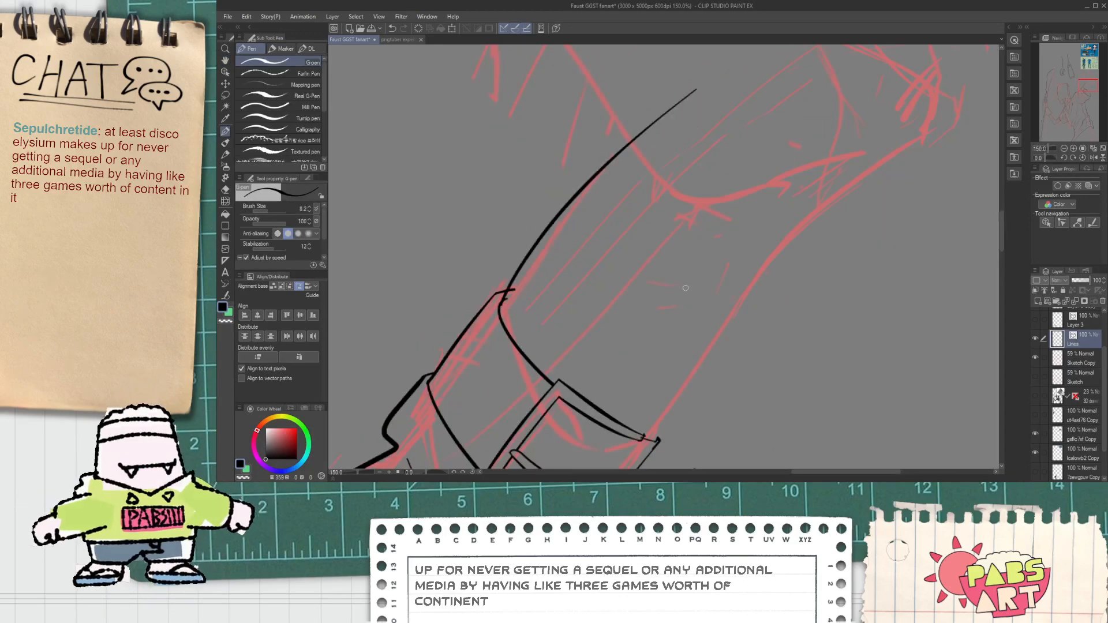
# Erase the overshooting ends at the cuff panel's outer corner and where the cuff's hooked tip crosses the forearm edge.
pyautogui.moveTo(682, 345); pyautogui.dragTo(581, 227)
pyautogui.scroll(-1, 557, 305)
pyautogui.scroll(4, 555, 304)
pyautogui.press('e')
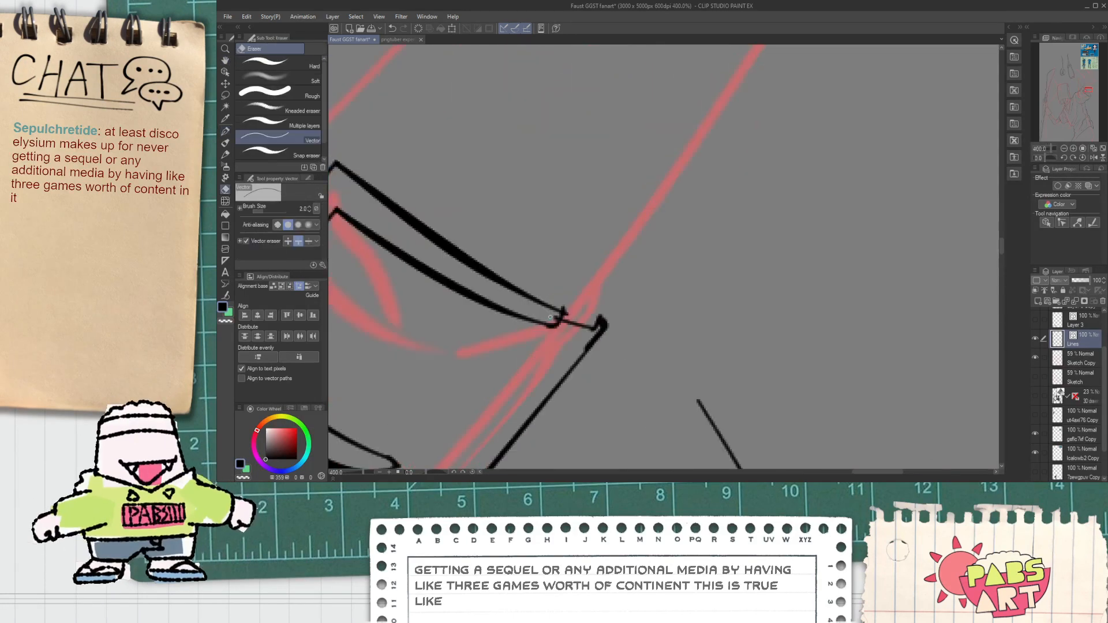
pyautogui.scroll(2, 557, 318)
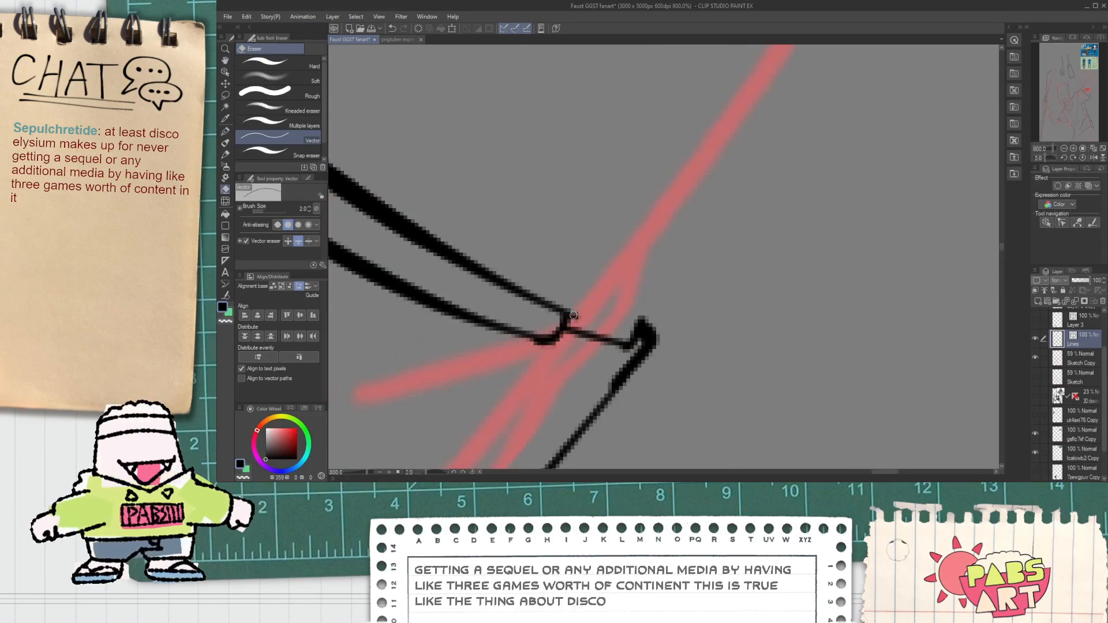
pyautogui.press('p')
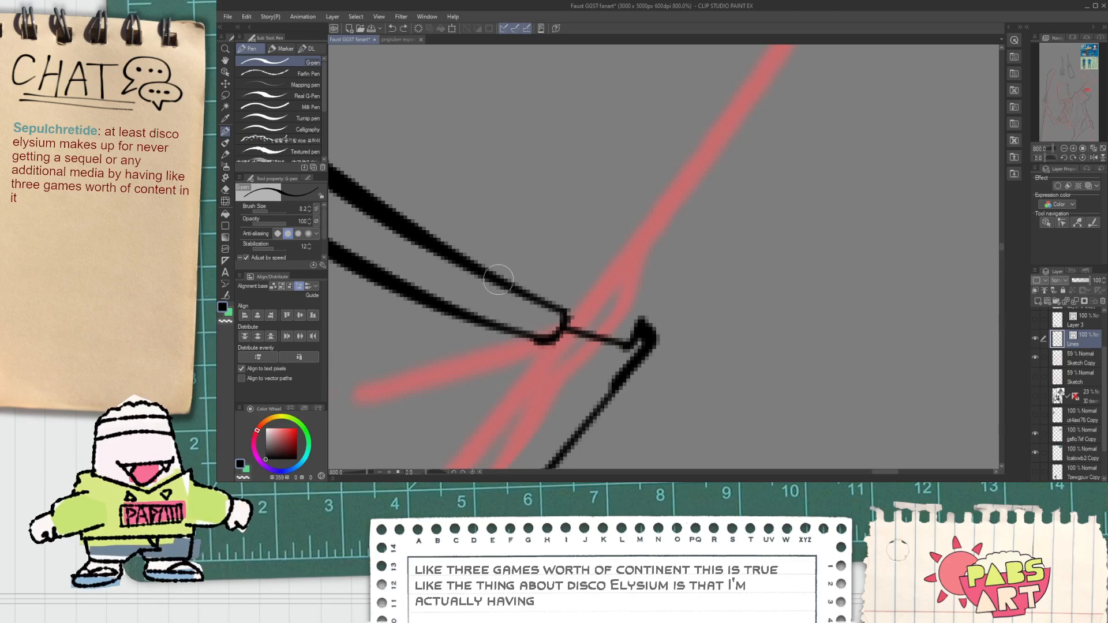
pyautogui.moveTo(501, 287); pyautogui.dragTo(574, 317)
pyautogui.hotkey('ctrl', 'z')
pyautogui.hotkey('ctrl', 'z')
pyautogui.moveTo(453, 252)
pyautogui.mouseDown()
pyautogui.moveTo(572, 304)
pyautogui.moveTo(544, 298)
pyautogui.moveTo(592, 341)
pyautogui.moveTo(642, 333)
pyautogui.moveTo(511, 359)
pyautogui.mouseUp()
pyautogui.scroll(-8, 630, 332)
pyautogui.press('e')
pyautogui.scroll(2, 493, 271)
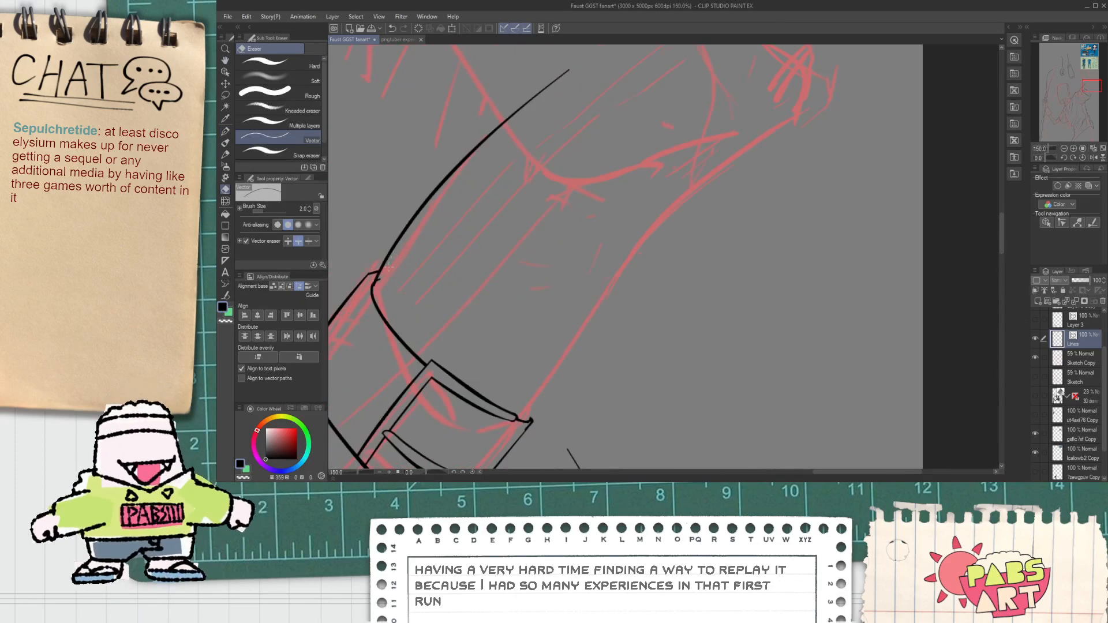
# Ink the forearm's lower edge from the cuff to the elbow, trim its overshoot, and add a thin crease along the forearm.
pyautogui.scroll(-2, 389, 282)
pyautogui.press('p')
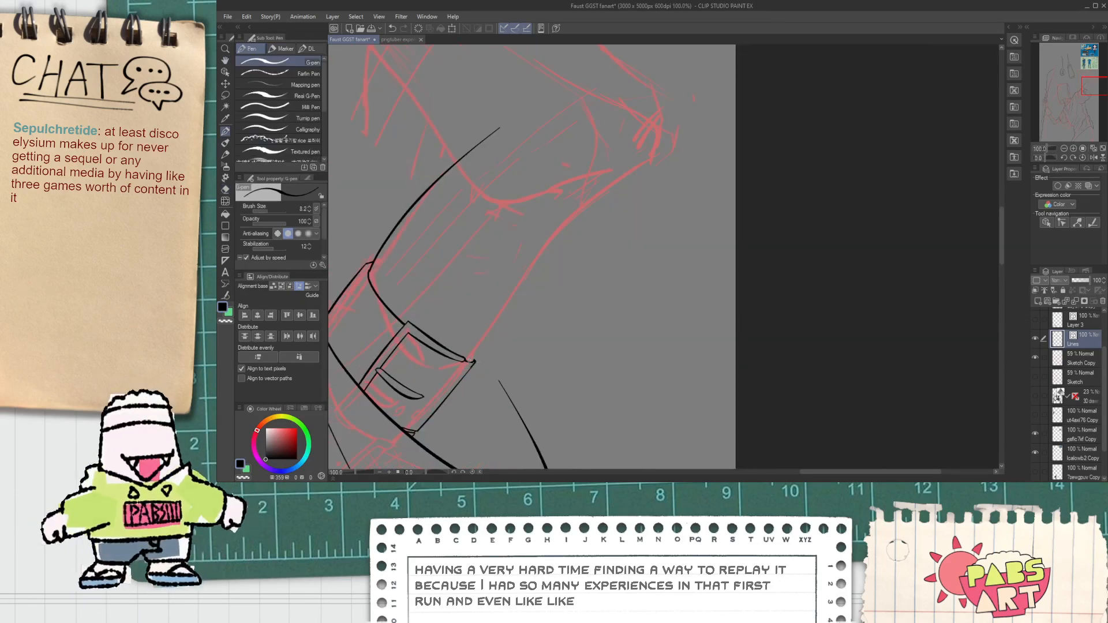
pyautogui.moveTo(472, 360); pyautogui.dragTo(642, 106)
pyautogui.moveTo(553, 234); pyautogui.dragTo(637, 161)
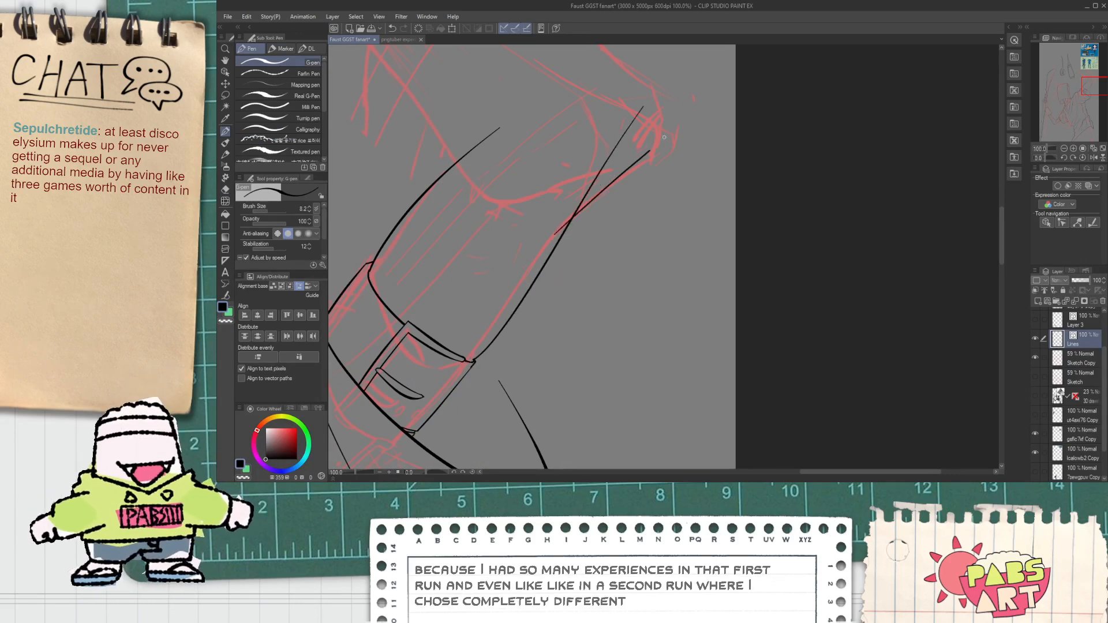
pyautogui.press('e')
pyautogui.click(619, 152)
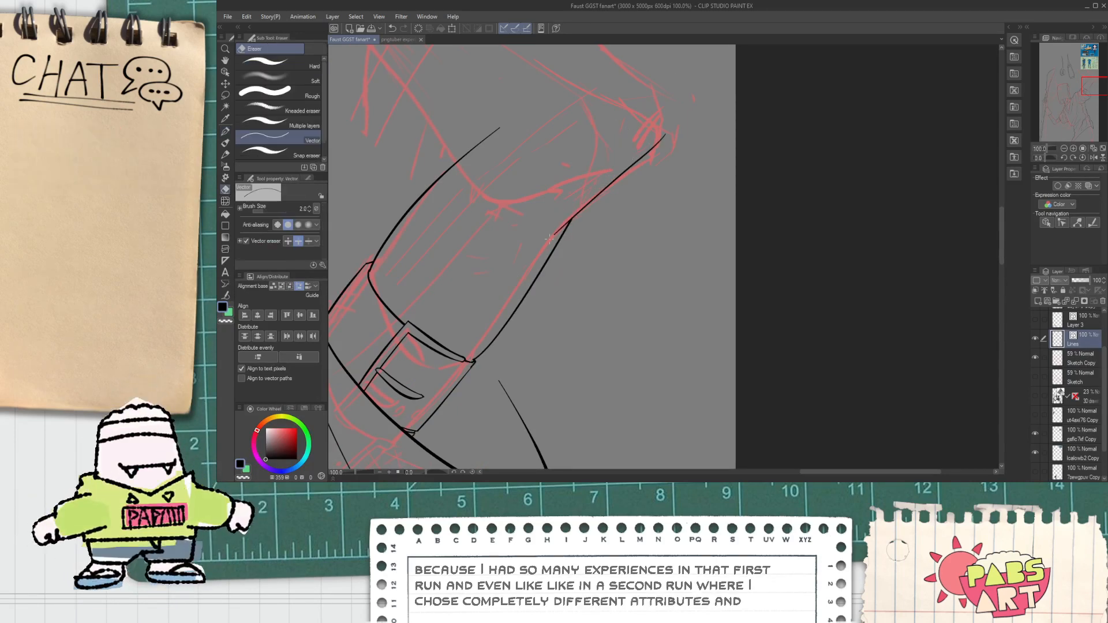
pyautogui.press('p')
pyautogui.moveTo(414, 314); pyautogui.dragTo(522, 232)
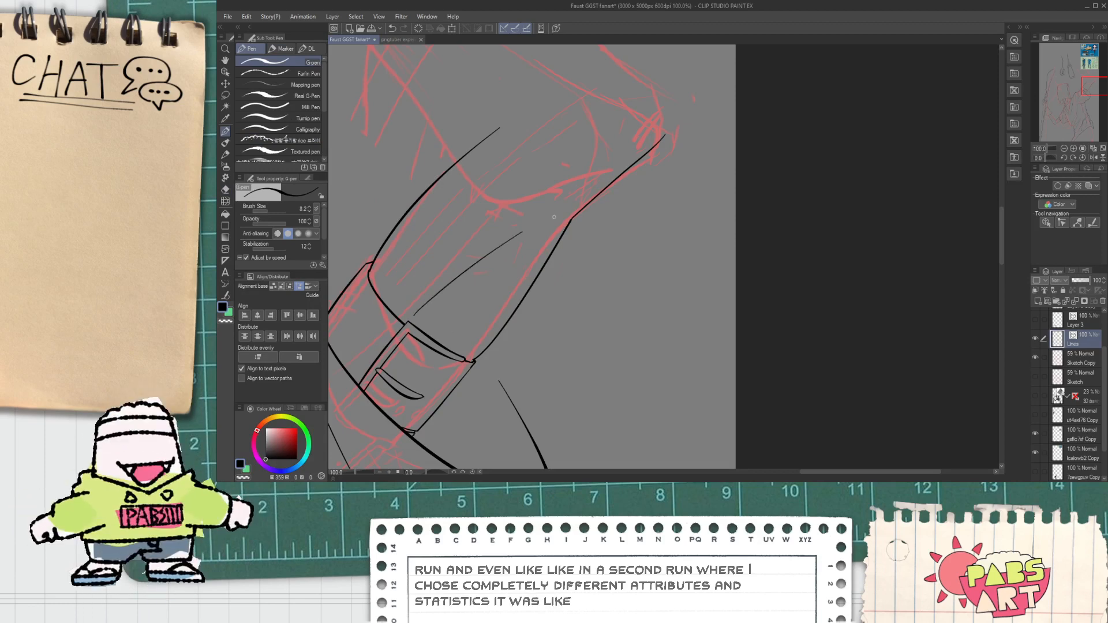
# Close the gap at the lower tip of the coat's lapel by joining its two edges.
pyautogui.press('space')
pyautogui.moveTo(497, 185); pyautogui.dragTo(532, 265)
pyautogui.scroll(-2, 526, 246)
pyautogui.moveTo(448, 155); pyautogui.dragTo(502, 153)
pyautogui.scroll(-2, 538, 222)
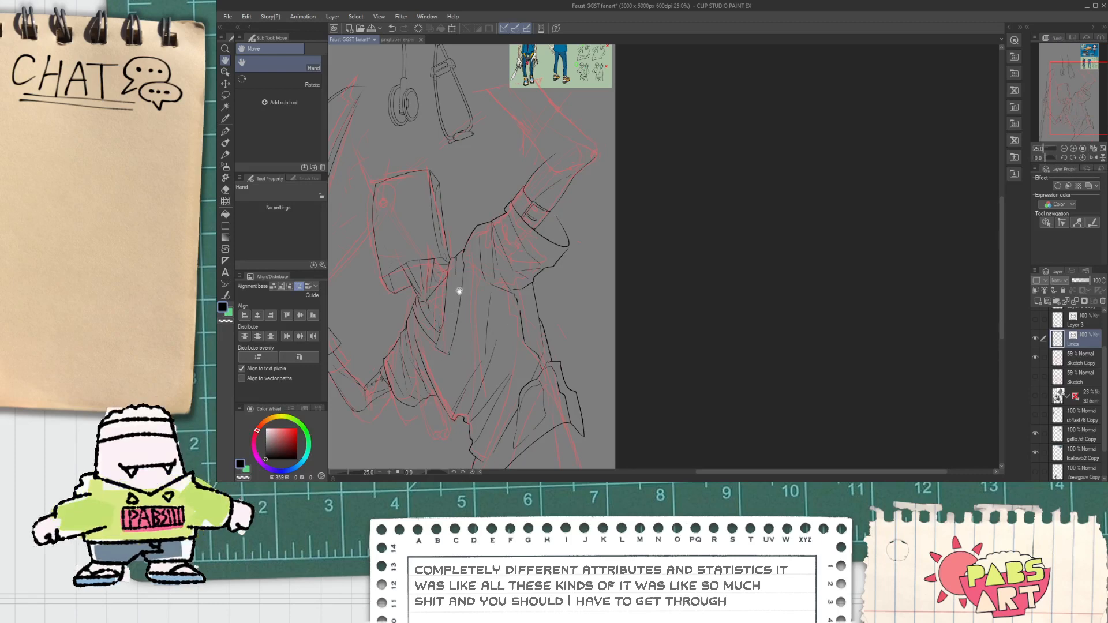
pyautogui.scroll(8, 453, 350)
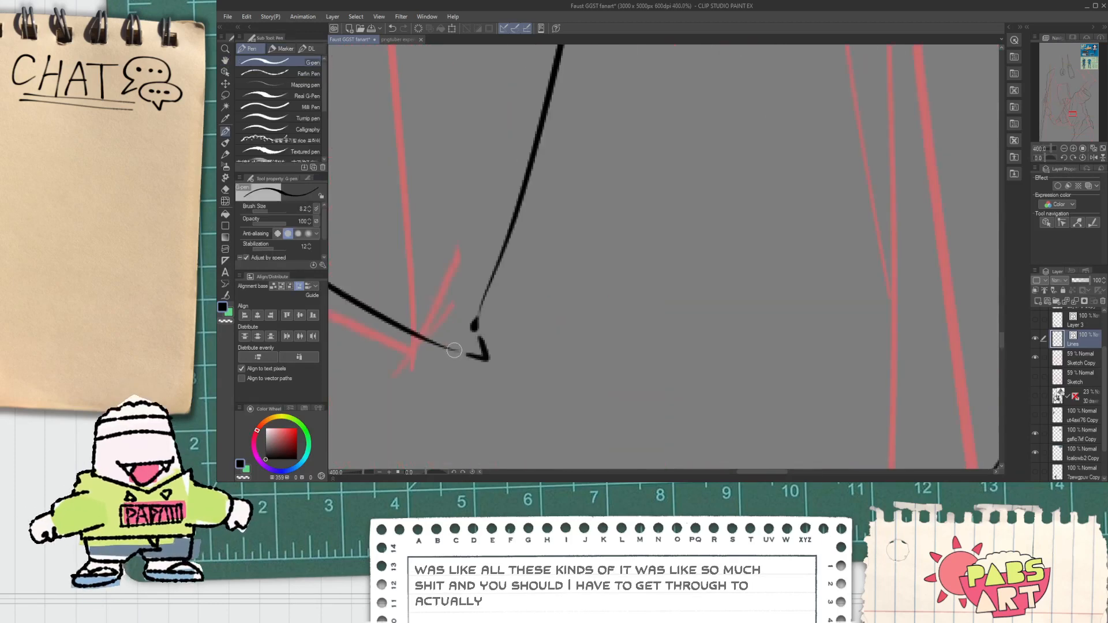
pyautogui.scroll(-8, 465, 340)
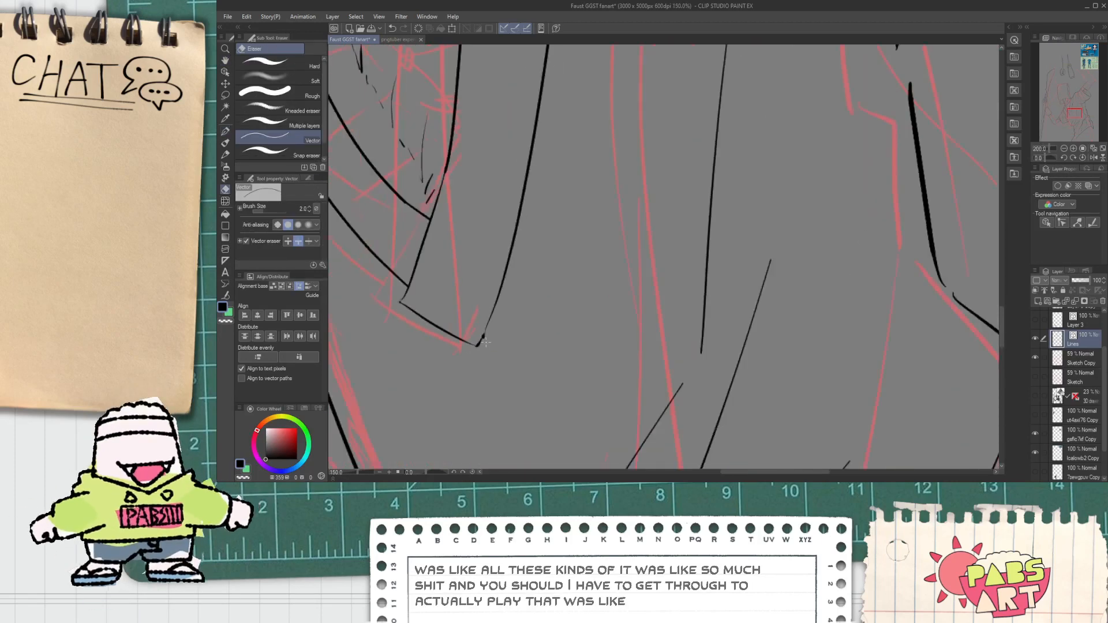
# Delete the inner bevel line running along the long weapon's blade.
pyautogui.press('space')
pyautogui.moveTo(443, 237); pyautogui.dragTo(488, 280)
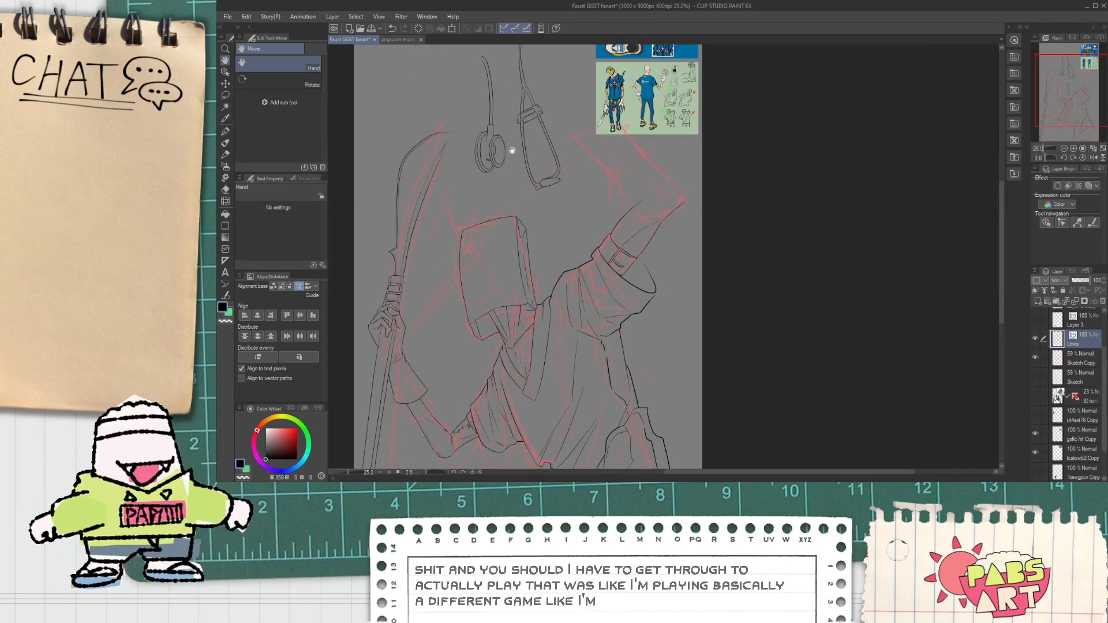
pyautogui.moveTo(511, 150); pyautogui.dragTo(514, 166)
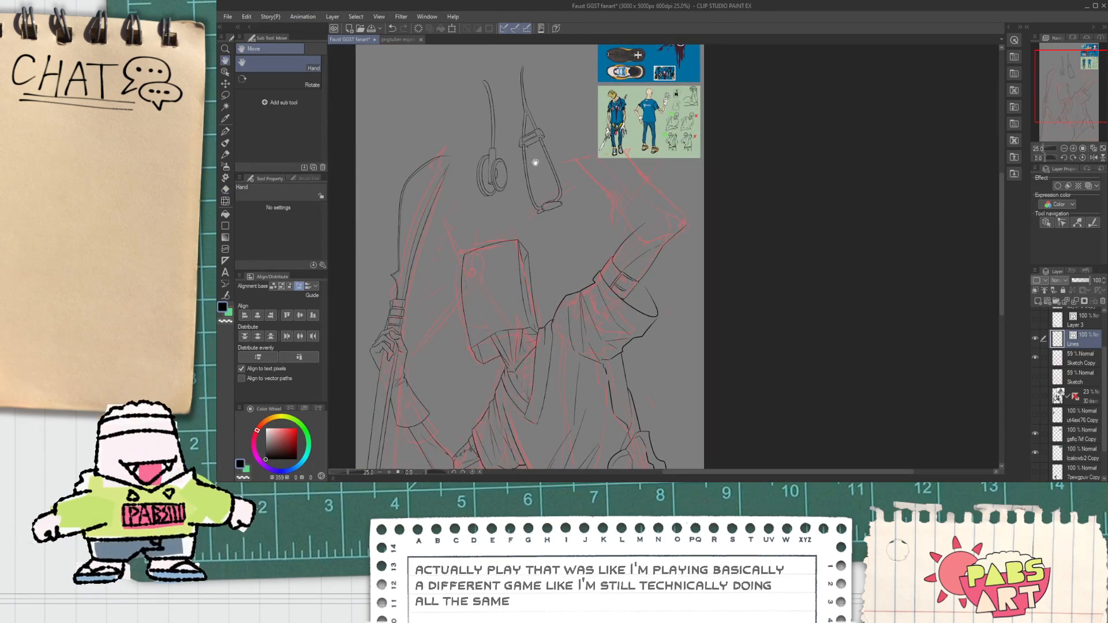
pyautogui.scroll(1, 525, 163)
pyautogui.moveTo(508, 113); pyautogui.dragTo(519, 164)
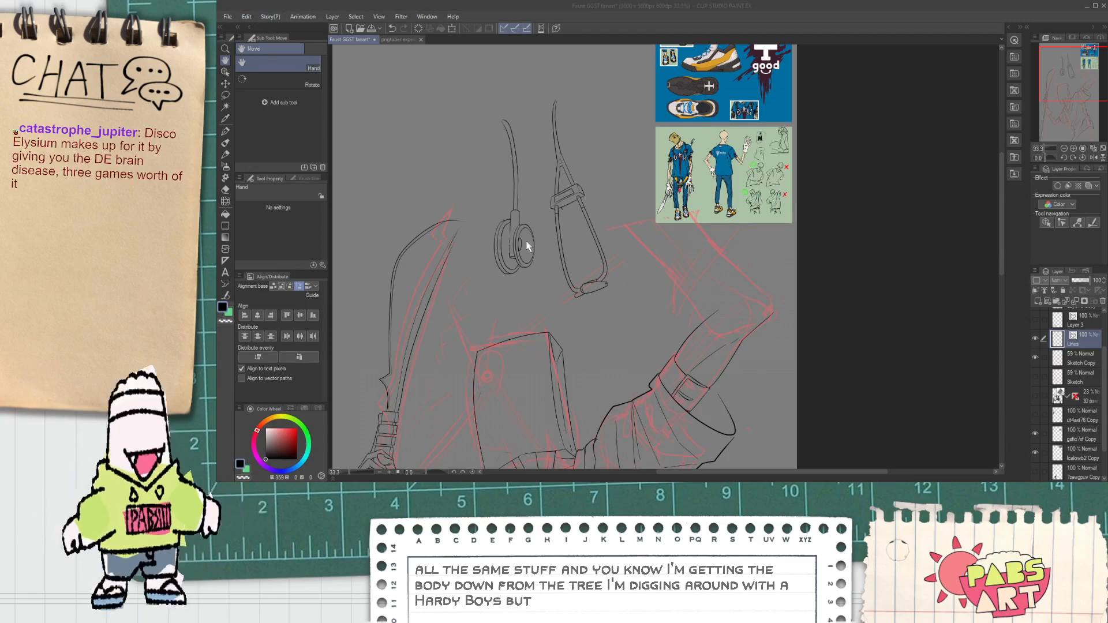
pyautogui.click(626, 224)
pyautogui.press('m')
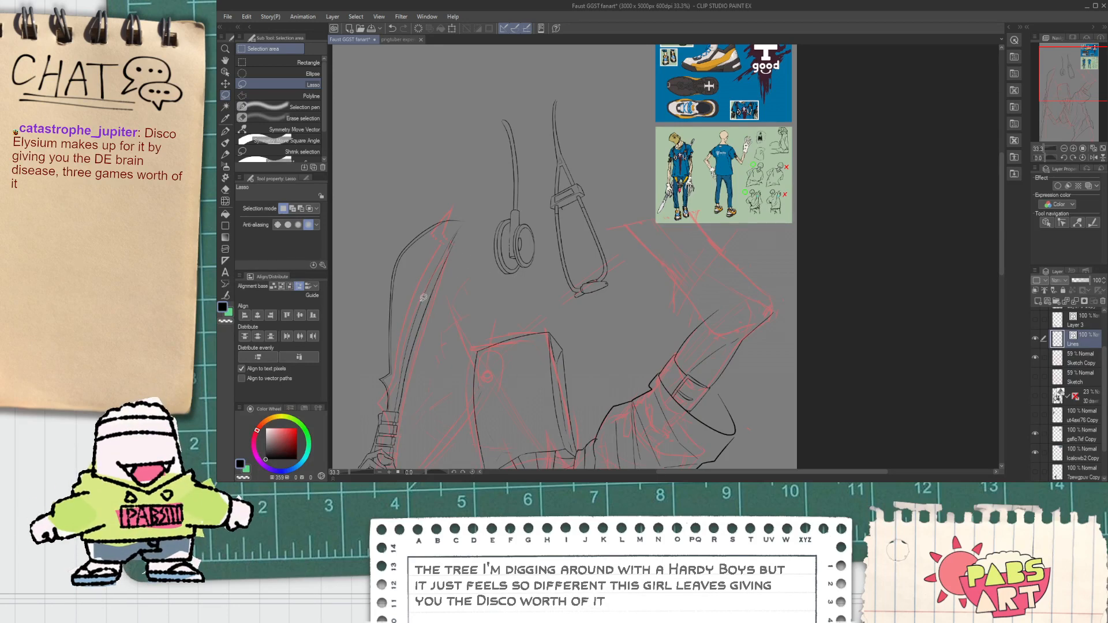
pyautogui.scroll(2, 426, 294)
pyautogui.moveTo(395, 309); pyautogui.dragTo(420, 260)
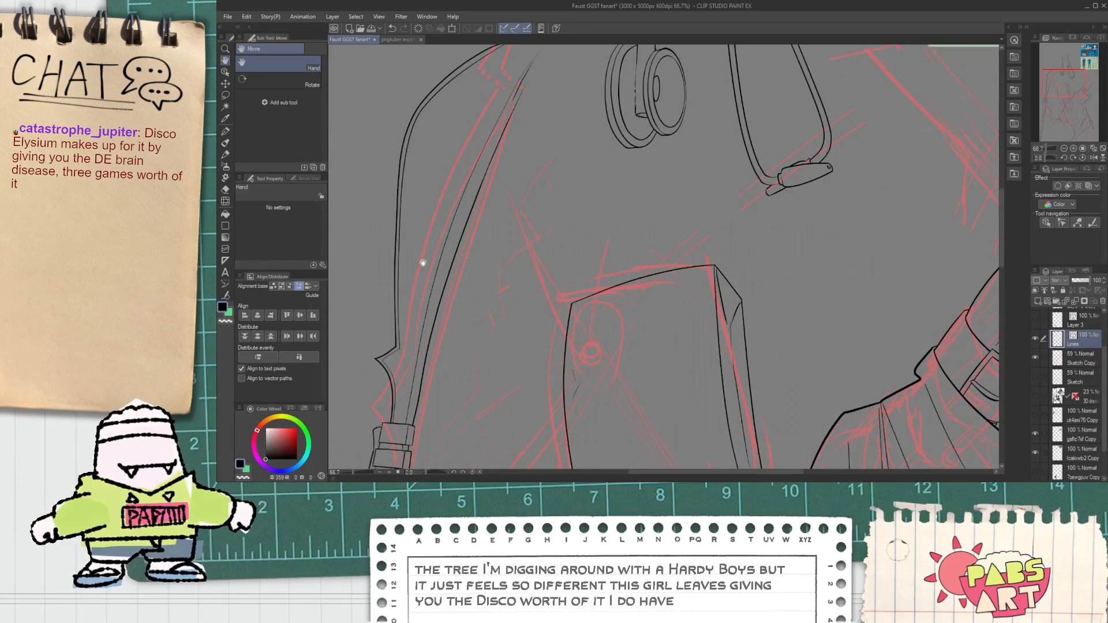
pyautogui.press('o')
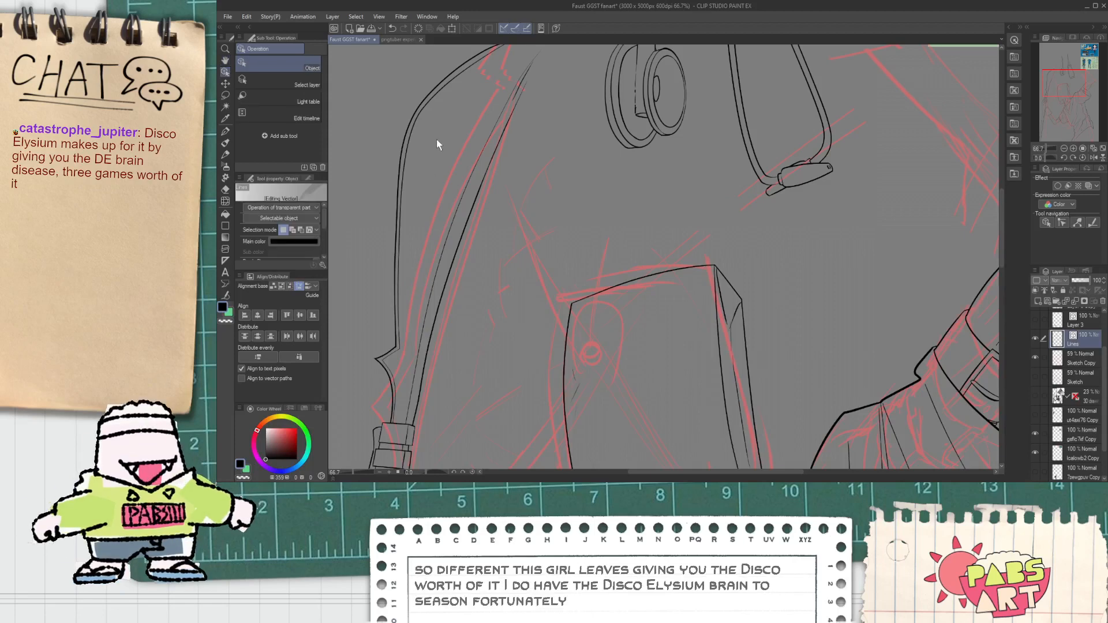
pyautogui.click(516, 89)
pyautogui.press('Delete')
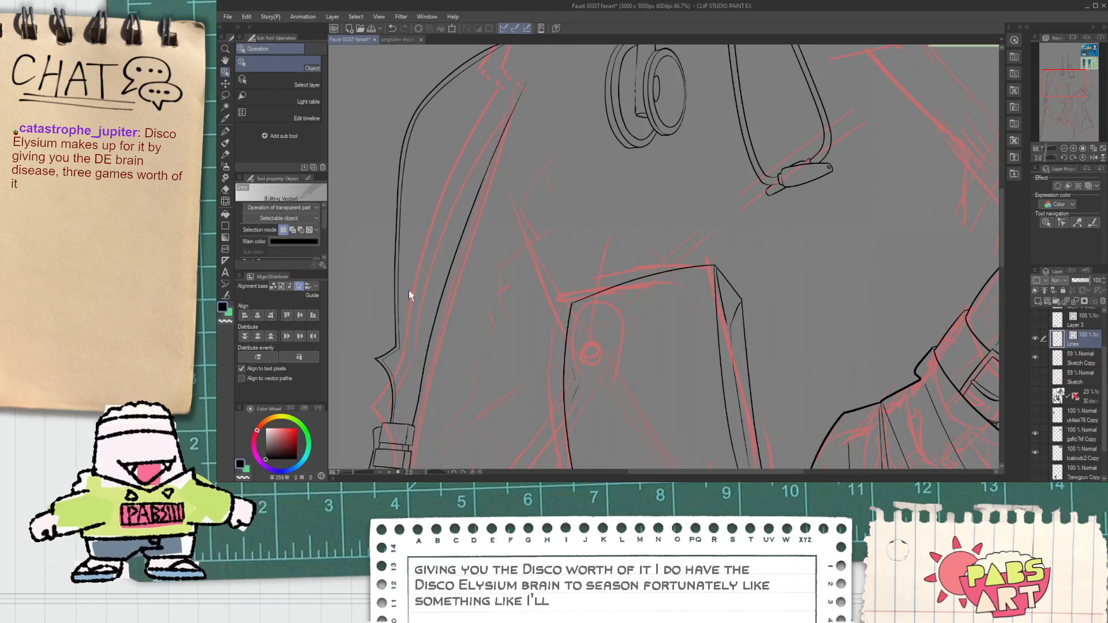
# Nudge the inner line along the blade's notched back edge slightly to the right, away from the outer contour.
pyautogui.click(400, 351)
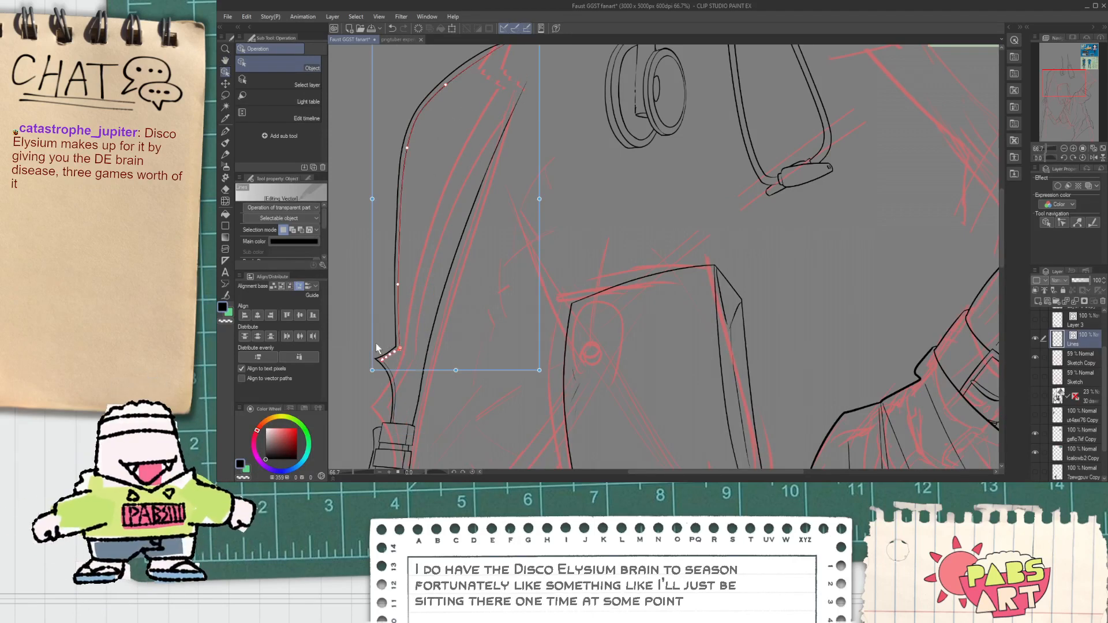
pyautogui.scroll(5, 382, 412)
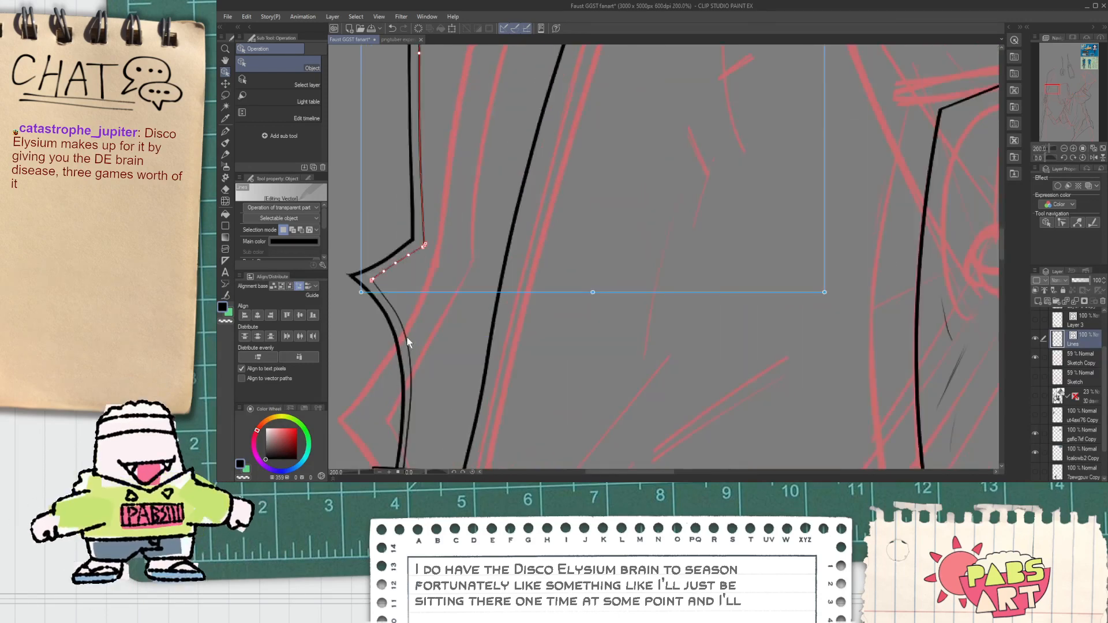
pyautogui.scroll(-5, 418, 325)
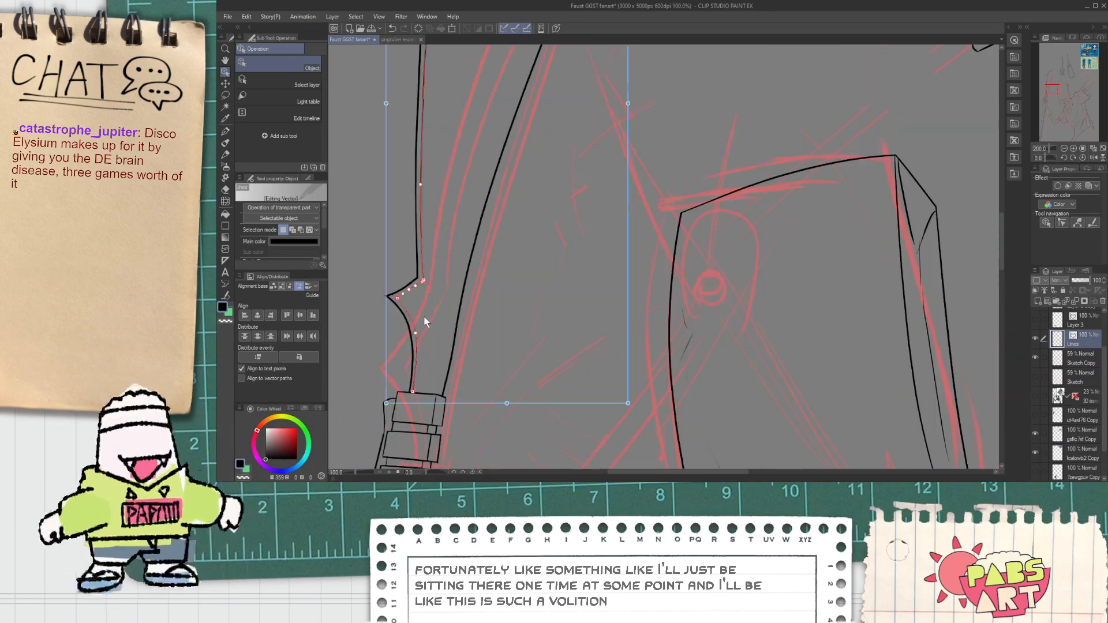
pyautogui.press('Right')
pyautogui.press('Right')
pyautogui.press('Right')
pyautogui.press('Right')
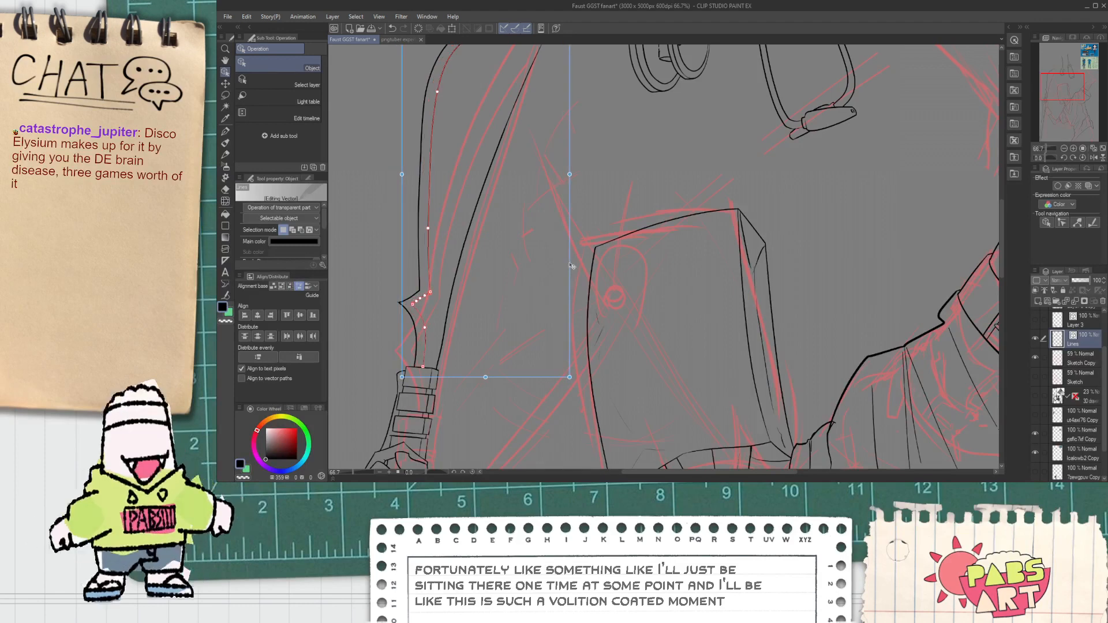
pyautogui.click(545, 263)
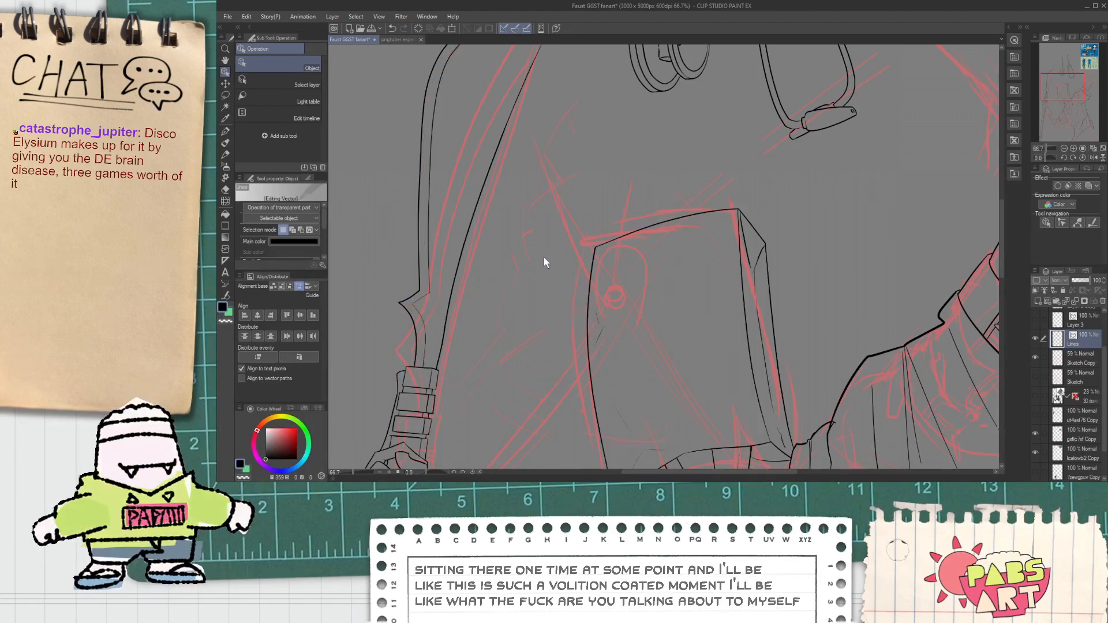
# Ink an inner bevel curve with the G-pen from the blade's lower back edge up to its pointed tip.
pyautogui.scroll(-1, 438, 185)
pyautogui.press('space')
pyautogui.scroll(1, 437, 177)
pyautogui.moveTo(430, 212)
pyautogui.mouseDown()
pyautogui.moveTo(430, 267)
pyautogui.moveTo(540, 96)
pyautogui.mouseUp()
pyautogui.press('p')
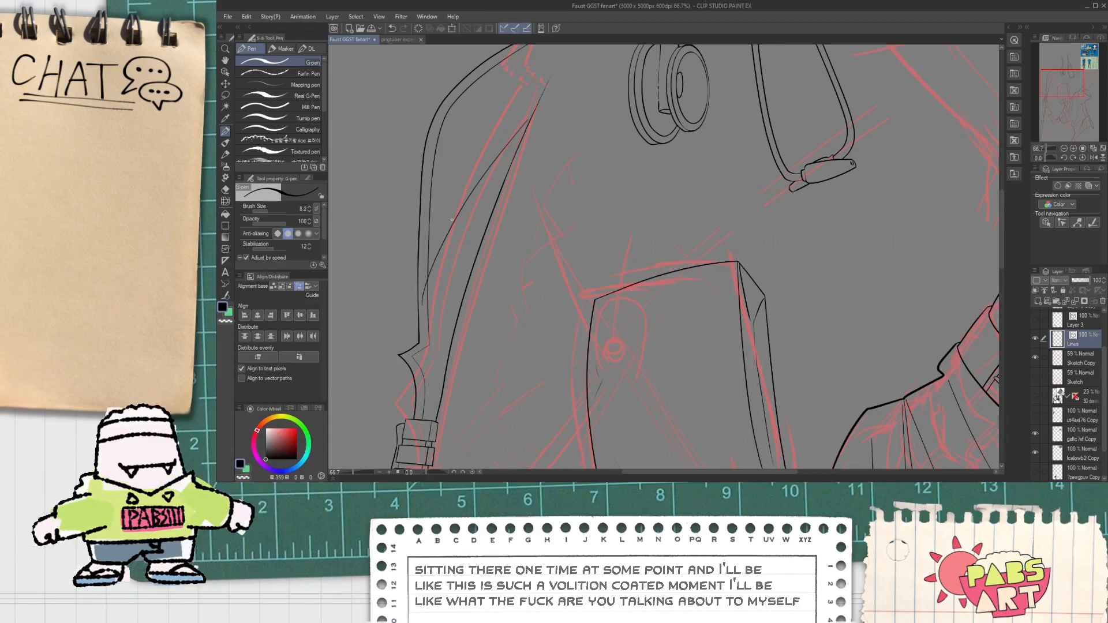
# Ink a second curve outside the bevel line, running from the blade's back edge to the tip as the new outer contour.
pyautogui.scroll(-1, 451, 218)
pyautogui.scroll(1, 404, 272)
pyautogui.press('space')
pyautogui.moveTo(450, 200); pyautogui.dragTo(393, 265)
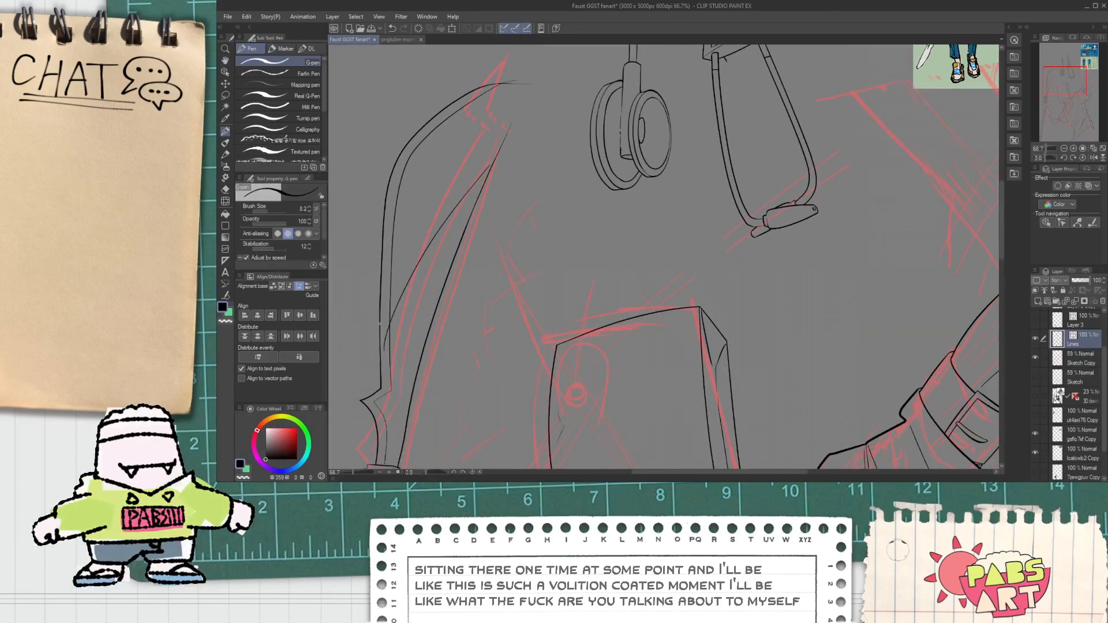
pyautogui.moveTo(372, 335); pyautogui.dragTo(530, 87)
pyautogui.hotkey('ctrl', 'z')
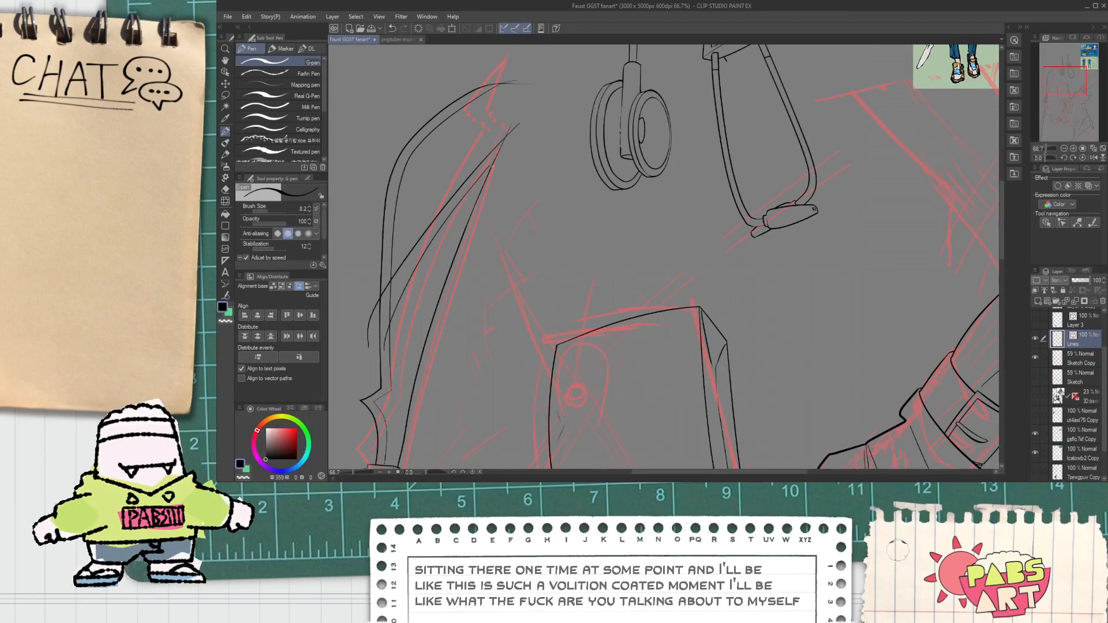
# Erase the old curved back edge above the new contour and trim the overshooting ends, leaving an angled blade back.
pyautogui.press('e')
pyautogui.scroll(-2, 511, 139)
pyautogui.press('space')
pyautogui.moveTo(577, 102); pyautogui.dragTo(554, 188)
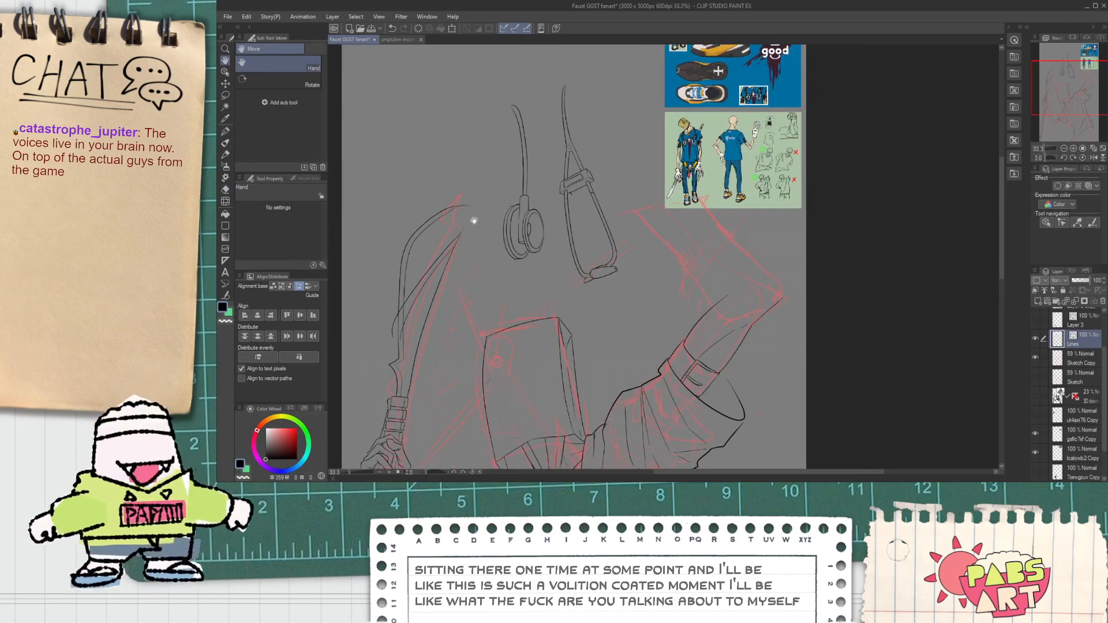
pyautogui.moveTo(450, 262); pyautogui.dragTo(508, 207)
pyautogui.scroll(1, 501, 209)
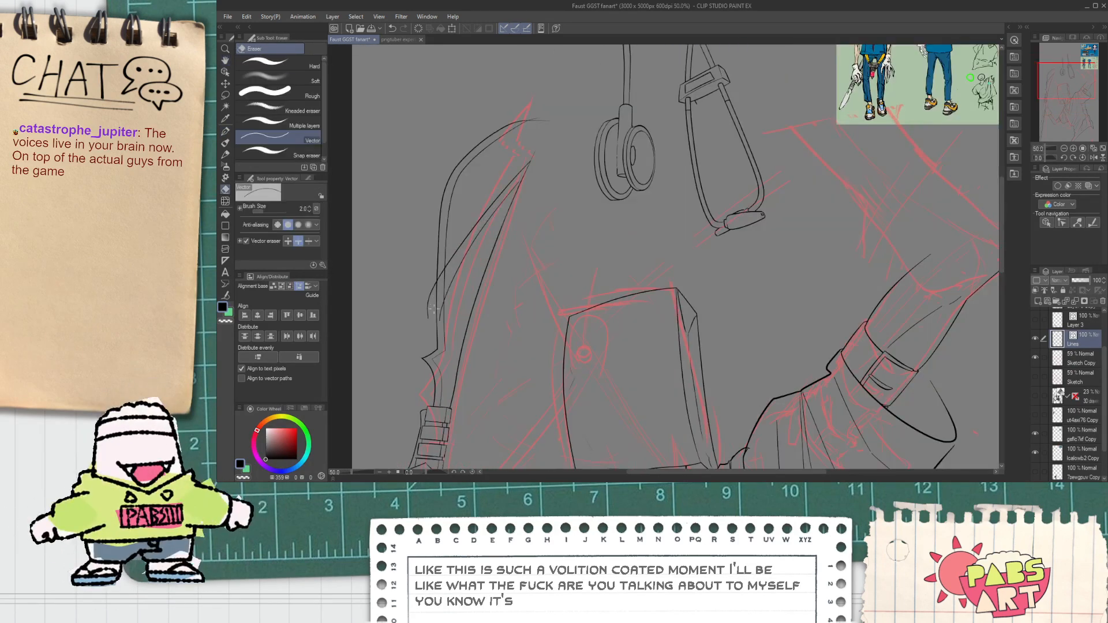
pyautogui.scroll(1, 428, 313)
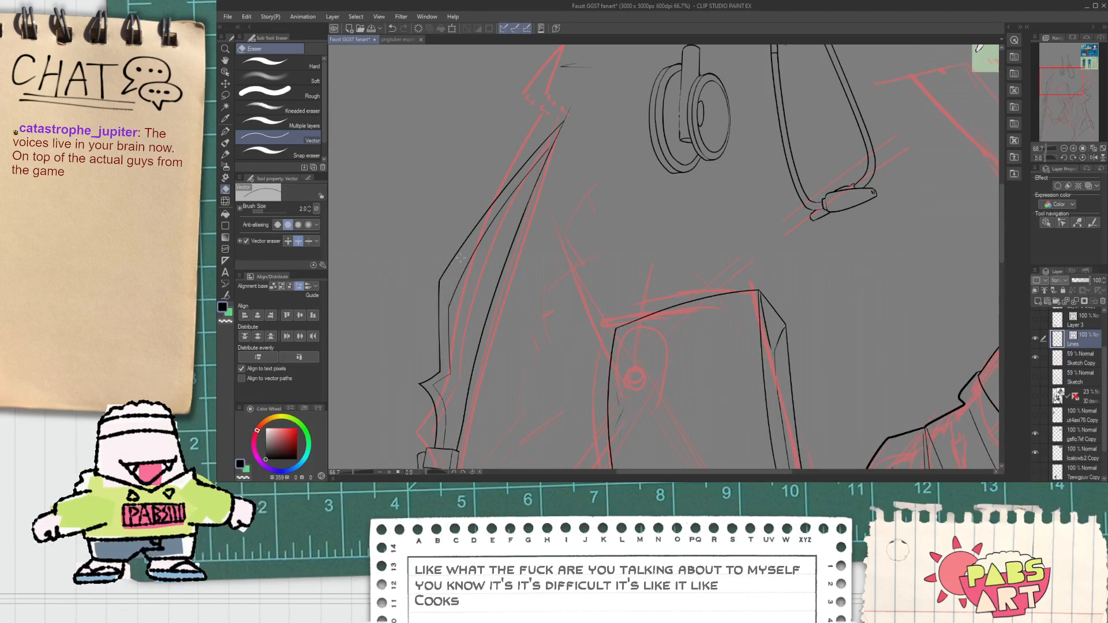
# Erase the leftover line fragment above the blade's tip.
pyautogui.press('space')
pyautogui.moveTo(462, 241); pyautogui.dragTo(412, 339)
pyautogui.scroll(1, 477, 225)
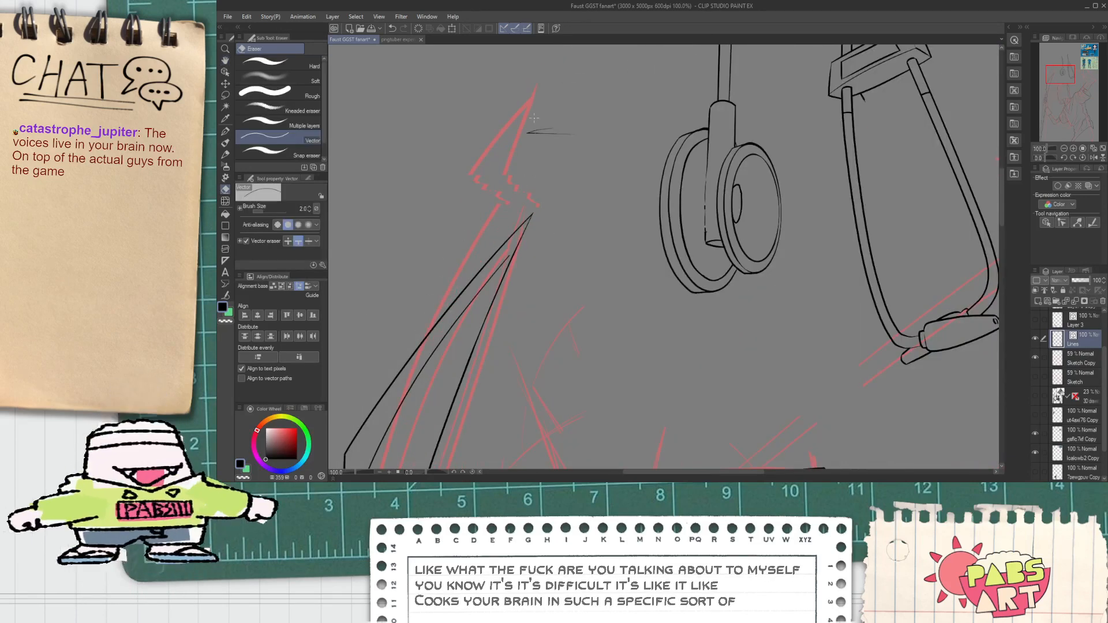
pyautogui.scroll(-4, 527, 136)
pyautogui.press('space')
pyautogui.moveTo(527, 136); pyautogui.dragTo(524, 45)
pyautogui.moveTo(514, 102); pyautogui.dragTo(469, 242)
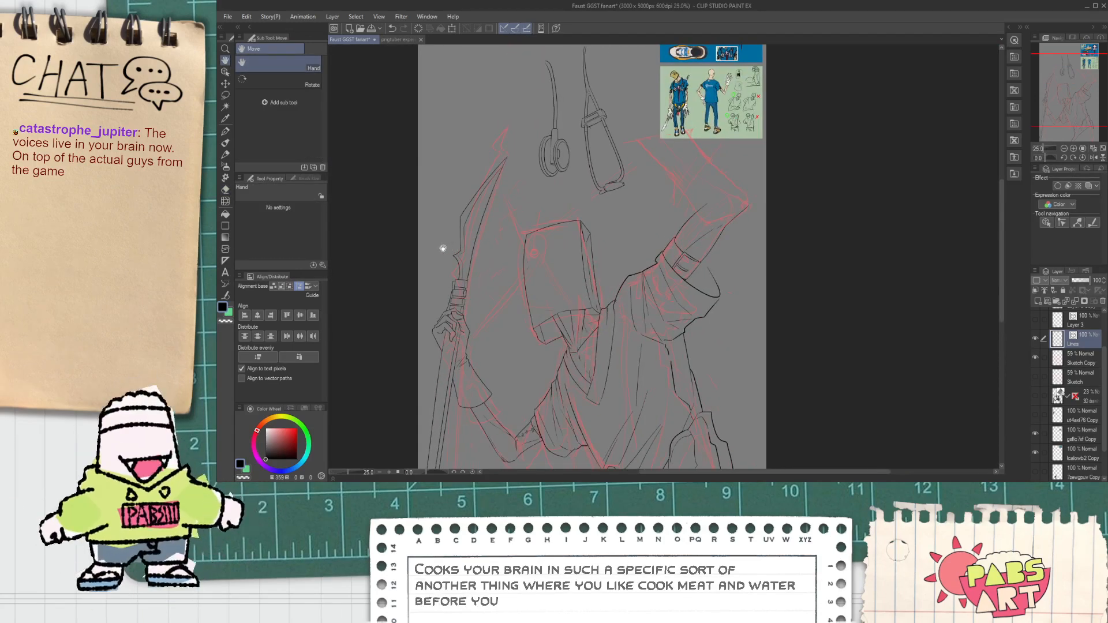
# Select the blade's upper lines and stretch them upward to lengthen the blade and its tip.
pyautogui.scroll(2, 445, 234)
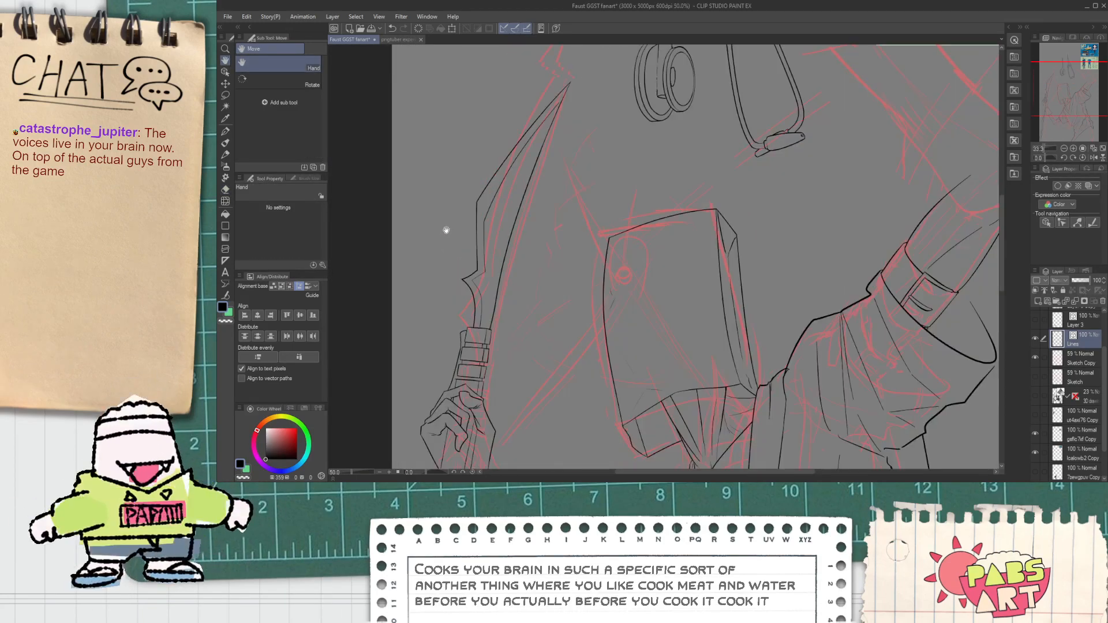
pyautogui.scroll(-1, 448, 230)
pyautogui.moveTo(447, 231); pyautogui.dragTo(480, 267)
pyautogui.scroll(1, 475, 239)
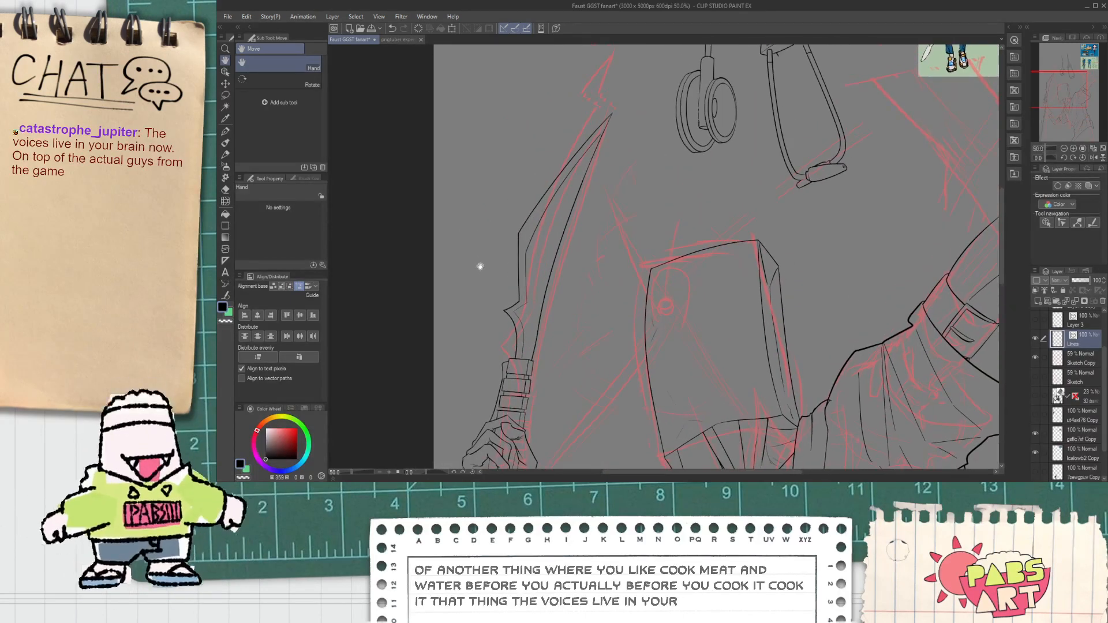
pyautogui.press('o')
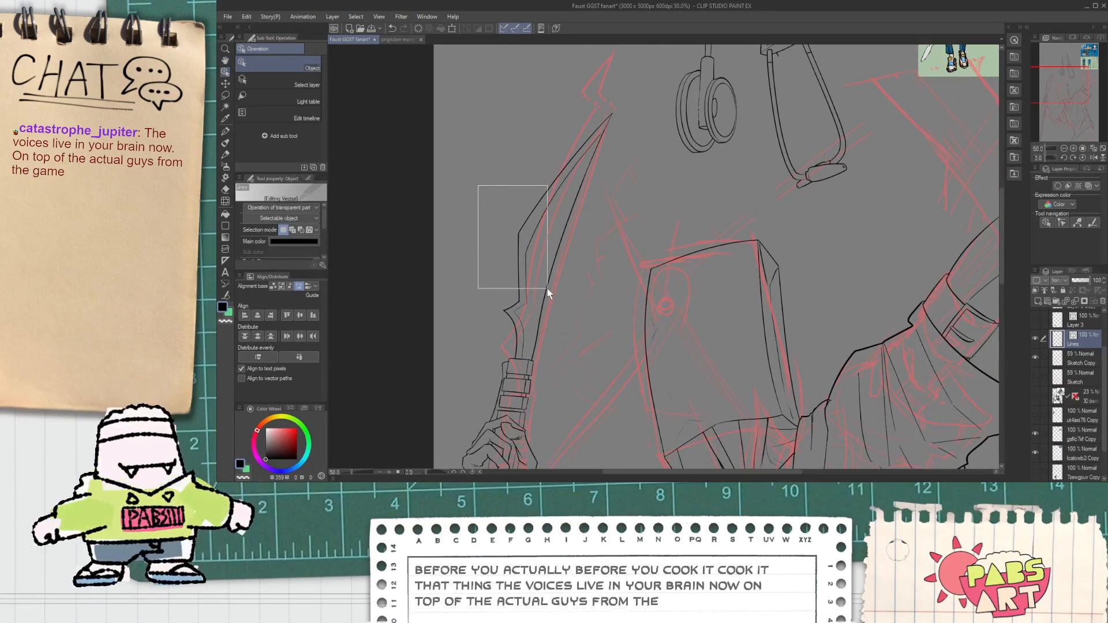
pyautogui.moveTo(546, 286); pyautogui.dragTo(549, 289)
pyautogui.moveTo(558, 102)
pyautogui.mouseDown()
pyautogui.moveTo(558, 41)
pyautogui.moveTo(558, 112)
pyautogui.mouseUp()
pyautogui.moveTo(623, 291); pyautogui.dragTo(642, 269)
pyautogui.click(651, 285)
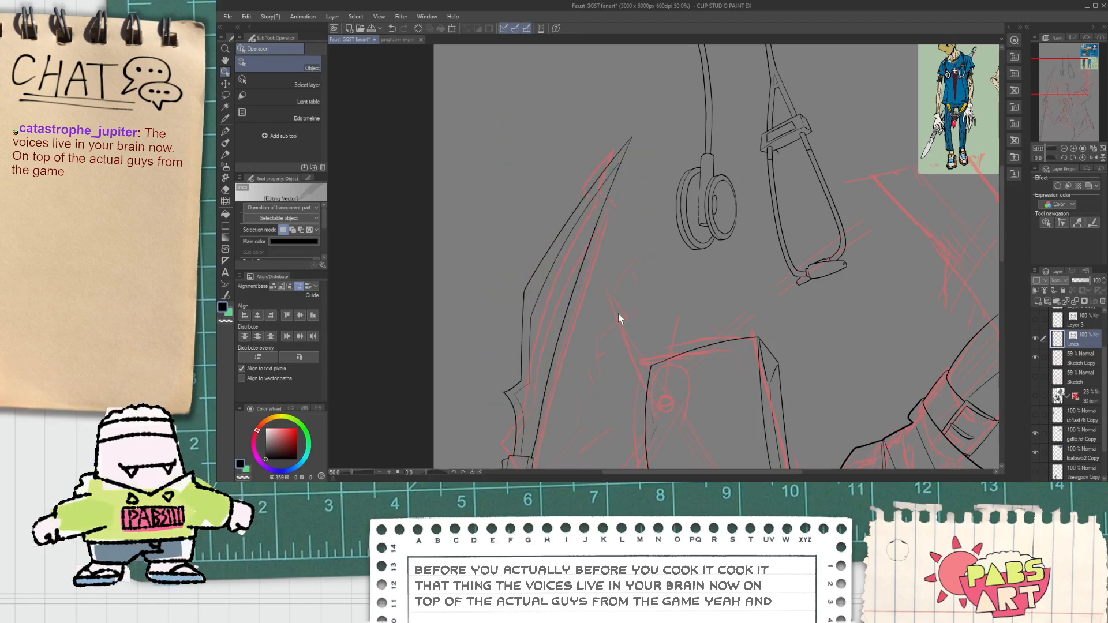
# Duplicate the blade's long front edge line and offset the copy slightly to make a narrow parallel edge.
pyautogui.scroll(-2, 524, 333)
pyautogui.moveTo(529, 388); pyautogui.dragTo(478, 357)
pyautogui.scroll(1, 478, 356)
pyautogui.scroll(2, 478, 356)
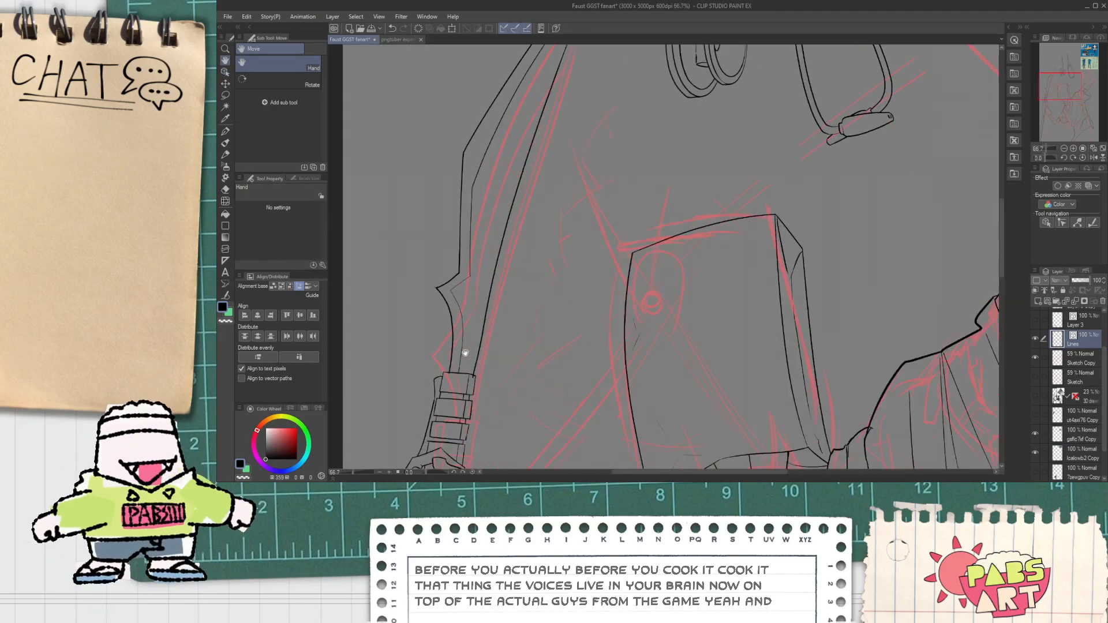
pyautogui.scroll(-2, 465, 354)
pyautogui.scroll(1, 473, 380)
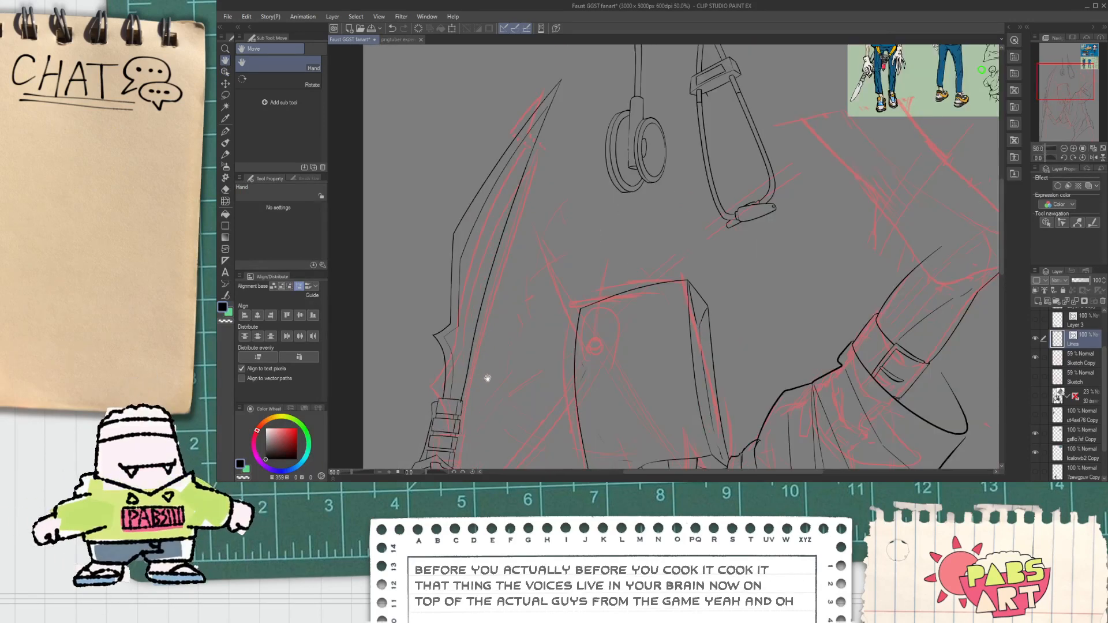
pyautogui.moveTo(496, 387); pyautogui.dragTo(470, 376)
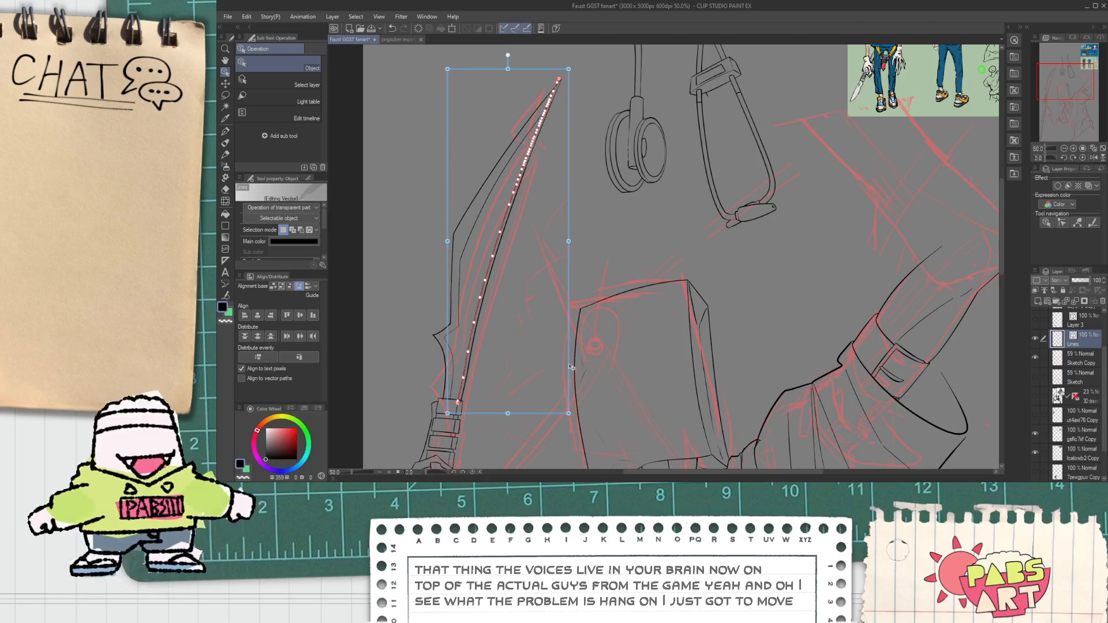
pyautogui.click(525, 360)
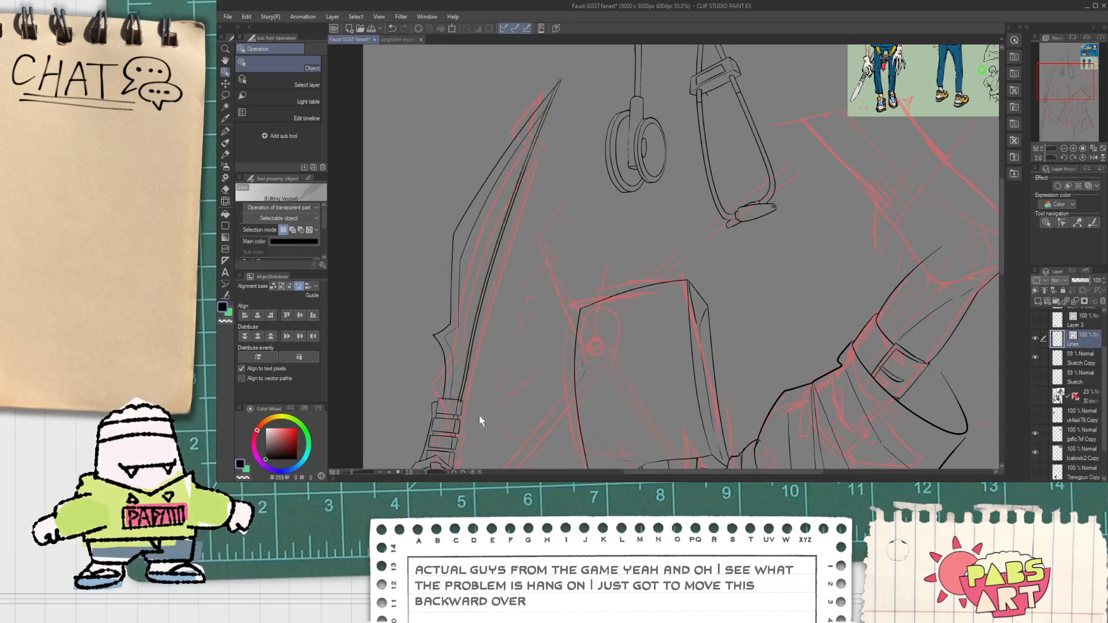
# Trim the doubled front edge lines where they meet the grip's collar.
pyautogui.scroll(5, 455, 403)
pyautogui.press('e')
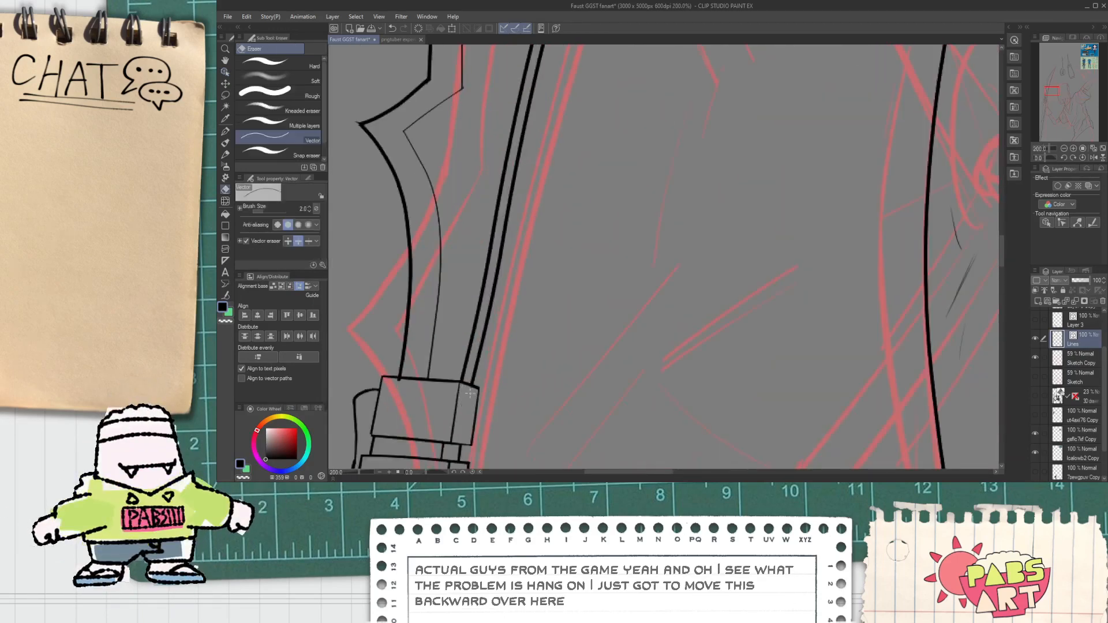
pyautogui.scroll(-4, 397, 381)
pyautogui.moveTo(404, 346); pyautogui.dragTo(507, 178)
pyautogui.scroll(2, 497, 154)
pyautogui.scroll(2, 478, 168)
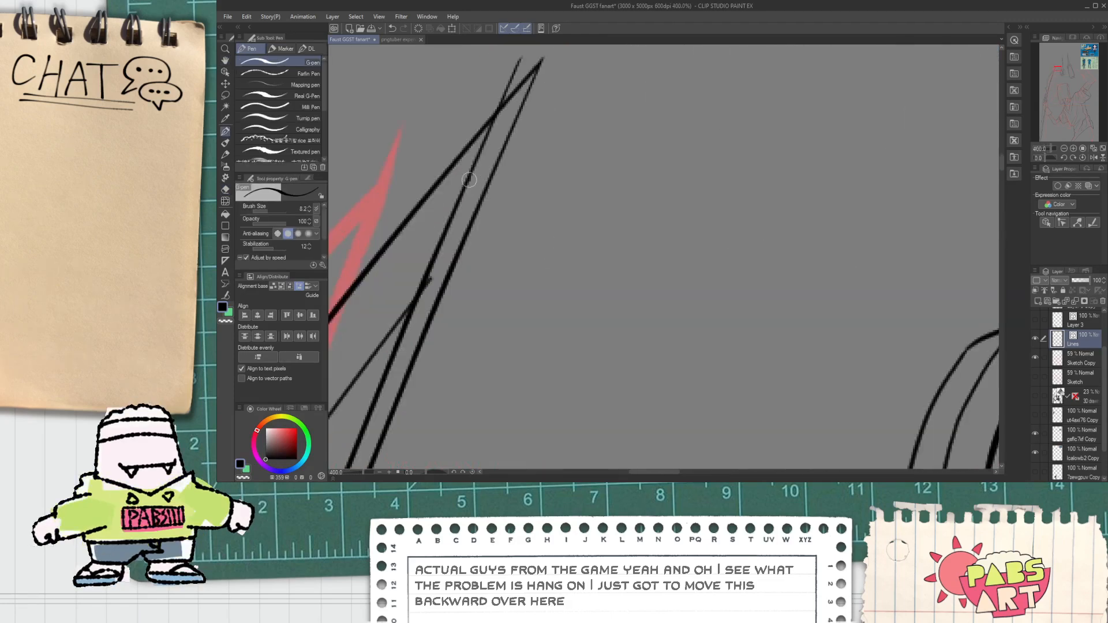
# Redraw the upper end of the inner front edge line so it runs into the blade's tip, and erase its overshoot.
pyautogui.hotkey('ctrl', 'z')
pyautogui.press('e')
pyautogui.moveTo(518, 78); pyautogui.dragTo(504, 84)
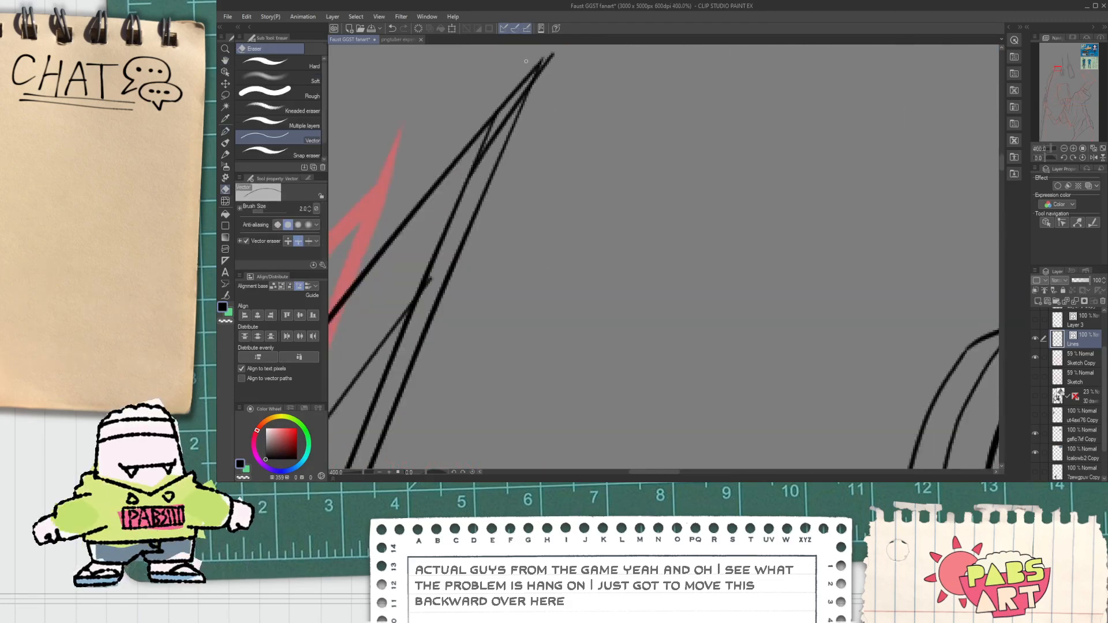
pyautogui.hotkey('ctrl', 'z')
pyautogui.hotkey('ctrl', 'z')
pyautogui.hotkey('ctrl', 'z')
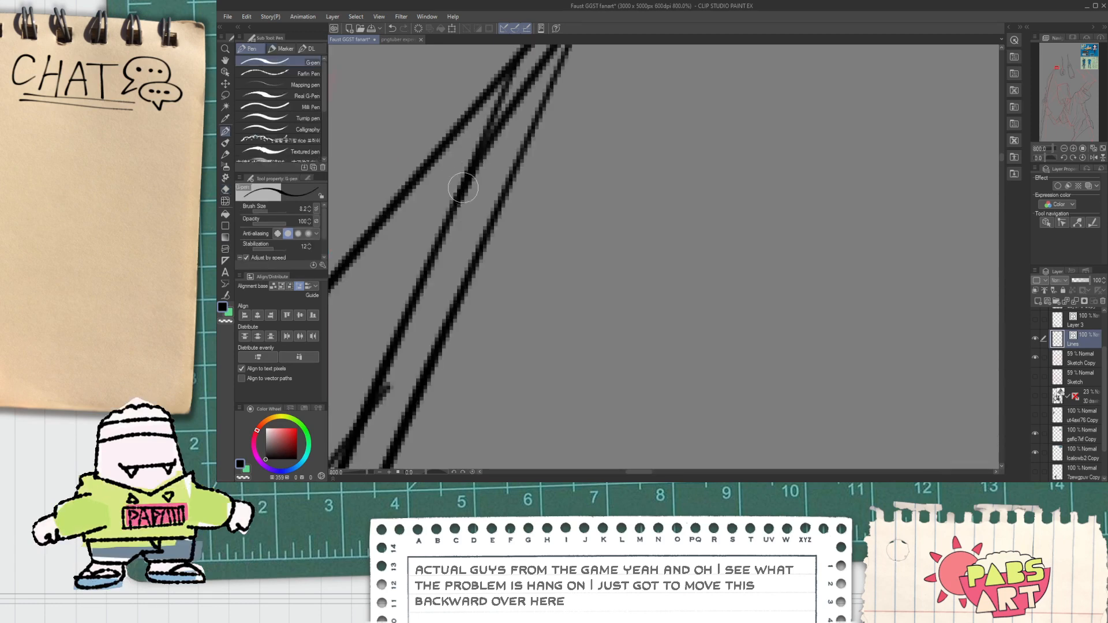
pyautogui.scroll(2, 486, 139)
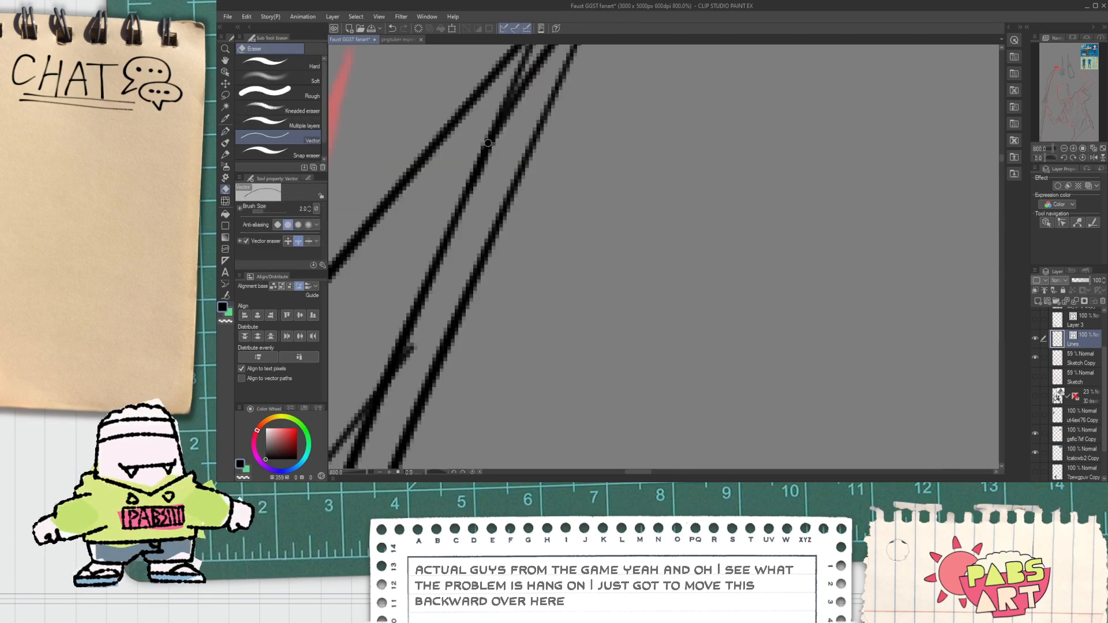
pyautogui.scroll(-2, 525, 72)
pyautogui.scroll(-5, 469, 232)
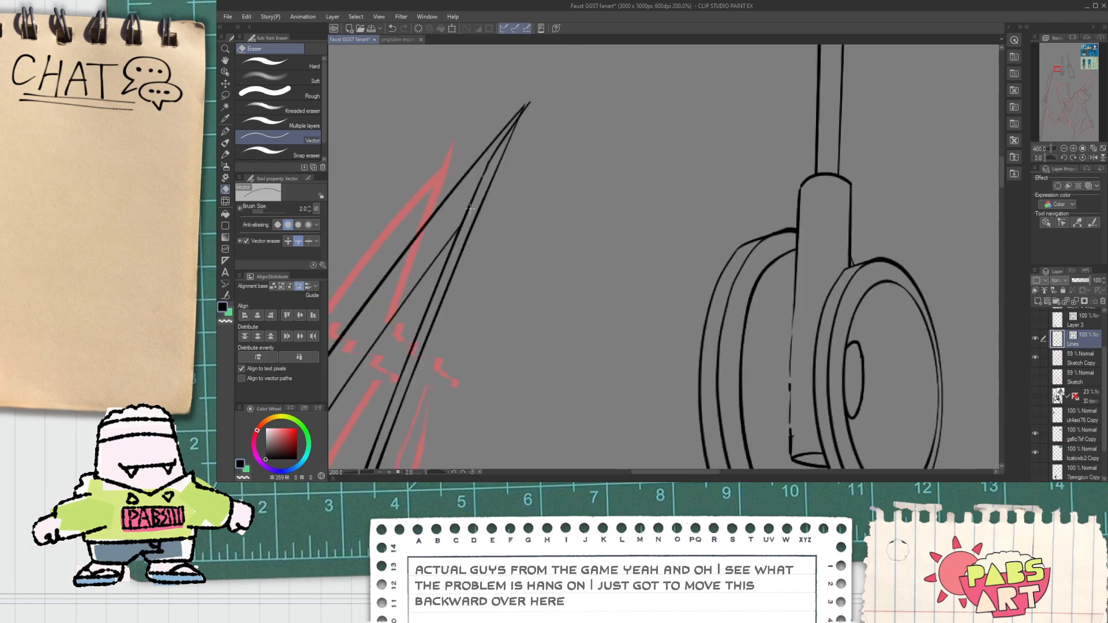
# Clean up the blade's tip so that its contour and inner lines merge into one sharp point.
pyautogui.scroll(2, 490, 153)
pyautogui.scroll(5, 490, 153)
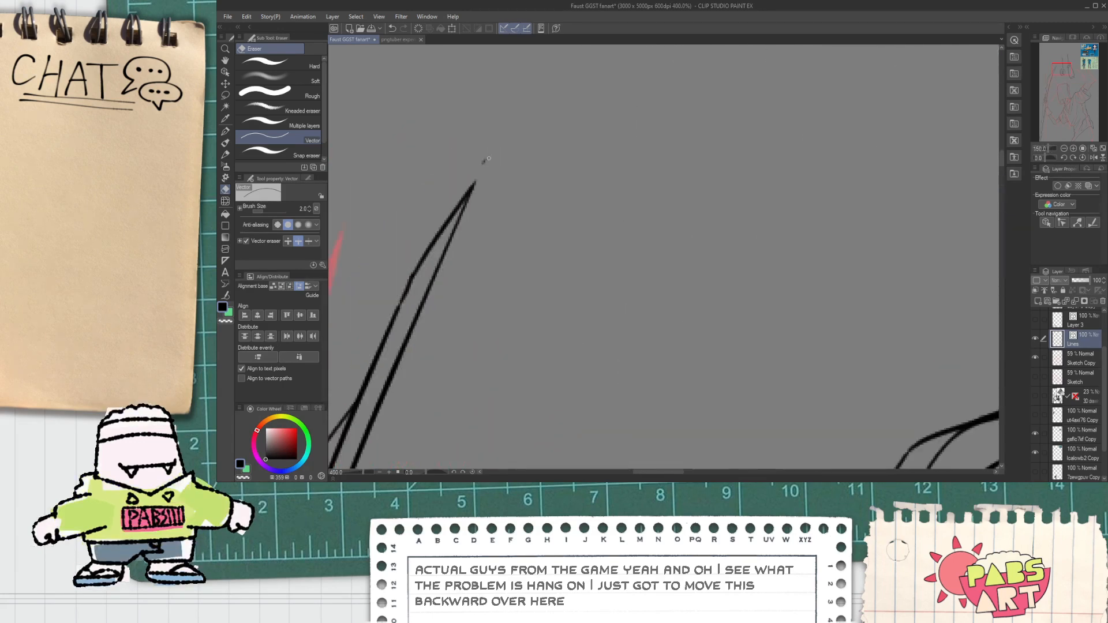
pyautogui.press('p')
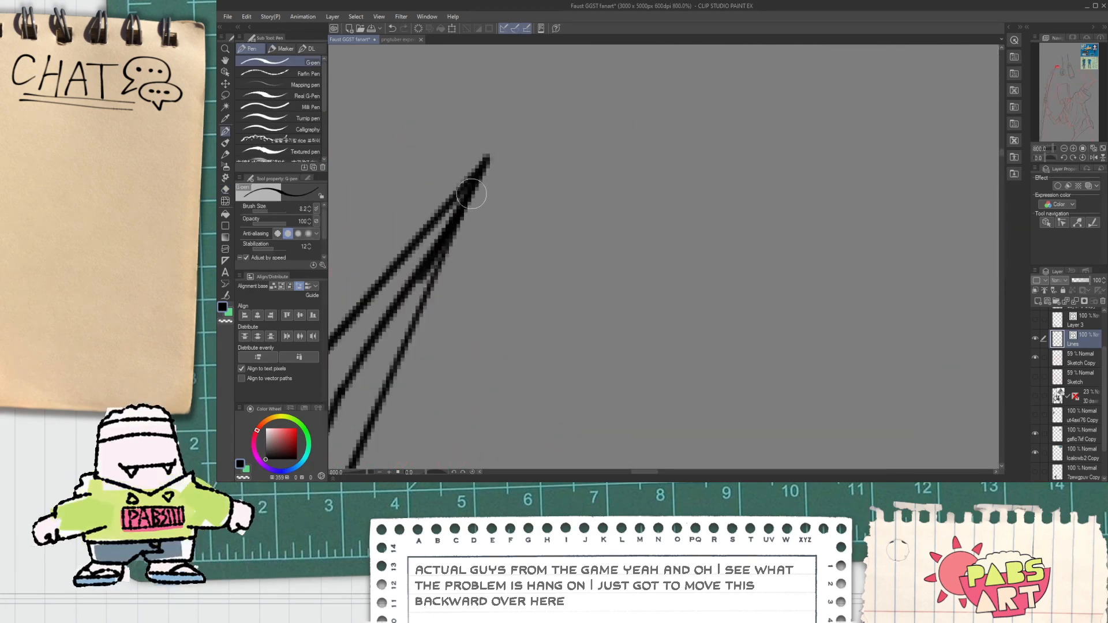
pyautogui.scroll(-6, 471, 218)
pyautogui.scroll(-4, 472, 216)
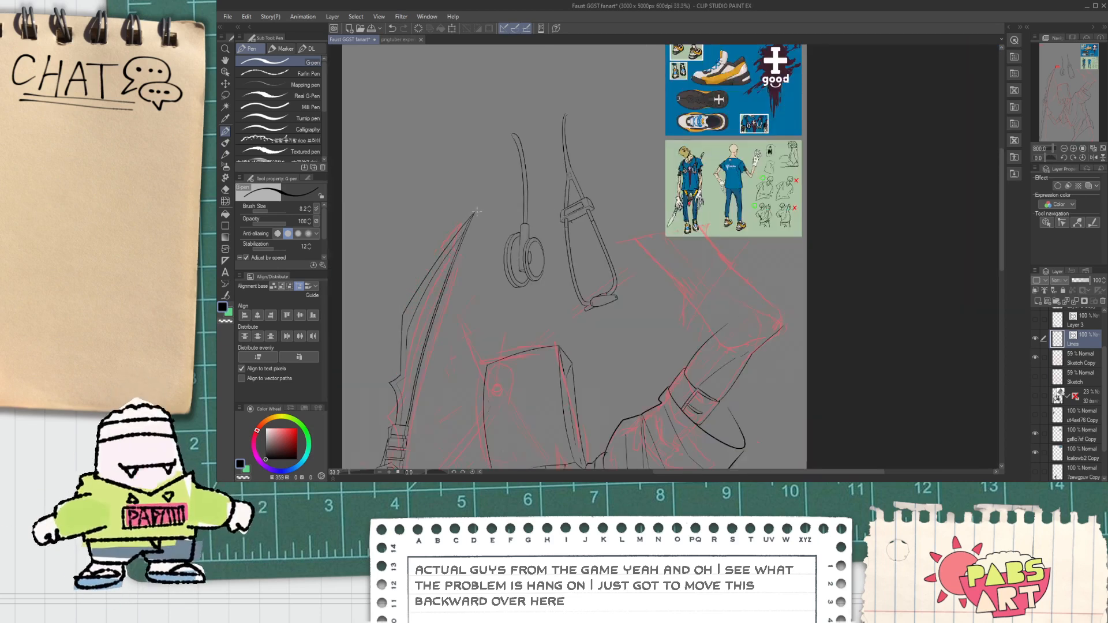
# Examine the raised arm's sketch and inked forearm alongside the character reference sheet.
pyautogui.press('space')
pyautogui.moveTo(499, 362); pyautogui.dragTo(500, 303)
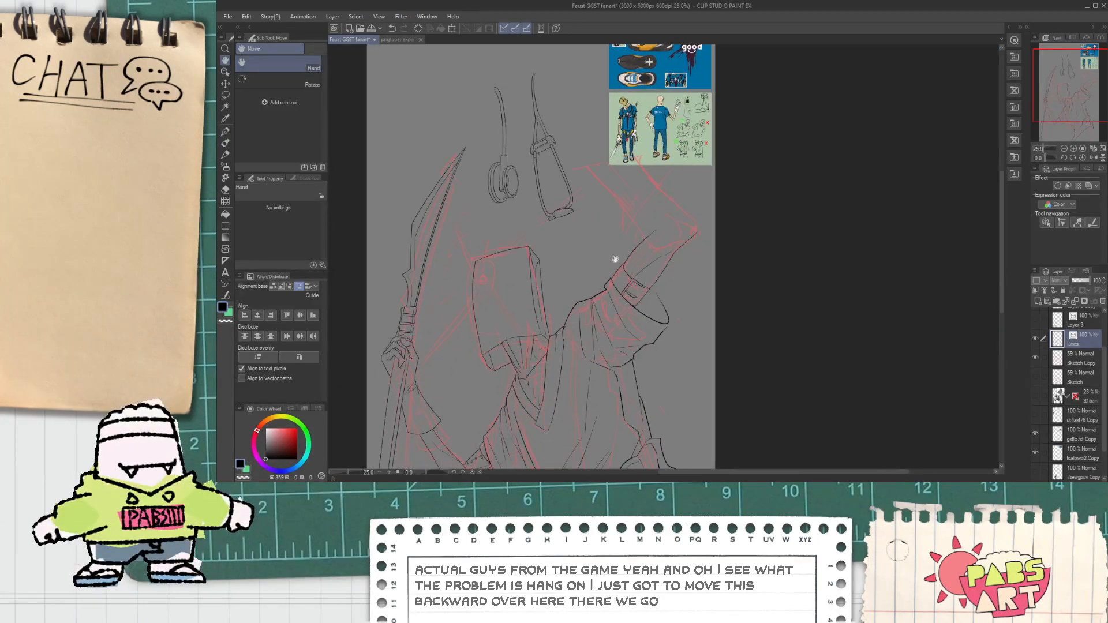
pyautogui.scroll(3, 609, 300)
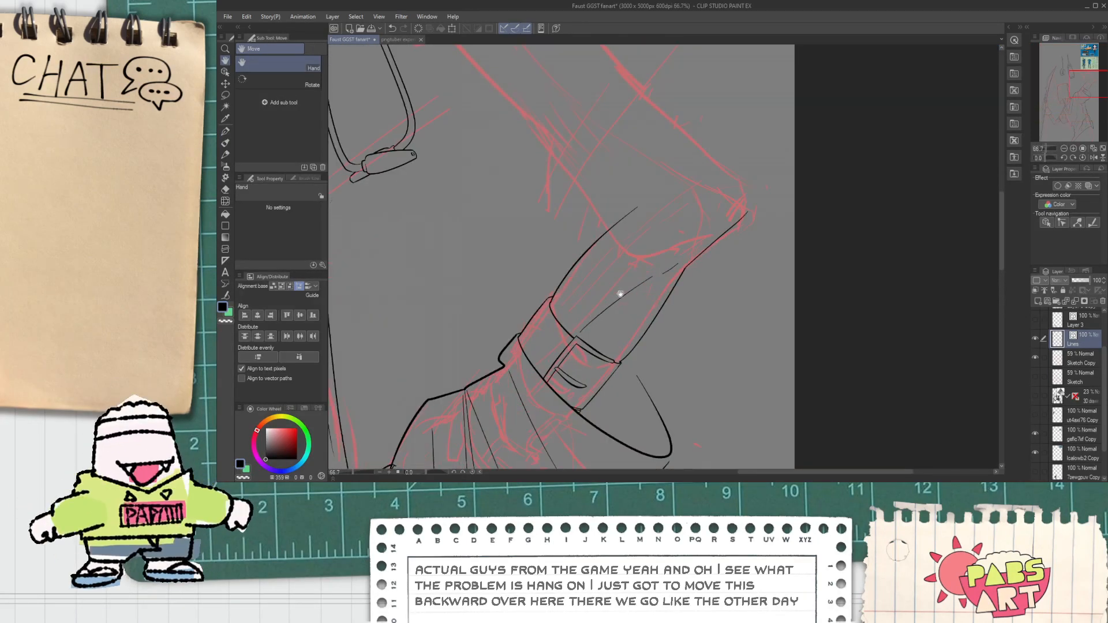
pyautogui.scroll(-2, 612, 300)
pyautogui.scroll(3, 614, 218)
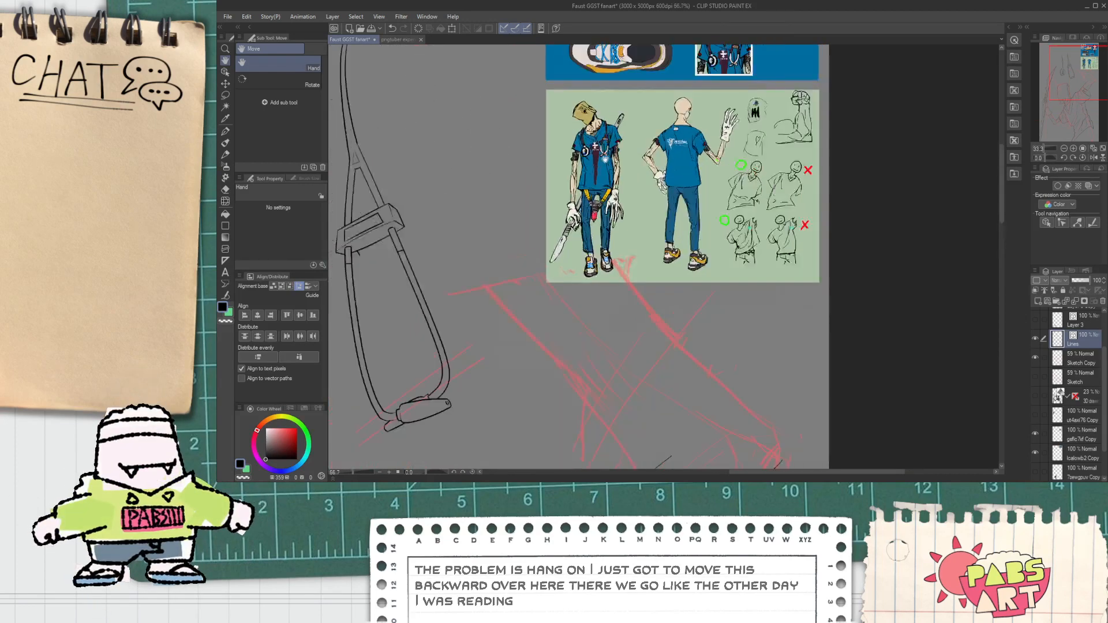
pyautogui.scroll(-2, 646, 194)
pyautogui.scroll(-3, 606, 289)
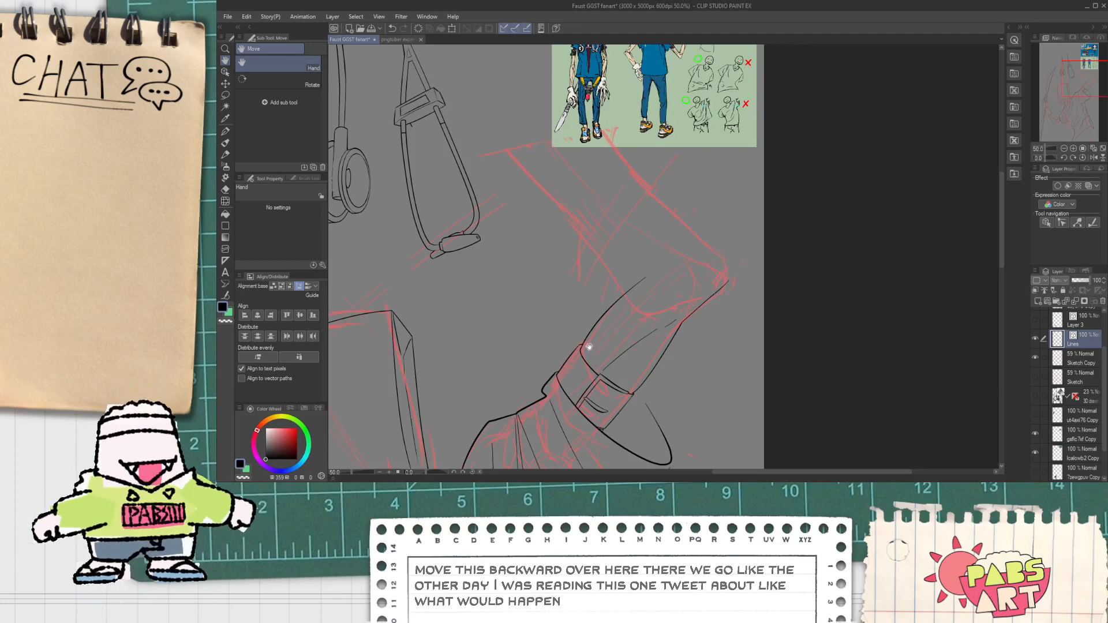
pyautogui.moveTo(584, 359); pyautogui.dragTo(560, 380)
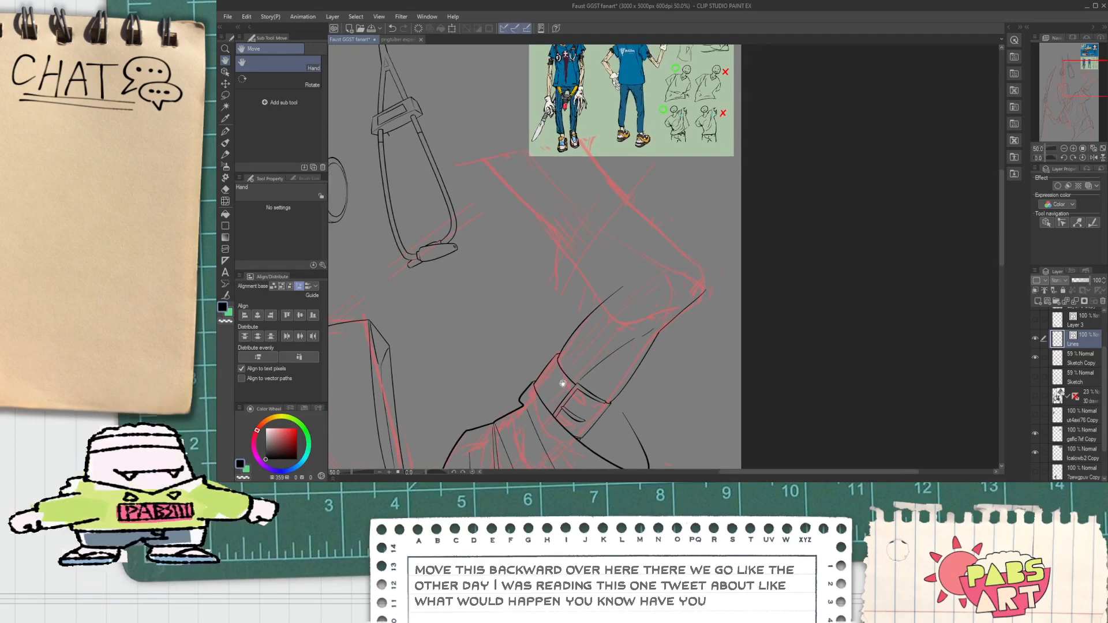
# Examine the inked stethoscope and strap pieces above the head alongside the character reference sheet.
pyautogui.moveTo(617, 274); pyautogui.dragTo(578, 359)
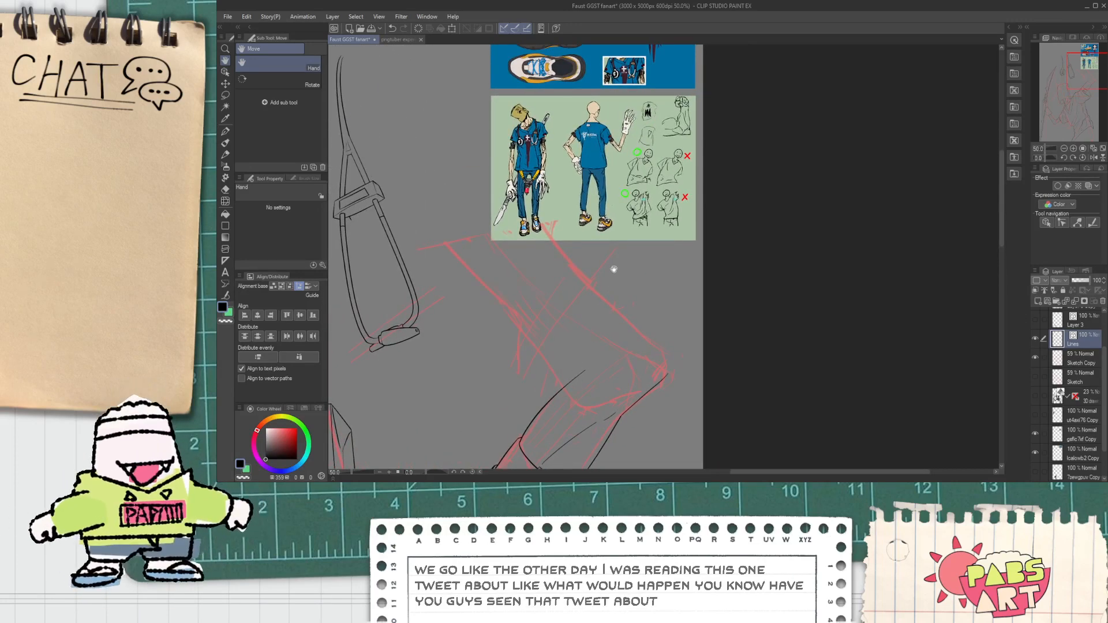
pyautogui.moveTo(593, 387); pyautogui.dragTo(610, 419)
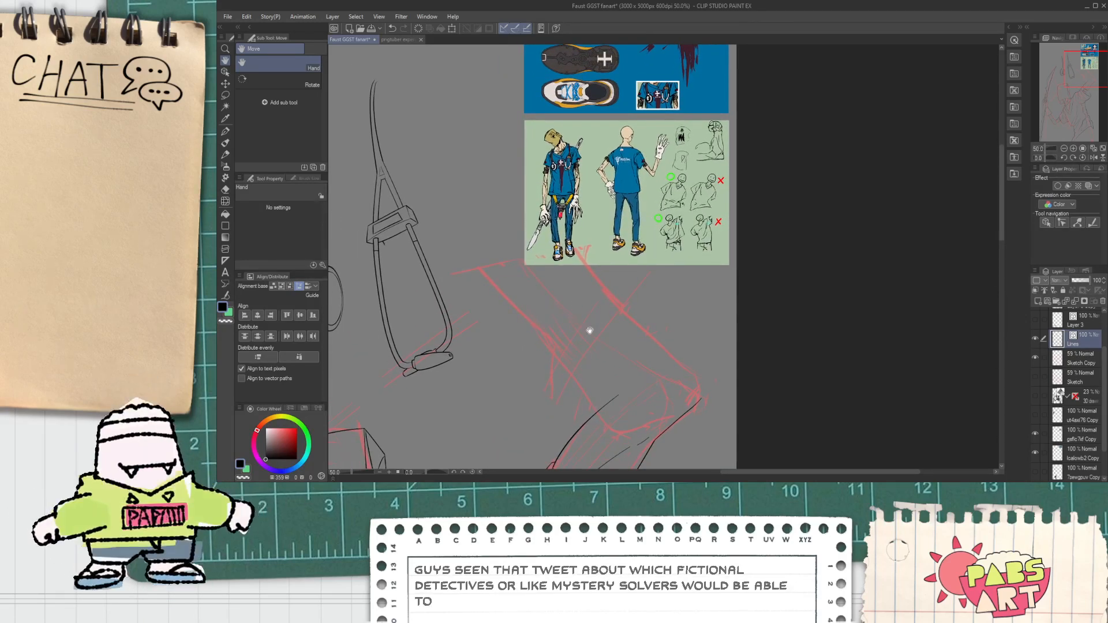
pyautogui.scroll(-2, 549, 317)
pyautogui.scroll(5, 461, 291)
pyautogui.press('e')
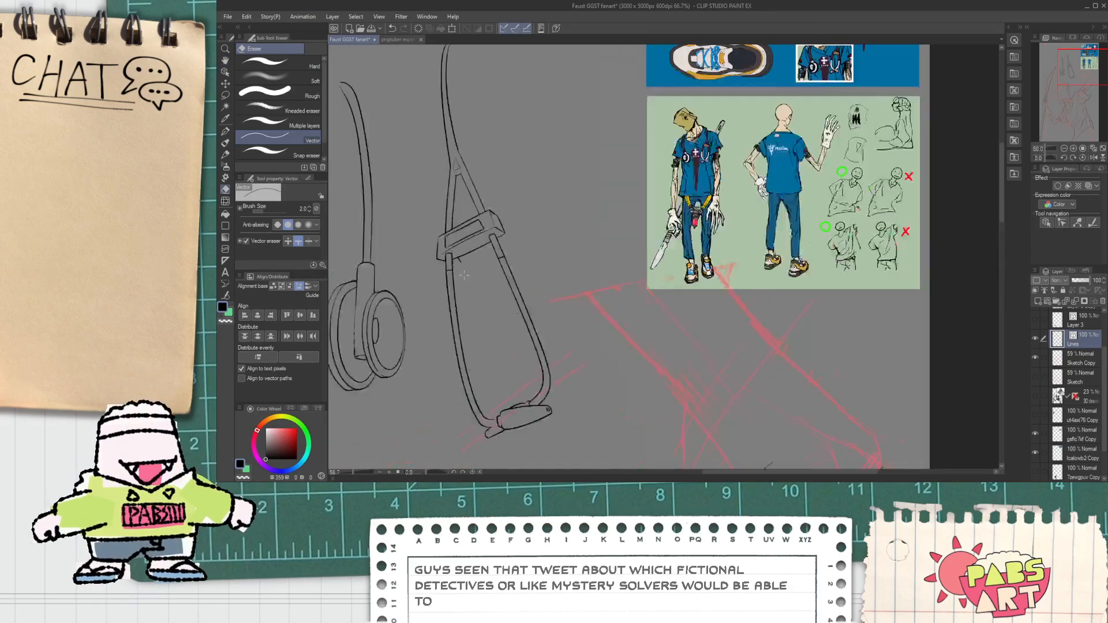
pyautogui.scroll(-1, 461, 255)
pyautogui.scroll(-3, 470, 263)
pyautogui.press('h')
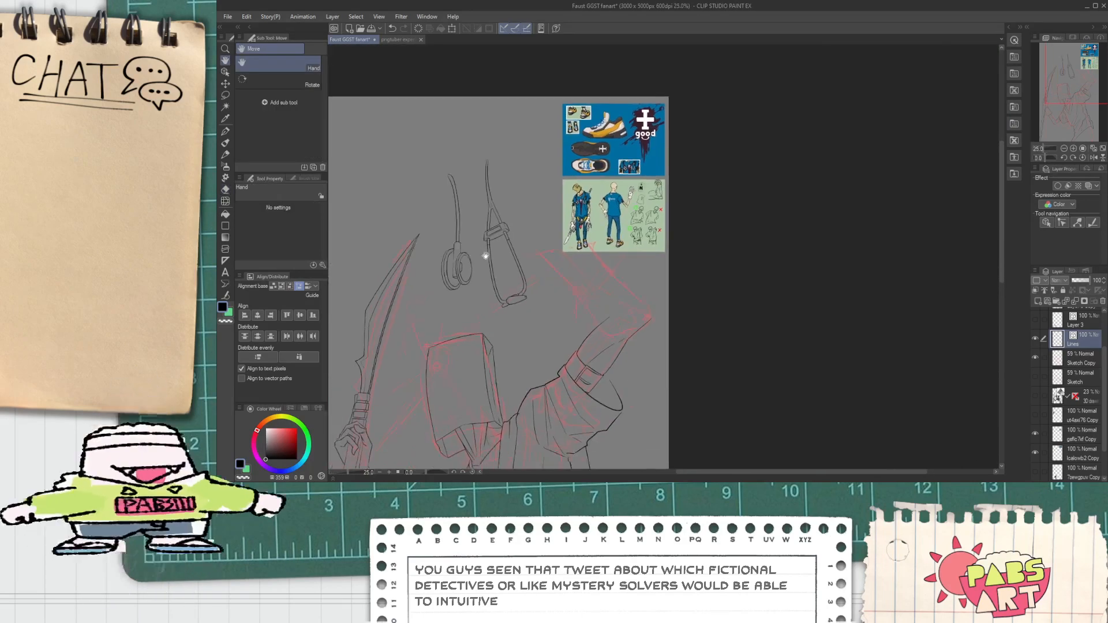
pyautogui.scroll(4, 456, 243)
pyautogui.scroll(-1, 462, 216)
pyautogui.moveTo(495, 260); pyautogui.dragTo(499, 249)
pyautogui.press('m')
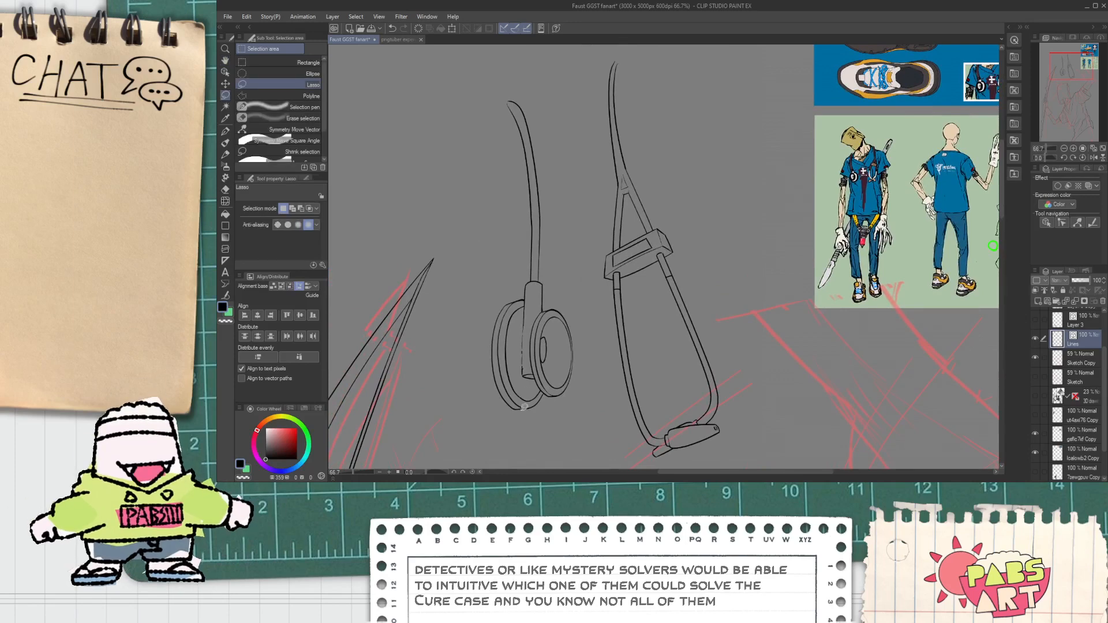
pyautogui.moveTo(520, 432); pyautogui.dragTo(480, 362)
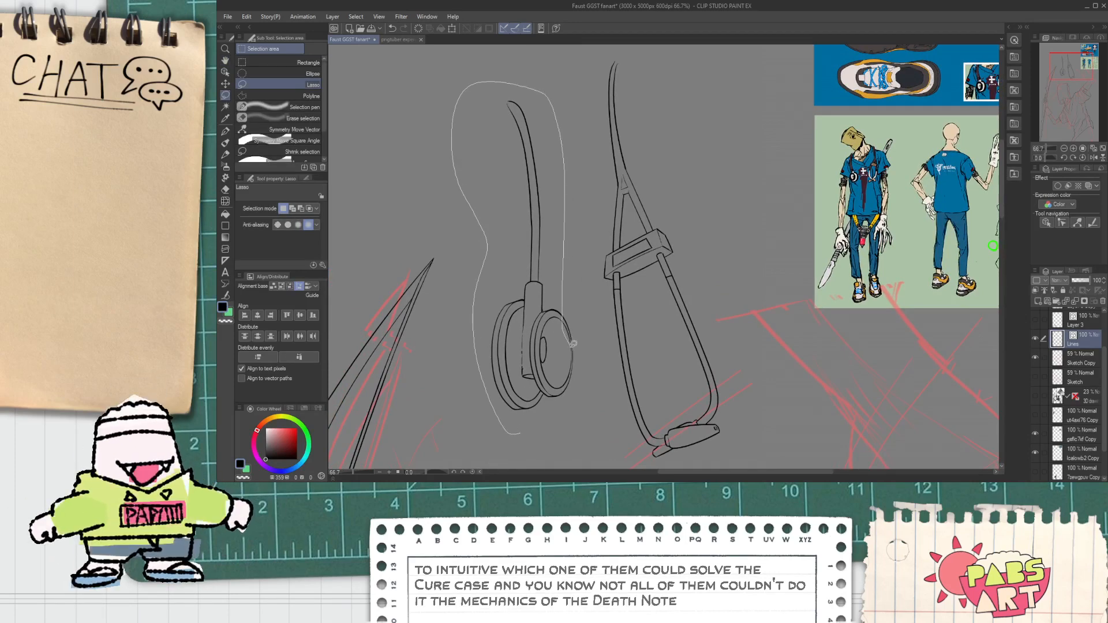
pyautogui.moveTo(575, 425); pyautogui.dragTo(575, 428)
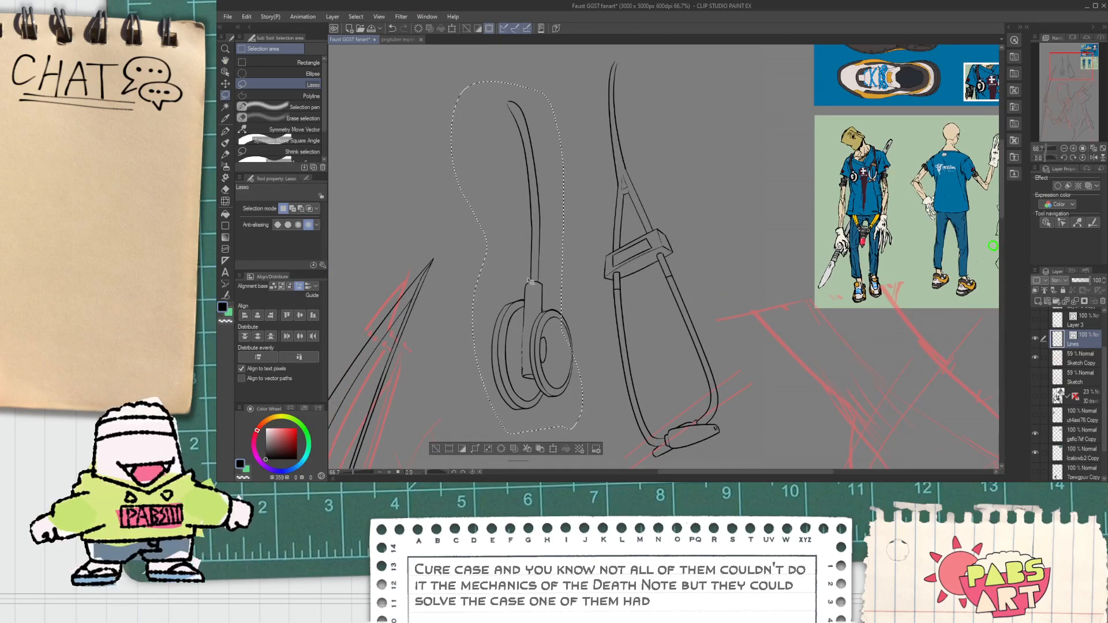
pyautogui.click(531, 278)
# Lasso the stethoscope's tube and bend it into an S-curve with a mesh transformation using five vertical grid points.
pyautogui.moveTo(529, 281)
pyautogui.mouseDown()
pyautogui.moveTo(460, 151)
pyautogui.moveTo(543, 49)
pyautogui.mouseUp()
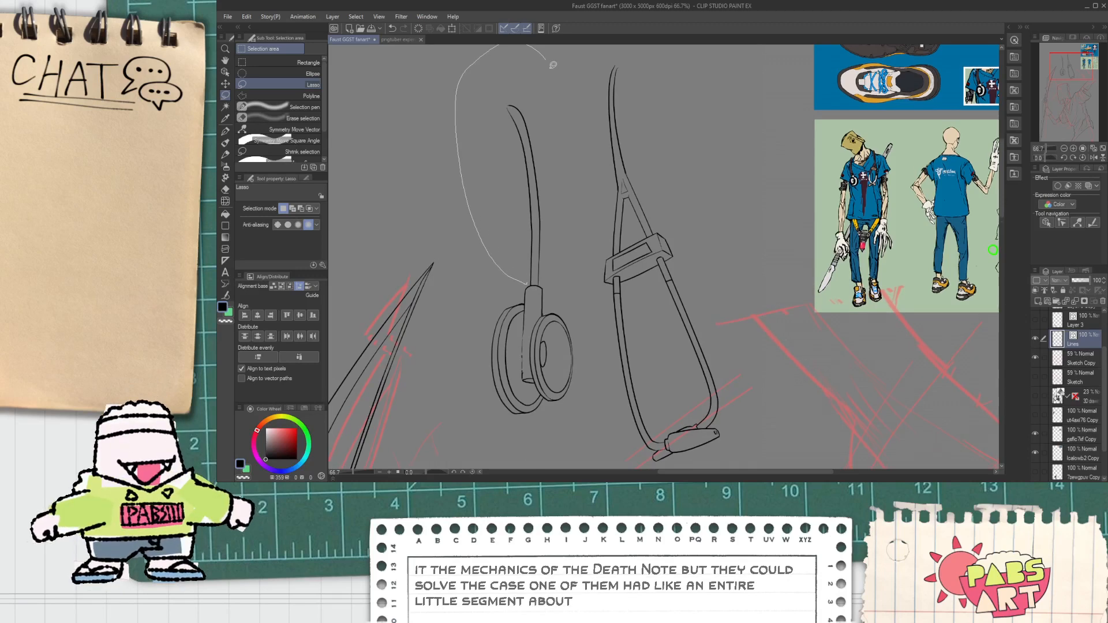
pyautogui.moveTo(554, 276); pyautogui.dragTo(542, 278)
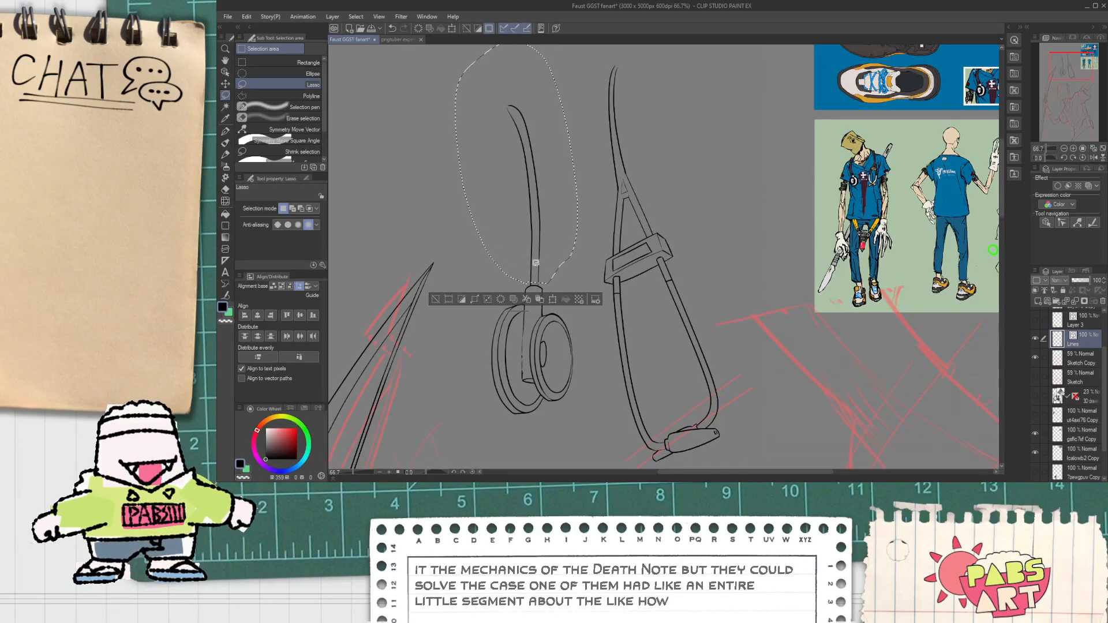
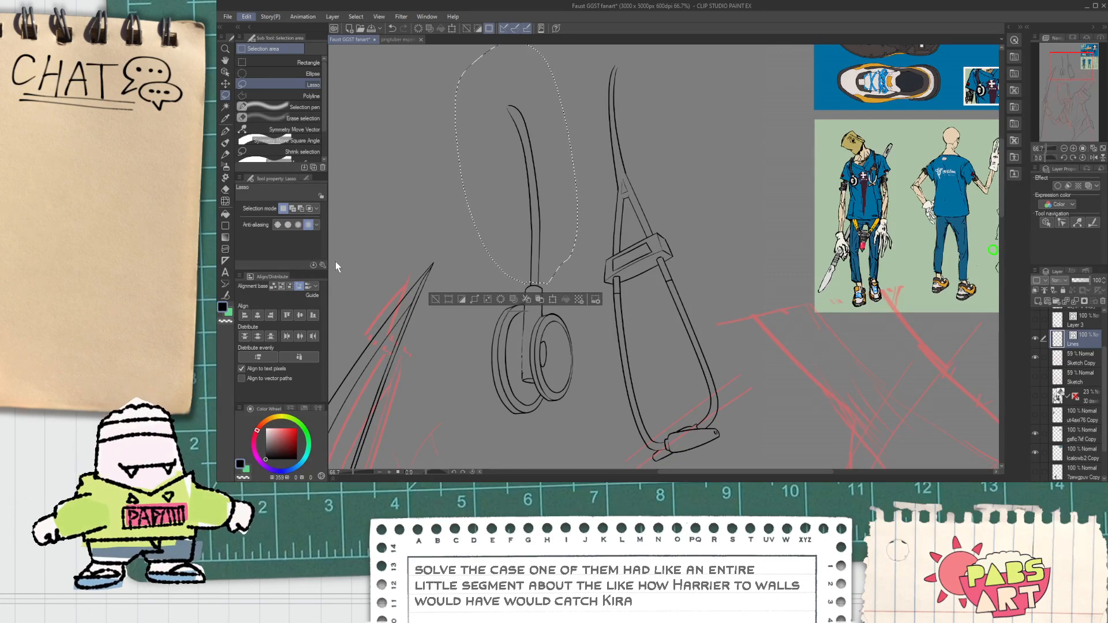
pyautogui.hotkey('ctrl', 't')
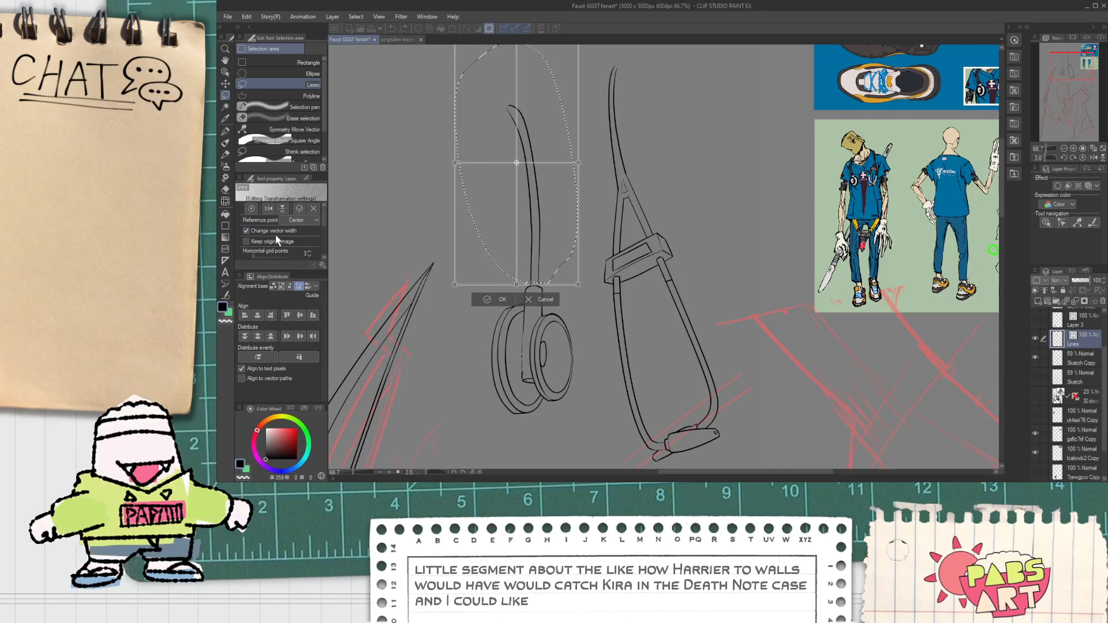
pyautogui.scroll(-3, 300, 233)
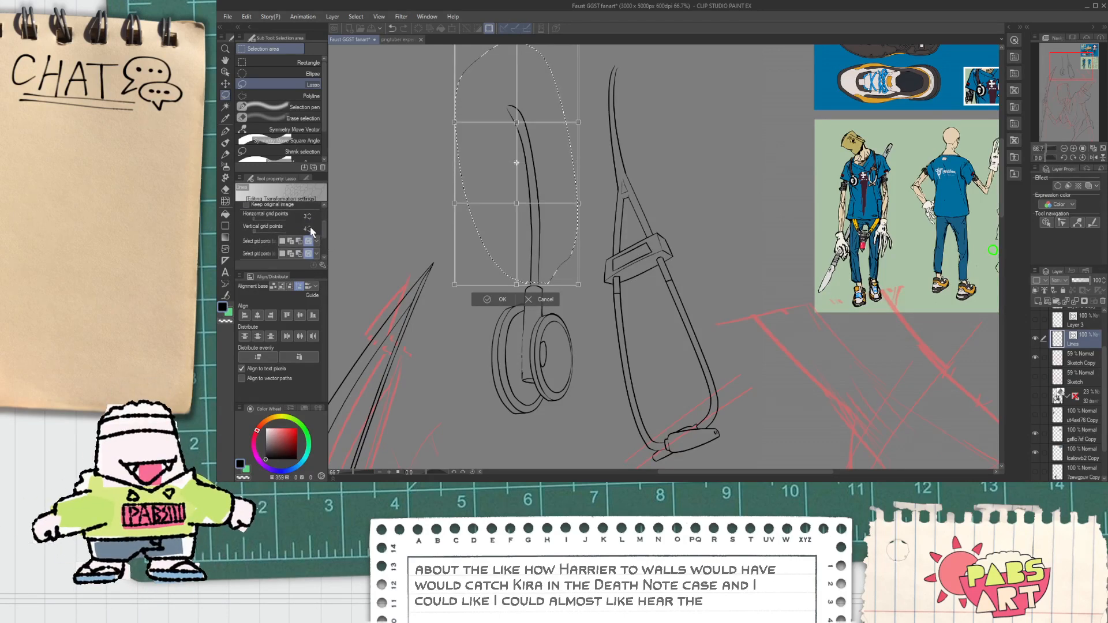
pyautogui.click(310, 228)
pyautogui.moveTo(505, 224); pyautogui.dragTo(492, 224)
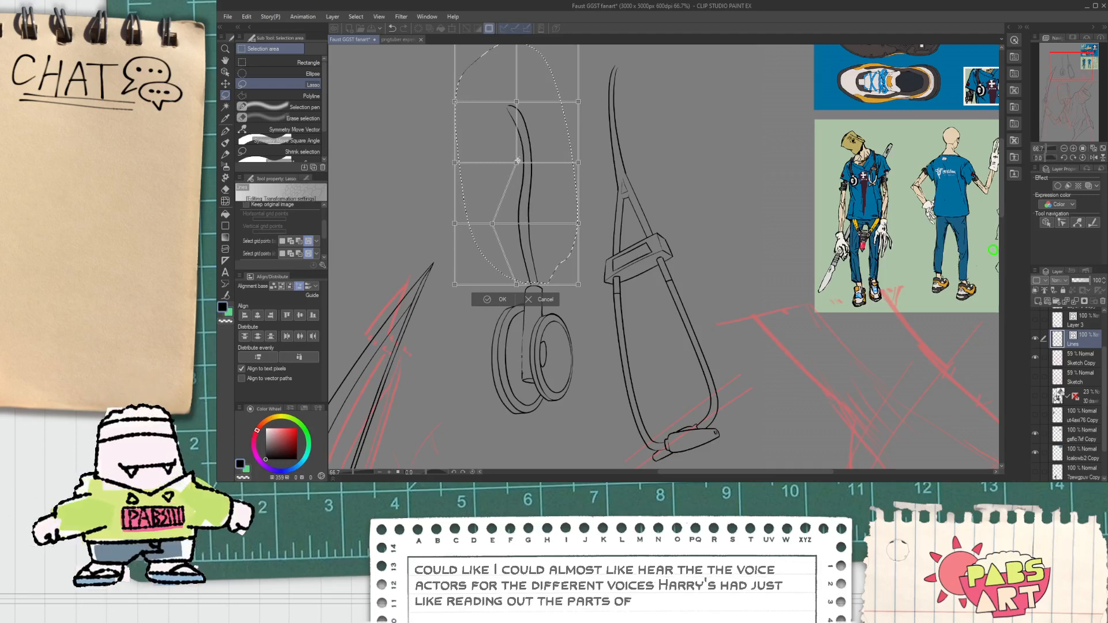
pyautogui.moveTo(524, 157); pyautogui.dragTo(526, 157)
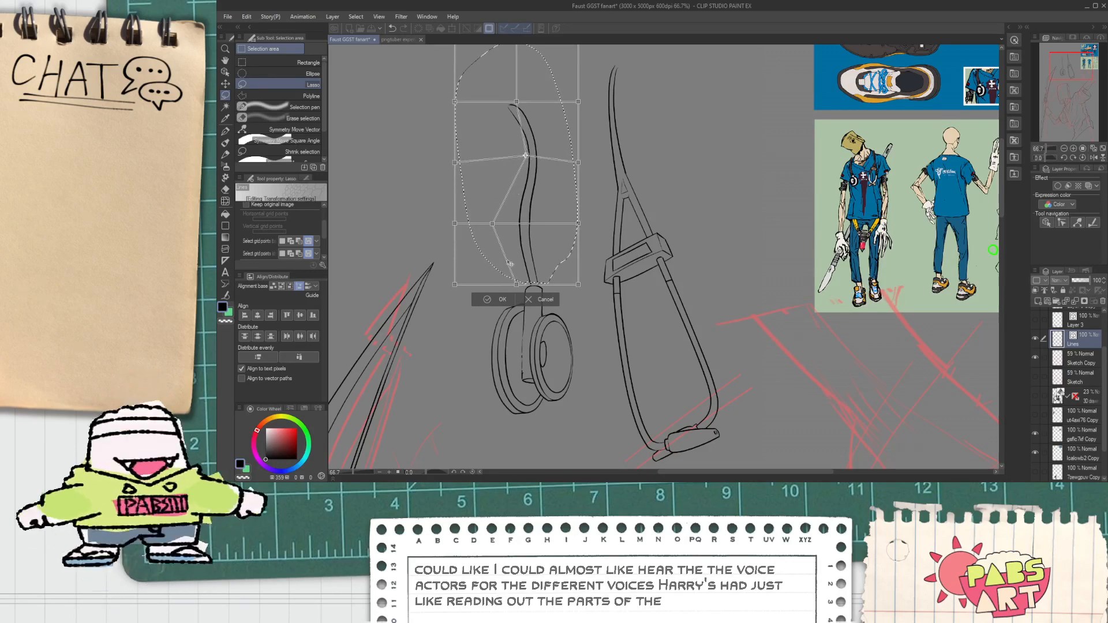
pyautogui.click(485, 300)
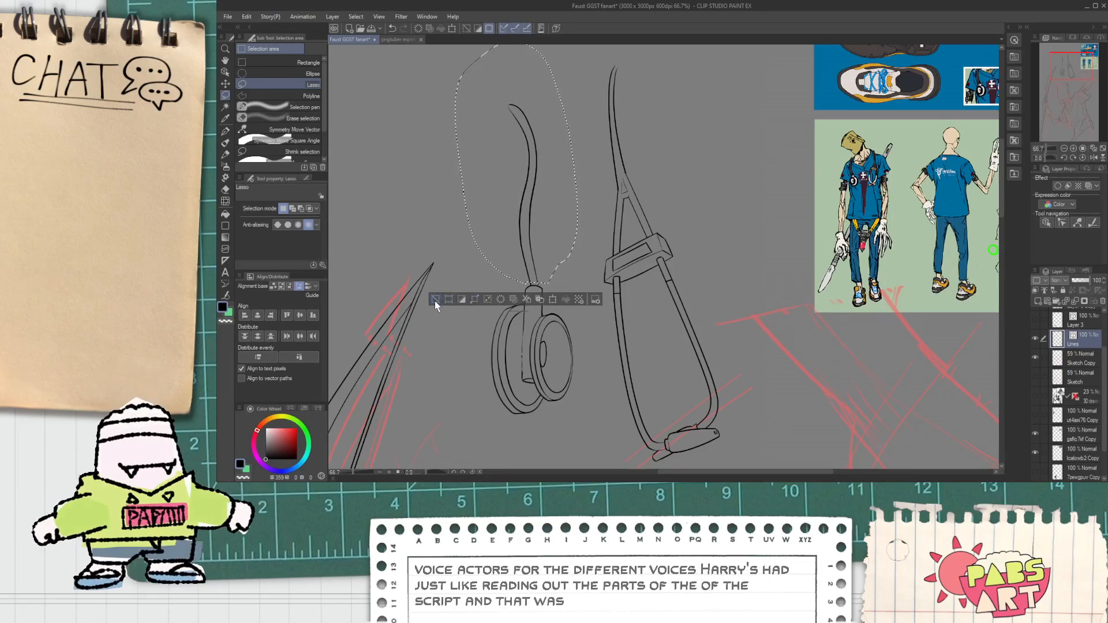
pyautogui.hotkey('ctrl', 'd')
# Touch up the joint where the bent tube's two lines meet the top of the stethoscope's stem.
pyautogui.scroll(-4, 434, 240)
pyautogui.press('p')
pyautogui.scroll(5, 434, 239)
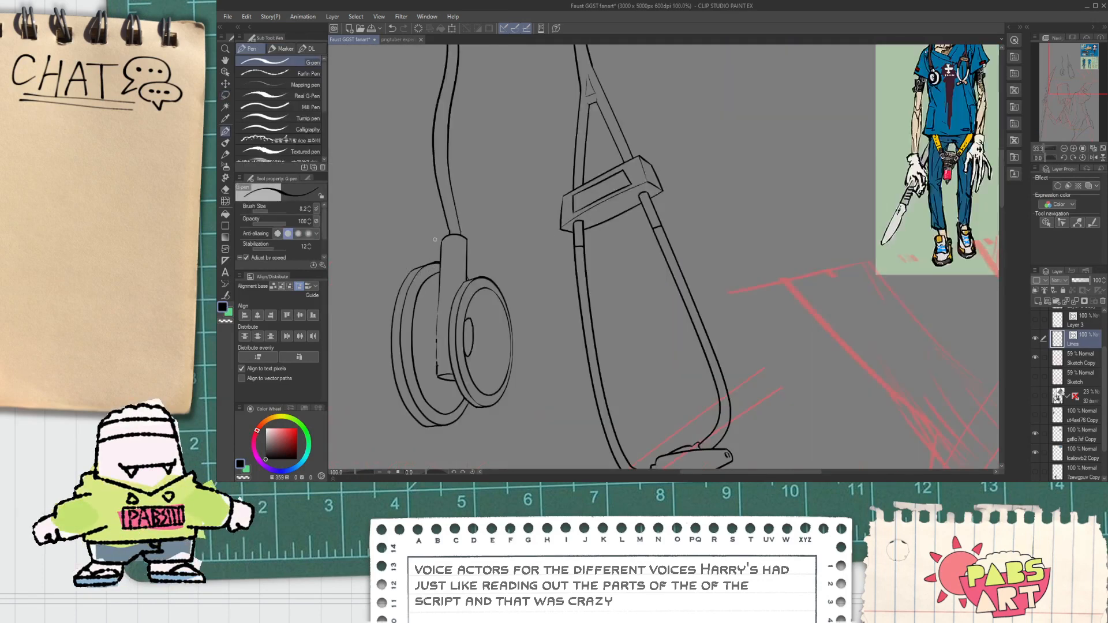
pyautogui.scroll(4, 435, 239)
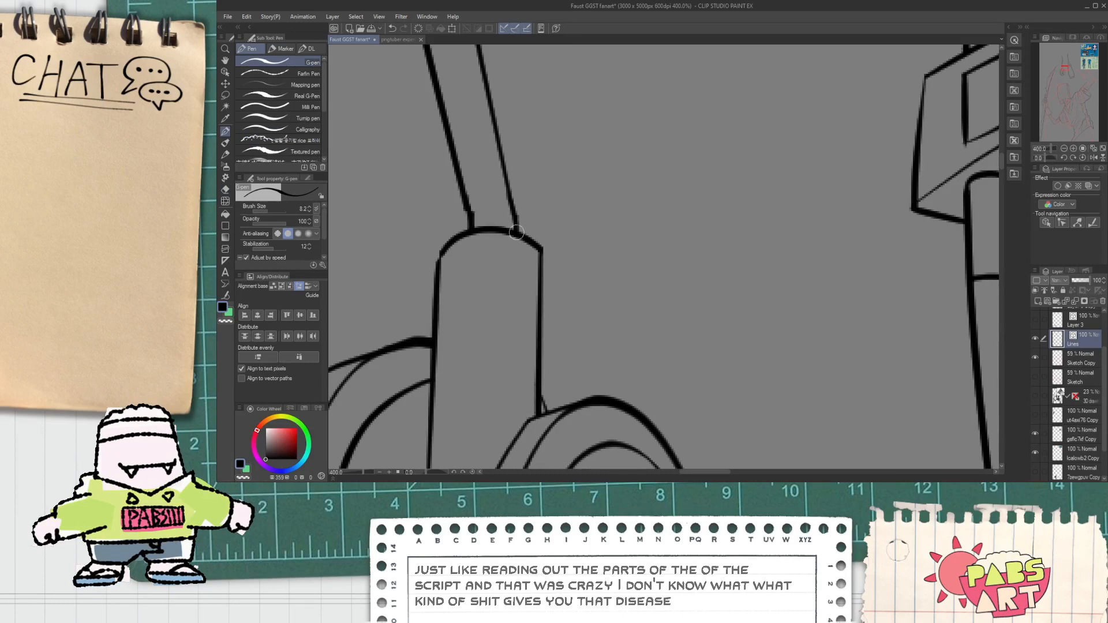
# Select all the stethoscope's vector lines, move them onto the figure's chest beside the collar, and tilt them to follow the body.
pyautogui.scroll(-8, 517, 232)
pyautogui.press('h')
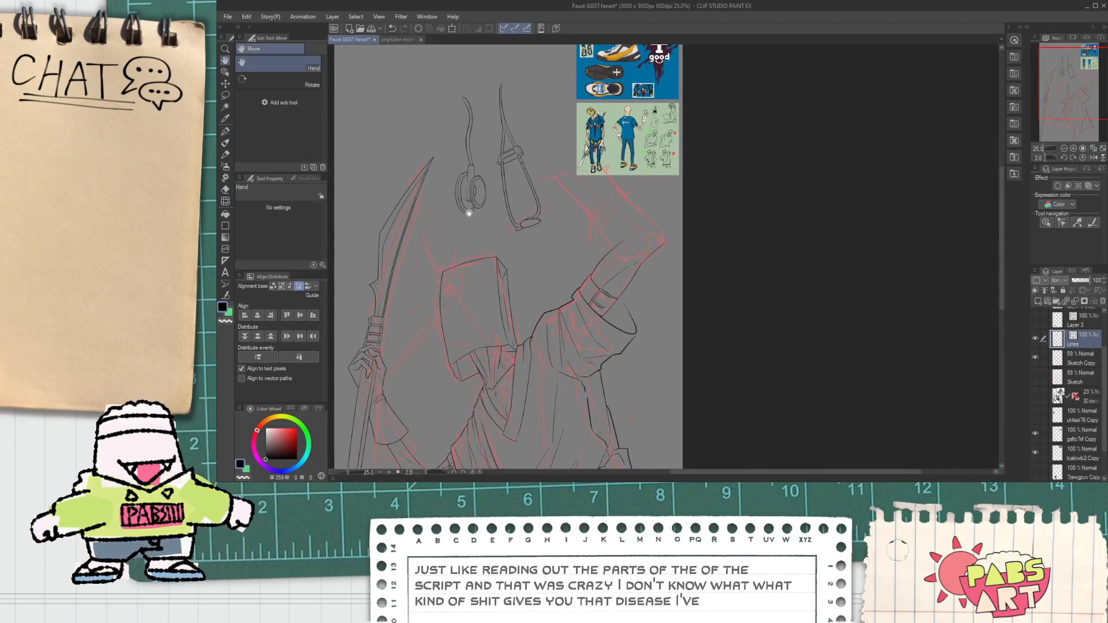
pyautogui.press('o')
pyautogui.moveTo(451, 103); pyautogui.dragTo(581, 416)
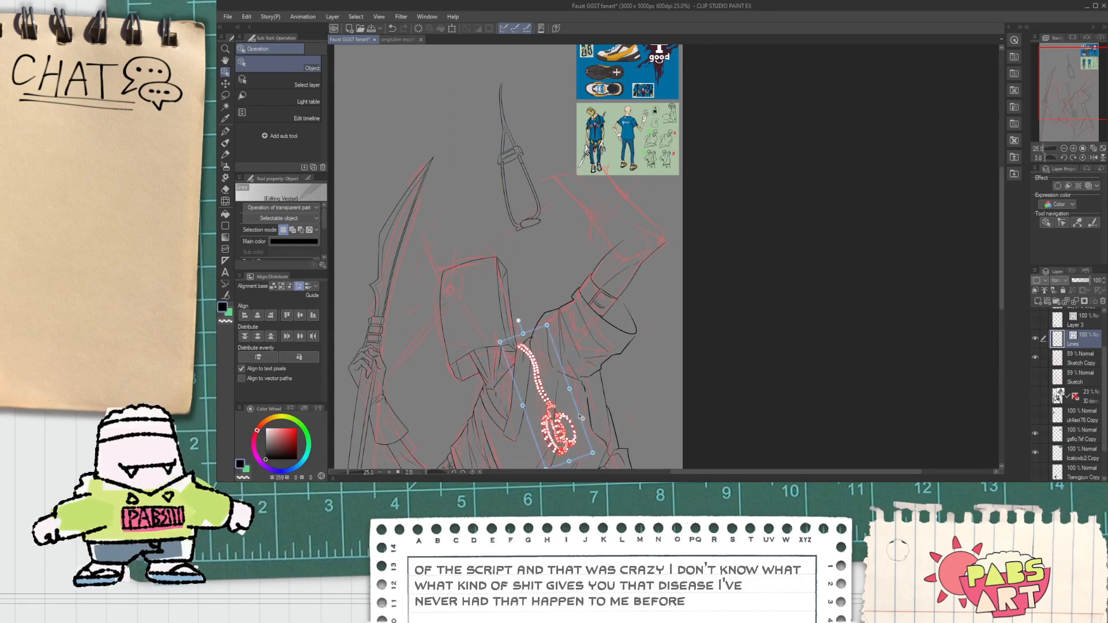
pyautogui.scroll(-6, 573, 418)
pyautogui.scroll(6, 558, 432)
pyautogui.press('e')
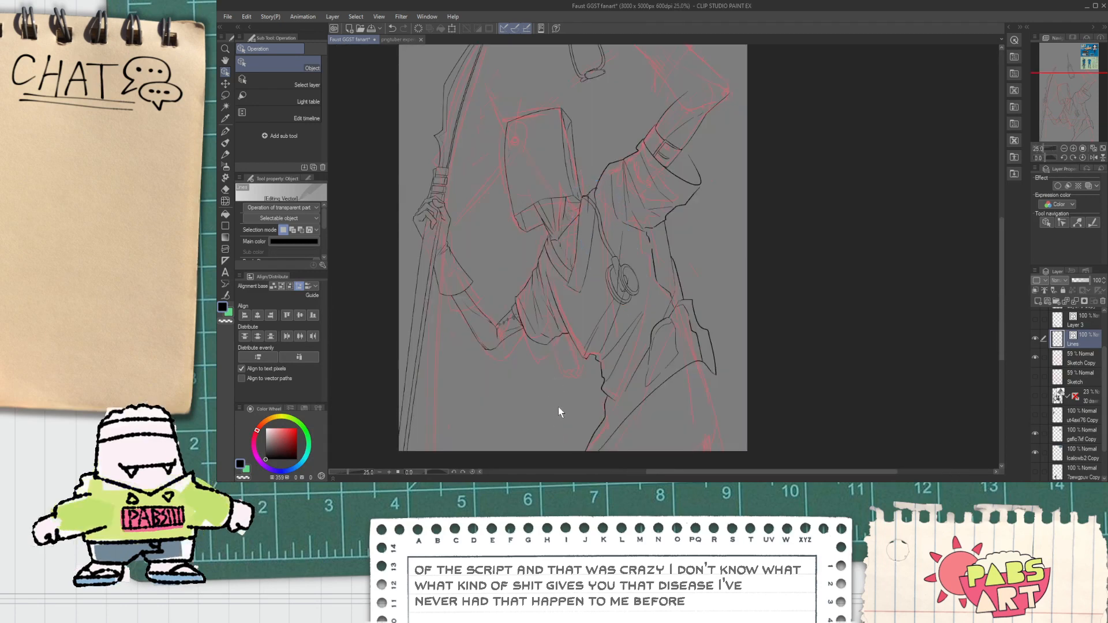
# Delete the stray fold line running through the stethoscope's chestpiece on the torso.
pyautogui.scroll(8, 623, 294)
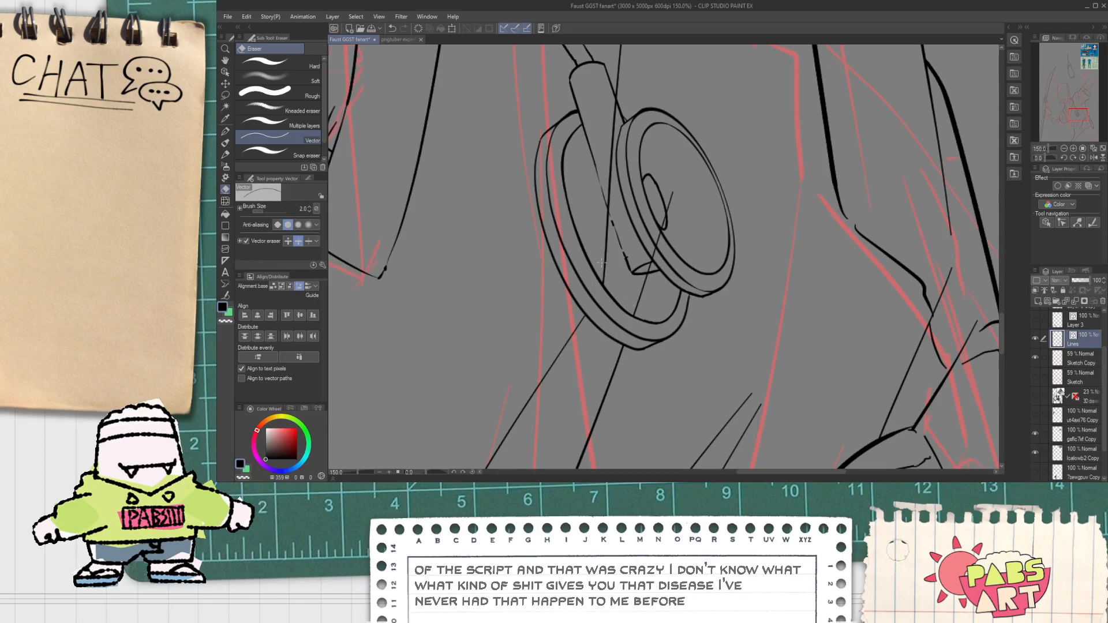
pyautogui.scroll(1, 574, 267)
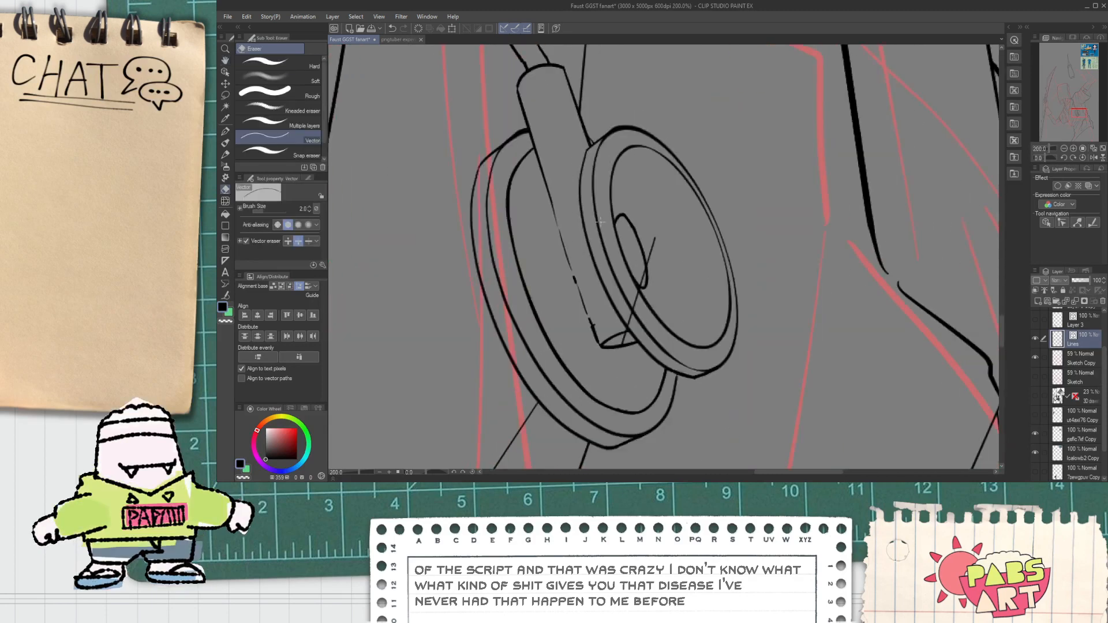
pyautogui.press('o')
pyautogui.click(651, 236)
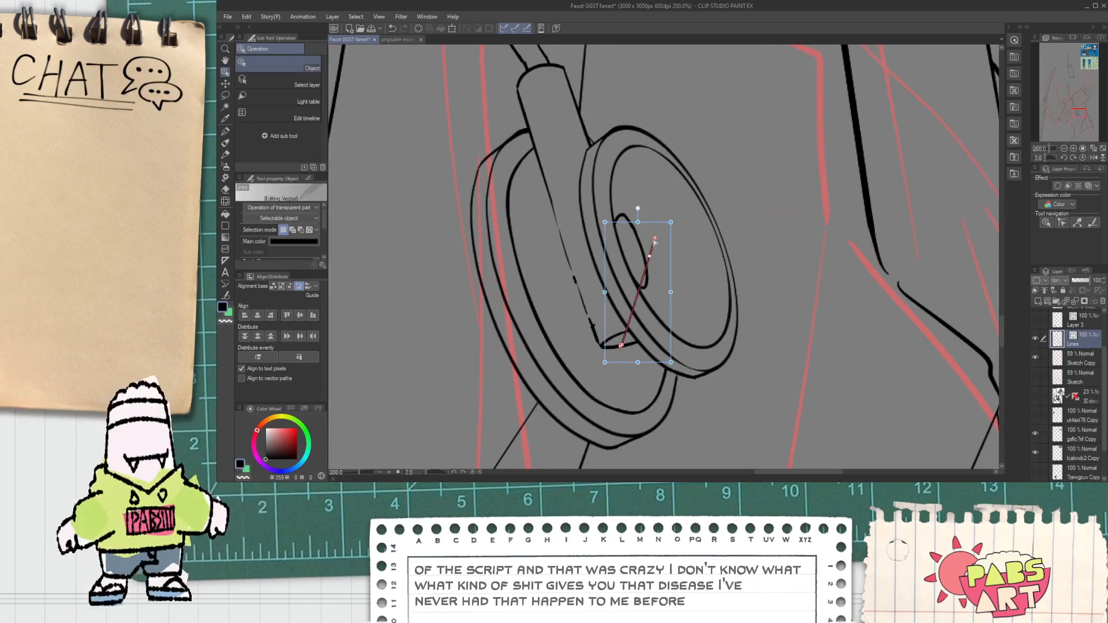
pyautogui.press('Delete')
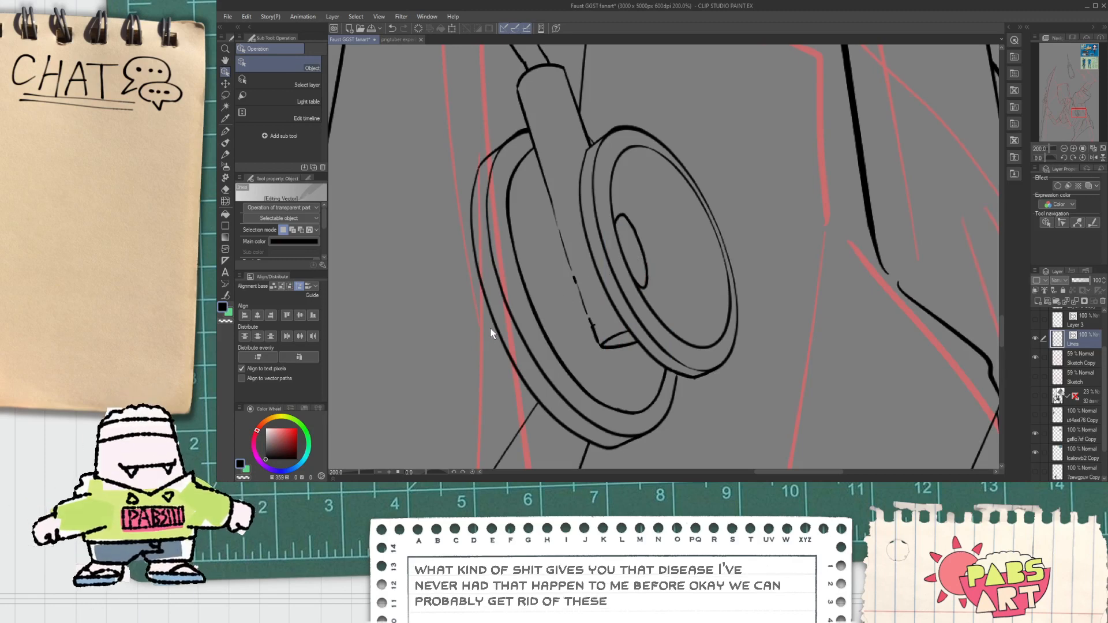
# Erase the overlapping vector line segments where the stethoscope tube meets the collar beside the neck.
pyautogui.scroll(-6, 491, 317)
pyautogui.press('space')
pyautogui.moveTo(452, 227)
pyautogui.mouseDown()
pyautogui.moveTo(520, 329)
pyautogui.moveTo(520, 278)
pyautogui.mouseUp()
pyautogui.scroll(3, 498, 313)
pyautogui.scroll(7, 496, 313)
pyautogui.press('p')
pyautogui.hotkey('ctrl', 'z')
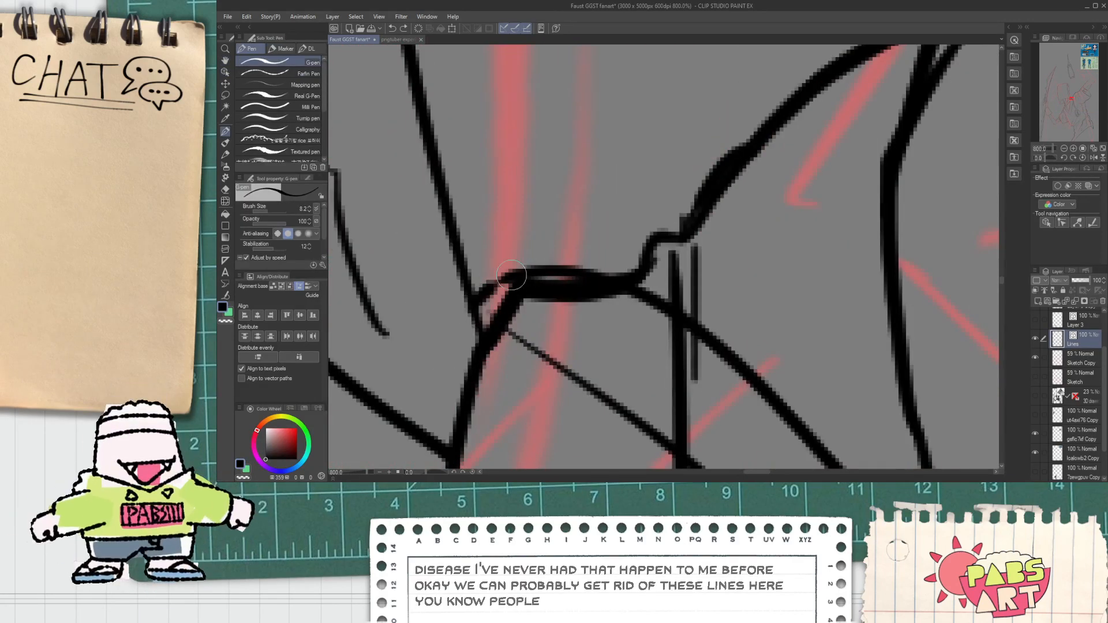
pyautogui.press('e')
pyautogui.click(519, 294)
pyautogui.scroll(-6, 552, 315)
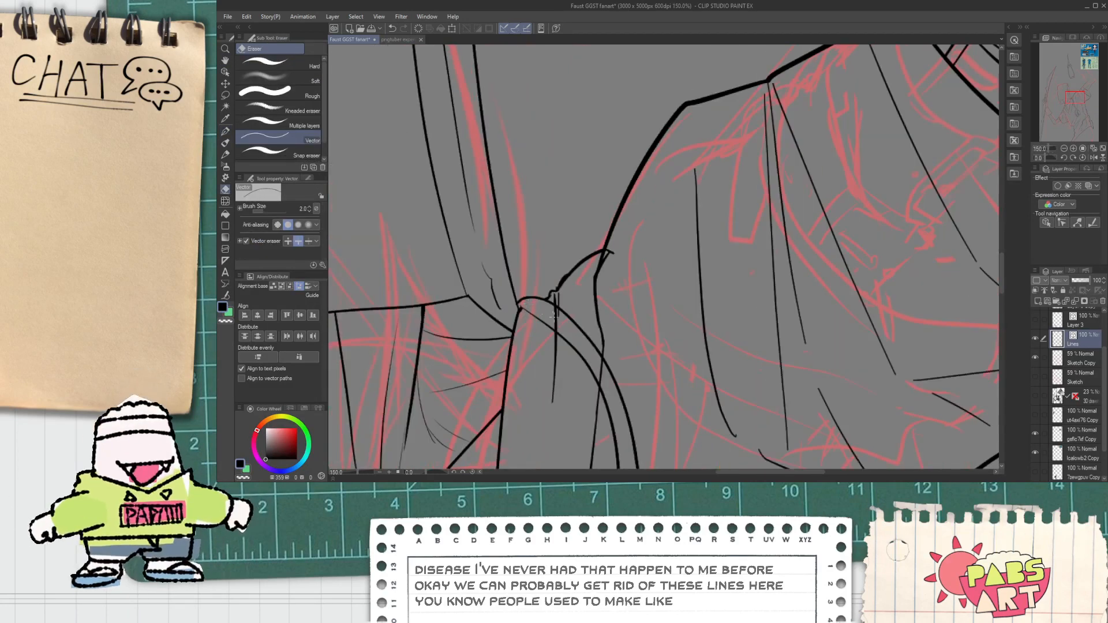
pyautogui.scroll(1, 553, 316)
pyautogui.scroll(2, 548, 304)
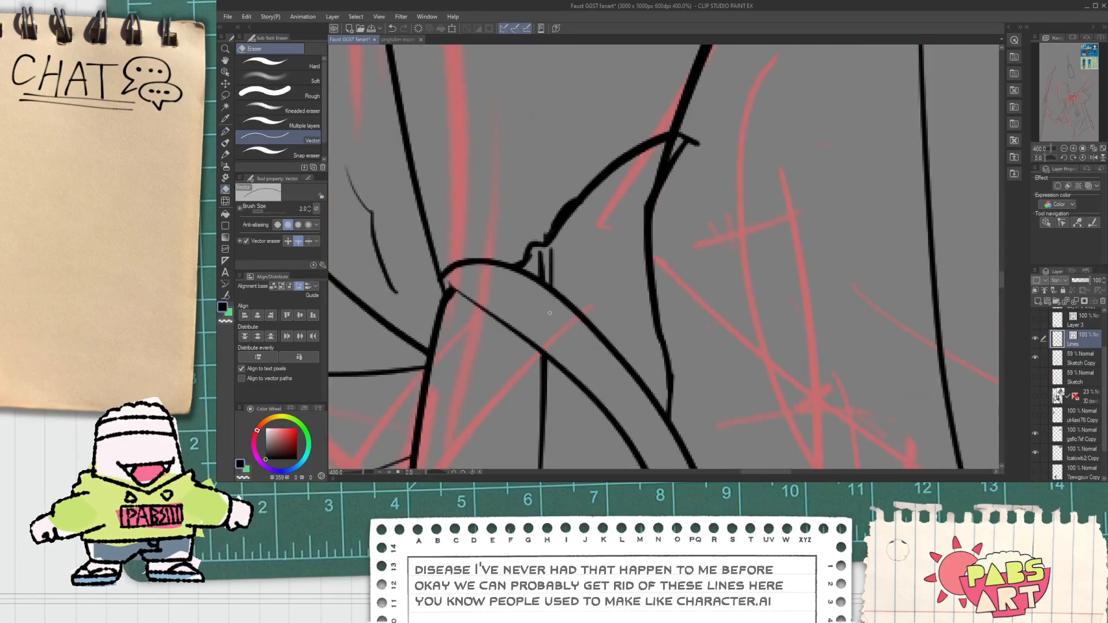
pyautogui.scroll(-8, 556, 320)
pyautogui.press('space')
pyautogui.moveTo(529, 325); pyautogui.dragTo(493, 232)
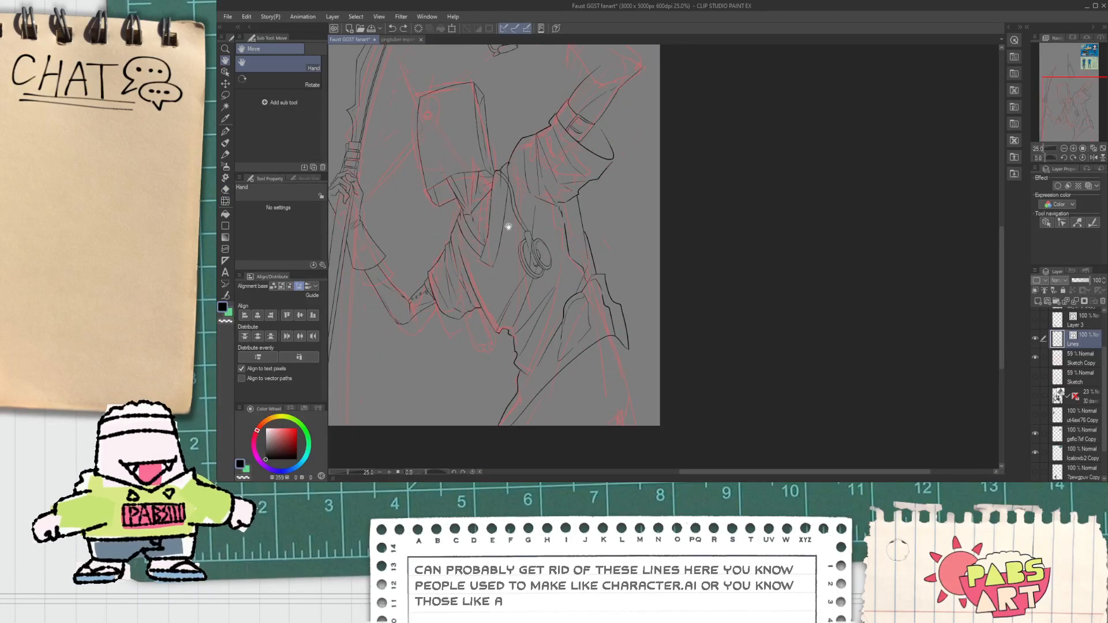
# Undo the recent line cleanup and the chestpiece's placement on the torso, and clear the restored selection.
pyautogui.hotkey('ctrl', 'z')
pyautogui.hotkey('ctrl', 'z')
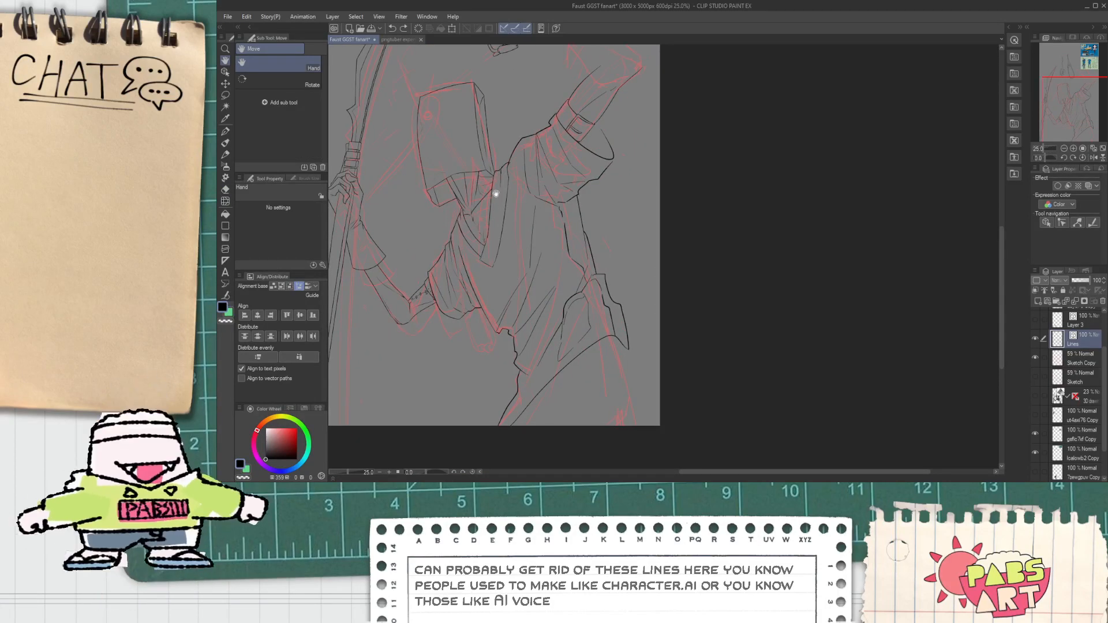
pyautogui.moveTo(466, 149); pyautogui.dragTo(551, 376)
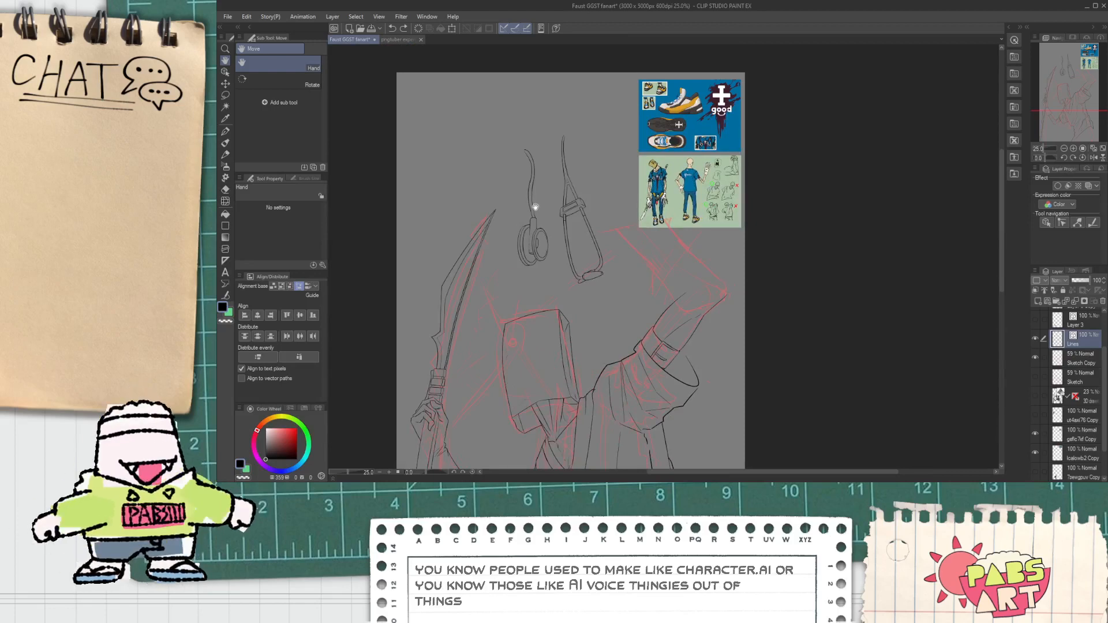
pyautogui.hotkey('ctrl', 'z')
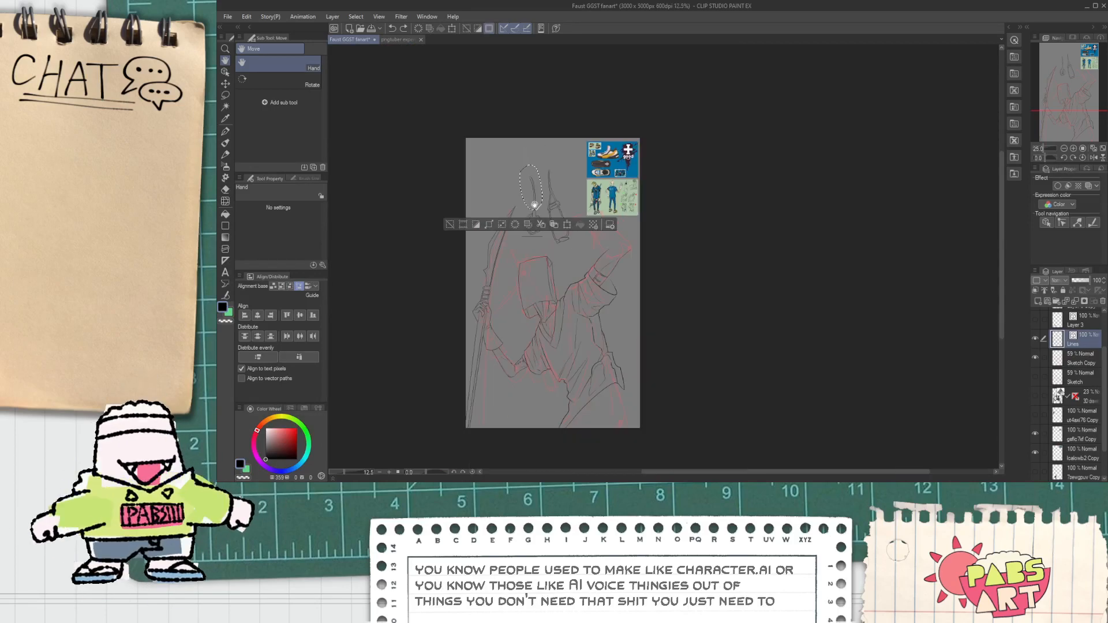
pyautogui.scroll(-2, 503, 176)
pyautogui.hotkey('ctrl', 'd')
pyautogui.scroll(2, 465, 194)
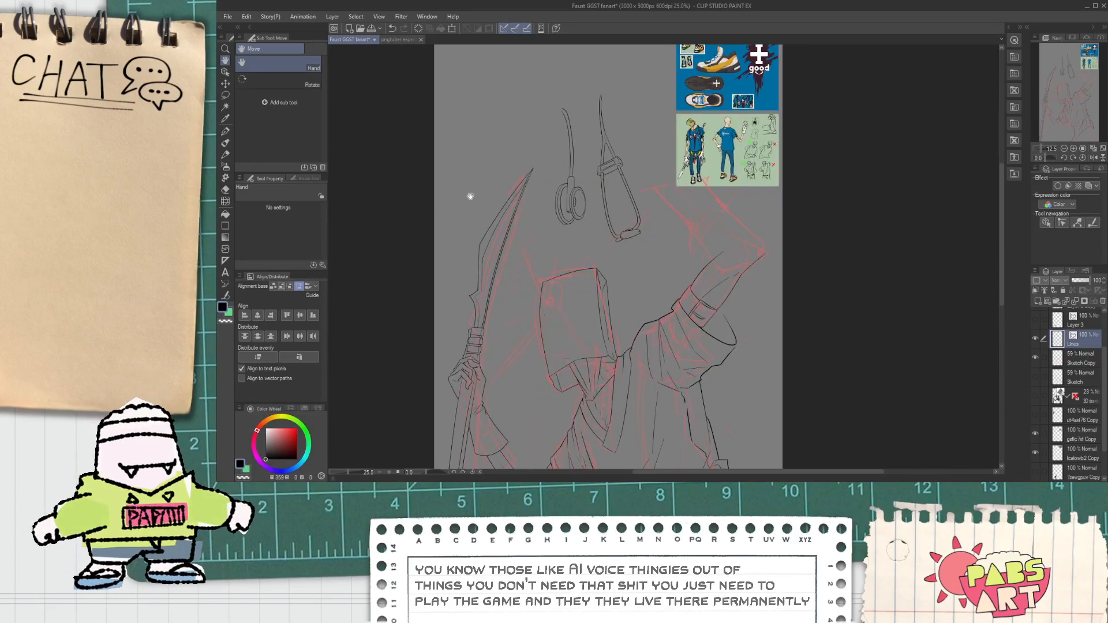
pyautogui.scroll(-2, 520, 247)
pyautogui.scroll(2, 522, 230)
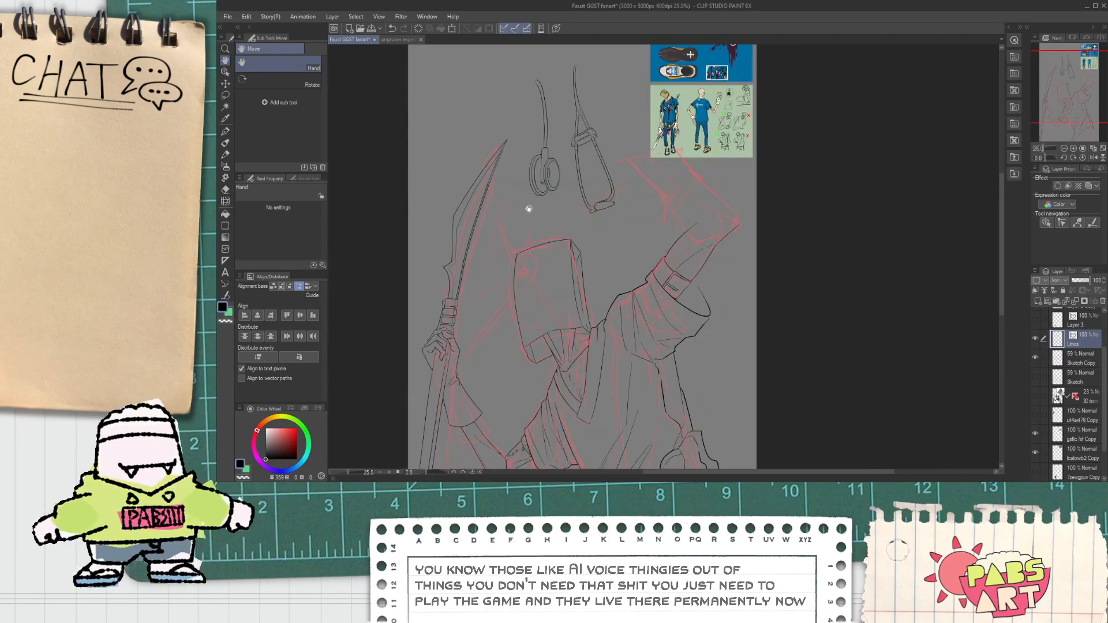
# Select all vector lines of the stethoscope's chestpiece and tube, and place them rotated diagonally on the torso, hanging from the collar.
pyautogui.press('o')
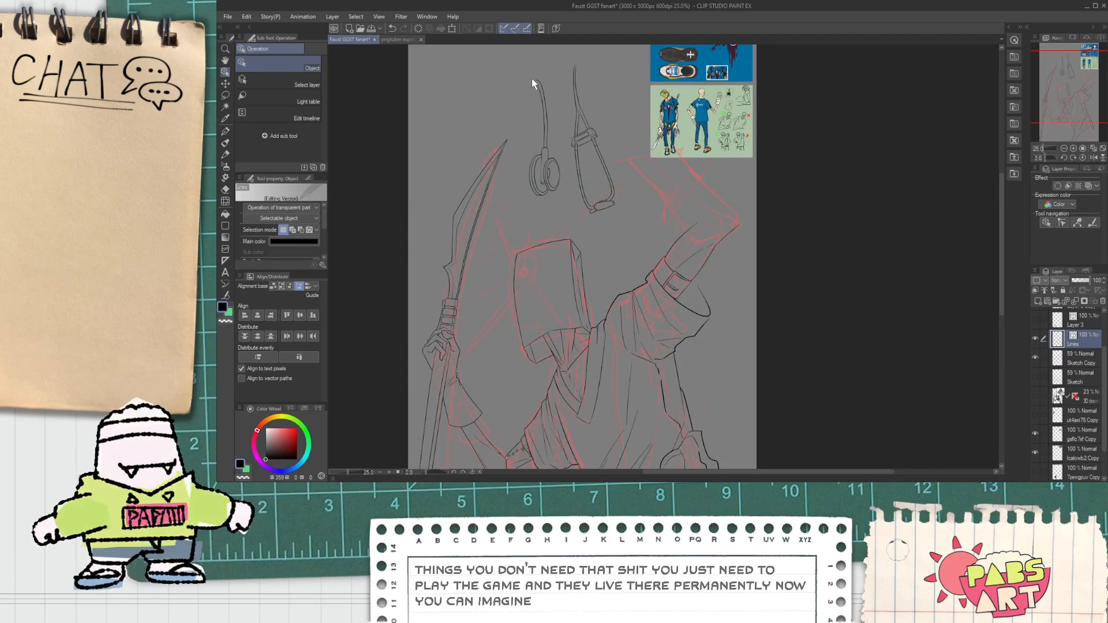
pyautogui.click(562, 200)
pyautogui.scroll(-1, 554, 219)
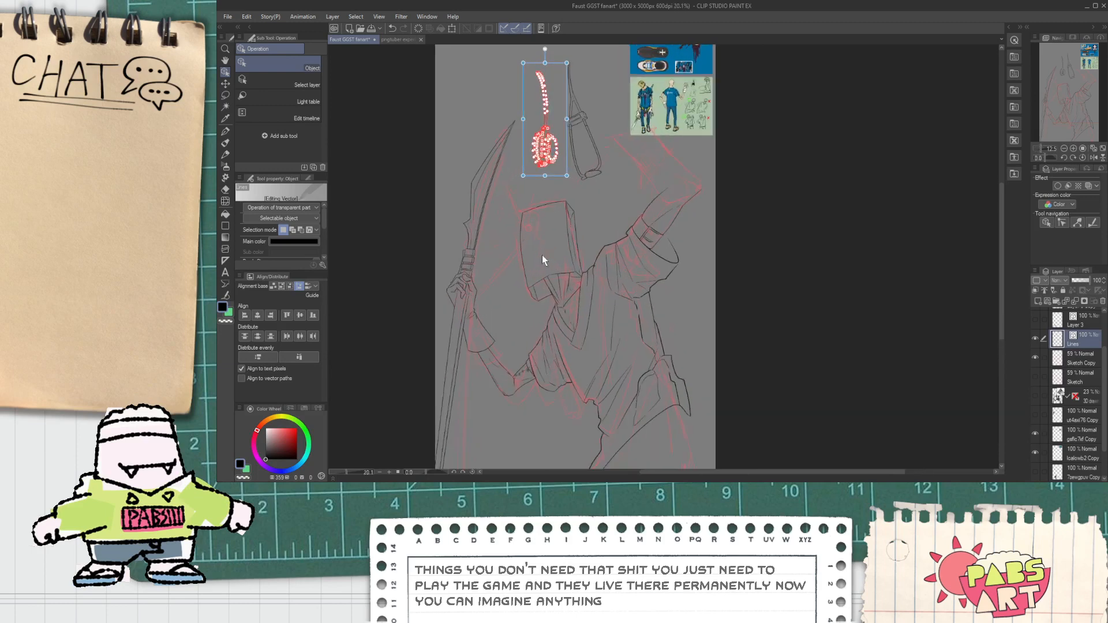
pyautogui.moveTo(565, 182); pyautogui.dragTo(651, 358)
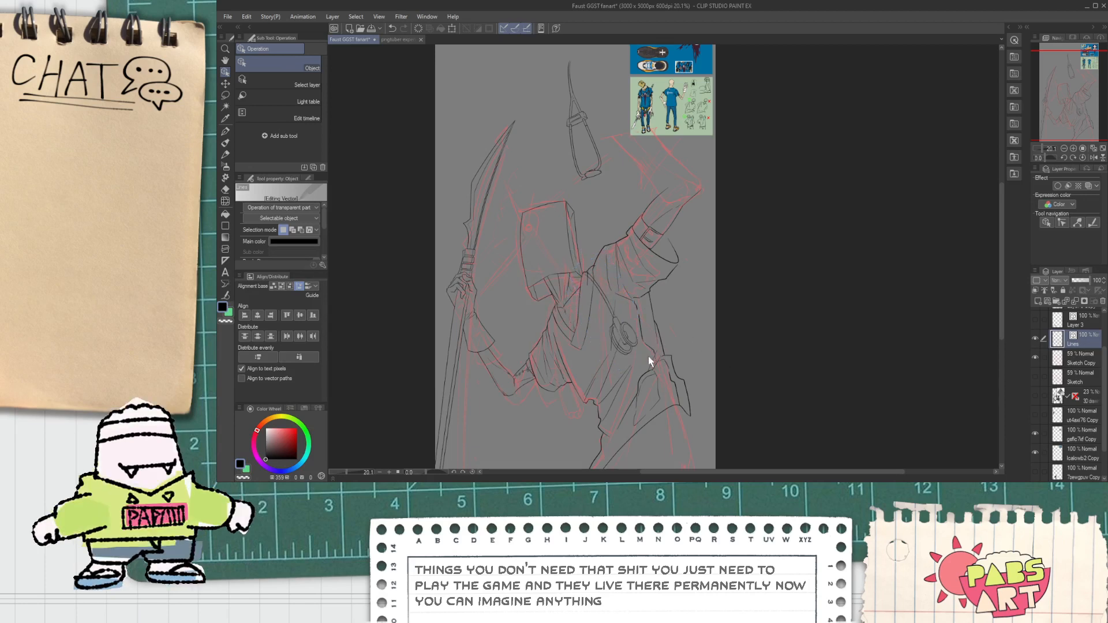
# Erase the clothing fold line segments that cross the stethoscope's tube and chestpiece with the Vector eraser.
pyautogui.scroll(2, 649, 360)
pyautogui.press('e')
pyautogui.scroll(8, 629, 333)
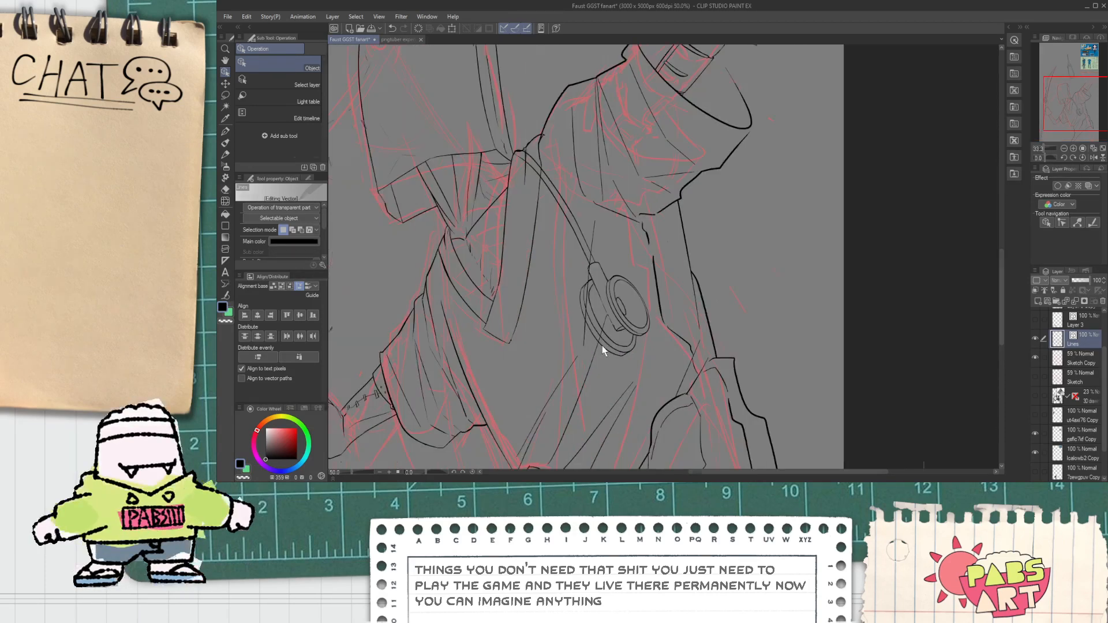
pyautogui.moveTo(593, 328); pyautogui.dragTo(617, 396)
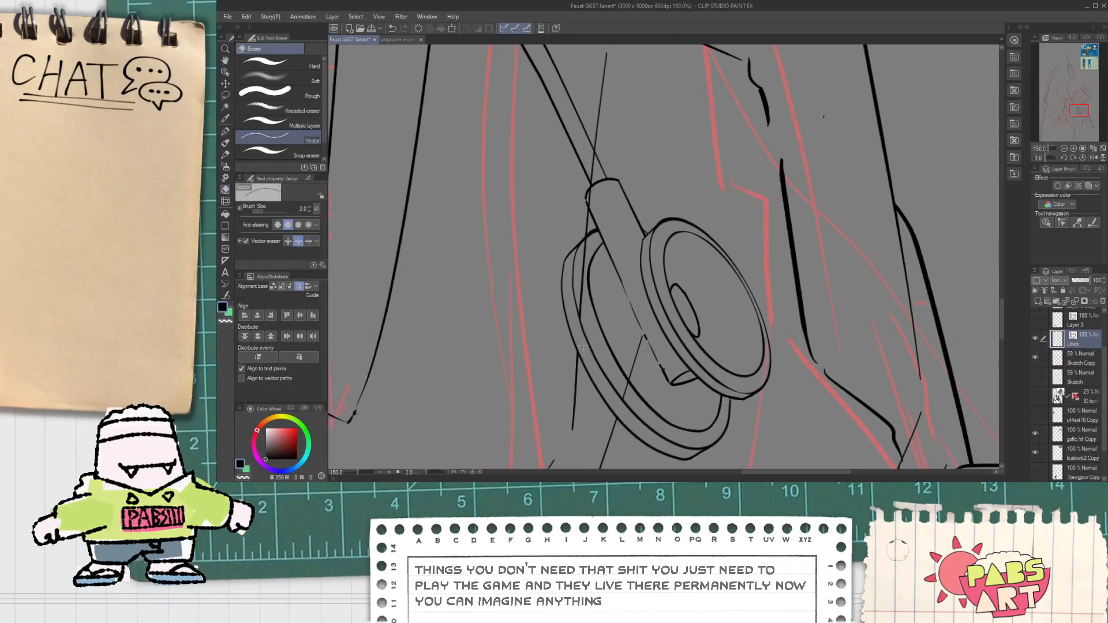
pyautogui.moveTo(589, 175)
pyautogui.mouseDown()
pyautogui.moveTo(609, 265)
pyautogui.moveTo(618, 259)
pyautogui.mouseUp()
pyautogui.scroll(1, 609, 265)
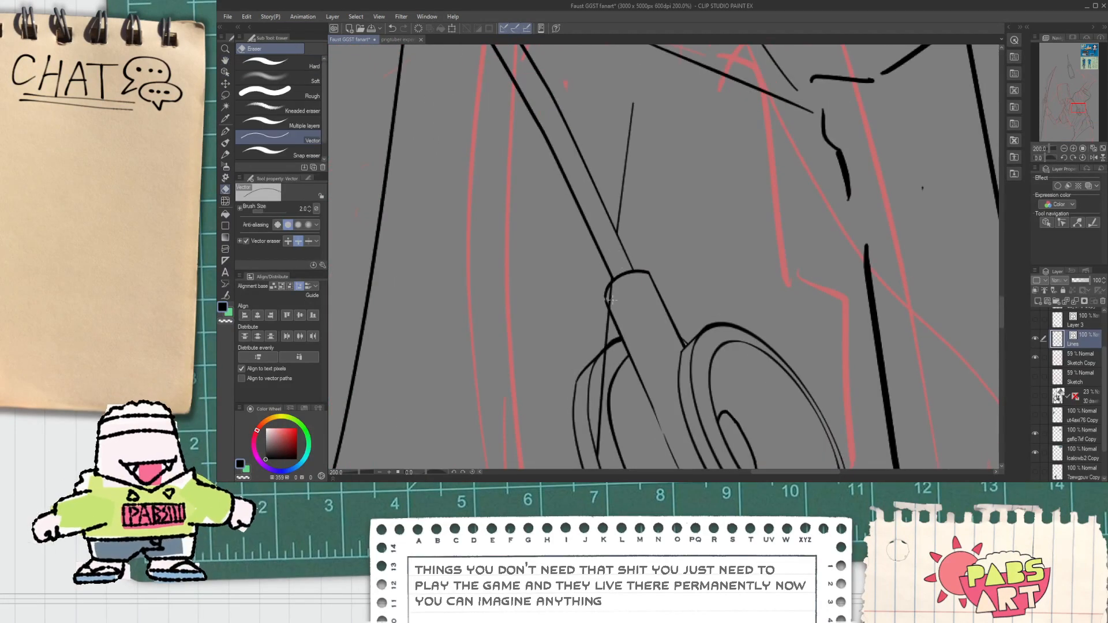
pyautogui.scroll(2, 610, 298)
pyautogui.scroll(-4, 610, 294)
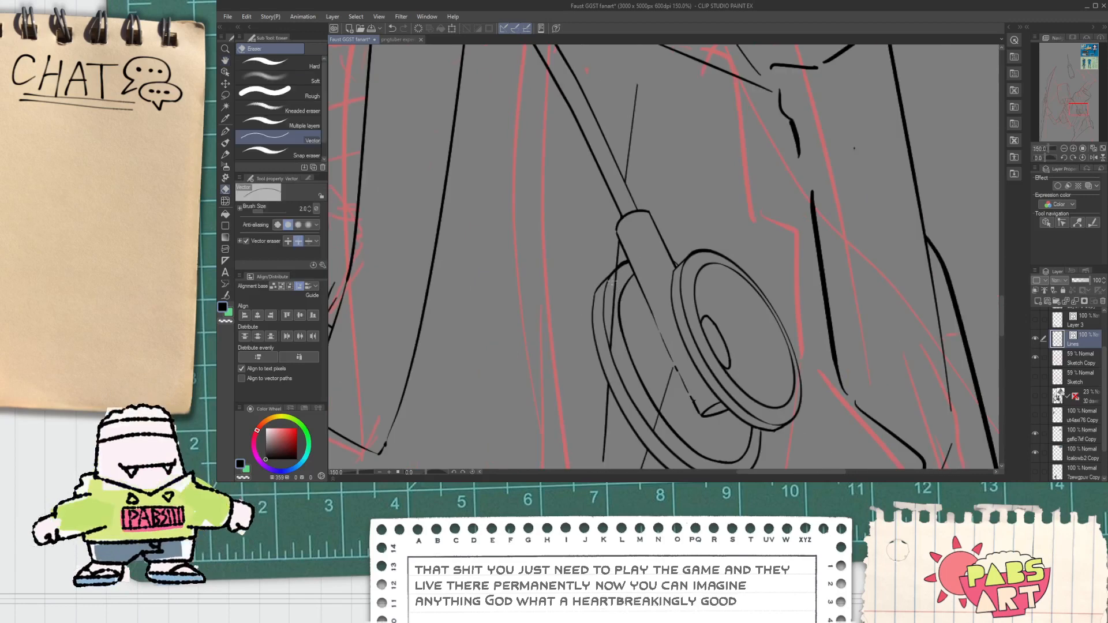
pyautogui.moveTo(636, 389); pyautogui.dragTo(604, 307)
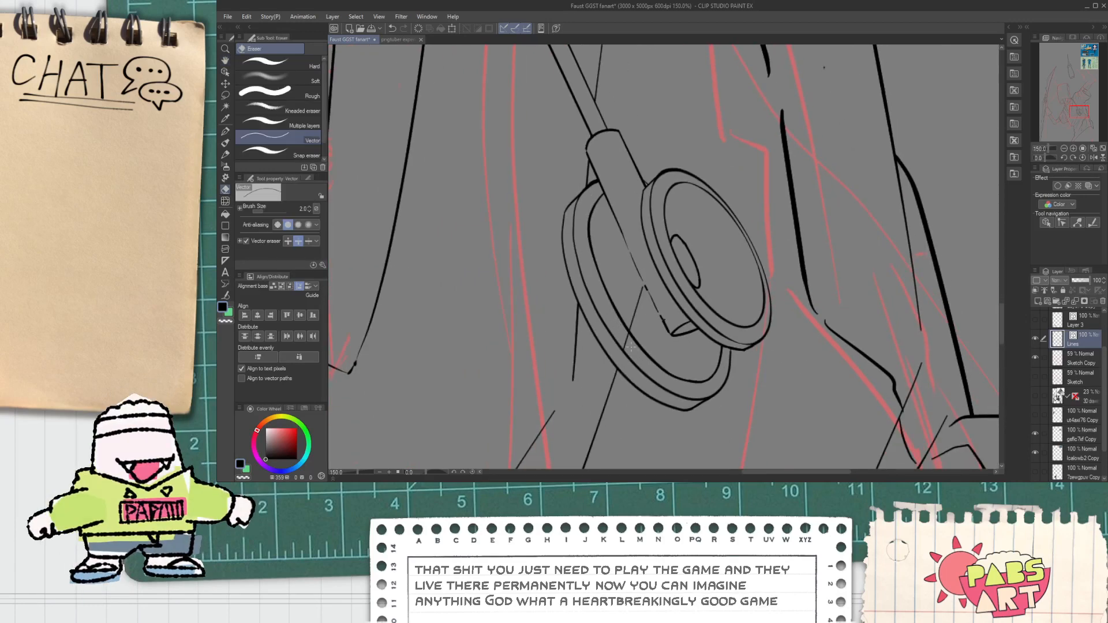
pyautogui.scroll(-7, 640, 314)
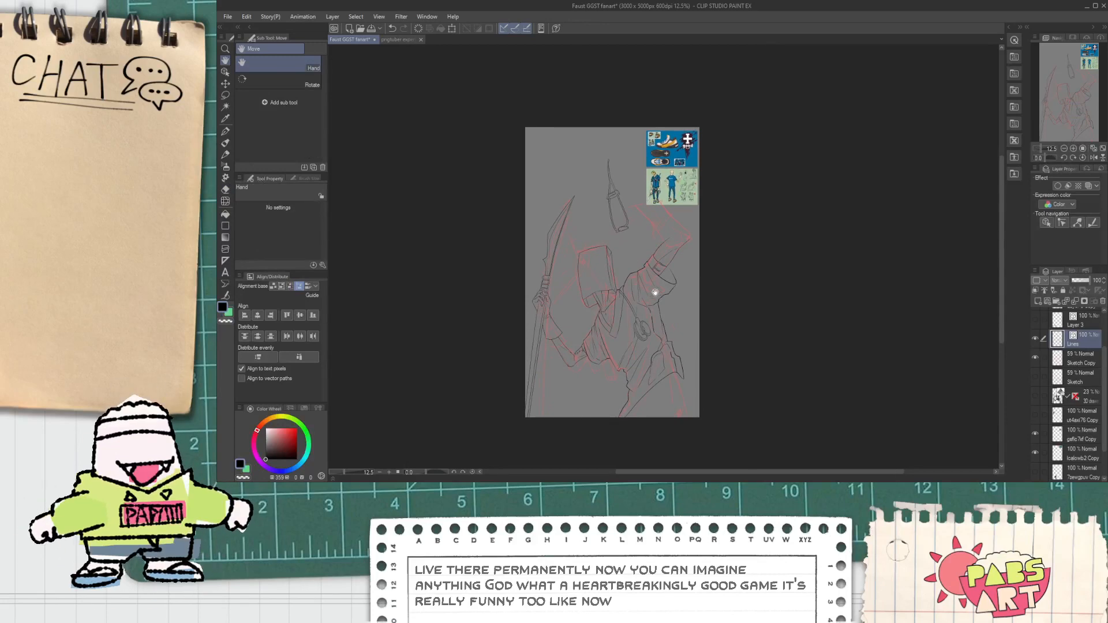
pyautogui.scroll(2, 609, 117)
pyautogui.moveTo(644, 288); pyautogui.dragTo(588, 228)
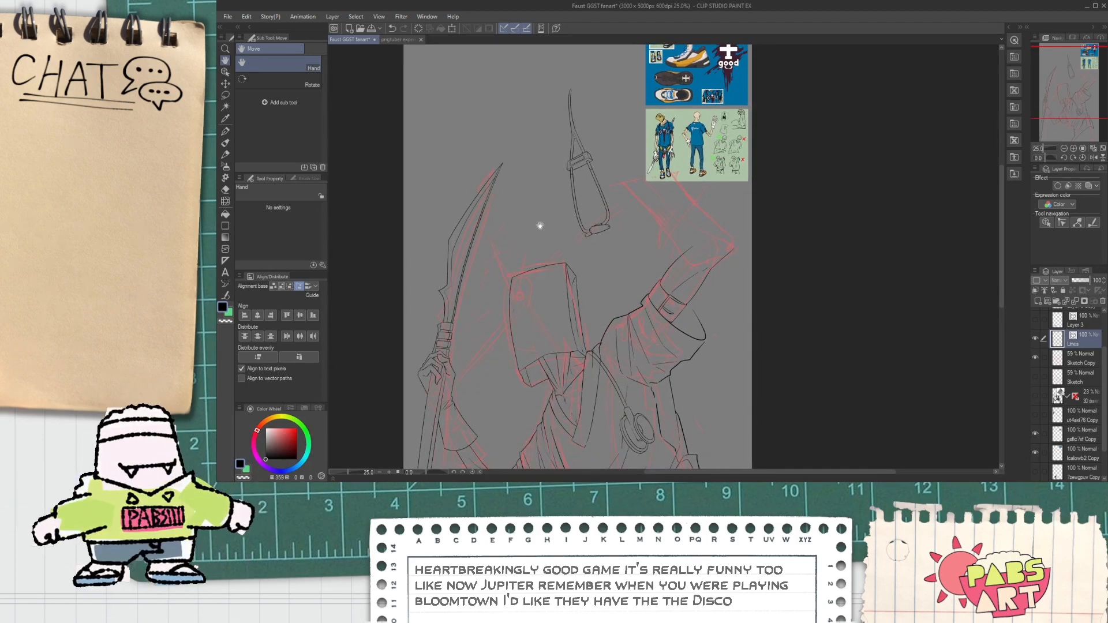
# Lasso the stethoscope's headset above the head, reshape it with Free Transform by pulling one upper corner inward, and deselect it.
pyautogui.press('o')
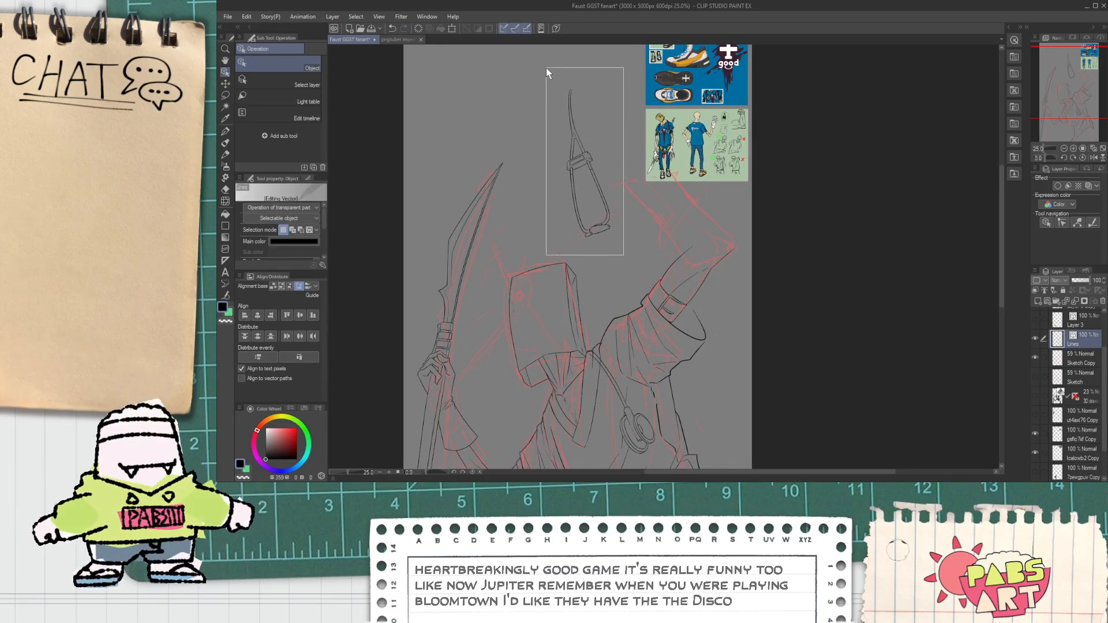
pyautogui.moveTo(623, 255); pyautogui.dragTo(546, 67)
pyautogui.scroll(-4, 621, 129)
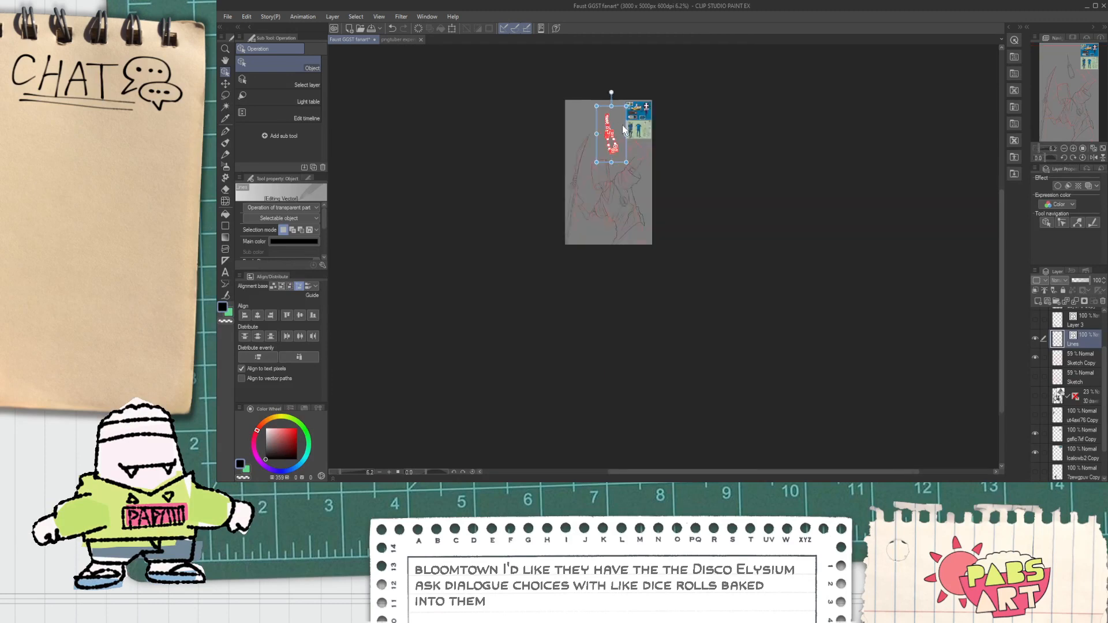
pyautogui.scroll(2, 623, 127)
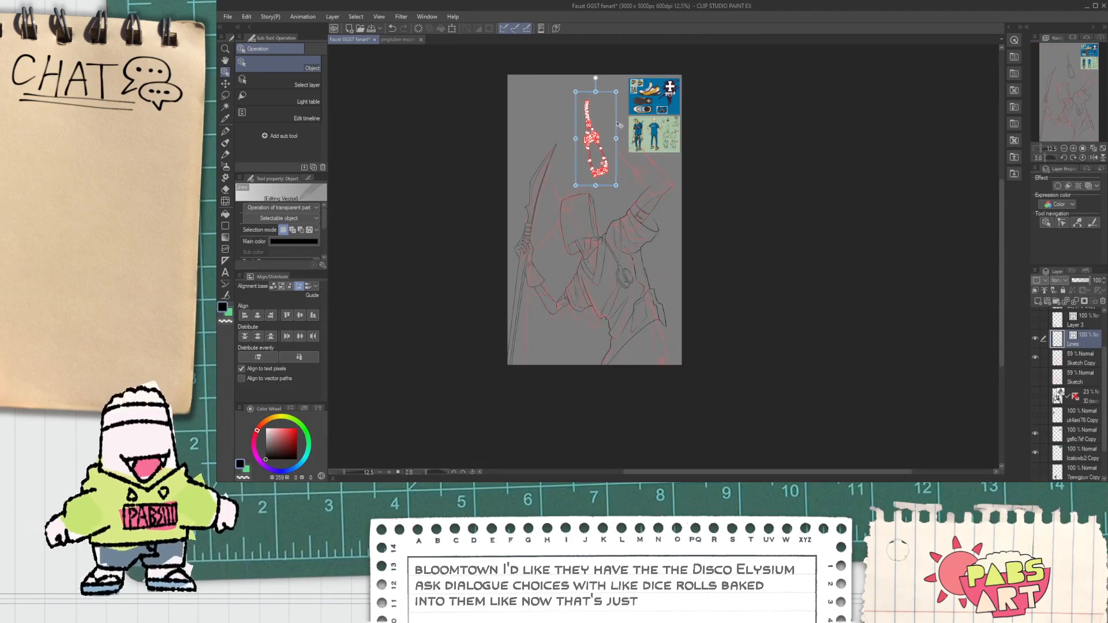
pyautogui.scroll(3, 596, 75)
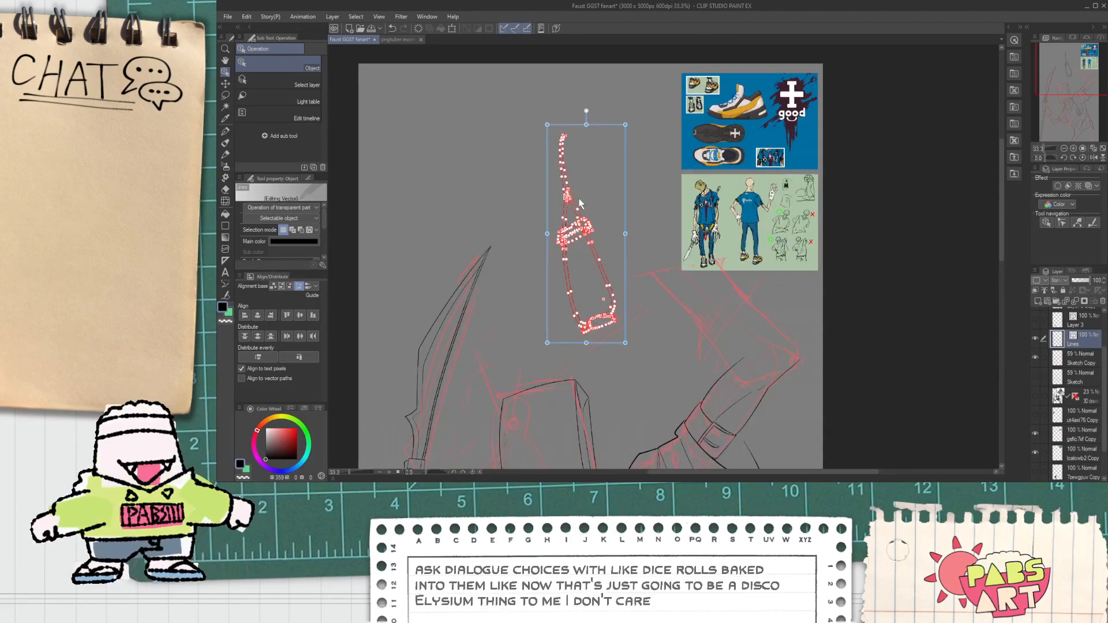
pyautogui.press('m')
pyautogui.press('m')
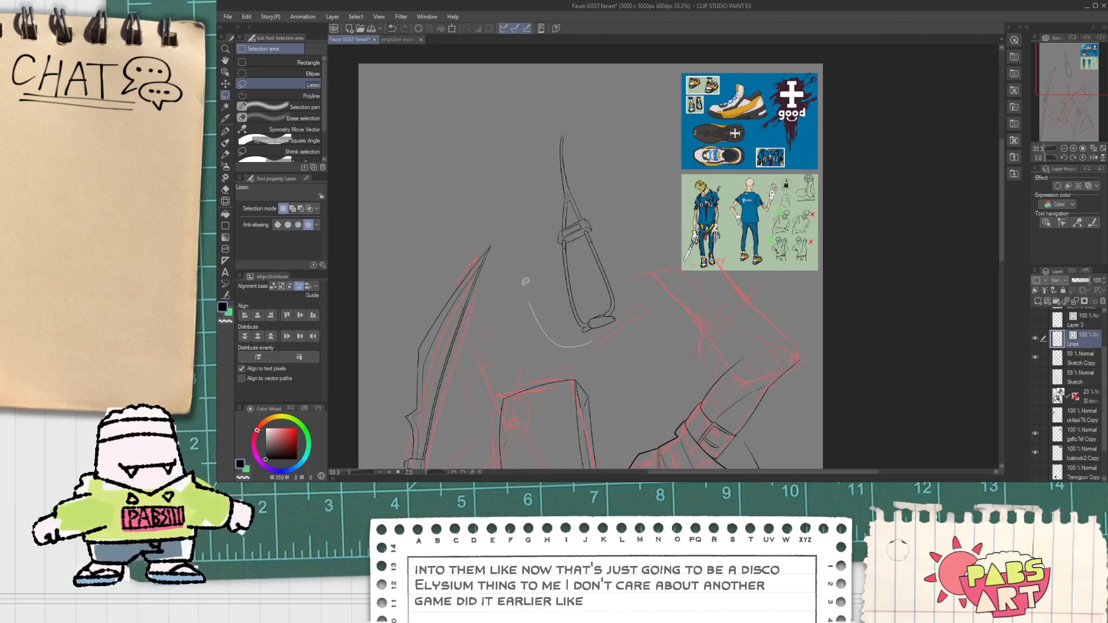
pyautogui.moveTo(620, 209); pyautogui.dragTo(625, 340)
pyautogui.hotkey('ctrl', 't')
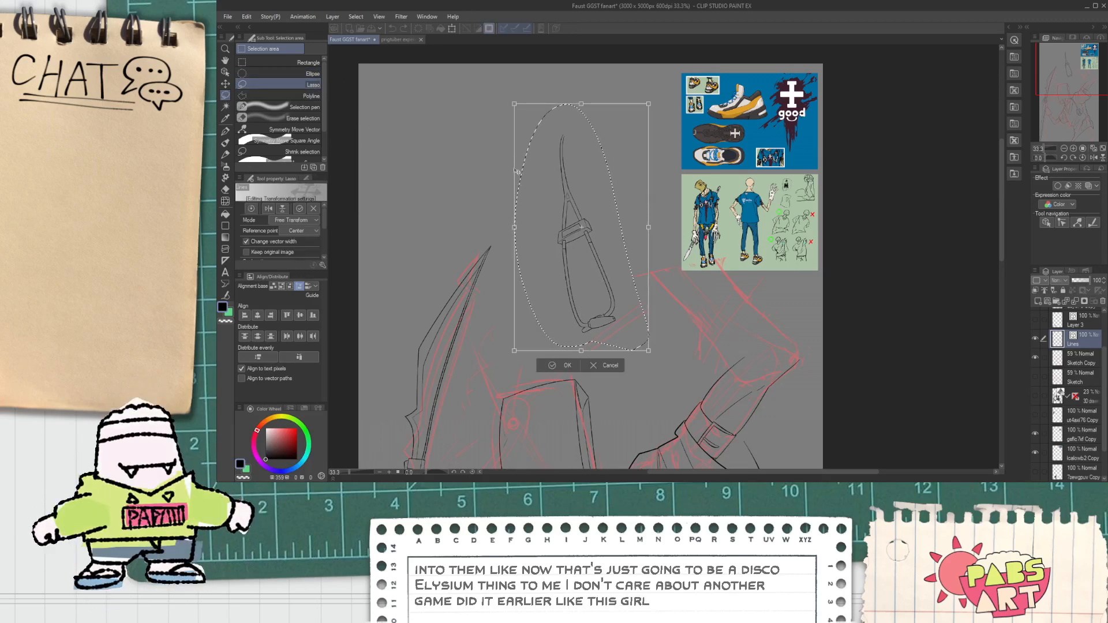
pyautogui.moveTo(515, 104); pyautogui.dragTo(544, 134)
pyautogui.click(548, 364)
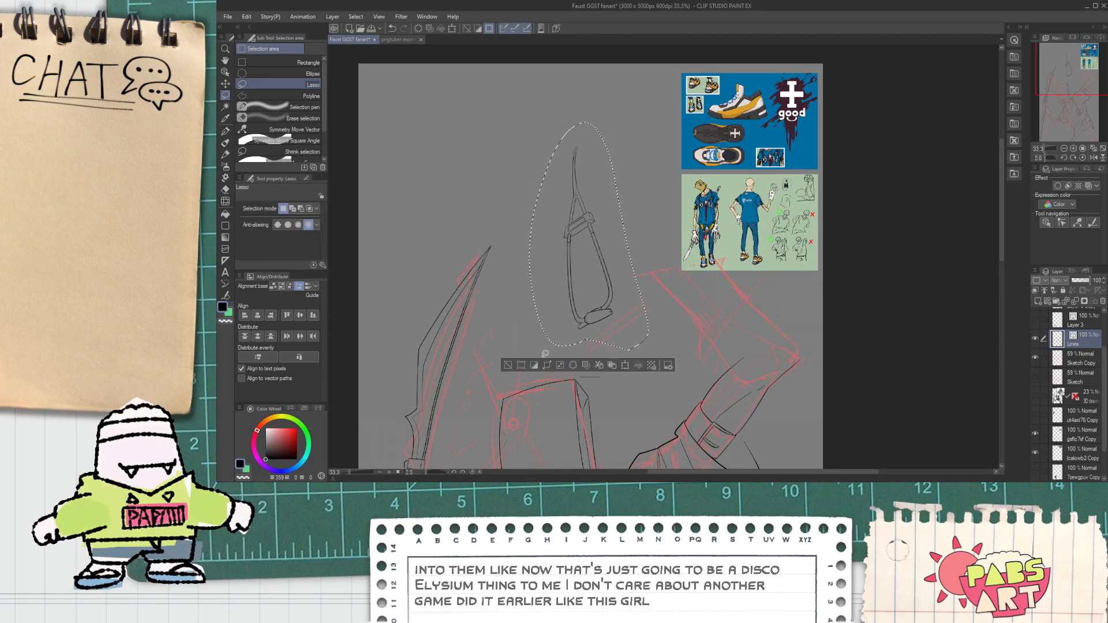
pyautogui.hotkey('ctrl', 'd')
# Select the headset's vector lines, move them onto the torso and rotate them diagonally across the chest with the earpieces below the chestpiece.
pyautogui.scroll(-3, 553, 286)
pyautogui.press('space')
pyautogui.moveTo(553, 333); pyautogui.dragTo(538, 286)
pyautogui.scroll(2, 544, 272)
pyautogui.moveTo(573, 254); pyautogui.dragTo(601, 227)
pyautogui.press('o')
pyautogui.click(570, 128)
pyautogui.moveTo(570, 128); pyautogui.dragTo(570, 175)
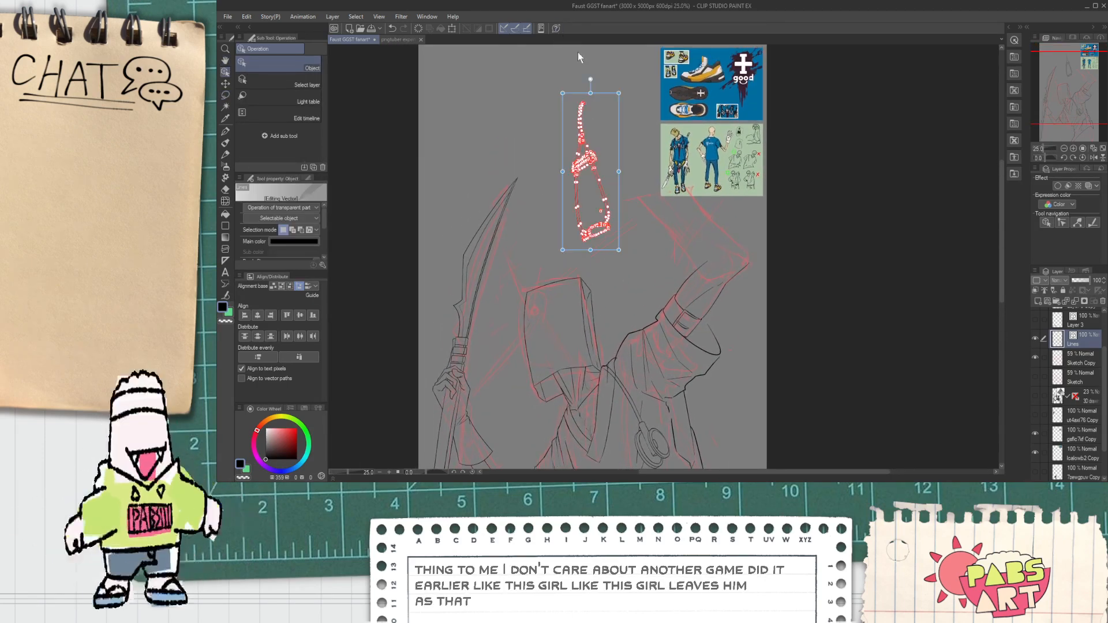
pyautogui.click(539, 404)
pyautogui.scroll(-8, 577, 400)
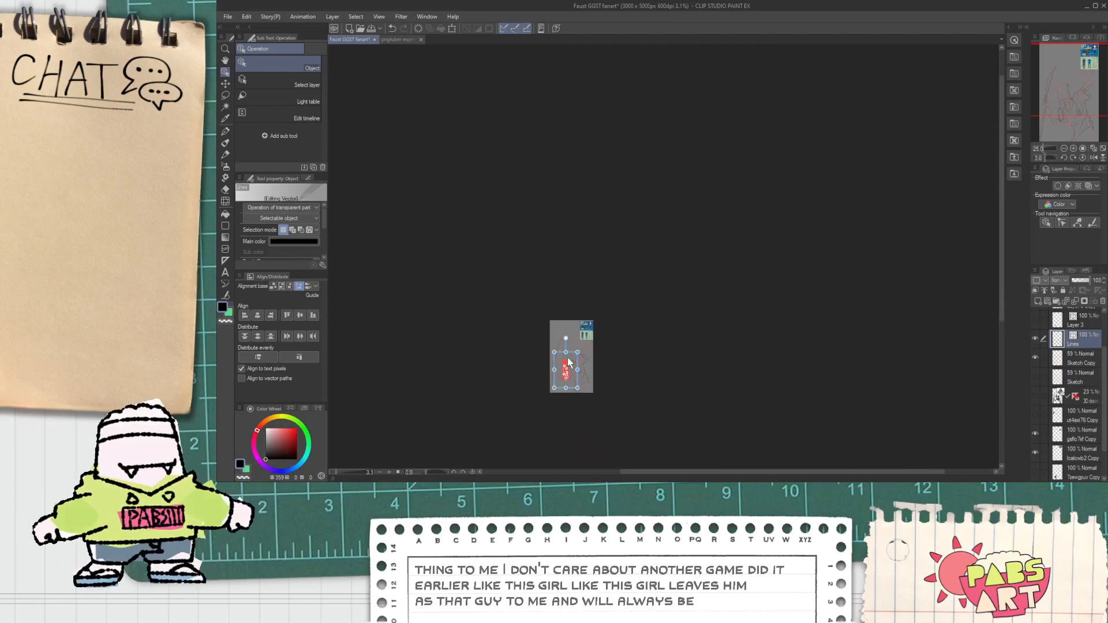
pyautogui.scroll(9, 550, 318)
pyautogui.moveTo(517, 290); pyautogui.dragTo(633, 260)
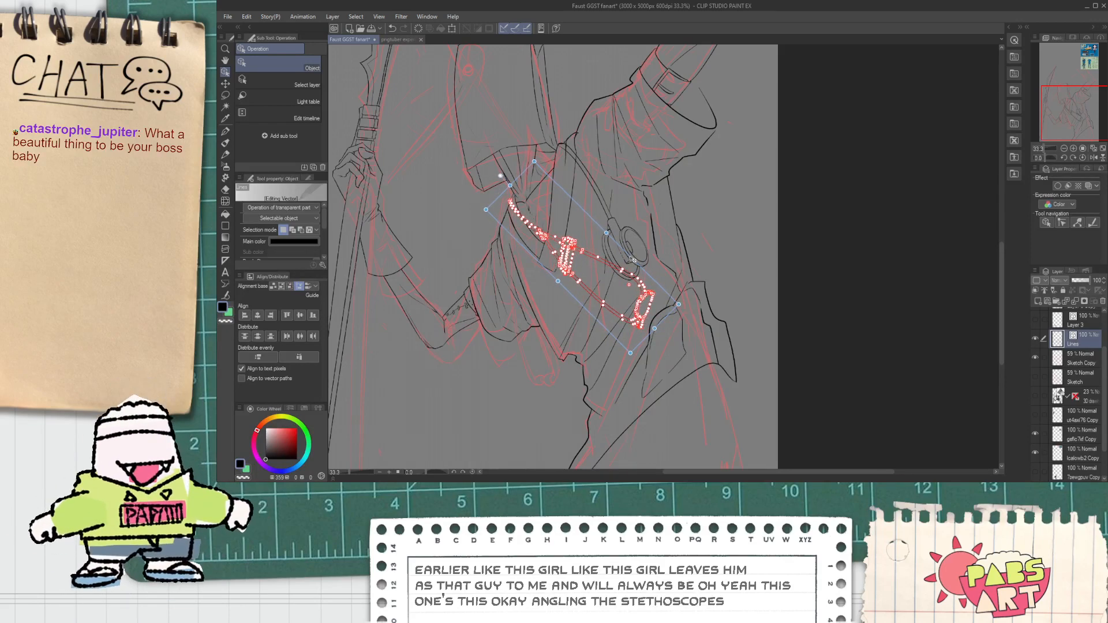
pyautogui.click(591, 233)
pyautogui.scroll(2, 628, 294)
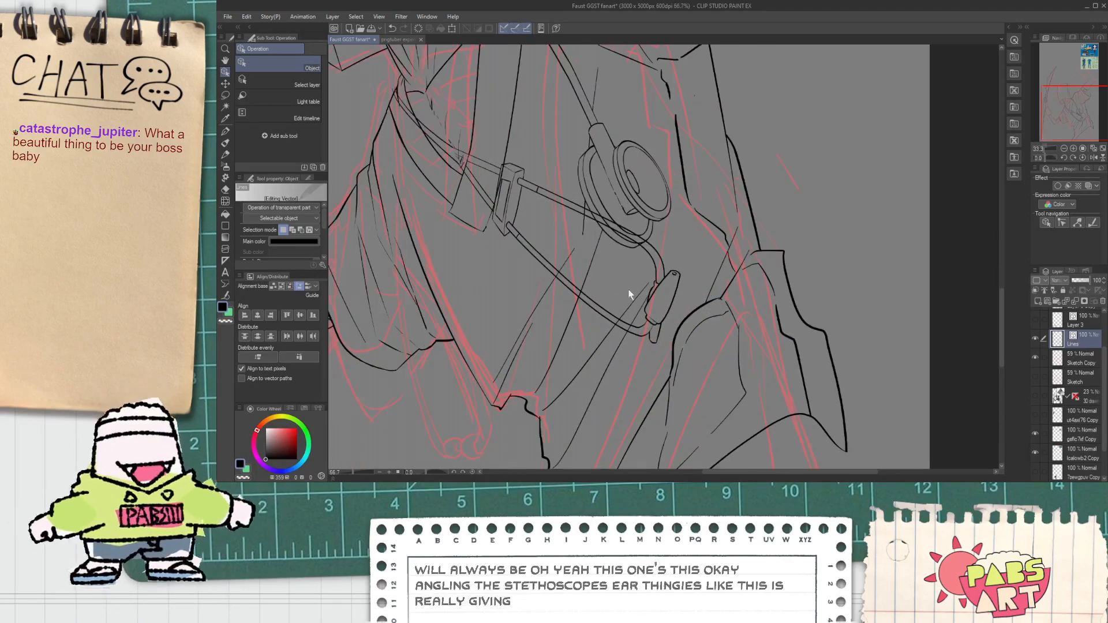
pyautogui.scroll(1, 614, 262)
pyautogui.scroll(1, 583, 190)
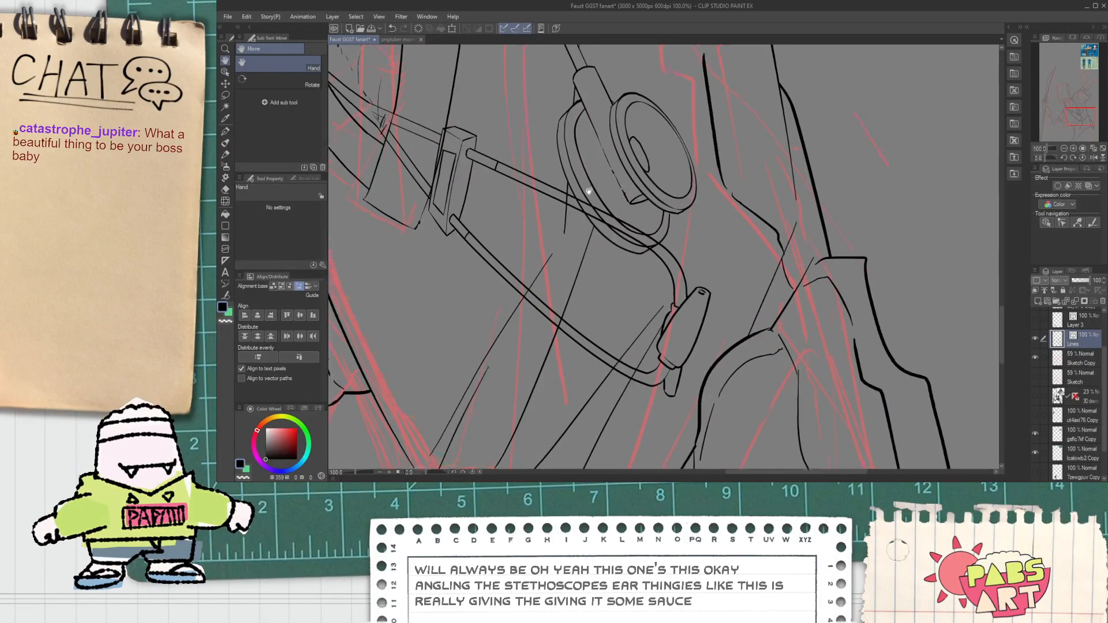
# Delete the vector lines of the headset's upper ear tube that cross the chestpiece's outer ring.
pyautogui.press('e')
pyautogui.scroll(1, 570, 237)
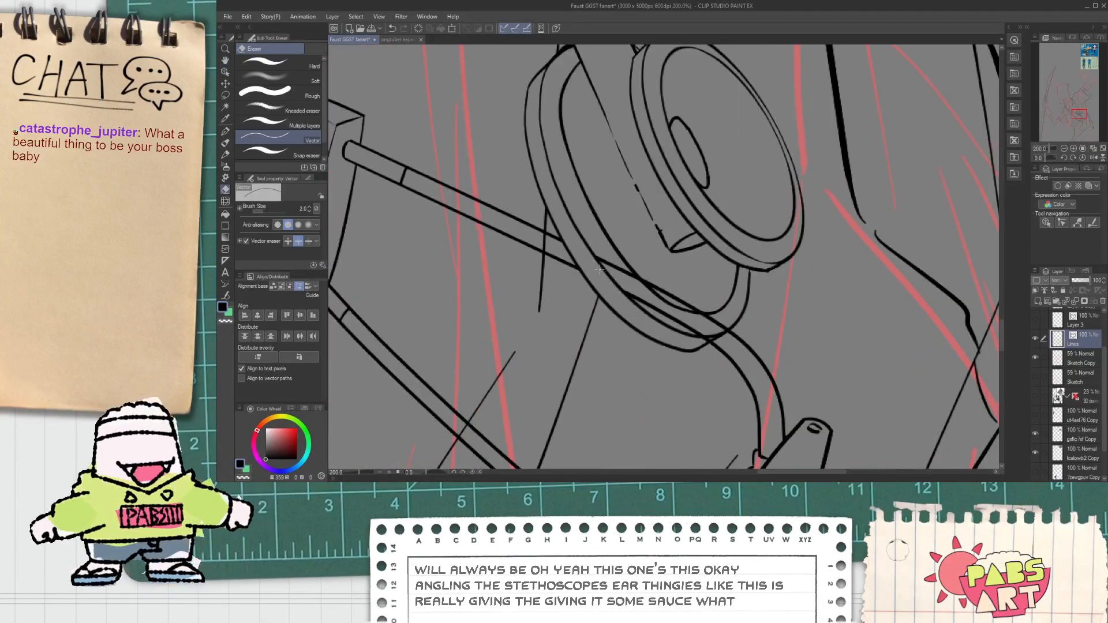
pyautogui.scroll(2, 706, 338)
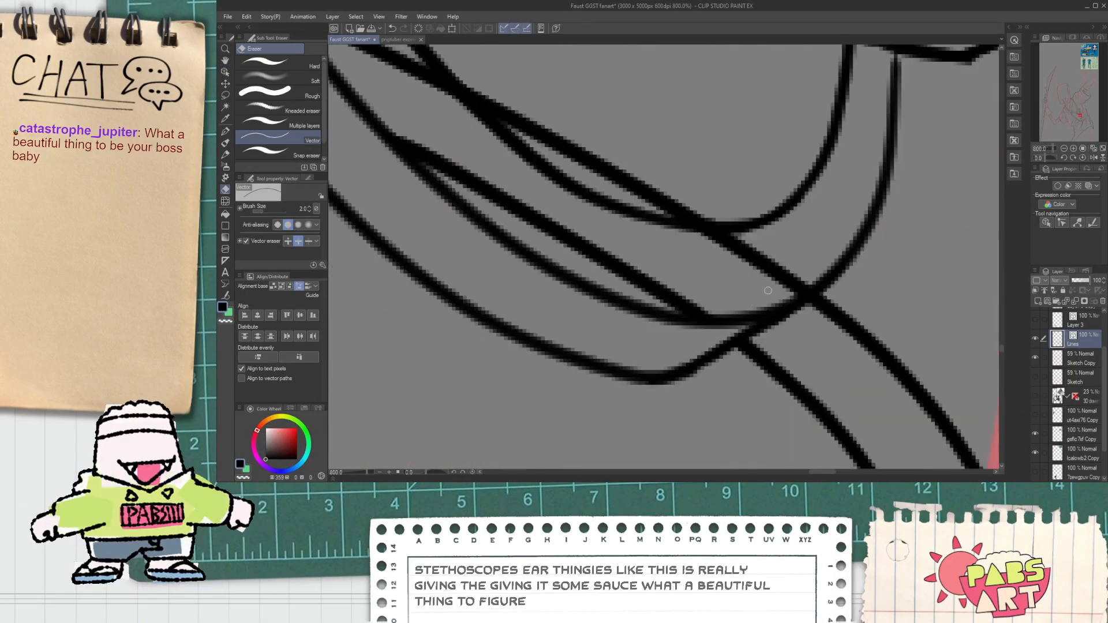
pyautogui.scroll(-2, 761, 289)
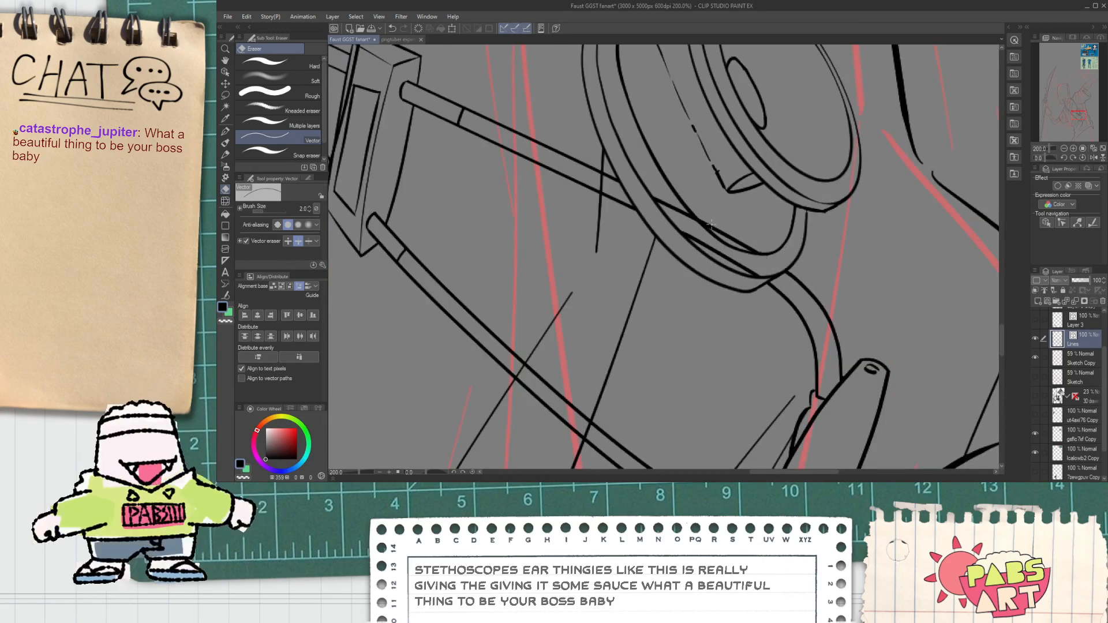
pyautogui.press('o')
pyautogui.click(725, 260)
pyautogui.press('Delete')
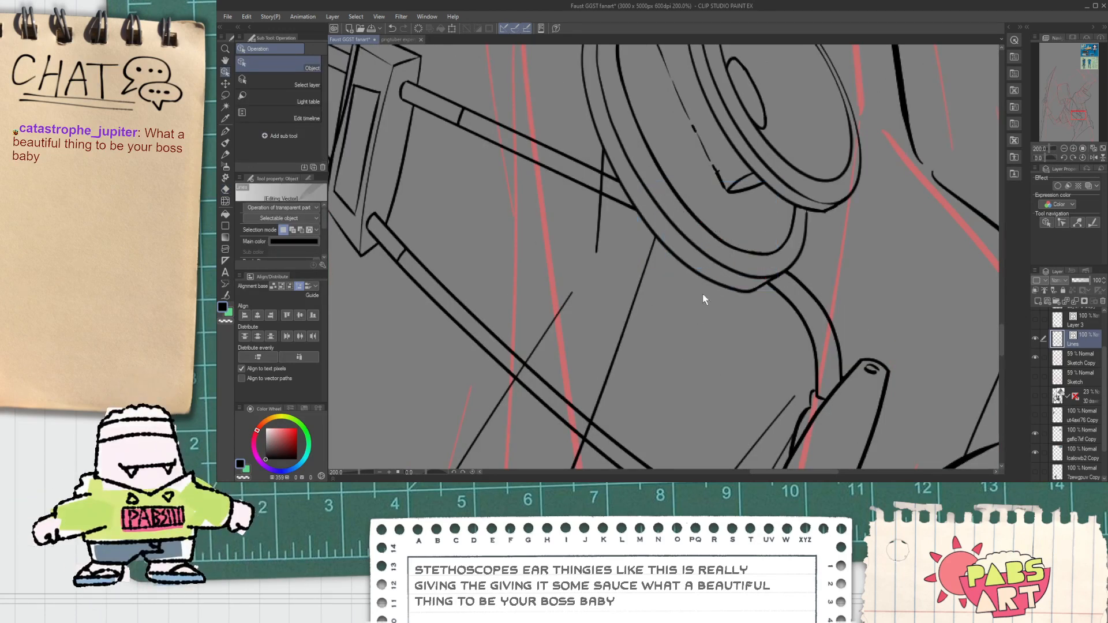
# Erase the clothing fold segments that run through the headset's two ear tubes with the Vector eraser.
pyautogui.press('e')
pyautogui.click(602, 184)
pyautogui.scroll(-2, 599, 214)
pyautogui.moveTo(641, 301); pyautogui.dragTo(629, 254)
pyautogui.scroll(1, 663, 284)
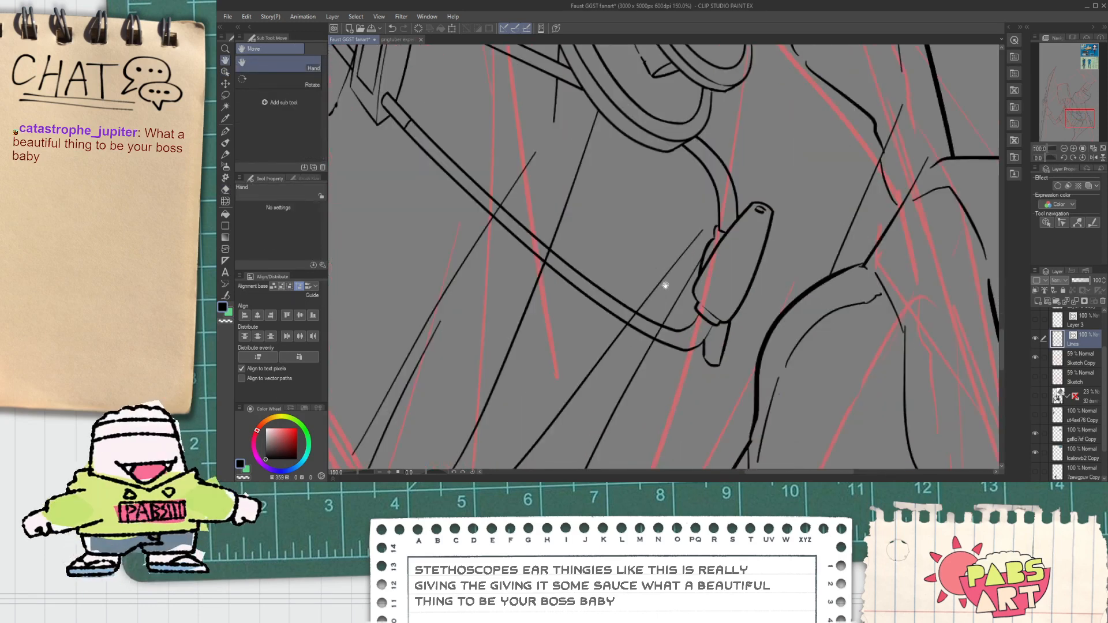
pyautogui.press('e')
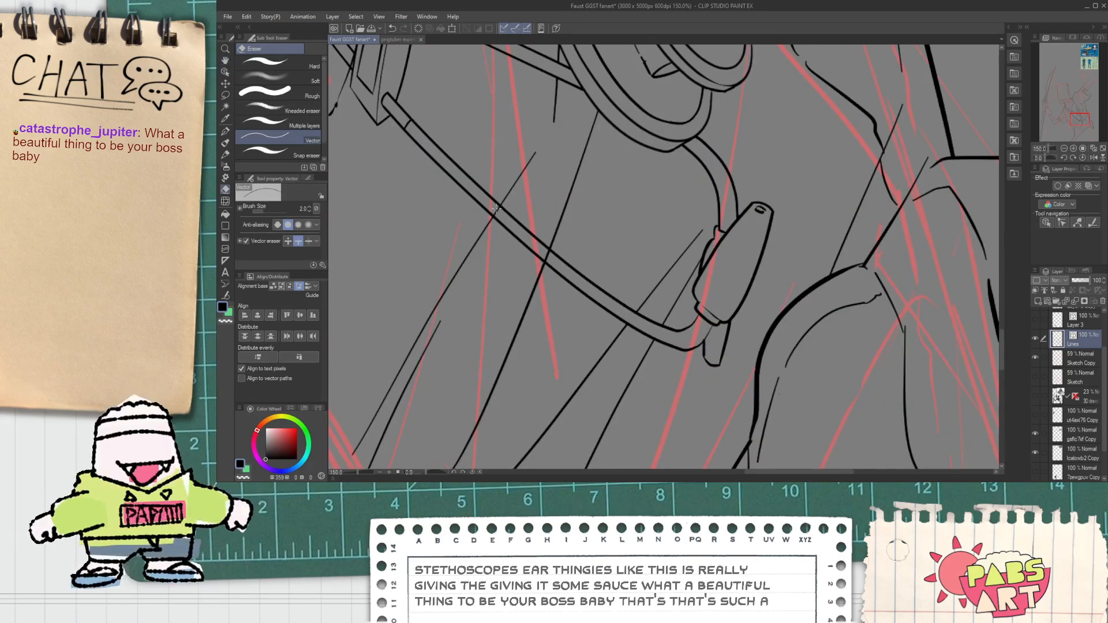
pyautogui.scroll(-1, 530, 247)
pyautogui.press('h')
pyautogui.moveTo(530, 247); pyautogui.dragTo(642, 355)
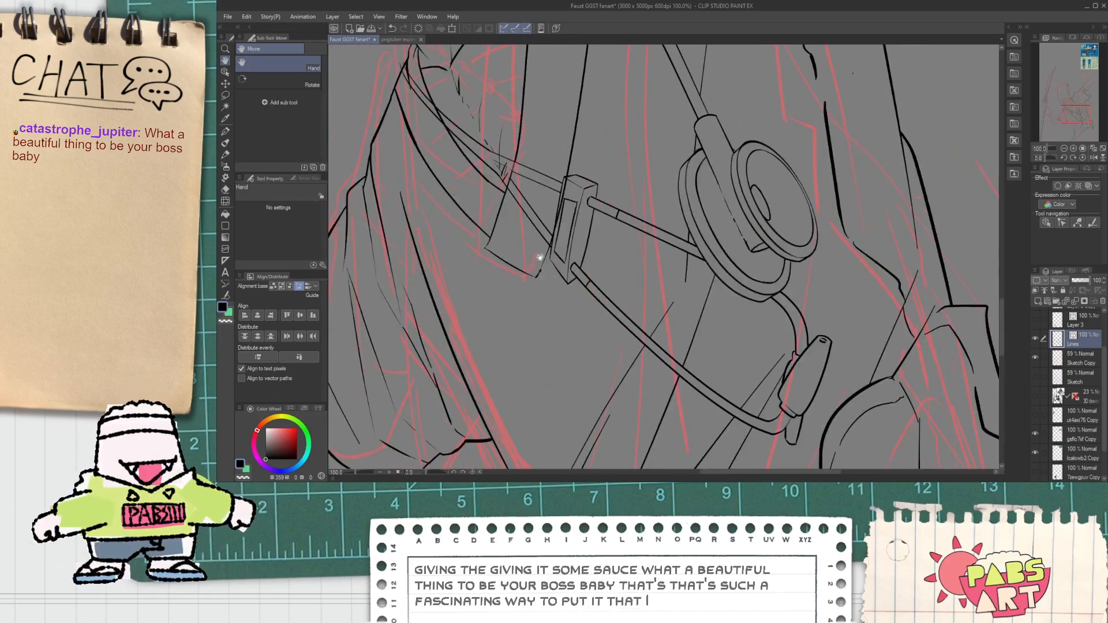
# Erase the clothing line segments that overlap the headset's rectangular connector block with the Vector eraser.
pyautogui.scroll(4, 593, 304)
pyautogui.press('e')
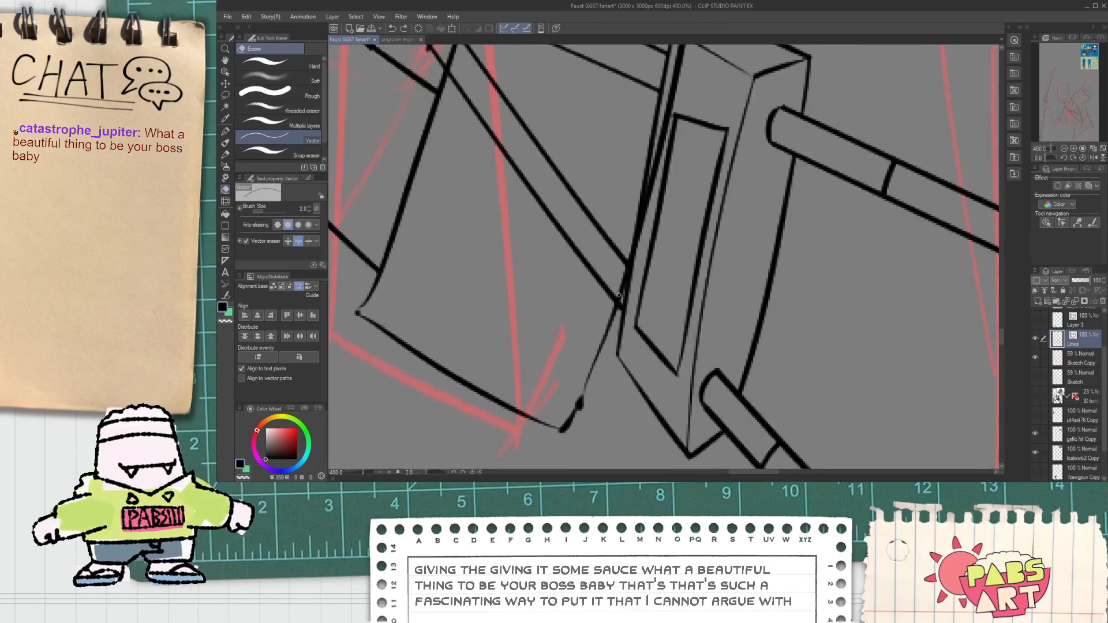
pyautogui.moveTo(624, 293); pyautogui.dragTo(620, 287)
pyautogui.scroll(-2, 628, 290)
pyautogui.press('space')
pyautogui.moveTo(641, 229)
pyautogui.mouseDown()
pyautogui.moveTo(641, 242)
pyautogui.moveTo(649, 208)
pyautogui.mouseUp()
pyautogui.scroll(2, 642, 241)
pyautogui.scroll(-2, 652, 188)
pyautogui.press('space')
pyautogui.scroll(6, 649, 174)
pyautogui.moveTo(656, 155); pyautogui.dragTo(648, 180)
pyautogui.scroll(-4, 648, 179)
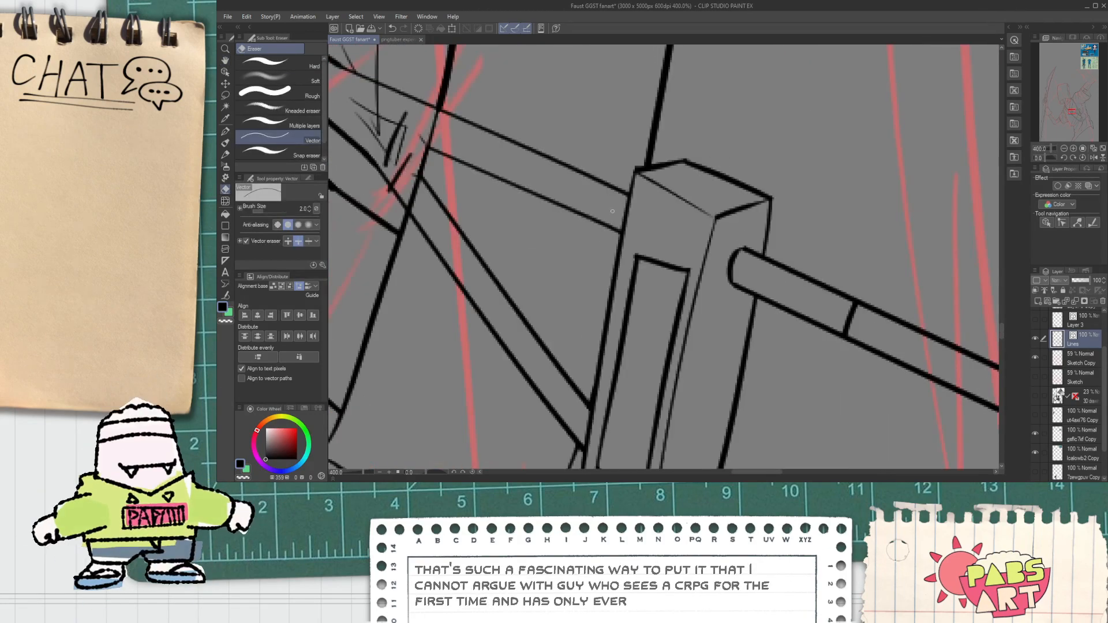
# Erase the clothing edge segments that cross the headset's tubes between the connector block and the collar.
pyautogui.press('space')
pyautogui.moveTo(541, 194); pyautogui.dragTo(656, 180)
pyautogui.scroll(-2, 647, 176)
pyautogui.scroll(2, 588, 172)
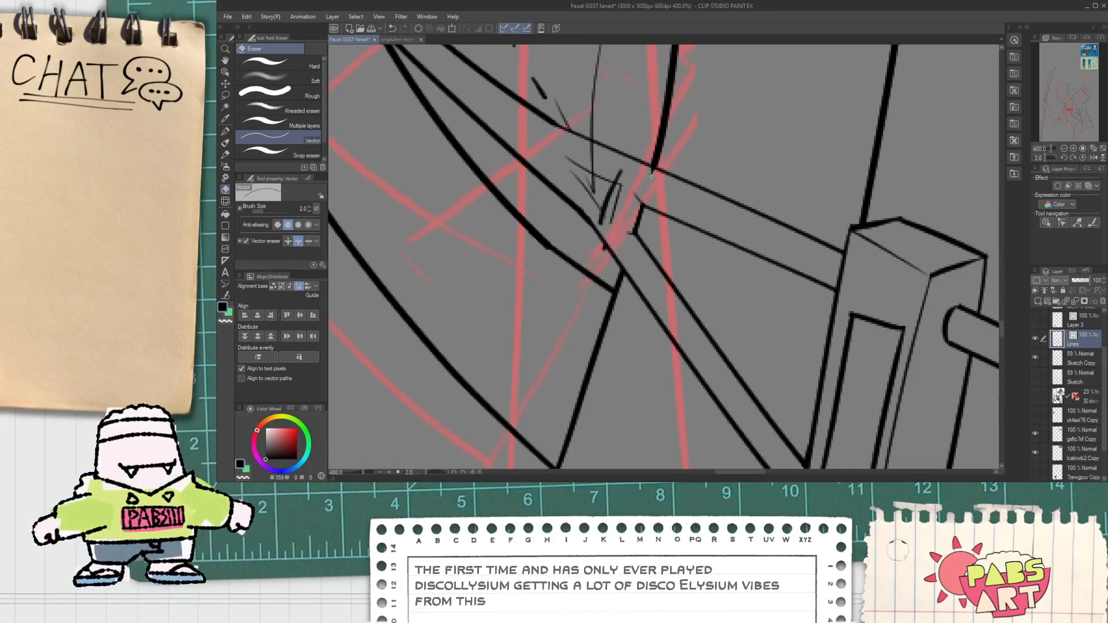
pyautogui.scroll(-2, 650, 175)
pyautogui.scroll(2, 616, 222)
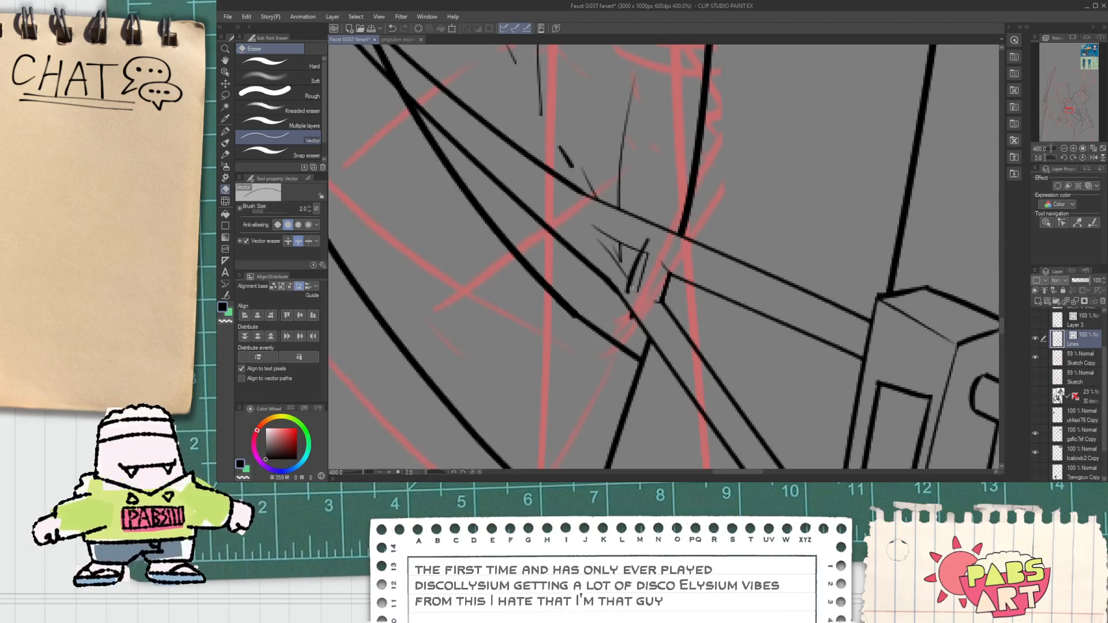
# Delete the stray short thick strokes between the headset's tubes as vector objects.
pyautogui.press('o')
pyautogui.click(636, 260)
pyautogui.press('Delete')
pyautogui.press('Delete')
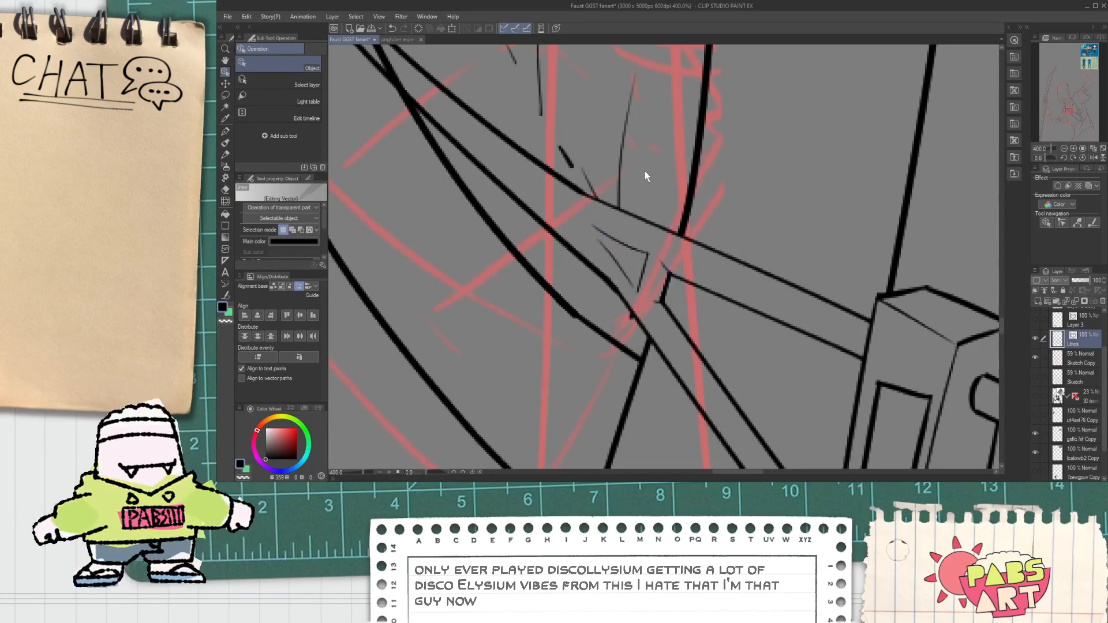
# Draw a short curved G-pen line that joins the end of the headset's tube to the clothing edge below the collar.
pyautogui.scroll(-4, 641, 175)
pyautogui.press('space')
pyautogui.moveTo(584, 148); pyautogui.dragTo(594, 232)
pyautogui.scroll(4, 594, 233)
pyautogui.press('e')
pyautogui.scroll(3, 590, 228)
pyautogui.press('p')
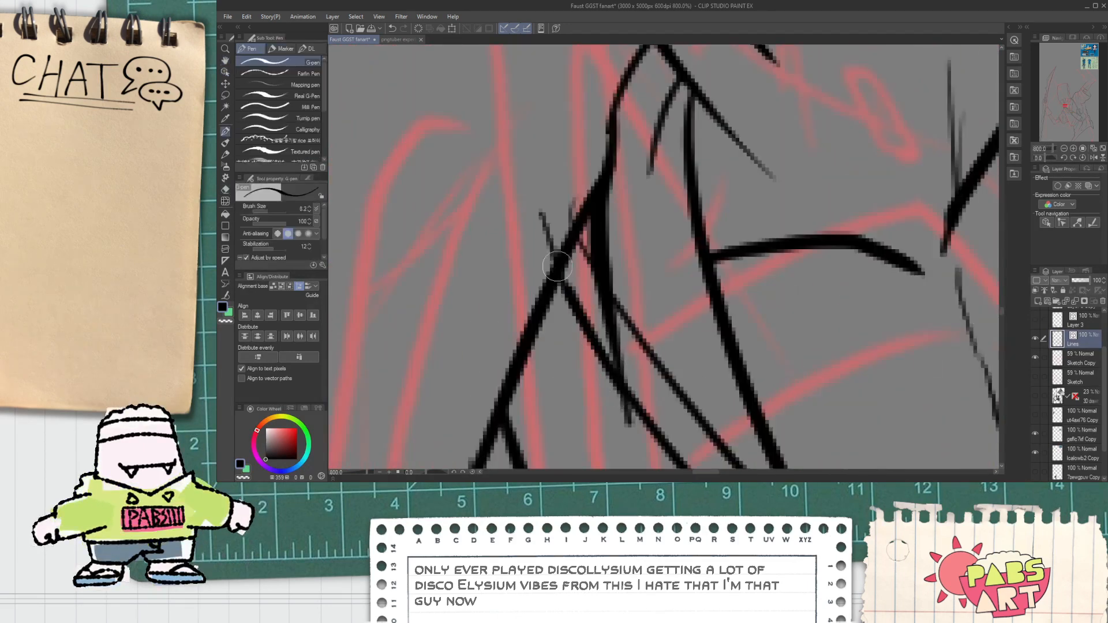
pyautogui.moveTo(553, 254); pyautogui.dragTo(612, 128)
pyautogui.scroll(-3, 615, 309)
# Erase the overshooting line ends around the tube's new bend below the collar with the Vector eraser.
pyautogui.press('e')
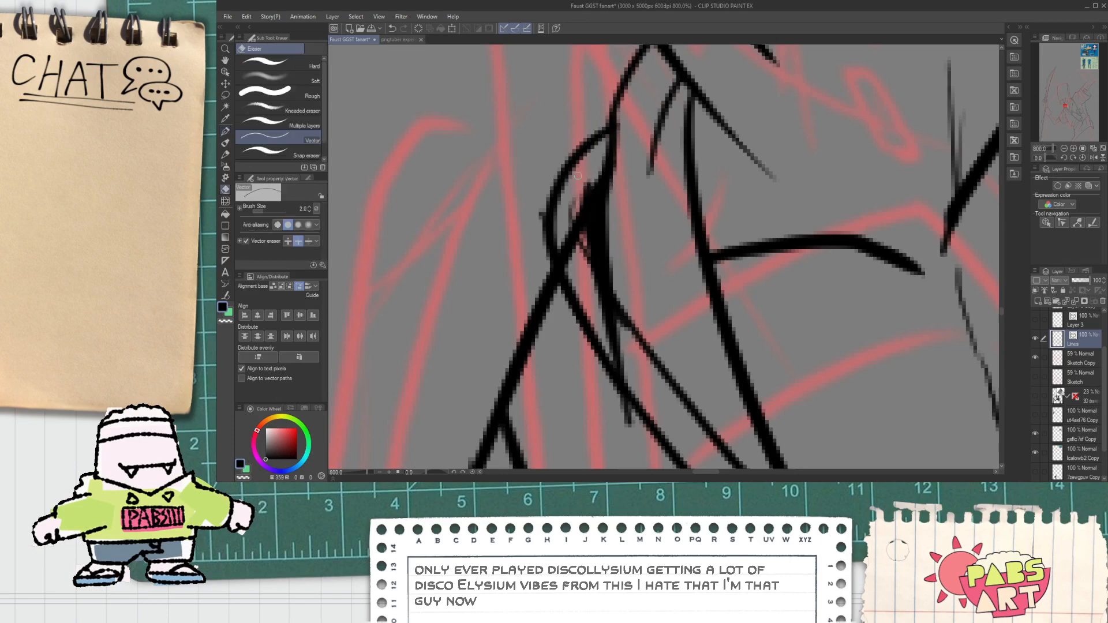
pyautogui.press('h')
pyautogui.scroll(-12, 600, 283)
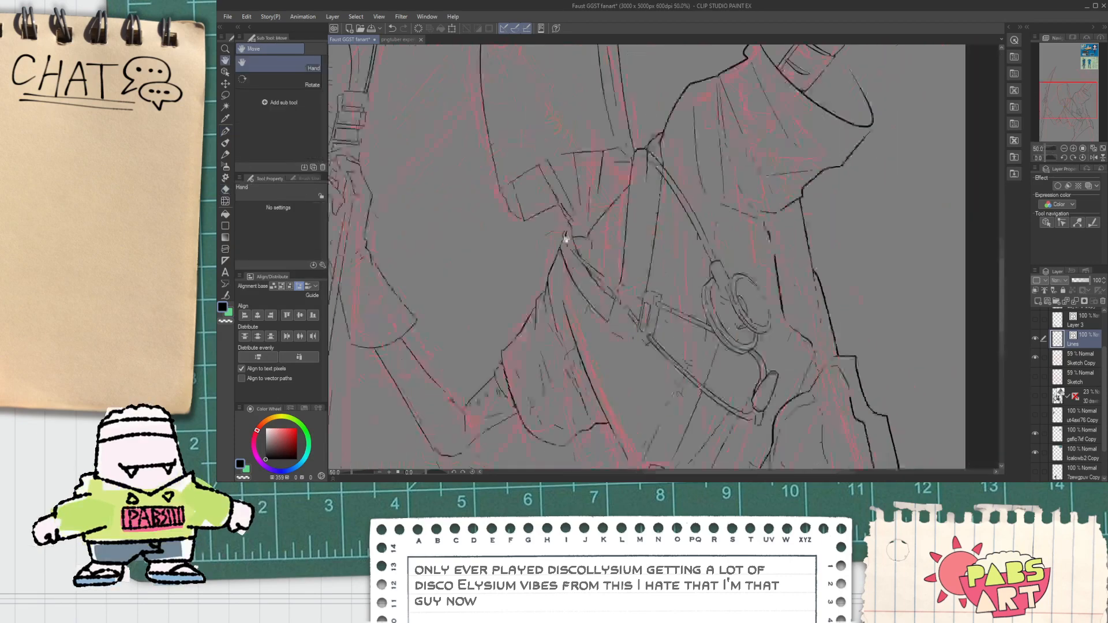
pyautogui.scroll(12, 561, 213)
pyautogui.press('e')
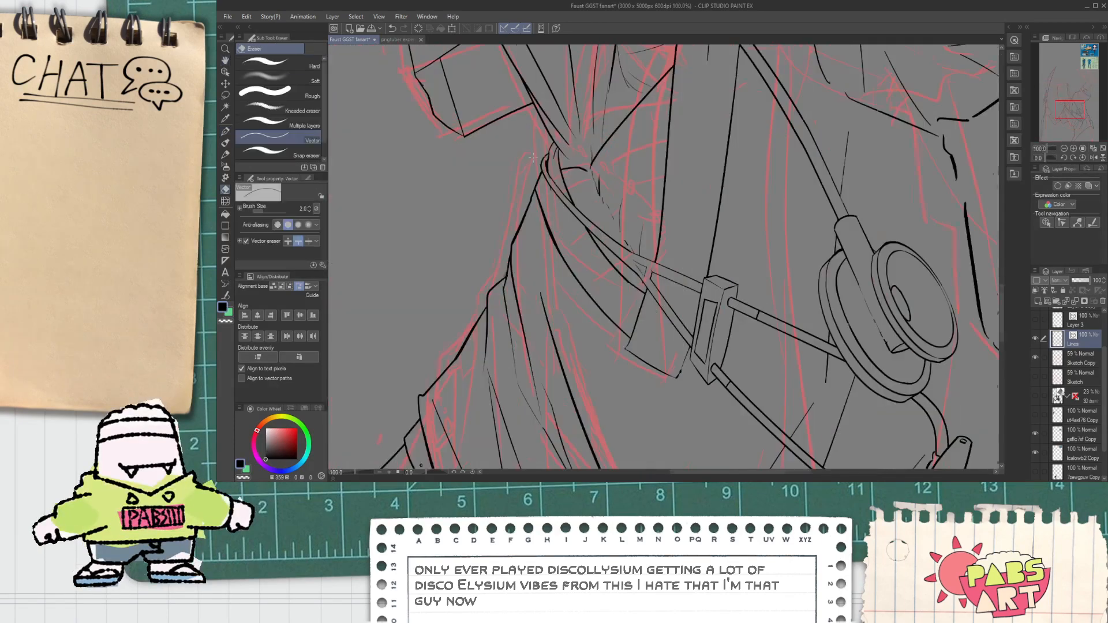
pyautogui.scroll(-12, 549, 170)
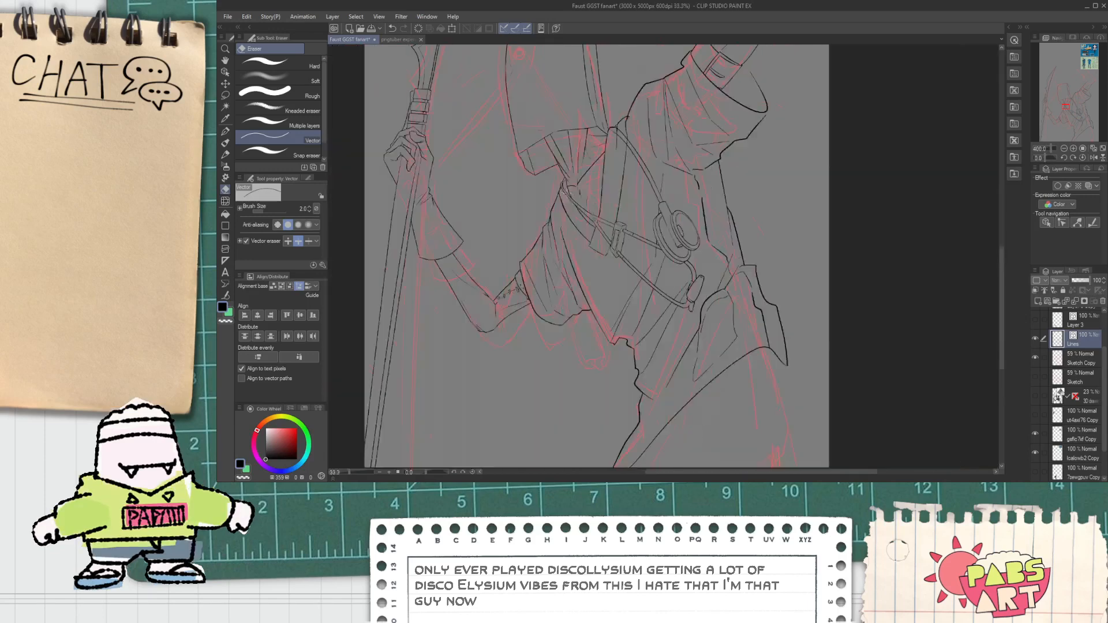
# Examine the character's outfit on the reference sheet and the unfinished line art at the canvas's lower edge.
pyautogui.press('h')
pyautogui.moveTo(638, 370); pyautogui.dragTo(568, 369)
pyautogui.scroll(-2, 553, 260)
pyautogui.scroll(6, 594, 196)
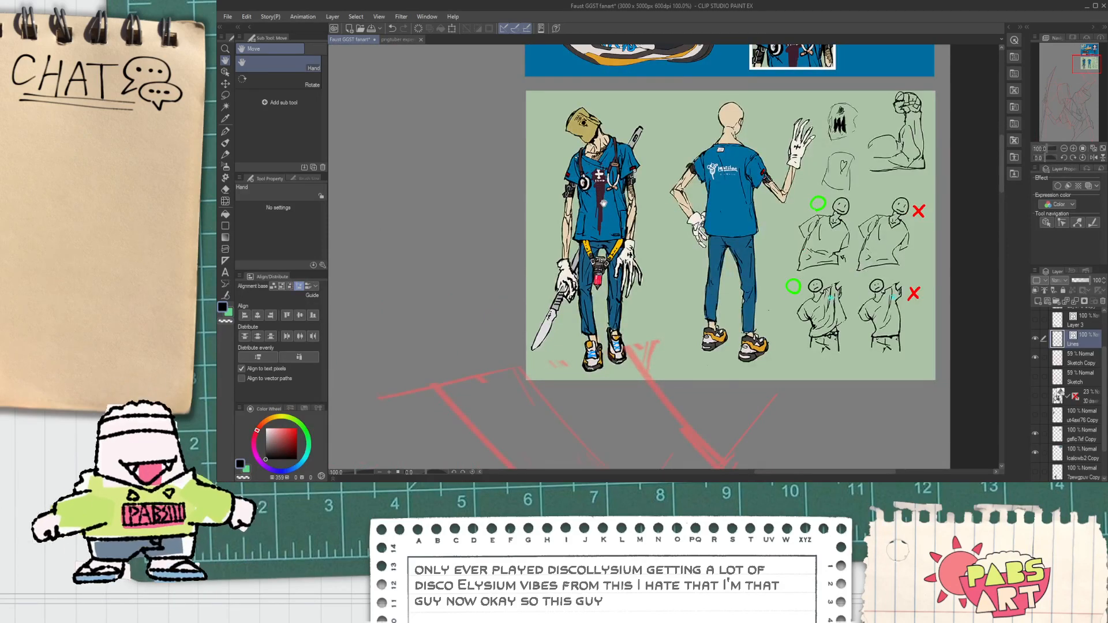
pyautogui.scroll(-3, 603, 202)
pyautogui.moveTo(595, 362); pyautogui.dragTo(598, 166)
pyautogui.moveTo(519, 442); pyautogui.dragTo(573, 238)
pyautogui.scroll(4, 566, 404)
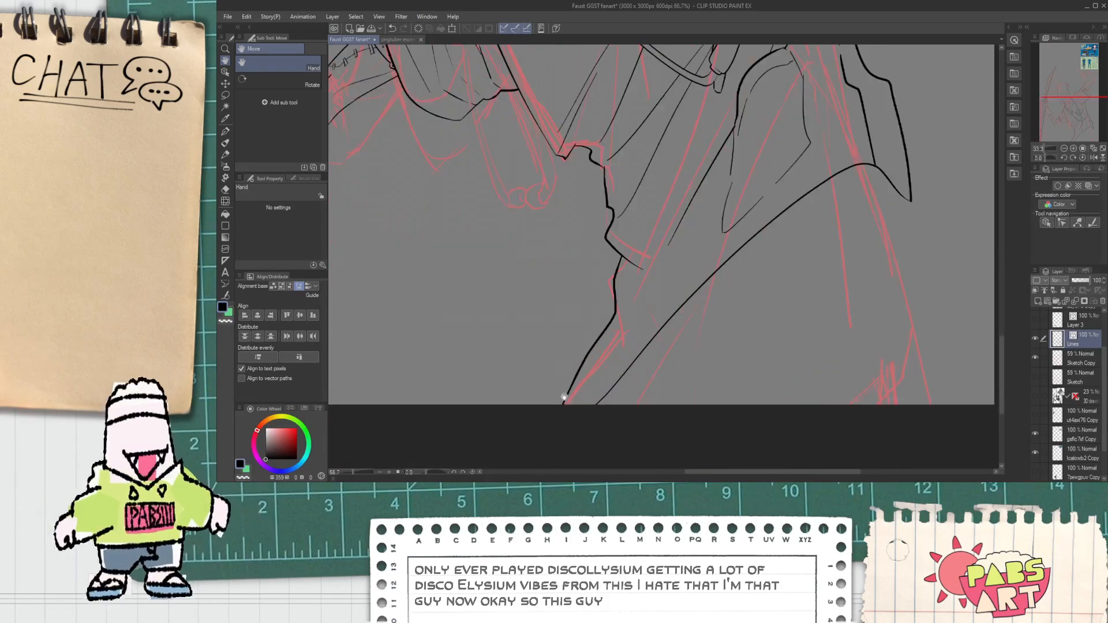
# Draw a new bulging outline with inner fold lines for the clothing below the shirt hem with the G-pen.
pyautogui.press('p')
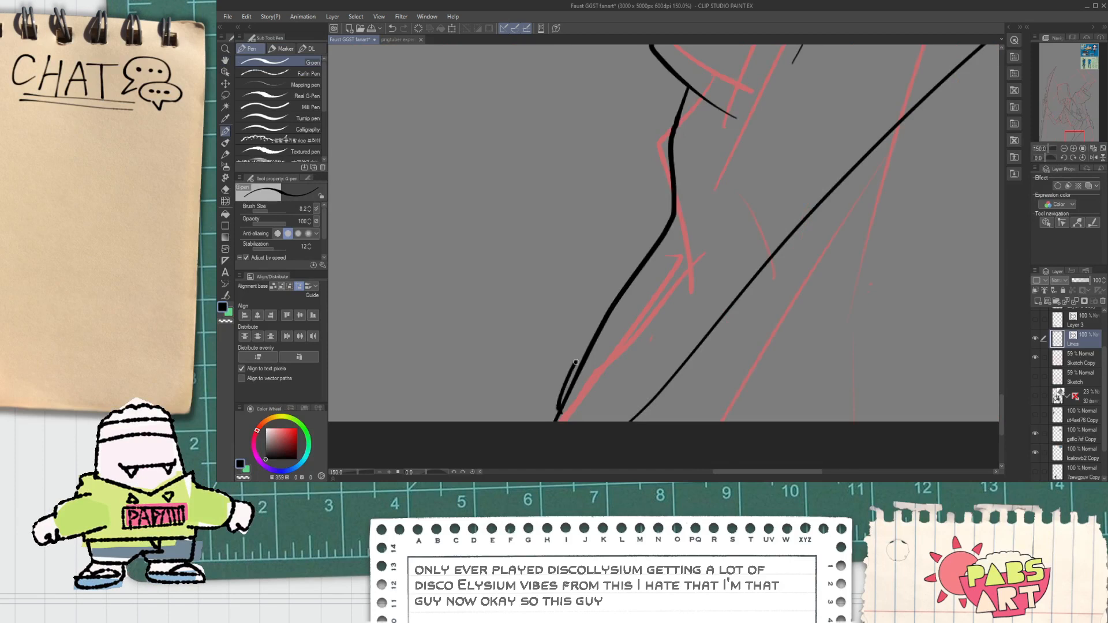
pyautogui.moveTo(575, 362)
pyautogui.mouseDown()
pyautogui.moveTo(594, 276)
pyautogui.moveTo(656, 138)
pyautogui.mouseUp()
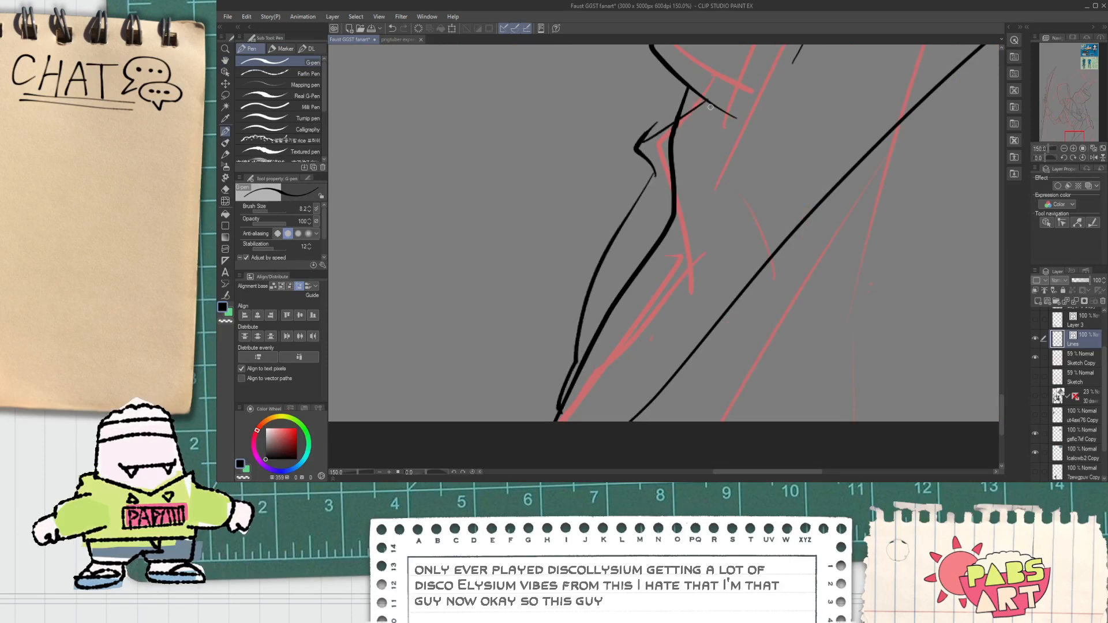
pyautogui.moveTo(697, 219)
pyautogui.mouseDown()
pyautogui.moveTo(582, 387)
pyautogui.moveTo(692, 191)
pyautogui.mouseUp()
pyautogui.hotkey('ctrl', 'z')
pyautogui.hotkey('ctrl', 'z')
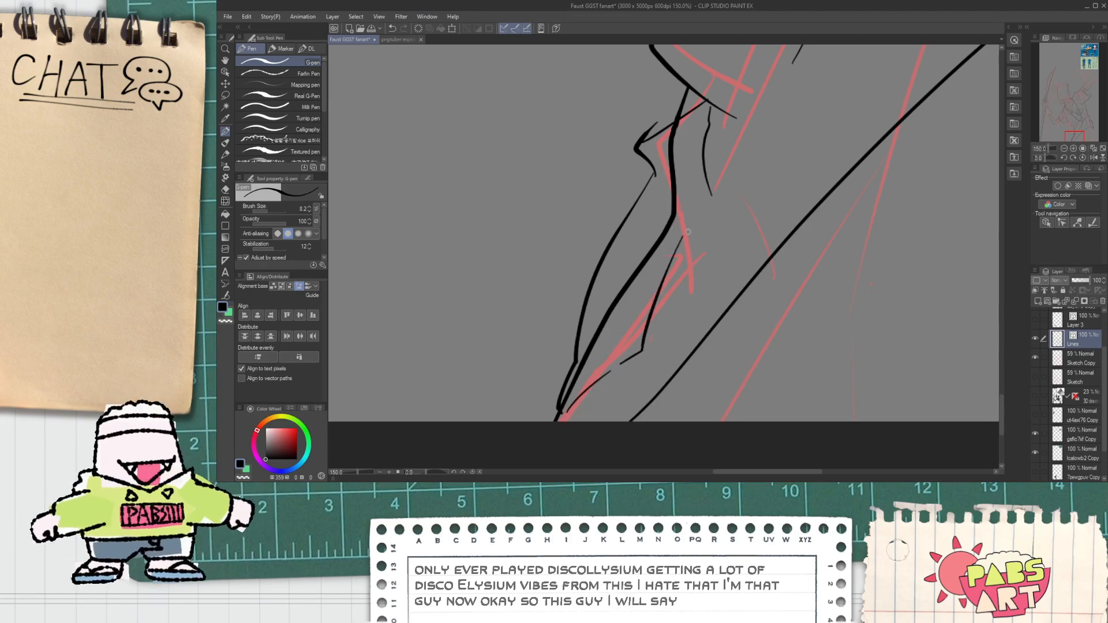
# Erase the old outline inside the redrawn clothing below the hem and the overshooting line at its pointed corner.
pyautogui.press('e')
pyautogui.hotkey('ctrl', 'z')
pyautogui.scroll(1, 643, 140)
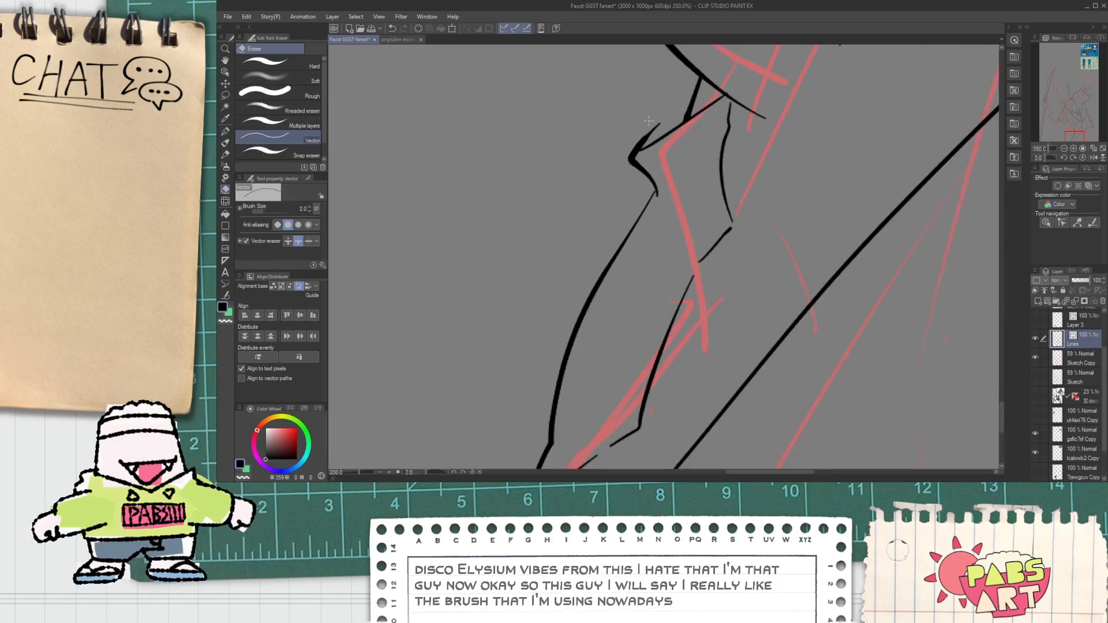
pyautogui.scroll(3, 643, 140)
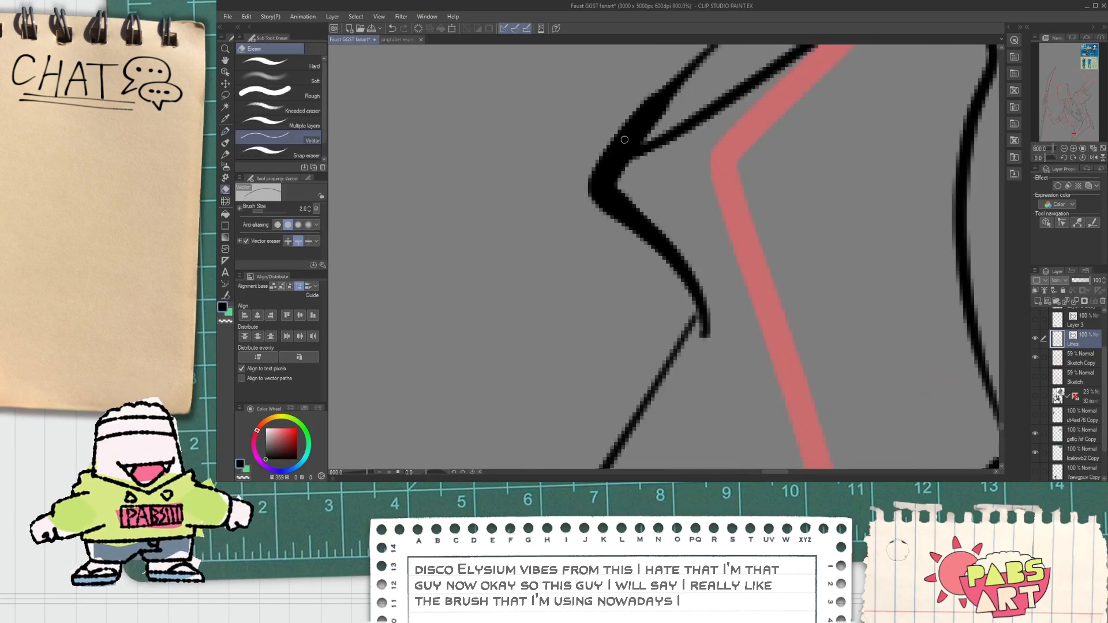
pyautogui.scroll(-2, 661, 111)
pyautogui.moveTo(714, 123); pyautogui.dragTo(593, 225)
pyautogui.scroll(1, 593, 225)
pyautogui.press('p')
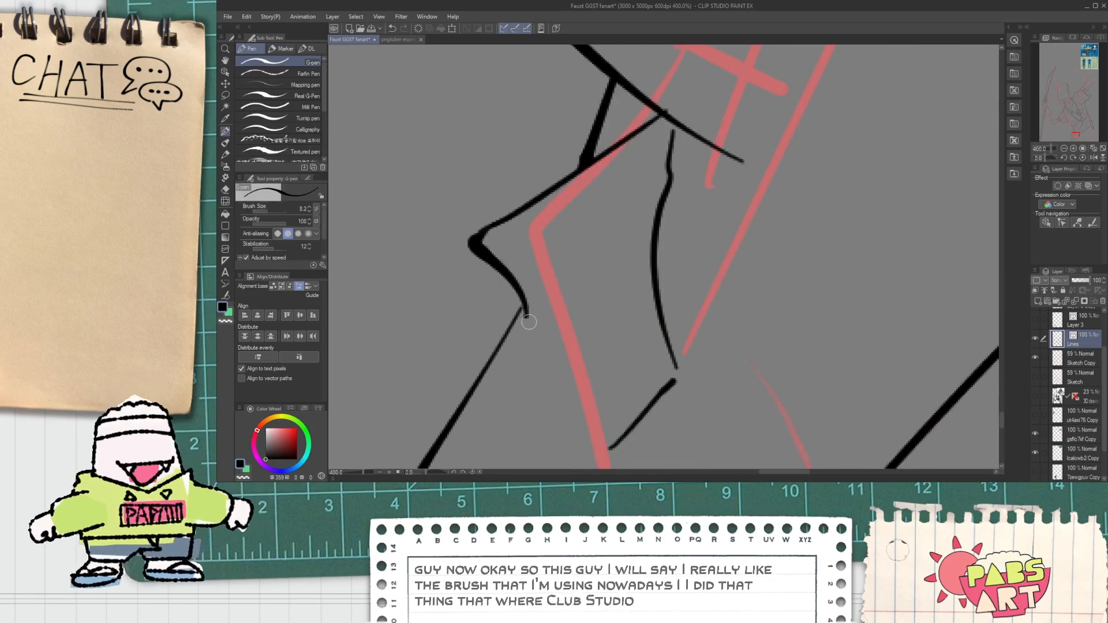
pyautogui.scroll(-5, 577, 187)
pyautogui.scroll(-1, 578, 187)
pyautogui.moveTo(595, 175); pyautogui.dragTo(603, 262)
pyautogui.scroll(-2, 604, 261)
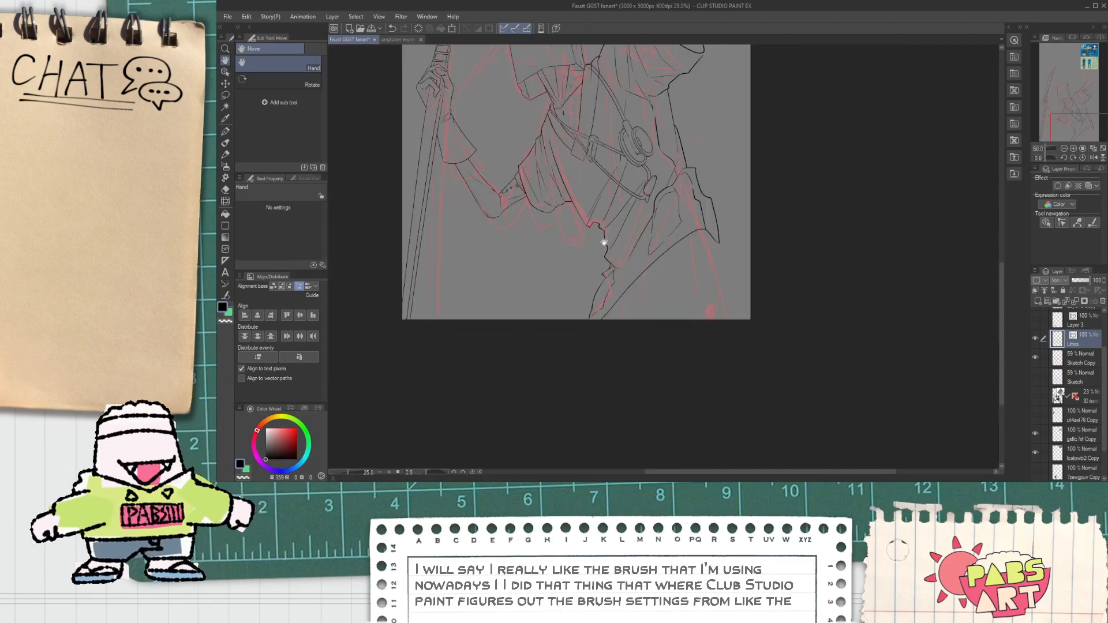
pyautogui.moveTo(619, 187); pyautogui.dragTo(619, 301)
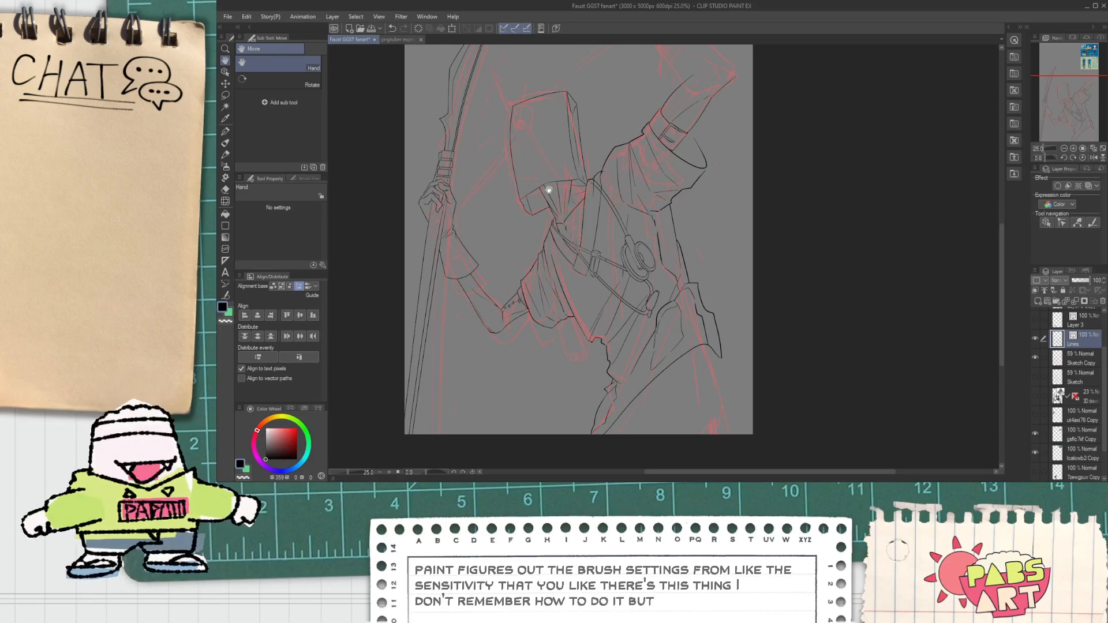
pyautogui.moveTo(541, 176); pyautogui.dragTo(552, 239)
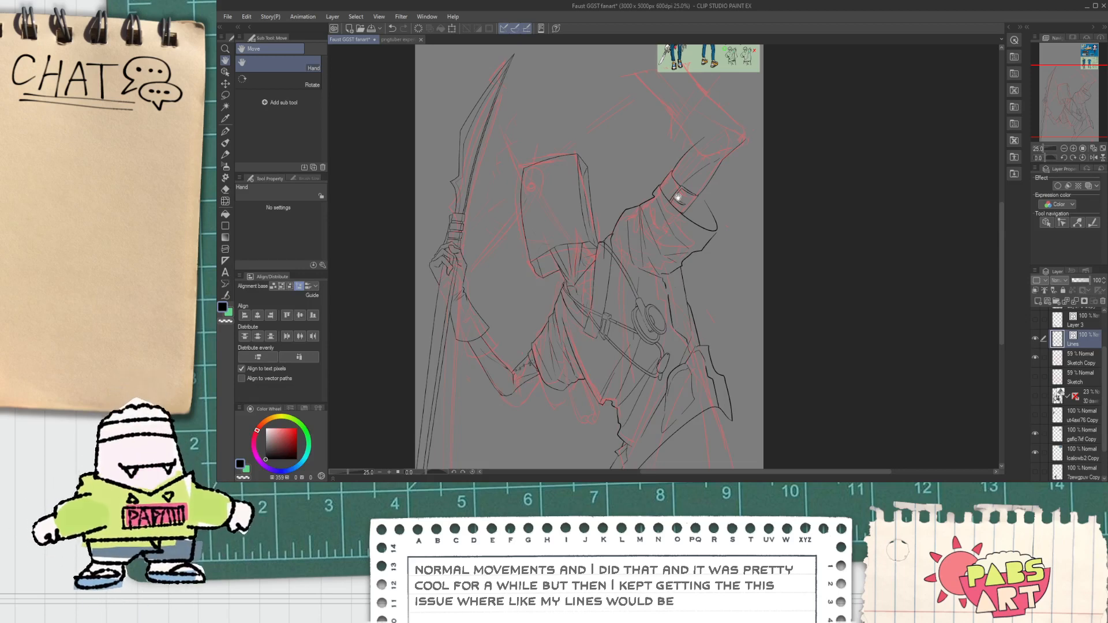
# Sketch a pressure-curve diagram in the empty area beside the hand: a square with a rising diagonal and crossing grid lines.
pyautogui.press('p')
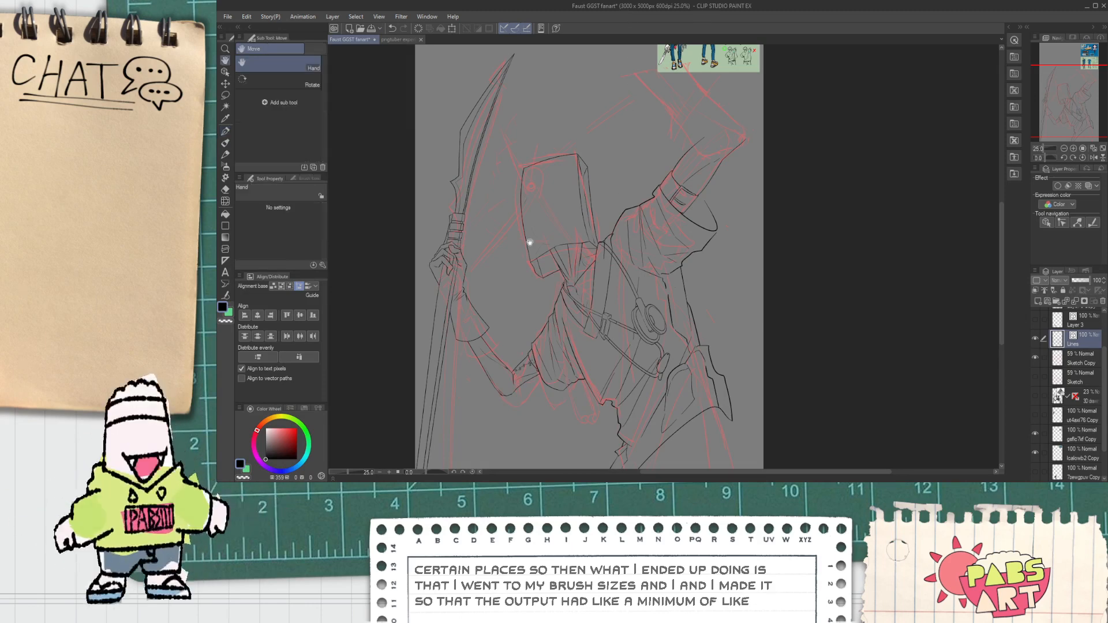
pyautogui.scroll(5, 502, 321)
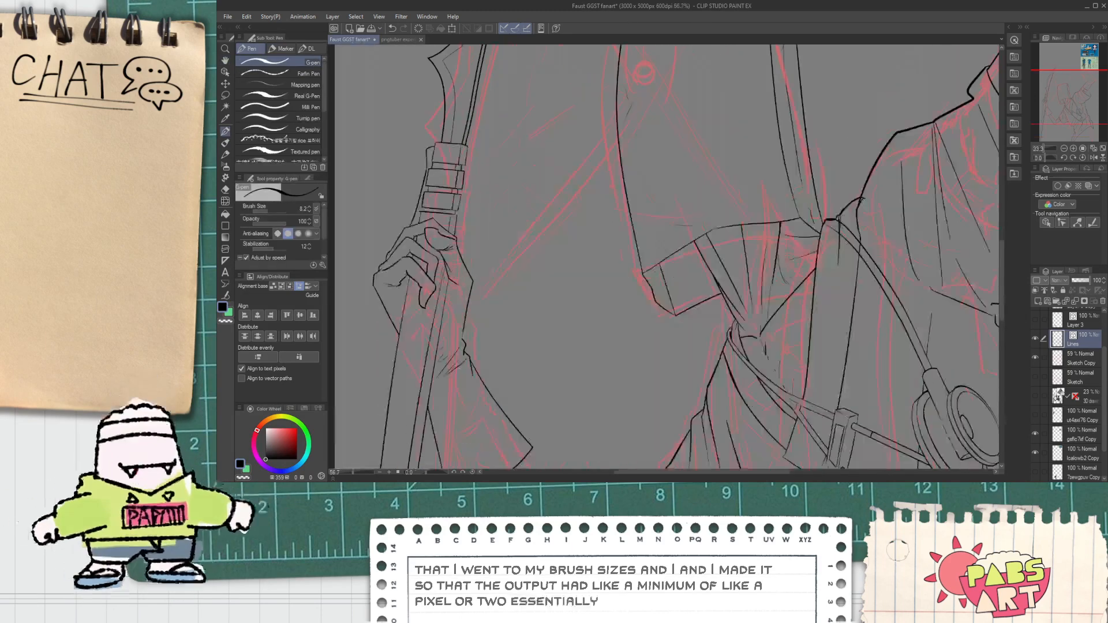
pyautogui.moveTo(570, 330)
pyautogui.mouseDown()
pyautogui.moveTo(567, 254)
pyautogui.moveTo(495, 255)
pyautogui.mouseUp()
pyautogui.scroll(4, 499, 321)
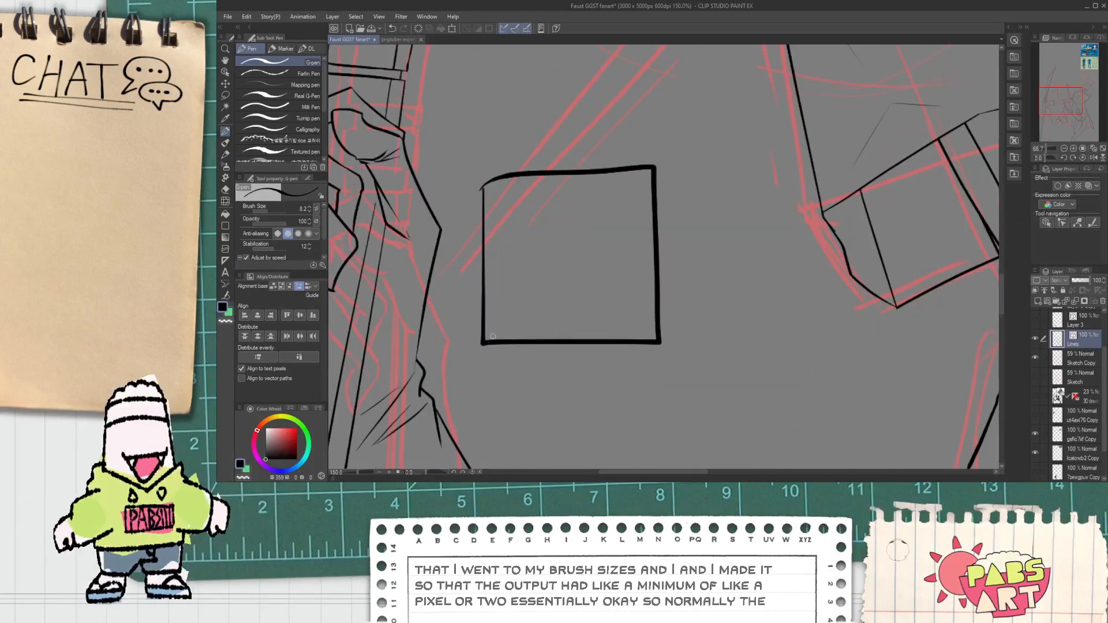
pyautogui.moveTo(488, 340); pyautogui.dragTo(645, 167)
pyautogui.press('space')
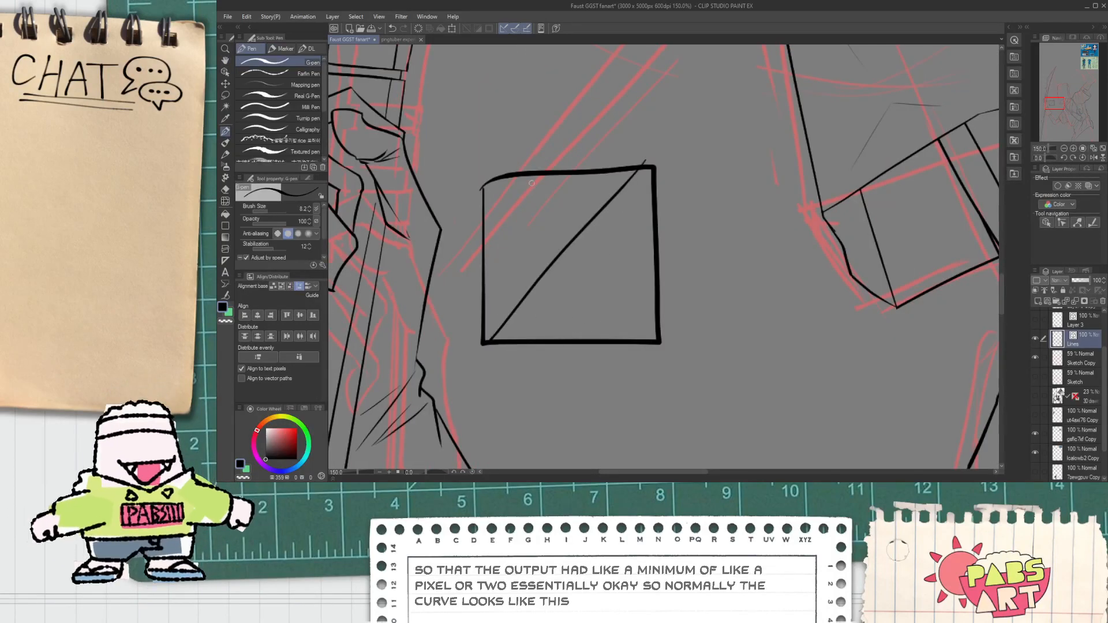
pyautogui.moveTo(532, 183); pyautogui.dragTo(536, 357)
pyautogui.moveTo(587, 167); pyautogui.dragTo(597, 325)
pyautogui.moveTo(486, 310); pyautogui.dragTo(625, 302)
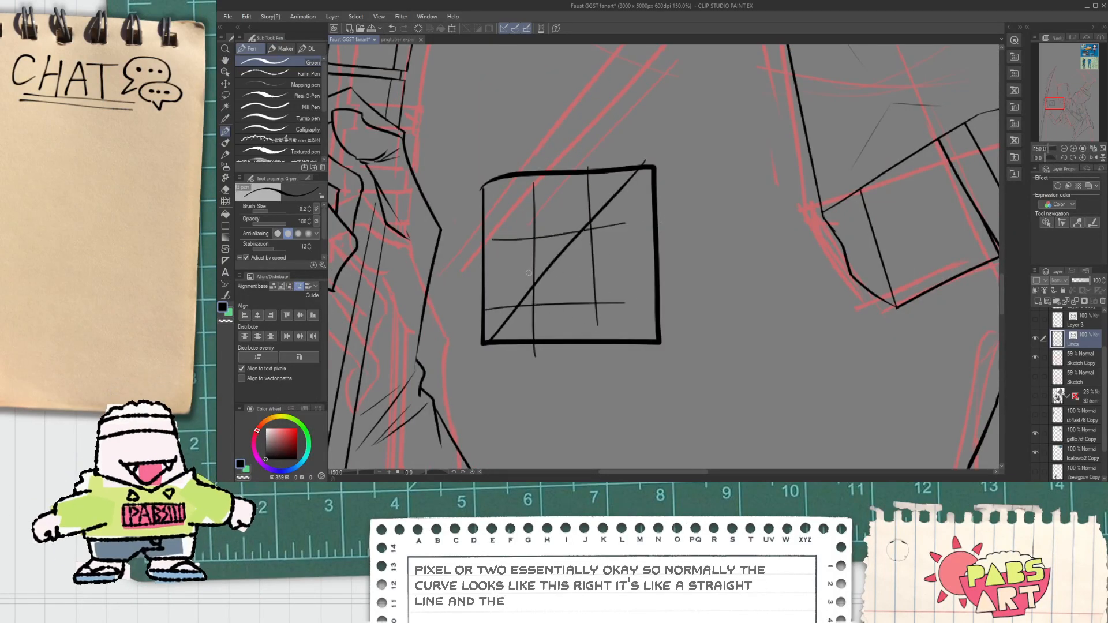
# Add an upward arrow labelled PSI beside the diagram and a horizontal arrow labelled PX beneath it.
pyautogui.moveTo(463, 347)
pyautogui.mouseDown()
pyautogui.moveTo(456, 267)
pyautogui.moveTo(476, 267)
pyautogui.mouseUp()
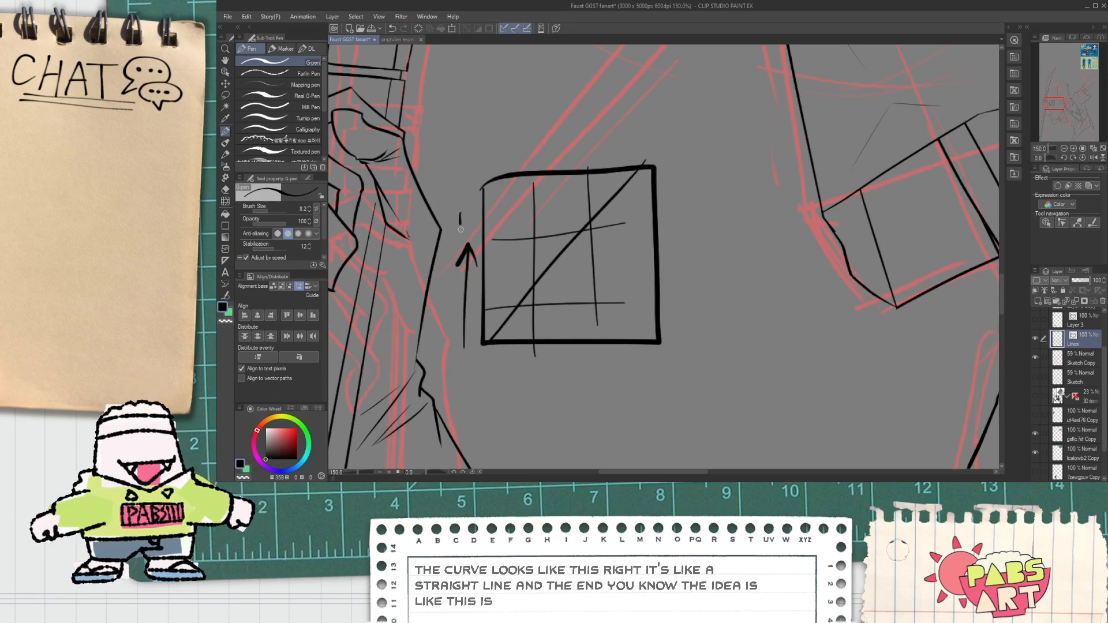
pyautogui.moveTo(465, 218); pyautogui.dragTo(476, 237)
pyautogui.moveTo(490, 383)
pyautogui.mouseDown()
pyautogui.moveTo(630, 373)
pyautogui.moveTo(646, 393)
pyautogui.mouseUp()
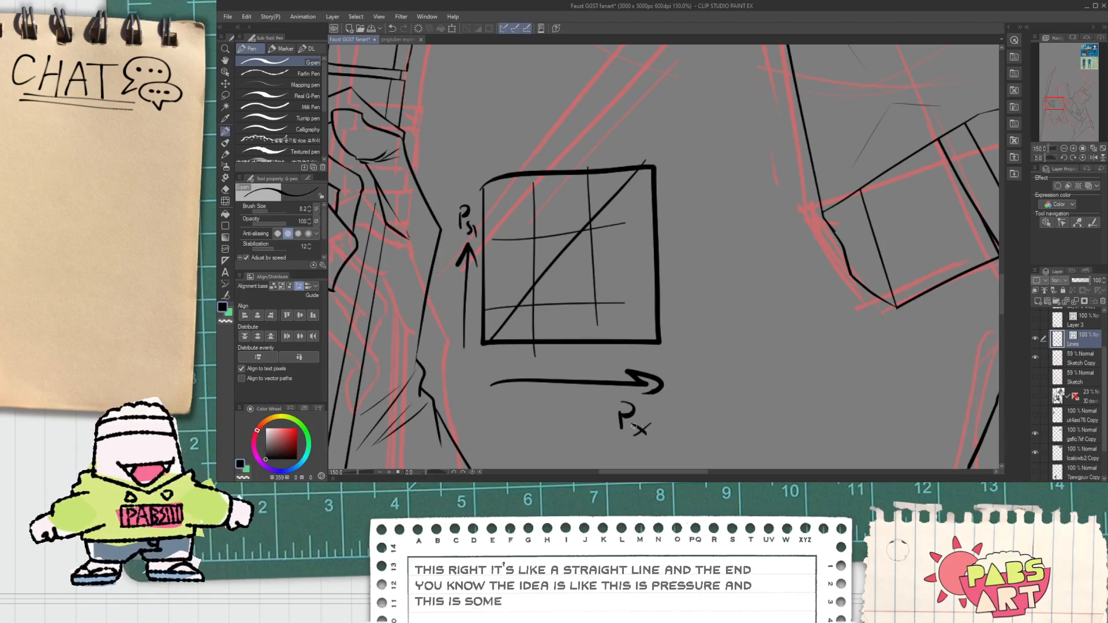
# Sketch a second pressure diagram below the first: a box with a line that starts with a minimum height and curves upward.
pyautogui.moveTo(584, 390); pyautogui.dragTo(506, 279)
pyautogui.scroll(-2, 506, 279)
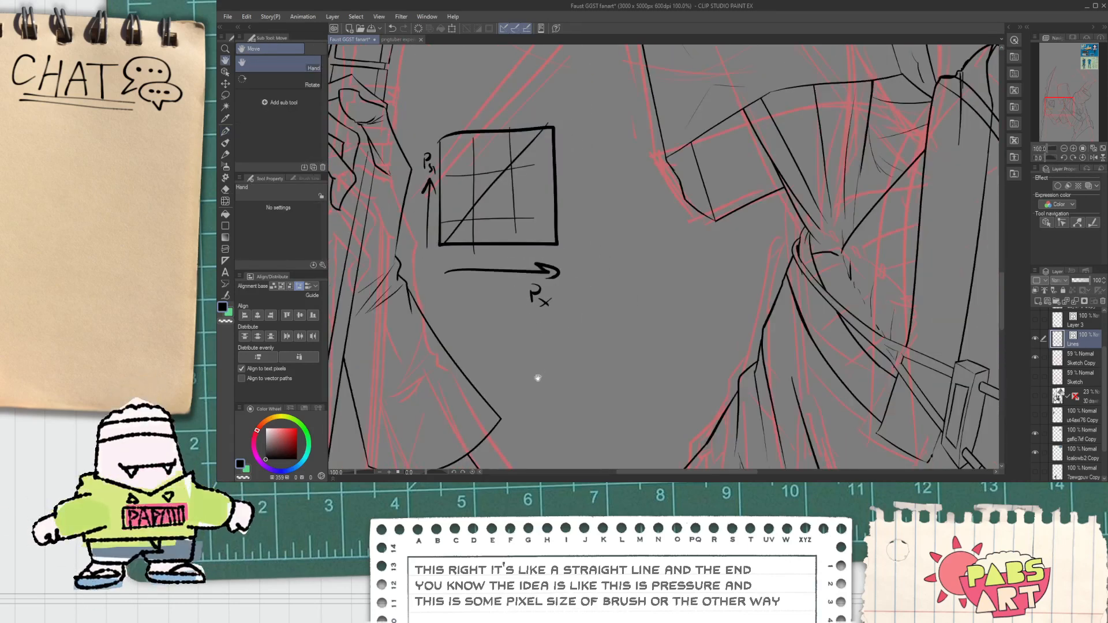
pyautogui.moveTo(537, 340); pyautogui.dragTo(541, 430)
pyautogui.moveTo(642, 374); pyautogui.dragTo(643, 431)
pyautogui.moveTo(547, 447); pyautogui.dragTo(623, 446)
pyautogui.scroll(2, 548, 436)
pyautogui.moveTo(543, 438)
pyautogui.mouseDown()
pyautogui.moveTo(542, 375)
pyautogui.moveTo(617, 365)
pyautogui.moveTo(679, 290)
pyautogui.mouseUp()
pyautogui.scroll(-2, 641, 333)
pyautogui.moveTo(638, 329); pyautogui.dragTo(581, 349)
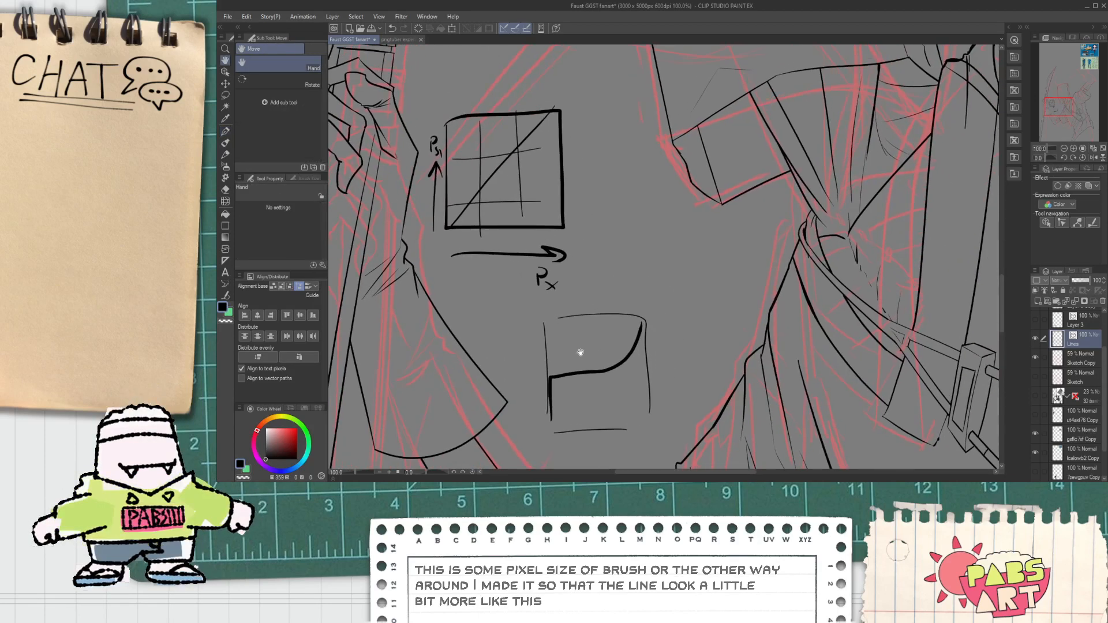
# Inspect up close how the thin clothing lines end, and compare them with the line work around the stethoscope.
pyautogui.scroll(-3, 465, 281)
pyautogui.moveTo(718, 386); pyautogui.dragTo(616, 343)
pyautogui.scroll(10, 700, 292)
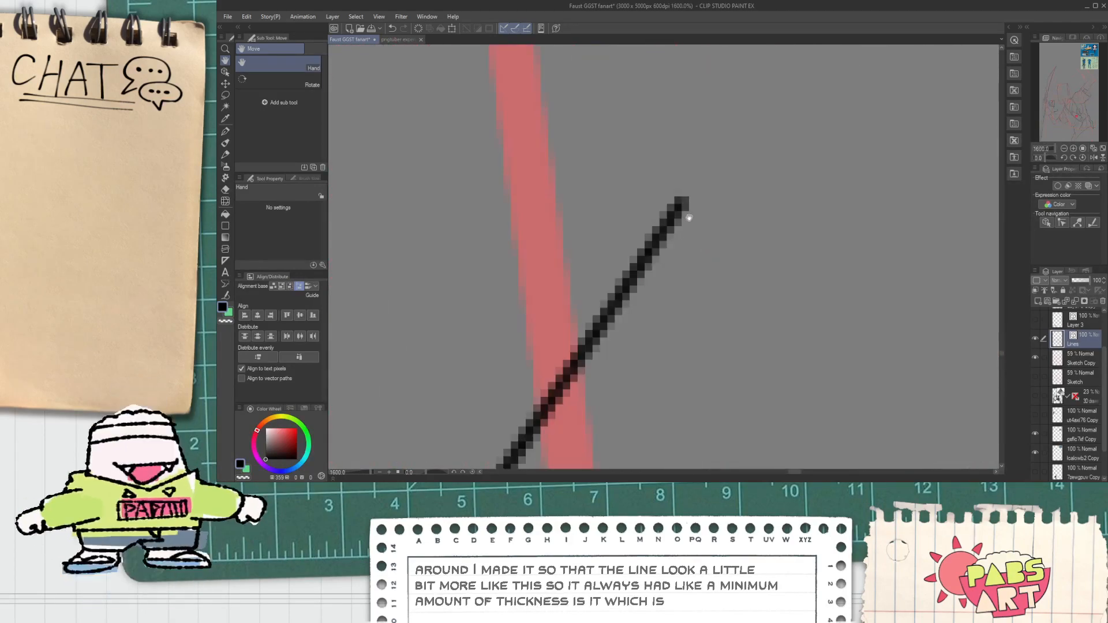
pyautogui.scroll(-10, 682, 205)
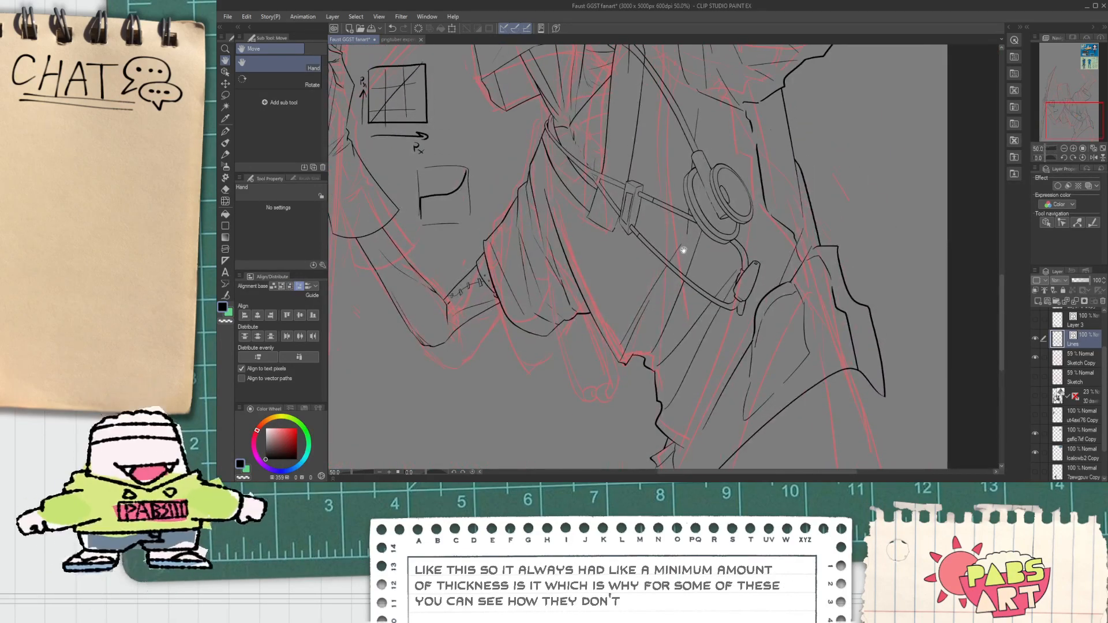
pyautogui.scroll(-1, 682, 246)
pyautogui.scroll(2, 527, 248)
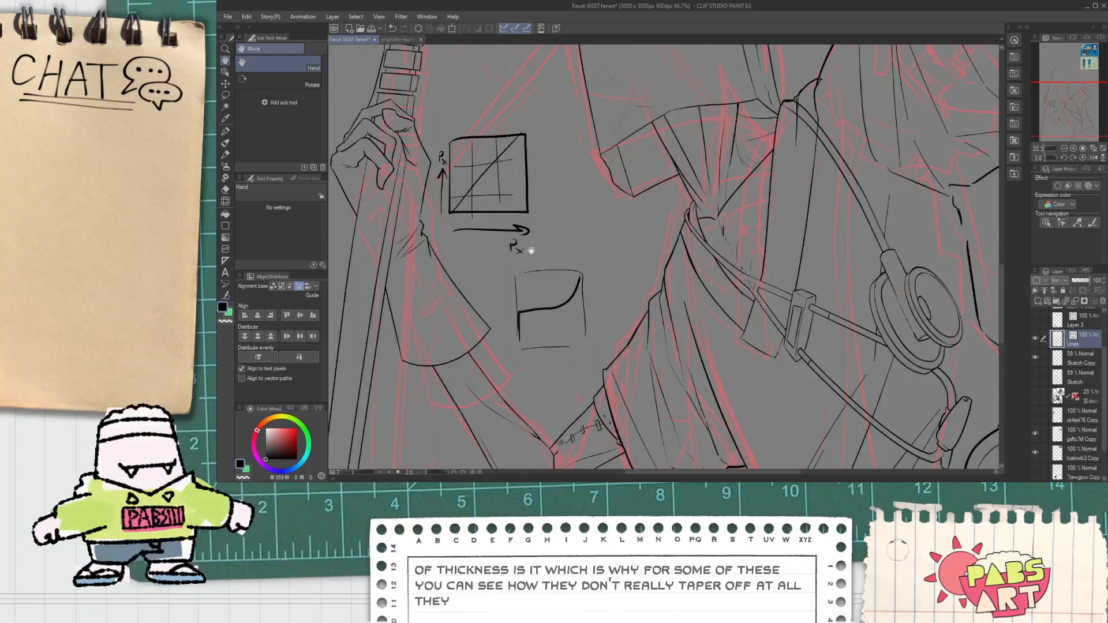
# Select and delete all the vector strokes of both pressure diagrams, including the arrows and labels.
pyautogui.press('o')
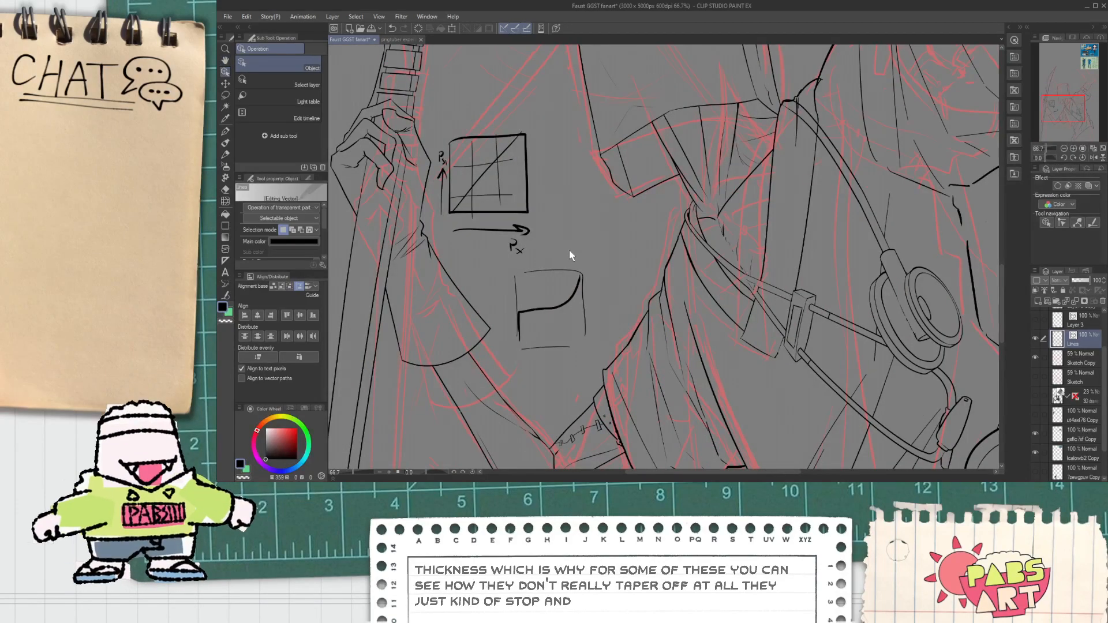
pyautogui.moveTo(587, 240); pyautogui.dragTo(521, 363)
pyautogui.press('Delete')
pyautogui.press('Delete')
pyautogui.moveTo(559, 268); pyautogui.dragTo(448, 123)
pyautogui.press('Delete')
pyautogui.moveTo(468, 222); pyautogui.dragTo(437, 151)
pyautogui.press('Delete')
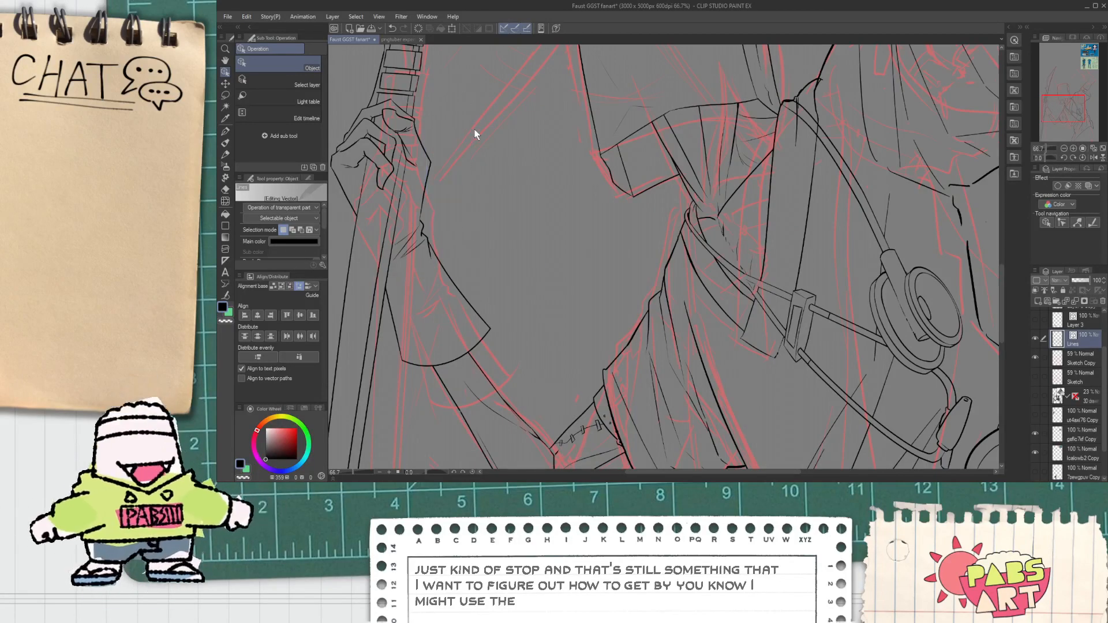
# Draw thin inner fold lines in the narrow pointed cloth tail at the lower edge of the canvas with the G-pen.
pyautogui.scroll(-5, 445, 196)
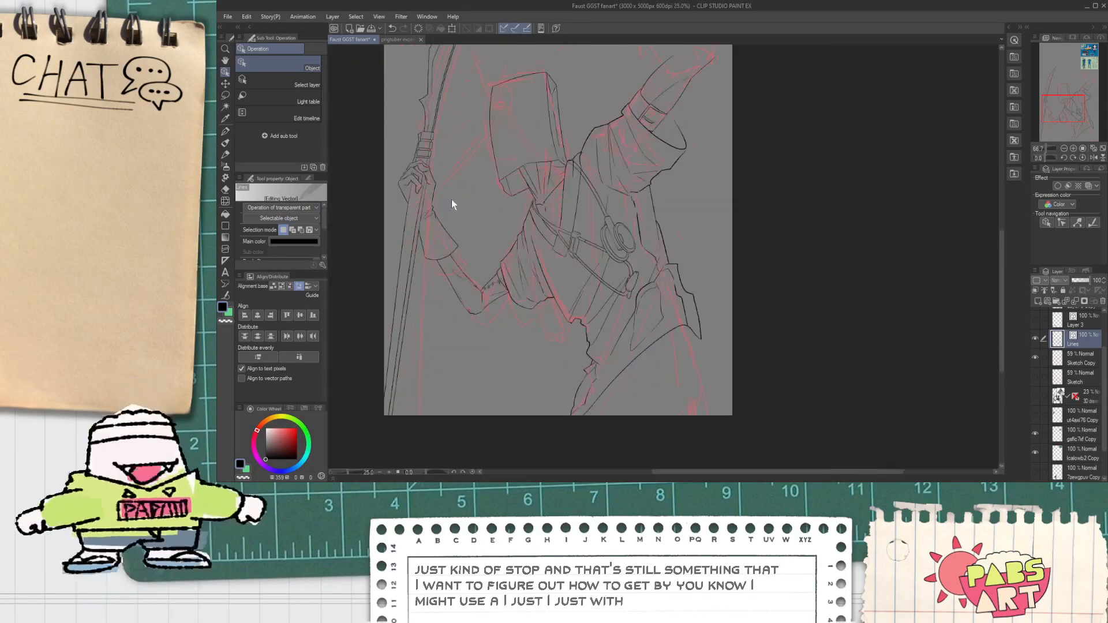
pyautogui.scroll(4, 609, 333)
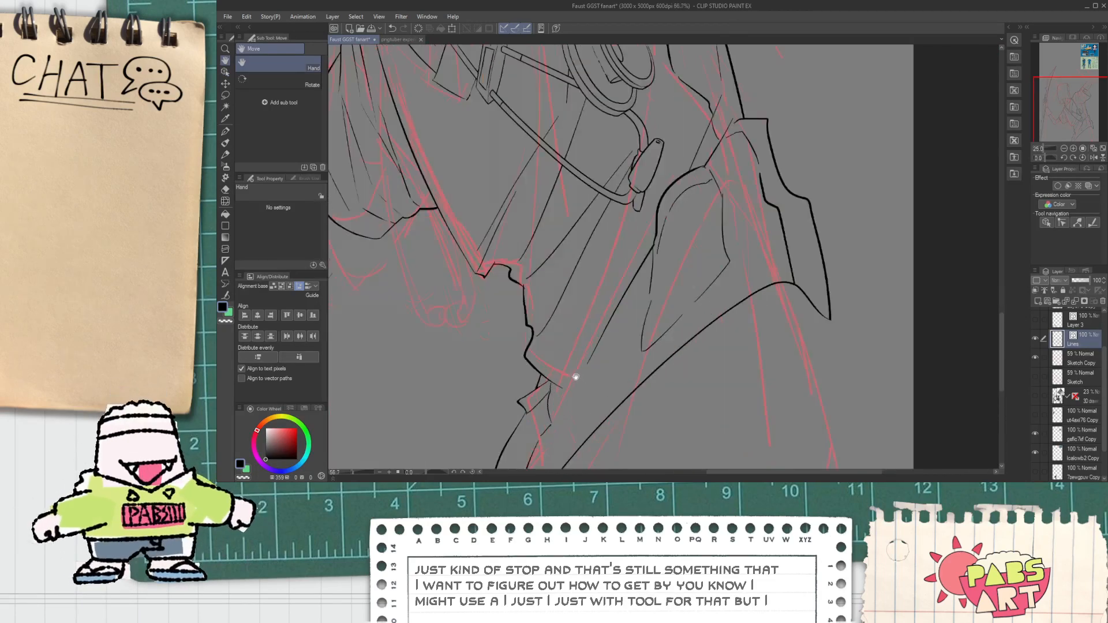
pyautogui.scroll(-2, 569, 366)
pyautogui.press('p')
pyautogui.scroll(5, 561, 319)
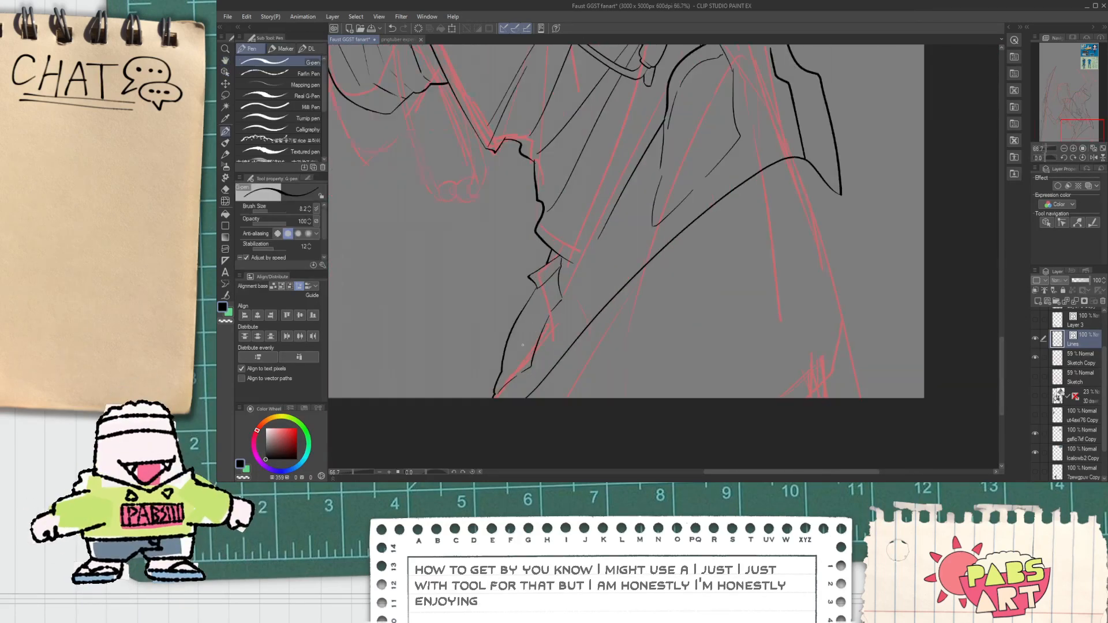
pyautogui.moveTo(486, 388); pyautogui.dragTo(554, 291)
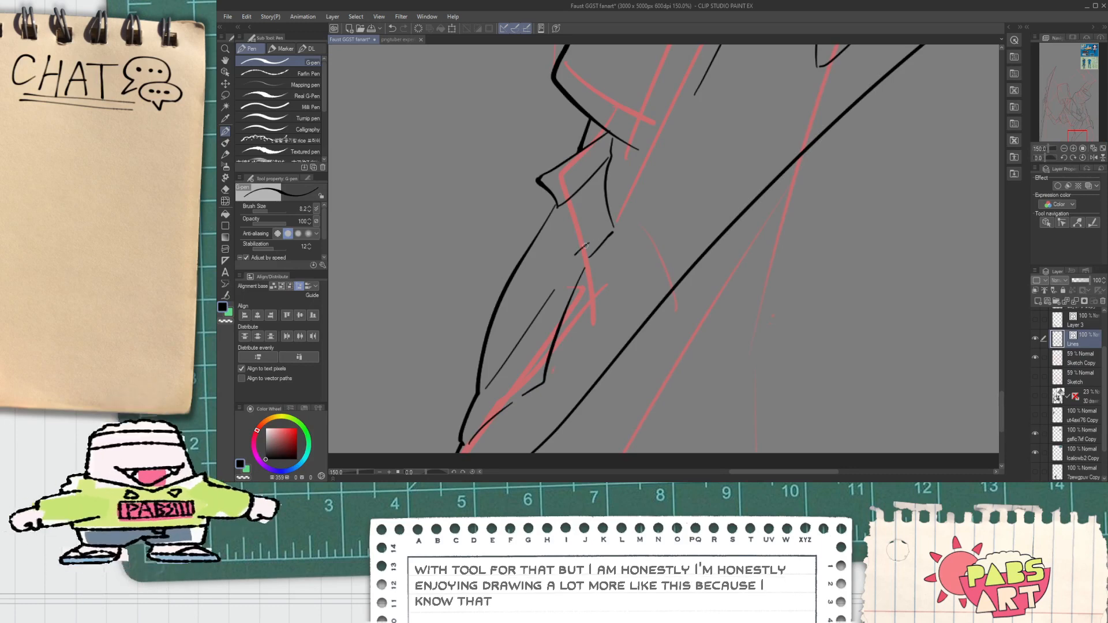
pyautogui.scroll(-5, 545, 276)
pyautogui.scroll(-1, 546, 275)
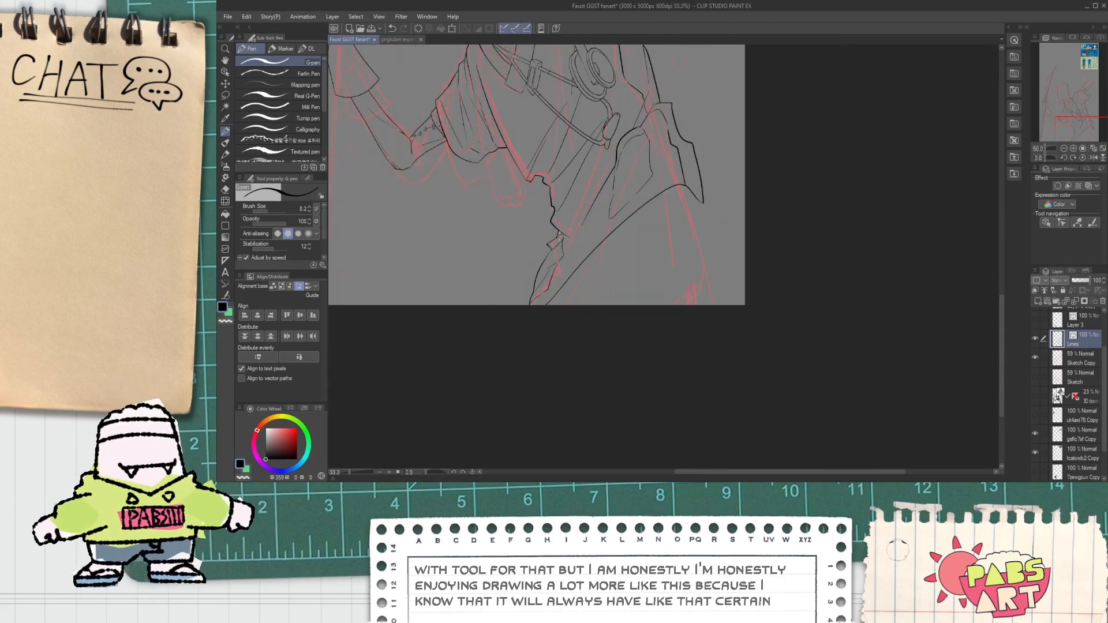
pyautogui.scroll(2, 540, 286)
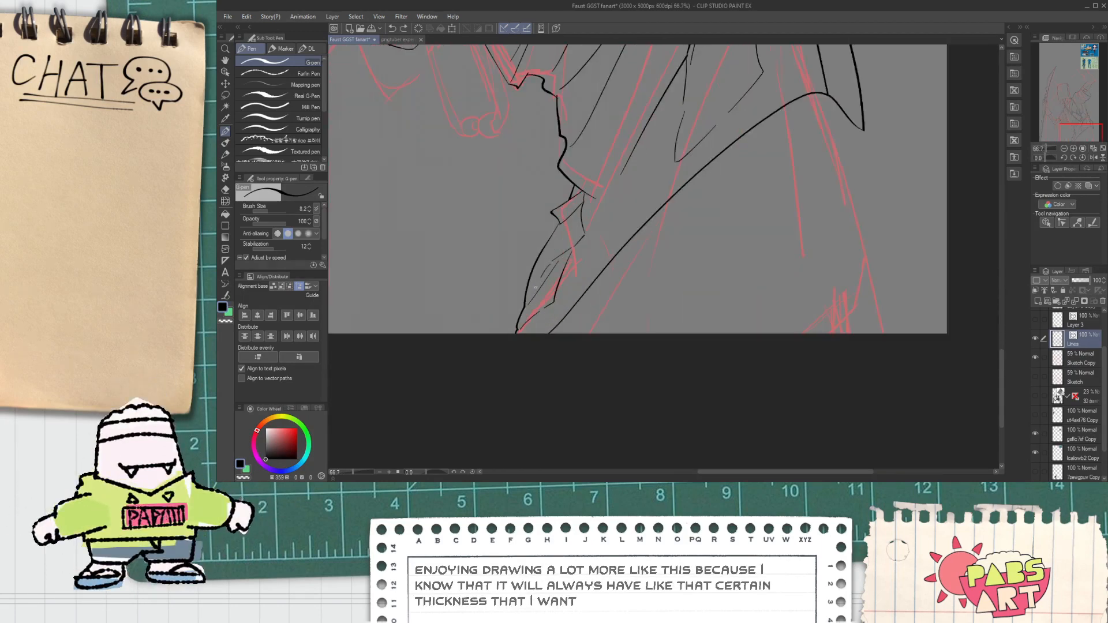
# Ink the raised arm's inner forearm contour down into the elbow bend, and trim the upper-arm line overlapping it.
pyautogui.scroll(-2, 553, 260)
pyautogui.press('space')
pyautogui.moveTo(554, 259); pyautogui.dragTo(623, 275)
pyautogui.scroll(2, 668, 119)
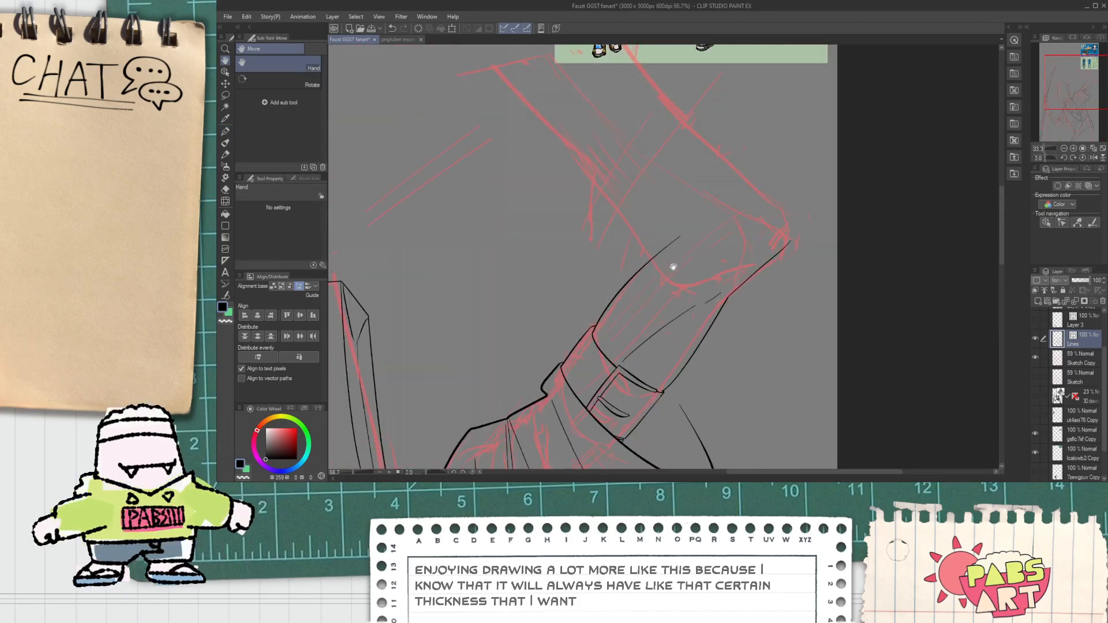
pyautogui.moveTo(562, 166); pyautogui.dragTo(668, 272)
pyautogui.hotkey('ctrl', 'z')
pyautogui.moveTo(543, 170); pyautogui.dragTo(696, 287)
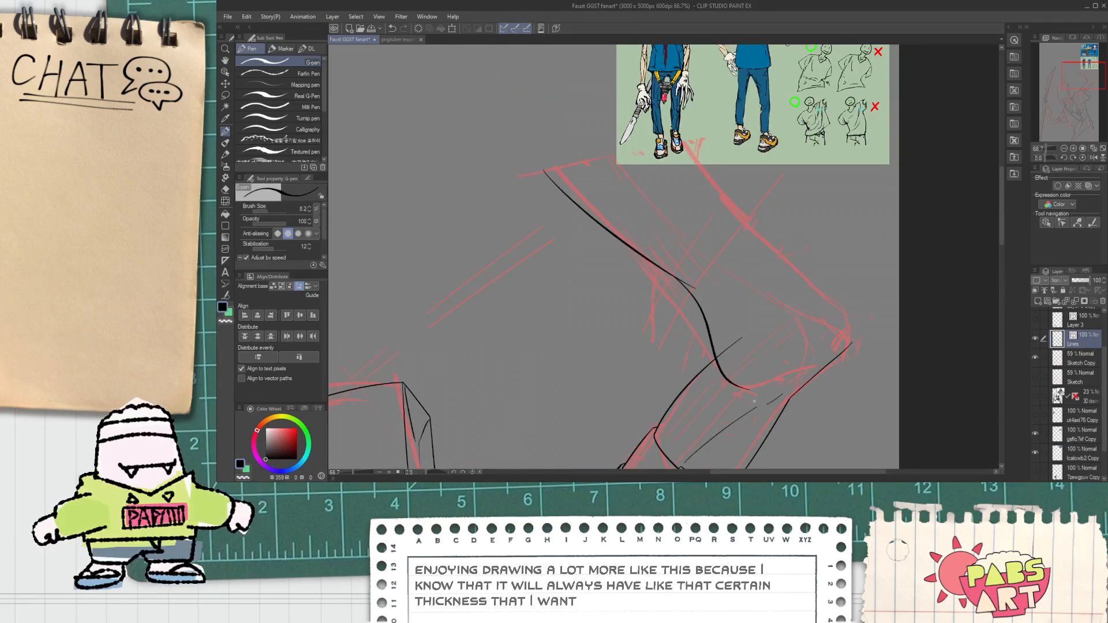
pyautogui.press('e')
pyautogui.scroll(1, 759, 380)
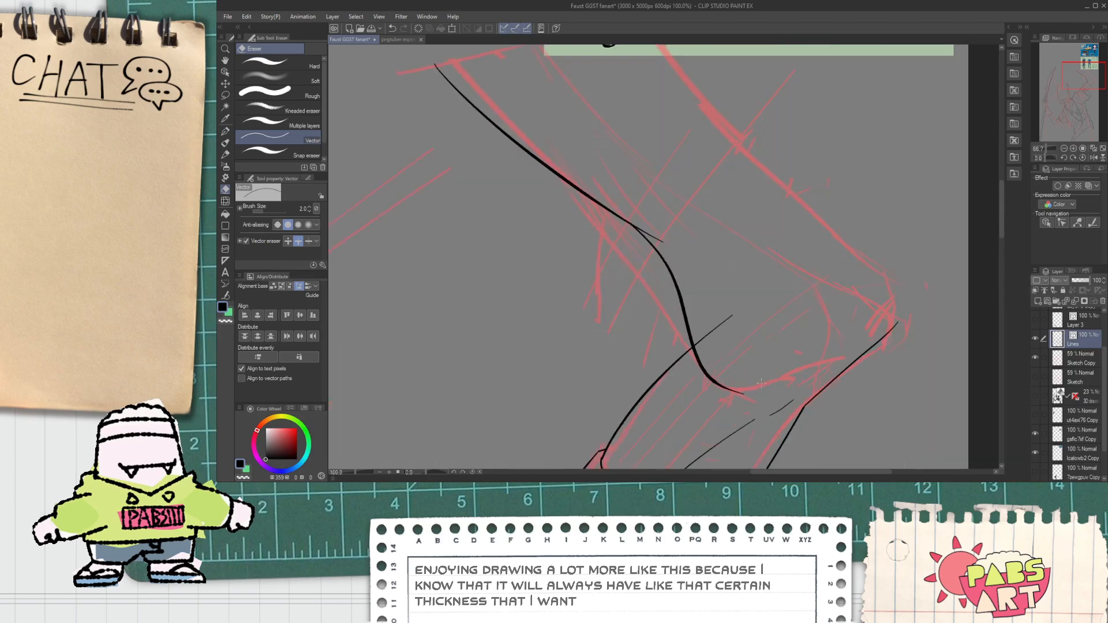
# Draw a curved line continuing the forearm contour along the underside of the bend toward the raised arm's elbow.
pyautogui.press('p')
pyautogui.press('space')
pyautogui.moveTo(709, 316)
pyautogui.mouseDown()
pyautogui.moveTo(728, 336)
pyautogui.moveTo(639, 295)
pyautogui.mouseUp()
pyautogui.scroll(1, 640, 296)
pyautogui.moveTo(642, 353); pyautogui.dragTo(822, 306)
pyautogui.hotkey('ctrl', 'z')
pyautogui.moveTo(651, 349); pyautogui.dragTo(789, 284)
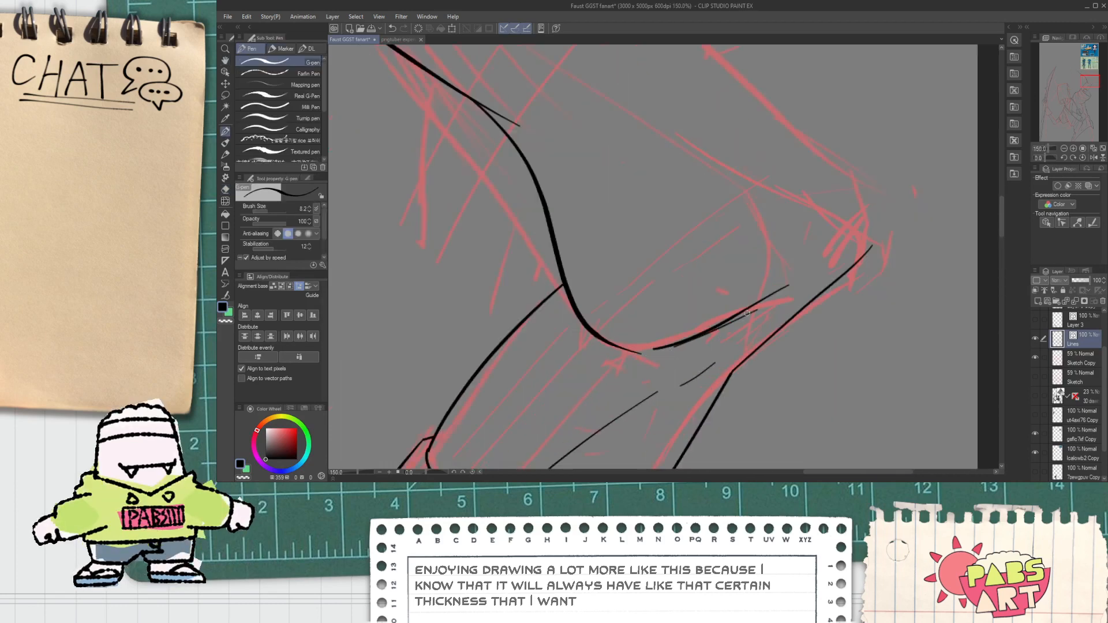
pyautogui.moveTo(702, 336)
pyautogui.mouseDown()
pyautogui.moveTo(750, 306)
pyautogui.moveTo(730, 327)
pyautogui.moveTo(667, 349)
pyautogui.moveTo(773, 301)
pyautogui.mouseUp()
# Refine the underside curve near the elbow by erasing the stray line and thickening it with overlapping pen strokes.
pyautogui.press('e')
pyautogui.press('p')
pyautogui.press('e')
pyautogui.press('p')
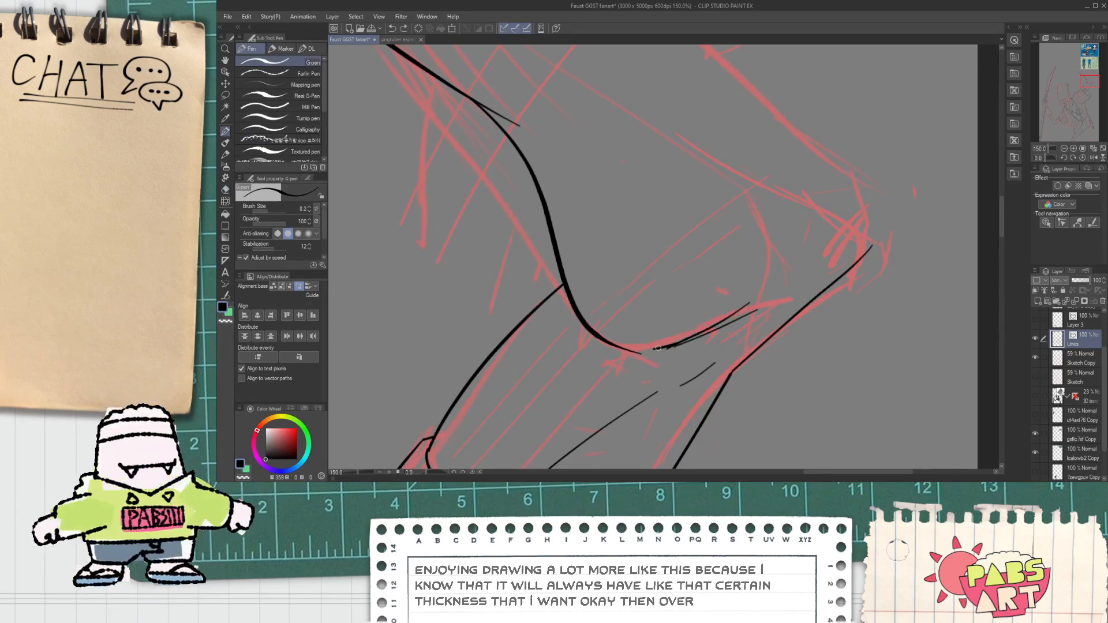
pyautogui.scroll(2, 665, 352)
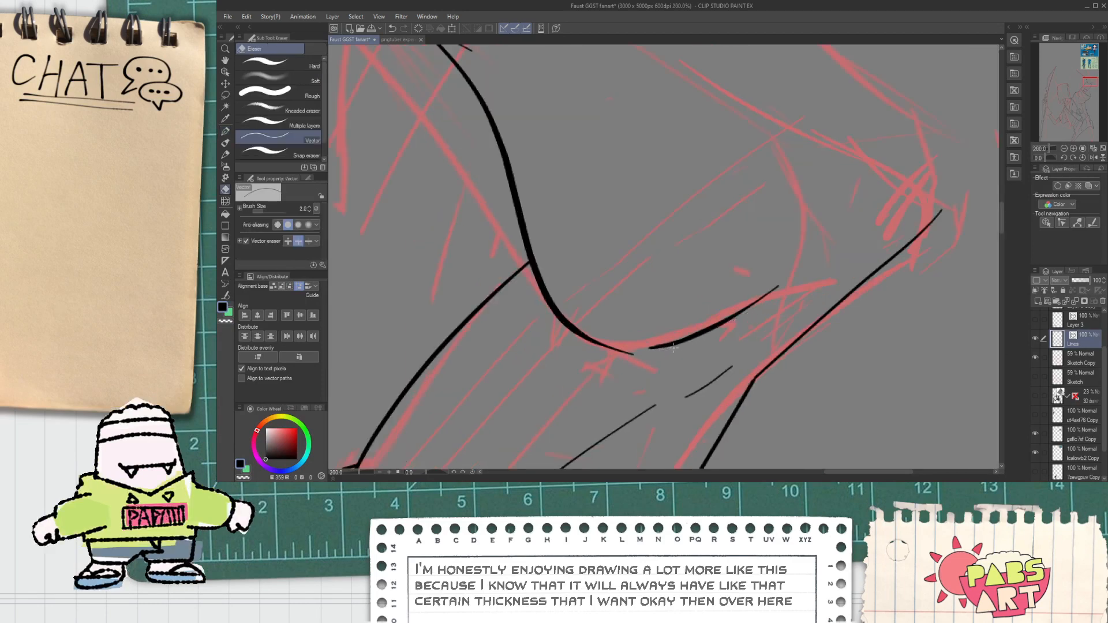
pyautogui.scroll(3, 665, 352)
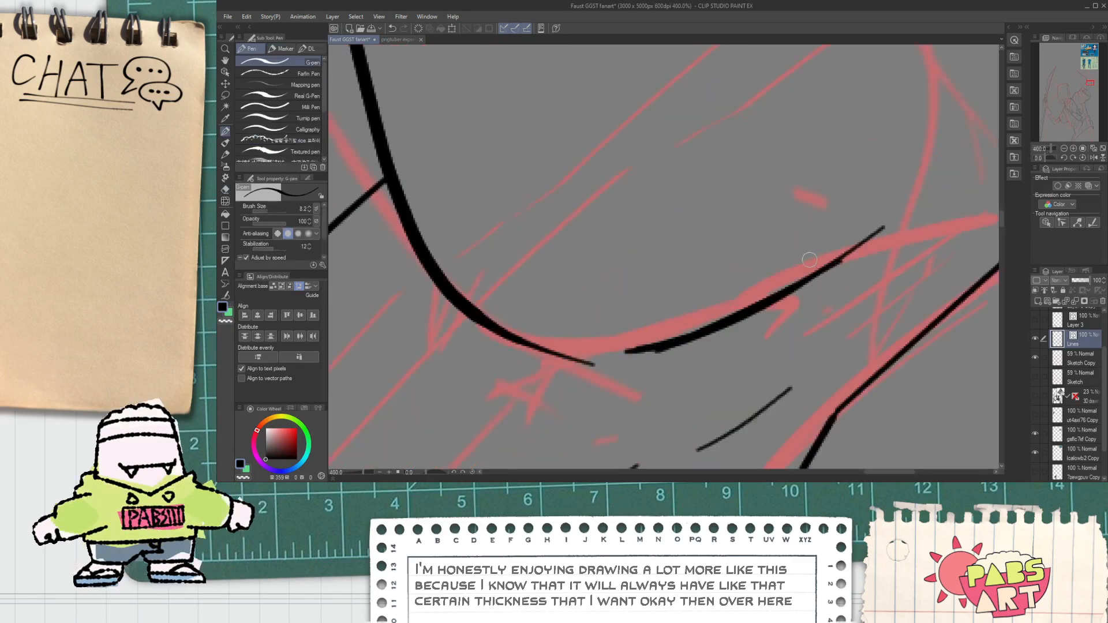
pyautogui.scroll(-5, 778, 237)
pyautogui.scroll(4, 778, 237)
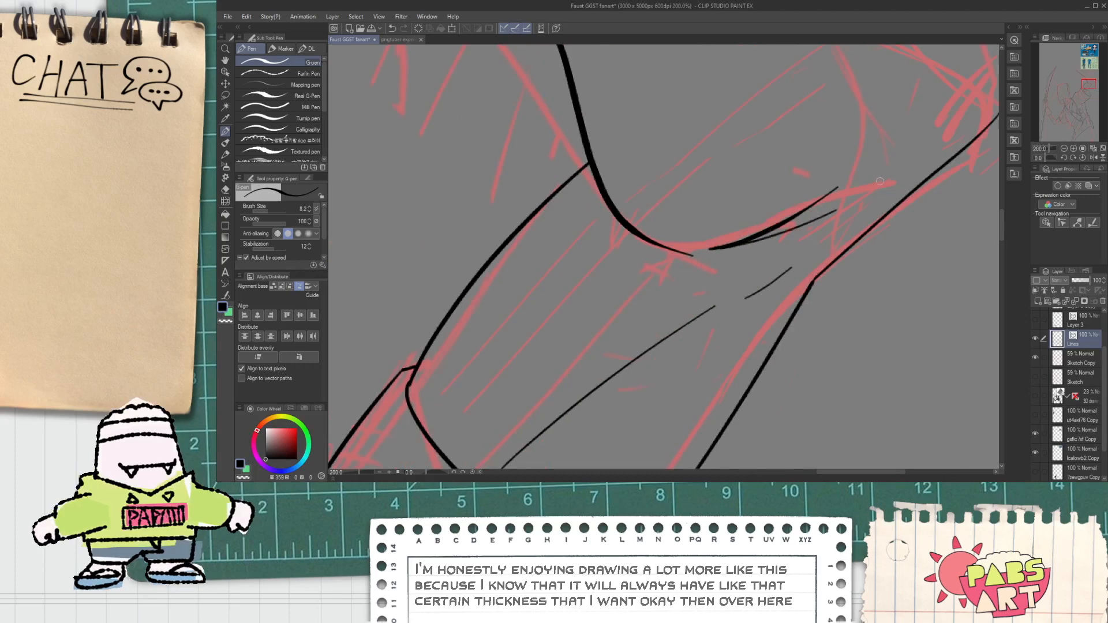
pyautogui.hotkey('ctrl', 'z')
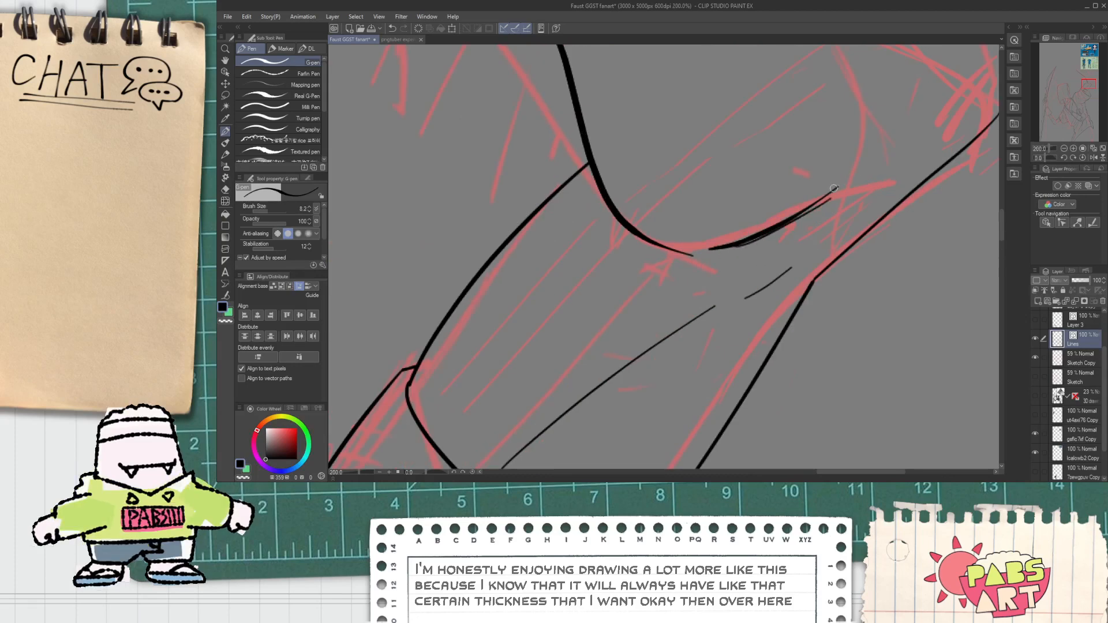
# Ink the outer contour of the raised forearm and add an angular bony bump where it reaches the elbow.
pyautogui.scroll(-3, 835, 187)
pyautogui.moveTo(742, 99); pyautogui.dragTo(657, 302)
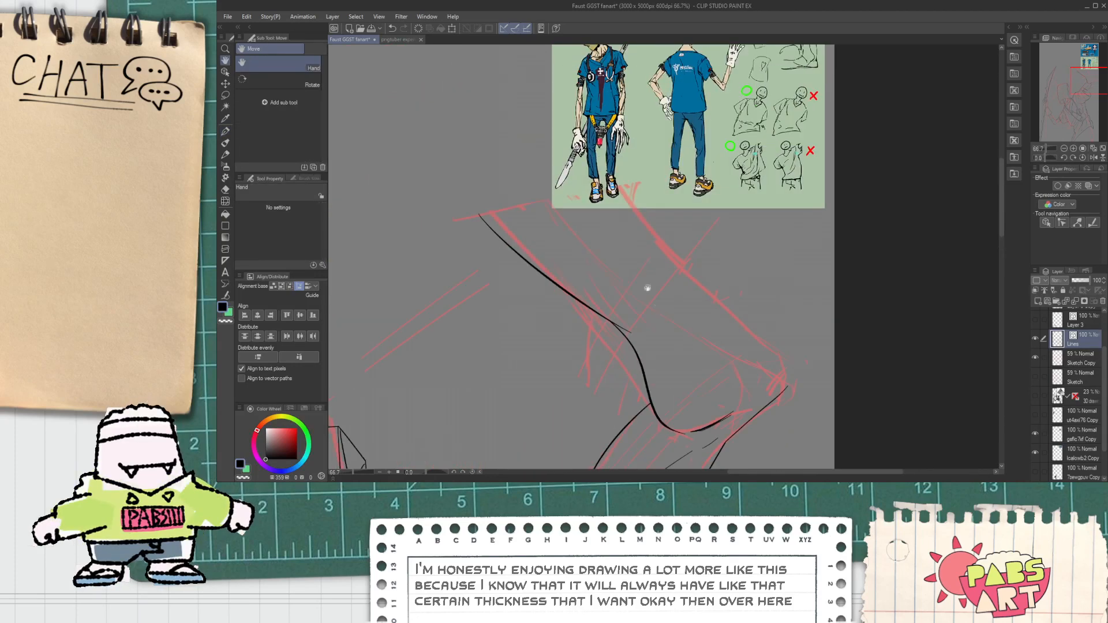
pyautogui.moveTo(621, 181)
pyautogui.mouseDown()
pyautogui.moveTo(715, 329)
pyautogui.moveTo(630, 188)
pyautogui.moveTo(756, 358)
pyautogui.mouseUp()
pyautogui.hotkey('ctrl', 'z')
pyautogui.moveTo(690, 298)
pyautogui.mouseDown()
pyautogui.moveTo(817, 411)
pyautogui.moveTo(705, 303)
pyautogui.mouseUp()
pyautogui.hotkey('ctrl', 'z')
pyautogui.scroll(2, 777, 371)
# Erase the overshooting line ends at the start of the bony bump and on the inner forearm contour with the vector eraser.
pyautogui.press('e')
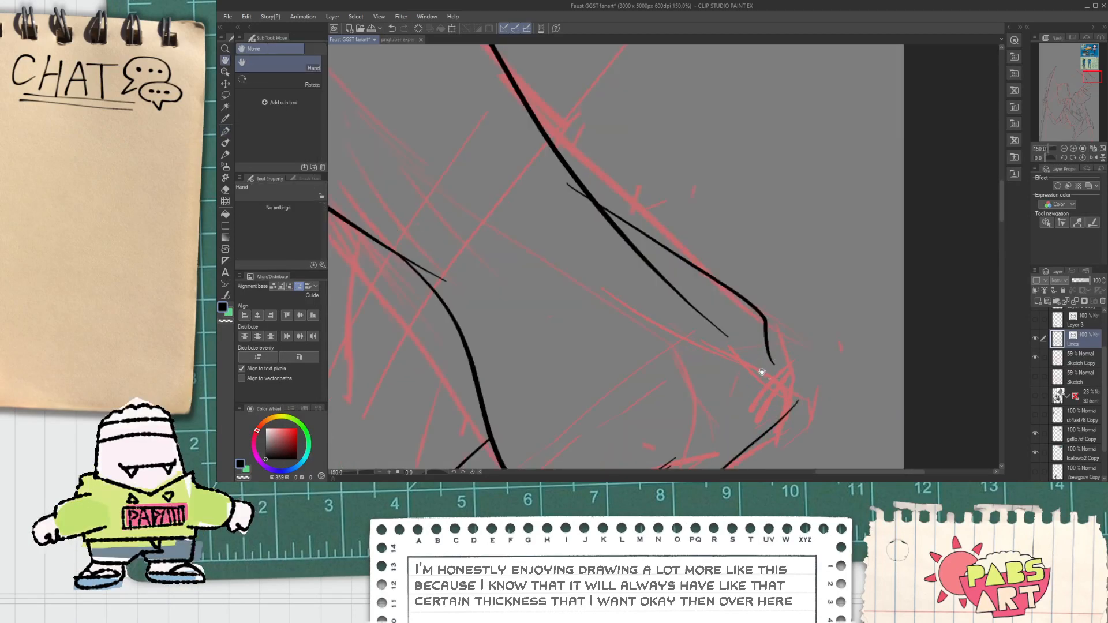
pyautogui.press('space')
pyautogui.scroll(-2, 548, 267)
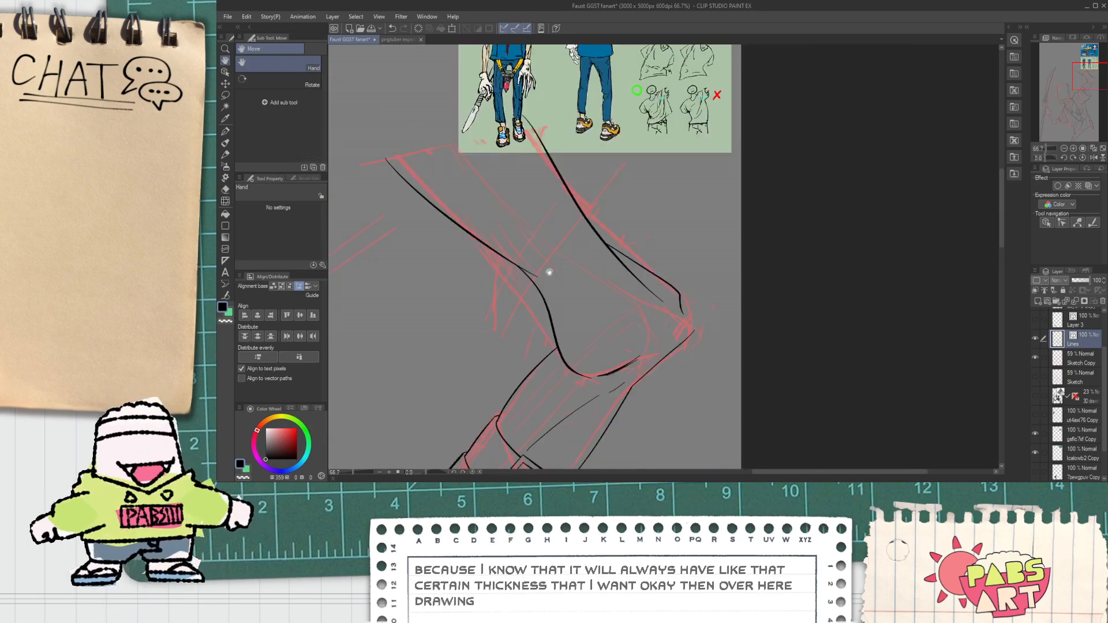
pyautogui.scroll(1, 558, 277)
pyautogui.press('p')
pyautogui.scroll(-1, 536, 277)
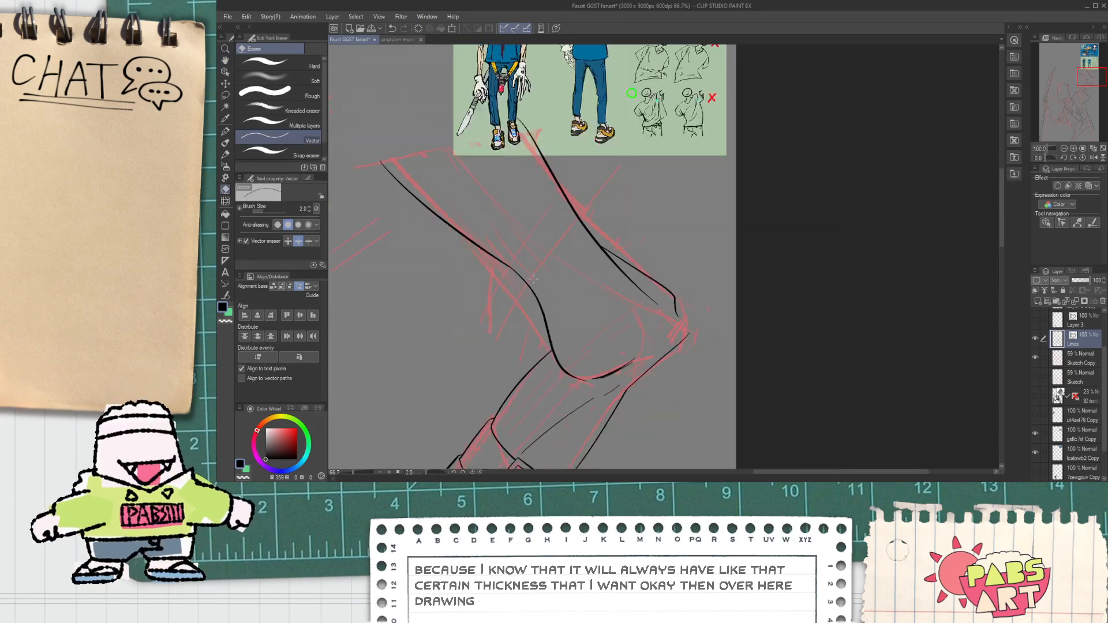
# Draw thin bone lines running down the middle of the raised forearm to the elbow.
pyautogui.moveTo(462, 163); pyautogui.dragTo(548, 267)
pyautogui.hotkey('ctrl', 'z')
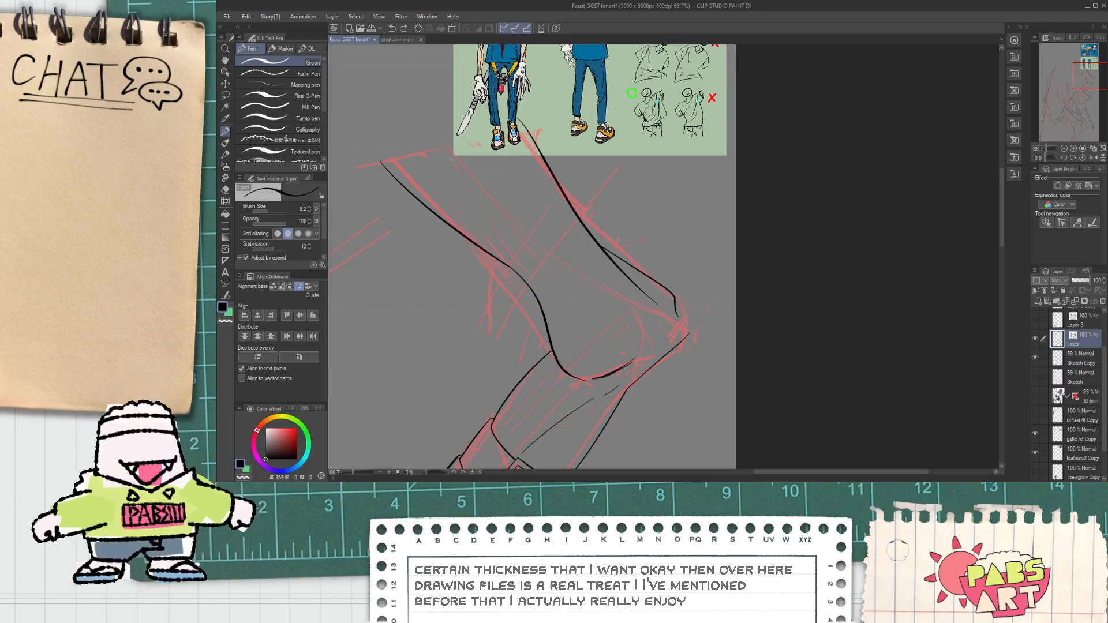
pyautogui.moveTo(446, 154); pyautogui.dragTo(549, 245)
pyautogui.hotkey('ctrl', 'z')
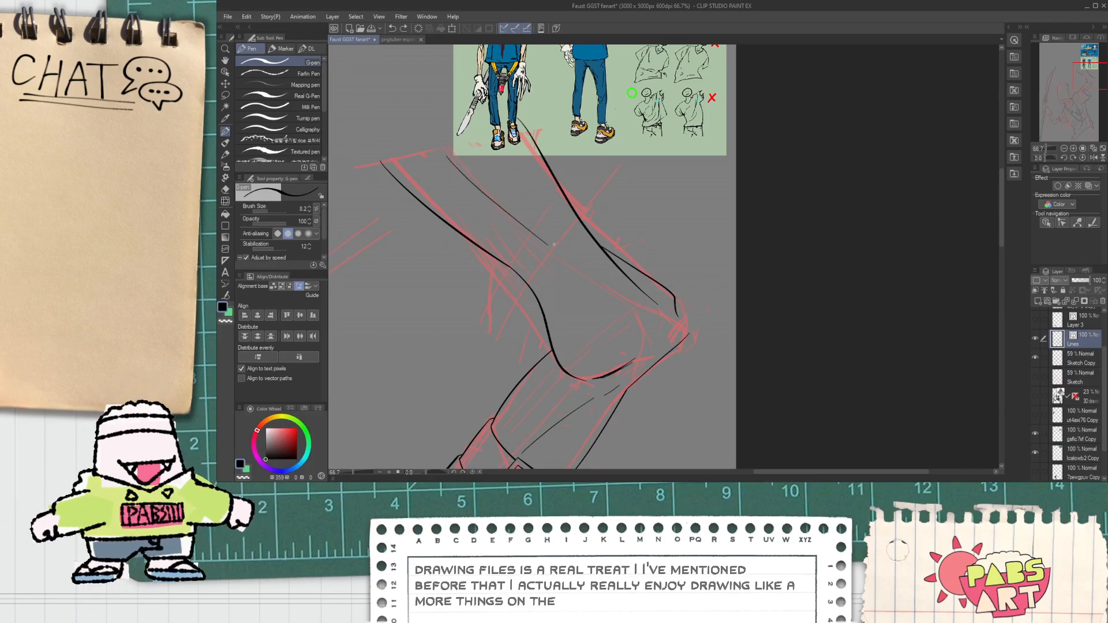
pyautogui.scroll(3, 647, 339)
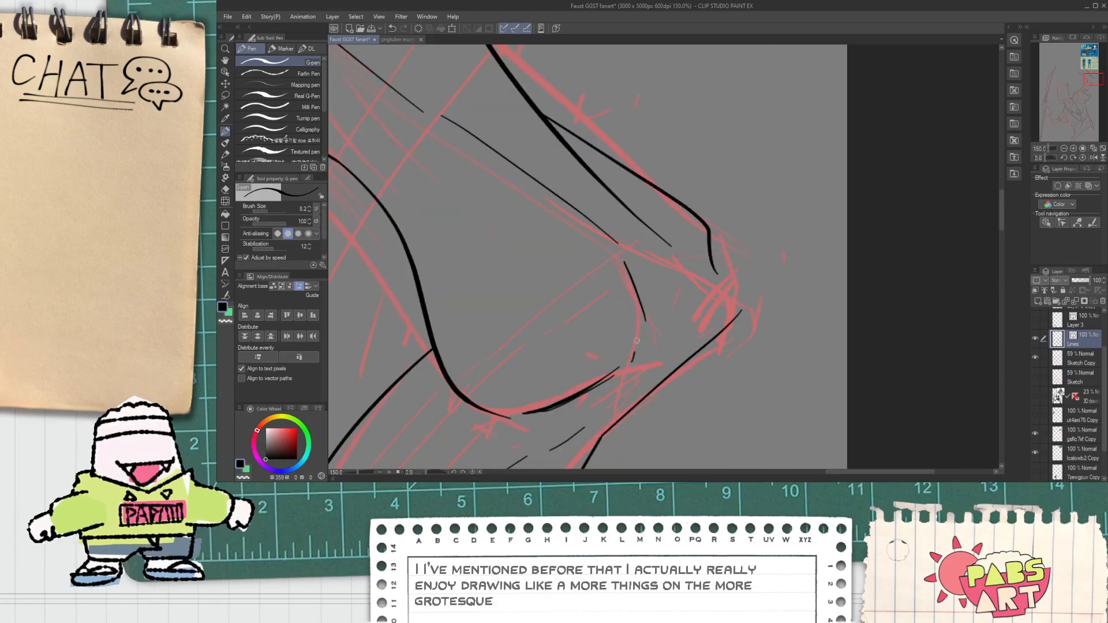
# Draw the pointed bony tip of the elbow, joining it to the upper-arm line, with angular crease lines inside.
pyautogui.moveTo(662, 363); pyautogui.dragTo(640, 358)
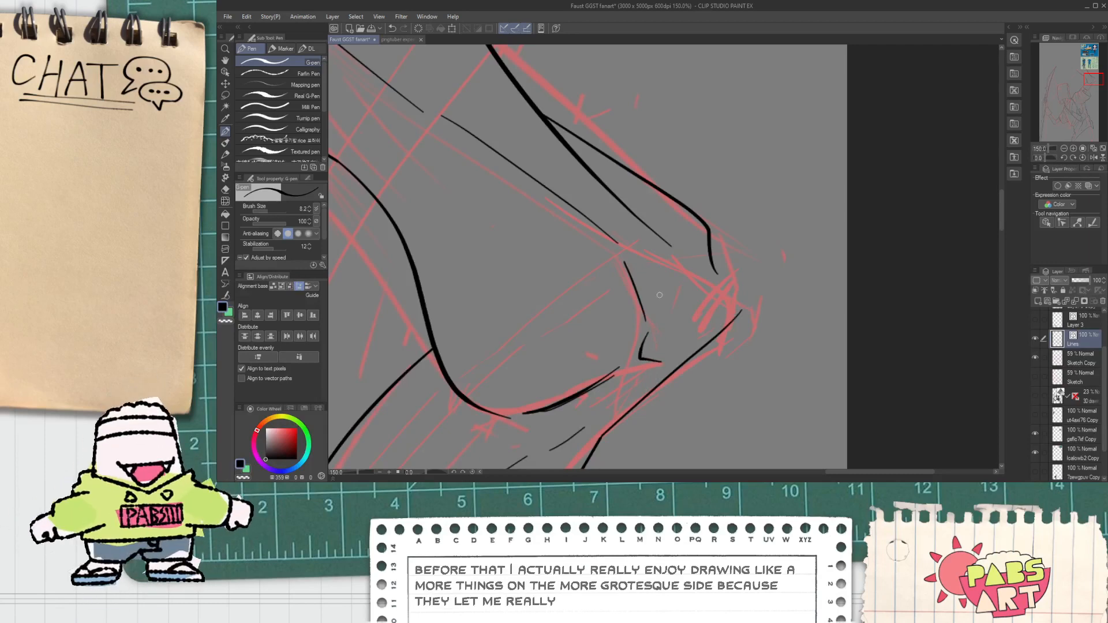
pyautogui.moveTo(629, 243); pyautogui.dragTo(739, 312)
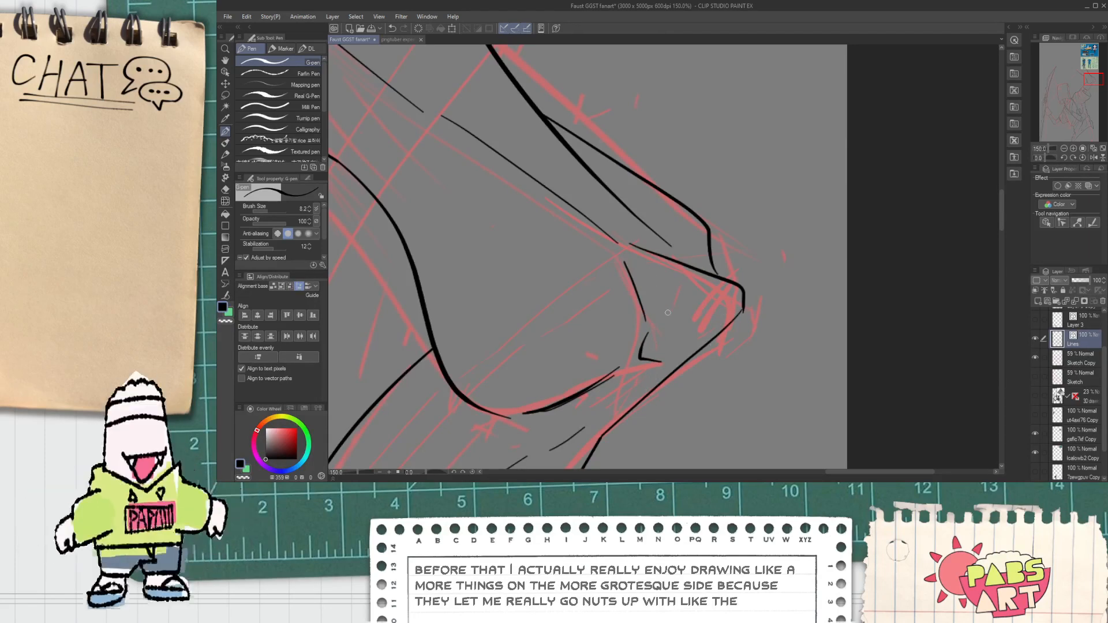
pyautogui.scroll(5, 698, 242)
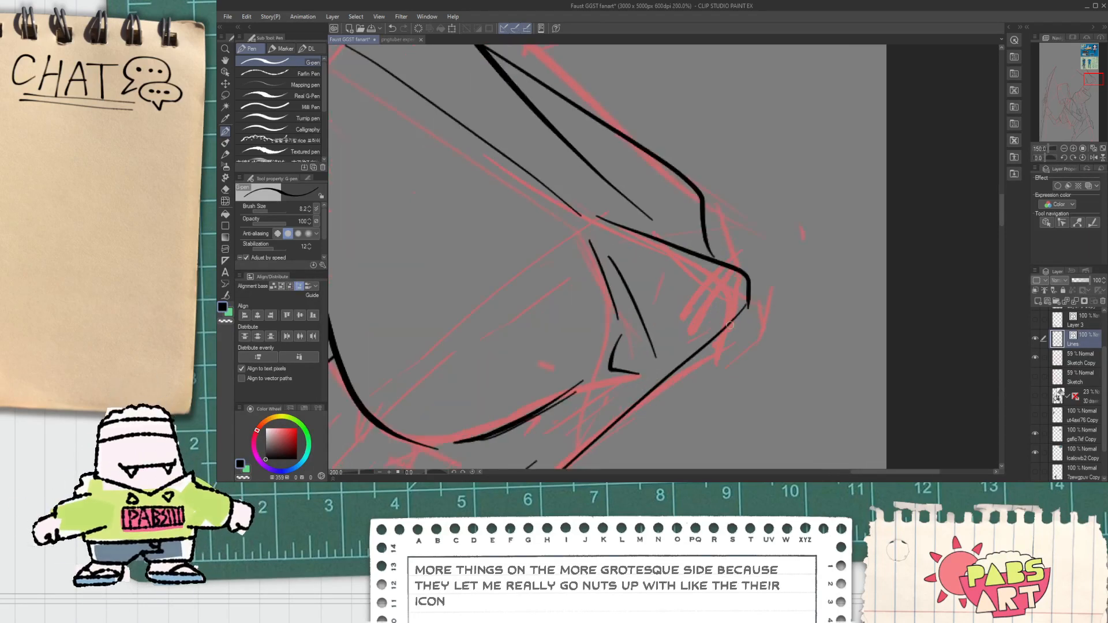
# Clean up the junction at the elbow tip by erasing the line end that sticks out past the contour.
pyautogui.moveTo(786, 221); pyautogui.dragTo(776, 254)
pyautogui.press('e')
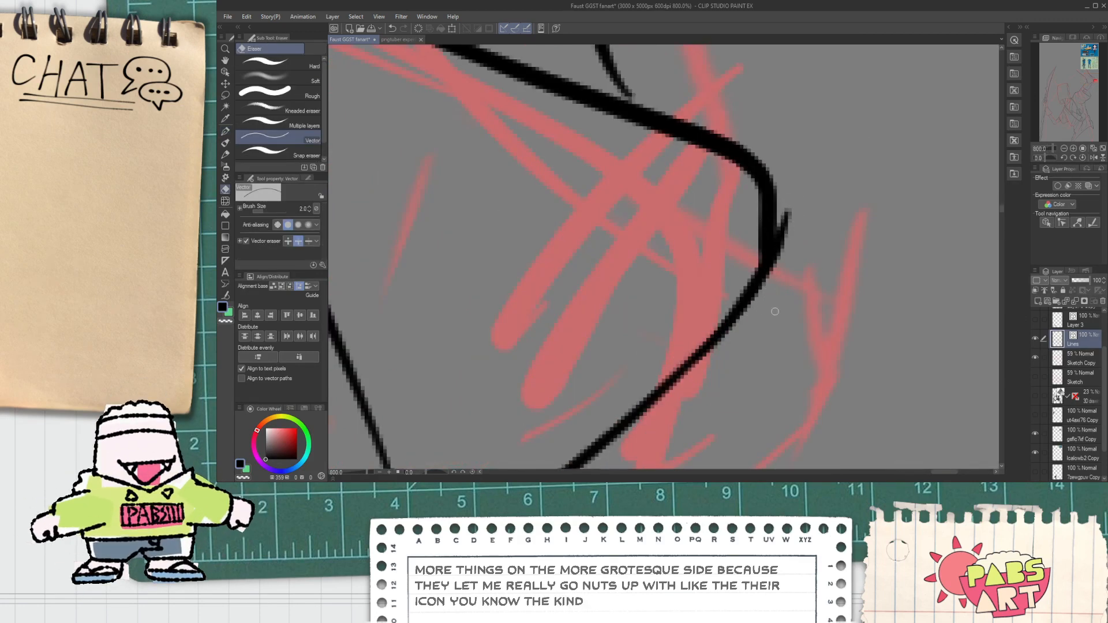
pyautogui.scroll(-10, 791, 180)
pyautogui.press('space')
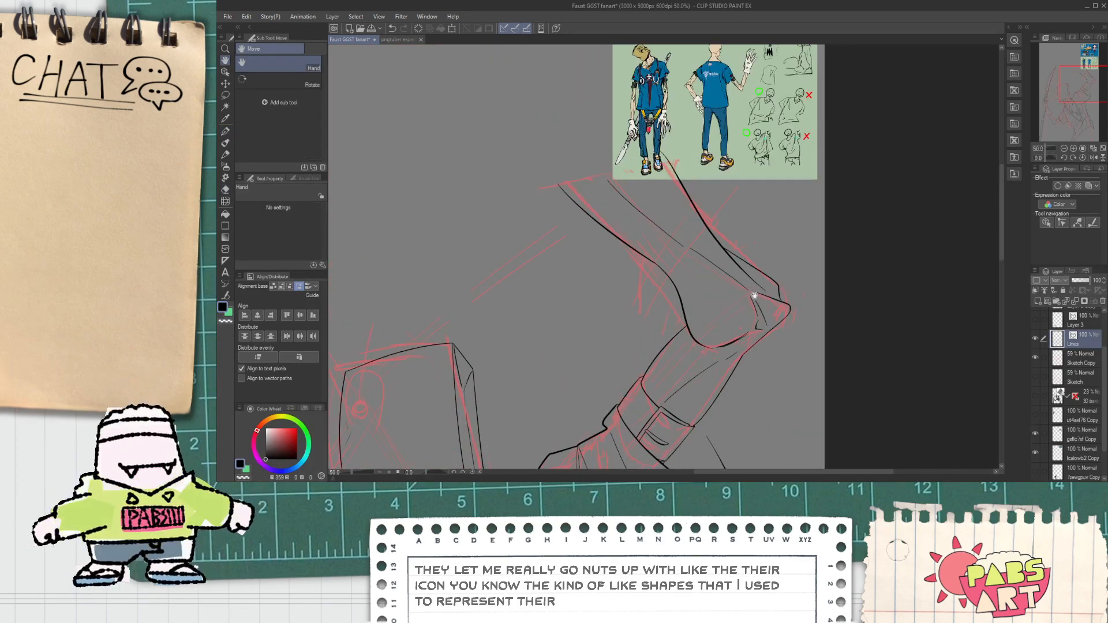
pyautogui.moveTo(685, 248); pyautogui.dragTo(706, 291)
pyautogui.scroll(1, 695, 218)
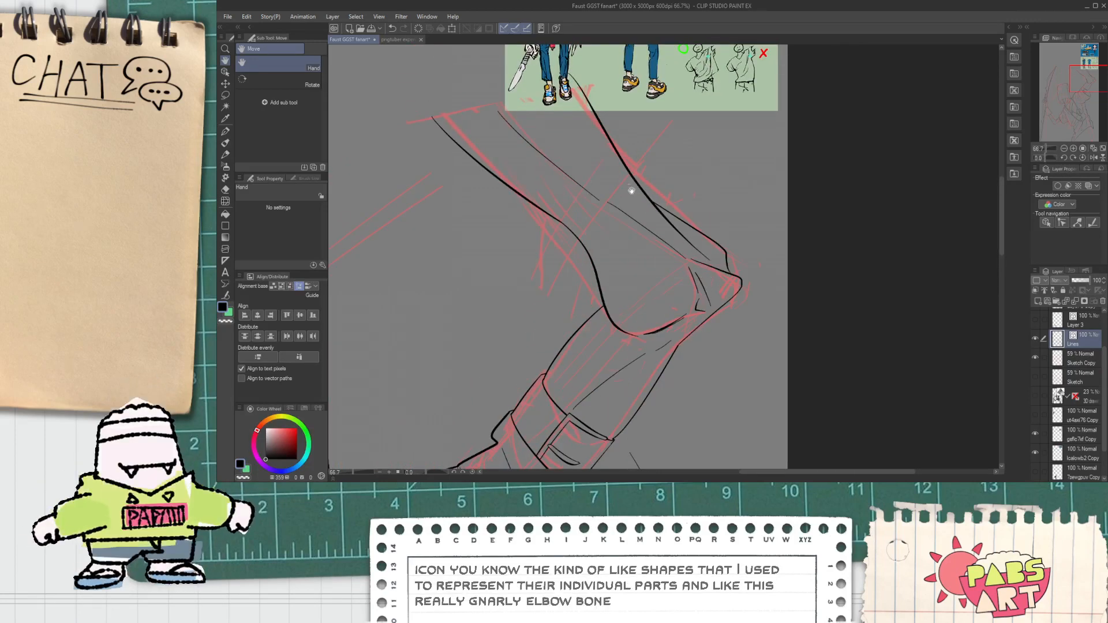
# Show the grey shaded posing-figure layer beneath the line art across the whole figure.
pyautogui.scroll(-1, 628, 188)
pyautogui.moveTo(668, 220); pyautogui.dragTo(704, 290)
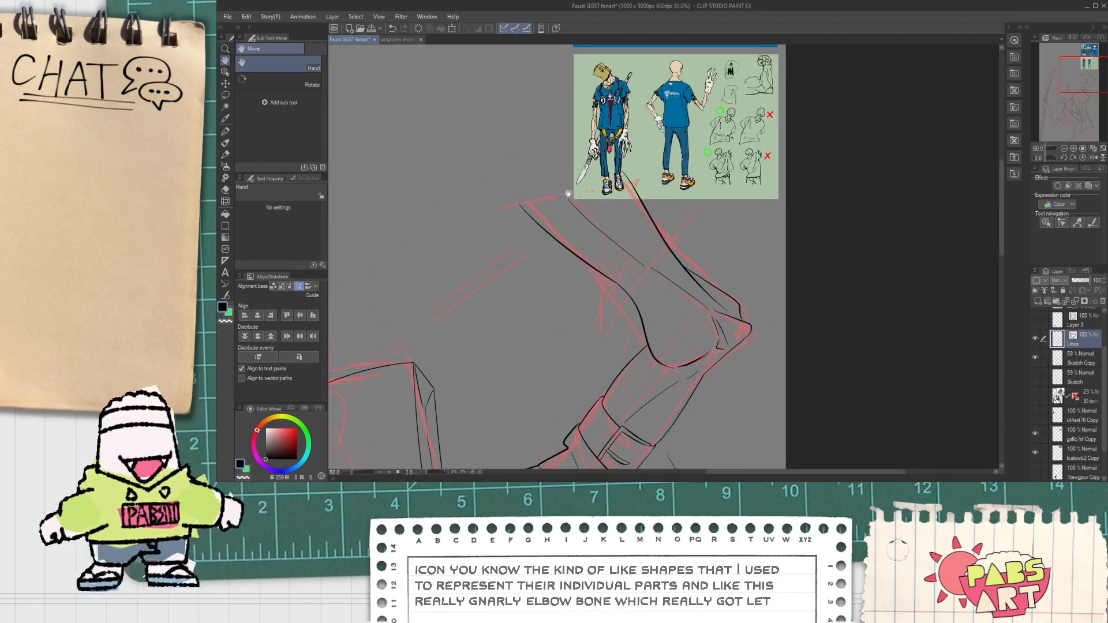
pyautogui.scroll(-2, 567, 191)
pyautogui.moveTo(598, 230); pyautogui.dragTo(663, 163)
pyautogui.moveTo(544, 289); pyautogui.dragTo(534, 207)
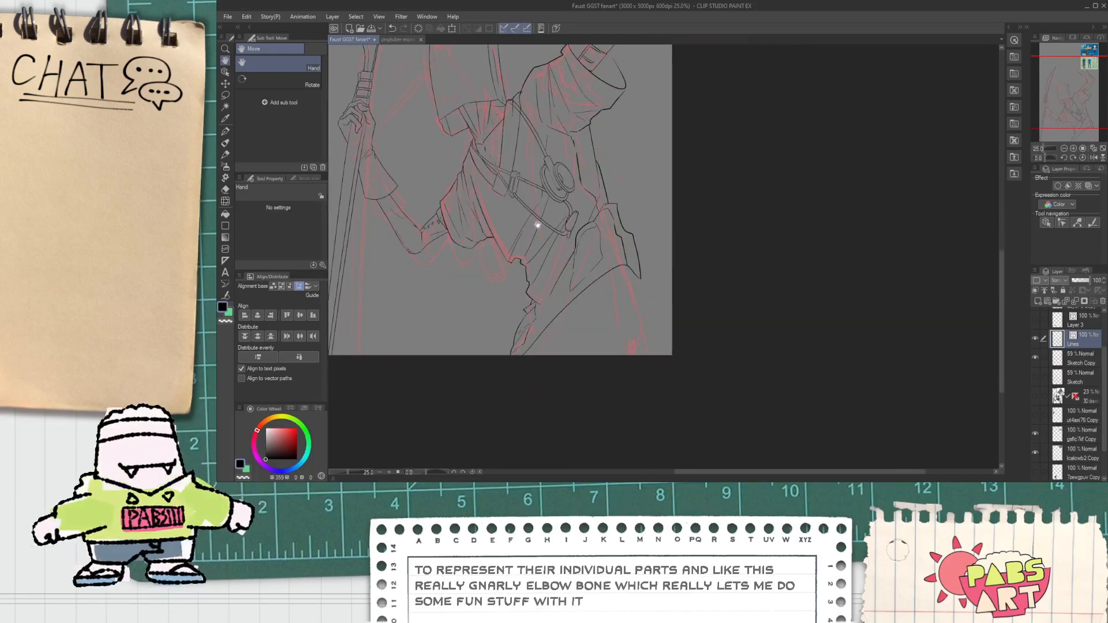
pyautogui.click(1035, 395)
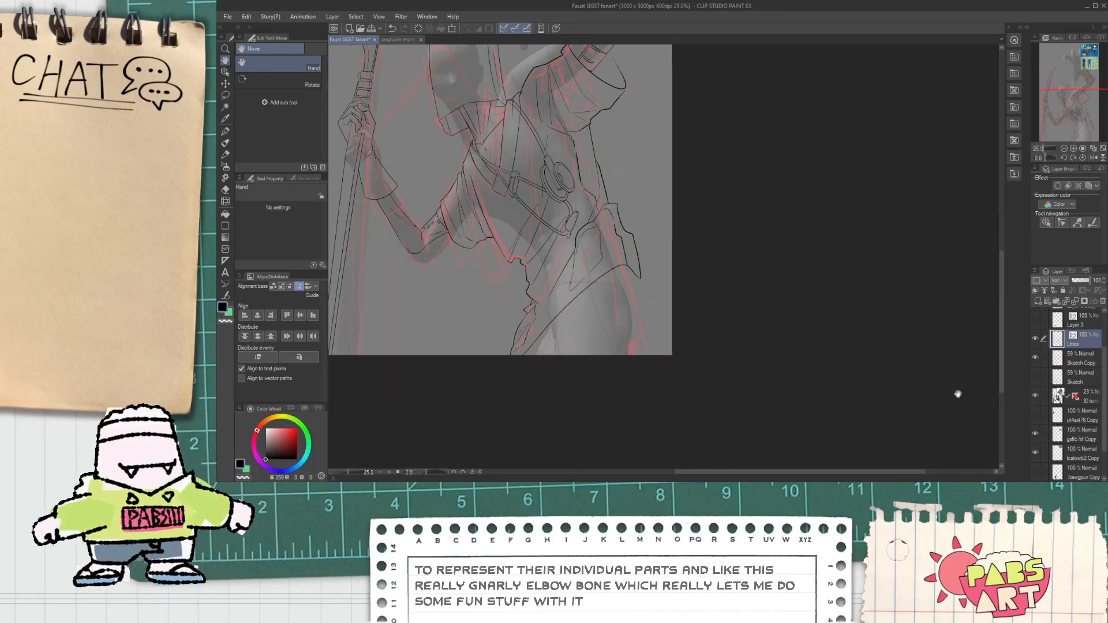
pyautogui.moveTo(663, 283); pyautogui.dragTo(687, 364)
pyautogui.moveTo(611, 161); pyautogui.dragTo(626, 317)
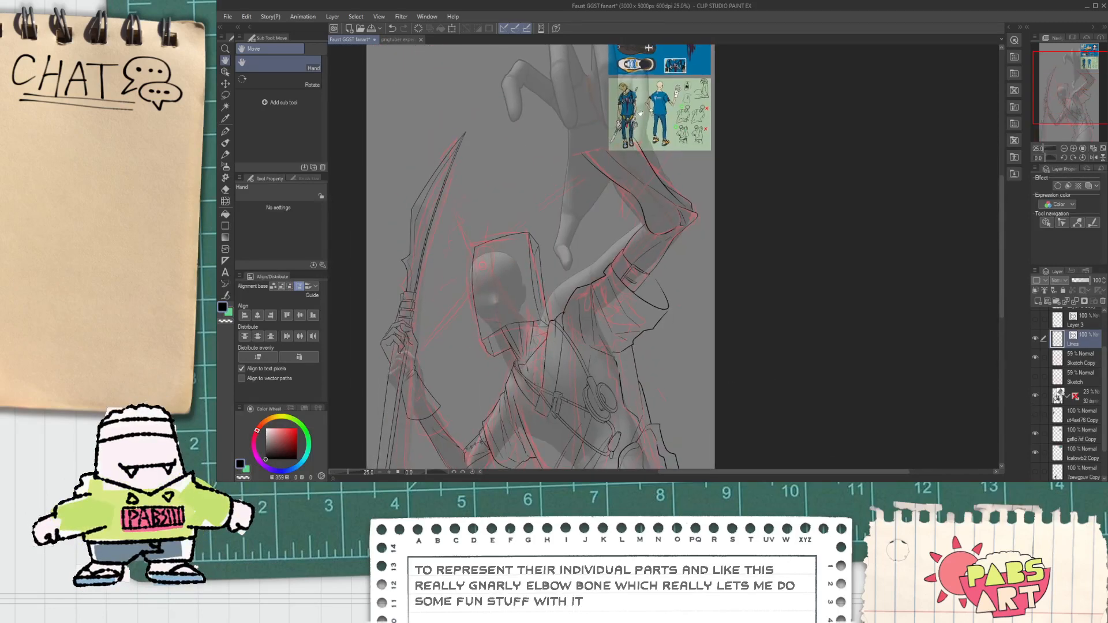
# Examine the shoe and outfit reference sheets and compare them with the inked lower torso and raised arm.
pyautogui.scroll(2, 625, 318)
pyautogui.scroll(-1, 663, 242)
pyautogui.scroll(1, 694, 208)
pyautogui.scroll(2, 694, 207)
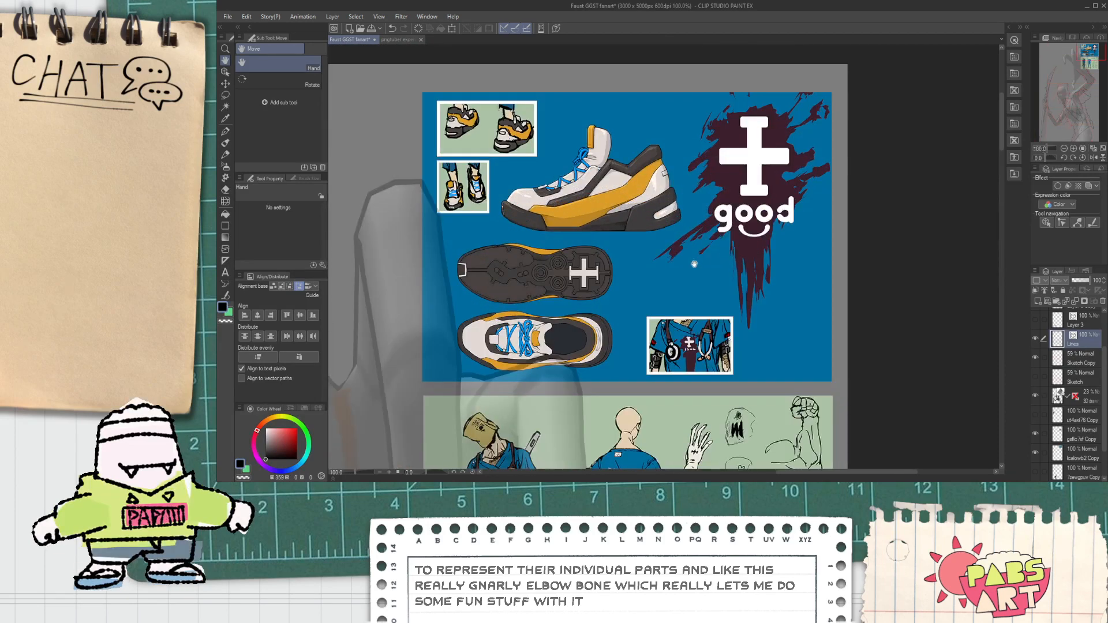
pyautogui.scroll(-2, 695, 262)
pyautogui.moveTo(672, 428); pyautogui.dragTo(632, 263)
pyautogui.scroll(2, 650, 271)
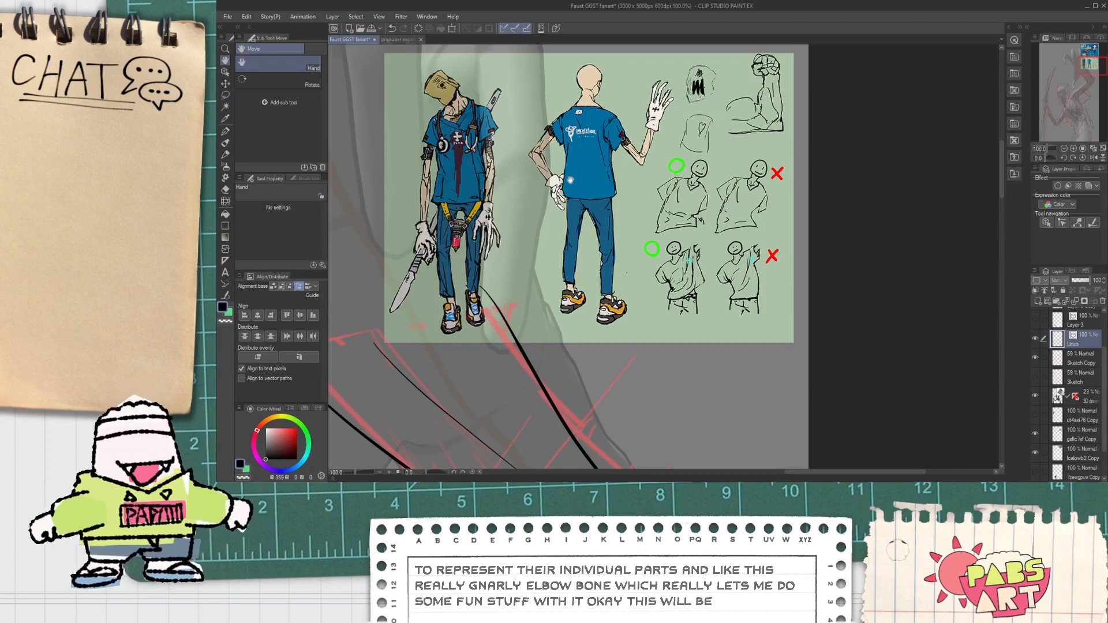
pyautogui.scroll(-3, 604, 263)
pyautogui.moveTo(604, 263); pyautogui.dragTo(654, 58)
pyautogui.moveTo(629, 380); pyautogui.dragTo(613, 110)
pyautogui.scroll(1, 549, 283)
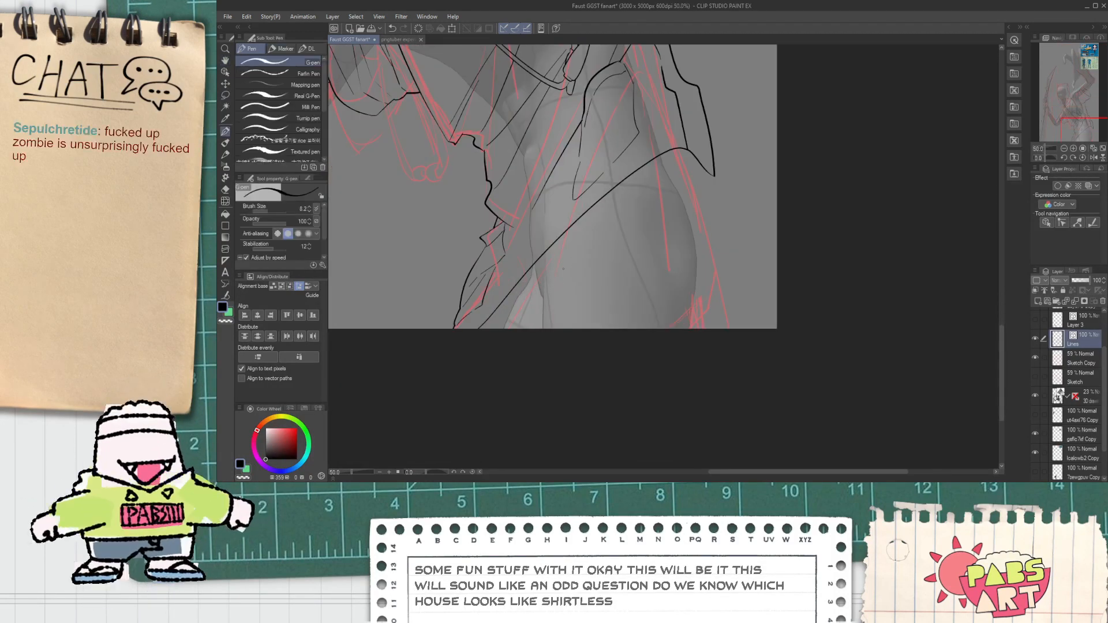
pyautogui.scroll(-2, 542, 258)
pyautogui.moveTo(578, 178); pyautogui.dragTo(623, 350)
pyautogui.moveTo(610, 234); pyautogui.dragTo(615, 276)
pyautogui.scroll(2, 617, 207)
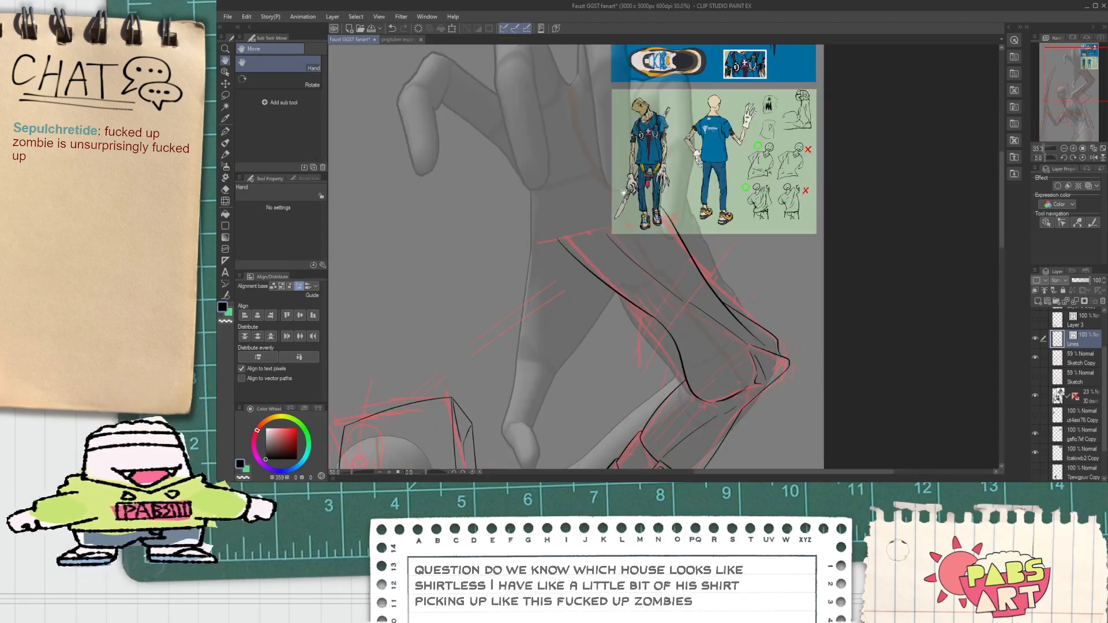
# Examine the back-view figure and the bent-arm and shirt sketches on the green reference sheet.
pyautogui.scroll(1, 621, 191)
pyautogui.moveTo(779, 146); pyautogui.dragTo(717, 115)
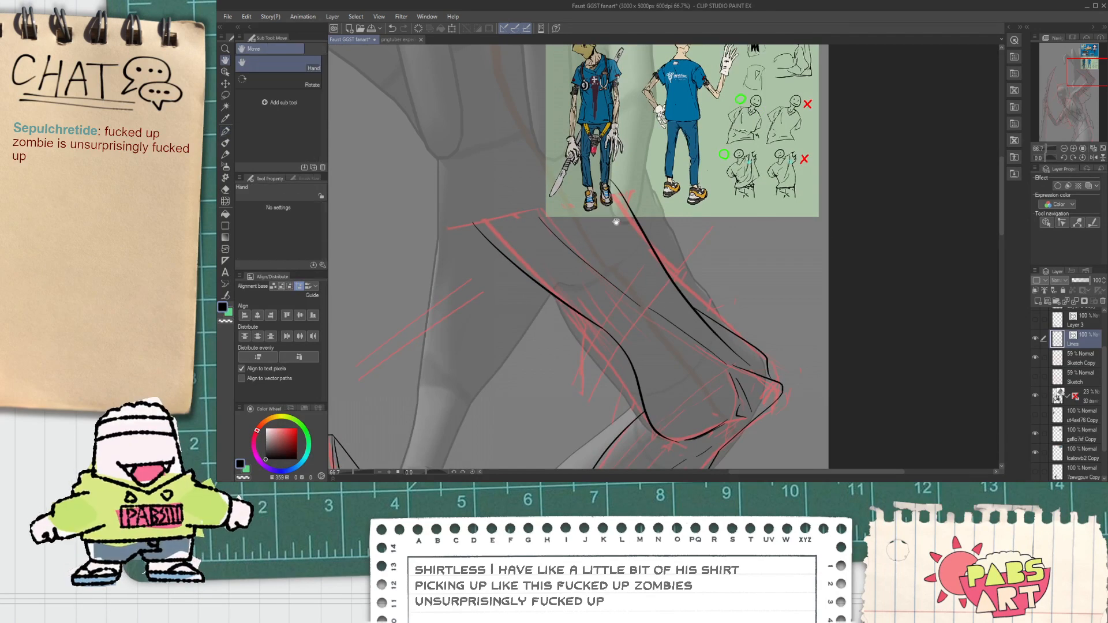
pyautogui.moveTo(614, 221); pyautogui.dragTo(649, 316)
pyautogui.scroll(-1, 650, 304)
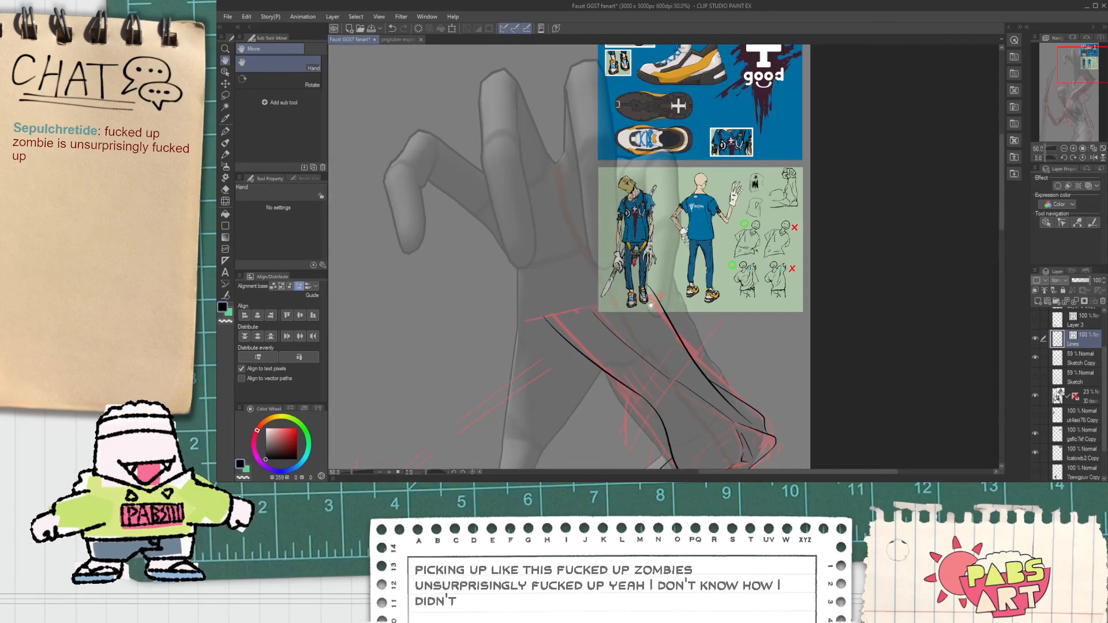
pyautogui.scroll(4, 796, 185)
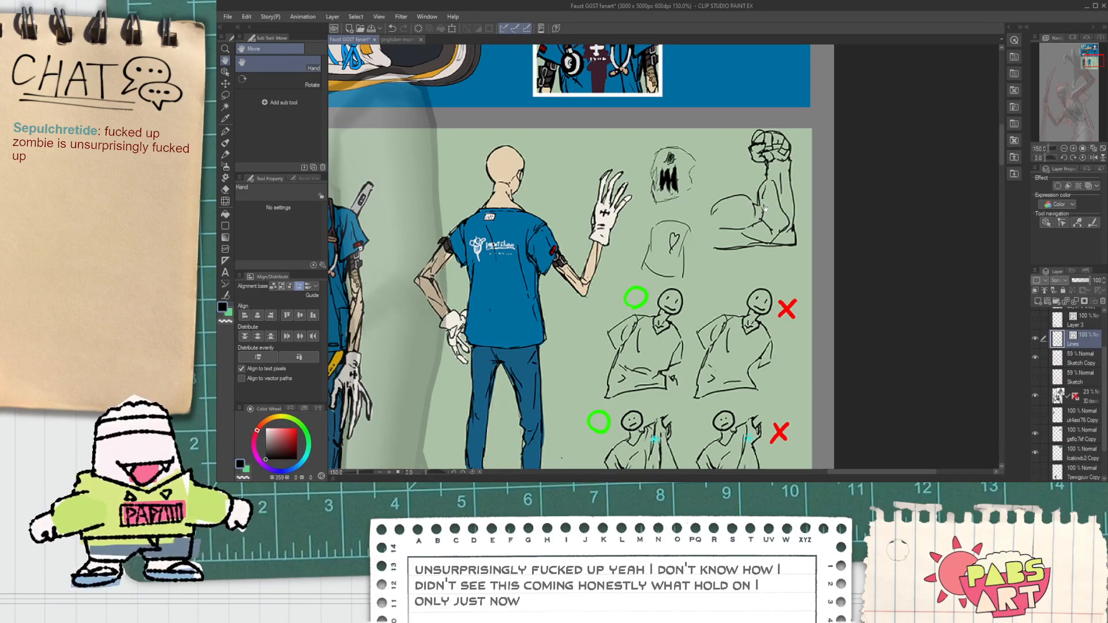
pyautogui.scroll(-4, 760, 211)
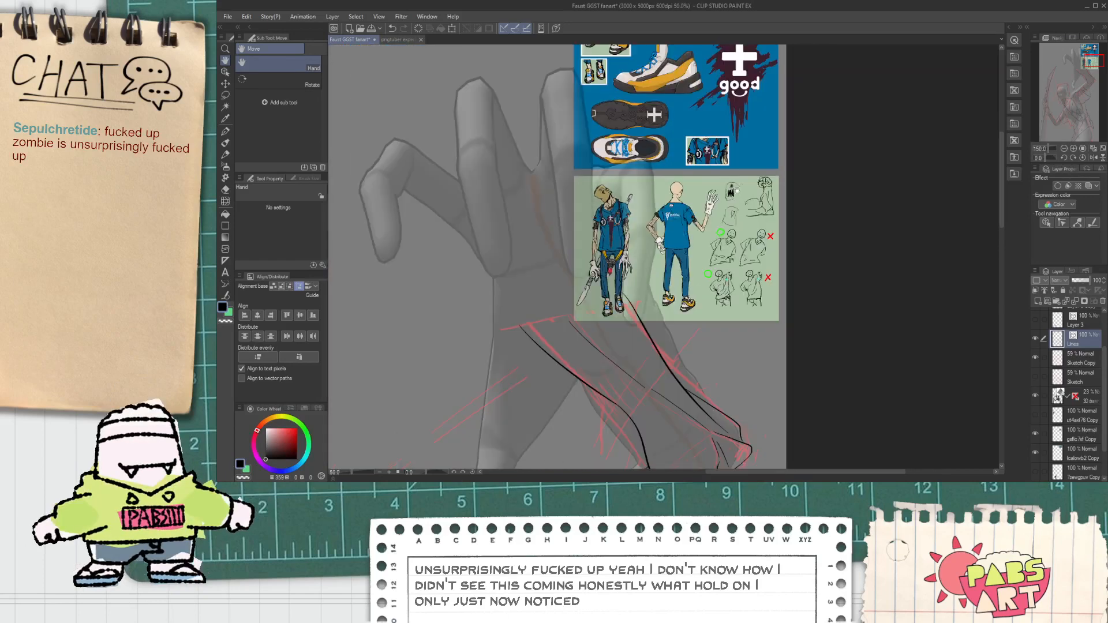
pyautogui.scroll(2, 681, 221)
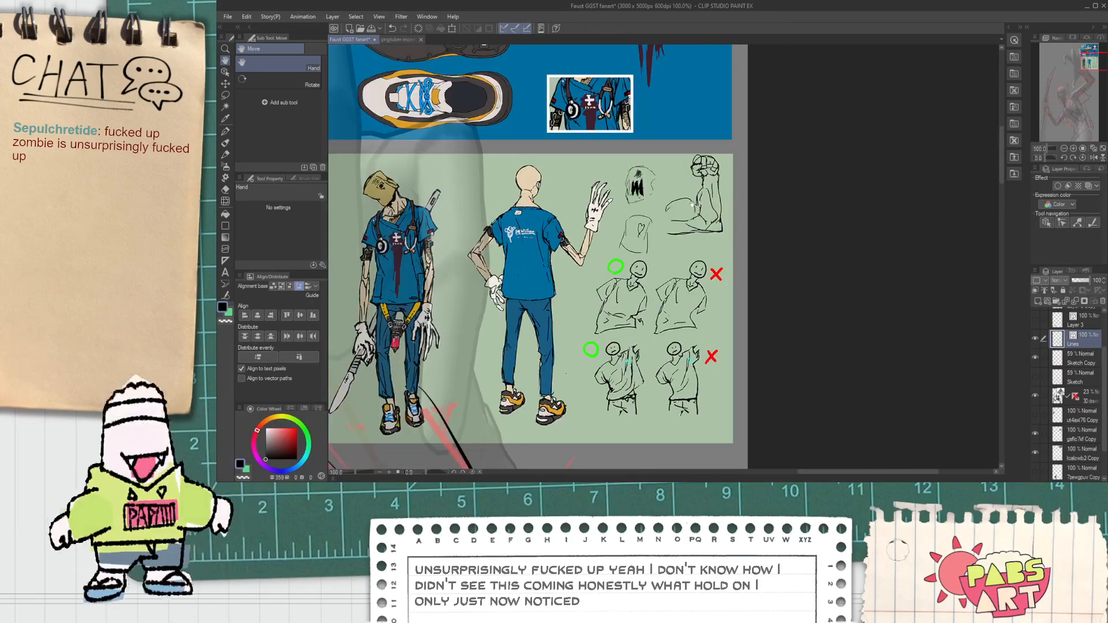
pyautogui.scroll(1, 712, 199)
pyautogui.moveTo(703, 103)
pyautogui.mouseDown()
pyautogui.moveTo(661, 107)
pyautogui.moveTo(595, 178)
pyautogui.moveTo(673, 293)
pyautogui.mouseUp()
pyautogui.hotkey('ctrl', 'z')
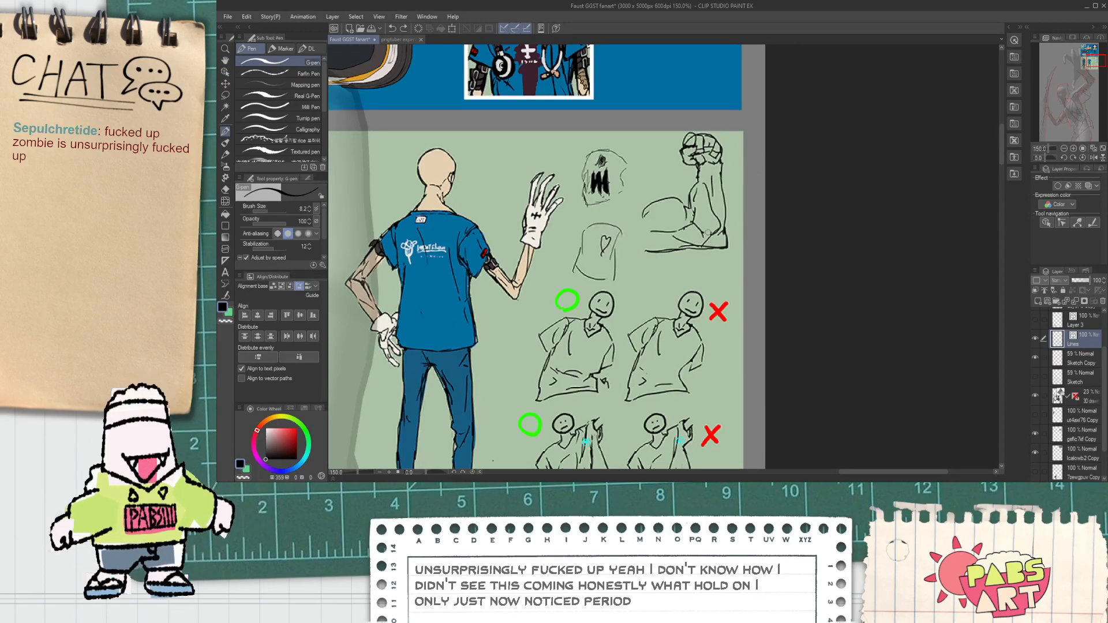
# Compare the front-view outfit on the reference sheet with the inked shirt and collar.
pyautogui.scroll(-3, 708, 233)
pyautogui.press('space')
pyautogui.moveTo(590, 360); pyautogui.dragTo(588, 154)
pyautogui.scroll(-1, 587, 154)
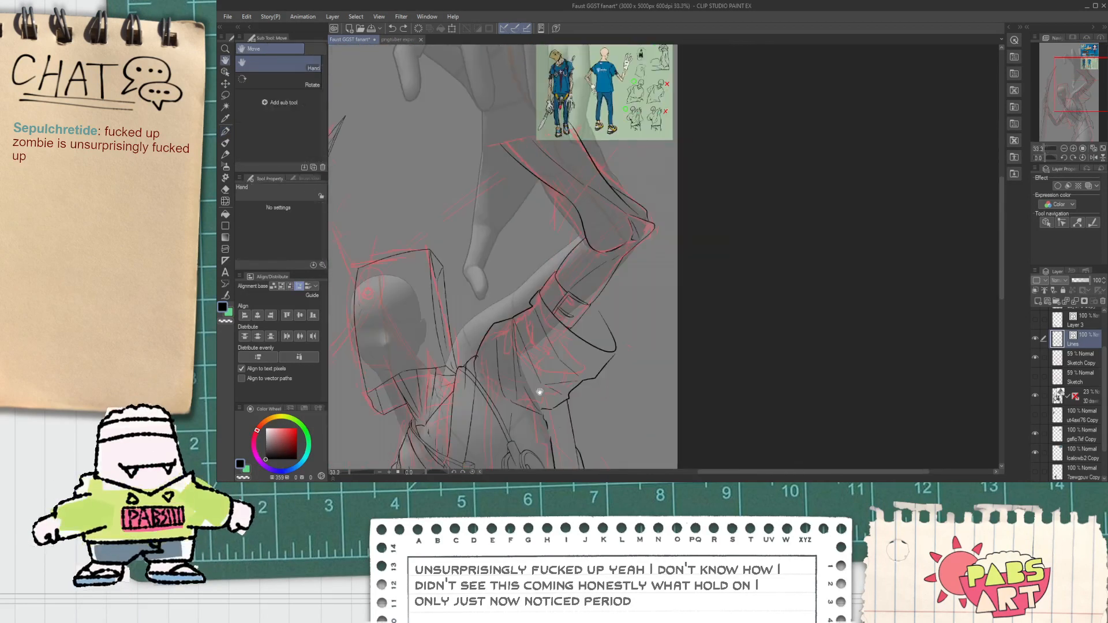
pyautogui.moveTo(517, 424); pyautogui.dragTo(515, 340)
pyautogui.moveTo(512, 231); pyautogui.dragTo(522, 385)
pyautogui.scroll(3, 572, 124)
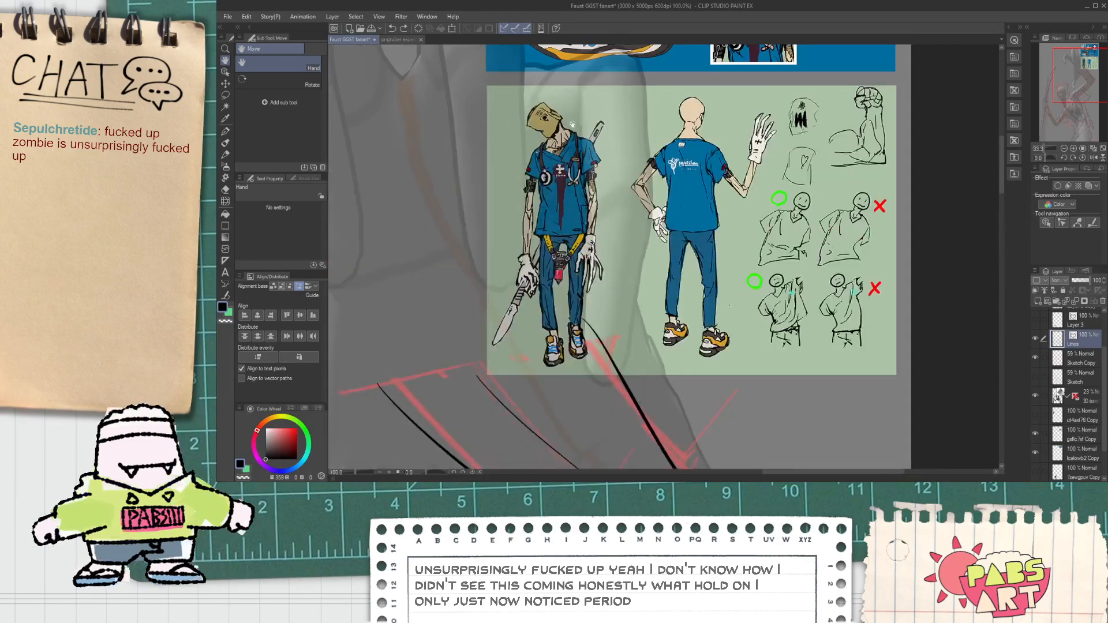
pyautogui.scroll(-2, 576, 138)
pyautogui.scroll(-1, 581, 341)
pyautogui.moveTo(532, 453); pyautogui.dragTo(564, 265)
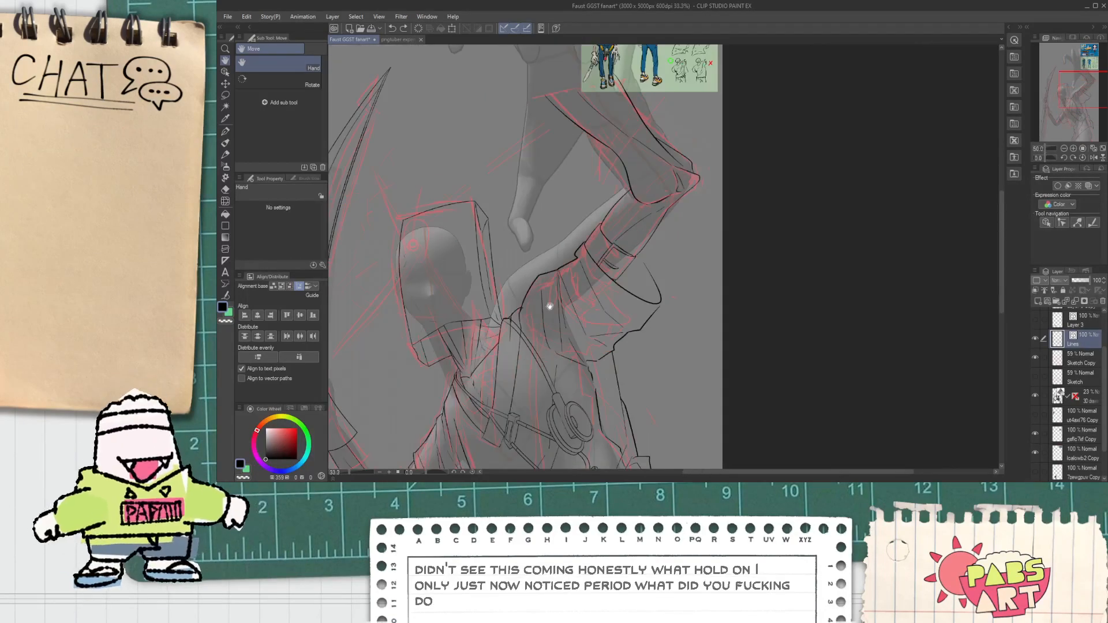
pyautogui.moveTo(503, 394); pyautogui.dragTo(524, 281)
# Extend the upper collar edge beneath the crossing strap to the buckle and erase the part overlapping the strap.
pyautogui.scroll(7, 525, 282)
pyautogui.press('p')
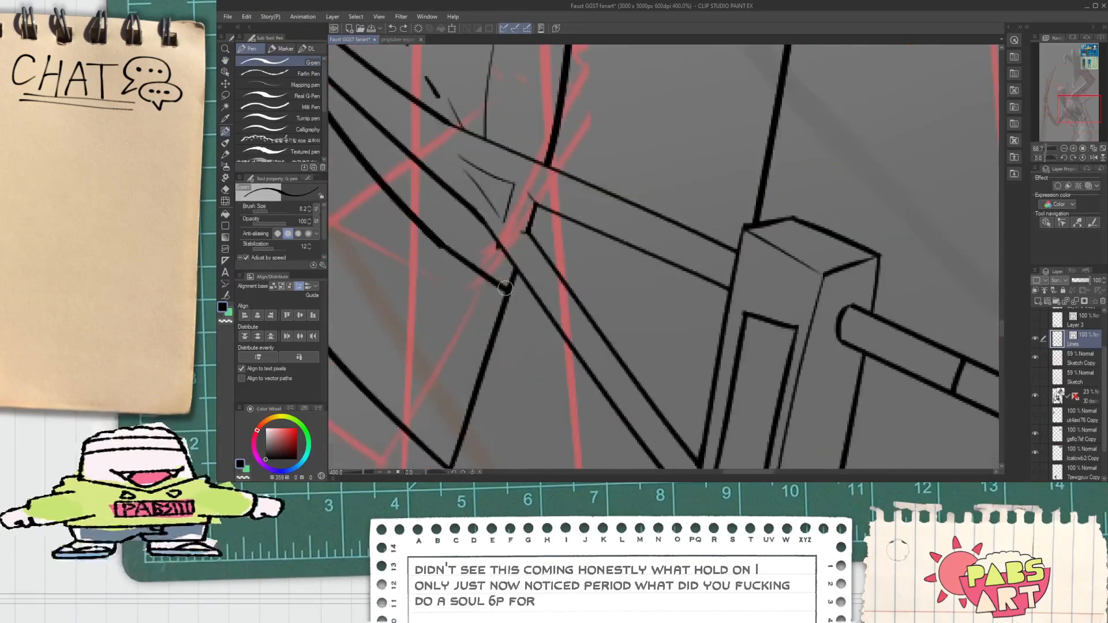
pyautogui.scroll(-6, 588, 332)
pyautogui.press('space')
pyautogui.moveTo(632, 81); pyautogui.dragTo(596, 327)
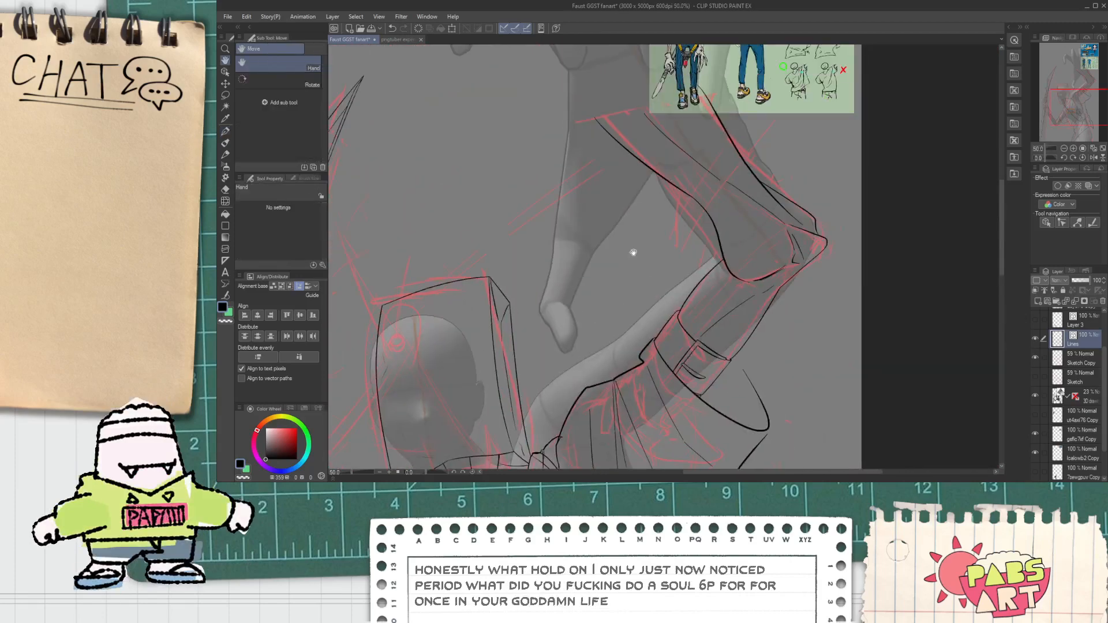
pyautogui.moveTo(663, 144); pyautogui.dragTo(613, 363)
pyautogui.scroll(2, 655, 169)
pyautogui.scroll(-3, 646, 217)
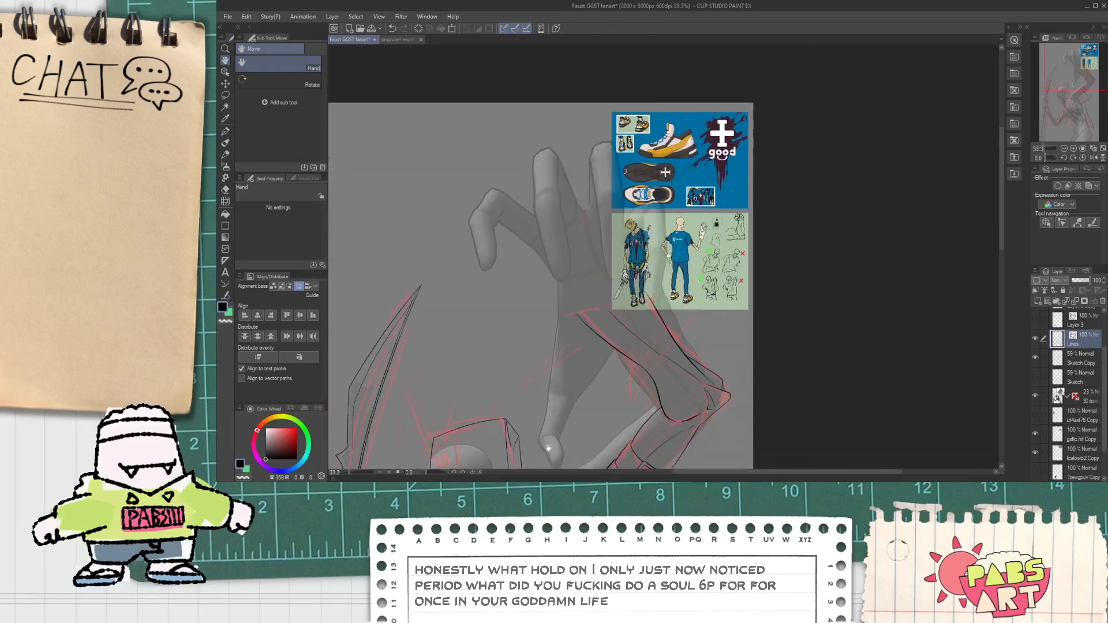
pyautogui.moveTo(551, 444); pyautogui.dragTo(582, 217)
pyautogui.moveTo(529, 461); pyautogui.dragTo(556, 332)
pyautogui.scroll(7, 556, 332)
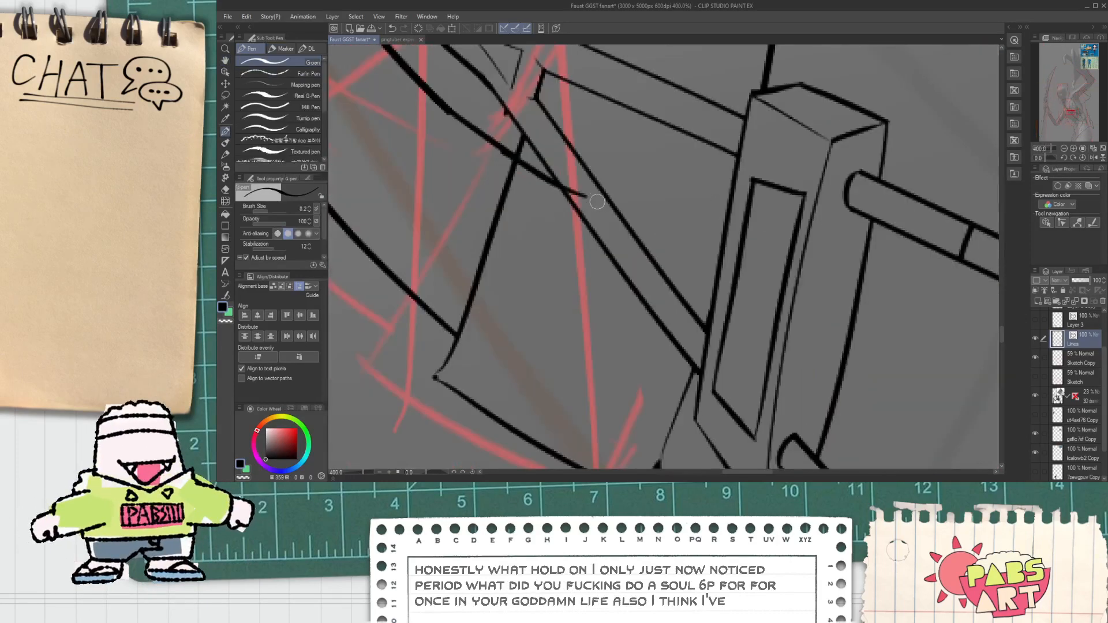
pyautogui.moveTo(595, 200); pyautogui.dragTo(721, 228)
pyautogui.press('e')
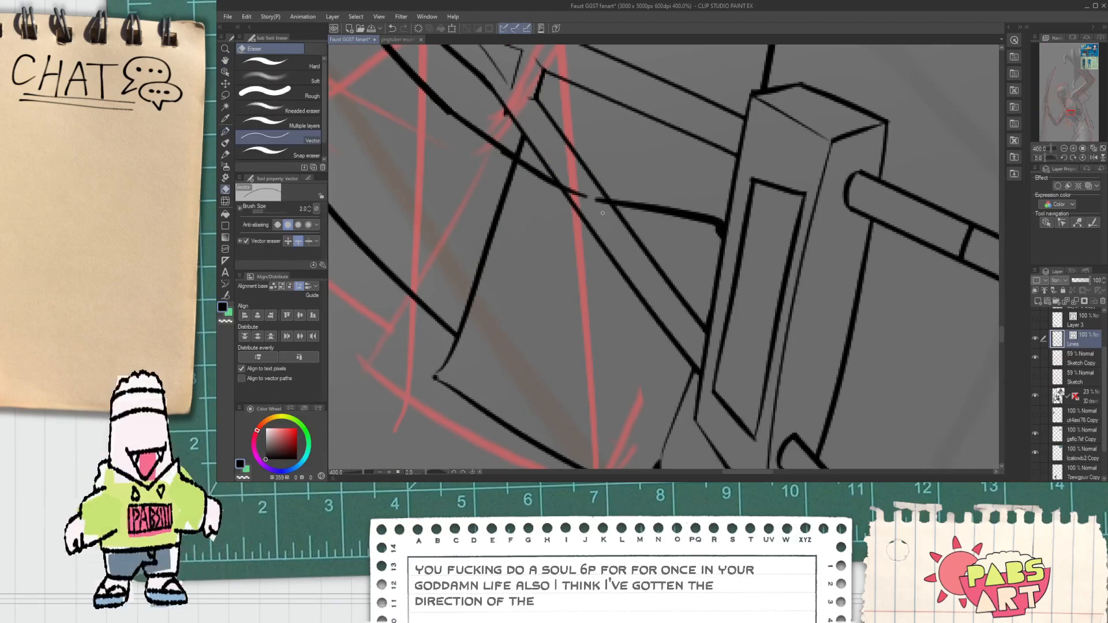
pyautogui.scroll(-2, 607, 207)
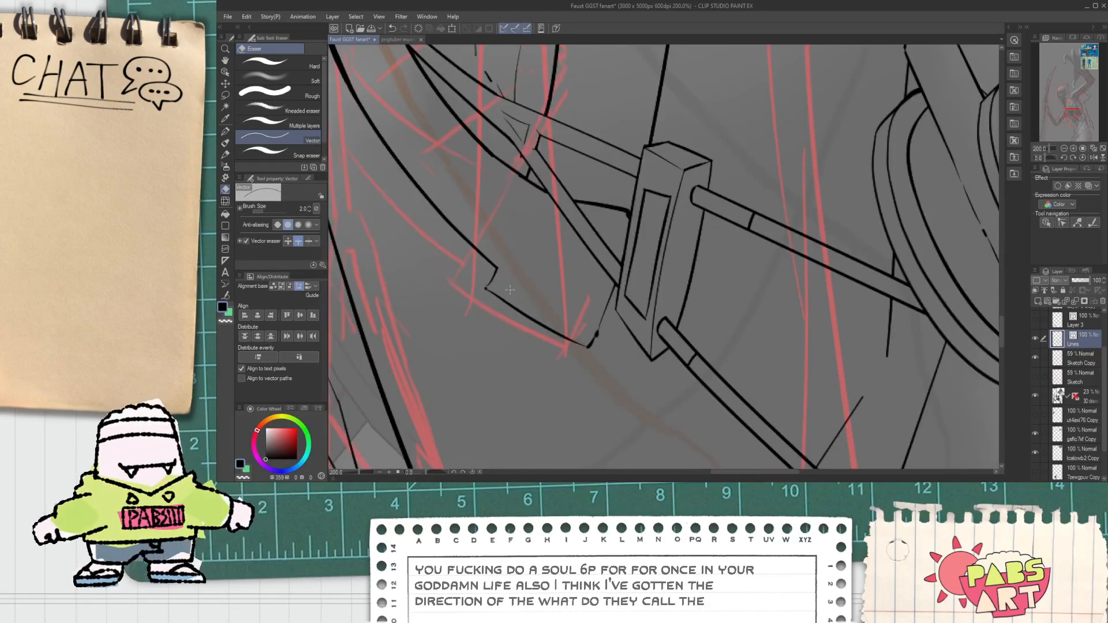
# Redraw the lower collar edge running straight to a corner beside the buckle and erase the old notched outline and overshoot.
pyautogui.scroll(2, 510, 289)
pyautogui.press('p')
pyautogui.hotkey('ctrl', 'z')
pyautogui.moveTo(489, 252); pyautogui.dragTo(779, 443)
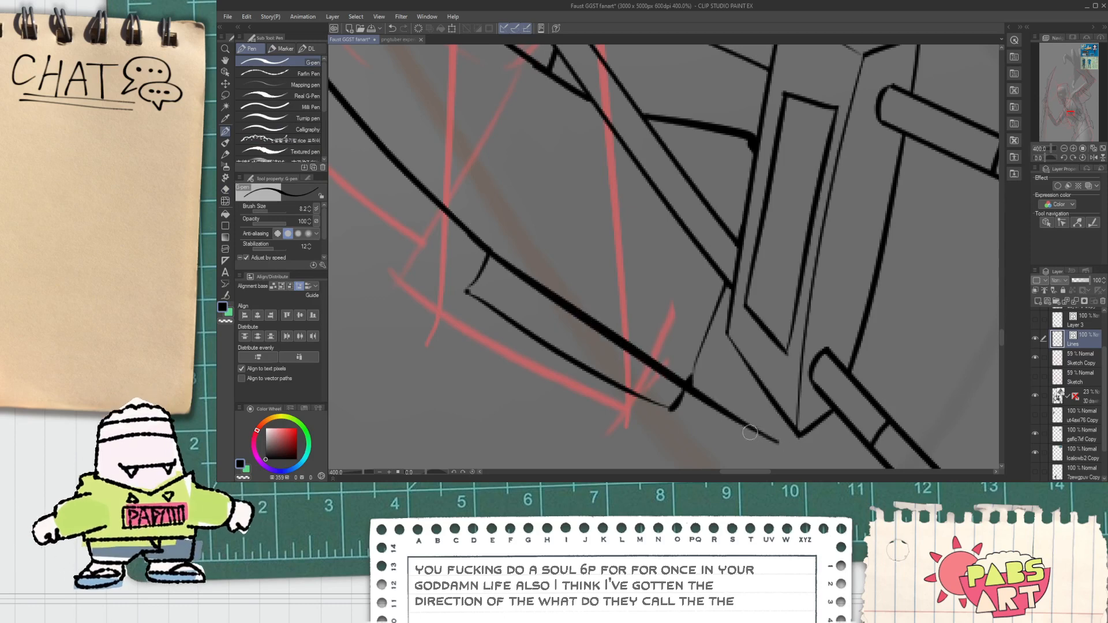
pyautogui.press('e')
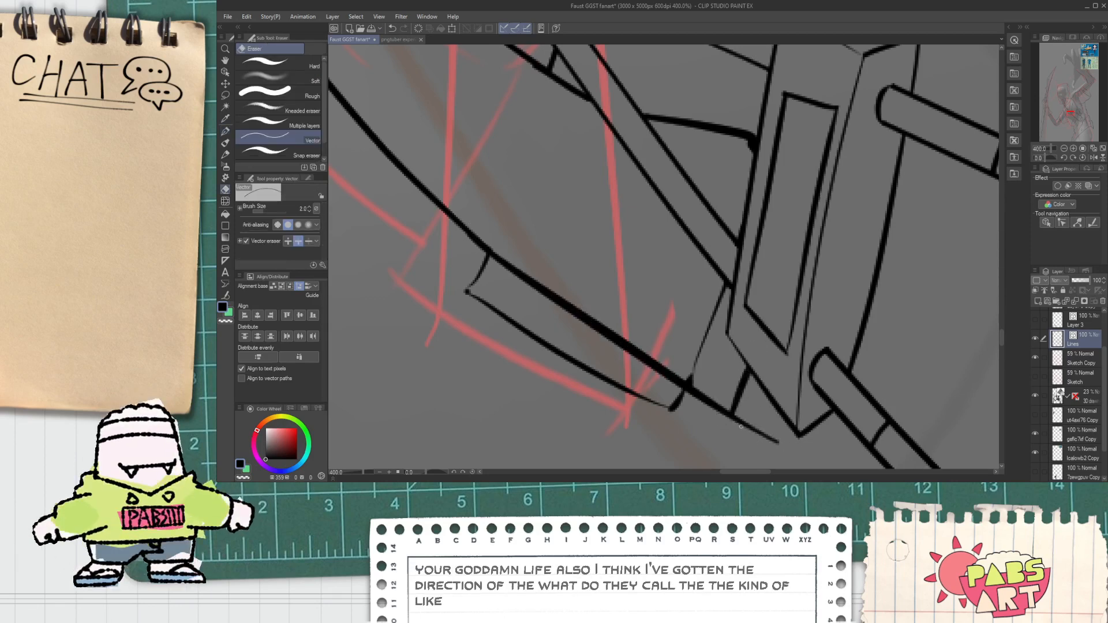
pyautogui.moveTo(605, 369); pyautogui.dragTo(642, 403)
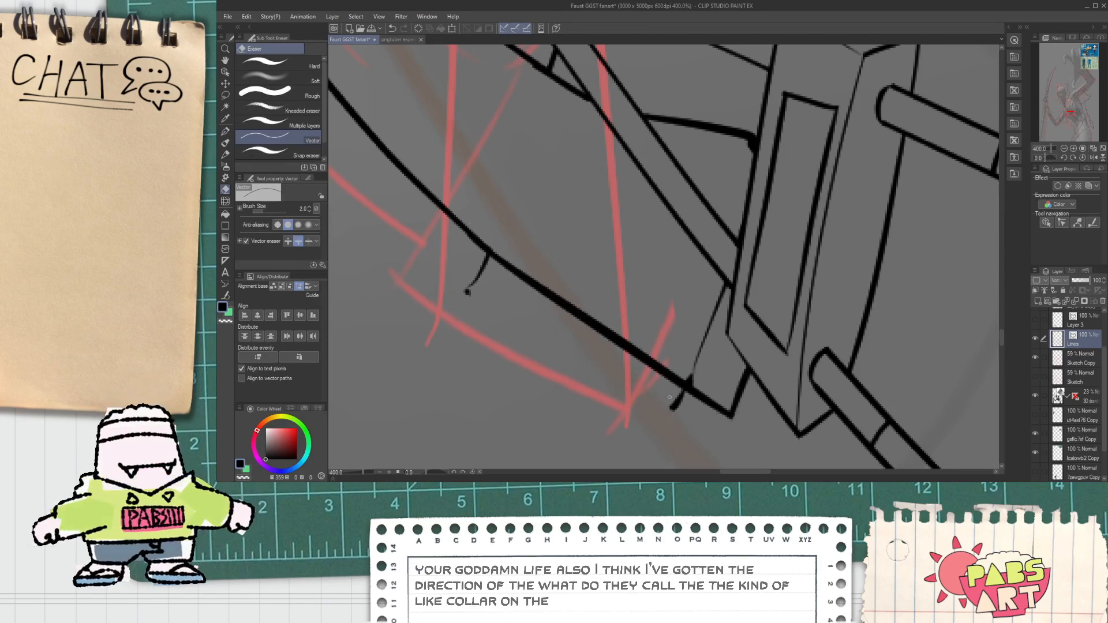
pyautogui.scroll(-3, 598, 345)
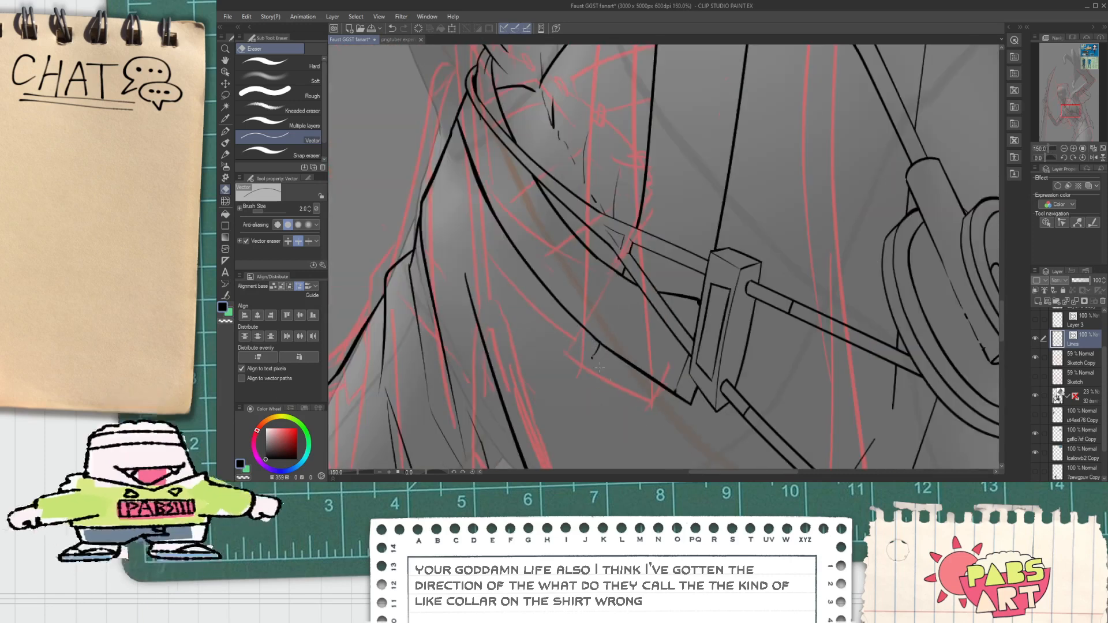
pyautogui.scroll(1, 670, 392)
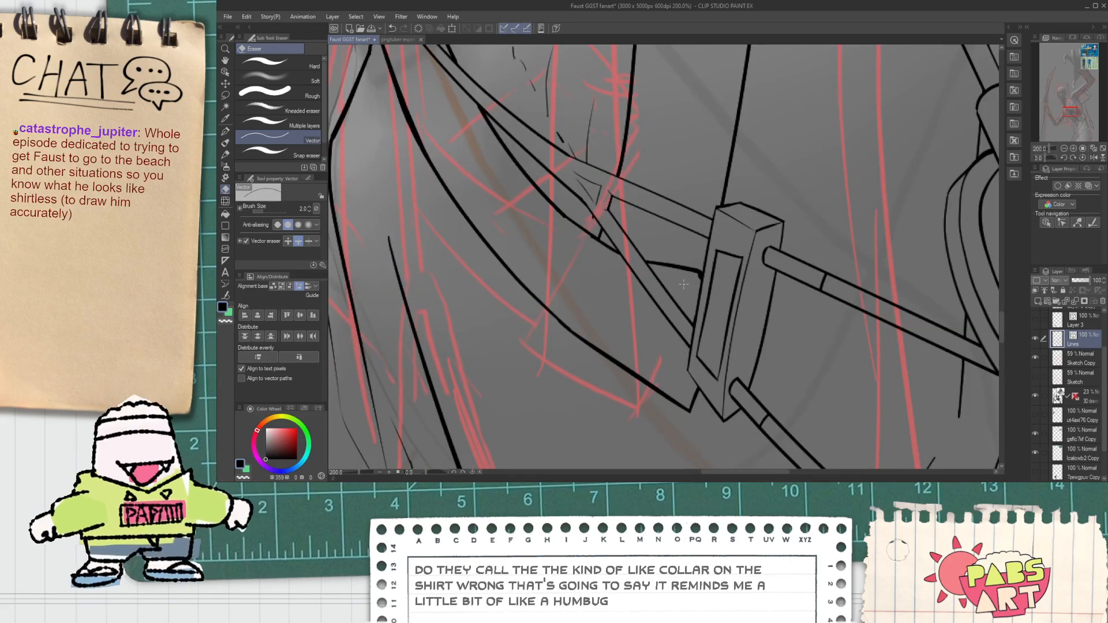
pyautogui.scroll(-3, 591, 232)
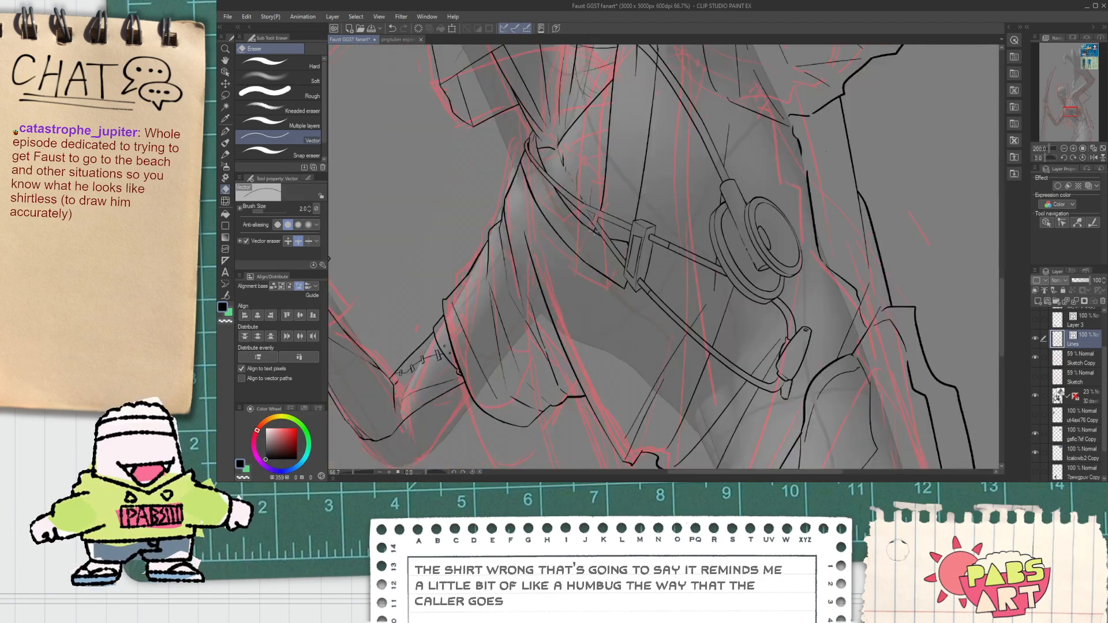
# Compare the sleeves and armbands of the front and back figures on the green reference sheet with the inked arms.
pyautogui.moveTo(640, 197); pyautogui.dragTo(645, 254)
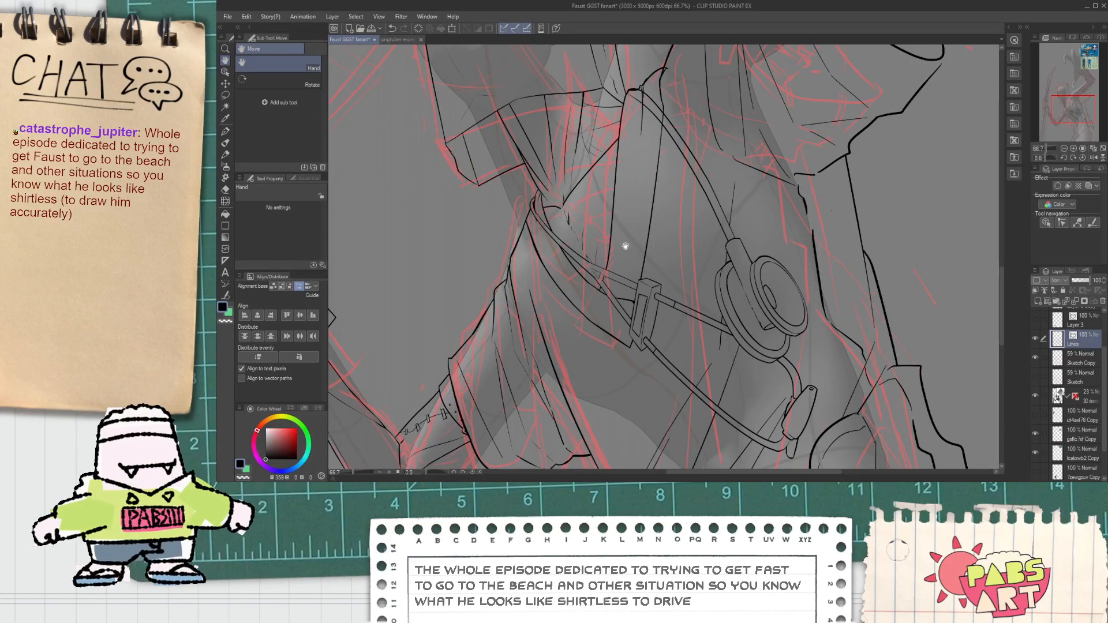
pyautogui.scroll(-3, 606, 222)
pyautogui.moveTo(669, 65); pyautogui.dragTo(646, 255)
pyautogui.scroll(3, 686, 136)
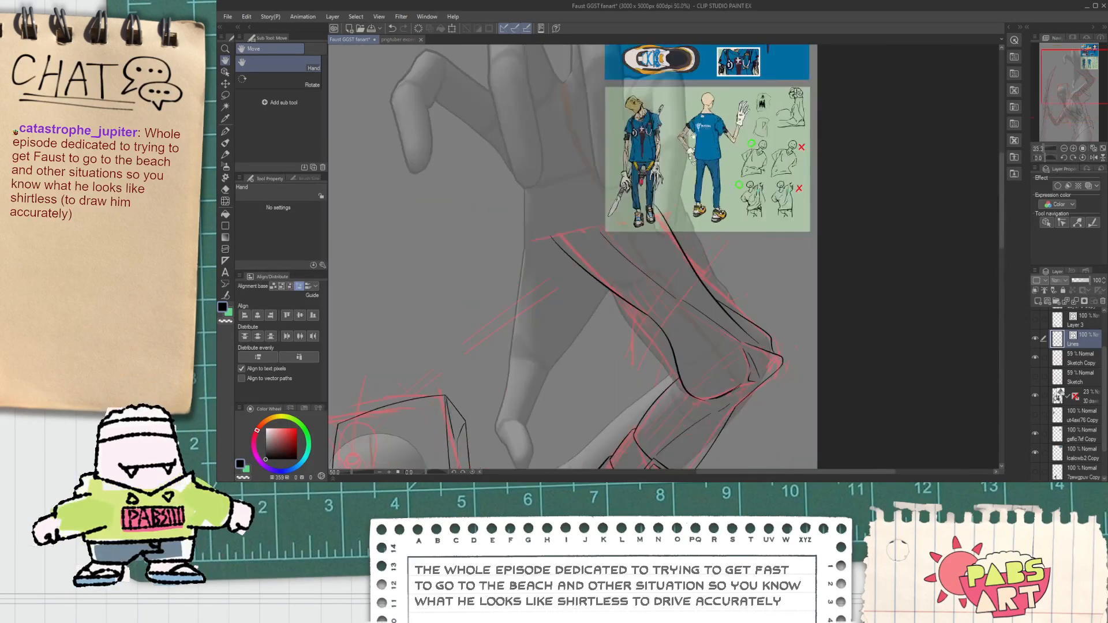
pyautogui.scroll(1, 609, 118)
pyautogui.scroll(2, 691, 121)
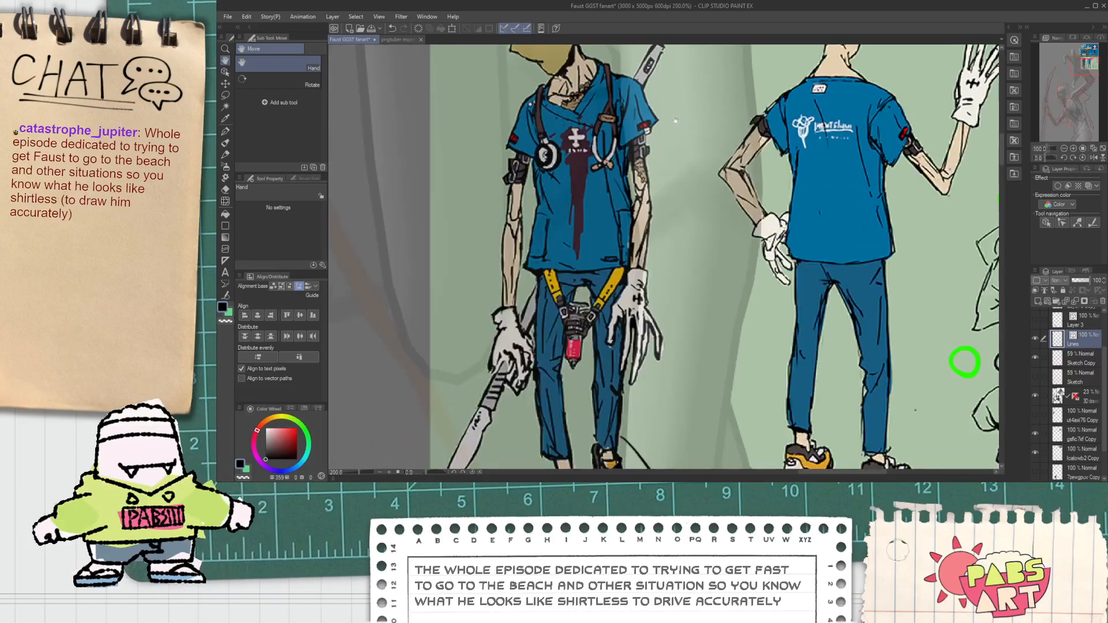
pyautogui.scroll(-5, 677, 122)
pyautogui.moveTo(583, 360); pyautogui.dragTo(730, 108)
pyautogui.scroll(7, 729, 107)
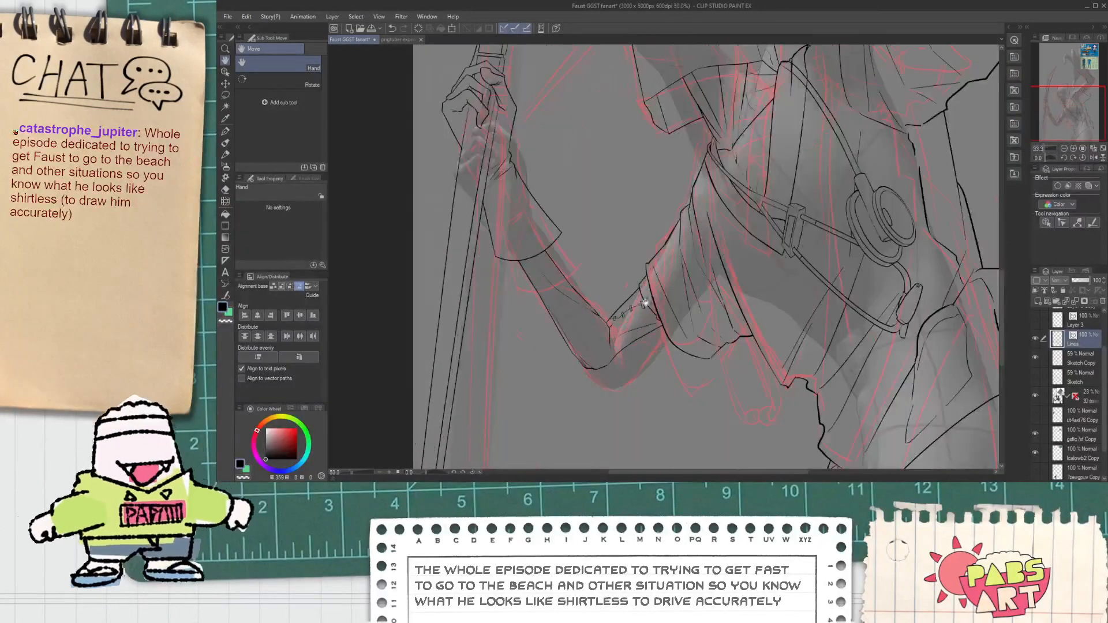
# Draw a small four-sided tab over the outer edge of the lowered arm's sleeve and cut the sleeve line crossing it.
pyautogui.press('p')
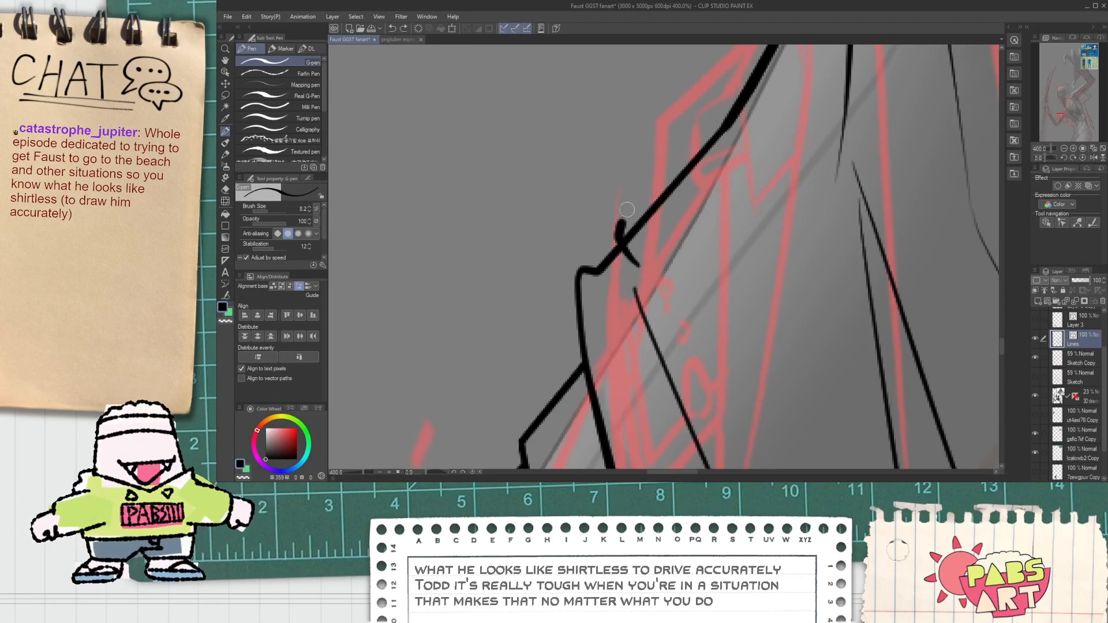
pyautogui.moveTo(621, 225); pyautogui.dragTo(635, 196)
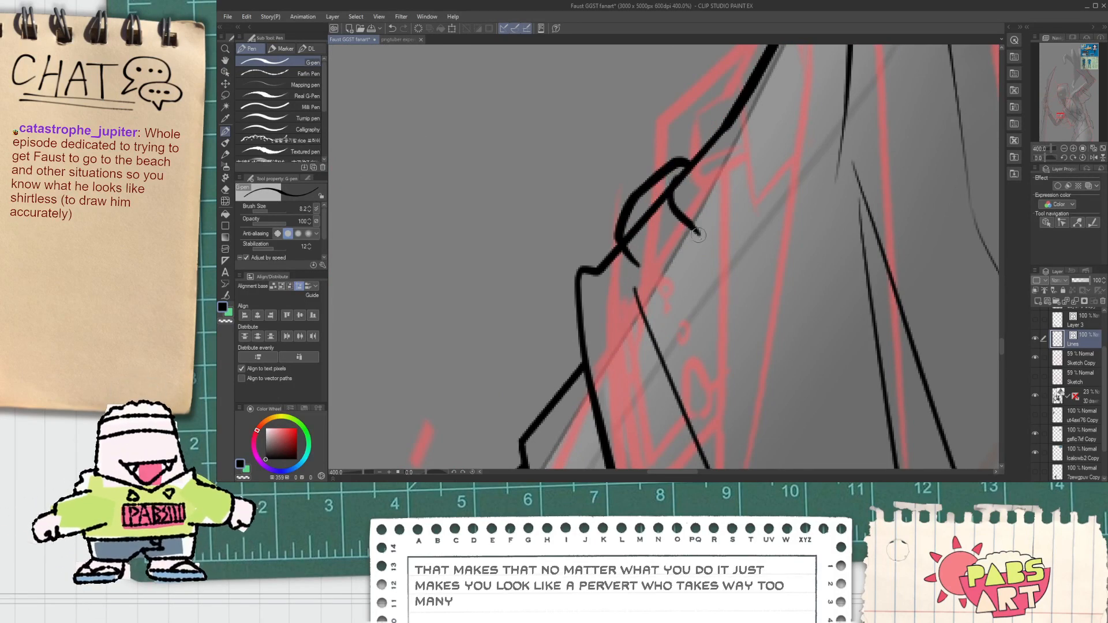
pyautogui.scroll(2, 634, 271)
pyautogui.moveTo(631, 267)
pyautogui.mouseDown()
pyautogui.moveTo(788, 132)
pyautogui.moveTo(761, 200)
pyautogui.mouseUp()
pyautogui.press('e')
pyautogui.moveTo(664, 175); pyautogui.dragTo(664, 140)
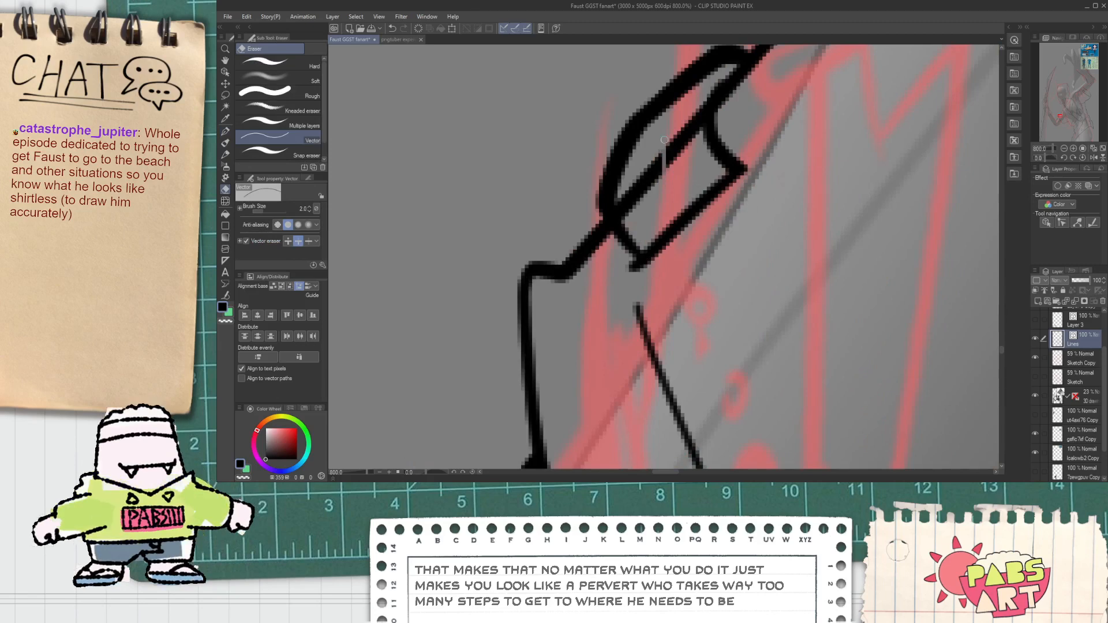
# Add a short detail stroke beside the tab on the lowered arm's sleeve, replacing the first attempt.
pyautogui.scroll(-2, 664, 141)
pyautogui.press('p')
pyautogui.moveTo(628, 195); pyautogui.dragTo(533, 221)
pyautogui.hotkey('ctrl', 'z')
pyautogui.moveTo(629, 199)
pyautogui.mouseDown()
pyautogui.moveTo(562, 176)
pyautogui.moveTo(663, 167)
pyautogui.moveTo(647, 164)
pyautogui.mouseUp()
pyautogui.press('e')
pyautogui.scroll(2, 652, 168)
pyautogui.scroll(-2, 717, 181)
pyautogui.scroll(-6, 717, 181)
# Draw the outer and side edges of a matching tab straddling the upper edge of the raised arm's sleeve.
pyautogui.press('h')
pyautogui.moveTo(831, 249); pyautogui.dragTo(657, 250)
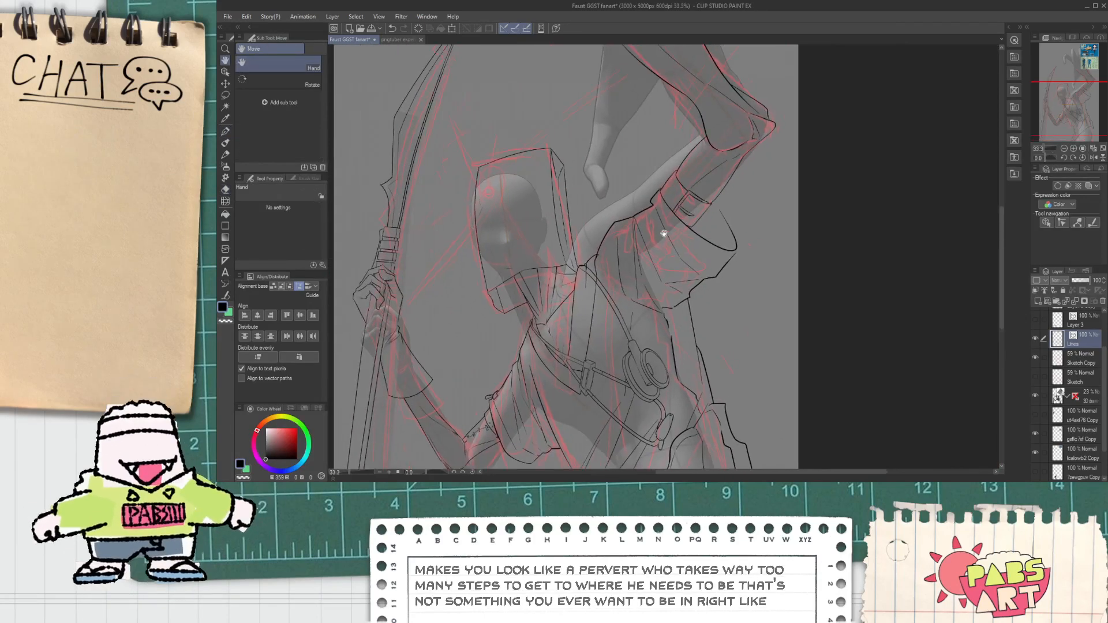
pyautogui.press('p')
pyautogui.scroll(6, 657, 250)
pyautogui.scroll(2, 616, 186)
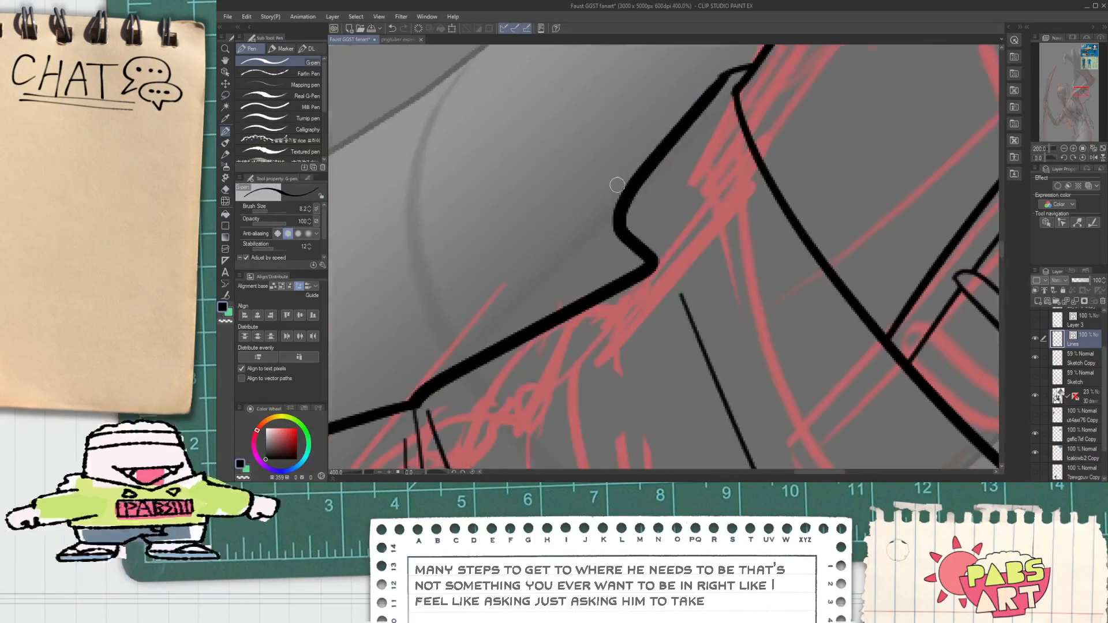
pyautogui.moveTo(642, 232); pyautogui.dragTo(561, 280)
pyautogui.moveTo(571, 329)
pyautogui.mouseDown()
pyautogui.moveTo(667, 289)
pyautogui.moveTo(647, 249)
pyautogui.moveTo(663, 310)
pyautogui.mouseUp()
pyautogui.hotkey('ctrl', 'z')
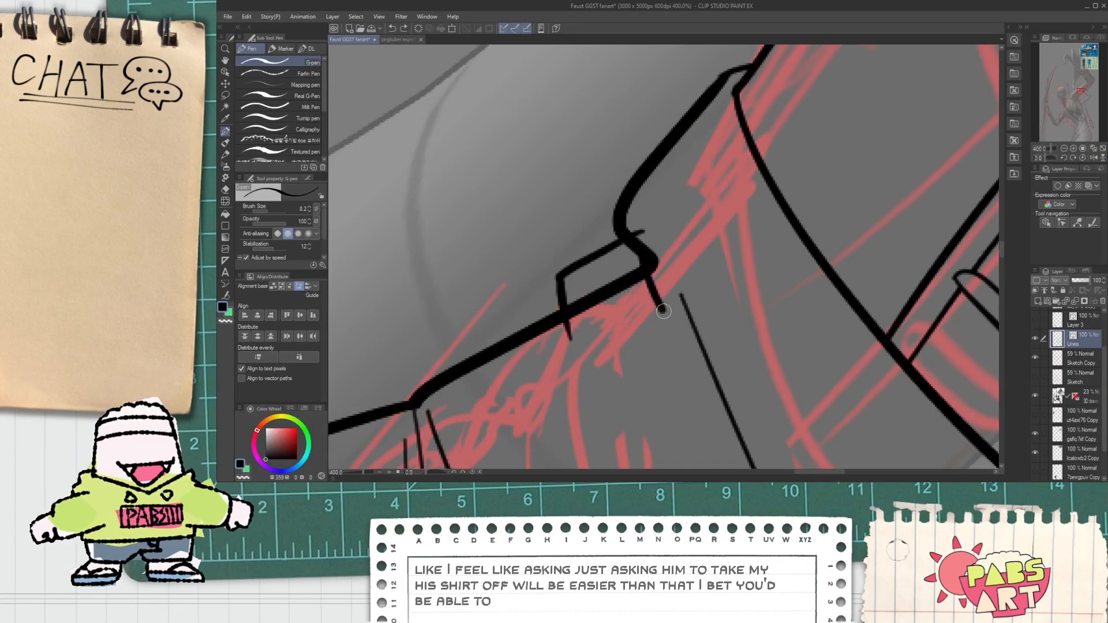
# Close the lower edge of the raised sleeve's tab and erase the sleeve outline and overshooting ends around it.
pyautogui.moveTo(561, 324); pyautogui.dragTo(669, 284)
pyautogui.hotkey('ctrl', 'z')
pyautogui.moveTo(586, 323); pyautogui.dragTo(649, 286)
pyautogui.hotkey('ctrl', 'z')
pyautogui.moveTo(565, 342)
pyautogui.mouseDown()
pyautogui.moveTo(647, 291)
pyautogui.moveTo(625, 309)
pyautogui.mouseUp()
pyautogui.press('e')
pyautogui.click(666, 291)
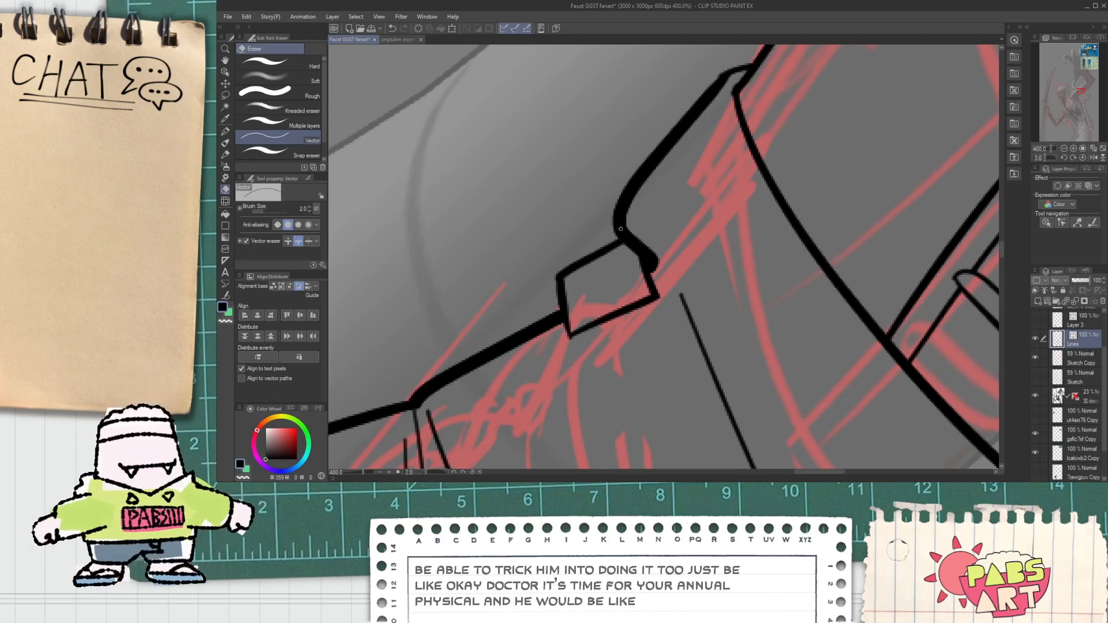
# Add a small rounded detail above the tab on the raised arm's sleeve edge.
pyautogui.press('p')
pyautogui.moveTo(618, 213); pyautogui.dragTo(632, 194)
pyautogui.scroll(1, 609, 172)
pyautogui.moveTo(578, 157); pyautogui.dragTo(690, 154)
pyautogui.scroll(-2, 721, 277)
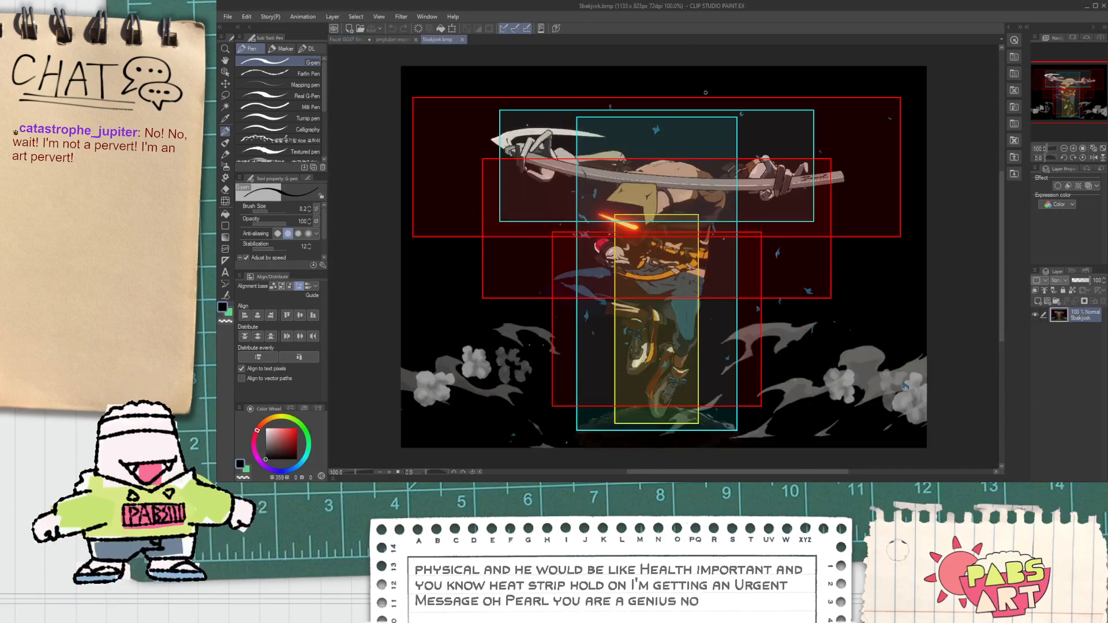
# Copy the entire black-background hitbox reference image and paste it into the Faust GGST fanart canvas.
pyautogui.scroll(3, 588, 242)
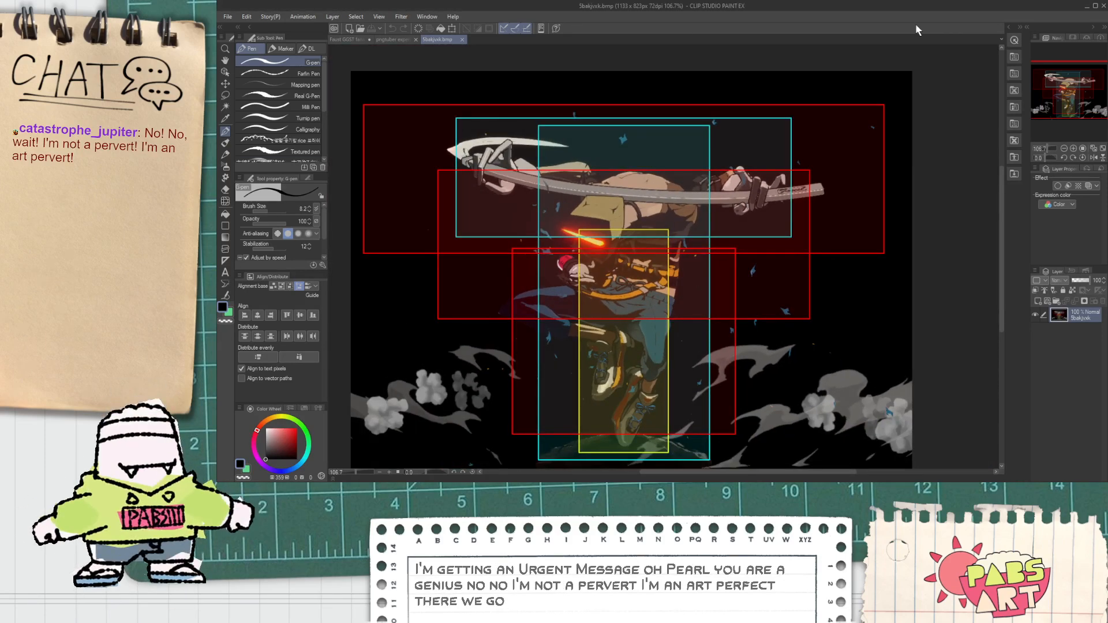
pyautogui.hotkey('ctrl', 'a')
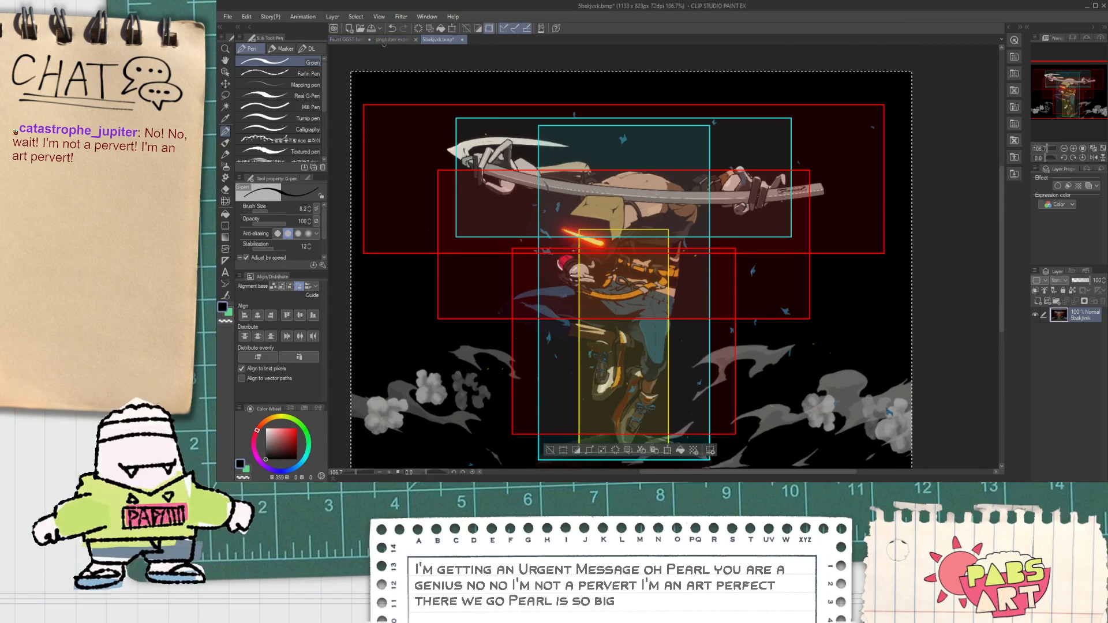
pyautogui.click(351, 41)
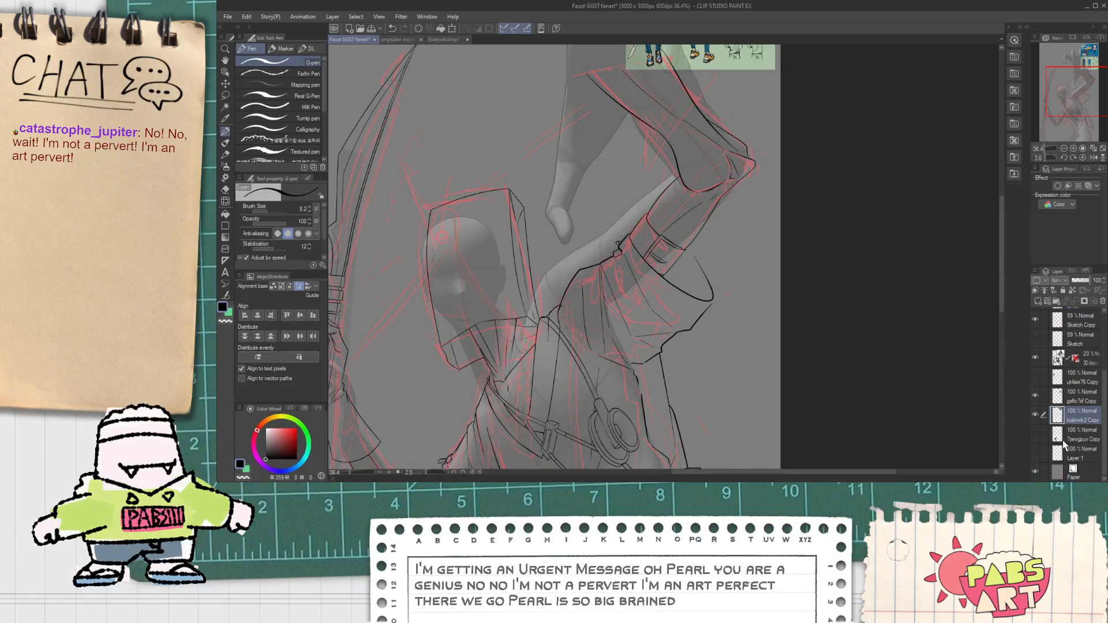
pyautogui.hotkey('ctrl', 'v')
# Examine the torso, belts and trousers of the character in the pasted black-background reference image.
pyautogui.scroll(2, 512, 77)
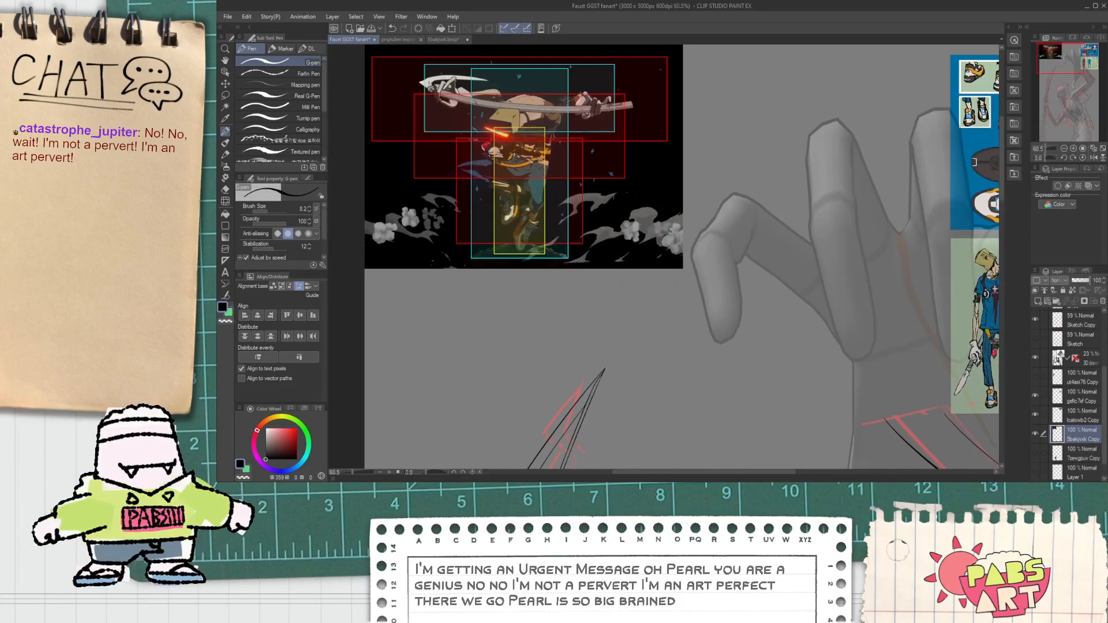
pyautogui.scroll(-2, 565, 150)
pyautogui.scroll(2, 577, 132)
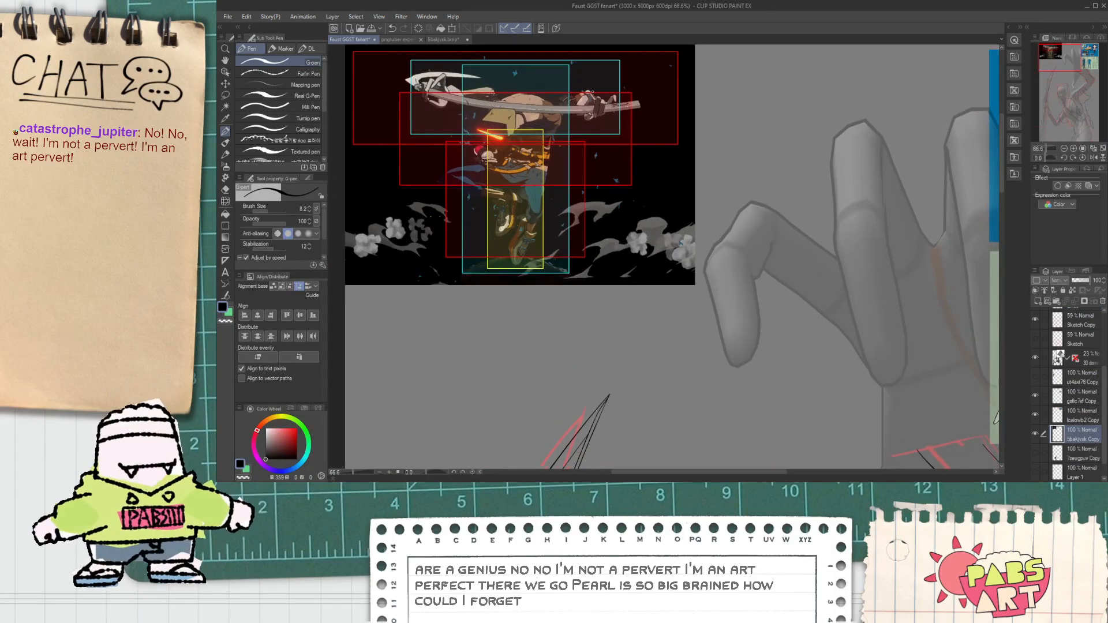
pyautogui.hotkey('ctrl', '-')
pyautogui.hotkey('ctrl', '-')
pyautogui.hotkey('ctrl', '-')
pyautogui.press('space')
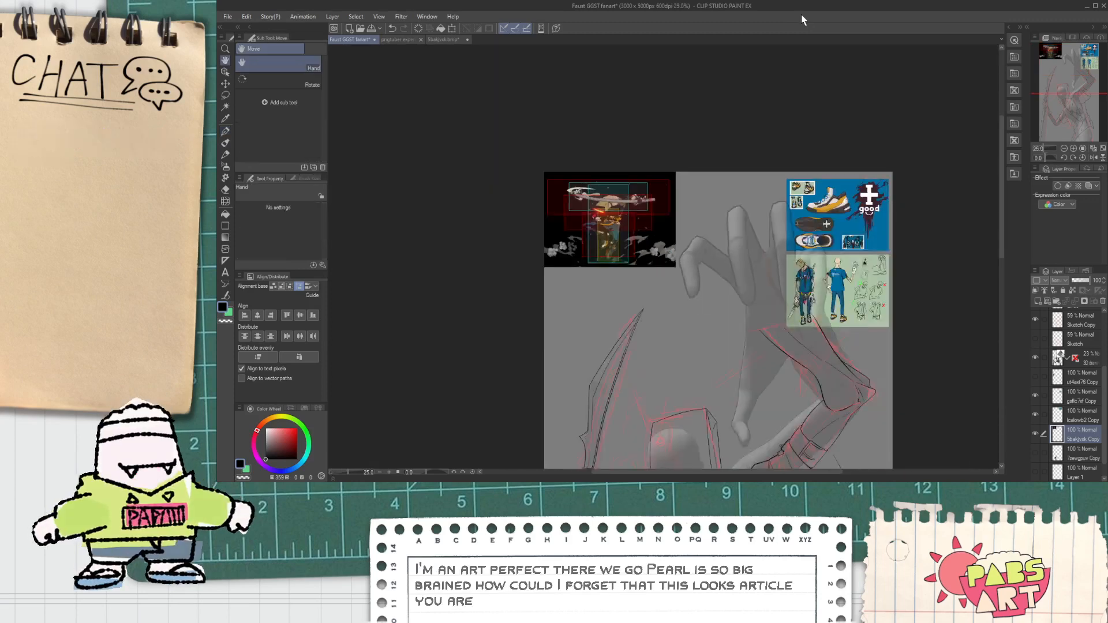
pyautogui.scroll(3, 678, 152)
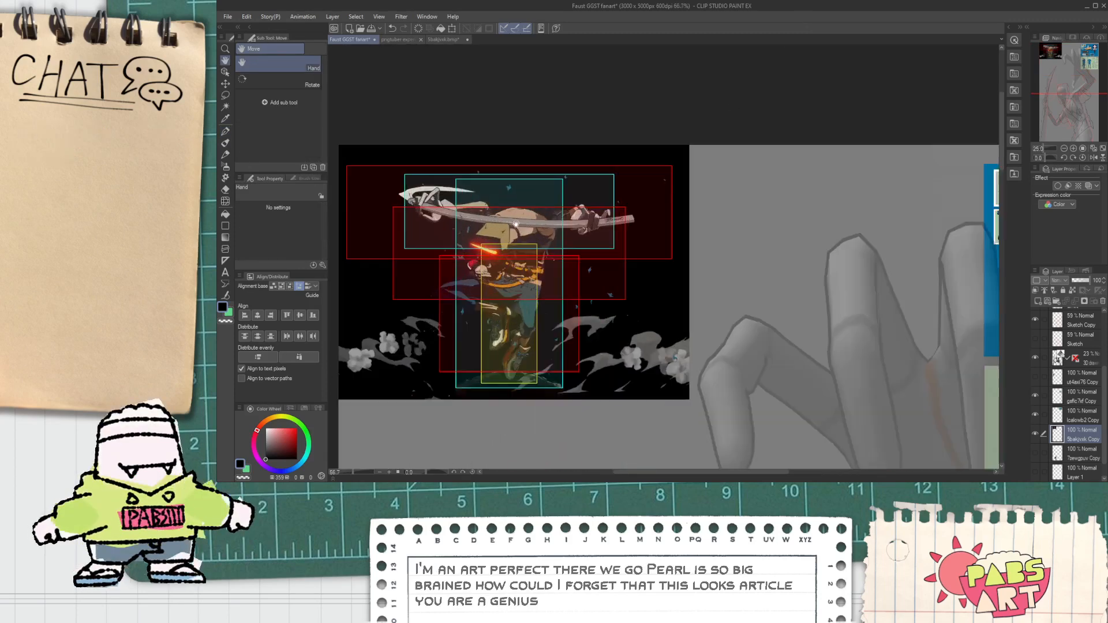
pyautogui.scroll(4, 523, 230)
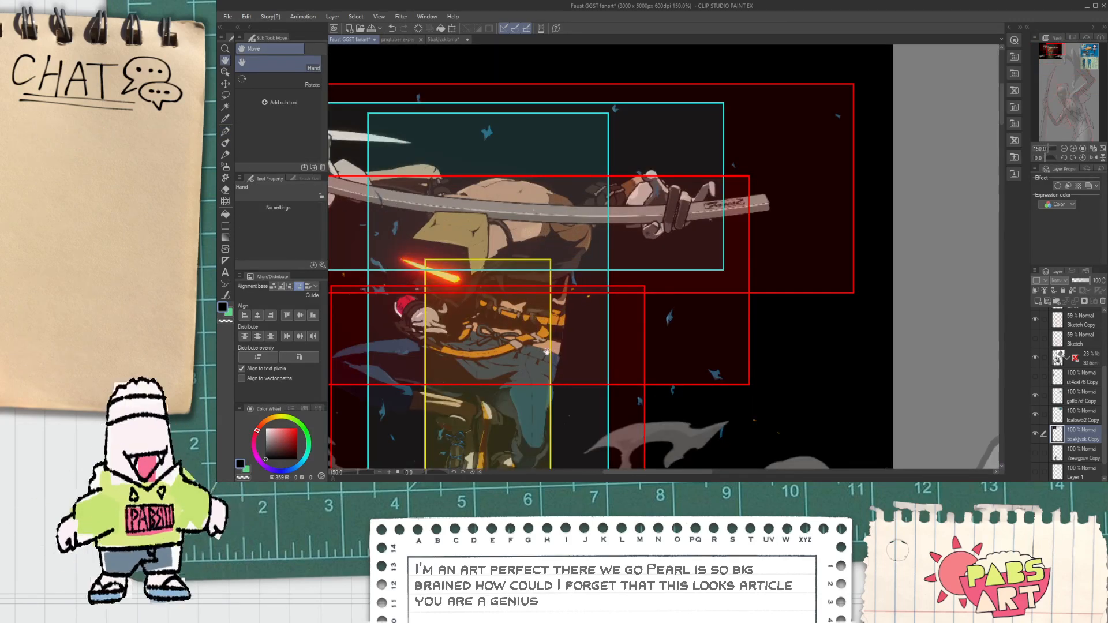
pyautogui.scroll(-5, 513, 343)
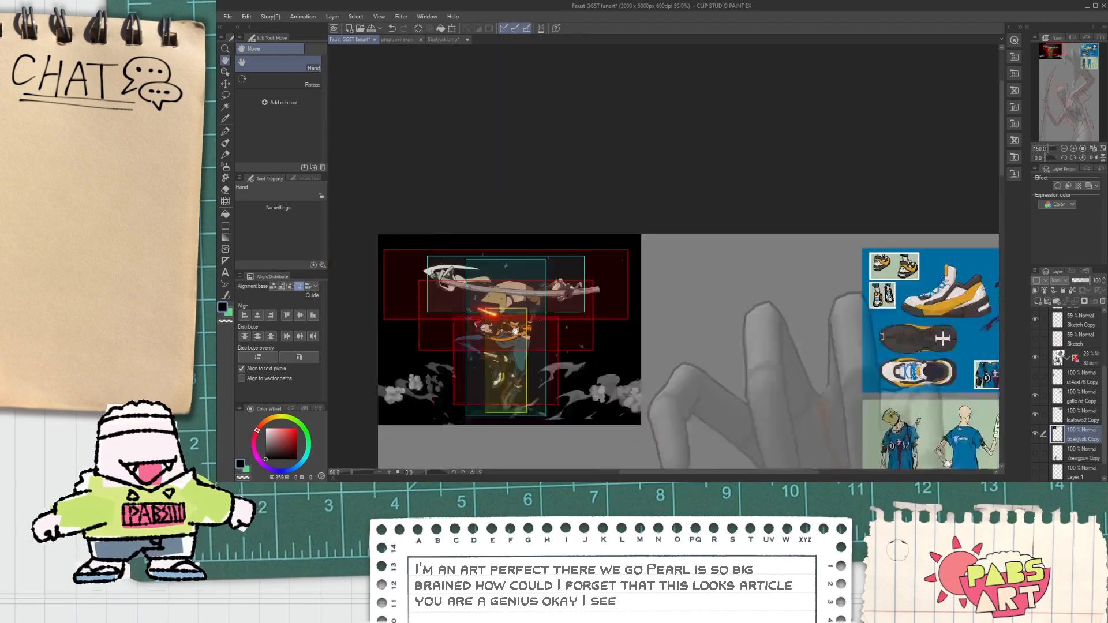
pyautogui.scroll(2, 581, 334)
pyautogui.scroll(3, 580, 333)
pyautogui.press('p')
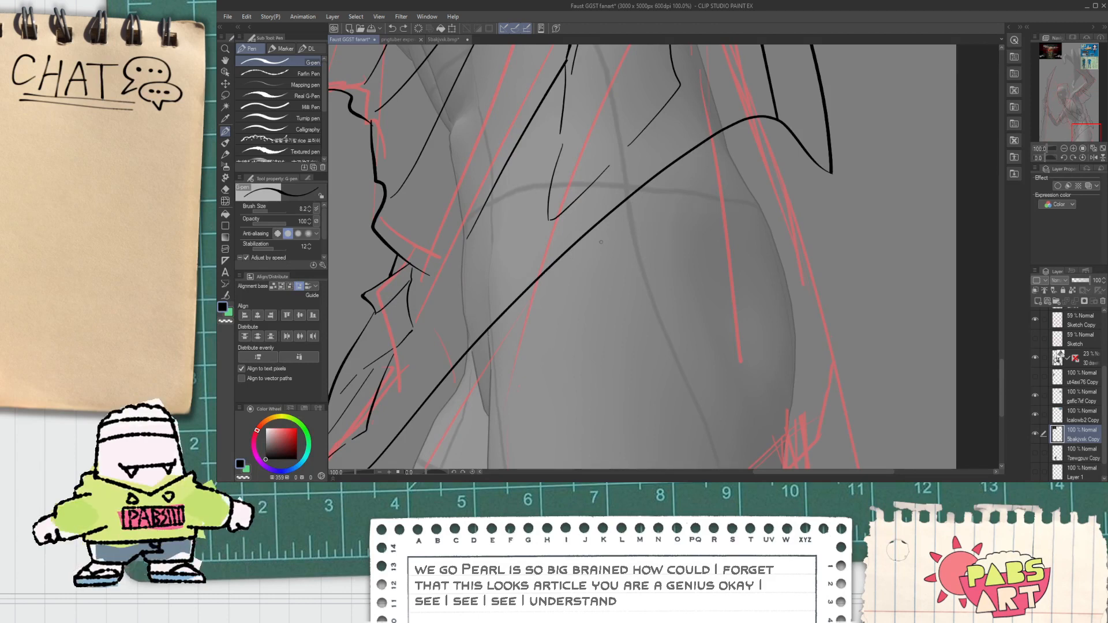
pyautogui.moveTo(675, 196)
pyautogui.mouseDown()
pyautogui.moveTo(760, 199)
pyautogui.moveTo(777, 238)
pyautogui.mouseUp()
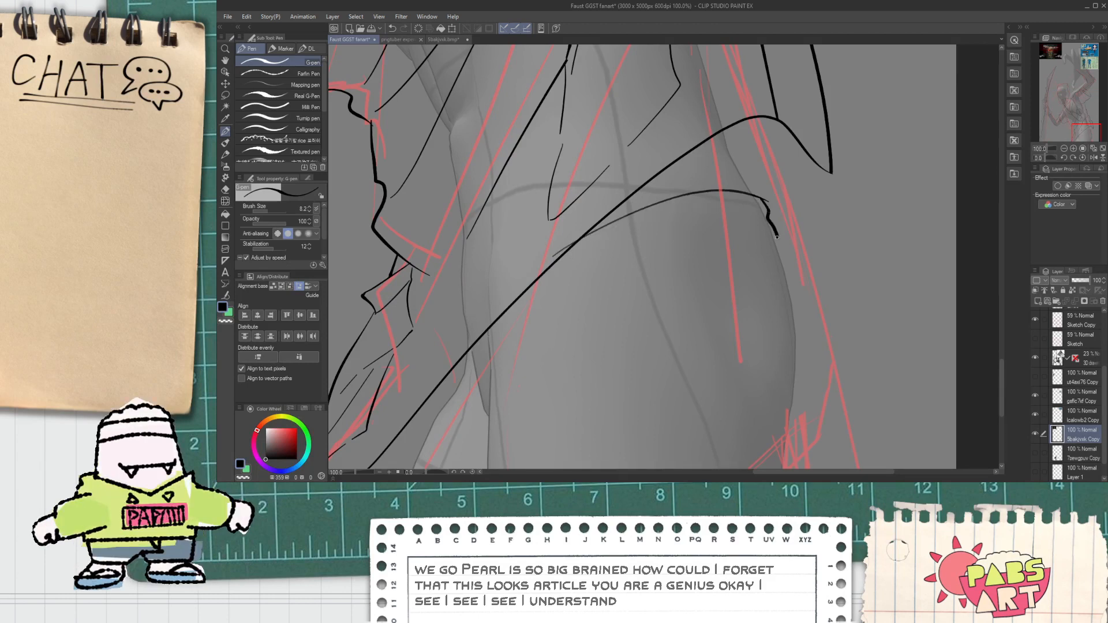
pyautogui.moveTo(807, 372); pyautogui.dragTo(606, 325)
pyautogui.press('e')
pyautogui.scroll(2, 531, 333)
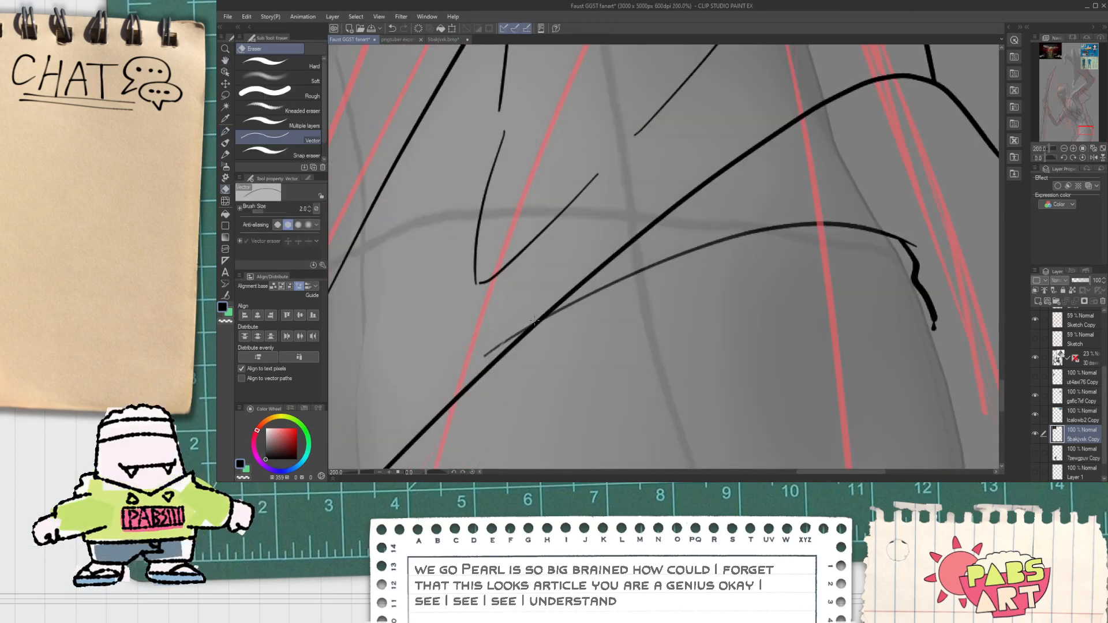
pyautogui.hotkey('ctrl', 'z')
pyautogui.hotkey('ctrl', 'z')
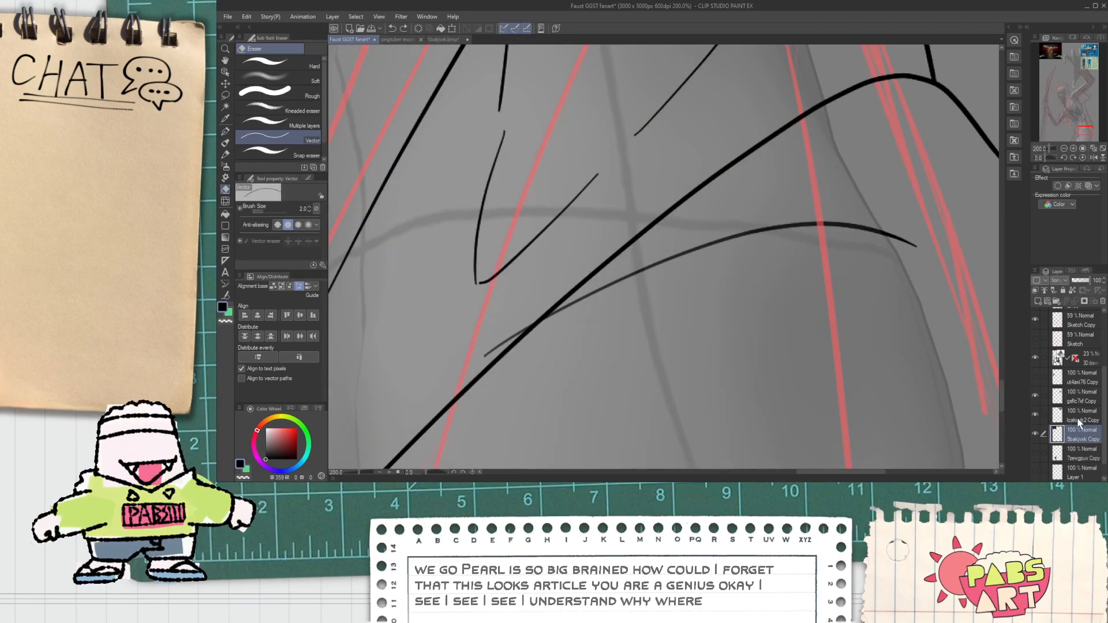
# Make the Lines layer active for inking the hip area.
pyautogui.scroll(3, 1073, 393)
pyautogui.click(1074, 393)
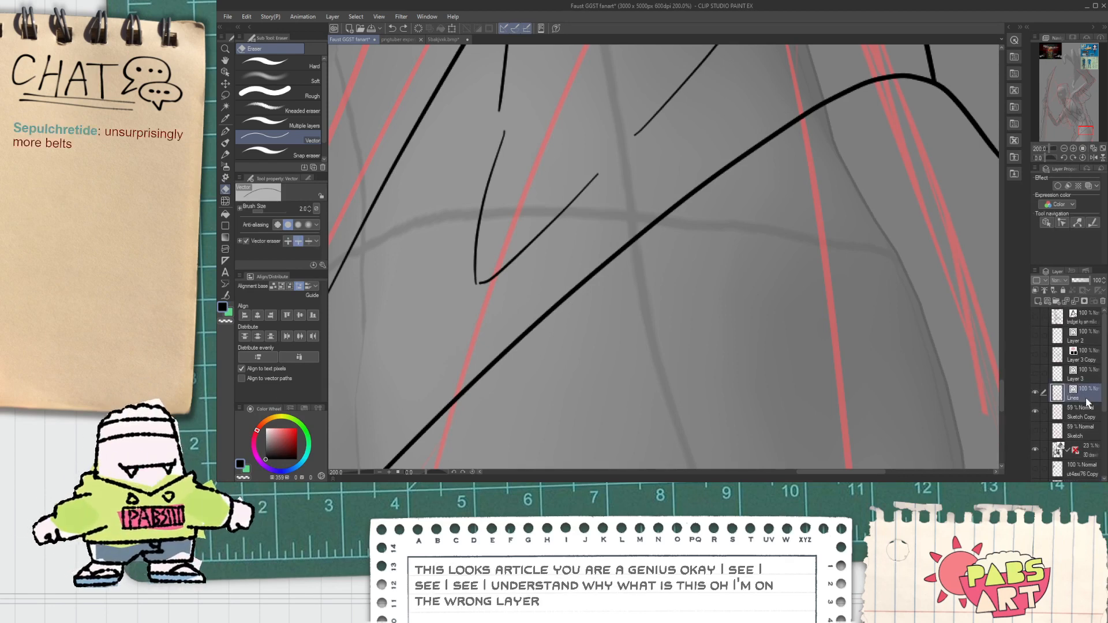
pyautogui.scroll(-3, 621, 283)
pyautogui.moveTo(609, 350); pyautogui.dragTo(578, 297)
pyautogui.press('p')
pyautogui.scroll(1, 530, 321)
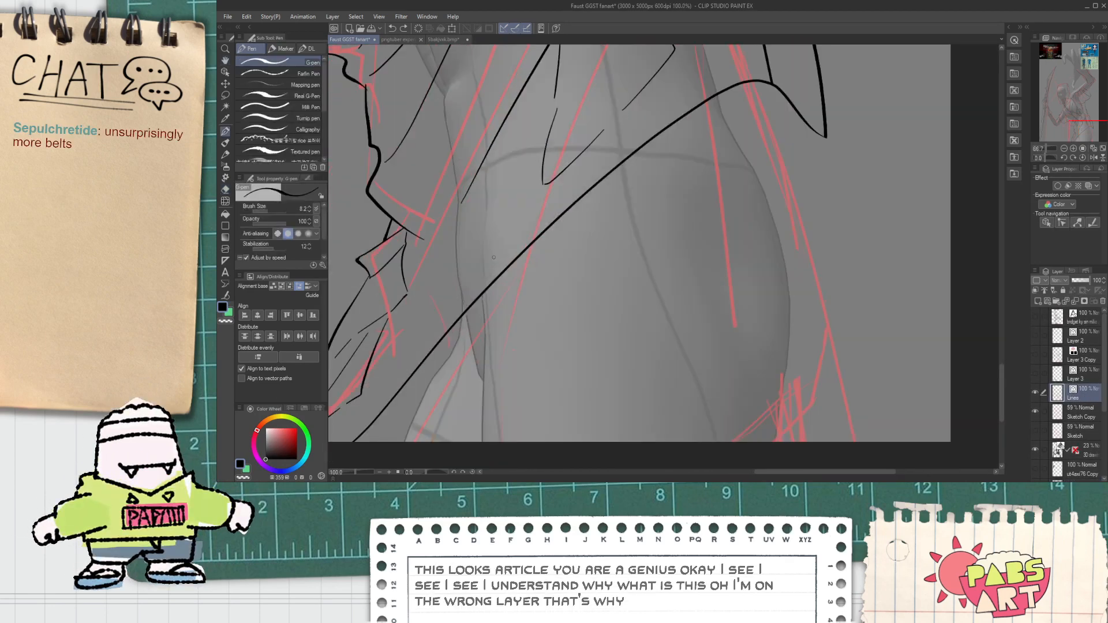
# Study the belts, waist and legs in the pasted reference image against the unfinished hip of the drawing.
pyautogui.scroll(-2, 516, 249)
pyautogui.moveTo(531, 124); pyautogui.dragTo(597, 415)
pyautogui.moveTo(586, 175); pyautogui.dragTo(597, 398)
pyautogui.moveTo(568, 179); pyautogui.dragTo(557, 410)
pyautogui.moveTo(559, 211); pyautogui.dragTo(775, 242)
pyautogui.moveTo(546, 327); pyautogui.dragTo(681, 327)
pyautogui.scroll(4, 612, 279)
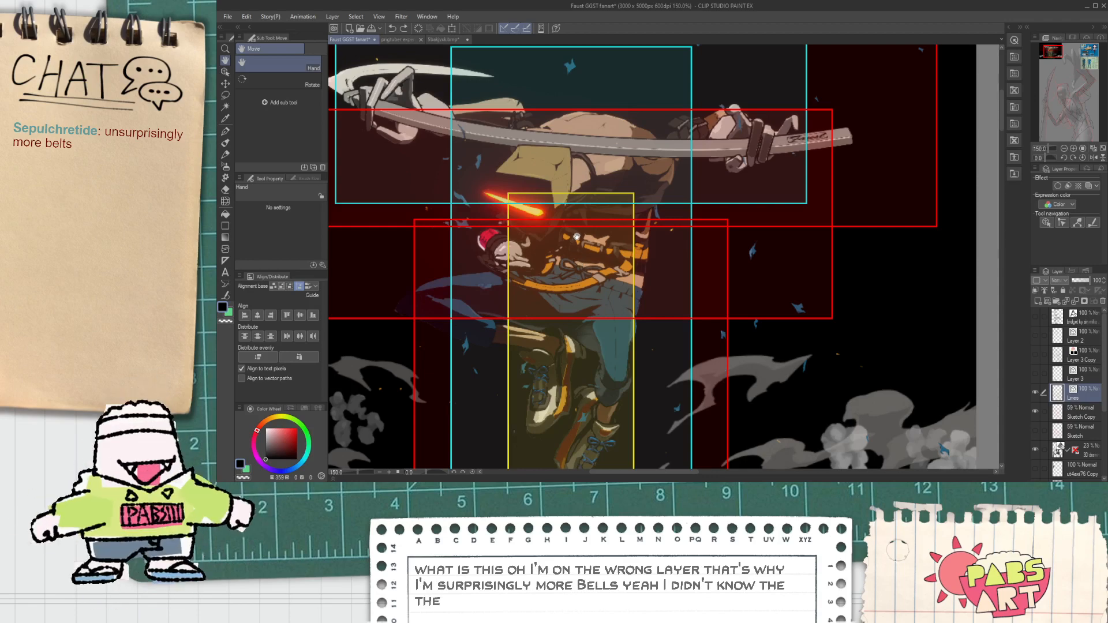
pyautogui.scroll(-4, 585, 249)
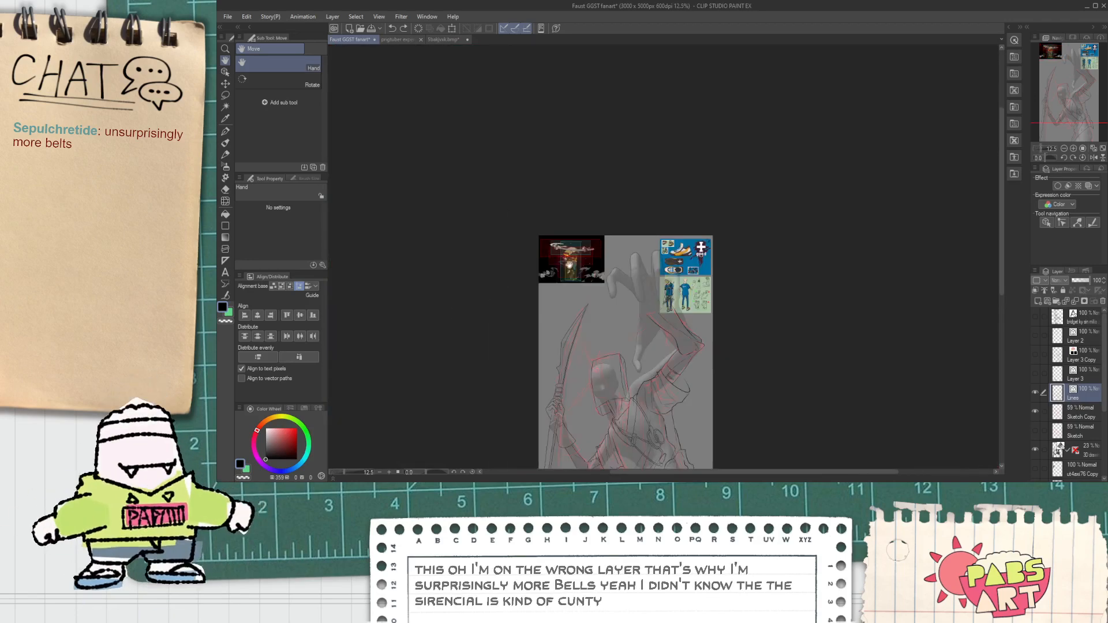
pyautogui.scroll(2, 566, 260)
pyautogui.scroll(1, 566, 261)
pyautogui.scroll(1, 653, 371)
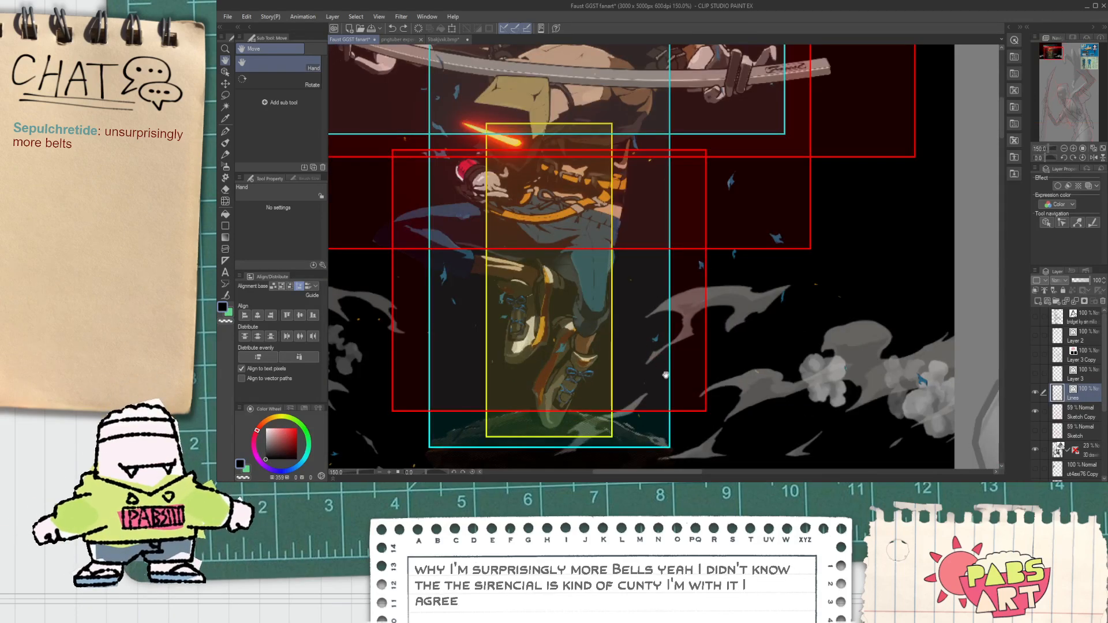
pyautogui.scroll(-1, 653, 371)
pyautogui.scroll(-5, 653, 371)
pyautogui.scroll(2, 613, 314)
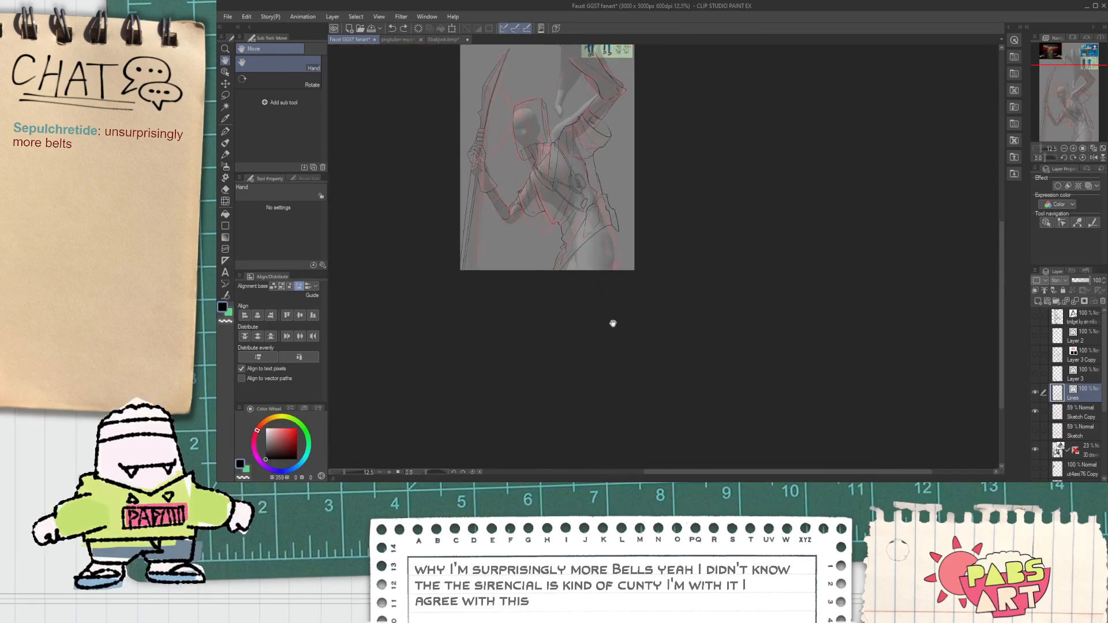
# Undo the first waist stroke and redraw a curved waistband line crossing the hip beneath the diagonal shirt hem.
pyautogui.press('p')
pyautogui.scroll(4, 571, 254)
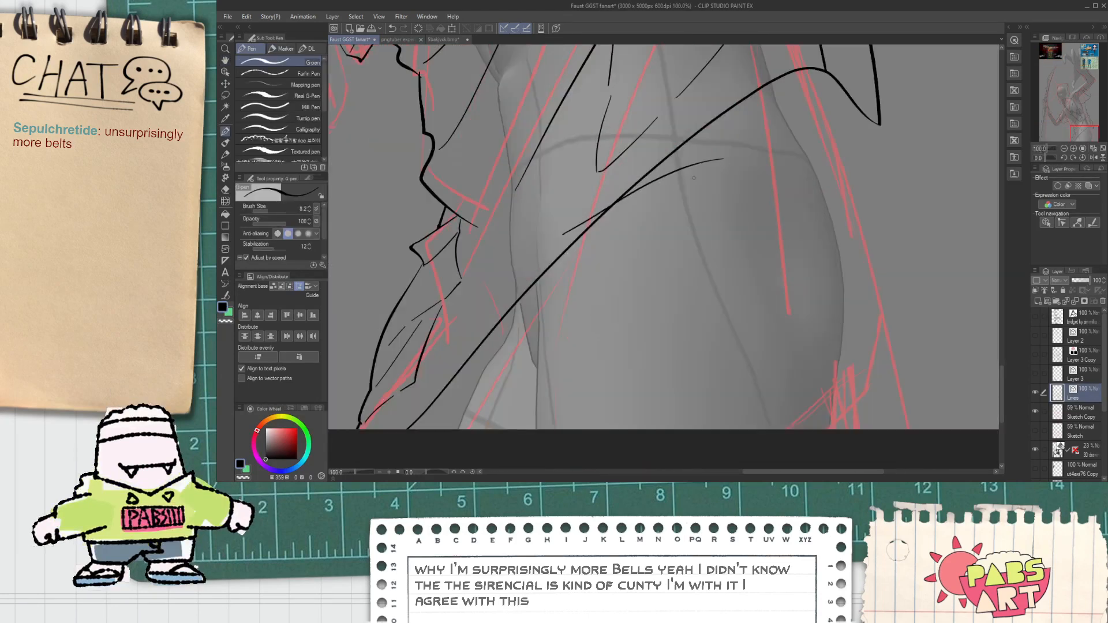
pyautogui.hotkey('ctrl', 'z')
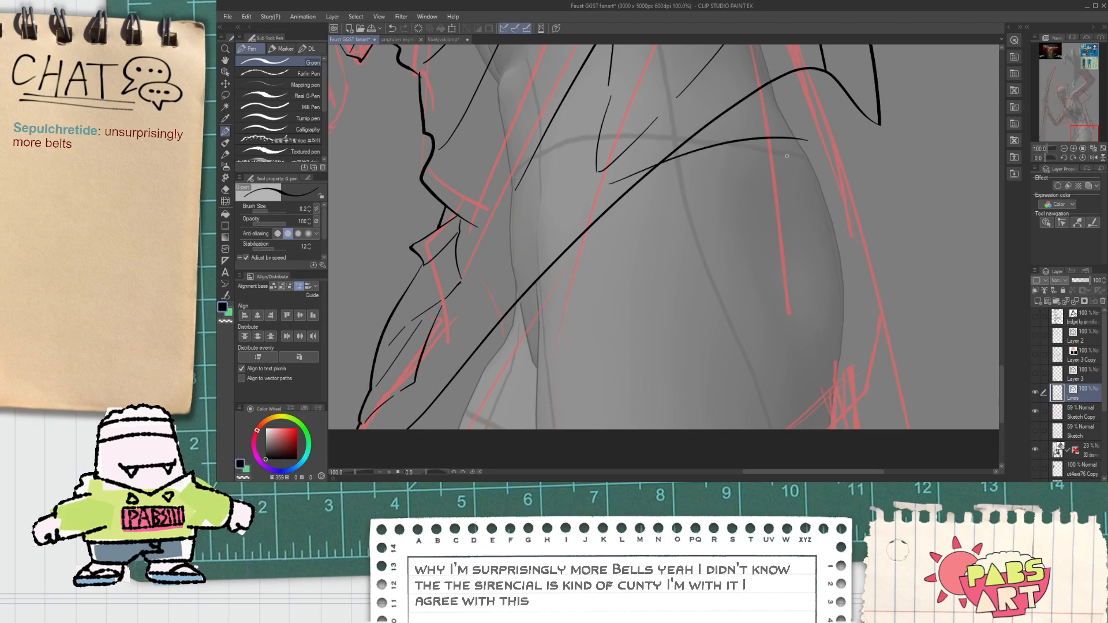
pyautogui.moveTo(575, 219)
pyautogui.mouseDown()
pyautogui.moveTo(772, 130)
pyautogui.moveTo(830, 125)
pyautogui.mouseUp()
pyautogui.moveTo(608, 190)
pyautogui.mouseDown()
pyautogui.moveTo(700, 152)
pyautogui.moveTo(813, 158)
pyautogui.moveTo(826, 188)
pyautogui.moveTo(816, 158)
pyautogui.moveTo(824, 180)
pyautogui.mouseUp()
# Ink the outer hip and thigh contour from the waistband down to the canvas's lower edge, replacing the earlier short stroke.
pyautogui.scroll(1, 792, 129)
pyautogui.scroll(-2, 824, 182)
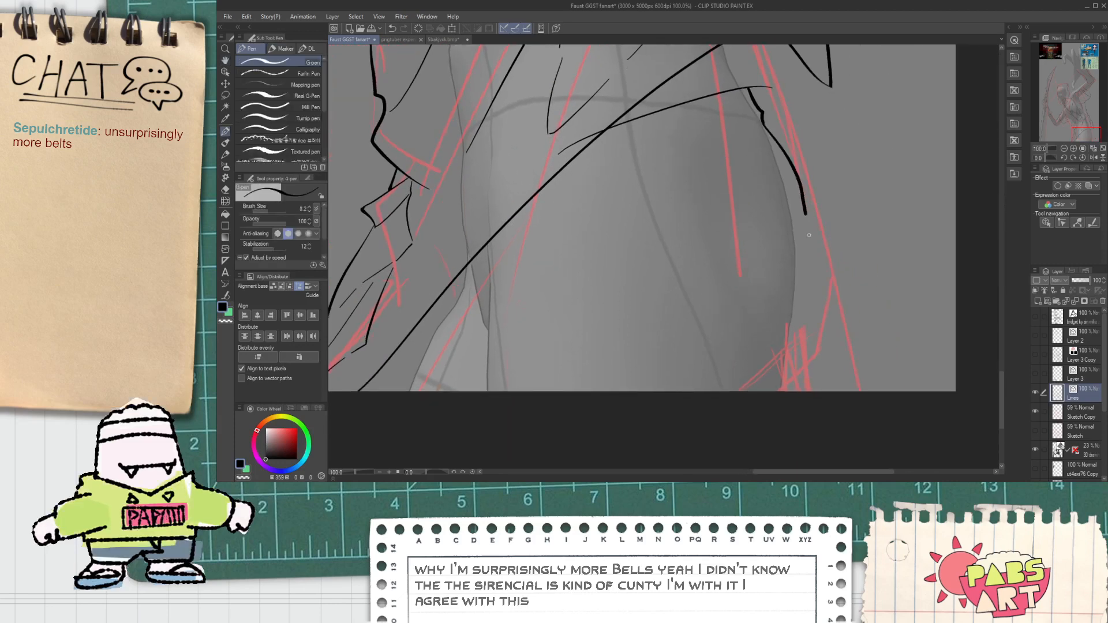
pyautogui.hotkey('ctrl', 'z')
pyautogui.moveTo(761, 120); pyautogui.dragTo(799, 390)
pyautogui.hotkey('ctrl', 'z')
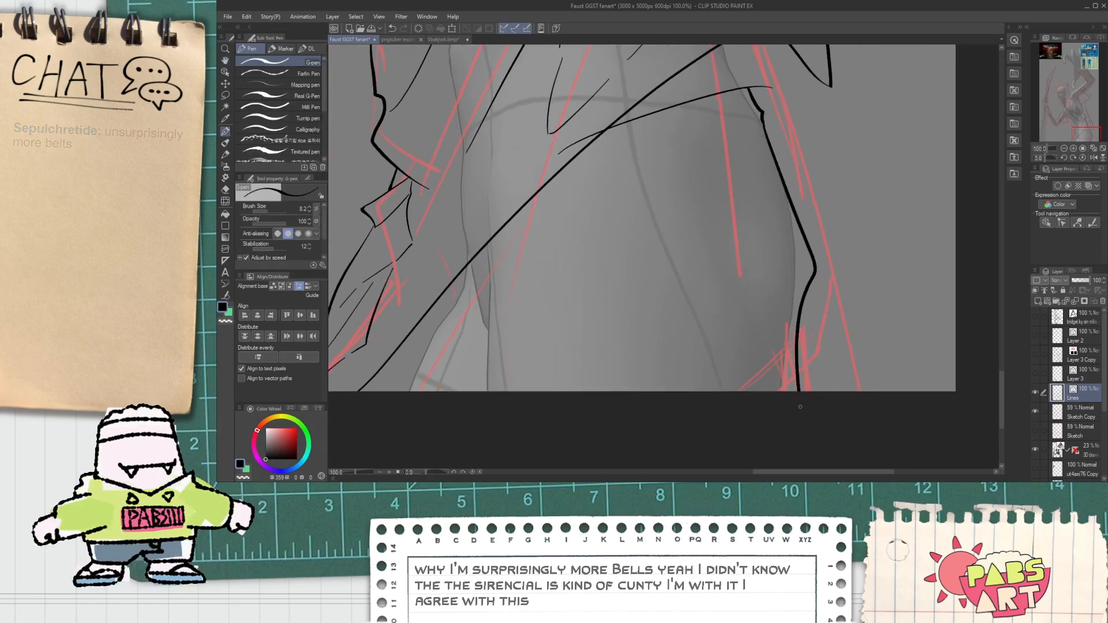
# Ink a diagonal crease at the lower outer thigh and redraw the jagged inner thigh contour down to the canvas's lower edge.
pyautogui.hotkey('ctrl', 'z')
pyautogui.moveTo(791, 312); pyautogui.dragTo(694, 425)
pyautogui.hotkey('ctrl', 'z')
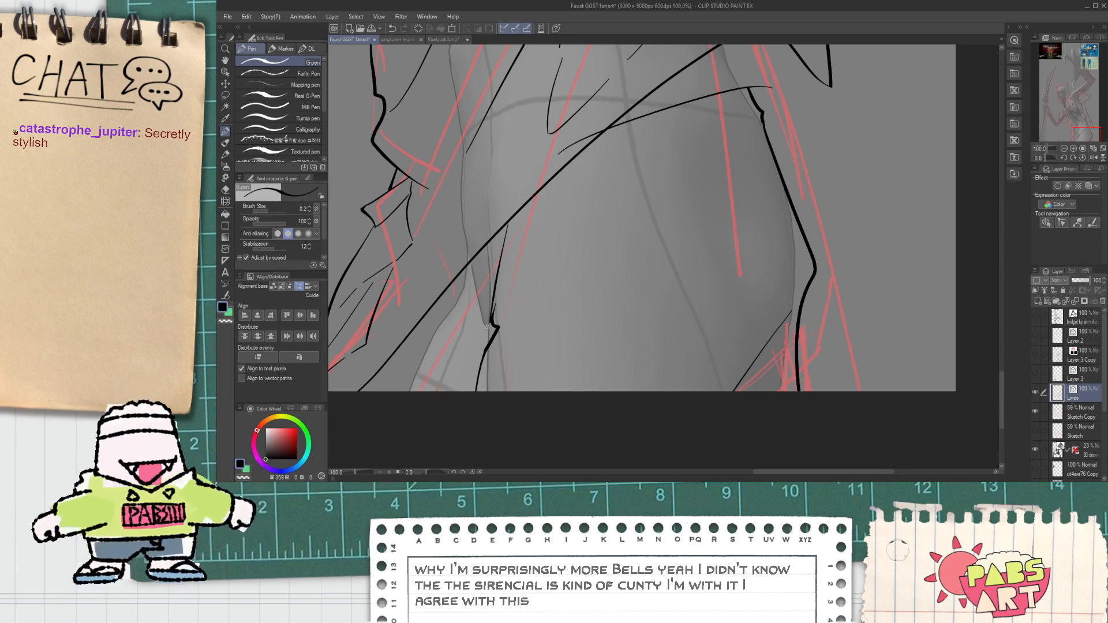
pyautogui.press('e')
pyautogui.scroll(1, 491, 298)
pyautogui.press('p')
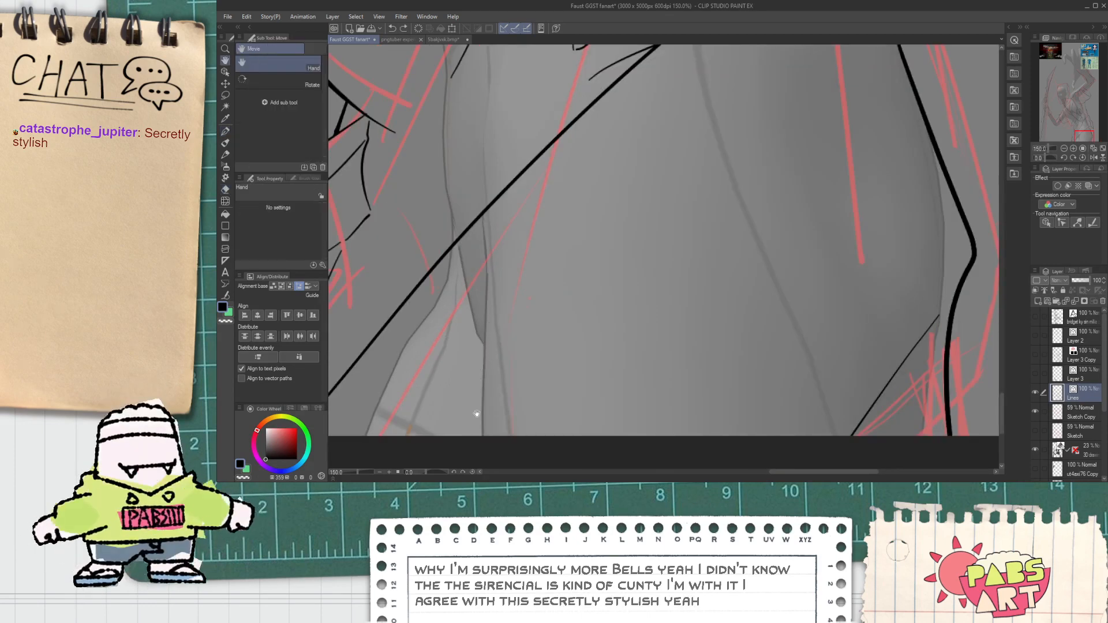
pyautogui.scroll(-2, 479, 375)
pyautogui.moveTo(495, 330); pyautogui.dragTo(536, 153)
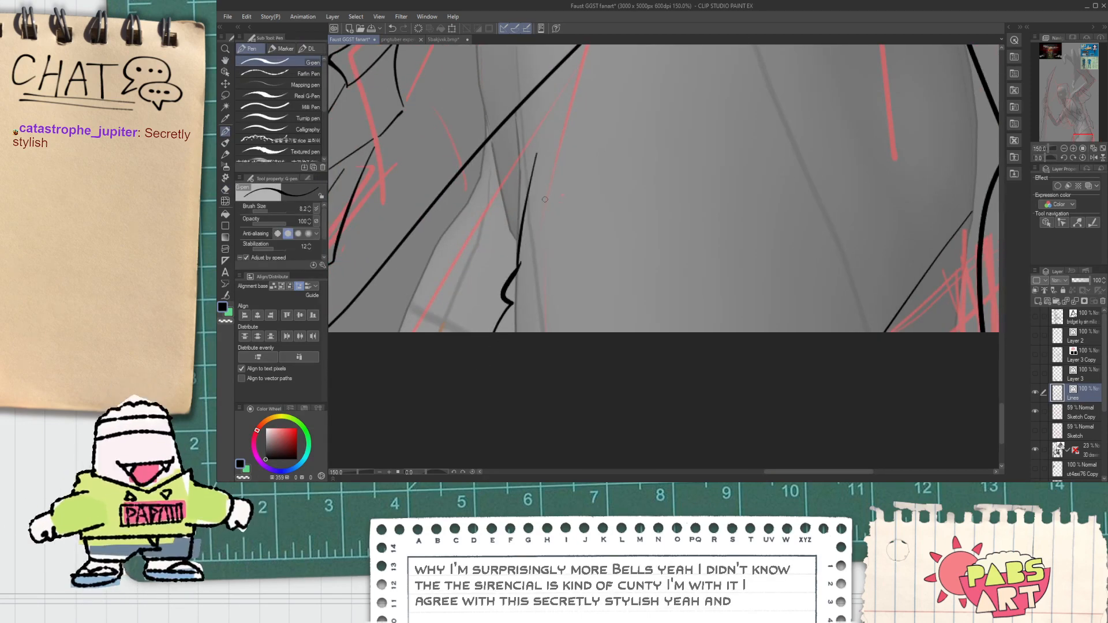
# Ink the far leg's outer contour with a fabric notch, from the canvas's lower edge up to the diagonal shirt hem.
pyautogui.press('e')
pyautogui.scroll(2, 546, 101)
pyautogui.scroll(-2, 508, 283)
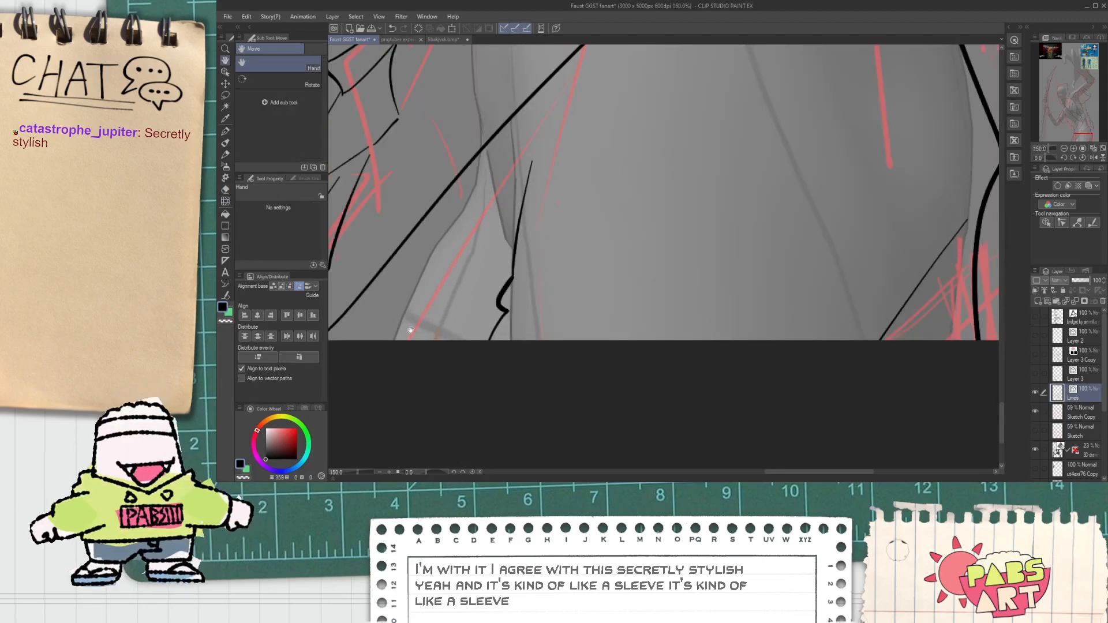
pyautogui.scroll(-1, 507, 282)
pyautogui.press('p')
pyautogui.moveTo(490, 346)
pyautogui.mouseDown()
pyautogui.moveTo(583, 222)
pyautogui.moveTo(598, 149)
pyautogui.mouseUp()
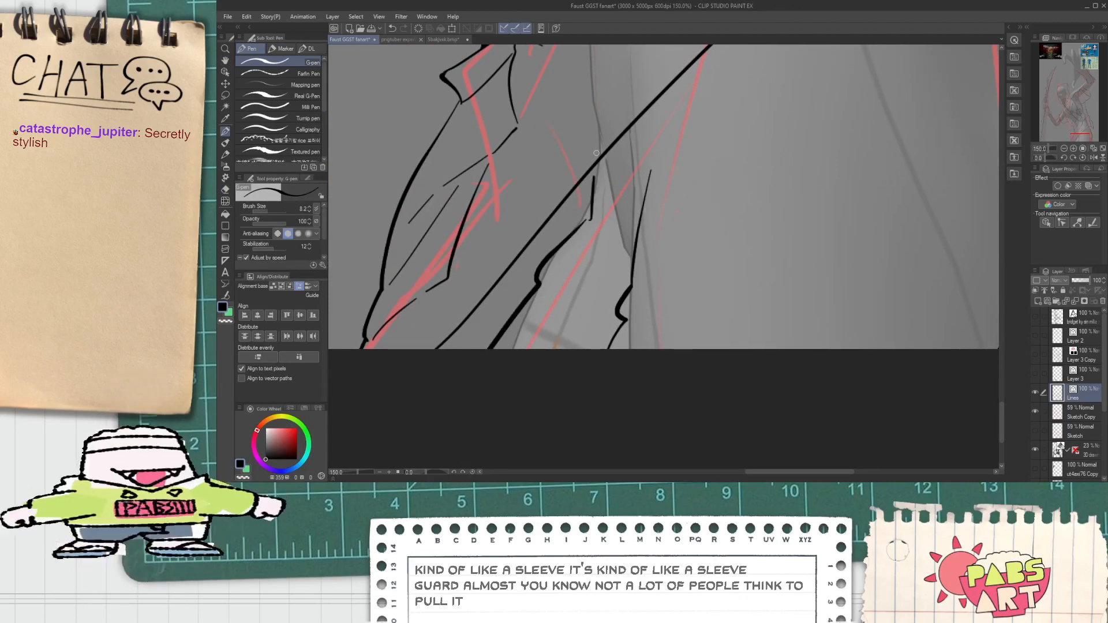
# Join the far leg's contour to the hem, add a slanted crotch fold meeting the inner thigh, and trim the overshooting lines.
pyautogui.press('e')
pyautogui.click(598, 155)
pyautogui.scroll(3, 592, 192)
pyautogui.press('p')
pyautogui.moveTo(583, 262); pyautogui.dragTo(601, 226)
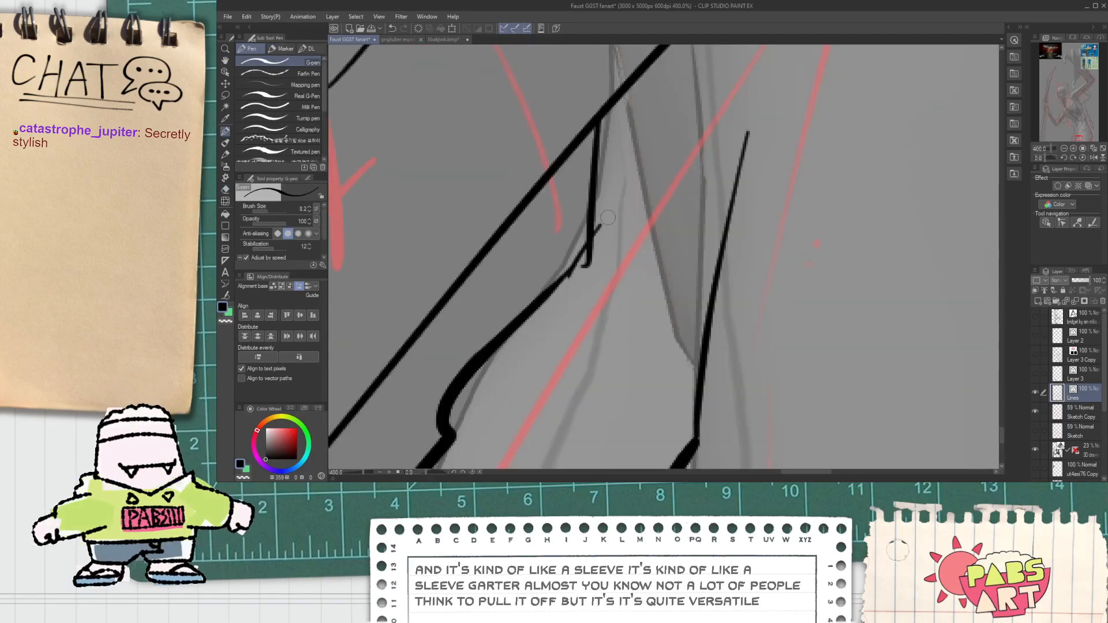
pyautogui.moveTo(566, 272)
pyautogui.mouseDown()
pyautogui.moveTo(628, 202)
pyautogui.moveTo(671, 313)
pyautogui.mouseUp()
pyautogui.press('e')
pyautogui.click(616, 217)
pyautogui.scroll(-3, 621, 186)
pyautogui.press('p')
pyautogui.press('e')
pyautogui.click(661, 307)
pyautogui.scroll(-2, 658, 277)
pyautogui.press('h')
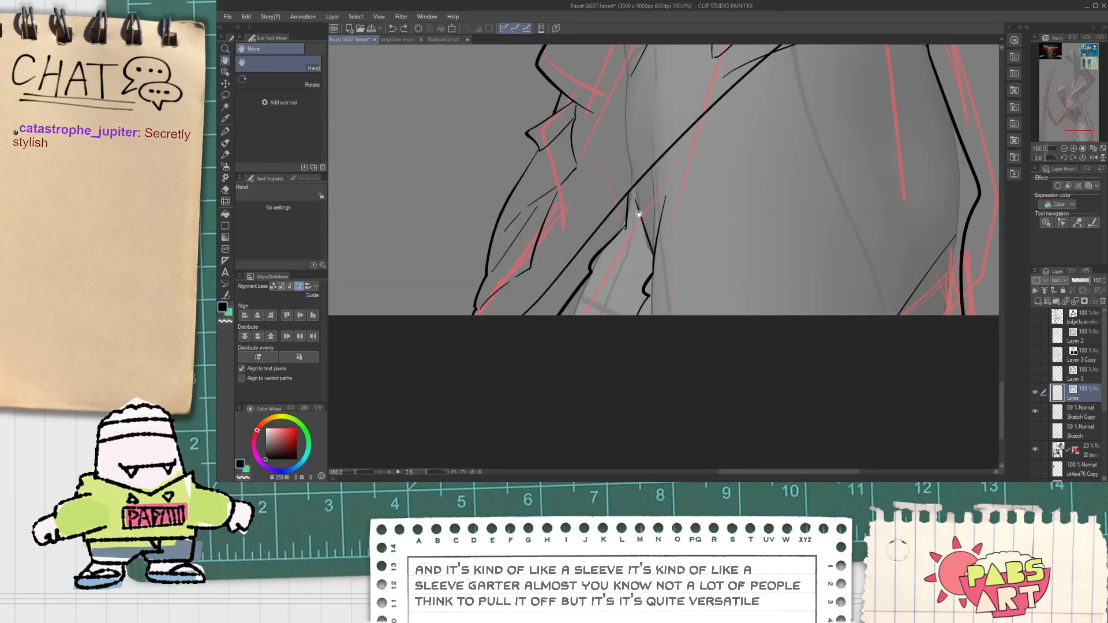
# Ink a long drawstring loop with inner fold lines hanging below the shirt hem and erase the ends crossing the hem.
pyautogui.press('p')
pyautogui.scroll(4, 611, 196)
pyautogui.moveTo(582, 197)
pyautogui.mouseDown()
pyautogui.moveTo(555, 273)
pyautogui.moveTo(606, 171)
pyautogui.mouseUp()
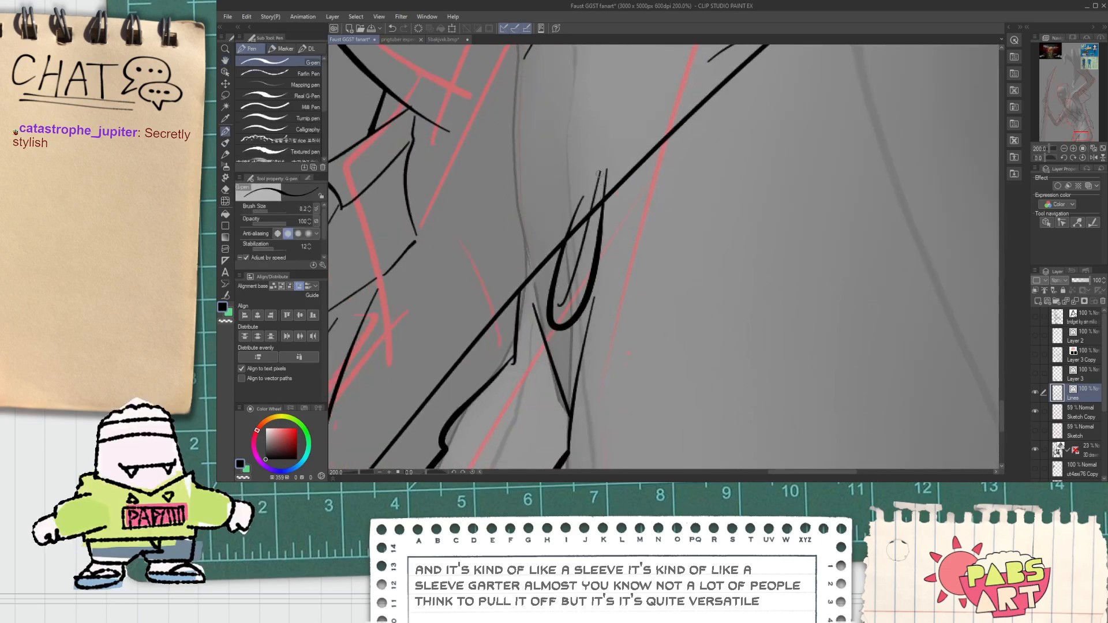
pyautogui.press('e')
pyautogui.click(605, 180)
pyautogui.scroll(3, 588, 208)
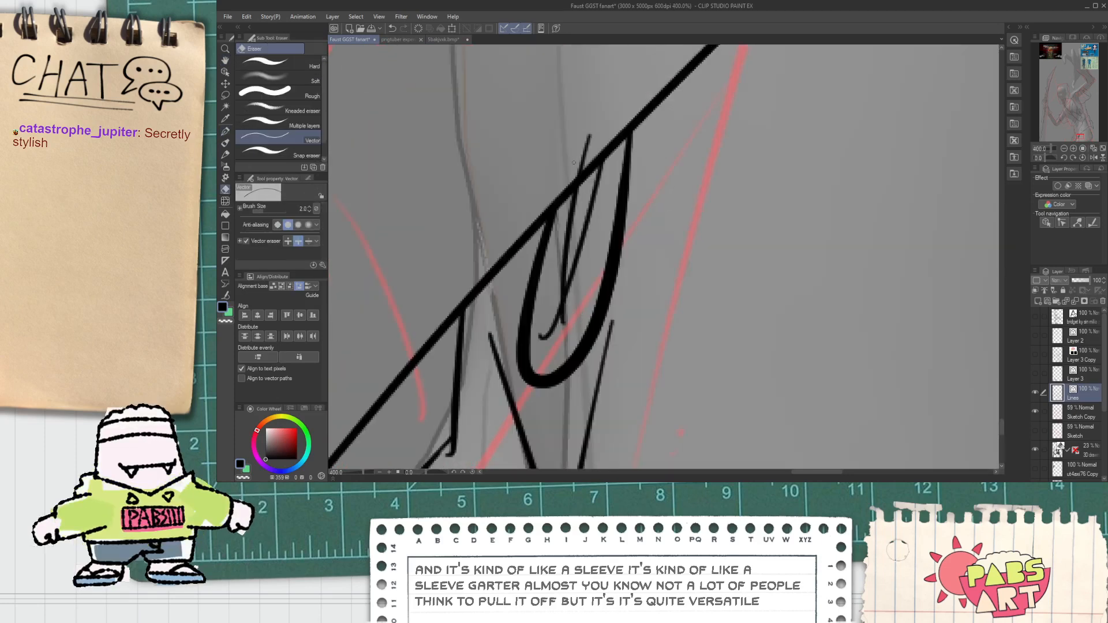
# Ink a second, smaller drawstring loop with inner folds beside the first and trim its overlaps with the hem and trouser lines.
pyautogui.scroll(-3, 566, 318)
pyautogui.press('p')
pyautogui.scroll(3, 534, 285)
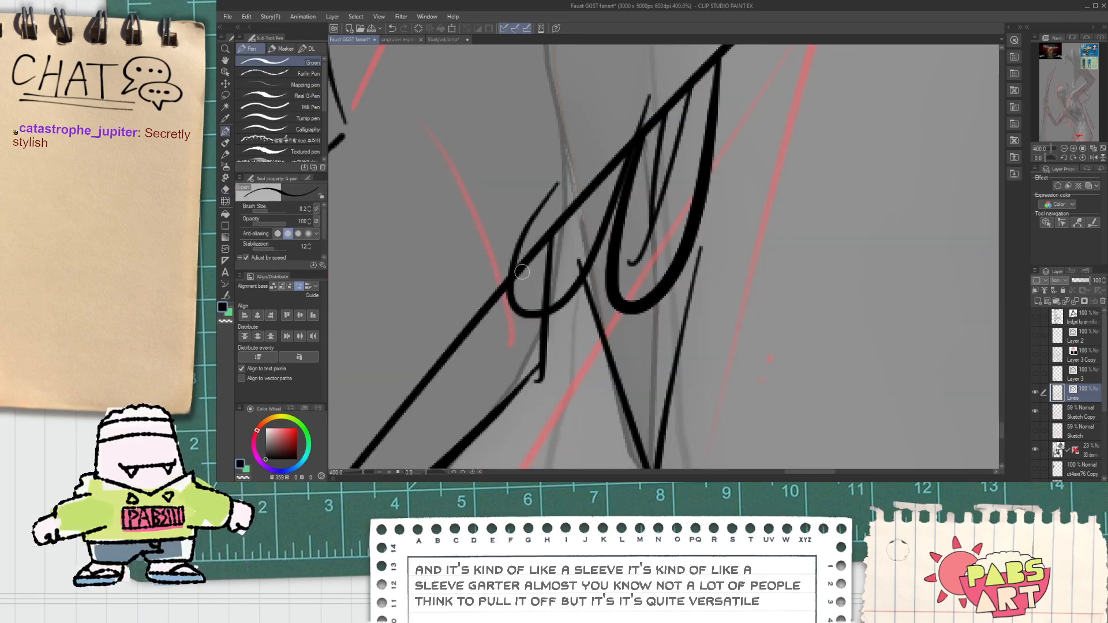
pyautogui.press('e')
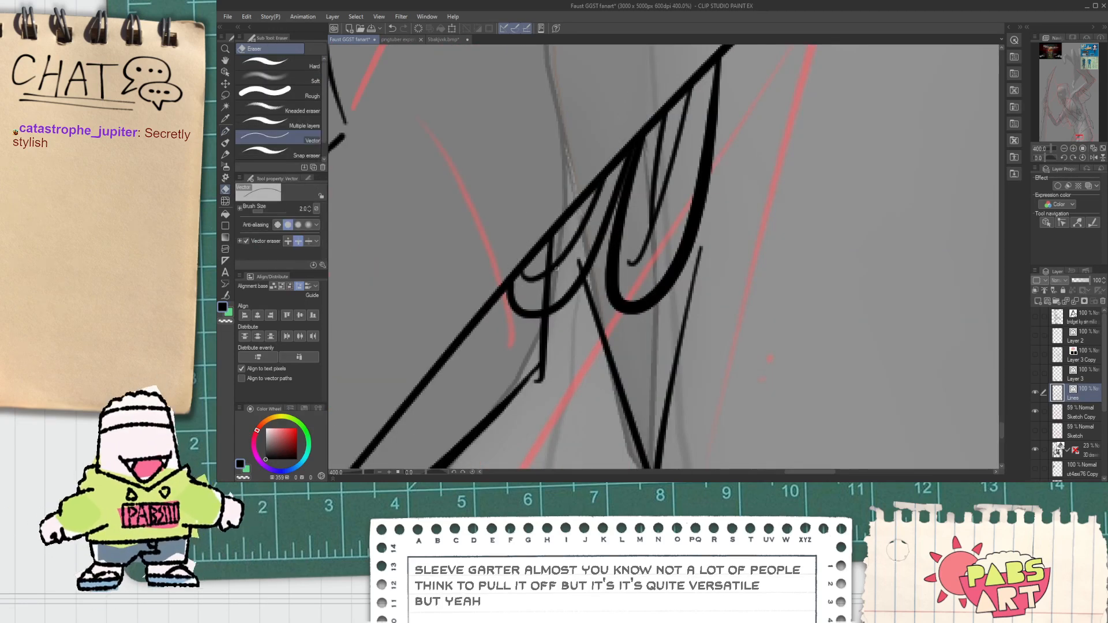
pyautogui.scroll(3, 532, 310)
pyautogui.click(532, 310)
pyautogui.click(600, 245)
pyautogui.press('p')
pyautogui.moveTo(514, 281); pyautogui.dragTo(539, 226)
pyautogui.press('e')
pyautogui.scroll(-6, 526, 283)
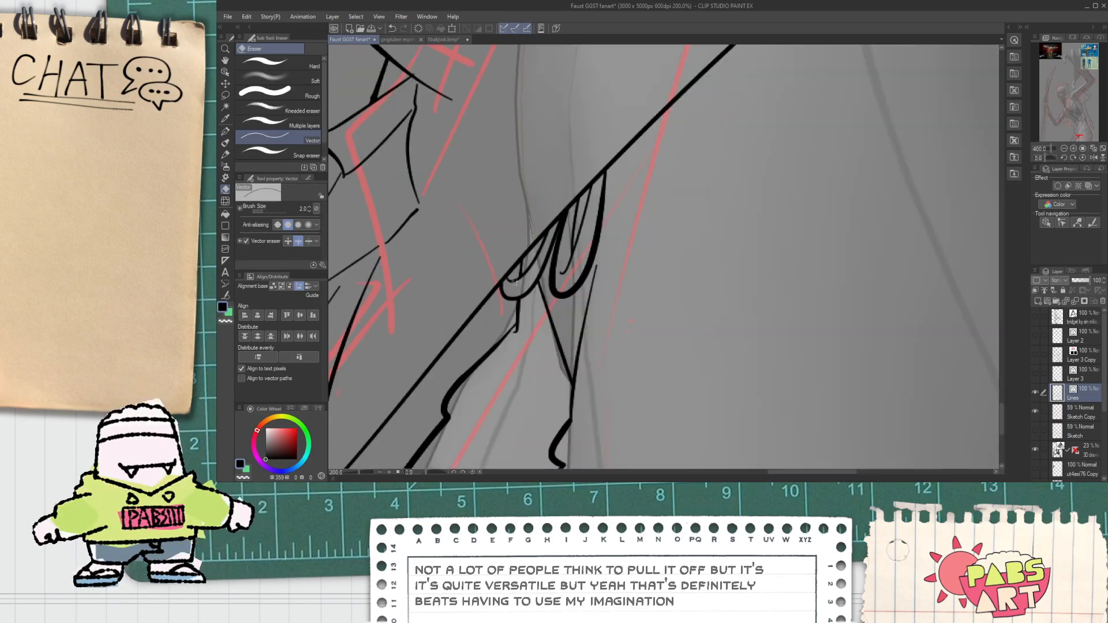
pyautogui.scroll(6, 517, 280)
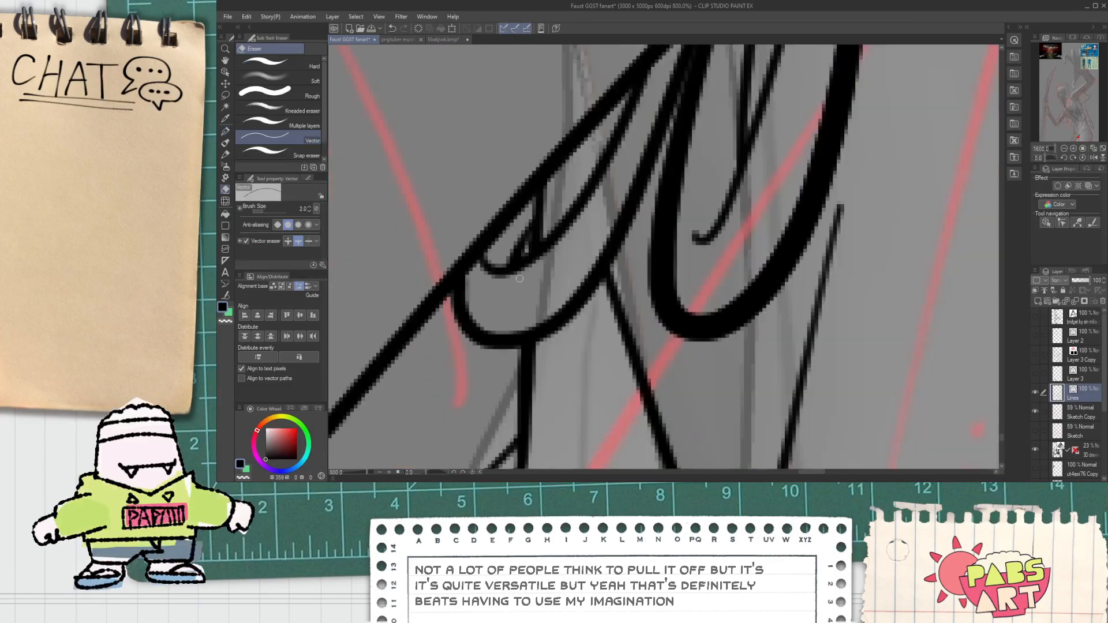
# Examine the shirt, waist and trousers on the pasted character reference images and compare them with the whole drawing.
pyautogui.scroll(-11, 519, 278)
pyautogui.press('space')
pyautogui.moveTo(569, 86); pyautogui.dragTo(600, 366)
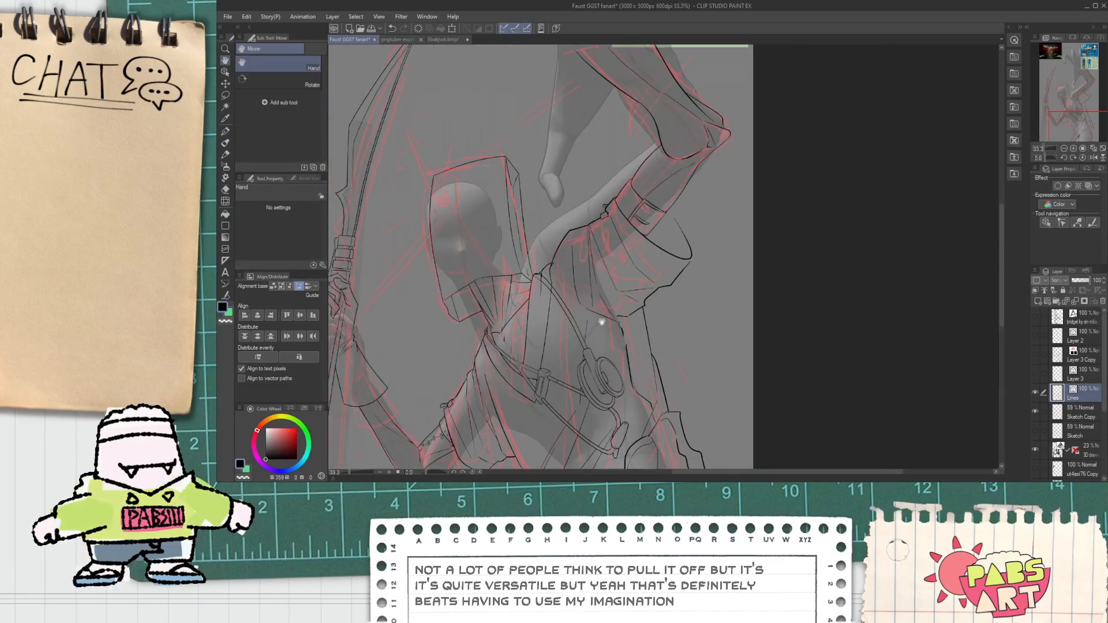
pyautogui.moveTo(618, 119); pyautogui.dragTo(586, 443)
pyautogui.scroll(1, 597, 247)
pyautogui.moveTo(591, 324); pyautogui.dragTo(533, 223)
pyautogui.scroll(3, 526, 249)
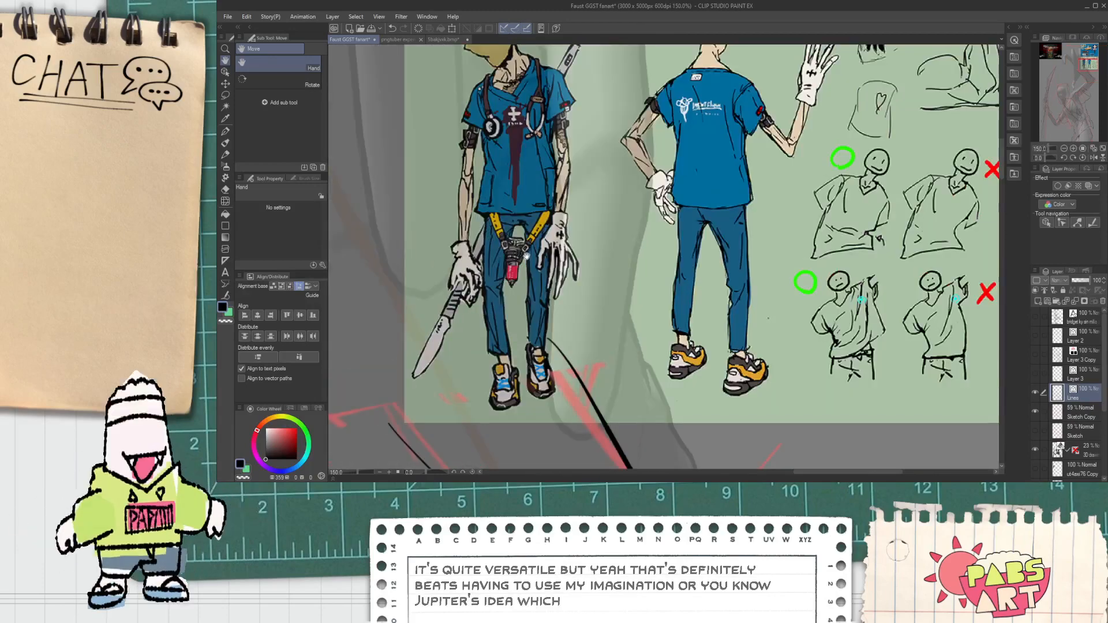
pyautogui.scroll(-3, 537, 231)
pyautogui.moveTo(545, 229); pyautogui.dragTo(658, 283)
pyautogui.scroll(1, 549, 117)
pyautogui.scroll(1, 549, 116)
pyautogui.scroll(-5, 591, 325)
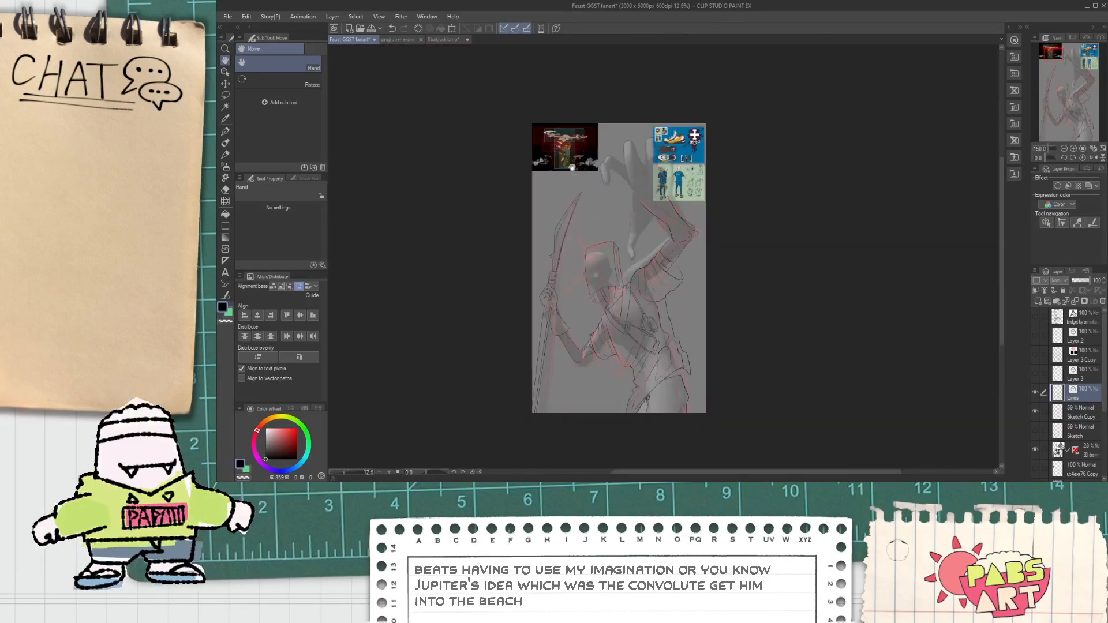
# Ink two loose drawstring ends below the loops and erase the trouser lines running through them.
pyautogui.scroll(9, 592, 325)
pyautogui.press('p')
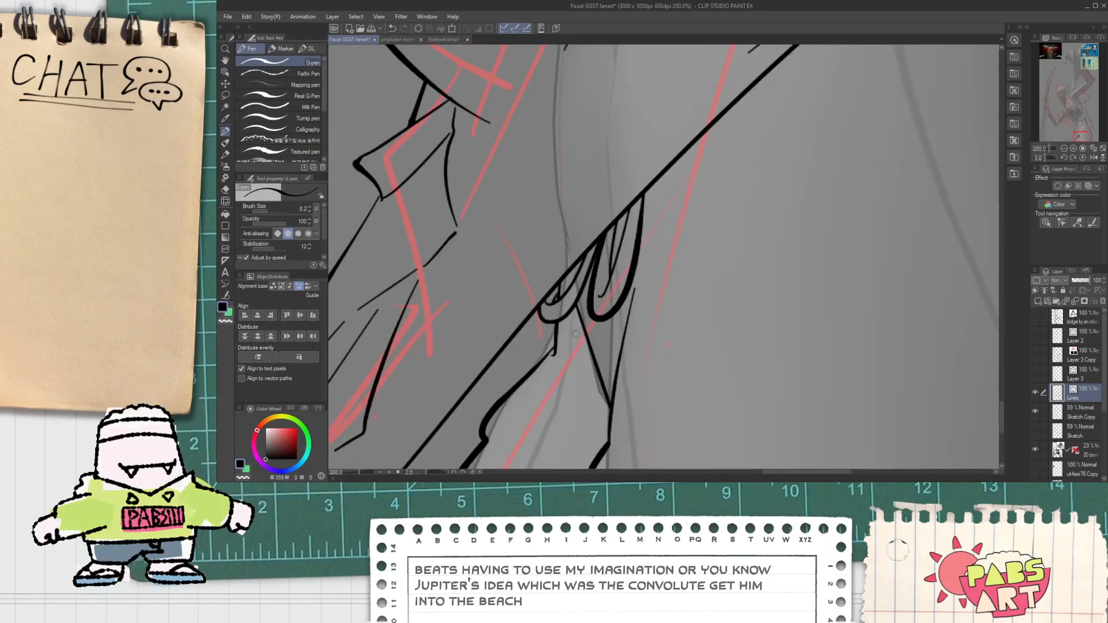
pyautogui.scroll(2, 575, 316)
pyautogui.press('e')
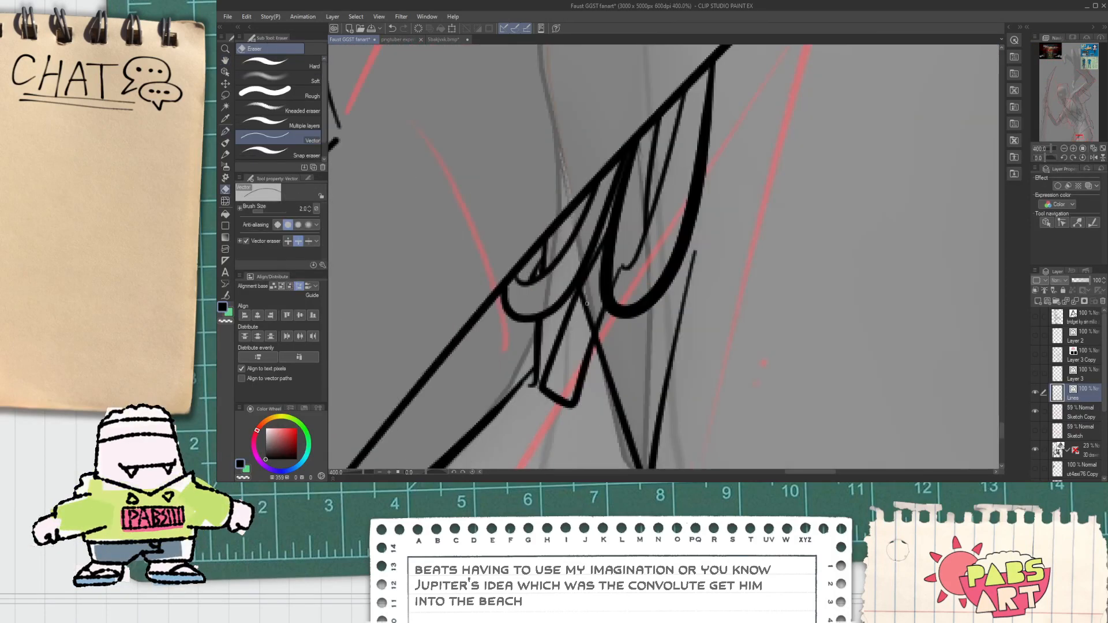
pyautogui.press('p')
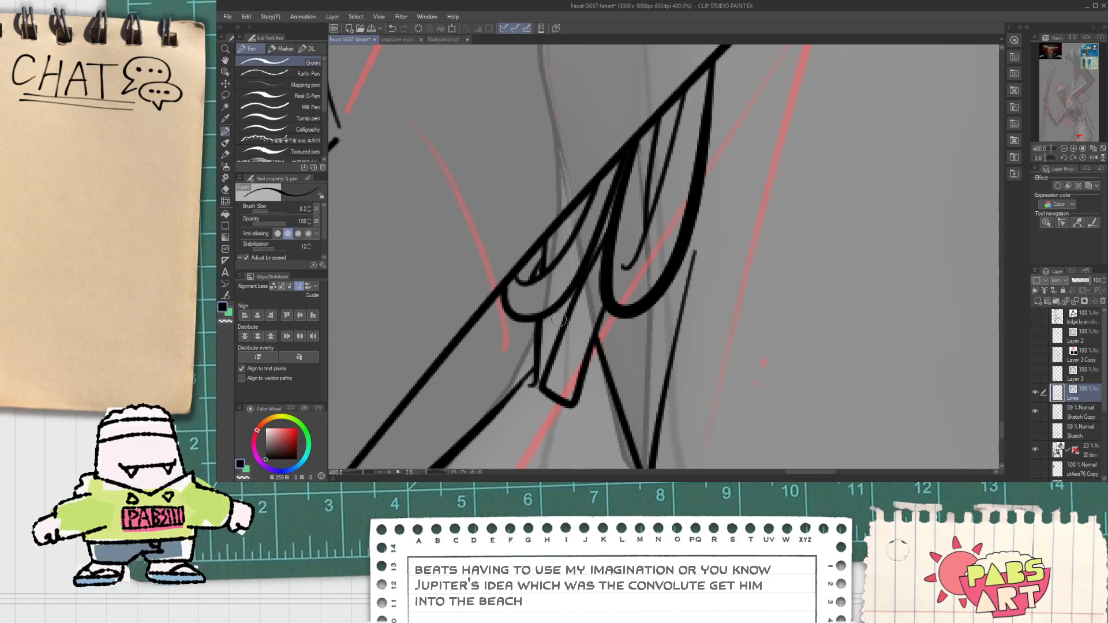
pyautogui.press('e')
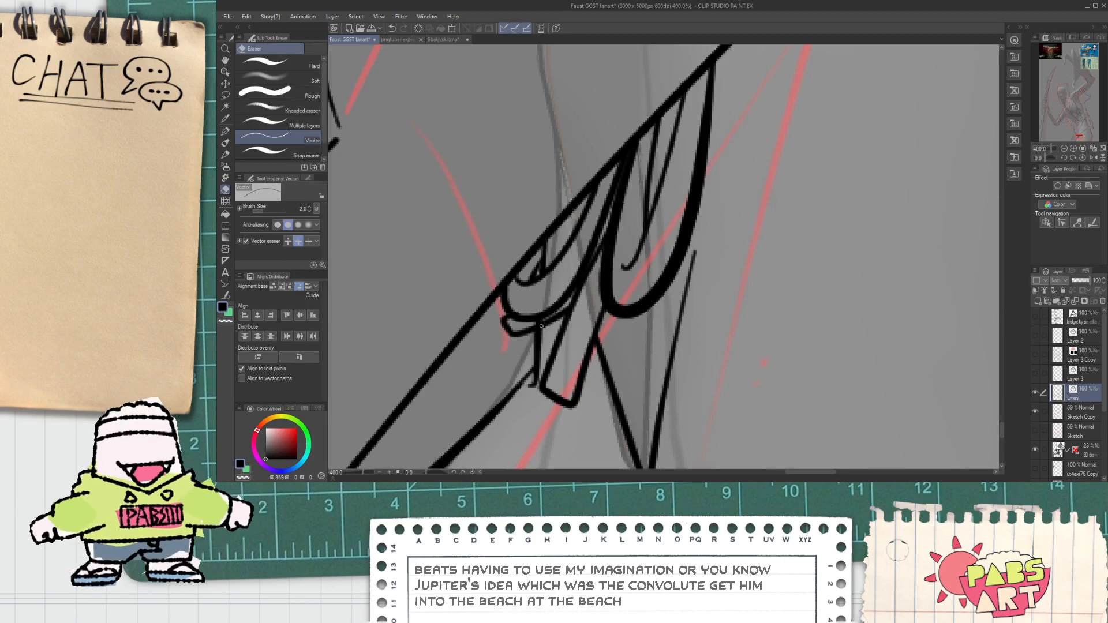
pyautogui.scroll(2, 530, 322)
pyautogui.scroll(-5, 533, 318)
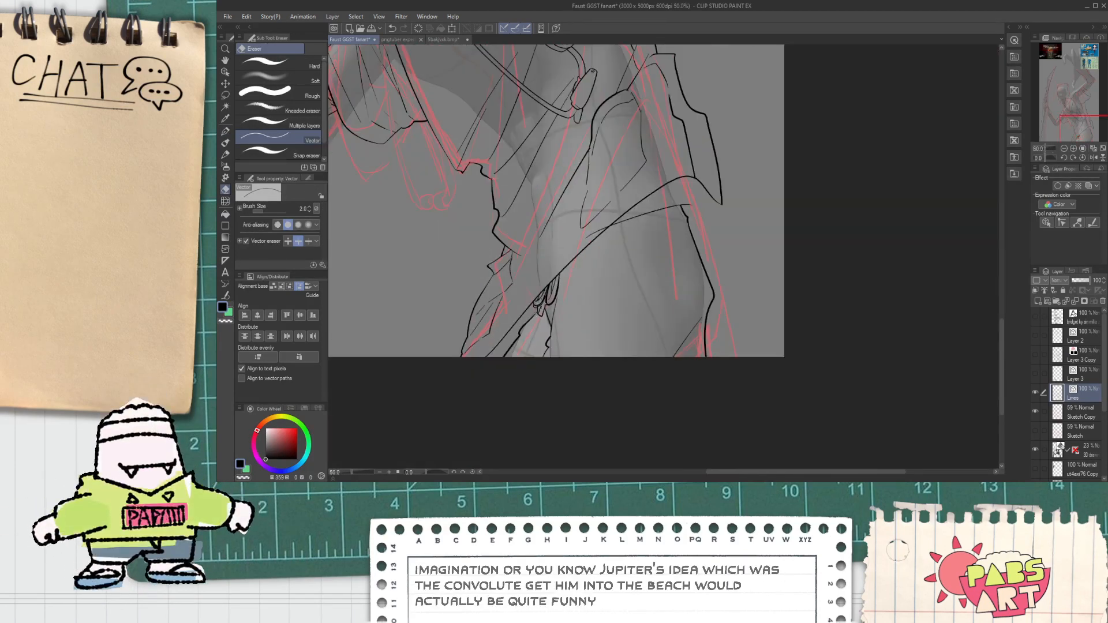
# Thin the lines of the drawstring loops using Adjust line width set to scale down width.
pyautogui.press('h')
pyautogui.scroll(2, 534, 314)
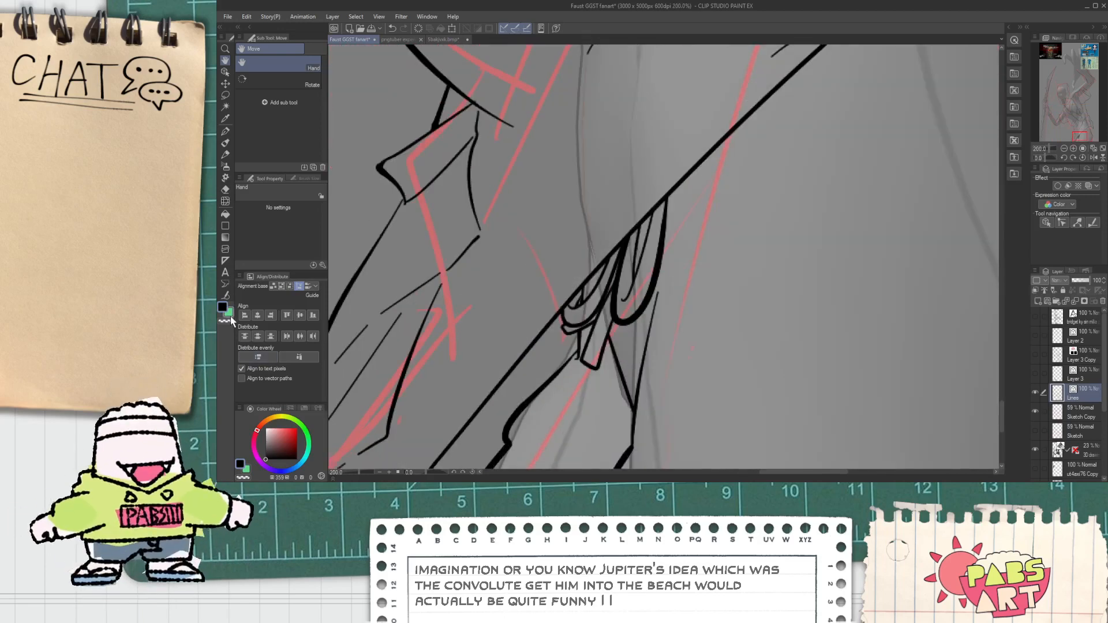
pyautogui.click(226, 294)
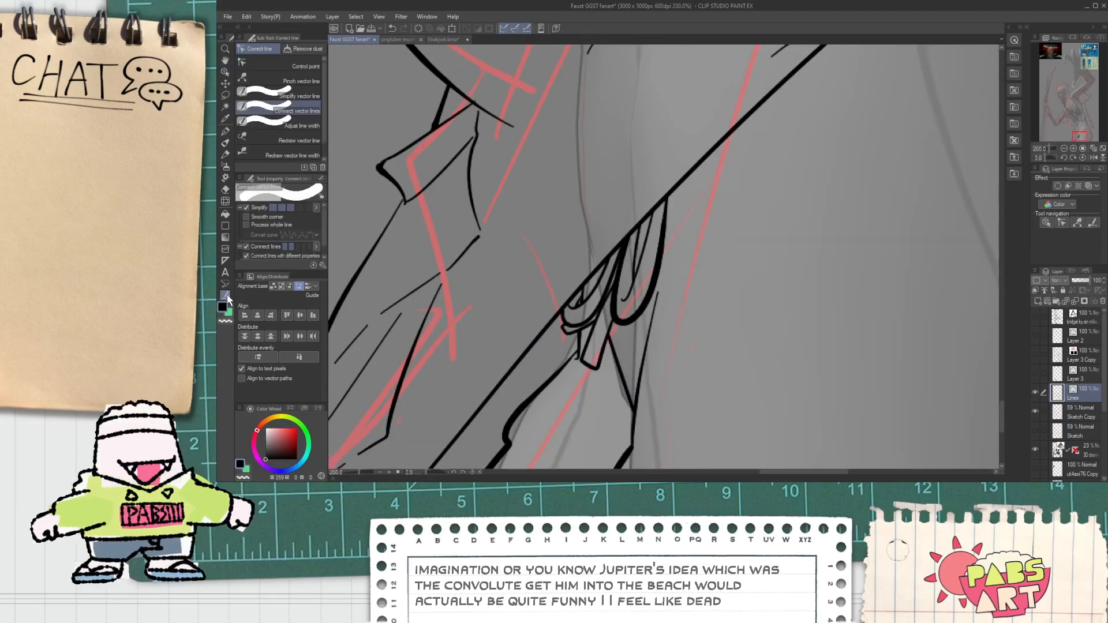
pyautogui.click(301, 125)
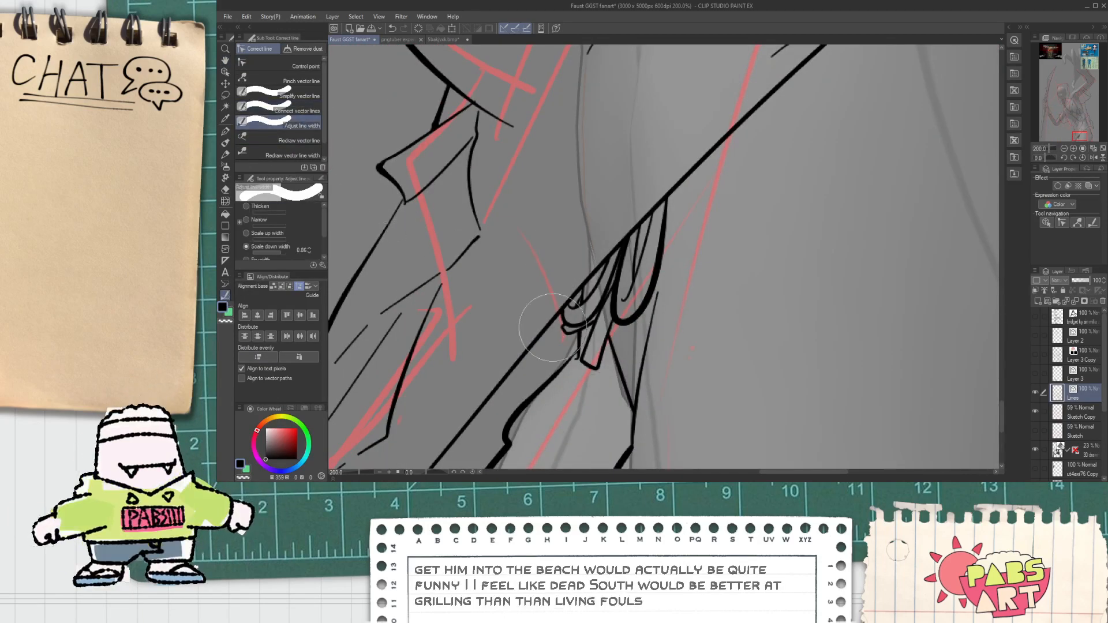
pyautogui.scroll(2, 511, 304)
pyautogui.click(686, 168)
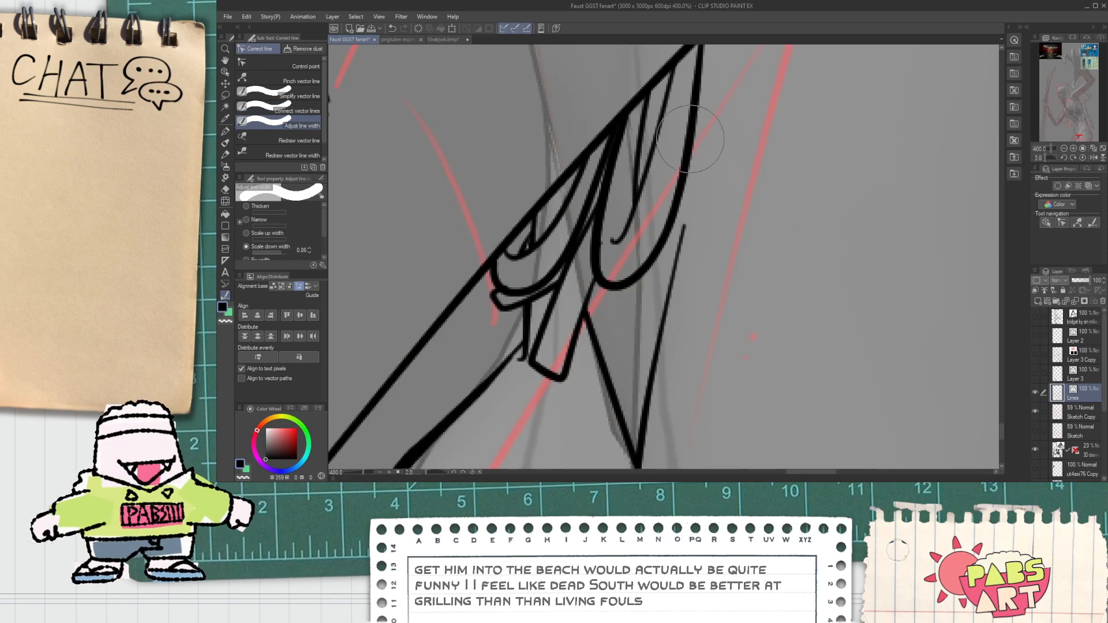
pyautogui.scroll(2, 612, 204)
pyautogui.click(592, 186)
pyautogui.scroll(-4, 577, 189)
pyautogui.scroll(-3, 566, 206)
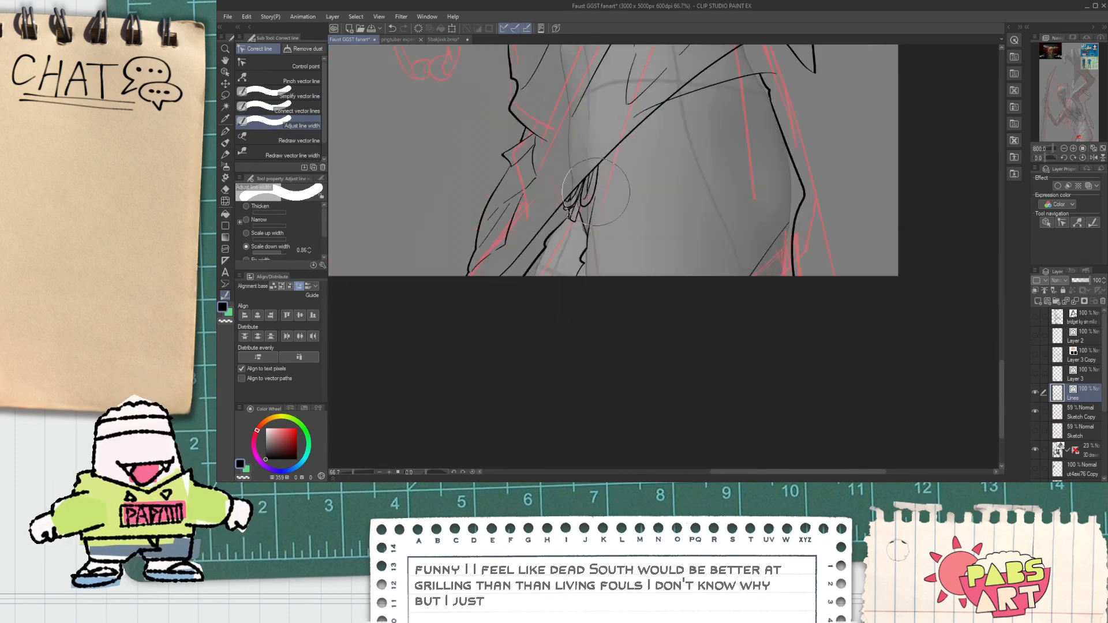
# Trim the waistband line overshooting the shirt hem and ink the waistband's lower edge across the hip parallel to it.
pyautogui.press('e')
pyautogui.scroll(2, 598, 243)
pyautogui.scroll(1, 588, 225)
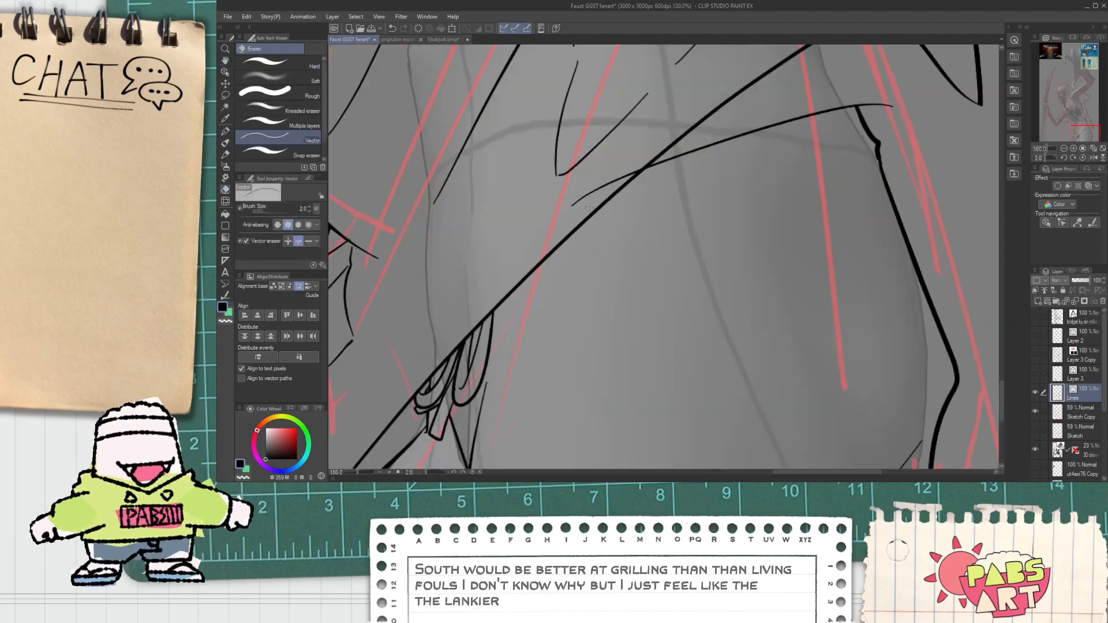
pyautogui.press('p')
pyautogui.moveTo(551, 254); pyautogui.dragTo(600, 236)
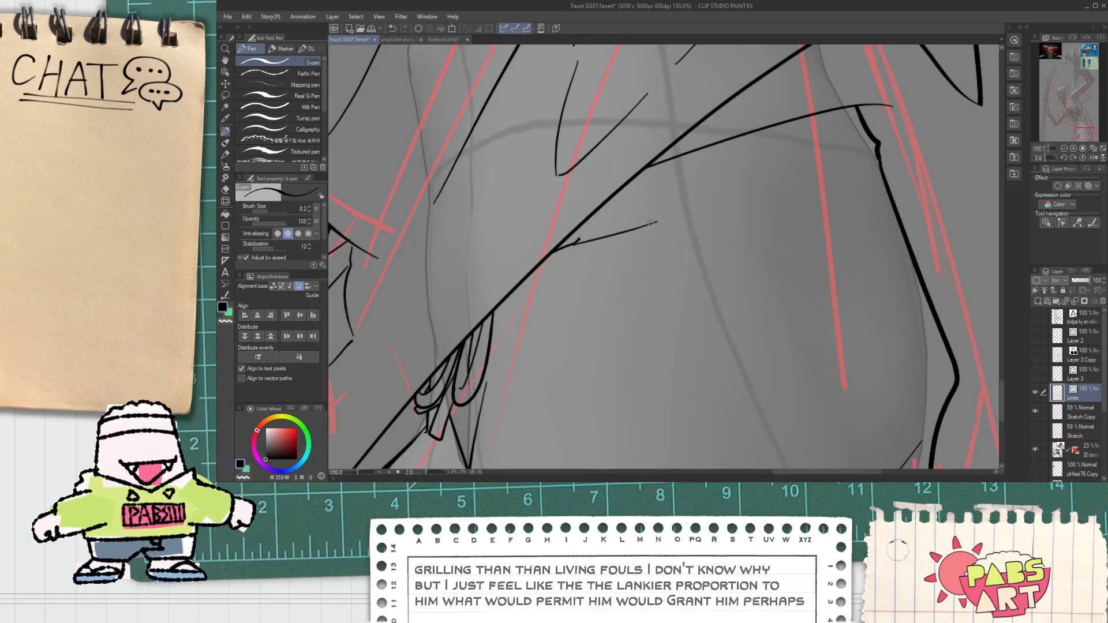
pyautogui.scroll(1, 586, 221)
pyautogui.hotkey('ctrl', 'z')
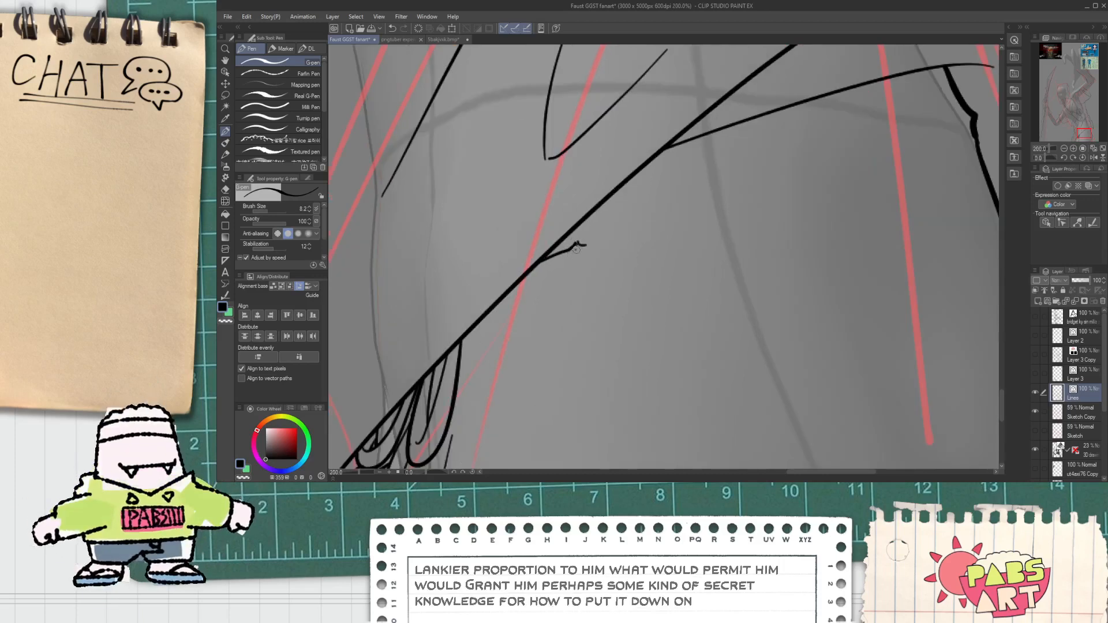
pyautogui.hotkey('ctrl', 'z')
pyautogui.moveTo(574, 253); pyautogui.dragTo(593, 249)
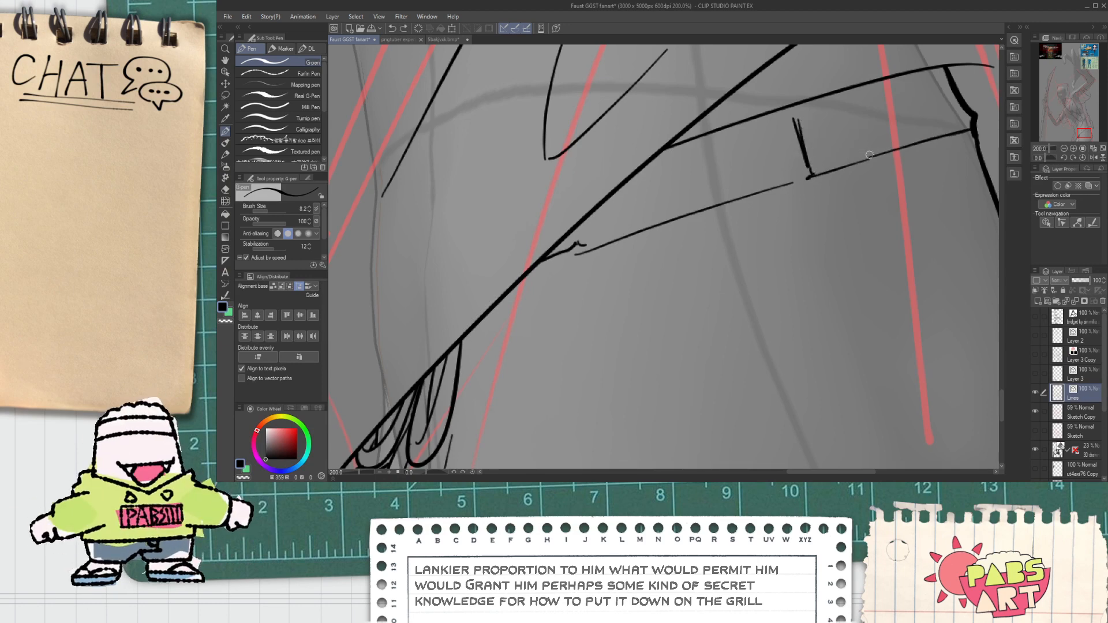
# Ink short, roughly parallel rib lines across the waistband between its upper and lower edges, from the hip toward the shirt hem.
pyautogui.moveTo(679, 161); pyautogui.dragTo(695, 194)
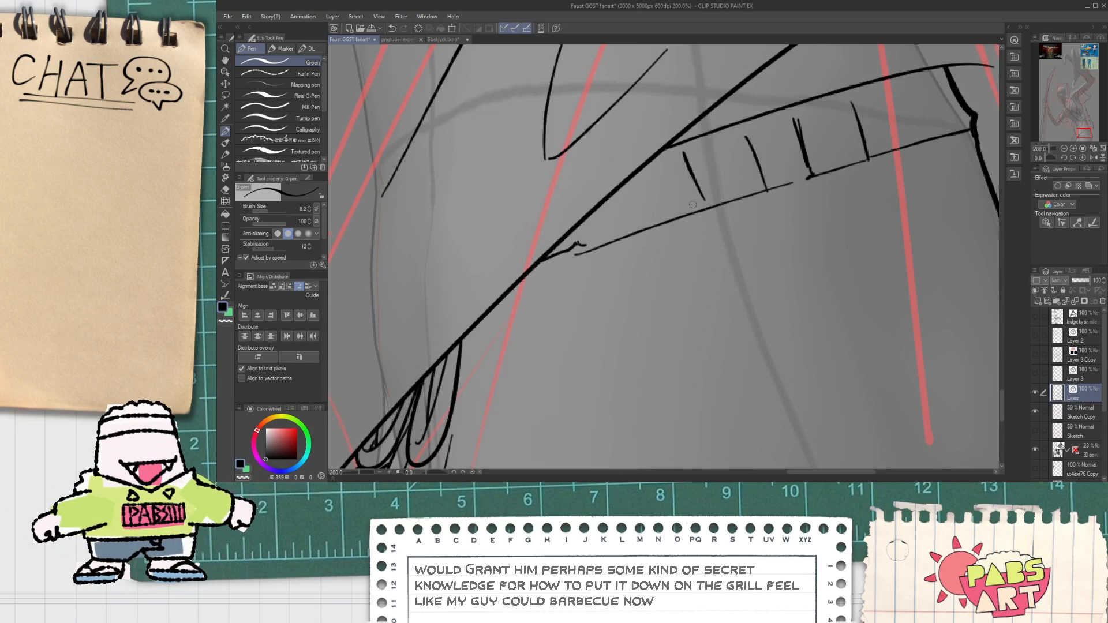
pyautogui.hotkey('ctrl', 'z')
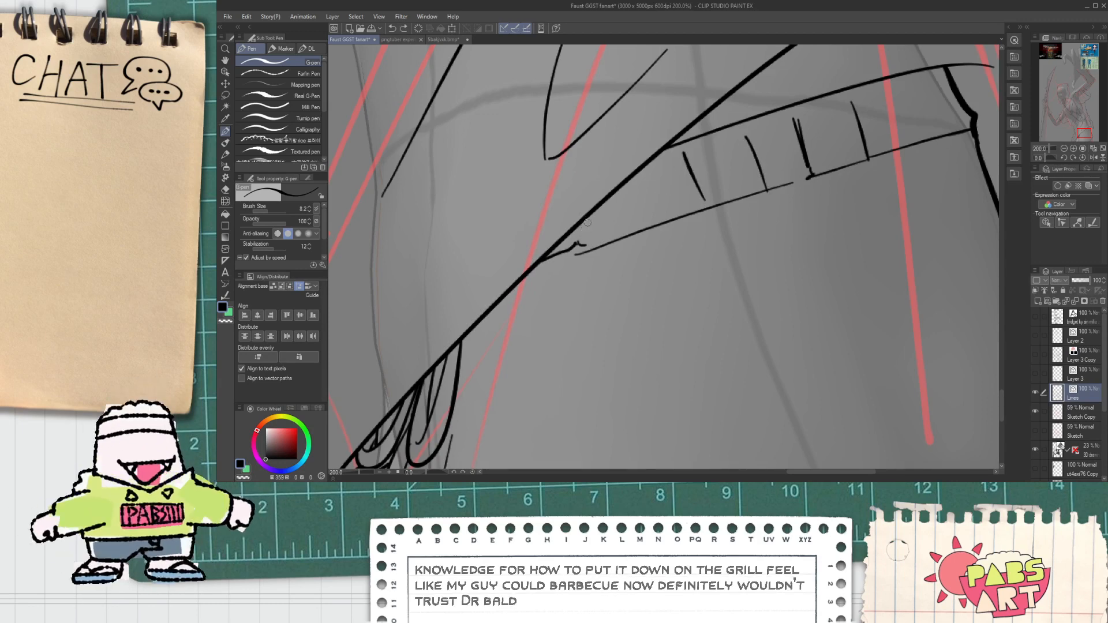
pyautogui.moveTo(592, 219)
pyautogui.mouseDown()
pyautogui.moveTo(604, 245)
pyautogui.moveTo(585, 257)
pyautogui.mouseUp()
pyautogui.press('e')
pyautogui.scroll(1, 589, 250)
pyautogui.scroll(-1, 599, 259)
pyautogui.scroll(-1, 599, 259)
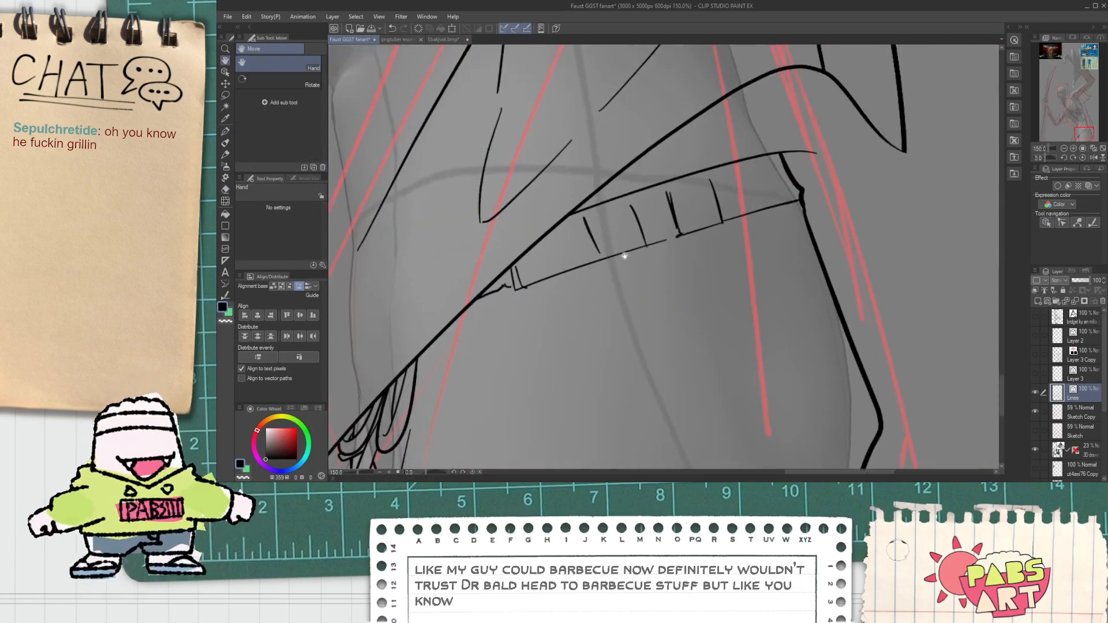
pyautogui.scroll(1, 646, 244)
pyautogui.press('p')
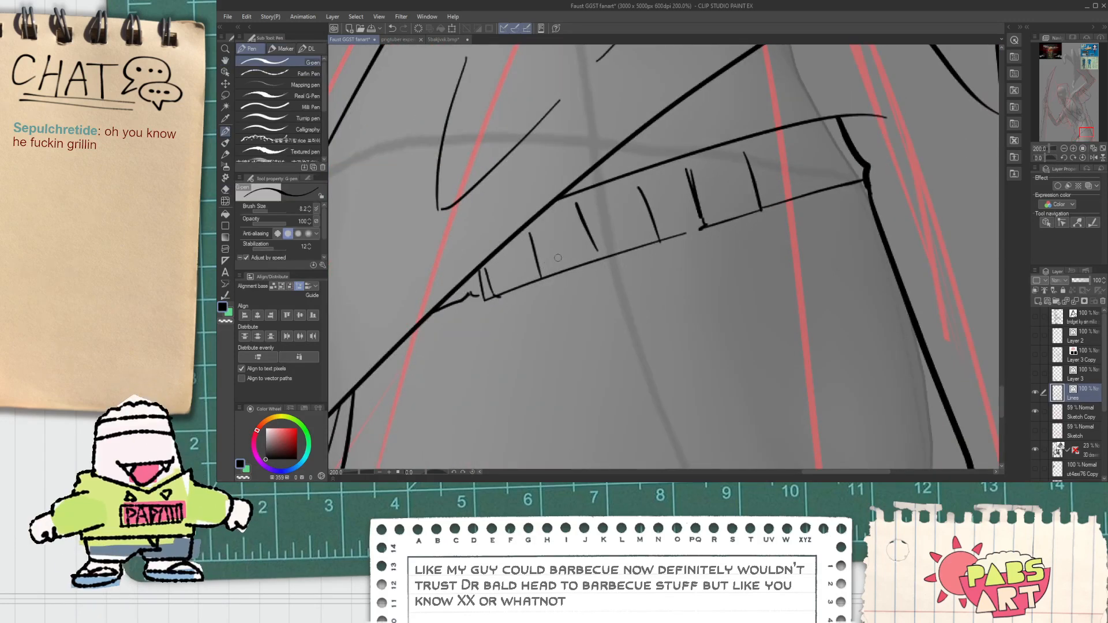
# Ink one more waistband rib near the outer hip, break its line, and trim the waistband's upper edge overshooting the hip contour.
pyautogui.scroll(1, 507, 259)
pyautogui.scroll(1, 662, 198)
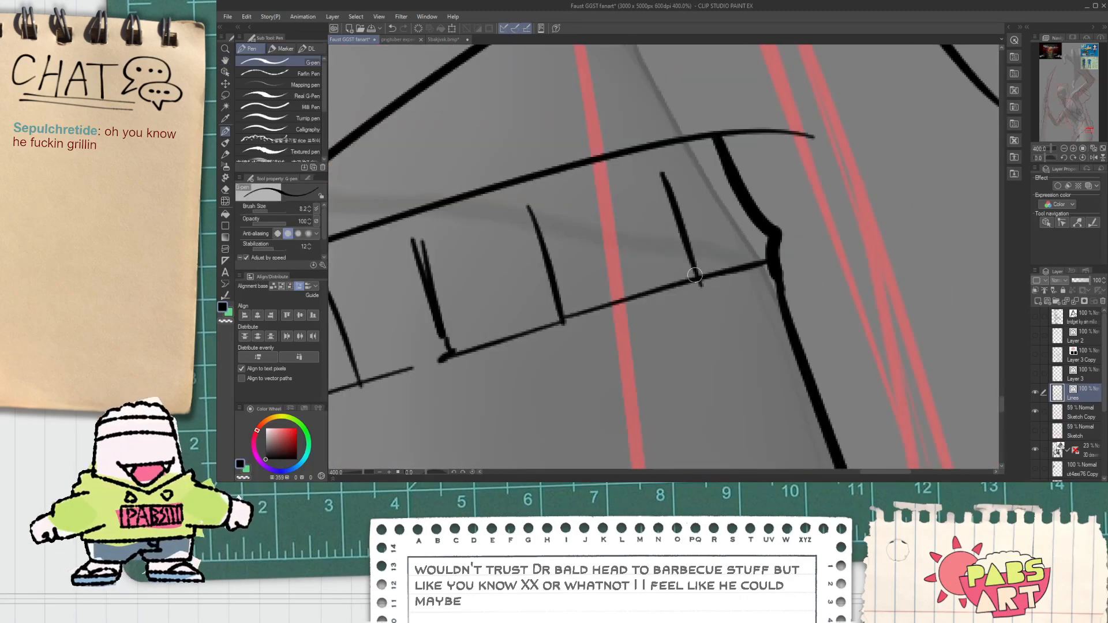
pyautogui.moveTo(682, 281); pyautogui.dragTo(655, 200)
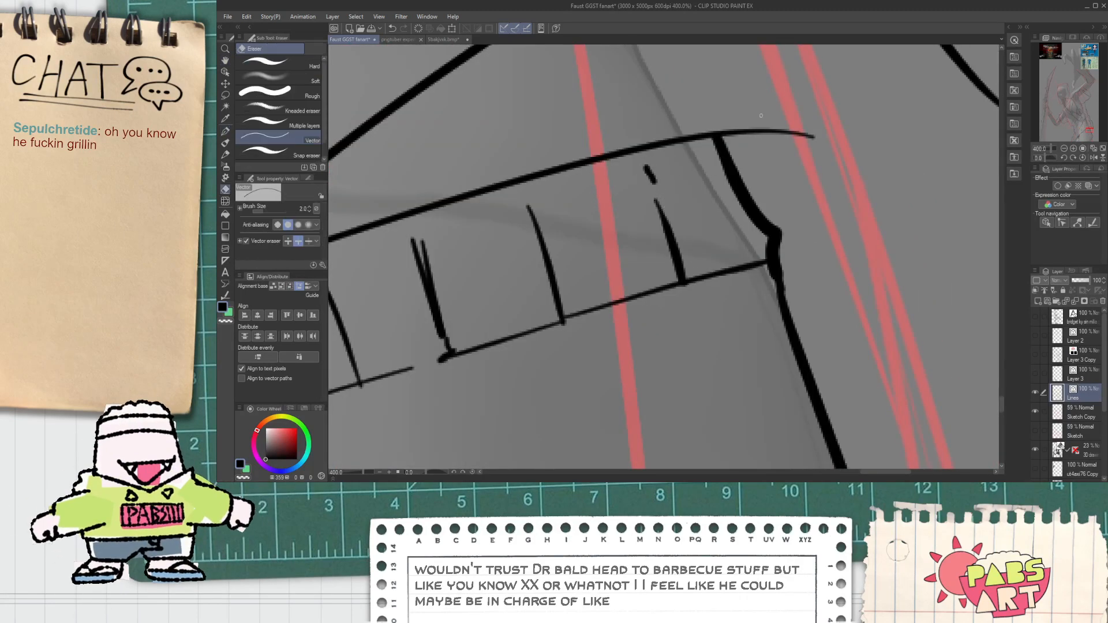
pyautogui.scroll(-3, 671, 292)
pyautogui.press('h')
pyautogui.scroll(-4, 671, 292)
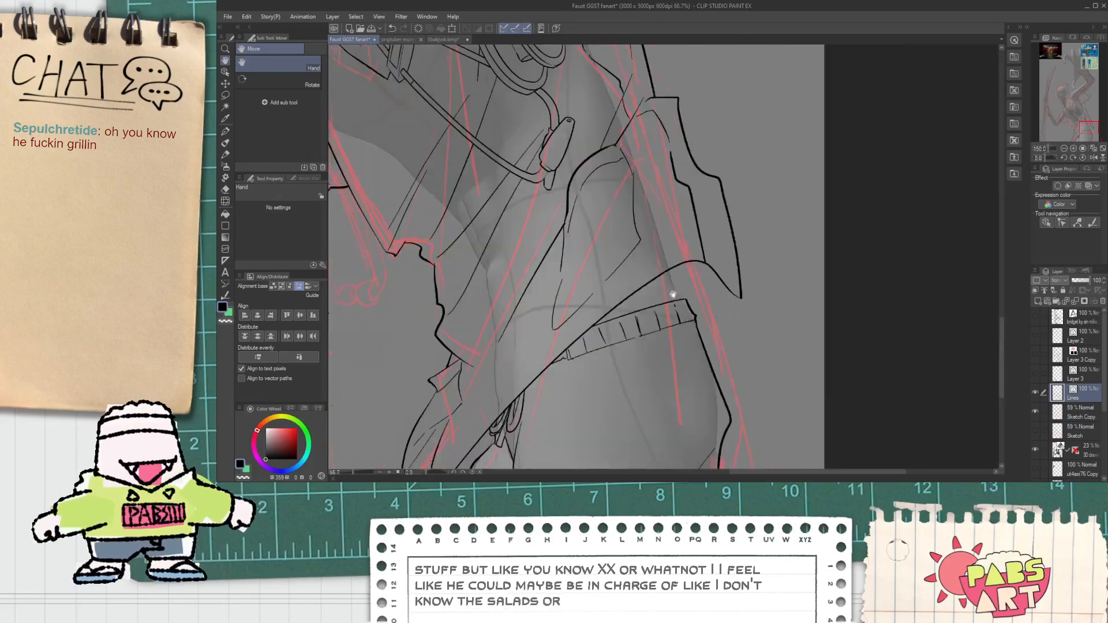
# Ink a short fold with a small notch on the trousers below the drawstring and trim its overshoot at the leg line.
pyautogui.scroll(7, 609, 323)
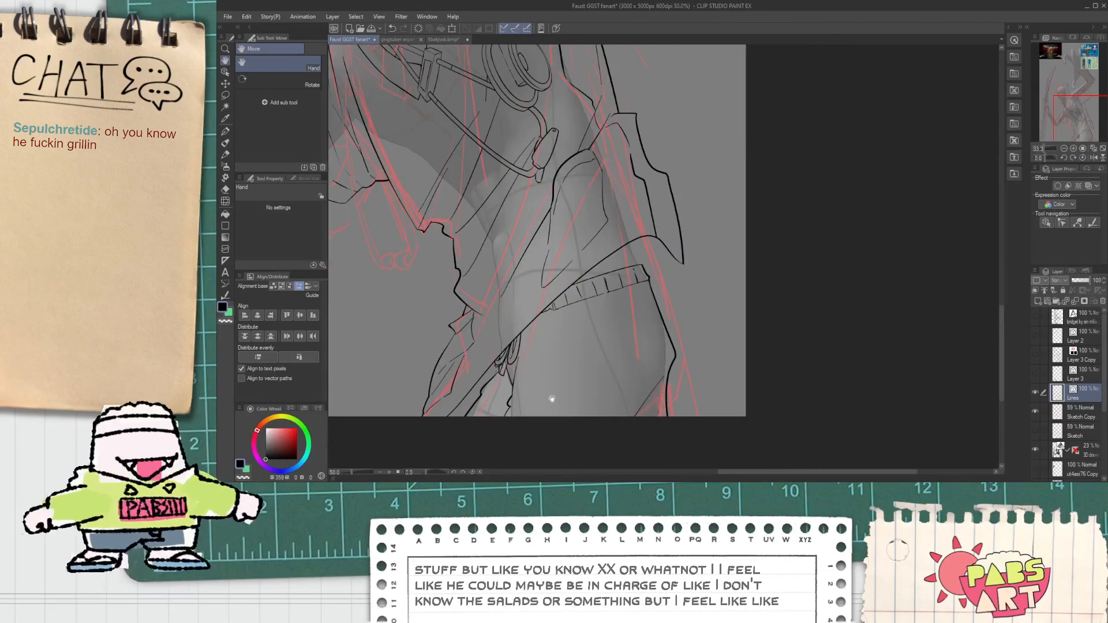
pyautogui.press('p')
pyautogui.moveTo(465, 374); pyautogui.dragTo(504, 404)
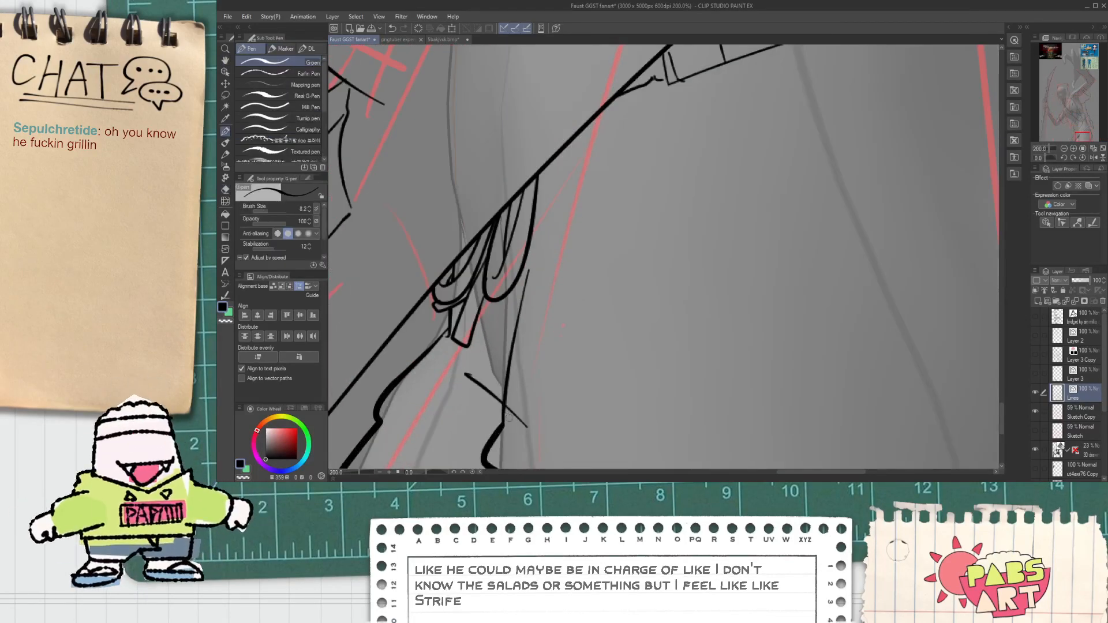
pyautogui.press('e')
pyautogui.press('p')
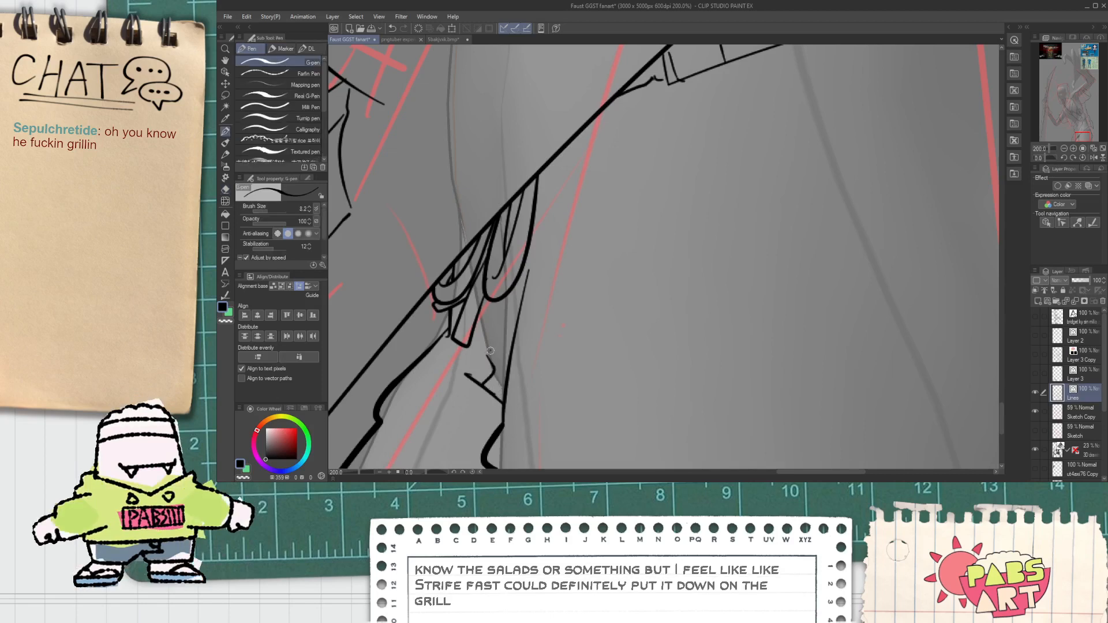
# Ink the bunched fabric contour between the shirt hem and the waistband at the hip, plus a curved fold line running inward from it.
pyautogui.scroll(-4, 509, 410)
pyautogui.scroll(3, 527, 317)
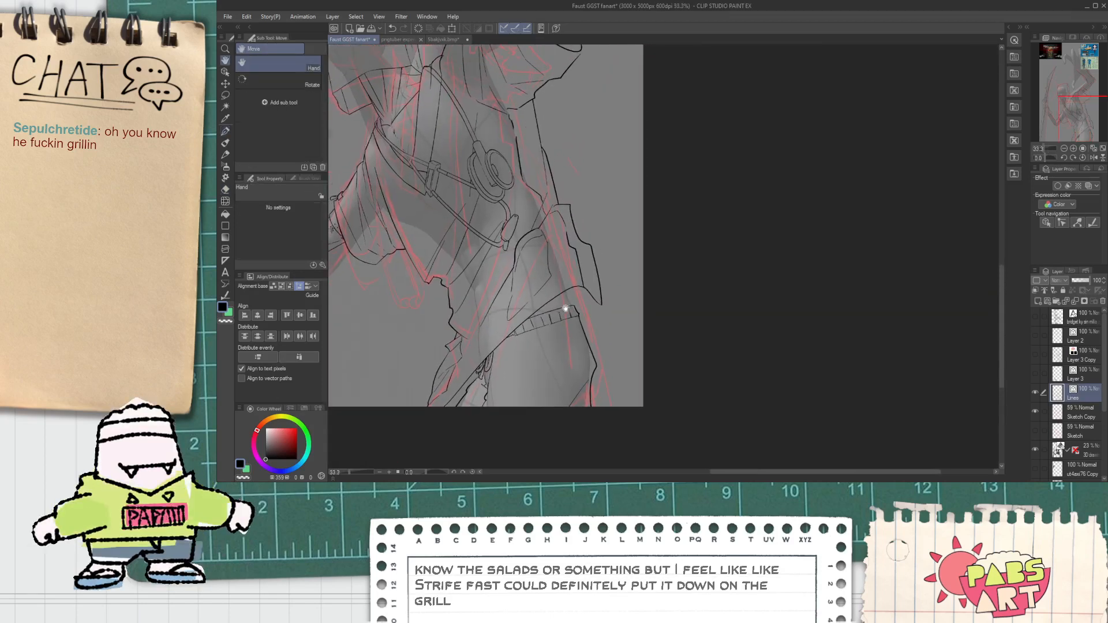
pyautogui.moveTo(578, 303)
pyautogui.mouseDown()
pyautogui.moveTo(574, 263)
pyautogui.moveTo(541, 245)
pyautogui.mouseUp()
pyautogui.press('e')
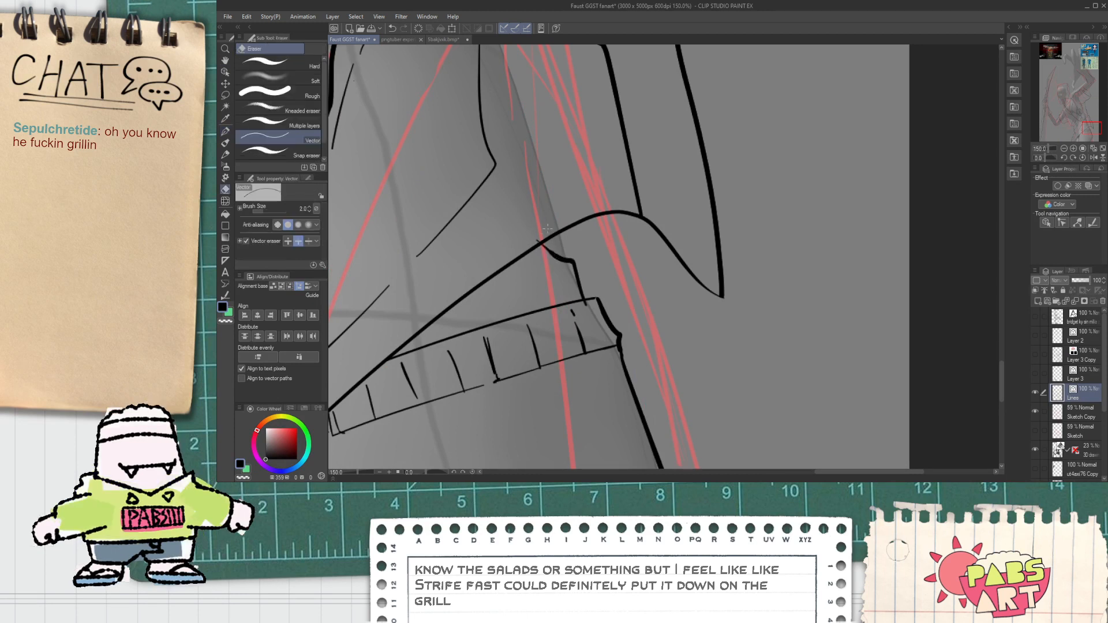
pyautogui.press('p')
pyautogui.moveTo(551, 258); pyautogui.dragTo(451, 336)
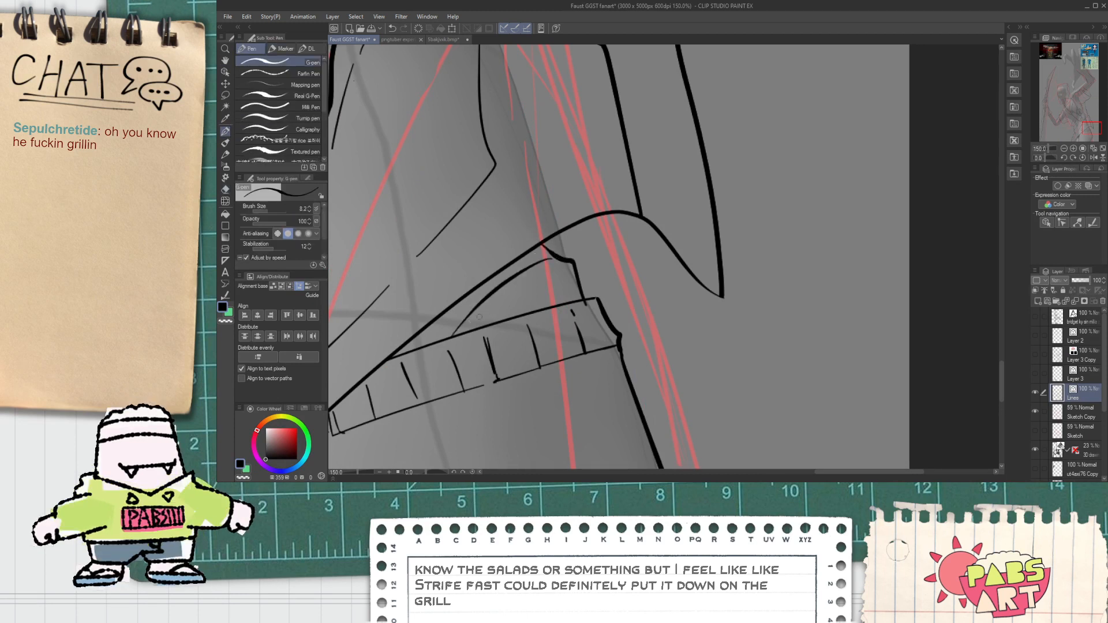
# Ink a slanted belt as two parallel curves from the waistband and shirt hem, sweeping below the drawstring to the canvas's lower edge.
pyautogui.scroll(-6, 574, 241)
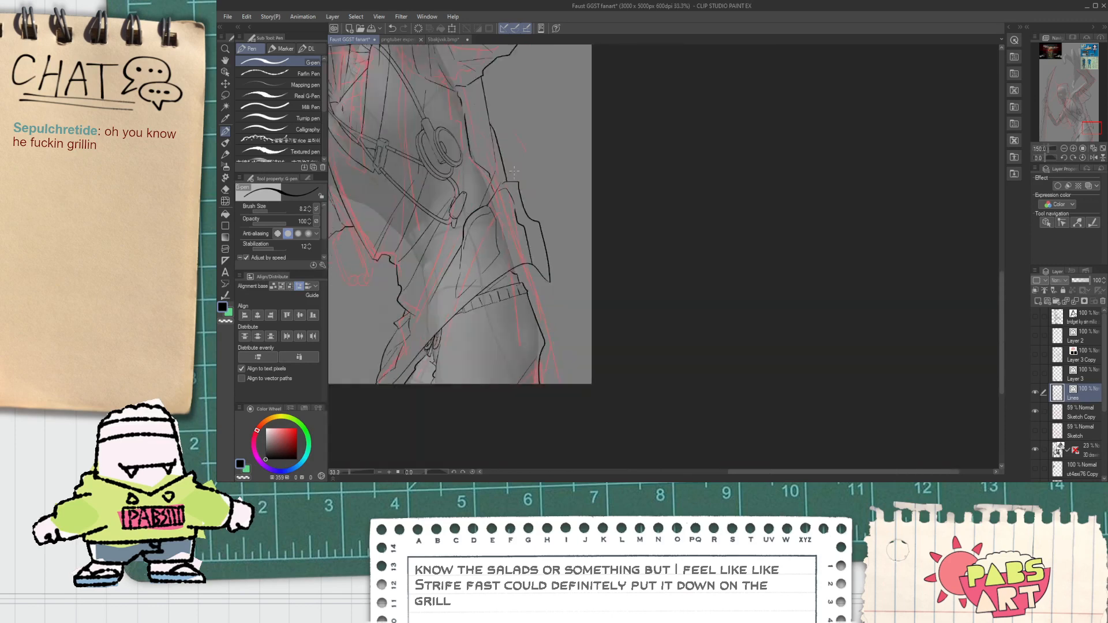
pyautogui.scroll(2, 548, 254)
pyautogui.scroll(-5, 549, 254)
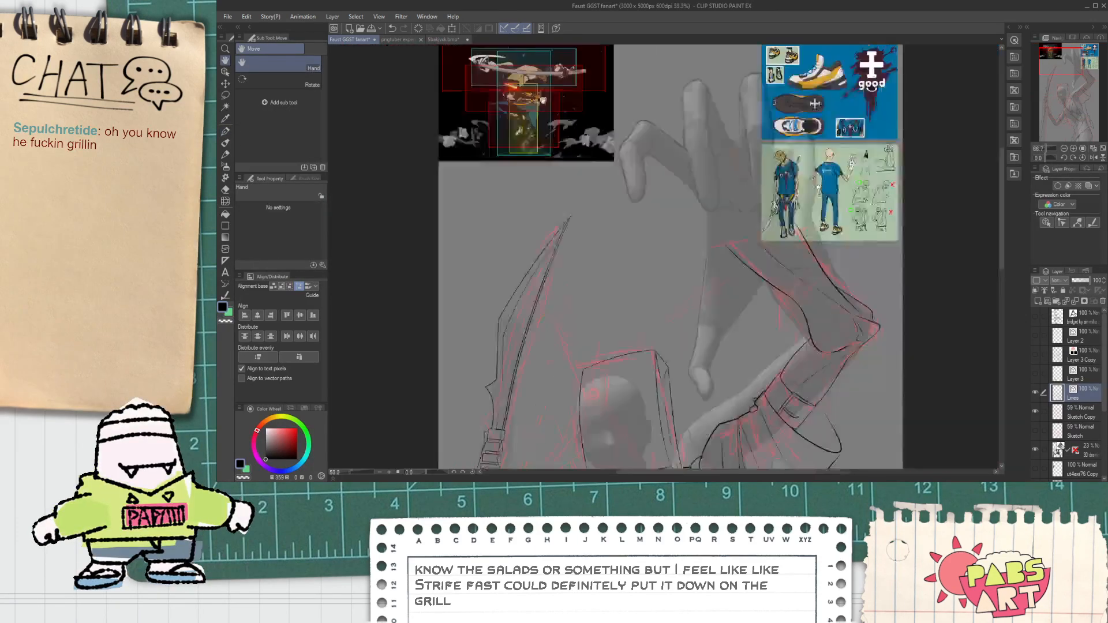
pyautogui.scroll(2, 561, 335)
pyautogui.scroll(4, 560, 336)
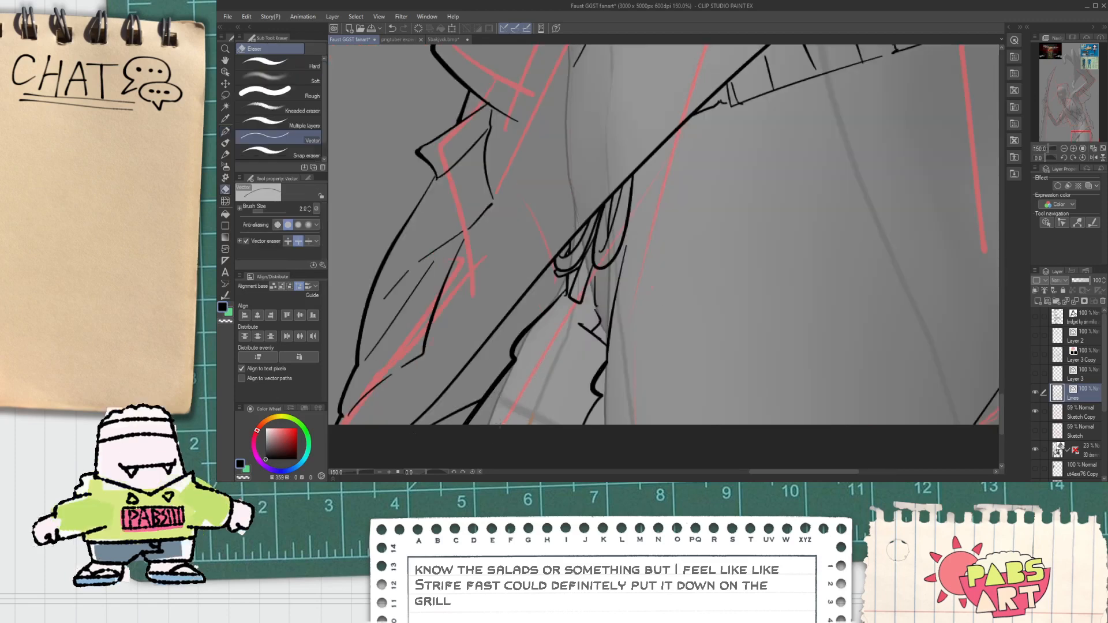
pyautogui.scroll(-1, 635, 229)
pyautogui.moveTo(585, 331); pyautogui.dragTo(570, 346)
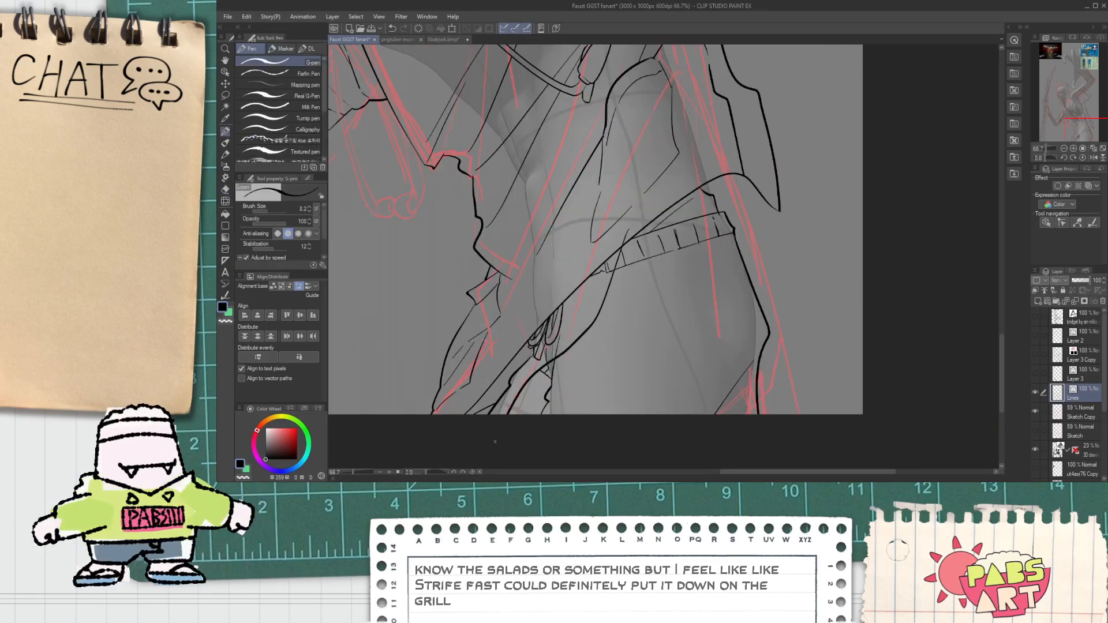
pyautogui.scroll(1, 493, 448)
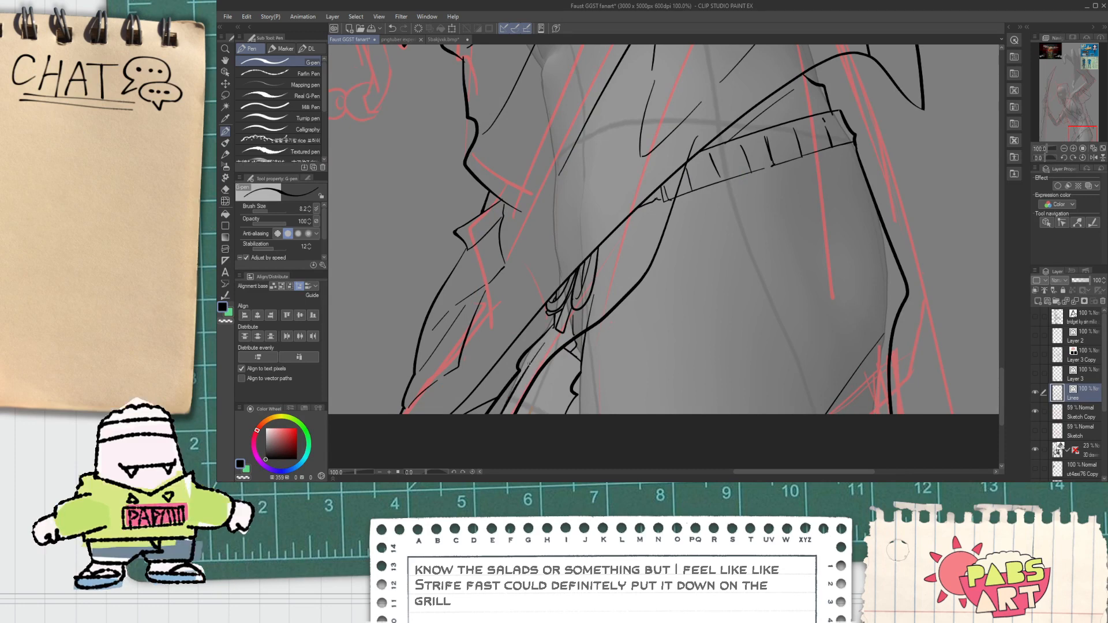
pyautogui.moveTo(557, 342); pyautogui.dragTo(614, 297)
# Erase the waistband edge and rib lines that run through the upper part of the new belt.
pyautogui.press('e')
pyautogui.scroll(1, 648, 173)
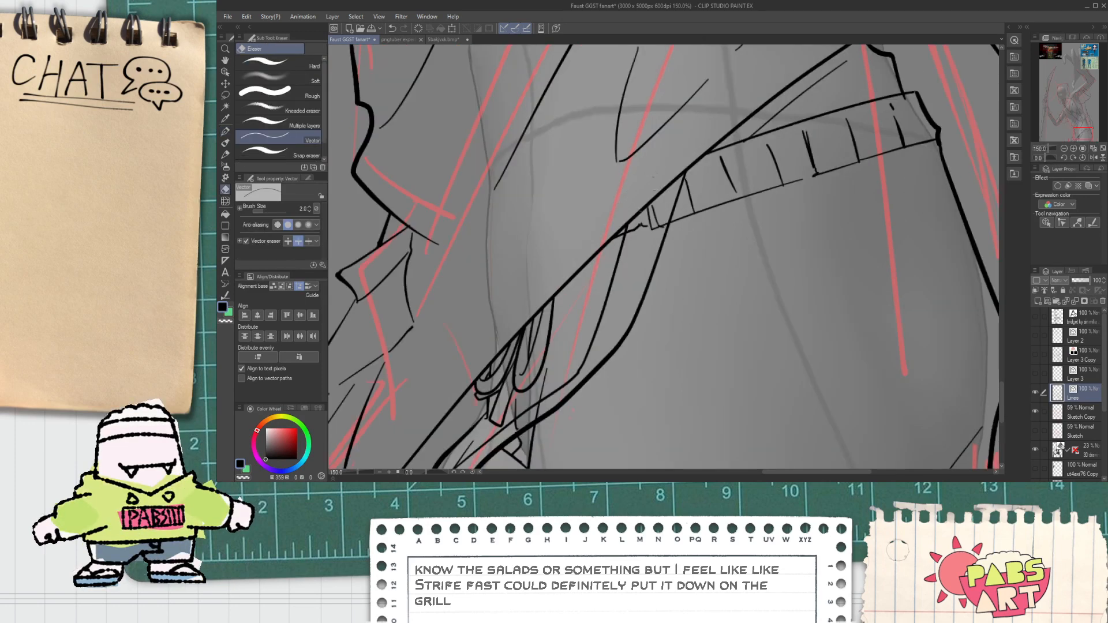
pyautogui.moveTo(655, 221); pyautogui.dragTo(661, 231)
pyautogui.moveTo(633, 223); pyautogui.dragTo(636, 235)
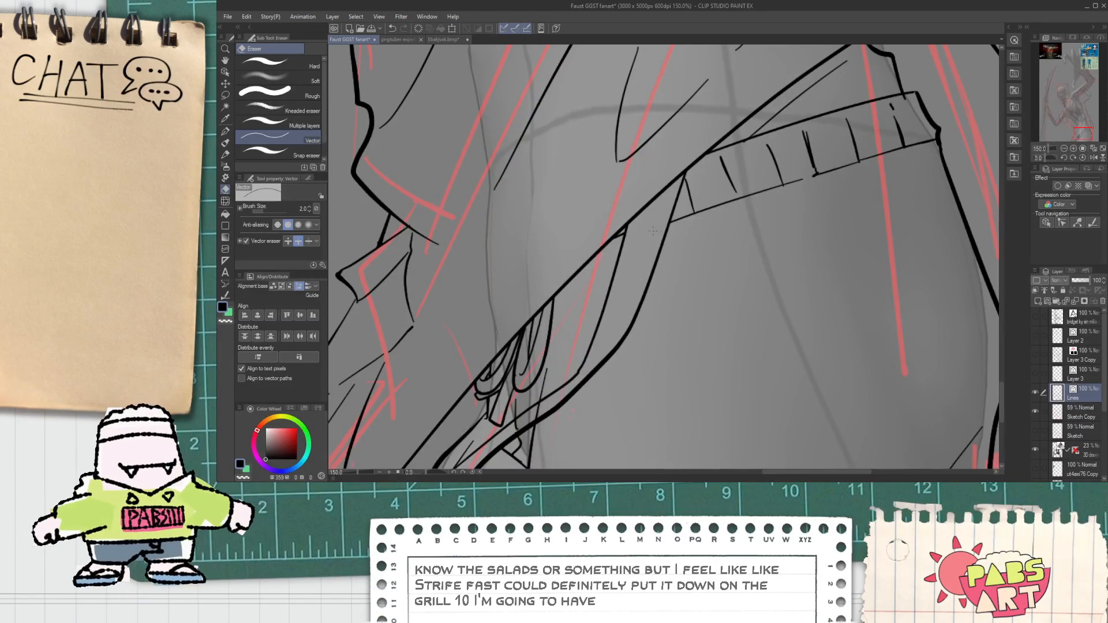
# Erase the stray trouser lines crossing the lower part of the belt below the drawstring.
pyautogui.press('h')
pyautogui.scroll(-3, 567, 338)
pyautogui.press('e')
pyautogui.scroll(4, 569, 338)
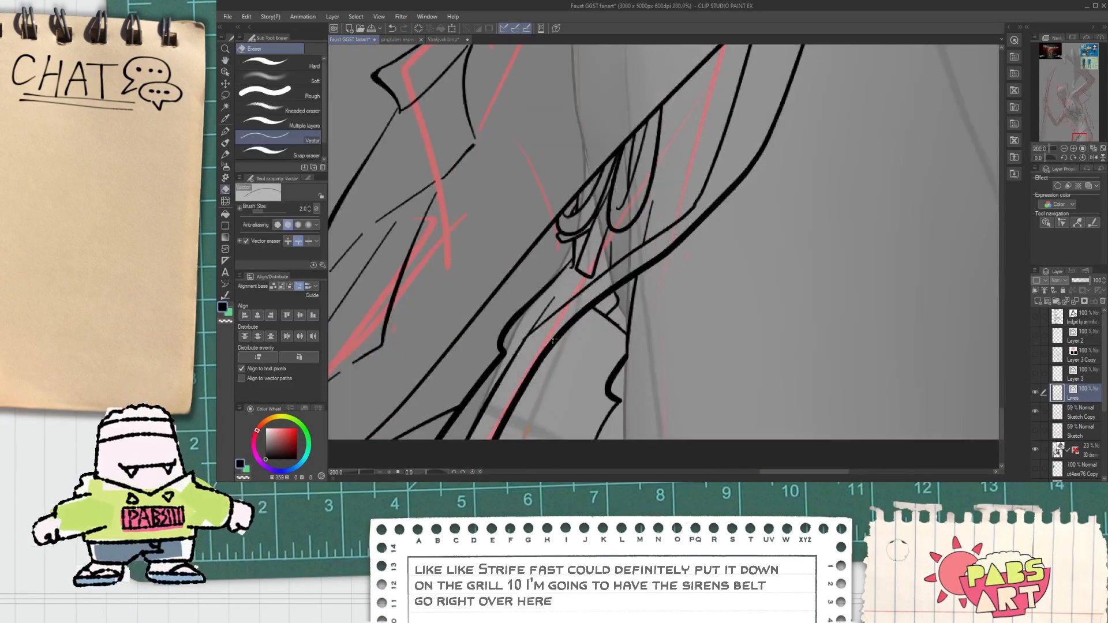
pyautogui.scroll(2, 558, 333)
pyautogui.scroll(-2, 530, 329)
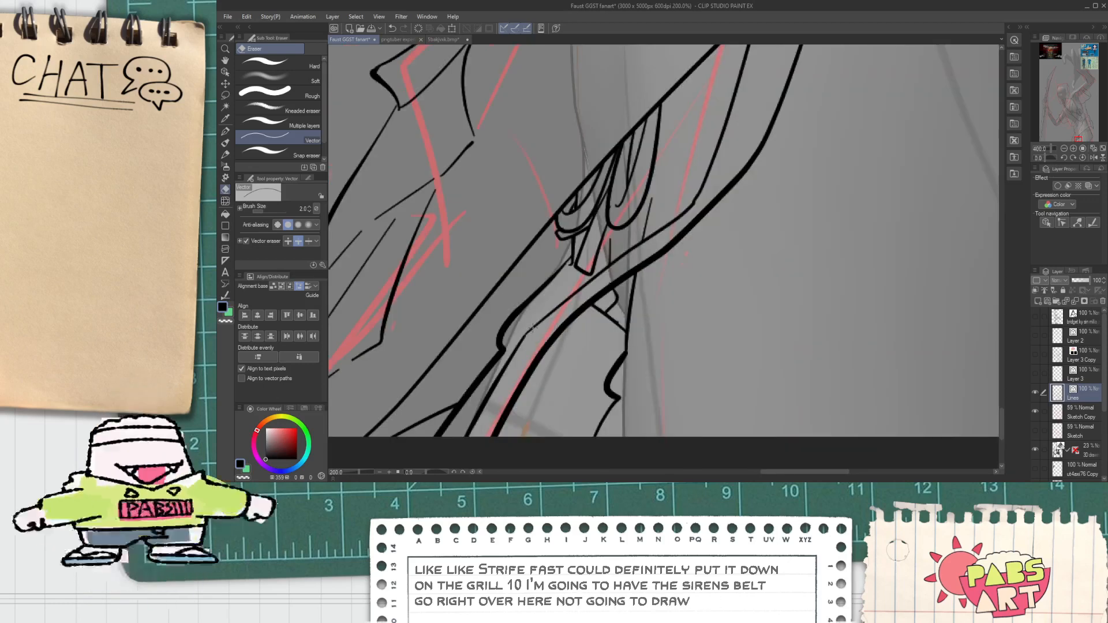
# Ink steep, nearly parallel lines across the shirt hem beside the drawstring and erase their excess segment.
pyautogui.scroll(-4, 530, 330)
pyautogui.press('p')
pyautogui.scroll(3, 511, 326)
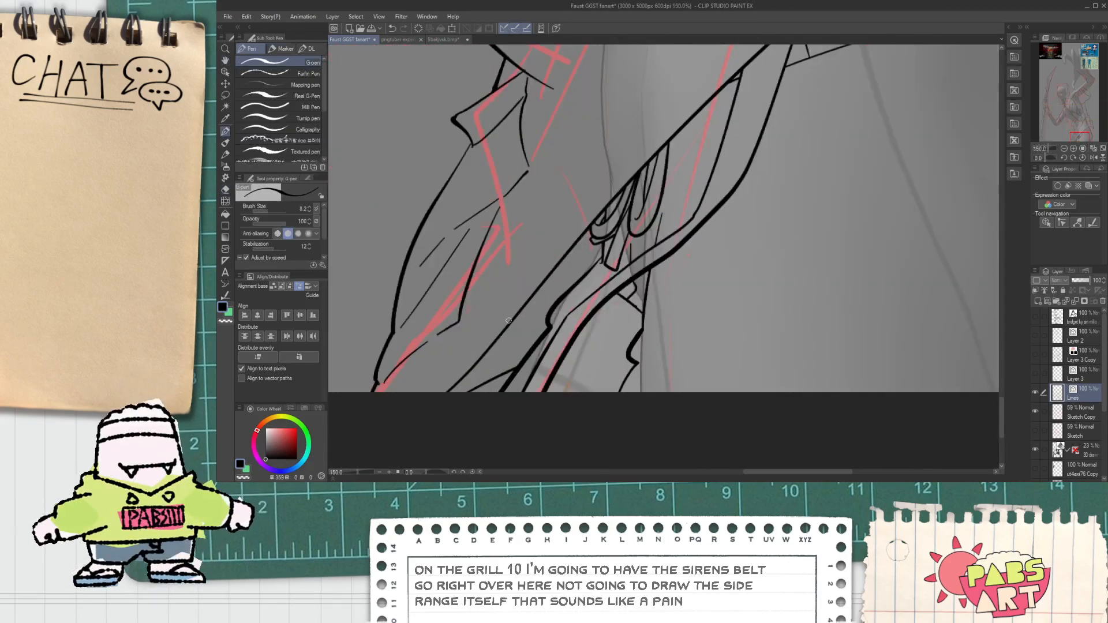
pyautogui.moveTo(507, 325); pyautogui.dragTo(490, 395)
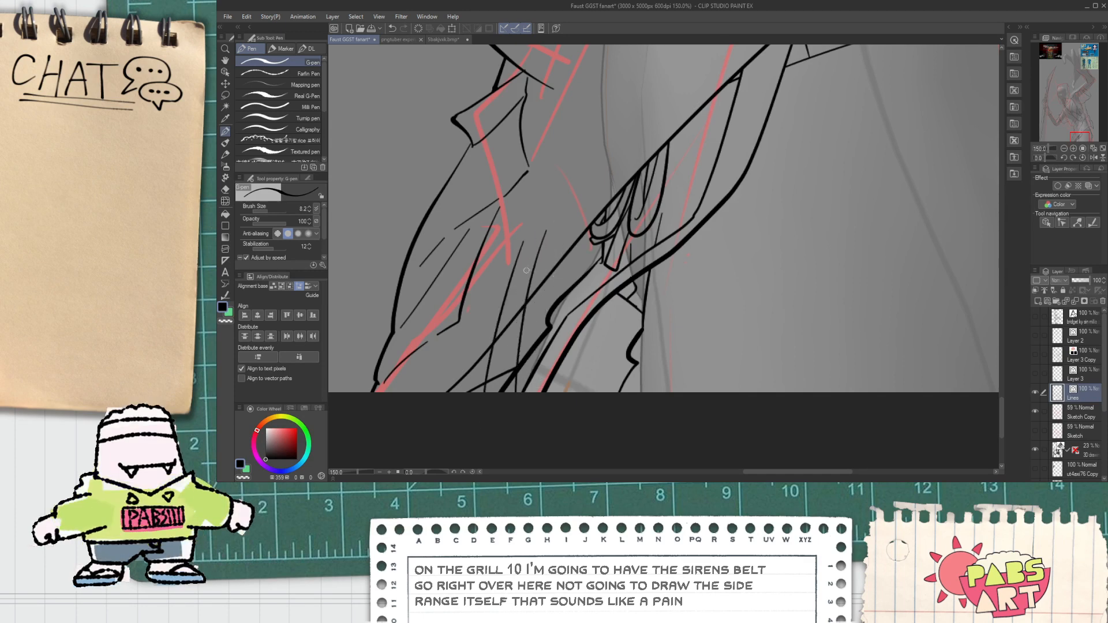
pyautogui.press('e')
pyautogui.moveTo(530, 267); pyautogui.dragTo(525, 290)
# Examine the orange belt and harness around the hips on the pasted black-background character reference image.
pyautogui.scroll(-6, 507, 383)
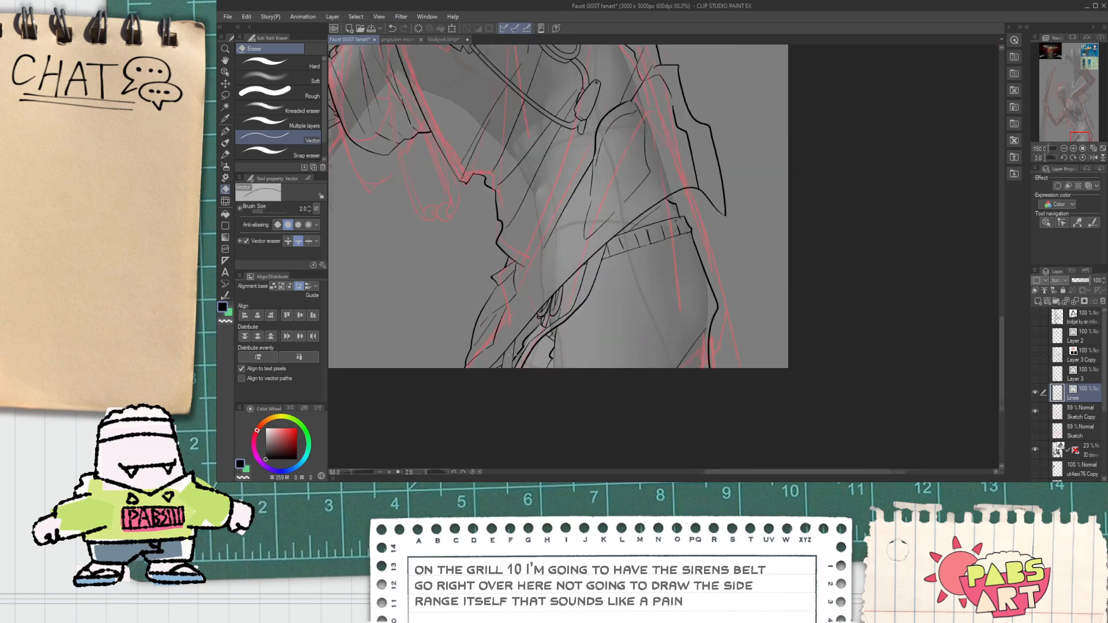
pyautogui.press('h')
pyautogui.scroll(-3, 558, 390)
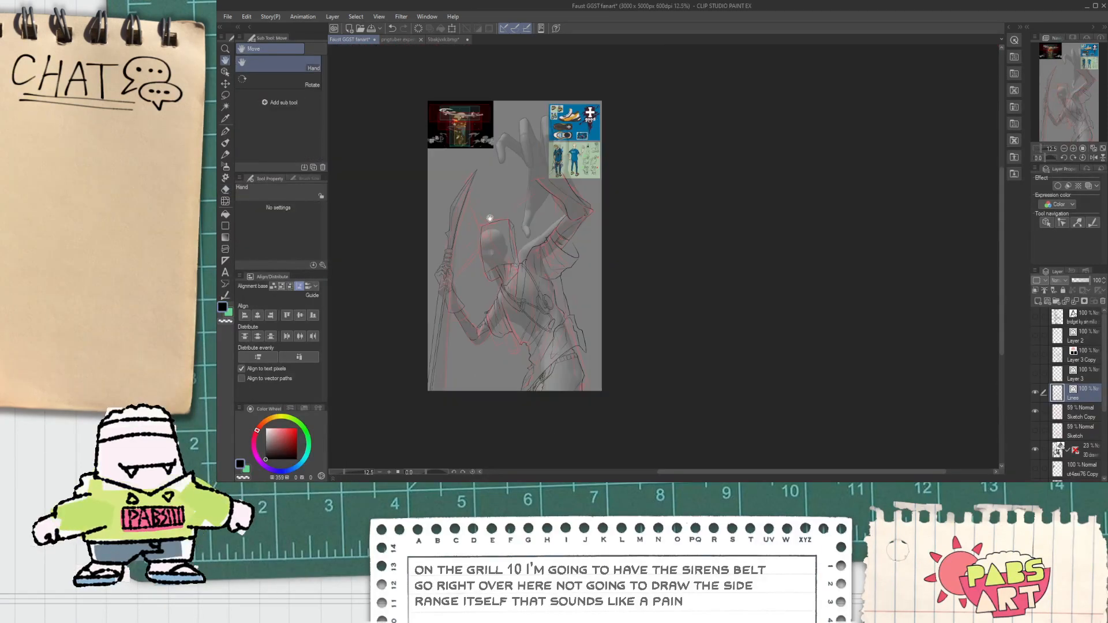
pyautogui.moveTo(464, 125); pyautogui.dragTo(529, 247)
pyautogui.scroll(7, 529, 246)
pyautogui.scroll(2, 529, 247)
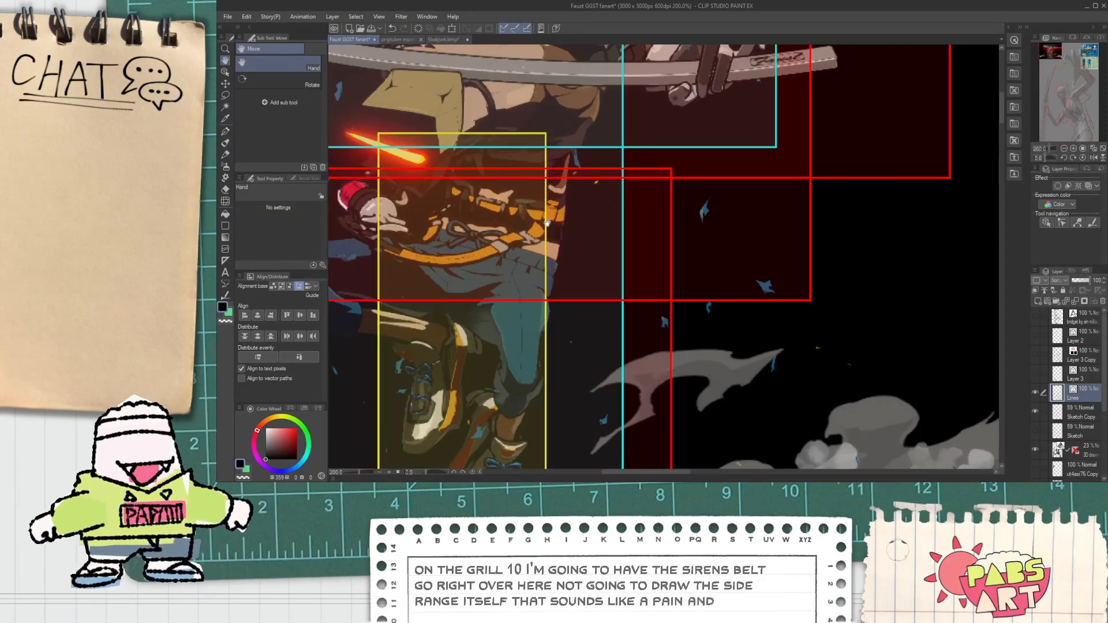
pyautogui.scroll(-6, 531, 243)
pyautogui.scroll(4, 536, 238)
pyautogui.scroll(4, 536, 238)
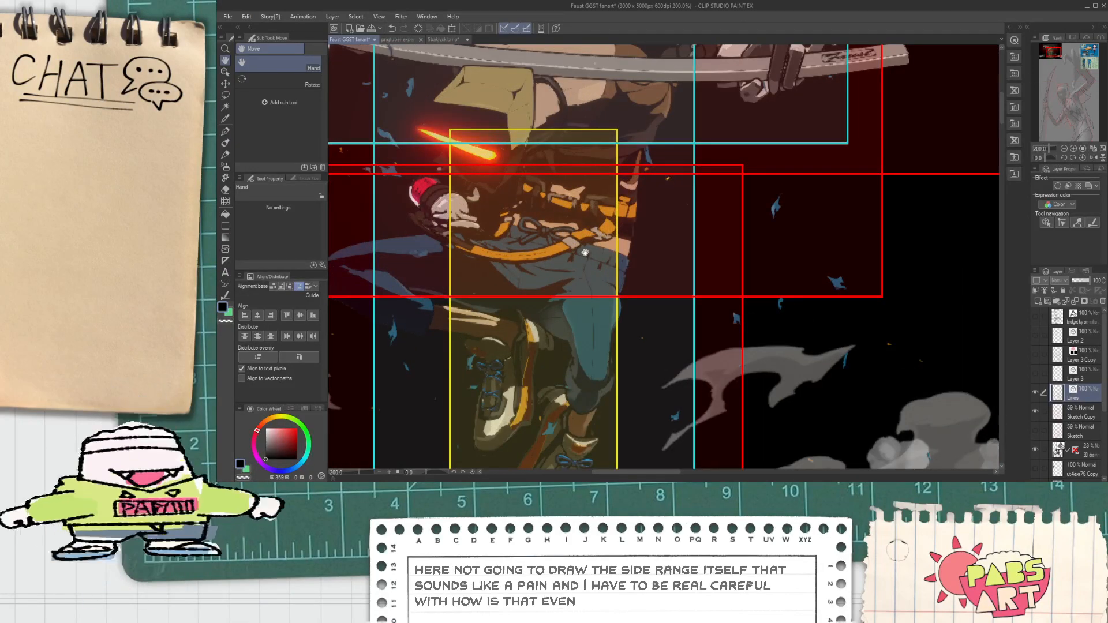
pyautogui.scroll(-1, 586, 253)
pyautogui.scroll(-1, 587, 251)
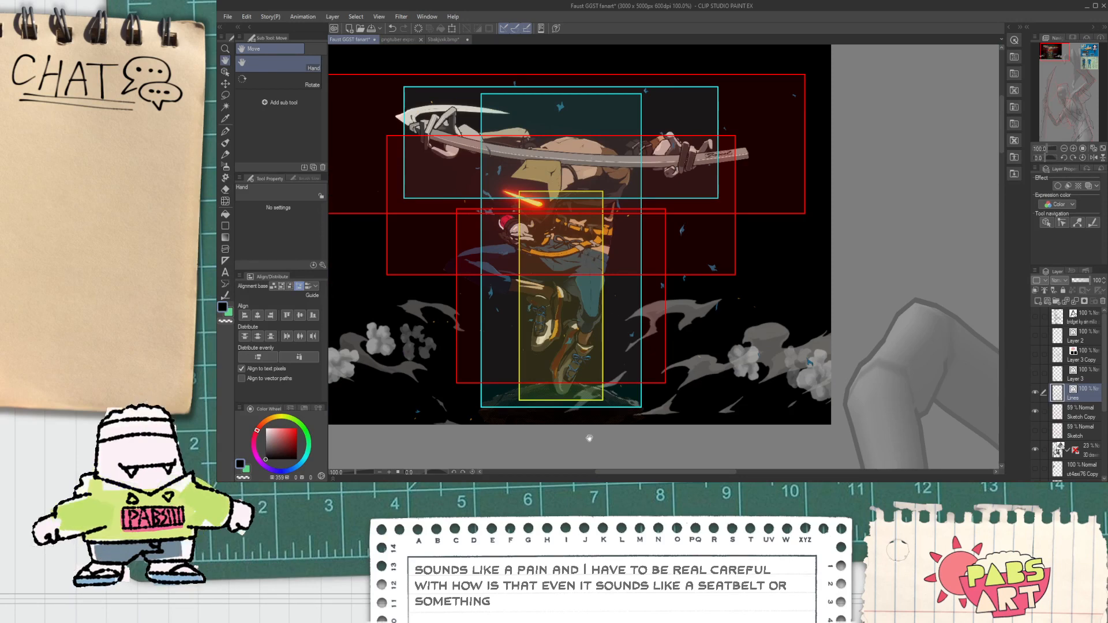
pyautogui.scroll(-1, 594, 441)
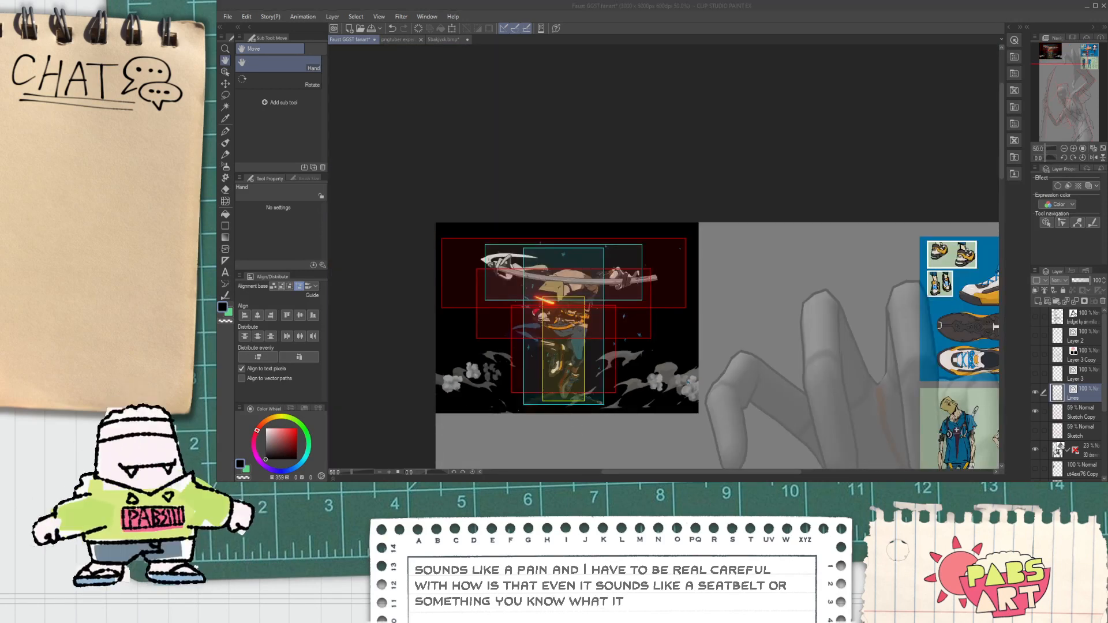
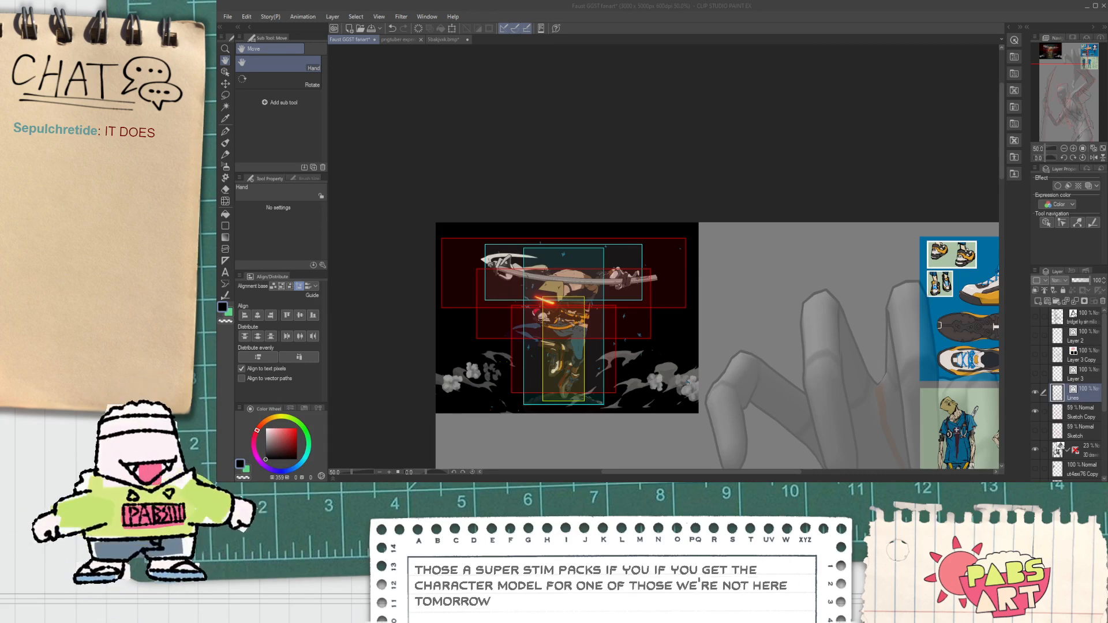
# View the image of the injector with leather straps in its own canvas, and return to the Faust GGST fanart drawing.
pyautogui.hotkey('ctrl', '+')
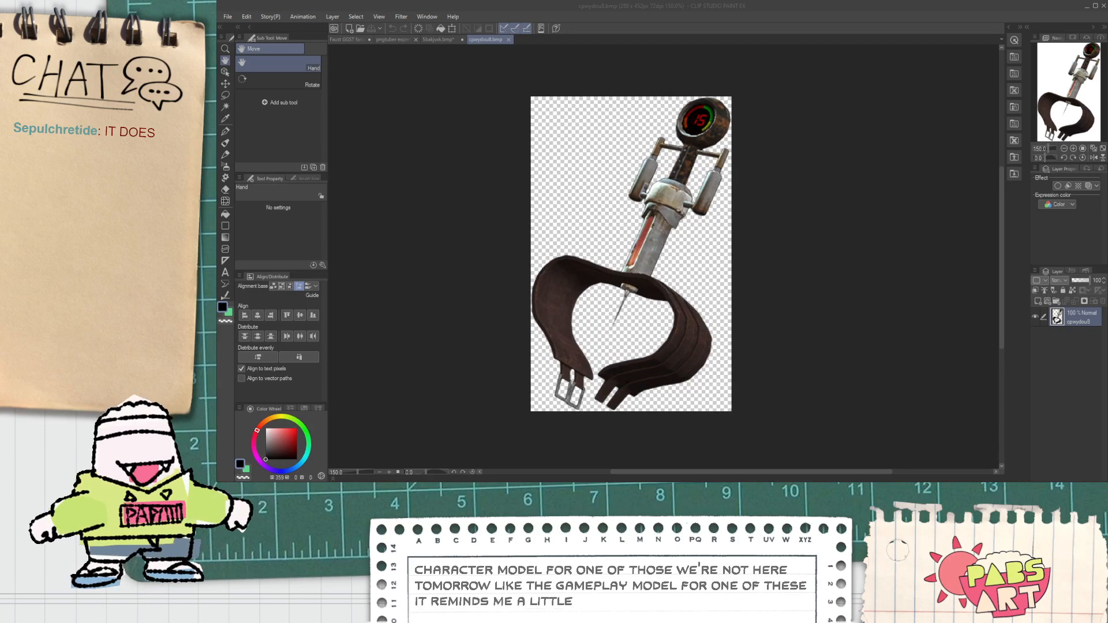
pyautogui.hotkey('alt', 'Tab')
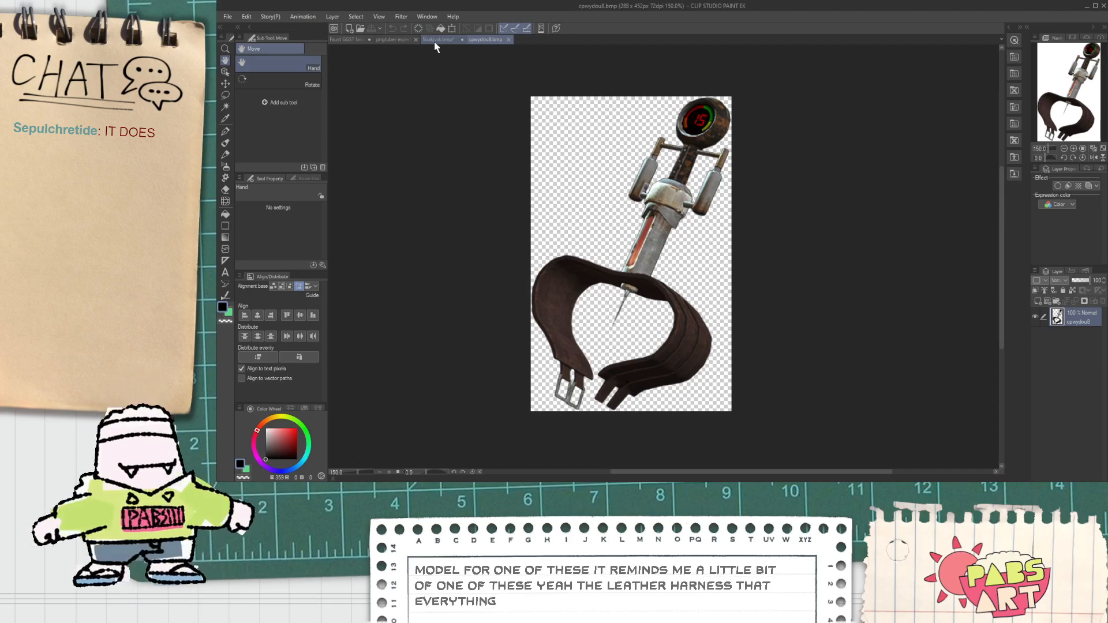
pyautogui.click(349, 40)
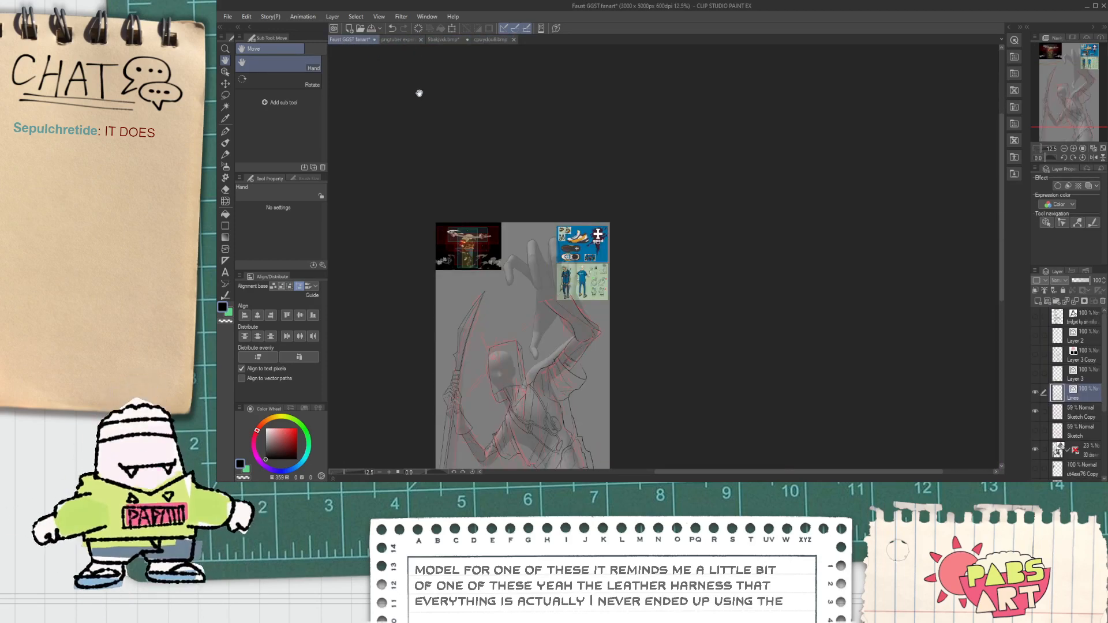
pyautogui.moveTo(511, 317); pyautogui.dragTo(483, 166)
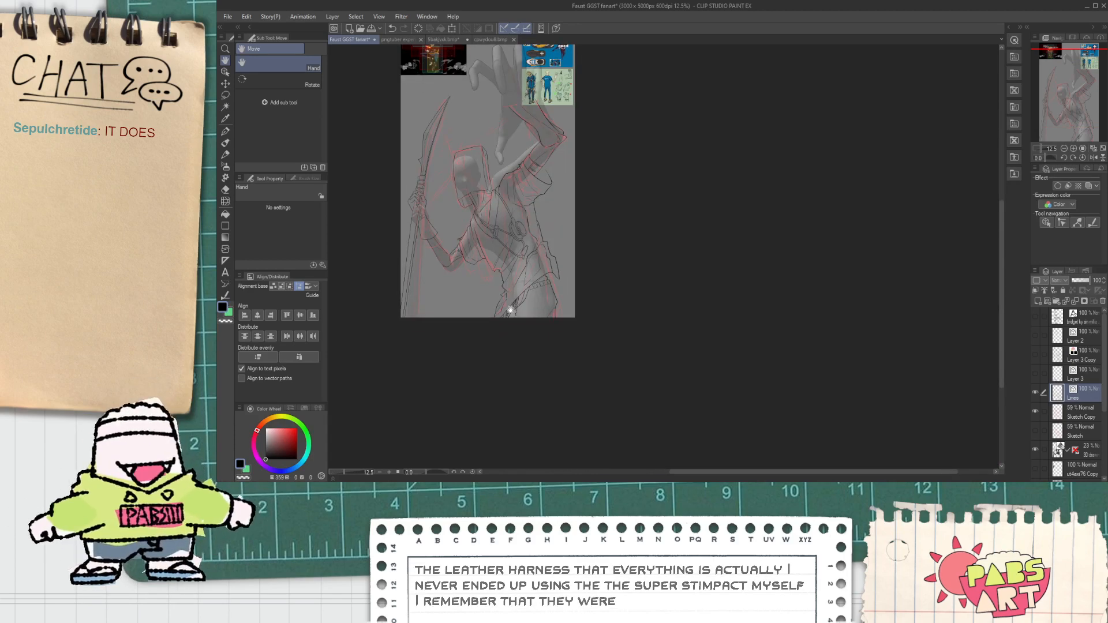
# Examine the belt and hip details on the pasted character sheet and black-background reference images.
pyautogui.scroll(5, 513, 306)
pyautogui.scroll(-2, 516, 300)
pyautogui.scroll(1, 531, 323)
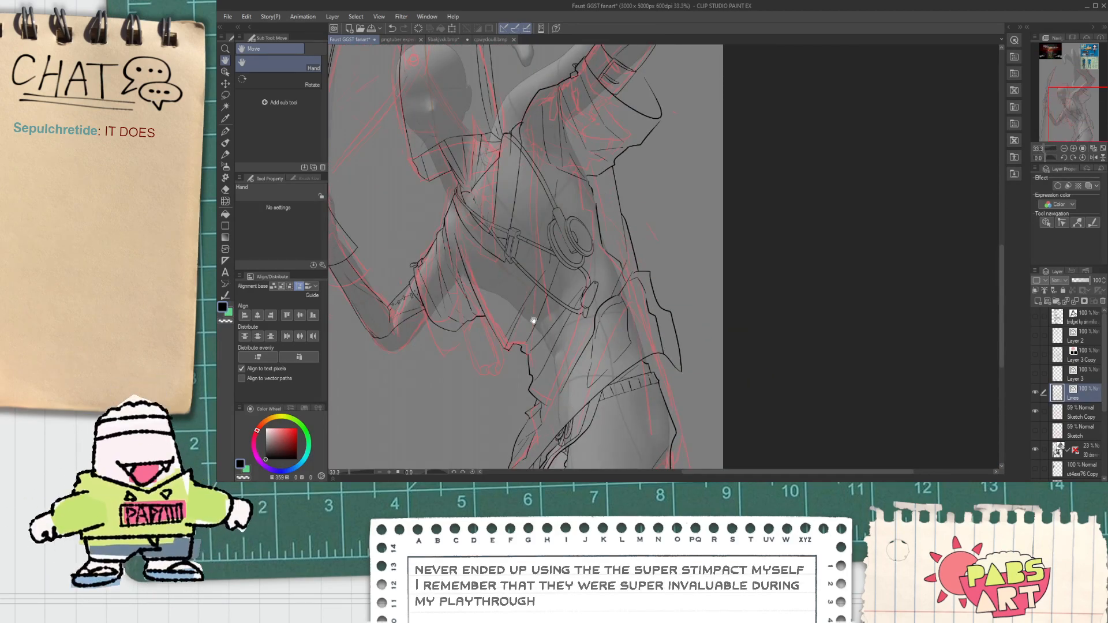
pyautogui.scroll(-2, 541, 339)
pyautogui.scroll(3, 618, 218)
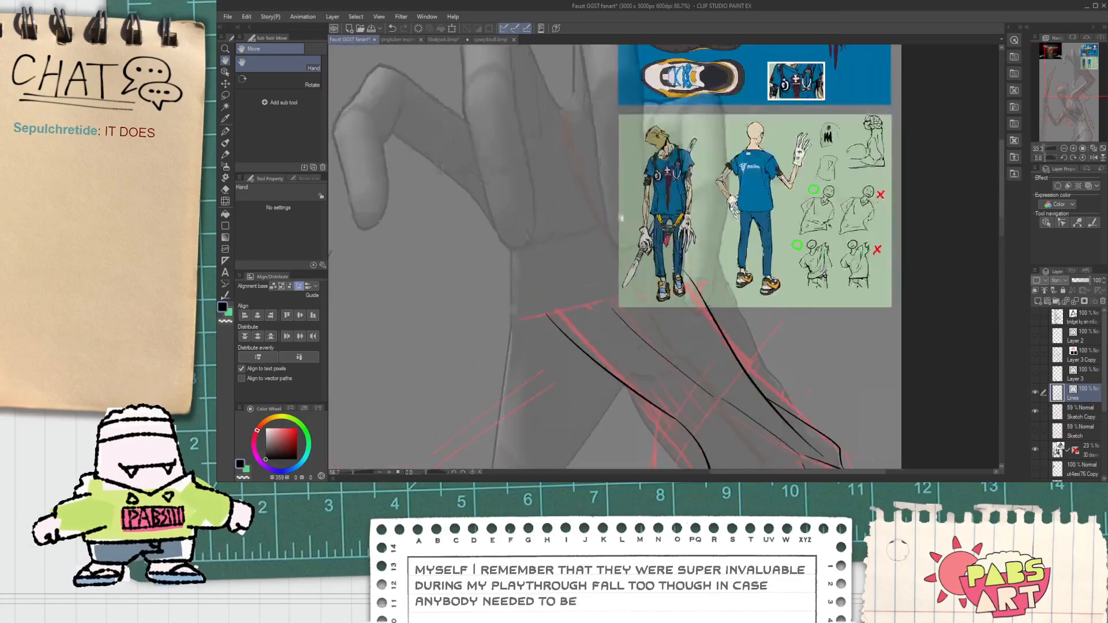
pyautogui.scroll(1, 629, 217)
pyautogui.scroll(-2, 625, 216)
pyautogui.moveTo(549, 216); pyautogui.dragTo(722, 340)
pyautogui.scroll(1, 426, 217)
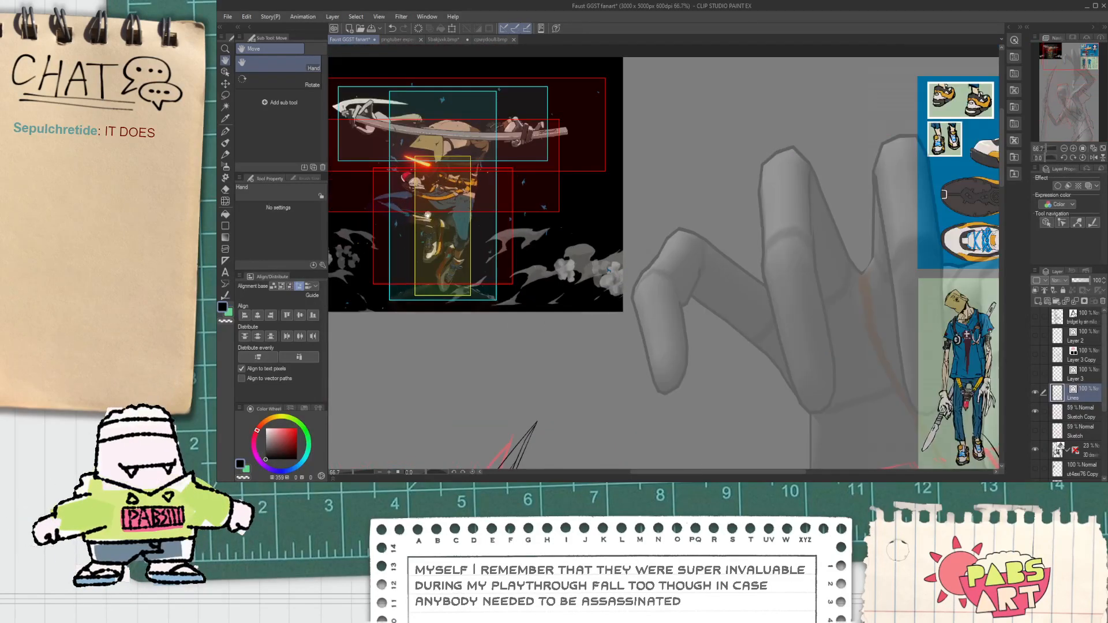
pyautogui.scroll(1, 426, 216)
pyautogui.scroll(-3, 461, 248)
# Close off the cut ends of the hanging strap and the lower belt piece, and erase the belt lines between them.
pyautogui.scroll(6, 496, 282)
pyautogui.press('p')
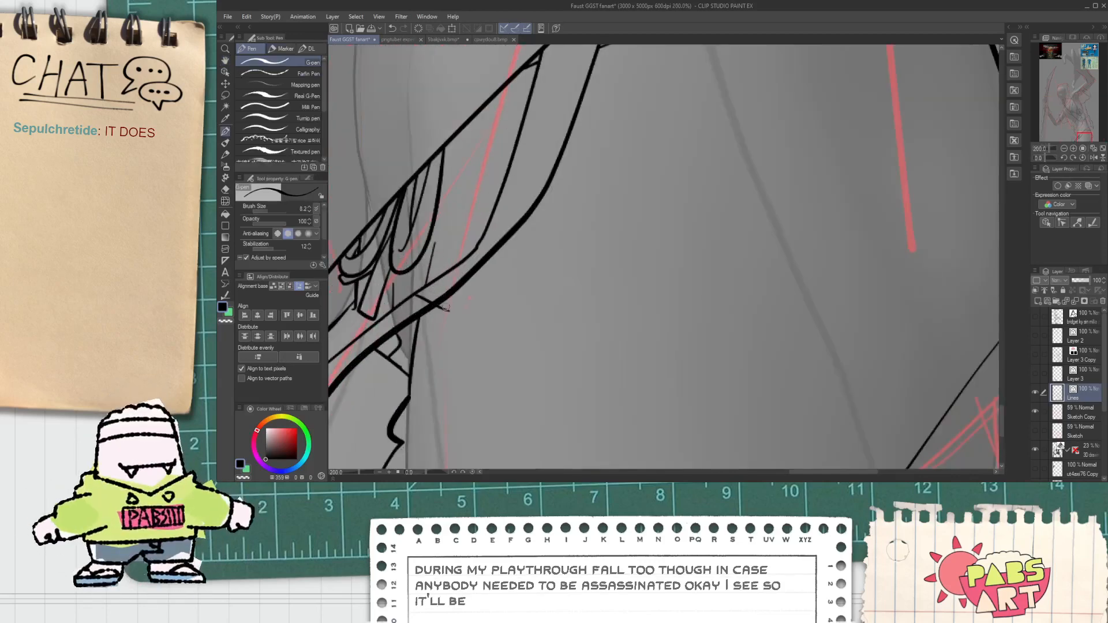
pyautogui.scroll(2, 487, 253)
pyautogui.moveTo(501, 292); pyautogui.dragTo(613, 161)
pyautogui.hotkey('ctrl', 'z')
pyautogui.hotkey('ctrl', 'z')
pyautogui.press('e')
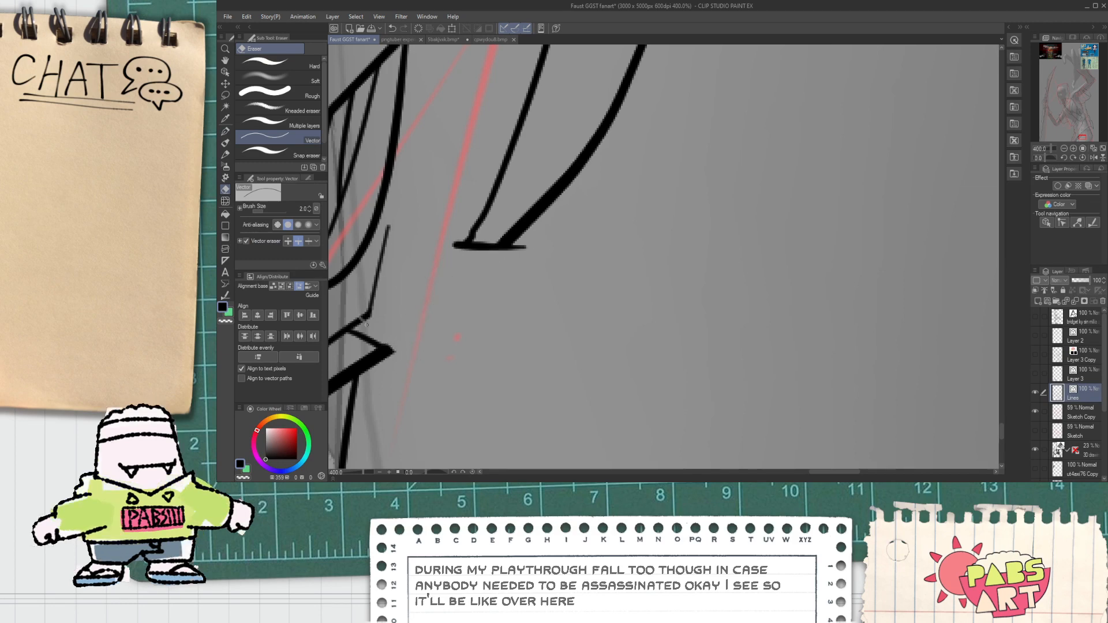
# Examine how the orange belt and its fittings sit on the hips in the black-background reference image.
pyautogui.scroll(-6, 424, 294)
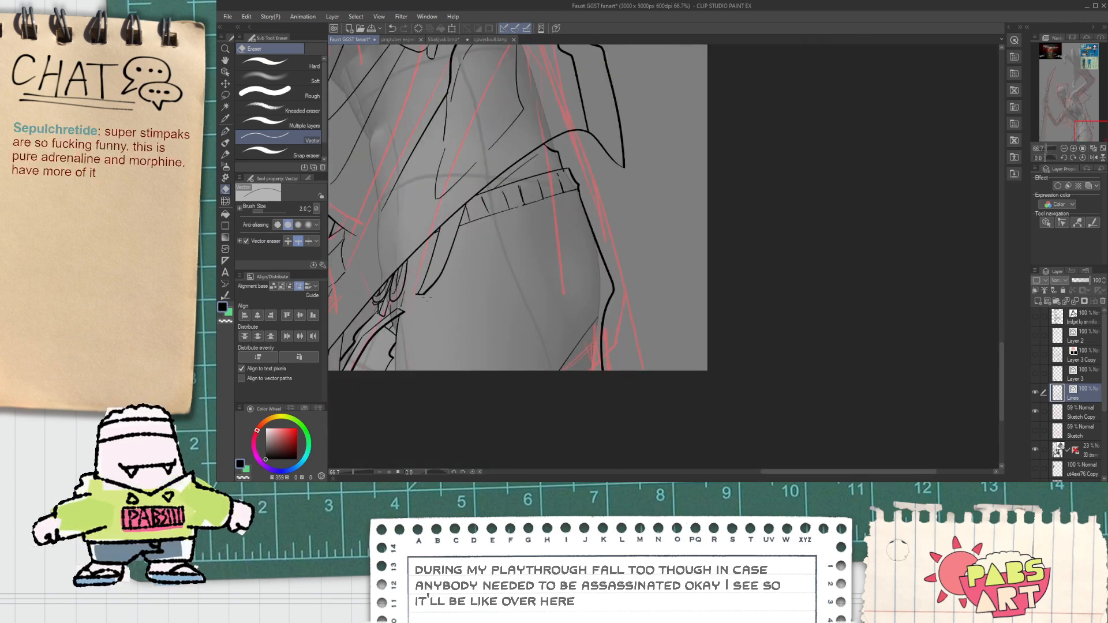
pyautogui.scroll(-2, 427, 297)
pyautogui.press('space')
pyautogui.moveTo(350, 198); pyautogui.dragTo(500, 327)
pyautogui.moveTo(424, 200); pyautogui.dragTo(514, 341)
pyautogui.moveTo(485, 207); pyautogui.dragTo(562, 430)
pyautogui.scroll(3, 478, 195)
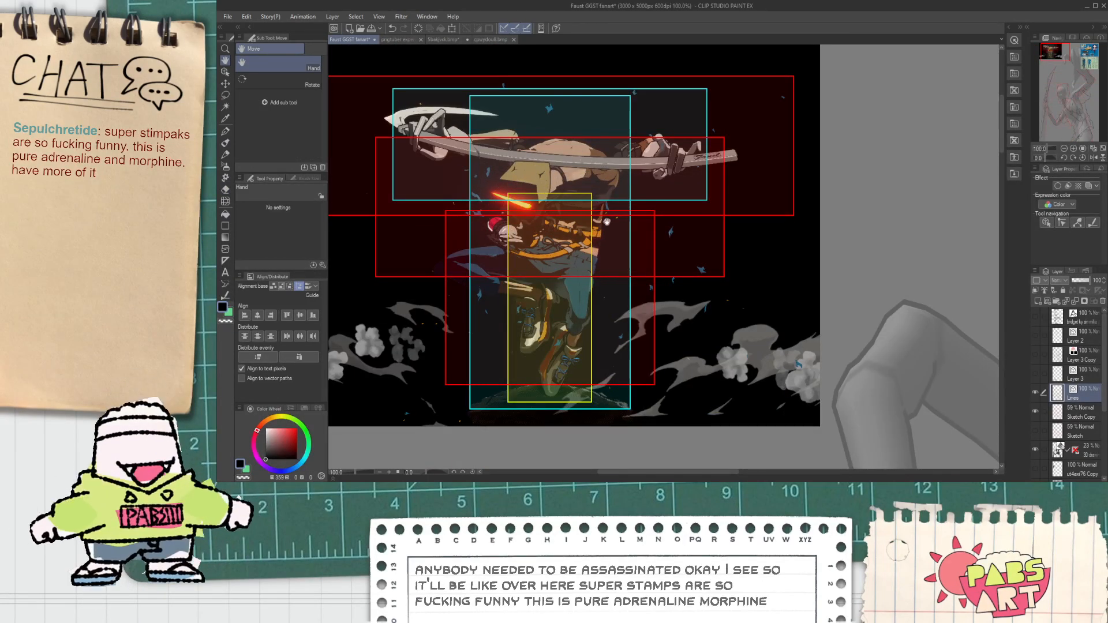
pyautogui.scroll(-2, 597, 255)
pyautogui.scroll(5, 588, 253)
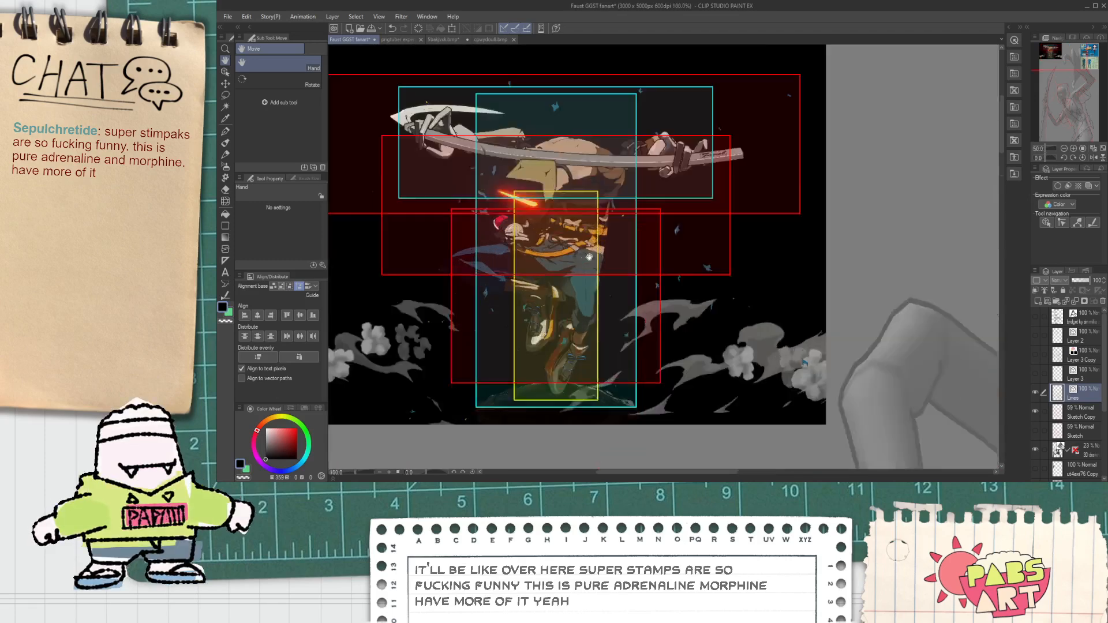
pyautogui.scroll(-6, 588, 251)
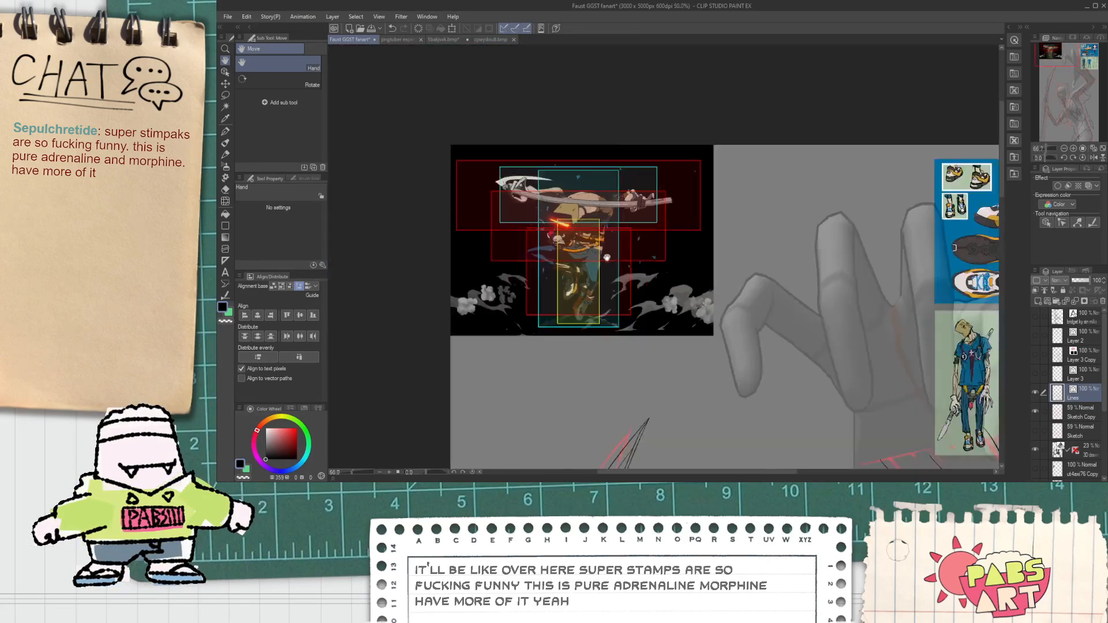
# Ink the outline of a slanted rectangular connector joining the hanging strap's cut end to the lower belt piece.
pyautogui.scroll(8, 500, 315)
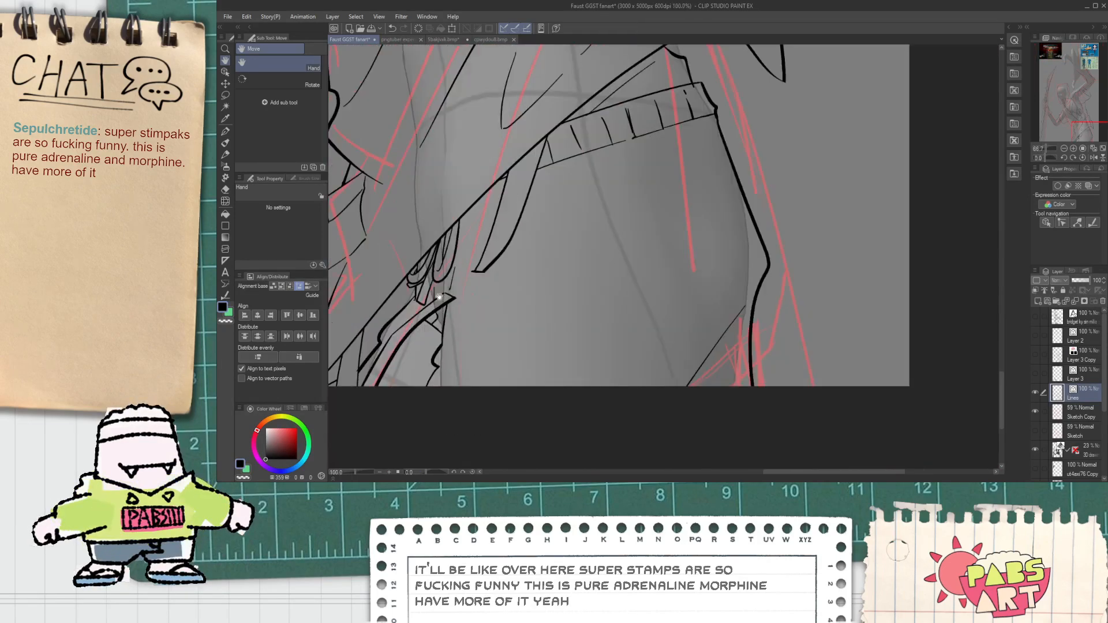
pyautogui.press('p')
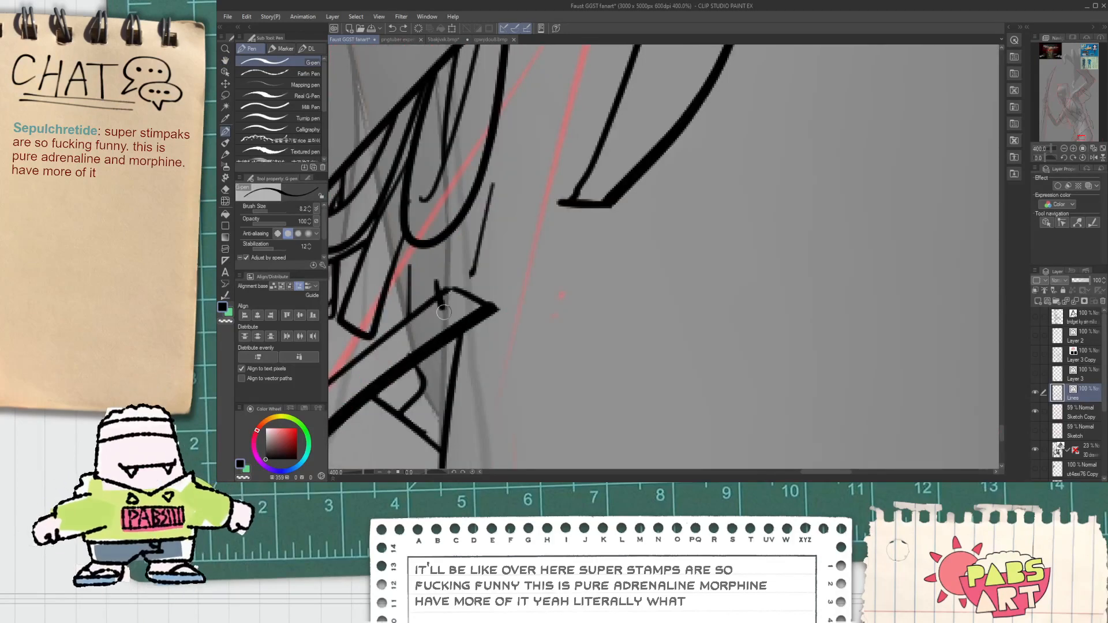
pyautogui.moveTo(442, 307); pyautogui.dragTo(439, 281)
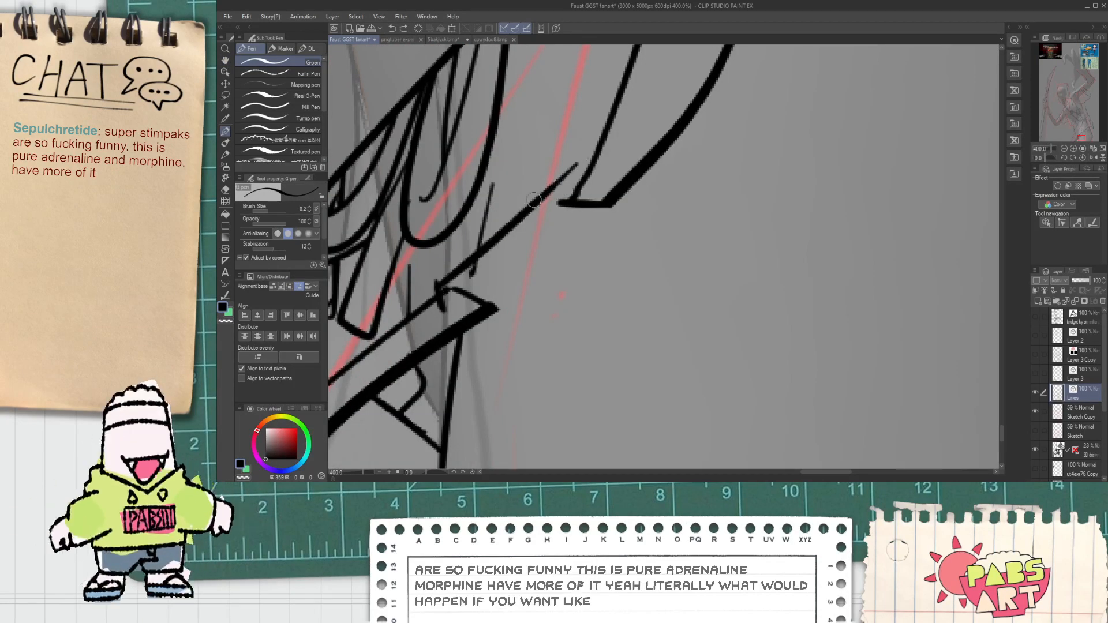
pyautogui.hotkey('ctrl', 'z')
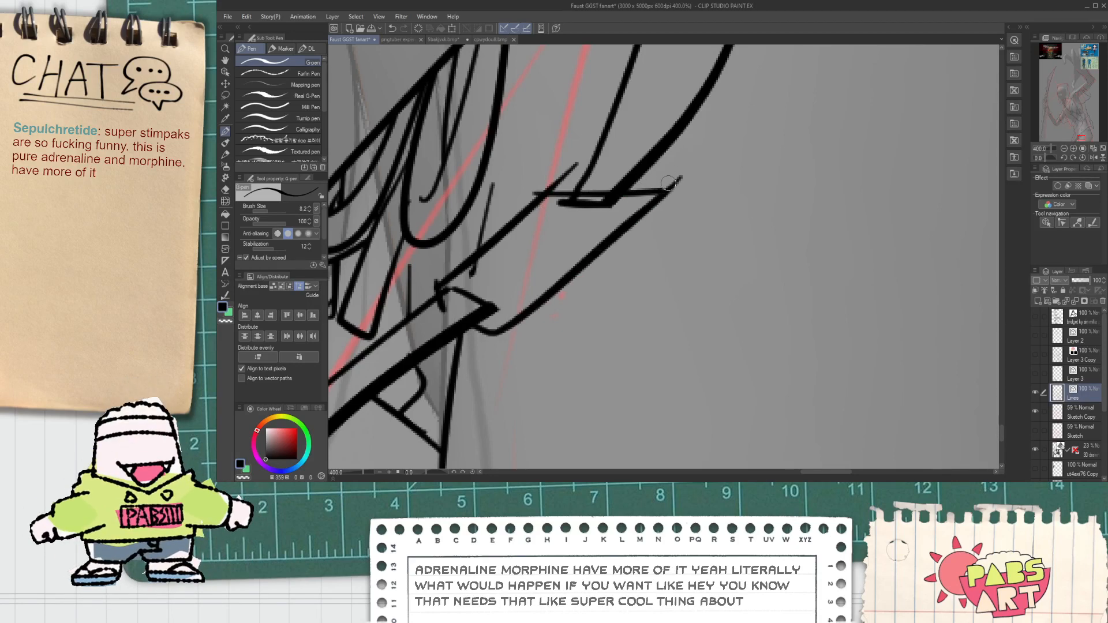
# Erase the overshooting corner lines of the connector and the old strap end inside its upper edge.
pyautogui.scroll(2, 668, 182)
pyautogui.press('e')
pyautogui.click(664, 234)
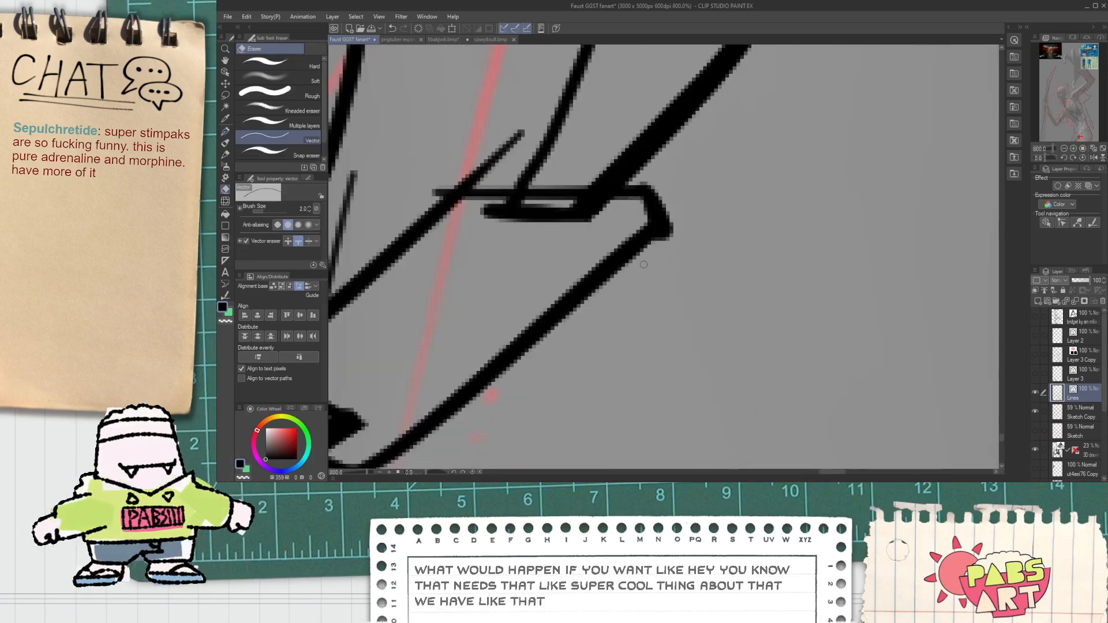
pyautogui.moveTo(625, 224); pyautogui.dragTo(585, 217)
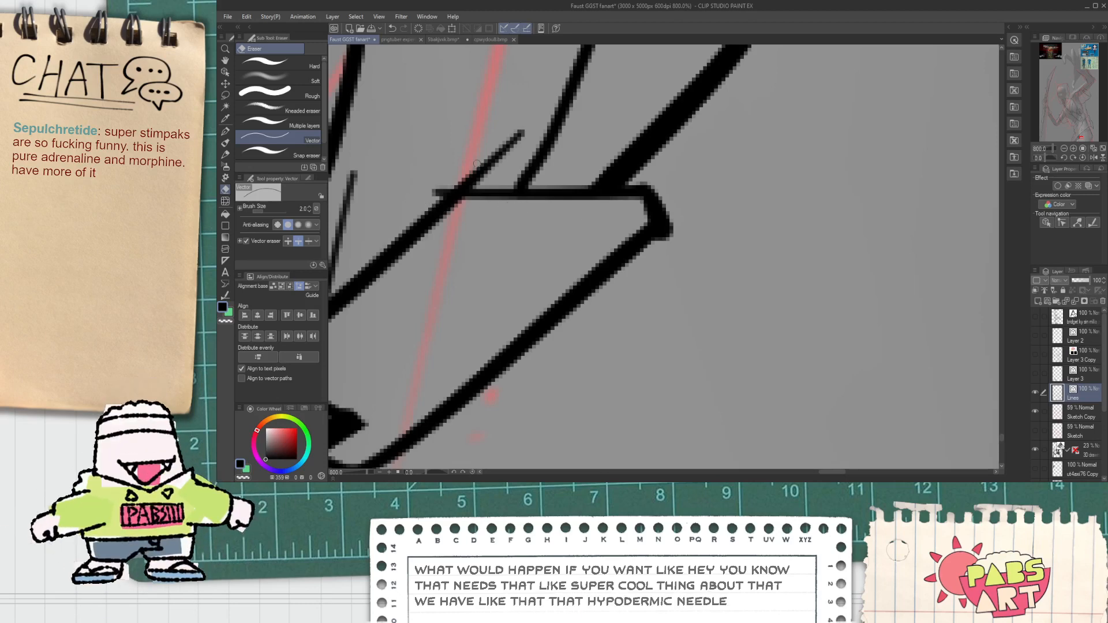
pyautogui.click(463, 172)
pyautogui.scroll(-2, 457, 185)
pyautogui.moveTo(423, 253); pyautogui.dragTo(557, 226)
pyautogui.scroll(2, 557, 226)
pyautogui.click(416, 319)
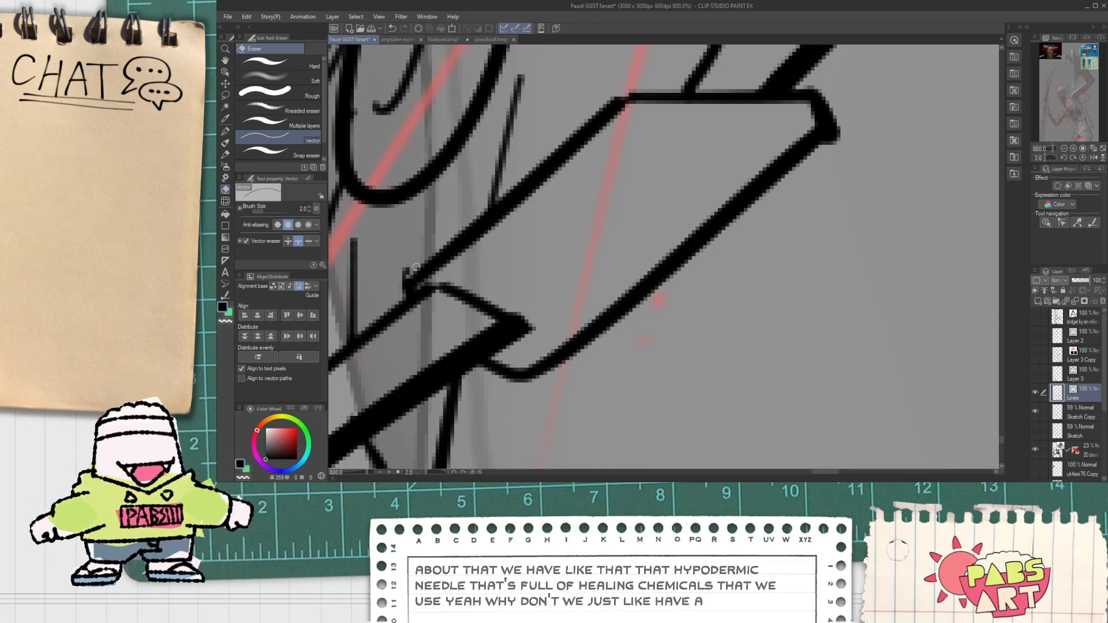
# Redraw the slanted line across the connector's lower end and erase the old end line of the belt piece.
pyautogui.scroll(-2, 415, 269)
pyautogui.scroll(2, 417, 267)
pyautogui.press('p')
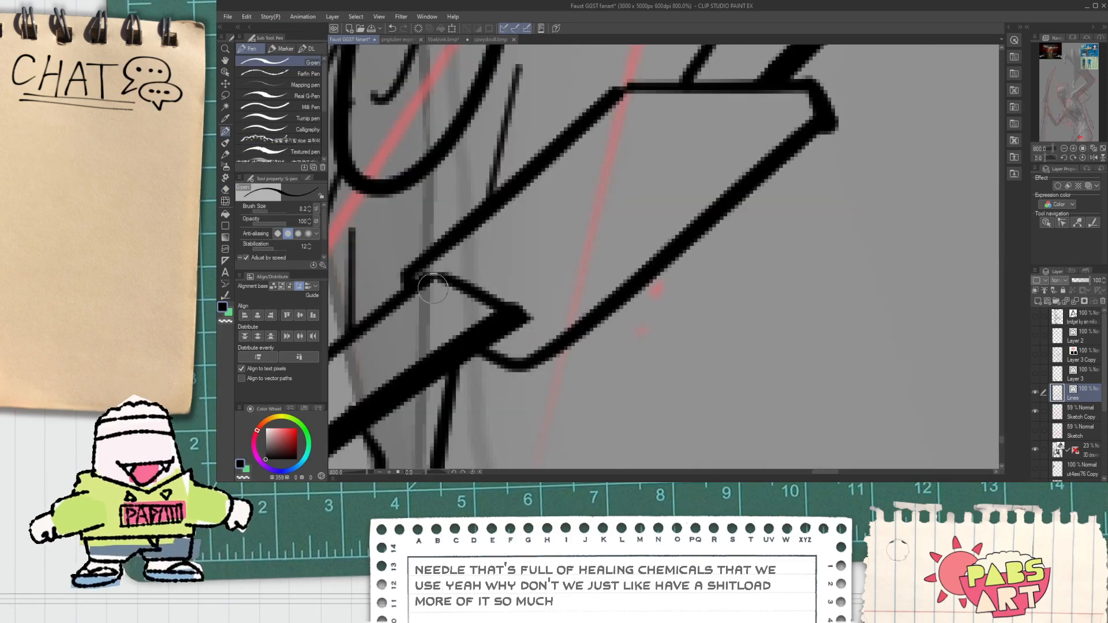
pyautogui.hotkey('ctrl', 'z')
pyautogui.moveTo(418, 277); pyautogui.dragTo(493, 315)
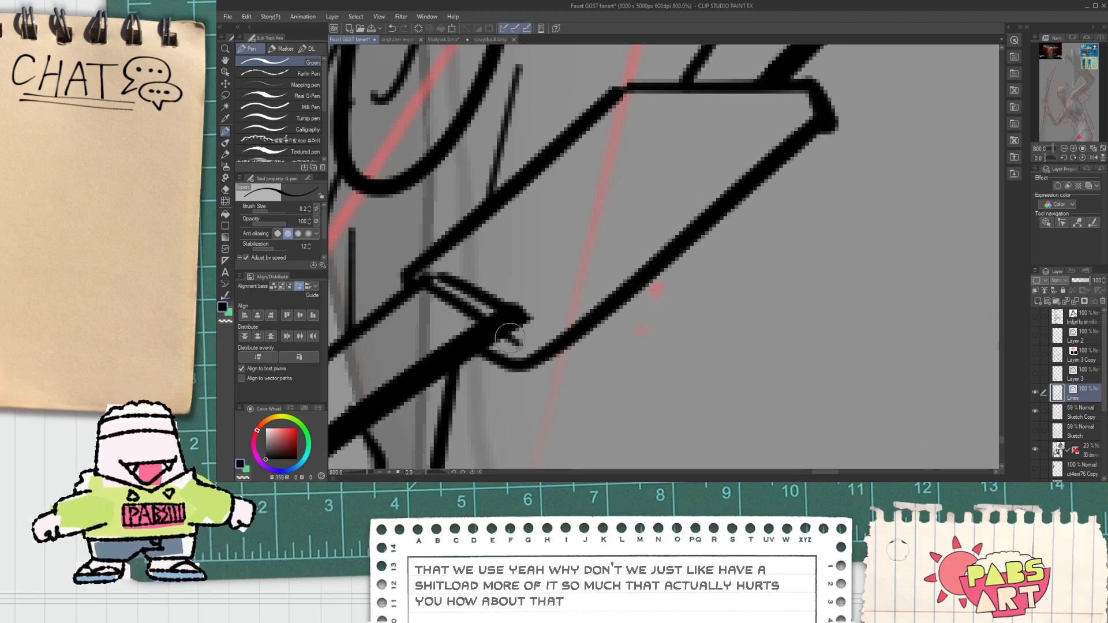
pyautogui.press('e')
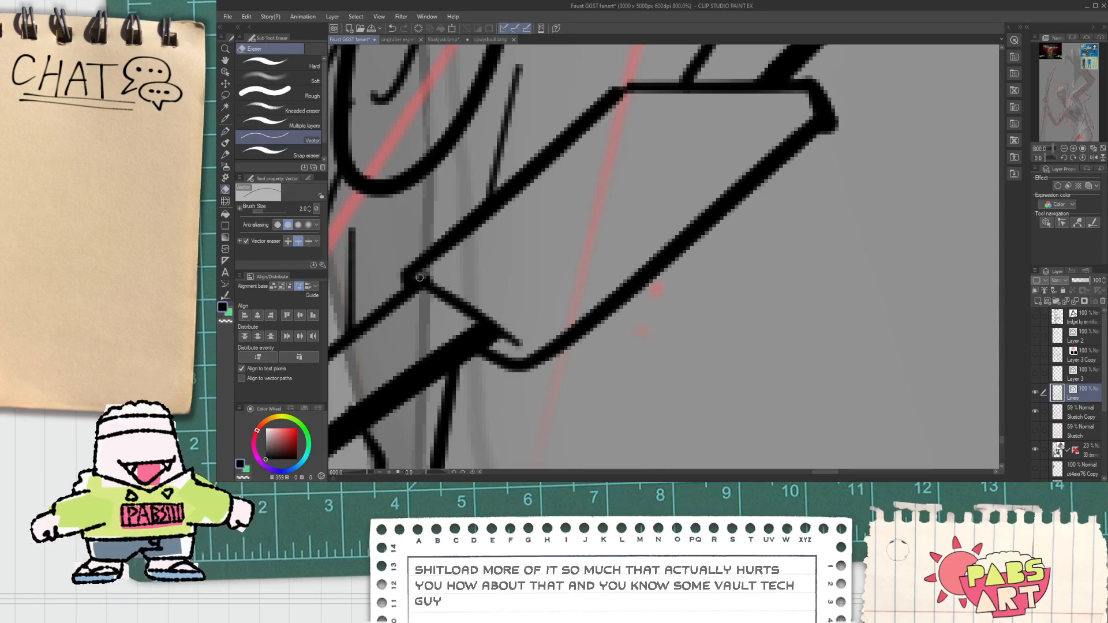
# Ink a second line along the connector's lower end and a long inner line parallel to its outer edge to show thickness.
pyautogui.press('p')
pyautogui.moveTo(416, 277); pyautogui.dragTo(576, 347)
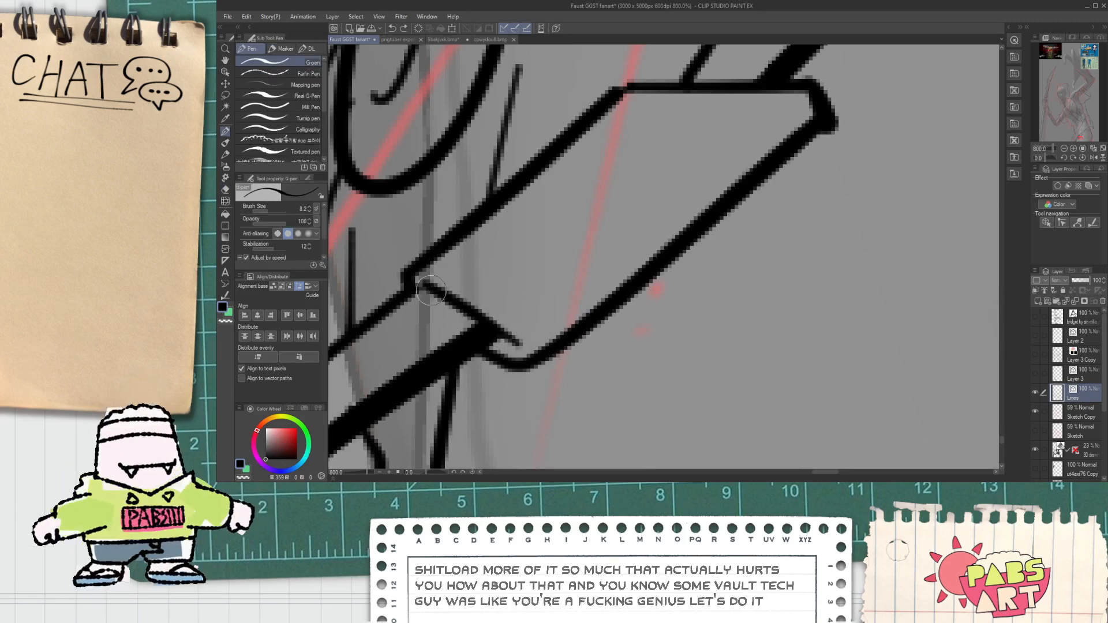
pyautogui.moveTo(530, 353)
pyautogui.mouseDown()
pyautogui.moveTo(534, 314)
pyautogui.moveTo(790, 120)
pyautogui.mouseUp()
pyautogui.hotkey('ctrl', 'z')
pyautogui.moveTo(518, 313)
pyautogui.mouseDown()
pyautogui.moveTo(762, 116)
pyautogui.moveTo(814, 89)
pyautogui.mouseUp()
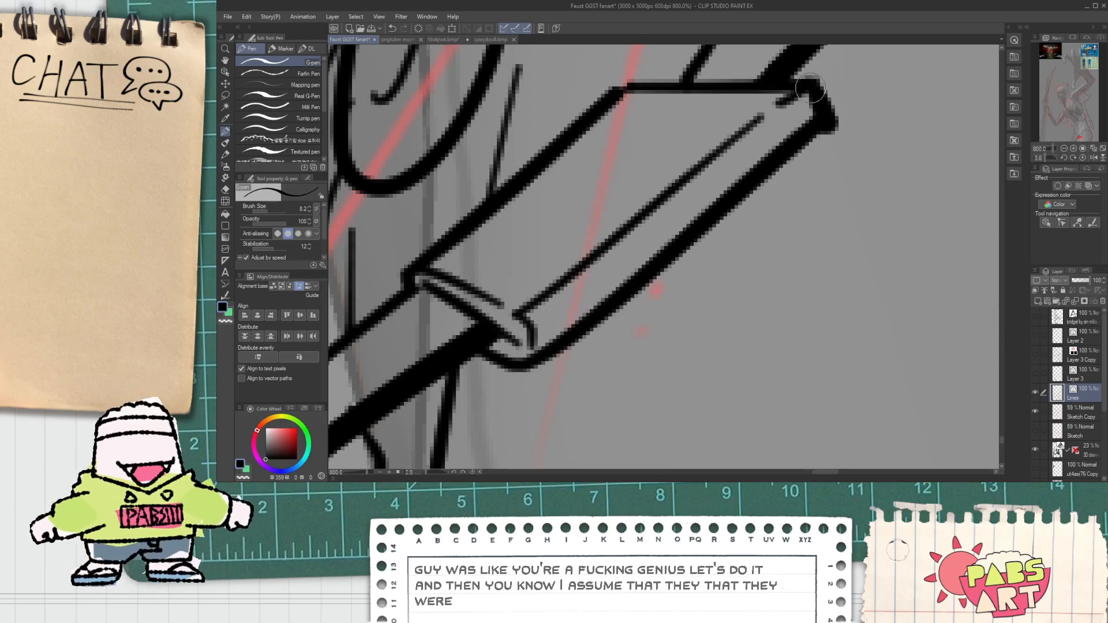
# Examine the orange belt's straps and connectors up close on the black-background reference image.
pyautogui.scroll(-7, 787, 110)
pyautogui.moveTo(688, 151); pyautogui.dragTo(615, 199)
pyautogui.scroll(-2, 635, 247)
pyautogui.scroll(-1, 636, 246)
pyautogui.scroll(-4, 577, 219)
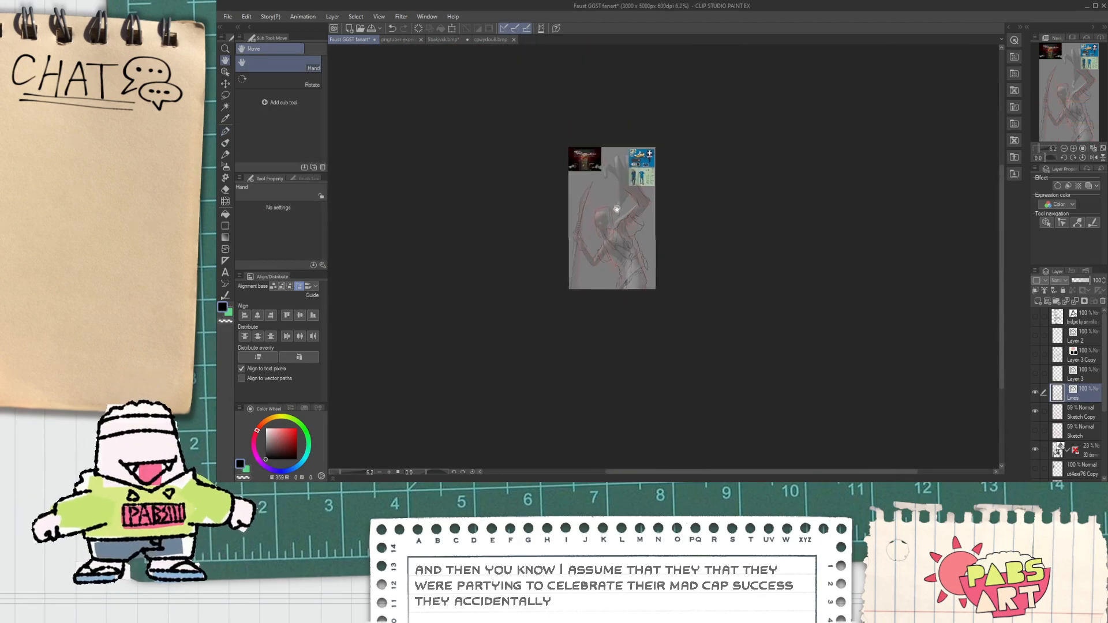
pyautogui.scroll(4, 570, 209)
pyautogui.scroll(5, 570, 209)
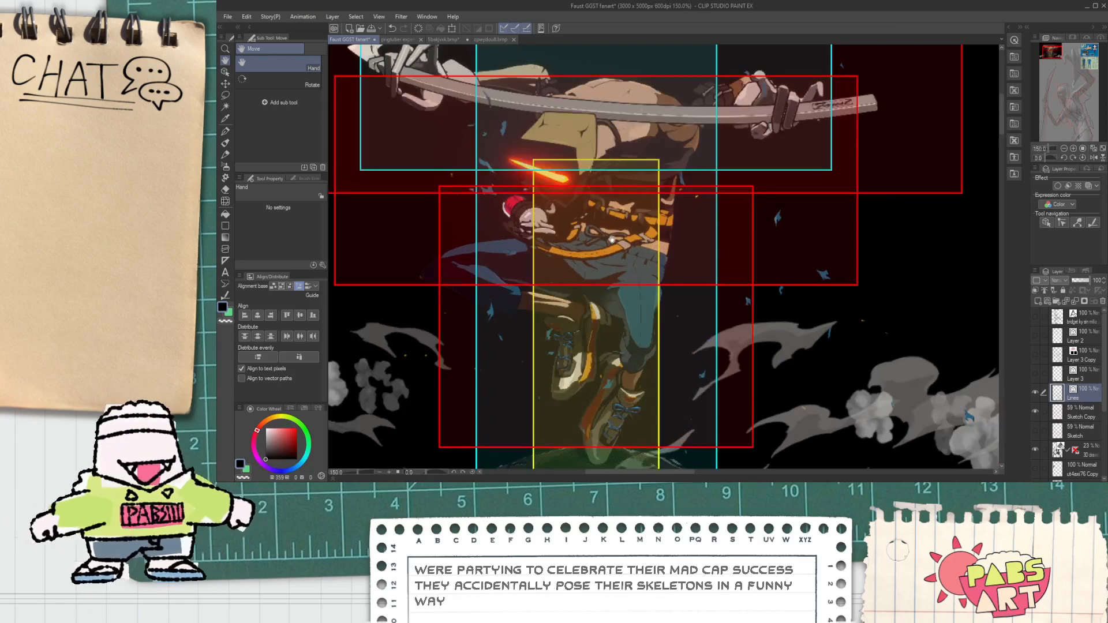
pyautogui.scroll(1, 658, 243)
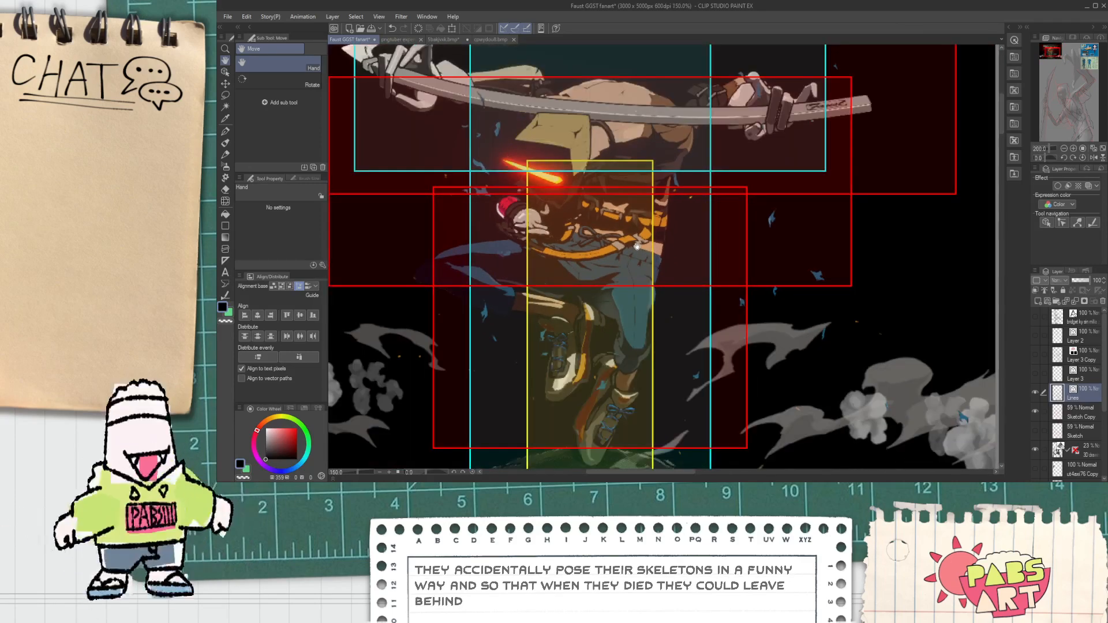
pyautogui.scroll(-6, 635, 245)
# Ink two curved strap lines rising from the connector's upper edge, one on each side of the inner strap line.
pyautogui.scroll(6, 675, 407)
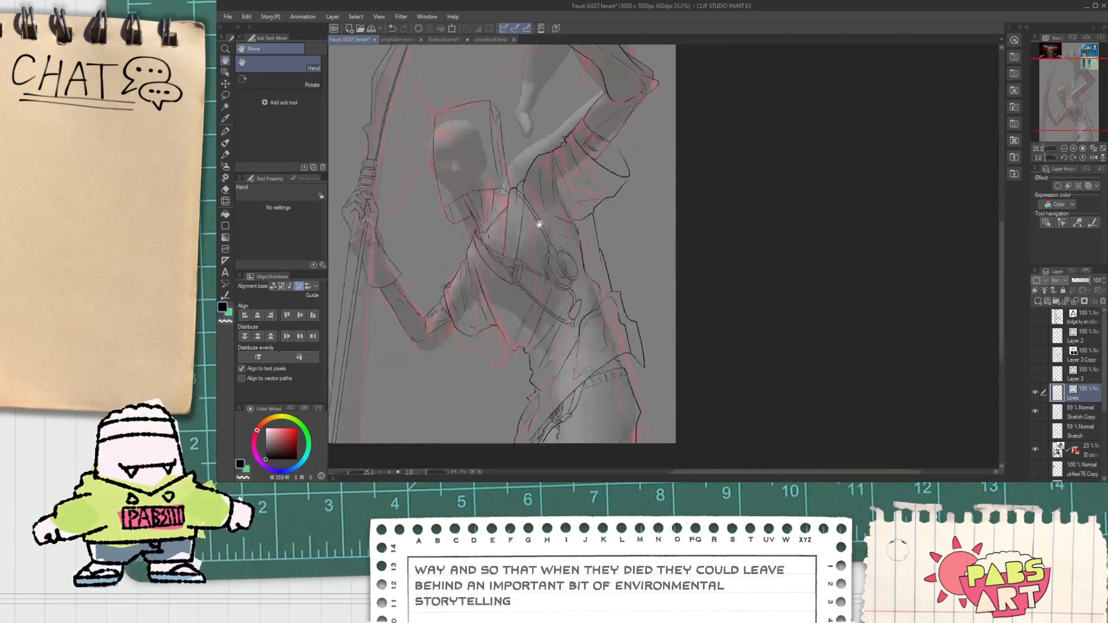
pyautogui.scroll(1, 532, 330)
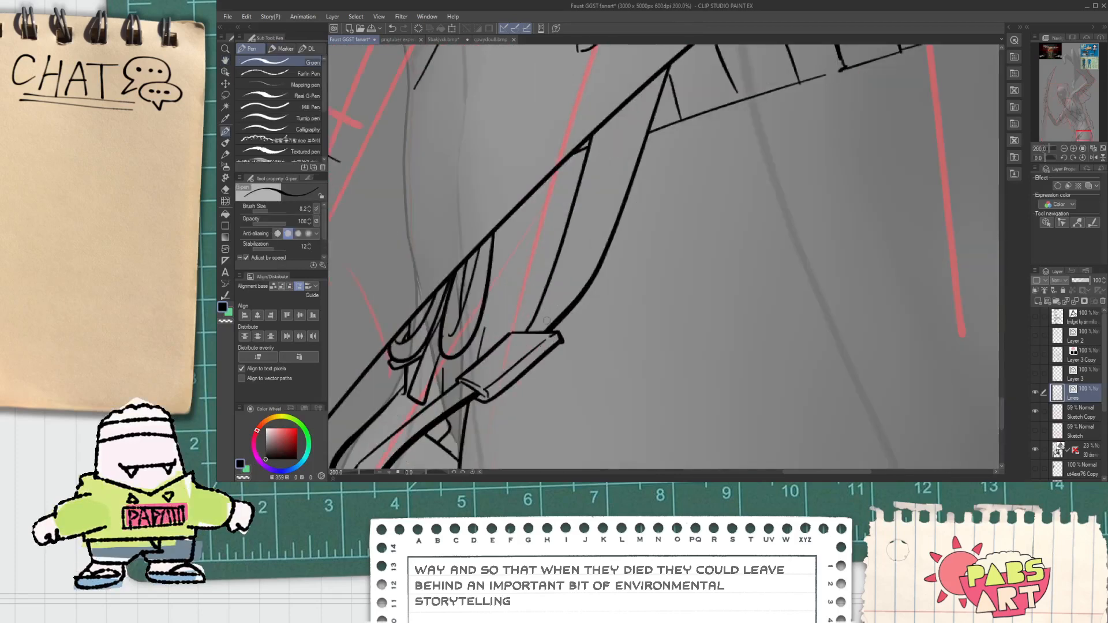
pyautogui.scroll(2, 518, 336)
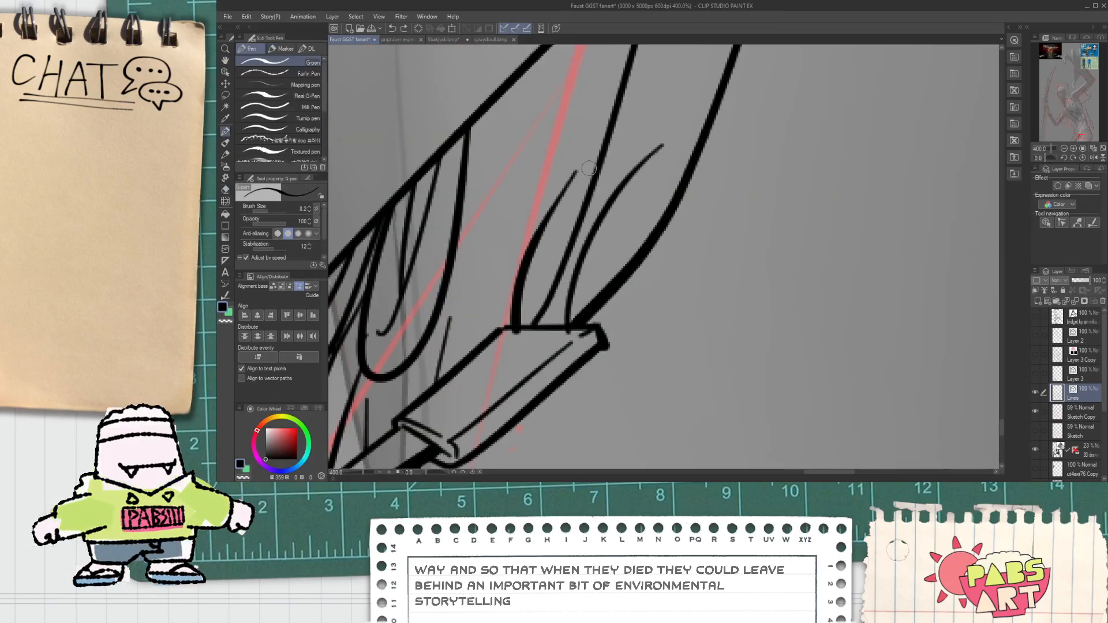
# Compare the inked belt with the orange waist straps on the black-background reference image.
pyautogui.scroll(-2, 574, 169)
pyautogui.scroll(-4, 575, 169)
pyautogui.press('space')
pyautogui.moveTo(568, 124); pyautogui.dragTo(581, 447)
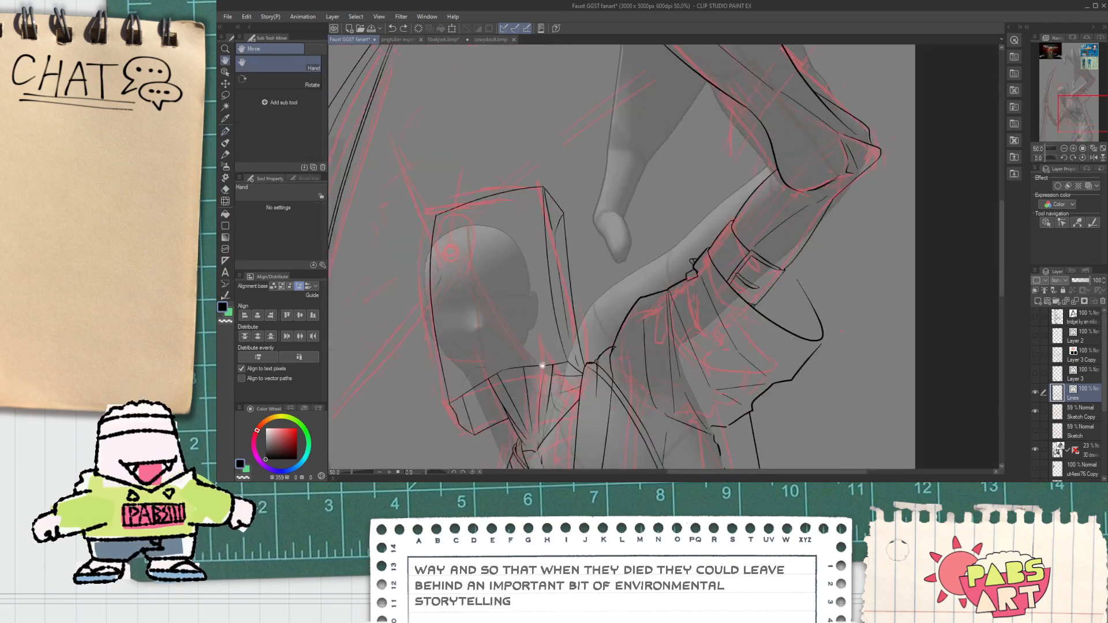
pyautogui.moveTo(490, 75); pyautogui.dragTo(526, 282)
pyautogui.scroll(3, 503, 109)
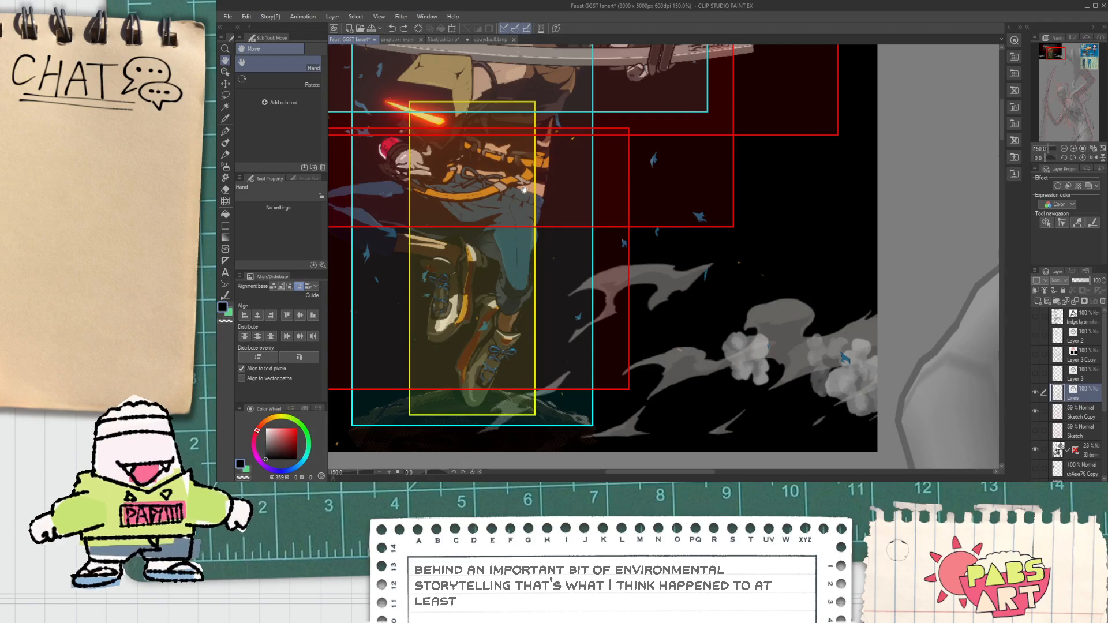
pyautogui.scroll(-3, 524, 190)
pyautogui.moveTo(599, 363); pyautogui.dragTo(490, 51)
pyautogui.moveTo(591, 429); pyautogui.dragTo(479, 58)
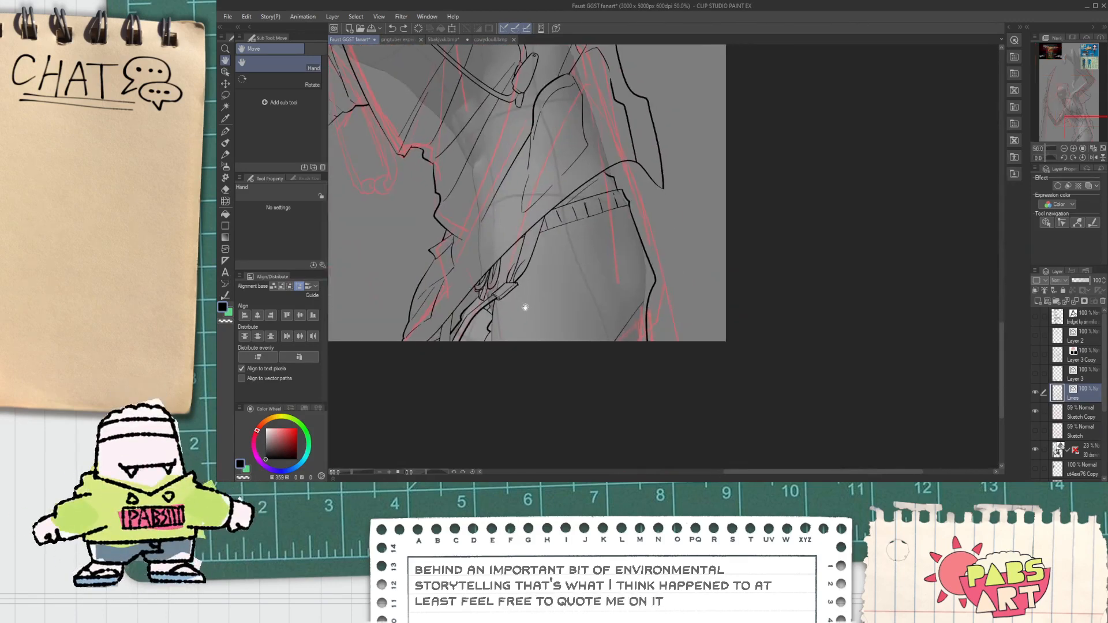
# Ink the angular right side of a buckle on the strap above the connector, with a slanted line across the strap.
pyautogui.press('p')
pyautogui.scroll(4, 523, 294)
pyautogui.hotkey('ctrl', 'z')
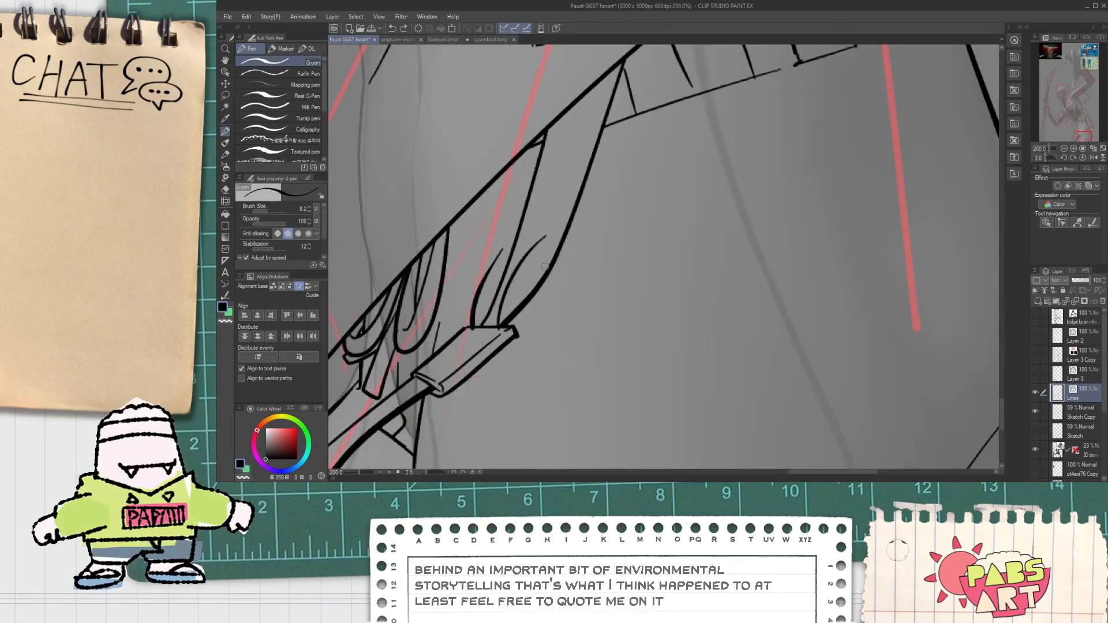
pyautogui.scroll(2, 529, 267)
pyautogui.moveTo(679, 209)
pyautogui.mouseDown()
pyautogui.moveTo(636, 174)
pyautogui.moveTo(660, 167)
pyautogui.moveTo(674, 92)
pyautogui.mouseUp()
pyautogui.moveTo(549, 107); pyautogui.dragTo(638, 115)
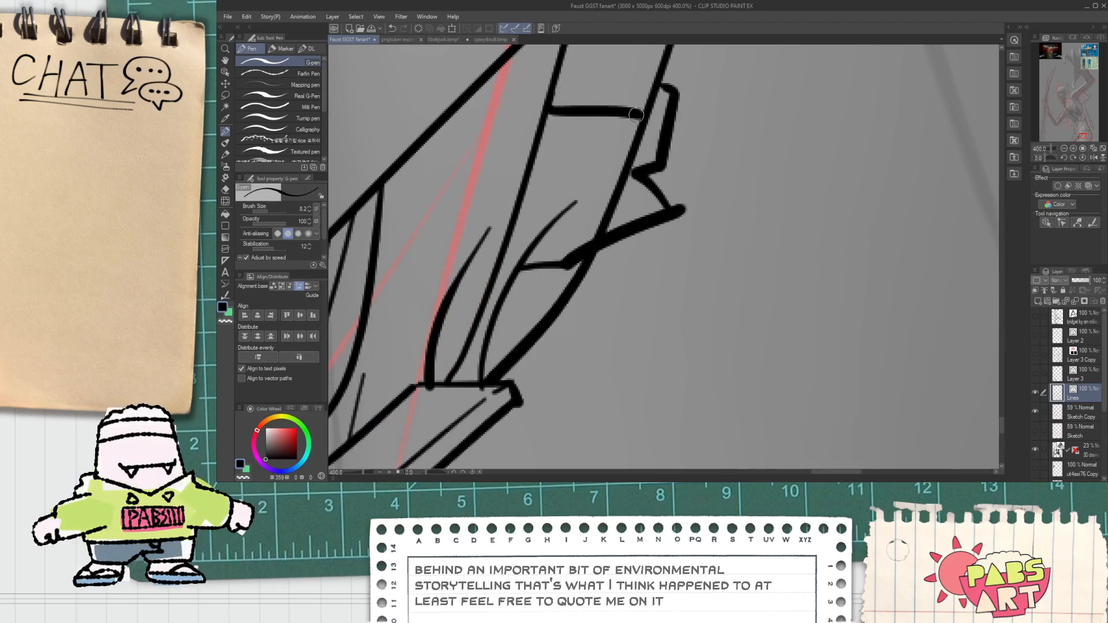
pyautogui.moveTo(540, 139); pyautogui.dragTo(657, 115)
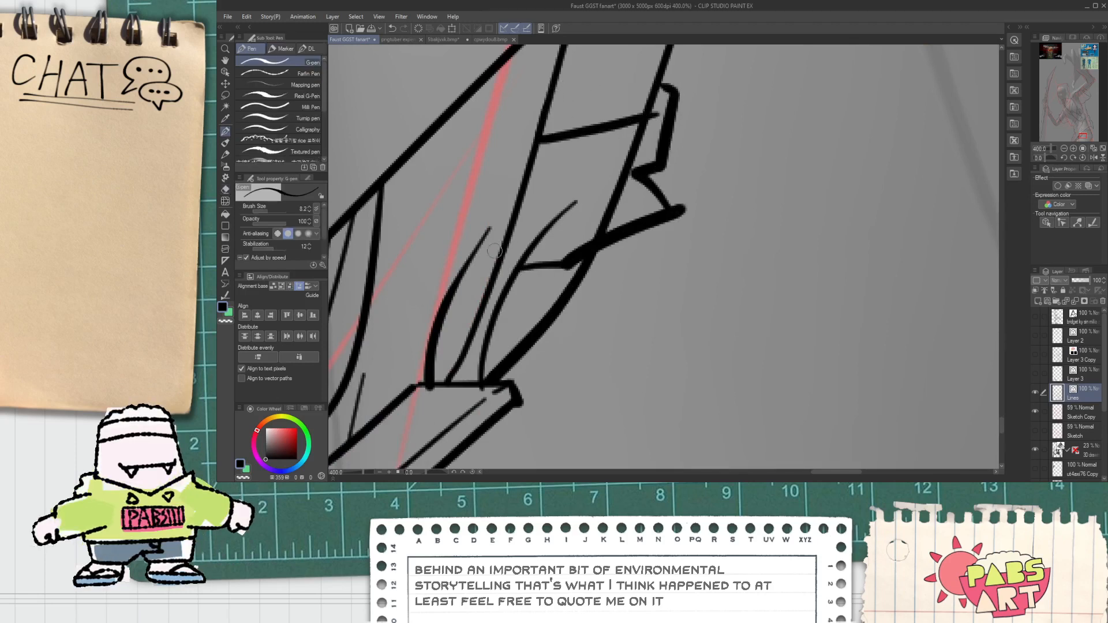
# Ink the buckle's angular left side and a slanted line across the strap at its lower part, then trim the overlapping strap lines.
pyautogui.moveTo(463, 230)
pyautogui.mouseDown()
pyautogui.moveTo(515, 177)
pyautogui.moveTo(509, 186)
pyautogui.moveTo(495, 174)
pyautogui.moveTo(523, 103)
pyautogui.moveTo(551, 97)
pyautogui.mouseUp()
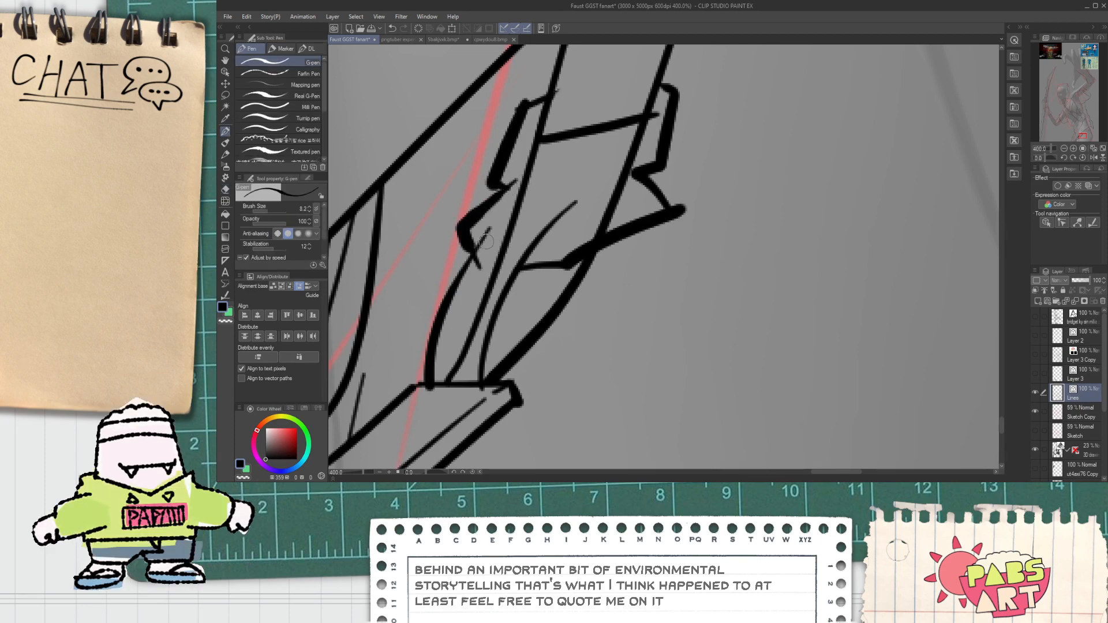
pyautogui.moveTo(488, 225); pyautogui.dragTo(609, 206)
pyautogui.press('e')
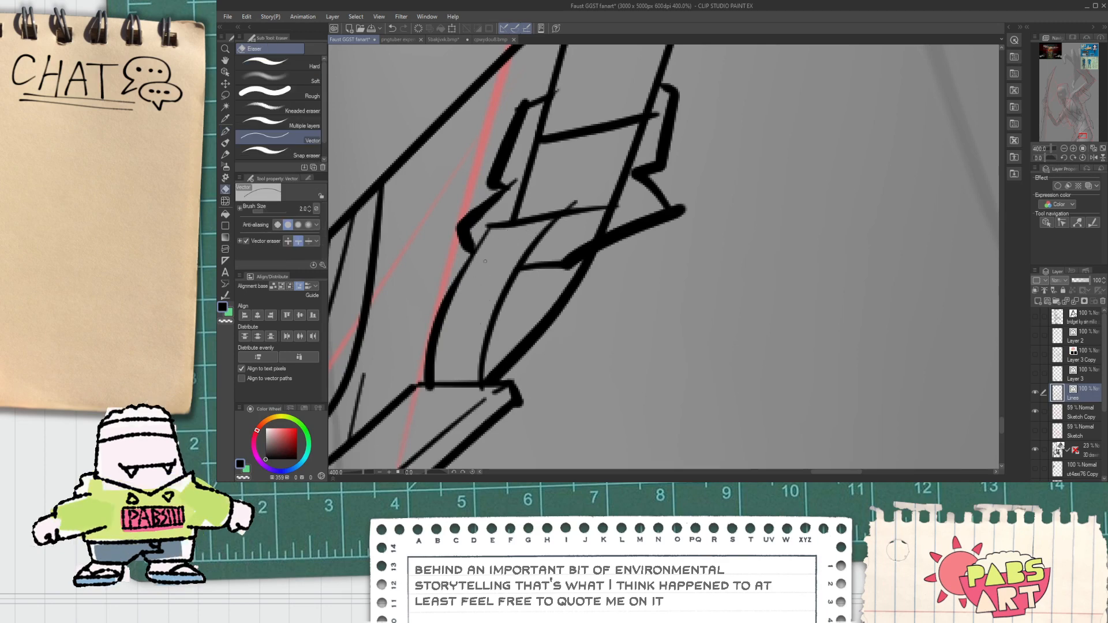
pyautogui.scroll(2, 583, 225)
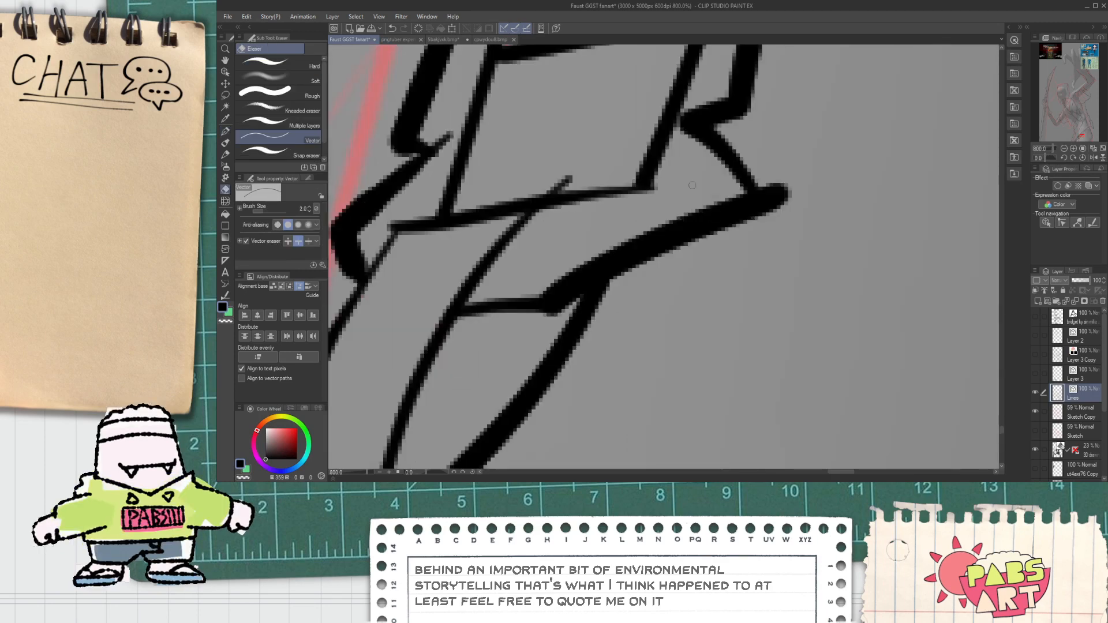
pyautogui.moveTo(659, 200); pyautogui.dragTo(664, 199)
pyautogui.scroll(-2, 614, 225)
pyautogui.moveTo(545, 216); pyautogui.dragTo(514, 247)
pyautogui.scroll(2, 514, 247)
pyautogui.moveTo(589, 216); pyautogui.dragTo(609, 232)
pyautogui.scroll(-2, 601, 143)
pyautogui.moveTo(601, 143)
pyautogui.mouseDown()
pyautogui.moveTo(595, 184)
pyautogui.moveTo(564, 228)
pyautogui.mouseUp()
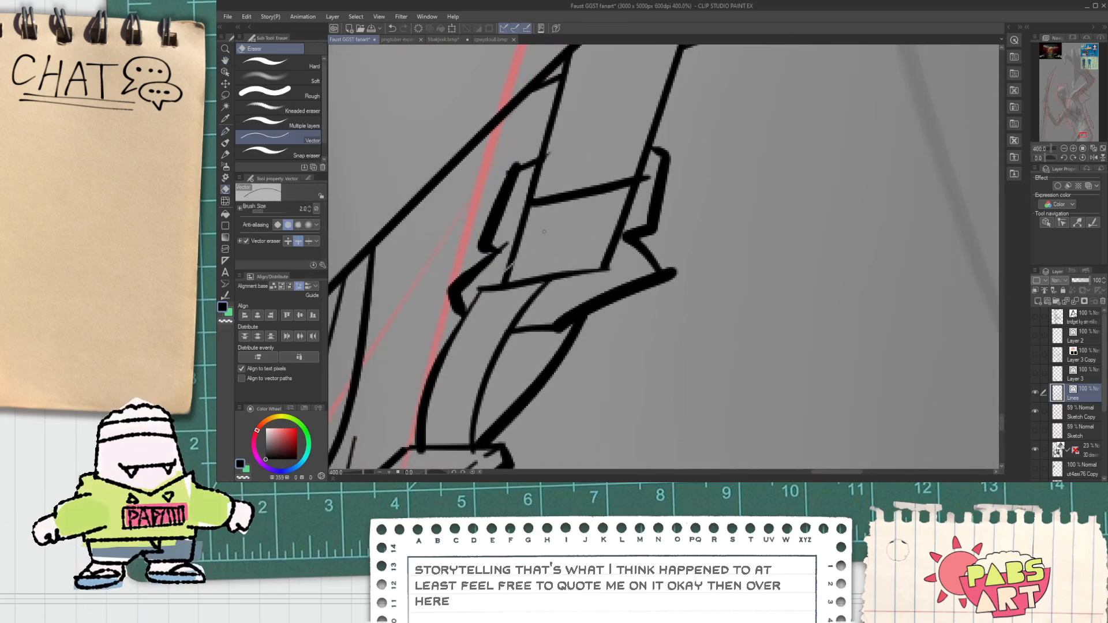
# Ink a small slanted slot inside the lower half of the buckle and erase the strap lines running through the buckle.
pyautogui.press('p')
pyautogui.moveTo(509, 283)
pyautogui.mouseDown()
pyautogui.moveTo(551, 243)
pyautogui.moveTo(524, 255)
pyautogui.mouseUp()
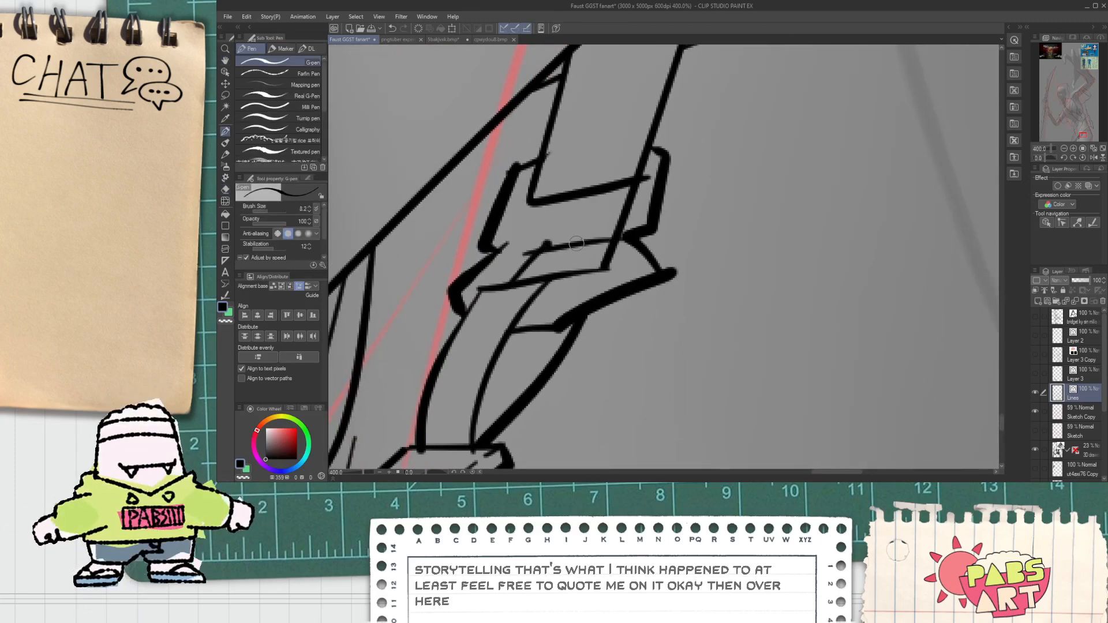
pyautogui.press('e')
pyautogui.moveTo(623, 208)
pyautogui.mouseDown()
pyautogui.moveTo(648, 173)
pyautogui.moveTo(578, 275)
pyautogui.moveTo(607, 238)
pyautogui.moveTo(599, 270)
pyautogui.moveTo(613, 231)
pyautogui.moveTo(574, 280)
pyautogui.moveTo(579, 225)
pyautogui.moveTo(609, 281)
pyautogui.mouseUp()
pyautogui.press('p')
pyautogui.press('e')
pyautogui.press('p')
pyautogui.press('e')
pyautogui.press('p')
pyautogui.press('e')
pyautogui.moveTo(606, 235); pyautogui.dragTo(610, 275)
# Erase the stray line end at the slot's upper left corner and re-ink the slot's top edge.
pyautogui.scroll(2, 575, 274)
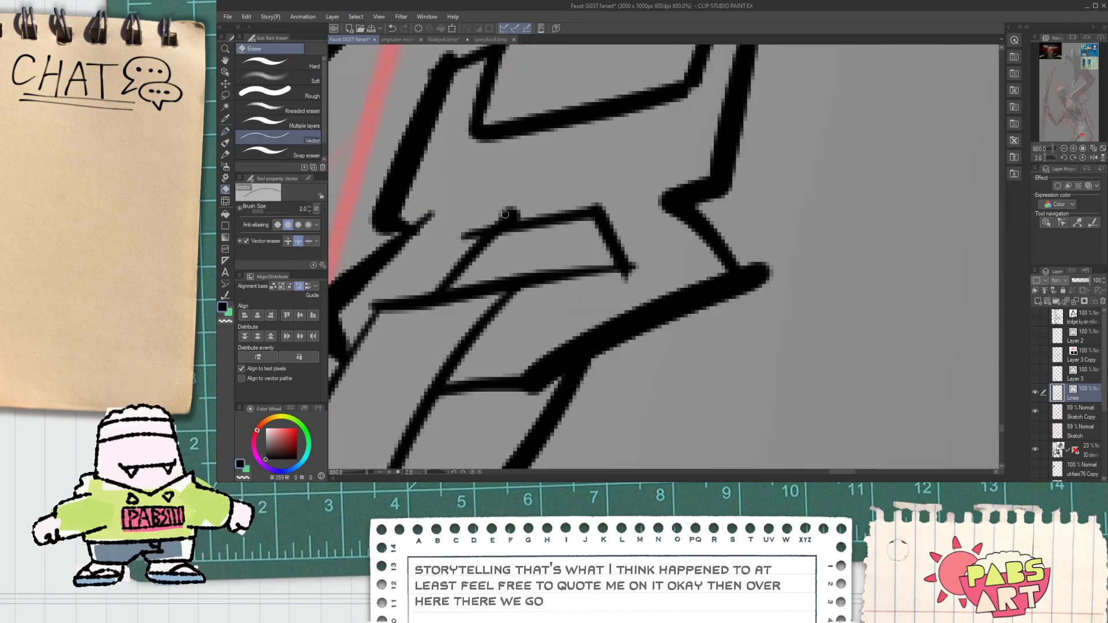
pyautogui.moveTo(491, 228); pyautogui.dragTo(465, 234)
pyautogui.press('p')
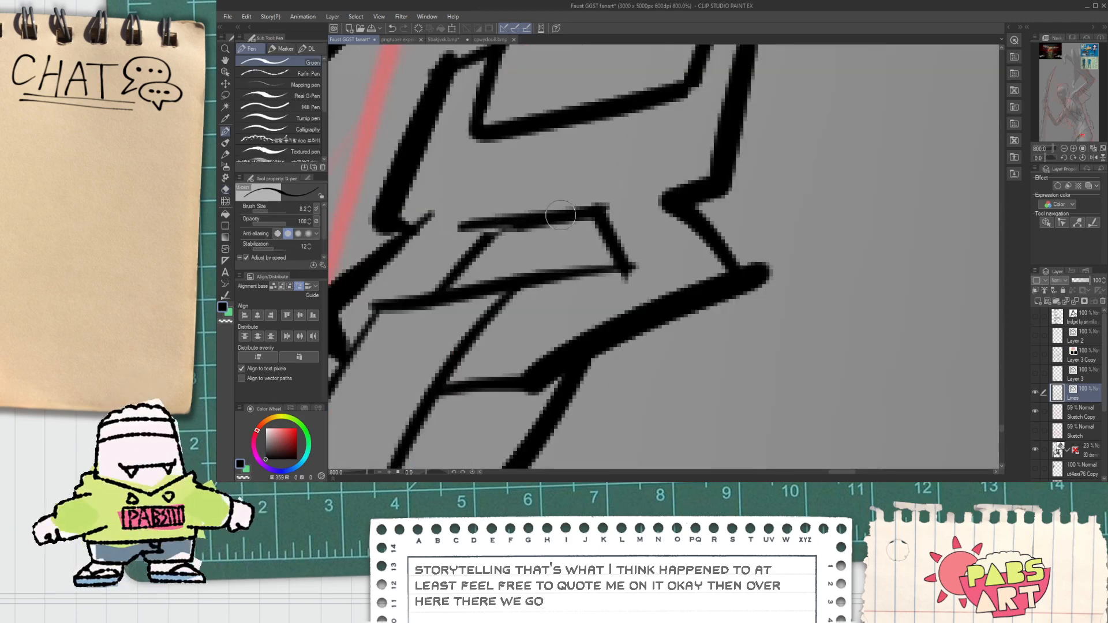
# Ink thin detail lines across the buckle and a stitched square with crossed diagonals on the strap above it.
pyautogui.scroll(-2, 561, 215)
pyautogui.moveTo(506, 255)
pyautogui.mouseDown()
pyautogui.moveTo(629, 237)
pyautogui.moveTo(590, 233)
pyautogui.moveTo(622, 201)
pyautogui.mouseUp()
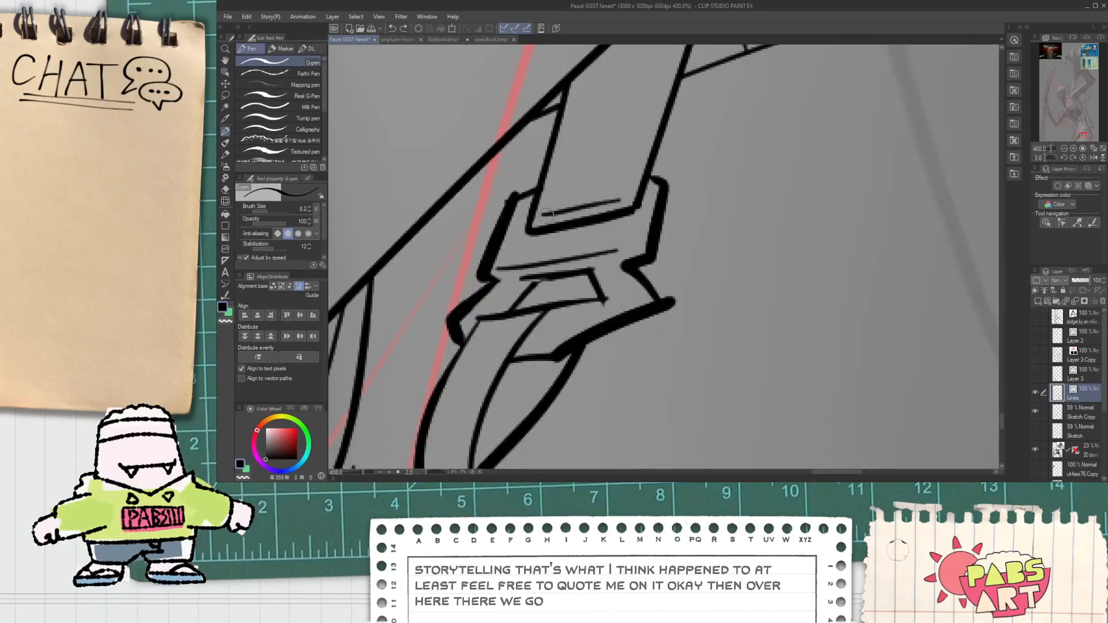
pyautogui.moveTo(544, 214); pyautogui.dragTo(565, 145)
pyautogui.moveTo(630, 162)
pyautogui.mouseDown()
pyautogui.moveTo(568, 151)
pyautogui.moveTo(624, 200)
pyautogui.mouseUp()
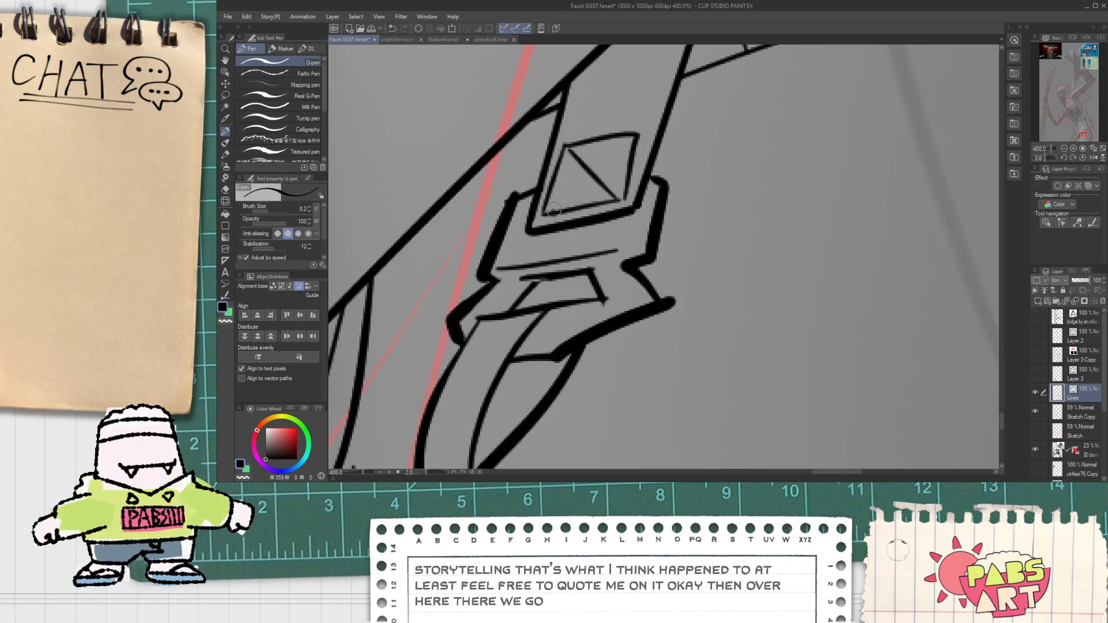
pyautogui.moveTo(548, 211); pyautogui.dragTo(632, 141)
# Review the inked buckle, straps and connector against the waistband and the rest of the figure.
pyautogui.scroll(-7, 624, 170)
pyautogui.press('space')
pyautogui.moveTo(547, 179); pyautogui.dragTo(538, 283)
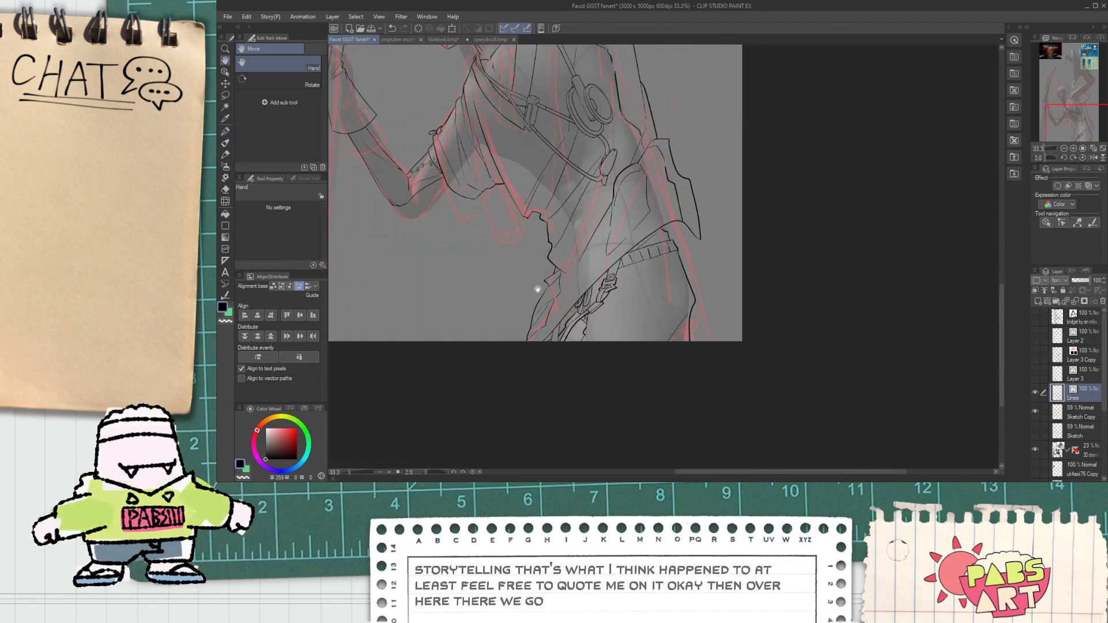
pyautogui.scroll(2, 538, 282)
pyautogui.scroll(-3, 546, 306)
pyautogui.moveTo(564, 321); pyautogui.dragTo(551, 326)
pyautogui.scroll(3, 536, 345)
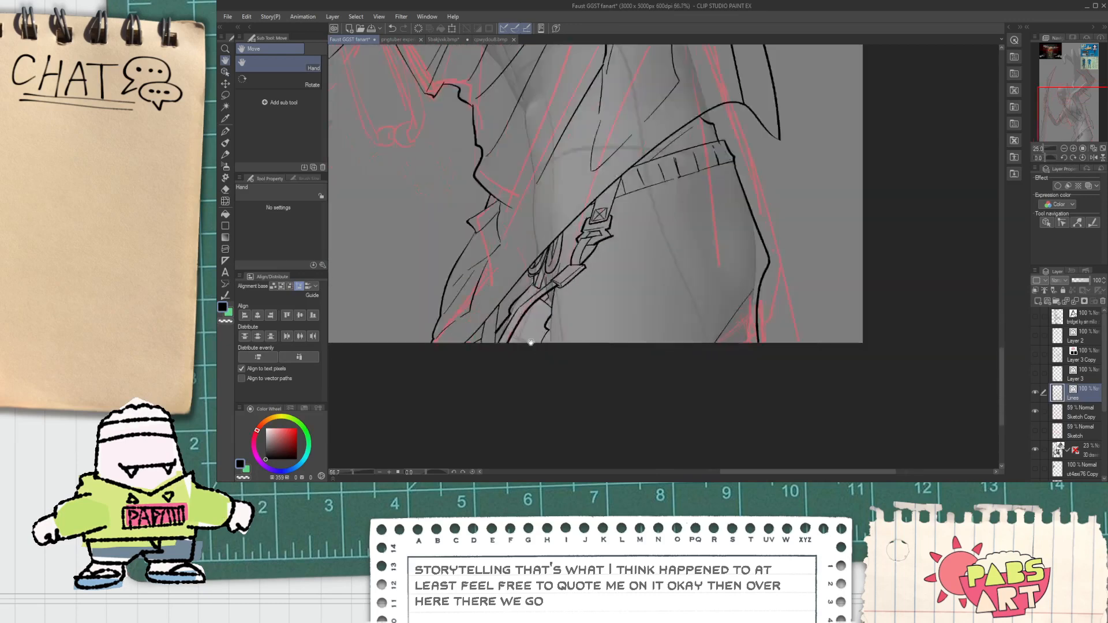
pyautogui.scroll(3, 536, 344)
pyautogui.press('e')
pyautogui.scroll(5, 508, 338)
pyautogui.scroll(-5, 507, 338)
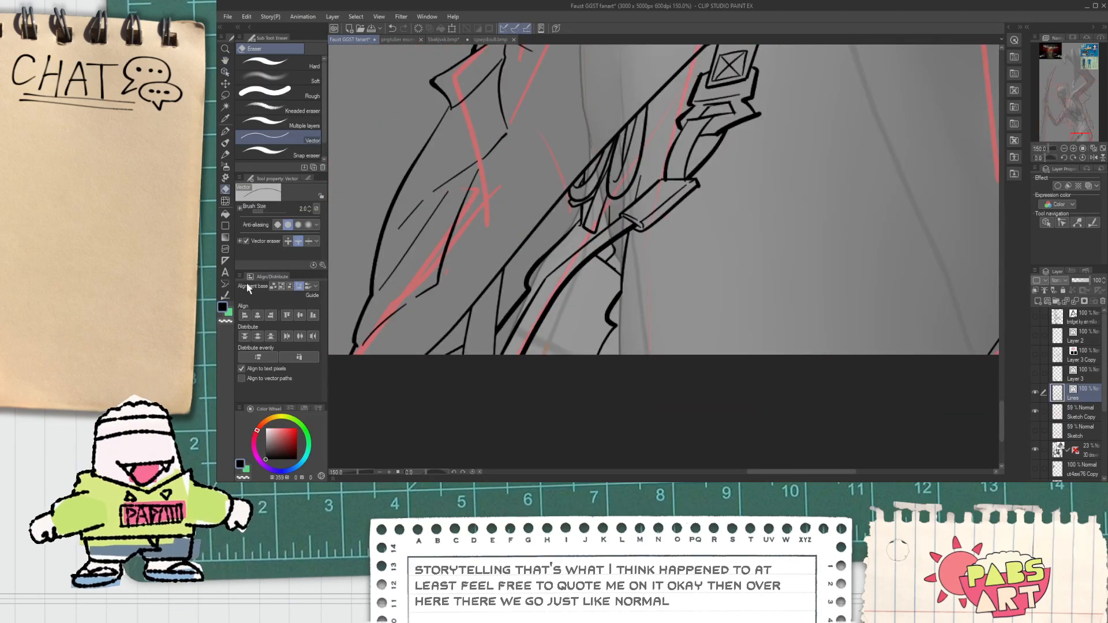
# Scale down the line width of the strap lines running below the connector toward the canvas's lower edge.
pyautogui.press('y')
pyautogui.click(556, 301)
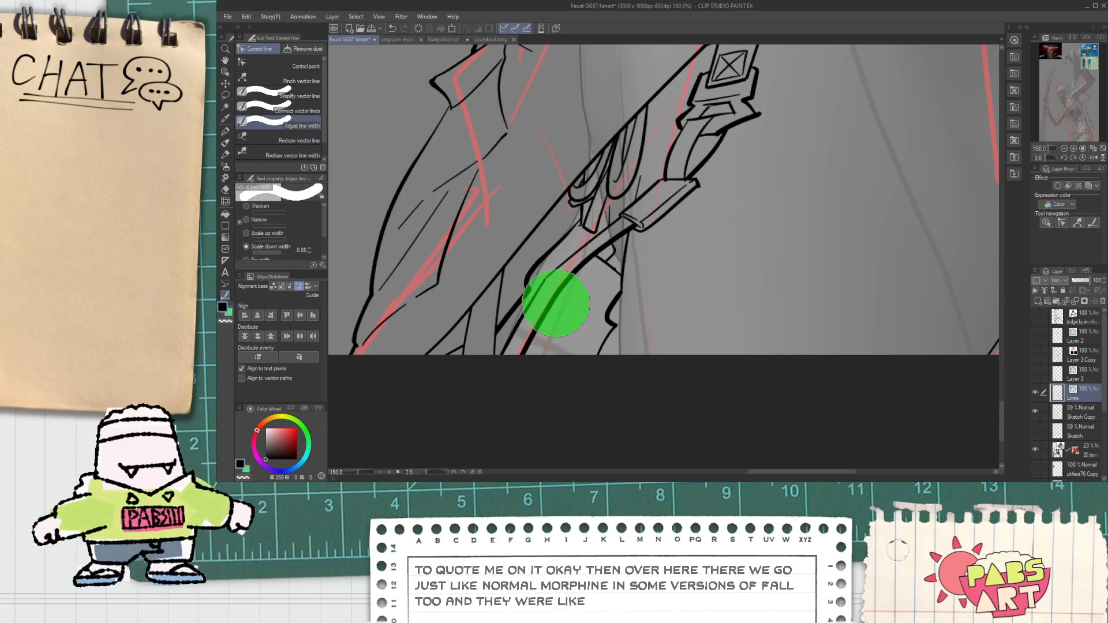
pyautogui.scroll(3, 519, 294)
pyautogui.click(480, 286)
pyautogui.click(440, 355)
pyautogui.scroll(2, 438, 388)
pyautogui.click(427, 388)
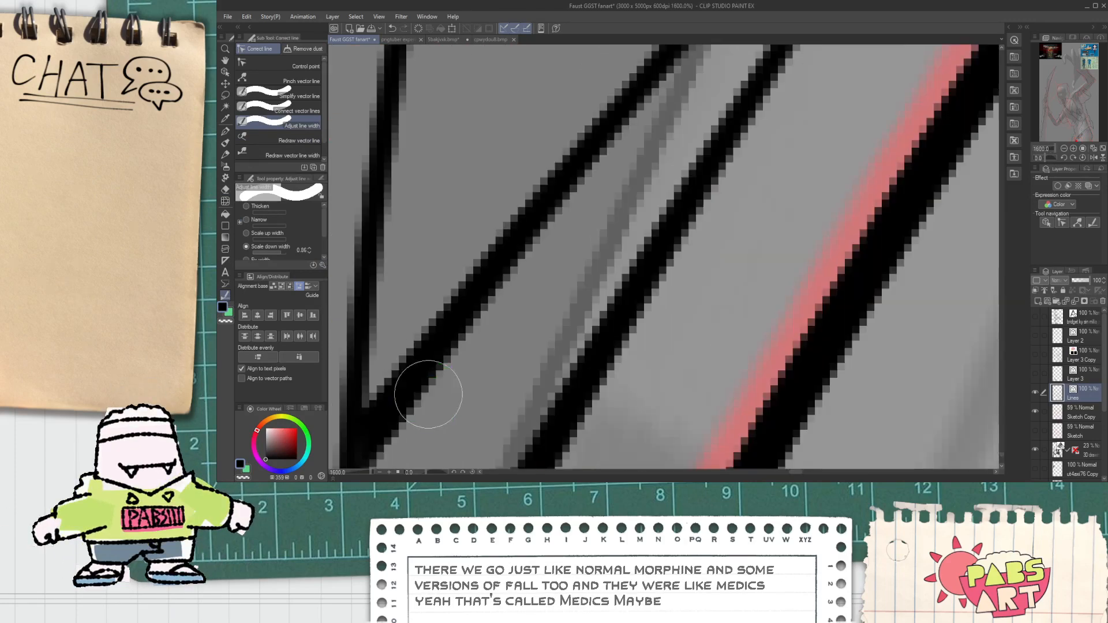
pyautogui.scroll(-3, 427, 396)
pyautogui.scroll(2, 522, 227)
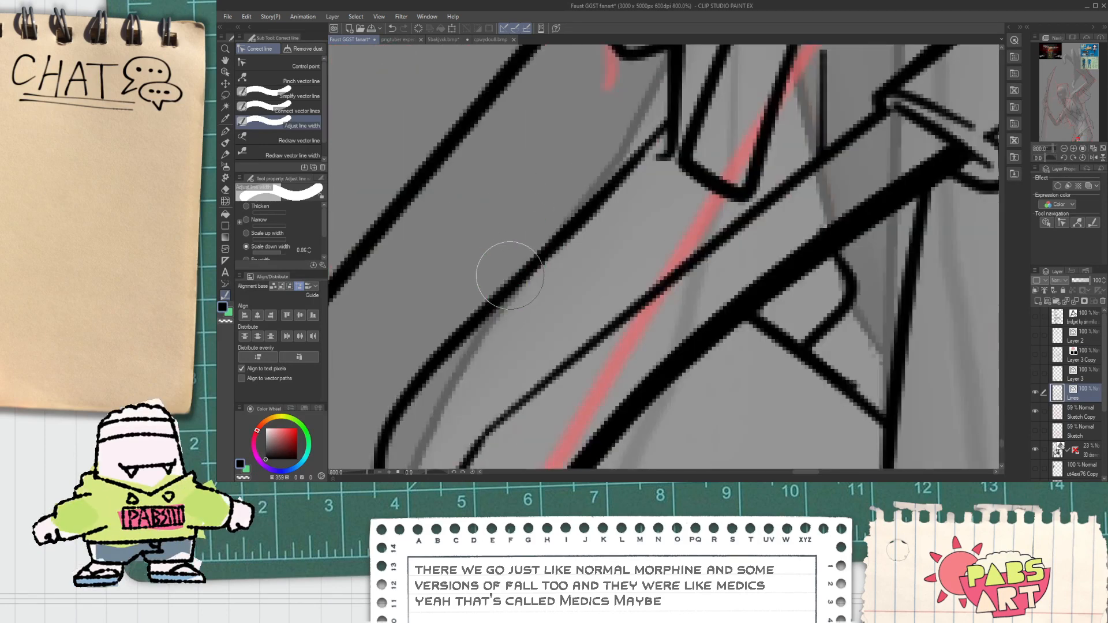
# Thin the heavy lower edge of the strap just below the connector by scaling down its line width.
pyautogui.scroll(-5, 510, 275)
pyautogui.click(477, 408)
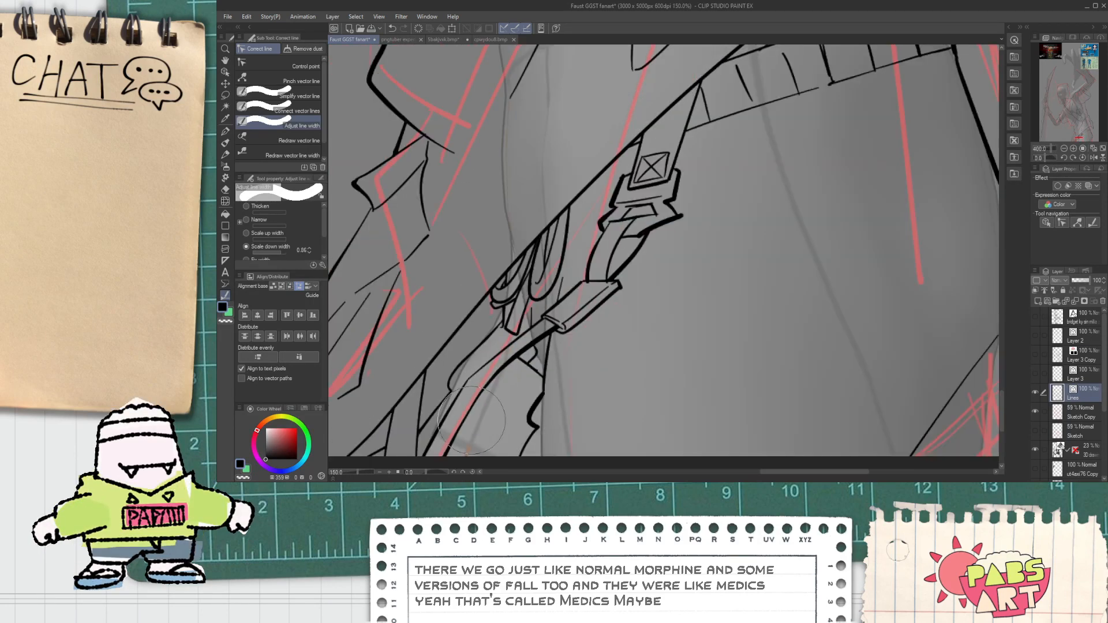
pyautogui.scroll(4, 470, 421)
pyautogui.click(569, 234)
pyautogui.click(430, 386)
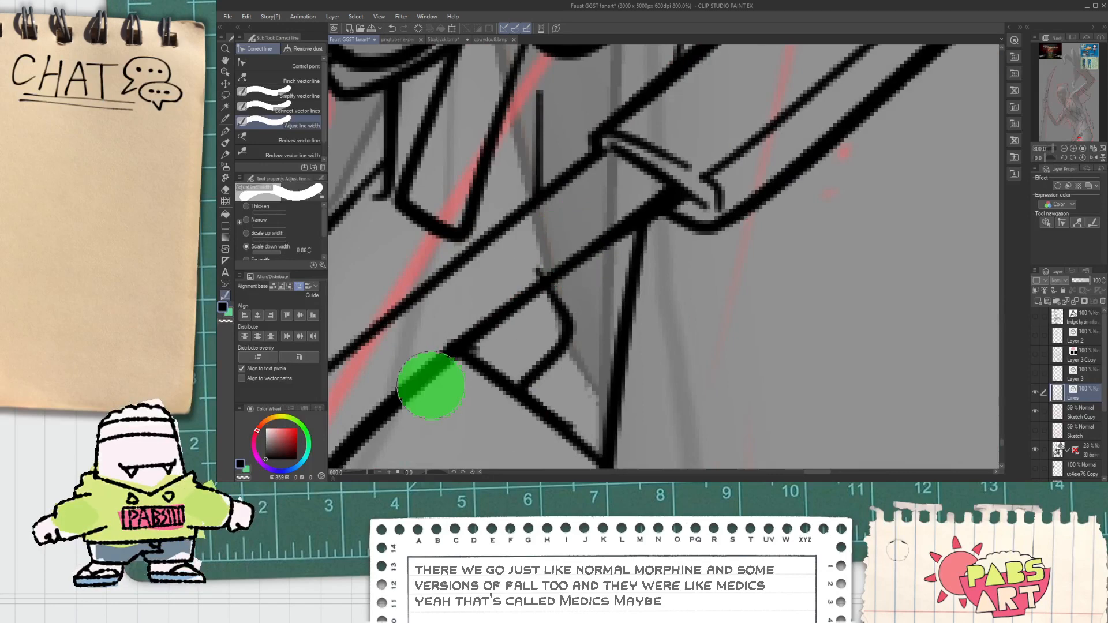
# Scale down the width of the curved right-hand strap line between the connector and the buckle.
pyautogui.scroll(-4, 429, 386)
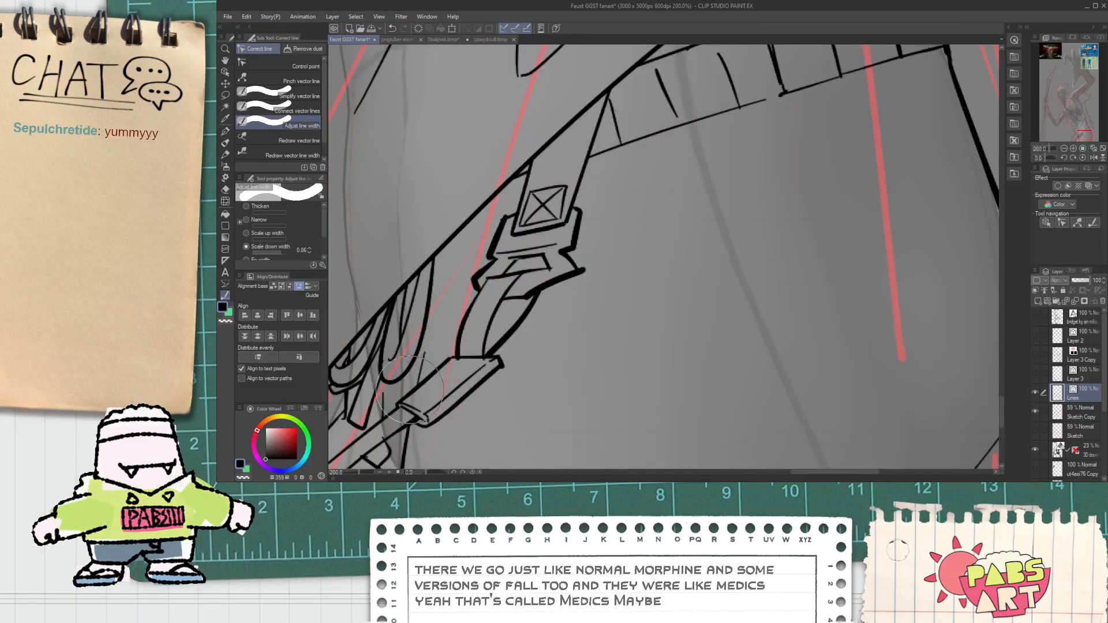
pyautogui.scroll(2, 410, 390)
pyautogui.click(615, 264)
pyautogui.click(613, 288)
pyautogui.click(613, 290)
pyautogui.click(604, 292)
# Re-ink the connector's upper edge so it joins its slanted left side beneath the two strap lines.
pyautogui.press('e')
pyautogui.scroll(2, 558, 327)
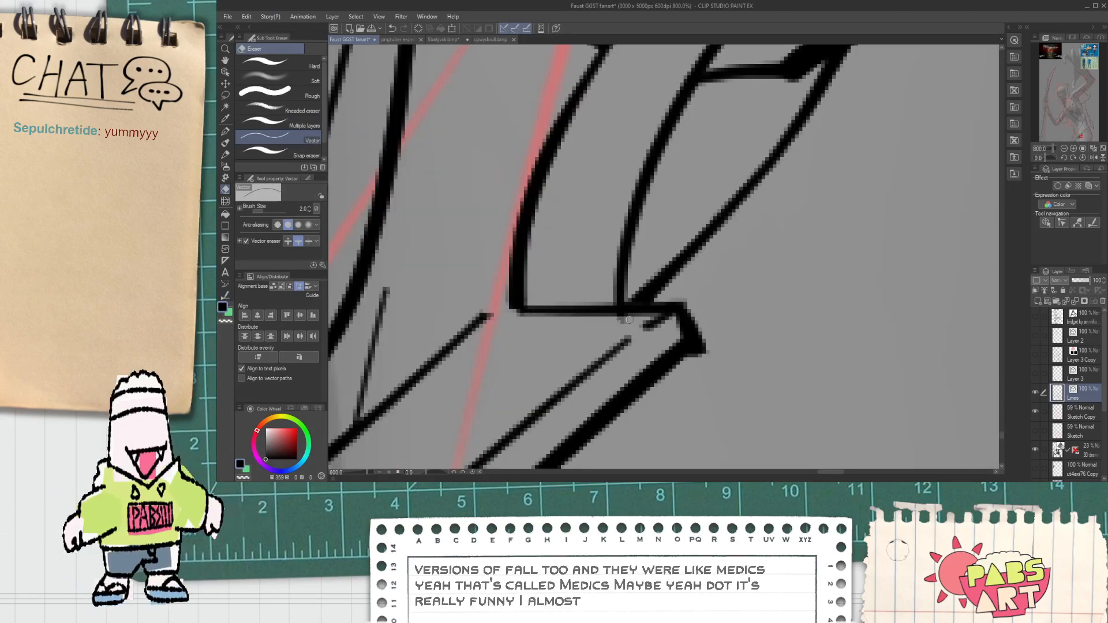
pyautogui.press('p')
pyautogui.hotkey('ctrl', 'z')
pyautogui.moveTo(488, 315); pyautogui.dragTo(599, 323)
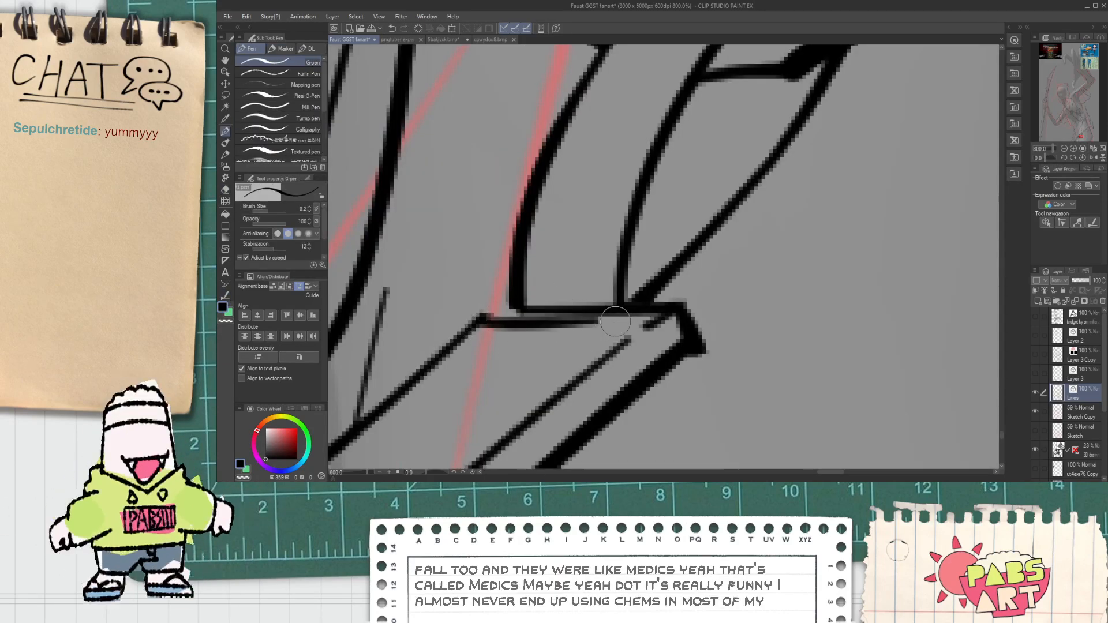
pyautogui.hotkey('ctrl', 'z')
pyautogui.moveTo(486, 315); pyautogui.dragTo(624, 315)
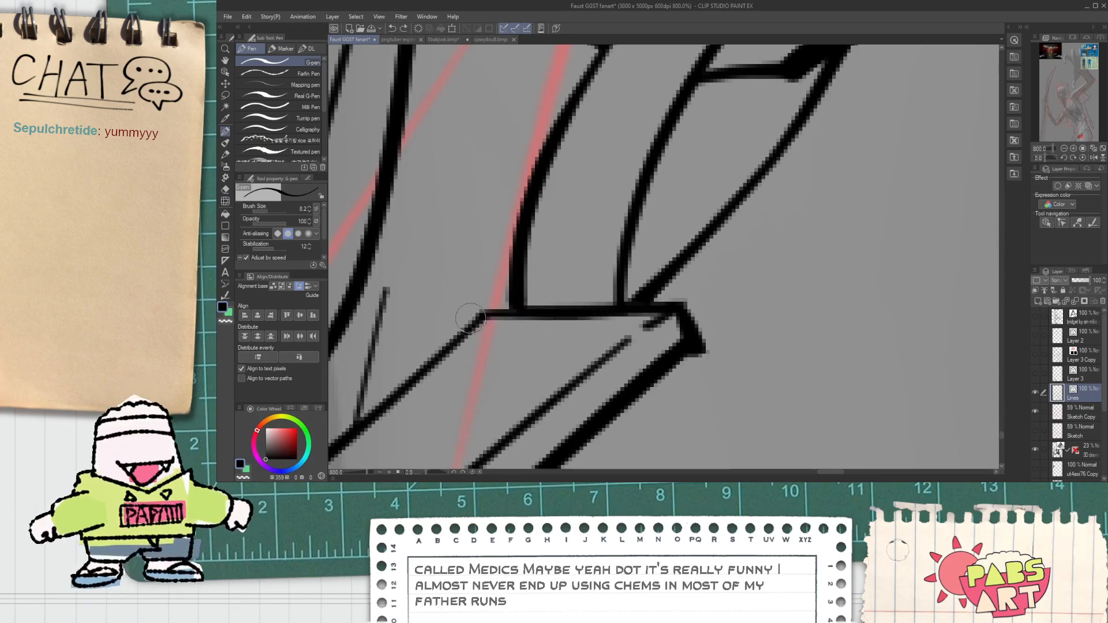
pyautogui.hotkey('ctrl', 'z')
pyautogui.moveTo(515, 310); pyautogui.dragTo(628, 308)
# Clean up the junction where the strap's lower edge meets the connector's lower end.
pyautogui.scroll(-1, 490, 330)
pyautogui.press('space')
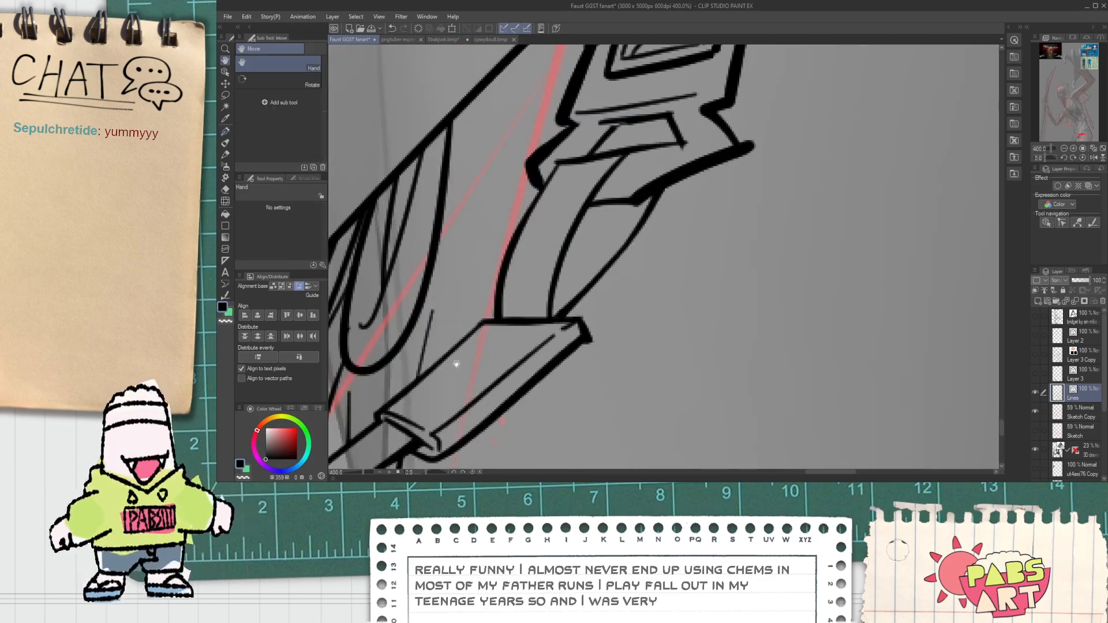
pyautogui.moveTo(455, 359); pyautogui.dragTo(491, 331)
pyautogui.scroll(1, 457, 360)
pyautogui.scroll(-1, 453, 386)
pyautogui.scroll(1, 444, 429)
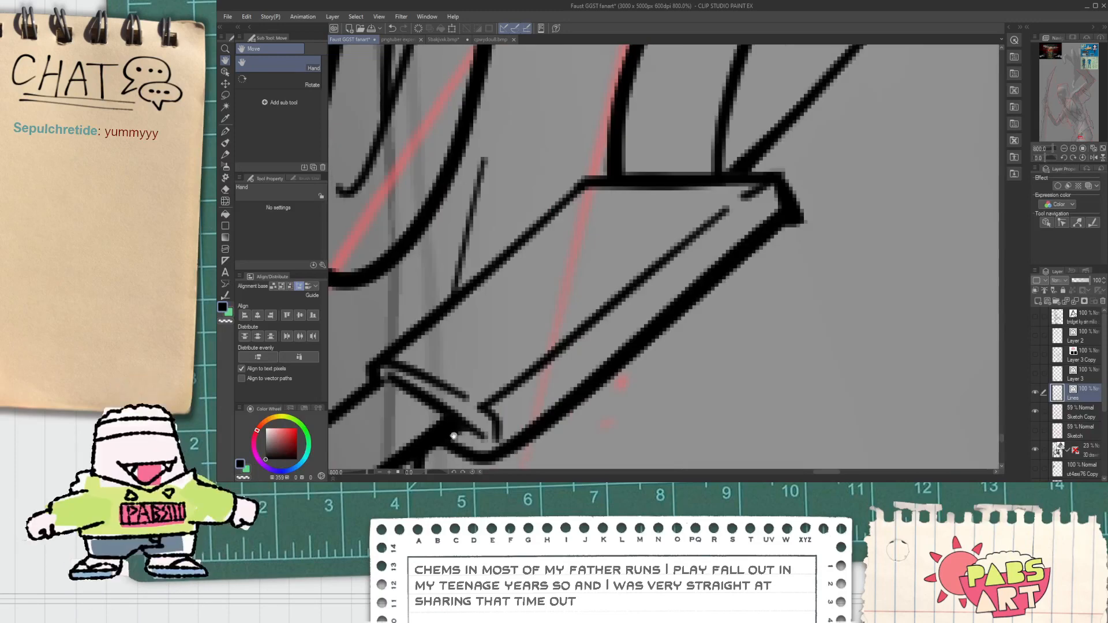
pyautogui.press('e')
pyautogui.press('space')
pyautogui.moveTo(415, 437)
pyautogui.mouseDown()
pyautogui.moveTo(522, 346)
pyautogui.moveTo(404, 430)
pyautogui.mouseUp()
pyautogui.press('p')
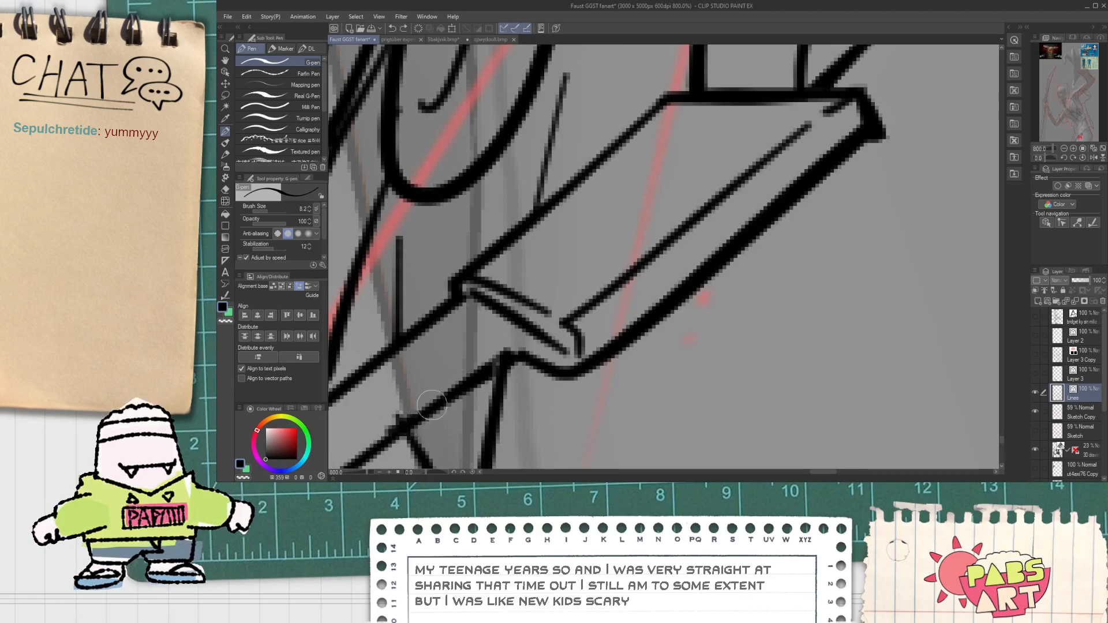
pyautogui.press('e')
pyautogui.click(513, 345)
# Trim the overshooting line end at the buckle's pointed right corner.
pyautogui.scroll(-10, 560, 333)
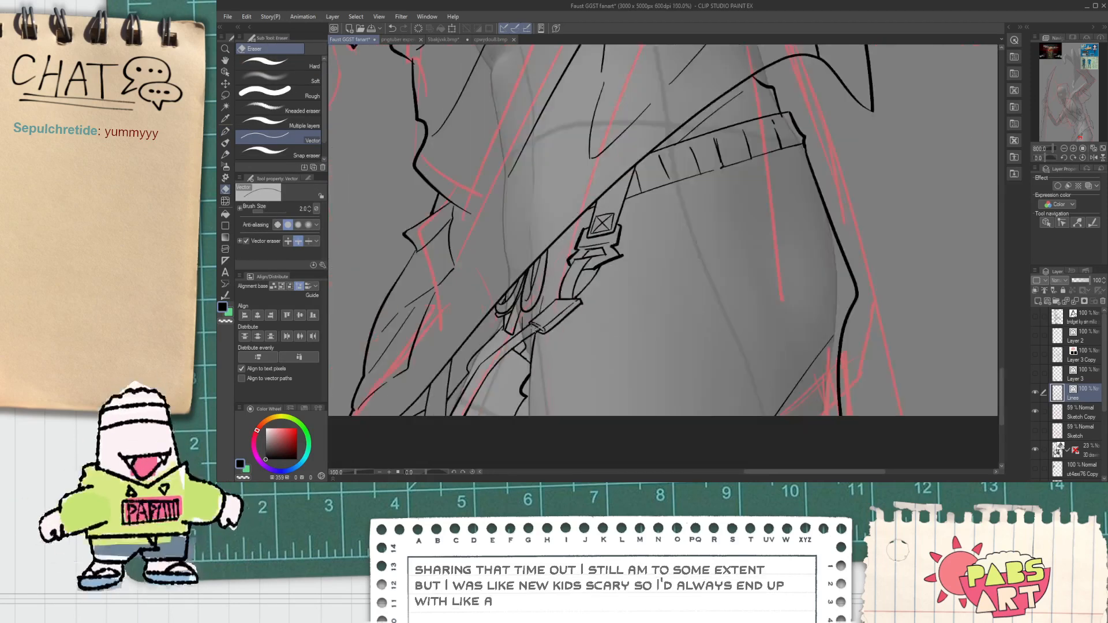
pyautogui.press('h')
pyautogui.scroll(3, 578, 312)
pyautogui.press('e')
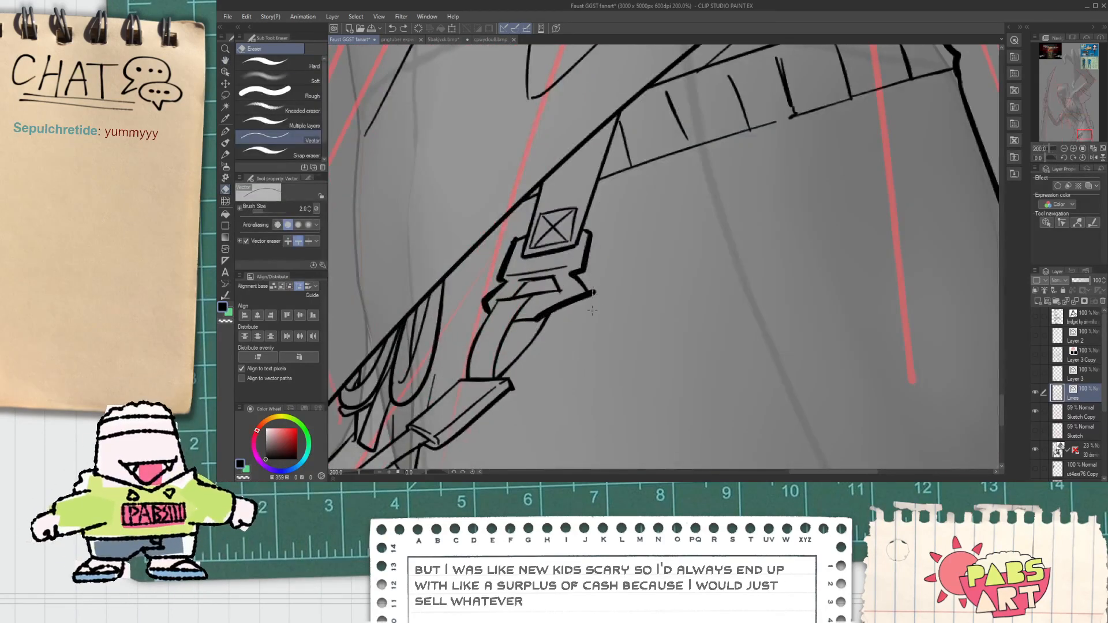
# Scale down the line width of the buckle's thick outlines on both sides.
pyautogui.click(226, 295)
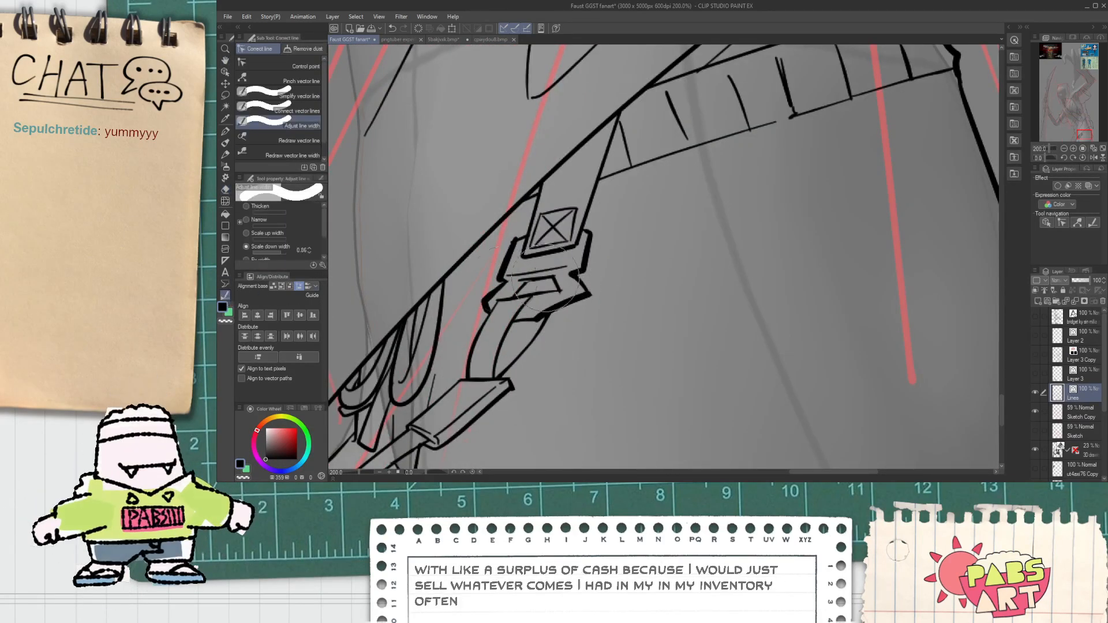
pyautogui.scroll(4, 550, 285)
pyautogui.scroll(-2, 589, 363)
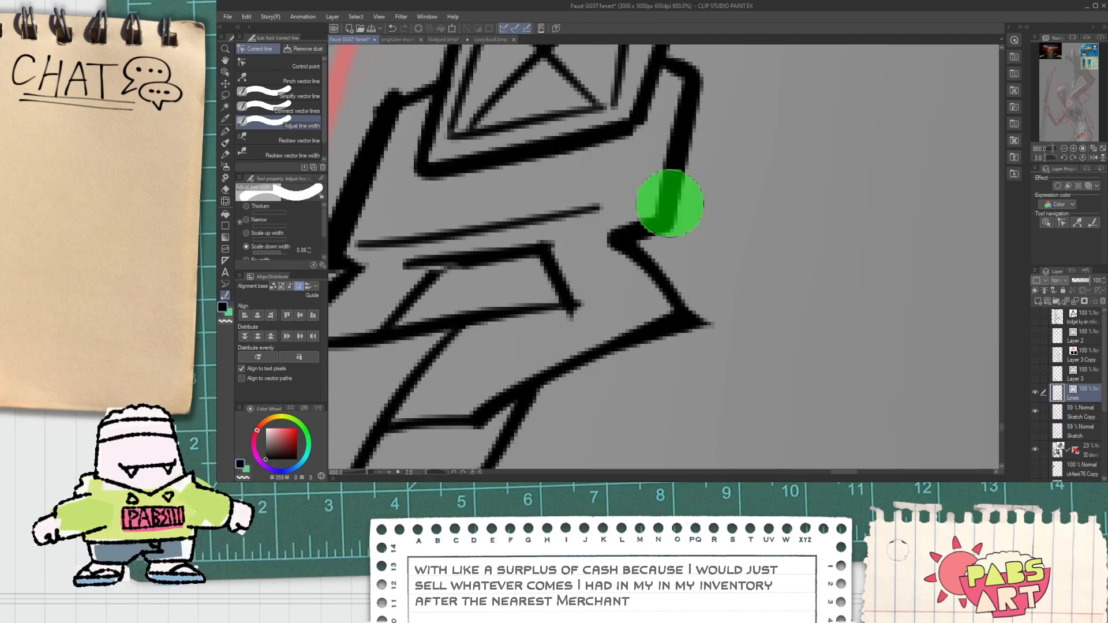
pyautogui.moveTo(462, 241); pyautogui.dragTo(474, 211)
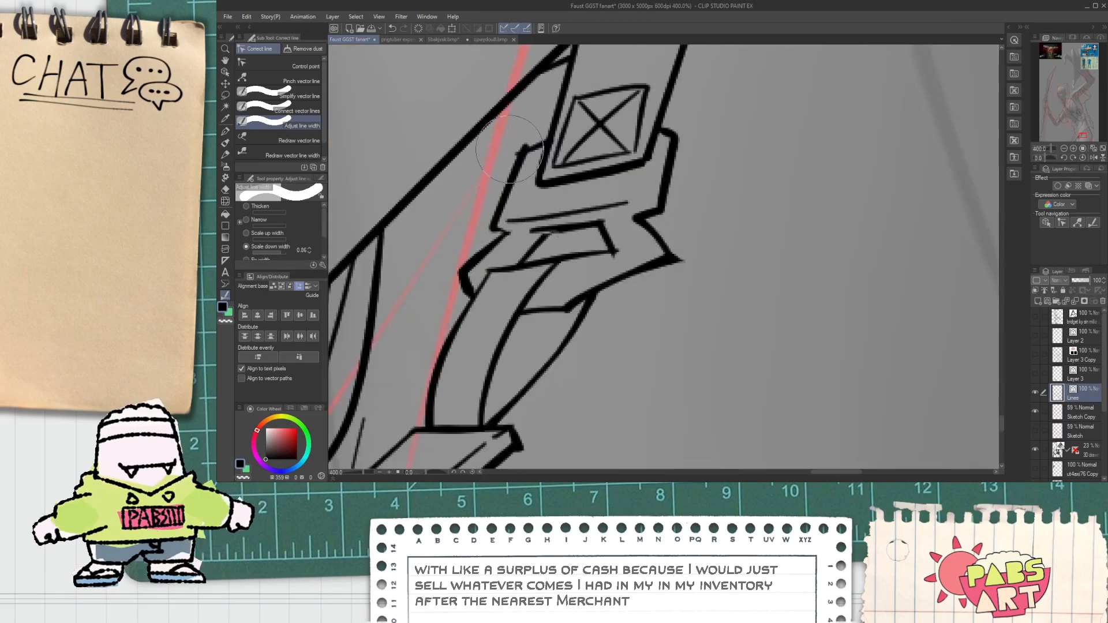
pyautogui.scroll(-2, 507, 150)
pyautogui.scroll(2, 507, 151)
pyautogui.scroll(-2, 507, 153)
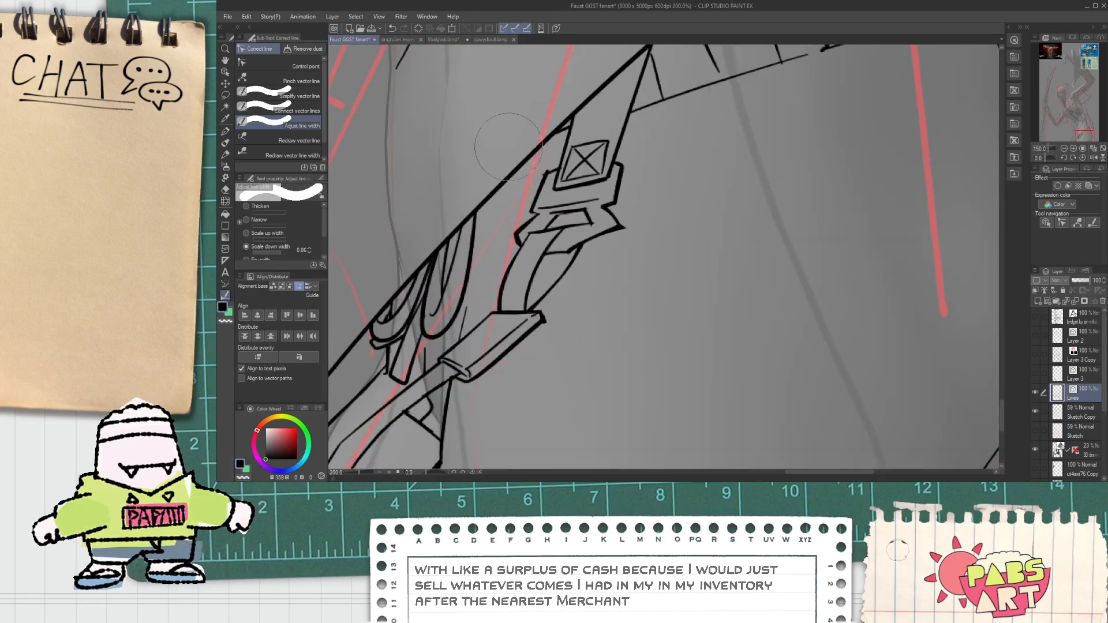
# Redraw the lower cross line of the buckle slightly higher, curving into the strap's left line, and erase the old line.
pyautogui.scroll(-4, 510, 139)
pyautogui.moveTo(525, 173); pyautogui.dragTo(510, 276)
pyautogui.scroll(3, 510, 276)
pyautogui.press('p')
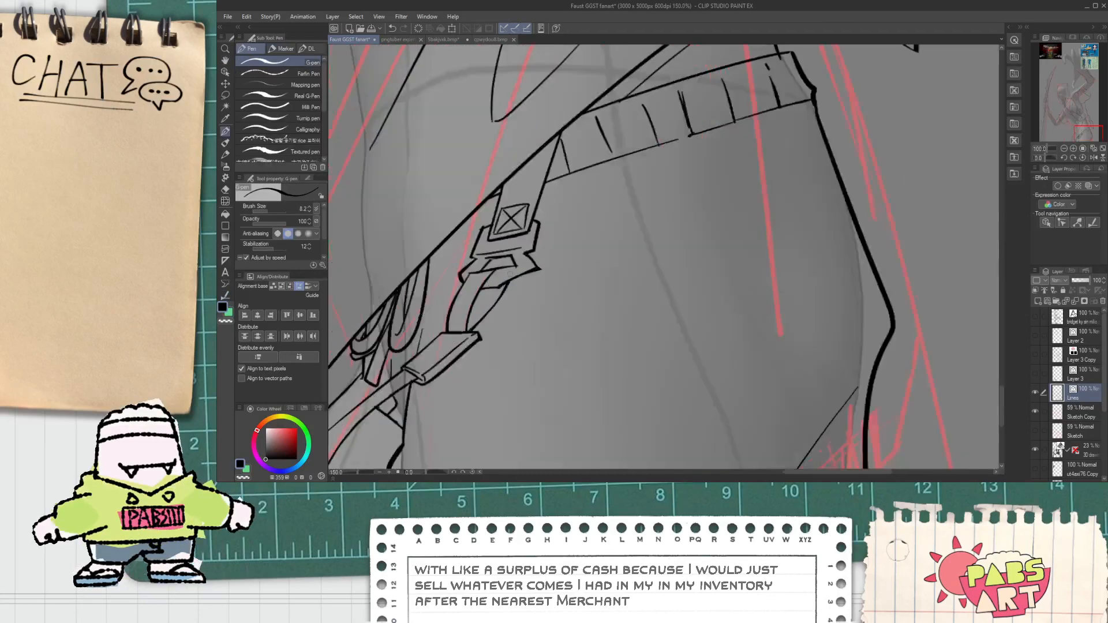
pyautogui.scroll(5, 510, 276)
pyautogui.moveTo(440, 320); pyautogui.dragTo(484, 264)
pyautogui.hotkey('ctrl', 'z')
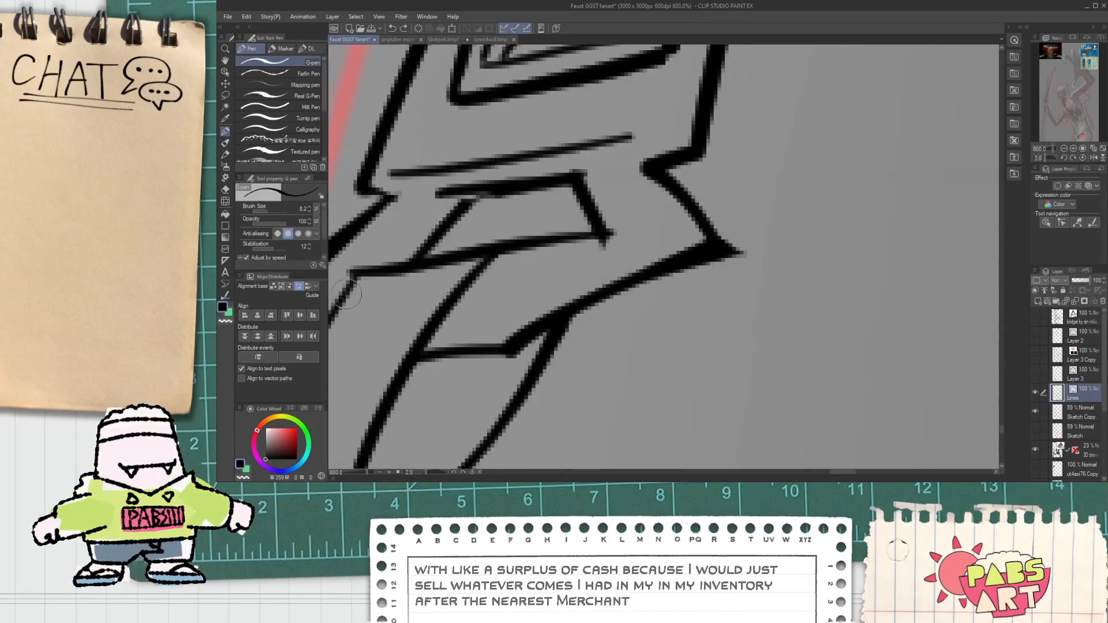
pyautogui.moveTo(335, 304); pyautogui.dragTo(376, 252)
pyautogui.moveTo(337, 315); pyautogui.dragTo(374, 252)
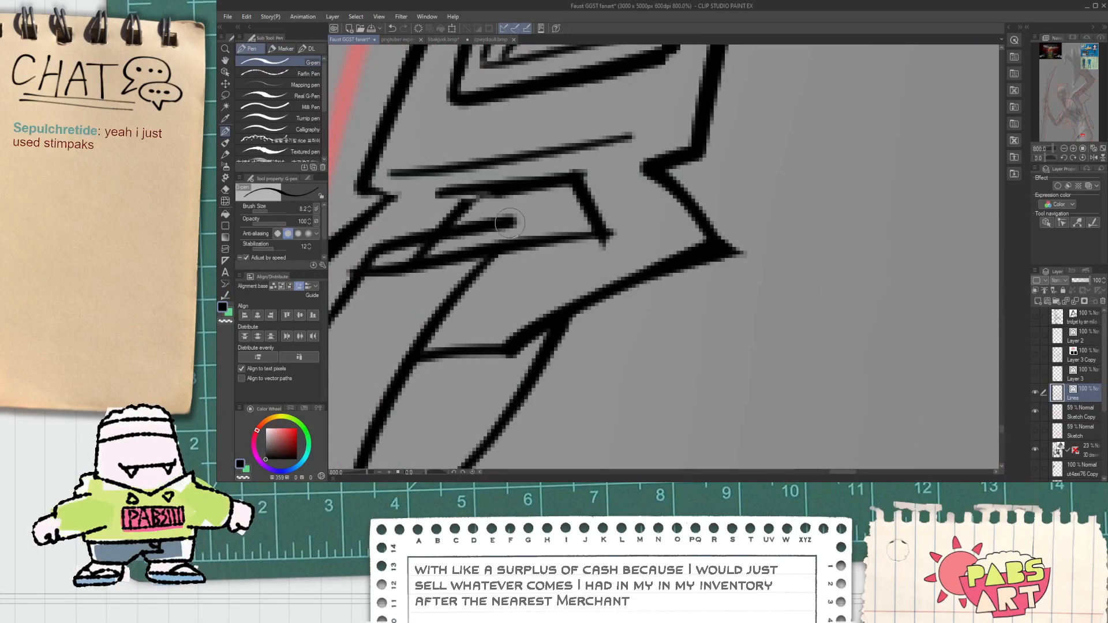
pyautogui.moveTo(513, 223); pyautogui.dragTo(627, 176)
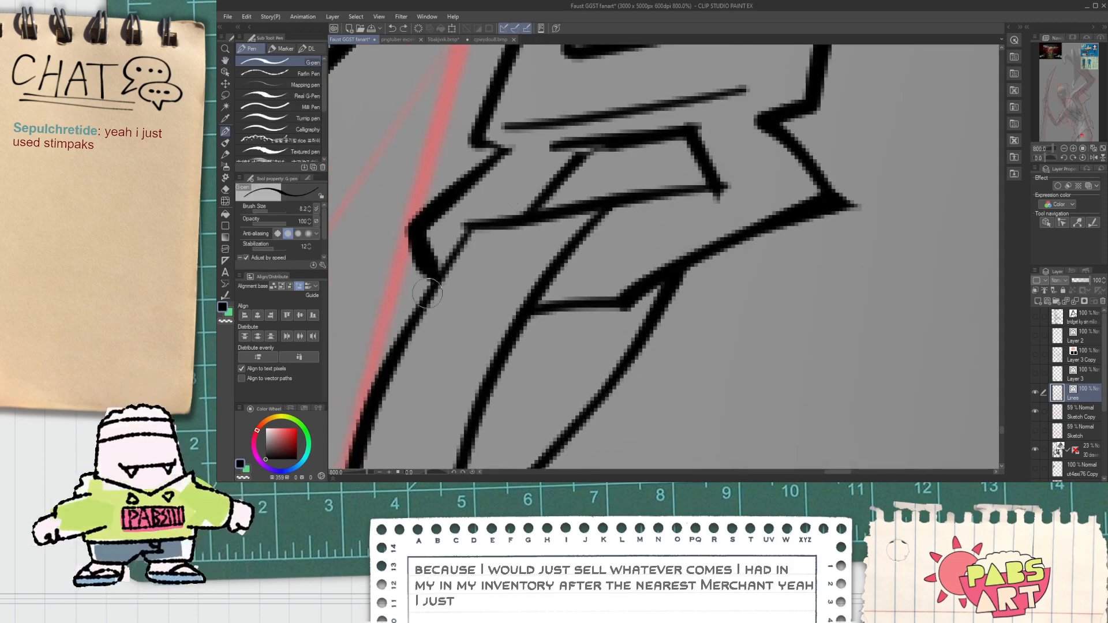
pyautogui.press('e')
pyautogui.moveTo(600, 199); pyautogui.dragTo(514, 220)
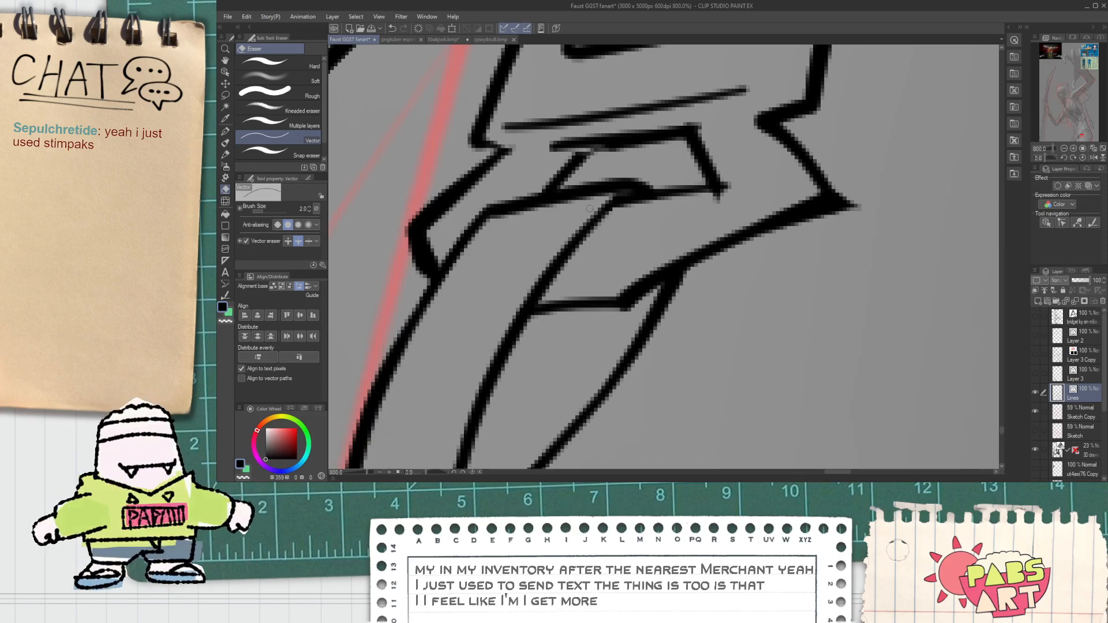
# Redraw the strap's outer right edge as a rounder curve from the lower connector up to the buckle and erase the old line.
pyautogui.scroll(-4, 607, 197)
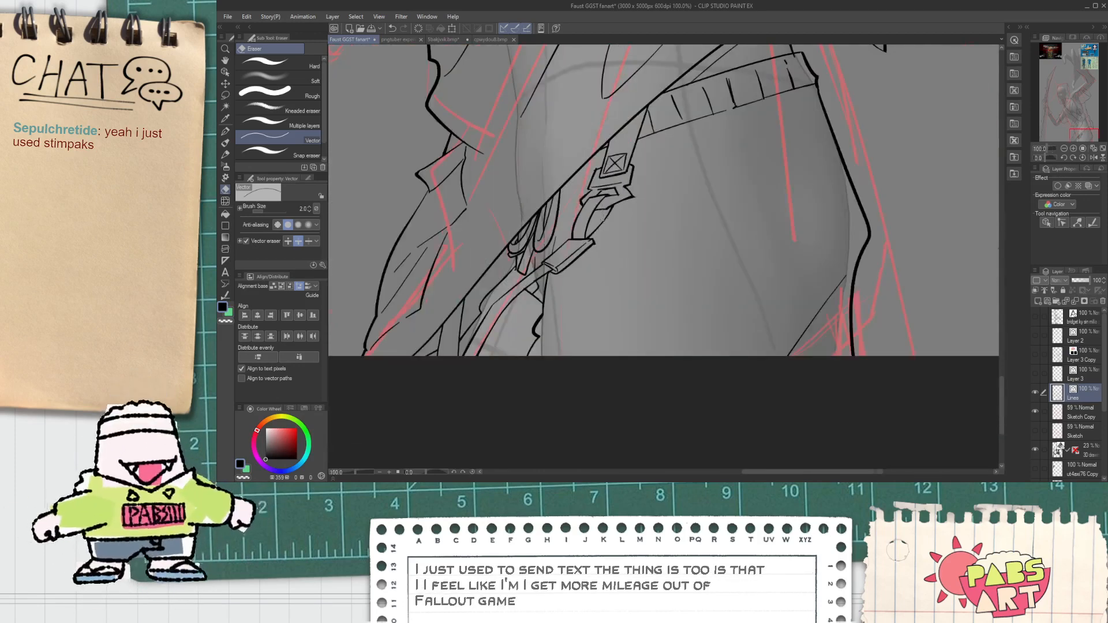
pyautogui.press('p')
pyautogui.scroll(3, 594, 233)
pyautogui.moveTo(638, 208); pyautogui.dragTo(679, 135)
pyautogui.hotkey('ctrl', 'z')
pyautogui.moveTo(578, 265)
pyautogui.mouseDown()
pyautogui.moveTo(637, 212)
pyautogui.moveTo(690, 104)
pyautogui.mouseUp()
pyautogui.hotkey('ctrl', 'z')
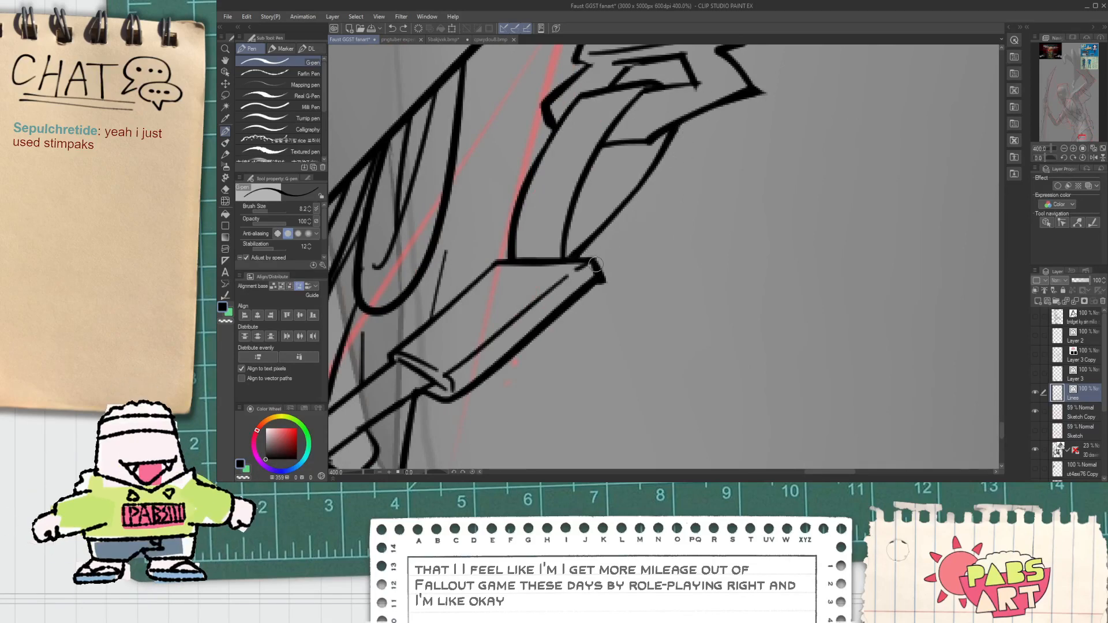
pyautogui.moveTo(596, 263)
pyautogui.mouseDown()
pyautogui.moveTo(669, 150)
pyautogui.moveTo(686, 78)
pyautogui.mouseUp()
pyautogui.press('e')
pyautogui.moveTo(684, 115); pyautogui.dragTo(681, 77)
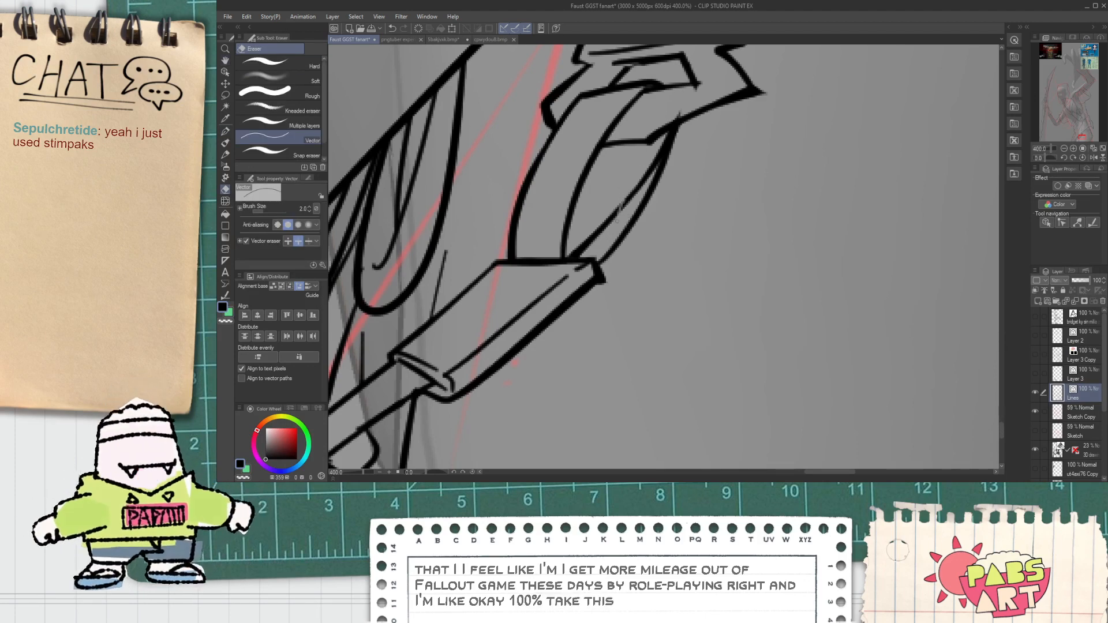
pyautogui.click(621, 205)
# Add a second thin line beside the strap's middle line below the buckle and trim its overshooting lower end.
pyautogui.press('p')
pyautogui.moveTo(544, 240); pyautogui.dragTo(619, 108)
pyautogui.press('e')
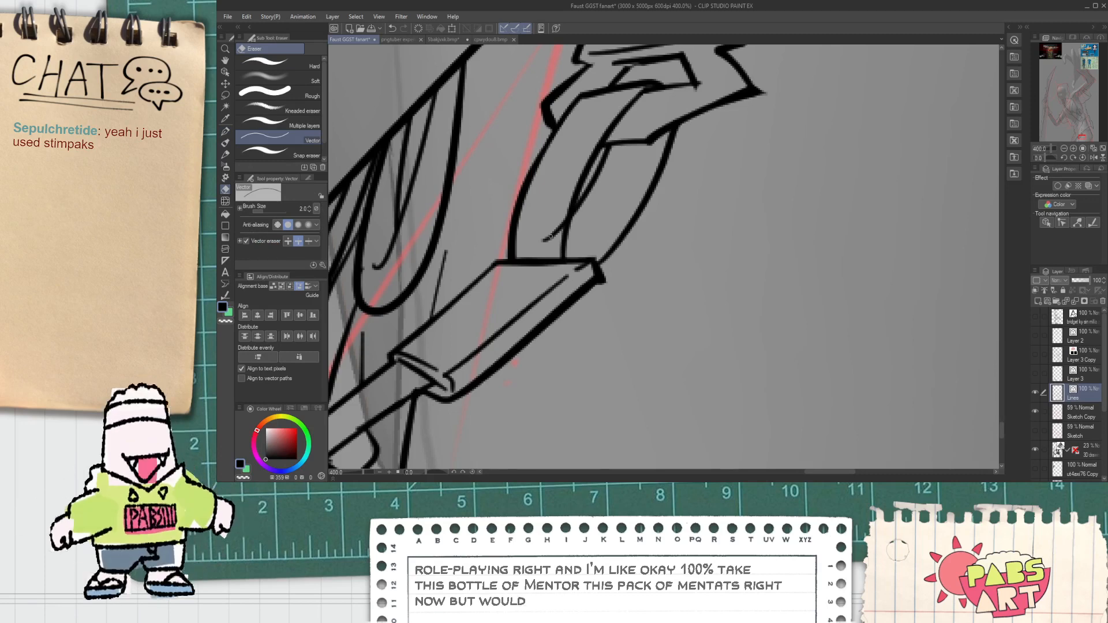
pyautogui.scroll(2, 566, 253)
# Touch up the lower connector's upper right corner where the strap's outer edge meets it.
pyautogui.press('p')
pyautogui.moveTo(570, 273)
pyautogui.mouseDown()
pyautogui.moveTo(617, 234)
pyautogui.moveTo(616, 297)
pyautogui.mouseUp()
pyautogui.press('e')
pyautogui.scroll(-5, 607, 234)
pyautogui.press('space')
pyautogui.scroll(5, 602, 280)
pyautogui.press('p')
pyautogui.press('e')
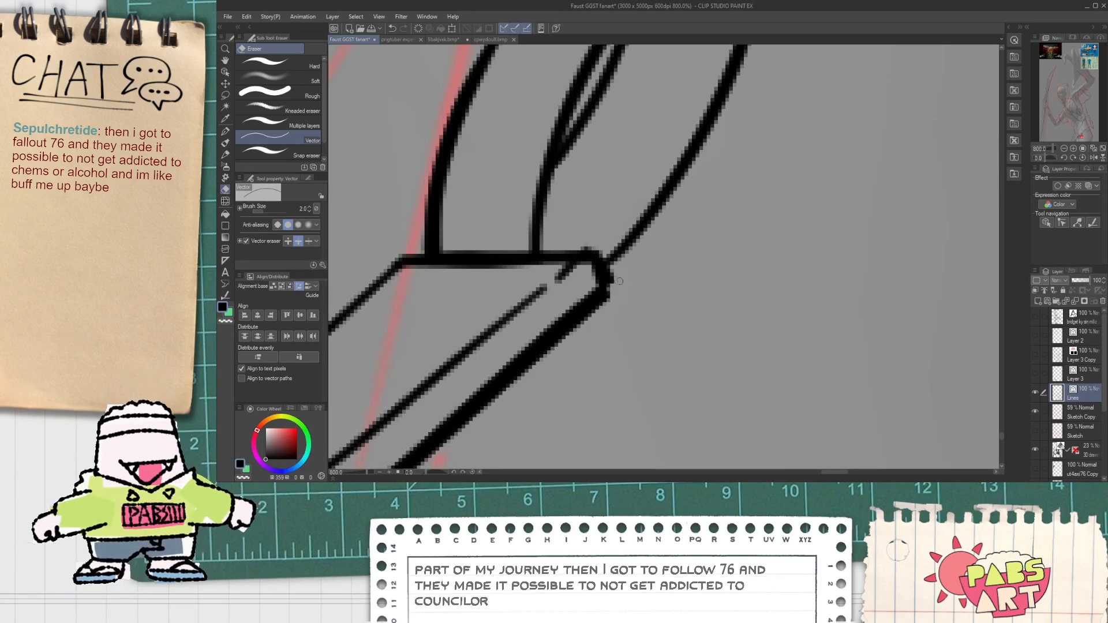
pyautogui.press('p')
pyautogui.scroll(-8, 605, 287)
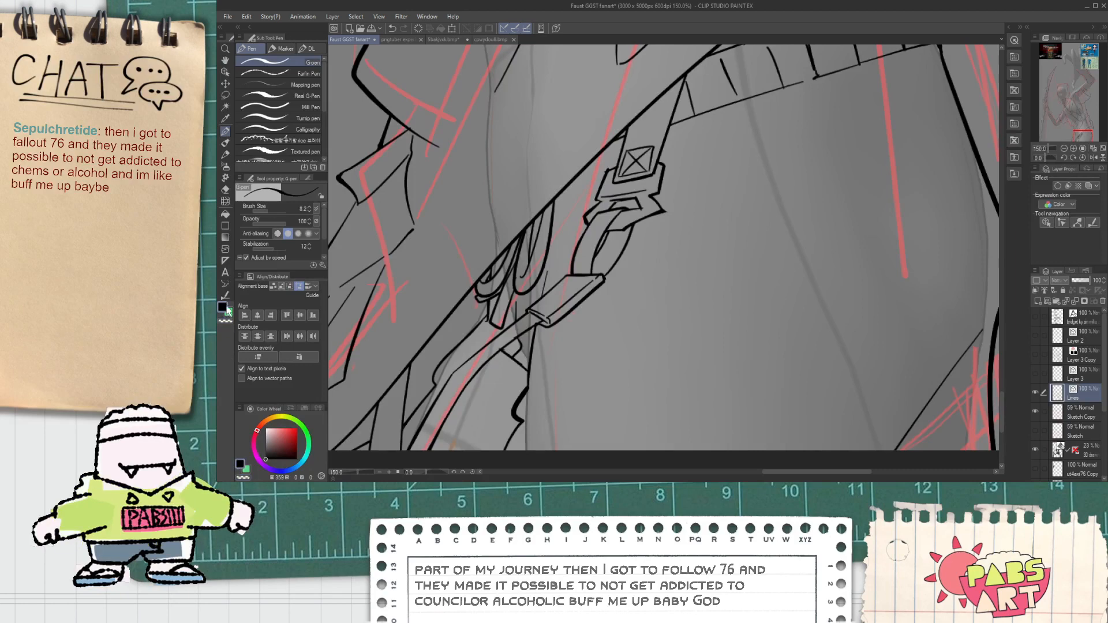
# Adjust the line width of the strokes around the belt's lower connector and strap.
pyautogui.click(226, 294)
pyautogui.scroll(4, 501, 399)
pyautogui.moveTo(501, 400)
pyautogui.mouseDown()
pyautogui.moveTo(519, 396)
pyautogui.moveTo(508, 403)
pyautogui.mouseUp()
pyautogui.scroll(-6, 470, 395)
pyautogui.scroll(3, 467, 392)
pyautogui.moveTo(425, 363)
pyautogui.mouseDown()
pyautogui.moveTo(431, 375)
pyautogui.moveTo(423, 359)
pyautogui.mouseUp()
pyautogui.scroll(-3, 442, 298)
# Examine the shoe designs, the cross logo and the outfit drawings on the reference sheets.
pyautogui.press('space')
pyautogui.moveTo(442, 298); pyautogui.dragTo(512, 345)
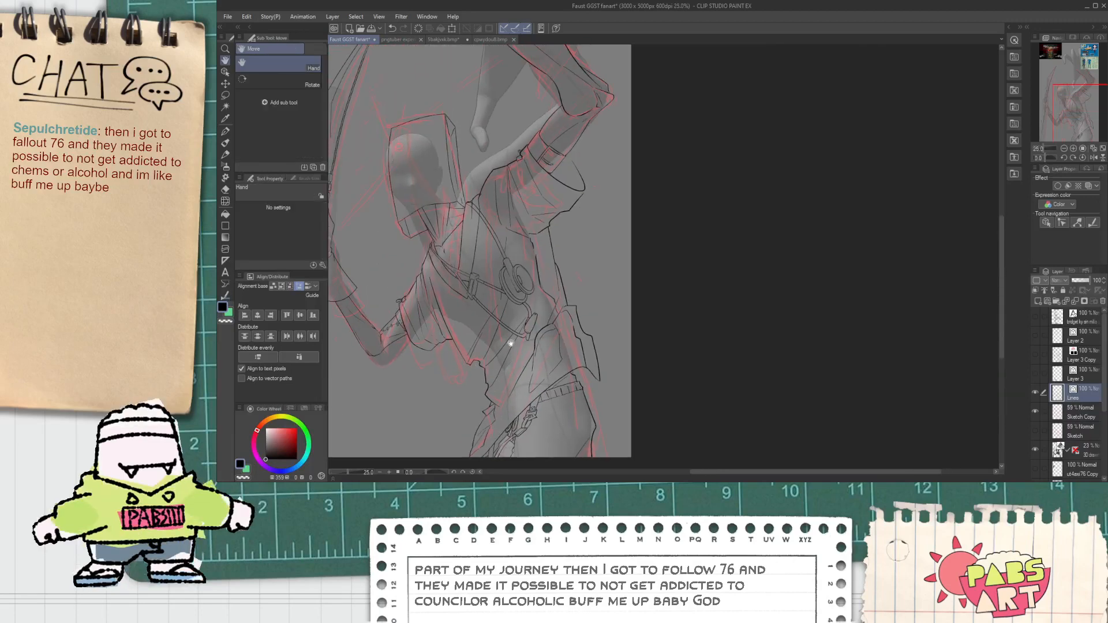
pyautogui.moveTo(439, 257); pyautogui.dragTo(527, 388)
pyautogui.scroll(2, 697, 151)
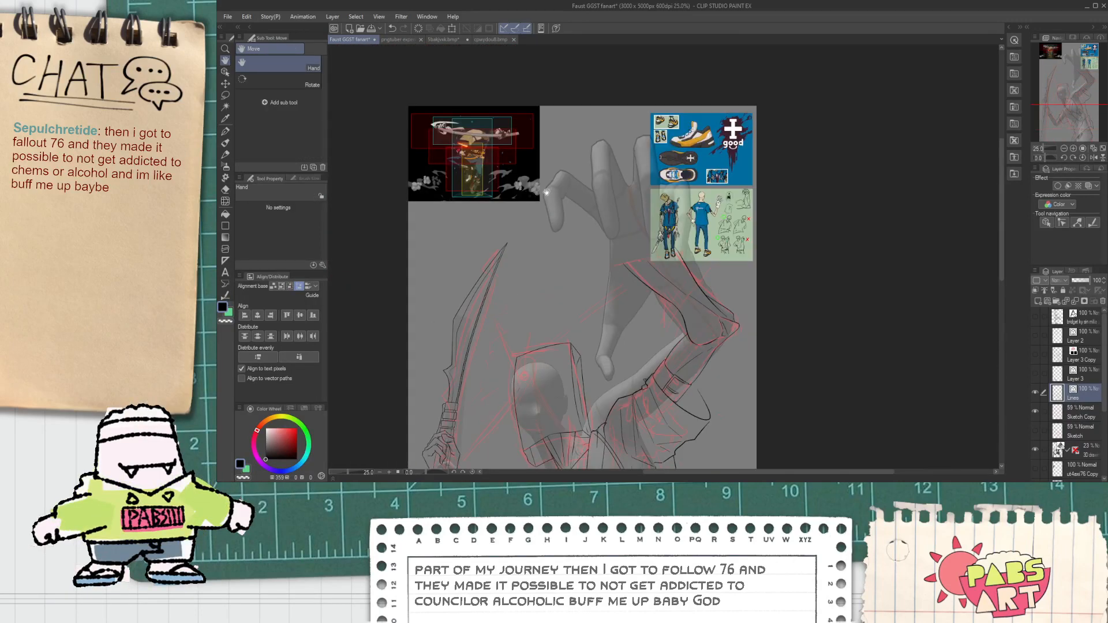
pyautogui.scroll(1, 695, 151)
pyautogui.scroll(-1, 695, 151)
pyautogui.scroll(4, 653, 197)
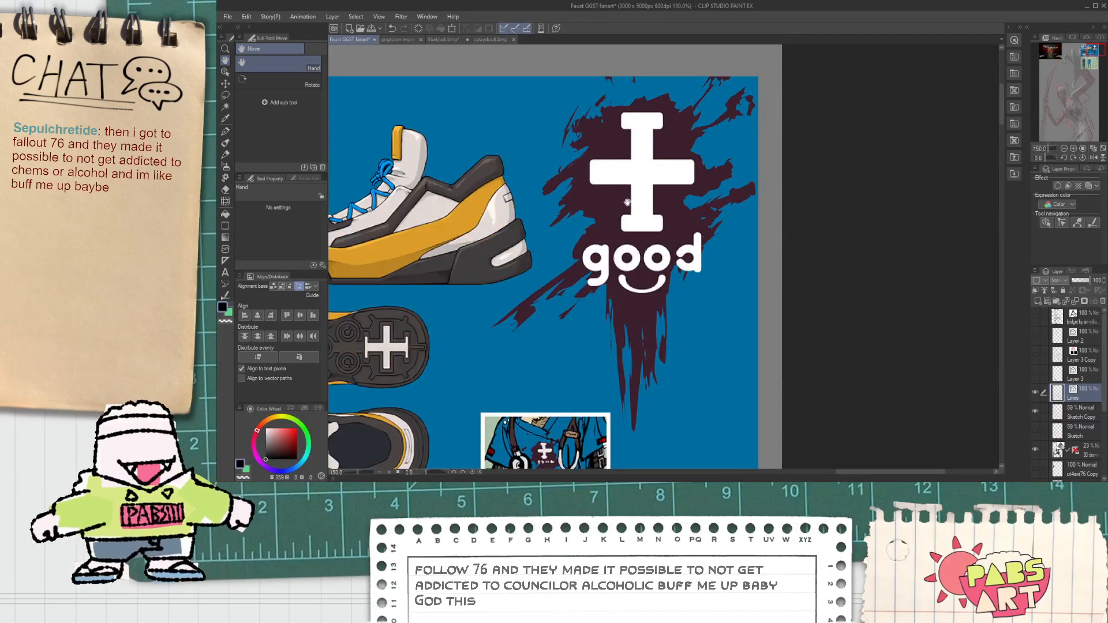
pyautogui.scroll(-2, 654, 263)
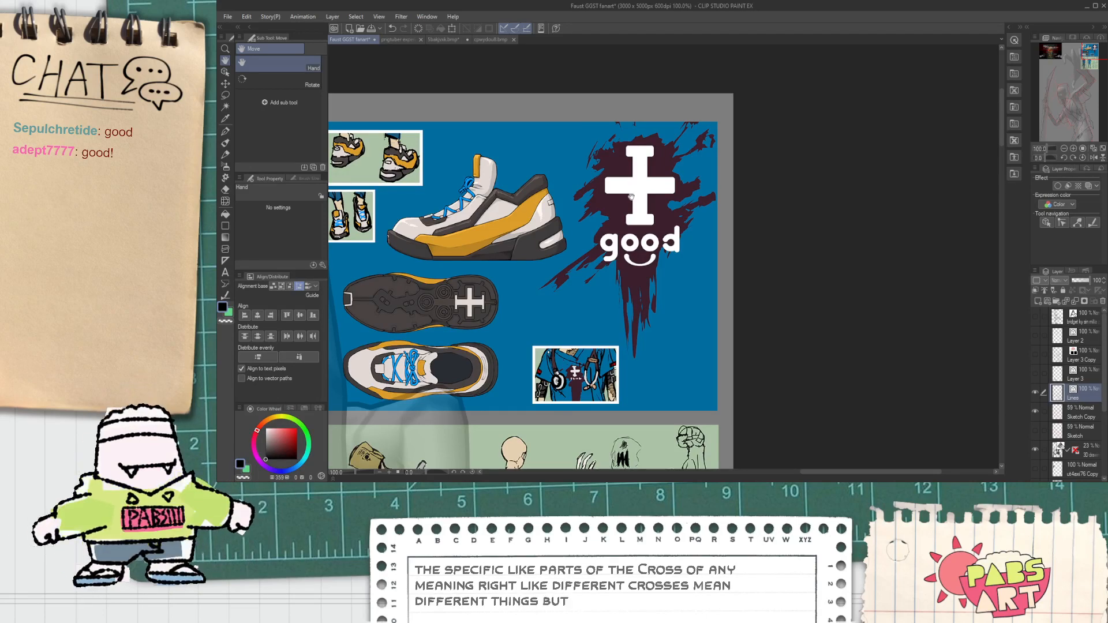
pyautogui.scroll(-1, 631, 196)
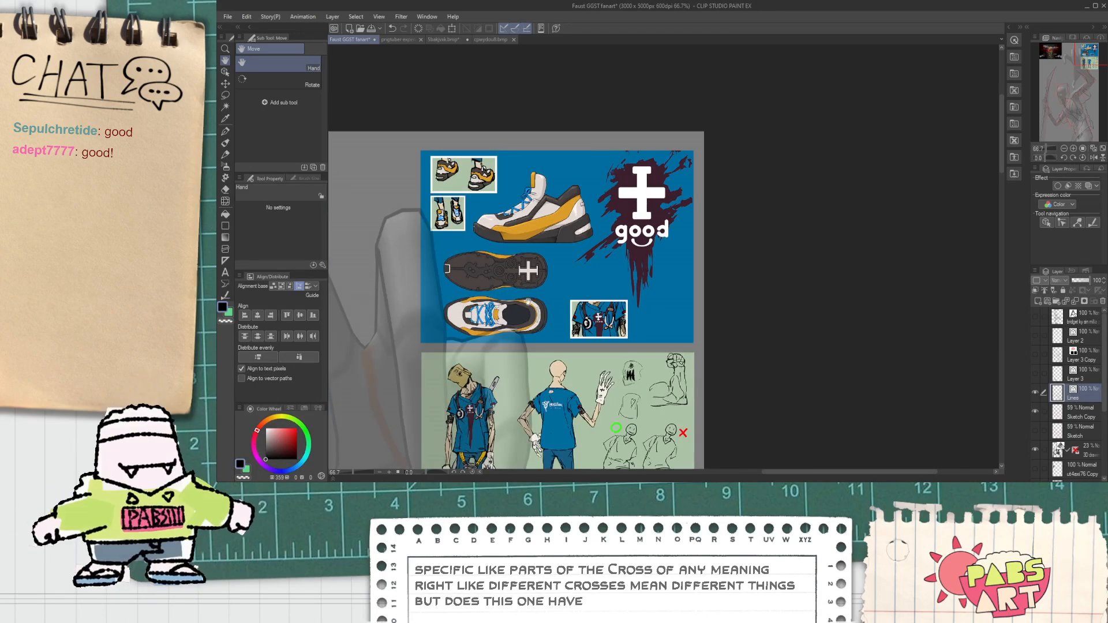
pyautogui.moveTo(527, 296); pyautogui.dragTo(553, 221)
pyautogui.scroll(2, 546, 197)
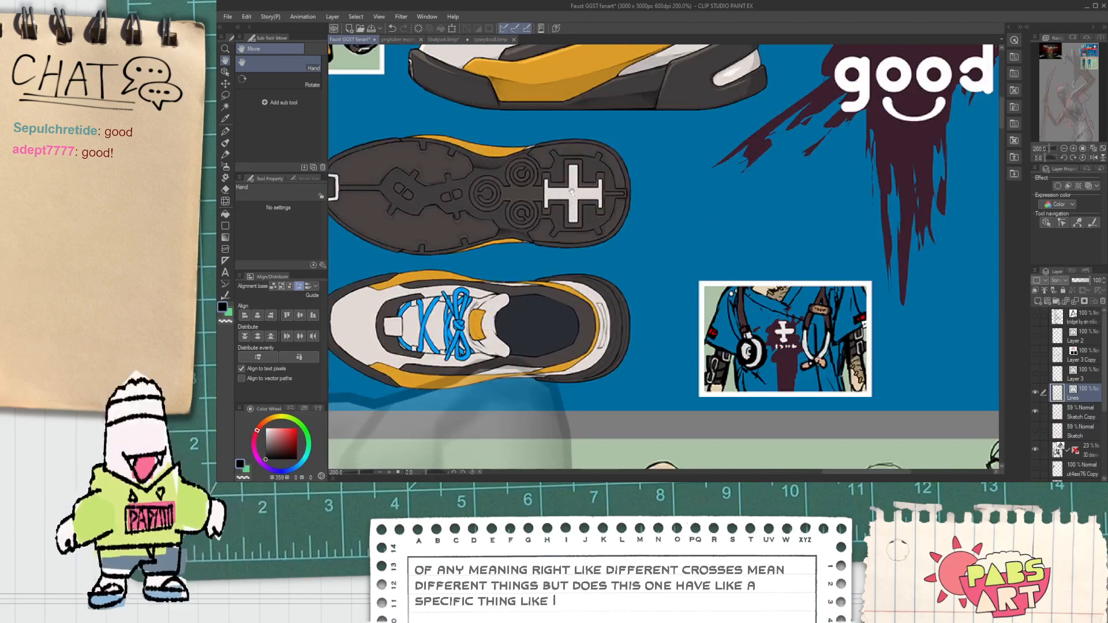
pyautogui.scroll(-3, 572, 194)
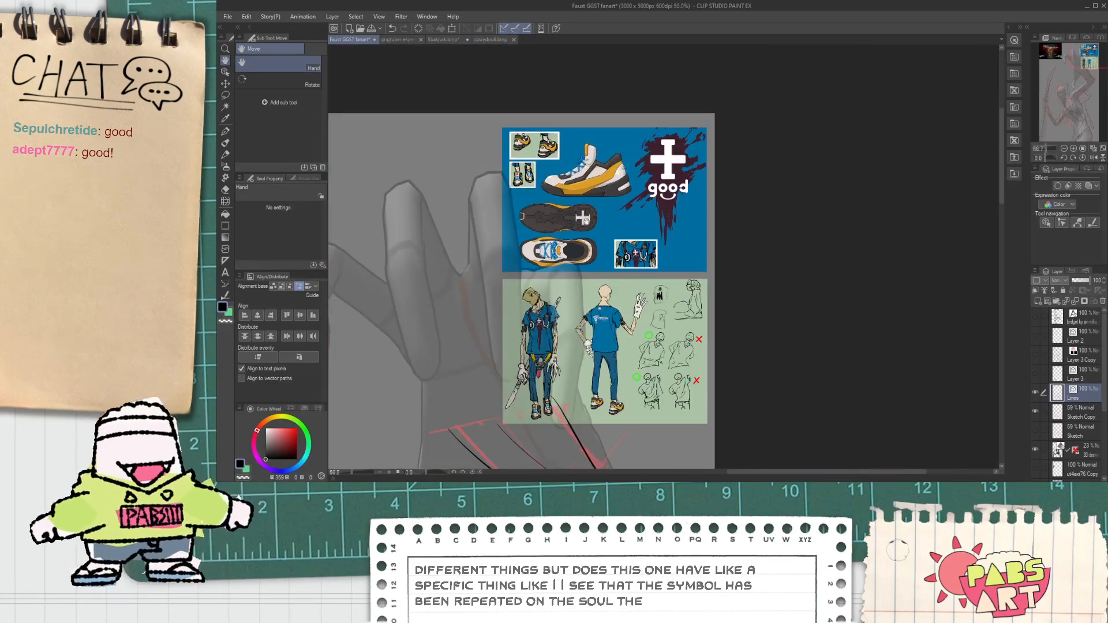
pyautogui.moveTo(551, 338); pyautogui.dragTo(556, 235)
pyautogui.scroll(-2, 549, 271)
pyautogui.moveTo(530, 369); pyautogui.dragTo(534, 347)
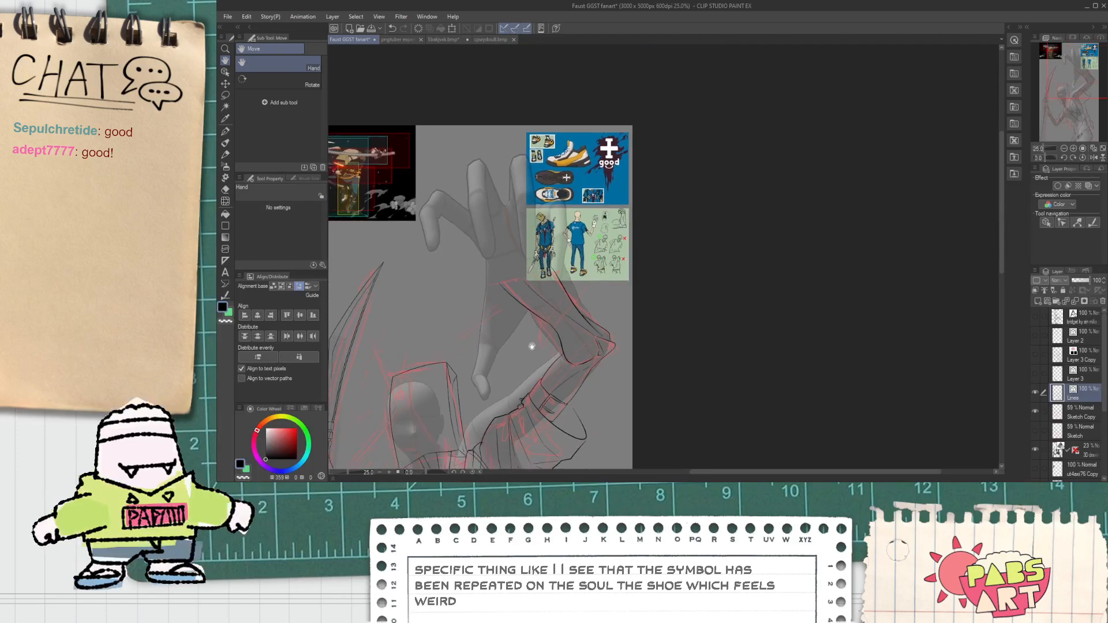
pyautogui.scroll(2, 533, 348)
# Draw a large rounded curve looping across the raised forearm and trim its upper ends.
pyautogui.press('p')
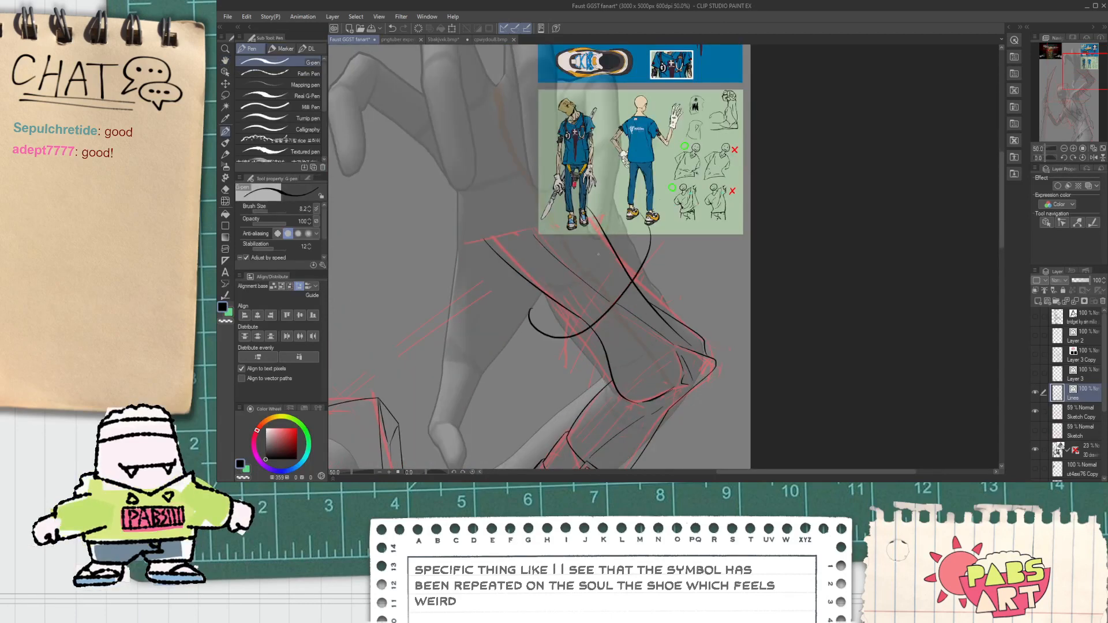
pyautogui.moveTo(611, 203); pyautogui.dragTo(526, 280)
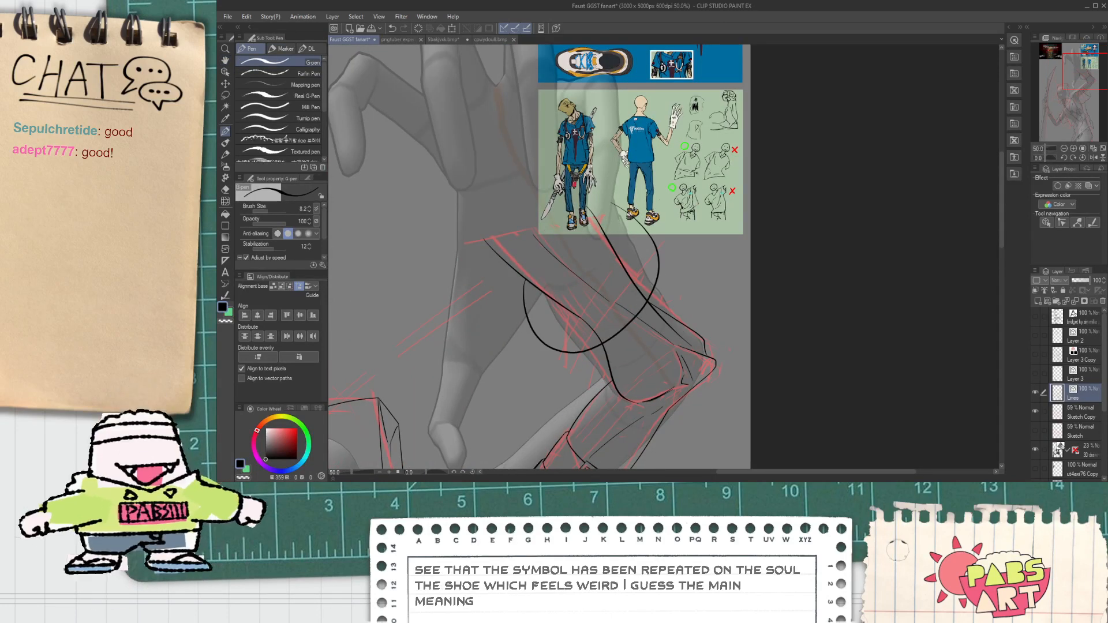
pyautogui.press('e')
pyautogui.moveTo(671, 233); pyautogui.dragTo(664, 246)
pyautogui.moveTo(629, 206); pyautogui.dragTo(621, 213)
# Compare the torso and strap line art with the full-body outfit views on the reference sheet.
pyautogui.press('h')
pyautogui.scroll(-2, 623, 254)
pyautogui.moveTo(554, 228)
pyautogui.mouseDown()
pyautogui.moveTo(603, 277)
pyautogui.moveTo(563, 219)
pyautogui.mouseUp()
pyautogui.moveTo(567, 296)
pyautogui.mouseDown()
pyautogui.moveTo(551, 229)
pyautogui.moveTo(579, 386)
pyautogui.moveTo(568, 291)
pyautogui.mouseUp()
pyautogui.scroll(3, 563, 323)
pyautogui.press('p')
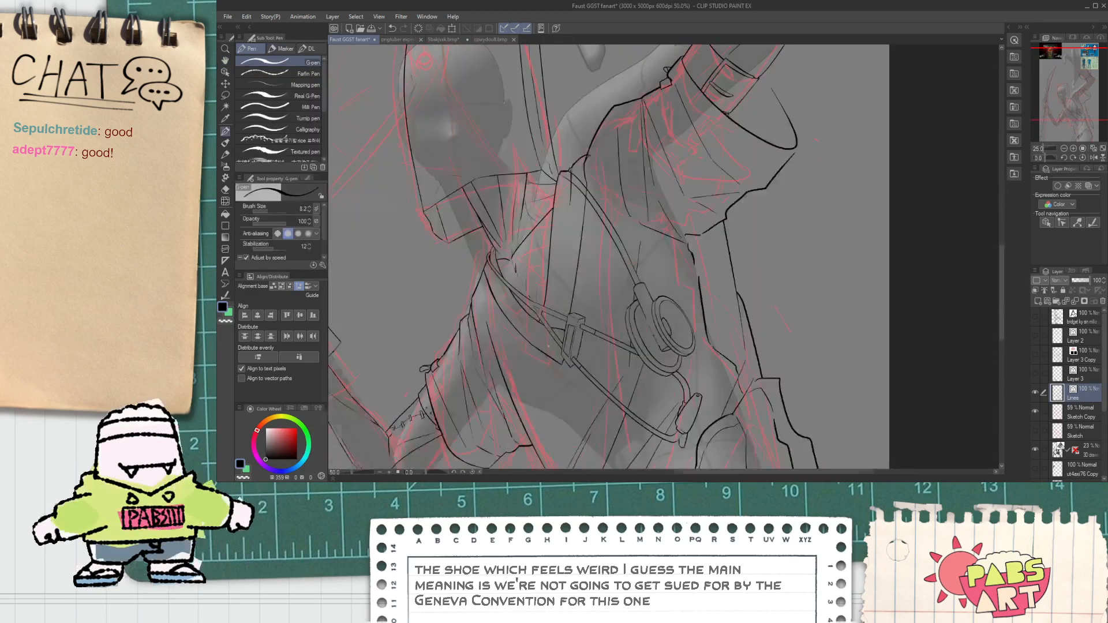
pyautogui.scroll(1, 537, 328)
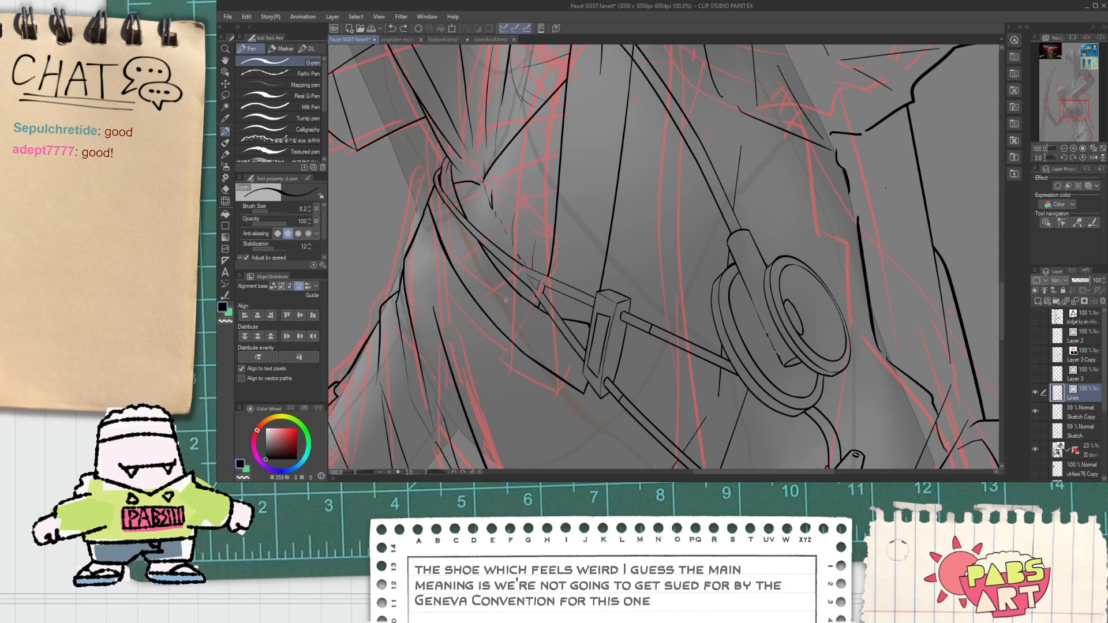
pyautogui.scroll(-6, 499, 290)
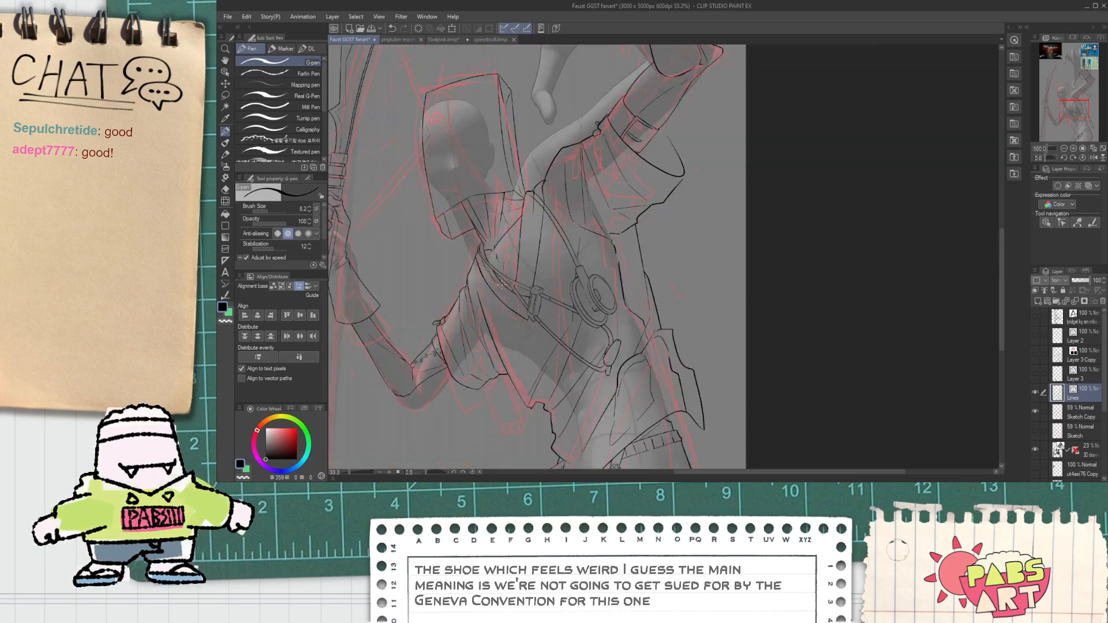
pyautogui.press('space')
pyautogui.scroll(4, 568, 233)
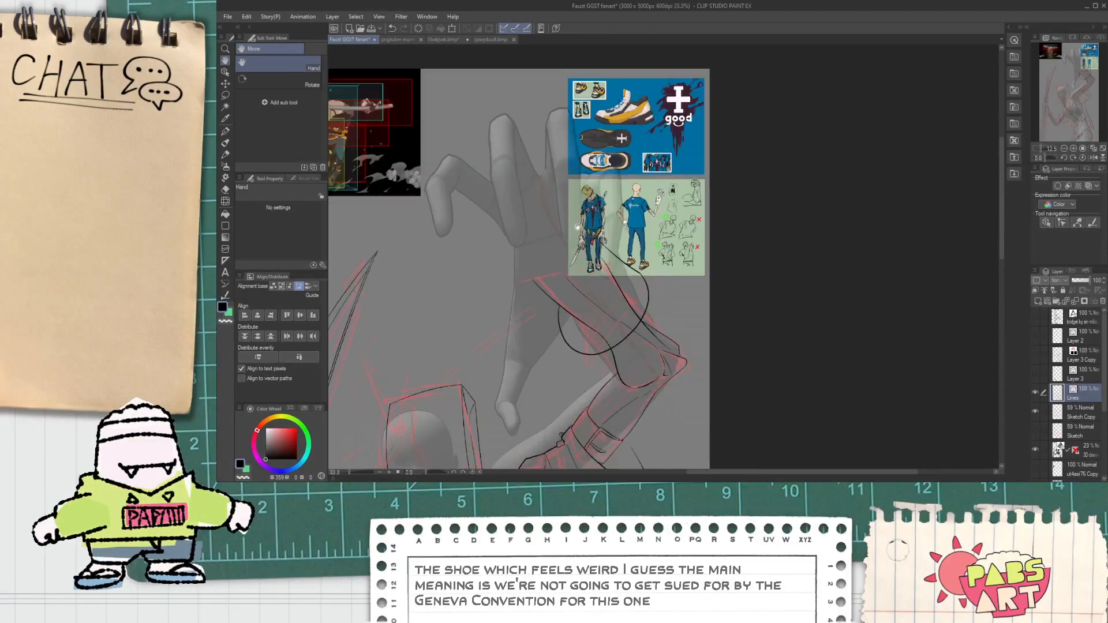
pyautogui.scroll(2, 612, 180)
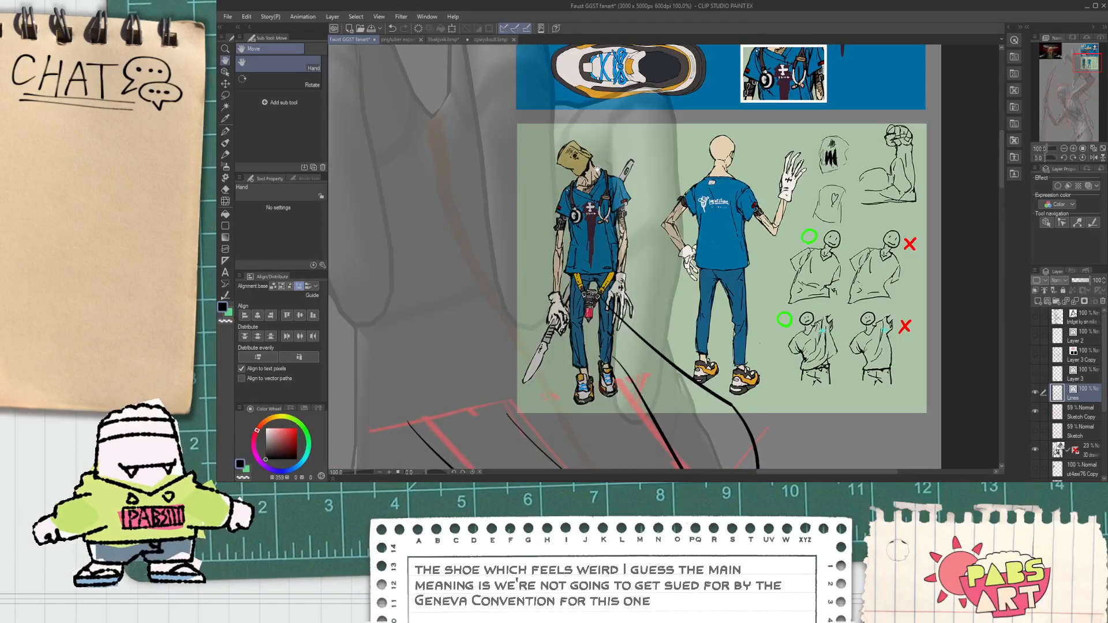
pyautogui.scroll(-4, 597, 170)
pyautogui.scroll(2, 484, 354)
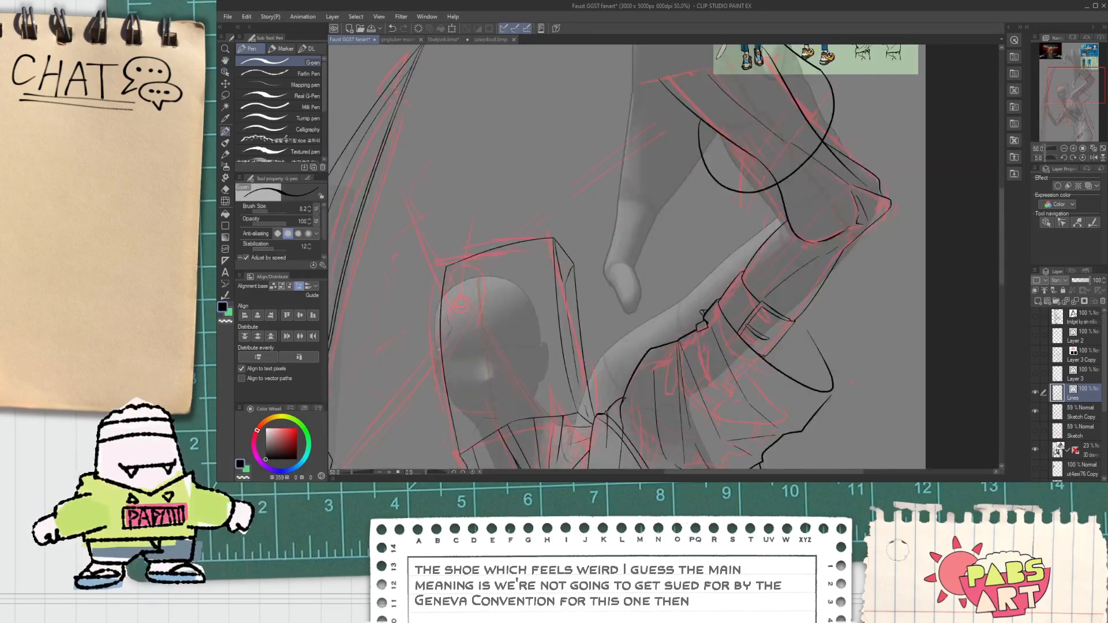
# Redraw the lower part of the paper bag's left edge with an inward bend and erase the old line.
pyautogui.scroll(1, 436, 323)
pyautogui.moveTo(435, 321); pyautogui.dragTo(467, 404)
pyautogui.scroll(2, 437, 327)
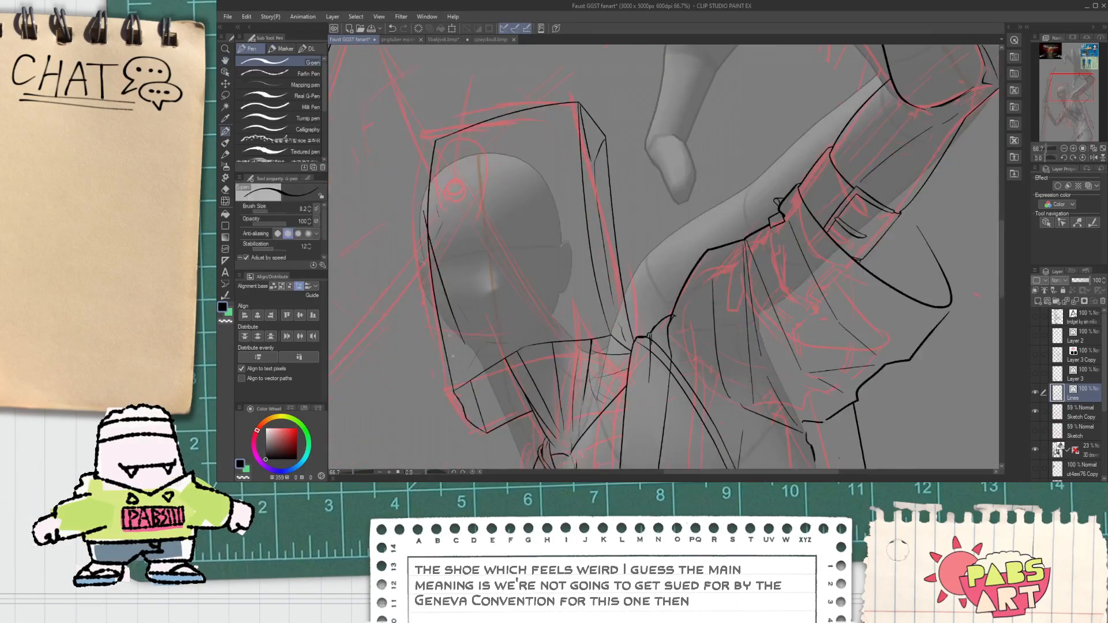
pyautogui.hotkey('ctrl', 'z')
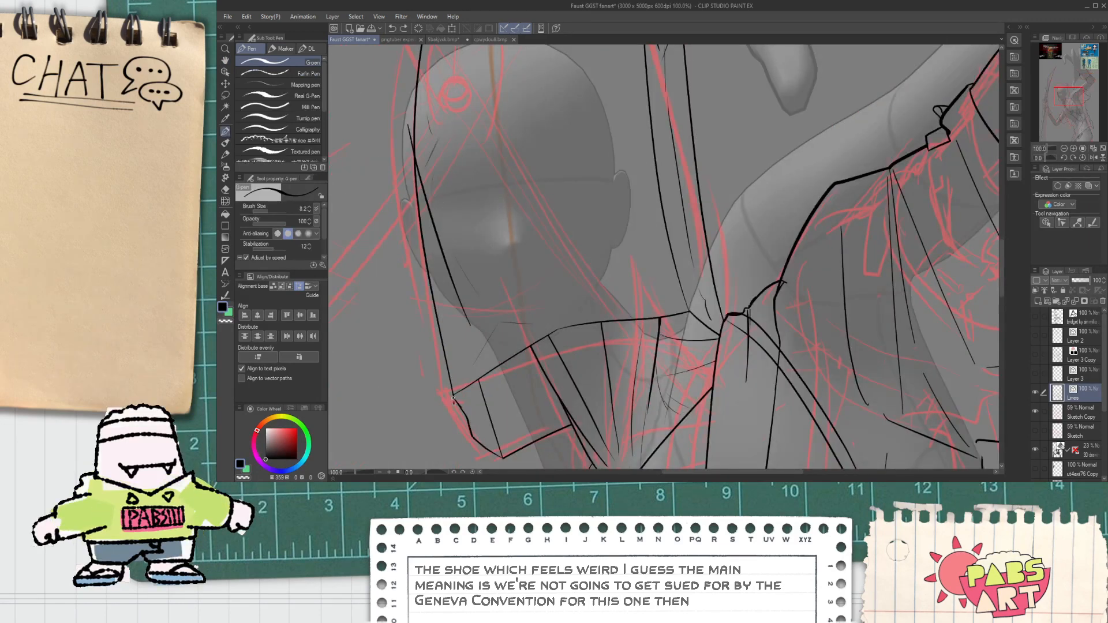
pyautogui.hotkey('ctrl', 'y')
pyautogui.press('e')
pyautogui.scroll(-1, 447, 167)
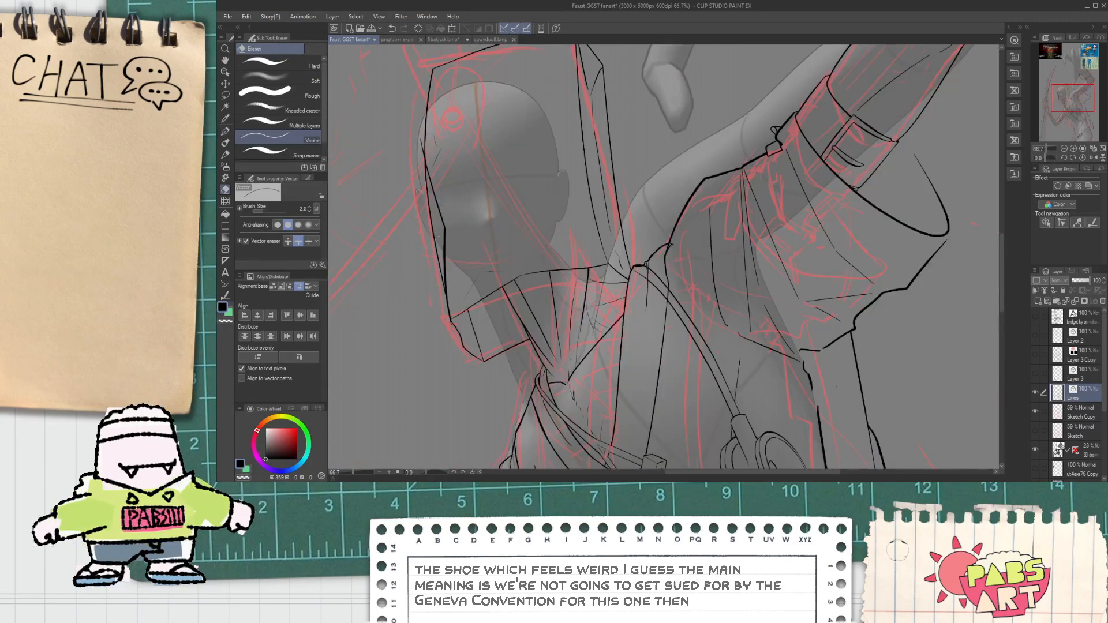
pyautogui.scroll(-2, 427, 173)
pyautogui.scroll(1, 420, 148)
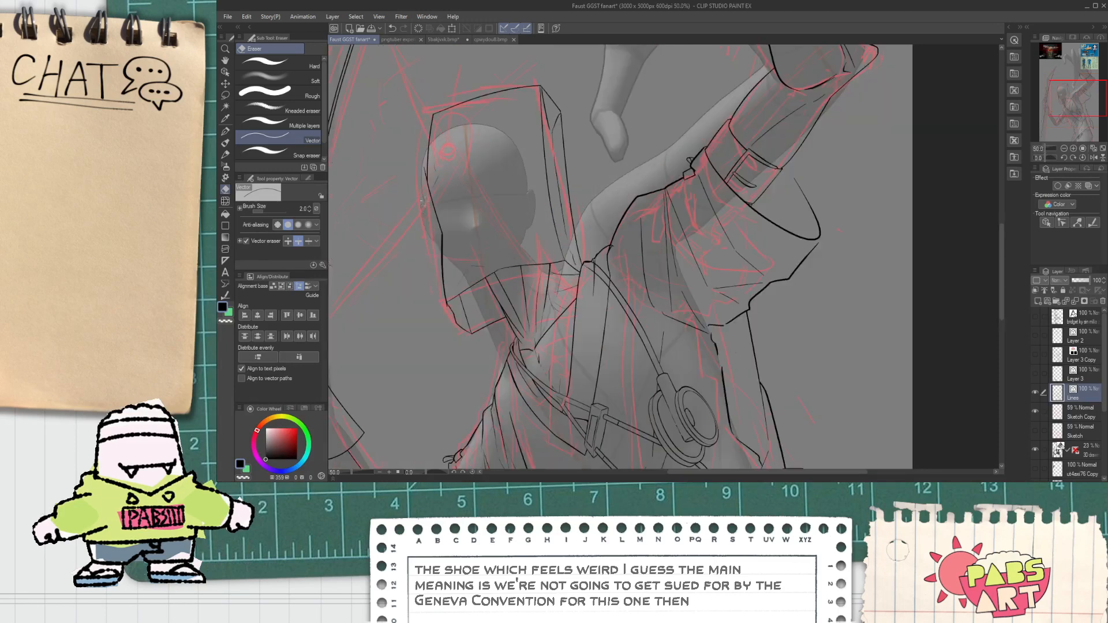
pyautogui.scroll(-1, 420, 183)
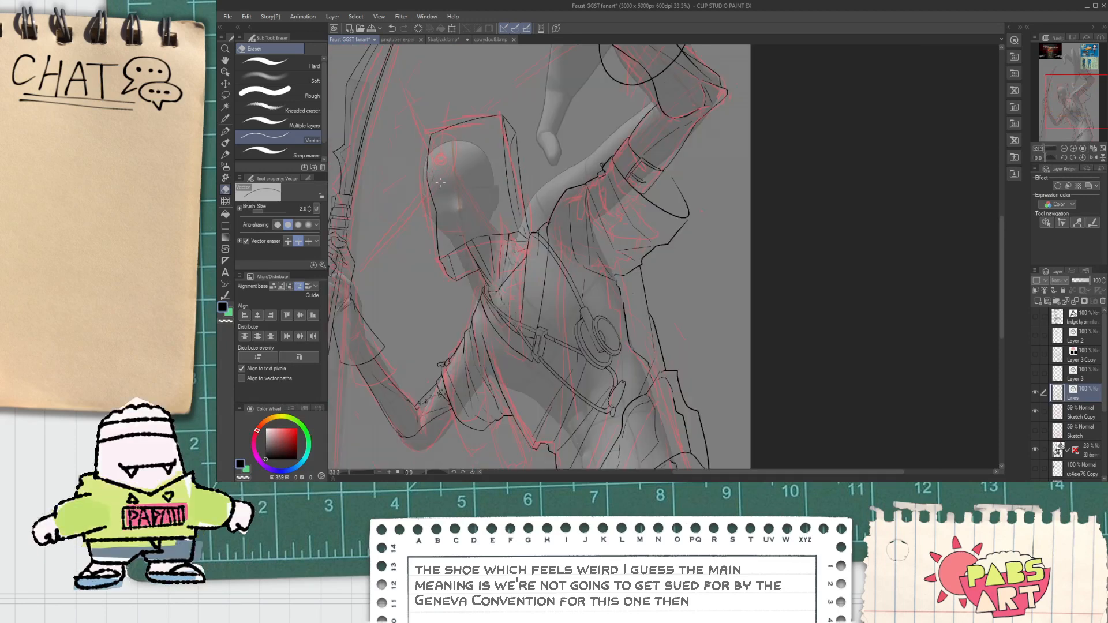
# Add a diagonal crease across the paper bag's face and trim the line end at the bag's lower left corner.
pyautogui.scroll(2, 461, 191)
pyautogui.press('p')
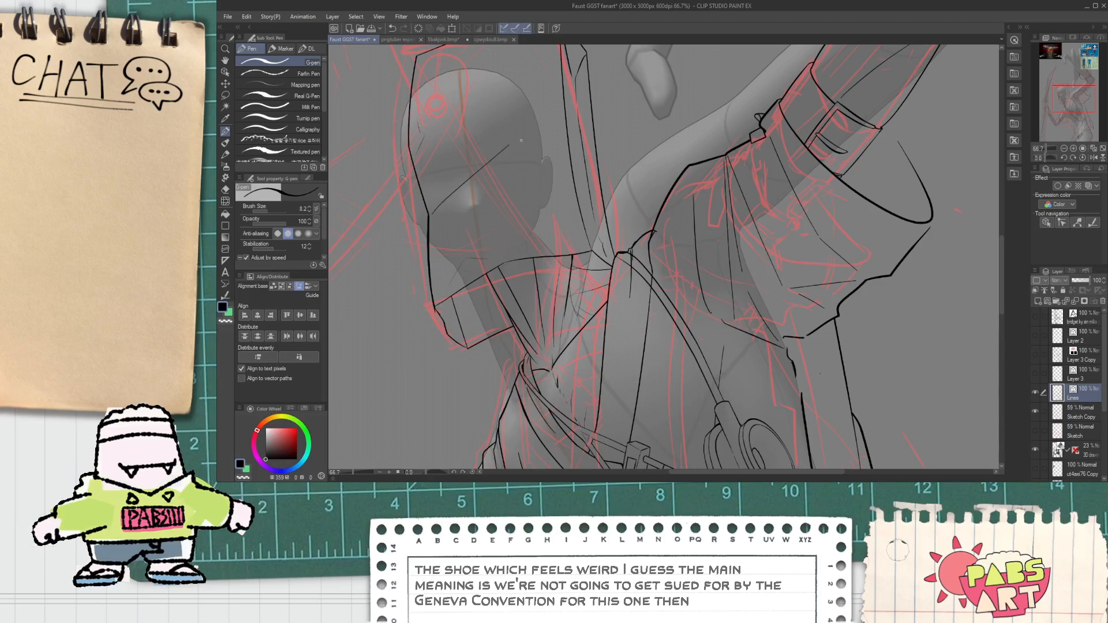
pyautogui.moveTo(530, 122); pyautogui.dragTo(513, 144)
pyautogui.scroll(2, 433, 335)
pyautogui.press('e')
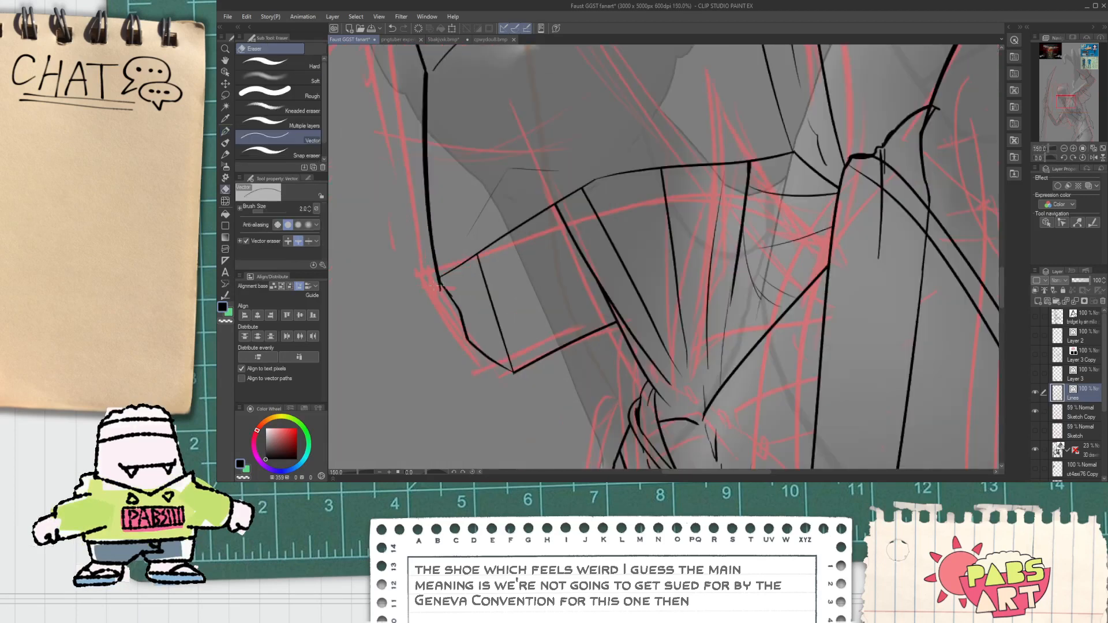
pyautogui.moveTo(436, 248); pyautogui.dragTo(439, 286)
pyautogui.scroll(-3, 440, 276)
# Try to lower the paper bag's top by selecting its upper outlines and crease and squashing them vertically.
pyautogui.press('space')
pyautogui.moveTo(465, 204); pyautogui.dragTo(479, 257)
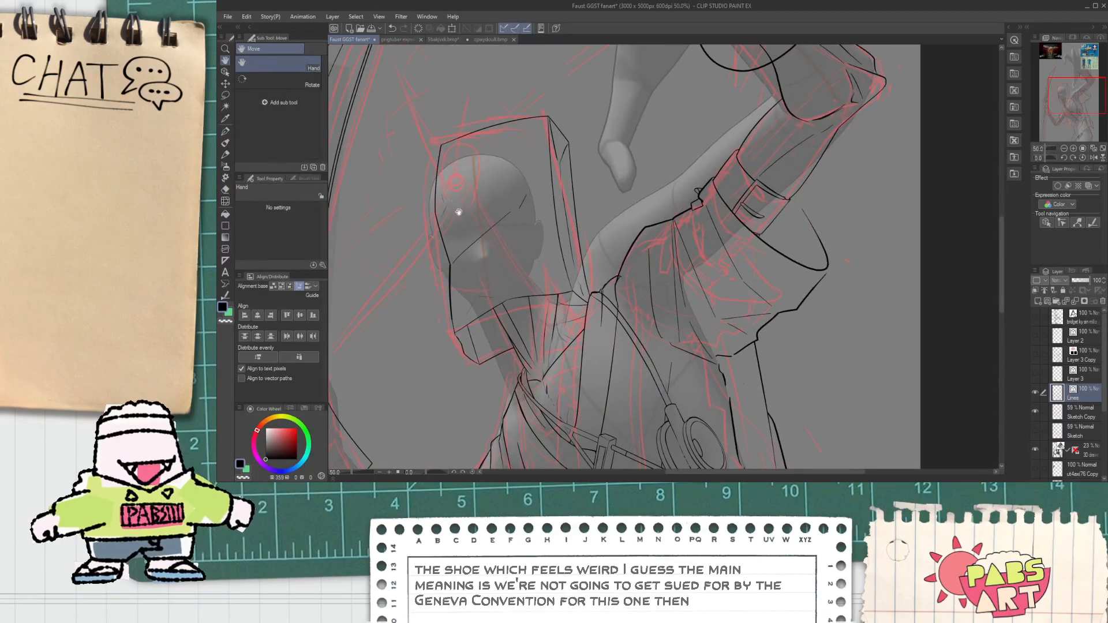
pyautogui.press('o')
pyautogui.moveTo(413, 114); pyautogui.dragTo(574, 199)
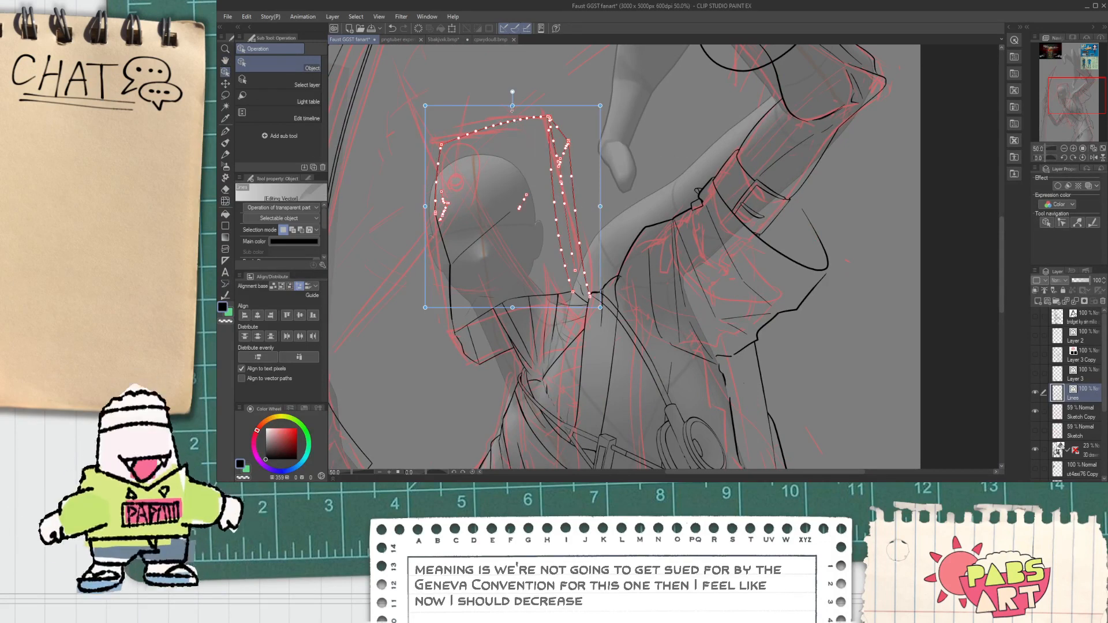
pyautogui.moveTo(512, 106); pyautogui.dragTo(523, 132)
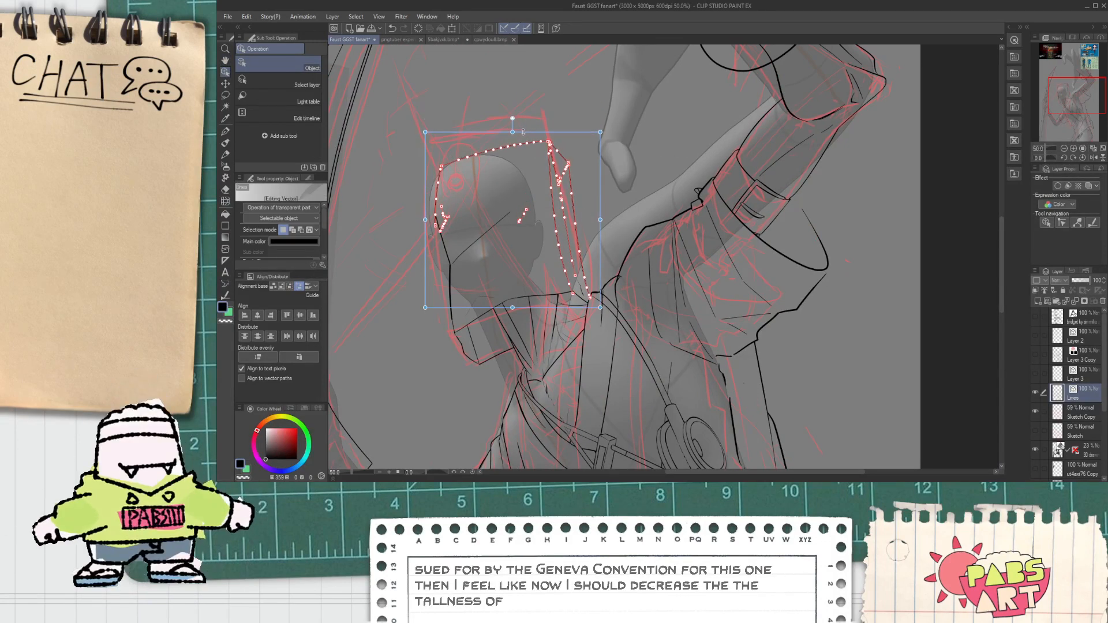
pyautogui.hotkey('ctrl', 'd')
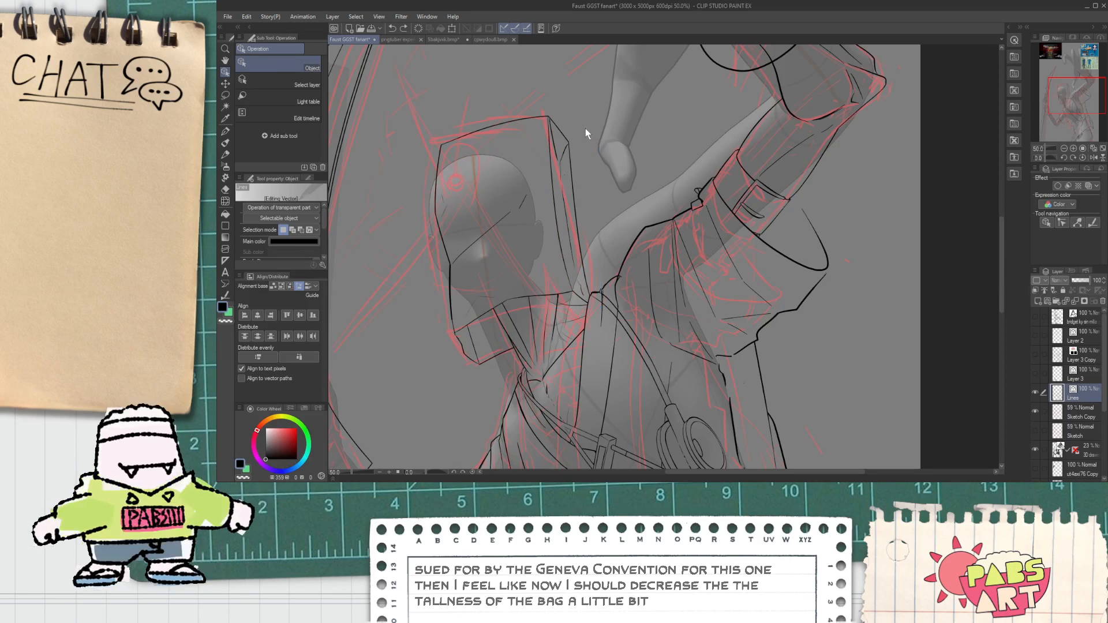
# Try to reduce the bag's height again with only its top, side and upper left outlines selected, and undo it.
pyautogui.moveTo(594, 131); pyautogui.dragTo(516, 183)
pyautogui.moveTo(564, 65); pyautogui.dragTo(522, 141)
pyautogui.keyDown('shift'); pyautogui.click(437, 173); pyautogui.keyUp('shift')
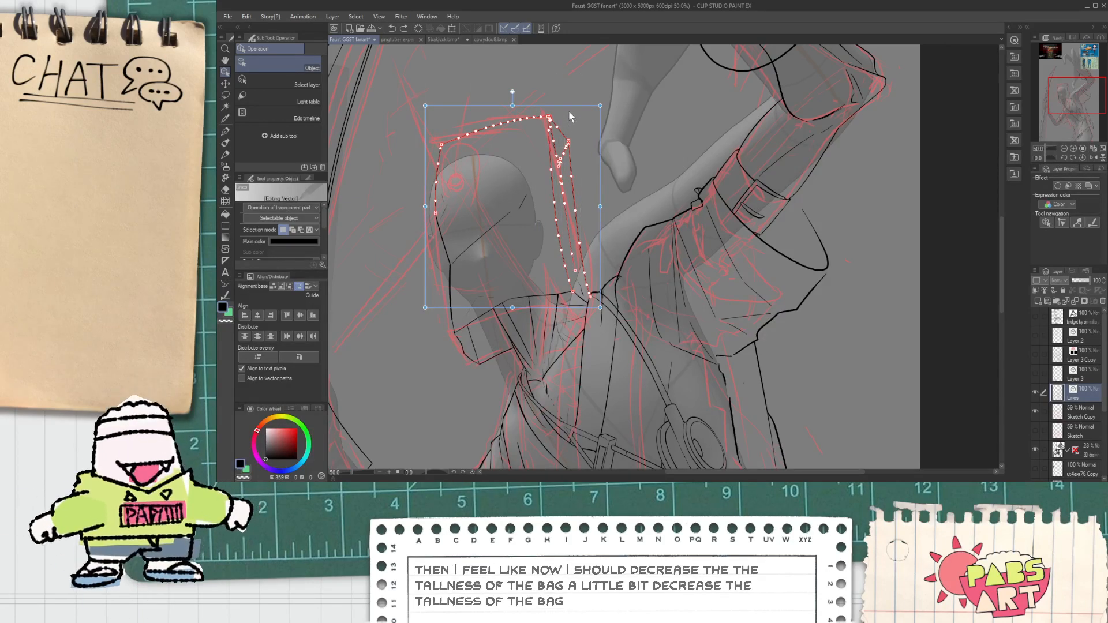
pyautogui.moveTo(571, 109)
pyautogui.mouseDown()
pyautogui.moveTo(576, 138)
pyautogui.moveTo(570, 131)
pyautogui.mouseUp()
pyautogui.hotkey('ctrl', 'z')
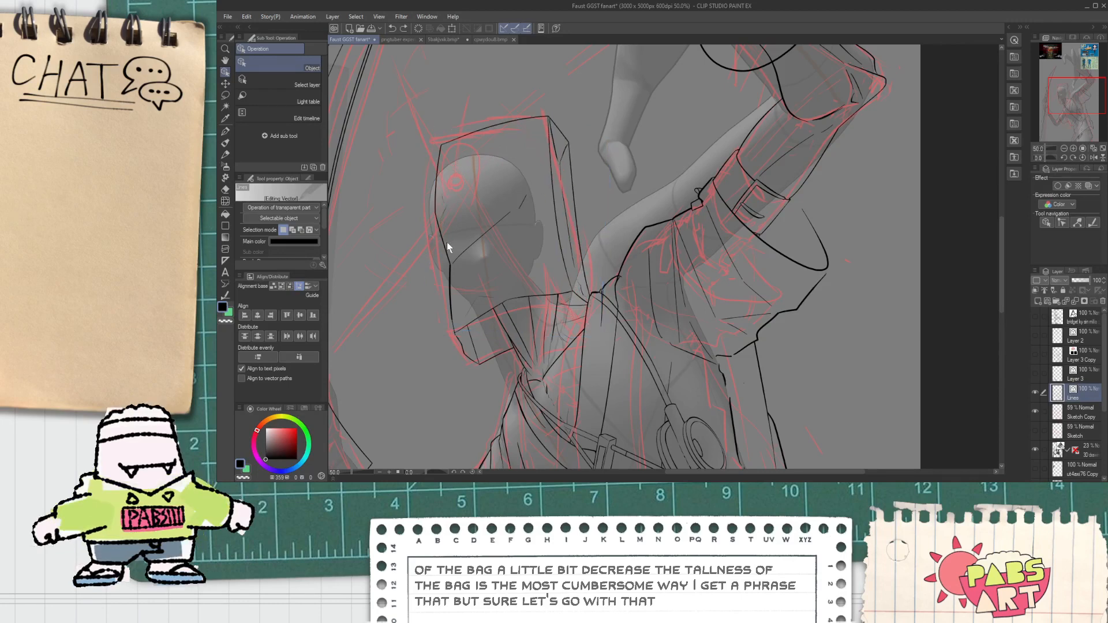
# Draw a lower, slanted top edge and a new upper left edge for the paper bag over the head.
pyautogui.scroll(2, 454, 226)
pyautogui.press('p')
pyautogui.scroll(-1, 433, 269)
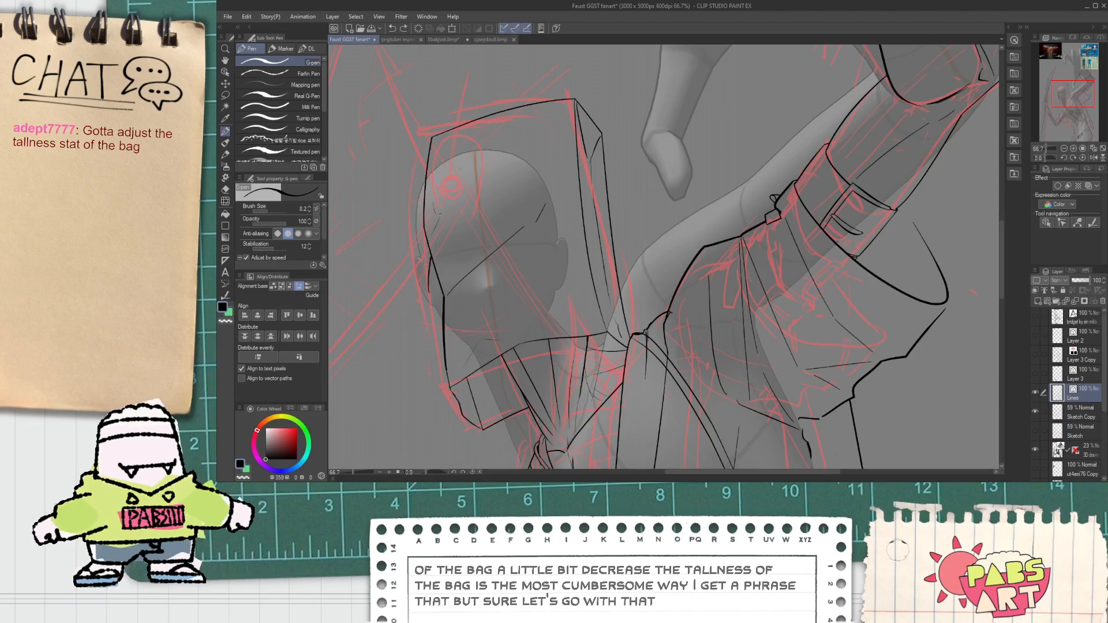
pyautogui.moveTo(464, 163); pyautogui.dragTo(428, 291)
pyautogui.scroll(1, 454, 201)
pyautogui.moveTo(465, 188)
pyautogui.mouseDown()
pyautogui.moveTo(626, 97)
pyautogui.moveTo(615, 70)
pyautogui.moveTo(580, 131)
pyautogui.moveTo(581, 179)
pyautogui.moveTo(618, 231)
pyautogui.mouseUp()
pyautogui.scroll(-2, 613, 191)
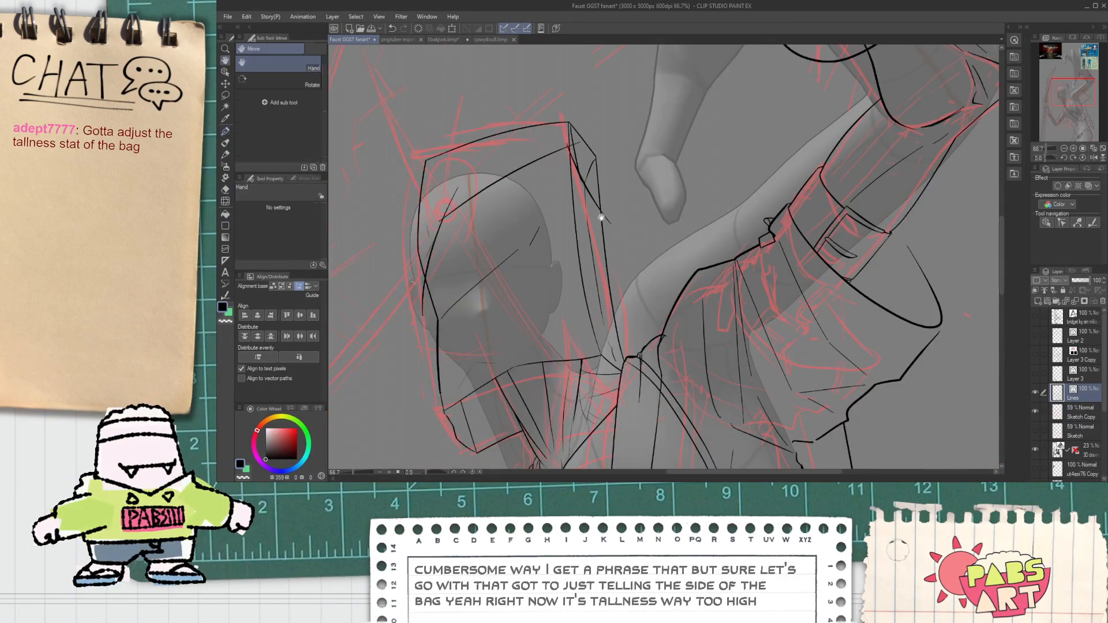
# Erase the bag's old top and upper left outlines along with the overshooting ends where the new edges meet.
pyautogui.press('e')
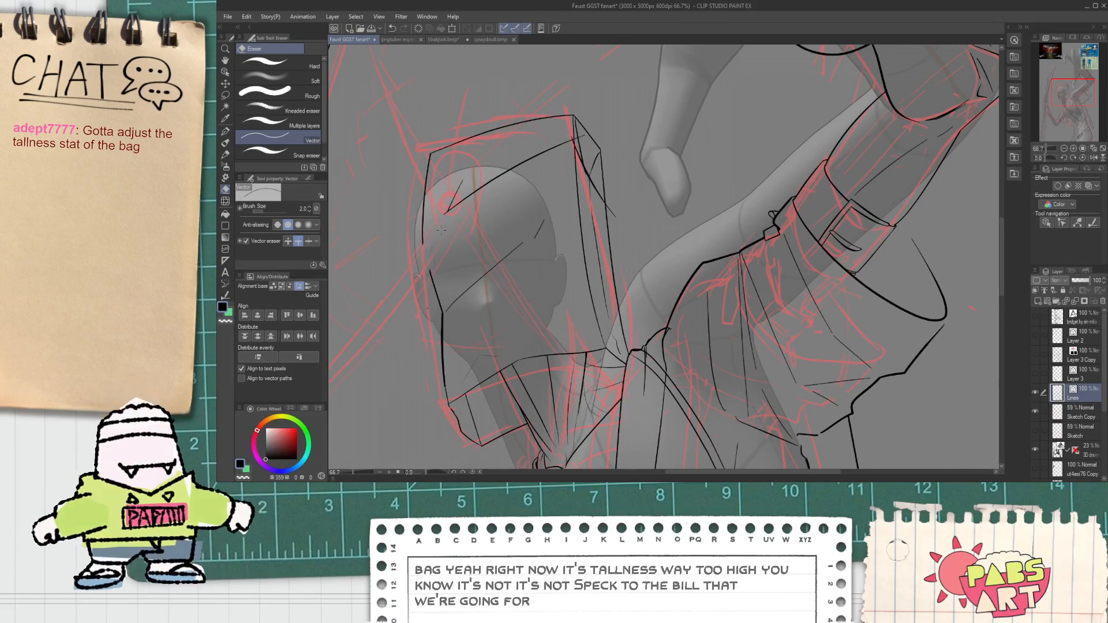
pyautogui.scroll(2, 430, 300)
pyautogui.moveTo(405, 235); pyautogui.dragTo(447, 169)
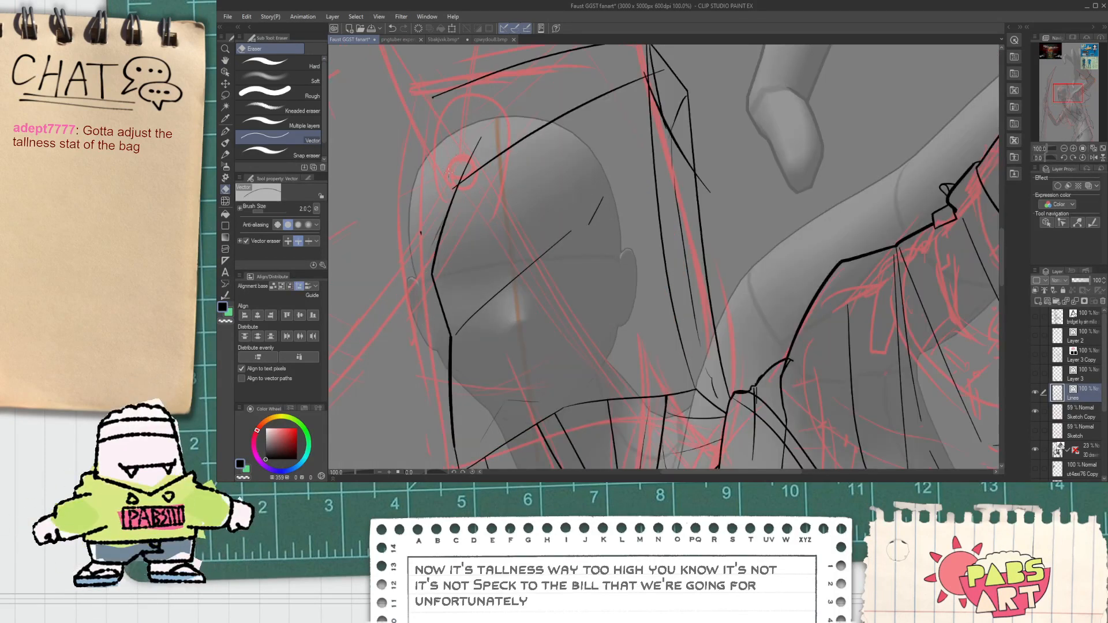
pyautogui.scroll(1, 426, 228)
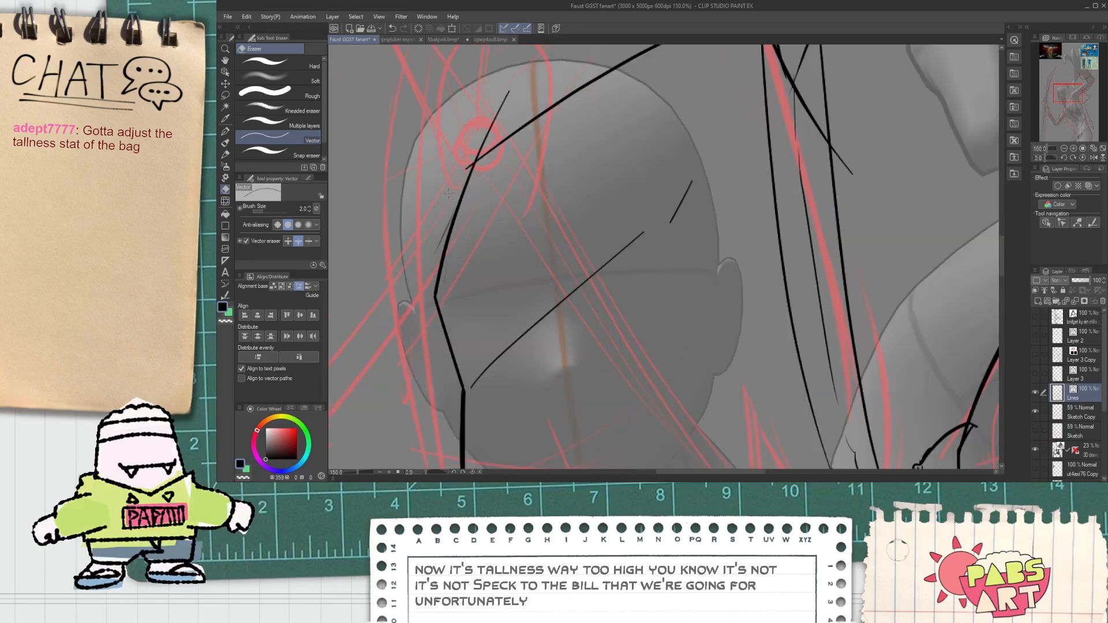
pyautogui.scroll(-1, 510, 117)
pyautogui.moveTo(499, 126)
pyautogui.mouseDown()
pyautogui.moveTo(507, 118)
pyautogui.moveTo(456, 223)
pyautogui.mouseUp()
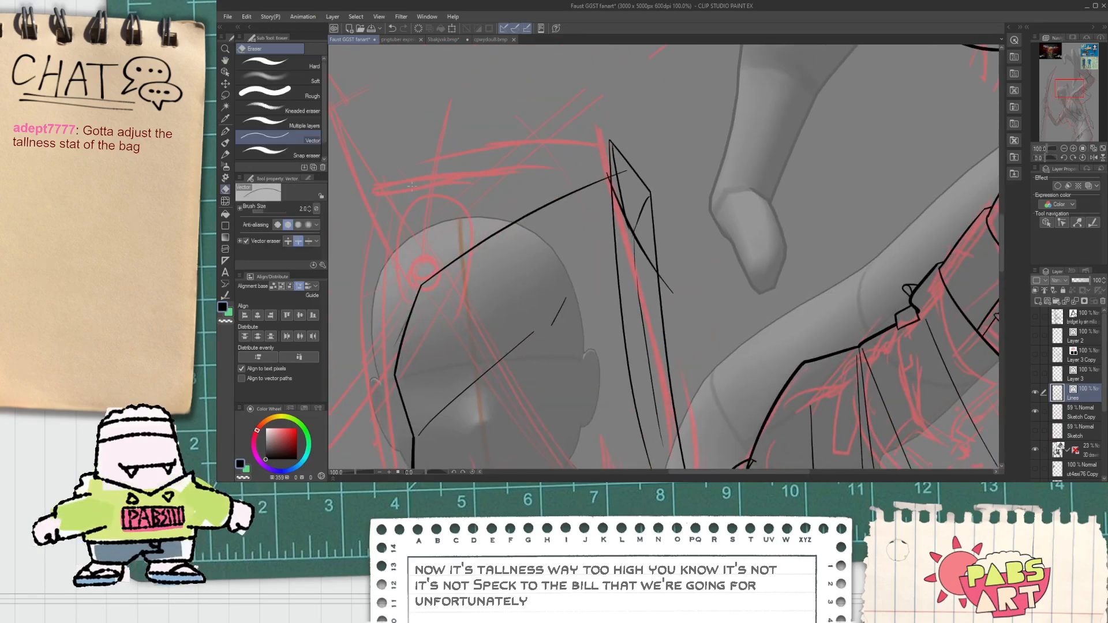
pyautogui.moveTo(622, 189); pyautogui.dragTo(508, 122)
# Delete the stray mark beside the bag's peak and trim the overhanging line ends at that corner.
pyautogui.scroll(1, 540, 122)
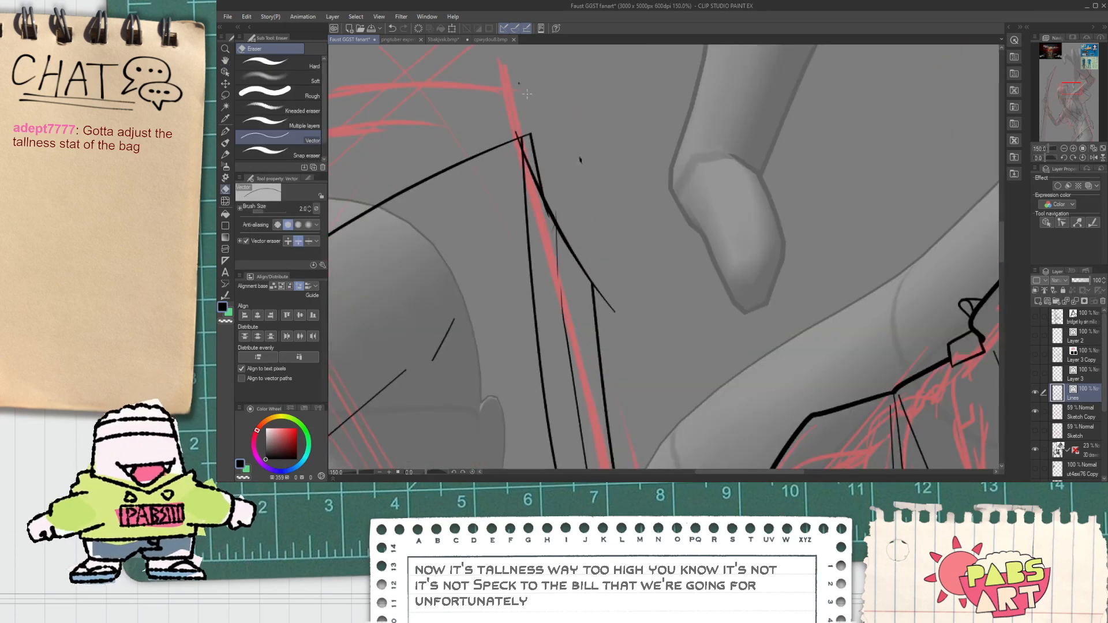
pyautogui.press('o')
pyautogui.moveTo(563, 128); pyautogui.dragTo(587, 177)
pyautogui.press('Delete')
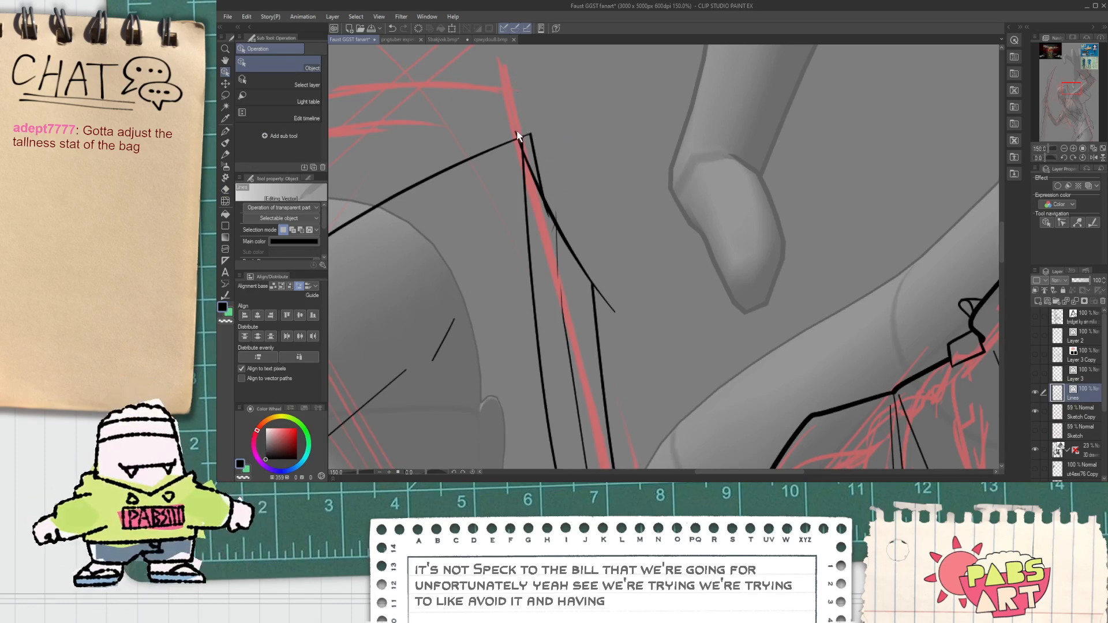
pyautogui.scroll(3, 517, 150)
pyautogui.press('e')
pyautogui.moveTo(513, 119); pyautogui.dragTo(557, 124)
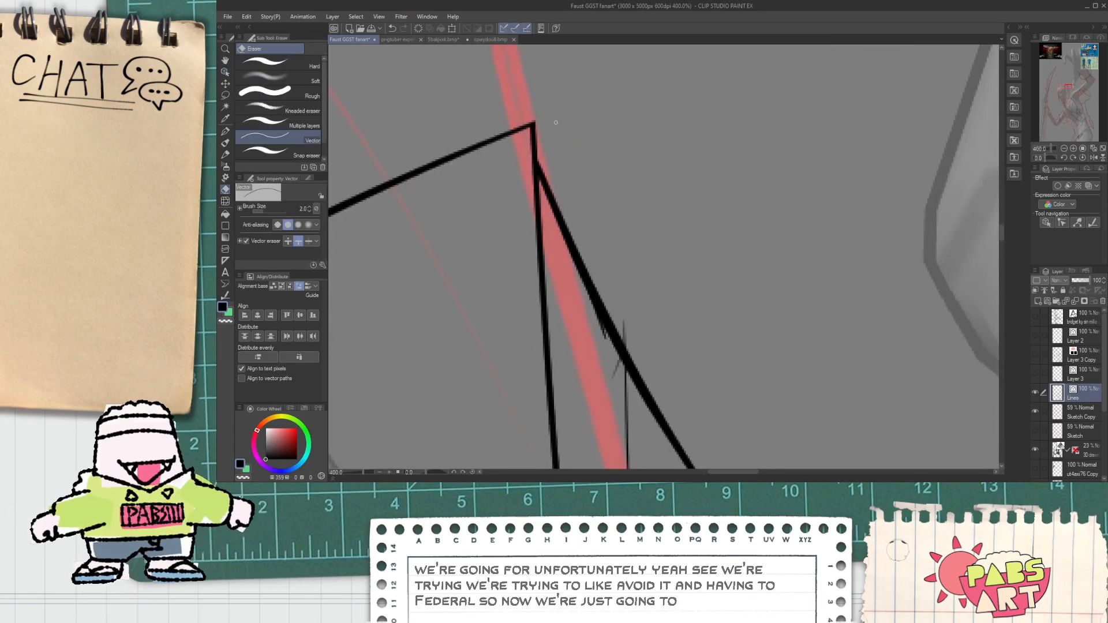
# Redraw the bag's upper side edge as a curve from the peak, then erase the old segment and the overshoot at the side corner.
pyautogui.scroll(-2, 573, 162)
pyautogui.scroll(2, 588, 236)
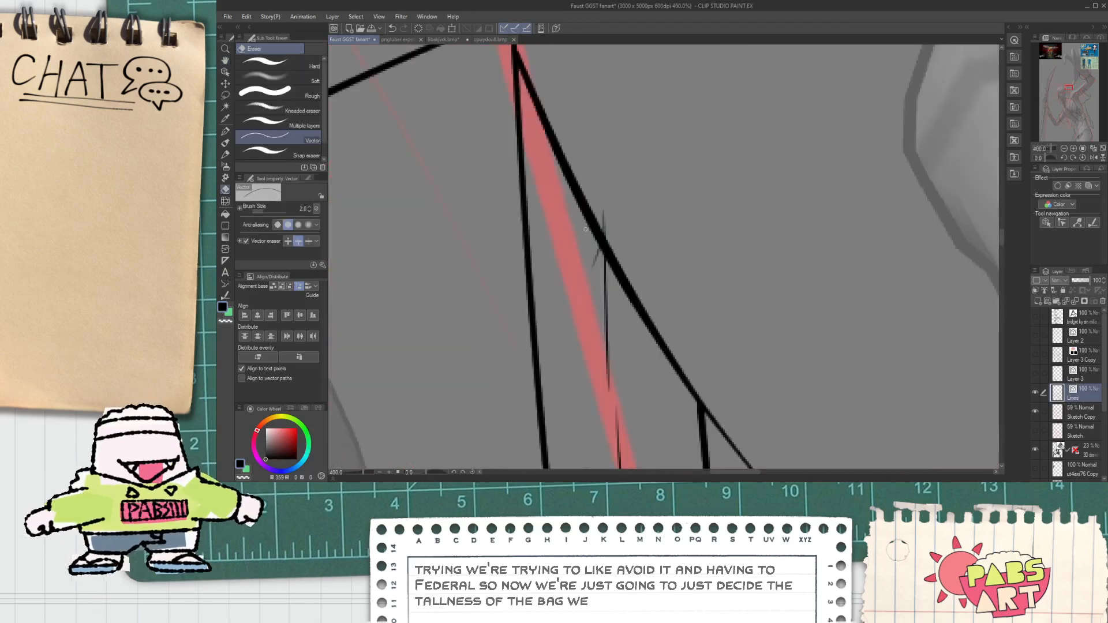
pyautogui.scroll(-2, 597, 251)
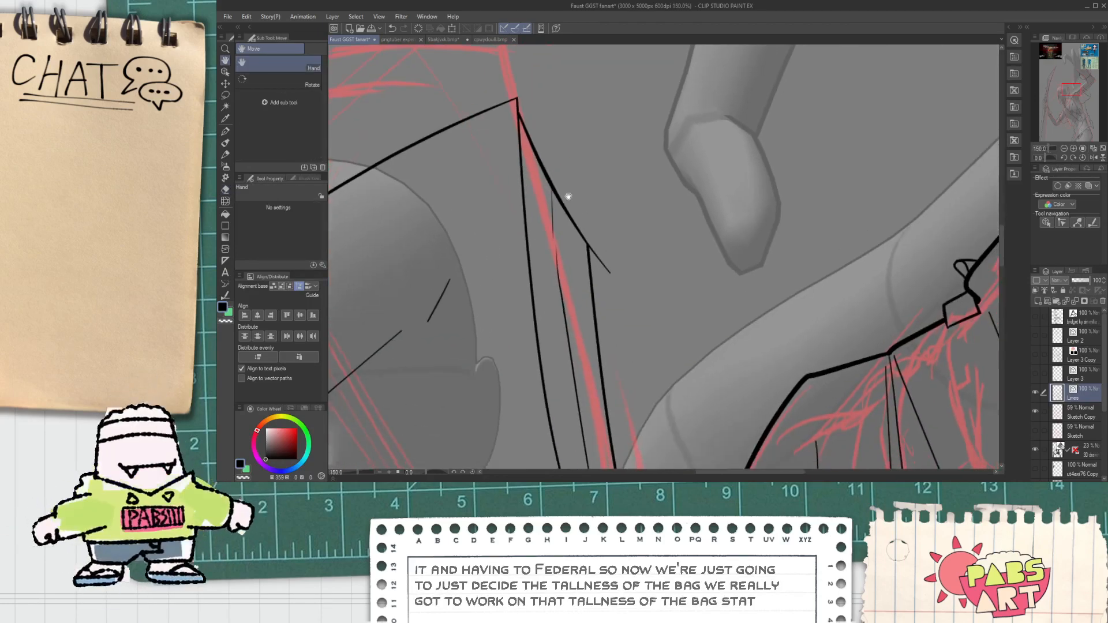
pyautogui.moveTo(600, 215); pyautogui.dragTo(601, 207)
pyautogui.press('p')
pyautogui.press('space')
pyautogui.moveTo(493, 73); pyautogui.dragTo(480, 131)
pyautogui.scroll(2, 481, 131)
pyautogui.click(514, 199)
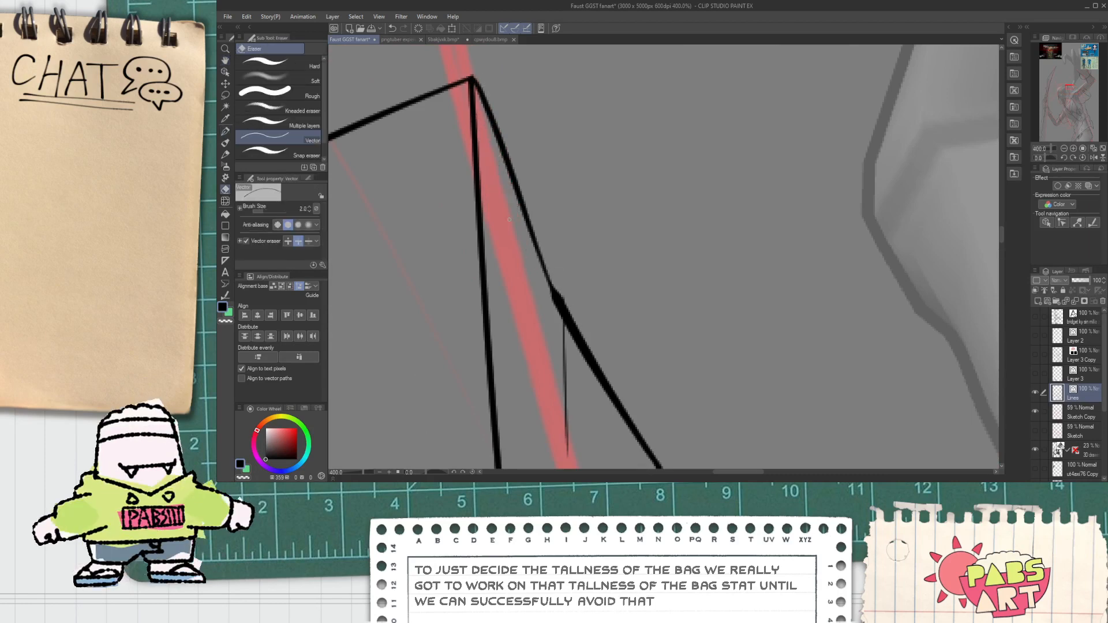
pyautogui.scroll(-2, 518, 225)
pyautogui.scroll(-1, 519, 225)
# Draw a fold line down the bag's side from the peak and a short crease joining it to the side corner.
pyautogui.press('p')
pyautogui.scroll(3, 526, 245)
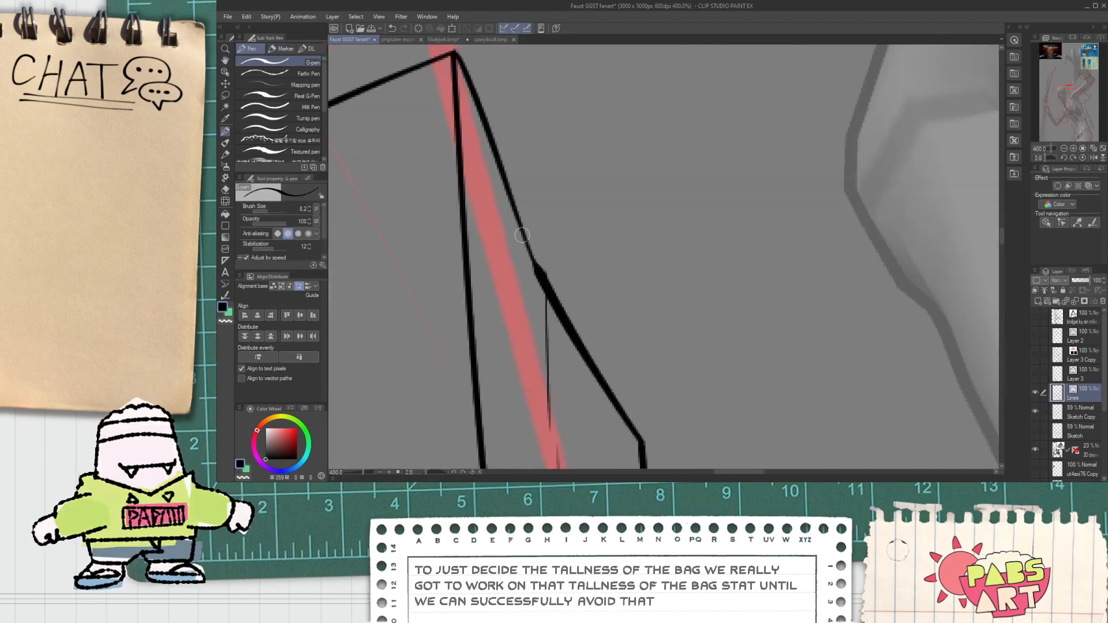
pyautogui.moveTo(454, 53); pyautogui.dragTo(525, 218)
pyautogui.hotkey('ctrl', 'z')
pyautogui.moveTo(477, 112); pyautogui.dragTo(548, 312)
pyautogui.scroll(-2, 540, 293)
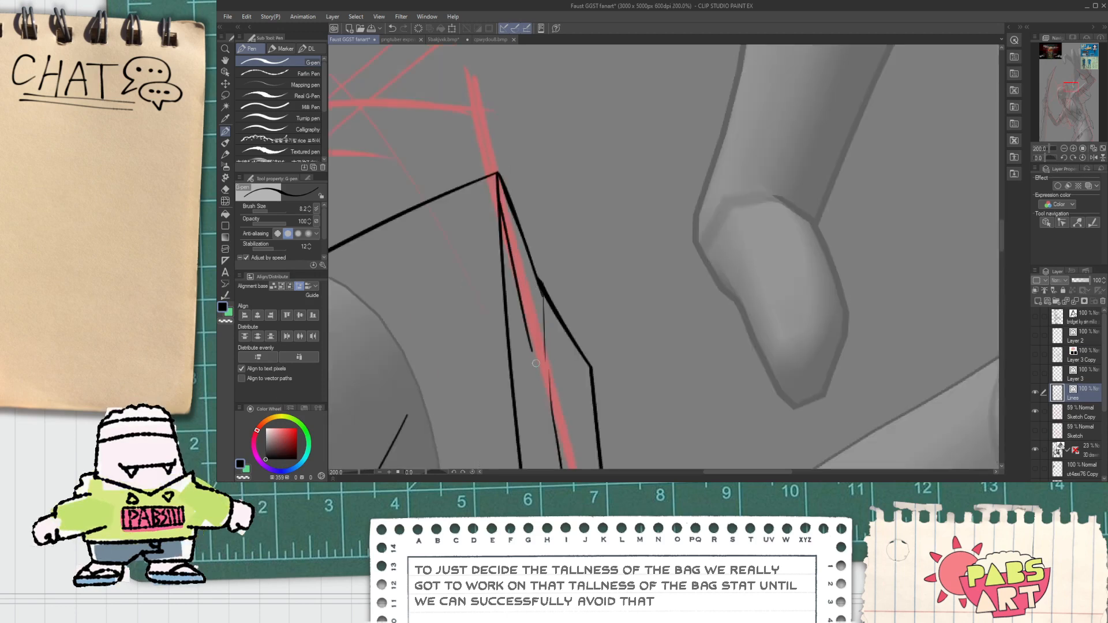
pyautogui.moveTo(558, 384); pyautogui.dragTo(593, 367)
pyautogui.scroll(-5, 577, 384)
pyautogui.moveTo(514, 363); pyautogui.dragTo(469, 231)
pyautogui.scroll(5, 469, 232)
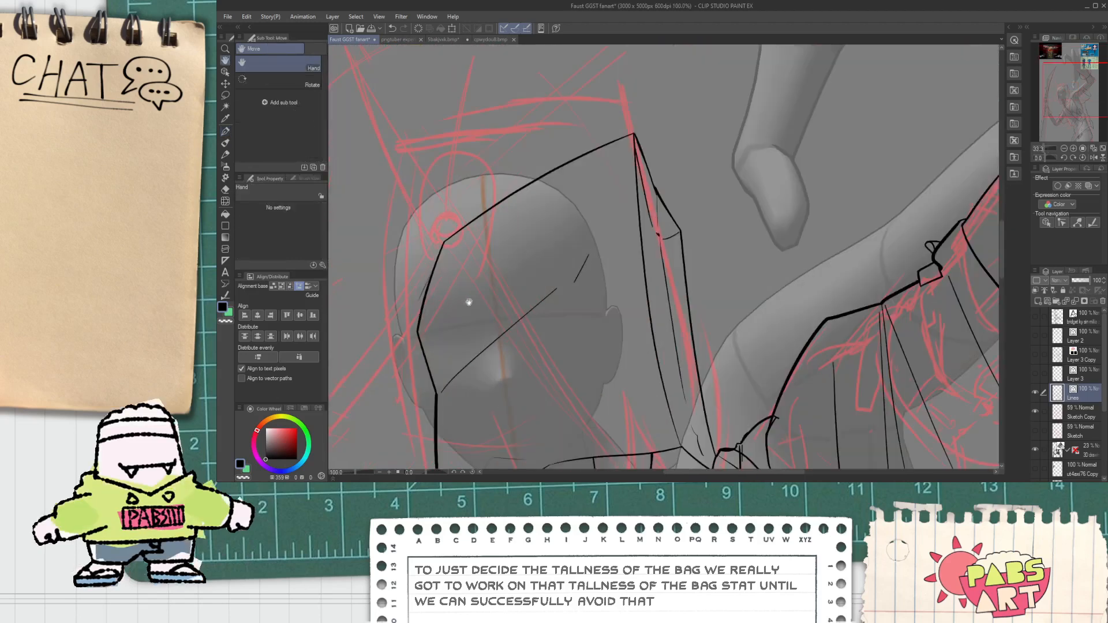
pyautogui.scroll(-2, 445, 335)
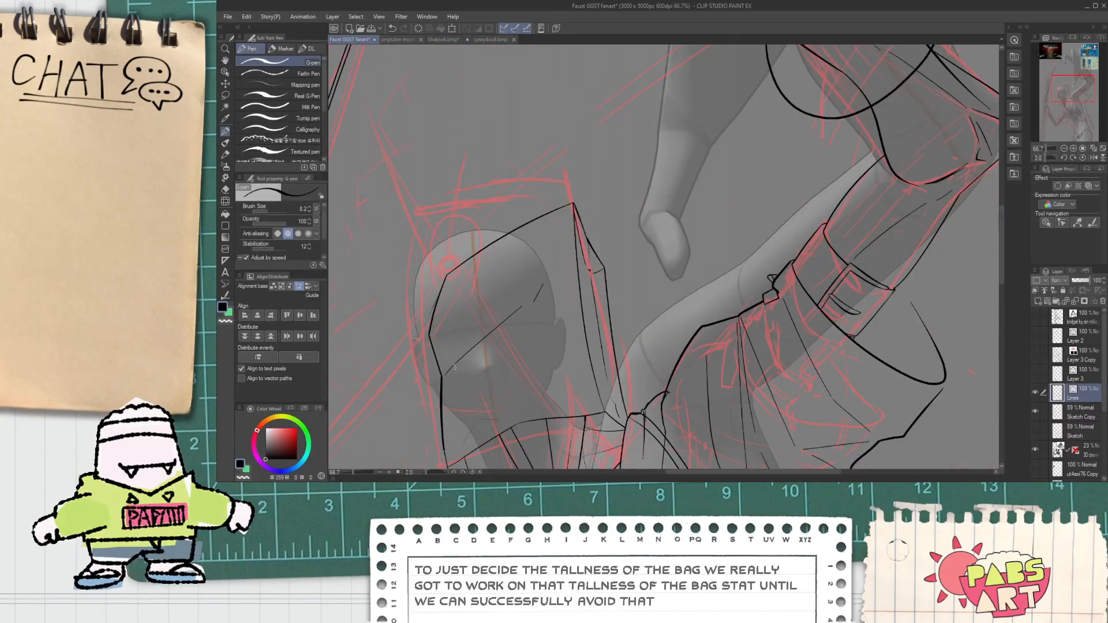
# Draw a jagged torn outline over the bag's left edge at eye level and erase the bag outline inside it.
pyautogui.scroll(1, 454, 365)
pyautogui.moveTo(445, 343)
pyautogui.mouseDown()
pyautogui.moveTo(402, 347)
pyautogui.moveTo(399, 324)
pyautogui.mouseUp()
pyautogui.moveTo(411, 243)
pyautogui.mouseDown()
pyautogui.moveTo(423, 258)
pyautogui.moveTo(457, 228)
pyautogui.mouseUp()
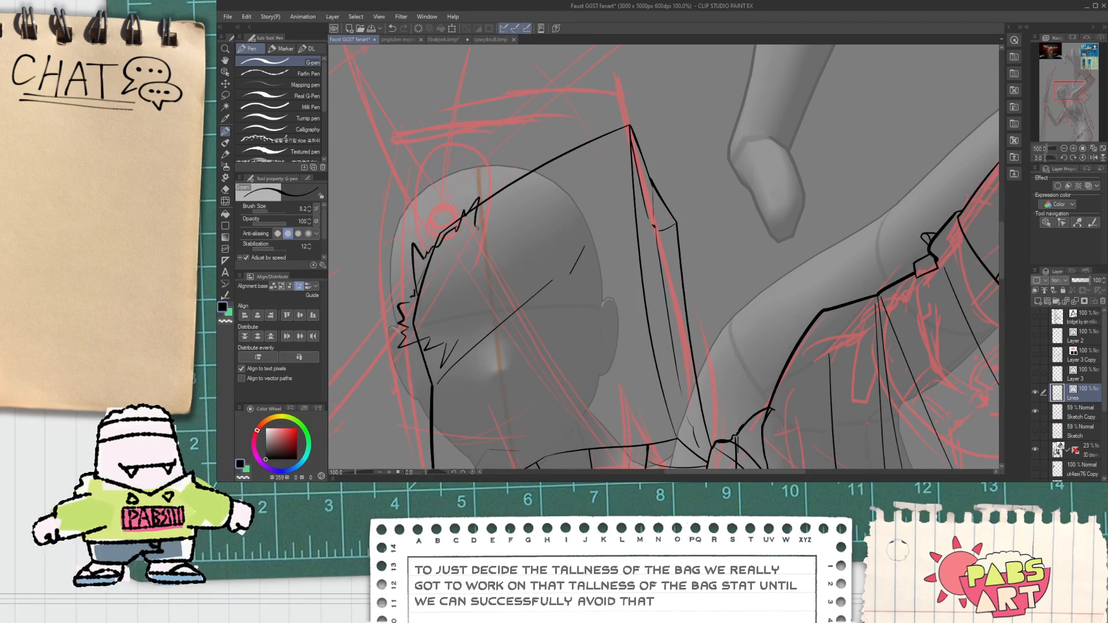
pyautogui.moveTo(504, 261)
pyautogui.mouseDown()
pyautogui.moveTo(511, 318)
pyautogui.moveTo(485, 357)
pyautogui.mouseUp()
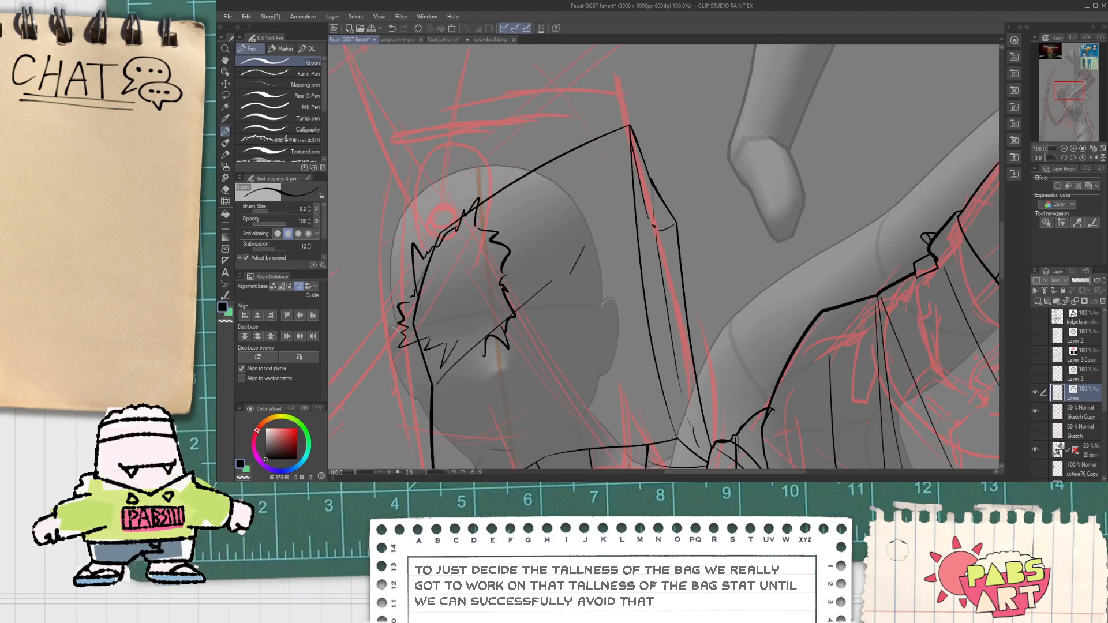
pyautogui.scroll(3, 466, 348)
pyautogui.press('e')
pyautogui.moveTo(404, 277); pyautogui.dragTo(416, 293)
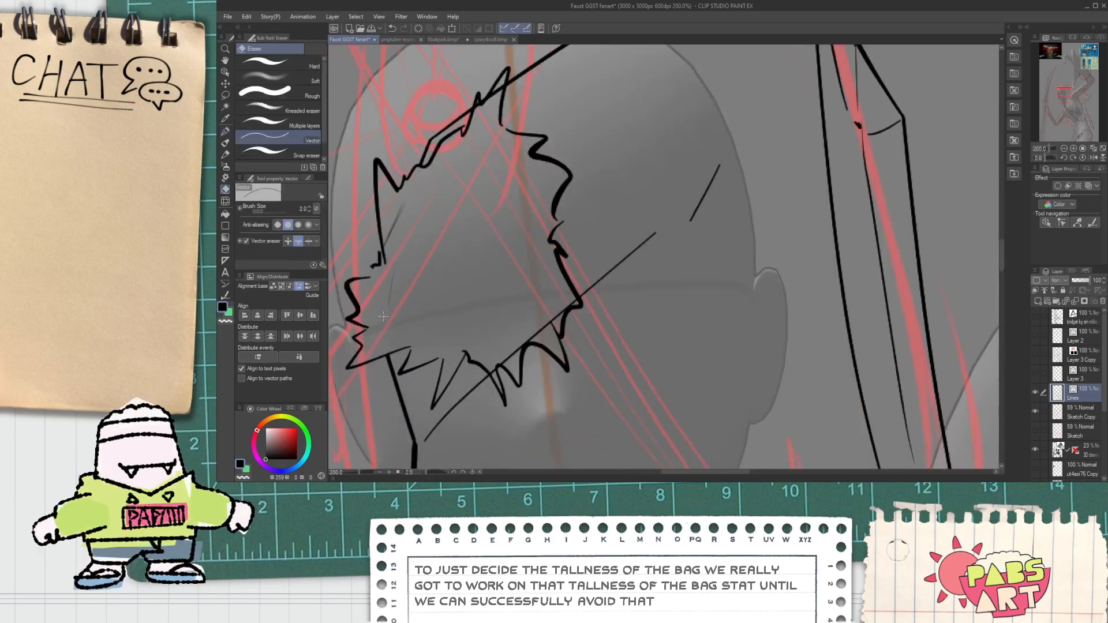
# Draw a rough-edged oval eye hole inside the jagged outline on the bag.
pyautogui.press('p')
pyautogui.moveTo(414, 206); pyautogui.dragTo(414, 213)
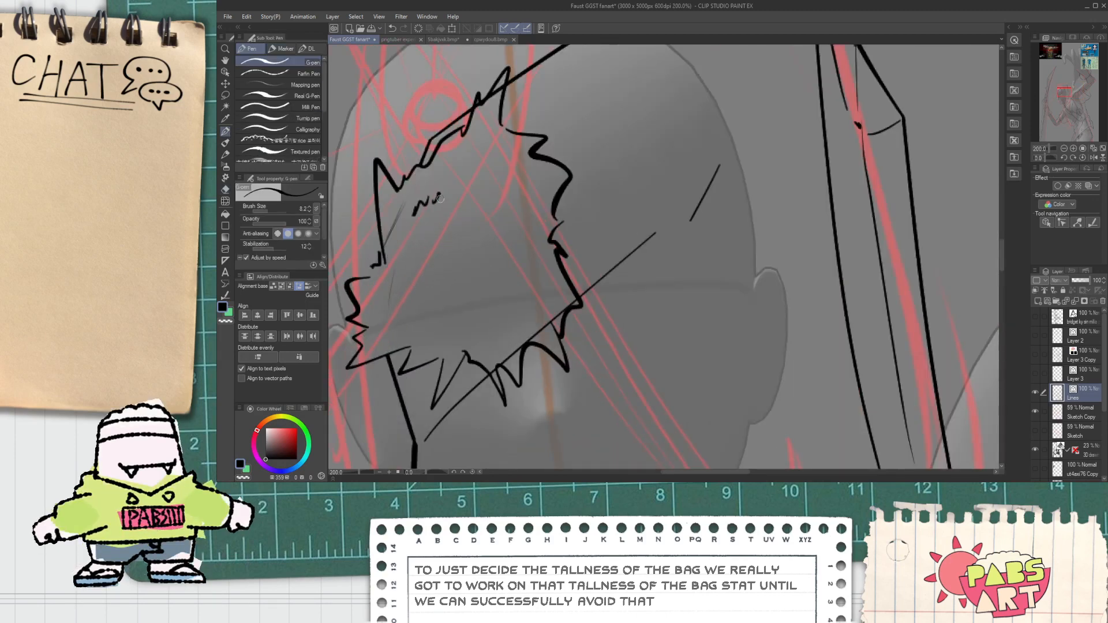
pyautogui.moveTo(481, 170); pyautogui.dragTo(507, 183)
pyautogui.moveTo(415, 237); pyautogui.dragTo(393, 301)
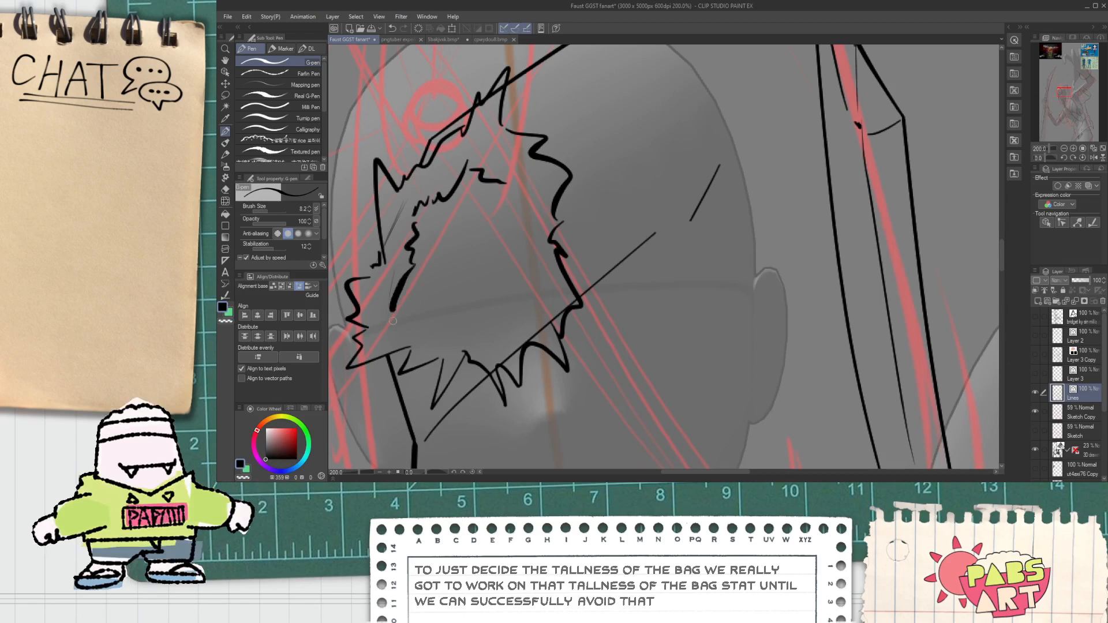
pyautogui.hotkey('ctrl', 'z')
pyautogui.moveTo(499, 287); pyautogui.dragTo(514, 251)
pyautogui.scroll(-8, 514, 213)
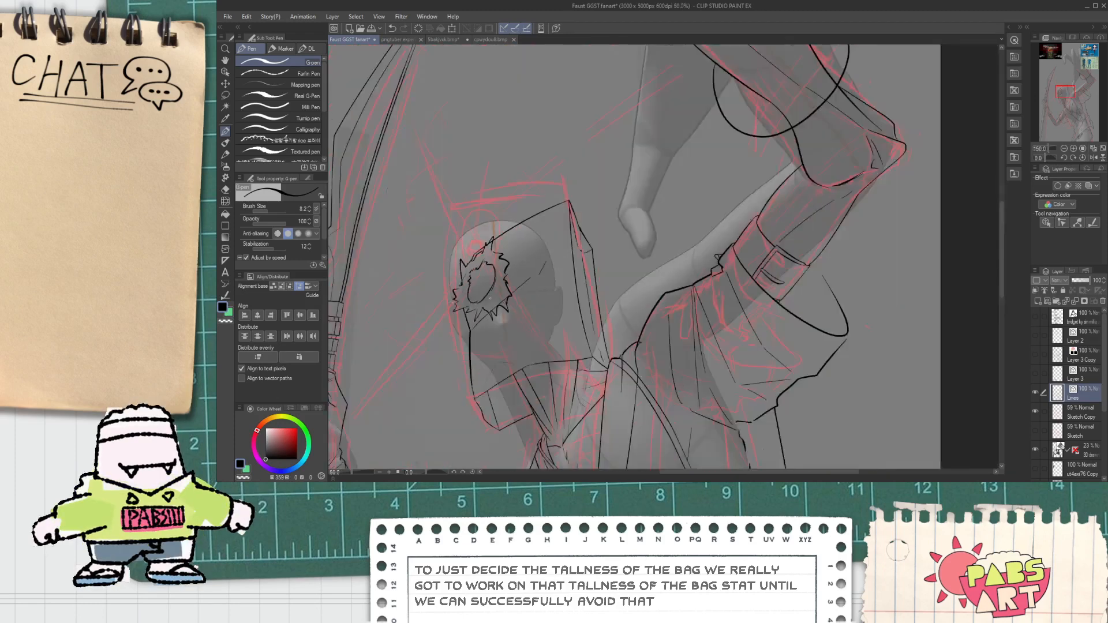
# Erase the crease segments crossing the jagged outline and draw a small circle inside the oval eye hole.
pyautogui.scroll(5, 478, 320)
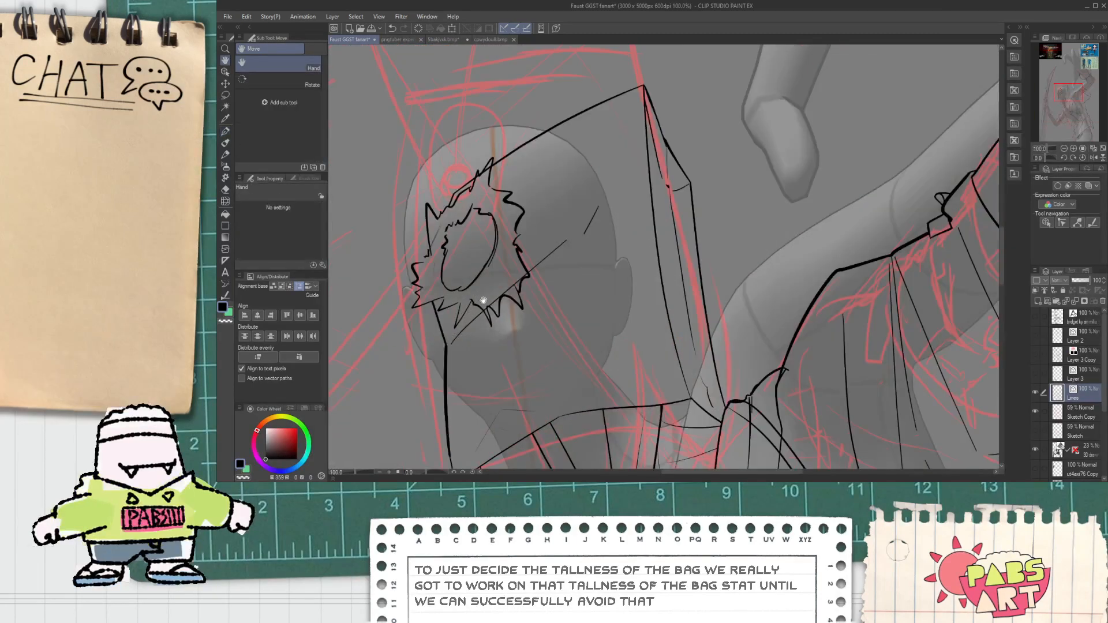
pyautogui.press('e')
pyautogui.scroll(3, 501, 294)
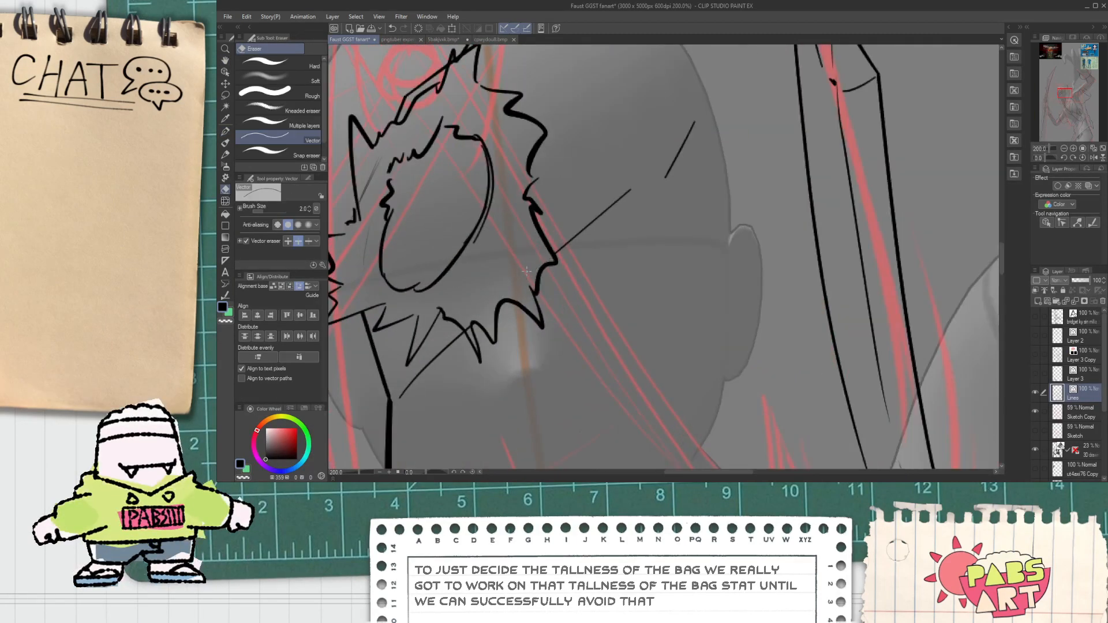
pyautogui.press('p')
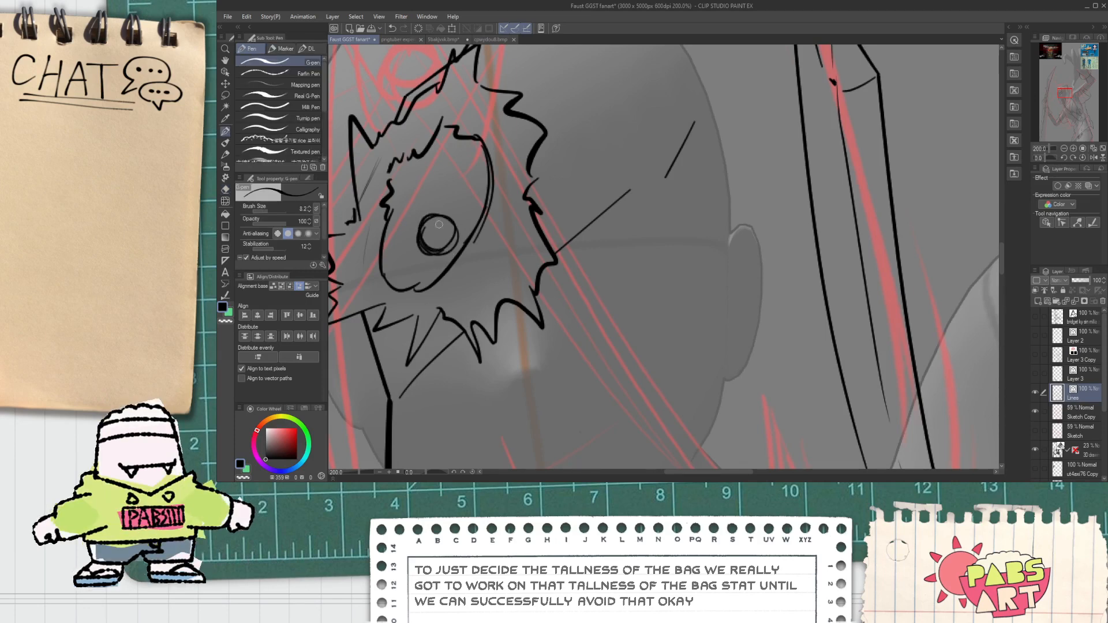
# Examine the line art of the whole figure, from the bag with its eye hole down to the torso and straps.
pyautogui.scroll(-8, 450, 242)
pyautogui.press('h')
pyautogui.moveTo(456, 321); pyautogui.dragTo(448, 302)
pyautogui.scroll(1, 447, 302)
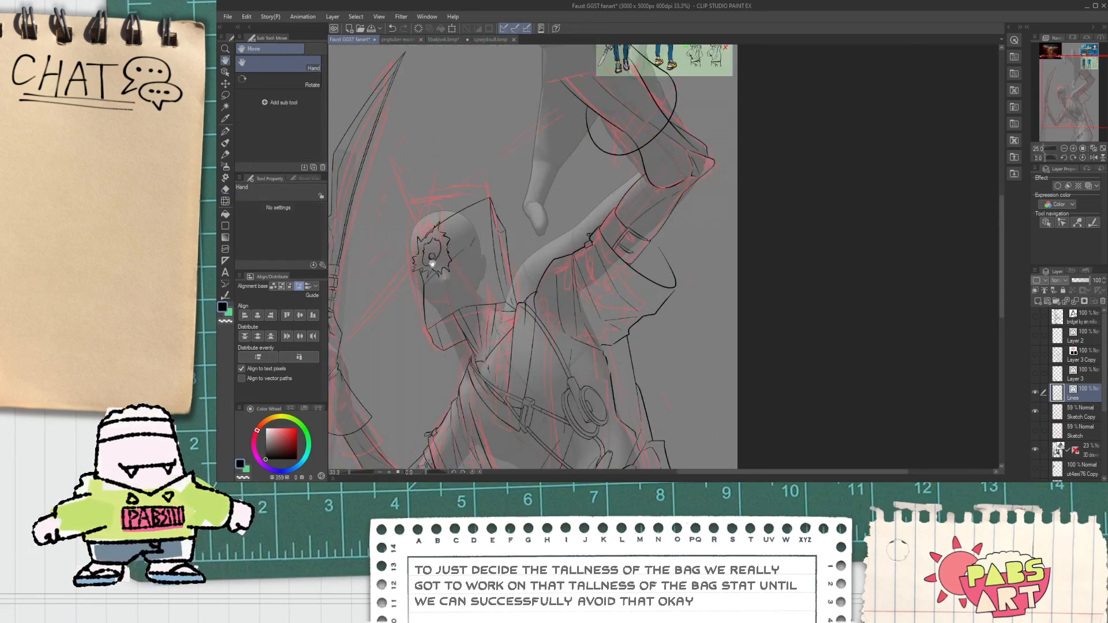
pyautogui.moveTo(440, 243); pyautogui.dragTo(545, 264)
pyautogui.scroll(3, 602, 159)
pyautogui.scroll(-3, 600, 212)
pyautogui.scroll(-1, 492, 369)
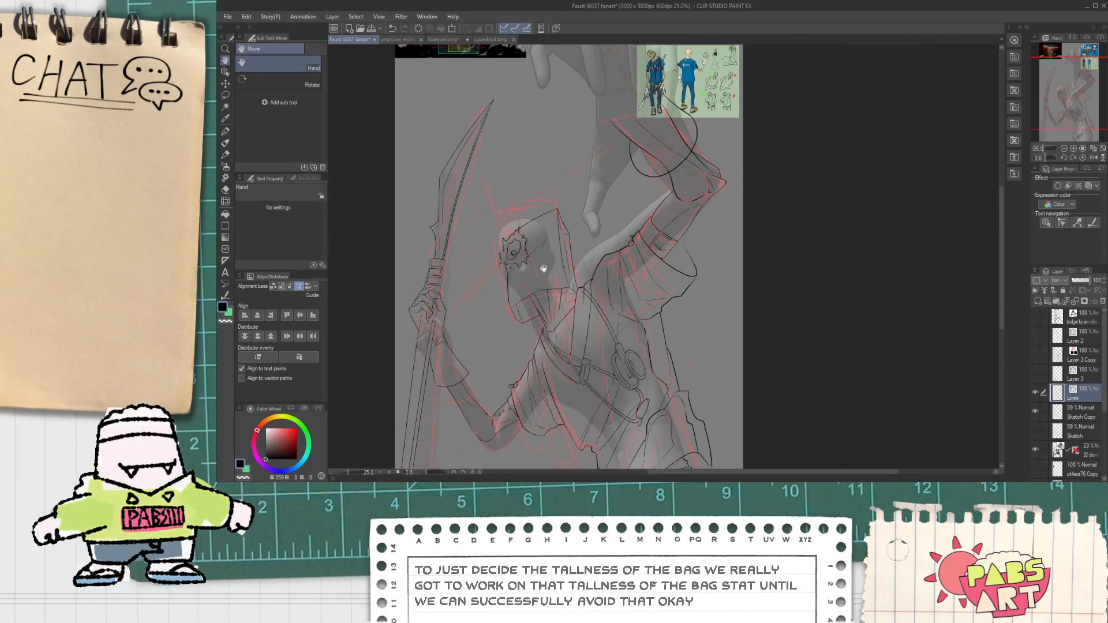
pyautogui.scroll(-3, 564, 286)
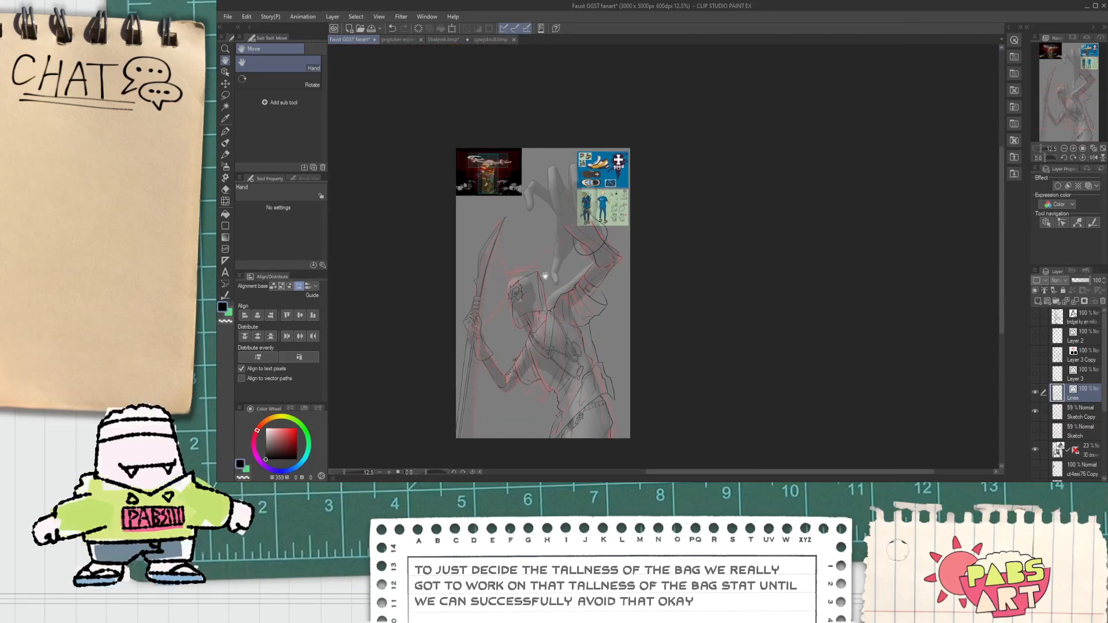
pyautogui.scroll(2, 531, 273)
pyautogui.scroll(-2, 531, 277)
pyautogui.scroll(3, 529, 306)
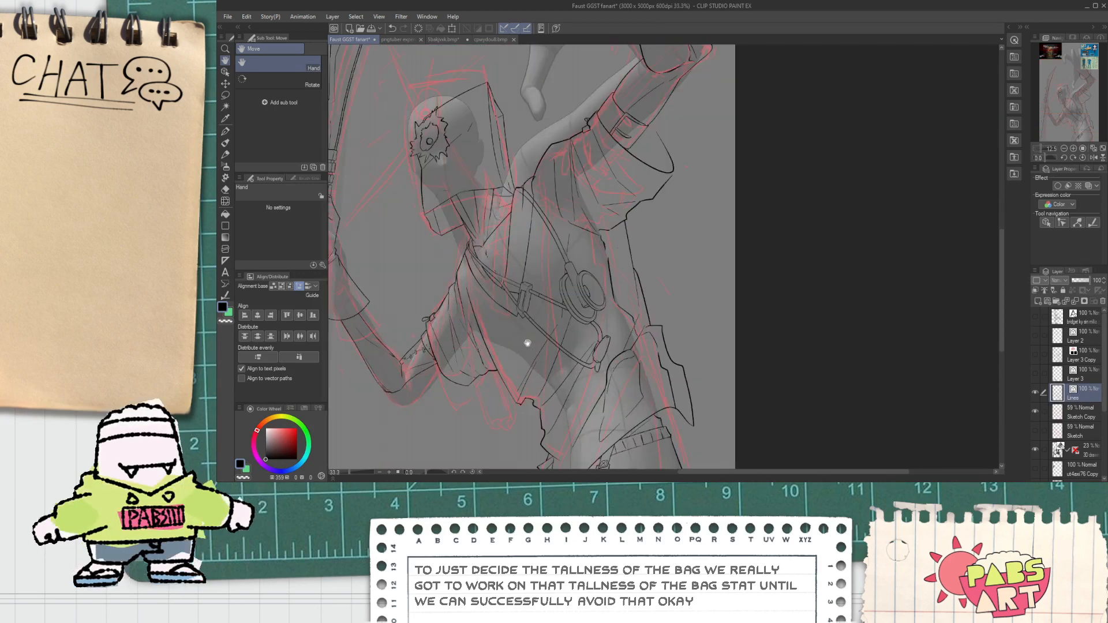
pyautogui.moveTo(536, 212); pyautogui.dragTo(513, 474)
pyautogui.moveTo(675, 59); pyautogui.dragTo(646, 162)
pyautogui.scroll(2, 646, 164)
pyautogui.scroll(-2, 646, 164)
pyautogui.moveTo(551, 444); pyautogui.dragTo(531, 165)
pyautogui.moveTo(503, 296); pyautogui.dragTo(560, 120)
# Draw a narrow rectangular tab crossing the lower belt strap near the buckle and erase its overlapping line ends.
pyautogui.scroll(4, 497, 257)
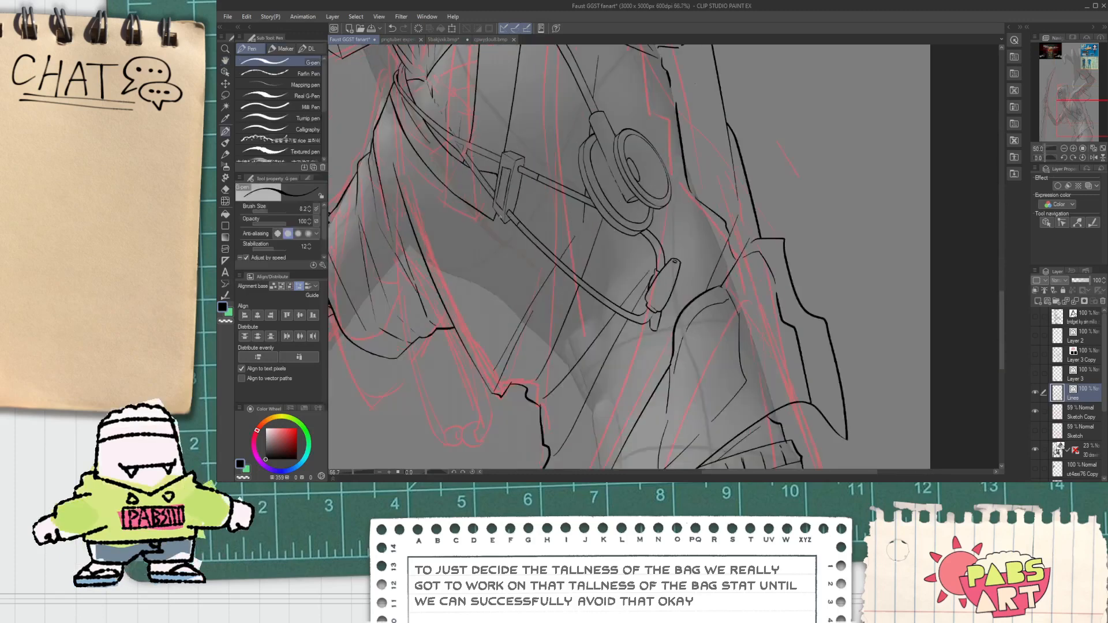
pyautogui.hotkey('ctrl', 'z')
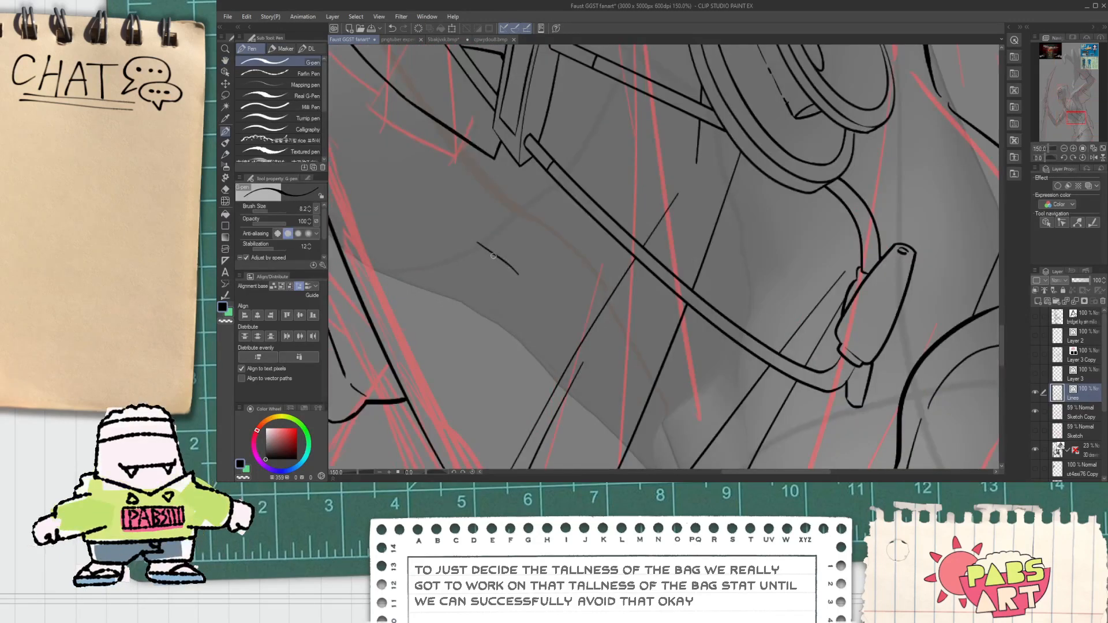
pyautogui.moveTo(487, 257); pyautogui.dragTo(542, 197)
pyautogui.moveTo(509, 234); pyautogui.dragTo(605, 171)
pyautogui.scroll(1, 579, 152)
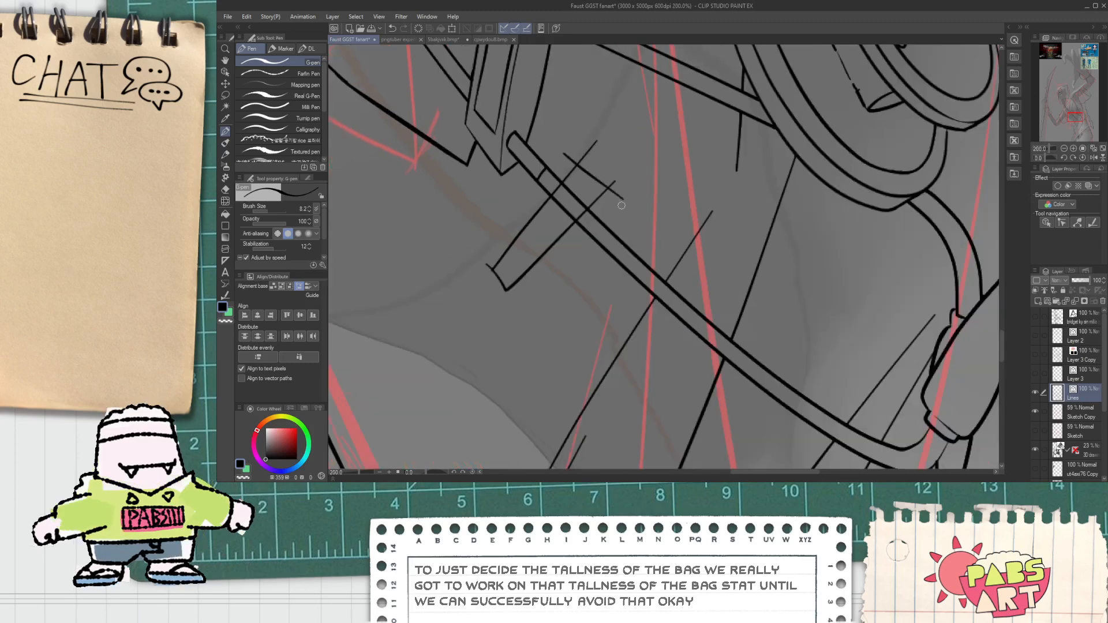
pyautogui.press('e')
pyautogui.moveTo(575, 152)
pyautogui.mouseDown()
pyautogui.moveTo(566, 164)
pyautogui.moveTo(607, 223)
pyautogui.mouseUp()
pyautogui.scroll(2, 559, 209)
pyautogui.press('space')
pyautogui.scroll(-7, 564, 294)
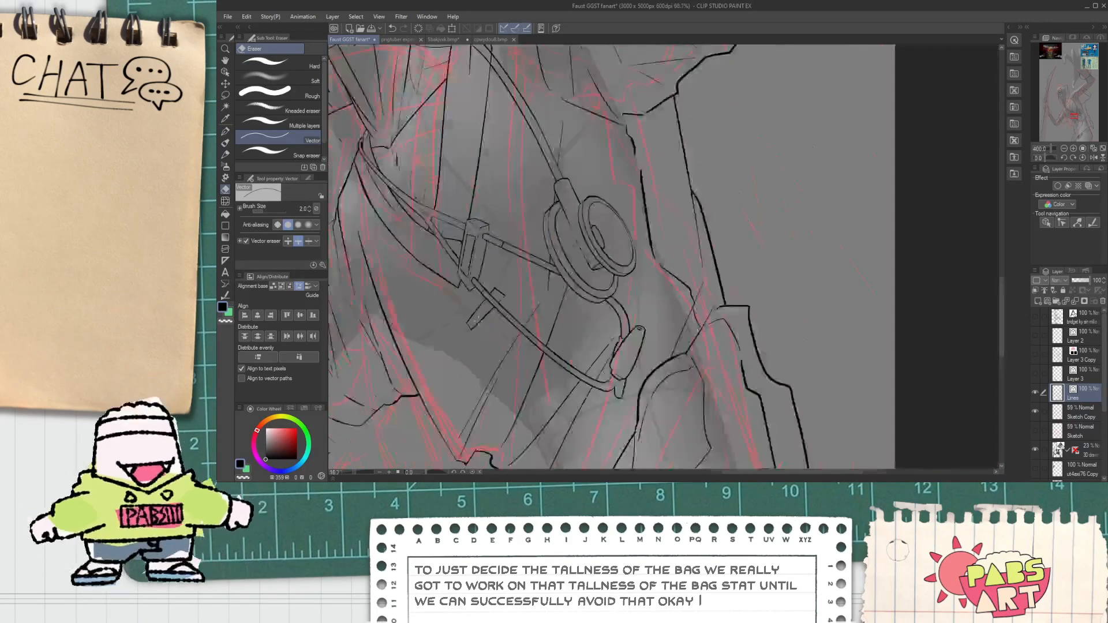
# Draw a short bar beside the existing tab, just below the buckle, and erase its line end overlapping the strap.
pyautogui.moveTo(564, 295); pyautogui.dragTo(537, 240)
pyautogui.scroll(-1, 531, 422)
pyautogui.scroll(1, 537, 239)
pyautogui.press('p')
pyautogui.scroll(4, 571, 297)
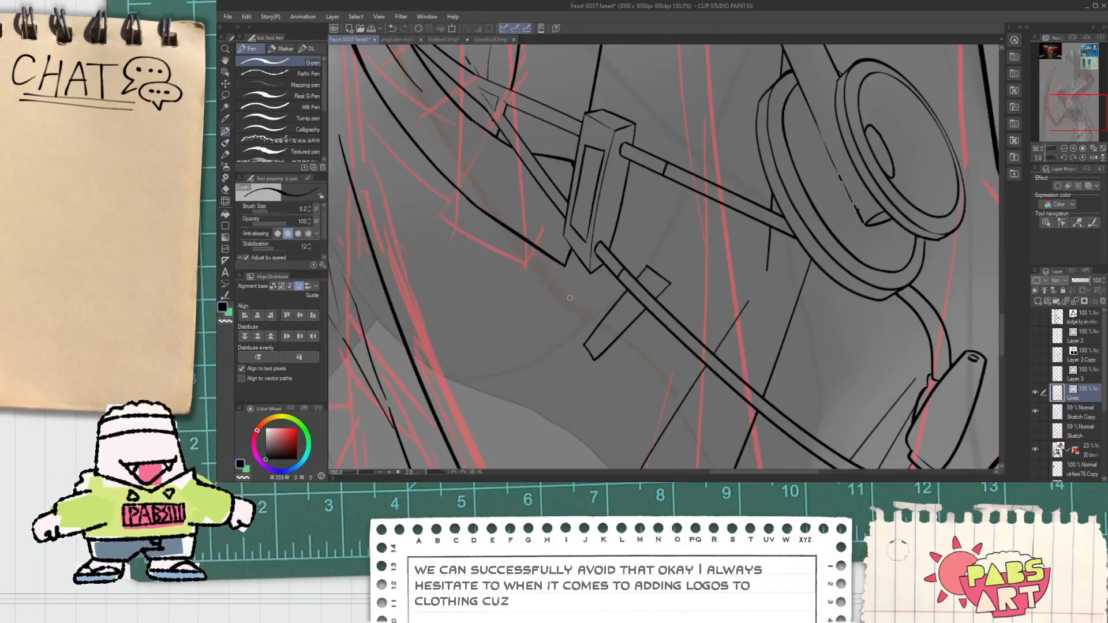
pyautogui.scroll(1, 565, 302)
pyautogui.moveTo(537, 285)
pyautogui.mouseDown()
pyautogui.moveTo(555, 311)
pyautogui.moveTo(630, 259)
pyautogui.moveTo(579, 324)
pyautogui.moveTo(616, 315)
pyautogui.moveTo(704, 201)
pyautogui.mouseUp()
pyautogui.scroll(2, 582, 302)
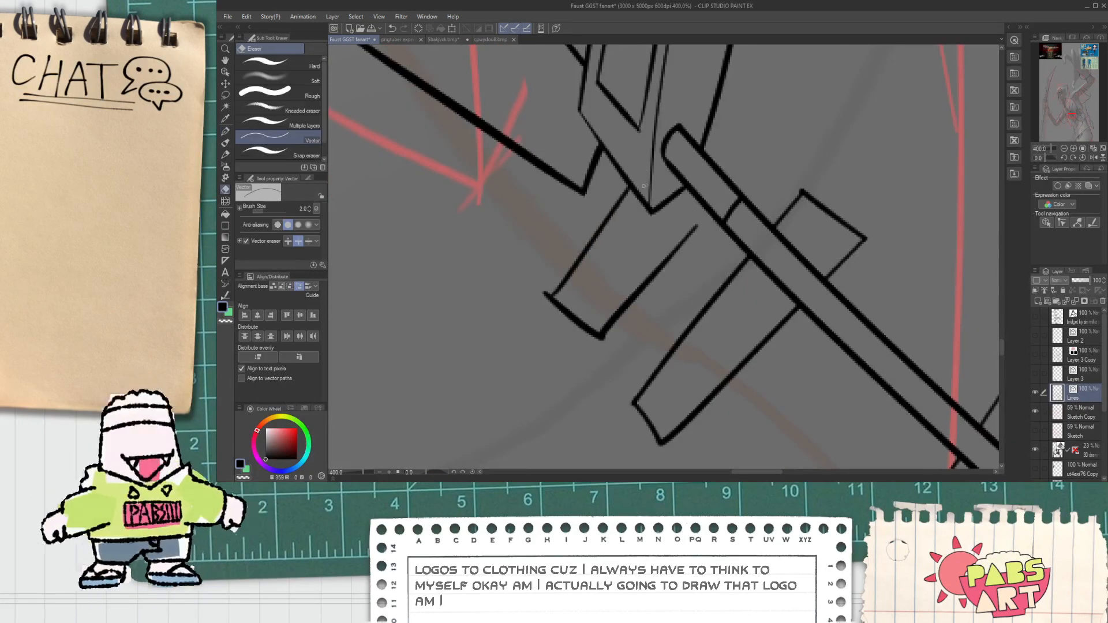
pyautogui.scroll(2, 672, 200)
pyautogui.moveTo(667, 303); pyautogui.dragTo(778, 188)
pyautogui.press('e')
pyautogui.click(764, 203)
pyautogui.scroll(-4, 748, 203)
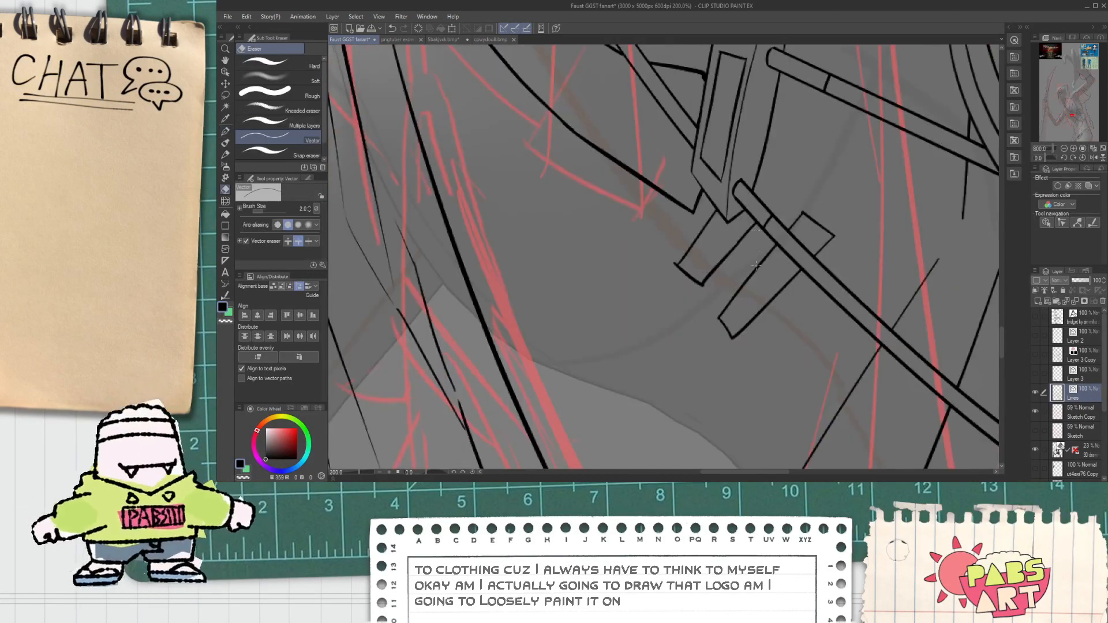
# Draw a third, slightly curved bar crossing the belt strap farther down from the buckle, parallel to the other two.
pyautogui.moveTo(746, 338); pyautogui.dragTo(611, 284)
pyautogui.press('p')
pyautogui.scroll(2, 637, 313)
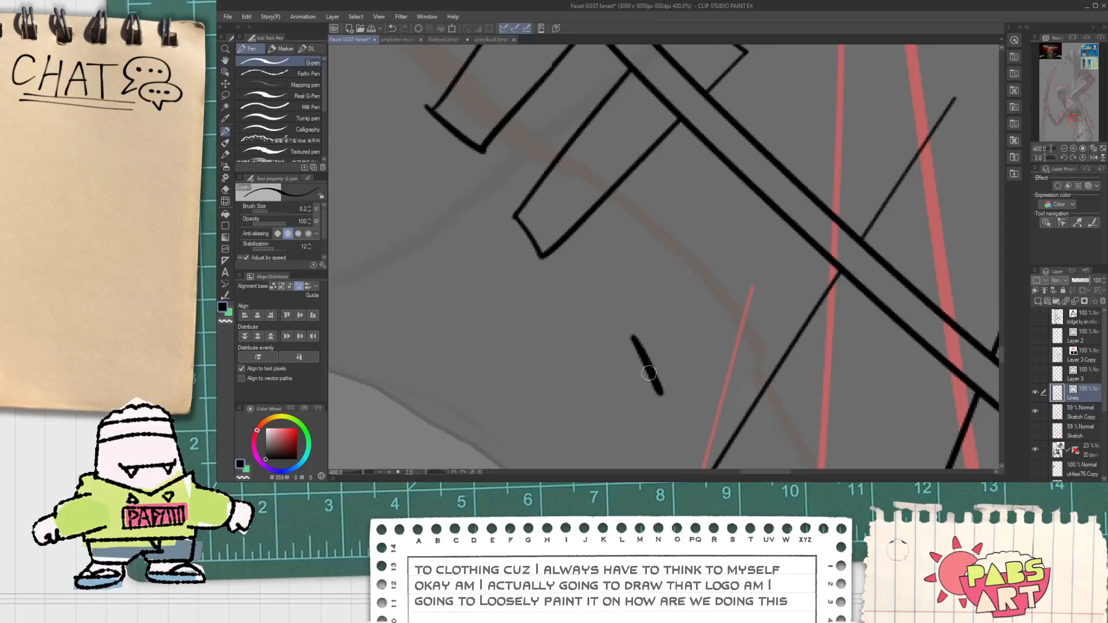
pyautogui.moveTo(602, 342); pyautogui.dragTo(818, 128)
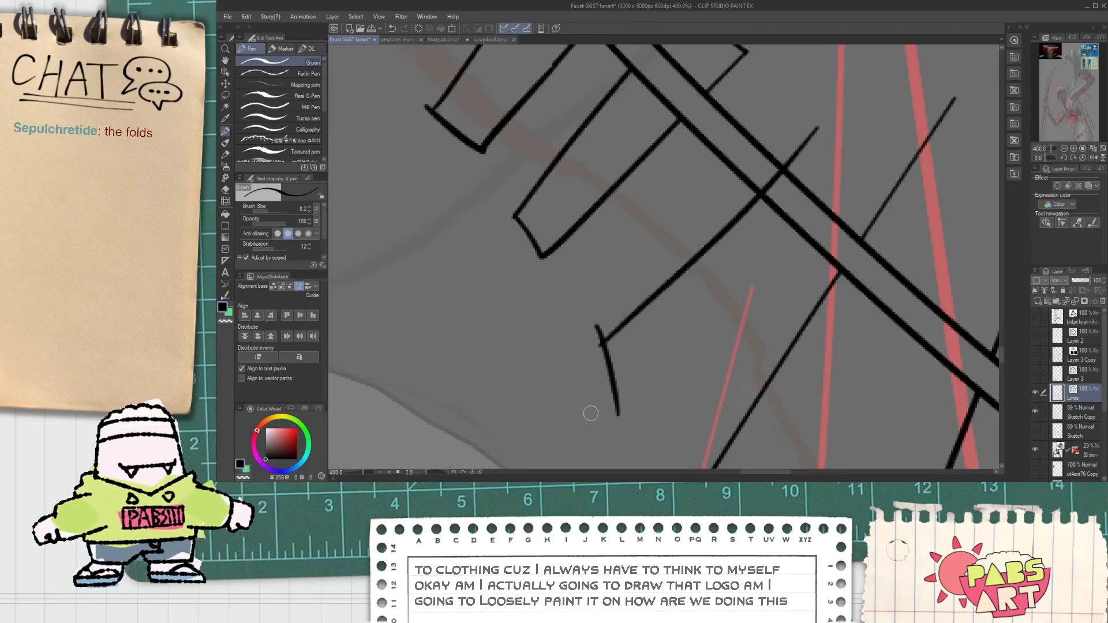
pyautogui.moveTo(593, 411)
pyautogui.mouseDown()
pyautogui.moveTo(698, 334)
pyautogui.moveTo(863, 144)
pyautogui.mouseUp()
pyautogui.moveTo(802, 120); pyautogui.dragTo(843, 186)
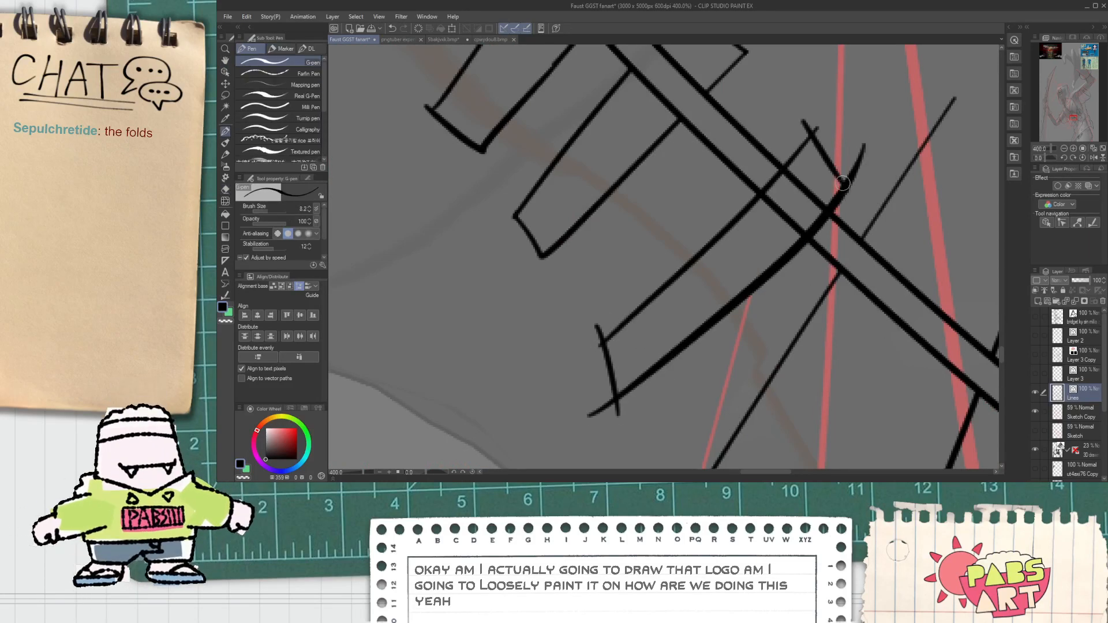
pyautogui.hotkey('ctrl', 'z')
pyautogui.moveTo(804, 119); pyautogui.dragTo(852, 180)
# Erase the third bar's overhanging line ends and the segments running through the strap.
pyautogui.press('e')
pyautogui.click(859, 158)
pyautogui.moveTo(820, 122); pyautogui.dragTo(804, 125)
pyautogui.moveTo(772, 182); pyautogui.dragTo(818, 225)
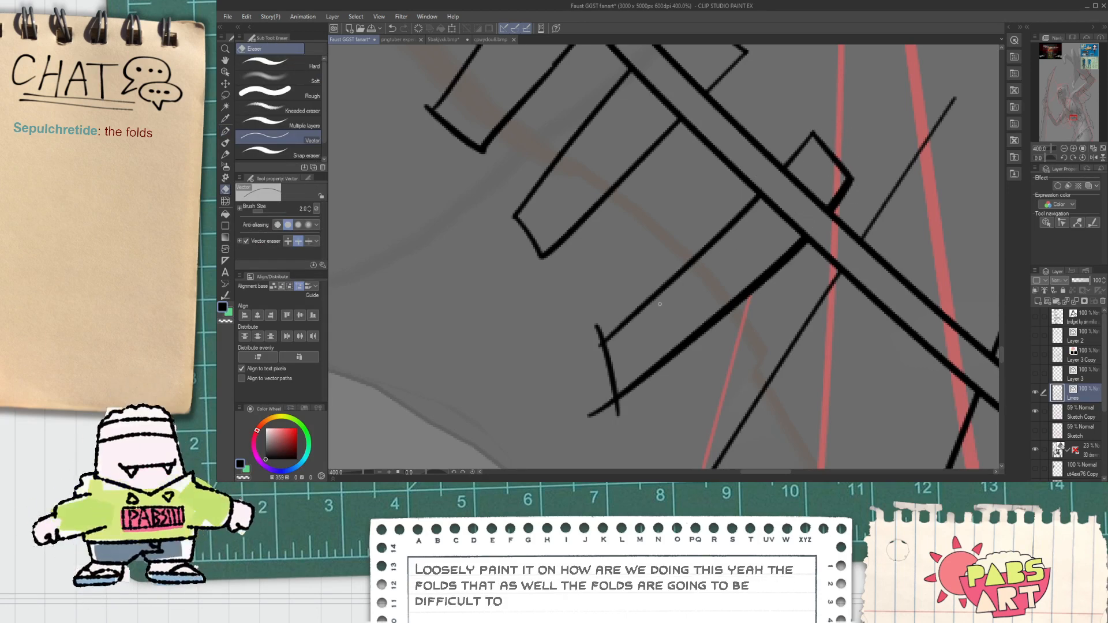
pyautogui.moveTo(597, 327); pyautogui.dragTo(598, 342)
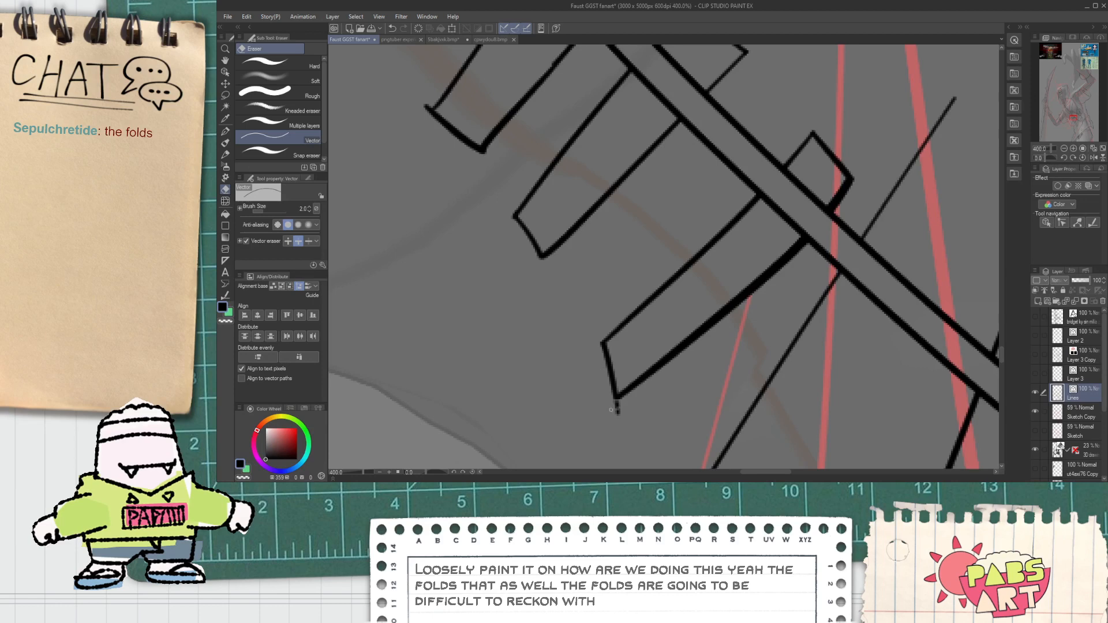
pyautogui.scroll(-3, 616, 407)
# Draw two curved lines linking the three bars into one emblem and erase the segments where they cross.
pyautogui.press('p')
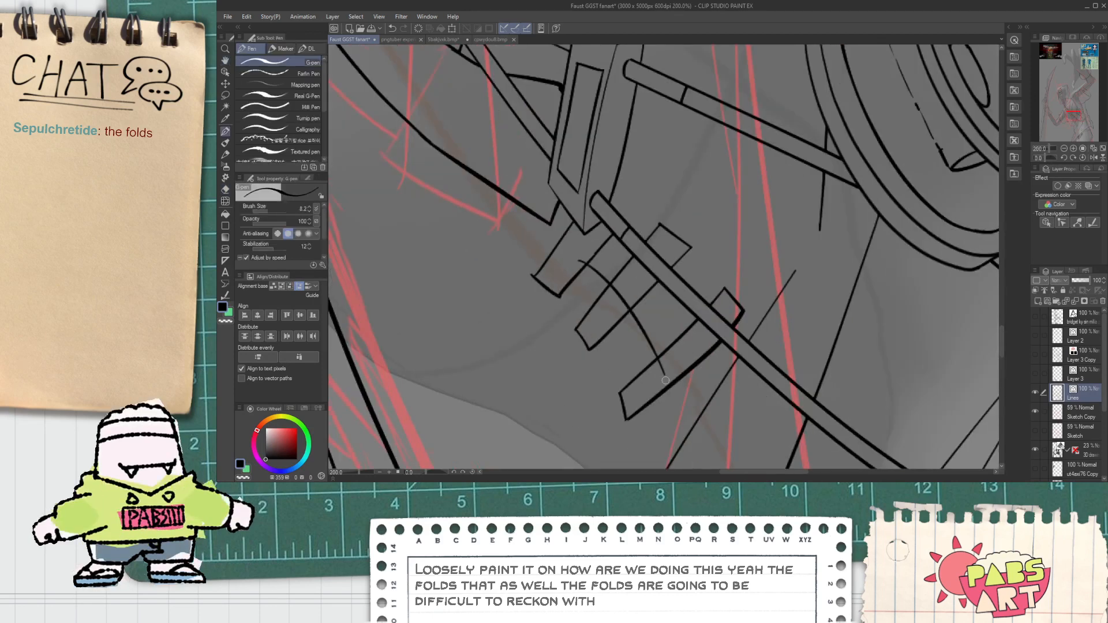
pyautogui.moveTo(581, 264); pyautogui.dragTo(646, 384)
pyautogui.moveTo(604, 255); pyautogui.dragTo(671, 369)
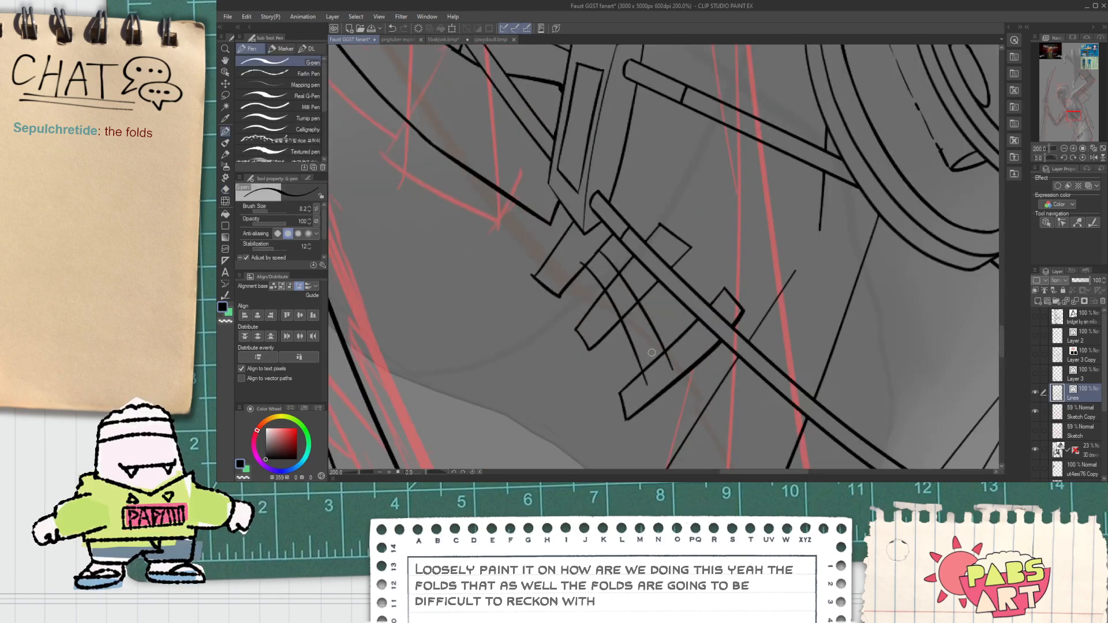
pyautogui.moveTo(606, 272); pyautogui.dragTo(677, 378)
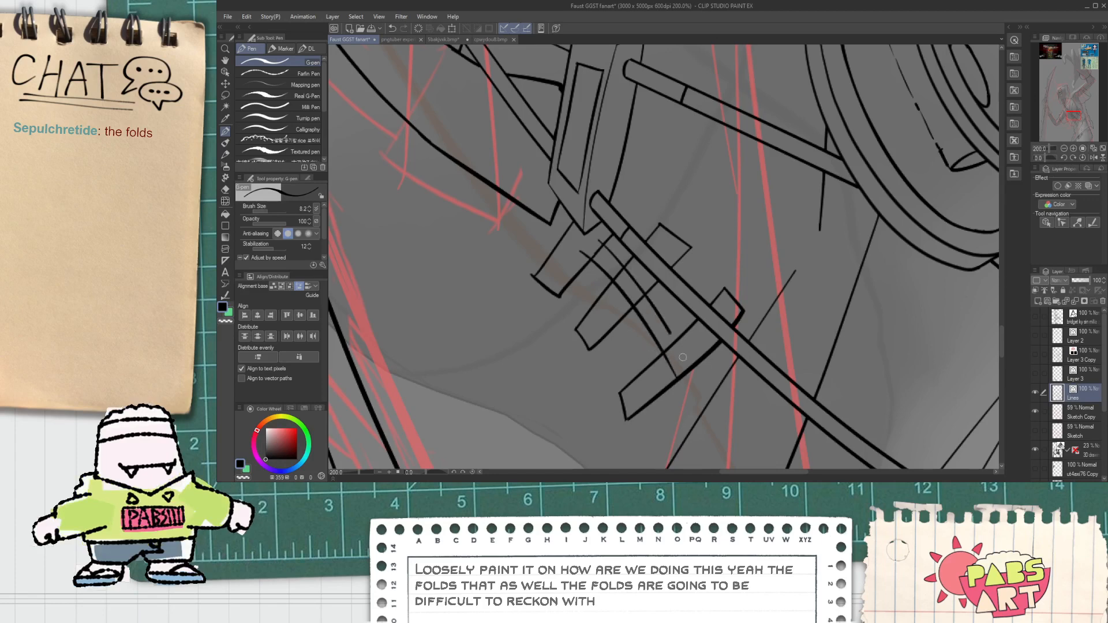
pyautogui.press('e')
pyautogui.scroll(2, 678, 350)
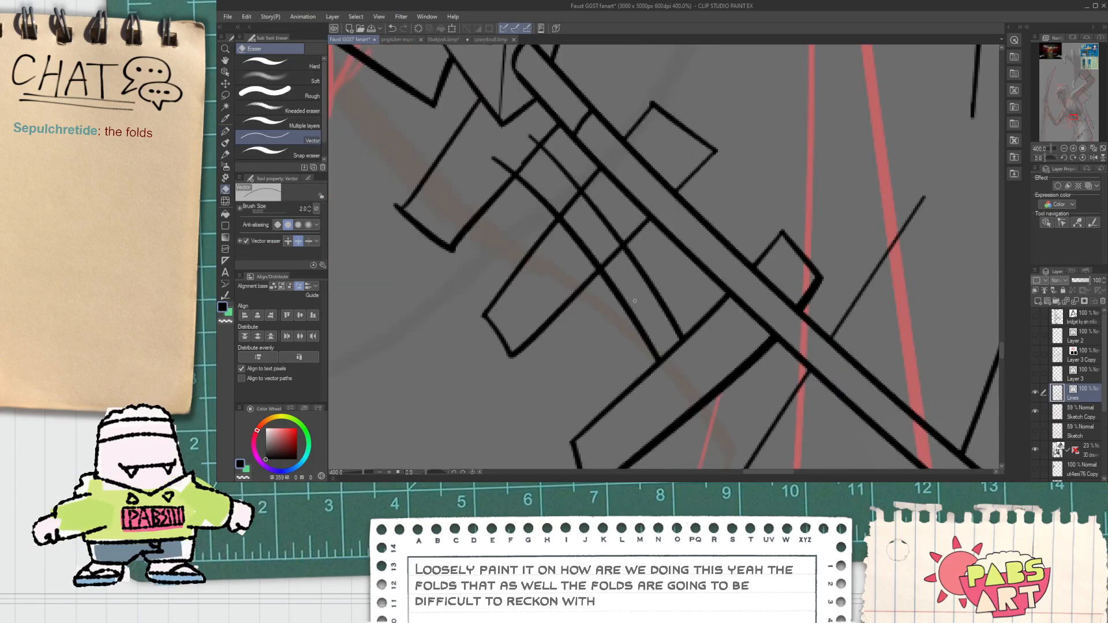
pyautogui.moveTo(594, 258); pyautogui.dragTo(588, 227)
pyautogui.moveTo(540, 173)
pyautogui.mouseDown()
pyautogui.moveTo(517, 167)
pyautogui.moveTo(535, 133)
pyautogui.mouseUp()
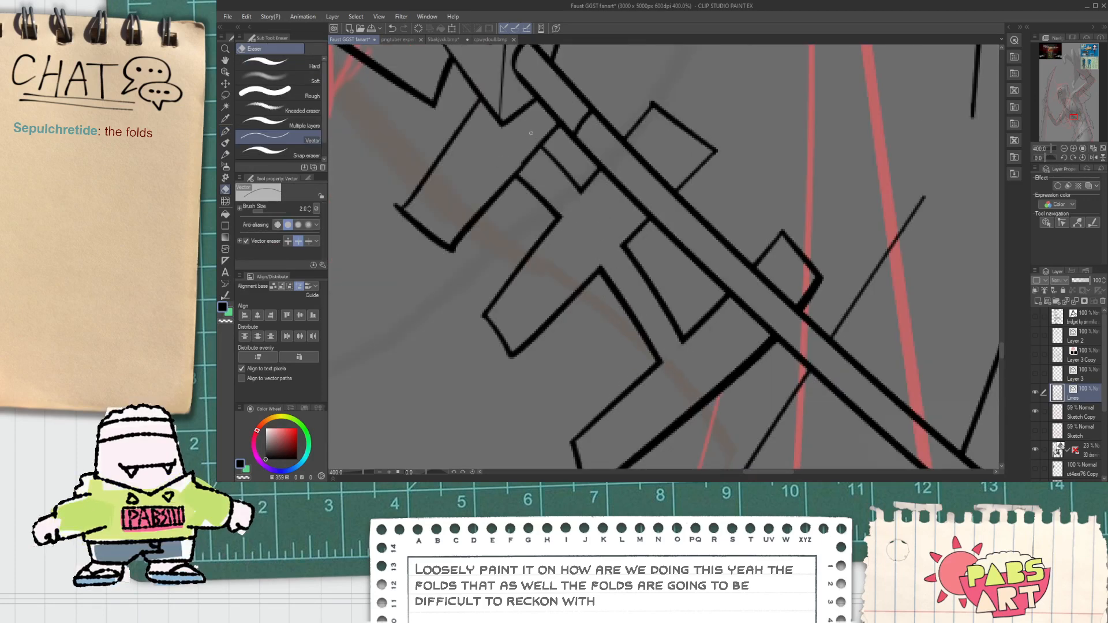
# Examine the whole figure and the character reference sheets above it to compare the shirt logo.
pyautogui.scroll(-3, 529, 162)
pyautogui.scroll(-5, 525, 167)
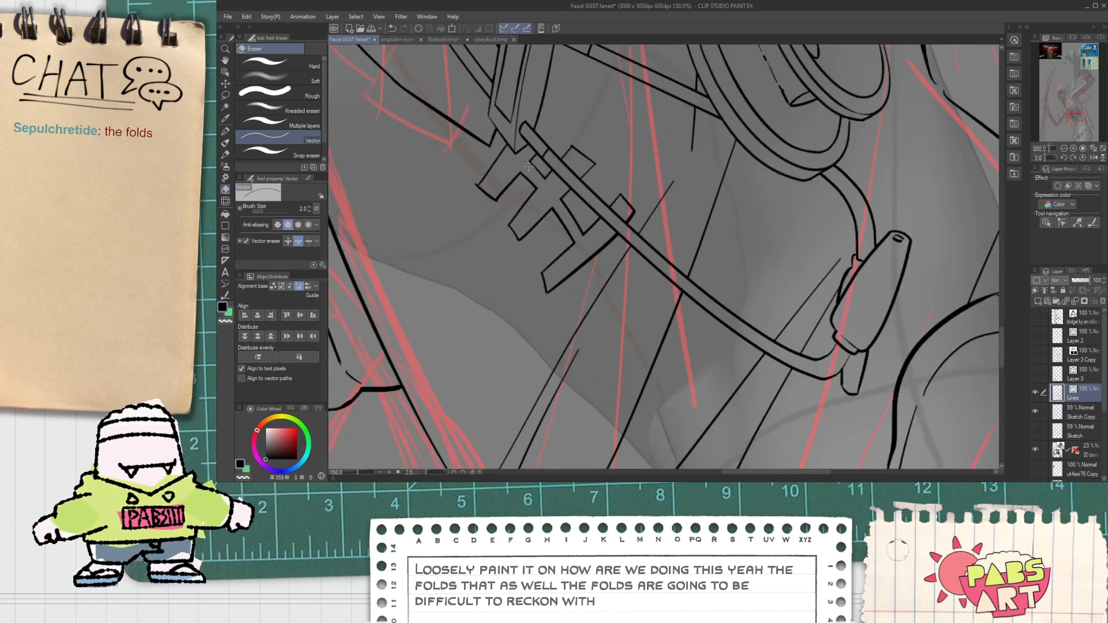
pyautogui.press('space')
pyautogui.moveTo(539, 191); pyautogui.dragTo(546, 364)
pyautogui.moveTo(545, 115); pyautogui.dragTo(541, 413)
pyautogui.scroll(-1, 583, 248)
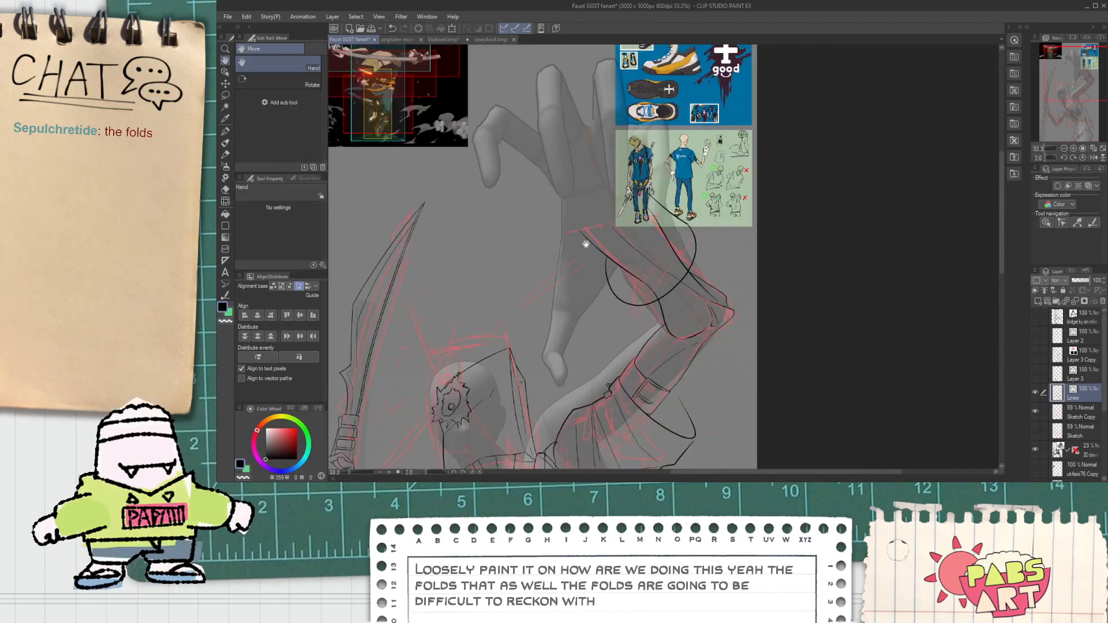
pyautogui.moveTo(581, 284); pyautogui.dragTo(583, 320)
pyautogui.moveTo(550, 459); pyautogui.dragTo(559, 248)
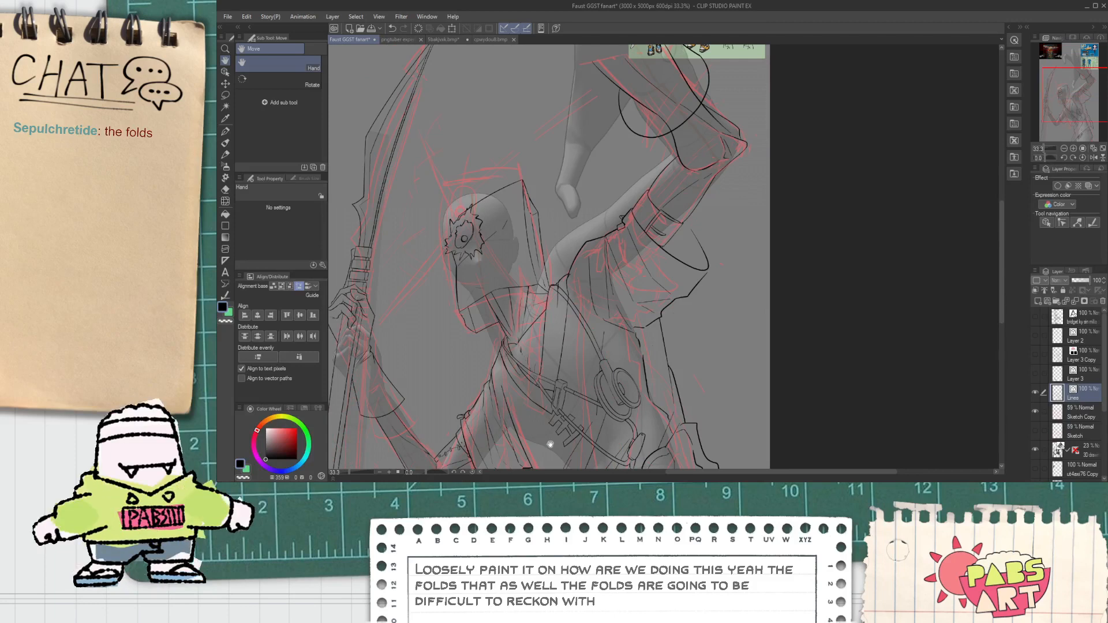
pyautogui.moveTo(549, 446); pyautogui.dragTo(532, 351)
# Draw short cut lines across the lowest bar to shorten it and new outer edges to widen the middle bar.
pyautogui.scroll(1, 552, 355)
pyautogui.press('p')
pyautogui.scroll(4, 552, 354)
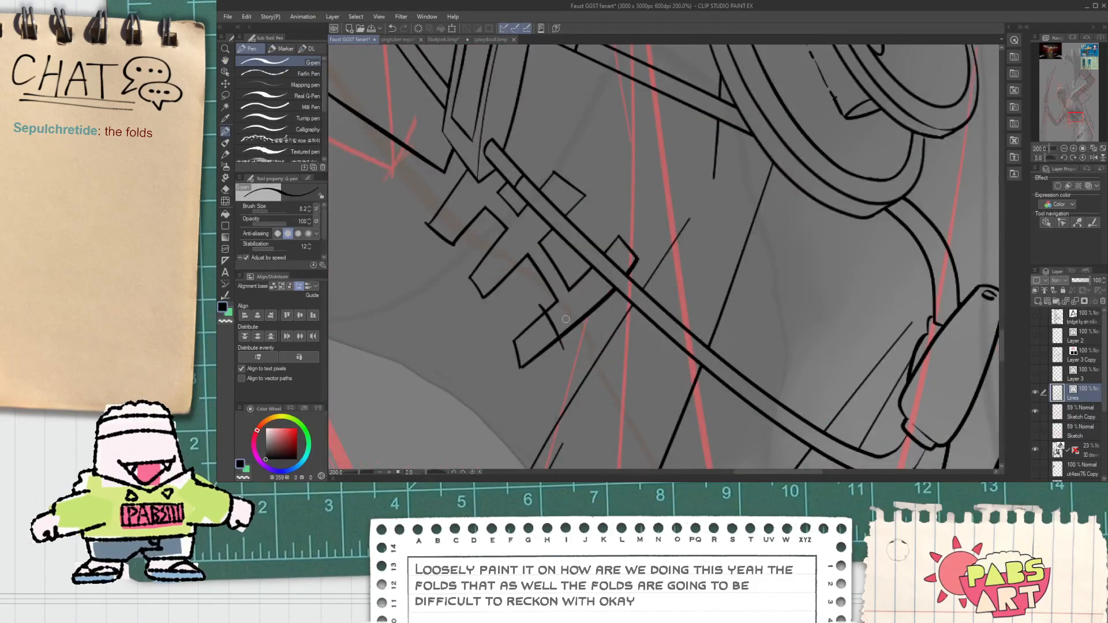
pyautogui.scroll(3, 559, 300)
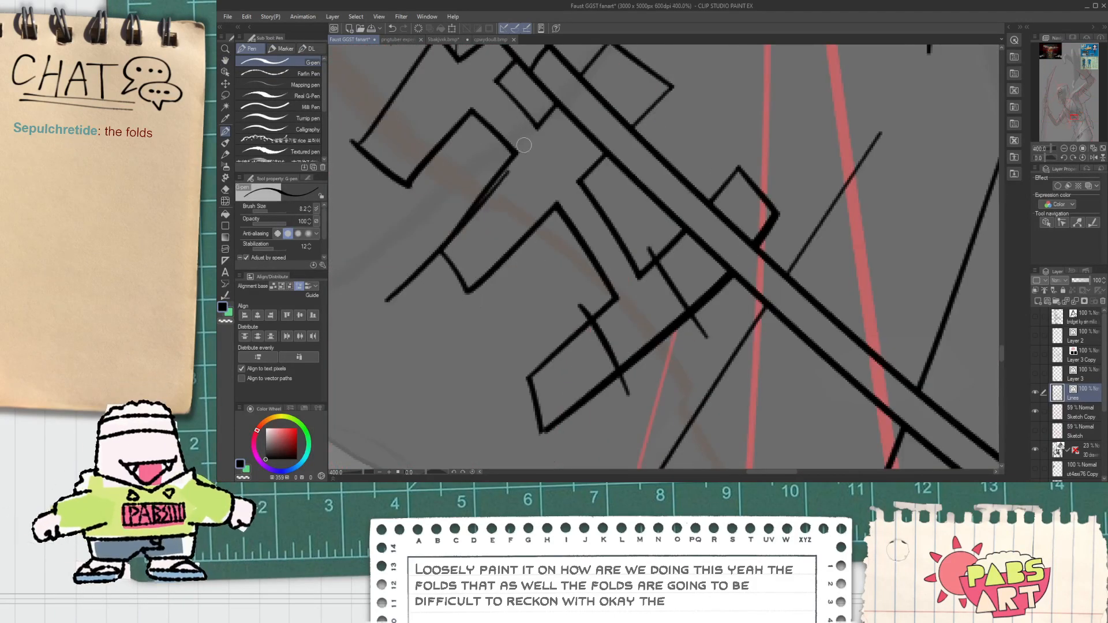
pyautogui.moveTo(414, 336)
pyautogui.mouseDown()
pyautogui.moveTo(420, 354)
pyautogui.moveTo(527, 229)
pyautogui.mouseUp()
pyautogui.hotkey('ctrl', 'z')
pyautogui.moveTo(410, 343)
pyautogui.mouseDown()
pyautogui.moveTo(515, 240)
pyautogui.moveTo(393, 369)
pyautogui.mouseUp()
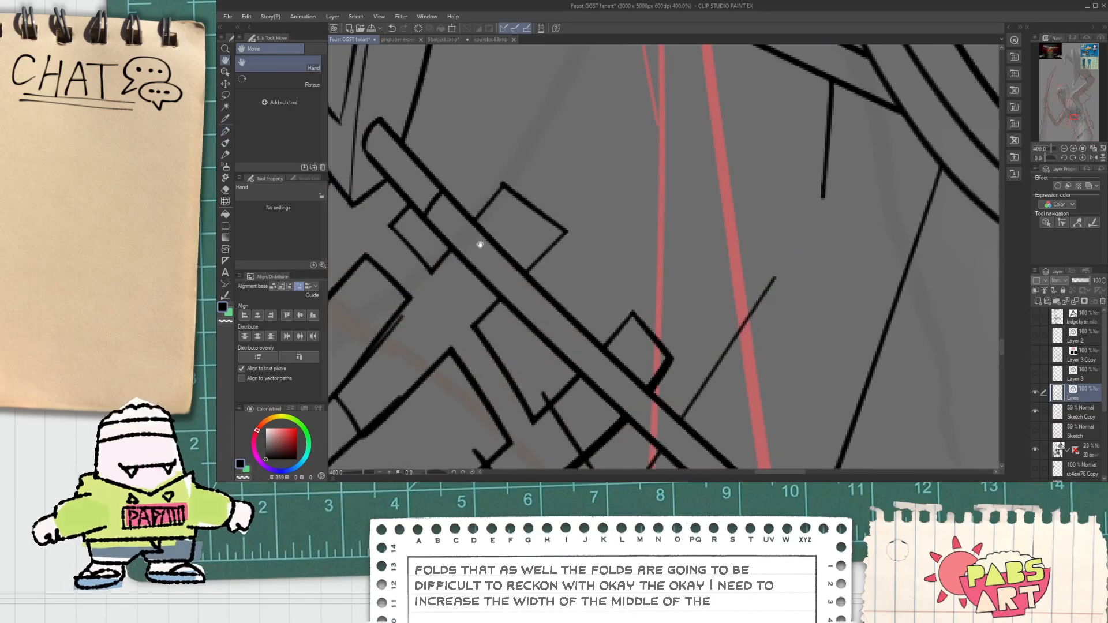
# Extend the middle bar's end above the strap with longer sides and a new cap, erasing the former end and overlaps.
pyautogui.moveTo(476, 223); pyautogui.dragTo(577, 69)
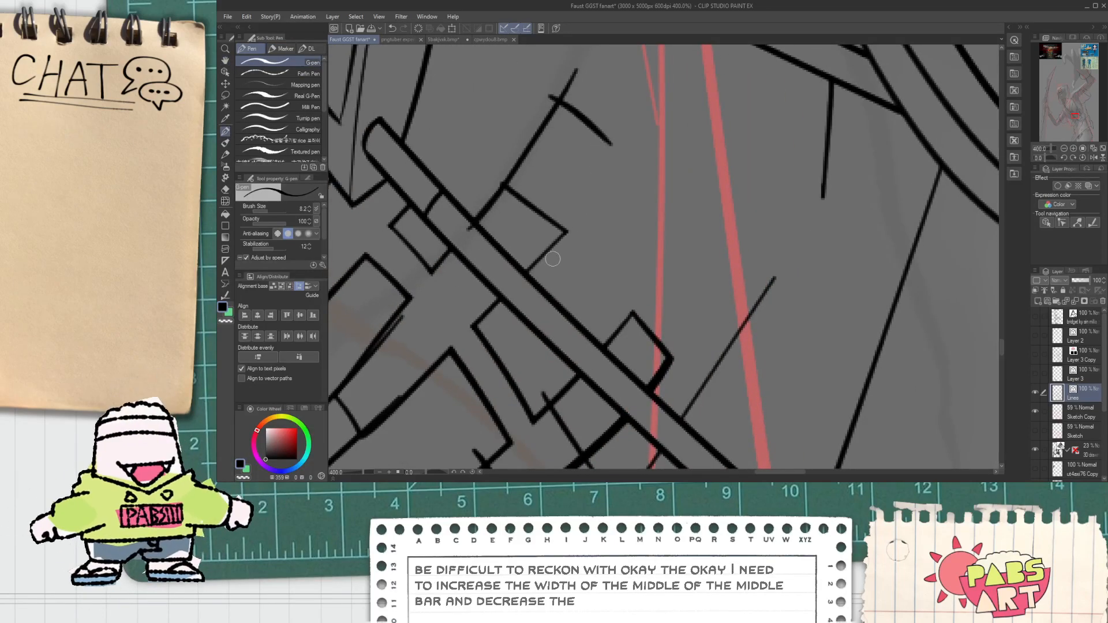
pyautogui.hotkey('ctrl', 'z')
pyautogui.moveTo(527, 273)
pyautogui.mouseDown()
pyautogui.moveTo(599, 151)
pyautogui.moveTo(616, 82)
pyautogui.mouseUp()
pyautogui.hotkey('ctrl', 'z')
pyautogui.press('e')
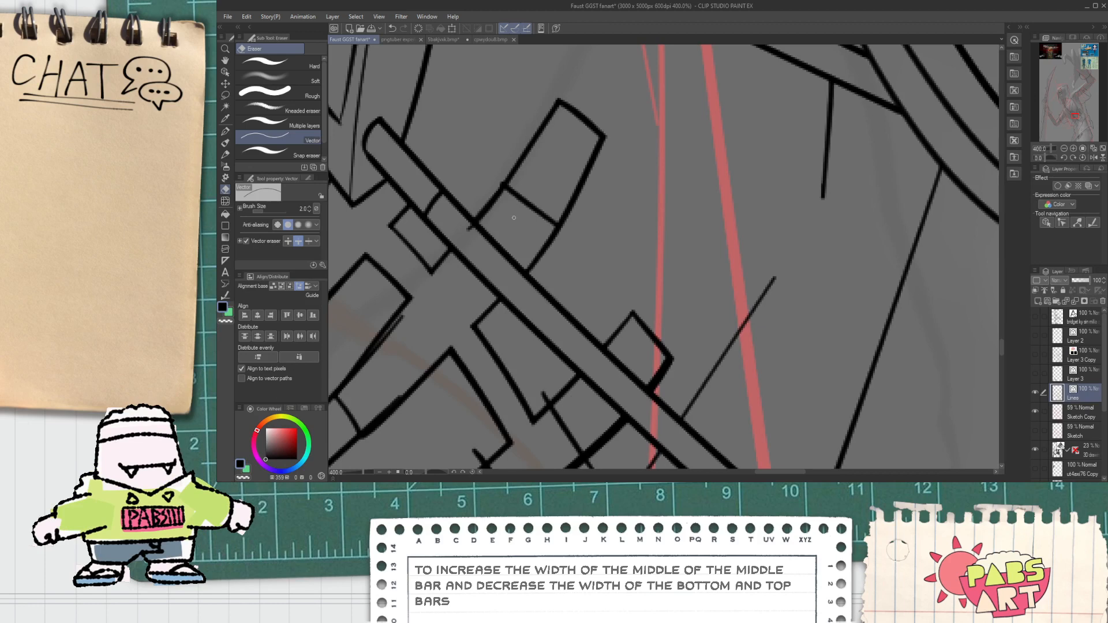
pyautogui.scroll(2, 515, 217)
pyautogui.click(574, 215)
pyautogui.click(446, 259)
pyautogui.scroll(-4, 445, 258)
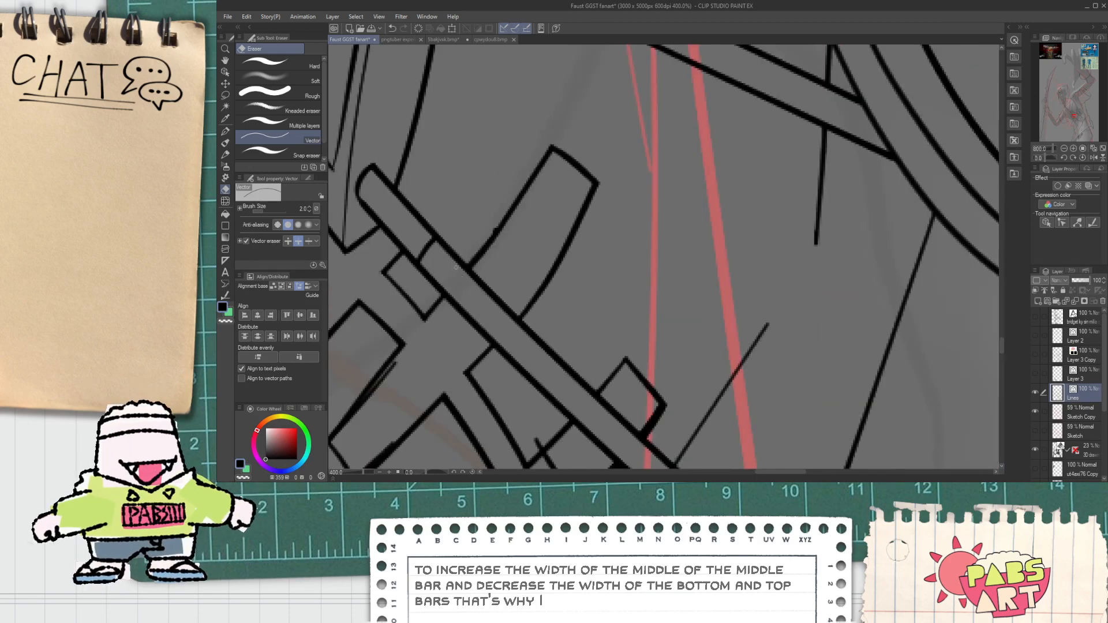
# Redraw the middle bar's edge below the strap to meet the connecting line's corner and erase the doubled stroke.
pyautogui.moveTo(401, 302); pyautogui.dragTo(483, 257)
pyautogui.scroll(4, 482, 257)
pyautogui.press('p')
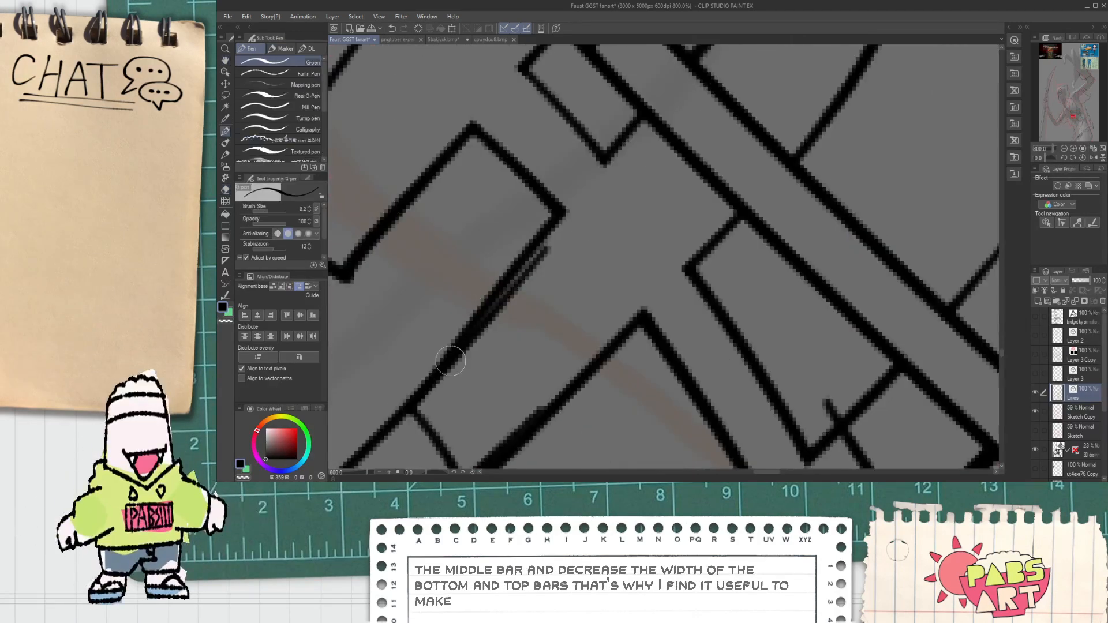
pyautogui.hotkey('ctrl', 'z')
pyautogui.moveTo(521, 283); pyautogui.dragTo(567, 215)
pyautogui.press('e')
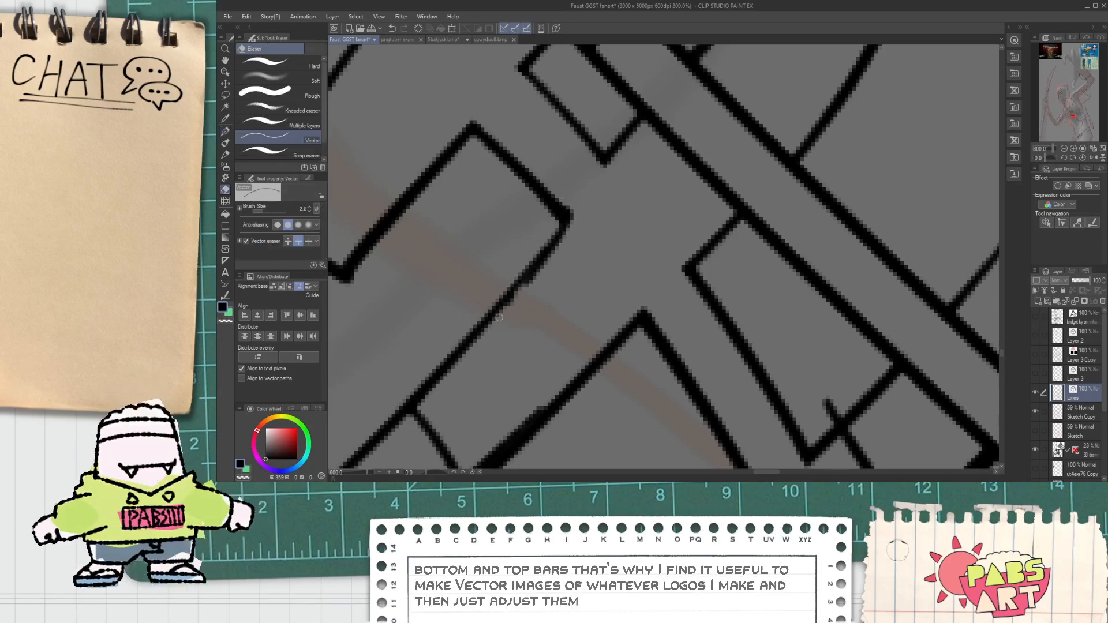
# Close the logo's long lower-left bar with a new end edge and erase the old crossing line and overshooting corners.
pyautogui.scroll(1, 487, 328)
pyautogui.press('p')
pyautogui.moveTo(428, 357)
pyautogui.mouseDown()
pyautogui.moveTo(656, 136)
pyautogui.moveTo(457, 346)
pyautogui.mouseUp()
pyautogui.hotkey('ctrl', 'z')
pyautogui.scroll(-1, 485, 318)
pyautogui.scroll(-3, 491, 312)
pyautogui.scroll(1, 463, 285)
pyautogui.press('e')
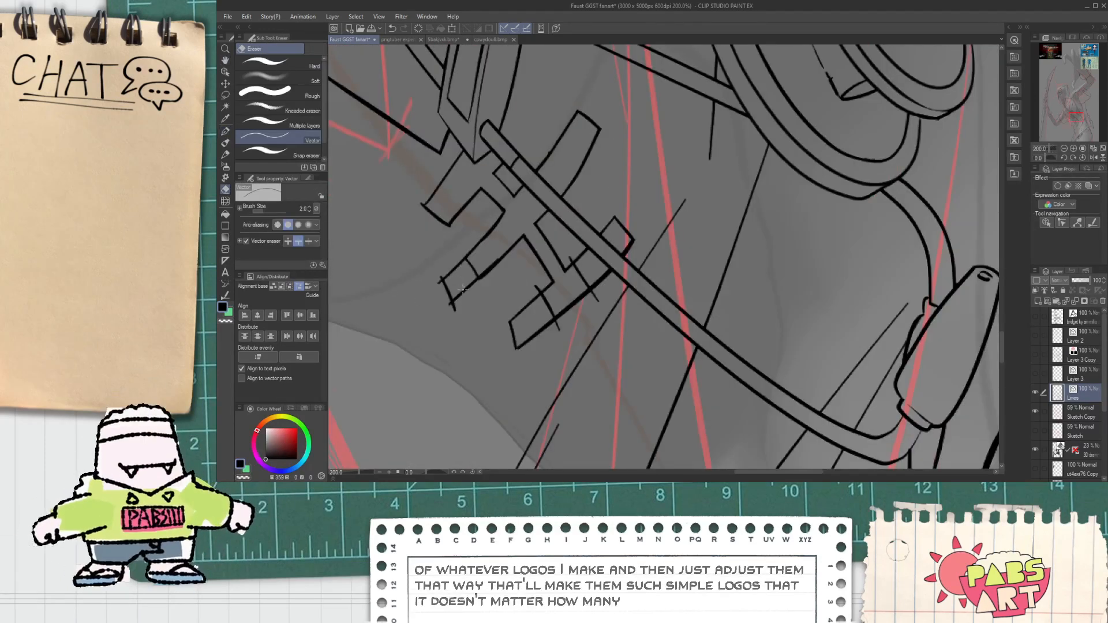
pyautogui.scroll(2, 464, 286)
pyautogui.hotkey('ctrl', 'z')
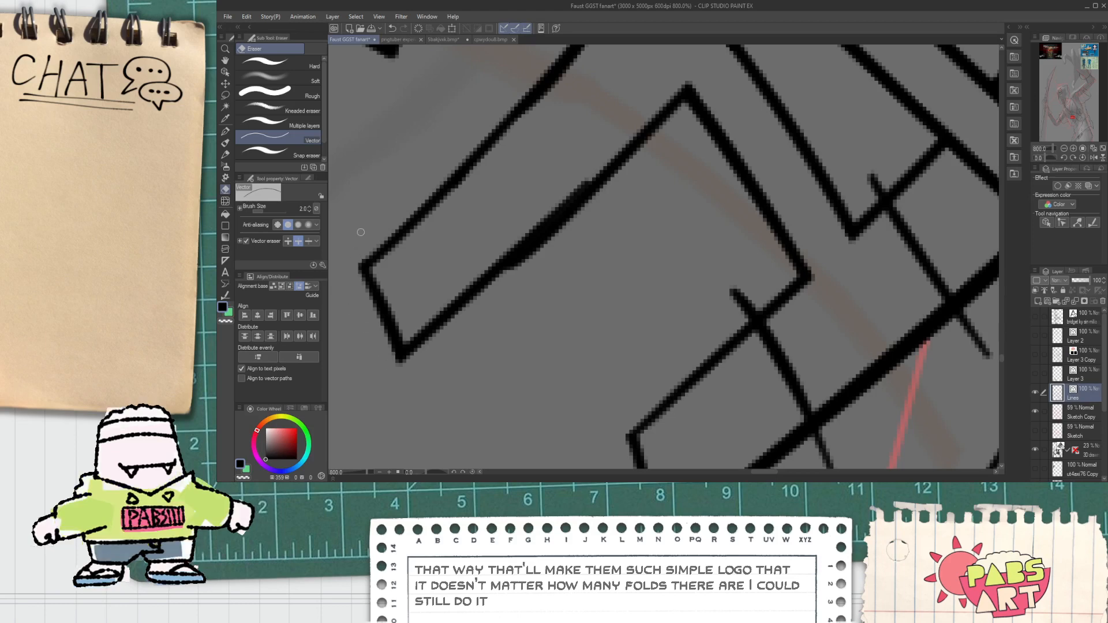
# Try to redraw the long bar's uneven lower edge with the G-pen, then undo the stroke.
pyautogui.press('p')
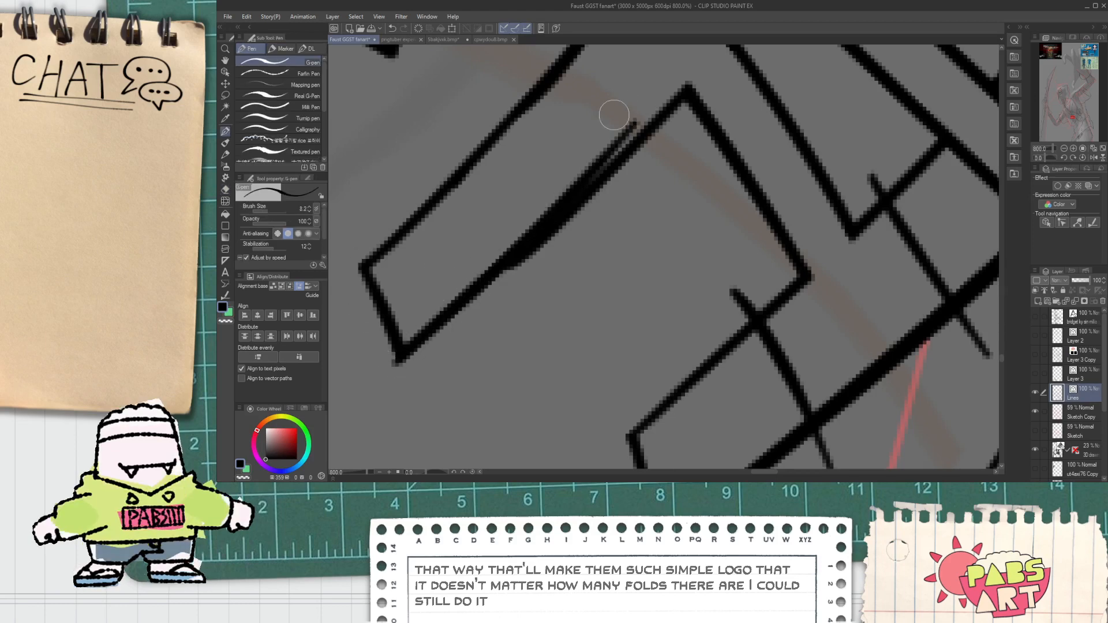
pyautogui.moveTo(407, 345)
pyautogui.mouseDown()
pyautogui.moveTo(592, 181)
pyautogui.moveTo(550, 225)
pyautogui.mouseUp()
pyautogui.press('e')
pyautogui.hotkey('ctrl', 'z')
pyautogui.hotkey('ctrl', 'z')
# Try to thin the long bar's lower edge by scaling down its width with Adjust line width, then undo it.
pyautogui.click(226, 296)
pyautogui.moveTo(464, 300)
pyautogui.mouseDown()
pyautogui.moveTo(588, 179)
pyautogui.moveTo(458, 304)
pyautogui.mouseUp()
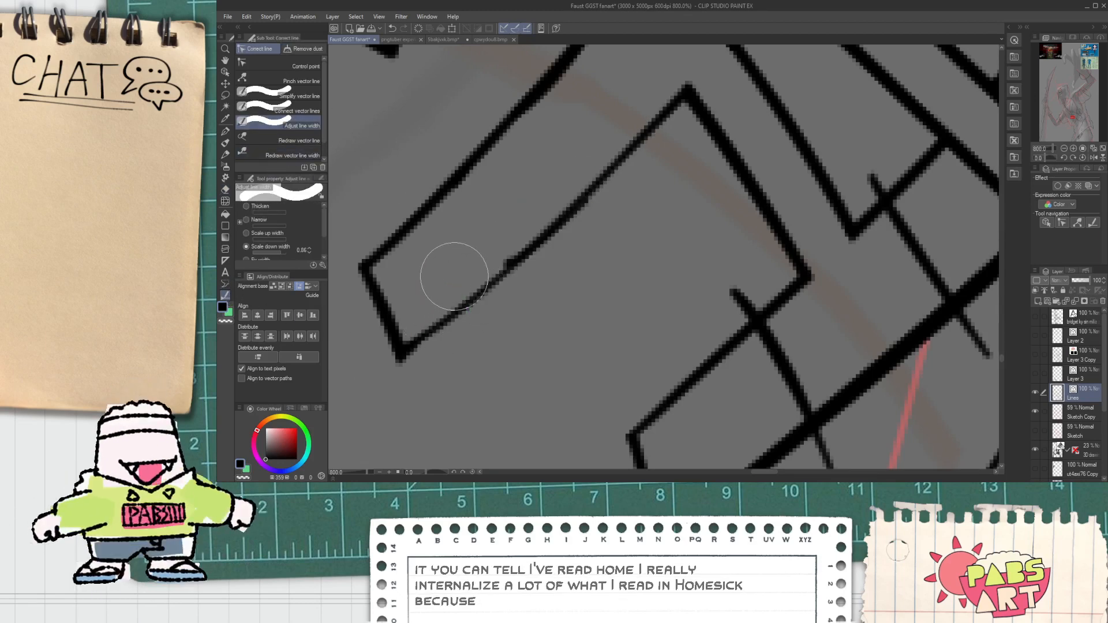
pyautogui.hotkey('ctrl', 'z')
pyautogui.hotkey('ctrl', 'z')
# Merge the long bar's lower edge into one clean stroke with Connect vector lines.
pyautogui.click(297, 111)
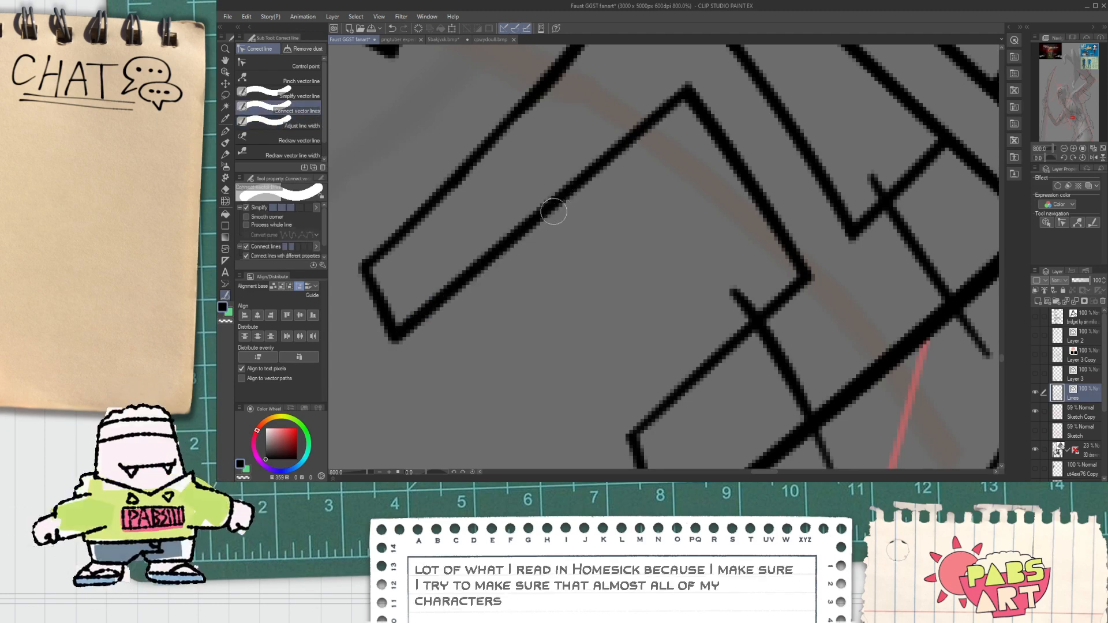
pyautogui.scroll(-3, 505, 232)
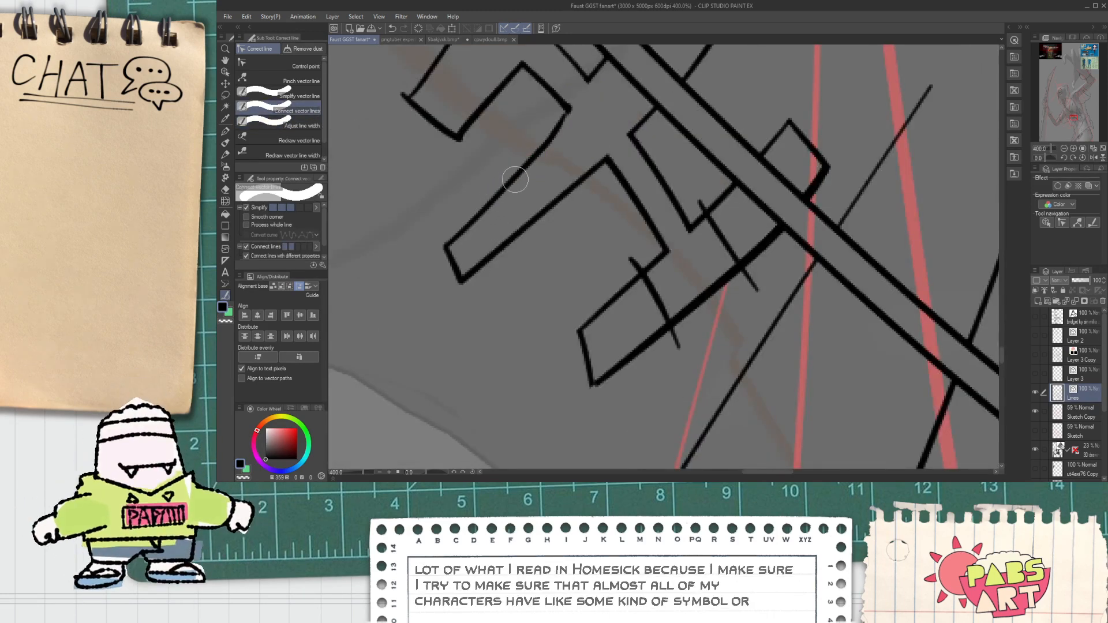
pyautogui.scroll(3, 513, 182)
# Redraw the end edge of the logo's upper-left bar as a slightly curved line and erase the overshoot at its corner.
pyautogui.press('p')
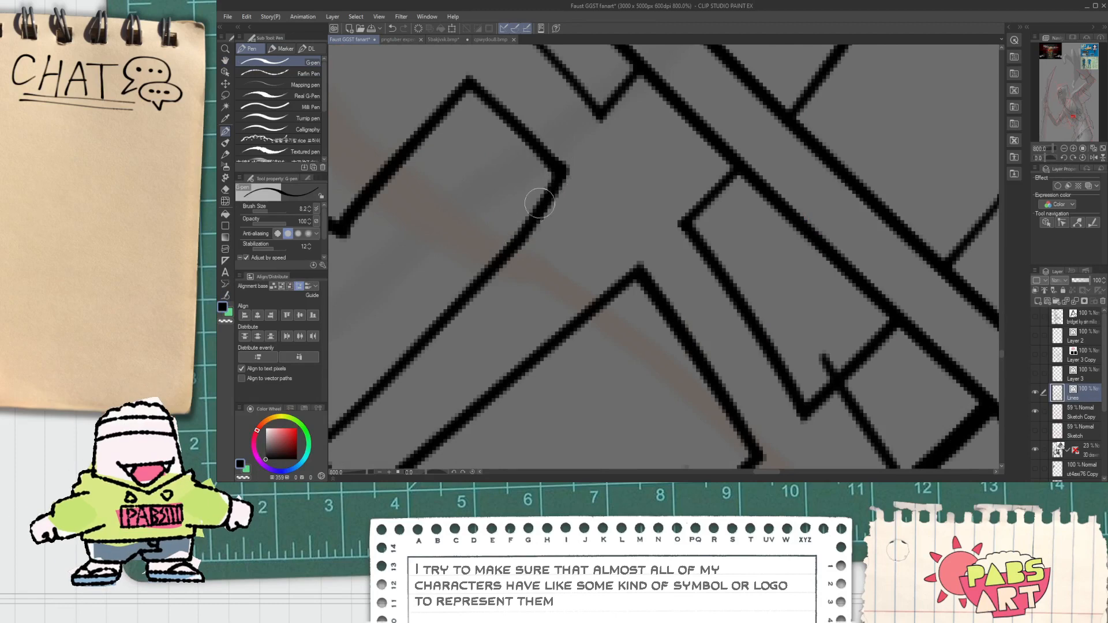
pyautogui.scroll(-3, 533, 209)
pyautogui.scroll(3, 514, 180)
pyautogui.press('e')
pyautogui.click(436, 248)
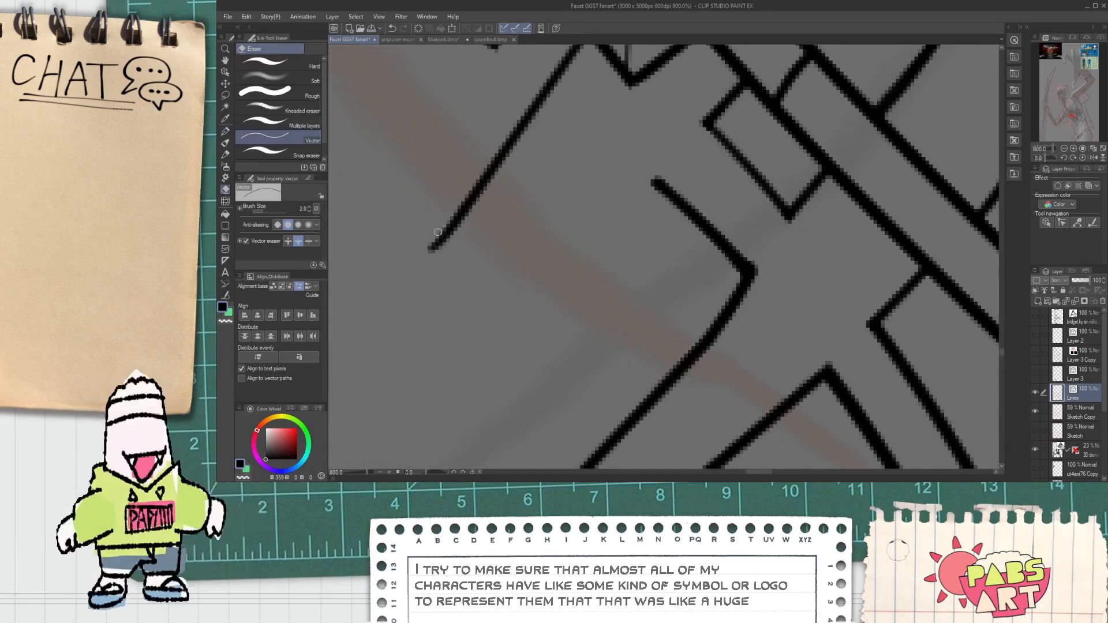
pyautogui.hotkey('ctrl', 'z')
pyautogui.press('p')
pyautogui.press('e')
pyautogui.click(426, 250)
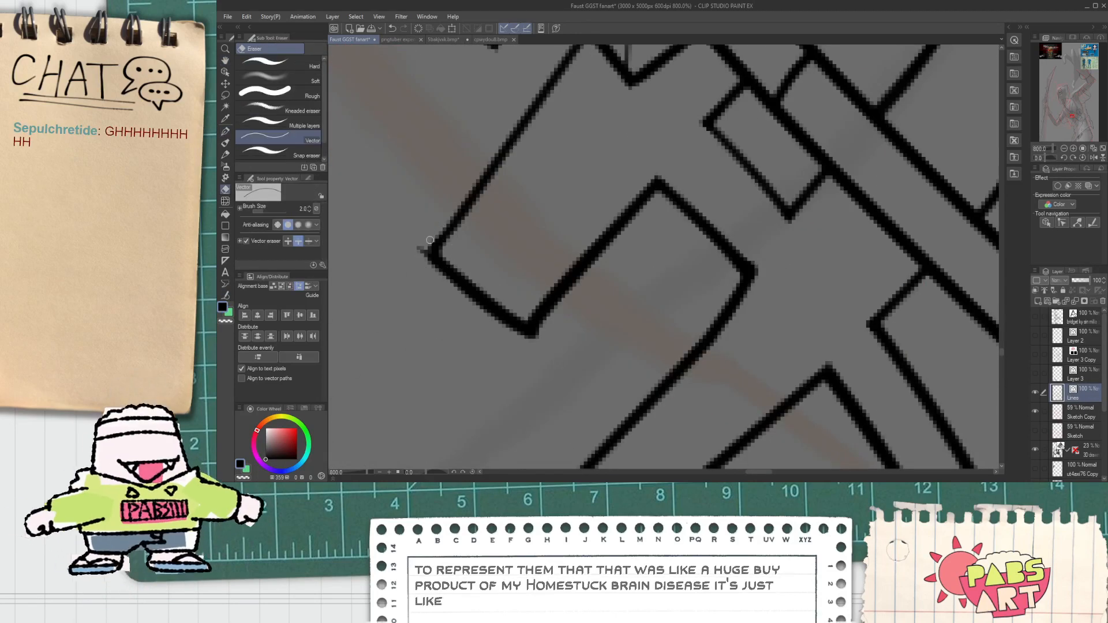
pyautogui.hotkey('ctrl', 'z')
pyautogui.press('p')
pyautogui.press('e')
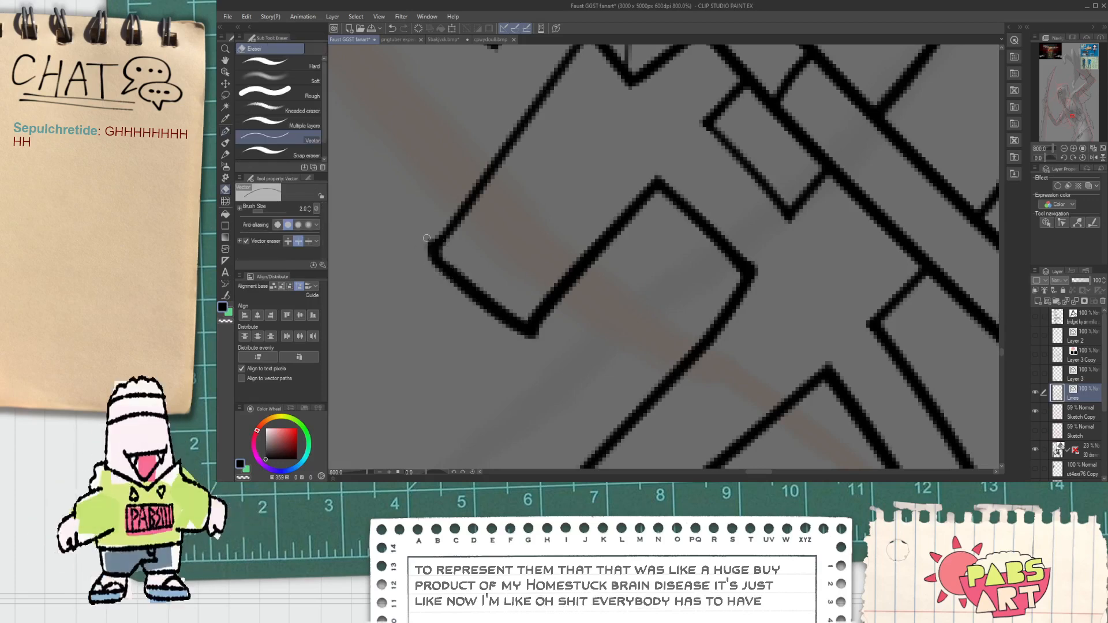
# Shorten the logo's upper-left bar with a new end edge and erase the leftover lines beyond it.
pyautogui.scroll(-5, 453, 224)
pyautogui.press('p')
pyautogui.scroll(5, 453, 223)
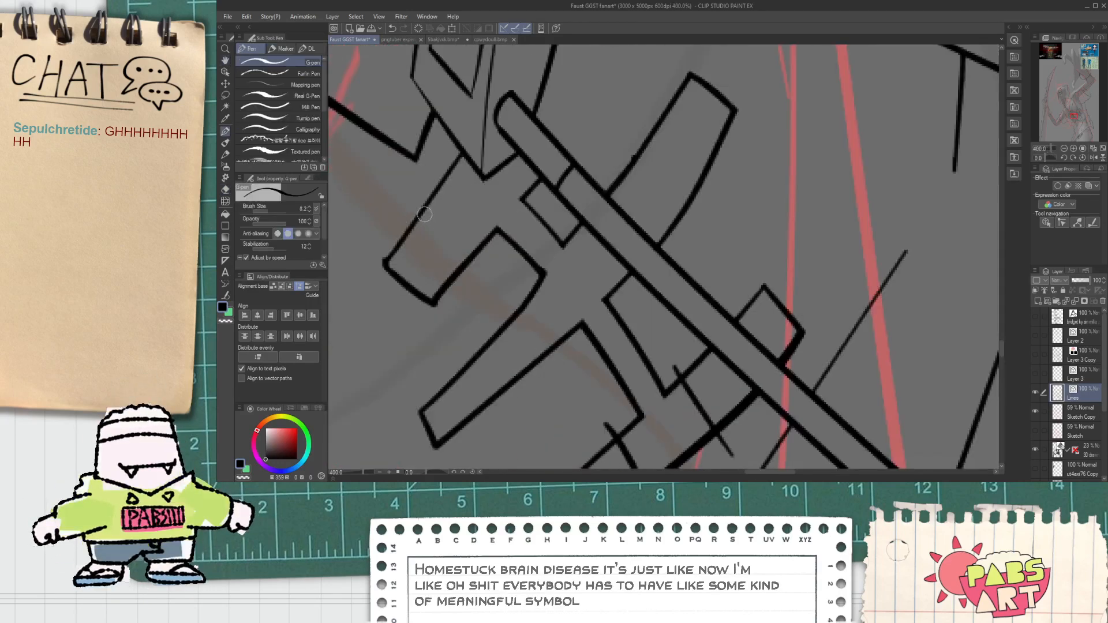
pyautogui.press('e')
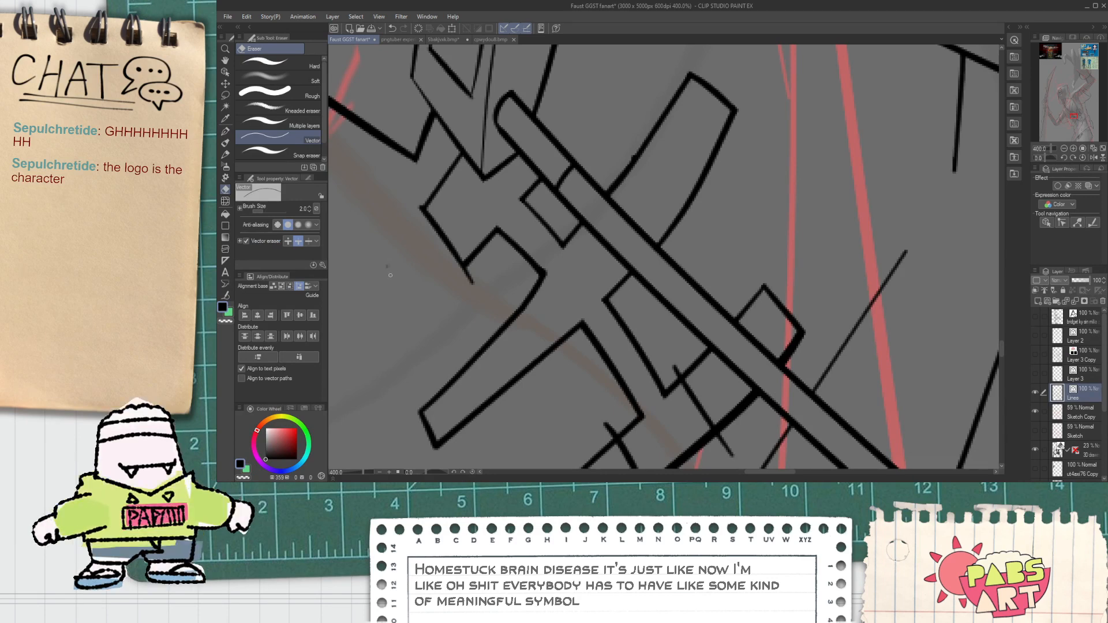
pyautogui.scroll(-5, 478, 271)
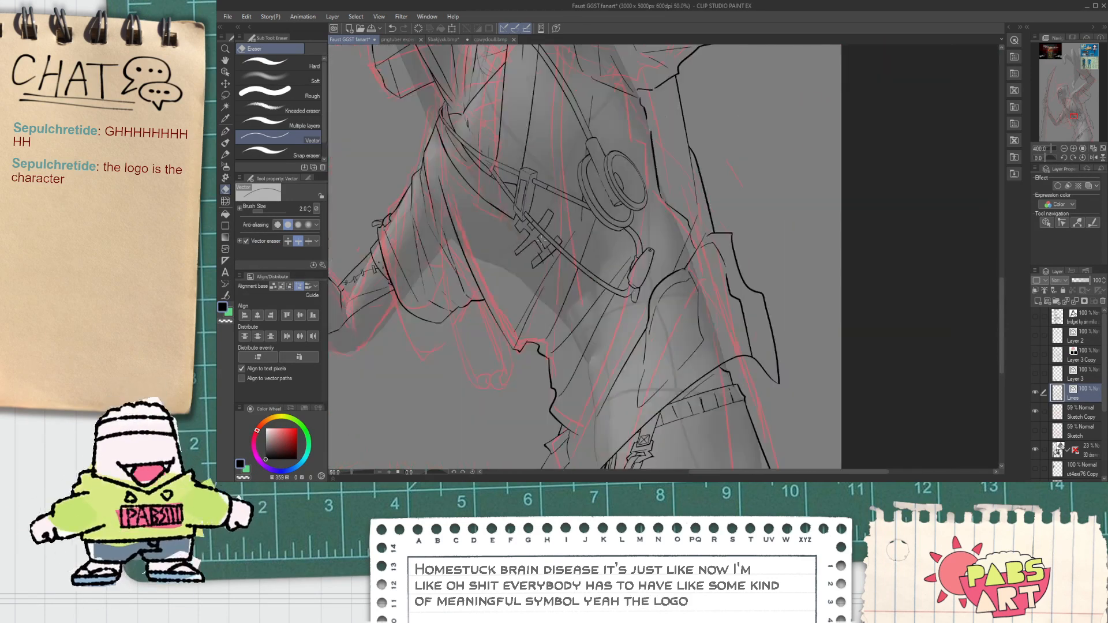
pyautogui.click(520, 258)
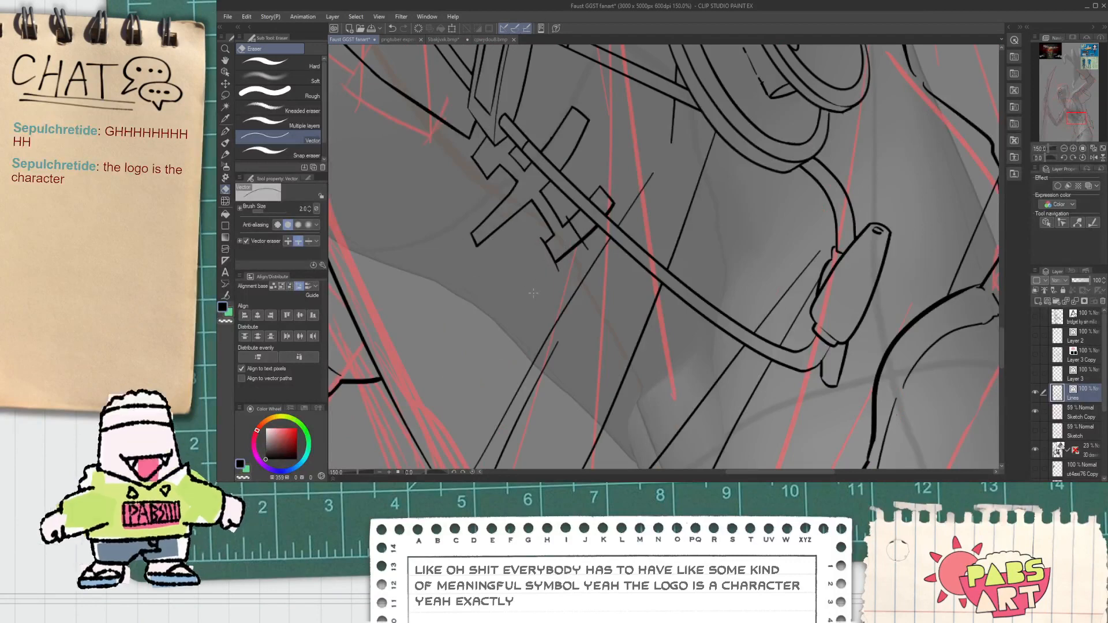
# Doodle a crescent moon above a four-sided water shape on the empty canvas below the arm and trim the overlapping lines.
pyautogui.scroll(2, 530, 281)
pyautogui.press('p')
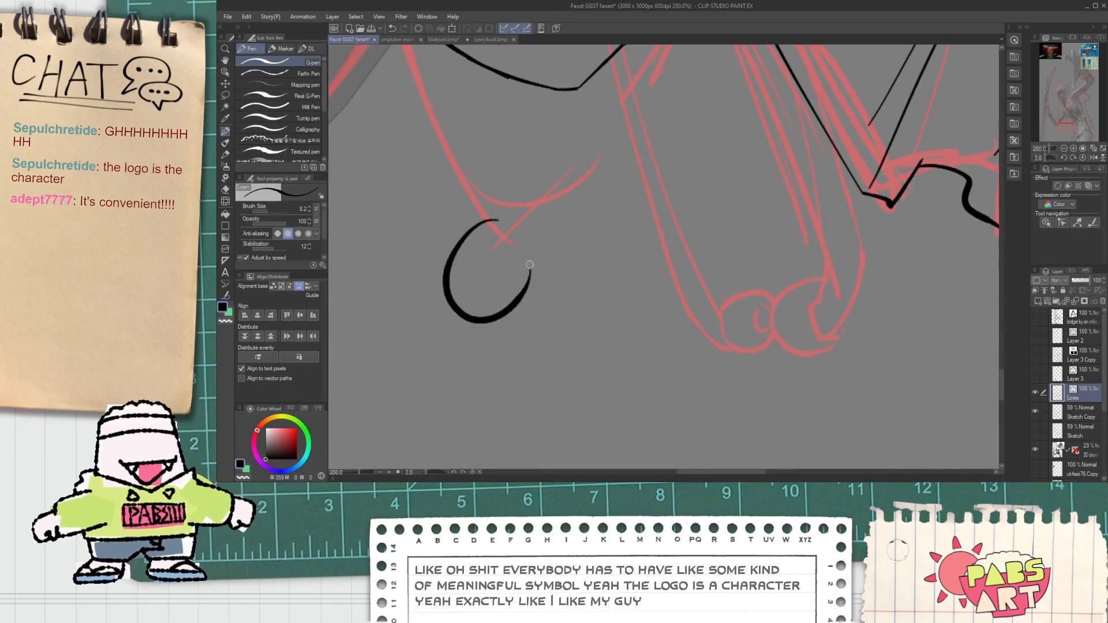
pyautogui.moveTo(510, 312); pyautogui.dragTo(529, 267)
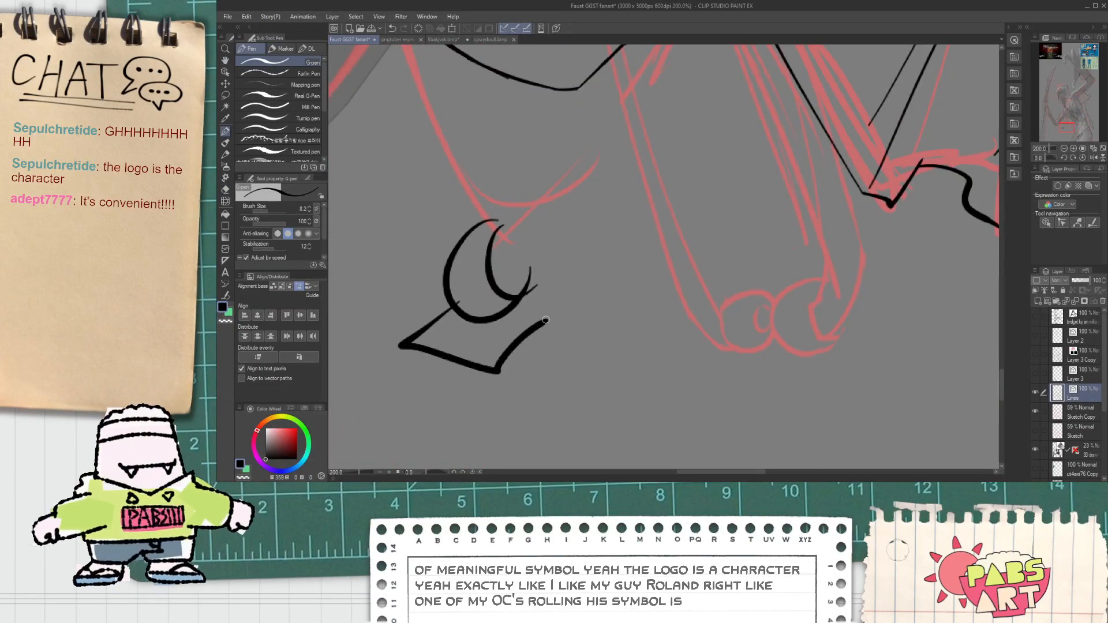
pyautogui.press('e')
pyautogui.moveTo(533, 296); pyautogui.dragTo(541, 306)
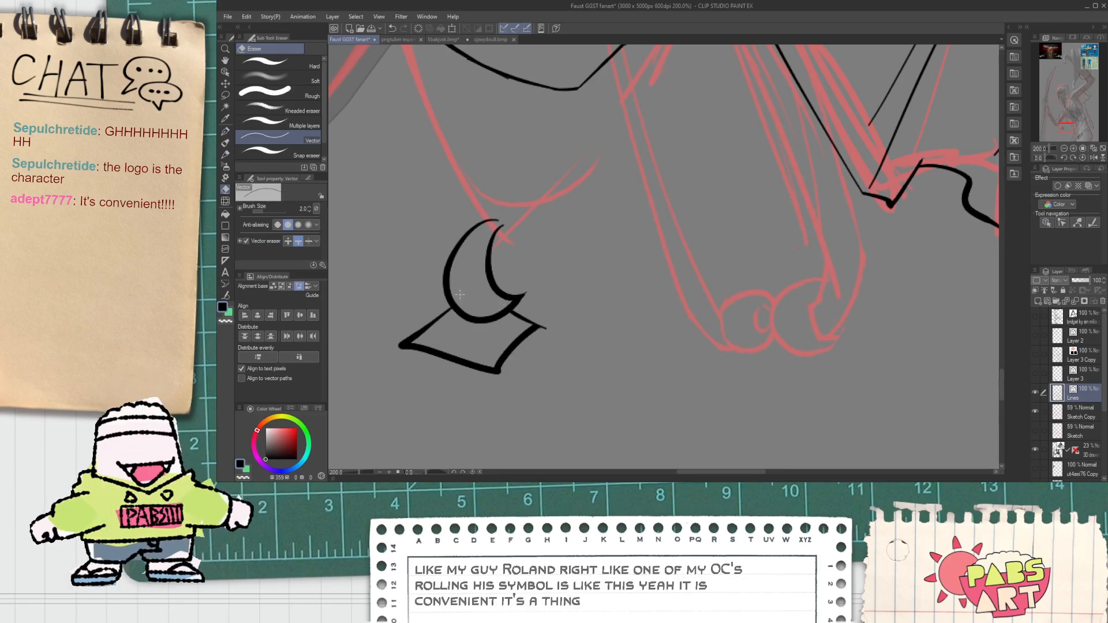
pyautogui.scroll(-2, 475, 271)
pyautogui.press('space')
pyautogui.moveTo(470, 339); pyautogui.dragTo(502, 345)
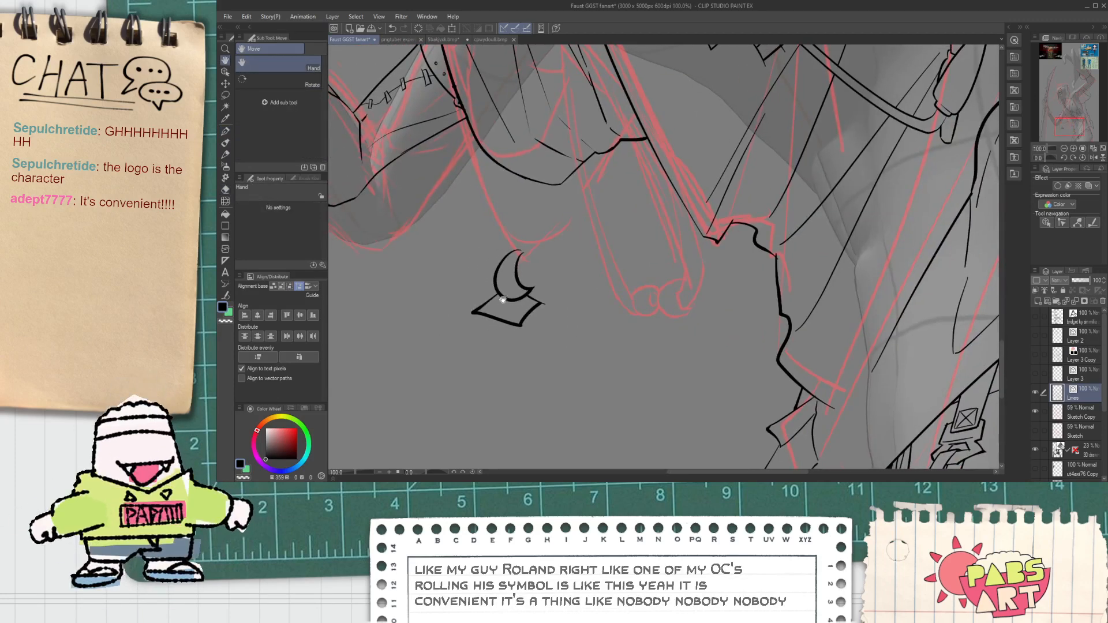
# Draw one arrow out of the crescent moon and another out of the water shape.
pyautogui.scroll(2, 489, 311)
pyautogui.press('p')
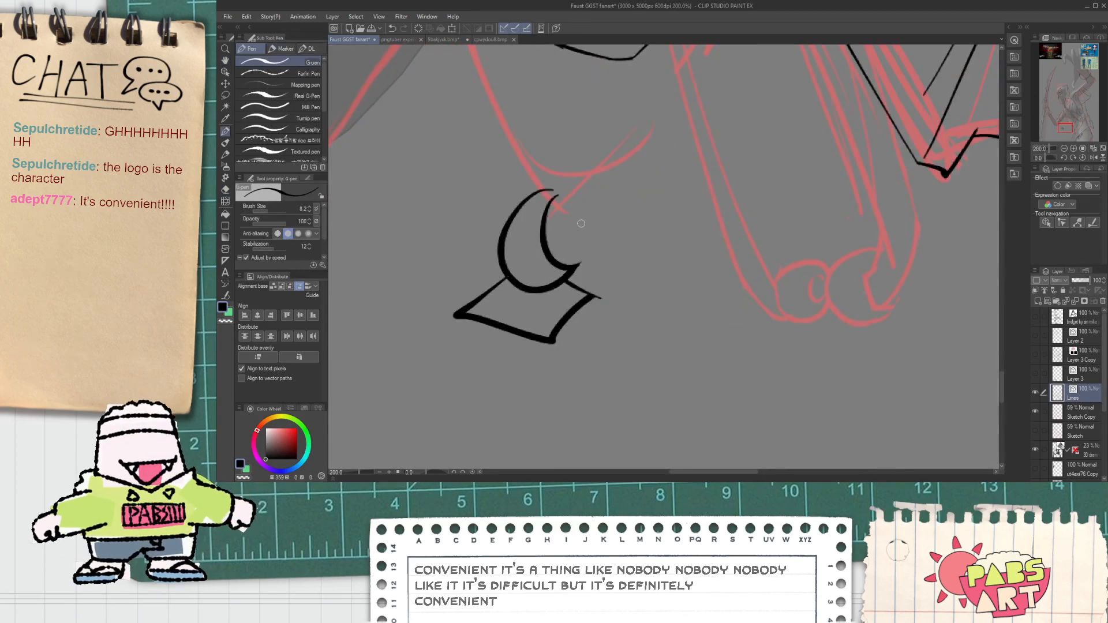
pyautogui.moveTo(639, 196); pyautogui.dragTo(637, 206)
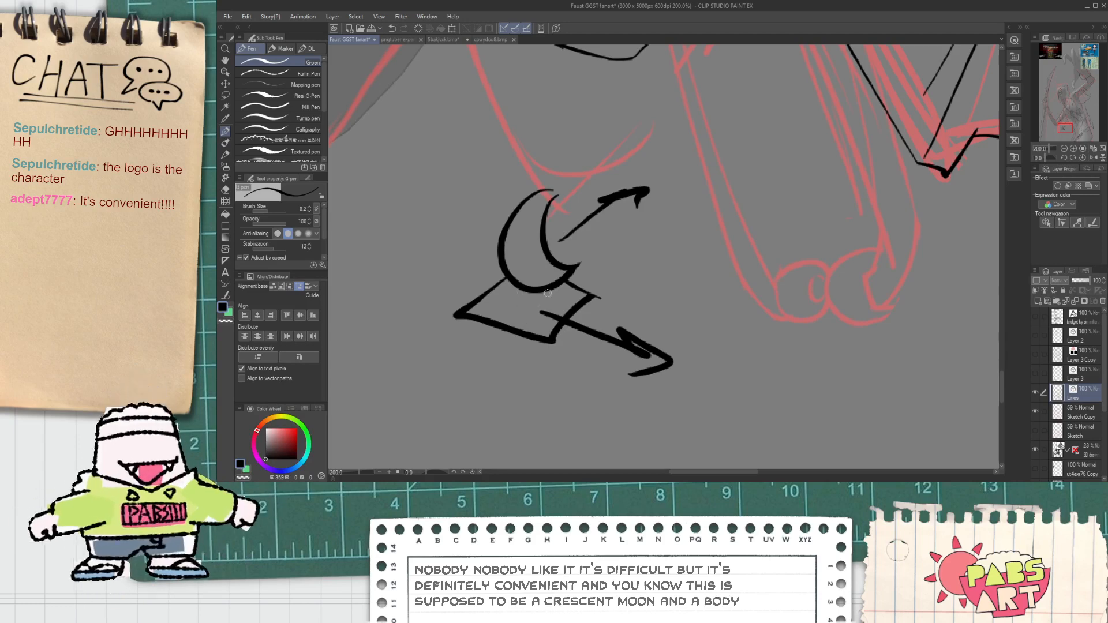
pyautogui.scroll(-2, 541, 302)
pyautogui.press('space')
pyautogui.moveTo(542, 327); pyautogui.dragTo(528, 311)
# Select all strokes of the moon and water doodle with its arrows and delete them.
pyautogui.press('o')
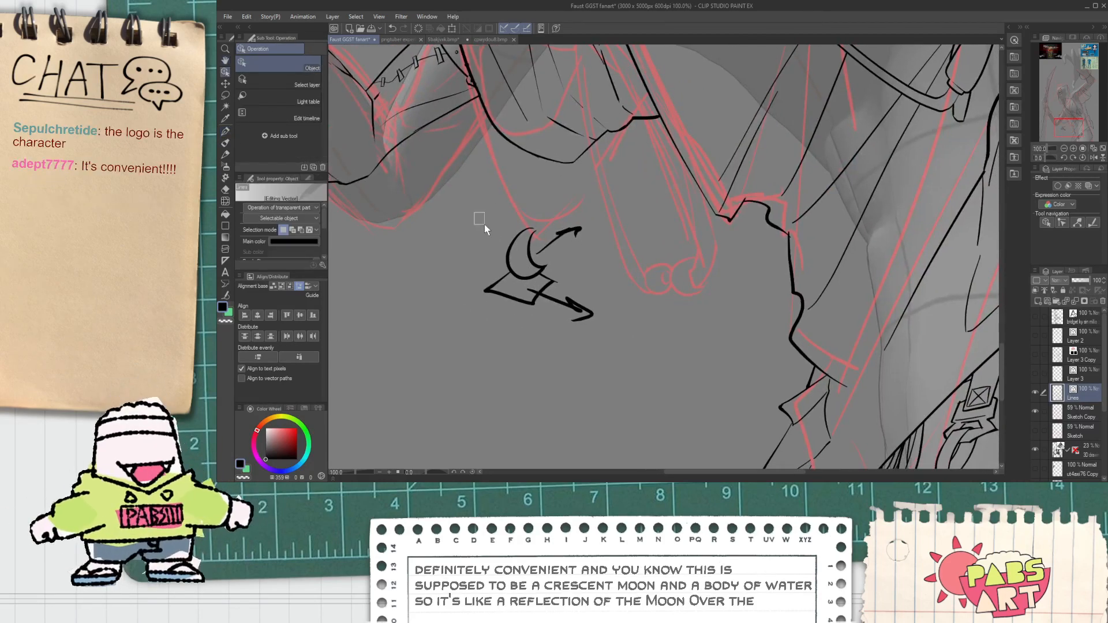
pyautogui.moveTo(474, 212); pyautogui.dragTo(617, 352)
pyautogui.press('Delete')
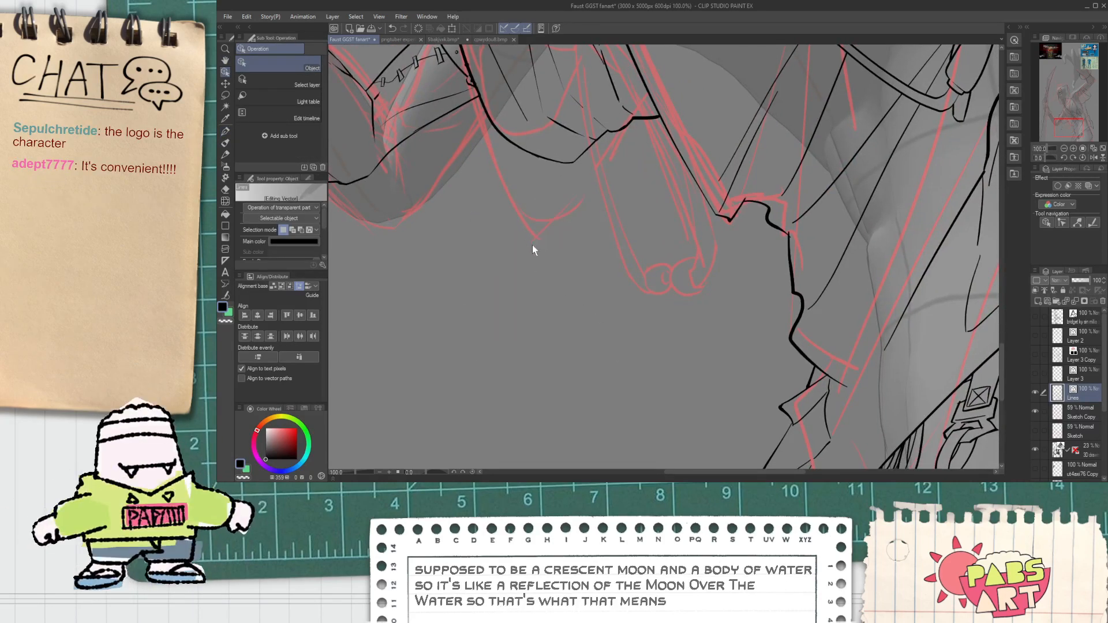
# Rotate and move the short line crossing the logo's lower bar so it forms the bar's inner corner beside the strap.
pyautogui.scroll(-2, 541, 283)
pyautogui.press('space')
pyautogui.moveTo(542, 248); pyautogui.dragTo(542, 418)
pyautogui.moveTo(590, 297); pyautogui.dragTo(536, 302)
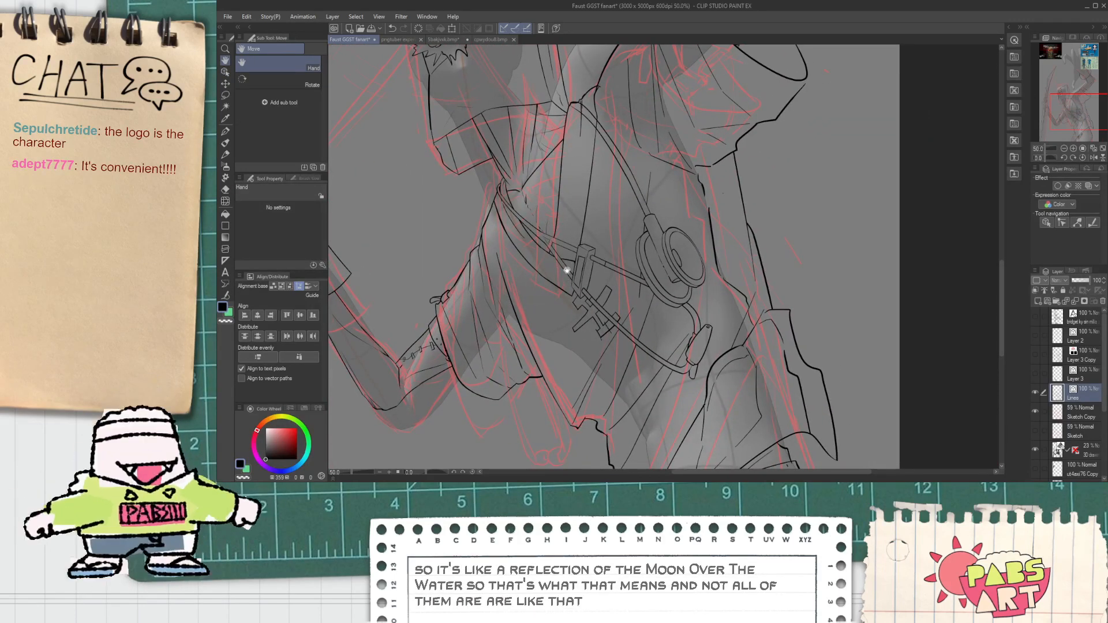
pyautogui.scroll(6, 565, 269)
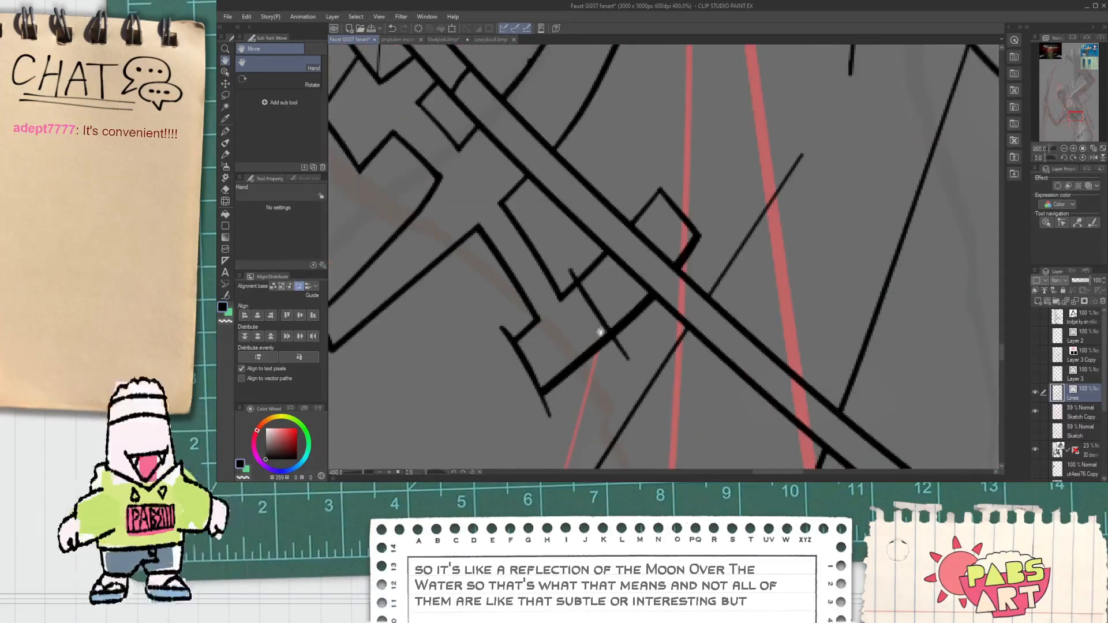
pyautogui.press('o')
pyautogui.click(619, 340)
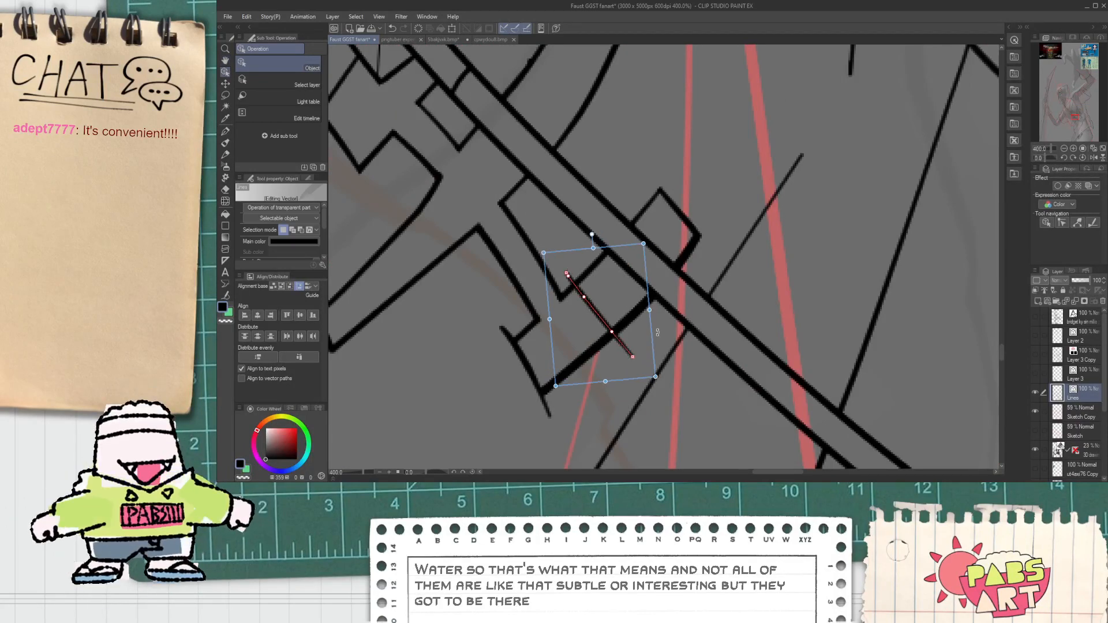
pyautogui.moveTo(656, 324); pyautogui.dragTo(675, 299)
pyautogui.click(715, 151)
# Erase the lower bar's excess lines beside the strap and remove the small angular piece on the strap's other side.
pyautogui.scroll(2, 659, 210)
pyautogui.press('e')
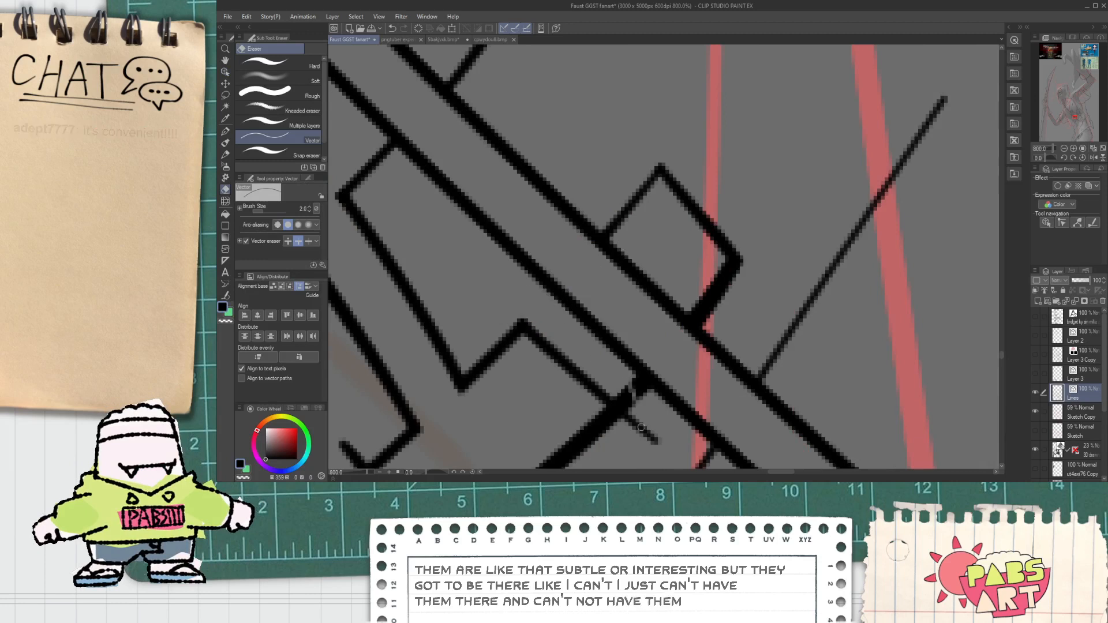
pyautogui.click(637, 403)
pyautogui.moveTo(716, 261); pyautogui.dragTo(710, 234)
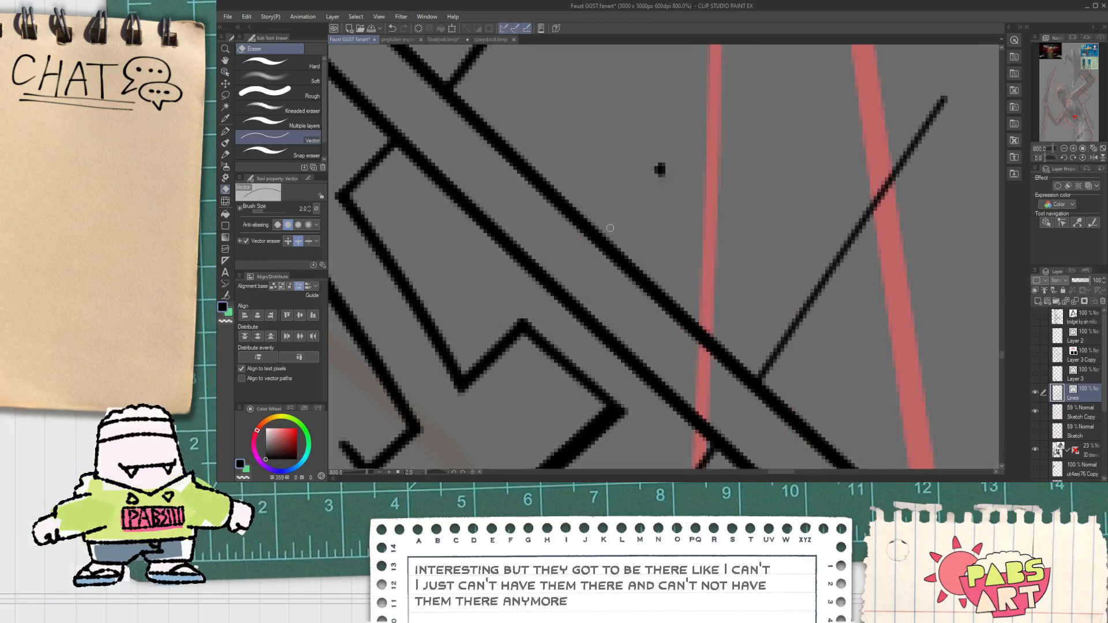
pyautogui.moveTo(612, 226); pyautogui.dragTo(623, 213)
pyautogui.hotkey('ctrl', 'z')
pyautogui.click(660, 169)
# Trim the overshooting lines at the outer end corners of the logo's lower bar.
pyautogui.scroll(-4, 660, 168)
pyautogui.moveTo(531, 307); pyautogui.dragTo(537, 302)
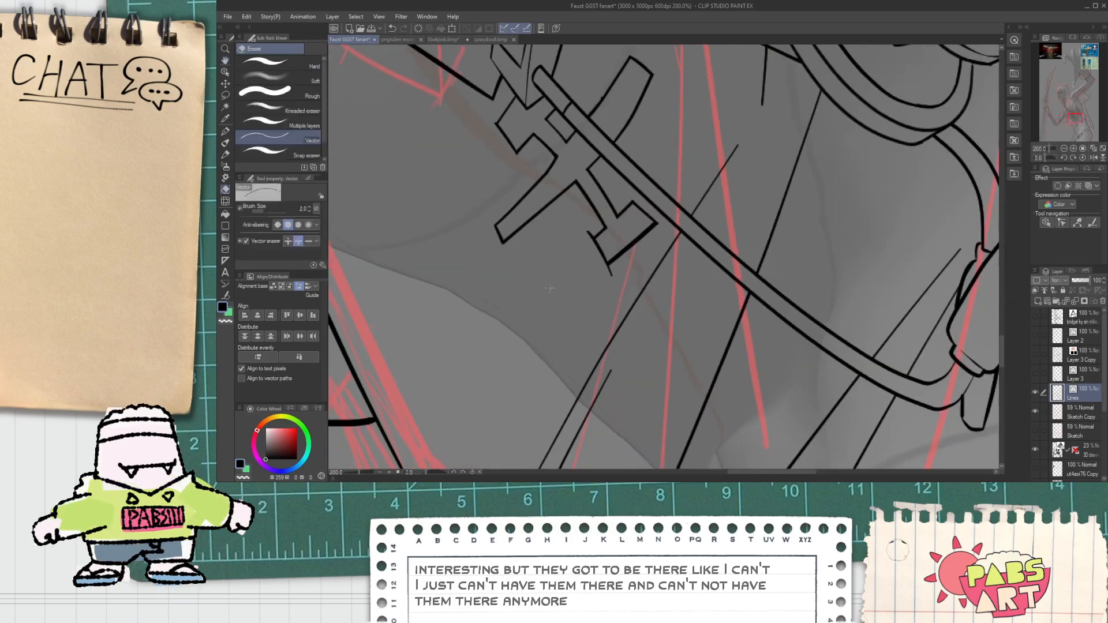
pyautogui.scroll(4, 587, 247)
pyautogui.scroll(-10, 654, 329)
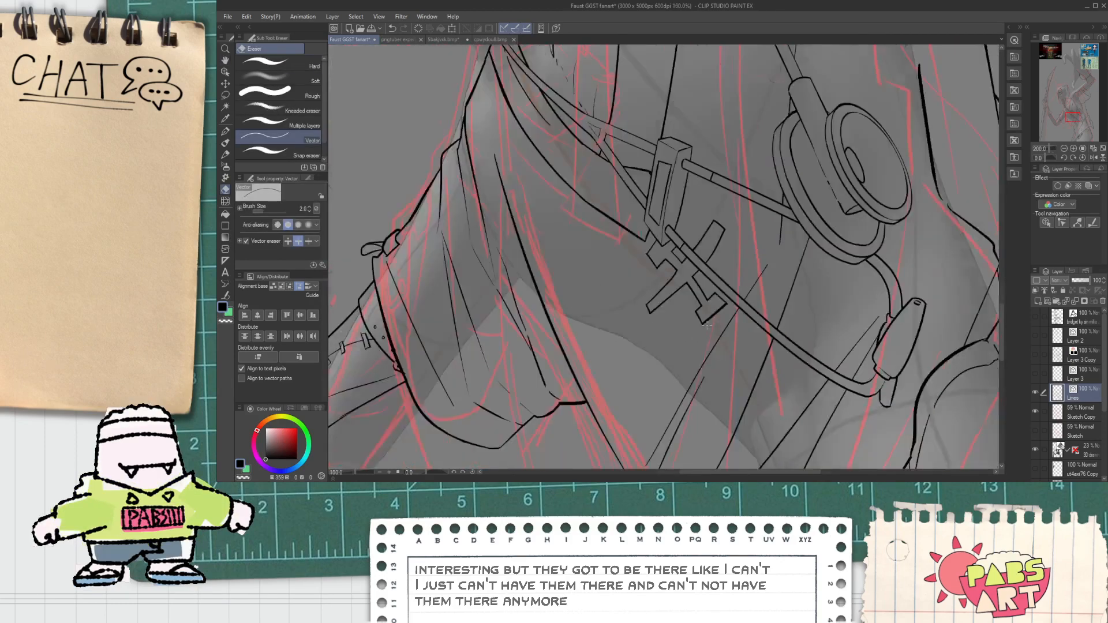
# Examine the whole figure and compare the strap logo with the character reference images at the canvas's upper corner.
pyautogui.scroll(4, 615, 233)
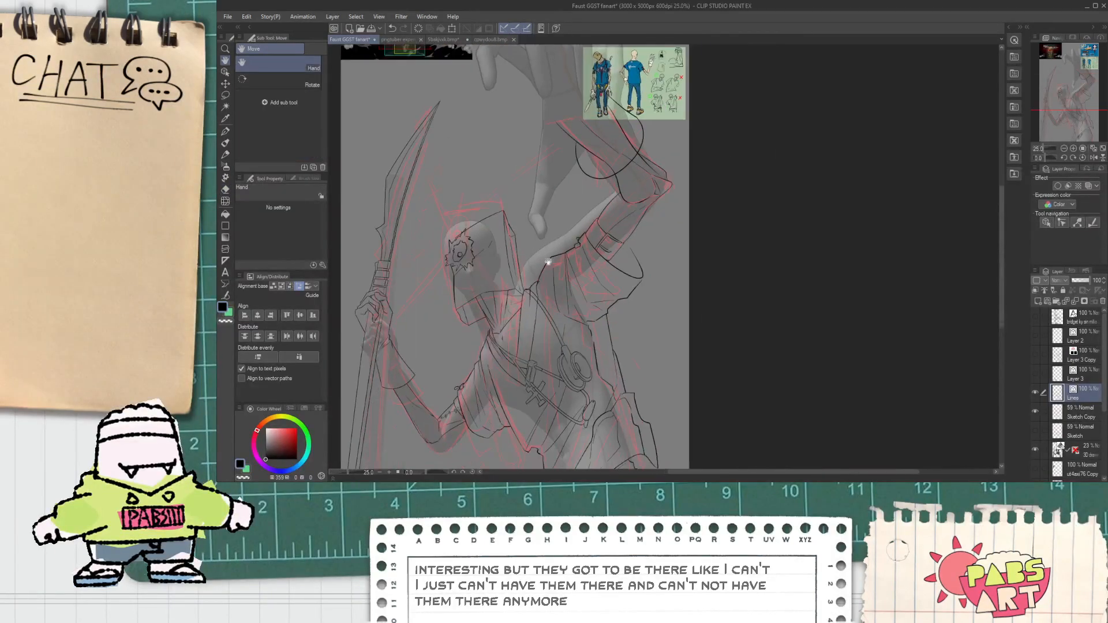
pyautogui.scroll(3, 500, 322)
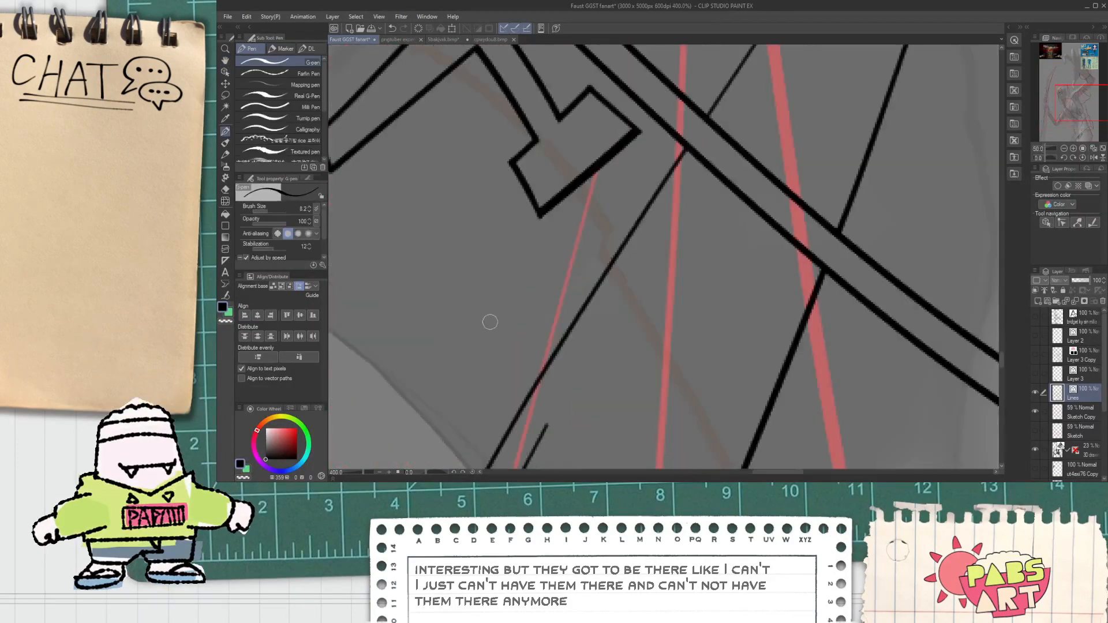
pyautogui.scroll(-7, 502, 322)
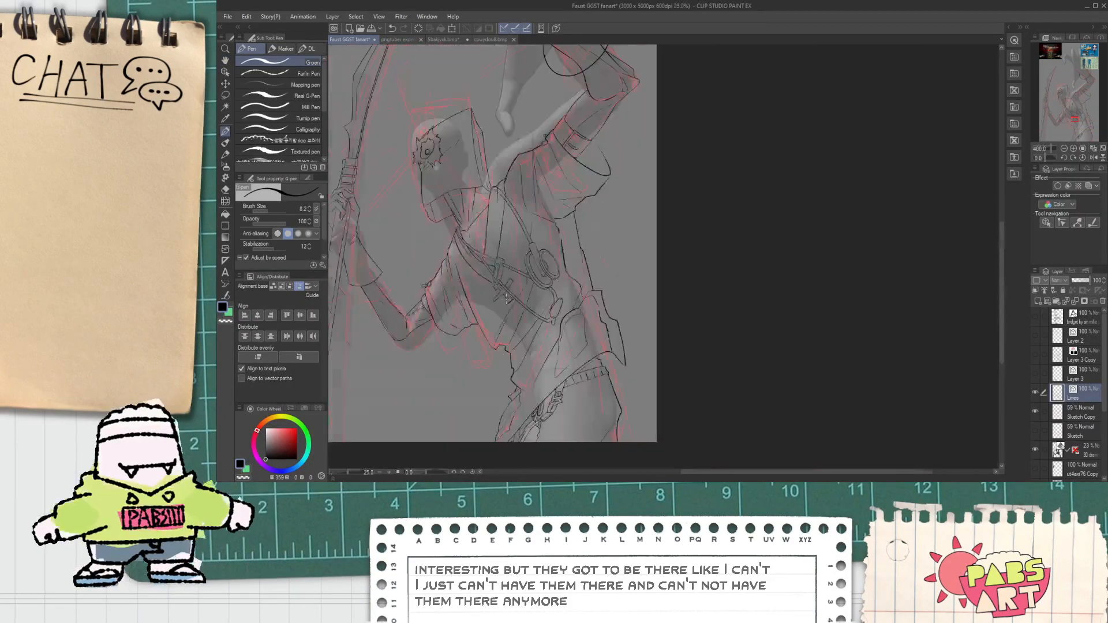
pyautogui.scroll(2, 561, 77)
pyautogui.scroll(-2, 563, 87)
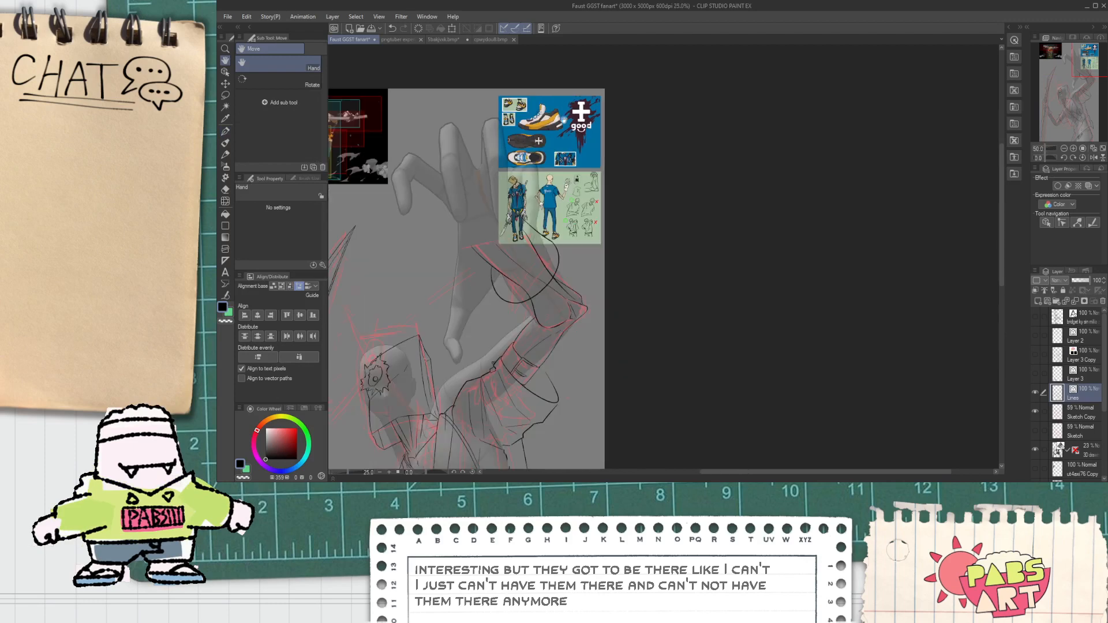
pyautogui.moveTo(524, 312); pyautogui.dragTo(547, 167)
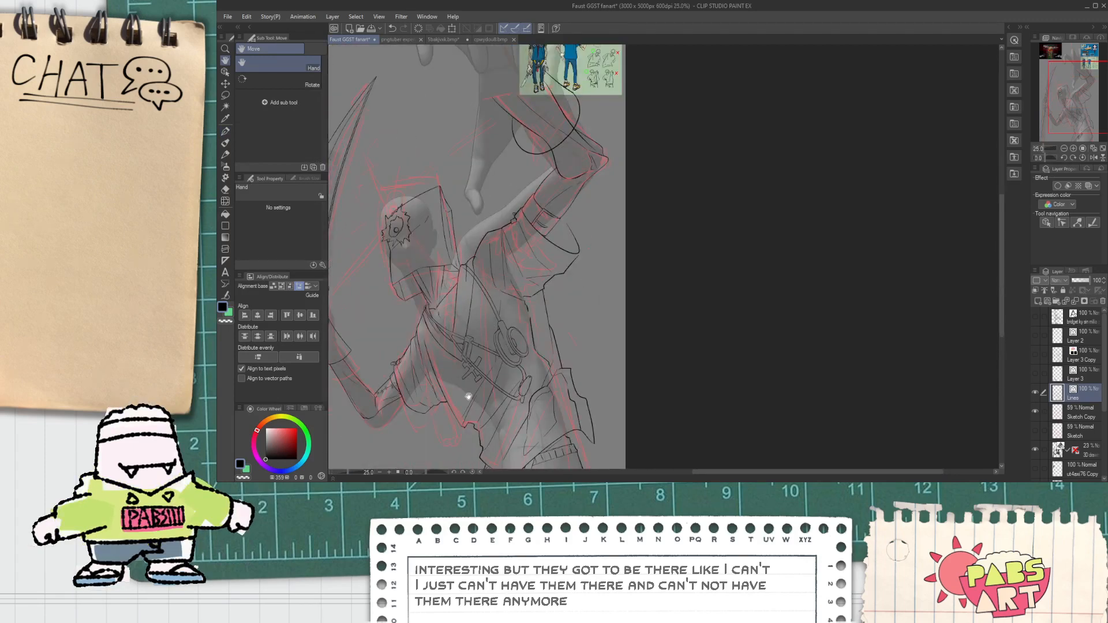
pyautogui.moveTo(531, 130); pyautogui.dragTo(563, 292)
pyautogui.scroll(1, 571, 294)
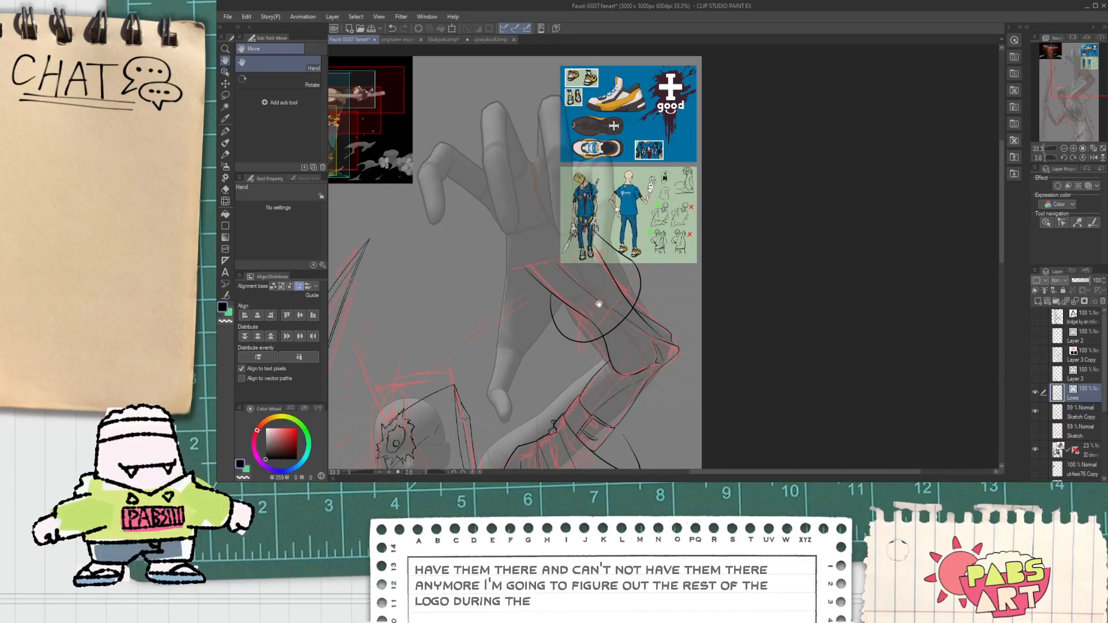
# Take the G-pen and set its brush size to 17 for inking the large raised hand.
pyautogui.scroll(2, 597, 301)
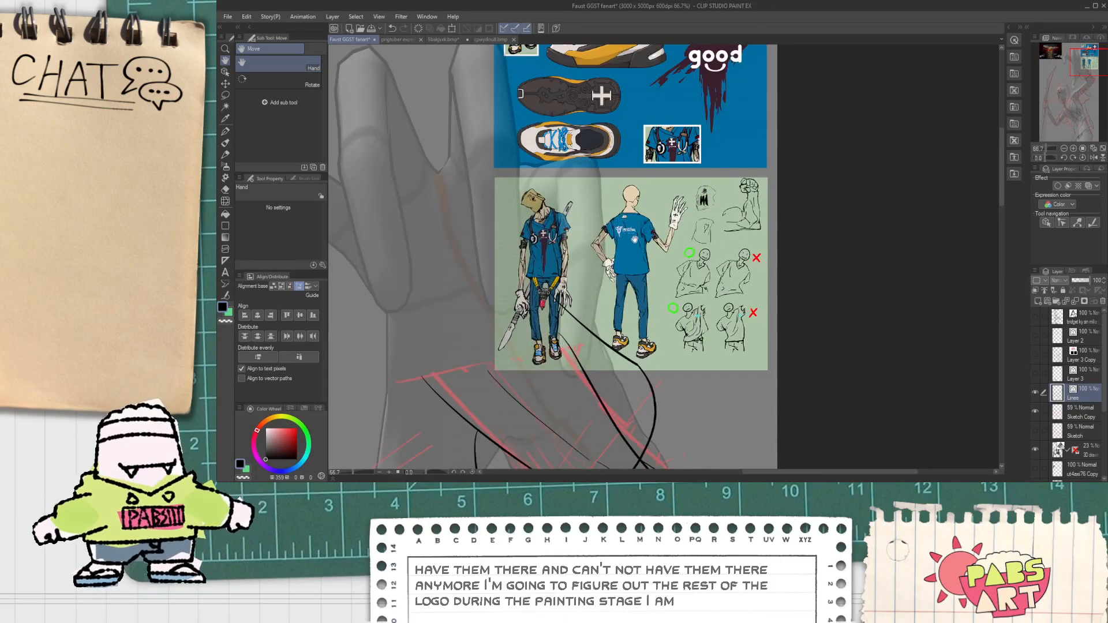
pyautogui.scroll(-1, 573, 388)
pyautogui.press('p')
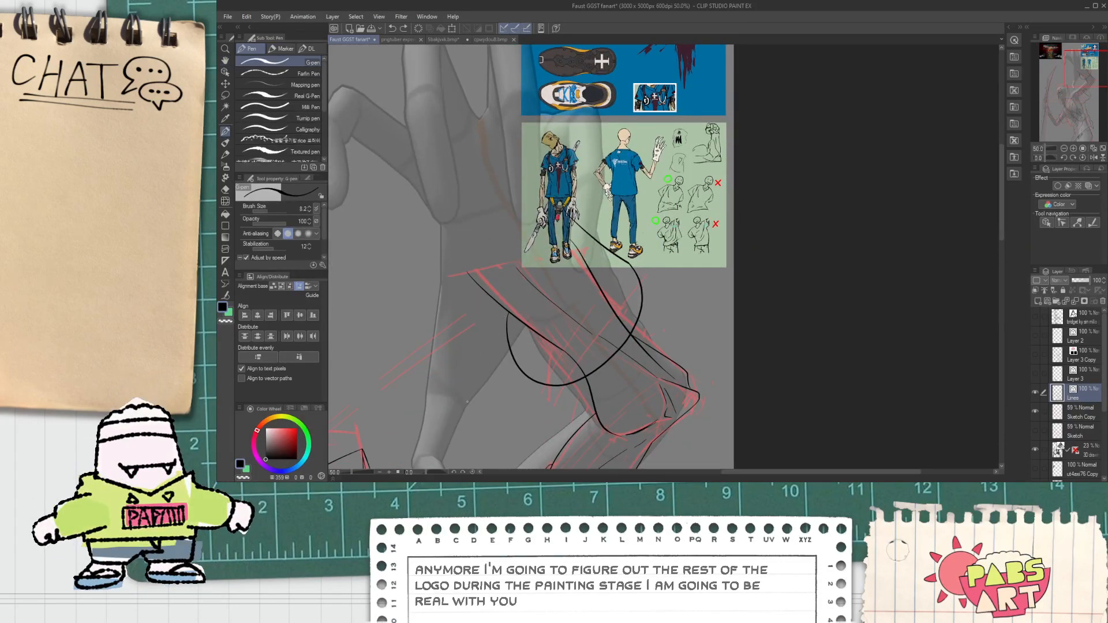
pyautogui.scroll(3, 503, 319)
pyautogui.scroll(-2, 664, 257)
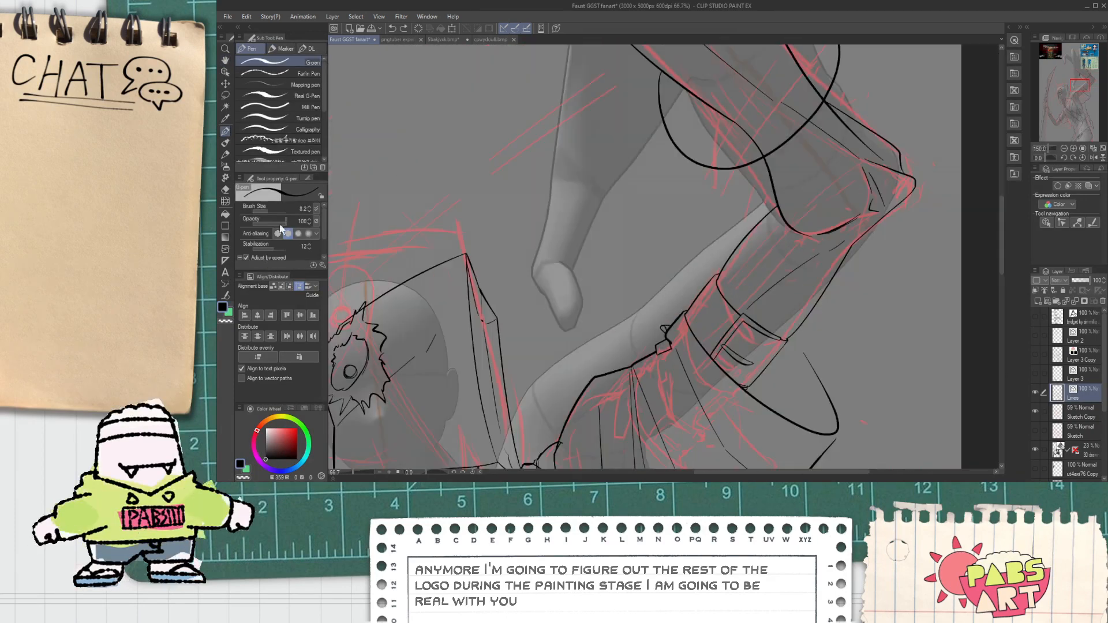
pyautogui.click(310, 208)
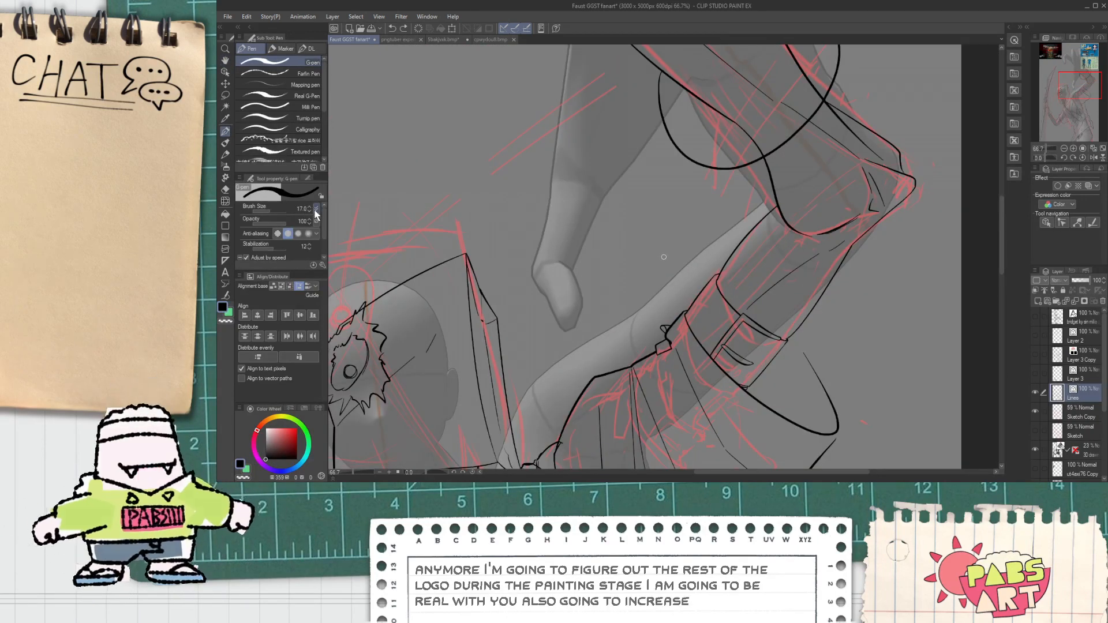
# Ink the downward-pointing thumb's outer edge, rounded tip and inner edge over the grey hand model.
pyautogui.moveTo(551, 178)
pyautogui.mouseDown()
pyautogui.moveTo(529, 269)
pyautogui.moveTo(551, 181)
pyautogui.mouseUp()
pyautogui.hotkey('ctrl', 'z')
pyautogui.hotkey('ctrl', 'z')
pyautogui.moveTo(530, 285); pyautogui.dragTo(555, 167)
pyautogui.scroll(2, 537, 286)
pyautogui.moveTo(529, 274)
pyautogui.mouseDown()
pyautogui.moveTo(571, 352)
pyautogui.moveTo(556, 309)
pyautogui.moveTo(577, 358)
pyautogui.mouseUp()
pyautogui.hotkey('ctrl', 'z')
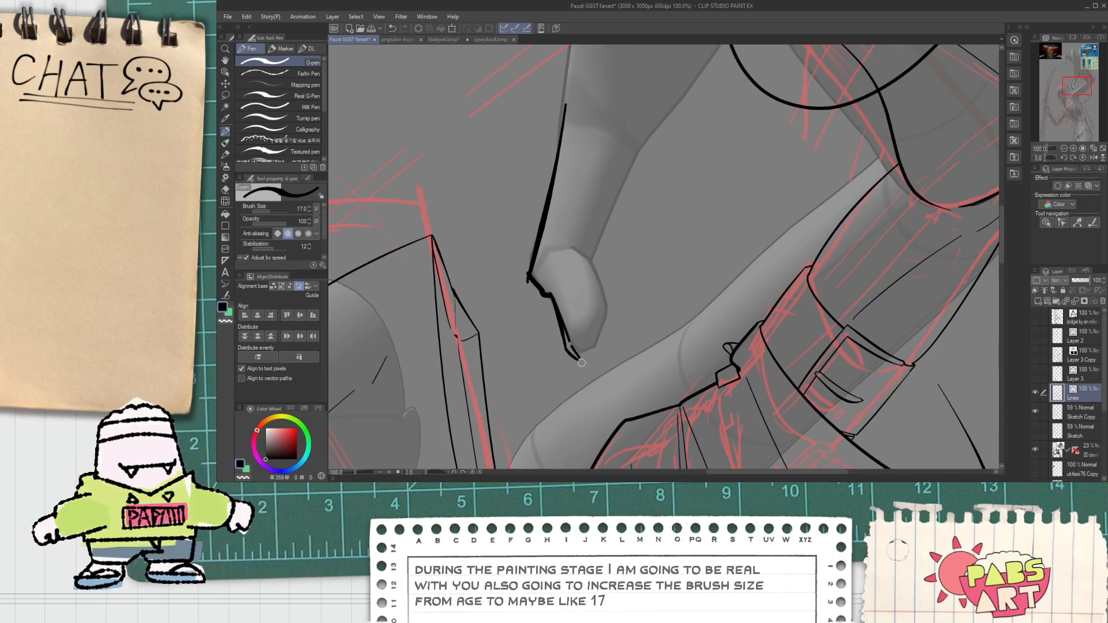
pyautogui.moveTo(607, 306)
pyautogui.mouseDown()
pyautogui.moveTo(590, 259)
pyautogui.moveTo(627, 186)
pyautogui.moveTo(721, 75)
pyautogui.mouseUp()
# Erase the excess line inside the thumb's joint with the vector eraser.
pyautogui.press('e')
pyautogui.click(582, 243)
pyautogui.hotkey('ctrl', 'z')
pyautogui.hotkey('ctrl', 'z')
pyautogui.press('p')
pyautogui.press('e')
pyautogui.click(583, 245)
pyautogui.scroll(-1, 586, 260)
# Ink the hand's outer edge from the thumb joint up toward the base of the fingers.
pyautogui.press('p')
pyautogui.moveTo(643, 133); pyautogui.dragTo(631, 253)
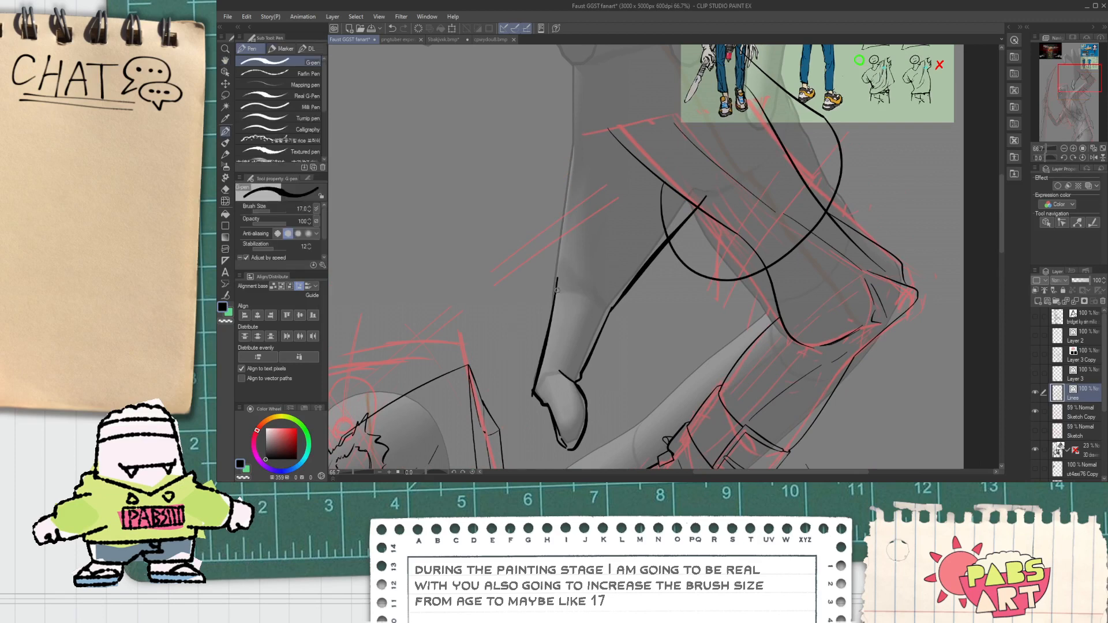
pyautogui.moveTo(559, 291); pyautogui.dragTo(582, 88)
pyautogui.hotkey('ctrl', 'z')
pyautogui.moveTo(555, 292); pyautogui.dragTo(567, 144)
pyautogui.hotkey('ctrl', 'z')
pyautogui.scroll(-2, 555, 278)
pyautogui.scroll(1, 555, 279)
pyautogui.moveTo(555, 279)
pyautogui.mouseDown()
pyautogui.moveTo(564, 329)
pyautogui.moveTo(577, 127)
pyautogui.mouseUp()
# Extend the thumb's inner edge into the heel of the hand with short, sharp crease strokes across the forearm.
pyautogui.scroll(1, 564, 329)
pyautogui.scroll(-1, 578, 194)
pyautogui.moveTo(671, 246)
pyautogui.mouseDown()
pyautogui.moveTo(571, 256)
pyautogui.moveTo(587, 225)
pyautogui.moveTo(646, 173)
pyautogui.mouseUp()
pyautogui.scroll(1, 571, 255)
pyautogui.press('p')
pyautogui.moveTo(612, 208)
pyautogui.mouseDown()
pyautogui.moveTo(642, 185)
pyautogui.moveTo(632, 232)
pyautogui.mouseUp()
pyautogui.scroll(-1, 645, 182)
pyautogui.press('space')
# Undo the forearm line erasure and duplicate the Lines layer as a backup, hiding the original.
pyautogui.press('e')
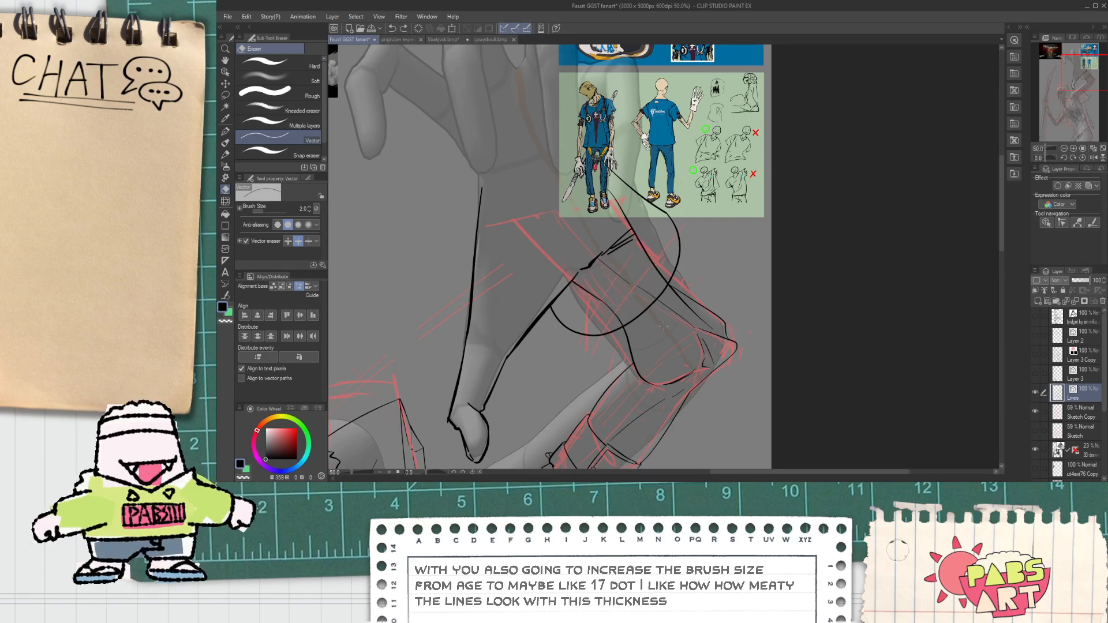
pyautogui.hotkey('ctrl', 'z')
pyautogui.hotkey('ctrl', 'c')
pyautogui.hotkey('ctrl', 'v')
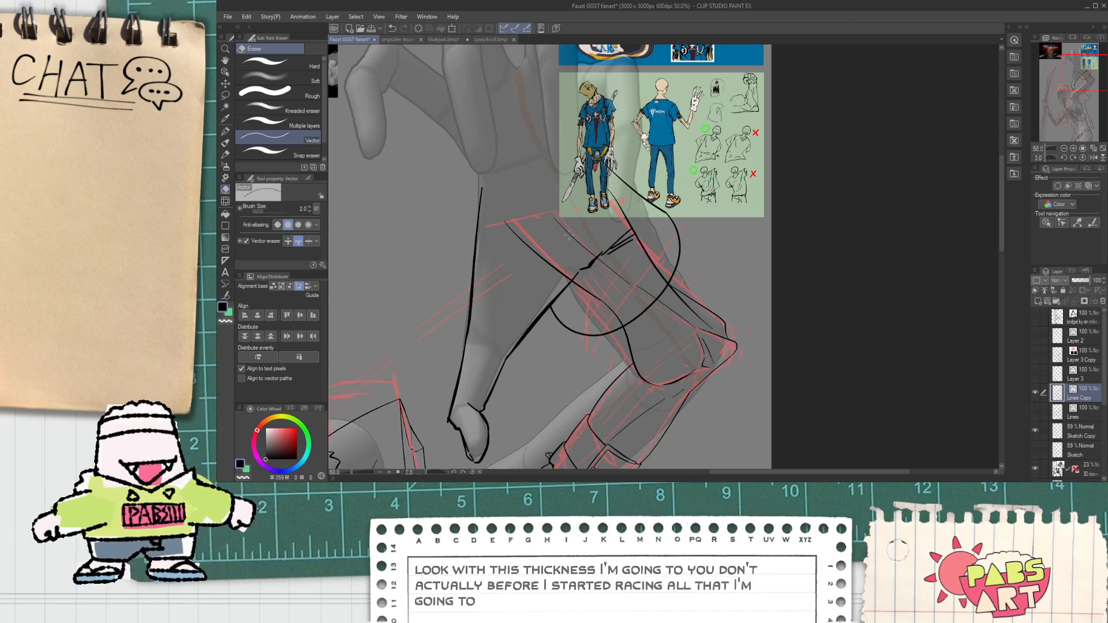
# Erase the forearm lines overlapping the palm on the copied layer and add a short stroke above the wrist creases.
pyautogui.press('h')
pyautogui.scroll(1, 610, 292)
pyautogui.moveTo(669, 242)
pyautogui.mouseDown()
pyautogui.moveTo(630, 282)
pyautogui.moveTo(593, 298)
pyautogui.mouseUp()
pyautogui.moveTo(548, 258); pyautogui.dragTo(539, 268)
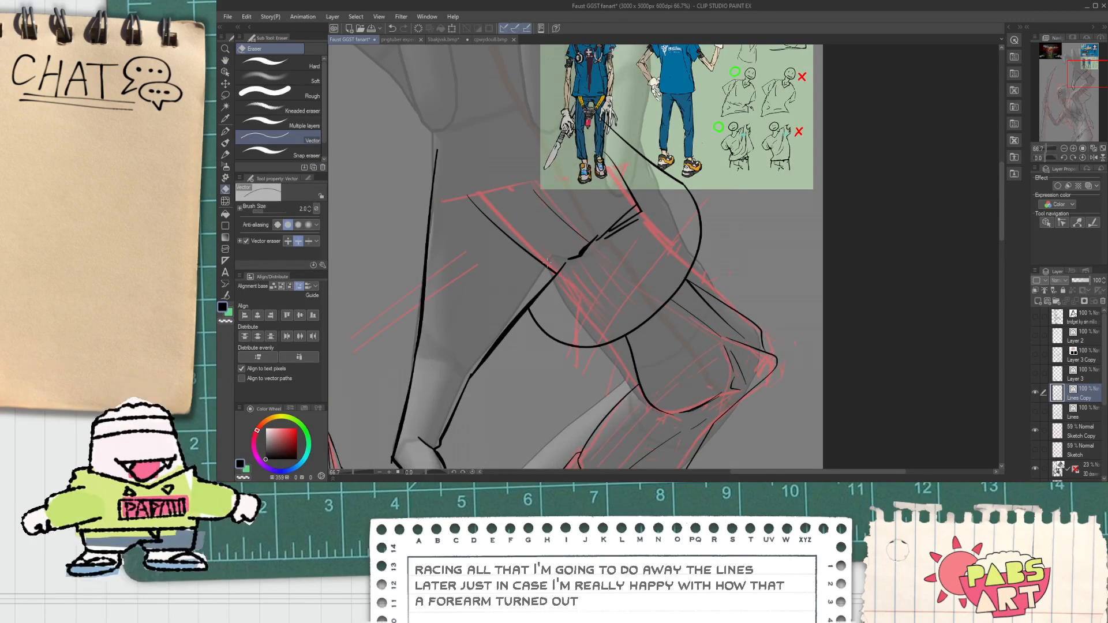
pyautogui.moveTo(575, 216); pyautogui.dragTo(510, 242)
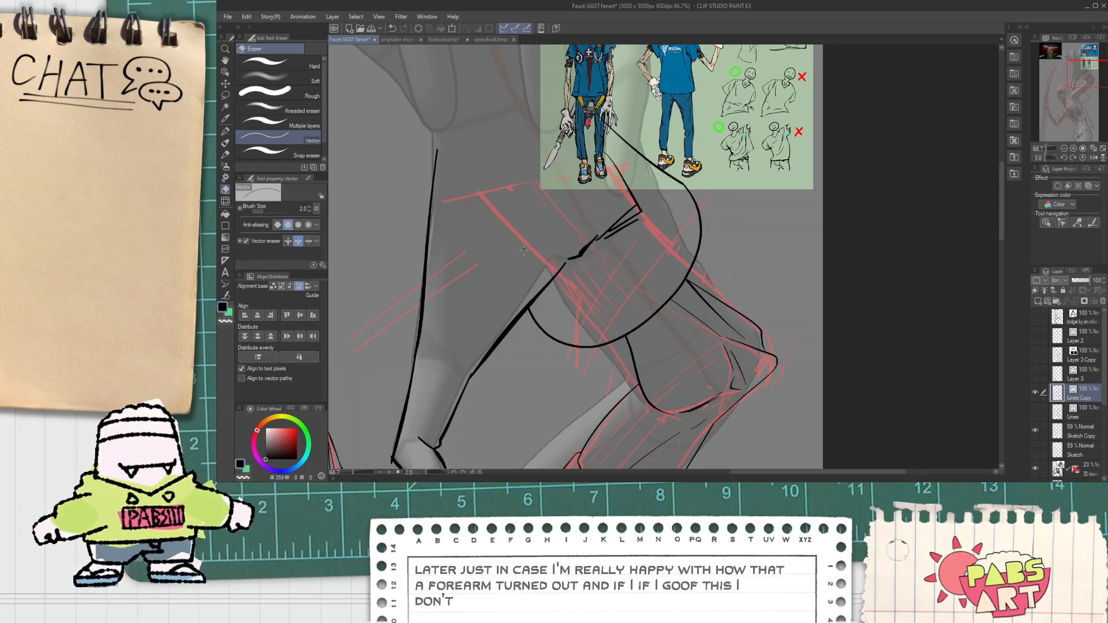
pyautogui.scroll(3, 632, 184)
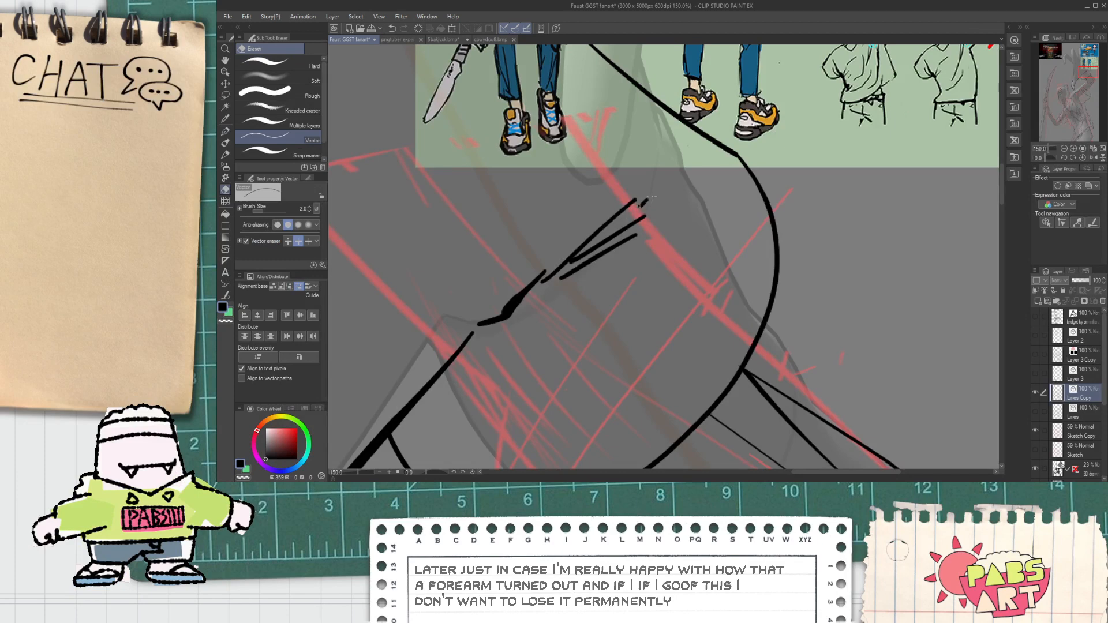
pyautogui.press('p')
pyautogui.moveTo(638, 185); pyautogui.dragTo(653, 124)
pyautogui.scroll(-3, 646, 133)
# Ink the end segment of the bent outermost finger, with short detail strokes inside its tip.
pyautogui.press('space')
pyautogui.moveTo(554, 127)
pyautogui.mouseDown()
pyautogui.moveTo(544, 144)
pyautogui.moveTo(625, 294)
pyautogui.mouseUp()
pyautogui.scroll(1, 548, 244)
pyautogui.scroll(-1, 551, 252)
pyautogui.scroll(1, 491, 234)
pyautogui.moveTo(419, 181)
pyautogui.mouseDown()
pyautogui.moveTo(543, 278)
pyautogui.moveTo(526, 283)
pyautogui.moveTo(532, 152)
pyautogui.mouseUp()
pyautogui.scroll(1, 531, 286)
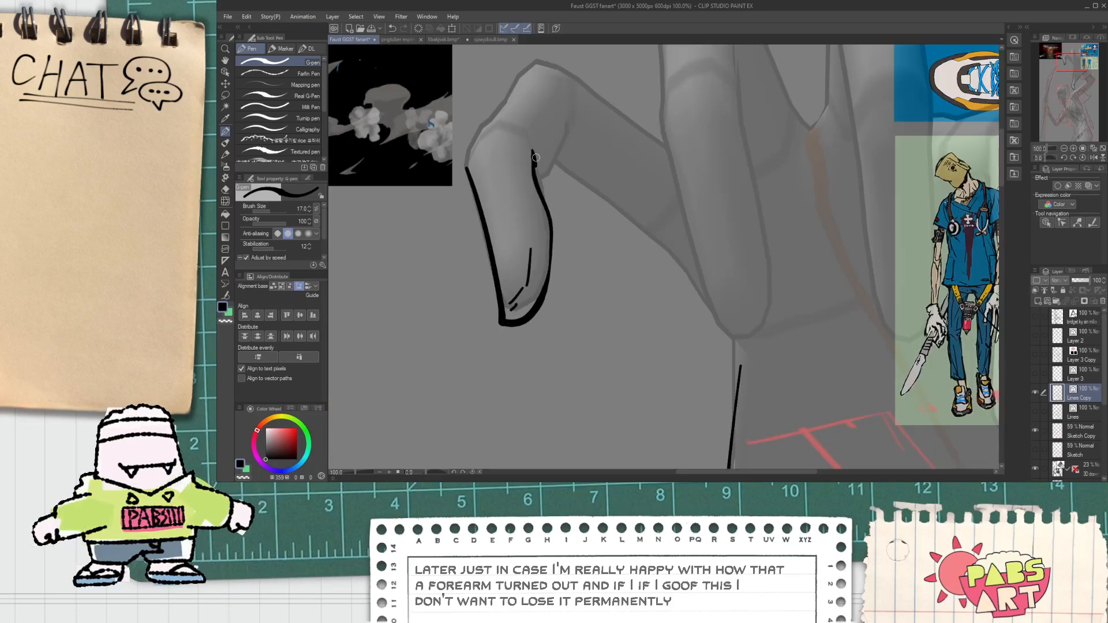
# Ink the bent finger's inner fold and its lower and upper edges back to the neighbouring finger.
pyautogui.moveTo(546, 170); pyautogui.dragTo(561, 158)
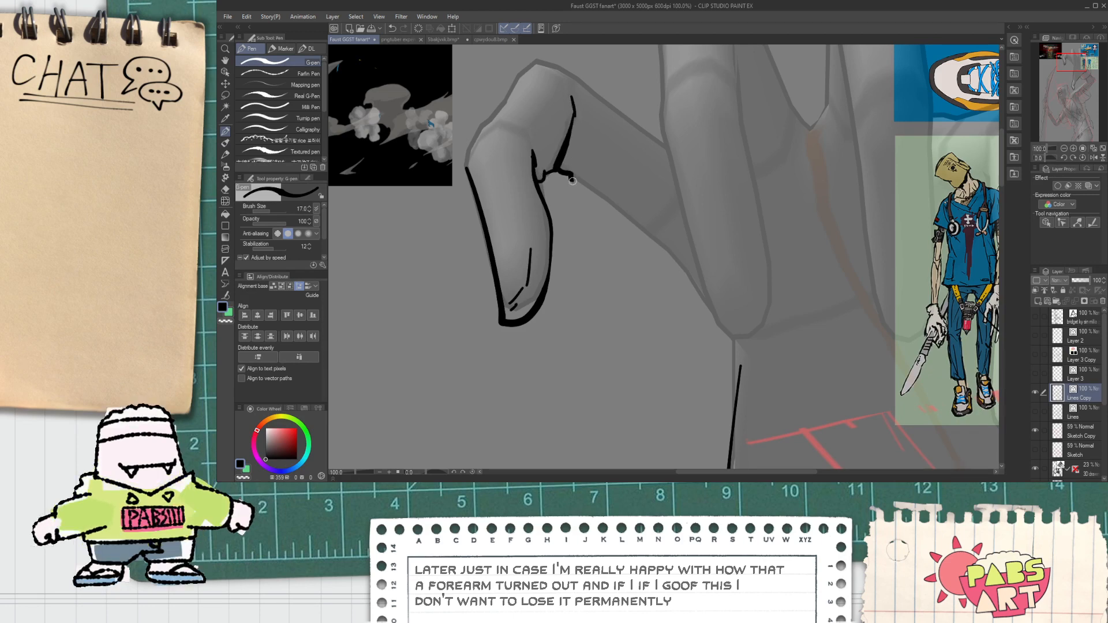
pyautogui.moveTo(566, 173); pyautogui.dragTo(705, 300)
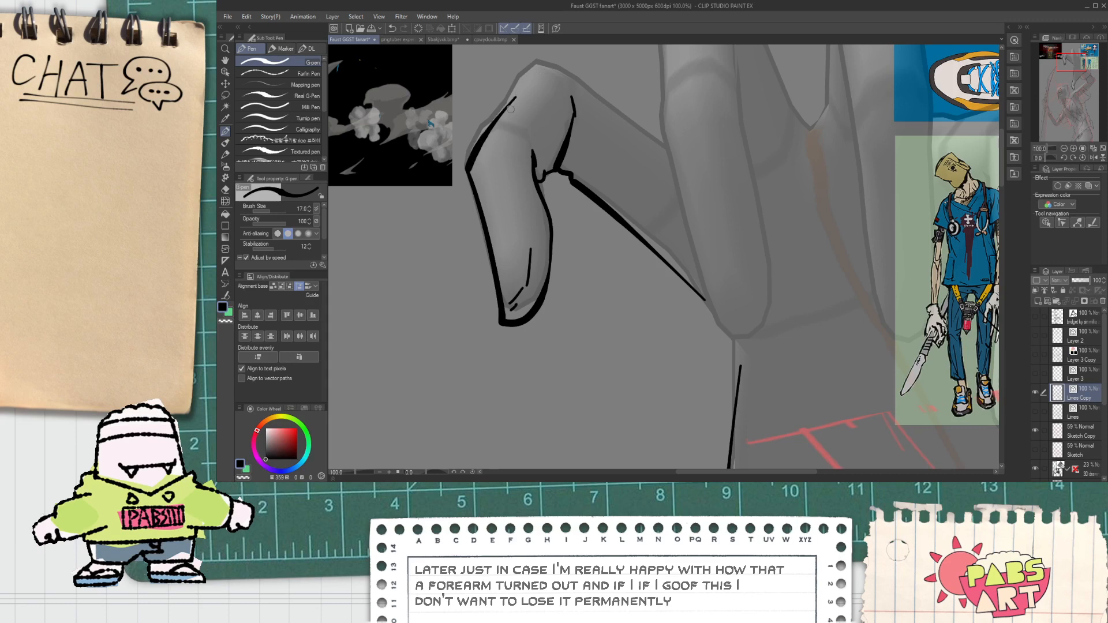
pyautogui.moveTo(502, 104)
pyautogui.mouseDown()
pyautogui.moveTo(540, 60)
pyautogui.moveTo(688, 160)
pyautogui.mouseUp()
pyautogui.hotkey('ctrl', 'z')
pyautogui.moveTo(524, 70)
pyautogui.mouseDown()
pyautogui.moveTo(554, 65)
pyautogui.moveTo(666, 135)
pyautogui.mouseUp()
# Clean up the line join on the bent finger's upper edge and add a short crease across its joint.
pyautogui.press('e')
pyautogui.scroll(1, 524, 71)
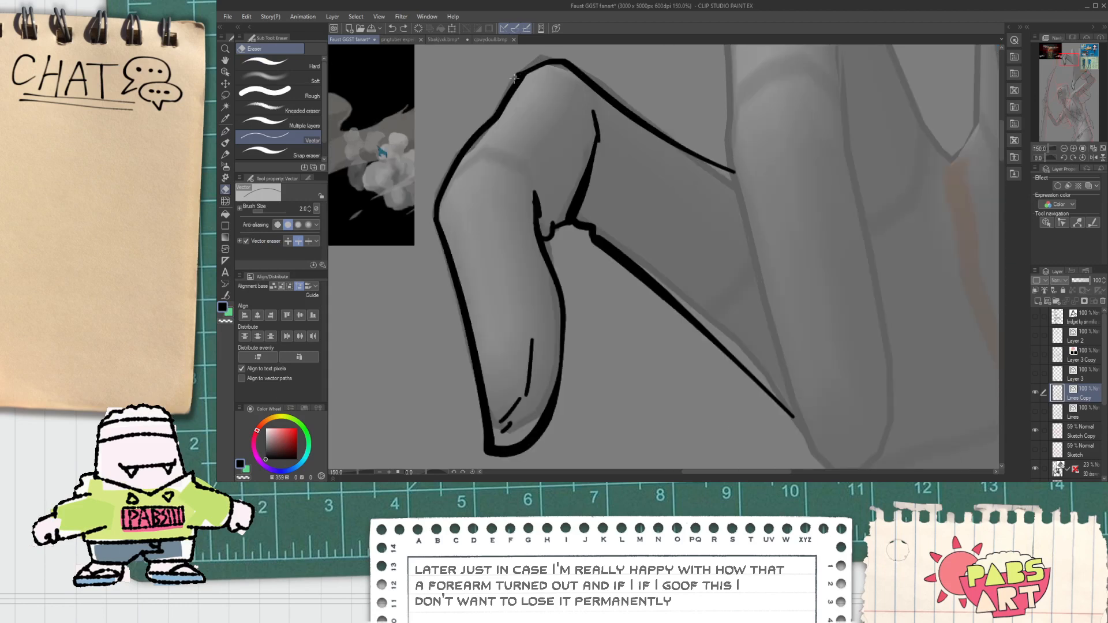
pyautogui.scroll(-1, 519, 144)
pyautogui.press('p')
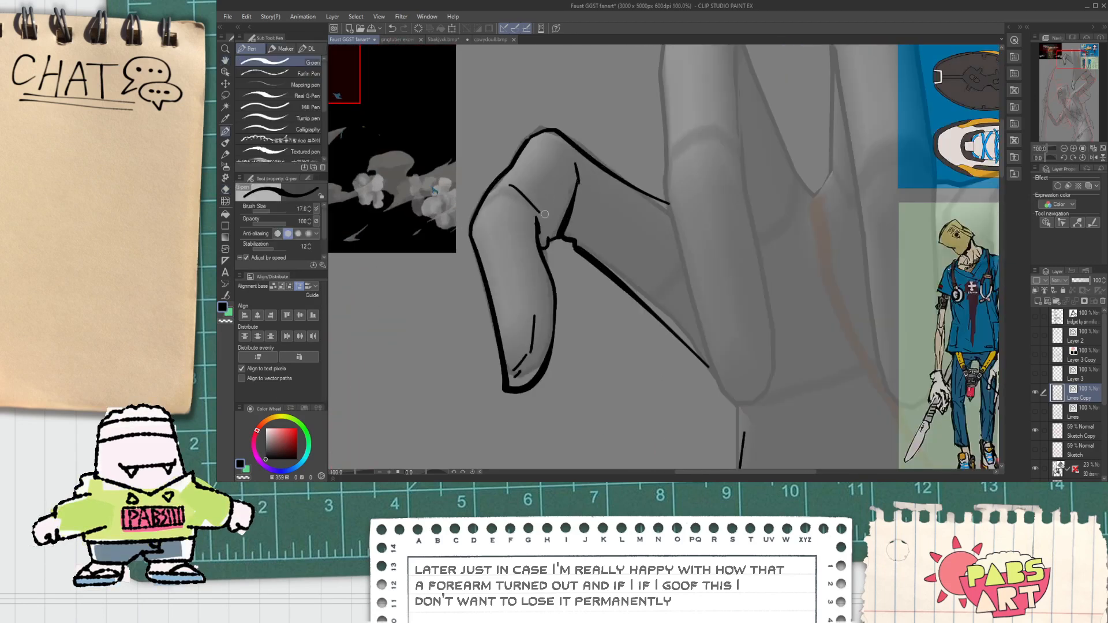
pyautogui.scroll(-1, 534, 206)
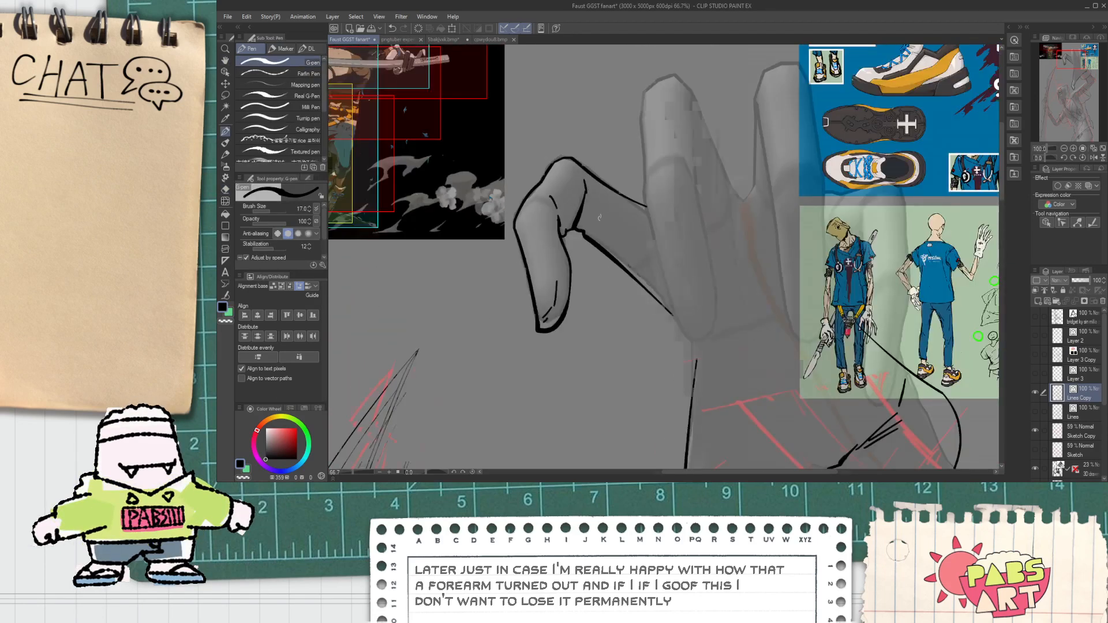
# Ink the outline of the long folded finger beside the bent one, from its top knuckle to its rounded tip.
pyautogui.moveTo(600, 318)
pyautogui.mouseDown()
pyautogui.moveTo(562, 137)
pyautogui.moveTo(602, 332)
pyautogui.moveTo(631, 258)
pyautogui.moveTo(622, 161)
pyautogui.moveTo(571, 203)
pyautogui.moveTo(571, 241)
pyautogui.mouseUp()
pyautogui.hotkey('ctrl', 'z')
pyautogui.hotkey('ctrl', 'z')
pyautogui.scroll(1, 577, 165)
pyautogui.moveTo(565, 278)
pyautogui.mouseDown()
pyautogui.moveTo(558, 209)
pyautogui.moveTo(617, 98)
pyautogui.mouseUp()
pyautogui.hotkey('ctrl', 'z')
pyautogui.moveTo(568, 266)
pyautogui.mouseDown()
pyautogui.moveTo(548, 110)
pyautogui.moveTo(553, 124)
pyautogui.moveTo(572, 86)
pyautogui.moveTo(631, 83)
pyautogui.mouseUp()
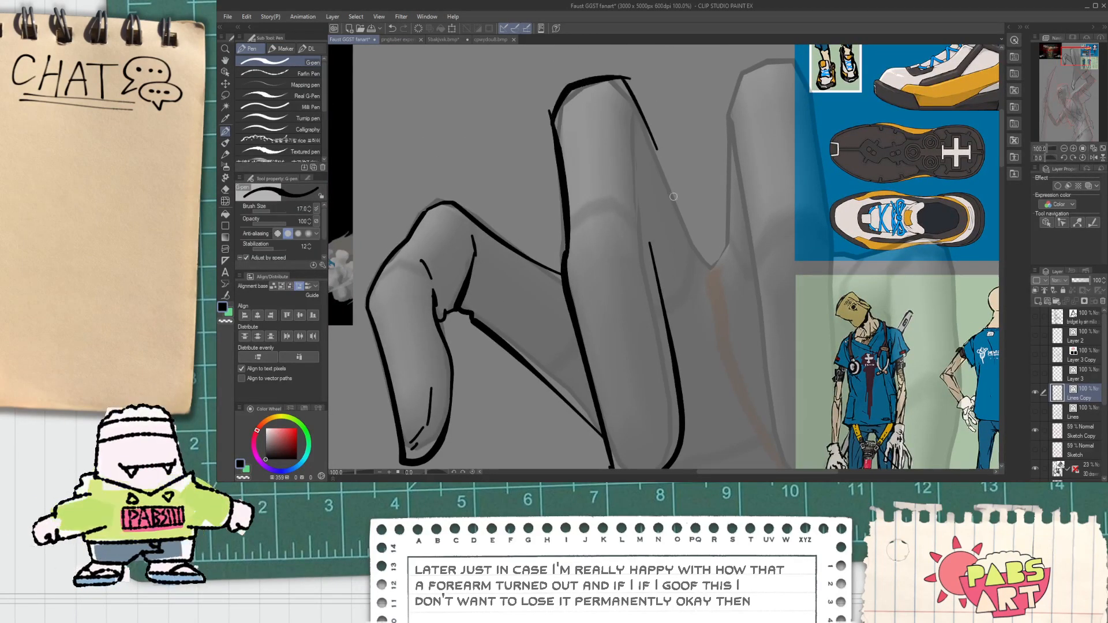
# Erase the overshooting line at the folded finger's upper outer corner.
pyautogui.press('e')
pyautogui.scroll(1, 548, 122)
pyautogui.moveTo(547, 110); pyautogui.dragTo(558, 108)
pyautogui.scroll(-1, 557, 93)
# Trim the line ends around the folded finger's lower tip with the vector eraser.
pyautogui.press('p')
pyautogui.moveTo(607, 428); pyautogui.dragTo(570, 296)
pyautogui.press('e')
pyautogui.scroll(2, 570, 315)
pyautogui.moveTo(578, 338); pyautogui.dragTo(584, 332)
pyautogui.scroll(-2, 597, 358)
pyautogui.moveTo(587, 376); pyautogui.dragTo(597, 326)
pyautogui.press('p')
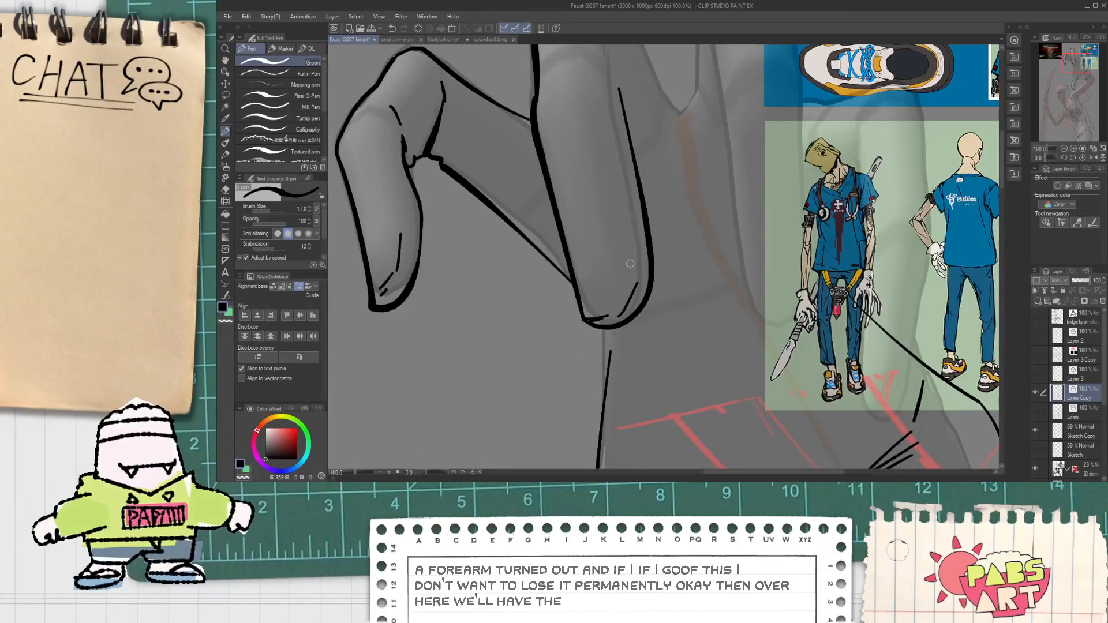
# Ink the folded finger's upper inner edge and its back edge down to the web, with a short crease at the base.
pyautogui.scroll(-2, 611, 299)
pyautogui.scroll(2, 613, 262)
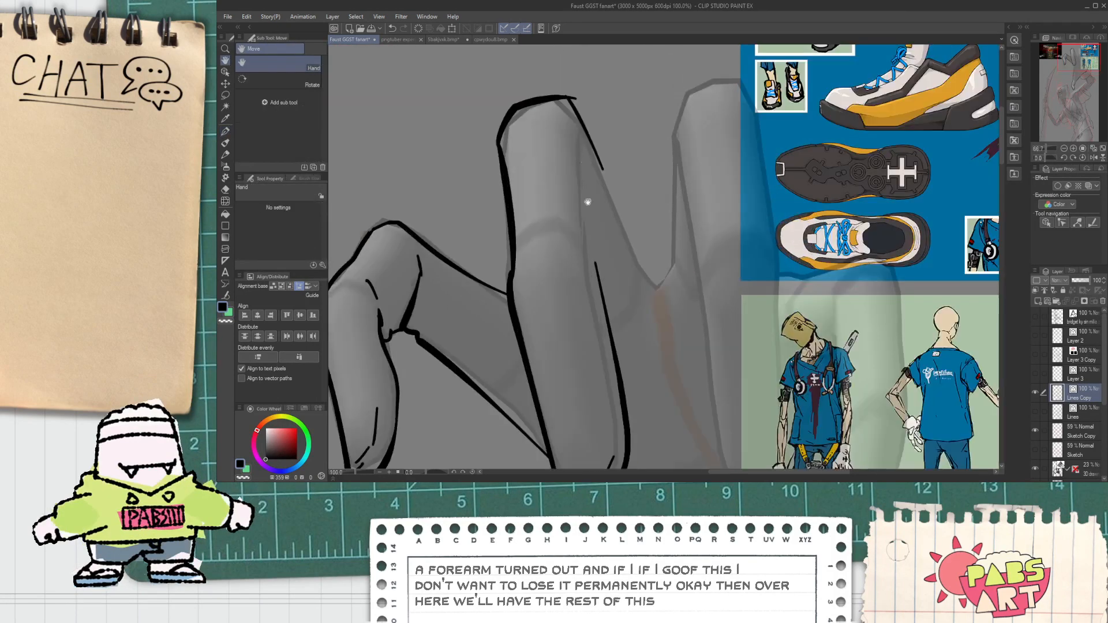
pyautogui.moveTo(585, 242)
pyautogui.mouseDown()
pyautogui.moveTo(597, 255)
pyautogui.moveTo(589, 154)
pyautogui.mouseUp()
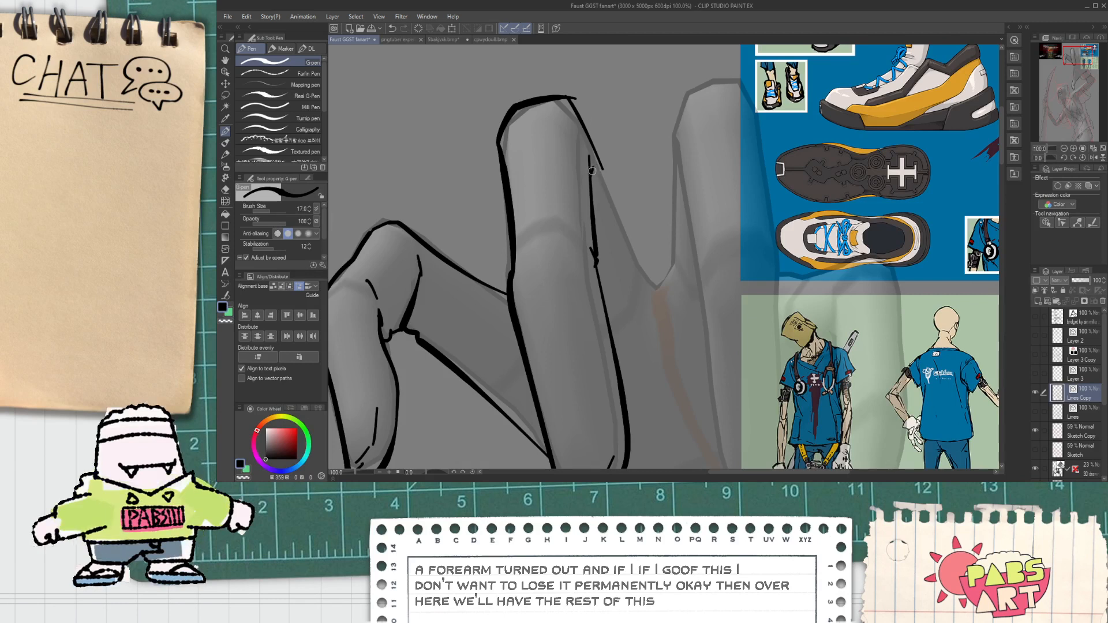
pyautogui.moveTo(600, 167); pyautogui.dragTo(667, 287)
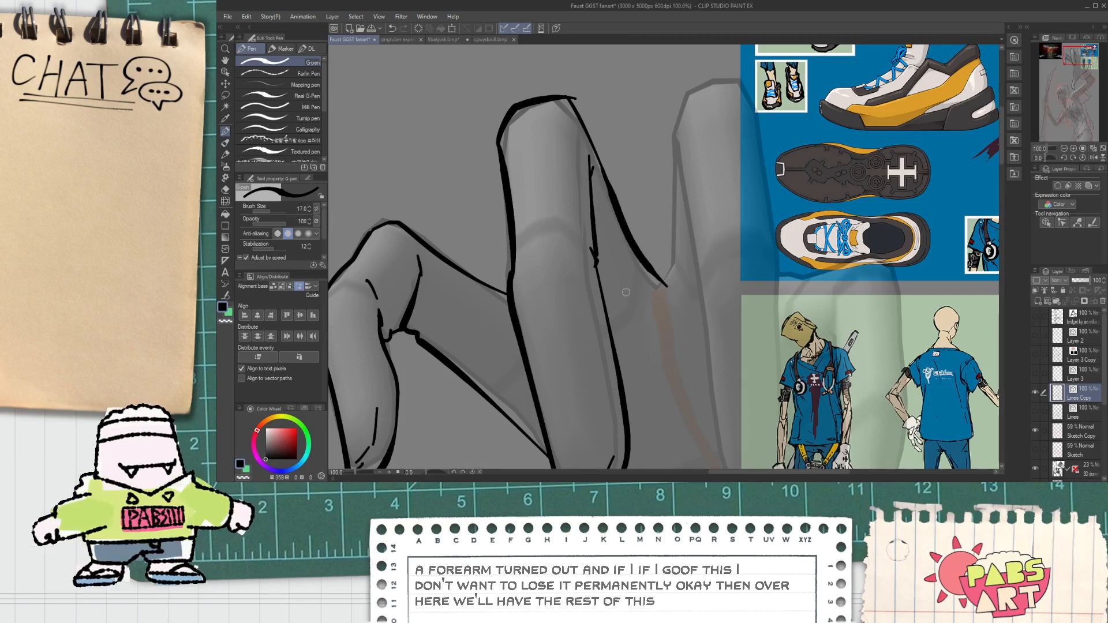
pyautogui.moveTo(610, 333); pyautogui.dragTo(642, 316)
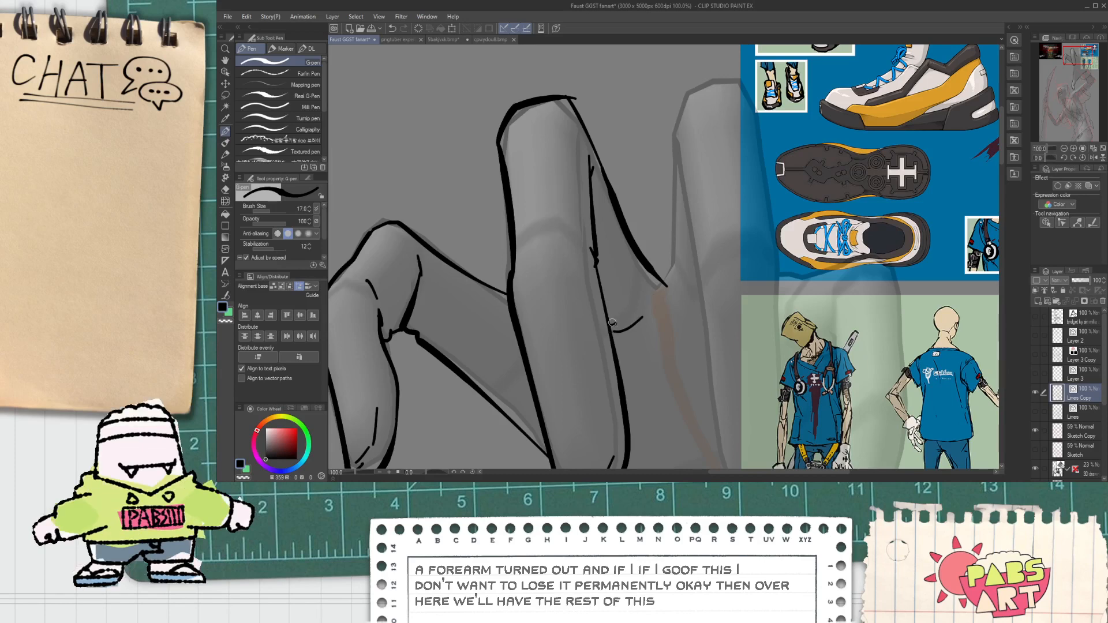
pyautogui.hotkey('ctrl', 'z')
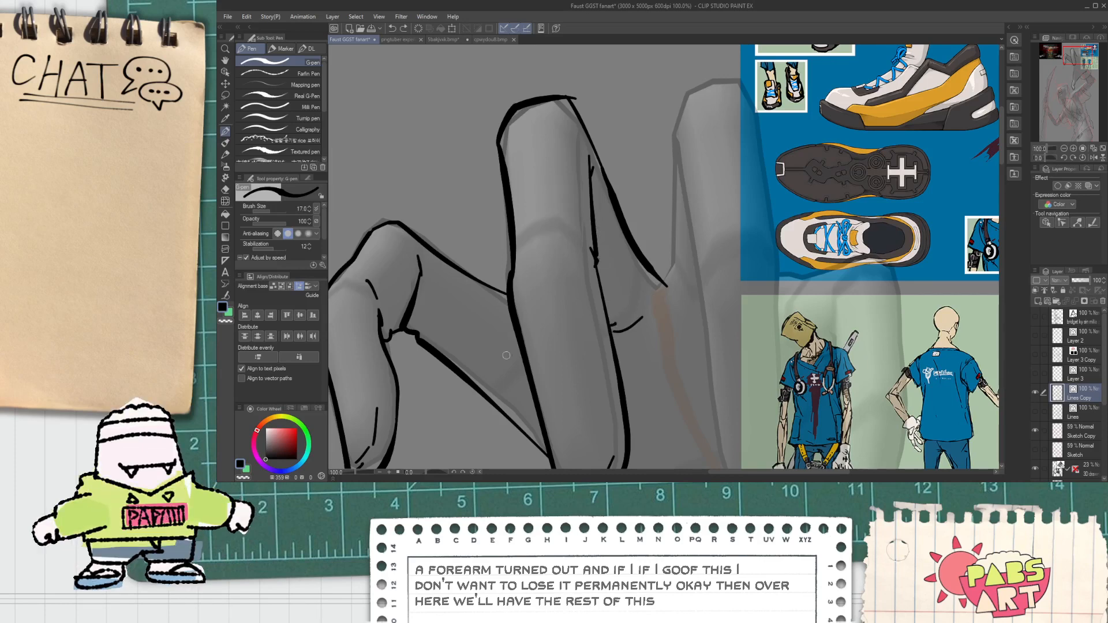
# Add a small crease at the bent finger's base and connect the palm's outer edge to the folded fingertip.
pyautogui.scroll(-3, 528, 416)
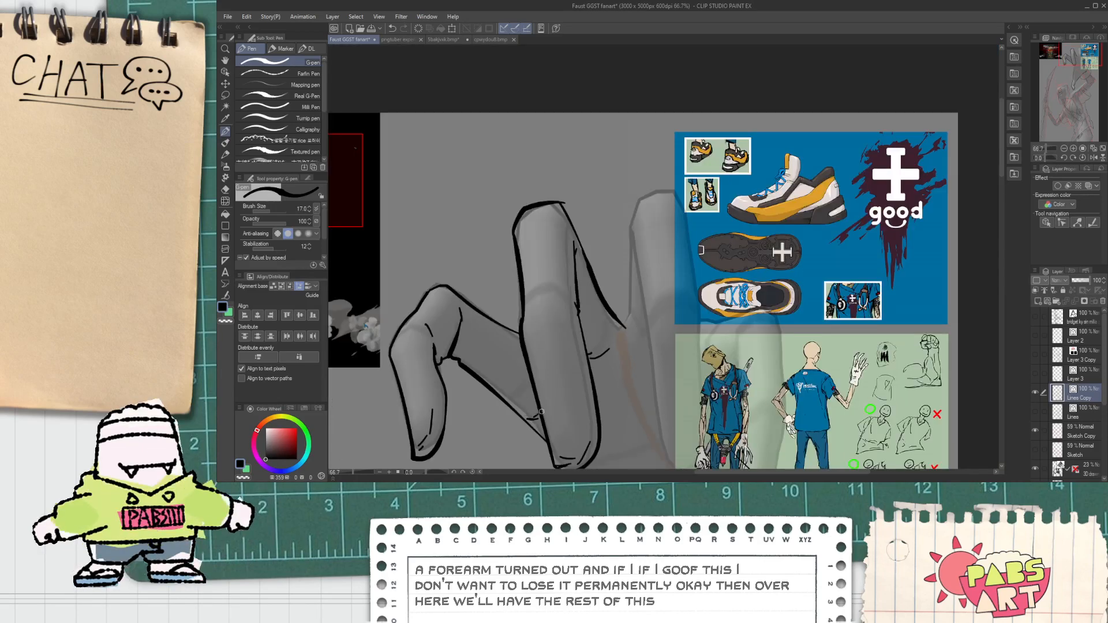
pyautogui.scroll(3, 578, 378)
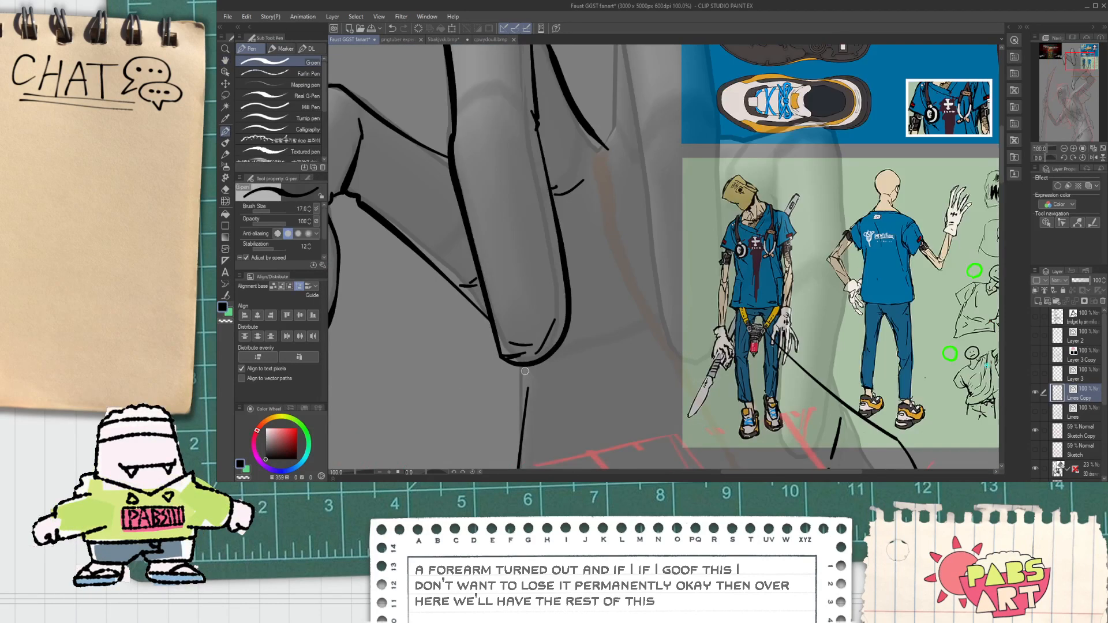
pyautogui.press('e')
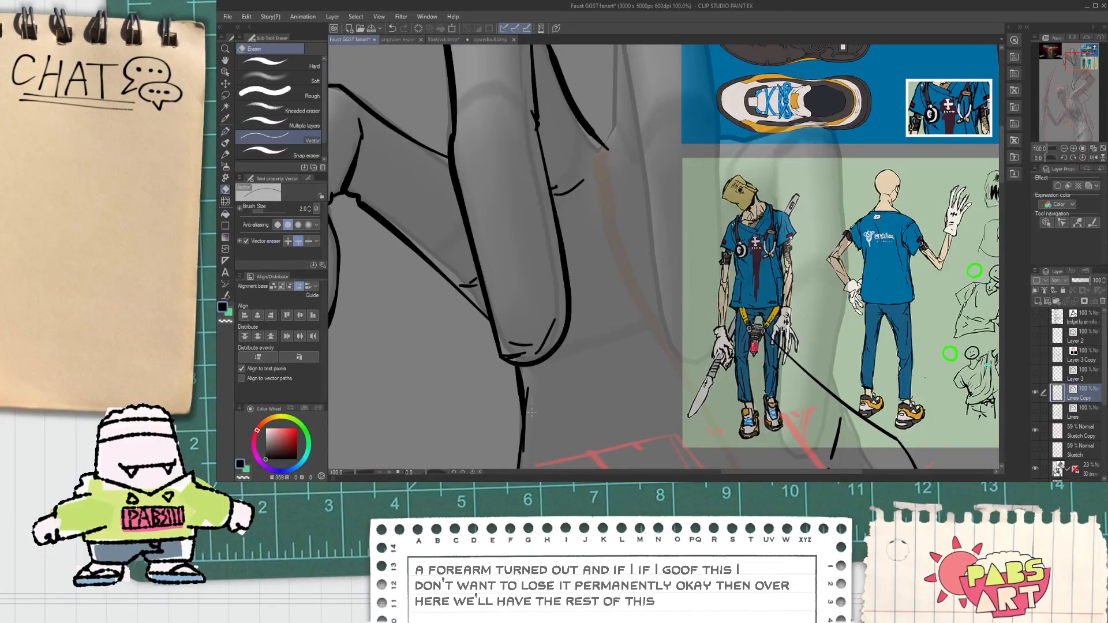
pyautogui.scroll(-3, 533, 421)
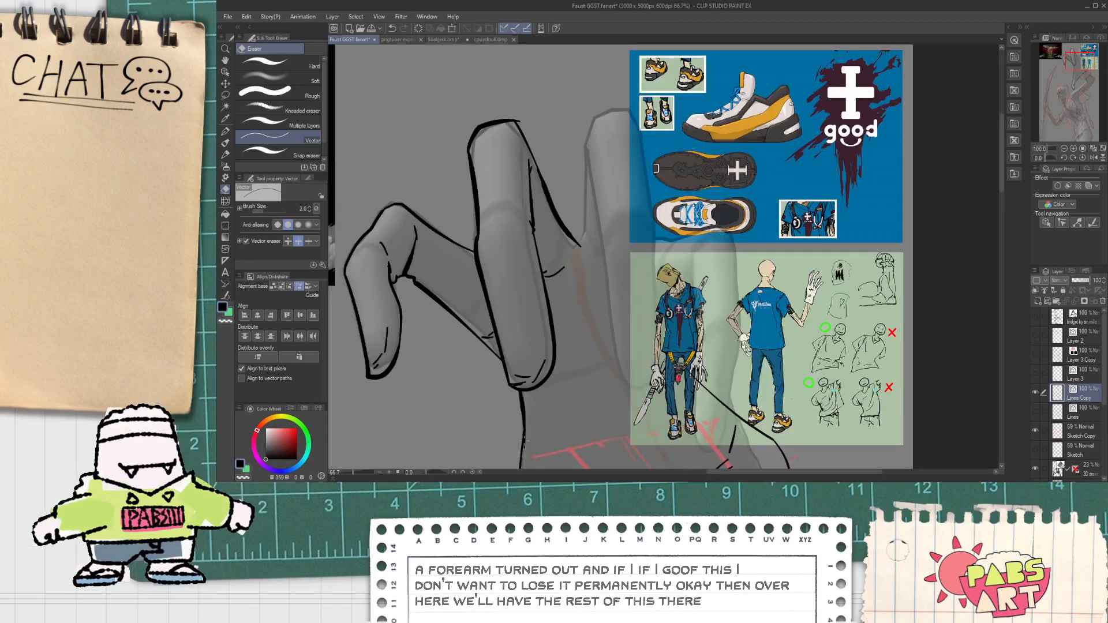
# Ink diagonal crease lines across the palm from below the folded fingertip toward the wrist creases.
pyautogui.scroll(2, 536, 314)
pyautogui.press('p')
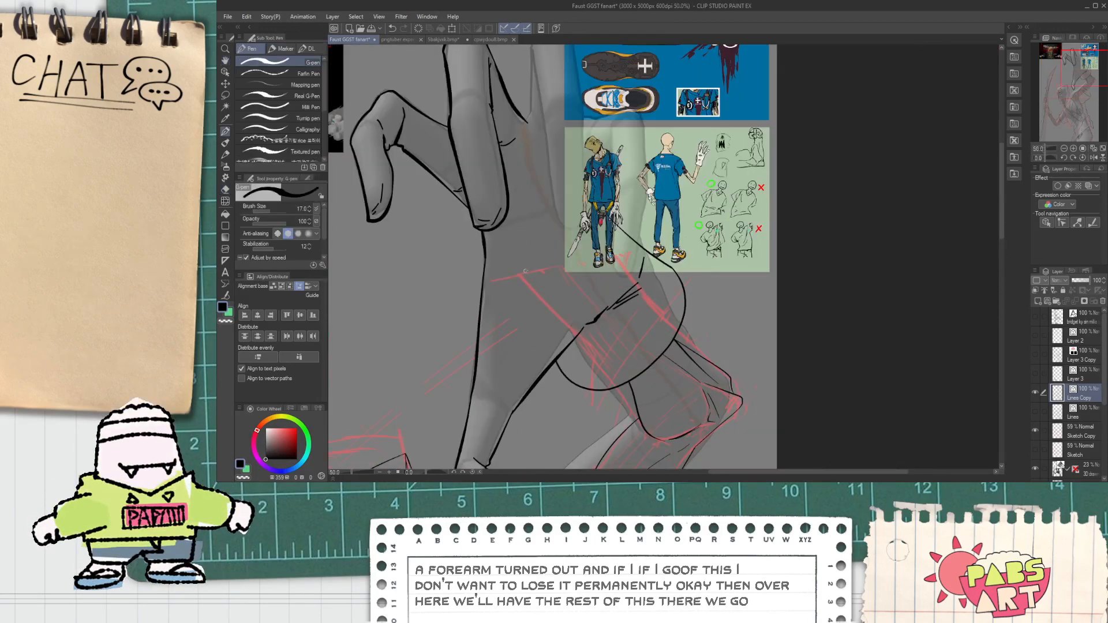
pyautogui.moveTo(510, 245); pyautogui.dragTo(585, 320)
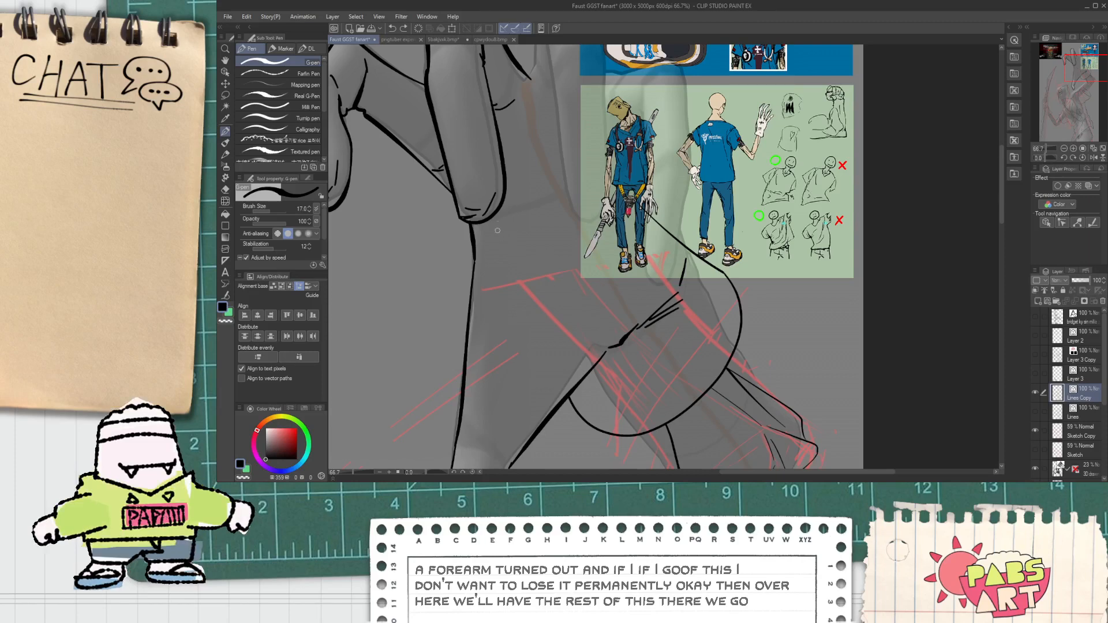
pyautogui.moveTo(566, 259); pyautogui.dragTo(619, 316)
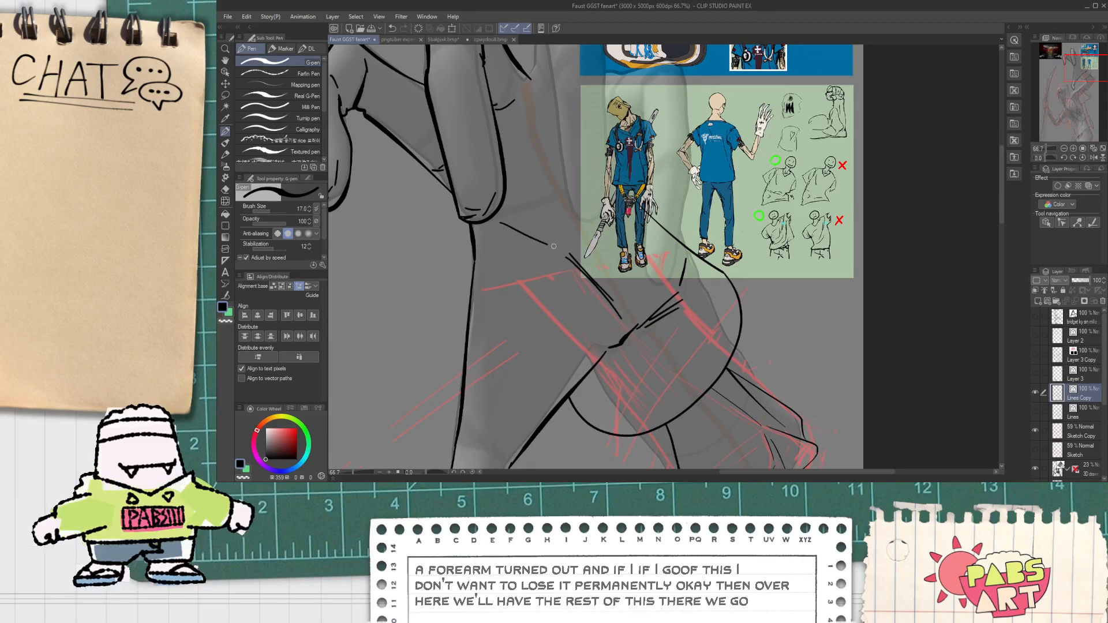
# Ink the next finger's edge up from the web, around its top and partway down the far side.
pyautogui.scroll(-1, 555, 246)
pyautogui.moveTo(551, 173); pyautogui.dragTo(561, 296)
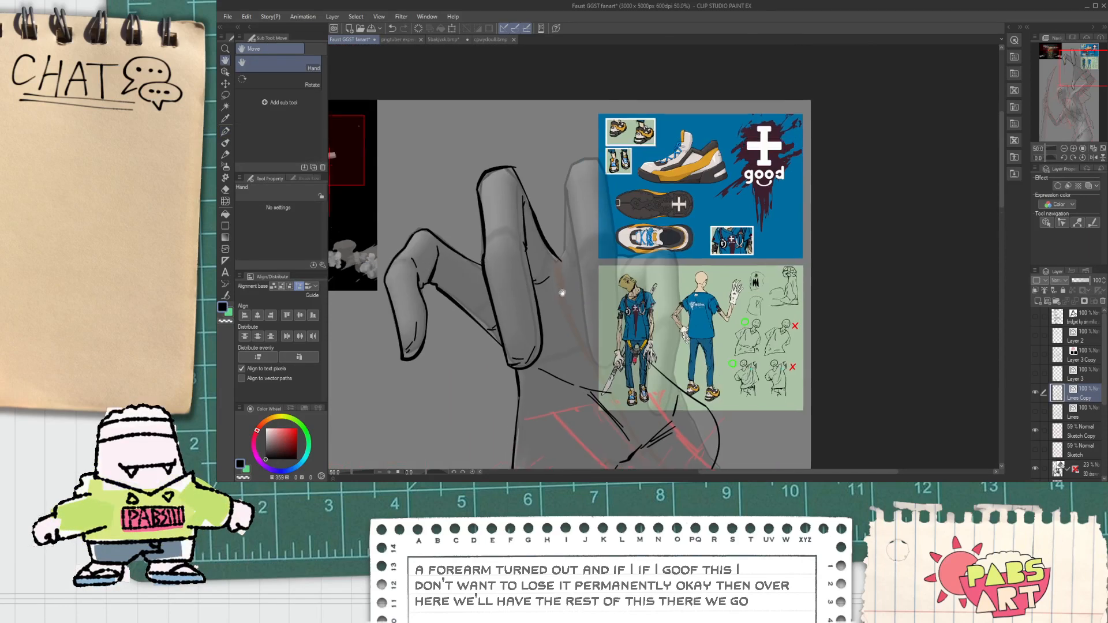
pyautogui.scroll(2, 551, 261)
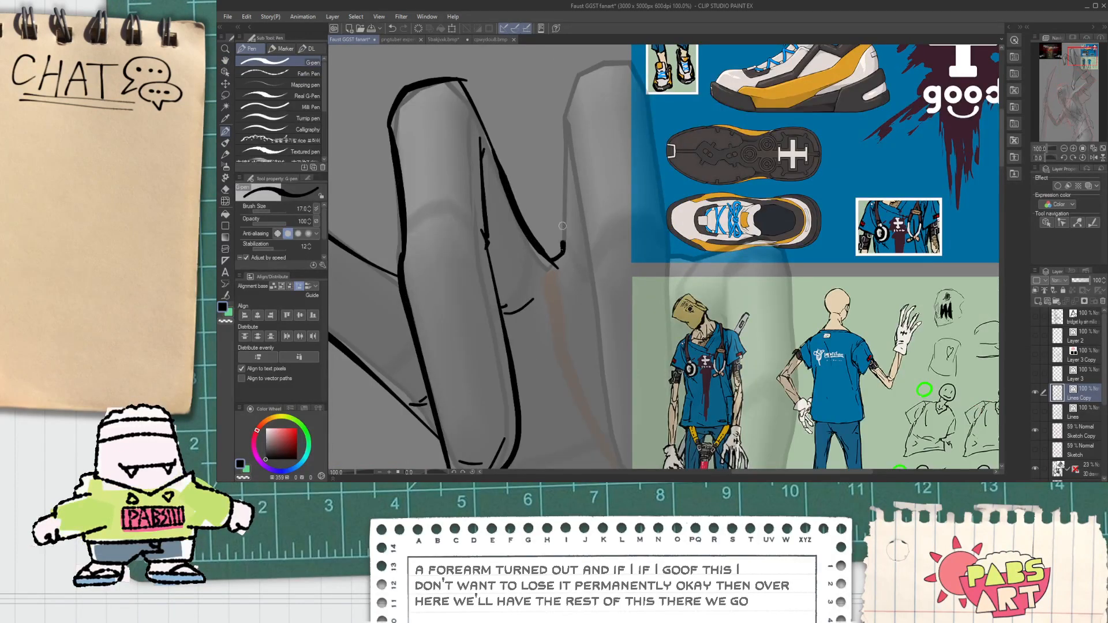
pyautogui.moveTo(562, 253); pyautogui.dragTo(566, 86)
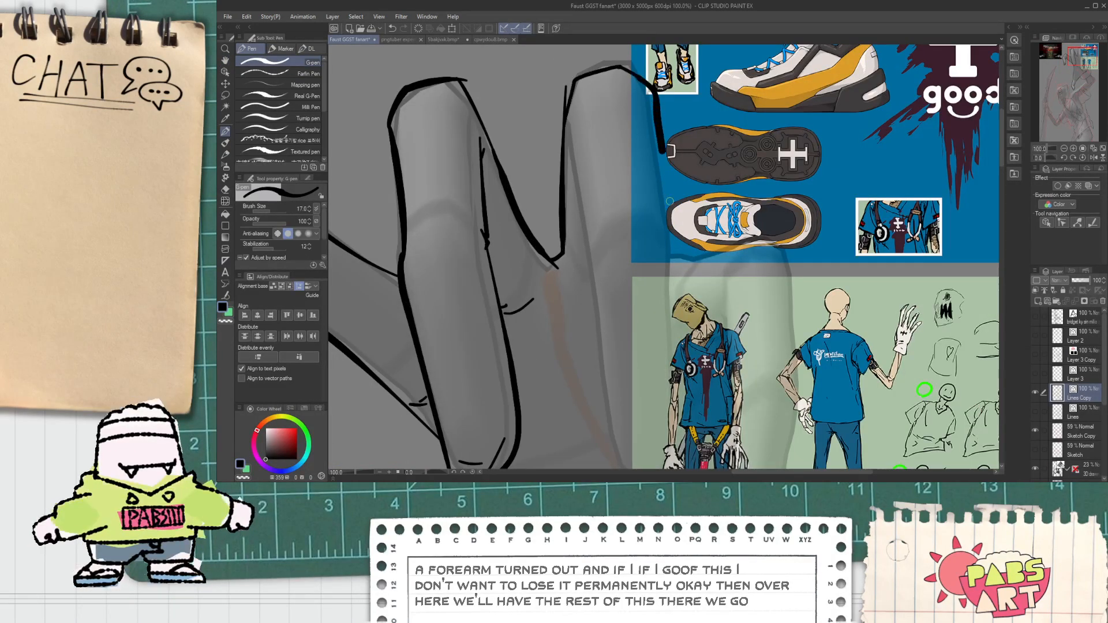
pyautogui.moveTo(660, 139); pyautogui.dragTo(676, 266)
pyautogui.hotkey('ctrl', '-')
pyautogui.scroll(-5, 1039, 427)
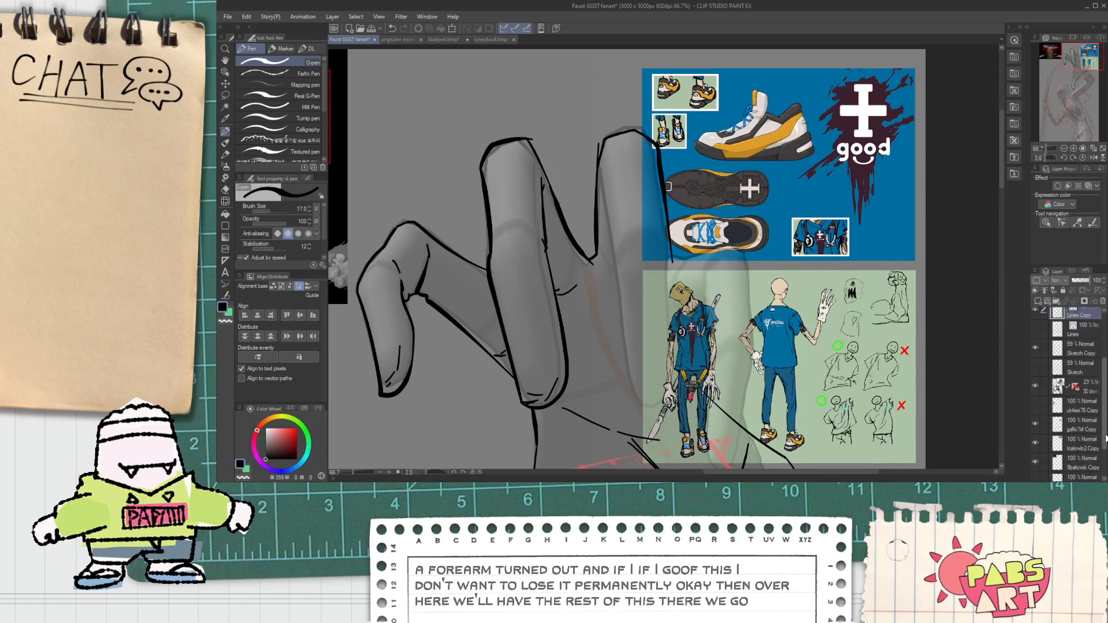
# Hide the shoe and character reference images overlapping the hand.
pyautogui.click(1035, 395)
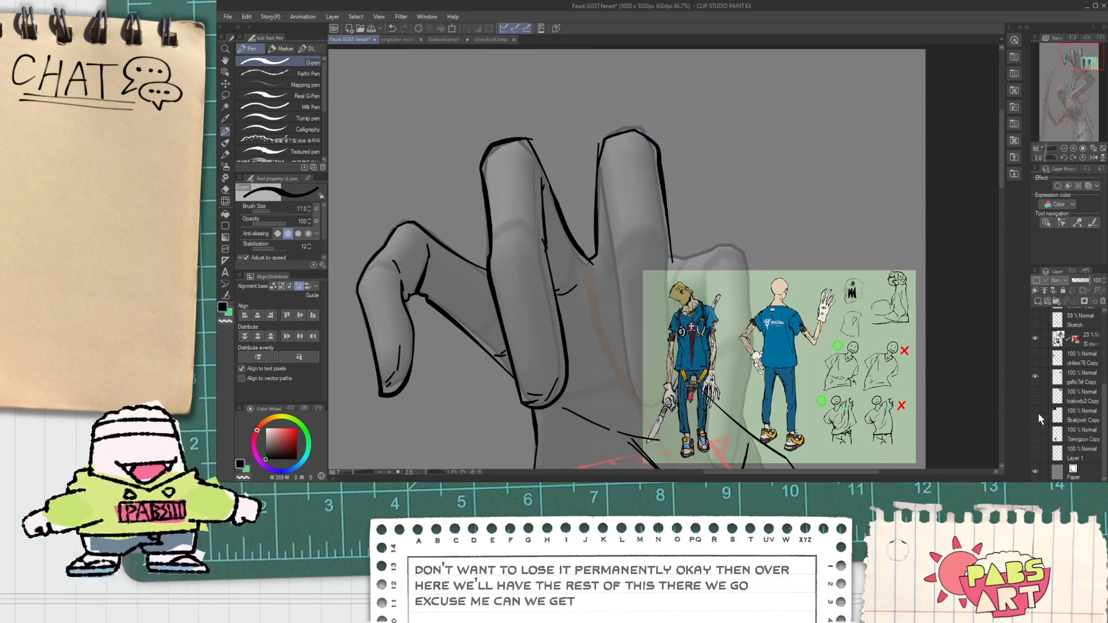
pyautogui.click(1035, 378)
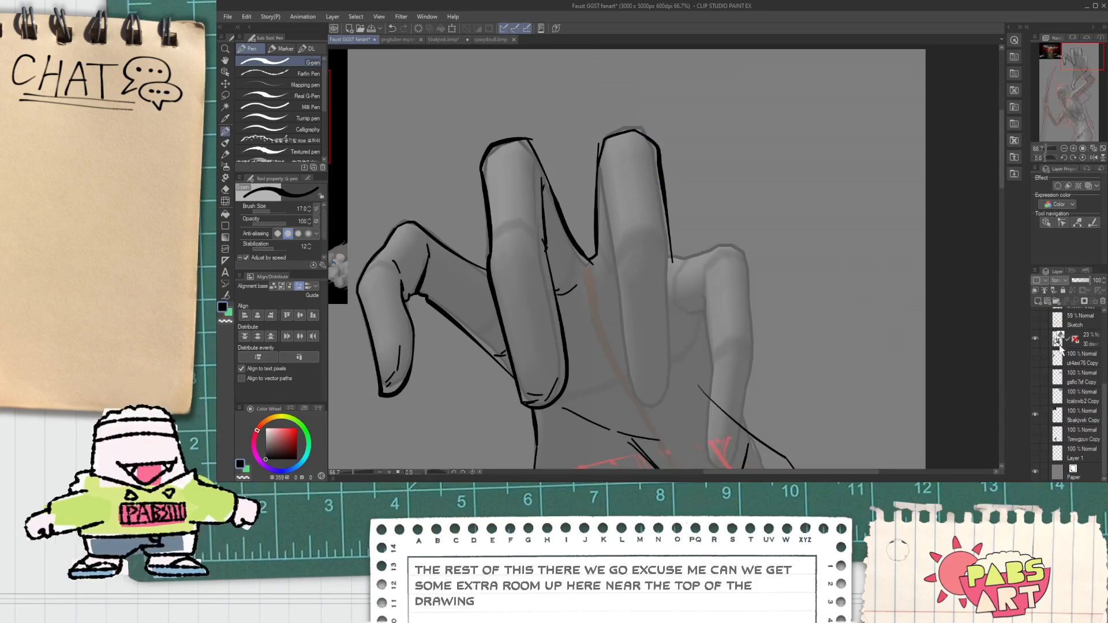
pyautogui.scroll(2, 1103, 380)
pyautogui.scroll(2, 1104, 381)
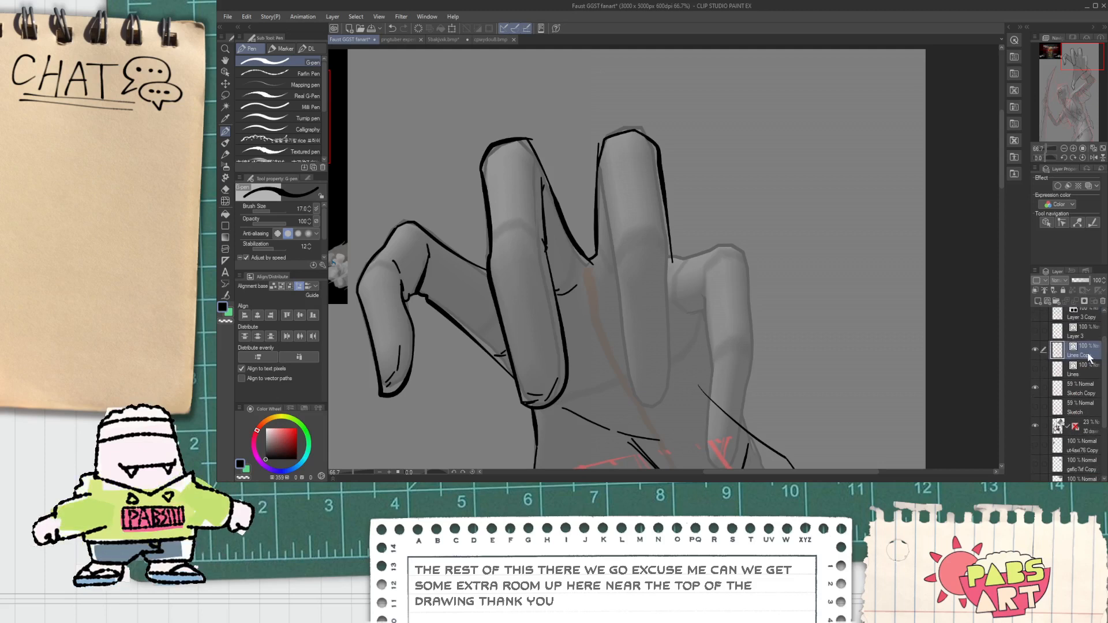
# Ink the second upright finger's inner edge and continue its outer edge down around the rounded, folded fingertip.
pyautogui.moveTo(654, 296); pyautogui.dragTo(586, 191)
pyautogui.moveTo(550, 134); pyautogui.dragTo(544, 188)
pyautogui.scroll(1, 527, 142)
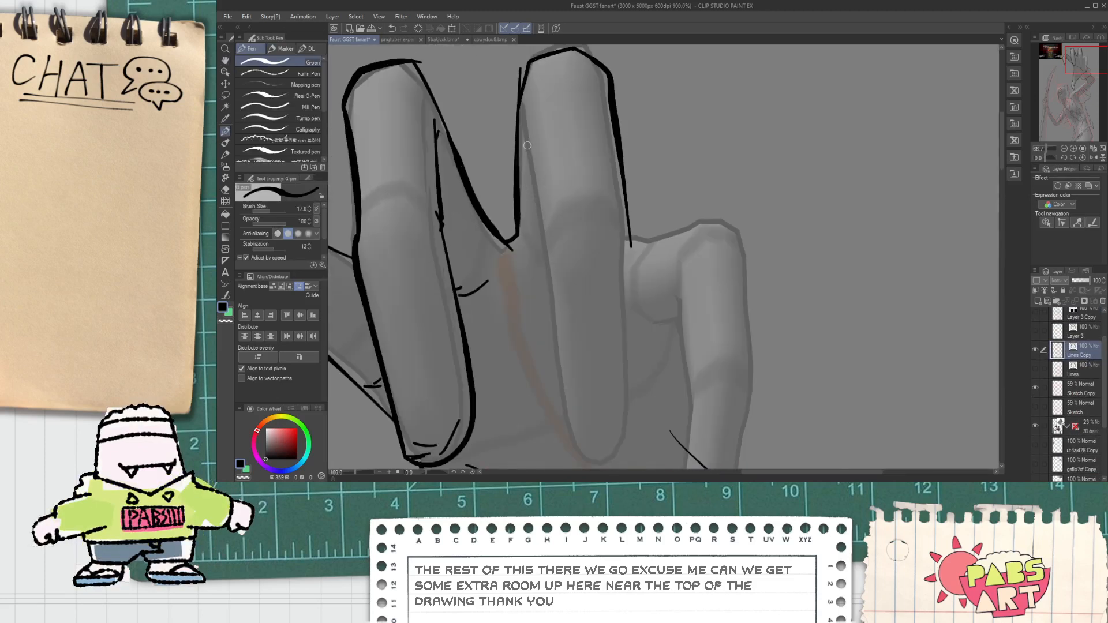
pyautogui.moveTo(530, 108)
pyautogui.mouseDown()
pyautogui.moveTo(528, 165)
pyautogui.moveTo(562, 355)
pyautogui.moveTo(583, 362)
pyautogui.moveTo(600, 342)
pyautogui.moveTo(595, 184)
pyautogui.mouseUp()
pyautogui.scroll(-1, 523, 161)
pyautogui.hotkey('ctrl', 'z')
pyautogui.hotkey('ctrl', 'z')
pyautogui.hotkey('ctrl', 'z')
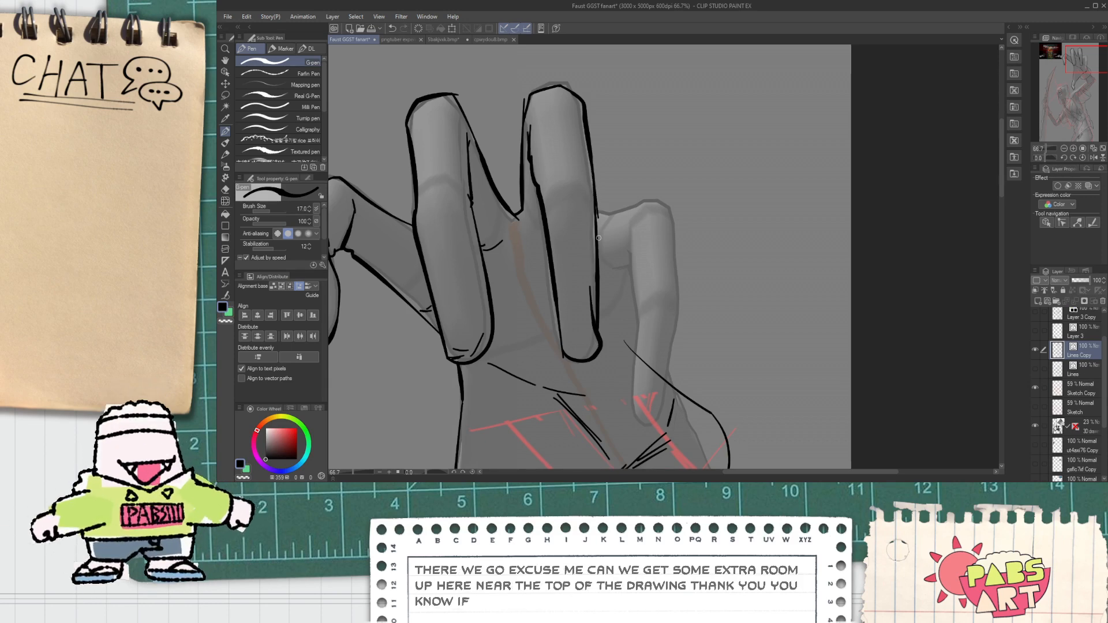
pyautogui.press('e')
pyautogui.scroll(1, 516, 108)
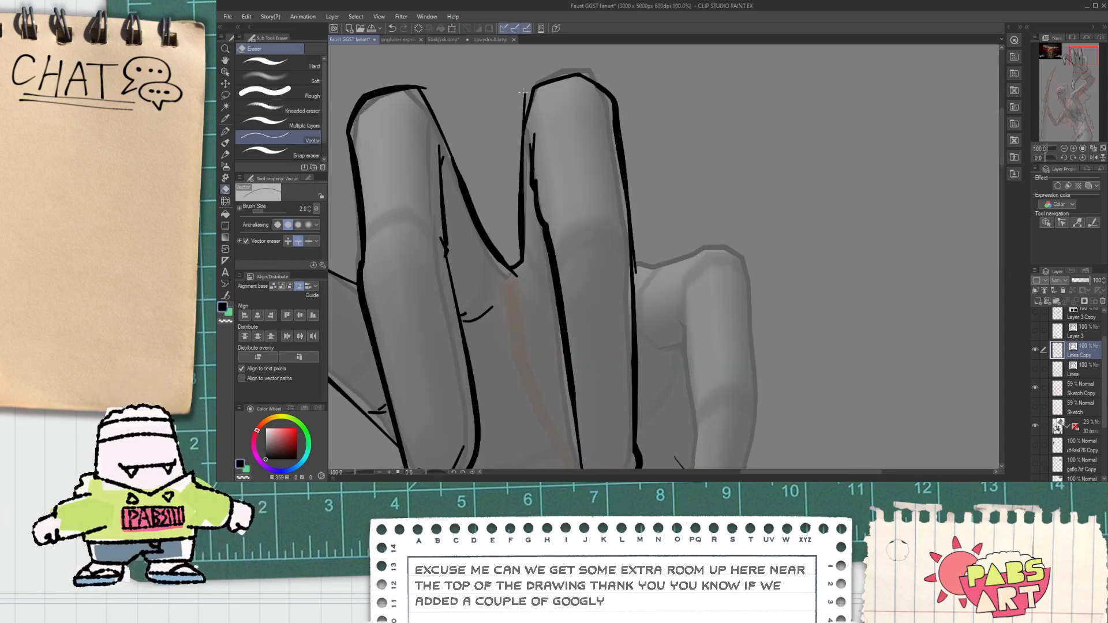
pyautogui.click(525, 95)
pyautogui.hotkey('ctrl', 'z')
# Doodle a pair of googly eyes with curved eyebrows near the top of the second upright finger.
pyautogui.press('p')
pyautogui.moveTo(553, 136)
pyautogui.mouseDown()
pyautogui.moveTo(577, 142)
pyautogui.moveTo(540, 173)
pyautogui.moveTo(545, 141)
pyautogui.moveTo(626, 152)
pyautogui.mouseUp()
pyautogui.hotkey('ctrl', 'z')
pyautogui.press('e')
pyautogui.press('p')
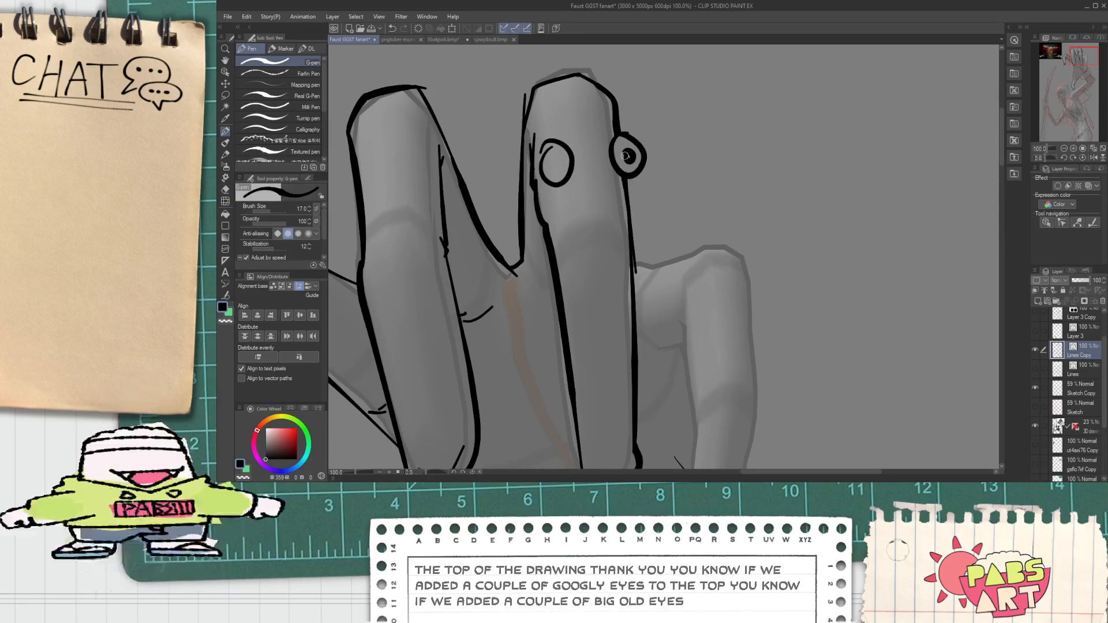
pyautogui.hotkey('ctrl', 'z')
pyautogui.moveTo(545, 102)
pyautogui.mouseDown()
pyautogui.moveTo(531, 97)
pyautogui.moveTo(534, 113)
pyautogui.mouseUp()
pyautogui.moveTo(619, 98)
pyautogui.mouseDown()
pyautogui.moveTo(638, 101)
pyautogui.moveTo(606, 97)
pyautogui.mouseUp()
# Add a doodled mouth with small teeth to the same finger's folded tip.
pyautogui.scroll(-2, 614, 103)
pyautogui.moveTo(605, 225); pyautogui.dragTo(596, 230)
pyautogui.scroll(1, 589, 249)
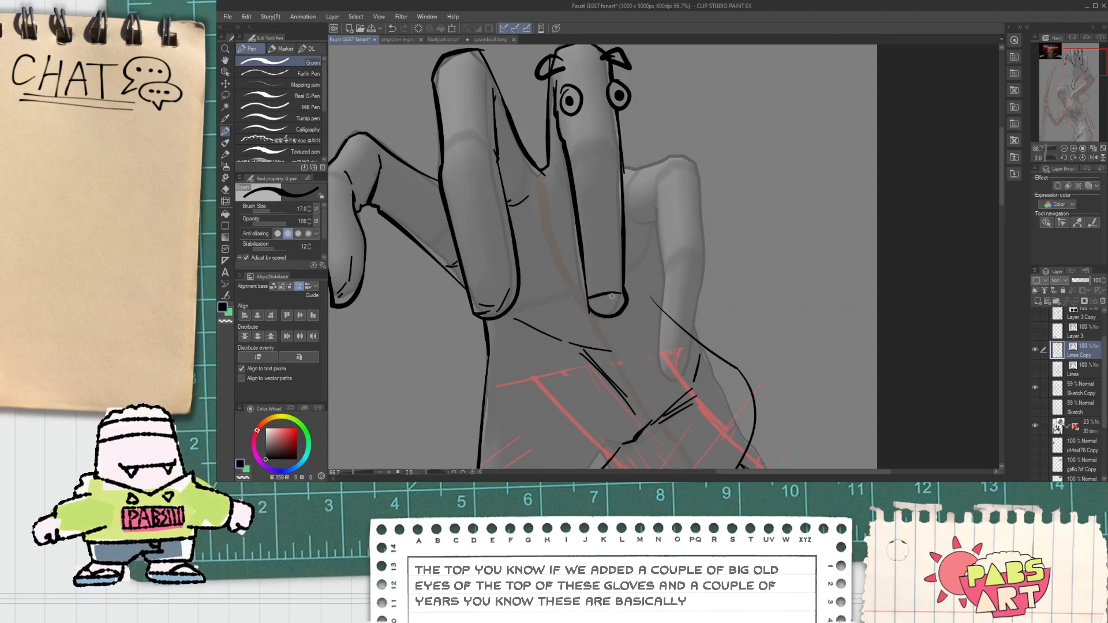
pyautogui.press('space')
pyautogui.moveTo(611, 311); pyautogui.dragTo(637, 344)
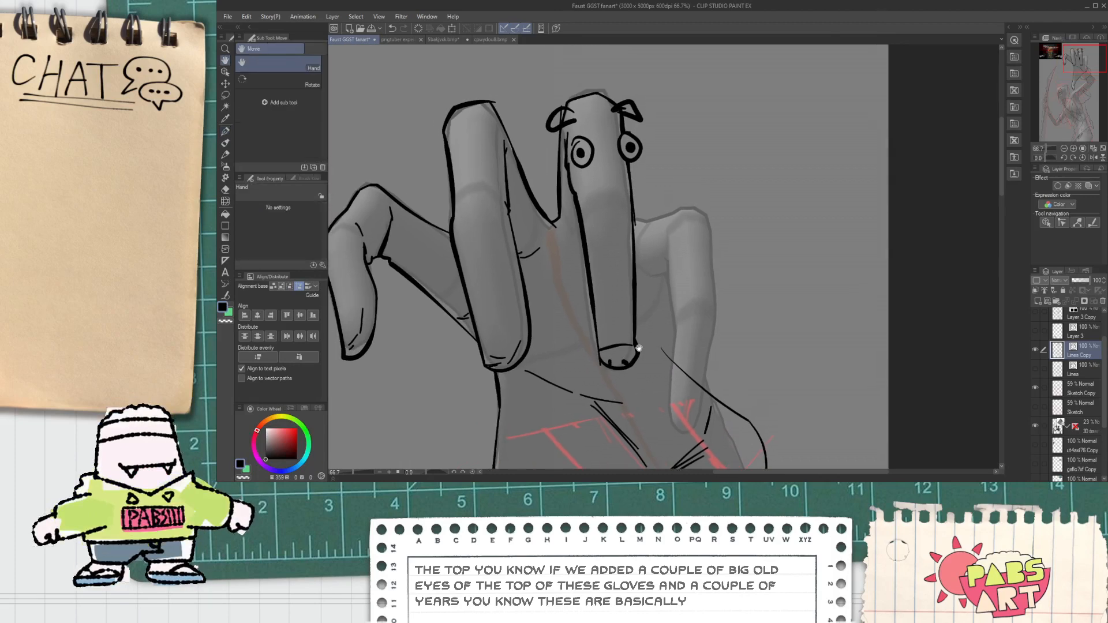
# Remove the doodled eyes, eyebrows and mouth from the finger.
pyautogui.press('e')
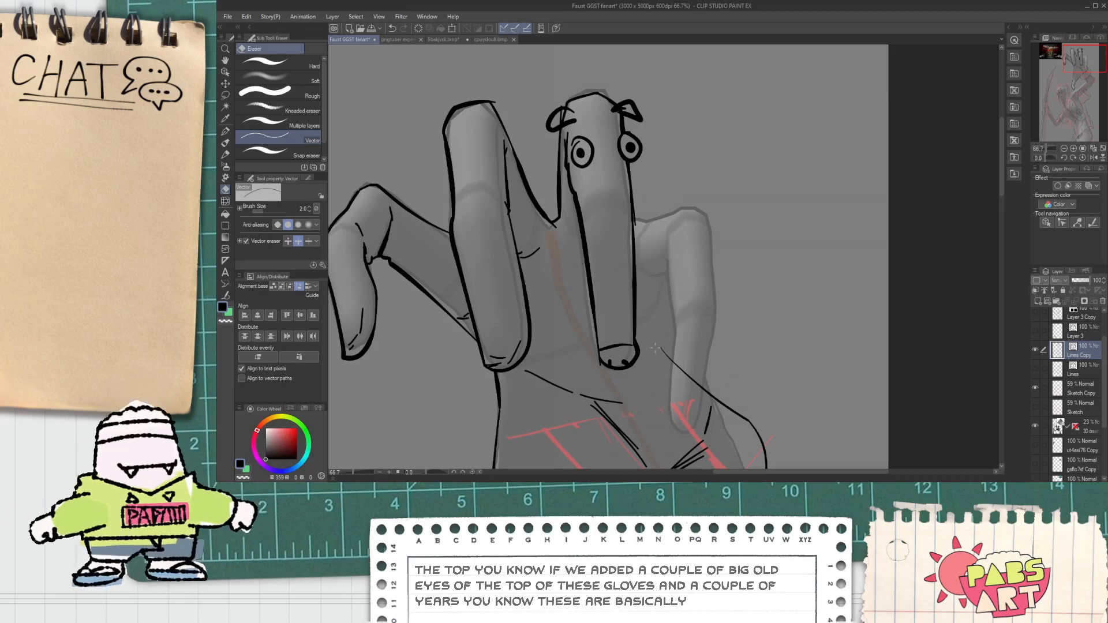
pyautogui.moveTo(630, 314)
pyautogui.mouseDown()
pyautogui.moveTo(570, 124)
pyautogui.moveTo(629, 148)
pyautogui.moveTo(586, 157)
pyautogui.mouseUp()
pyautogui.press('space')
pyautogui.moveTo(598, 278); pyautogui.dragTo(574, 227)
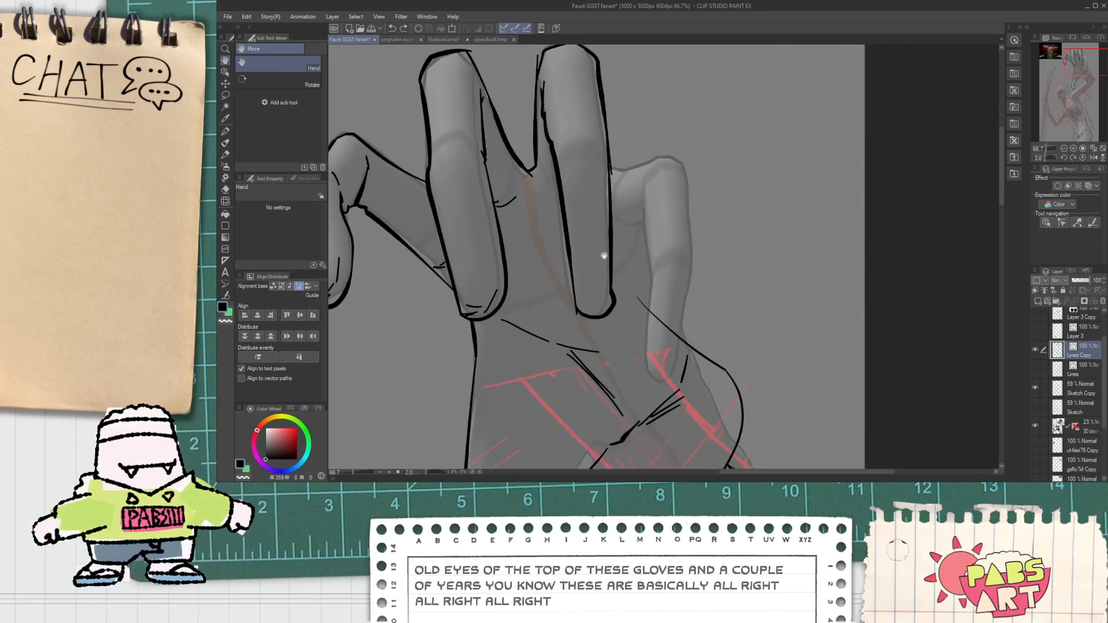
# Ink two short, nearly horizontal crease strokes inside the second upright finger's folded tip.
pyautogui.press('p')
pyautogui.scroll(5, 600, 218)
pyautogui.moveTo(563, 313); pyautogui.dragTo(639, 308)
pyautogui.moveTo(572, 324); pyautogui.dragTo(623, 316)
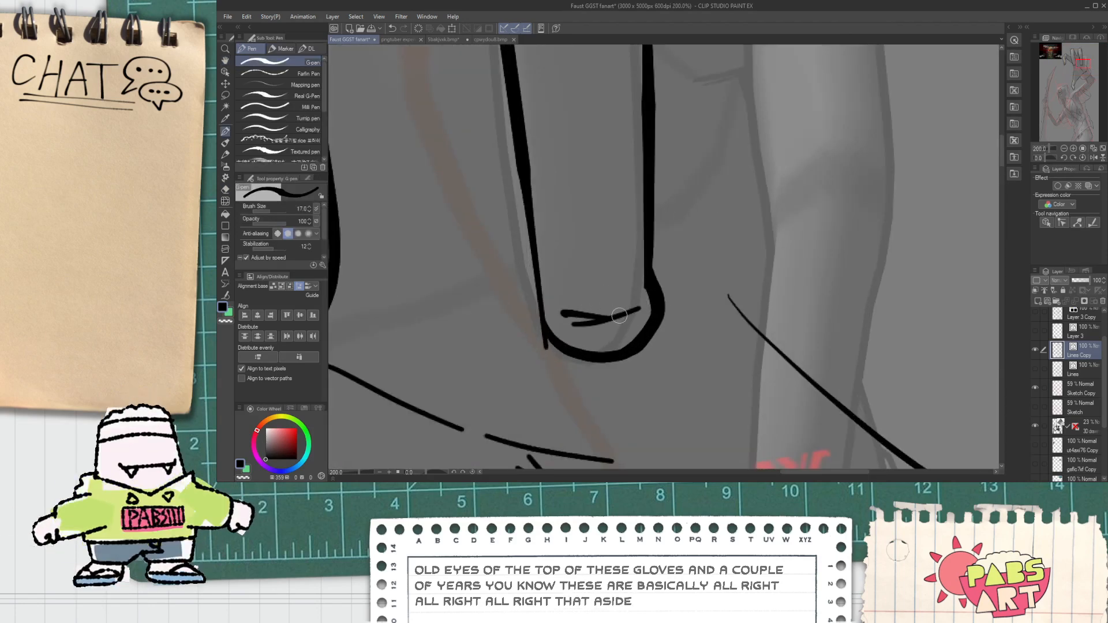
# Trim the line end that overshoots the inner side of the folded fingertip.
pyautogui.press('space')
pyautogui.scroll(-5, 623, 317)
pyautogui.scroll(4, 606, 391)
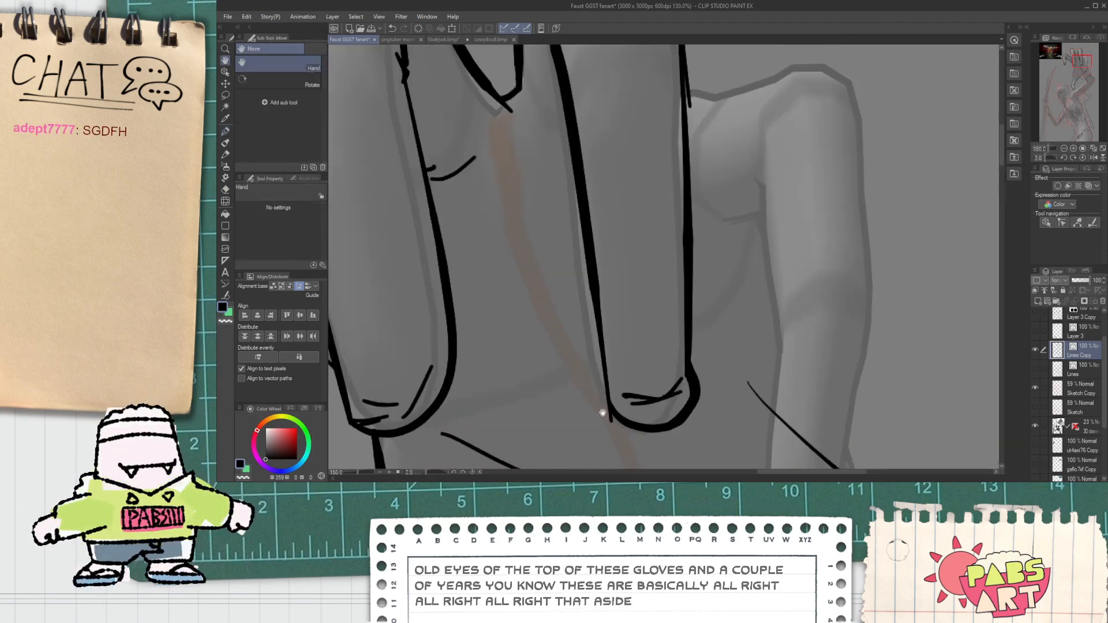
pyautogui.moveTo(602, 415); pyautogui.dragTo(592, 362)
pyautogui.press('e')
pyautogui.scroll(-4, 607, 373)
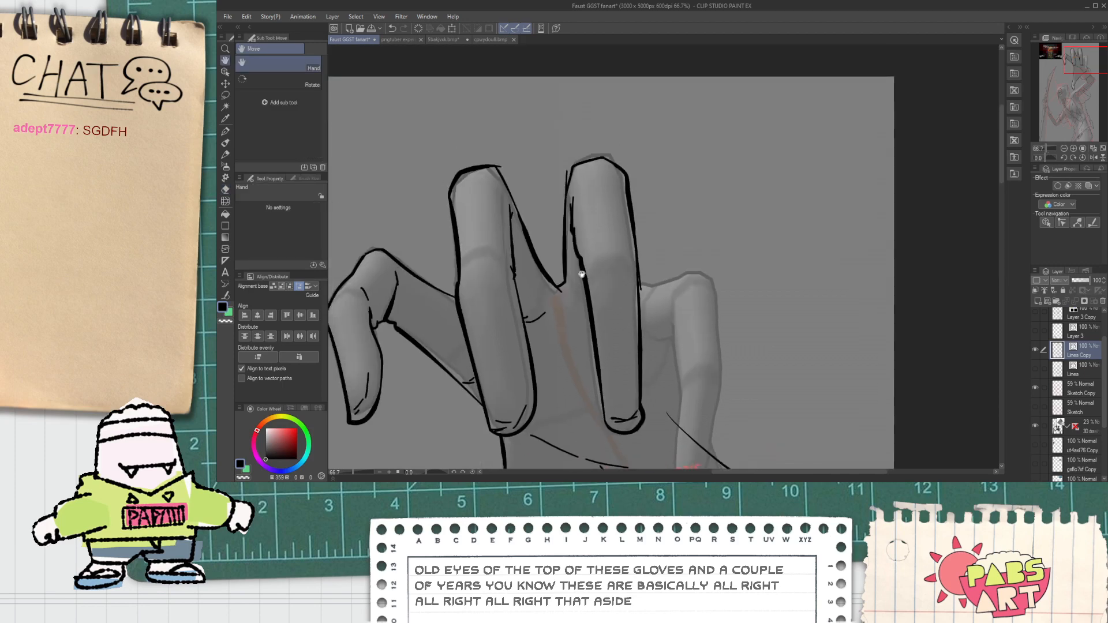
# Ink short curved creases on both sides below the web between the two upright fingers.
pyautogui.scroll(2, 569, 296)
pyautogui.press('p')
pyautogui.scroll(1, 581, 310)
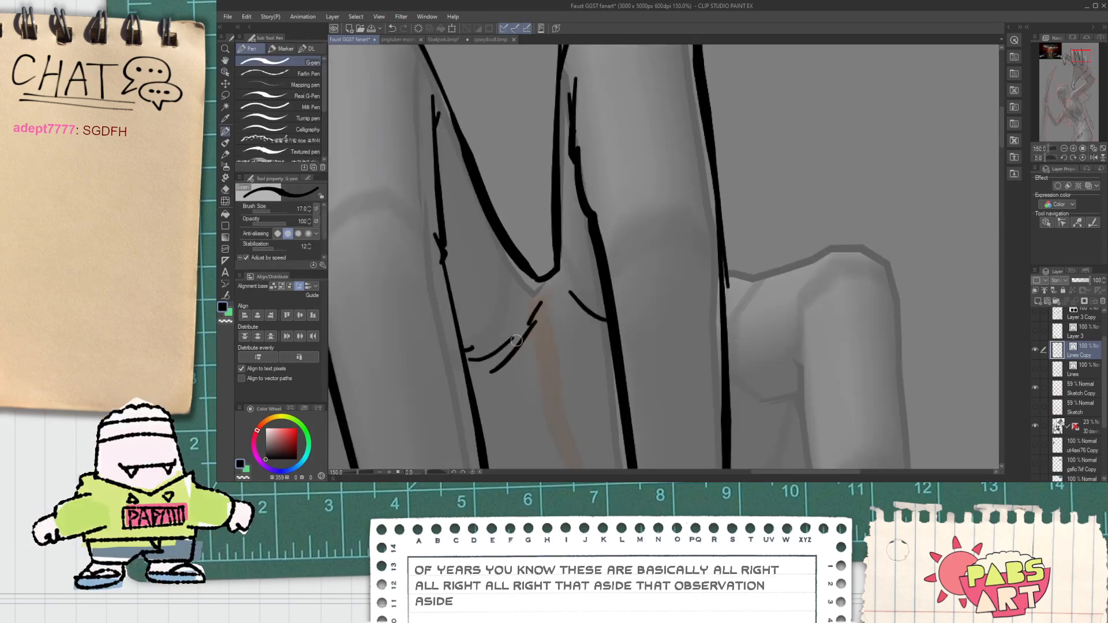
pyautogui.hotkey('ctrl', 'z')
pyautogui.moveTo(581, 299)
pyautogui.mouseDown()
pyautogui.moveTo(607, 311)
pyautogui.moveTo(584, 291)
pyautogui.mouseUp()
pyautogui.scroll(-3, 583, 291)
# Erase the overshooting line end on the second upright finger's outer edge, beside the neighbouring bent finger.
pyautogui.press('e')
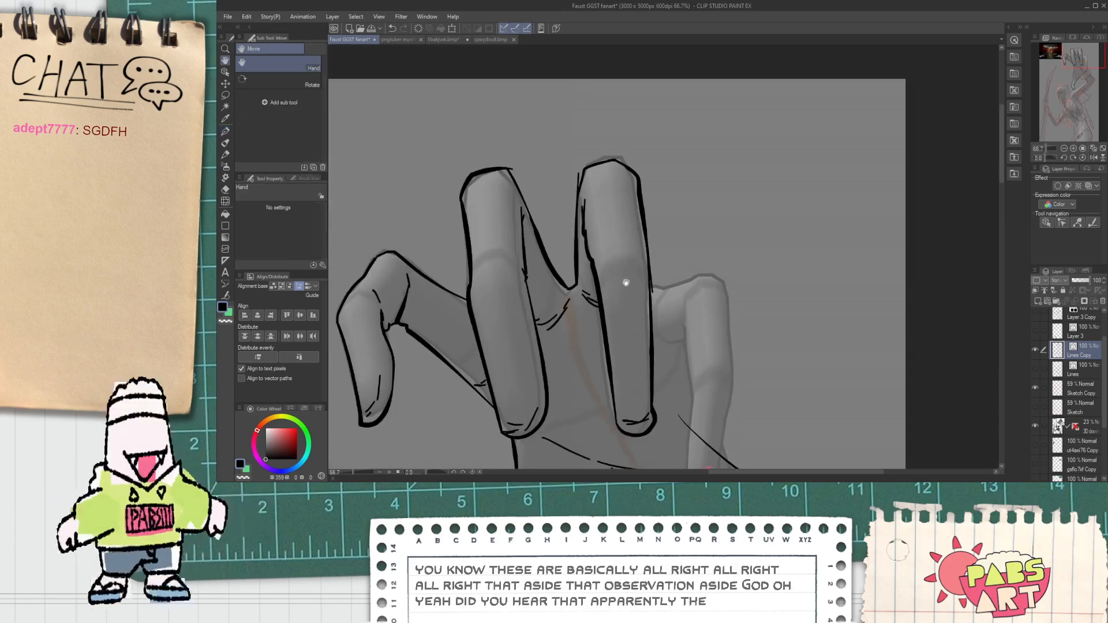
pyautogui.scroll(3, 658, 267)
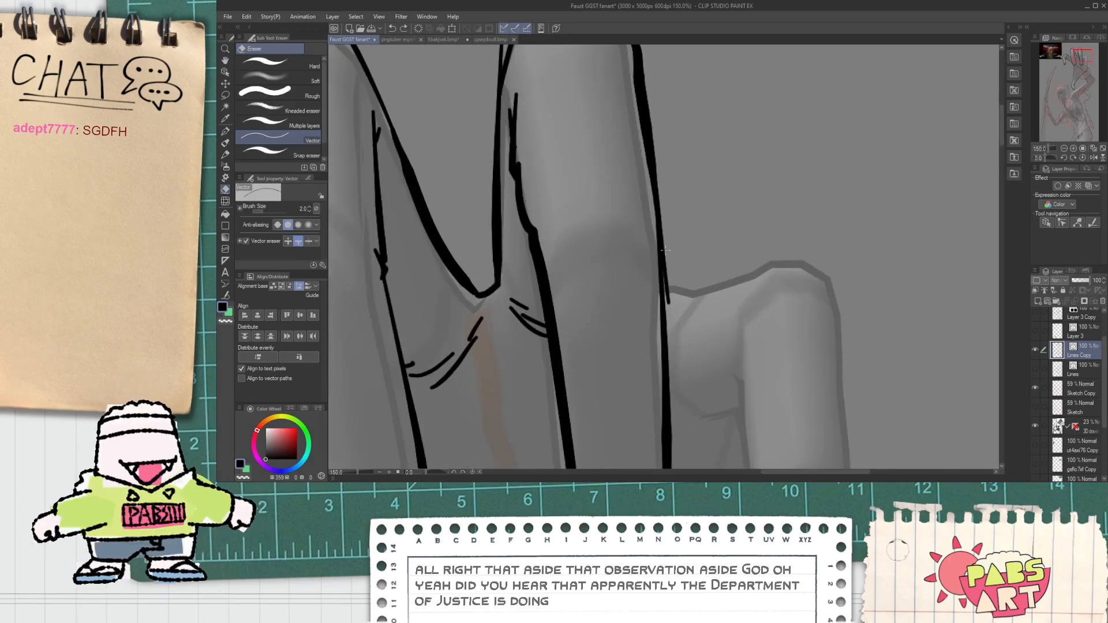
pyautogui.click(666, 295)
pyautogui.press('p')
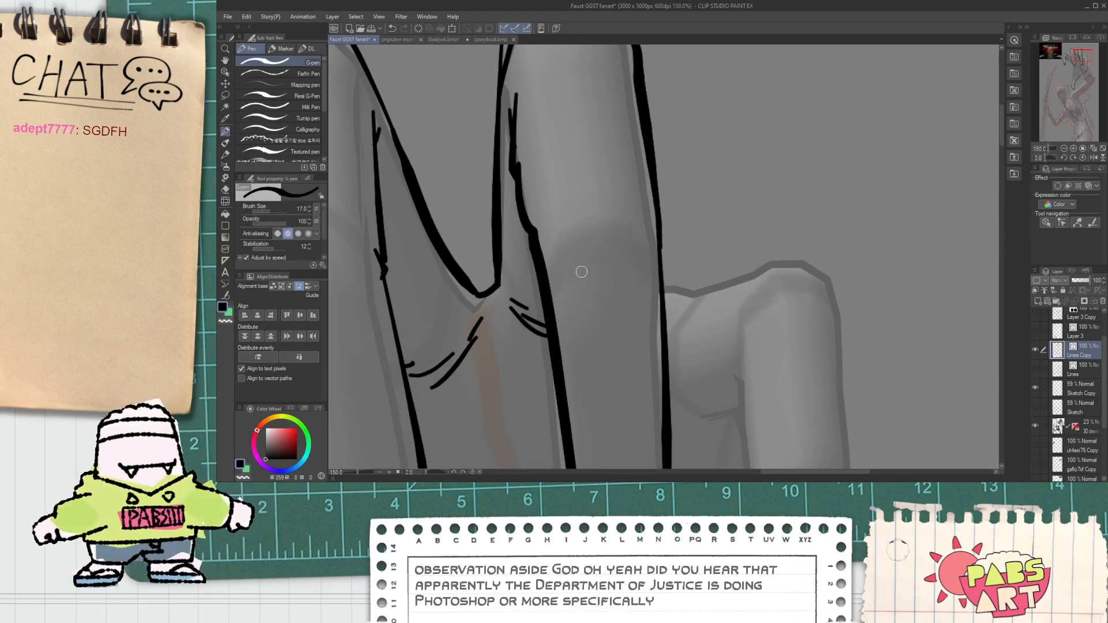
# Erase the stray line stub near the top of the second upright finger's inner edge.
pyautogui.scroll(-3, 534, 244)
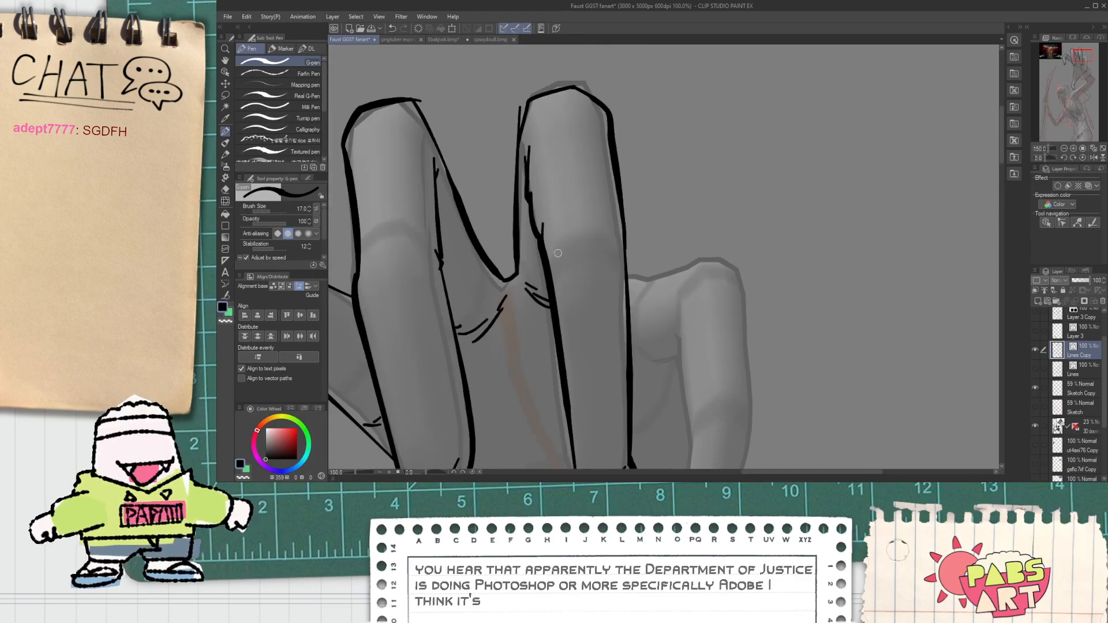
pyautogui.press('h')
pyautogui.scroll(3, 536, 216)
pyautogui.press('p')
pyautogui.scroll(2, 536, 216)
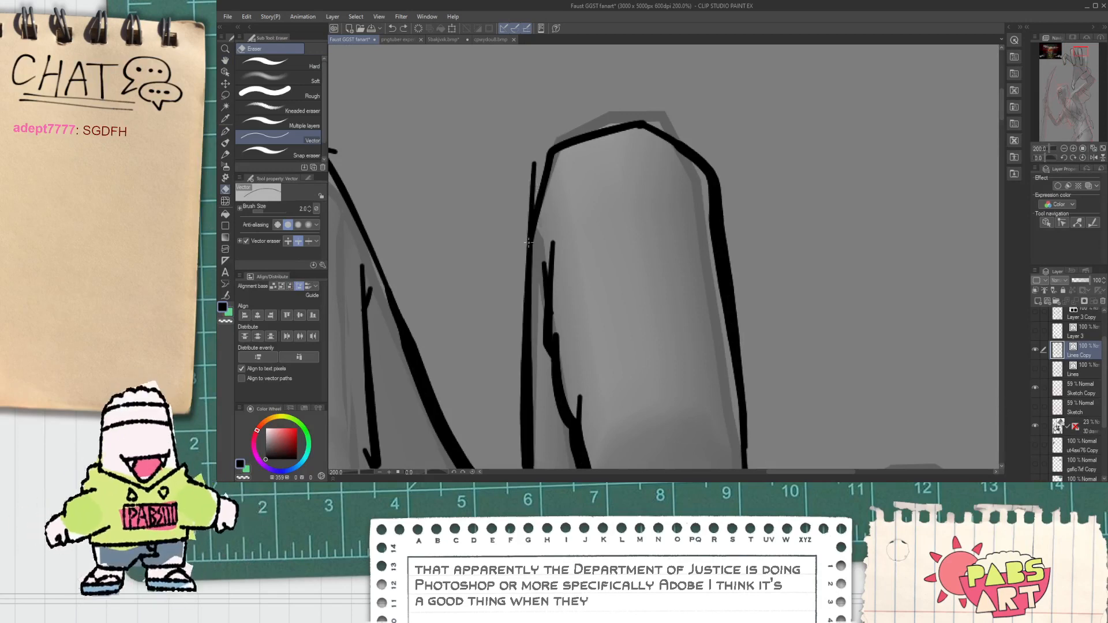
pyautogui.scroll(2, 524, 259)
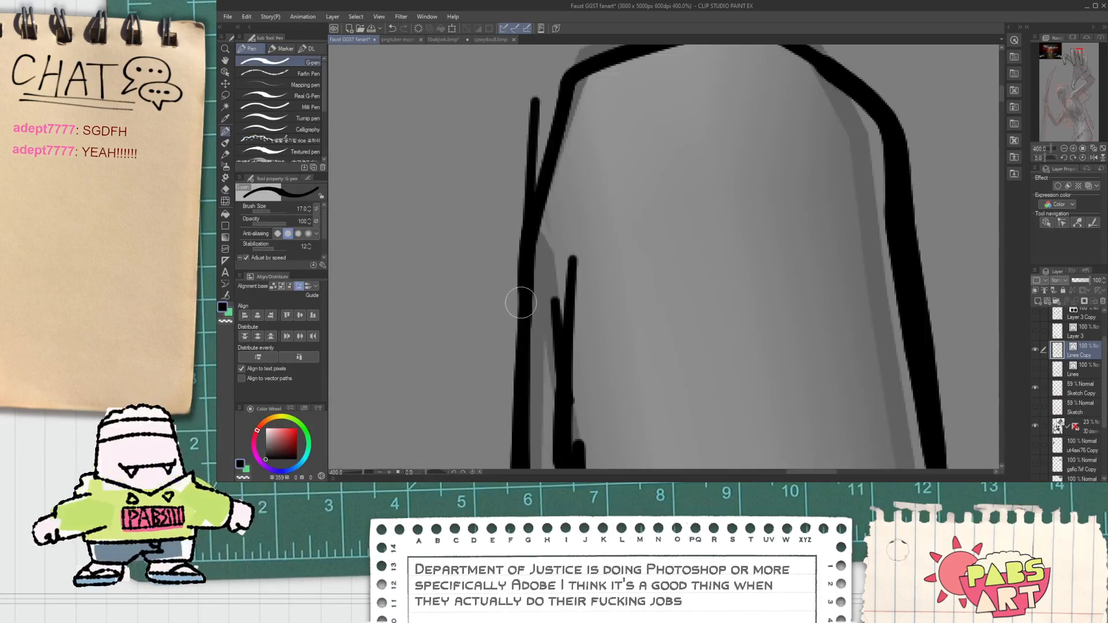
pyautogui.press('e')
pyautogui.scroll(-5, 533, 136)
# Ink the rightmost bent finger's top edge from the upright finger across the knuckle and slightly down its outer side.
pyautogui.scroll(3, 549, 106)
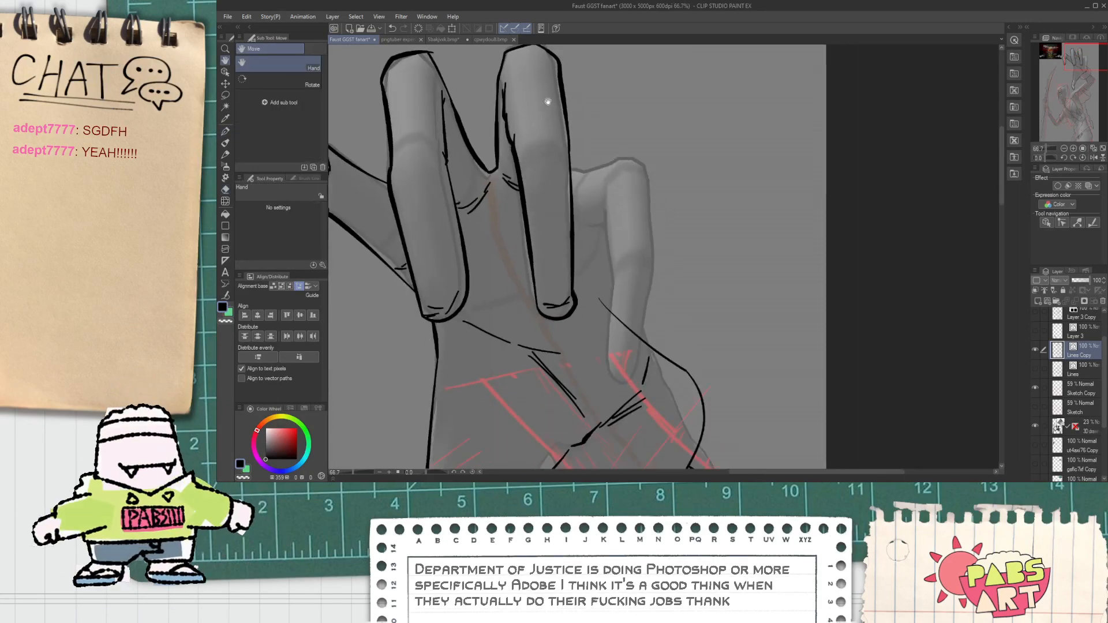
pyautogui.press('p')
pyautogui.moveTo(546, 176); pyautogui.dragTo(602, 180)
pyautogui.hotkey('ctrl', 'z')
pyautogui.moveTo(712, 143)
pyautogui.mouseDown()
pyautogui.moveTo(747, 200)
pyautogui.moveTo(629, 170)
pyautogui.moveTo(593, 133)
pyautogui.moveTo(608, 119)
pyautogui.moveTo(663, 193)
pyautogui.mouseUp()
pyautogui.scroll(-1, 754, 202)
pyautogui.scroll(1, 579, 118)
pyautogui.hotkey('ctrl', 'z')
pyautogui.hotkey('ctrl', 'z')
pyautogui.moveTo(577, 121)
pyautogui.mouseDown()
pyautogui.moveTo(633, 123)
pyautogui.moveTo(663, 226)
pyautogui.mouseUp()
pyautogui.scroll(-1, 667, 208)
# Ink the upper part of the rightmost bent finger's inner edge below the knuckle.
pyautogui.press('space')
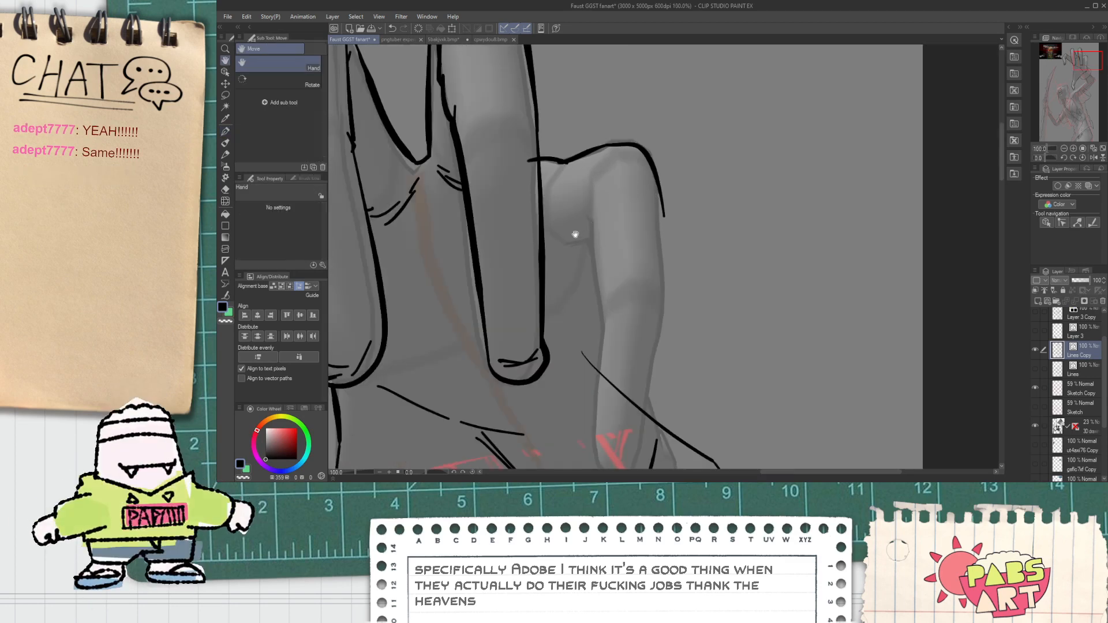
pyautogui.moveTo(588, 214)
pyautogui.mouseDown()
pyautogui.moveTo(619, 323)
pyautogui.moveTo(591, 223)
pyautogui.moveTo(610, 332)
pyautogui.mouseUp()
pyautogui.hotkey('ctrl', 'z')
pyautogui.hotkey('ctrl', 'z')
pyautogui.moveTo(590, 226)
pyautogui.mouseDown()
pyautogui.moveTo(604, 345)
pyautogui.moveTo(601, 247)
pyautogui.mouseUp()
# Continue the bent finger's inner line down around the fingertip and back up its outer side.
pyautogui.press('space')
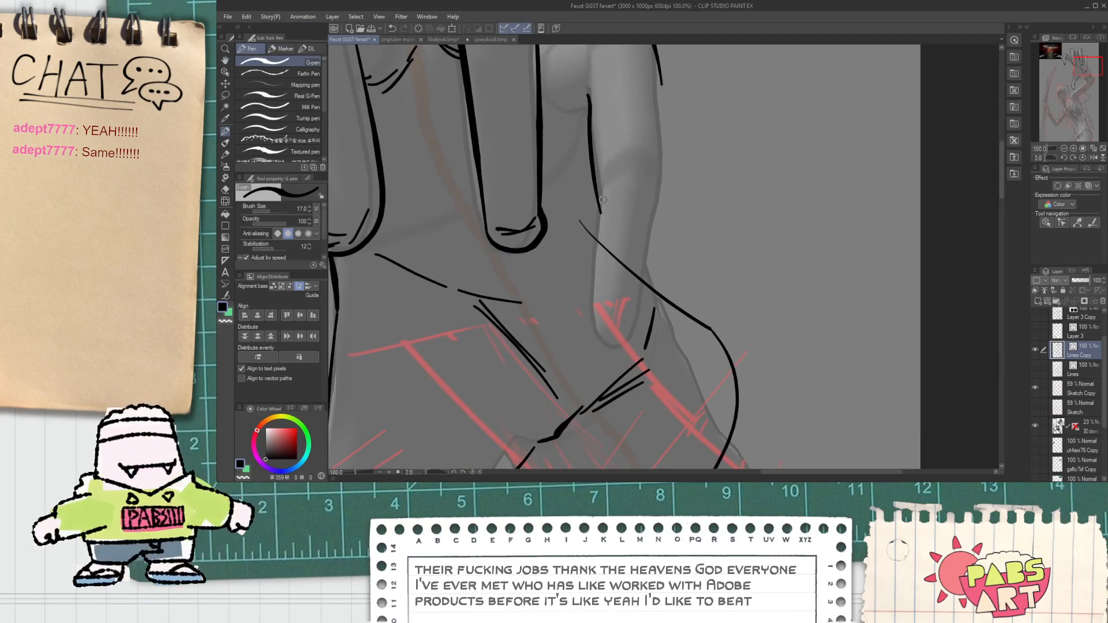
pyautogui.moveTo(602, 200)
pyautogui.mouseDown()
pyautogui.moveTo(584, 278)
pyautogui.moveTo(615, 349)
pyautogui.mouseUp()
pyautogui.hotkey('ctrl', 'z')
pyautogui.moveTo(600, 199)
pyautogui.mouseDown()
pyautogui.moveTo(614, 347)
pyautogui.moveTo(638, 303)
pyautogui.moveTo(667, 149)
pyautogui.mouseUp()
# Try several strokes for the rightmost bent finger's outer edge between the knuckle and the middle joint.
pyautogui.press('space')
pyautogui.moveTo(661, 188); pyautogui.dragTo(649, 256)
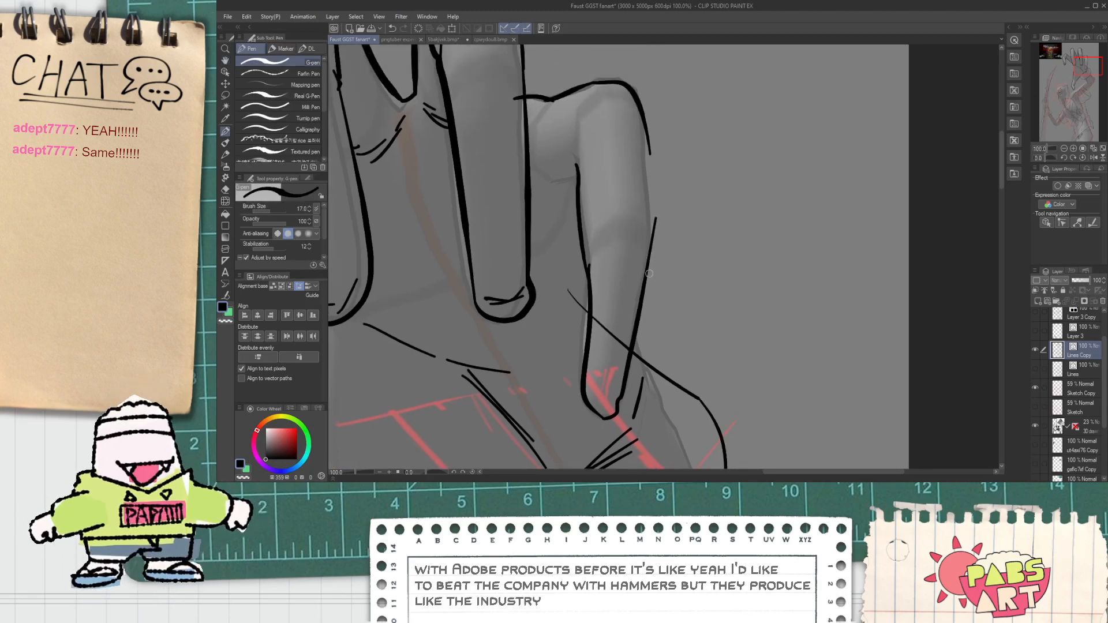
pyautogui.hotkey('ctrl', 'z')
pyautogui.moveTo(643, 110); pyautogui.dragTo(657, 279)
pyautogui.hotkey('ctrl', 'z')
pyautogui.moveTo(643, 105)
pyautogui.mouseDown()
pyautogui.moveTo(656, 267)
pyautogui.moveTo(661, 250)
pyautogui.mouseUp()
pyautogui.press('e')
pyautogui.hotkey('ctrl', 'z')
pyautogui.hotkey('ctrl', 'z')
pyautogui.press('p')
pyautogui.moveTo(640, 130); pyautogui.dragTo(655, 306)
pyautogui.hotkey('ctrl', 'z')
pyautogui.moveTo(636, 184); pyautogui.dragTo(658, 264)
pyautogui.moveTo(635, 108); pyautogui.dragTo(639, 185)
pyautogui.hotkey('ctrl', 'z')
pyautogui.hotkey('ctrl', 'z')
pyautogui.moveTo(641, 141); pyautogui.dragTo(658, 228)
pyautogui.hotkey('ctrl', 'z')
# Ink the bent finger's outer edge from knuckle to middle joint and trim the overshooting line ends.
pyautogui.moveTo(638, 106); pyautogui.dragTo(661, 290)
pyautogui.press('e')
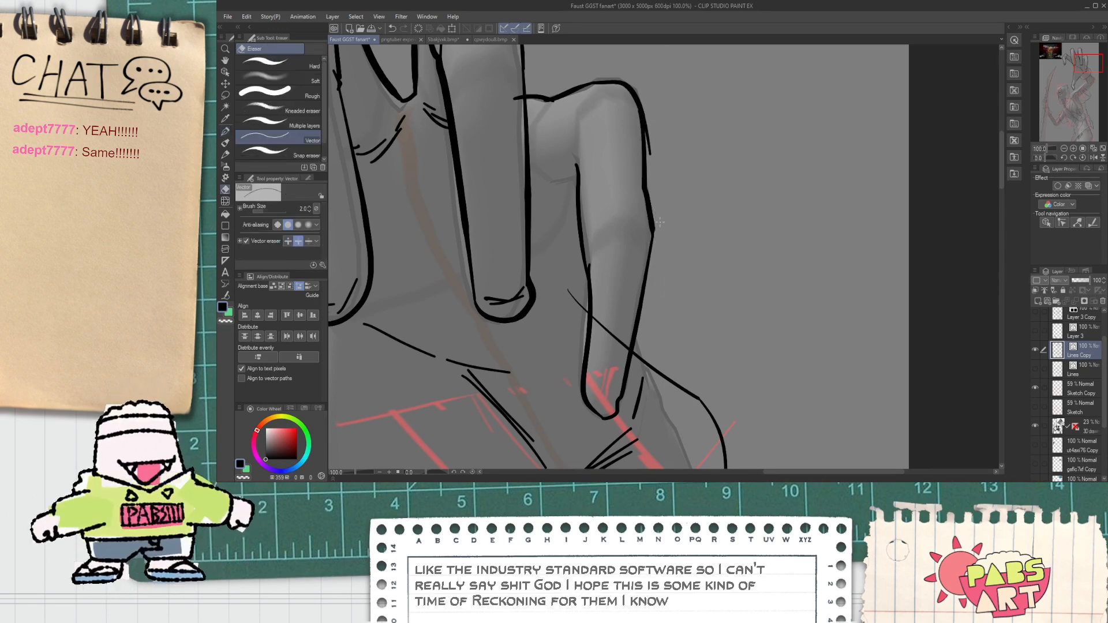
pyautogui.press('p')
pyautogui.scroll(2, 633, 85)
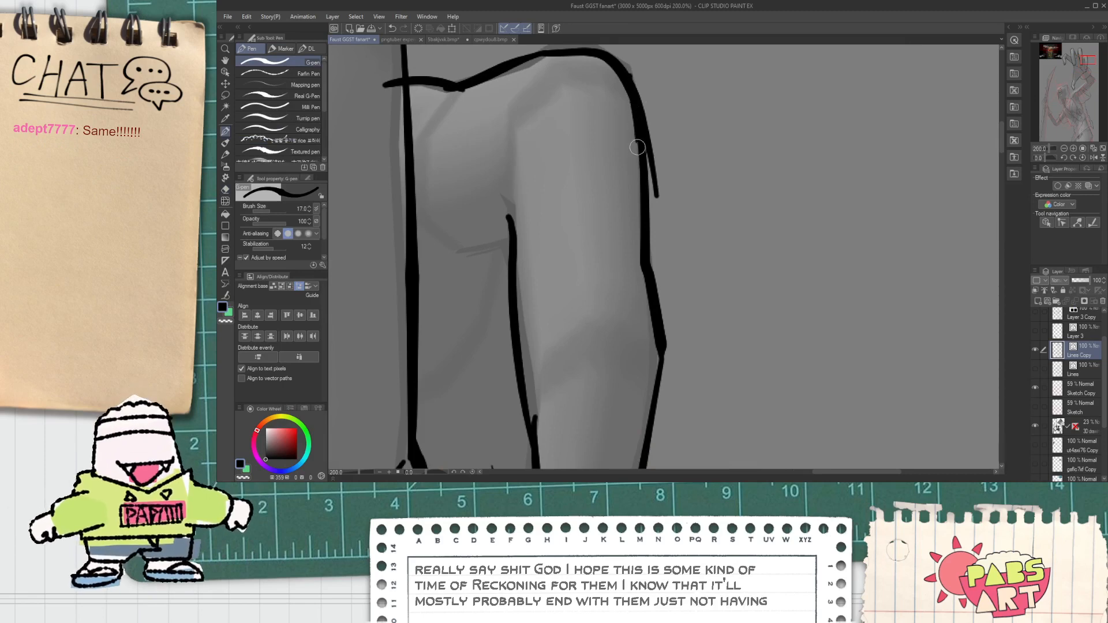
pyautogui.press('e')
pyautogui.moveTo(661, 166); pyautogui.dragTo(652, 174)
pyautogui.scroll(-2, 653, 173)
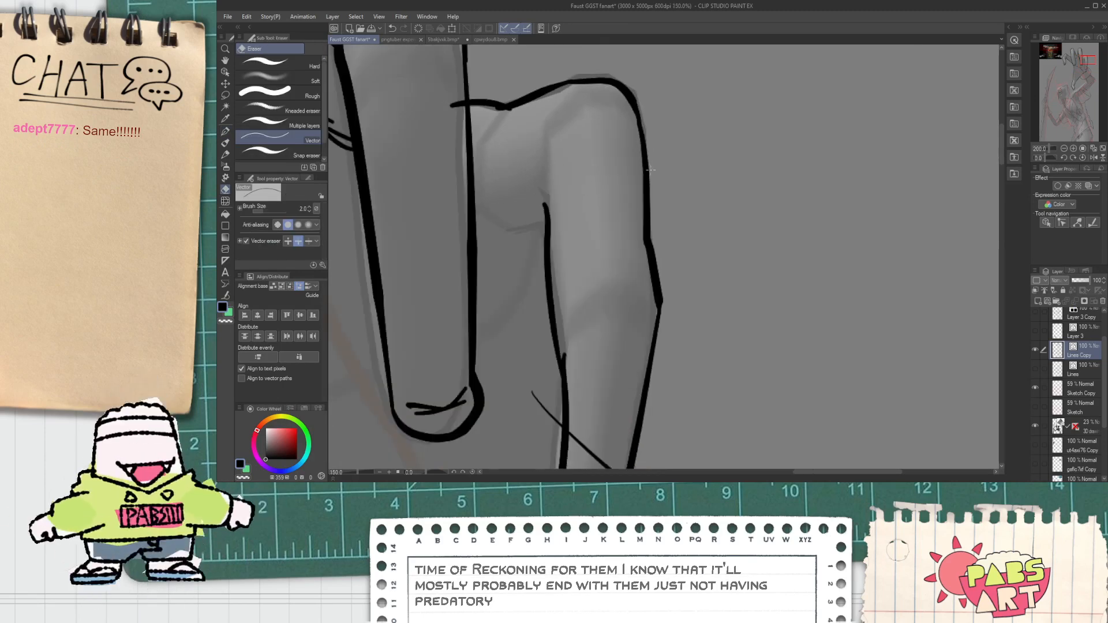
# Ink the underside of the bent finger's base segment and a short line up into the inner fold.
pyautogui.press('p')
pyautogui.scroll(1, 552, 212)
pyautogui.moveTo(537, 214)
pyautogui.mouseDown()
pyautogui.moveTo(600, 192)
pyautogui.moveTo(602, 137)
pyautogui.mouseUp()
pyautogui.press('e')
pyautogui.press('p')
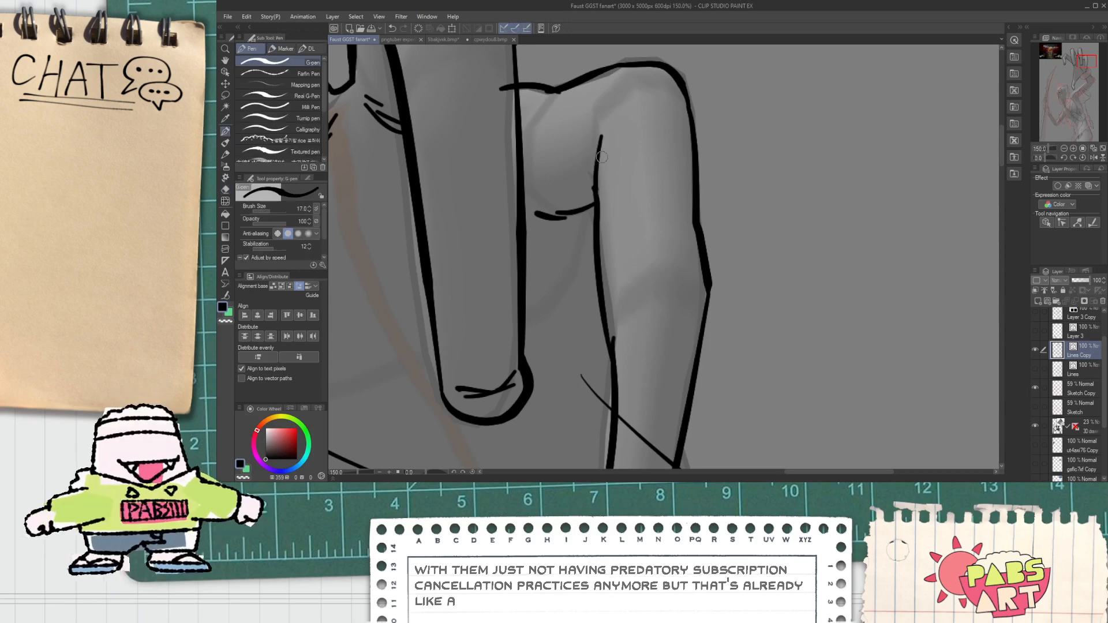
pyautogui.moveTo(594, 191); pyautogui.dragTo(606, 146)
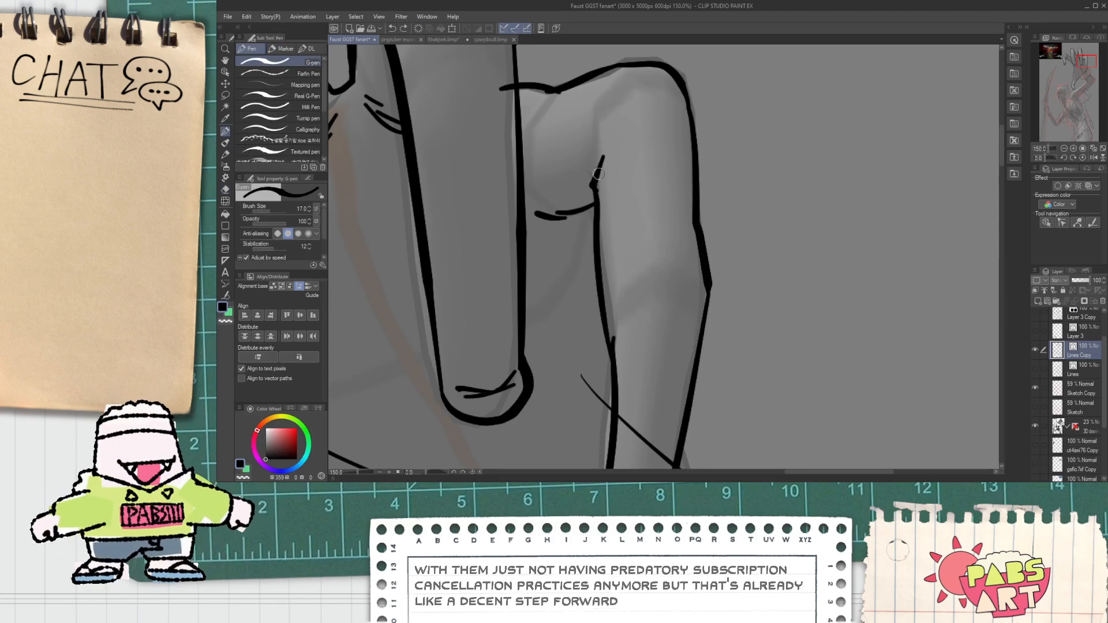
# Erase the parts of the palm's outline that cross the rightmost bent finger and stick out inside the palm.
pyautogui.press('space')
pyautogui.moveTo(611, 225); pyautogui.dragTo(598, 128)
pyautogui.press('e')
pyautogui.moveTo(639, 328)
pyautogui.mouseDown()
pyautogui.moveTo(616, 354)
pyautogui.moveTo(604, 263)
pyautogui.mouseUp()
pyautogui.scroll(-2, 607, 356)
pyautogui.press('space')
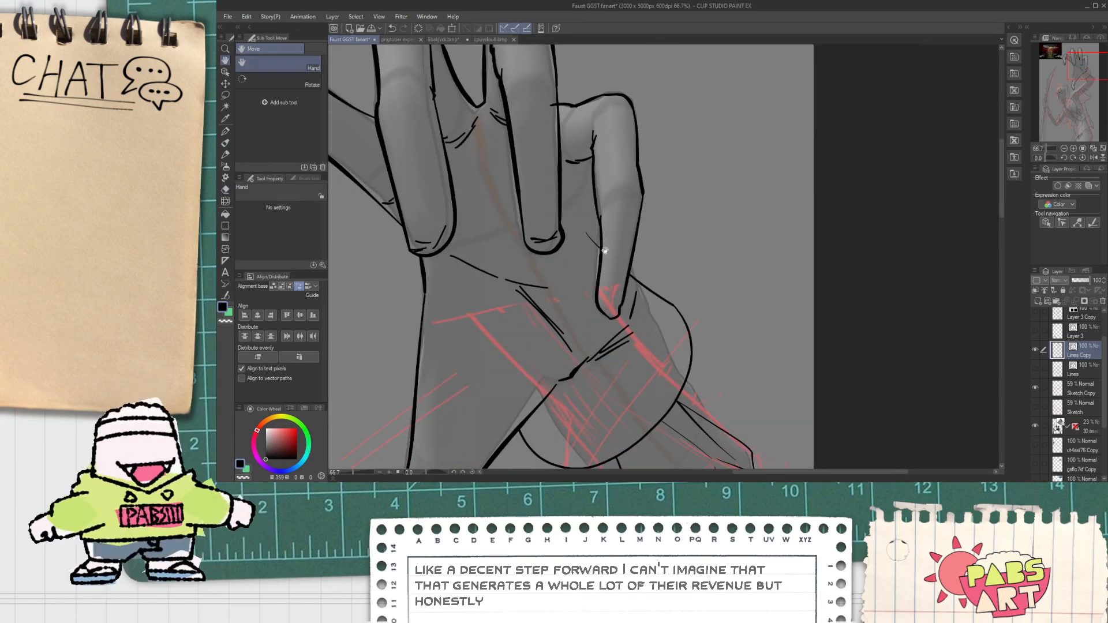
pyautogui.scroll(-1, 604, 259)
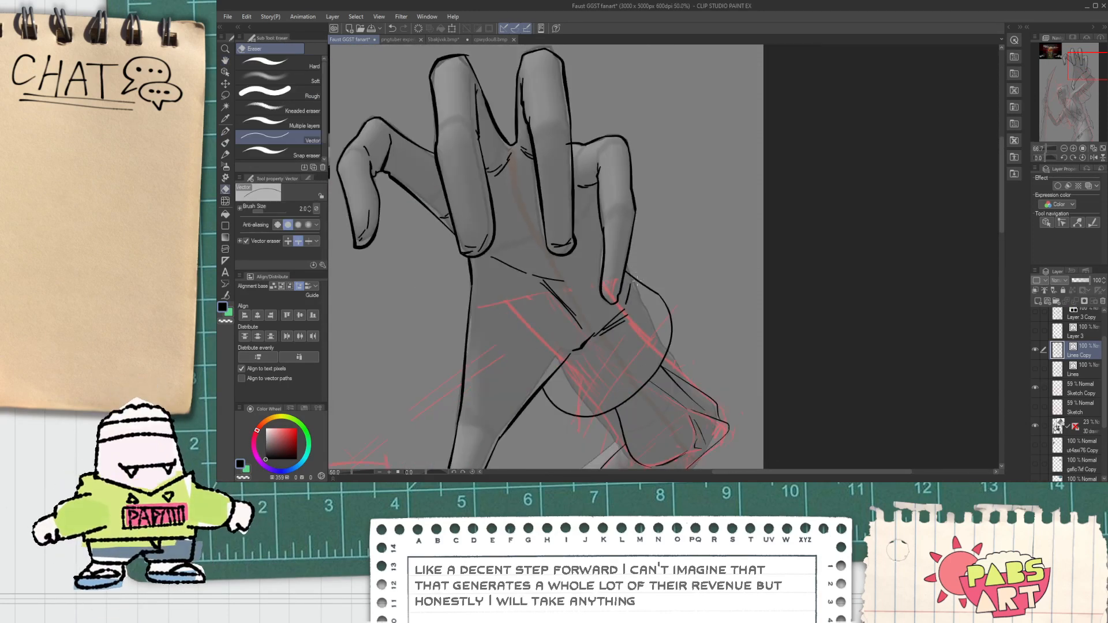
# Ink the curved palm edge beside the bent fingertip and trim the old outline where it overlaps.
pyautogui.scroll(3, 637, 288)
pyautogui.press('p')
pyautogui.moveTo(625, 276)
pyautogui.mouseDown()
pyautogui.moveTo(632, 236)
pyautogui.moveTo(616, 120)
pyautogui.mouseUp()
pyautogui.press('e')
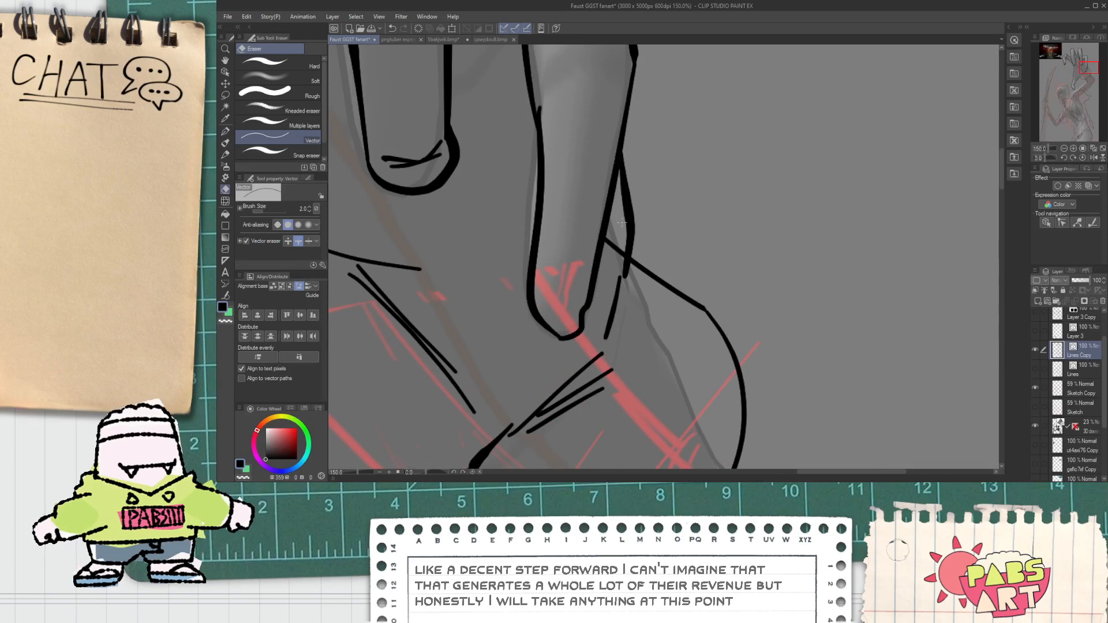
pyautogui.scroll(-3, 614, 257)
# Move the diagonal crease lines in the middle of the palm closer to the bent fingertip.
pyautogui.press('space')
pyautogui.moveTo(566, 265); pyautogui.dragTo(569, 221)
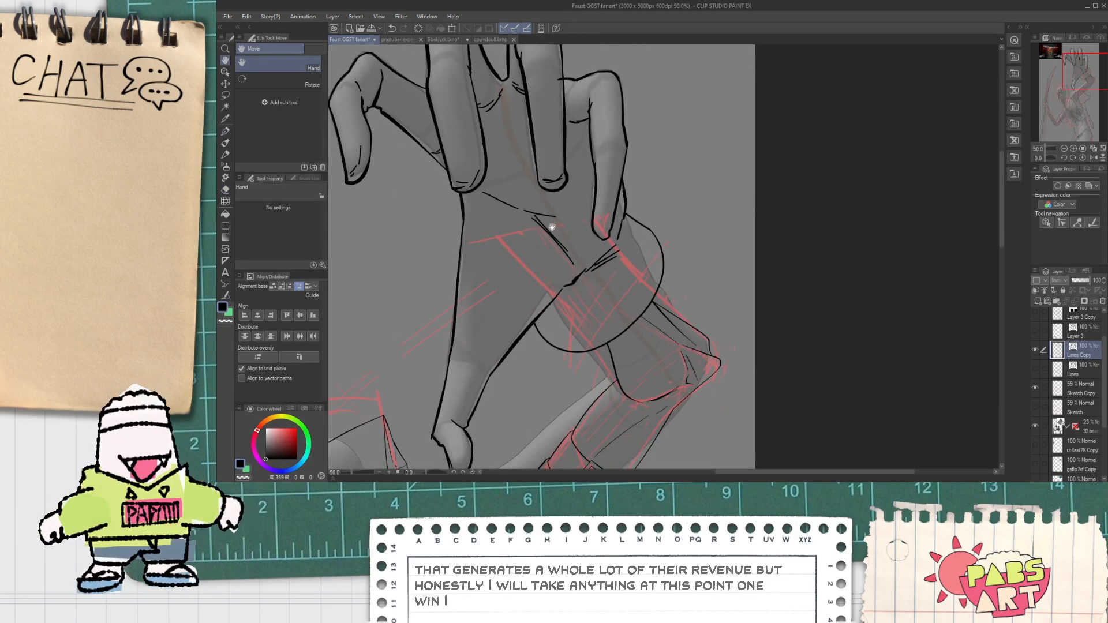
pyautogui.scroll(1, 569, 221)
pyautogui.press('p')
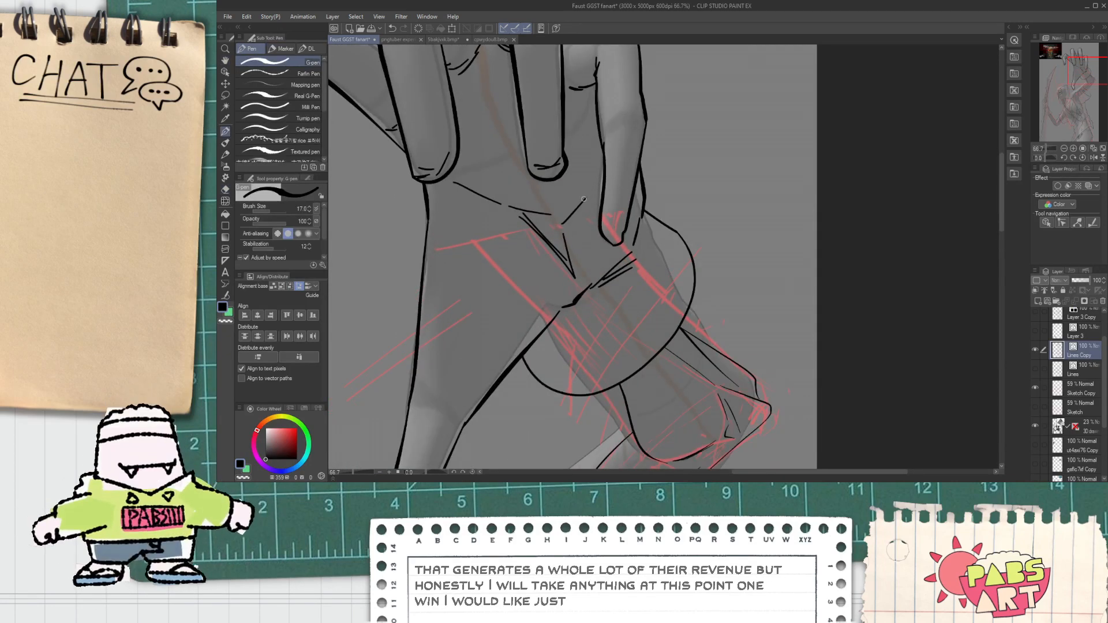
pyautogui.press('o')
pyautogui.click(555, 255)
pyautogui.click(539, 211)
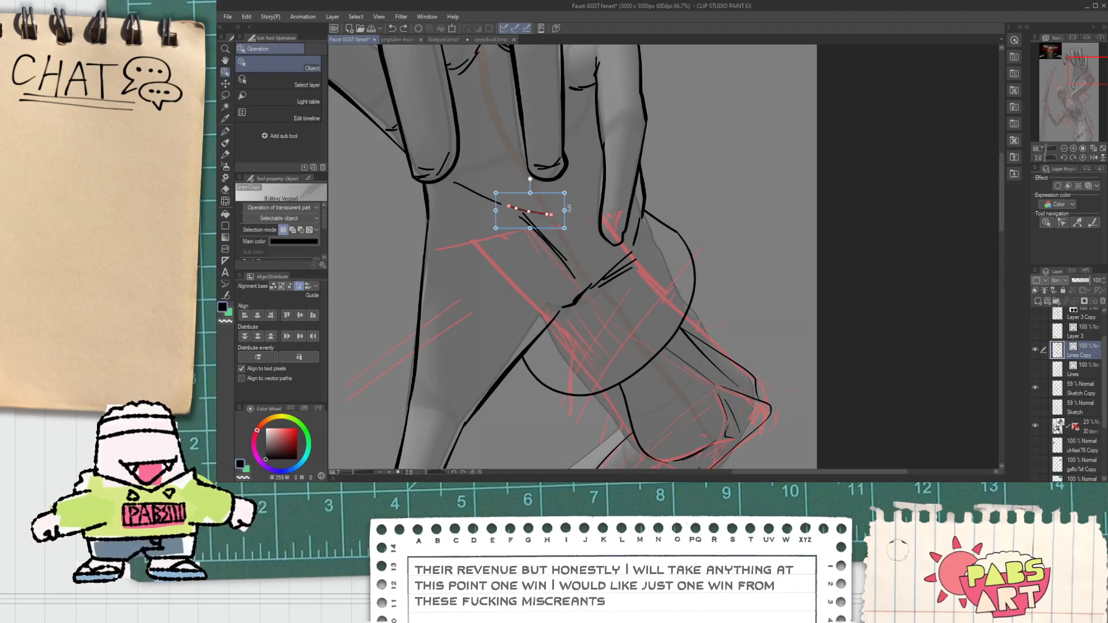
pyautogui.click(584, 266)
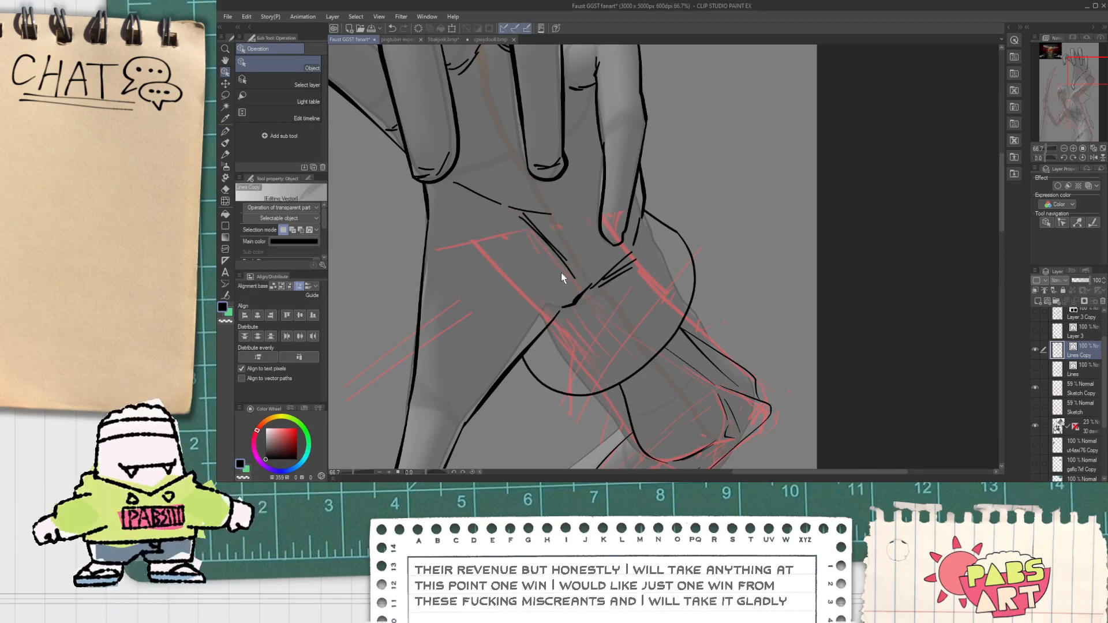
pyautogui.moveTo(565, 200); pyautogui.dragTo(593, 199)
pyautogui.click(587, 178)
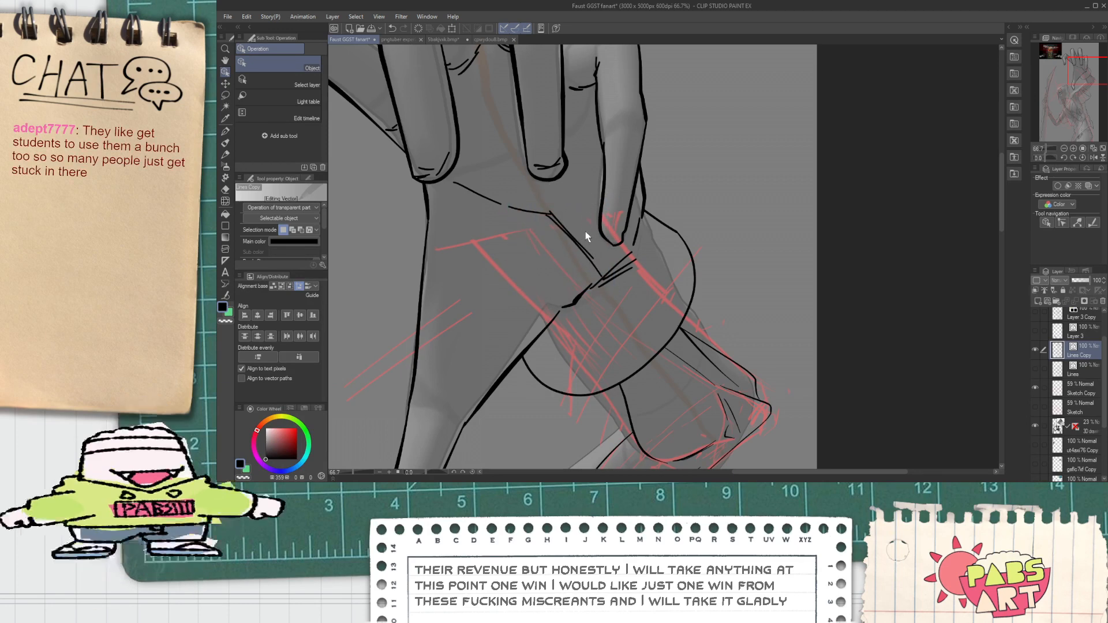
# Ink two short crease strokes on the palm between the diagonal creases and the bent fingertip.
pyautogui.press('p')
pyautogui.scroll(1, 595, 244)
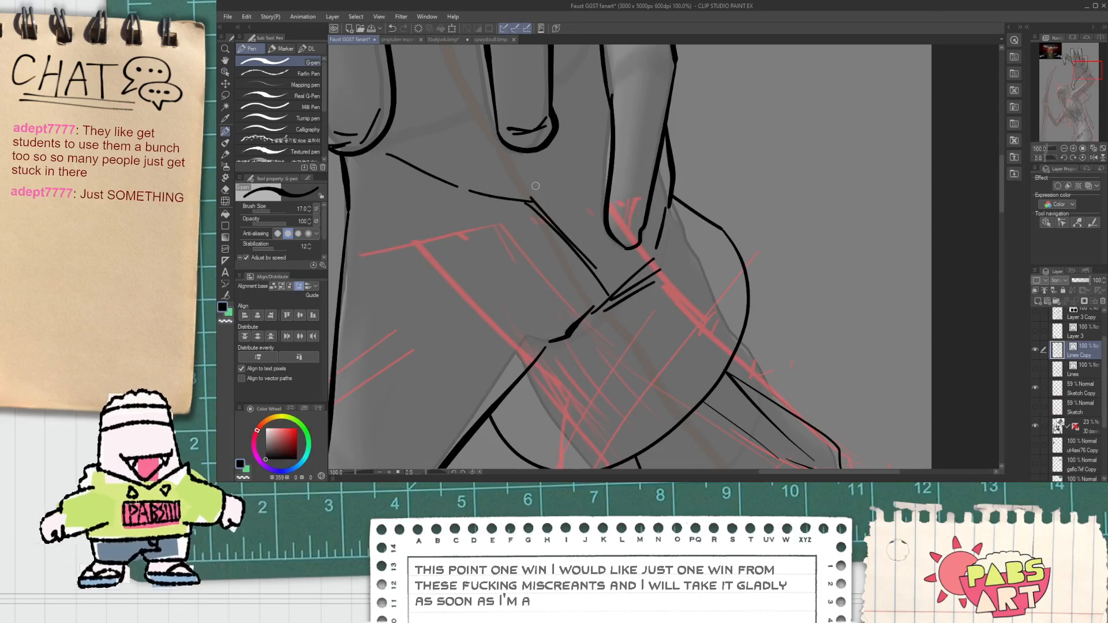
pyautogui.moveTo(582, 185); pyautogui.dragTo(585, 246)
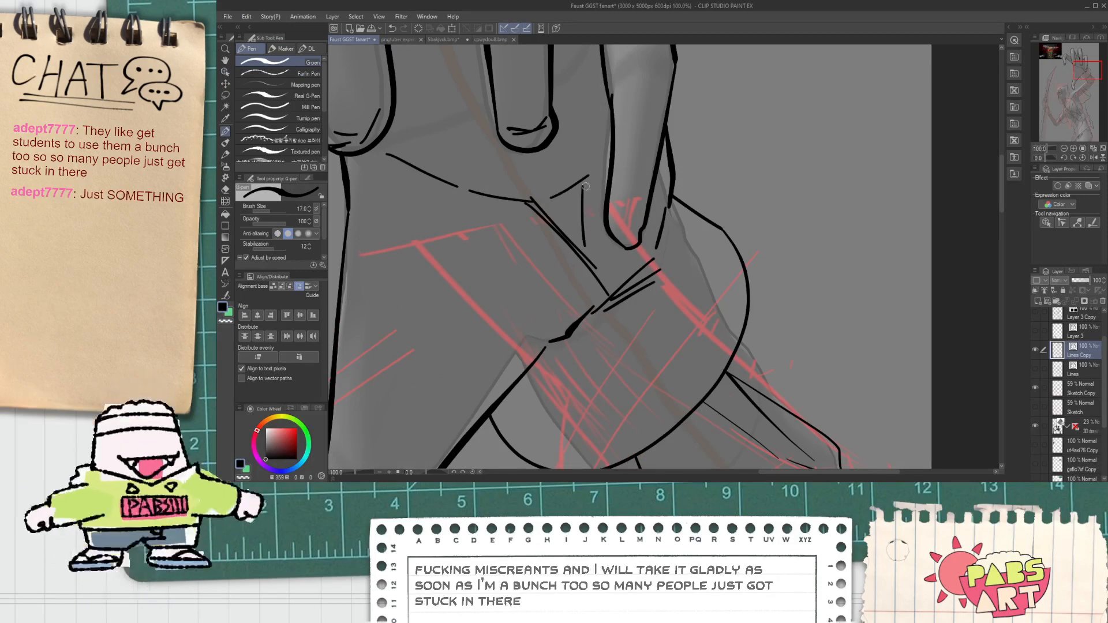
pyautogui.press('space')
pyautogui.moveTo(538, 173); pyautogui.dragTo(643, 299)
pyautogui.scroll(-1, 554, 253)
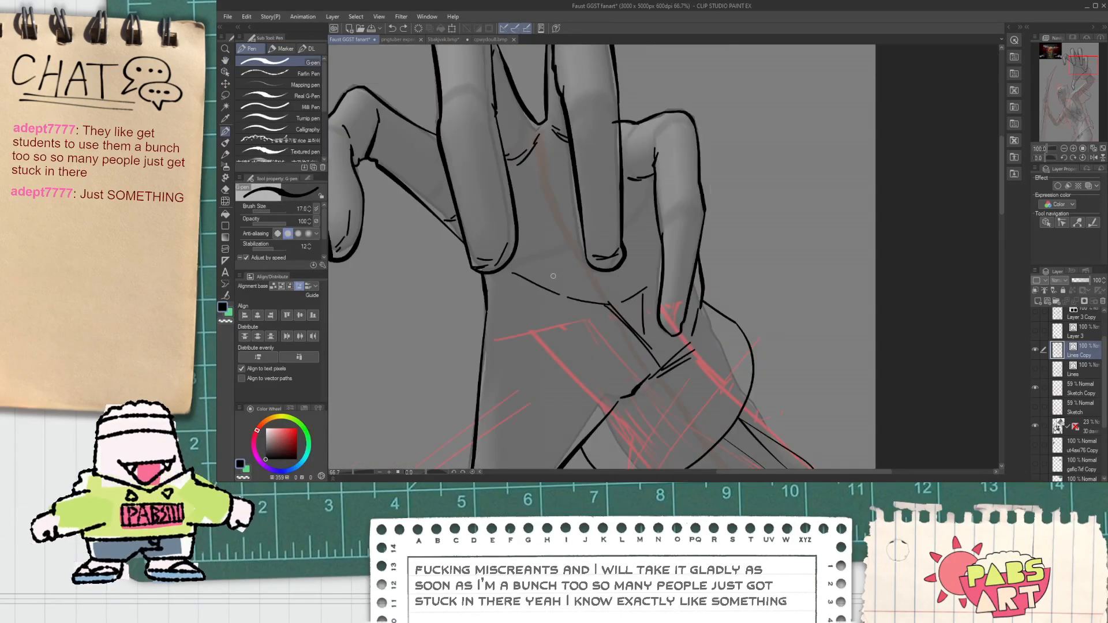
# Erase the diagonal creases, the short strokes and the upper crease lines from the middle of the palm.
pyautogui.press('space')
pyautogui.press('e')
pyautogui.moveTo(583, 321)
pyautogui.mouseDown()
pyautogui.moveTo(568, 269)
pyautogui.moveTo(631, 271)
pyautogui.mouseUp()
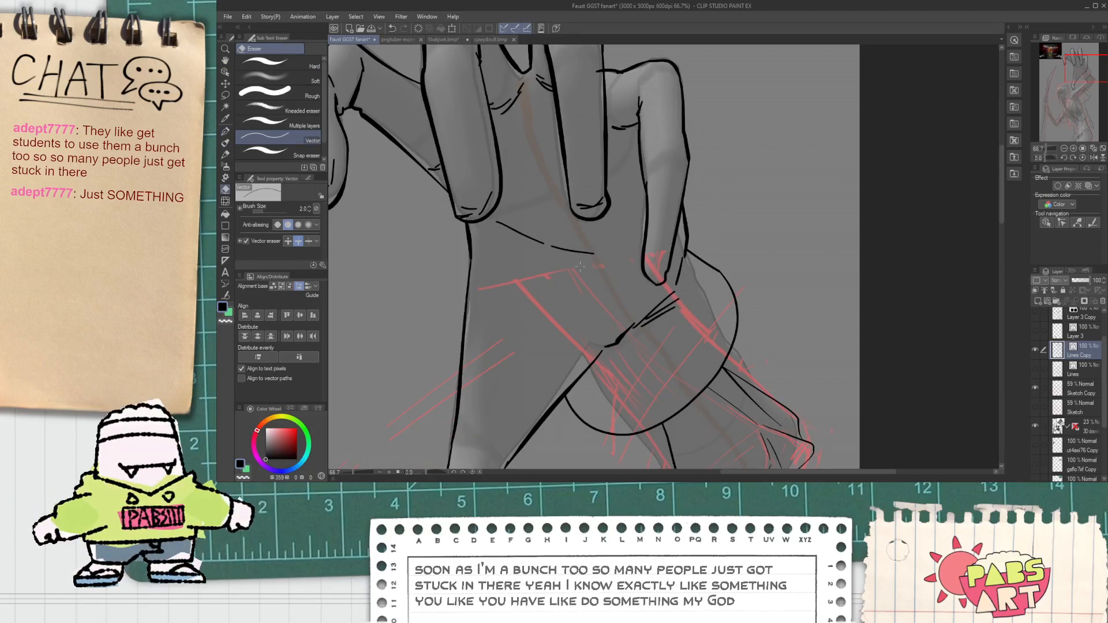
pyautogui.moveTo(547, 252); pyautogui.dragTo(541, 241)
# Ink new palm creases: short strokes at the thumb's base, broken lines across the palm and a diagonal fold from below the fingers.
pyautogui.press('p')
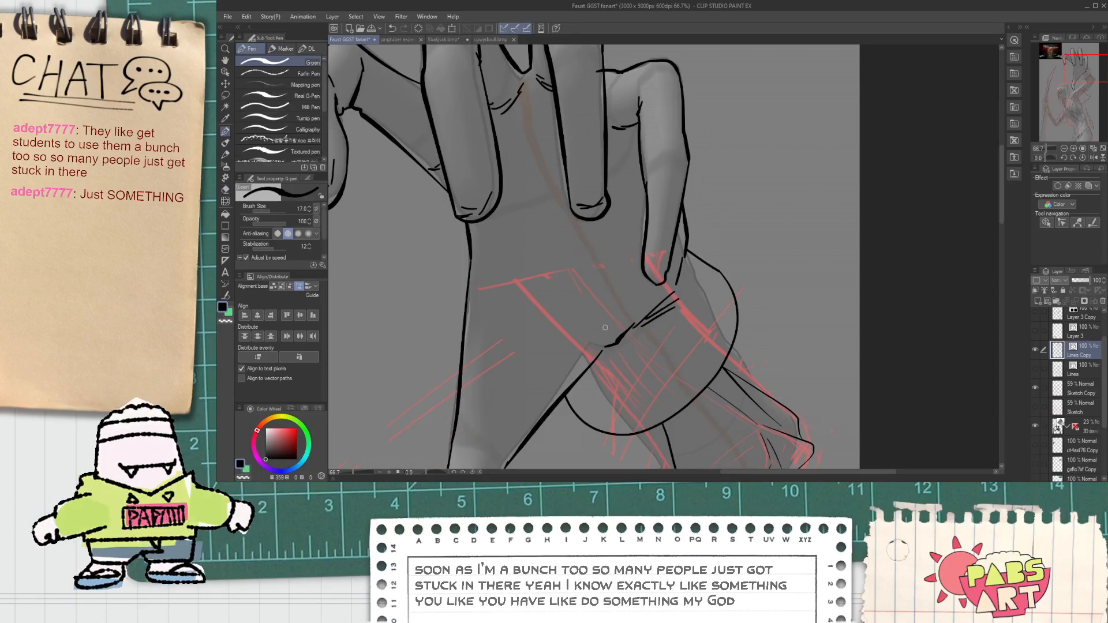
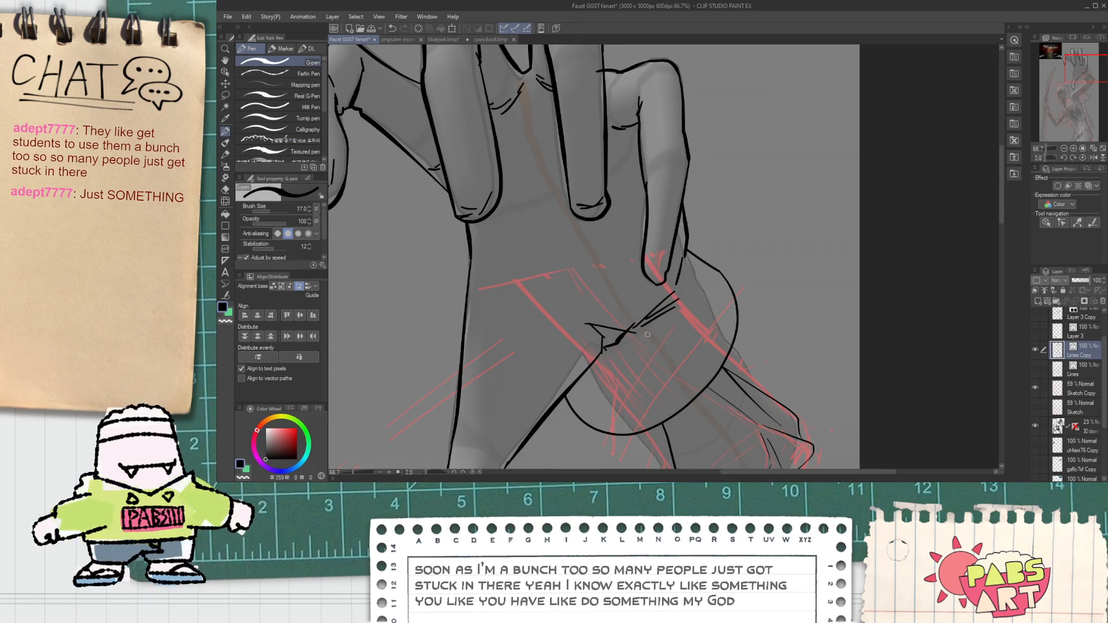
pyautogui.moveTo(581, 313); pyautogui.dragTo(624, 318)
pyautogui.moveTo(488, 249); pyautogui.dragTo(514, 272)
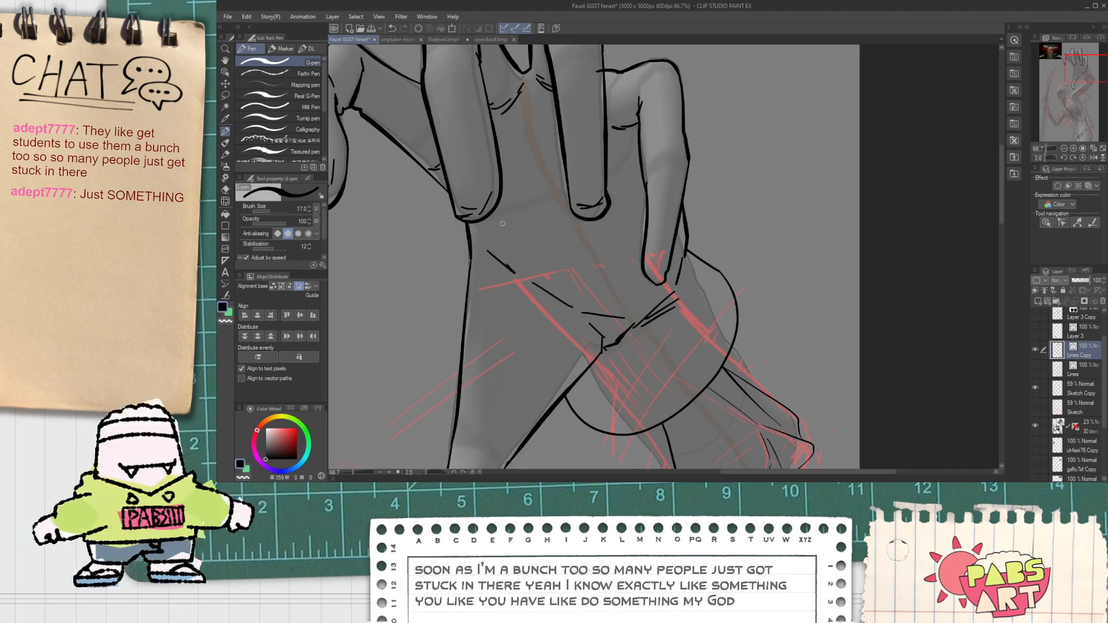
pyautogui.moveTo(521, 212); pyautogui.dragTo(540, 209)
pyautogui.scroll(-7, 629, 235)
pyautogui.scroll(5, 631, 238)
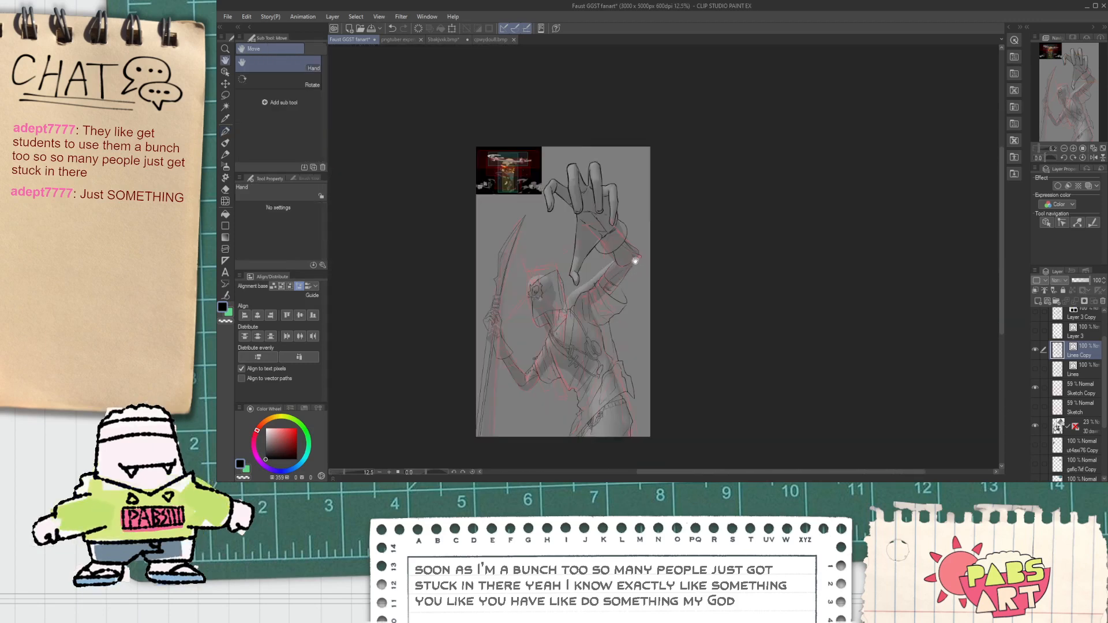
# Thicken the large rounded outline below the palm with extra strokes along its outer and lower edges.
pyautogui.scroll(4, 612, 196)
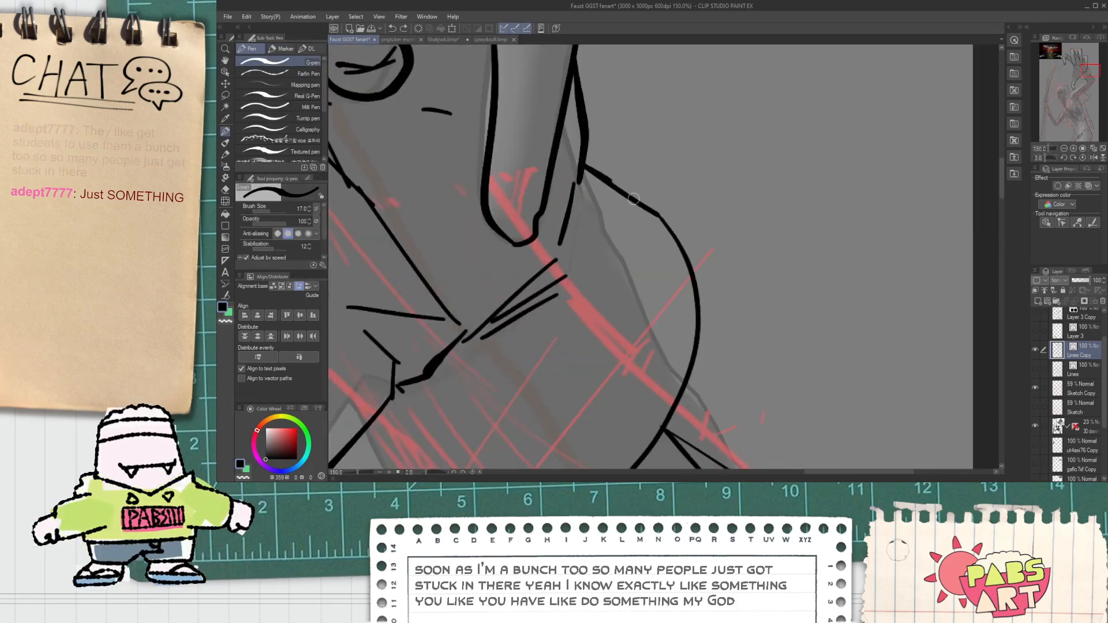
pyautogui.hotkey('ctrl', 'z')
pyautogui.scroll(-2, 651, 295)
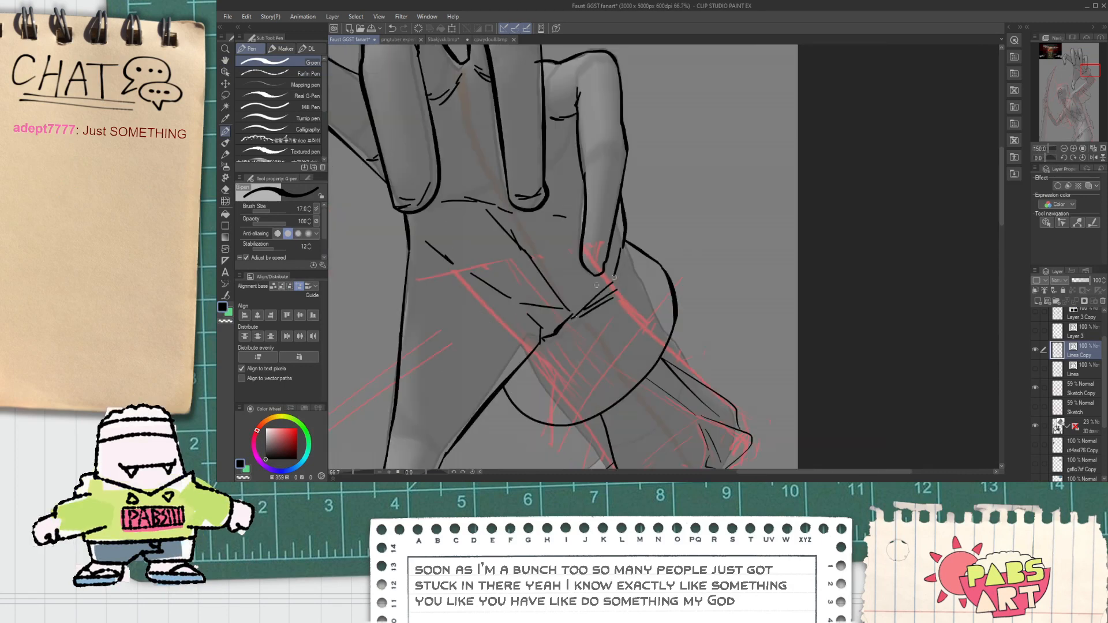
pyautogui.scroll(1, 619, 367)
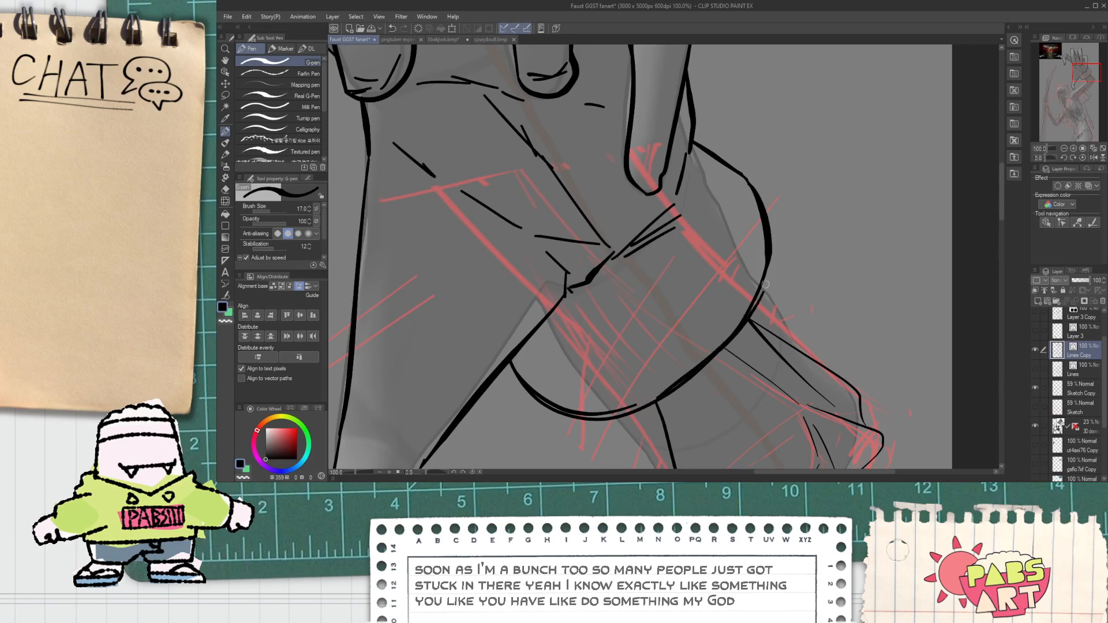
pyautogui.moveTo(675, 390); pyautogui.dragTo(742, 300)
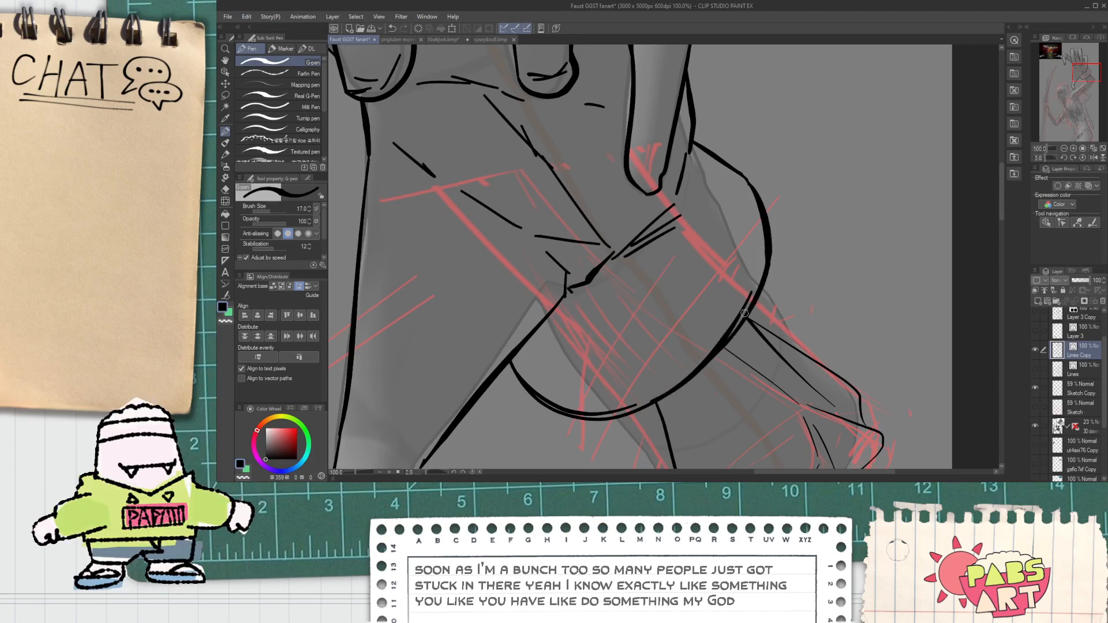
# Hide the red sketch and the 3D model layers and review the line art on its own.
pyautogui.scroll(-11, 744, 289)
pyautogui.press('space')
pyautogui.scroll(8, 716, 335)
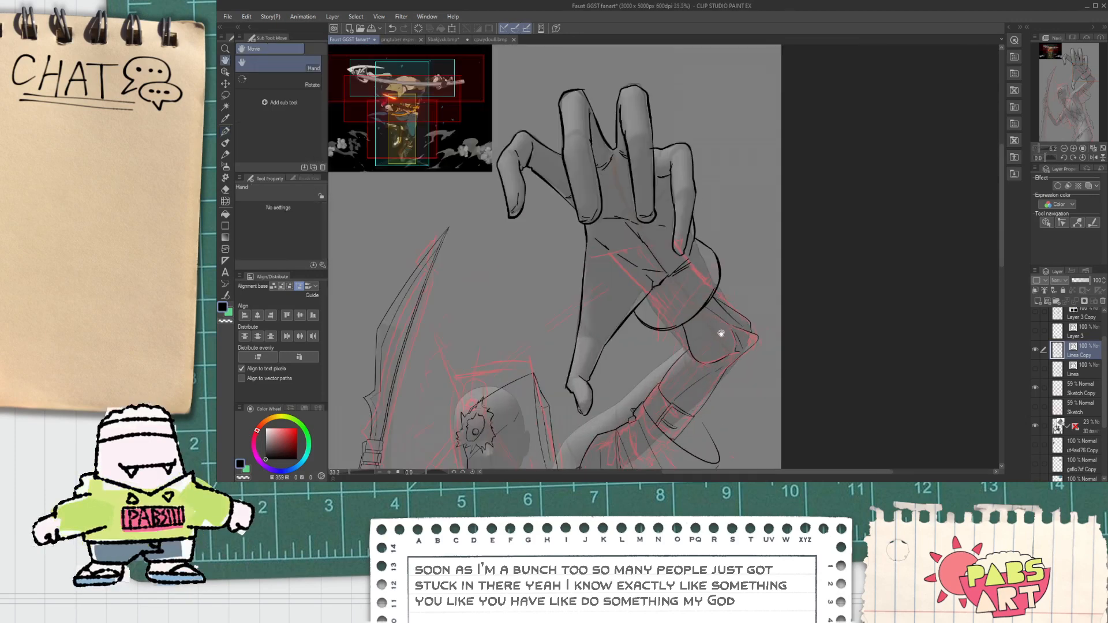
pyautogui.press('space')
pyautogui.scroll(-3, 687, 339)
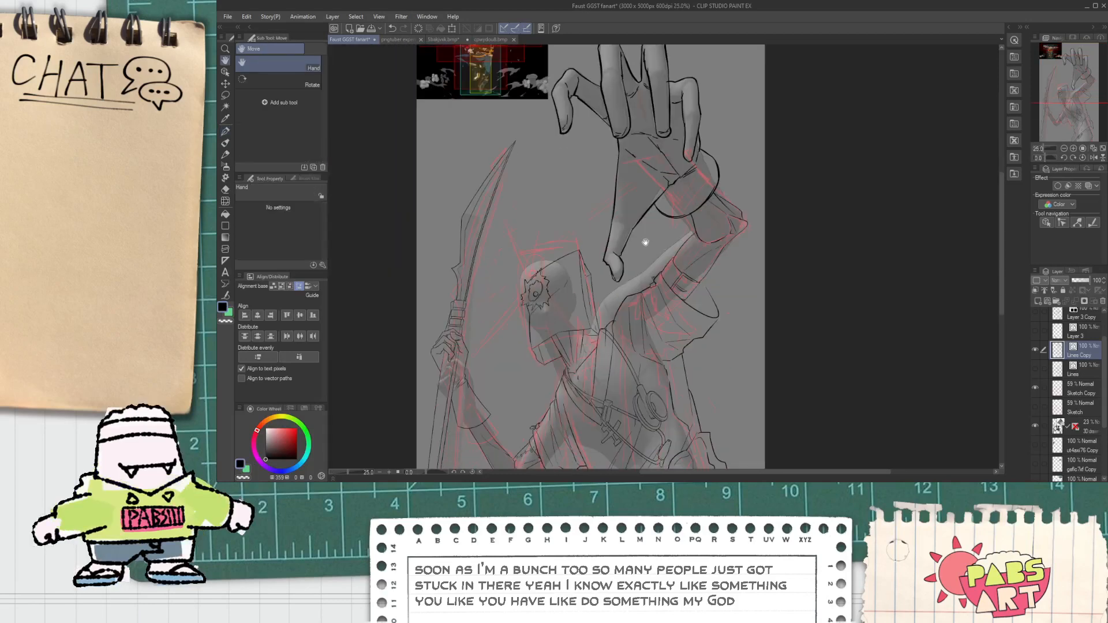
pyautogui.scroll(2, 646, 164)
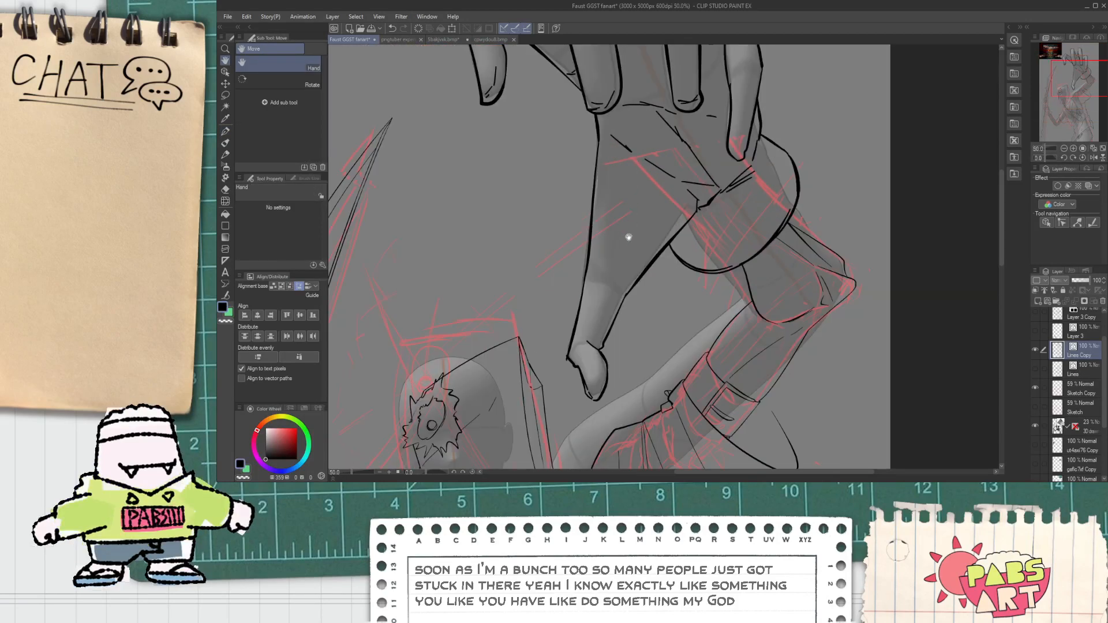
pyautogui.scroll(-2, 624, 247)
pyautogui.click(1034, 388)
pyautogui.click(1035, 425)
pyautogui.scroll(-4, 774, 390)
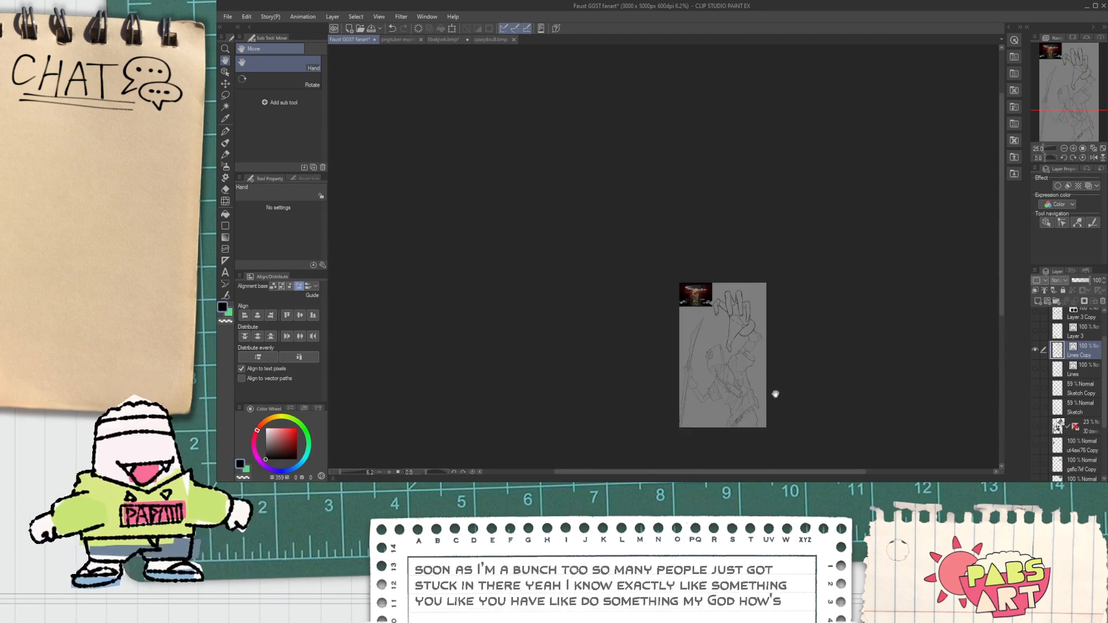
pyautogui.scroll(2, 715, 282)
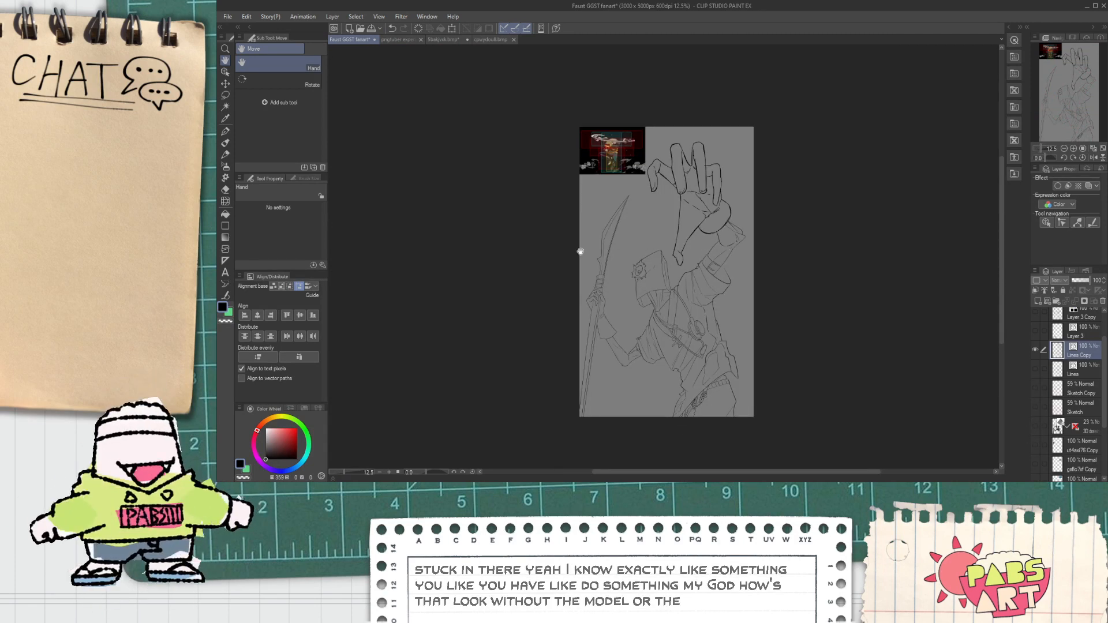
pyautogui.scroll(4, 544, 375)
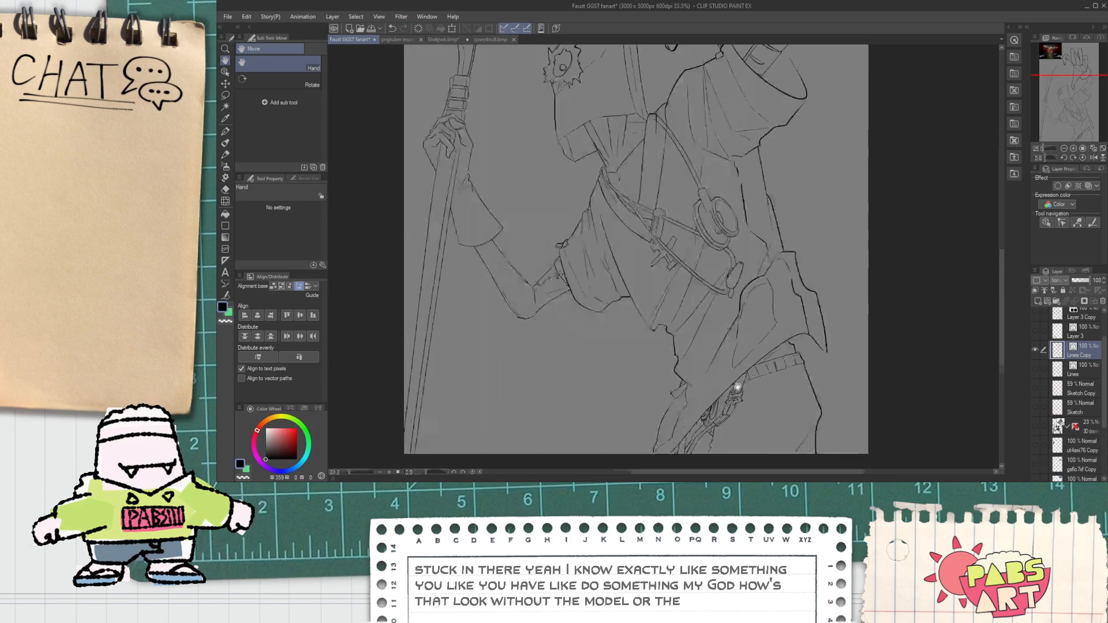
# Ink the curved lower edge of the coat at the hip, running down across the outline of the leg.
pyautogui.press('p')
pyautogui.scroll(3, 860, 345)
pyautogui.moveTo(836, 300)
pyautogui.mouseDown()
pyautogui.moveTo(806, 384)
pyautogui.moveTo(774, 412)
pyautogui.moveTo(785, 426)
pyautogui.moveTo(766, 448)
pyautogui.mouseUp()
pyautogui.hotkey('ctrl', 'z')
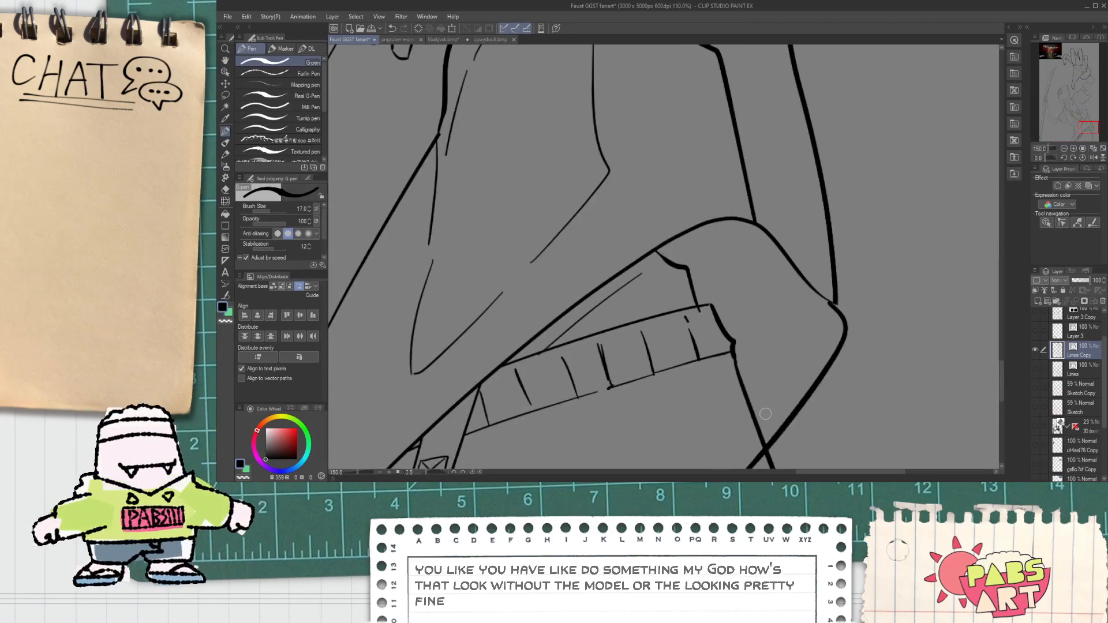
pyautogui.hotkey('ctrl', 'z')
pyautogui.moveTo(833, 308)
pyautogui.mouseDown()
pyautogui.moveTo(798, 388)
pyautogui.moveTo(713, 464)
pyautogui.mouseUp()
pyautogui.press('e')
pyautogui.scroll(-1, 720, 431)
pyautogui.scroll(-6, 721, 431)
pyautogui.press('h')
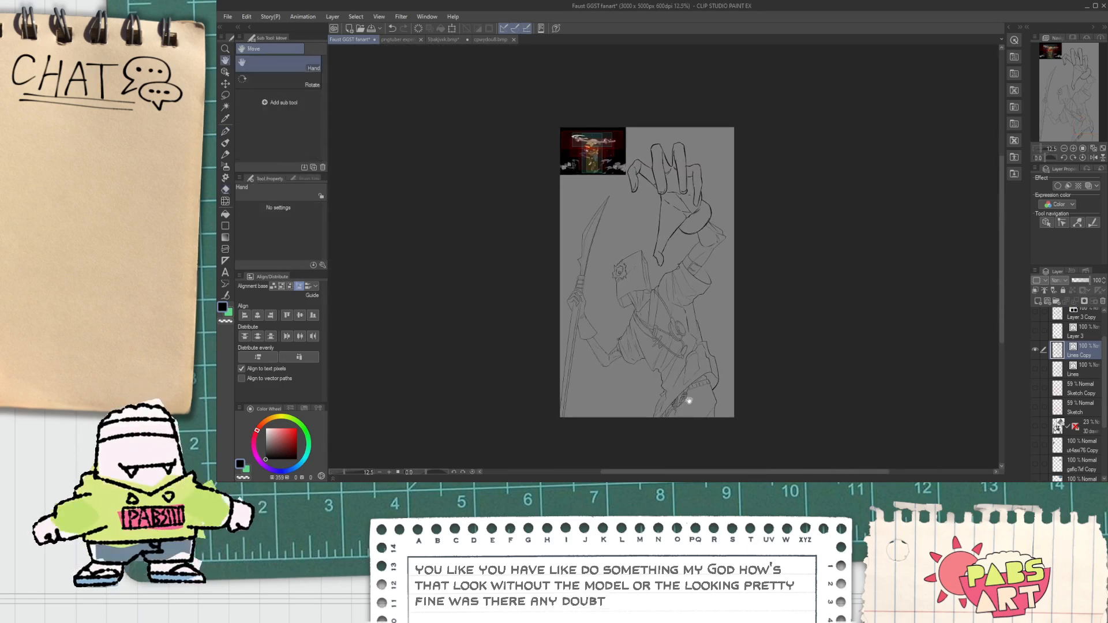
# Reduce the pen's brush size and trim the coat's curved edge where it overshoots the leg's outline.
pyautogui.press('p')
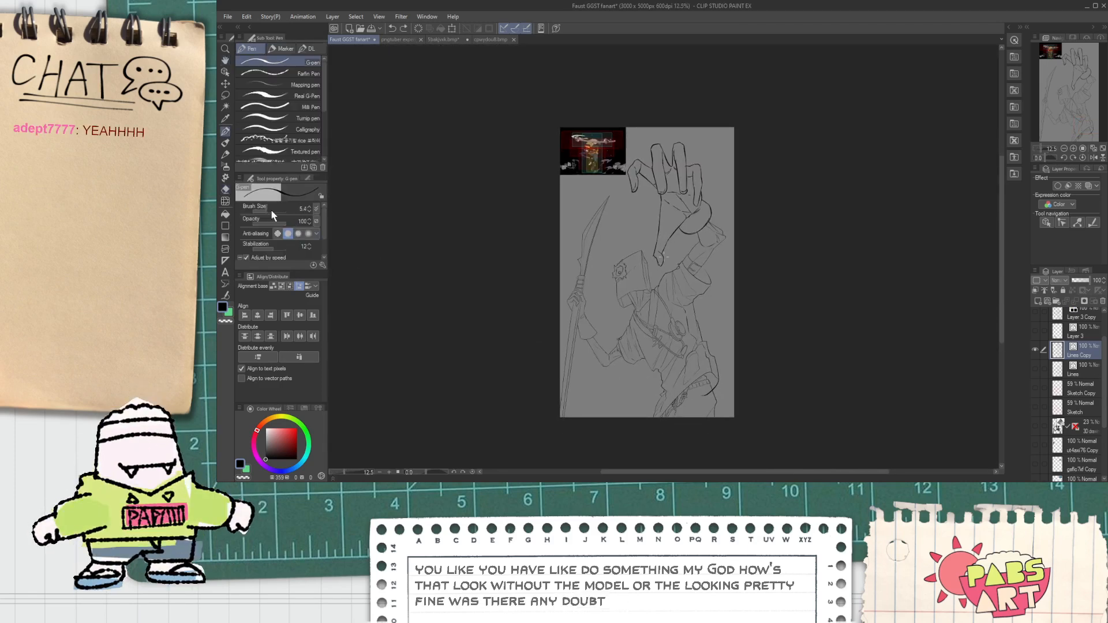
pyautogui.click(308, 207)
pyautogui.click(308, 207)
pyautogui.press('space')
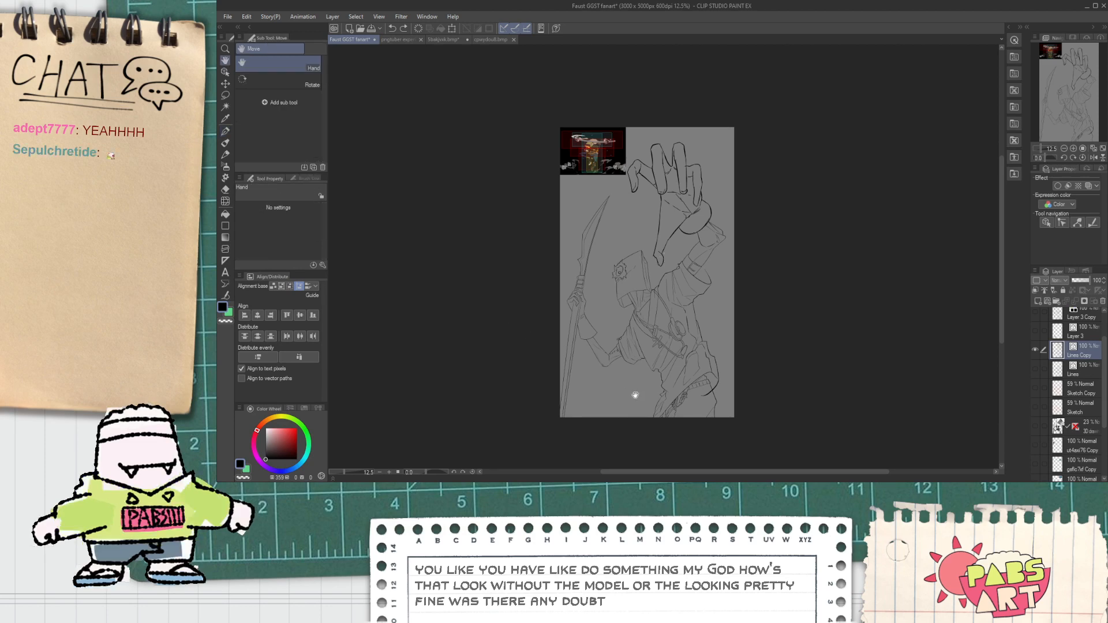
pyautogui.moveTo(633, 390); pyautogui.dragTo(535, 367)
pyautogui.scroll(2, 614, 361)
pyautogui.scroll(2, 614, 361)
pyautogui.press('e')
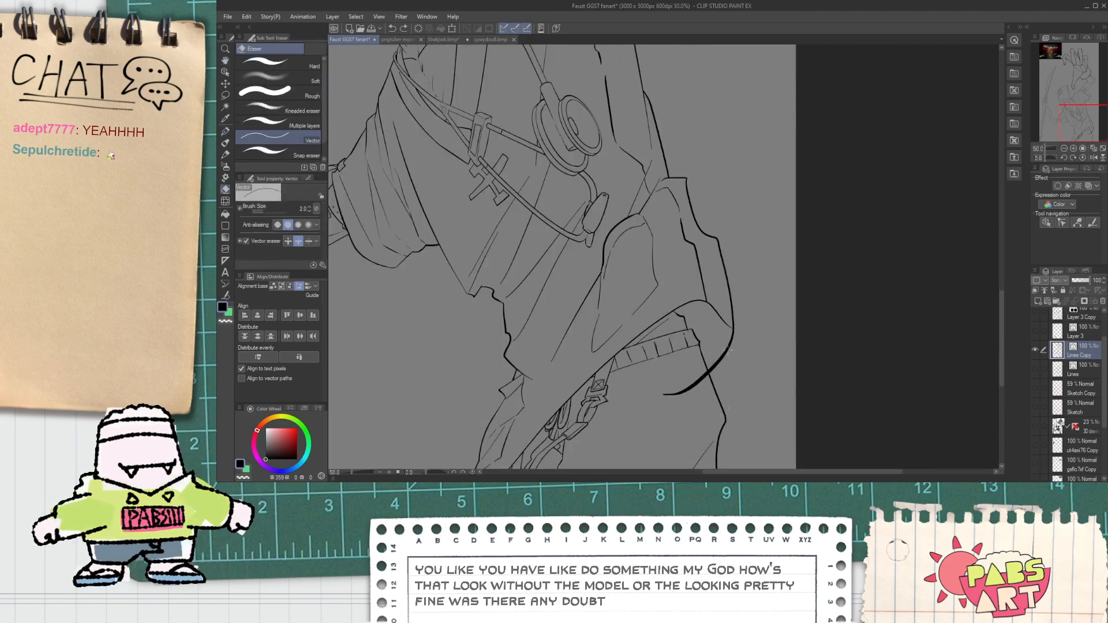
pyautogui.click(728, 351)
pyautogui.press('p')
pyautogui.press('e')
pyautogui.click(687, 414)
pyautogui.scroll(-4, 686, 400)
# Review the line art across the whole figure, from the raised hand down to the coat and the pole.
pyautogui.press('space')
pyautogui.moveTo(638, 401); pyautogui.dragTo(609, 295)
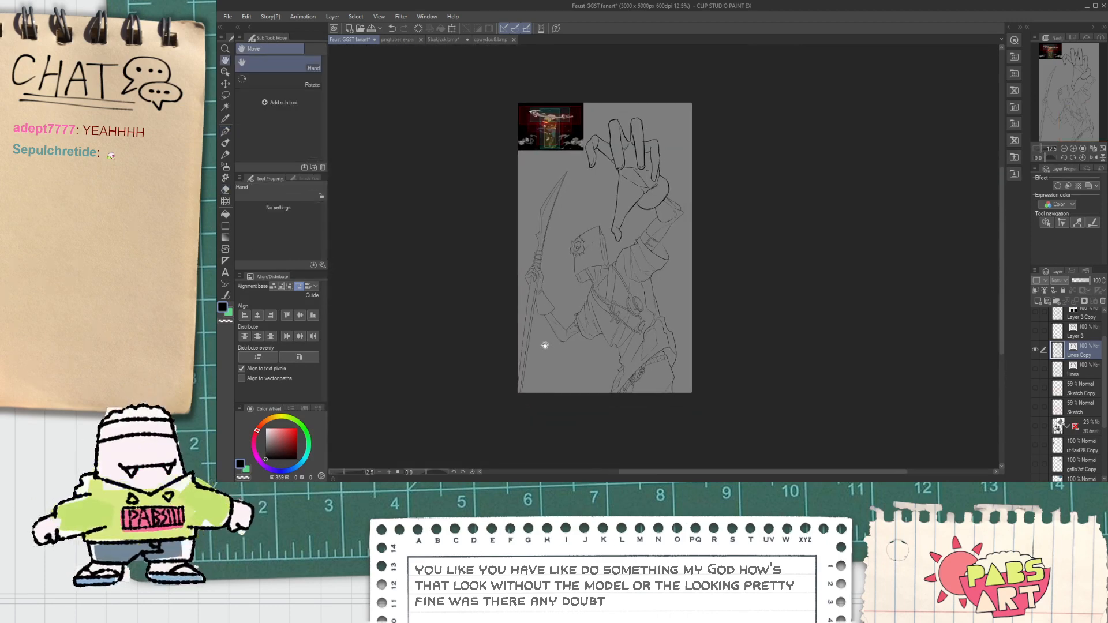
pyautogui.scroll(2, 535, 352)
pyautogui.moveTo(535, 351); pyautogui.dragTo(520, 435)
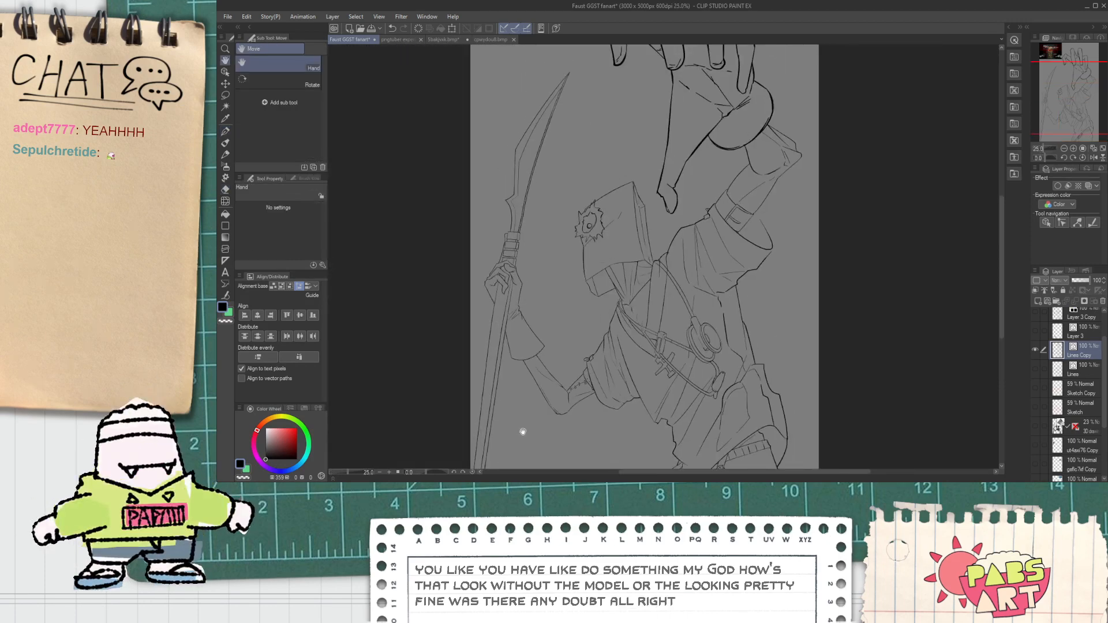
pyautogui.moveTo(509, 381); pyautogui.dragTo(497, 363)
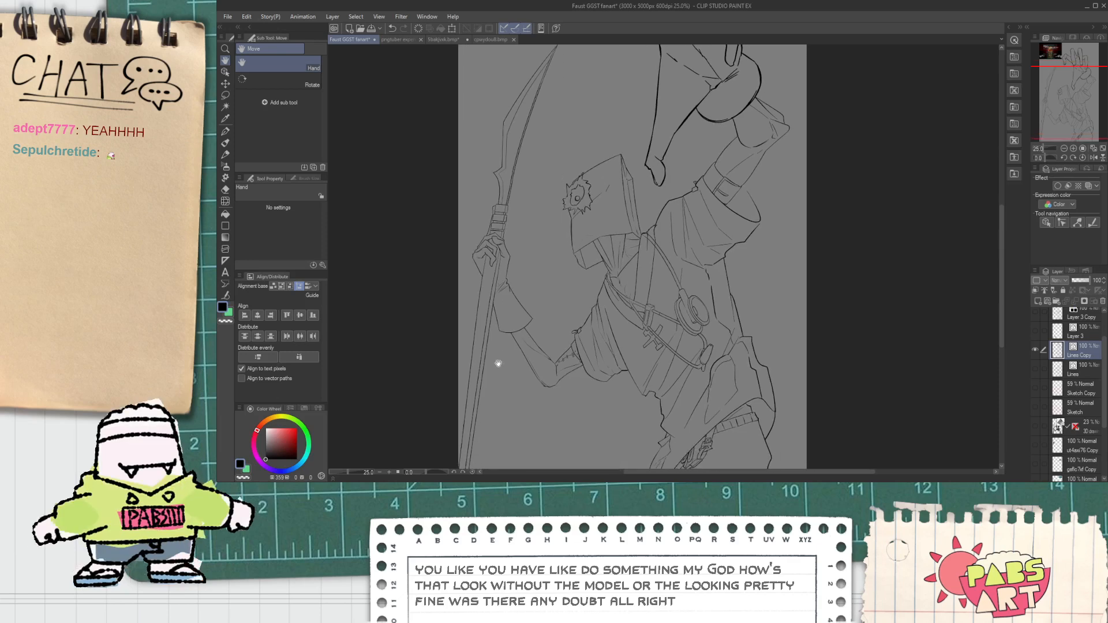
pyautogui.scroll(-2, 521, 327)
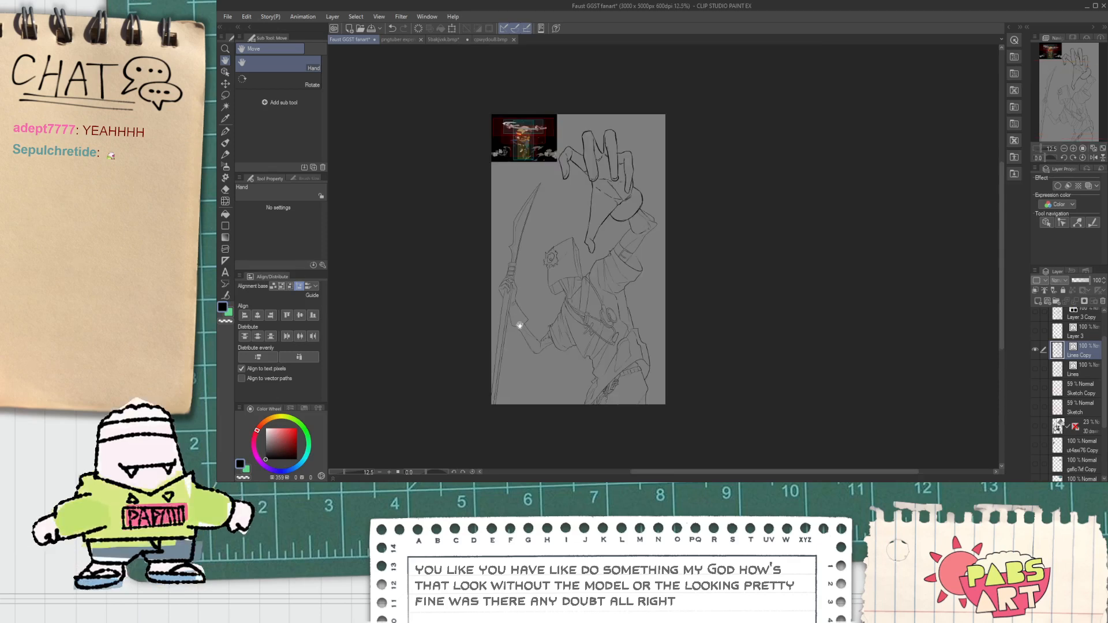
# Thin the outlines of the raised glove slightly with Adjust line width set to scale down the width.
pyautogui.click(226, 295)
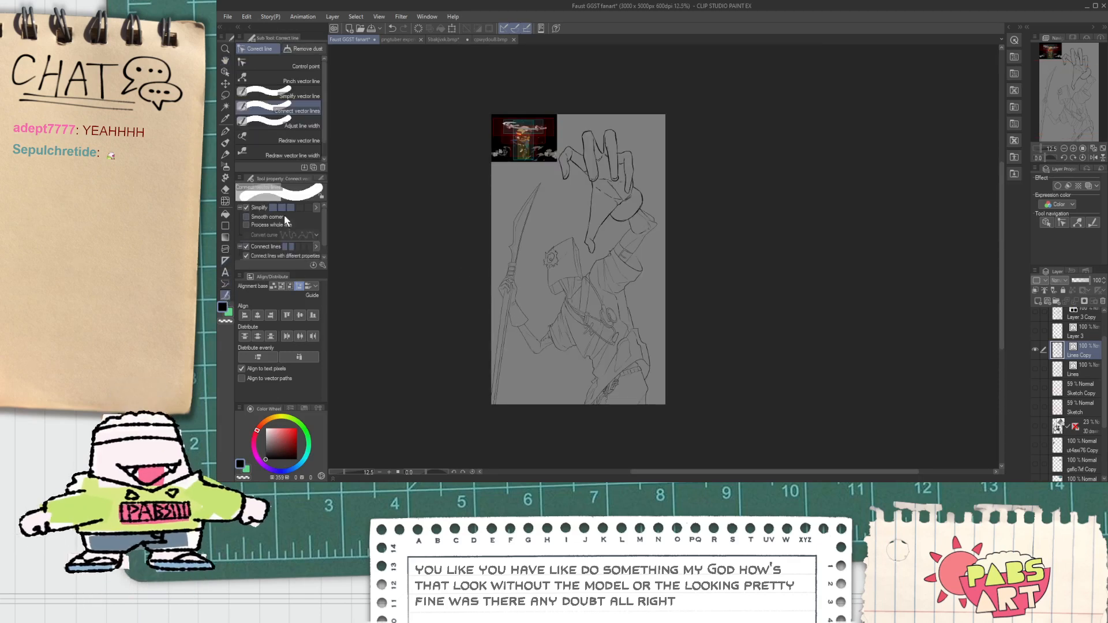
pyautogui.click(264, 122)
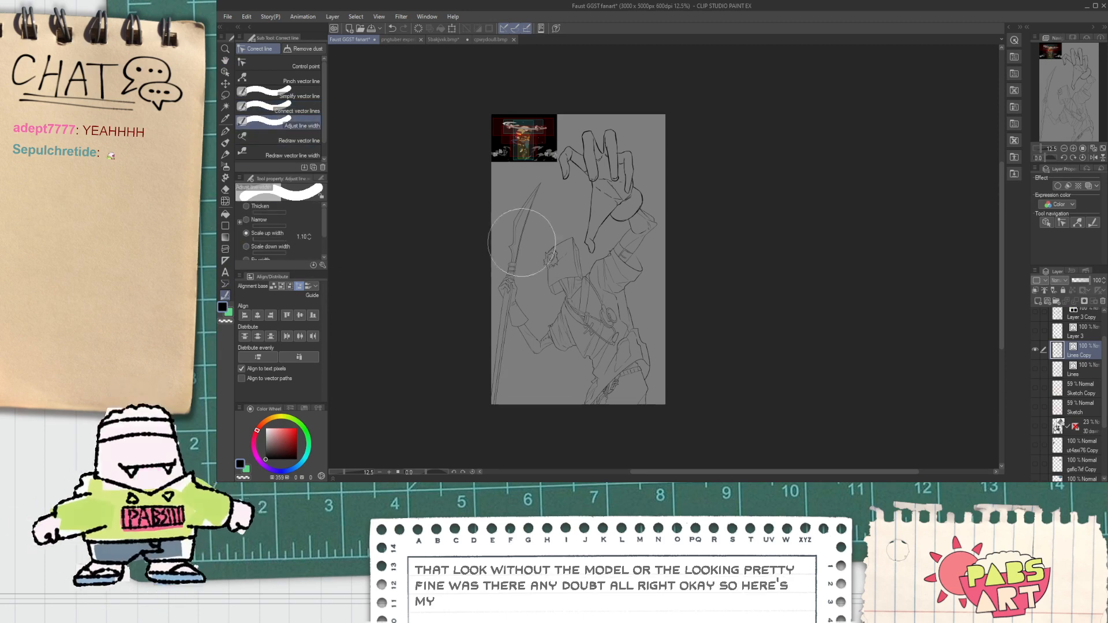
pyautogui.hotkey('ctrl', '+')
pyautogui.hotkey('ctrl', '+')
pyautogui.hotkey('ctrl', '+')
pyautogui.scroll(1, 623, 234)
pyautogui.moveTo(638, 193)
pyautogui.mouseDown()
pyautogui.moveTo(646, 230)
pyautogui.moveTo(661, 204)
pyautogui.moveTo(661, 218)
pyautogui.moveTo(629, 279)
pyautogui.mouseUp()
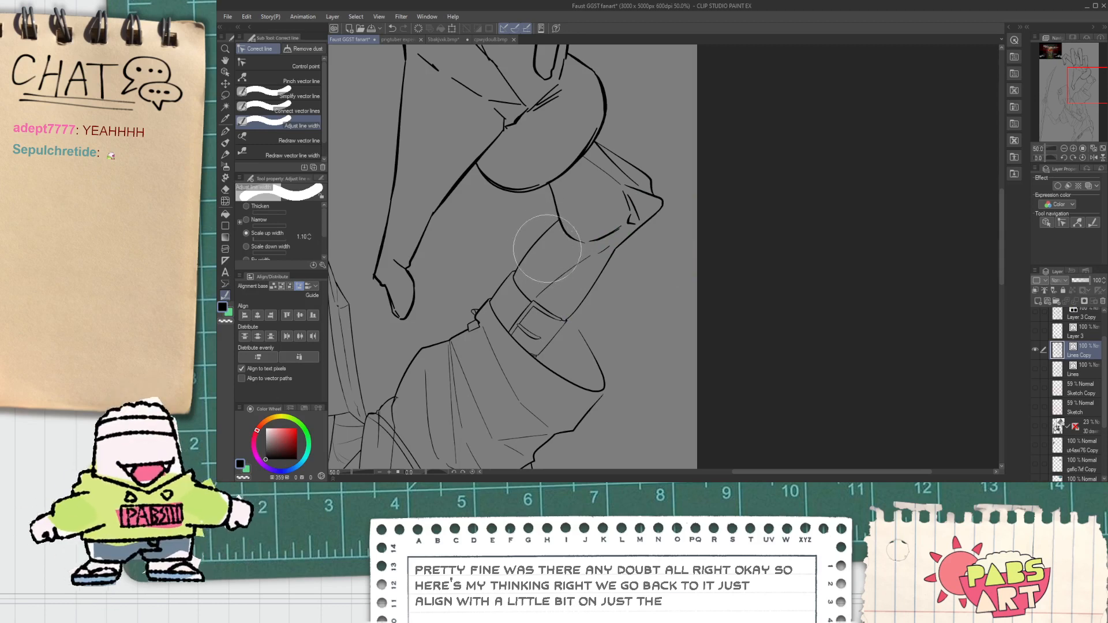
pyautogui.scroll(-4, 635, 242)
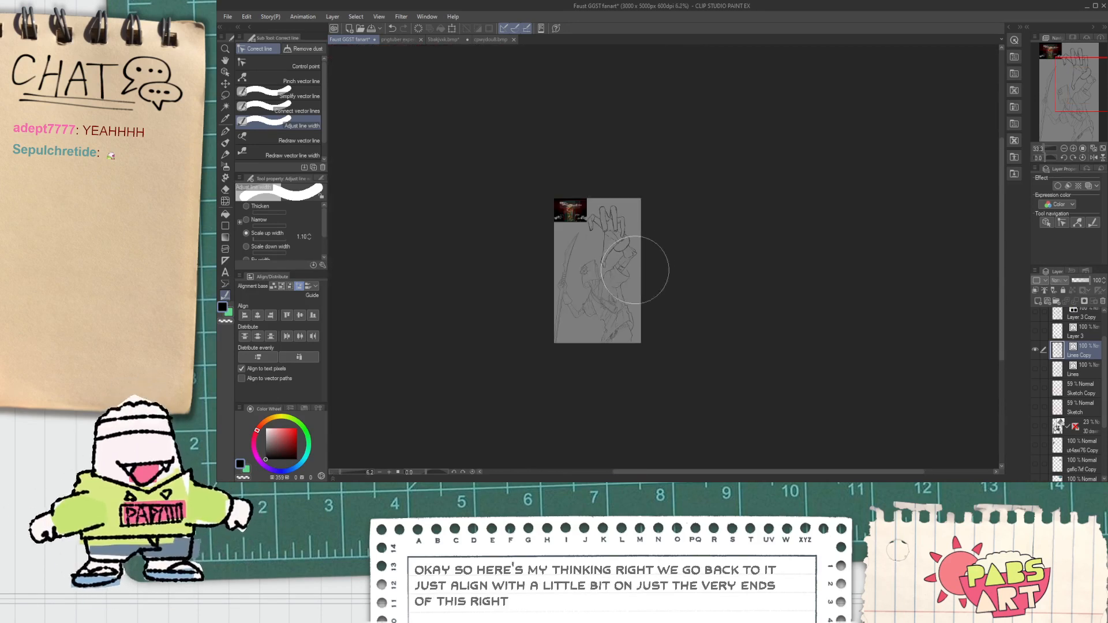
pyautogui.press('p')
pyautogui.scroll(3, 632, 280)
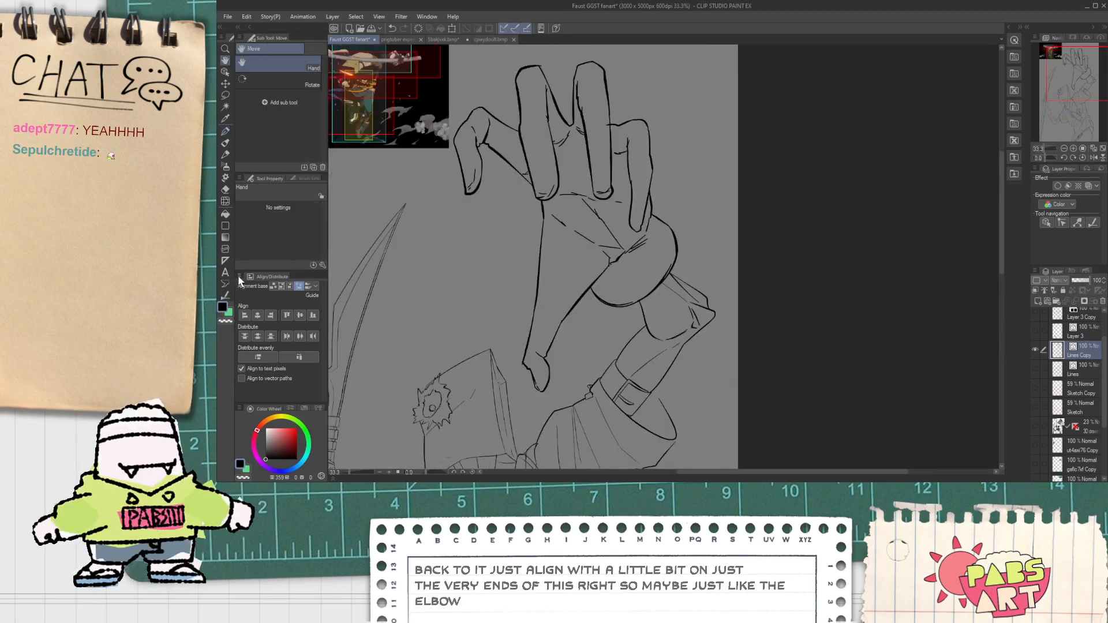
pyautogui.click(225, 294)
pyautogui.click(278, 245)
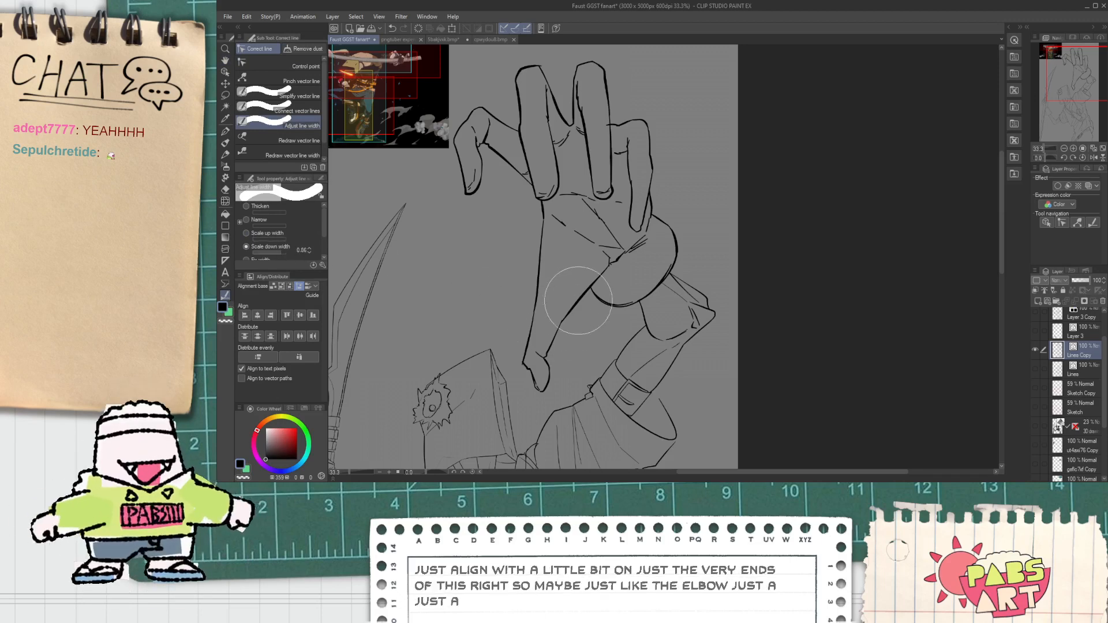
pyautogui.scroll(-3, 601, 289)
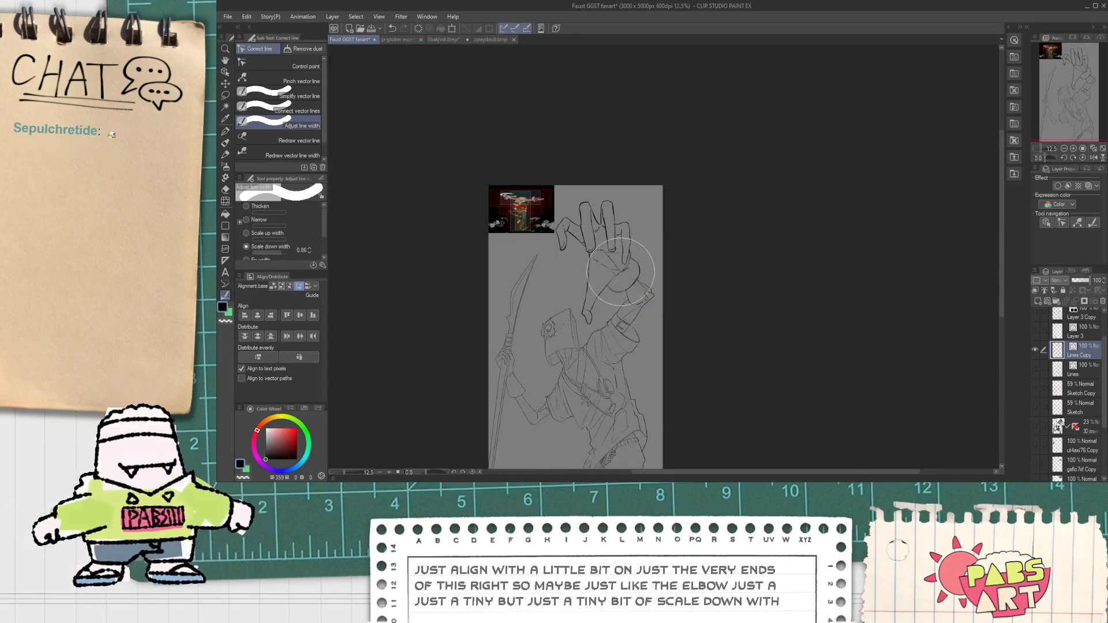
pyautogui.scroll(4, 570, 300)
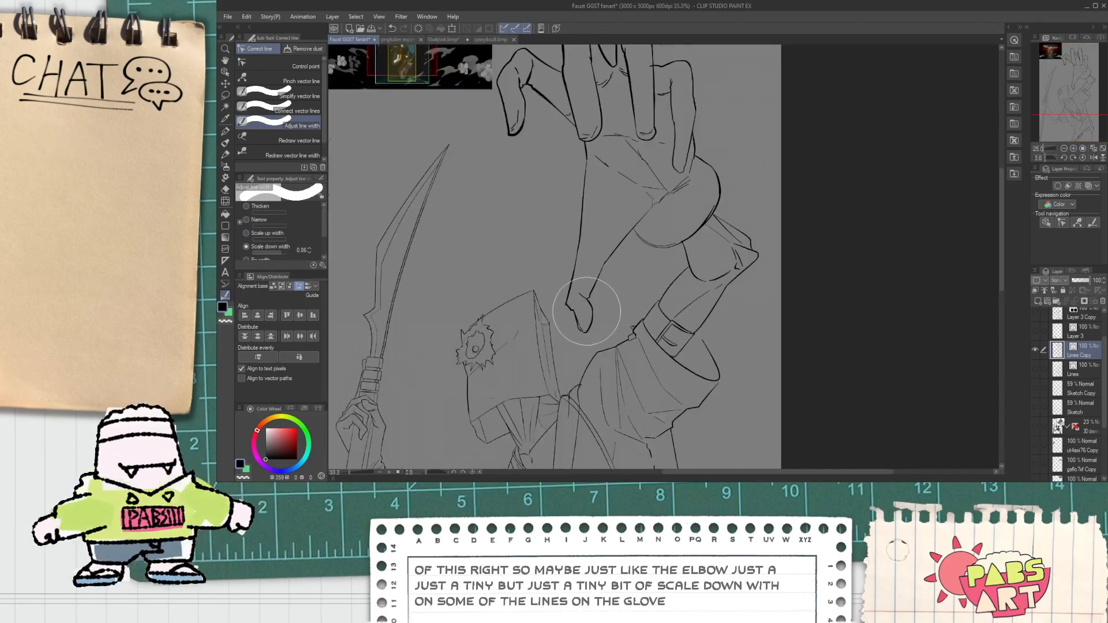
# Ink the gap between the forearm outline by the strap buckle and the edge of the sleeve opening.
pyautogui.press('e')
pyautogui.scroll(2, 549, 300)
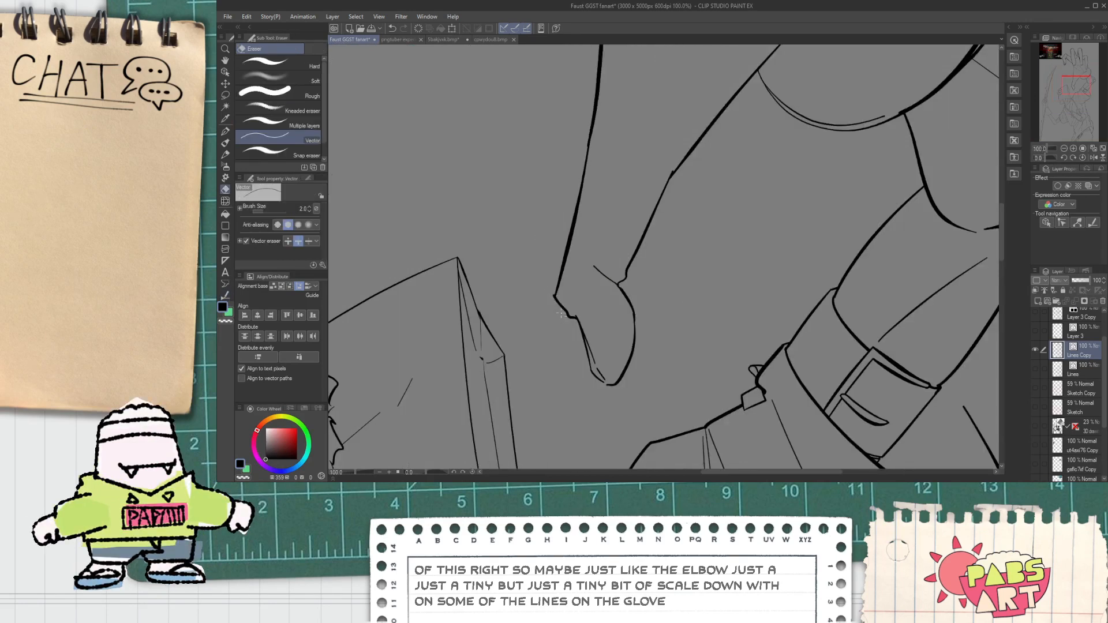
pyautogui.scroll(-4, 554, 303)
pyautogui.moveTo(692, 359); pyautogui.dragTo(649, 342)
pyautogui.press('p')
pyautogui.scroll(6, 649, 342)
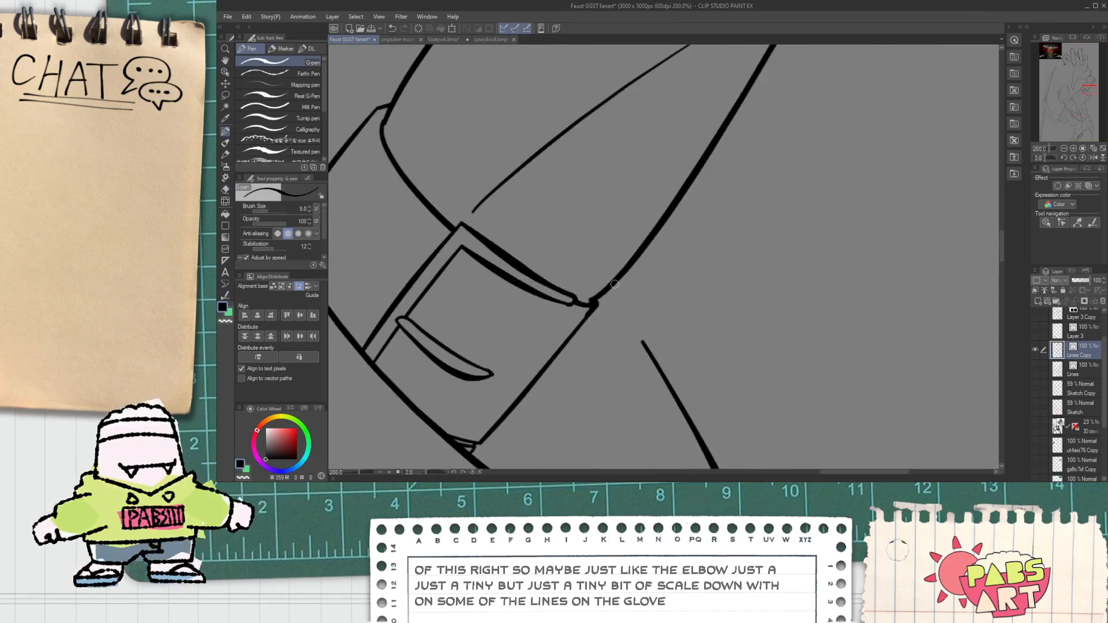
pyautogui.moveTo(614, 290); pyautogui.dragTo(658, 372)
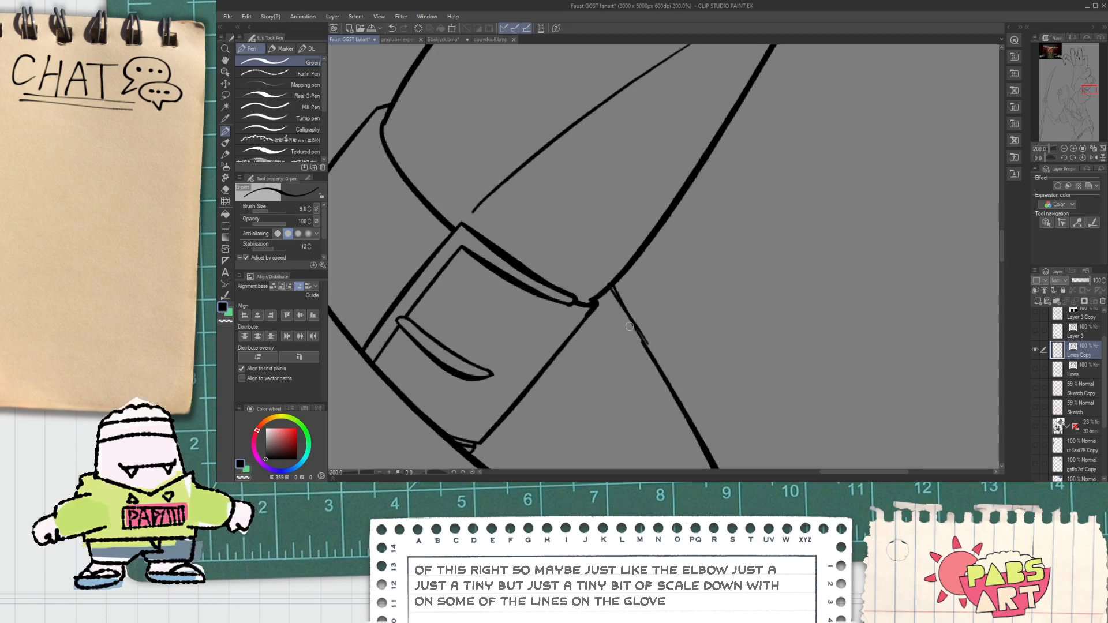
pyautogui.scroll(-4, 639, 337)
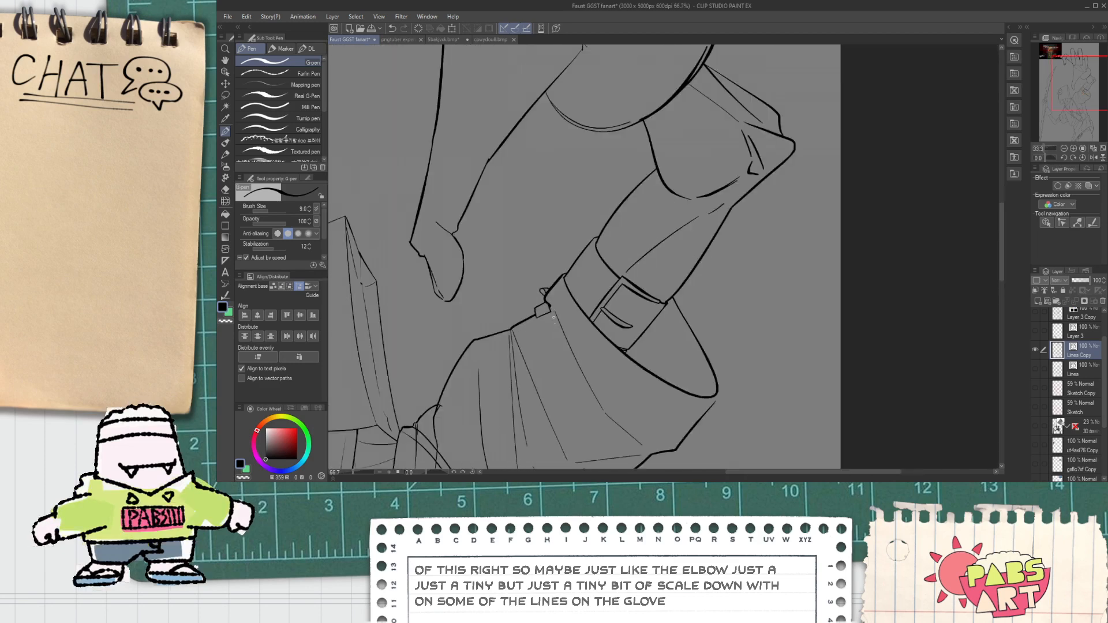
# Lasso the lower section of the weapon's pole, from below the gripping hand to the bottom edge of the canvas.
pyautogui.scroll(-7, 554, 311)
pyautogui.press('space')
pyautogui.moveTo(553, 354); pyautogui.dragTo(554, 327)
pyautogui.scroll(4, 551, 331)
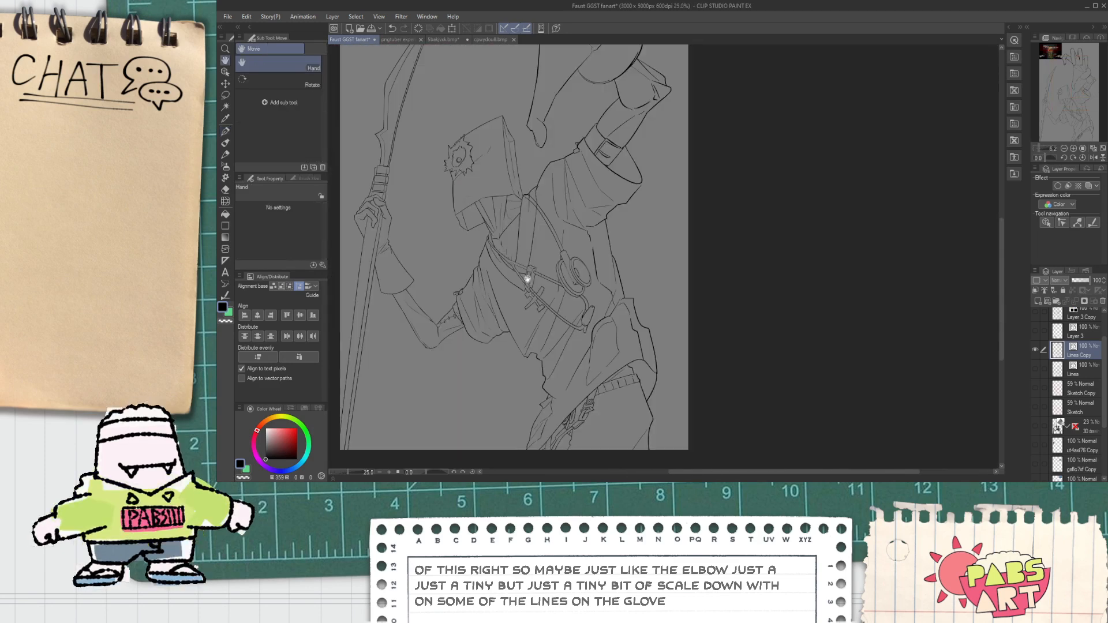
pyautogui.moveTo(490, 260); pyautogui.dragTo(529, 196)
pyautogui.press('m')
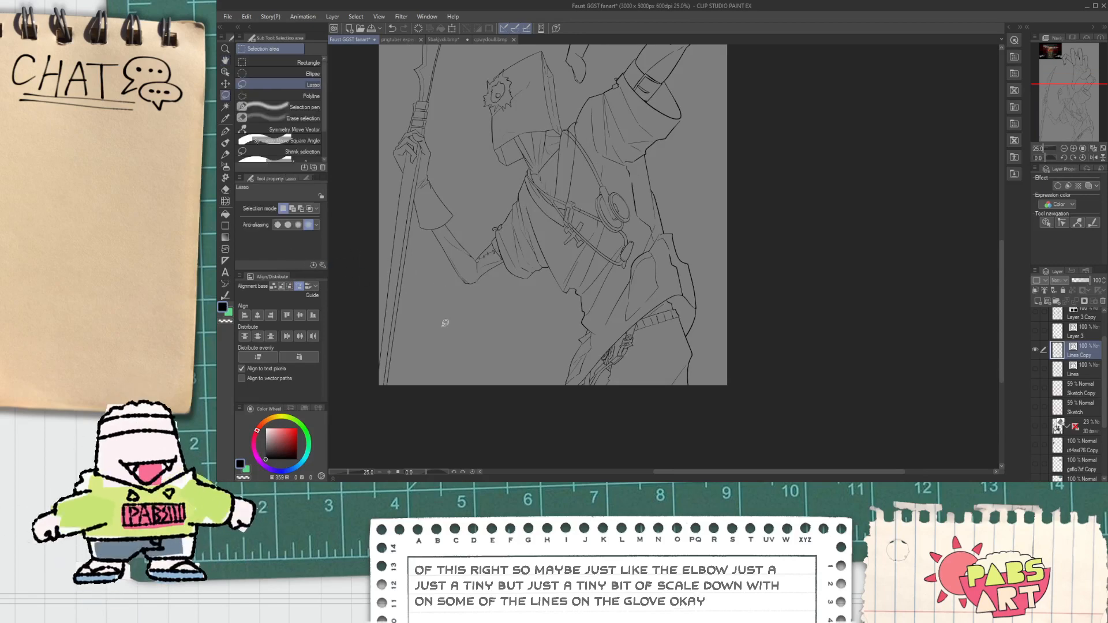
pyautogui.moveTo(373, 413)
pyautogui.mouseDown()
pyautogui.moveTo(404, 193)
pyautogui.moveTo(414, 372)
pyautogui.mouseUp()
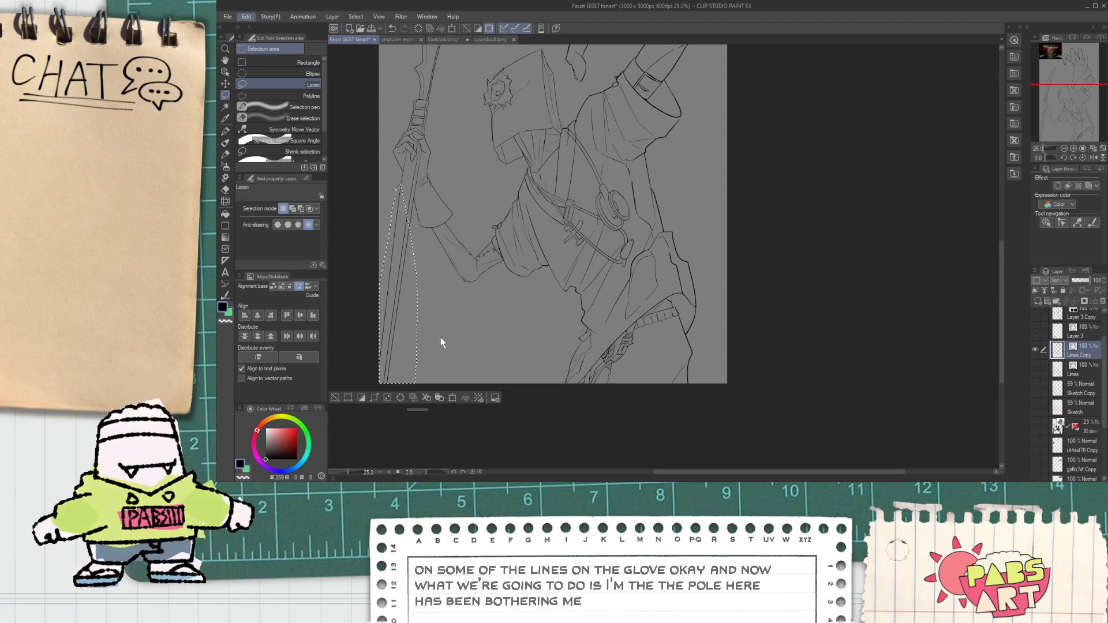
pyautogui.click(437, 381)
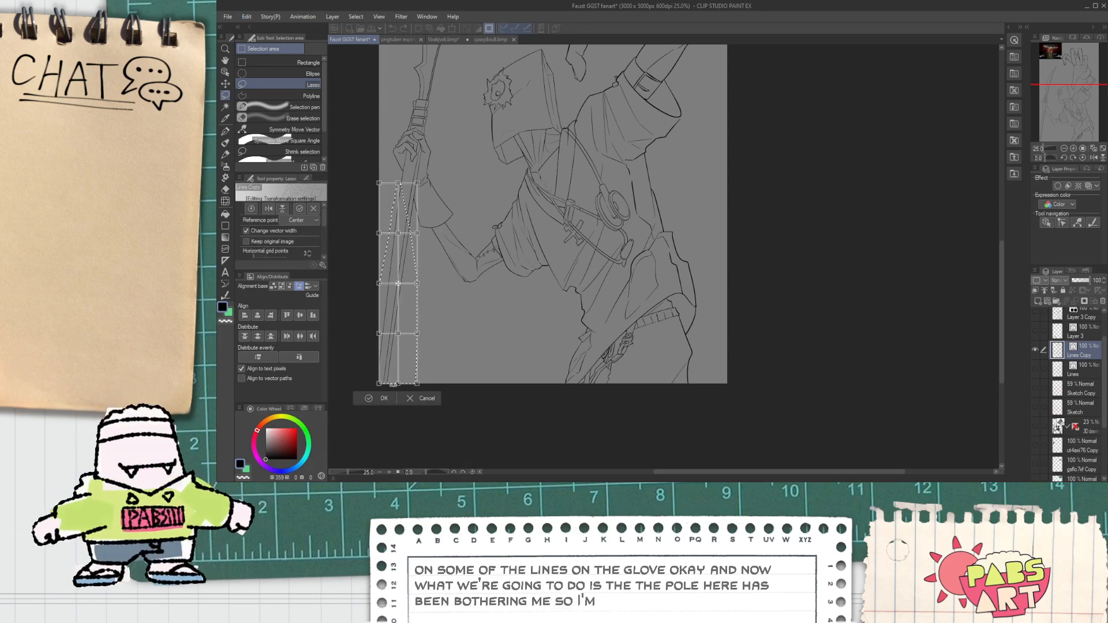
pyautogui.moveTo(398, 384); pyautogui.dragTo(419, 388)
pyautogui.hotkey('ctrl', 'z')
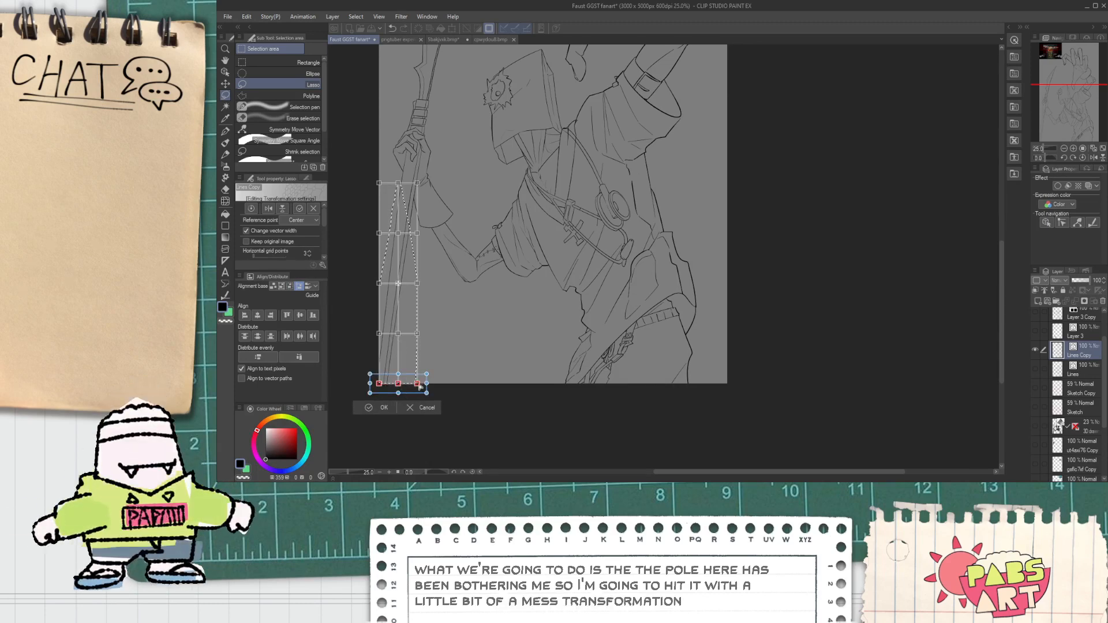
pyautogui.moveTo(399, 385); pyautogui.dragTo(415, 386)
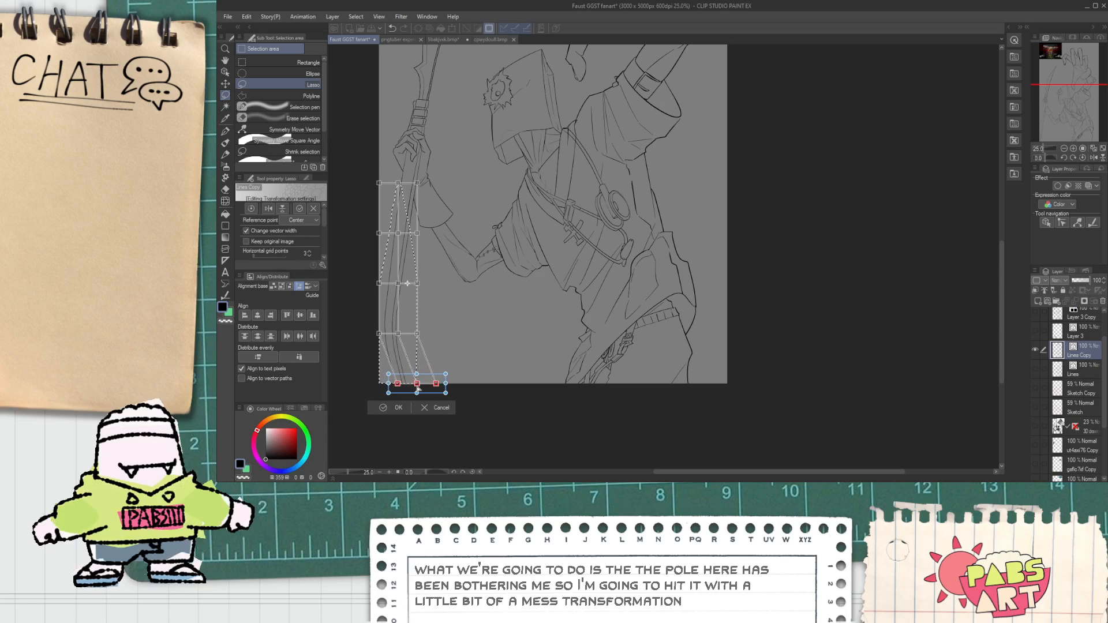
pyautogui.keyDown('shift'); pyautogui.click(378, 333); pyautogui.keyUp('shift')
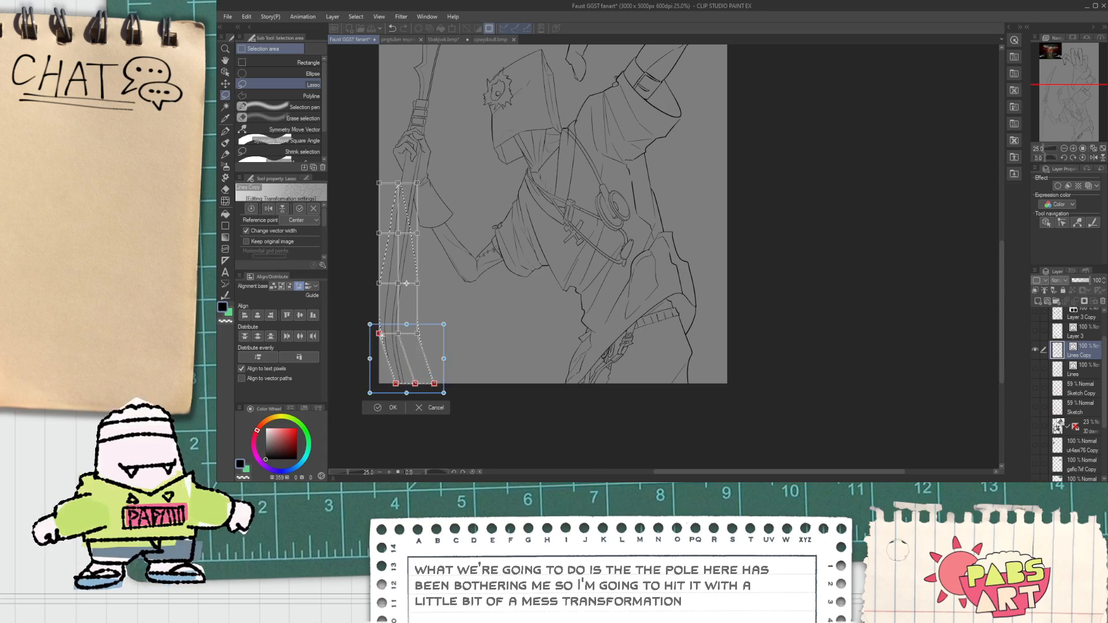
pyautogui.keyDown('shift'); pyautogui.click(398, 333); pyautogui.keyUp('shift')
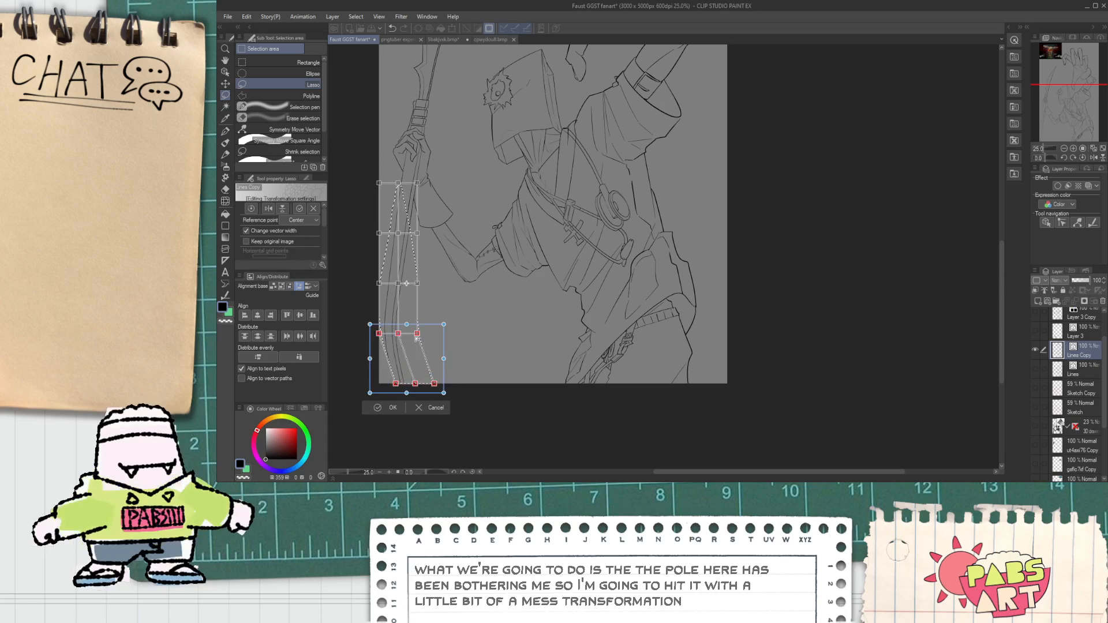
pyautogui.click(425, 409)
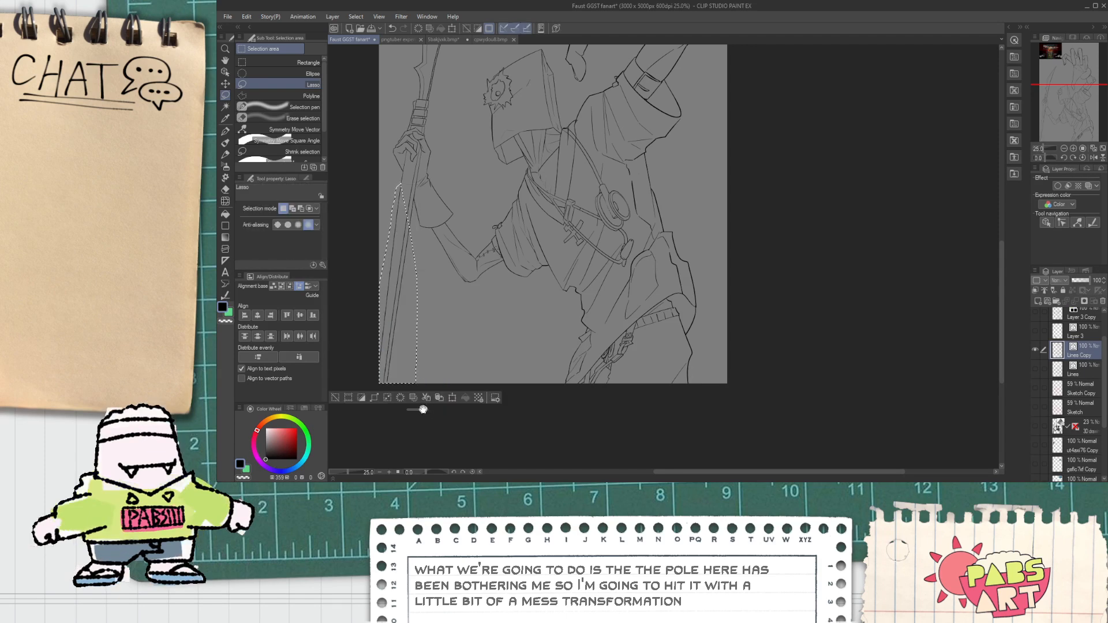
# Start a mesh transformation on the selected pole section and shift its bottom row of points toward the figure.
pyautogui.click(247, 18)
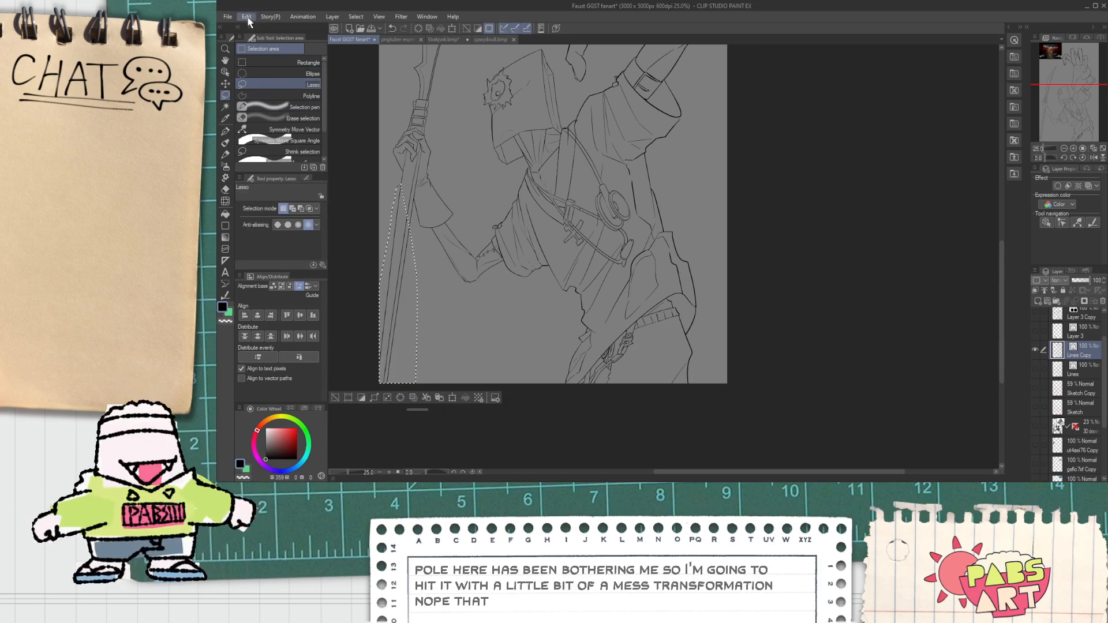
pyautogui.click(447, 381)
pyautogui.click(379, 384)
pyautogui.keyDown('shift'); pyautogui.click(398, 384); pyautogui.keyUp('shift')
pyautogui.keyDown('shift'); pyautogui.click(417, 383); pyautogui.keyUp('shift')
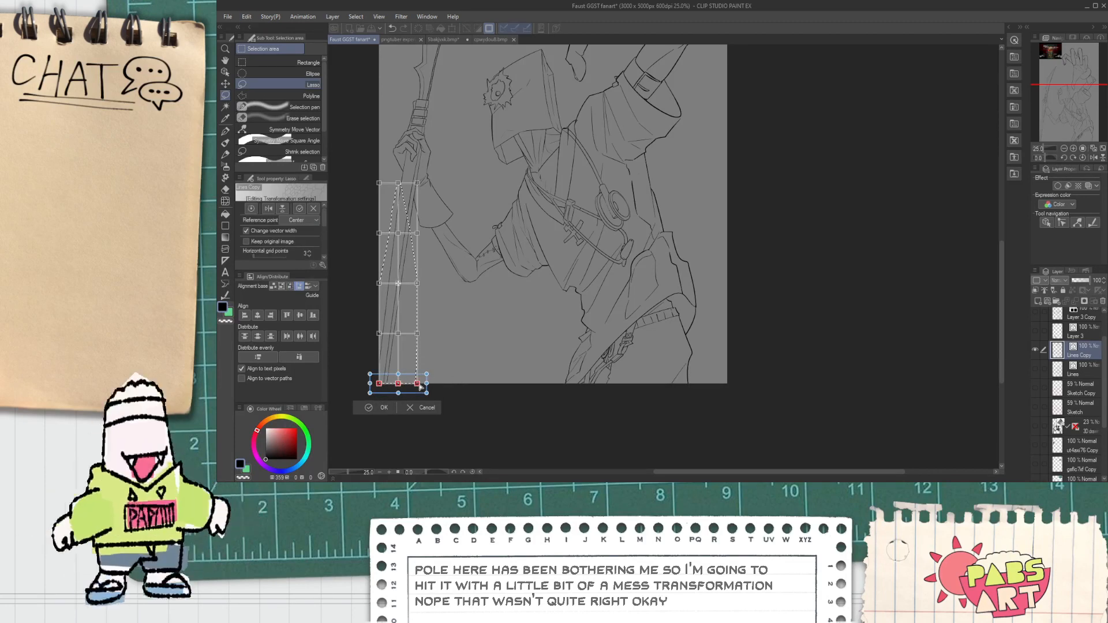
pyautogui.moveTo(417, 385); pyautogui.dragTo(433, 385)
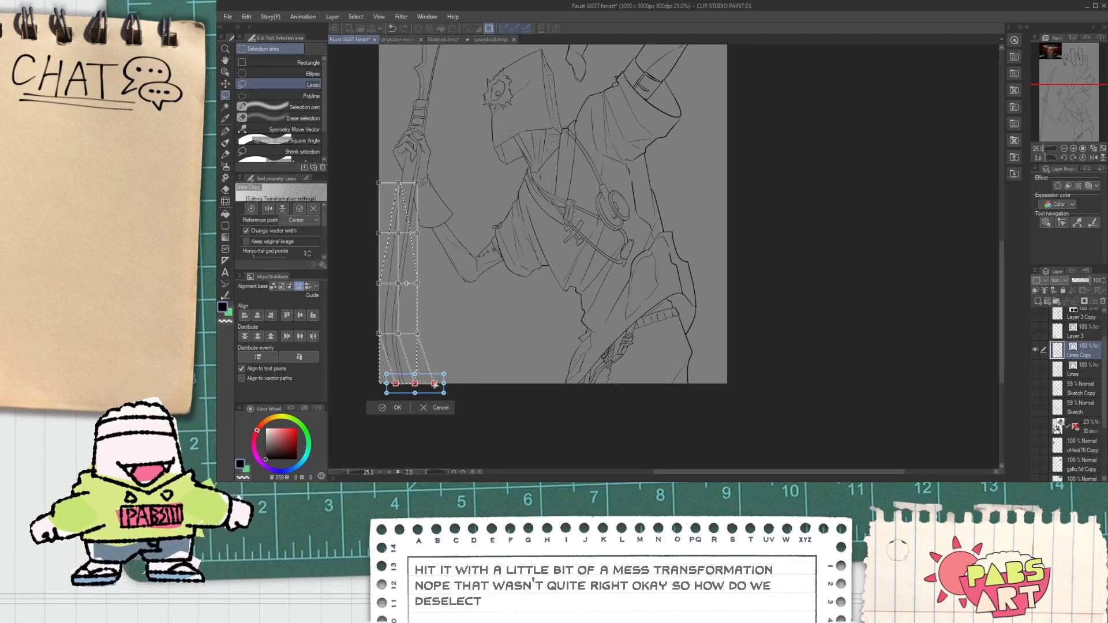
pyautogui.keyDown('shift'); pyautogui.click(434, 384); pyautogui.keyUp('shift')
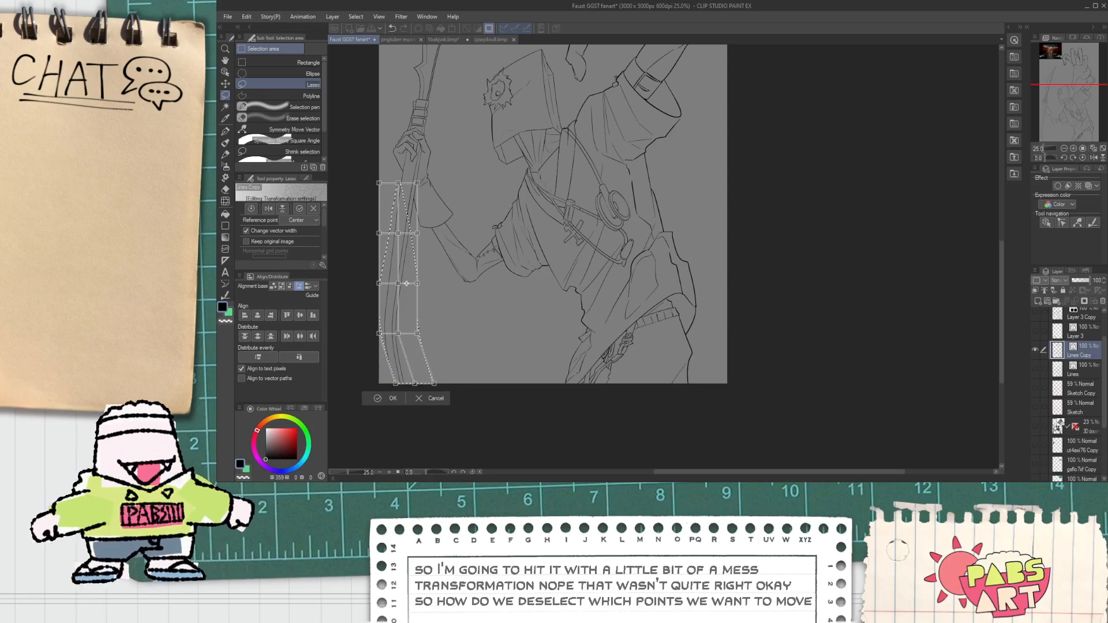
# Try shifting the three inner mesh rows below the pole section's top edge slightly toward the figure, one row at a time.
pyautogui.click(378, 333)
pyautogui.keyDown('shift'); pyautogui.click(398, 333); pyautogui.keyUp('shift')
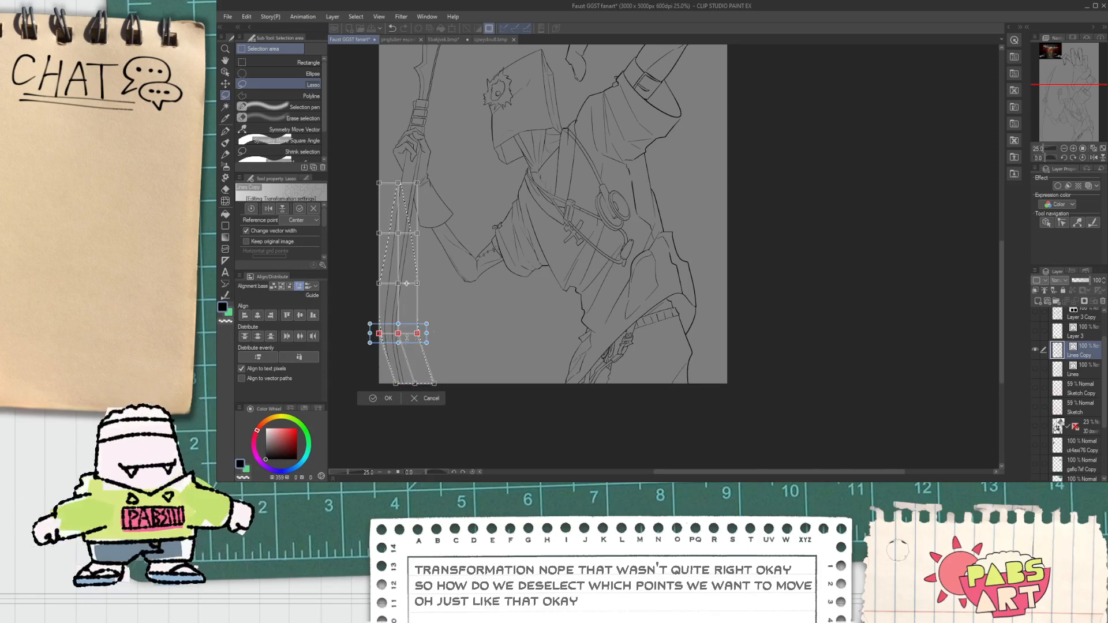
pyautogui.moveTo(409, 336); pyautogui.dragTo(416, 340)
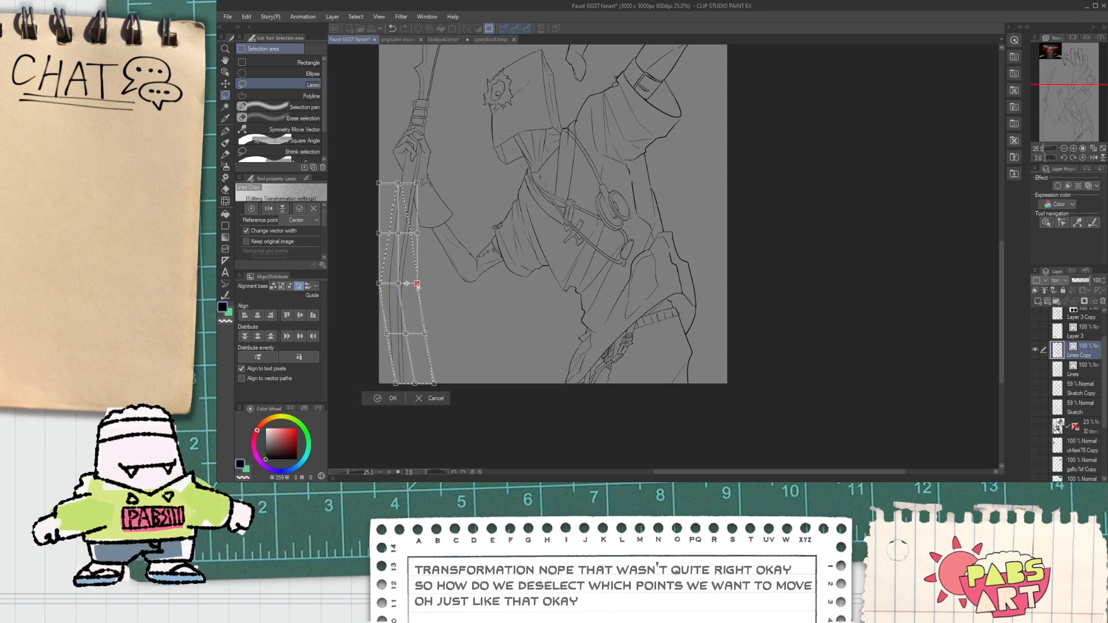
pyautogui.keyDown('shift'); pyautogui.click(378, 283); pyautogui.keyUp('shift')
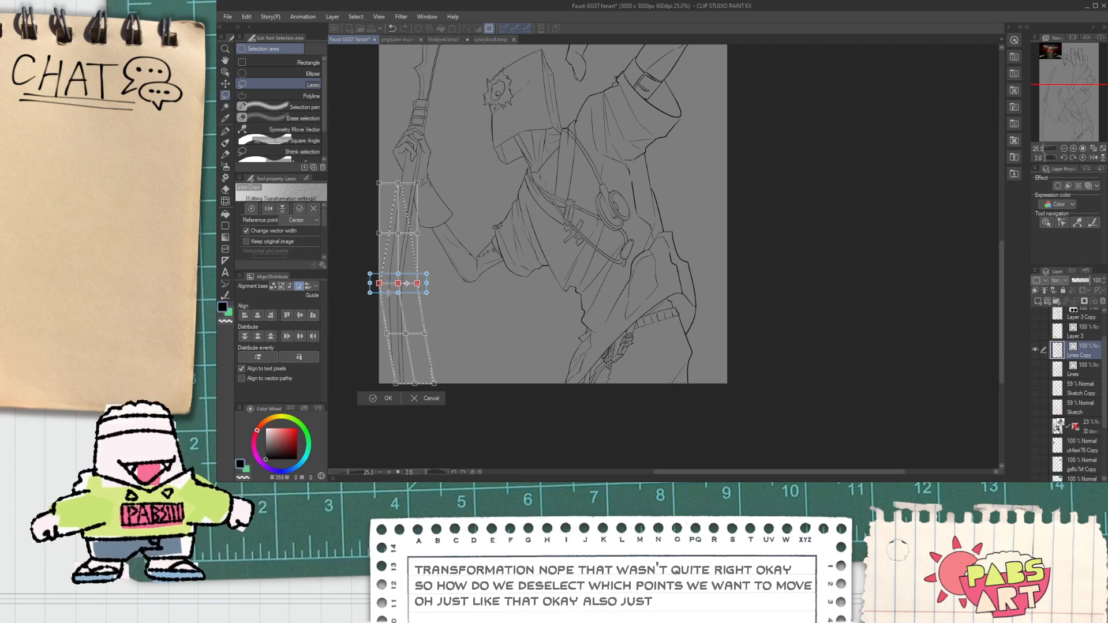
pyautogui.moveTo(392, 288); pyautogui.dragTo(396, 288)
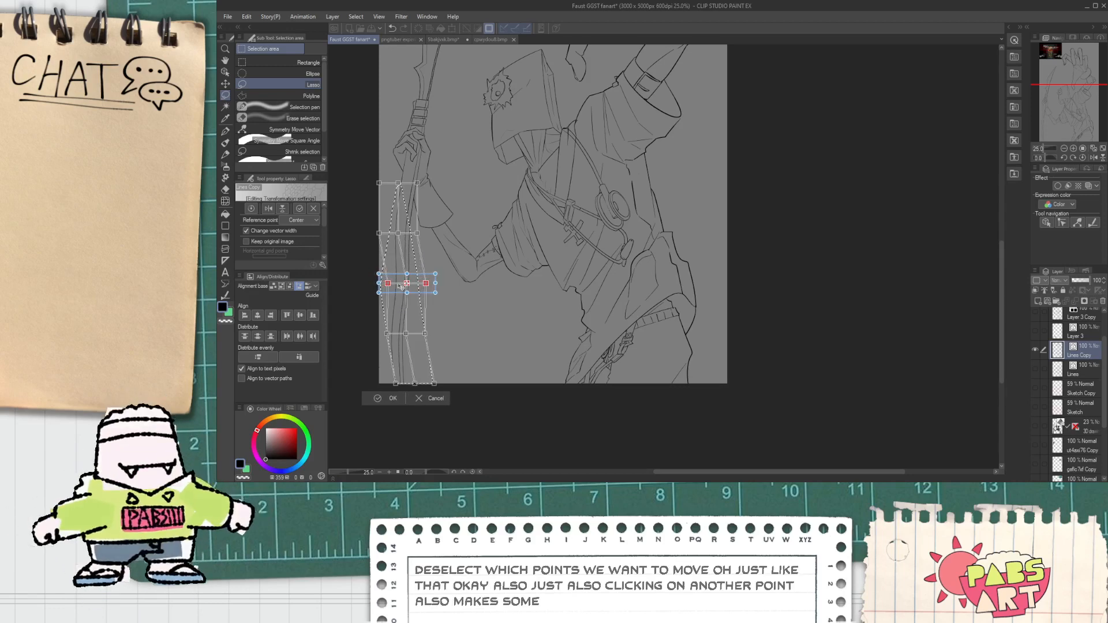
pyautogui.keyDown('shift'); pyautogui.click(398, 233); pyautogui.keyUp('shift')
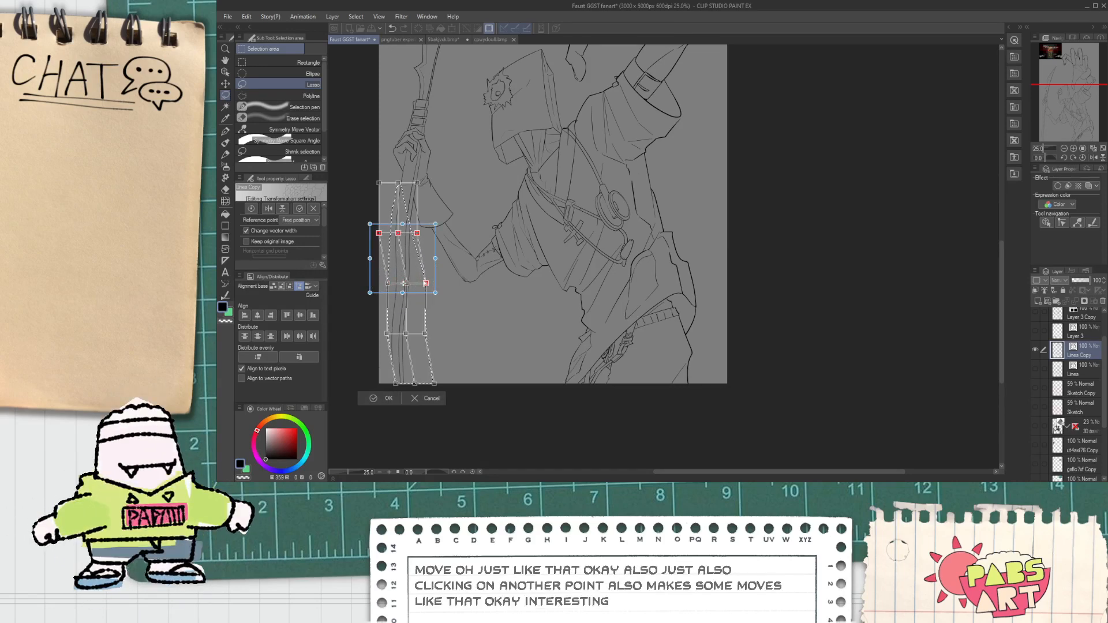
pyautogui.moveTo(413, 238); pyautogui.dragTo(415, 237)
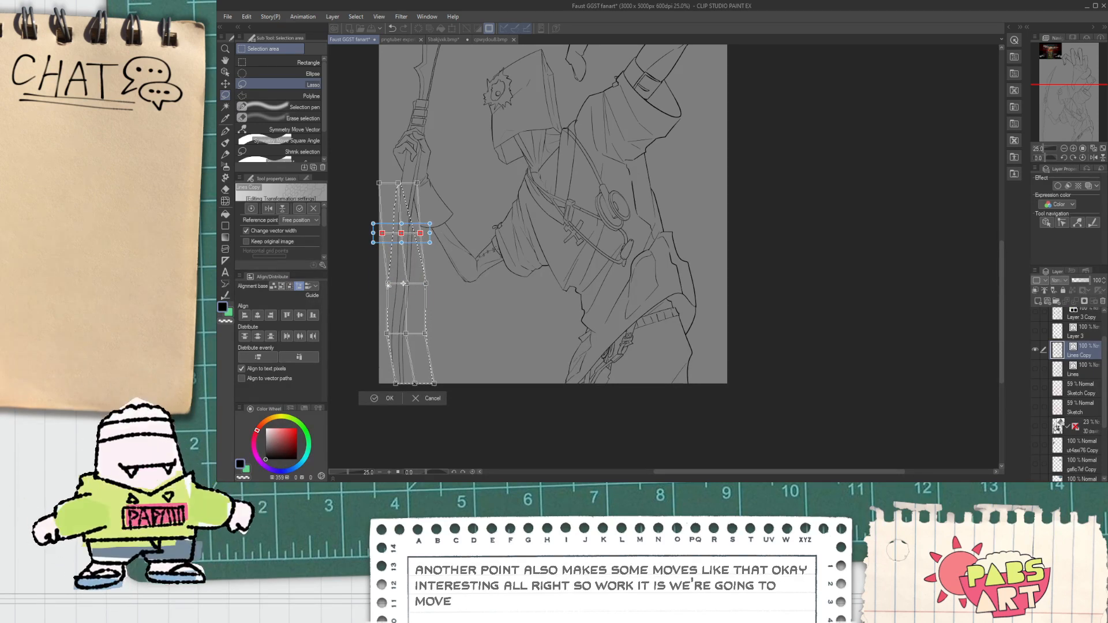
# Try shifting the middle mesh row and the row beneath it further toward the figure.
pyautogui.keyDown('shift'); pyautogui.click(383, 233); pyautogui.keyUp('shift')
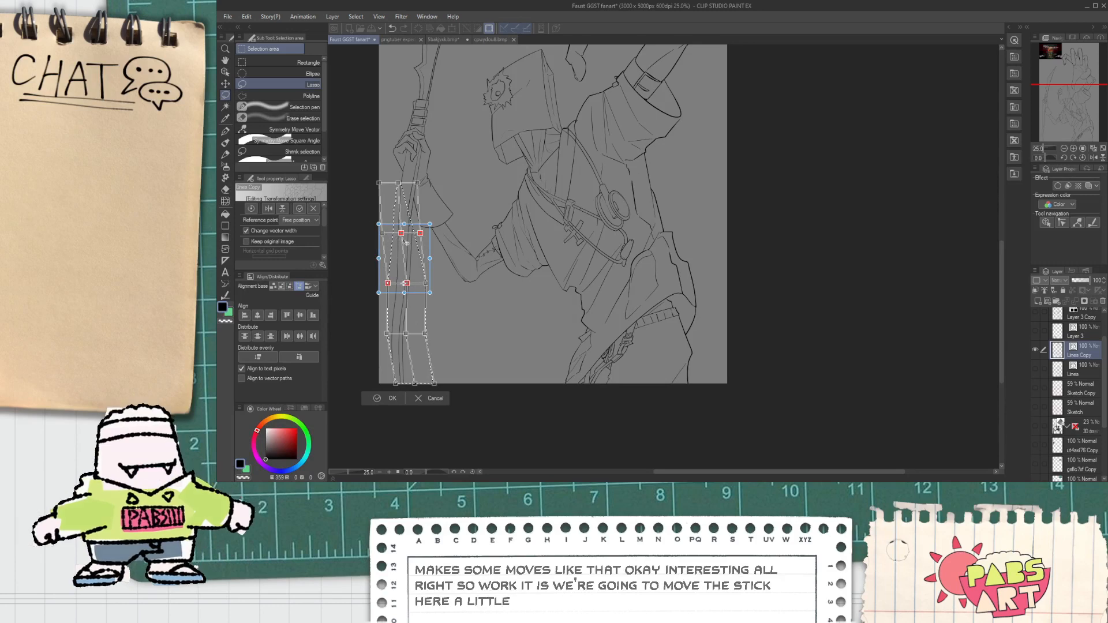
pyautogui.keyDown('shift'); pyautogui.click(401, 233); pyautogui.keyUp('shift')
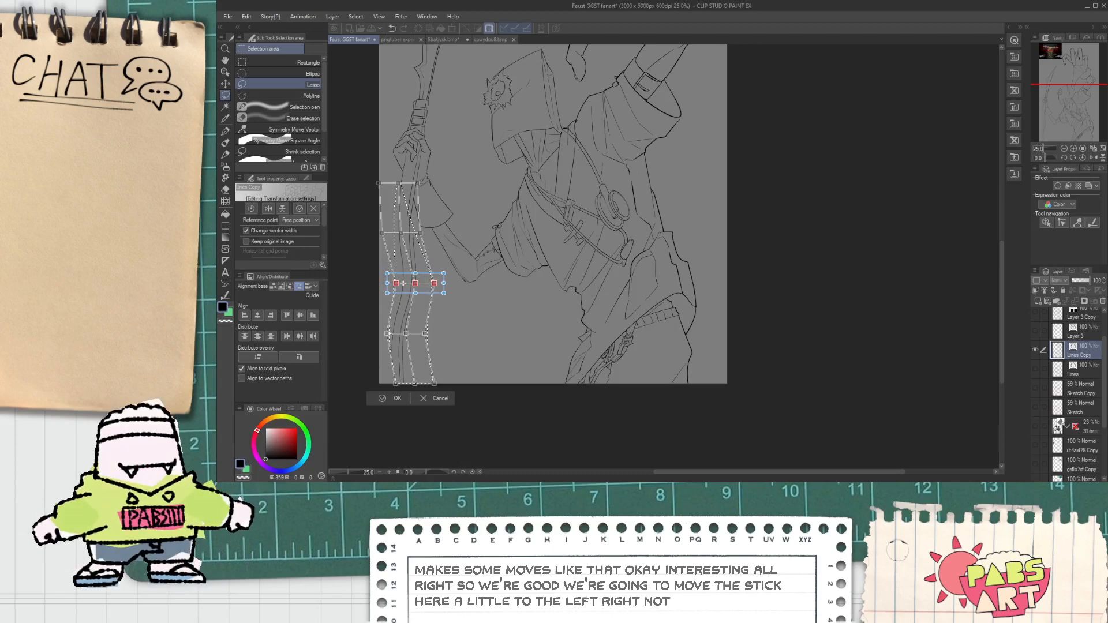
pyautogui.keyDown('shift'); pyautogui.click(396, 284); pyautogui.keyUp('shift')
pyautogui.keyDown('shift'); pyautogui.click(415, 283); pyautogui.keyUp('shift')
pyautogui.keyDown('shift'); pyautogui.click(434, 284); pyautogui.keyUp('shift')
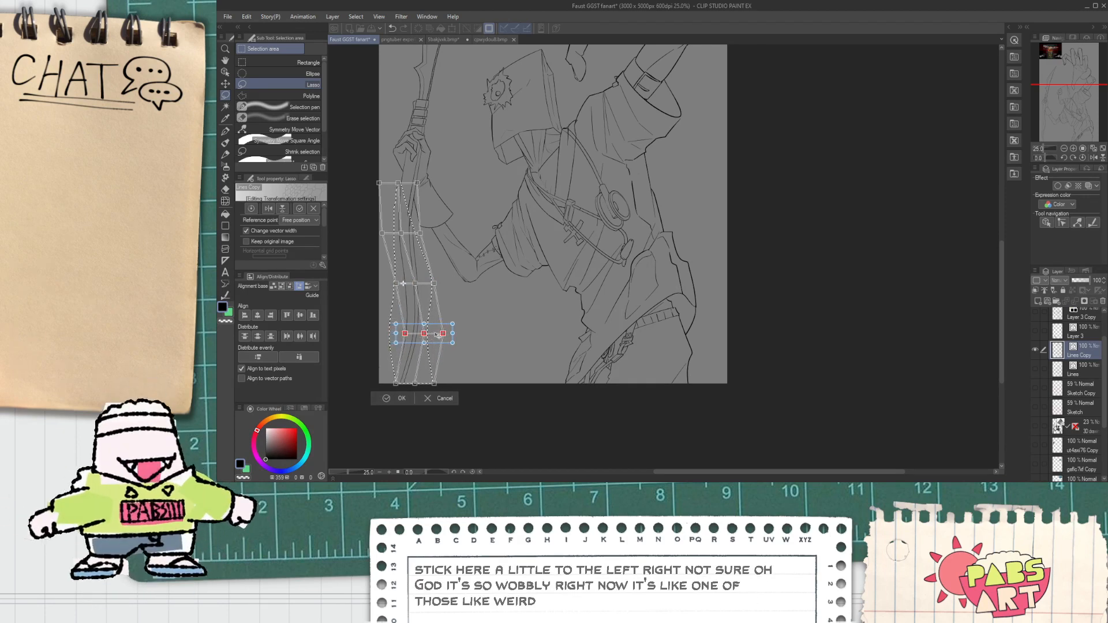
pyautogui.moveTo(436, 335); pyautogui.dragTo(439, 334)
# Try shifting only the bottom mesh row of the pole section further toward the figure to straighten its lower bend.
pyautogui.keyDown('shift'); pyautogui.click(396, 384); pyautogui.keyUp('shift')
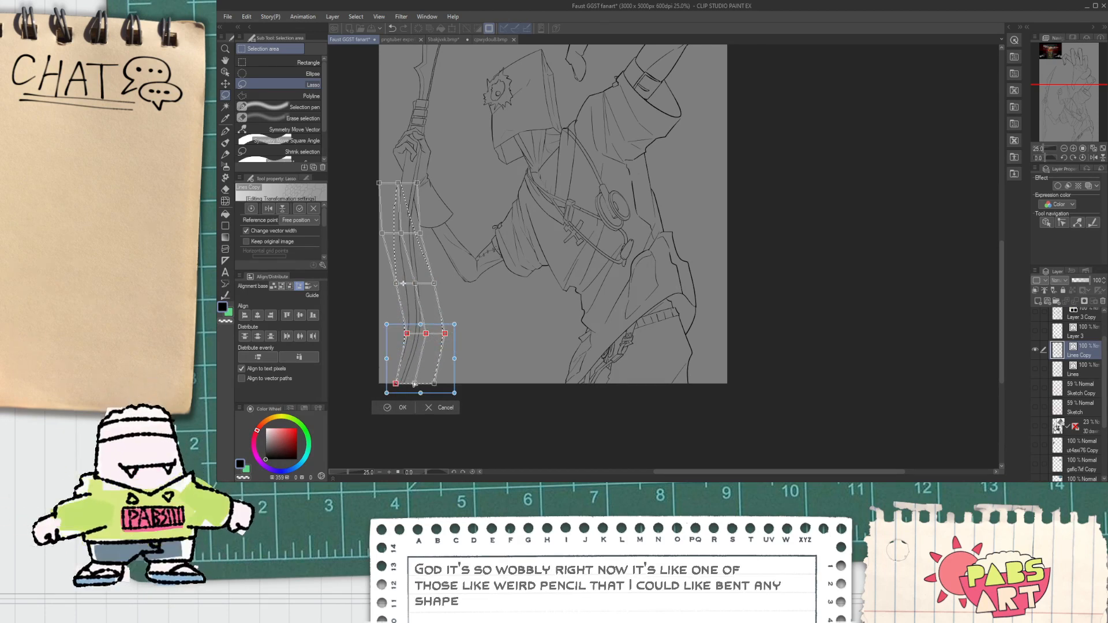
pyautogui.keyDown('shift'); pyautogui.click(434, 384); pyautogui.keyUp('shift')
pyautogui.keyDown('shift'); pyautogui.click(444, 332); pyautogui.keyUp('shift')
pyautogui.keyDown('shift'); pyautogui.click(426, 333); pyautogui.keyUp('shift')
pyautogui.keyDown('shift'); pyautogui.click(406, 333); pyautogui.keyUp('shift')
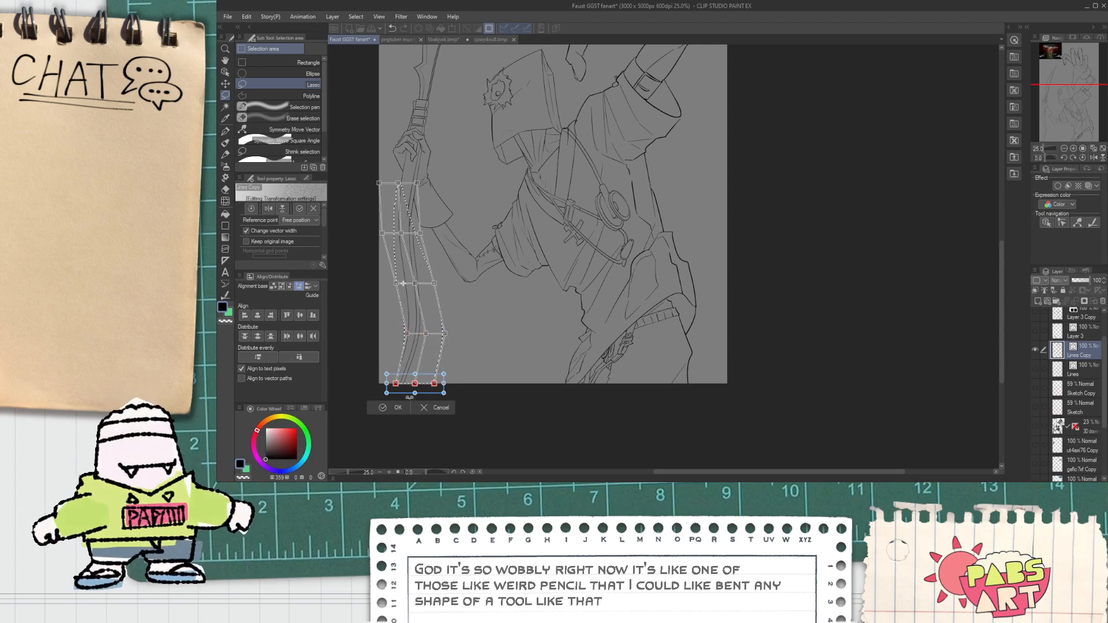
pyautogui.moveTo(408, 383); pyautogui.dragTo(435, 384)
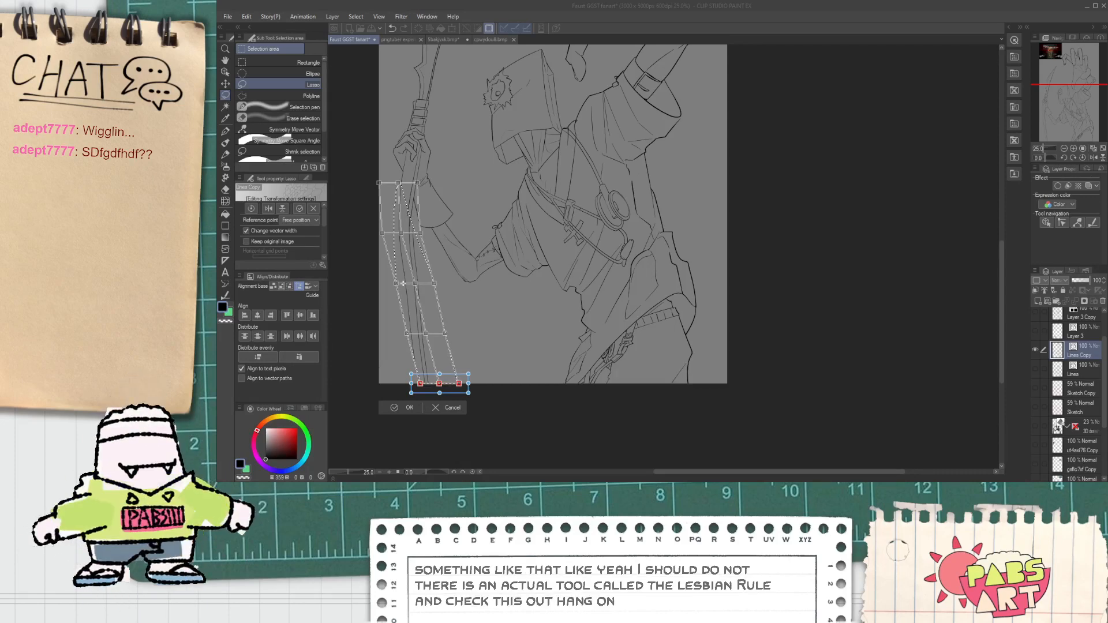
# Switch to the browser and examine the Wikipedia article on the Lesbian rule in Large text, including its flexible curve photo.
pyautogui.hotkey('alt', 'Tab')
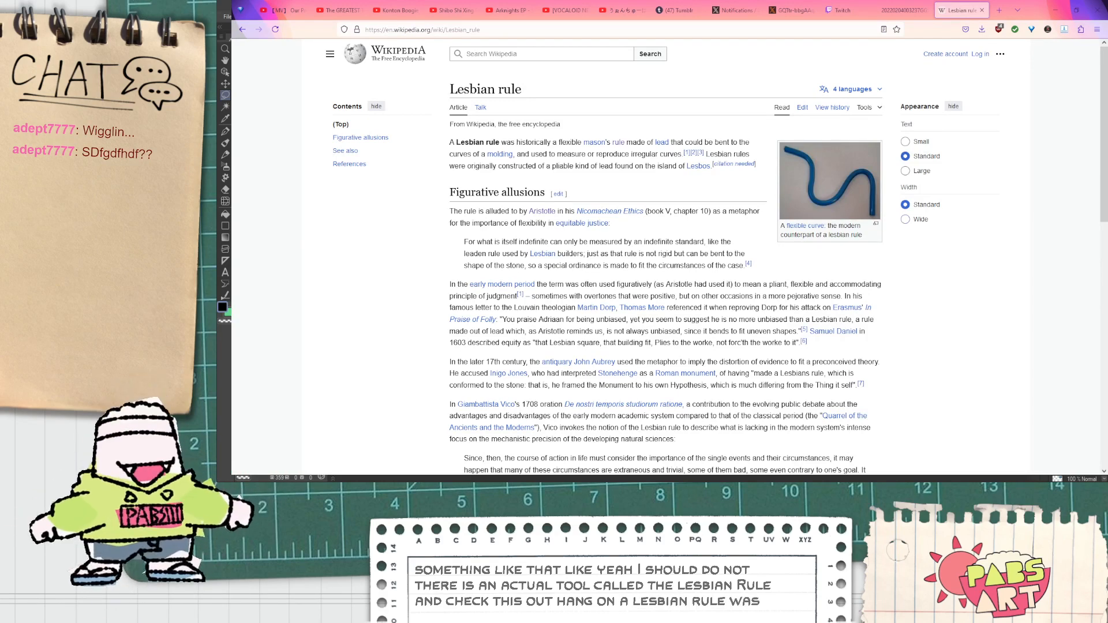
pyautogui.click(904, 171)
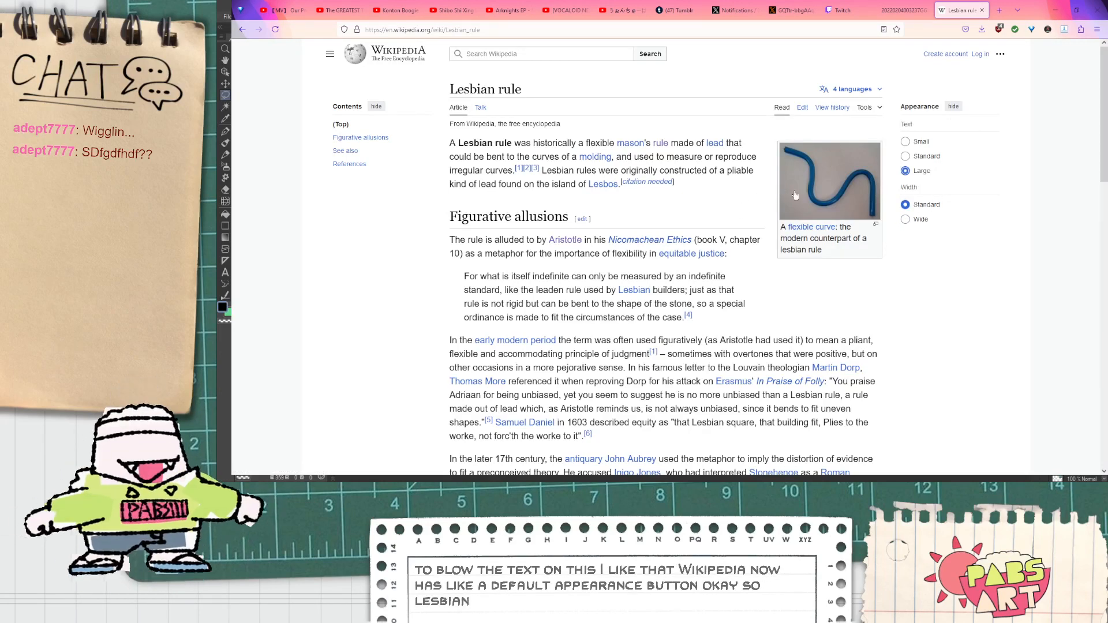
pyautogui.click(831, 184)
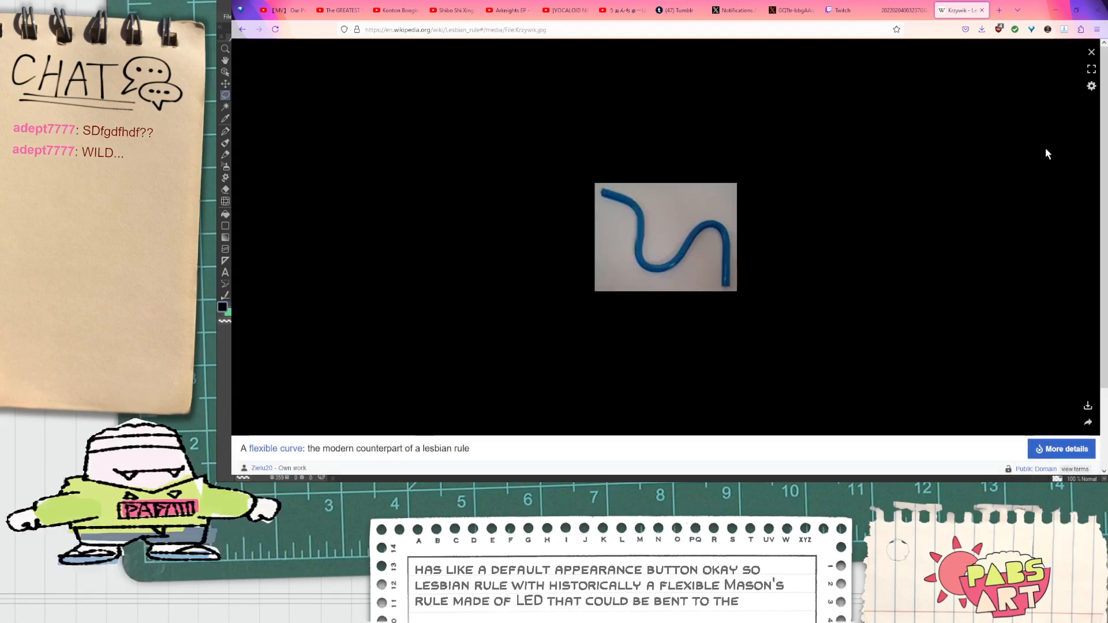
pyautogui.click(1091, 52)
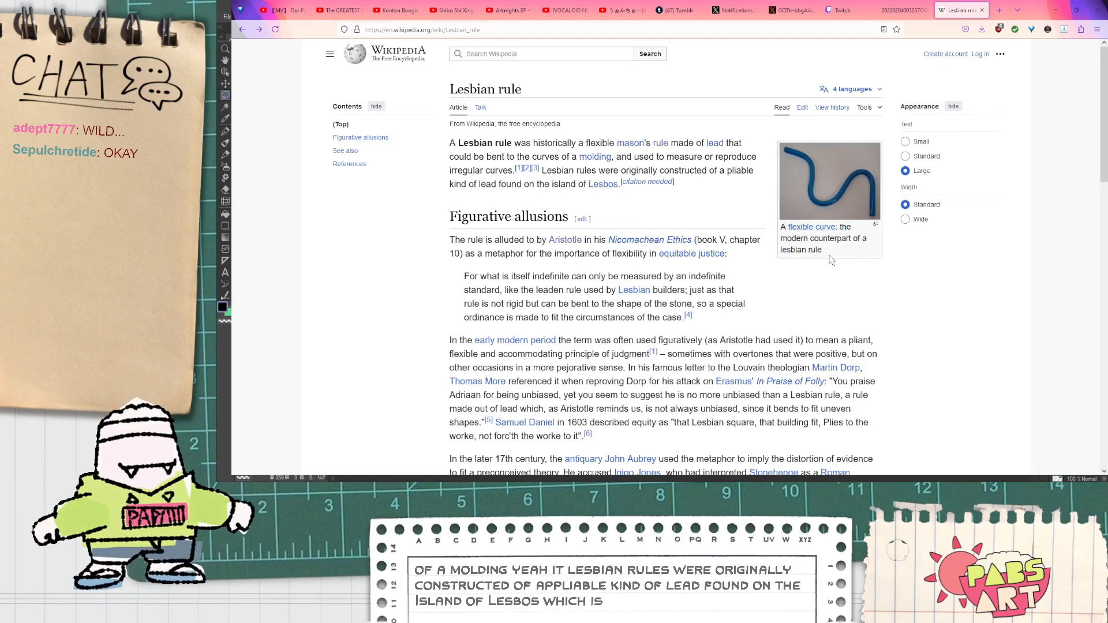
pyautogui.scroll(-1, 831, 260)
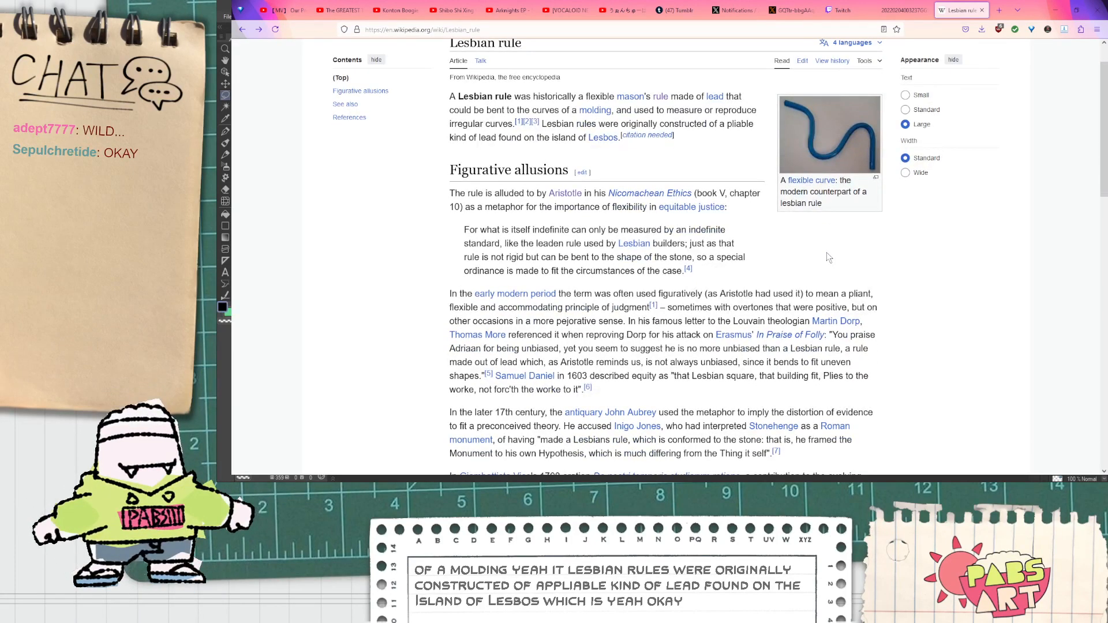
pyautogui.scroll(-5, 827, 258)
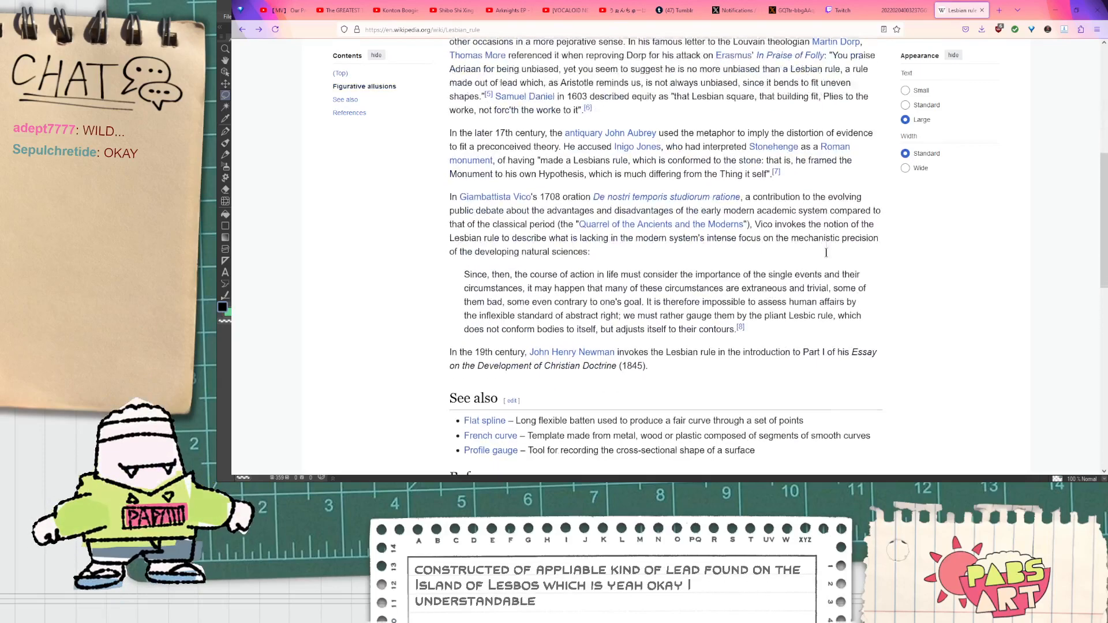
pyautogui.scroll(-2, 826, 252)
pyautogui.scroll(-2, 825, 252)
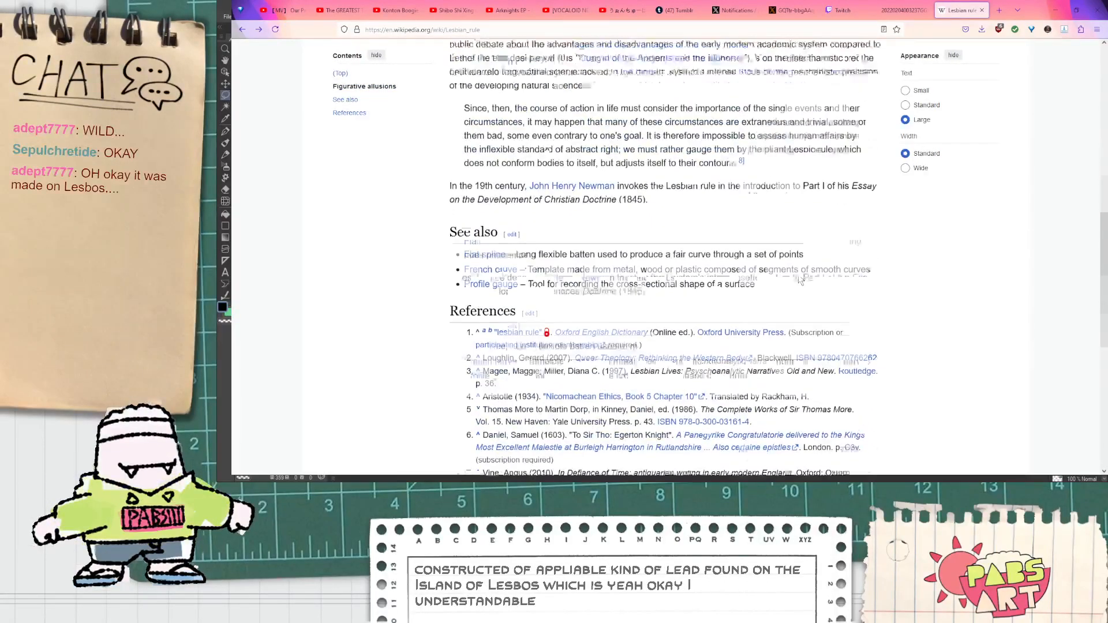
pyautogui.scroll(15, 802, 279)
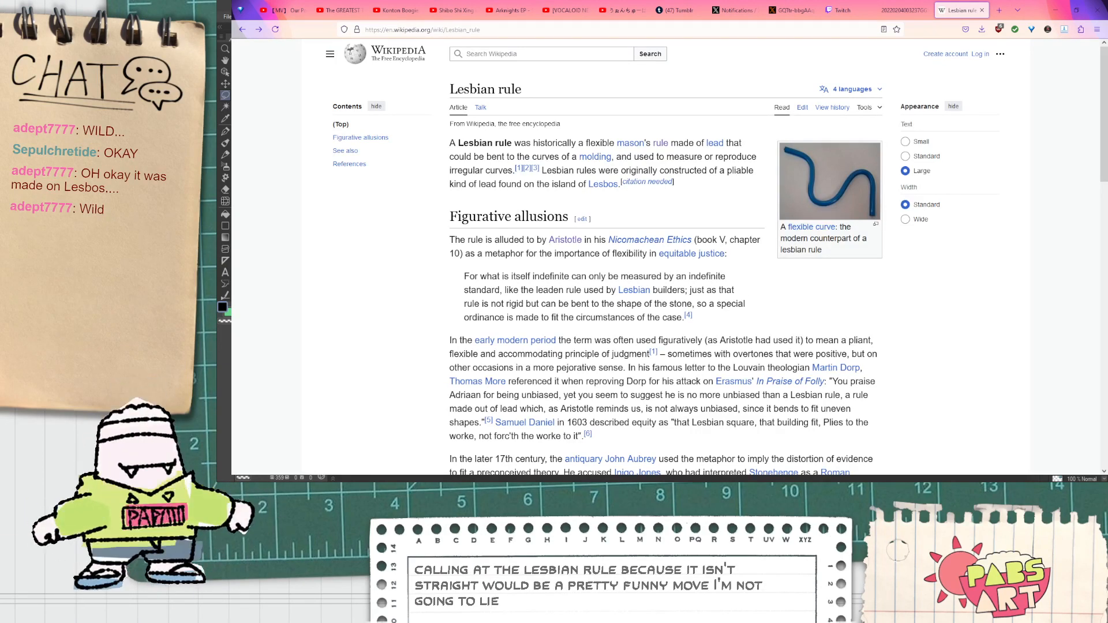
pyautogui.hotkey('alt', 'Tab')
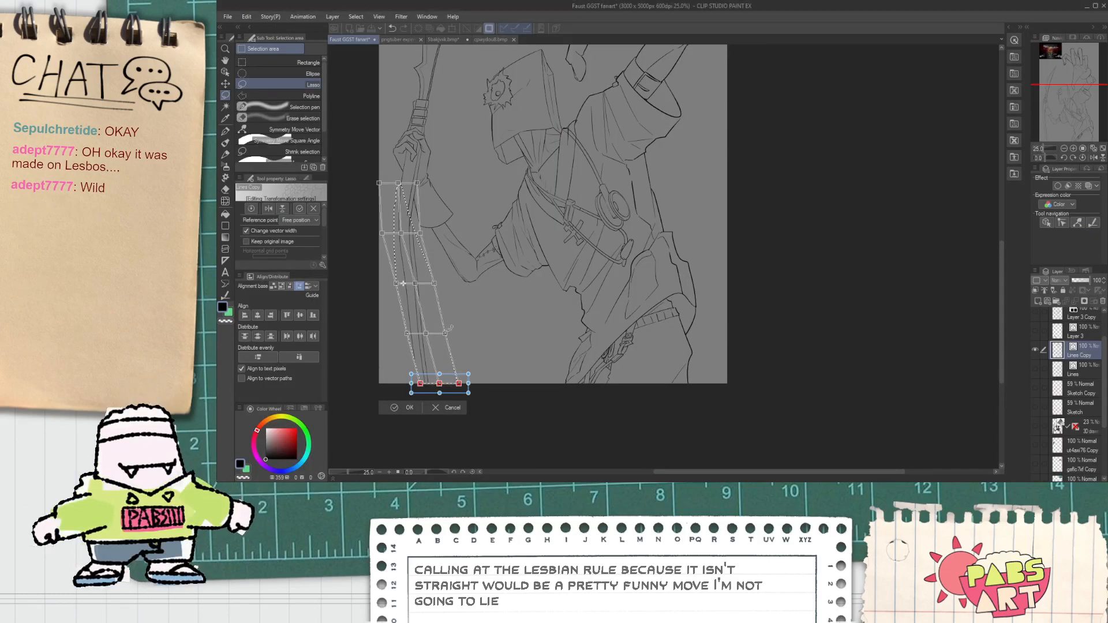
# Back in Clip Studio Paint, try shifting the middle mesh row of the pole section slightly away from the figure.
pyautogui.scroll(2, 391, 231)
pyautogui.scroll(-2, 388, 242)
pyautogui.scroll(2, 410, 325)
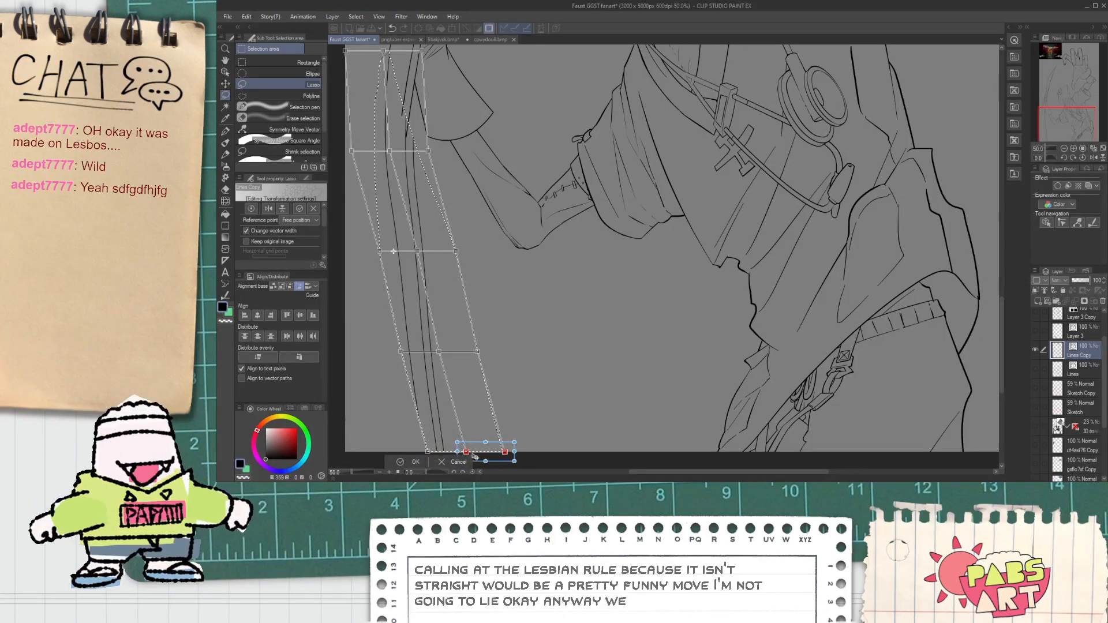
pyautogui.scroll(-1, 503, 451)
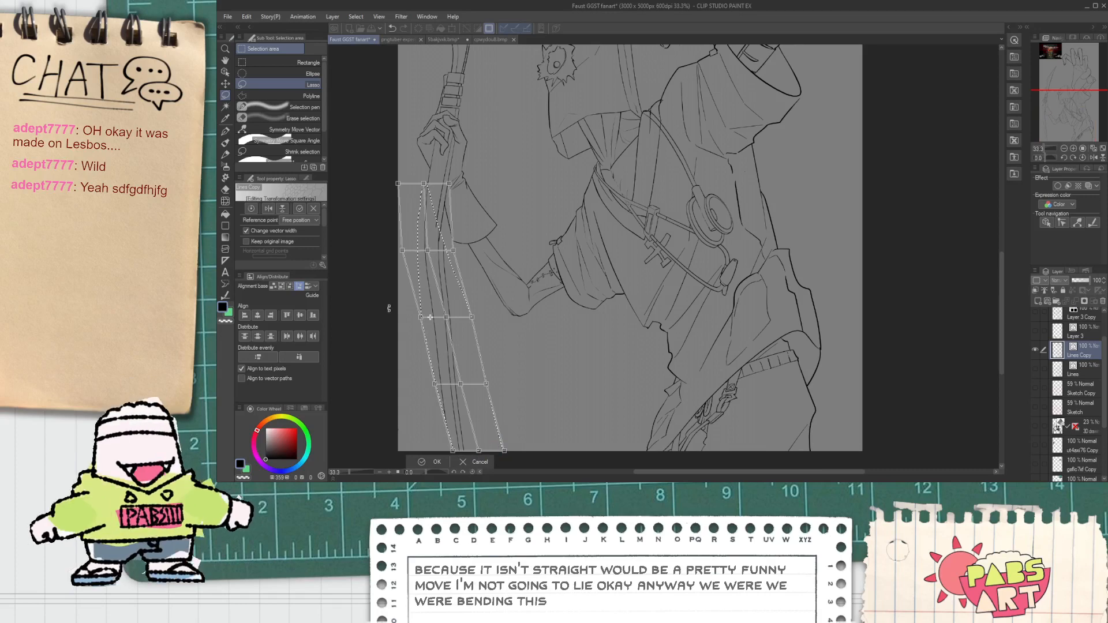
pyautogui.click(446, 317)
pyautogui.keyDown('shift'); pyautogui.click(471, 318); pyautogui.keyUp('shift')
pyautogui.keyDown('shift'); pyautogui.click(421, 317); pyautogui.keyUp('shift')
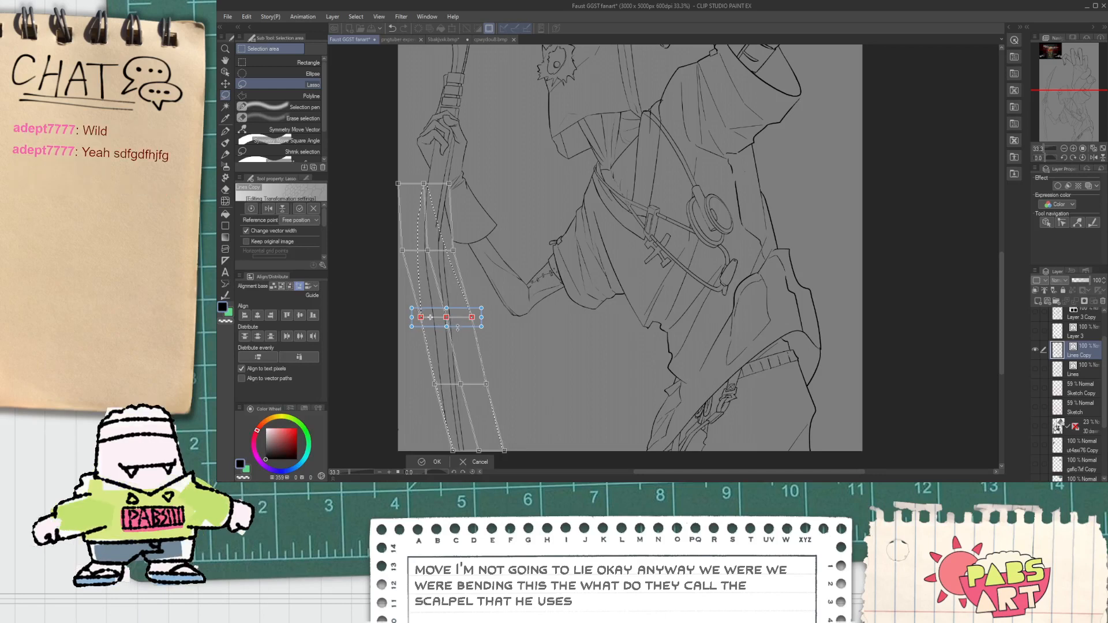
pyautogui.moveTo(459, 322); pyautogui.dragTo(451, 323)
# Try shifting the mesh row above the bottom one slightly away from the figure and apply the mesh transformation.
pyautogui.click(434, 384)
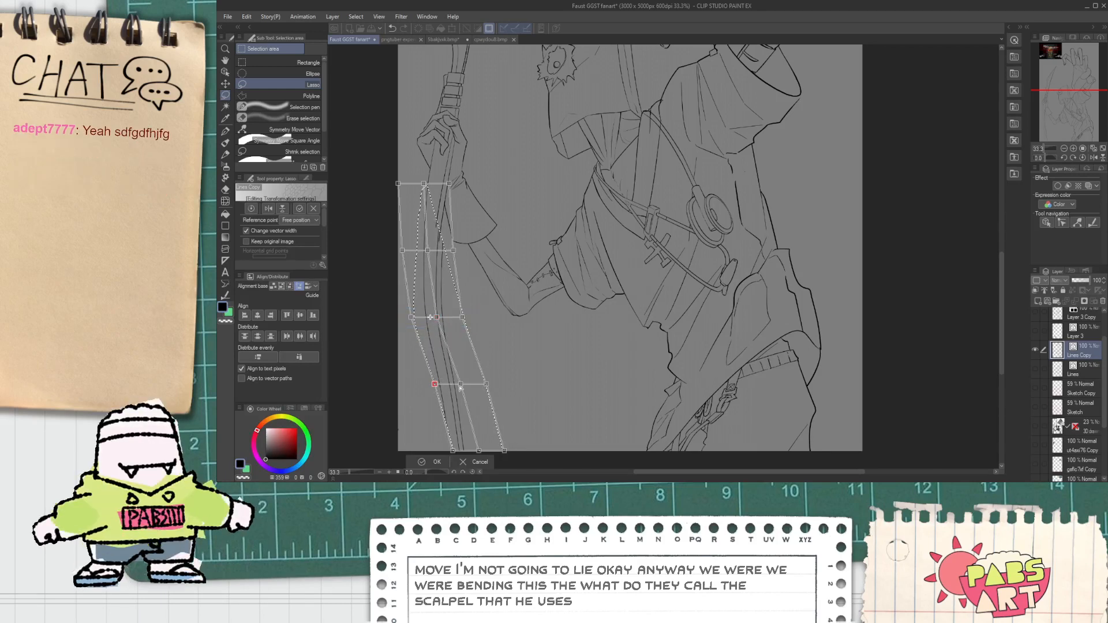
pyautogui.click(430, 318)
pyautogui.keyDown('shift'); pyautogui.click(461, 383); pyautogui.keyUp('shift')
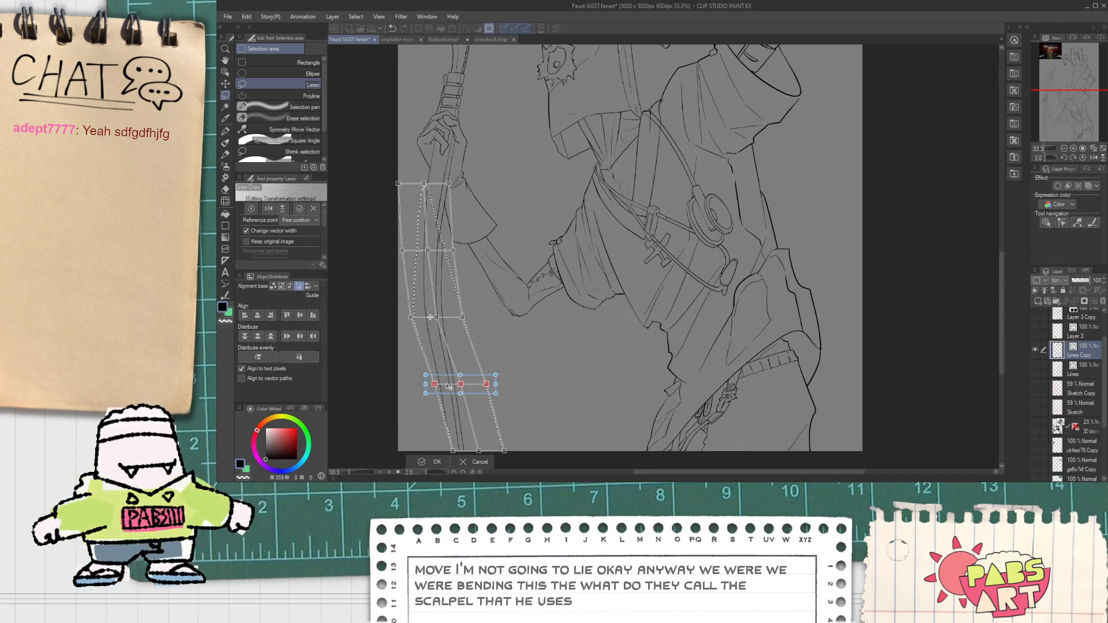
pyautogui.moveTo(449, 386); pyautogui.dragTo(442, 387)
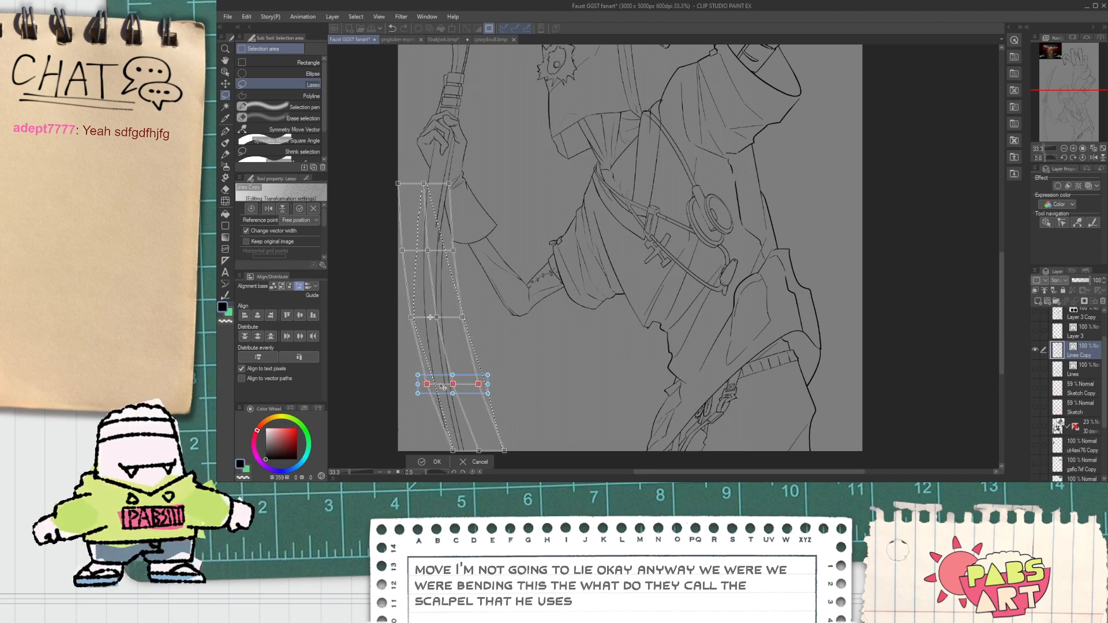
pyautogui.click(430, 467)
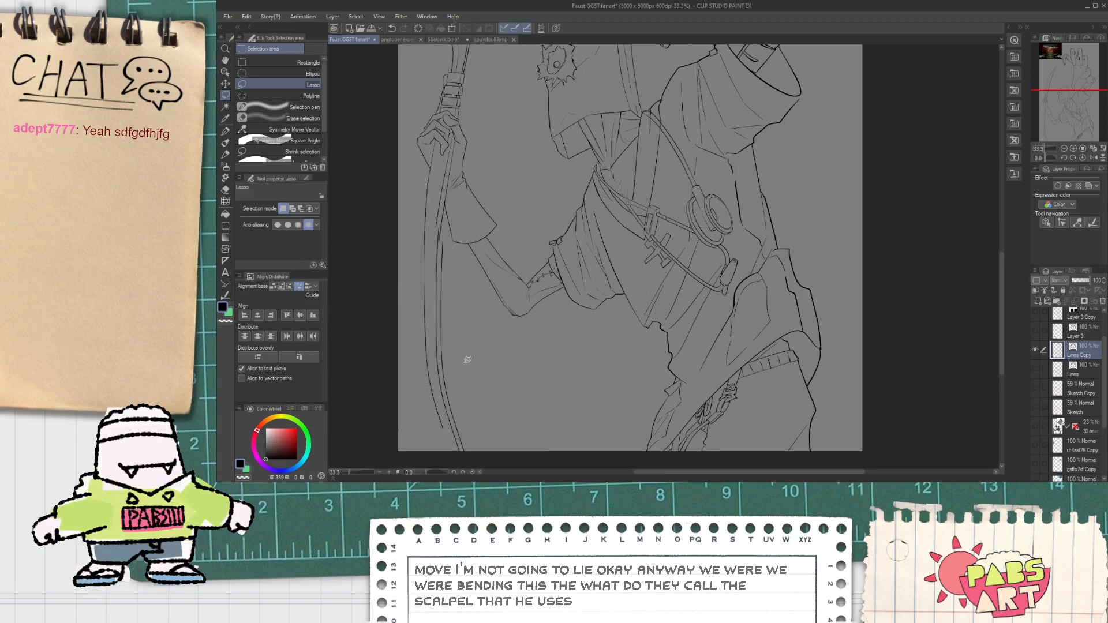
# Undo the mesh transformation of the pole's lower section.
pyautogui.scroll(-3, 461, 349)
pyautogui.press('space')
pyautogui.scroll(3, 466, 384)
pyautogui.scroll(-1, 450, 332)
pyautogui.moveTo(451, 331); pyautogui.dragTo(470, 374)
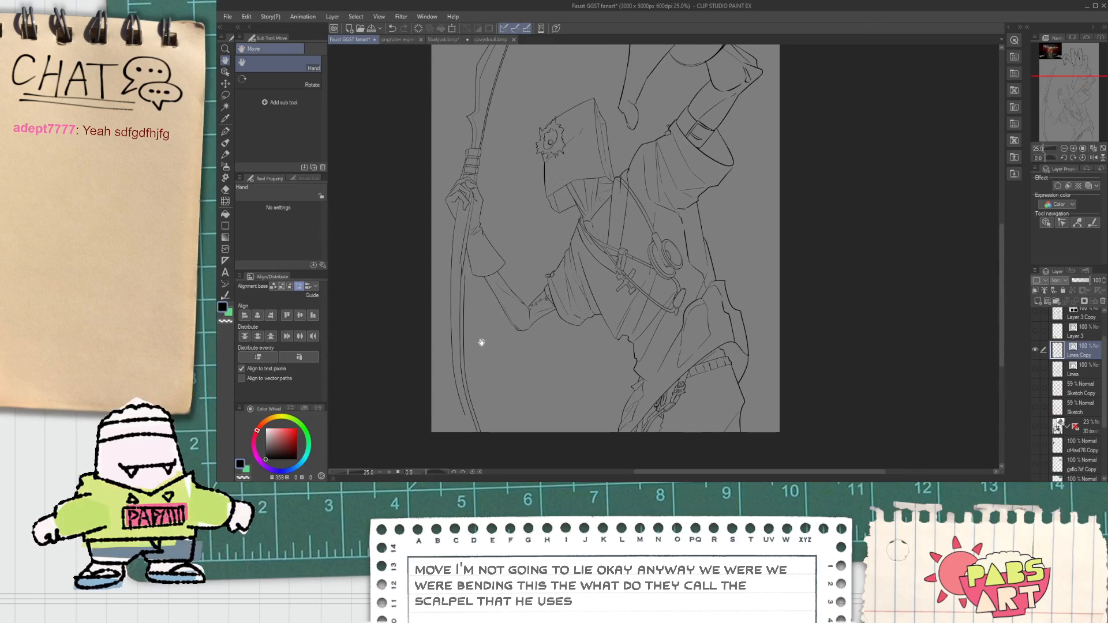
pyautogui.scroll(-2, 481, 342)
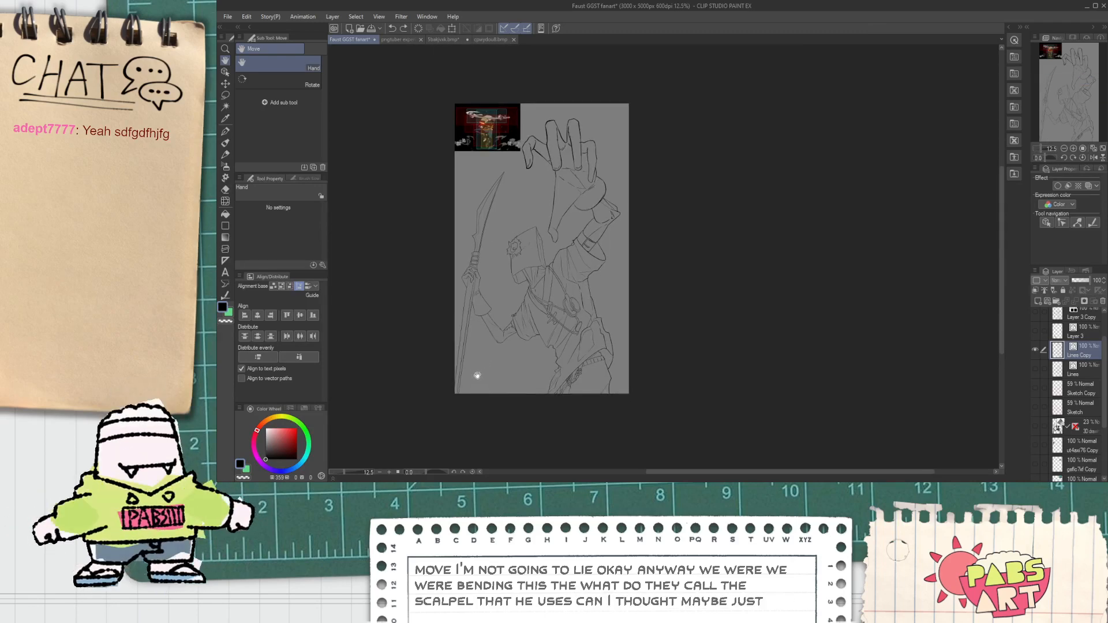
pyautogui.scroll(2, 470, 346)
pyautogui.scroll(-2, 466, 315)
# Select the vector lines of the weapon, the gripping hand and its sleeve and forearm up to the elbow with the Object tool.
pyautogui.press('o')
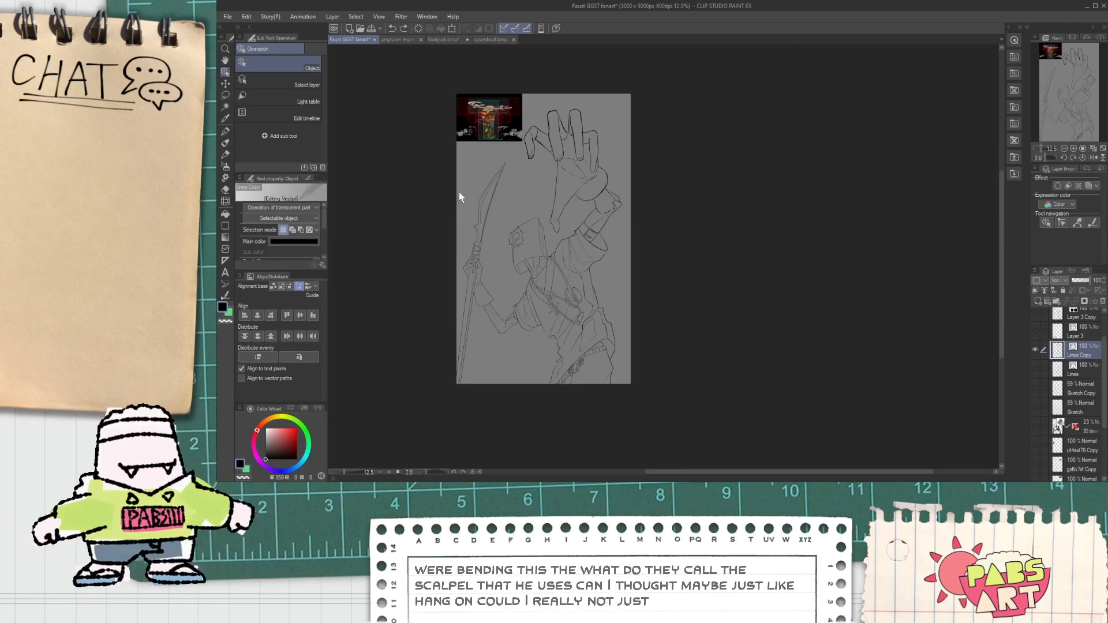
pyautogui.click(491, 281)
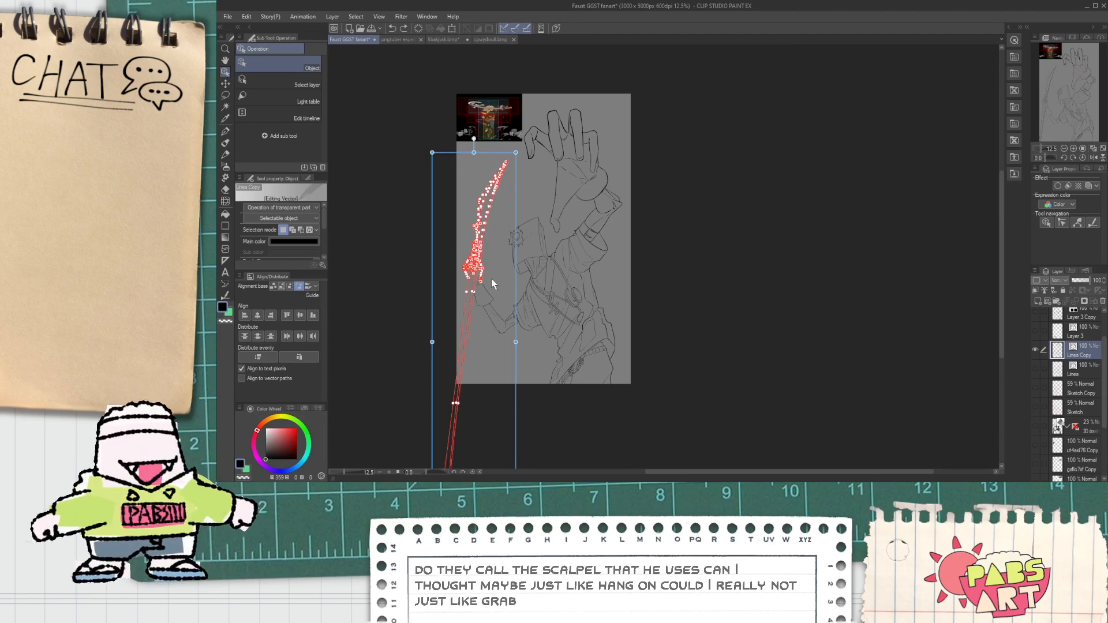
pyautogui.moveTo(498, 116); pyautogui.dragTo(510, 203)
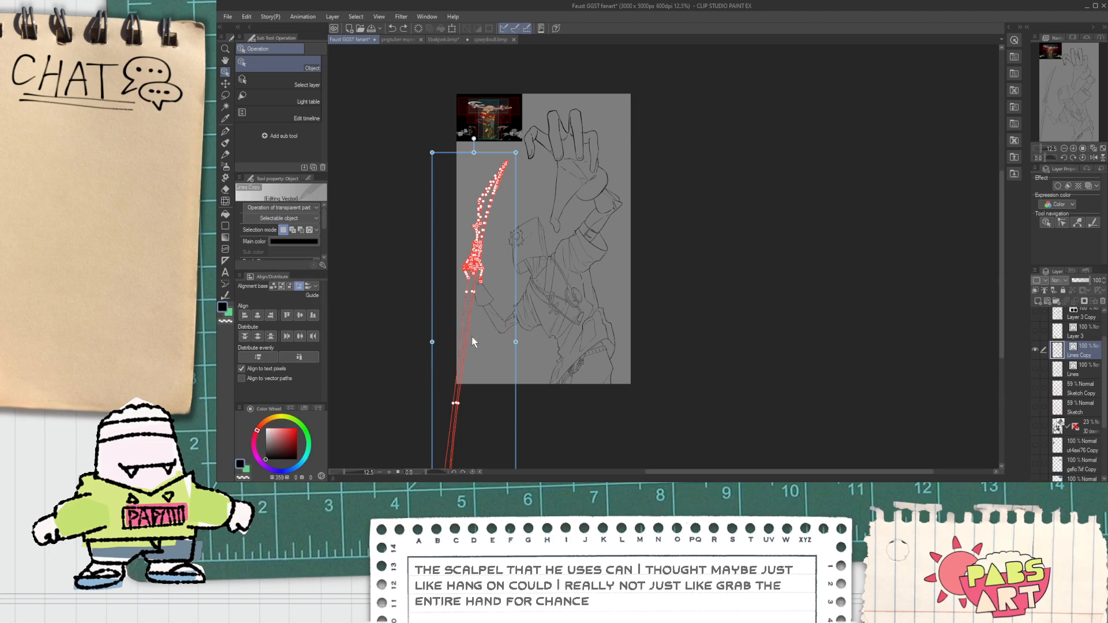
pyautogui.scroll(2, 484, 338)
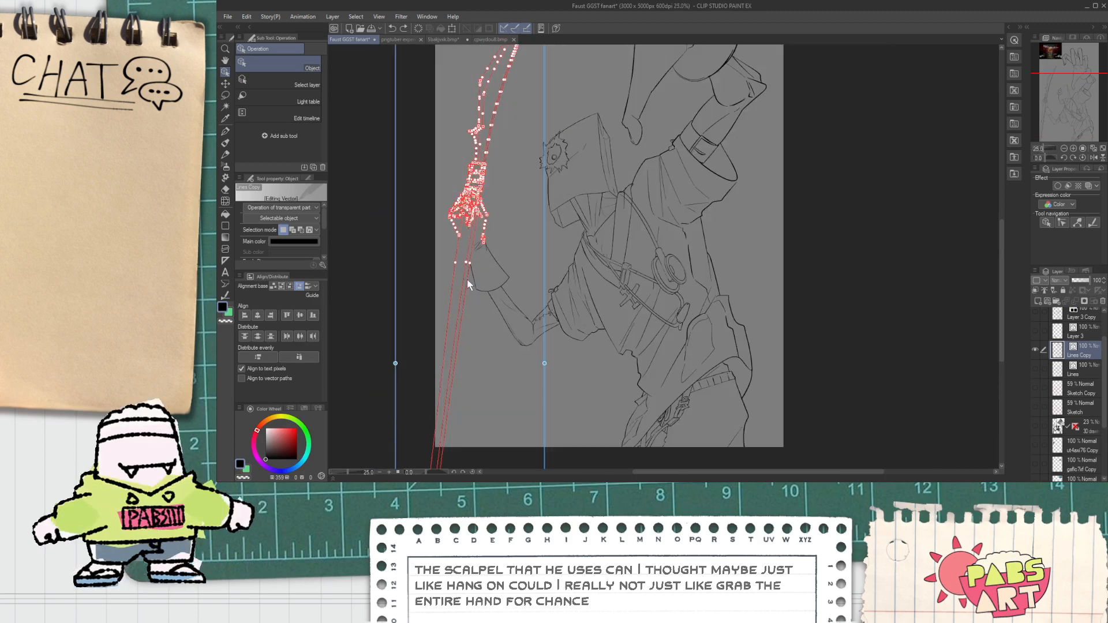
pyautogui.moveTo(427, 194); pyautogui.dragTo(527, 384)
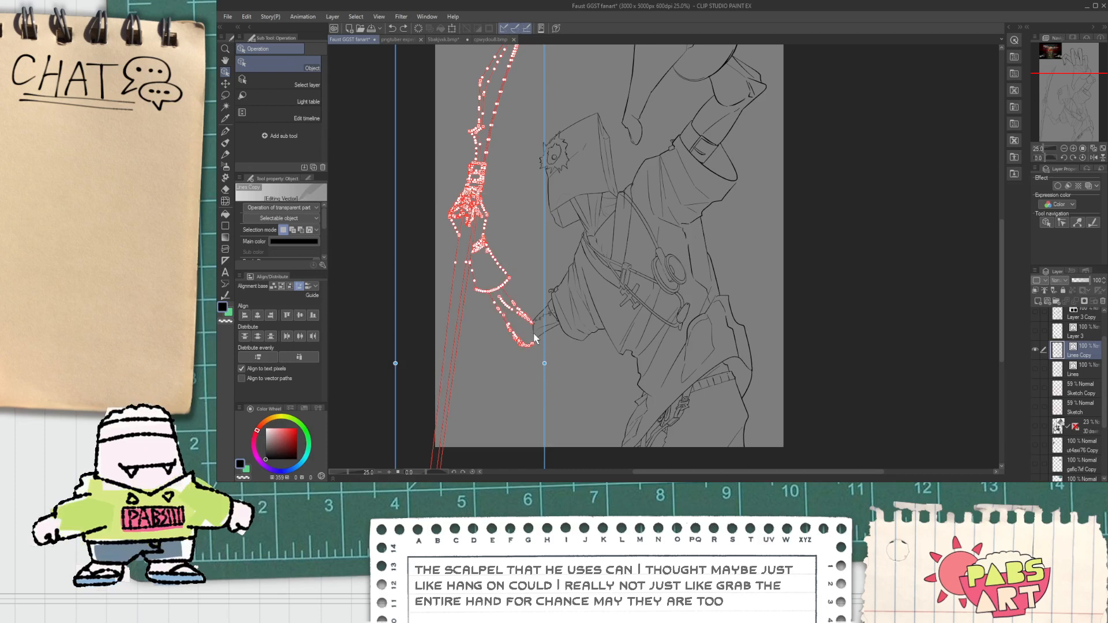
# Rotate the selected weapon and gripping arm slightly counter-clockwise so the pole stands nearly vertical, and deselect the lines.
pyautogui.moveTo(546, 344); pyautogui.dragTo(552, 348)
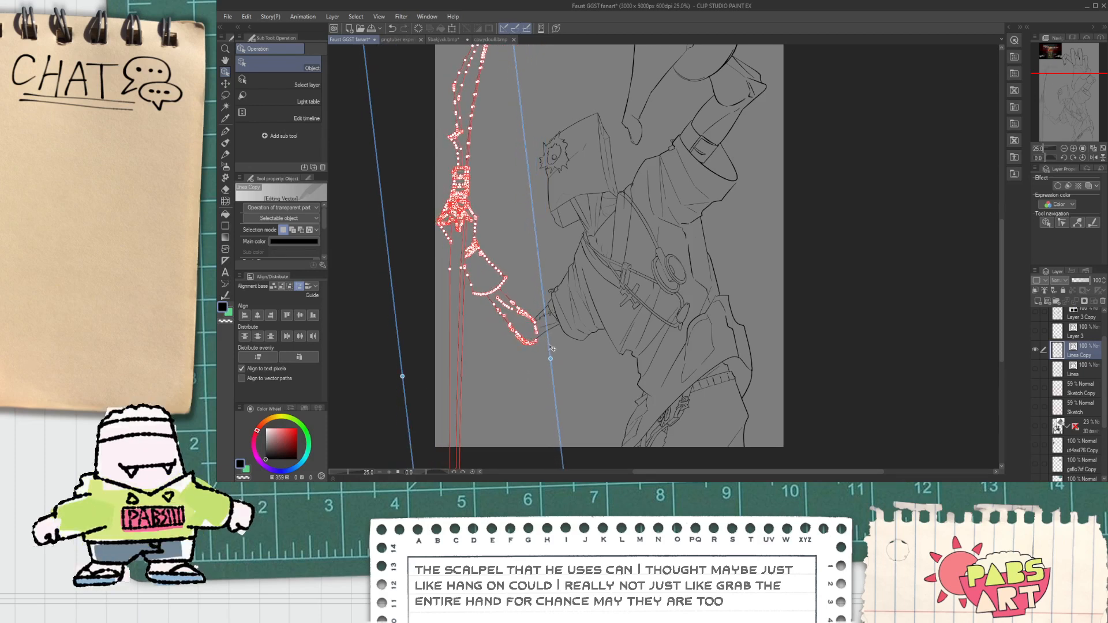
pyautogui.click(567, 362)
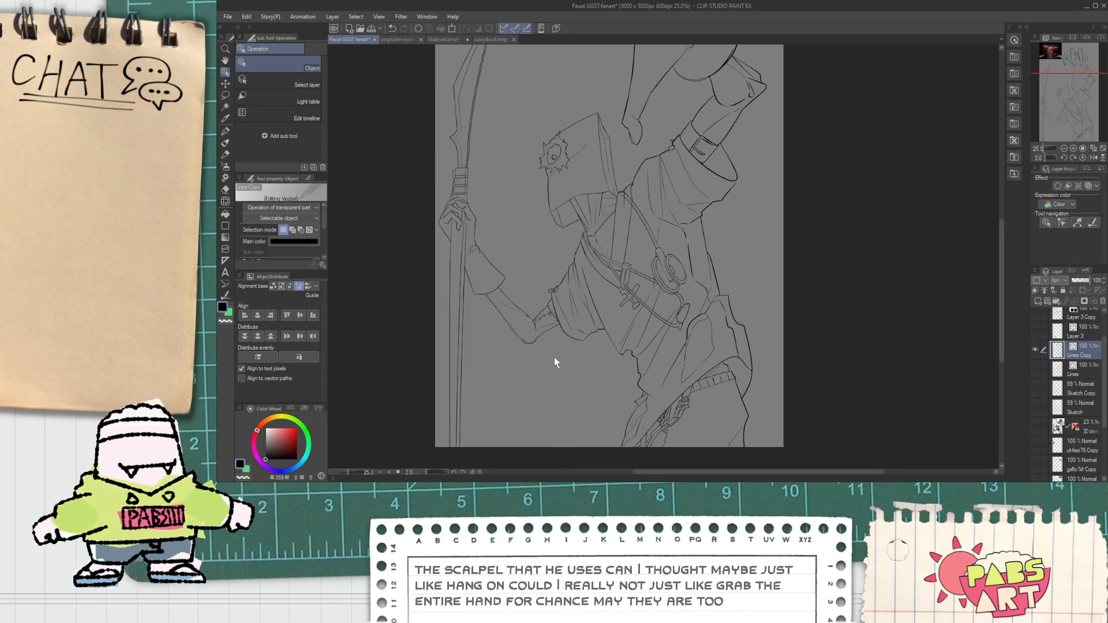
# Trim the overshooting line ends at the inner and outer elbow of the weapon arm with the Vector eraser.
pyautogui.scroll(8, 548, 351)
pyautogui.press('e')
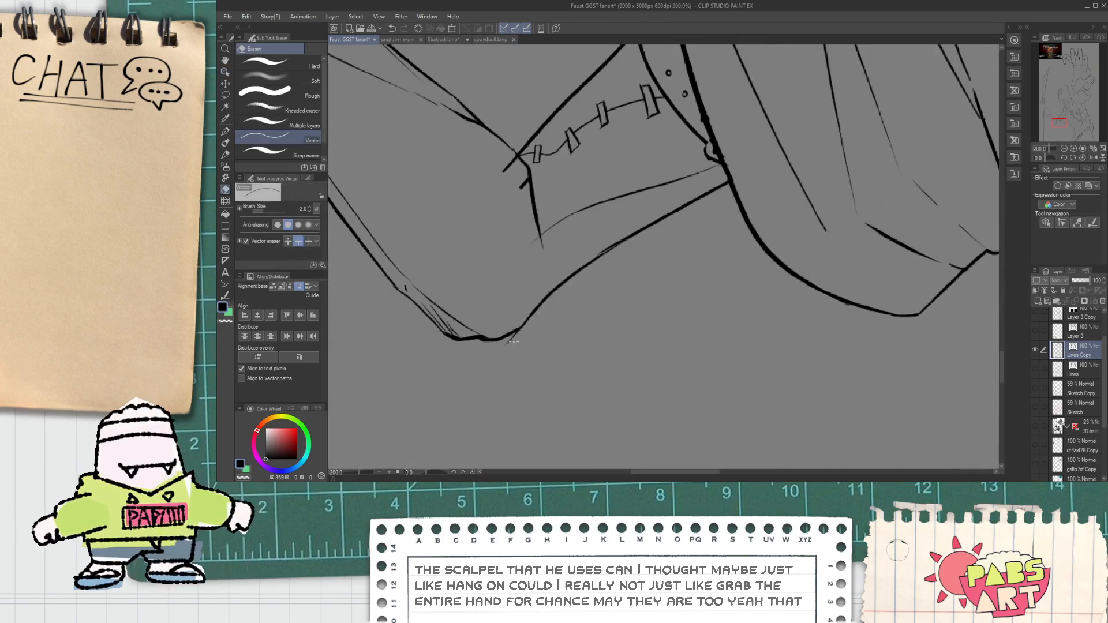
pyautogui.scroll(-6, 510, 345)
pyautogui.scroll(2, 525, 307)
pyautogui.scroll(3, 525, 307)
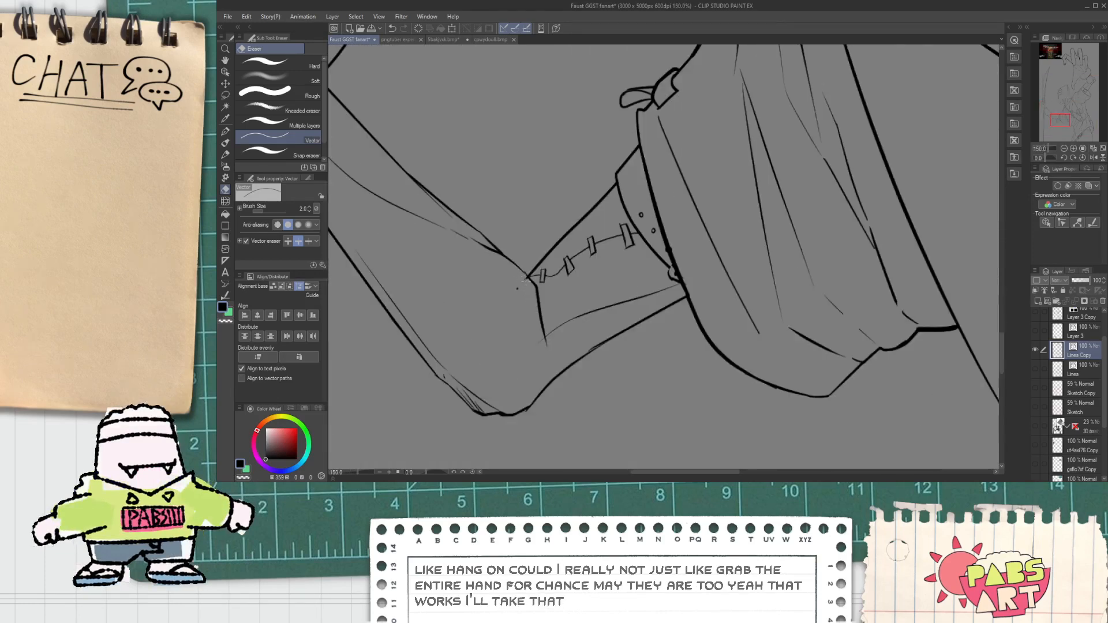
pyautogui.scroll(1, 525, 281)
pyautogui.scroll(4, 508, 266)
pyautogui.press('p')
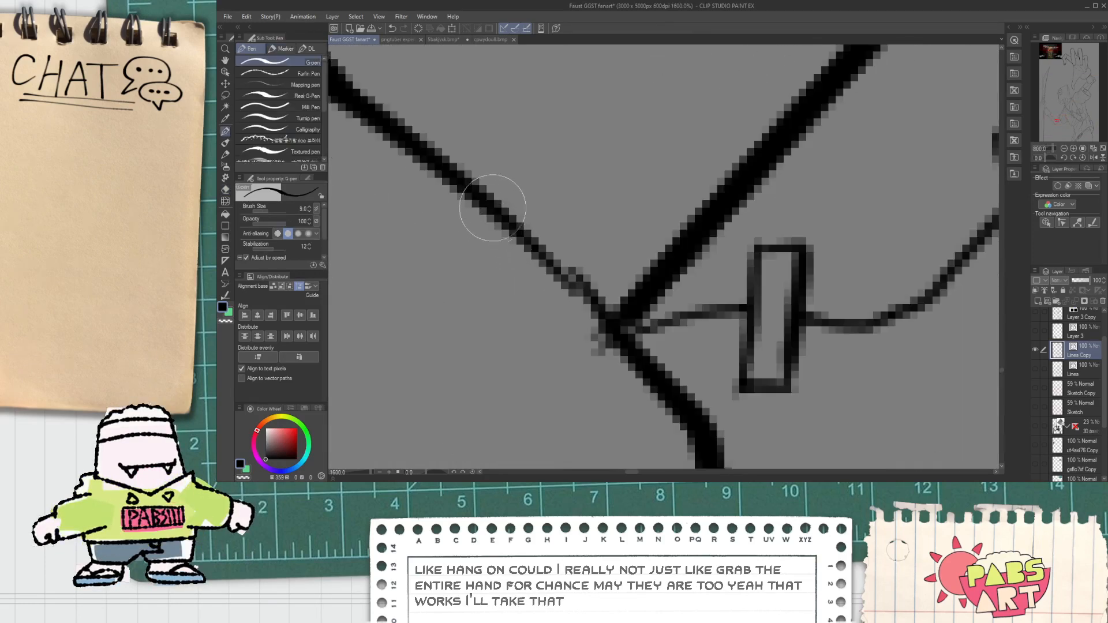
# Hide the dark red reference image and show the shoe reference and the full-body character reference layers.
pyautogui.scroll(-10, 608, 330)
pyautogui.press('h')
pyautogui.moveTo(538, 195); pyautogui.dragTo(592, 240)
pyautogui.scroll(1, 687, 240)
pyautogui.scroll(-1, 686, 240)
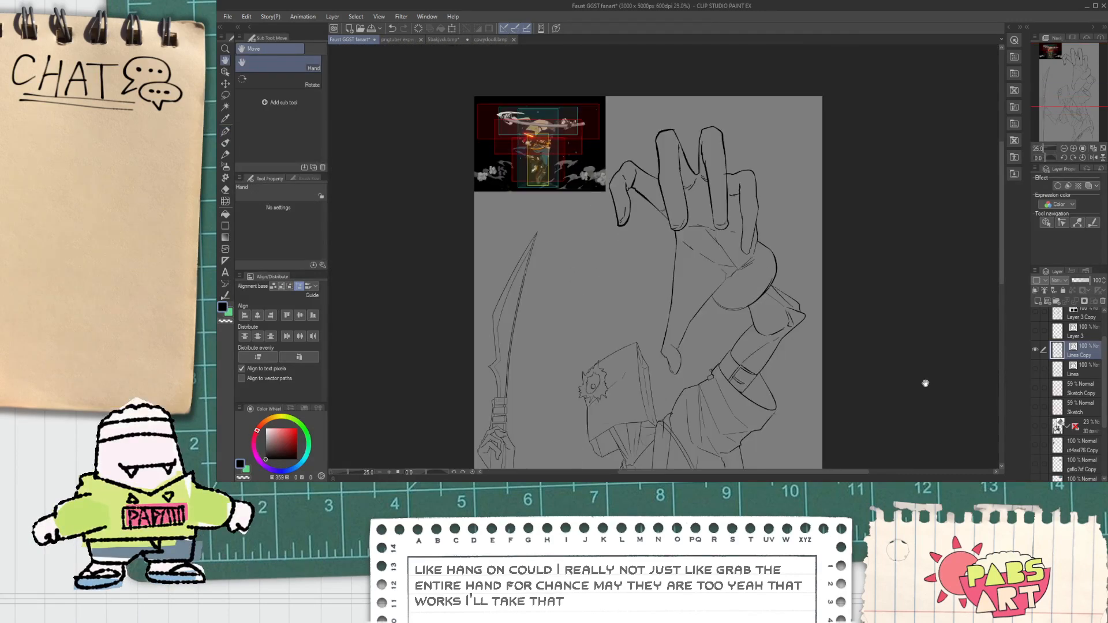
pyautogui.moveTo(1105, 368); pyautogui.dragTo(1106, 398)
pyautogui.click(1033, 424)
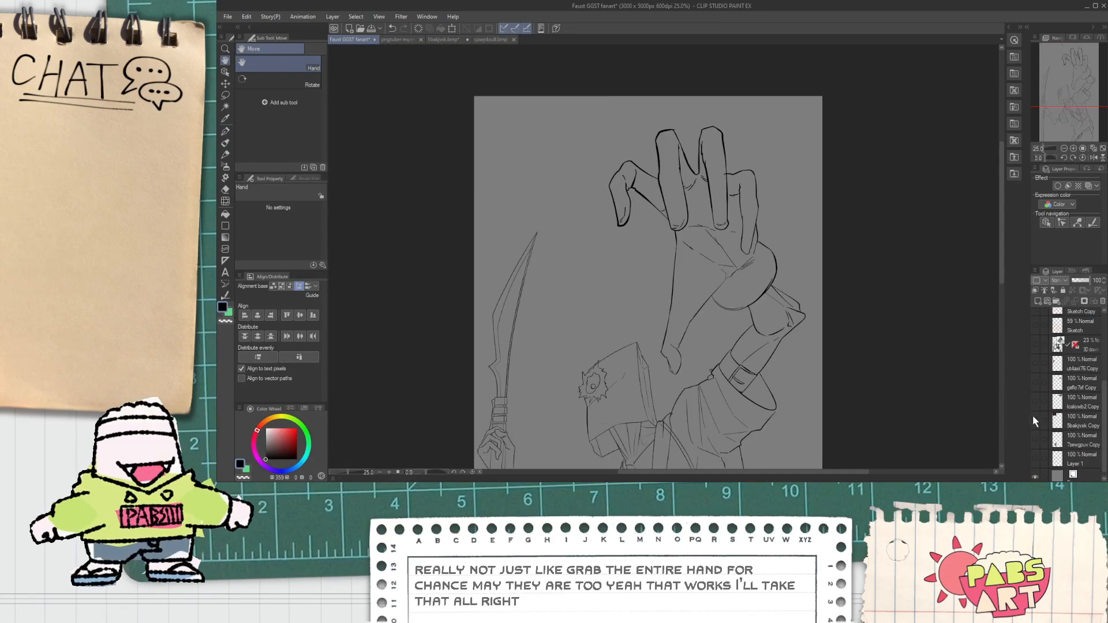
pyautogui.click(1032, 401)
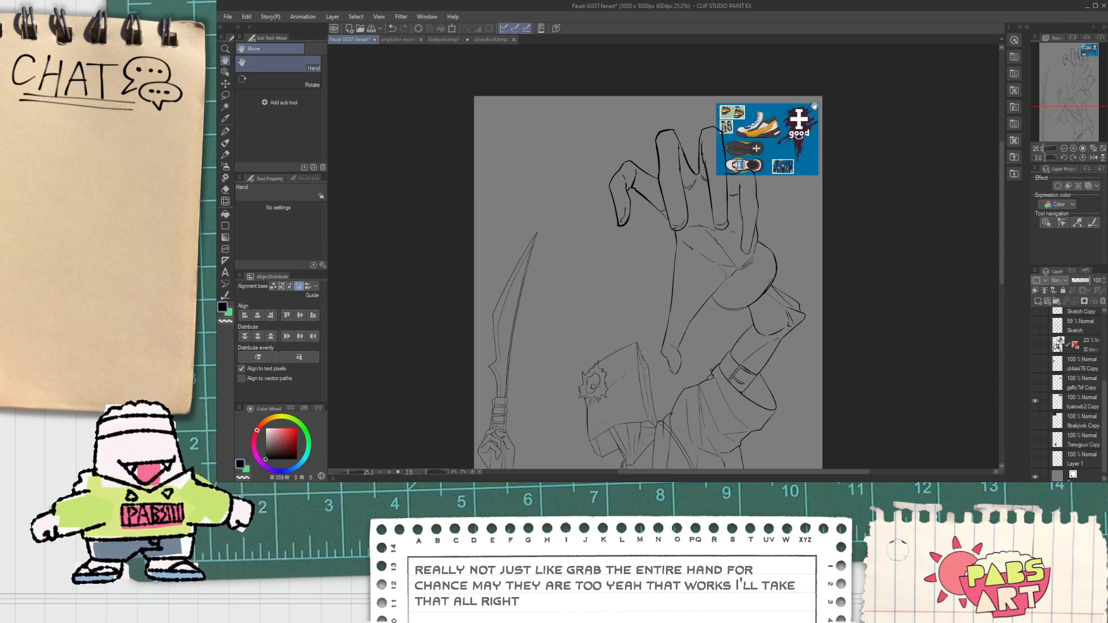
pyautogui.click(1035, 420)
pyautogui.click(1033, 420)
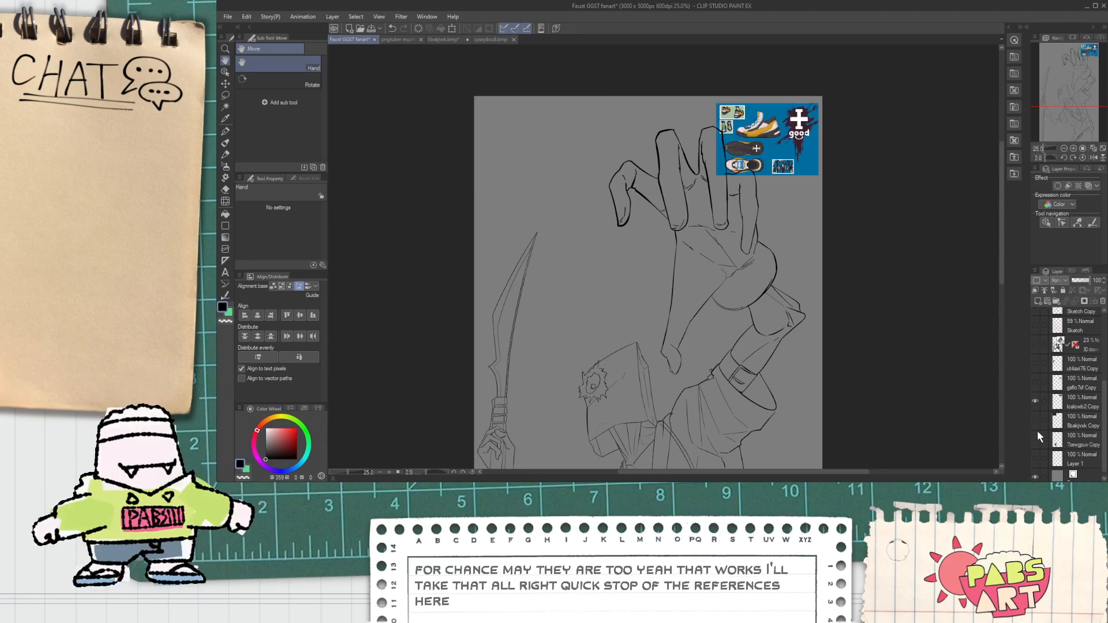
pyautogui.click(1033, 383)
# Examine the stitching on the arms in the full-body character reference and compare it with the raised arm.
pyautogui.scroll(4, 758, 192)
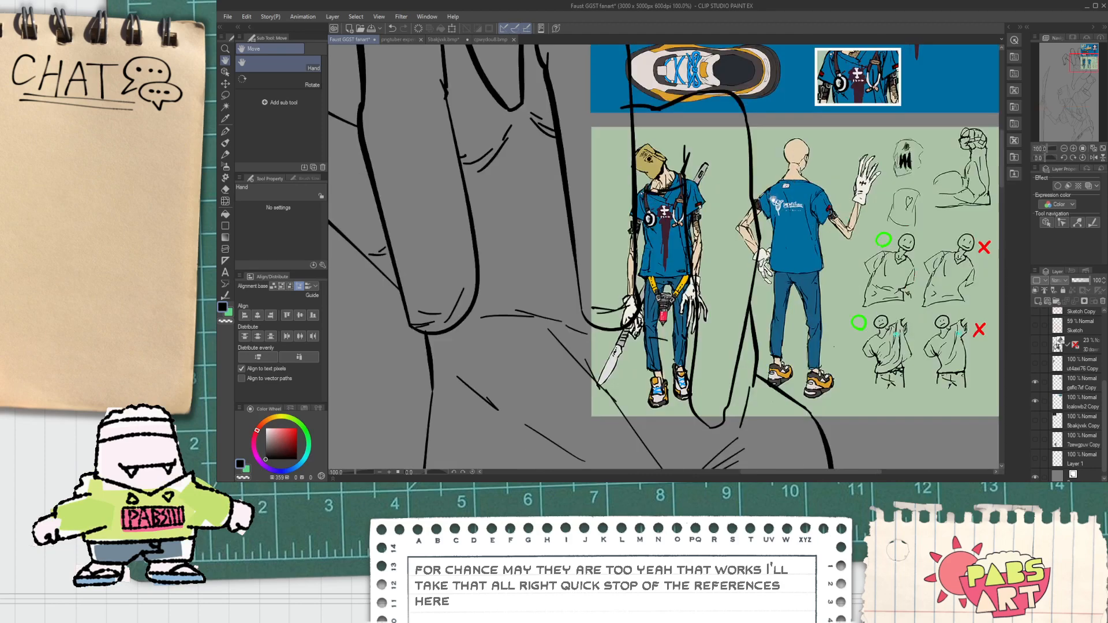
pyautogui.scroll(-4, 733, 265)
pyautogui.moveTo(744, 317); pyautogui.dragTo(736, 304)
pyautogui.scroll(4, 692, 235)
pyautogui.scroll(1, 693, 188)
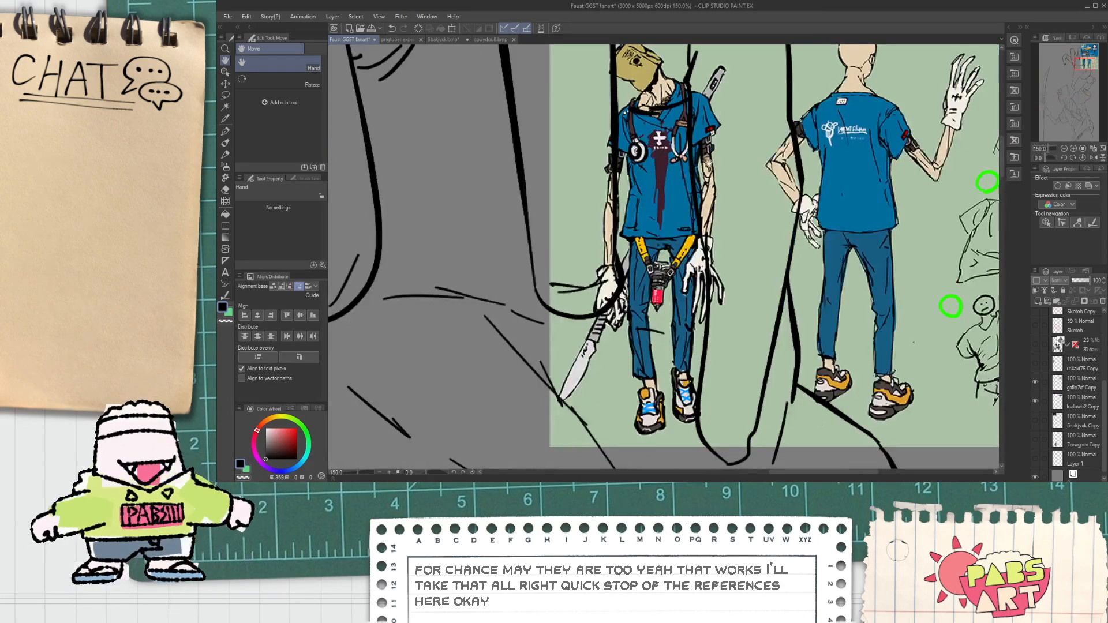
pyautogui.scroll(-2, 708, 164)
pyautogui.moveTo(701, 357); pyautogui.dragTo(673, 103)
pyautogui.press('p')
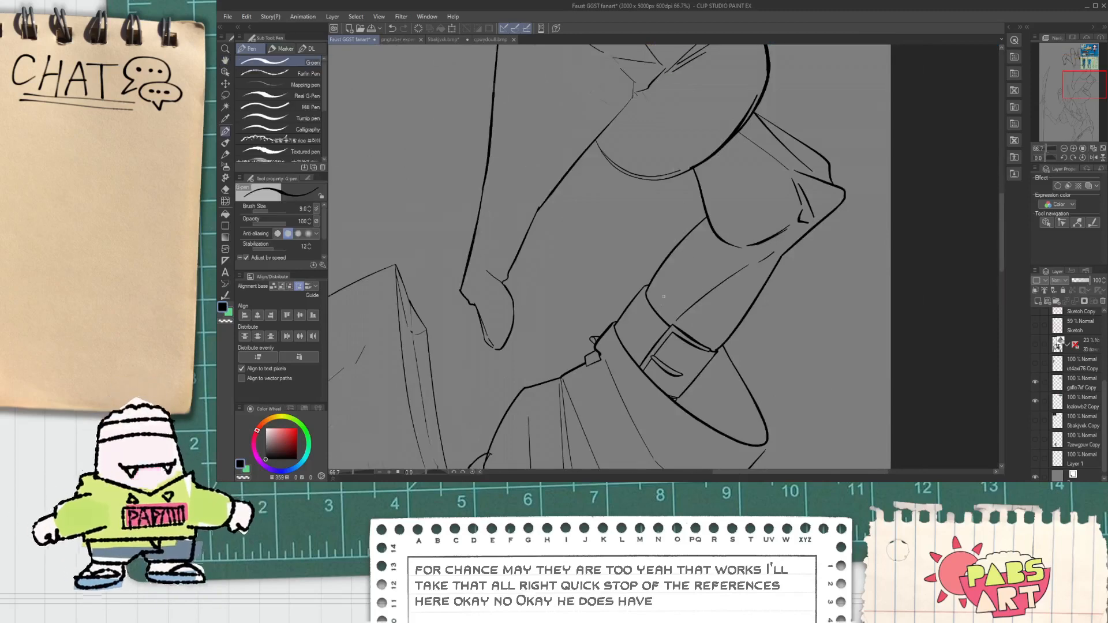
pyautogui.scroll(-1, 661, 303)
pyautogui.press('space')
pyautogui.moveTo(710, 178); pyautogui.dragTo(644, 427)
pyautogui.scroll(1, 643, 404)
pyautogui.scroll(2, 663, 239)
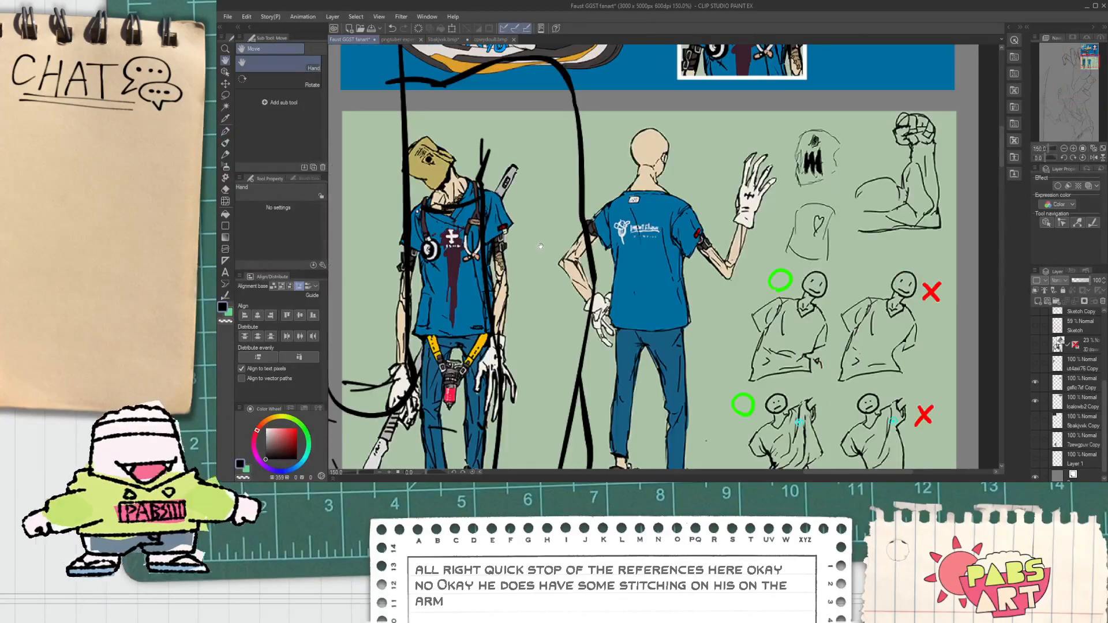
pyautogui.scroll(-3, 539, 246)
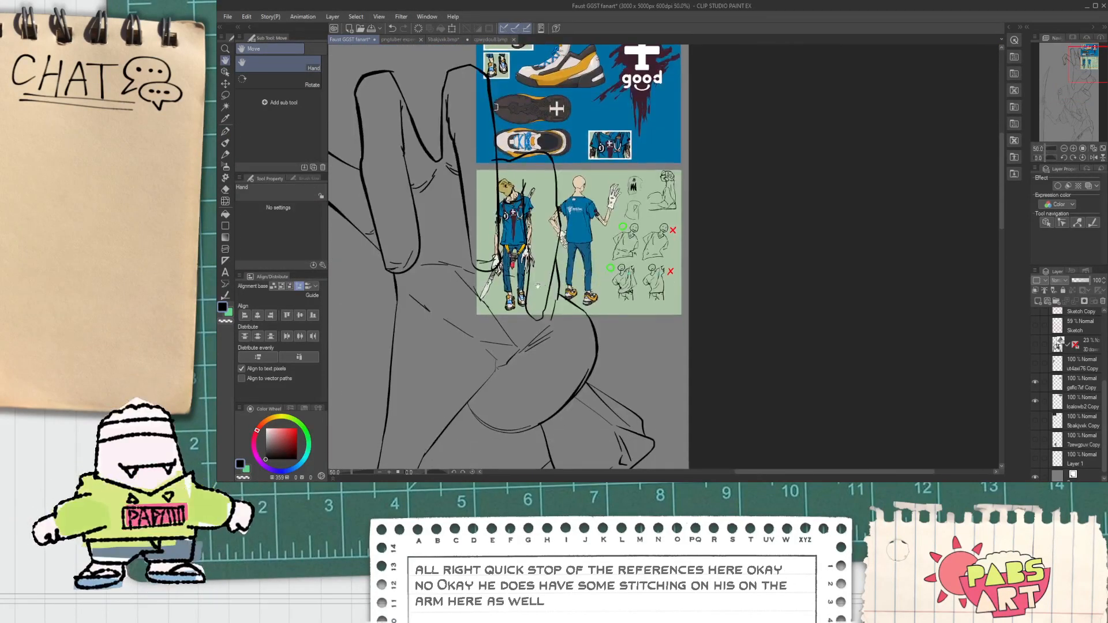
pyautogui.scroll(2, 544, 288)
pyautogui.scroll(-1, 535, 221)
pyautogui.moveTo(571, 456); pyautogui.dragTo(574, 254)
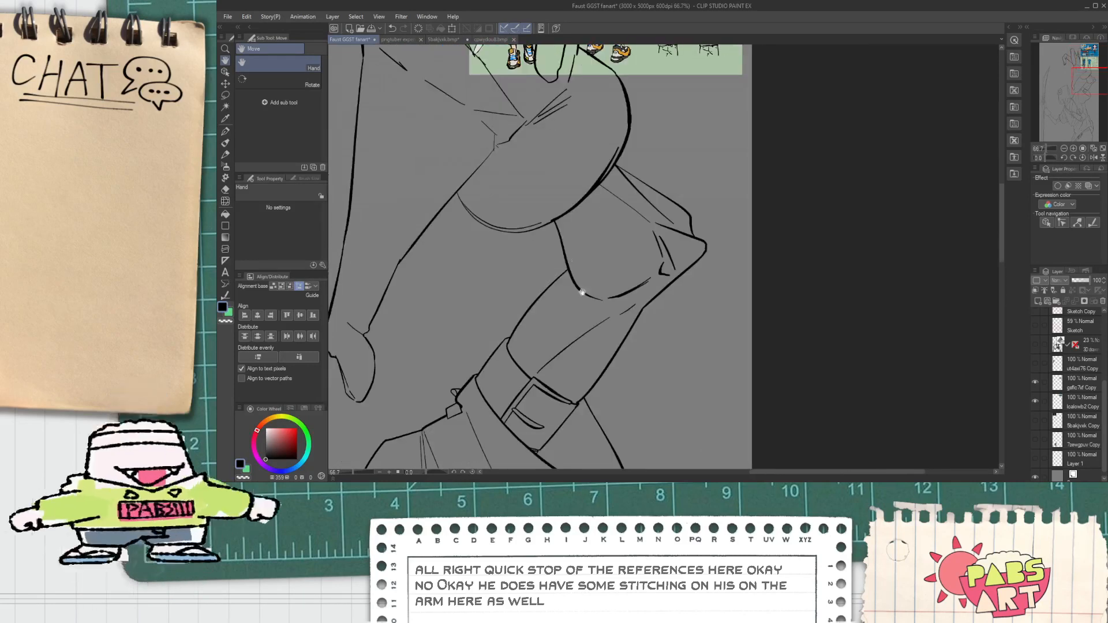
# Try drawing a curved seam lengthwise along the raised arm from the armband pocket to the glove cuff, and undo it.
pyautogui.scroll(1, 571, 352)
pyautogui.scroll(1, 540, 369)
pyautogui.press('p')
pyautogui.moveTo(540, 362); pyautogui.dragTo(530, 295)
pyautogui.moveTo(533, 158); pyautogui.dragTo(556, 120)
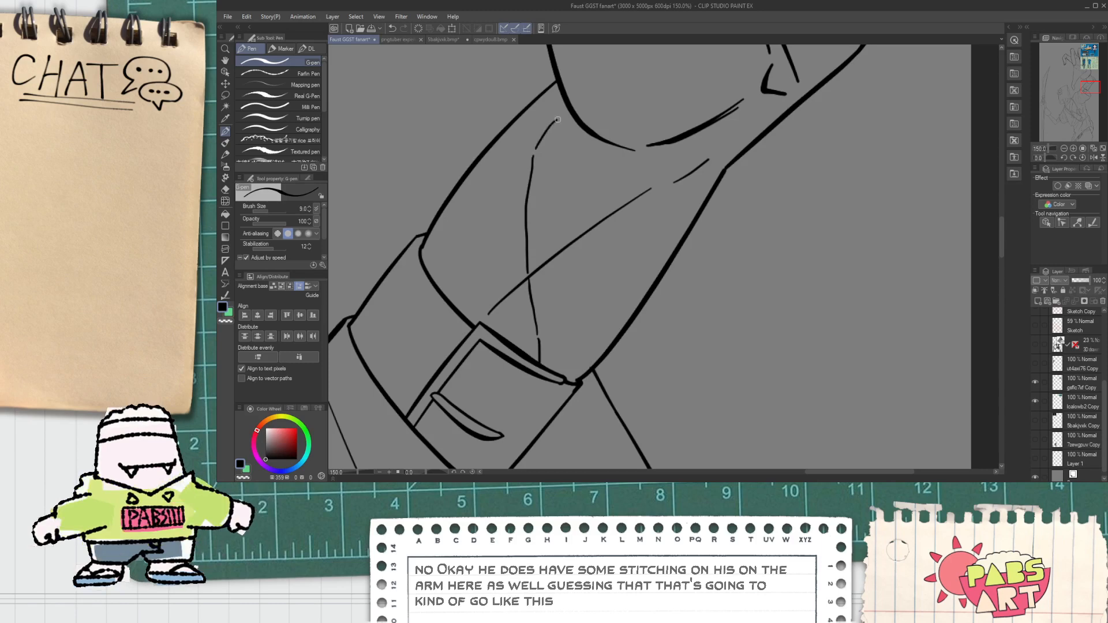
pyautogui.hotkey('ctrl', 'z')
pyautogui.hotkey('ctrl', 'z')
# Recheck the character reference, try drawing a seam beside the raised arm's long muscle line, and undo the last stroke.
pyautogui.scroll(-3, 532, 333)
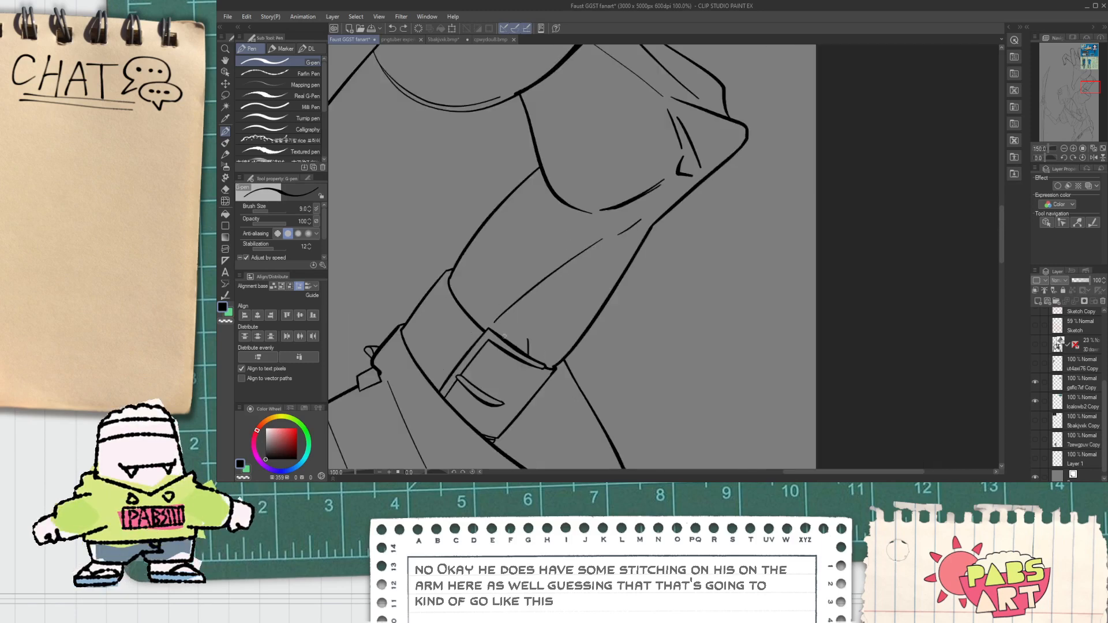
pyautogui.press('h')
pyautogui.scroll(3, 518, 192)
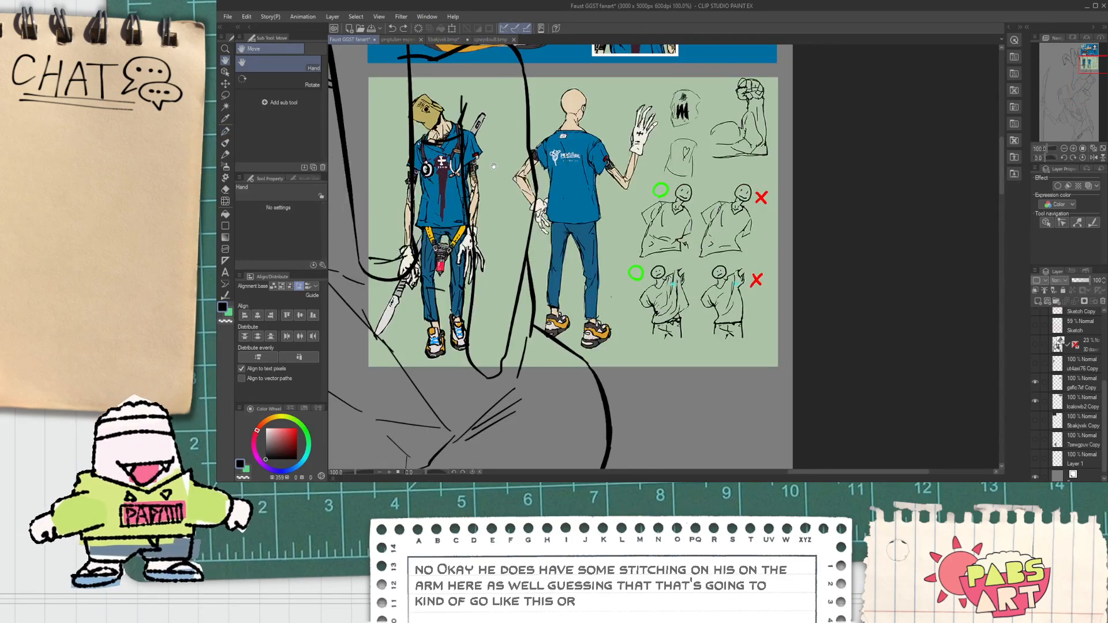
pyautogui.scroll(-3, 496, 186)
pyautogui.moveTo(496, 186); pyautogui.dragTo(522, 52)
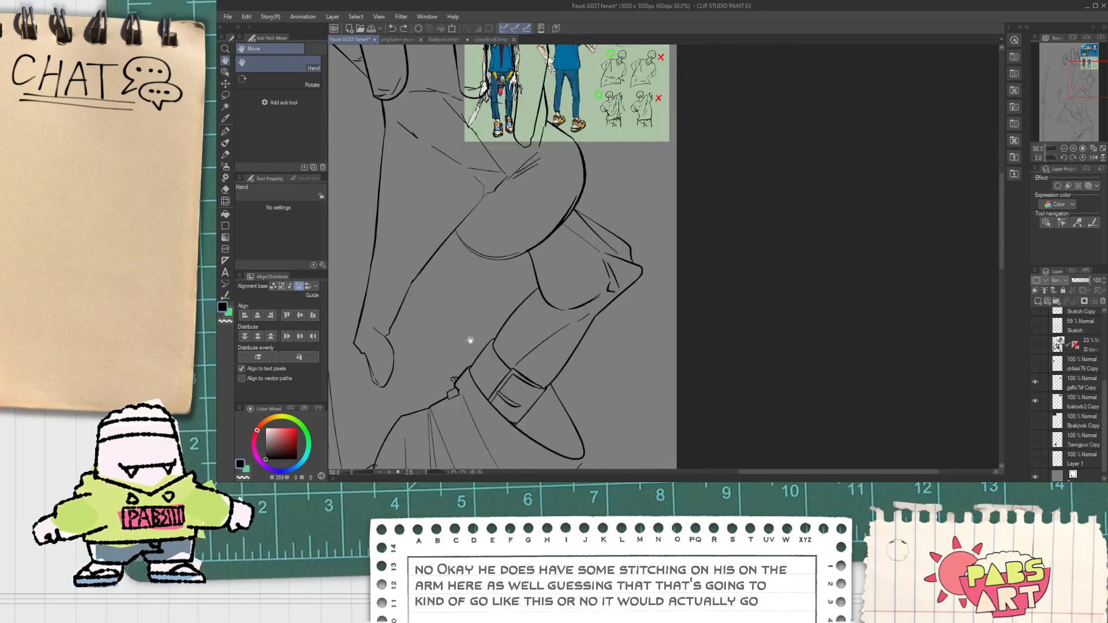
pyautogui.press('p')
pyautogui.scroll(5, 501, 366)
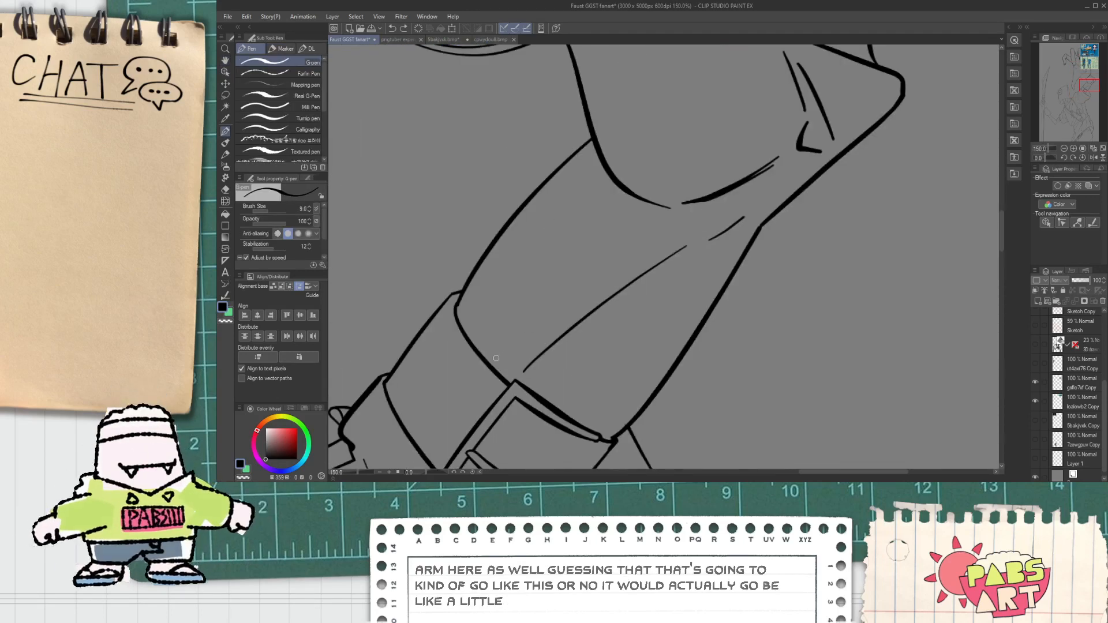
pyautogui.moveTo(489, 367); pyautogui.dragTo(536, 323)
pyautogui.moveTo(590, 282); pyautogui.dragTo(647, 258)
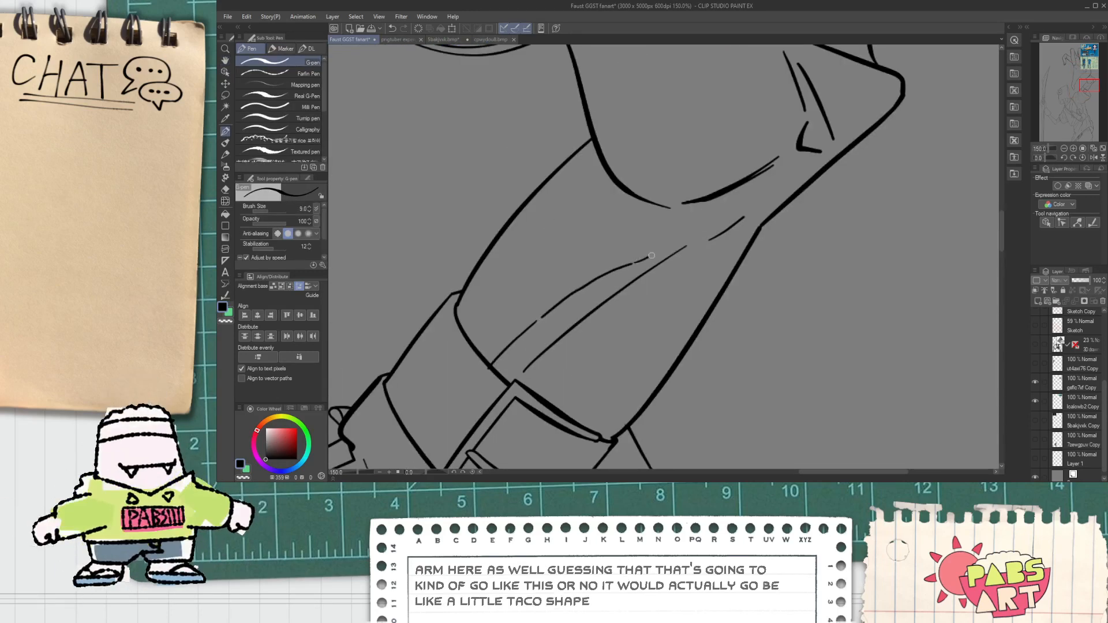
pyautogui.hotkey('ctrl', 'z')
# Try erasing the long muscle line on the raised arm with the Vector eraser, and undo it.
pyautogui.press('e')
pyautogui.moveTo(525, 373); pyautogui.dragTo(634, 281)
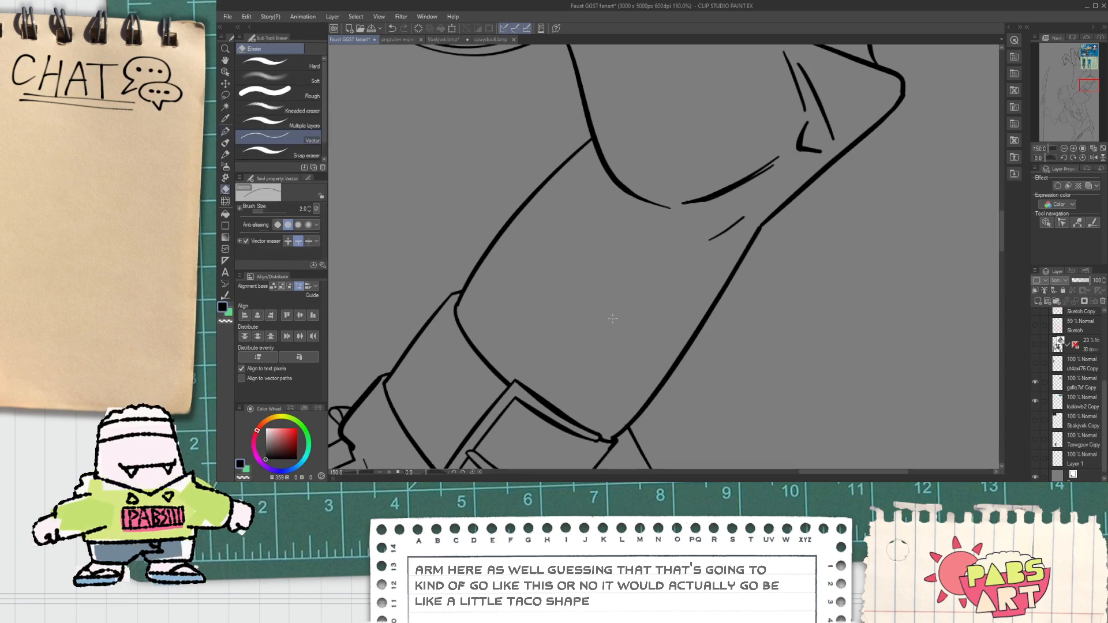
pyautogui.hotkey('ctrl', 'z')
# Draw a thin seam across the raised arm from the armband to the arm's outer edge with the G-pen.
pyautogui.press('p')
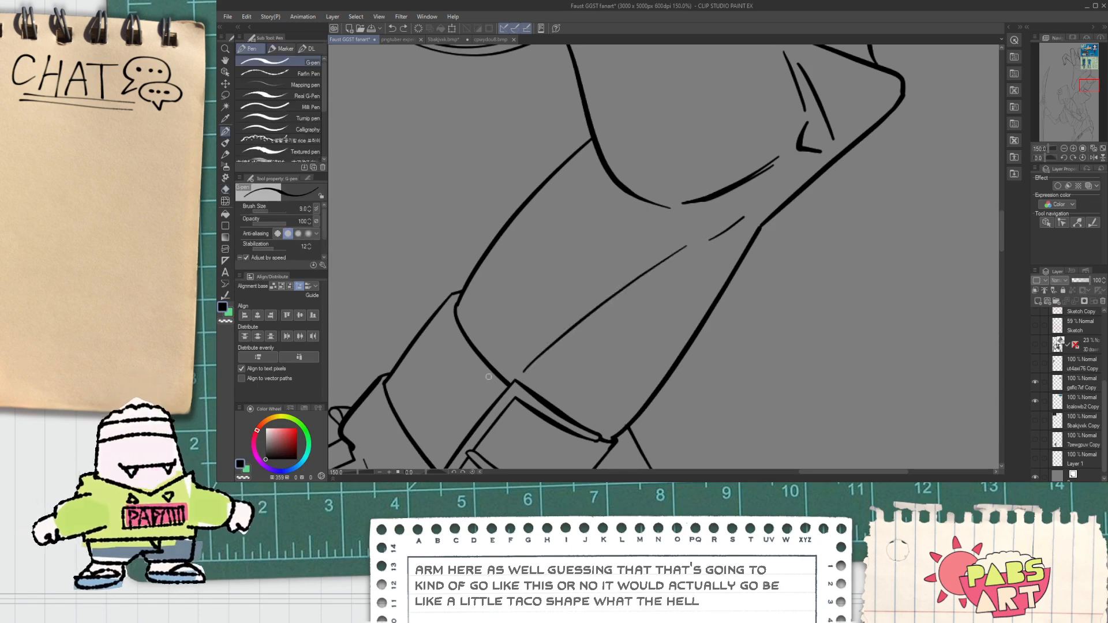
pyautogui.moveTo(528, 326); pyautogui.dragTo(564, 311)
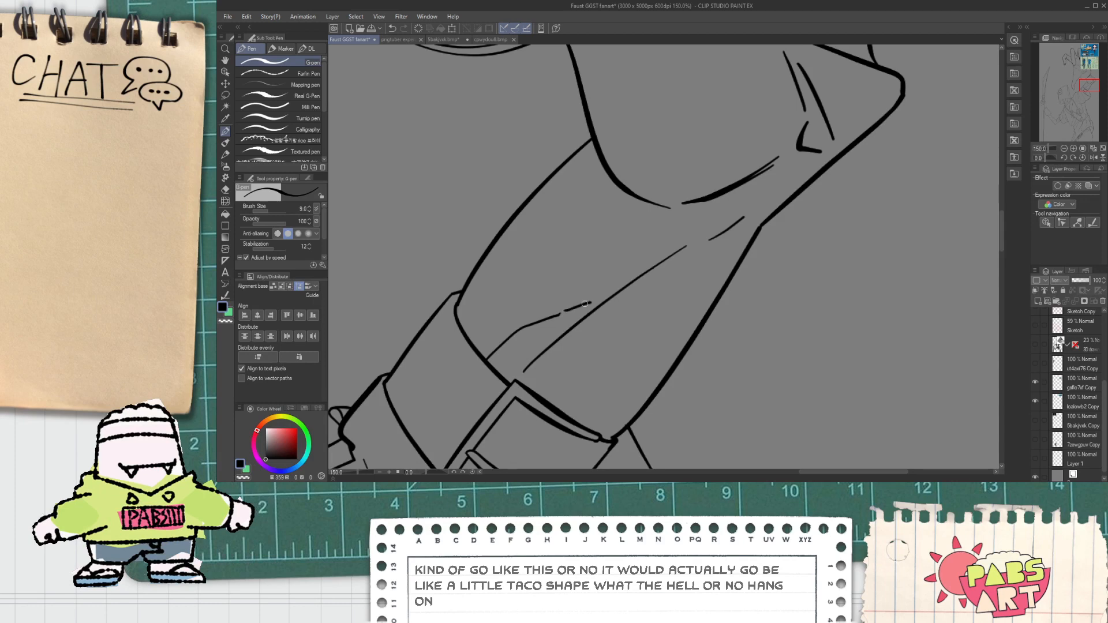
pyautogui.moveTo(662, 281); pyautogui.dragTo(731, 269)
# Draw a small rectangular stitch across the seam close to the armband.
pyautogui.press('h')
pyautogui.scroll(-6, 577, 318)
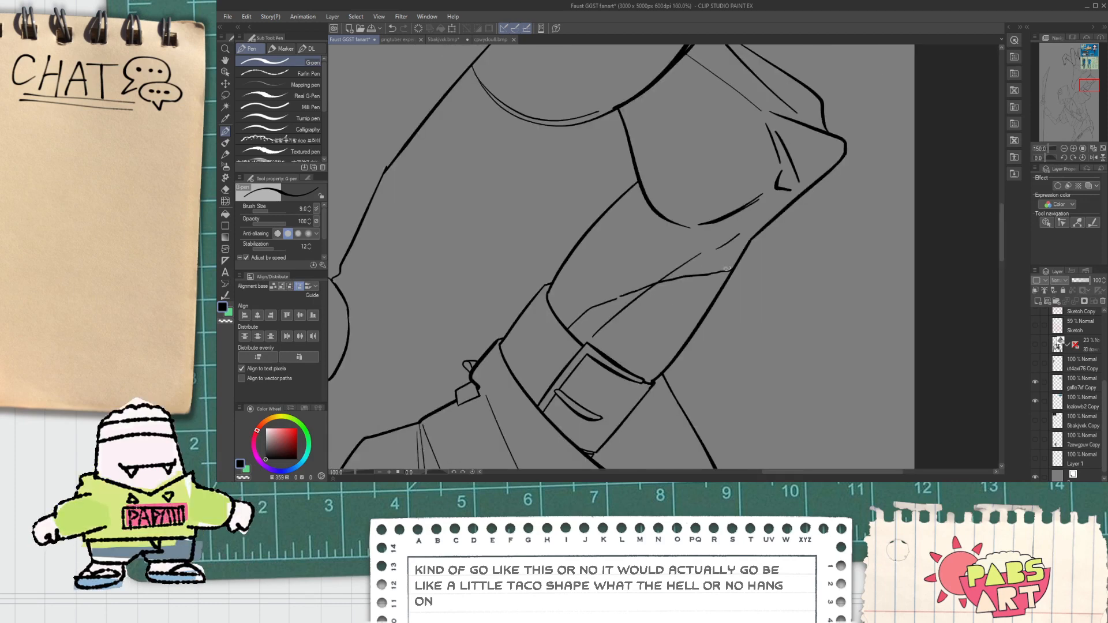
pyautogui.scroll(8, 678, 210)
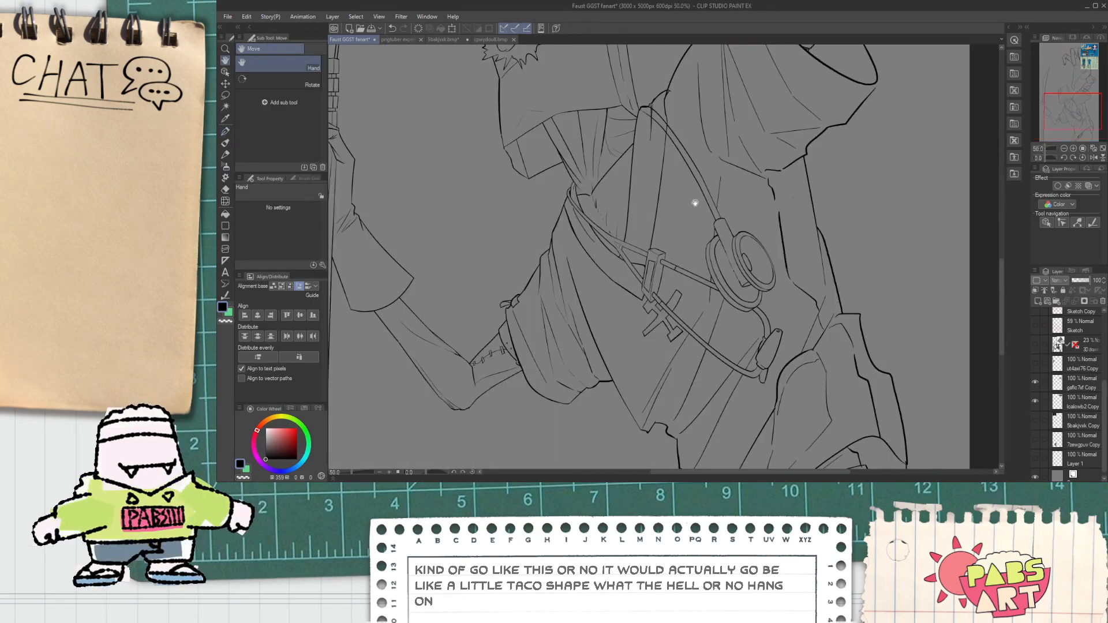
pyautogui.press('p')
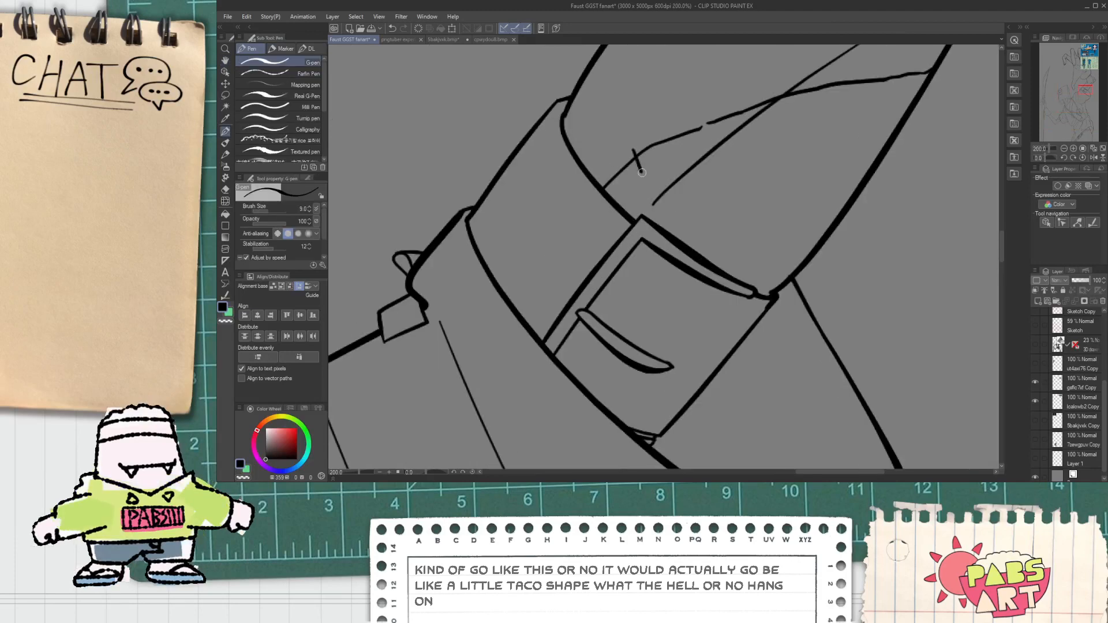
pyautogui.moveTo(647, 141); pyautogui.dragTo(635, 148)
# Examine the character reference images again for the placement of the arm stitching.
pyautogui.press('h')
pyautogui.scroll(-4, 640, 152)
pyautogui.scroll(-2, 695, 151)
pyautogui.moveTo(628, 300); pyautogui.dragTo(625, 377)
pyautogui.scroll(3, 624, 377)
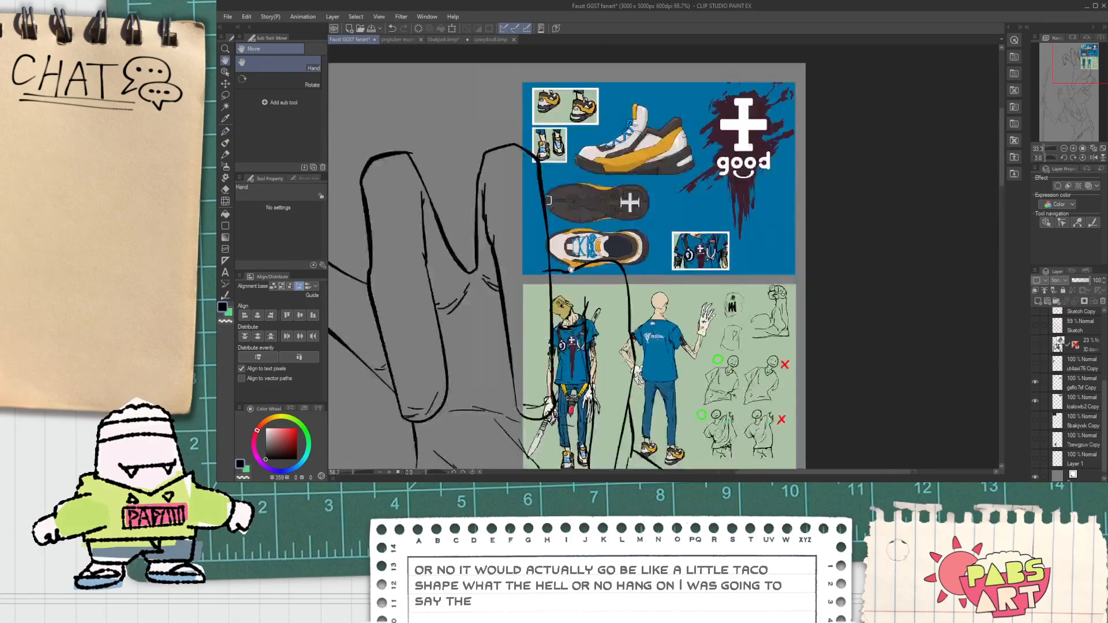
pyautogui.scroll(-2, 591, 368)
pyautogui.press('e')
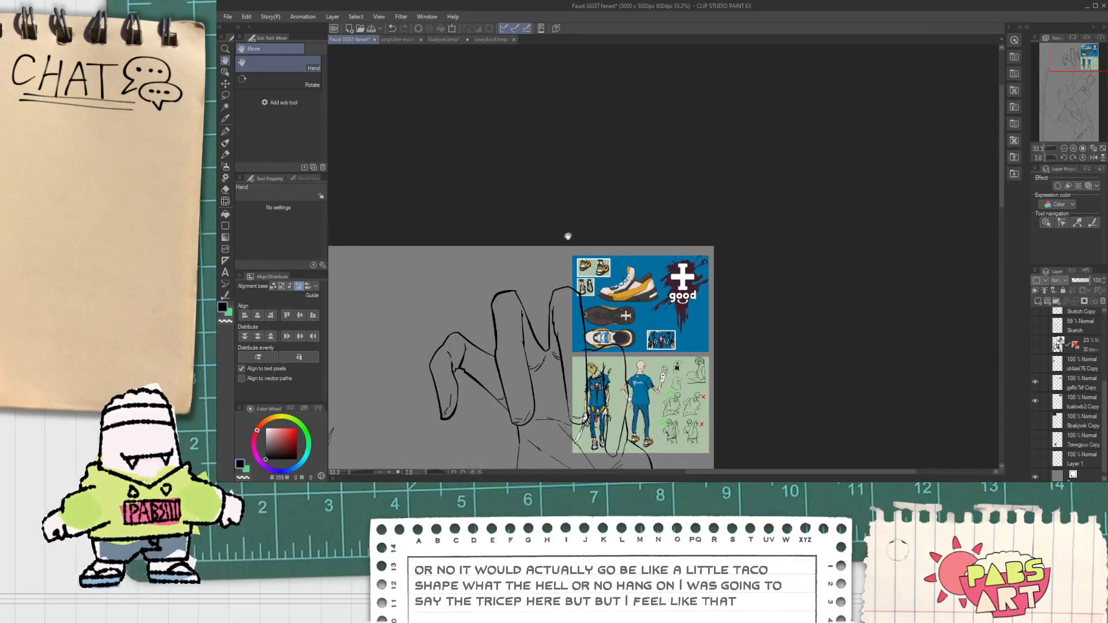
pyautogui.scroll(3, 488, 279)
pyautogui.scroll(-1, 488, 279)
pyautogui.scroll(2, 460, 245)
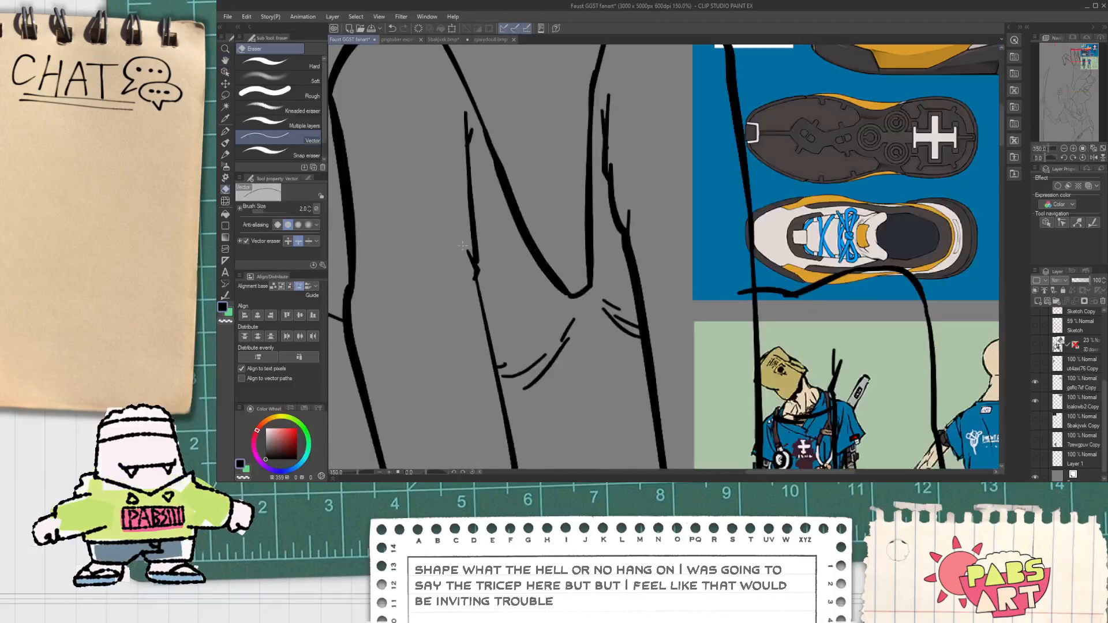
pyautogui.scroll(-3, 475, 270)
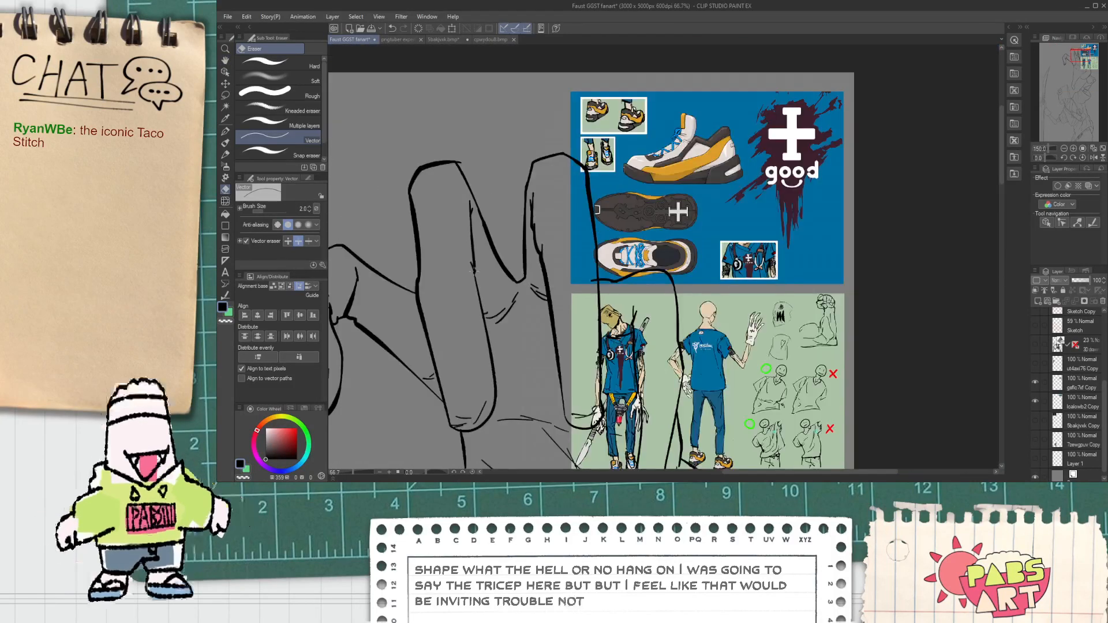
pyautogui.press('space')
pyautogui.moveTo(586, 421); pyautogui.dragTo(522, 144)
pyautogui.moveTo(541, 292); pyautogui.dragTo(509, 137)
# Redraw the outline of the first stitch near the armband and erase the seam line inside it.
pyautogui.scroll(6, 533, 226)
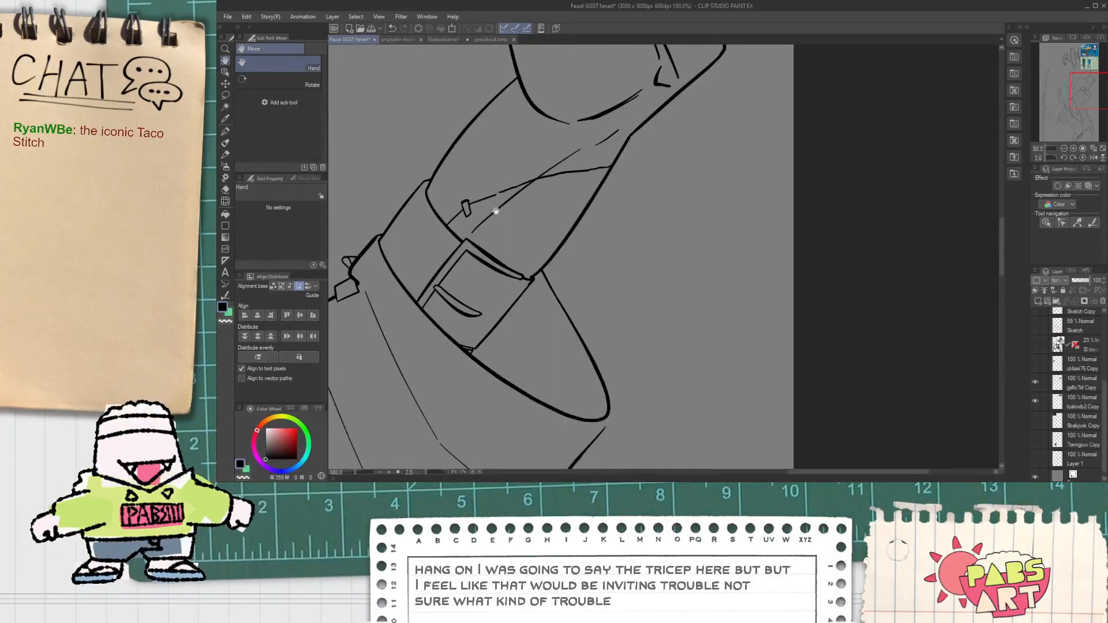
pyautogui.press('p')
pyautogui.scroll(2, 483, 194)
pyautogui.moveTo(437, 163); pyautogui.dragTo(475, 253)
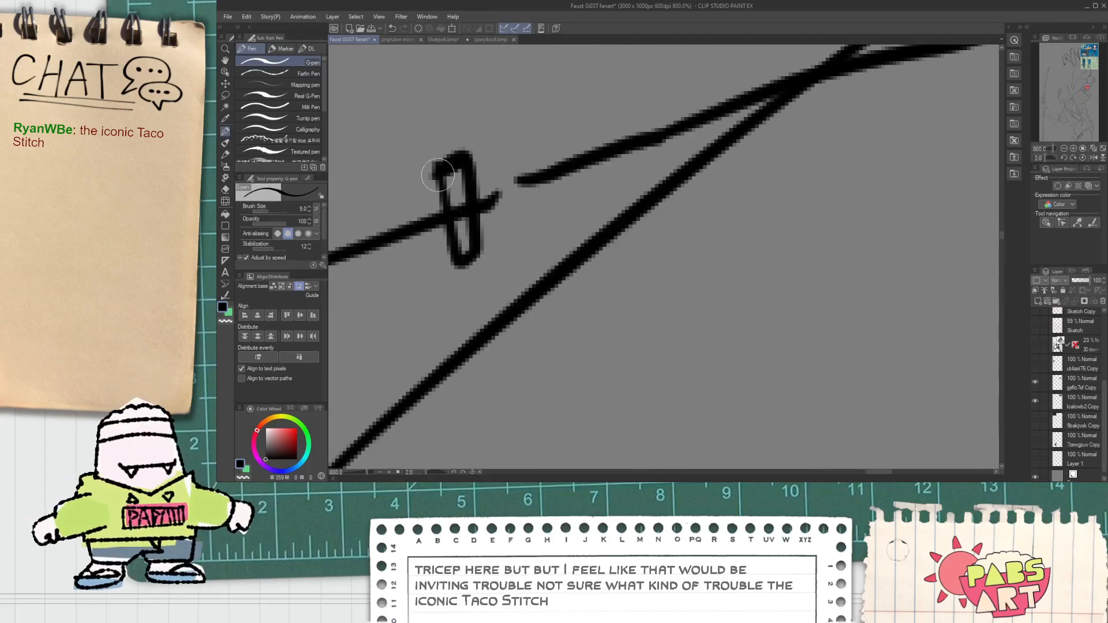
pyautogui.press('e')
pyautogui.moveTo(483, 204); pyautogui.dragTo(411, 288)
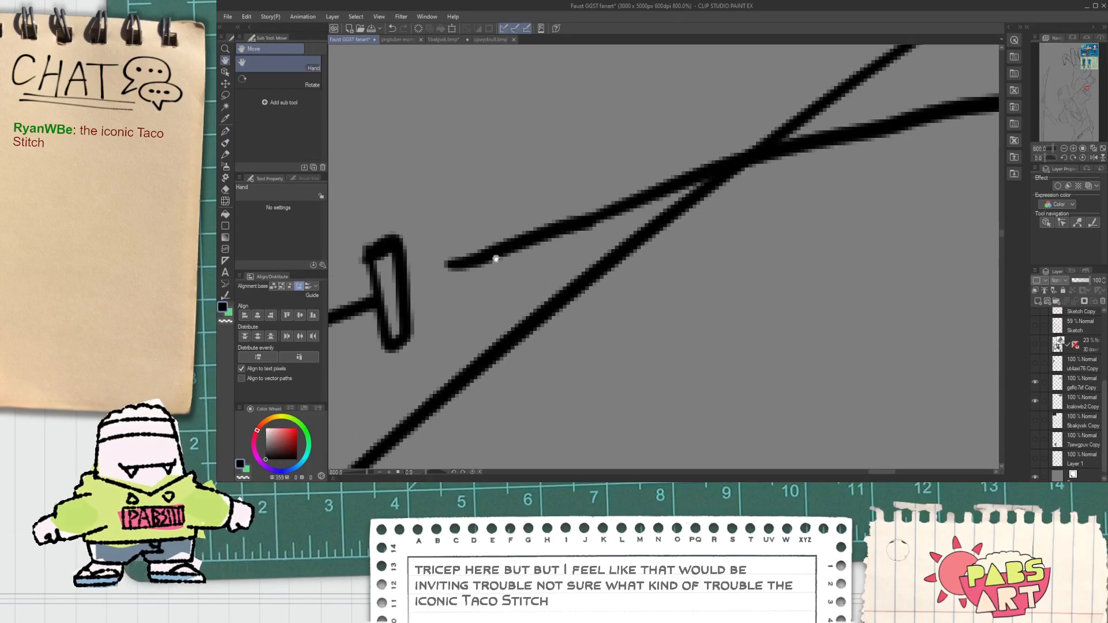
# Draw two more rectangular stitches along the seam up to the muscle line crossing, and erase the lines inside them.
pyautogui.press('p')
pyautogui.moveTo(554, 281)
pyautogui.mouseDown()
pyautogui.moveTo(563, 184)
pyautogui.moveTo(551, 222)
pyautogui.mouseUp()
pyautogui.press('e')
pyautogui.scroll(-4, 542, 182)
pyautogui.moveTo(608, 181); pyautogui.dragTo(546, 212)
pyautogui.scroll(4, 546, 213)
pyautogui.press('p')
pyautogui.moveTo(539, 170)
pyautogui.mouseDown()
pyautogui.moveTo(570, 152)
pyautogui.moveTo(537, 171)
pyautogui.mouseUp()
pyautogui.press('e')
pyautogui.scroll(-3, 562, 219)
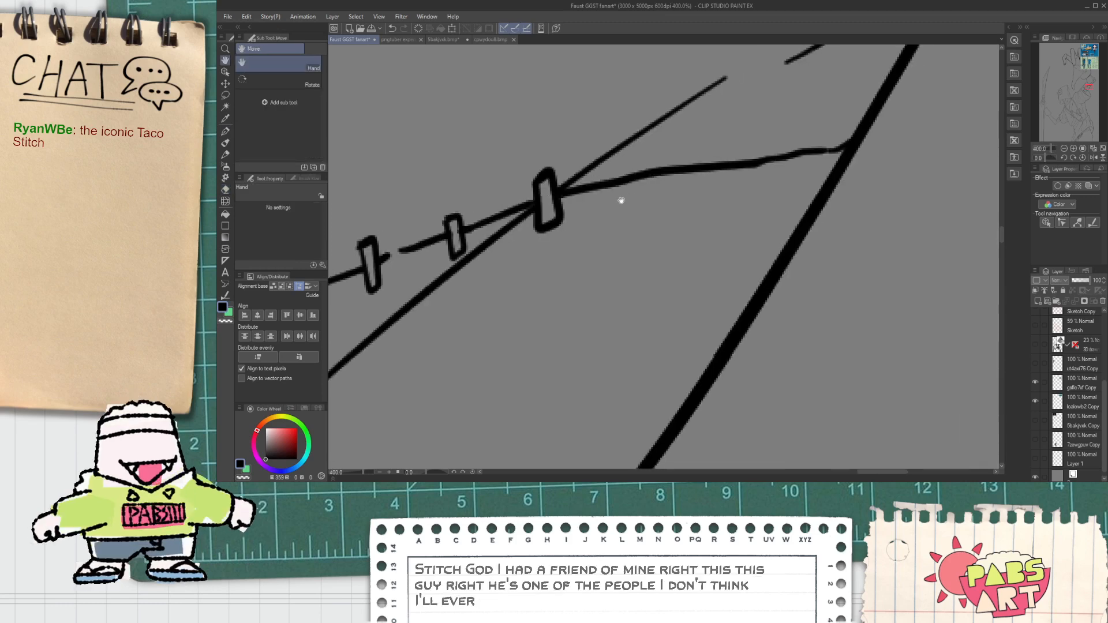
# Draw two more rectangular stitches along the seam between the muscle line crossing and the arm's outer outline, and erase the seam inside them.
pyautogui.scroll(2, 631, 198)
pyautogui.press('p')
pyautogui.moveTo(626, 237)
pyautogui.mouseDown()
pyautogui.moveTo(637, 178)
pyautogui.moveTo(618, 183)
pyautogui.moveTo(623, 215)
pyautogui.mouseUp()
pyautogui.press('e')
pyautogui.press('p')
pyautogui.moveTo(683, 197)
pyautogui.mouseDown()
pyautogui.moveTo(602, 235)
pyautogui.moveTo(628, 217)
pyautogui.mouseUp()
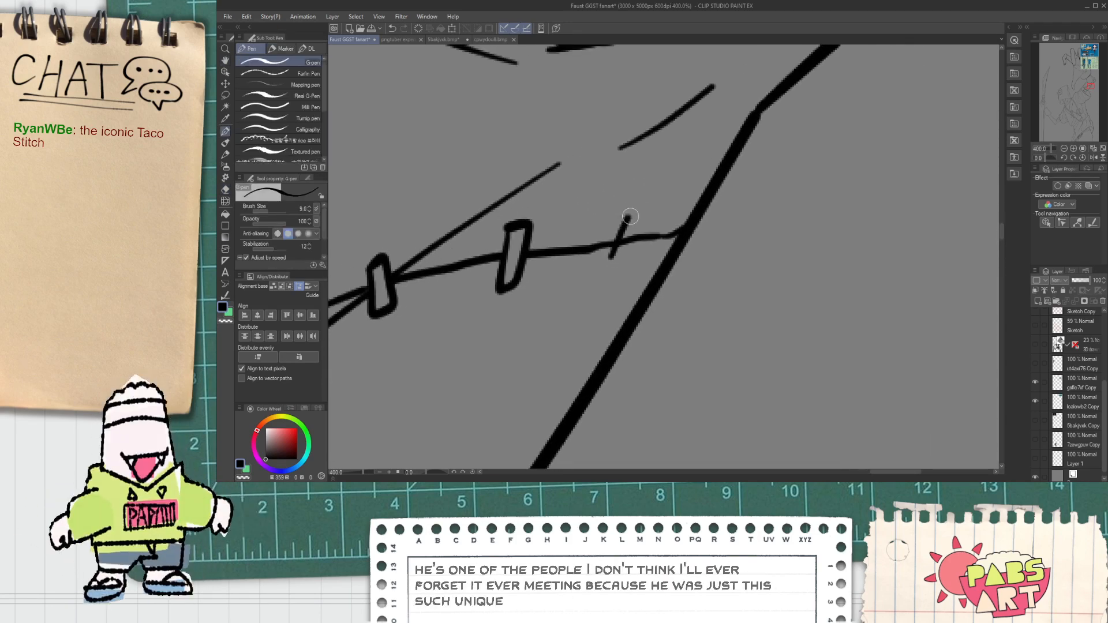
pyautogui.press('e')
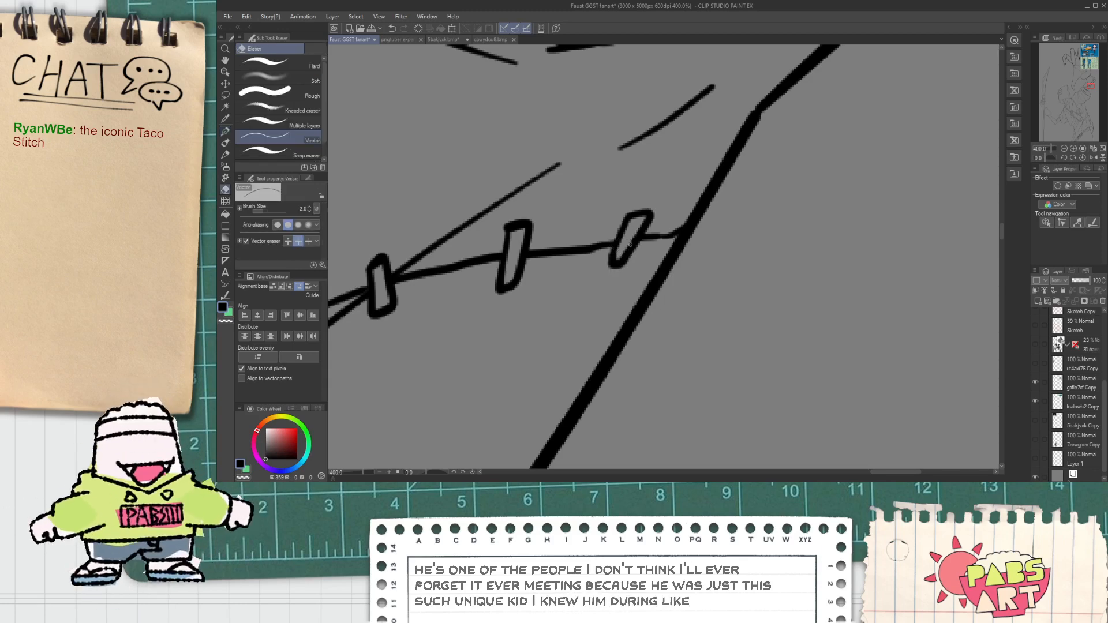
# Draw a partial stitch where the seam meets the armband and erase the lines inside it.
pyautogui.scroll(-6, 631, 244)
pyautogui.press('space')
pyautogui.moveTo(594, 262); pyautogui.dragTo(596, 276)
pyautogui.scroll(2, 568, 281)
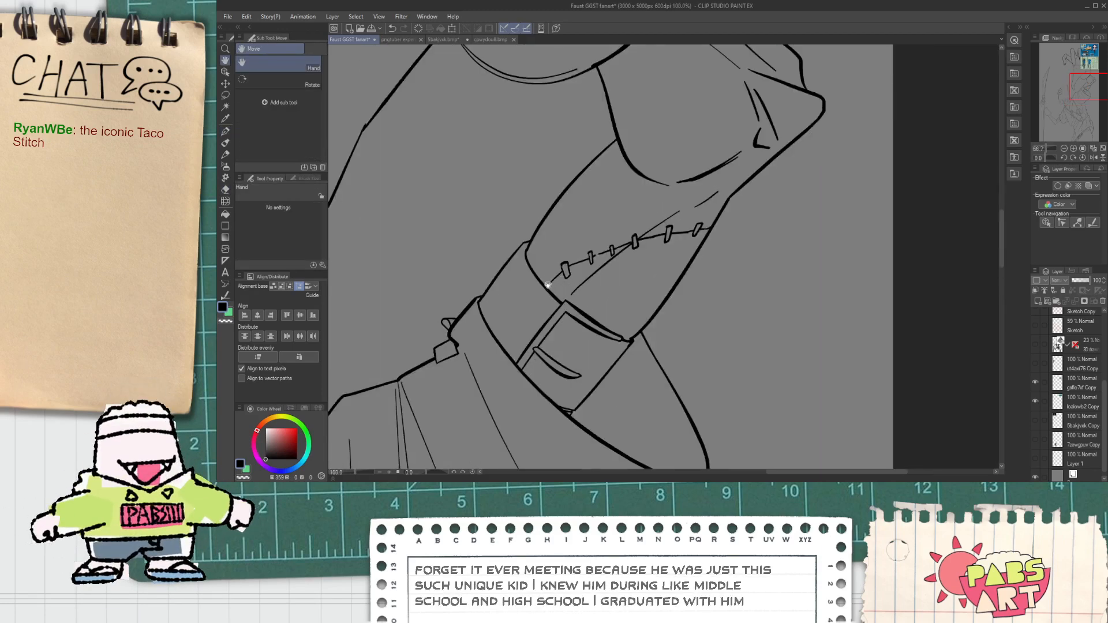
pyautogui.scroll(8, 551, 284)
pyautogui.press('e')
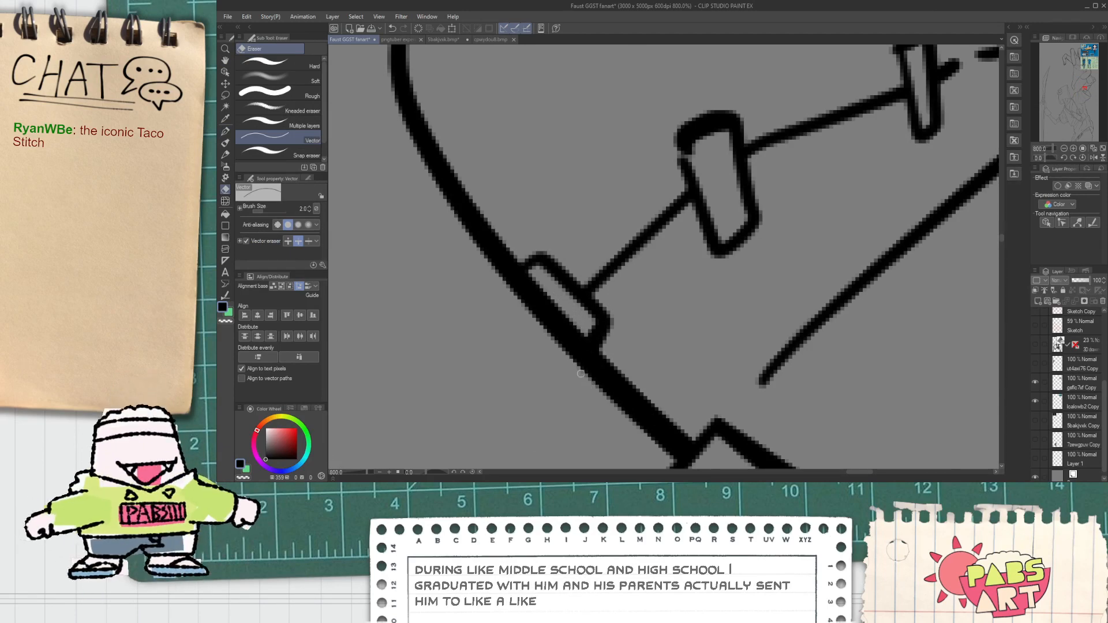
# Redraw the large stitch nearest the armband as a longer, cleaner rectangle and erase its old outline.
pyautogui.scroll(-10, 577, 363)
pyautogui.moveTo(572, 337); pyautogui.dragTo(591, 300)
pyautogui.scroll(3, 588, 295)
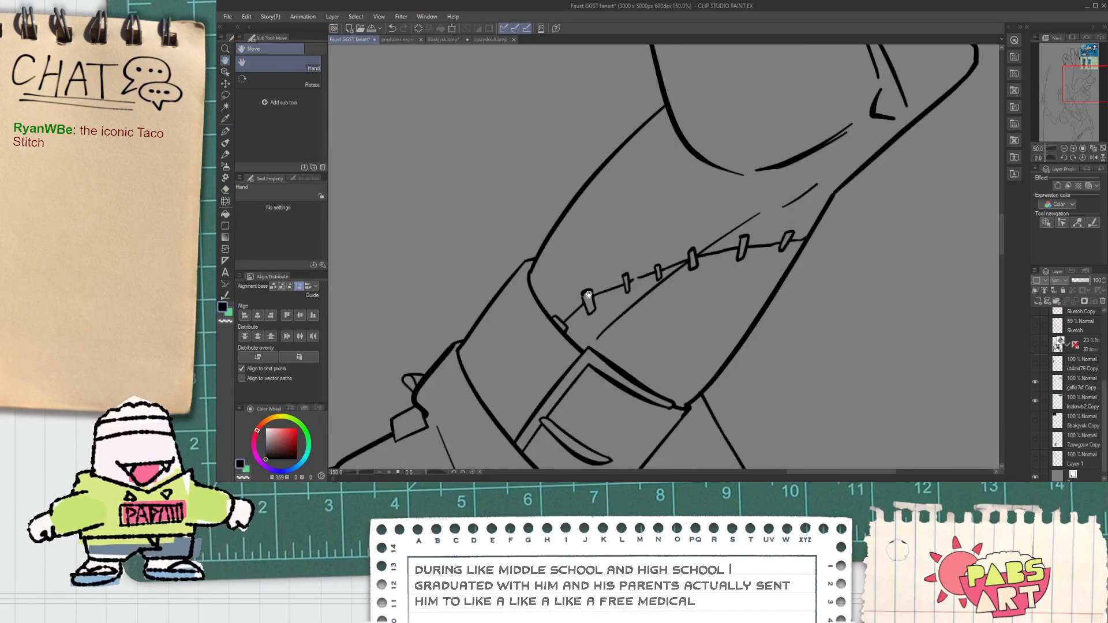
pyautogui.press('p')
pyautogui.scroll(5, 589, 297)
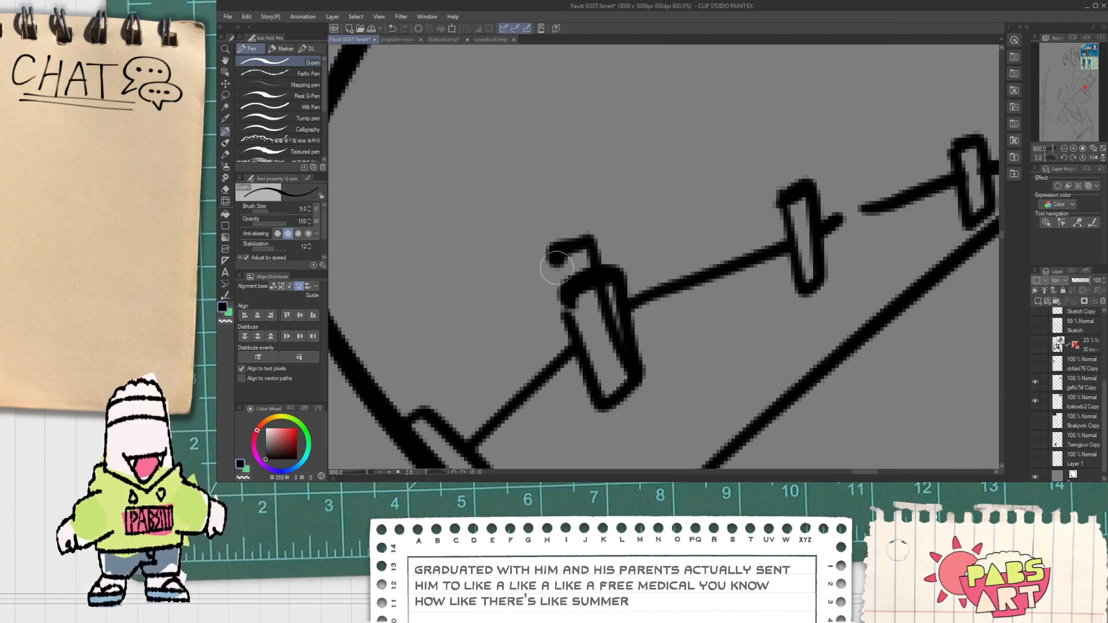
pyautogui.hotkey('ctrl', 'z')
pyautogui.press('e')
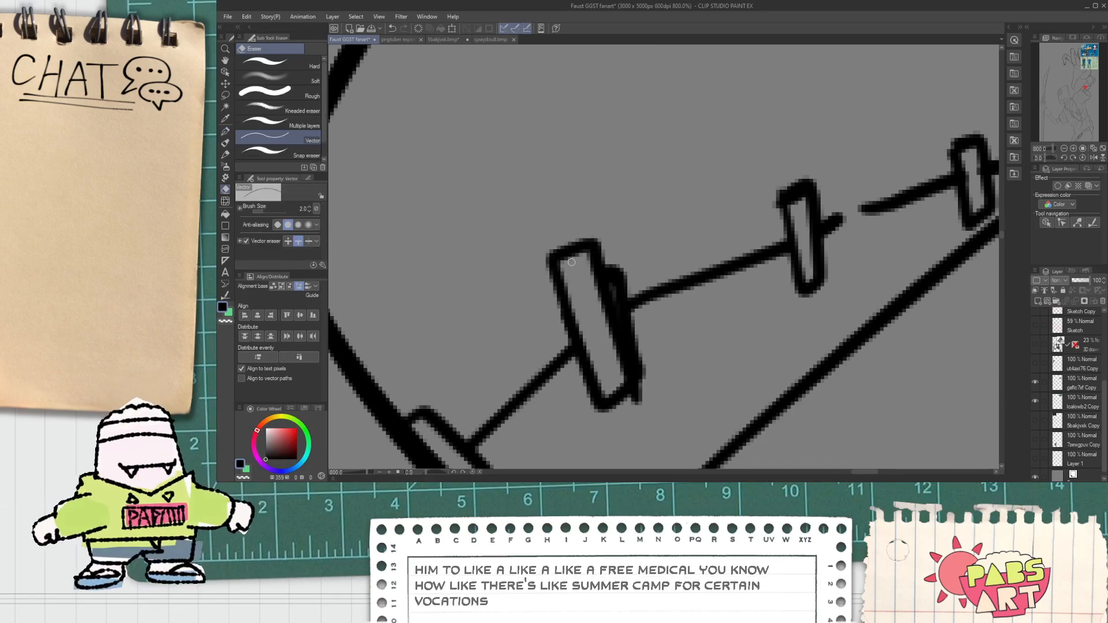
pyautogui.moveTo(617, 284); pyautogui.dragTo(619, 299)
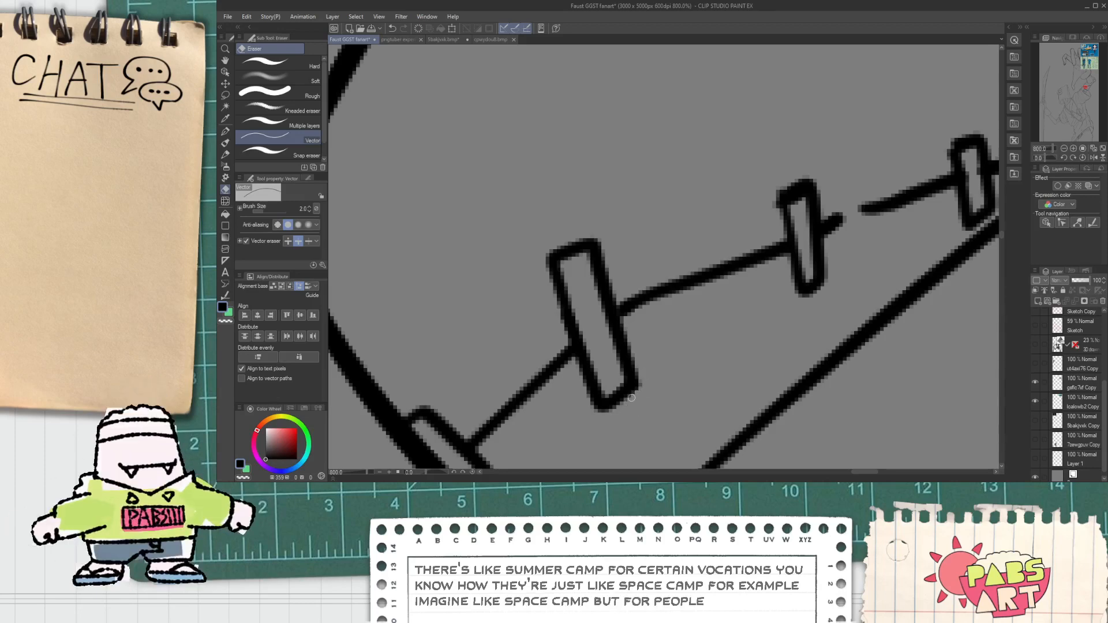
# Draw a partial stitch where the seam meets the arm's outer outline and erase the lines inside it.
pyautogui.scroll(-9, 633, 396)
pyautogui.press('space')
pyautogui.scroll(2, 656, 384)
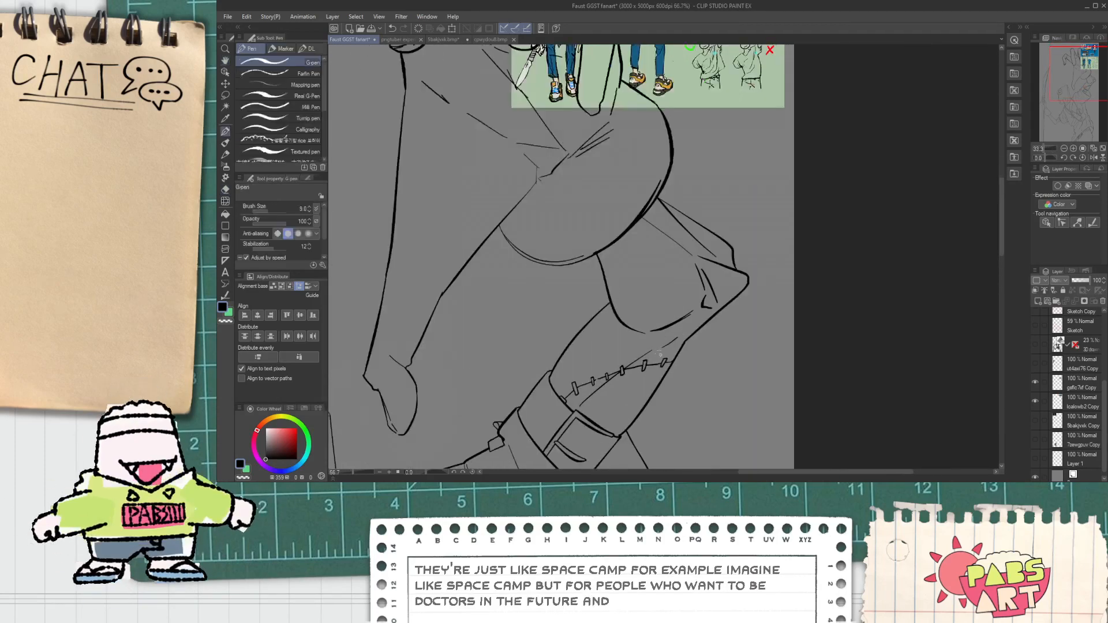
pyautogui.scroll(7, 658, 354)
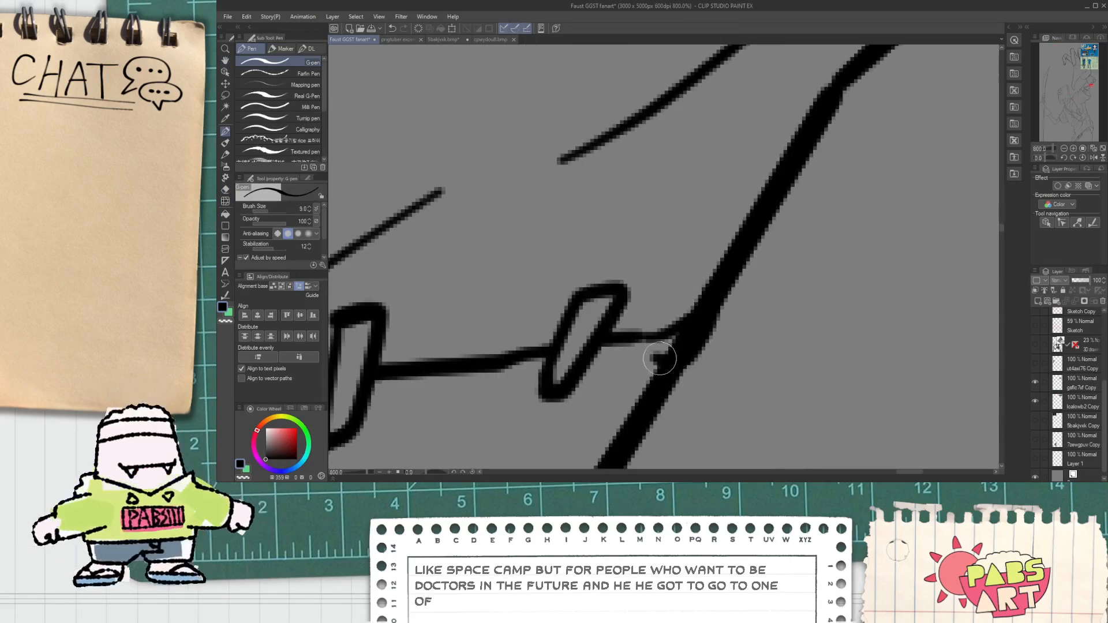
pyautogui.press('e')
pyautogui.scroll(-3, 680, 322)
pyautogui.scroll(3, 672, 338)
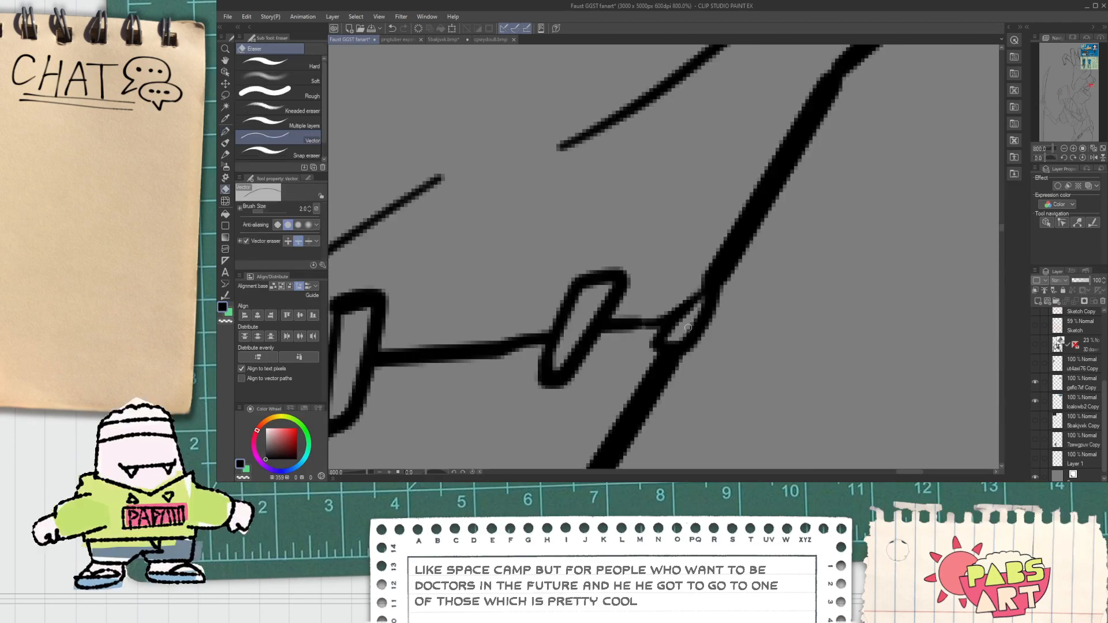
pyautogui.press('p')
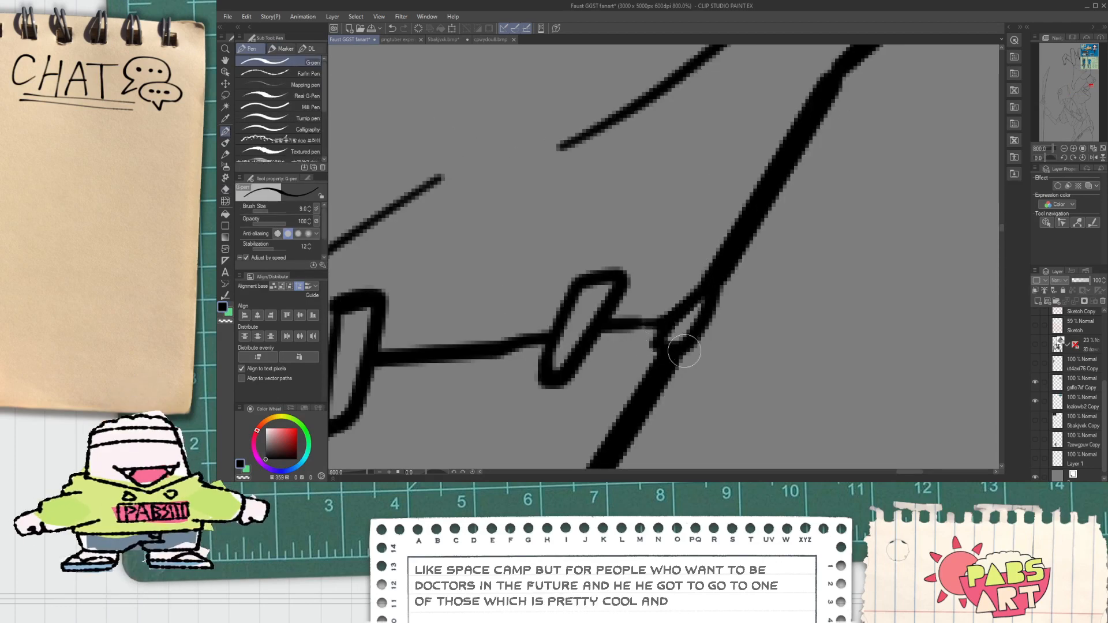
# Close the gap in the outer edge of the bag's torn eyehole with a jagged stroke and erase the stray line end.
pyautogui.scroll(-11, 672, 353)
pyautogui.press('space')
pyautogui.moveTo(625, 390); pyautogui.dragTo(648, 335)
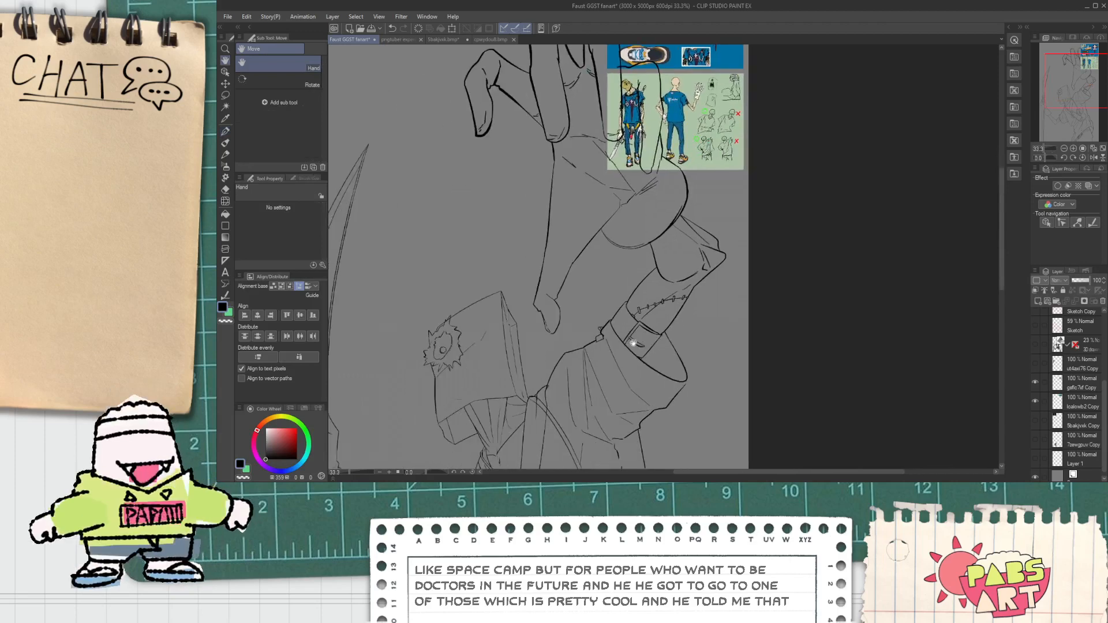
pyautogui.scroll(-3, 516, 291)
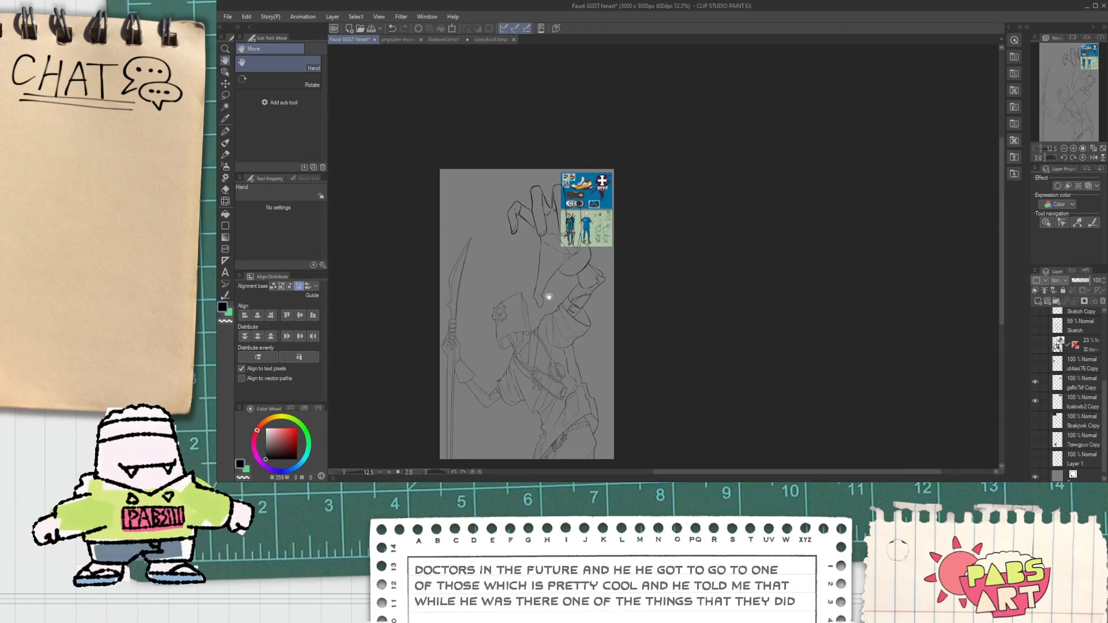
pyautogui.scroll(4, 491, 268)
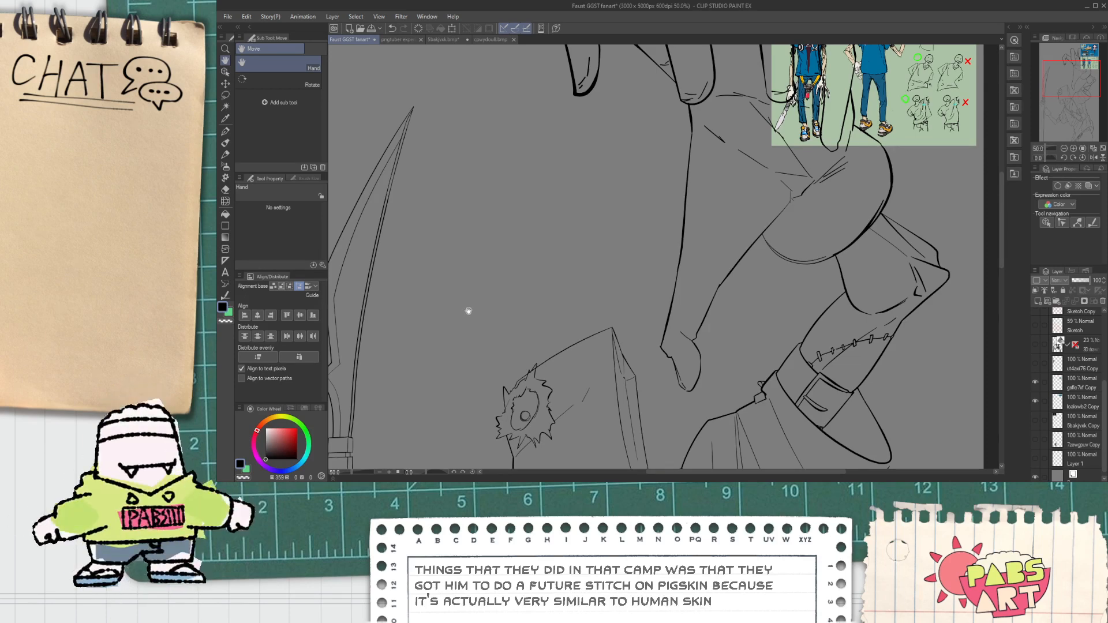
pyautogui.scroll(3, 507, 403)
pyautogui.press('e')
pyautogui.scroll(3, 508, 404)
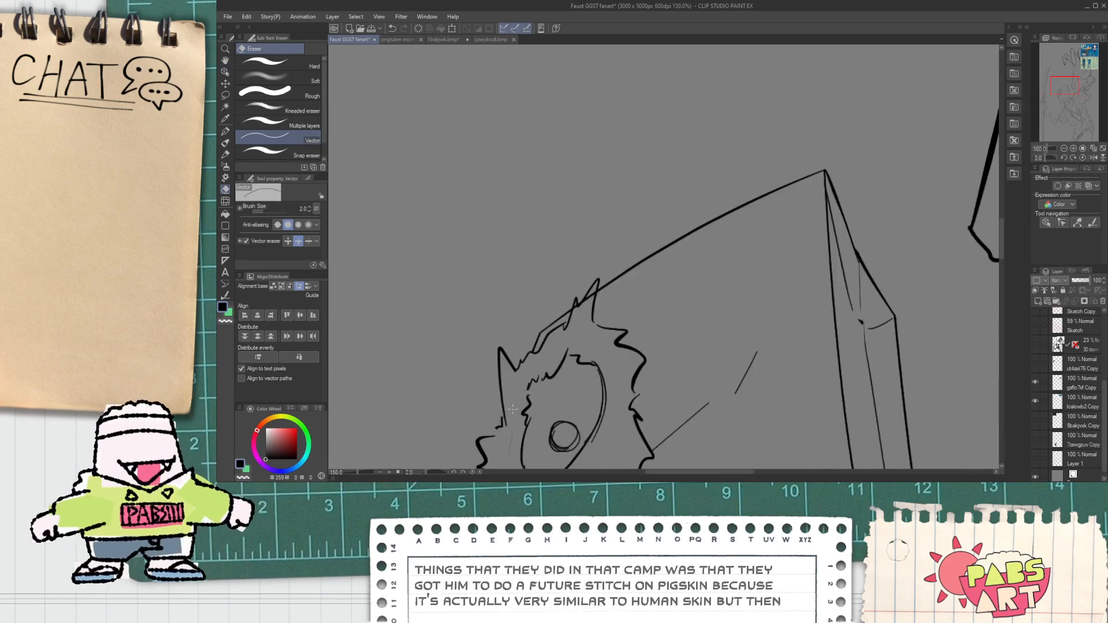
pyautogui.press('p')
pyautogui.scroll(6, 497, 392)
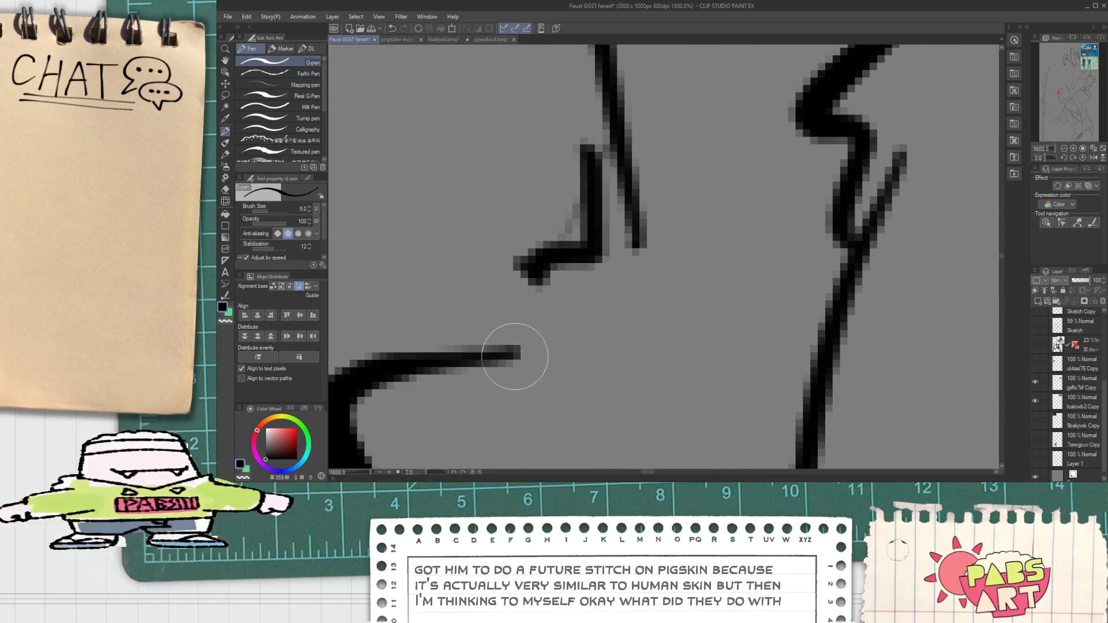
pyautogui.hotkey('ctrl', 'z')
pyautogui.moveTo(508, 362)
pyautogui.mouseDown()
pyautogui.moveTo(494, 255)
pyautogui.moveTo(651, 245)
pyautogui.mouseUp()
pyautogui.press('e')
pyautogui.click(587, 188)
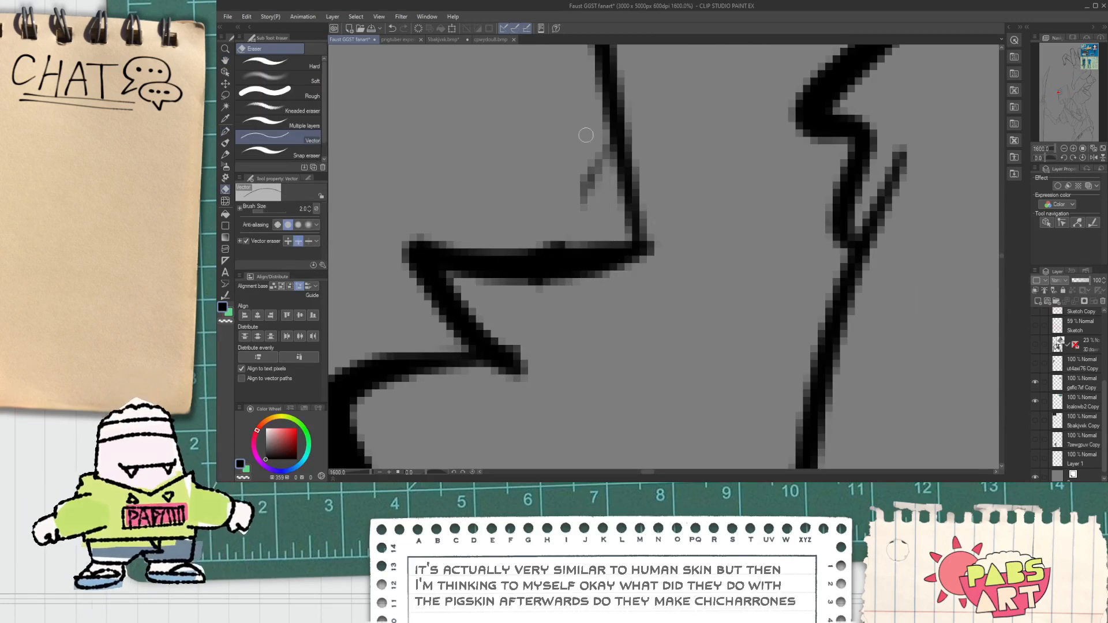
# Thicken the edge of the tall spike and the jagged outline below it on the torn eyehole's outer edge.
pyautogui.press('p')
pyautogui.moveTo(639, 249); pyautogui.dragTo(600, 5)
pyautogui.scroll(-8, 614, 168)
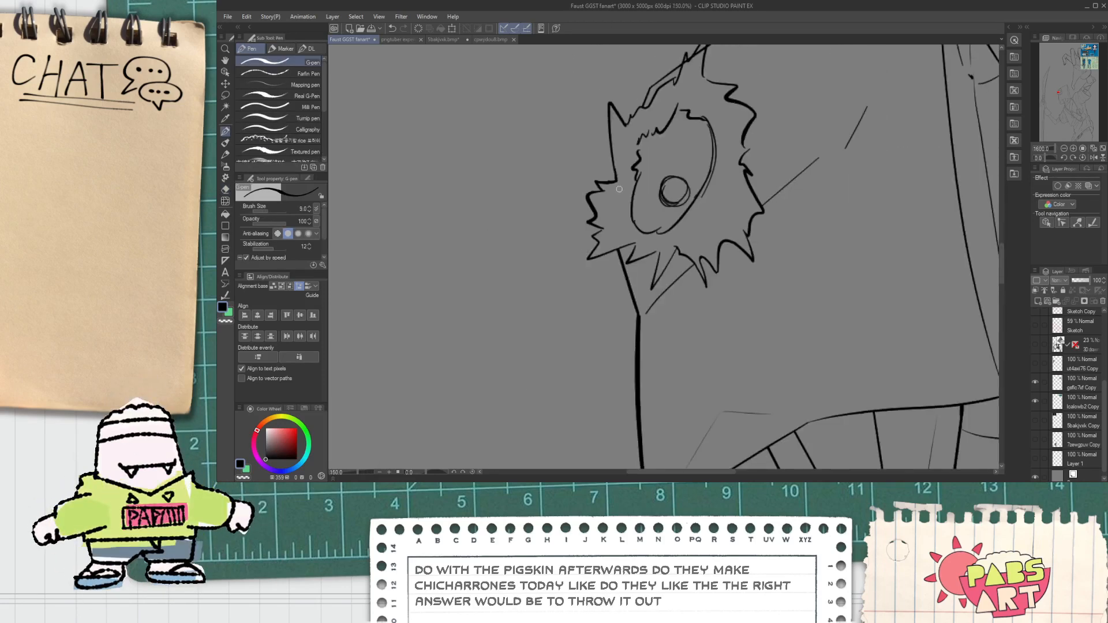
pyautogui.moveTo(618, 190); pyautogui.dragTo(590, 258)
pyautogui.press('e')
# Connect the broken inner outline of the eyehole with jagged strokes along its side and up to its peak.
pyautogui.scroll(5, 609, 271)
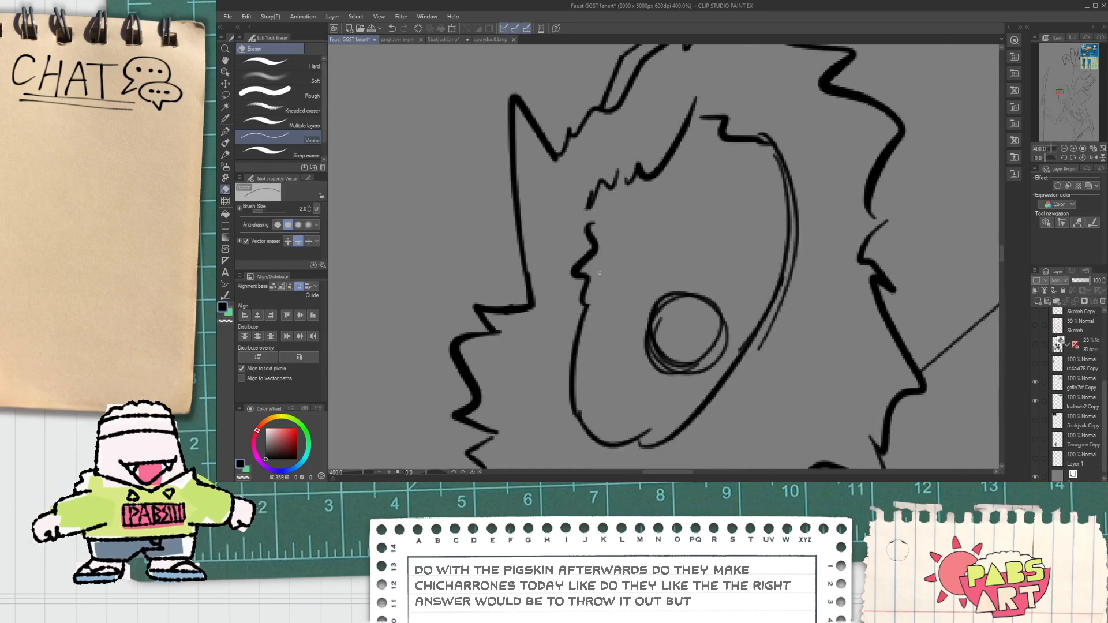
pyautogui.press('p')
pyautogui.scroll(3, 598, 284)
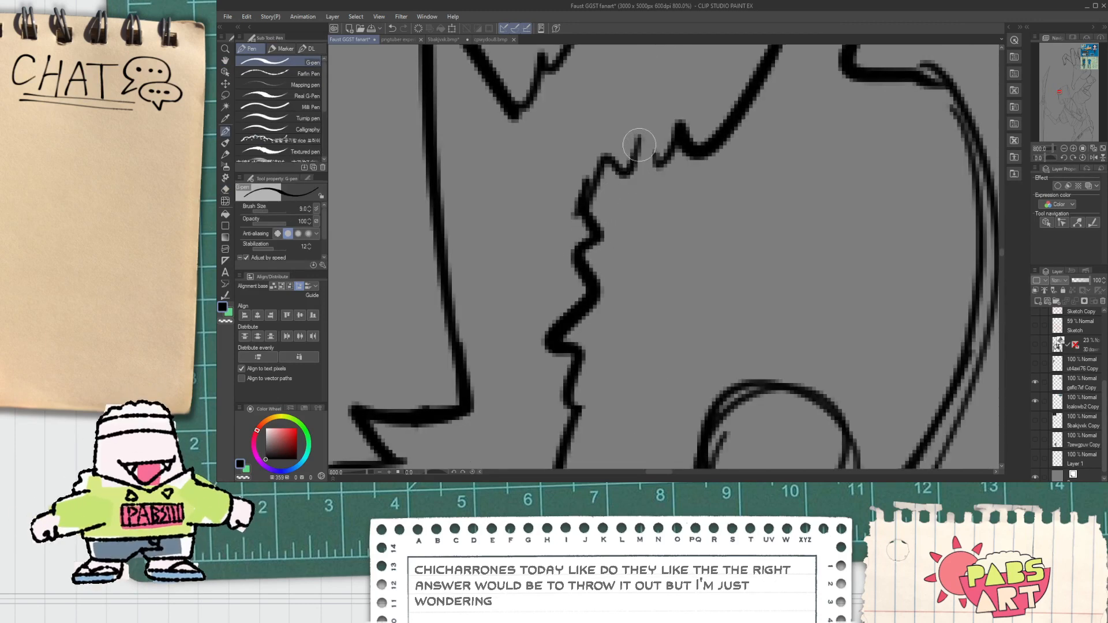
pyautogui.scroll(-3, 663, 154)
pyautogui.scroll(3, 630, 141)
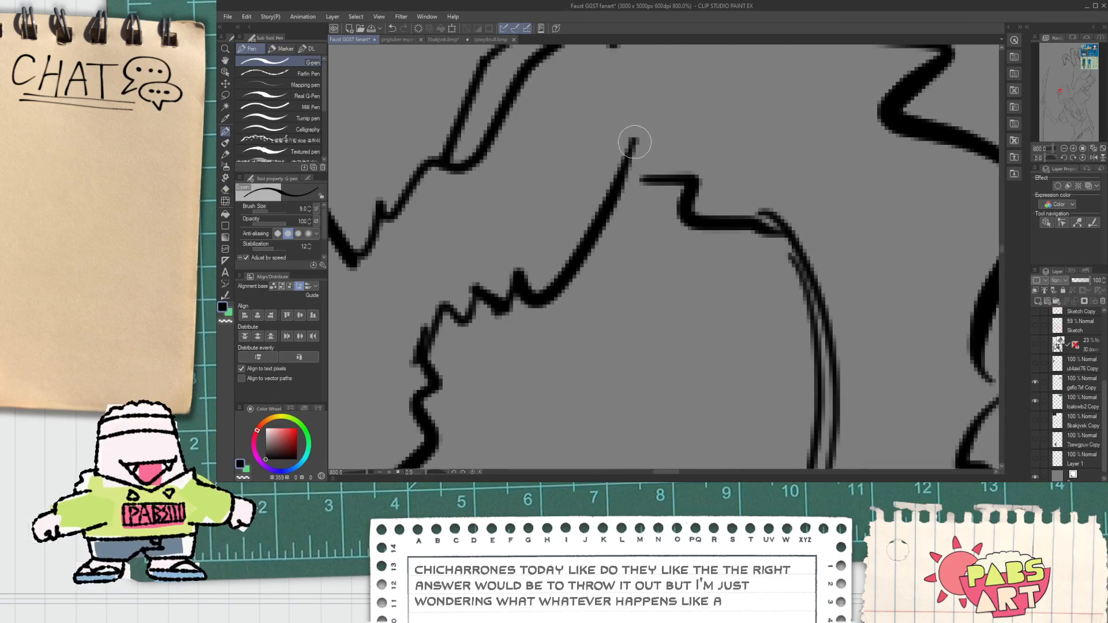
pyautogui.scroll(-10, 645, 177)
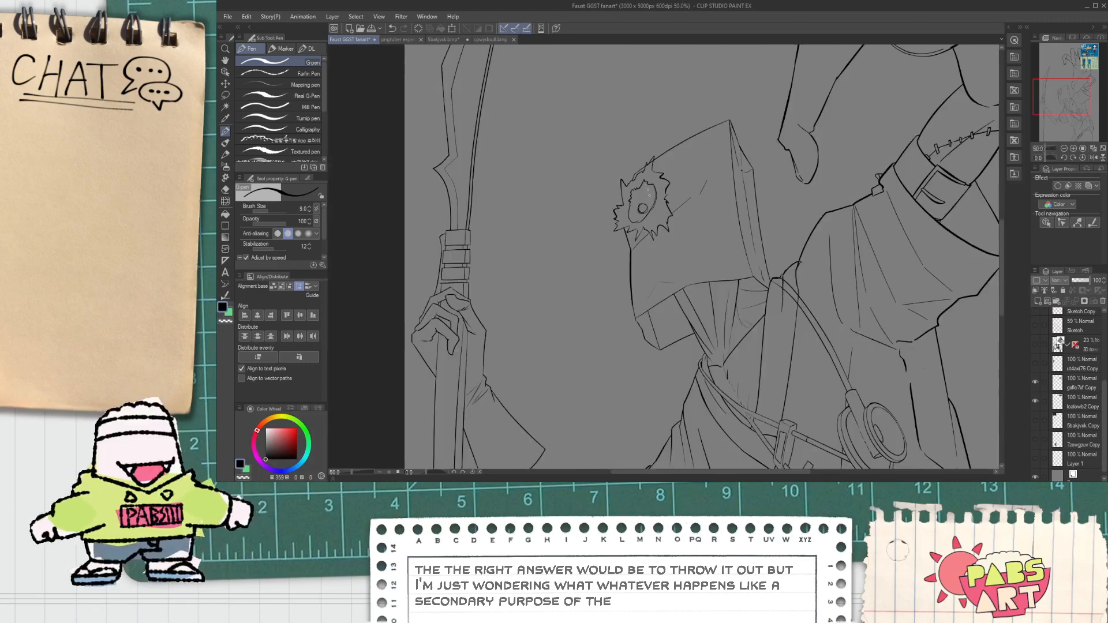
# Close the gap at the base of the eyehole's inner outline with a small notch and erase the excess.
pyautogui.scroll(11, 649, 216)
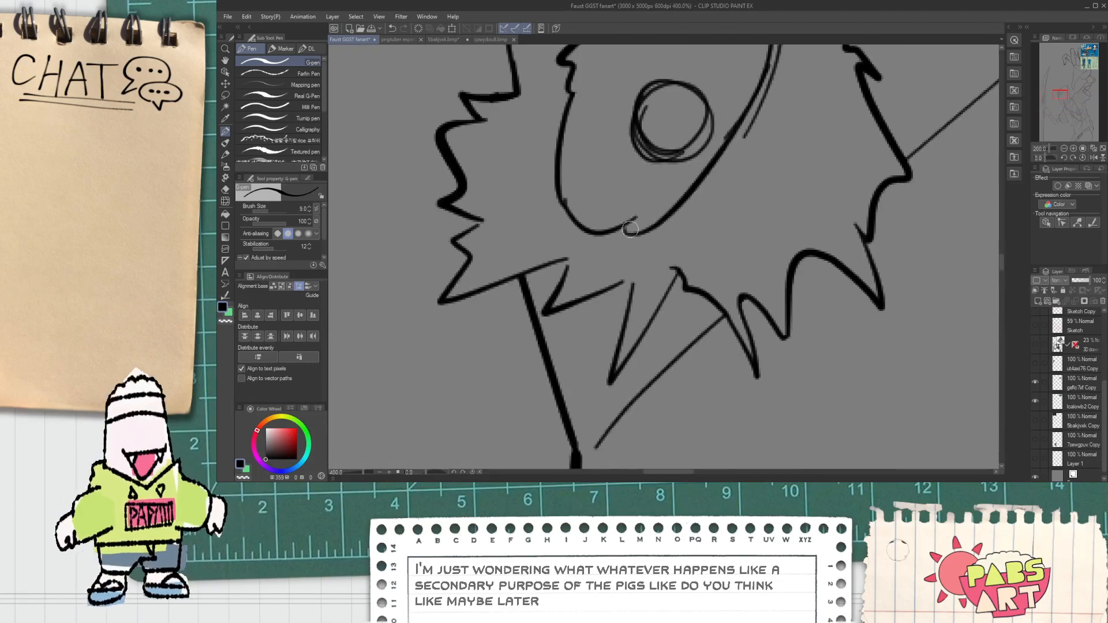
pyautogui.press('e')
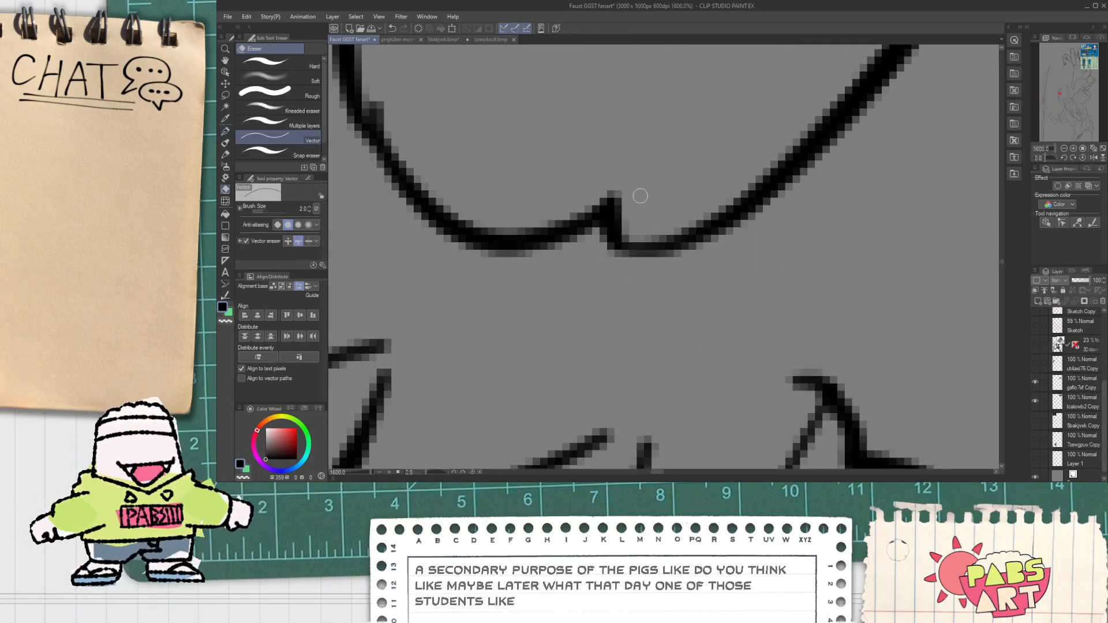
pyautogui.scroll(-7, 640, 195)
pyautogui.scroll(1, 656, 216)
# Smooth the overlapping strokes on the long curved side of the eyehole's inner outline and erase the stray ends.
pyautogui.press('h')
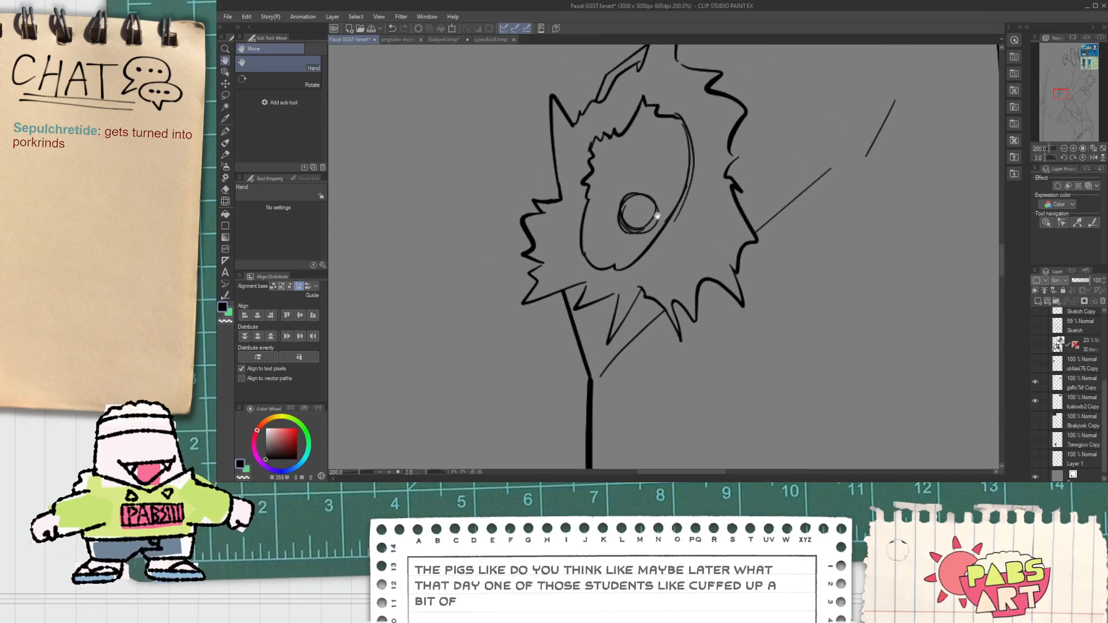
pyautogui.scroll(5, 656, 215)
pyautogui.press('e')
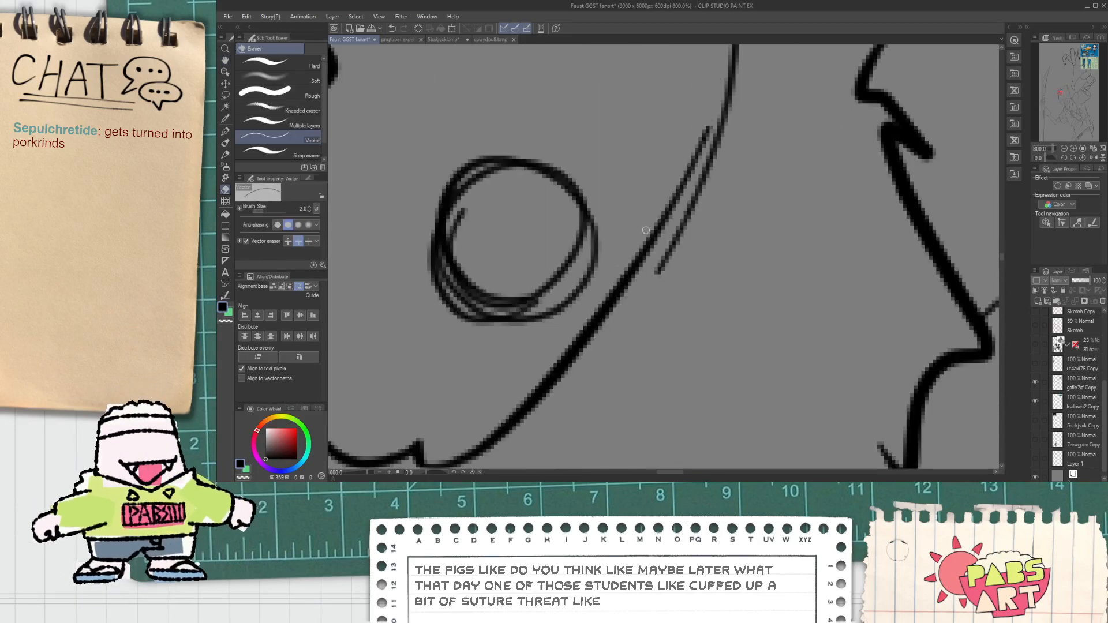
pyautogui.press('p')
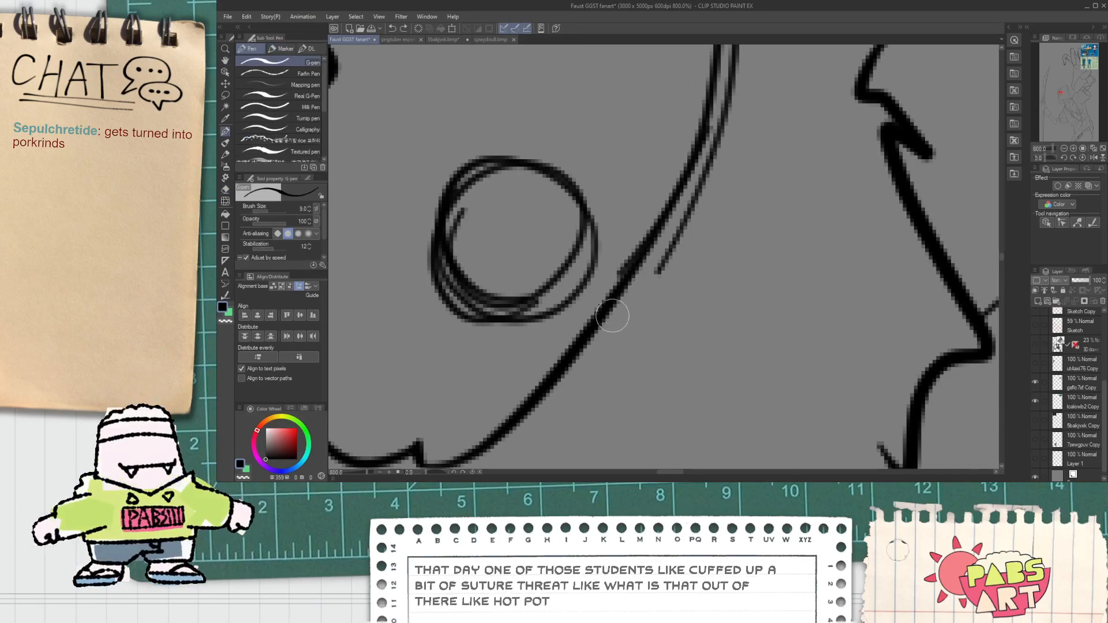
pyautogui.press('e')
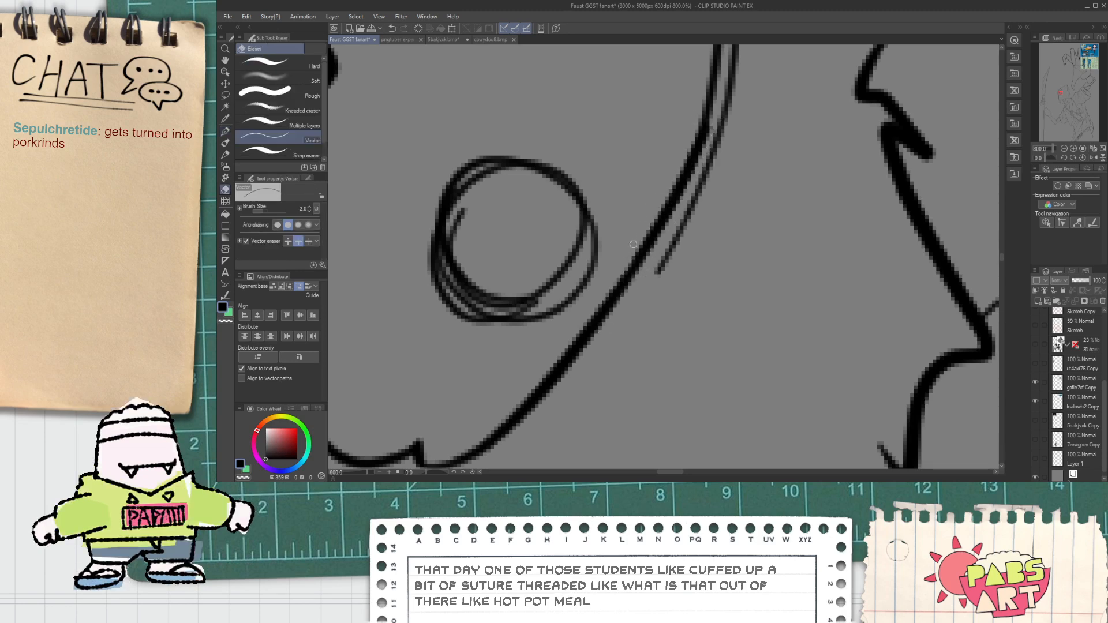
pyautogui.scroll(-6, 639, 231)
# Move the small pupil circle slightly down toward the curved side of the eyehole and erase the excess lines around it.
pyautogui.press('h')
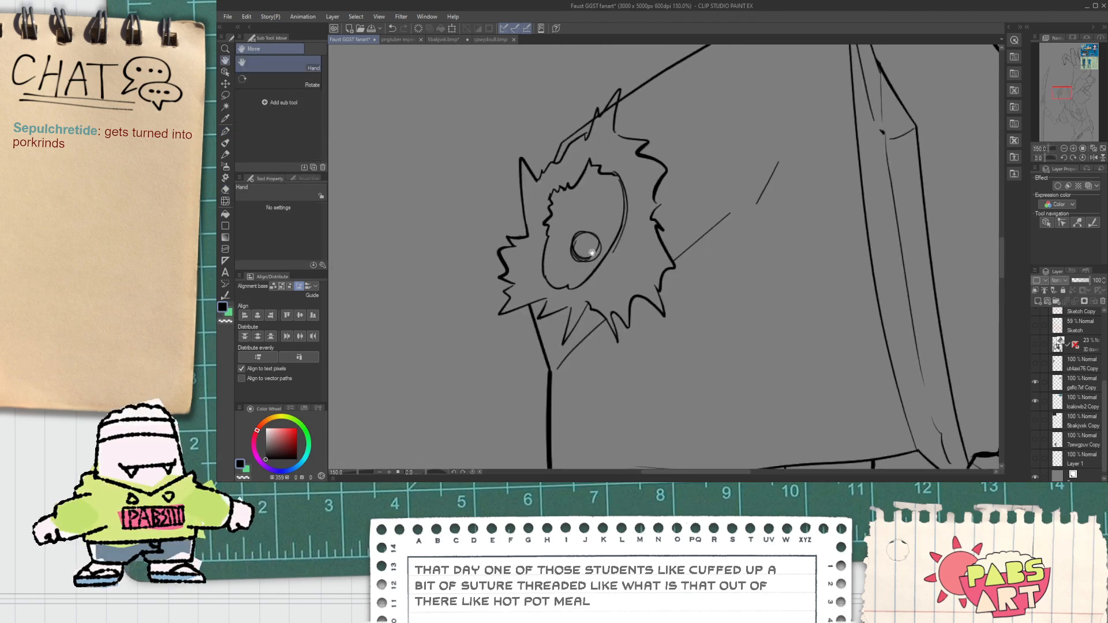
pyautogui.press('o')
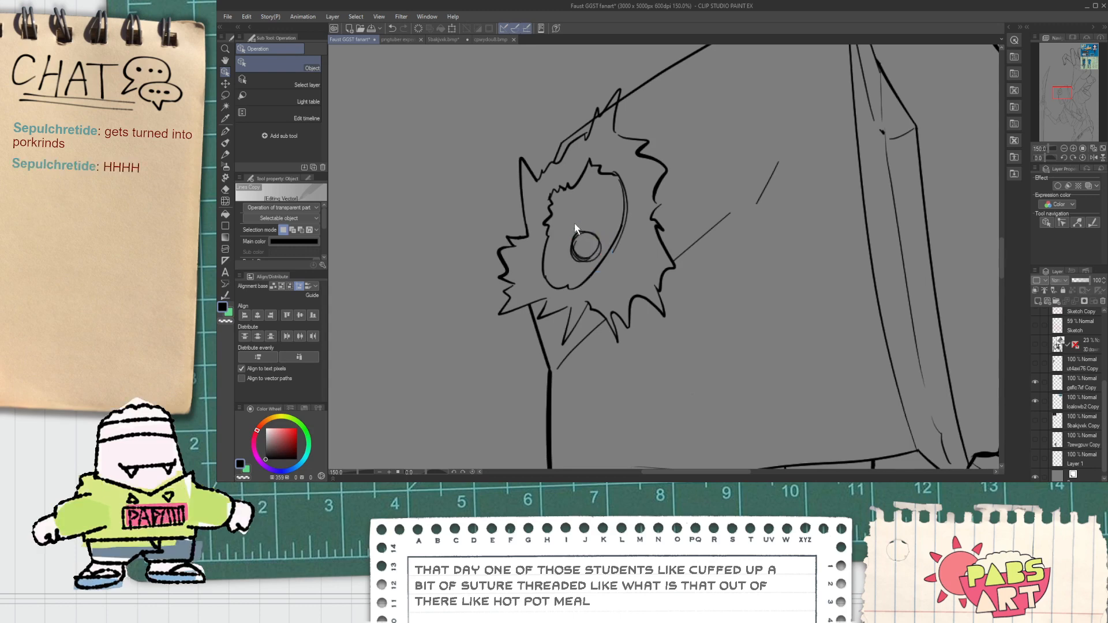
pyautogui.moveTo(585, 256); pyautogui.dragTo(586, 257)
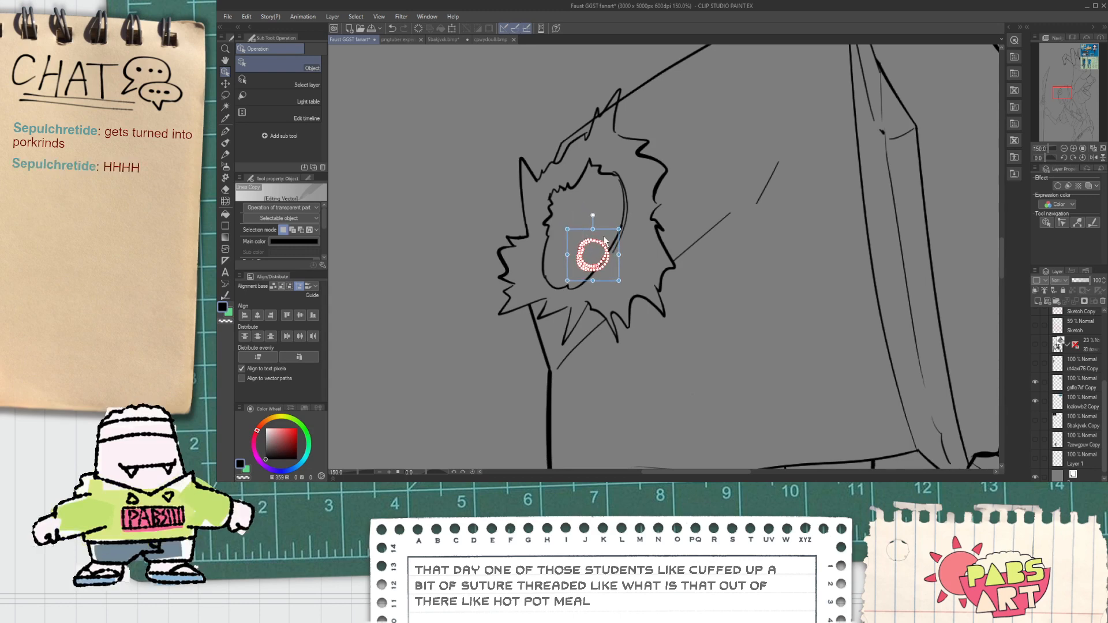
pyautogui.hotkey('ctrl', 'd')
pyautogui.scroll(4, 600, 265)
pyautogui.press('e')
pyautogui.scroll(-5, 600, 264)
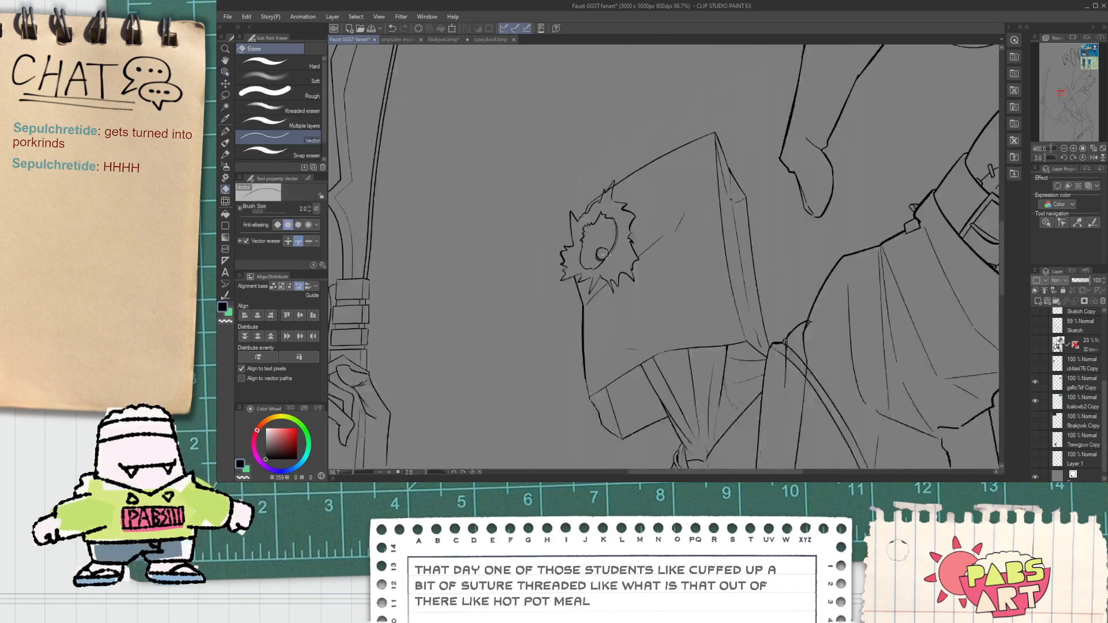
pyautogui.scroll(-5, 605, 256)
pyautogui.press('h')
pyautogui.moveTo(623, 288)
pyautogui.mouseDown()
pyautogui.moveTo(577, 255)
pyautogui.moveTo(521, 168)
pyautogui.mouseUp()
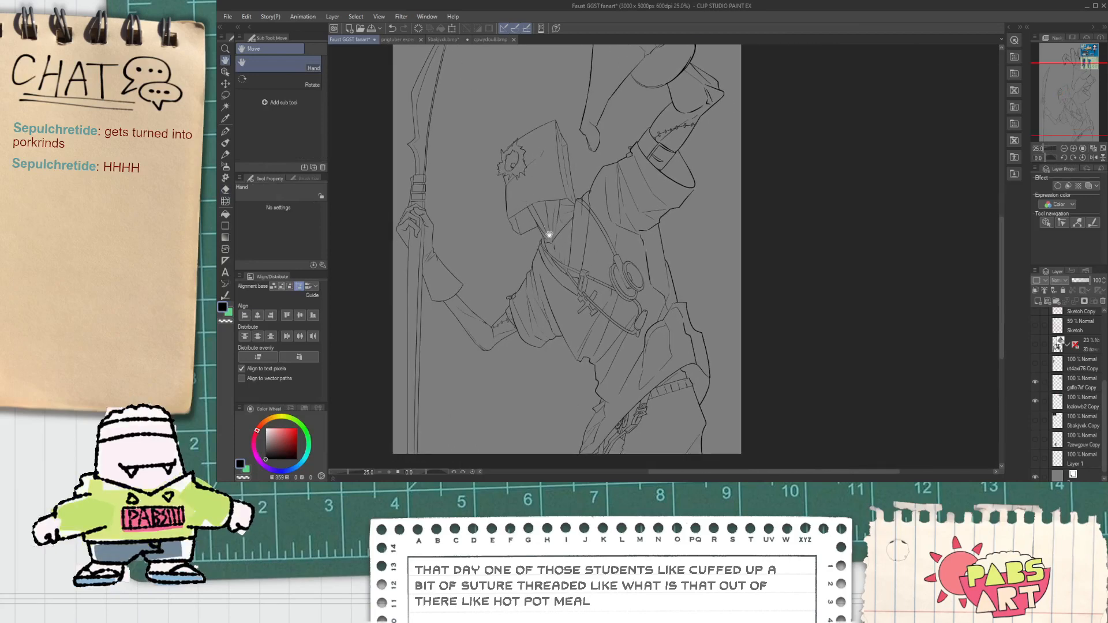
pyautogui.scroll(1, 536, 215)
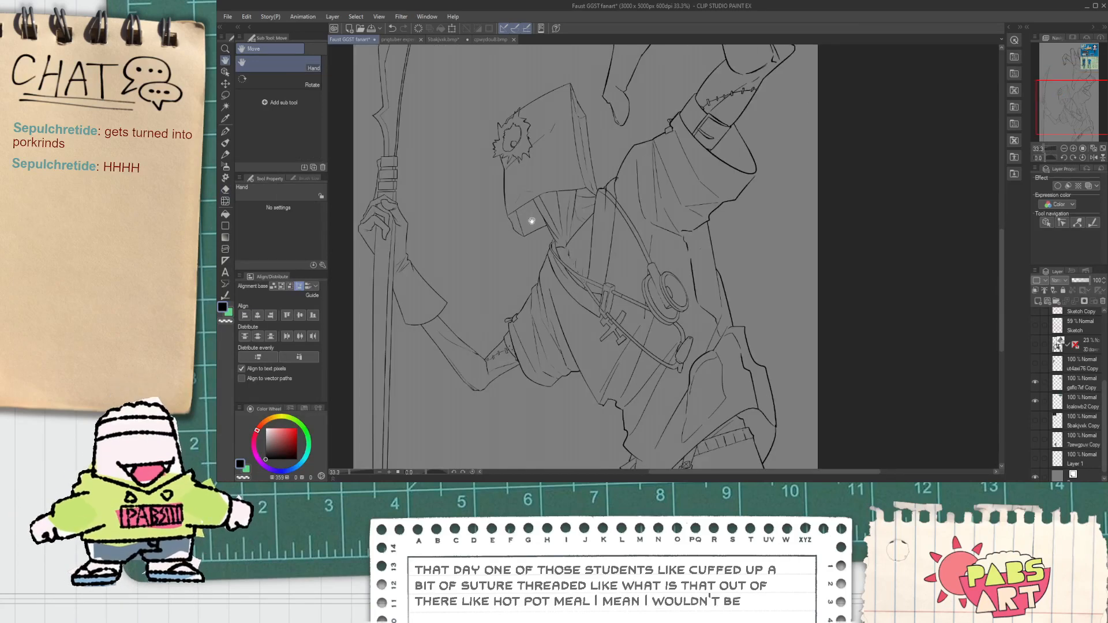
# Erase the overhanging line end at the corner of the scalpel collar's lowest band, just above the gripping hand.
pyautogui.scroll(-1, 533, 218)
pyautogui.moveTo(532, 218); pyautogui.dragTo(603, 188)
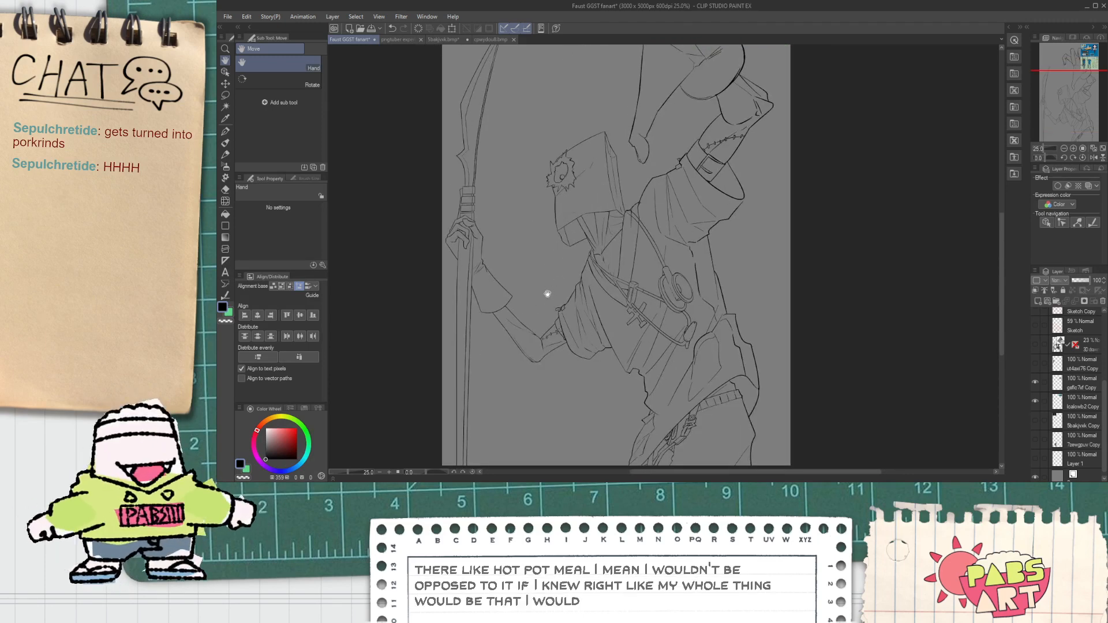
pyautogui.scroll(8, 458, 200)
pyautogui.press('p')
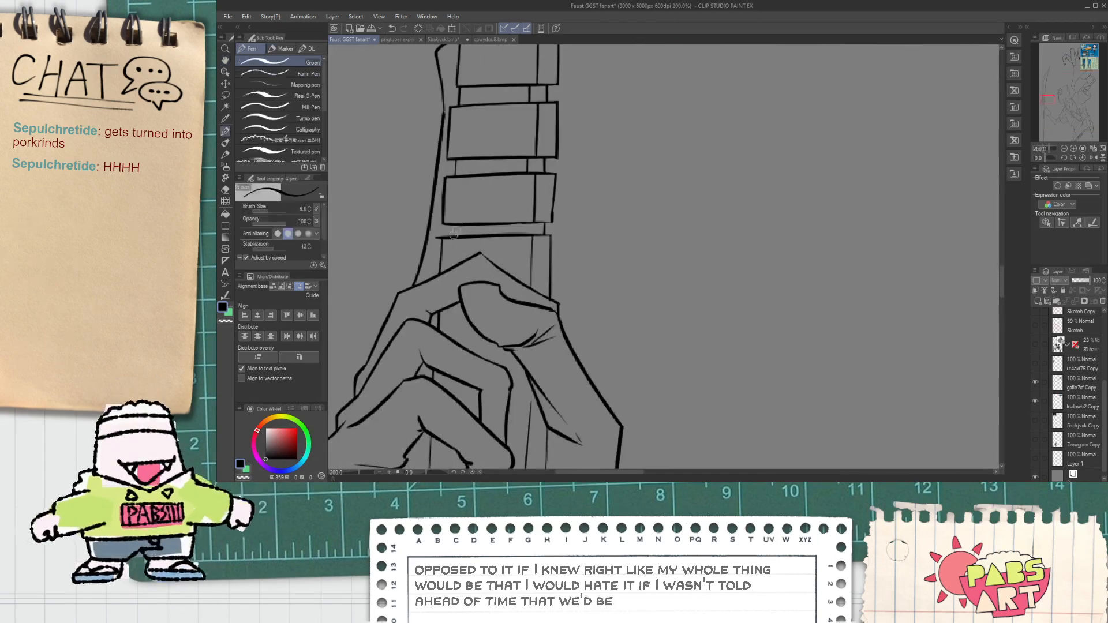
pyautogui.press('e')
pyautogui.click(453, 266)
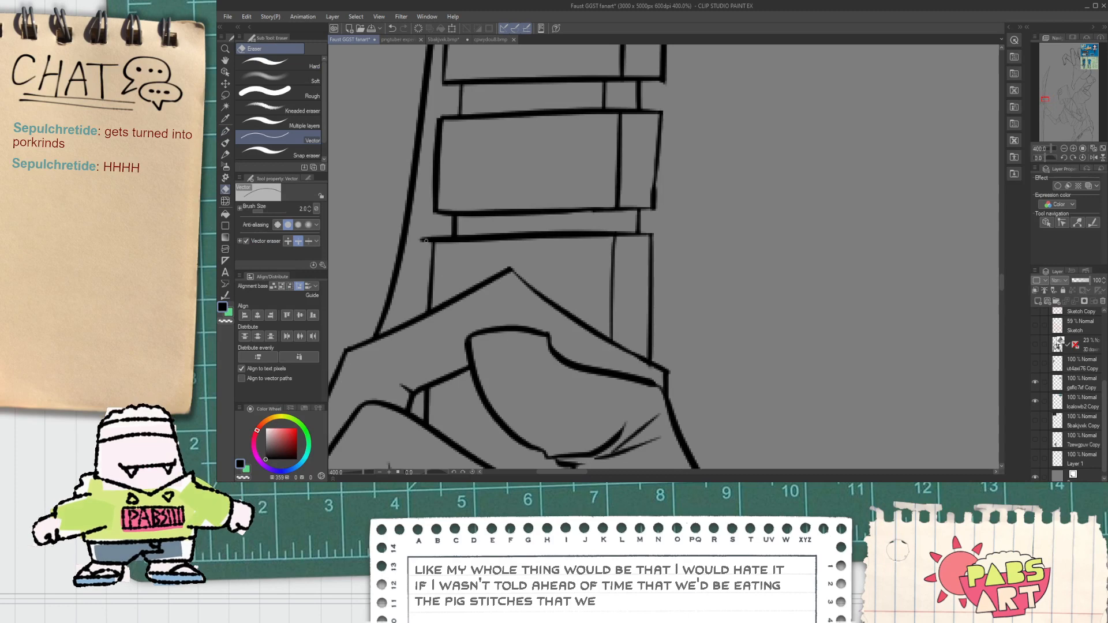
# Redraw the short vertical connector line between two lower collar bands of the scalpel and erase its excess.
pyautogui.scroll(-6, 428, 233)
pyautogui.press('h')
pyautogui.scroll(3, 485, 300)
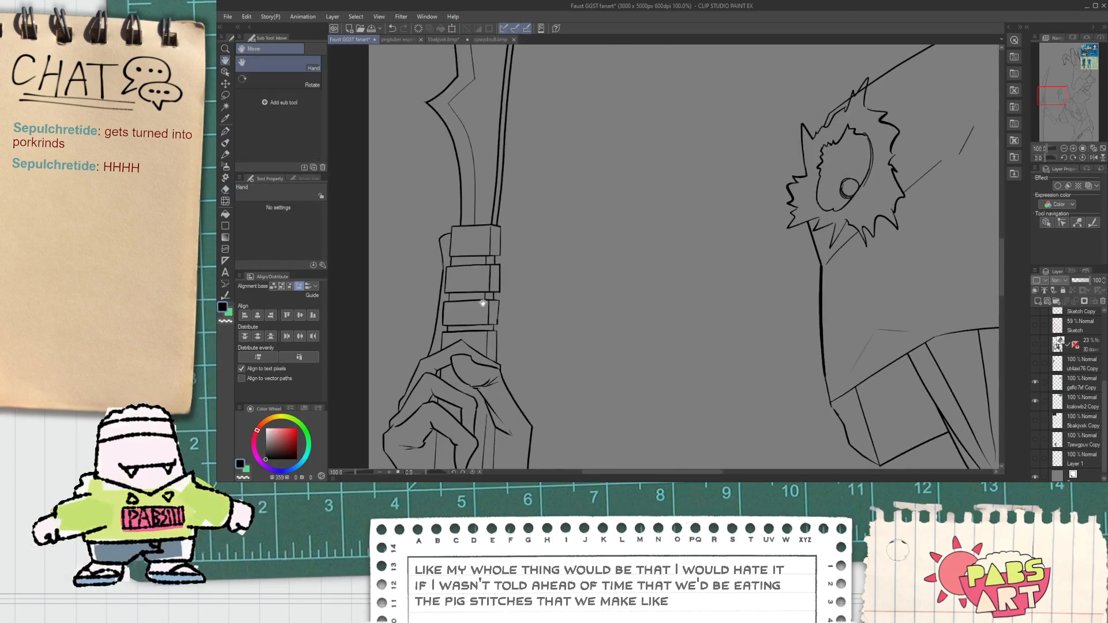
pyautogui.scroll(5, 488, 297)
pyautogui.press('p')
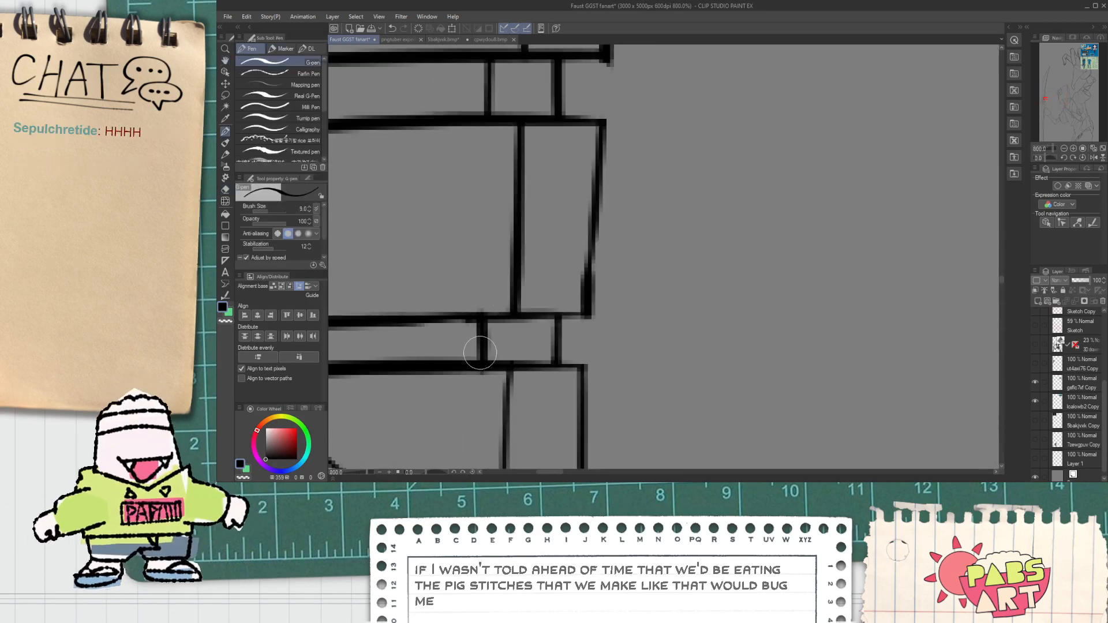
pyautogui.moveTo(482, 301); pyautogui.dragTo(482, 341)
pyautogui.press('e')
# Redraw the lower part of the scalpel blade's outer back line down to the top band and erase the overshooting ends.
pyautogui.scroll(-6, 484, 312)
pyautogui.press('h')
pyautogui.scroll(-3, 486, 297)
pyautogui.scroll(3, 488, 283)
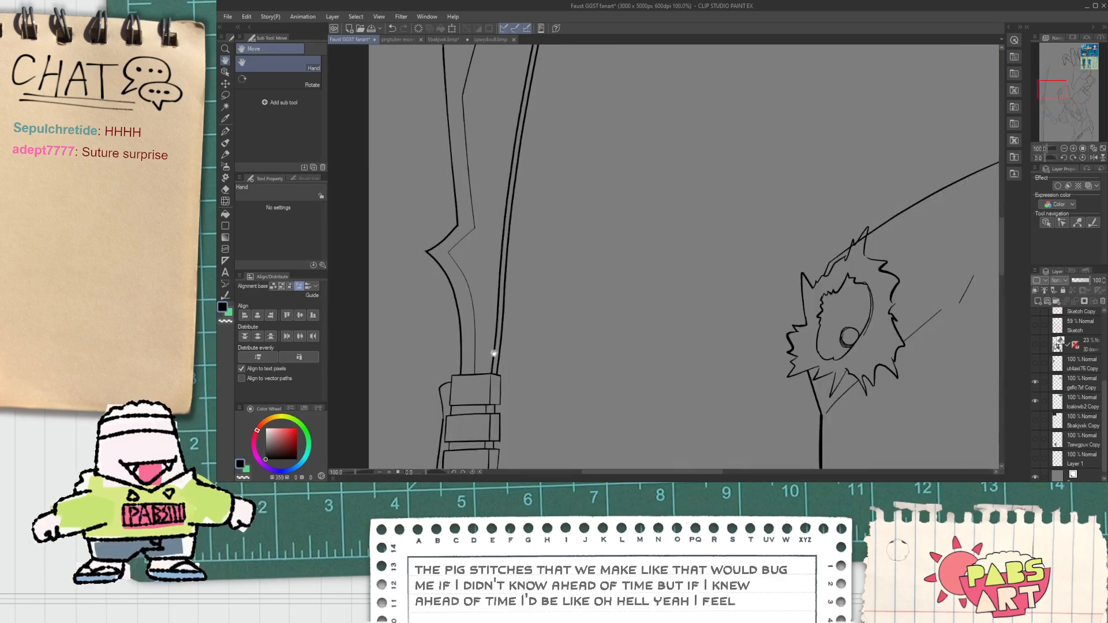
pyautogui.scroll(-1, 495, 360)
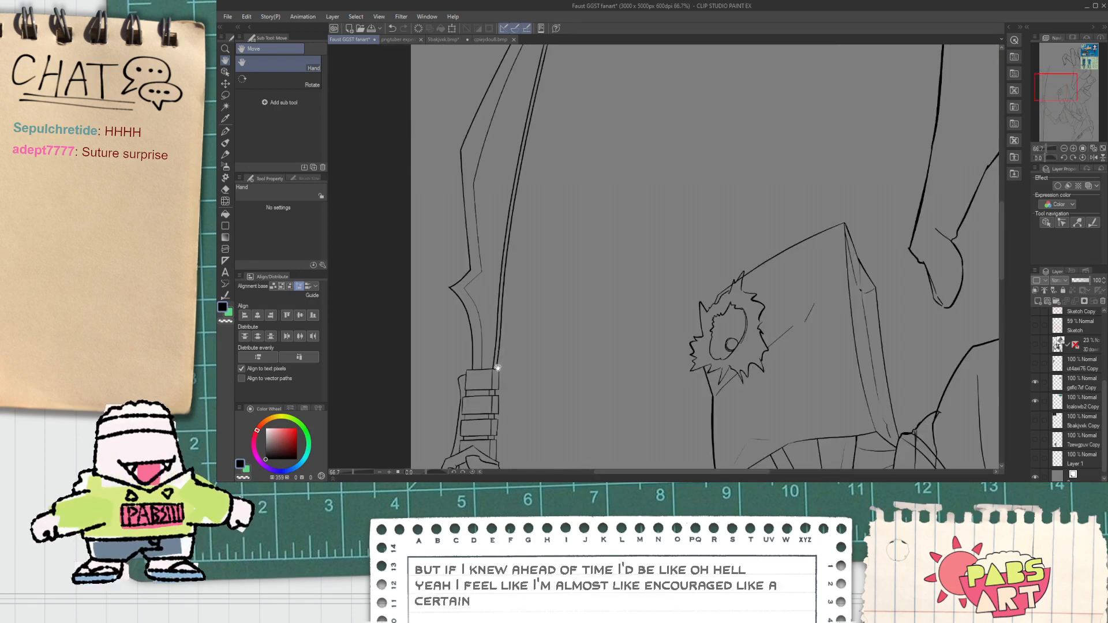
pyautogui.press('p')
pyautogui.scroll(3, 496, 360)
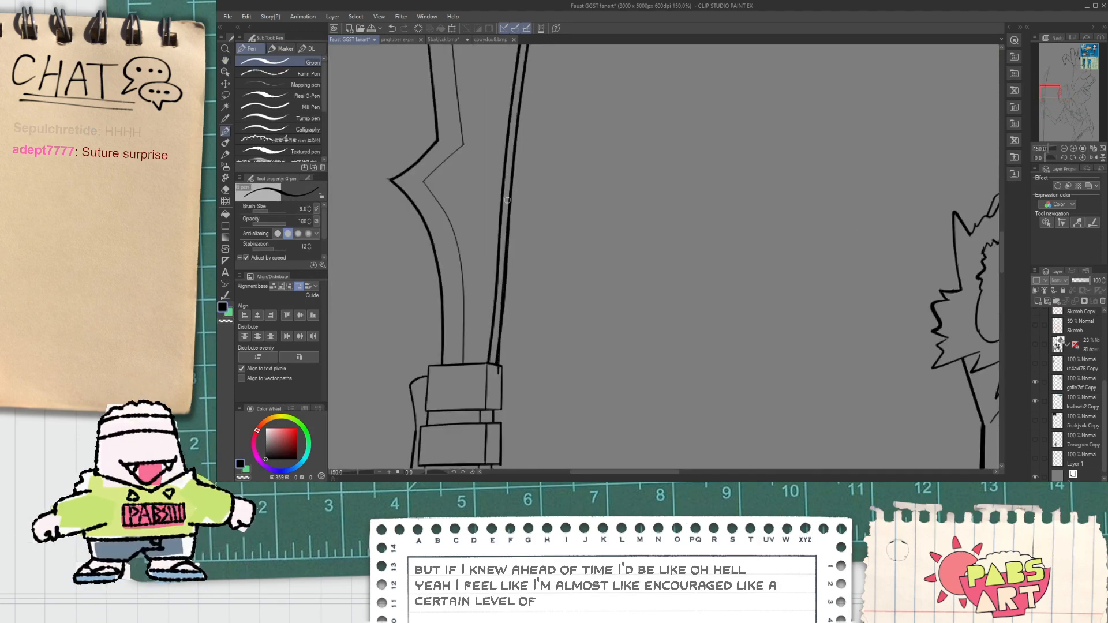
pyautogui.press('e')
pyautogui.press('p')
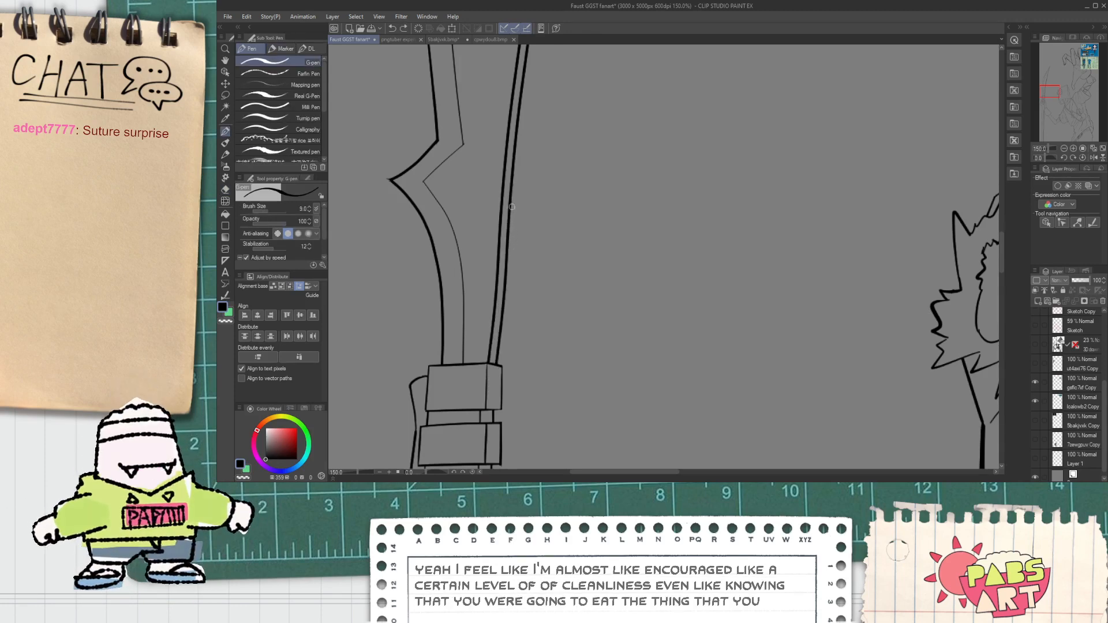
pyautogui.moveTo(511, 214); pyautogui.dragTo(488, 365)
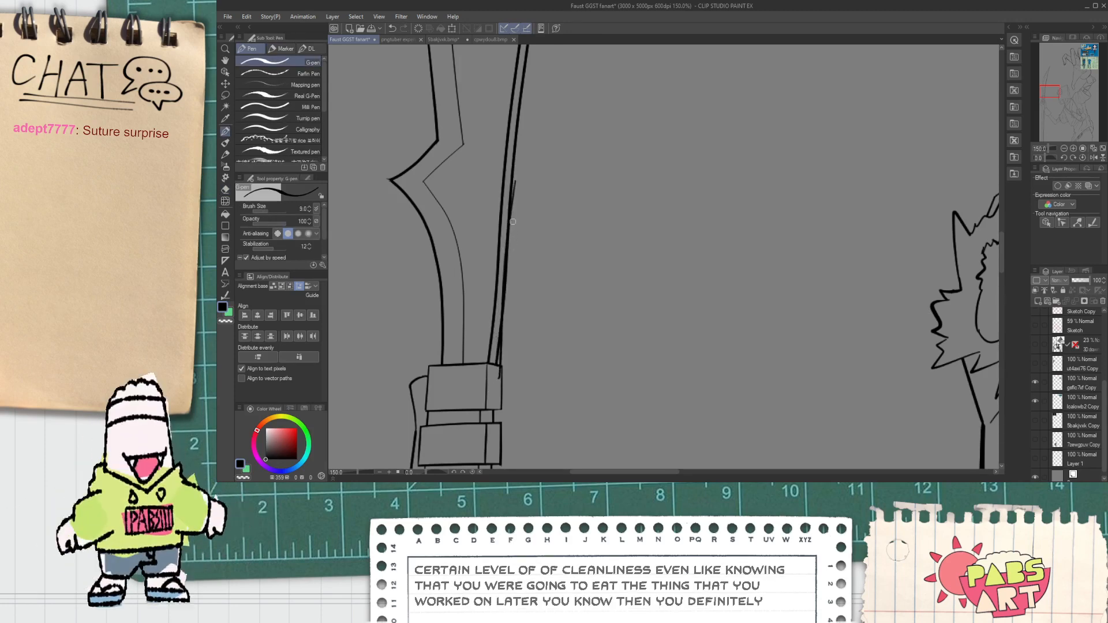
pyautogui.press('e')
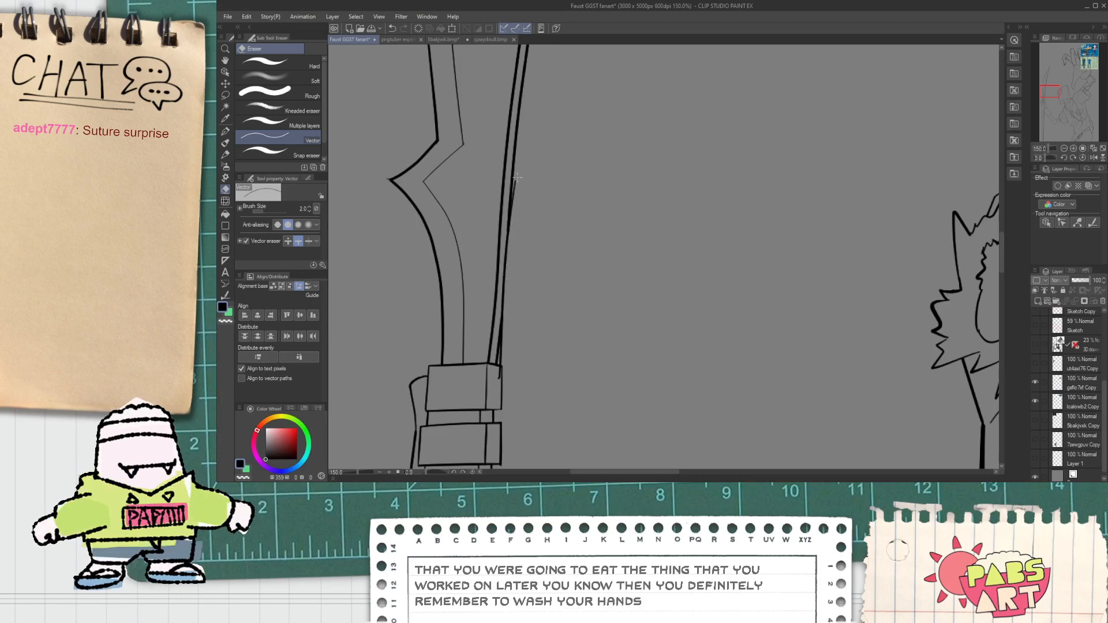
pyautogui.scroll(1, 497, 342)
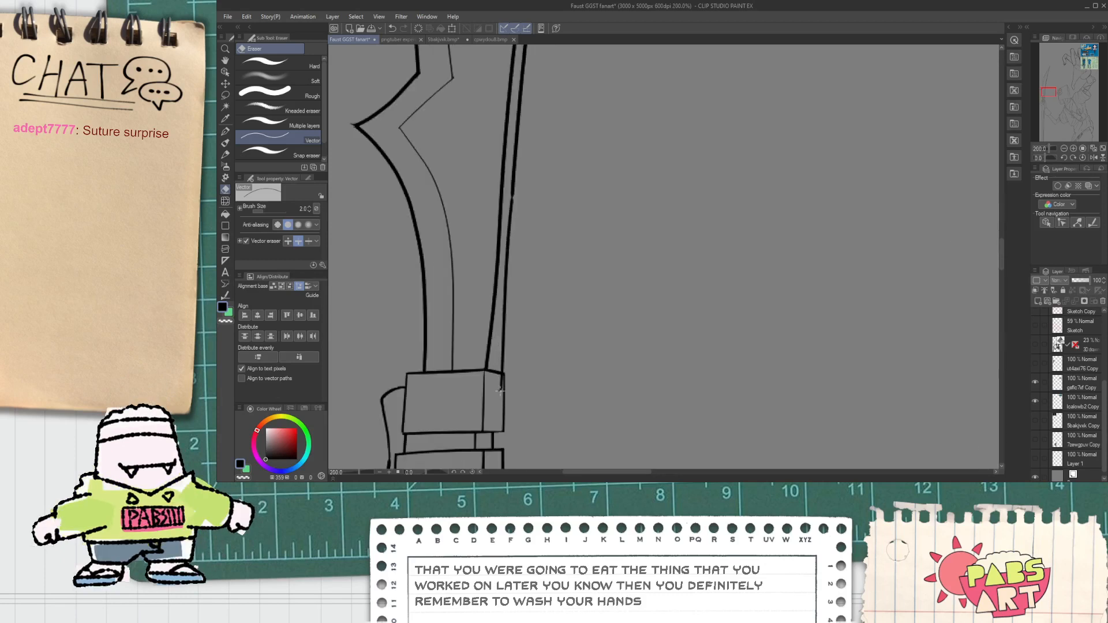
# Redraw the lower end of the blade's inner back line closer to the outer one and erase the old segment.
pyautogui.scroll(-1, 499, 389)
pyautogui.press('p')
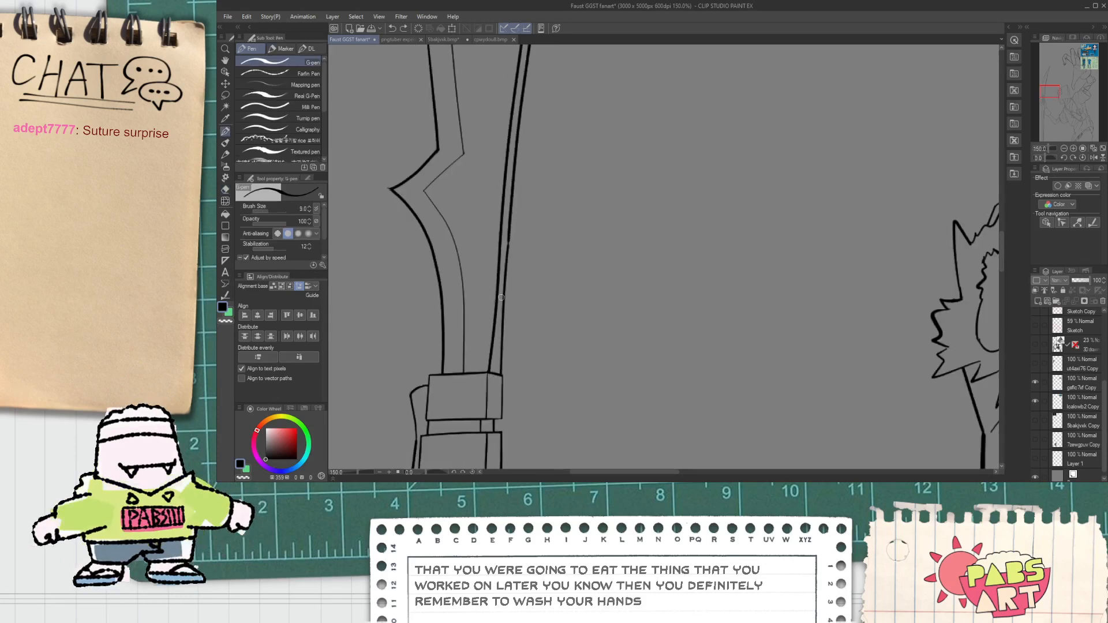
pyautogui.press('e')
pyautogui.scroll(1, 493, 382)
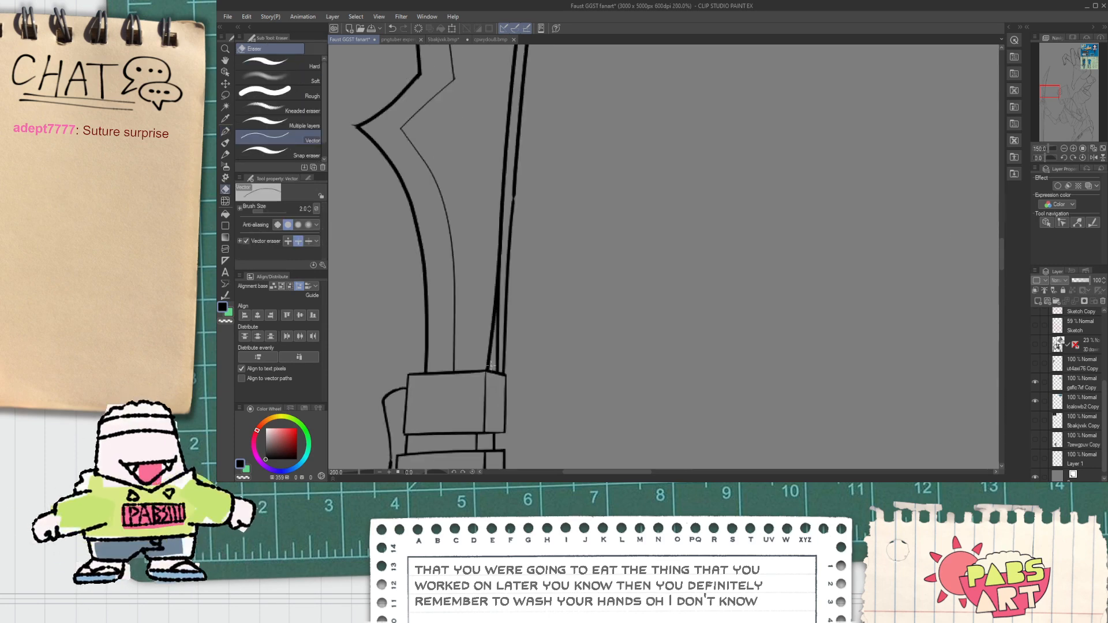
# Erase the inner back line beyond its junction with the bevel line near the blade's tip and draw a fresh extension toward the tip.
pyautogui.scroll(-7, 491, 327)
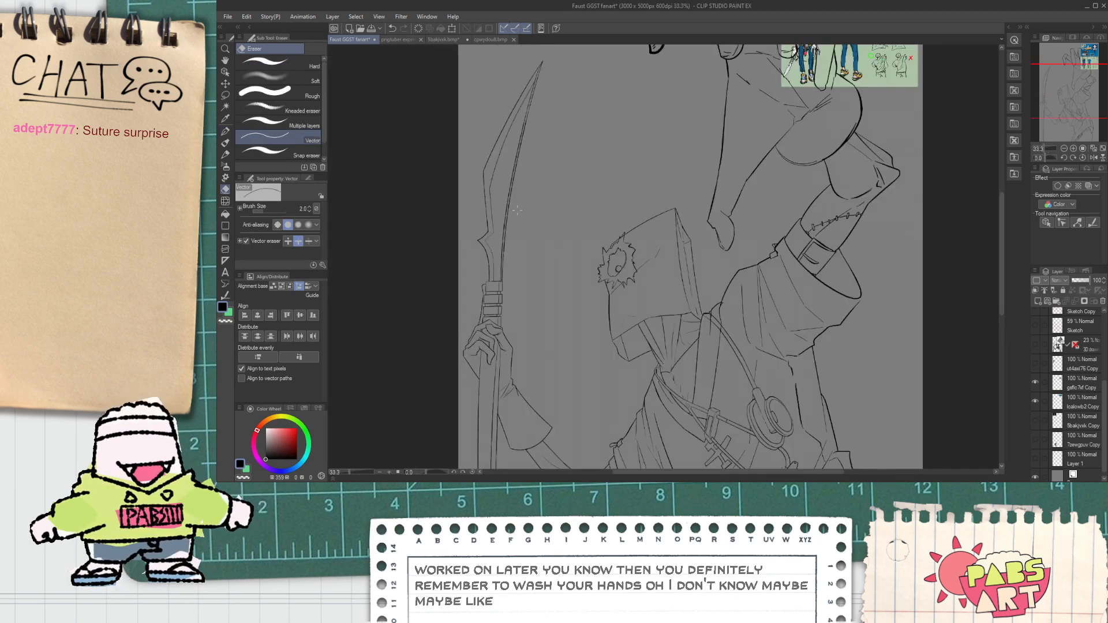
pyautogui.press('space')
pyautogui.moveTo(525, 324); pyautogui.dragTo(520, 254)
pyautogui.scroll(10, 536, 127)
pyautogui.press('p')
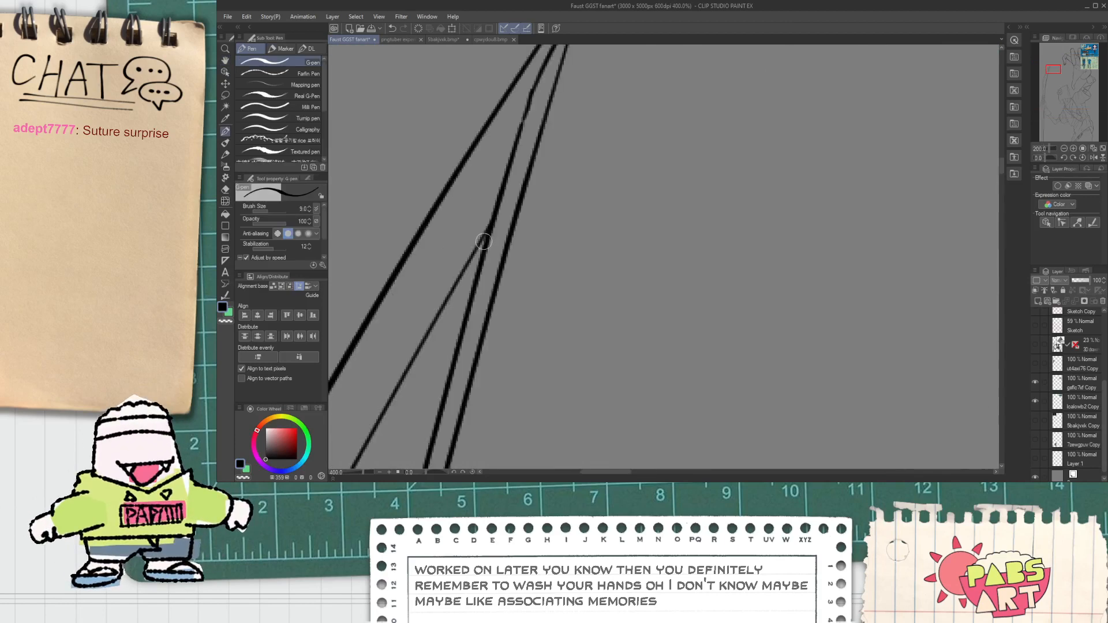
pyautogui.scroll(-4, 485, 231)
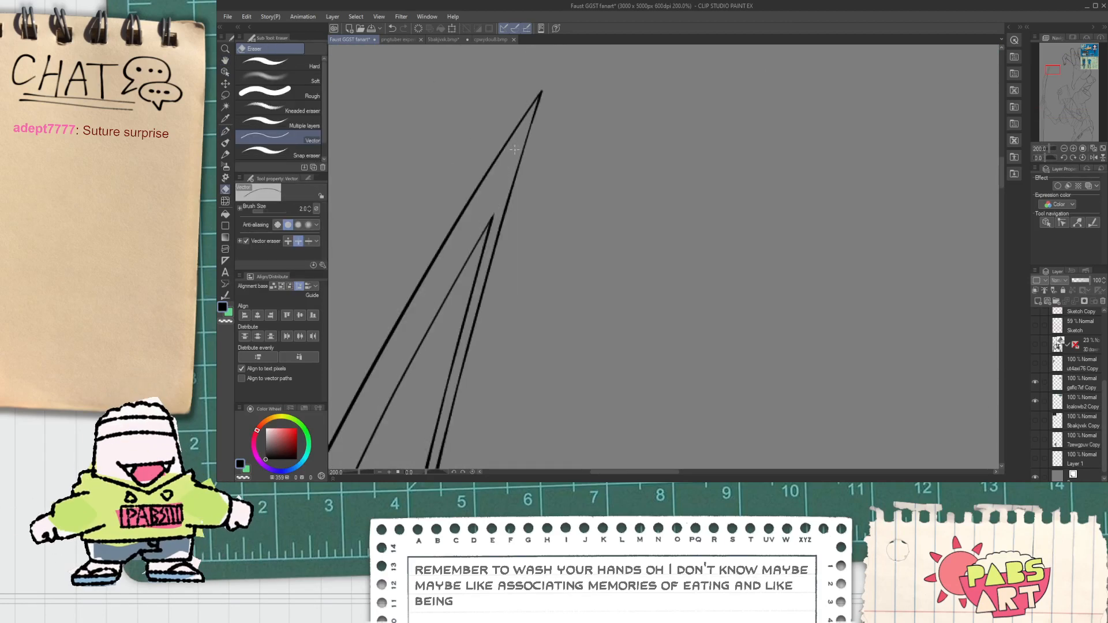
pyautogui.scroll(2, 491, 223)
pyautogui.moveTo(491, 223); pyautogui.dragTo(534, 126)
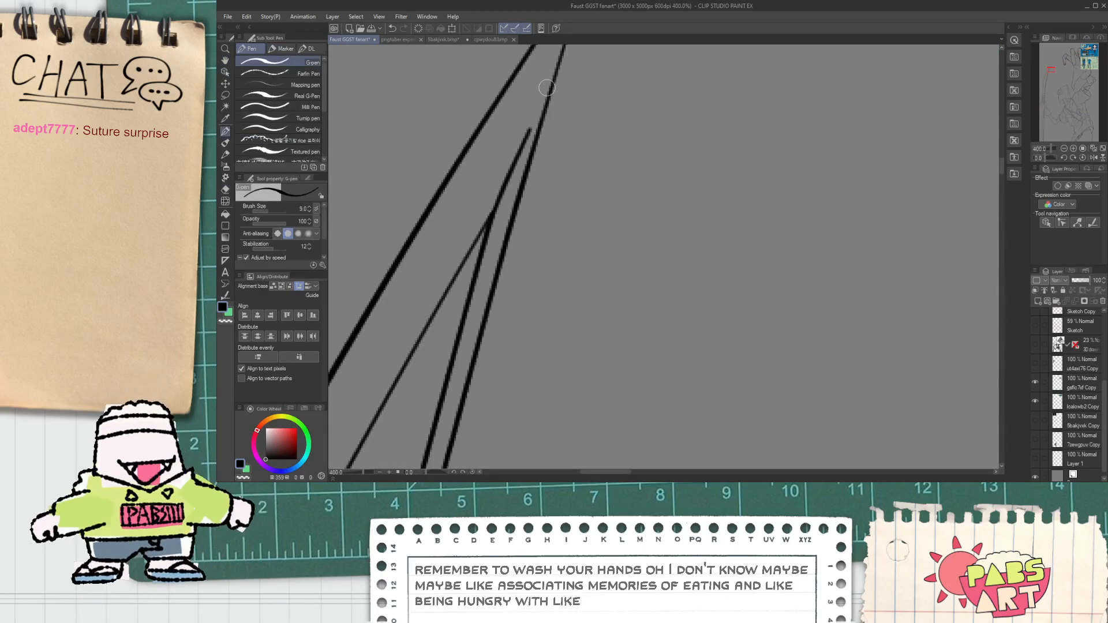
pyautogui.scroll(-6, 553, 92)
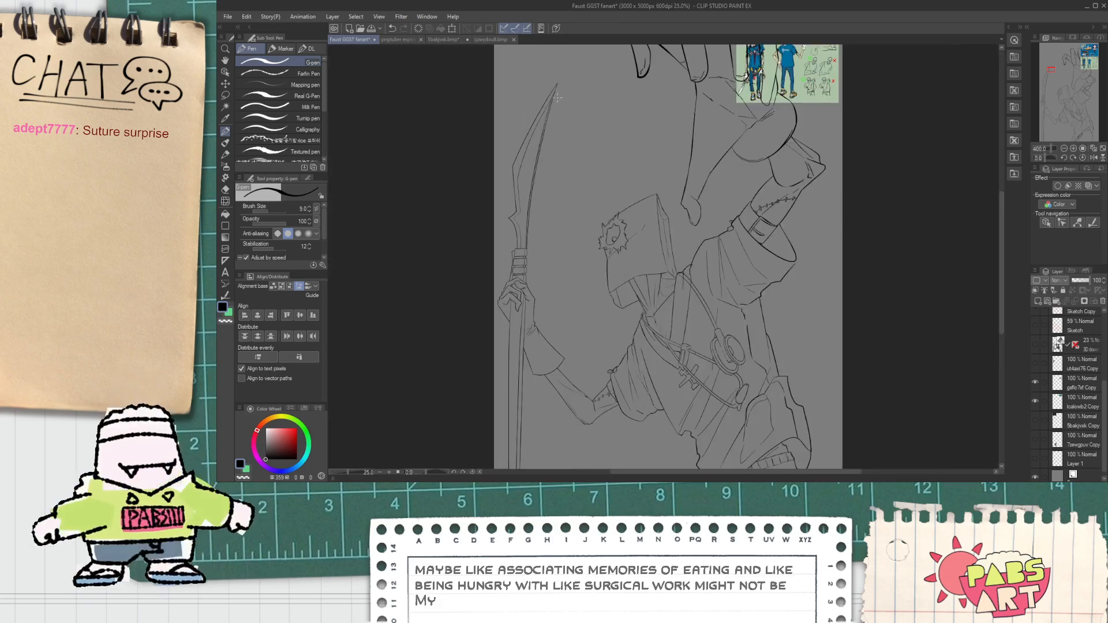
# Redraw the outer side edge of the collar's top band under the blade and erase the excess.
pyautogui.moveTo(563, 122); pyautogui.dragTo(555, 160)
pyautogui.scroll(6, 519, 306)
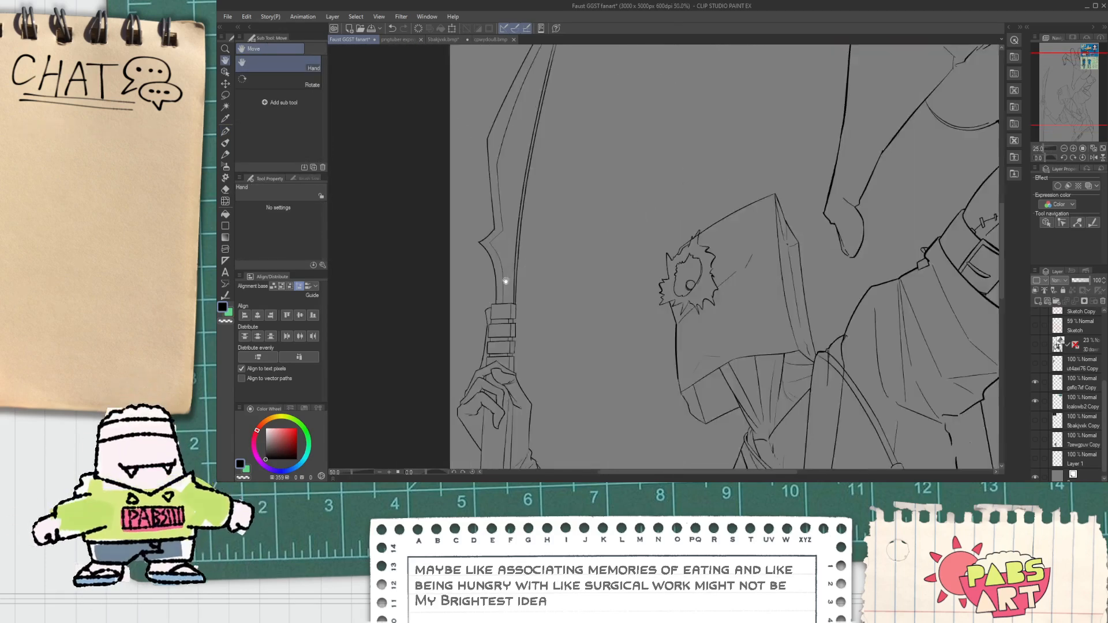
pyautogui.scroll(2, 506, 380)
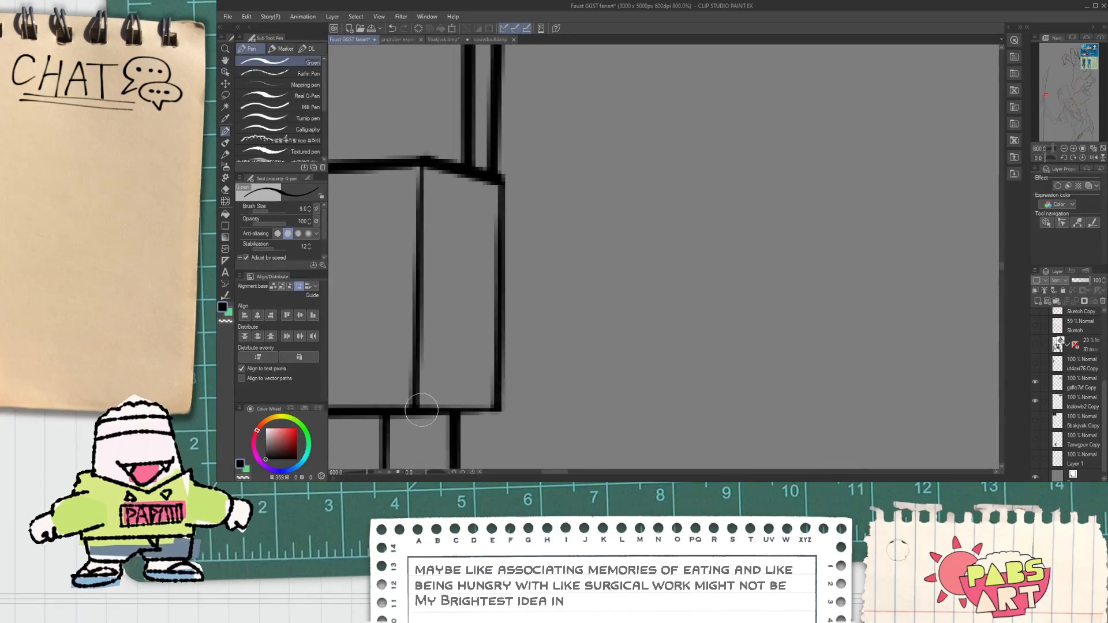
pyautogui.moveTo(515, 409)
pyautogui.mouseDown()
pyautogui.moveTo(504, 196)
pyautogui.moveTo(531, 181)
pyautogui.mouseUp()
pyautogui.moveTo(529, 222)
pyautogui.mouseDown()
pyautogui.moveTo(524, 428)
pyautogui.moveTo(495, 394)
pyautogui.moveTo(506, 387)
pyautogui.mouseUp()
pyautogui.press('e')
pyautogui.scroll(-2, 496, 389)
pyautogui.scroll(-8, 501, 389)
# Erase the stray line end at the lower outer corner of the collar's top band.
pyautogui.press('space')
pyautogui.scroll(1, 505, 386)
pyautogui.scroll(1, 505, 386)
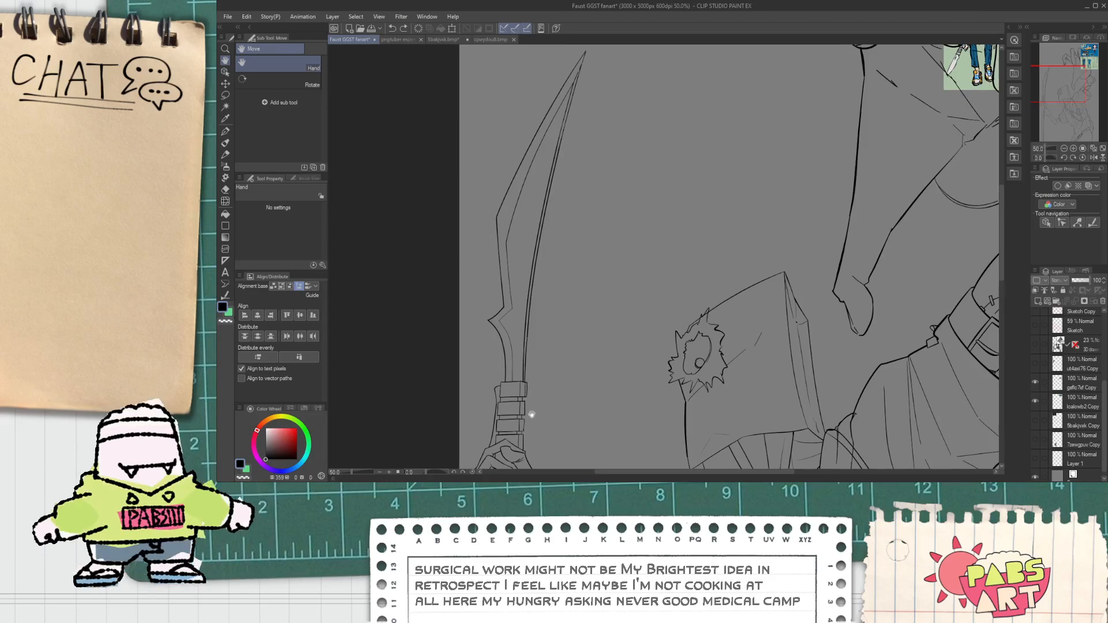
pyautogui.scroll(6, 525, 409)
pyautogui.press('e')
pyautogui.click(540, 341)
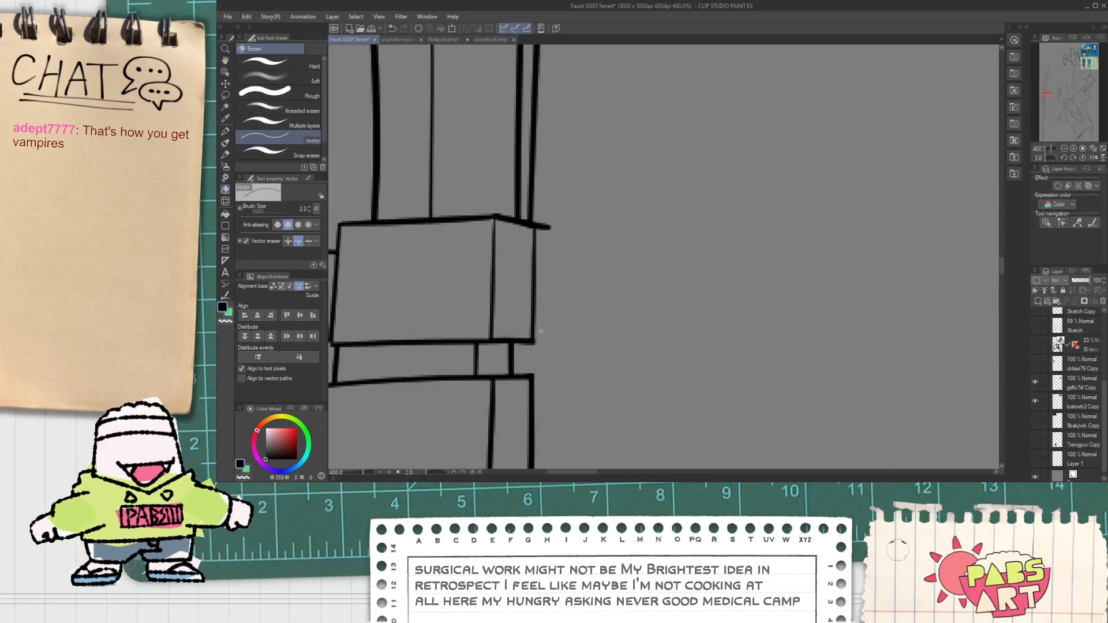
pyautogui.press('h')
pyautogui.scroll(-8, 548, 211)
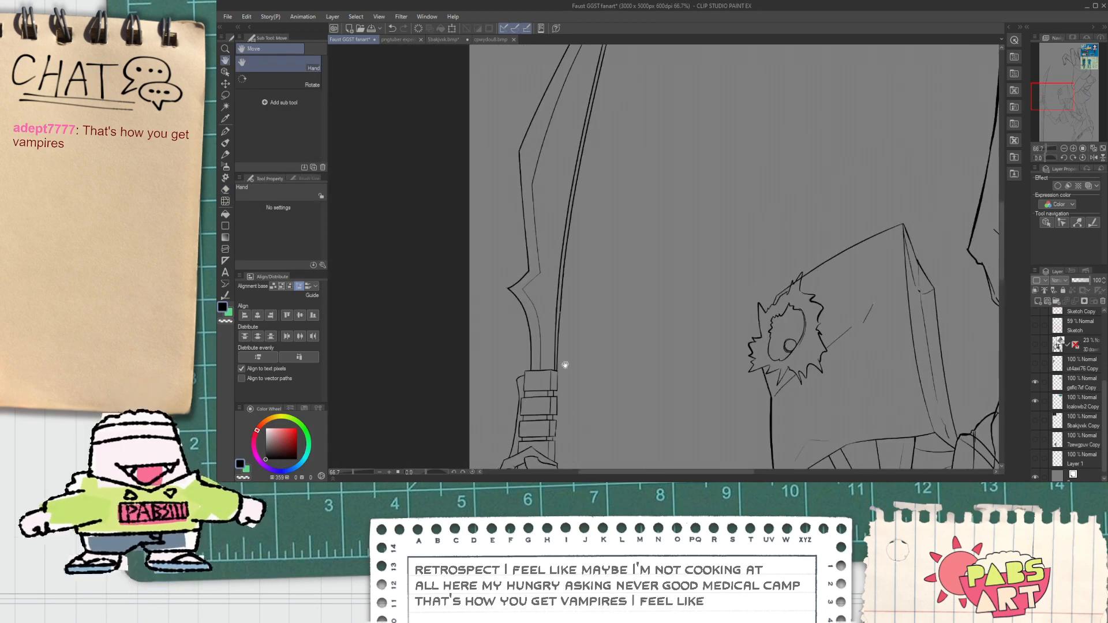
pyautogui.moveTo(581, 225); pyautogui.dragTo(628, 312)
pyautogui.press('o')
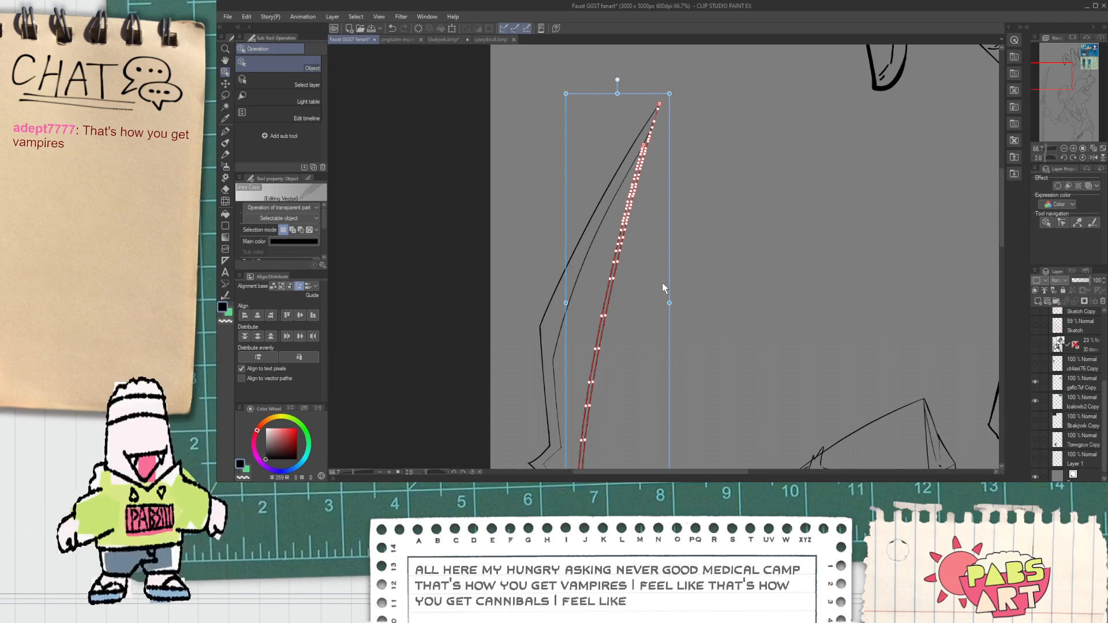
pyautogui.click(709, 297)
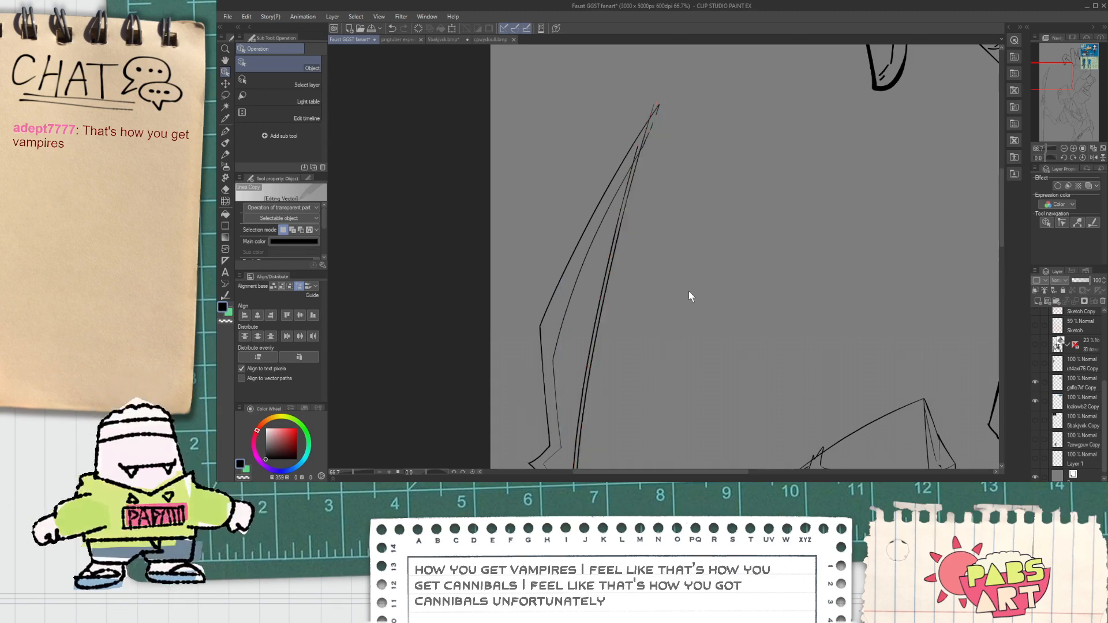
pyautogui.scroll(-2, 688, 289)
pyautogui.moveTo(645, 377); pyautogui.dragTo(643, 361)
pyautogui.hotkey('ctrl', 'z')
# Select the scalpel blade's back lines as a vector object and shift them slightly inward toward the cutting edge.
pyautogui.scroll(1, 636, 394)
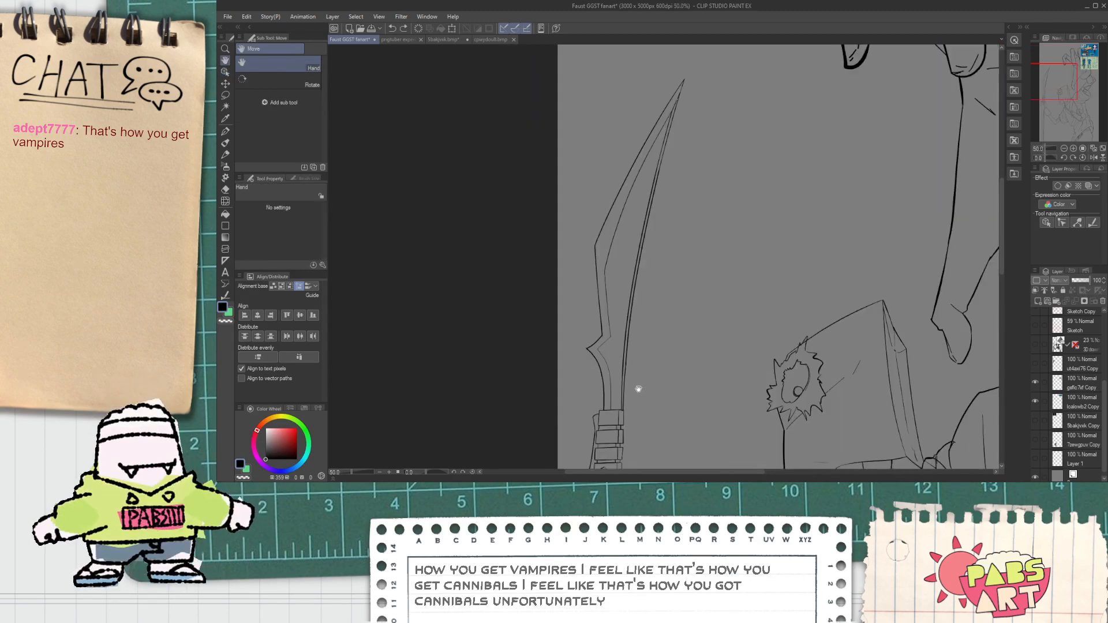
pyautogui.press('o')
pyautogui.click(626, 354)
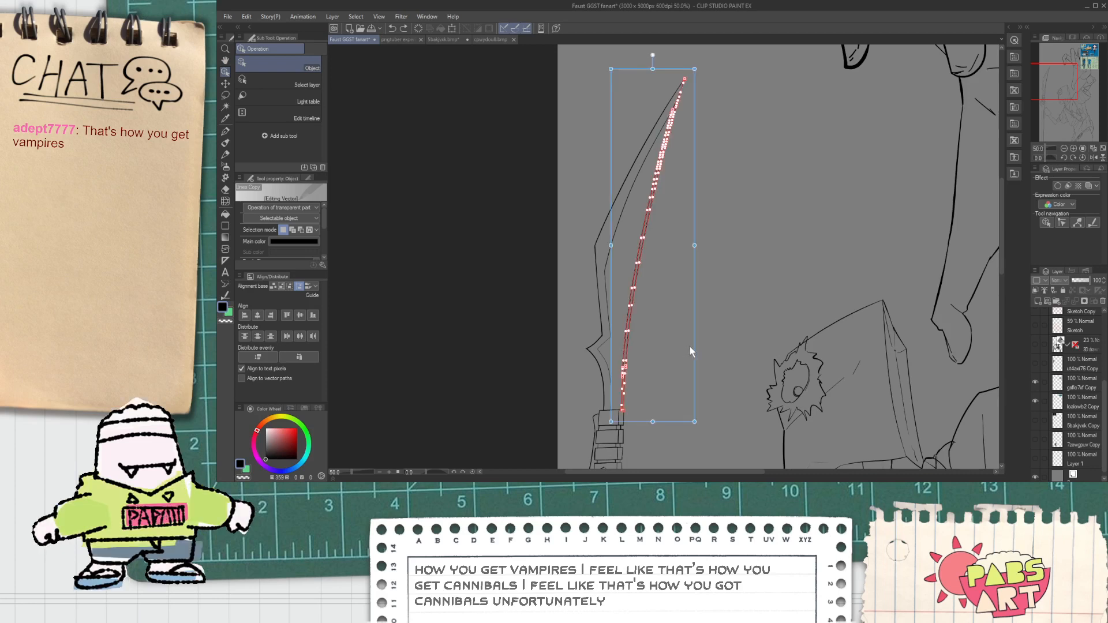
pyautogui.moveTo(696, 347); pyautogui.dragTo(692, 348)
pyautogui.click(713, 336)
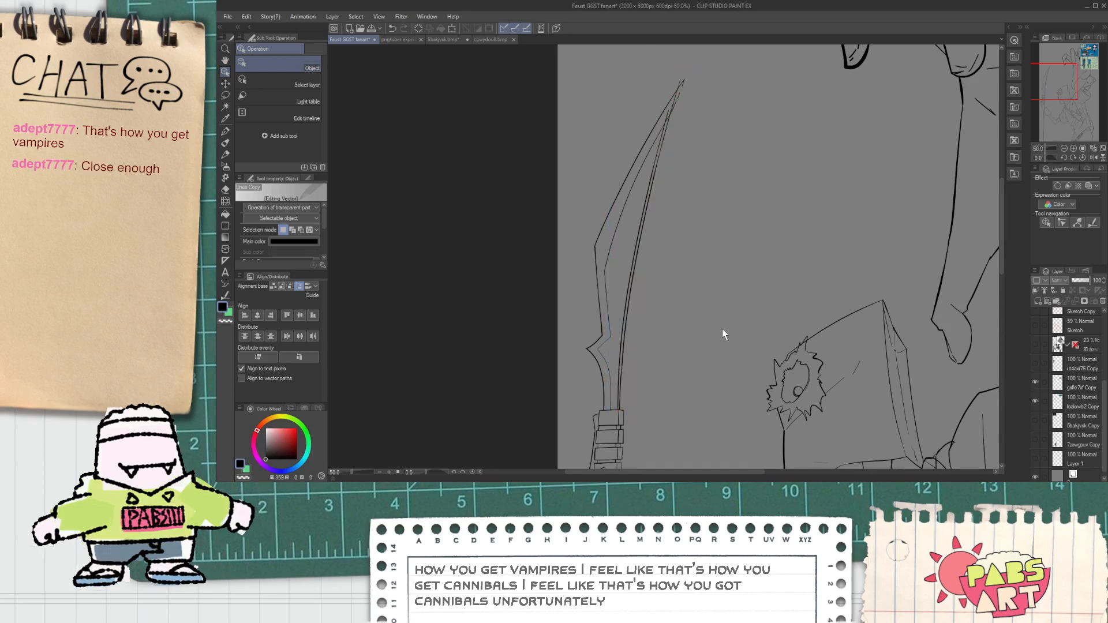
# Erase the broken stray pieces around the blade's tip and trim the inner lines past the point where they cross.
pyautogui.scroll(6, 672, 173)
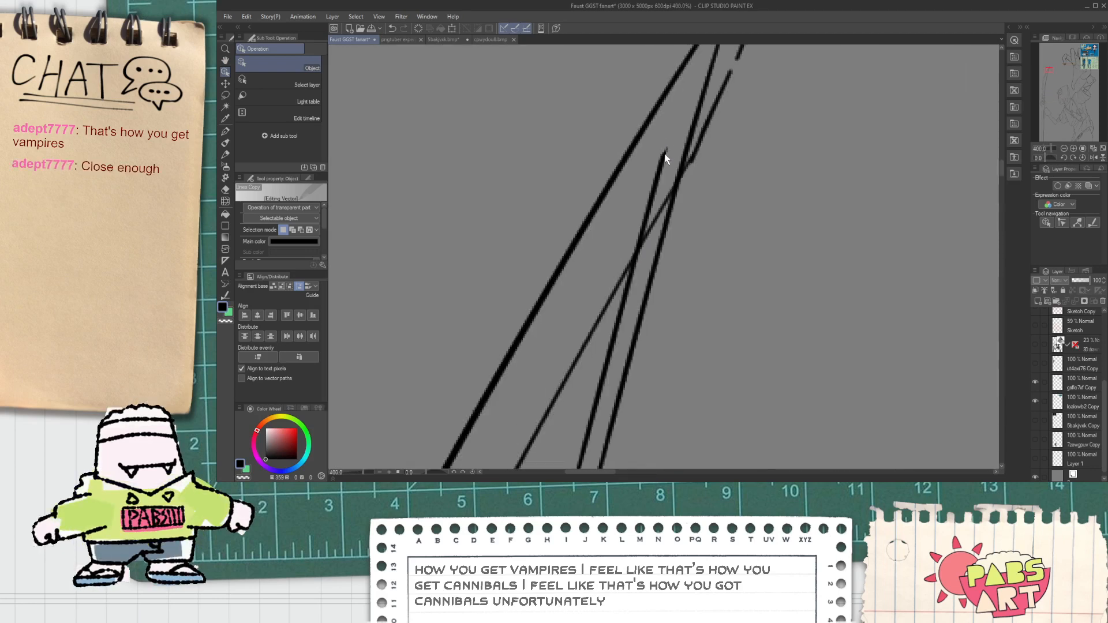
pyautogui.press('e')
pyautogui.scroll(-3, 664, 203)
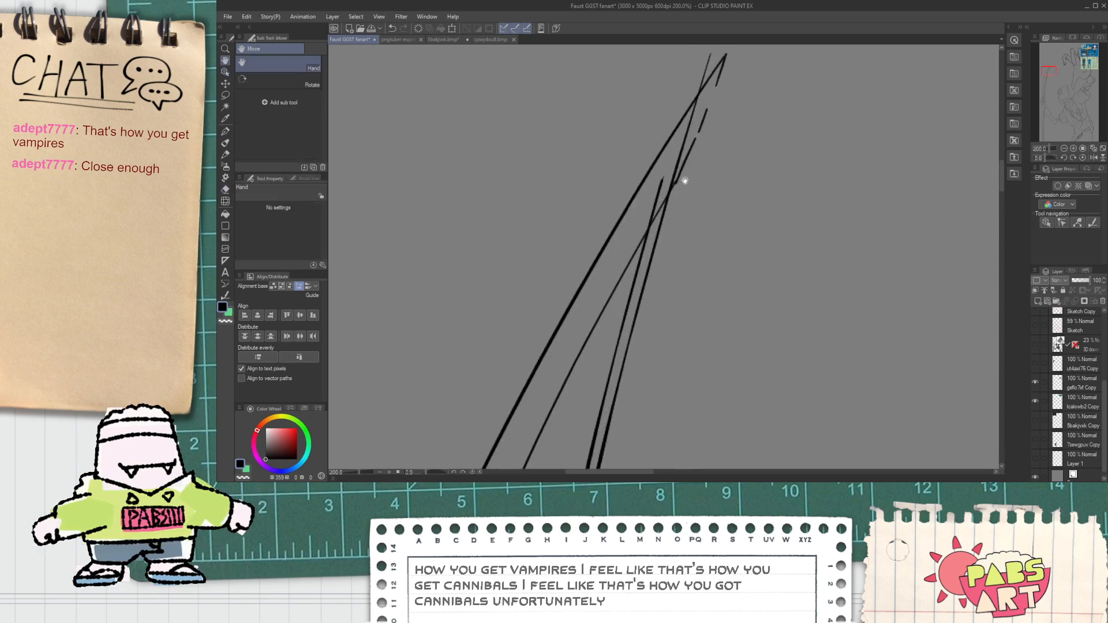
pyautogui.moveTo(665, 202); pyautogui.dragTo(676, 161)
pyautogui.moveTo(701, 91)
pyautogui.mouseDown()
pyautogui.moveTo(693, 122)
pyautogui.moveTo(696, 88)
pyautogui.moveTo(676, 106)
pyautogui.moveTo(686, 102)
pyautogui.moveTo(672, 136)
pyautogui.mouseUp()
pyautogui.scroll(2, 655, 203)
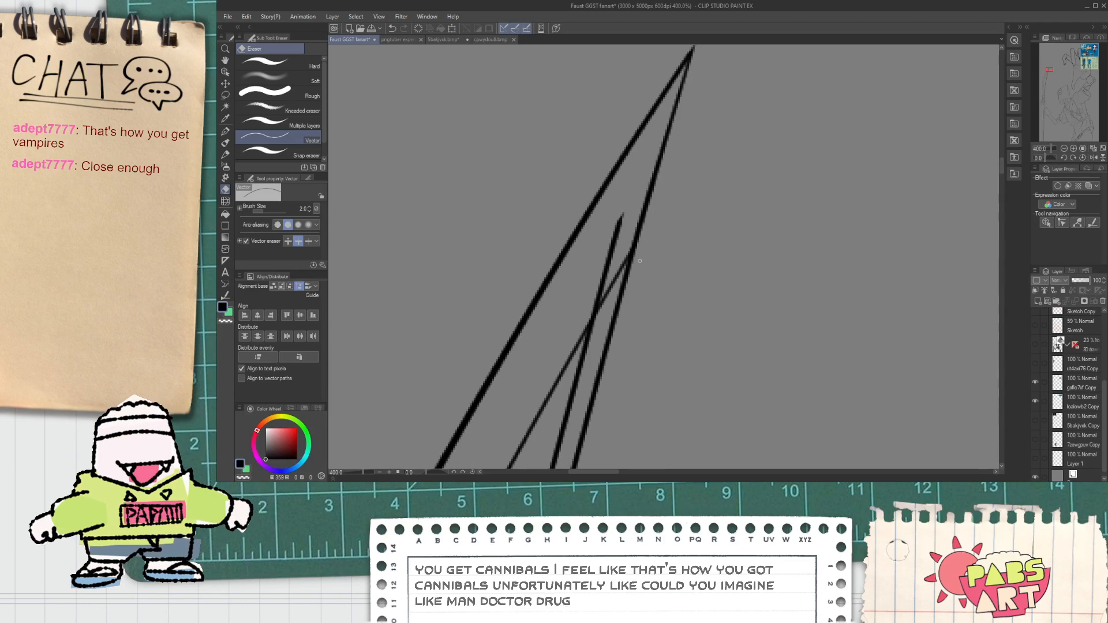
pyautogui.moveTo(596, 281); pyautogui.dragTo(618, 231)
# Extend the point of the blade's inner bevel with a single stroke toward the tip, undoing and retrying until it fits.
pyautogui.press('p')
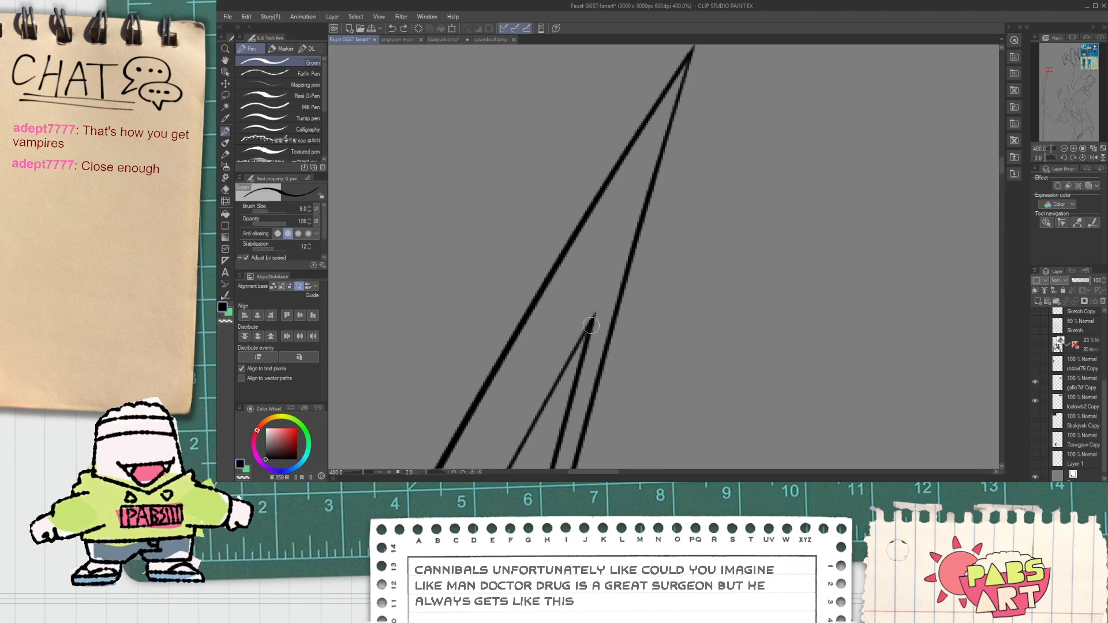
pyautogui.moveTo(591, 325); pyautogui.dragTo(613, 285)
pyautogui.hotkey('ctrl', 'z')
pyautogui.moveTo(585, 331); pyautogui.dragTo(631, 249)
pyautogui.hotkey('ctrl', 'z')
pyautogui.moveTo(593, 321); pyautogui.dragTo(621, 254)
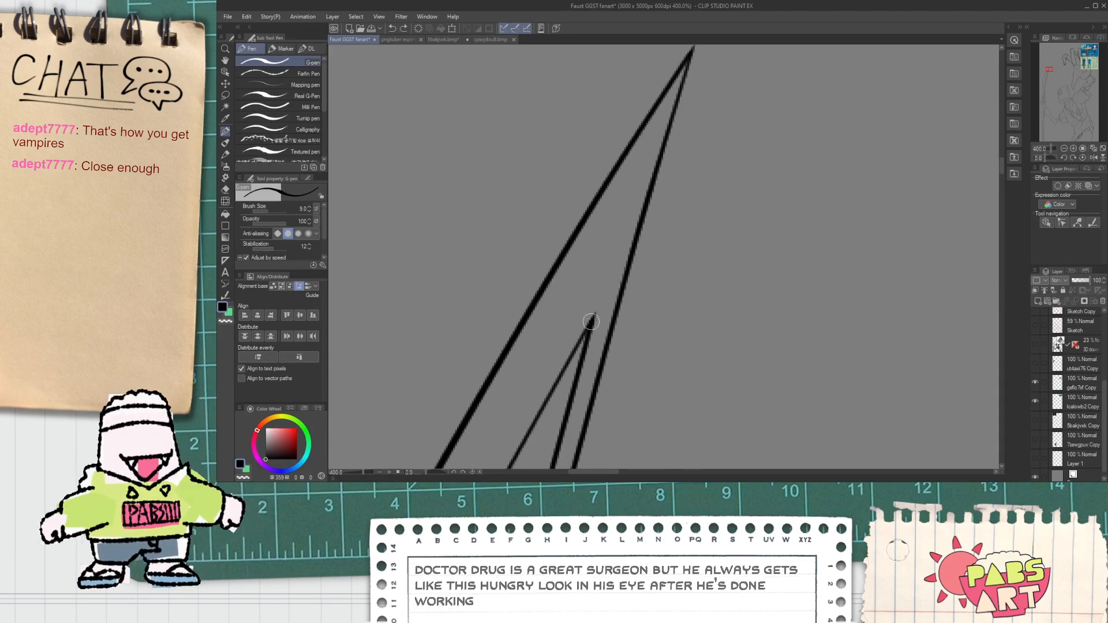
pyautogui.hotkey('ctrl', 'z')
pyautogui.hotkey('ctrl', 'z')
pyautogui.moveTo(590, 322); pyautogui.dragTo(639, 195)
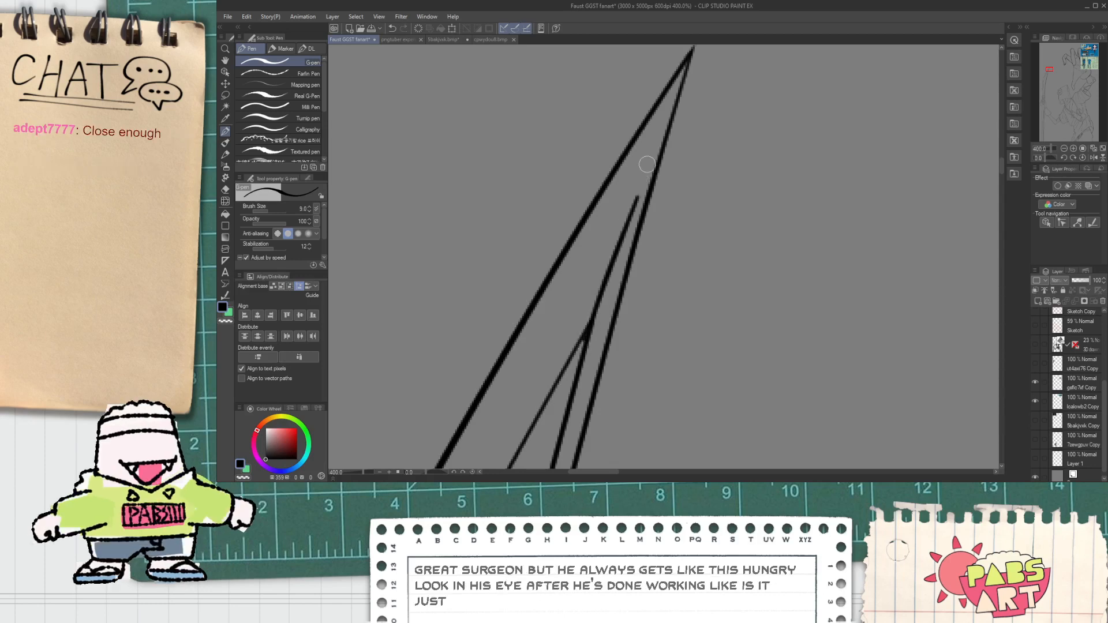
# Undo the last stroke at the point of the blade's inner bevel and redraw it as one stroke toward the tip.
pyautogui.hotkey('ctrl', 'z')
pyautogui.moveTo(592, 320); pyautogui.dragTo(646, 190)
pyautogui.scroll(-8, 644, 258)
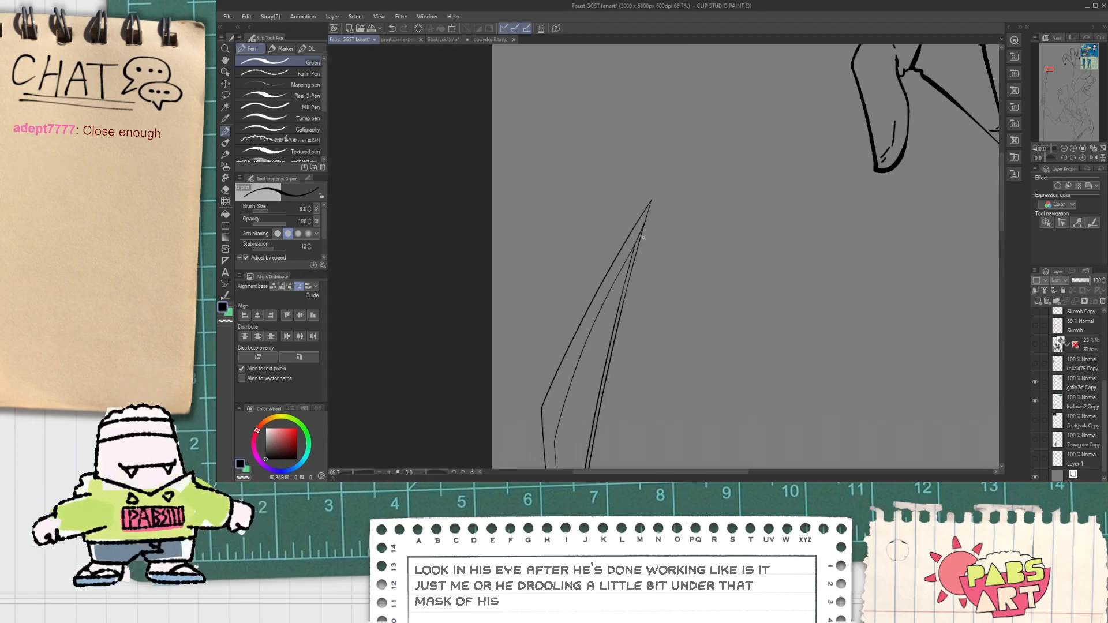
pyautogui.press('space')
pyautogui.moveTo(585, 346); pyautogui.dragTo(561, 295)
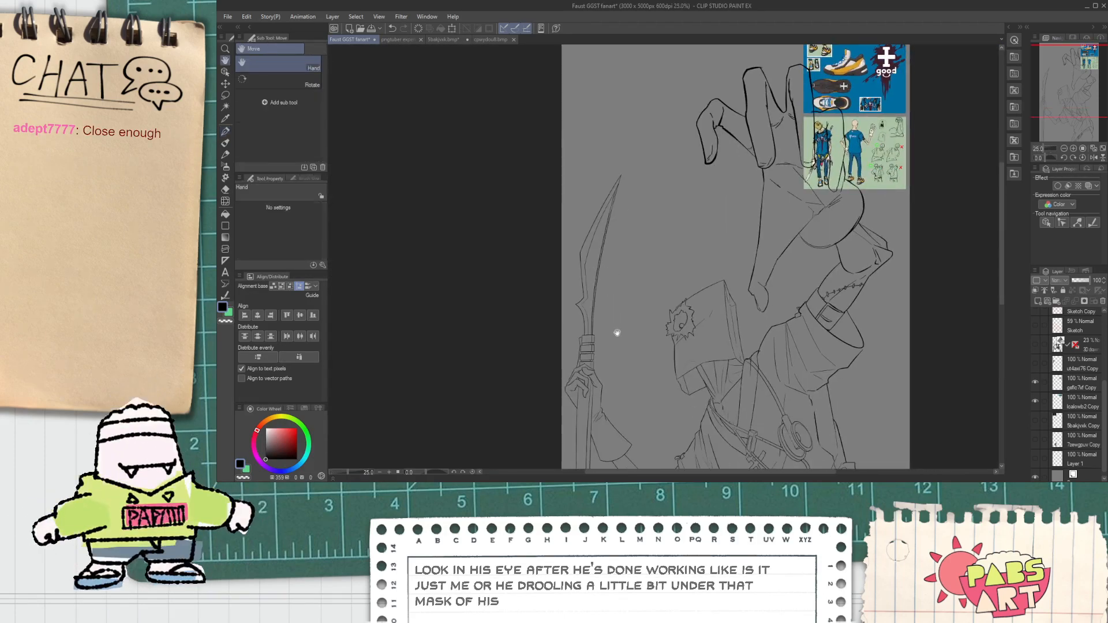
pyautogui.moveTo(617, 316); pyautogui.dragTo(565, 301)
pyautogui.scroll(2, 497, 273)
# Set the Adjust line width tool to scale down by 0.91 and brush over the lower part of the blade's inner back line.
pyautogui.click(226, 295)
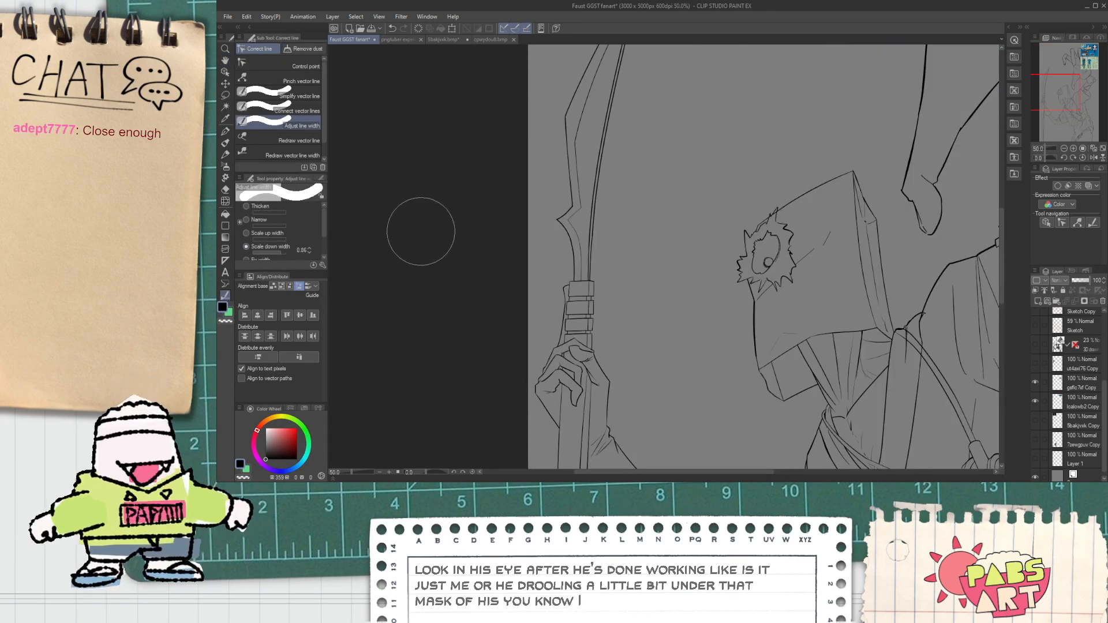
pyautogui.scroll(5, 606, 236)
pyautogui.hotkey('ctrl', '-')
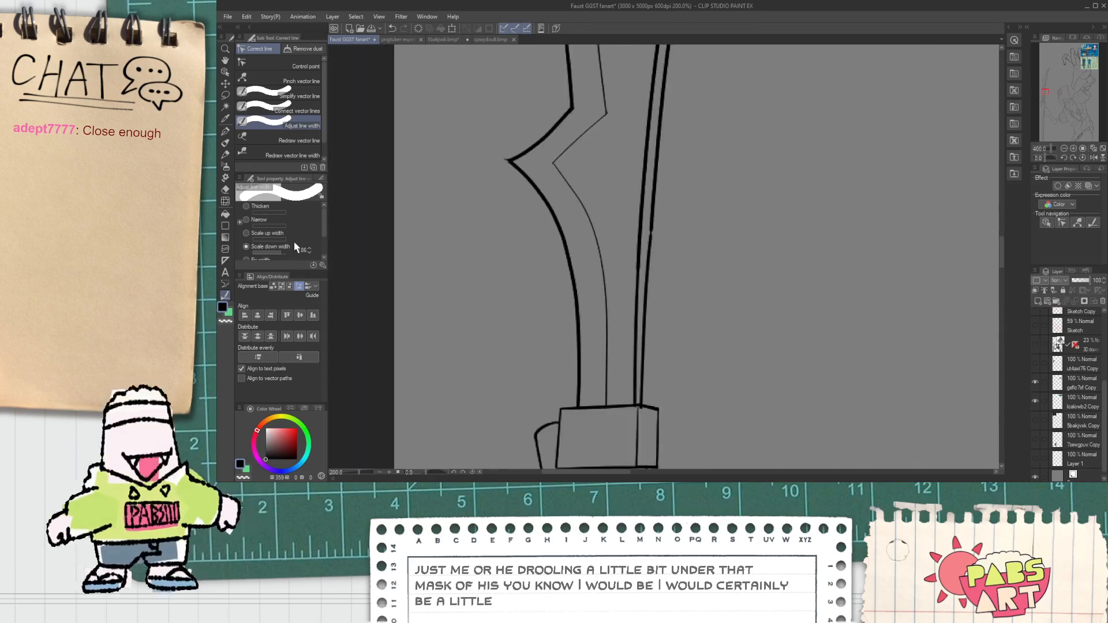
pyautogui.click(287, 251)
pyautogui.scroll(-1, 324, 230)
pyautogui.scroll(-3, 325, 232)
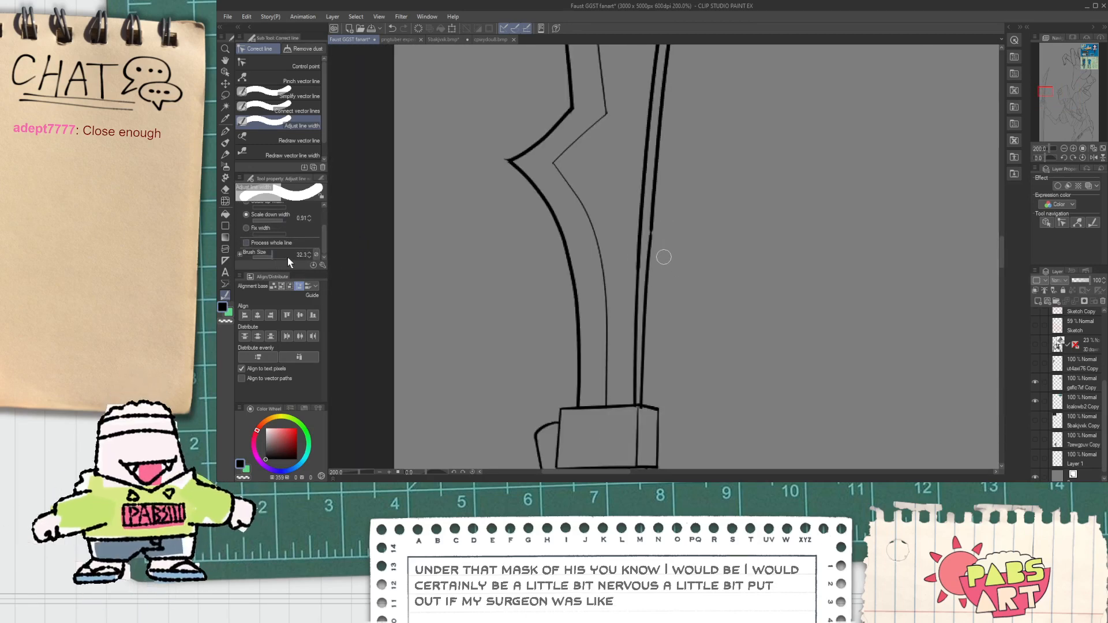
pyautogui.moveTo(640, 289); pyautogui.dragTo(634, 226)
pyautogui.scroll(-2, 632, 219)
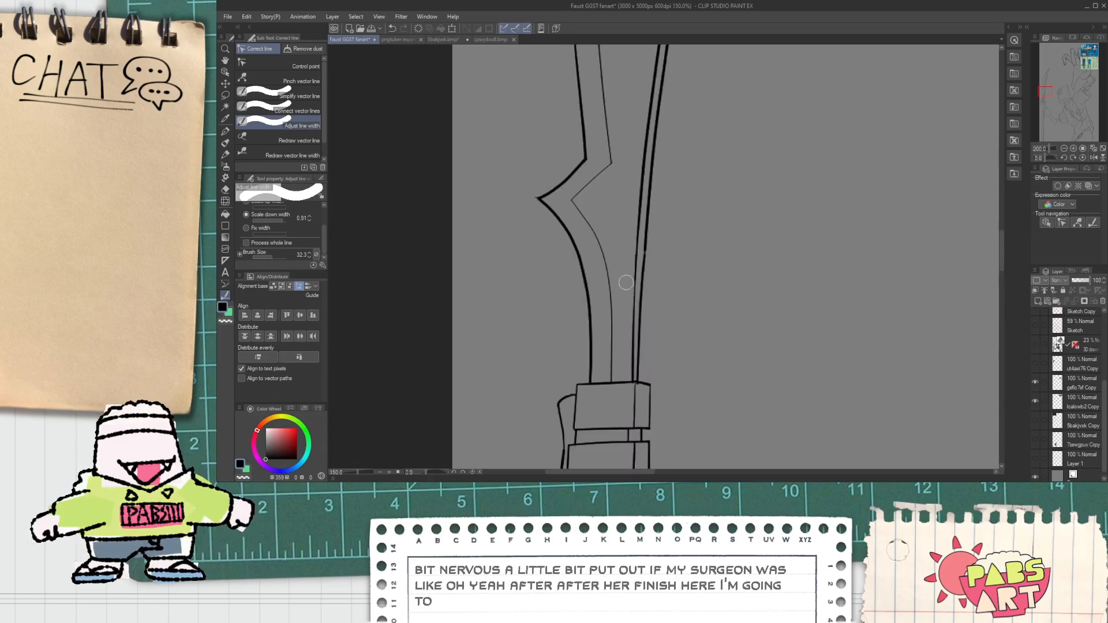
pyautogui.press('space')
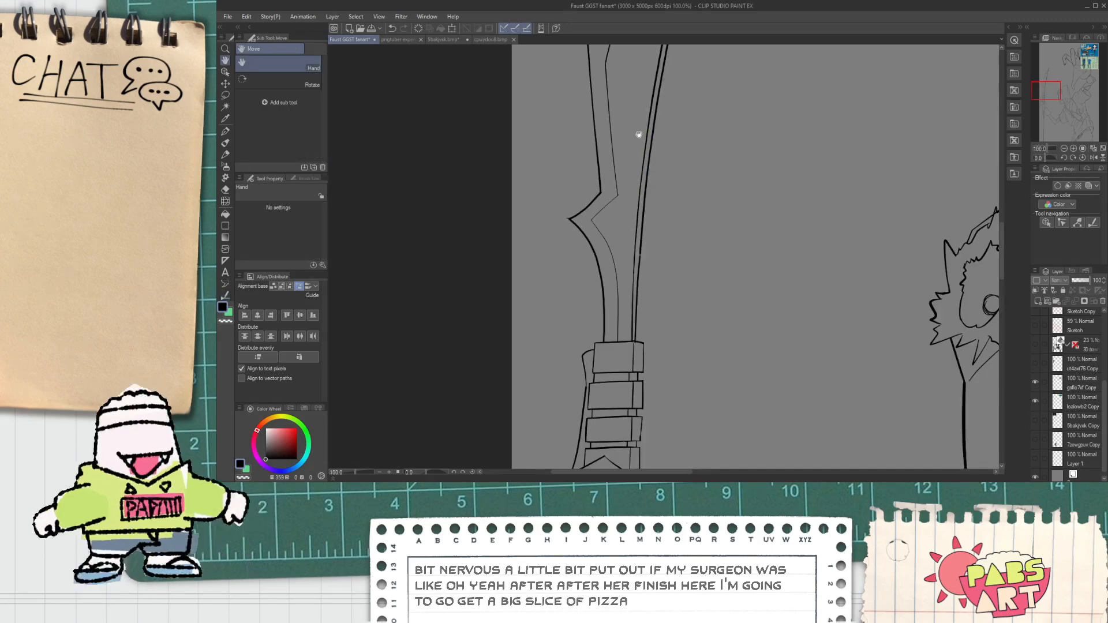
pyautogui.moveTo(647, 88); pyautogui.dragTo(614, 251)
# Turn on whole-line processing for the width adjustment and thin the blade's inner back line along its full length.
pyautogui.click(224, 297)
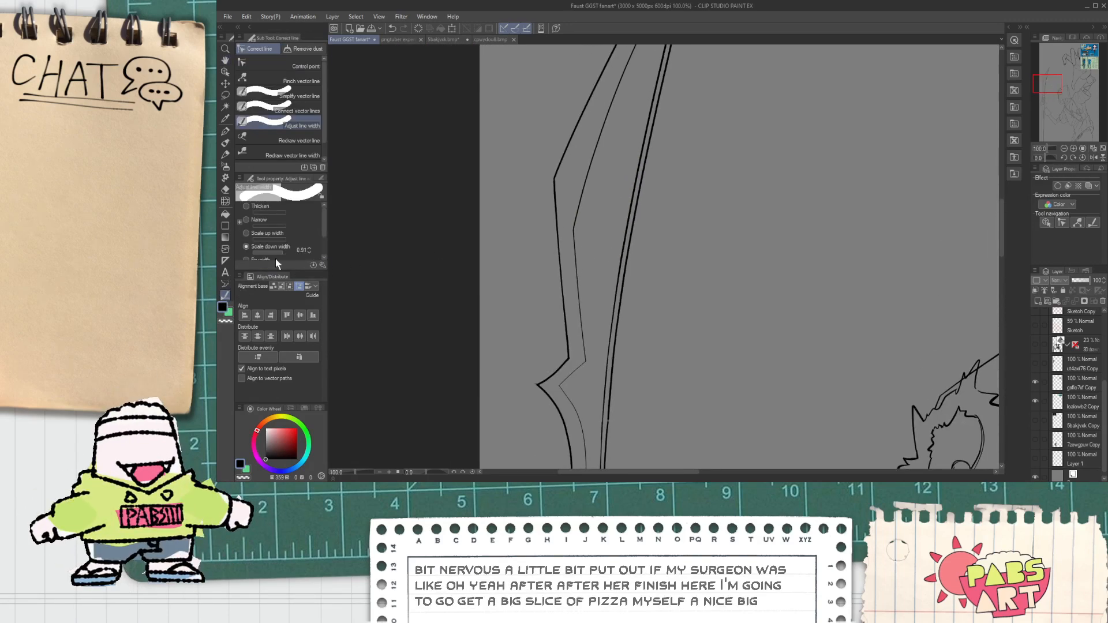
pyautogui.scroll(-2, 305, 246)
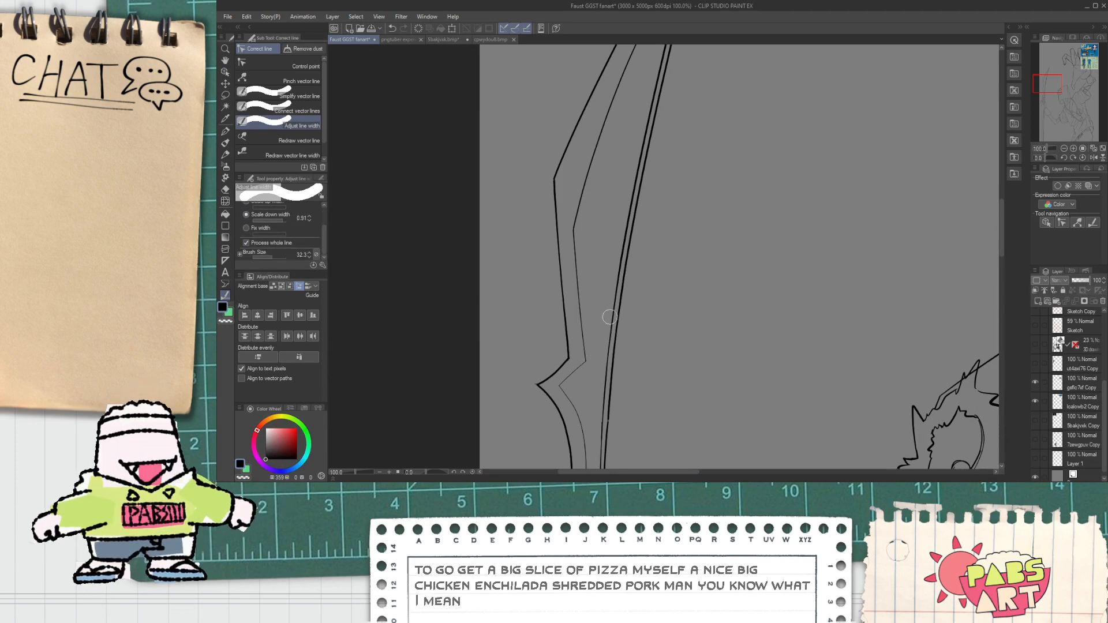
pyautogui.scroll(-2, 604, 242)
pyautogui.scroll(3, 621, 138)
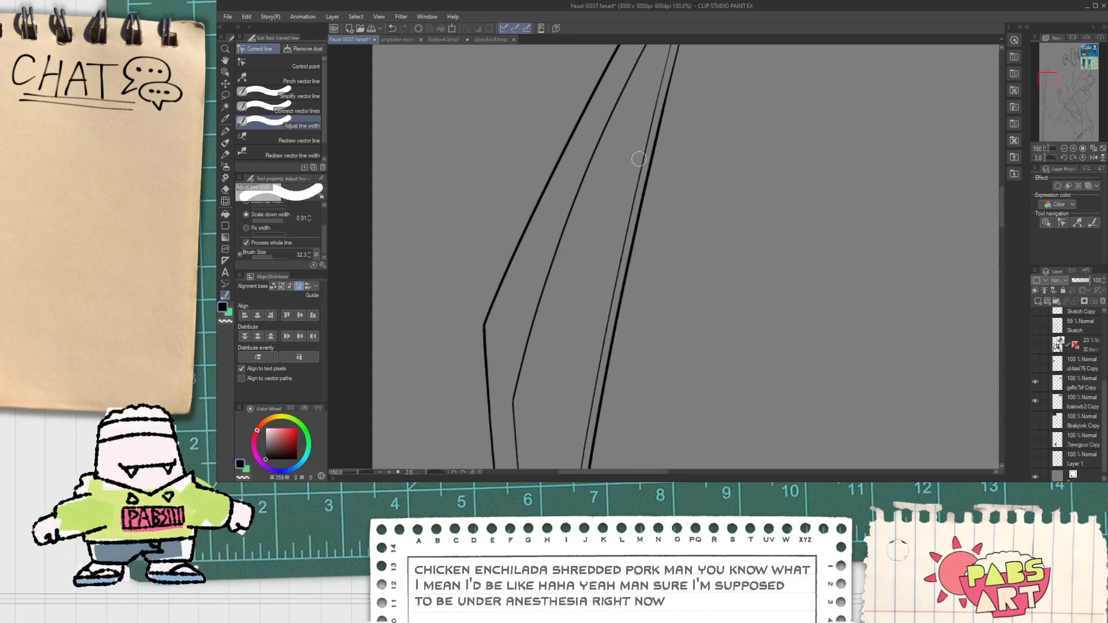
pyautogui.scroll(-2, 639, 157)
pyautogui.scroll(4, 604, 372)
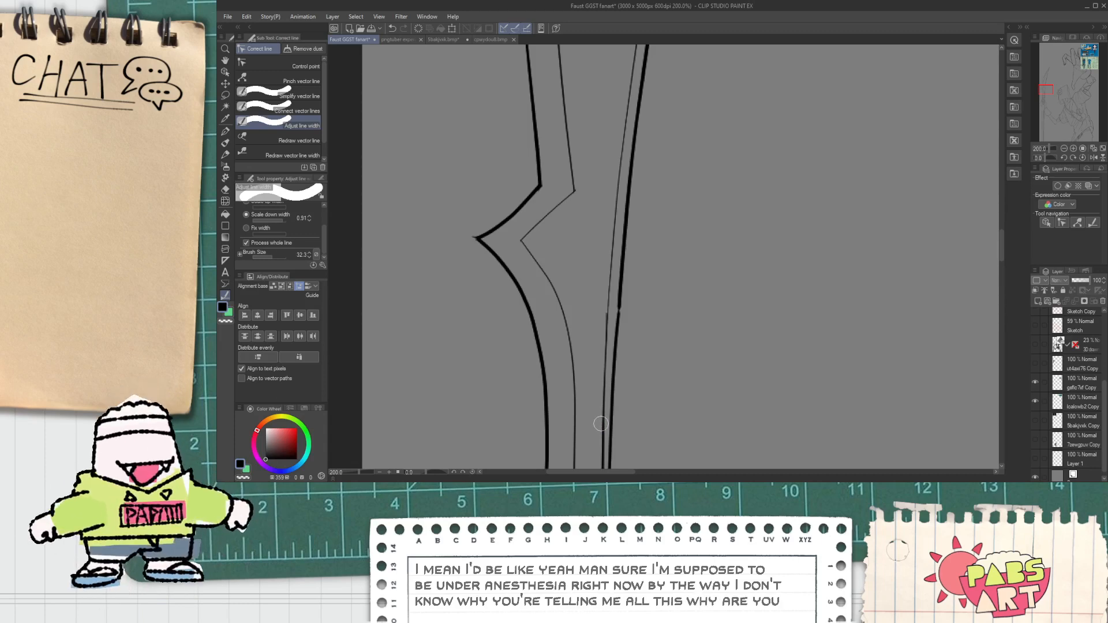
# Examine the staff's shaft lines around the gripping hand and down to the canvas edge.
pyautogui.scroll(-5, 600, 424)
pyautogui.moveTo(598, 422); pyautogui.dragTo(591, 258)
pyautogui.moveTo(587, 339); pyautogui.dragTo(586, 321)
pyautogui.moveTo(568, 362); pyautogui.dragTo(563, 283)
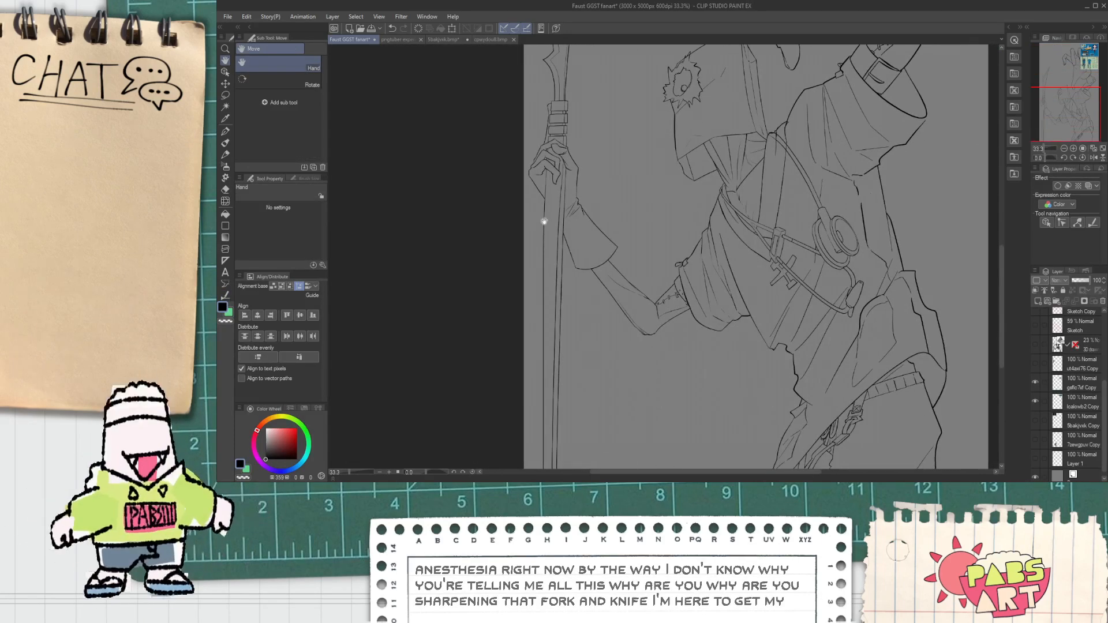
pyautogui.scroll(3, 549, 185)
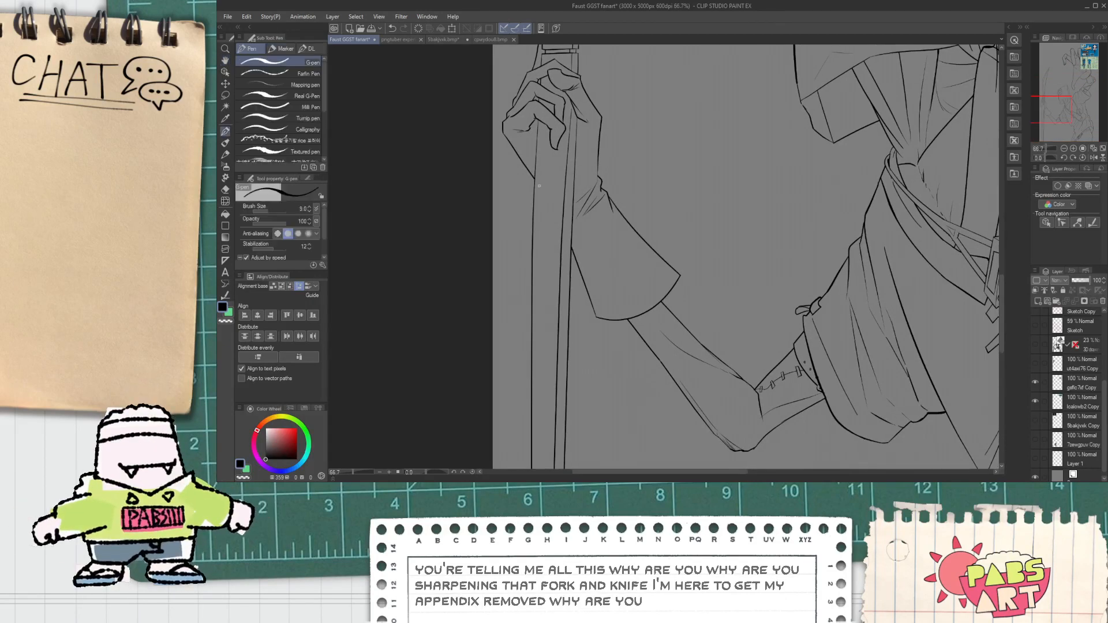
pyautogui.scroll(6, 538, 113)
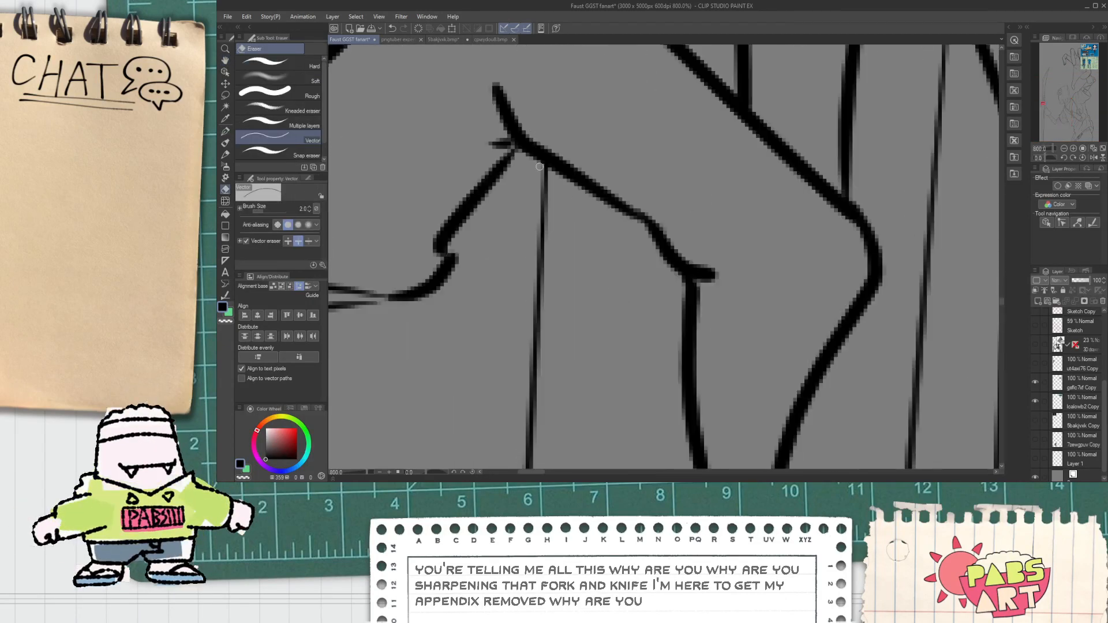
pyautogui.scroll(-5, 537, 113)
pyautogui.moveTo(541, 215); pyautogui.dragTo(541, 238)
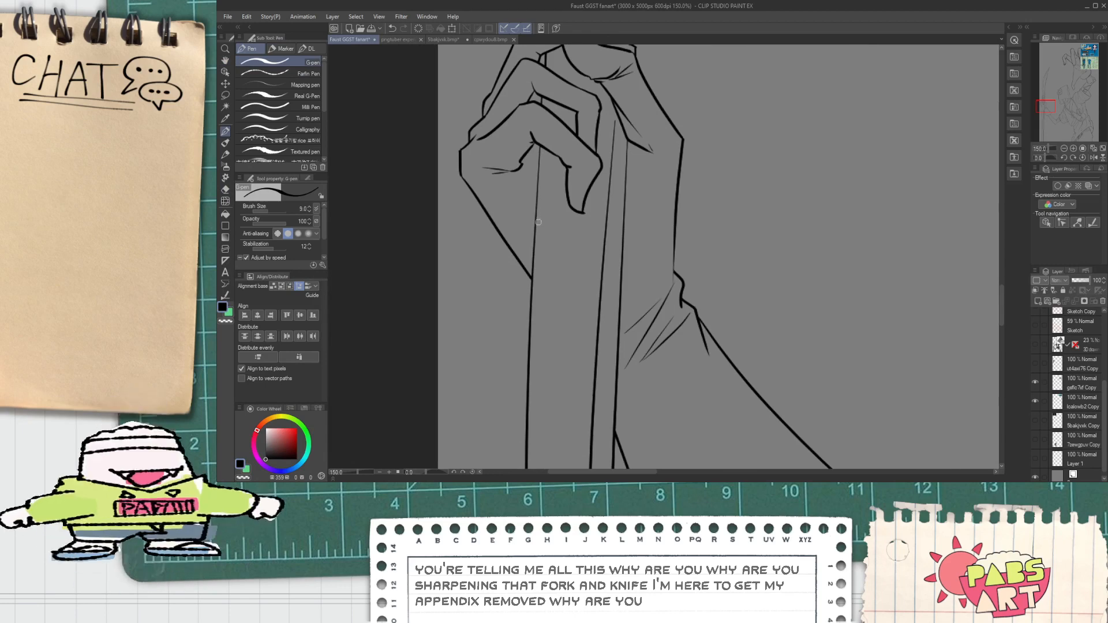
pyautogui.scroll(-3, 538, 219)
pyautogui.moveTo(545, 207); pyautogui.dragTo(553, 236)
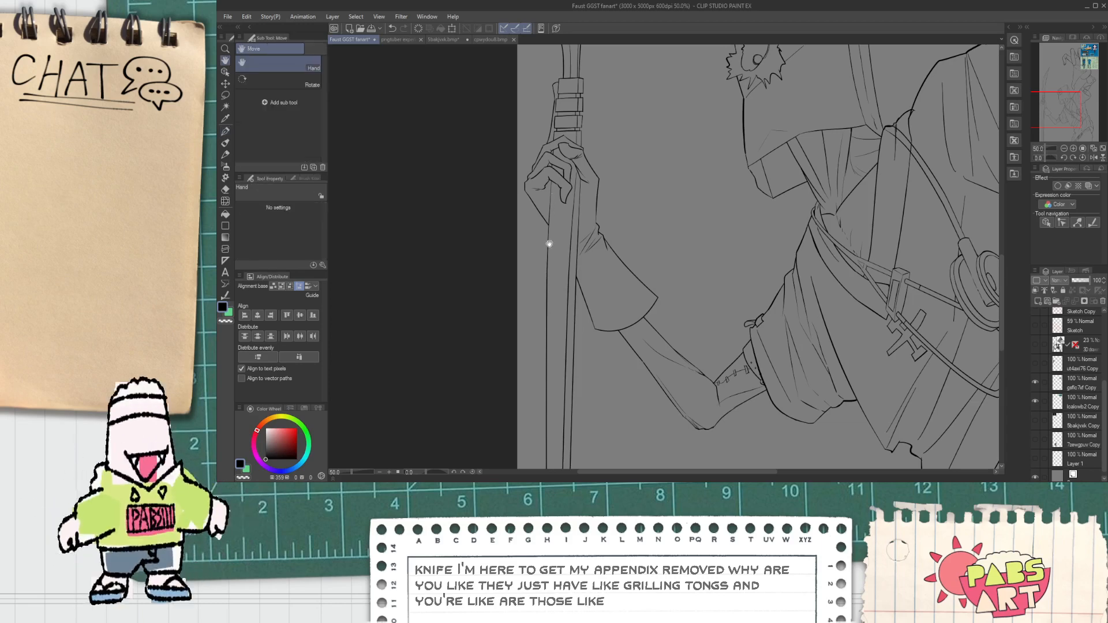
pyautogui.moveTo(565, 282); pyautogui.dragTo(557, 224)
pyautogui.scroll(-1, 558, 256)
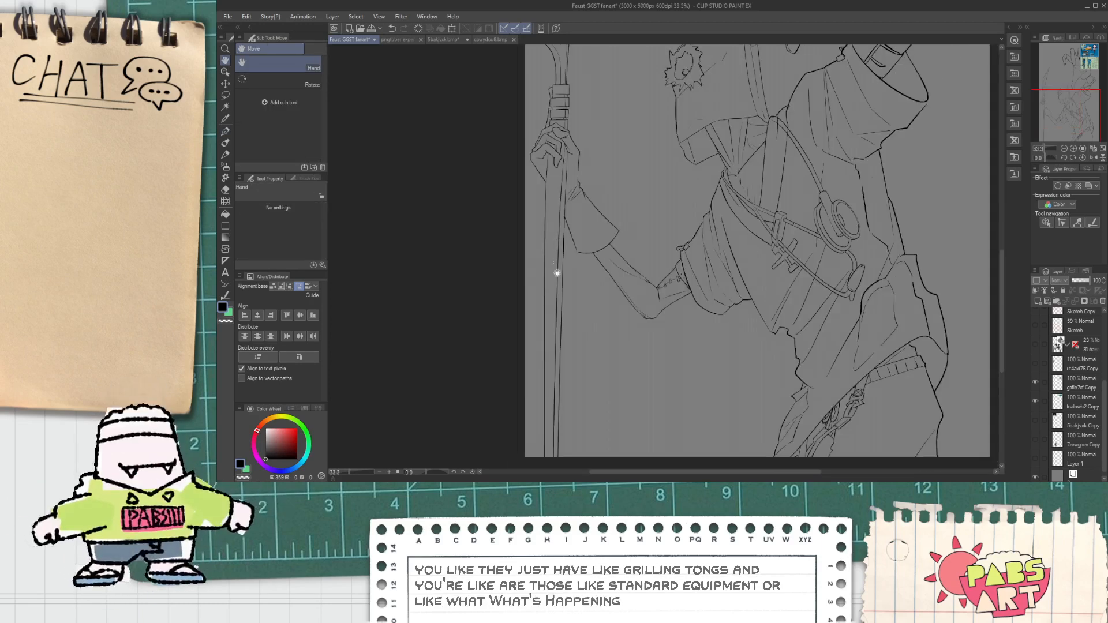
# Select the shaft's inner line as a vector object and shift it slightly toward the neighbouring back edge line.
pyautogui.press('o')
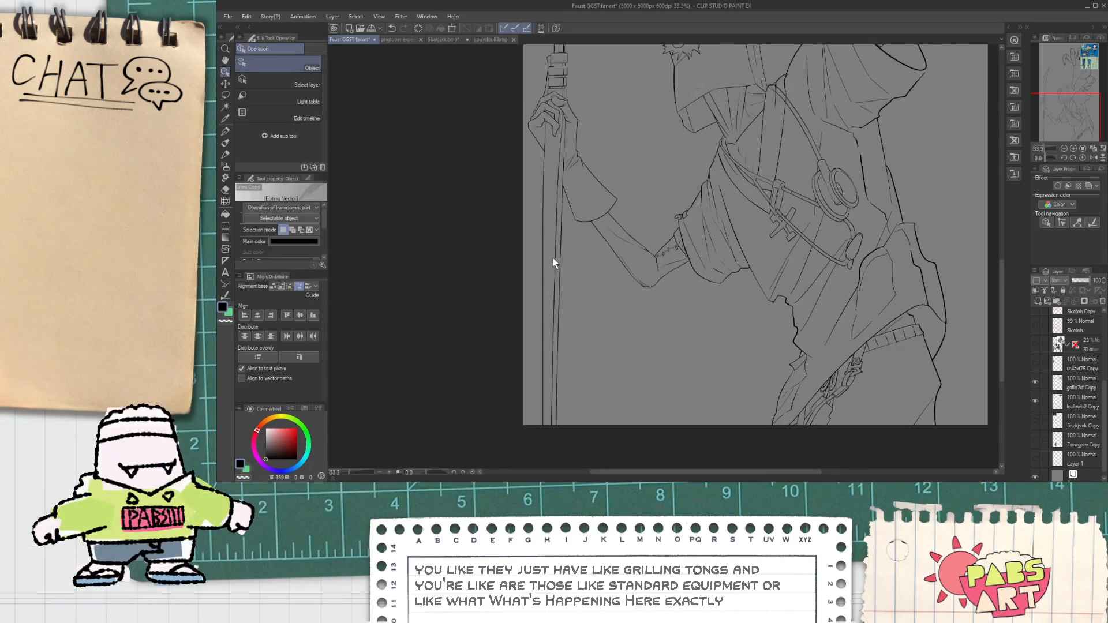
pyautogui.click(553, 268)
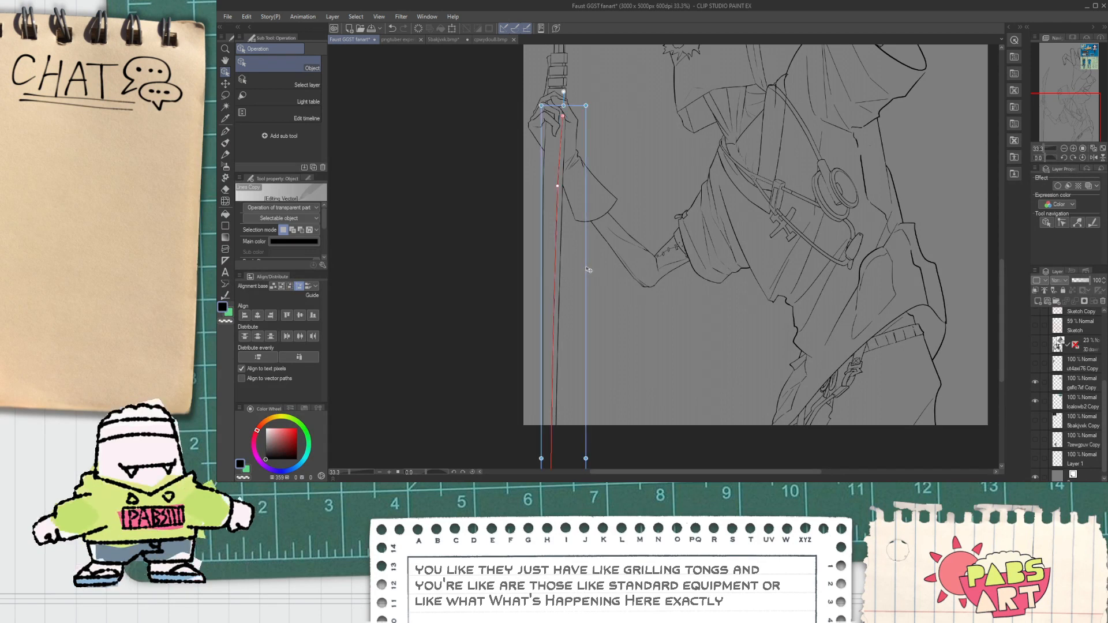
pyautogui.moveTo(587, 266); pyautogui.dragTo(587, 263)
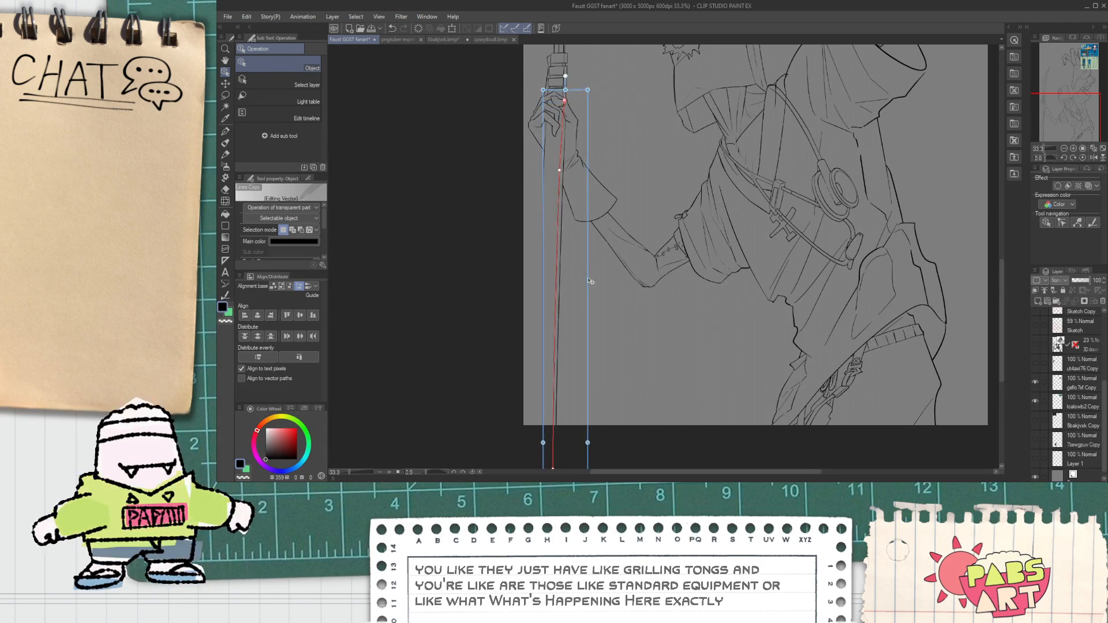
pyautogui.click(580, 292)
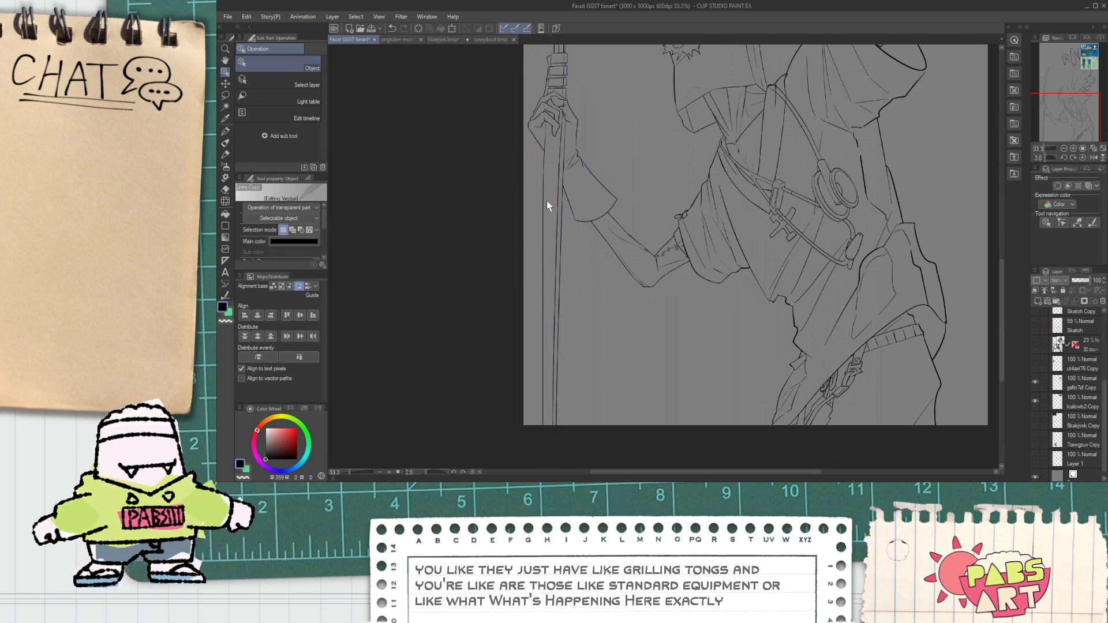
# Select the shaft's front edge line, narrow it slightly and tilt it a little to follow the other shaft lines.
pyautogui.moveTo(549, 220); pyautogui.dragTo(555, 327)
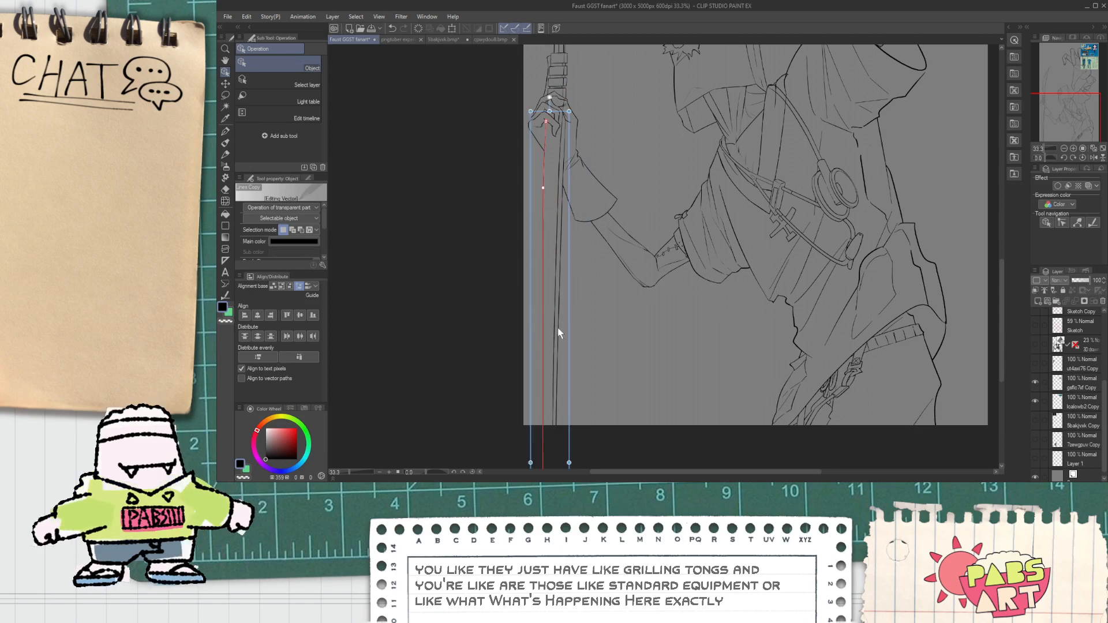
pyautogui.moveTo(568, 463); pyautogui.dragTo(563, 464)
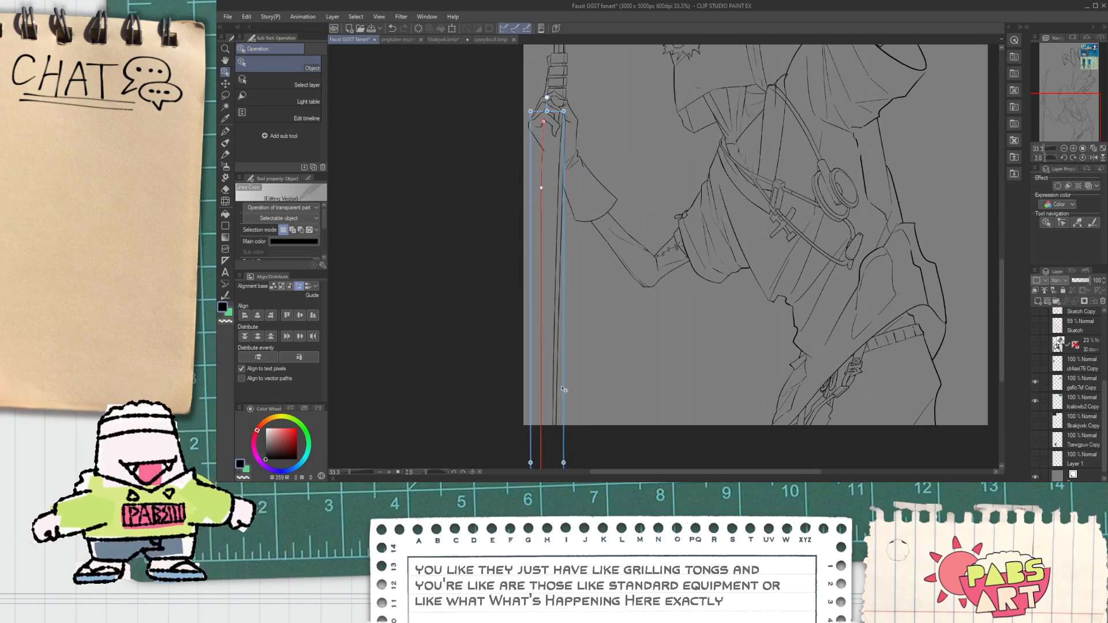
pyautogui.moveTo(566, 384); pyautogui.dragTo(563, 356)
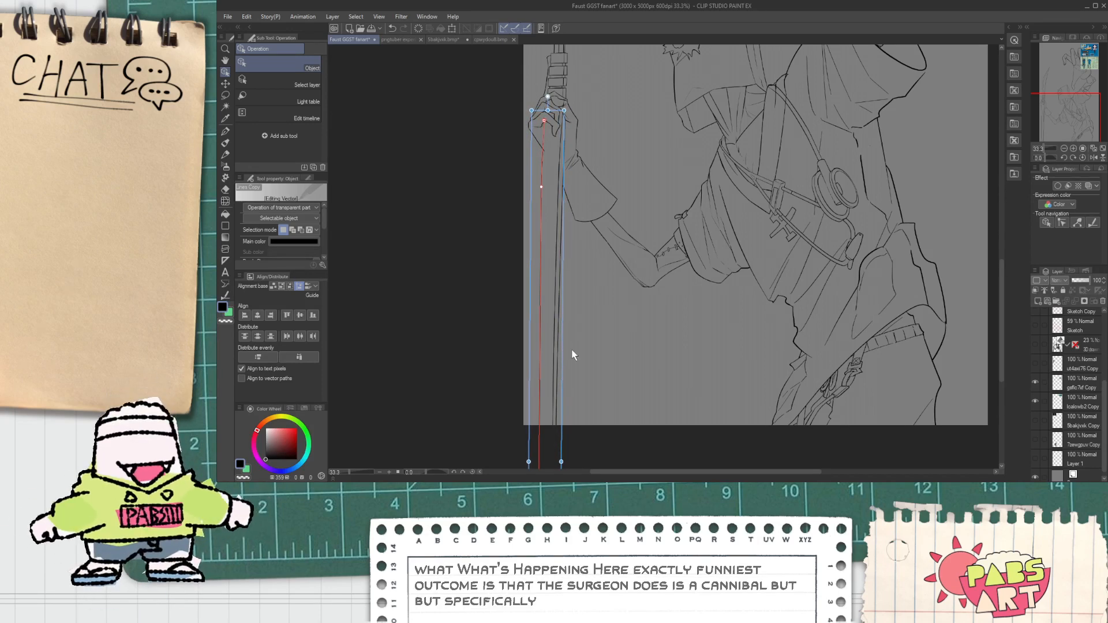
pyautogui.click(572, 335)
# Reselect the shaft's front edge line and nudge its position and angle until it runs evenly beside the inner line.
pyautogui.click(544, 197)
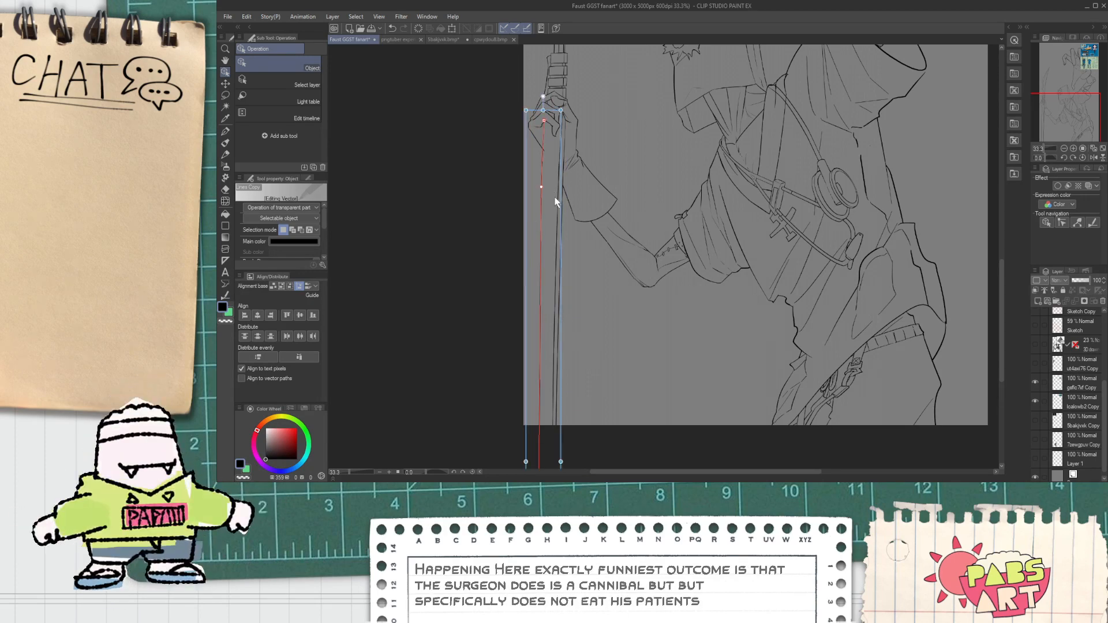
pyautogui.moveTo(565, 194); pyautogui.dragTo(569, 189)
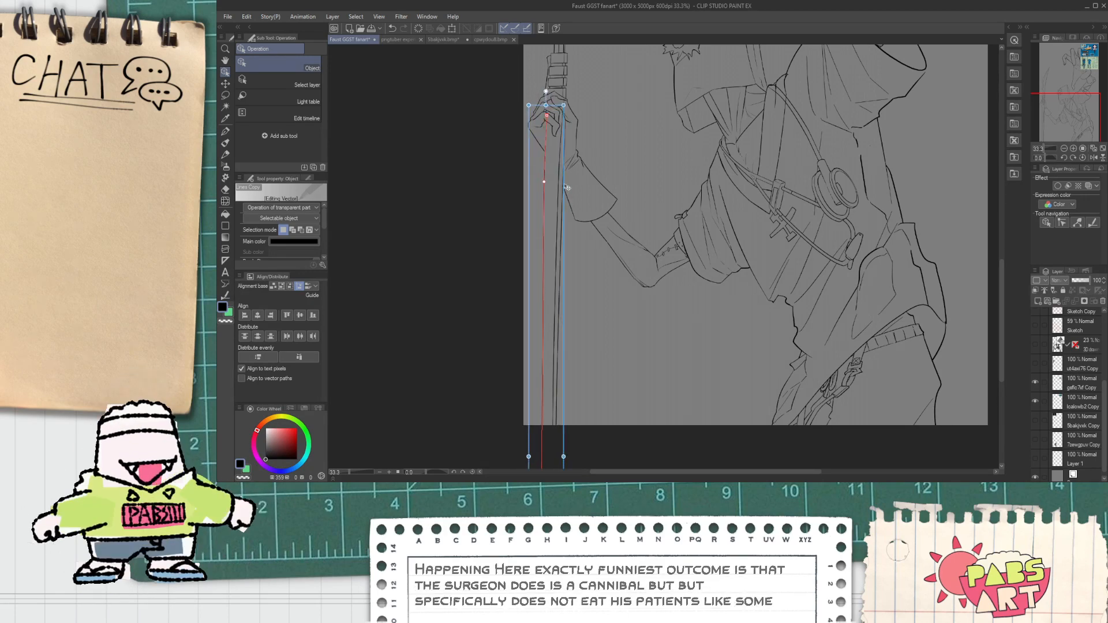
pyautogui.click(579, 305)
pyautogui.click(546, 249)
pyautogui.moveTo(566, 301); pyautogui.dragTo(561, 301)
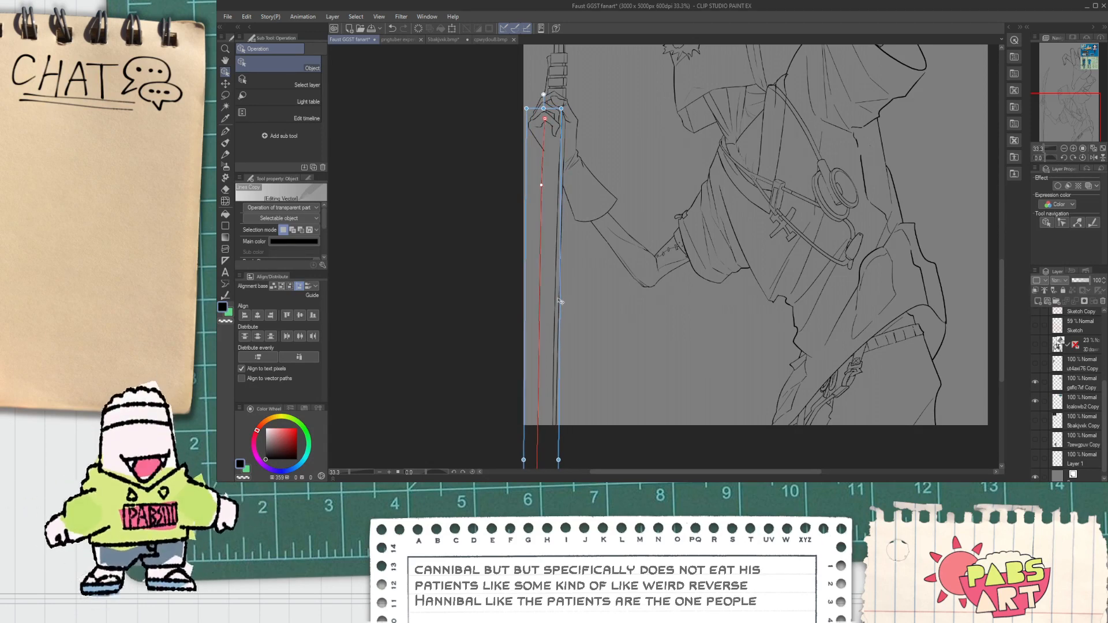
pyautogui.click(574, 292)
# Trim the hand's outer line where it overshoots the shaft's front edge below the fingers.
pyautogui.scroll(2, 552, 148)
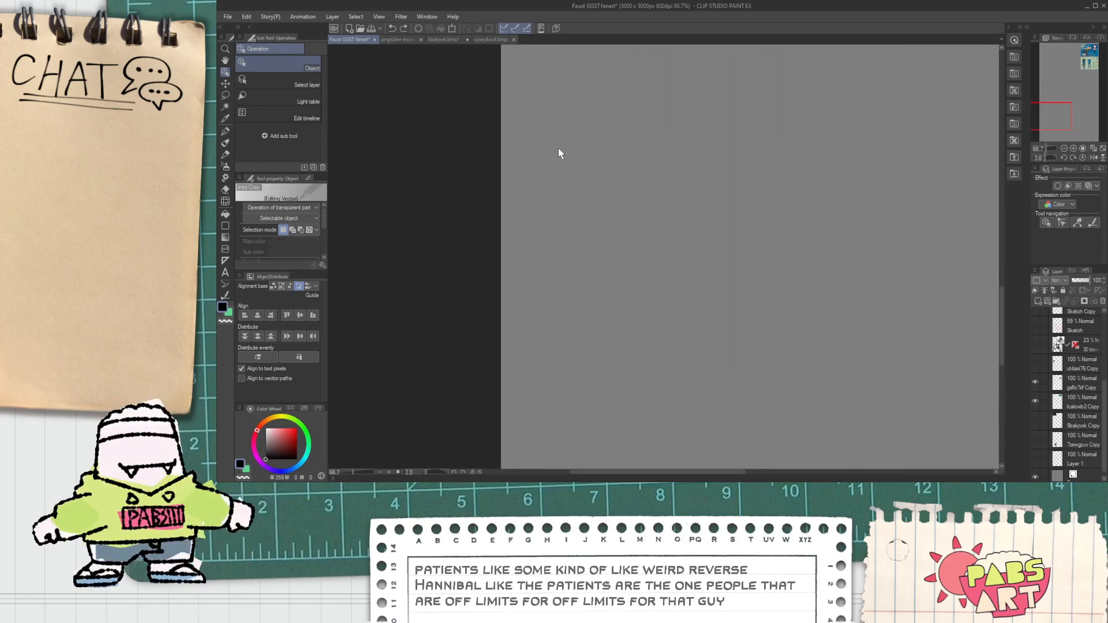
pyautogui.press('space')
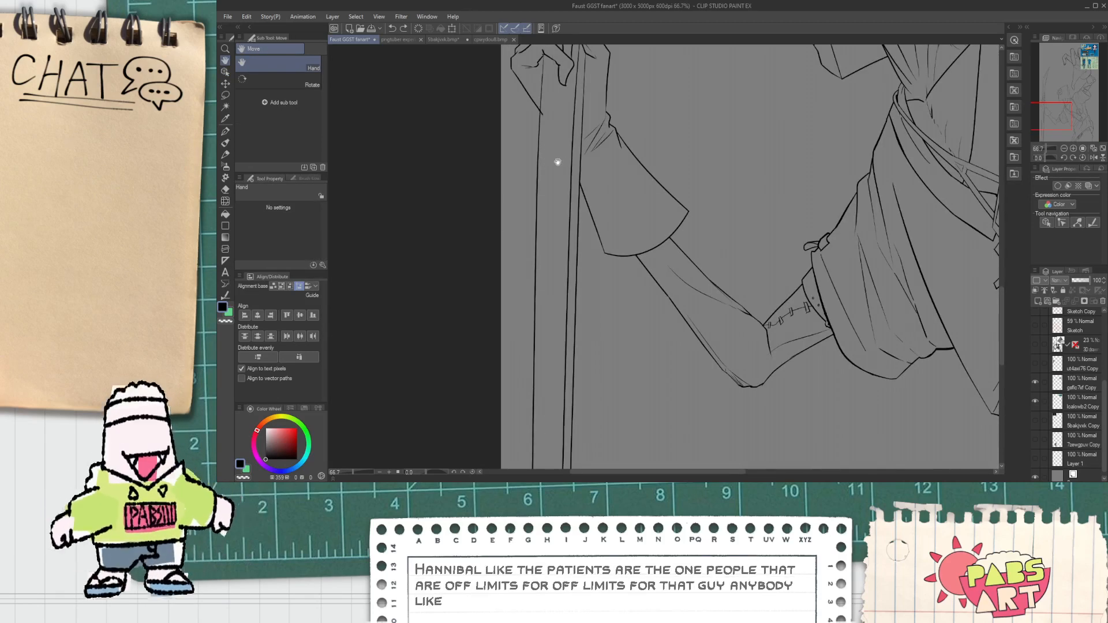
pyautogui.moveTo(553, 129); pyautogui.dragTo(550, 213)
pyautogui.scroll(4, 550, 212)
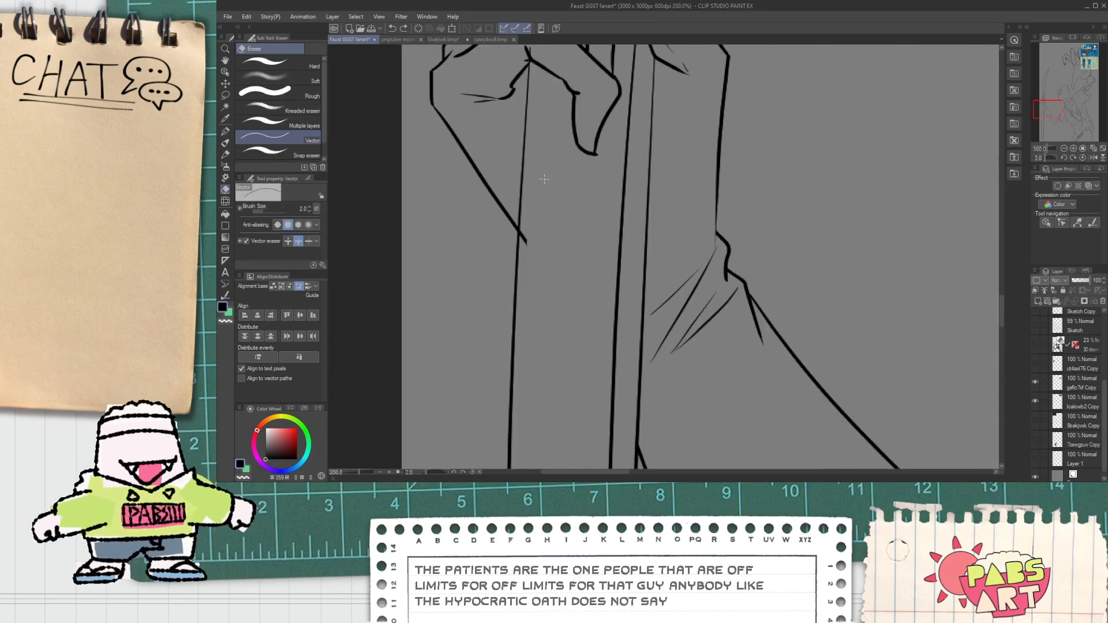
pyautogui.scroll(-1, 525, 253)
pyautogui.press('space')
pyautogui.moveTo(533, 170)
pyautogui.mouseDown()
pyautogui.moveTo(539, 299)
pyautogui.moveTo(538, 270)
pyautogui.moveTo(531, 279)
pyautogui.moveTo(545, 296)
pyautogui.mouseUp()
pyautogui.scroll(3, 536, 237)
pyautogui.scroll(2, 526, 285)
pyautogui.press('p')
pyautogui.scroll(-5, 540, 281)
pyautogui.scroll(-3, 541, 283)
# Erase the stray line stub crossing the hand's upper outline between the shaft lines above the thumb.
pyautogui.press('space')
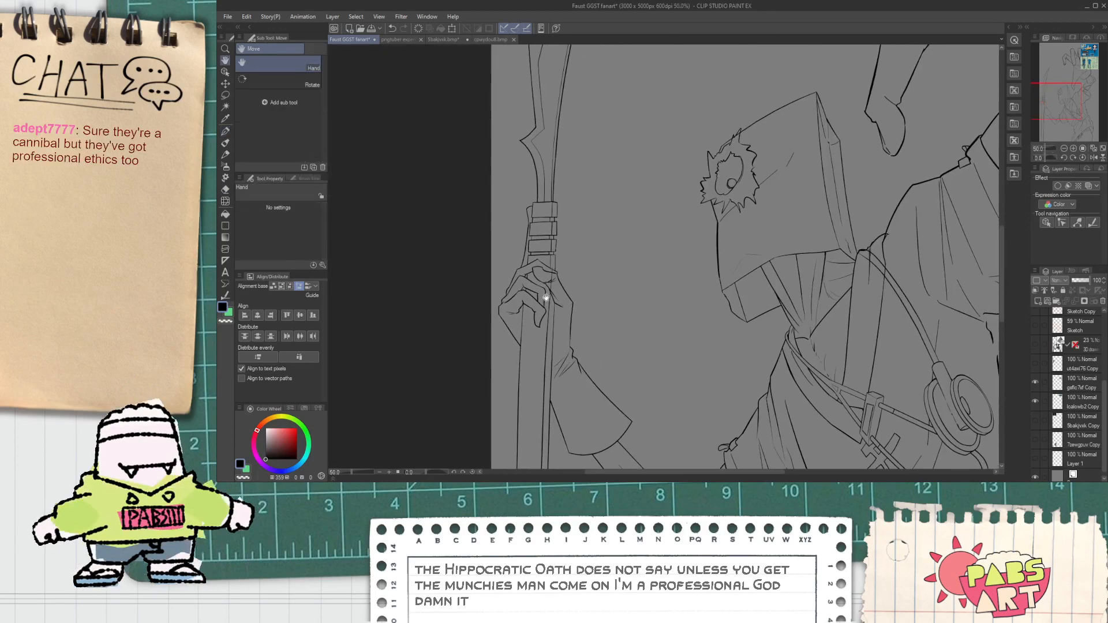
pyautogui.scroll(2, 544, 297)
pyautogui.scroll(3, 553, 312)
pyautogui.press('e')
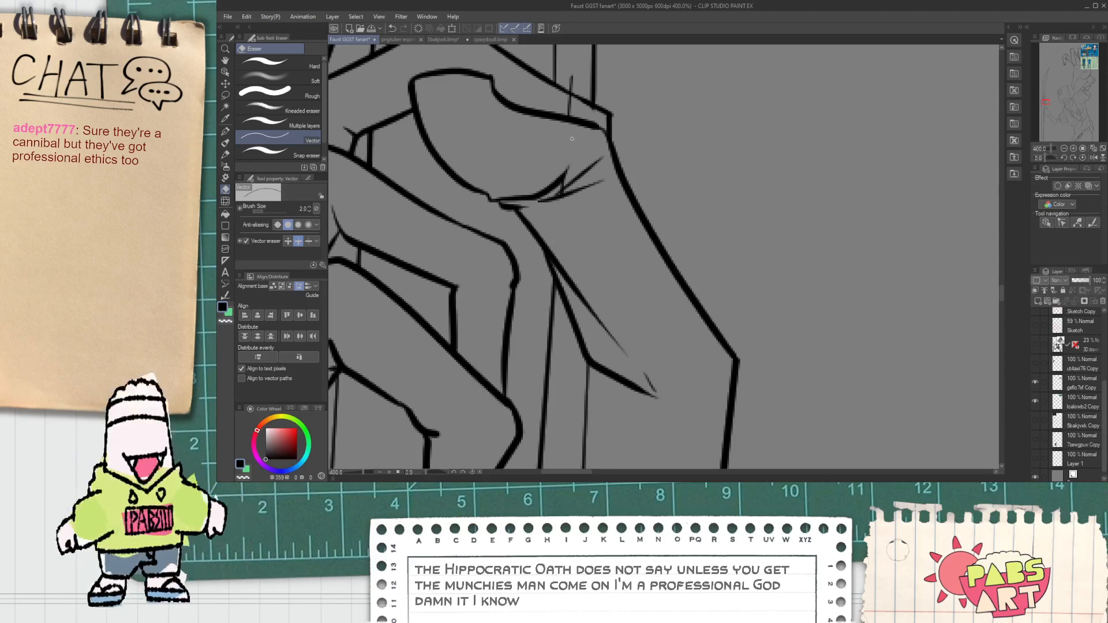
pyautogui.scroll(2, 560, 202)
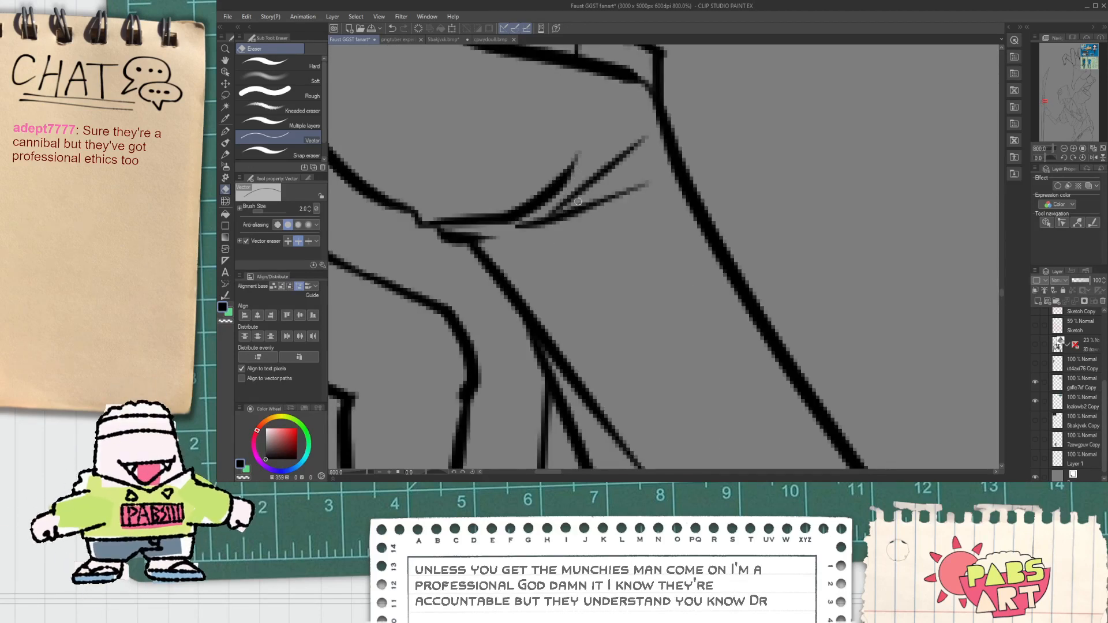
pyautogui.scroll(-2, 568, 214)
pyautogui.scroll(-2, 578, 227)
pyautogui.scroll(4, 583, 237)
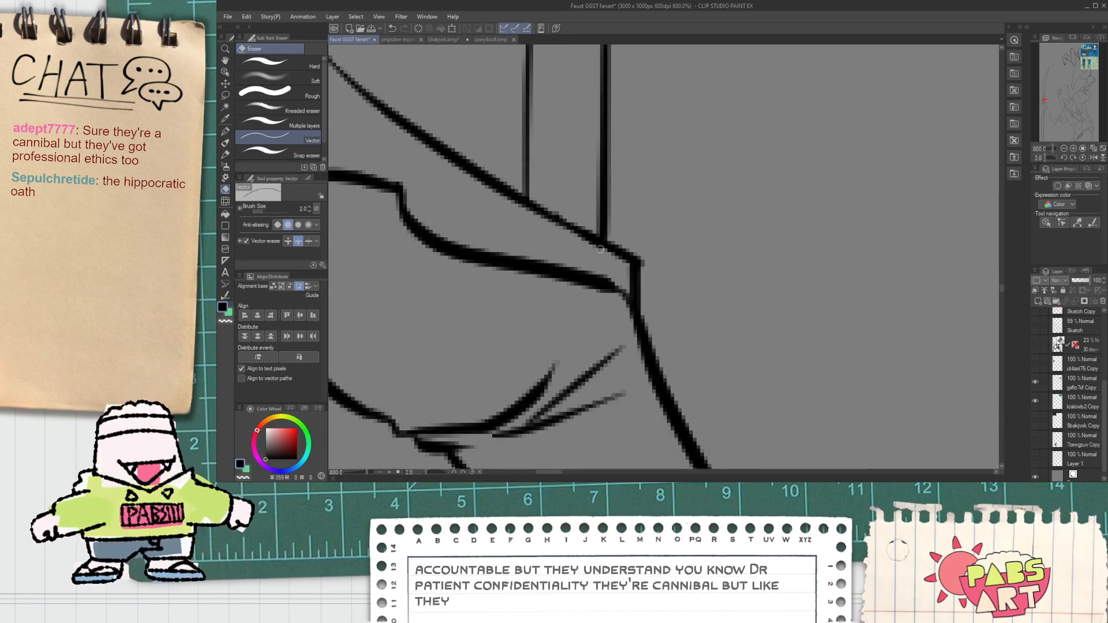
pyautogui.scroll(-6, 595, 254)
pyautogui.scroll(1, 594, 265)
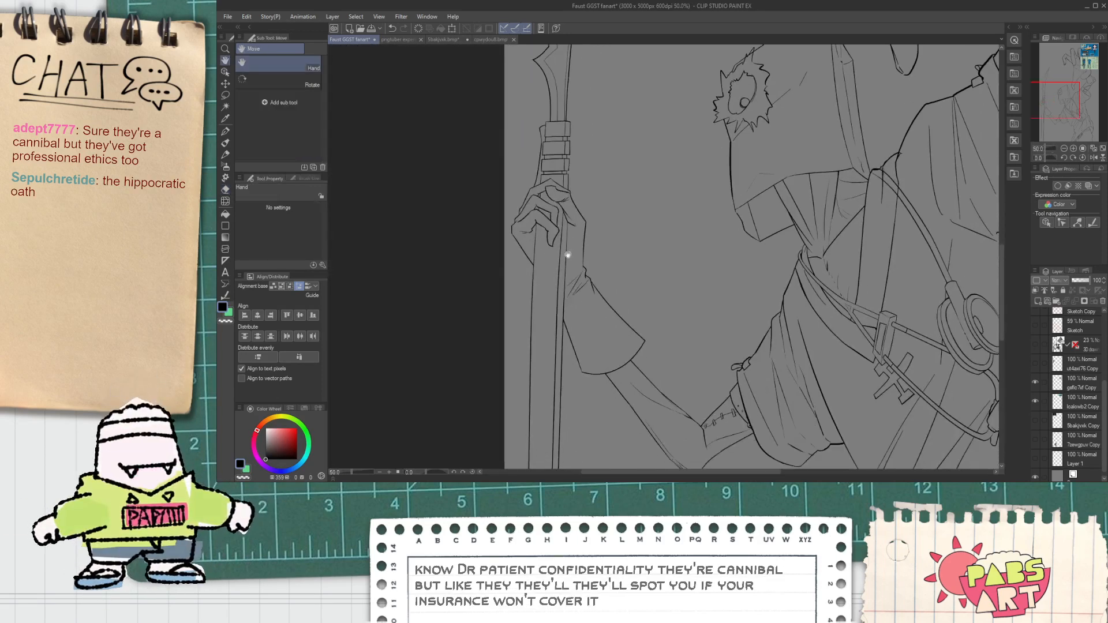
pyautogui.moveTo(581, 285); pyautogui.dragTo(517, 214)
pyautogui.scroll(2, 517, 214)
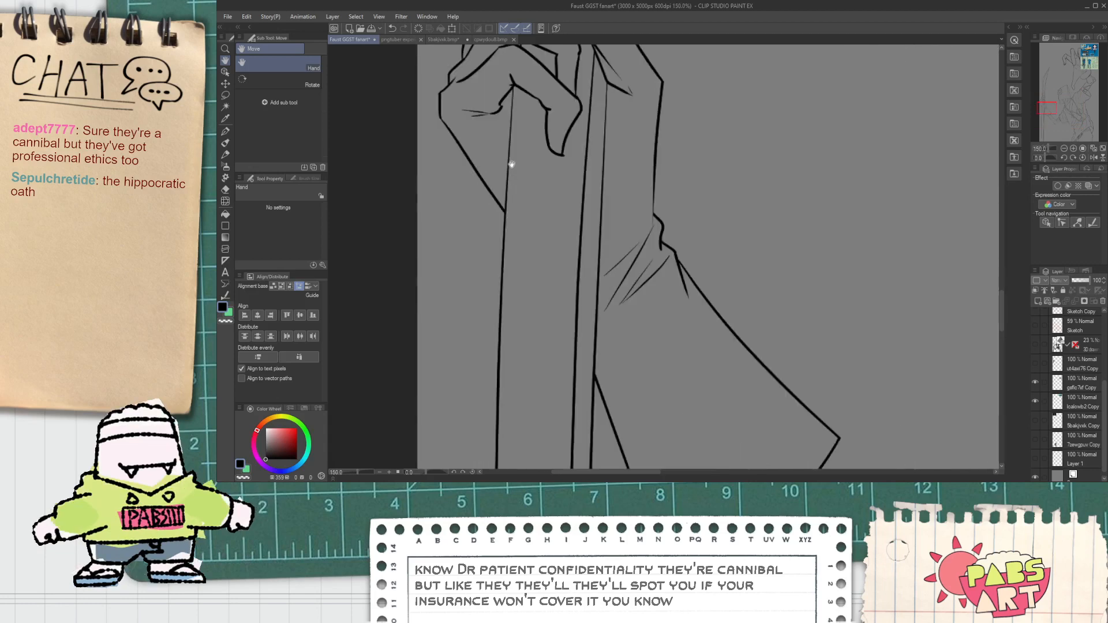
pyautogui.scroll(1, 504, 224)
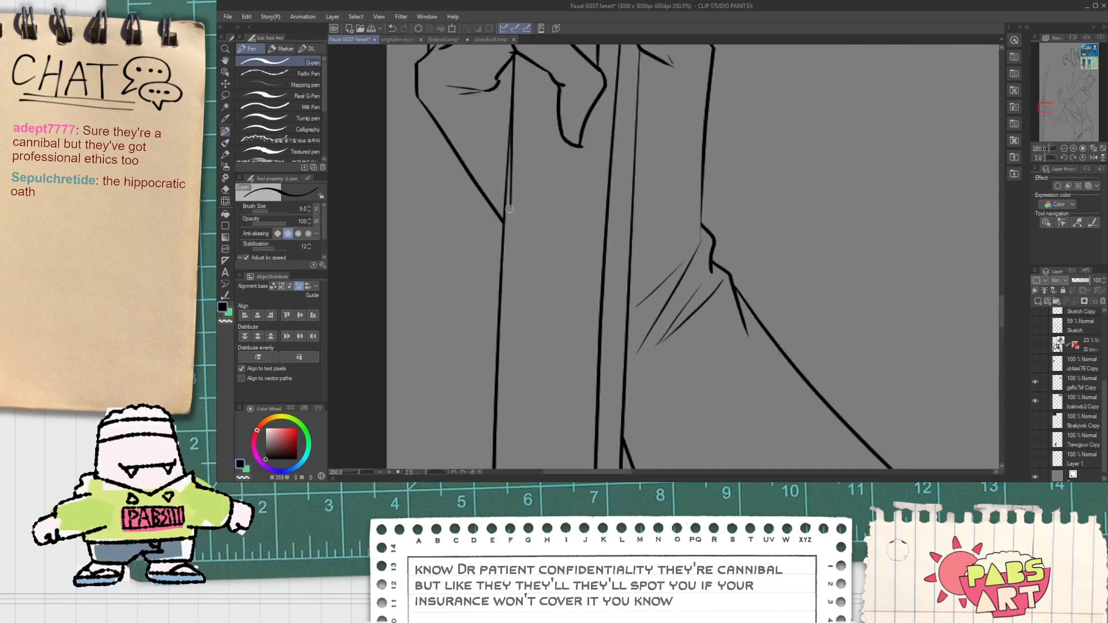
pyautogui.hotkey('ctrl', 'z')
pyautogui.scroll(-5, 503, 232)
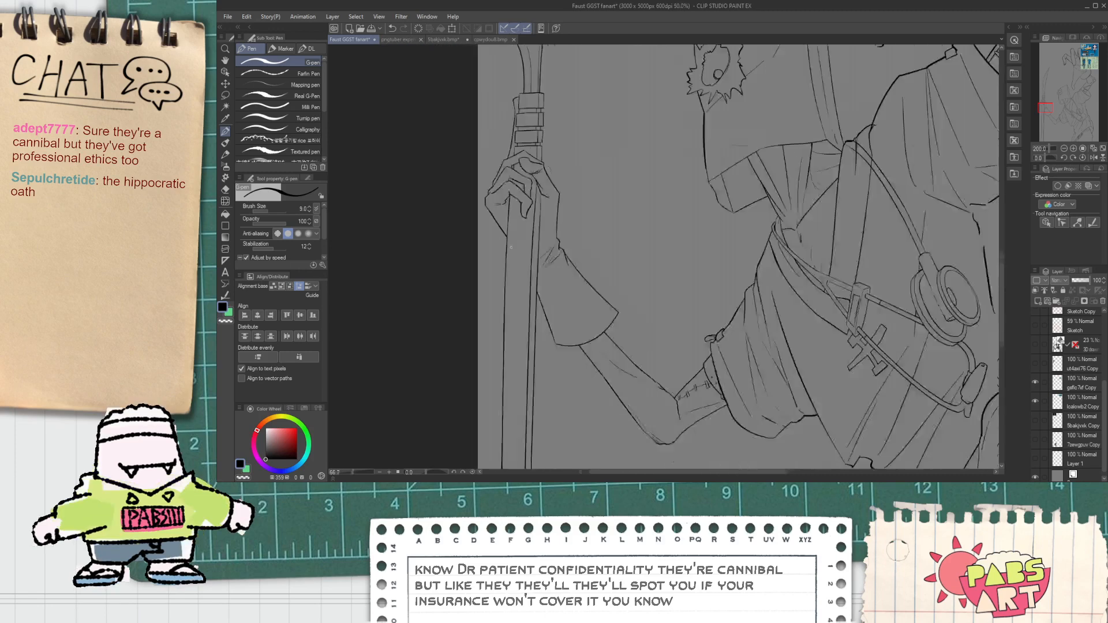
# Ink a short crease flicking up from the curled finger's fold above the shaft line and erase the overshooting stubs.
pyautogui.scroll(5, 505, 202)
pyautogui.press('e')
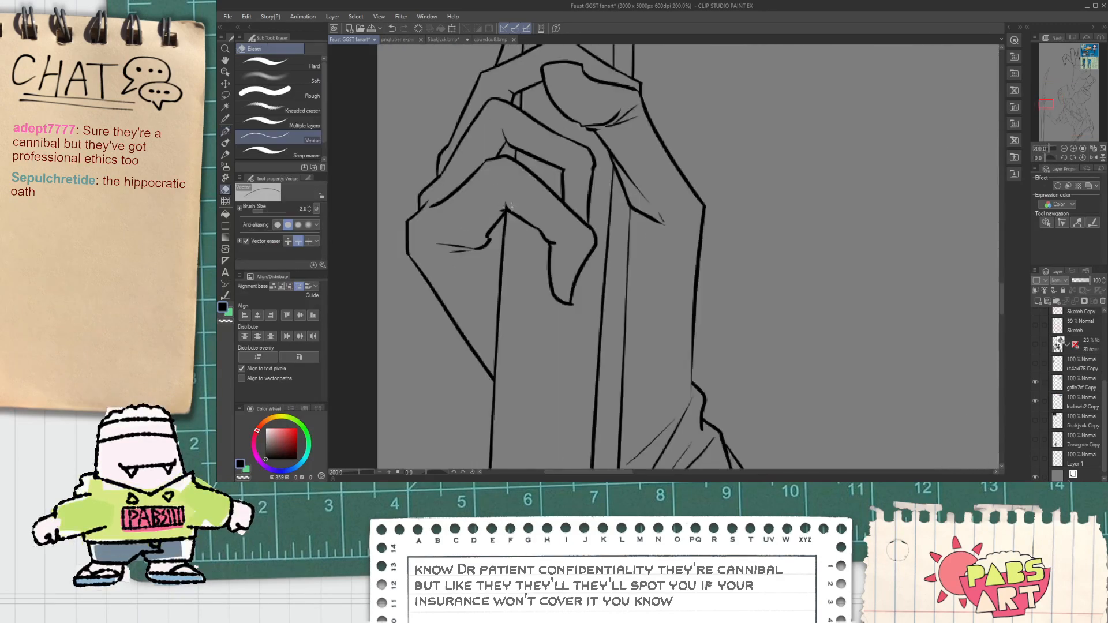
pyautogui.scroll(4, 513, 209)
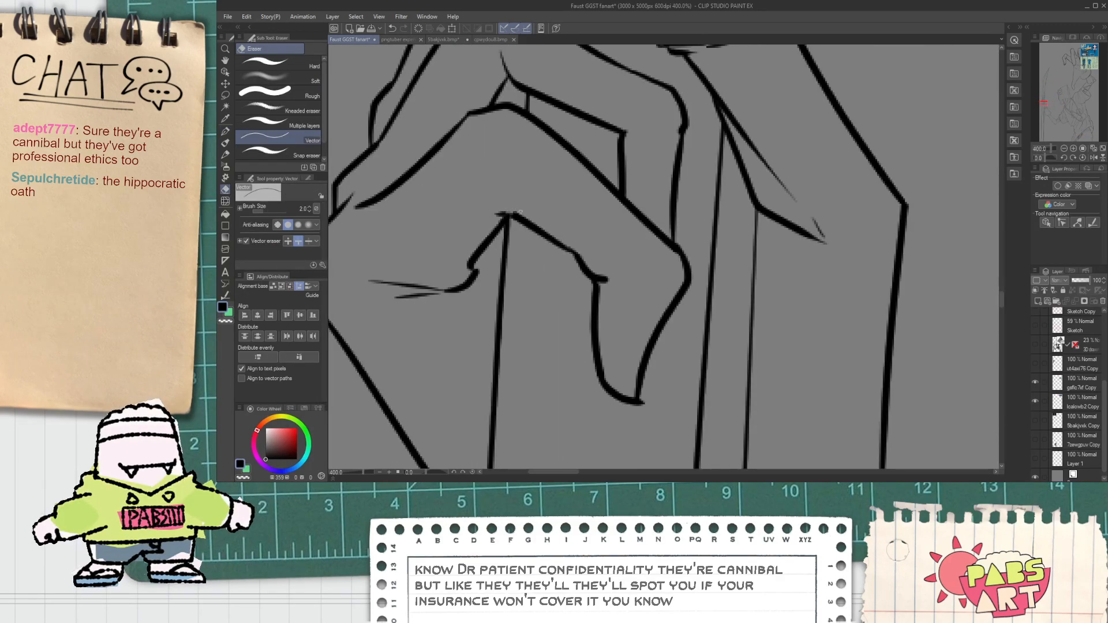
pyautogui.press('p')
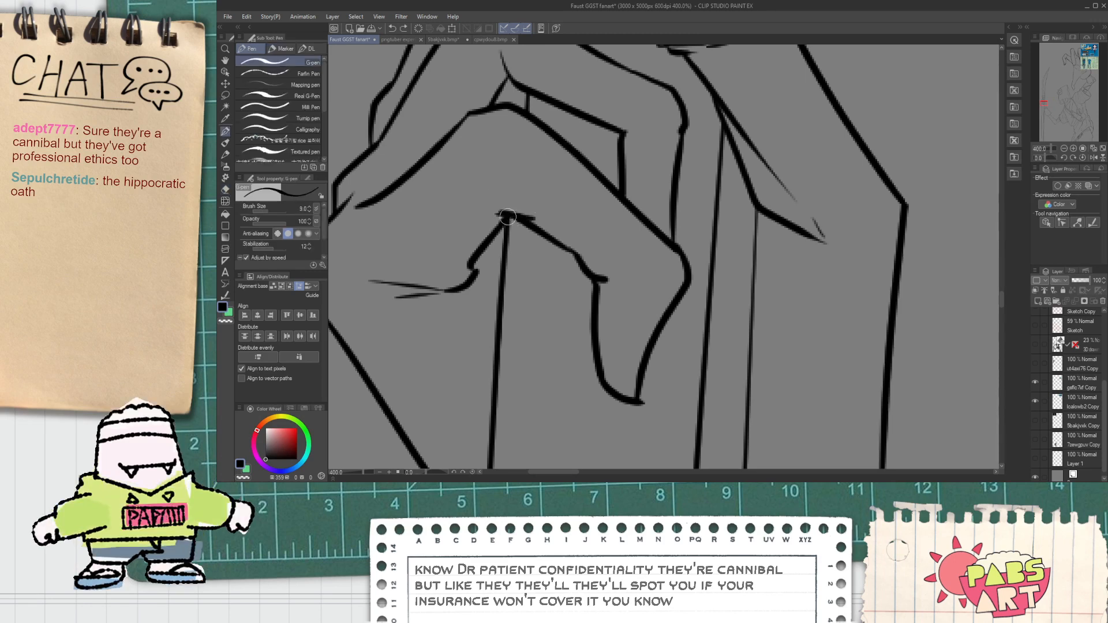
pyautogui.press('e')
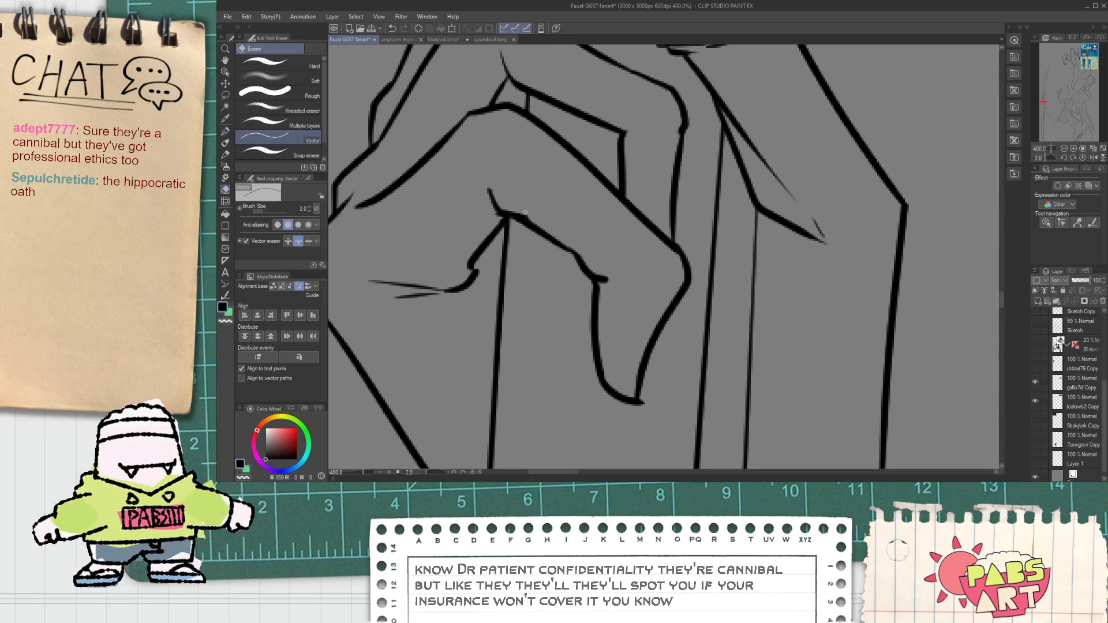
pyautogui.scroll(-4, 527, 210)
pyautogui.scroll(-8, 528, 210)
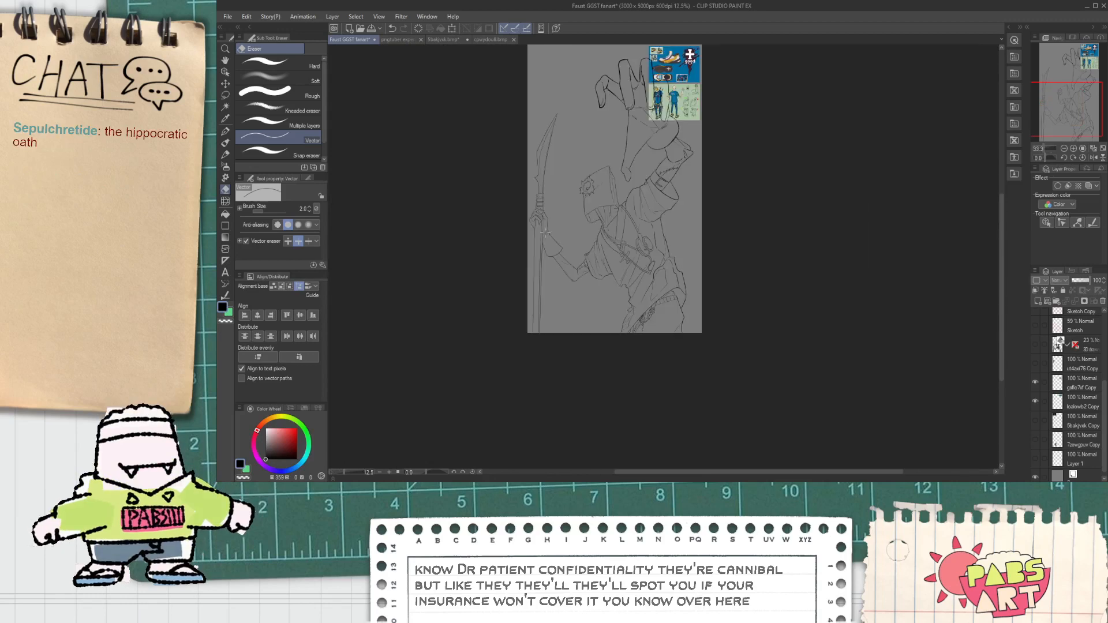
# Set the line-width adjustment to scale up and thicken the large raised hand's thumb and palm outline.
pyautogui.press('h')
pyautogui.scroll(4, 632, 198)
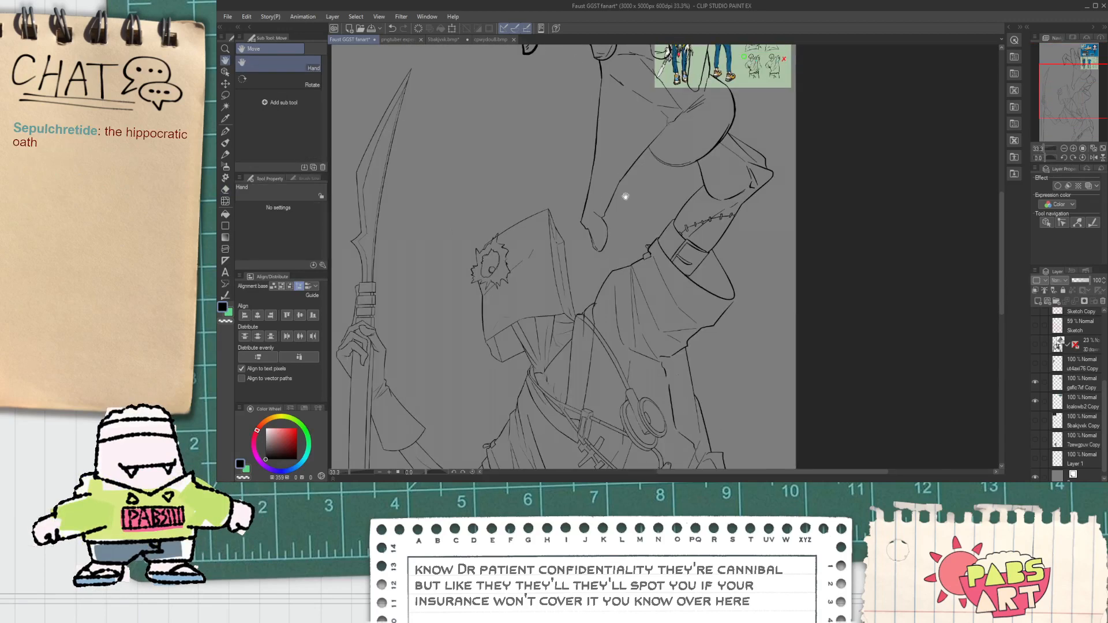
pyautogui.click(225, 294)
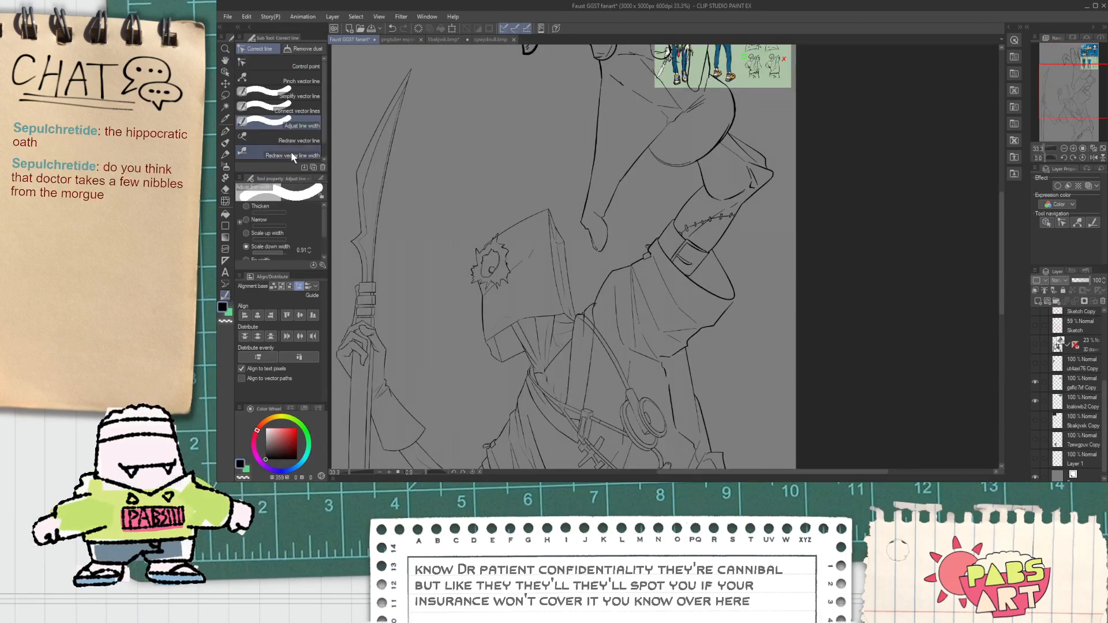
pyautogui.click(277, 233)
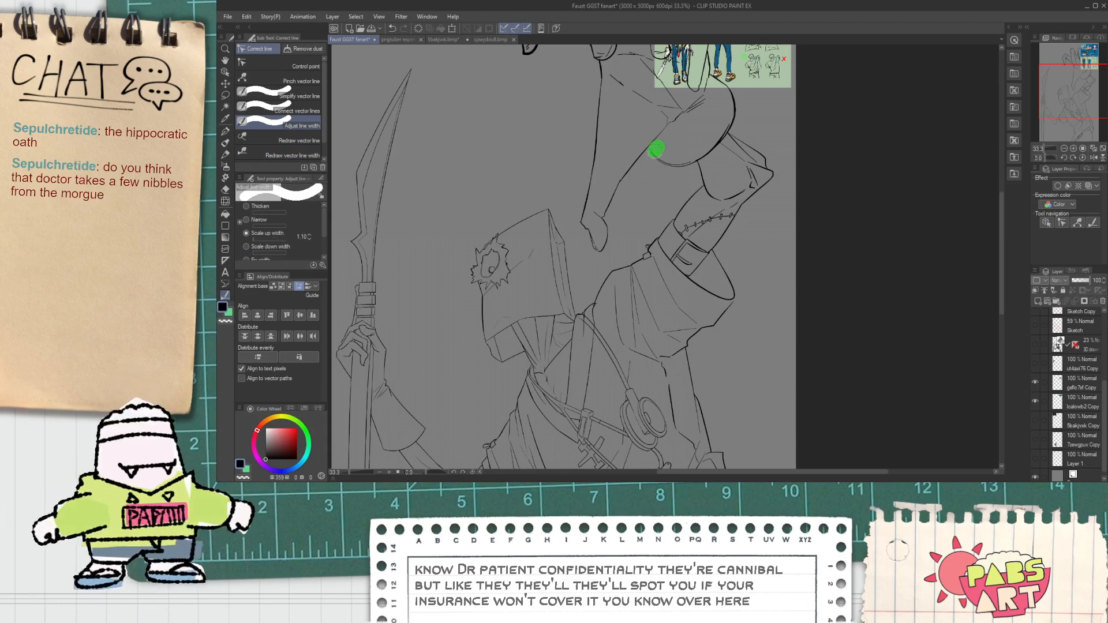
pyautogui.scroll(-1, 657, 158)
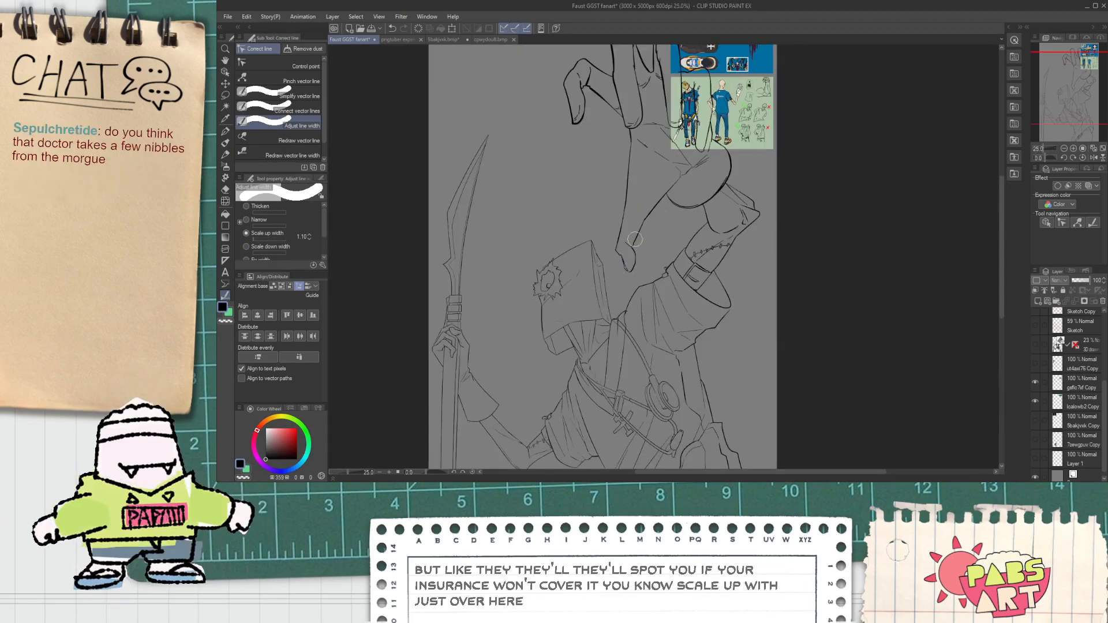
pyautogui.click(682, 168)
pyautogui.scroll(-6, 679, 174)
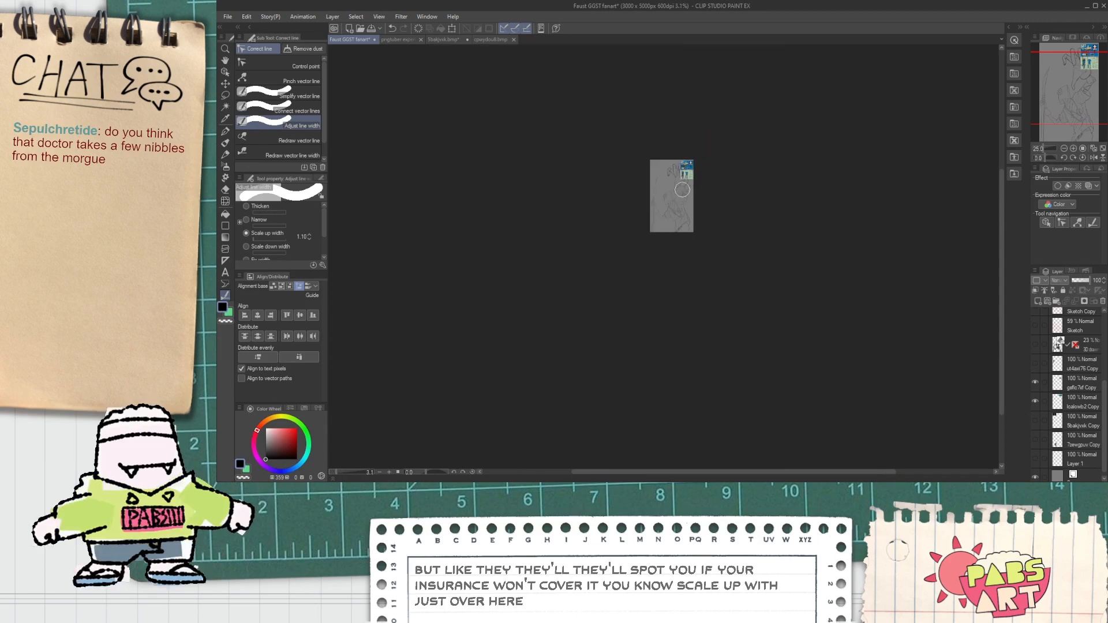
pyautogui.scroll(6, 669, 191)
pyautogui.moveTo(636, 245); pyautogui.dragTo(635, 254)
pyautogui.moveTo(654, 193); pyautogui.dragTo(652, 241)
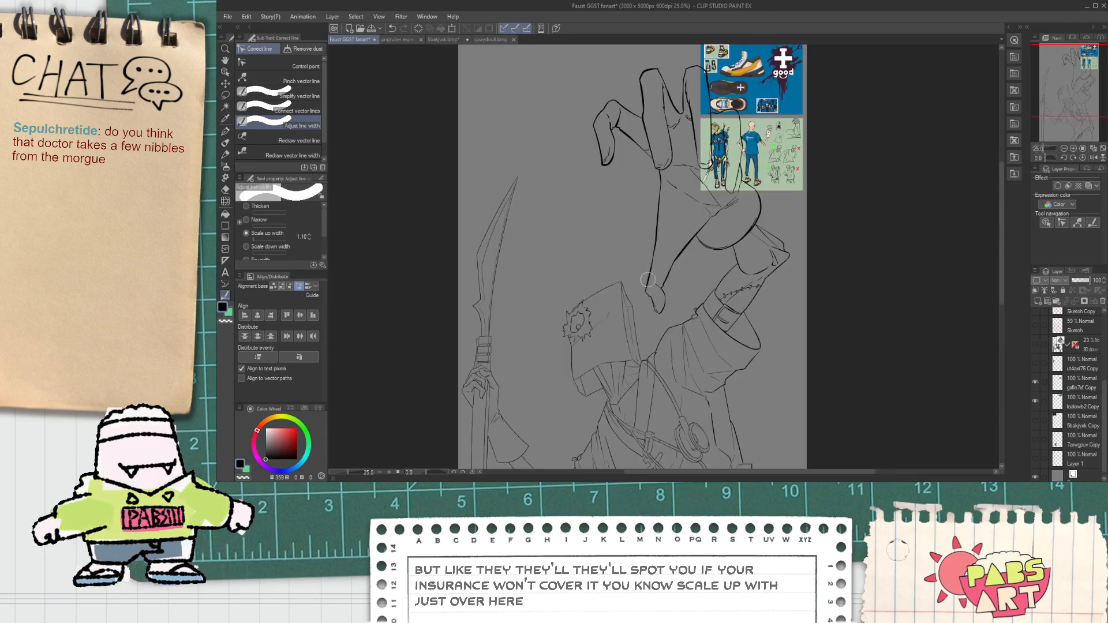
pyautogui.scroll(-2, 661, 310)
pyautogui.moveTo(640, 284); pyautogui.dragTo(646, 306)
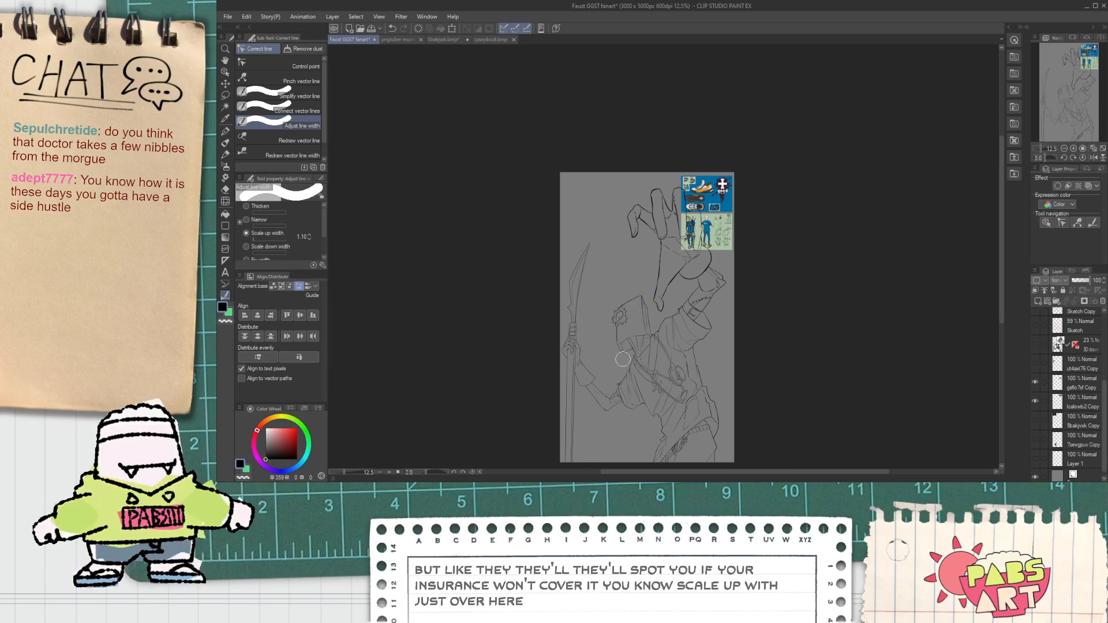
pyautogui.moveTo(627, 364); pyautogui.dragTo(623, 381)
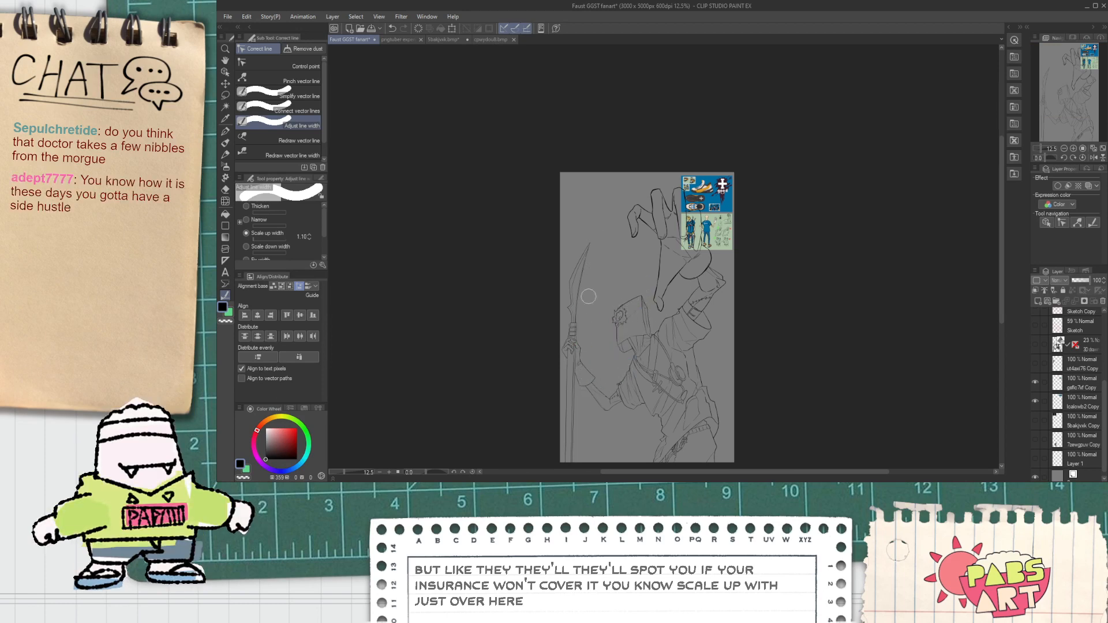
pyautogui.scroll(2, 590, 271)
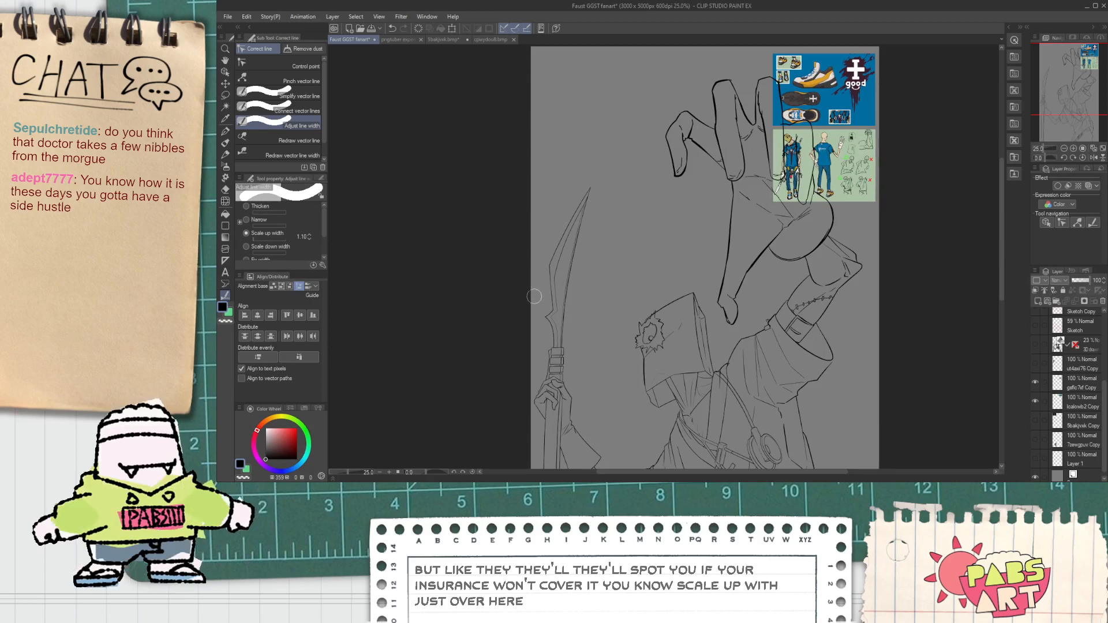
# Select the shaft's front edge line below the gripping hand, adjust its slant and position slightly, and deselect it.
pyautogui.press('space')
pyautogui.moveTo(539, 321); pyautogui.dragTo(530, 290)
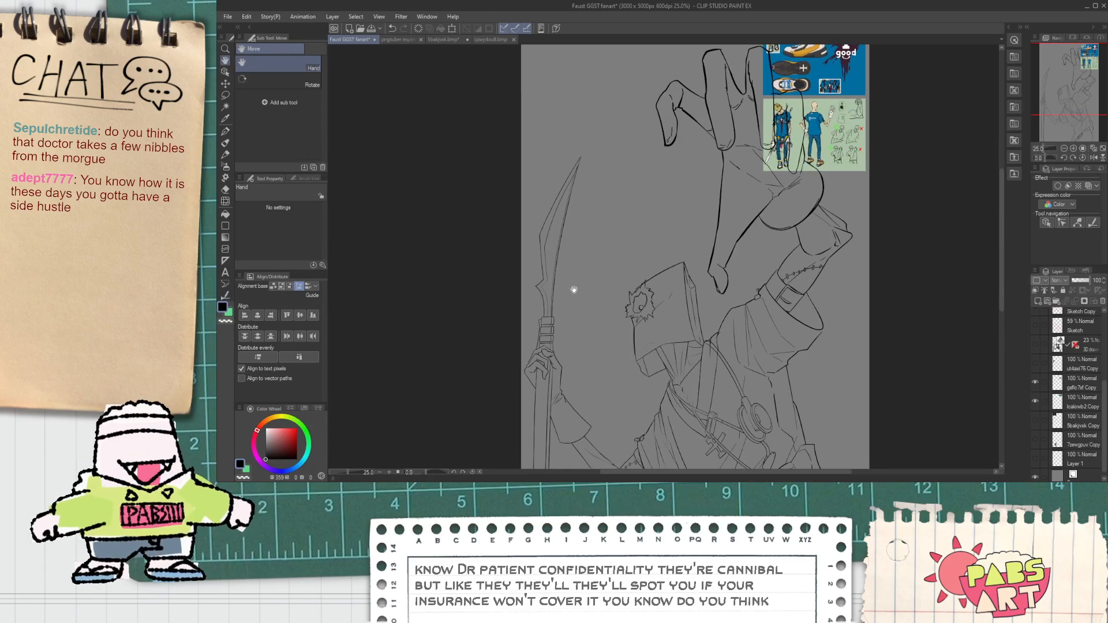
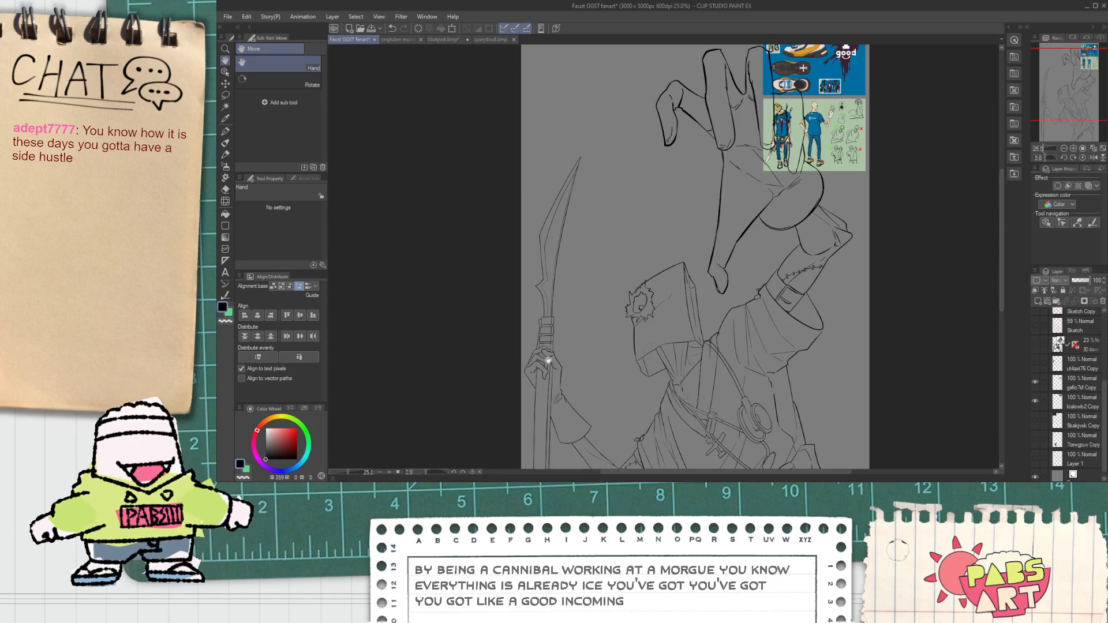
pyautogui.moveTo(564, 423); pyautogui.dragTo(559, 286)
pyautogui.moveTo(542, 325); pyautogui.dragTo(534, 243)
pyautogui.press('o')
pyautogui.click(529, 276)
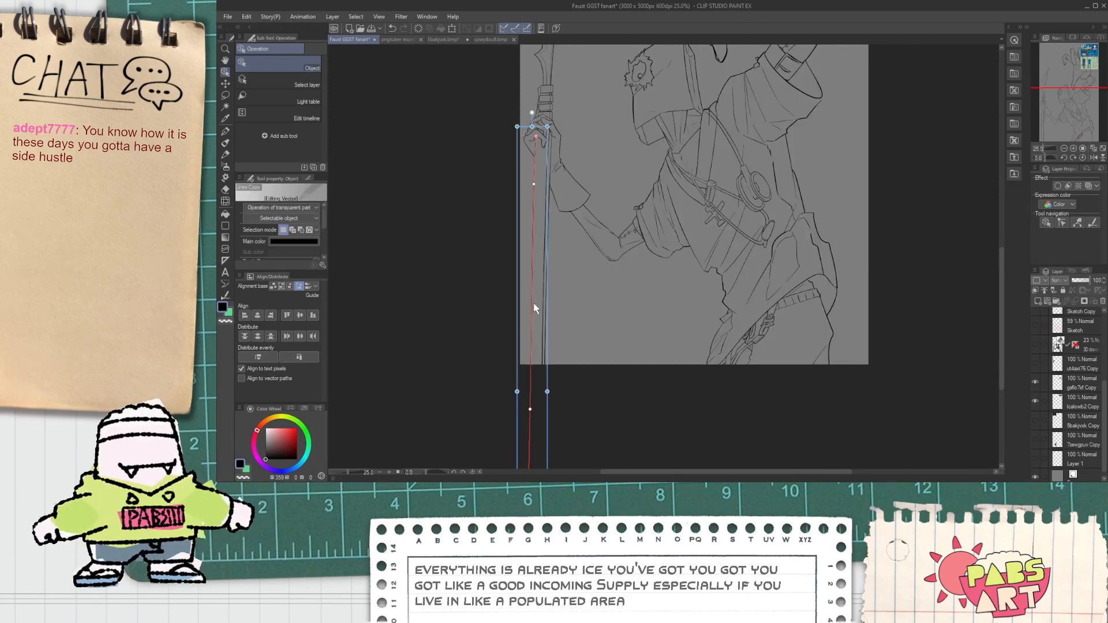
pyautogui.moveTo(551, 202); pyautogui.dragTo(550, 228)
pyautogui.scroll(2, 551, 228)
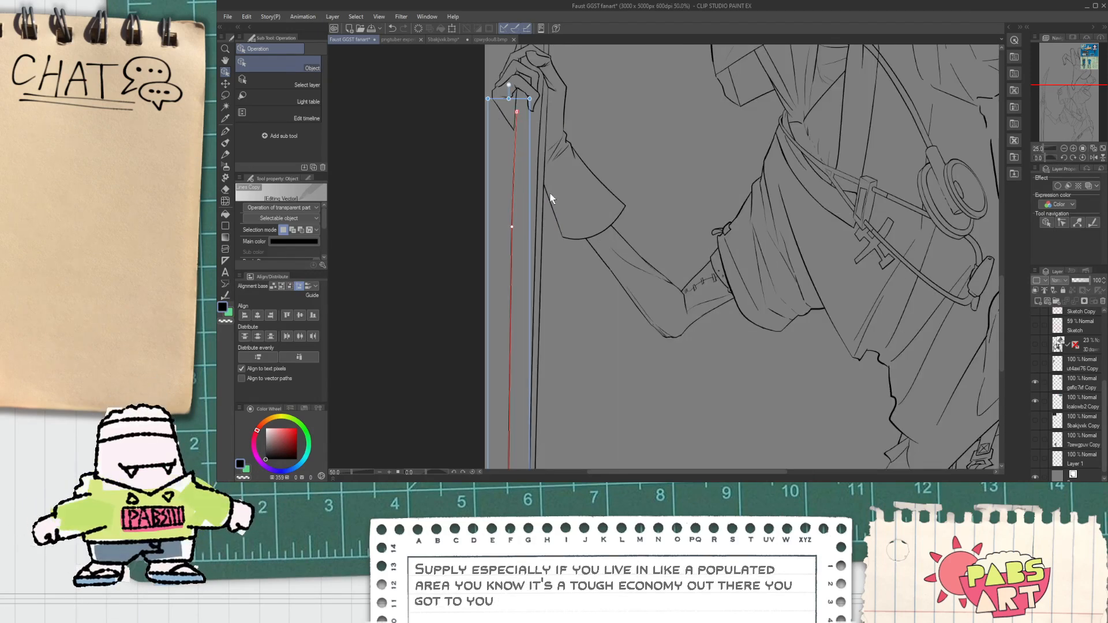
pyautogui.click(552, 296)
pyautogui.scroll(-2, 552, 293)
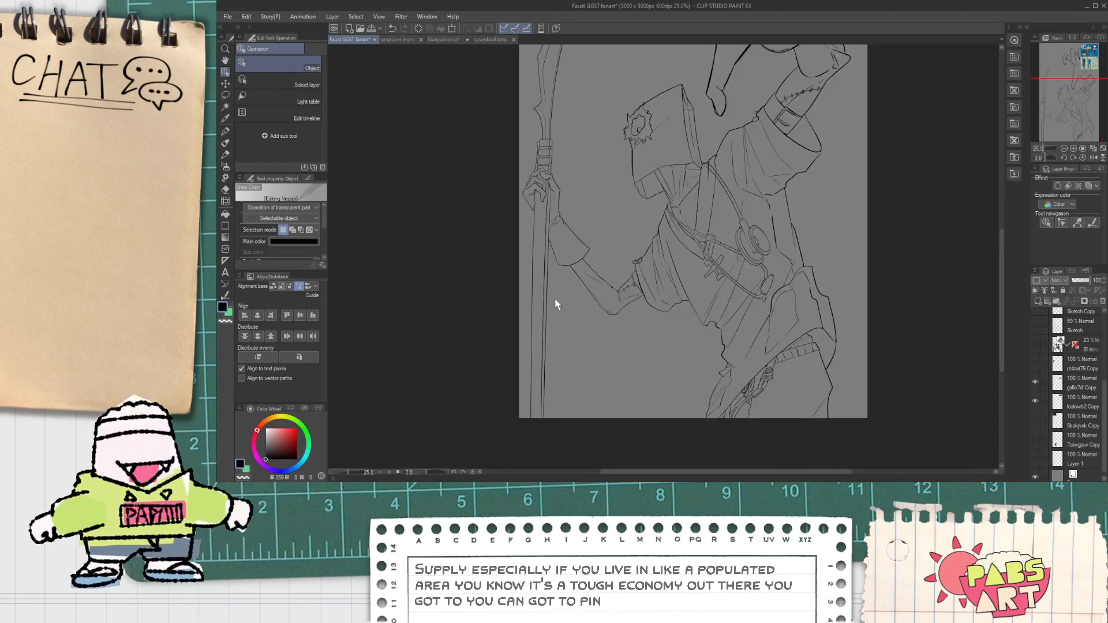
# Erase the top of the shaft's front edge line and redraw it from the curled finger's fold down to the lower section.
pyautogui.scroll(3, 527, 211)
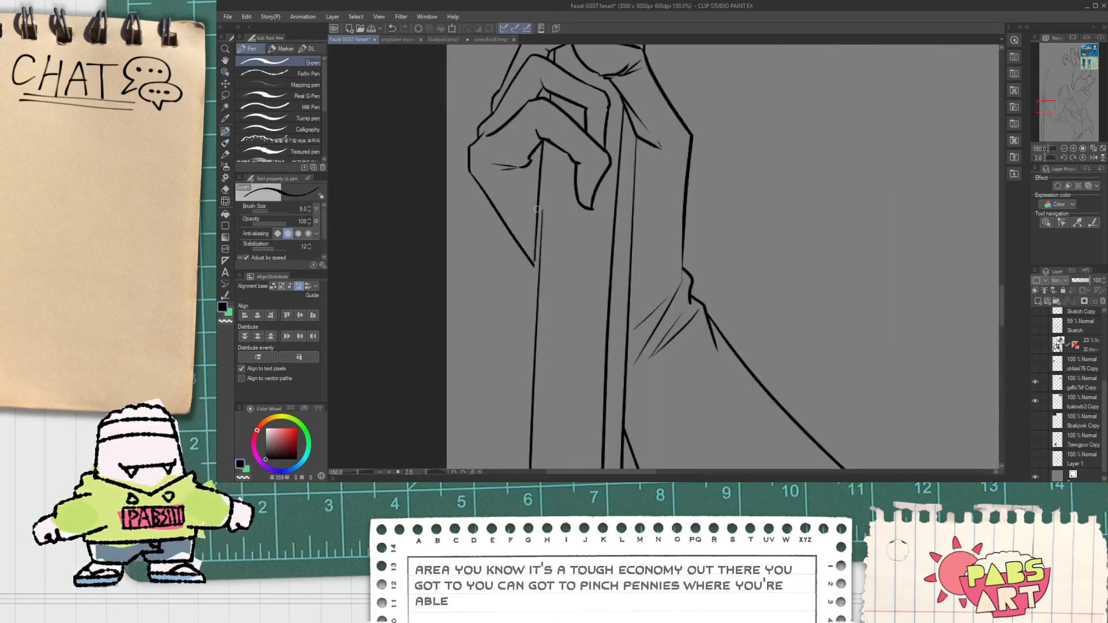
pyautogui.scroll(1, 536, 213)
pyautogui.press('e')
pyautogui.press('p')
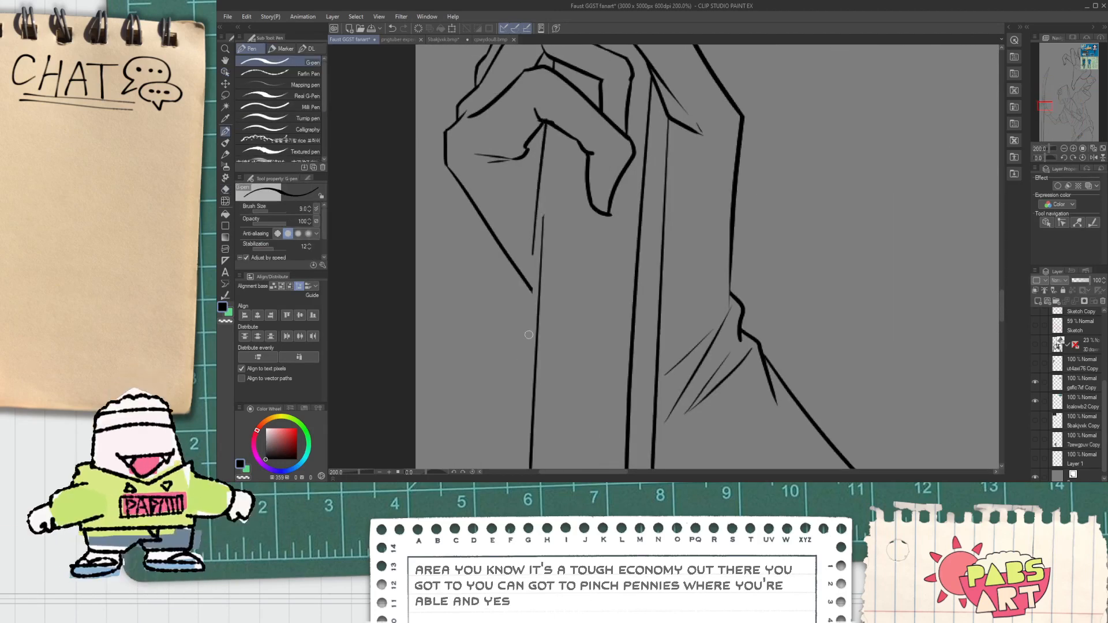
pyautogui.moveTo(546, 120); pyautogui.dragTo(542, 274)
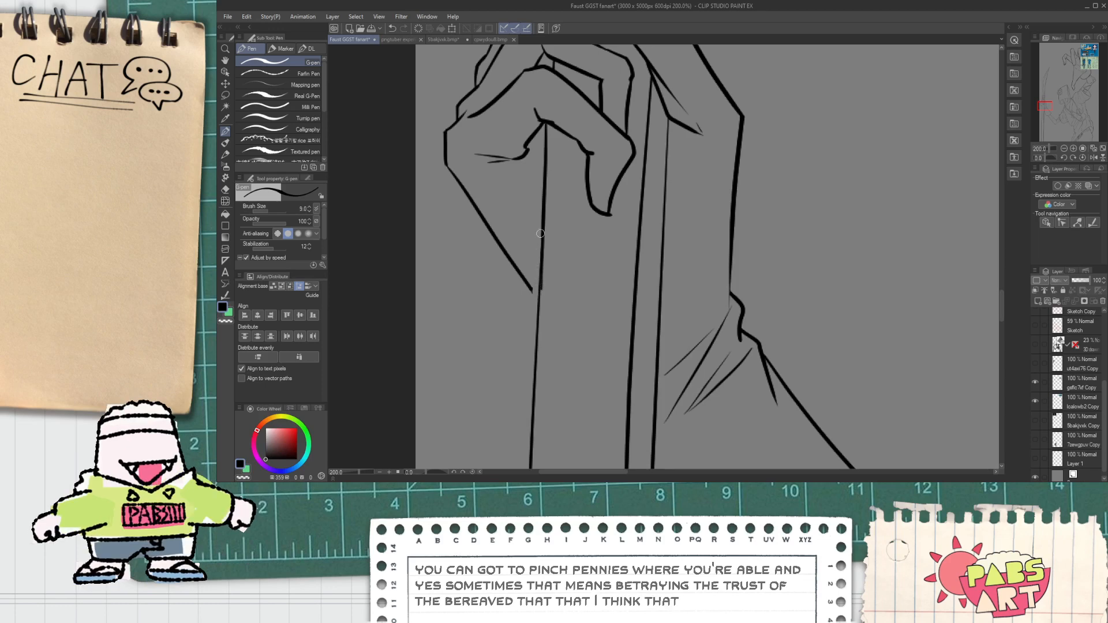
pyautogui.hotkey('ctrl', 'z')
pyautogui.hotkey('ctrl', 'z')
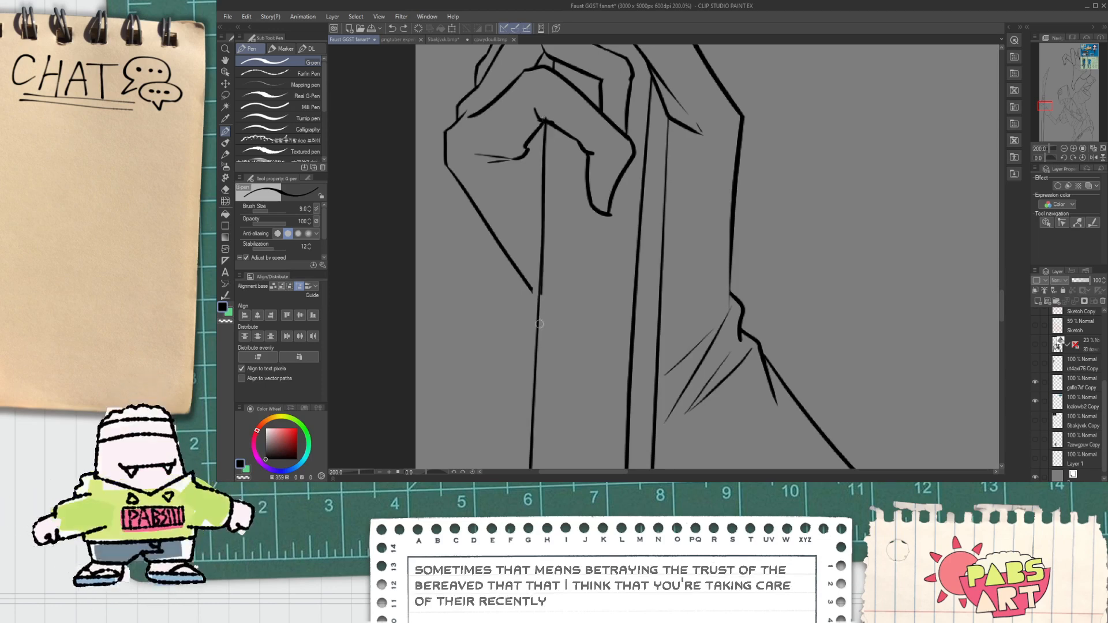
# Clean up the joint where the redrawn top of the shaft's front edge meets the lower line beside the hand.
pyautogui.press('e')
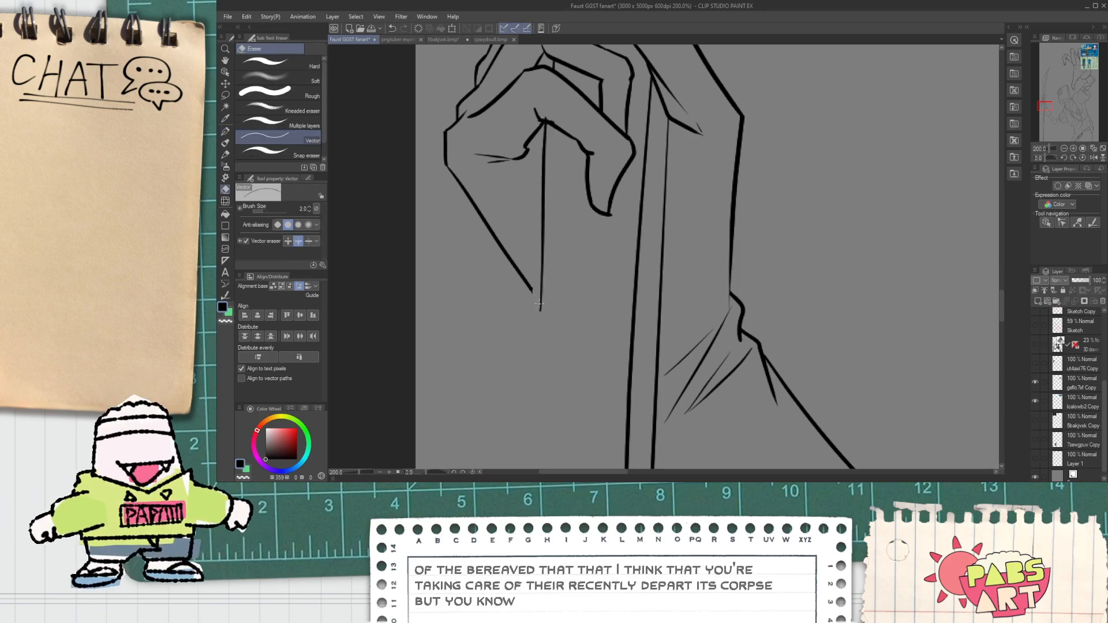
pyautogui.press('p')
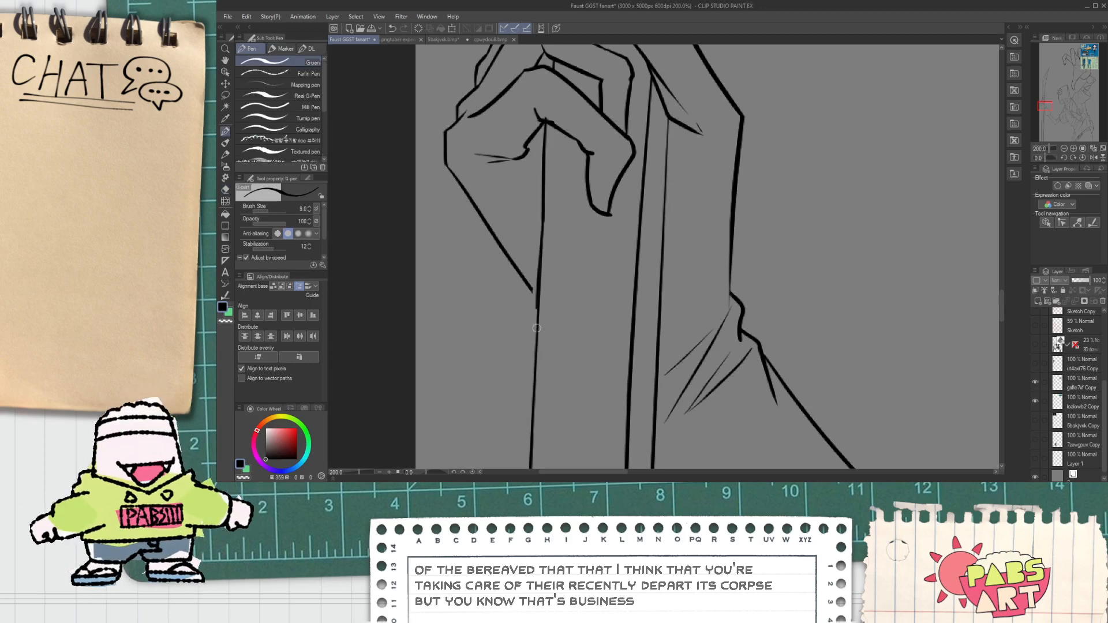
pyautogui.moveTo(542, 216); pyautogui.dragTo(533, 296)
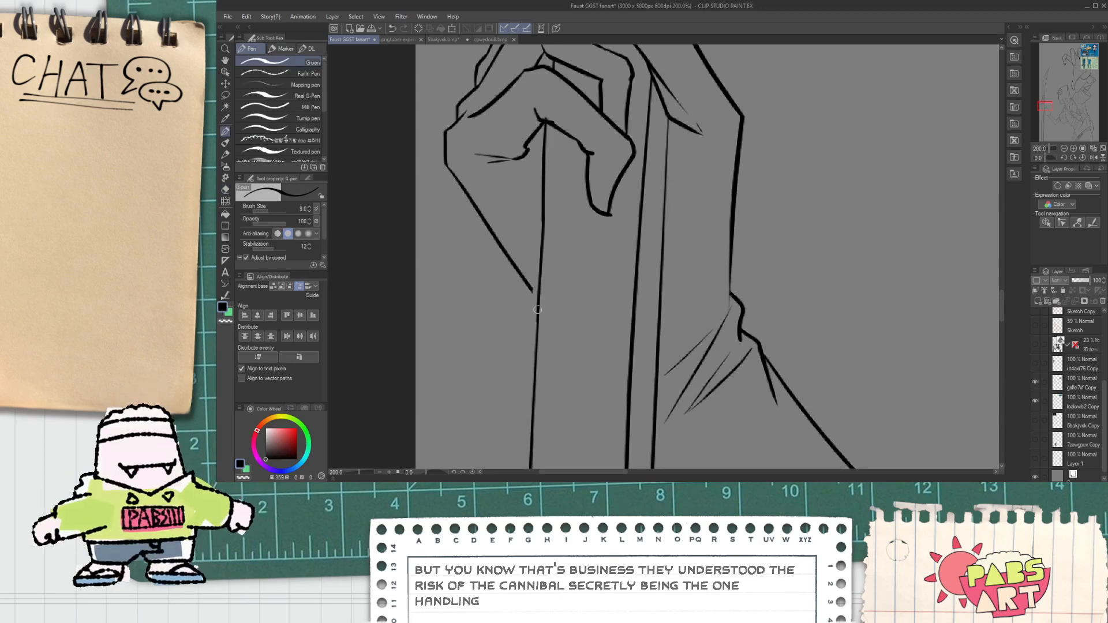
pyautogui.scroll(5, 530, 296)
pyautogui.hotkey('ctrl', 'z')
pyautogui.moveTo(524, 254)
pyautogui.mouseDown()
pyautogui.moveTo(613, 375)
pyautogui.moveTo(591, 351)
pyautogui.mouseUp()
pyautogui.press('e')
# Redraw the crease above the lower knuckle and the neighbouring finger's underside edge slightly lower than the existing lines.
pyautogui.scroll(-6, 592, 348)
pyautogui.scroll(-4, 588, 335)
pyautogui.press('space')
pyautogui.scroll(1, 589, 309)
pyautogui.scroll(10, 565, 282)
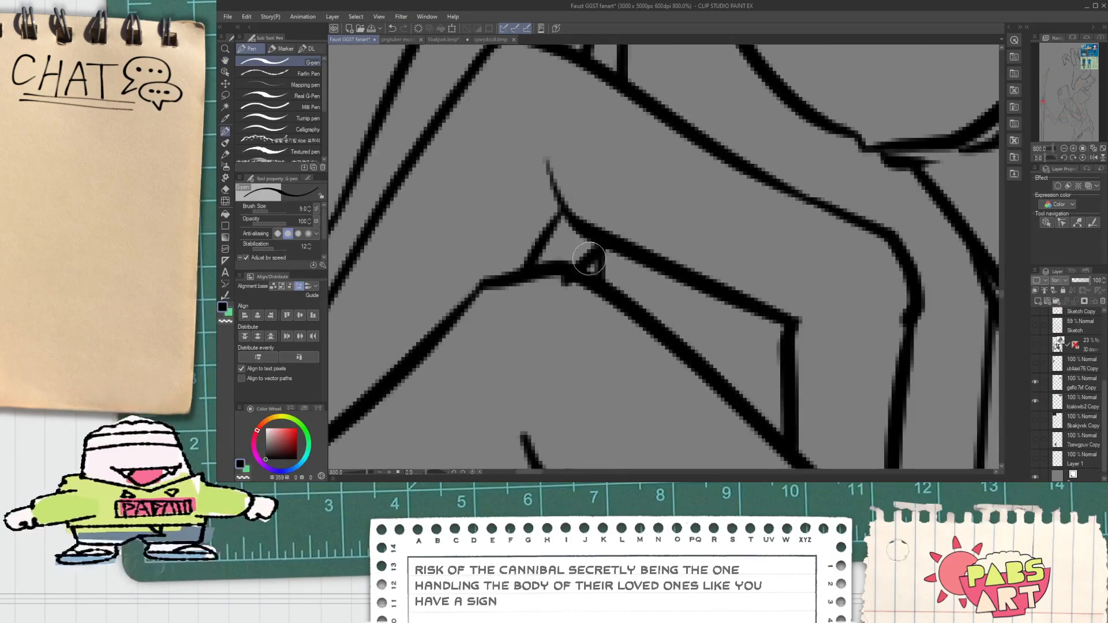
pyautogui.moveTo(573, 285)
pyautogui.mouseDown()
pyautogui.moveTo(596, 262)
pyautogui.moveTo(560, 153)
pyautogui.mouseUp()
pyautogui.moveTo(598, 261); pyautogui.dragTo(829, 356)
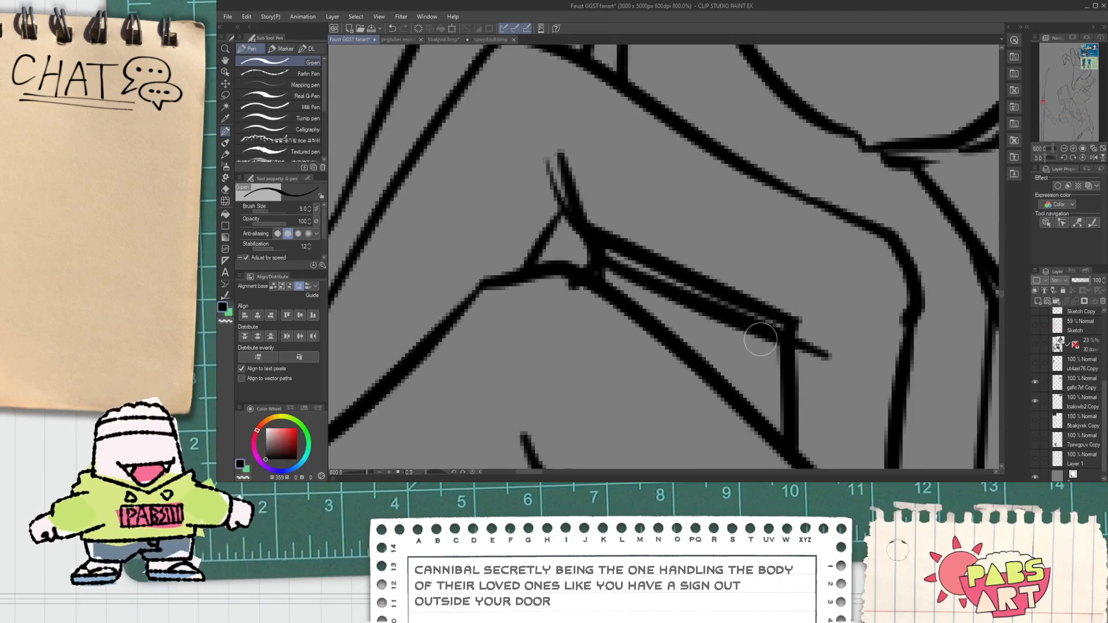
# Erase the finger's old underside edge and leftover crease stubs, then ink a small crease at the edge's corner.
pyautogui.press('e')
pyautogui.moveTo(781, 327); pyautogui.dragTo(726, 291)
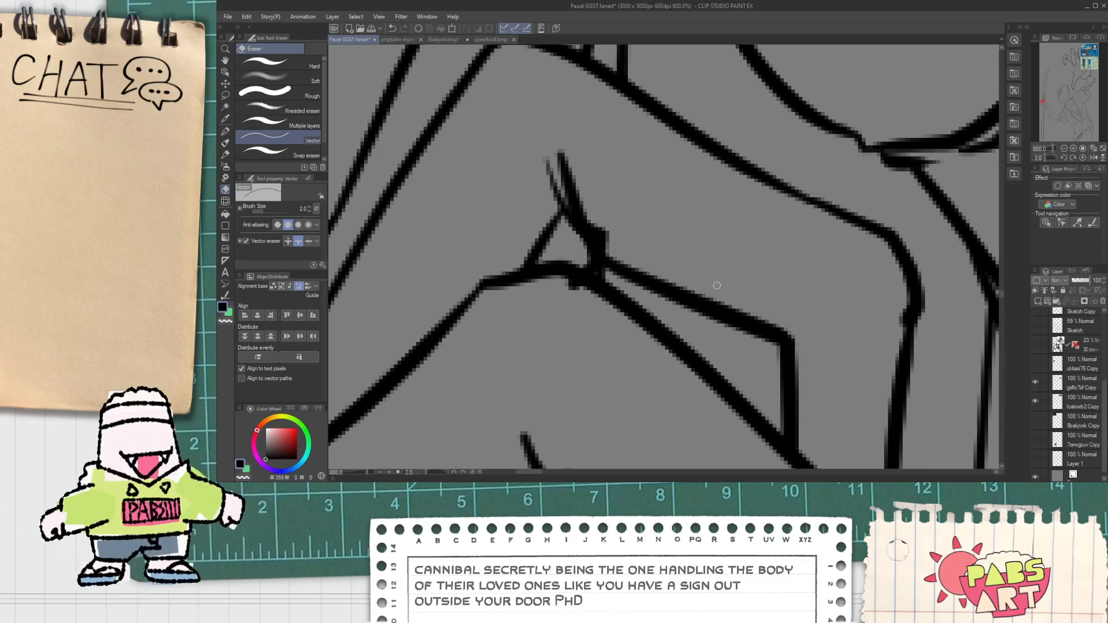
pyautogui.moveTo(610, 238)
pyautogui.mouseDown()
pyautogui.moveTo(595, 226)
pyautogui.moveTo(565, 241)
pyautogui.mouseUp()
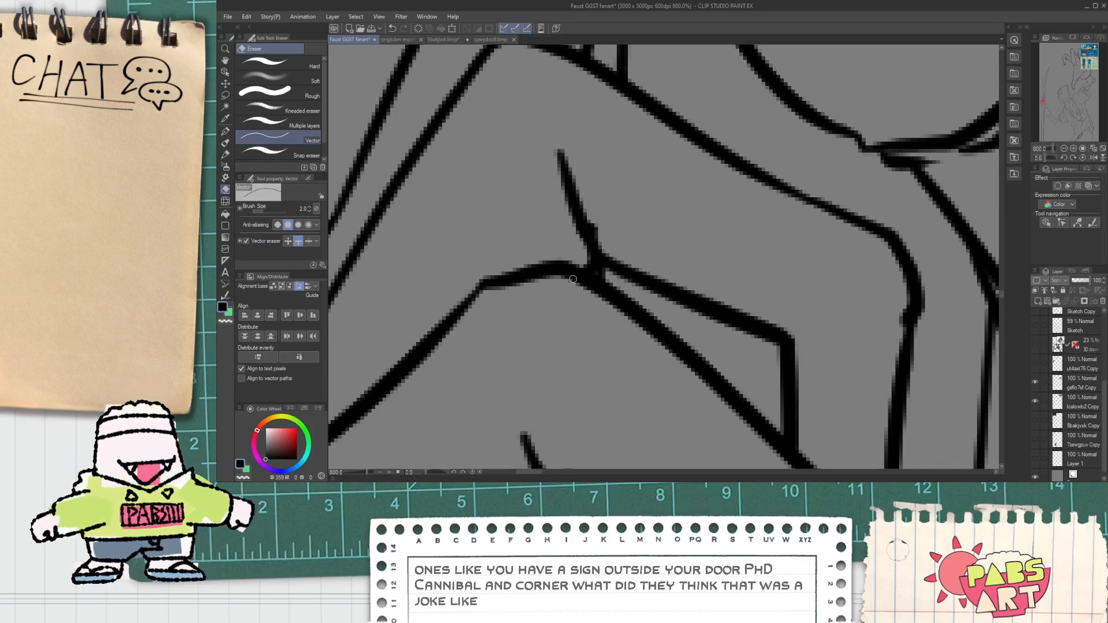
pyautogui.press('p')
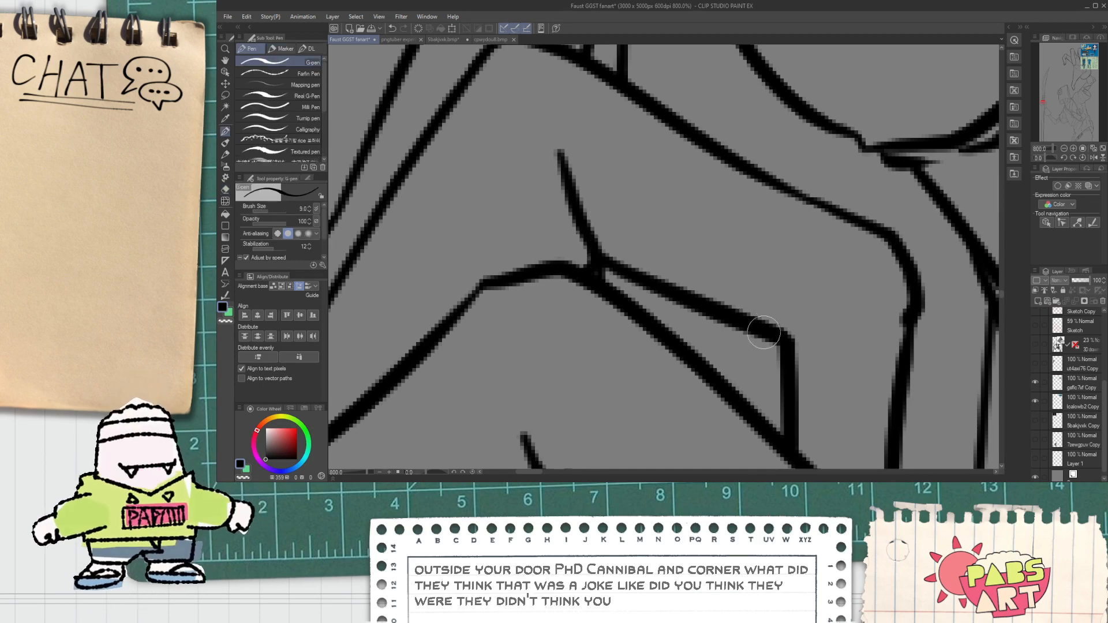
pyautogui.scroll(-10, 814, 331)
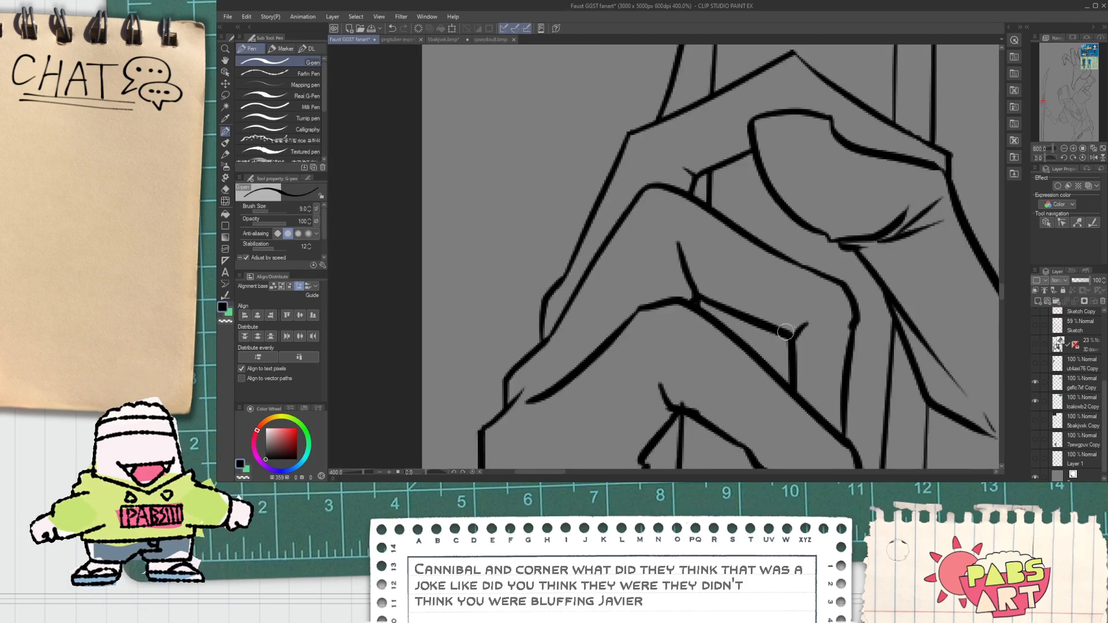
# Try inking short parallel fold lines at the glove cuff's lower corner beside the scalpel's shaft.
pyautogui.press('space')
pyautogui.moveTo(786, 374); pyautogui.dragTo(681, 319)
pyautogui.scroll(-4, 682, 319)
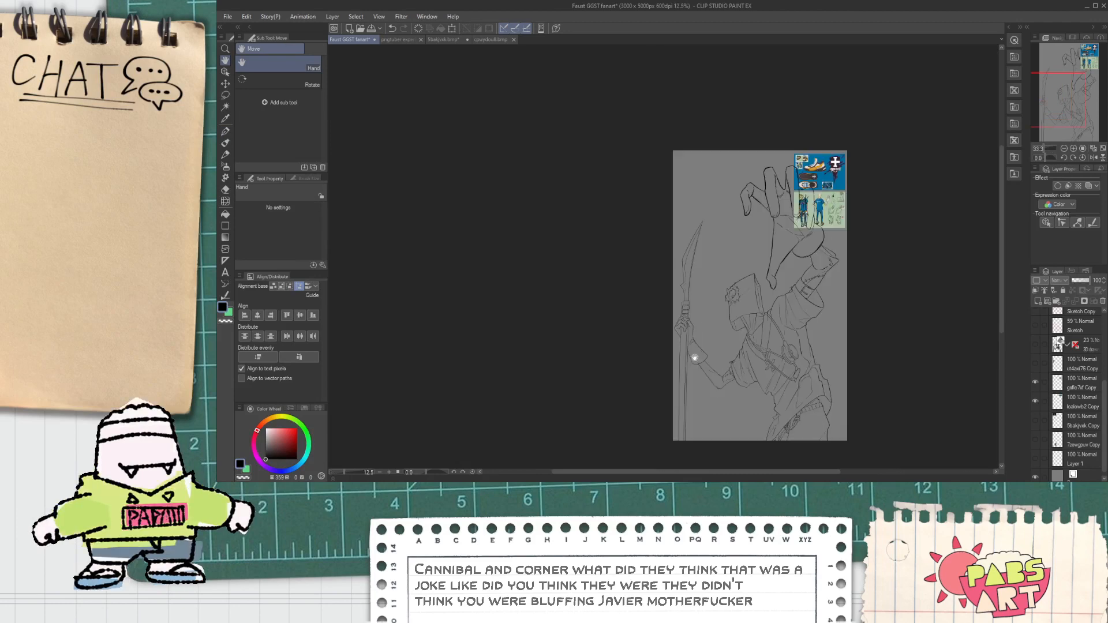
pyautogui.moveTo(640, 191); pyautogui.dragTo(660, 297)
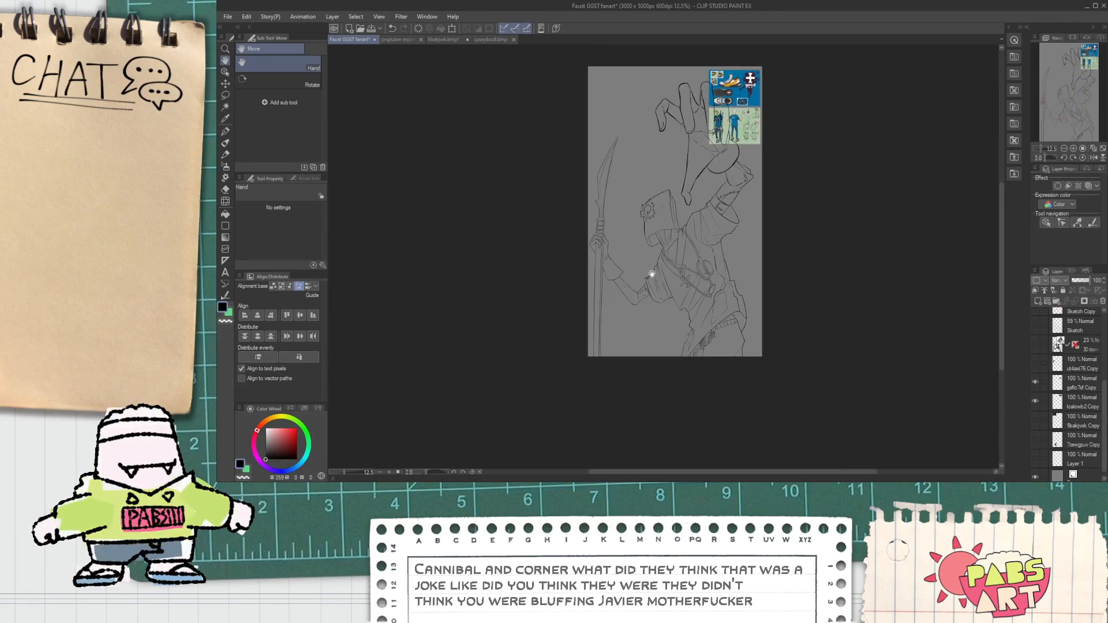
pyautogui.scroll(4, 606, 272)
pyautogui.moveTo(494, 335); pyautogui.dragTo(405, 355)
pyautogui.press('p')
pyautogui.scroll(8, 508, 309)
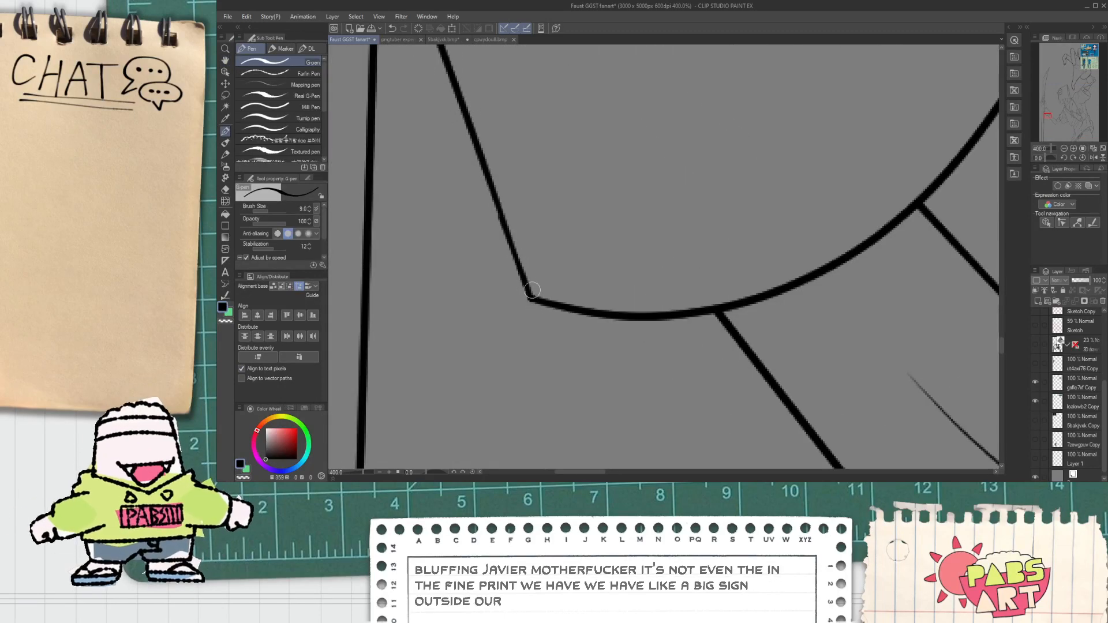
pyautogui.moveTo(516, 237); pyautogui.dragTo(534, 295)
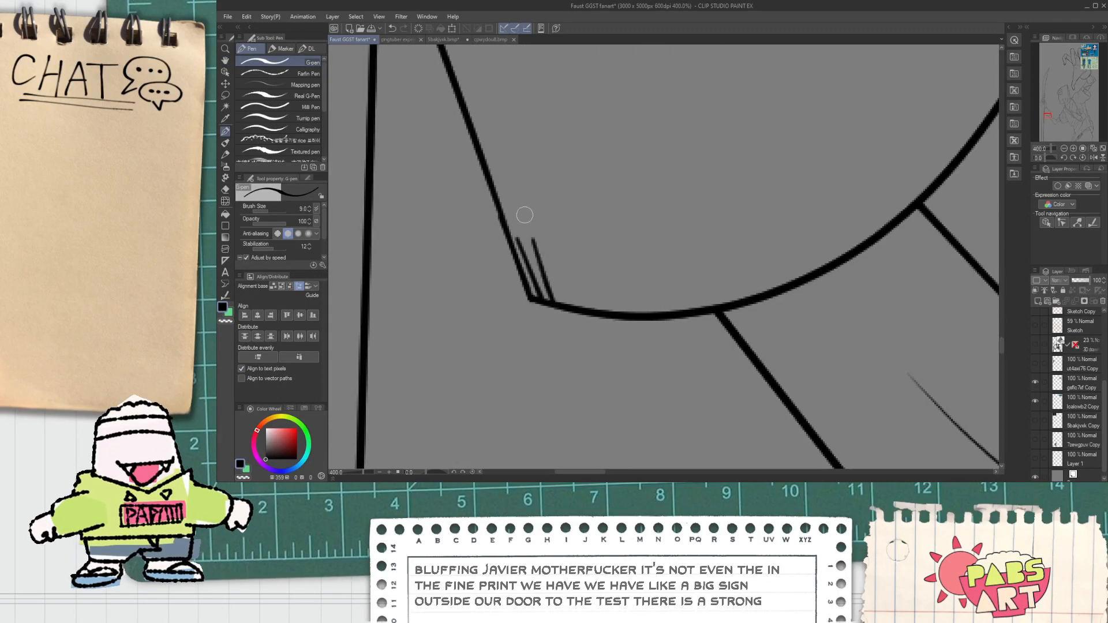
pyautogui.moveTo(519, 237); pyautogui.dragTo(540, 296)
pyautogui.moveTo(516, 214)
pyautogui.mouseDown()
pyautogui.moveTo(536, 297)
pyautogui.moveTo(577, 301)
pyautogui.moveTo(570, 288)
pyautogui.mouseUp()
pyautogui.scroll(-8, 532, 276)
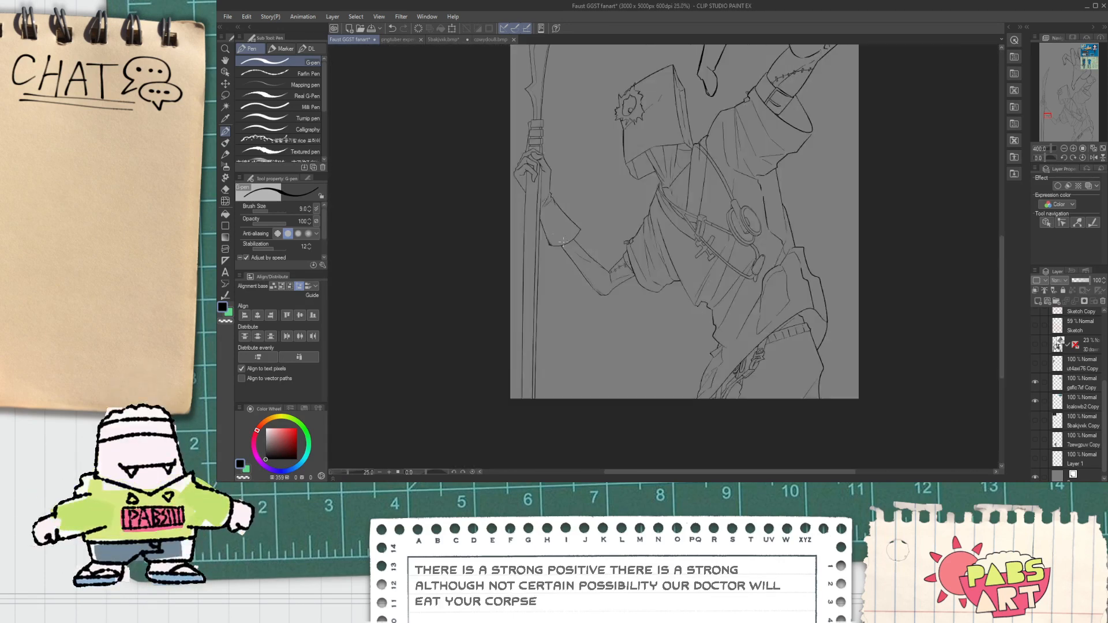
# Examine the line art of the glove cuff, gripping hand, raised hand and shirt's lower edge at different zoom levels.
pyautogui.scroll(2, 557, 244)
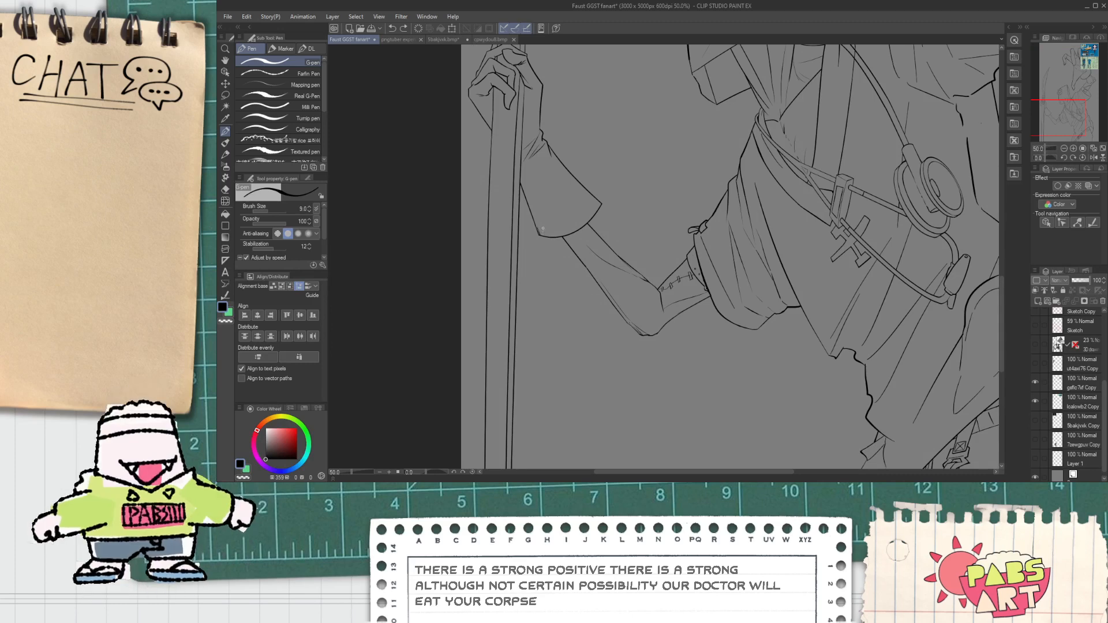
pyautogui.scroll(-1, 548, 298)
pyautogui.press('space')
pyautogui.scroll(10, 548, 297)
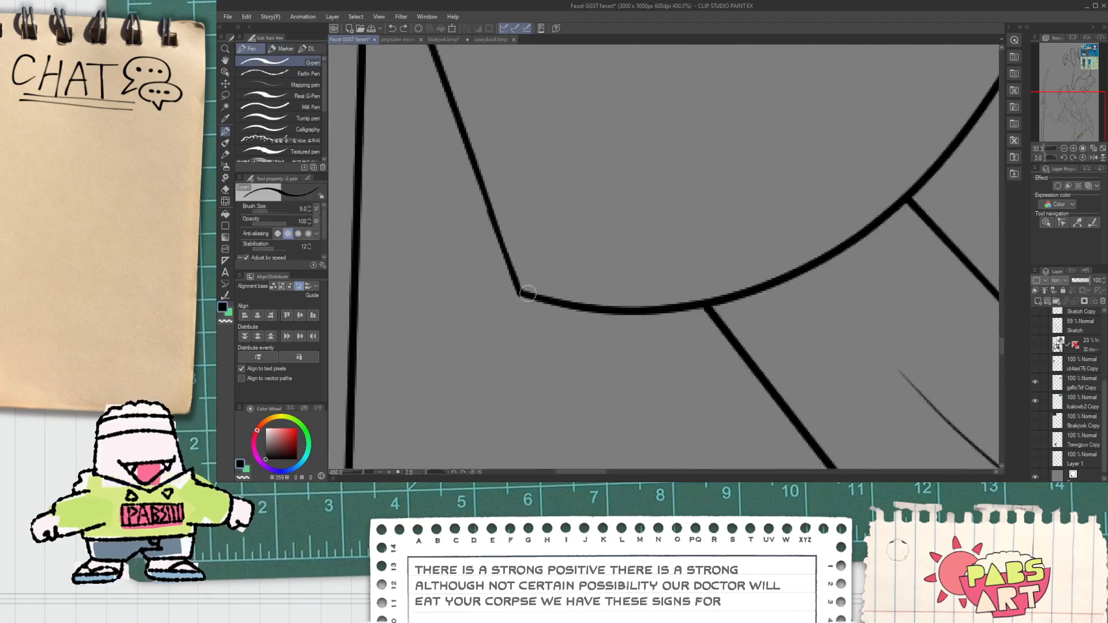
pyautogui.scroll(-7, 631, 330)
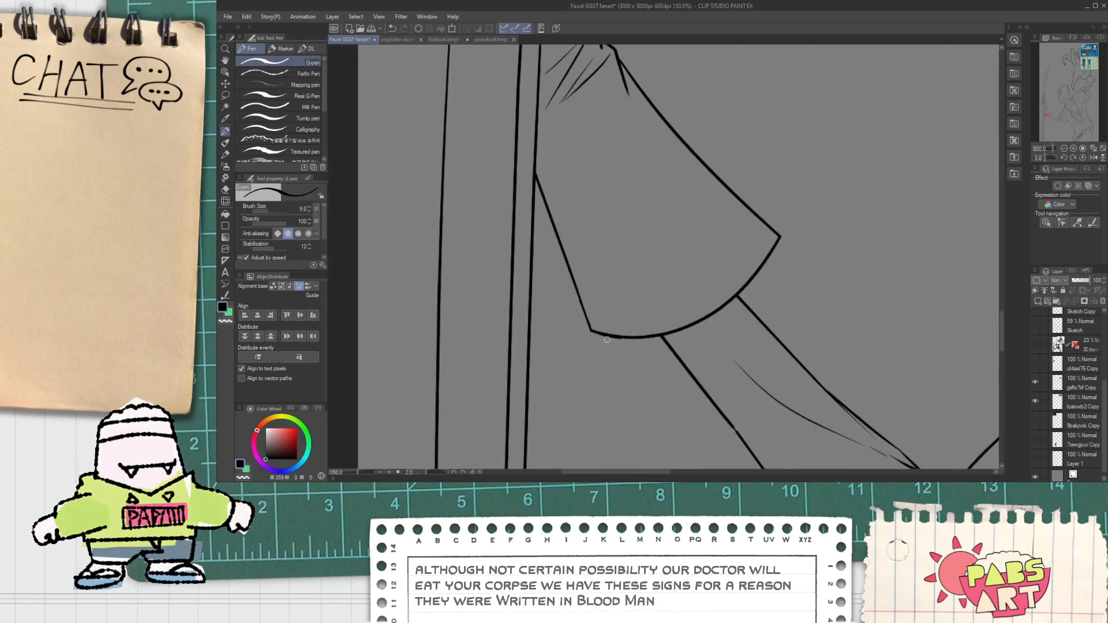
pyautogui.press('space')
pyautogui.scroll(1, 574, 295)
pyautogui.scroll(1, 574, 295)
pyautogui.scroll(-2, 574, 292)
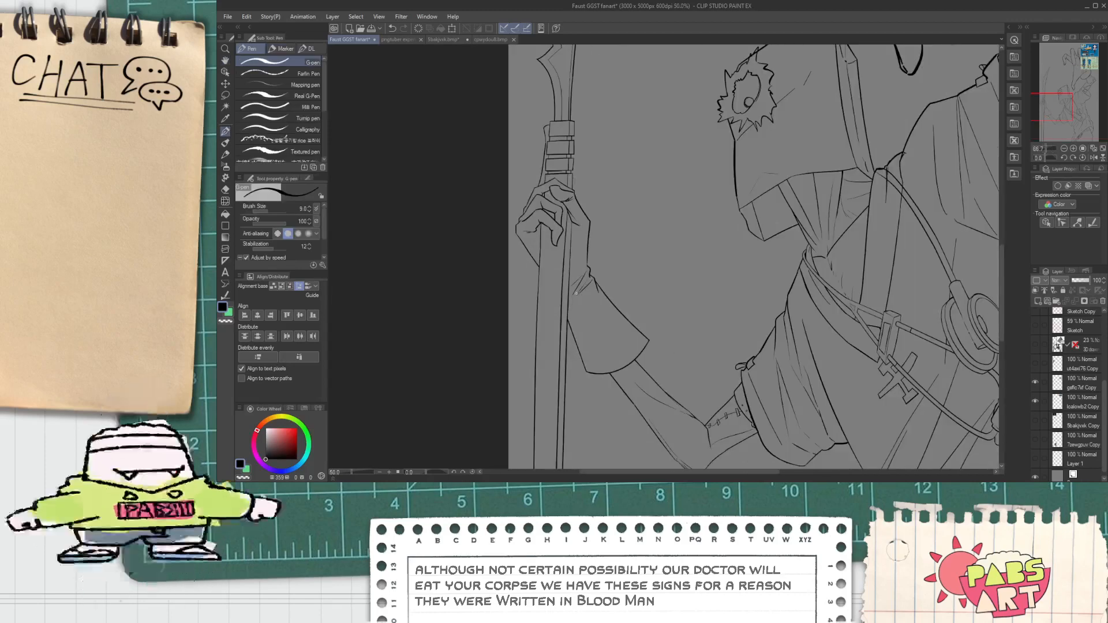
pyautogui.press('space')
pyautogui.scroll(1, 576, 283)
pyautogui.scroll(2, 576, 283)
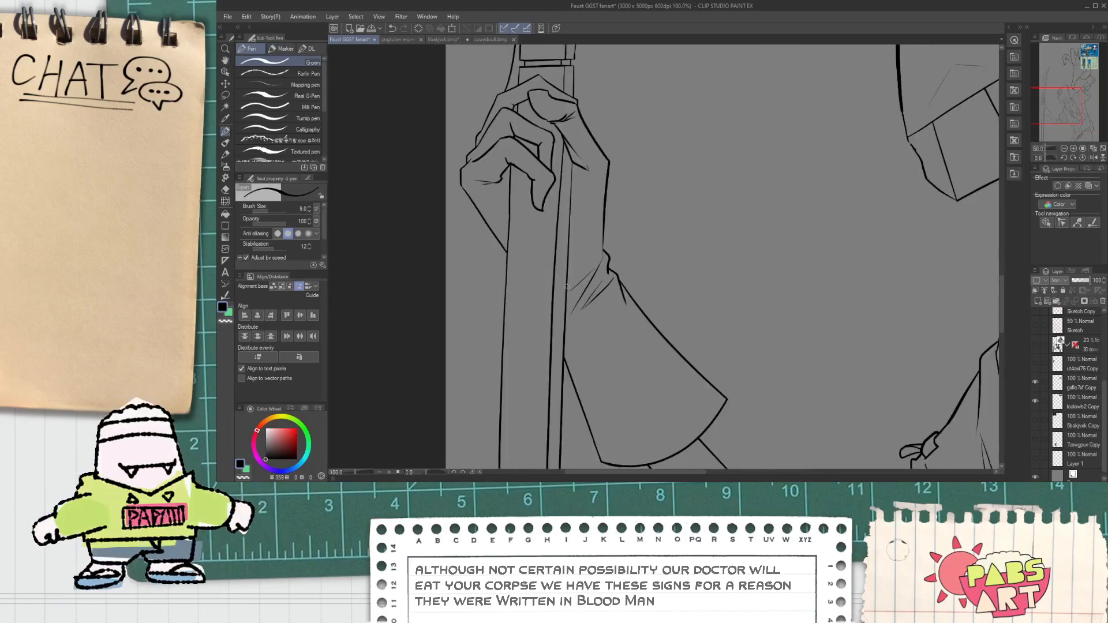
pyautogui.scroll(-4, 610, 249)
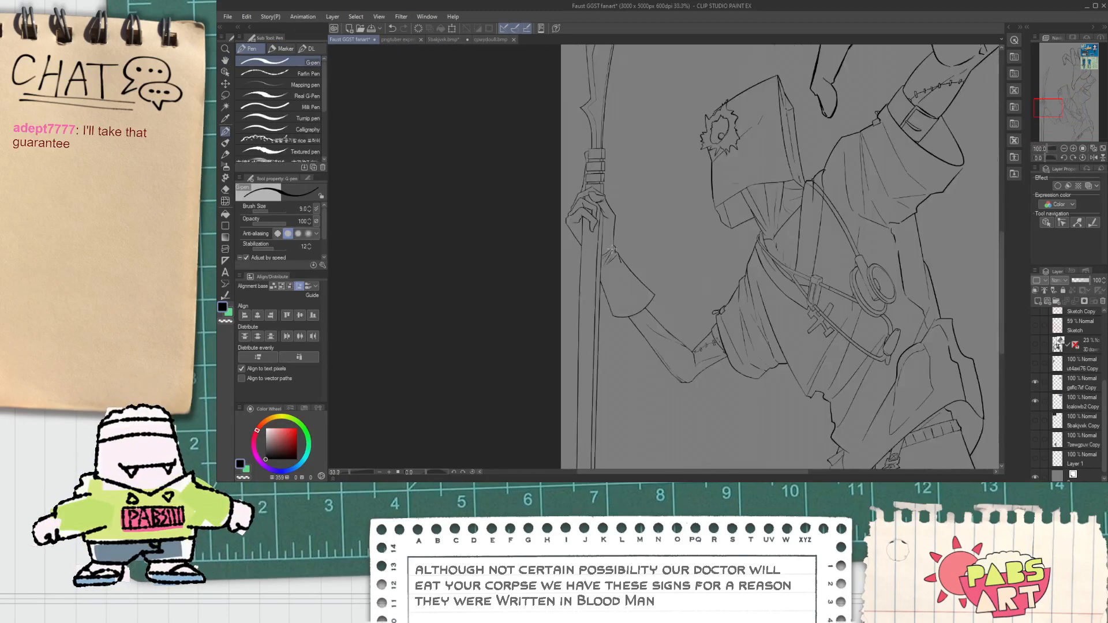
pyautogui.press('space')
pyautogui.moveTo(690, 265); pyautogui.dragTo(612, 285)
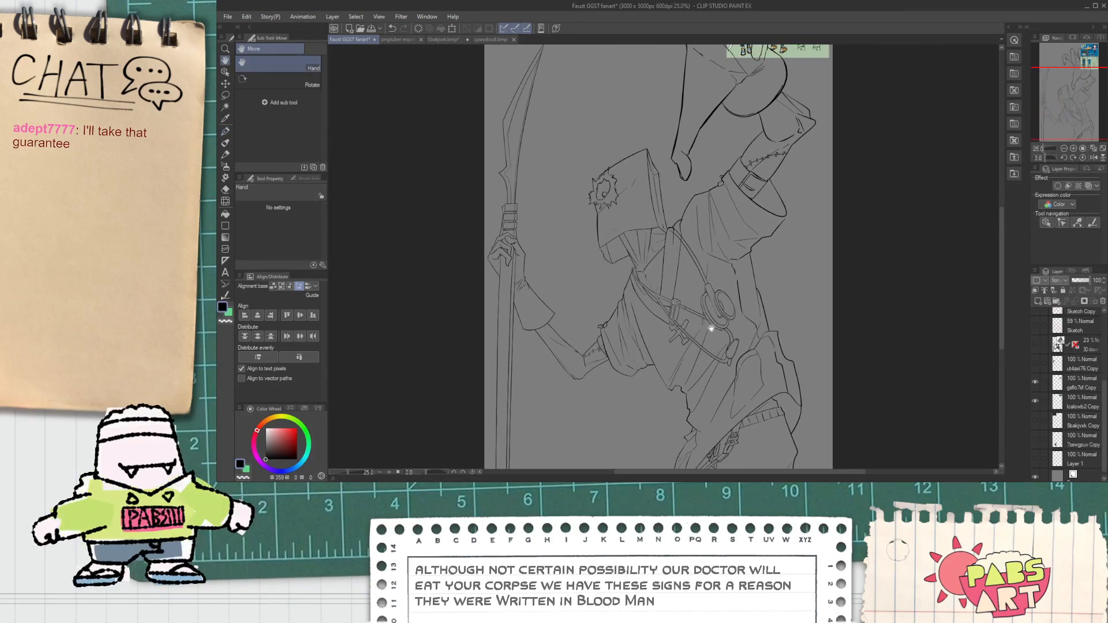
pyautogui.scroll(7, 735, 390)
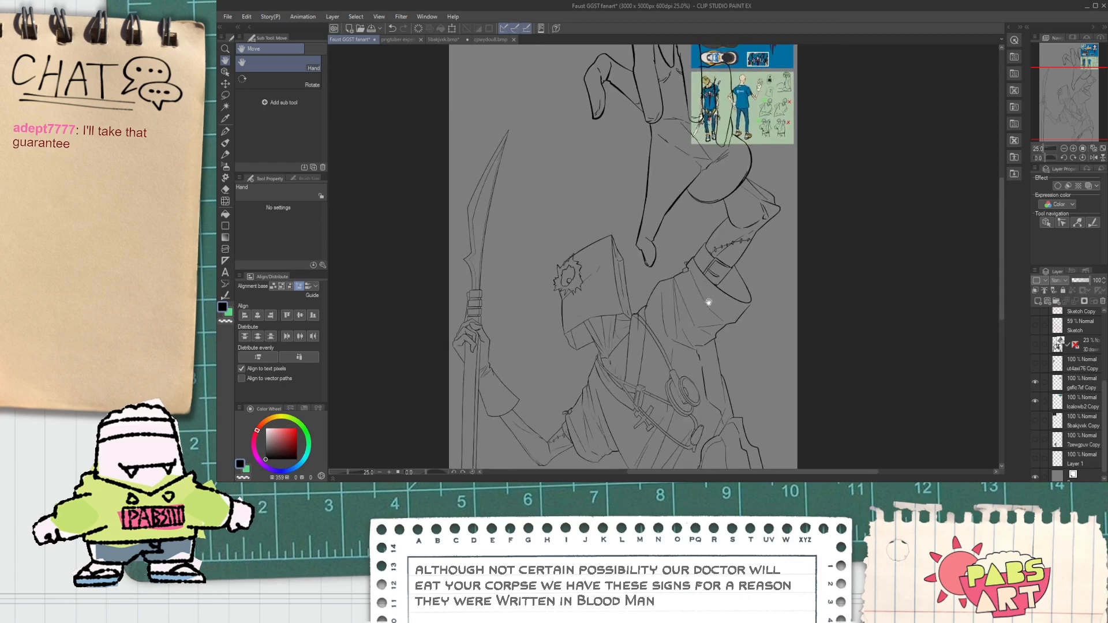
pyautogui.scroll(-5, 692, 349)
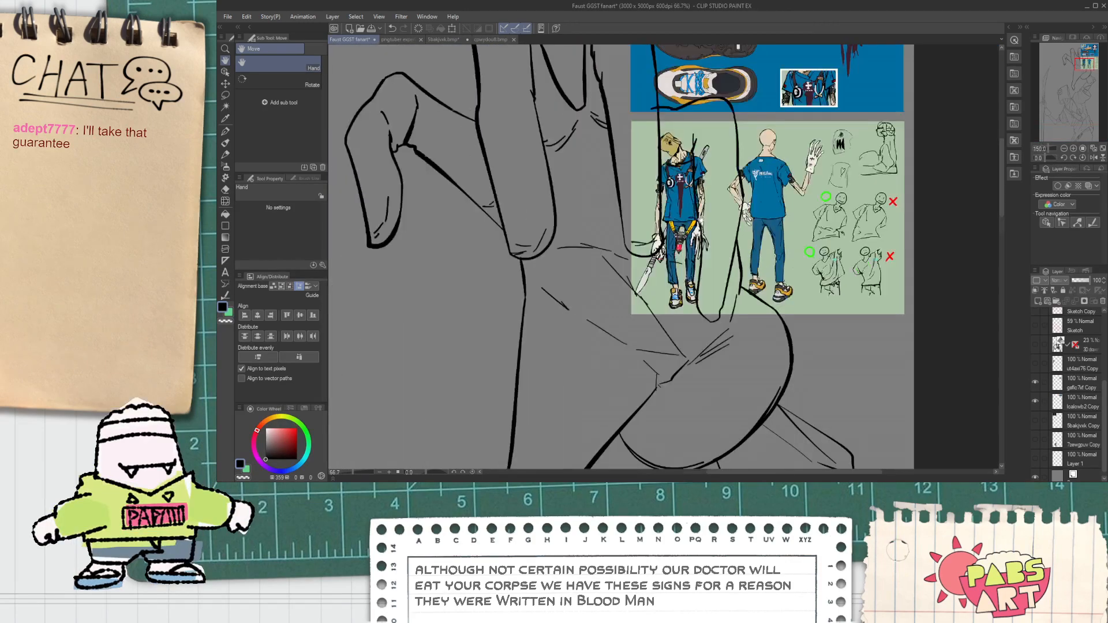
pyautogui.moveTo(701, 387); pyautogui.dragTo(692, 349)
pyautogui.scroll(5, 634, 323)
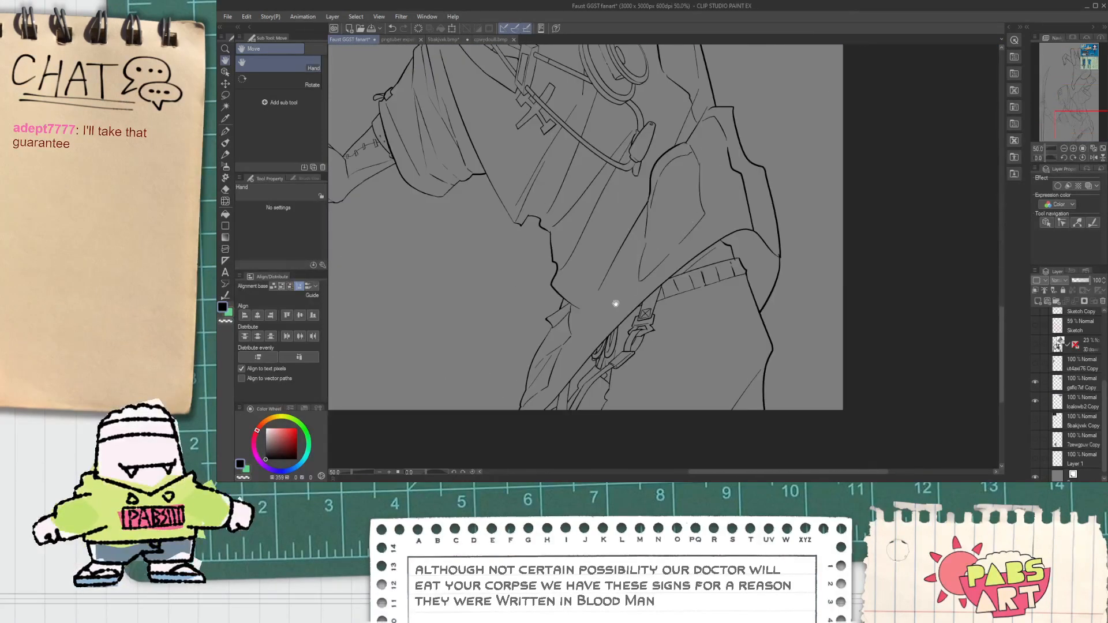
# Ink a second line parallel to the shirt's lower hem, running above the belt gear and around to the hem's far corner.
pyautogui.press('p')
pyautogui.scroll(-2, 592, 334)
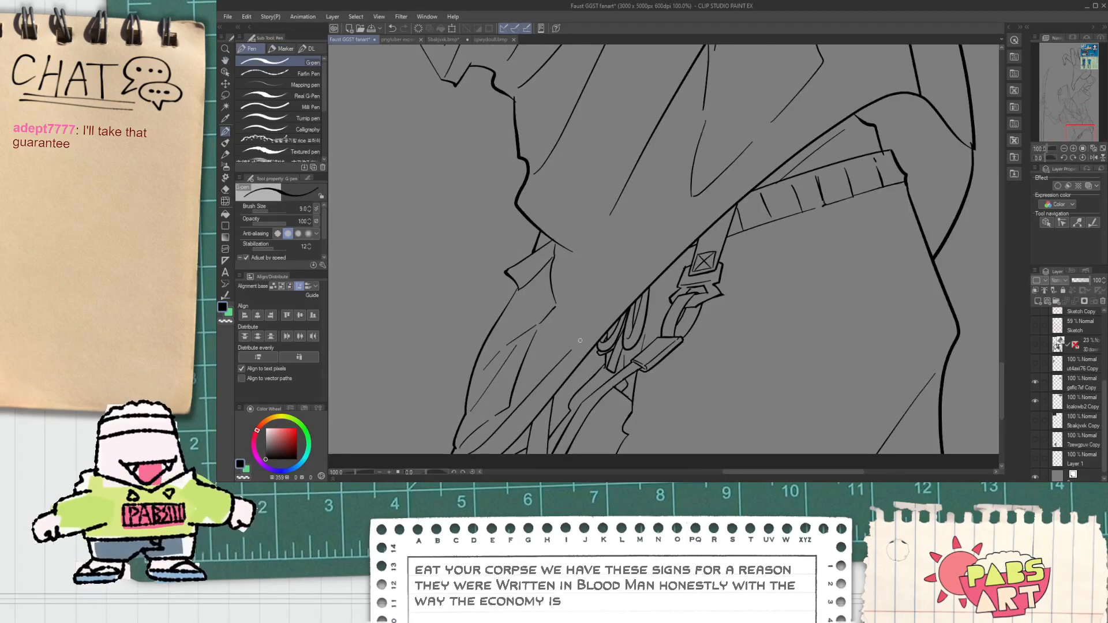
pyautogui.moveTo(579, 344); pyautogui.dragTo(699, 199)
pyautogui.hotkey('ctrl', 'z')
pyautogui.moveTo(579, 343)
pyautogui.mouseDown()
pyautogui.moveTo(692, 220)
pyautogui.moveTo(817, 116)
pyautogui.moveTo(872, 85)
pyautogui.moveTo(950, 116)
pyautogui.mouseUp()
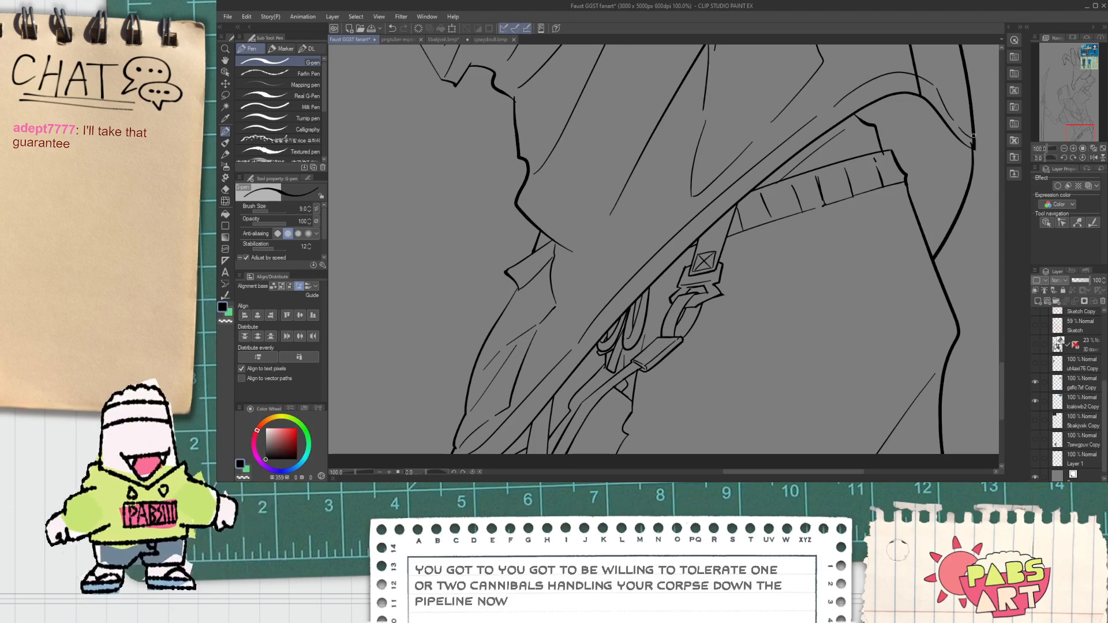
pyautogui.press('e')
pyautogui.scroll(3, 974, 135)
pyautogui.scroll(-2, 842, 176)
# Ink a narrow tag outline above the new hem line beside the shirt's fold crease, and trim its overshooting ends with the vector eraser.
pyautogui.press('space')
pyautogui.moveTo(701, 201); pyautogui.dragTo(707, 235)
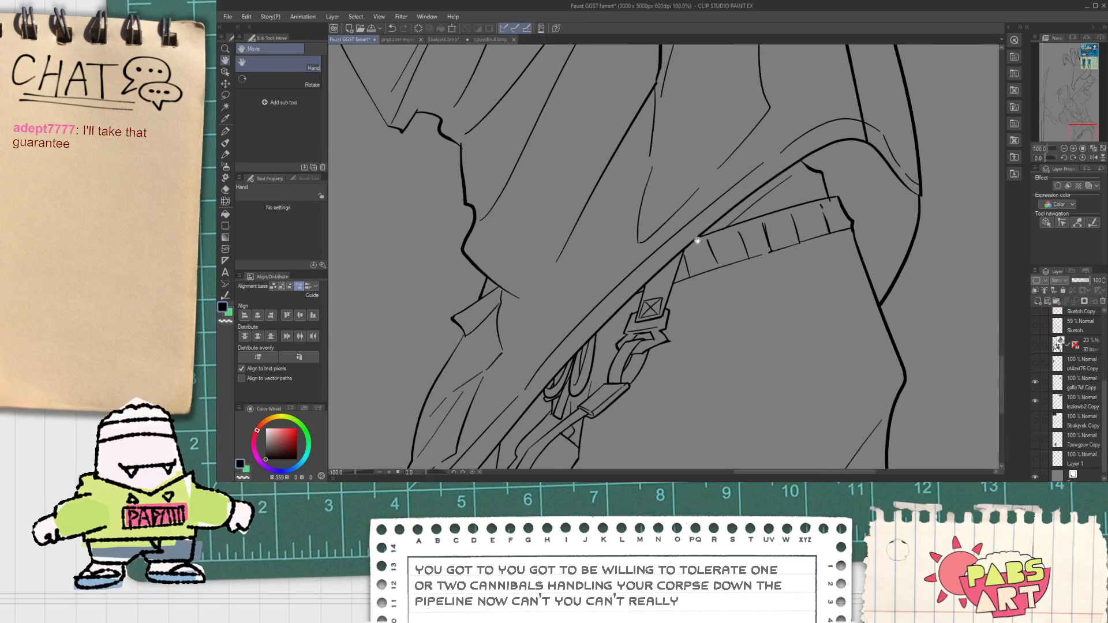
pyautogui.scroll(2, 645, 263)
pyautogui.press('p')
pyautogui.hotkey('ctrl', 'z')
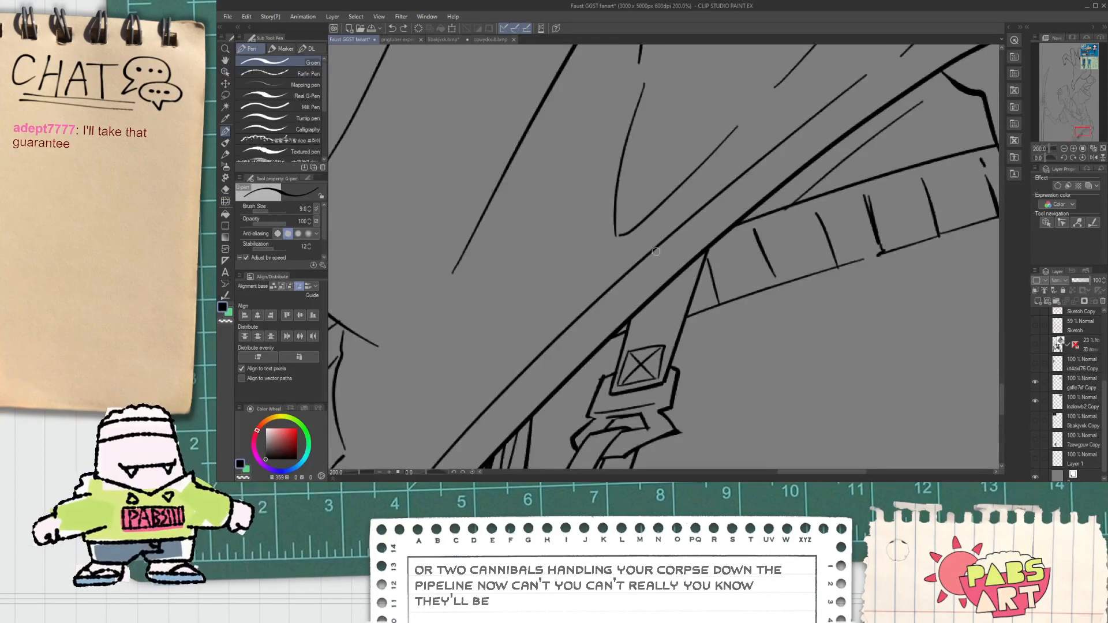
pyautogui.press('e')
pyautogui.moveTo(746, 146)
pyautogui.mouseDown()
pyautogui.moveTo(748, 178)
pyautogui.moveTo(760, 144)
pyautogui.mouseUp()
pyautogui.scroll(2, 758, 155)
pyautogui.moveTo(744, 194); pyautogui.dragTo(730, 204)
pyautogui.hotkey('ctrl', 'z')
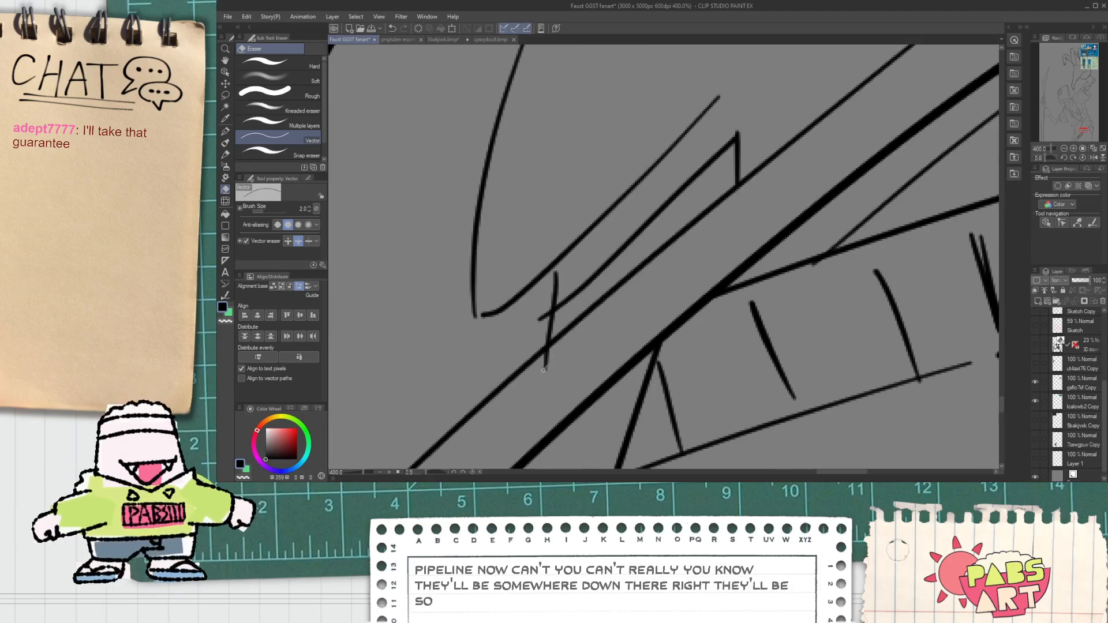
pyautogui.scroll(-2, 566, 308)
pyautogui.scroll(-8, 567, 309)
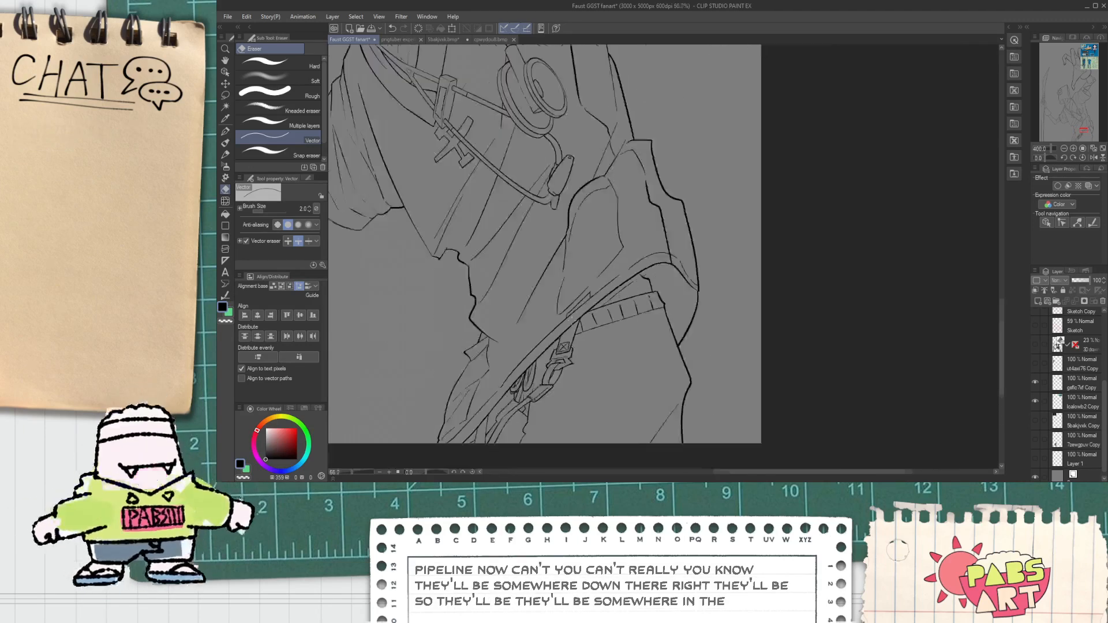
# Examine the character reference sheet for the shirt and belt details in the front and back views.
pyautogui.press('space')
pyautogui.scroll(3, 606, 346)
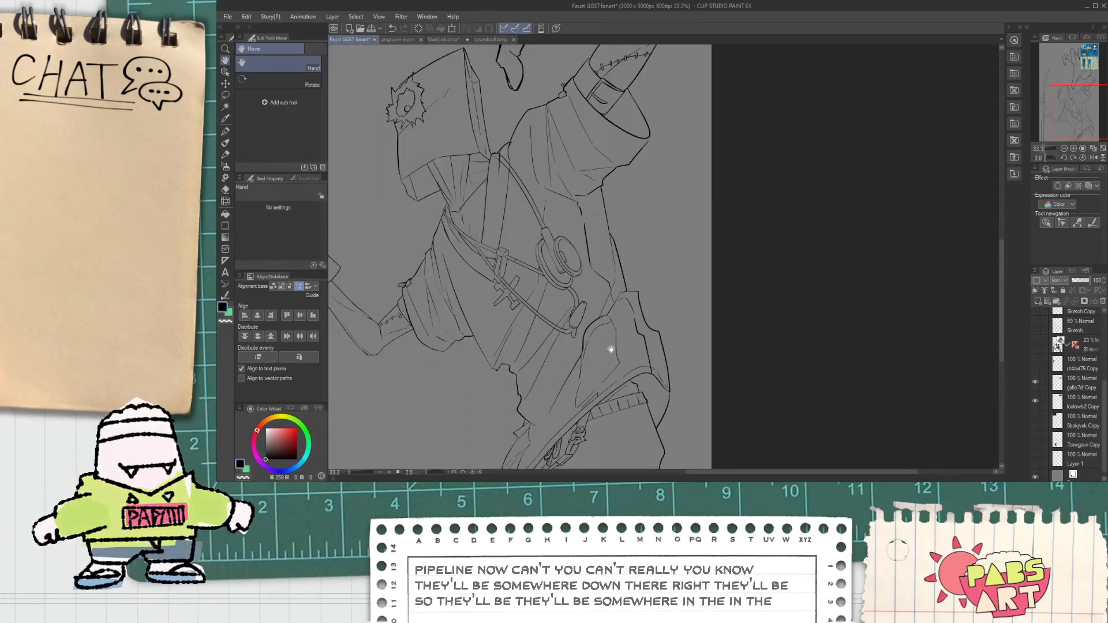
pyautogui.moveTo(608, 346); pyautogui.dragTo(644, 464)
pyautogui.moveTo(638, 148); pyautogui.dragTo(665, 407)
pyautogui.moveTo(649, 187); pyautogui.dragTo(640, 253)
pyautogui.scroll(2, 639, 253)
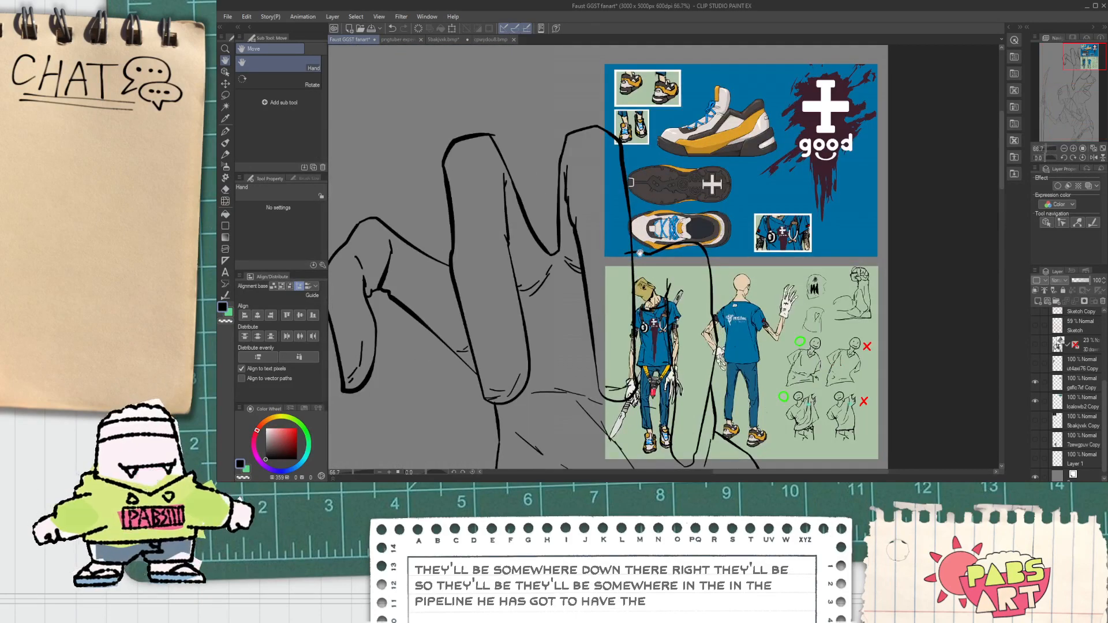
pyautogui.moveTo(695, 356); pyautogui.dragTo(647, 303)
pyautogui.scroll(2, 646, 303)
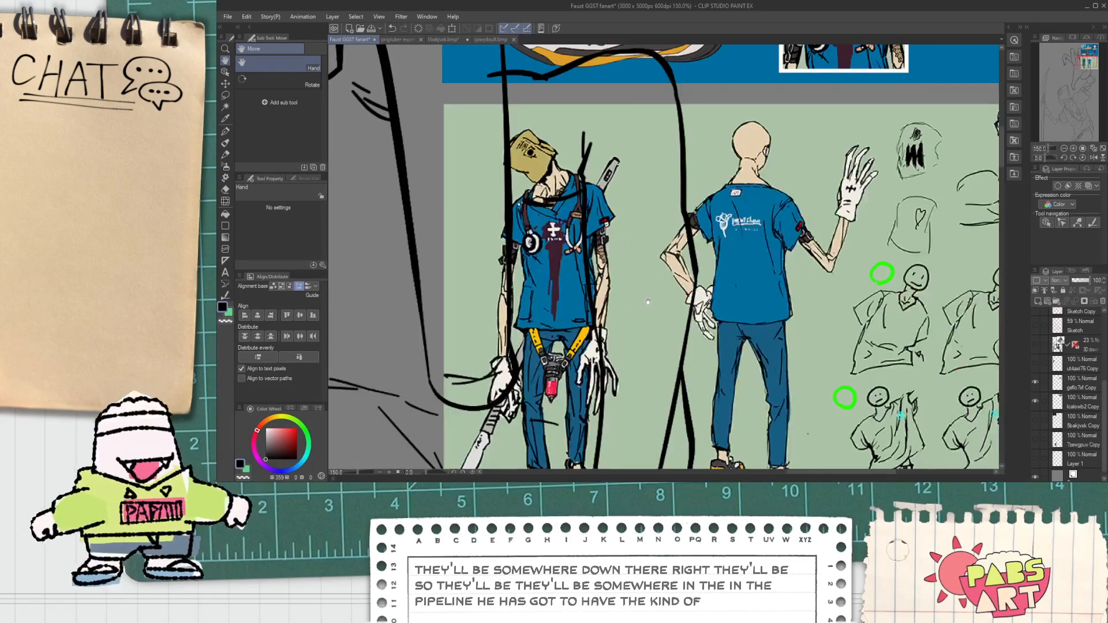
# Show the dark action-pose reference layer and compare the character's lower body with the line art.
pyautogui.scroll(-2, 647, 302)
pyautogui.scroll(-1, 715, 333)
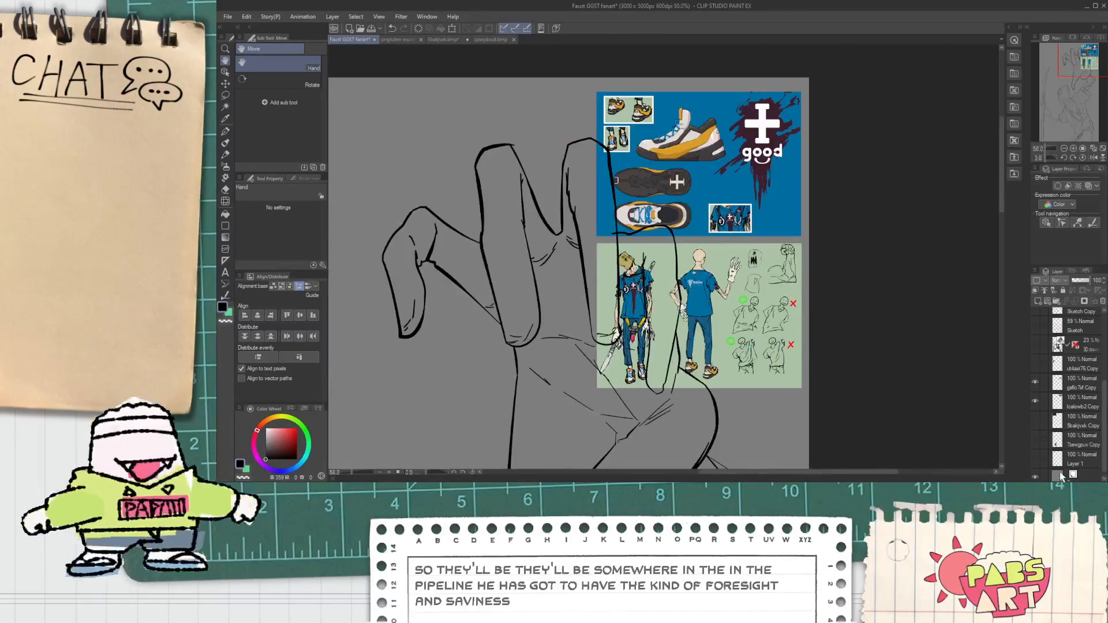
pyautogui.click(1035, 420)
pyautogui.scroll(4, 607, 225)
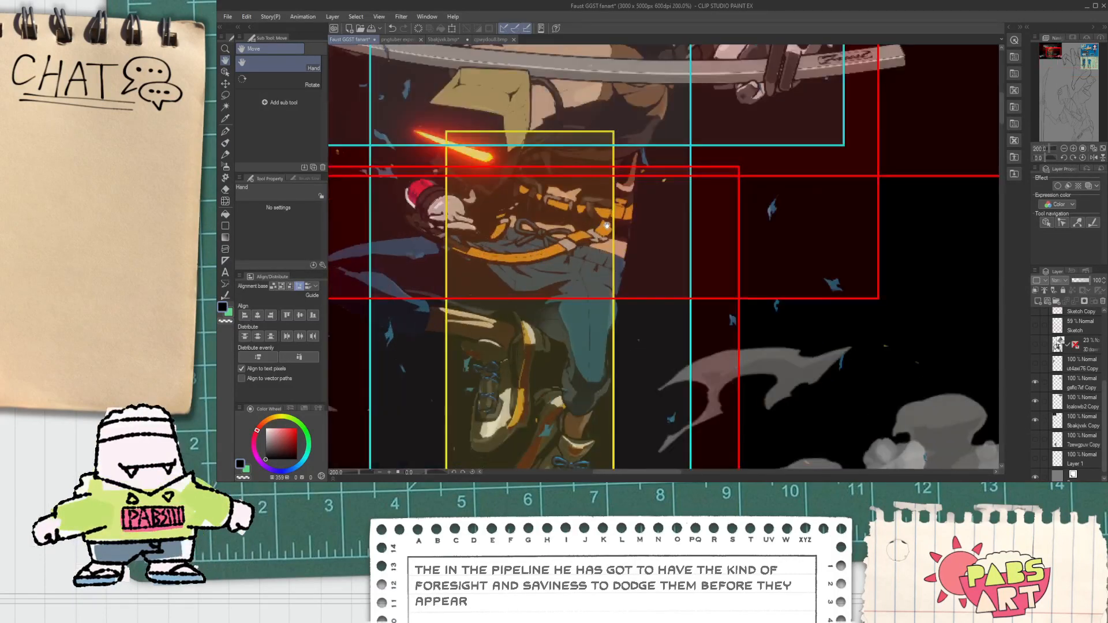
pyautogui.scroll(-5, 611, 225)
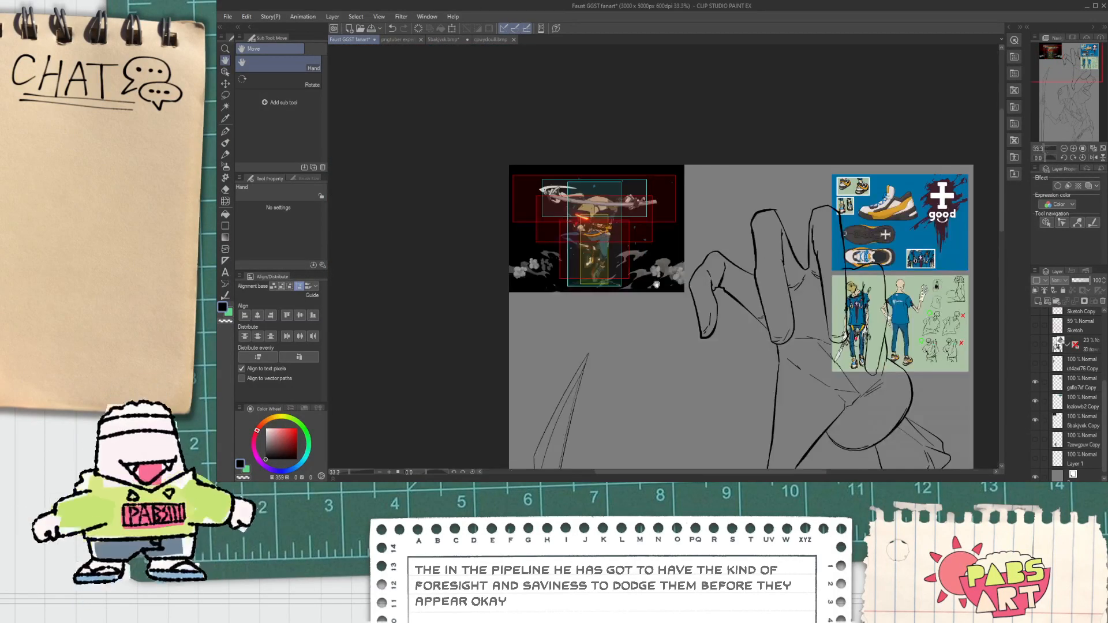
pyautogui.scroll(-4, 663, 271)
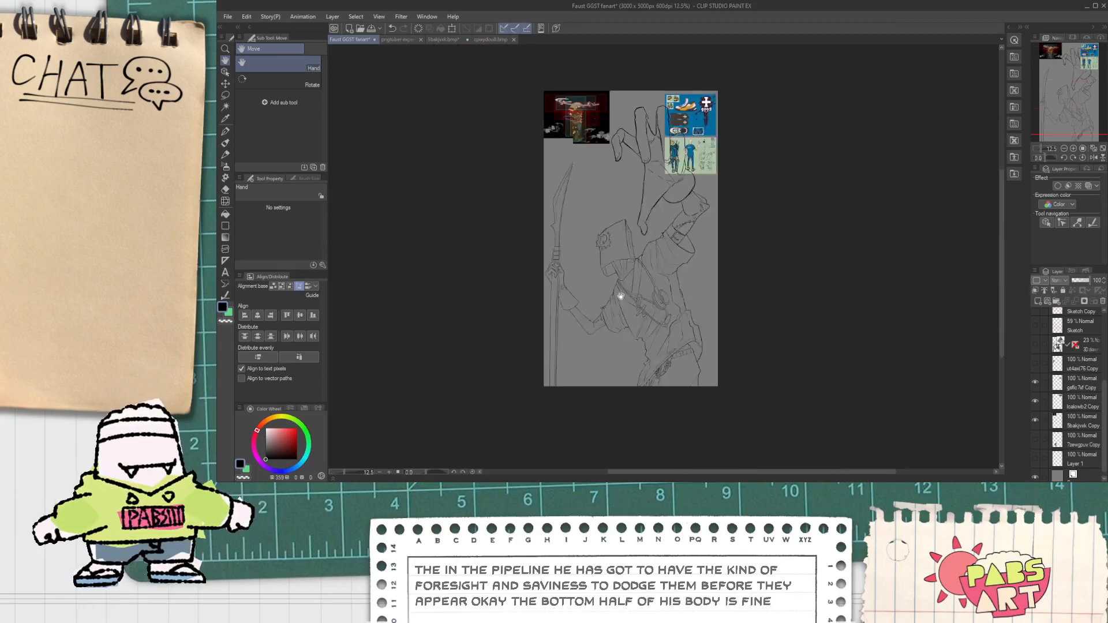
pyautogui.scroll(4, 646, 288)
pyautogui.scroll(-2, 672, 271)
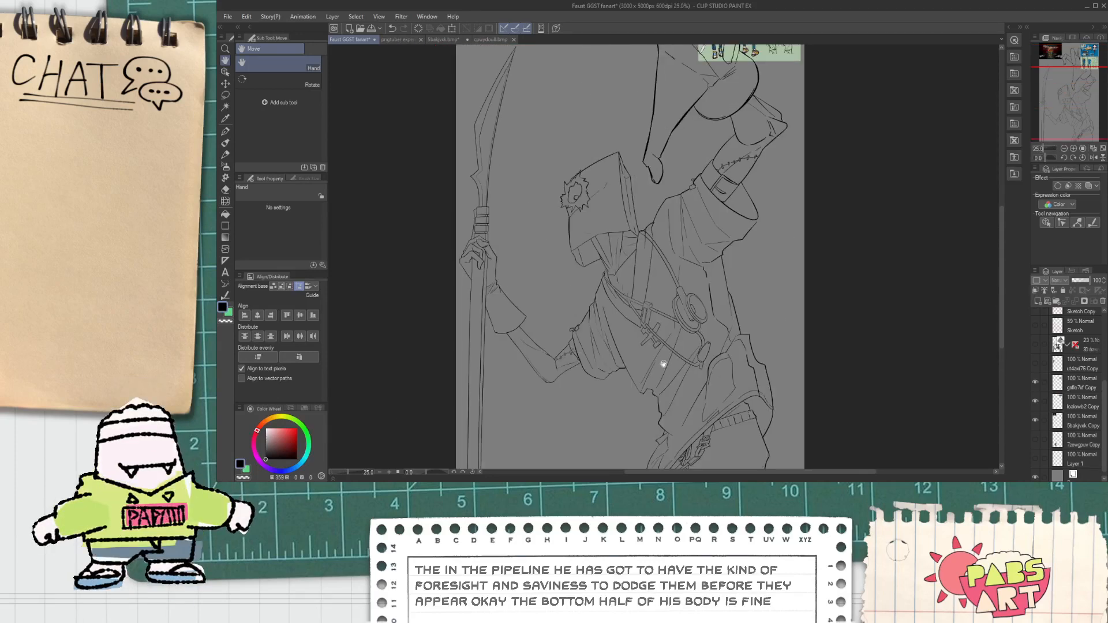
# Redraw the shirt's lower front hem as a smoother curve and erase the old pointed corner lines beneath it.
pyautogui.press('p')
pyautogui.scroll(3, 668, 376)
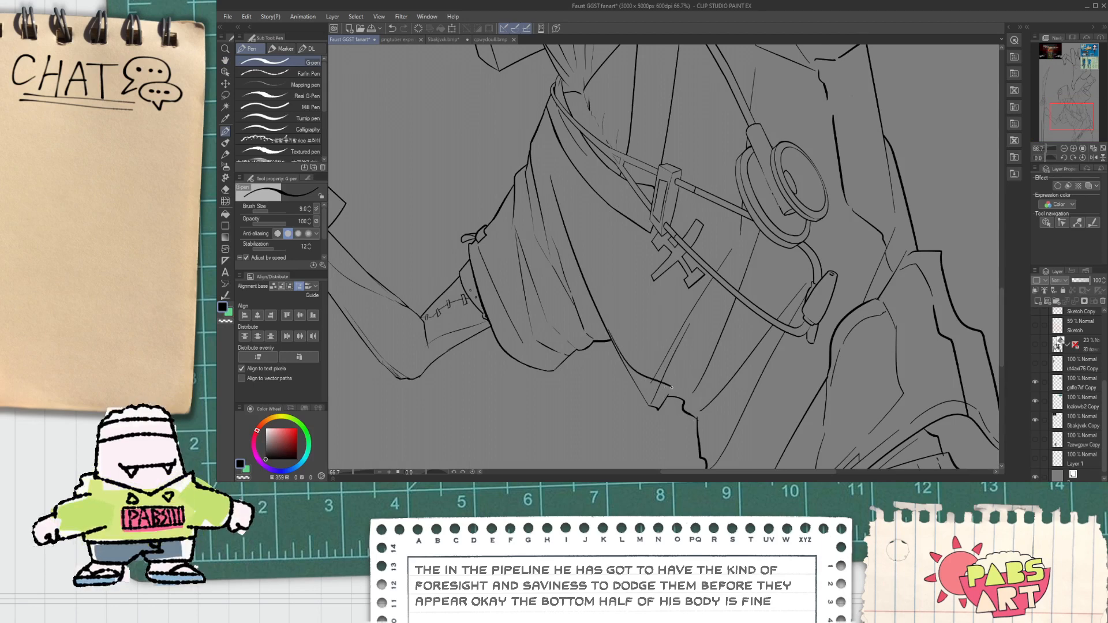
pyautogui.scroll(4, 686, 402)
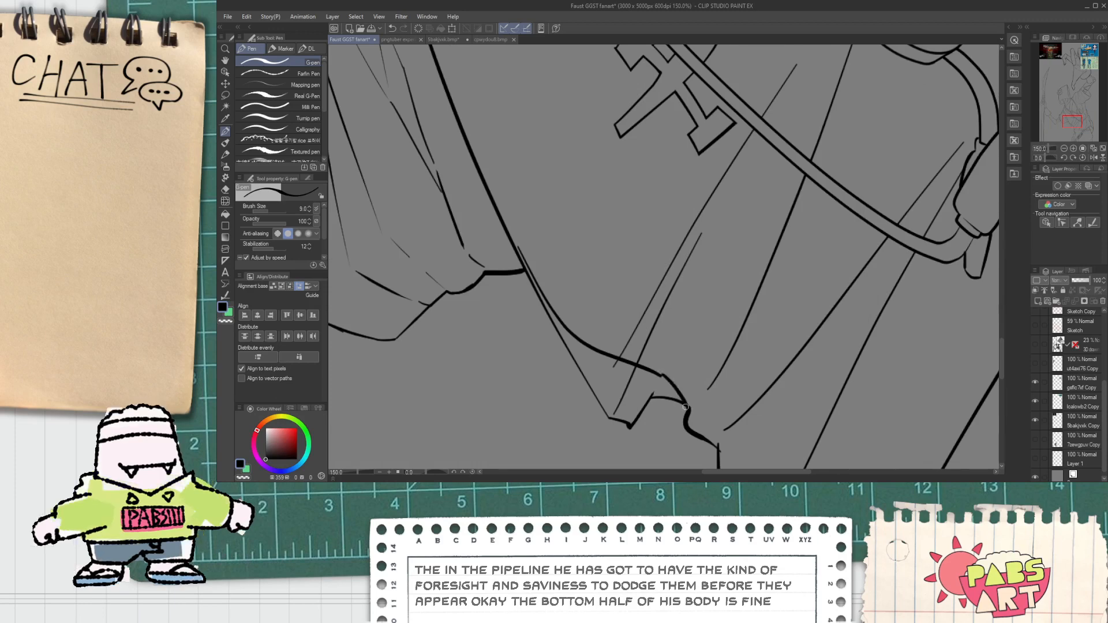
pyautogui.press('e')
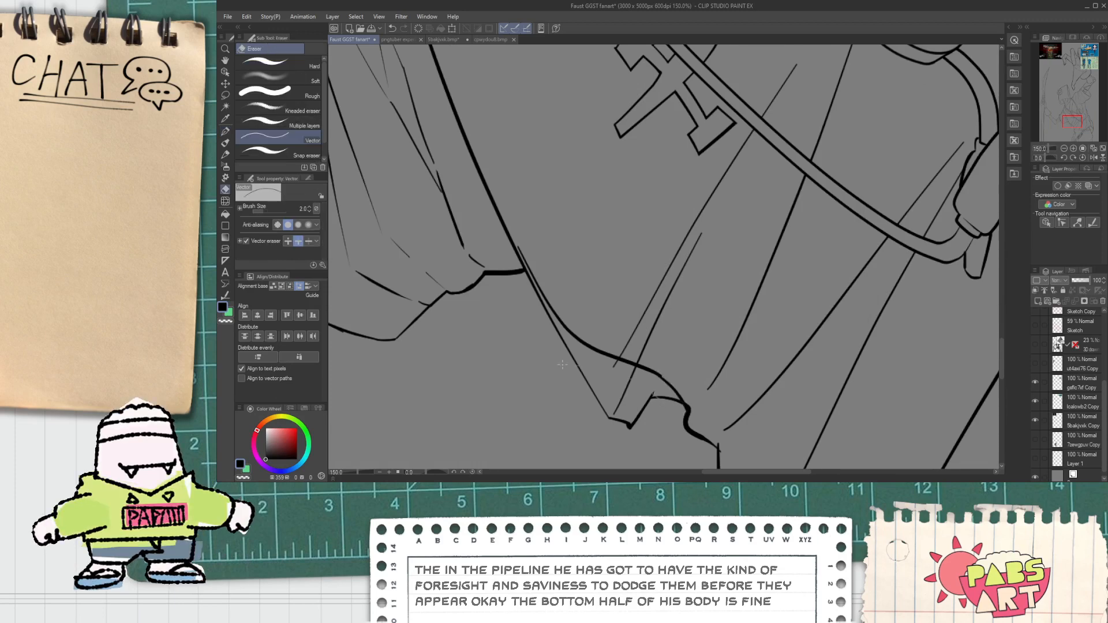
pyautogui.moveTo(628, 387); pyautogui.dragTo(620, 403)
pyautogui.click(620, 424)
pyautogui.scroll(-2, 631, 417)
pyautogui.scroll(-3, 630, 412)
pyautogui.scroll(3, 633, 399)
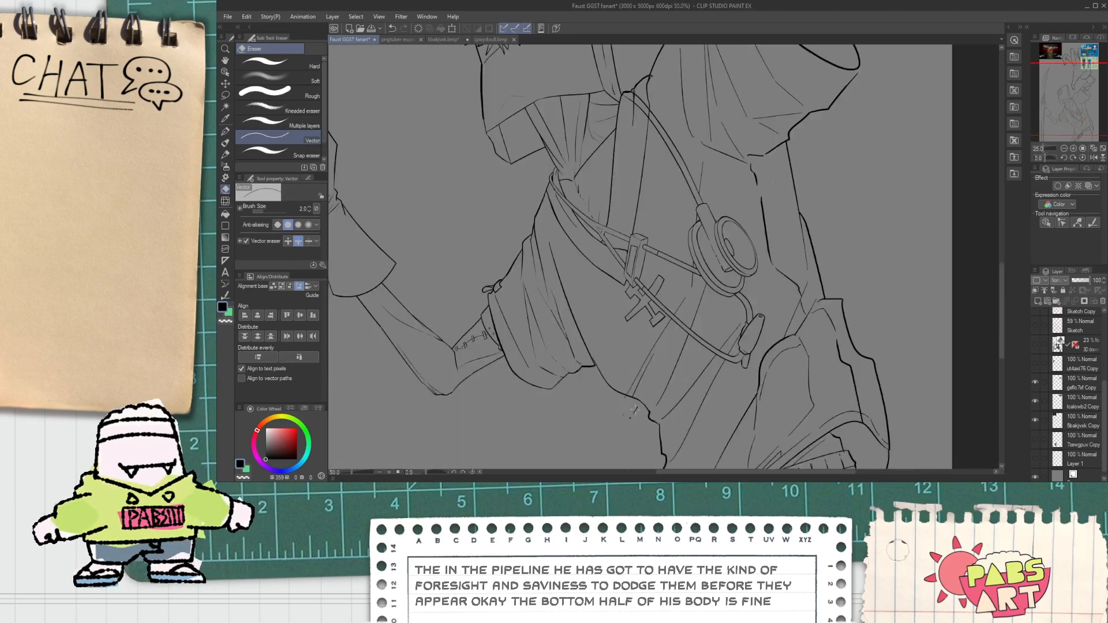
# Trim the lower ends of the two parallel fold lines above the front hem and redraw the shorter fold.
pyautogui.press('p')
pyautogui.scroll(2, 633, 389)
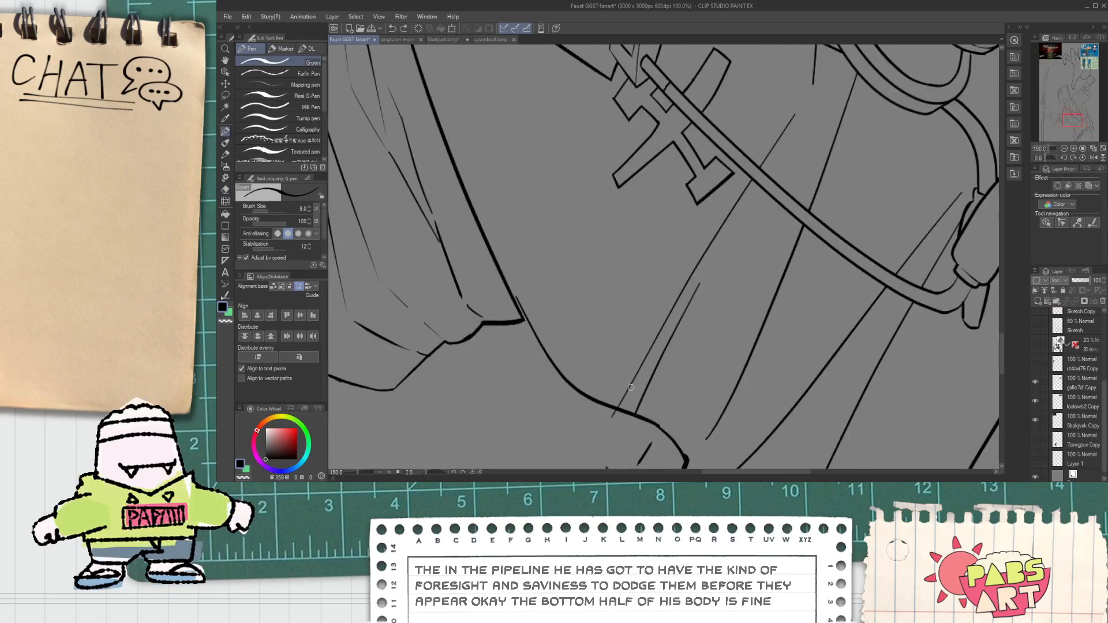
pyautogui.moveTo(637, 369); pyautogui.dragTo(663, 329)
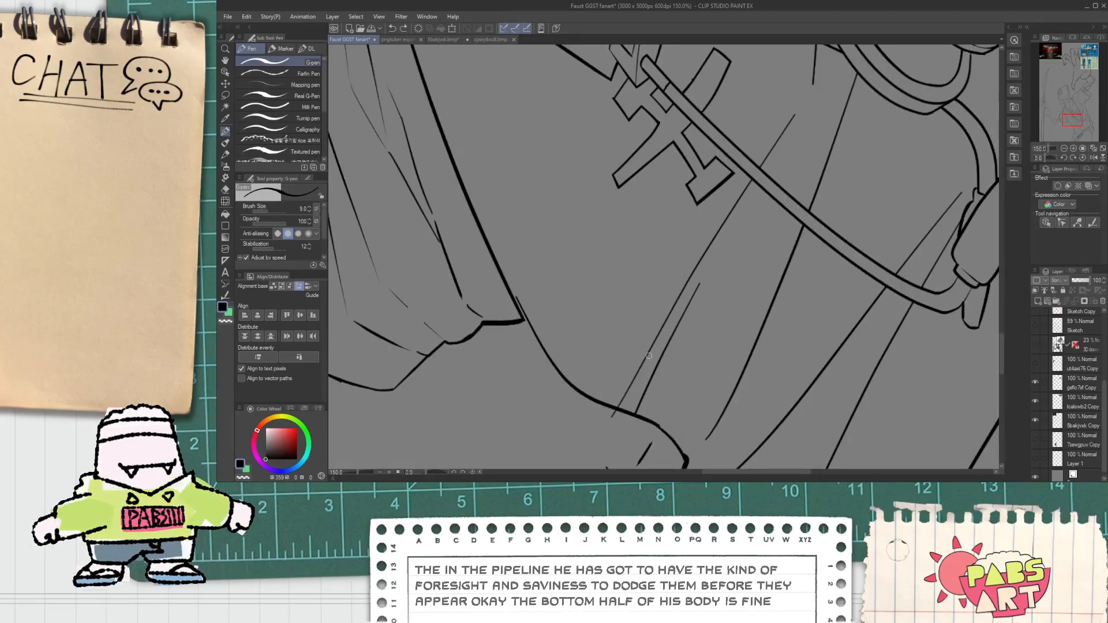
pyautogui.press('e')
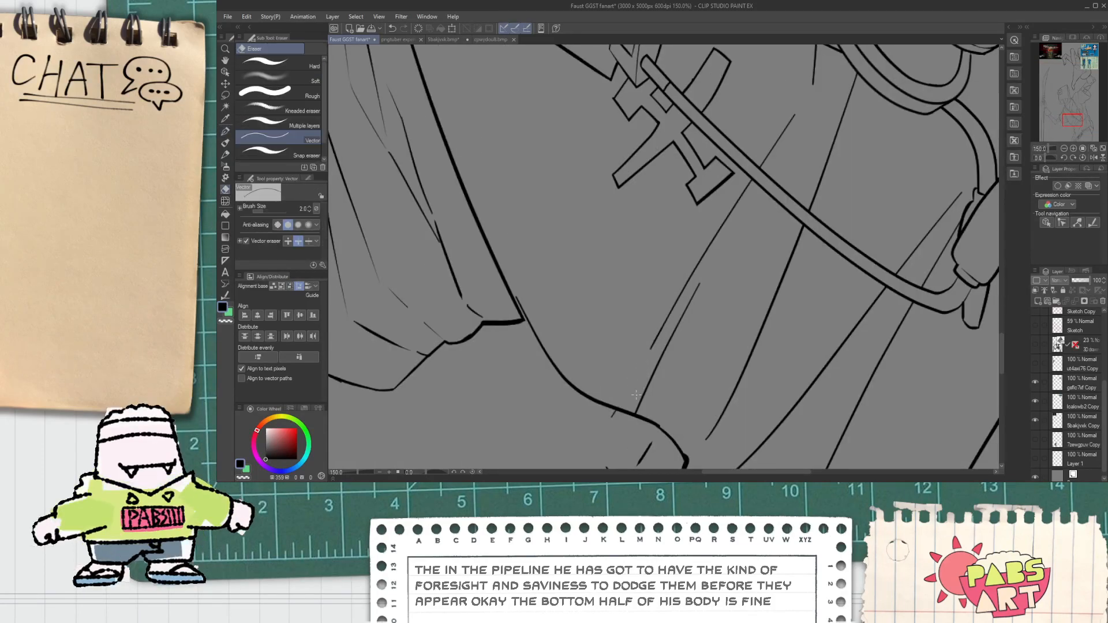
pyautogui.press('p')
pyautogui.scroll(-2, 636, 397)
pyautogui.scroll(5, 653, 368)
pyautogui.scroll(-3, 679, 304)
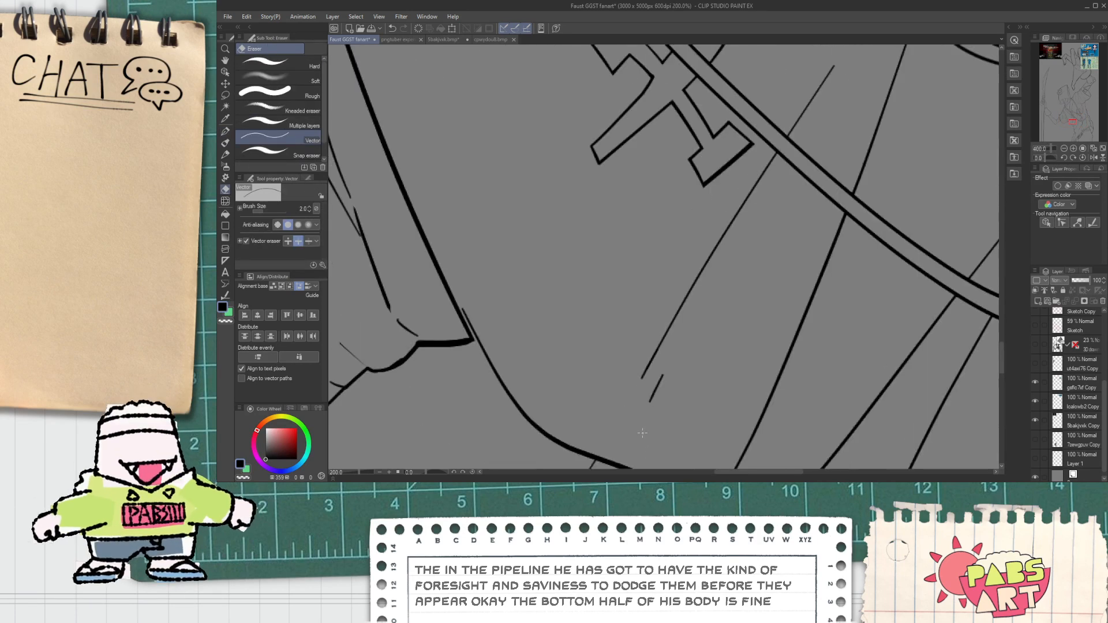
pyautogui.scroll(3, 676, 345)
pyautogui.moveTo(651, 401); pyautogui.dragTo(676, 345)
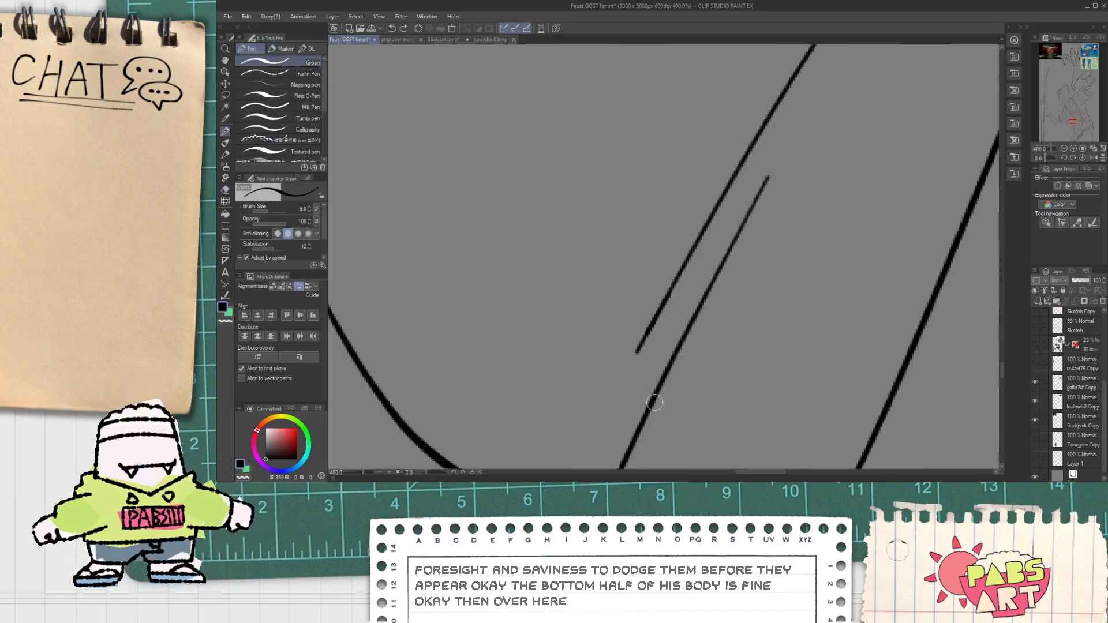
# Erase the short fold's excess lower end and delete the stray stroke left below the hem.
pyautogui.press('e')
pyautogui.scroll(-4, 628, 460)
pyautogui.moveTo(625, 460)
pyautogui.mouseDown()
pyautogui.moveTo(594, 453)
pyautogui.moveTo(607, 291)
pyautogui.mouseUp()
pyautogui.press('o')
pyautogui.click(640, 319)
pyautogui.press('Delete')
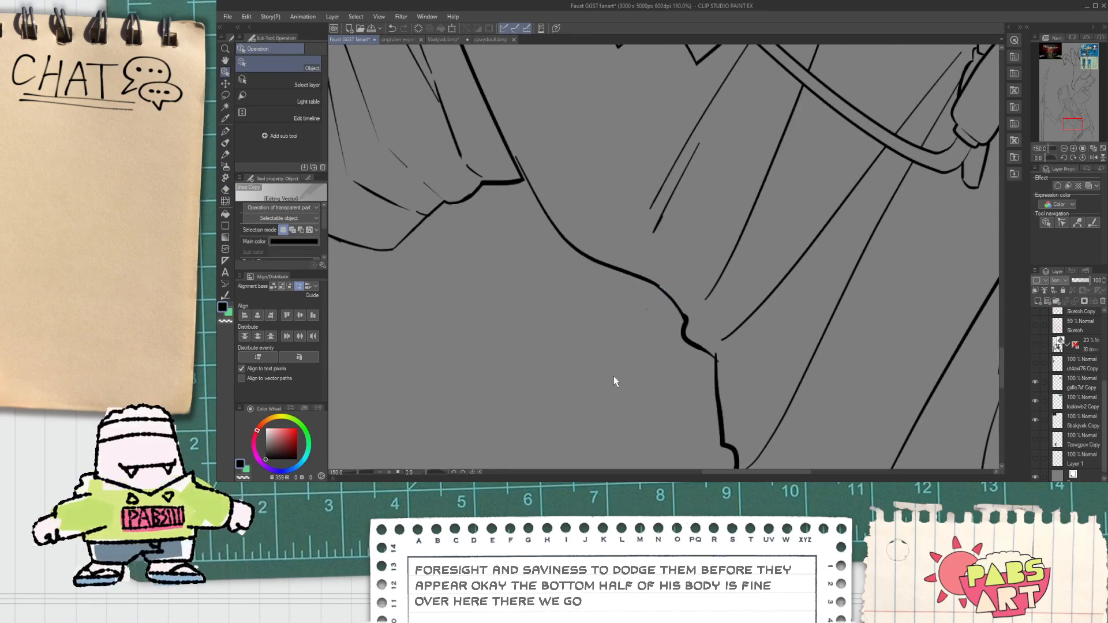
# Draw a short diagonal fold line just above the shirt's front hem with the G-pen.
pyautogui.scroll(-1, 628, 322)
pyautogui.scroll(2, 649, 246)
pyautogui.click(651, 253)
pyautogui.click(647, 262)
pyautogui.press('p')
pyautogui.scroll(-5, 802, 204)
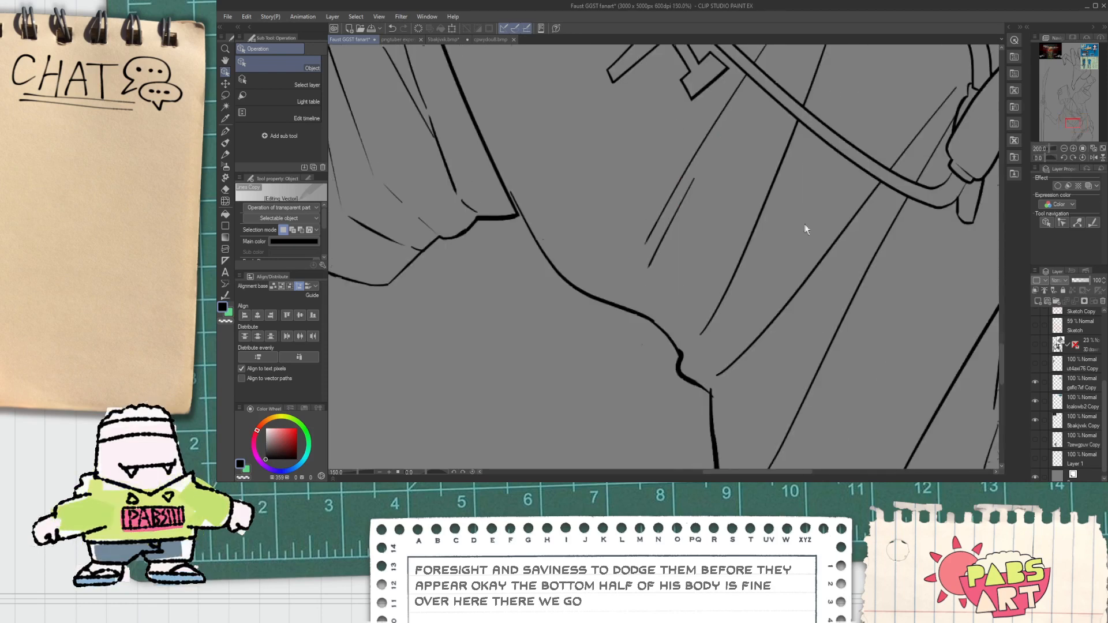
pyautogui.scroll(3, 750, 237)
pyautogui.scroll(1, 752, 257)
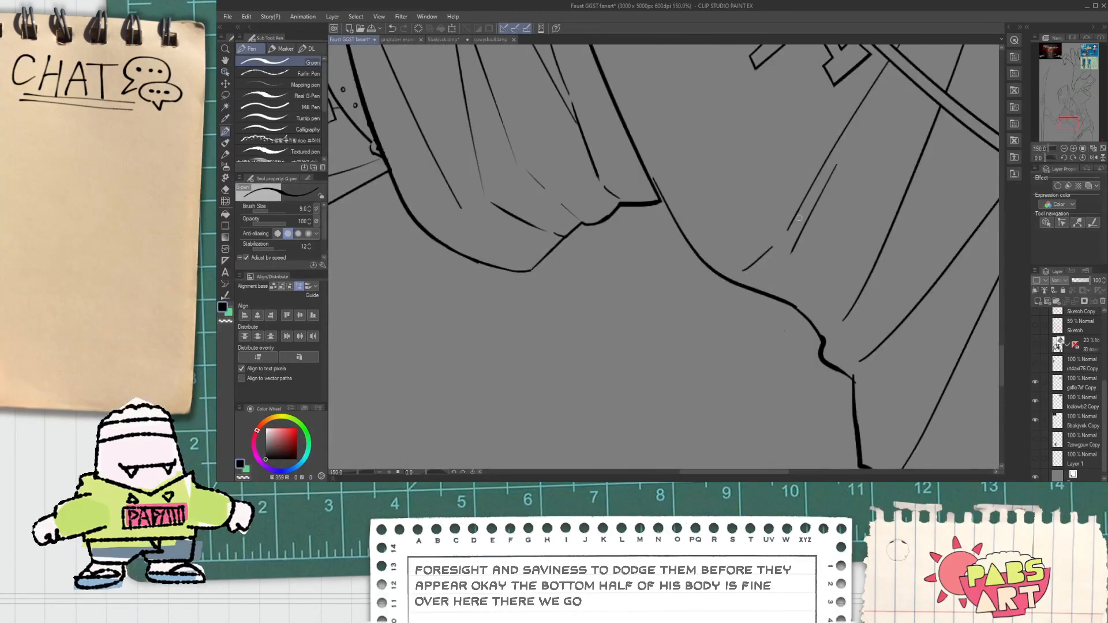
pyautogui.scroll(-8, 762, 258)
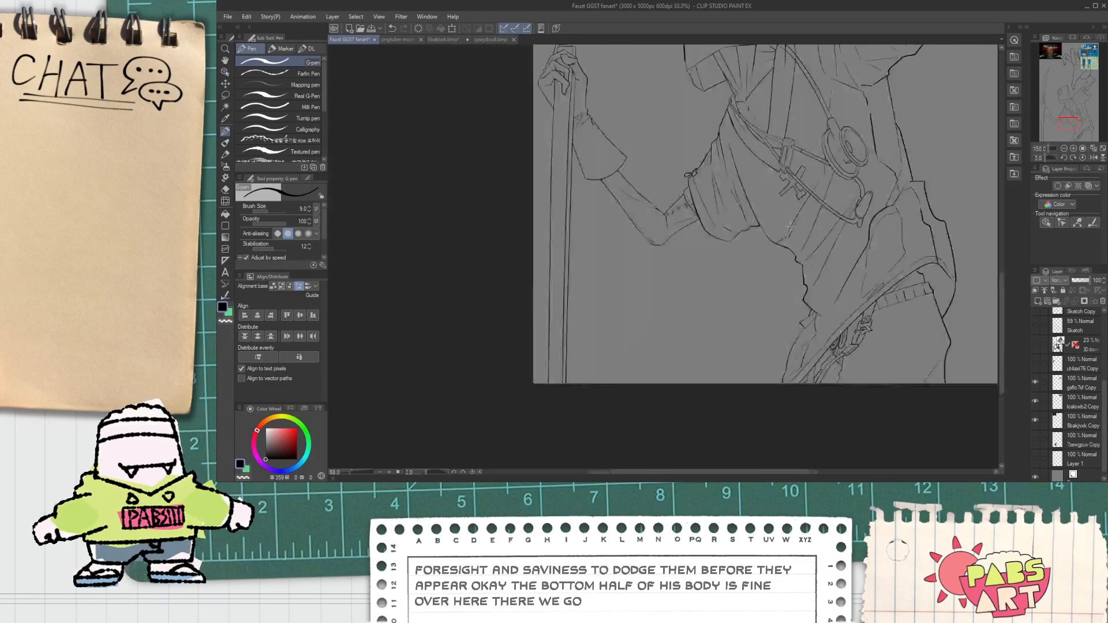
# Move the blue shoe reference image down and away from the raised hand into the empty area beside it.
pyautogui.press('h')
pyautogui.moveTo(794, 199); pyautogui.dragTo(690, 284)
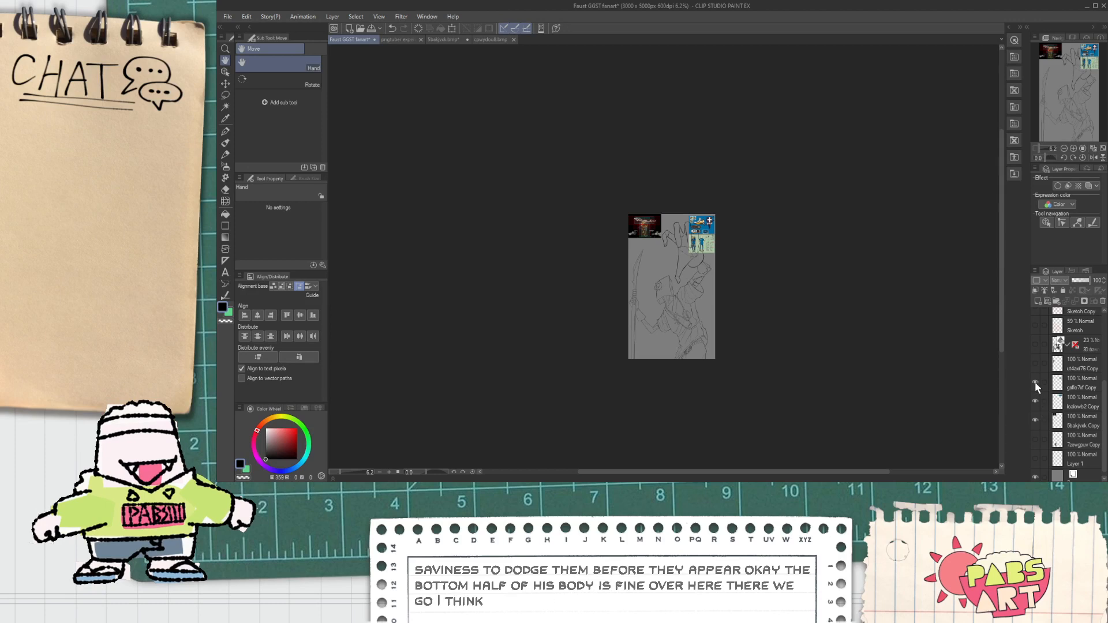
pyautogui.click(1057, 404)
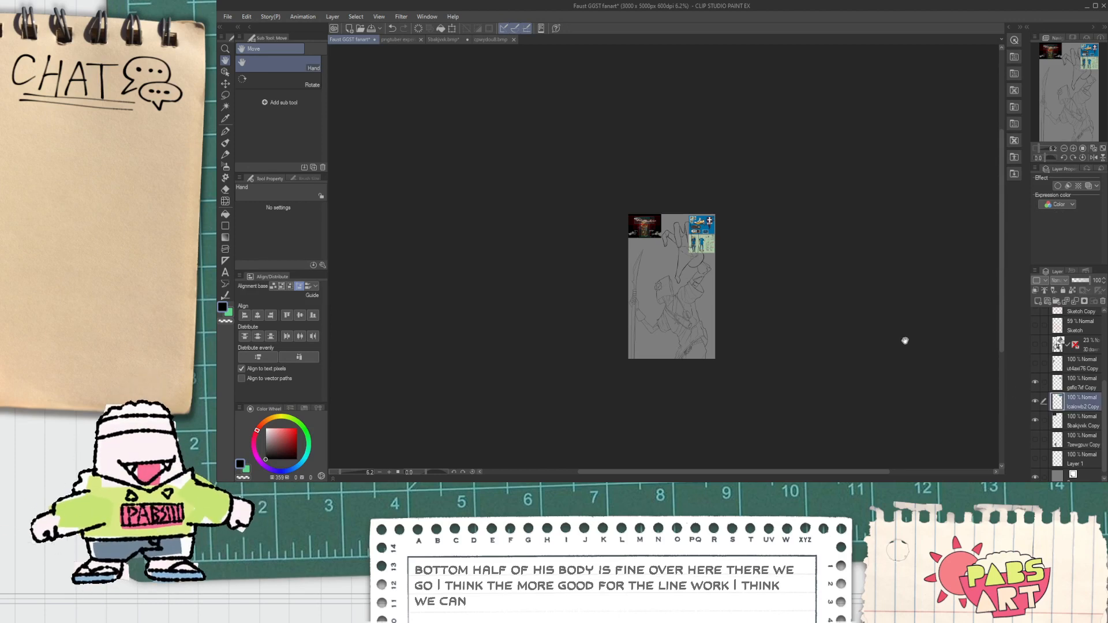
pyautogui.press('k')
pyautogui.moveTo(707, 277); pyautogui.dragTo(680, 305)
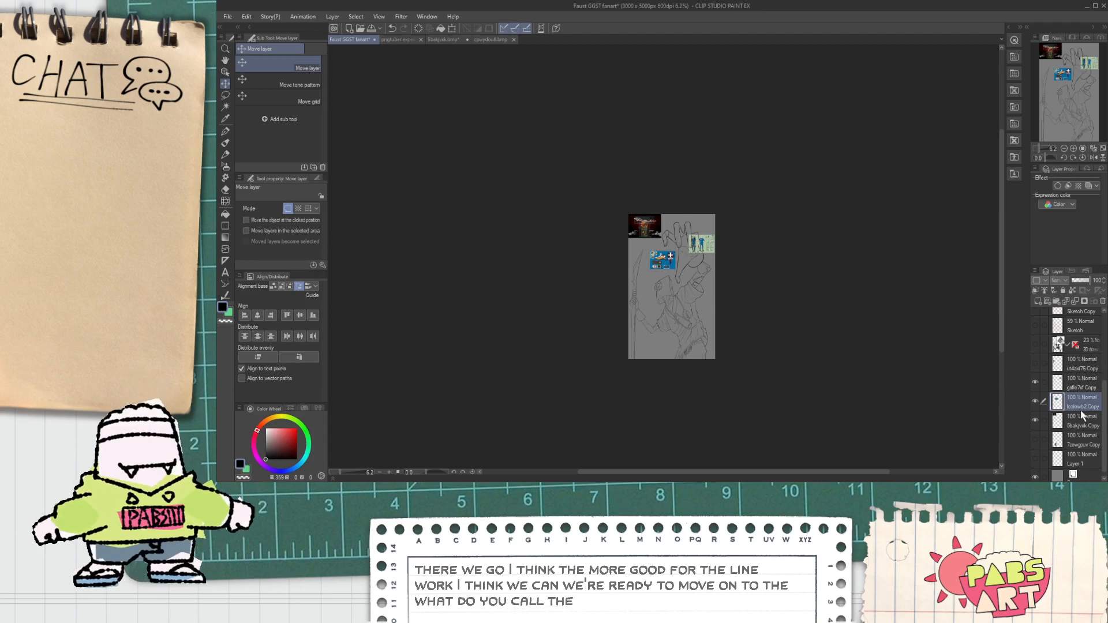
# Hide the dark action-pose reference layer and move the green character reference to the canvas's upper-left corner.
pyautogui.click(1076, 439)
pyautogui.click(1034, 421)
pyautogui.click(1077, 386)
pyautogui.scroll(4, 715, 288)
pyautogui.moveTo(714, 287); pyautogui.dragTo(483, 250)
pyautogui.press('space')
pyautogui.moveTo(626, 249); pyautogui.dragTo(688, 358)
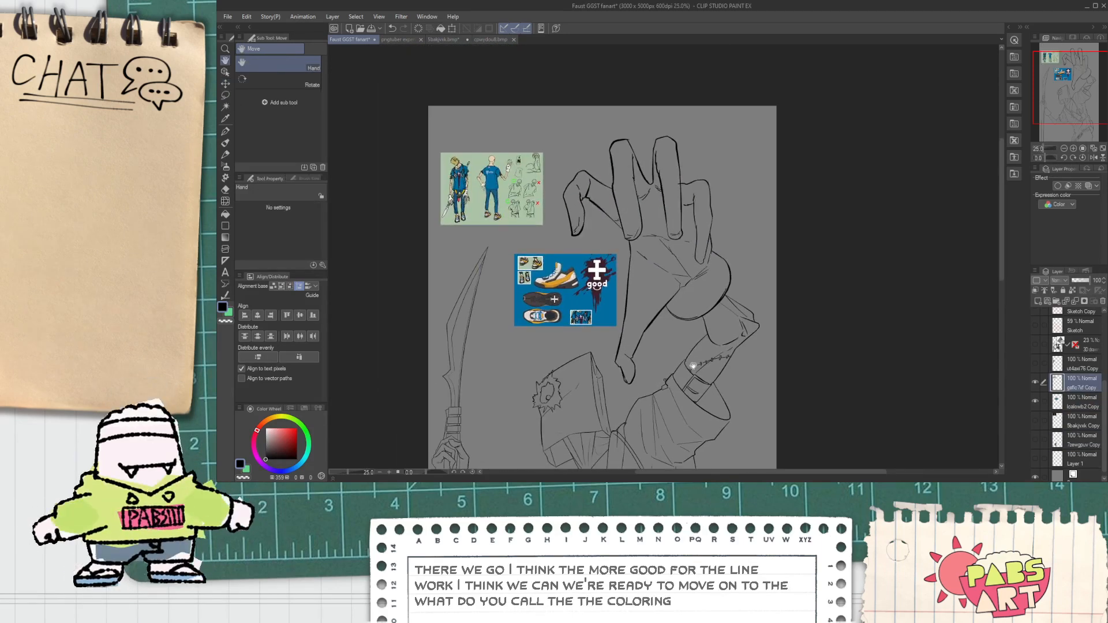
# Hide the Lines Copy layer and show Layer 3 to examine the small bandaged character drawing.
pyautogui.scroll(5, 1106, 356)
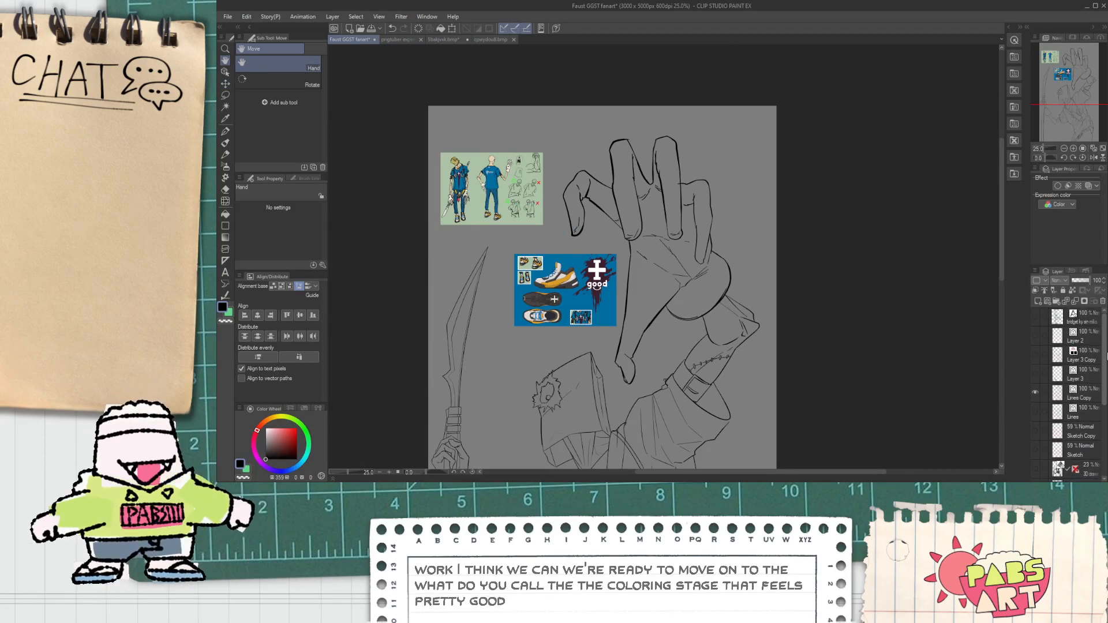
pyautogui.click(1088, 410)
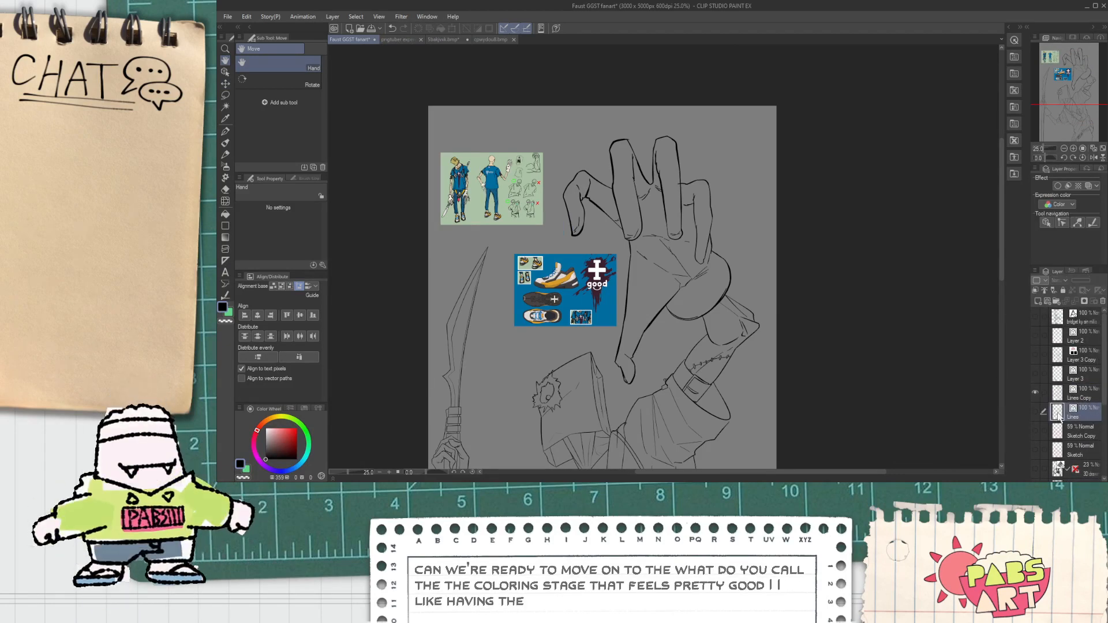
pyautogui.hotkey('ctrl', '-')
pyautogui.hotkey('ctrl', '-')
pyautogui.hotkey('ctrl', '+')
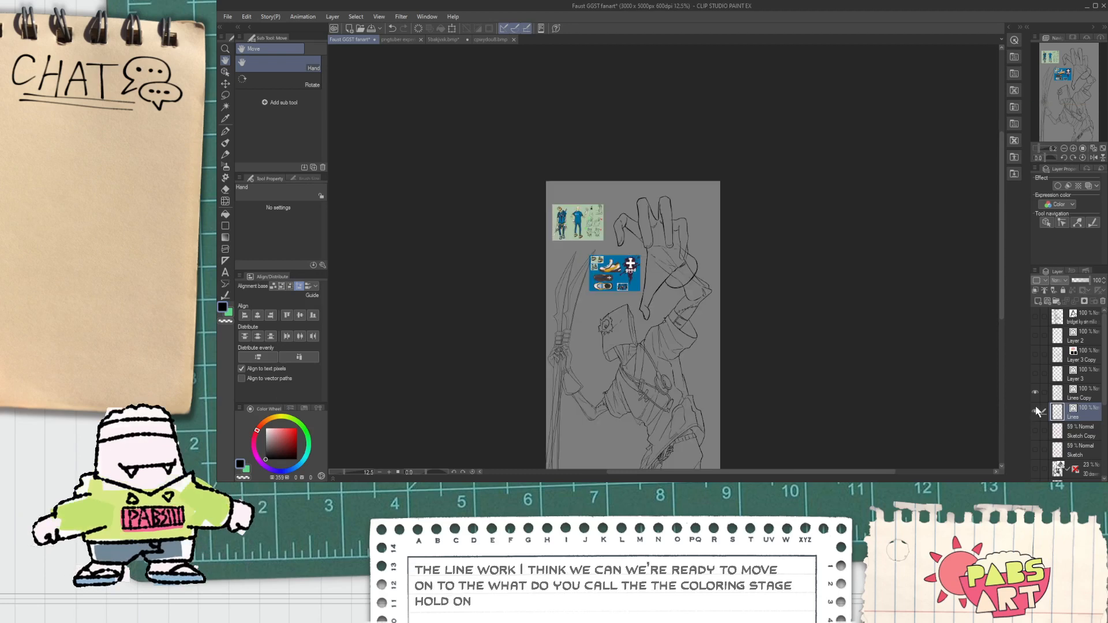
pyautogui.click(1036, 391)
pyautogui.click(1036, 377)
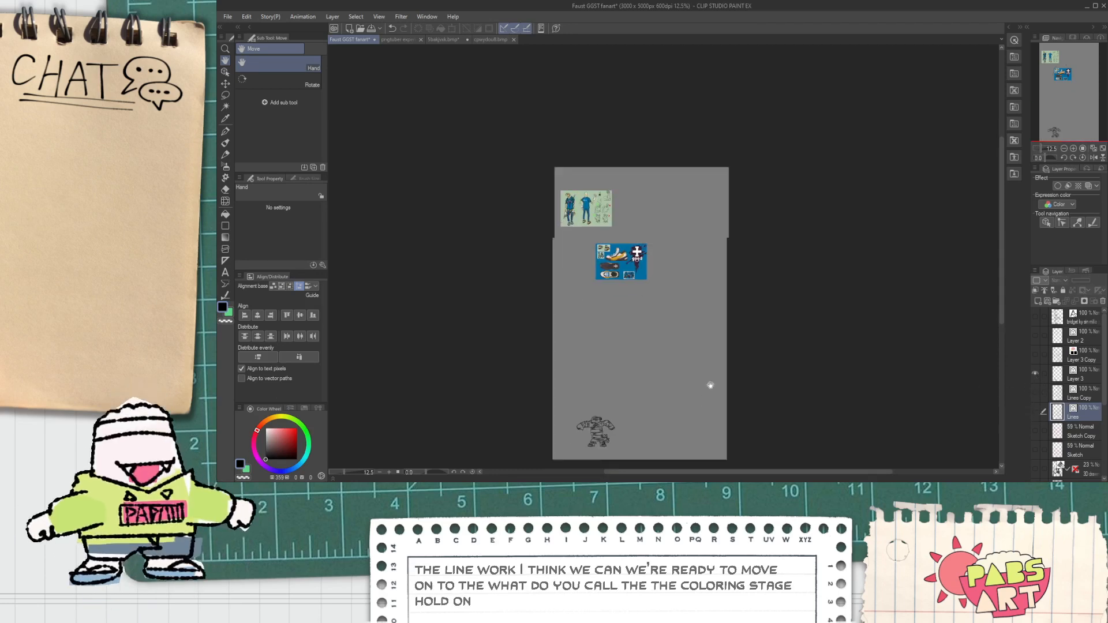
pyautogui.scroll(2, 701, 400)
pyautogui.scroll(1, 653, 320)
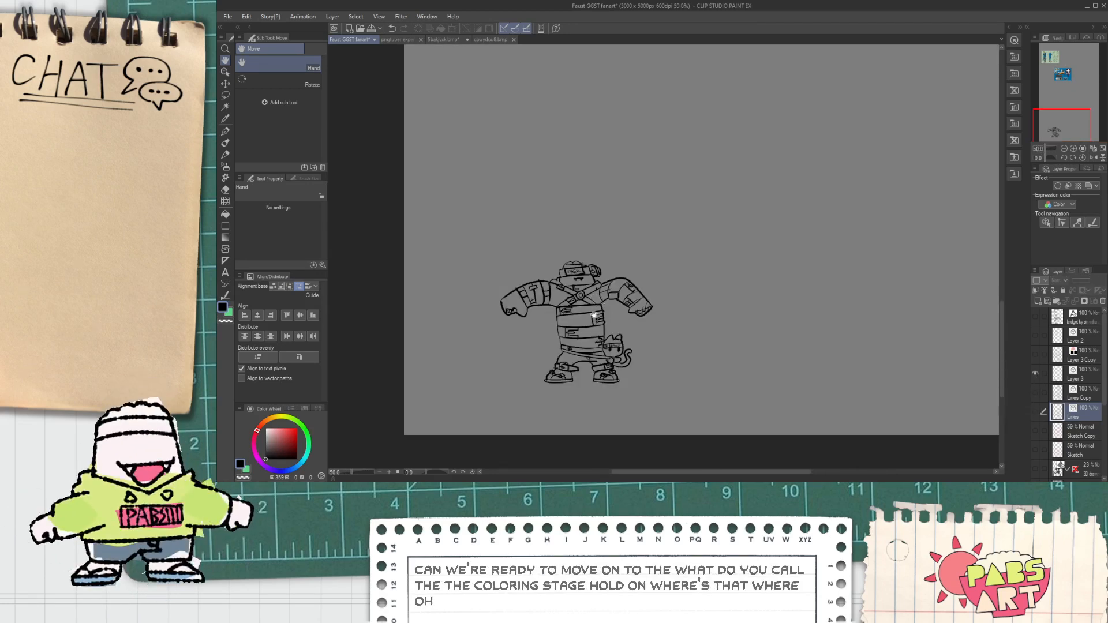
pyautogui.moveTo(611, 337); pyautogui.dragTo(656, 359)
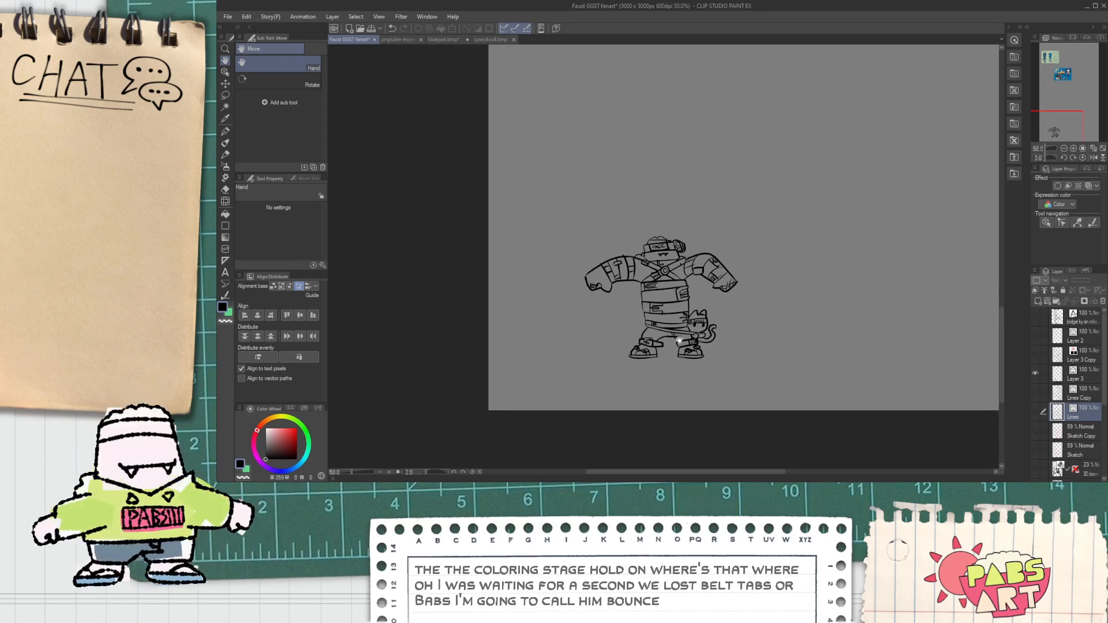
# Hide Layer 3 and show the Lines Copy layer again.
pyautogui.click(1034, 374)
pyautogui.click(1034, 392)
pyautogui.scroll(-2, 922, 227)
pyautogui.moveTo(922, 226)
pyautogui.mouseDown()
pyautogui.moveTo(805, 359)
pyautogui.moveTo(693, 416)
pyautogui.mouseUp()
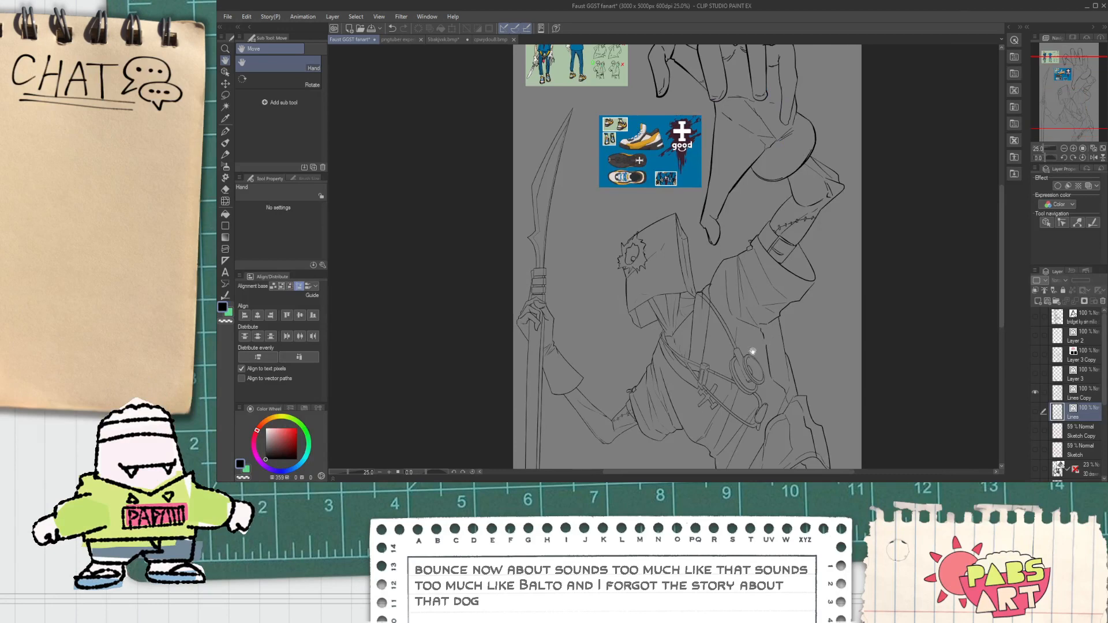
# On Lines Copy, close the line gap where the paper bag meets the shoulder strap and erase the stray bit beside it.
pyautogui.scroll(5, 750, 358)
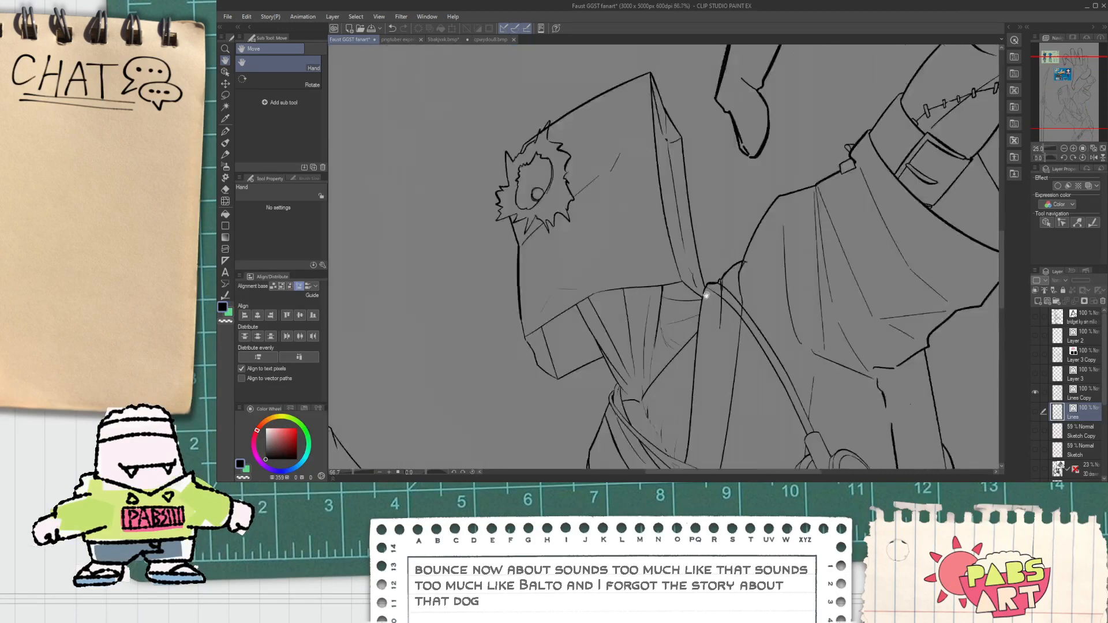
pyautogui.click(1068, 394)
pyautogui.press('p')
pyautogui.scroll(7, 717, 277)
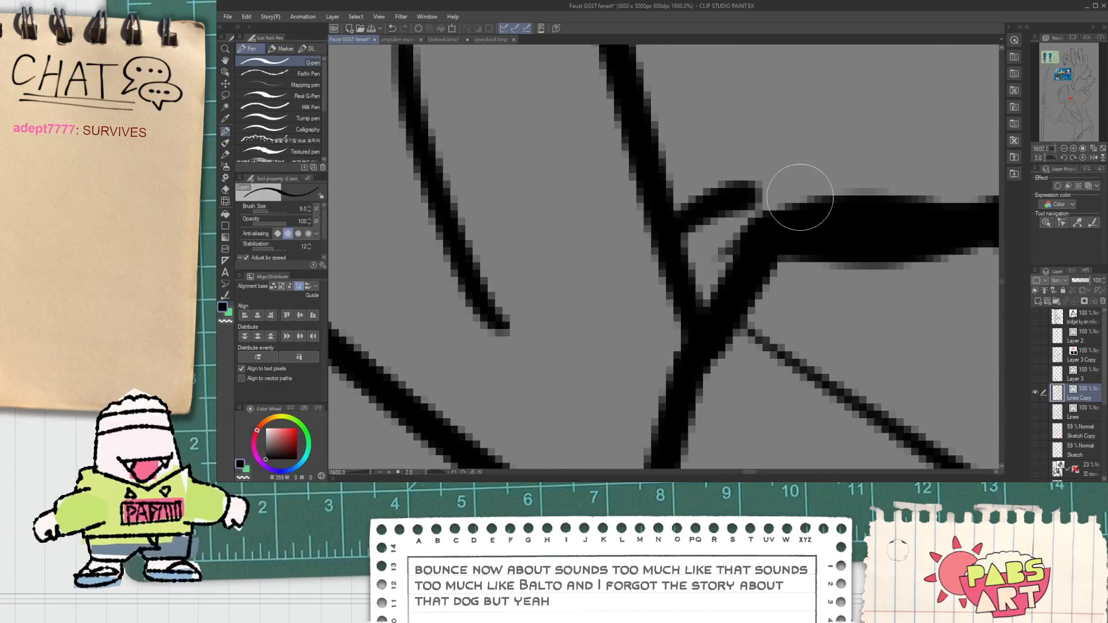
pyautogui.scroll(-3, 737, 250)
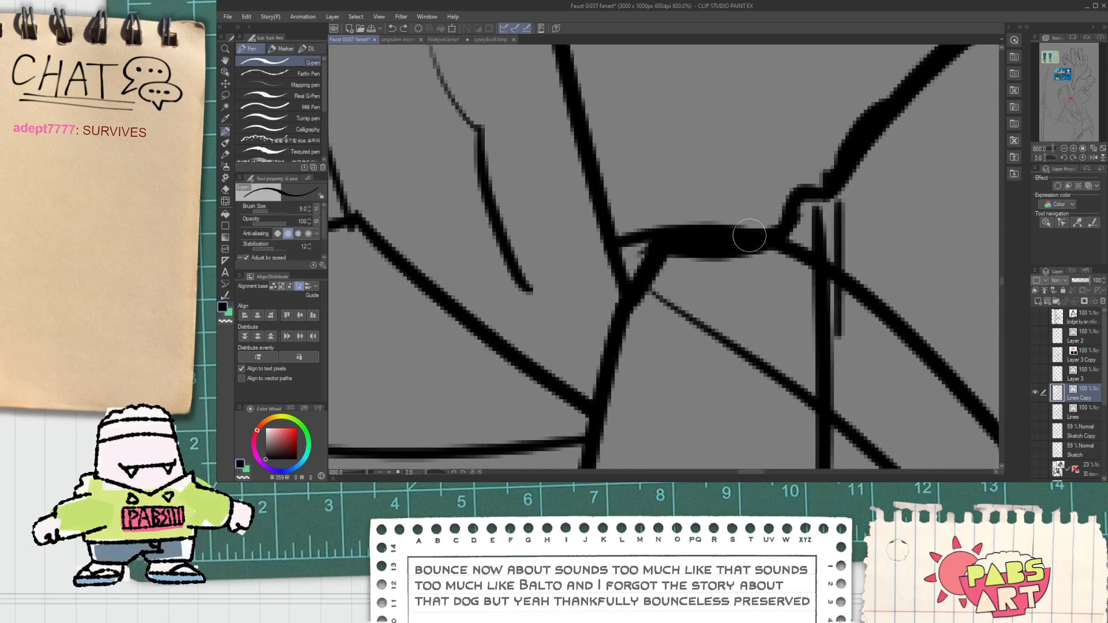
pyautogui.press('e')
pyautogui.moveTo(710, 253); pyautogui.dragTo(666, 268)
pyautogui.scroll(-9, 675, 250)
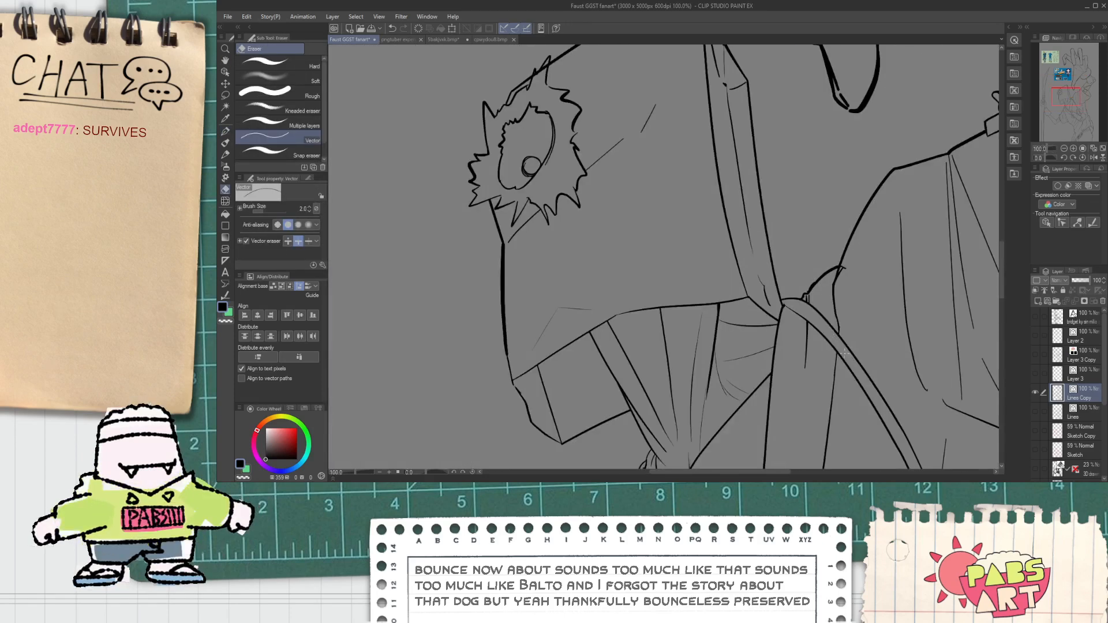
# Add a new raster layer between Lines Copy and Lines and ready the Eyedropper for picking displayed colors.
pyautogui.scroll(-2, 675, 250)
pyautogui.moveTo(648, 340); pyautogui.dragTo(792, 383)
pyautogui.scroll(2, 798, 317)
pyautogui.scroll(-4, 798, 317)
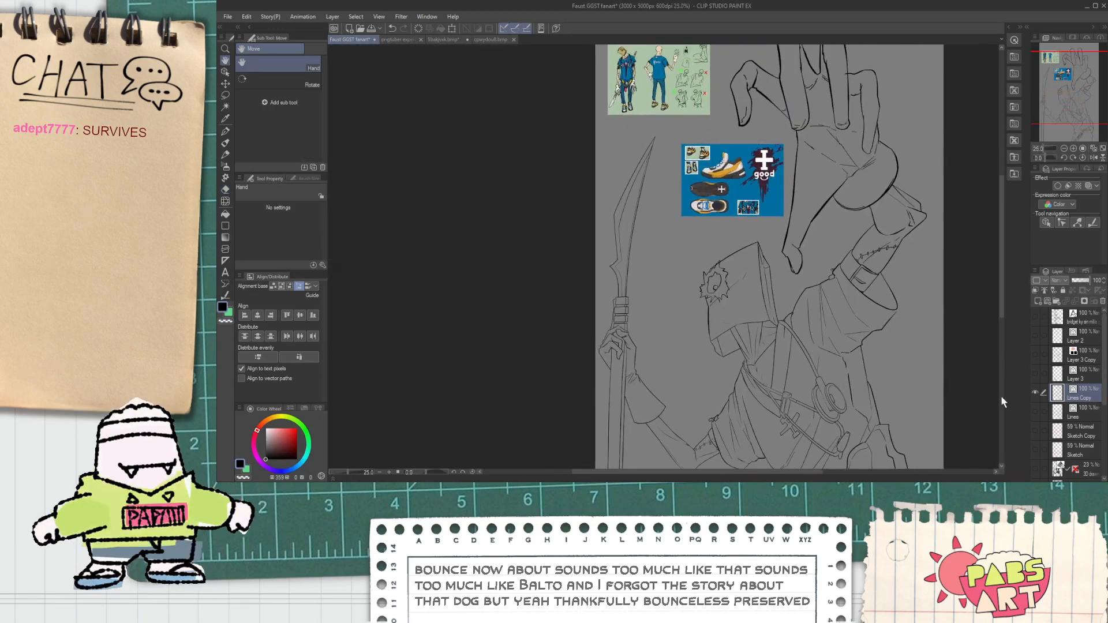
pyautogui.click(1080, 413)
pyautogui.scroll(3, 657, 67)
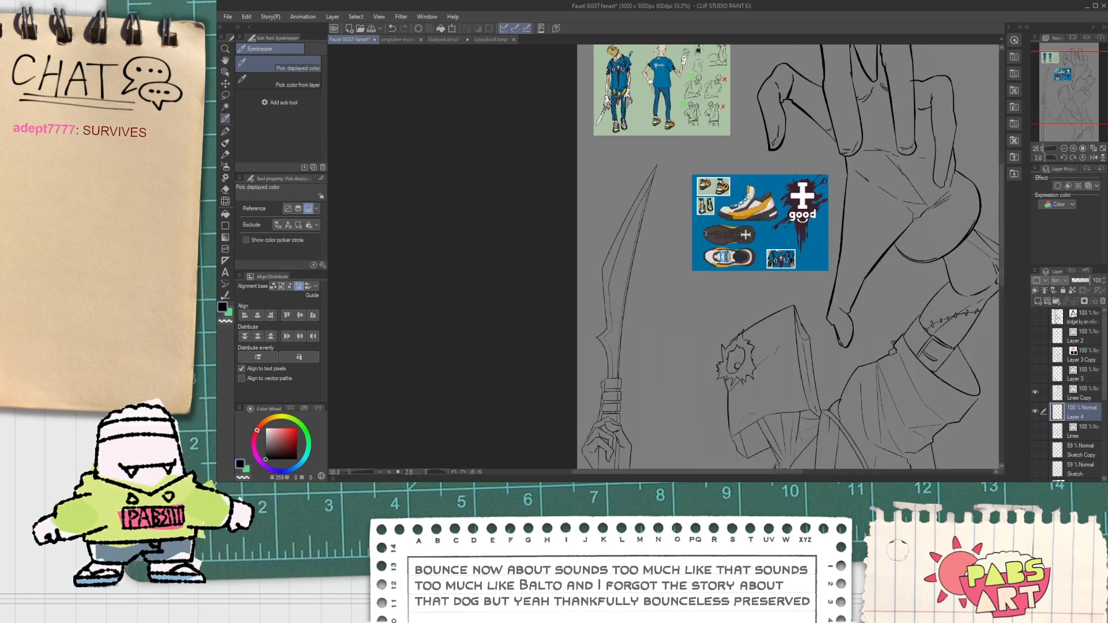
# Pick the shirt blue from the reference image and fill the lowered sleeve and adjoining front panel of the shirt on Layer 4.
pyautogui.rightClick(657, 66)
pyautogui.scroll(-5, 671, 137)
pyautogui.press('g')
pyautogui.scroll(4, 737, 347)
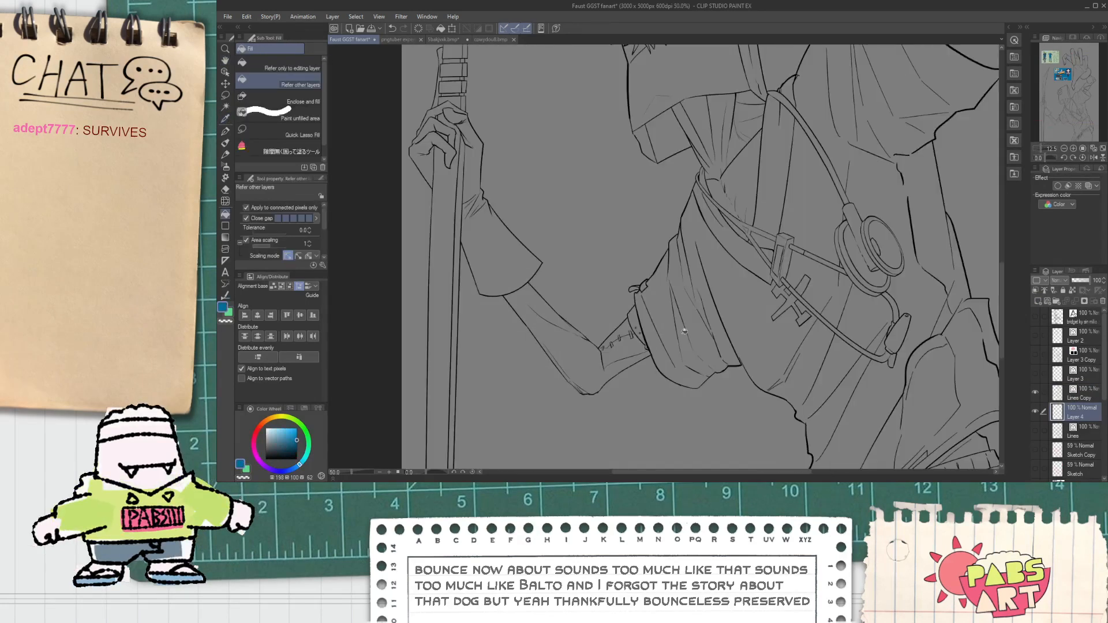
pyautogui.click(656, 328)
pyautogui.click(698, 281)
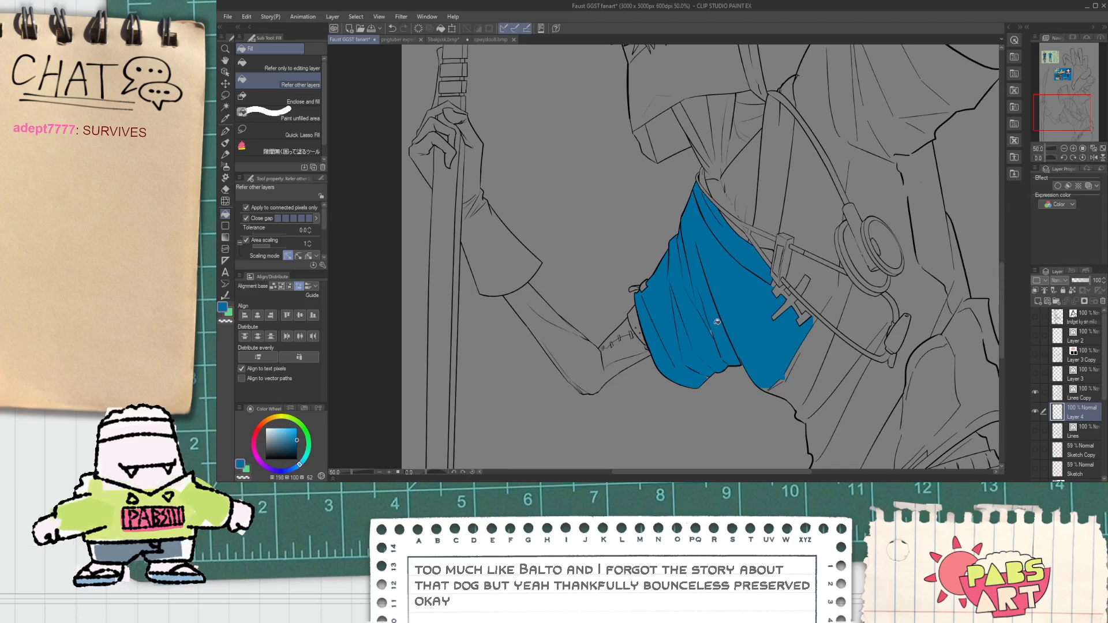
# Set the pen's brush size to 73.7 and try to touch up the blue at the lower corner of the filled sleeve.
pyautogui.scroll(1, 713, 332)
pyautogui.press('p')
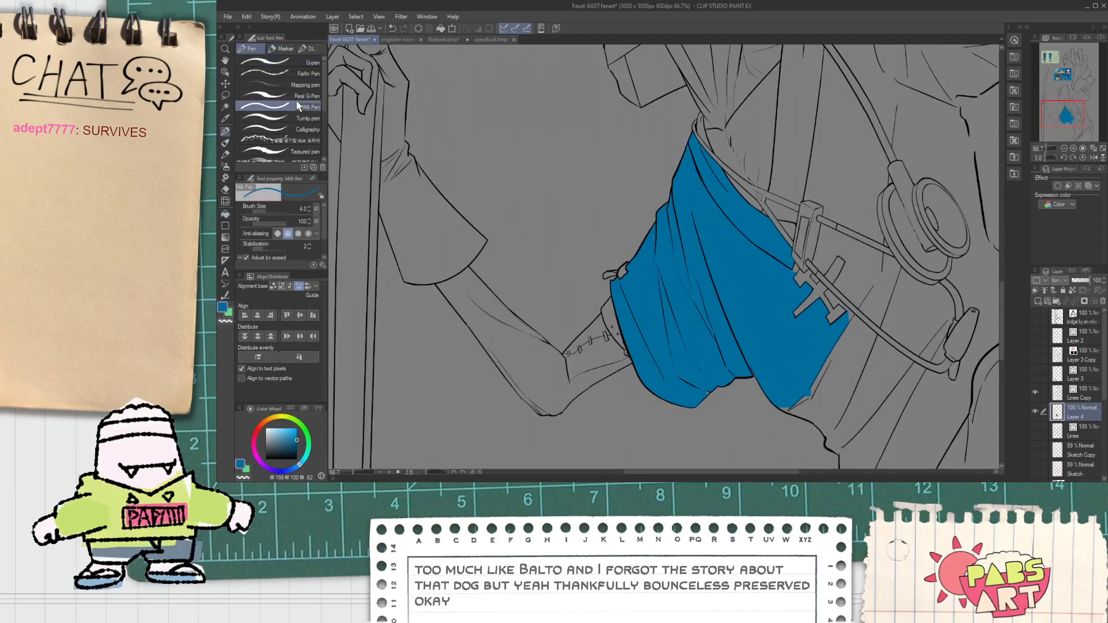
pyautogui.click(275, 209)
pyautogui.scroll(3, 714, 389)
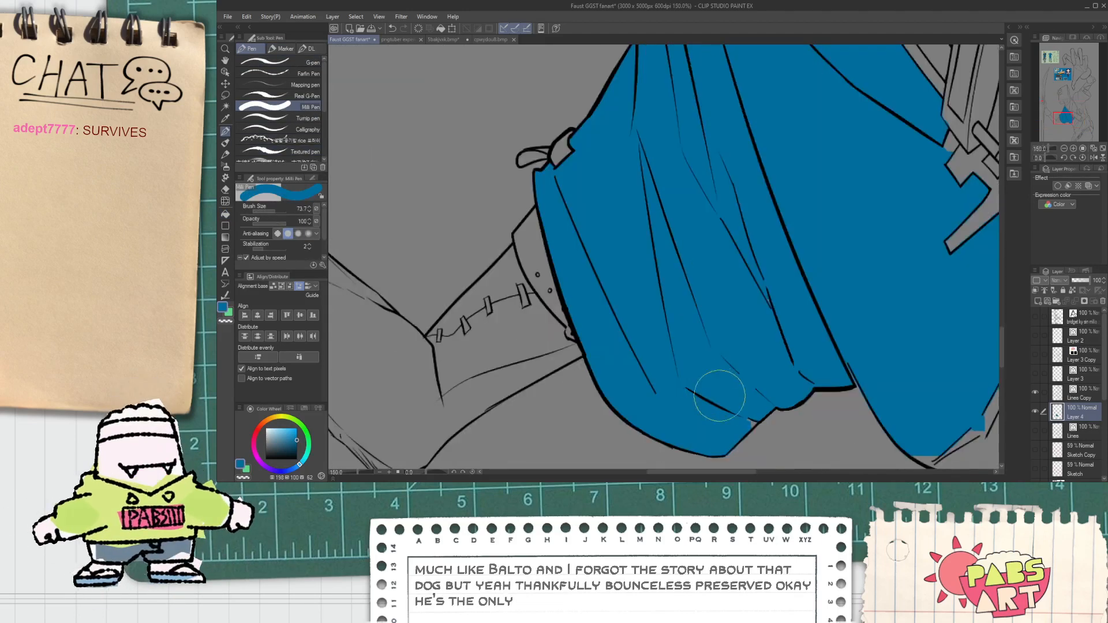
pyautogui.scroll(4, 714, 389)
pyautogui.press('g')
pyautogui.press('p')
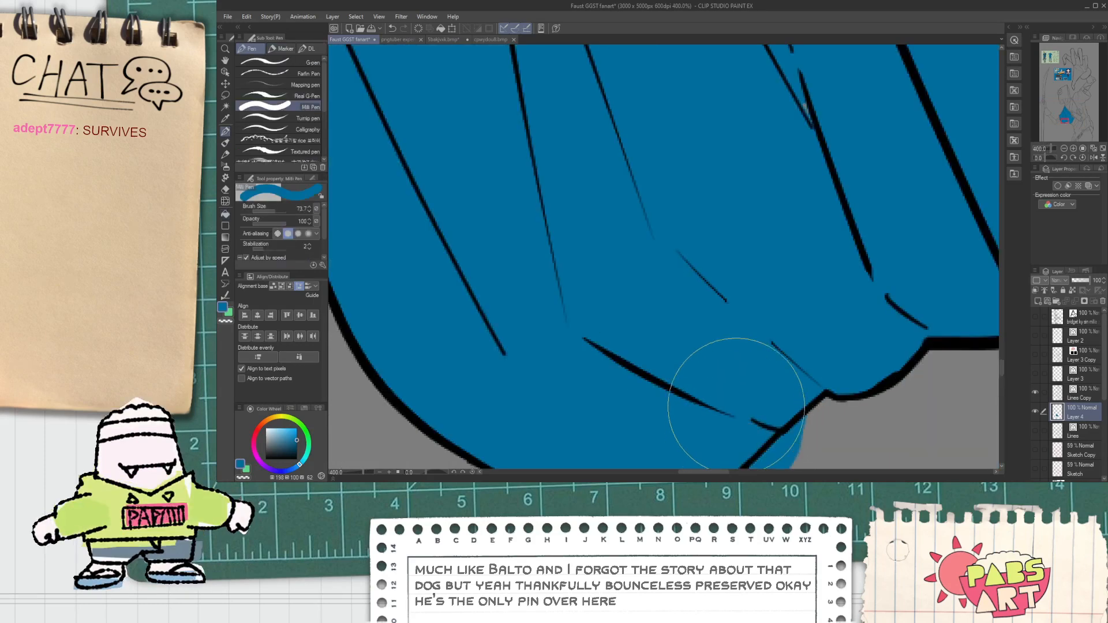
pyautogui.scroll(-4, 713, 372)
# Check the fill edge along the sleeve outline and set the Fill tool's area scaling to 0.
pyautogui.press('g')
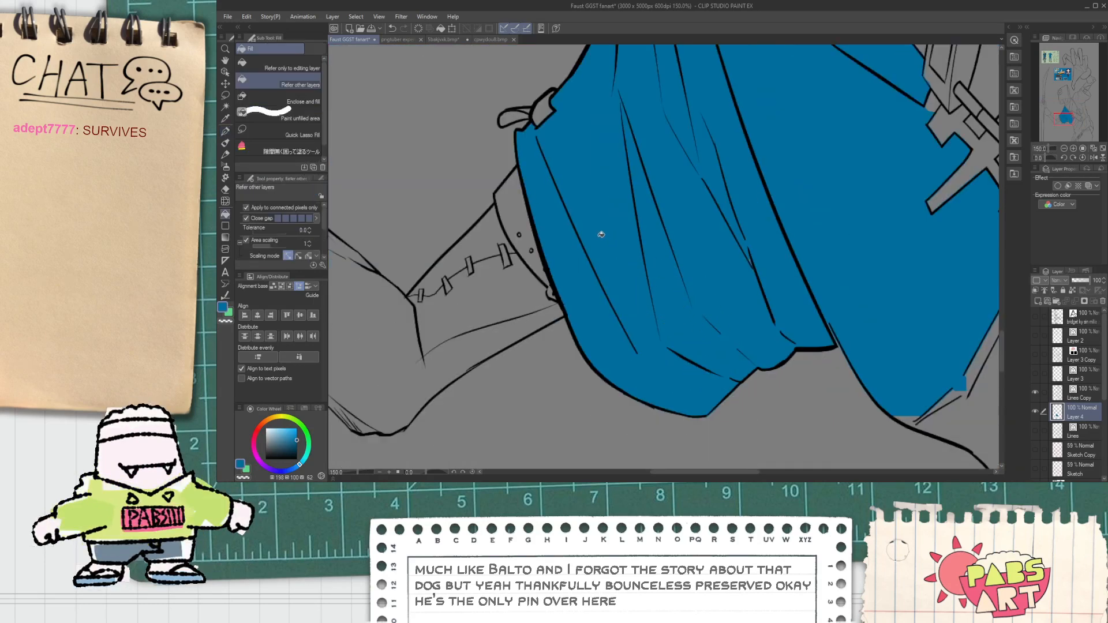
pyautogui.scroll(3, 556, 243)
pyautogui.press('space')
pyautogui.moveTo(602, 254); pyautogui.dragTo(431, 4)
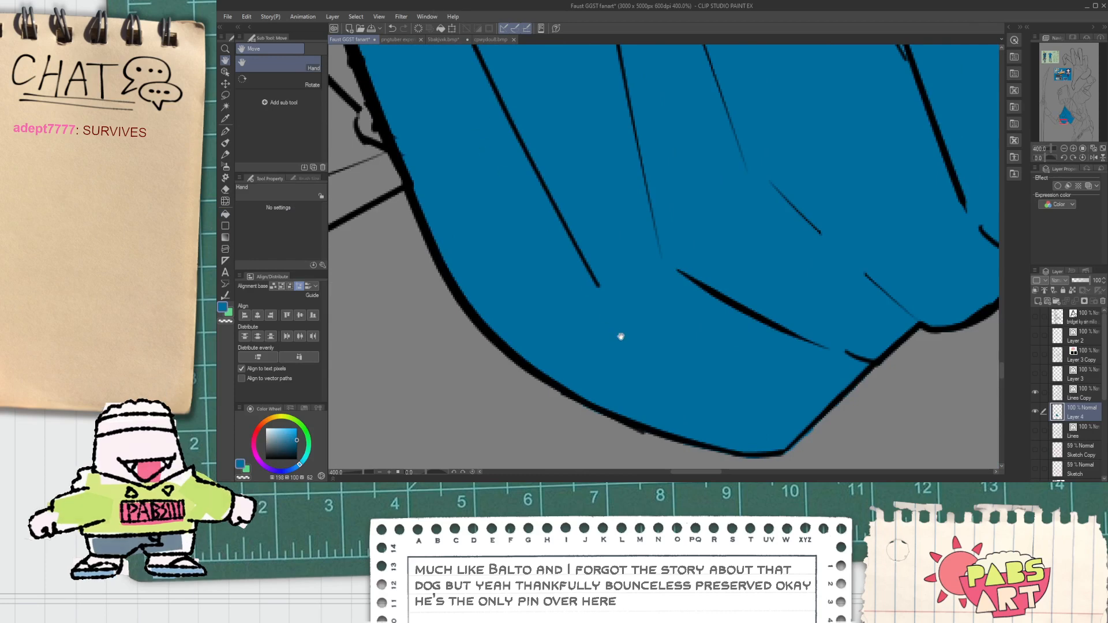
pyautogui.moveTo(572, 371); pyautogui.dragTo(483, 230)
pyautogui.scroll(2, 353, 106)
pyautogui.press('e')
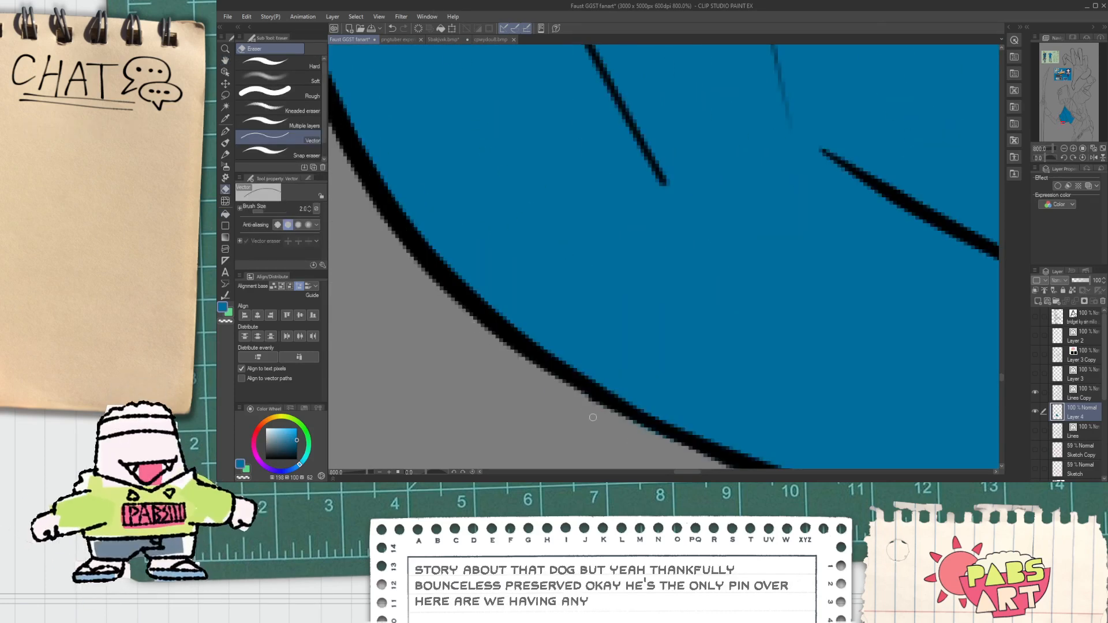
pyautogui.scroll(-4, 335, 189)
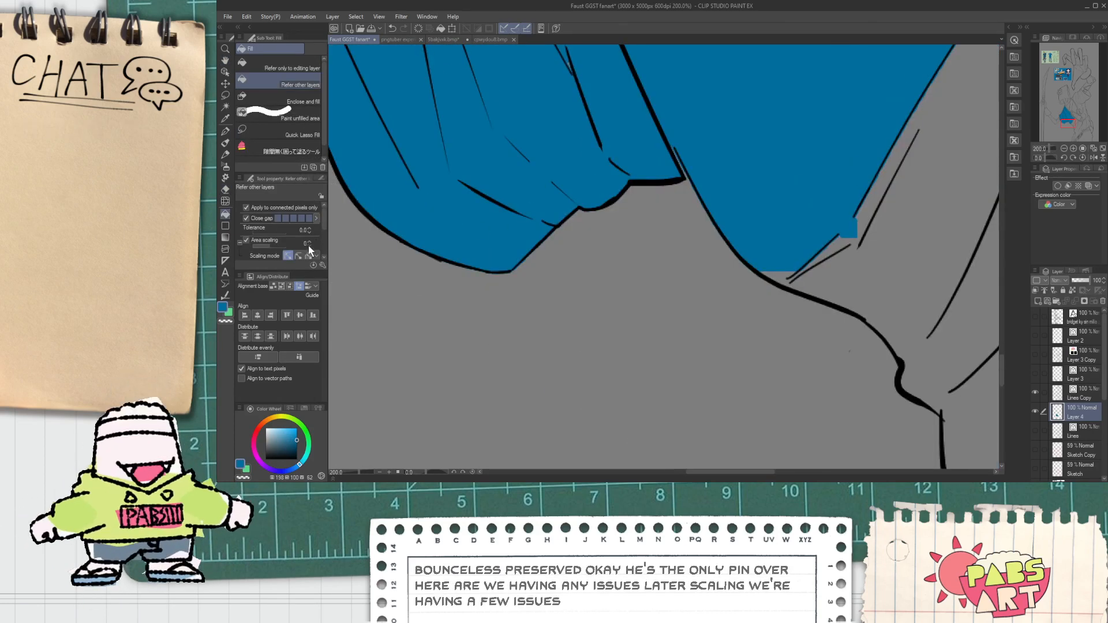
pyautogui.press('g')
# Fill the shirt areas between the stethoscope tubes and the chest panel beside them with the same blue.
pyautogui.scroll(-2, 390, 215)
pyautogui.press('space')
pyautogui.moveTo(503, 158); pyautogui.dragTo(489, 332)
pyautogui.moveTo(506, 253); pyautogui.dragTo(459, 274)
pyautogui.scroll(-2, 505, 289)
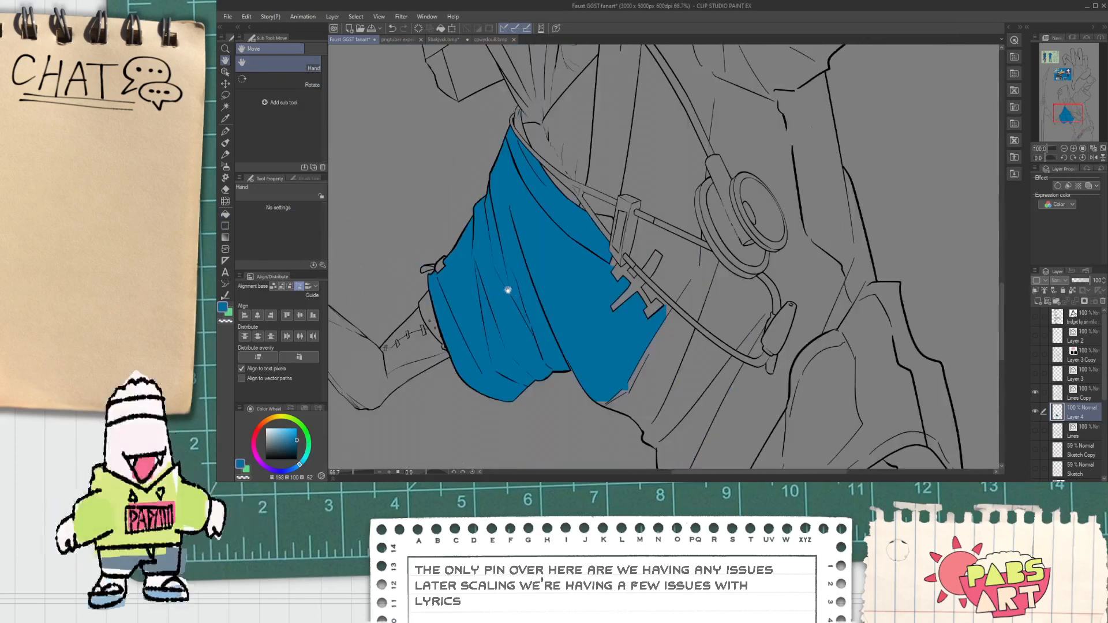
pyautogui.scroll(4, 582, 226)
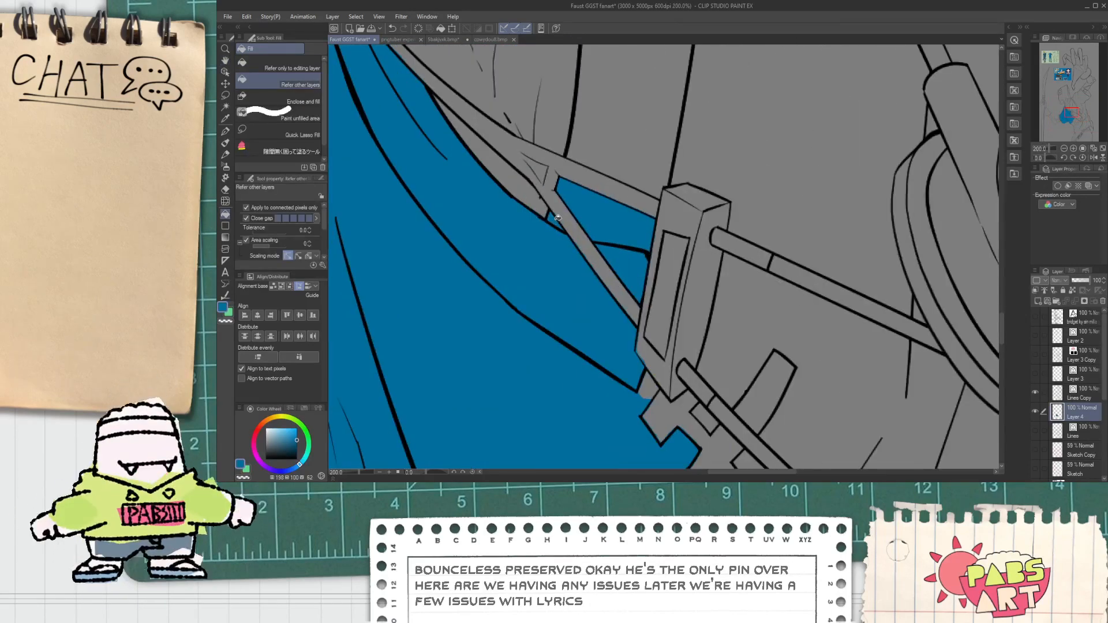
pyautogui.scroll(-1, 558, 218)
pyautogui.scroll(-1, 663, 144)
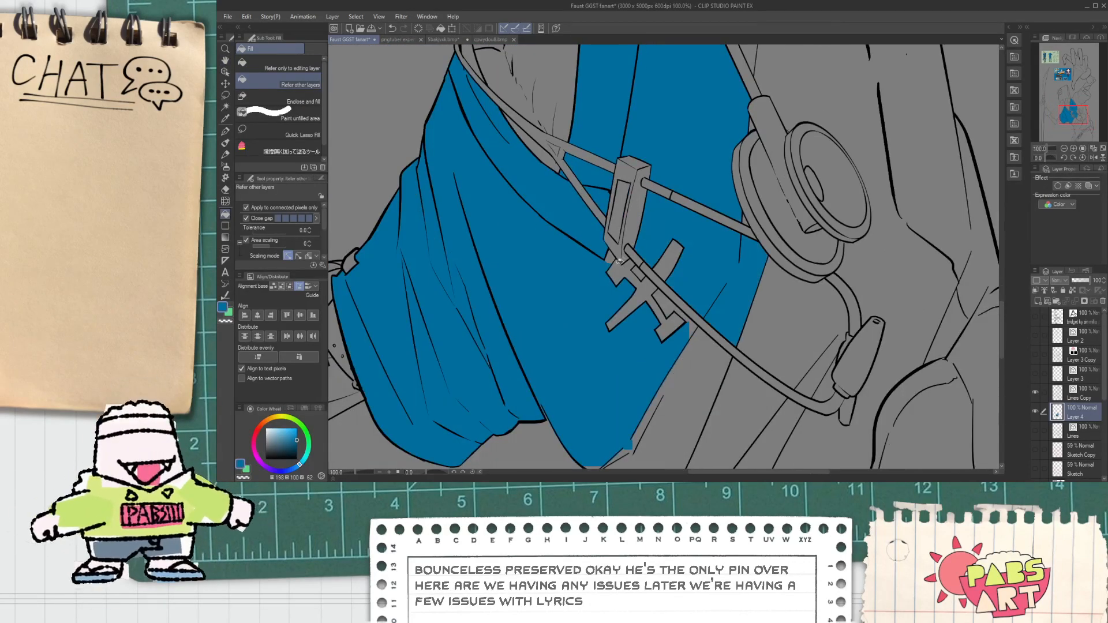
# Undo the last fill near the tubes and hide the reference image layers.
pyautogui.scroll(1, 622, 260)
pyautogui.hotkey('ctrl', 'z')
pyautogui.scroll(-1, 709, 346)
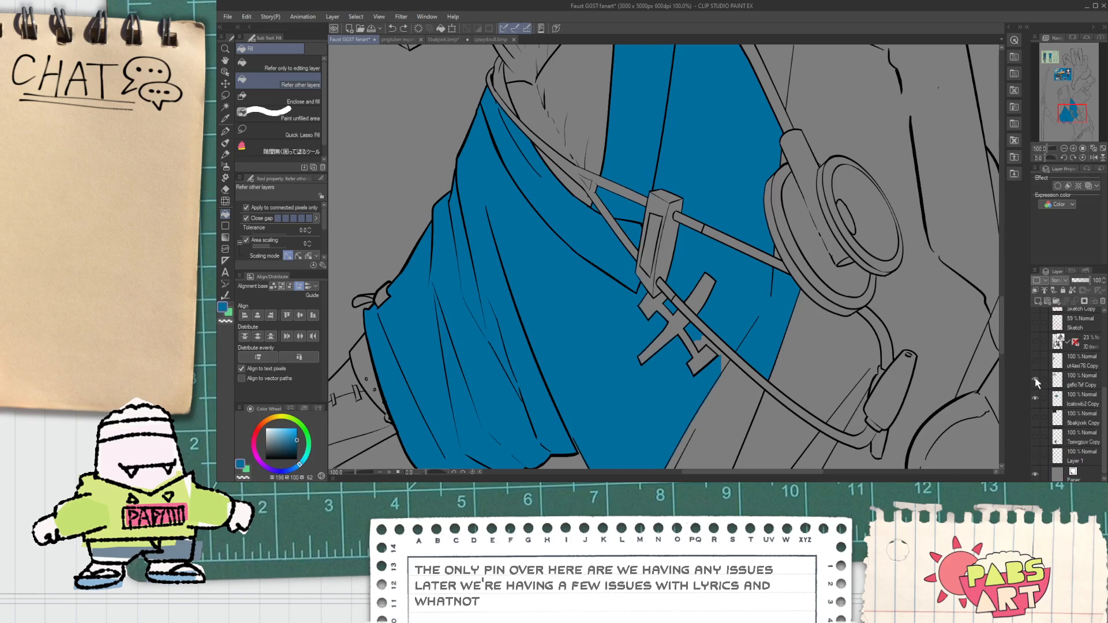
pyautogui.scroll(-1, 686, 296)
pyautogui.scroll(3, 687, 296)
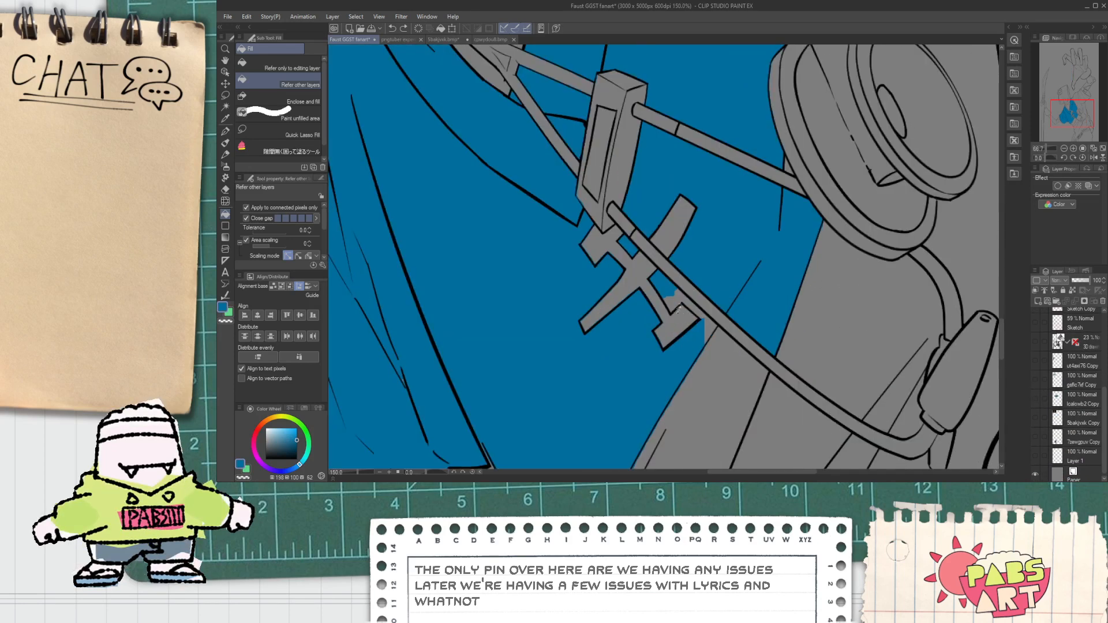
# Fill the small shirt gaps around the cross-shaped emblem and along the stethoscope tube with blue, undoing the misplaced fills.
pyautogui.scroll(2, 686, 297)
pyautogui.hotkey('ctrl', 'z')
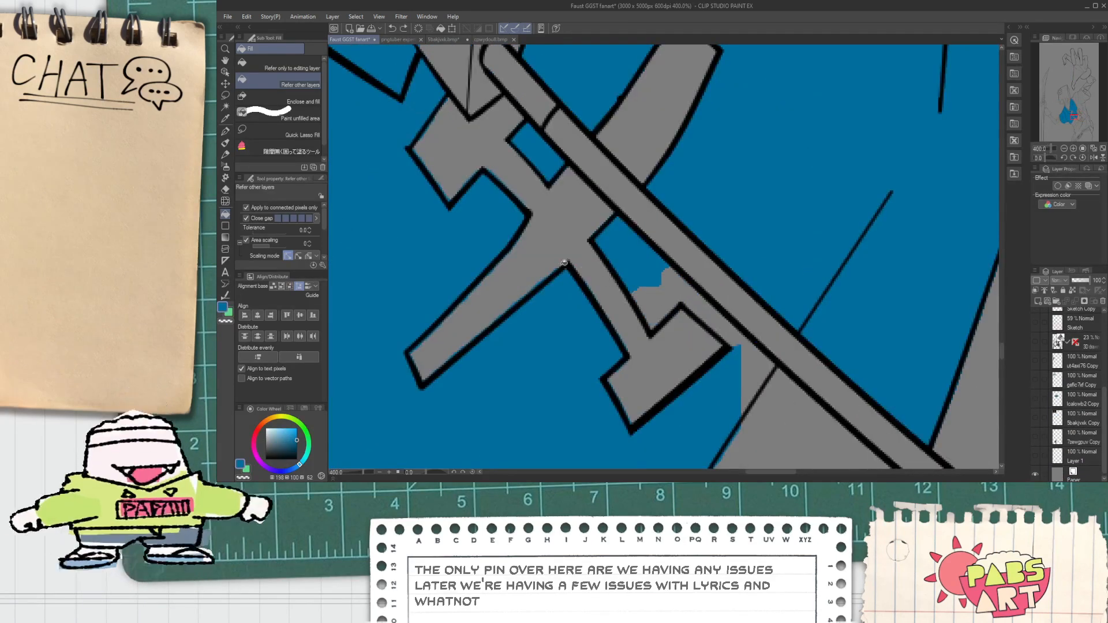
pyautogui.hotkey('ctrl', 'z')
pyautogui.click(668, 306)
pyautogui.scroll(1, 668, 307)
pyautogui.hotkey('ctrl', 'z')
pyautogui.click(659, 289)
pyautogui.hotkey('ctrl', 'z')
pyautogui.click(648, 316)
pyautogui.click(705, 287)
pyautogui.click(729, 314)
pyautogui.click(804, 367)
# Fill the shirt sections below the stethoscope tube with blue.
pyautogui.scroll(-5, 751, 354)
pyautogui.moveTo(716, 409); pyautogui.dragTo(588, 265)
pyautogui.click(590, 329)
pyautogui.scroll(1, 676, 258)
pyautogui.click(714, 215)
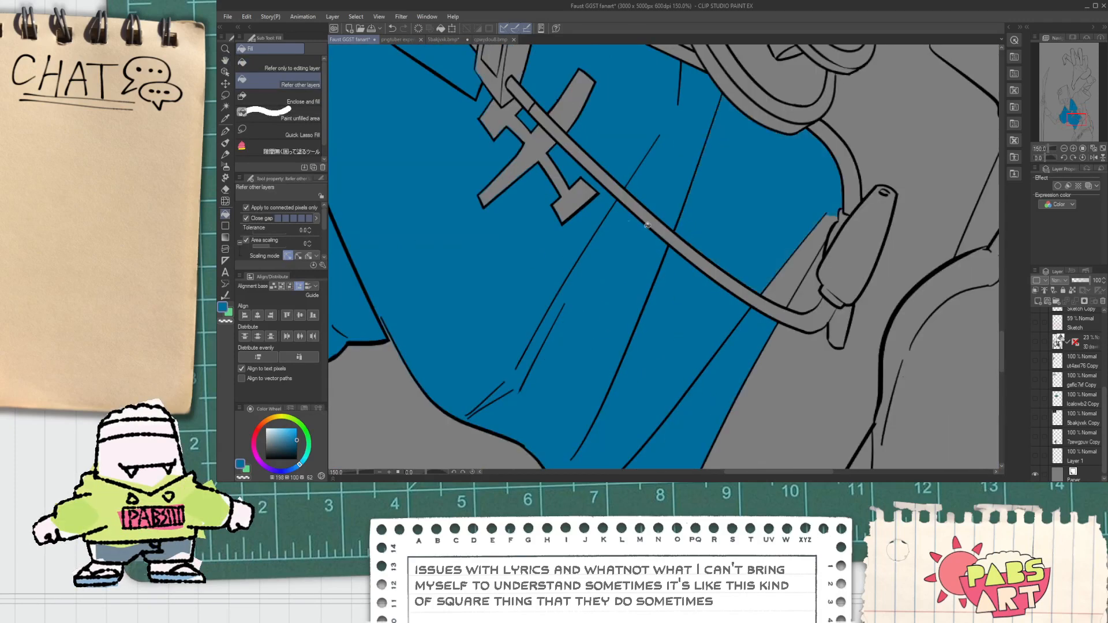
# Fill the remaining shirt body around the stethoscope and the small gap beside the elbow-side fold with blue.
pyautogui.moveTo(528, 187); pyautogui.dragTo(630, 300)
pyautogui.scroll(5, 626, 297)
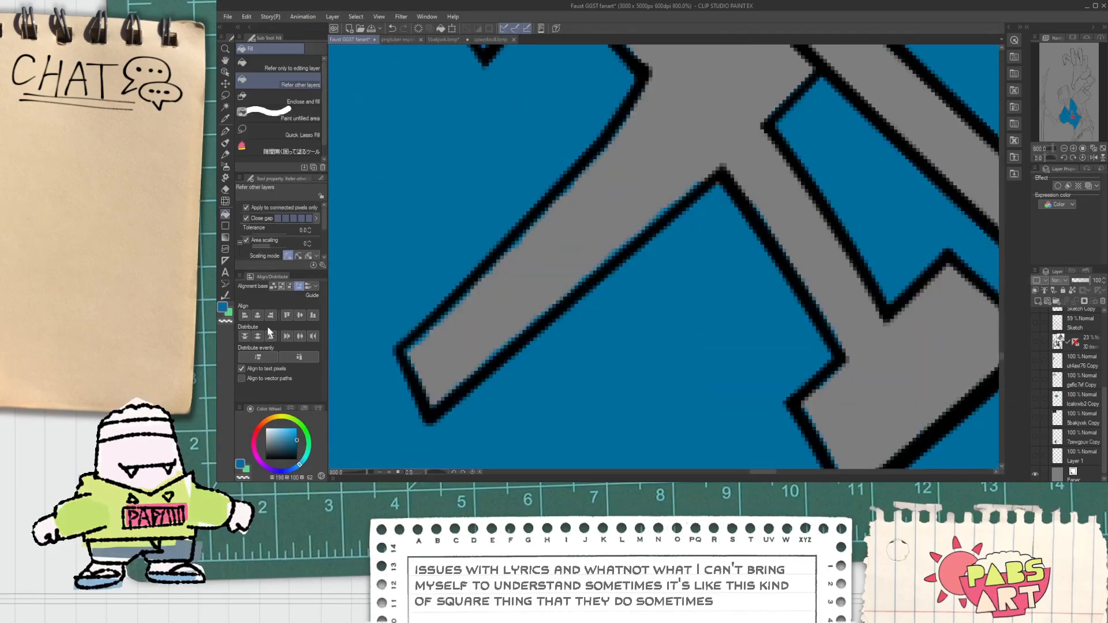
pyautogui.scroll(-8, 511, 311)
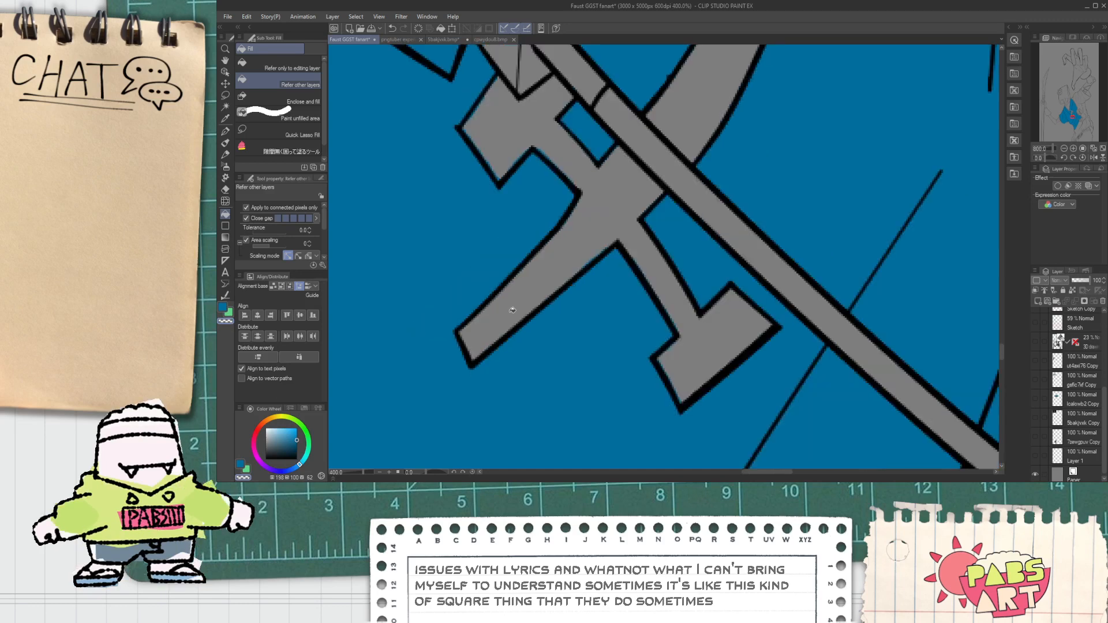
pyautogui.click(648, 418)
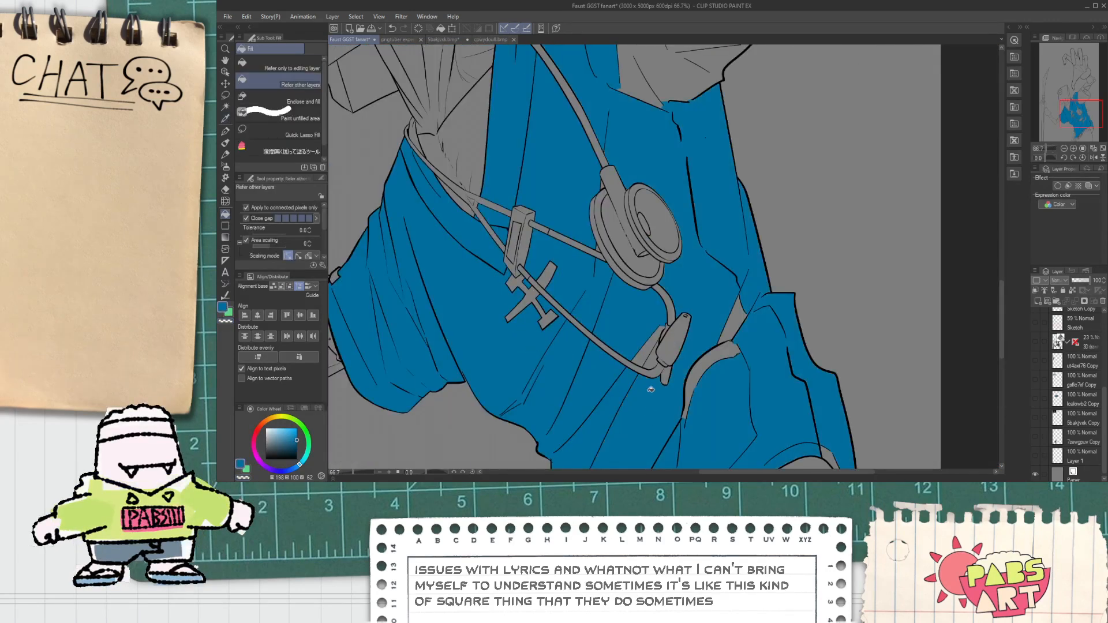
pyautogui.scroll(2, 647, 389)
pyautogui.click(711, 360)
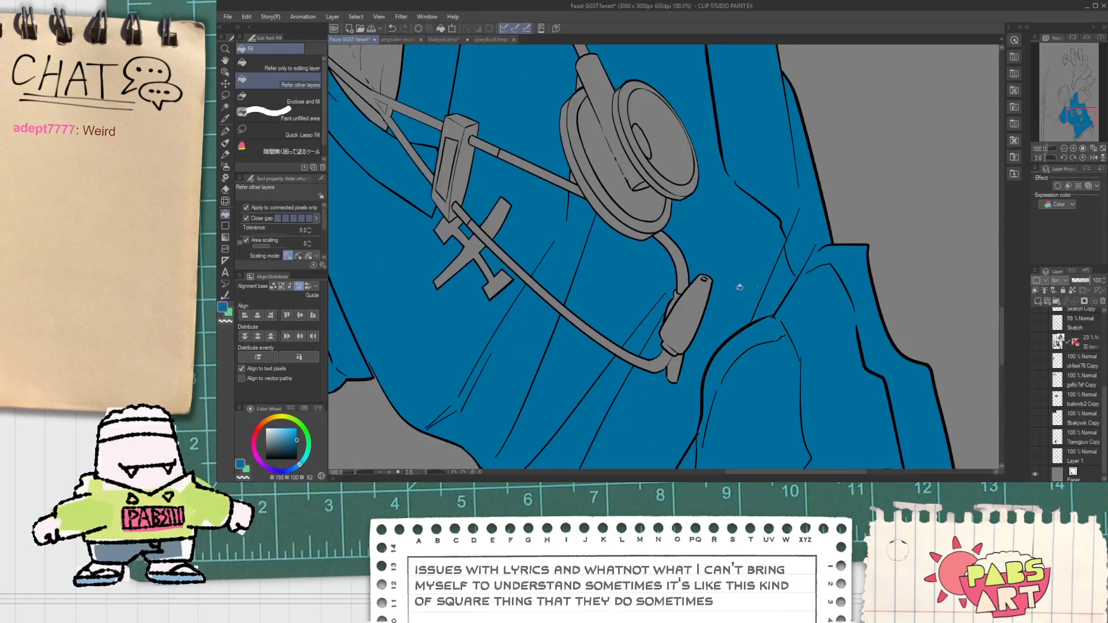
# Fill the shirt's lower tail down to the canvas edge and its remaining slivers along the hem with blue.
pyautogui.scroll(-3, 721, 277)
pyautogui.scroll(1, 608, 272)
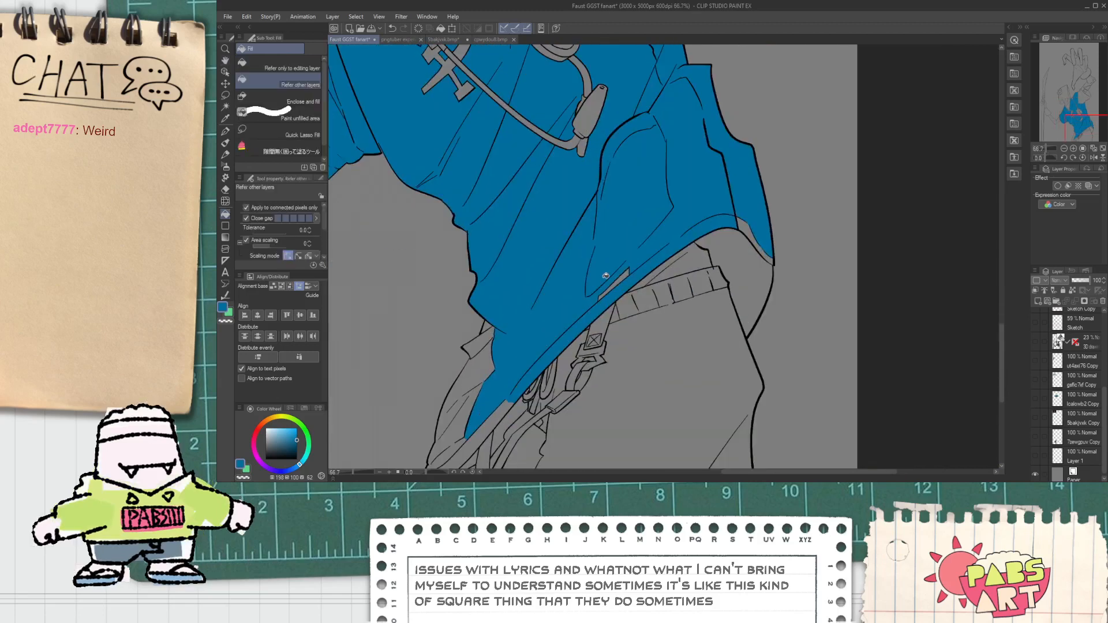
pyautogui.scroll(2, 490, 346)
pyautogui.moveTo(459, 375); pyautogui.dragTo(529, 337)
pyautogui.scroll(2, 538, 365)
pyautogui.click(523, 385)
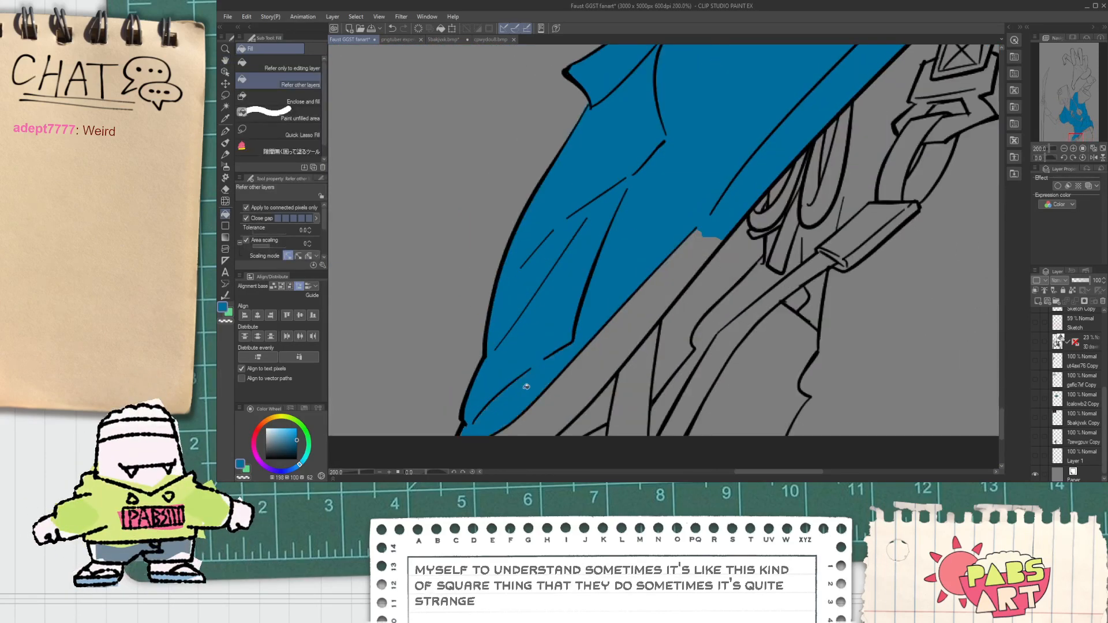
pyautogui.click(582, 349)
# Show the character reference sheet layer again.
pyautogui.scroll(-2, 591, 326)
pyautogui.scroll(-2, 591, 325)
pyautogui.moveTo(616, 113); pyautogui.dragTo(719, 423)
pyautogui.moveTo(600, 168); pyautogui.dragTo(600, 280)
pyautogui.moveTo(635, 174)
pyautogui.mouseDown()
pyautogui.moveTo(664, 403)
pyautogui.moveTo(849, 441)
pyautogui.mouseUp()
pyautogui.click(1033, 378)
pyautogui.click(1034, 377)
pyautogui.click(1034, 378)
# Pick the darker trouser blue from the back-view figure on the character reference sheet.
pyautogui.moveTo(553, 287); pyautogui.dragTo(646, 382)
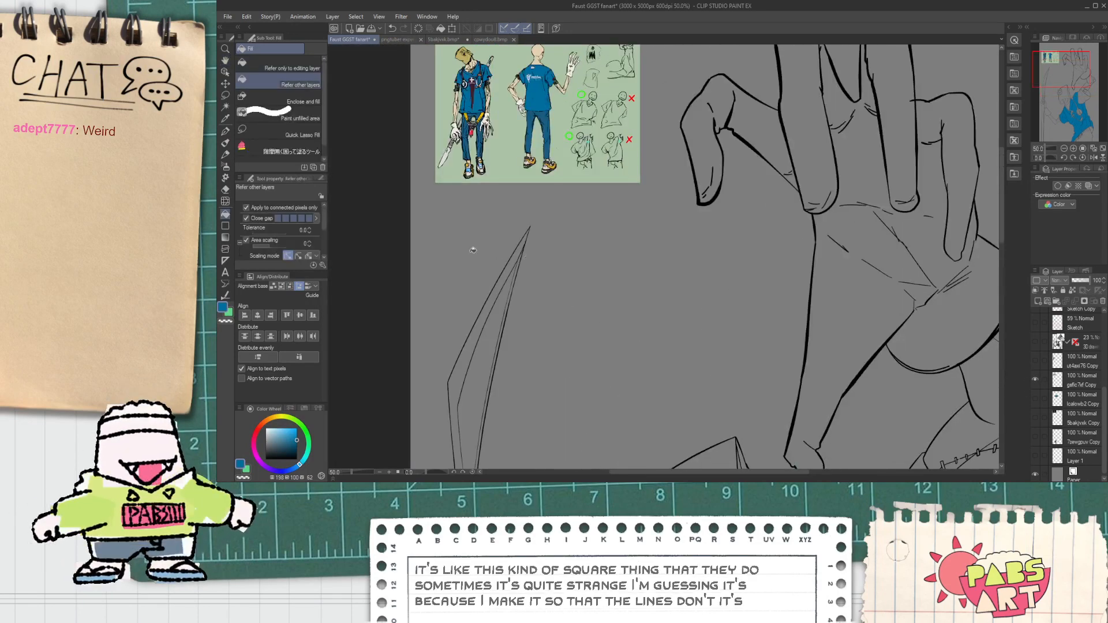
pyautogui.moveTo(484, 250); pyautogui.dragTo(494, 444)
pyautogui.scroll(2, 534, 288)
pyautogui.scroll(3, 544, 290)
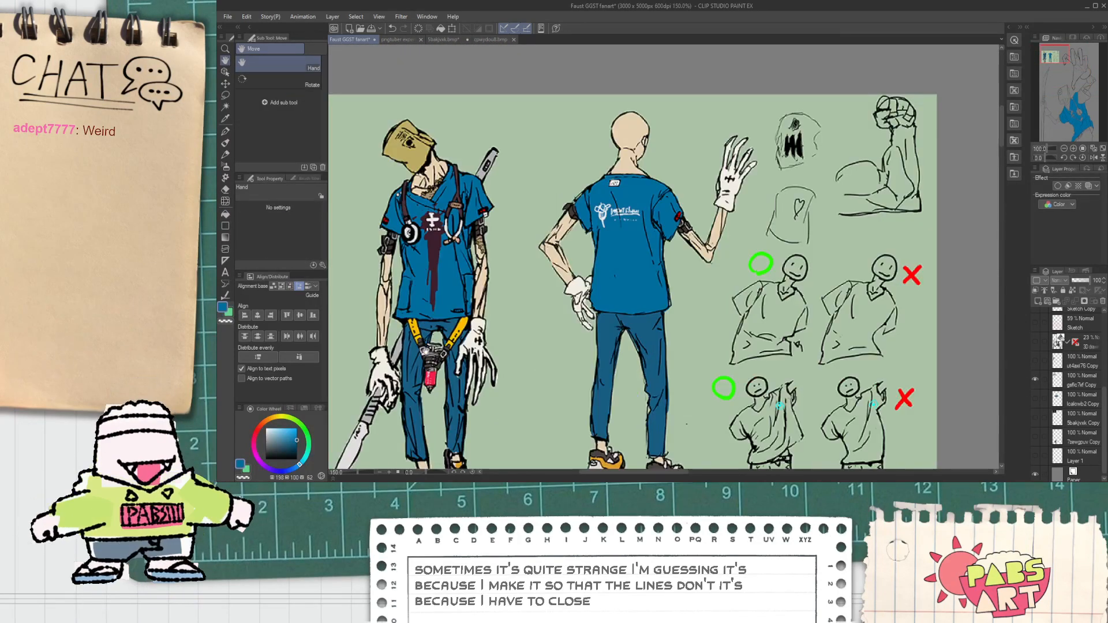
pyautogui.press('alt')
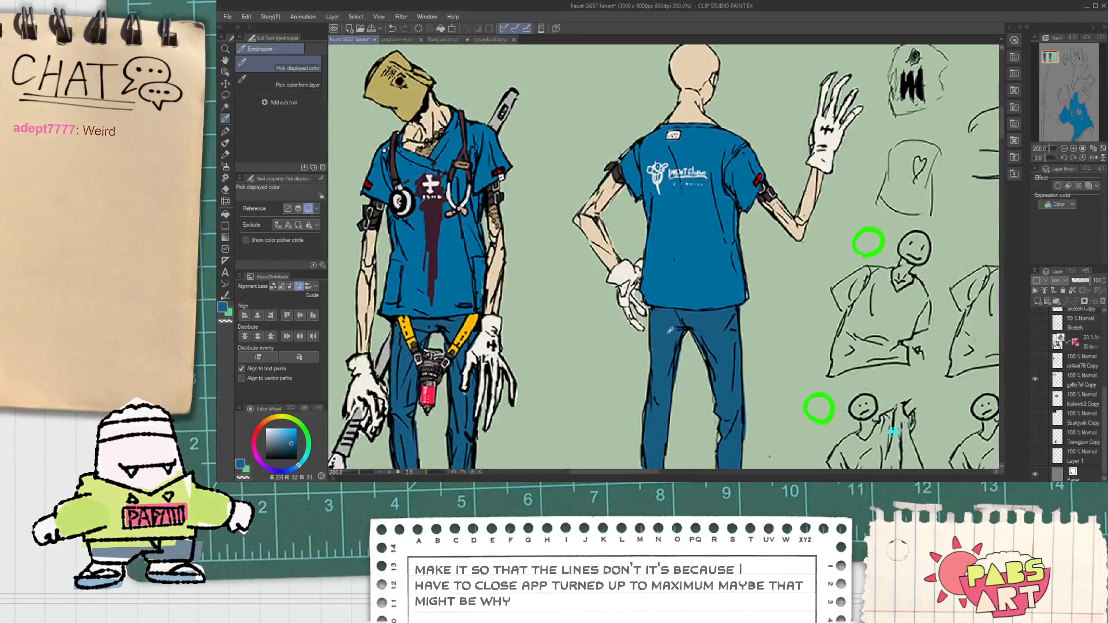
pyautogui.click(669, 343)
pyautogui.scroll(-6, 663, 338)
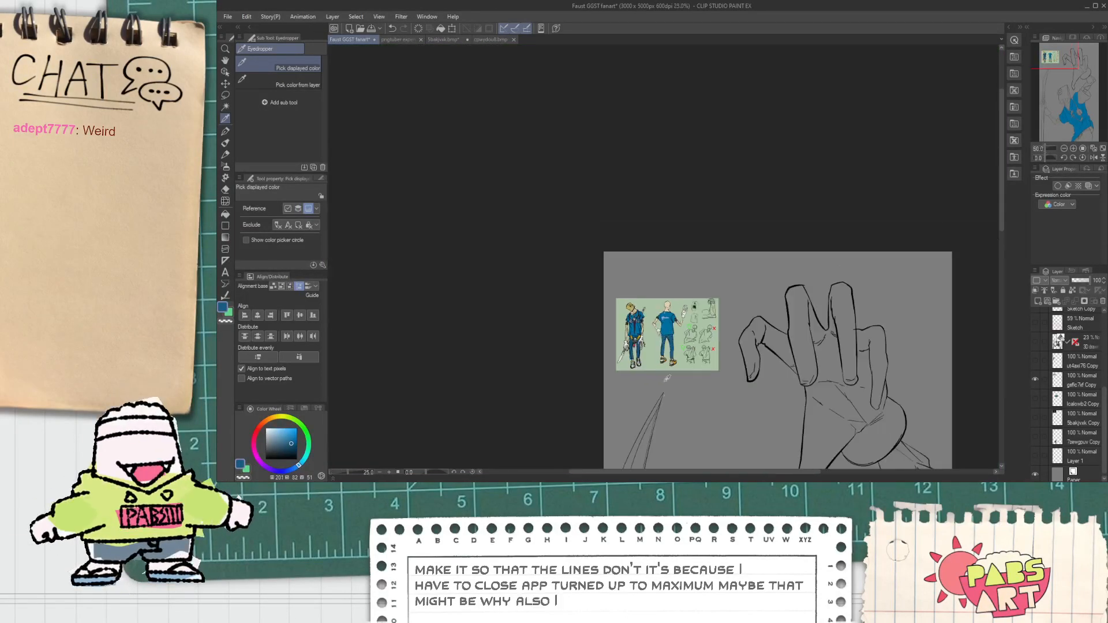
# Fill the trousers and the gaps between the hanging straps with the darker blue.
pyautogui.moveTo(739, 462); pyautogui.dragTo(593, 291)
pyautogui.scroll(4, 599, 306)
pyautogui.press('g')
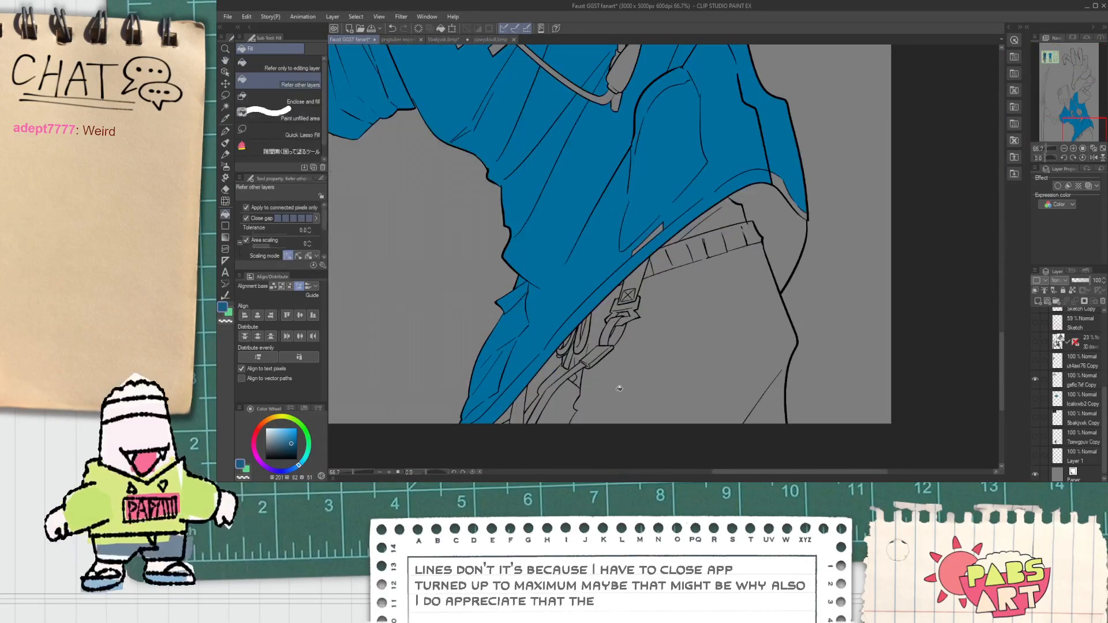
pyautogui.click(570, 398)
pyautogui.scroll(4, 569, 398)
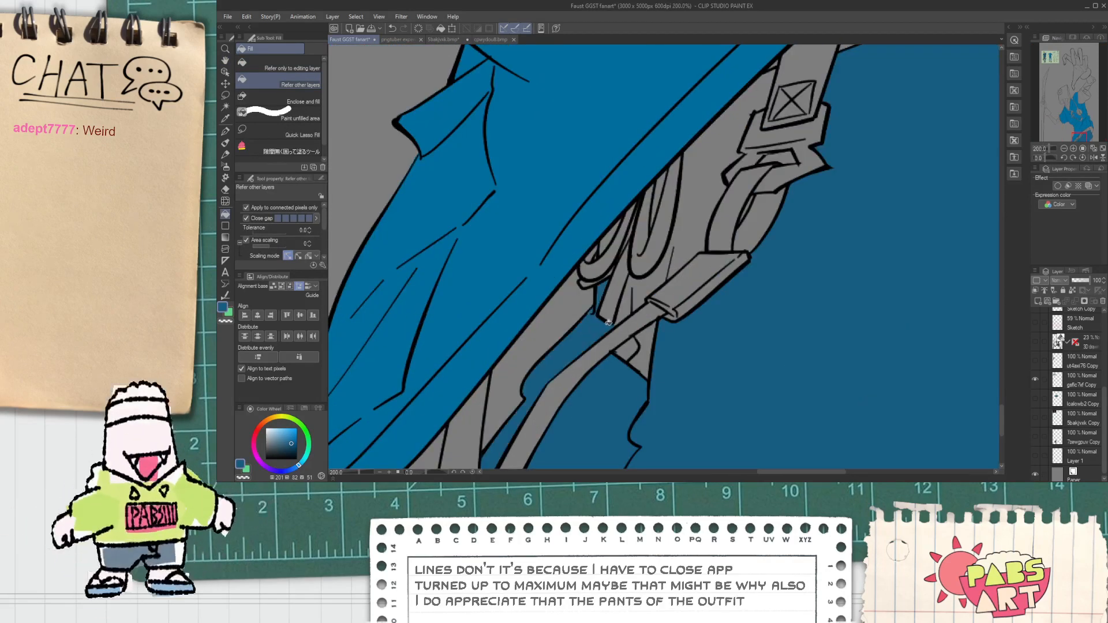
pyautogui.moveTo(636, 342); pyautogui.dragTo(566, 364)
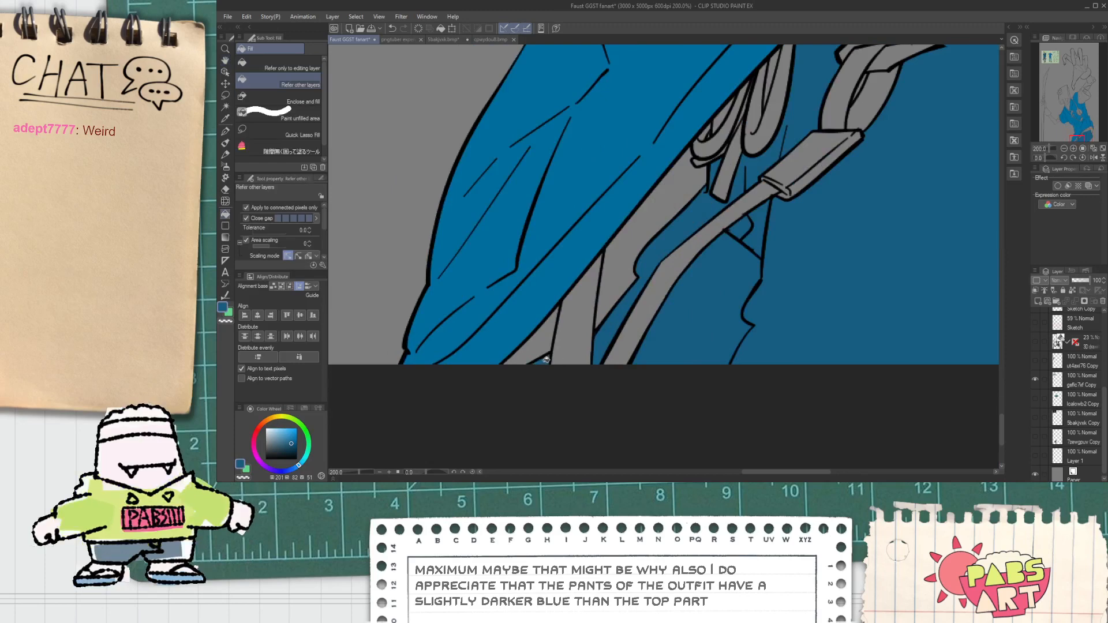
pyautogui.scroll(-4, 545, 360)
pyautogui.click(762, 364)
pyautogui.scroll(4, 701, 218)
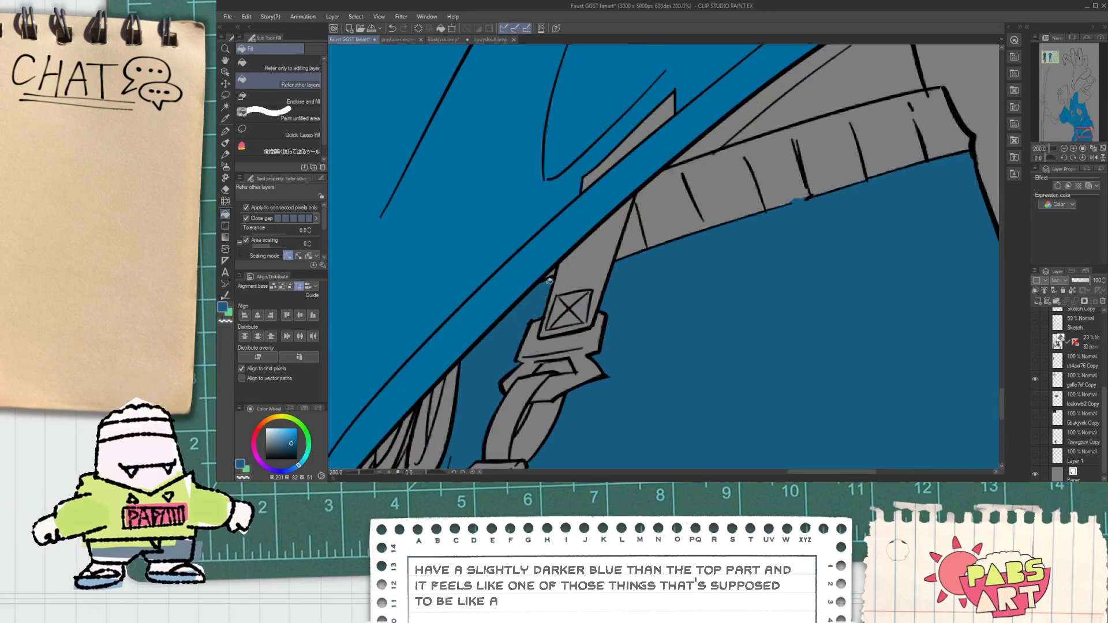
# Fill the segments of the trouser waistband with the darker blue.
pyautogui.moveTo(637, 237)
pyautogui.mouseDown()
pyautogui.moveTo(940, 115)
pyautogui.moveTo(944, 130)
pyautogui.mouseUp()
pyautogui.press('p')
pyautogui.scroll(-5, 800, 164)
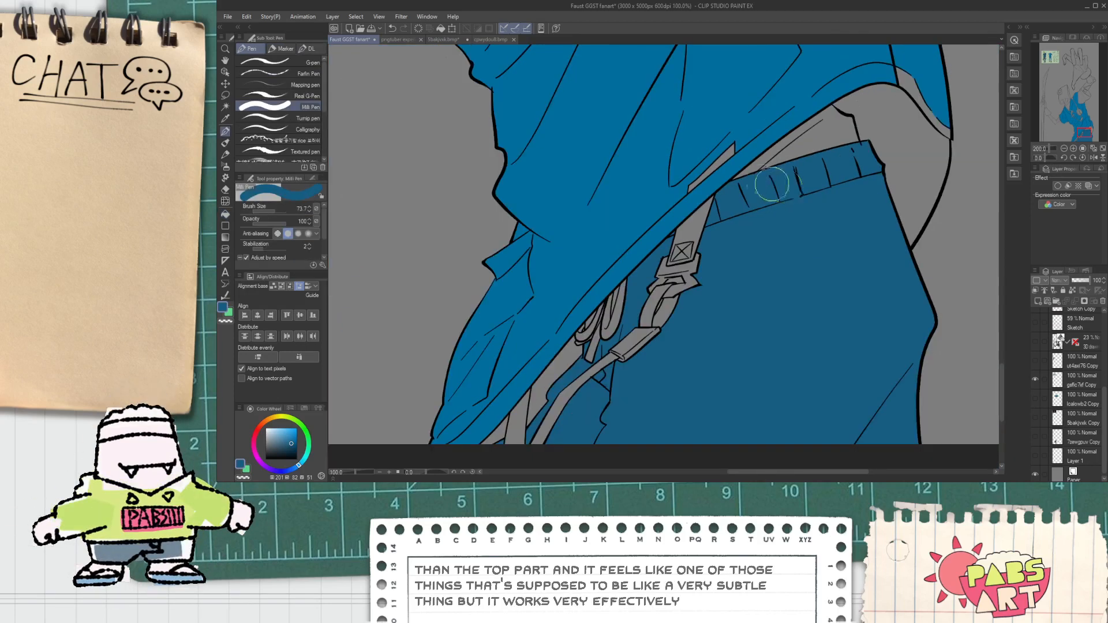
# Pick the shirt blue from the canvas and fill the unfilled hem sliver and the back part of the shirt behind the waist.
pyautogui.press('i')
pyautogui.click(743, 211)
pyautogui.scroll(2, 742, 212)
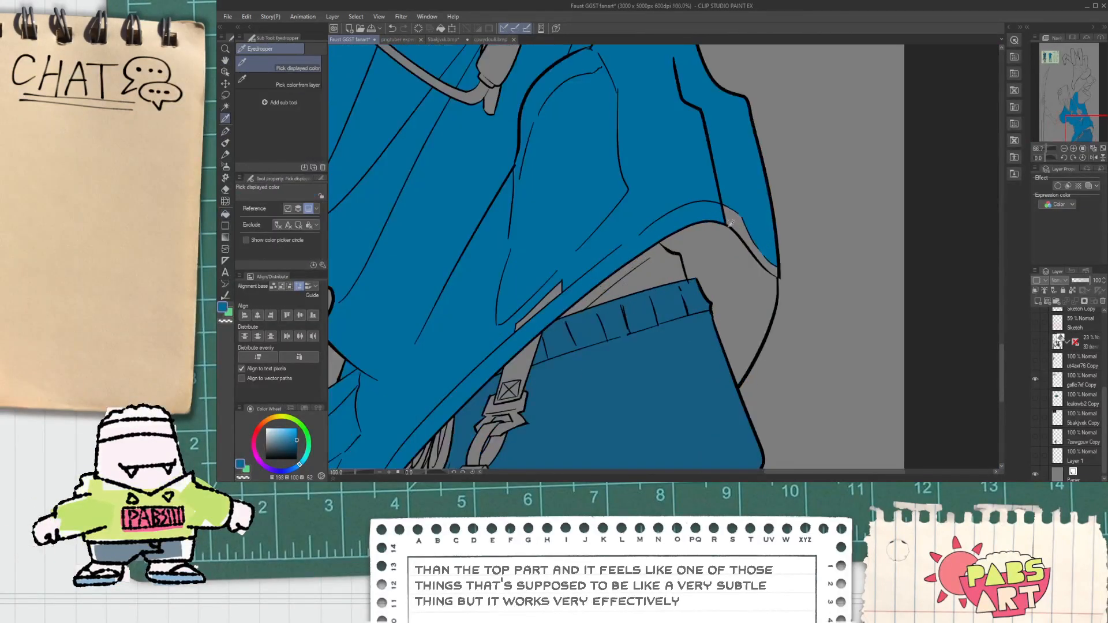
pyautogui.press('g')
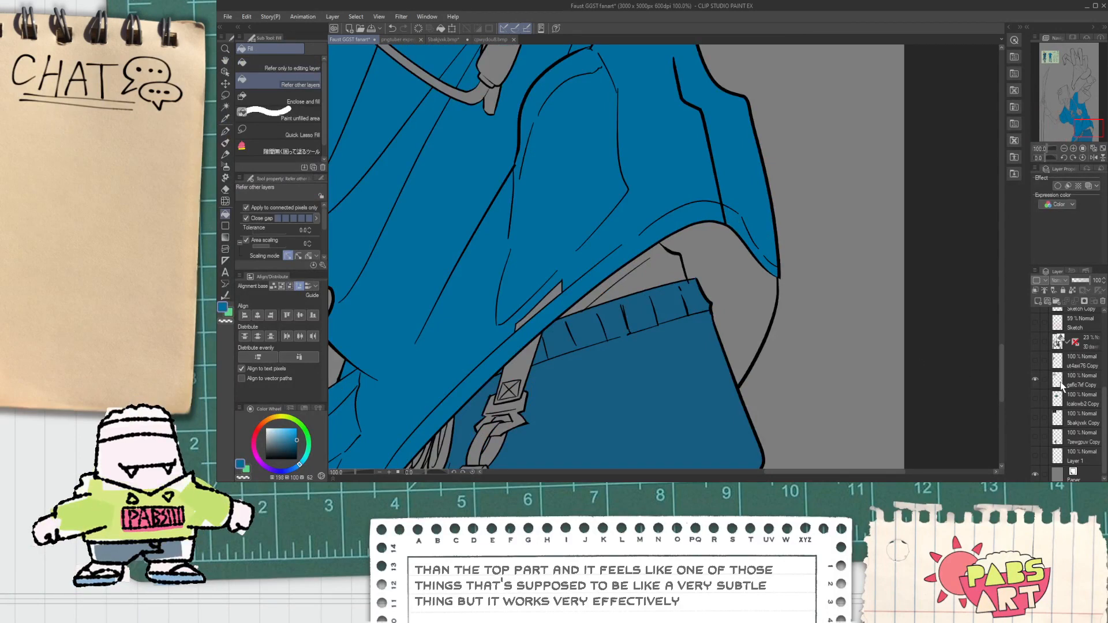
pyautogui.press('i')
pyautogui.press('g')
pyautogui.click(751, 292)
# Fill the sleeve of the raised arm with the shirt blue.
pyautogui.scroll(-3, 752, 292)
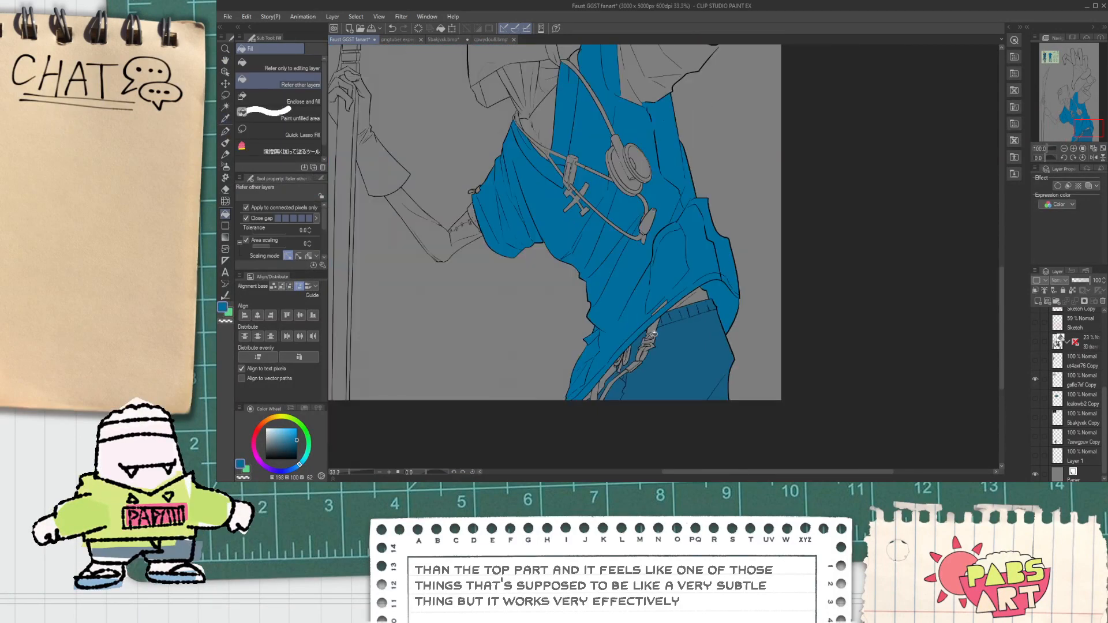
pyautogui.press('h')
pyautogui.moveTo(632, 222); pyautogui.dragTo(630, 236)
pyautogui.scroll(2, 630, 237)
pyautogui.press('g')
pyautogui.click(647, 255)
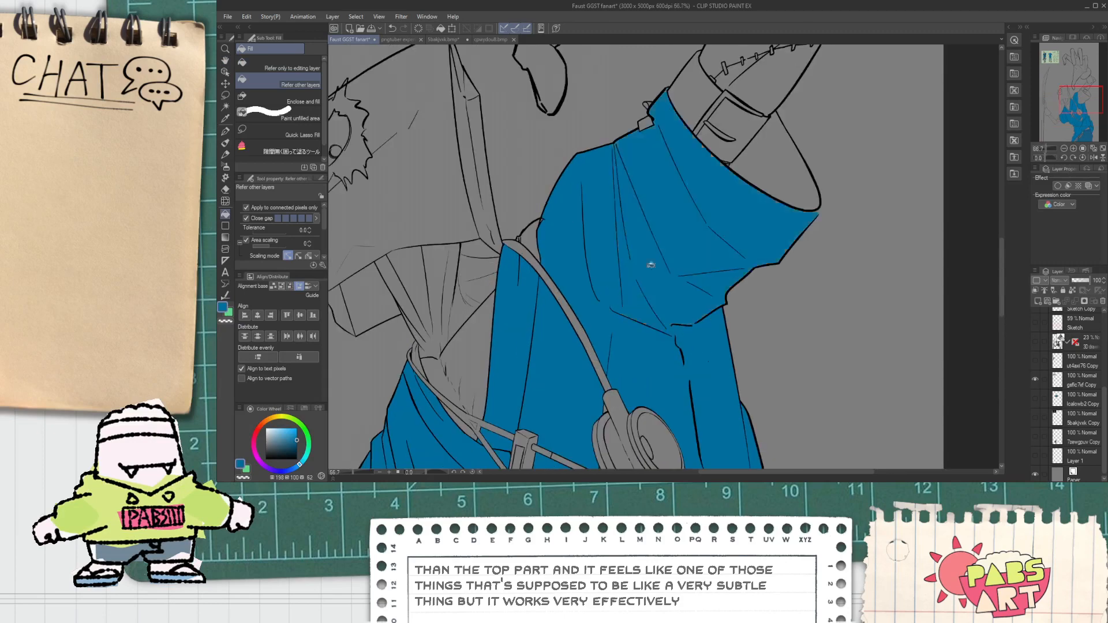
# Fill the remaining small back-shoulder section of the shirt, beside the stethoscope tube, with the shirt blue.
pyautogui.press('g')
pyautogui.click(761, 286)
pyautogui.moveTo(715, 192); pyautogui.dragTo(797, 464)
pyautogui.scroll(-2, 754, 300)
pyautogui.press('h')
pyautogui.scroll(4, 574, 144)
pyautogui.scroll(-1, 579, 167)
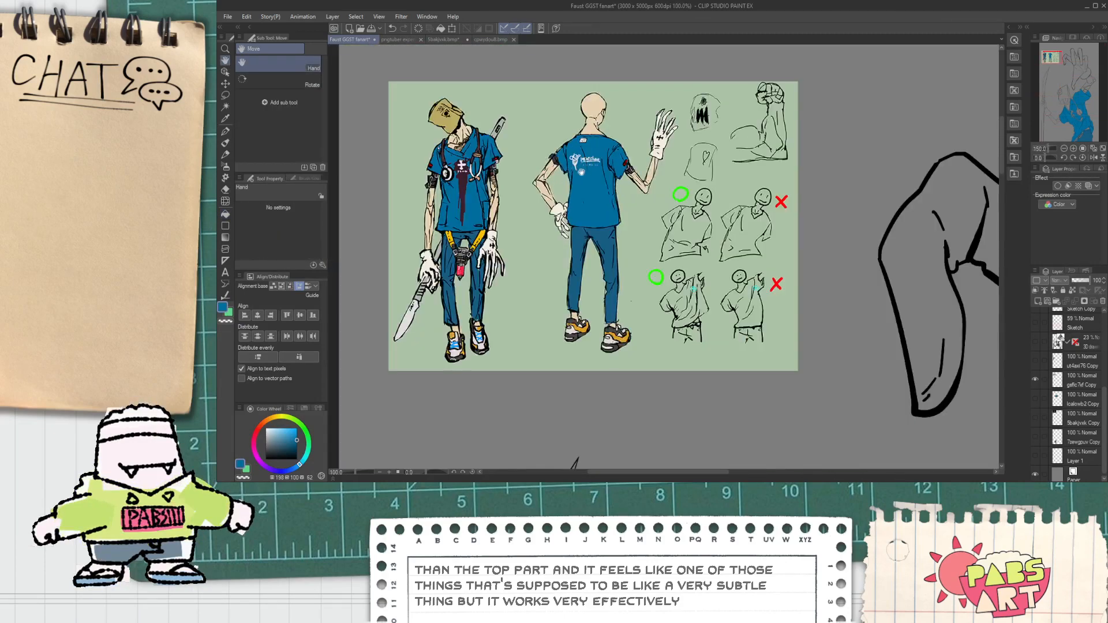
pyautogui.scroll(-4, 580, 172)
pyautogui.scroll(1, 651, 330)
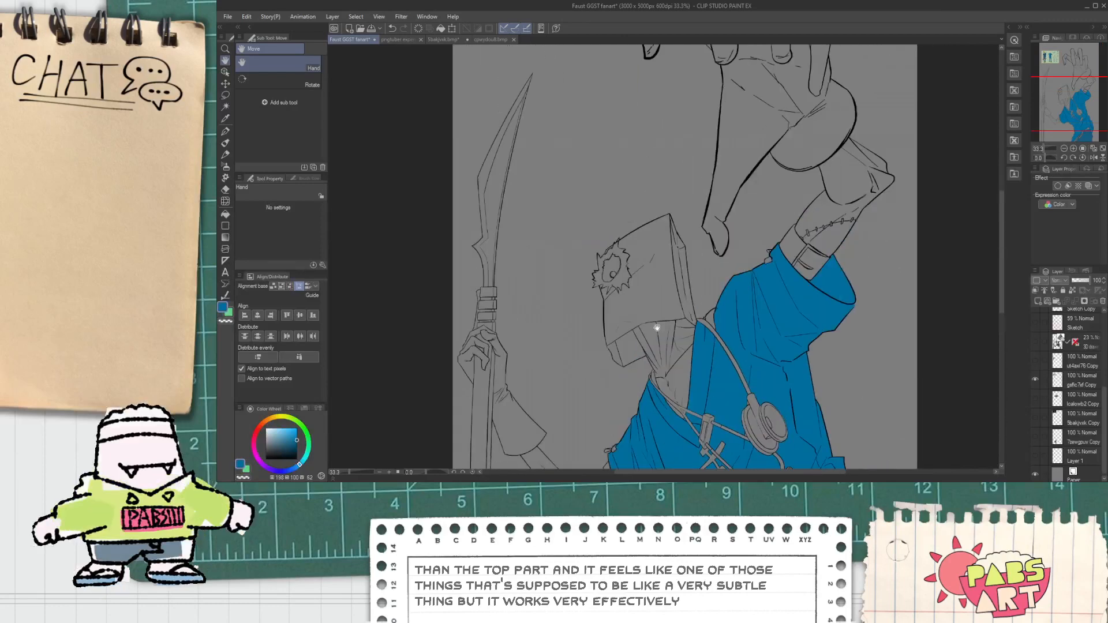
pyautogui.press('g')
pyautogui.scroll(3, 707, 276)
# Clean up the overshooting line ends at the back shoulder on the Lines Copy layer with the Vector eraser.
pyautogui.press('p')
pyautogui.scroll(2, 731, 263)
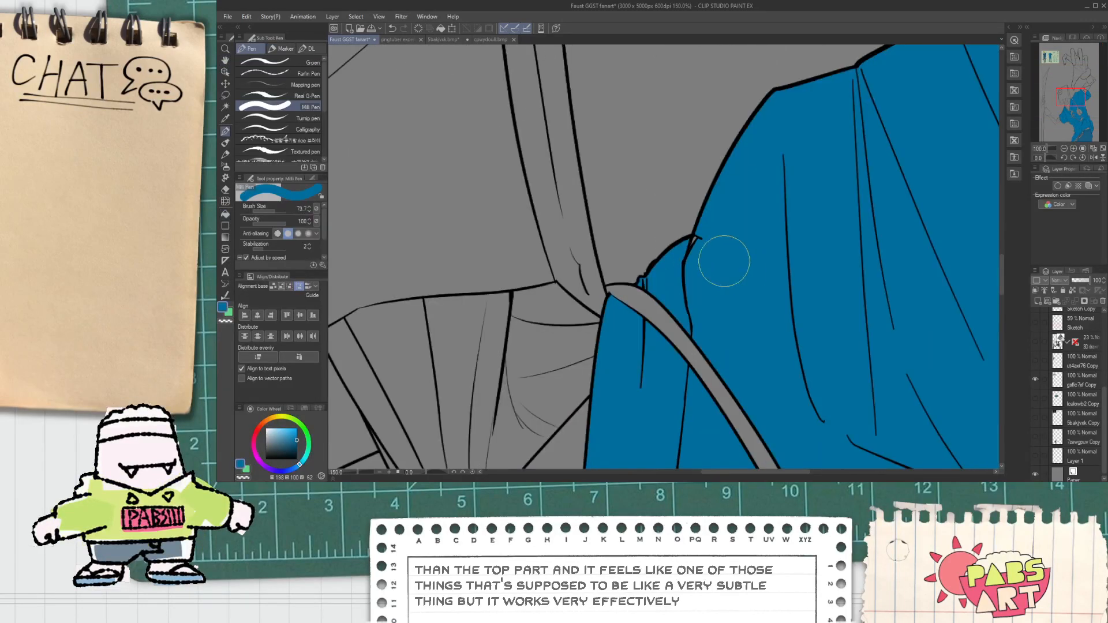
pyautogui.press('e')
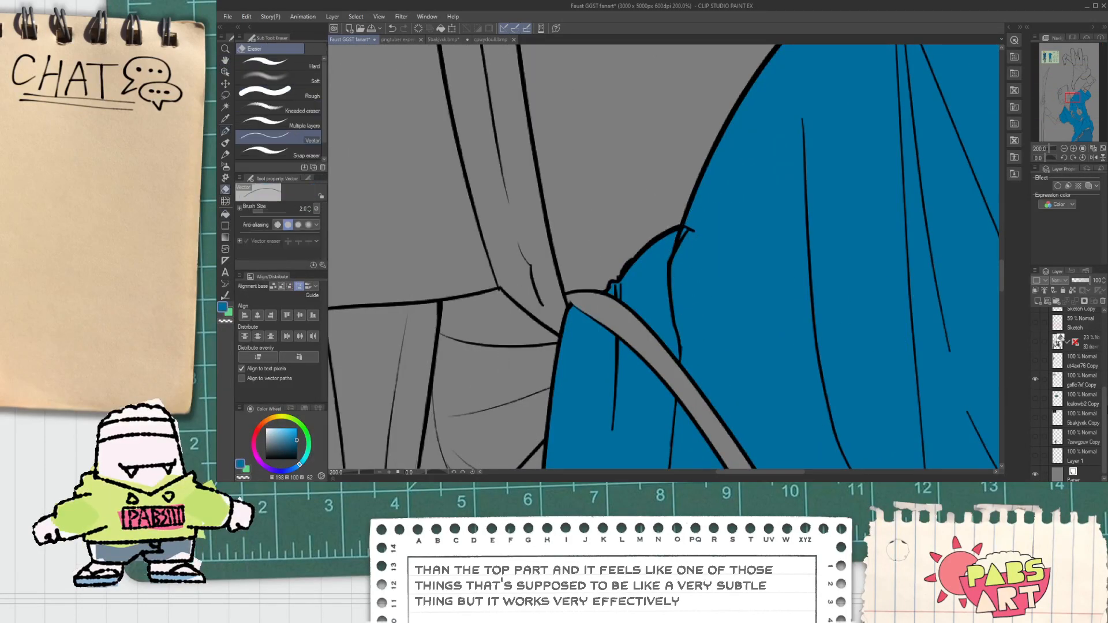
pyautogui.scroll(4, 1096, 385)
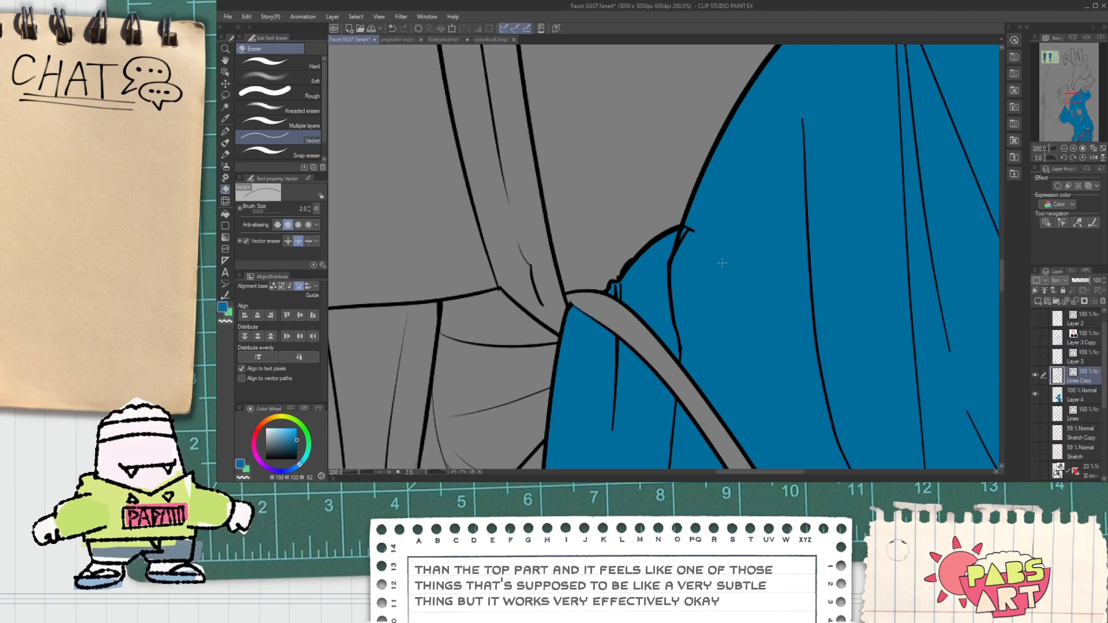
pyautogui.scroll(4, 715, 263)
pyautogui.scroll(-10, 848, 359)
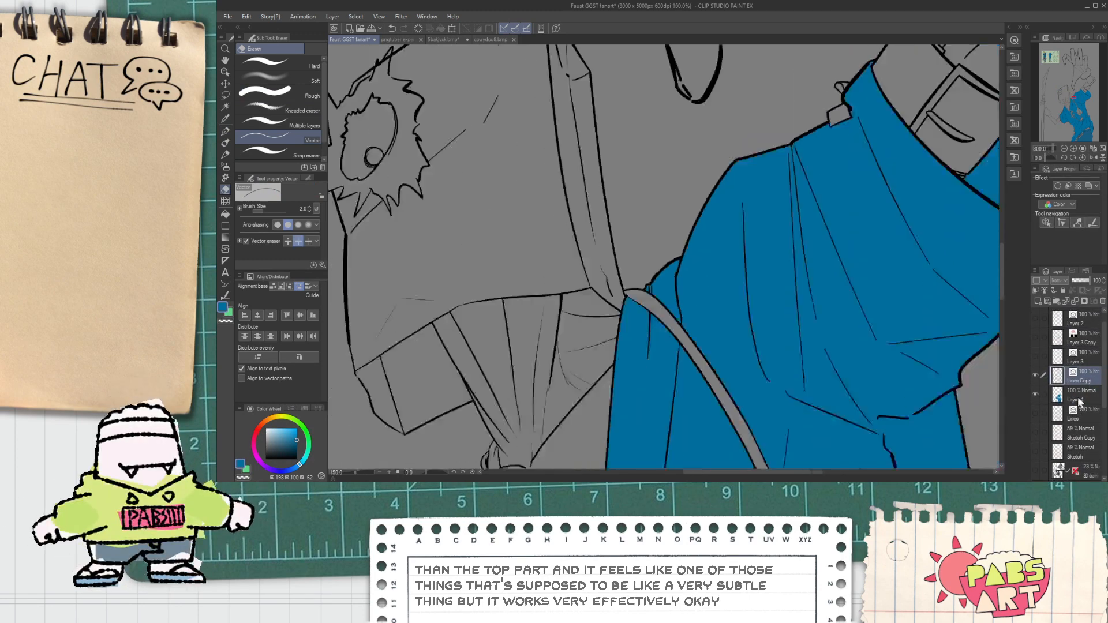
# On Layer 4, pick the glove's off-white from the reference and fill the raised hand's palm, thumb and first finger sections.
pyautogui.moveTo(675, 285); pyautogui.dragTo(689, 321)
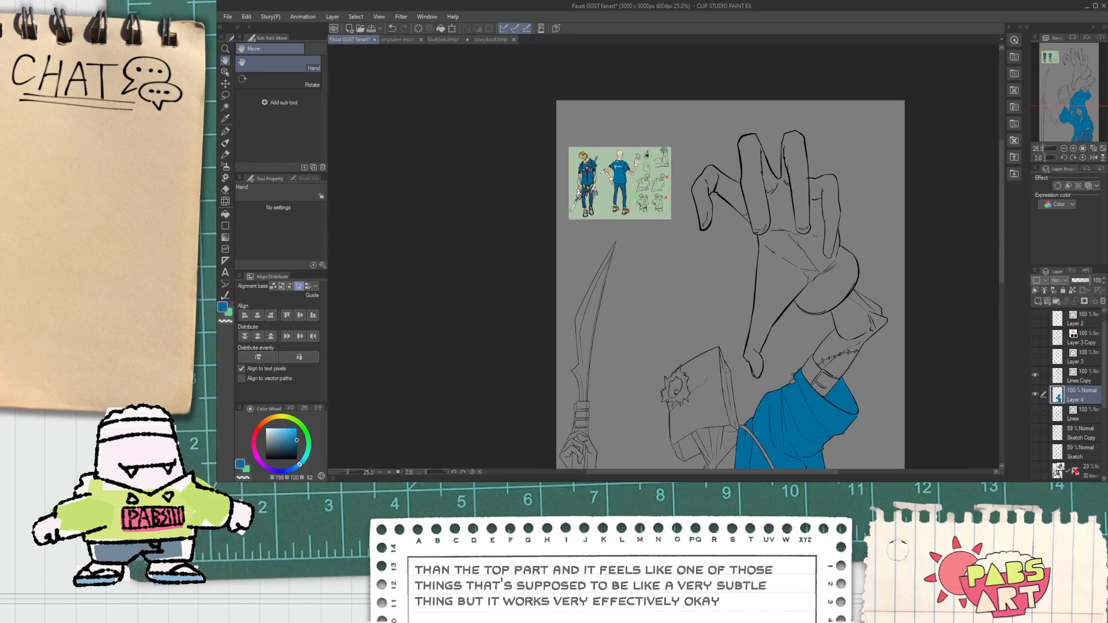
pyautogui.scroll(6, 600, 116)
pyautogui.press('i')
pyautogui.scroll(-5, 653, 407)
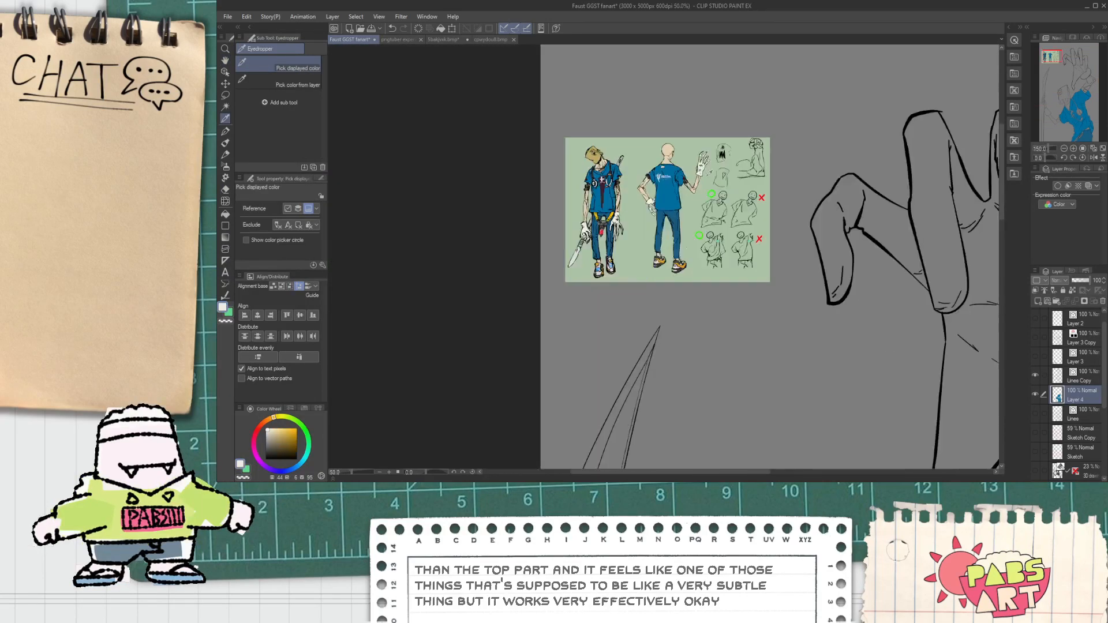
pyautogui.press('g')
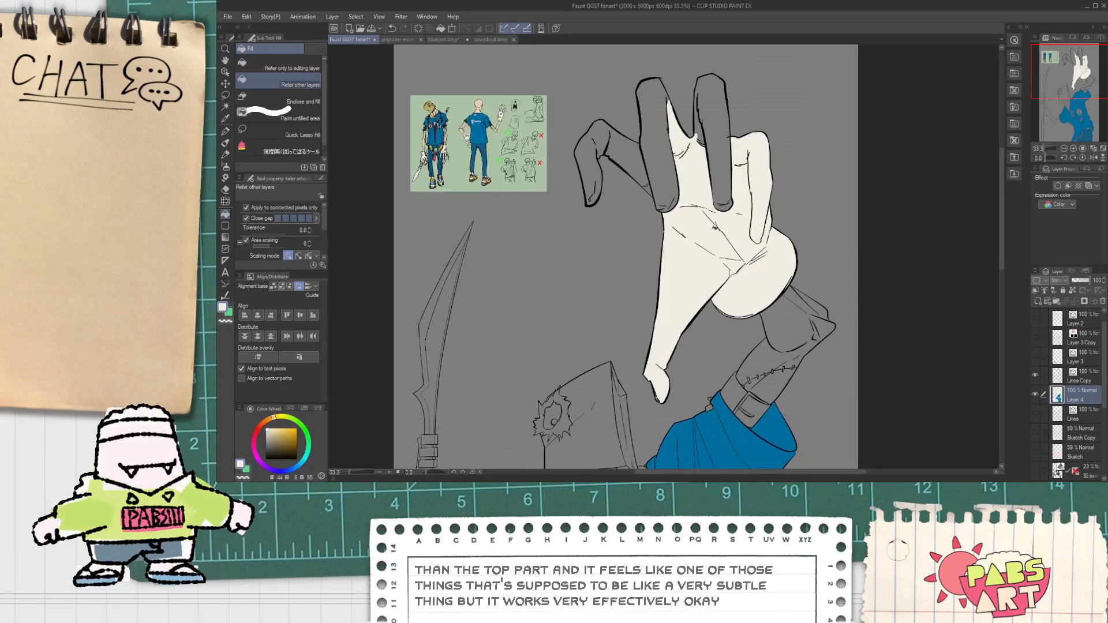
pyautogui.scroll(1, 730, 245)
pyautogui.click(629, 150)
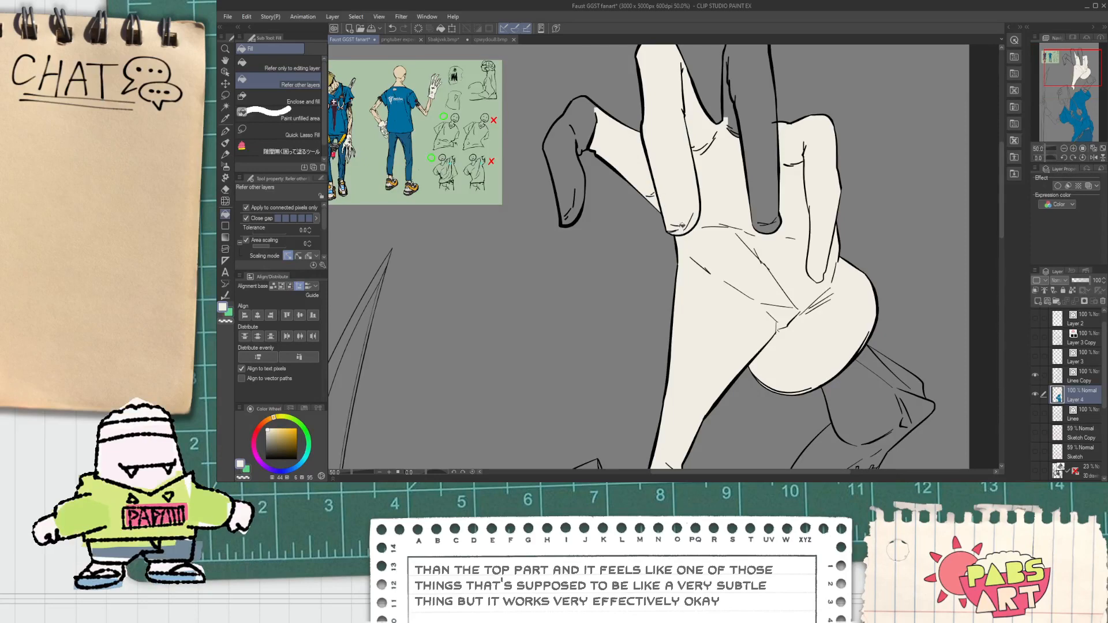
# Fill the second upright finger of the raised glove with off-white, covering the unfilled sliver along its edge.
pyautogui.scroll(1, 757, 222)
pyautogui.press('p')
pyautogui.moveTo(753, 226); pyautogui.dragTo(782, 220)
pyautogui.press('space')
pyautogui.moveTo(728, 158); pyautogui.dragTo(754, 345)
pyautogui.scroll(1, 754, 255)
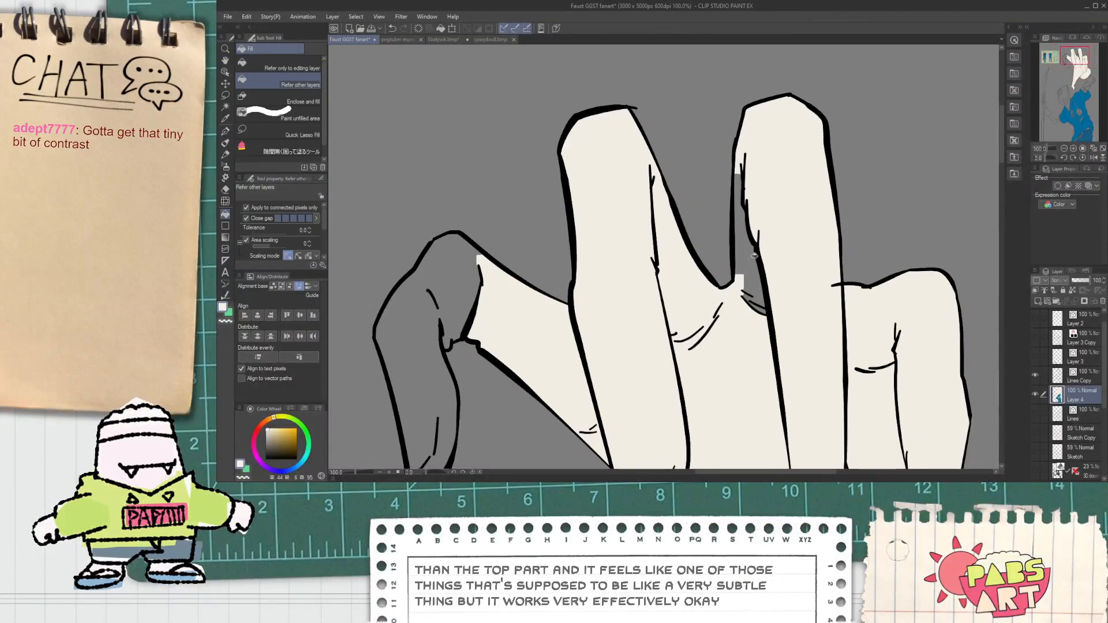
pyautogui.press('p')
pyautogui.scroll(-2, 746, 308)
pyautogui.press('g')
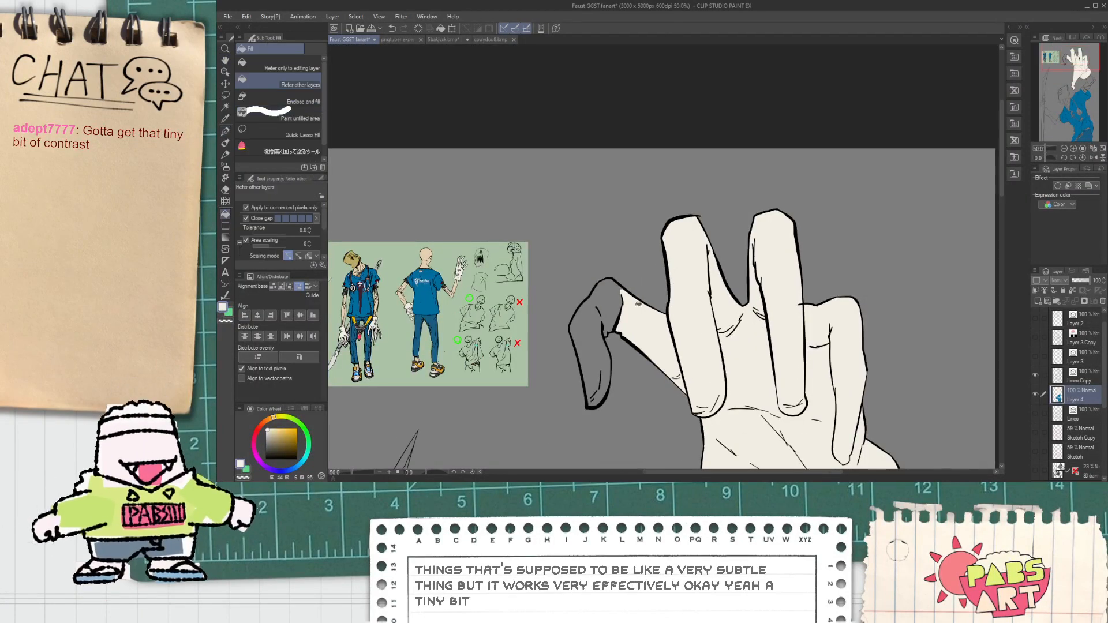
# Fill the bent outer finger of the raised glove with off-white and touch up its joint with the pen.
pyautogui.scroll(1, 605, 298)
pyautogui.click(594, 313)
pyautogui.scroll(1, 591, 346)
pyautogui.scroll(1, 590, 347)
pyautogui.press('p')
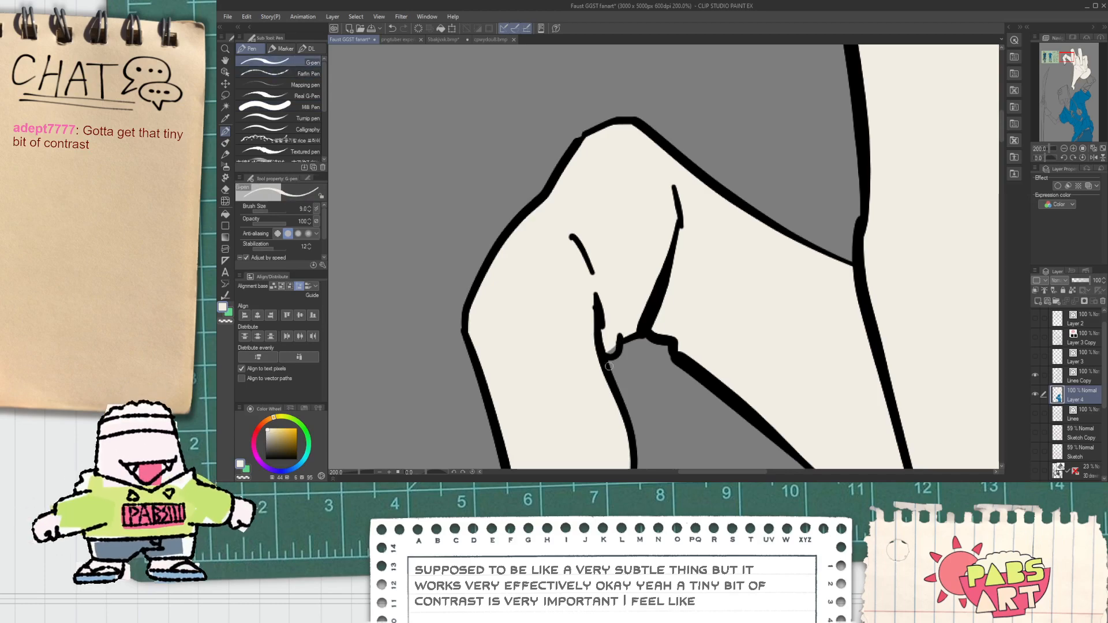
pyautogui.scroll(3, 598, 359)
pyautogui.scroll(-10, 595, 290)
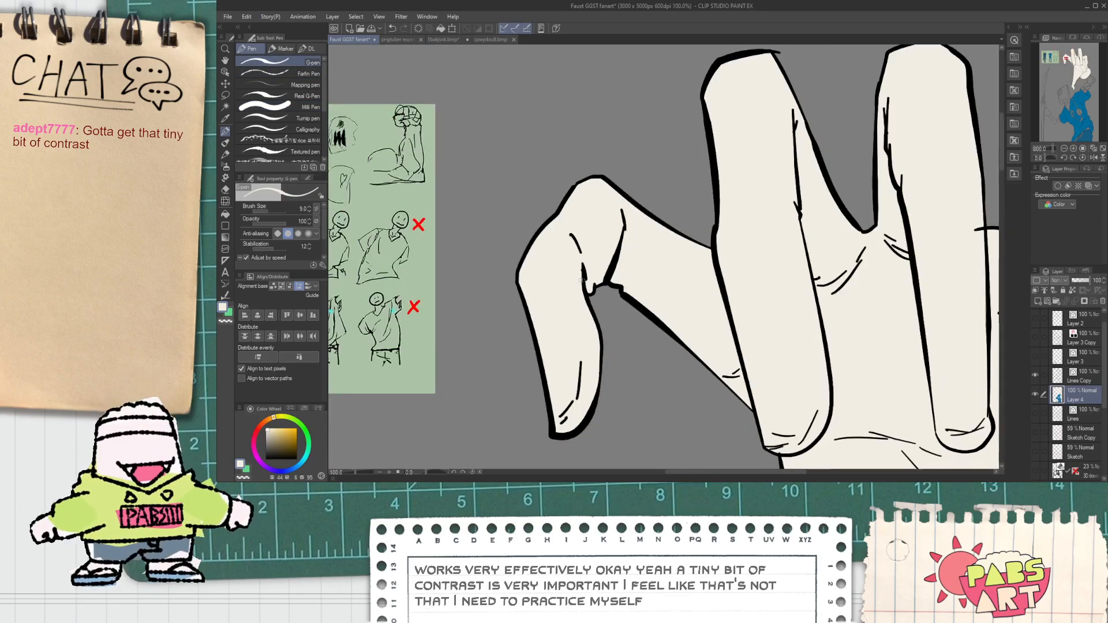
pyautogui.press('h')
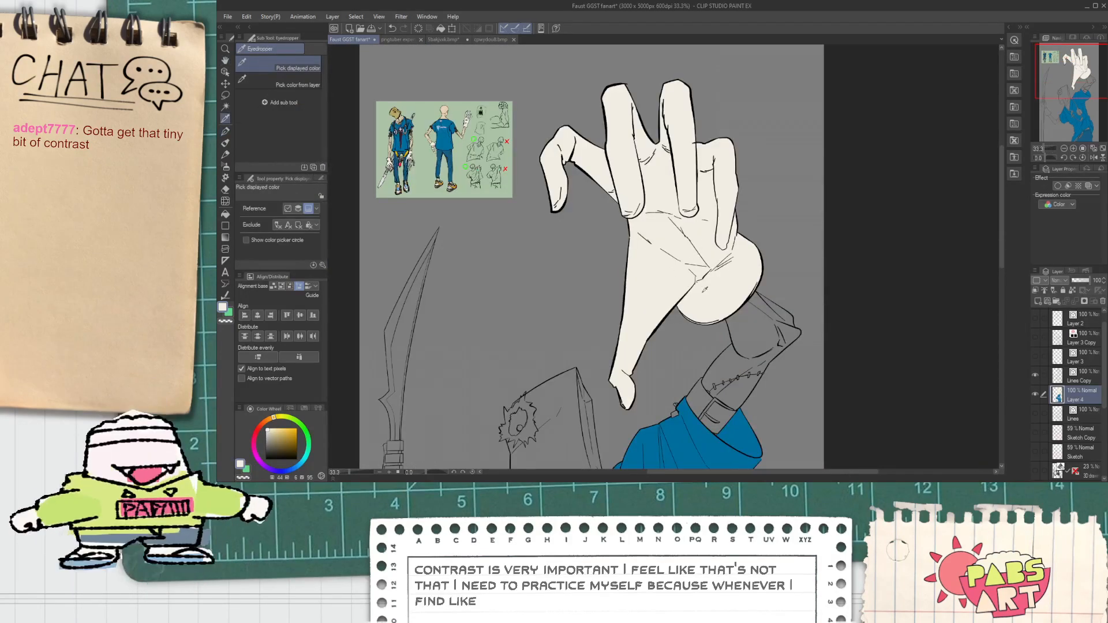
pyautogui.scroll(5, 733, 285)
pyautogui.press('p')
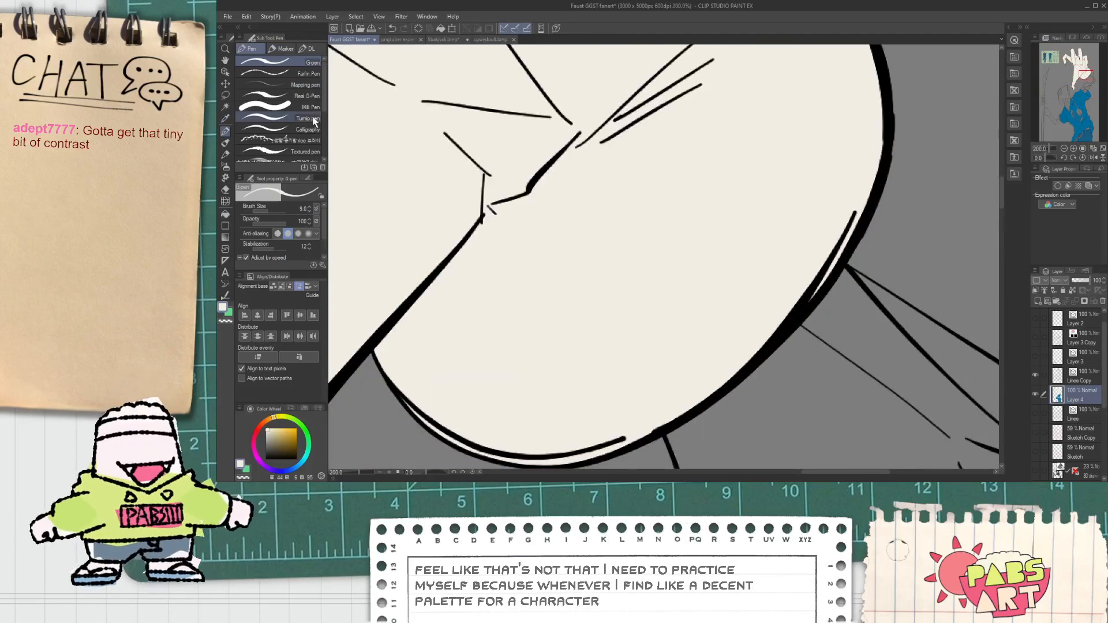
pyautogui.scroll(-6, 813, 253)
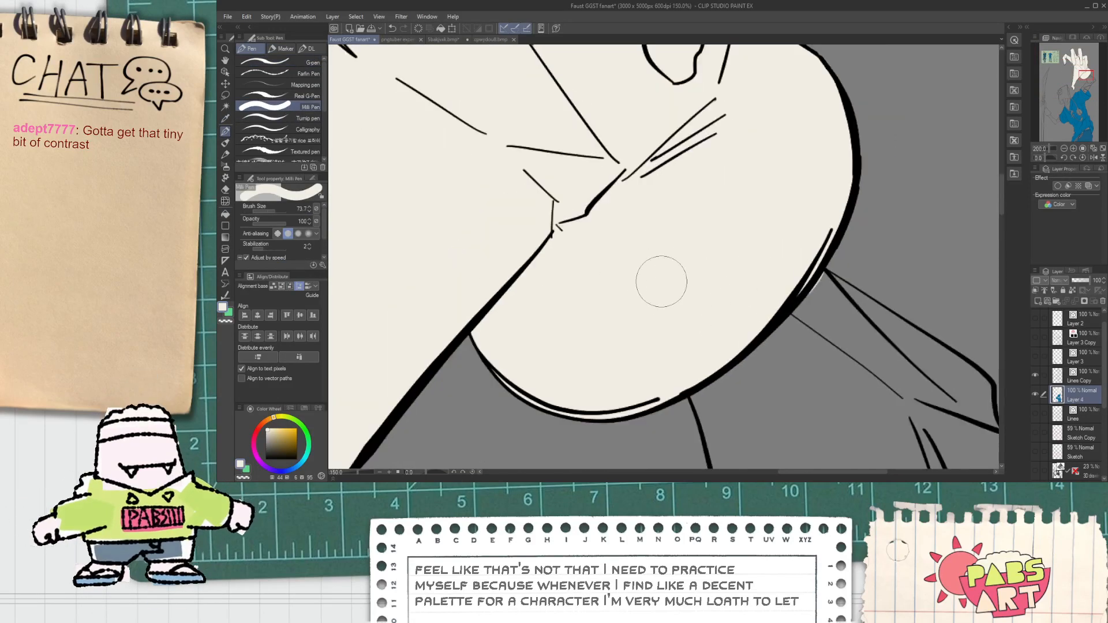
# Fill the cuff, back of the hand and lowest finger of the glove gripping the scalpel with off-white.
pyautogui.press('h')
pyautogui.press('g')
pyautogui.scroll(2, 456, 317)
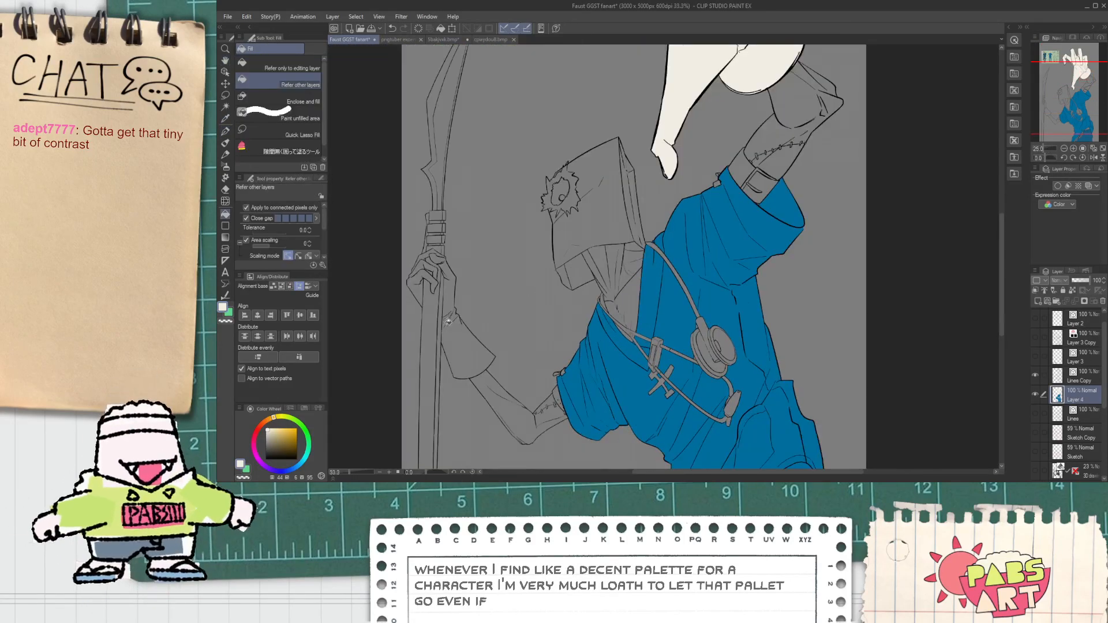
pyautogui.click(453, 299)
pyautogui.scroll(1, 380, 239)
pyautogui.scroll(2, 380, 239)
pyautogui.scroll(-3, 380, 239)
pyautogui.scroll(1, 380, 239)
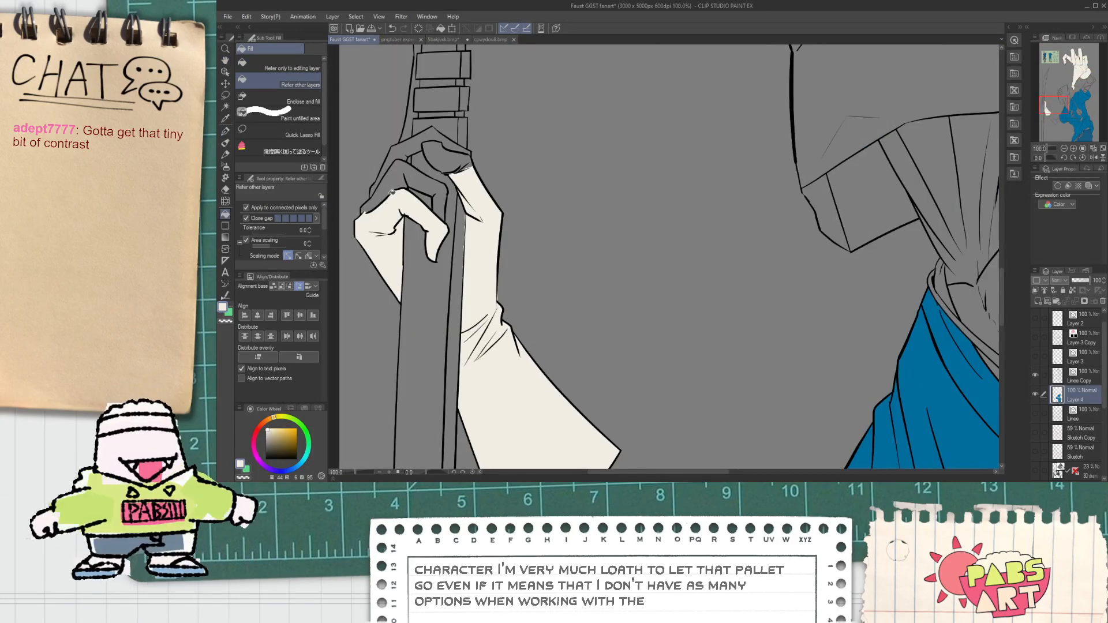
# Fill the gripping glove's top finger and thumb with off-white, covering the gaps at the thumb crease with a 21.4 pen.
pyautogui.click(398, 157)
pyautogui.scroll(1, 398, 157)
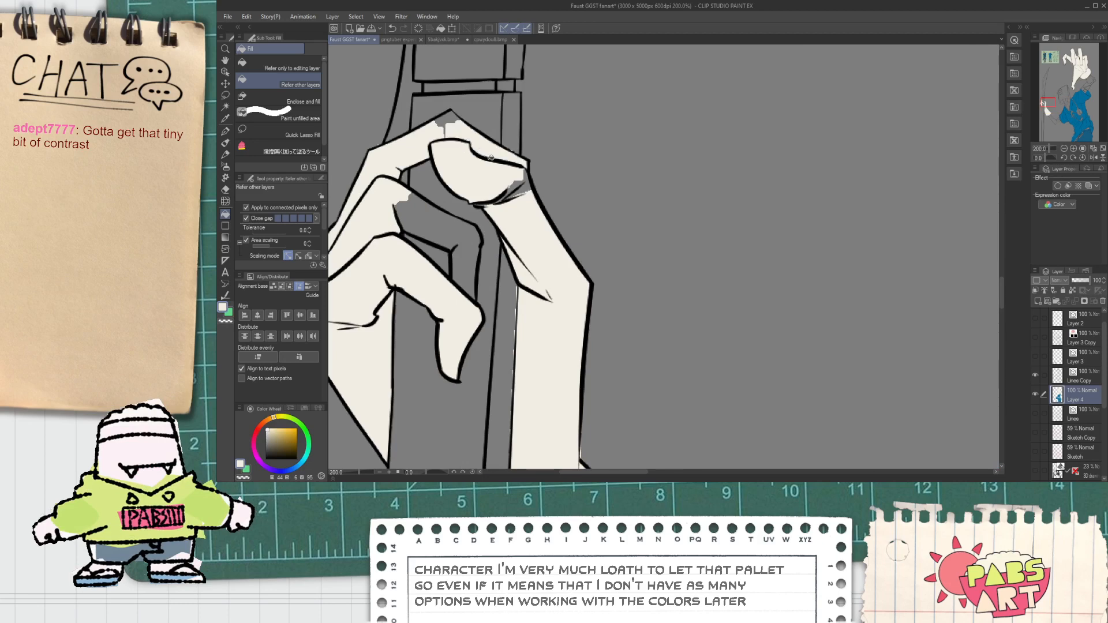
pyautogui.press('p')
pyautogui.scroll(2, 521, 179)
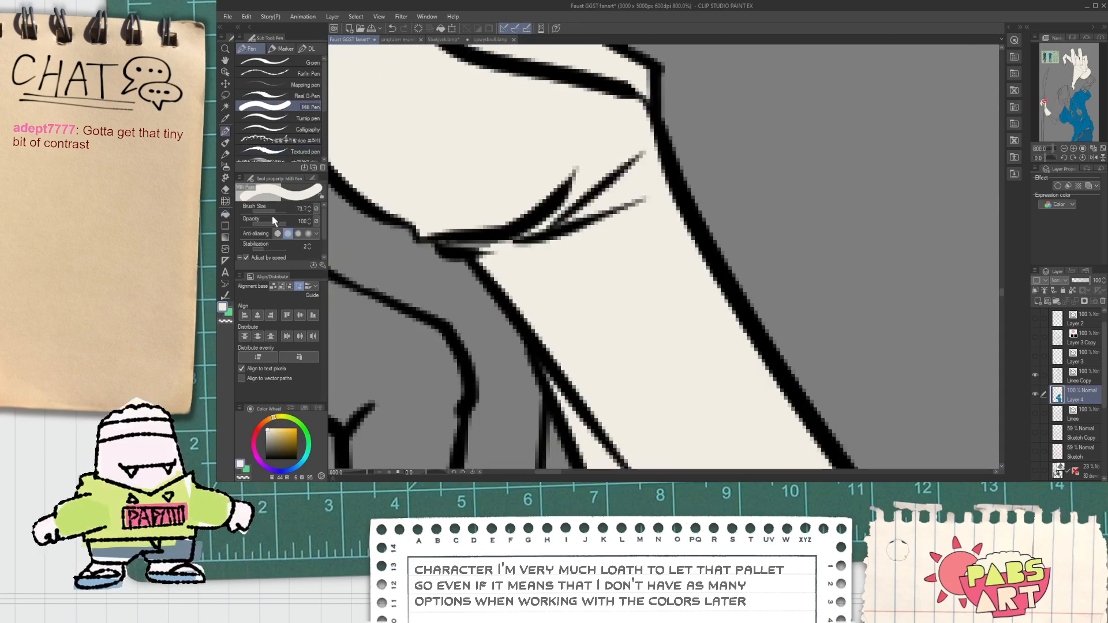
pyautogui.scroll(-3, 509, 219)
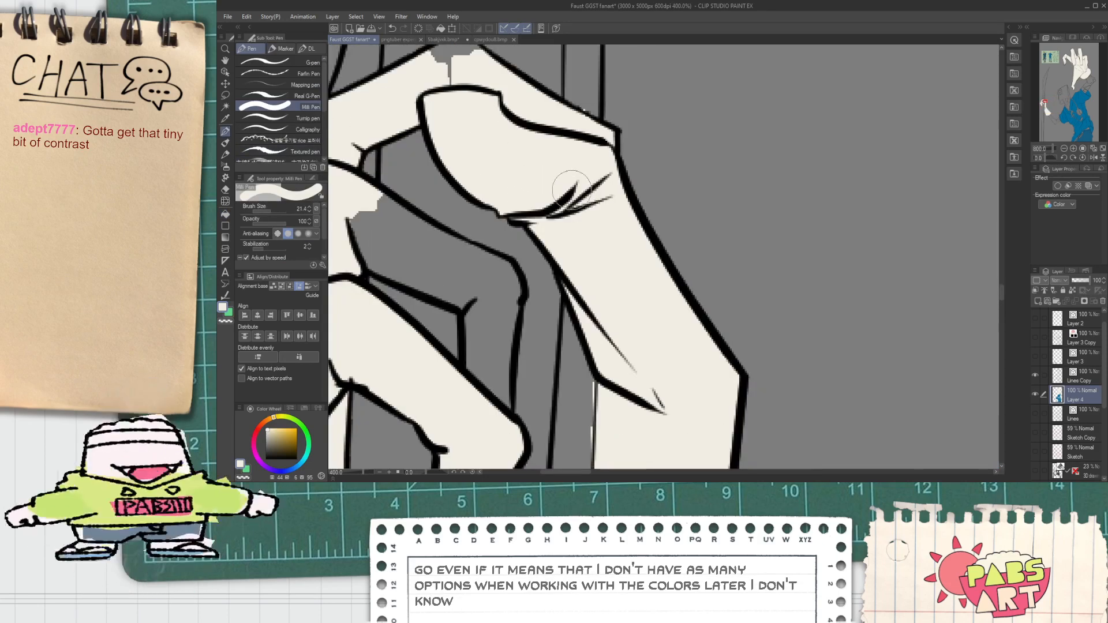
# Fill the top knuckle and the remaining middle finger sections of the gripping glove with off-white.
pyautogui.press('g')
pyautogui.scroll(2, 565, 124)
pyautogui.scroll(-2, 565, 128)
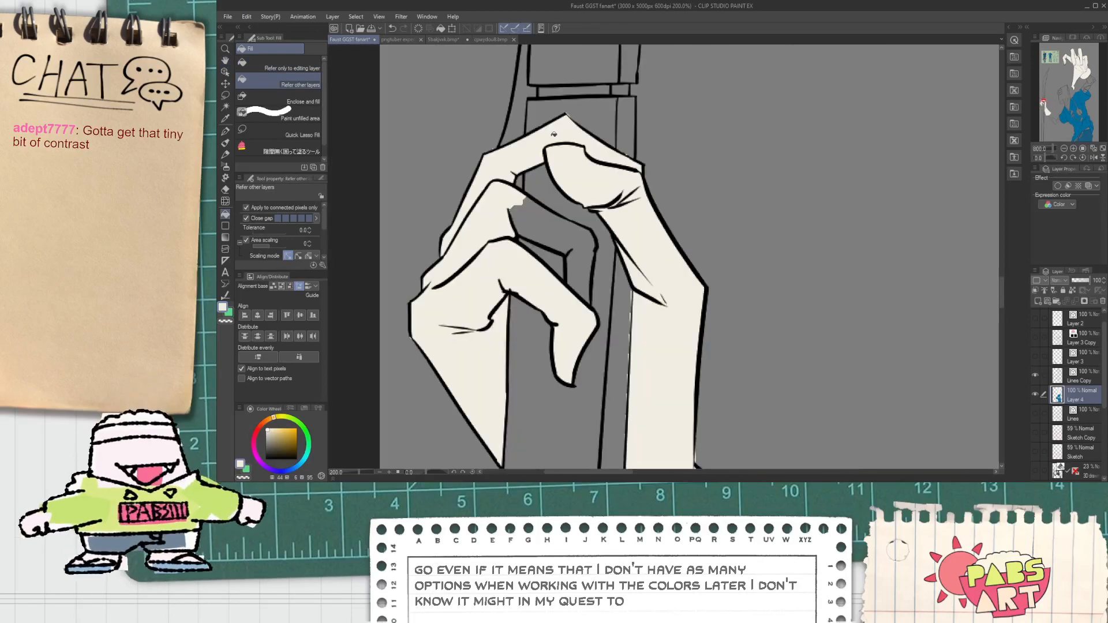
pyautogui.scroll(1, 584, 272)
pyautogui.click(584, 272)
pyautogui.scroll(-5, 578, 275)
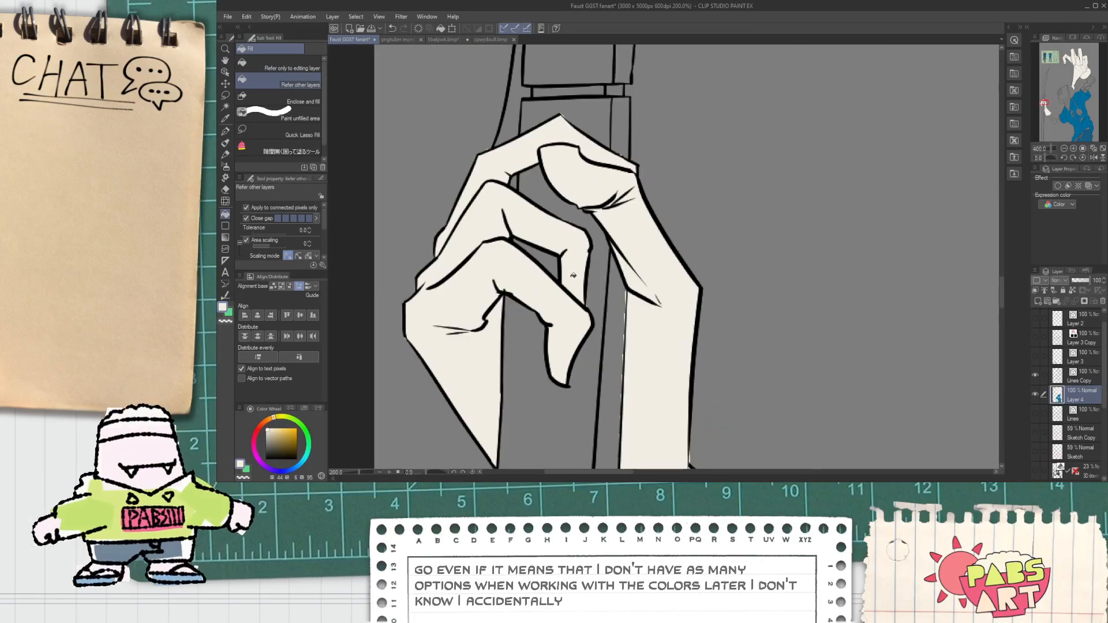
# Fill the extended finger behind the scalpel's ringed collar with off-white, including its tip.
pyautogui.press('space')
pyautogui.scroll(6, 554, 283)
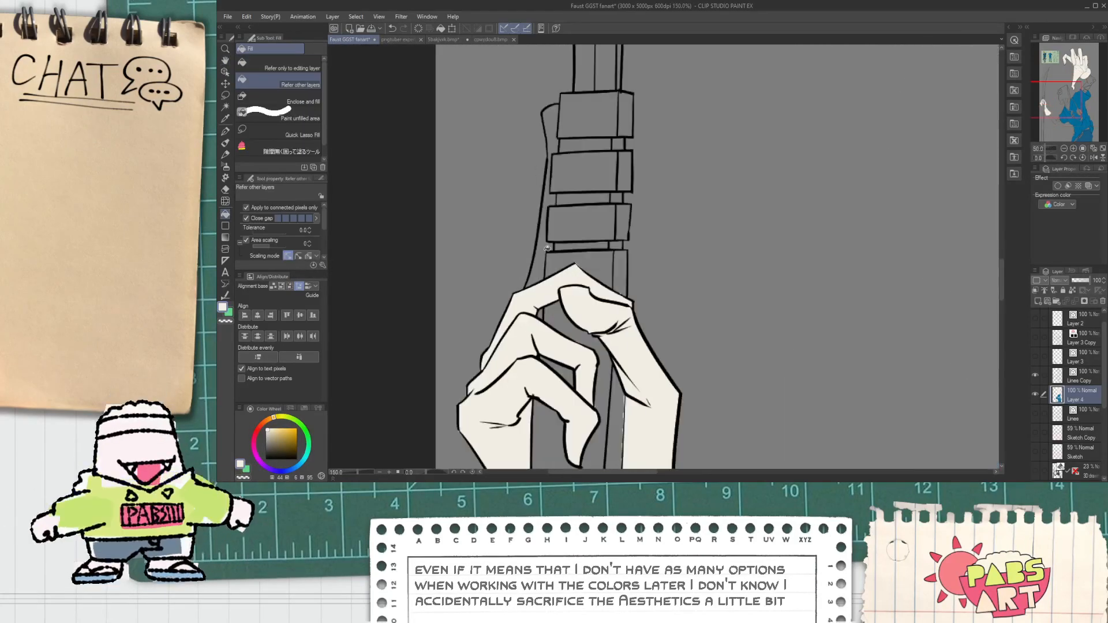
pyautogui.scroll(-3, 539, 308)
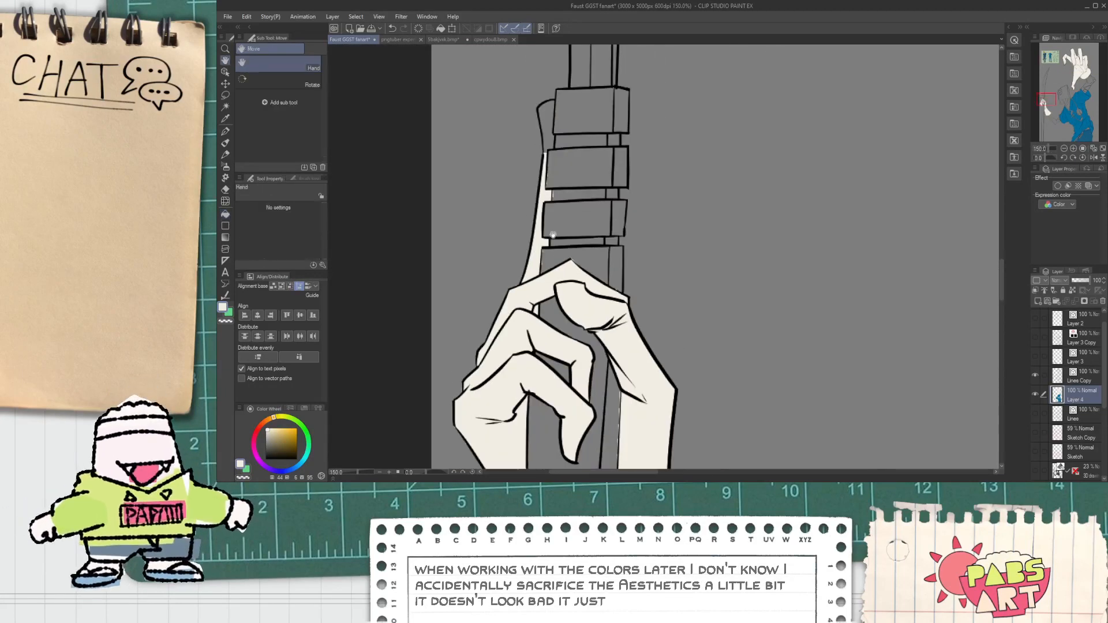
pyautogui.scroll(1, 570, 217)
pyautogui.scroll(4, 595, 213)
pyautogui.press('p')
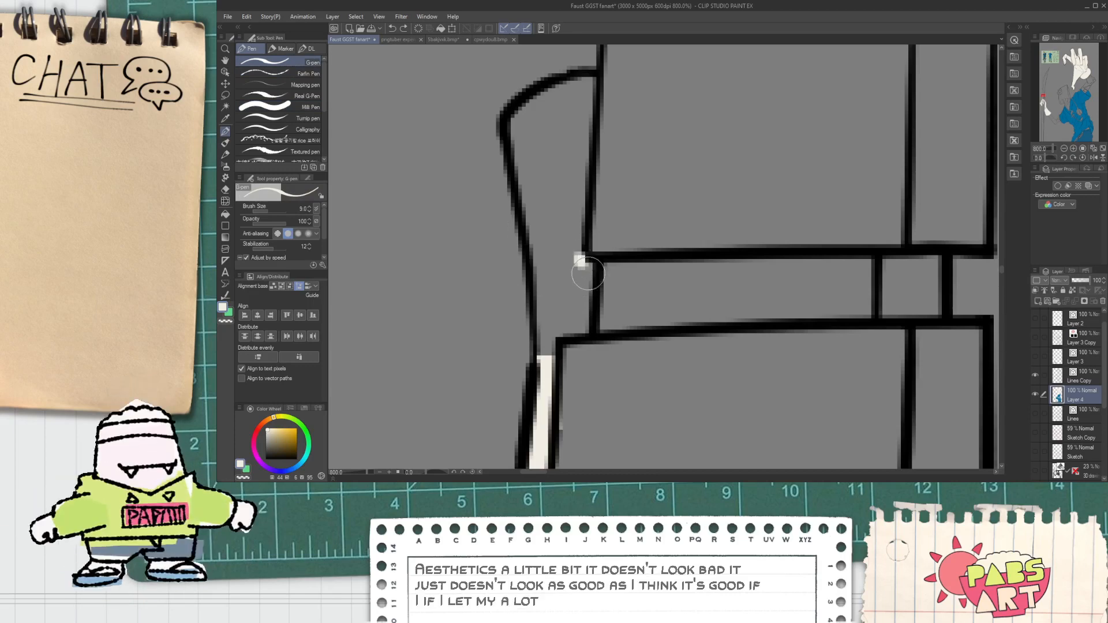
pyautogui.press('g')
pyautogui.click(558, 244)
pyautogui.scroll(-2, 569, 264)
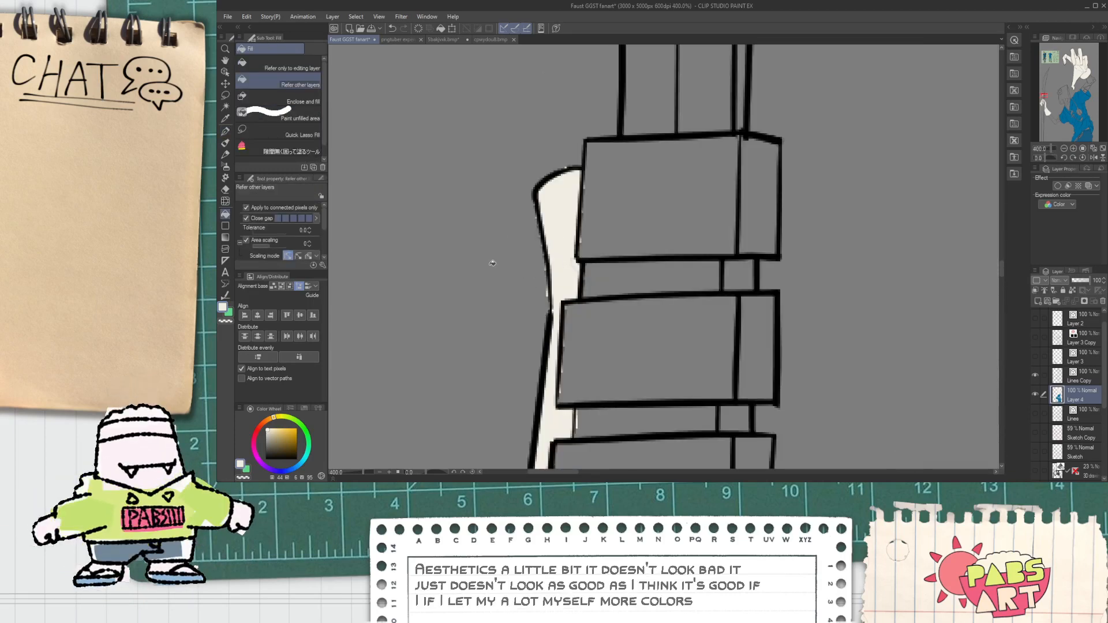
# Pick the light gray of the knife from the reference and fill the ring segments of the scalpel's collar.
pyautogui.scroll(-6, 492, 263)
pyautogui.press('space')
pyautogui.moveTo(489, 260); pyautogui.dragTo(487, 326)
pyautogui.scroll(-1, 473, 311)
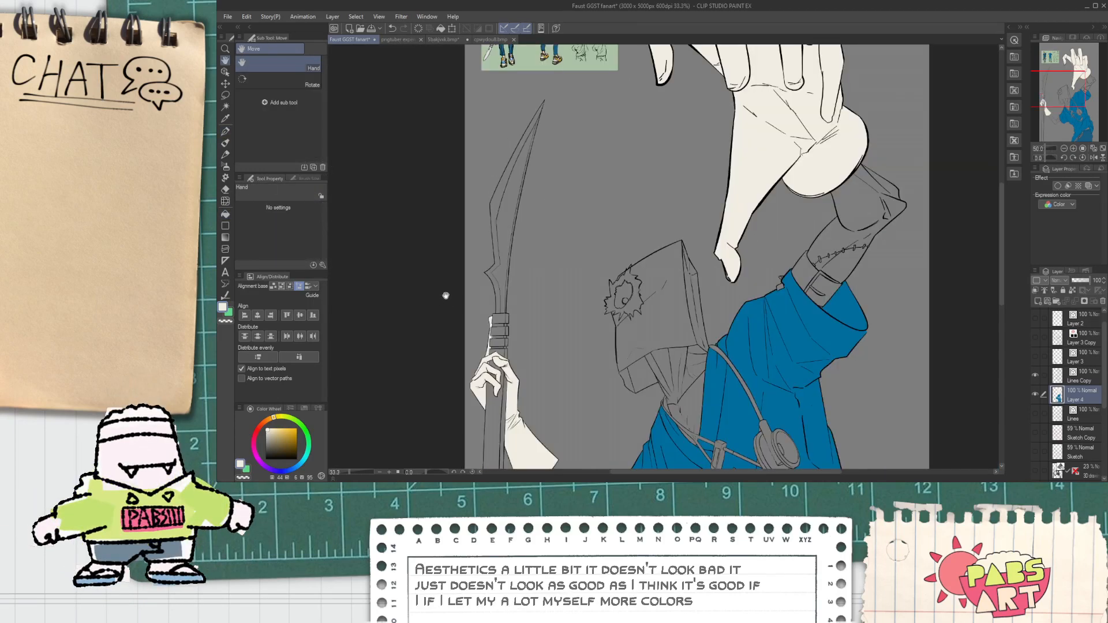
pyautogui.scroll(-1, 442, 297)
pyautogui.scroll(6, 479, 190)
pyautogui.press('i')
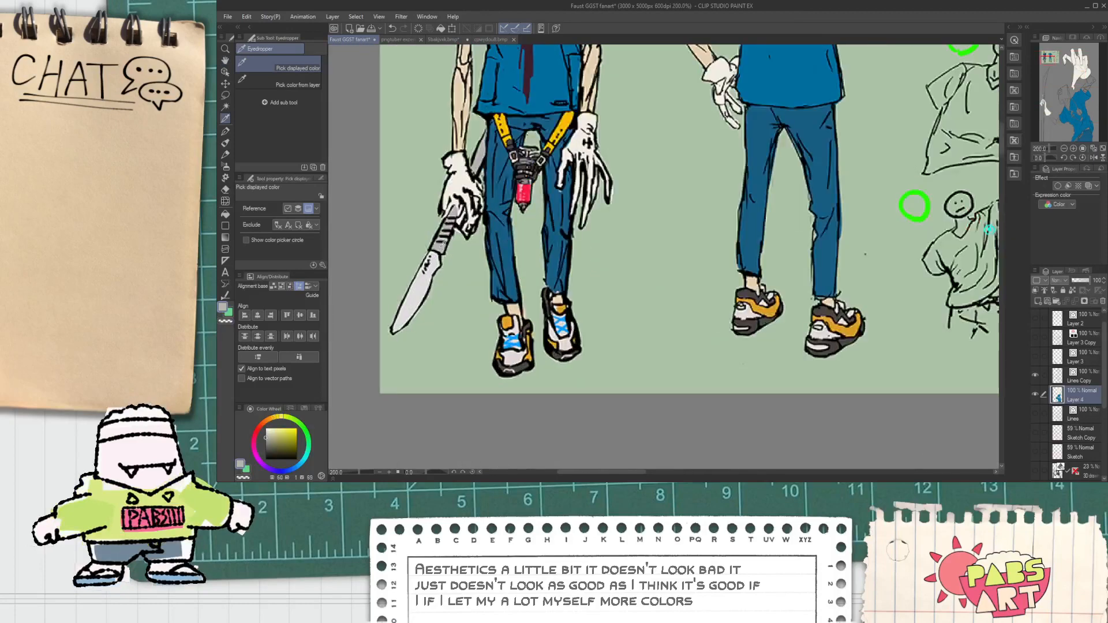
pyautogui.scroll(-4, 693, 260)
pyautogui.scroll(2, 507, 398)
pyautogui.press('g')
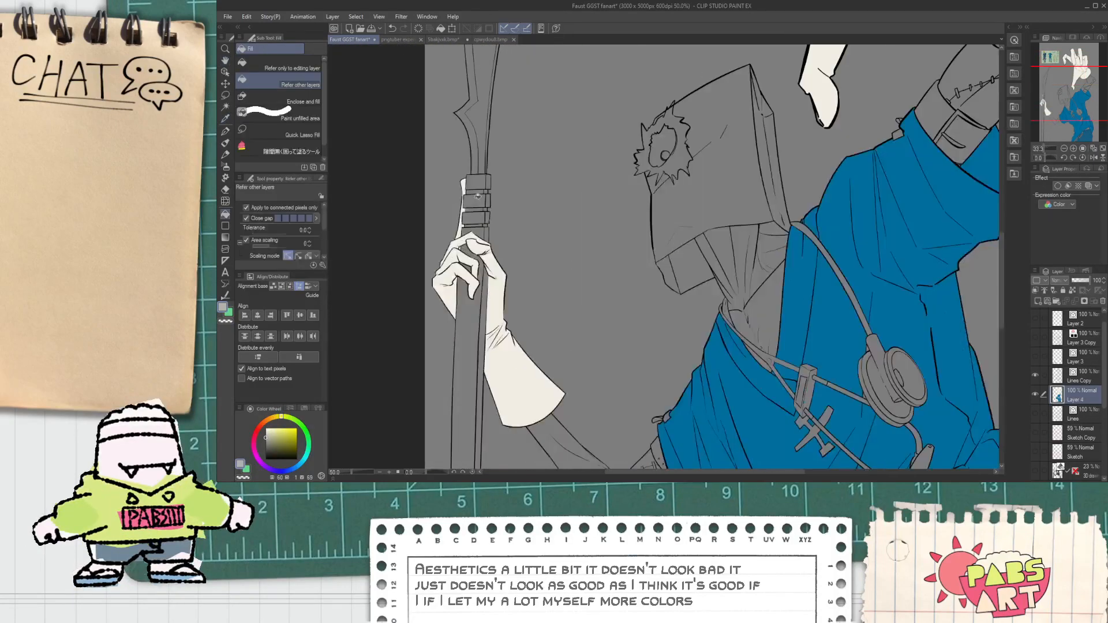
pyautogui.scroll(1, 478, 198)
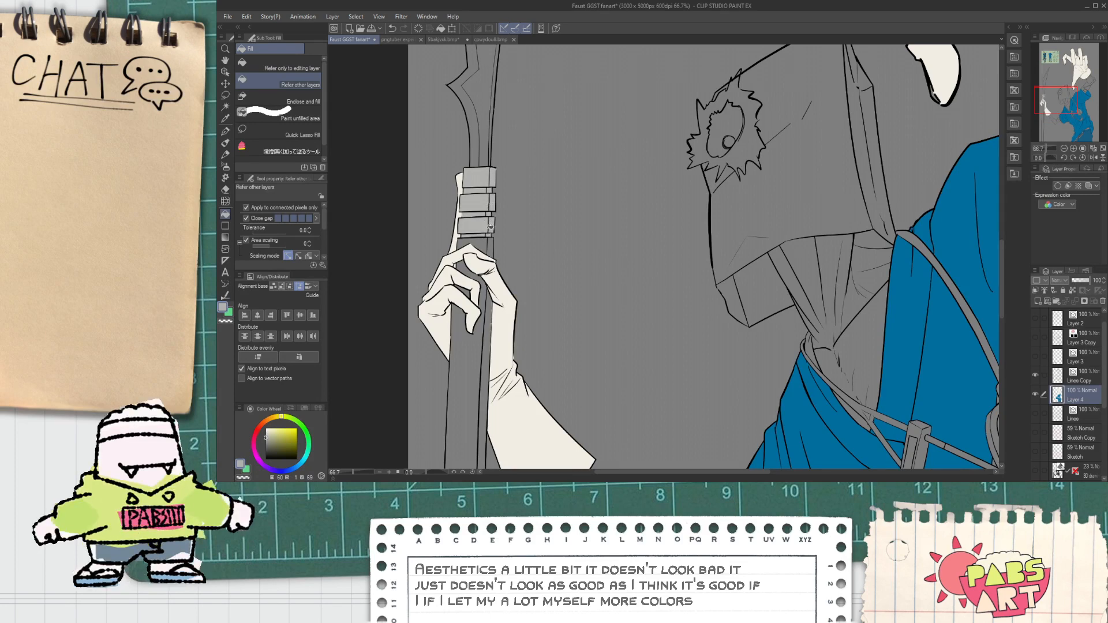
pyautogui.scroll(1, 461, 245)
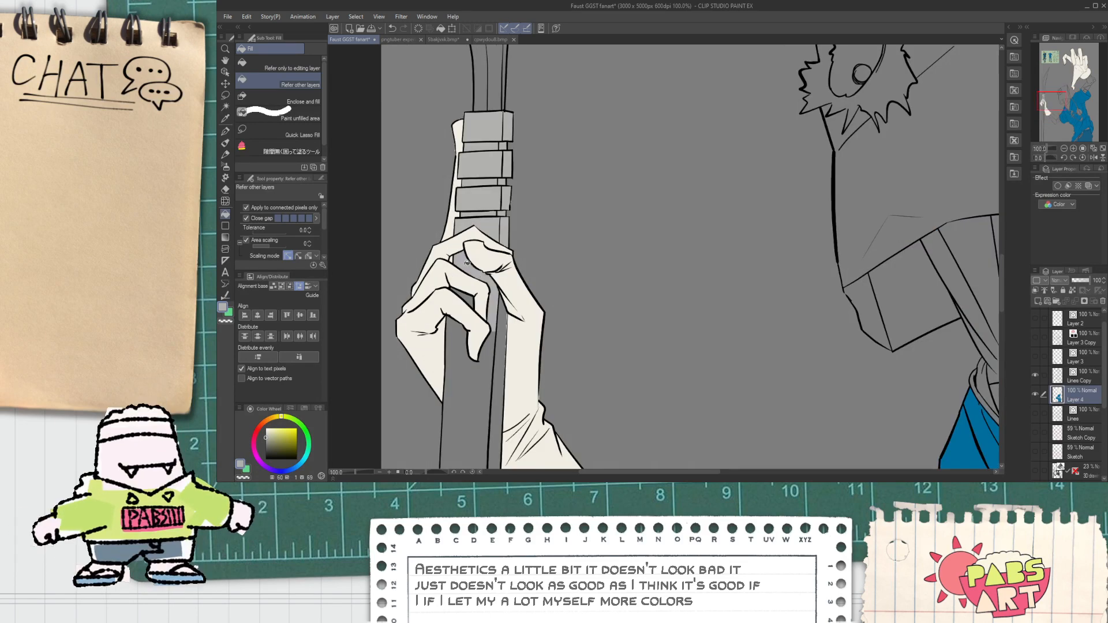
pyautogui.scroll(-1, 492, 312)
pyautogui.scroll(1, 490, 308)
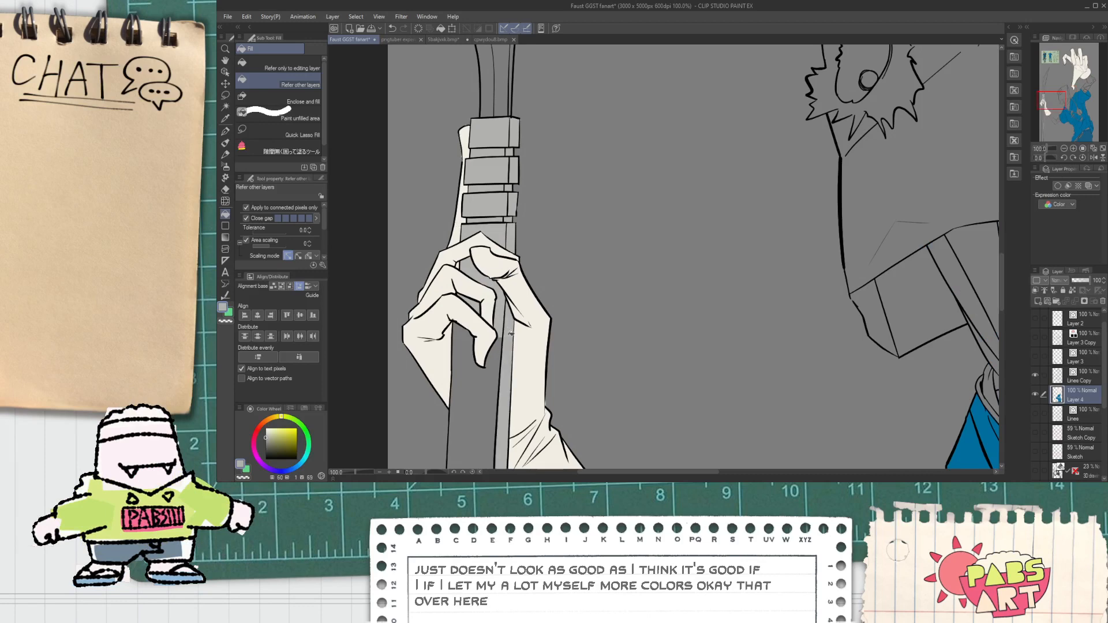
# Pick the near-white gray of the knife blade from the reference and fill all sections of the scalpel's blade.
pyautogui.scroll(-4, 492, 371)
pyautogui.press('space')
pyautogui.moveTo(480, 297); pyautogui.dragTo(494, 319)
pyautogui.scroll(2, 508, 191)
pyautogui.moveTo(494, 106); pyautogui.dragTo(495, 282)
pyautogui.scroll(3, 488, 252)
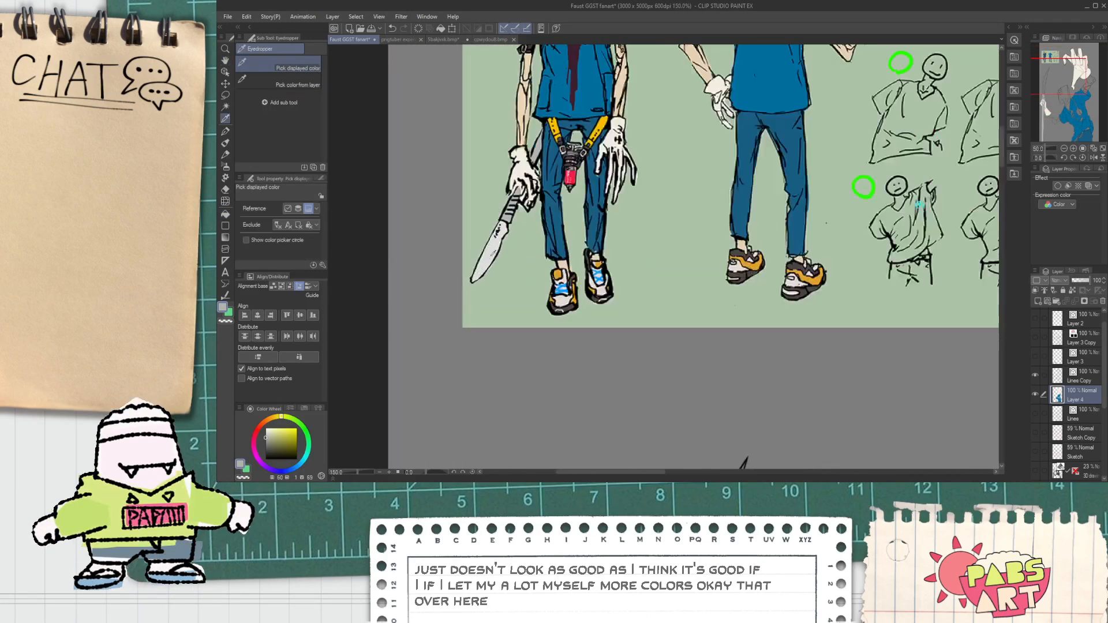
pyautogui.keyDown('alt'); pyautogui.click(489, 258); pyautogui.keyUp('alt')
pyautogui.scroll(-1, 490, 259)
pyautogui.scroll(-3, 493, 268)
pyautogui.press('space')
pyautogui.moveTo(503, 450); pyautogui.dragTo(503, 321)
pyautogui.scroll(1, 503, 321)
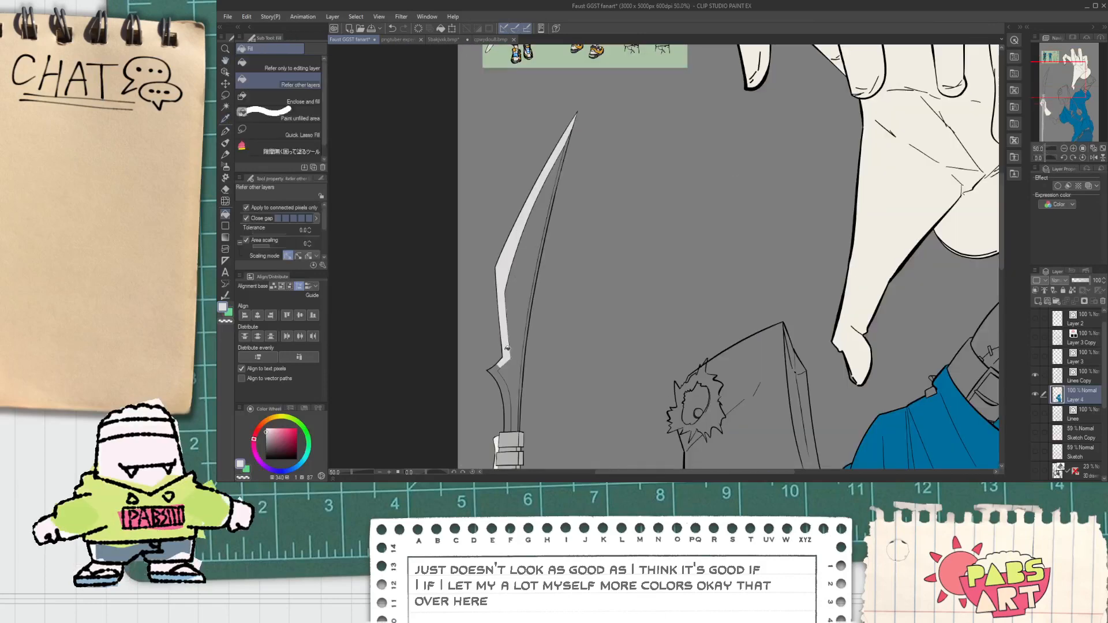
pyautogui.scroll(3, 496, 366)
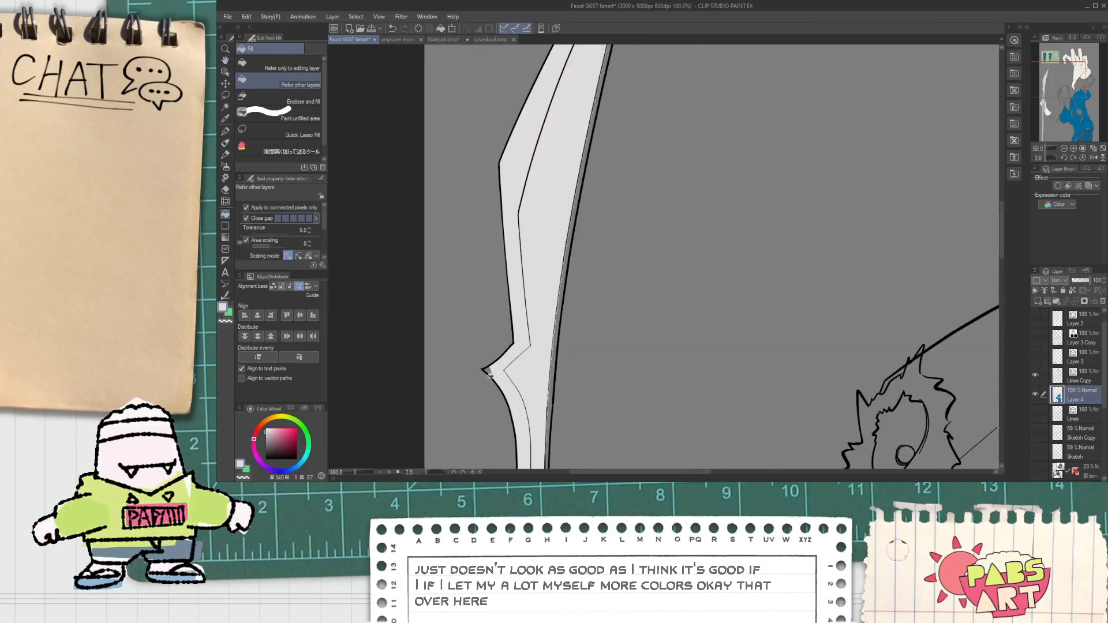
# Erase the stray gray fill outside the outline at the scalpel blade's notch and tip with a 12.3 Hard eraser.
pyautogui.press('e')
pyautogui.scroll(-2, 586, 373)
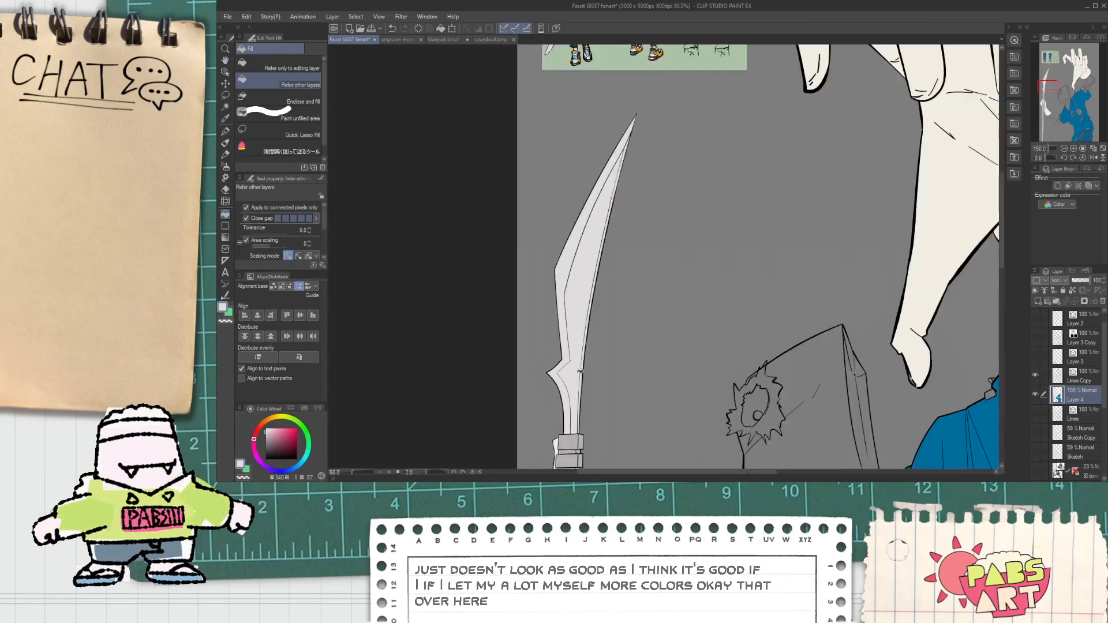
pyautogui.scroll(4, 507, 341)
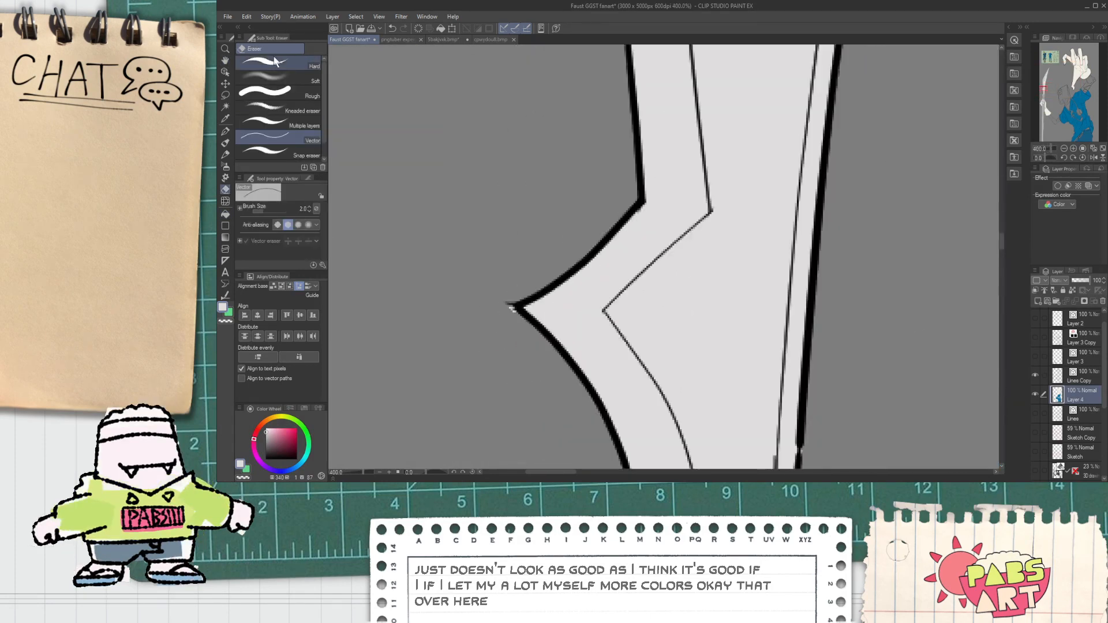
pyautogui.click(288, 69)
pyautogui.press('space')
pyautogui.moveTo(499, 306)
pyautogui.mouseDown()
pyautogui.moveTo(588, 309)
pyautogui.moveTo(663, 186)
pyautogui.moveTo(577, 231)
pyautogui.moveTo(568, 198)
pyautogui.mouseUp()
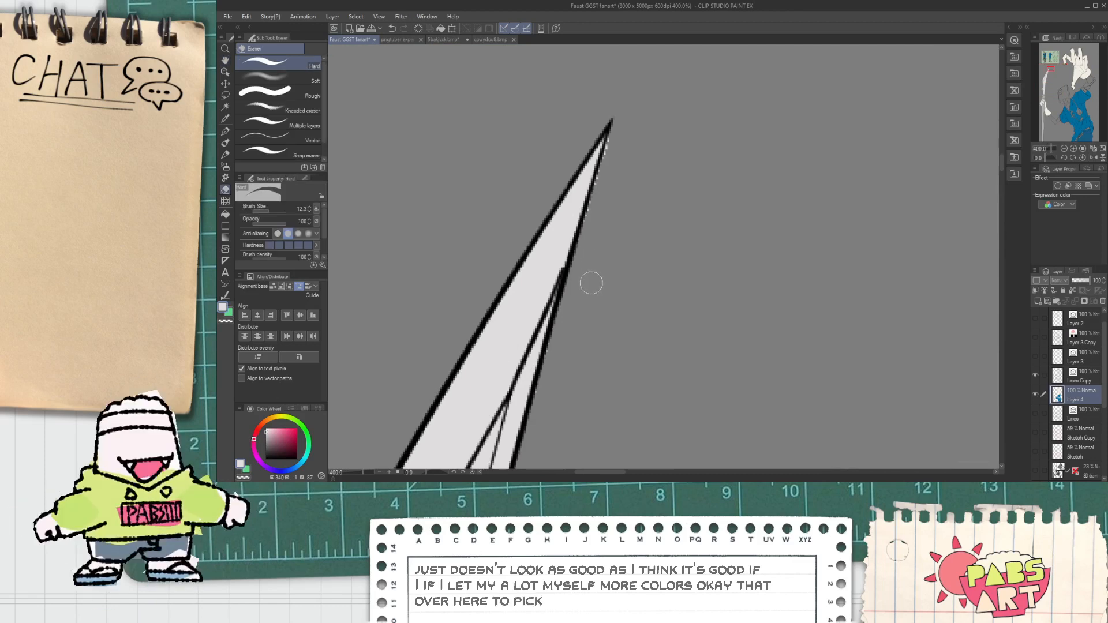
pyautogui.scroll(-10, 595, 171)
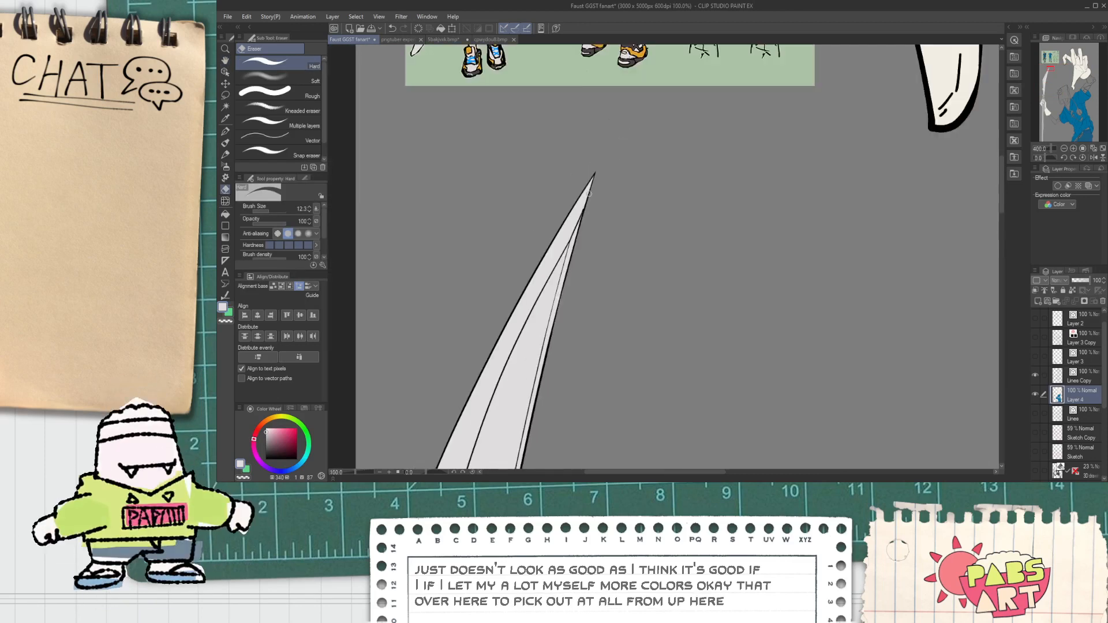
# Pick the shirt's blue for the pen and examine the shirt's fold lines and cross pendant for color spilling past the outlines.
pyautogui.press('space')
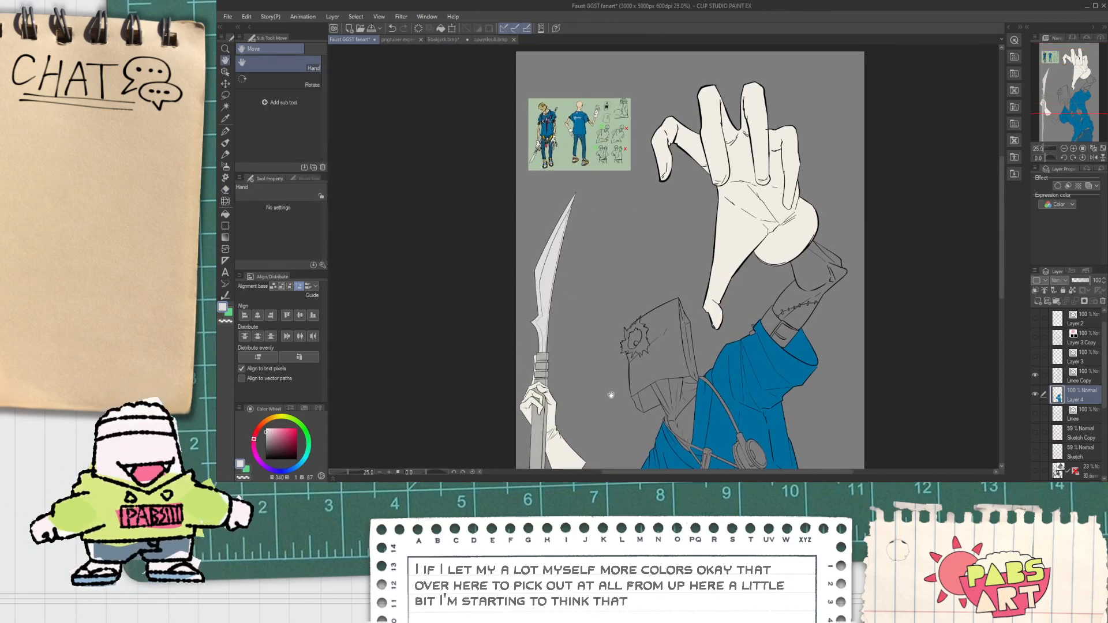
pyautogui.scroll(8, 560, 280)
pyautogui.scroll(2, 627, 325)
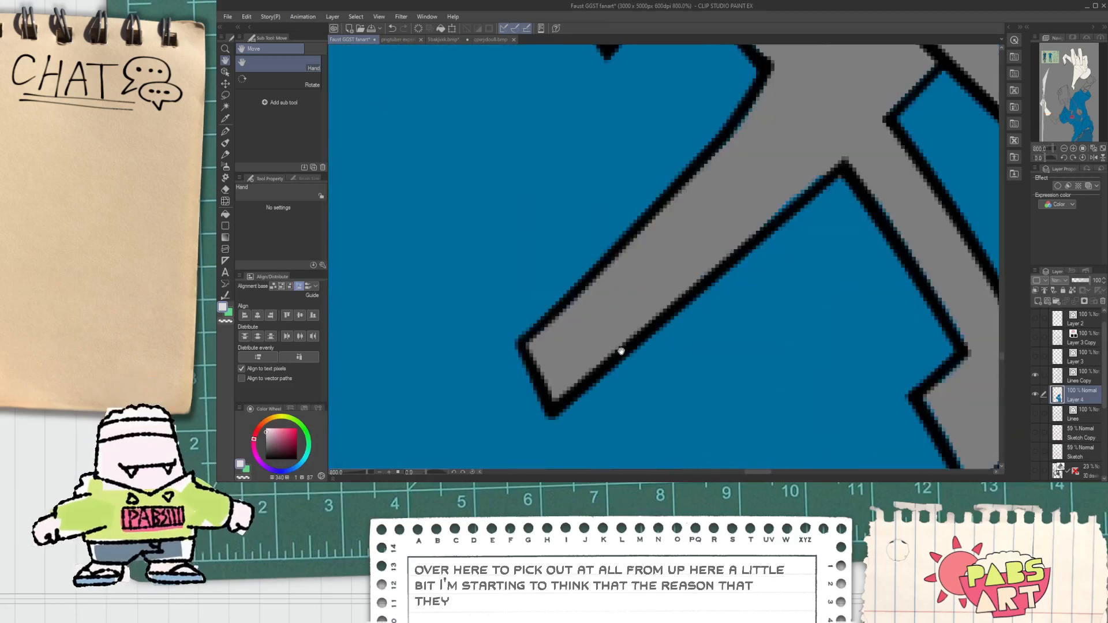
pyautogui.scroll(-4, 616, 353)
pyautogui.scroll(1, 558, 324)
pyautogui.keyDown('alt'); pyautogui.click(543, 325); pyautogui.keyUp('alt')
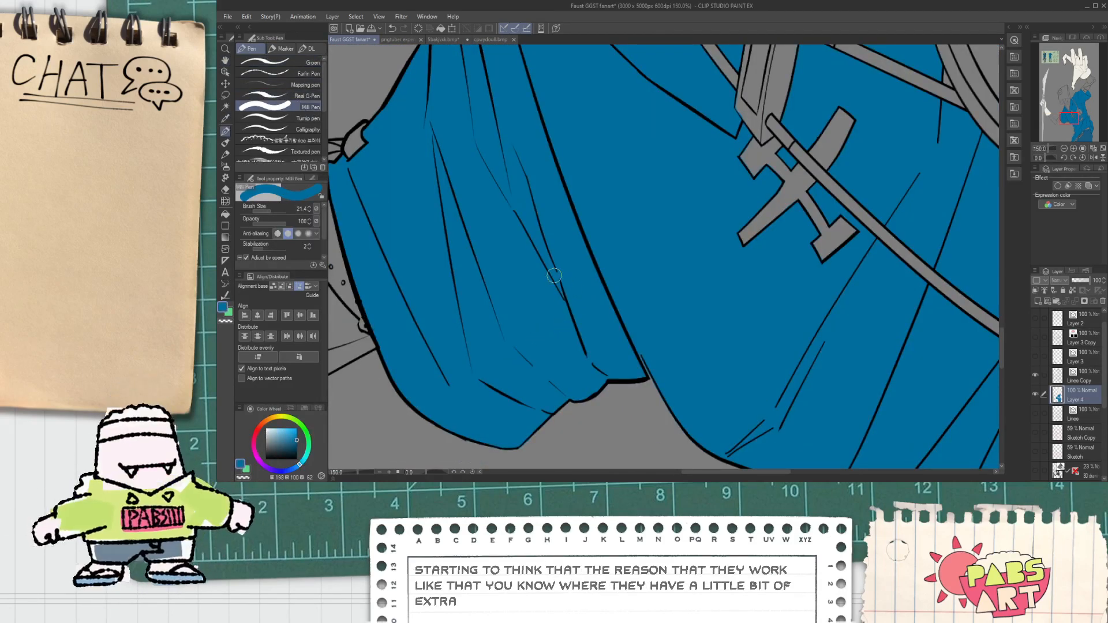
pyautogui.scroll(-3, 544, 271)
pyautogui.press('space')
pyautogui.moveTo(632, 307); pyautogui.dragTo(593, 313)
pyautogui.scroll(6, 593, 319)
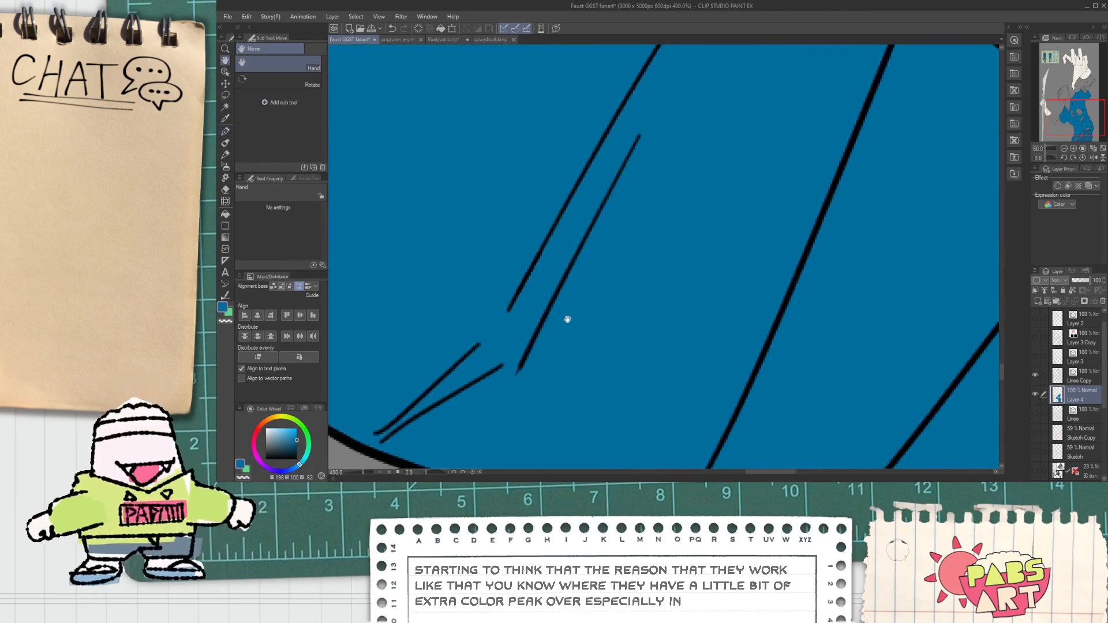
pyautogui.scroll(-7, 554, 334)
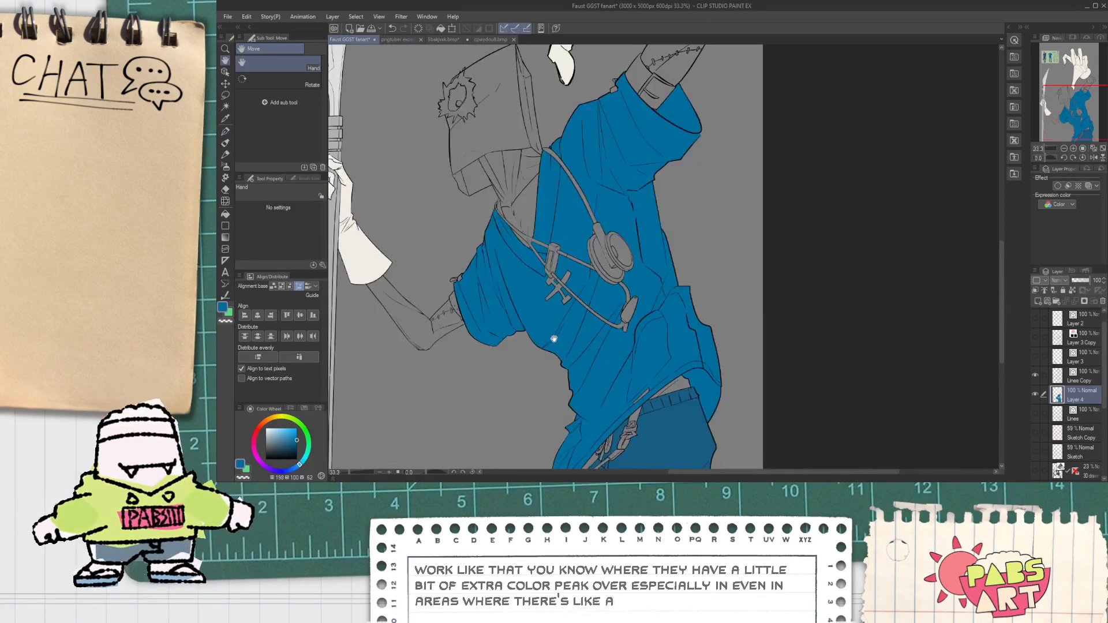
pyautogui.scroll(-1, 323, 233)
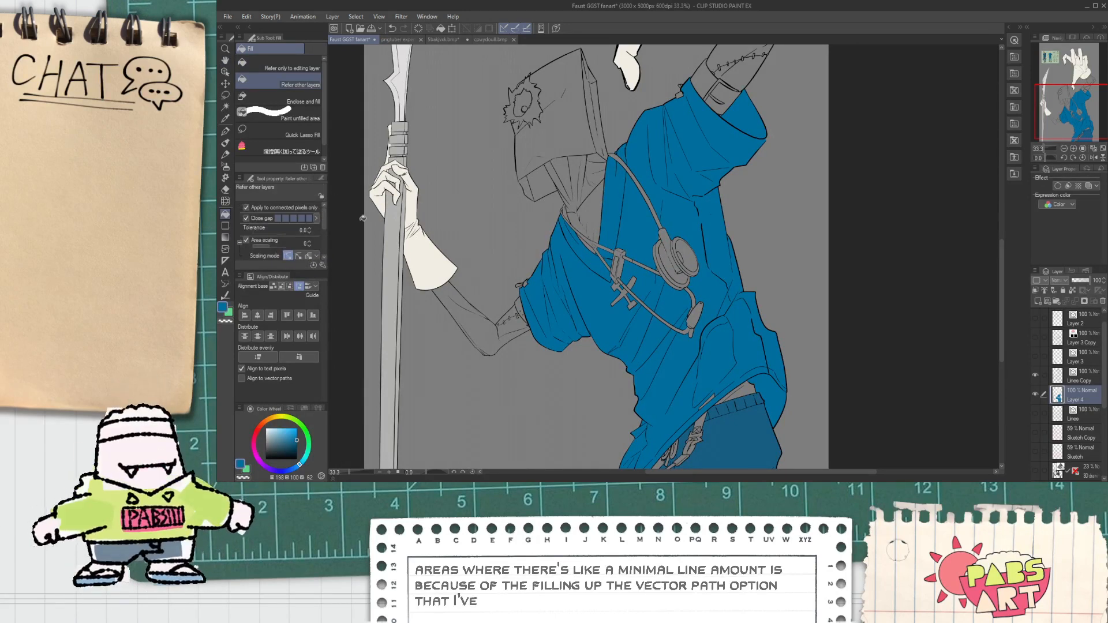
# Pick the mustard tan of the paper bag from the reference and fill the bag's front face.
pyautogui.press('space')
pyautogui.moveTo(501, 144); pyautogui.dragTo(504, 316)
pyautogui.scroll(6, 504, 315)
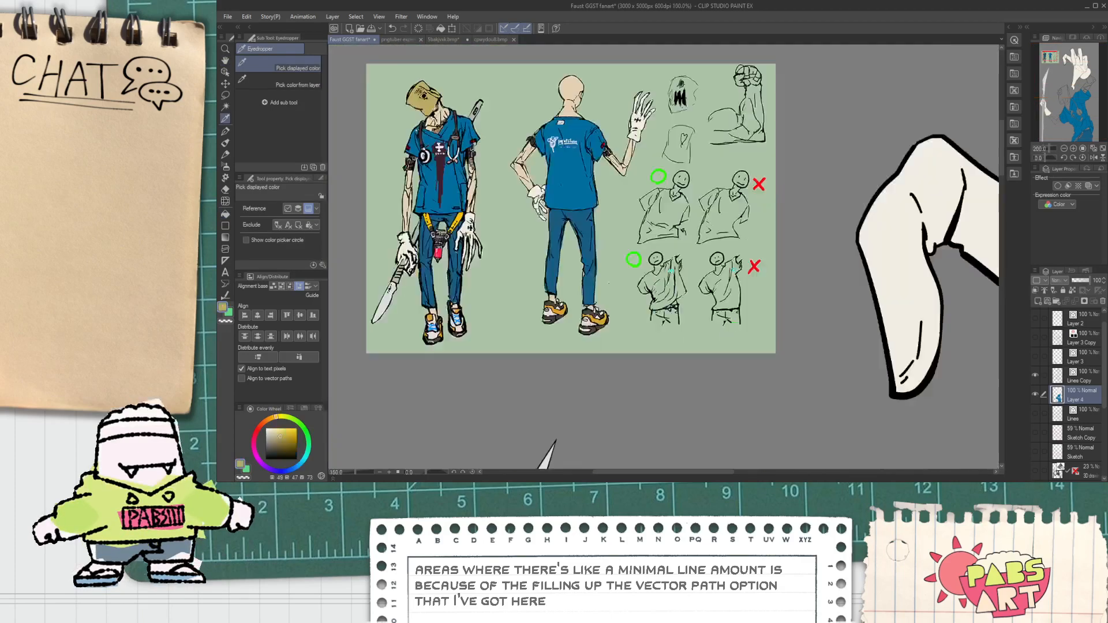
pyautogui.scroll(-3, 435, 139)
pyautogui.press('space')
pyautogui.moveTo(575, 387); pyautogui.dragTo(525, 194)
pyautogui.scroll(2, 541, 316)
pyautogui.click(521, 360)
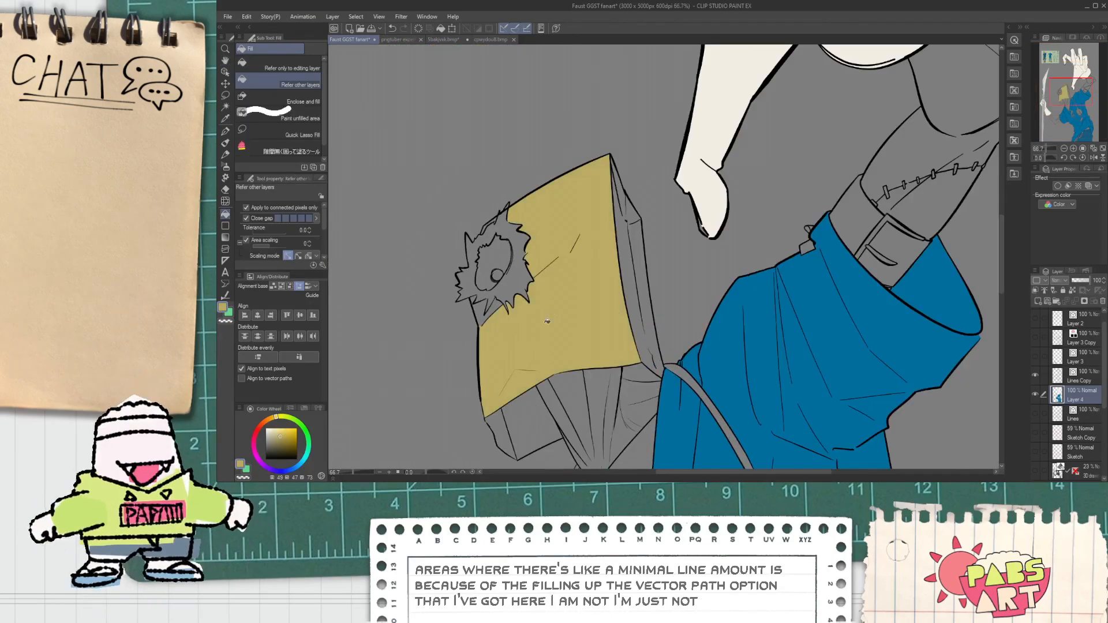
# Touch up the corners of the bag's front with a 21.4 pen and fill the torn edge around the eyehole with tan.
pyautogui.scroll(4, 551, 314)
pyautogui.press('p')
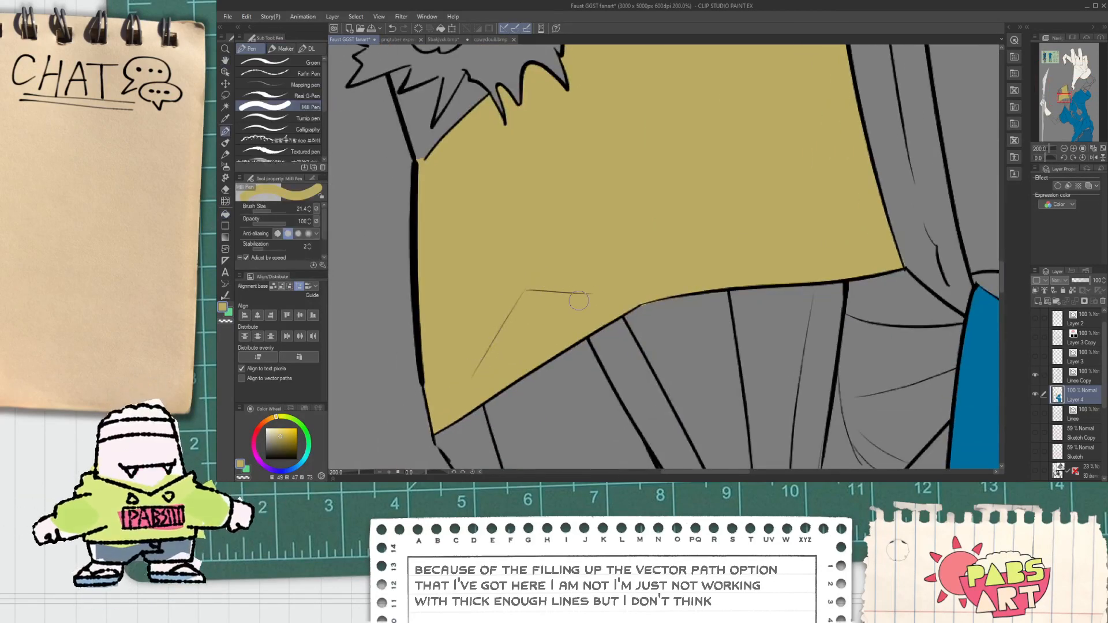
pyautogui.scroll(-2, 586, 296)
pyautogui.press('space')
pyautogui.moveTo(492, 228); pyautogui.dragTo(552, 344)
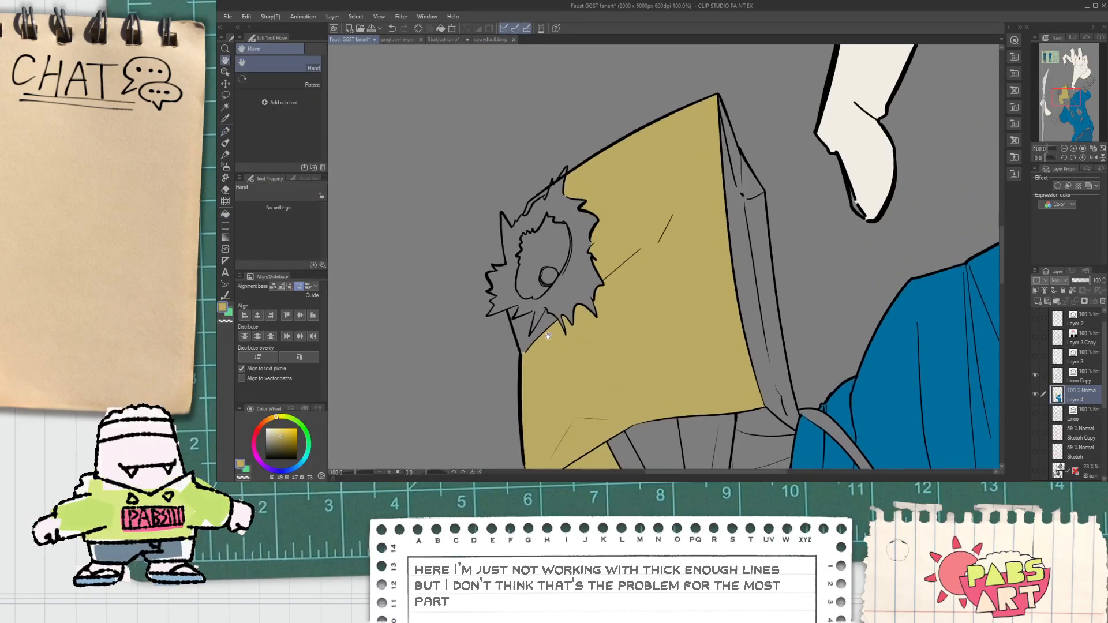
pyautogui.scroll(1, 552, 344)
pyautogui.press('g')
pyautogui.click(556, 321)
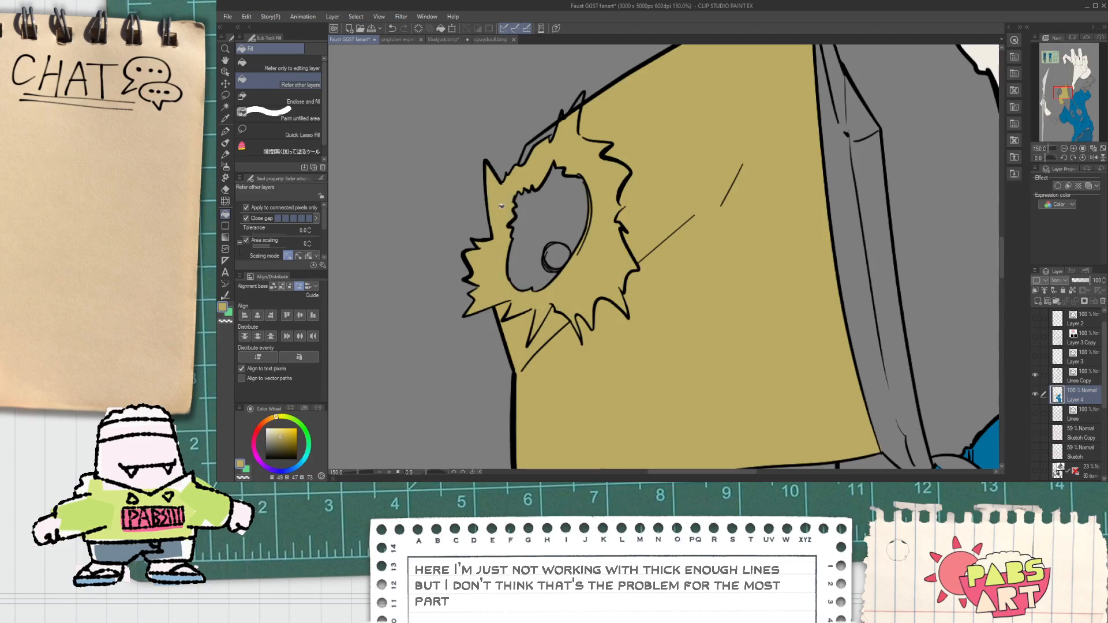
pyautogui.scroll(3, 557, 132)
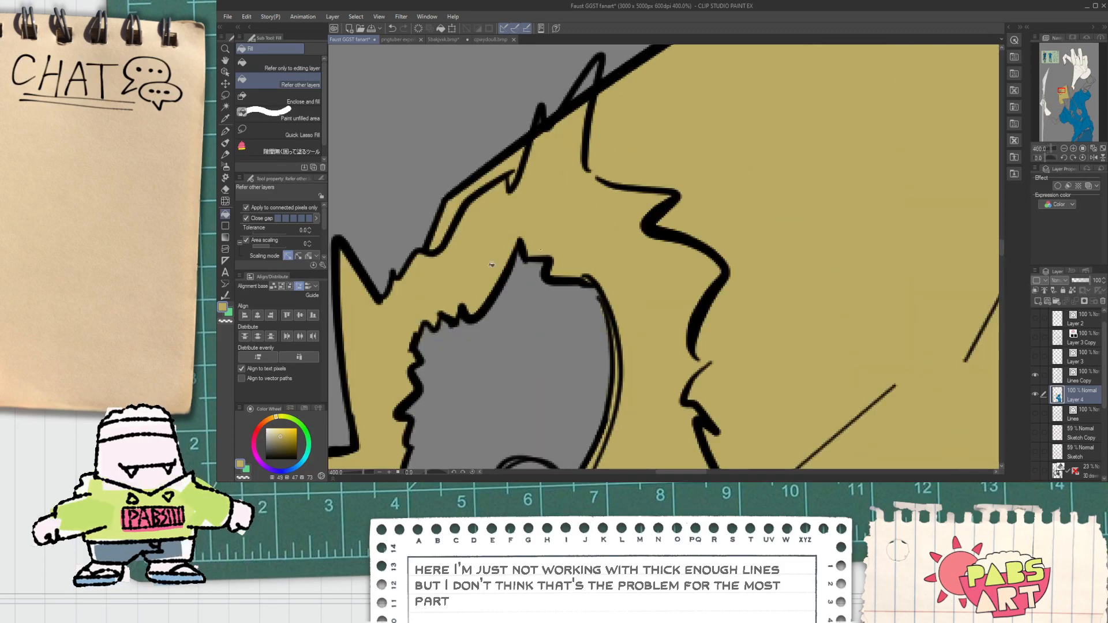
# Trim the bag outline crossing the torn edge's upper spikes on the Lines Copy layer with the Vector eraser.
pyautogui.press('e')
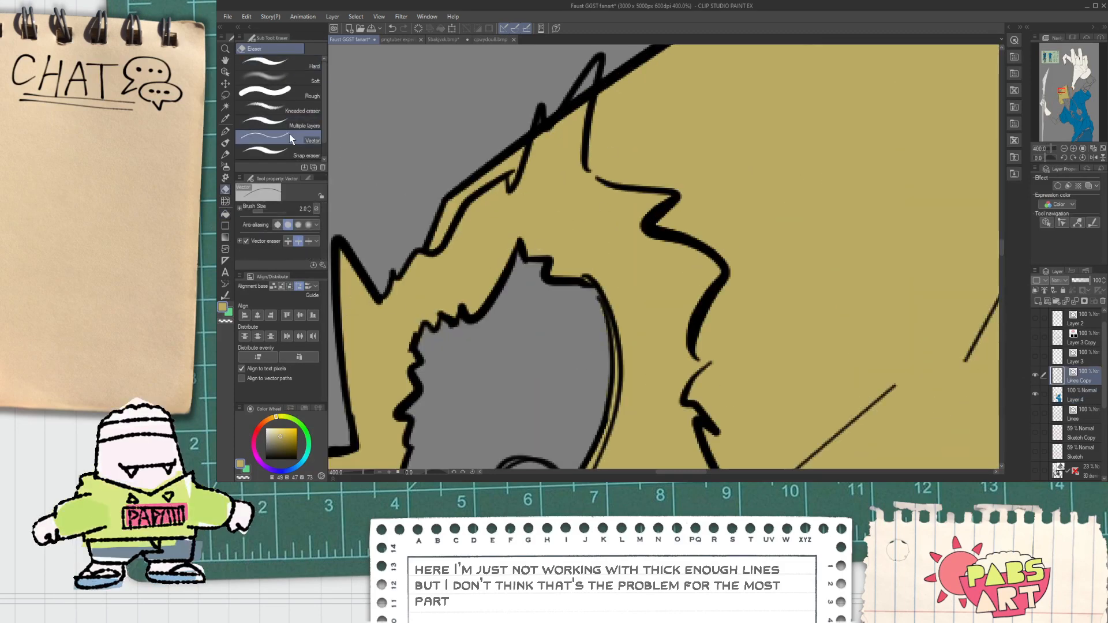
pyautogui.scroll(2, 567, 153)
pyautogui.moveTo(530, 128); pyautogui.dragTo(541, 265)
pyautogui.moveTo(558, 185); pyautogui.dragTo(578, 216)
# Paint the gaps inside the torn edge's spike tips tan on Layer 4 with a 9.0 G-pen.
pyautogui.click(1082, 394)
pyautogui.press('i')
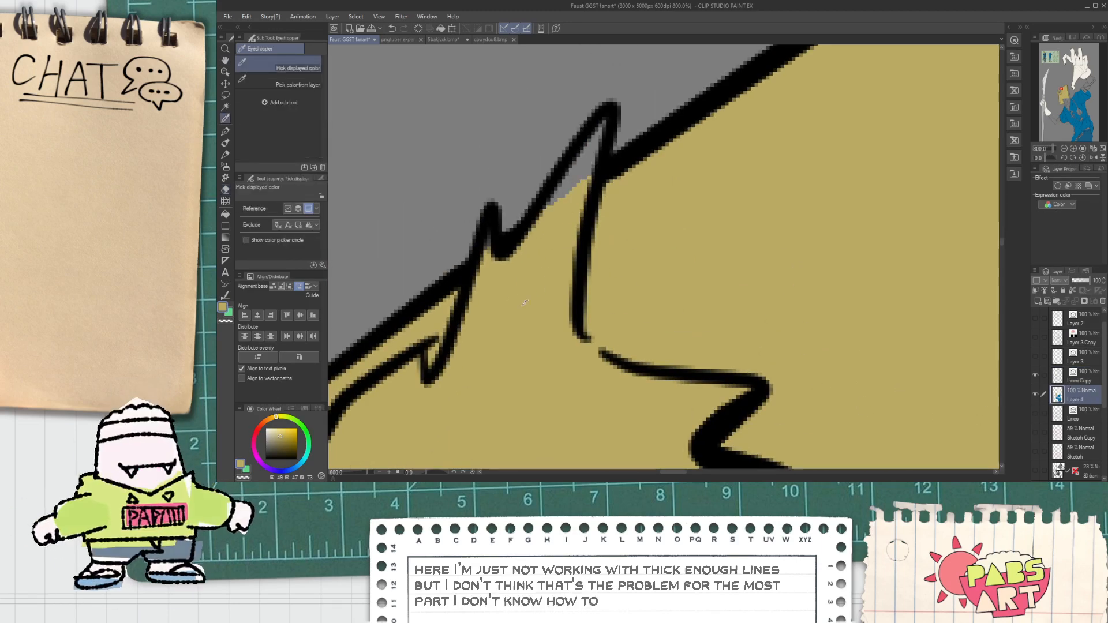
pyautogui.press('p')
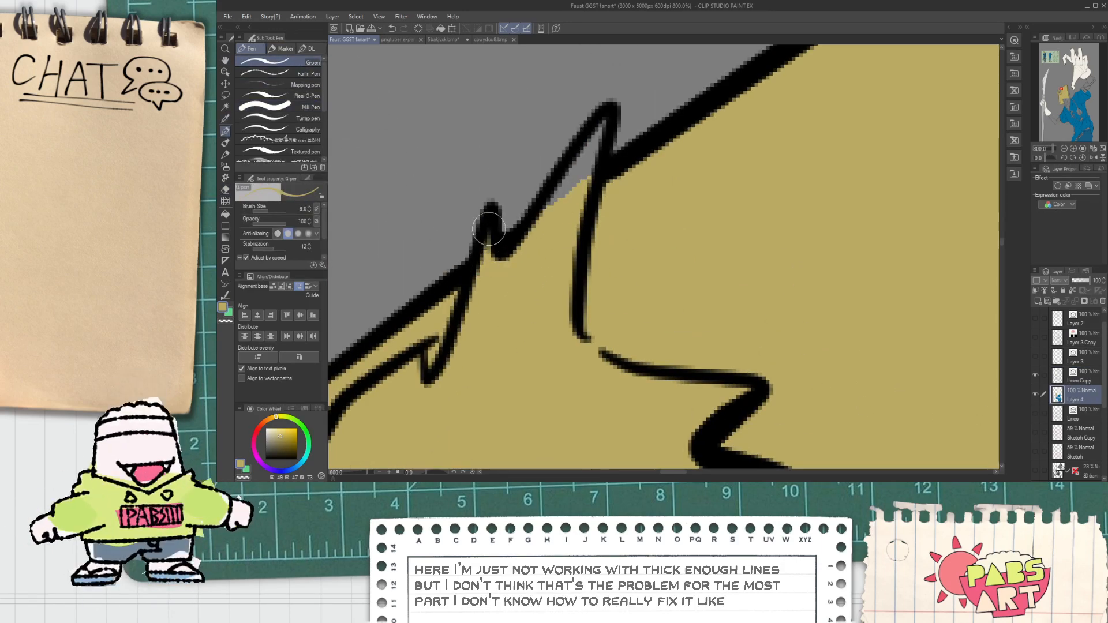
pyautogui.scroll(-10, 591, 171)
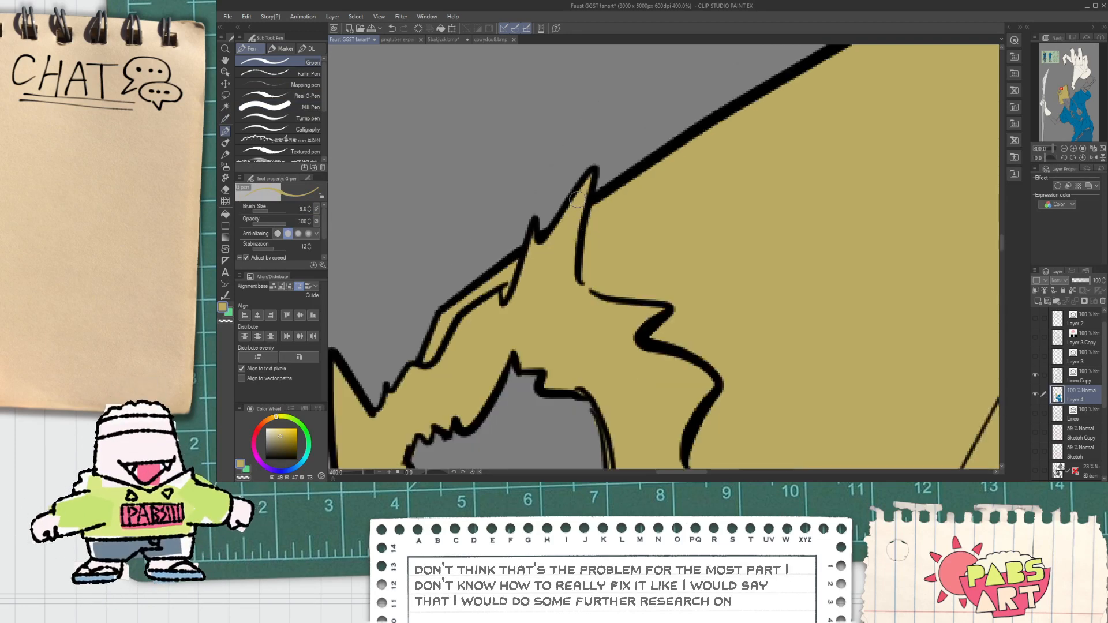
# Fill the paper bag's side panels and lower flap with the same tan.
pyautogui.press('i')
pyautogui.press('g')
pyautogui.scroll(2, 640, 230)
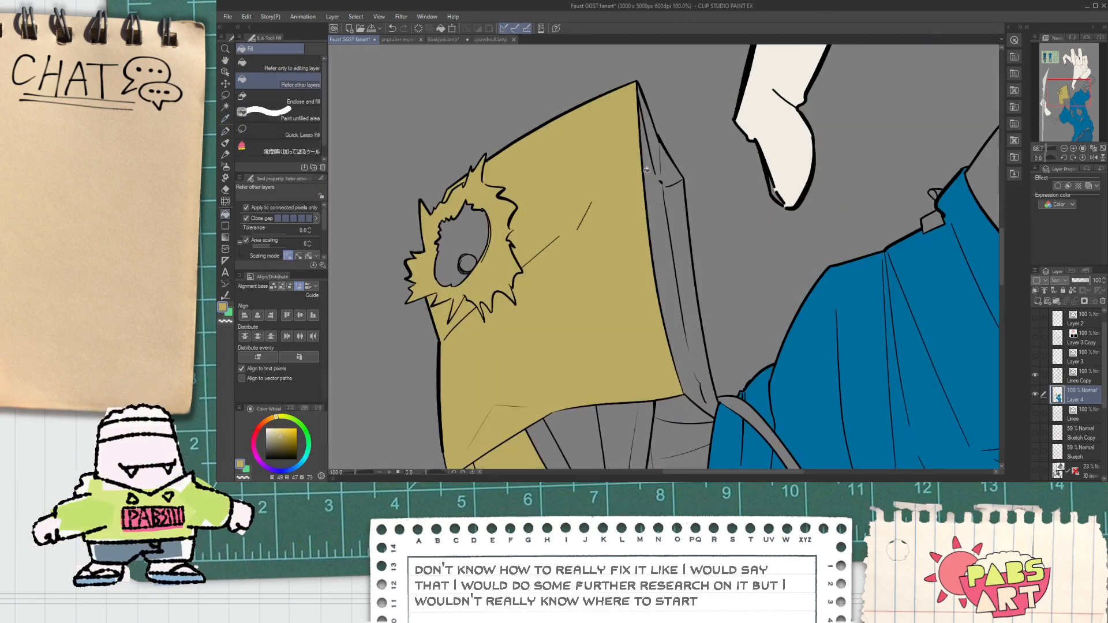
pyautogui.click(656, 169)
pyautogui.scroll(2, 703, 365)
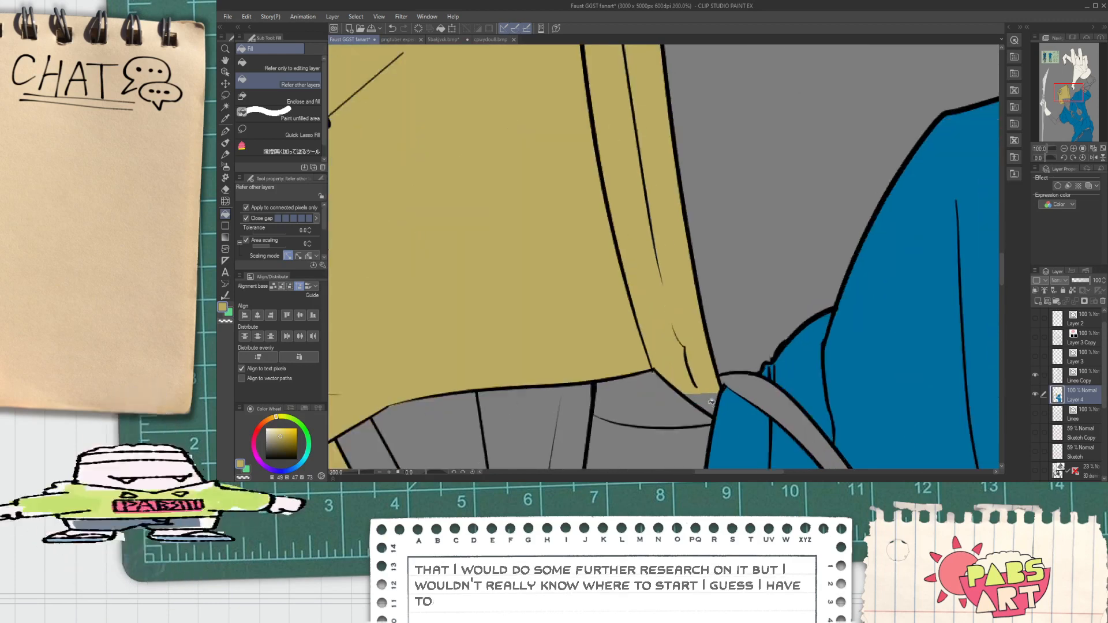
pyautogui.scroll(-3, 669, 386)
pyautogui.scroll(-2, 667, 387)
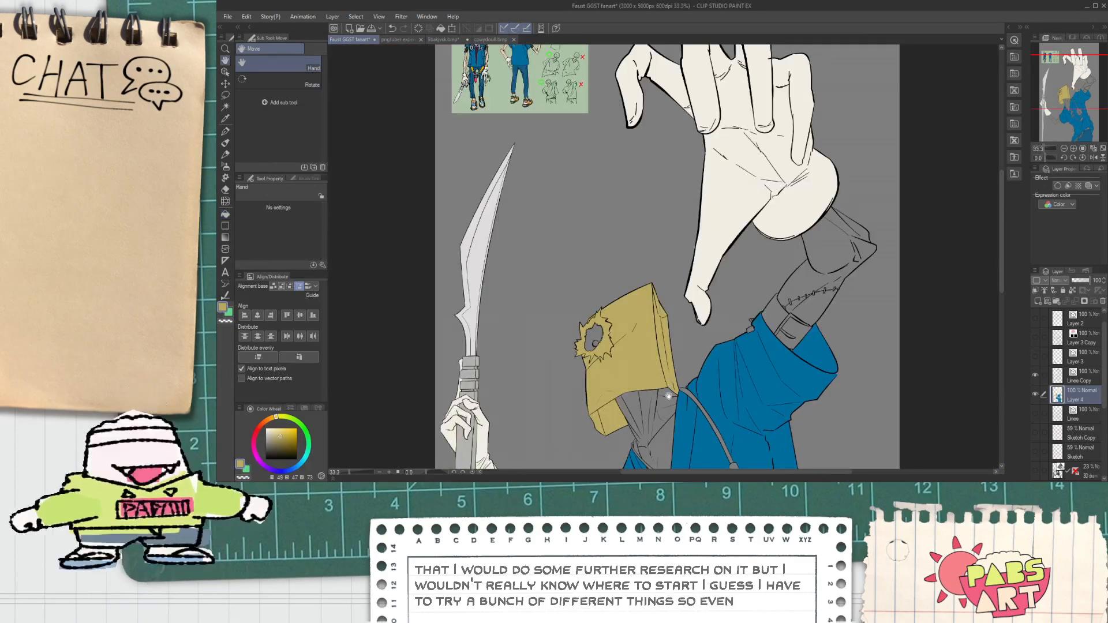
# Pick the dark reddish brown of the stethoscope from the reference and fill the long tube running from the bag to the chest piece.
pyautogui.press('space')
pyautogui.moveTo(583, 364); pyautogui.dragTo(518, 332)
pyautogui.scroll(-1, 518, 332)
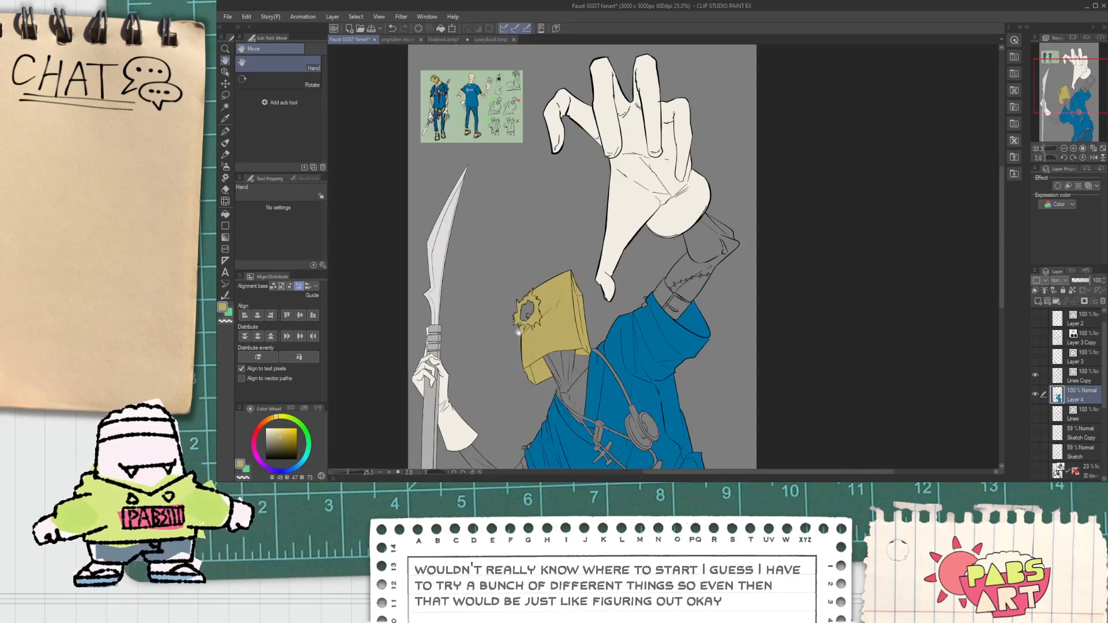
pyautogui.press('i')
pyautogui.scroll(10, 492, 163)
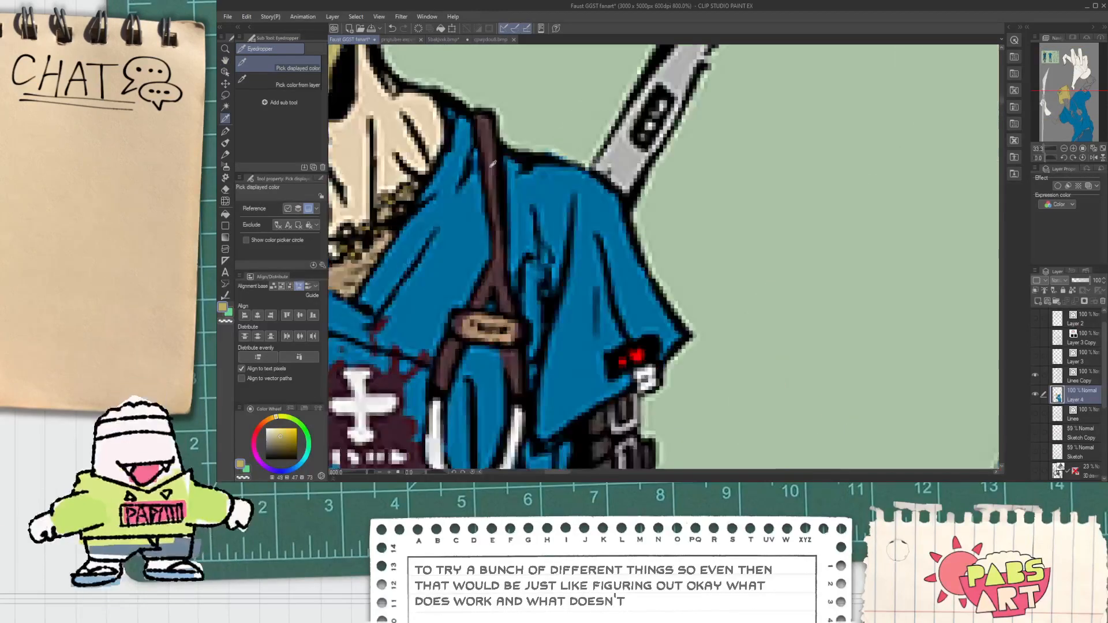
pyautogui.click(492, 164)
pyautogui.scroll(-4, 496, 166)
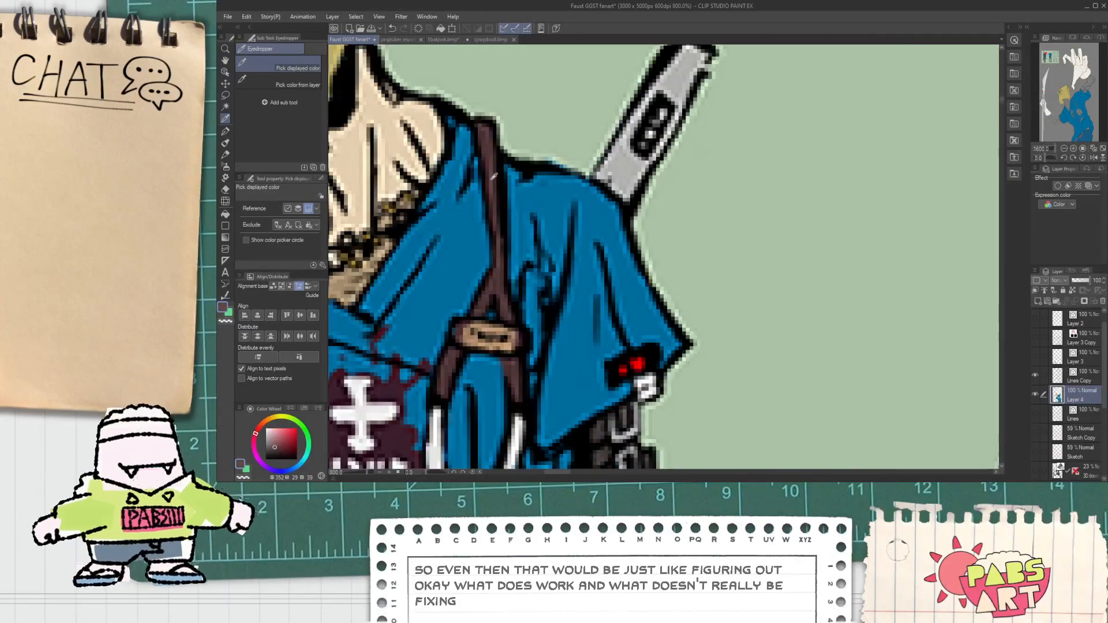
pyautogui.scroll(-10, 483, 207)
pyautogui.moveTo(572, 422); pyautogui.dragTo(438, 68)
pyautogui.scroll(3, 565, 127)
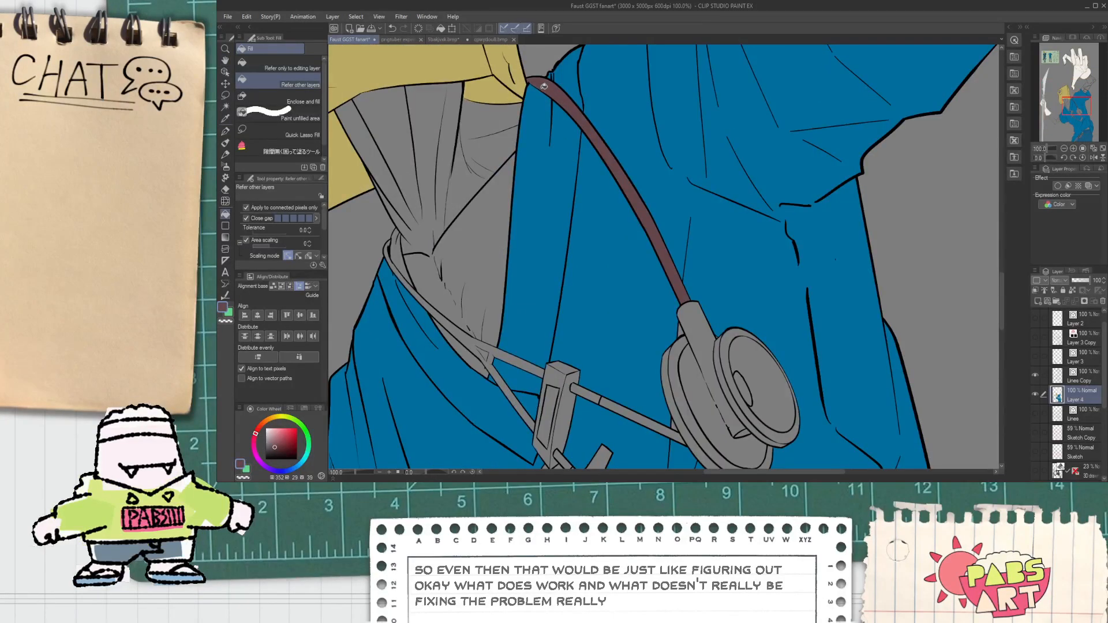
# Compare the stethoscope's design in the reference images with the drawing.
pyautogui.scroll(-4, 542, 113)
pyautogui.moveTo(542, 123); pyautogui.dragTo(652, 403)
pyautogui.scroll(1, 490, 120)
pyautogui.scroll(3, 489, 127)
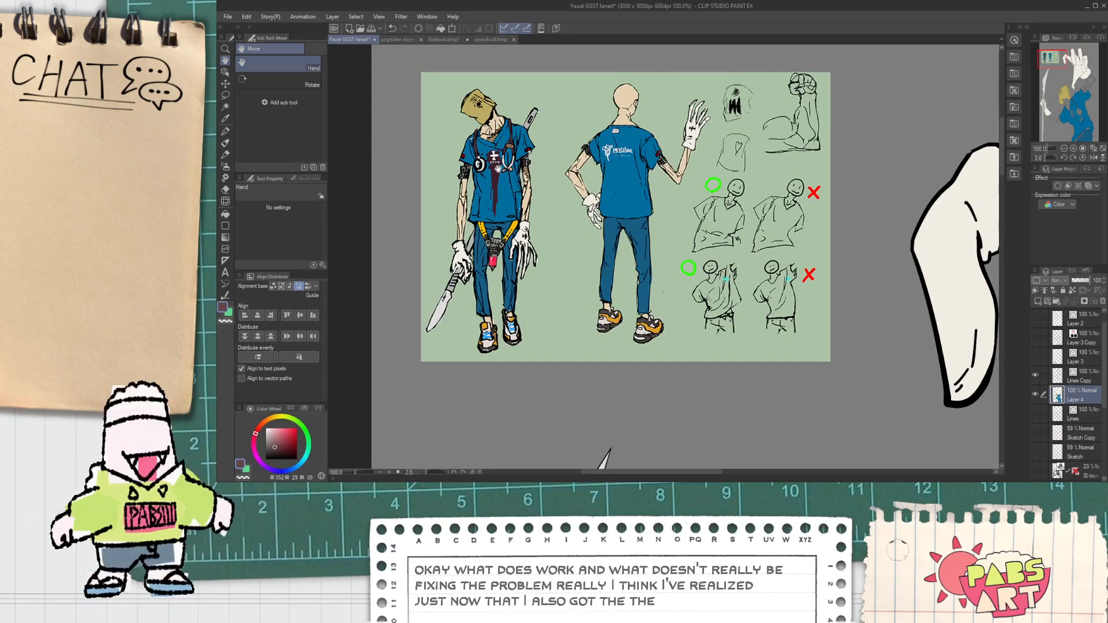
pyautogui.scroll(-6, 693, 294)
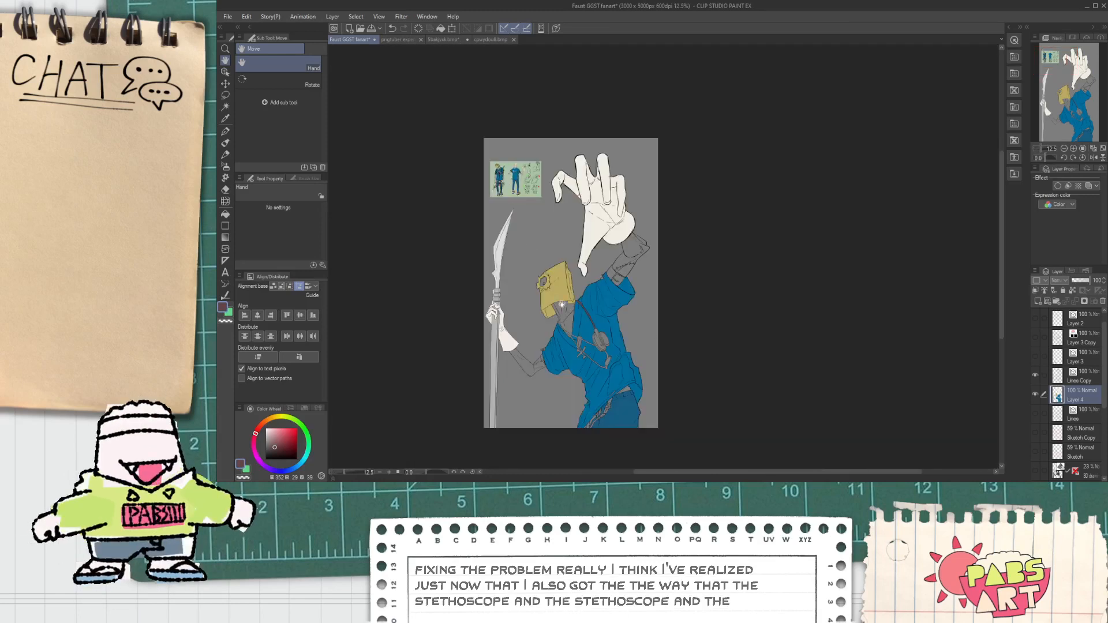
# Flip the canvas view horizontally and check the mirrored composition up close and as a whole.
pyautogui.click(1091, 157)
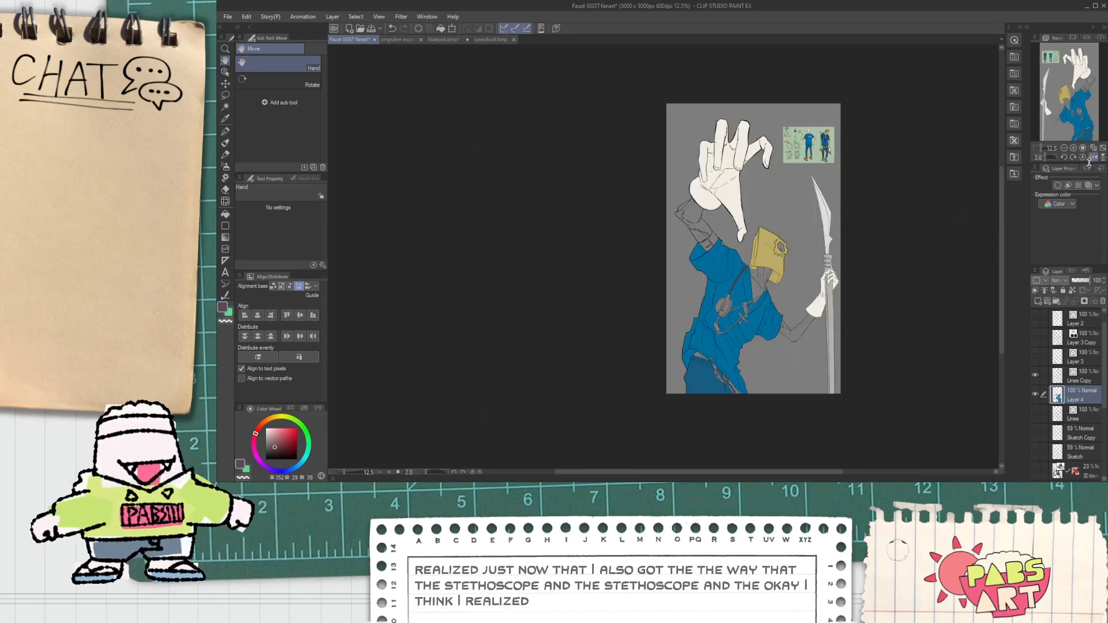
pyautogui.scroll(3, 808, 225)
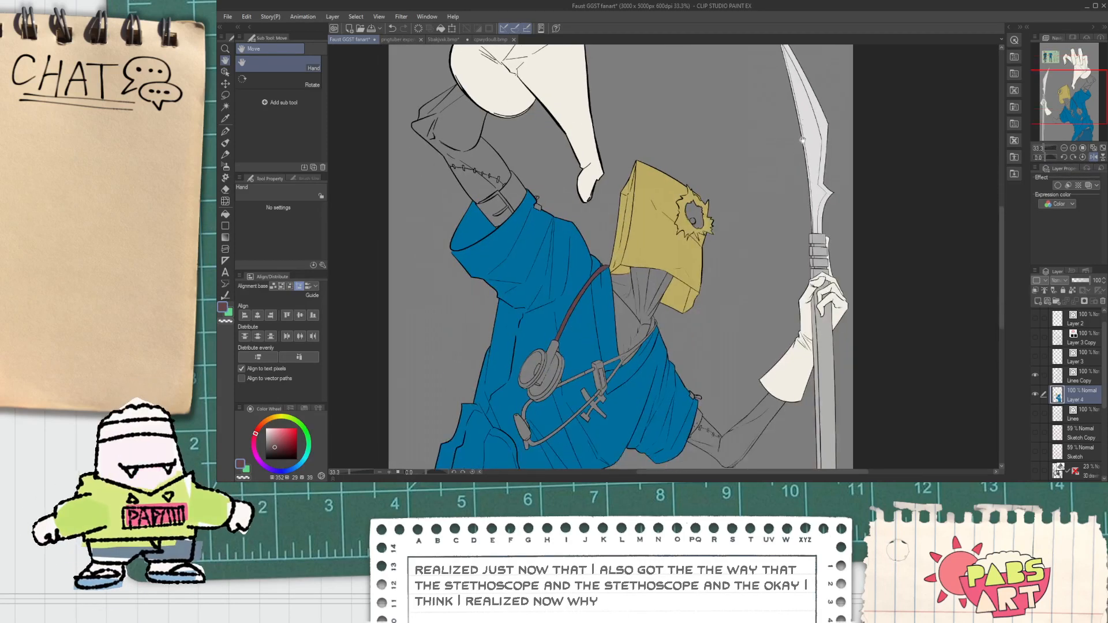
pyautogui.moveTo(802, 139); pyautogui.dragTo(813, 81)
pyautogui.moveTo(770, 295); pyautogui.dragTo(781, 168)
pyautogui.scroll(-4, 761, 277)
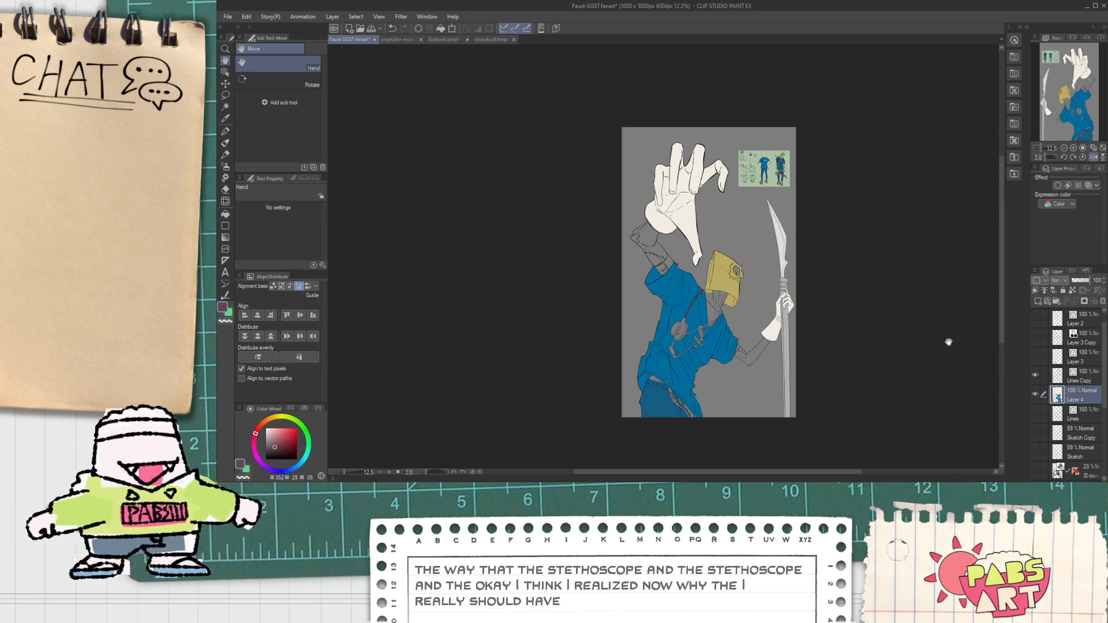
# Select the Lines Copy layer together with Layer 4 and stretch the figure slightly wider toward the side of the raised arm.
pyautogui.keyDown('ctrl'); pyautogui.click(1051, 376); pyautogui.keyUp('ctrl')
pyautogui.hotkey('ctrl', 't')
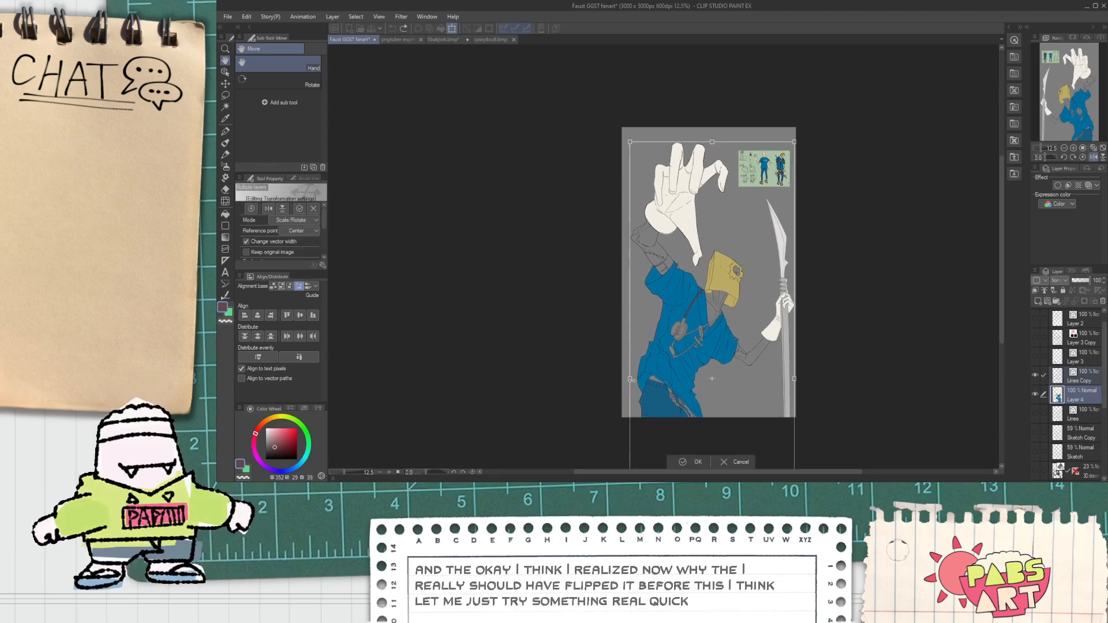
pyautogui.moveTo(632, 379); pyautogui.dragTo(623, 379)
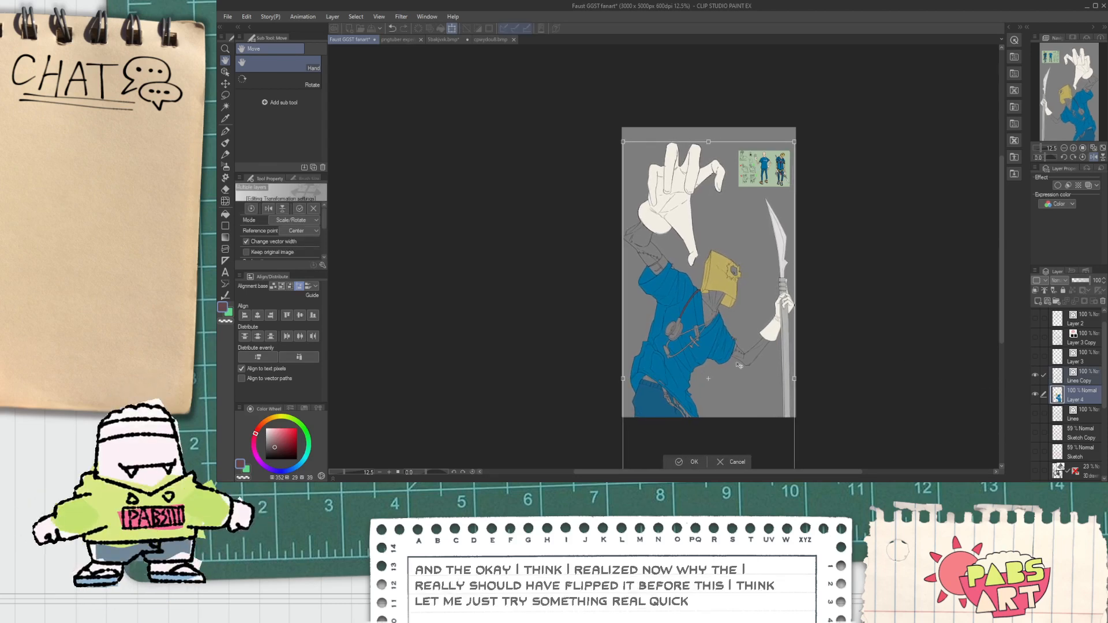
pyautogui.click(687, 462)
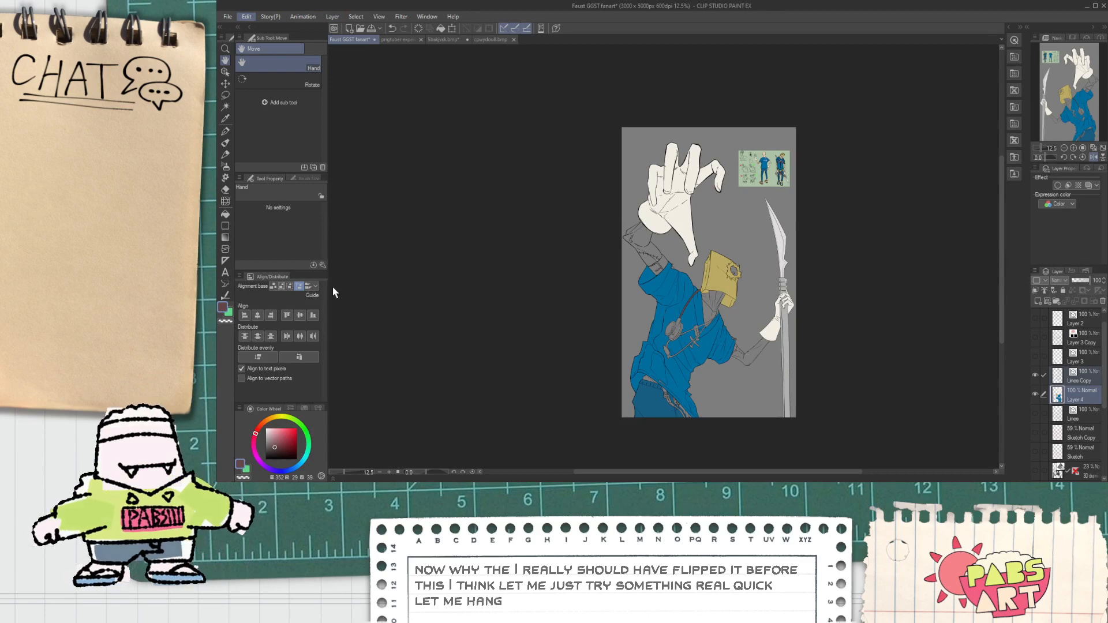
# Enlarge the canvas width, adding a wider margin beside the raised arm and a narrow one beside the scalpel.
pyautogui.click(363, 344)
pyautogui.click(772, 111)
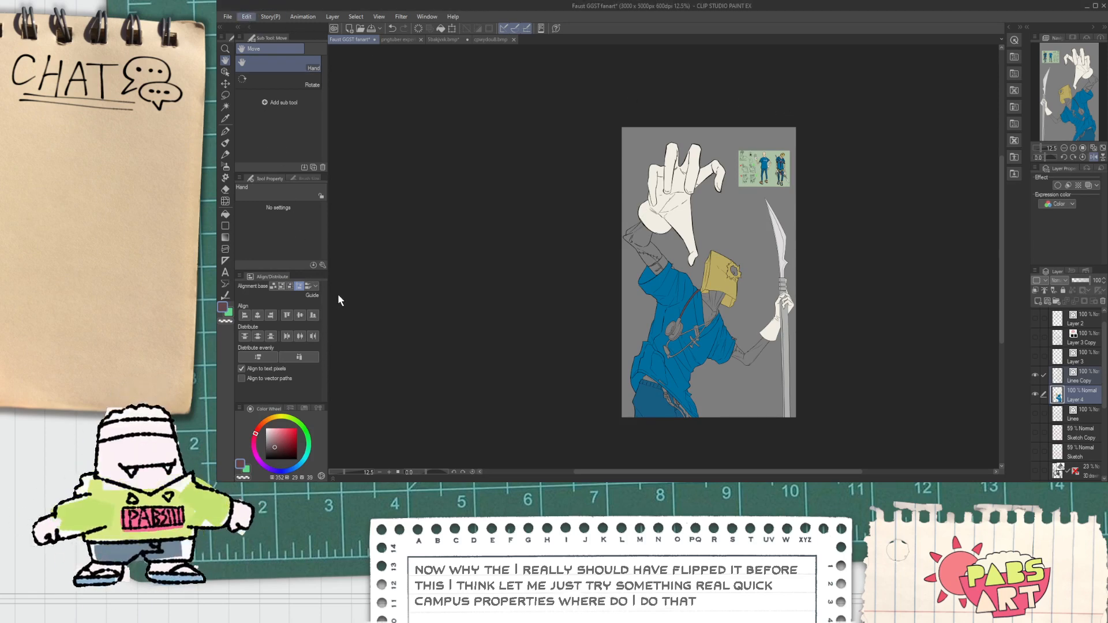
pyautogui.hotkey('ctrl', 't')
pyautogui.moveTo(621, 273); pyautogui.dragTo(607, 272)
pyautogui.moveTo(797, 272); pyautogui.dragTo(801, 272)
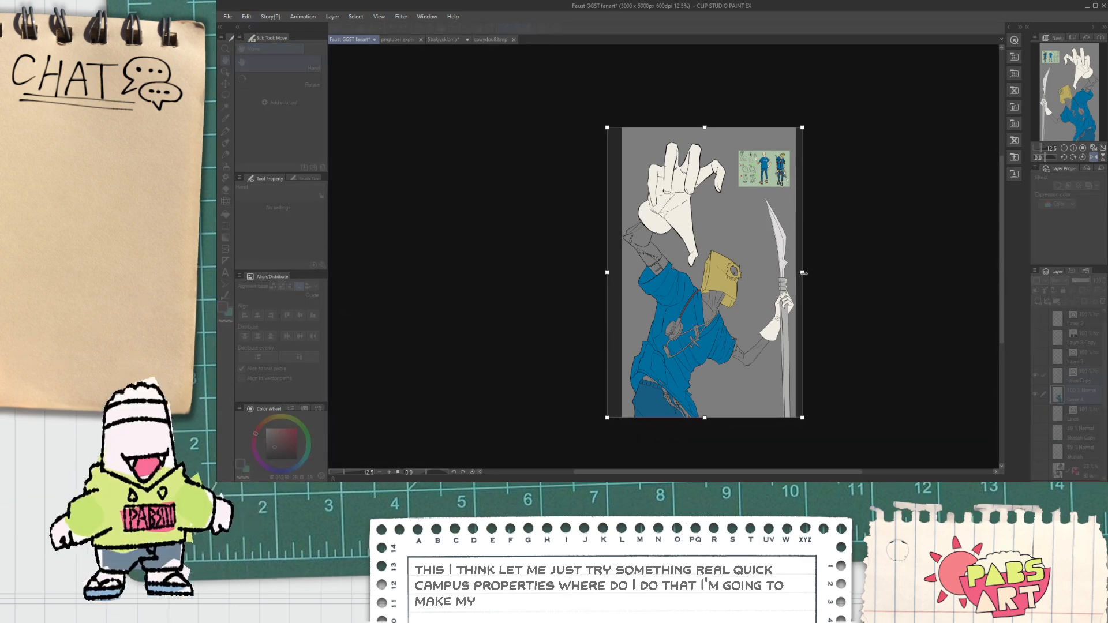
pyautogui.click(1016, 107)
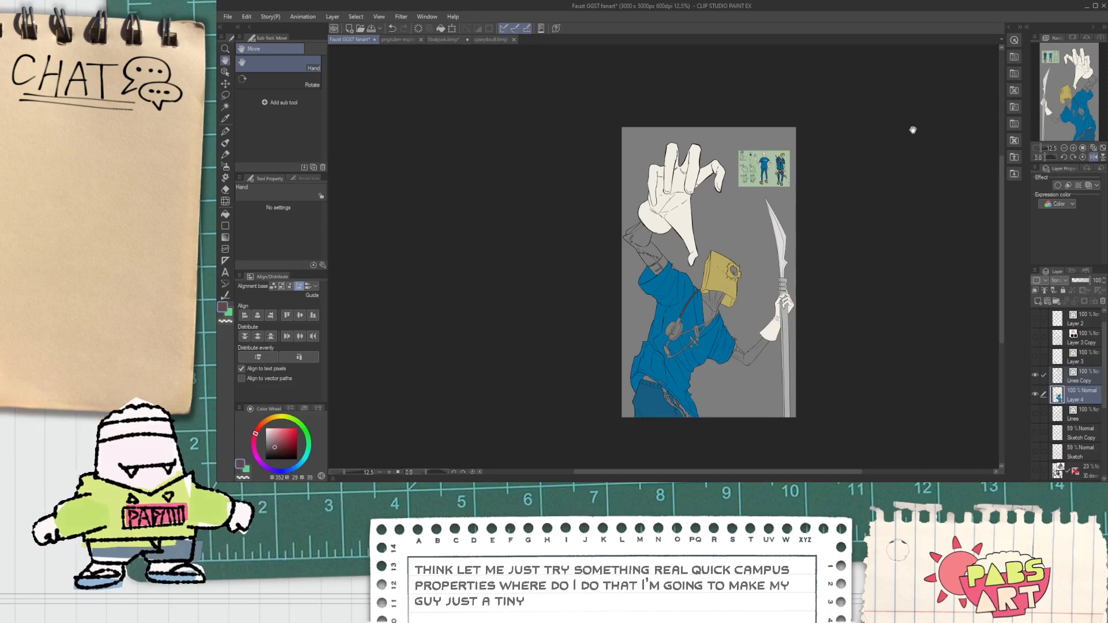
# Transform the line and color layers again, narrowing the figure very slightly on the raised-arm side.
pyautogui.hotkey('ctrl', 't')
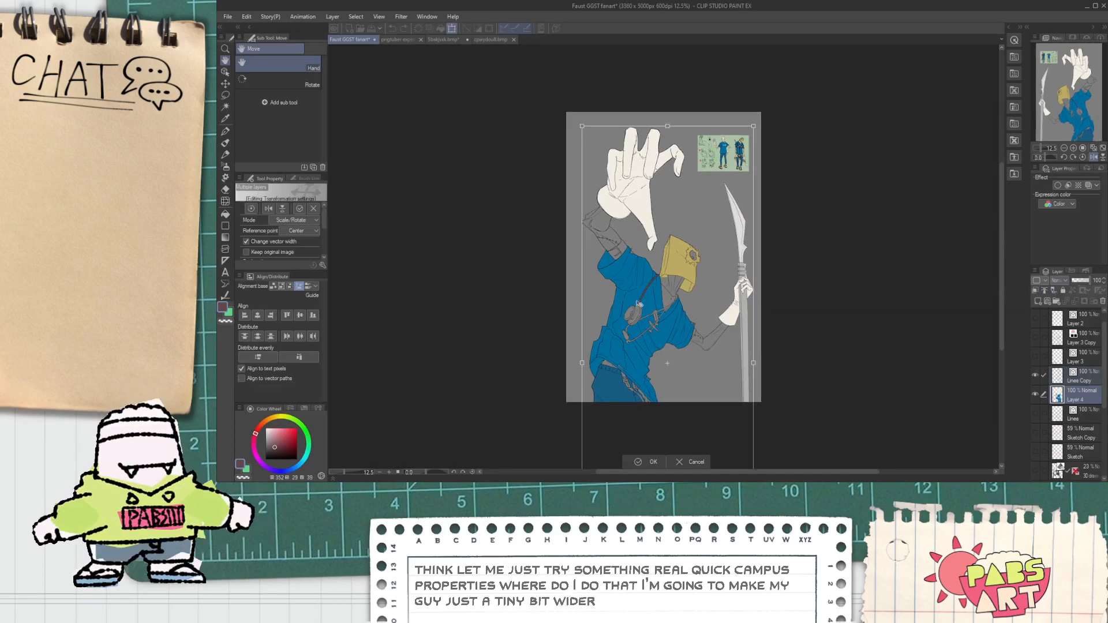
pyautogui.moveTo(581, 363); pyautogui.dragTo(583, 361)
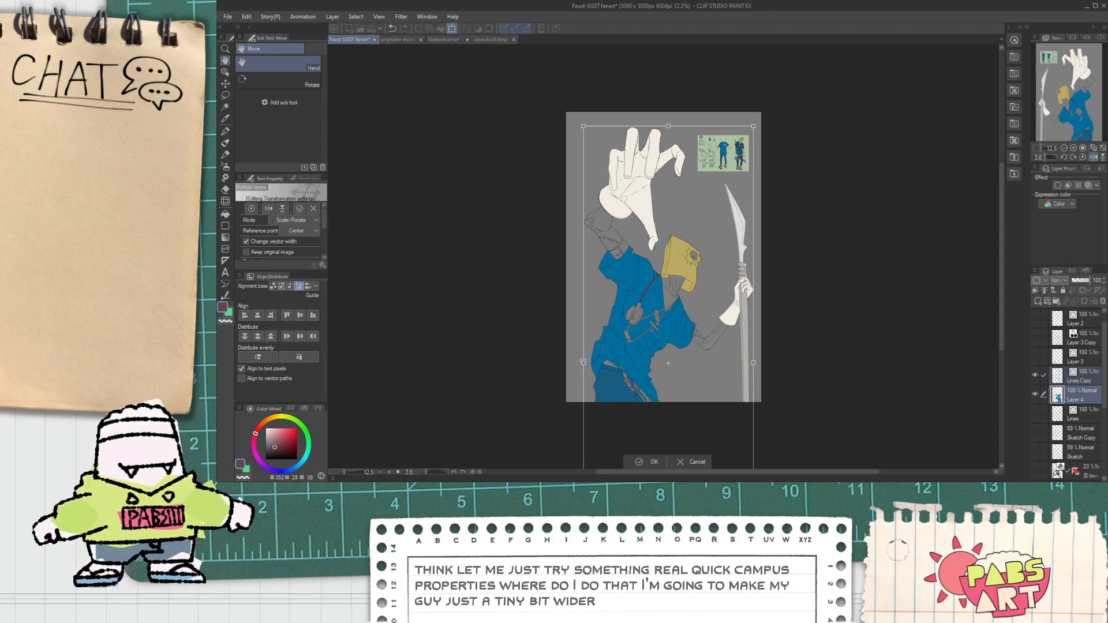
pyautogui.click(649, 461)
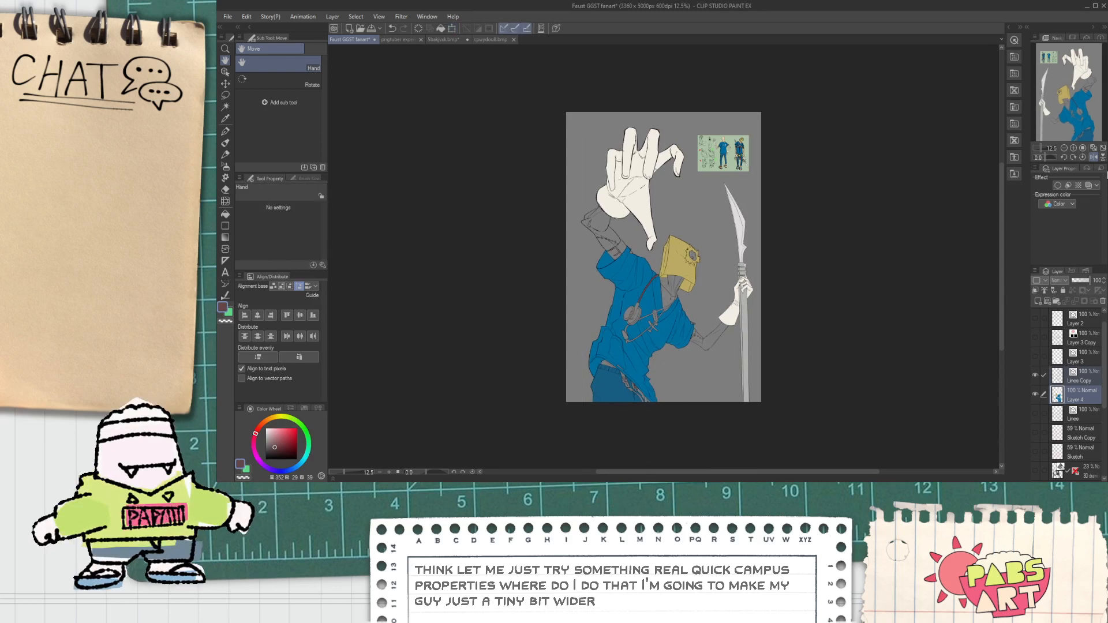
# Toggle the horizontal view flip to compare the resized figure in both orientations, up close and as a whole.
pyautogui.click(1094, 157)
pyautogui.scroll(3, 675, 274)
pyautogui.scroll(-3, 671, 265)
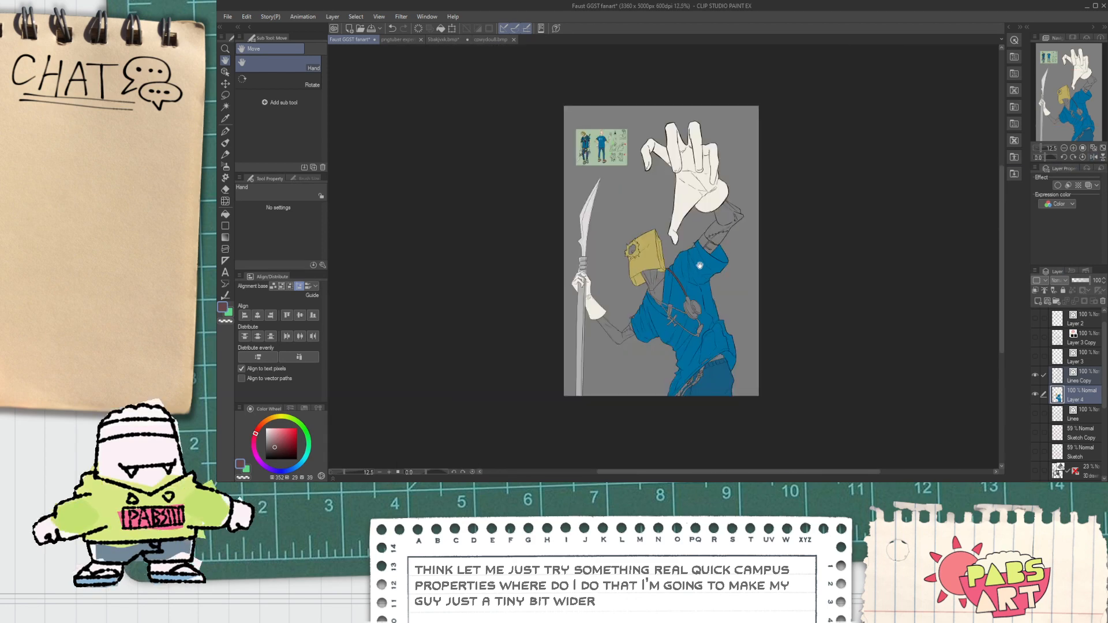
pyautogui.scroll(3, 698, 265)
pyautogui.scroll(-1, 698, 265)
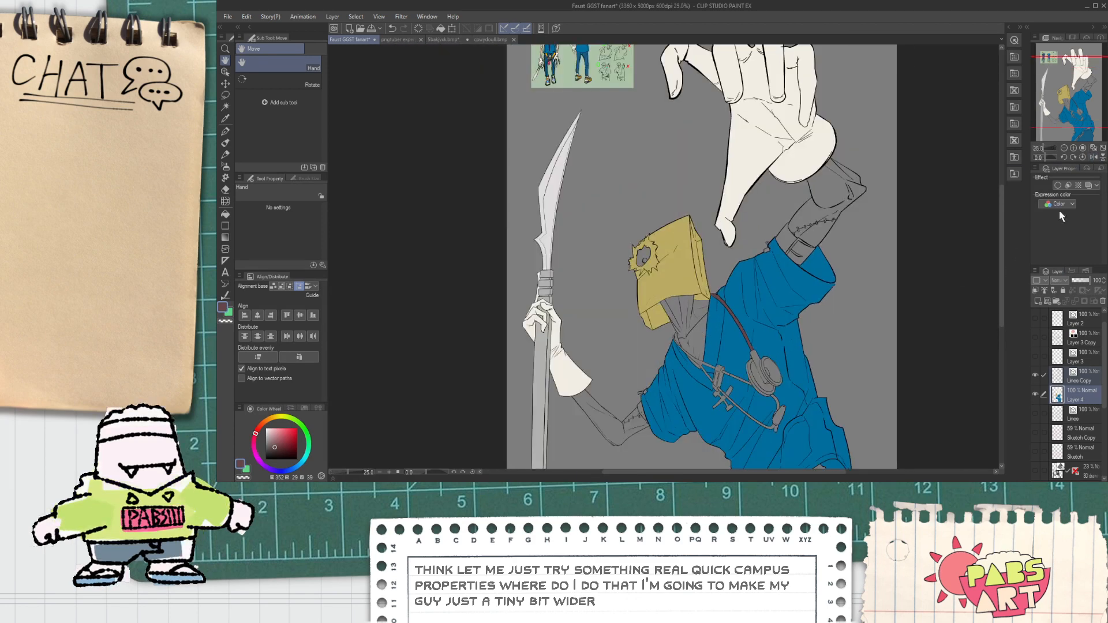
pyautogui.click(1094, 157)
pyautogui.scroll(-3, 777, 342)
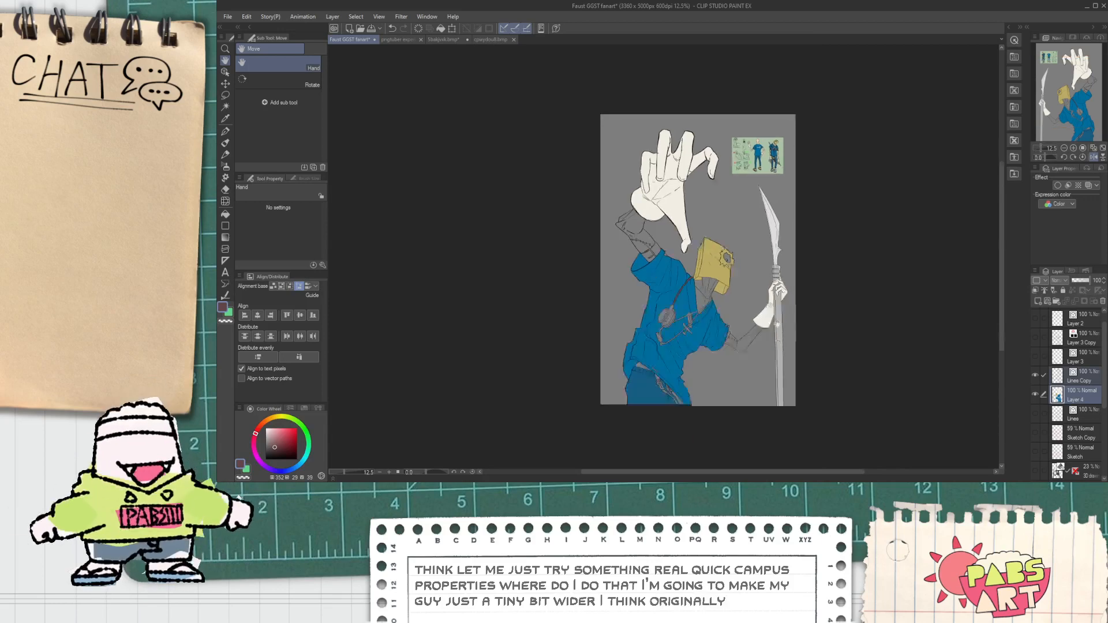
# Examine the stethoscope's direction on the figure in the mirrored view and again with the canvas view flipped back.
pyautogui.scroll(4, 715, 342)
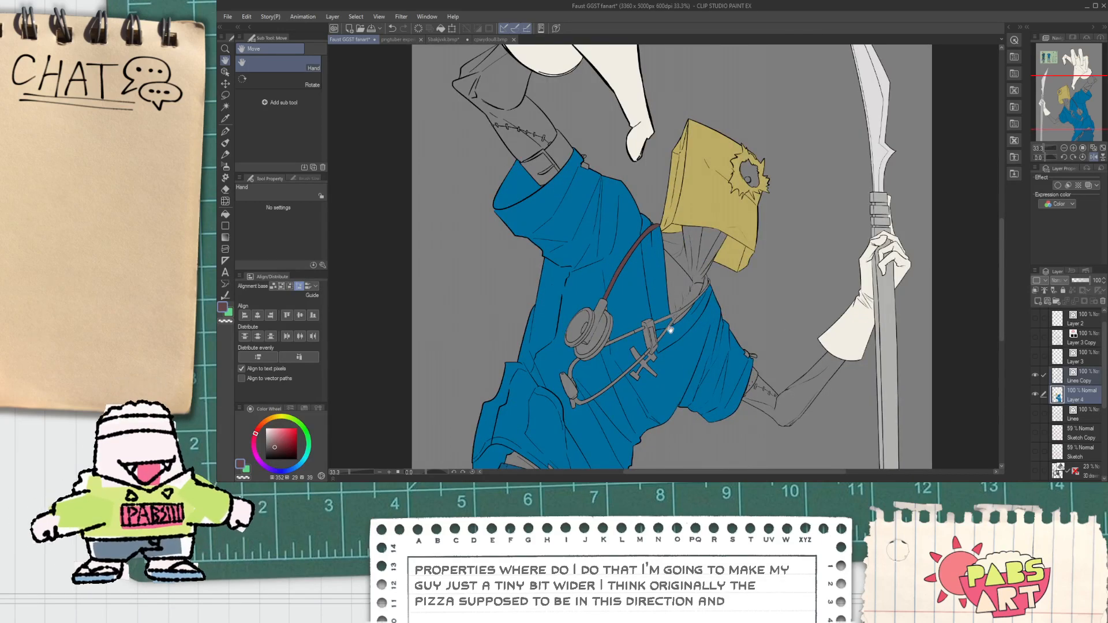
pyautogui.scroll(-4, 675, 324)
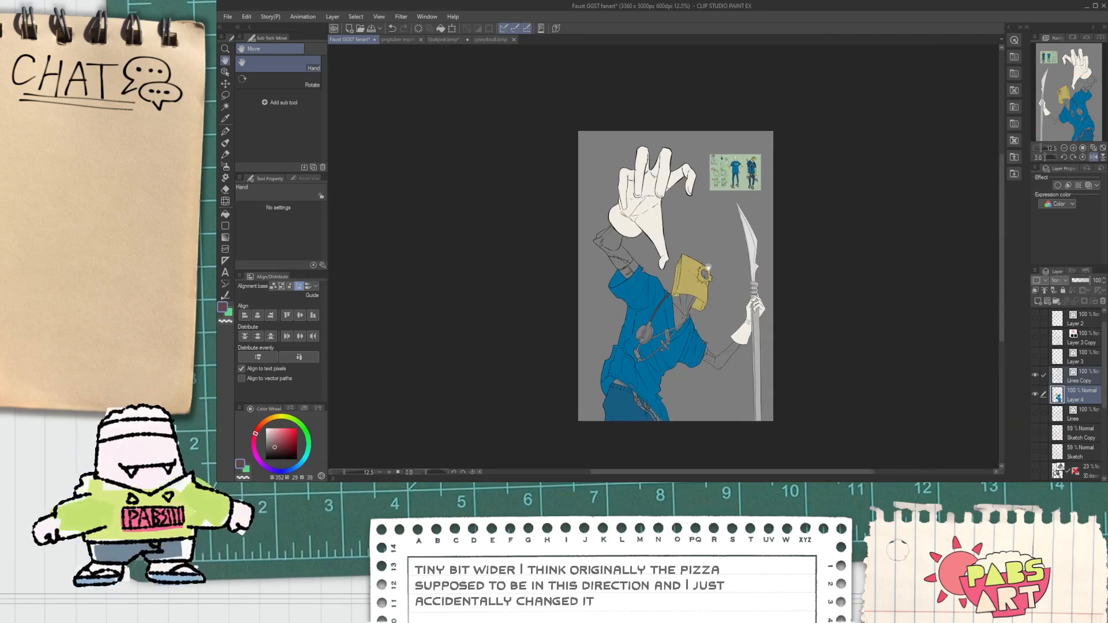
pyautogui.scroll(2, 712, 264)
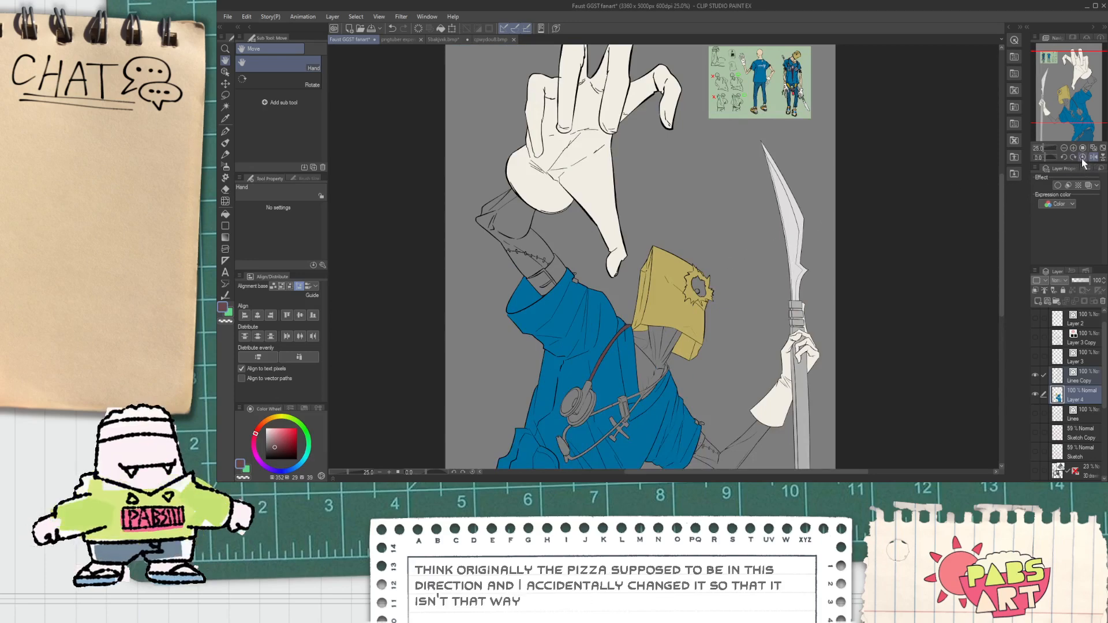
pyautogui.click(1093, 157)
pyautogui.scroll(-4, 750, 282)
pyautogui.scroll(4, 727, 314)
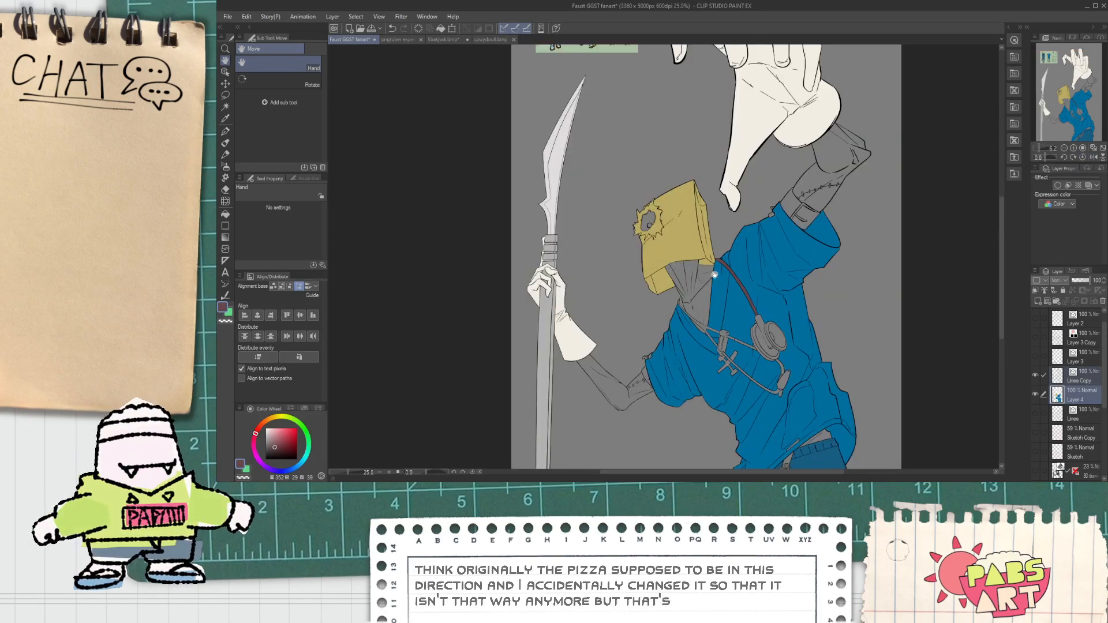
pyautogui.scroll(2, 713, 275)
pyautogui.scroll(-2, 726, 252)
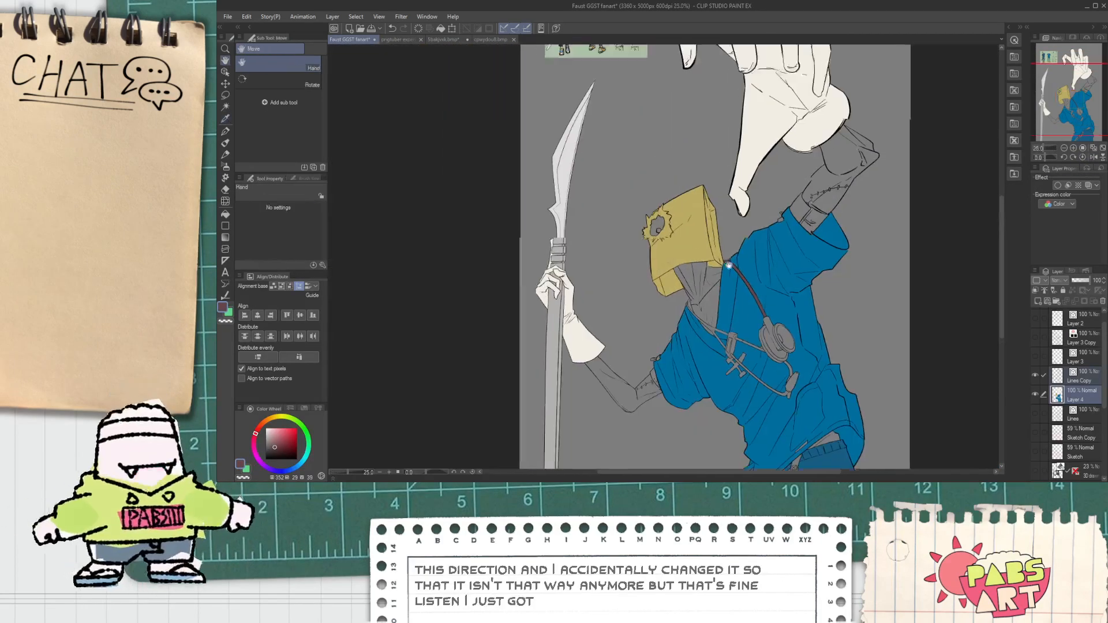
pyautogui.scroll(-2, 726, 252)
pyautogui.scroll(3, 655, 259)
pyautogui.scroll(-2, 711, 341)
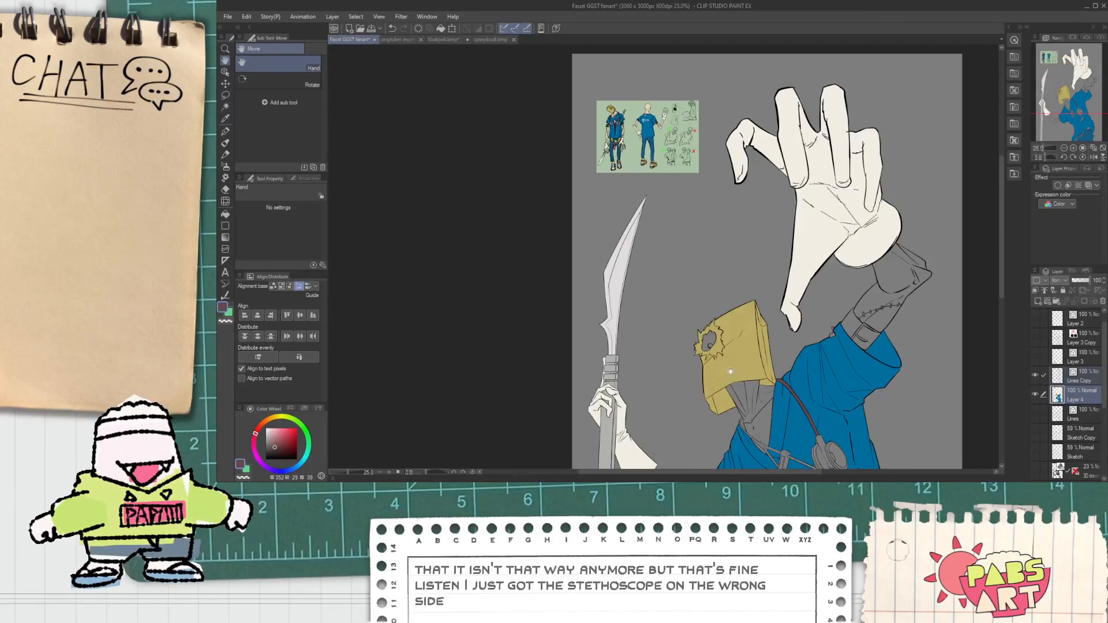
# Fill the stethoscope's forked tubing between the neck and the metal clamp with the same dark reddish brown.
pyautogui.scroll(8, 712, 342)
pyautogui.press('g')
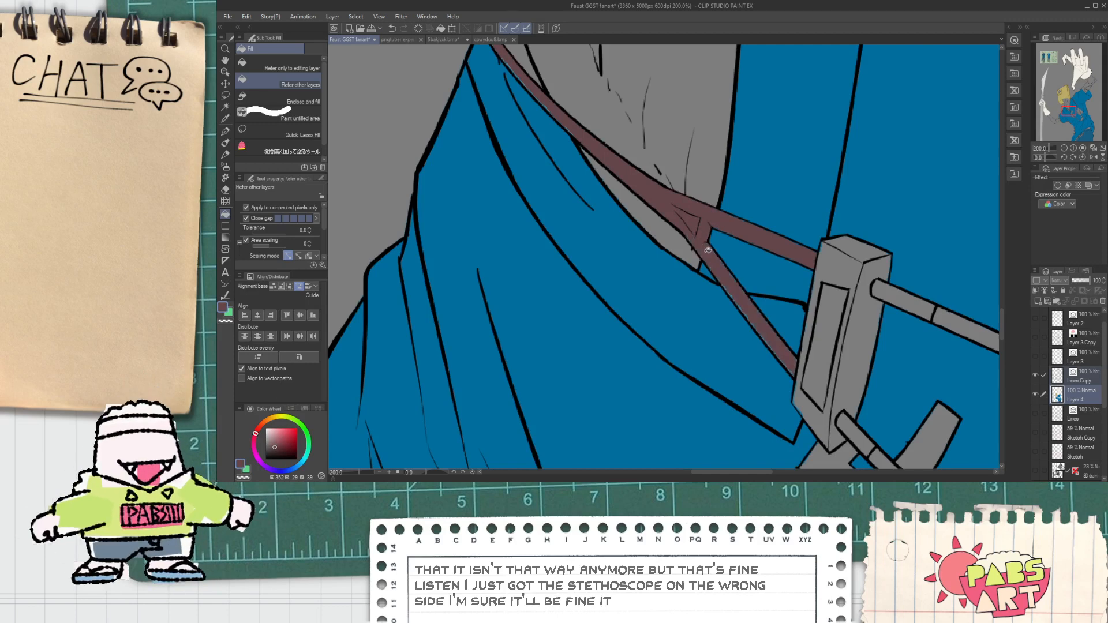
pyautogui.scroll(-2, 707, 248)
pyautogui.scroll(4, 665, 246)
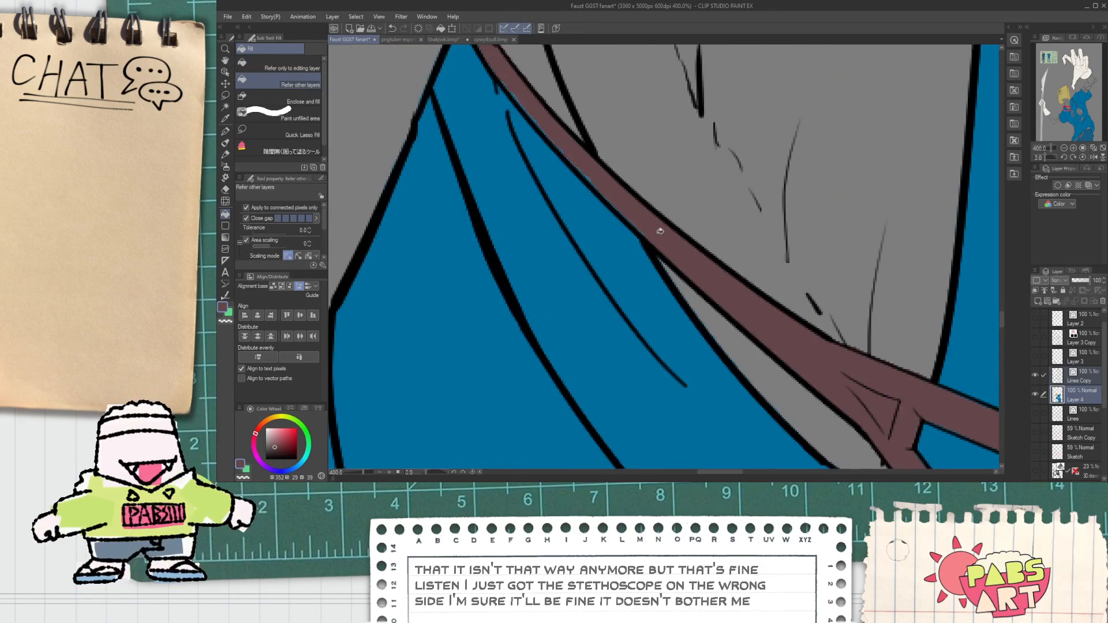
pyautogui.press('h')
pyautogui.scroll(-7, 678, 257)
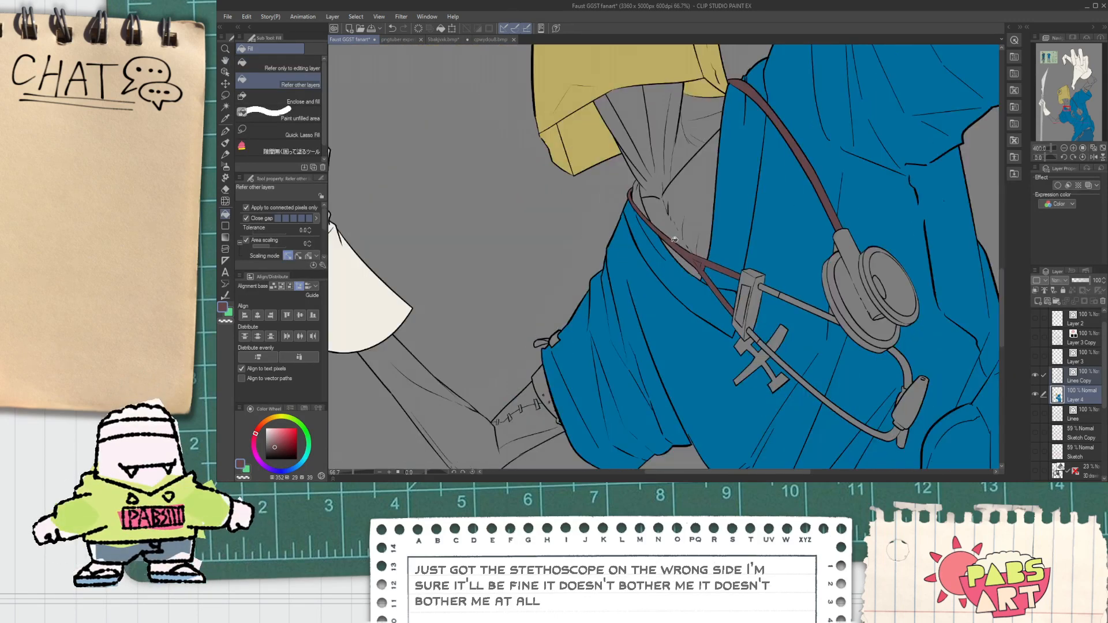
# Pick the shirt's blue and fill the small gap beside the stethoscope tubing at the collar.
pyautogui.click(655, 288)
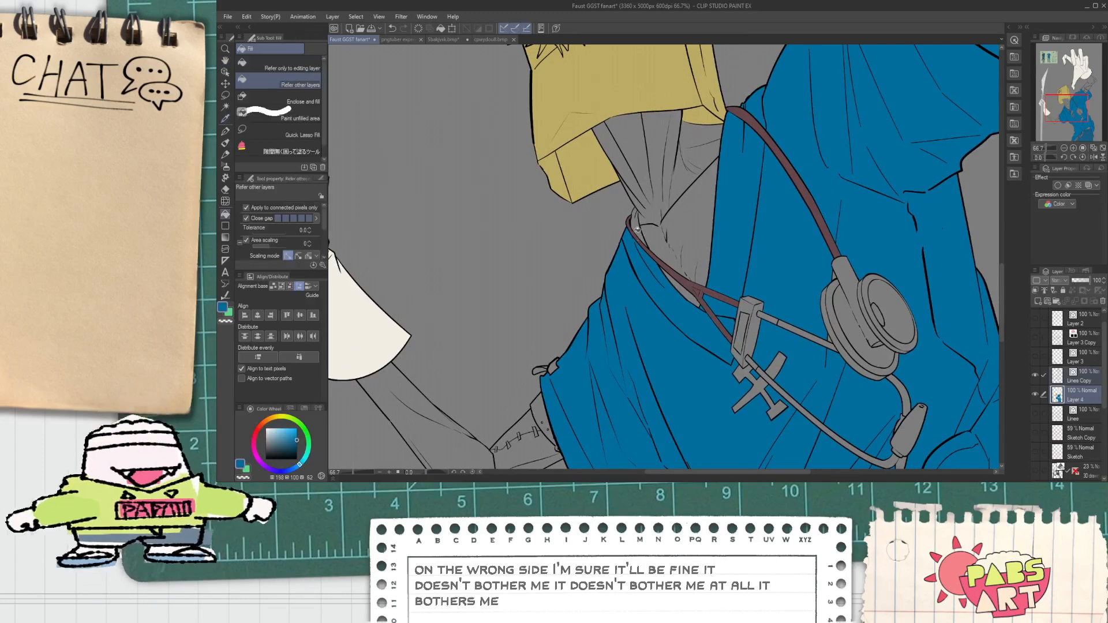
pyautogui.press('g')
pyautogui.scroll(3, 640, 222)
pyautogui.scroll(-4, 643, 222)
pyautogui.press('h')
pyautogui.moveTo(733, 396); pyautogui.dragTo(707, 353)
pyautogui.scroll(2, 707, 353)
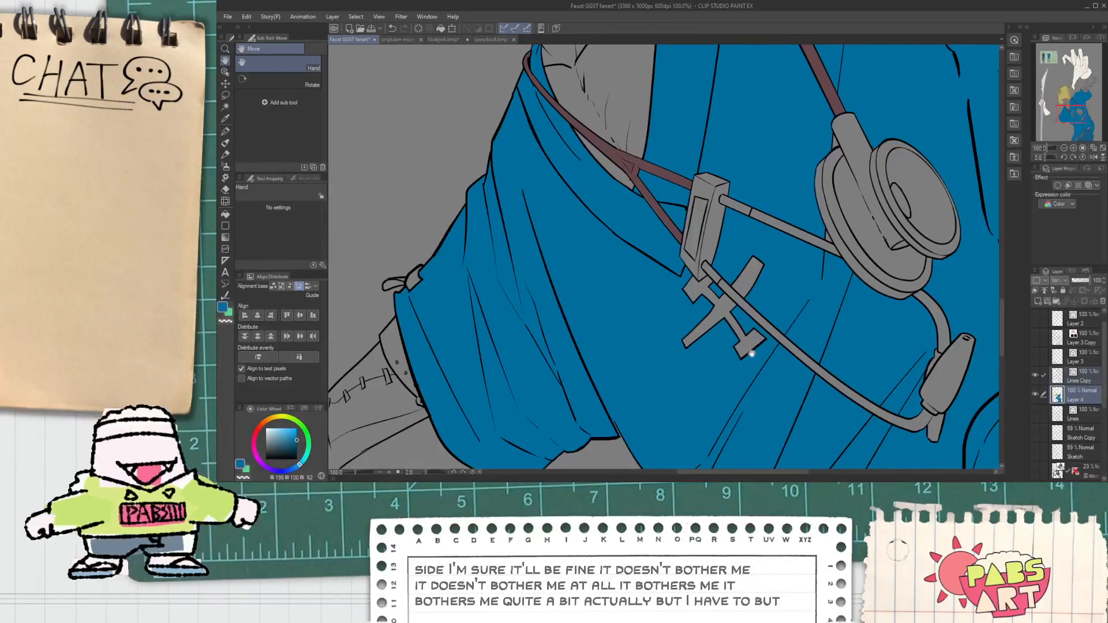
pyautogui.scroll(2, 831, 239)
pyautogui.press('g')
pyautogui.scroll(2, 814, 325)
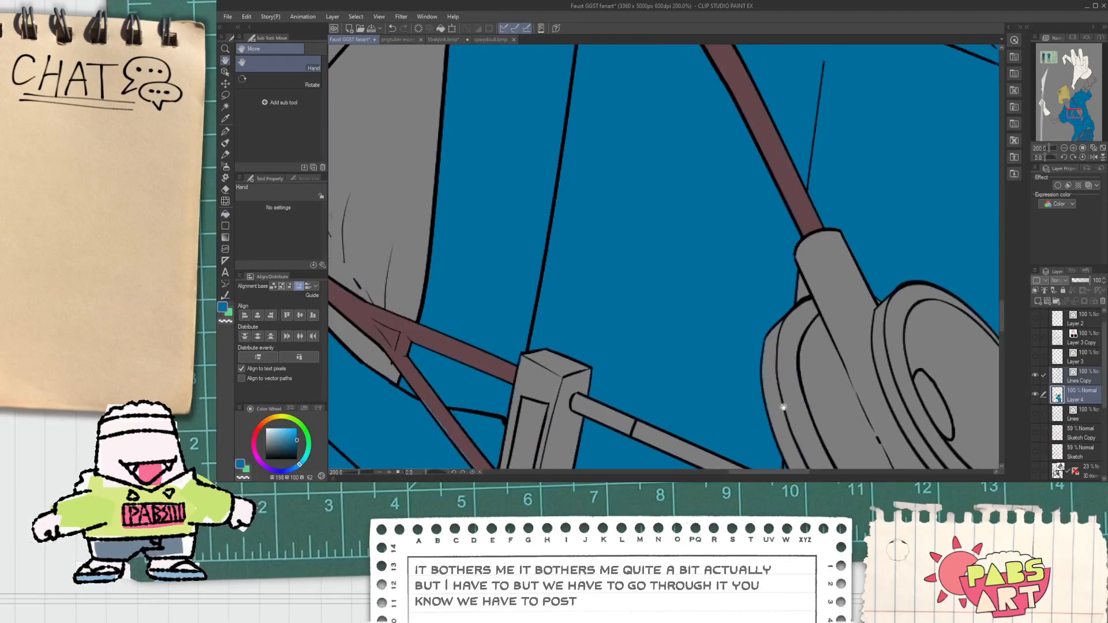
# Pick the dark reddish brown again from the stethoscope's forked tubing and check its fill up close.
pyautogui.scroll(-3, 811, 325)
pyautogui.press('space')
pyautogui.moveTo(609, 407); pyautogui.dragTo(769, 210)
pyautogui.scroll(1, 668, 209)
pyautogui.scroll(2, 668, 208)
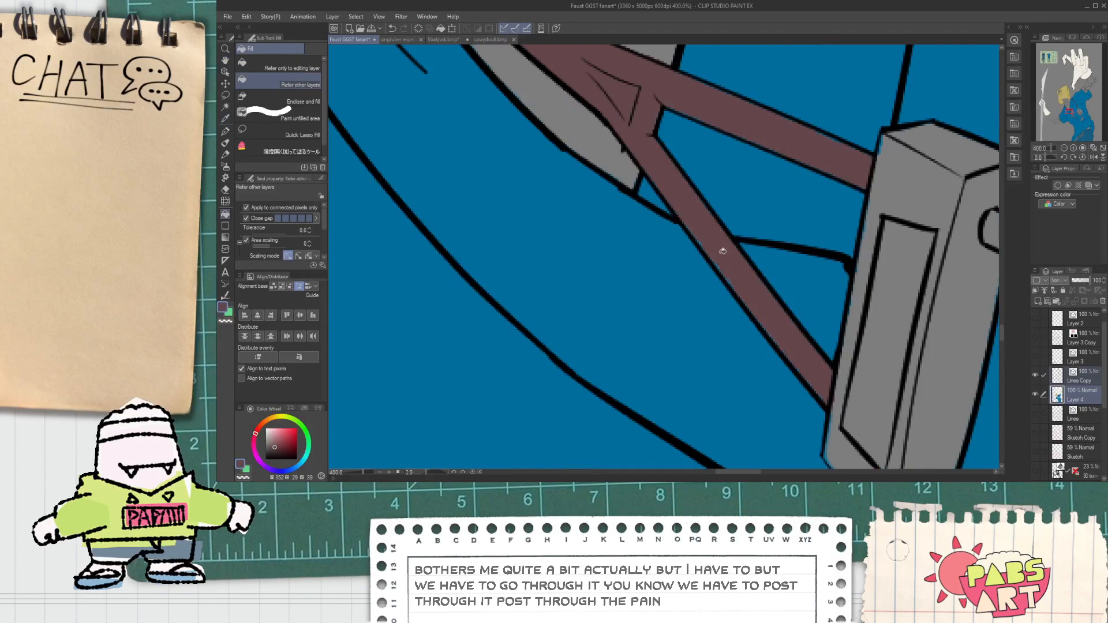
pyautogui.scroll(-5, 726, 258)
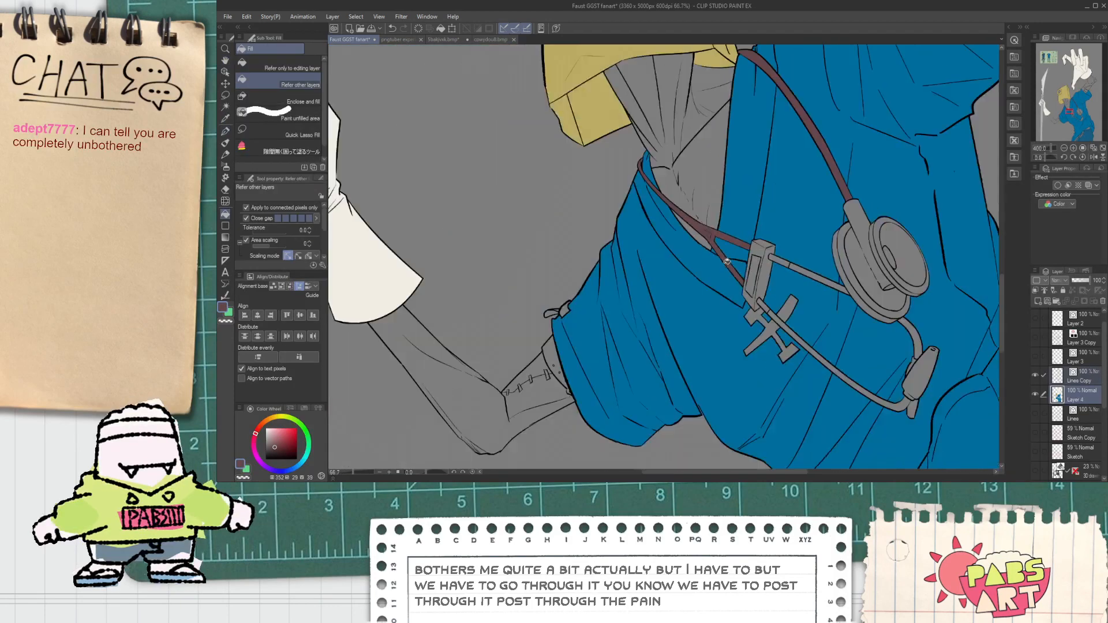
# Pick the near-white of the stethoscope from the reference and fill the front face of the chest piece.
pyautogui.press('space')
pyautogui.moveTo(727, 258); pyautogui.dragTo(720, 350)
pyautogui.scroll(1, 759, 158)
pyautogui.scroll(-3, 754, 170)
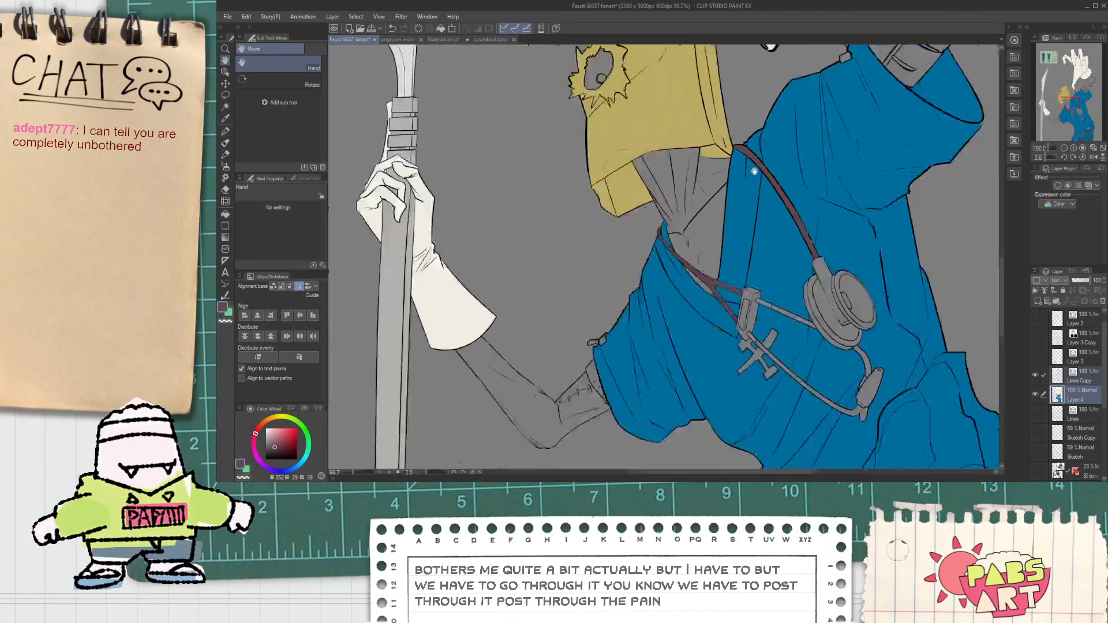
pyautogui.moveTo(778, 183); pyautogui.dragTo(848, 495)
pyautogui.scroll(7, 621, 271)
pyautogui.press('alt')
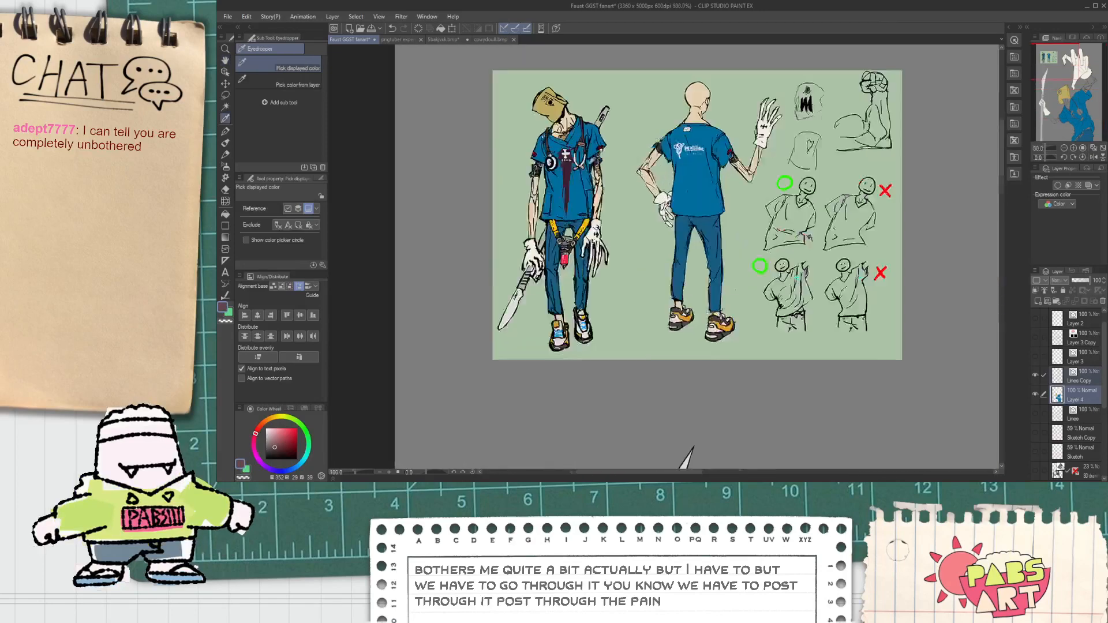
pyautogui.click(487, 197)
pyautogui.scroll(-10, 489, 196)
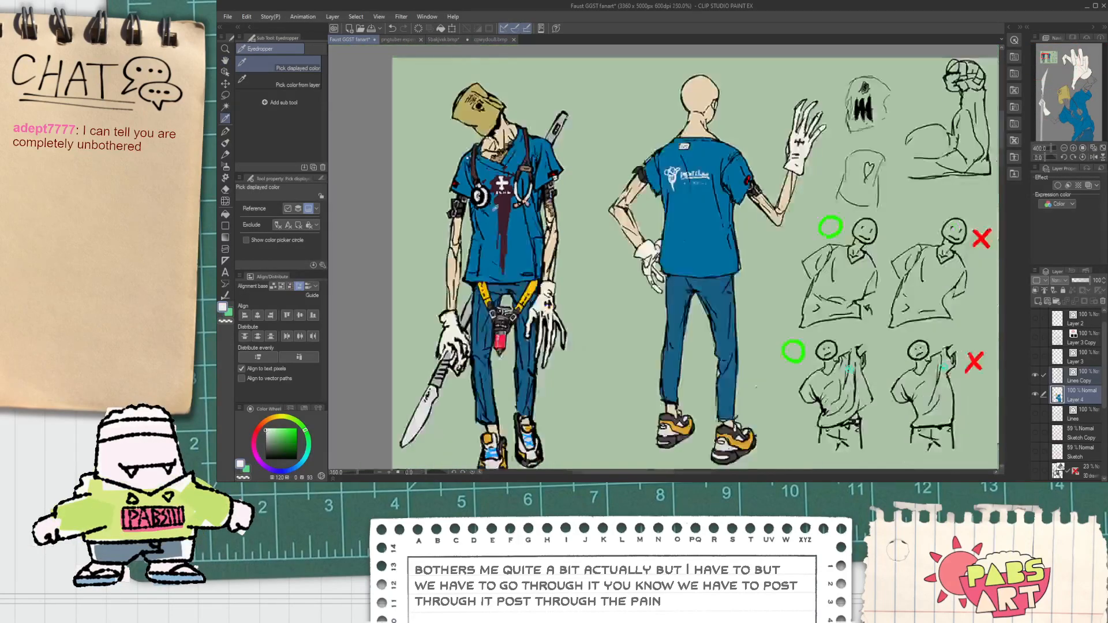
pyautogui.moveTo(616, 406); pyautogui.dragTo(595, 209)
pyautogui.scroll(5, 597, 211)
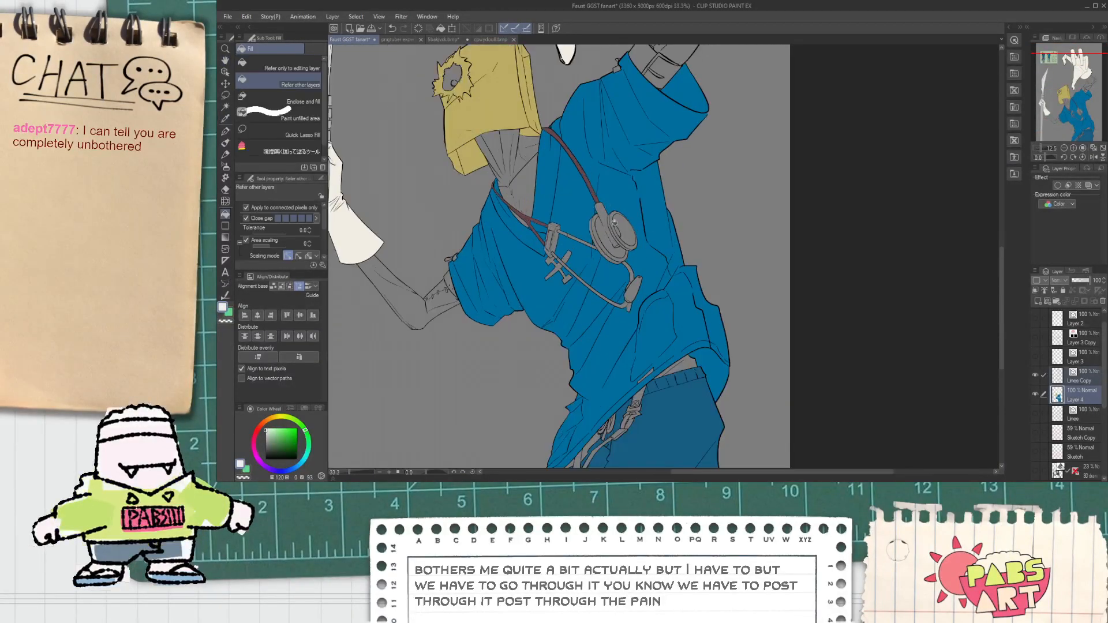
pyautogui.click(629, 227)
pyautogui.scroll(2, 624, 230)
pyautogui.scroll(-4, 621, 233)
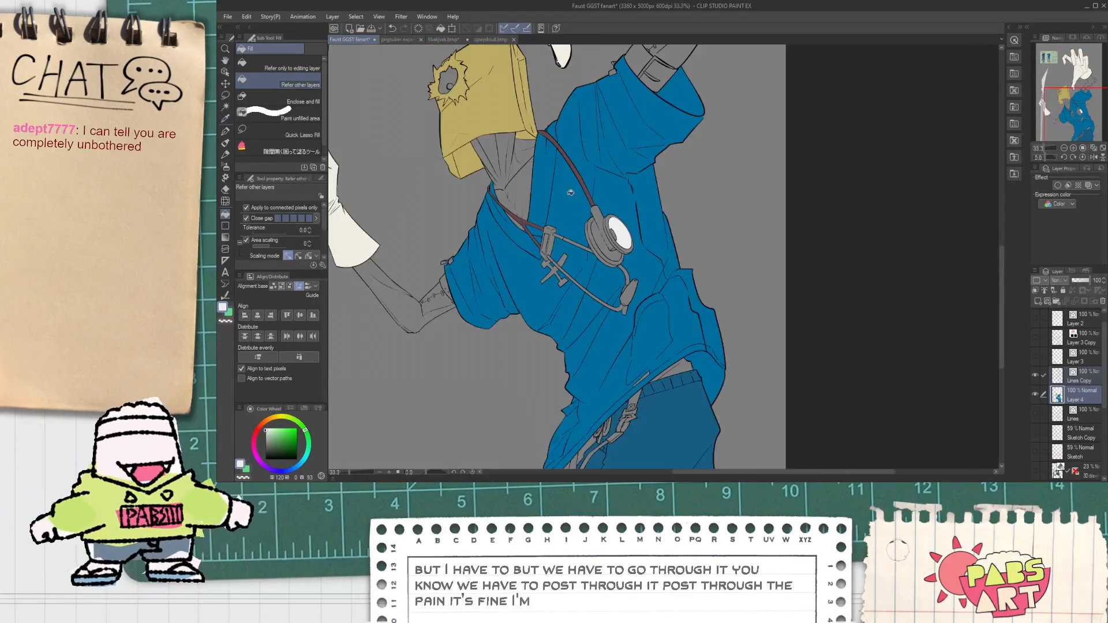
# Check the stethoscope in the reference and fill the chest piece's stem and rear disc with the same near-white.
pyautogui.moveTo(622, 233); pyautogui.dragTo(814, 431)
pyautogui.scroll(1, 496, 248)
pyautogui.moveTo(484, 254); pyautogui.dragTo(577, 289)
pyautogui.scroll(3, 560, 173)
pyautogui.moveTo(570, 110); pyautogui.dragTo(590, 214)
pyautogui.scroll(-5, 597, 165)
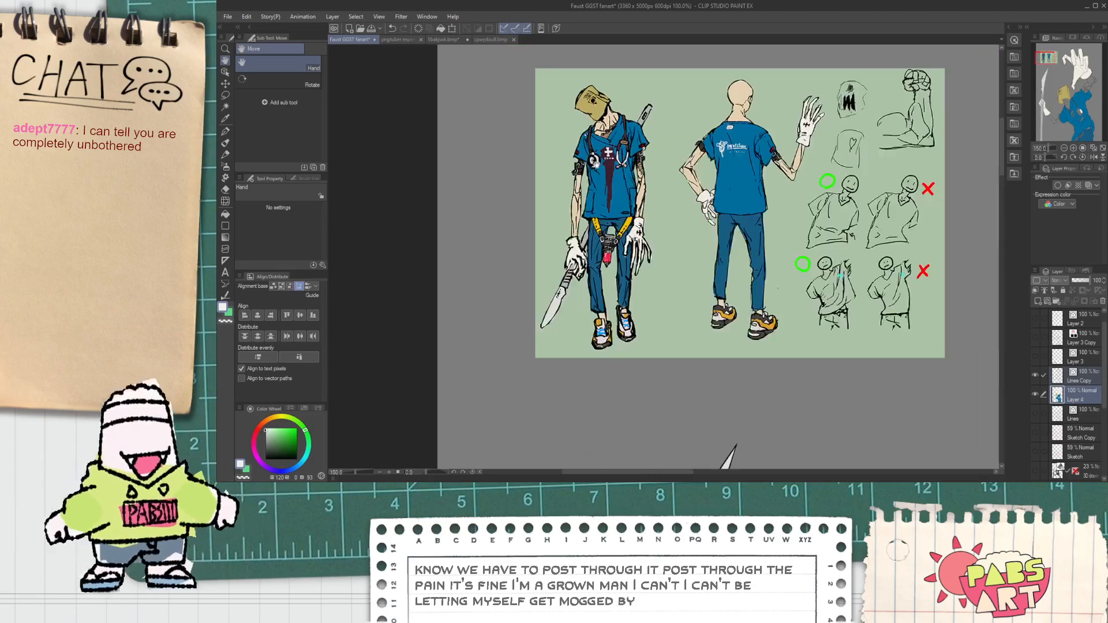
pyautogui.moveTo(771, 459); pyautogui.dragTo(666, 279)
pyautogui.scroll(4, 704, 282)
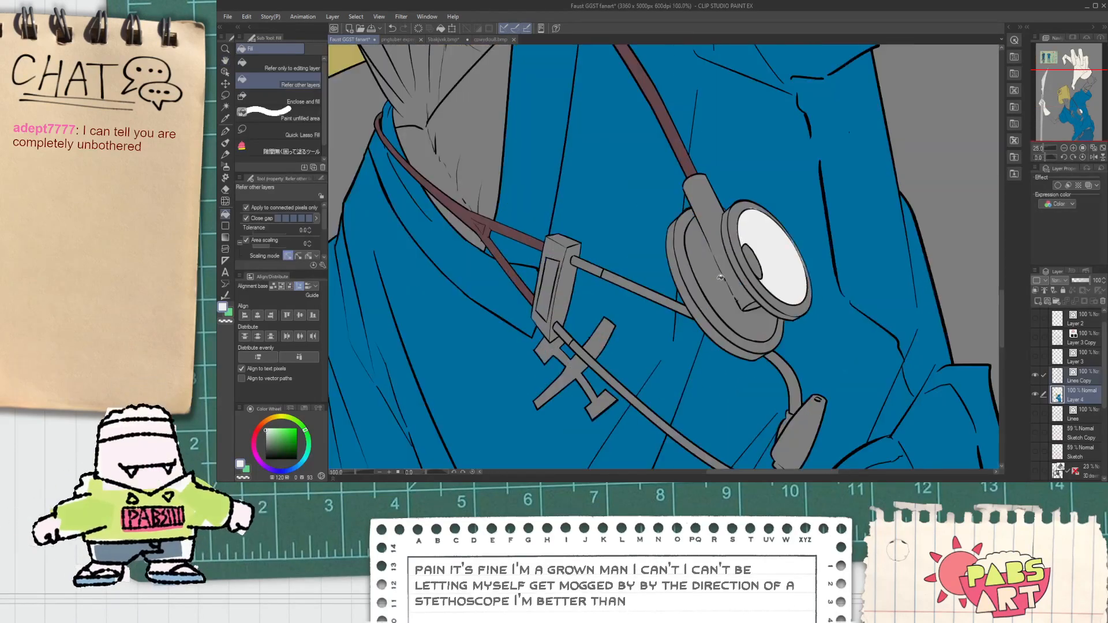
pyautogui.click(721, 235)
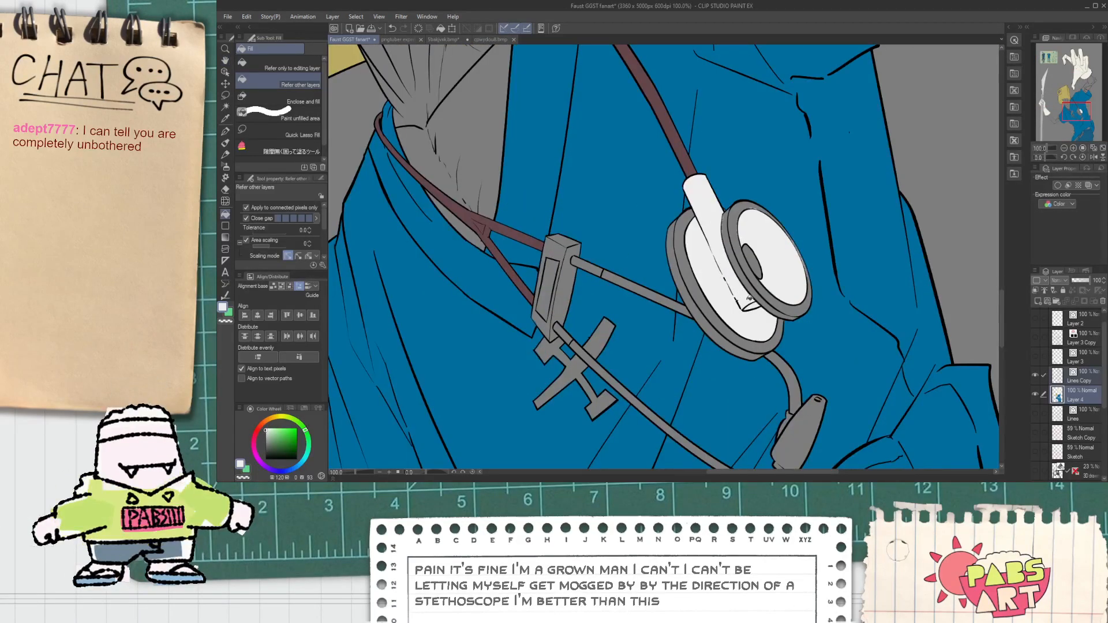
# Pick the dark reddish brown from the stethoscope's forked tubing in the reference image.
pyautogui.scroll(-4, 748, 298)
pyautogui.moveTo(559, 224); pyautogui.dragTo(711, 432)
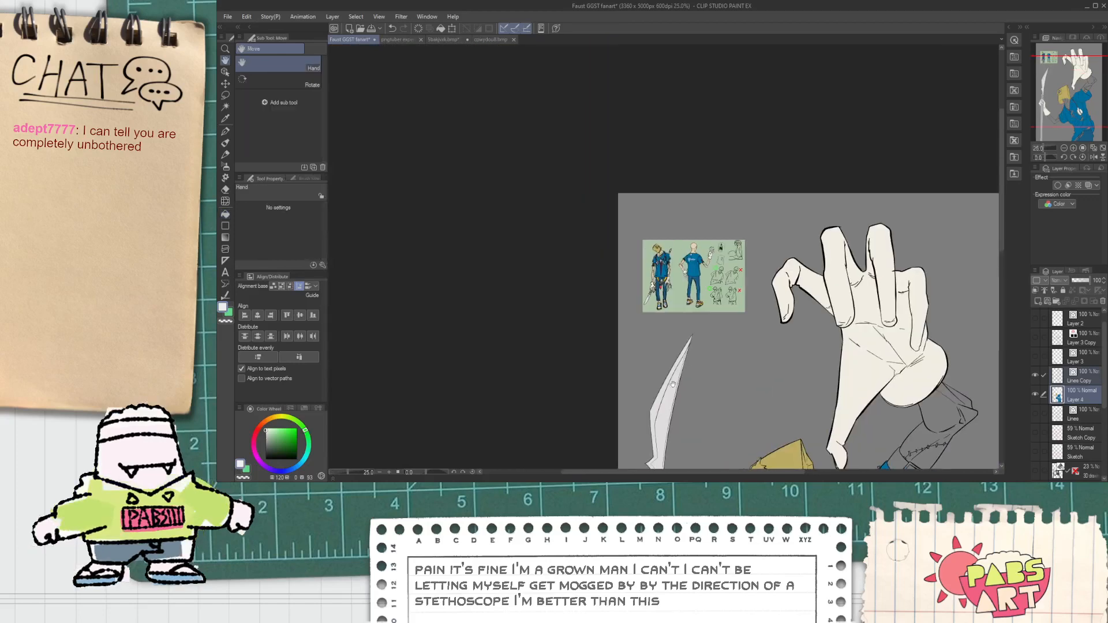
pyautogui.scroll(10, 657, 257)
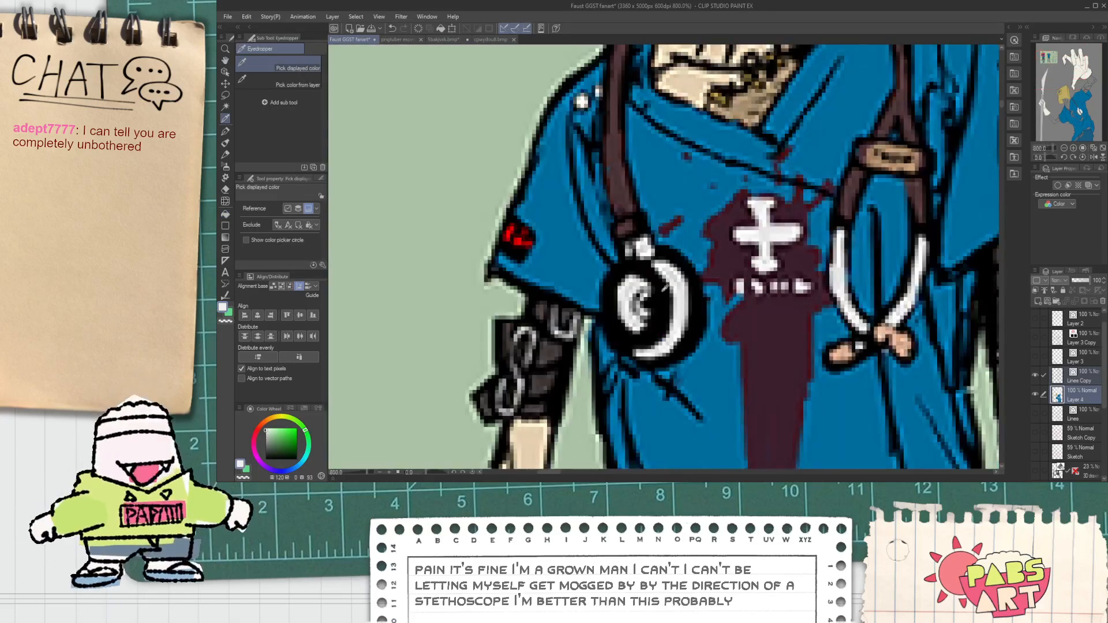
pyautogui.scroll(-3, 665, 310)
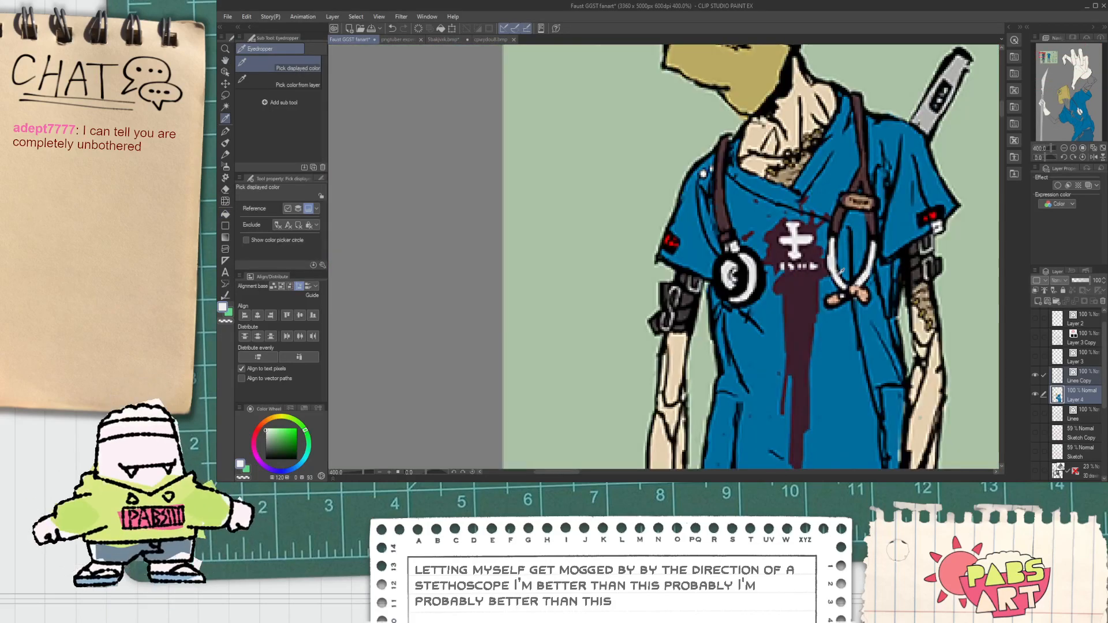
pyautogui.click(836, 218)
pyautogui.scroll(-8, 836, 222)
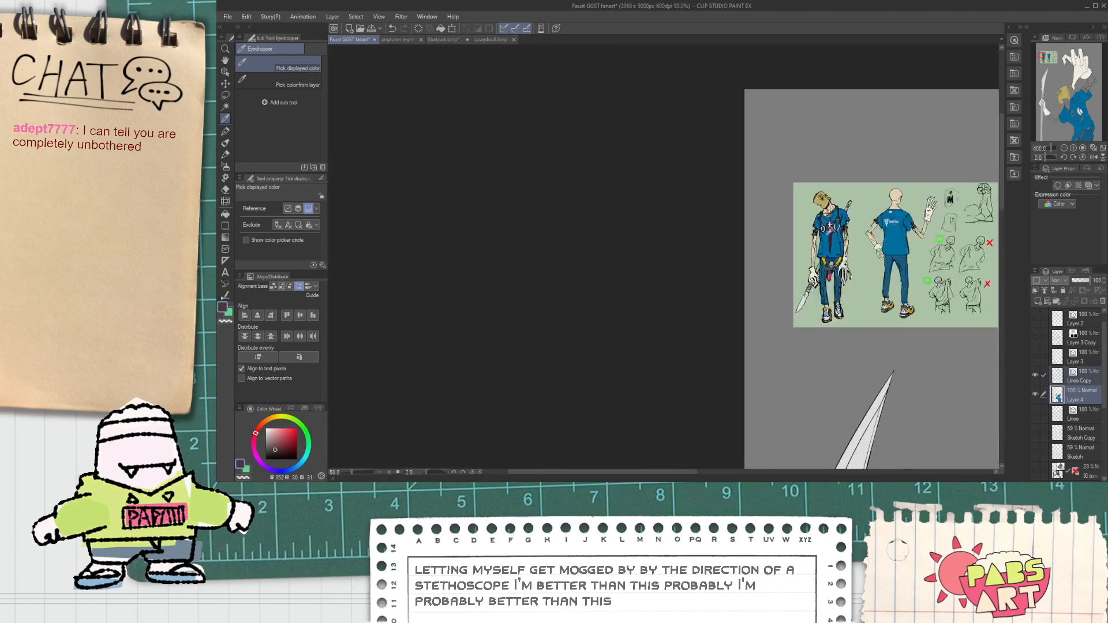
# Pick the reddish brown from the drawing's stethoscope tubing and fill the short tube sections coming out of the connector block.
pyautogui.moveTo(981, 456); pyautogui.dragTo(786, 349)
pyautogui.press('g')
pyautogui.scroll(6, 786, 350)
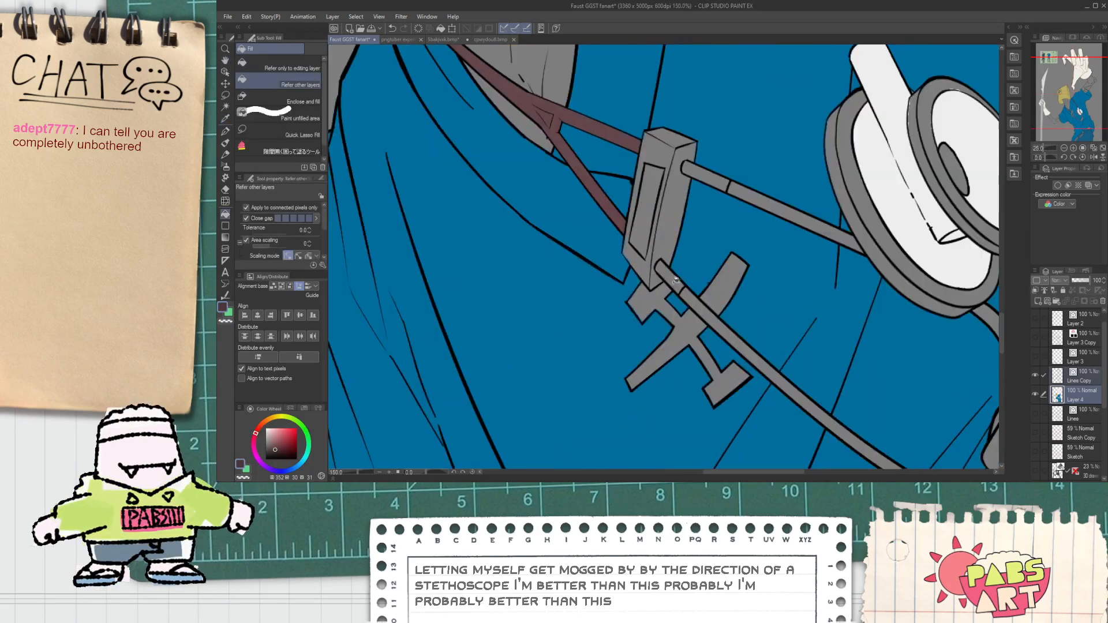
pyautogui.scroll(-1, 721, 185)
pyautogui.scroll(-2, 721, 186)
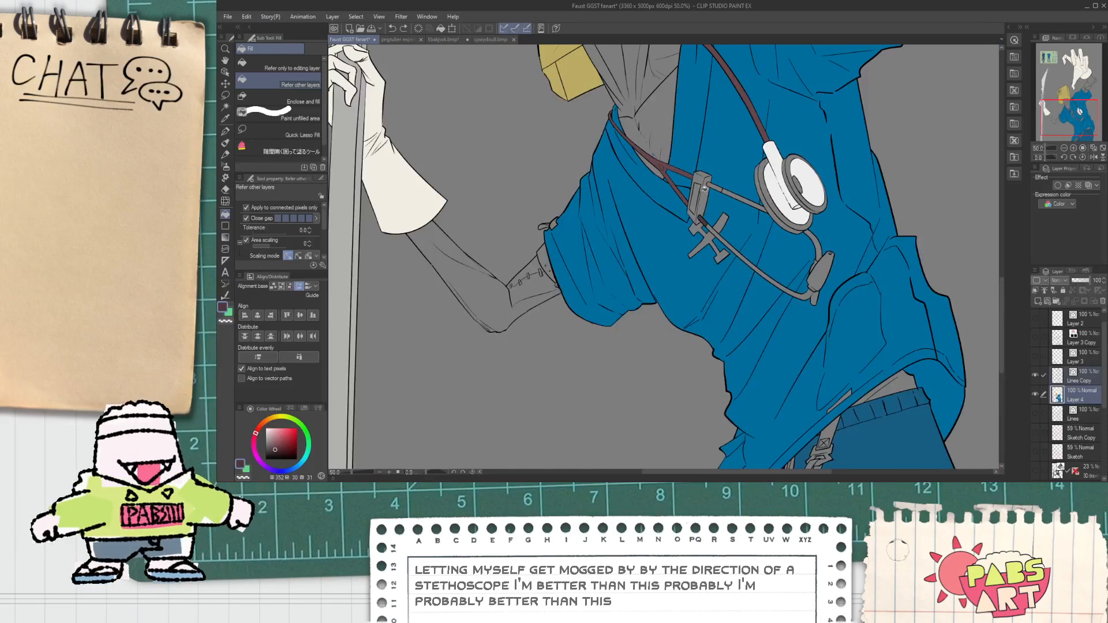
pyautogui.press('i')
pyautogui.scroll(3, 657, 165)
pyautogui.click(656, 166)
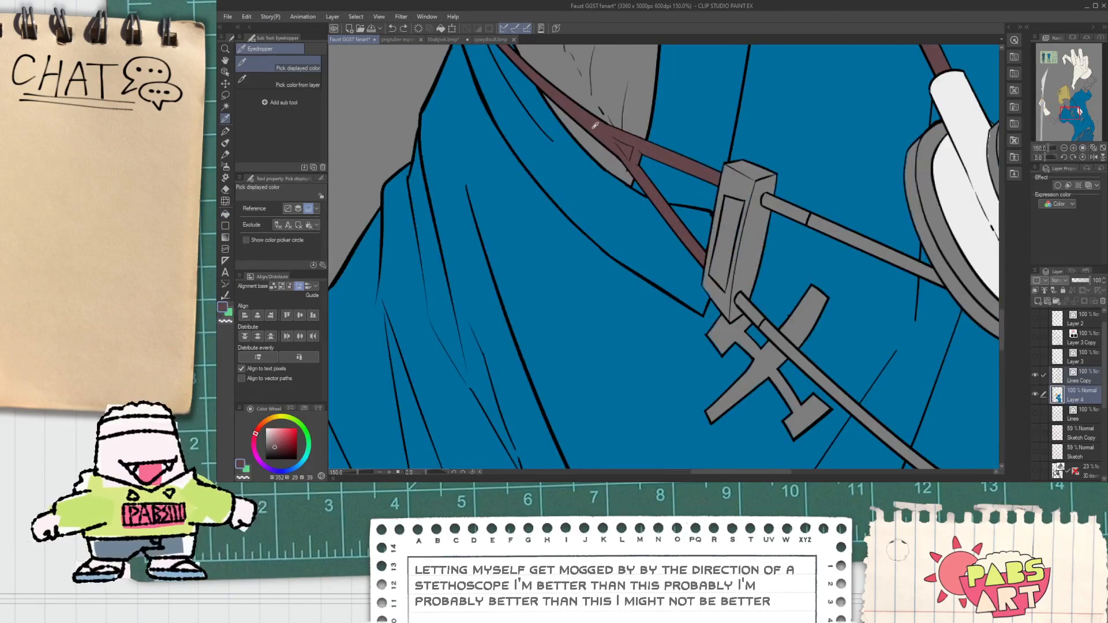
pyautogui.press('g')
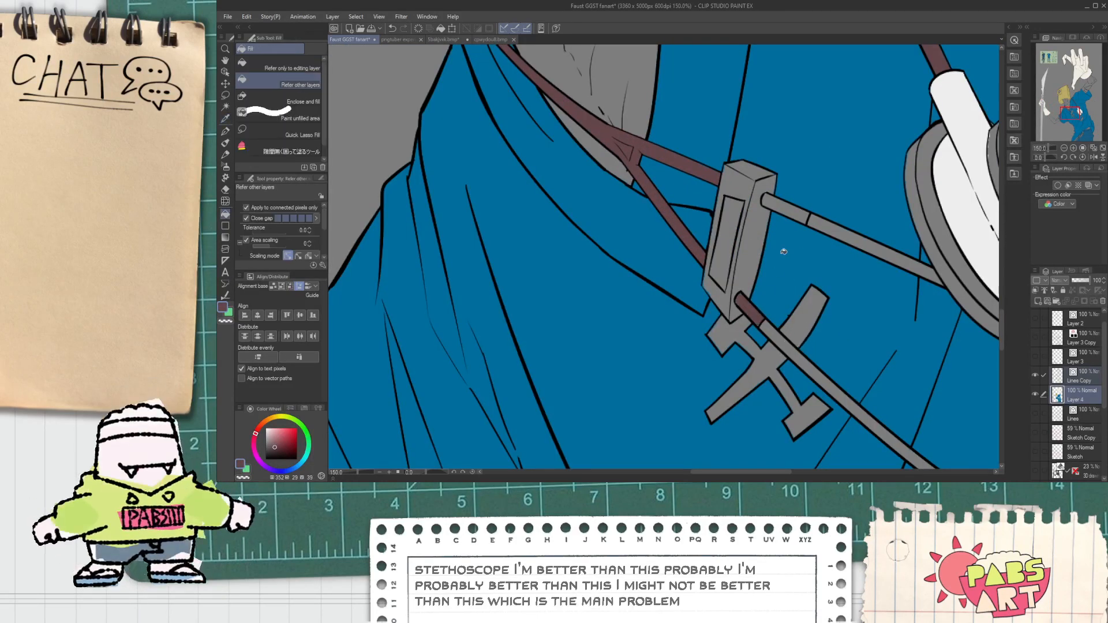
# Pick a near-black brown from the arm strap in the reference image.
pyautogui.press('h')
pyautogui.scroll(-5, 779, 262)
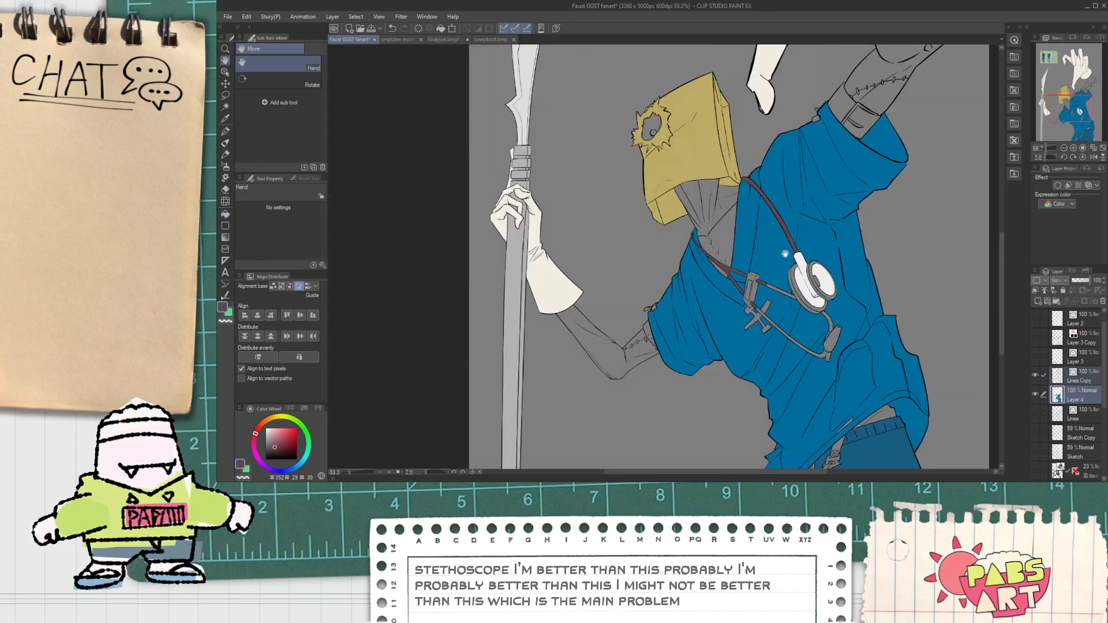
pyautogui.moveTo(785, 254); pyautogui.dragTo(710, 231)
pyautogui.scroll(-2, 709, 260)
pyautogui.scroll(2, 706, 270)
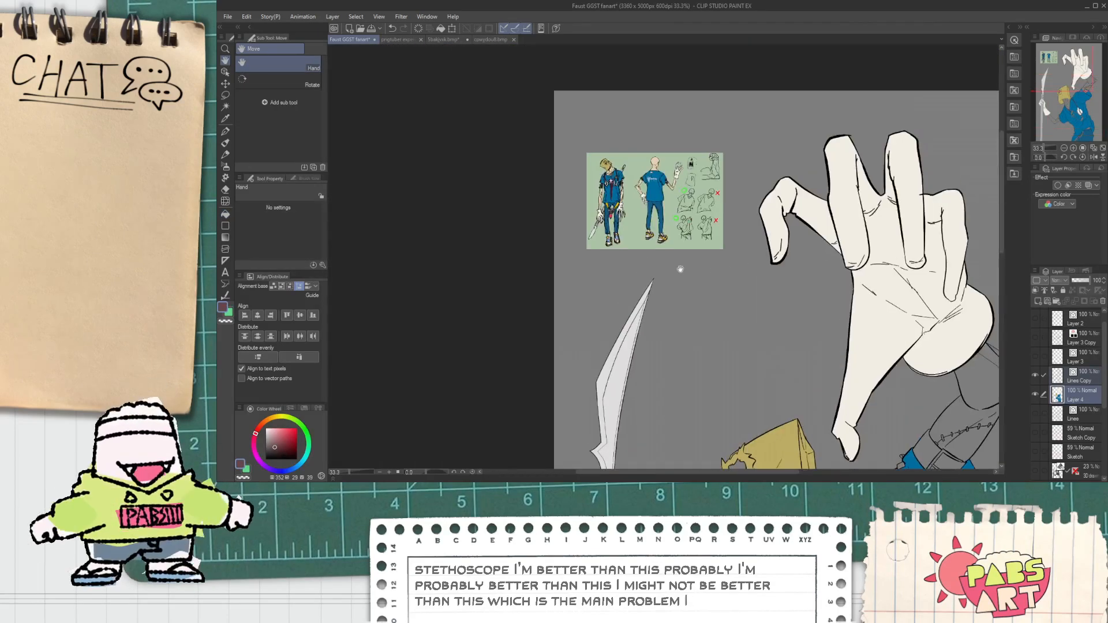
pyautogui.scroll(10, 600, 179)
pyautogui.press('i')
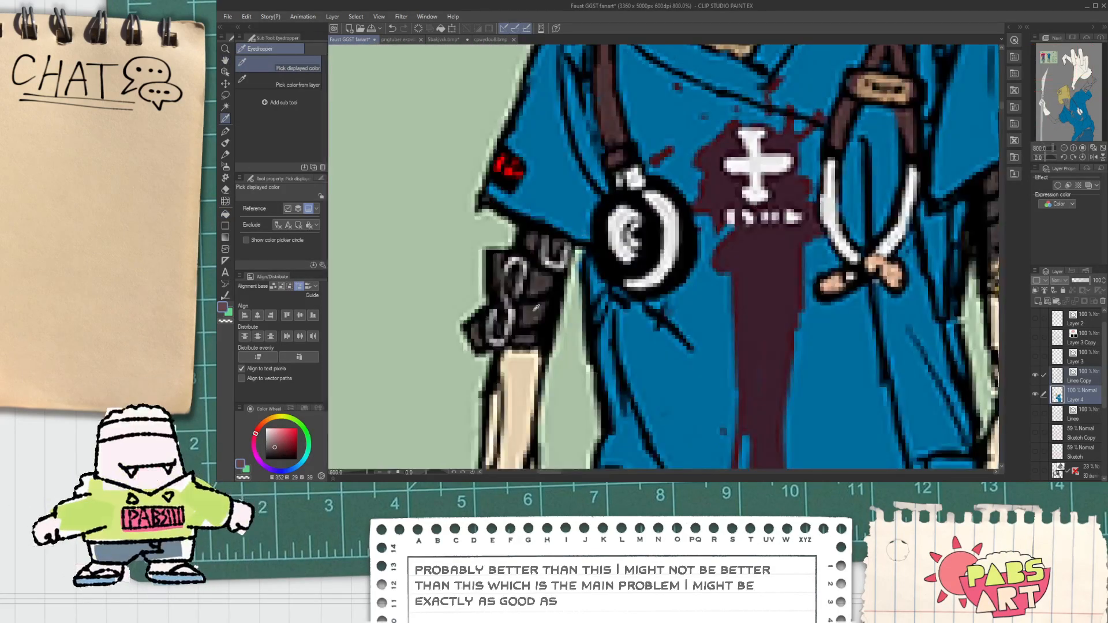
pyautogui.click(534, 312)
pyautogui.scroll(4, 510, 291)
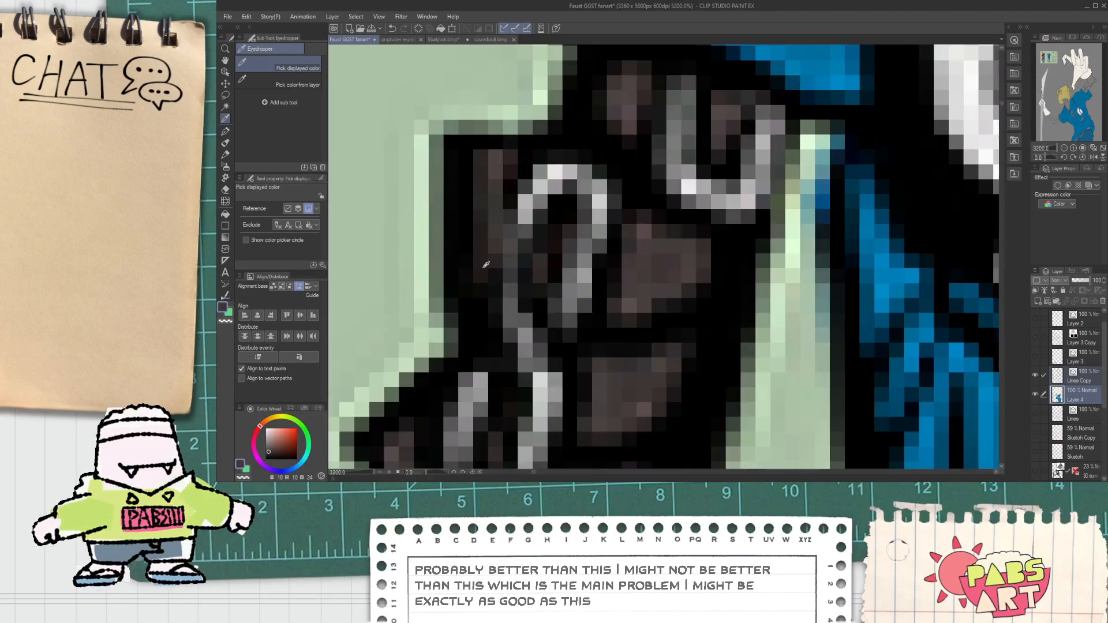
pyautogui.click(484, 263)
pyautogui.scroll(-6, 482, 262)
pyautogui.scroll(-8, 519, 275)
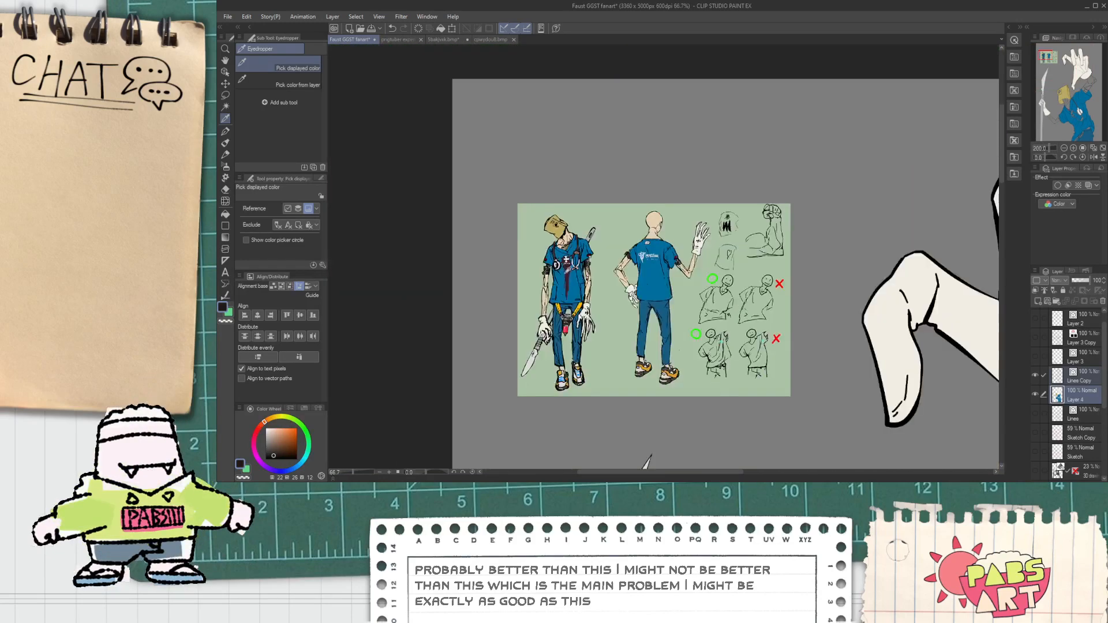
# Fill the thick rims of the stethoscope chest piece's rear and front discs with the near-black brown.
pyautogui.press('h')
pyautogui.scroll(3, 702, 317)
pyautogui.press('g')
pyautogui.scroll(6, 692, 260)
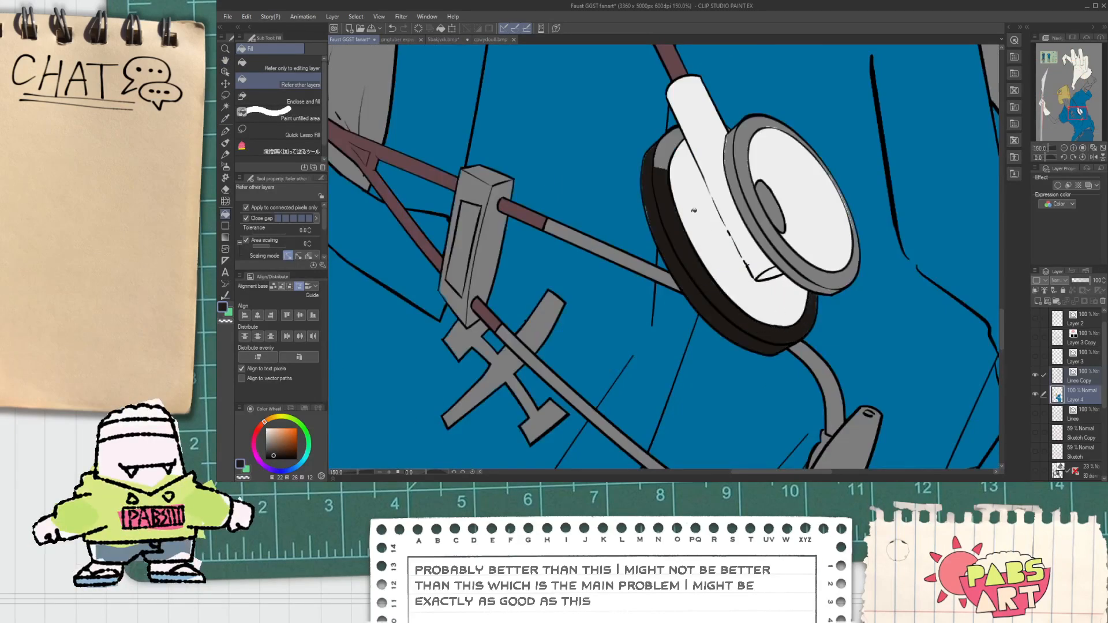
pyautogui.scroll(5, 715, 230)
pyautogui.scroll(-3, 678, 248)
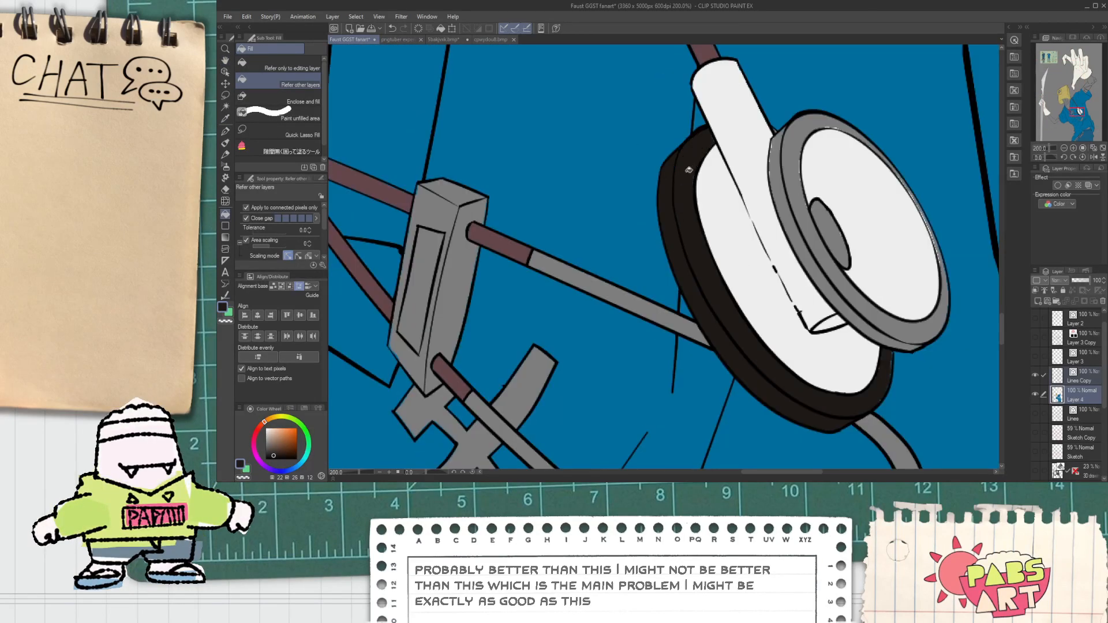
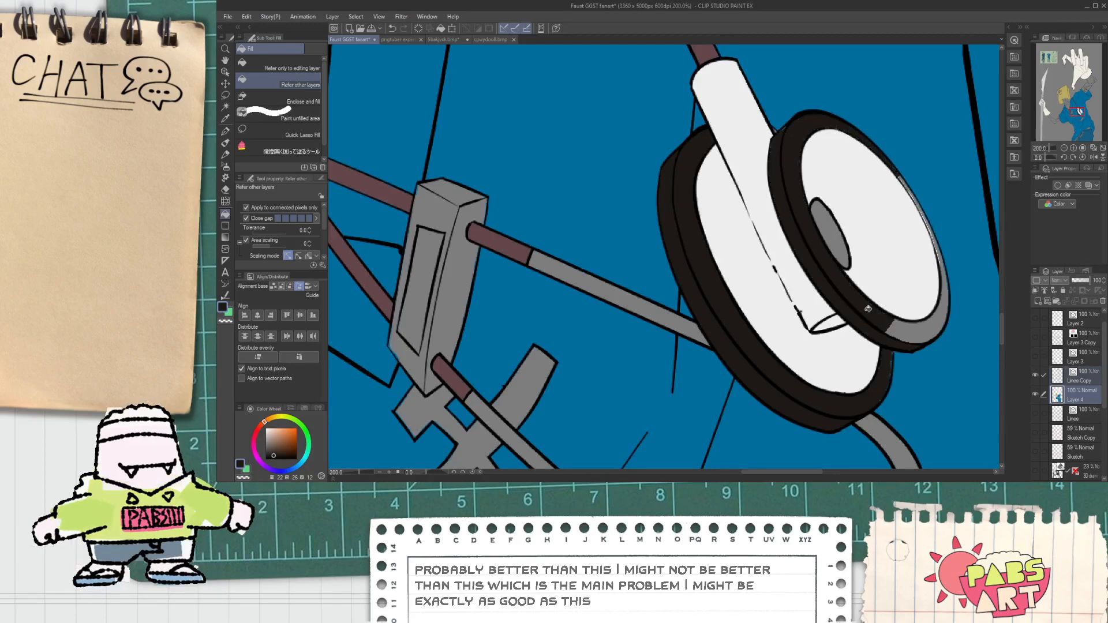
# Touch up the missed slivers along both chest piece rims with the G-pen in the same near-black brown.
pyautogui.scroll(4, 915, 325)
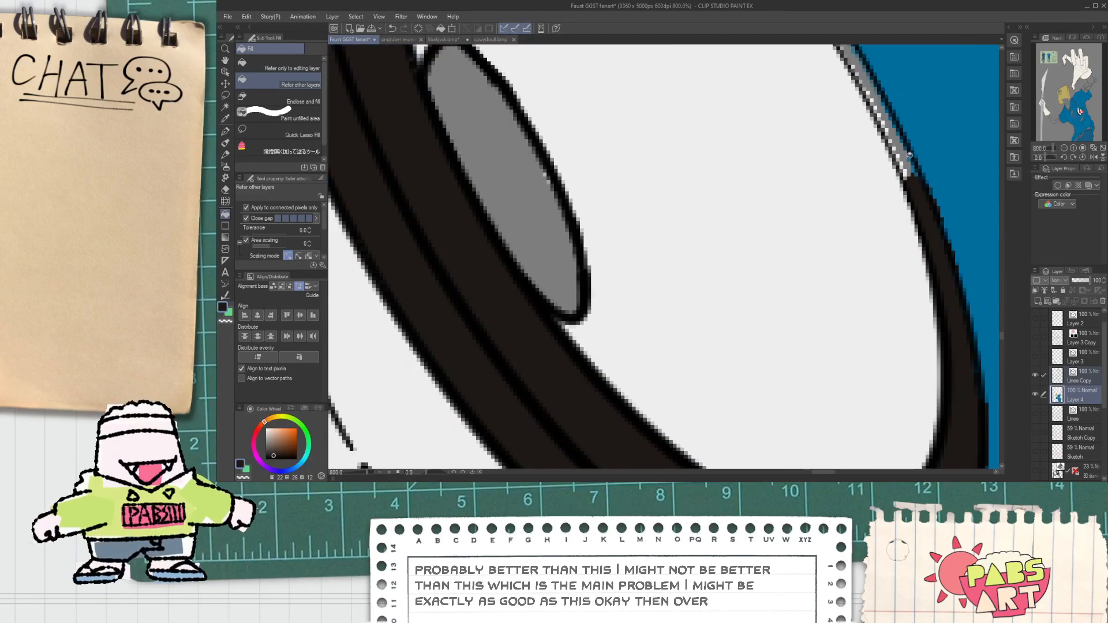
pyautogui.press('p')
pyautogui.scroll(-3, 901, 148)
pyautogui.scroll(3, 813, 142)
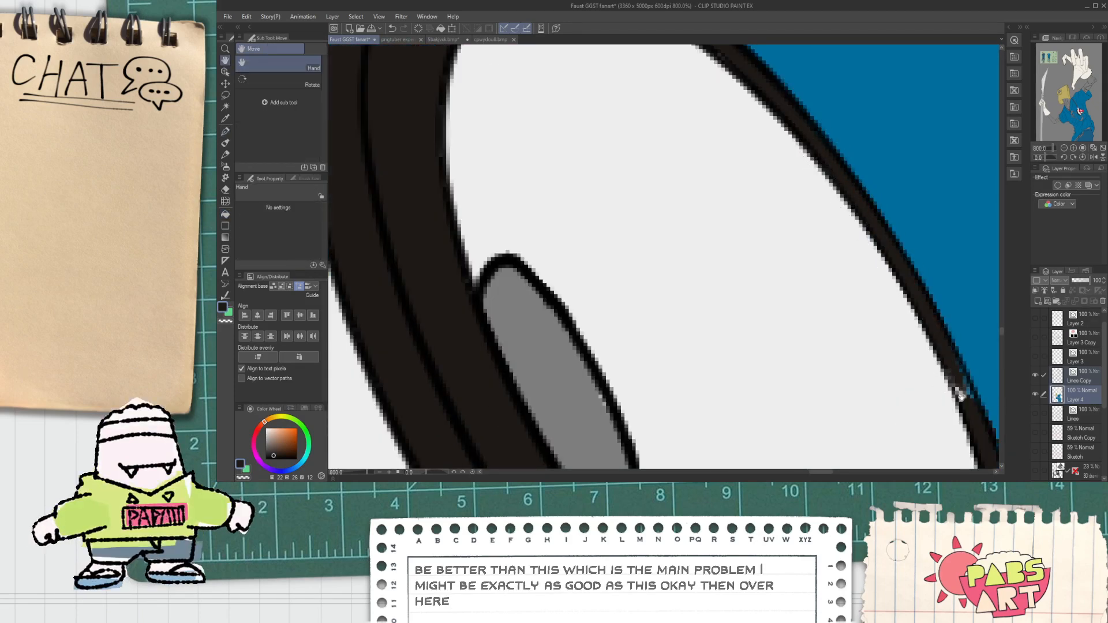
pyautogui.moveTo(958, 390); pyautogui.dragTo(855, 291)
pyautogui.scroll(-3, 840, 241)
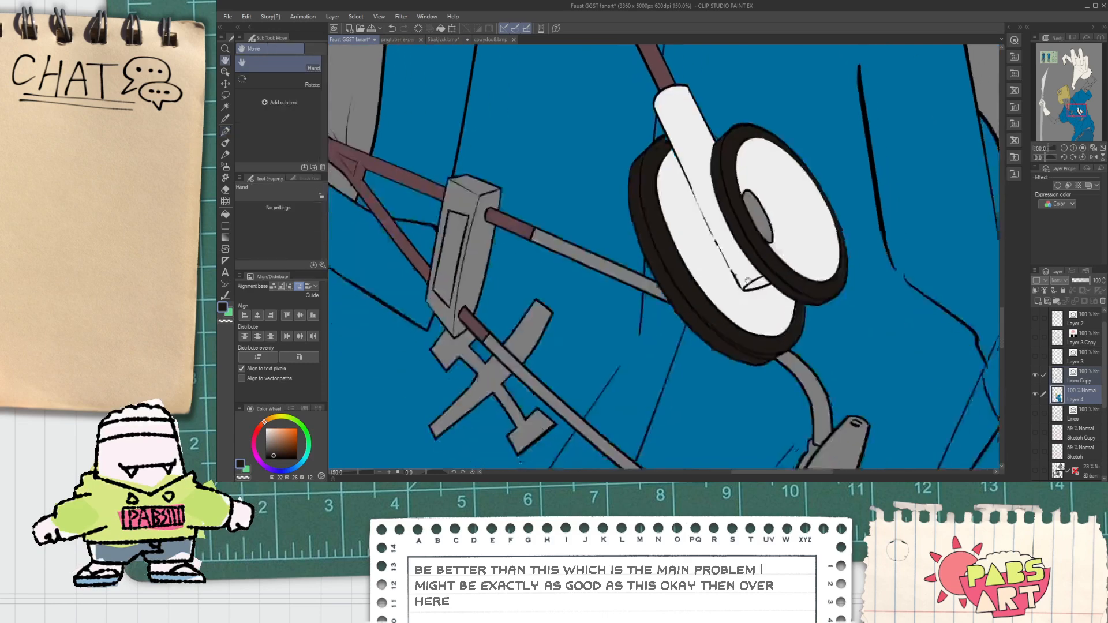
pyautogui.scroll(3, 777, 433)
pyautogui.moveTo(777, 434); pyautogui.dragTo(759, 302)
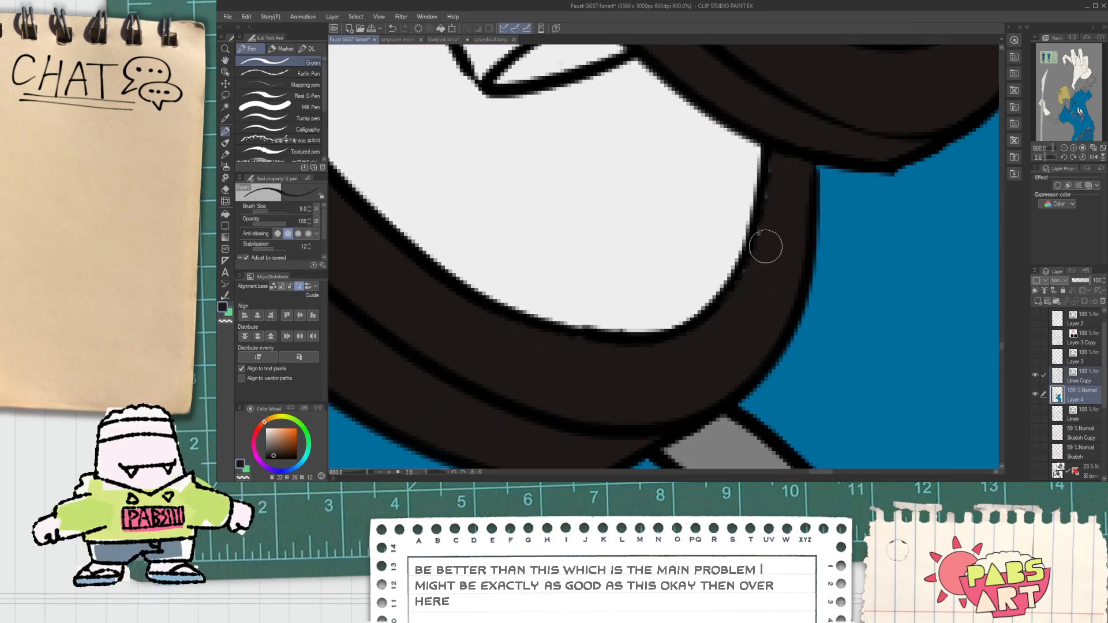
pyautogui.scroll(-4, 771, 229)
# Check the chest piece in the reference and fill the small oval on its front disc with the near-black brown.
pyautogui.press('g')
pyautogui.scroll(3, 759, 285)
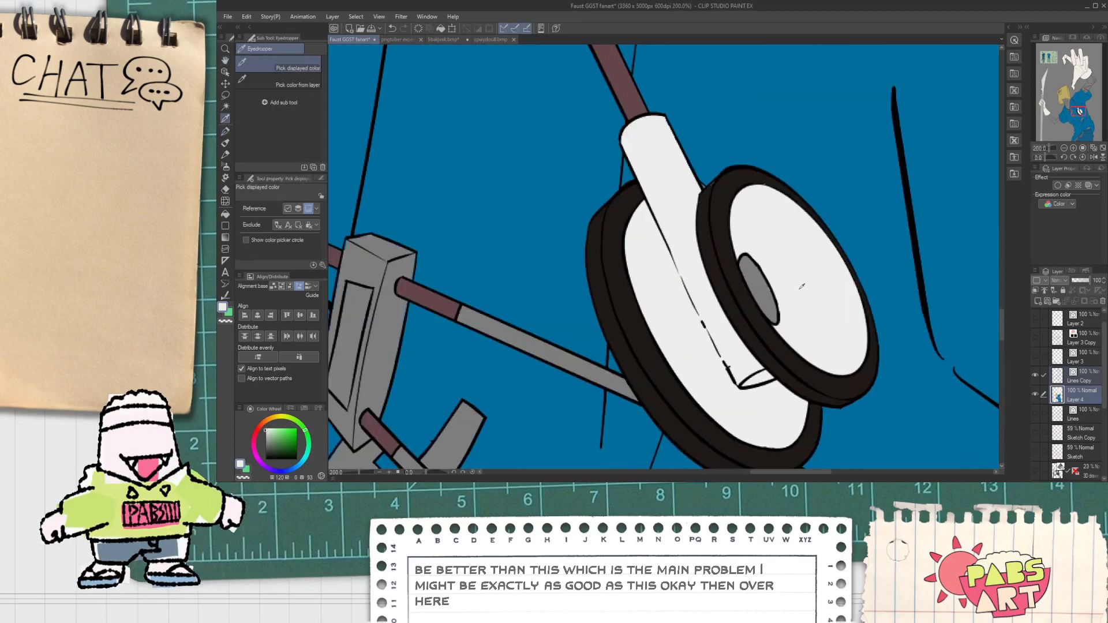
pyautogui.scroll(-5, 759, 285)
pyautogui.moveTo(577, 75); pyautogui.dragTo(640, 245)
pyautogui.scroll(2, 640, 245)
pyautogui.scroll(3, 639, 245)
pyautogui.scroll(-5, 699, 342)
pyautogui.moveTo(806, 419); pyautogui.dragTo(464, 49)
pyautogui.moveTo(728, 415); pyautogui.dragTo(622, 258)
pyautogui.scroll(1, 622, 257)
pyautogui.scroll(4, 526, 243)
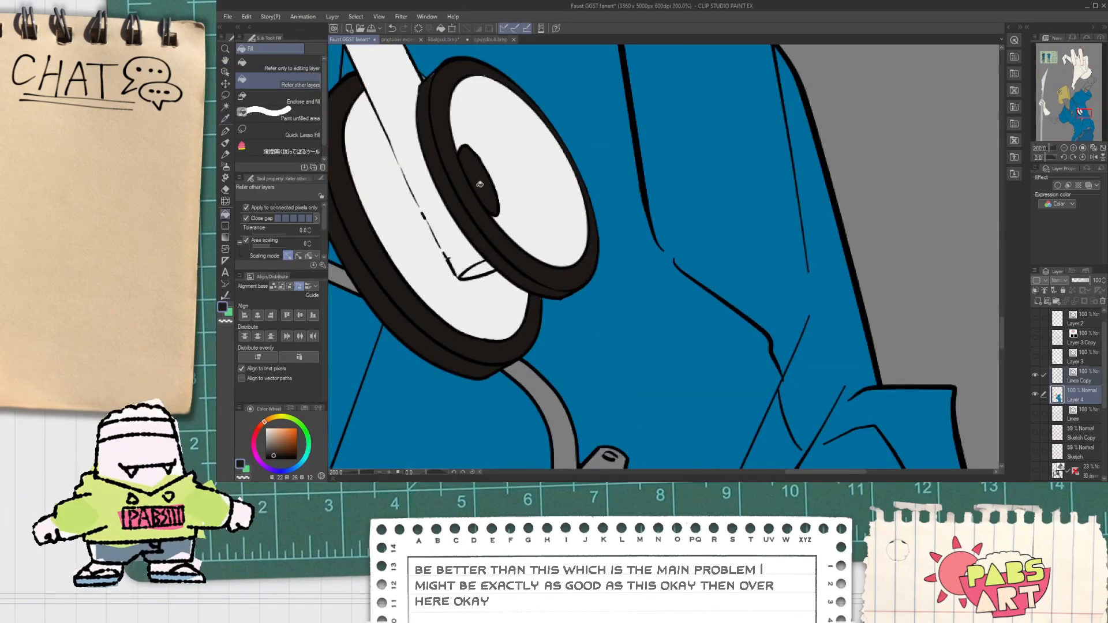
# Examine the stethoscope in the reference image and pick its light leathery tan.
pyautogui.scroll(-6, 480, 184)
pyautogui.moveTo(383, 230); pyautogui.dragTo(490, 316)
pyautogui.scroll(1, 489, 316)
pyautogui.scroll(1, 454, 268)
pyautogui.scroll(-1, 454, 268)
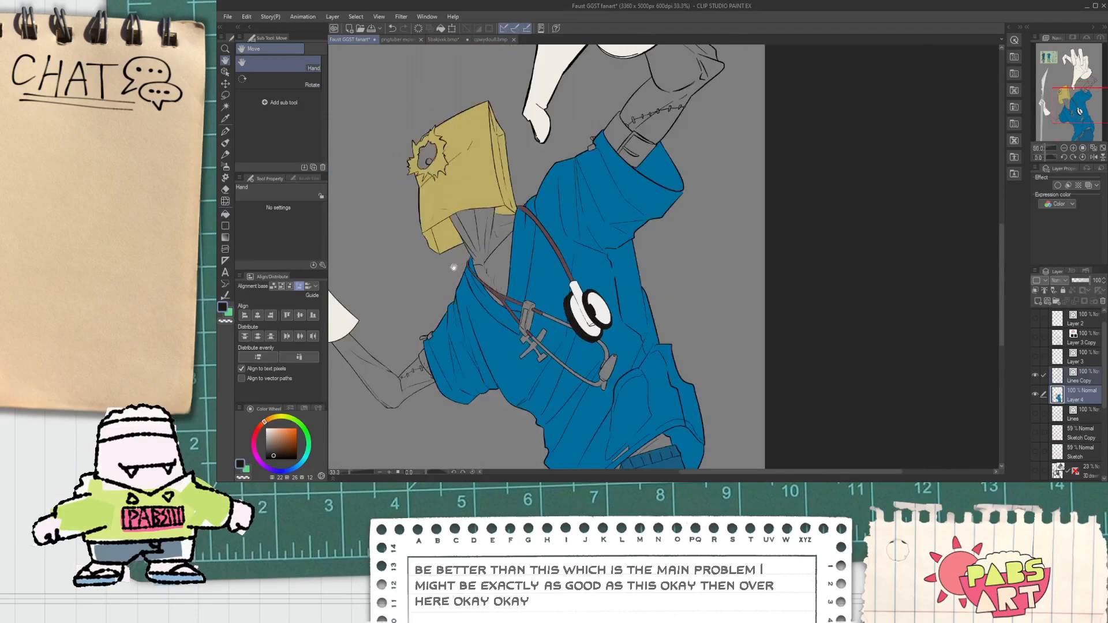
pyautogui.moveTo(454, 268); pyautogui.dragTo(664, 465)
pyautogui.scroll(1, 484, 136)
pyautogui.moveTo(484, 136); pyautogui.dragTo(536, 188)
pyautogui.scroll(3, 536, 125)
pyautogui.moveTo(597, 110); pyautogui.dragTo(553, 331)
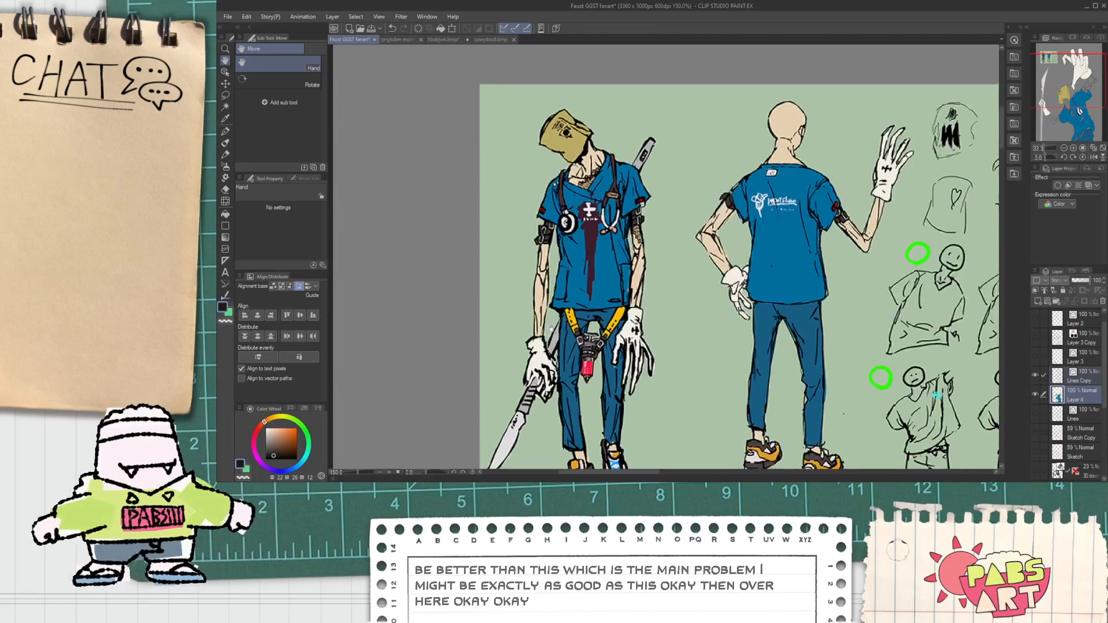
pyautogui.scroll(3, 612, 199)
pyautogui.scroll(-6, 664, 259)
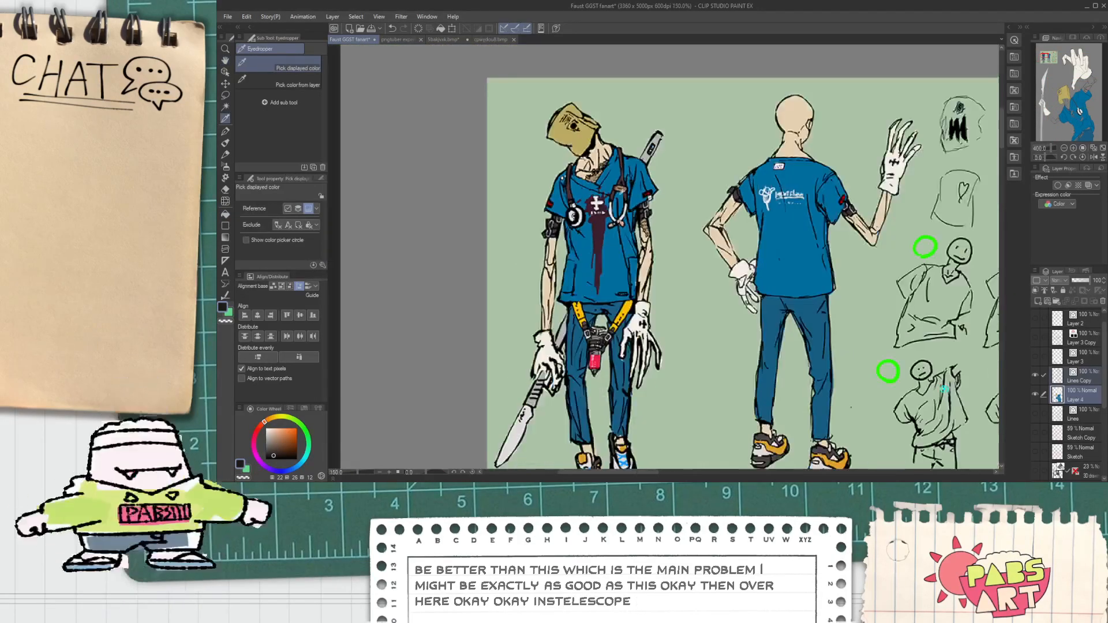
pyautogui.scroll(2, 663, 260)
pyautogui.scroll(10, 628, 203)
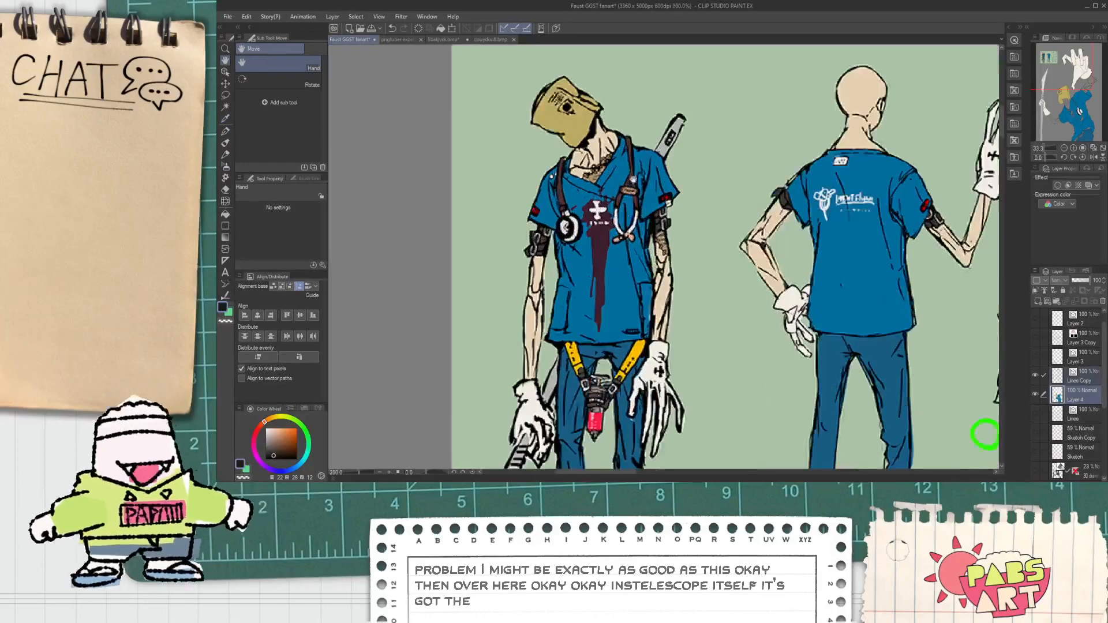
pyautogui.scroll(-10, 642, 242)
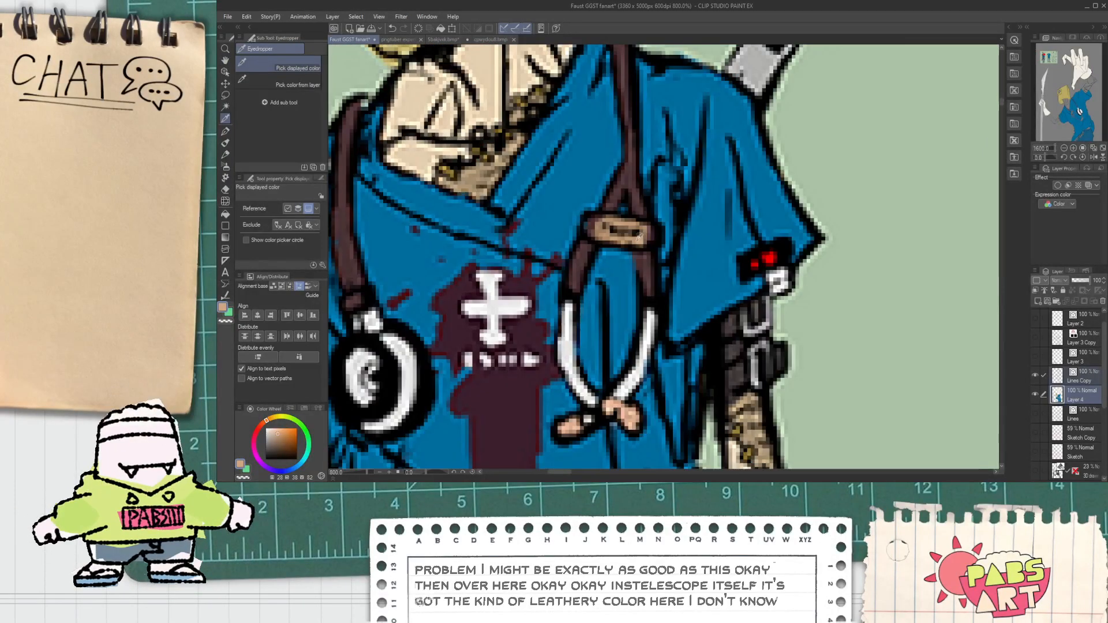
pyautogui.scroll(4, 683, 334)
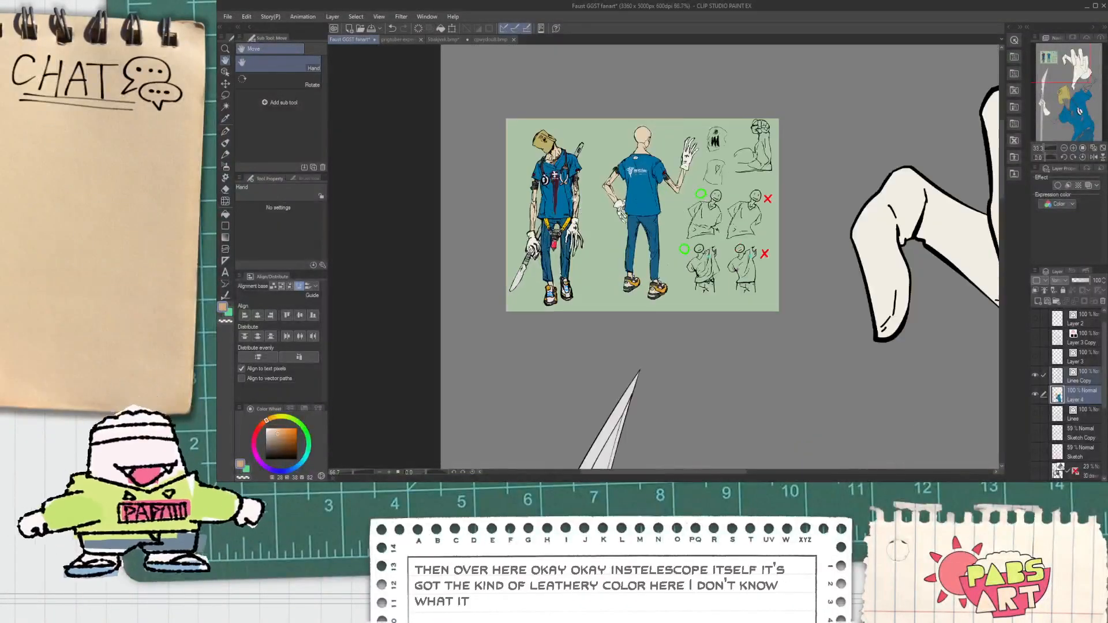
# Fill all faces of the stethoscope's connector block with the tan and cover the leftover corners with the G-pen.
pyautogui.scroll(-4, 695, 363)
pyautogui.scroll(5, 699, 370)
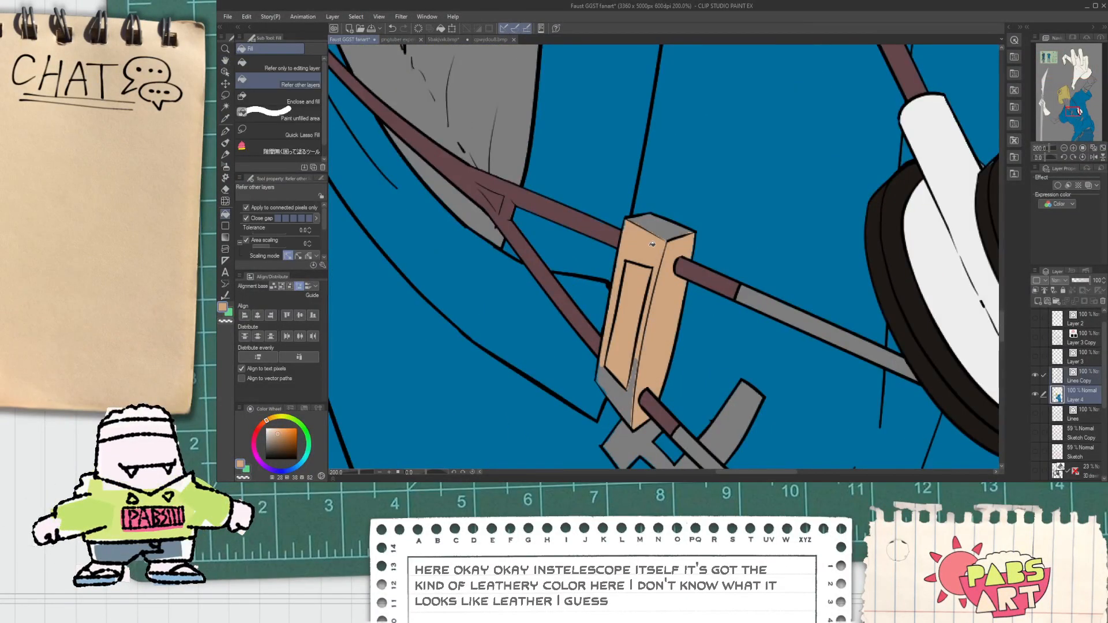
pyautogui.press('p')
pyautogui.scroll(4, 627, 403)
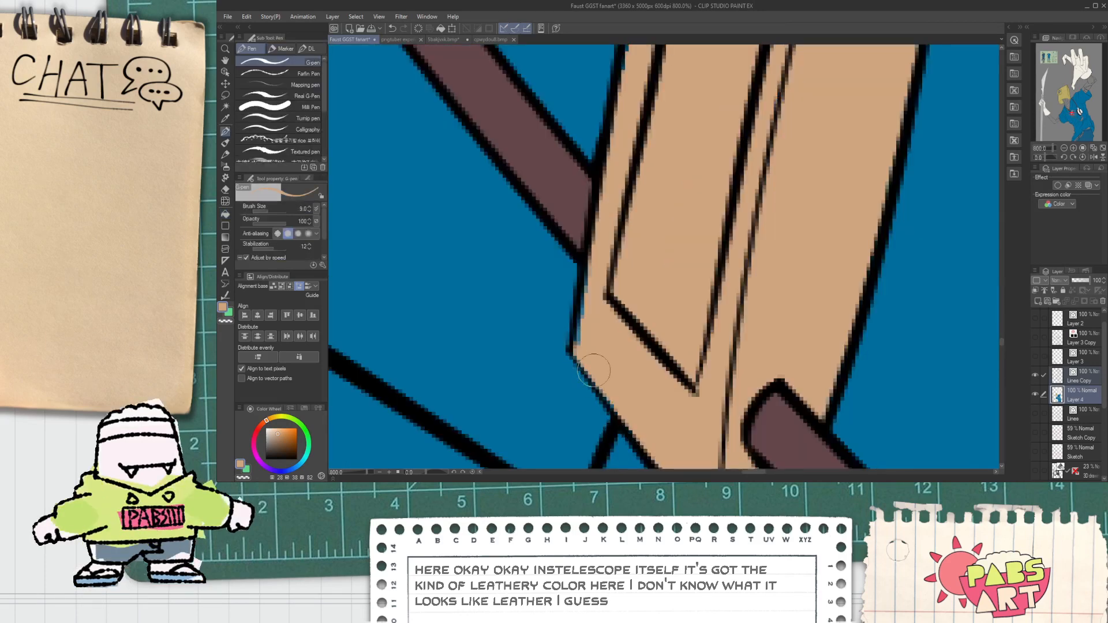
pyautogui.scroll(-2, 583, 354)
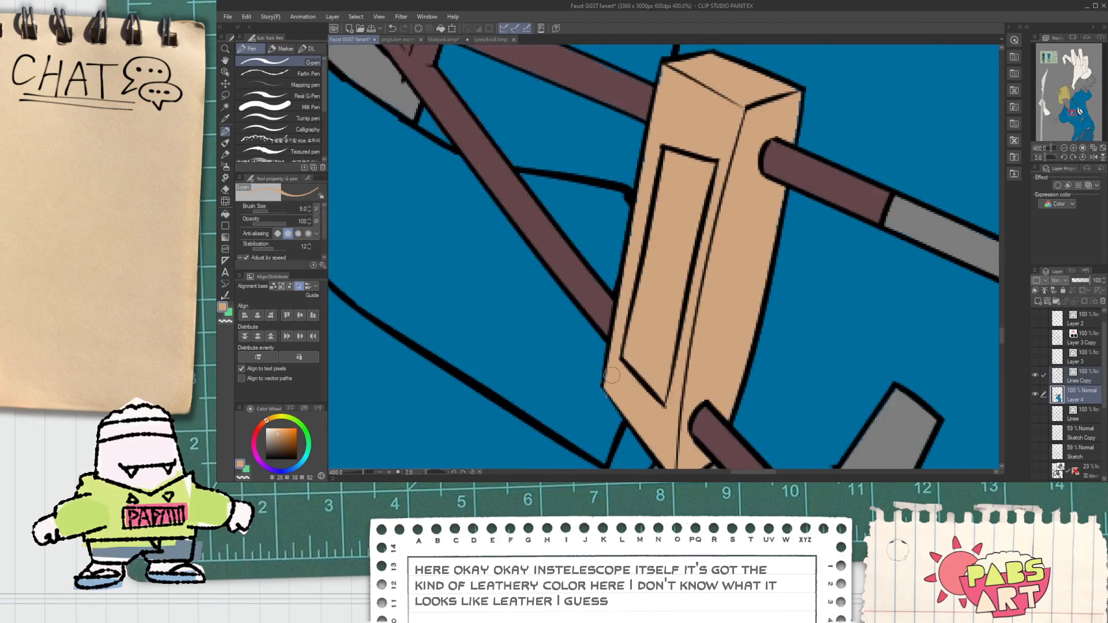
pyautogui.scroll(-2, 634, 211)
pyautogui.scroll(-4, 651, 157)
# Pick the light grey of the scalpel's outer grip and refill the stethoscope's chest piece and metal tubes with it.
pyautogui.press('i')
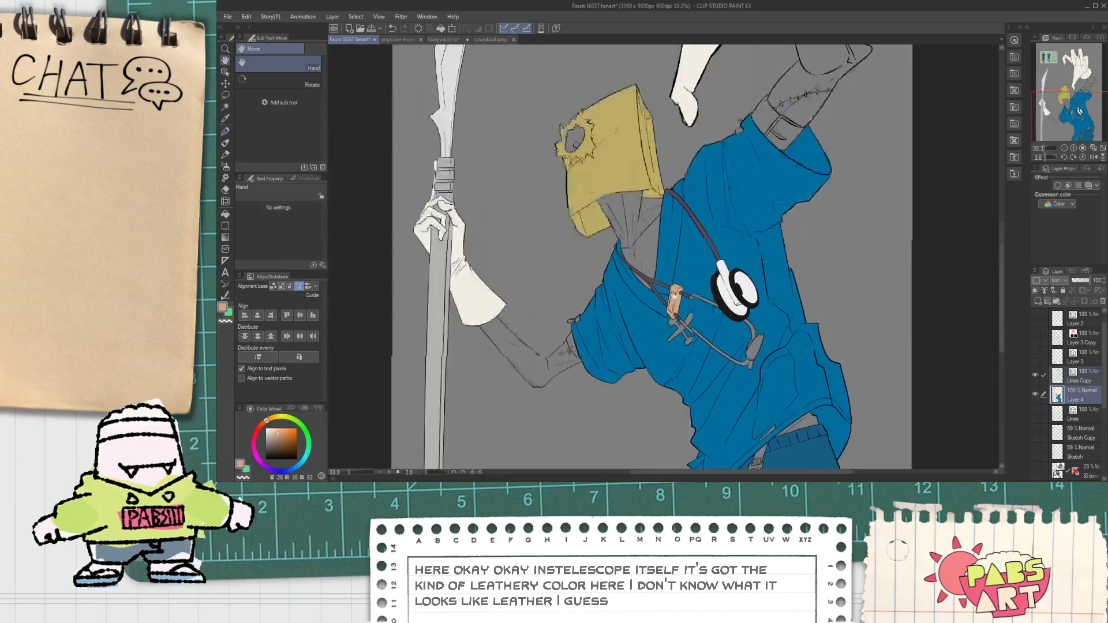
pyautogui.click(728, 310)
pyautogui.scroll(-2, 617, 363)
pyautogui.keyDown('alt'); pyautogui.click(456, 347); pyautogui.keyUp('alt')
pyautogui.keyDown('alt'); pyautogui.click(456, 347); pyautogui.keyUp('alt')
pyautogui.press('g')
pyautogui.scroll(4, 690, 303)
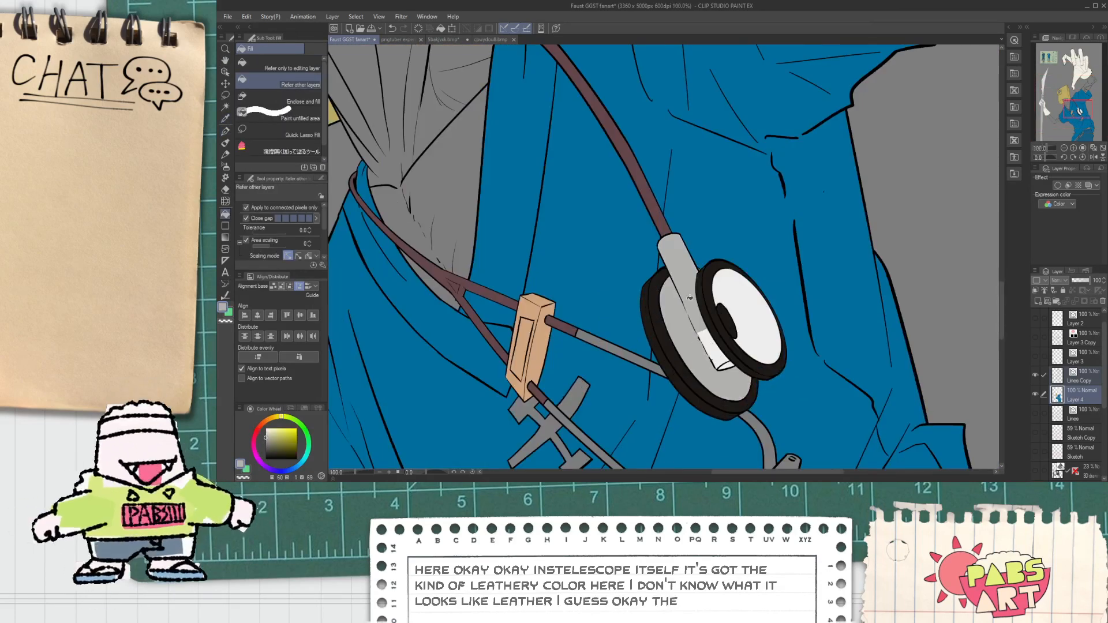
pyautogui.scroll(-4, 736, 334)
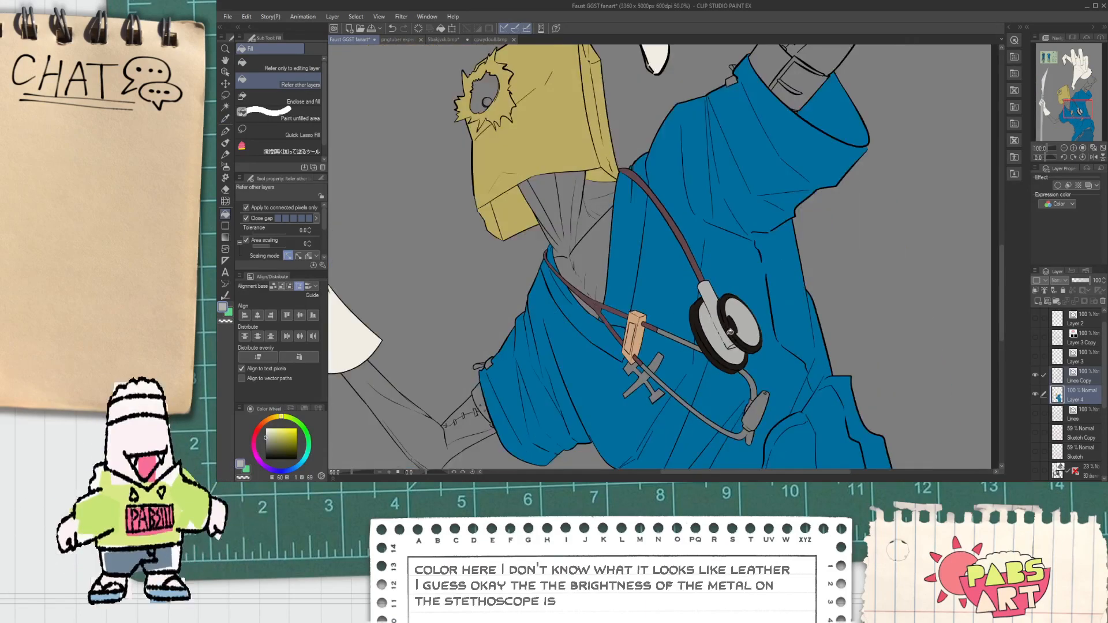
pyautogui.scroll(3, 647, 326)
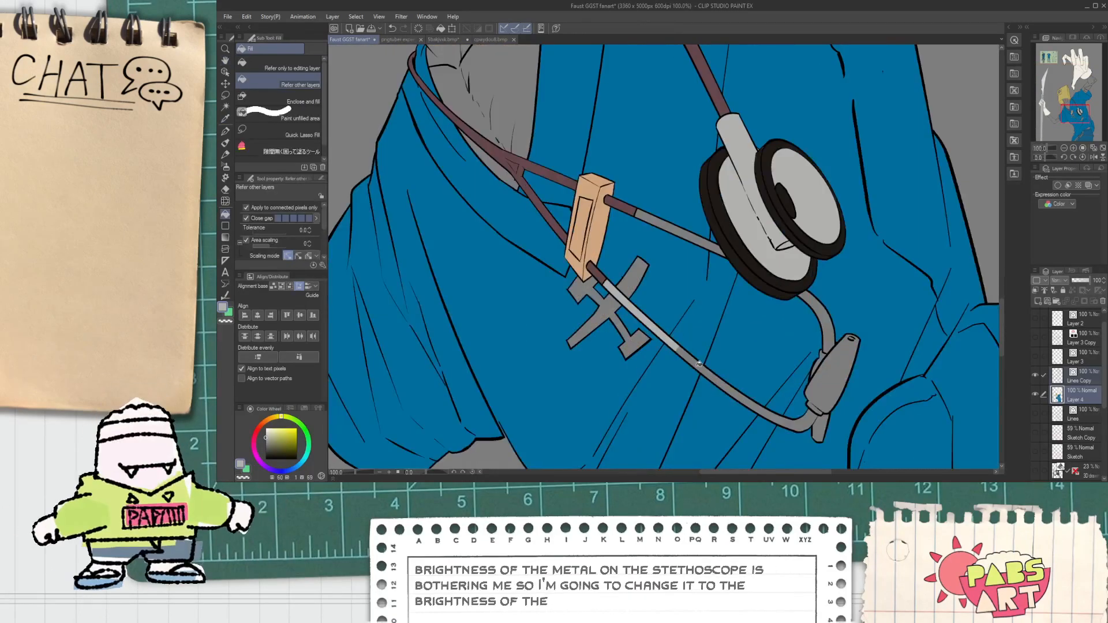
pyautogui.scroll(1, 681, 347)
pyautogui.click(850, 438)
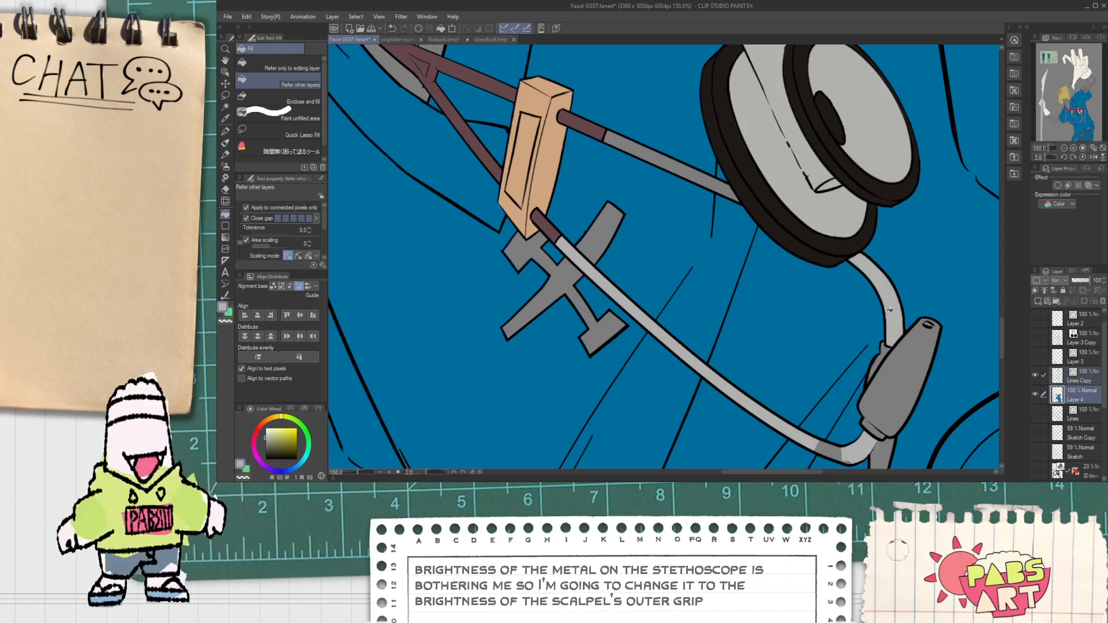
pyautogui.click(715, 184)
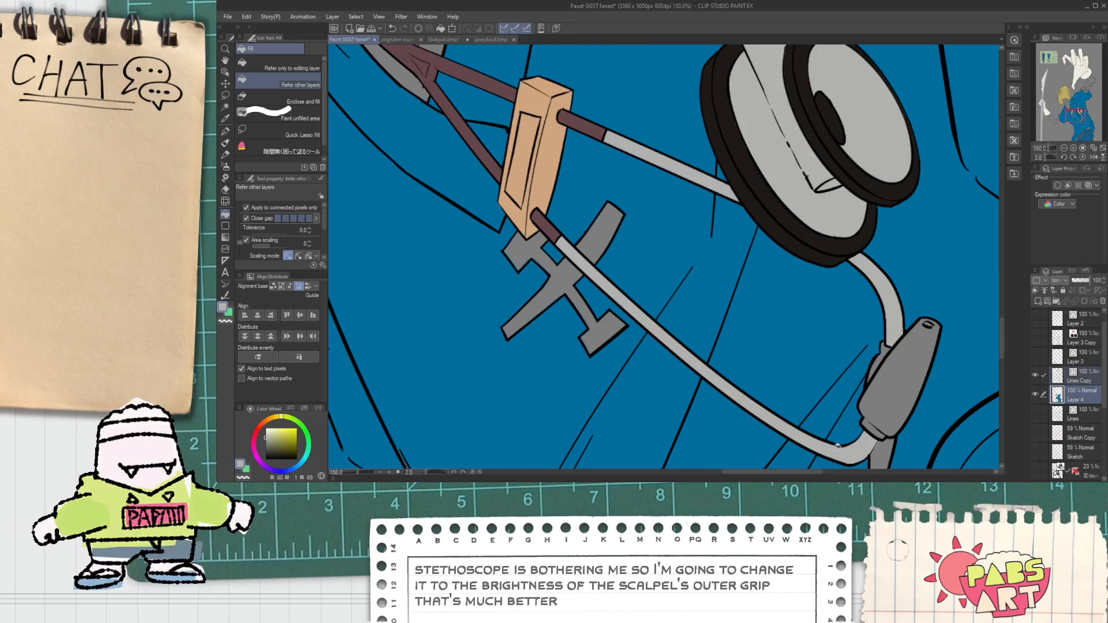
# Pick the connector block's tan and fill both stethoscope earpieces with it.
pyautogui.scroll(-1, 837, 447)
pyautogui.keyDown('alt'); pyautogui.click(641, 259); pyautogui.keyUp('alt')
pyautogui.scroll(2, 876, 412)
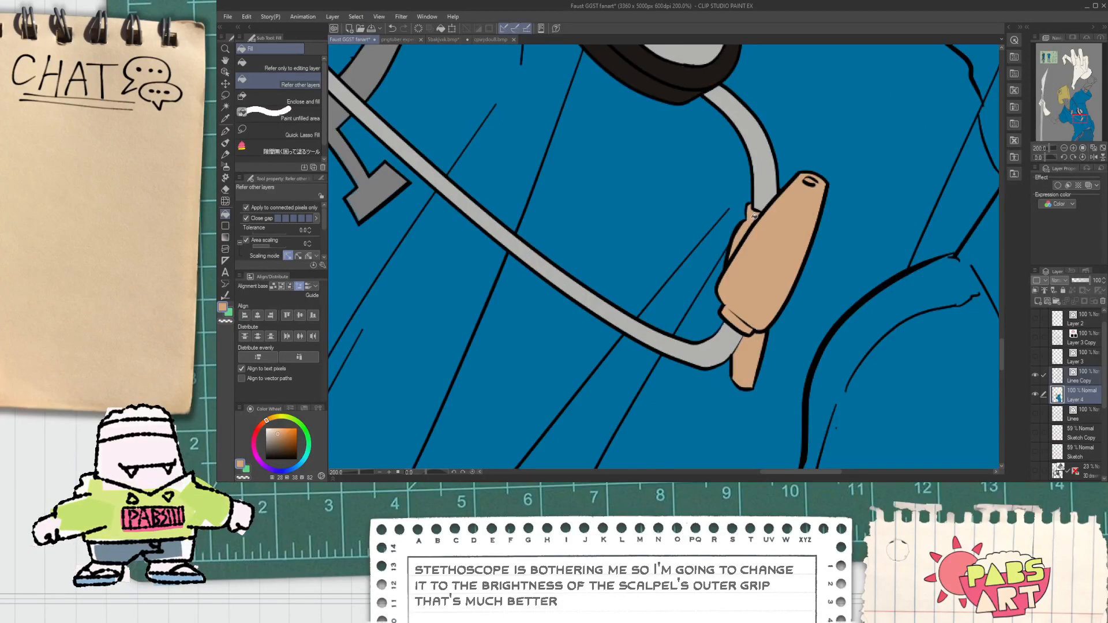
# Pick the glove's off-white and fill all parts of the cross emblem on the shirt below the connector block.
pyautogui.scroll(-5, 753, 216)
pyautogui.press('space')
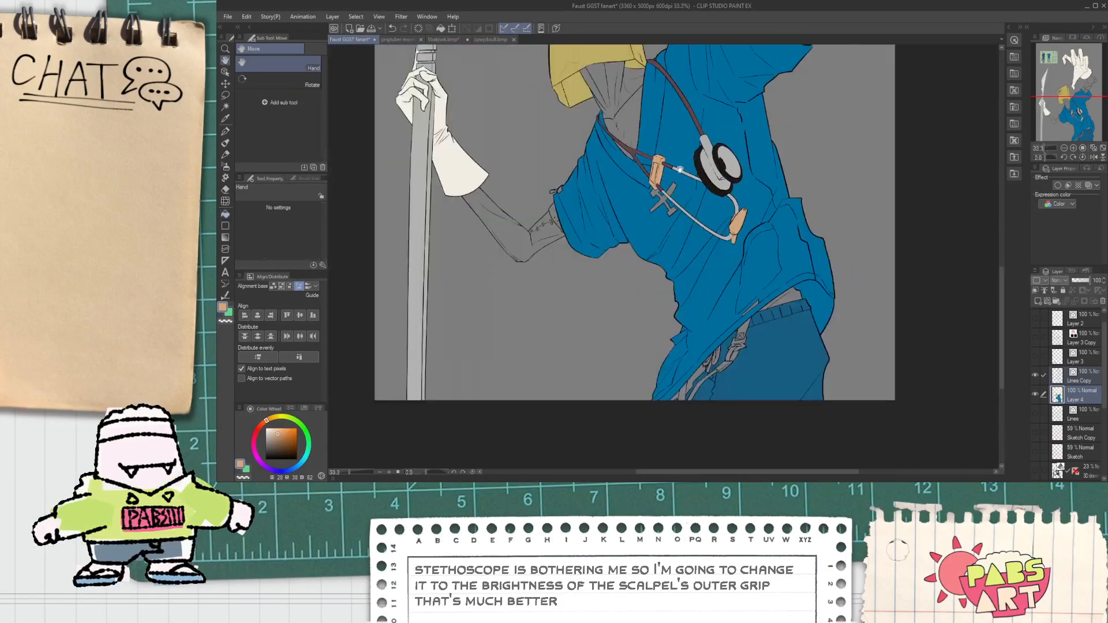
pyautogui.moveTo(677, 169); pyautogui.dragTo(671, 289)
pyautogui.scroll(3, 684, 323)
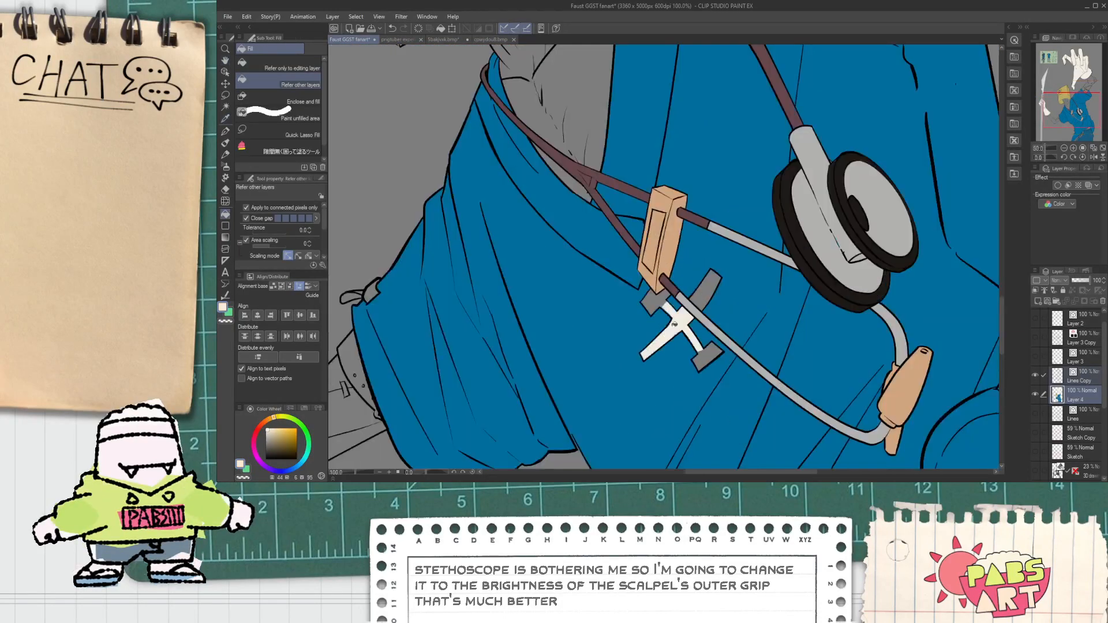
pyautogui.scroll(-6, 711, 356)
# Compare the reference sheet with the drawing and check for details that still lack a flat color.
pyautogui.press('space')
pyautogui.moveTo(712, 357); pyautogui.dragTo(719, 383)
pyautogui.scroll(6, 635, 193)
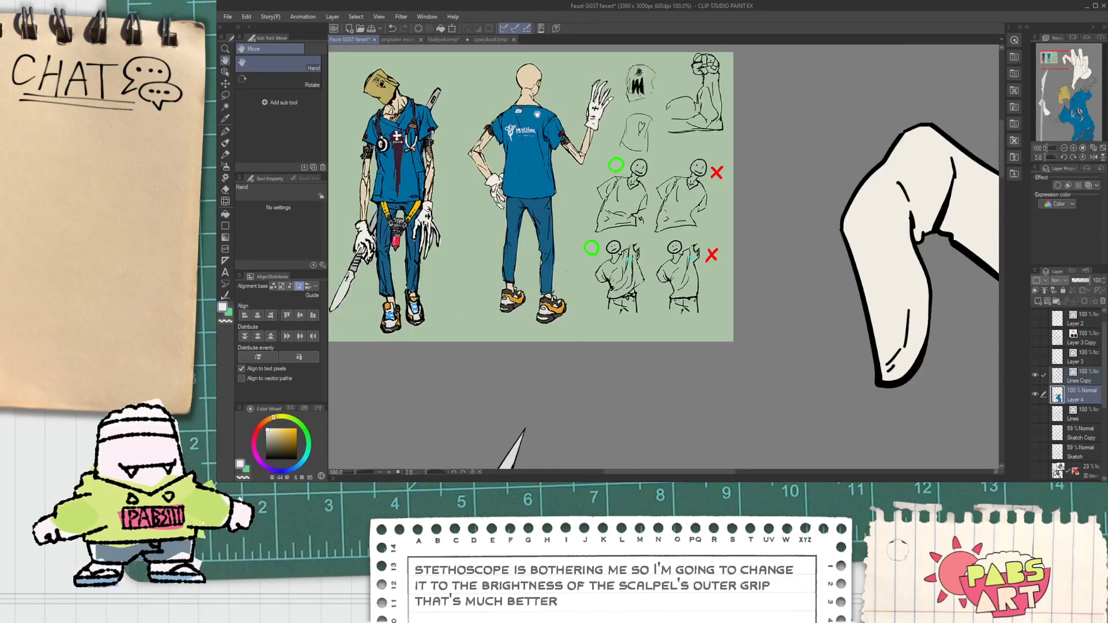
pyautogui.scroll(-4, 495, 133)
pyautogui.moveTo(593, 314); pyautogui.dragTo(646, 315)
pyautogui.scroll(1, 485, 156)
pyautogui.scroll(3, 555, 192)
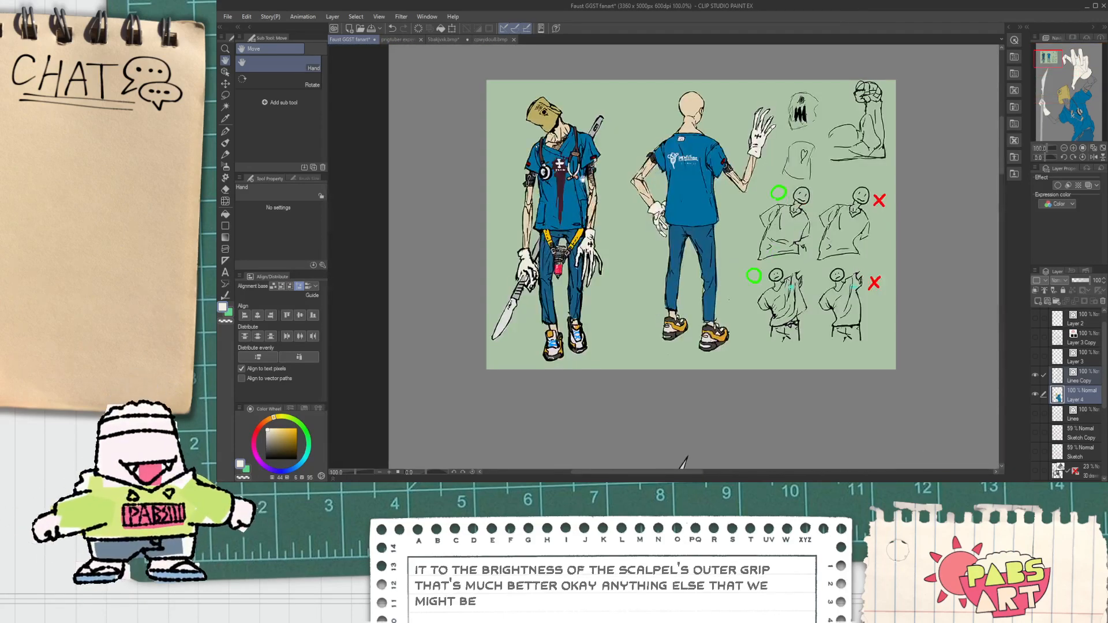
pyautogui.scroll(-5, 565, 190)
pyautogui.moveTo(678, 333); pyautogui.dragTo(638, 333)
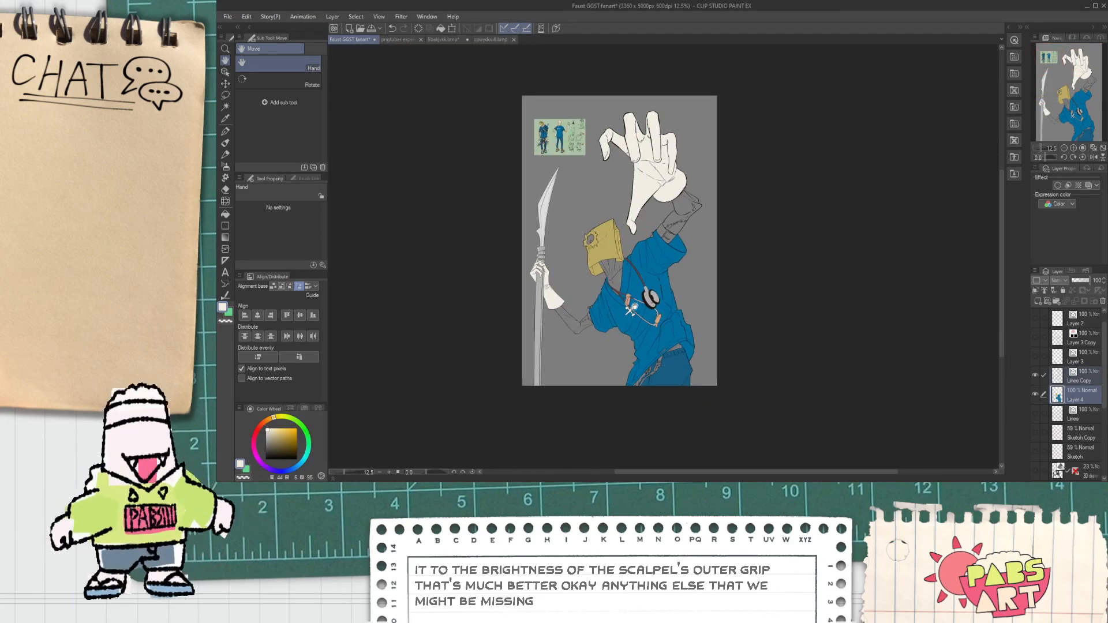
pyautogui.scroll(1, 639, 332)
pyautogui.scroll(1, 638, 333)
pyautogui.moveTo(624, 132); pyautogui.dragTo(651, 284)
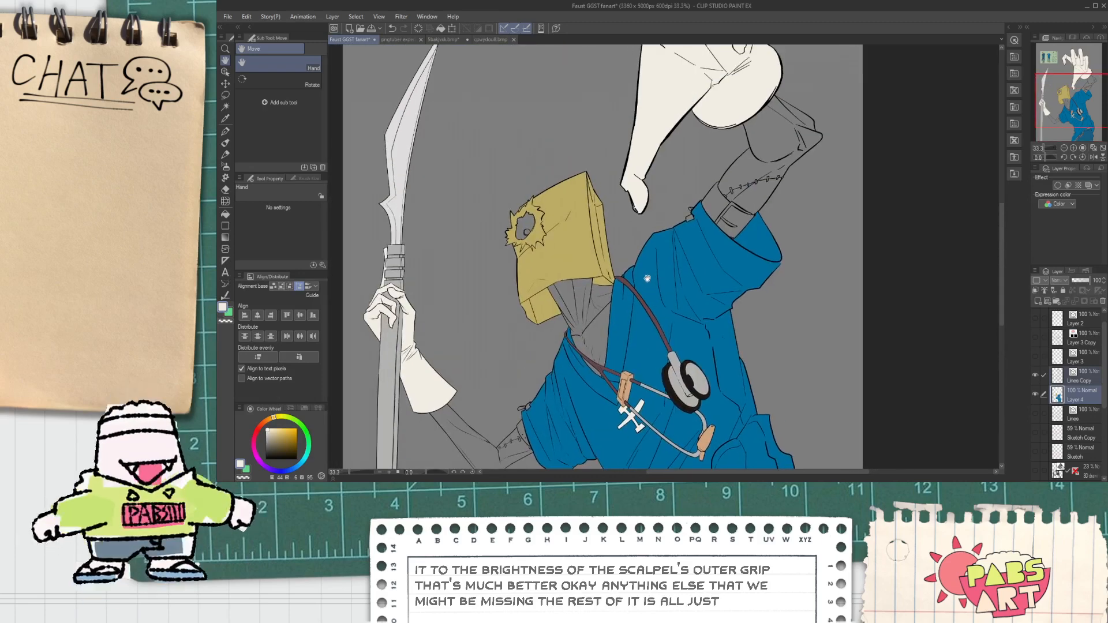
# Pick the dark brownish grey of the arm straps from the reference and fill the strap on the lowered arm with it.
pyautogui.scroll(3, 643, 176)
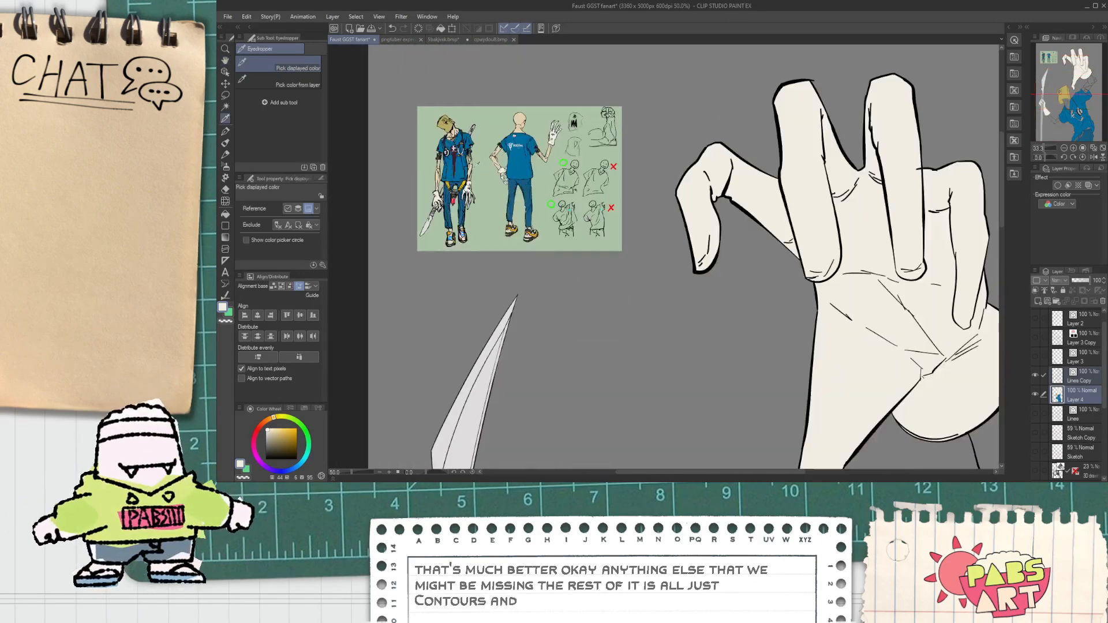
pyautogui.press('i')
pyautogui.scroll(6, 439, 169)
pyautogui.scroll(-9, 466, 214)
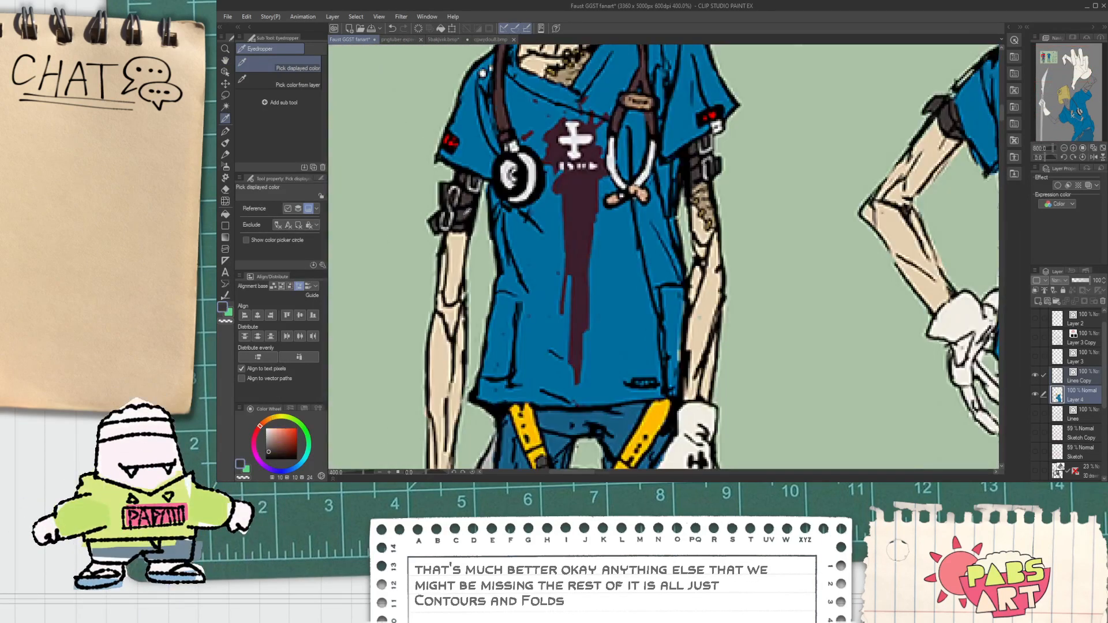
pyautogui.press('h')
pyautogui.moveTo(664, 455); pyautogui.dragTo(643, 352)
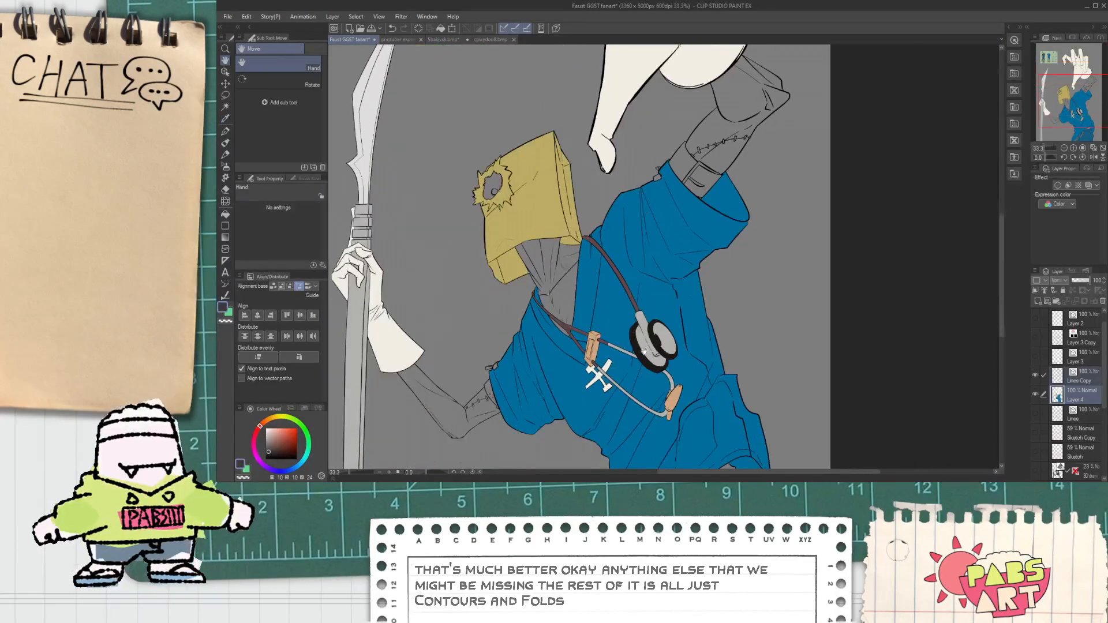
pyautogui.press('g')
pyautogui.scroll(2, 692, 167)
pyautogui.scroll(-2, 713, 205)
pyautogui.scroll(4, 519, 247)
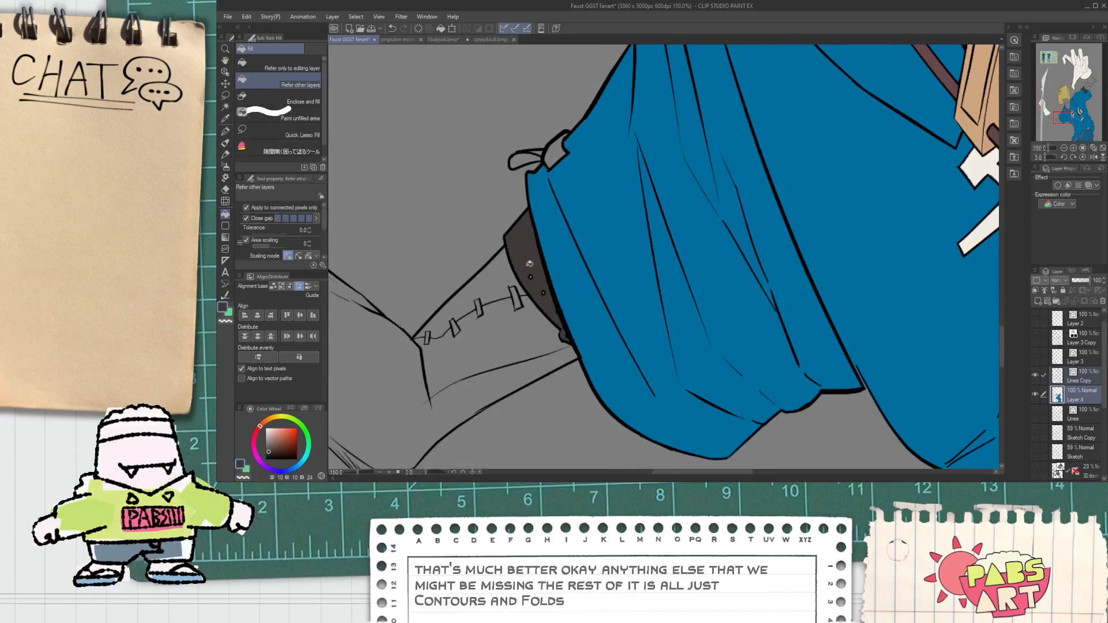
# Touch up the lowered arm's strap with the G-pen and fill the raised arm's strap with the same dark color.
pyautogui.scroll(1, 529, 264)
pyautogui.press('p')
pyautogui.scroll(2, 547, 298)
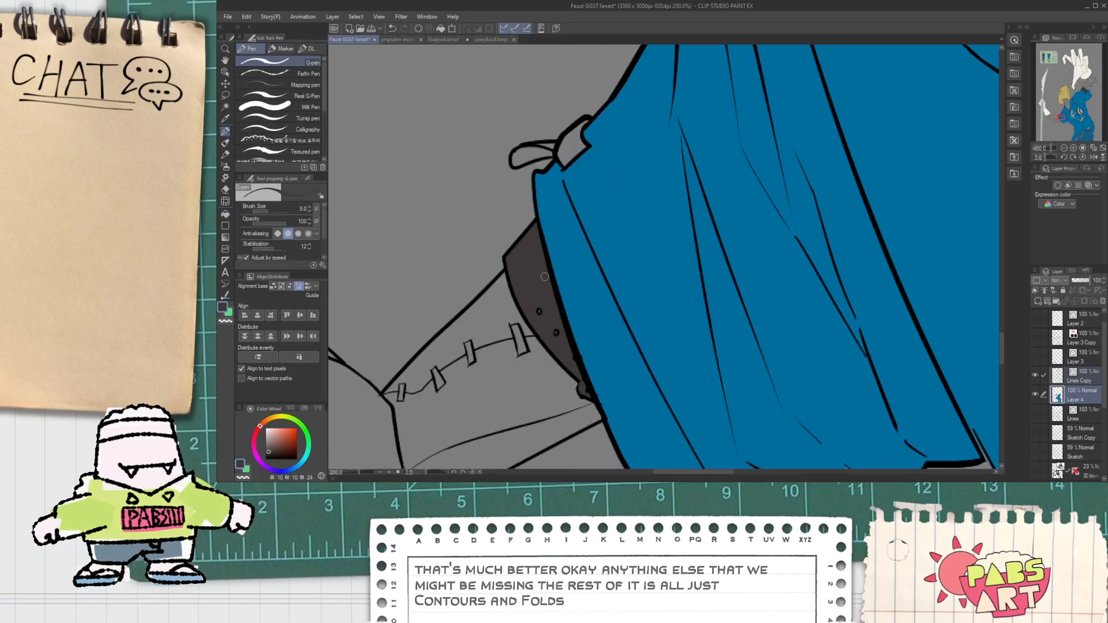
pyautogui.press('space')
pyautogui.scroll(-6, 538, 257)
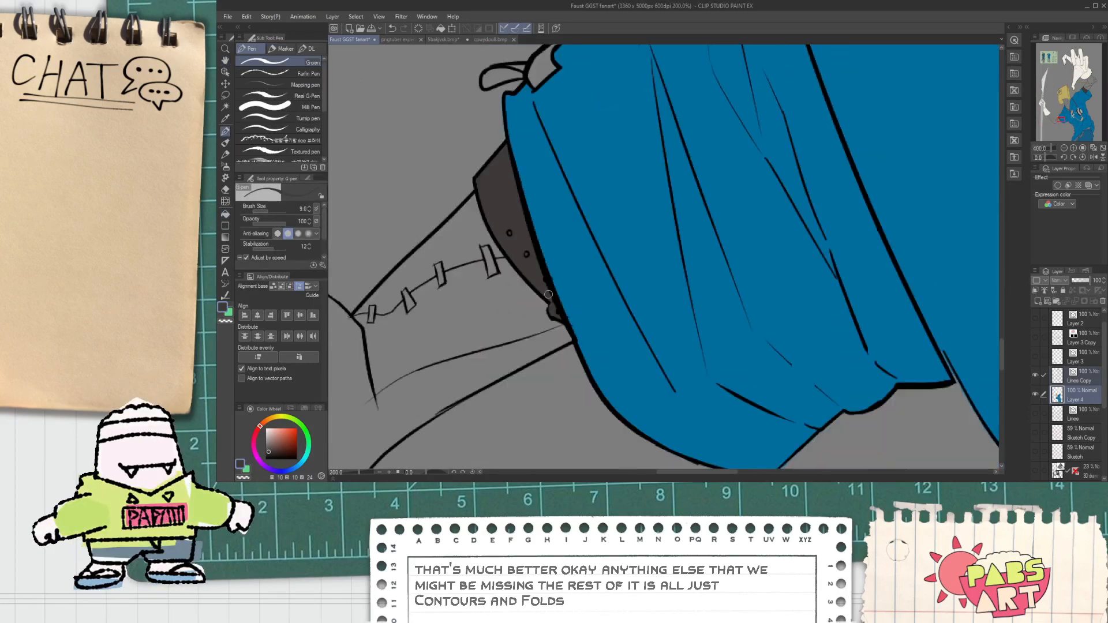
pyautogui.press('space')
# Check the strap buckles in the reference, pick the scalpel's light metal grey and paint the lowered arm's small buckle with the G-pen.
pyautogui.moveTo(551, 156); pyautogui.dragTo(603, 441)
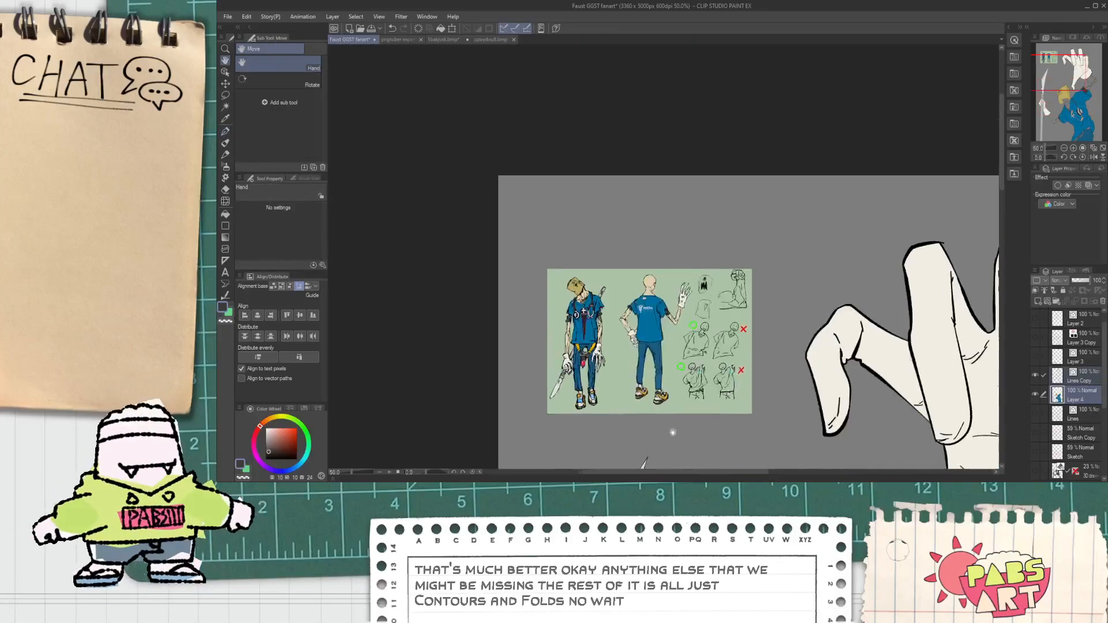
pyautogui.scroll(2, 661, 326)
pyautogui.scroll(-2, 661, 325)
pyautogui.scroll(-2, 721, 259)
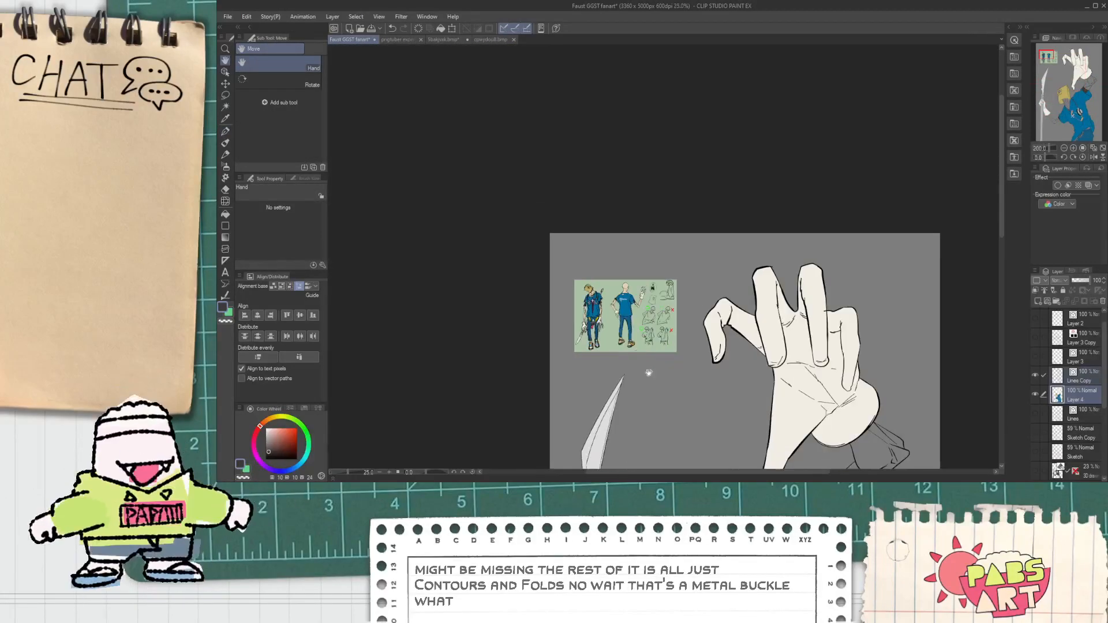
pyautogui.scroll(2, 721, 260)
pyautogui.scroll(1, 722, 260)
pyautogui.keyDown('alt'); pyautogui.click(628, 343); pyautogui.keyUp('alt')
pyautogui.scroll(9, 629, 343)
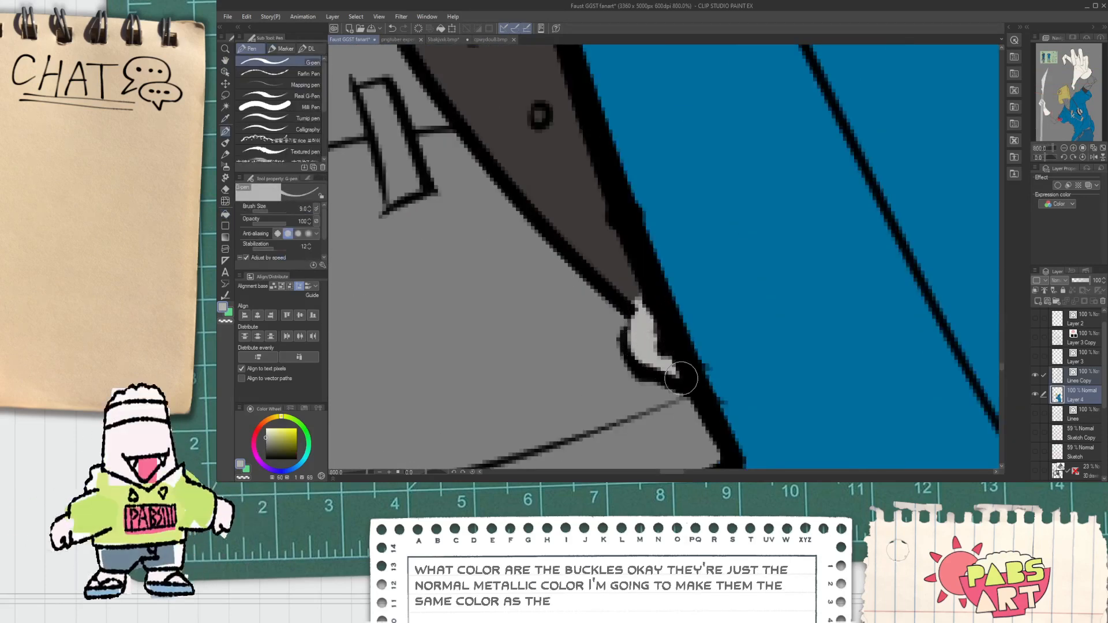
# Fill the raised arm's buckle with the light grey and the leftover gaps at the strap's lower corner with the strap's dark color.
pyautogui.scroll(-7, 673, 370)
pyautogui.moveTo(612, 303); pyautogui.dragTo(565, 271)
pyautogui.press('g')
pyautogui.scroll(-2, 576, 237)
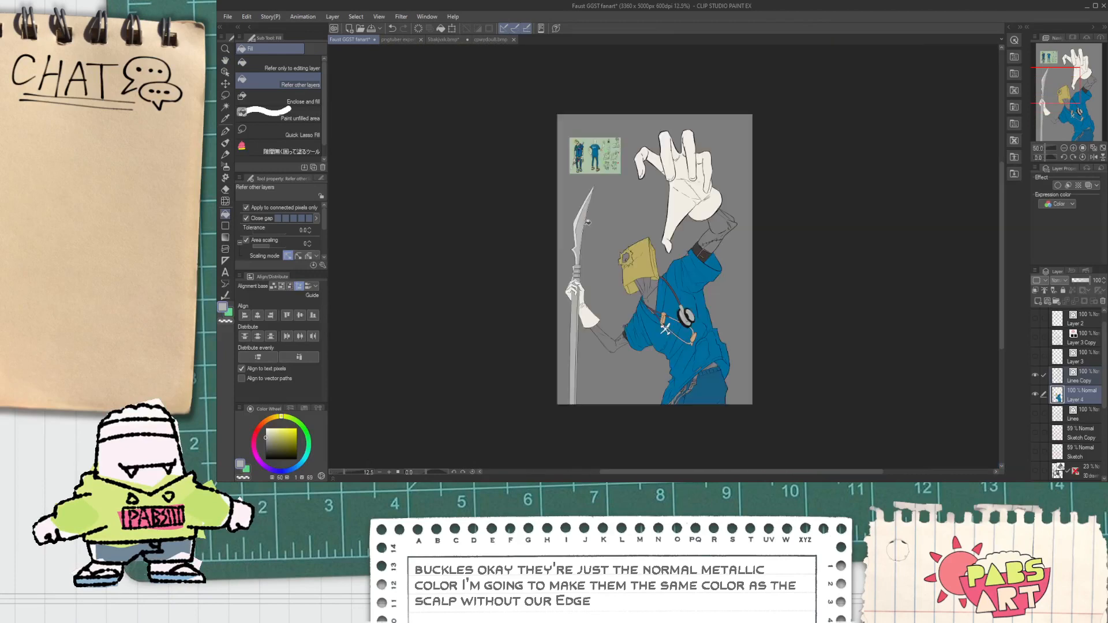
pyautogui.scroll(10, 749, 182)
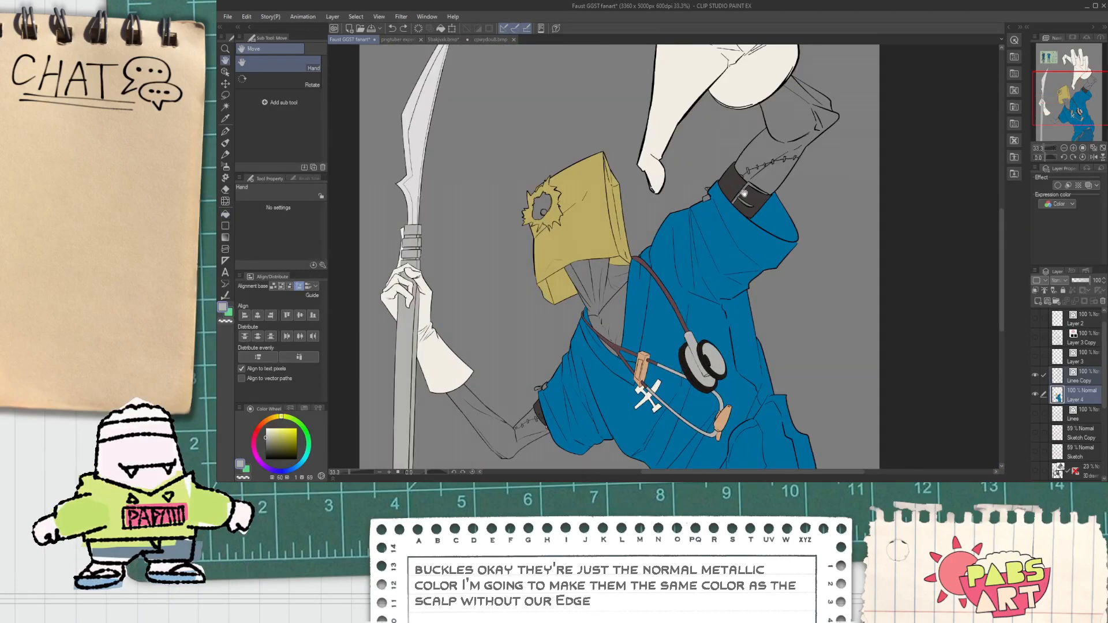
pyautogui.scroll(5, 742, 268)
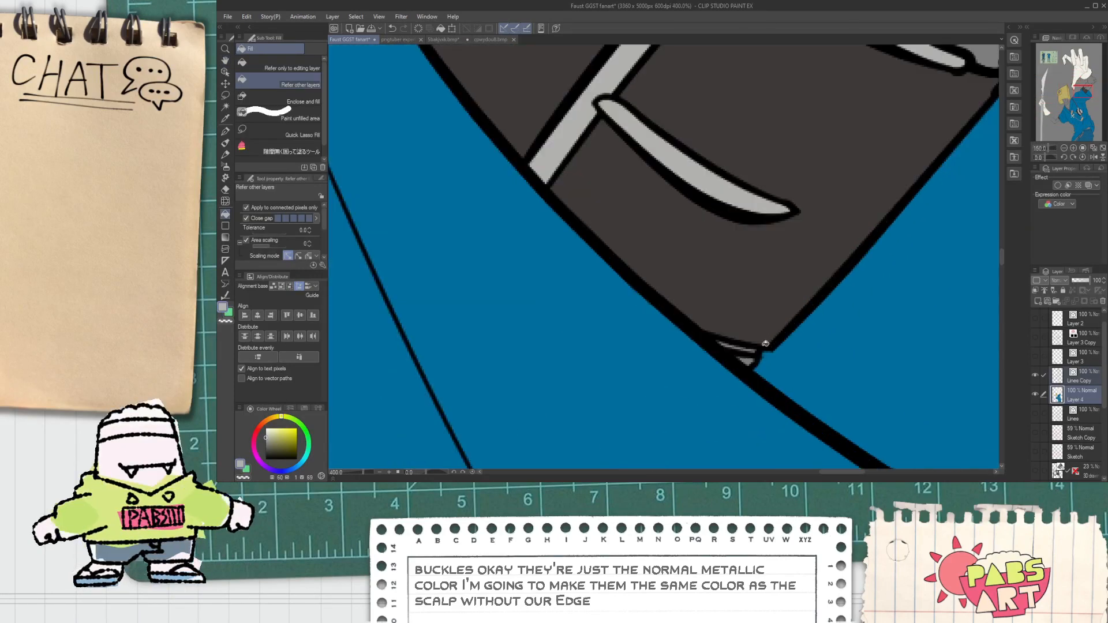
pyautogui.scroll(-9, 736, 373)
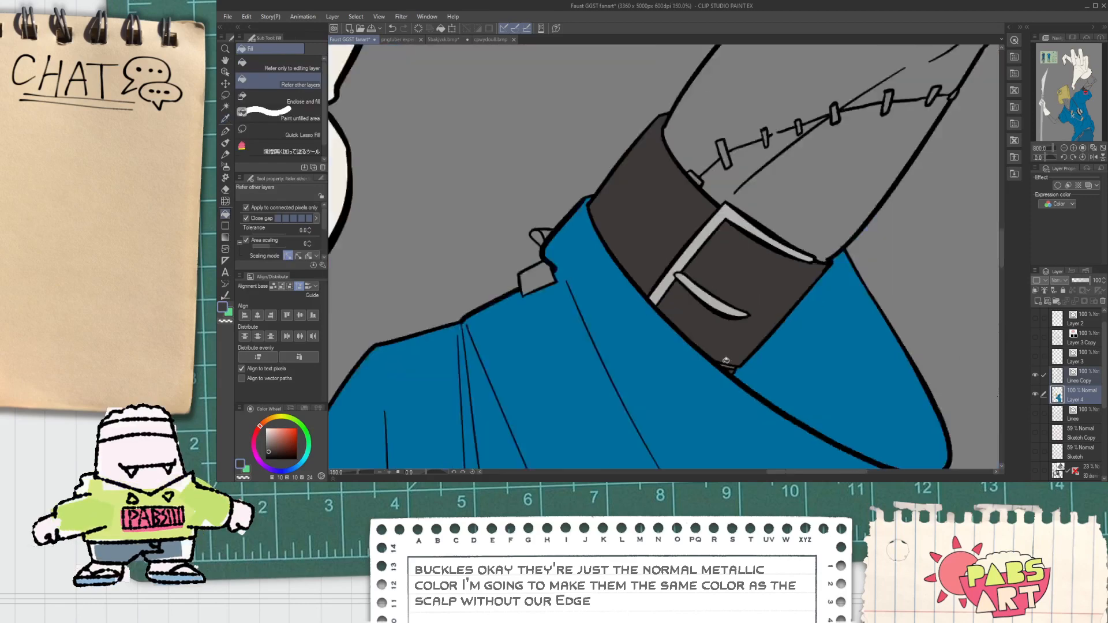
pyautogui.scroll(1, 693, 338)
# Examine the sleeve tags and arm straps on the front and back views of the reference sheet.
pyautogui.moveTo(557, 222); pyautogui.dragTo(819, 611)
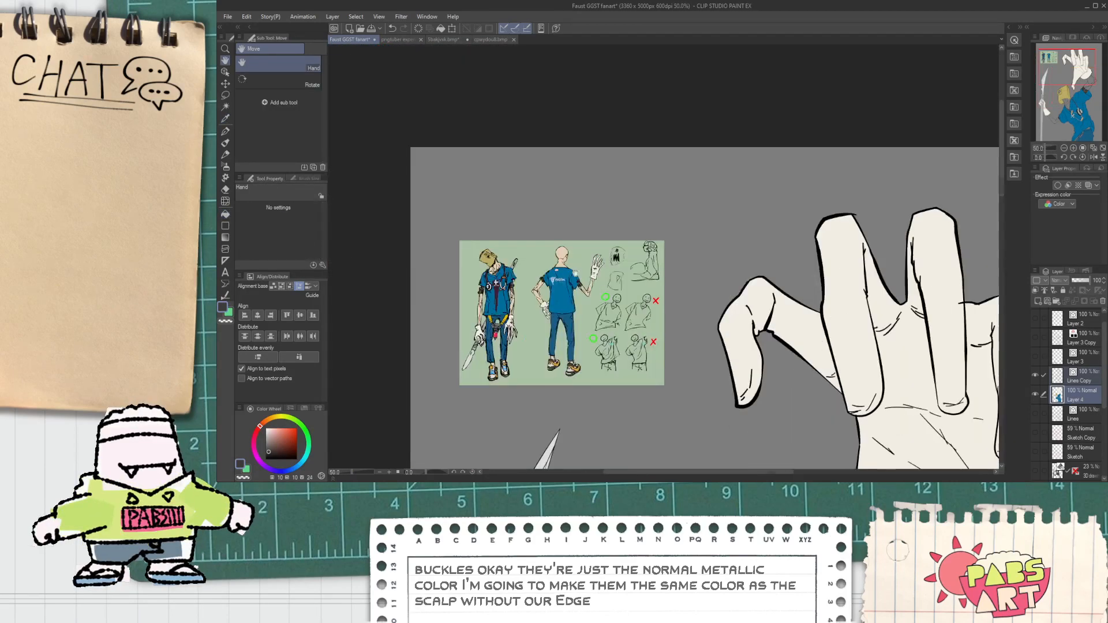
pyautogui.scroll(11, 571, 255)
pyautogui.press('i')
pyautogui.scroll(-10, 571, 255)
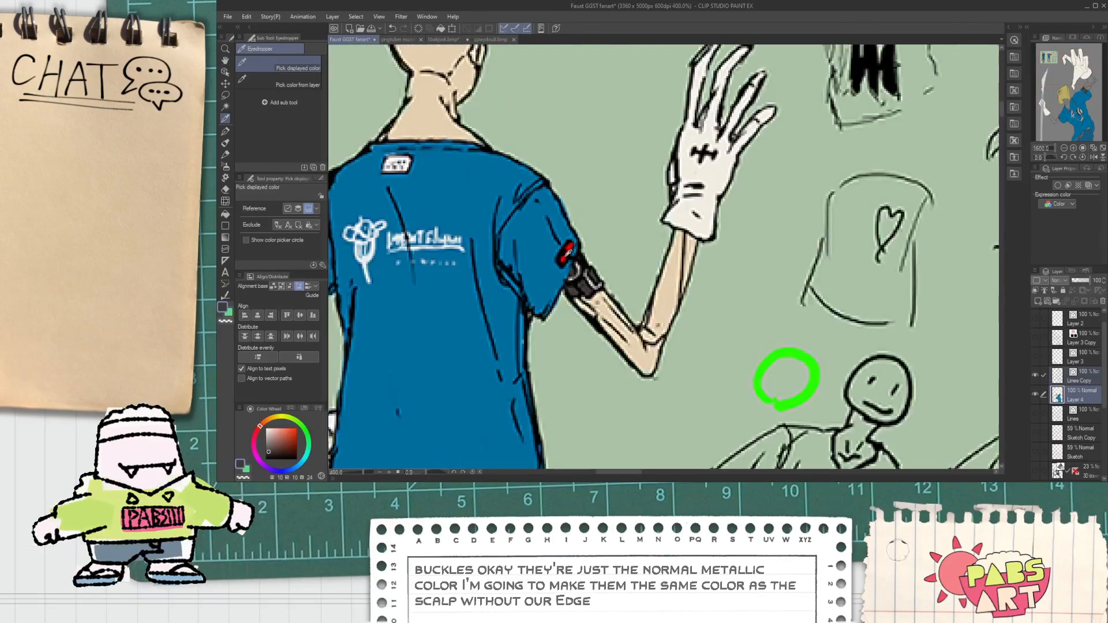
pyautogui.press('h')
pyautogui.scroll(6, 528, 236)
pyautogui.scroll(-8, 528, 237)
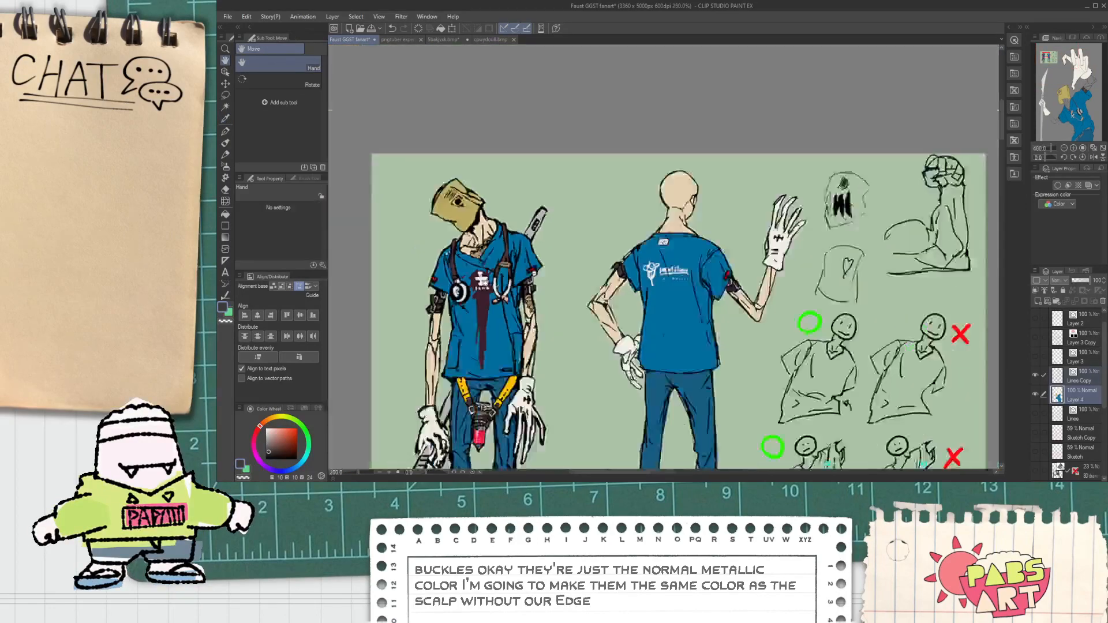
pyautogui.scroll(4, 634, 288)
pyautogui.moveTo(634, 450)
pyautogui.mouseDown()
pyautogui.moveTo(584, 124)
pyautogui.moveTo(557, 146)
pyautogui.mouseUp()
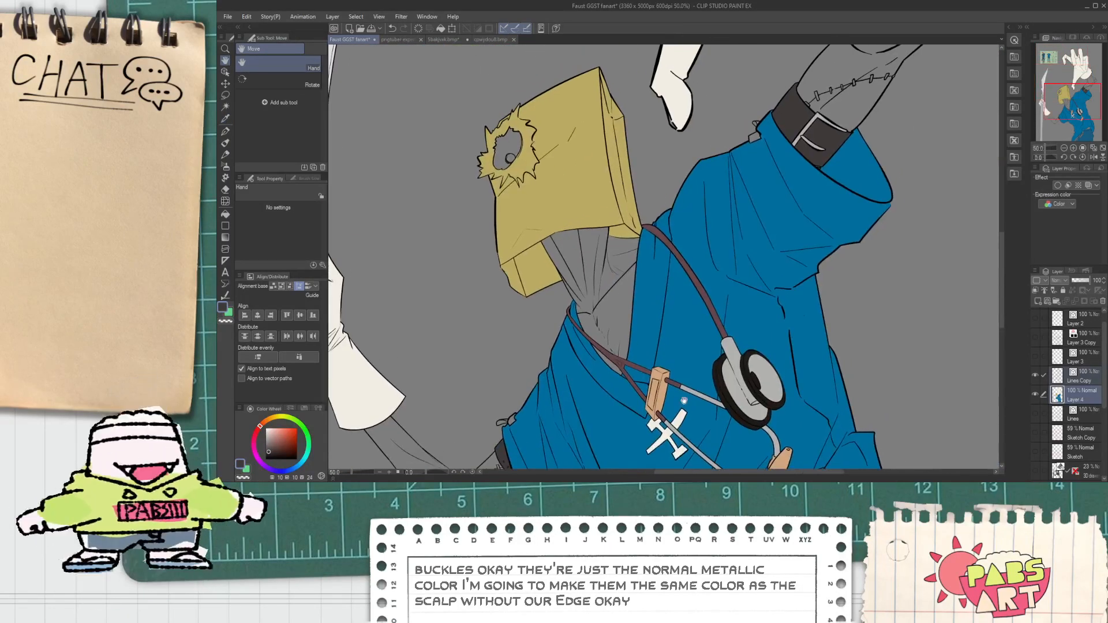
# Pick the near-black brown of the chest piece rim and color the raised sleeve's tag with it, touching up its corners with the G-pen.
pyautogui.scroll(2, 719, 372)
pyautogui.press('i')
pyautogui.click(718, 373)
pyautogui.scroll(-2, 718, 372)
pyautogui.press('h')
pyautogui.moveTo(753, 213); pyautogui.dragTo(734, 364)
pyautogui.press('p')
pyautogui.scroll(2, 727, 351)
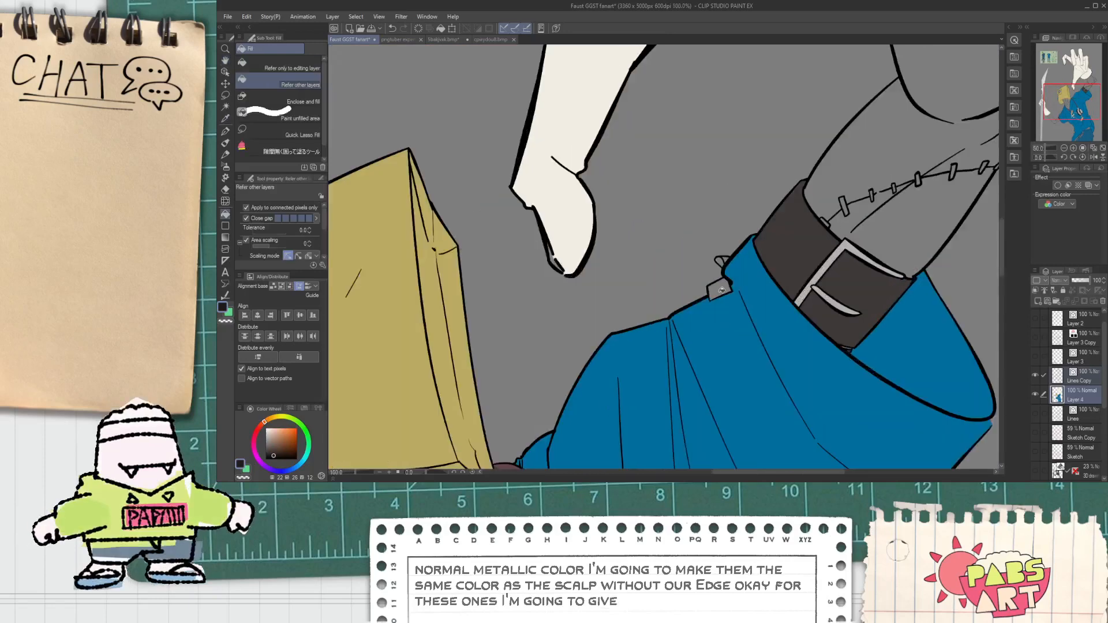
pyautogui.scroll(4, 694, 311)
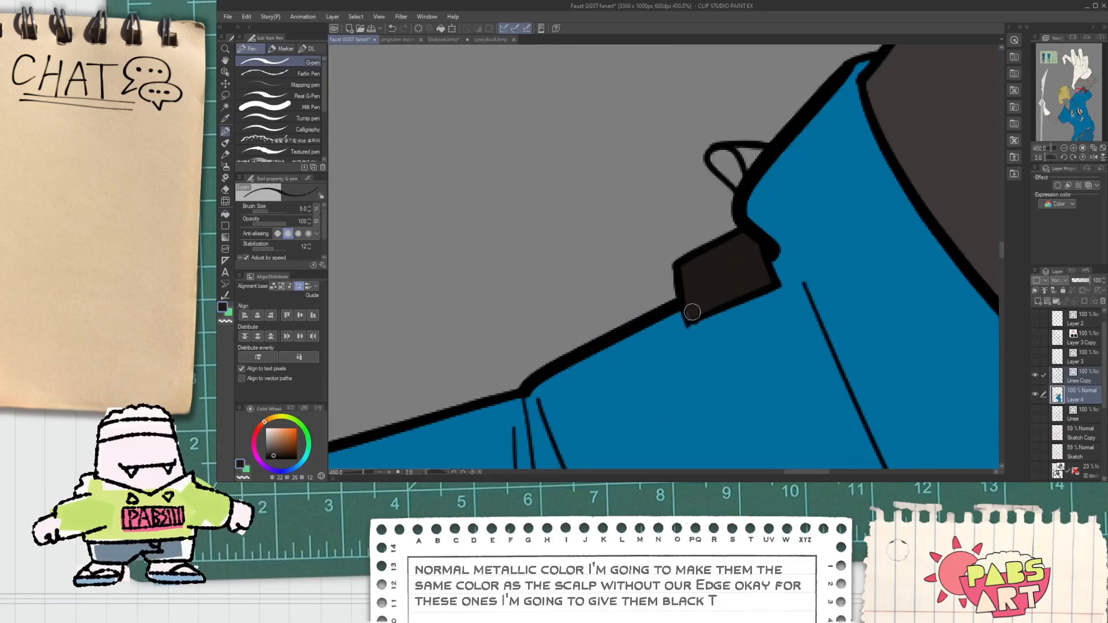
# Fill the tag on the lowered arm's sleeve with the same near-black brown.
pyautogui.scroll(-8, 690, 321)
pyautogui.press('h')
pyautogui.scroll(1, 631, 316)
pyautogui.press('g')
pyautogui.scroll(3, 646, 305)
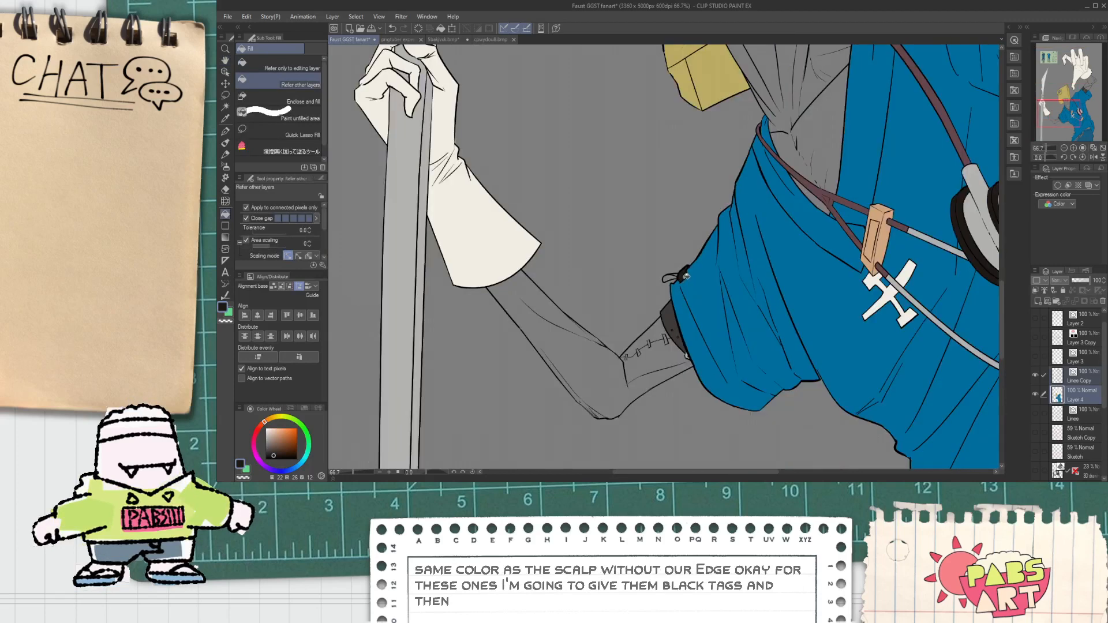
# Pick the glove's off-white and fill the looped ends of the lowered sleeve's tag with it.
pyautogui.scroll(-4, 686, 268)
pyautogui.press('space')
pyautogui.moveTo(623, 104); pyautogui.dragTo(585, 113)
pyautogui.scroll(3, 583, 310)
pyautogui.scroll(-3, 557, 308)
pyautogui.press('i')
pyautogui.scroll(1, 655, 173)
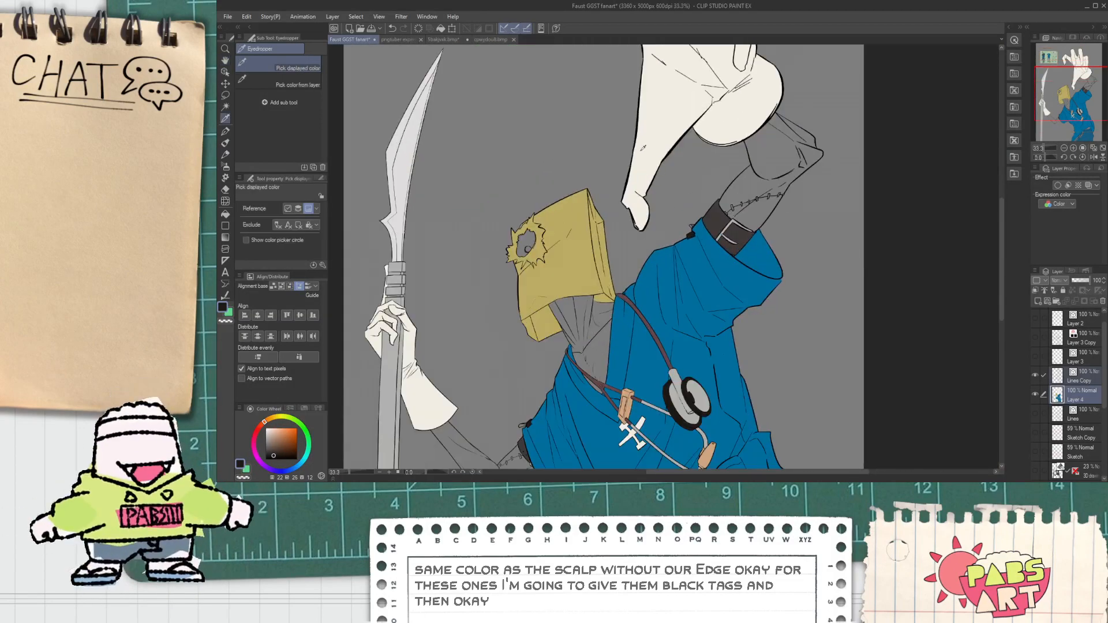
pyautogui.press('g')
pyautogui.scroll(2, 550, 410)
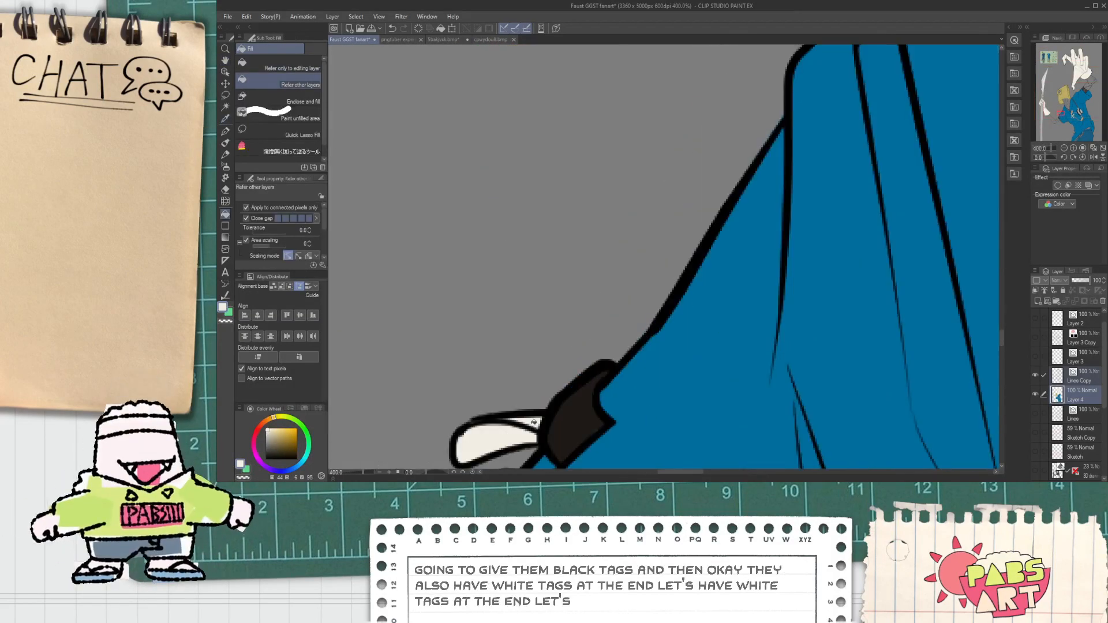
# Fill the looped end of the raised sleeve's tag with the glove's off-white.
pyautogui.scroll(-5, 532, 428)
pyautogui.scroll(3, 666, 279)
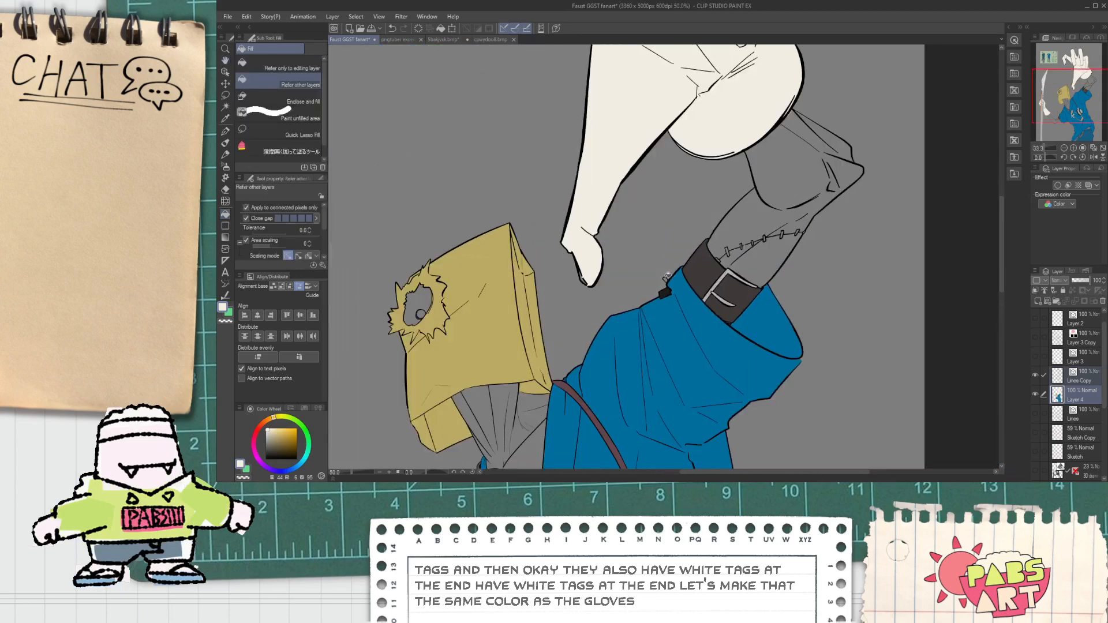
pyautogui.scroll(2, 666, 278)
pyautogui.click(662, 280)
pyautogui.scroll(-6, 666, 278)
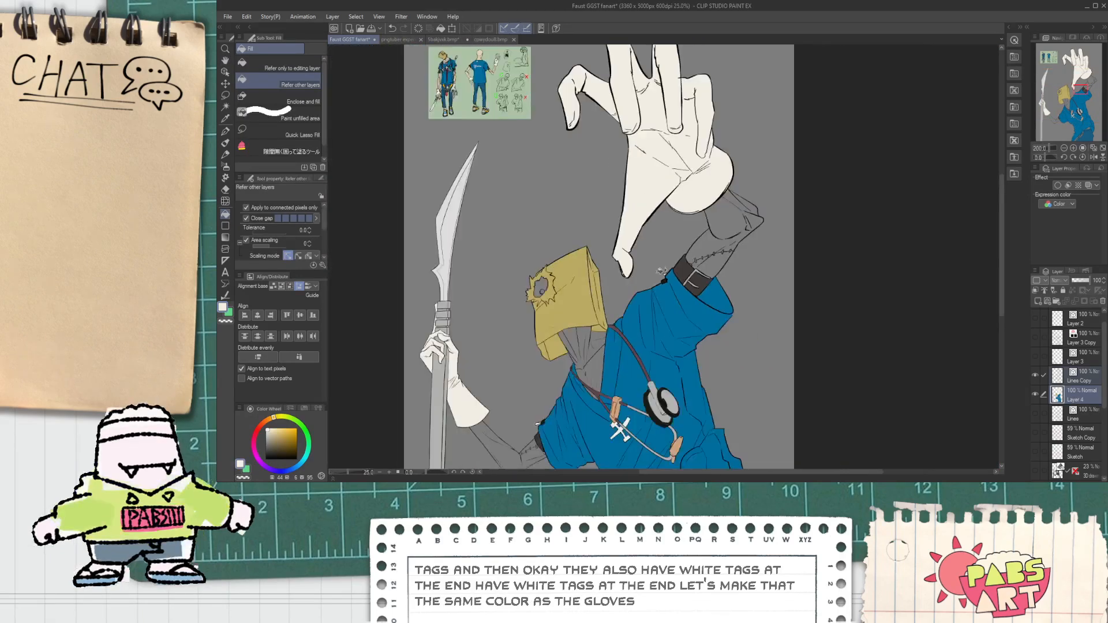
# Pick the pale skin tone from the back-view figure on the reference sheet.
pyautogui.moveTo(608, 328); pyautogui.dragTo(654, 189)
pyautogui.moveTo(663, 334); pyautogui.dragTo(637, 293)
pyautogui.moveTo(600, 133); pyautogui.dragTo(693, 384)
pyautogui.scroll(4, 568, 184)
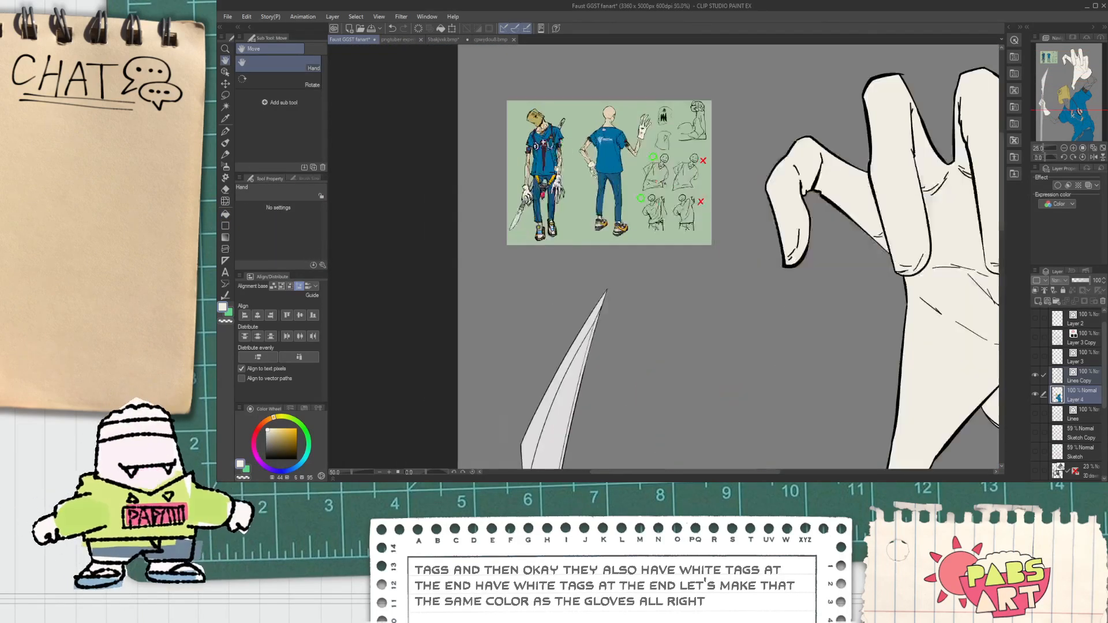
pyautogui.scroll(-2, 568, 193)
pyautogui.moveTo(601, 187); pyautogui.dragTo(604, 199)
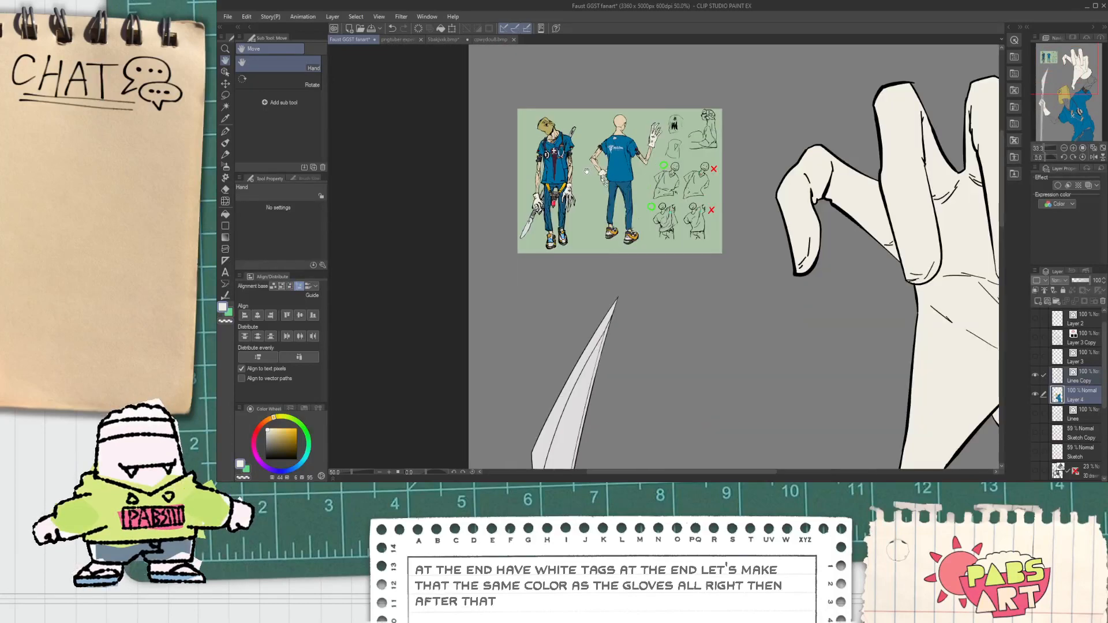
pyautogui.scroll(3, 593, 161)
pyautogui.keyDown('alt'); pyautogui.click(595, 166); pyautogui.keyUp('alt')
pyautogui.scroll(-1, 595, 167)
pyautogui.scroll(-3, 596, 167)
pyautogui.moveTo(727, 444); pyautogui.dragTo(594, 168)
pyautogui.scroll(1, 620, 219)
pyautogui.moveTo(560, 233); pyautogui.dragTo(681, 450)
pyautogui.moveTo(583, 190); pyautogui.dragTo(664, 417)
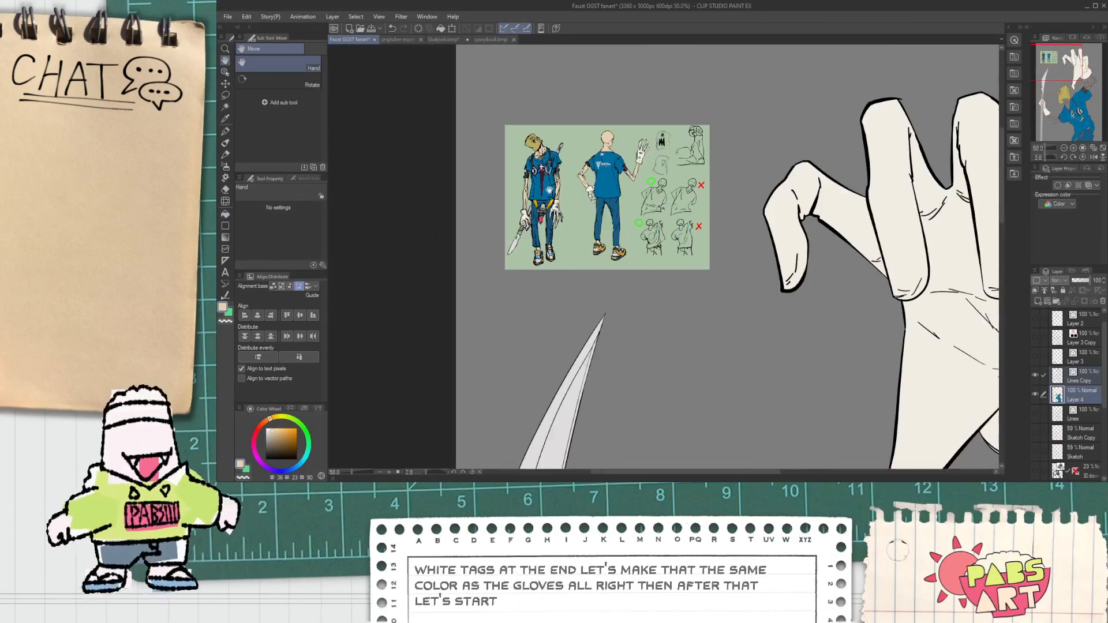
# Examine the skin graft around the neck and chest on the reference's front view and compare it with the drawing's neckline.
pyautogui.scroll(3, 534, 166)
pyautogui.scroll(-4, 544, 146)
pyautogui.moveTo(688, 368); pyautogui.dragTo(580, 209)
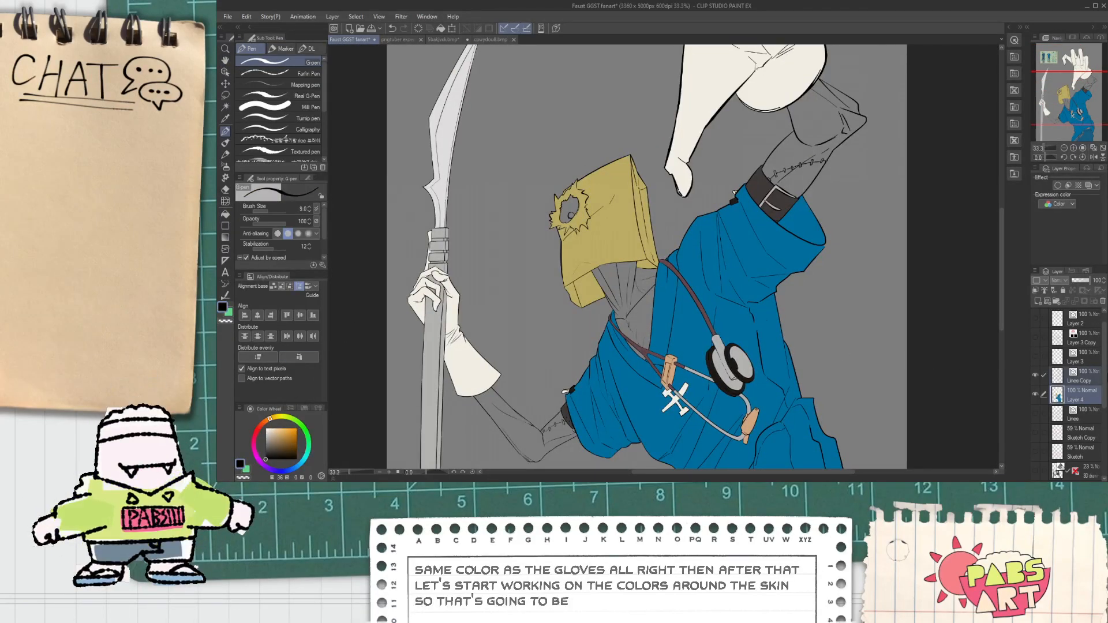
pyautogui.scroll(-1, 541, 151)
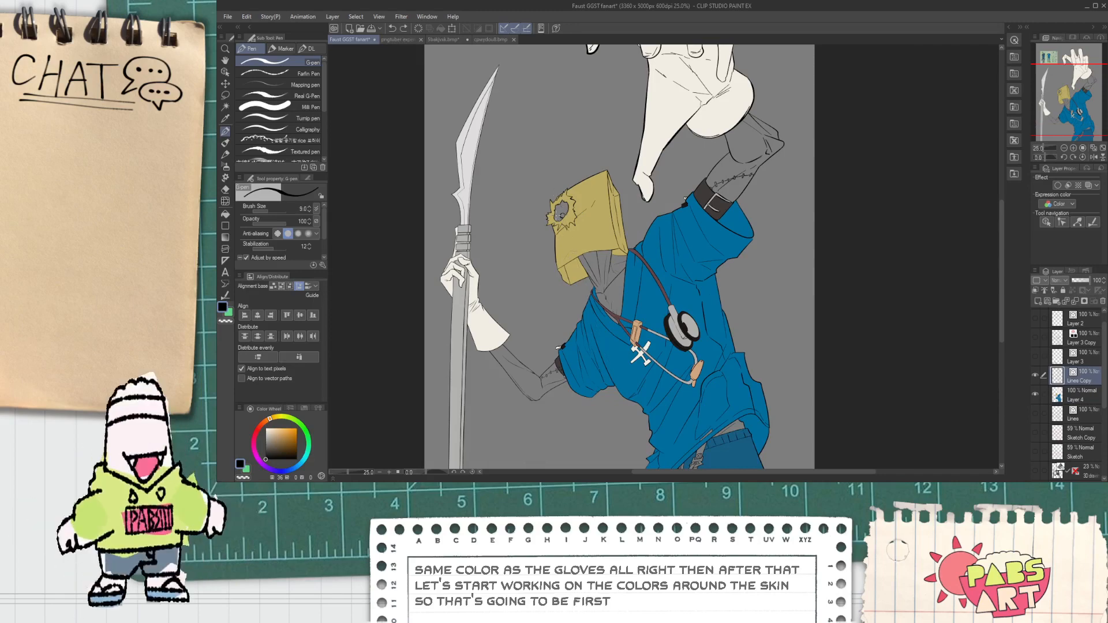
pyautogui.moveTo(553, 164); pyautogui.dragTo(648, 437)
pyautogui.scroll(6, 562, 247)
pyautogui.scroll(-4, 586, 247)
pyautogui.moveTo(733, 421); pyautogui.dragTo(606, 132)
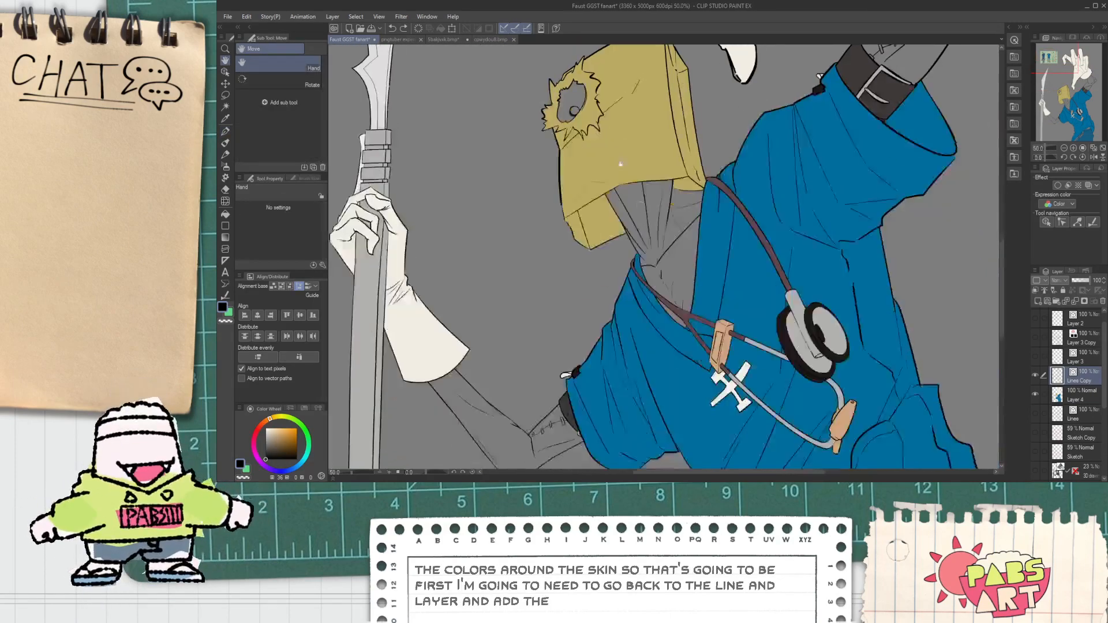
pyautogui.scroll(4, 607, 311)
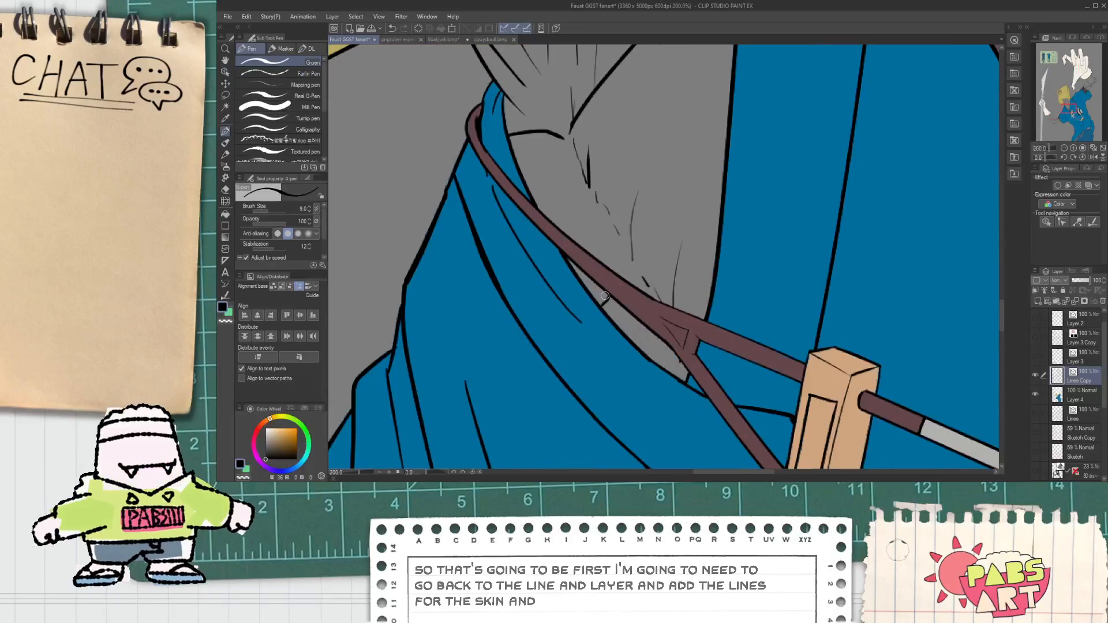
pyautogui.scroll(-4, 603, 286)
pyautogui.moveTo(536, 118); pyautogui.dragTo(715, 421)
pyautogui.moveTo(549, 199); pyautogui.dragTo(697, 462)
pyautogui.scroll(1, 726, 318)
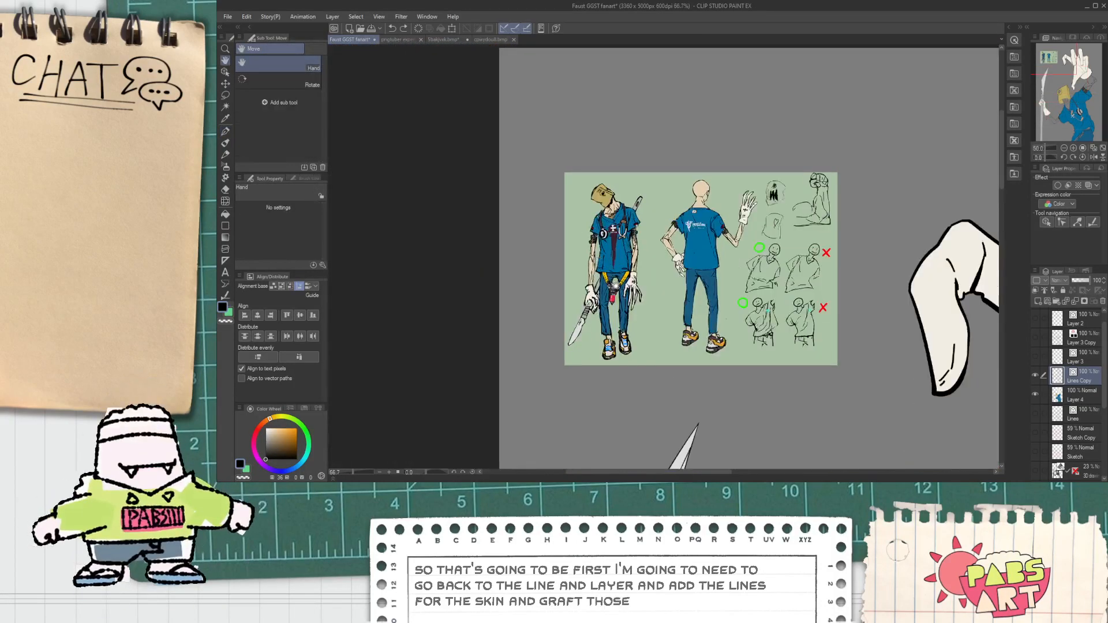
pyautogui.scroll(2, 615, 230)
pyautogui.scroll(-3, 607, 180)
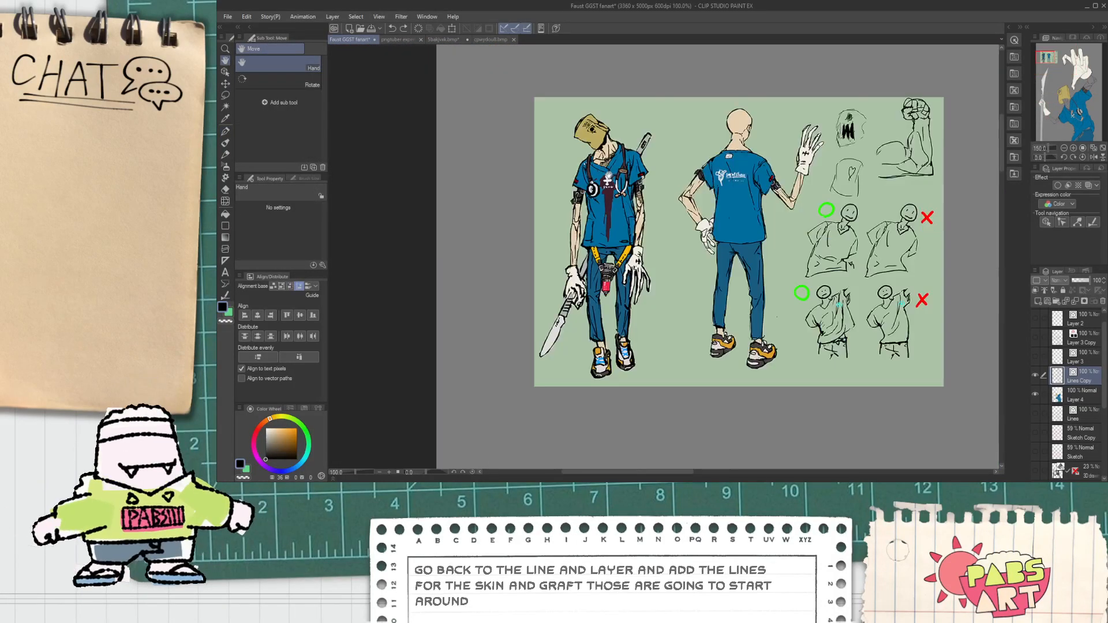
pyautogui.moveTo(774, 358); pyautogui.dragTo(600, 61)
pyautogui.moveTo(779, 459); pyautogui.dragTo(638, 144)
# Draw a wavy graft seam with the G-pen on the Lines Copy layer, running from the stethoscope strap up the neck to the shirt edge.
pyautogui.scroll(3, 585, 185)
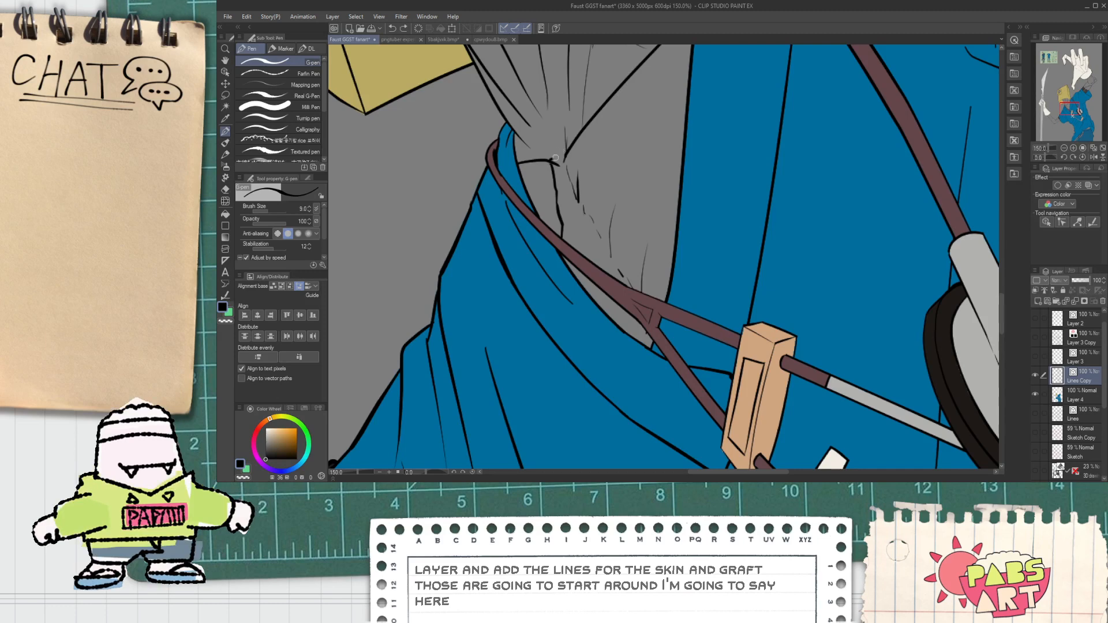
pyautogui.scroll(1, 564, 132)
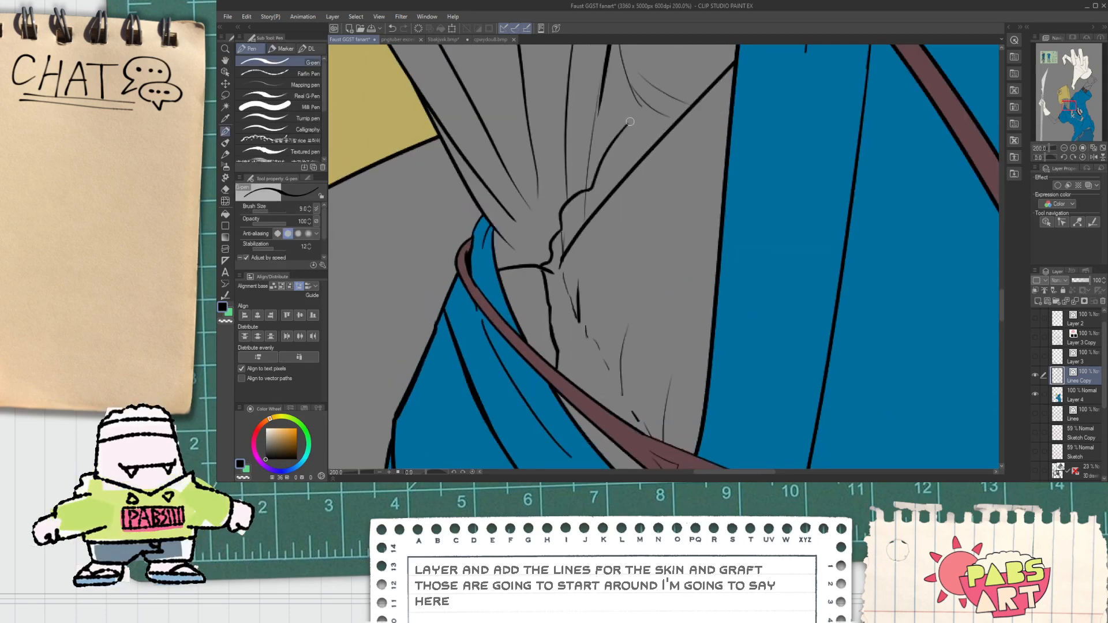
pyautogui.moveTo(654, 101); pyautogui.dragTo(621, 187)
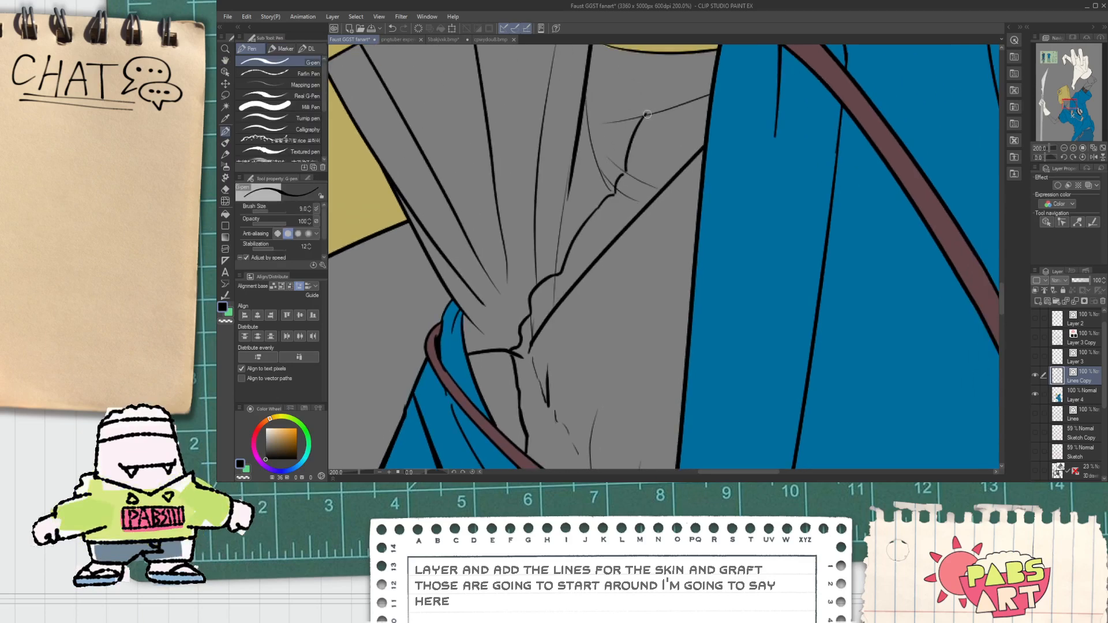
pyautogui.scroll(-4, 719, 64)
pyautogui.scroll(4, 637, 237)
pyautogui.moveTo(657, 148)
pyautogui.mouseDown()
pyautogui.moveTo(649, 216)
pyautogui.moveTo(674, 247)
pyautogui.moveTo(628, 244)
pyautogui.mouseUp()
# Draw two small rectangular staples across the lower part of the neck seam and erase the seam line inside them.
pyautogui.scroll(2, 629, 239)
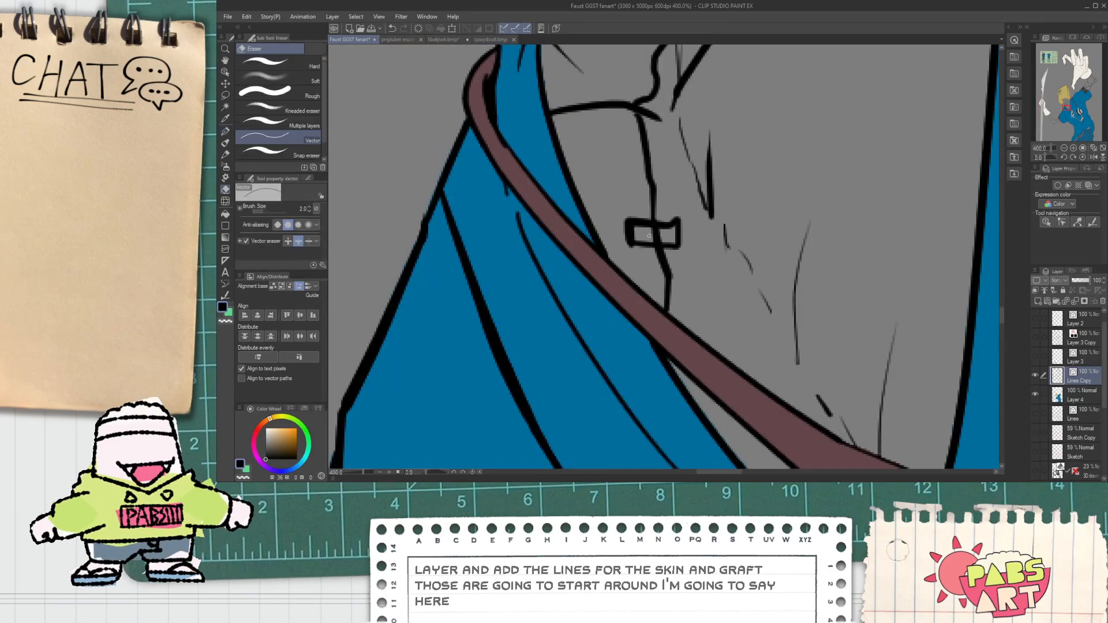
pyautogui.moveTo(657, 197); pyautogui.dragTo(680, 387)
pyautogui.scroll(2, 666, 297)
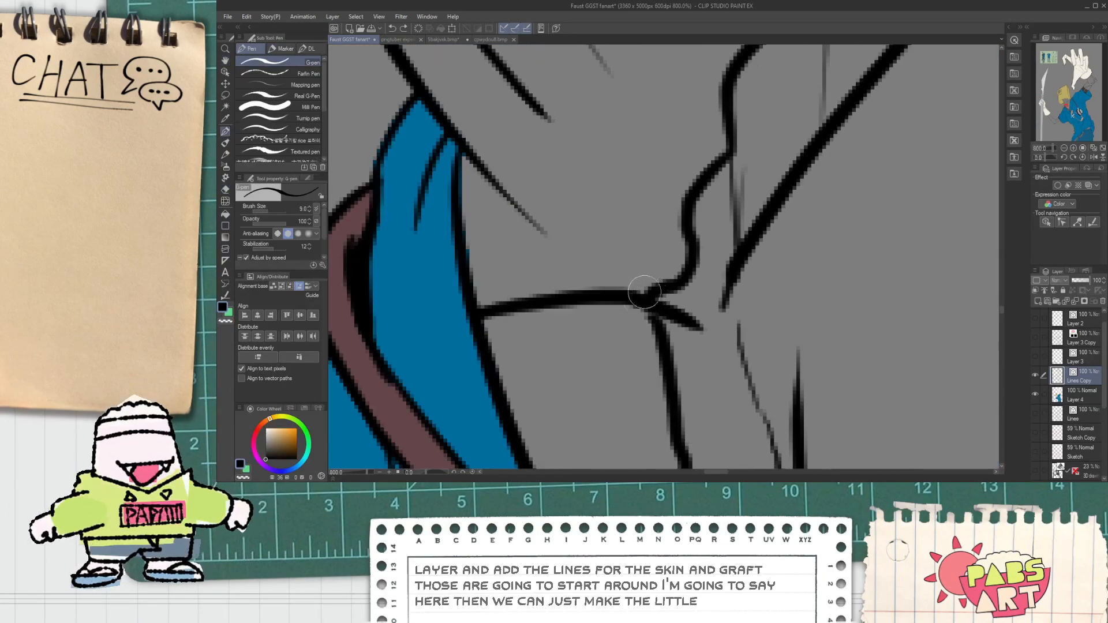
pyautogui.moveTo(606, 347); pyautogui.dragTo(695, 366)
pyautogui.moveTo(619, 333); pyautogui.dragTo(605, 348)
pyautogui.press('e')
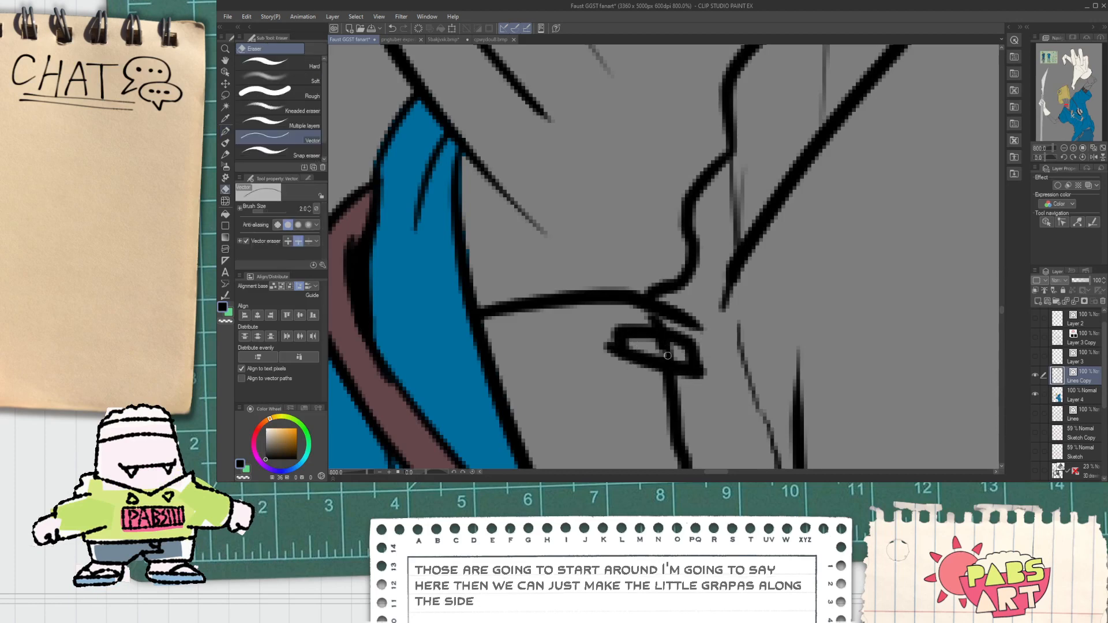
# Add three more staples along the middle of the neck seam with the G-pen and clear the seam inside them with the vector eraser.
pyautogui.moveTo(681, 240); pyautogui.dragTo(663, 365)
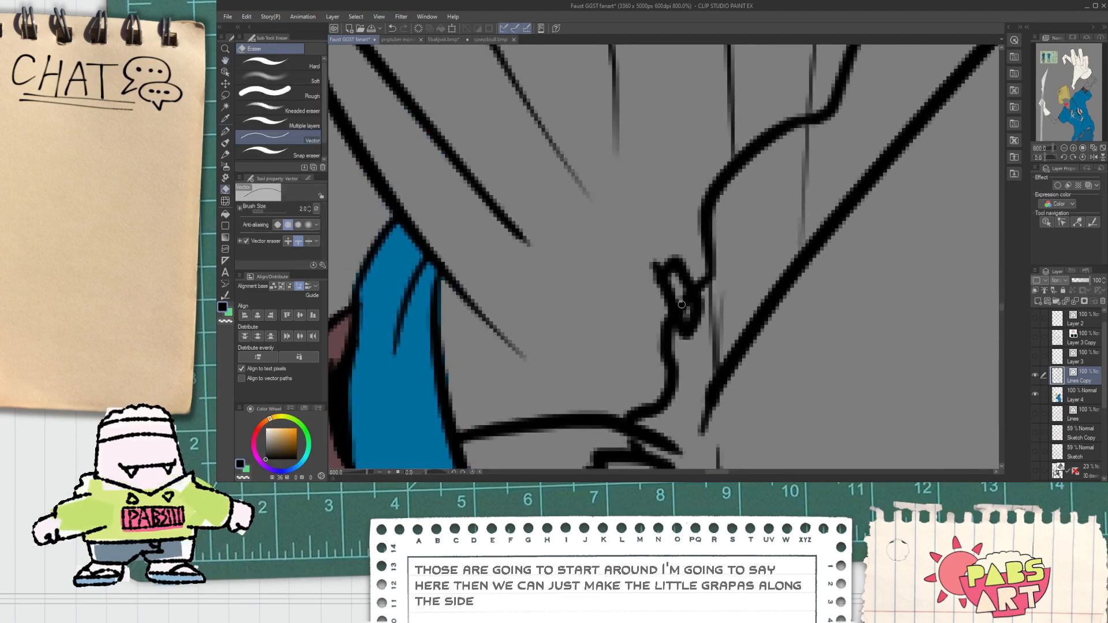
pyautogui.press('p')
pyautogui.scroll(-3, 678, 296)
pyautogui.scroll(3, 711, 266)
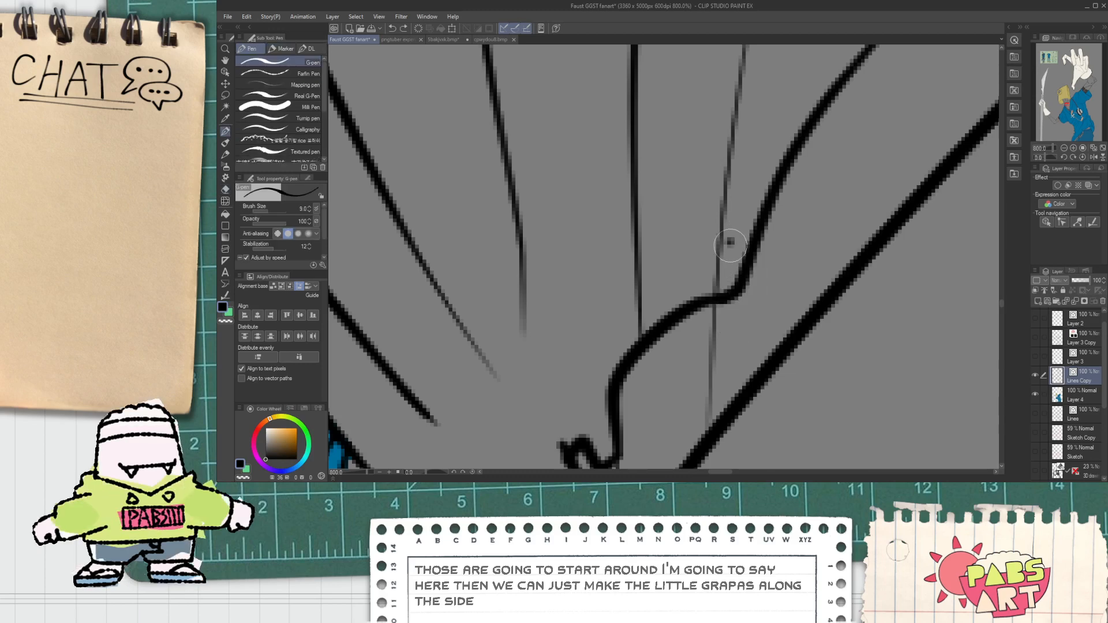
pyautogui.scroll(-3, 743, 300)
pyautogui.scroll(3, 710, 250)
pyautogui.press('p')
pyautogui.moveTo(709, 249)
pyautogui.mouseDown()
pyautogui.moveTo(730, 280)
pyautogui.moveTo(760, 265)
pyautogui.mouseUp()
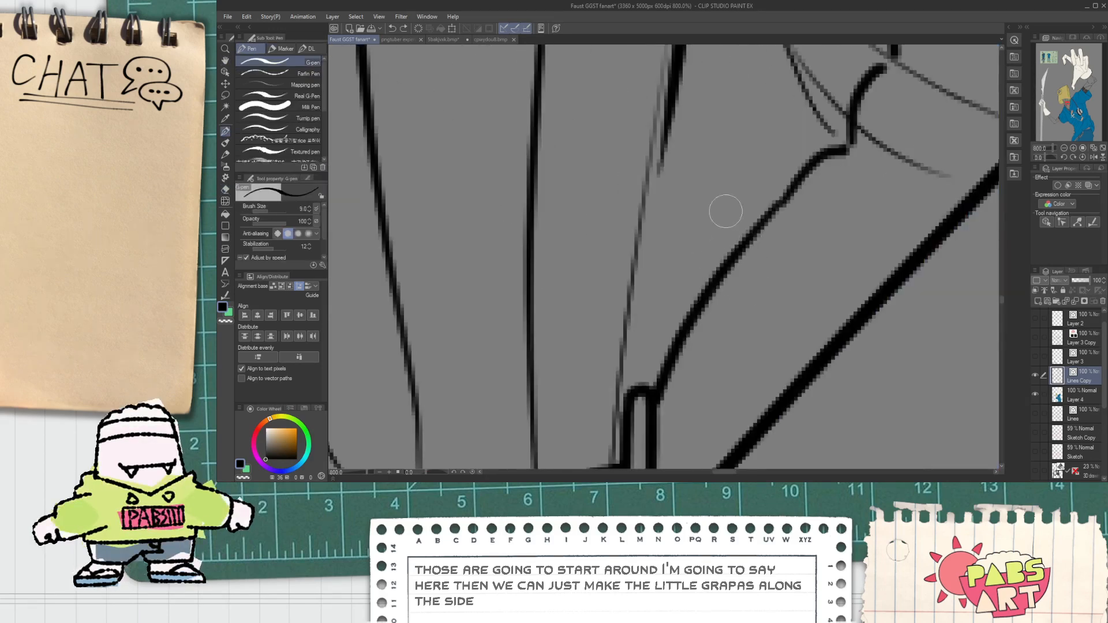
pyautogui.press('e')
pyautogui.click(749, 237)
pyautogui.scroll(-7, 749, 238)
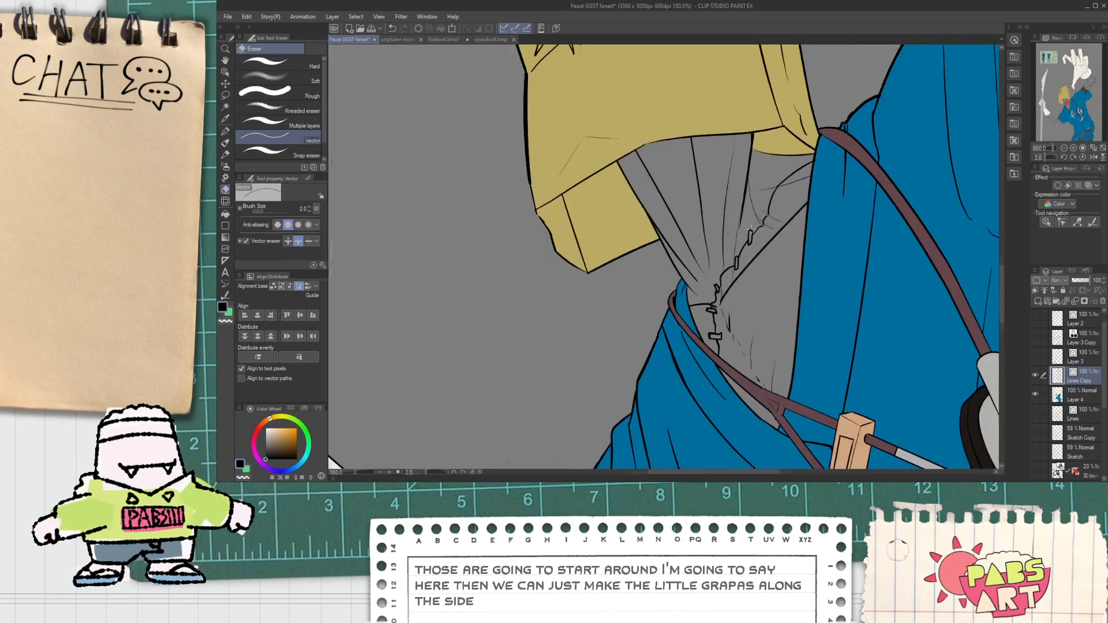
# Draw a tilted staple where the seam meets the neck wrinkles and erase the line crossing it.
pyautogui.press('space')
pyautogui.moveTo(761, 205); pyautogui.dragTo(735, 265)
pyautogui.scroll(3, 734, 264)
pyautogui.scroll(2, 704, 299)
pyautogui.press('p')
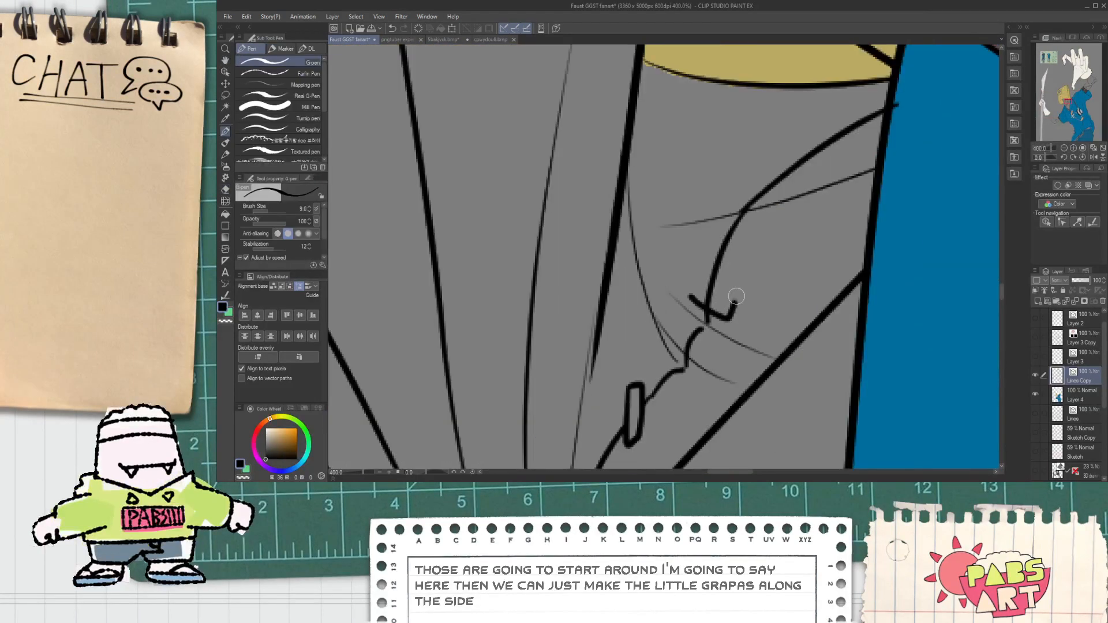
pyautogui.press('e')
pyautogui.click(709, 299)
# Draw a flat staple near the seam's upper end beside the shirt, then erase the seam inside it and its stray corner.
pyautogui.press('space')
pyautogui.moveTo(774, 181); pyautogui.dragTo(744, 232)
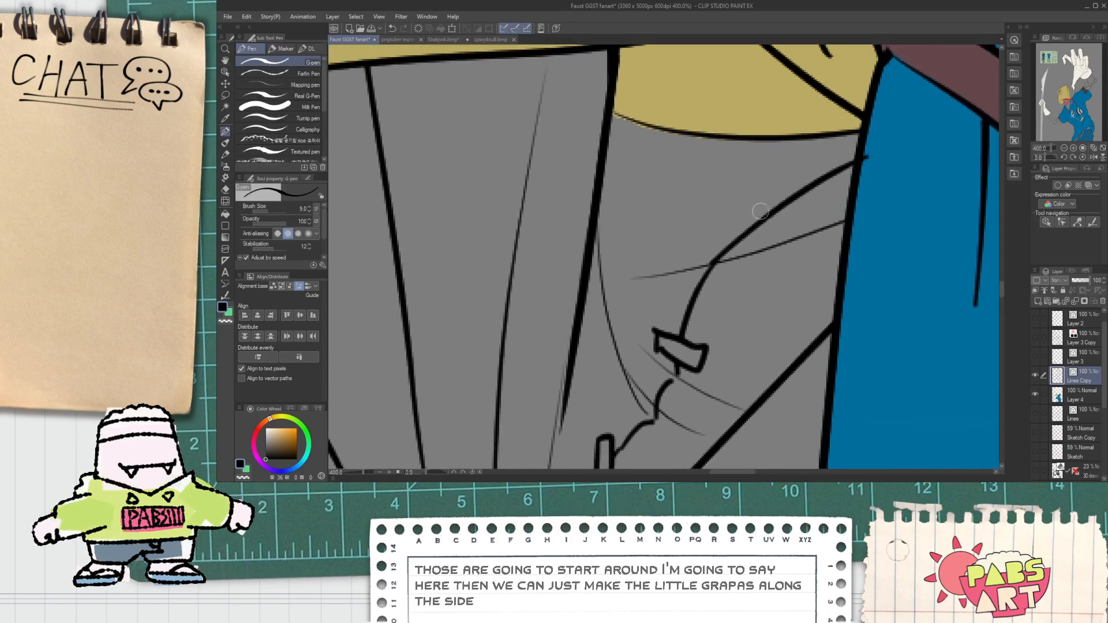
pyautogui.moveTo(815, 209); pyautogui.dragTo(760, 214)
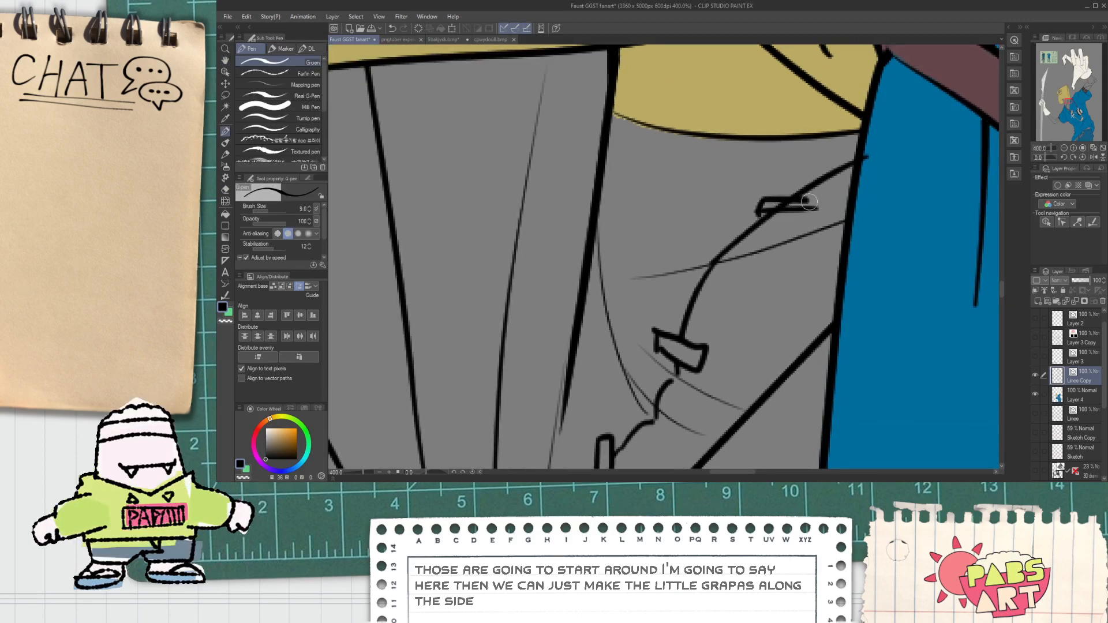
pyautogui.press('e')
pyautogui.click(784, 204)
pyautogui.scroll(2, 760, 215)
pyautogui.click(757, 213)
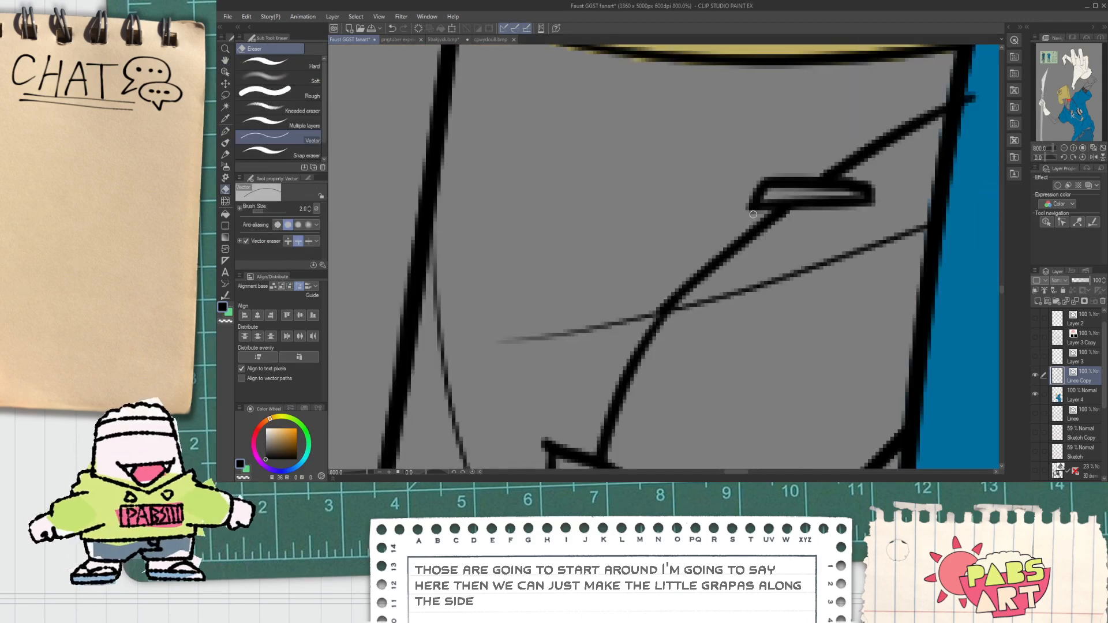
# Pick the graft's brown tone from the front-view figure's chest on the reference sheet and check the arms there.
pyautogui.scroll(-4, 765, 209)
pyautogui.scroll(-6, 808, 225)
pyautogui.press('space')
pyautogui.moveTo(721, 128); pyautogui.dragTo(686, 374)
pyautogui.scroll(12, 607, 192)
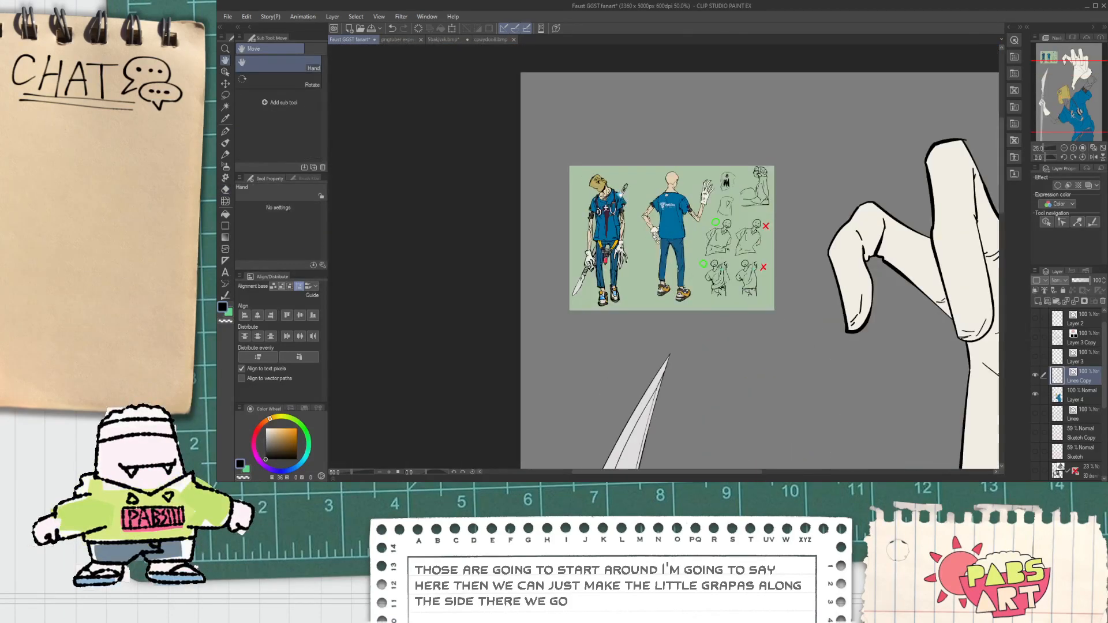
pyautogui.press('i')
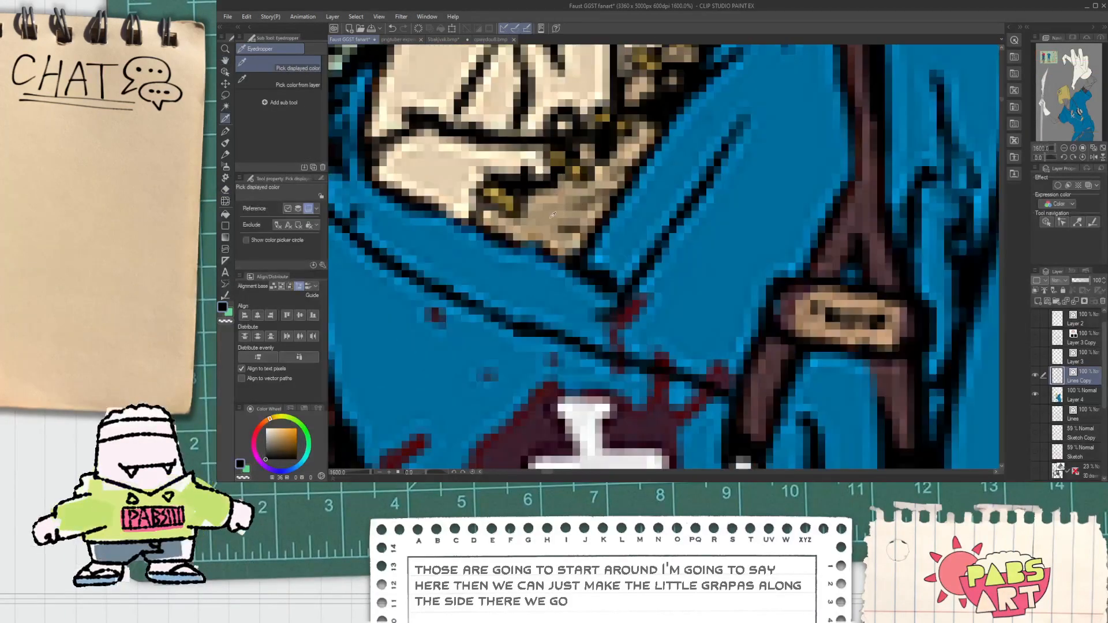
pyautogui.click(552, 214)
pyautogui.scroll(-10, 552, 214)
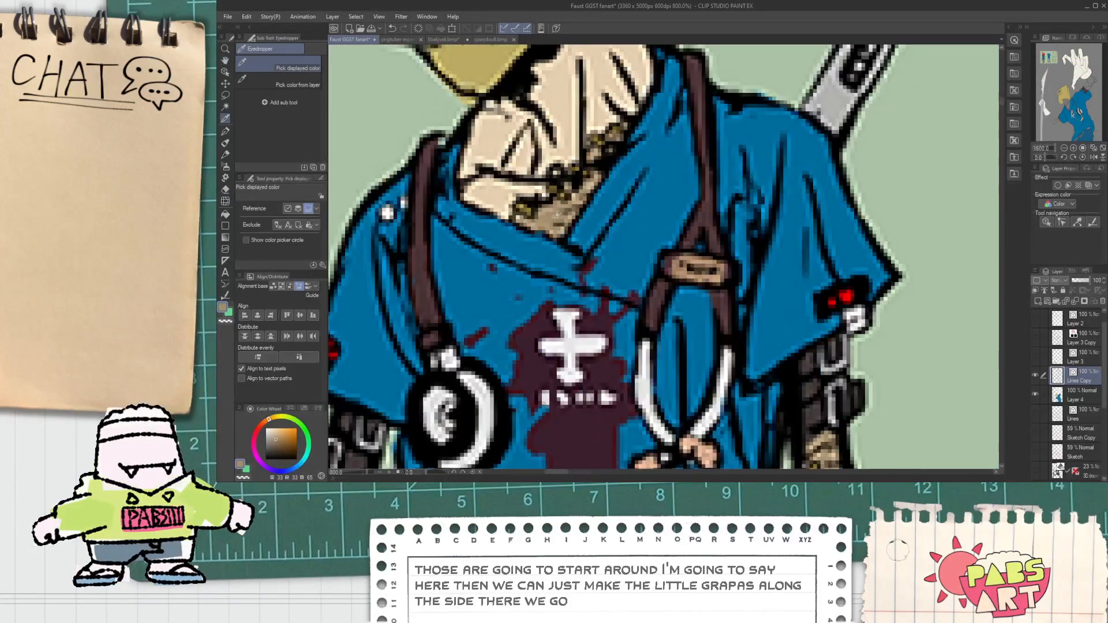
pyautogui.scroll(6, 577, 207)
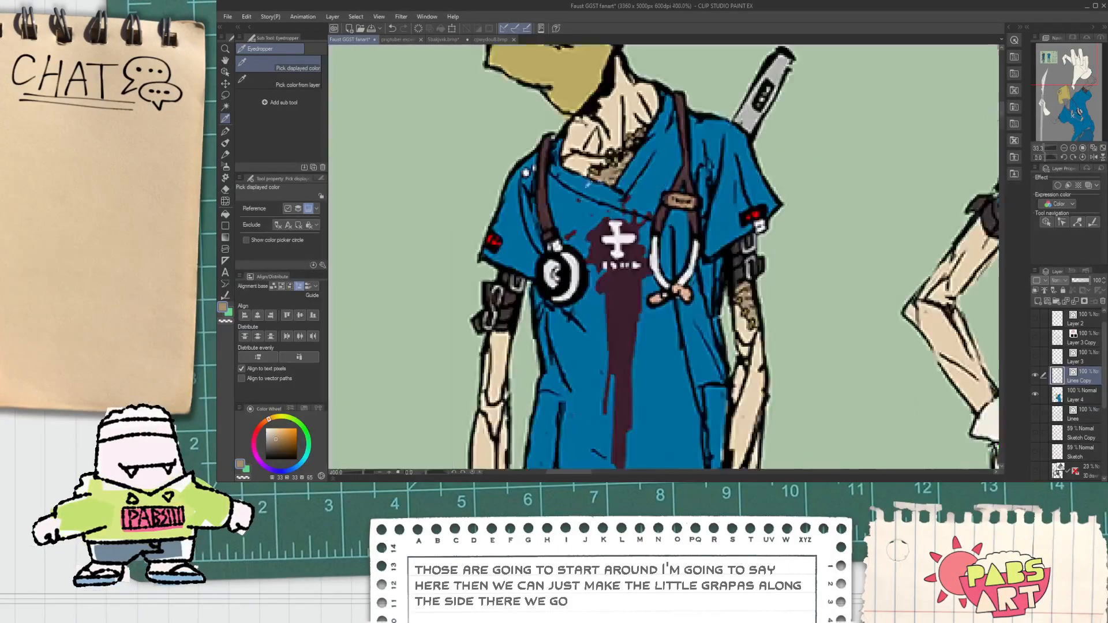
pyautogui.scroll(2, 597, 137)
pyautogui.scroll(-7, 614, 189)
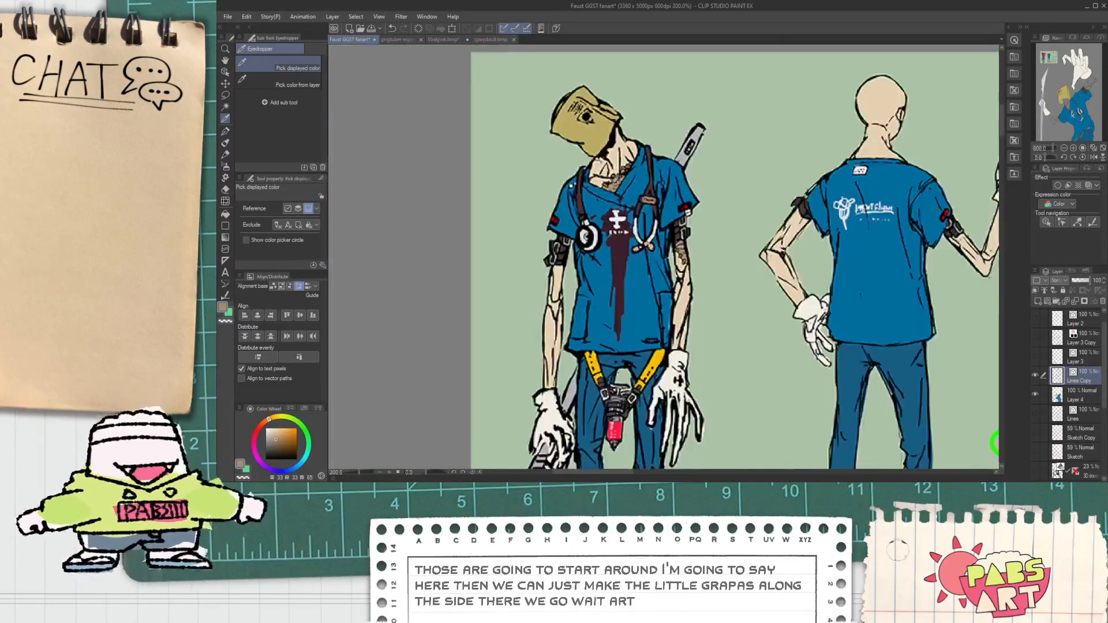
pyautogui.press('space')
# Fill the grafted skin on the chest and neck beside the stapled seam with the picked brown on Layer 4.
pyautogui.scroll(3, 682, 347)
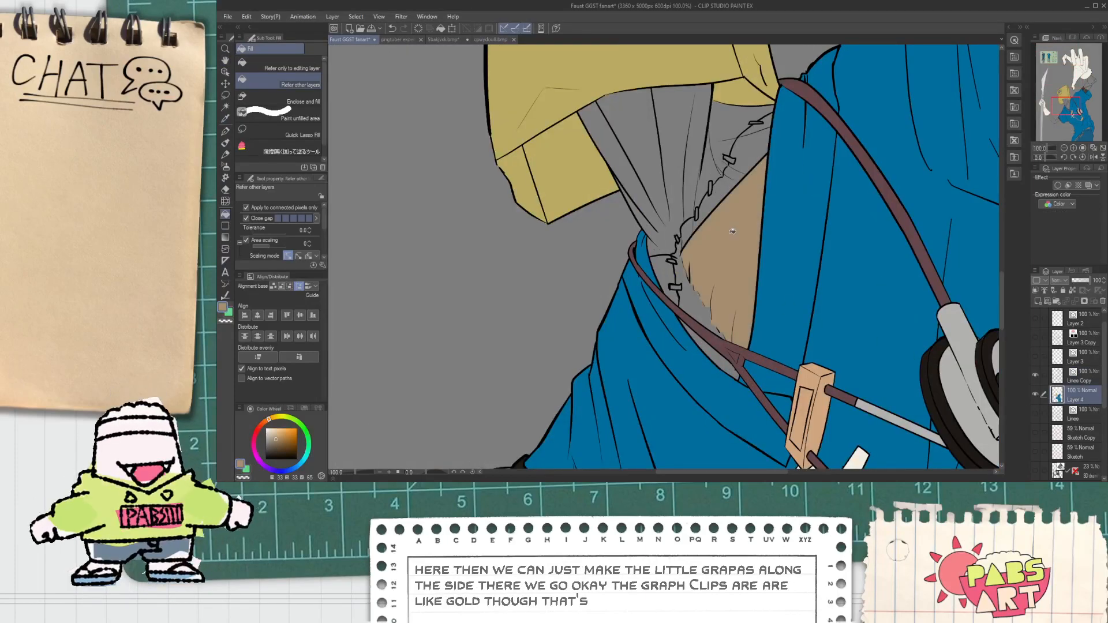
pyautogui.scroll(2, 756, 134)
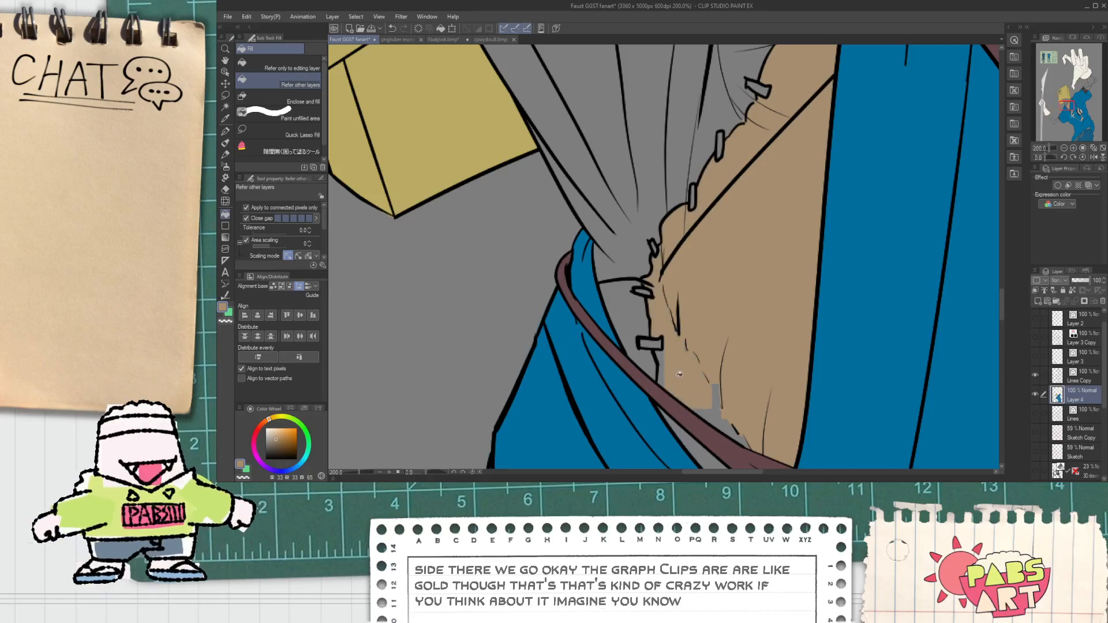
pyautogui.scroll(2, 682, 378)
pyautogui.scroll(-3, 744, 431)
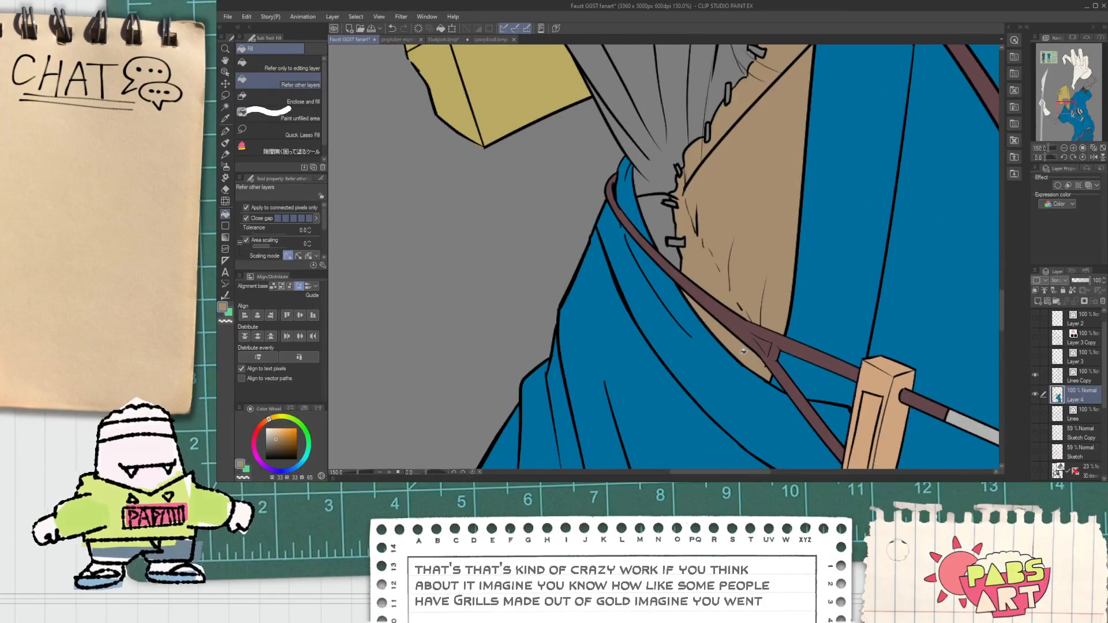
pyautogui.scroll(-5, 744, 351)
# Check the arms on the reference sheet and fill the graft above the stapled seam on the staff-holding arm with brown.
pyautogui.press('space')
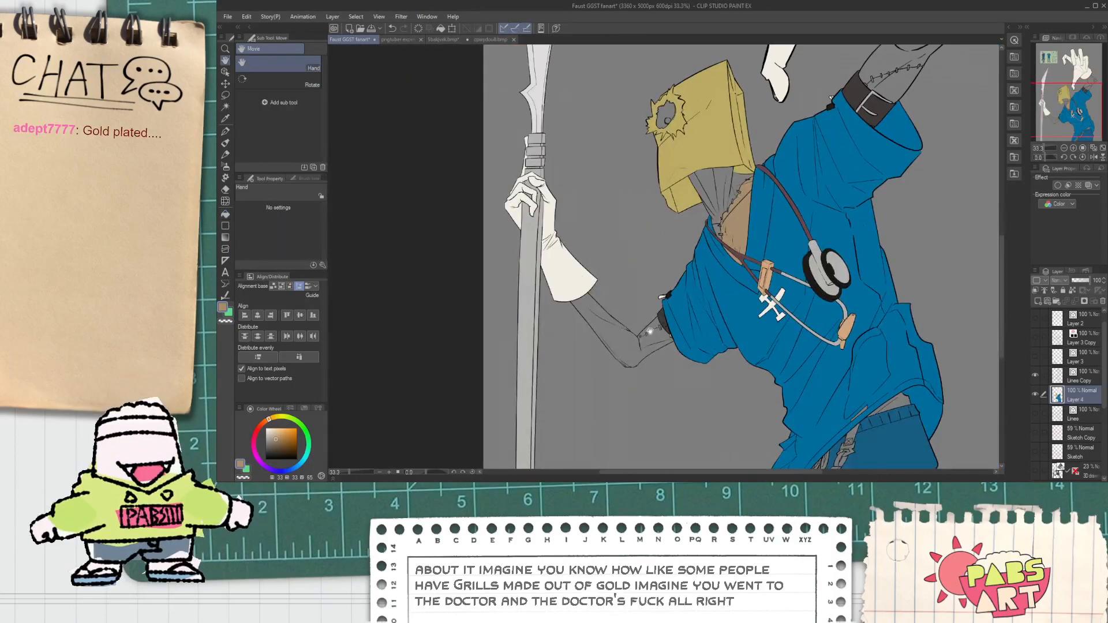
pyautogui.scroll(-3, 648, 332)
pyautogui.scroll(3, 612, 310)
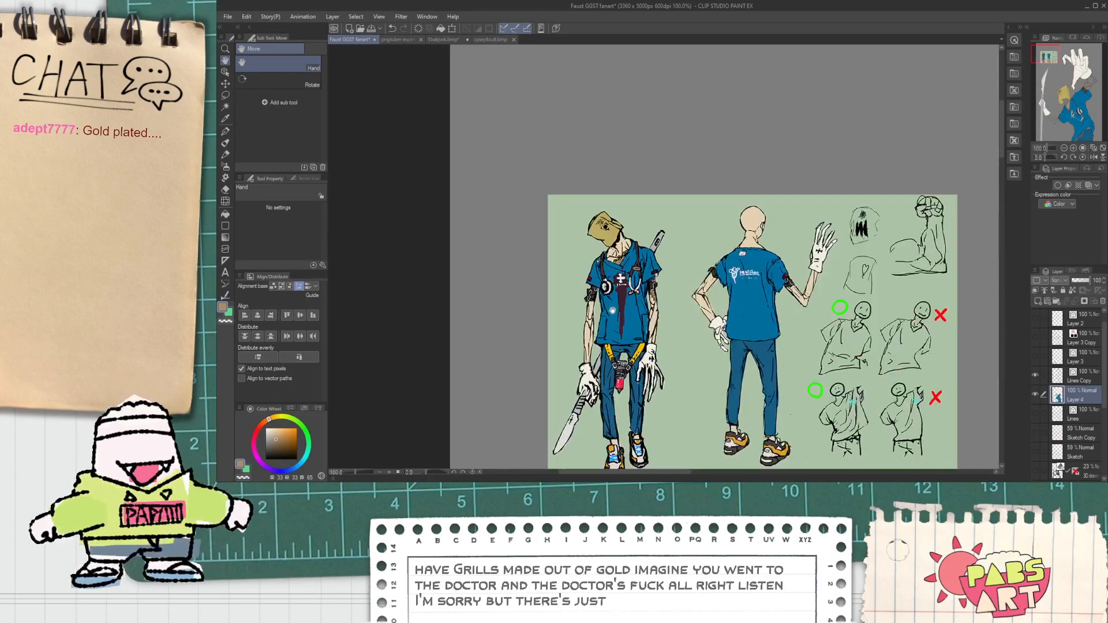
pyautogui.scroll(-3, 631, 306)
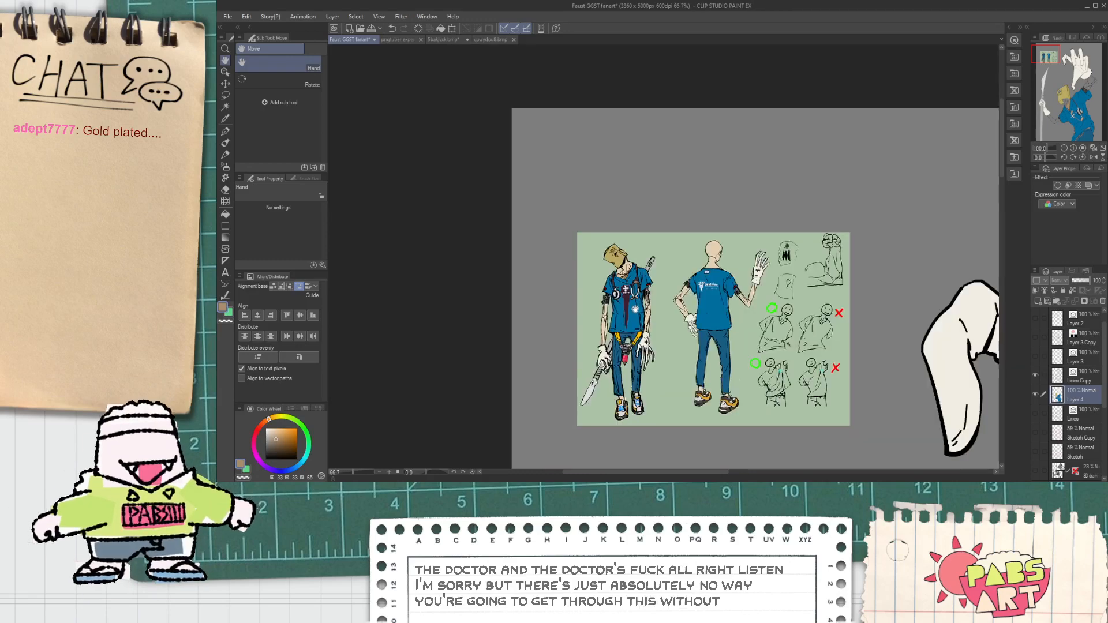
pyautogui.moveTo(664, 267); pyautogui.dragTo(544, 122)
pyautogui.scroll(3, 646, 336)
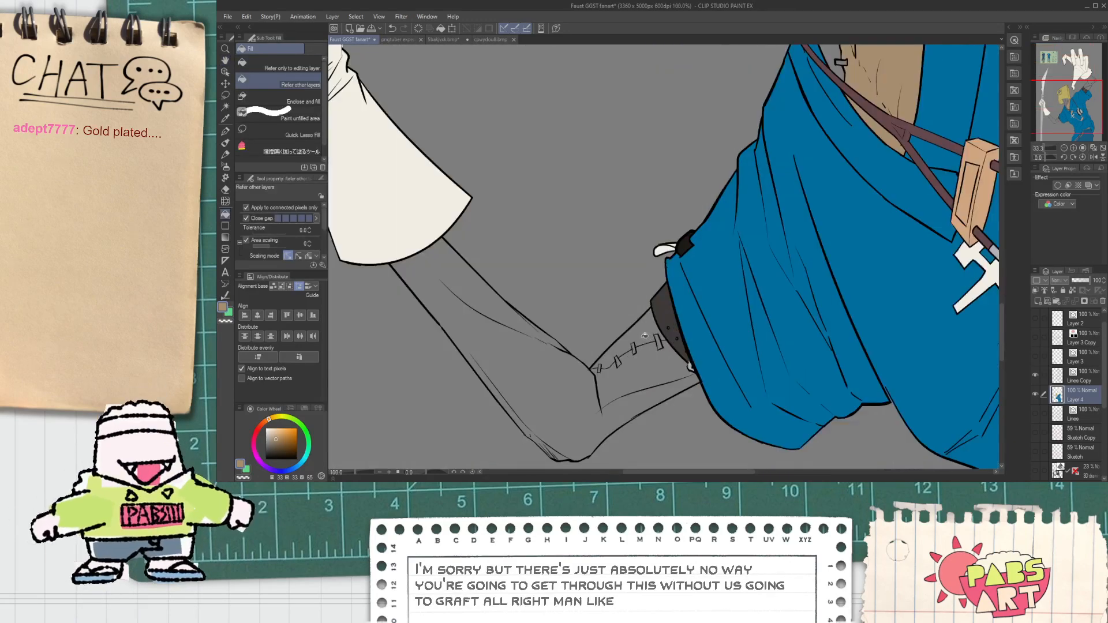
pyautogui.scroll(1, 639, 343)
pyautogui.scroll(-4, 602, 363)
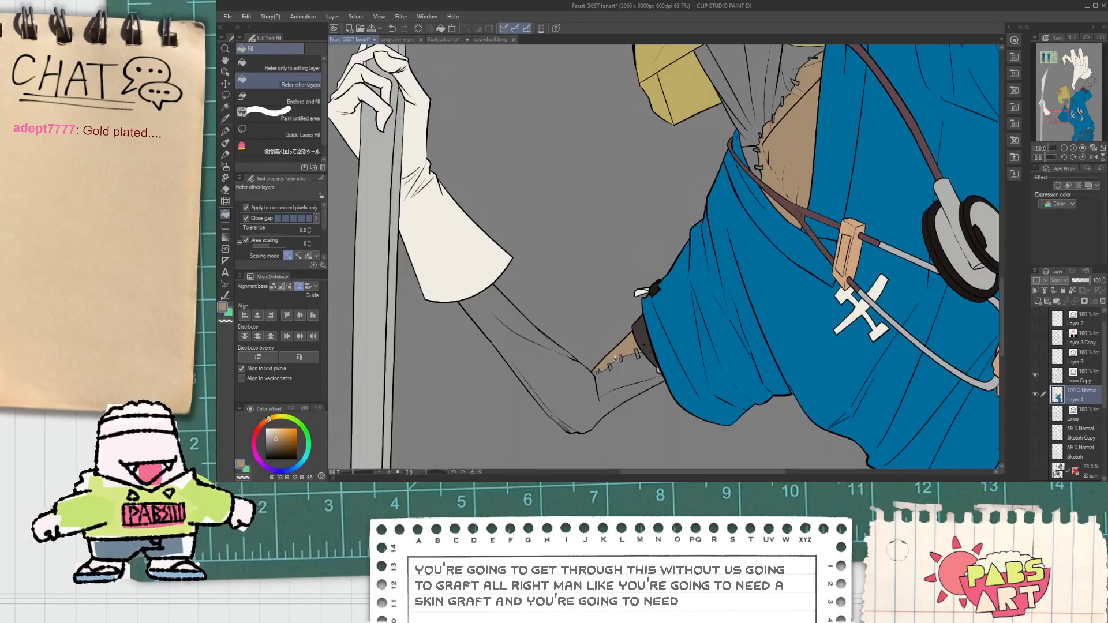
# Fill the grafted skin between the stapled seam and the buckled band on the raised arm with the same brown.
pyautogui.moveTo(863, 92); pyautogui.dragTo(730, 310)
pyautogui.scroll(2, 730, 310)
pyautogui.scroll(2, 730, 309)
pyautogui.click(741, 328)
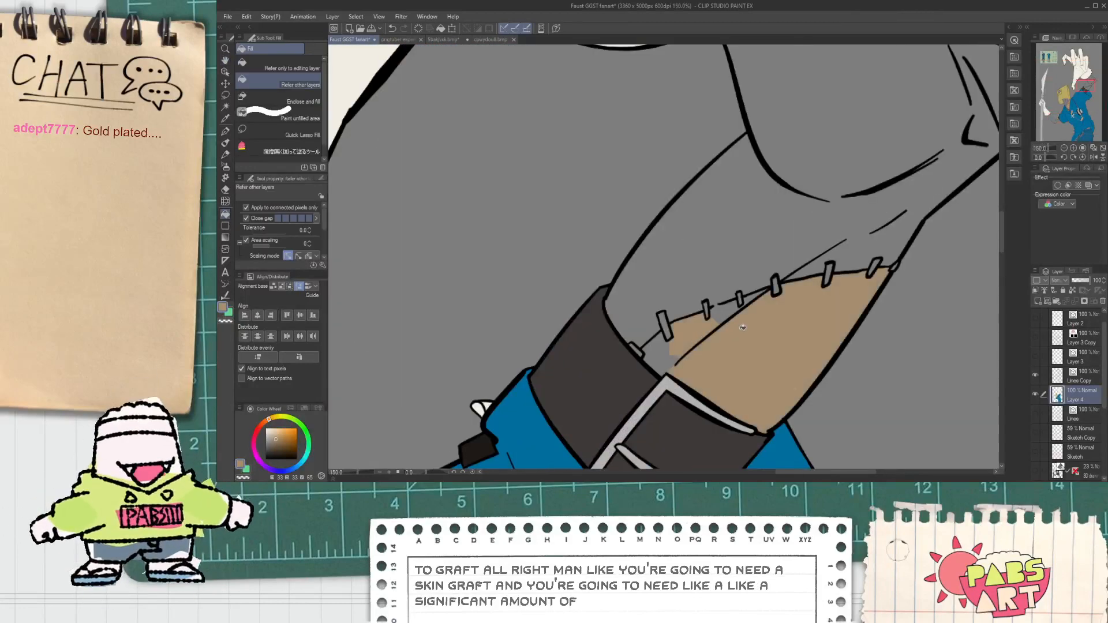
# Pick the light skin tone from the figure's skin on the reference sheet.
pyautogui.scroll(-5, 663, 361)
pyautogui.moveTo(574, 364)
pyautogui.mouseDown()
pyautogui.moveTo(604, 342)
pyautogui.moveTo(685, 192)
pyautogui.mouseUp()
pyautogui.moveTo(637, 161)
pyautogui.mouseDown()
pyautogui.moveTo(665, 289)
pyautogui.moveTo(640, 283)
pyautogui.mouseUp()
pyautogui.scroll(2, 601, 224)
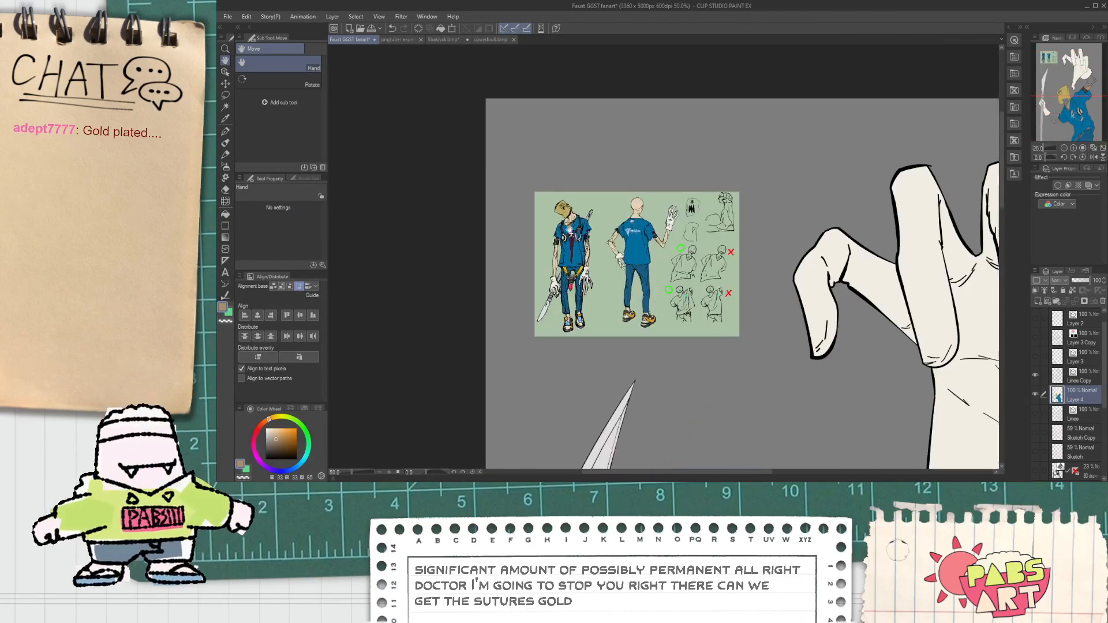
pyautogui.scroll(3, 567, 224)
pyautogui.press('i')
pyautogui.click(764, 169)
# Fill the staff-holding arm's forearm, elbow and ungrafted upper arm with the light skin tone on Layer 4.
pyautogui.scroll(-4, 765, 169)
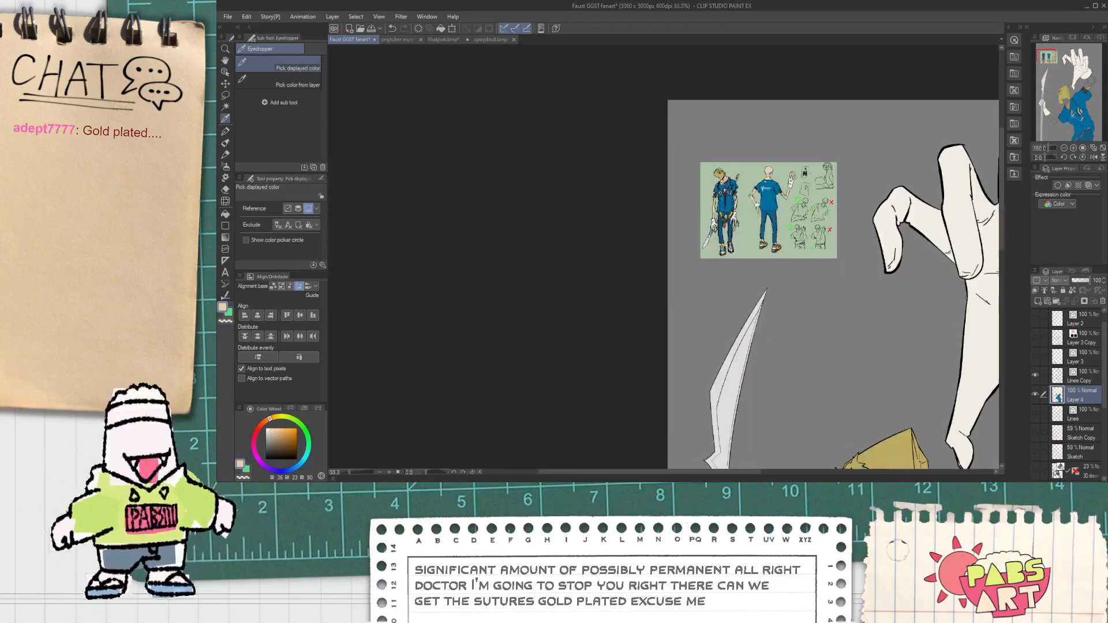
pyautogui.scroll(-3, 769, 236)
pyautogui.moveTo(770, 241); pyautogui.dragTo(715, 180)
pyautogui.press('g')
pyautogui.scroll(6, 713, 346)
pyautogui.click(653, 315)
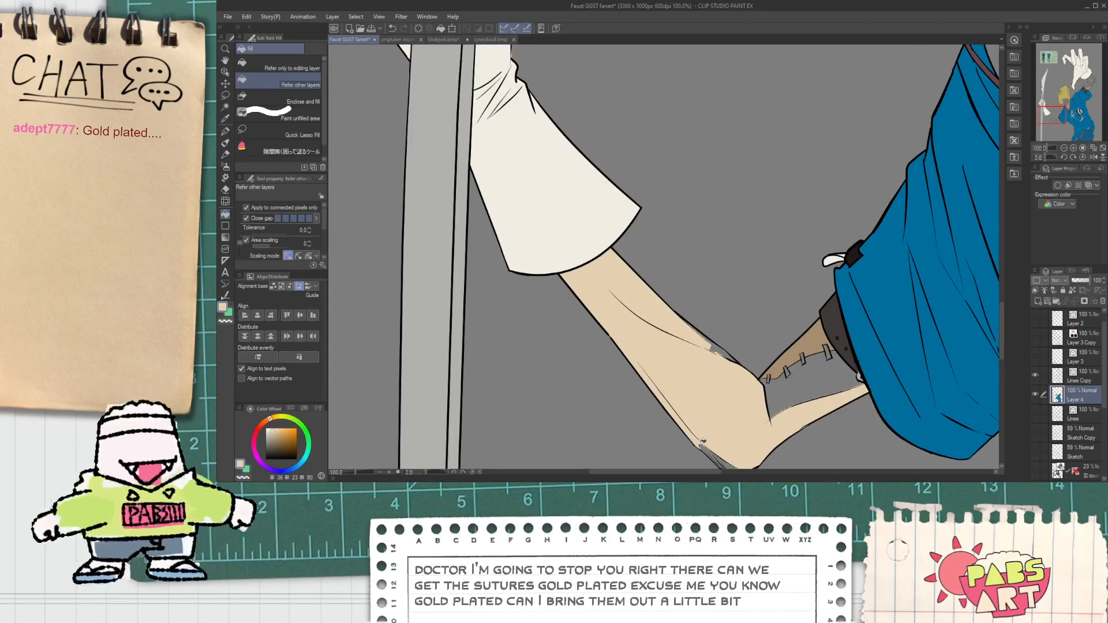
pyautogui.scroll(2, 715, 349)
pyautogui.scroll(-2, 753, 358)
pyautogui.scroll(-2, 756, 362)
# Paint the unfilled gaps at the bent elbow with the skin tone and erase the color spilling past its outline.
pyautogui.press('p')
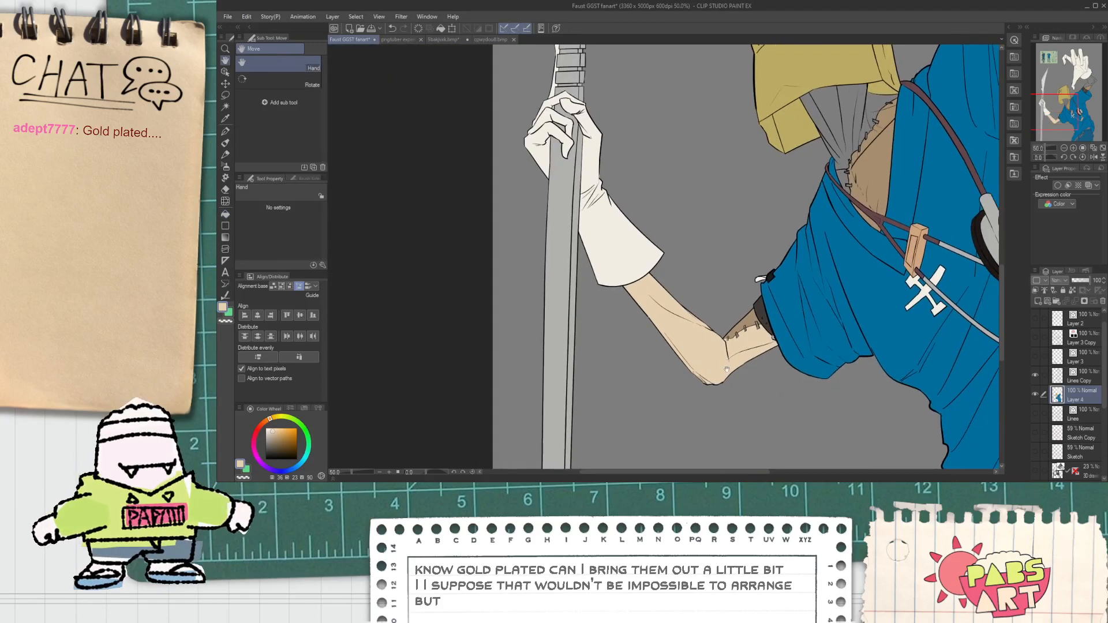
pyautogui.scroll(4, 615, 294)
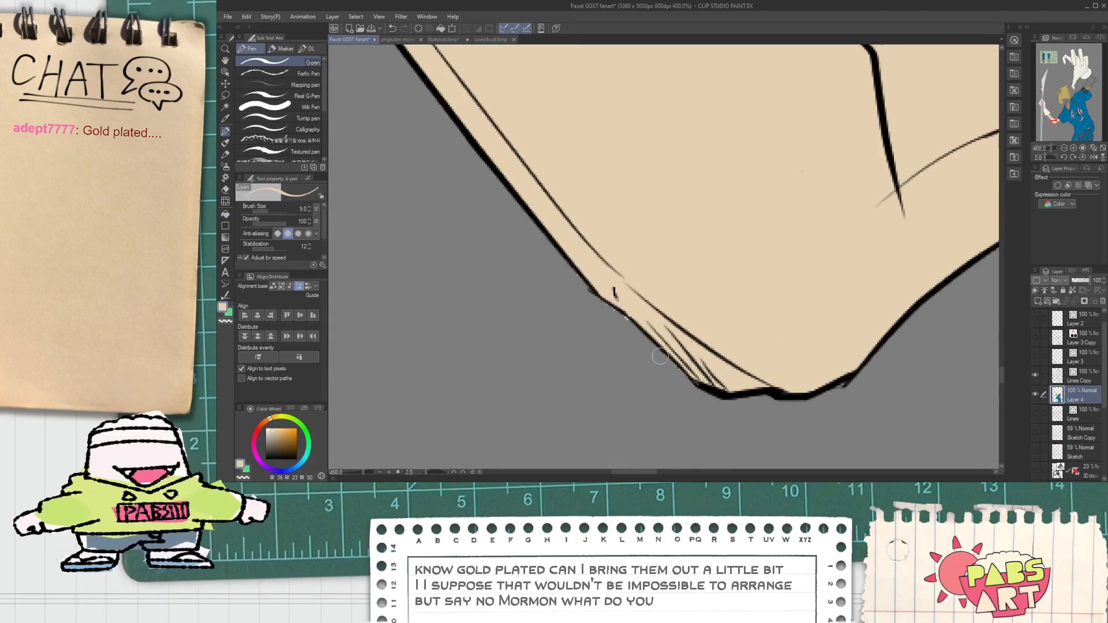
pyautogui.press('e')
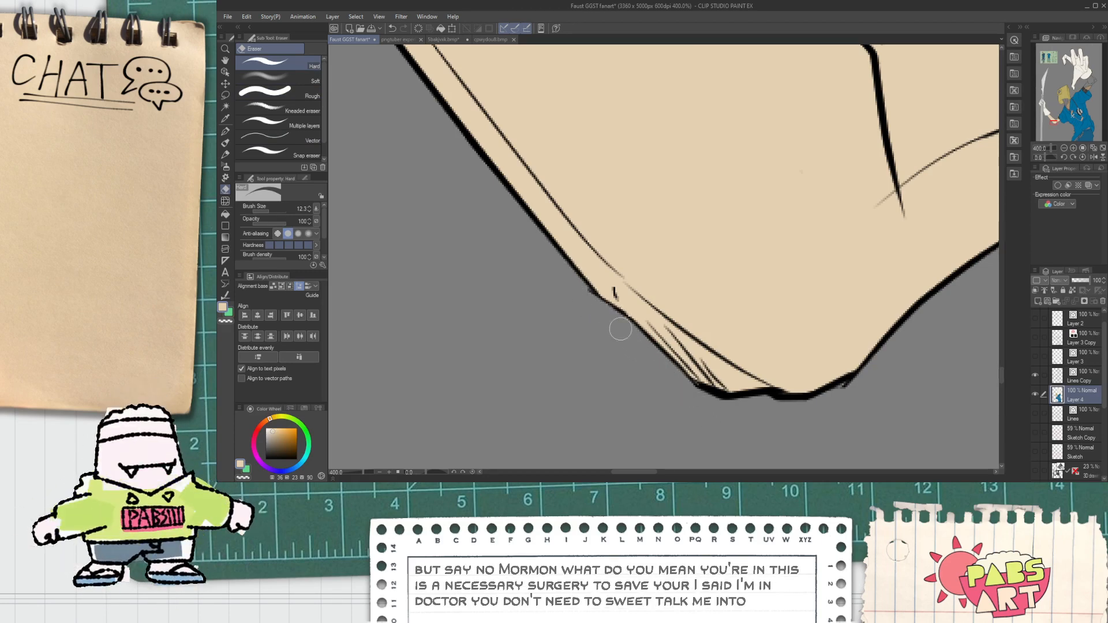
pyautogui.scroll(-10, 613, 319)
# Fill the raised arm above the graft with the light skin tone and paint in the small gap near the elbow.
pyautogui.press('h')
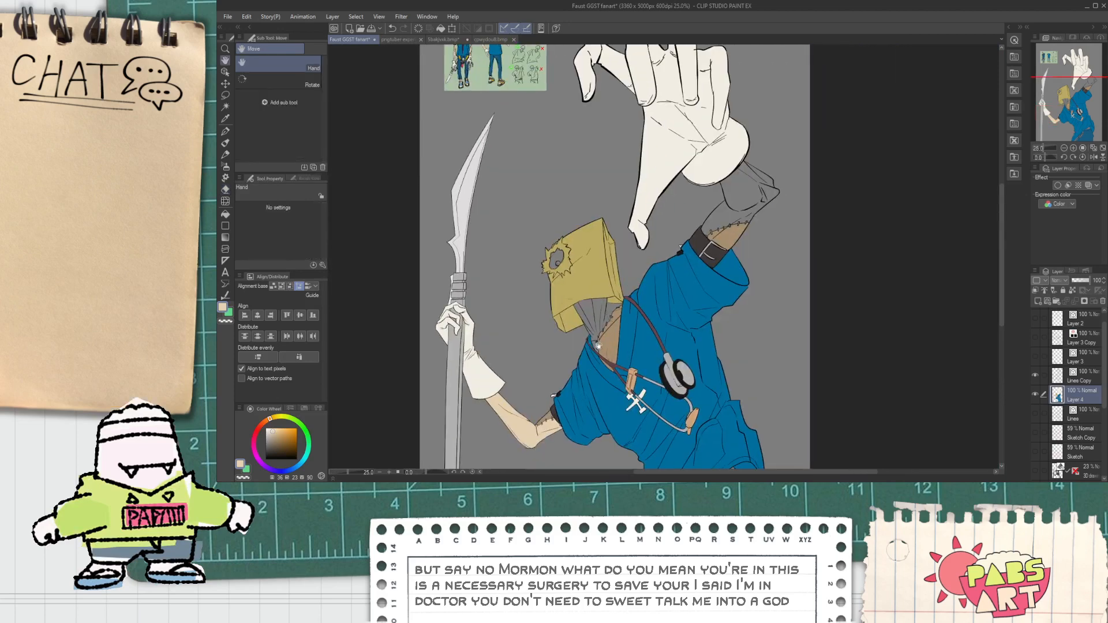
pyautogui.scroll(2, 723, 215)
pyautogui.press('g')
pyautogui.click(771, 199)
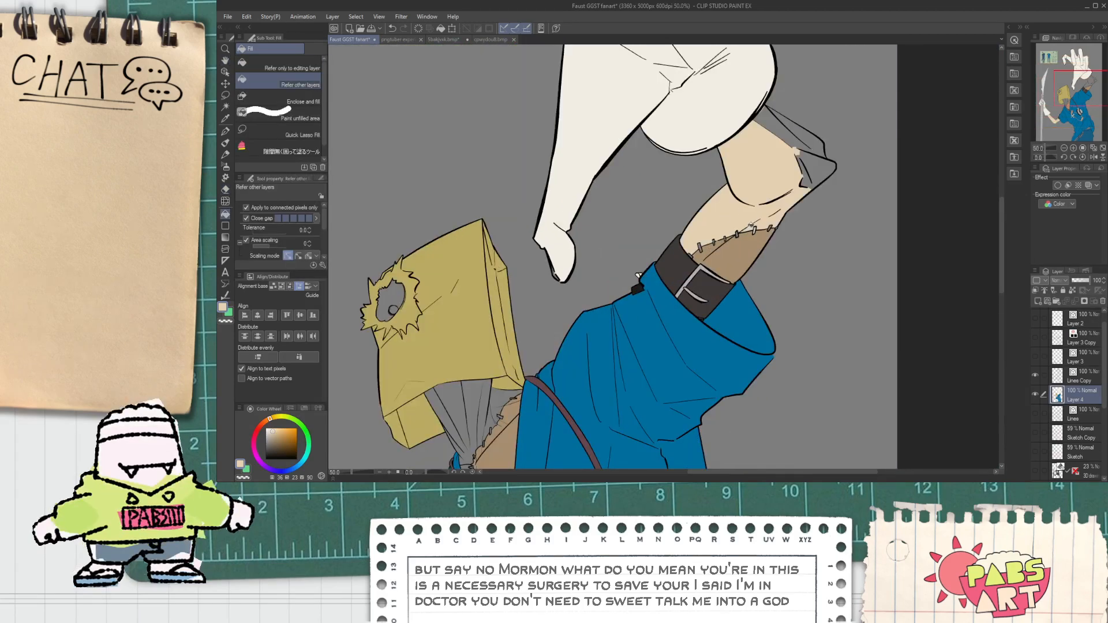
pyautogui.scroll(1, 806, 182)
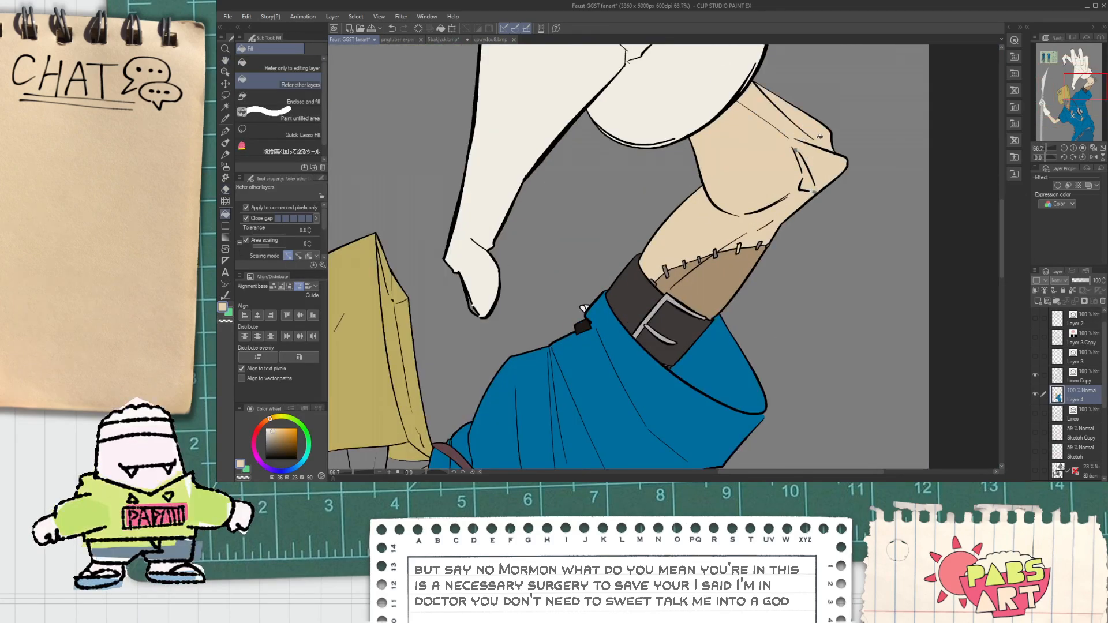
pyautogui.scroll(1, 817, 134)
pyautogui.press('p')
pyautogui.scroll(2, 814, 214)
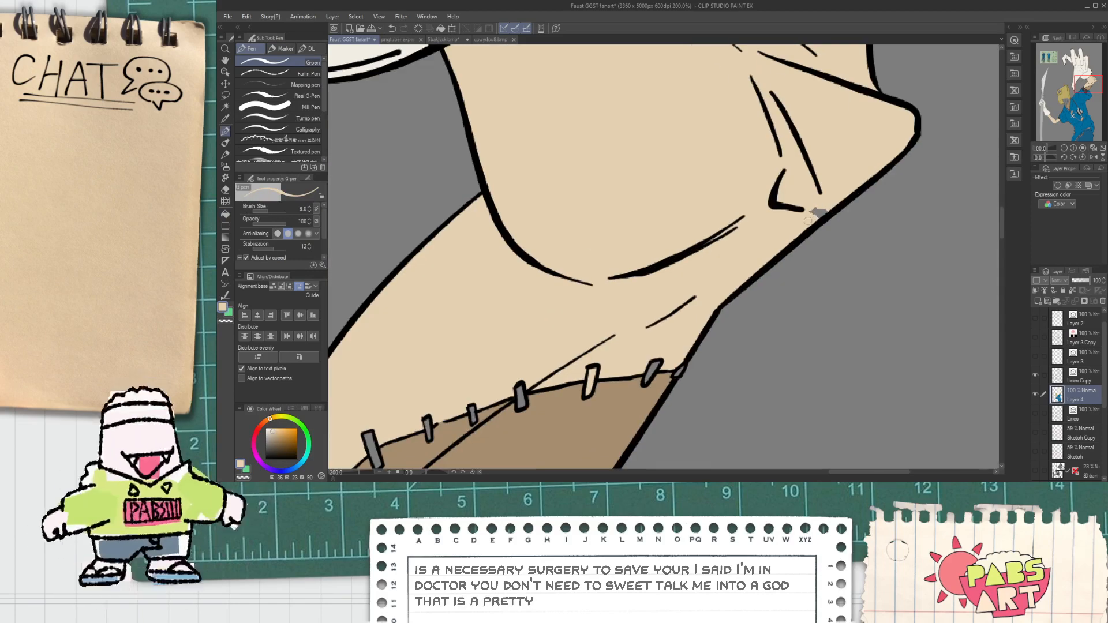
pyautogui.scroll(-5, 825, 212)
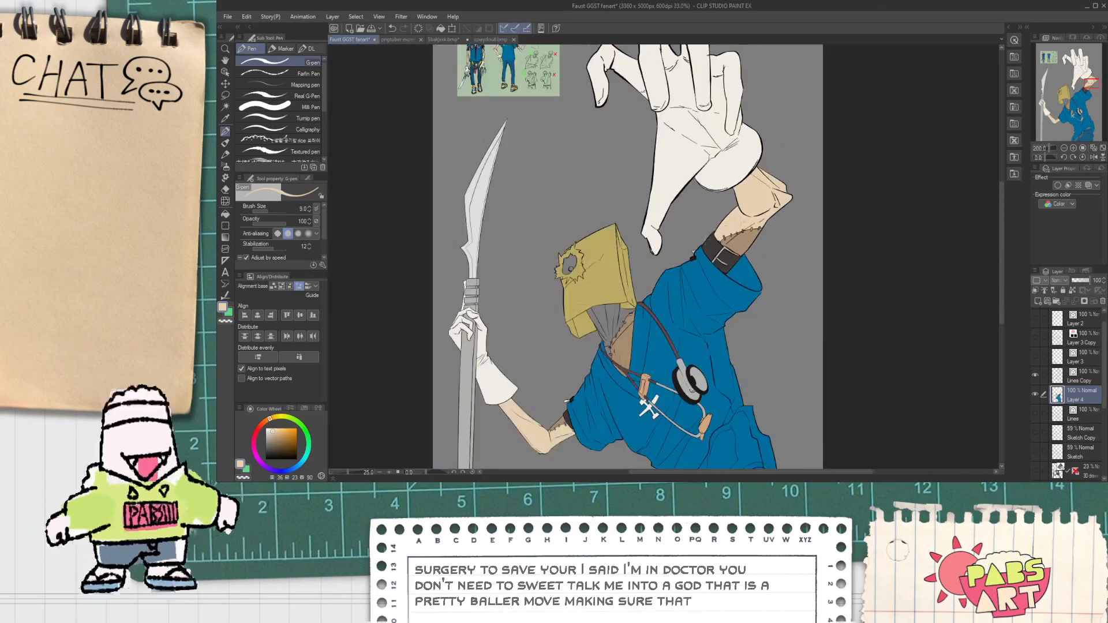
# Fill the neck sections under the paper bag, up to the stapled seam, with the light skin tone.
pyautogui.press('g')
pyautogui.scroll(2, 601, 252)
pyautogui.scroll(2, 601, 252)
pyautogui.moveTo(615, 368)
pyautogui.mouseDown()
pyautogui.moveTo(602, 315)
pyautogui.moveTo(612, 277)
pyautogui.moveTo(636, 249)
pyautogui.moveTo(680, 230)
pyautogui.moveTo(700, 272)
pyautogui.moveTo(725, 213)
pyautogui.mouseUp()
pyautogui.scroll(3, 713, 271)
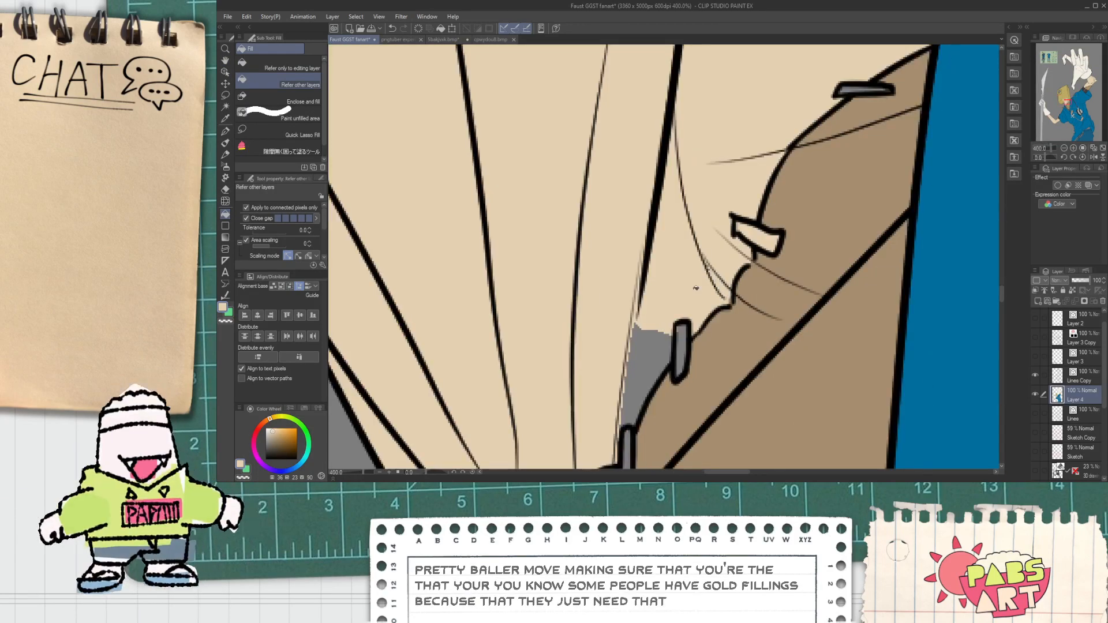
pyautogui.scroll(-3, 648, 358)
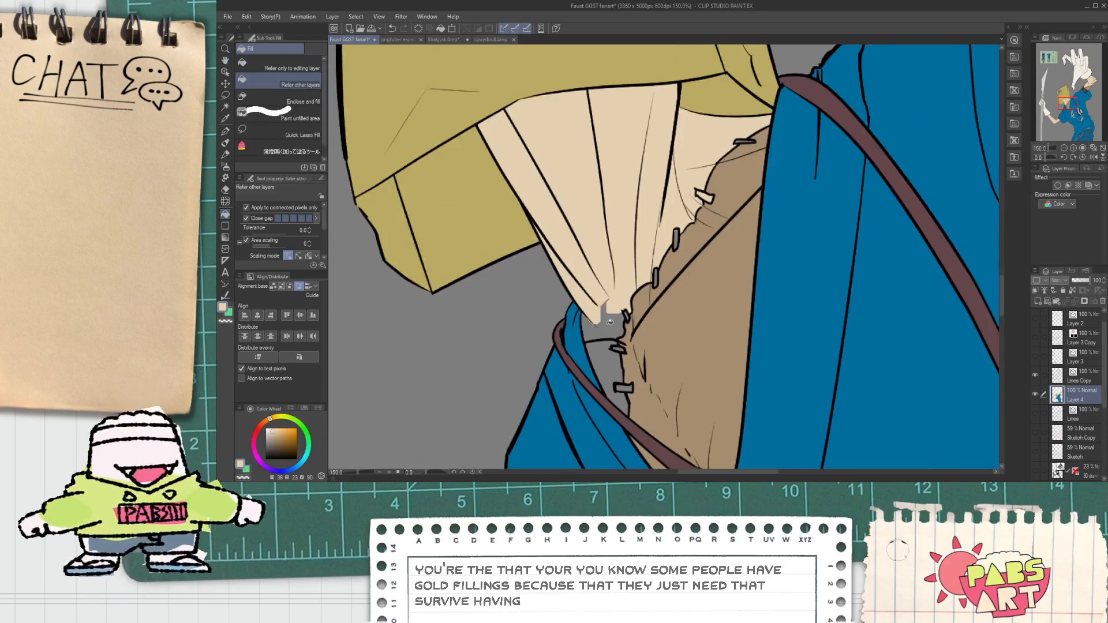
# Pick the yellow-orange from the waist straps of the front-view figure on the reference sheet as the staple color.
pyautogui.scroll(-6, 593, 322)
pyautogui.press('h')
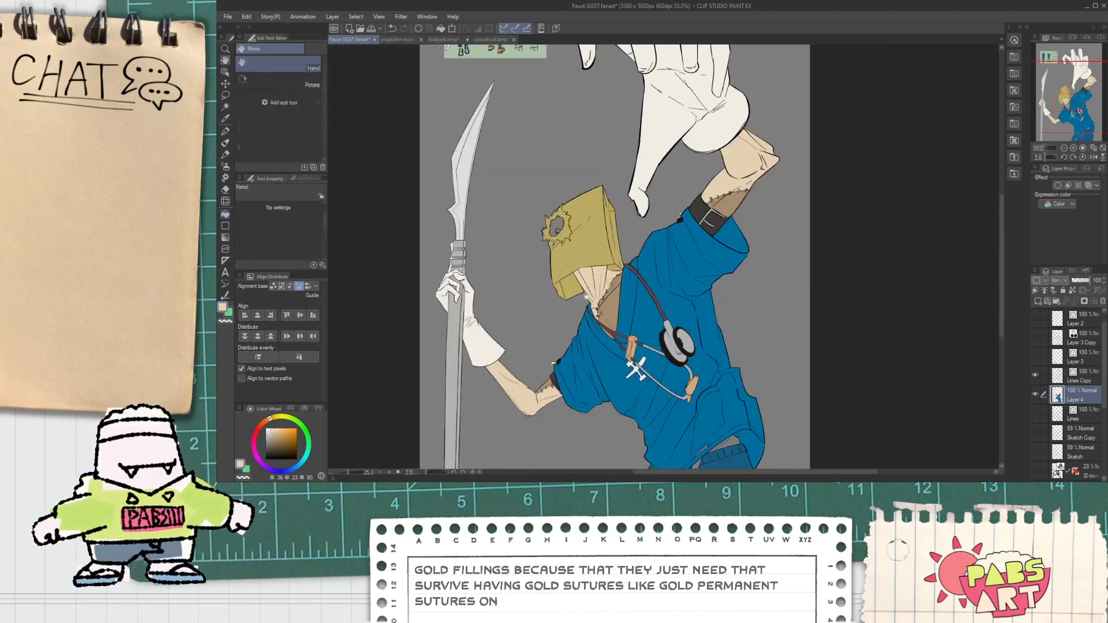
pyautogui.scroll(1, 567, 288)
pyautogui.scroll(-3, 519, 326)
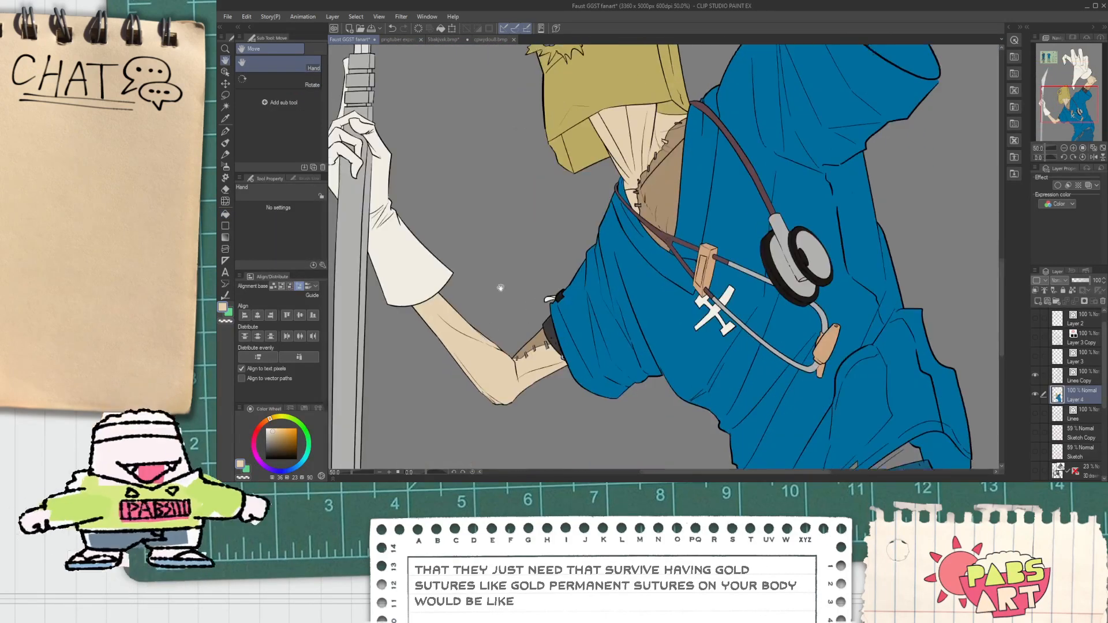
pyautogui.scroll(-1, 490, 269)
pyautogui.moveTo(490, 269); pyautogui.dragTo(551, 372)
pyautogui.moveTo(532, 82); pyautogui.dragTo(561, 413)
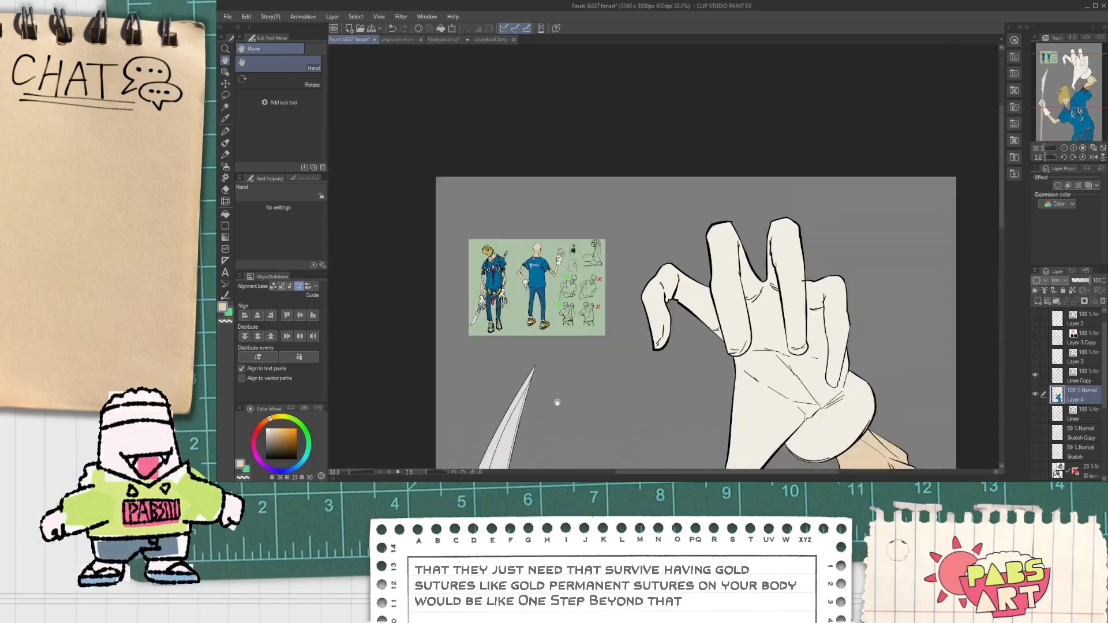
pyautogui.scroll(2, 516, 296)
pyautogui.press('i')
pyautogui.scroll(1, 463, 295)
pyautogui.scroll(3, 466, 277)
pyautogui.click(465, 281)
pyautogui.scroll(1, 465, 277)
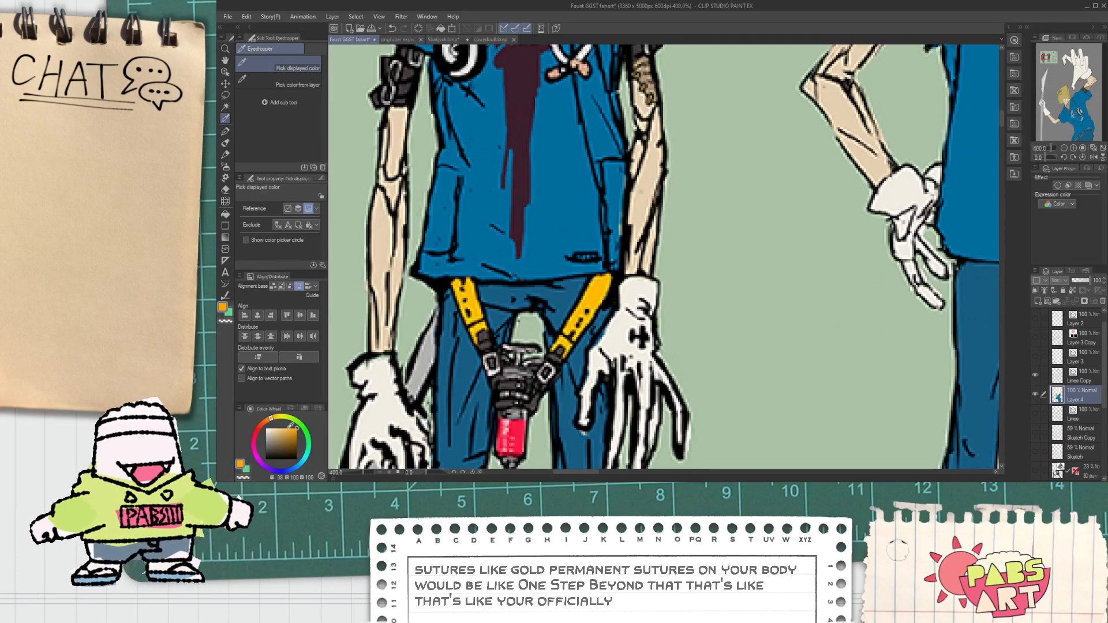
# Lighten the picked yellow-orange toward gold and check it against the figures on the reference sheet.
pyautogui.scroll(-4, 338, 398)
pyautogui.press('space')
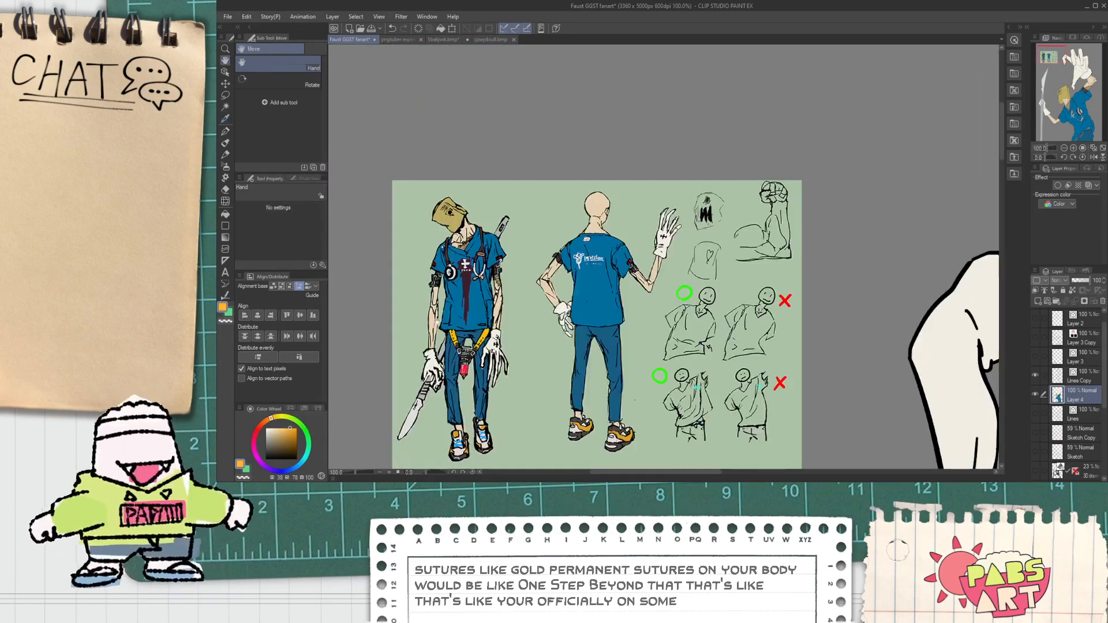
pyautogui.moveTo(453, 315); pyautogui.dragTo(468, 328)
pyautogui.scroll(1, 452, 269)
pyautogui.scroll(-2, 457, 254)
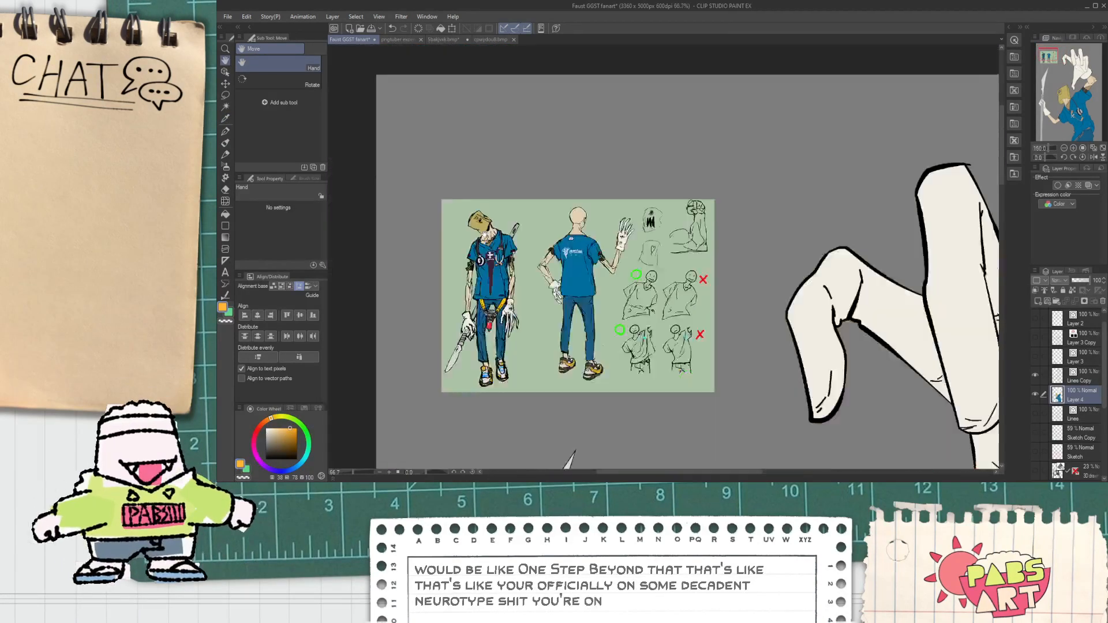
pyautogui.moveTo(526, 351); pyautogui.dragTo(465, 184)
pyautogui.scroll(-1, 466, 187)
pyautogui.moveTo(431, 99); pyautogui.dragTo(450, 163)
pyautogui.scroll(3, 451, 163)
pyautogui.scroll(-1, 461, 156)
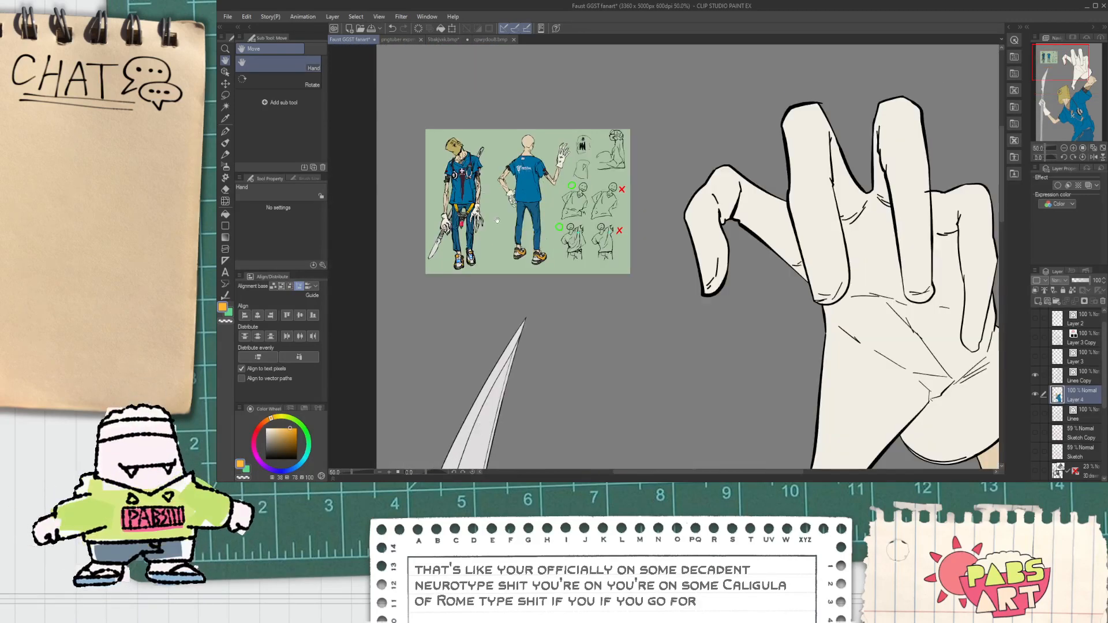
pyautogui.scroll(-1, 540, 289)
pyautogui.moveTo(593, 444); pyautogui.dragTo(573, 415)
pyautogui.scroll(8, 573, 416)
# Soften the color to a paler gold and fill the two lowest staples on the neck seam.
pyautogui.press('g')
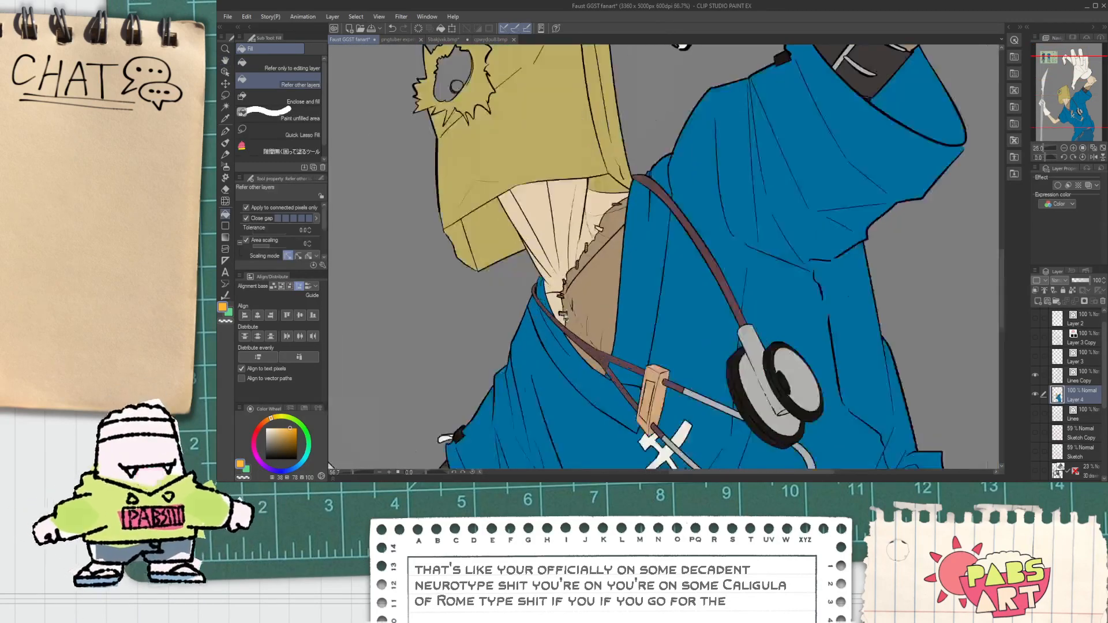
pyautogui.scroll(2, 555, 246)
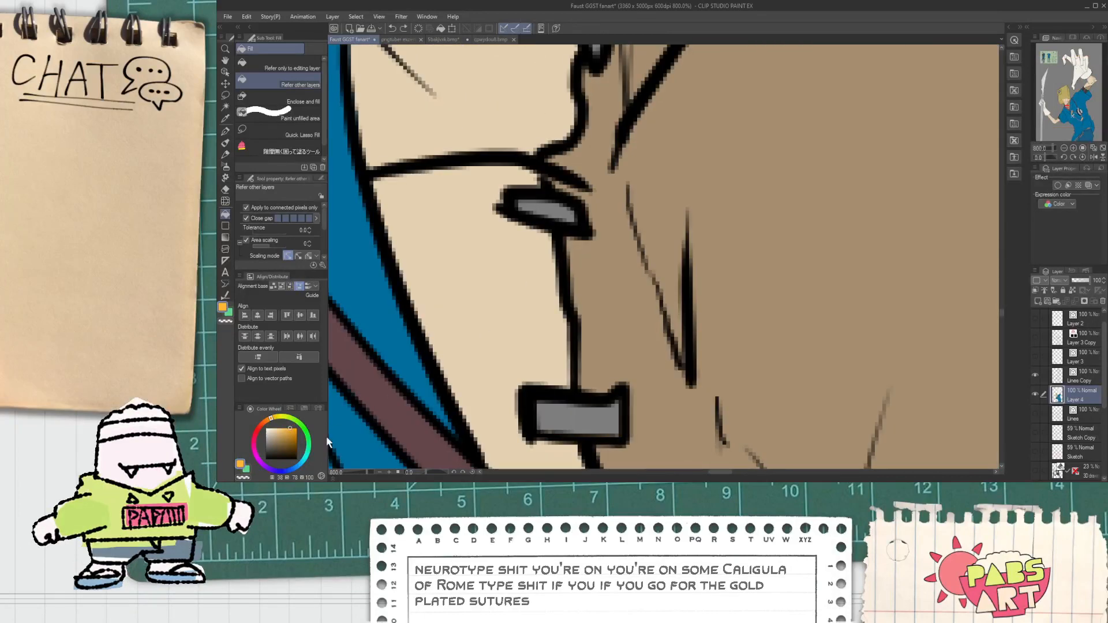
pyautogui.scroll(-1, 555, 363)
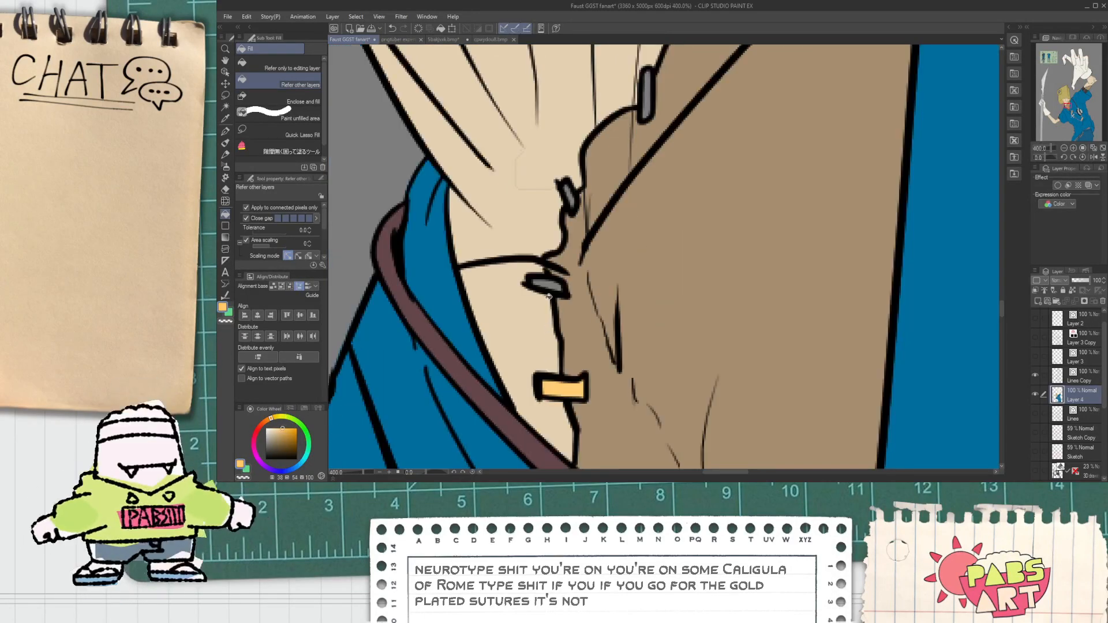
# Pick the light skin tone and paint over the faint leftover edge of the fill on the neck beside the seam.
pyautogui.press('p')
pyautogui.keyDown('alt'); pyautogui.click(524, 174); pyautogui.keyUp('alt')
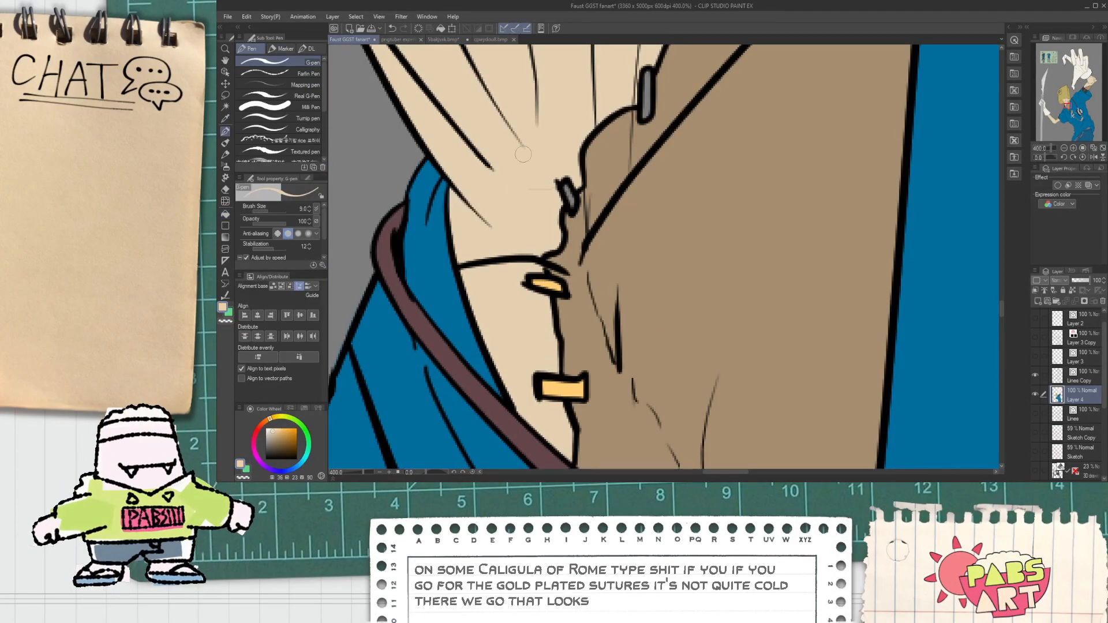
# Pick the pale gold again and fill the small tilted staple and the two upright staples above it on the neck seam.
pyautogui.press('i')
pyautogui.press('g')
pyautogui.scroll(2, 551, 205)
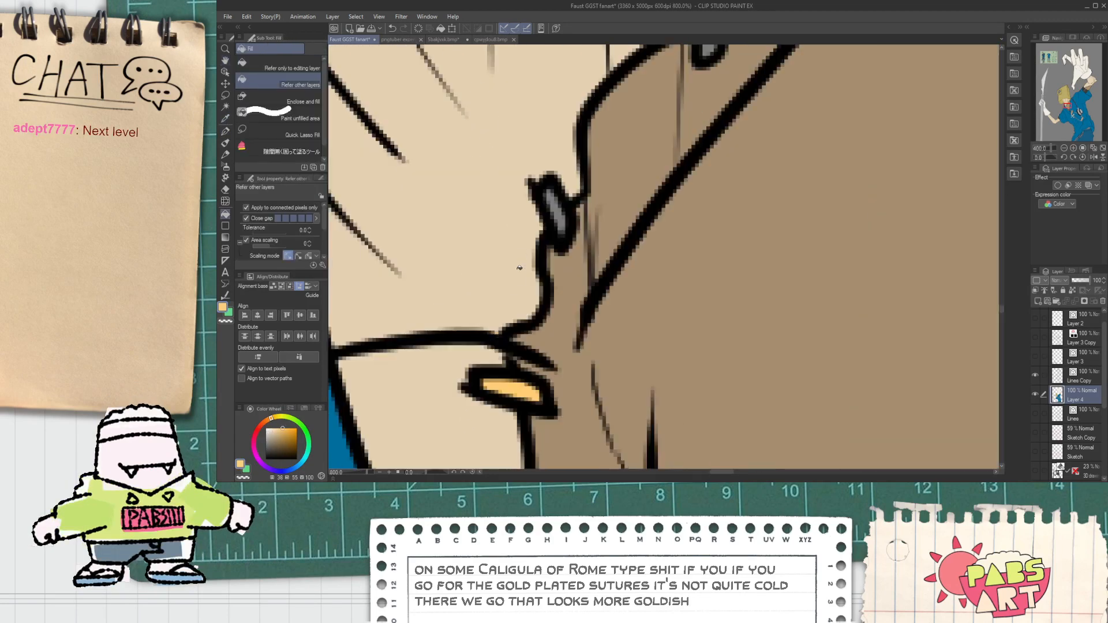
pyautogui.scroll(-4, 558, 198)
pyautogui.scroll(3, 574, 216)
pyautogui.moveTo(626, 140); pyautogui.dragTo(576, 261)
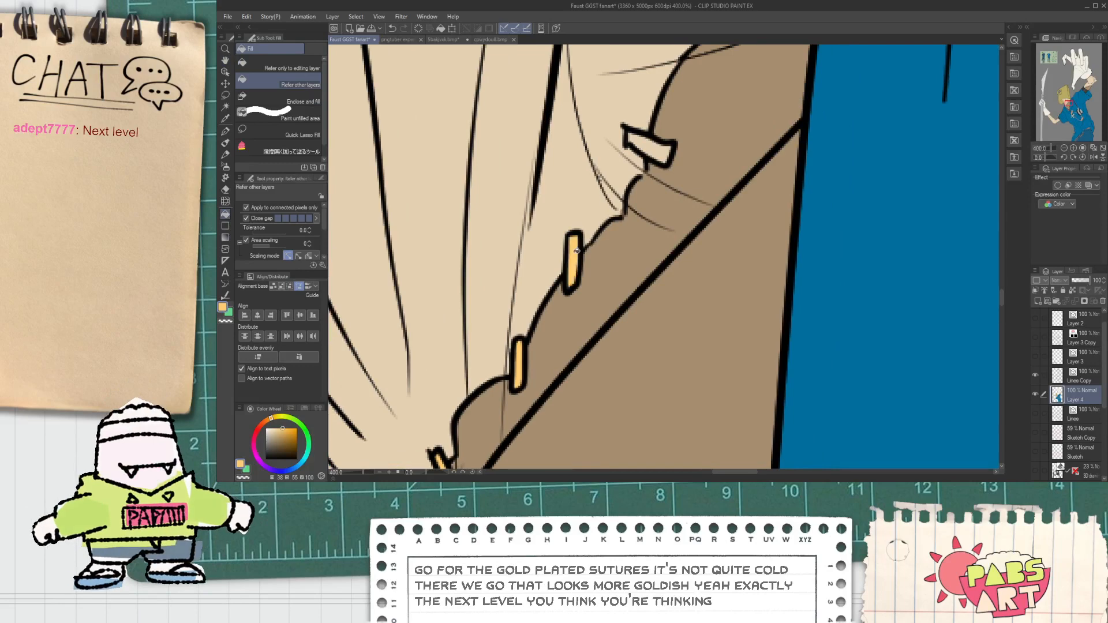
# Fill the remaining staples at the neck seam's upper end with pale gold and touch up the flat one with the pen.
pyautogui.scroll(-3, 649, 149)
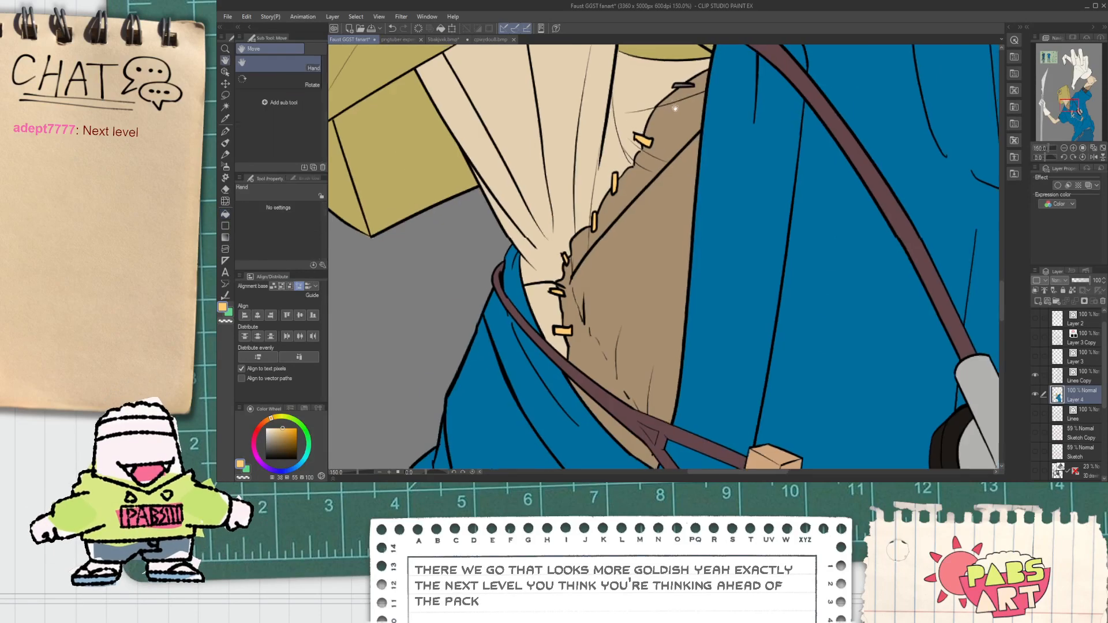
pyautogui.scroll(5, 625, 237)
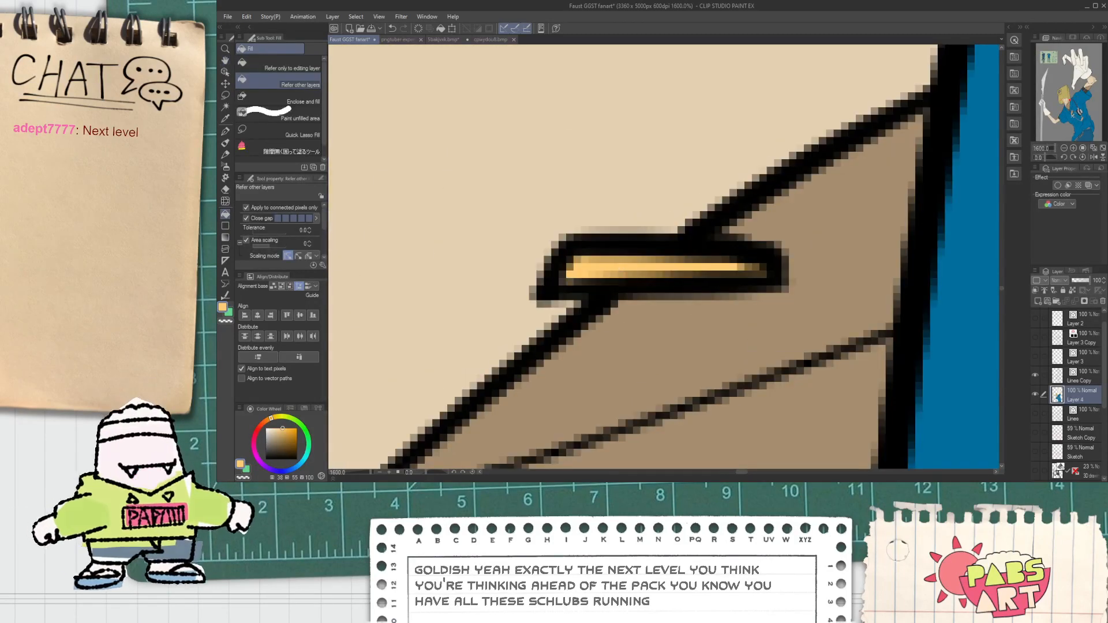
pyautogui.press('p')
pyautogui.scroll(-3, 664, 264)
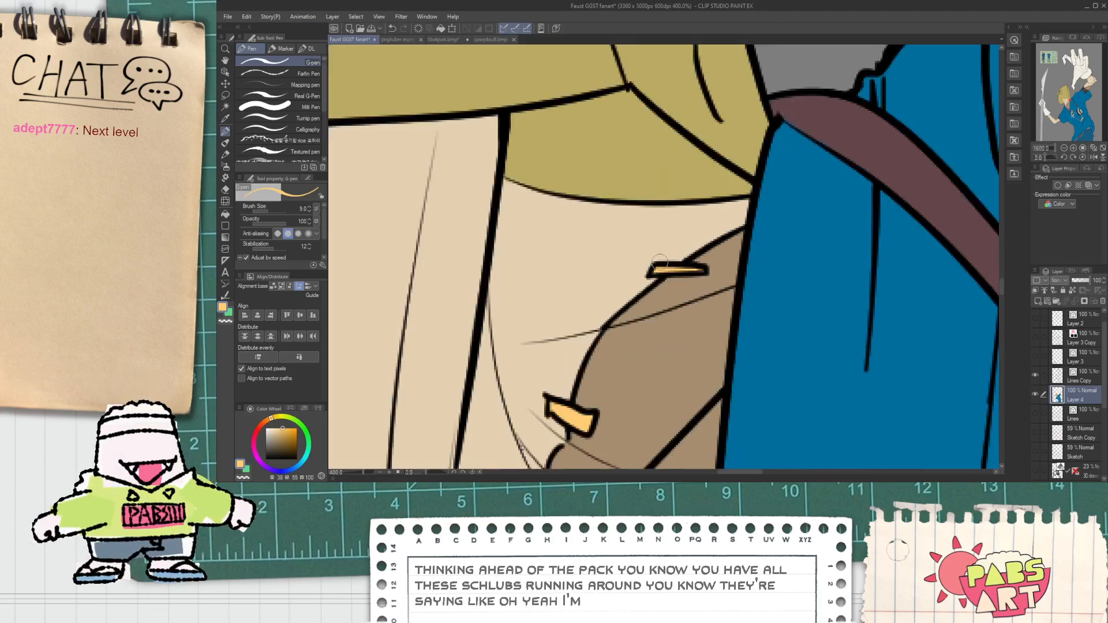
# Fill the five staples nearest the cuff on the raised arm's seam with the pale gold.
pyautogui.scroll(-7, 664, 265)
pyautogui.press('h')
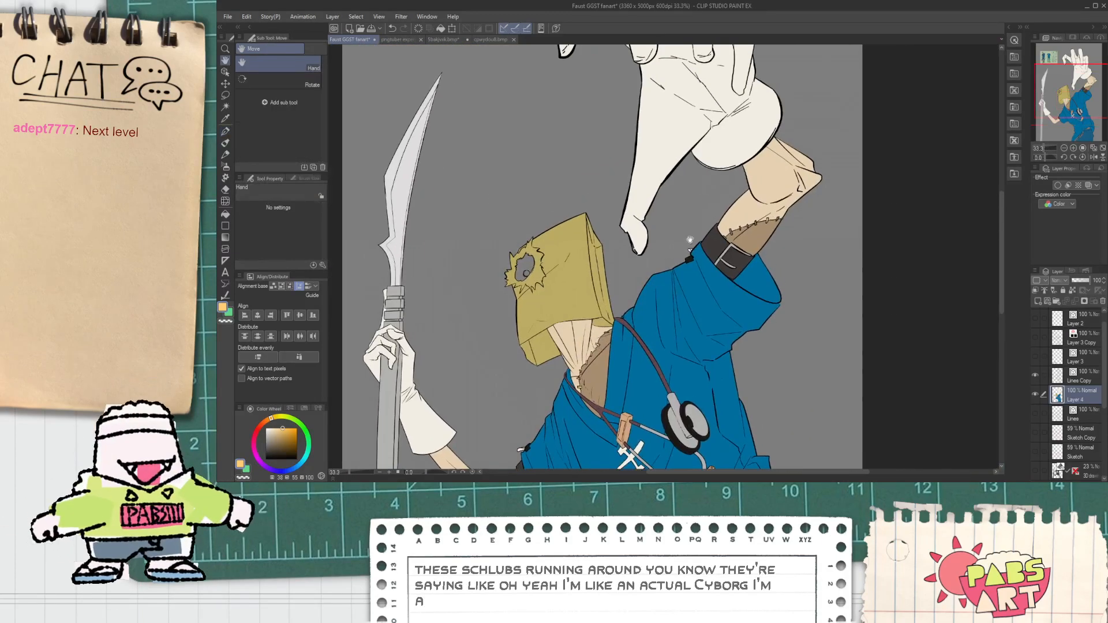
pyautogui.scroll(7, 687, 245)
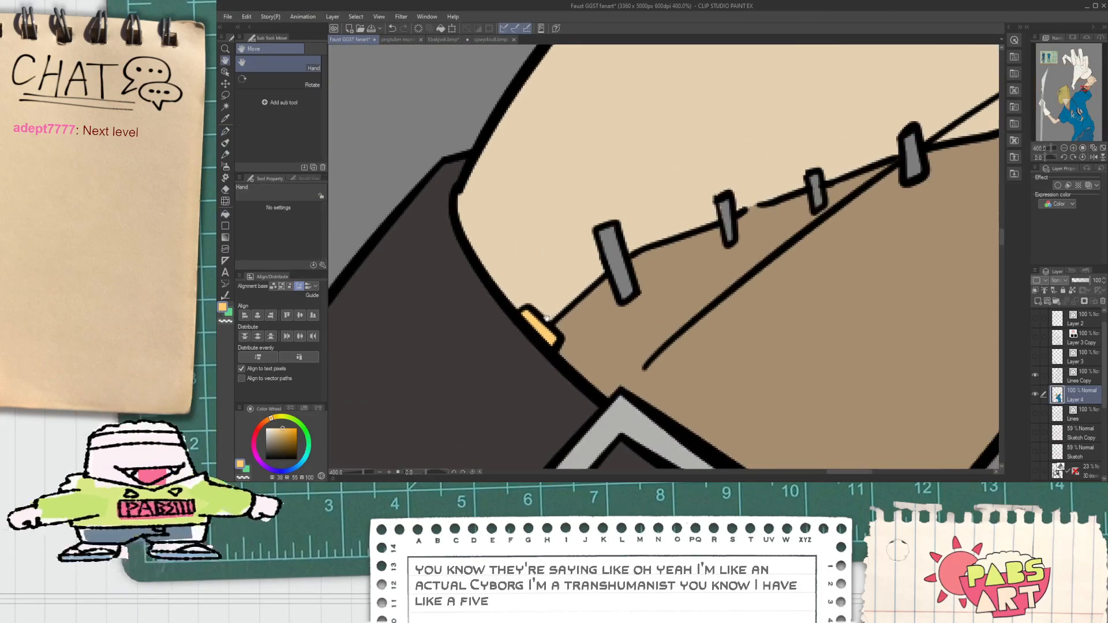
pyautogui.press('g')
pyautogui.moveTo(646, 263); pyautogui.dragTo(548, 298)
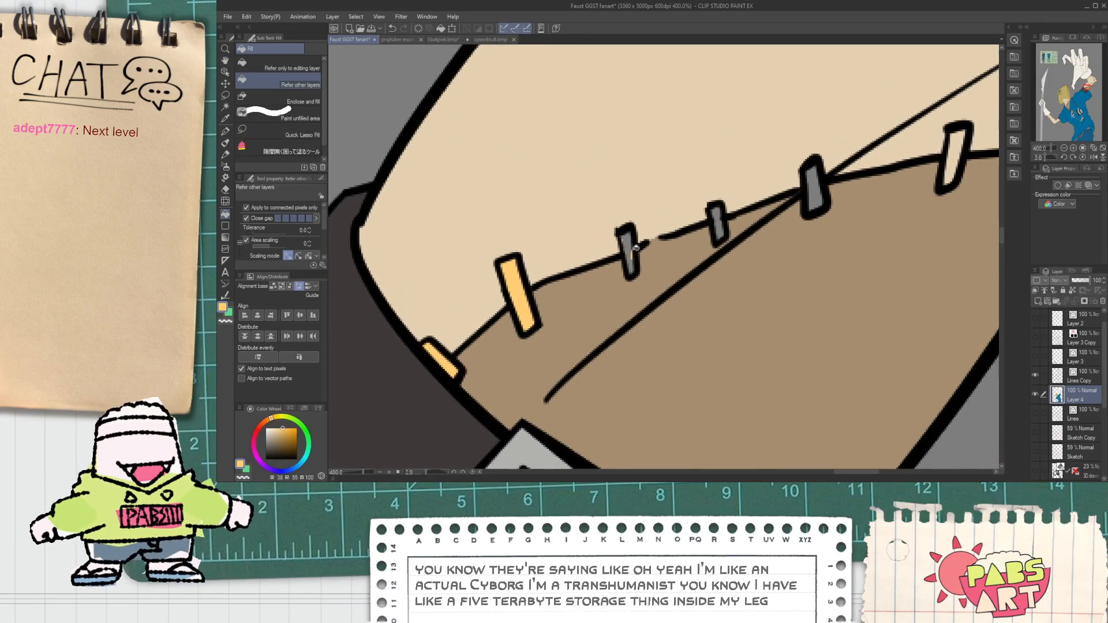
pyautogui.click(633, 245)
pyautogui.moveTo(725, 219); pyautogui.dragTo(585, 277)
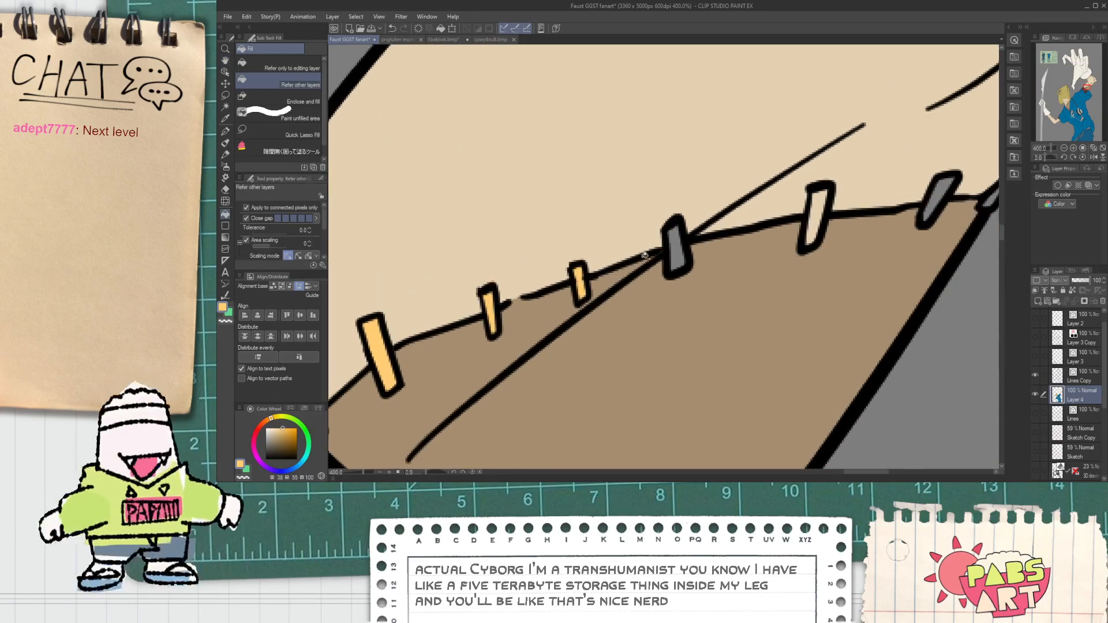
pyautogui.click(672, 248)
# Color the cream staple further along the raised arm's seam pale gold with the pen and a fill, undoing the first fill.
pyautogui.moveTo(820, 204)
pyautogui.mouseDown()
pyautogui.moveTo(690, 238)
pyautogui.moveTo(664, 297)
pyautogui.mouseUp()
pyautogui.click(690, 237)
pyautogui.hotkey('ctrl', 'z')
pyautogui.scroll(2, 684, 236)
pyautogui.press('p')
pyautogui.press('g')
pyautogui.press('p')
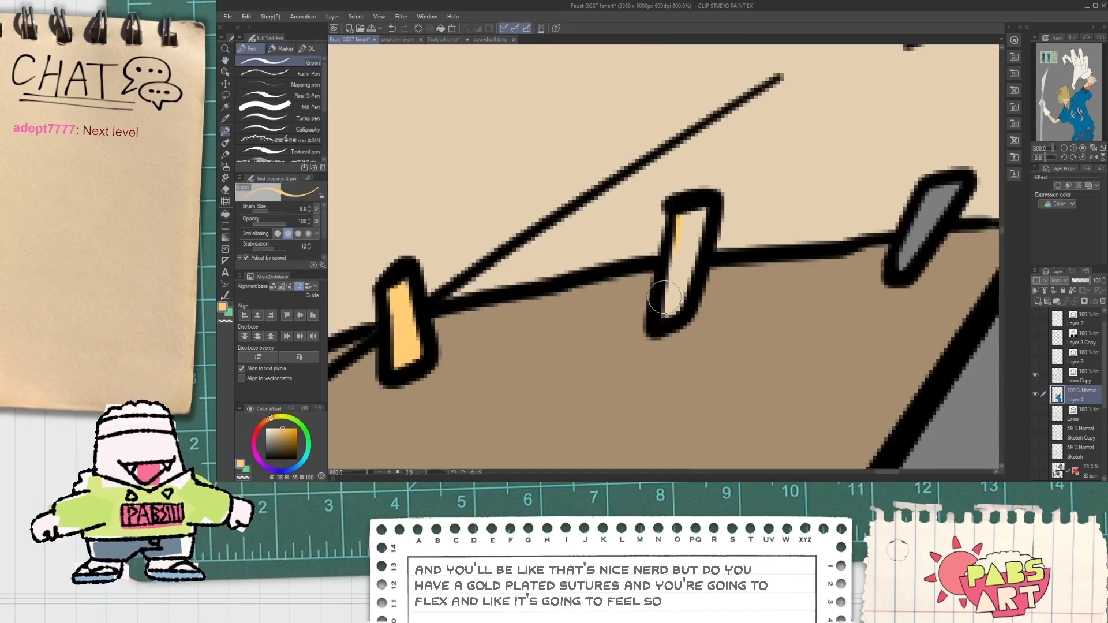
pyautogui.press('g')
pyautogui.click(686, 249)
pyautogui.press('p')
pyautogui.scroll(-2, 682, 225)
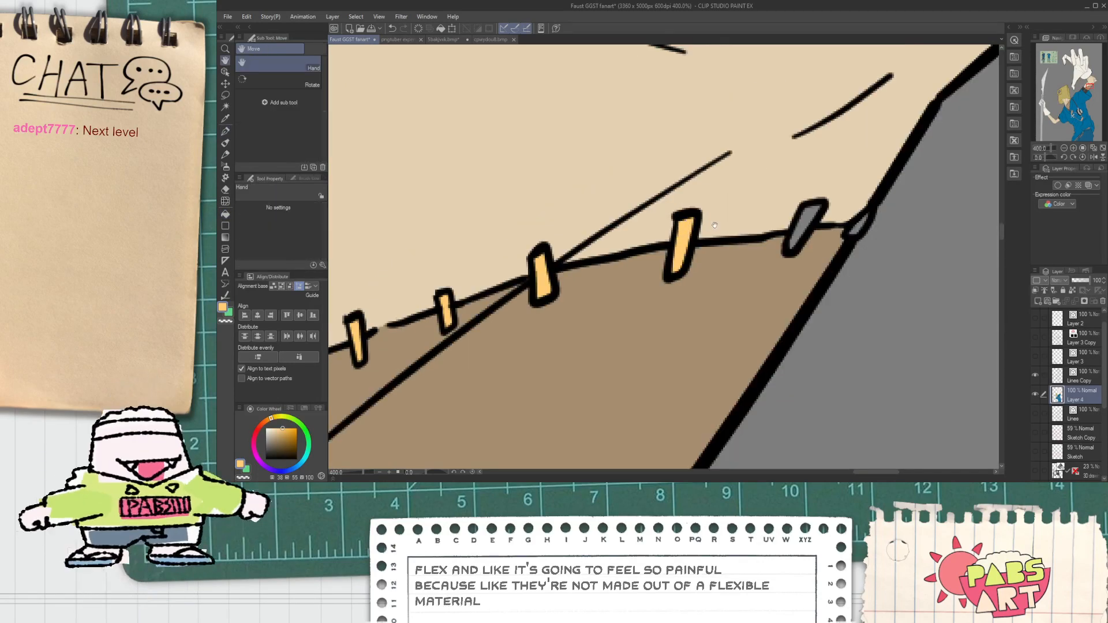
# Fill the last two staples at the outer edge of the raised arm's seam with pale gold.
pyautogui.moveTo(750, 229); pyautogui.dragTo(565, 255)
pyautogui.press('g')
pyautogui.scroll(2, 565, 256)
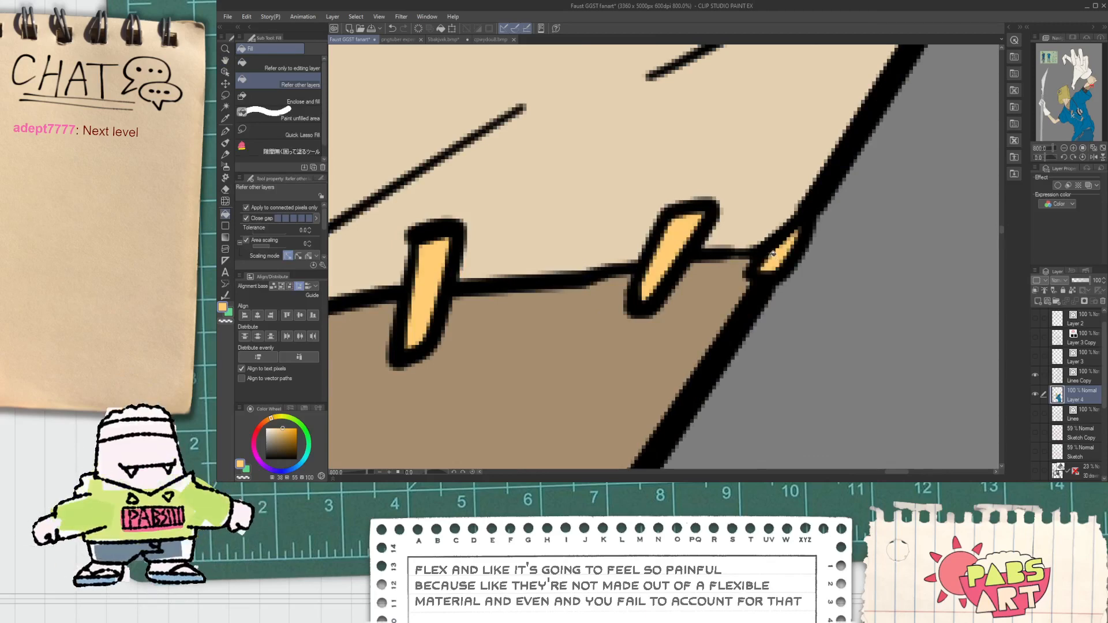
# Fill the four staples along the graft seam of the lowered arm with pale gold.
pyautogui.scroll(-10, 772, 252)
pyautogui.press('h')
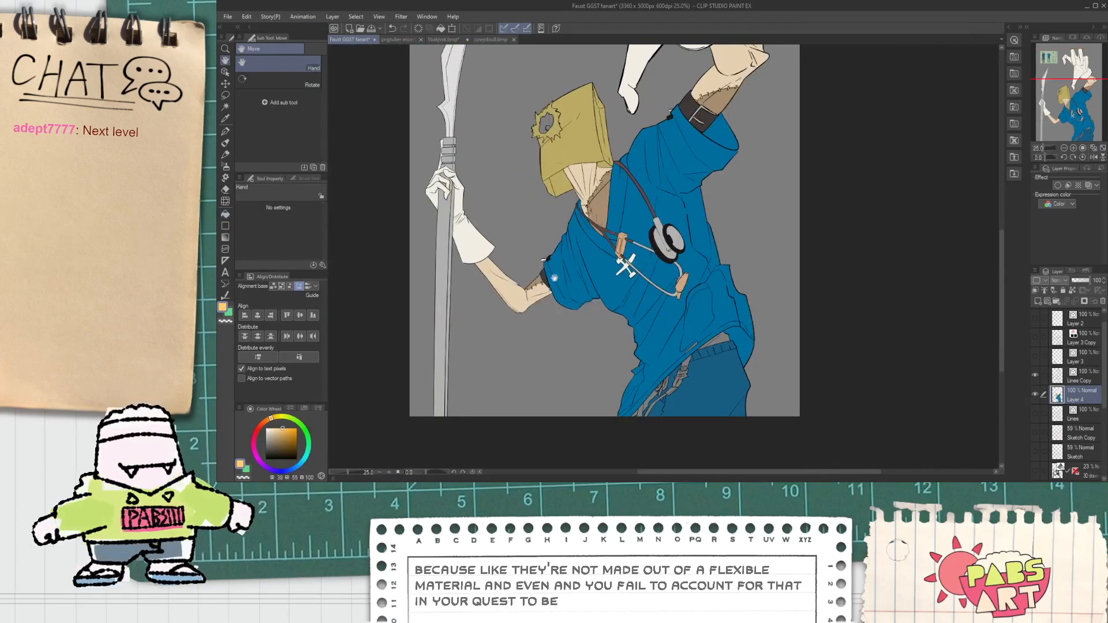
pyautogui.scroll(8, 564, 270)
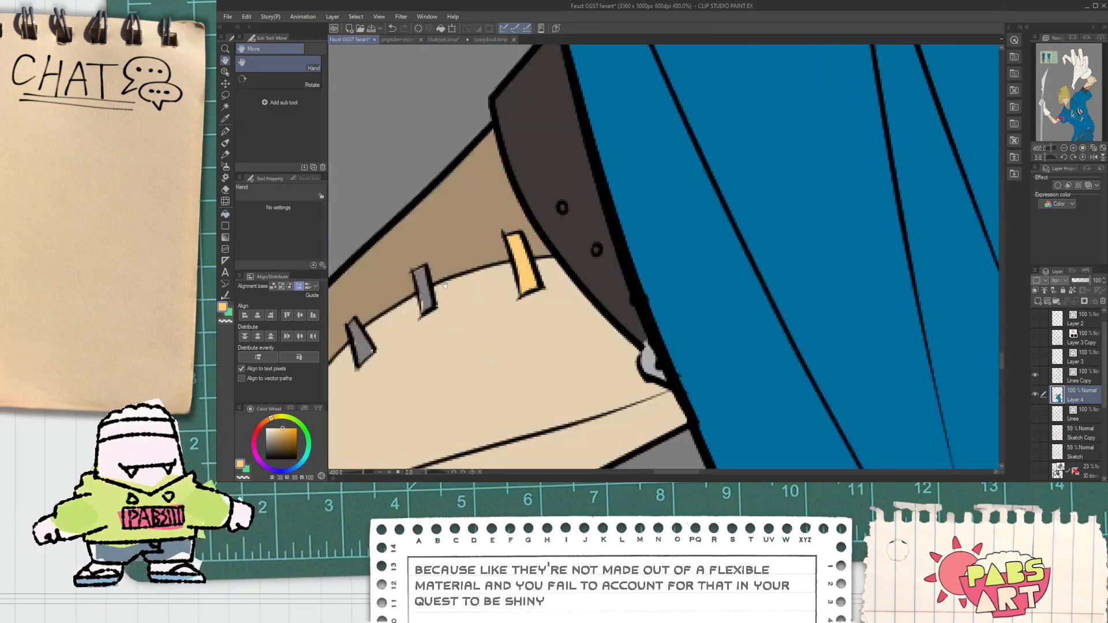
pyautogui.moveTo(451, 284); pyautogui.dragTo(570, 265)
pyautogui.press('g')
pyautogui.scroll(2, 477, 324)
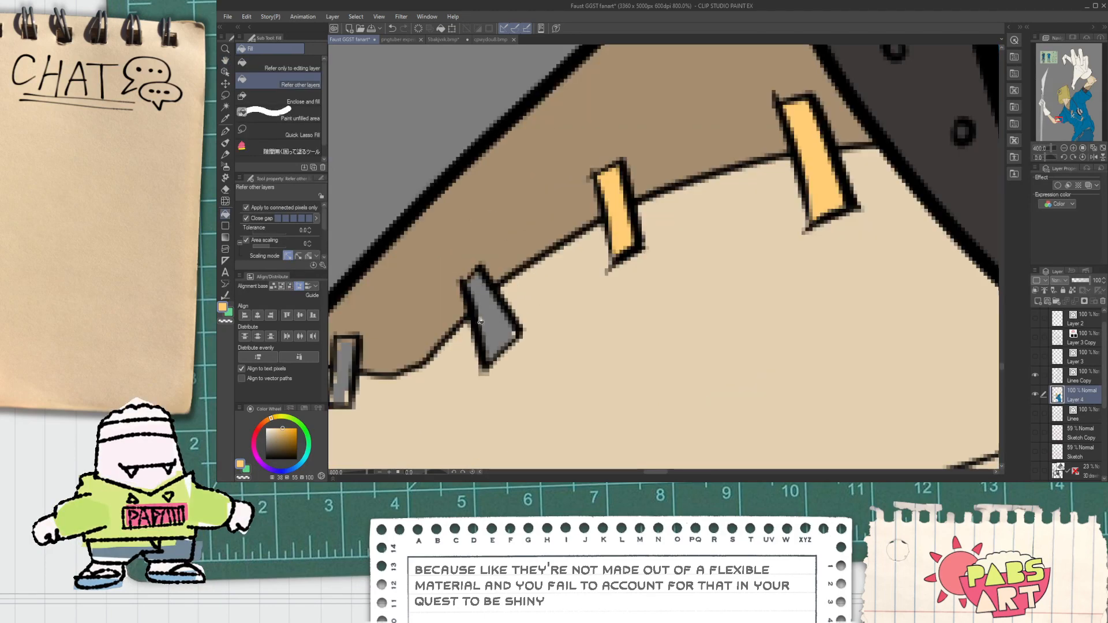
pyautogui.moveTo(489, 325); pyautogui.dragTo(609, 287)
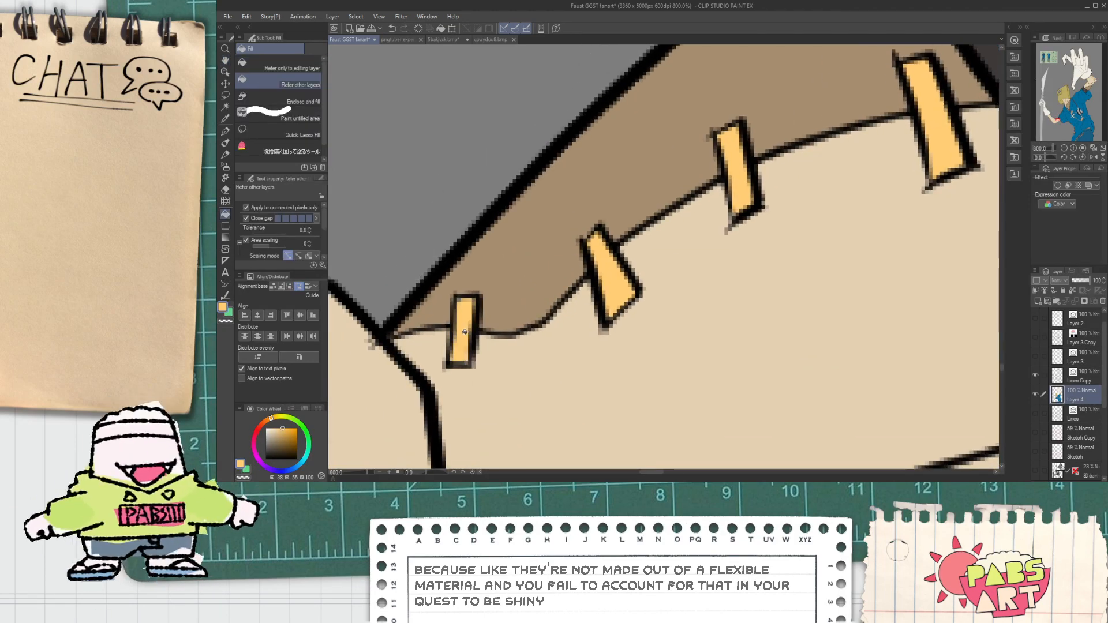
# Touch up the uncolored edges of the staple nearest the lowered arm's elbow with the pen.
pyautogui.press('p')
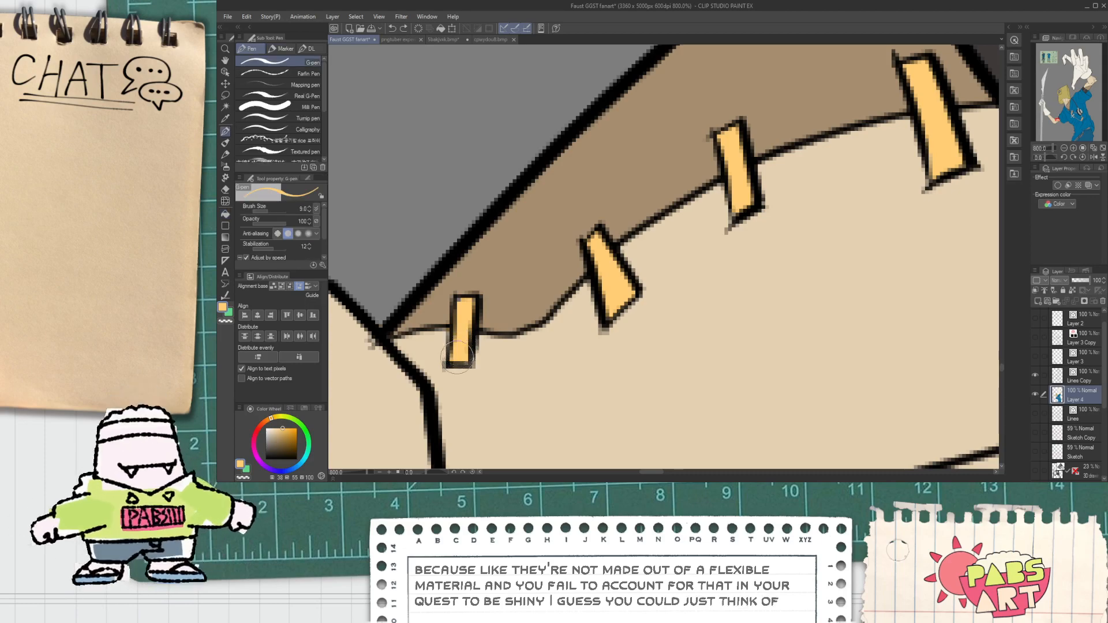
pyautogui.scroll(2, 464, 341)
pyautogui.scroll(-11, 490, 378)
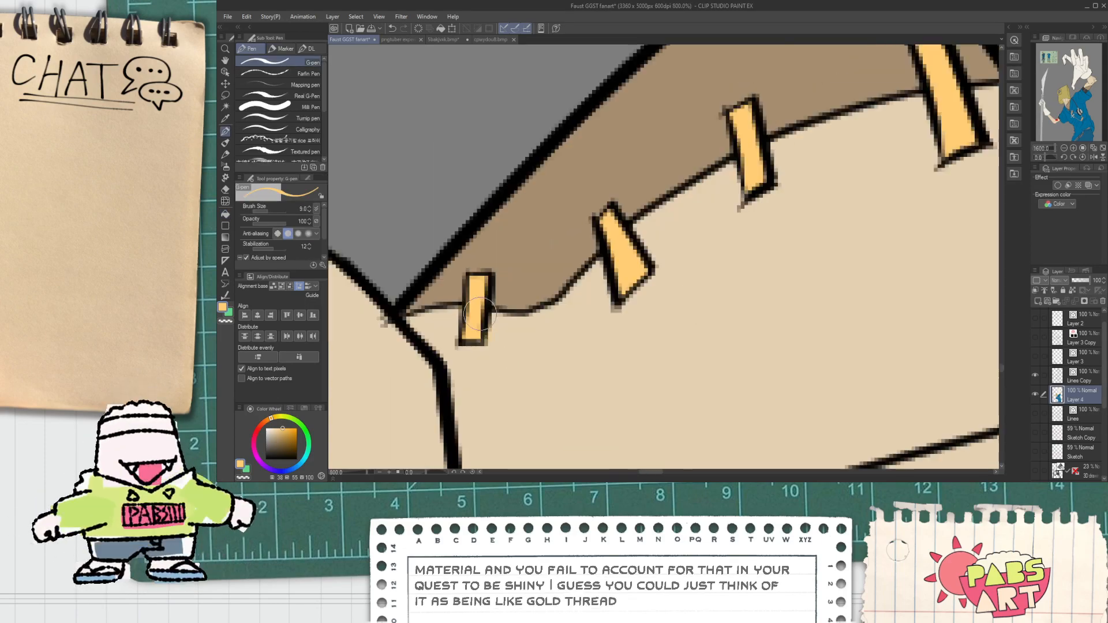
pyautogui.scroll(-3, 477, 326)
pyautogui.press('space')
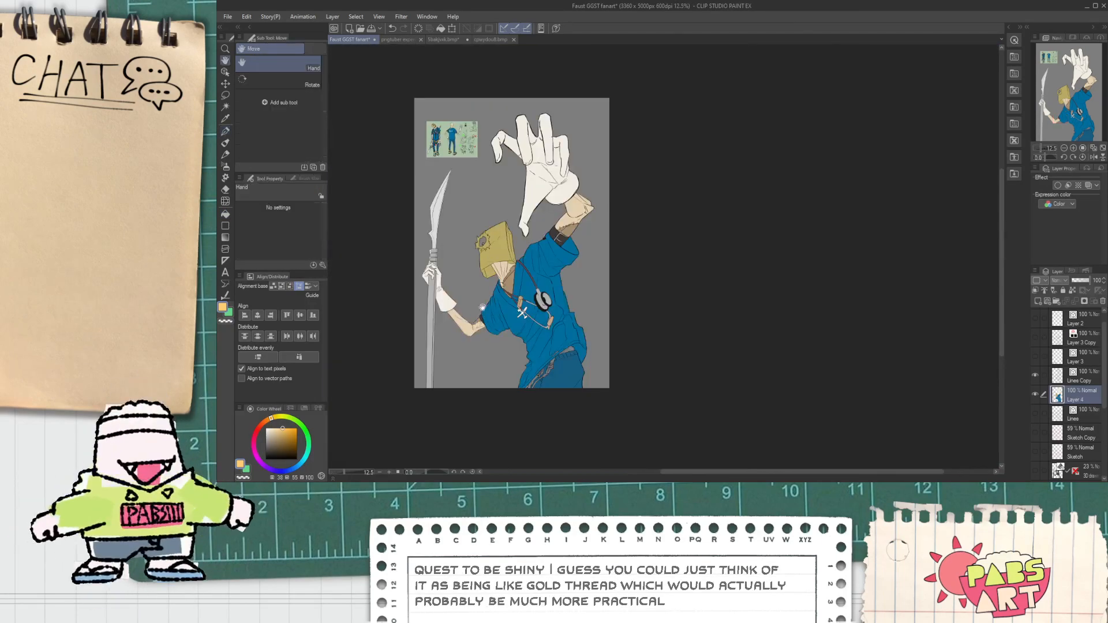
# Sample the dark color from the paper bag on the reference figure.
pyautogui.moveTo(490, 293); pyautogui.dragTo(505, 317)
pyautogui.scroll(4, 506, 312)
pyautogui.scroll(-1, 508, 284)
pyautogui.scroll(-2, 496, 255)
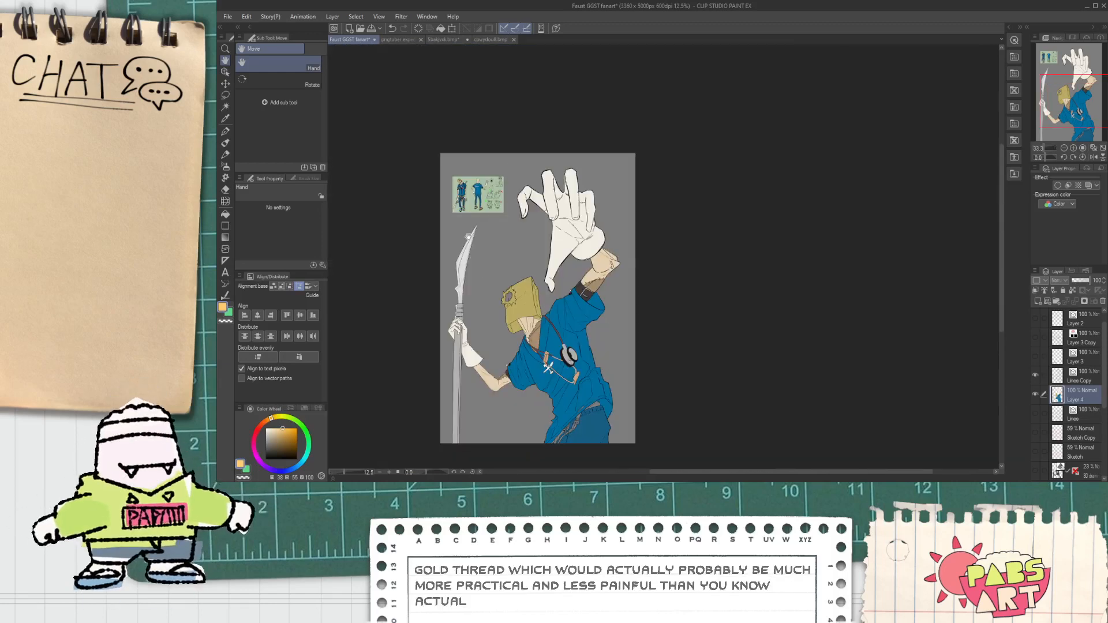
pyautogui.scroll(5, 469, 231)
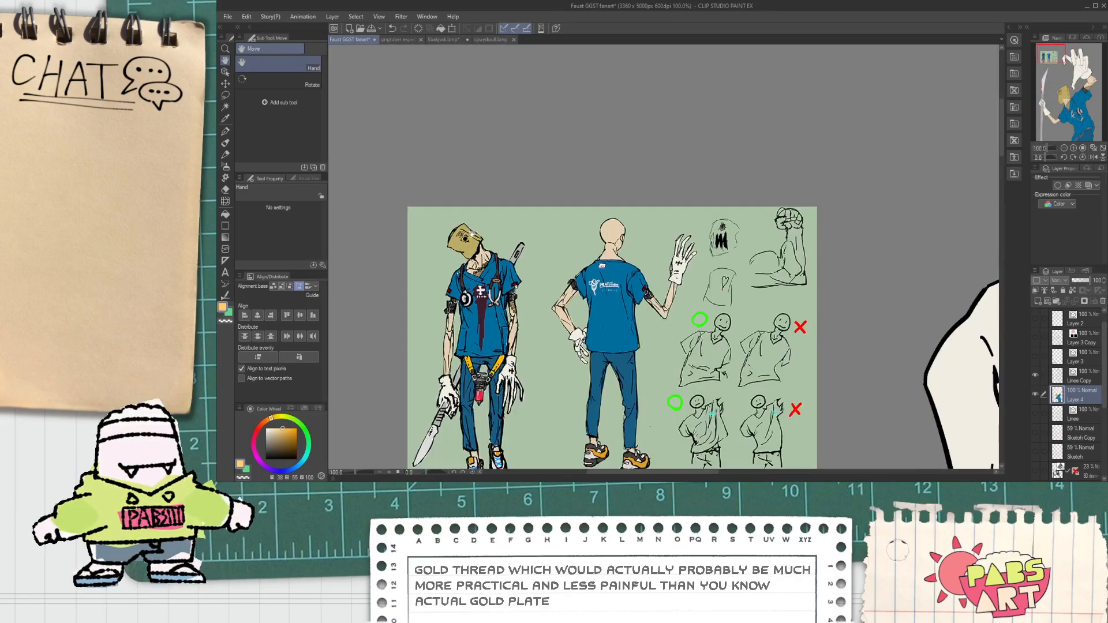
pyautogui.scroll(6, 468, 238)
pyautogui.click(460, 242)
pyautogui.scroll(-7, 460, 245)
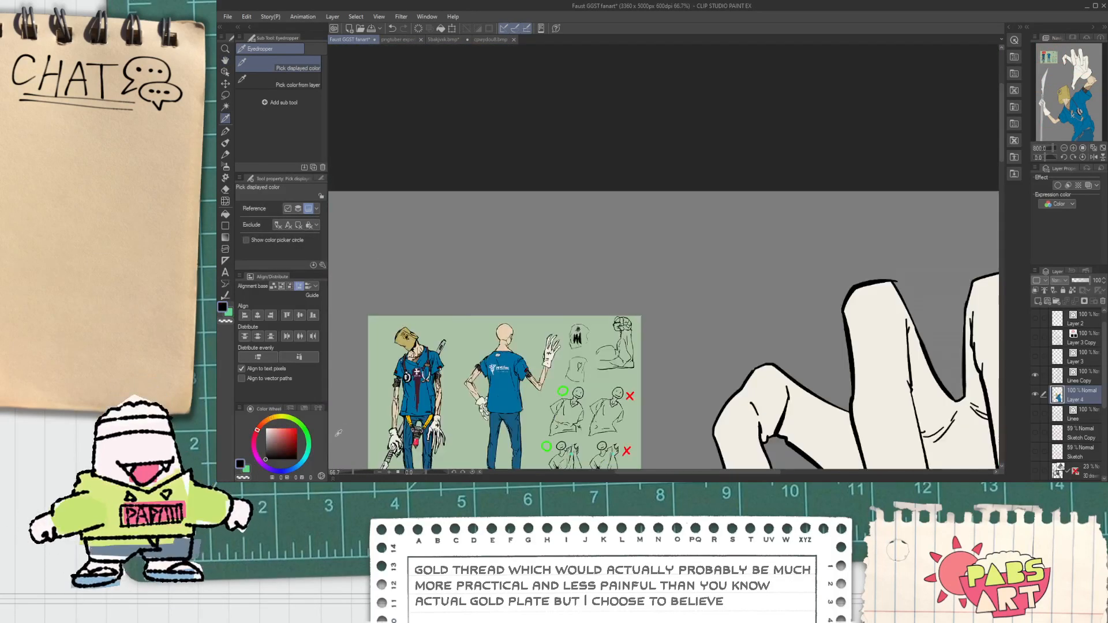
pyautogui.scroll(-3, 357, 426)
pyautogui.press('space')
pyautogui.moveTo(482, 377); pyautogui.dragTo(461, 199)
pyautogui.moveTo(464, 387); pyautogui.dragTo(443, 259)
pyautogui.scroll(1, 606, 249)
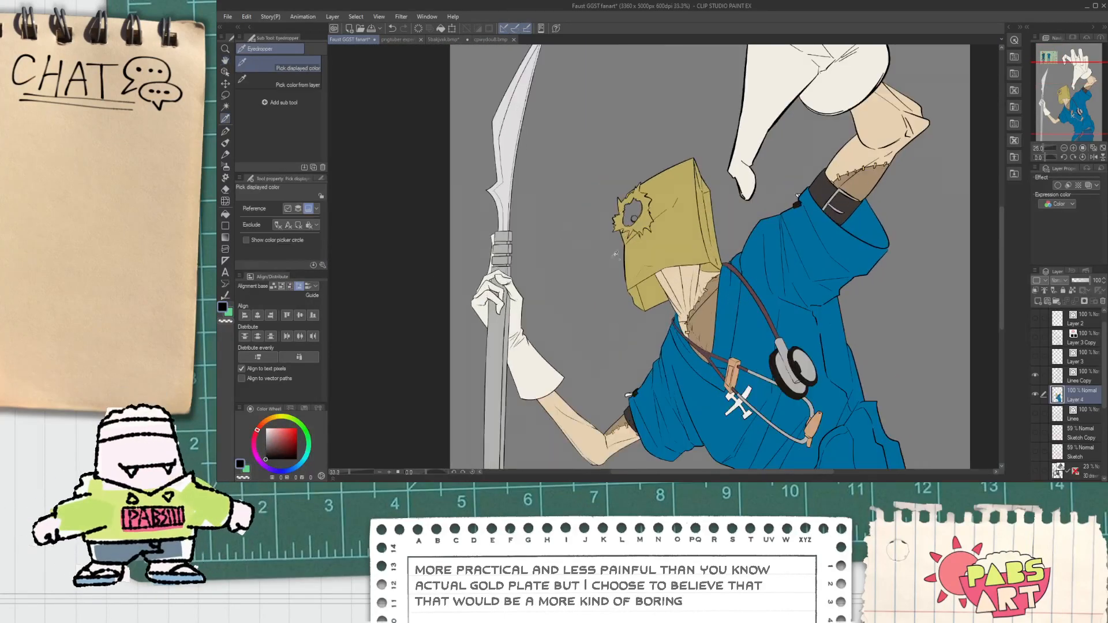
# Pick the paper bag's olive, darken it to near-black and fill the inside of the torn eye hole.
pyautogui.scroll(1, 610, 249)
pyautogui.click(641, 248)
pyautogui.scroll(2, 641, 248)
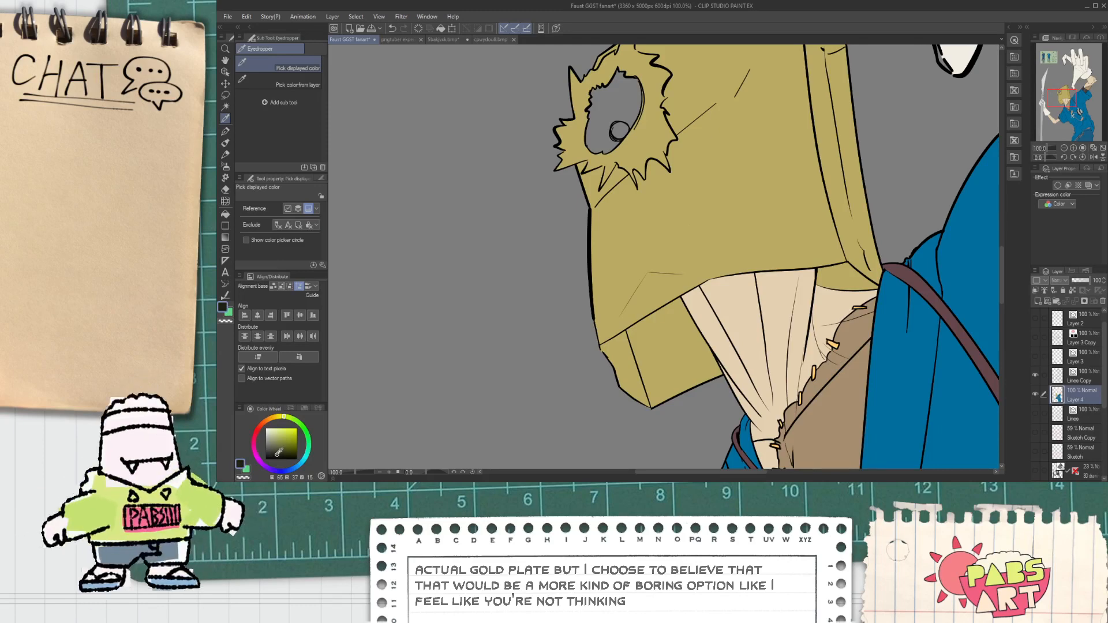
pyautogui.moveTo(274, 454); pyautogui.dragTo(280, 452)
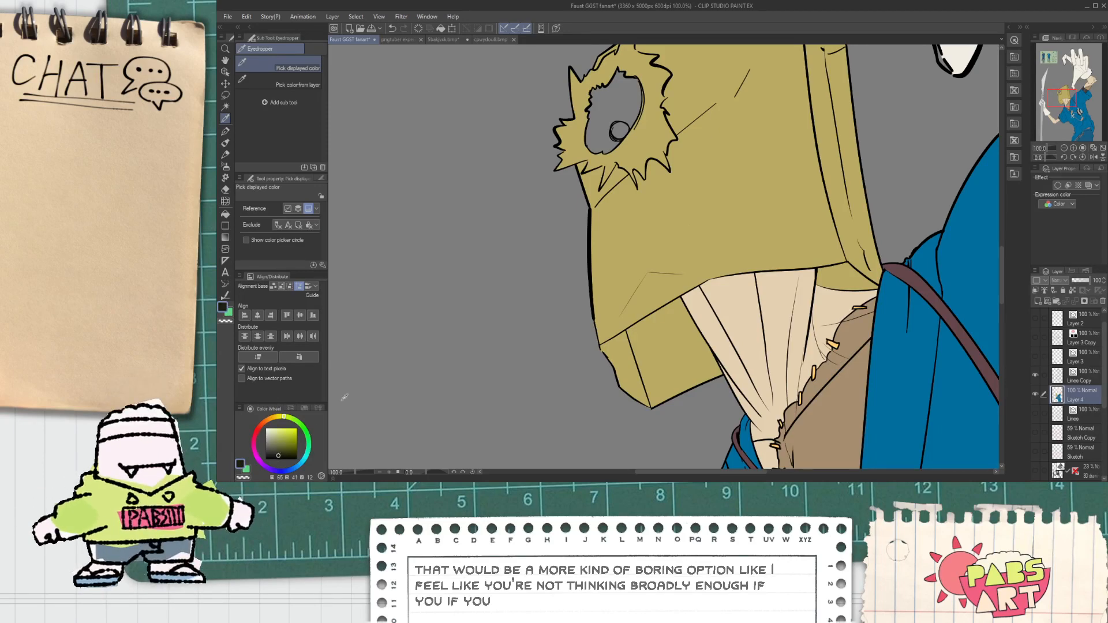
pyautogui.press('g')
pyautogui.scroll(-5, 527, 296)
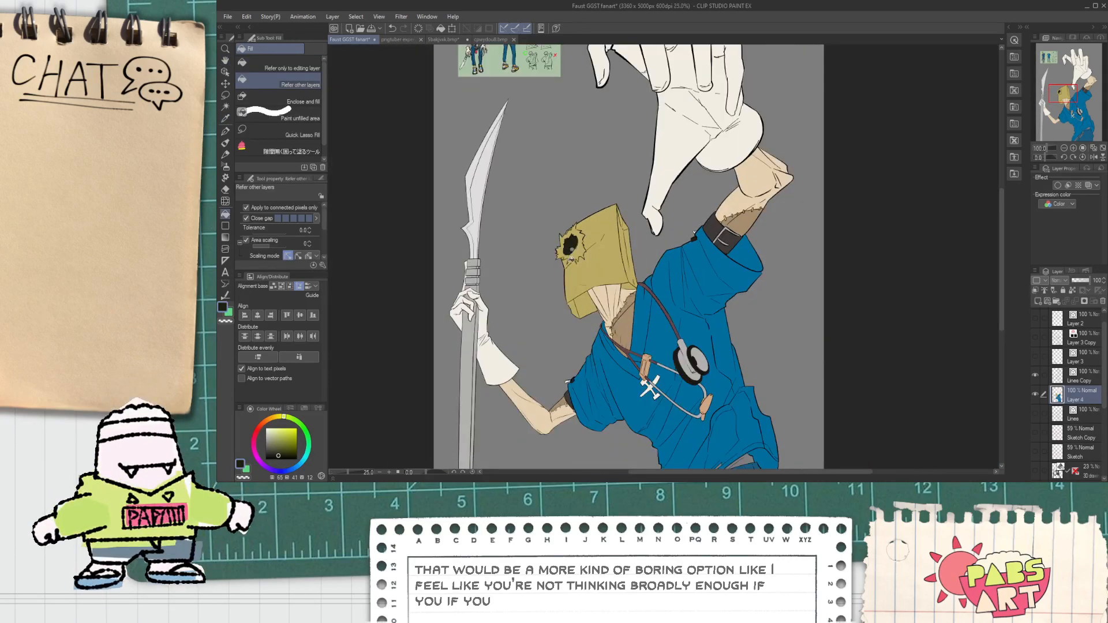
# Sample the bright red of the vial hanging at the reference figure's waist.
pyautogui.moveTo(558, 292); pyautogui.dragTo(557, 316)
pyautogui.scroll(4, 553, 310)
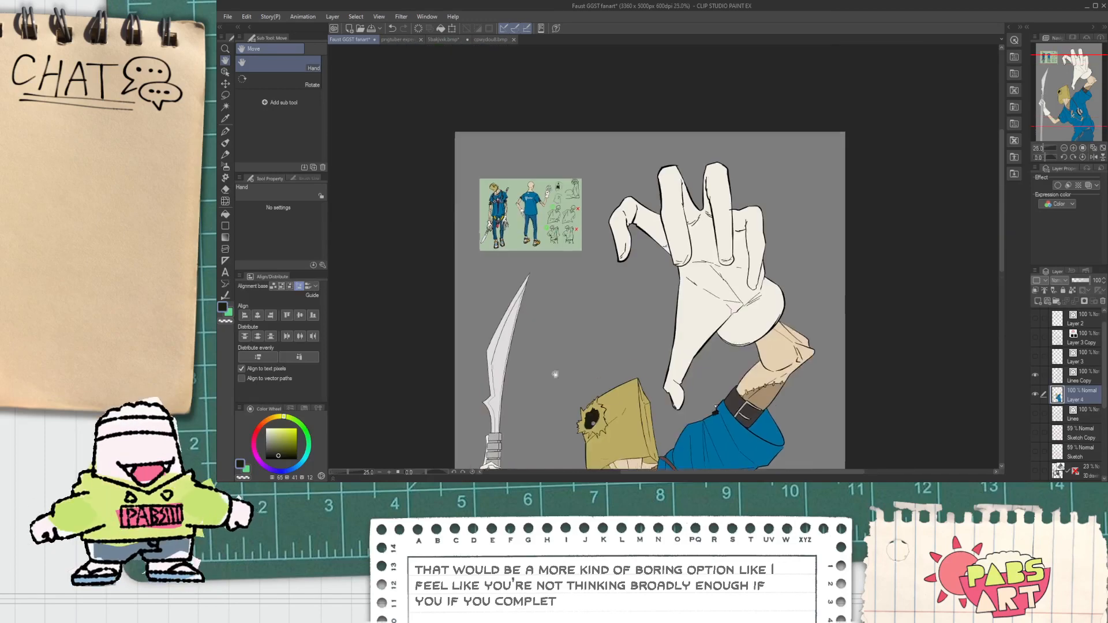
pyautogui.press('i')
pyautogui.scroll(5, 500, 229)
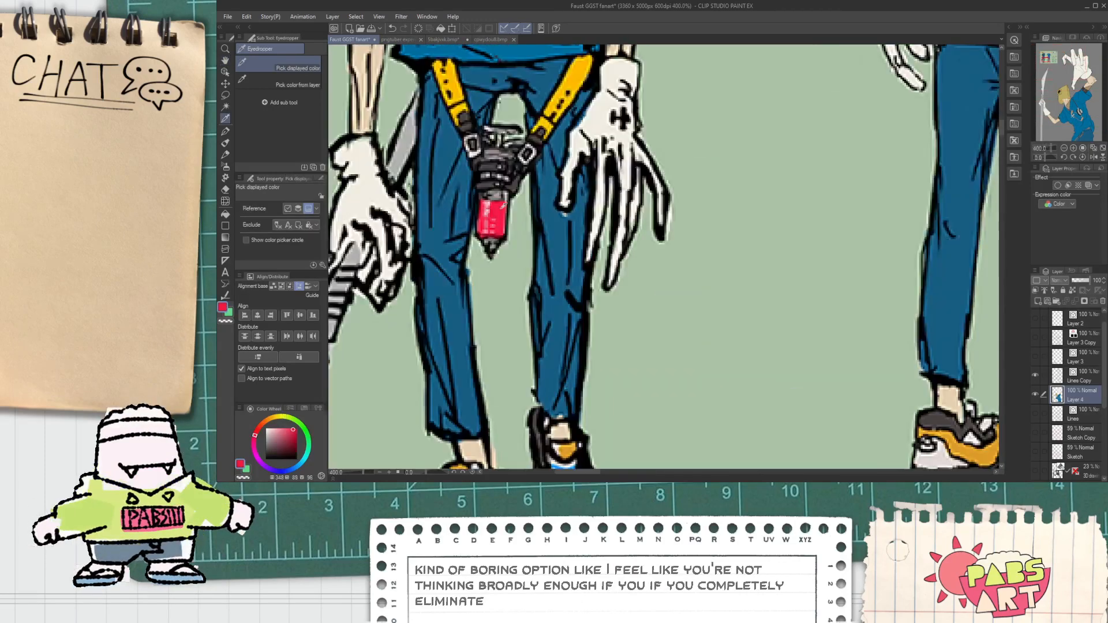
pyautogui.click(502, 222)
pyautogui.scroll(-5, 503, 220)
pyautogui.scroll(-1, 504, 220)
# Fill the round eye inside the bag's hole with the sampled red.
pyautogui.moveTo(683, 370); pyautogui.dragTo(497, 95)
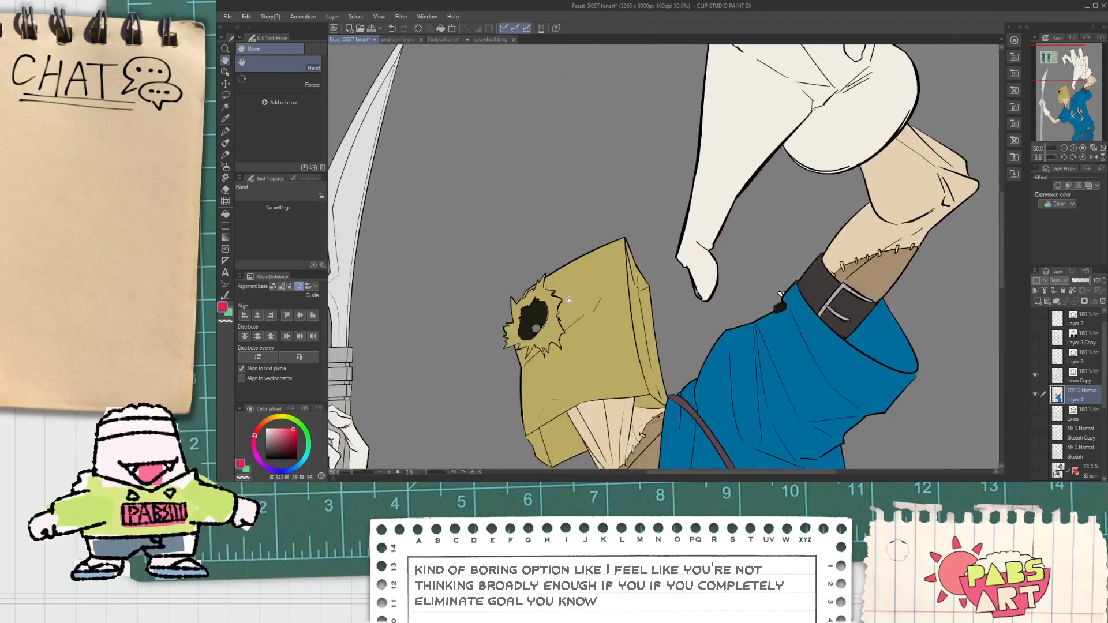
pyautogui.press('g')
pyautogui.scroll(6, 524, 325)
pyautogui.click(525, 326)
pyautogui.press('p')
pyautogui.scroll(1, 504, 341)
# Cover the leftover gray slivers around the eye's outline with the hole's near-black and the eye's red, using the pen.
pyautogui.keyDown('alt'); pyautogui.click(438, 354); pyautogui.keyUp('alt')
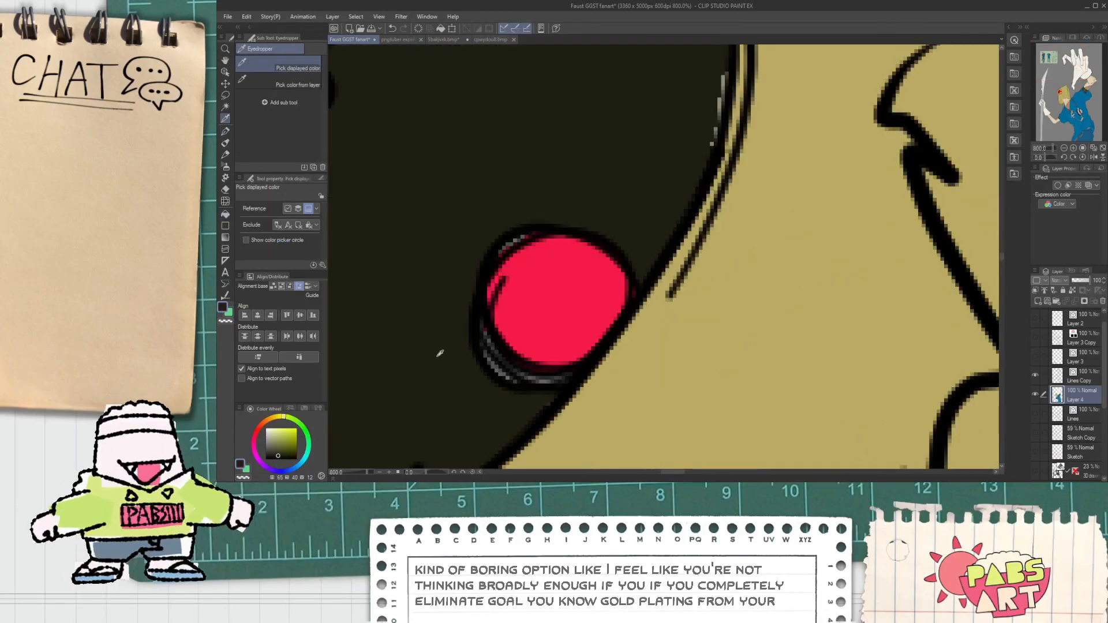
pyautogui.press('space')
pyautogui.scroll(-1, 442, 373)
pyautogui.press('g')
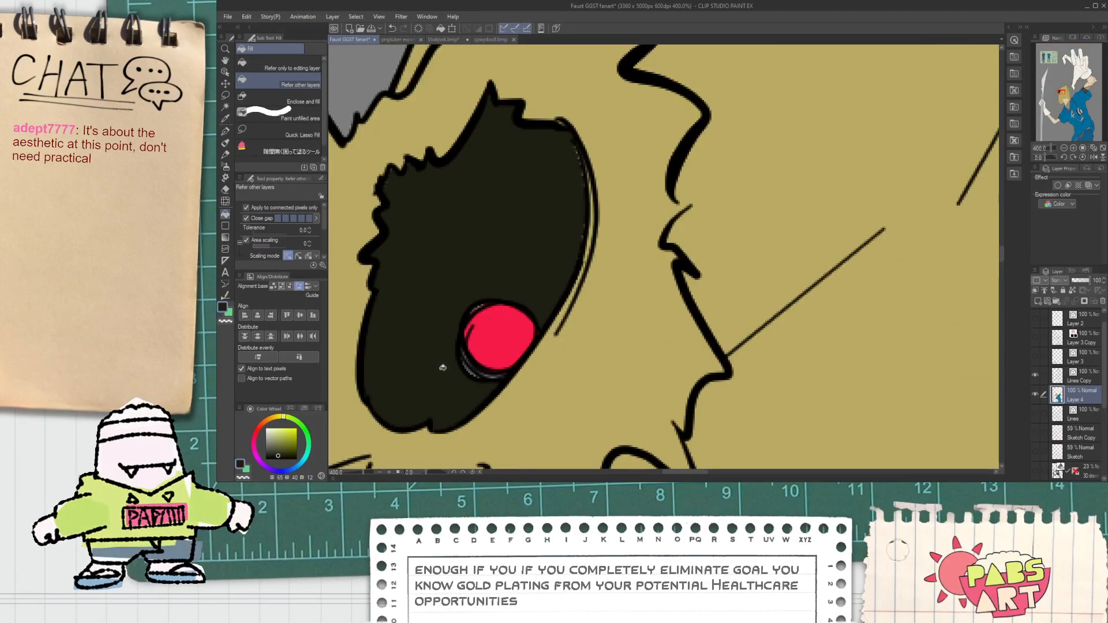
pyautogui.press('p')
pyautogui.scroll(1, 513, 326)
pyautogui.keyDown('alt'); pyautogui.click(471, 384); pyautogui.keyUp('alt')
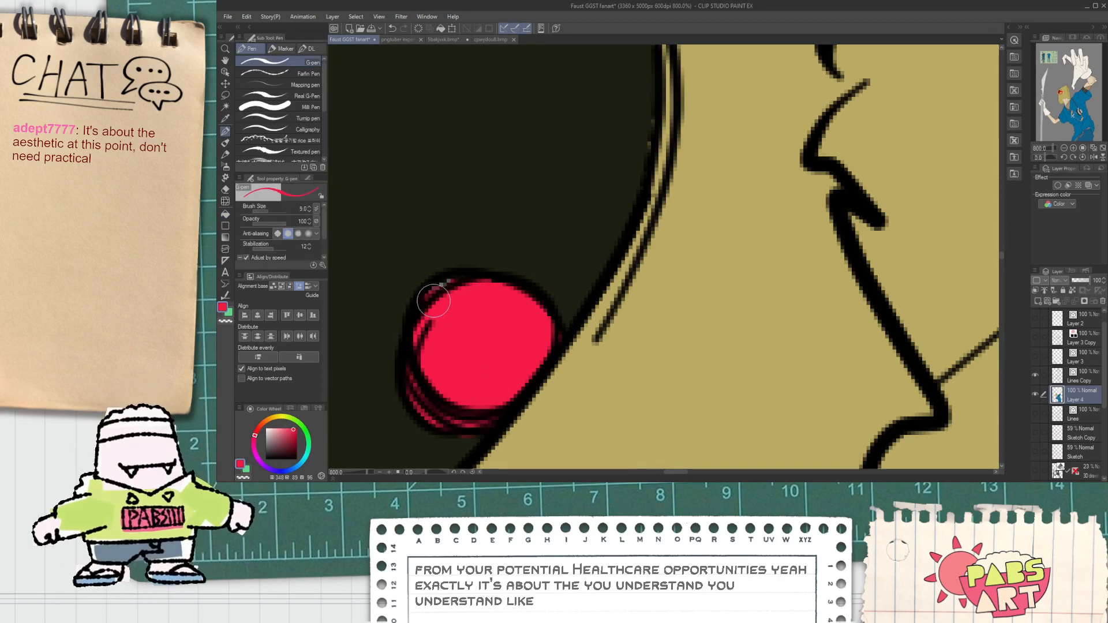
pyautogui.scroll(-2, 569, 277)
pyautogui.scroll(2, 593, 247)
# Pick the near-black again and paint over the light specks along the inner edge of the eye hole.
pyautogui.keyDown('alt'); pyautogui.click(594, 247); pyautogui.keyUp('alt')
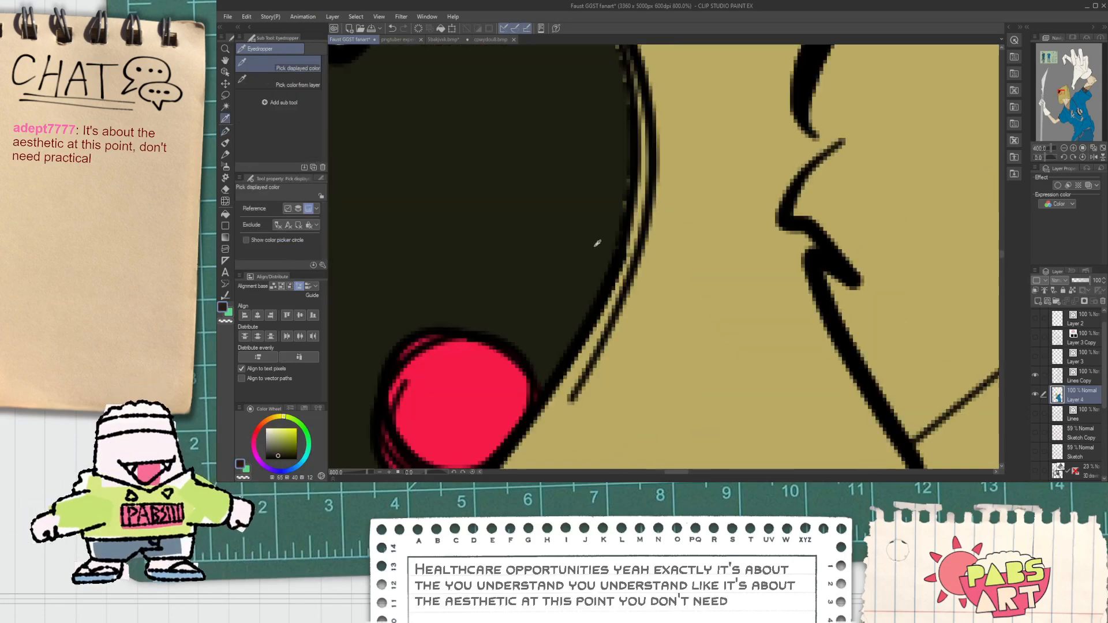
pyautogui.moveTo(624, 134); pyautogui.dragTo(602, 285)
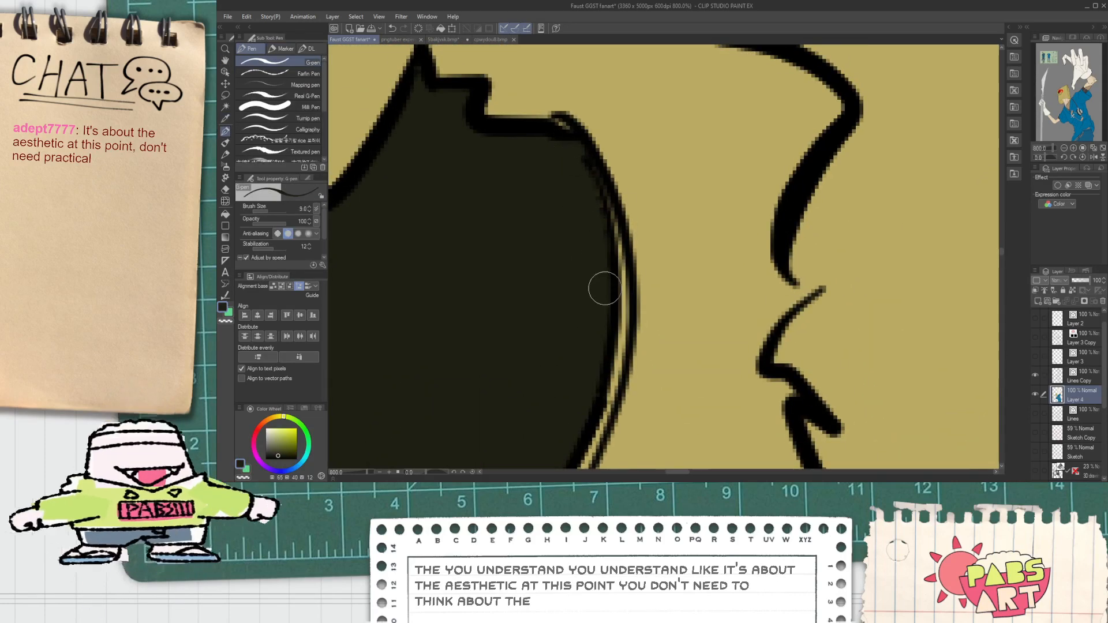
pyautogui.scroll(-15, 605, 299)
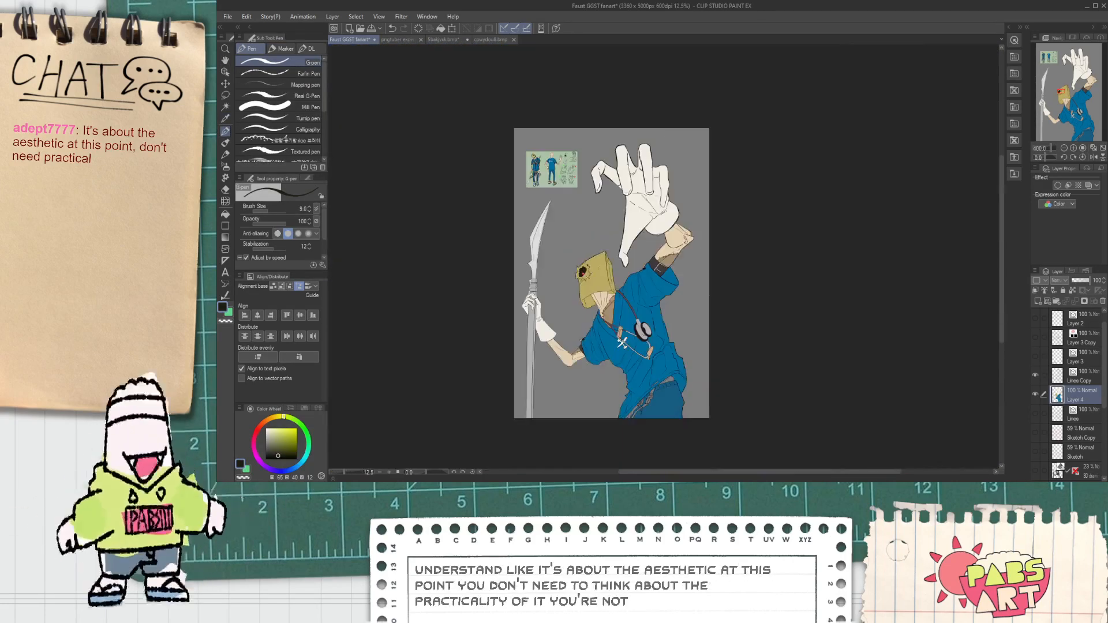
# Pick the light skin tone from the figure and make it ready for filling.
pyautogui.scroll(2, 593, 327)
pyautogui.scroll(-2, 593, 327)
pyautogui.moveTo(593, 308); pyautogui.dragTo(600, 344)
pyautogui.scroll(1, 554, 348)
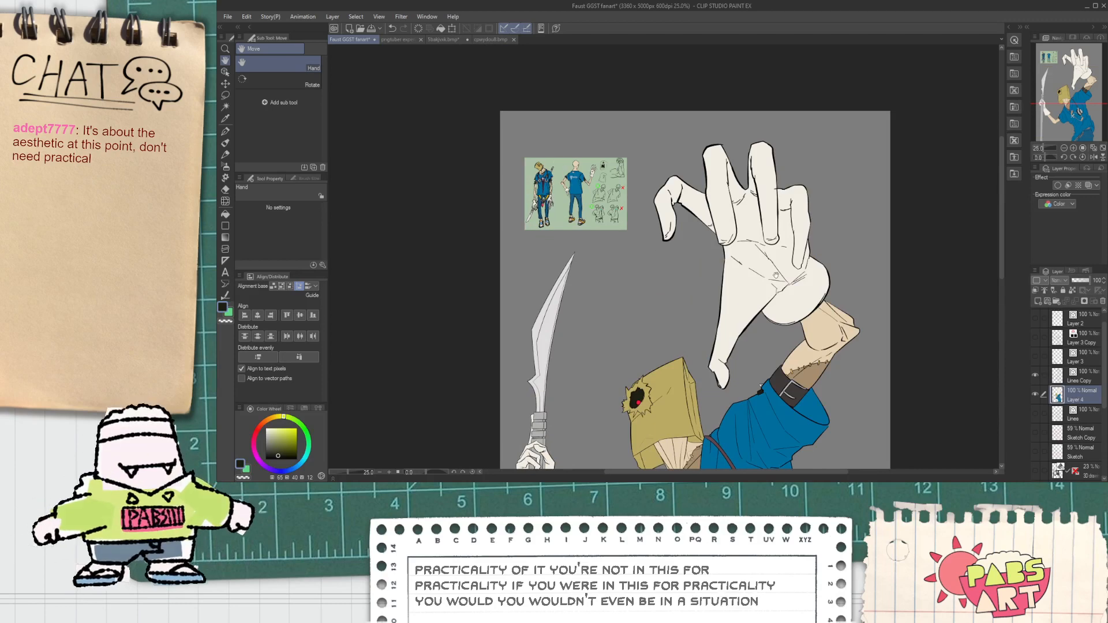
pyautogui.moveTo(799, 342); pyautogui.dragTo(739, 218)
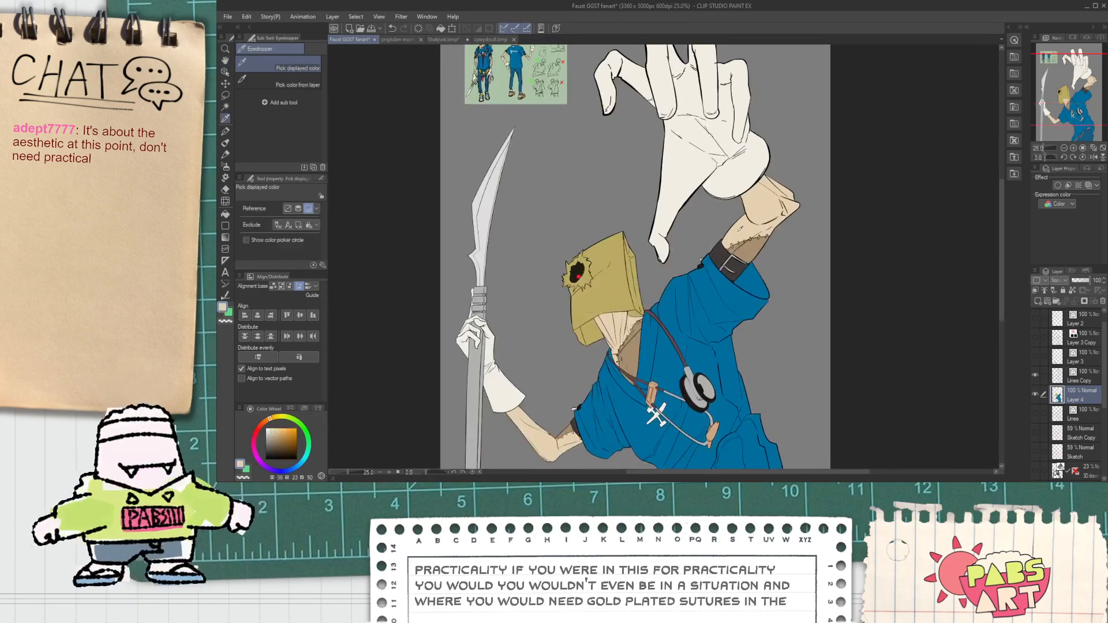
pyautogui.scroll(-2, 740, 228)
pyautogui.press('g')
pyautogui.scroll(7, 740, 361)
pyautogui.scroll(-5, 750, 404)
pyautogui.press('h')
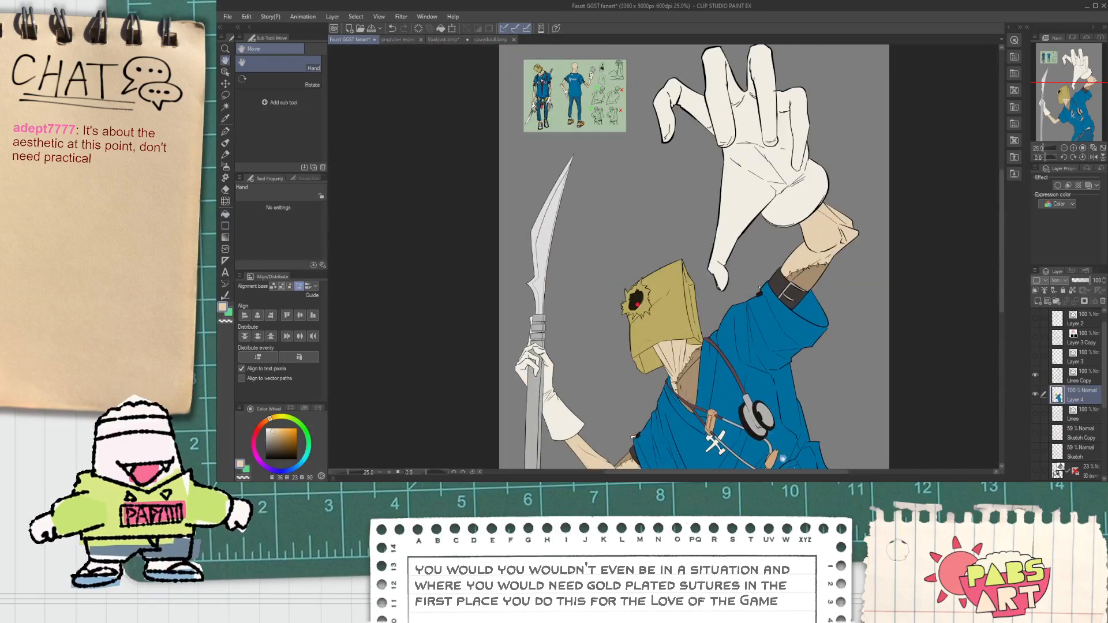
# Compare the torso with the reference, then sample the shirt blue and fill the unfilled spot near the shirt's hem above the waistband.
pyautogui.scroll(6, 686, 265)
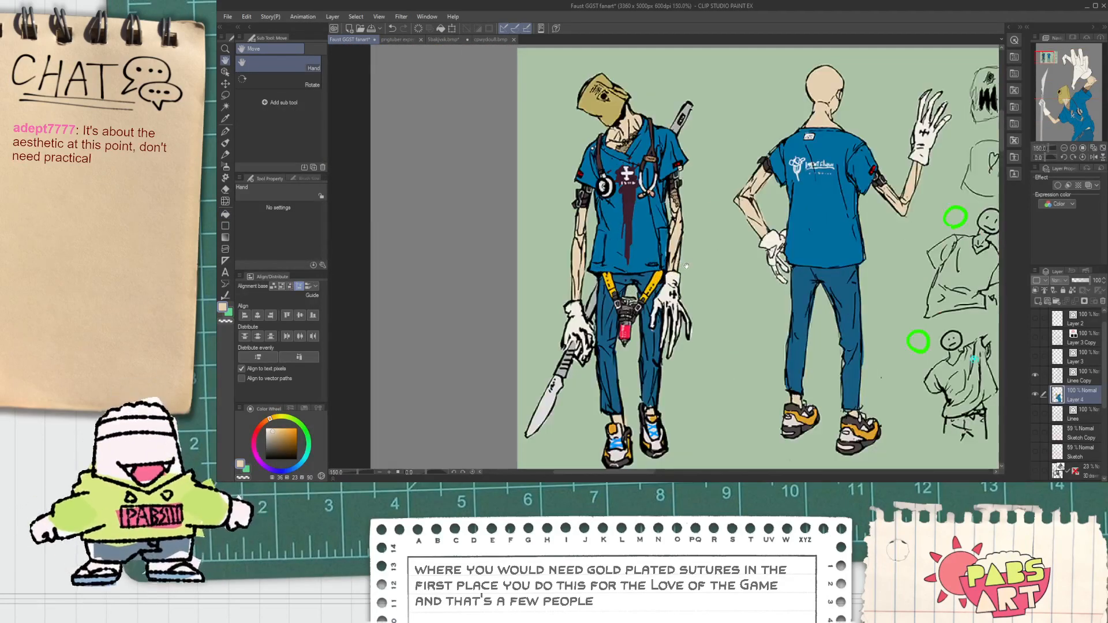
pyautogui.scroll(-5, 688, 269)
pyautogui.moveTo(825, 366); pyautogui.dragTo(718, 114)
pyautogui.moveTo(845, 449); pyautogui.dragTo(788, 288)
pyautogui.press('i')
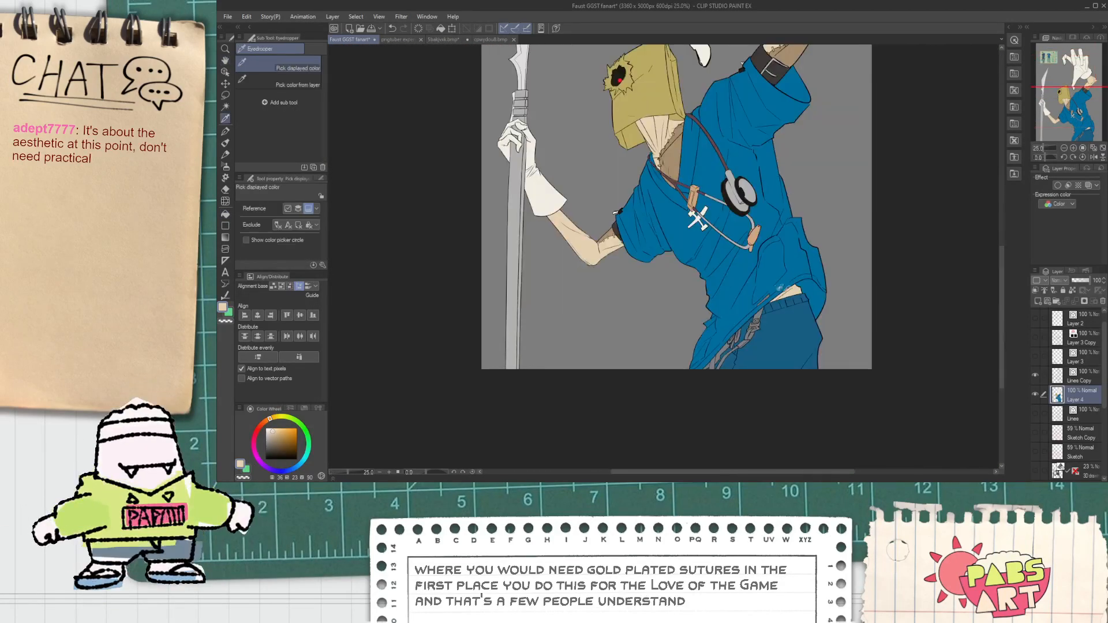
pyautogui.scroll(3, 770, 293)
pyautogui.click(763, 288)
pyautogui.press('g')
pyautogui.scroll(2, 760, 302)
pyautogui.click(755, 308)
pyautogui.scroll(-3, 755, 308)
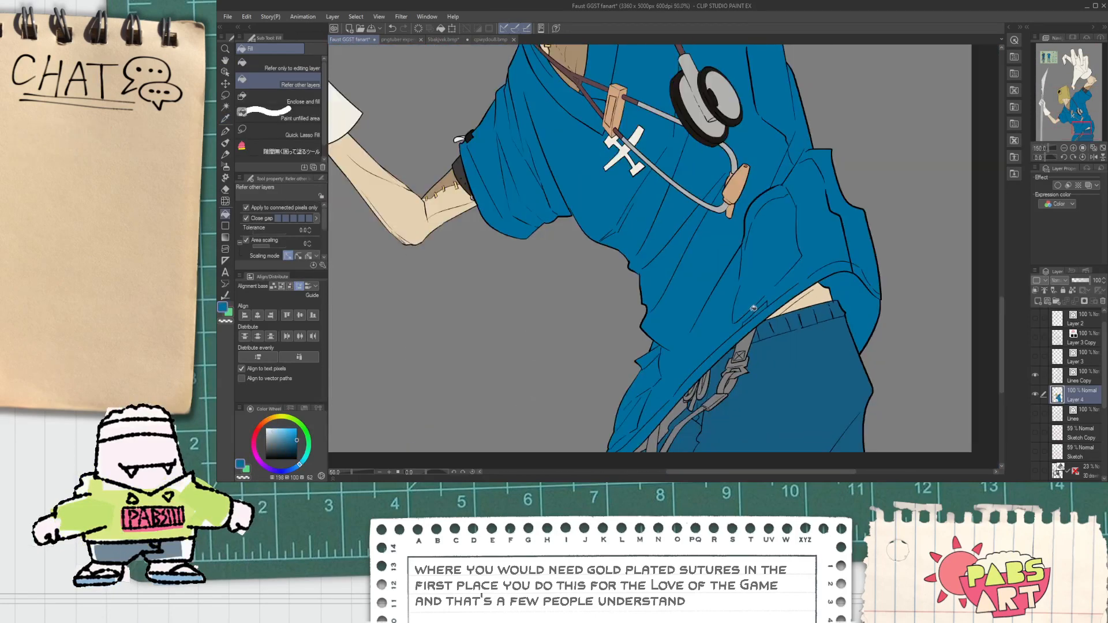
# Select the Mill Pen for touch-ups, and fill the remaining gap at the shirt's lower hem beside the straps with the shirt blue.
pyautogui.scroll(5, 754, 308)
pyautogui.press('p')
pyautogui.scroll(-2, 695, 316)
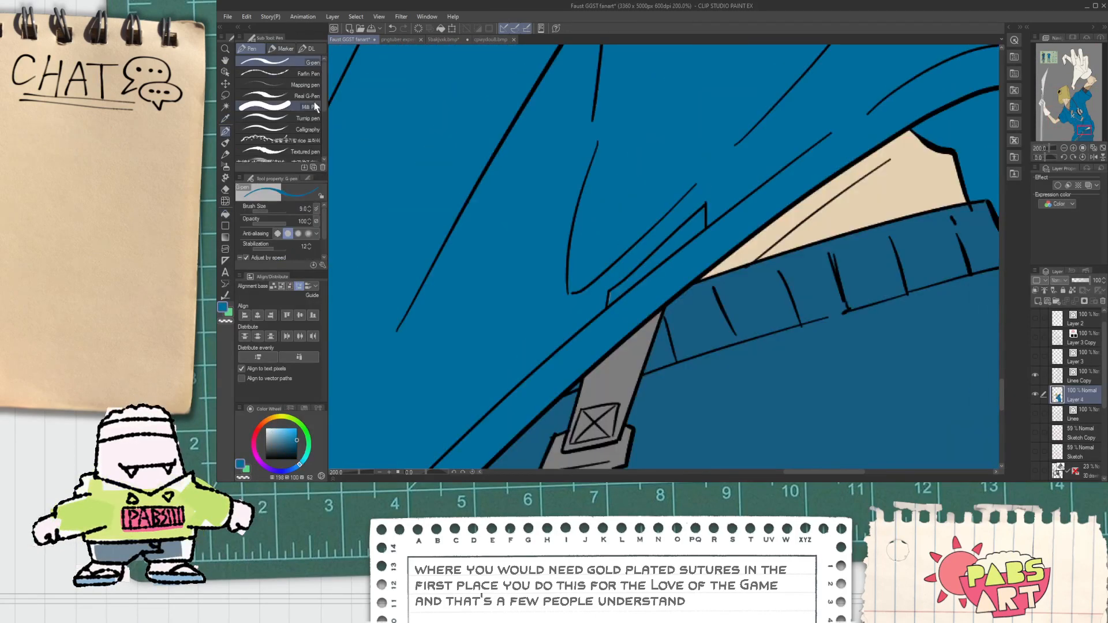
pyautogui.click(265, 106)
pyautogui.scroll(-4, 643, 213)
pyautogui.press('space')
pyautogui.moveTo(573, 217)
pyautogui.mouseDown()
pyautogui.moveTo(588, 224)
pyautogui.moveTo(608, 316)
pyautogui.moveTo(579, 217)
pyautogui.mouseUp()
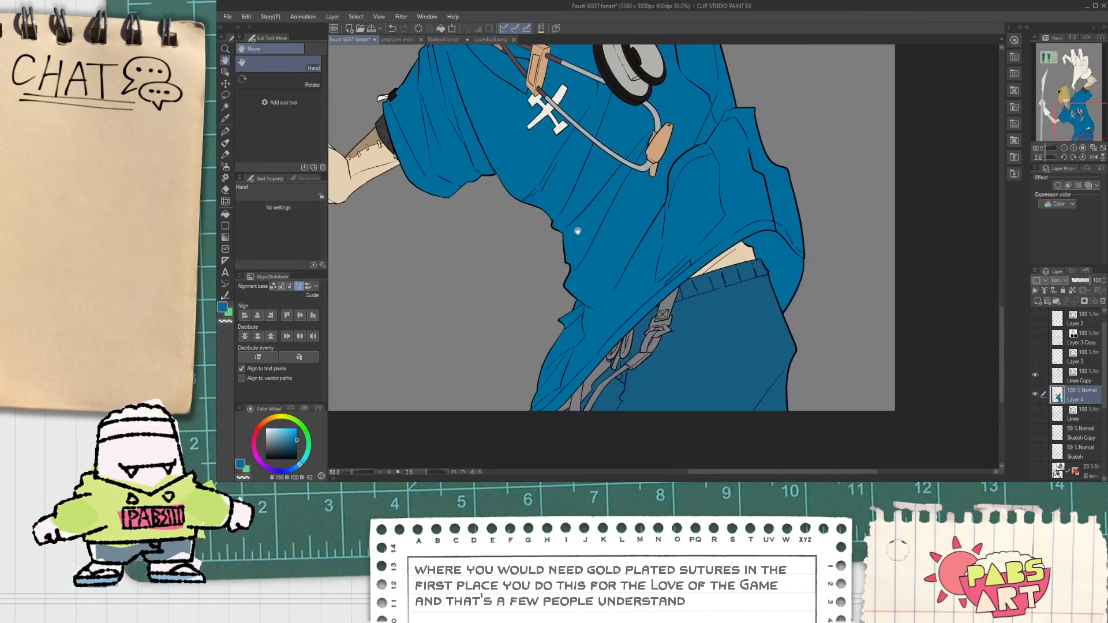
pyautogui.moveTo(603, 303); pyautogui.dragTo(596, 284)
pyautogui.press('i')
pyautogui.scroll(2, 587, 329)
pyautogui.press('g')
pyautogui.click(596, 374)
pyautogui.scroll(1, 548, 409)
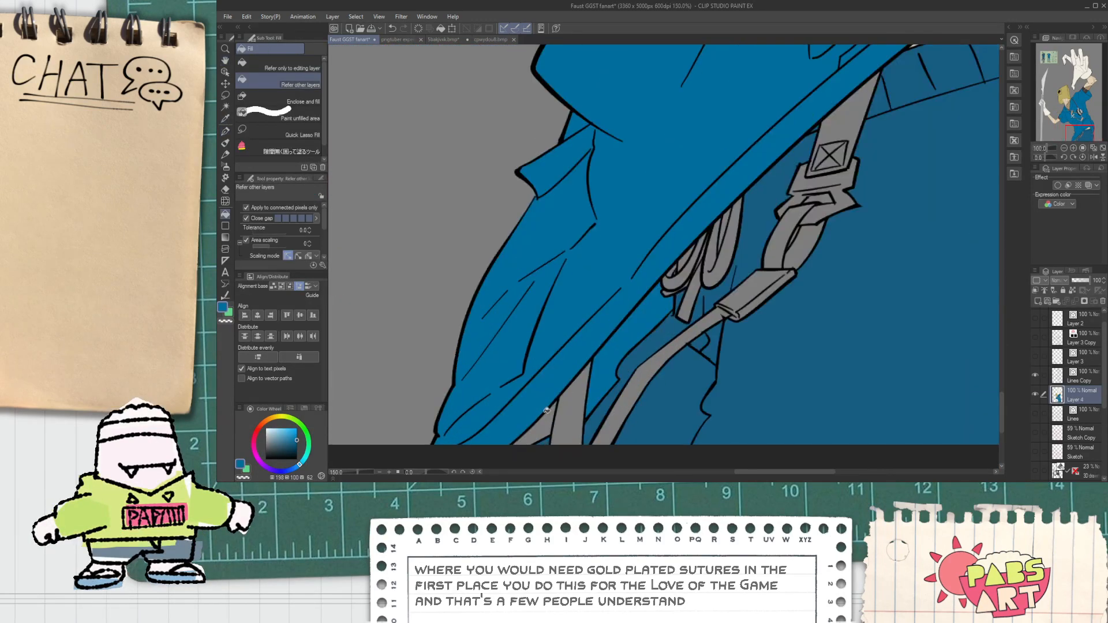
# Sample the bright yellow of the waist straps from the colored reference figure.
pyautogui.scroll(-4, 550, 416)
pyautogui.press('space')
pyautogui.moveTo(541, 280); pyautogui.dragTo(684, 470)
pyautogui.moveTo(494, 133); pyautogui.dragTo(539, 311)
pyautogui.press('i')
pyautogui.scroll(5, 487, 220)
pyautogui.scroll(4, 487, 271)
pyautogui.click(486, 271)
pyautogui.scroll(-9, 490, 272)
# Fill the two lower waist straps and both strap loops above the slider with the sampled yellow.
pyautogui.press('space')
pyautogui.moveTo(584, 409); pyautogui.dragTo(502, 93)
pyautogui.press('g')
pyautogui.scroll(3, 602, 306)
pyautogui.click(603, 309)
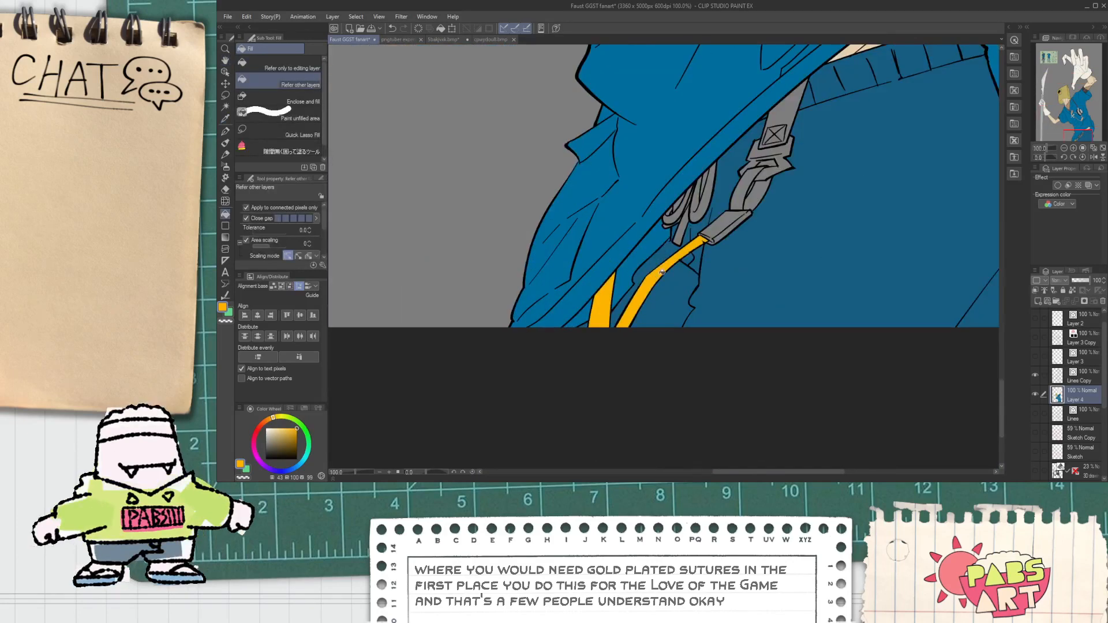
pyautogui.scroll(2, 732, 201)
pyautogui.click(735, 198)
pyautogui.click(775, 195)
# Sample the trouser blue and cover the gray gap between the two yellow strap loops, cleaning its edges with the G-pen.
pyautogui.keyDown('alt'); pyautogui.click(801, 195); pyautogui.keyUp('alt')
pyautogui.scroll(2, 759, 187)
pyautogui.scroll(2, 755, 174)
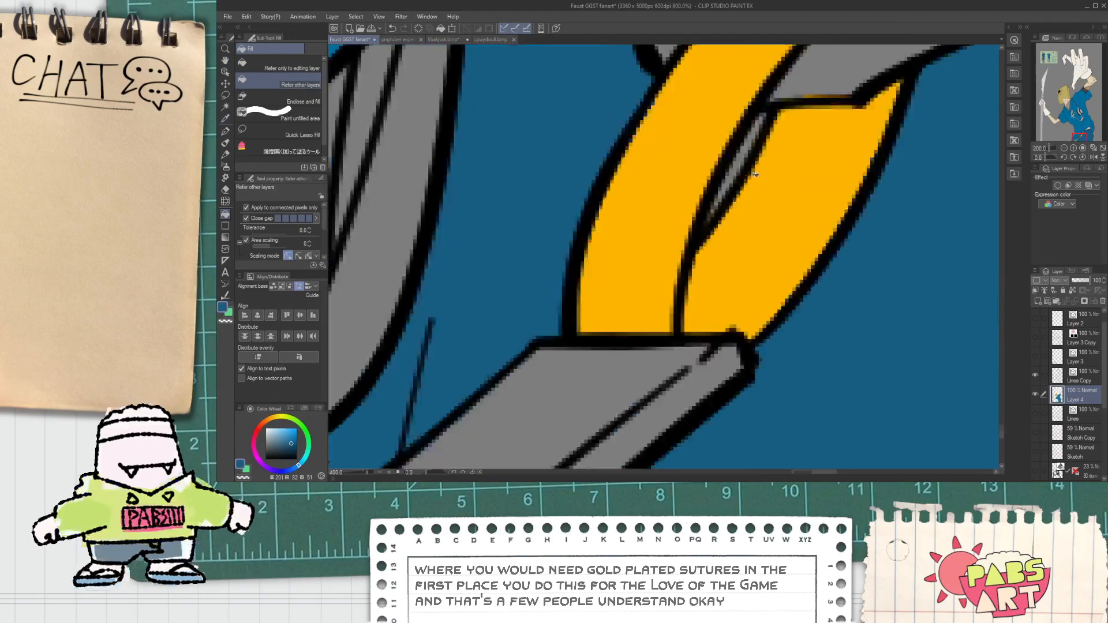
pyautogui.press('p')
pyautogui.click(296, 63)
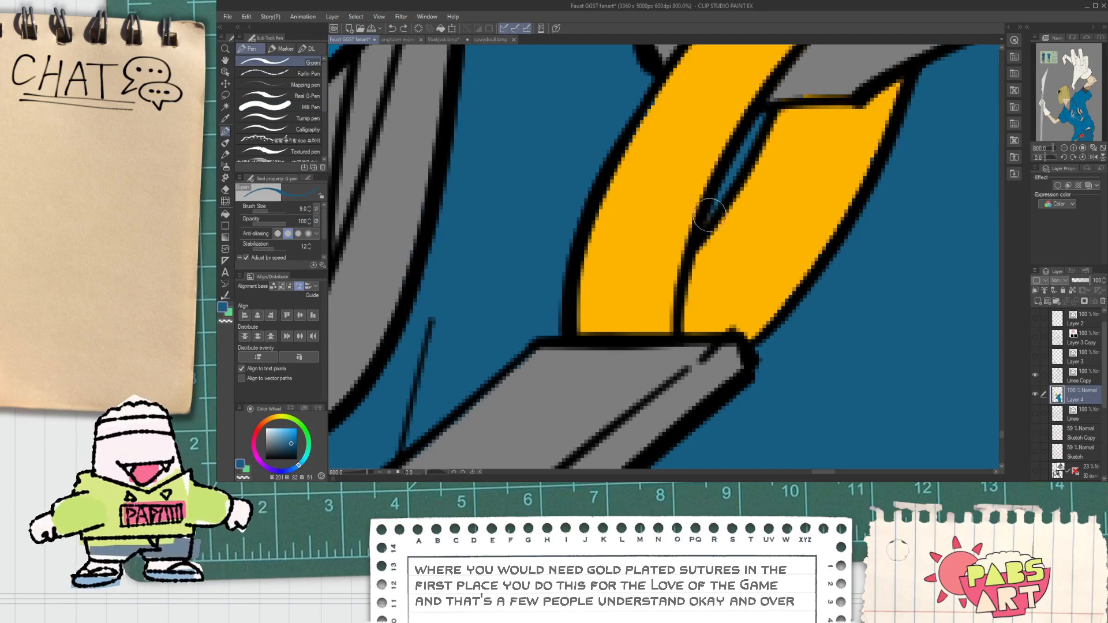
pyautogui.scroll(-4, 758, 125)
pyautogui.scroll(2, 758, 126)
# Pick the strap yellow again and fill the upper strap above the buckle, including its crossed stitching square.
pyautogui.press('g')
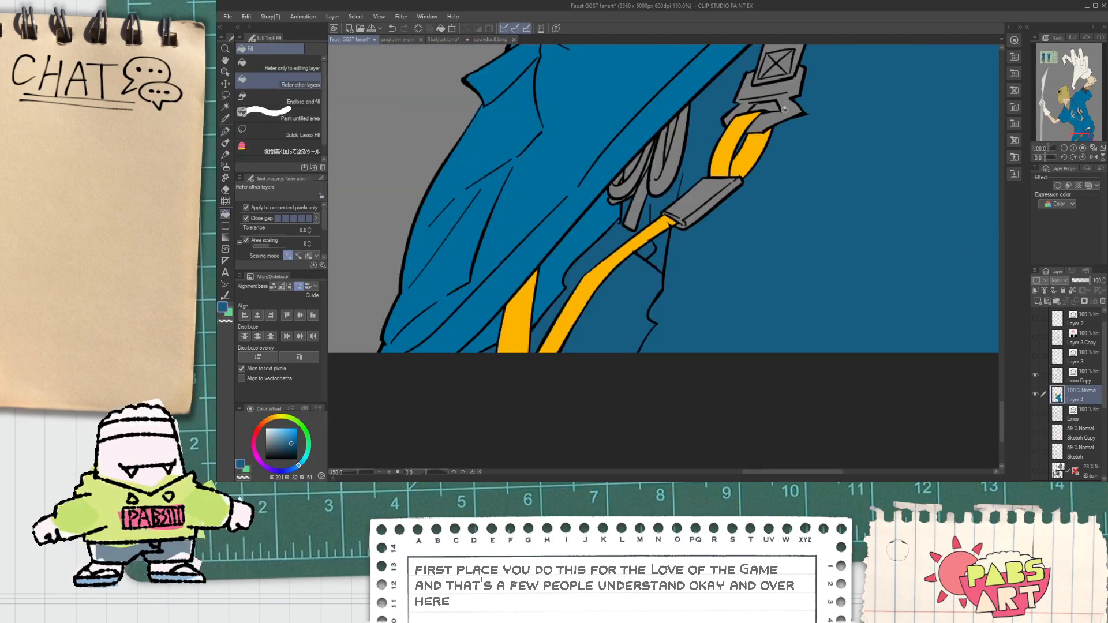
pyautogui.scroll(-6, 760, 104)
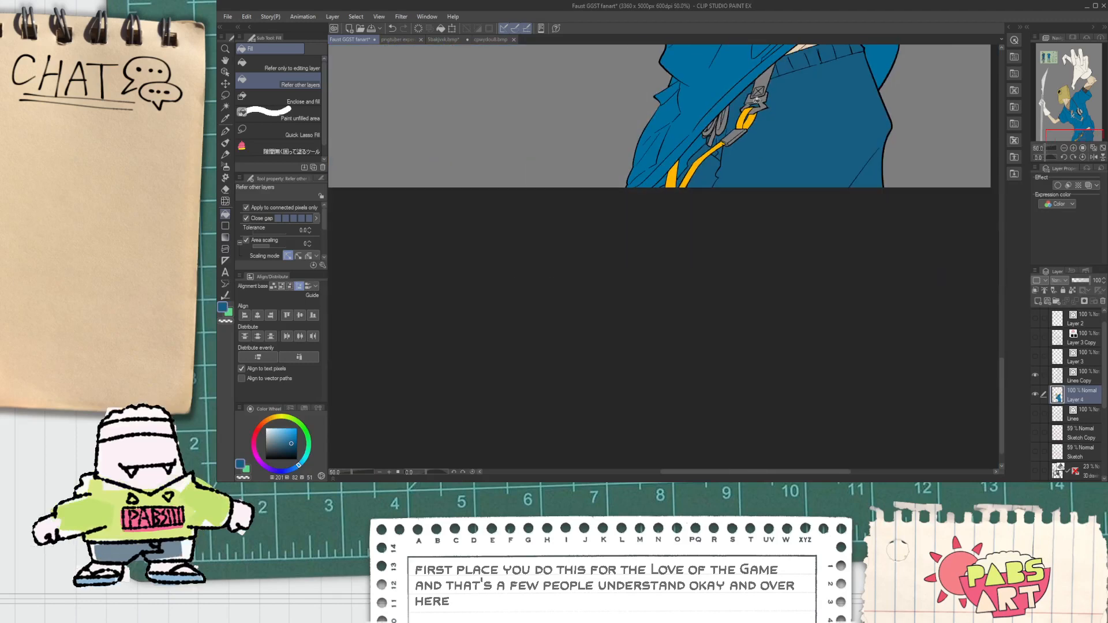
pyautogui.scroll(1, 759, 107)
pyautogui.keyDown('alt'); pyautogui.click(750, 117); pyautogui.keyUp('alt')
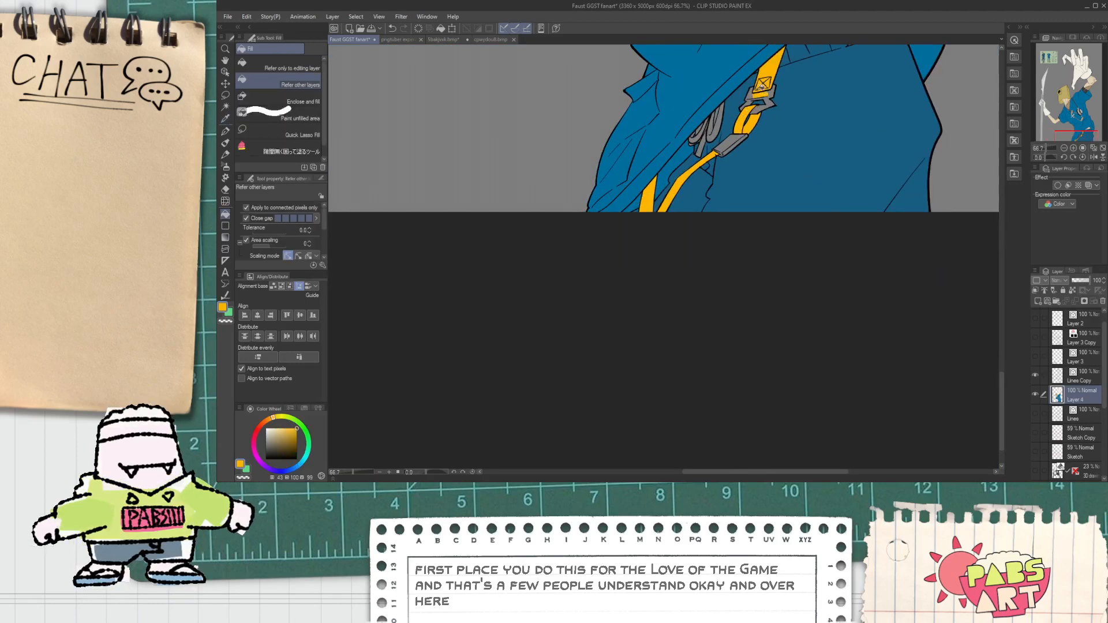
pyautogui.scroll(6, 764, 84)
pyautogui.click(735, 111)
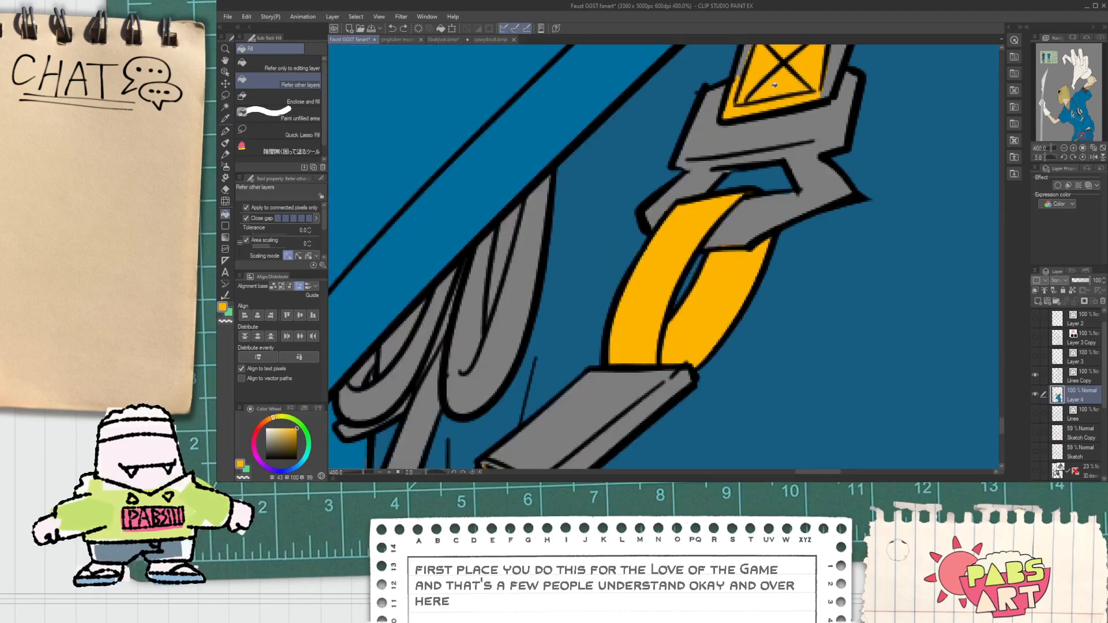
# Look over the rest of the figure for the colors of the uncolored ribbons and buckles at the waist.
pyautogui.scroll(-4, 733, 113)
pyautogui.scroll(-3, 726, 162)
pyautogui.moveTo(725, 163); pyautogui.dragTo(707, 315)
pyautogui.moveTo(641, 228); pyautogui.dragTo(724, 446)
pyautogui.moveTo(593, 127); pyautogui.dragTo(603, 156)
pyautogui.moveTo(719, 432); pyautogui.dragTo(606, 171)
pyautogui.moveTo(658, 307); pyautogui.dragTo(631, 176)
pyautogui.scroll(1, 631, 175)
pyautogui.click(632, 177)
pyautogui.scroll(4, 634, 186)
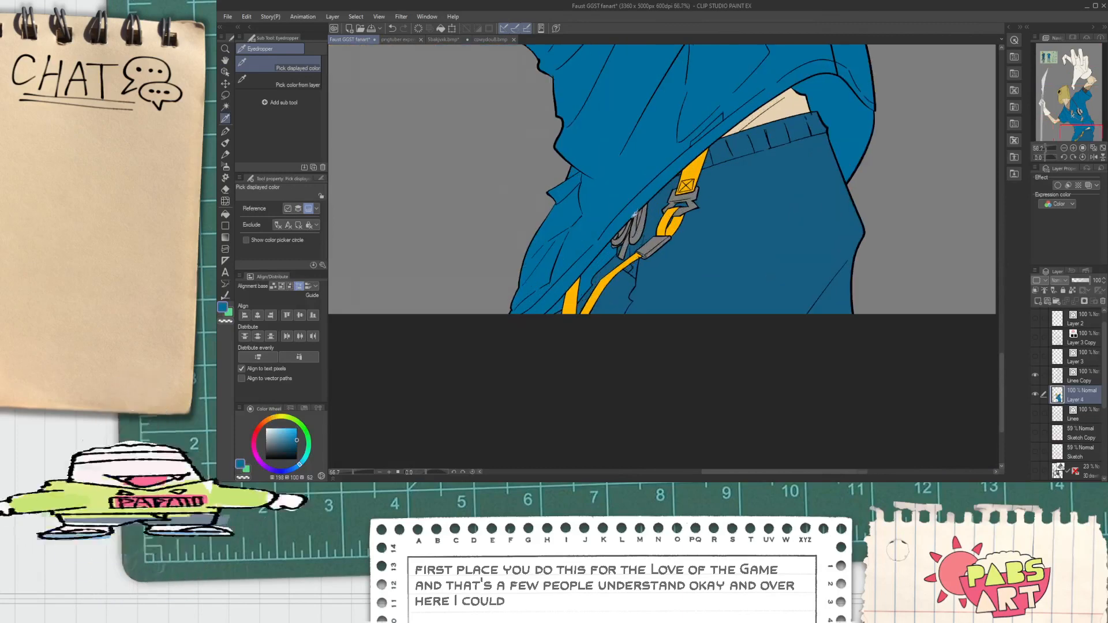
# Sample the trouser blue and fill the small gaps between the hanging ribbon loops, touching up leftover slivers with the pen.
pyautogui.click(668, 240)
pyautogui.press('g')
pyautogui.scroll(2, 662, 232)
pyautogui.click(638, 189)
pyautogui.scroll(2, 638, 189)
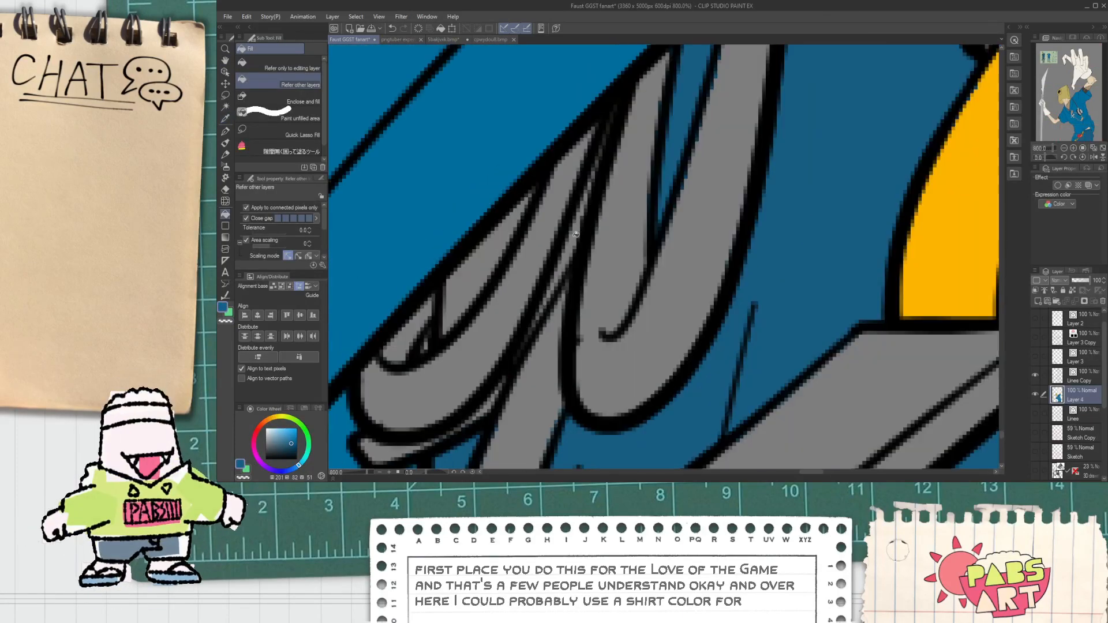
pyautogui.scroll(-3, 493, 283)
pyautogui.scroll(3, 493, 283)
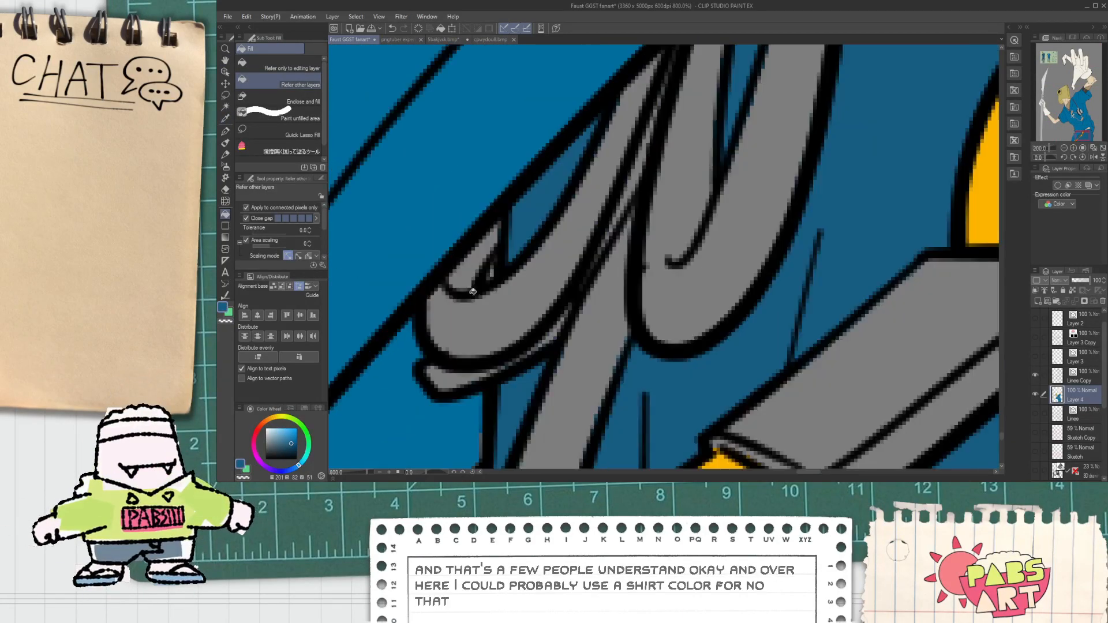
pyautogui.press('p')
pyautogui.scroll(-3, 488, 274)
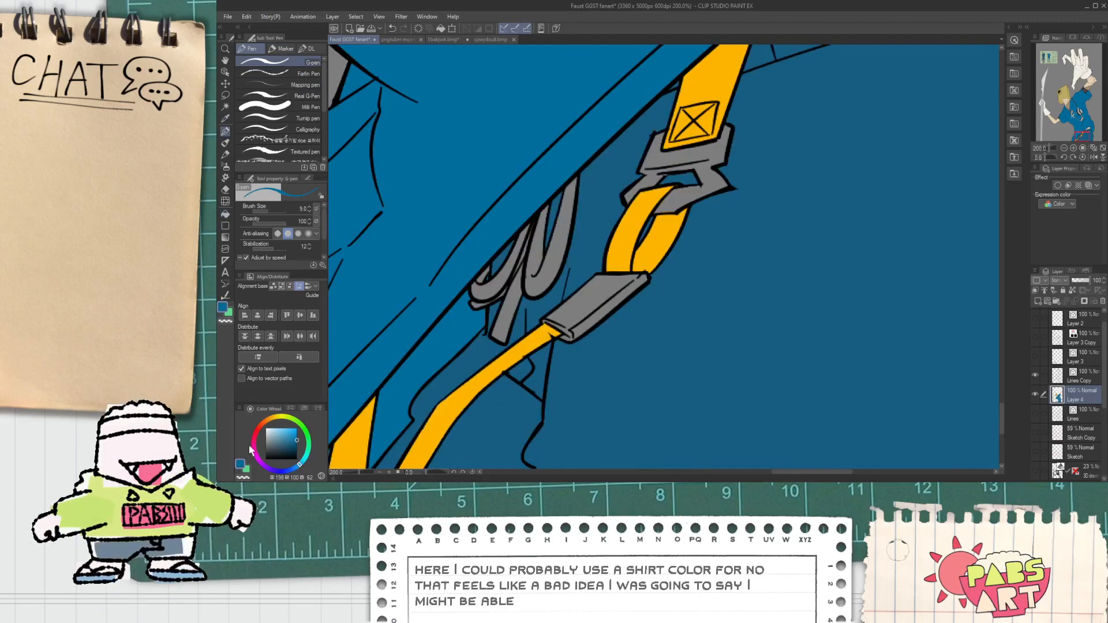
# Choose a lighter tint of the shirt blue and fill all the hanging ribbon loops at the waist with it.
pyautogui.press('i')
pyautogui.click(289, 435)
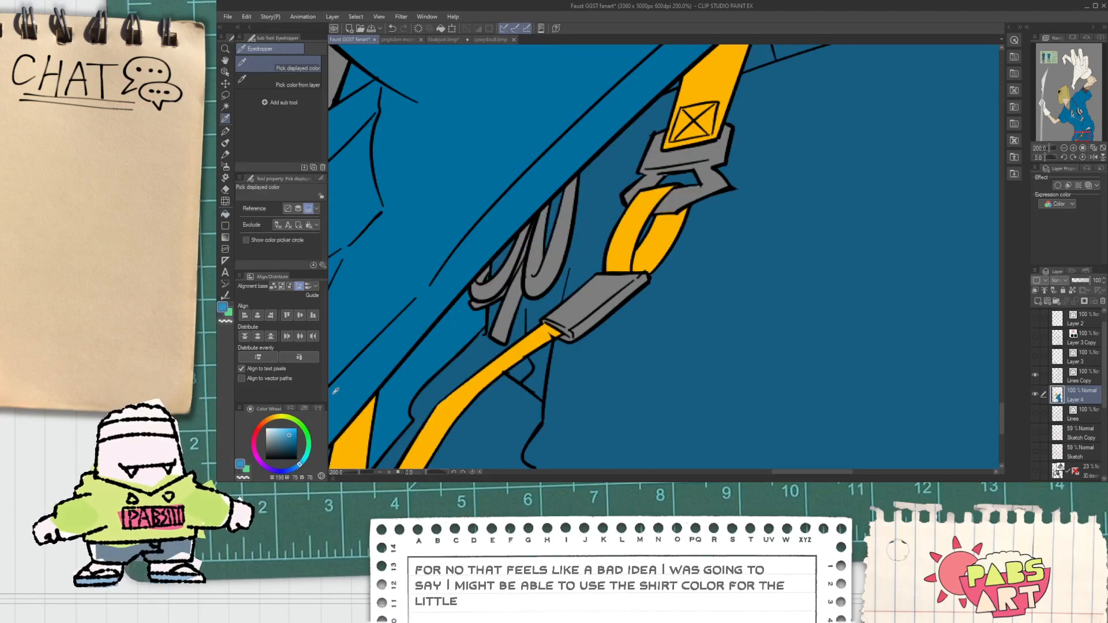
pyautogui.press('g')
pyautogui.click(496, 284)
pyautogui.click(509, 309)
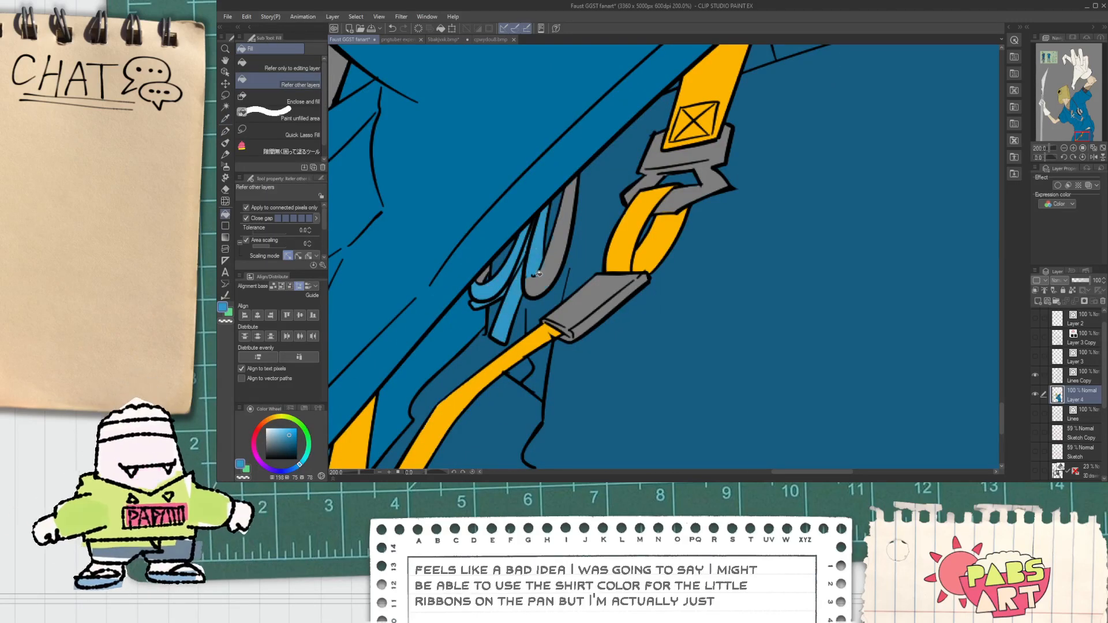
pyautogui.click(536, 283)
pyautogui.scroll(2, 477, 277)
pyautogui.click(501, 283)
# Sample the light gray from the blade of the large scalpel.
pyautogui.scroll(-1, 503, 282)
pyautogui.scroll(-7, 504, 283)
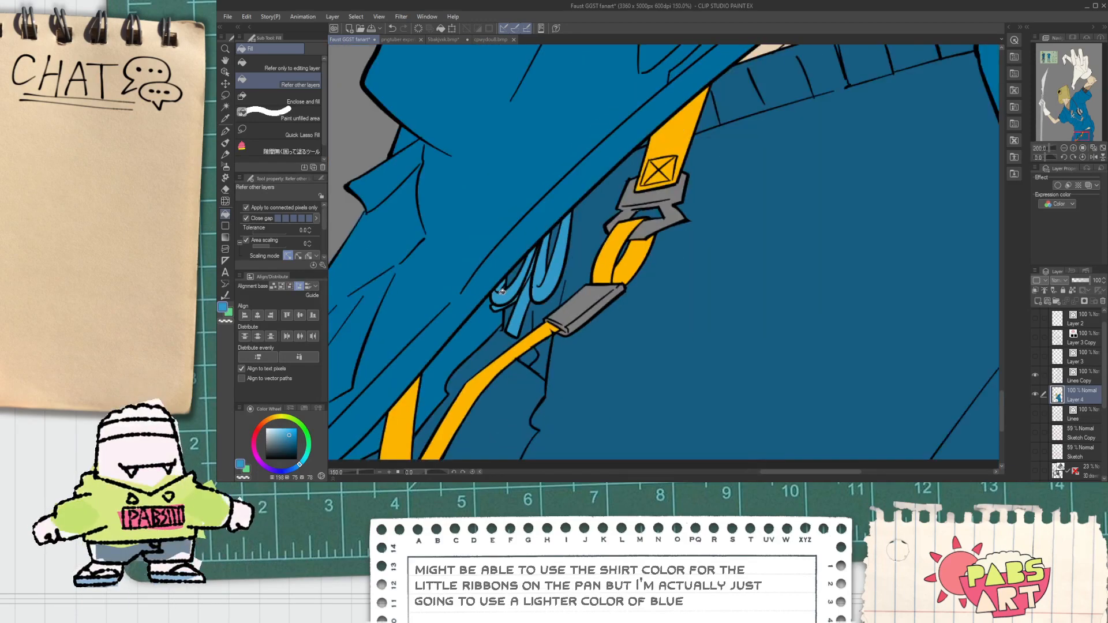
pyautogui.press('i')
pyautogui.scroll(2, 450, 263)
pyautogui.click(450, 257)
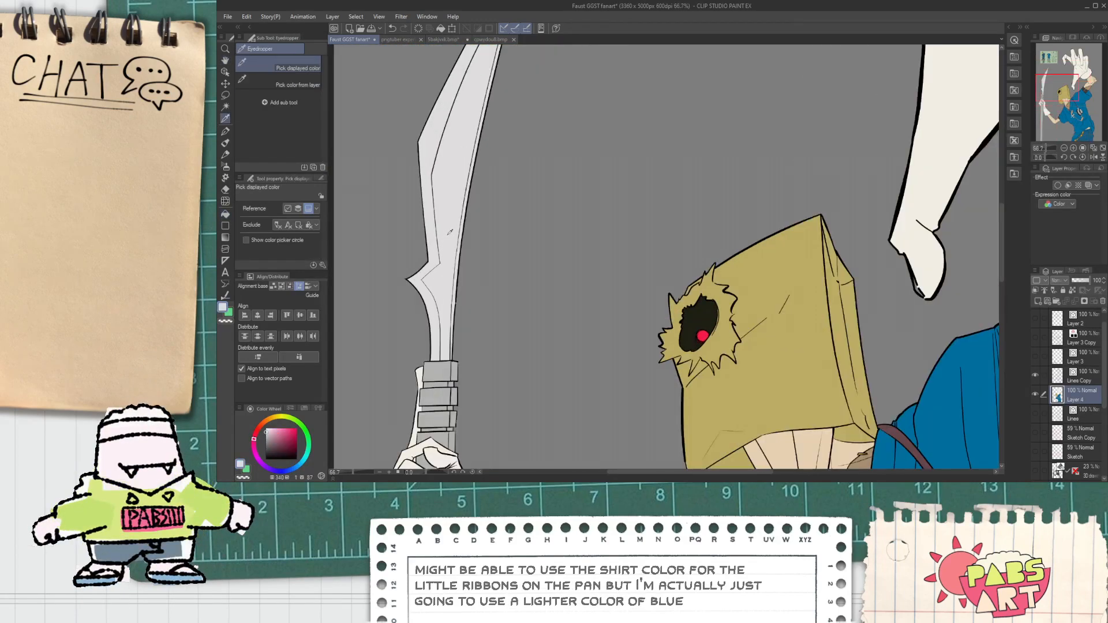
# Fill the strap slider and all parts of the buckle above it with the sampled light gray.
pyautogui.scroll(-2, 461, 231)
pyautogui.moveTo(606, 398); pyautogui.dragTo(518, 238)
pyautogui.moveTo(629, 418); pyautogui.dragTo(573, 231)
pyautogui.press('g')
pyautogui.scroll(4, 600, 282)
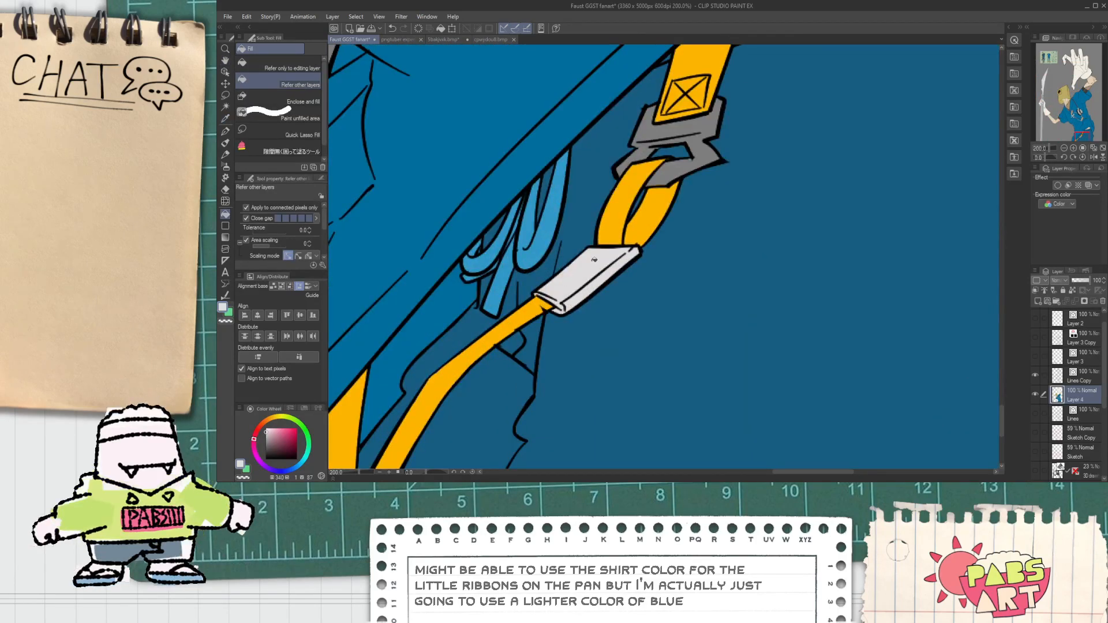
pyautogui.click(669, 167)
pyautogui.scroll(2, 669, 167)
pyautogui.click(636, 106)
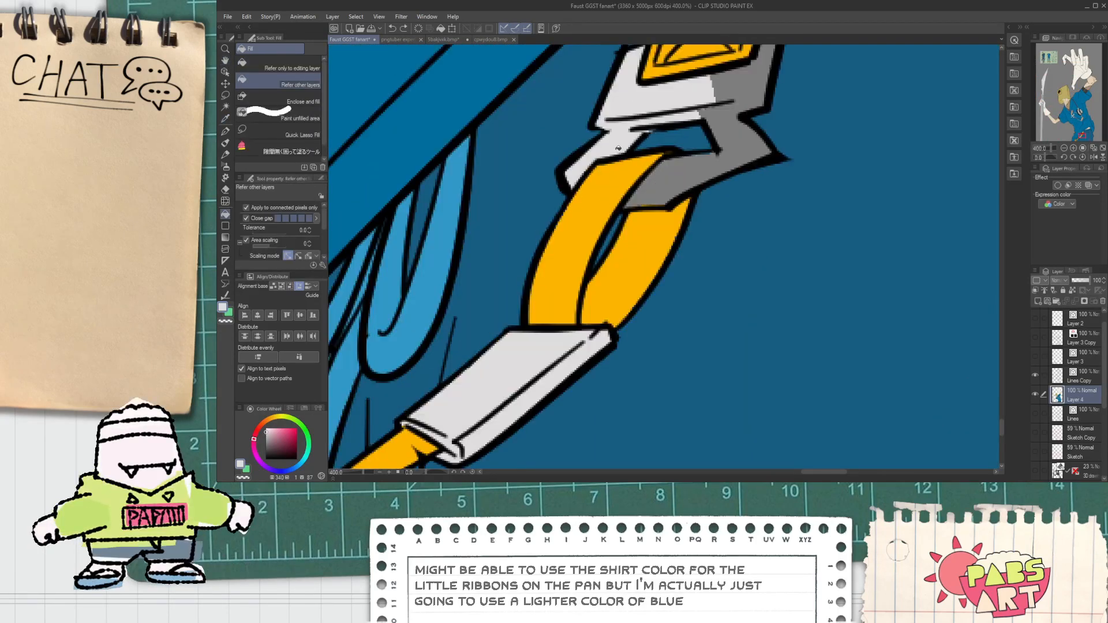
pyautogui.click(731, 137)
# Duplicate the flat color layer, Layer 4, and start a gradient map correction on the copy.
pyautogui.scroll(-8, 693, 167)
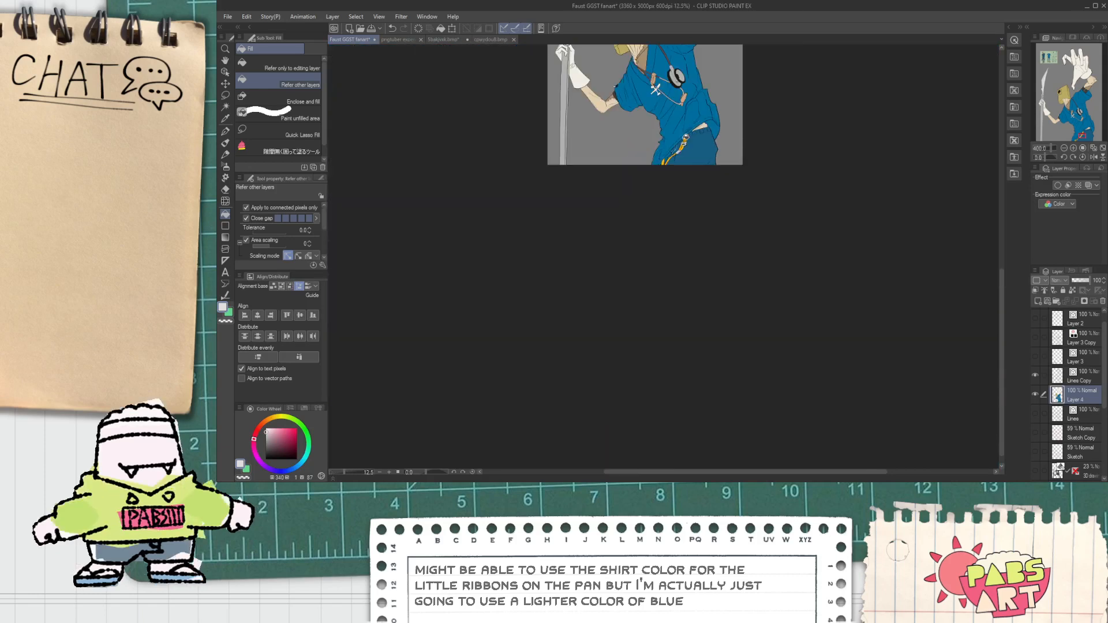
pyautogui.press('h')
pyautogui.scroll(1, 624, 228)
pyautogui.moveTo(670, 356); pyautogui.dragTo(636, 320)
pyautogui.moveTo(648, 173)
pyautogui.mouseDown()
pyautogui.moveTo(683, 274)
pyautogui.moveTo(666, 180)
pyautogui.mouseUp()
pyautogui.scroll(-1, 680, 238)
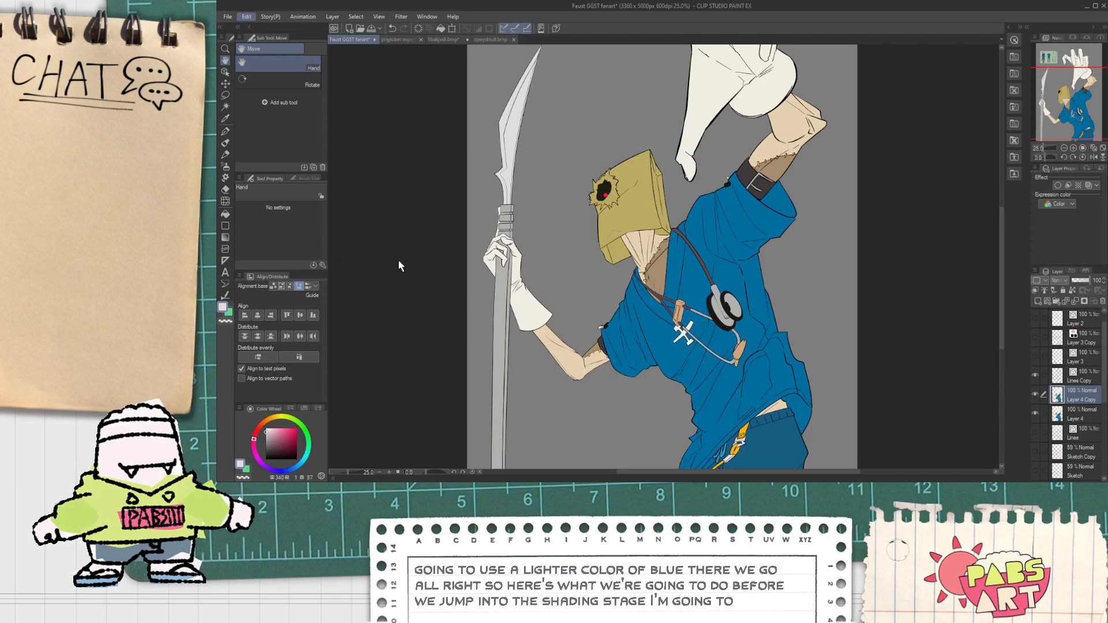
pyautogui.click(428, 338)
pyautogui.scroll(-3, 701, 240)
pyautogui.scroll(2, 753, 288)
pyautogui.moveTo(751, 273); pyautogui.dragTo(755, 318)
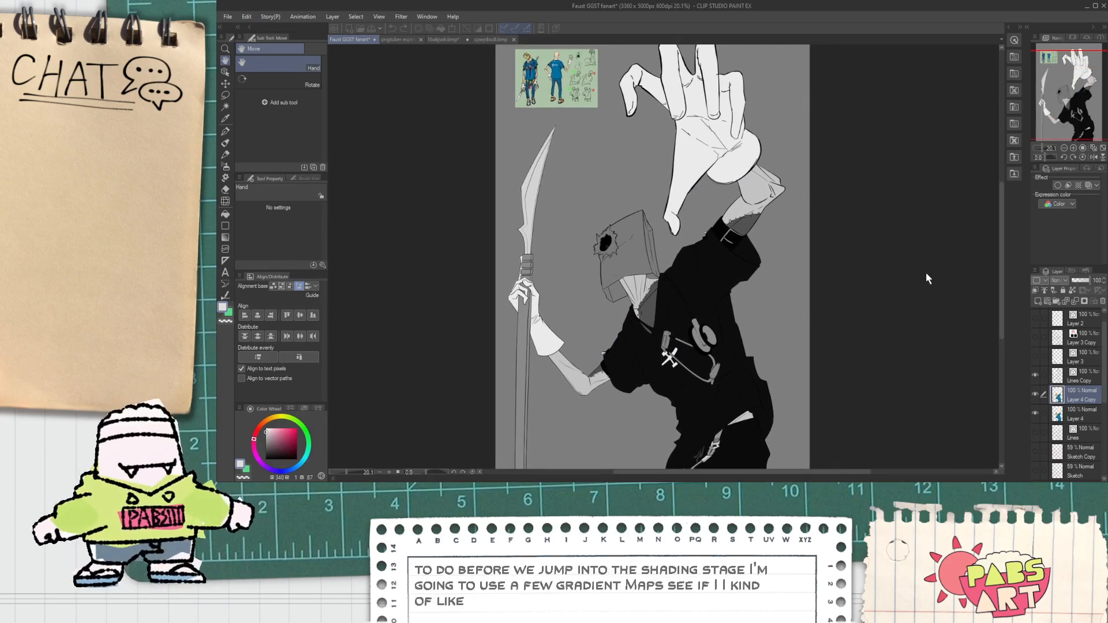
# Try the gradient map preset with a red-orange shirt, mint skin and gloves, and a lavender bag.
pyautogui.doubleClick(926, 273)
pyautogui.scroll(-3, 641, 276)
pyautogui.moveTo(655, 323); pyautogui.dragTo(642, 300)
pyautogui.scroll(4, 662, 342)
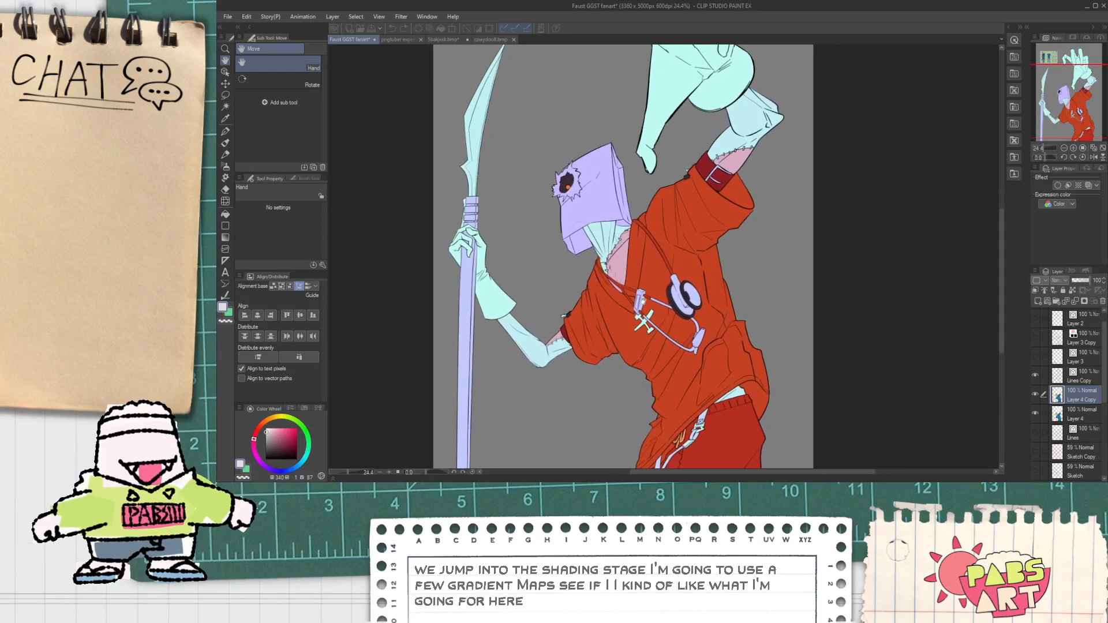
pyautogui.moveTo(705, 283); pyautogui.dragTo(742, 239)
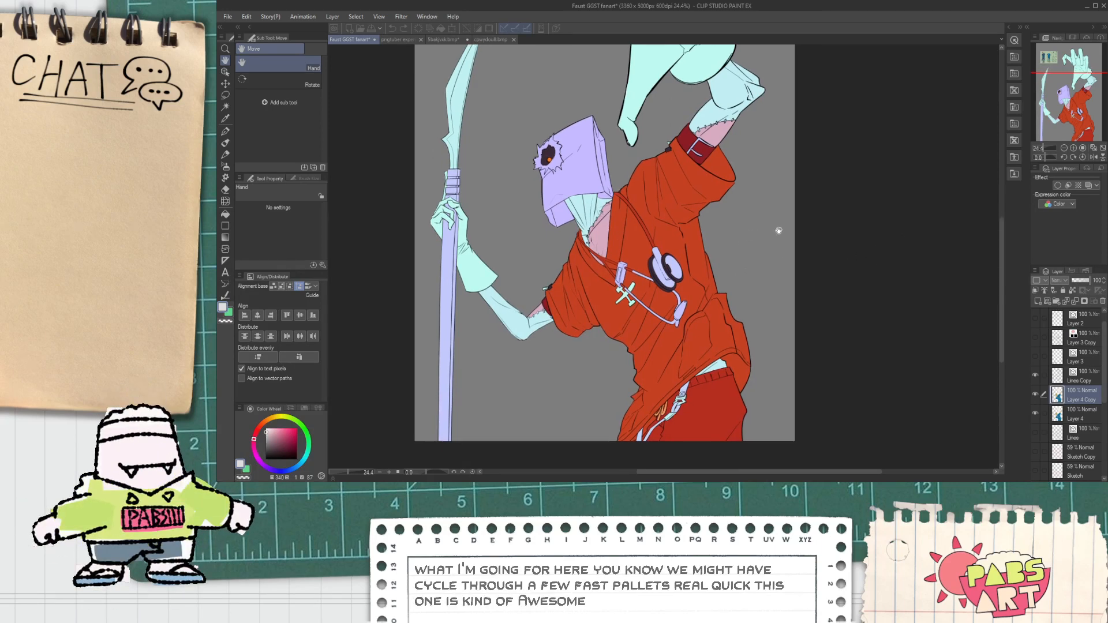
# Try further gradient map presets: muted blue and green, bright red on navy, purple with yellow, and orange on dark red.
pyautogui.doubleClick(913, 308)
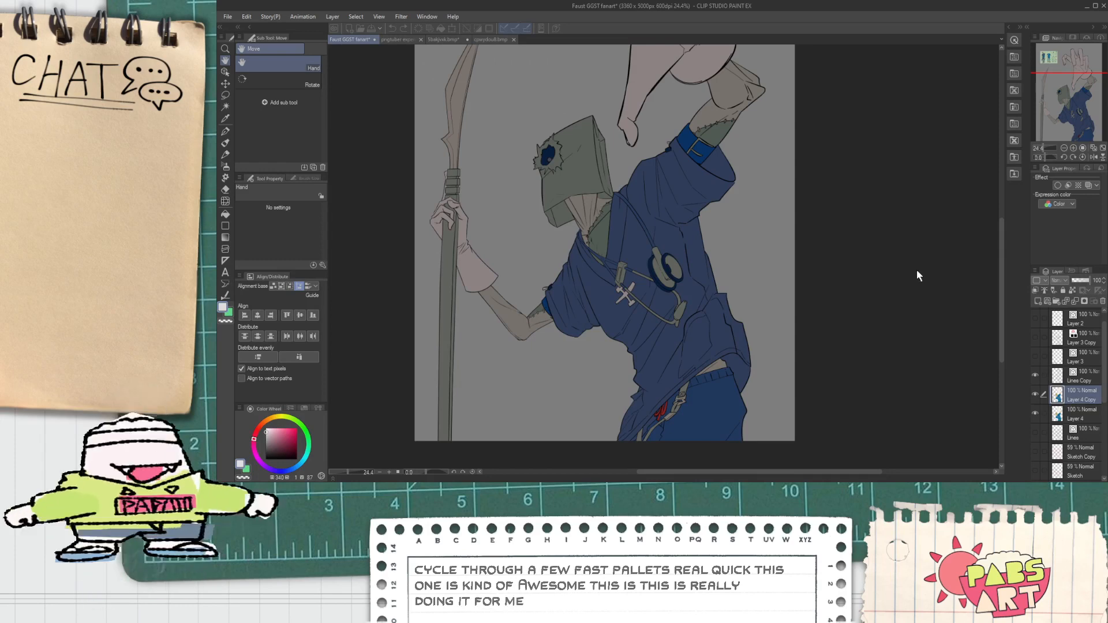
pyautogui.click(900, 242)
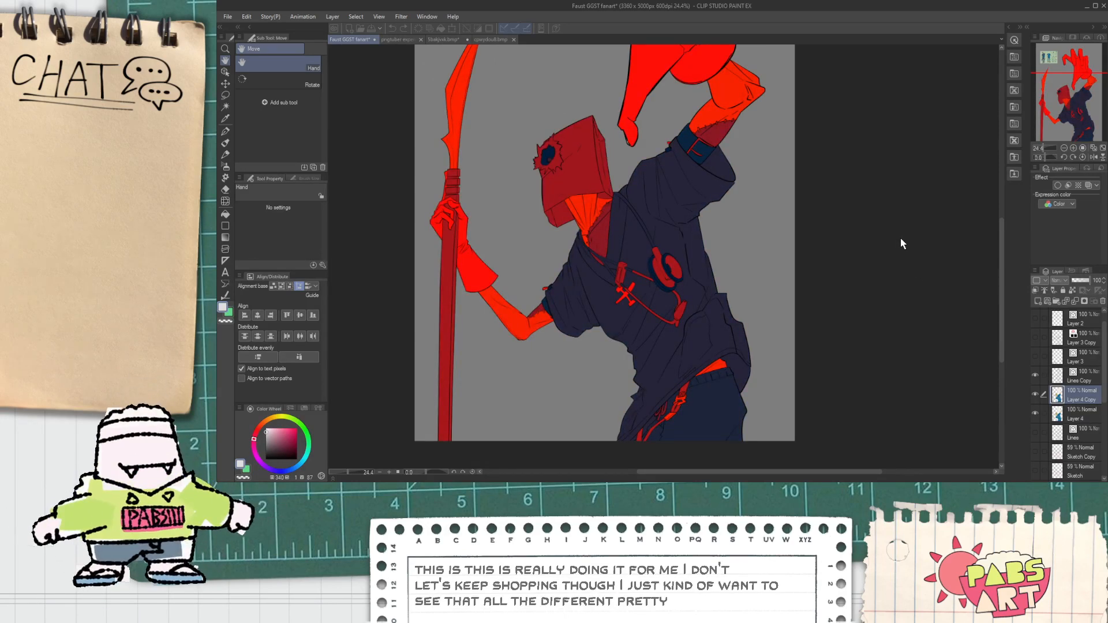
pyautogui.doubleClick(925, 308)
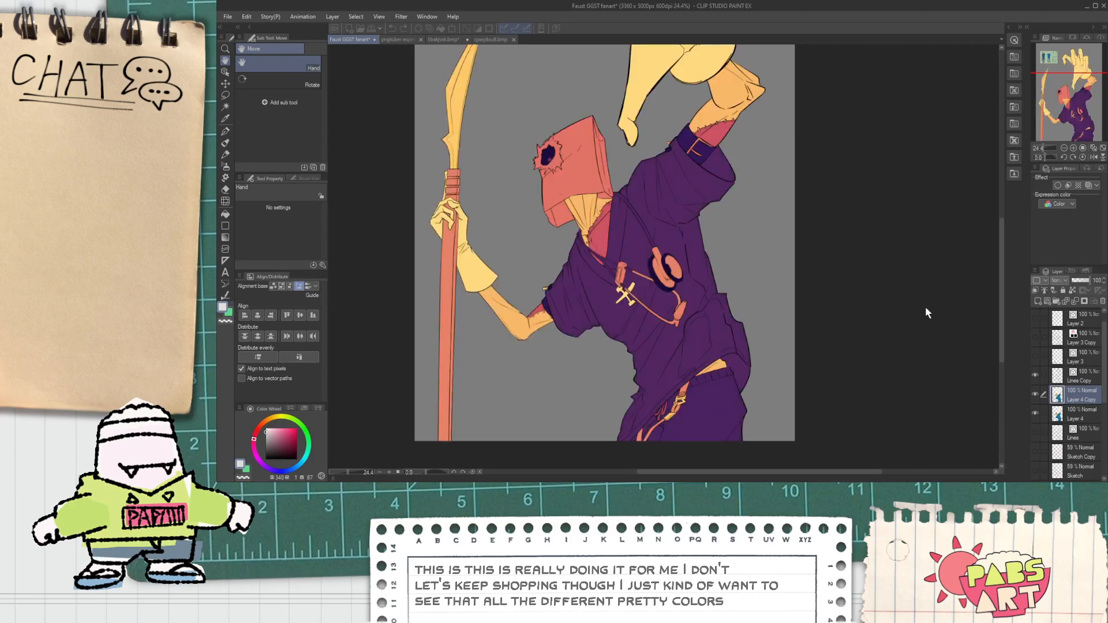
pyautogui.doubleClick(912, 277)
pyautogui.doubleClick(911, 255)
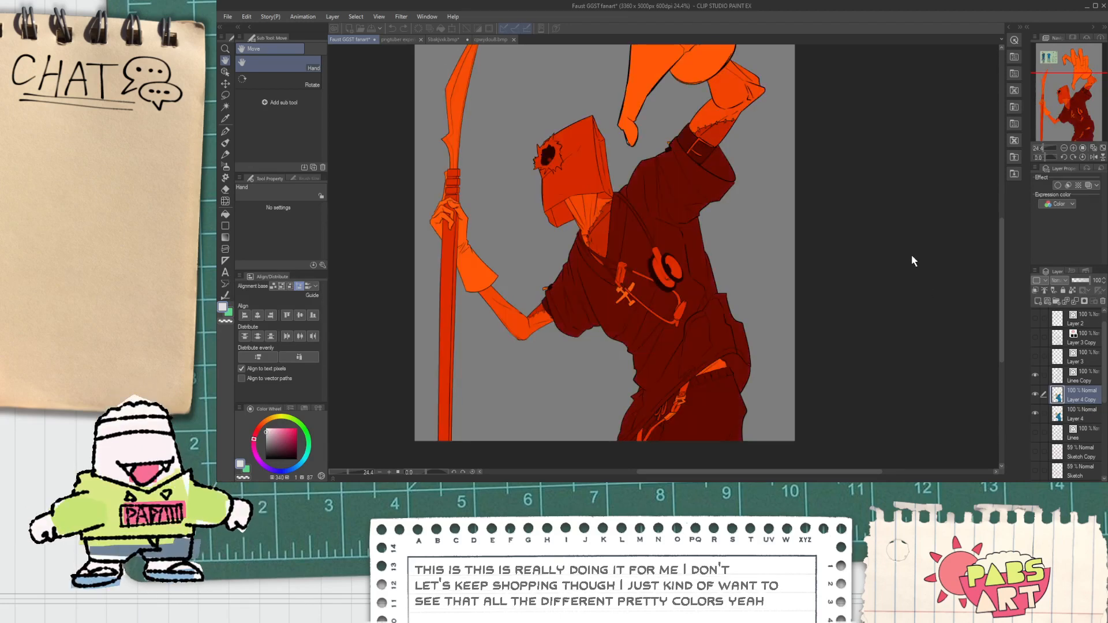
# Try gradient map presets on the flats copy: violet-blue monochrome, near-black with brown, and dark teal with green.
pyautogui.doubleClick(919, 286)
pyautogui.doubleClick(917, 292)
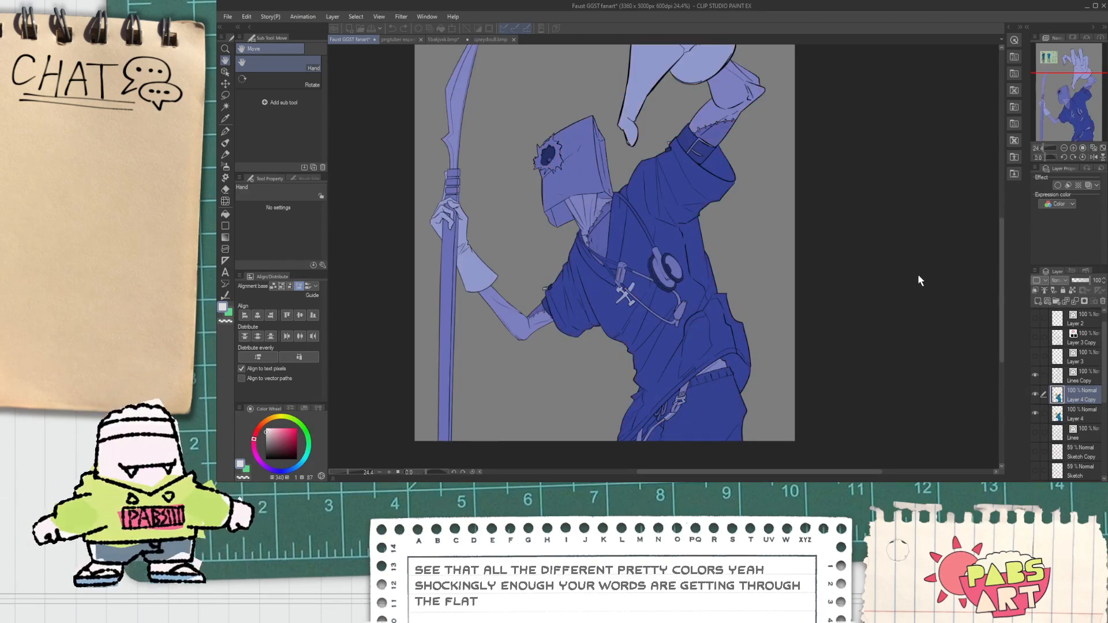
pyautogui.doubleClick(918, 280)
pyautogui.doubleClick(915, 302)
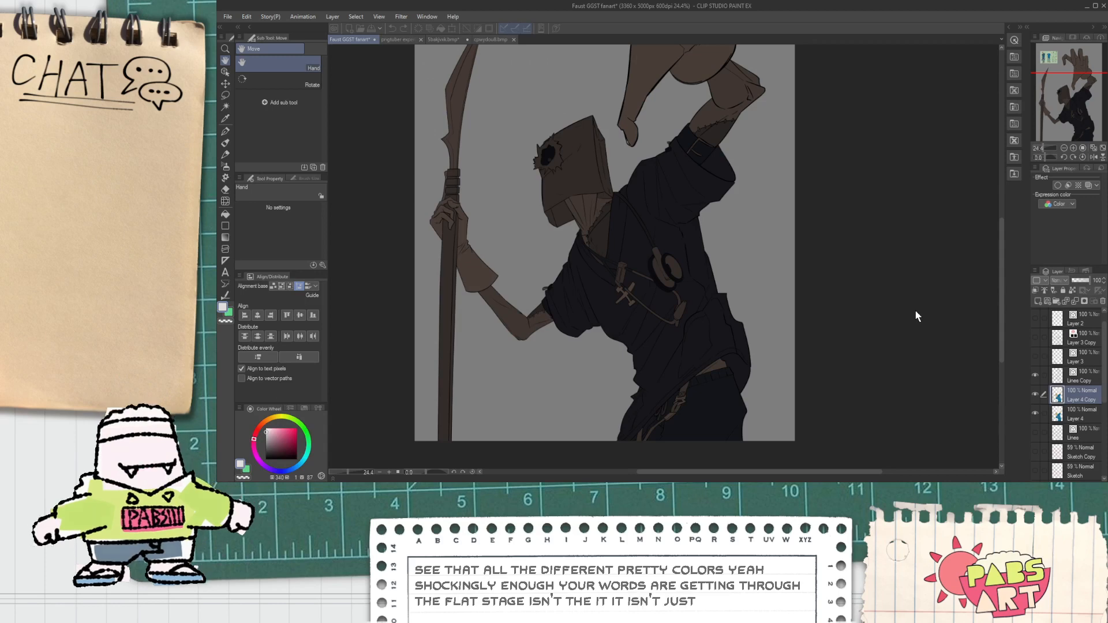
pyautogui.doubleClick(915, 312)
pyautogui.doubleClick(915, 266)
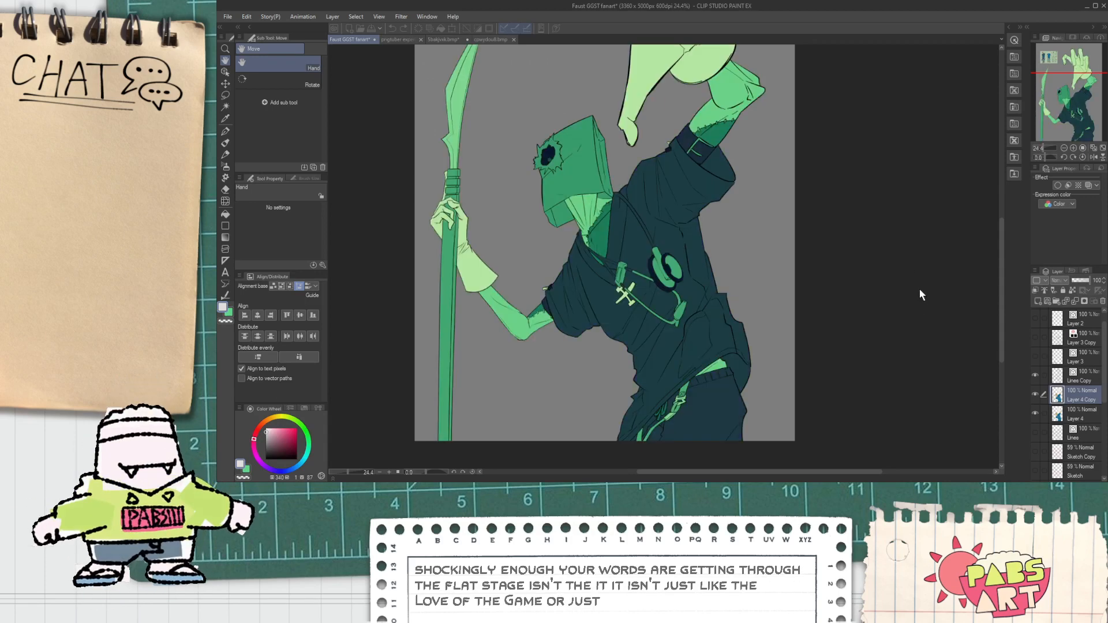
# Try gradient map presets with a blue shirt and cream skin, brown-gray with yellow, purple with coral, and magenta with yellow.
pyautogui.doubleClick(916, 282)
pyautogui.doubleClick(914, 303)
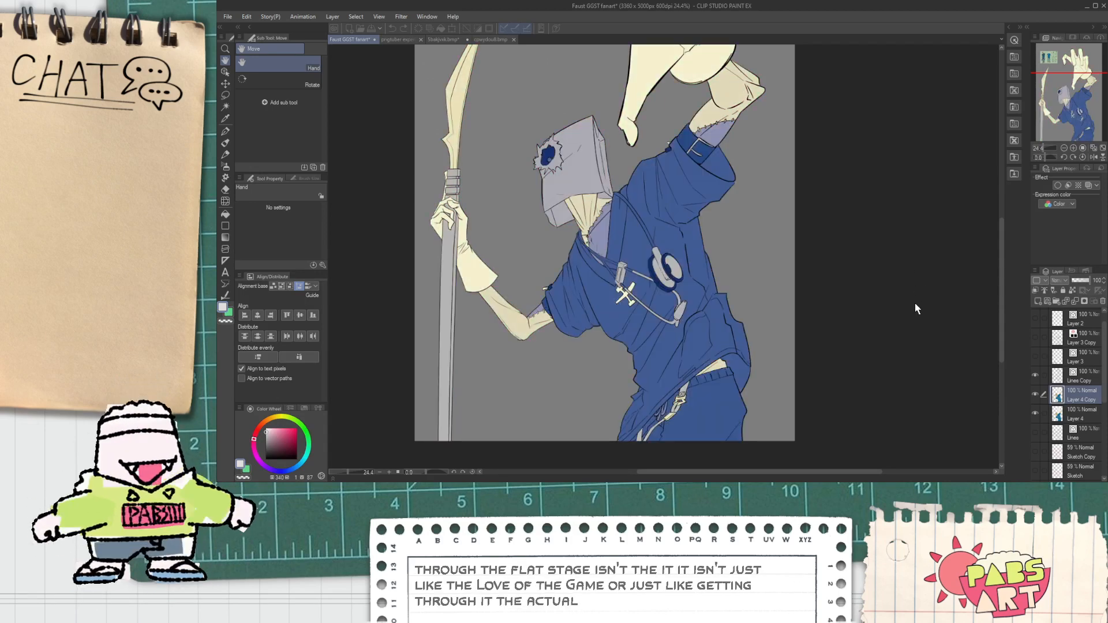
pyautogui.doubleClick(916, 305)
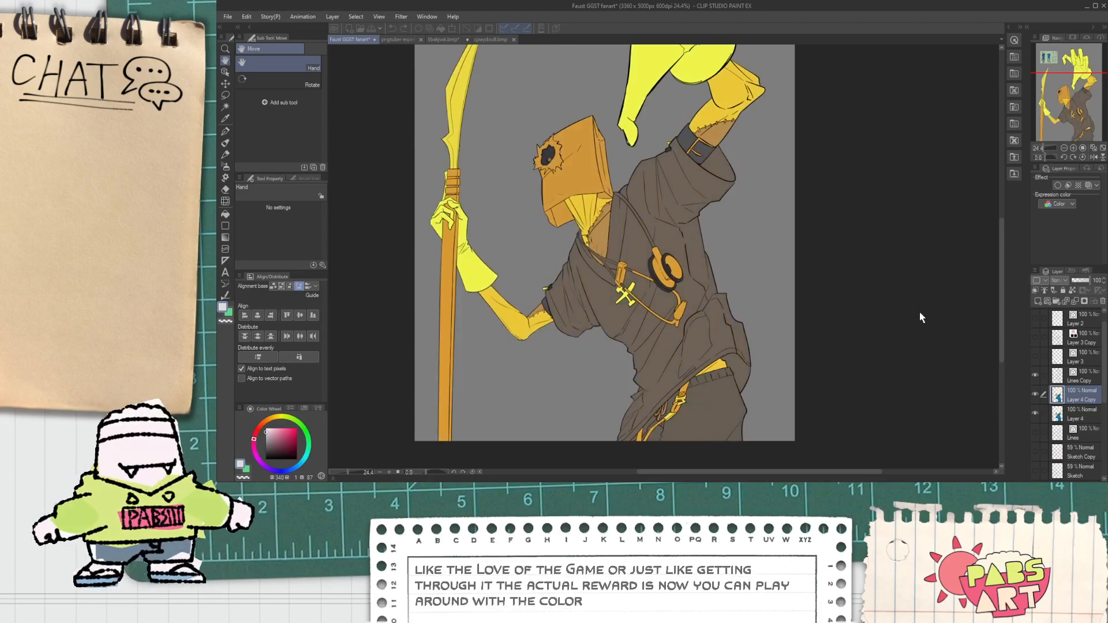
pyautogui.doubleClick(922, 314)
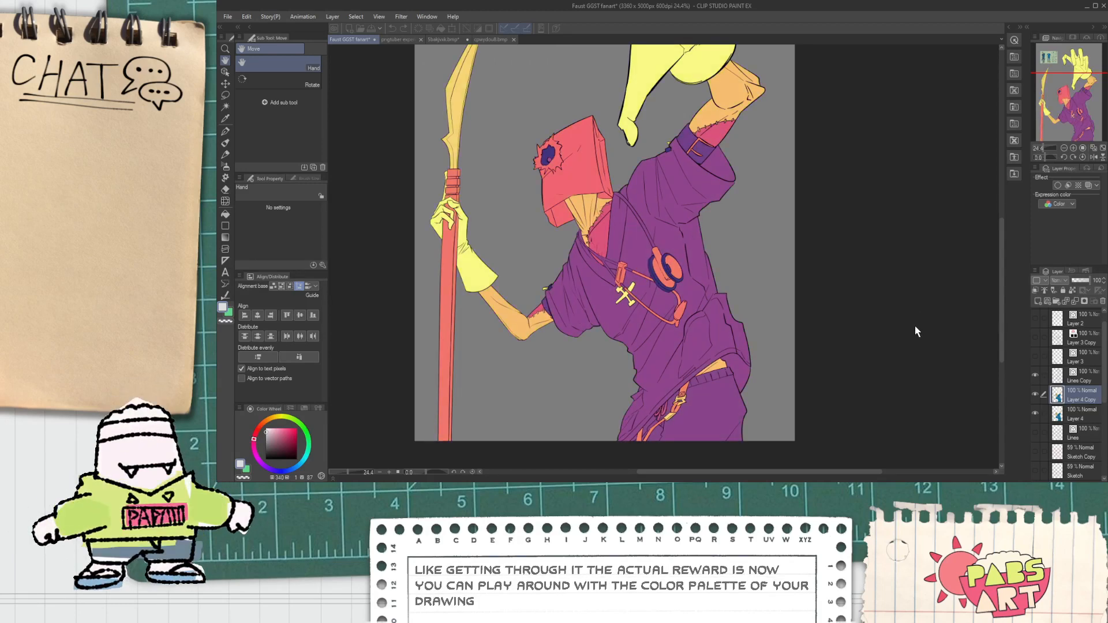
pyautogui.doubleClick(920, 288)
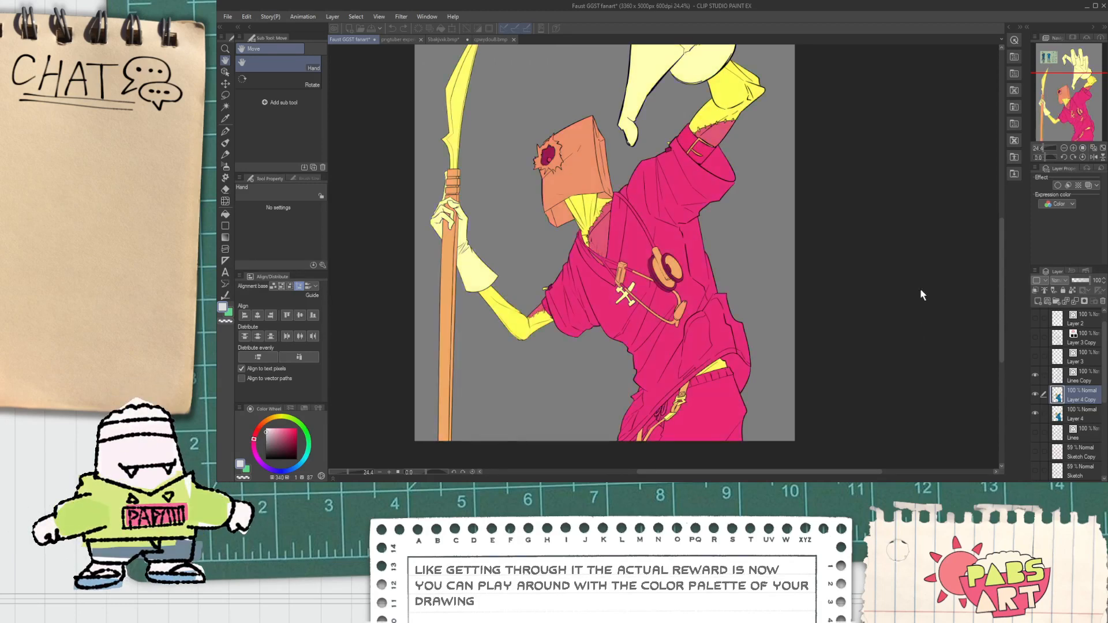
# Compare the purple preset with cream skin and a dusty pink bag against the dark indigo preset with a lavender bag.
pyautogui.doubleClick(908, 240)
pyautogui.doubleClick(909, 250)
pyautogui.doubleClick(910, 258)
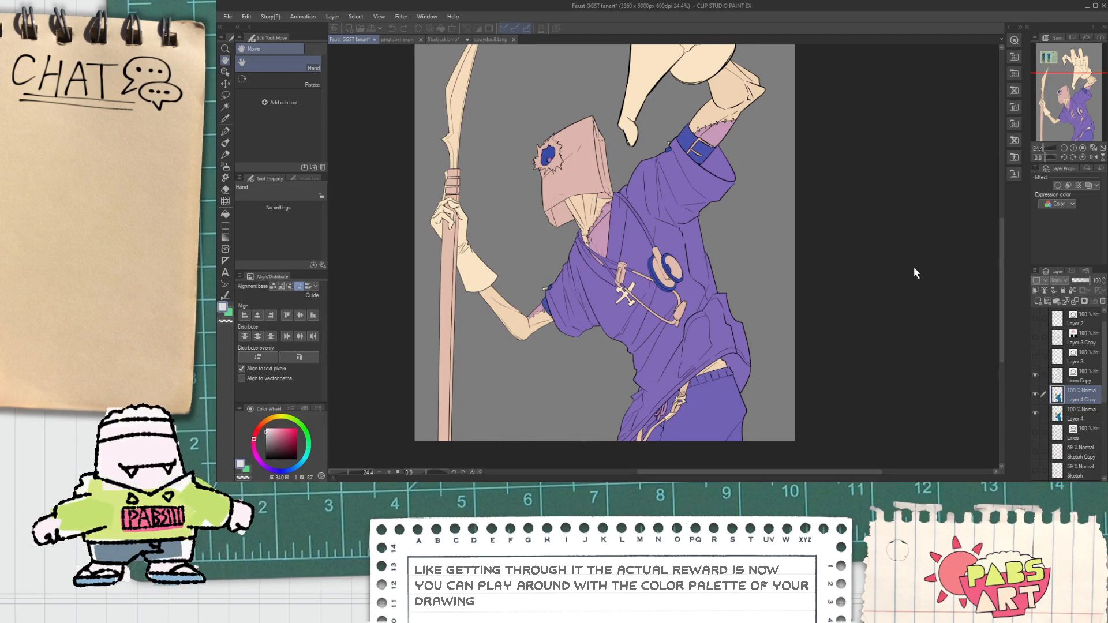
pyautogui.doubleClick(913, 267)
pyautogui.doubleClick(918, 283)
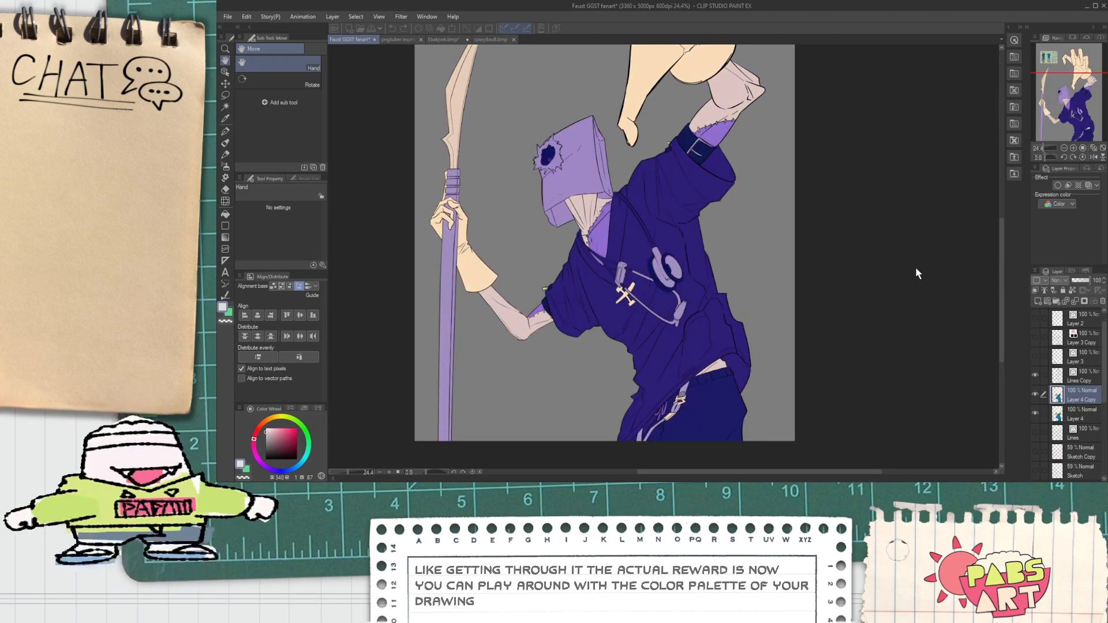
pyautogui.doubleClick(915, 260)
pyautogui.doubleClick(915, 258)
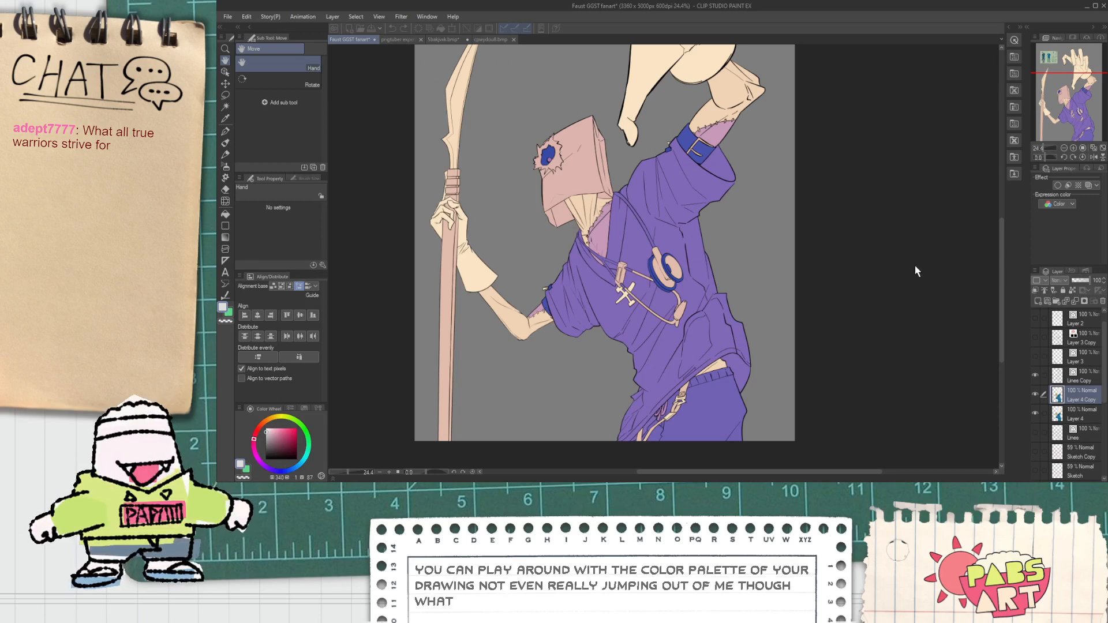
# Try the dark brown preset with a red bag and yellow gloves, and the maroon preset with white gloves.
pyautogui.doubleClick(915, 235)
pyautogui.scroll(-2, 765, 238)
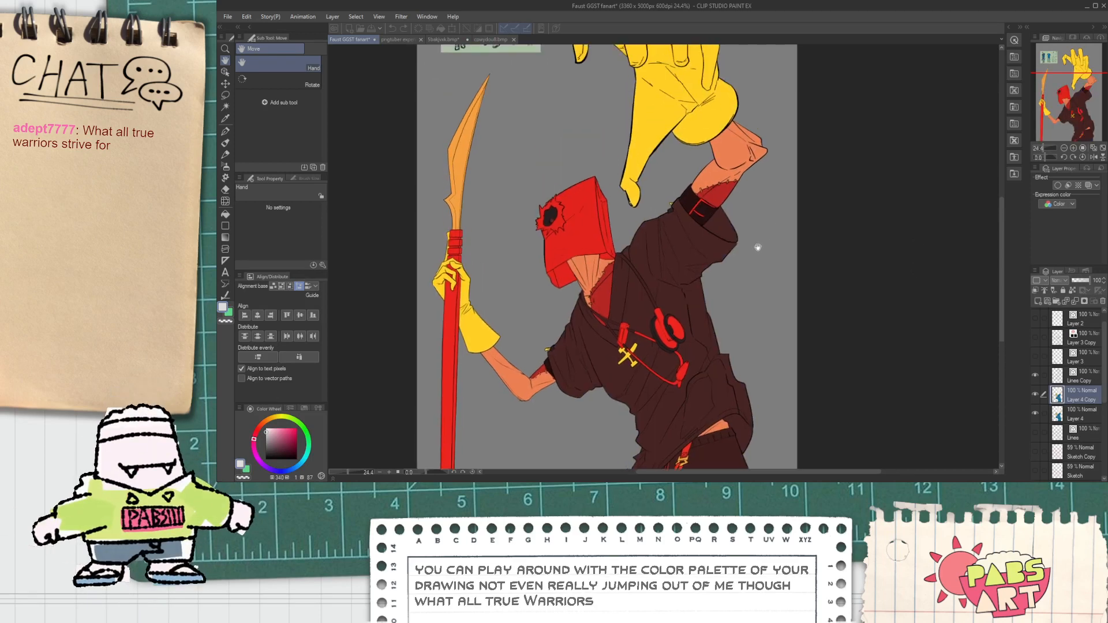
pyautogui.scroll(2, 767, 268)
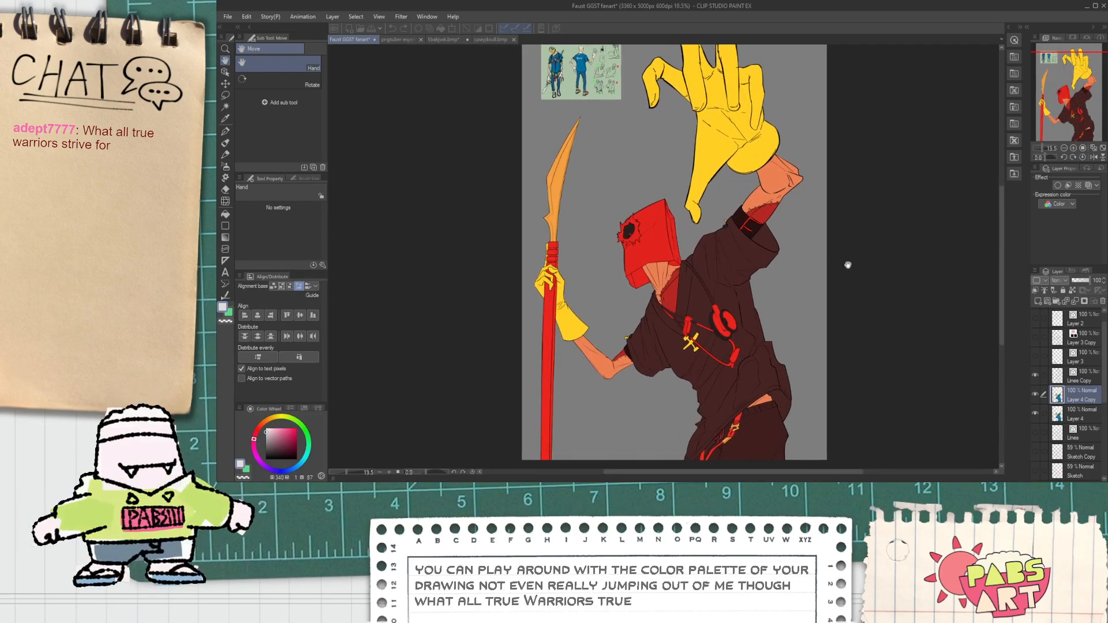
pyautogui.click(929, 243)
pyautogui.moveTo(773, 263); pyautogui.dragTo(745, 234)
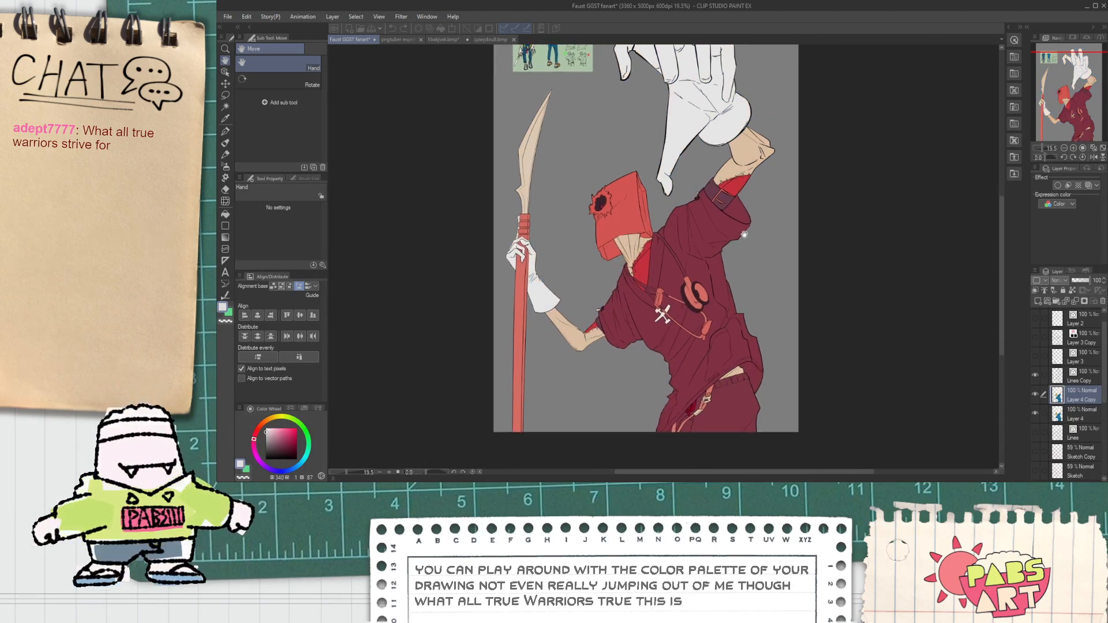
# Try gradient map presets with a crimson shirt and yellow skin, a violet shirt and pink bag, and an orange shirt and mint bag.
pyautogui.click(908, 261)
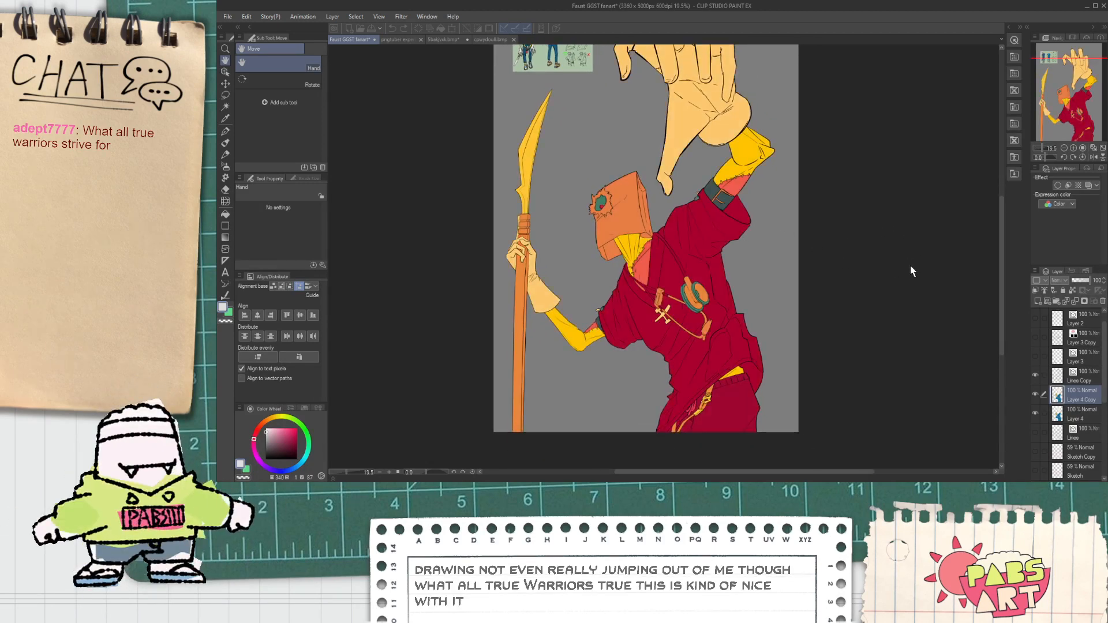
pyautogui.click(909, 264)
pyautogui.click(911, 291)
pyautogui.click(911, 291)
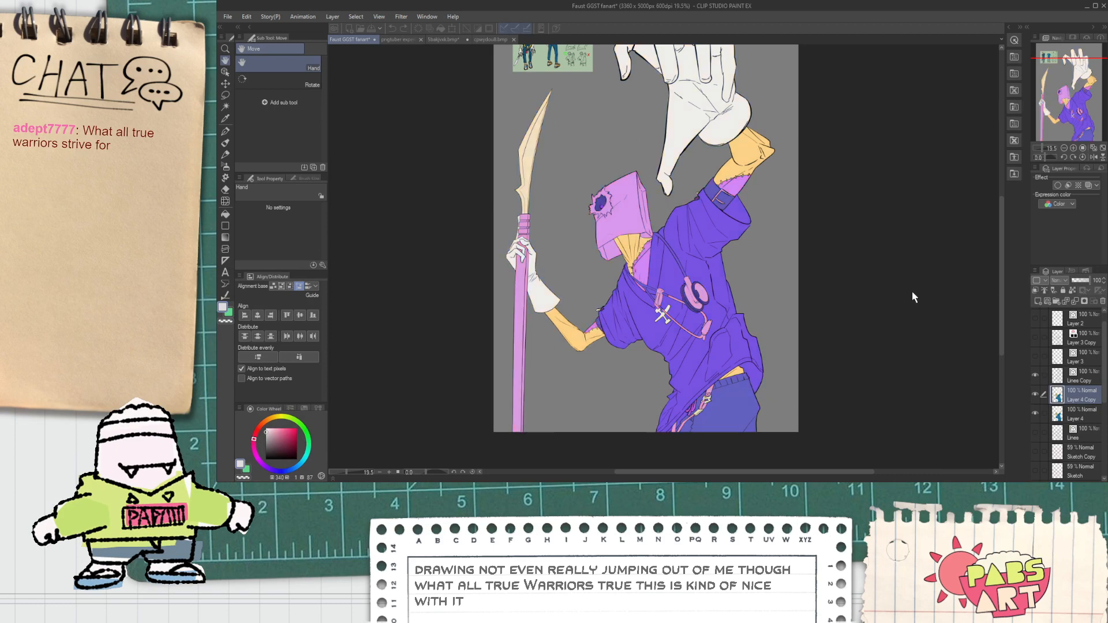
pyautogui.click(909, 285)
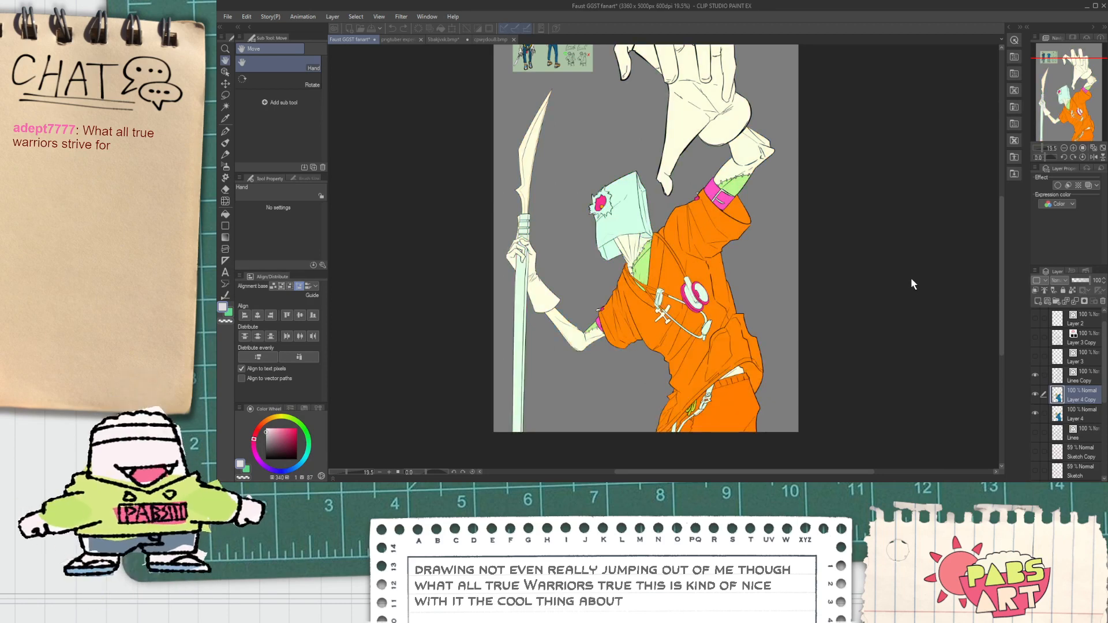
# Try the preset with a muted blue shirt, purple pants and lime-green bag, comparing it with neighboring presets.
pyautogui.click(911, 279)
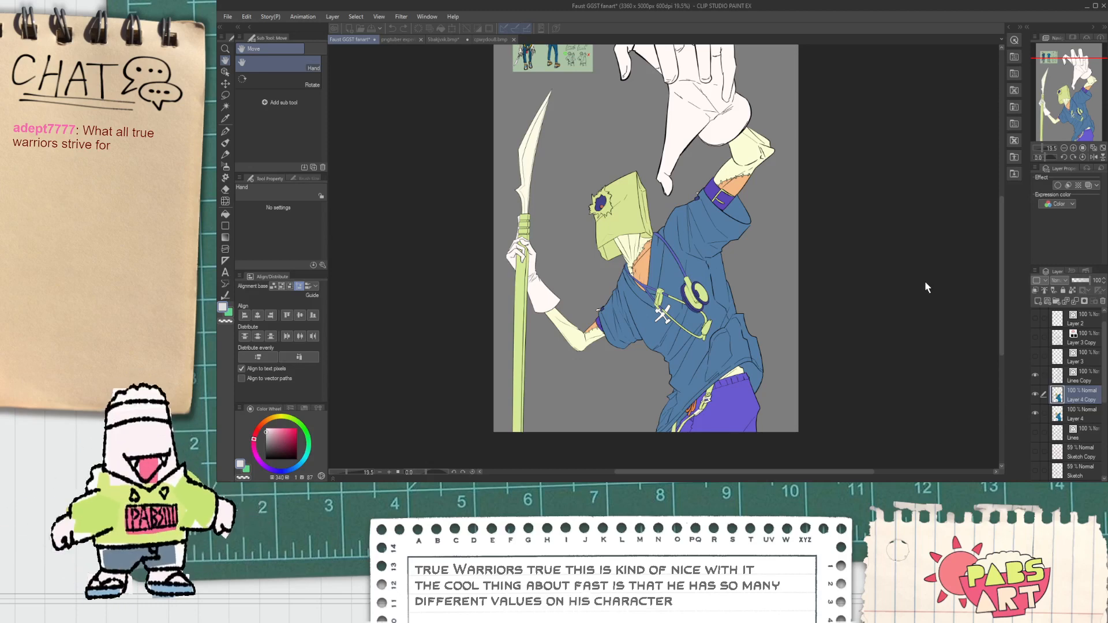
pyautogui.click(925, 302)
pyautogui.click(929, 287)
pyautogui.click(929, 279)
pyautogui.click(926, 289)
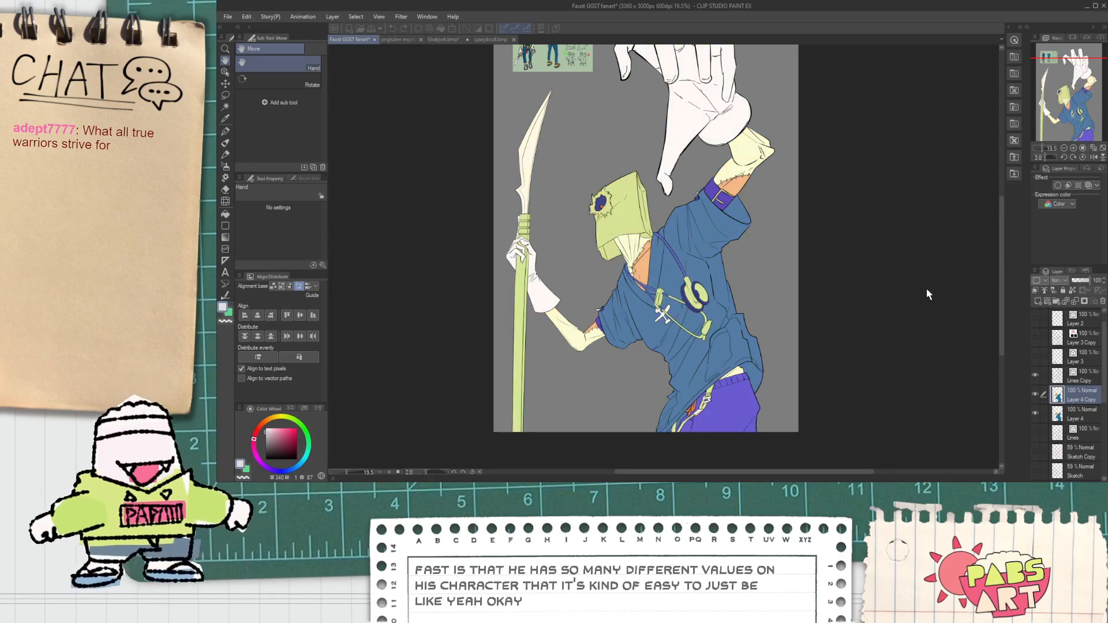
# Try the dark navy preset with a pink bag and the periwinkle blue preset with a tan bag.
pyautogui.click(926, 299)
pyautogui.click(924, 314)
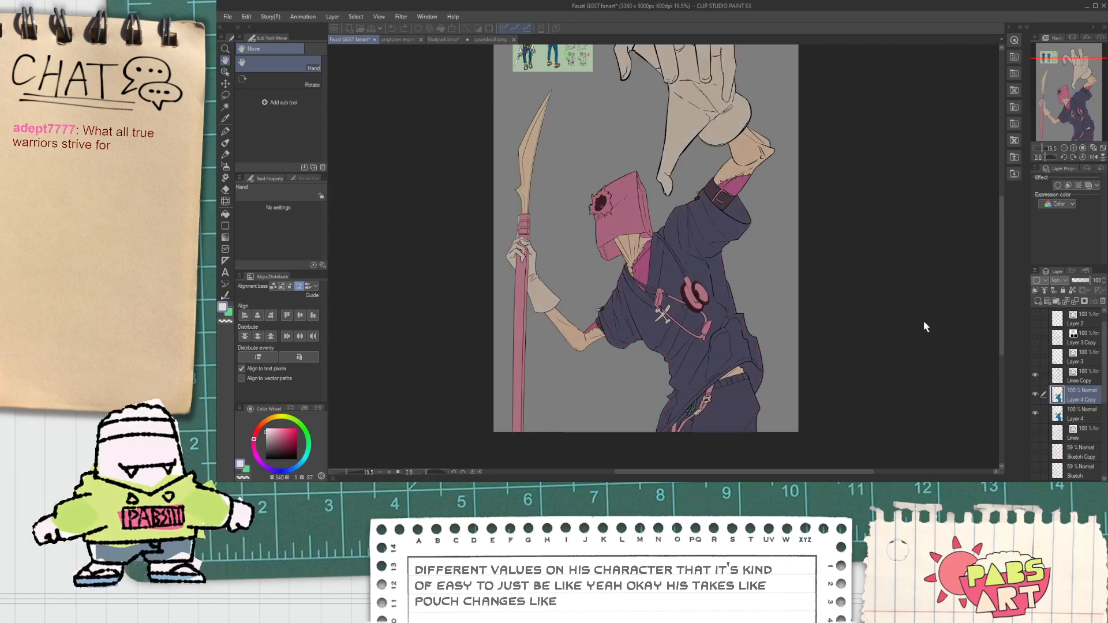
pyautogui.click(922, 320)
pyautogui.click(918, 281)
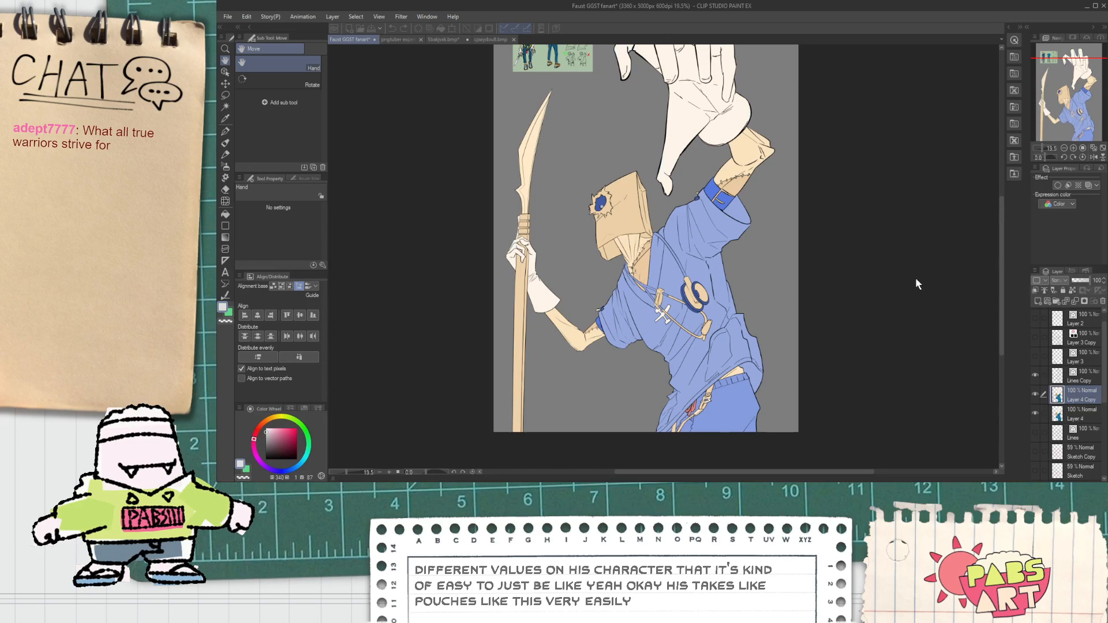
# Try the teal preset with a green bag, and apply the hot pink preset with pale aqua skin.
pyautogui.click(915, 277)
pyautogui.click(918, 265)
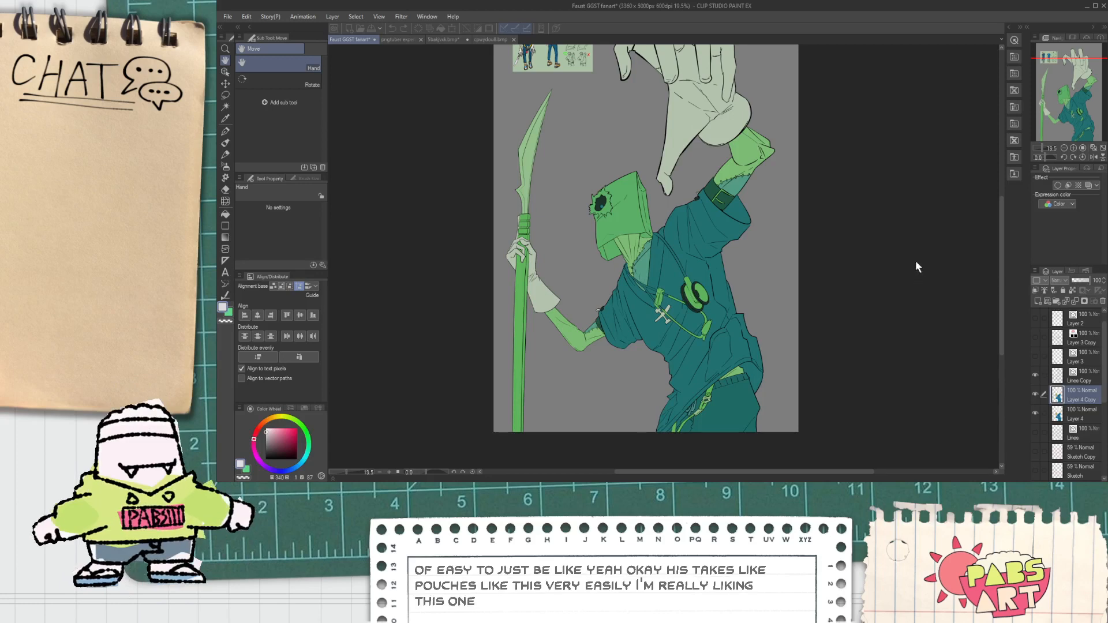
pyautogui.click(922, 317)
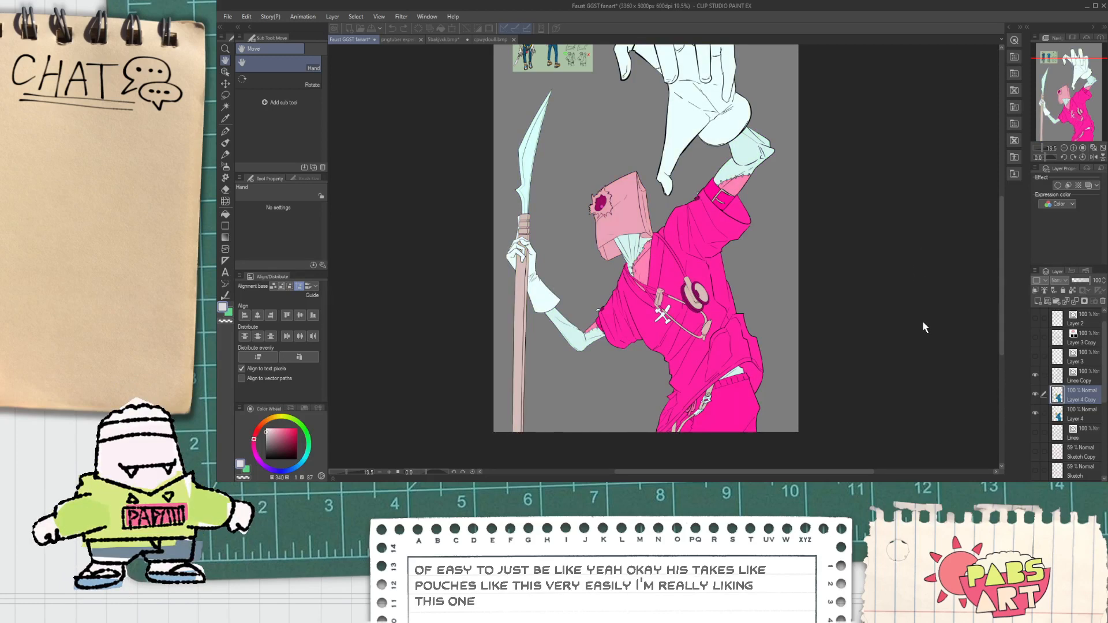
# Try recoloring Layer 4 Copy with dark brown clothes and lime gloves, followed by an all-teal and cyan scheme.
pyautogui.click(922, 320)
pyautogui.doubleClick(908, 245)
pyautogui.doubleClick(910, 252)
pyautogui.doubleClick(912, 274)
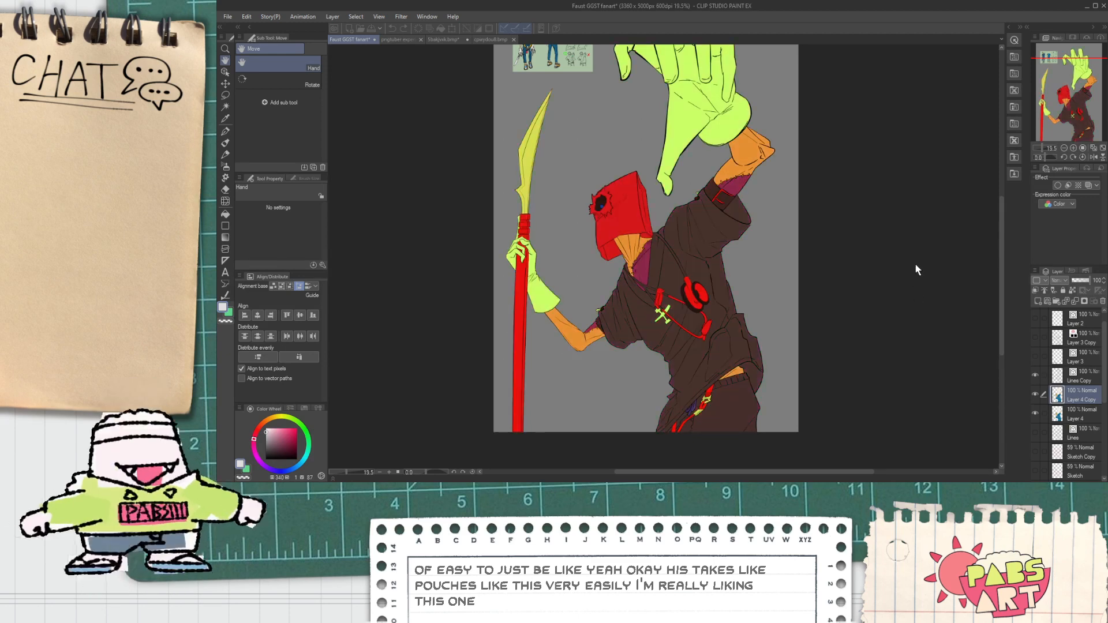
pyautogui.doubleClick(915, 272)
pyautogui.moveTo(717, 238); pyautogui.dragTo(711, 269)
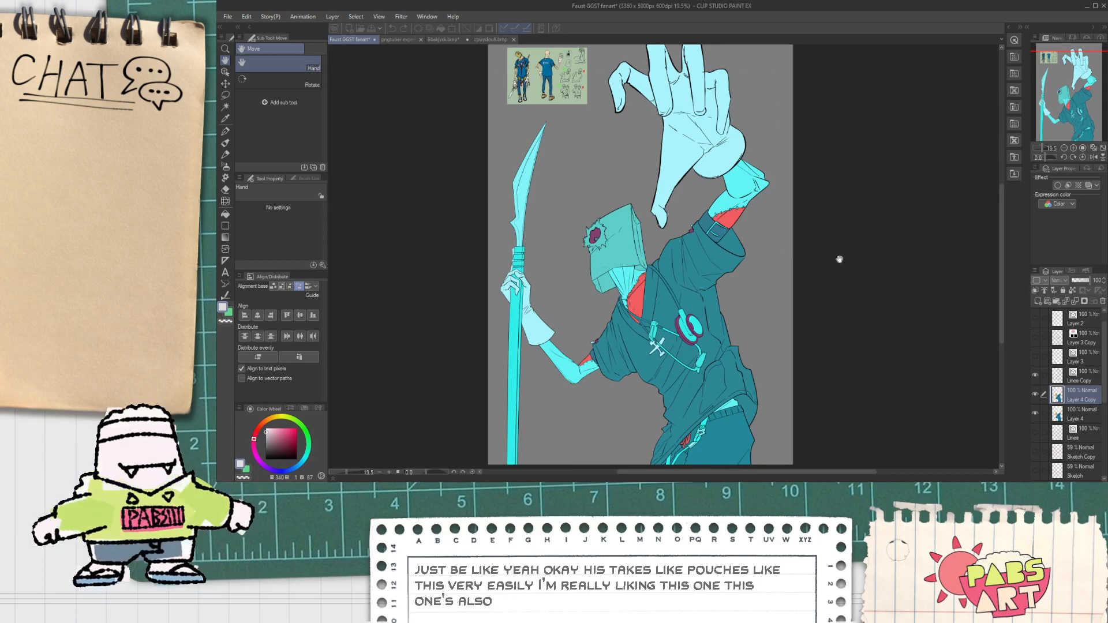
# Try an all-red scheme on the character, followed by plum clothes with green skin and pale gloves.
pyautogui.doubleClick(927, 249)
pyautogui.doubleClick(928, 259)
pyautogui.doubleClick(928, 269)
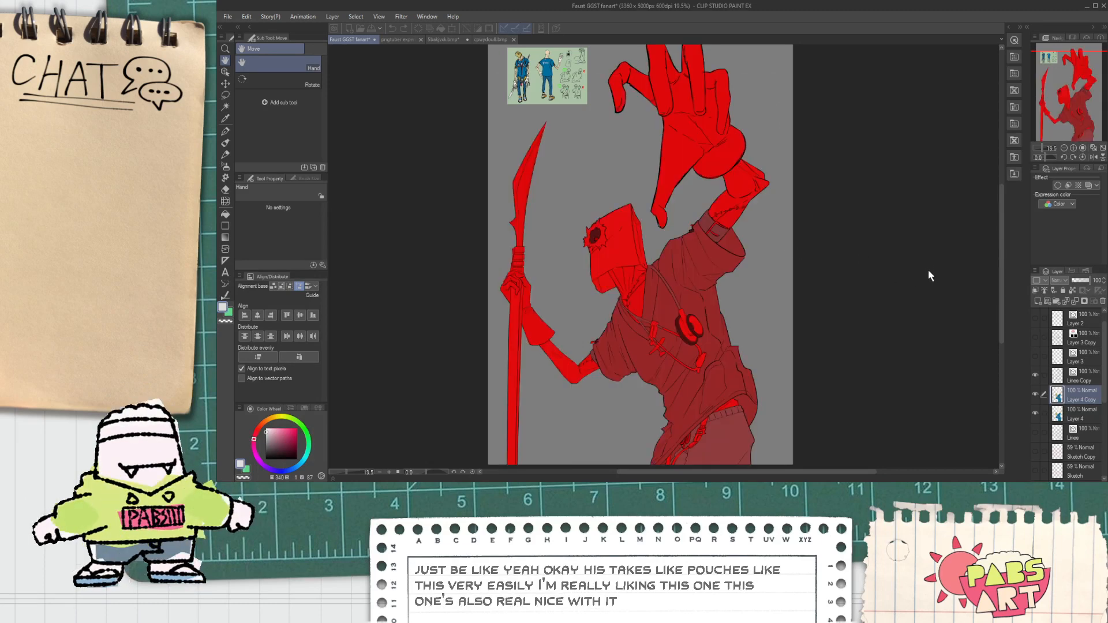
pyautogui.doubleClick(929, 267)
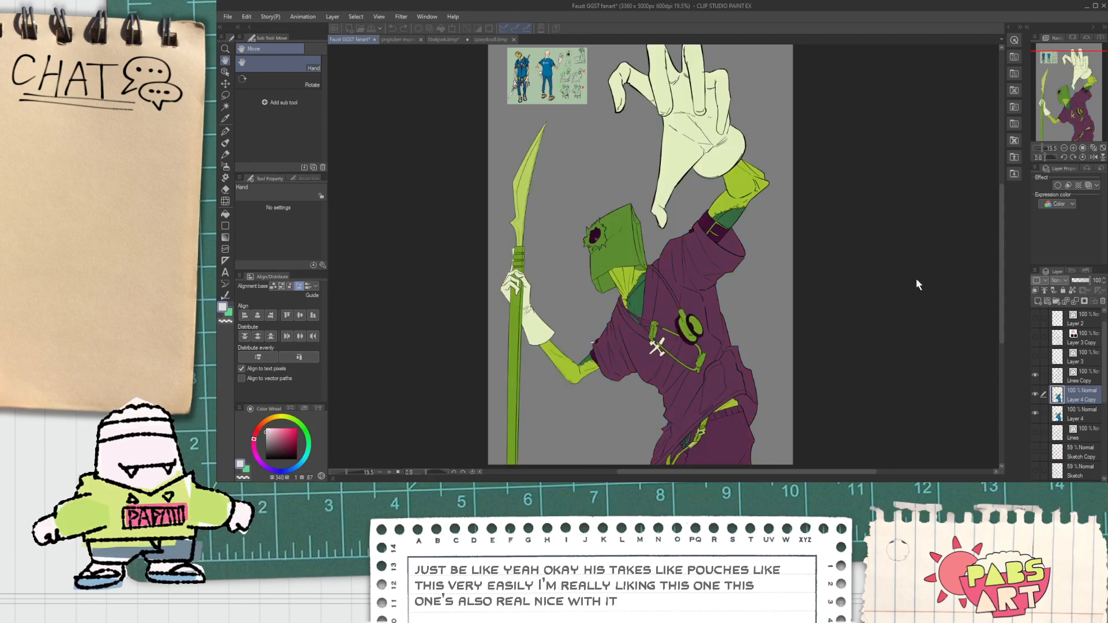
pyautogui.scroll(-1, 807, 286)
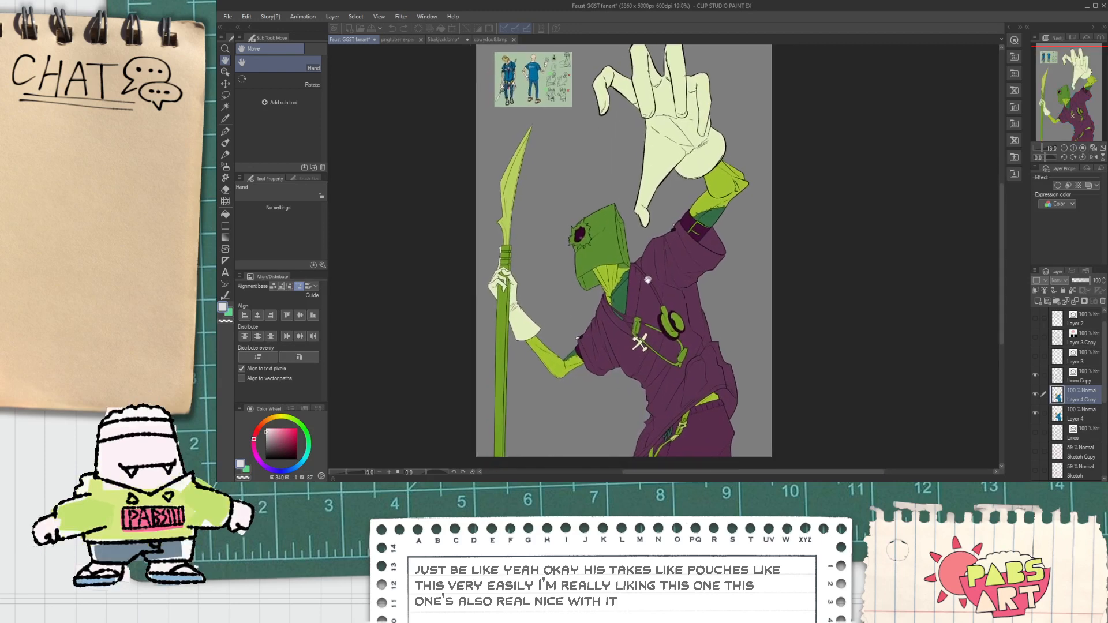
# Try red clothes with a brown bag, lime clothes with pale blue gloves, and charcoal clothes with a pink bag.
pyautogui.doubleClick(914, 267)
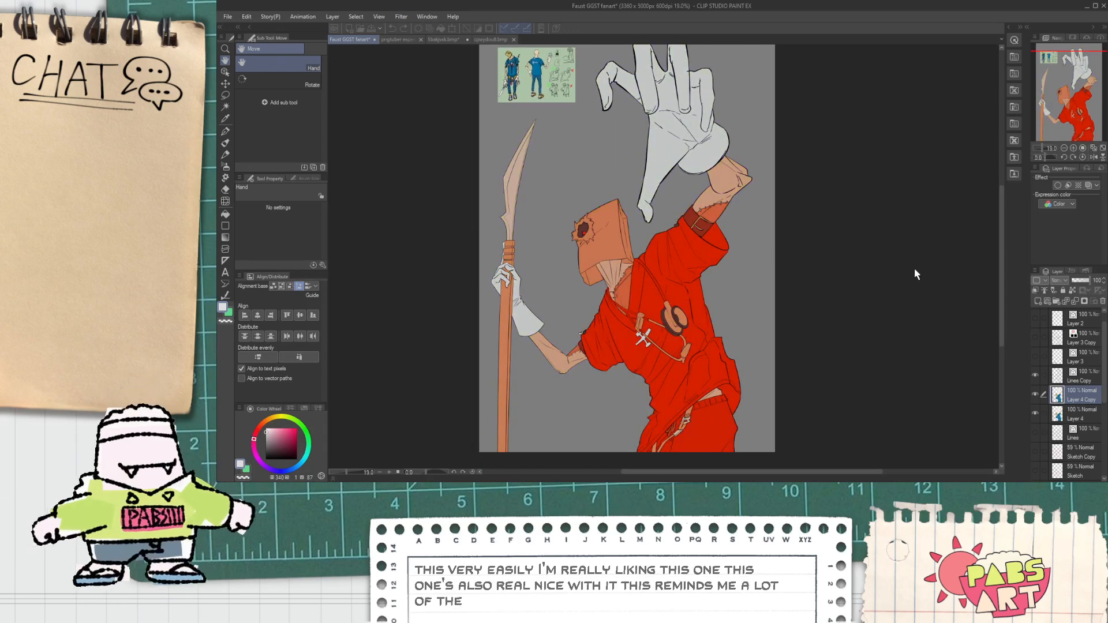
pyautogui.click(923, 293)
pyautogui.click(931, 317)
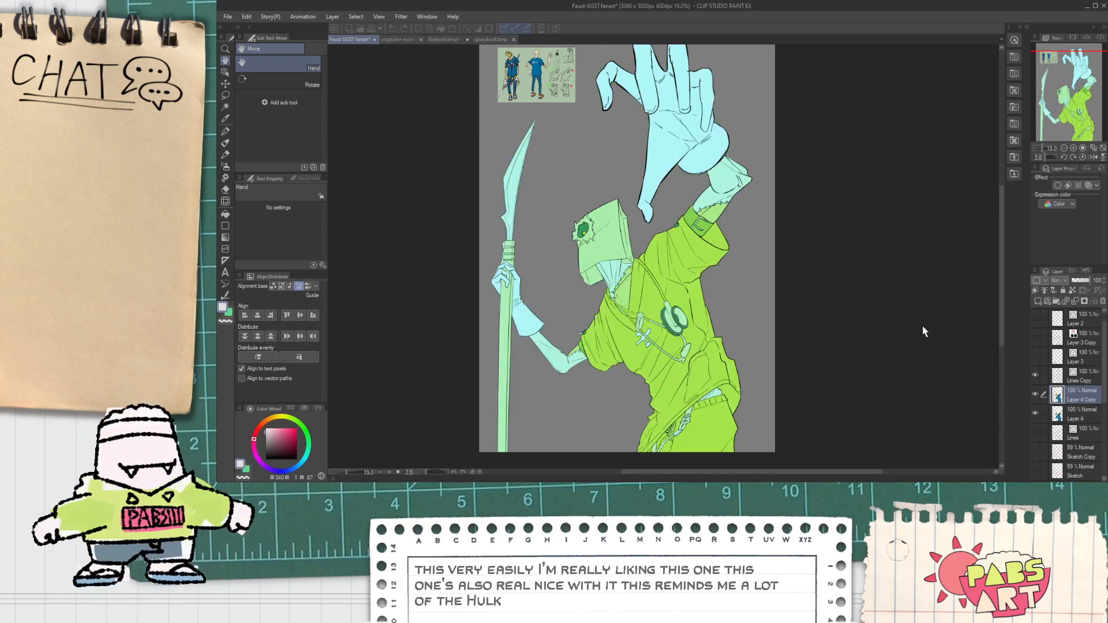
pyautogui.click(918, 308)
pyautogui.click(922, 314)
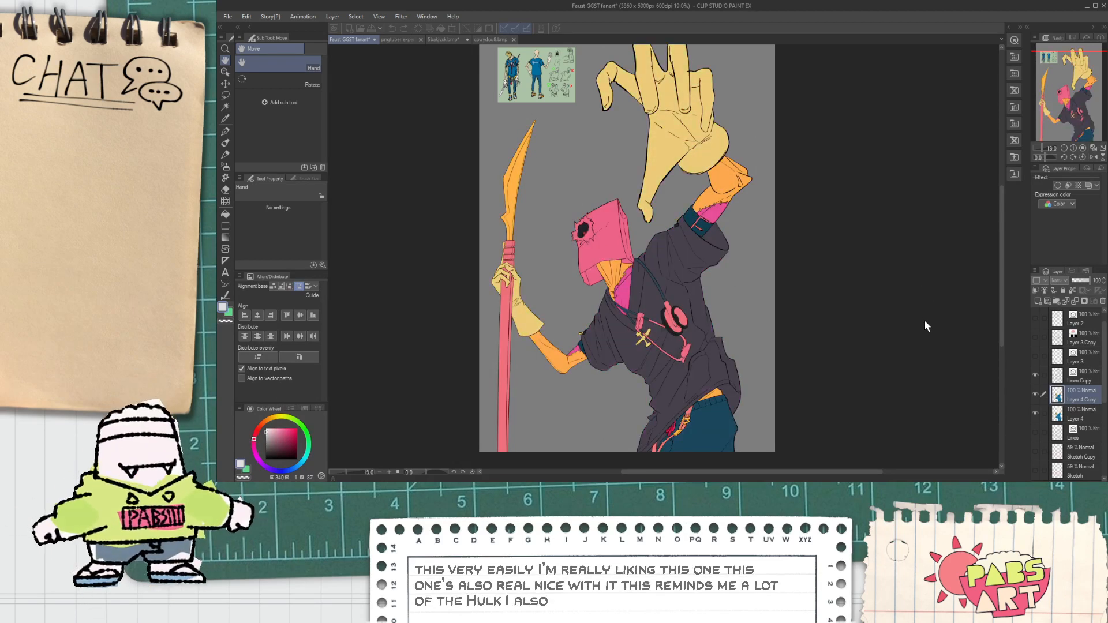
# Try purple clothes with yellow gloves, maroon clothes with cream gloves, and a green shirt with a plum bag.
pyautogui.click(910, 245)
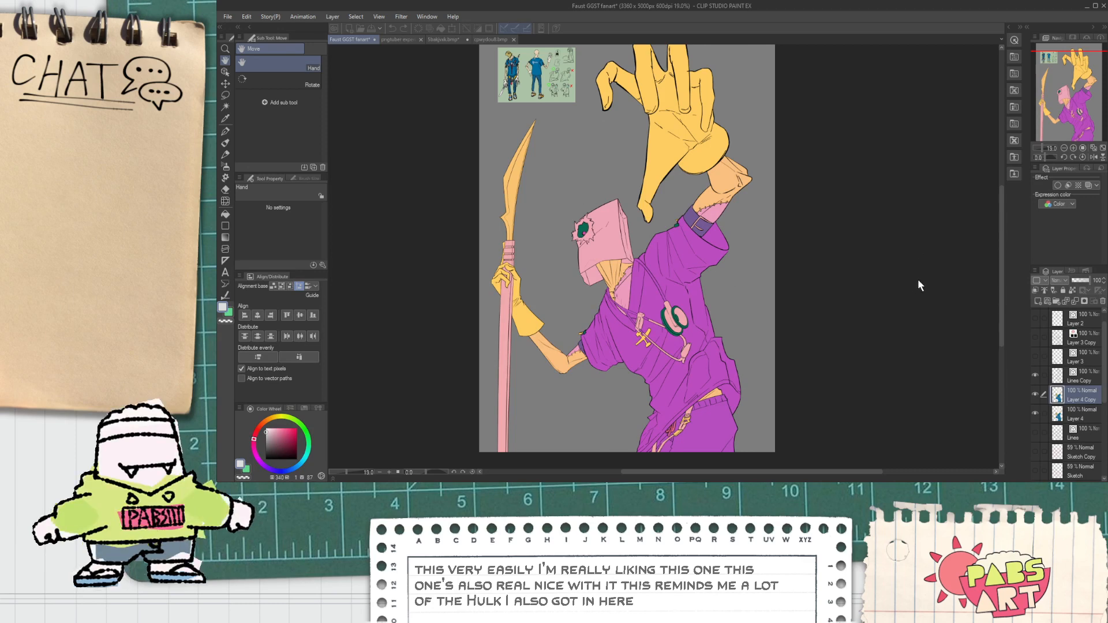
pyautogui.click(917, 279)
pyautogui.click(916, 263)
pyautogui.click(916, 248)
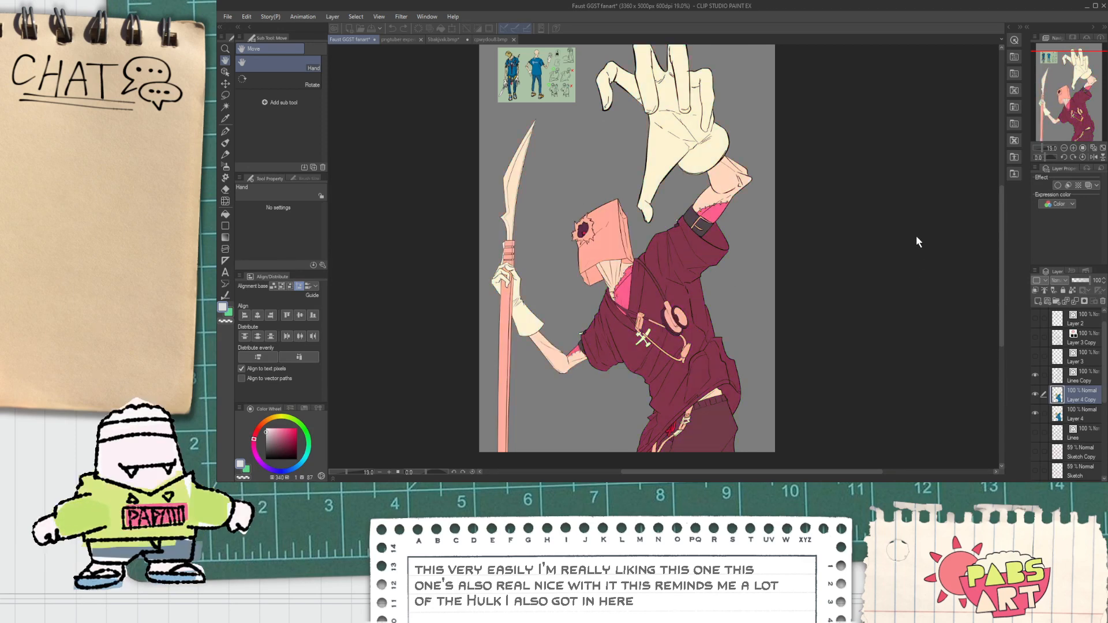
pyautogui.click(915, 245)
pyautogui.click(916, 309)
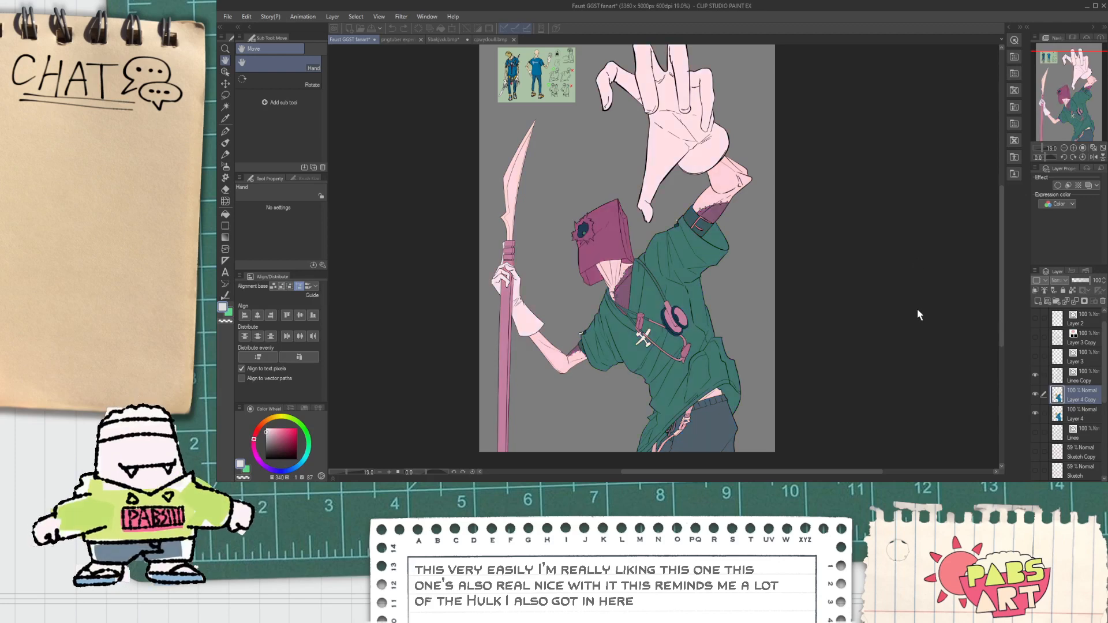
# Try black clothes with yellow gloves, dark plum clothes with a red bag, a pink outfit, and a blue outfit with mint gloves.
pyautogui.click(918, 309)
pyautogui.doubleClick(920, 314)
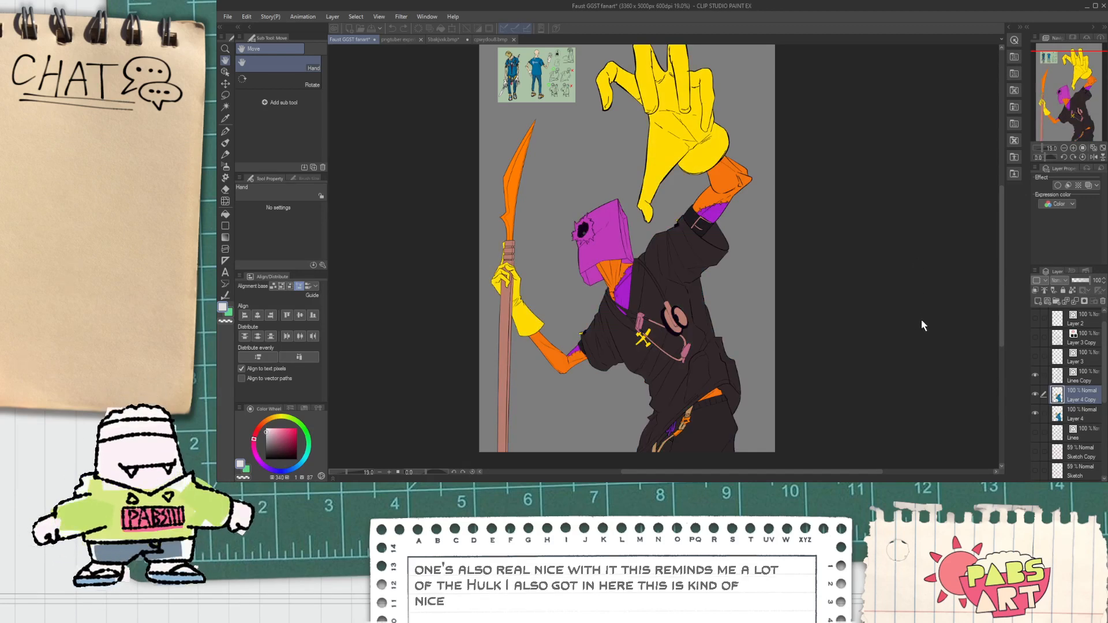
pyautogui.doubleClick(922, 320)
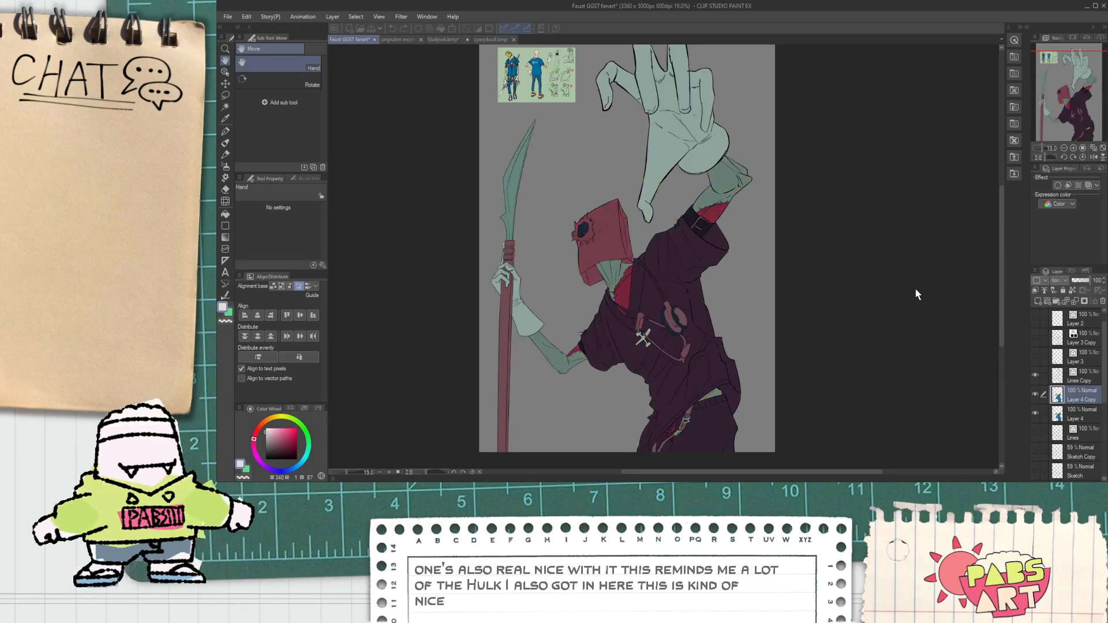
pyautogui.doubleClick(919, 231)
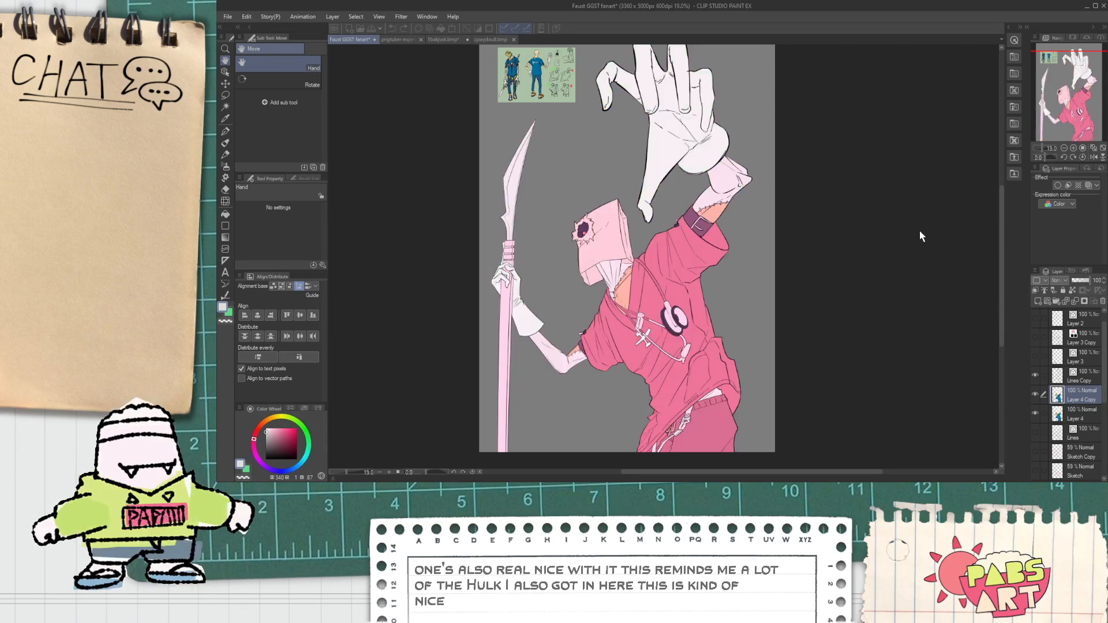
pyautogui.doubleClick(916, 248)
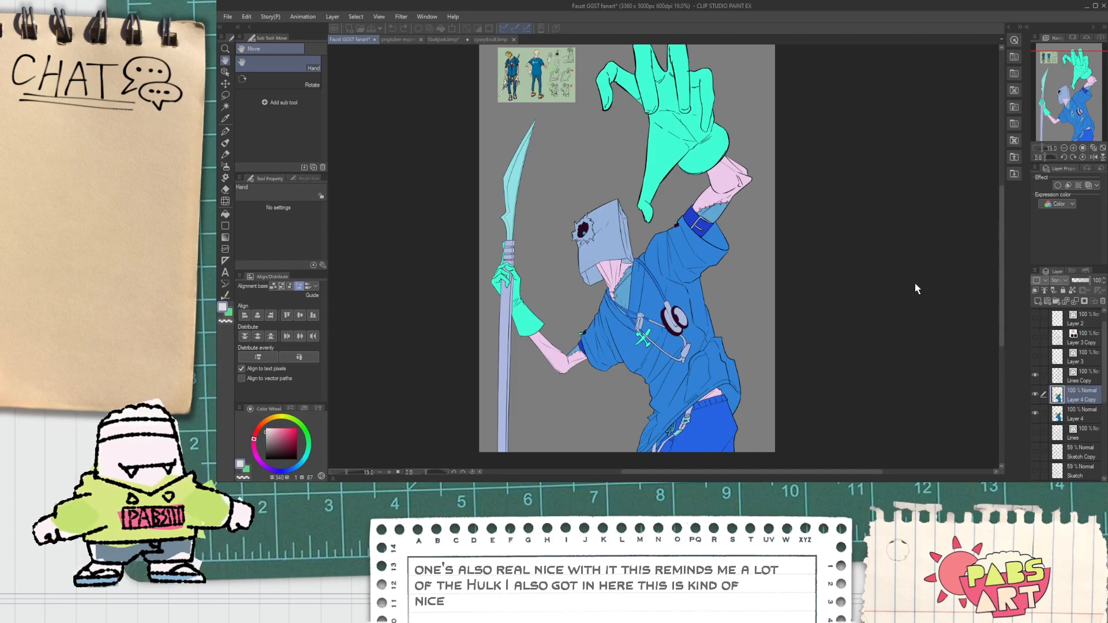
# Try orange clothes with lilac gloves, followed by near-black clothes with mint gloves, and inspect the bag's eye hole up close.
pyautogui.doubleClick(916, 284)
pyautogui.doubleClick(916, 294)
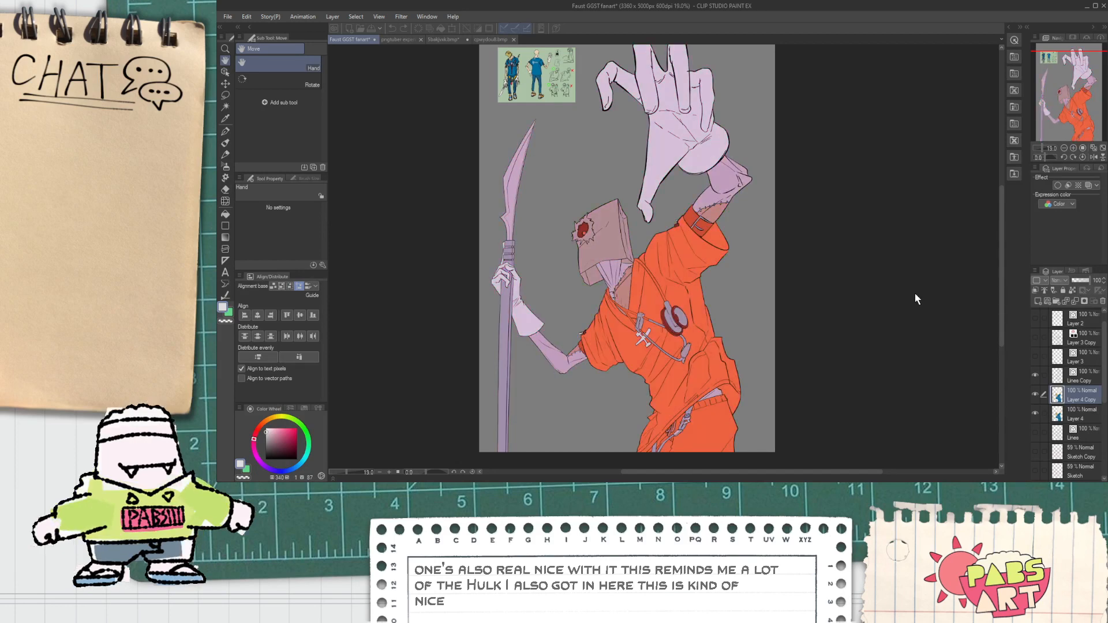
pyautogui.doubleClick(915, 302)
pyautogui.doubleClick(915, 303)
pyautogui.doubleClick(916, 304)
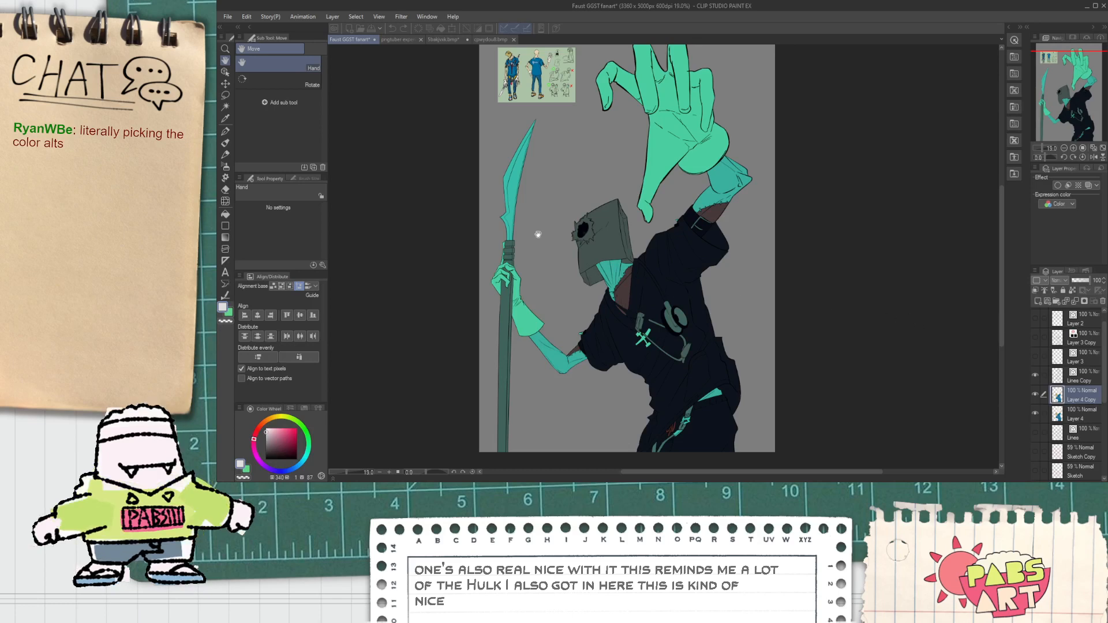
pyautogui.scroll(5, 568, 229)
pyautogui.scroll(3, 659, 234)
pyautogui.scroll(-8, 658, 235)
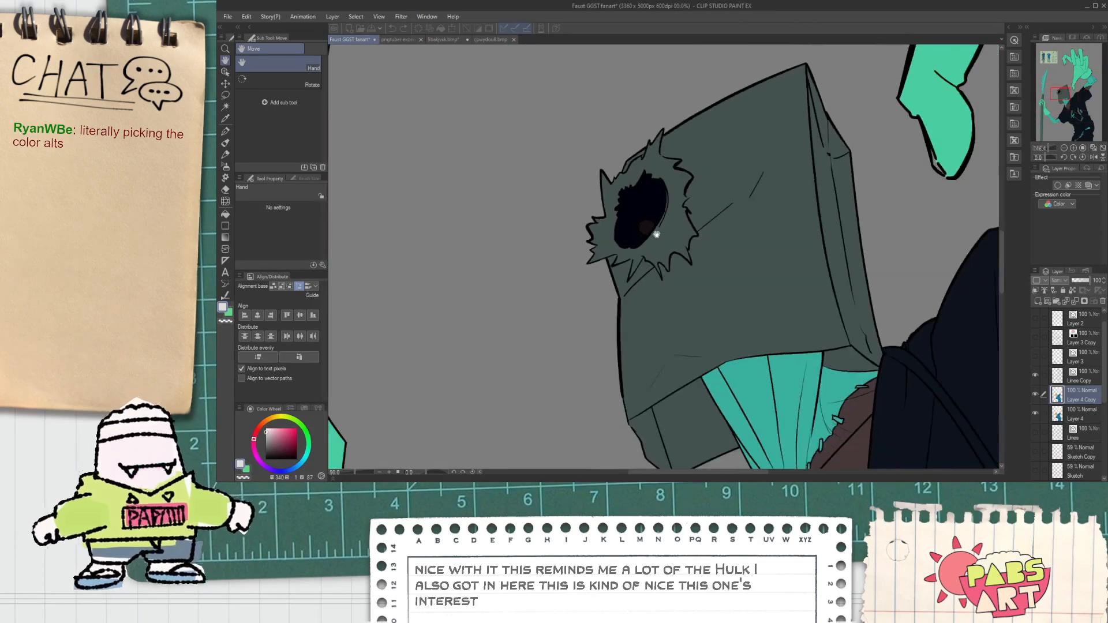
pyautogui.moveTo(700, 241); pyautogui.dragTo(687, 239)
pyautogui.scroll(-1, 688, 240)
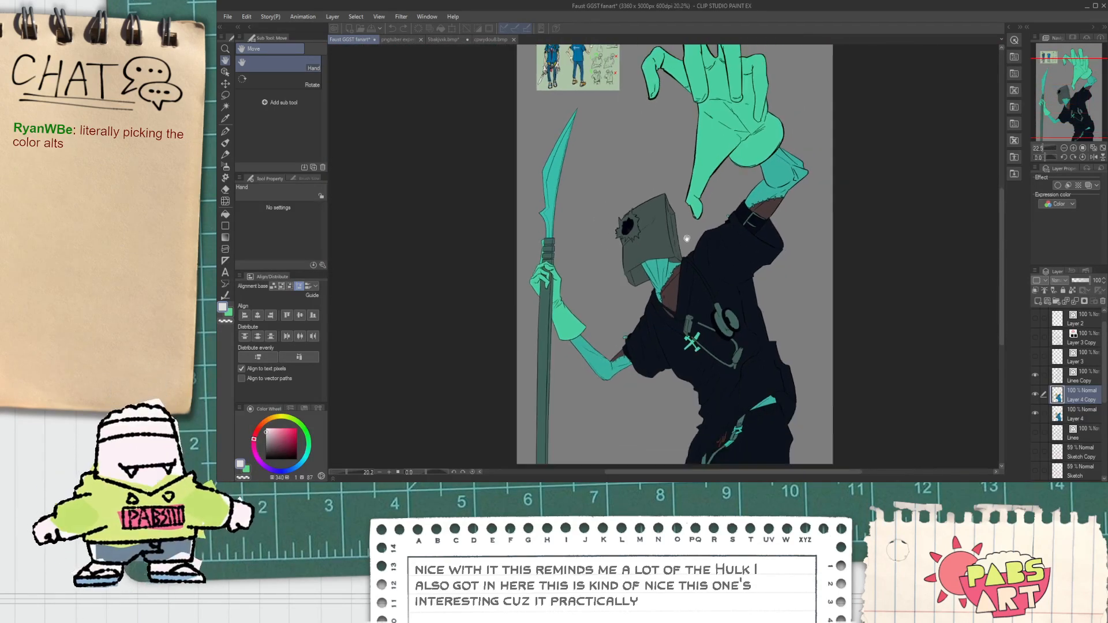
# Try a sage shirt with yellow gloves, magenta clothes with an orange bag, and dark brown clothes with a white bag.
pyautogui.click(913, 316)
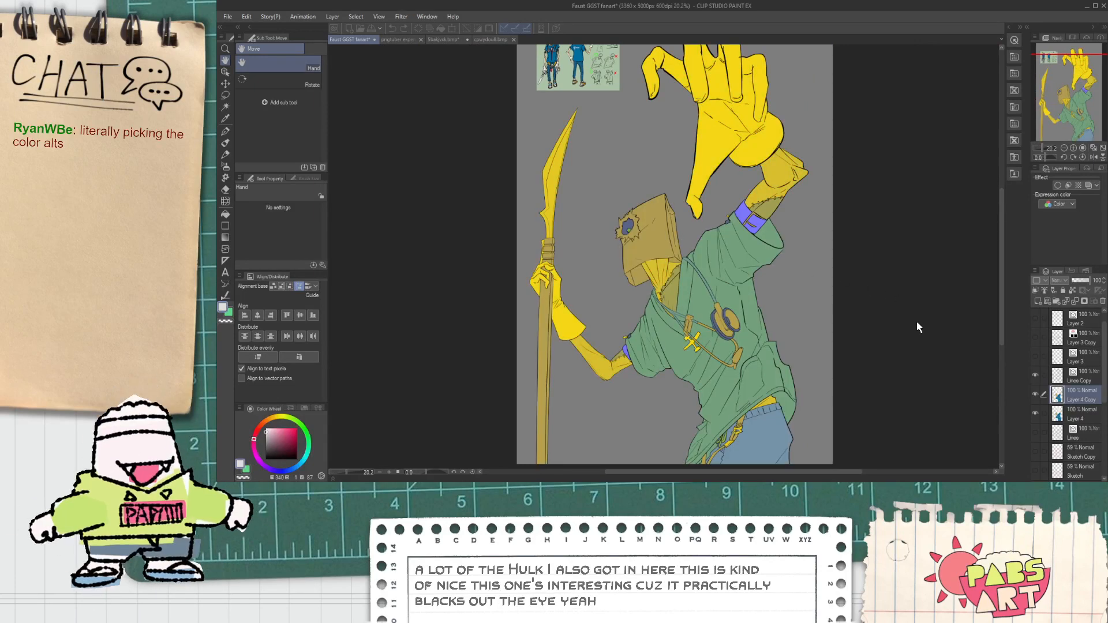
pyautogui.click(916, 321)
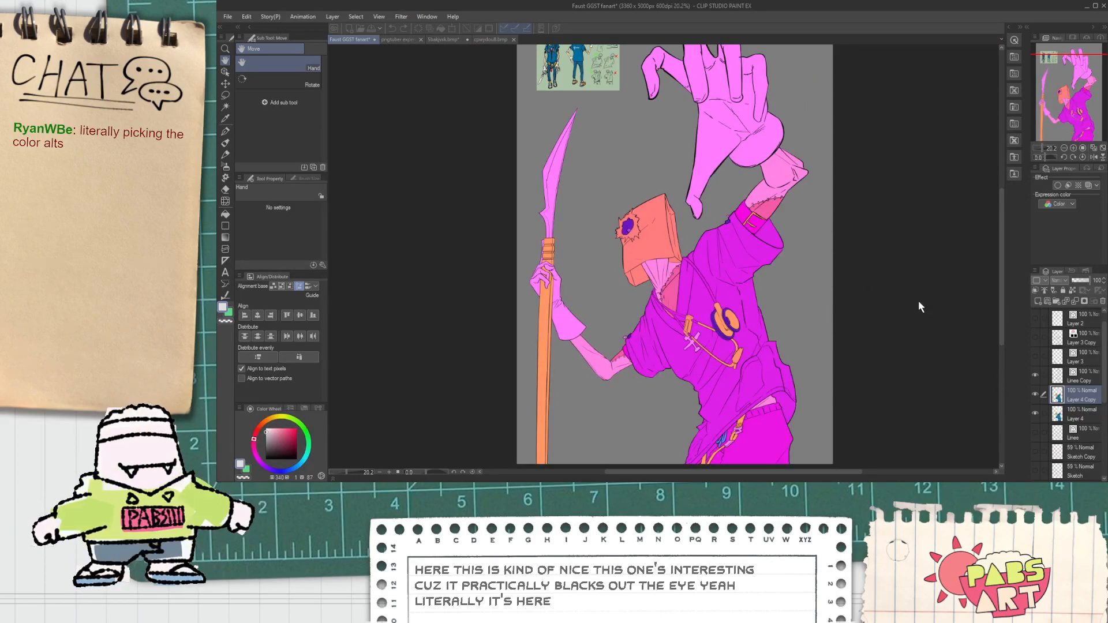
pyautogui.click(920, 320)
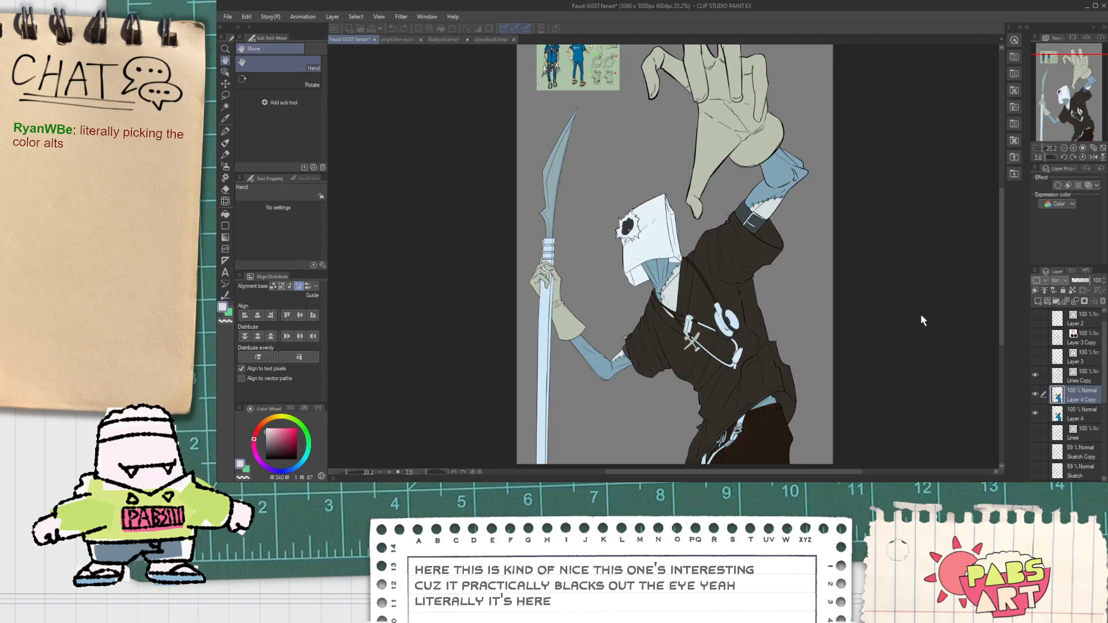
pyautogui.scroll(-2, 920, 314)
pyautogui.scroll(2, 724, 298)
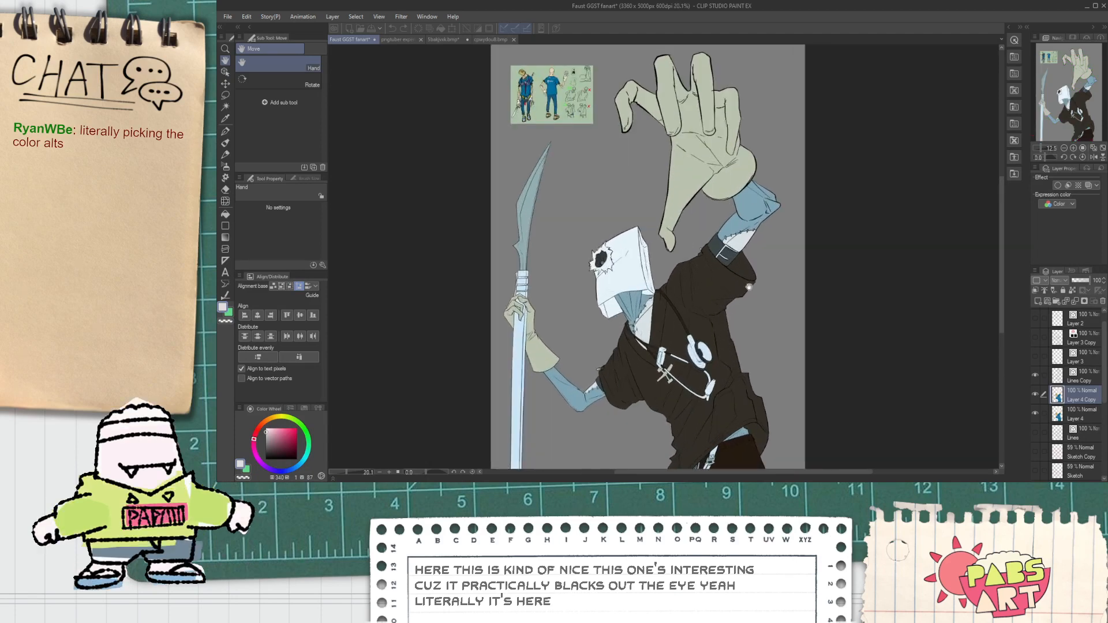
# Try olive clothes with an ochre bag, brown clothes with a cream bag, and pale yellow clothes with dark brown skin.
pyautogui.click(902, 302)
pyautogui.doubleClick(905, 270)
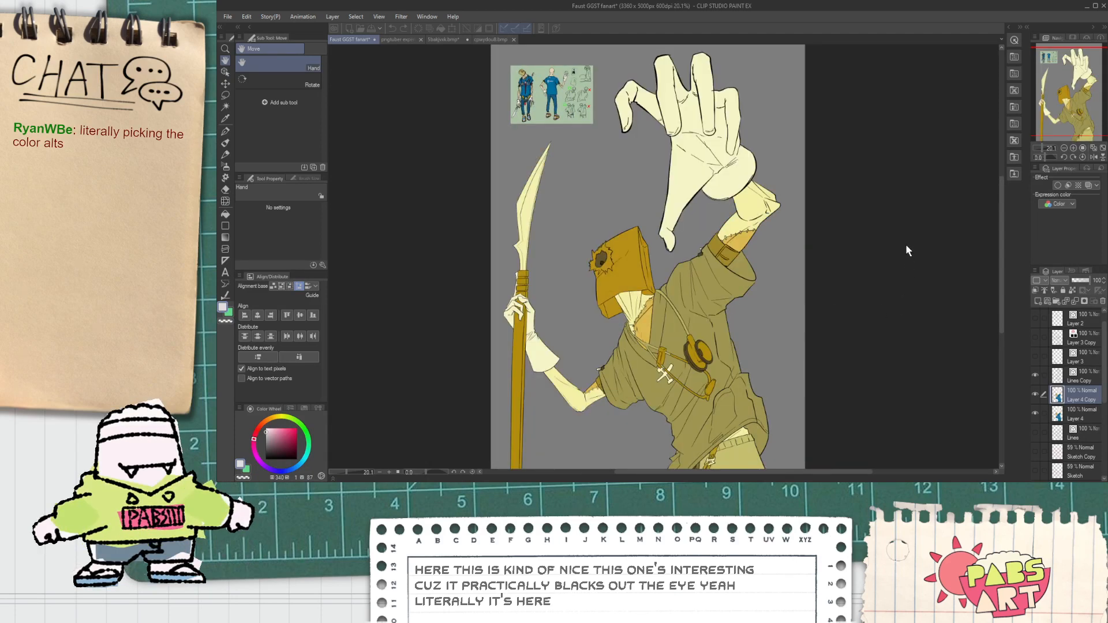
pyautogui.doubleClick(905, 242)
pyautogui.doubleClick(902, 248)
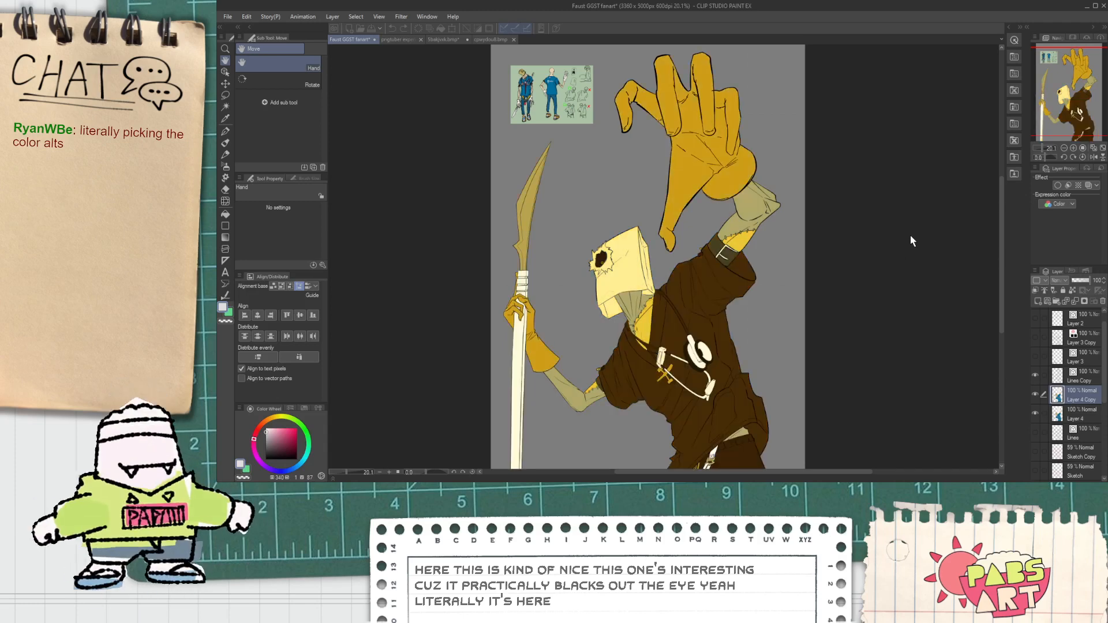
pyautogui.doubleClick(909, 235)
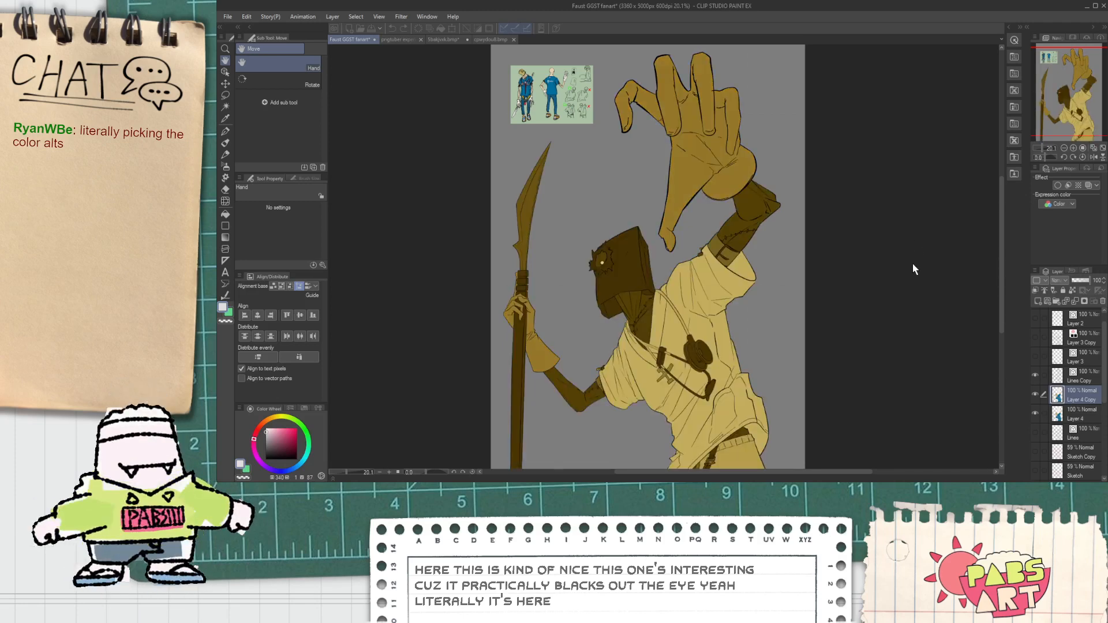
# Recolor Layer 4 Copy with teal clothes, a green bag and skin, and light grey gloves, and keep this scheme.
pyautogui.doubleClick(925, 245)
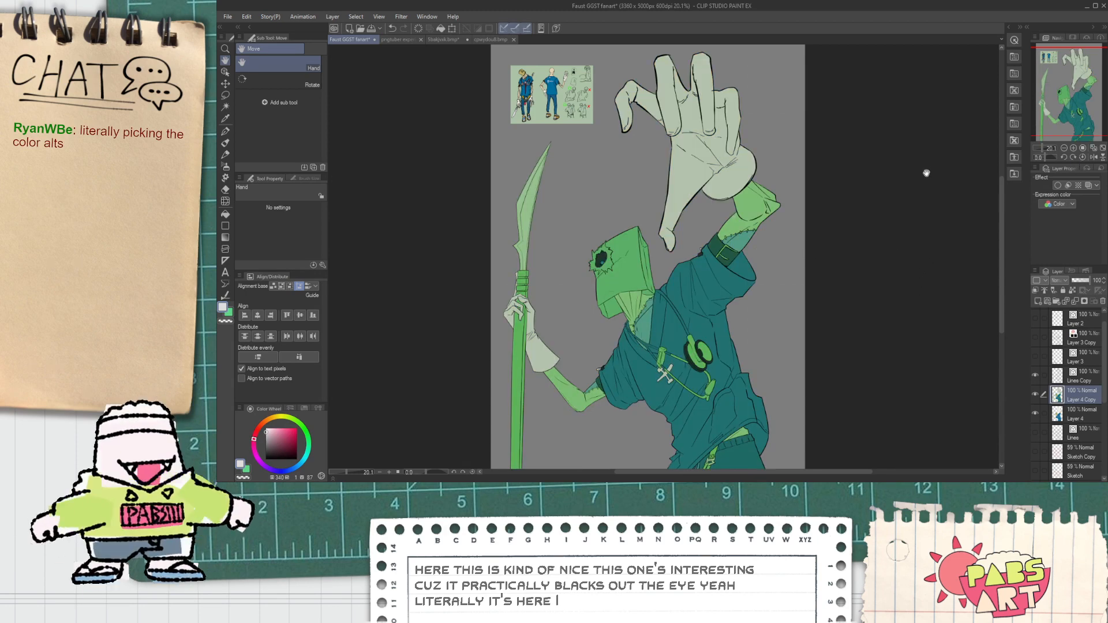
pyautogui.scroll(-2, 705, 245)
pyautogui.scroll(2, 705, 248)
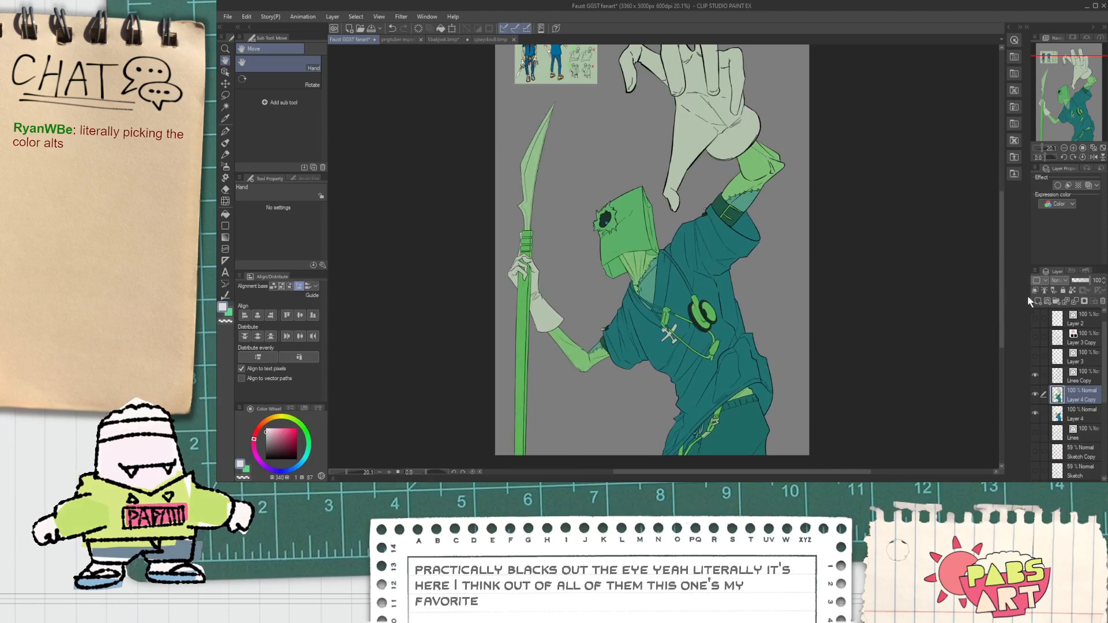
# Try the Multiply, Lighten, Overlay and Soft light blending modes on Layer 4 Copy.
pyautogui.scroll(-1, 1063, 281)
pyautogui.scroll(-3, 1064, 281)
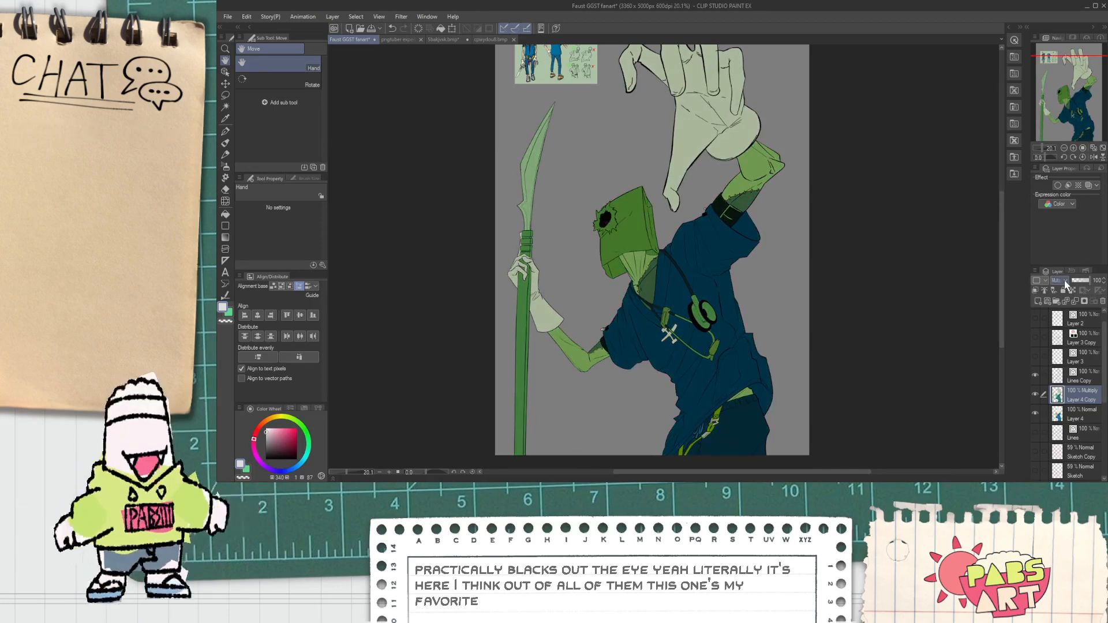
pyautogui.scroll(-3, 1064, 280)
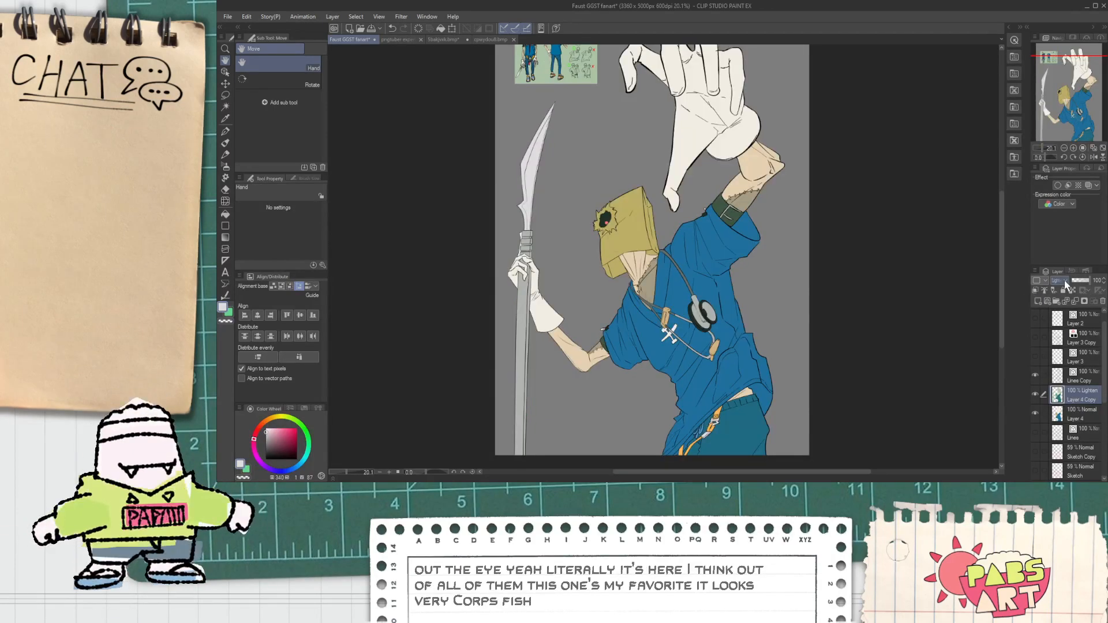
pyautogui.scroll(-7, 1064, 281)
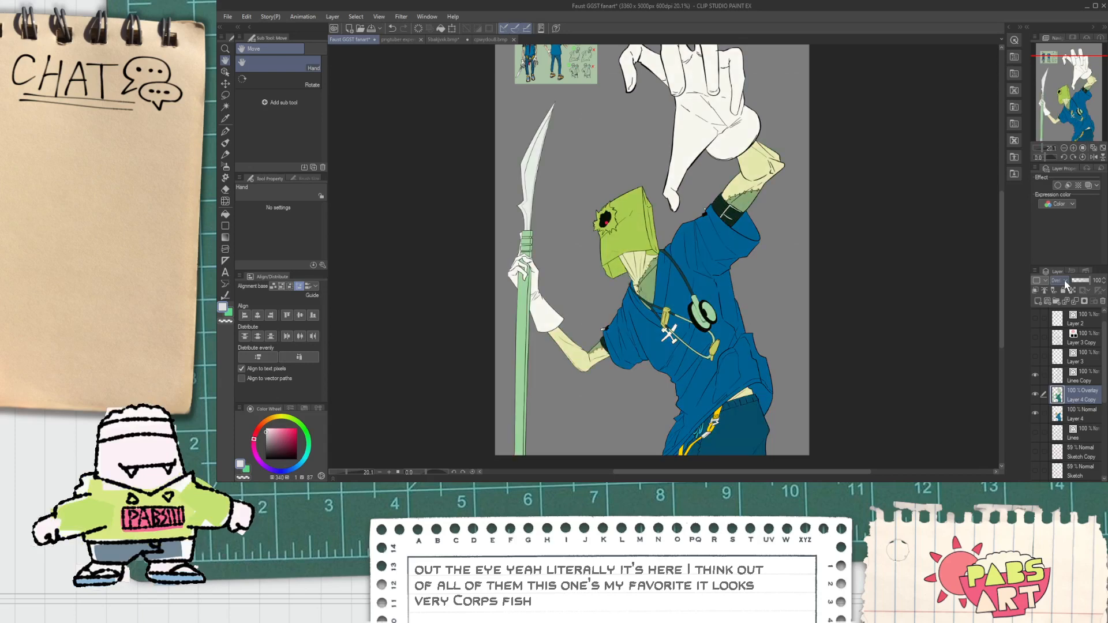
pyautogui.scroll(-1, 1065, 282)
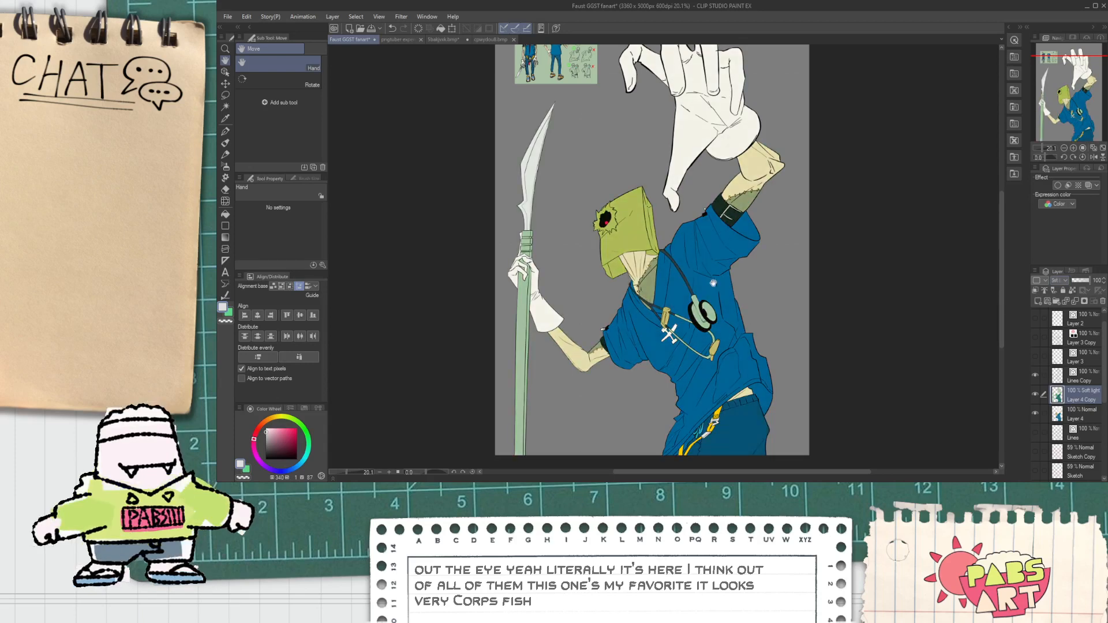
# Switch Layer 4 Copy to the lighter color blending mode that gives teal clothes with a tan bag.
pyautogui.scroll(3, 713, 283)
pyautogui.moveTo(741, 195); pyautogui.dragTo(818, 179)
pyautogui.scroll(-2, 813, 186)
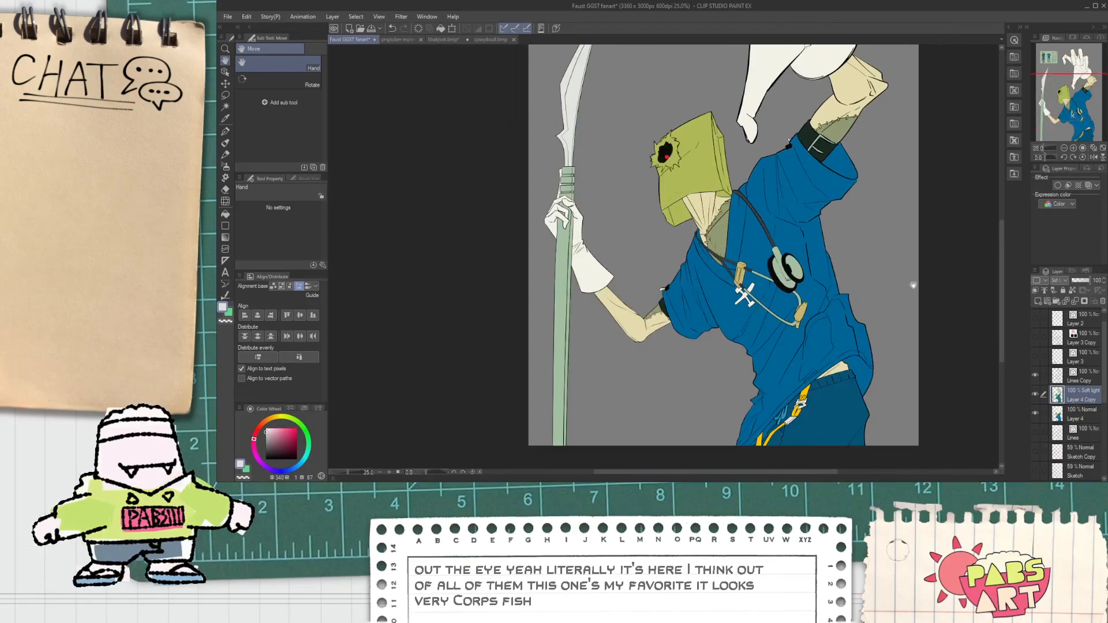
pyautogui.scroll(-7, 1054, 281)
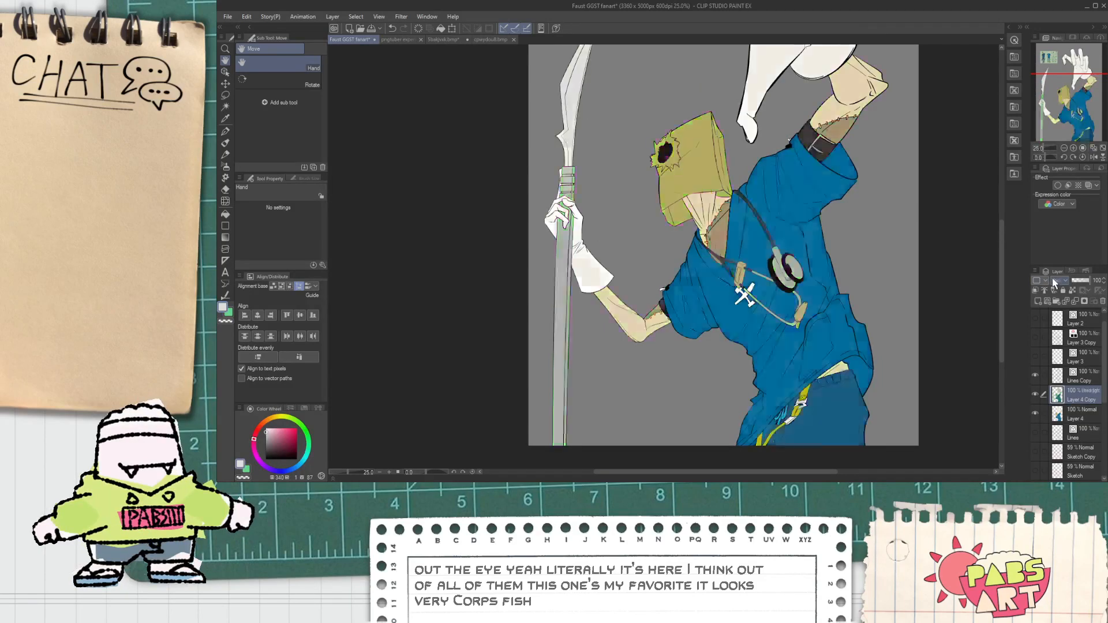
pyautogui.scroll(7, 1054, 282)
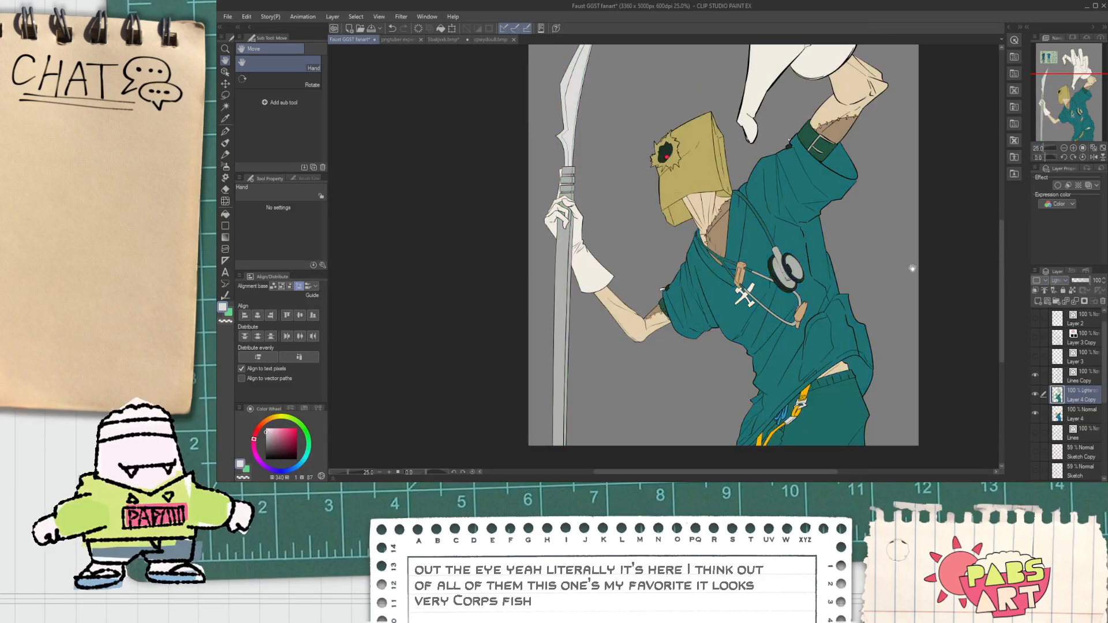
# Hide and show Layer 4 Copy to compare the recolor with the original colors across the whole figure.
pyautogui.click(1035, 392)
pyautogui.click(1034, 392)
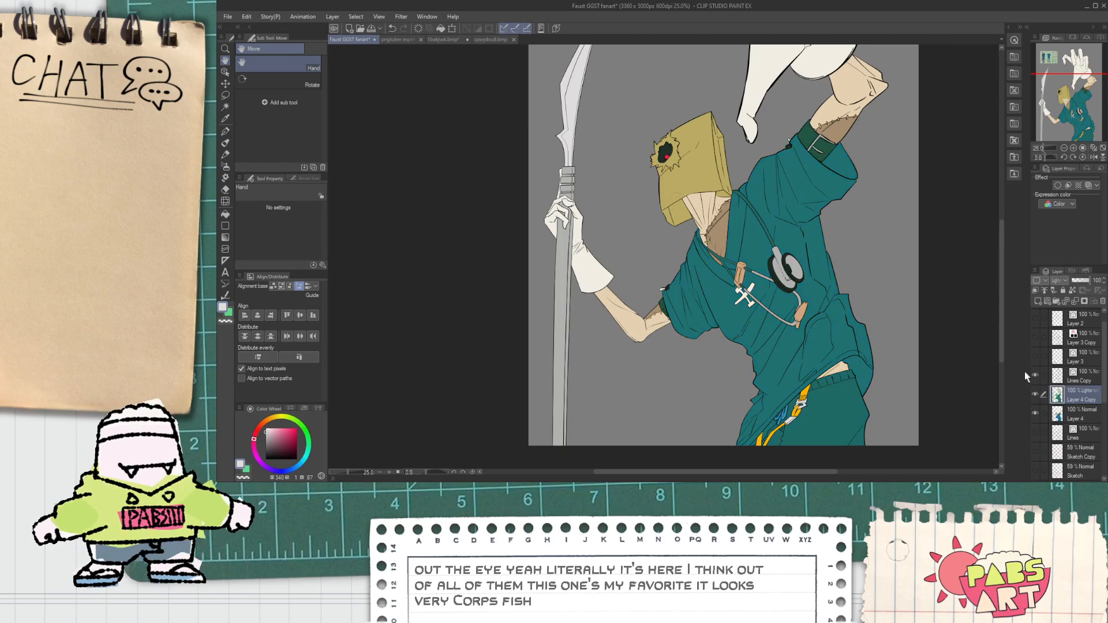
pyautogui.scroll(-3, 843, 205)
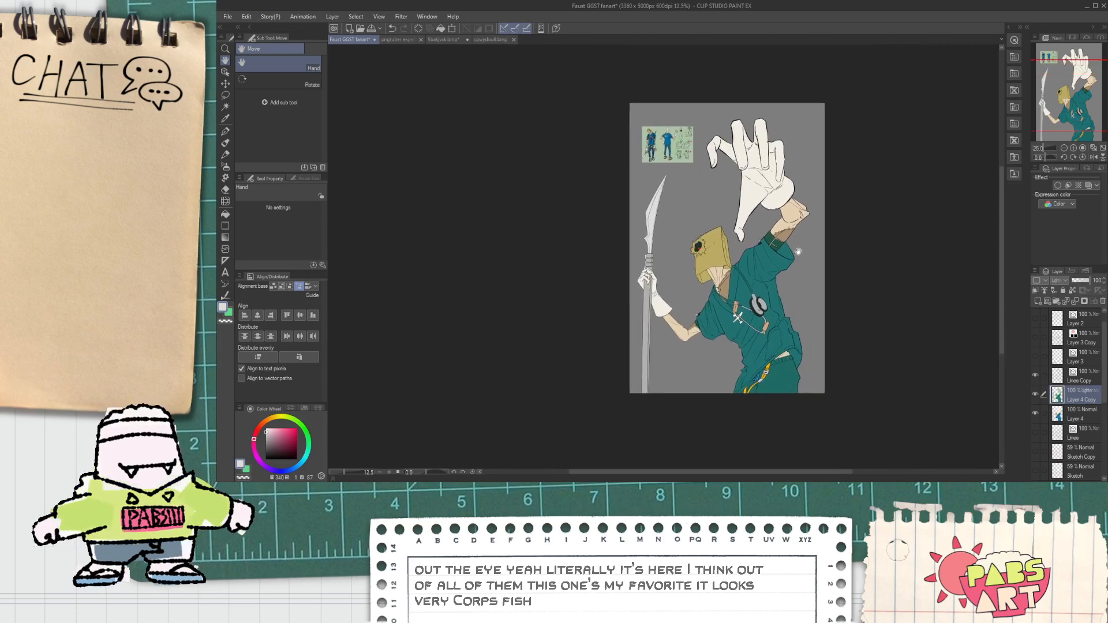
pyautogui.scroll(1, 796, 252)
# Try further blending modes such as Divide and Darken on Layer 4 Copy, and settle on Normal at 36% opacity.
pyautogui.scroll(-12, 1060, 281)
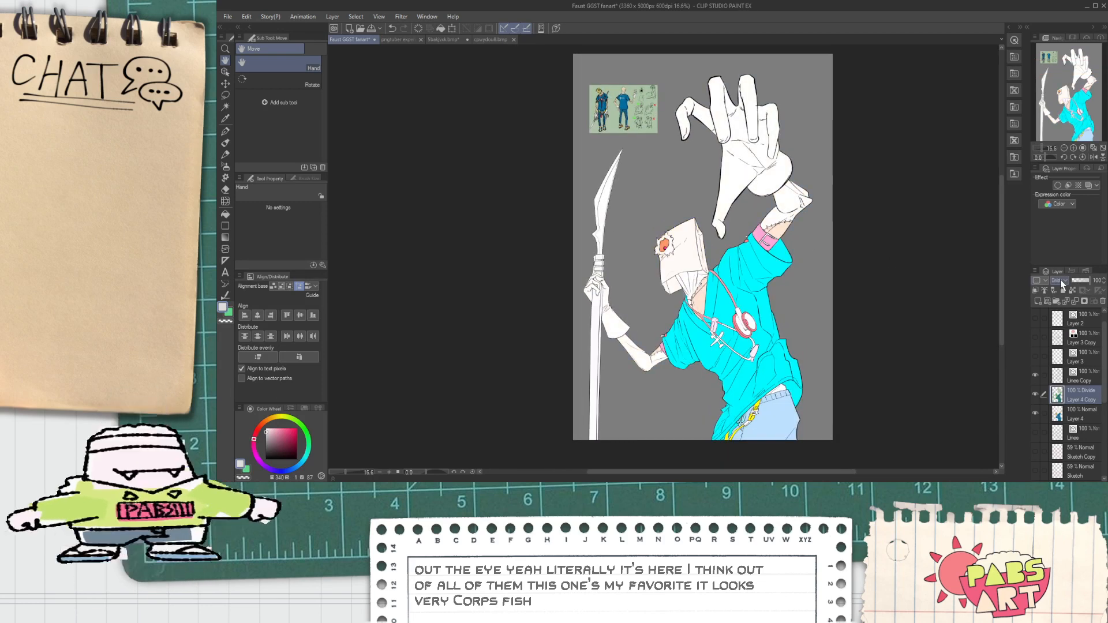
pyautogui.scroll(20, 1060, 282)
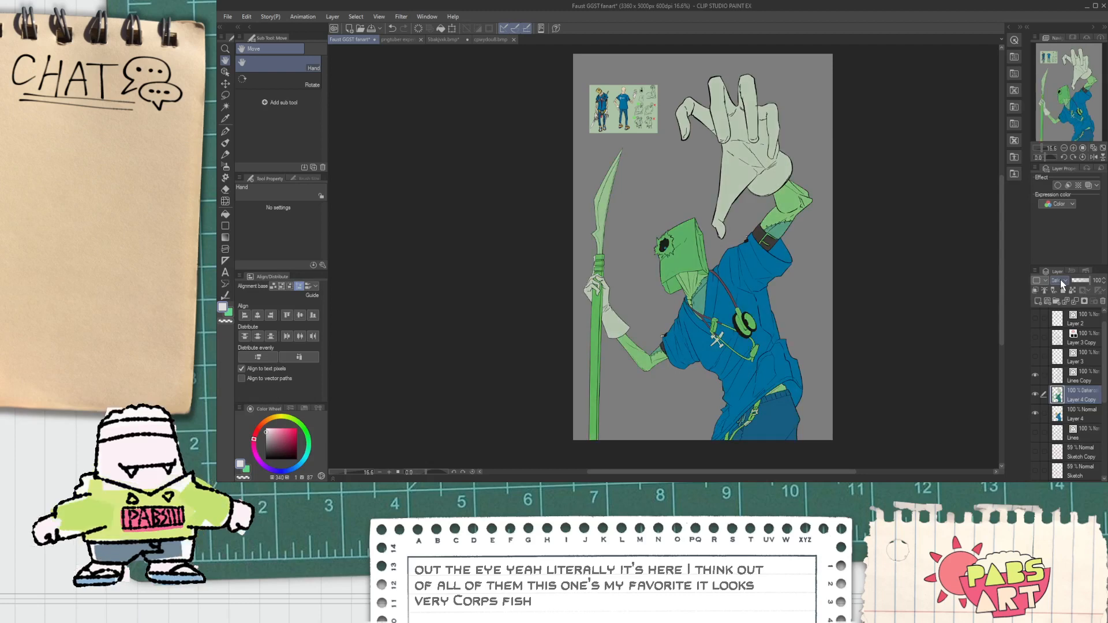
pyautogui.scroll(4, 1061, 281)
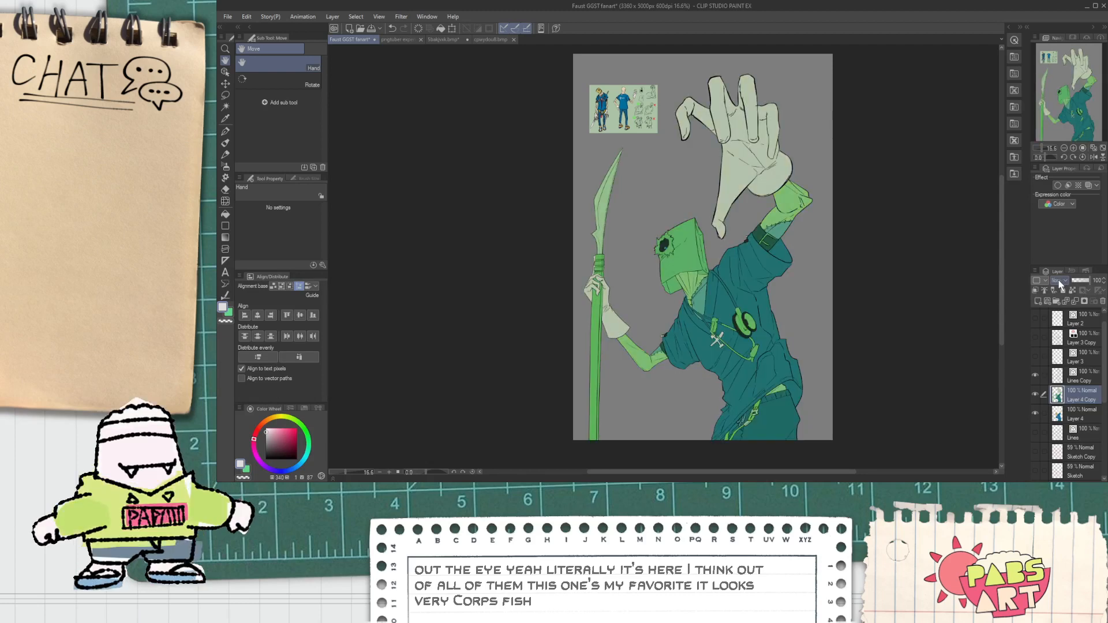
pyautogui.click(1074, 282)
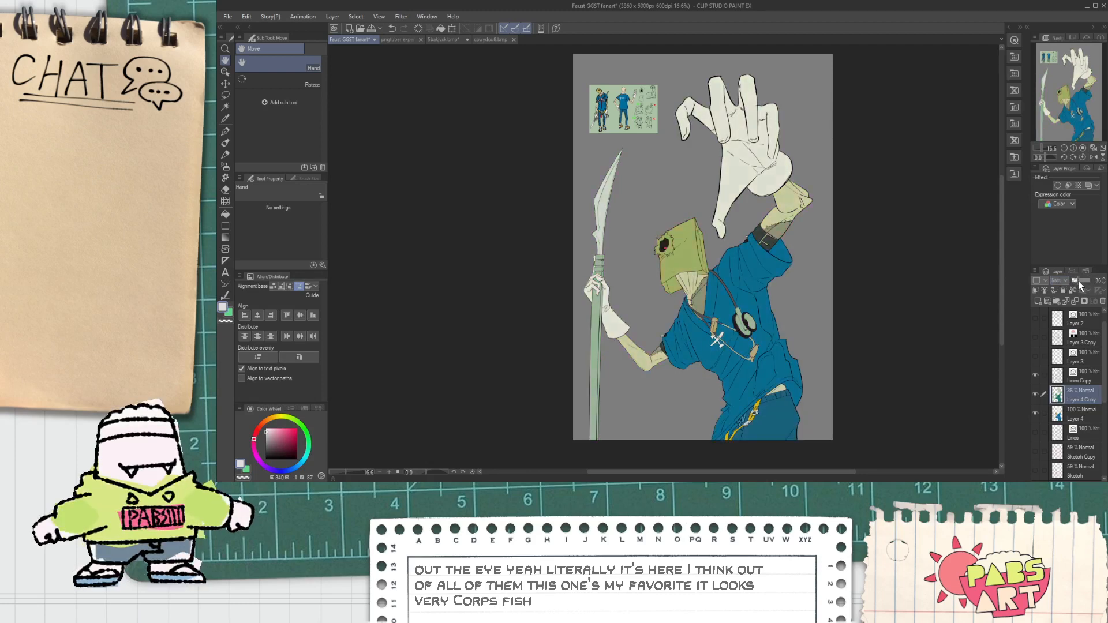
pyautogui.moveTo(1079, 284); pyautogui.dragTo(1079, 285)
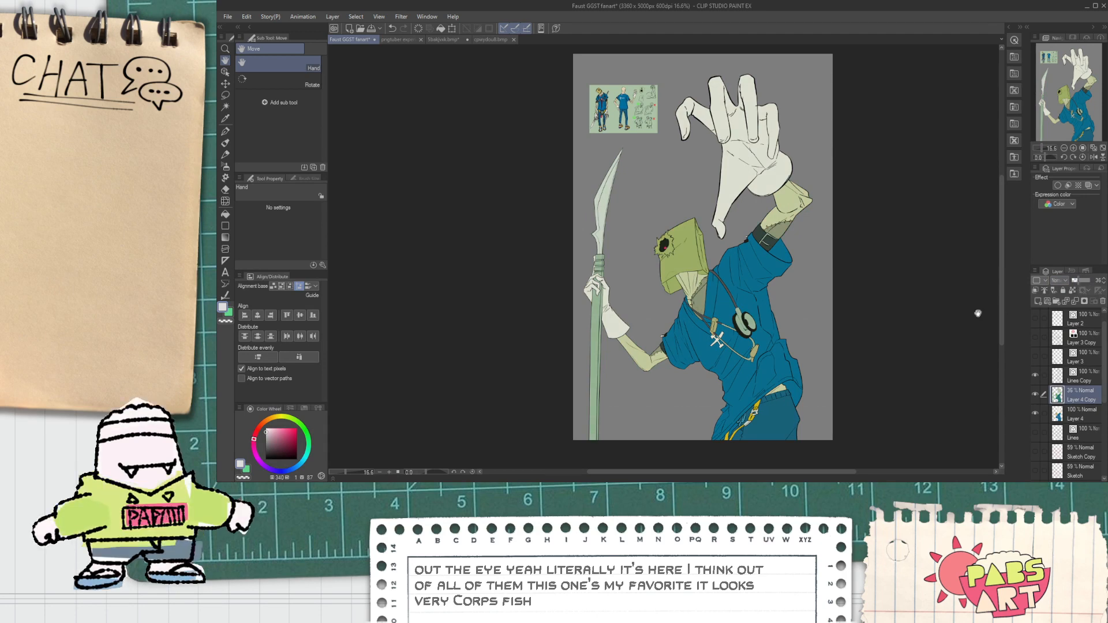
pyautogui.scroll(1, 874, 326)
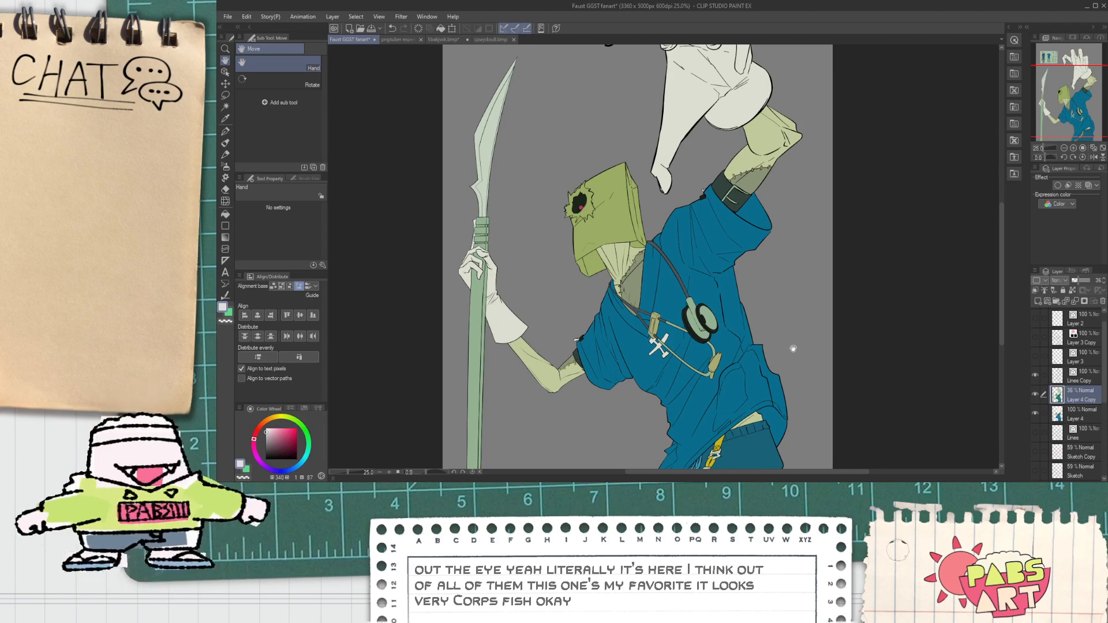
# Duplicate Layer 4, merge Layer 4 Copy into the duplicate, and rename the original as the hidden unedited flats layer.
pyautogui.click(1080, 417)
pyautogui.hotkey('ctrl', 'c')
pyautogui.hotkey('ctrl', 'v')
pyautogui.click(1067, 398)
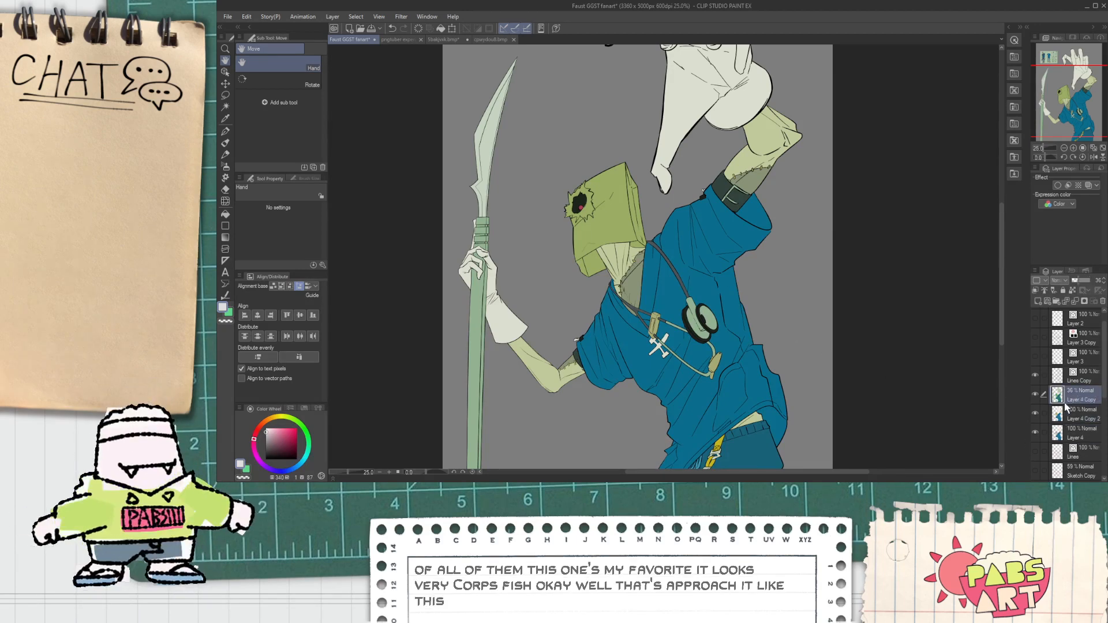
pyautogui.hotkey('ctrl', 'e')
pyautogui.click(1065, 420)
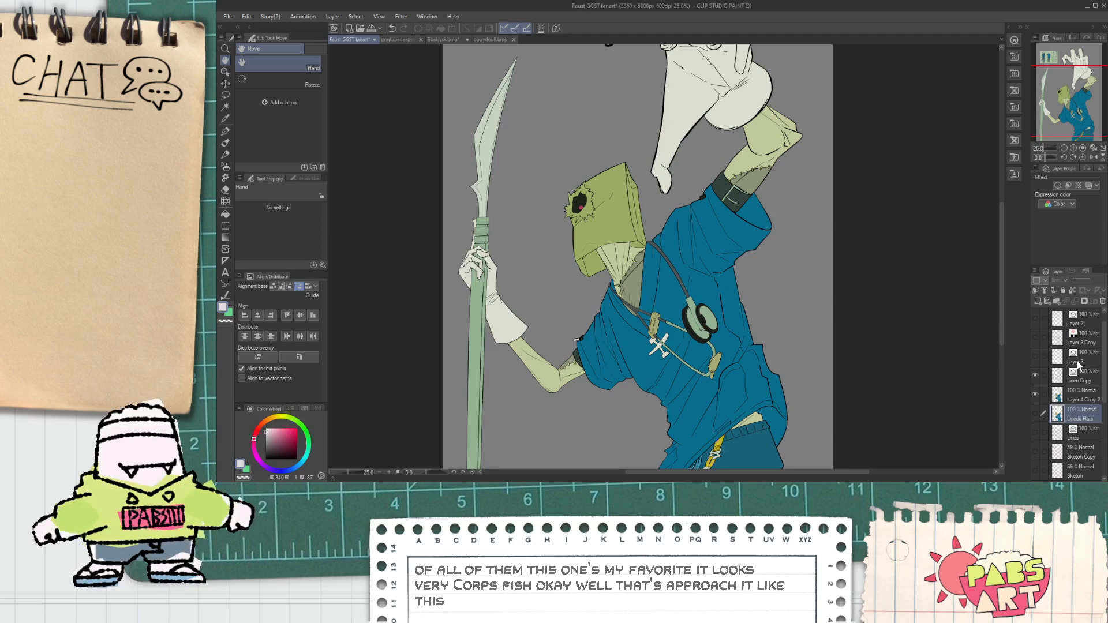
# Add a new layer above Layer 4 Copy 2 and fill the inner faces of the paper bag's opening with darker green.
pyautogui.click(1076, 395)
pyautogui.click(1038, 301)
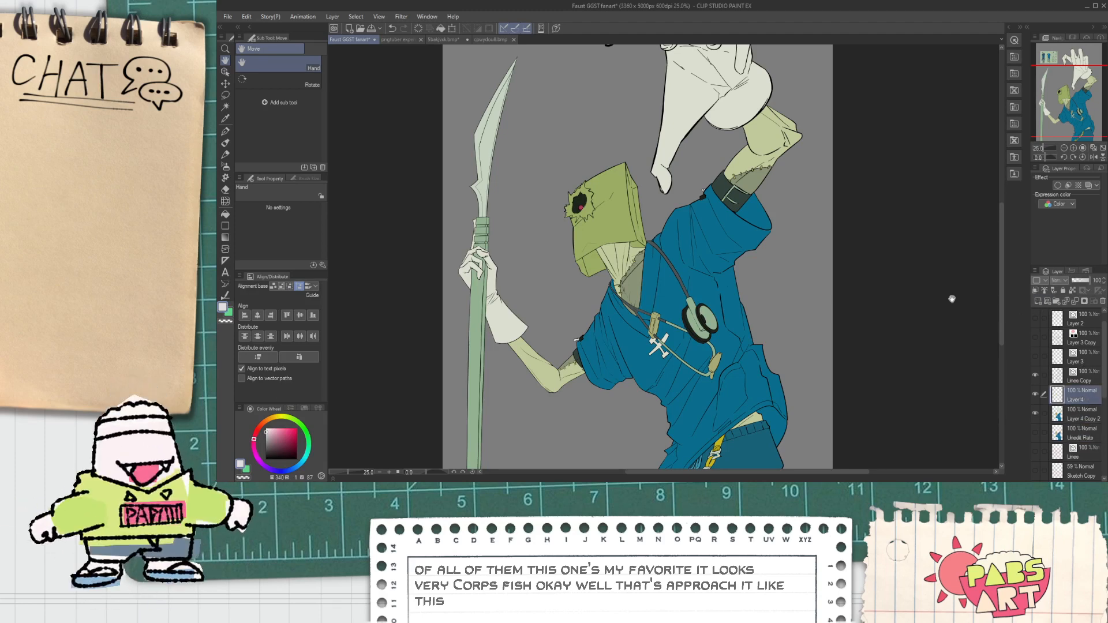
pyautogui.scroll(3, 610, 282)
pyautogui.press('i')
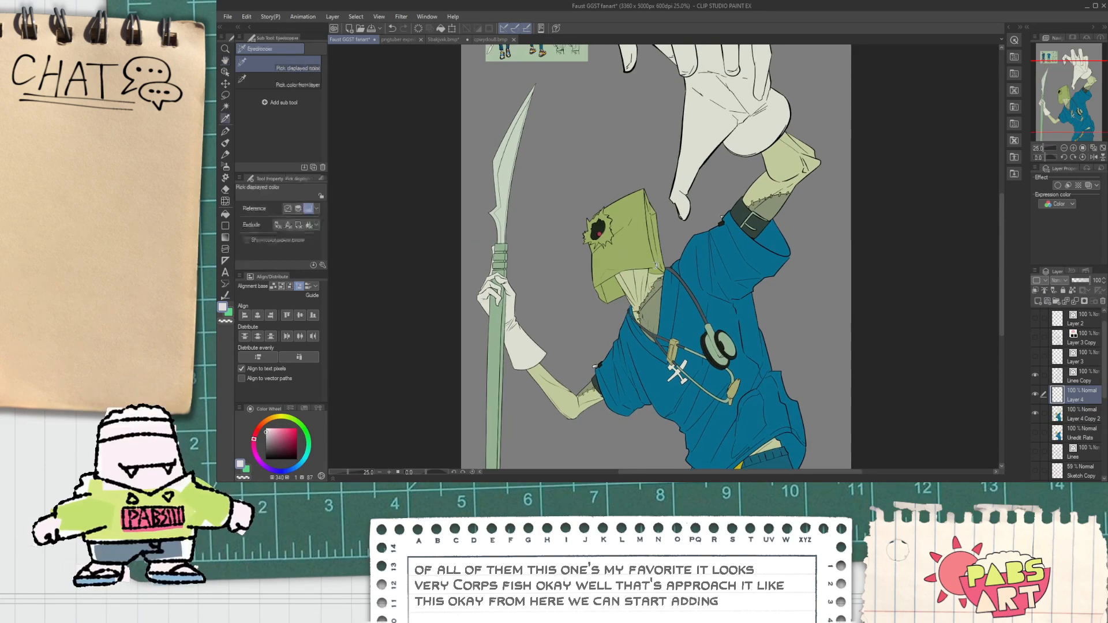
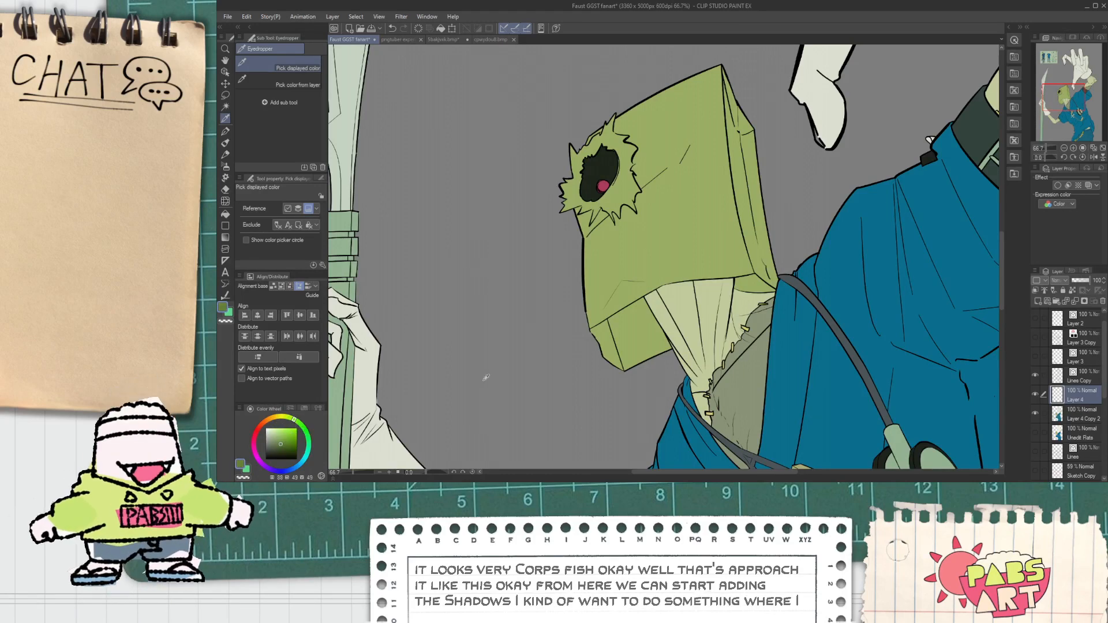
pyautogui.scroll(3, 601, 335)
pyautogui.press('g')
pyautogui.click(657, 333)
pyautogui.scroll(-3, 638, 334)
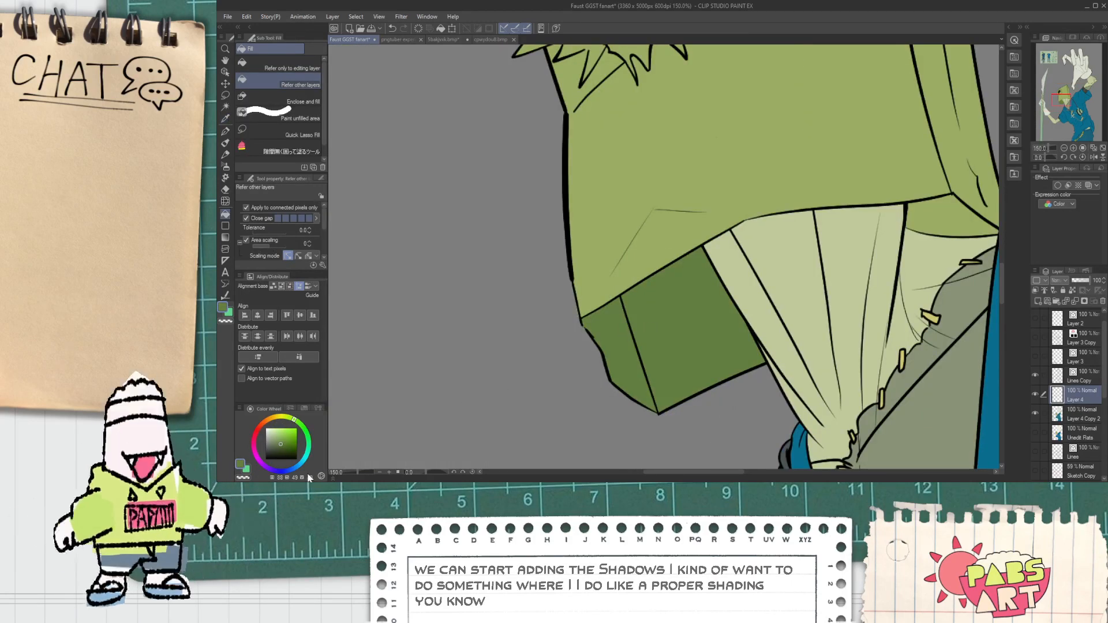
pyautogui.scroll(1, 640, 329)
pyautogui.click(642, 325)
pyautogui.scroll(-2, 641, 323)
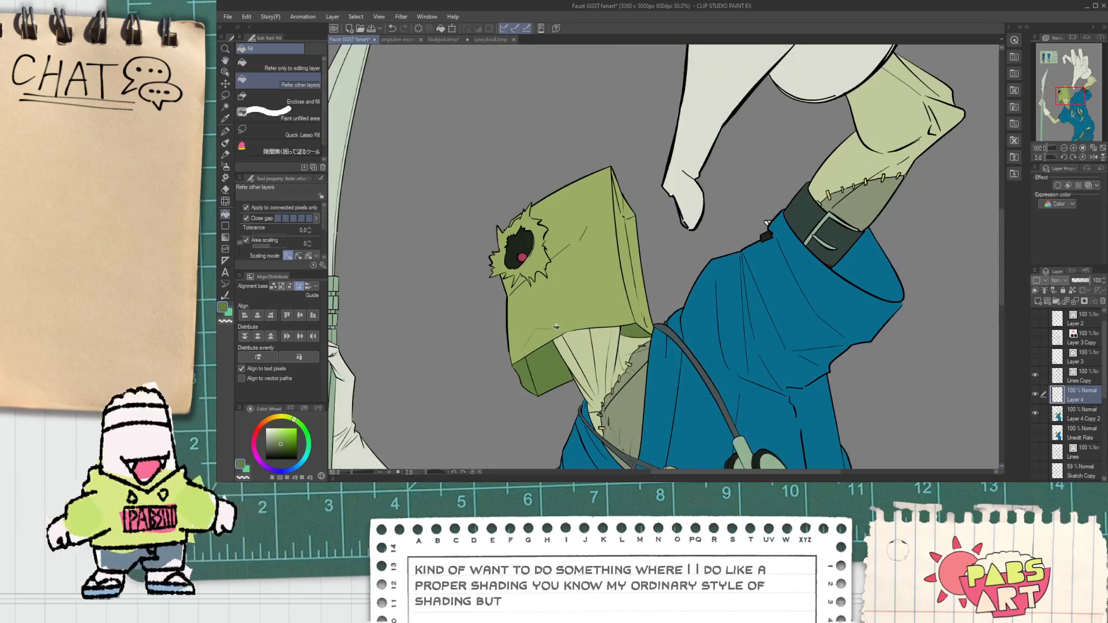
# Mix a mid green from the bag color, close the side crease gap with the G-pen, and fill the bag's side face.
pyautogui.moveTo(552, 314); pyautogui.dragTo(544, 279)
pyautogui.scroll(1, 548, 268)
pyautogui.press('i')
pyautogui.scroll(1, 595, 255)
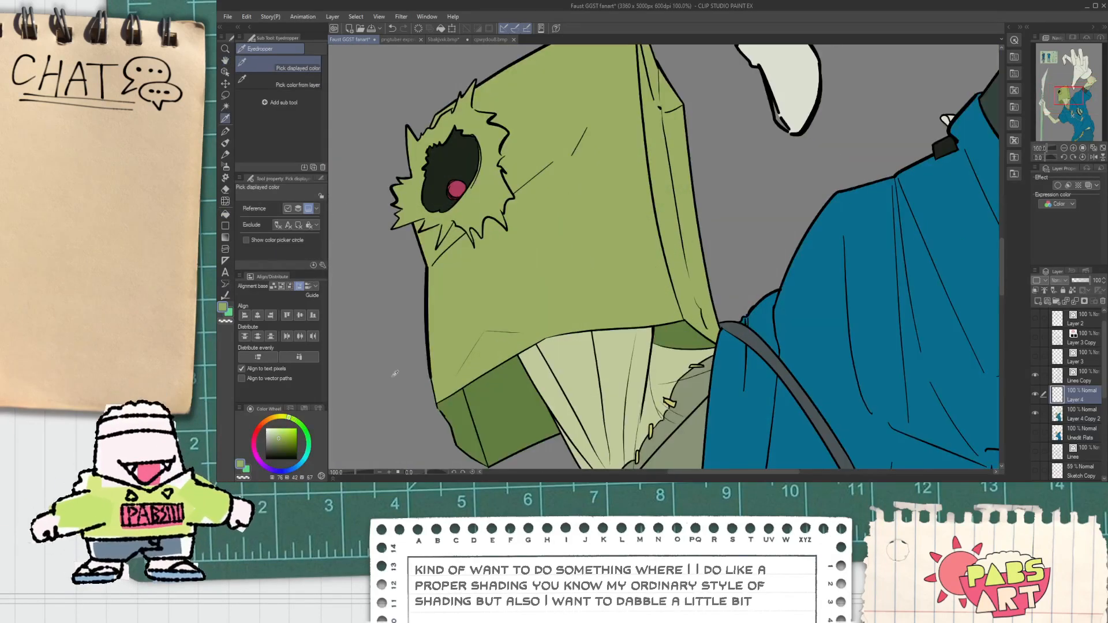
pyautogui.click(595, 255)
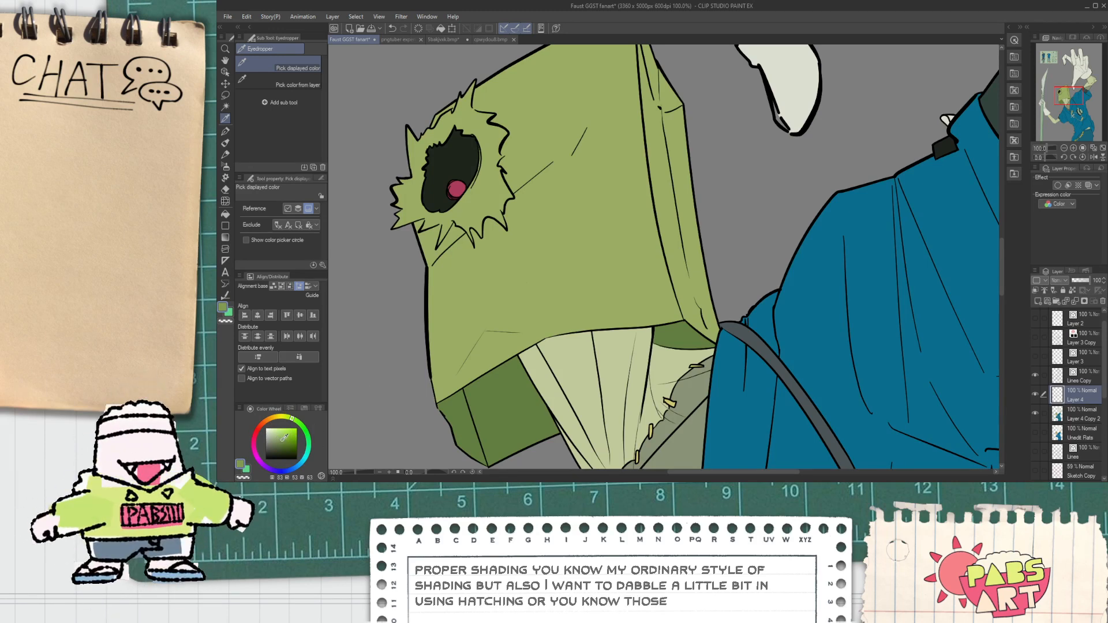
pyautogui.moveTo(591, 240); pyautogui.dragTo(508, 298)
pyautogui.press('p')
pyautogui.scroll(2, 572, 124)
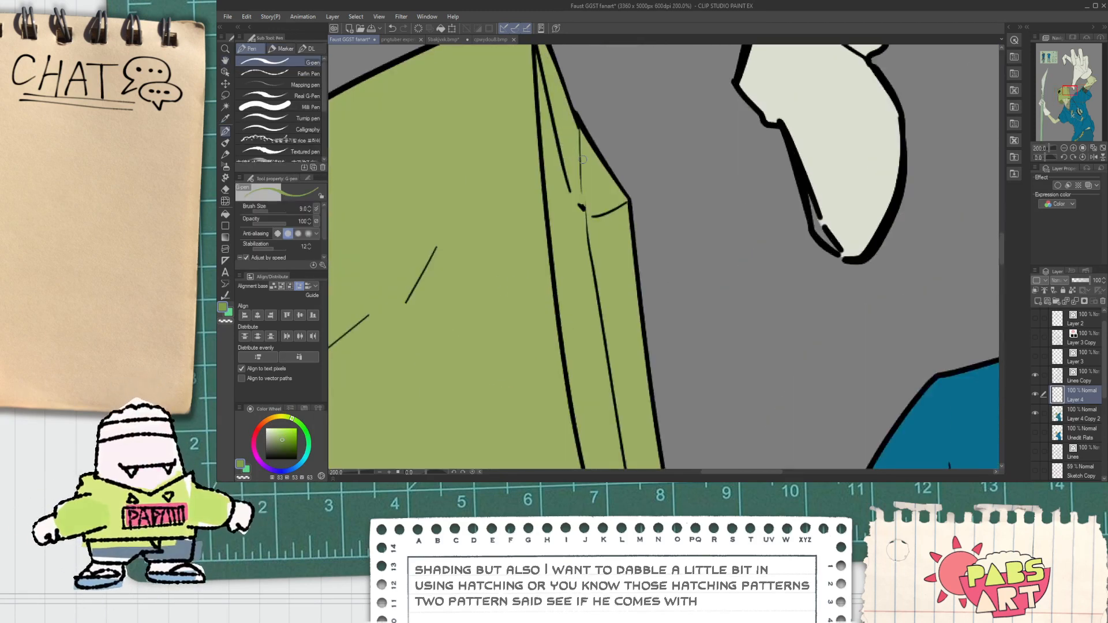
pyautogui.scroll(-2, 600, 213)
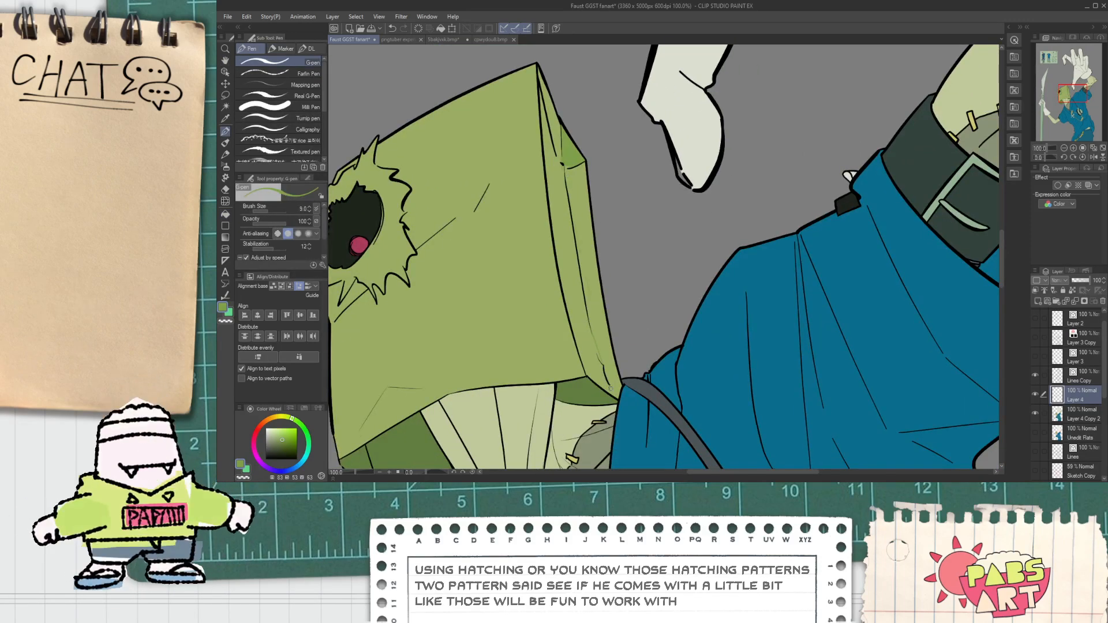
pyautogui.press('g')
pyautogui.click(573, 277)
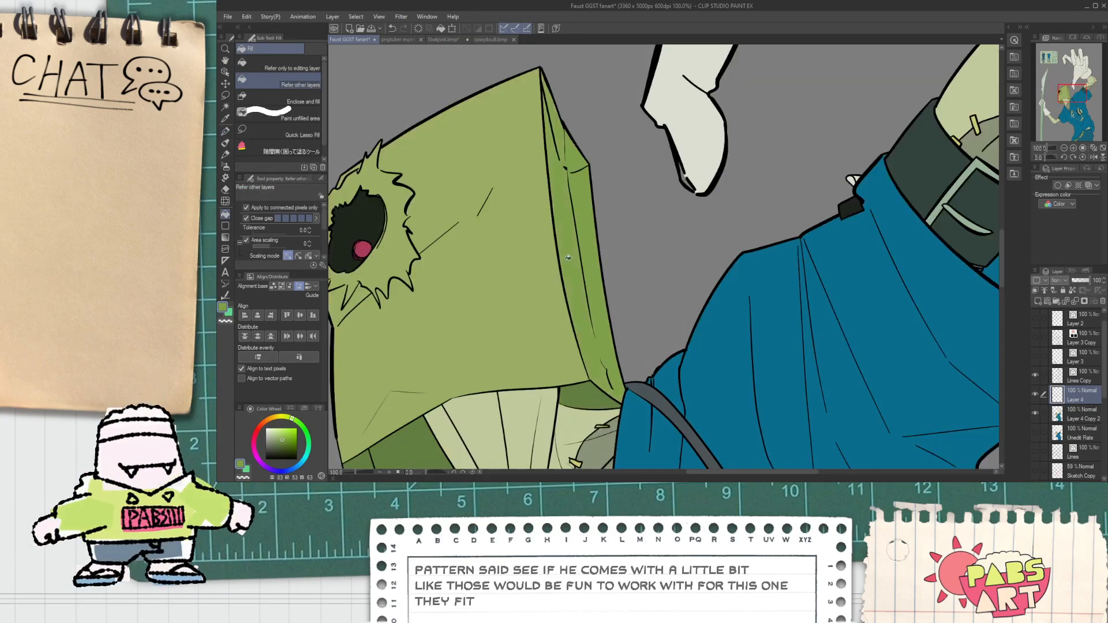
# Fill the outer strip of the bag's side face with the darker green and extend it along the lower crease.
pyautogui.scroll(-1, 554, 194)
pyautogui.press('i')
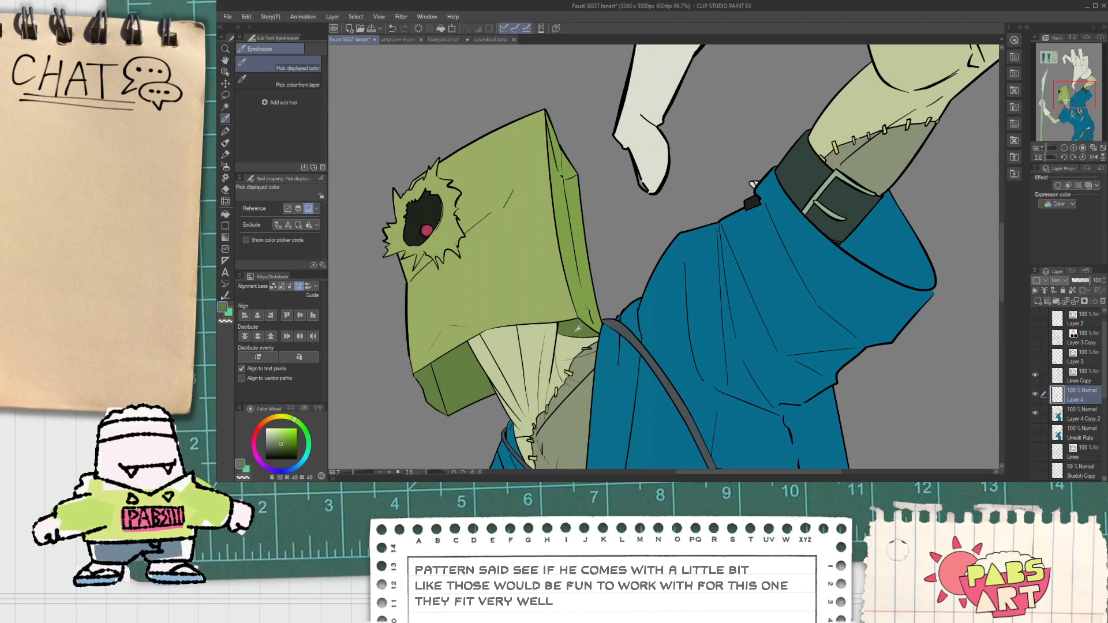
pyautogui.press('g')
pyautogui.click(574, 205)
pyautogui.press('p')
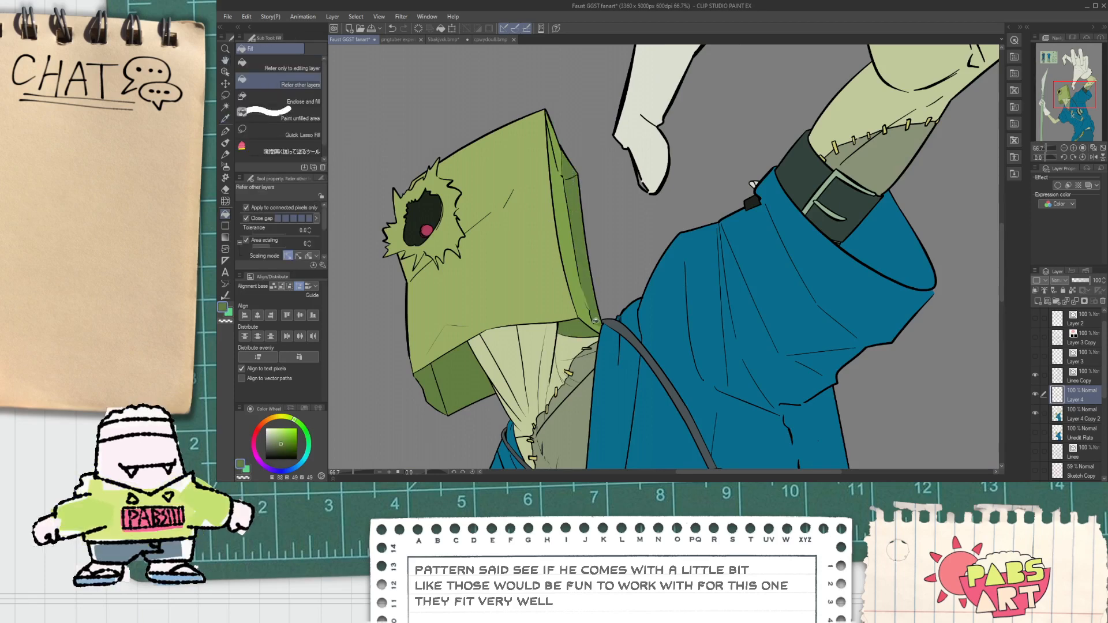
pyautogui.scroll(6, 589, 304)
pyautogui.moveTo(545, 190); pyautogui.dragTo(598, 327)
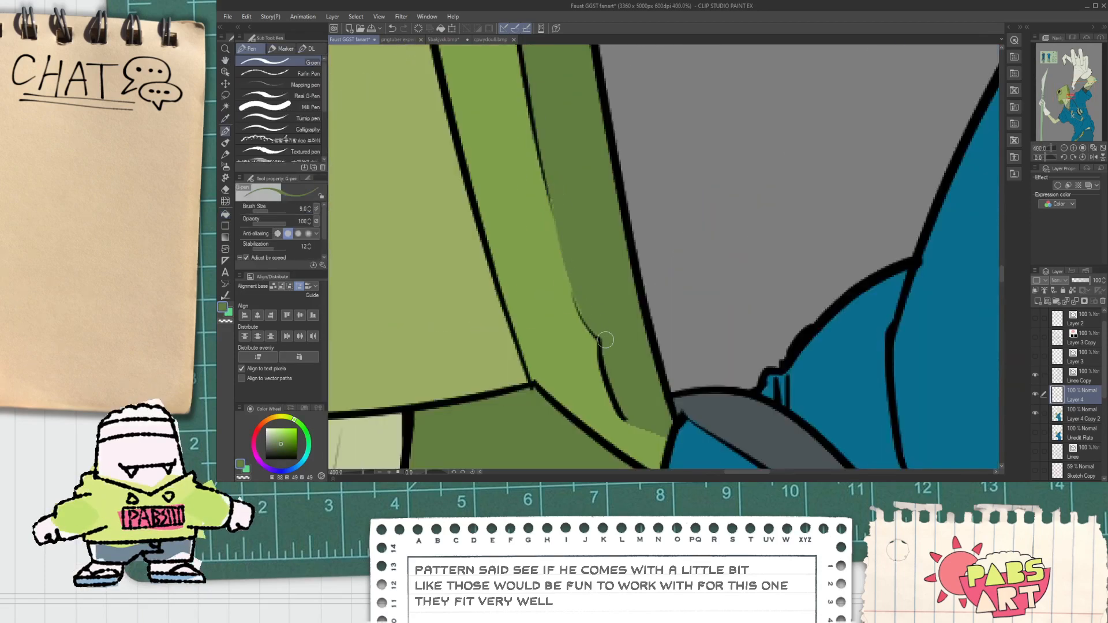
pyautogui.scroll(-2, 594, 323)
pyautogui.press('g')
pyautogui.click(597, 322)
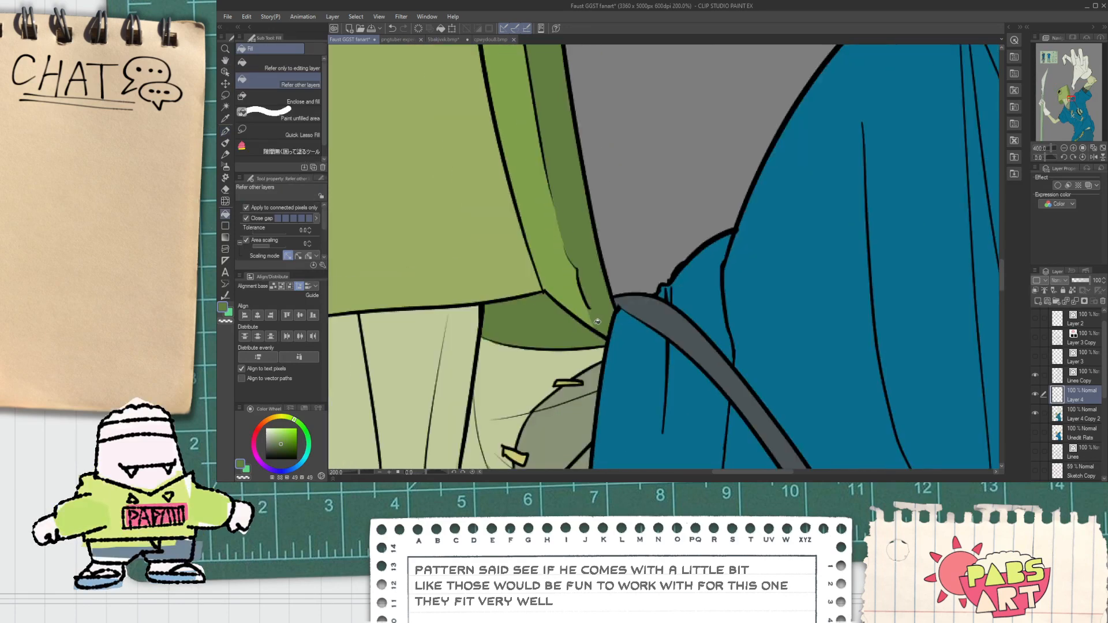
# Choose a much darker green and refill the inner faces of the bag's opening with it.
pyautogui.scroll(-3, 597, 322)
pyautogui.press('i')
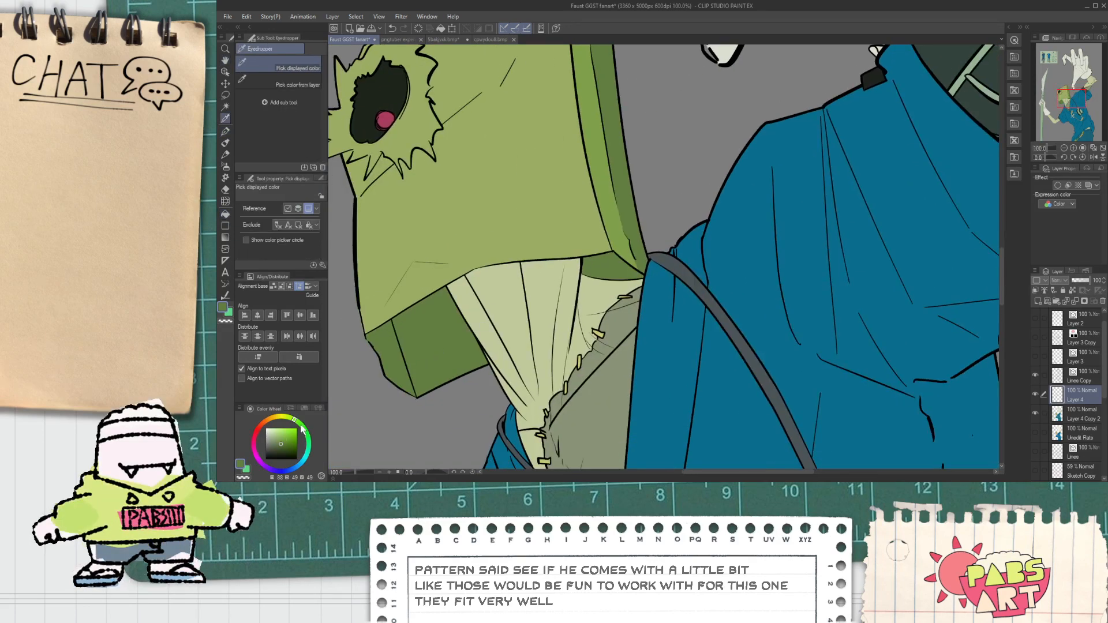
pyautogui.click(282, 449)
pyautogui.press('g')
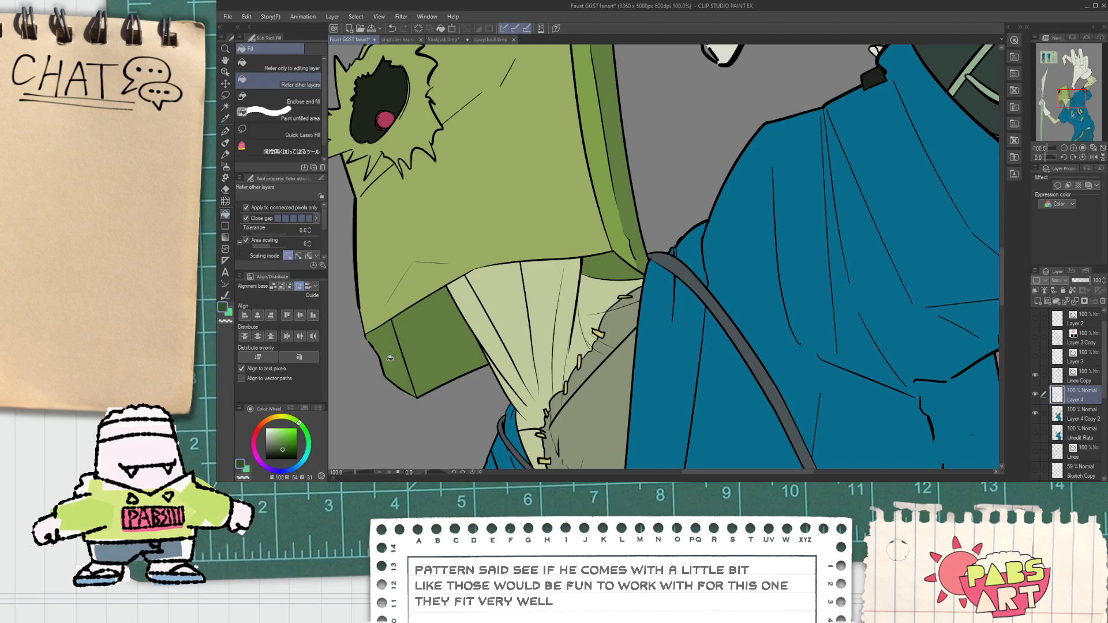
pyautogui.click(392, 361)
pyautogui.click(442, 337)
pyautogui.scroll(-2, 569, 287)
# Delete the two thin crease lines near the bag's lower front corner from the Lines Copy layer.
pyautogui.press('i')
pyautogui.scroll(4, 589, 251)
pyautogui.press('p')
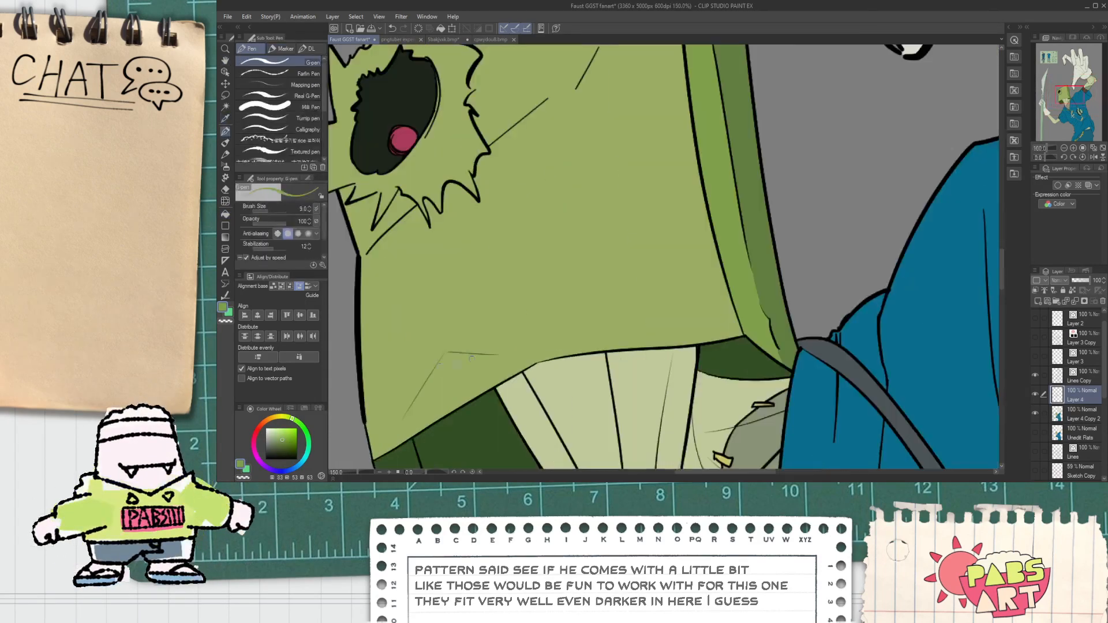
pyautogui.press('h')
pyautogui.moveTo(500, 393); pyautogui.dragTo(618, 326)
pyautogui.press('o')
pyautogui.click(587, 288)
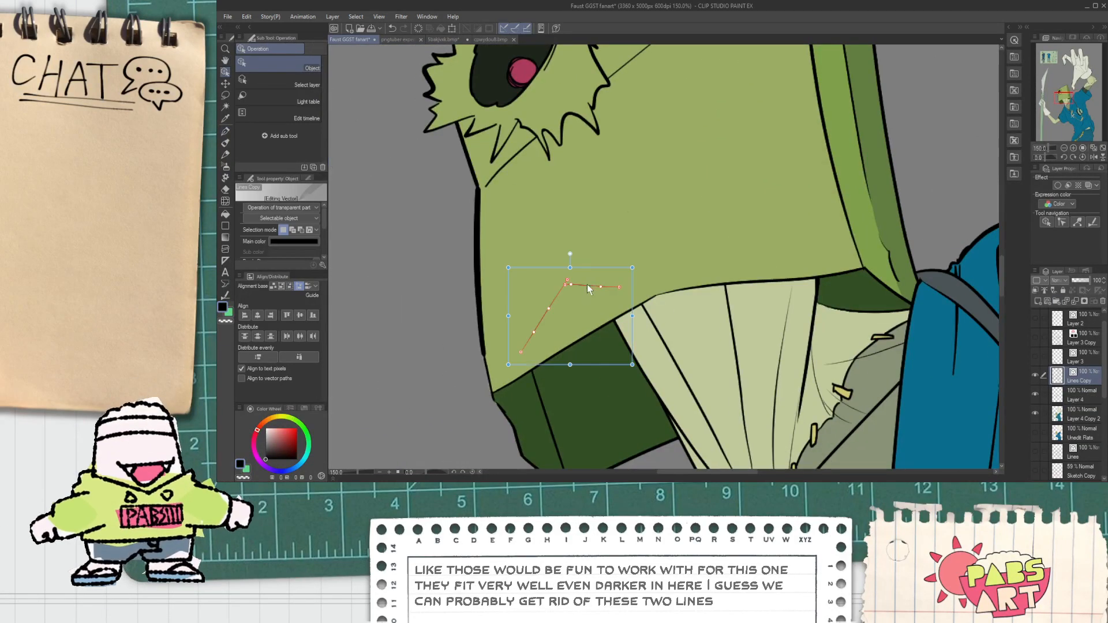
pyautogui.press('Delete')
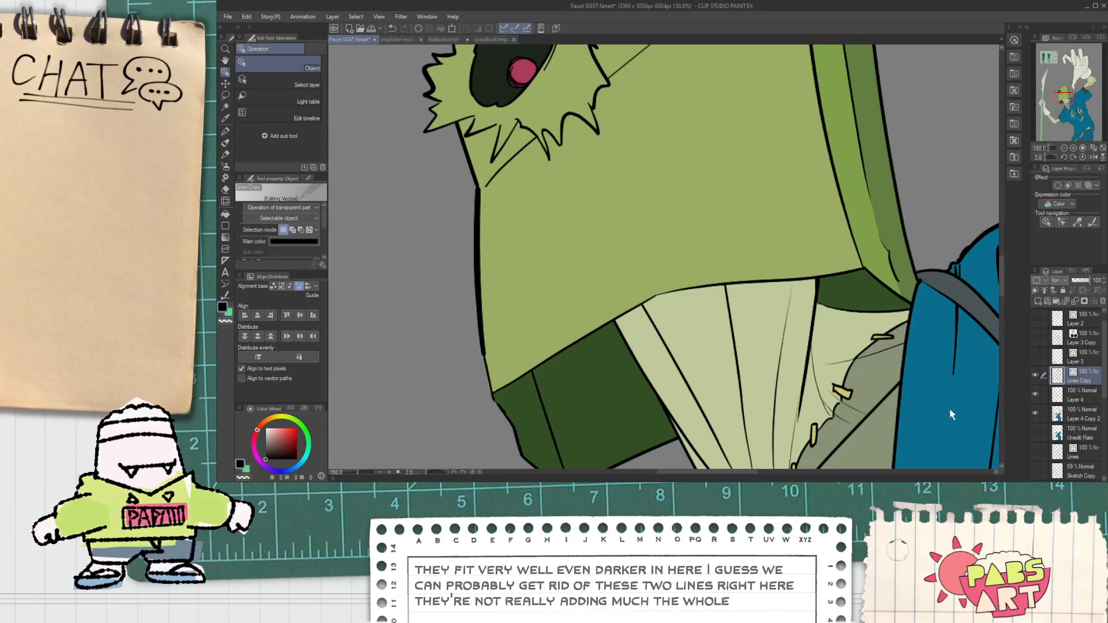
# Outline a triangular shadow at the bag's lower front corner on Layer 4 and fill it with mid green.
pyautogui.click(1073, 395)
pyautogui.press('p')
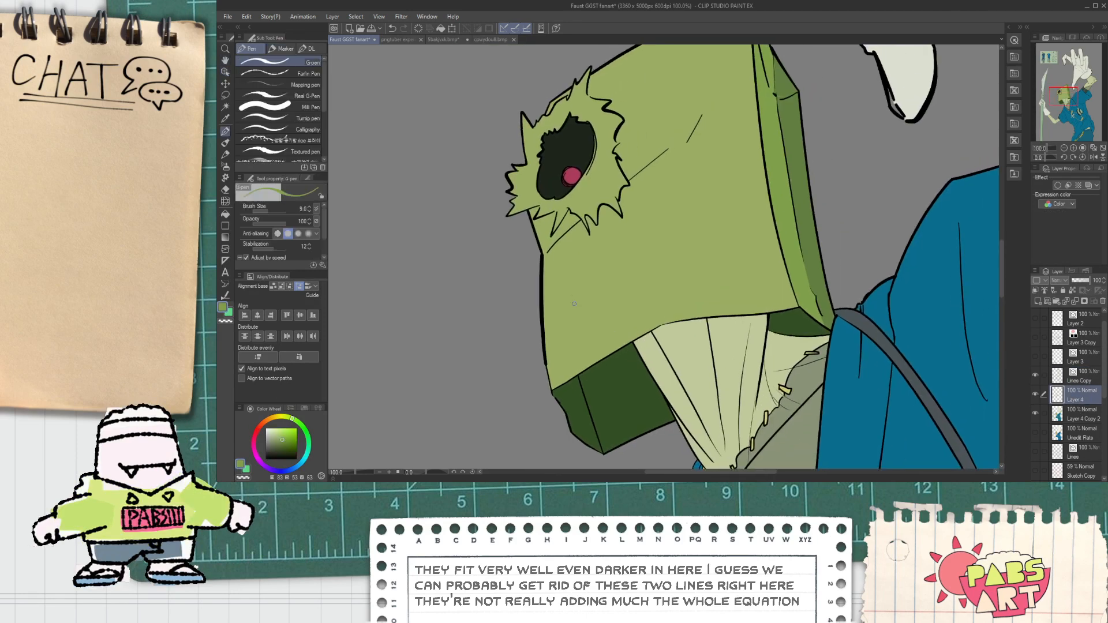
pyautogui.moveTo(557, 310); pyautogui.dragTo(545, 420)
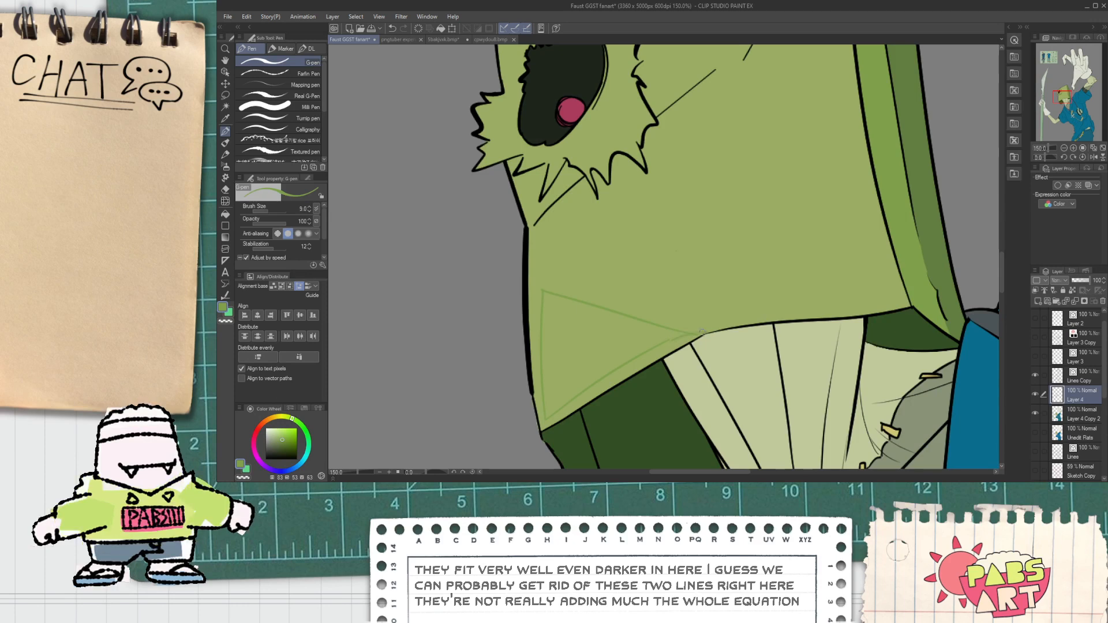
pyautogui.press('g')
pyautogui.scroll(-4, 658, 339)
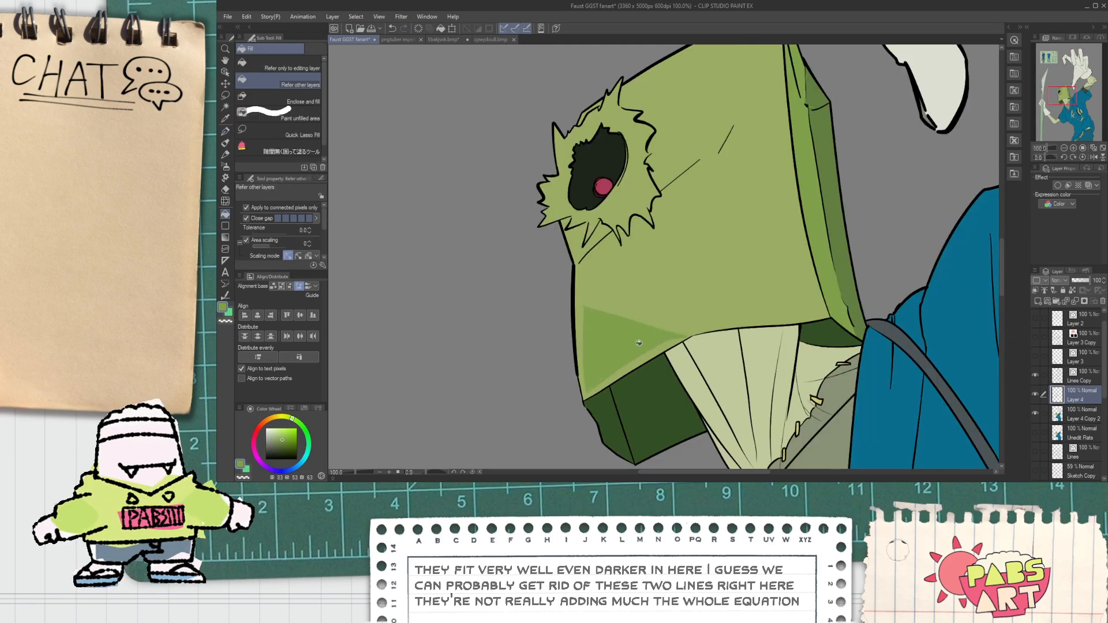
# Outline a narrow triangular shadow with the G-pen above the corner shadow on the bag's front face and fill it with mid green.
pyautogui.press('p')
pyautogui.scroll(4, 646, 334)
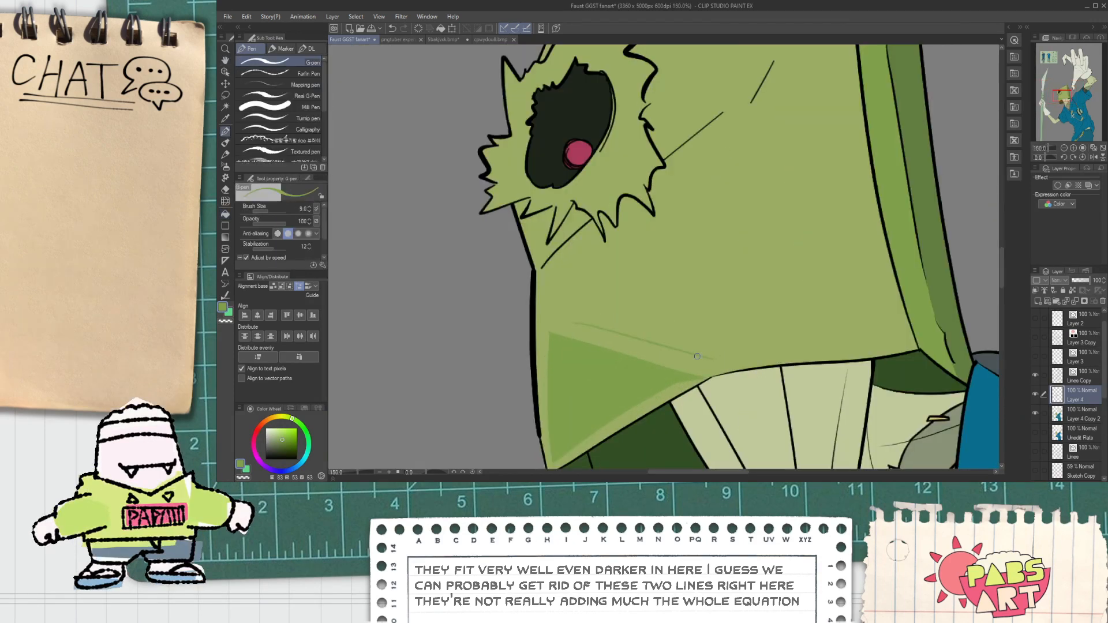
pyautogui.moveTo(651, 341); pyautogui.dragTo(881, 235)
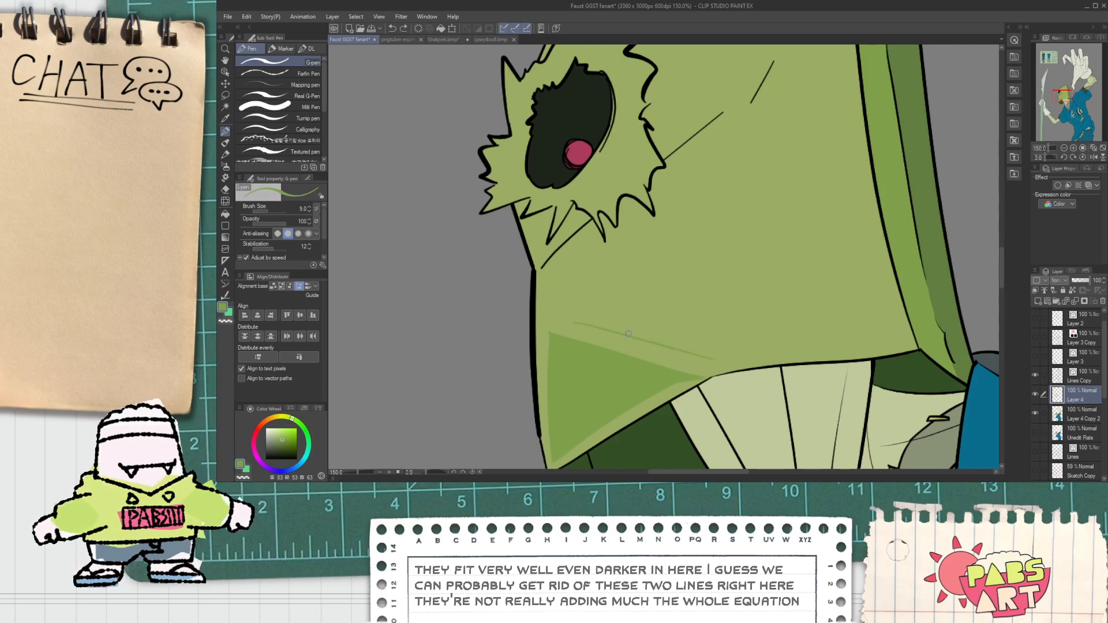
pyautogui.moveTo(709, 333); pyautogui.dragTo(747, 329)
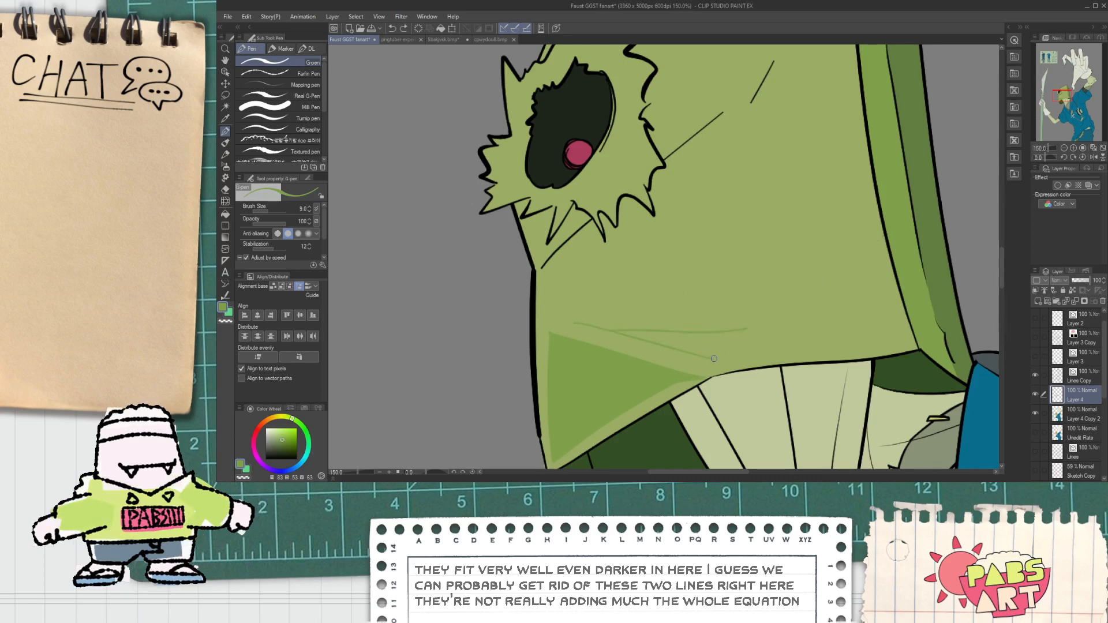
pyautogui.press('space')
pyautogui.scroll(-3, 713, 357)
pyautogui.scroll(2, 743, 322)
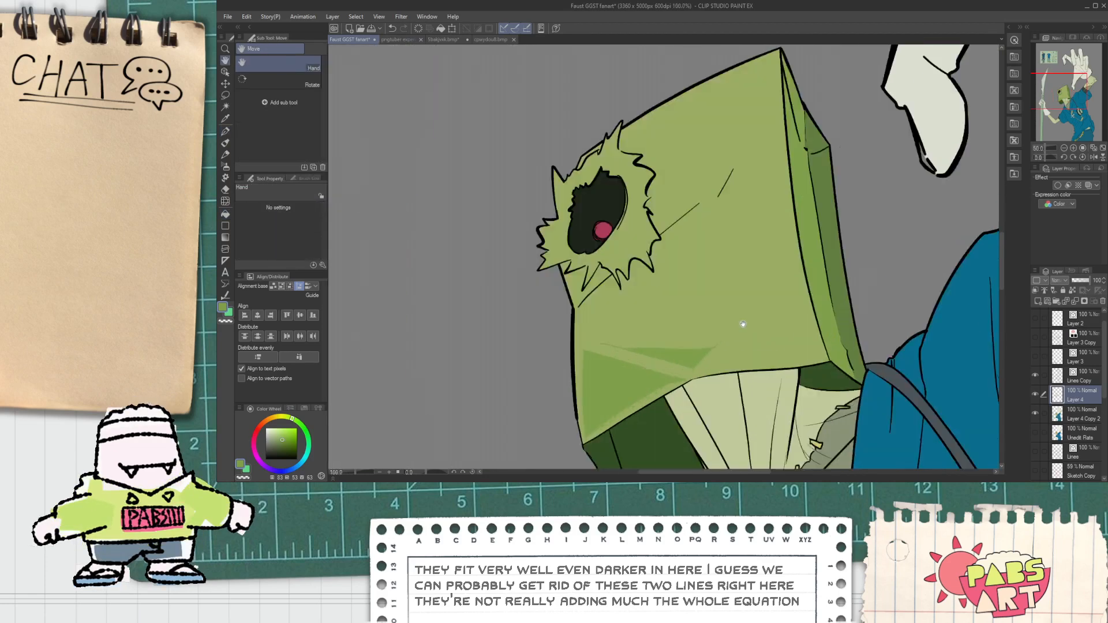
# Add a tall triangular shadow filled with mid green beside the side crease near the front face's lower edge.
pyautogui.moveTo(789, 257)
pyautogui.mouseDown()
pyautogui.moveTo(807, 349)
pyautogui.moveTo(759, 364)
pyautogui.moveTo(824, 354)
pyautogui.mouseUp()
pyautogui.scroll(1, 783, 360)
pyautogui.press('g')
pyautogui.click(803, 341)
pyautogui.scroll(-1, 804, 342)
pyautogui.scroll(-3, 804, 342)
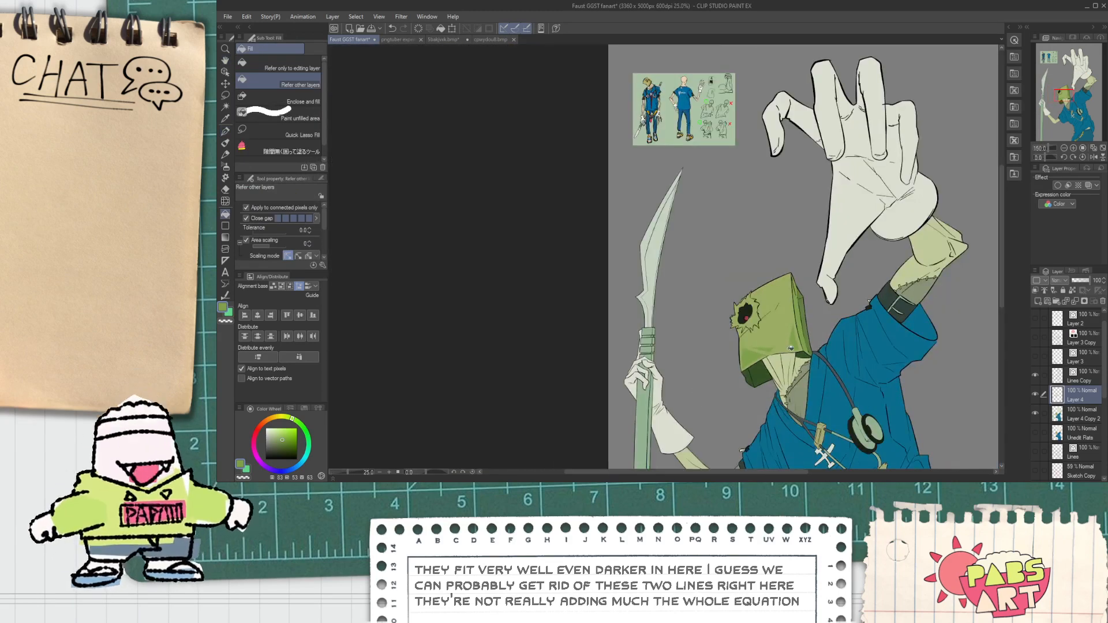
# Enlarge the hard eraser and trim the stray line ends and upper edge of the narrow triangular shadow.
pyautogui.scroll(4, 709, 324)
pyautogui.press('i')
pyautogui.scroll(1, 709, 325)
pyautogui.press('e')
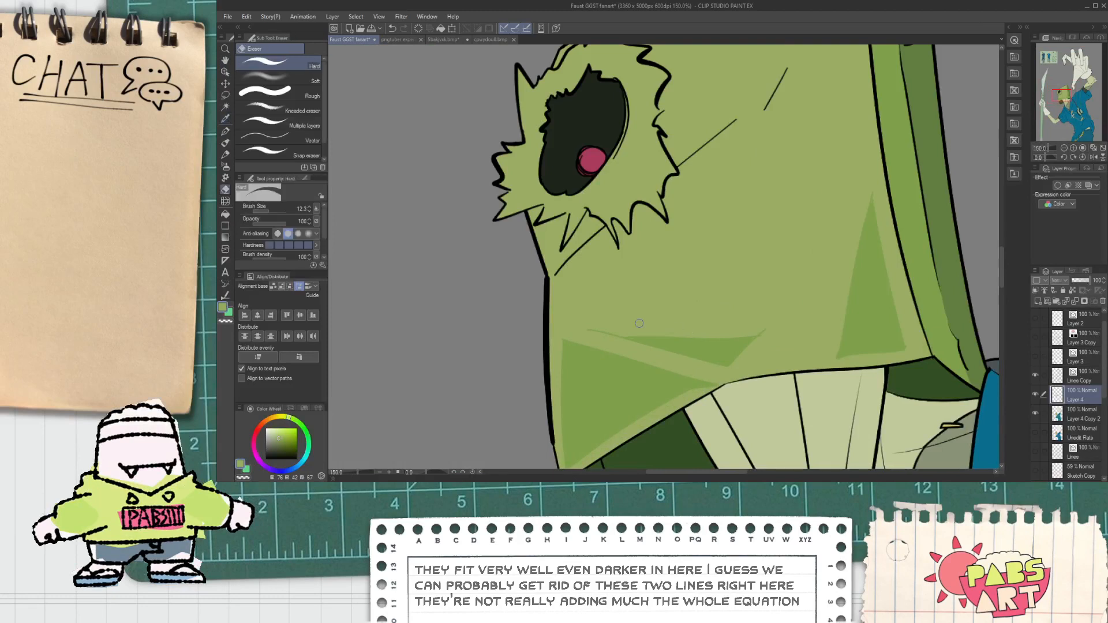
pyautogui.moveTo(573, 327); pyautogui.dragTo(738, 356)
pyautogui.hotkey('ctrl', 'z')
pyautogui.moveTo(603, 330); pyautogui.dragTo(740, 350)
pyautogui.hotkey('ctrl', 'z')
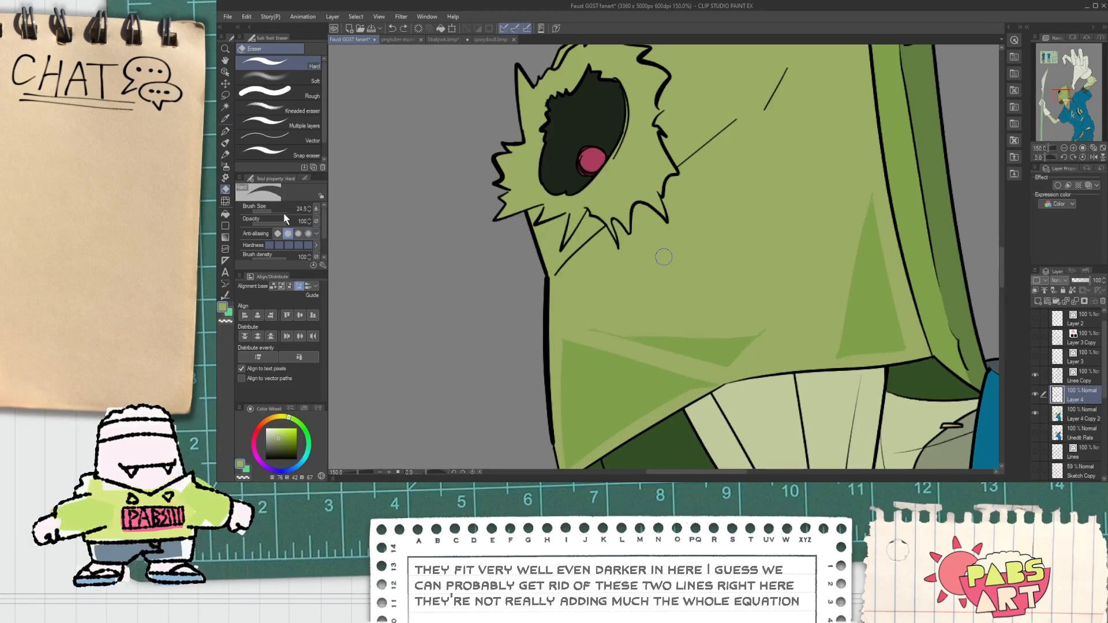
pyautogui.moveTo(594, 325); pyautogui.dragTo(769, 325)
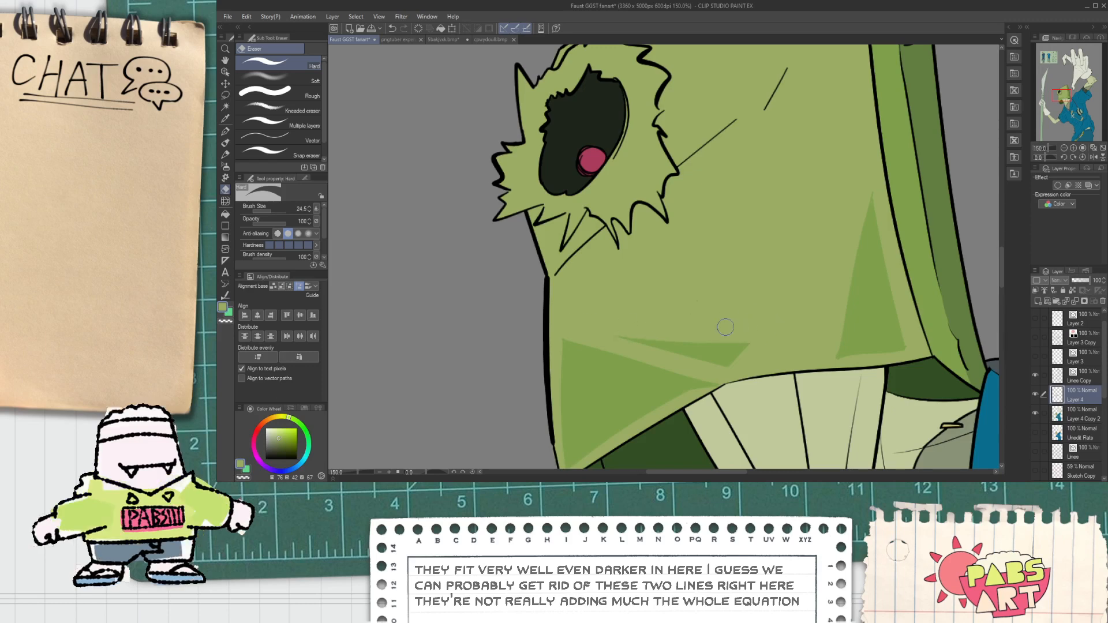
# Undo all the triangular shadows on the bag's front face.
pyautogui.scroll(-3, 700, 329)
pyautogui.moveTo(698, 330); pyautogui.dragTo(668, 332)
pyautogui.scroll(1, 668, 332)
pyautogui.press('p')
pyautogui.scroll(2, 668, 332)
pyautogui.scroll(-1, 619, 330)
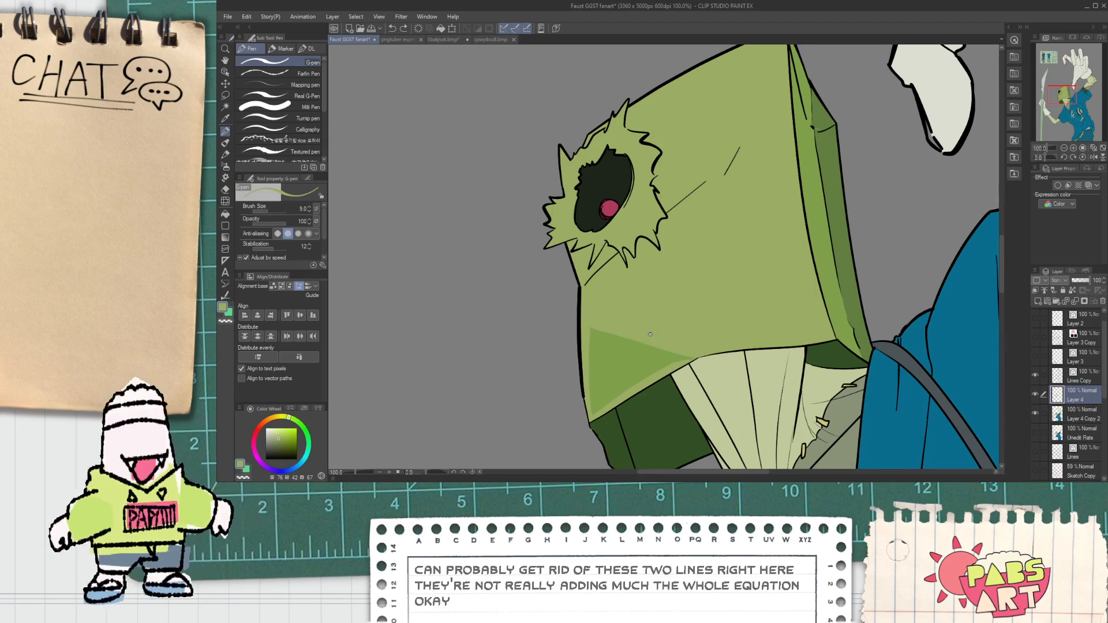
pyautogui.hotkey('ctrl', 'z')
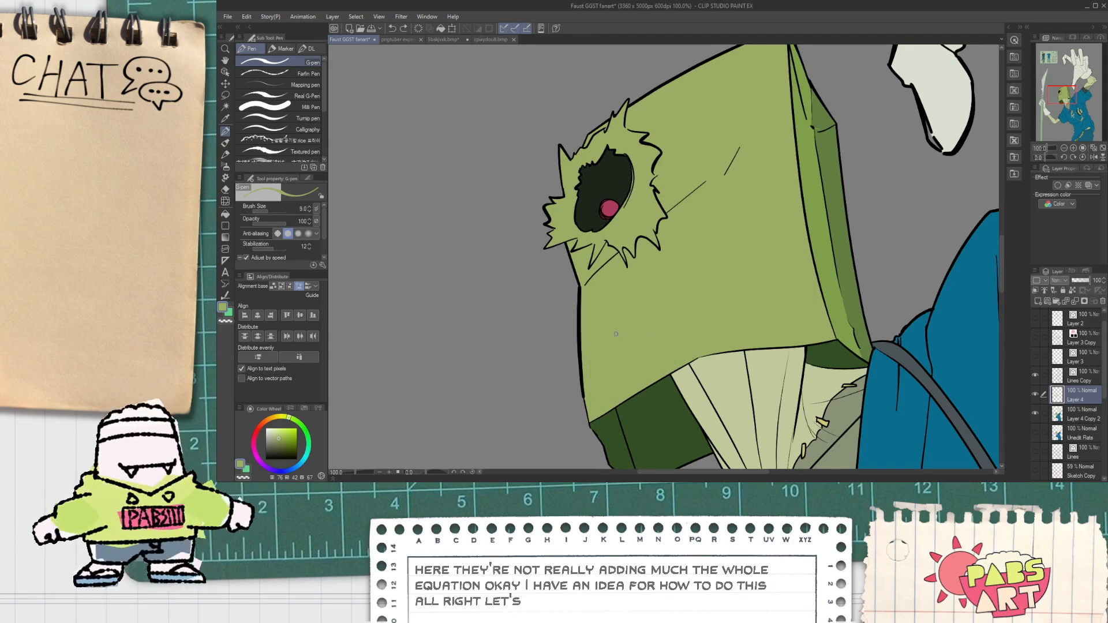
# Select the bag's front face, reduce the selection to its lower front corner with the lasso, and choose the Gradient tool.
pyautogui.press('w')
pyautogui.click(625, 345)
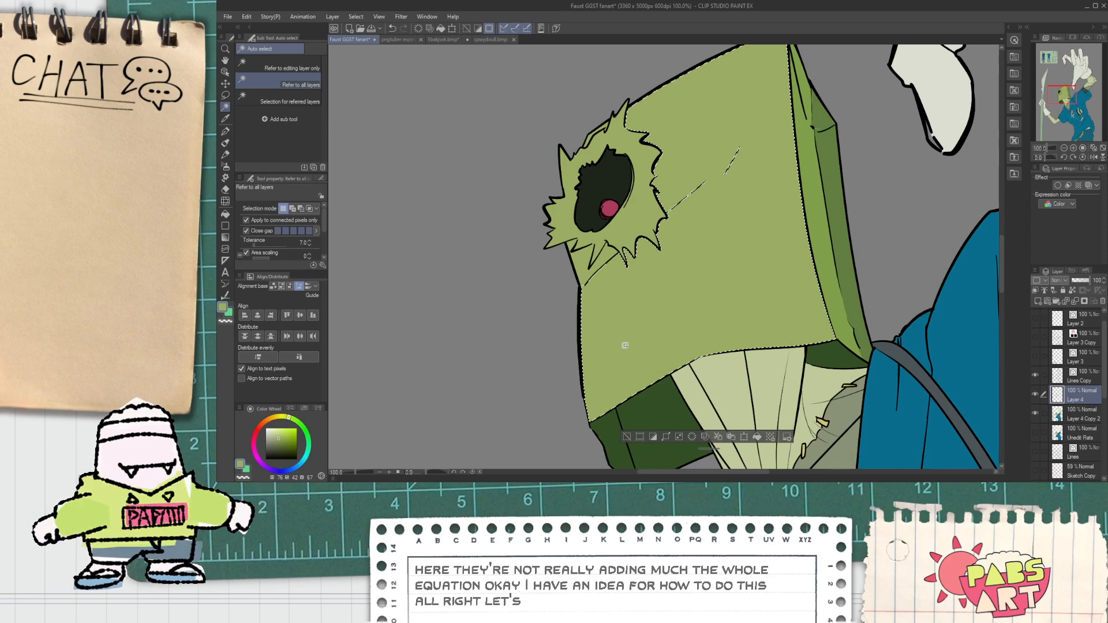
pyautogui.press('m')
pyautogui.moveTo(579, 286)
pyautogui.mouseDown()
pyautogui.moveTo(741, 59)
pyautogui.moveTo(850, 150)
pyautogui.moveTo(837, 294)
pyautogui.moveTo(847, 319)
pyautogui.moveTo(816, 348)
pyautogui.moveTo(745, 367)
pyautogui.moveTo(699, 346)
pyautogui.mouseUp()
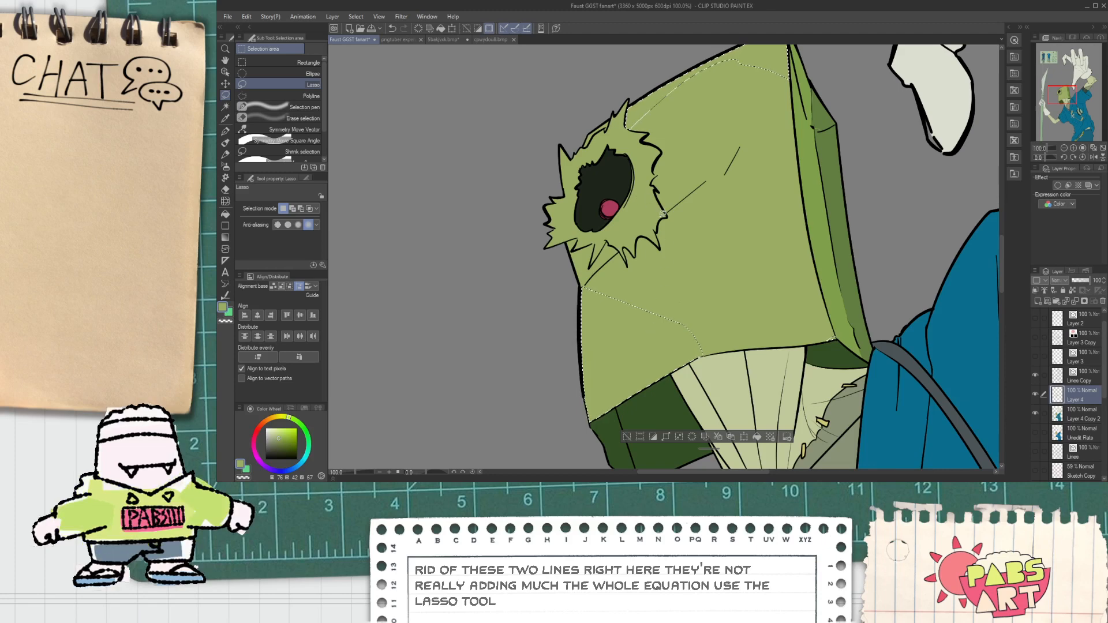
pyautogui.scroll(-2, 666, 261)
pyautogui.moveTo(653, 187)
pyautogui.mouseDown()
pyautogui.moveTo(644, 167)
pyautogui.moveTo(652, 185)
pyautogui.mouseUp()
pyautogui.click(225, 238)
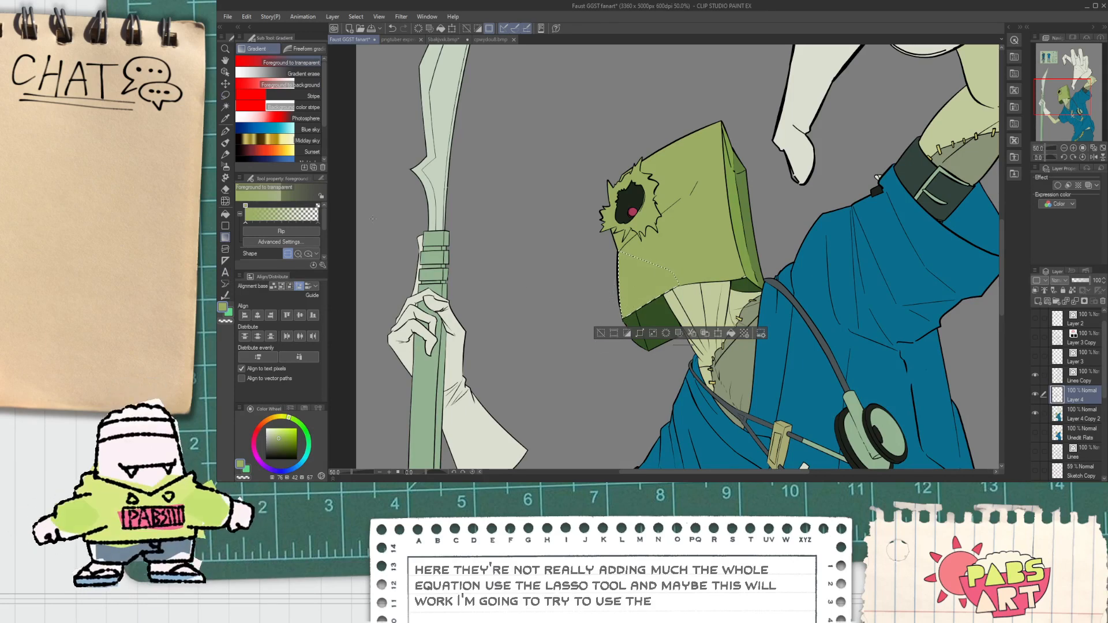
# Sample the darker green from the bag's side and try a Foreground to transparent gradient over the selected lower corner.
pyautogui.press('i')
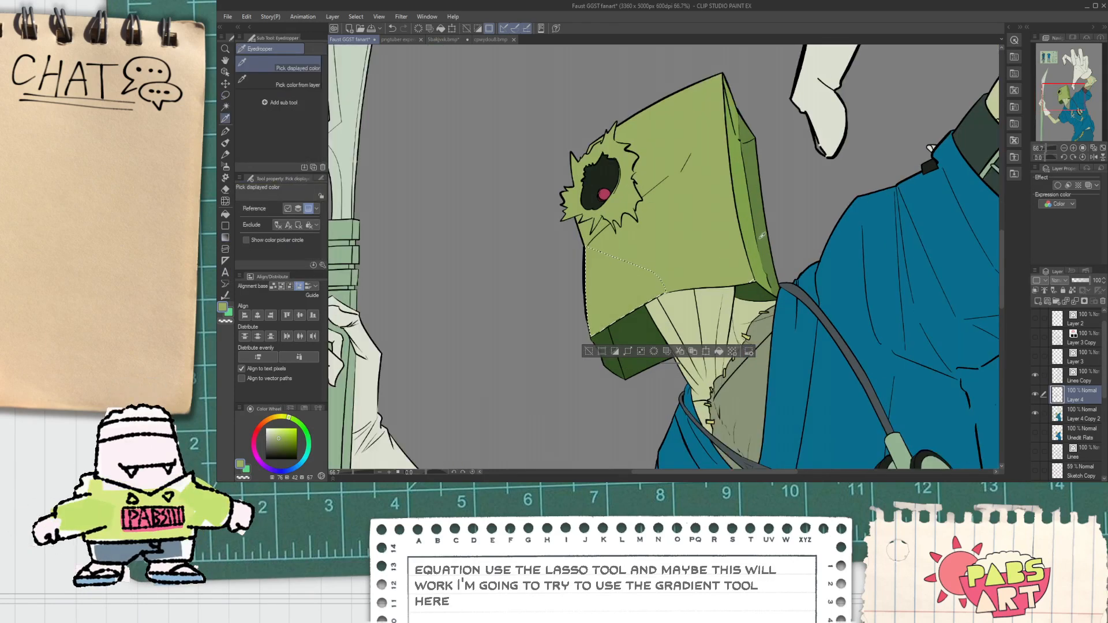
pyautogui.scroll(1, 718, 265)
pyautogui.click(225, 237)
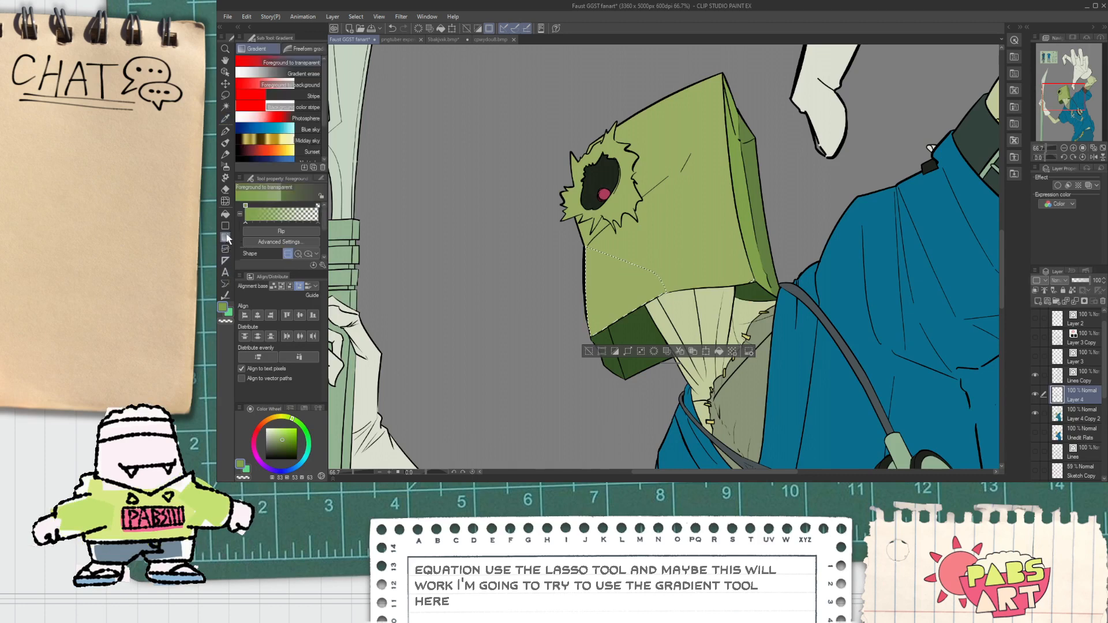
pyautogui.moveTo(582, 277); pyautogui.dragTo(592, 323)
pyautogui.scroll(1, 640, 281)
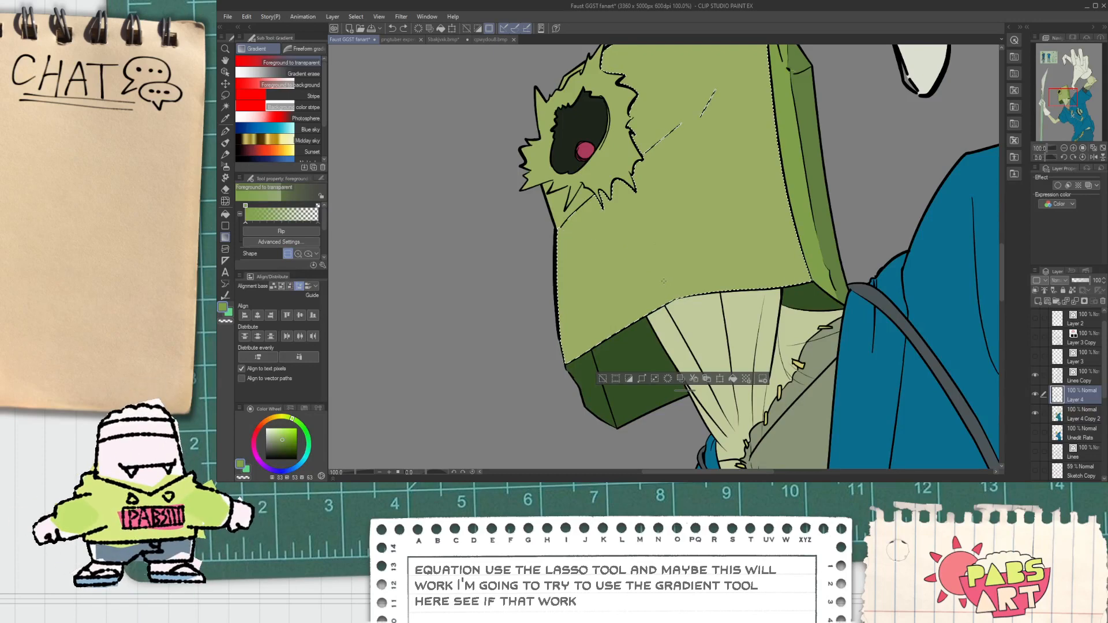
# Lasso the bag's lower front corner again, shade it with a darker green Foreground to transparent gradient, and deselect.
pyautogui.scroll(-1, 640, 281)
pyautogui.moveTo(646, 274)
pyautogui.mouseDown()
pyautogui.moveTo(641, 285)
pyautogui.moveTo(715, 302)
pyautogui.moveTo(646, 67)
pyautogui.moveTo(632, 119)
pyautogui.mouseUp()
pyautogui.press('m')
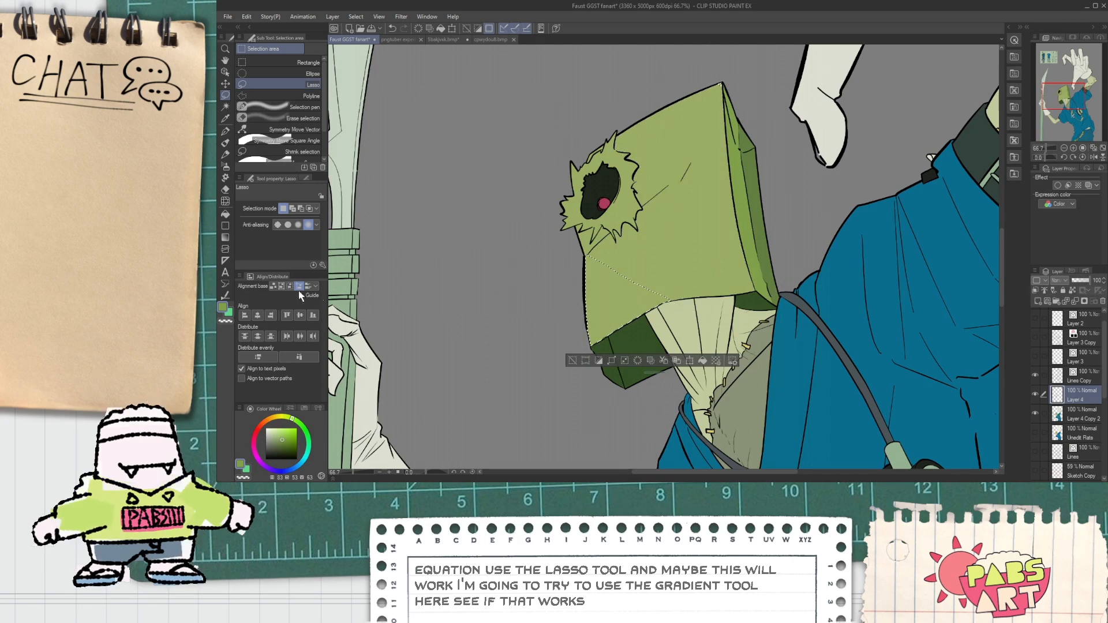
pyautogui.click(225, 237)
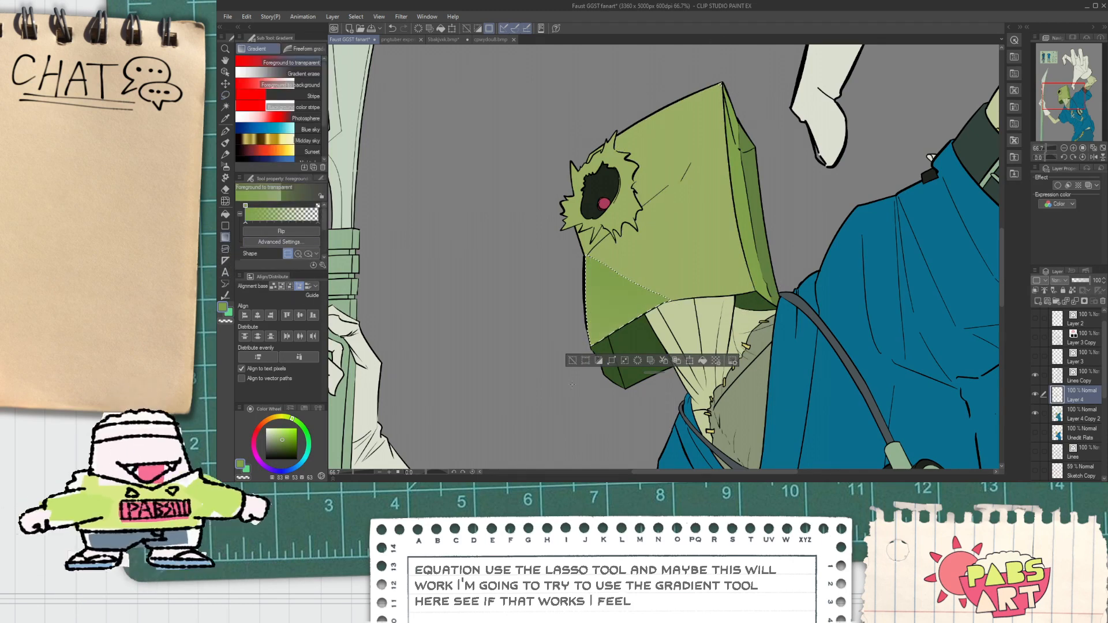
pyautogui.click(570, 361)
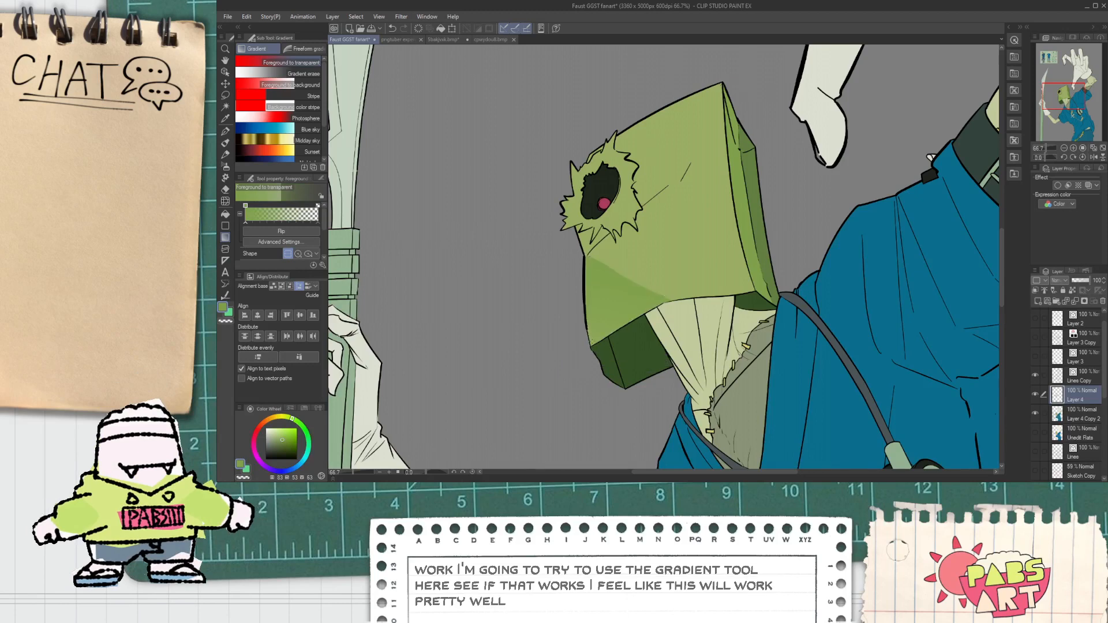
# Select the unshaded front face and reduce the selection with the lasso to the section between the eye crease and a vertical middle edge.
pyautogui.scroll(1, 646, 244)
pyautogui.press('w')
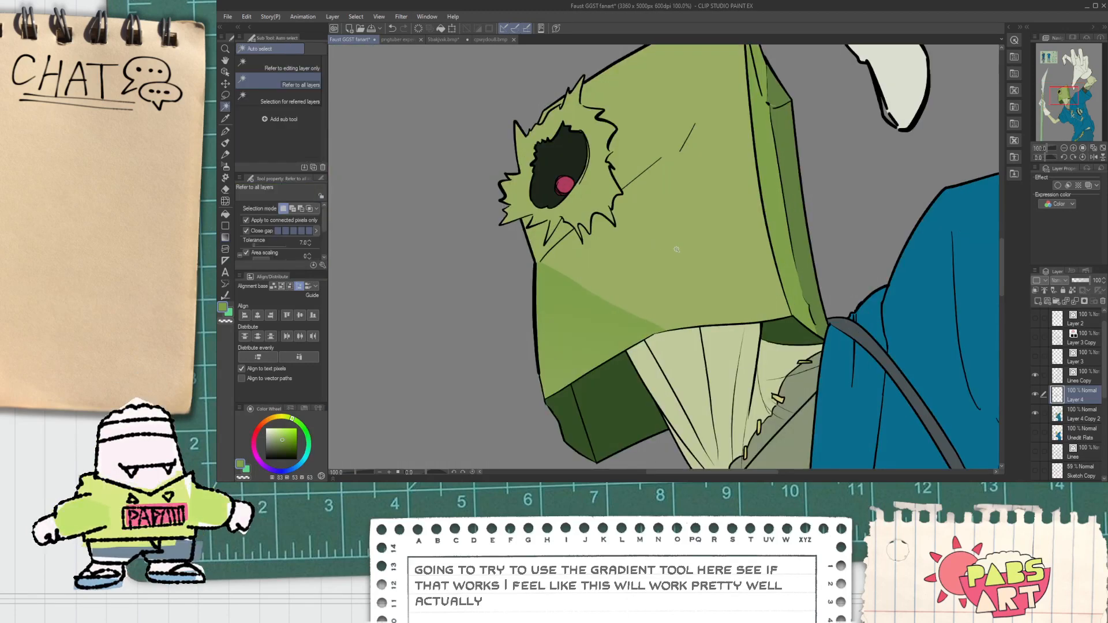
pyautogui.click(649, 246)
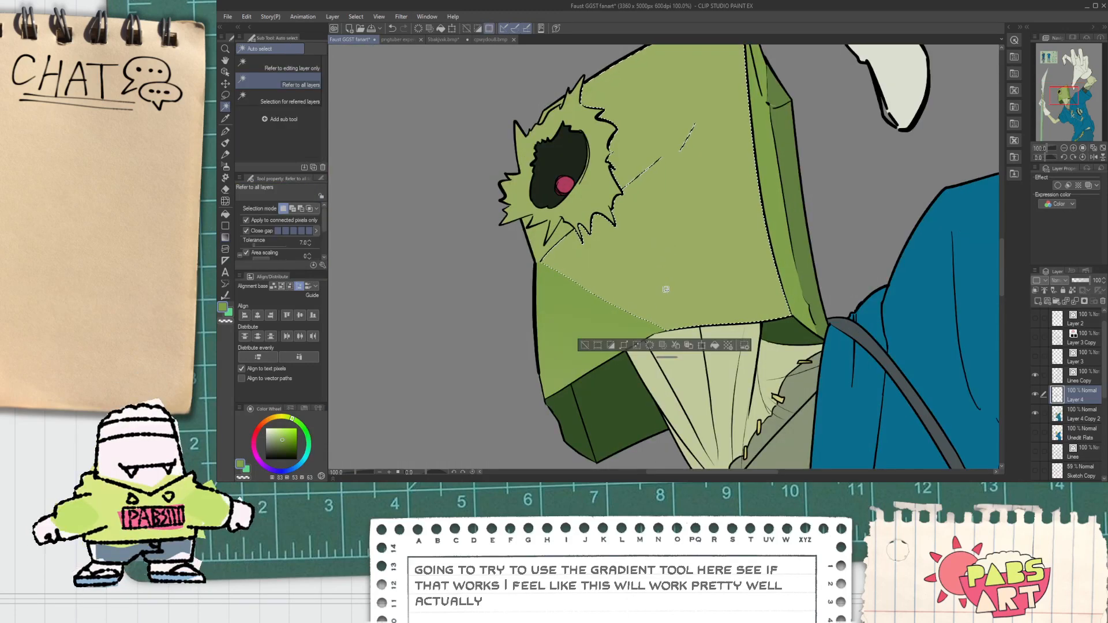
pyautogui.press('m')
pyautogui.moveTo(672, 331); pyautogui.dragTo(822, 291)
pyautogui.moveTo(772, 108)
pyautogui.mouseDown()
pyautogui.moveTo(750, 92)
pyautogui.moveTo(673, 155)
pyautogui.mouseUp()
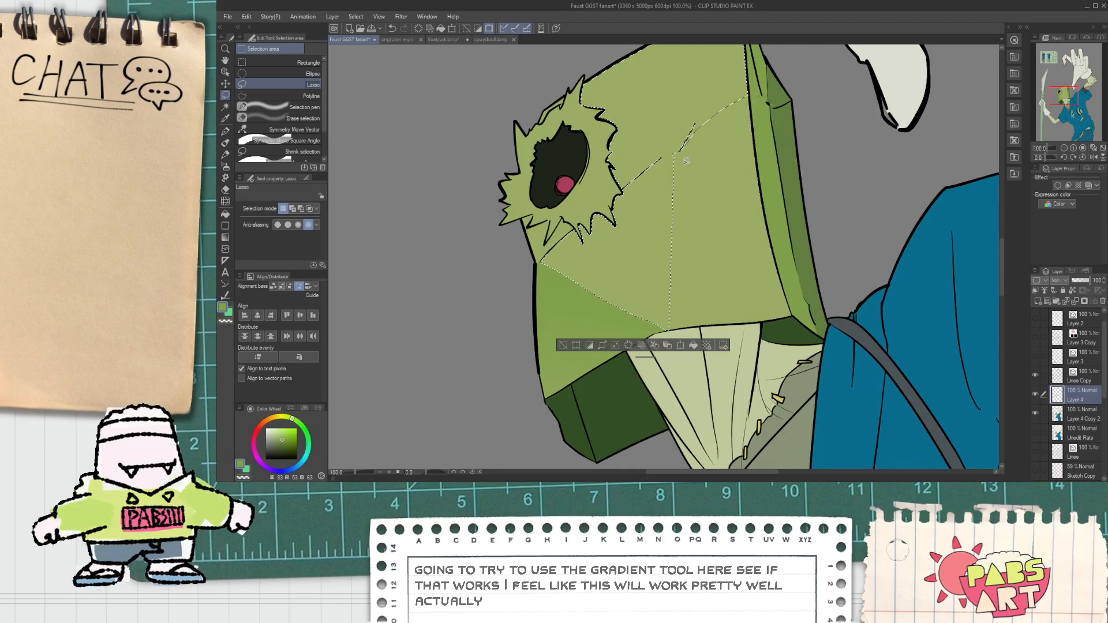
pyautogui.scroll(3, 580, 276)
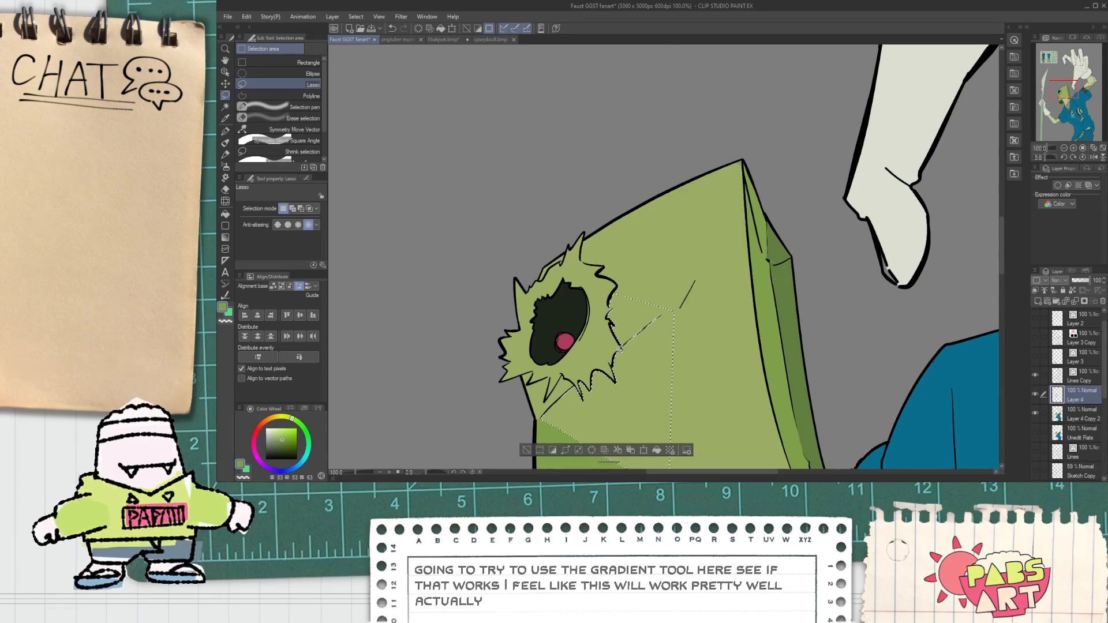
pyautogui.moveTo(622, 349)
pyautogui.mouseDown()
pyautogui.moveTo(595, 331)
pyautogui.moveTo(656, 260)
pyautogui.mouseUp()
pyautogui.moveTo(671, 297); pyautogui.dragTo(620, 345)
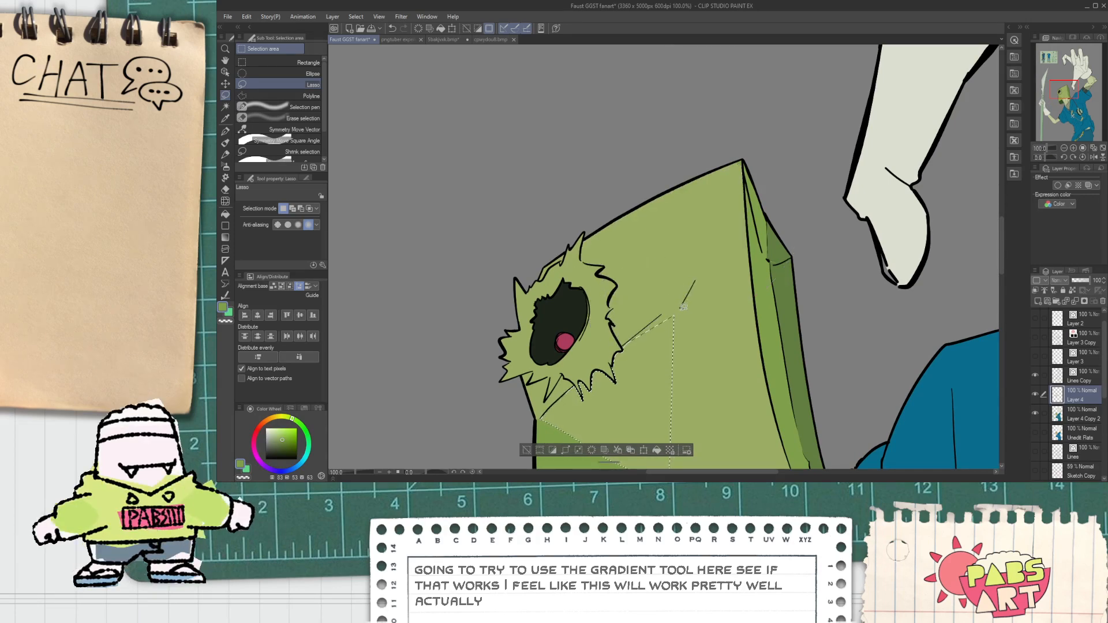
pyautogui.scroll(-2, 575, 311)
# Shade the selected middle section of the front face with the Foreground to transparent gradient, retrying its direction, and deselect.
pyautogui.press('g')
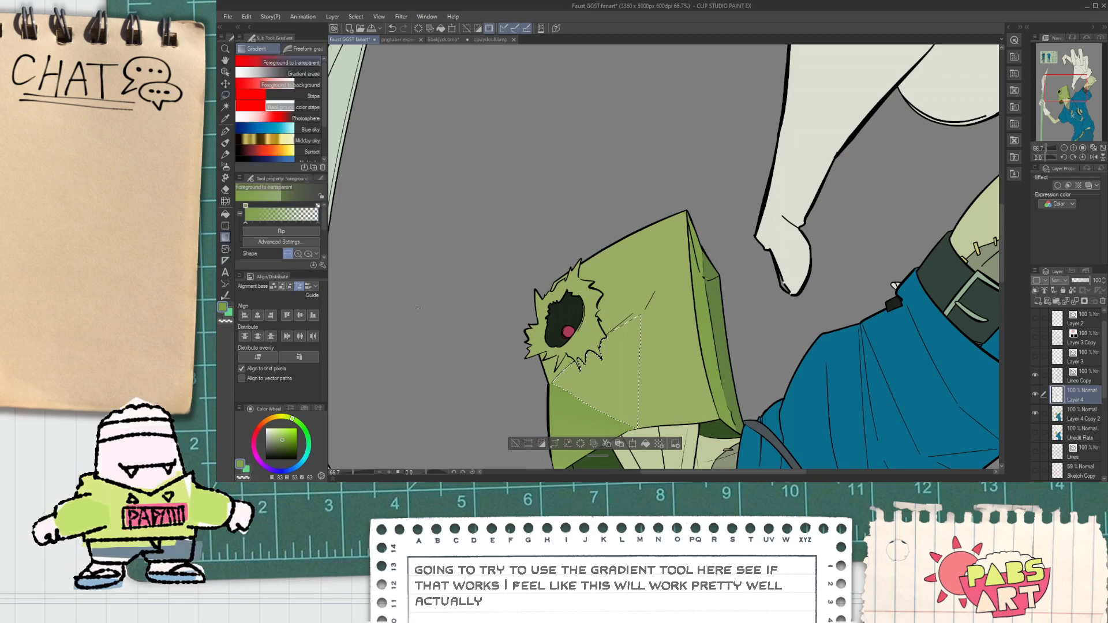
pyautogui.moveTo(627, 422); pyautogui.dragTo(597, 365)
pyautogui.hotkey('ctrl', 'z')
pyautogui.hotkey('ctrl', 'z')
pyautogui.hotkey('ctrl', 'z')
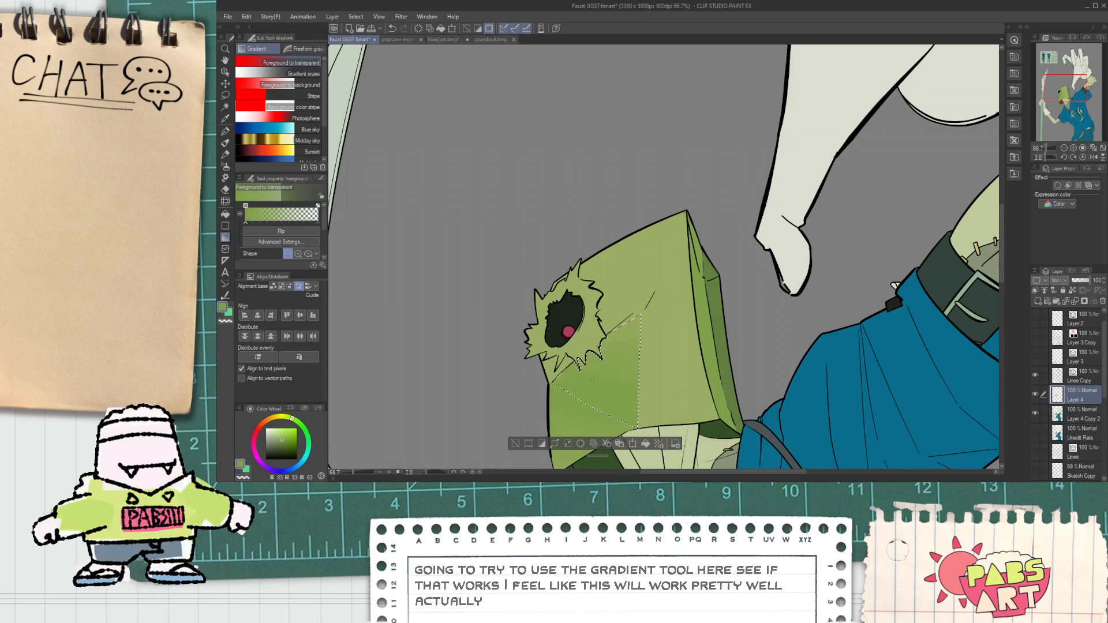
pyautogui.click(515, 444)
pyautogui.scroll(-4, 620, 345)
pyautogui.scroll(4, 620, 344)
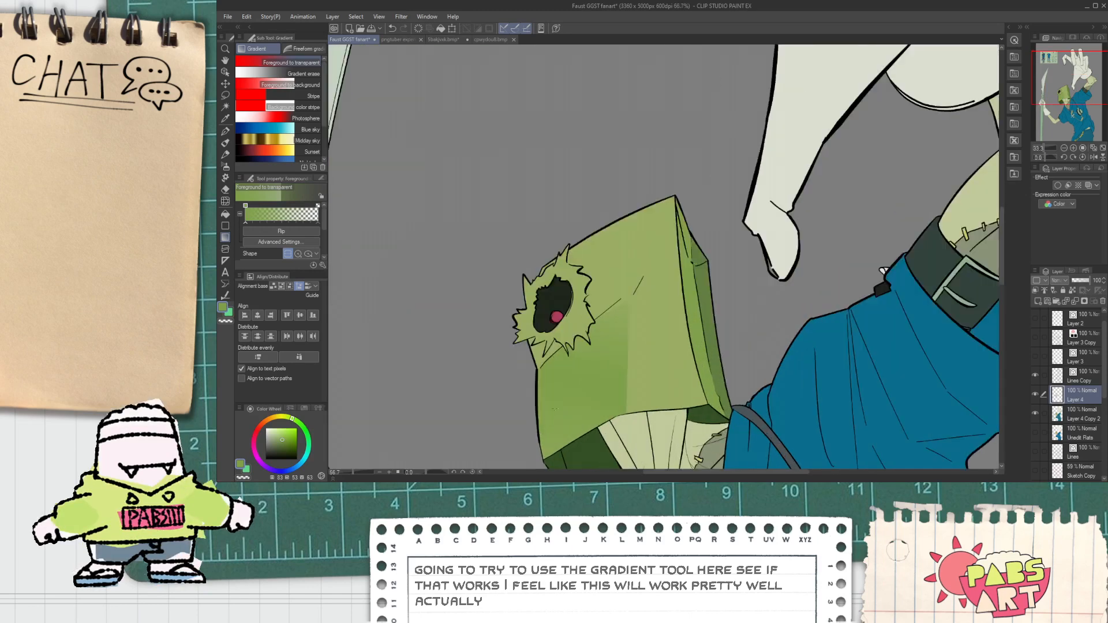
# Draw thin green G-pen lines along the upper and vertical edges of the middle gradient shadow.
pyautogui.scroll(2, 558, 368)
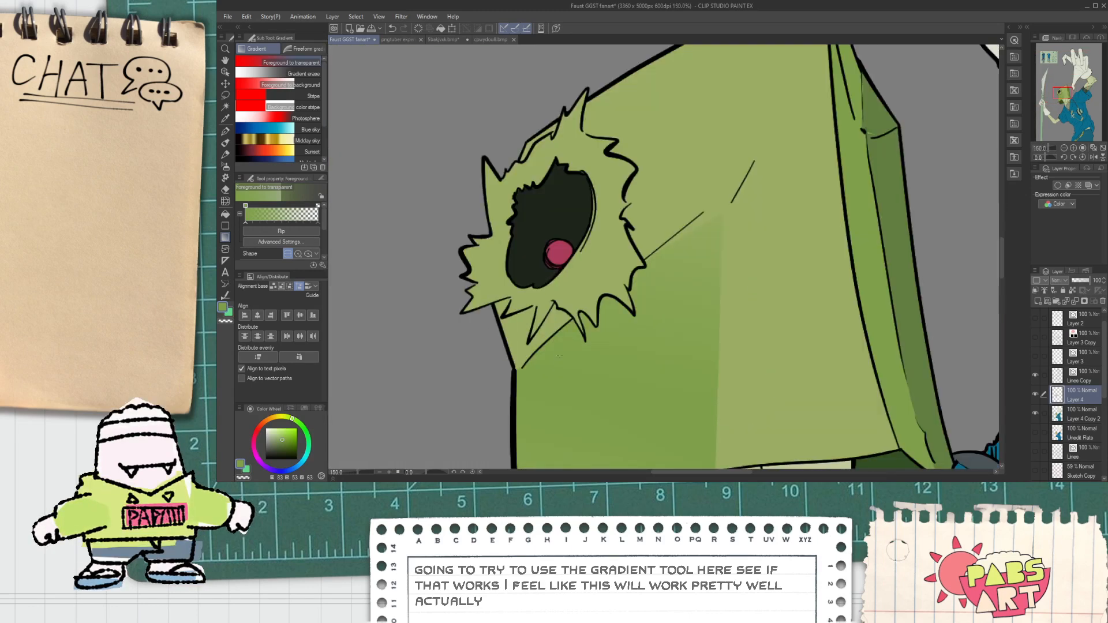
pyautogui.scroll(-2, 565, 350)
pyautogui.press('space')
pyautogui.moveTo(576, 330); pyautogui.dragTo(590, 255)
pyautogui.scroll(1, 590, 254)
pyautogui.scroll(1, 590, 254)
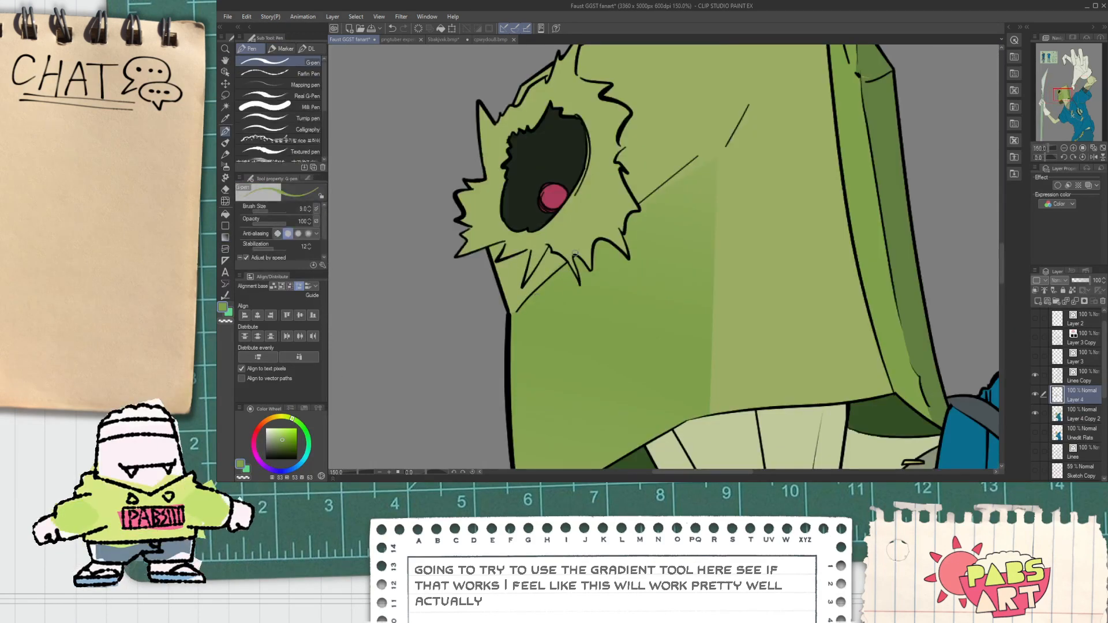
pyautogui.moveTo(715, 183)
pyautogui.mouseDown()
pyautogui.moveTo(713, 148)
pyautogui.moveTo(669, 184)
pyautogui.mouseUp()
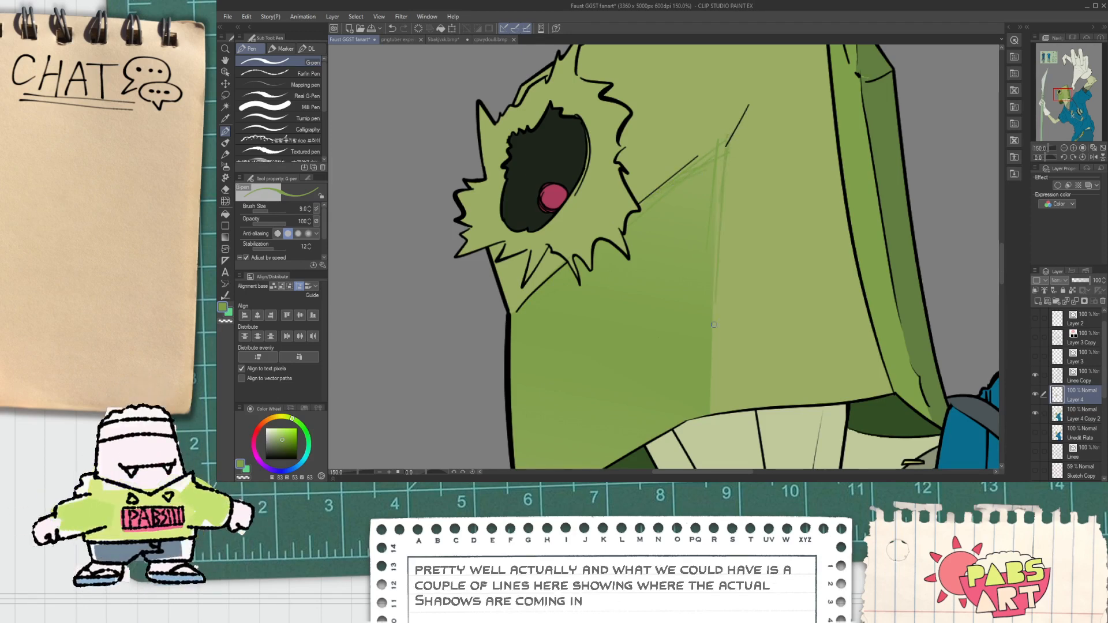
pyautogui.scroll(-3, 687, 225)
pyautogui.scroll(2, 697, 244)
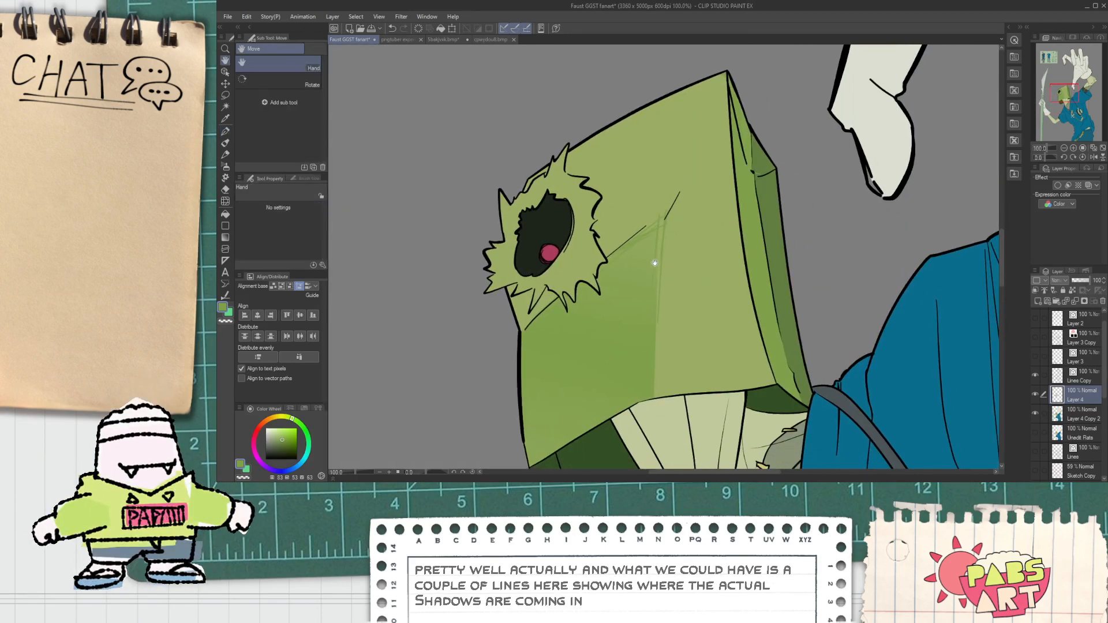
# Select the unshaded front face and reduce the selection with the lasso to the section between the vertical middle edge and the side fold, up to the top corner.
pyautogui.press('w')
pyautogui.click(670, 273)
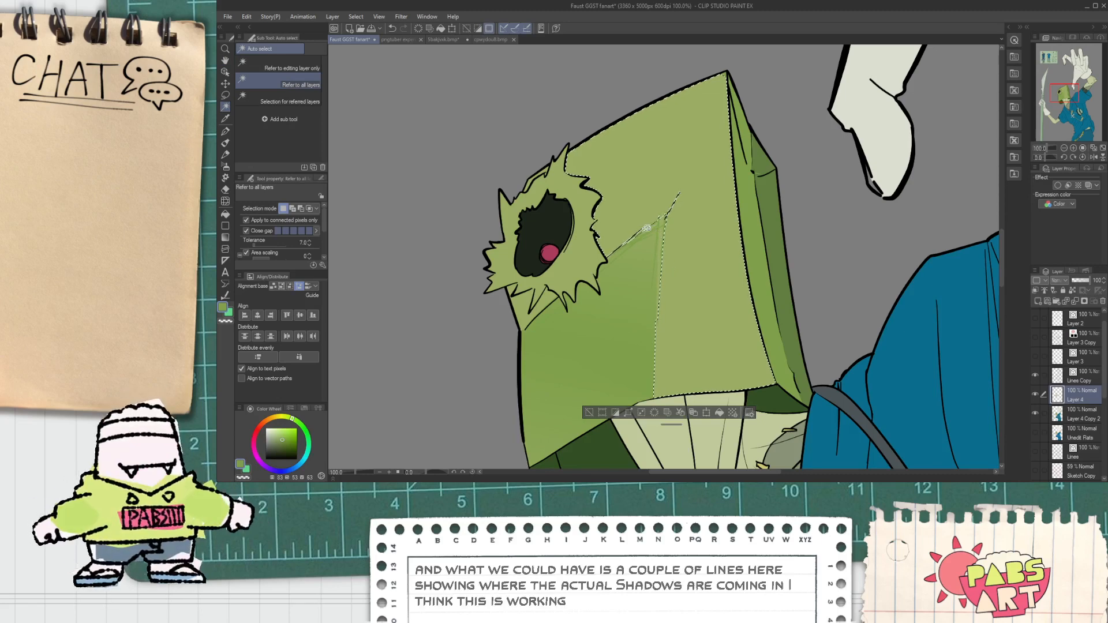
pyautogui.press('m')
pyautogui.moveTo(669, 43); pyautogui.dragTo(749, 174)
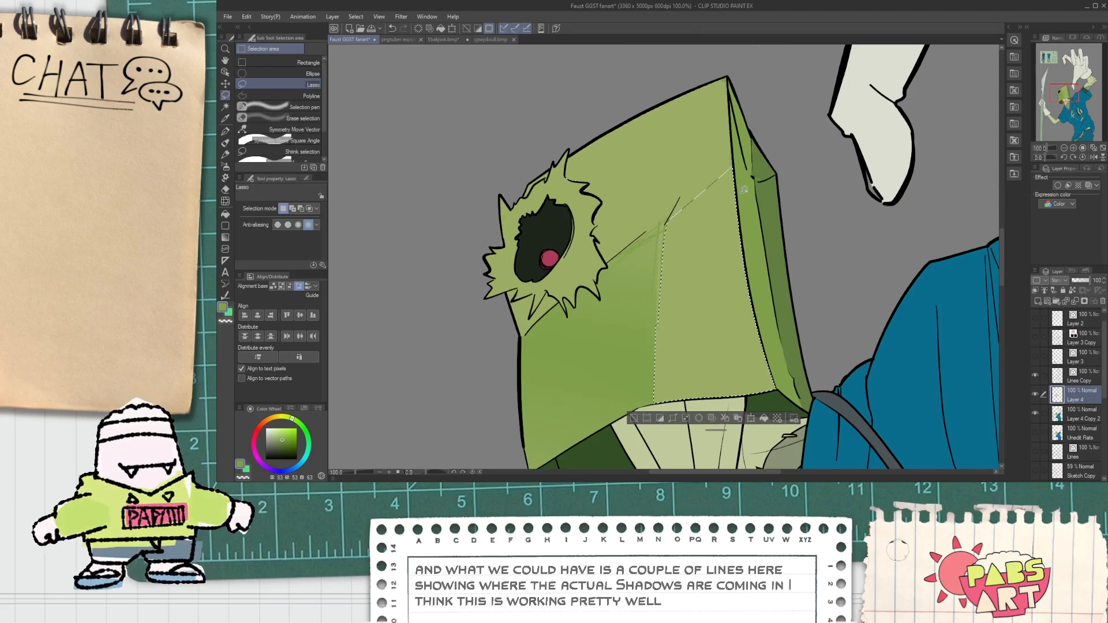
pyautogui.moveTo(668, 221)
pyautogui.mouseDown()
pyautogui.moveTo(584, 288)
pyautogui.moveTo(655, 46)
pyautogui.moveTo(729, 99)
pyautogui.moveTo(722, 119)
pyautogui.mouseUp()
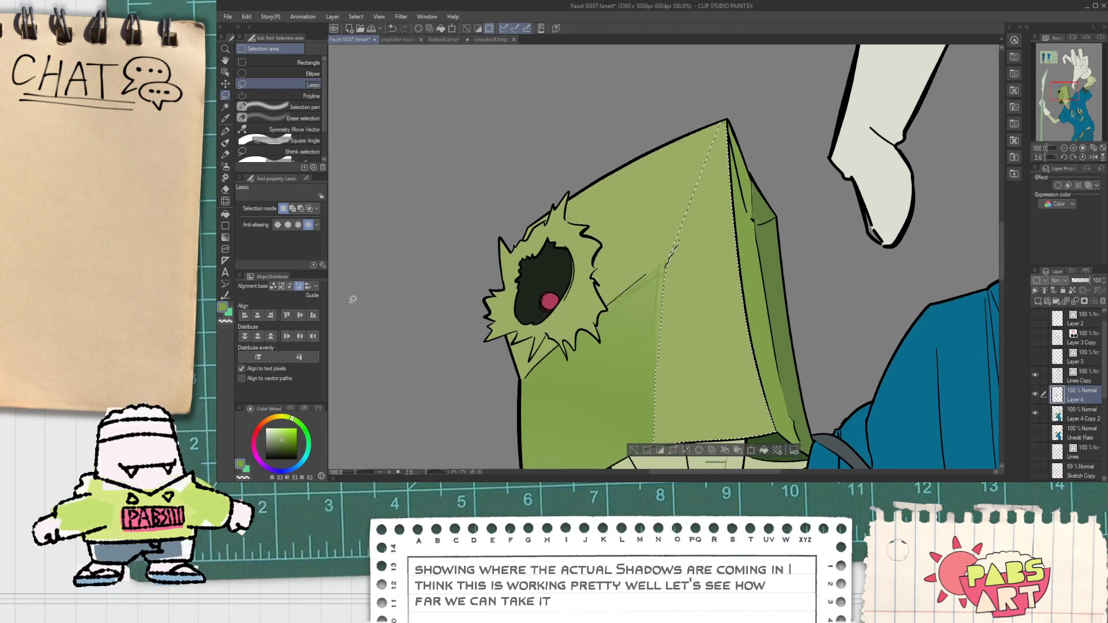
pyautogui.click(225, 238)
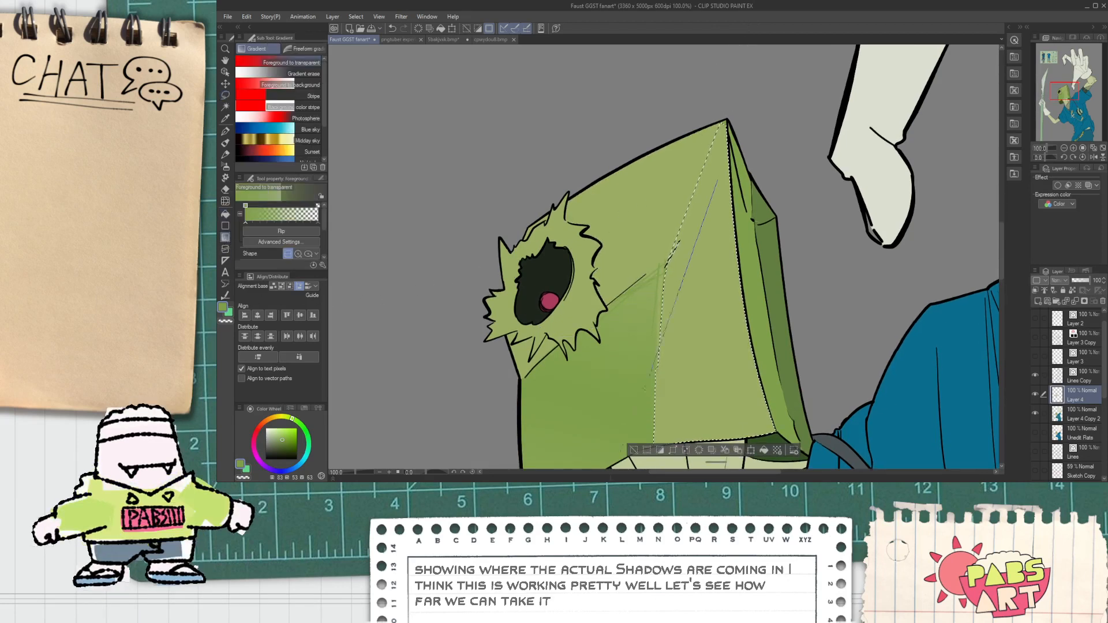
pyautogui.moveTo(681, 282); pyautogui.dragTo(641, 460)
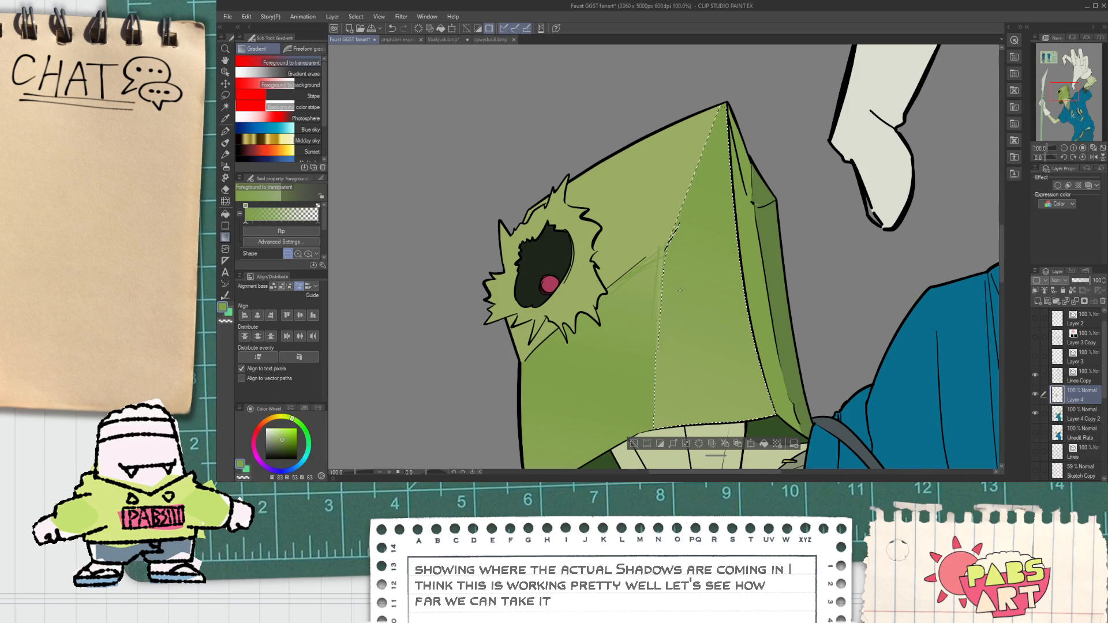
pyautogui.hotkey('ctrl', 'z')
# Narrow the selection with the lasso to the upper wedge beneath the top corner and shade it with the Foreground to transparent gradient.
pyautogui.press('m')
pyautogui.moveTo(666, 250)
pyautogui.mouseDown()
pyautogui.moveTo(783, 129)
pyautogui.moveTo(652, 57)
pyautogui.moveTo(568, 216)
pyautogui.moveTo(605, 300)
pyautogui.moveTo(628, 430)
pyautogui.moveTo(795, 435)
pyautogui.moveTo(811, 314)
pyautogui.moveTo(795, 296)
pyautogui.mouseUp()
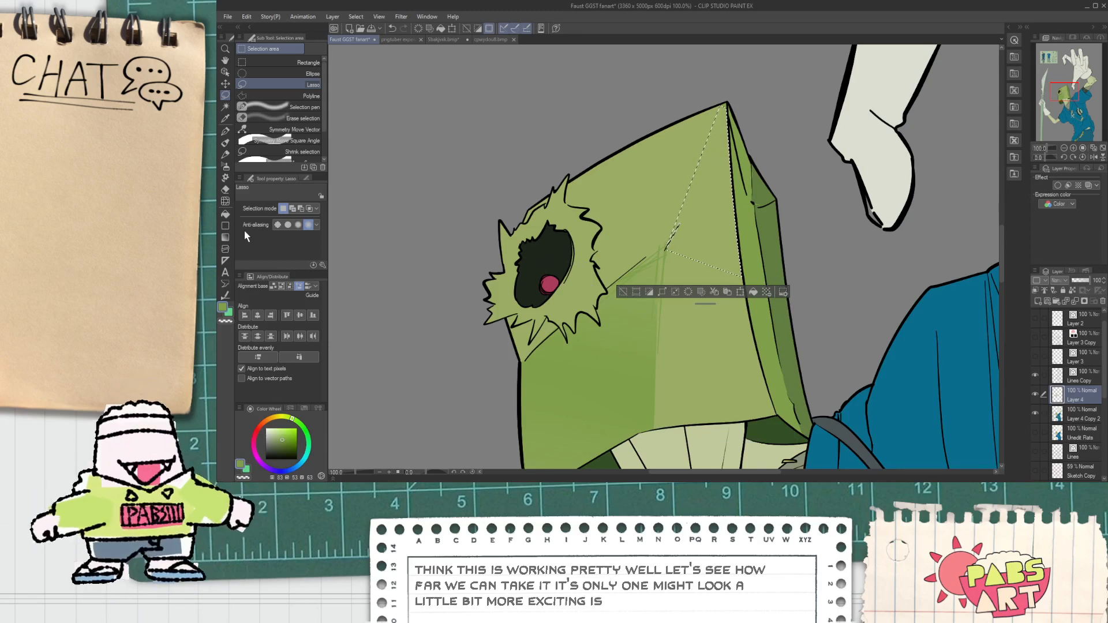
pyautogui.press('g')
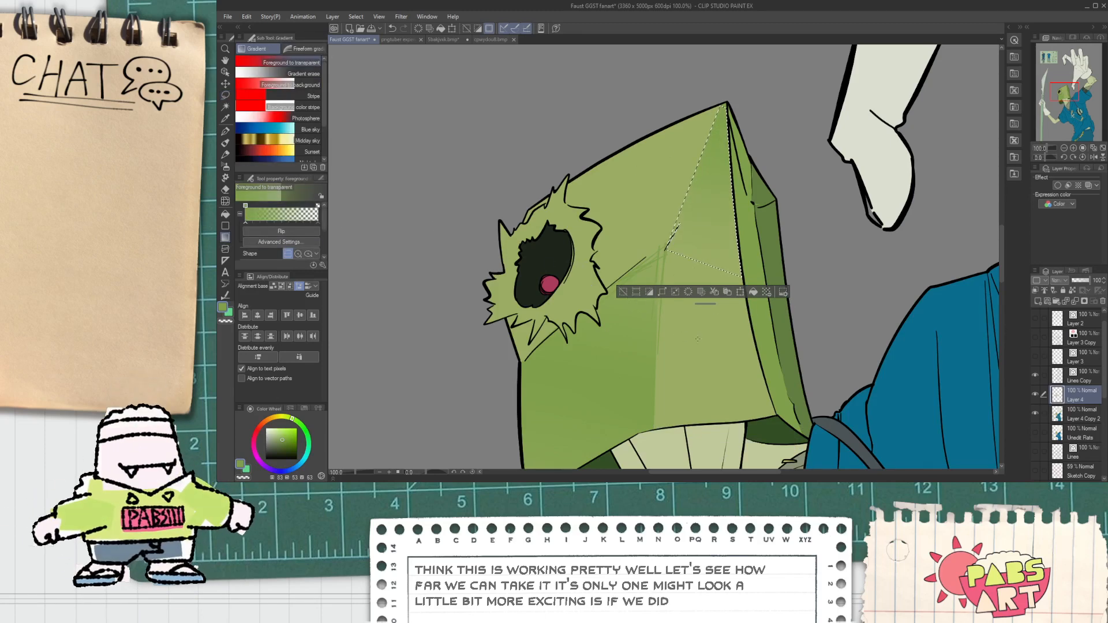
# Select the remaining light front face and limit it with the lasso to the lower section between the vertical middle edge and the side fold.
pyautogui.press('w')
pyautogui.click(703, 348)
pyautogui.press('m')
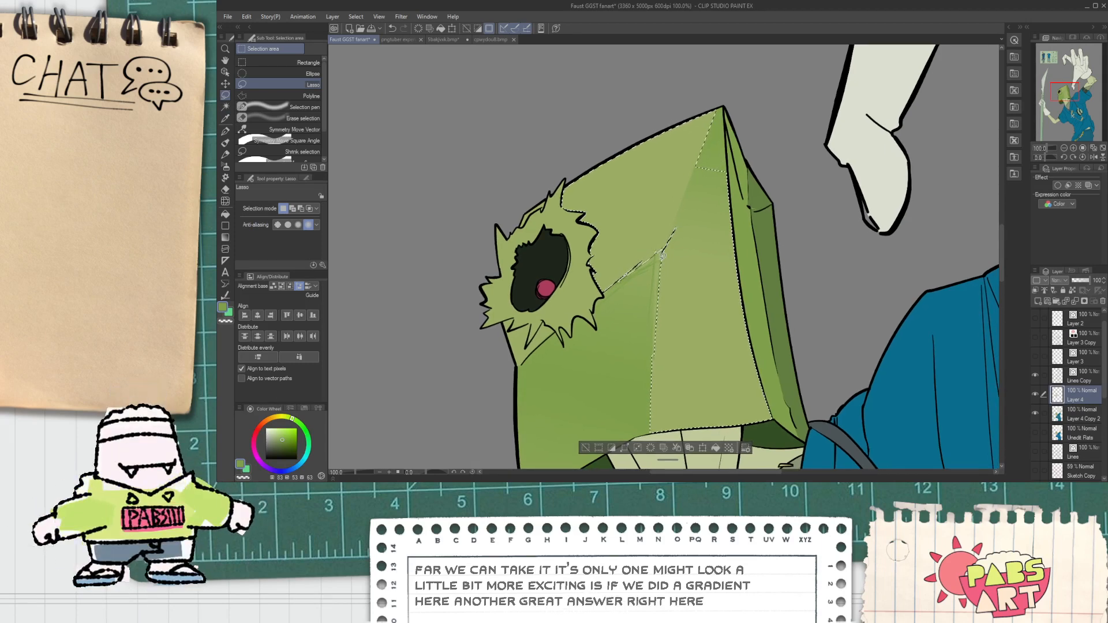
pyautogui.moveTo(516, 275)
pyautogui.mouseDown()
pyautogui.moveTo(664, 34)
pyautogui.moveTo(655, 253)
pyautogui.mouseUp()
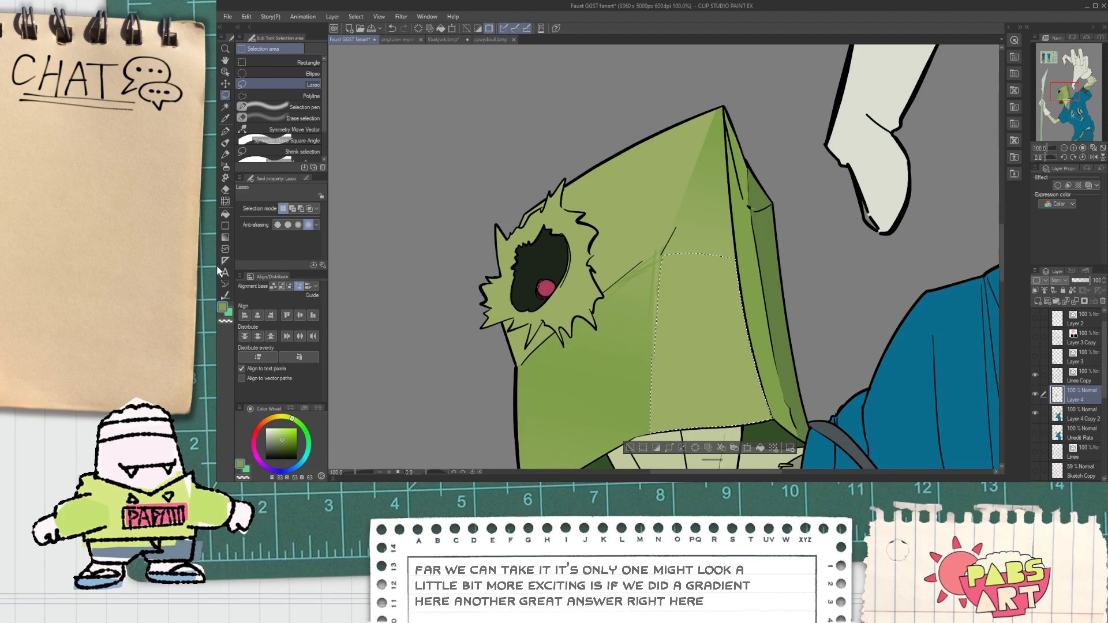
# Shade the selected lower section with the Foreground to transparent gradient, redoing it in a diagonal direction, and deselect.
pyautogui.click(225, 237)
pyautogui.scroll(-1, 700, 474)
pyautogui.moveTo(681, 404); pyautogui.dragTo(573, 409)
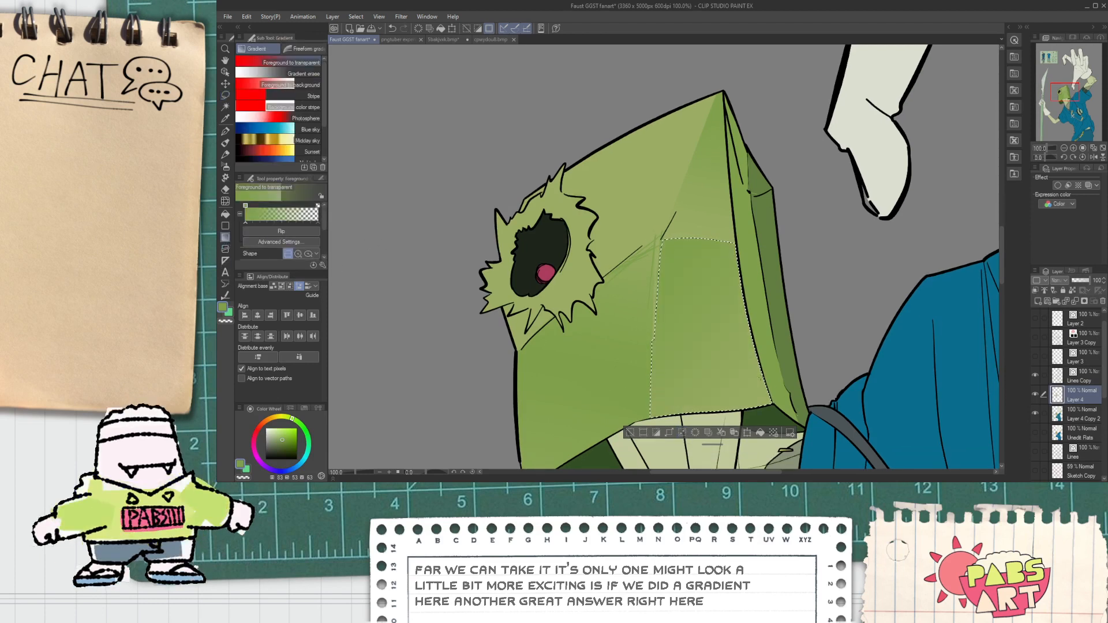
pyautogui.hotkey('ctrl', 'z')
pyautogui.moveTo(702, 399); pyautogui.dragTo(661, 294)
pyautogui.hotkey('ctrl', 'd')
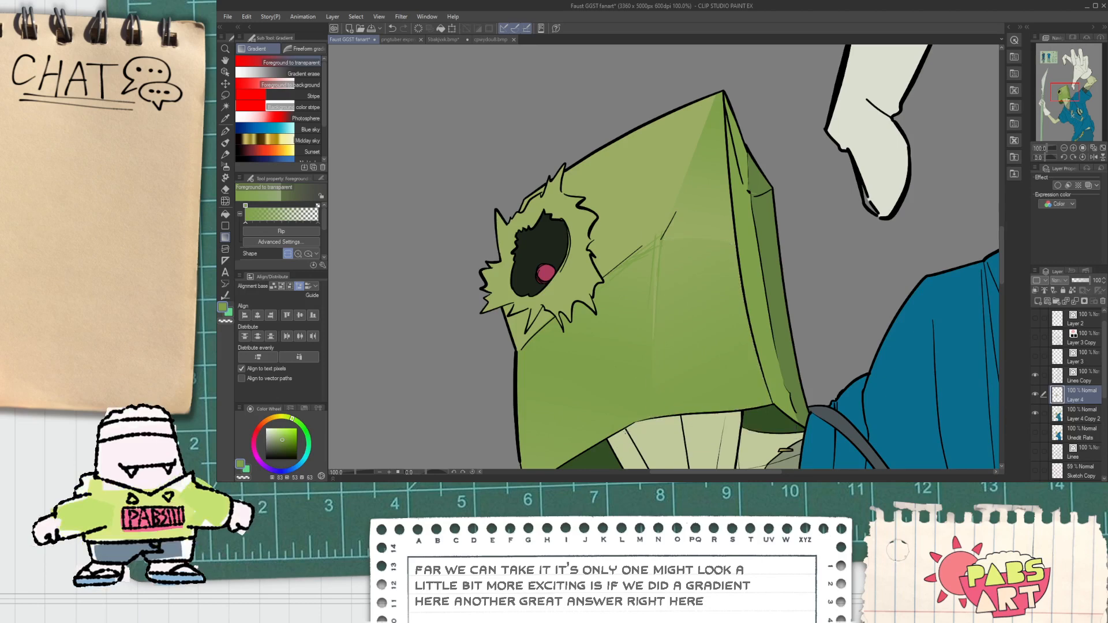
# Select the unshaded upper front face around the eye and trim the selection with the lasso along the crease up to the top corner.
pyautogui.scroll(-4, 615, 424)
pyautogui.scroll(3, 603, 413)
pyautogui.scroll(1, 600, 319)
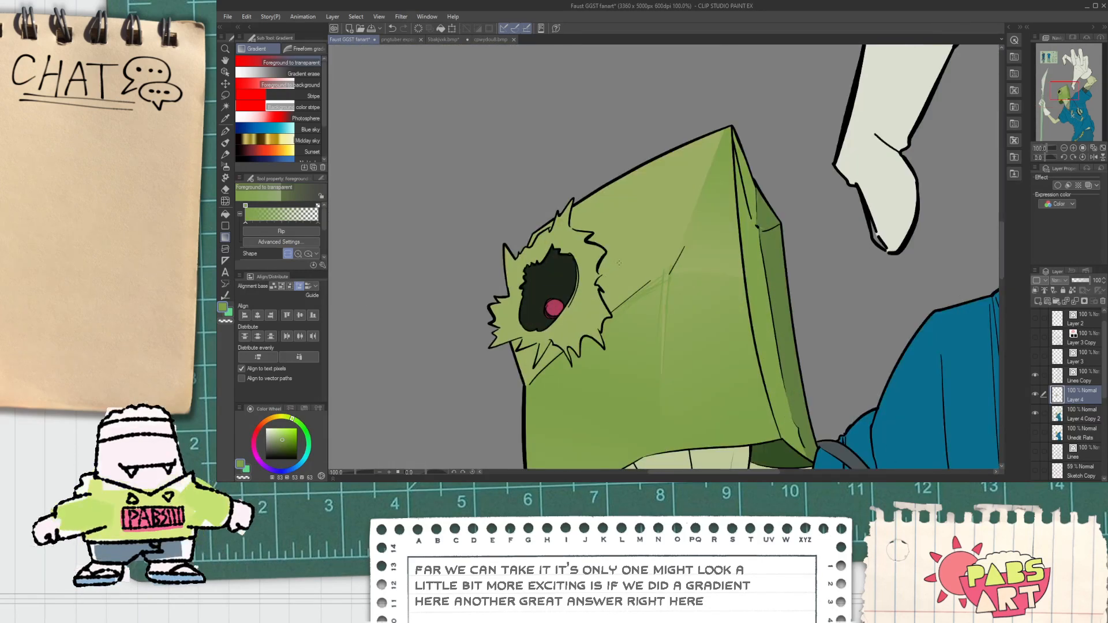
pyautogui.press('w')
pyautogui.click(641, 246)
pyautogui.keyDown('shift'); pyautogui.click(526, 372); pyautogui.keyUp('shift')
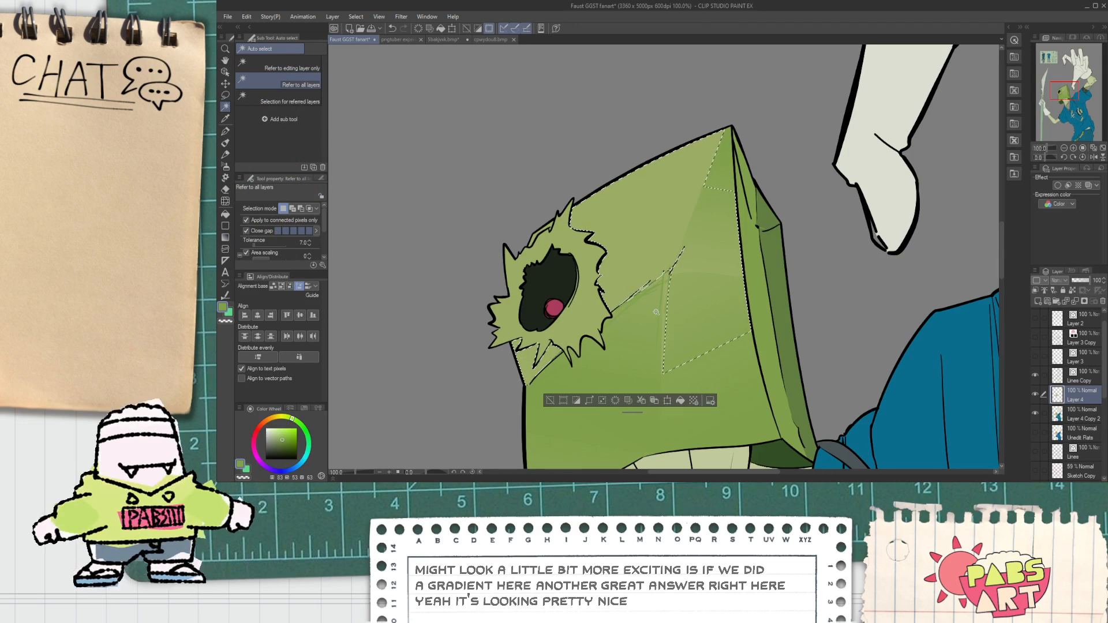
pyautogui.press(',')
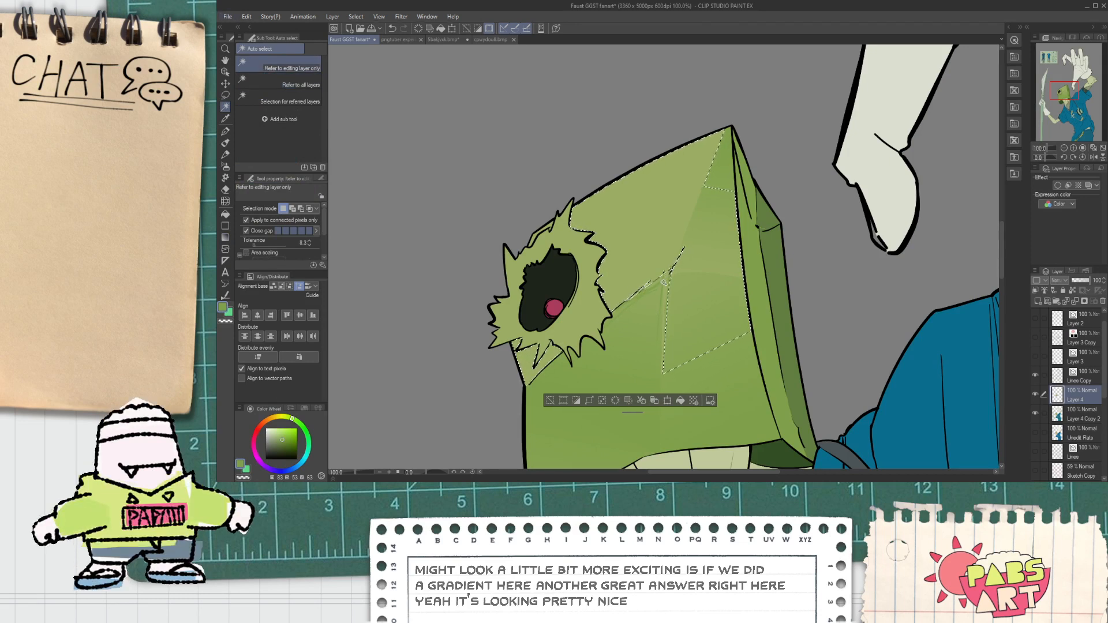
pyautogui.press('m')
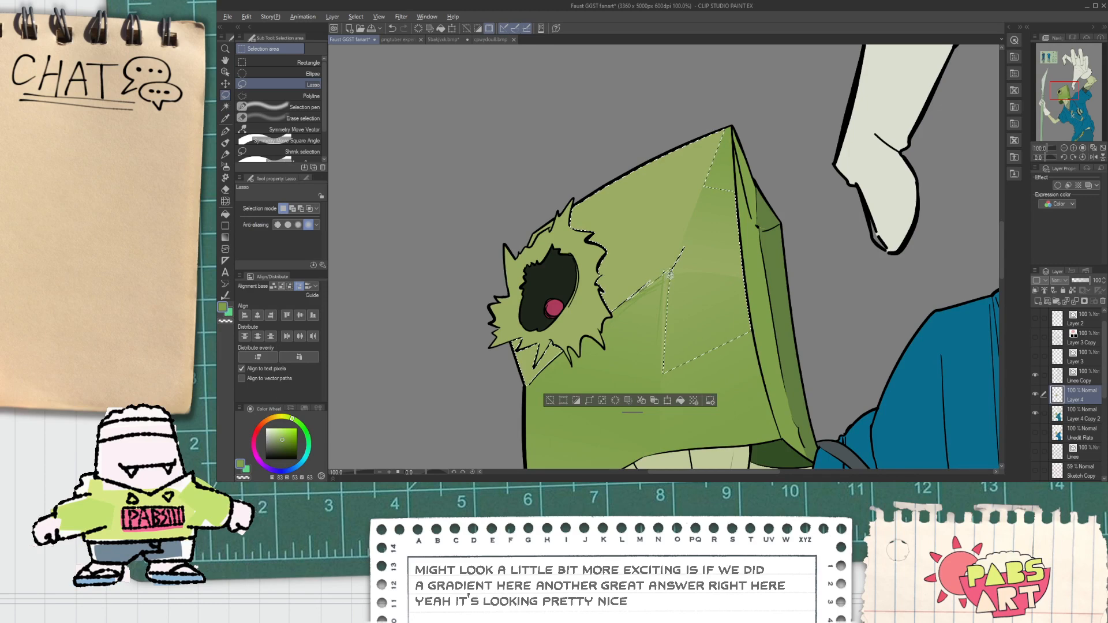
pyautogui.moveTo(669, 277); pyautogui.dragTo(728, 403)
pyautogui.moveTo(718, 166); pyautogui.dragTo(715, 172)
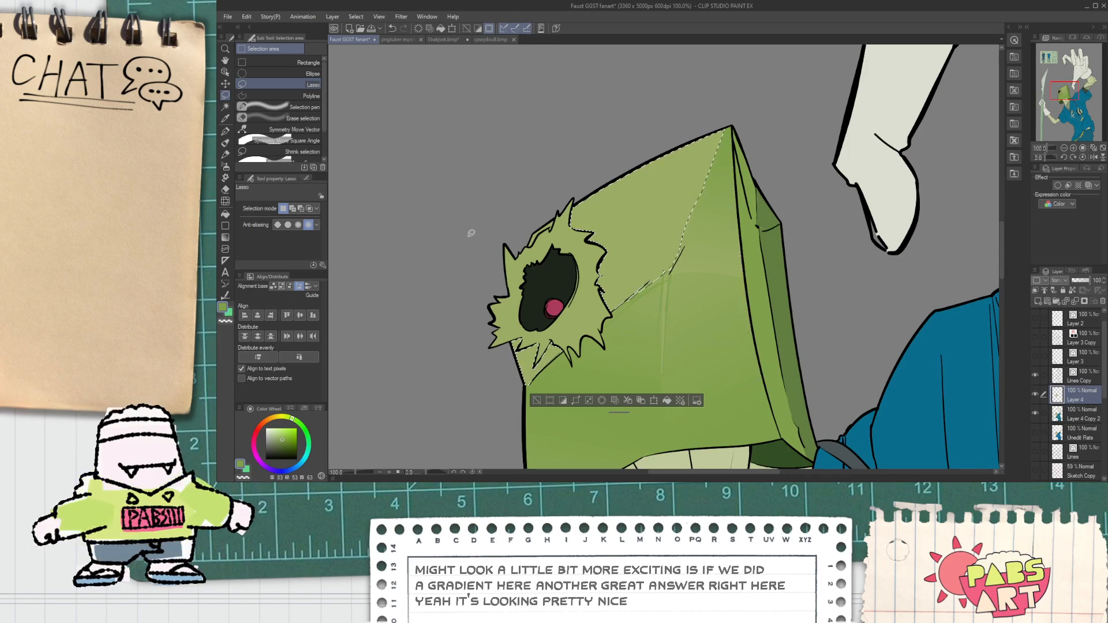
# Extend the selection to the small sliver above the eye patch, switching Auto select to refer to all layers.
pyautogui.press('w')
pyautogui.click(537, 236)
pyautogui.click(535, 237)
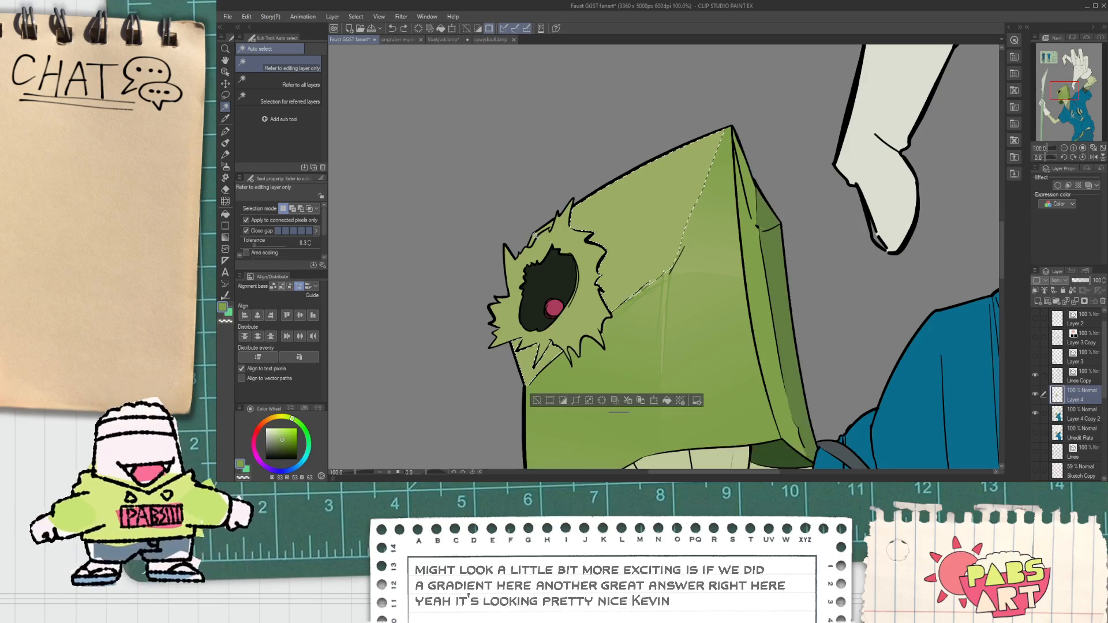
pyautogui.click(536, 235)
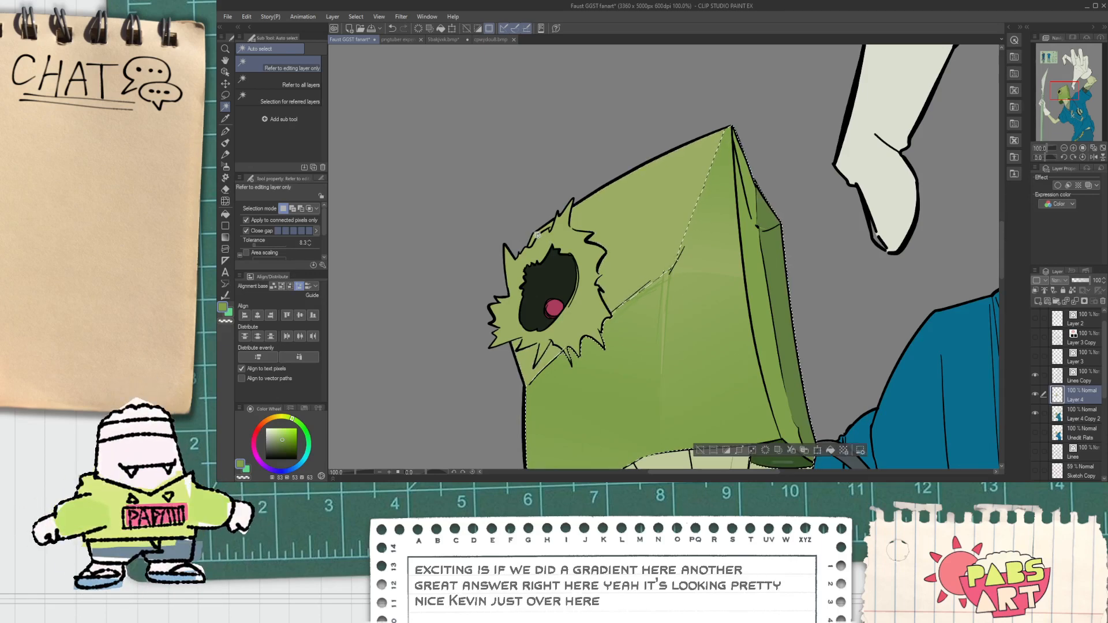
pyautogui.click(536, 236)
pyautogui.click(292, 85)
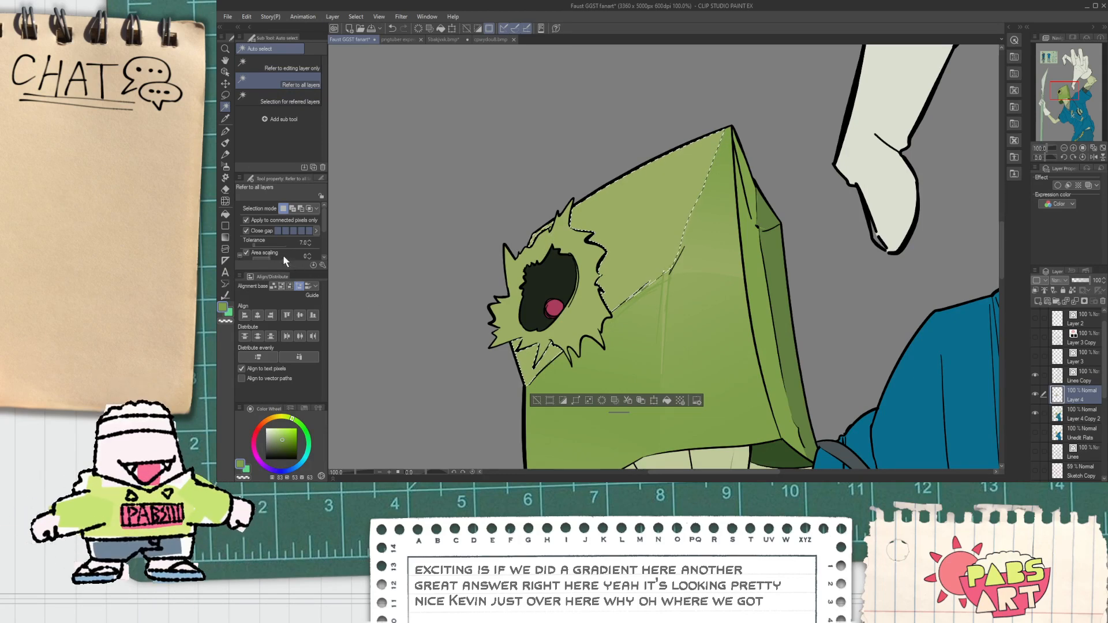
# Shade the selected upper front face with the Foreground to transparent gradient and deselect.
pyautogui.press('g')
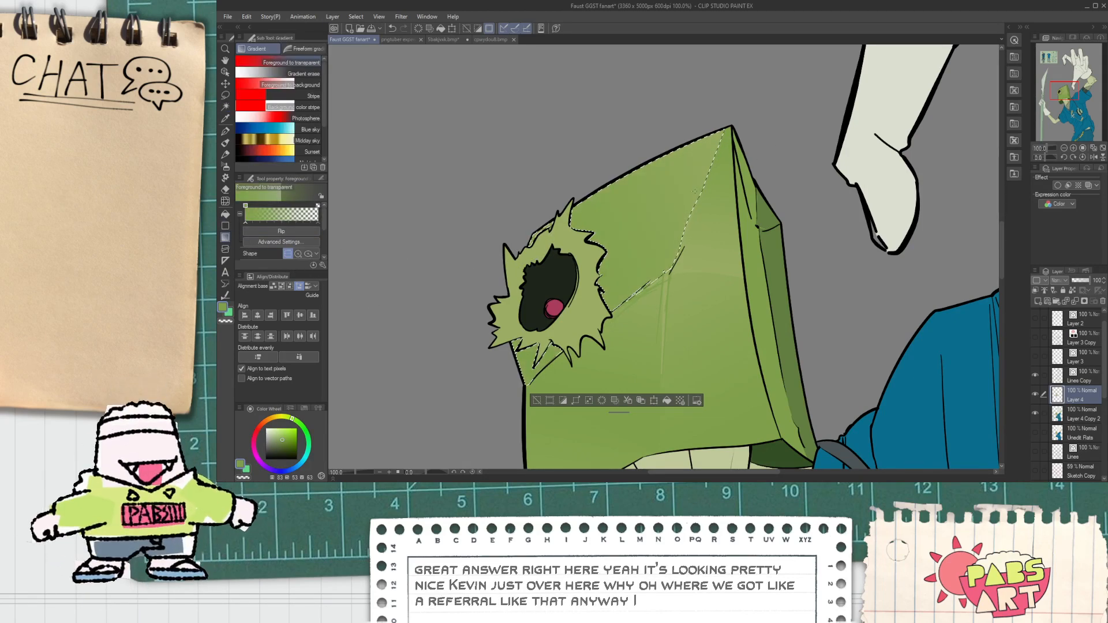
pyautogui.press('e')
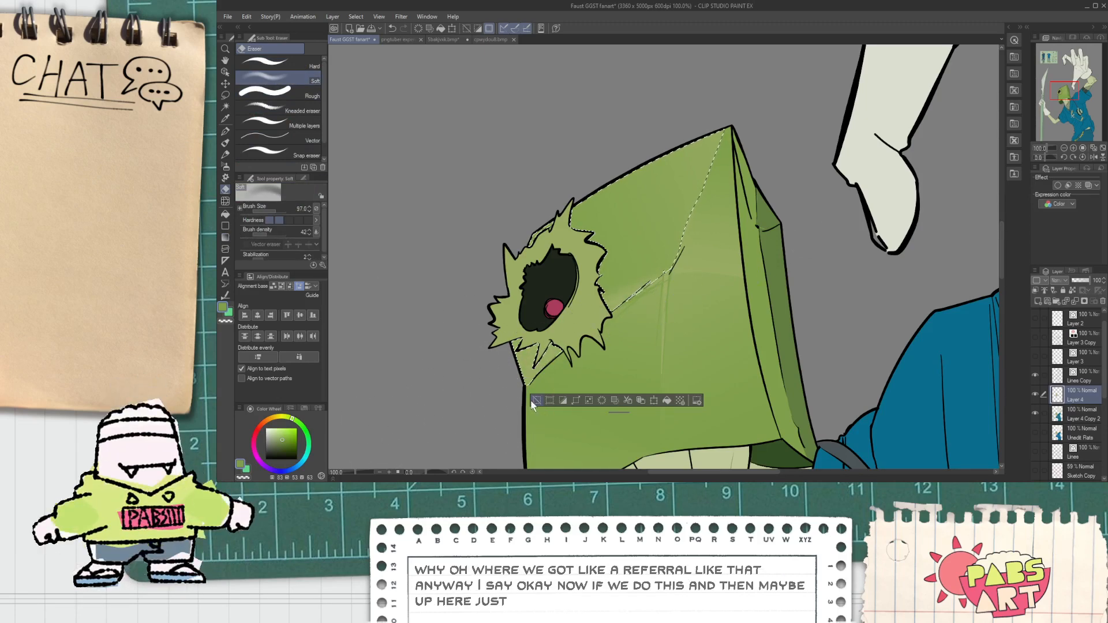
pyautogui.press('b')
pyautogui.click(535, 400)
pyautogui.scroll(-3, 534, 399)
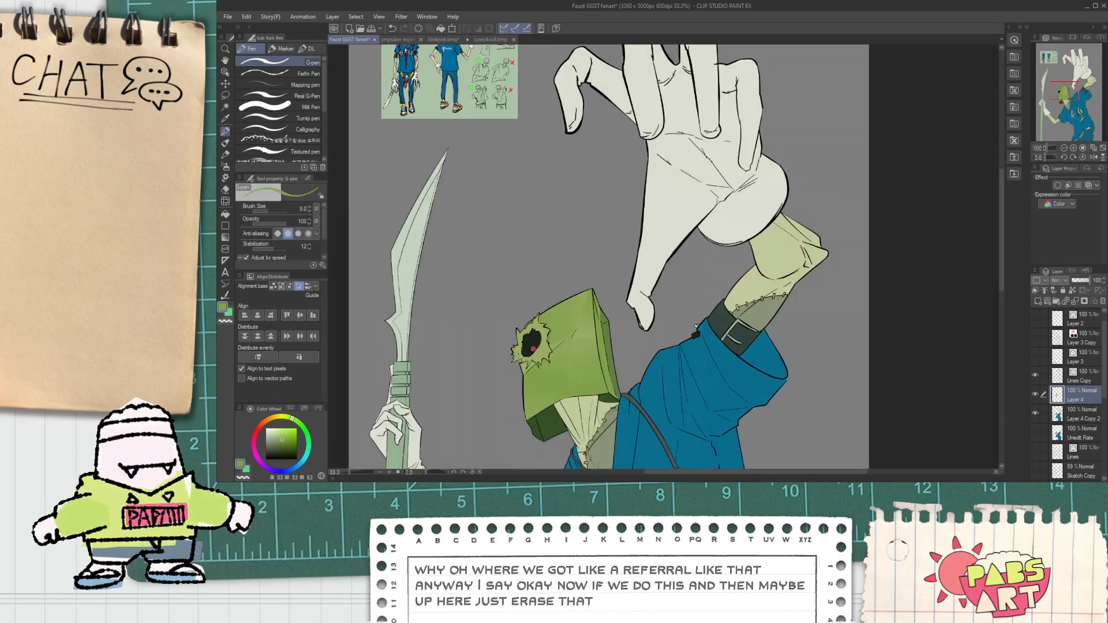
# Draw thin green G-pen shadow strokes in the unshaded corner beneath the eye patch's spikes.
pyautogui.press('space')
pyautogui.moveTo(540, 391); pyautogui.dragTo(579, 237)
pyautogui.scroll(6, 603, 229)
pyautogui.press('p')
pyautogui.scroll(-1, 659, 235)
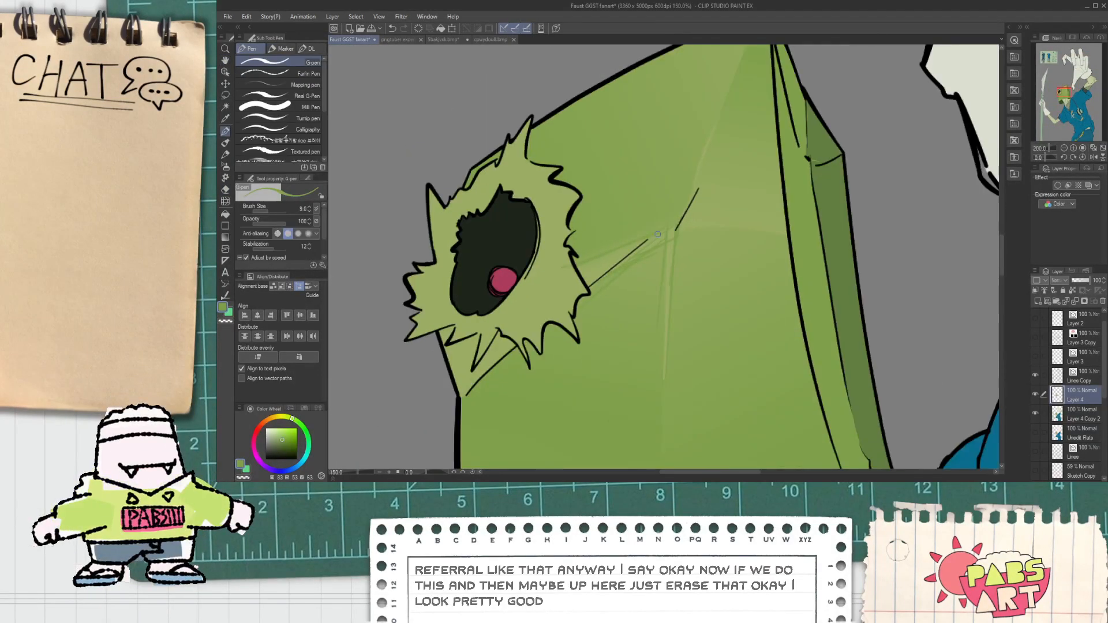
pyautogui.scroll(-2, 653, 209)
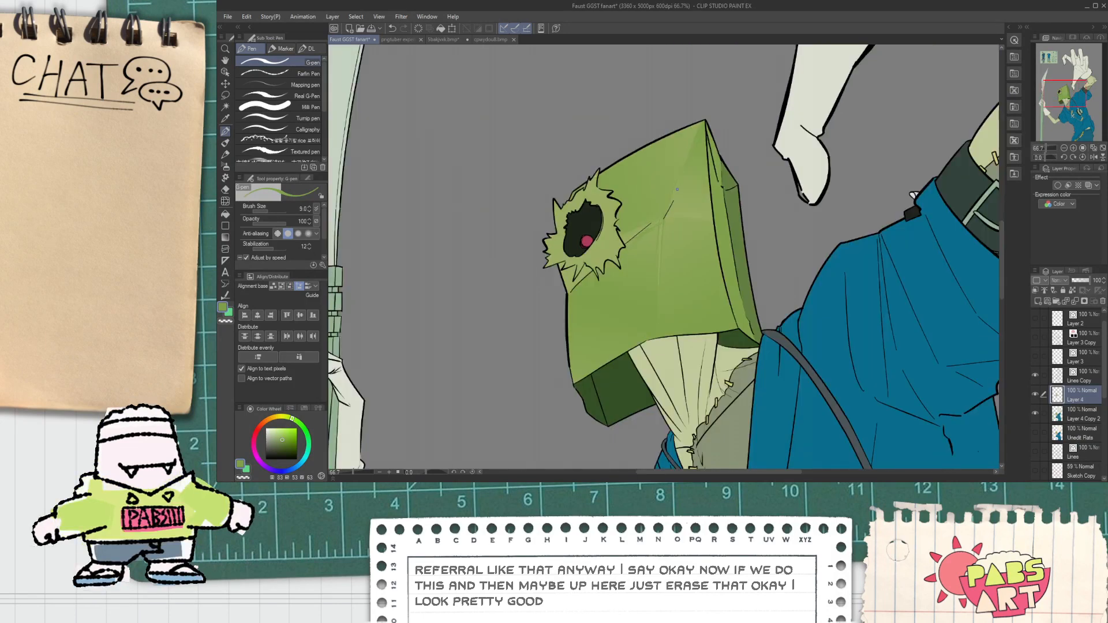
pyautogui.scroll(3, 582, 252)
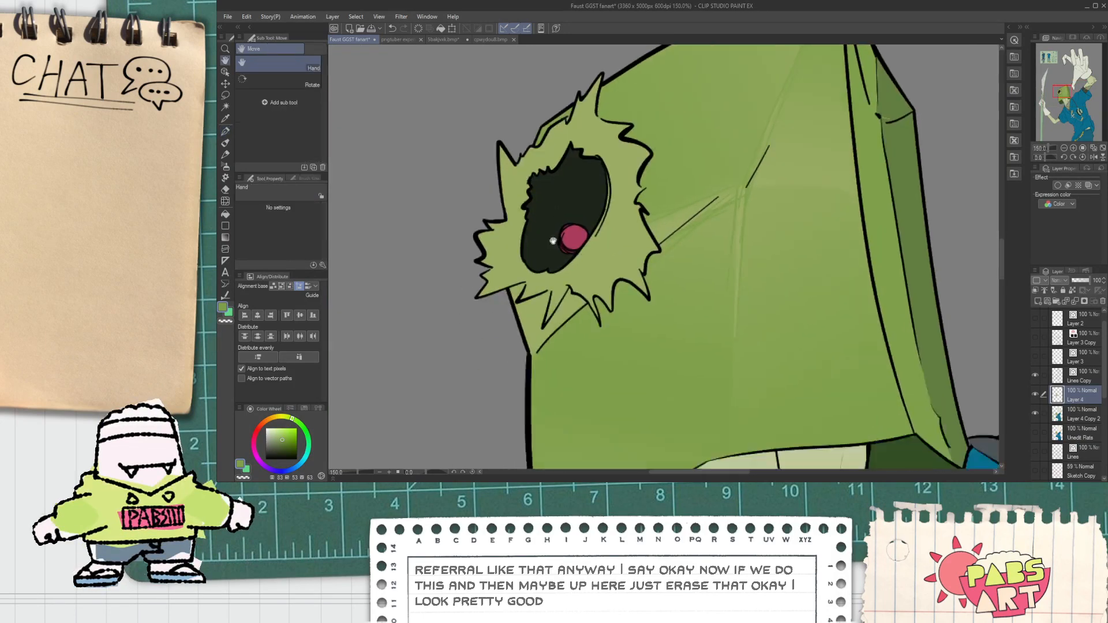
pyautogui.scroll(2, 510, 286)
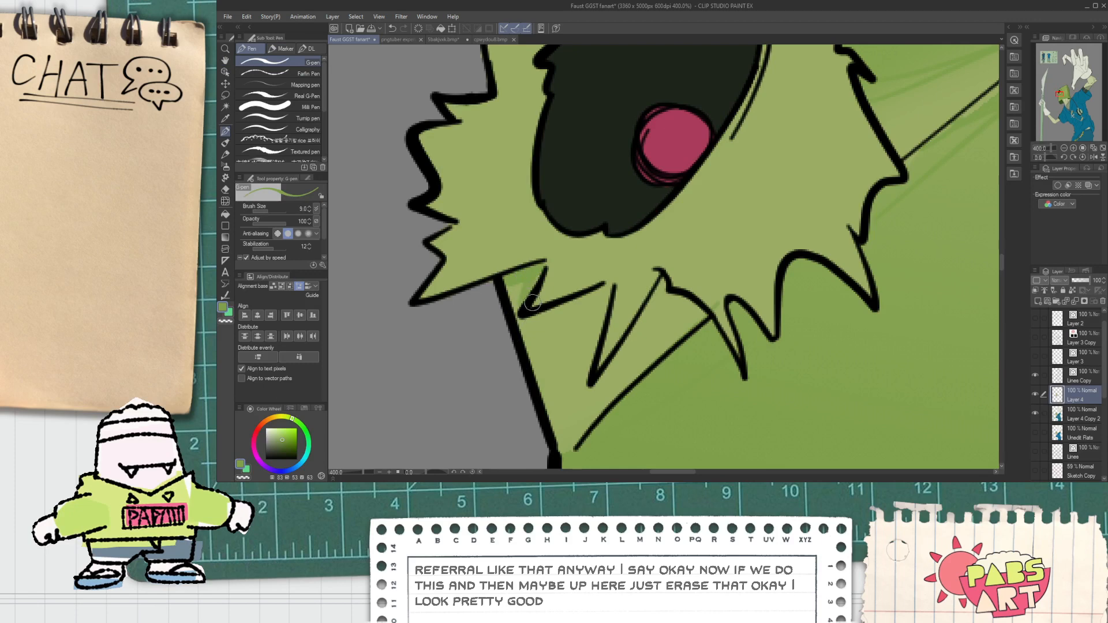
pyautogui.moveTo(579, 293); pyautogui.dragTo(589, 328)
pyautogui.moveTo(611, 290); pyautogui.dragTo(582, 402)
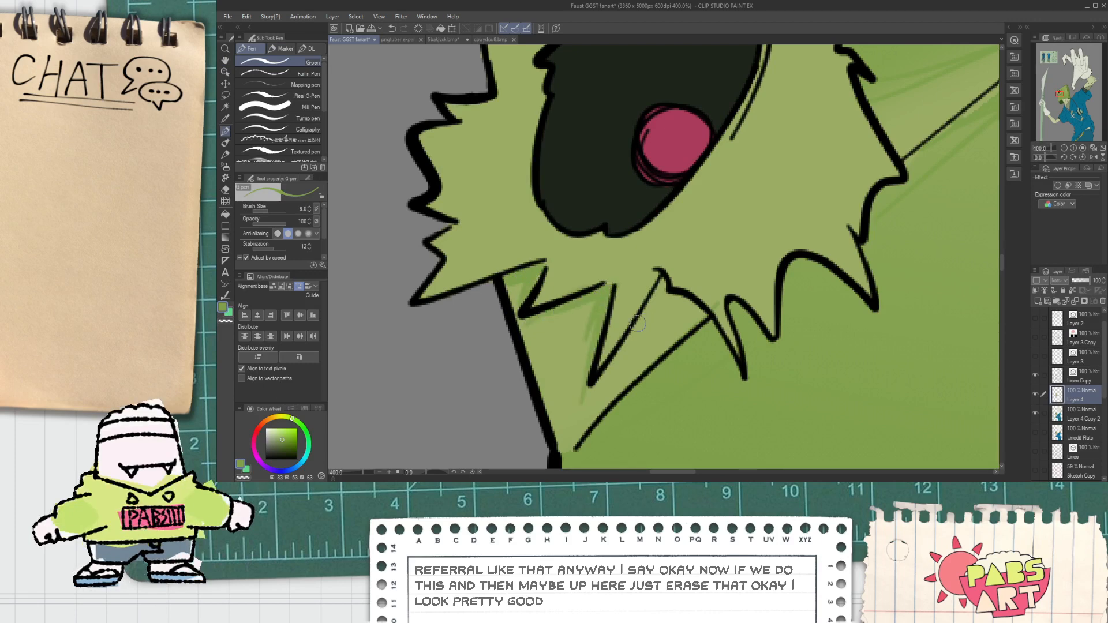
# Switch to a darker green and fill the small unshaded corner between the eye patch's lower spikes and the crease.
pyautogui.scroll(-7, 615, 384)
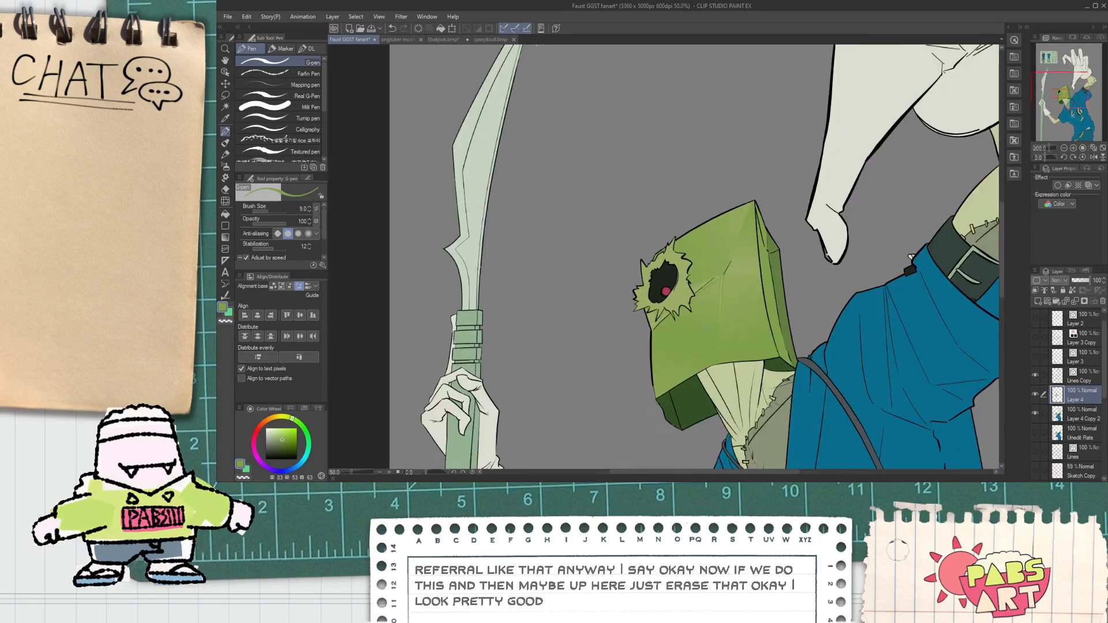
pyautogui.scroll(3, 708, 333)
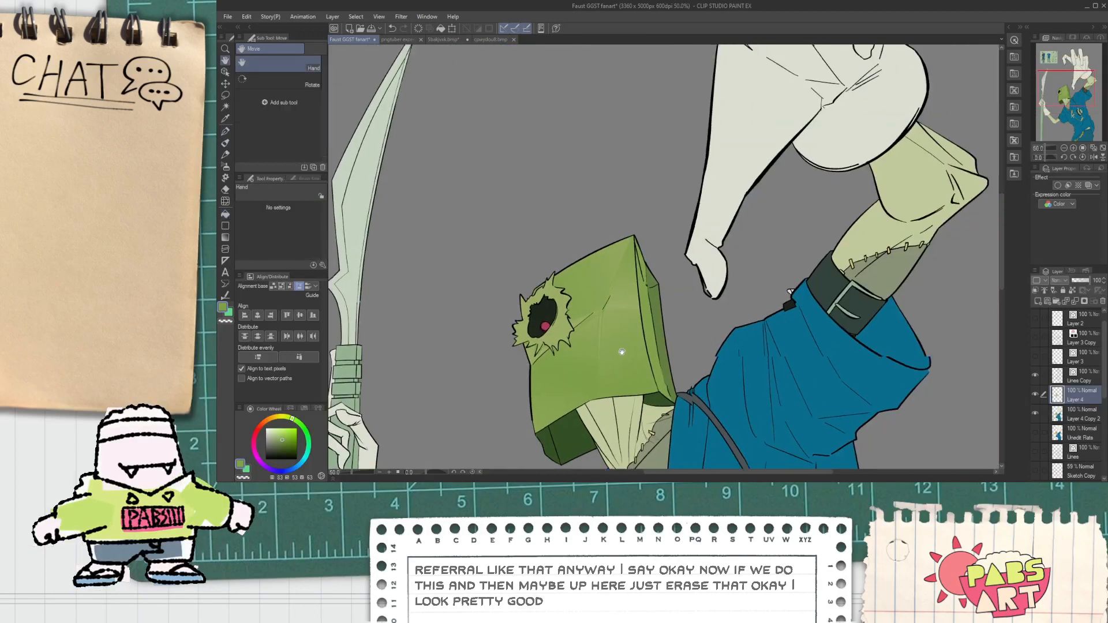
pyautogui.scroll(1, 636, 339)
pyautogui.keyDown('alt'); pyautogui.click(623, 339); pyautogui.keyUp('alt')
pyautogui.press('g')
pyautogui.scroll(1, 454, 378)
pyautogui.click(458, 379)
pyautogui.scroll(1, 458, 379)
pyautogui.press('p')
pyautogui.scroll(1, 456, 378)
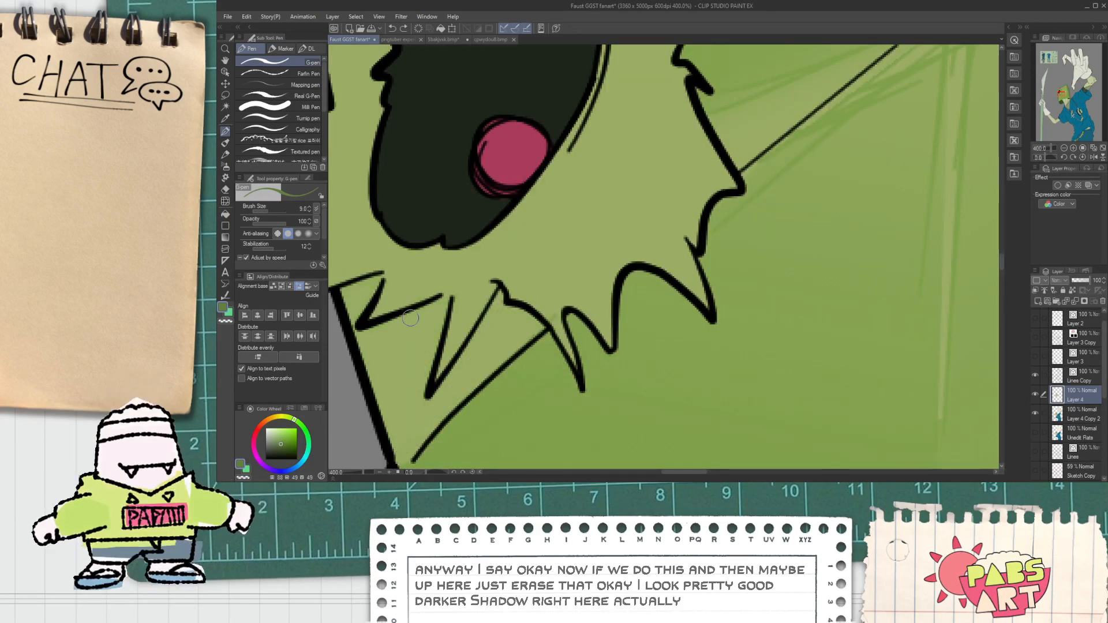
pyautogui.press('g')
pyautogui.click(369, 296)
pyautogui.scroll(-3, 370, 296)
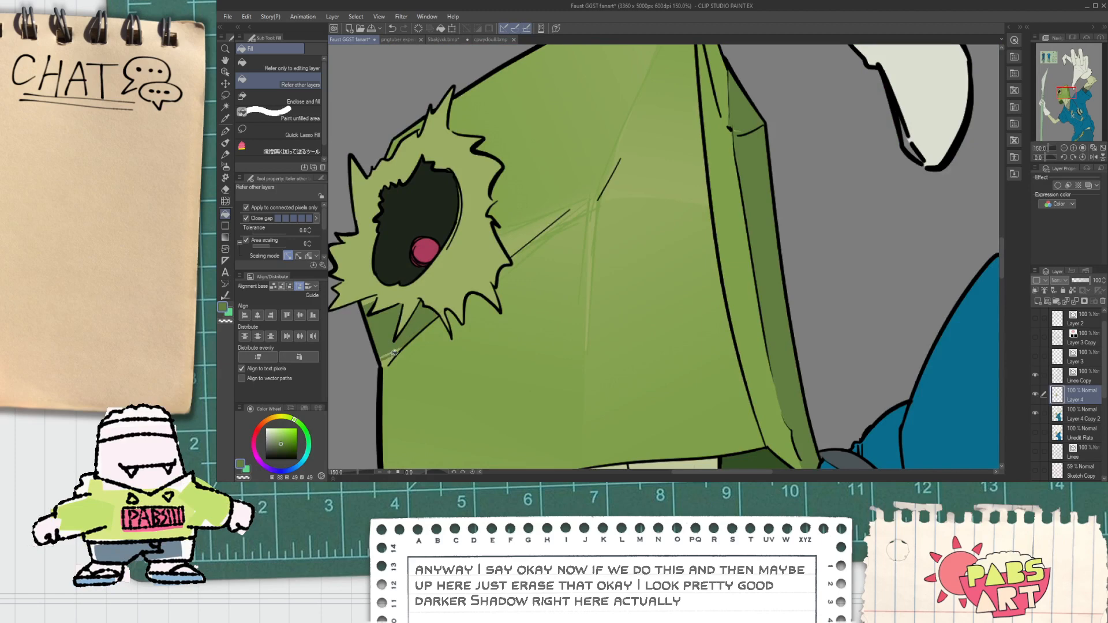
# Touch up the unfilled gaps at the tip of the dark corner below the eye patch with the G-pen.
pyautogui.press('p')
pyautogui.scroll(1, 394, 354)
pyautogui.scroll(2, 384, 361)
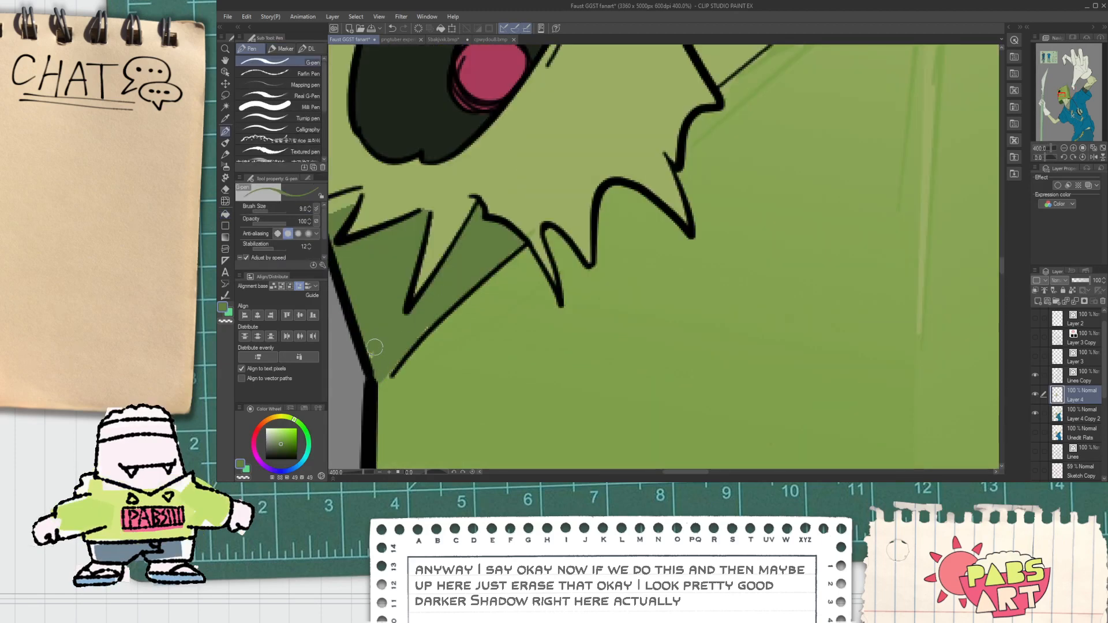
pyautogui.scroll(-2, 390, 339)
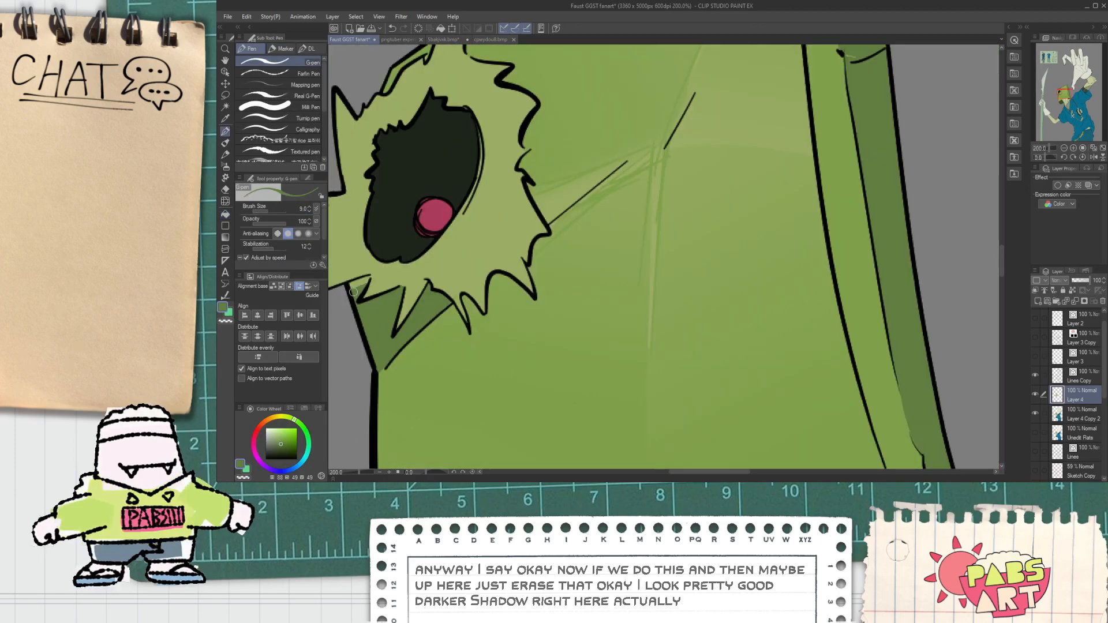
pyautogui.press('g')
pyautogui.scroll(-2, 548, 231)
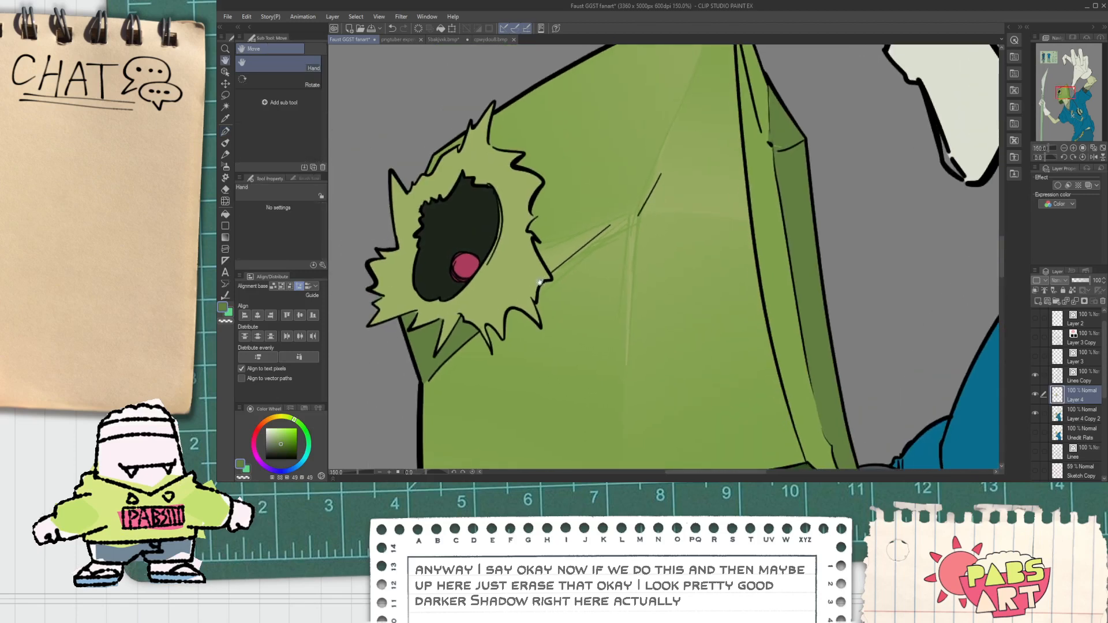
pyautogui.scroll(3, 553, 244)
pyautogui.click(552, 244)
pyautogui.hotkey('ctrl', 'z')
# Outline a narrow shadow wedge beside the eye patch with dark green G-pen lines, redoing the one along the black crease.
pyautogui.press('p')
pyautogui.scroll(-2, 553, 243)
pyautogui.scroll(2, 577, 231)
pyautogui.moveTo(528, 227); pyautogui.dragTo(789, 128)
pyautogui.moveTo(575, 270); pyautogui.dragTo(762, 142)
pyautogui.hotkey('ctrl', 'z')
pyautogui.moveTo(573, 273); pyautogui.dragTo(739, 147)
# Fill the narrow shadow wedge beside the eye patch with dark green and cover its unfilled gaps with the G-pen.
pyautogui.press('g')
pyautogui.click(613, 213)
pyautogui.hotkey('ctrl', 'z')
pyautogui.click(613, 214)
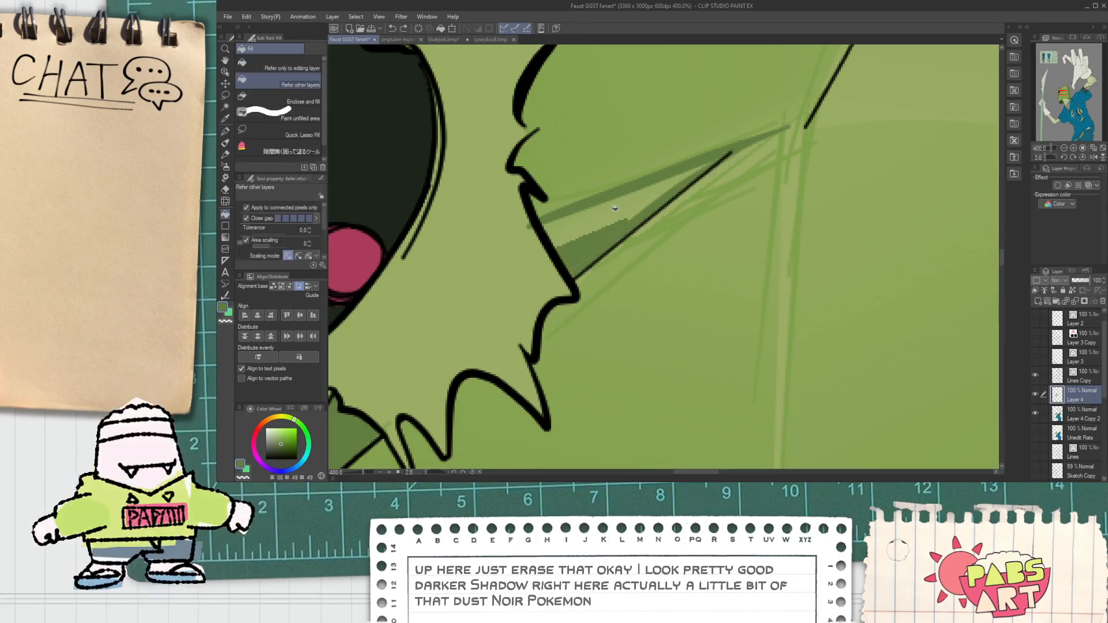
pyautogui.press('p')
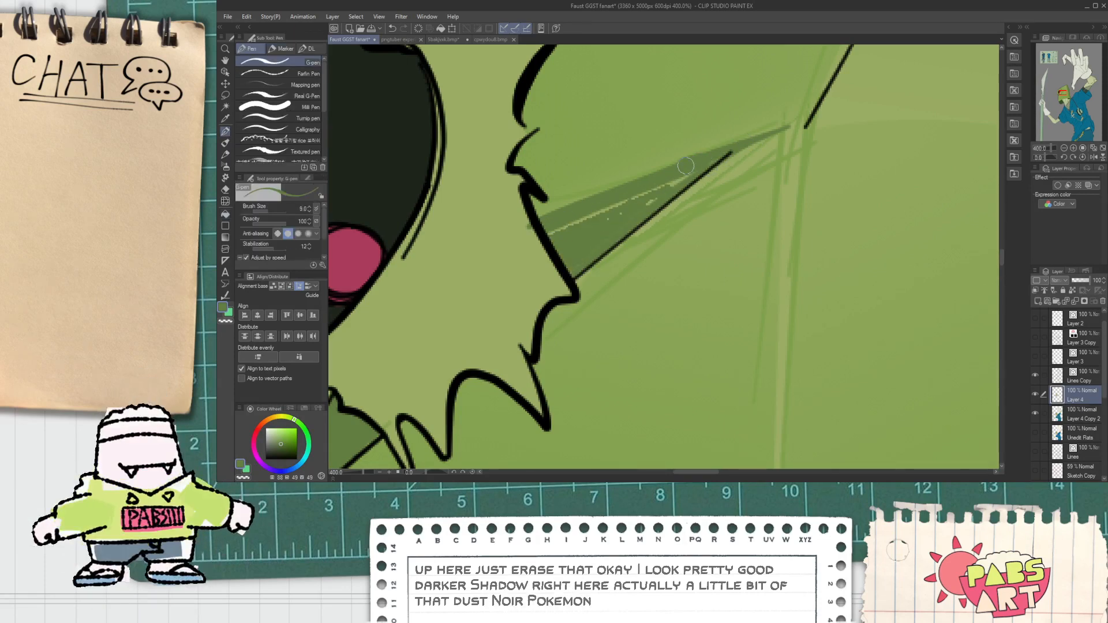
pyautogui.moveTo(551, 230)
pyautogui.mouseDown()
pyautogui.moveTo(652, 183)
pyautogui.moveTo(588, 231)
pyautogui.moveTo(613, 223)
pyautogui.moveTo(580, 256)
pyautogui.moveTo(723, 151)
pyautogui.mouseUp()
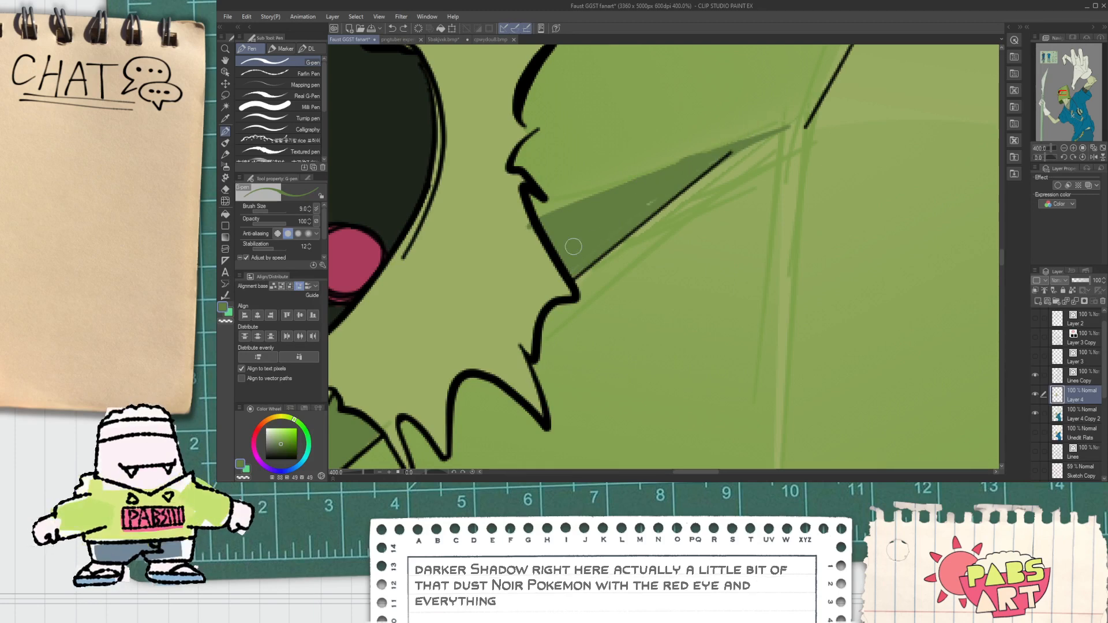
pyautogui.scroll(-7, 580, 231)
pyautogui.moveTo(576, 202); pyautogui.dragTo(691, 190)
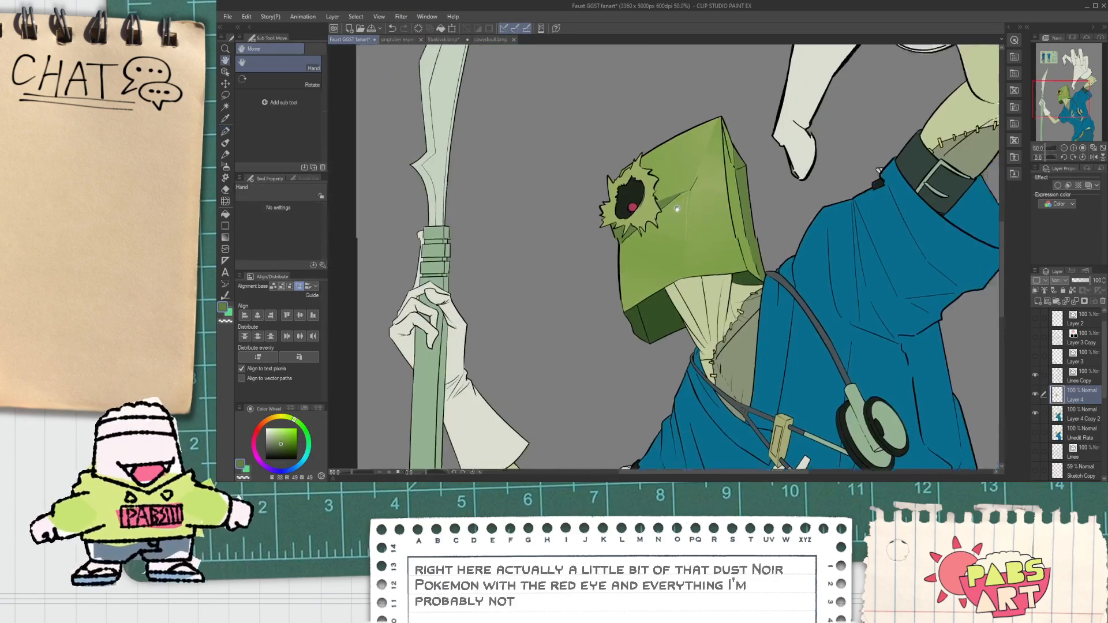
# Select the bag's lower front panel and use the lasso to limit the selection to the area between the vertical crease and the side edge.
pyautogui.press('p')
pyautogui.scroll(6, 691, 190)
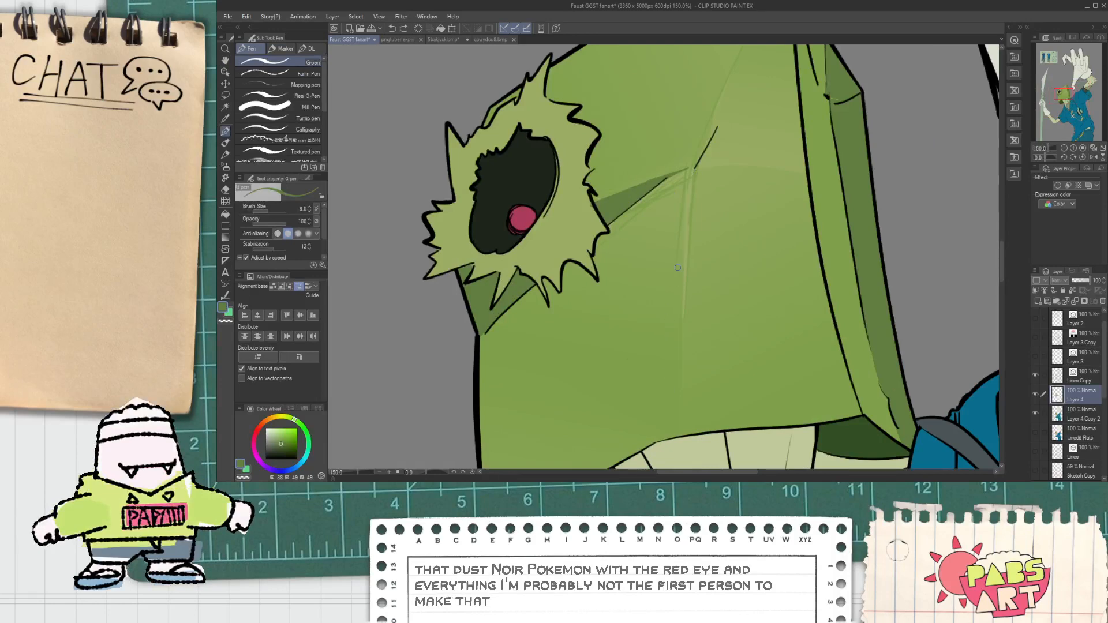
pyautogui.press('h')
pyautogui.scroll(-4, 675, 281)
pyautogui.scroll(1, 587, 289)
pyautogui.press('w')
pyautogui.click(610, 301)
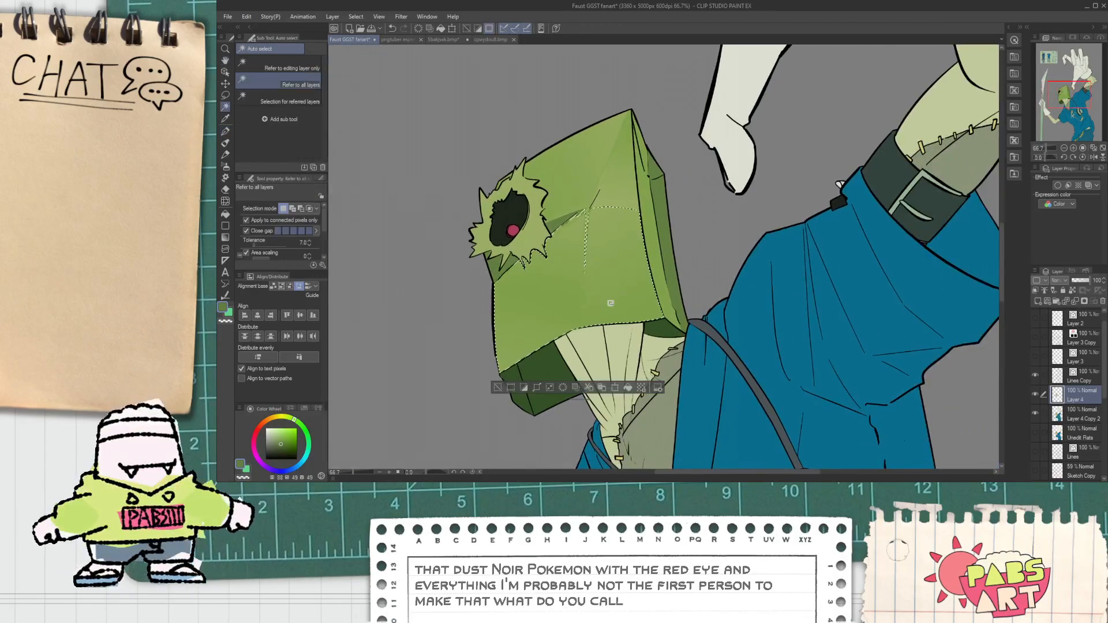
pyautogui.press('m')
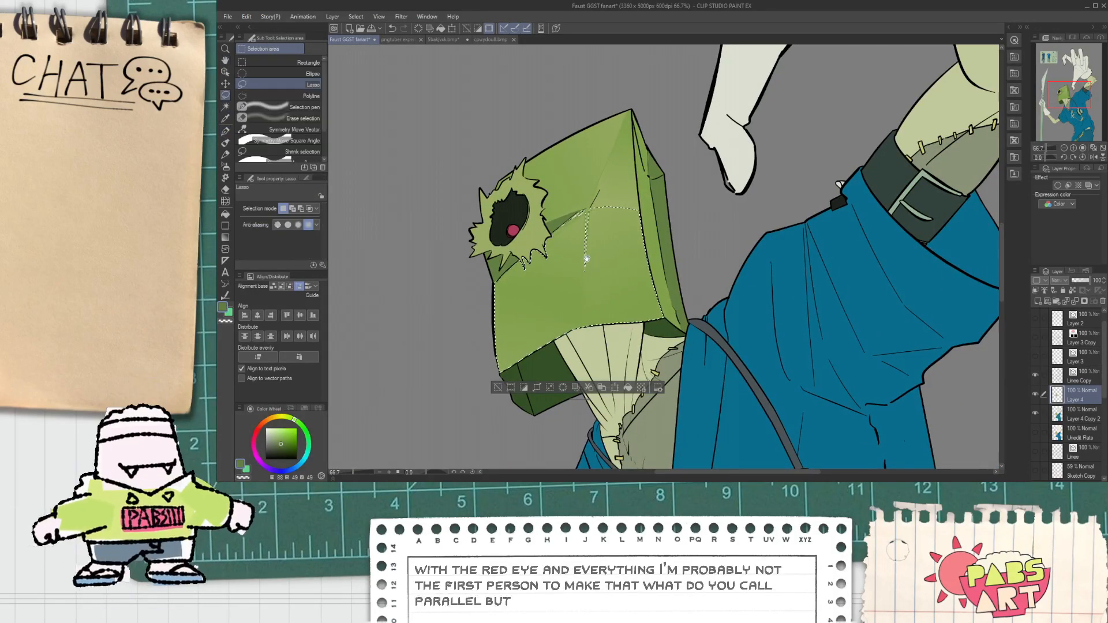
pyautogui.moveTo(587, 245)
pyautogui.mouseDown()
pyautogui.moveTo(566, 356)
pyautogui.moveTo(493, 393)
pyautogui.mouseUp()
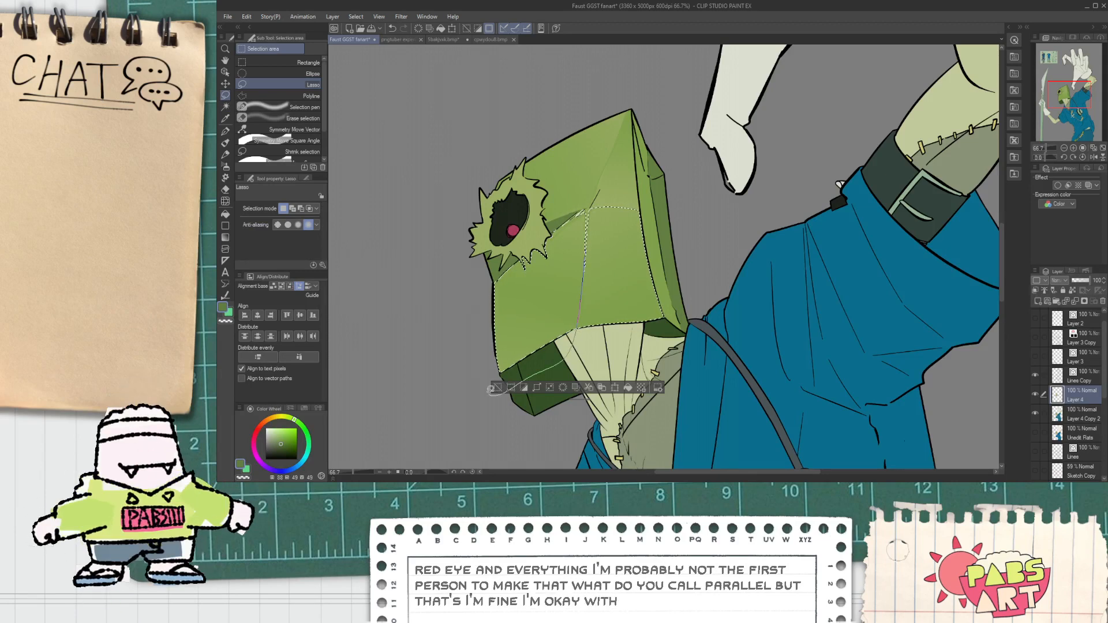
pyautogui.moveTo(579, 173); pyautogui.dragTo(587, 243)
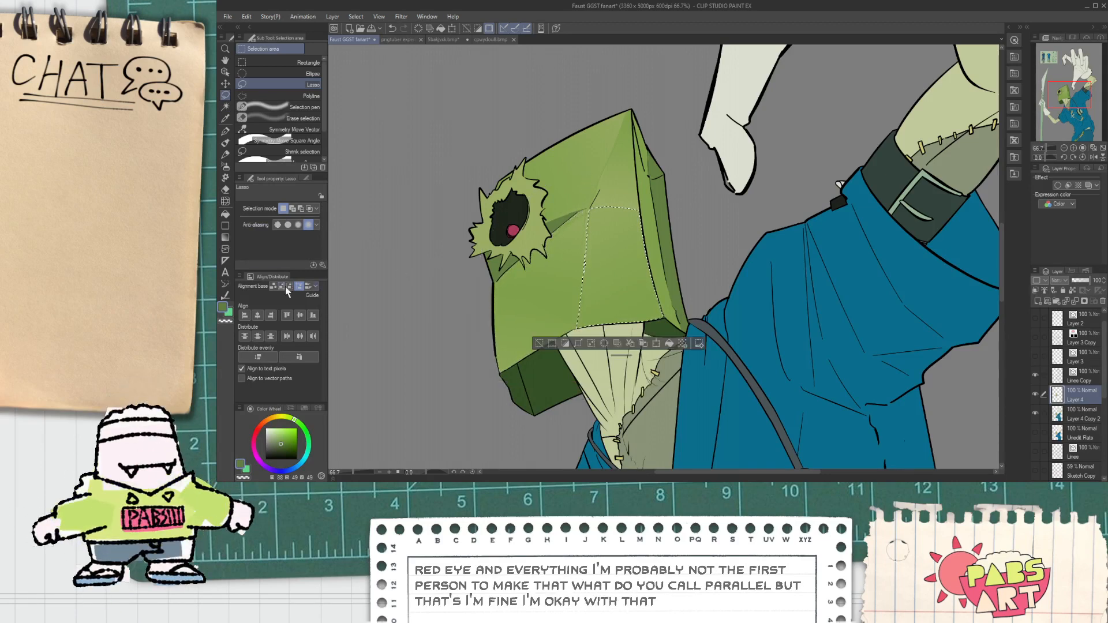
# Shade the selected lower panel with a foreground-to-transparent green gradient, redoing it until the shadow is subtle, and clear the selection.
pyautogui.click(225, 237)
pyautogui.moveTo(638, 209); pyautogui.dragTo(600, 324)
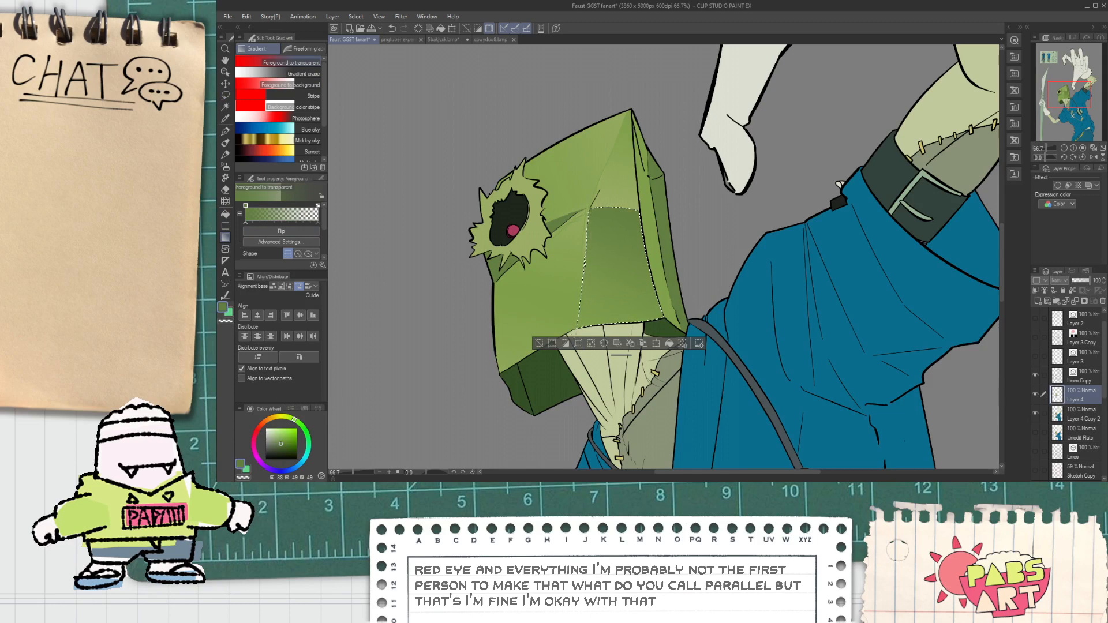
pyautogui.moveTo(600, 265); pyautogui.dragTo(580, 318)
pyautogui.moveTo(400, 188); pyautogui.dragTo(511, 236)
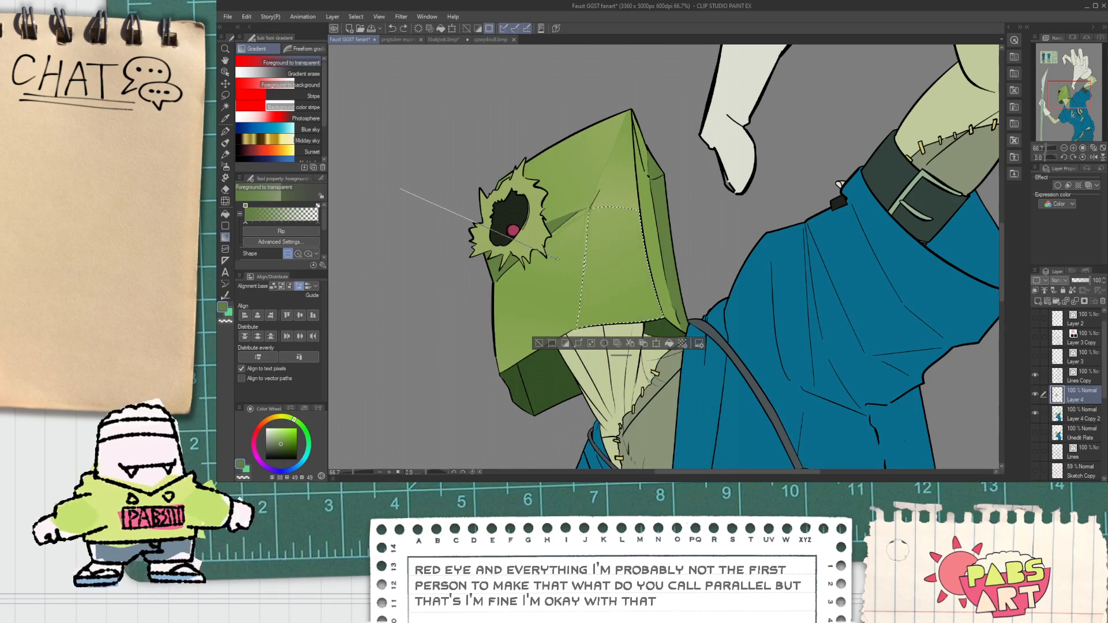
pyautogui.scroll(-2, 537, 345)
pyautogui.scroll(2, 535, 342)
pyautogui.press('space')
pyautogui.moveTo(569, 270); pyautogui.dragTo(554, 237)
pyautogui.scroll(-2, 542, 274)
pyautogui.scroll(4, 535, 299)
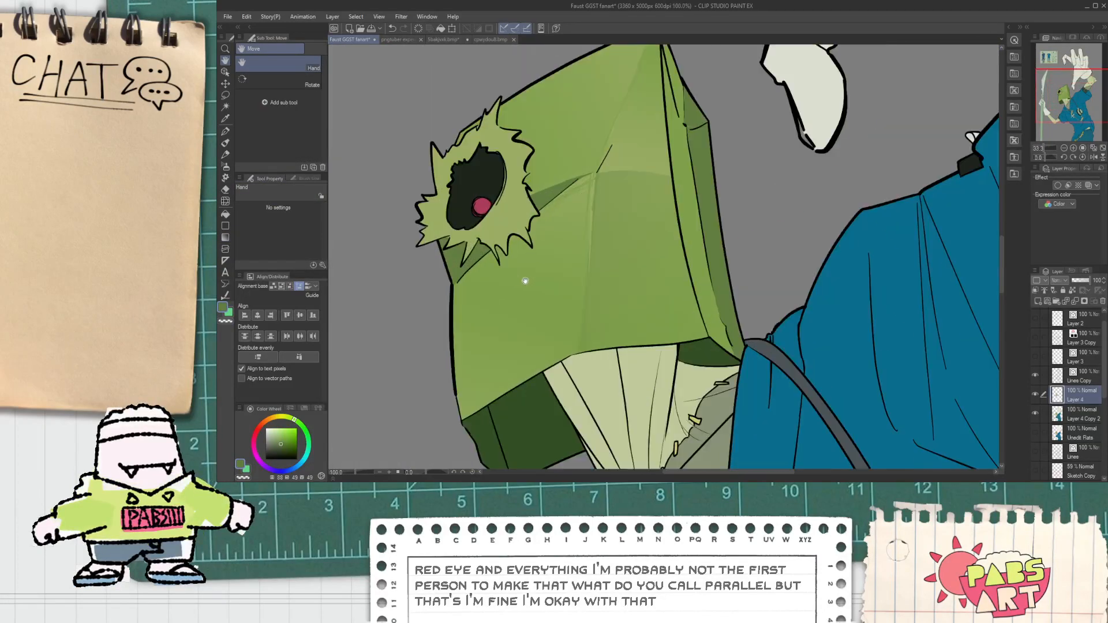
# Draw thin G-pen shadow strokes along the bag's front edge and in the lower front corner.
pyautogui.press('alt')
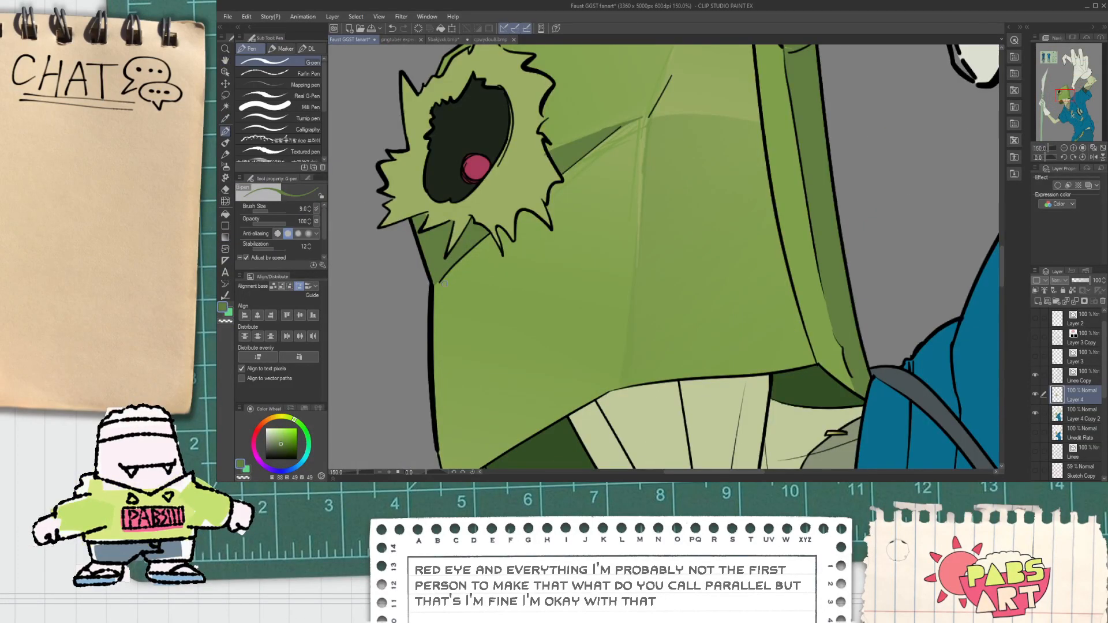
pyautogui.moveTo(456, 433); pyautogui.dragTo(465, 332)
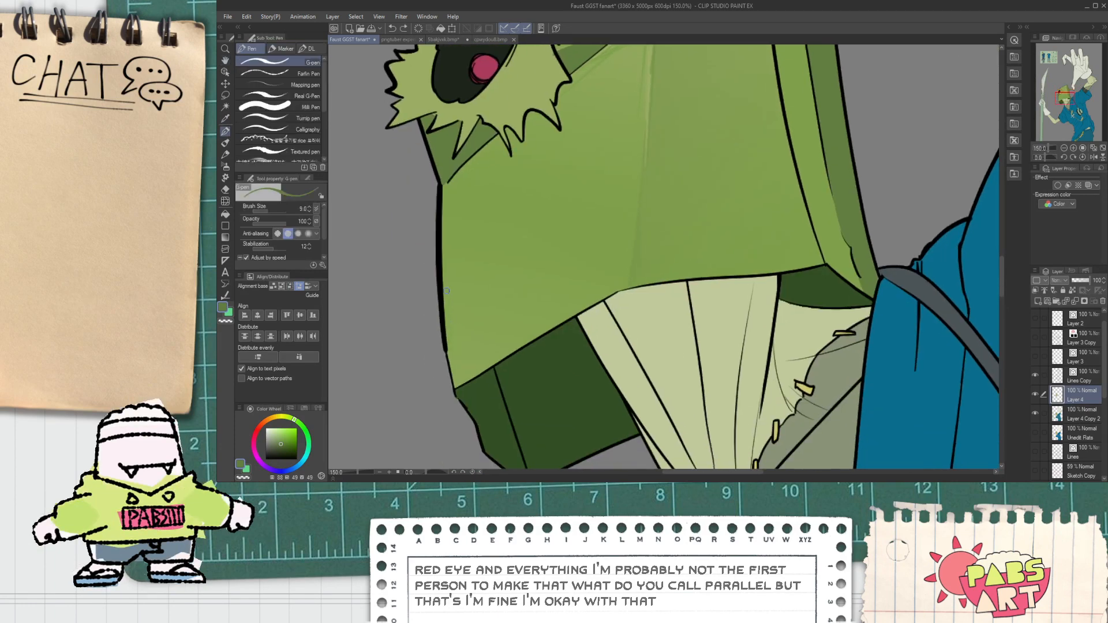
pyautogui.moveTo(454, 376)
pyautogui.mouseDown()
pyautogui.moveTo(506, 358)
pyautogui.moveTo(470, 370)
pyautogui.mouseUp()
pyautogui.scroll(-3, 476, 365)
pyautogui.scroll(3, 589, 312)
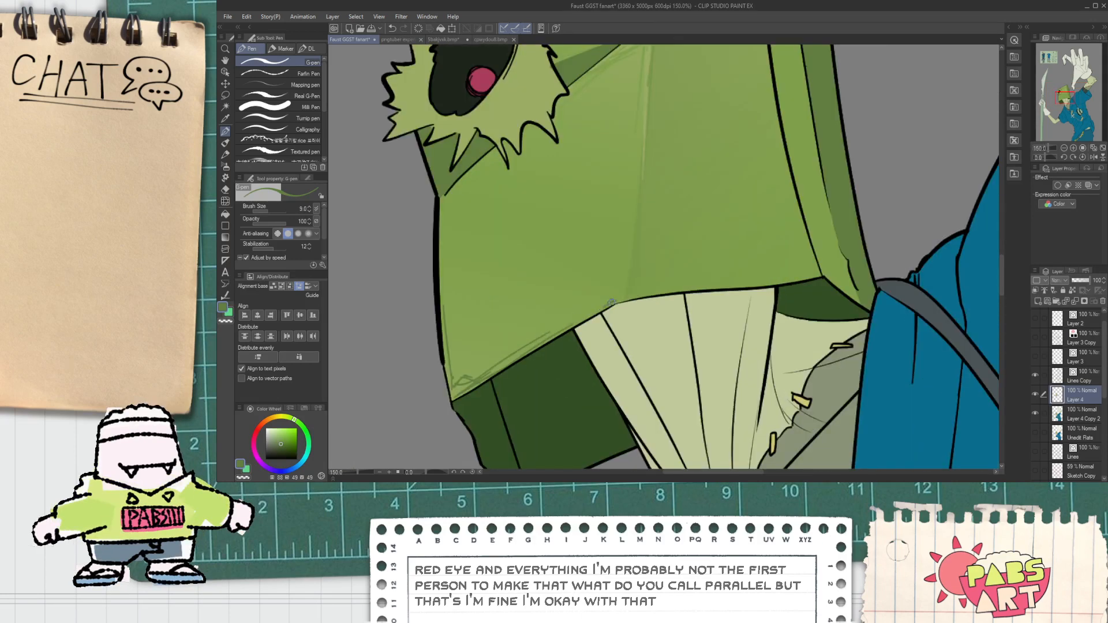
# Draw thin shadow lines up the base of the vertical crease and along the bag's lower edge.
pyautogui.moveTo(609, 301); pyautogui.dragTo(629, 254)
pyautogui.moveTo(641, 199); pyautogui.dragTo(629, 292)
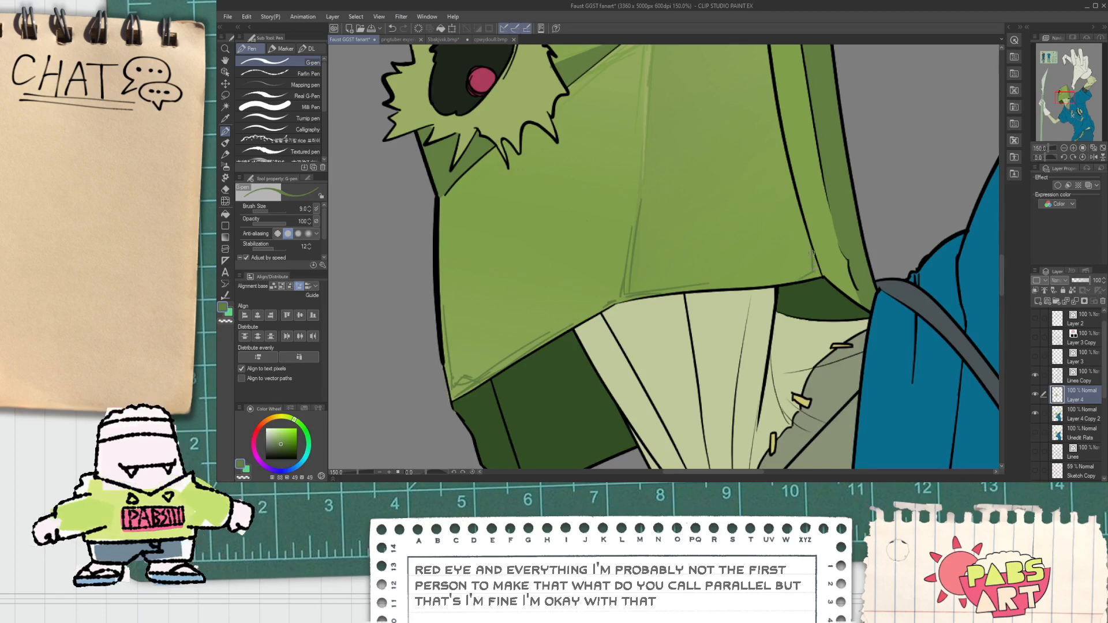
pyautogui.scroll(-2, 793, 222)
pyautogui.scroll(2, 666, 244)
# Sketch thin green lines around the junction of the creases and a faint arc above it.
pyautogui.moveTo(748, 143)
pyautogui.mouseDown()
pyautogui.moveTo(666, 245)
pyautogui.moveTo(574, 298)
pyautogui.mouseUp()
pyautogui.moveTo(635, 254); pyautogui.dragTo(610, 274)
pyautogui.scroll(-1, 681, 250)
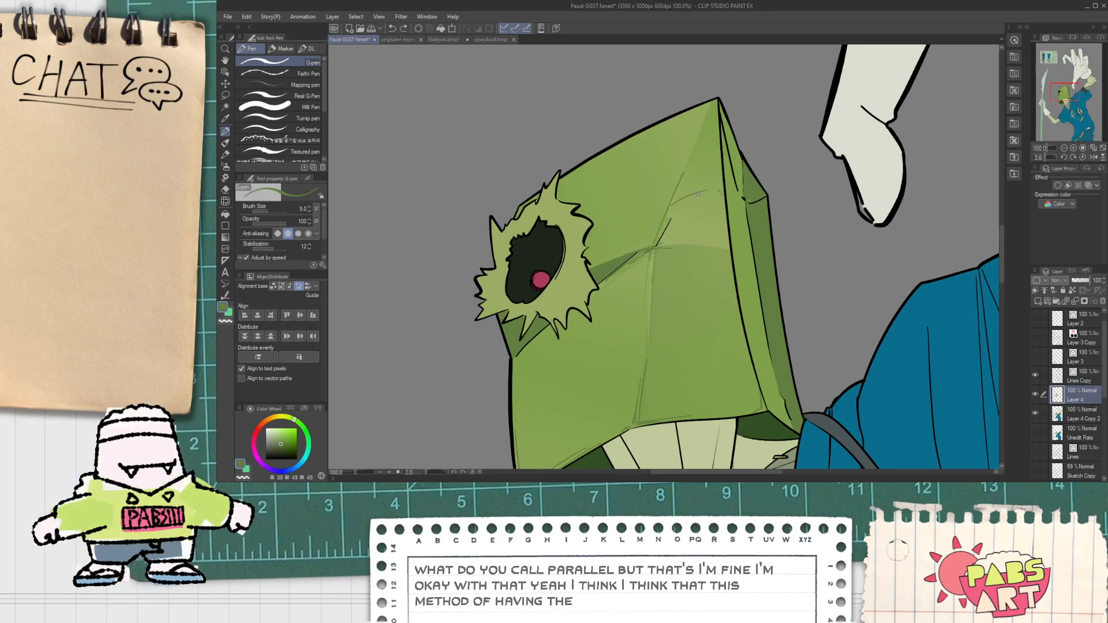
pyautogui.scroll(1, 715, 115)
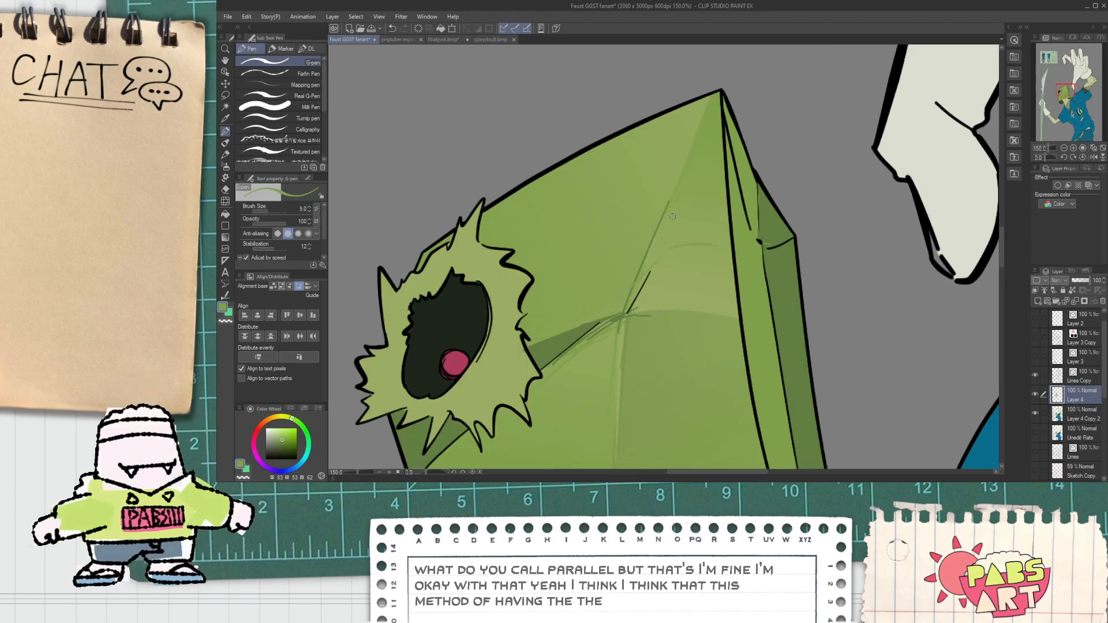
# Pick the shadow green from the crease and extend the thin upper crease line to the bag's peak.
pyautogui.press('i')
pyautogui.click(631, 311)
pyautogui.press('p')
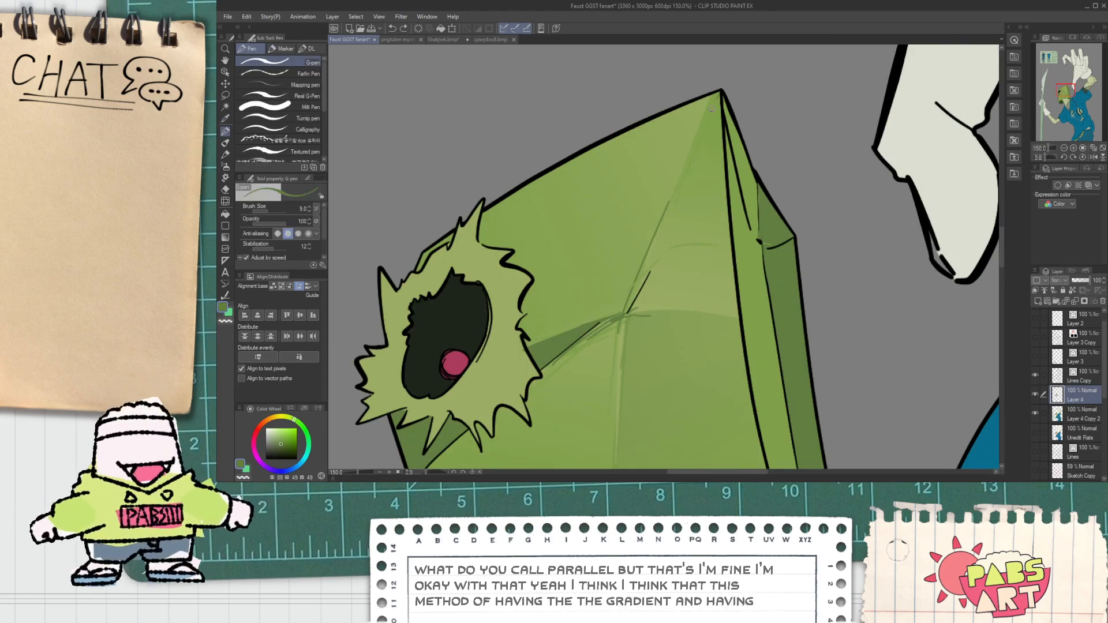
pyautogui.scroll(-1, 720, 92)
pyautogui.scroll(1, 550, 328)
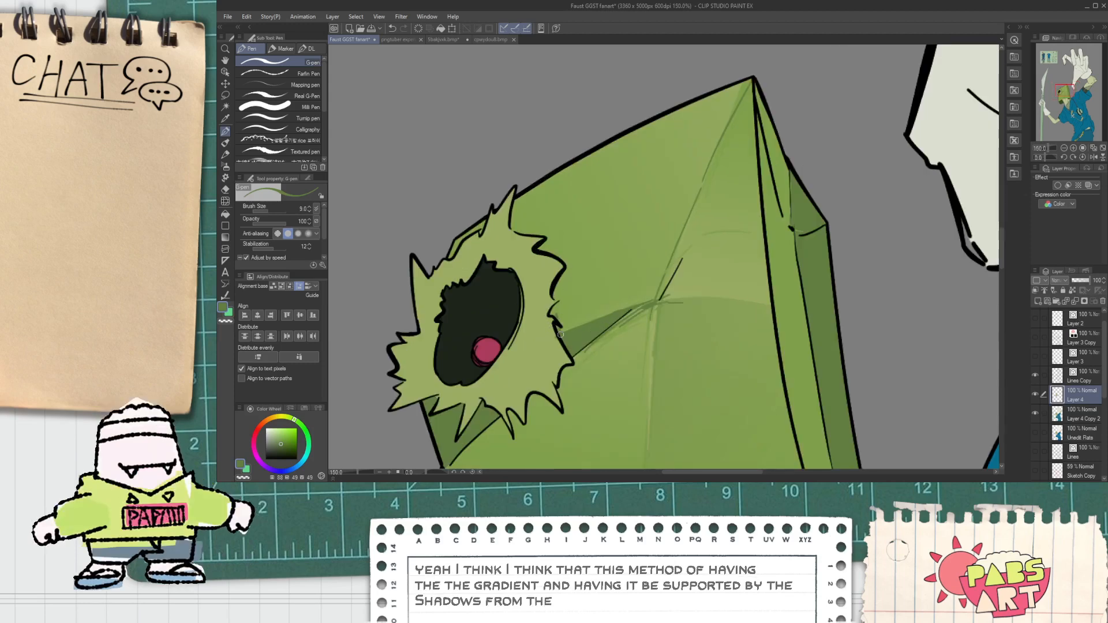
pyautogui.moveTo(555, 295)
pyautogui.mouseDown()
pyautogui.moveTo(564, 271)
pyautogui.moveTo(552, 247)
pyautogui.mouseUp()
# Hatch the shadow corner beneath the eye patch's lower spikes with darker green G-pen strokes.
pyautogui.scroll(1, 538, 248)
pyautogui.press('space')
pyautogui.moveTo(489, 340); pyautogui.dragTo(558, 165)
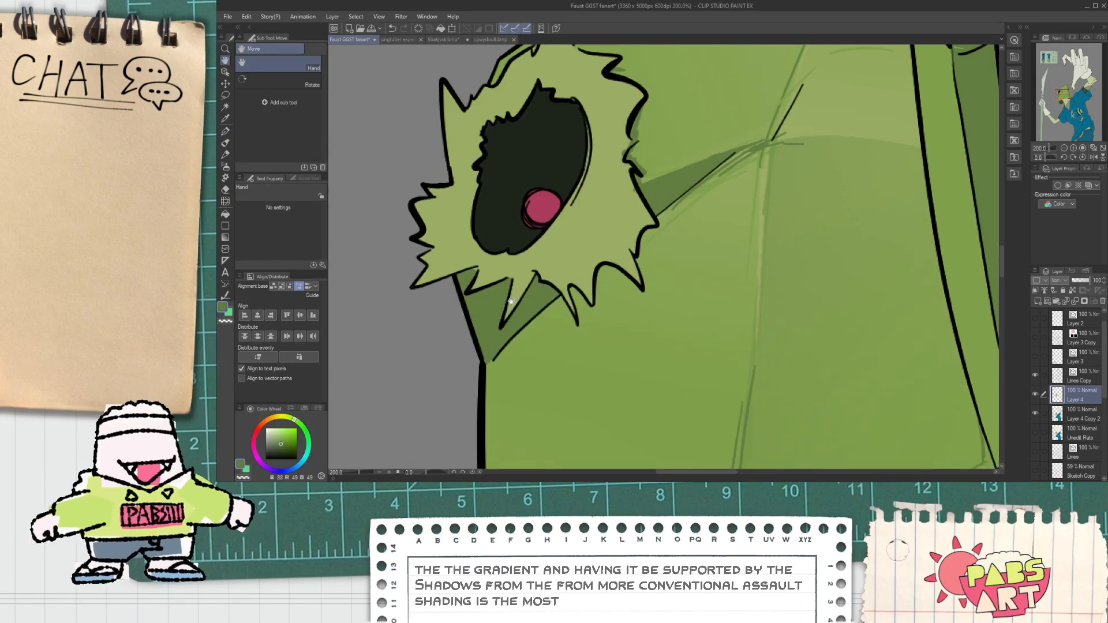
pyautogui.scroll(2, 515, 299)
pyautogui.scroll(-2, 431, 245)
pyautogui.scroll(-4, 439, 242)
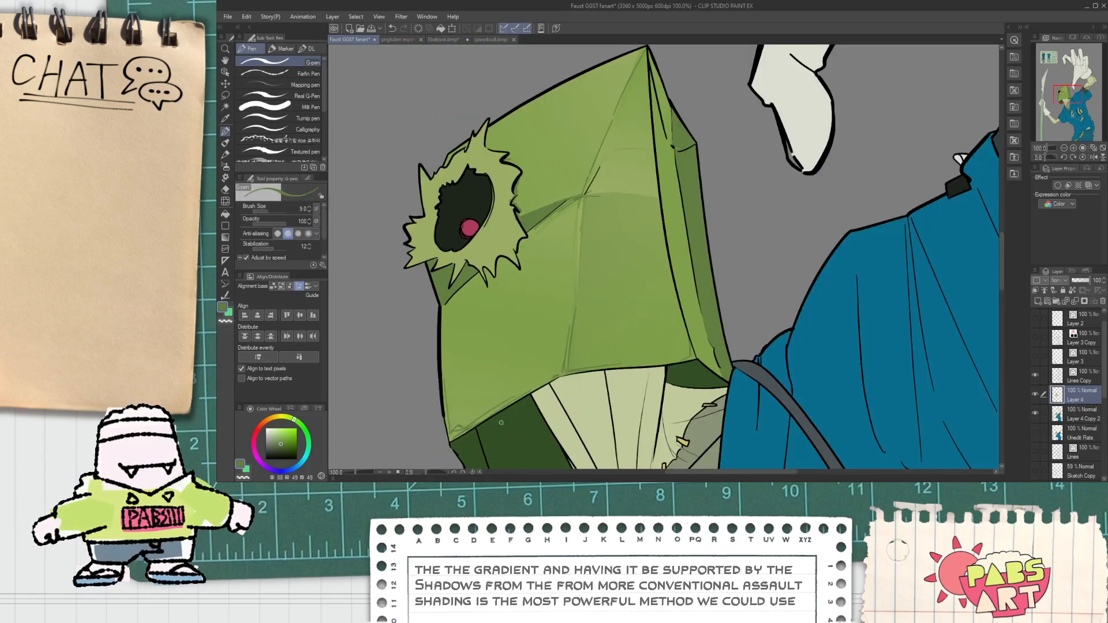
pyautogui.scroll(6, 417, 254)
pyautogui.moveTo(404, 249); pyautogui.dragTo(452, 222)
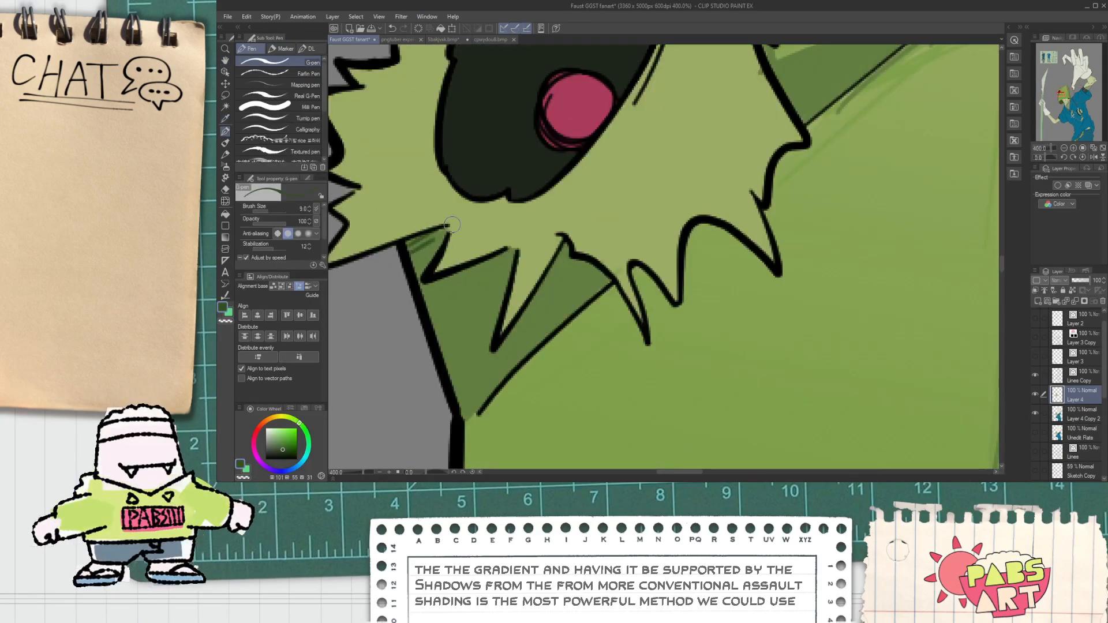
pyautogui.moveTo(465, 292); pyautogui.dragTo(579, 239)
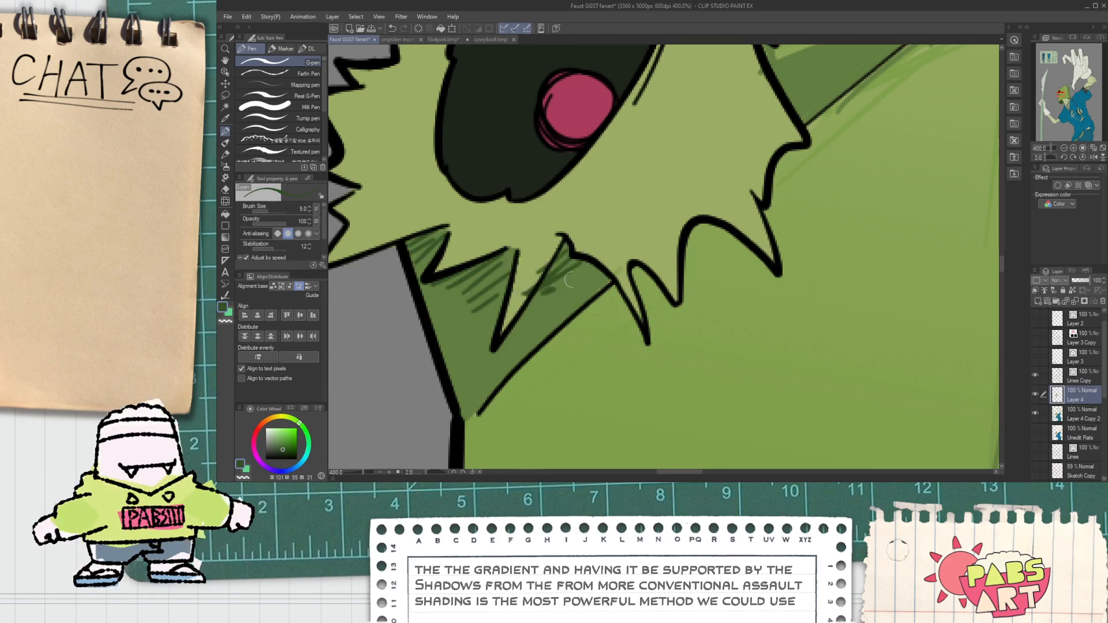
pyautogui.moveTo(544, 295); pyautogui.dragTo(579, 275)
pyautogui.scroll(-3, 548, 289)
# Pick the green of the shadow corner and hatch thin shadow strokes along the eye patch's jagged edge above and below the wedge.
pyautogui.press('i')
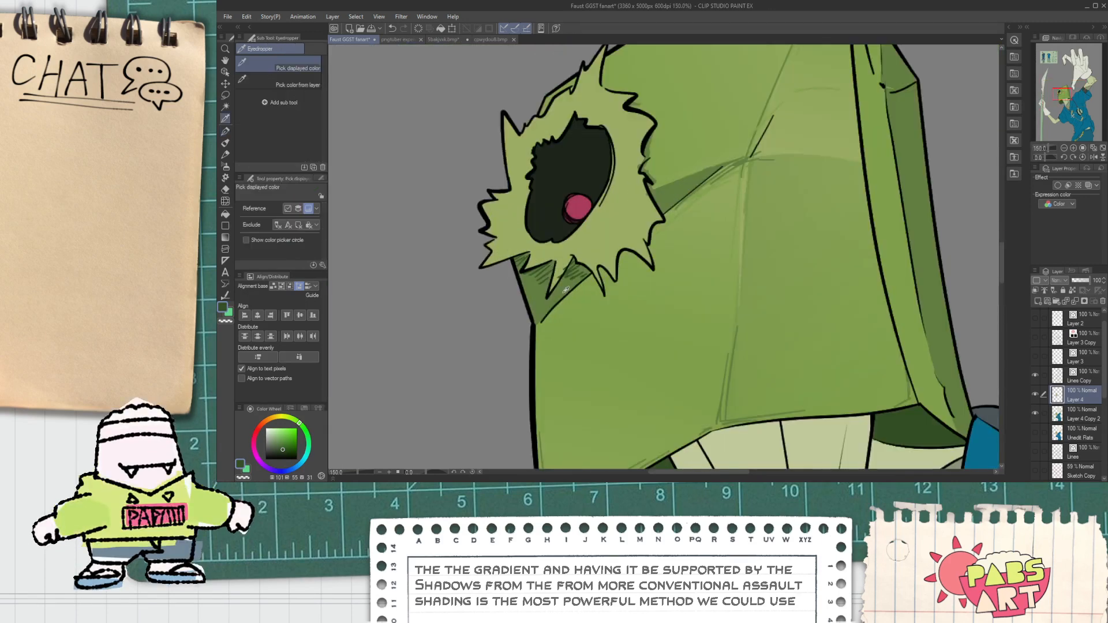
pyautogui.click(565, 289)
pyautogui.press('p')
pyautogui.scroll(1, 586, 276)
pyautogui.moveTo(619, 266)
pyautogui.mouseDown()
pyautogui.moveTo(680, 221)
pyautogui.moveTo(684, 204)
pyautogui.mouseUp()
pyautogui.scroll(-3, 691, 200)
pyautogui.scroll(3, 694, 195)
pyautogui.press('i')
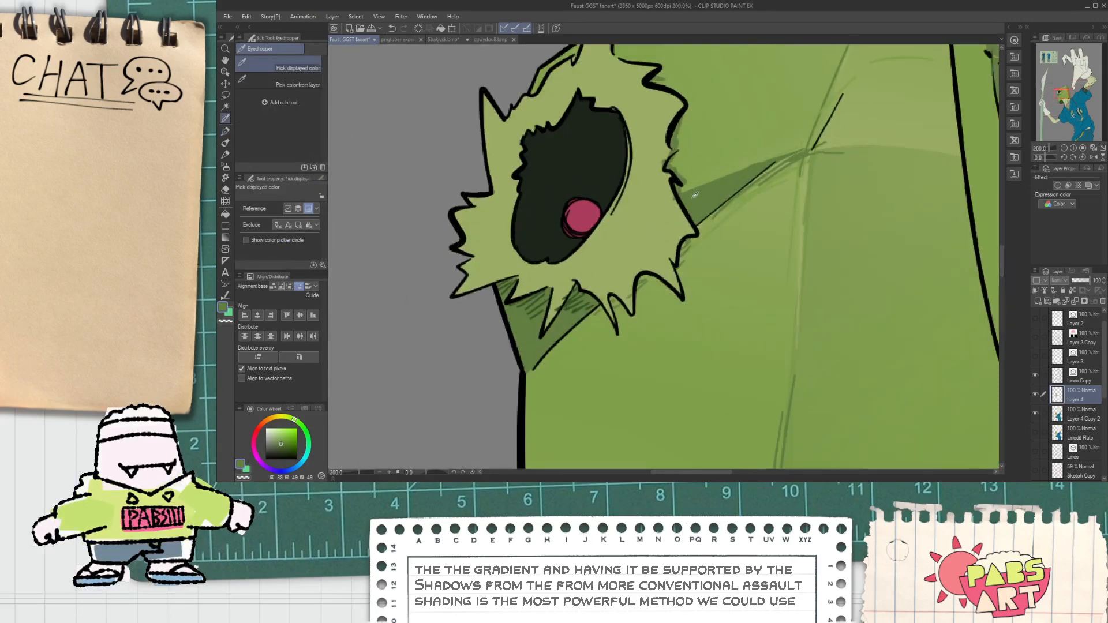
pyautogui.press('p')
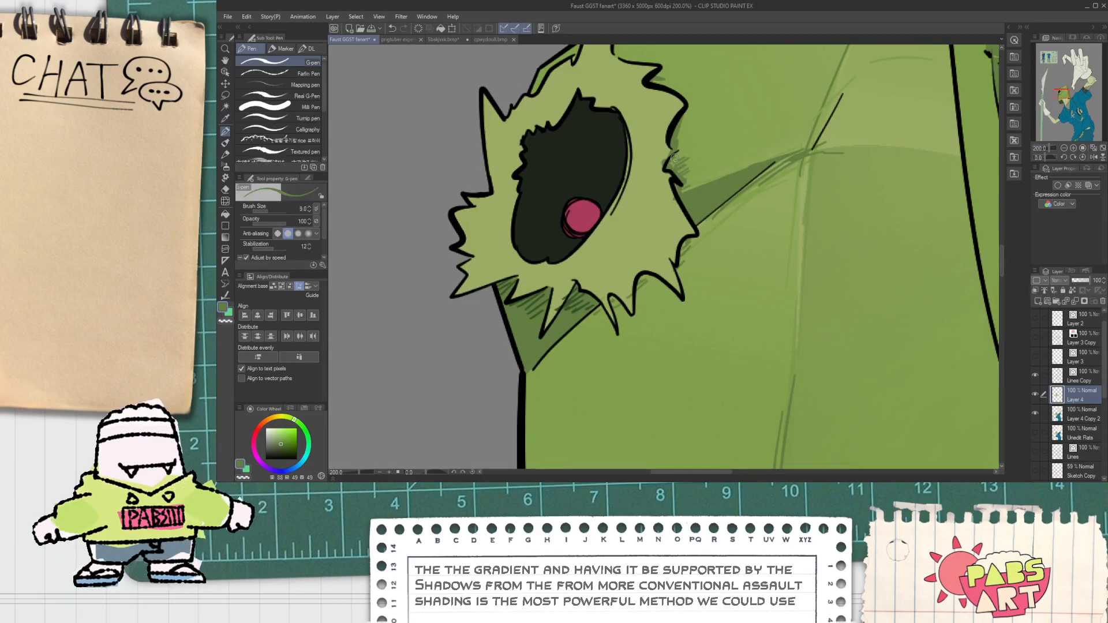
pyautogui.scroll(-2, 675, 160)
# Select the bag's narrow side strip, shade it with a foreground-to-transparent green gradient, and clear the selection.
pyautogui.press('i')
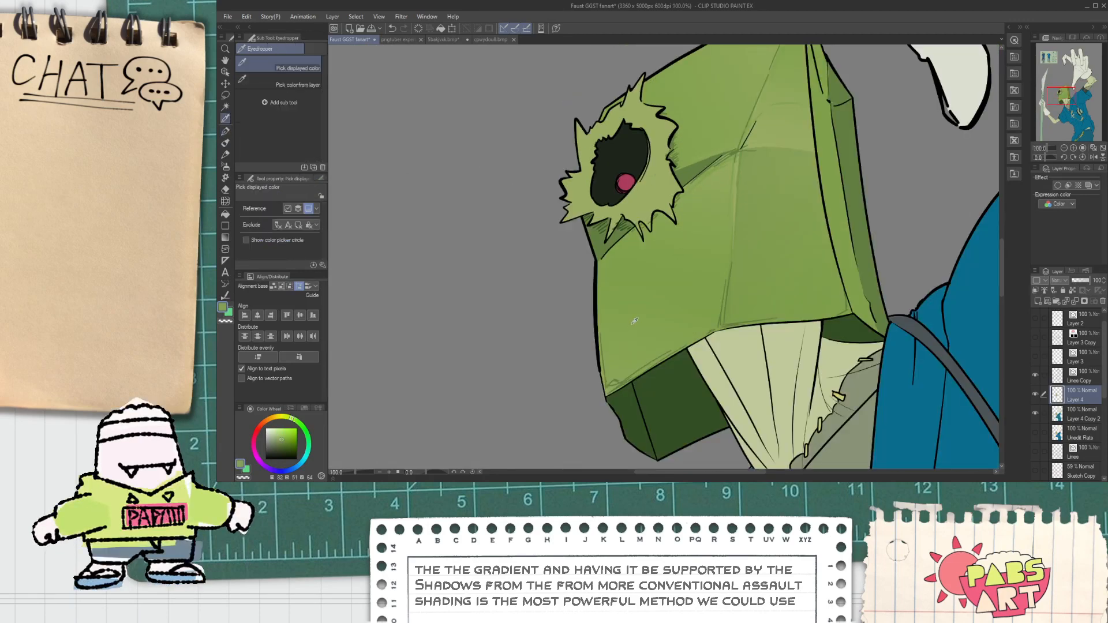
pyautogui.moveTo(845, 264); pyautogui.dragTo(646, 290)
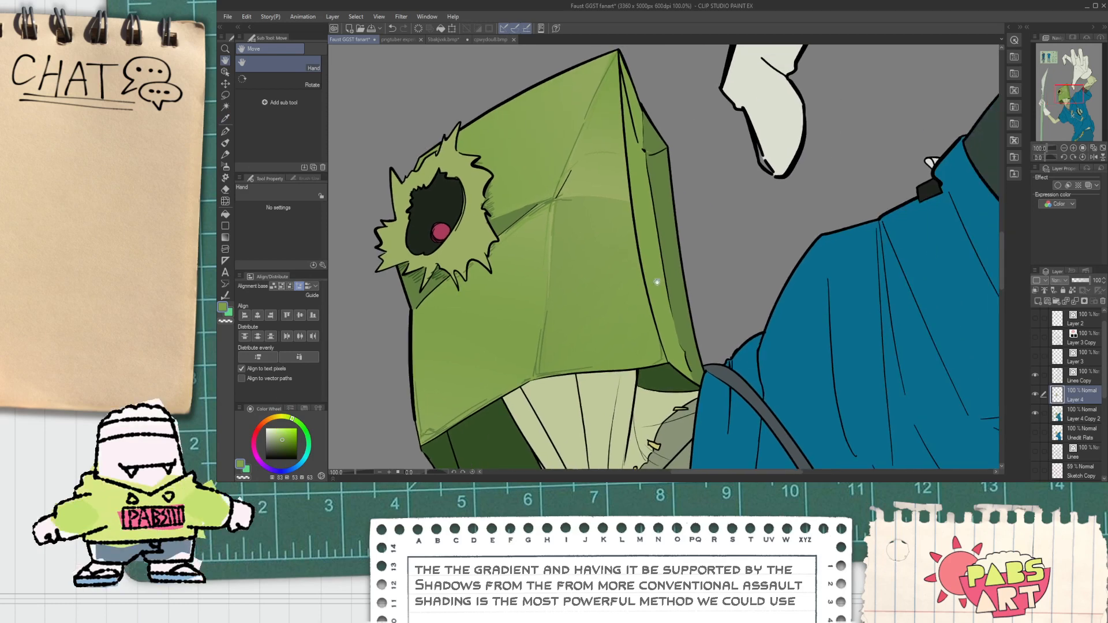
pyautogui.press('w')
pyautogui.click(659, 285)
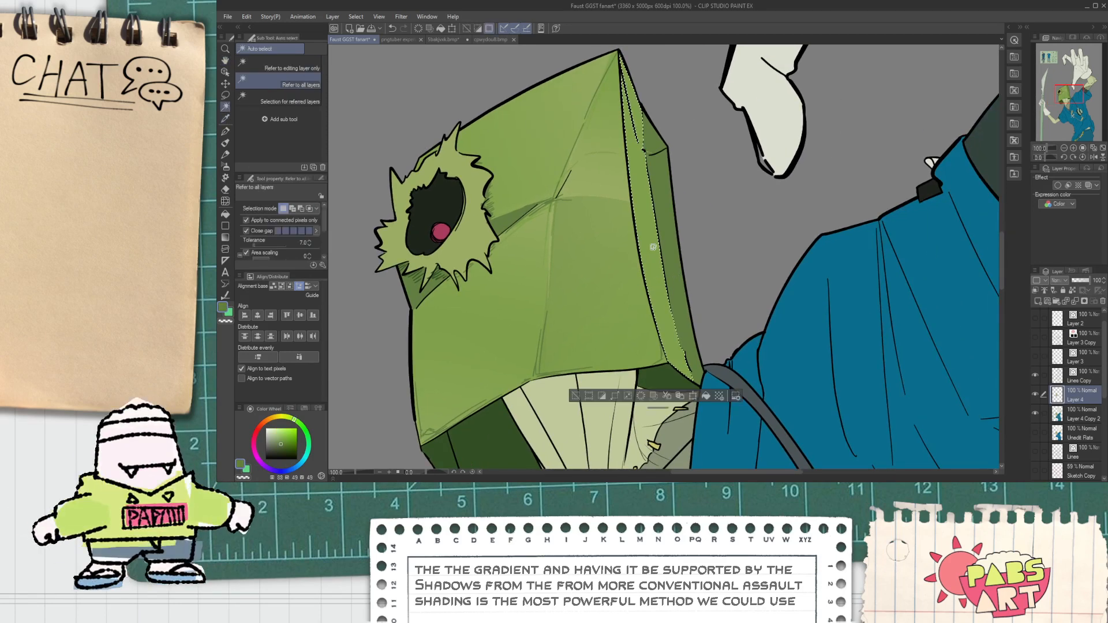
pyautogui.click(225, 237)
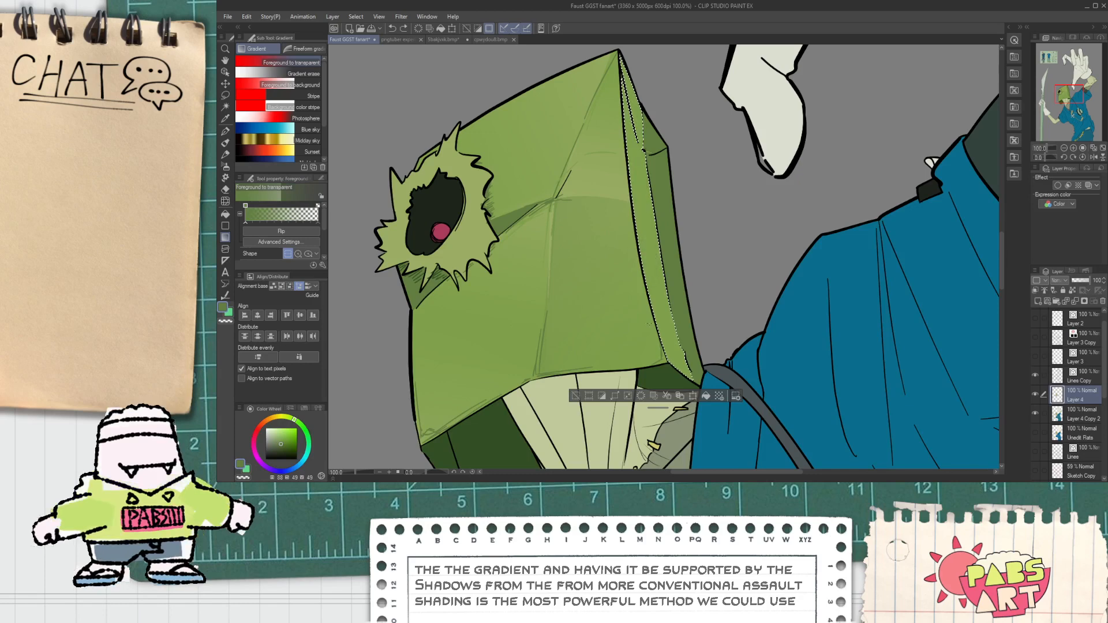
pyautogui.click(575, 396)
pyautogui.scroll(-4, 580, 401)
pyautogui.hotkey('ctrl', 'z')
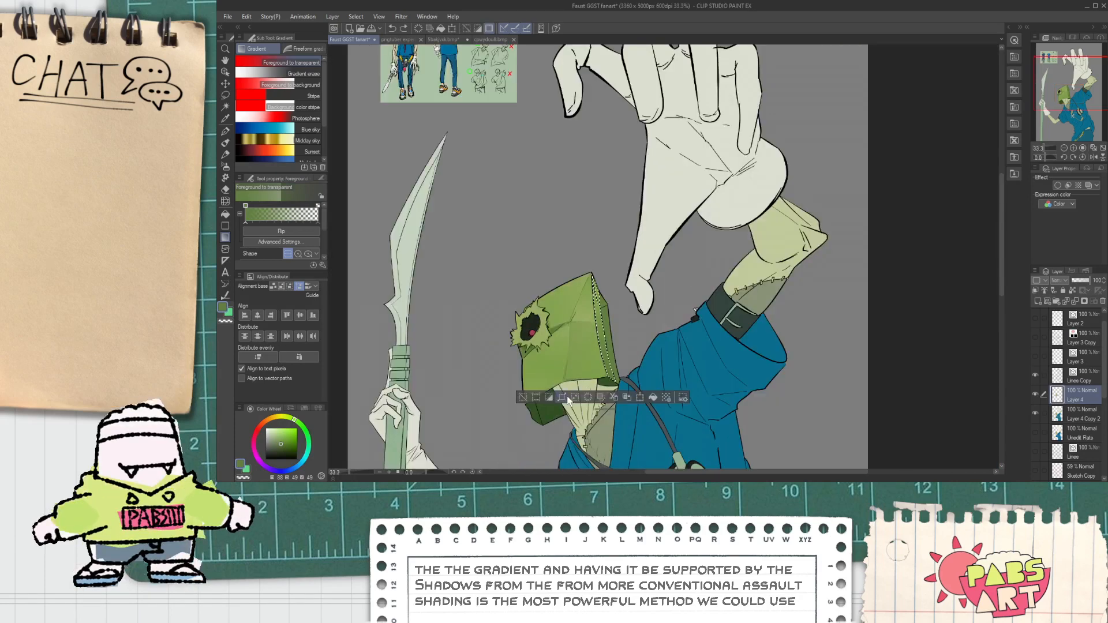
pyautogui.scroll(1, 575, 362)
pyautogui.press('space')
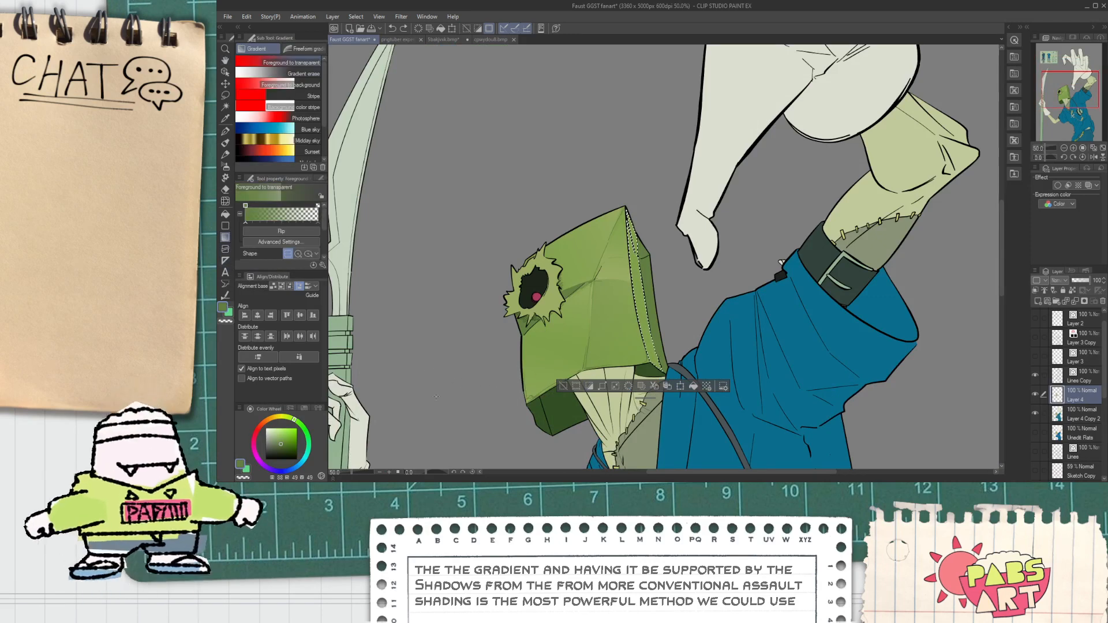
pyautogui.moveTo(528, 462); pyautogui.dragTo(572, 337)
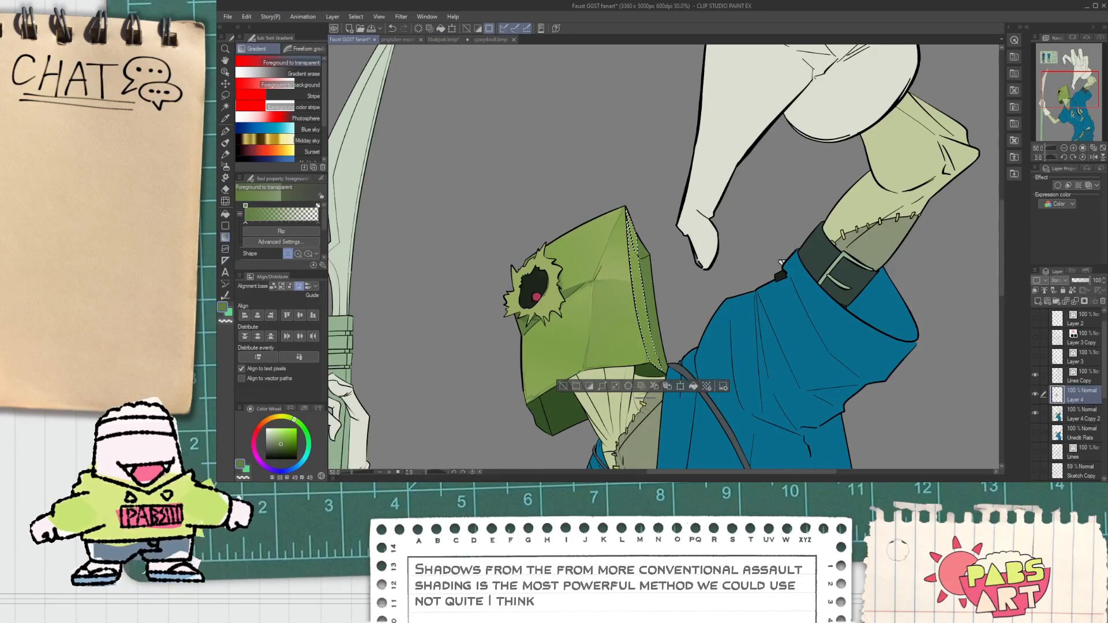
pyautogui.hotkey('ctrl', 'd')
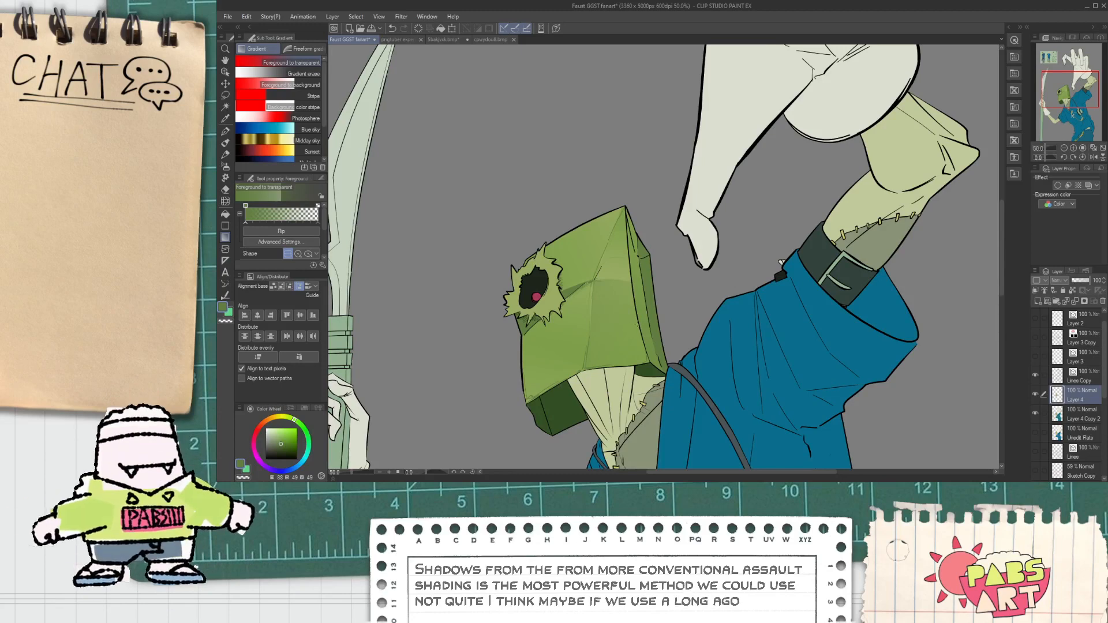
# Shade the selected inner section of the bag's side strip with the foreground-to-transparent green gradient, and clear the selection.
pyautogui.click(645, 242)
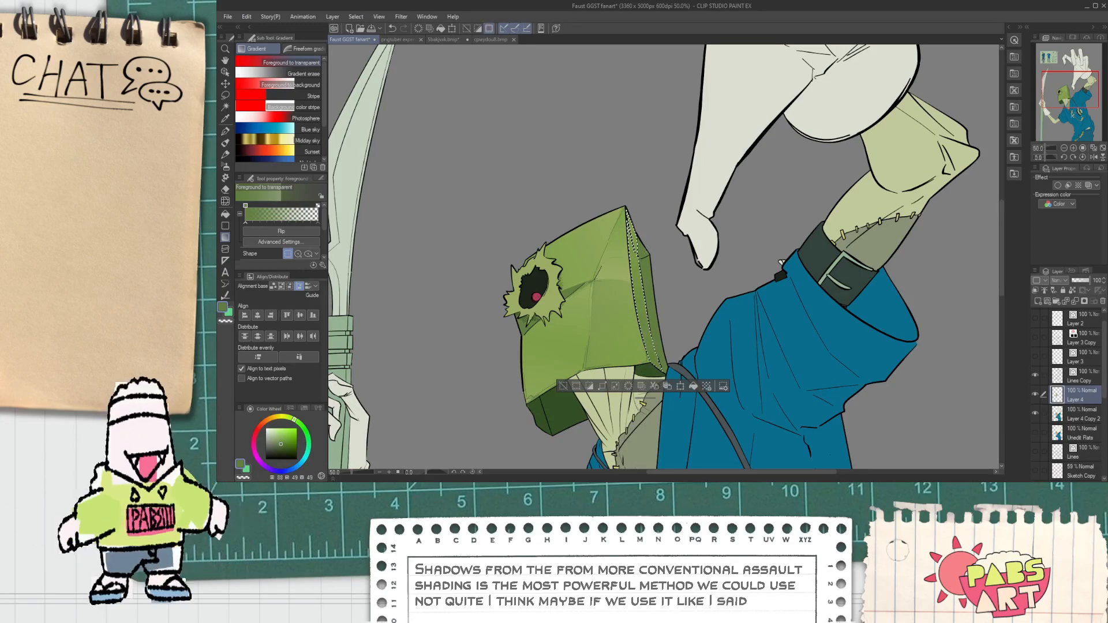
pyautogui.hotkey('ctrl', 'd')
pyautogui.scroll(3, 646, 269)
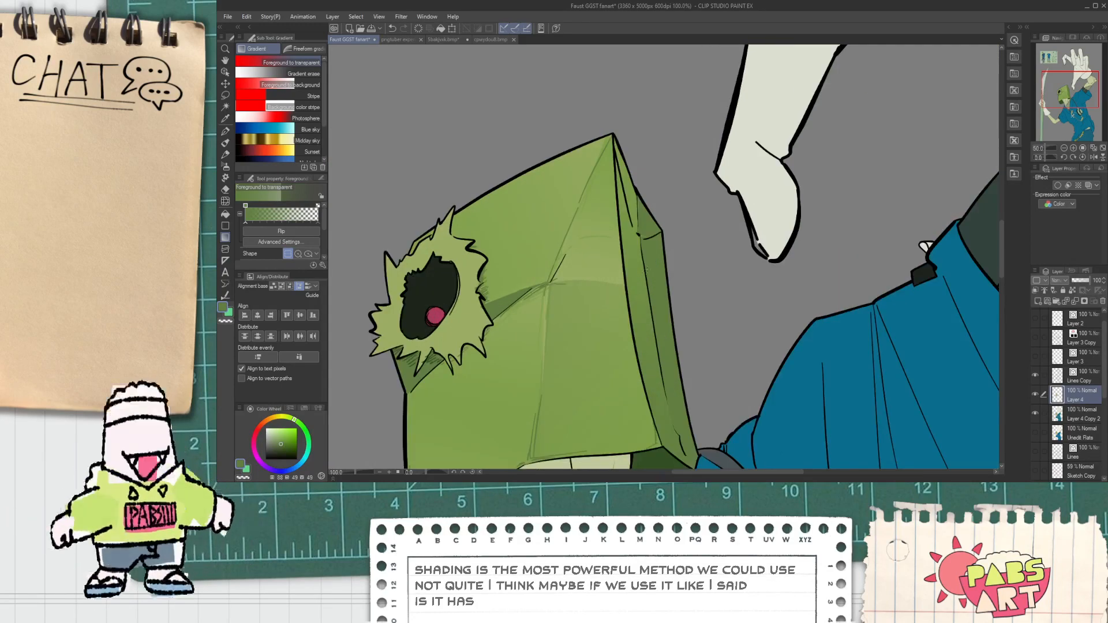
pyautogui.scroll(-5, 635, 248)
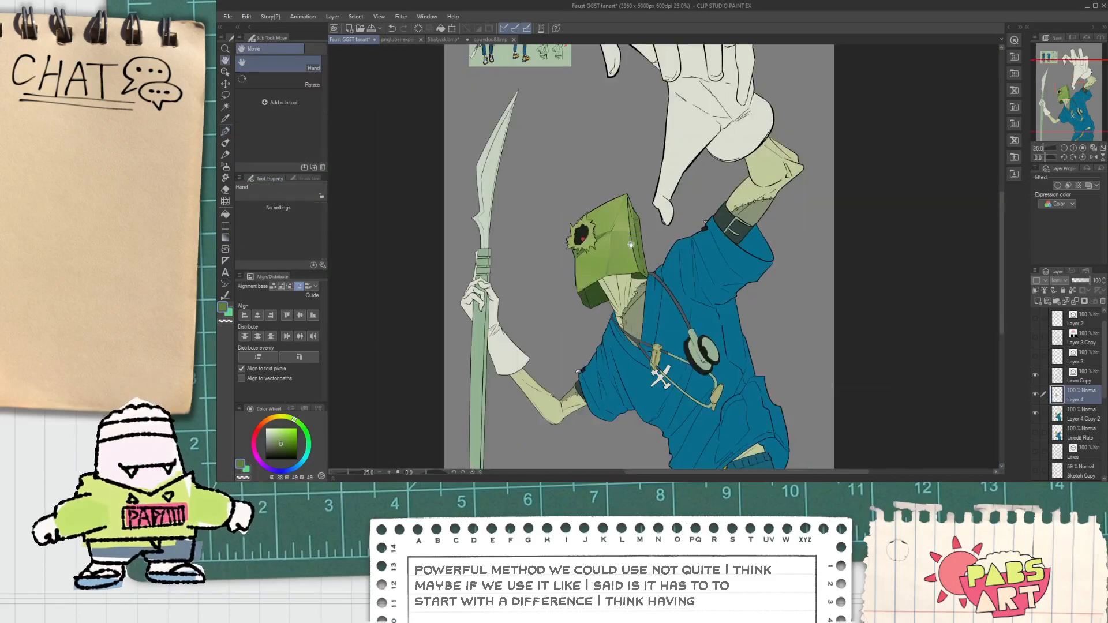
pyautogui.moveTo(632, 243); pyautogui.dragTo(630, 259)
pyautogui.scroll(5, 579, 249)
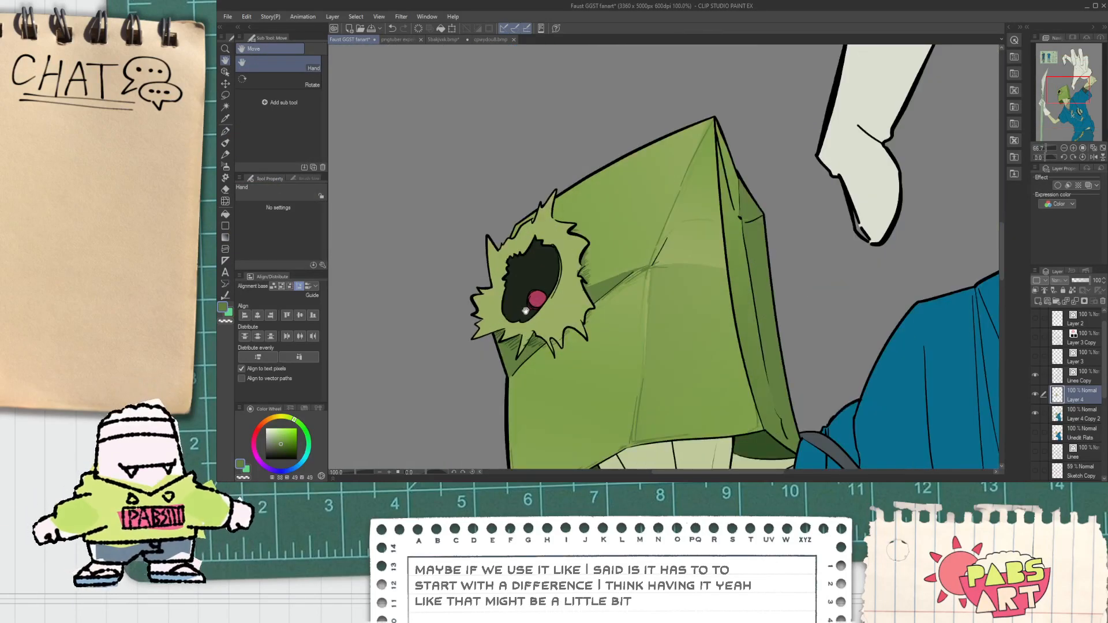
pyautogui.scroll(2, 525, 311)
# Pick the bag's green and draw loose G-pen texture strokes across the light eye patch around the dark hole.
pyautogui.press('i')
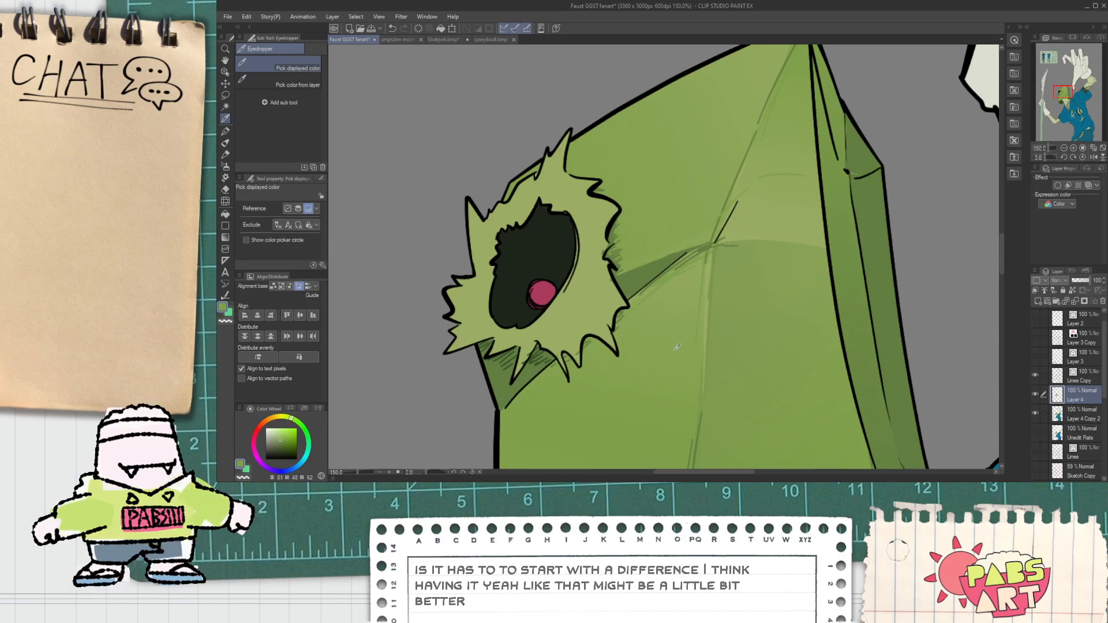
pyautogui.press('p')
pyautogui.scroll(1, 446, 312)
pyautogui.hotkey('ctrl', 'z')
pyautogui.moveTo(463, 345)
pyautogui.mouseDown()
pyautogui.moveTo(489, 309)
pyautogui.moveTo(468, 329)
pyautogui.moveTo(487, 314)
pyautogui.moveTo(475, 298)
pyautogui.moveTo(490, 280)
pyautogui.mouseUp()
pyautogui.moveTo(508, 350)
pyautogui.mouseDown()
pyautogui.moveTo(522, 338)
pyautogui.moveTo(624, 338)
pyautogui.mouseUp()
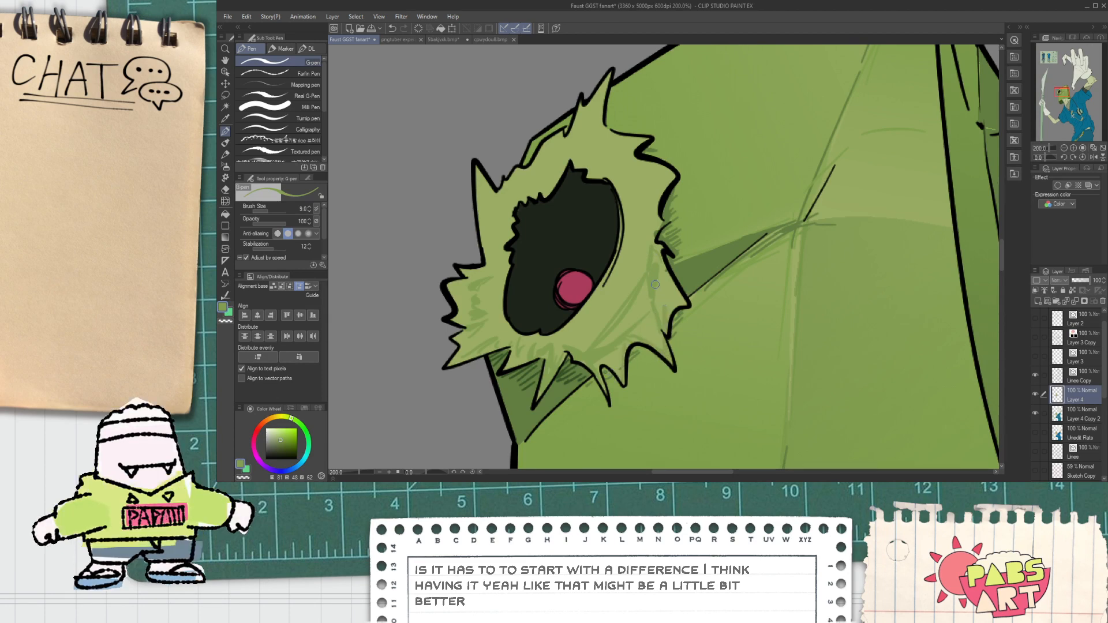
pyautogui.scroll(-4, 657, 288)
pyautogui.scroll(3, 655, 262)
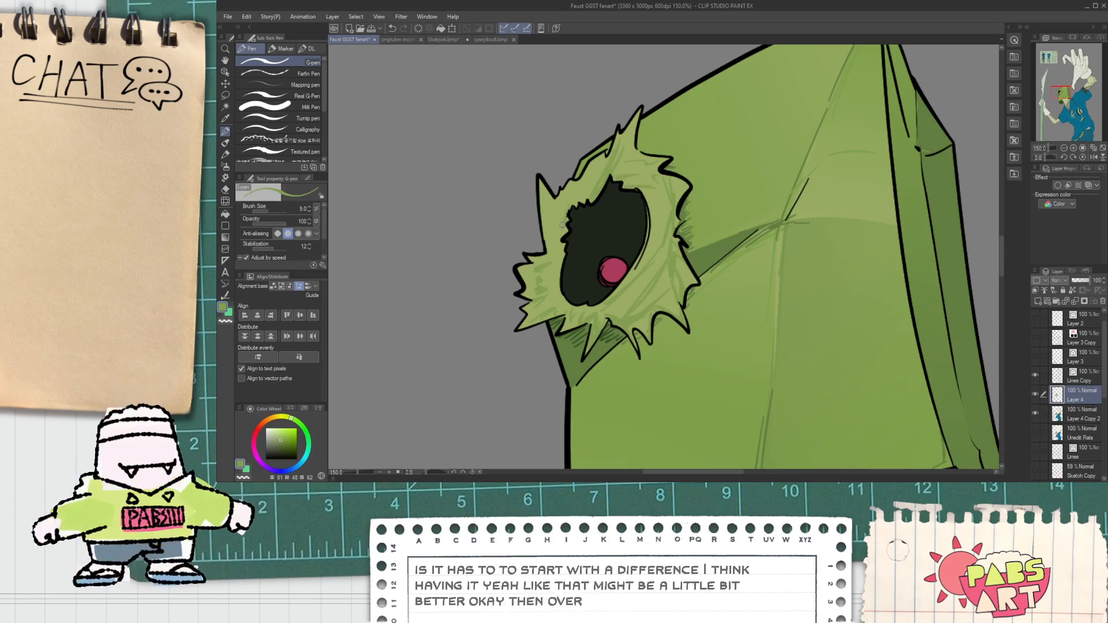
# Select the dark eye hole and paint it with the half tone dots inverted brush in a darker shade of its colour.
pyautogui.press('w')
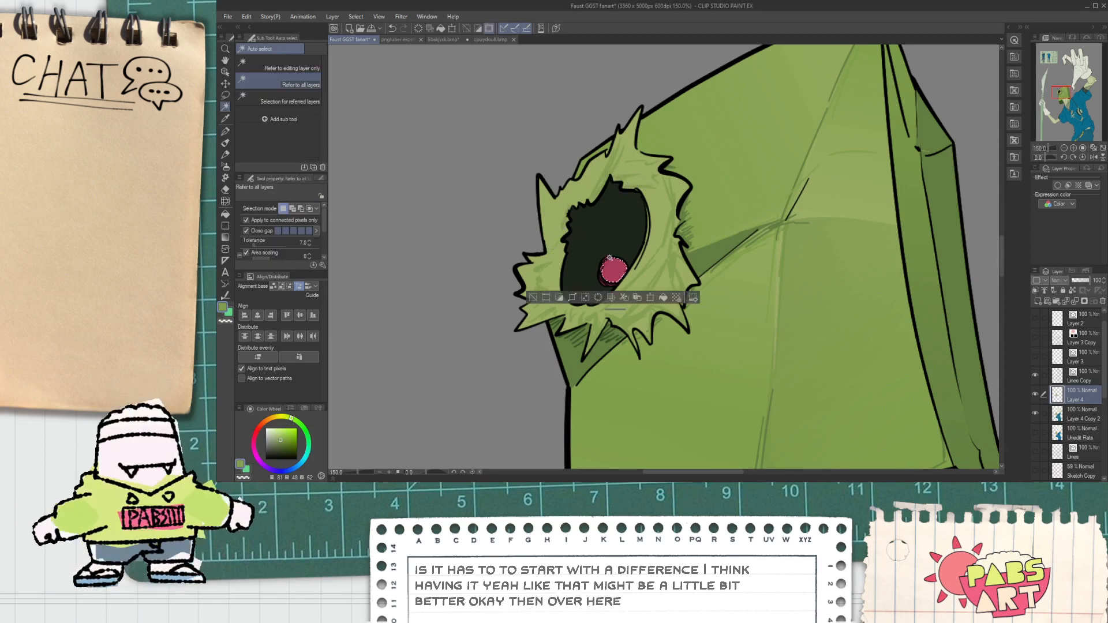
pyautogui.click(613, 237)
pyautogui.click(225, 226)
pyautogui.click(225, 237)
pyautogui.click(225, 226)
pyautogui.click(225, 178)
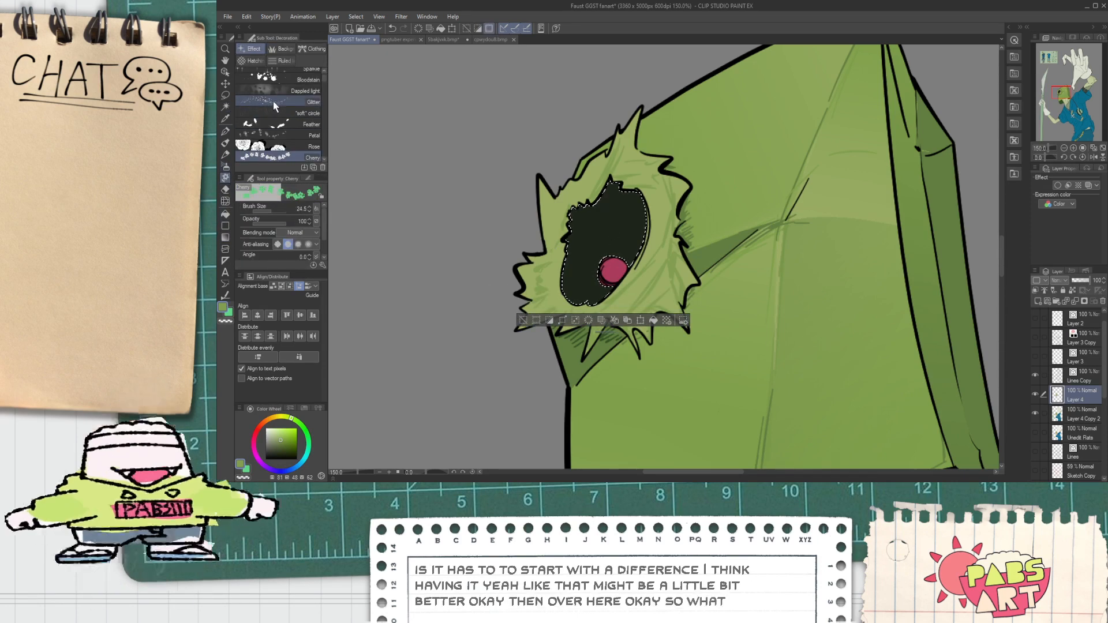
pyautogui.click(254, 61)
pyautogui.click(284, 149)
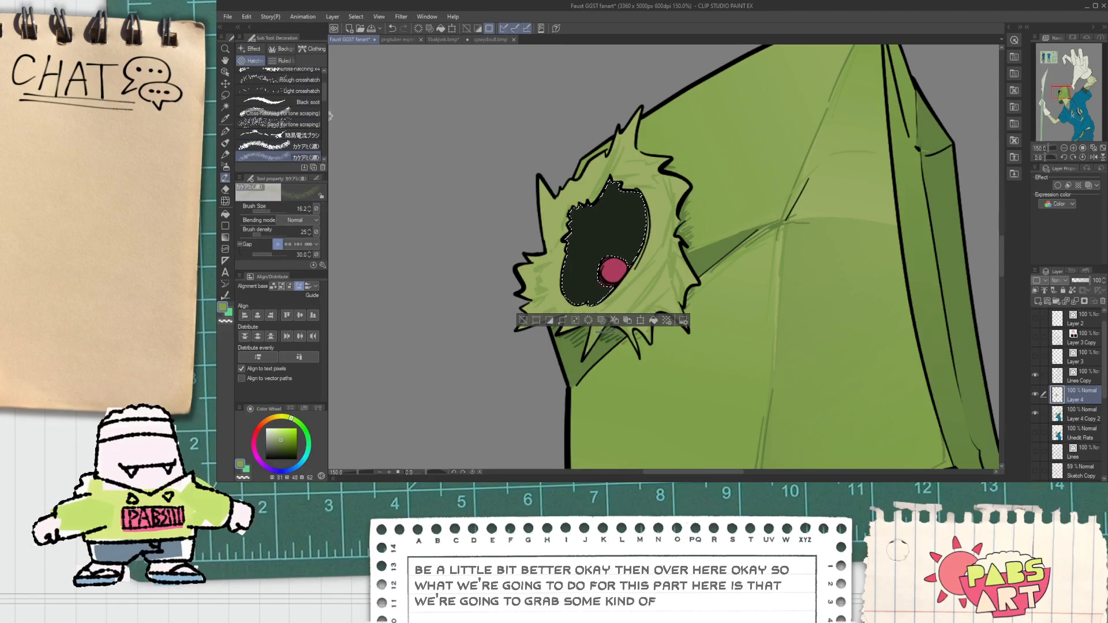
pyautogui.scroll(-3, 306, 115)
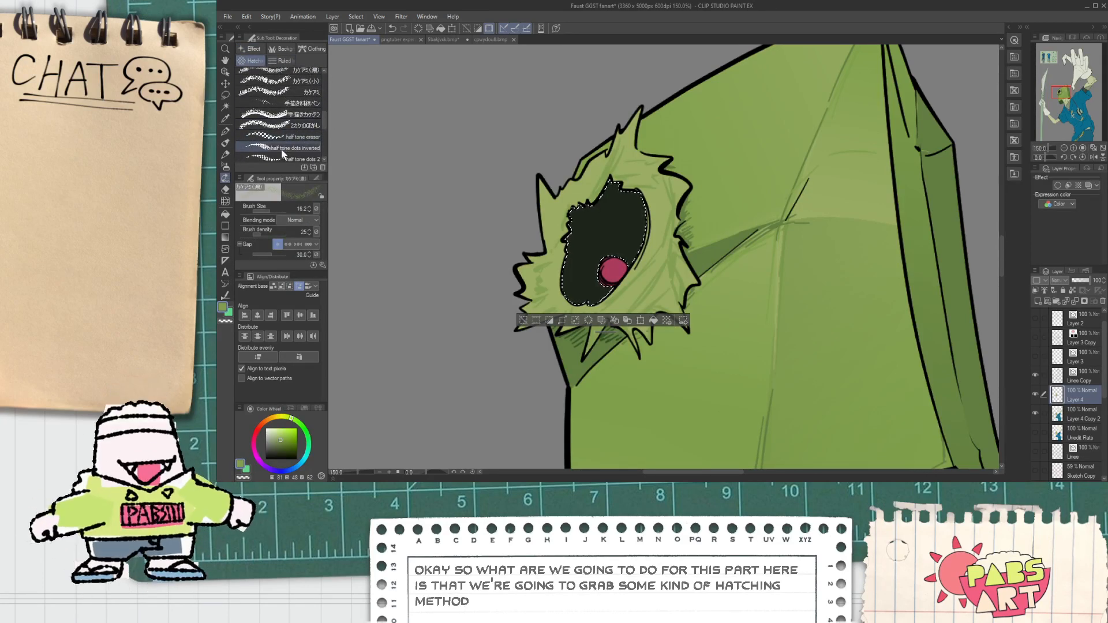
pyautogui.click(283, 149)
pyautogui.keyDown('alt'); pyautogui.click(589, 236); pyautogui.keyUp('alt')
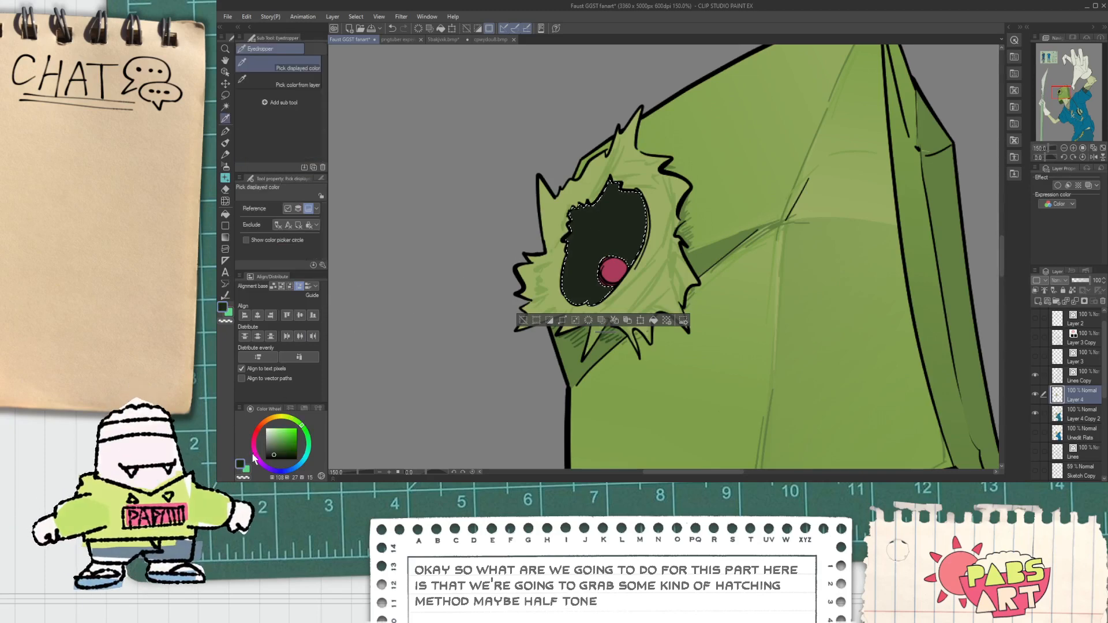
pyautogui.click(225, 177)
pyautogui.moveTo(584, 280); pyautogui.dragTo(619, 171)
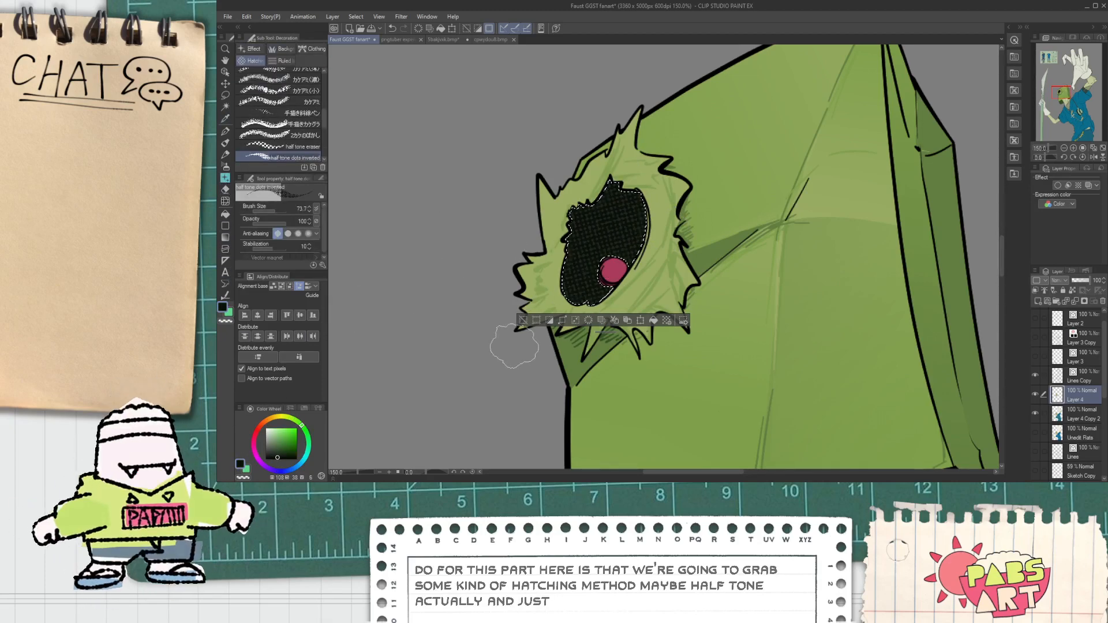
# Examine the halftone texture in the eye hole up close and against the whole figure.
pyautogui.scroll(-5, 516, 350)
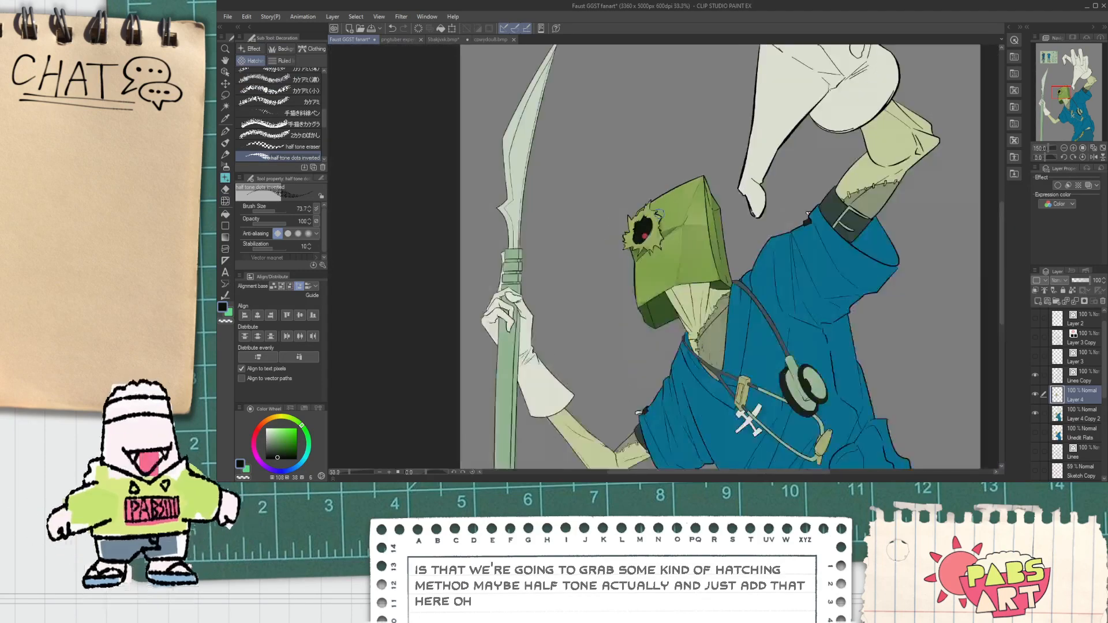
pyautogui.scroll(-1, 658, 213)
pyautogui.moveTo(645, 223); pyautogui.dragTo(578, 207)
pyautogui.scroll(4, 577, 206)
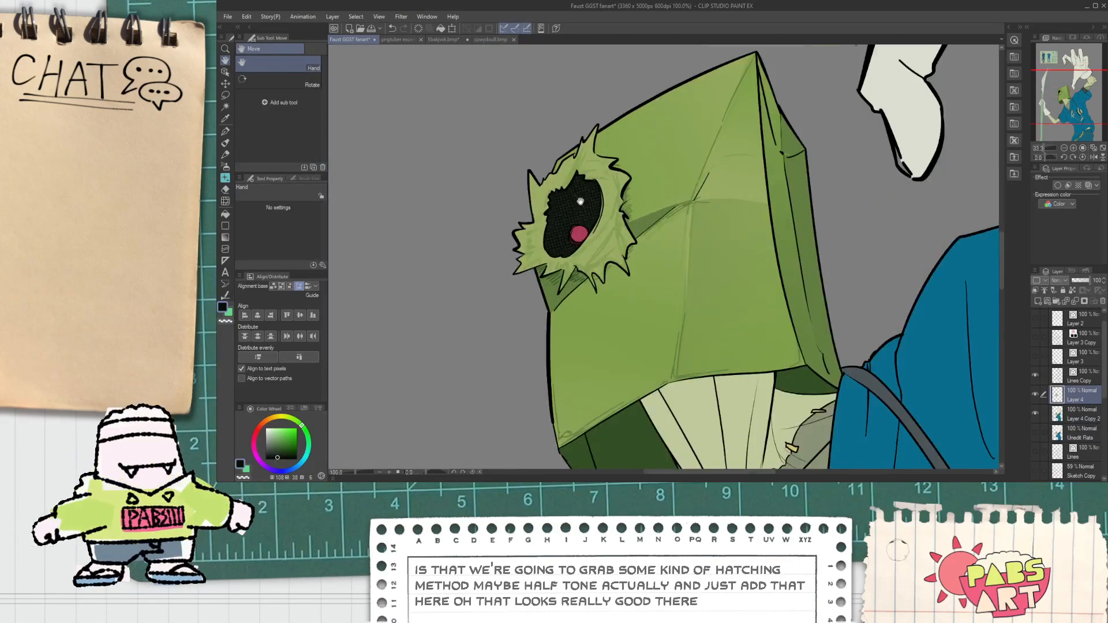
pyautogui.scroll(4, 577, 206)
pyautogui.scroll(-7, 578, 206)
pyautogui.moveTo(595, 258); pyautogui.dragTo(567, 273)
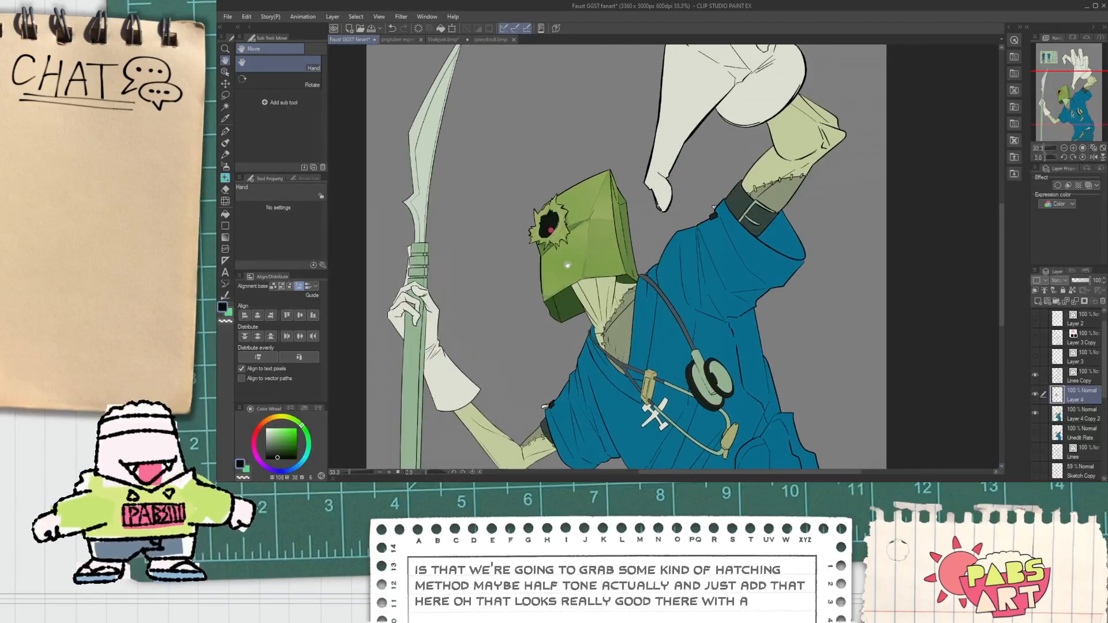
pyautogui.scroll(3, 567, 273)
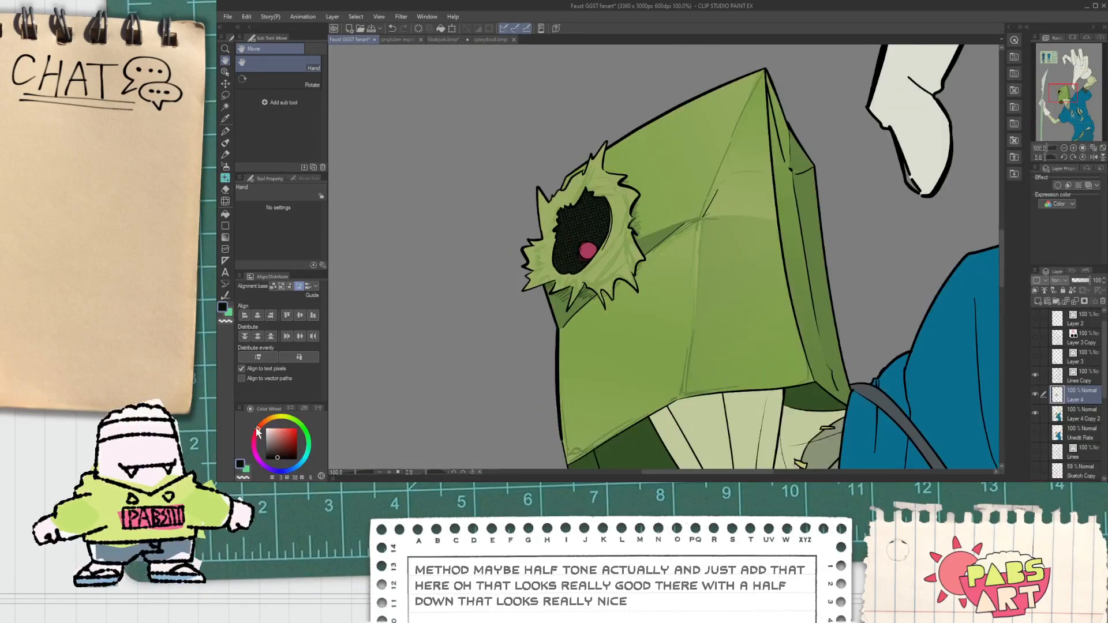
# Paint the pupil bright red with the G-pen and save the file.
pyautogui.press('p')
pyautogui.scroll(4, 587, 250)
pyautogui.moveTo(568, 237)
pyautogui.mouseDown()
pyautogui.moveTo(579, 273)
pyautogui.moveTo(563, 222)
pyautogui.moveTo(591, 220)
pyautogui.moveTo(608, 265)
pyautogui.moveTo(613, 248)
pyautogui.moveTo(597, 272)
pyautogui.moveTo(587, 241)
pyautogui.mouseUp()
pyautogui.scroll(-8, 590, 245)
pyautogui.press('space')
pyautogui.moveTo(661, 388); pyautogui.dragTo(626, 357)
pyautogui.scroll(-2, 626, 358)
pyautogui.scroll(4, 600, 289)
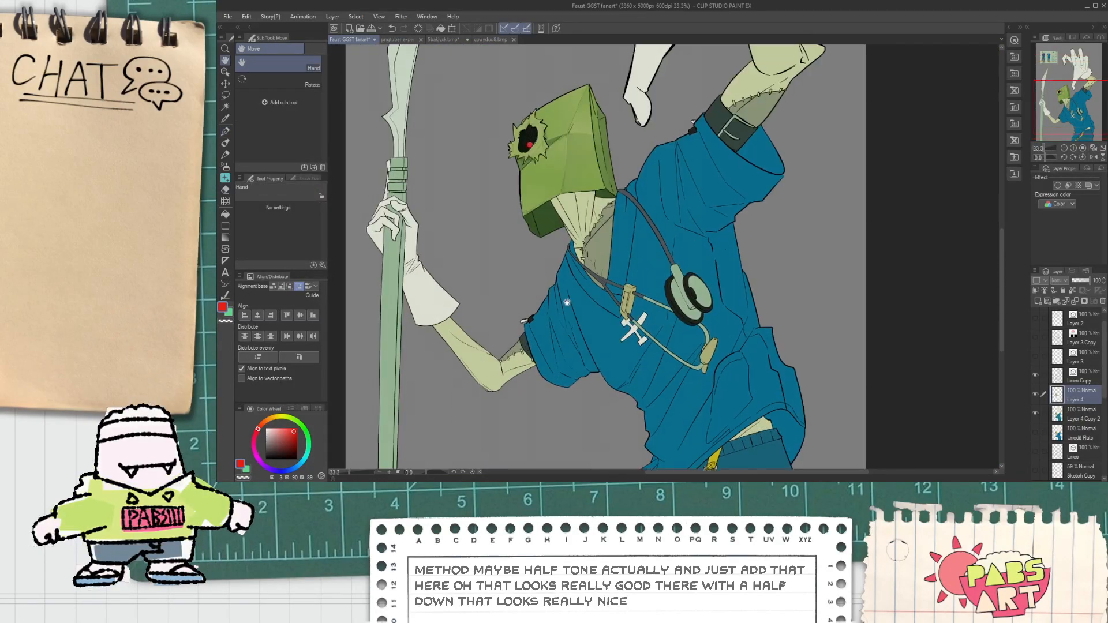
pyautogui.scroll(1, 560, 211)
pyautogui.scroll(-3, 576, 231)
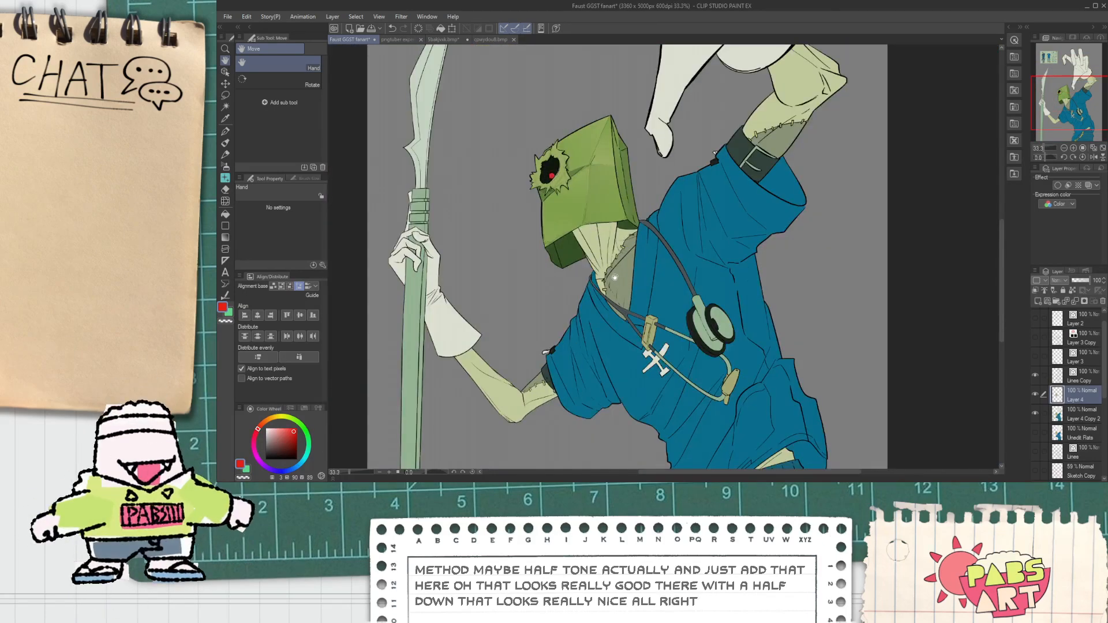
pyautogui.hotkey('ctrl', 's')
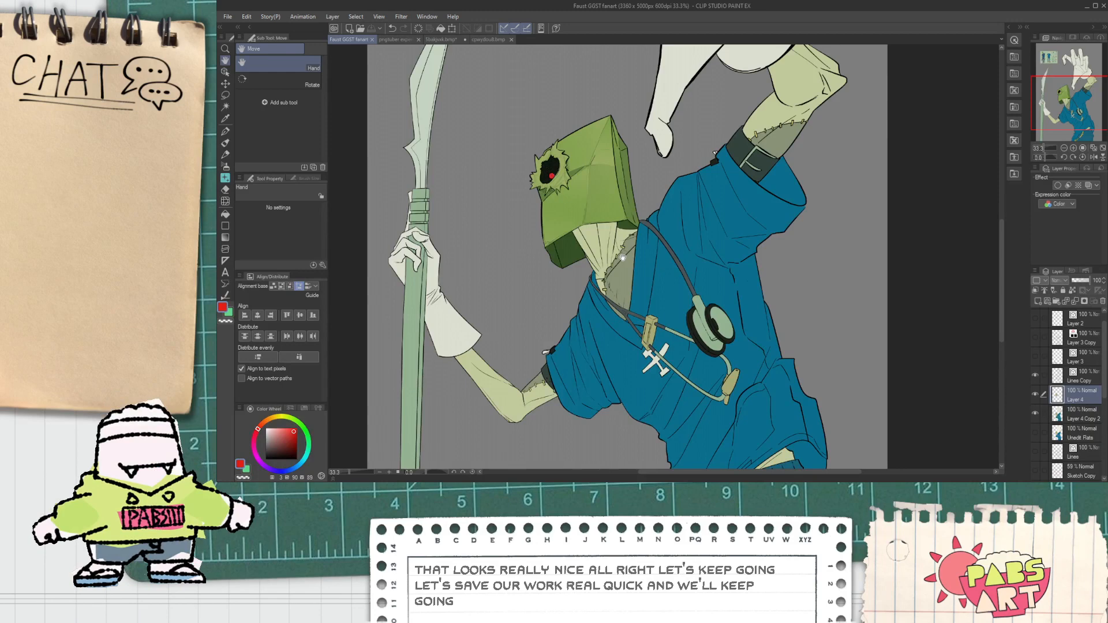
# Pick the neck's skin colour, shift it to a darker green, and outline the bag's cast shadow across the neck with the G-pen.
pyautogui.scroll(5, 580, 247)
pyautogui.press('i')
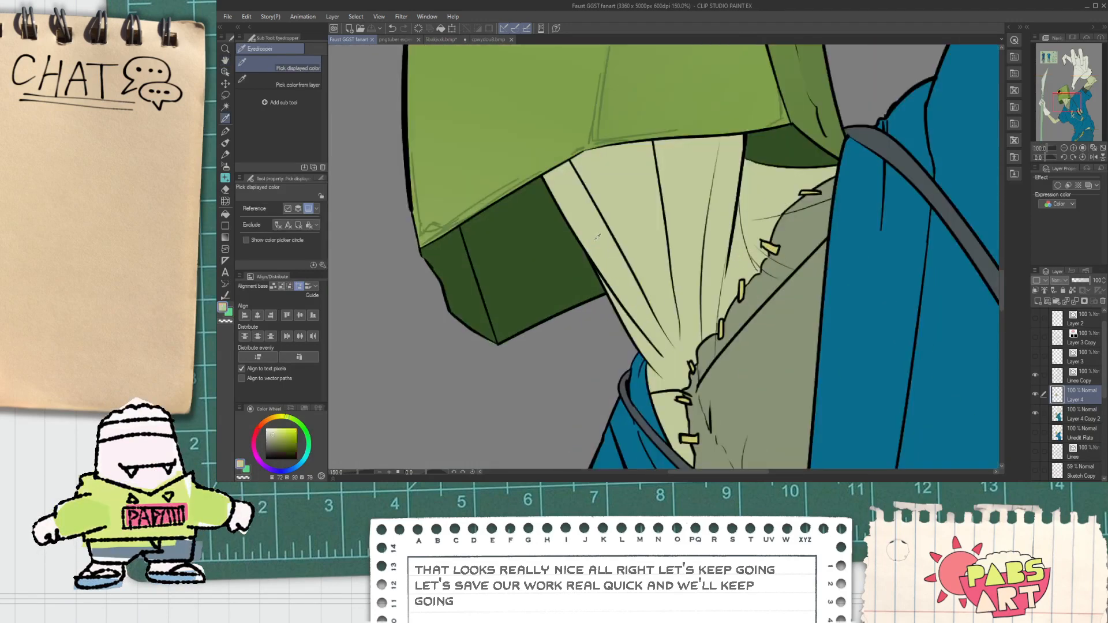
pyautogui.click(587, 247)
pyautogui.click(278, 436)
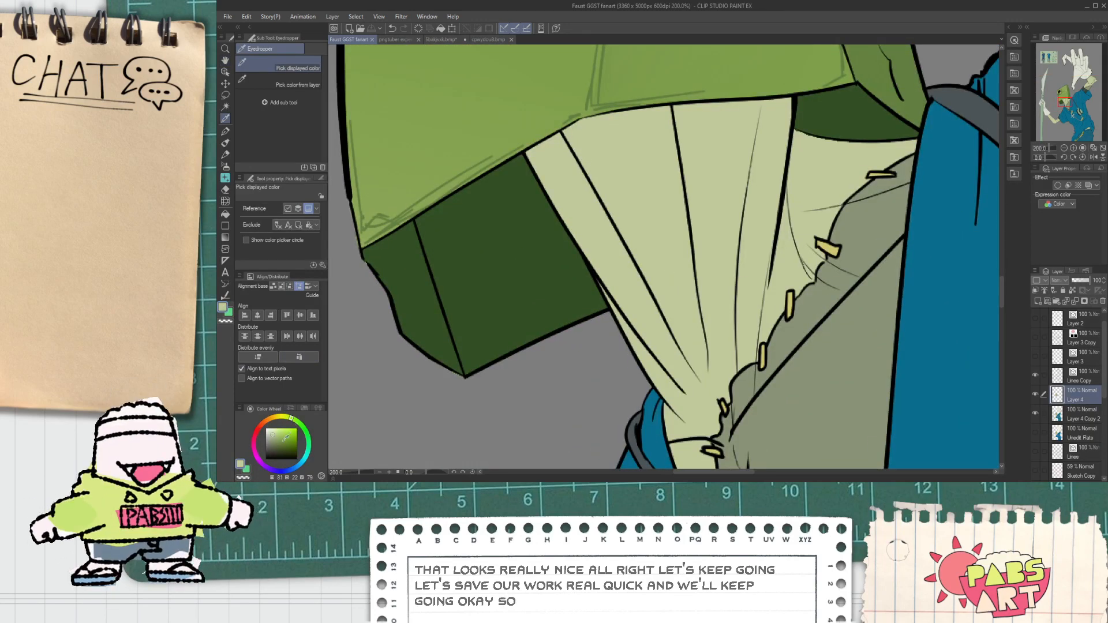
pyautogui.moveTo(607, 248); pyautogui.dragTo(553, 265)
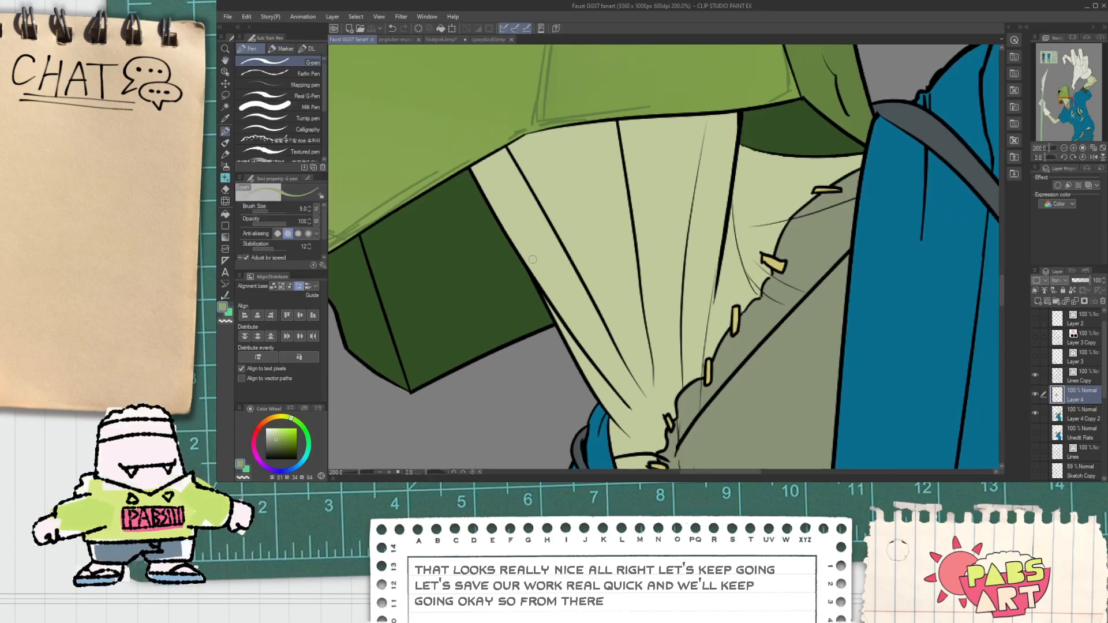
pyautogui.press('p')
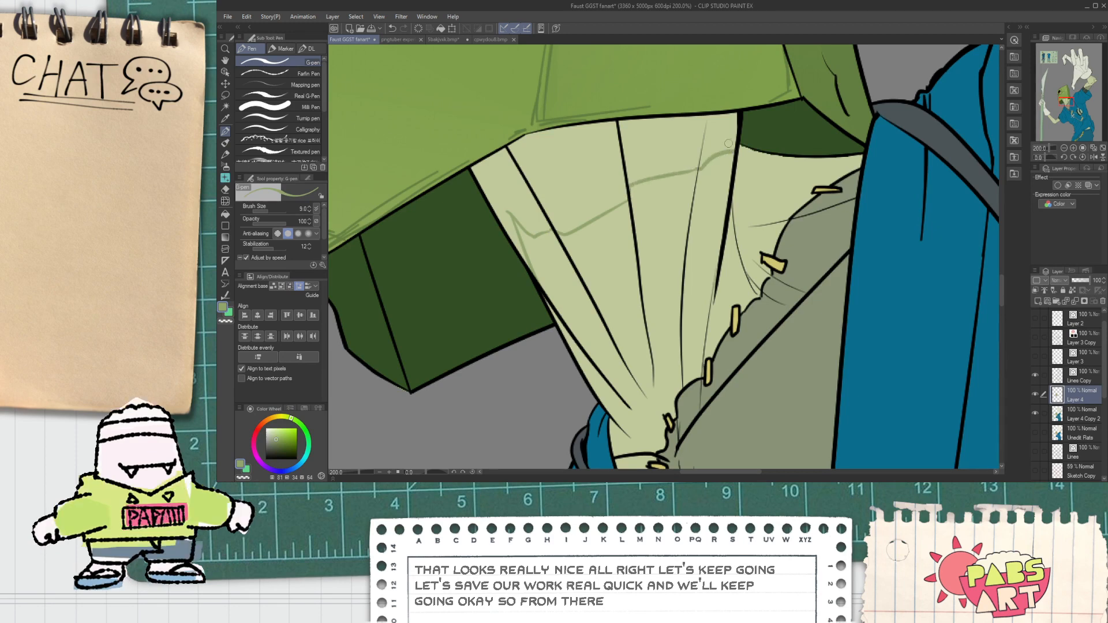
# Fill the outlined neck shadow beneath the bag with the darker green and touch up its edge with the G-pen.
pyautogui.press('g')
pyautogui.click(577, 173)
pyautogui.click(521, 194)
pyautogui.press('p')
pyautogui.scroll(5, 511, 202)
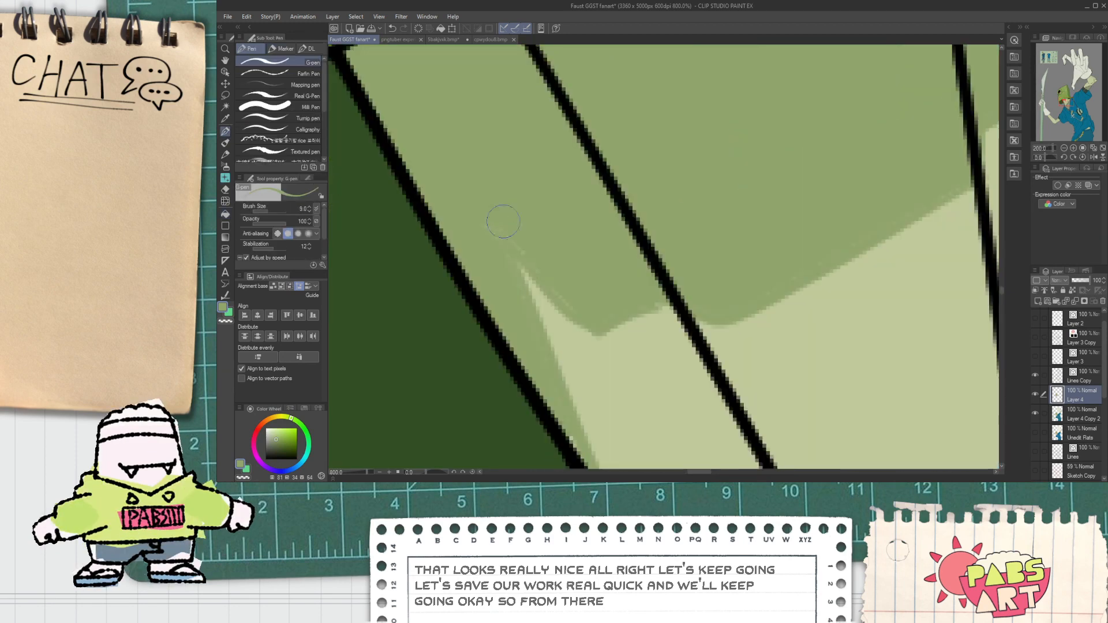
pyautogui.scroll(-3, 508, 219)
pyautogui.scroll(-4, 490, 202)
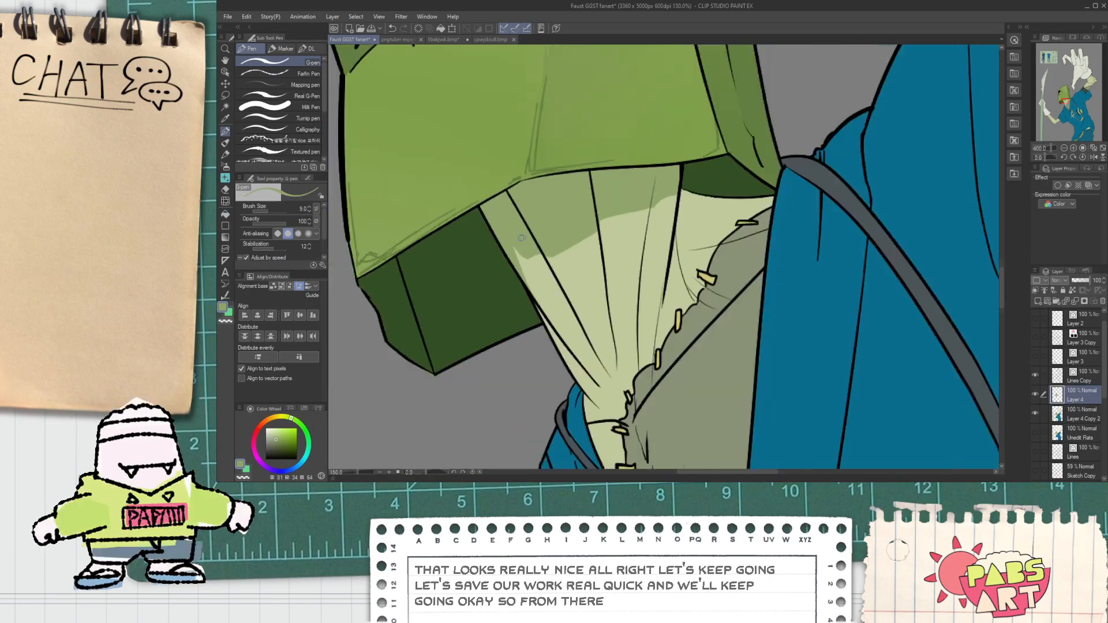
# Draw tapering green shadow strokes down the neck's fold lines from the cast shadow, undoing the last stroke.
pyautogui.scroll(2, 531, 225)
pyautogui.moveTo(554, 264)
pyautogui.mouseDown()
pyautogui.moveTo(603, 355)
pyautogui.moveTo(537, 233)
pyautogui.moveTo(629, 393)
pyautogui.moveTo(544, 228)
pyautogui.moveTo(638, 400)
pyautogui.moveTo(601, 337)
pyautogui.moveTo(567, 331)
pyautogui.mouseUp()
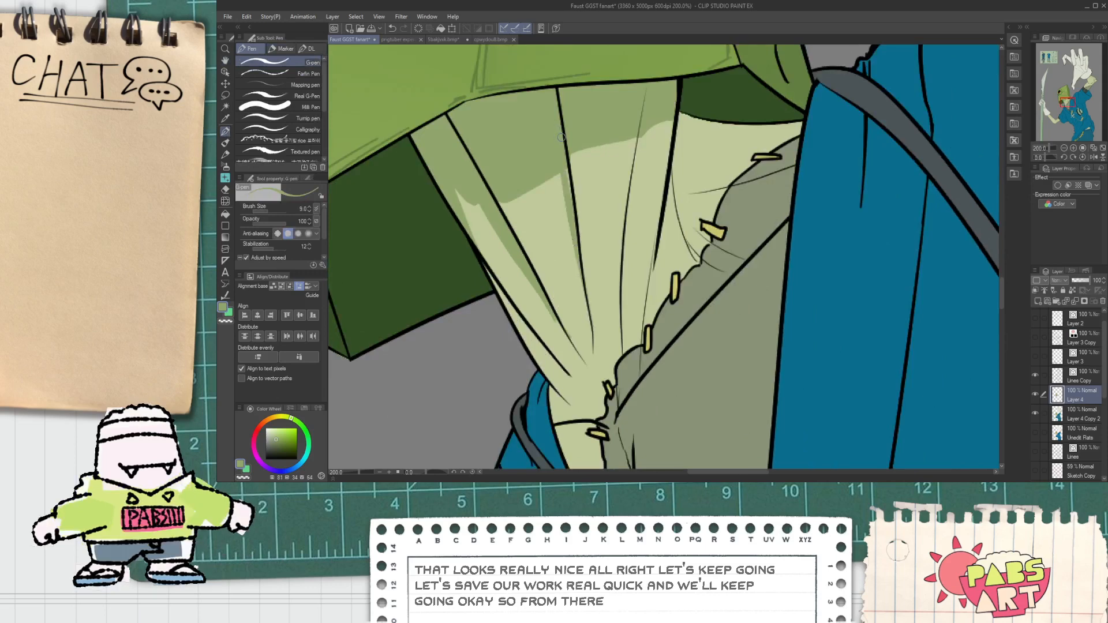
pyautogui.scroll(-1, 558, 146)
pyautogui.moveTo(559, 146); pyautogui.dragTo(502, 217)
pyautogui.scroll(1, 502, 216)
pyautogui.moveTo(589, 202); pyautogui.dragTo(572, 305)
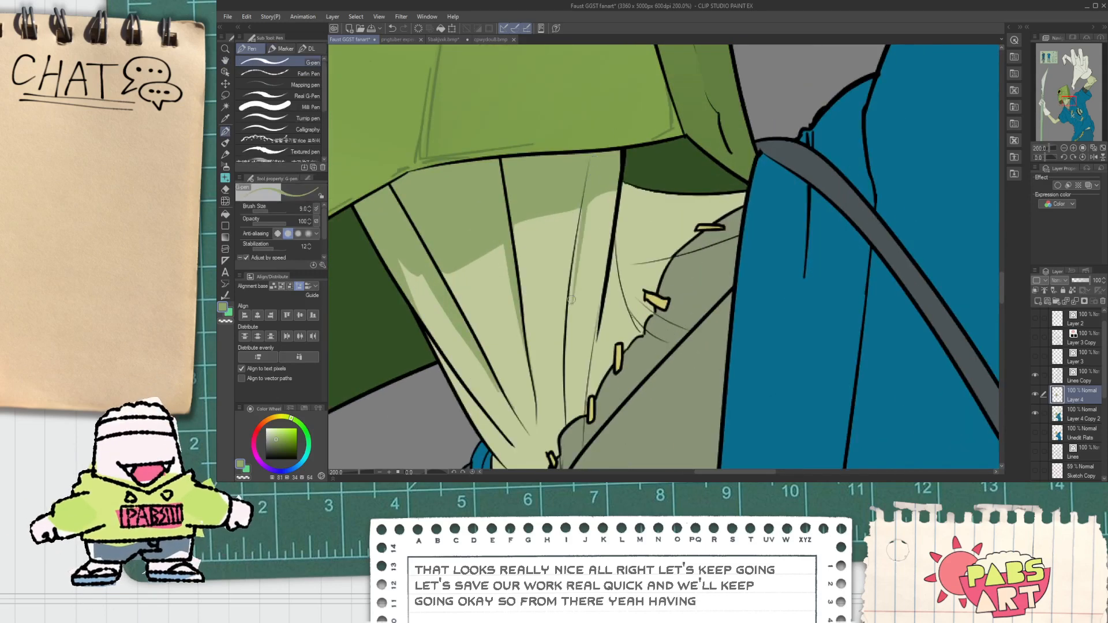
pyautogui.moveTo(597, 162); pyautogui.dragTo(570, 319)
pyautogui.moveTo(596, 179); pyautogui.dragTo(569, 341)
pyautogui.hotkey('ctrl', 'z')
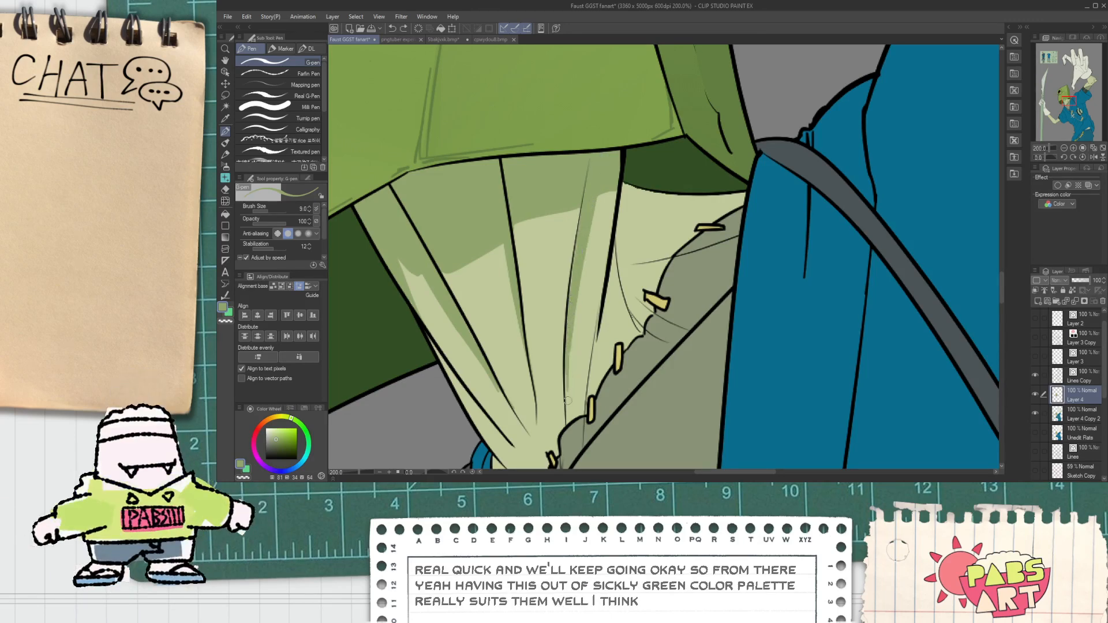
# Extend the thin fold shadows down the neck toward the stitched seam and undo the last stroke.
pyautogui.scroll(-2, 567, 364)
pyautogui.press('space')
pyautogui.moveTo(568, 365); pyautogui.dragTo(590, 416)
pyautogui.scroll(1, 559, 181)
pyautogui.scroll(3, 590, 416)
pyautogui.scroll(-2, 497, 397)
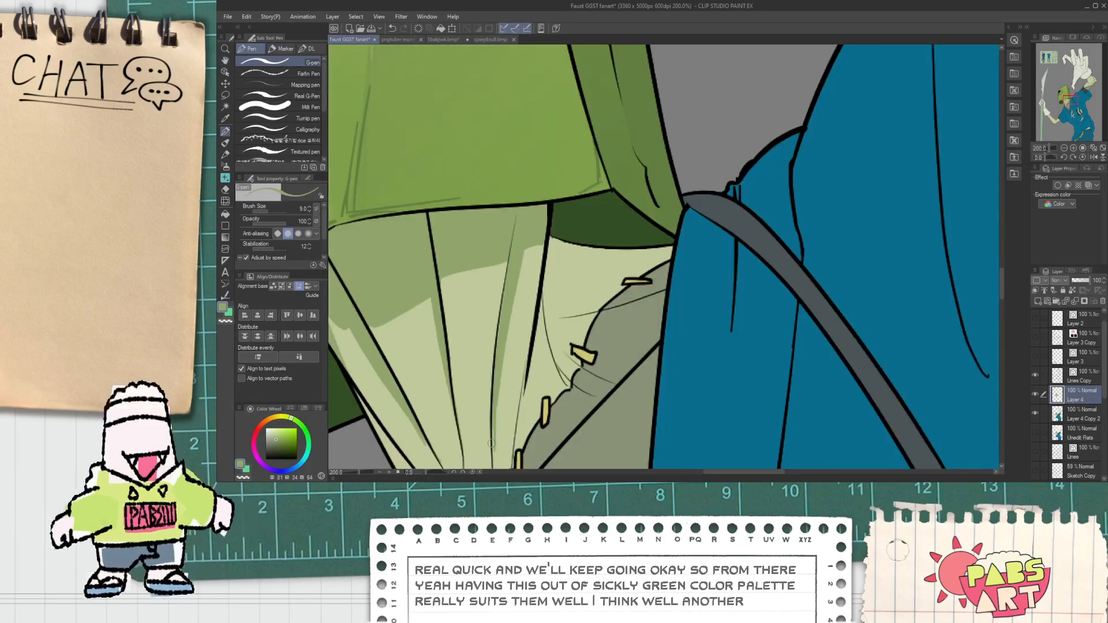
pyautogui.press('space')
pyautogui.moveTo(532, 400); pyautogui.dragTo(522, 328)
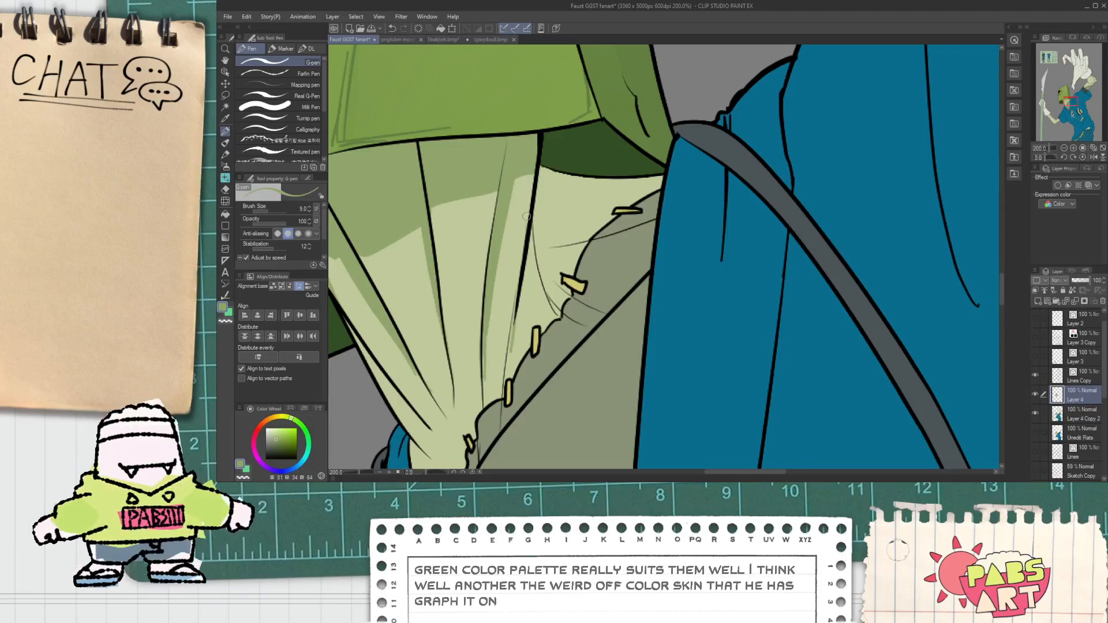
pyautogui.hotkey('ctrl', 'z')
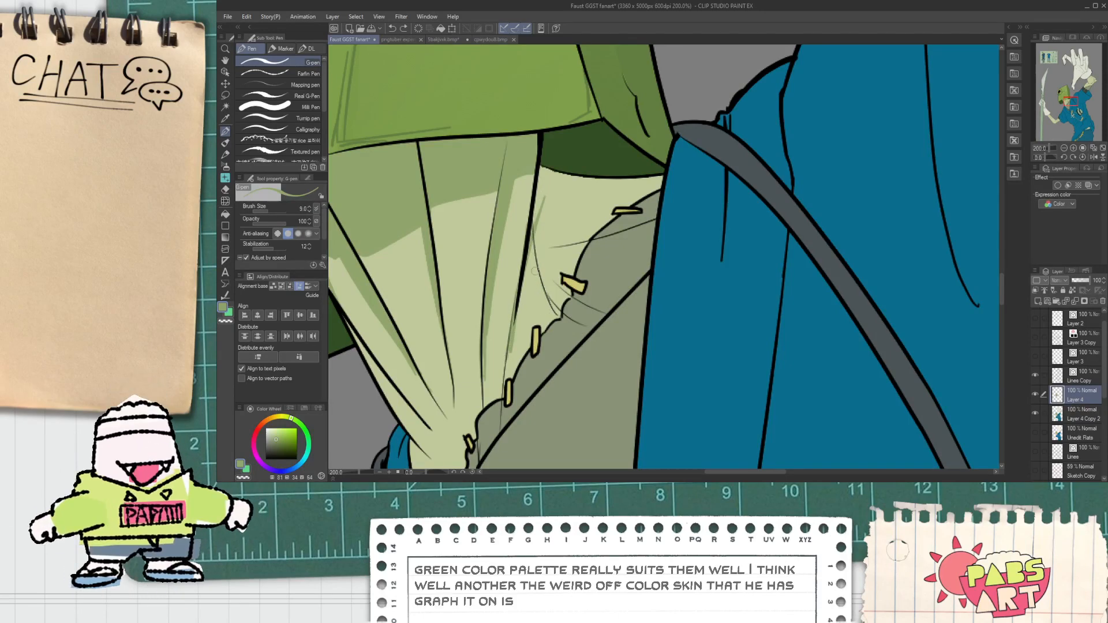
# Outline a shadow between the neck's thick fold line and the stitched seam, and fill it with the same green.
pyautogui.moveTo(514, 318)
pyautogui.mouseDown()
pyautogui.moveTo(538, 268)
pyautogui.moveTo(554, 275)
pyautogui.mouseUp()
pyautogui.moveTo(576, 189)
pyautogui.mouseDown()
pyautogui.moveTo(553, 214)
pyautogui.moveTo(578, 187)
pyautogui.mouseUp()
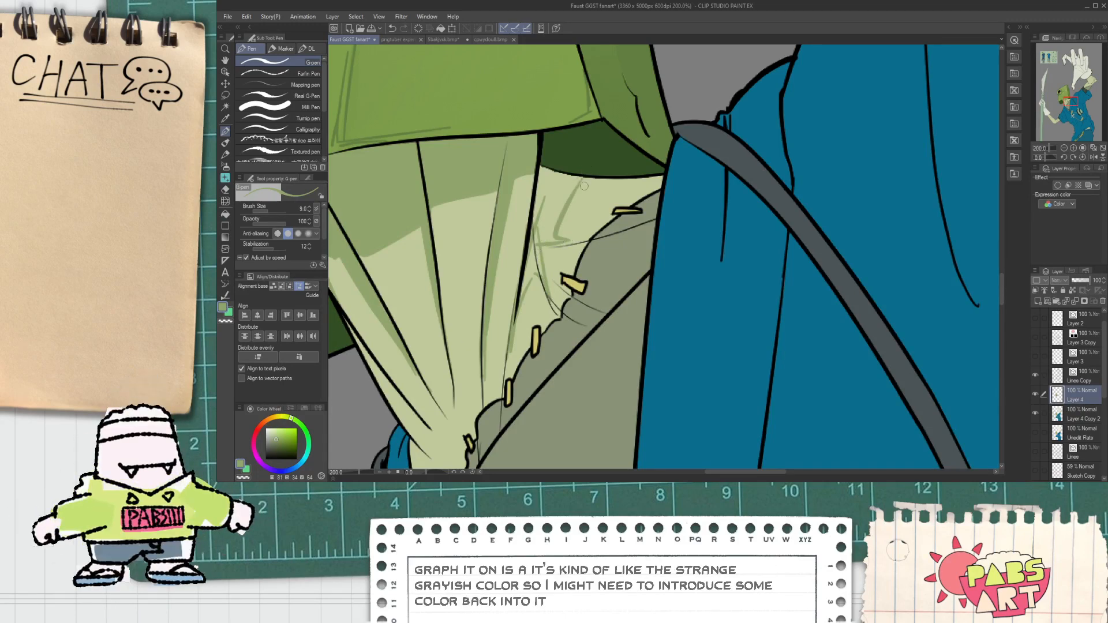
pyautogui.press('g')
pyautogui.press('p')
pyautogui.scroll(2, 526, 280)
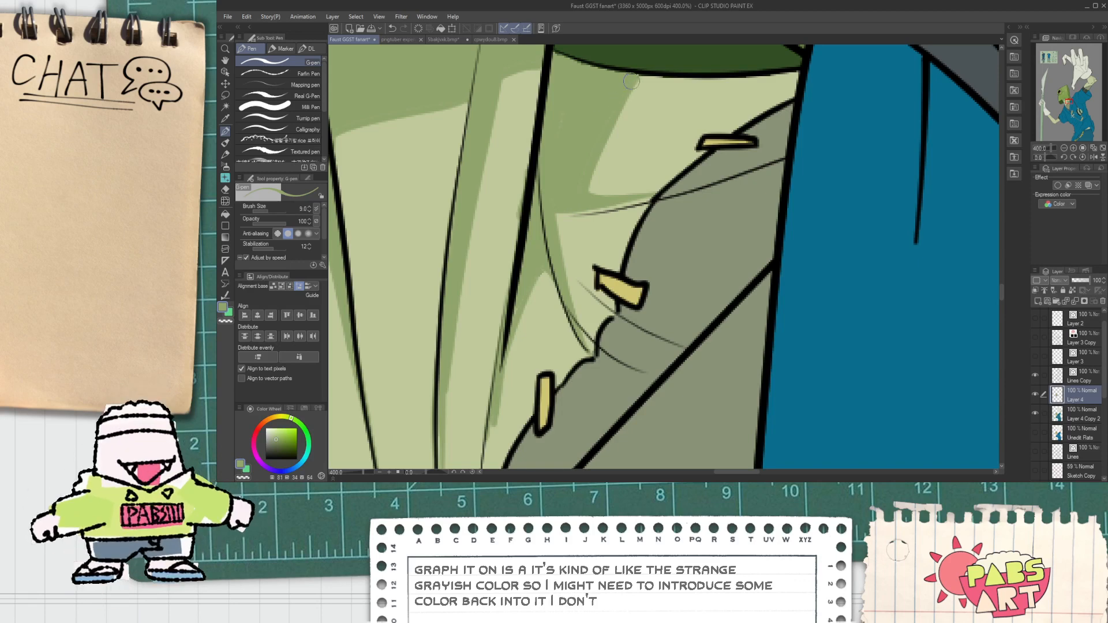
pyautogui.scroll(-5, 553, 55)
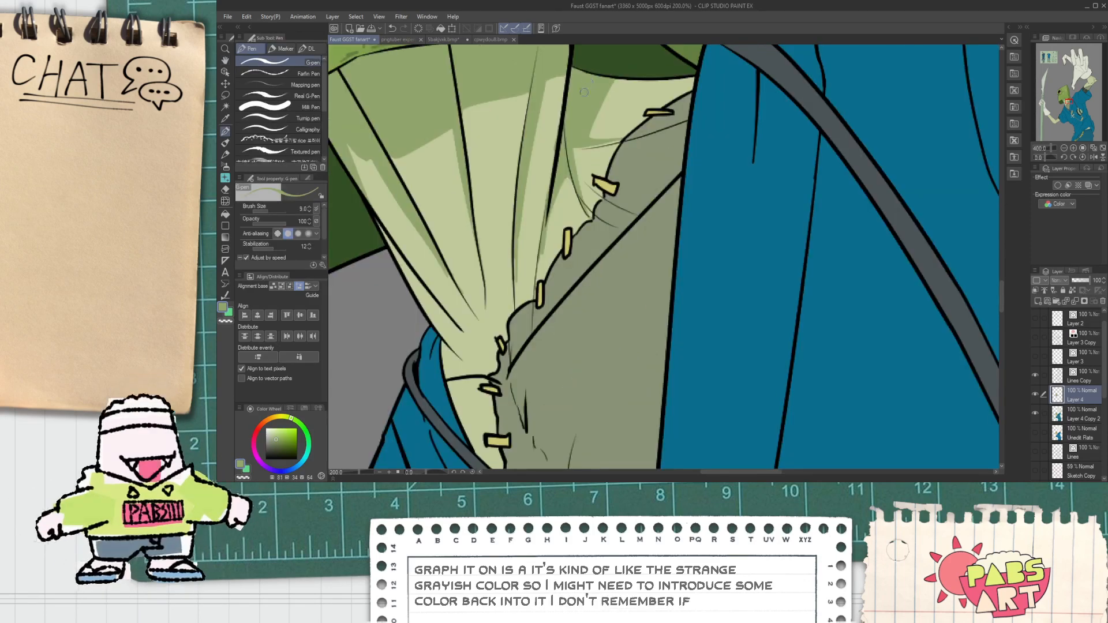
# Touch up the edge of the cast shadow beneath the bag between the neck's fold lines with the G-pen.
pyautogui.scroll(5, 616, 159)
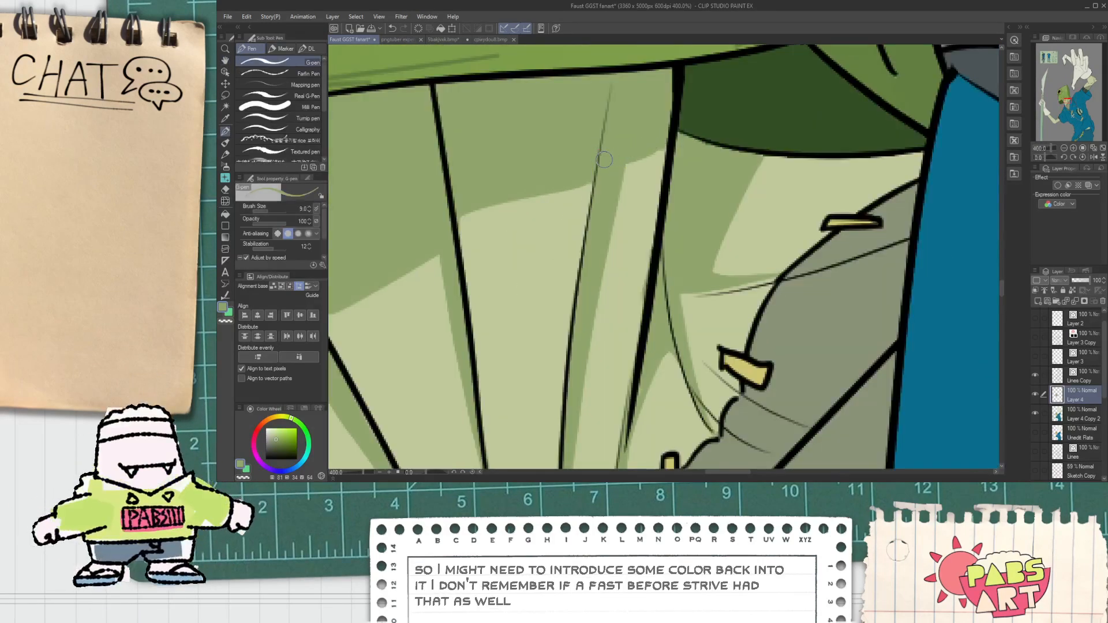
pyautogui.moveTo(469, 217); pyautogui.dragTo(586, 185)
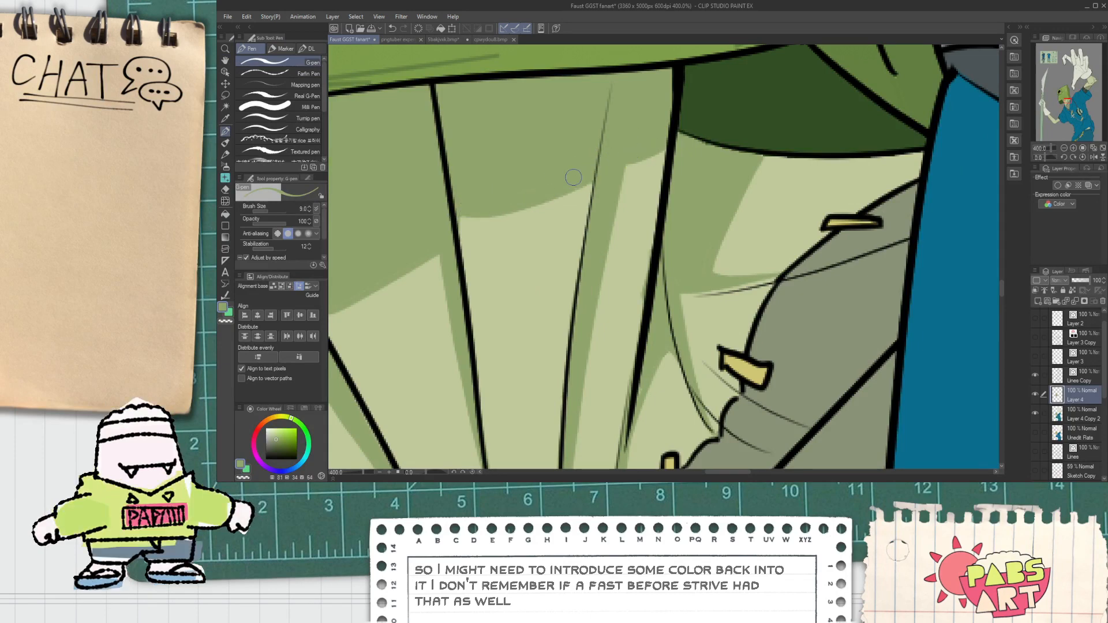
pyautogui.scroll(-8, 576, 177)
pyautogui.scroll(4, 540, 253)
pyautogui.moveTo(543, 279); pyautogui.dragTo(606, 400)
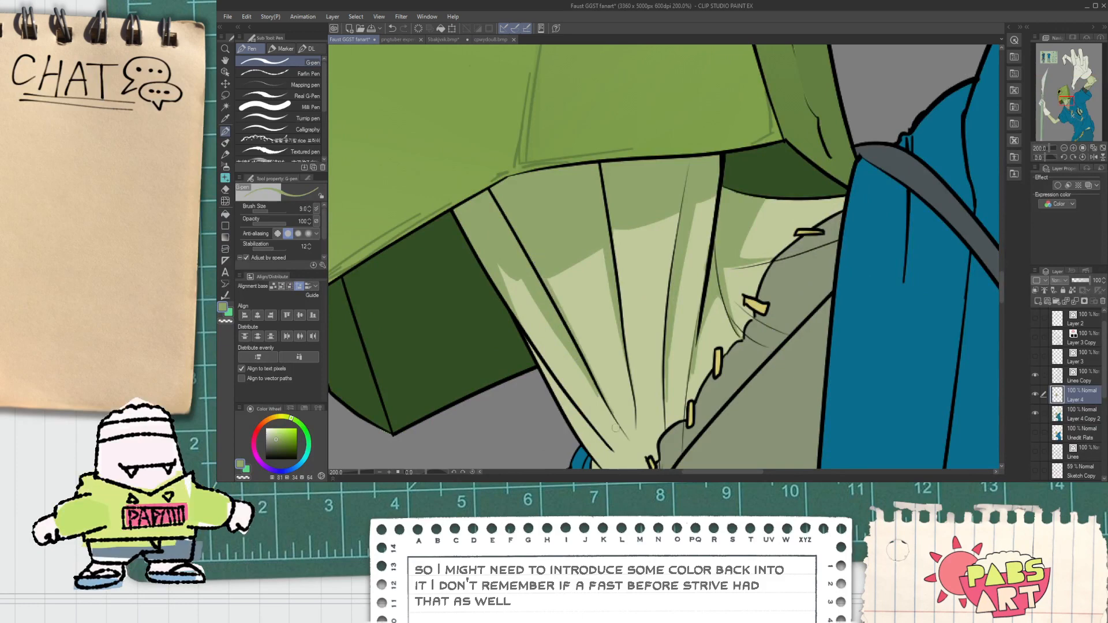
# Draw short green shadow strokes where the neck's folds converge above the stitched seam's lower end.
pyautogui.scroll(-1, 599, 400)
pyautogui.moveTo(611, 458); pyautogui.dragTo(564, 340)
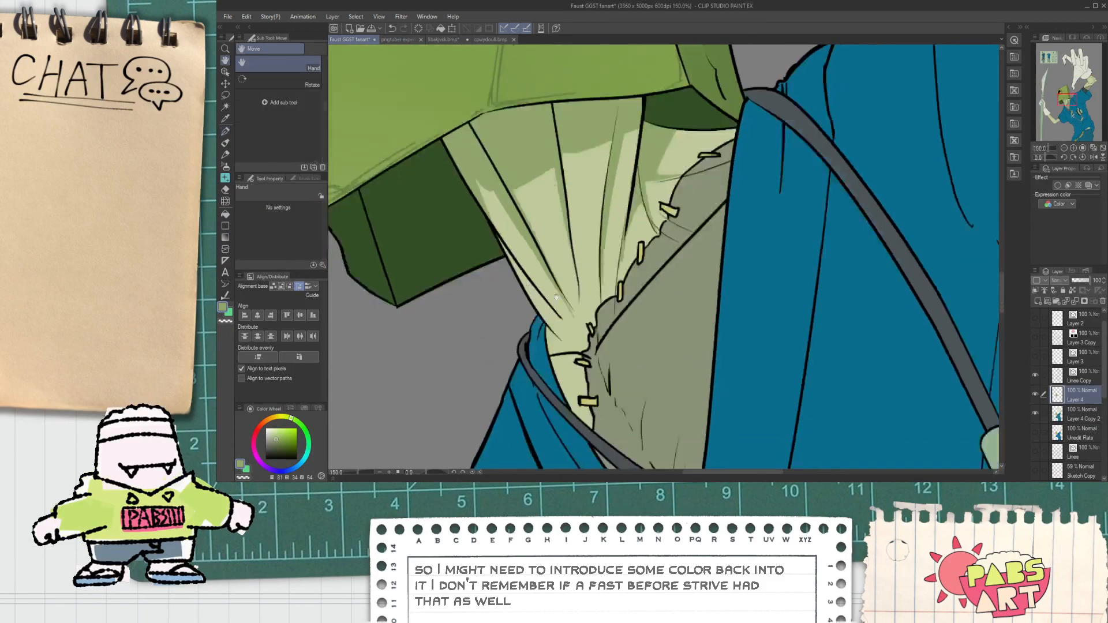
pyautogui.scroll(1, 564, 340)
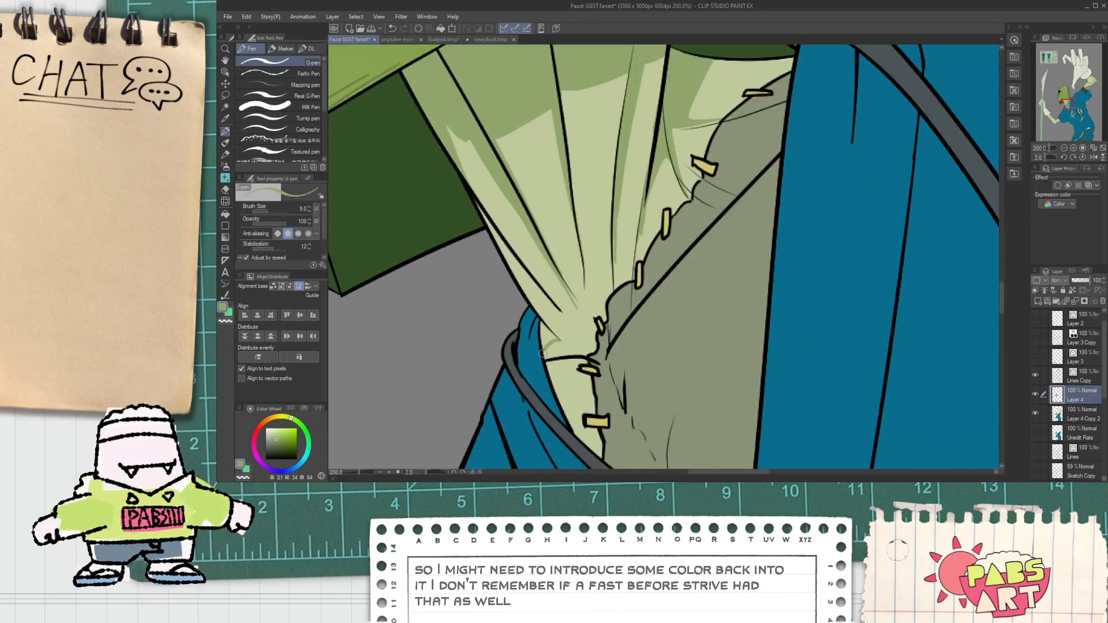
pyautogui.moveTo(542, 298); pyautogui.dragTo(577, 329)
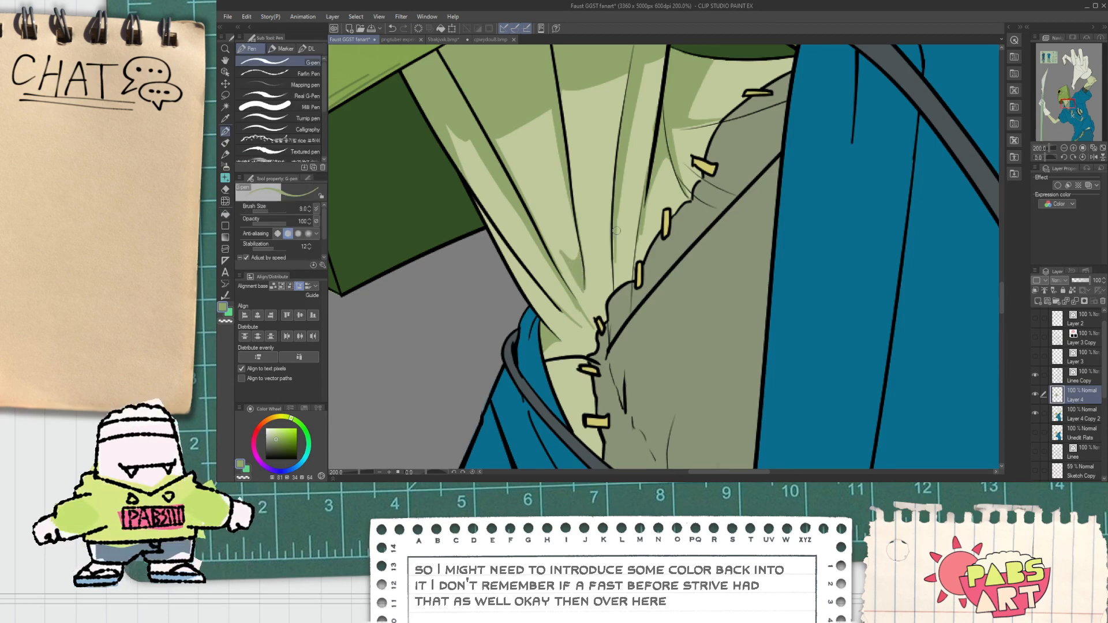
# Outline a shadow along the base of the neck beside the blue collar and fill it with the same green.
pyautogui.scroll(-5, 615, 280)
pyautogui.scroll(3, 569, 252)
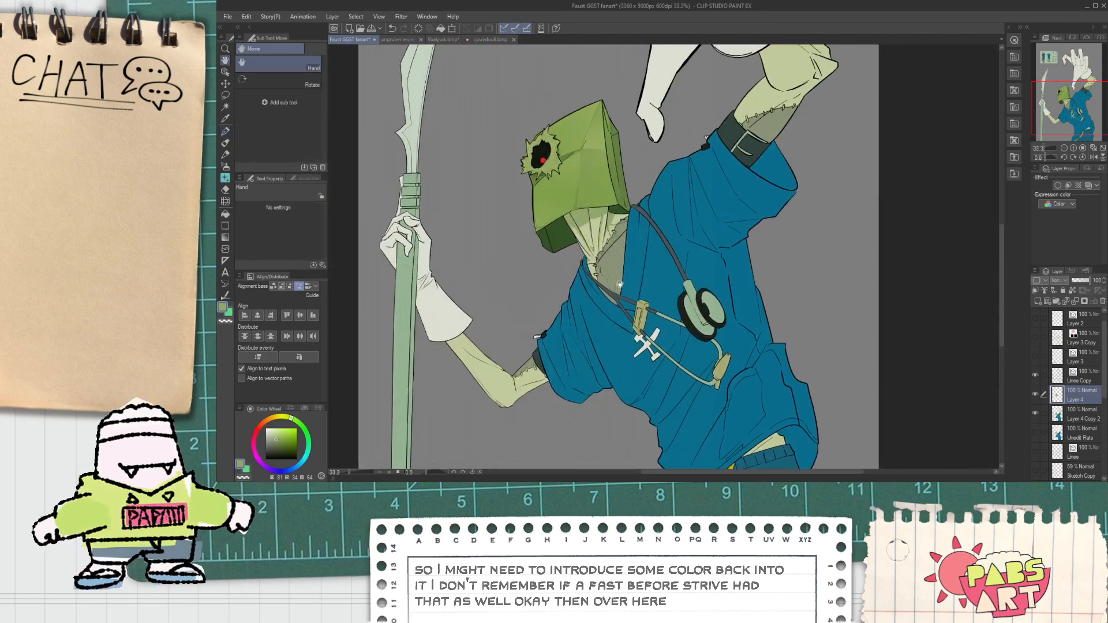
pyautogui.scroll(2, 568, 252)
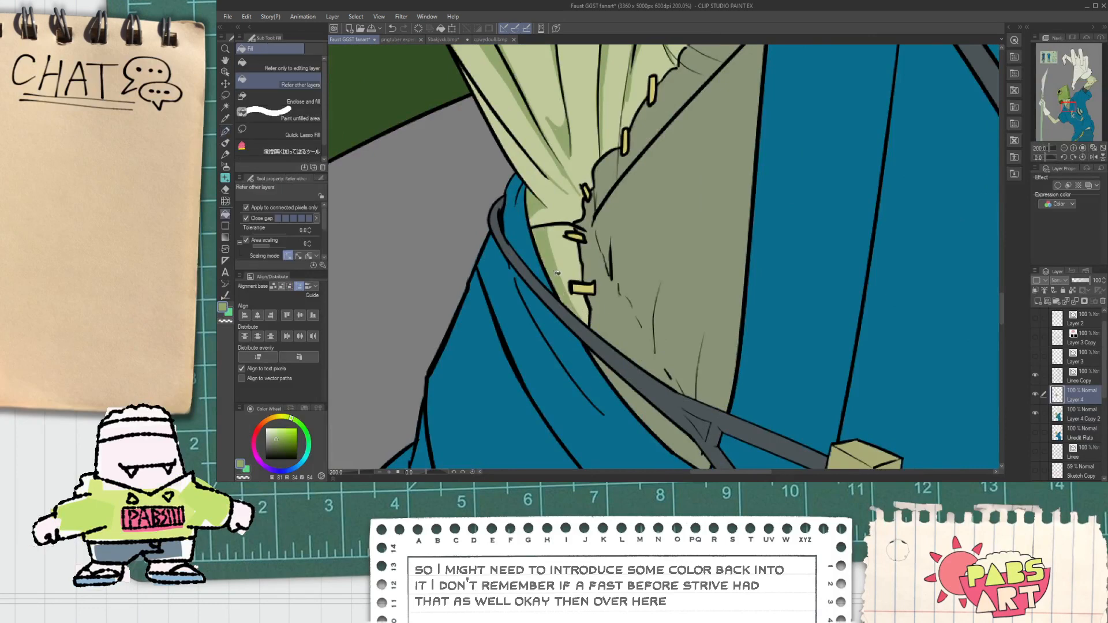
pyautogui.scroll(2, 537, 222)
pyautogui.hotkey('ctrl', 'z')
pyautogui.moveTo(518, 229)
pyautogui.mouseDown()
pyautogui.moveTo(534, 188)
pyautogui.moveTo(537, 241)
pyautogui.mouseUp()
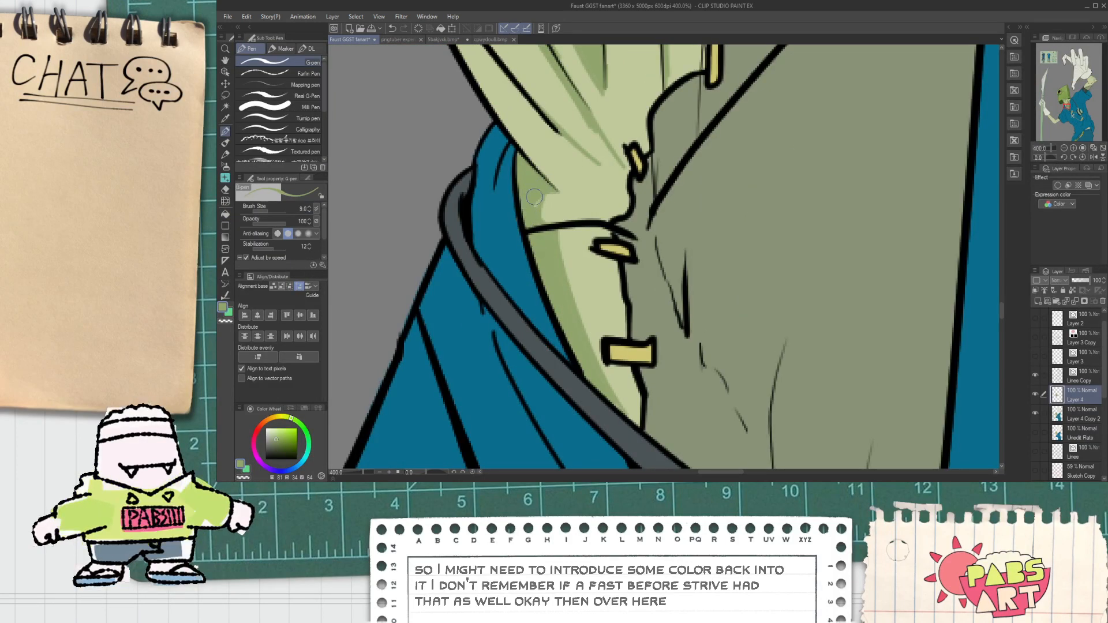
# Outline a narrow shadow strip along the lower edge of the bent forearm down to the elbow and fill it with green.
pyautogui.scroll(-7, 535, 211)
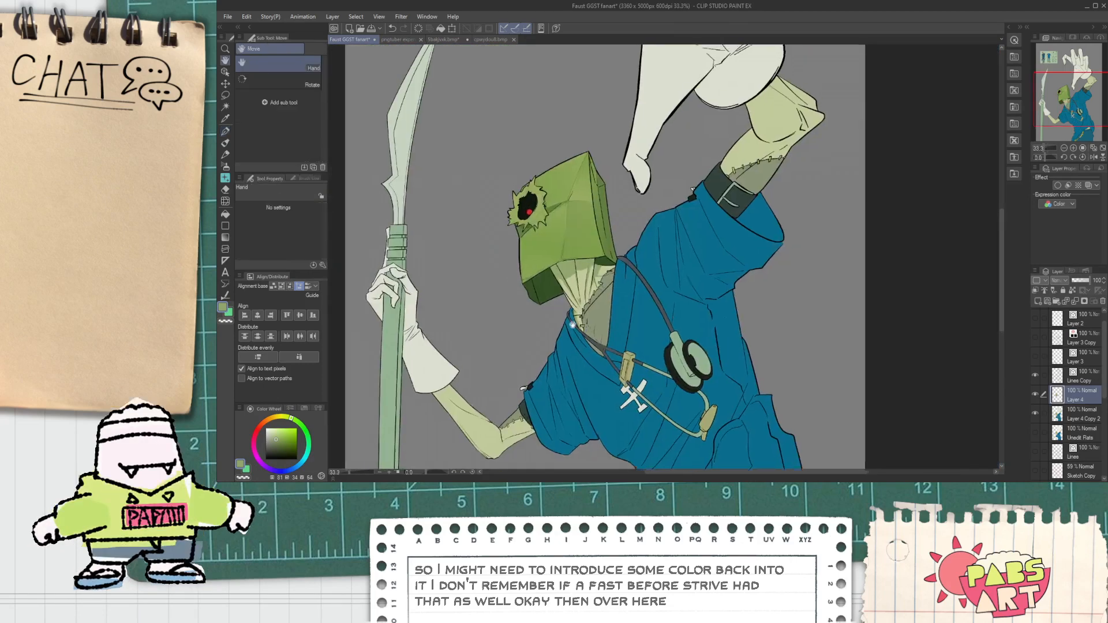
pyautogui.scroll(3, 479, 415)
pyautogui.scroll(1, 368, 246)
pyautogui.press('g')
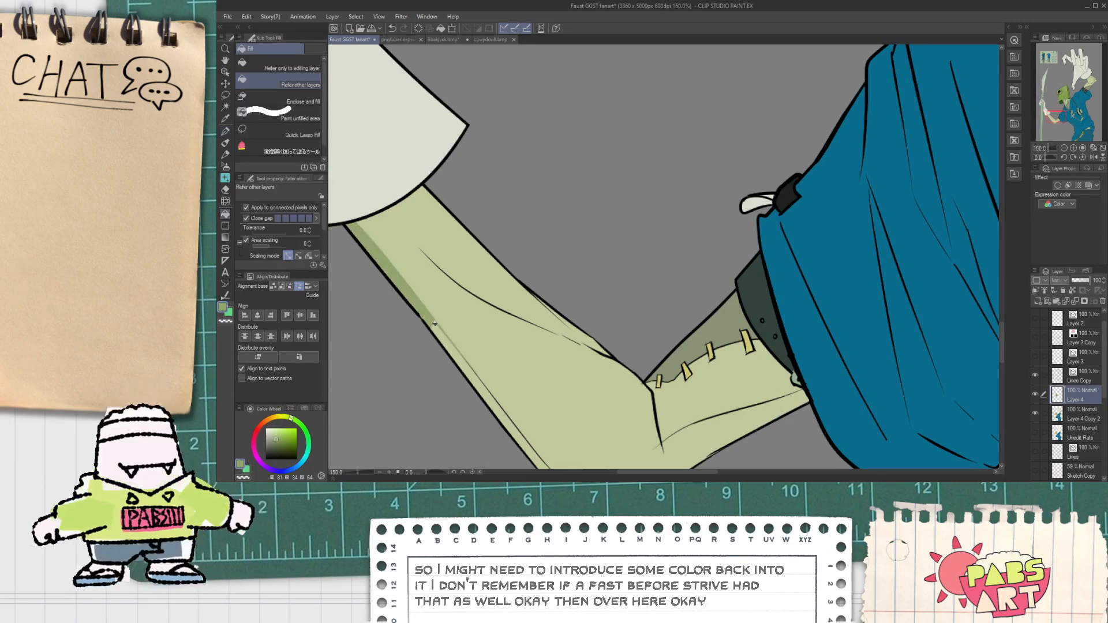
pyautogui.scroll(-2, 430, 319)
pyautogui.scroll(1, 485, 386)
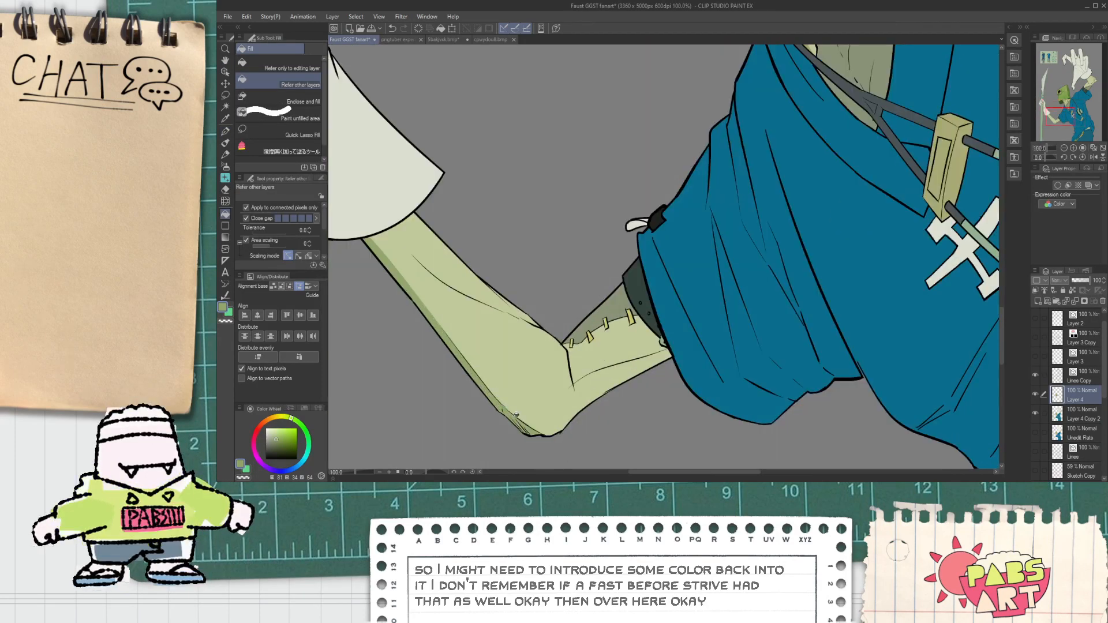
# Draw a rounded cast shadow across the forearm just beneath the white glove's cuff and fill it with the same green.
pyautogui.press('p')
pyautogui.scroll(1, 510, 403)
pyautogui.scroll(1, 342, 234)
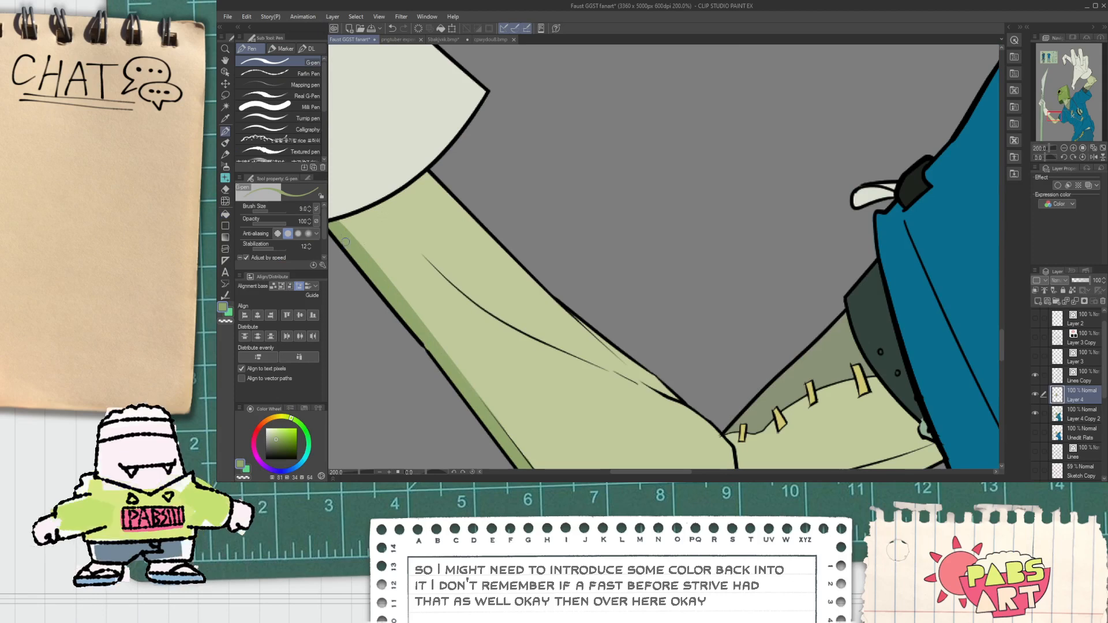
pyautogui.moveTo(386, 277); pyautogui.dragTo(419, 238)
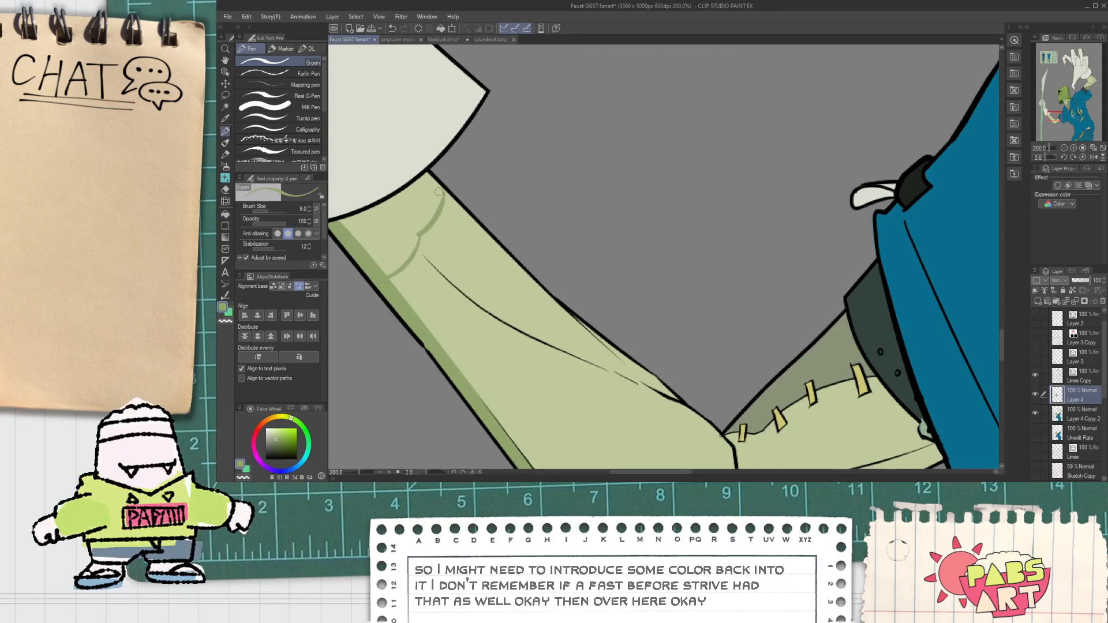
pyautogui.scroll(-7, 449, 304)
pyautogui.press('h')
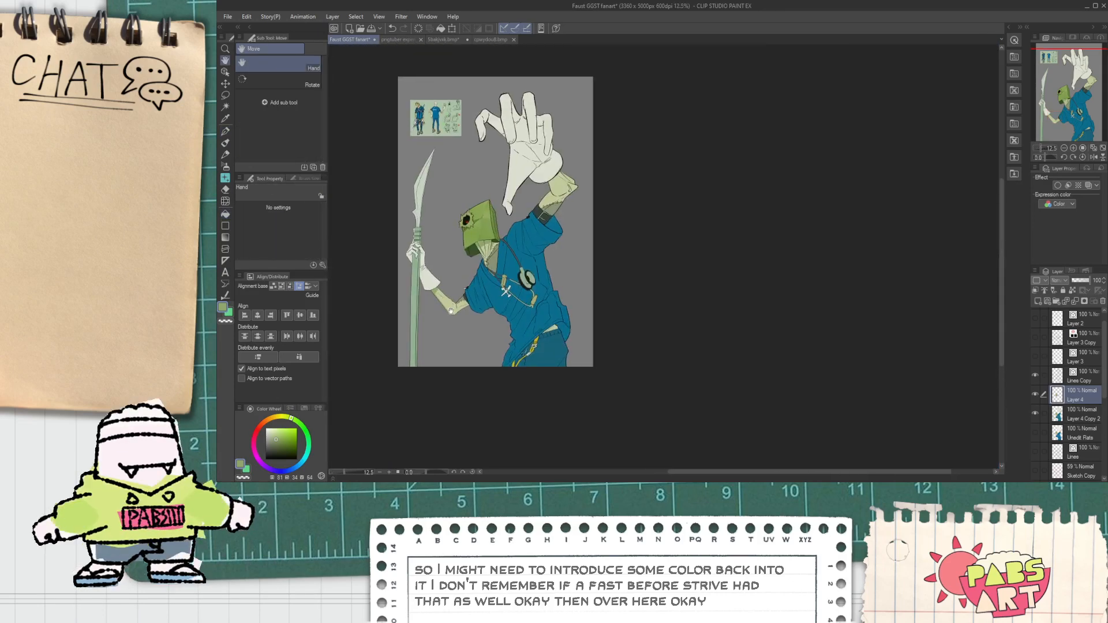
pyautogui.scroll(4, 471, 276)
pyautogui.scroll(3, 487, 237)
pyautogui.press('p')
pyautogui.scroll(-5, 504, 161)
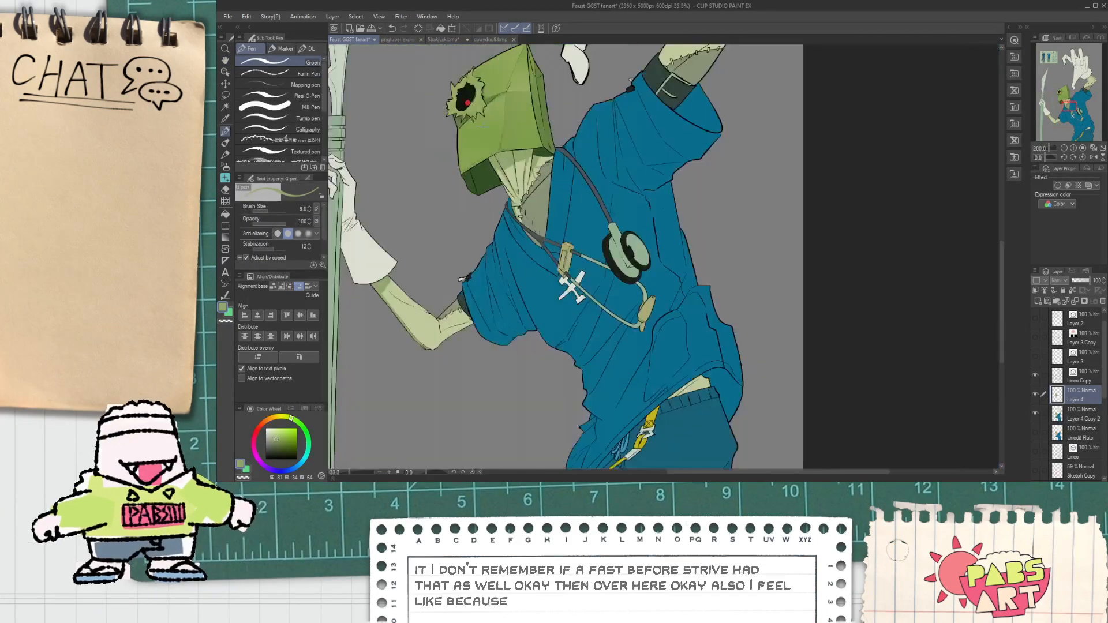
# Examine the shading on the paper bag and the neck to judge the light direction.
pyautogui.press('h')
pyautogui.scroll(1, 503, 161)
pyautogui.scroll(3, 503, 162)
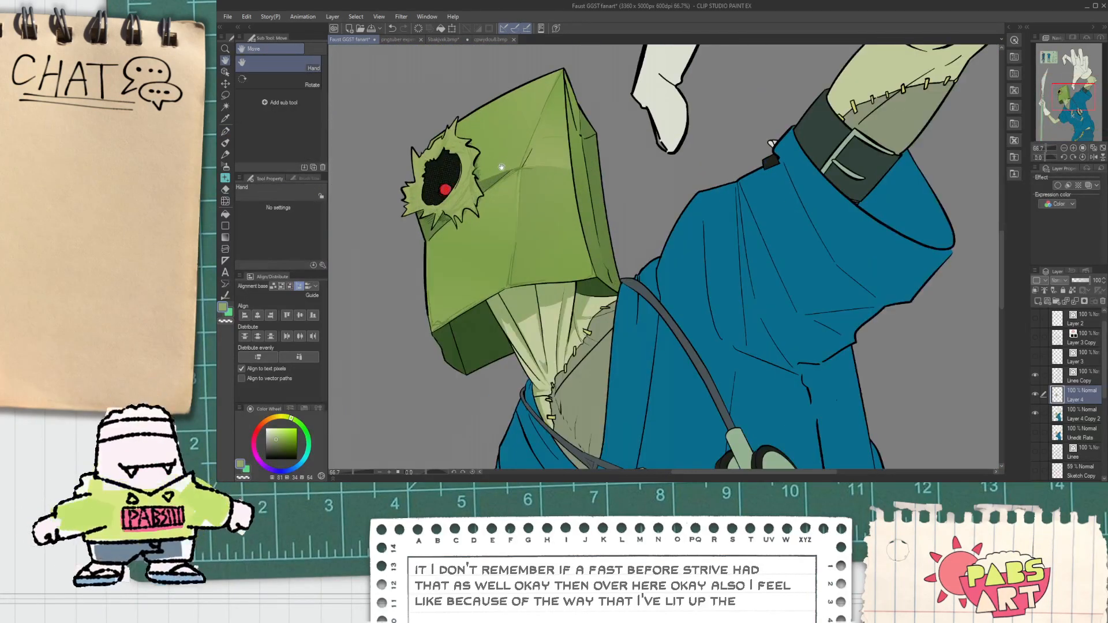
pyautogui.moveTo(516, 235); pyautogui.dragTo(480, 161)
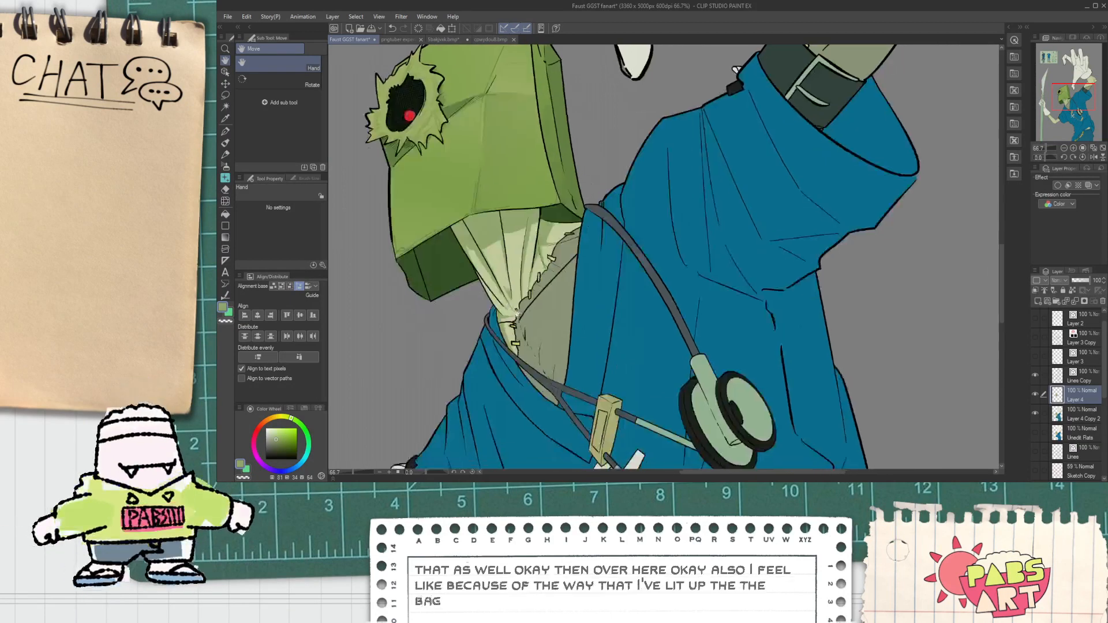
pyautogui.scroll(4, 510, 306)
pyautogui.press('p')
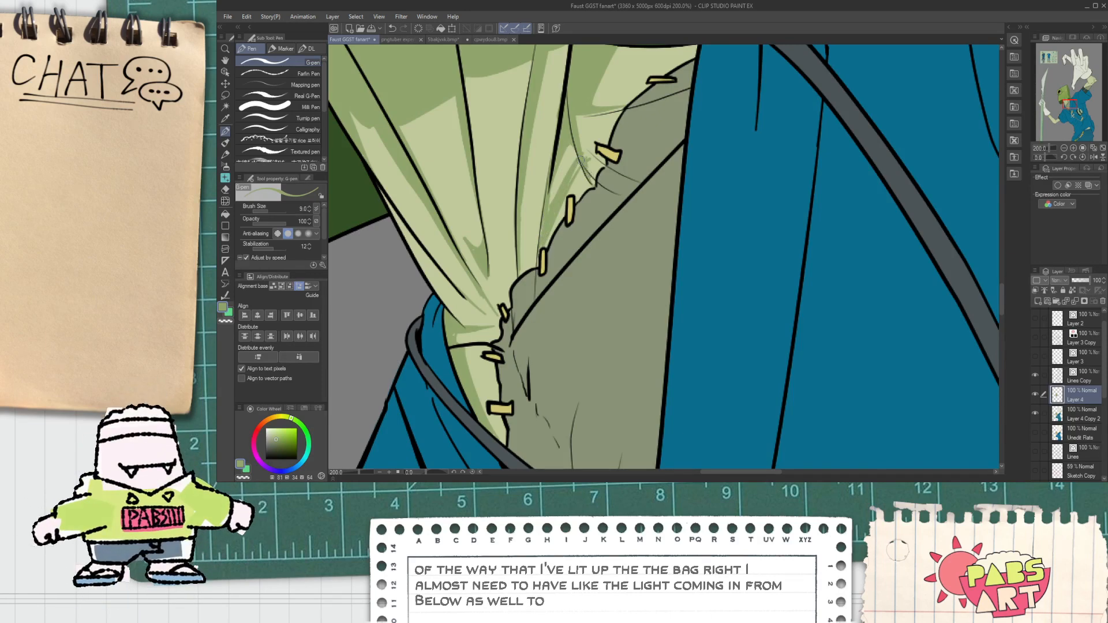
pyautogui.scroll(-5, 585, 165)
pyautogui.press('space')
pyautogui.moveTo(456, 316); pyautogui.dragTo(462, 342)
# Trim the stray end of the elbow crease line on the Lines Copy layer with the Vector eraser, and reselect Layer 4.
pyautogui.scroll(3, 456, 348)
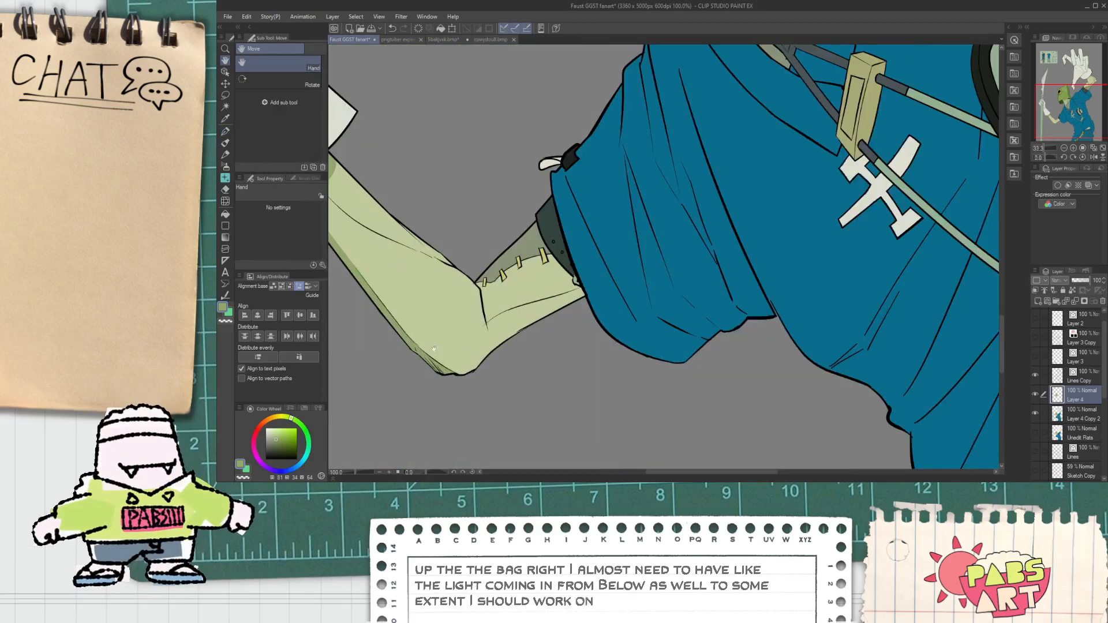
pyautogui.scroll(3, 441, 347)
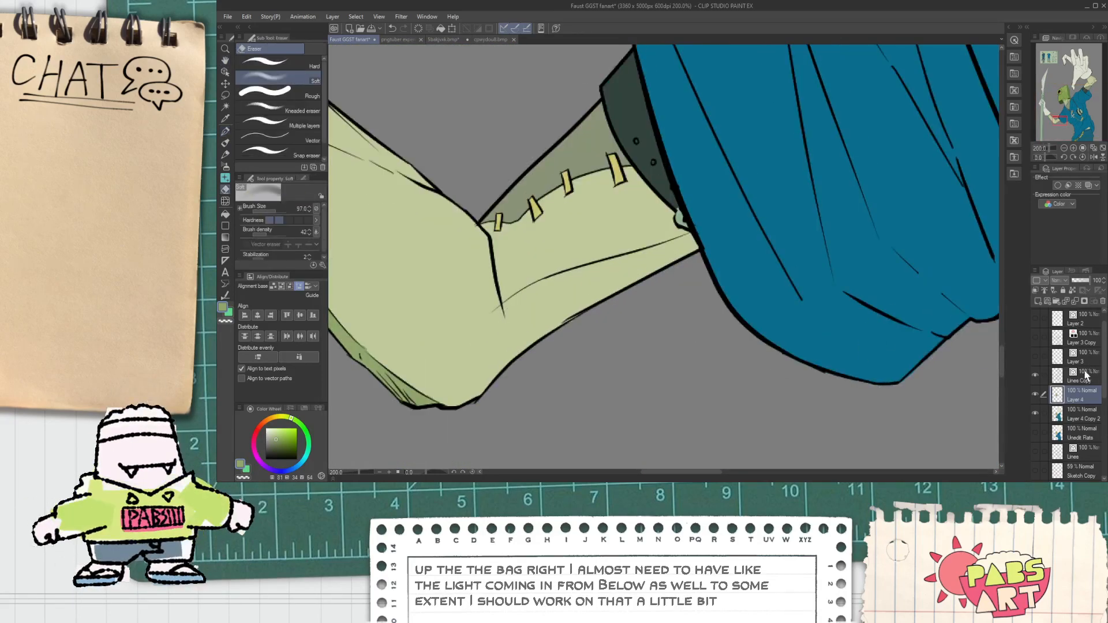
pyautogui.click(1086, 374)
pyautogui.click(310, 141)
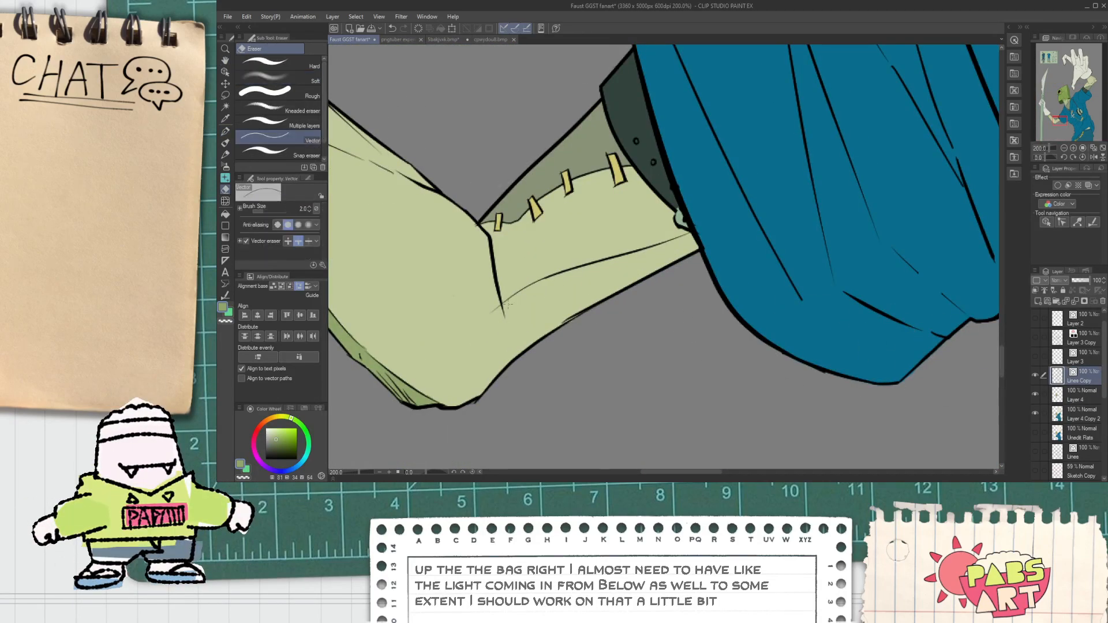
pyautogui.moveTo(492, 306); pyautogui.dragTo(498, 314)
pyautogui.click(1072, 396)
# Outline a shadow above the forearm's long crease line and fill it with green, undoing the first fill and refining the outline.
pyautogui.scroll(-2, 709, 320)
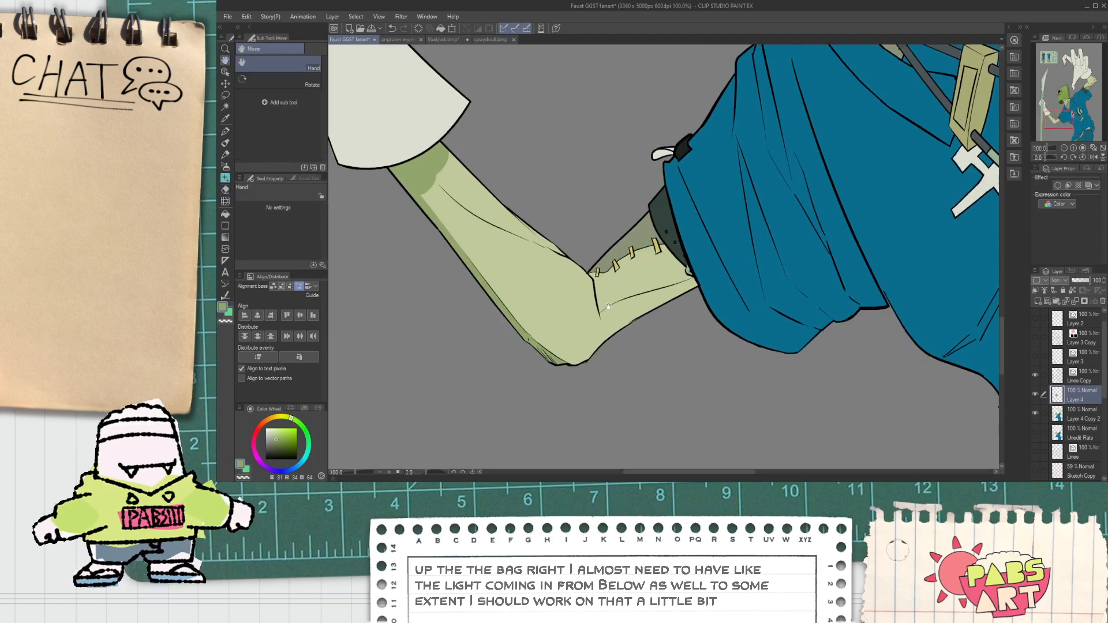
pyautogui.scroll(2, 462, 199)
pyautogui.press('p')
pyautogui.hotkey('ctrl', 'z')
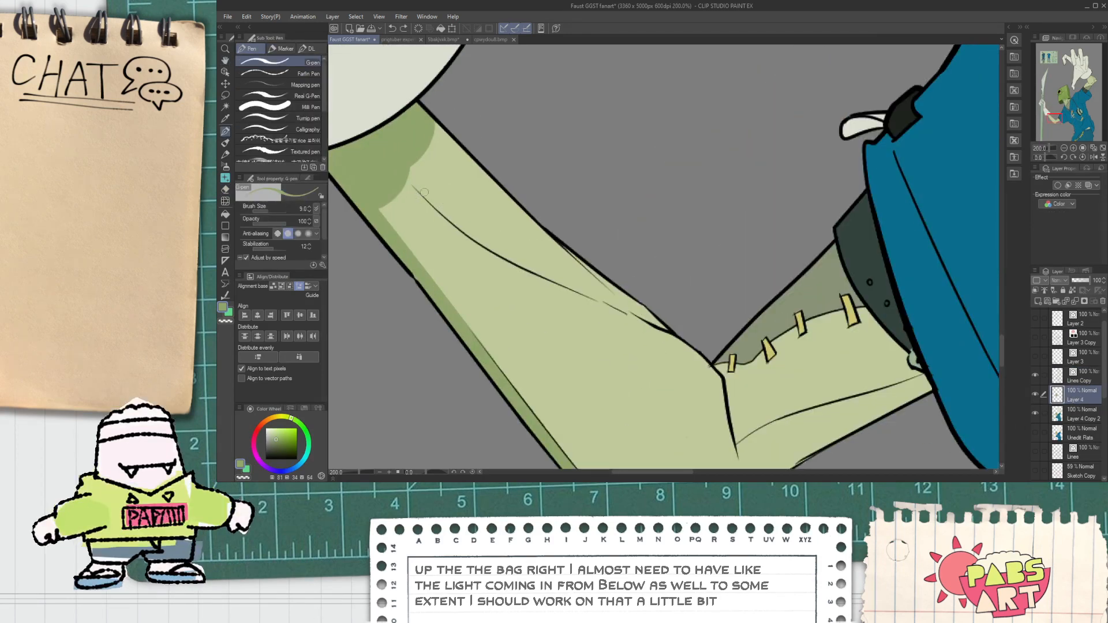
pyautogui.press('g')
pyautogui.click(616, 293)
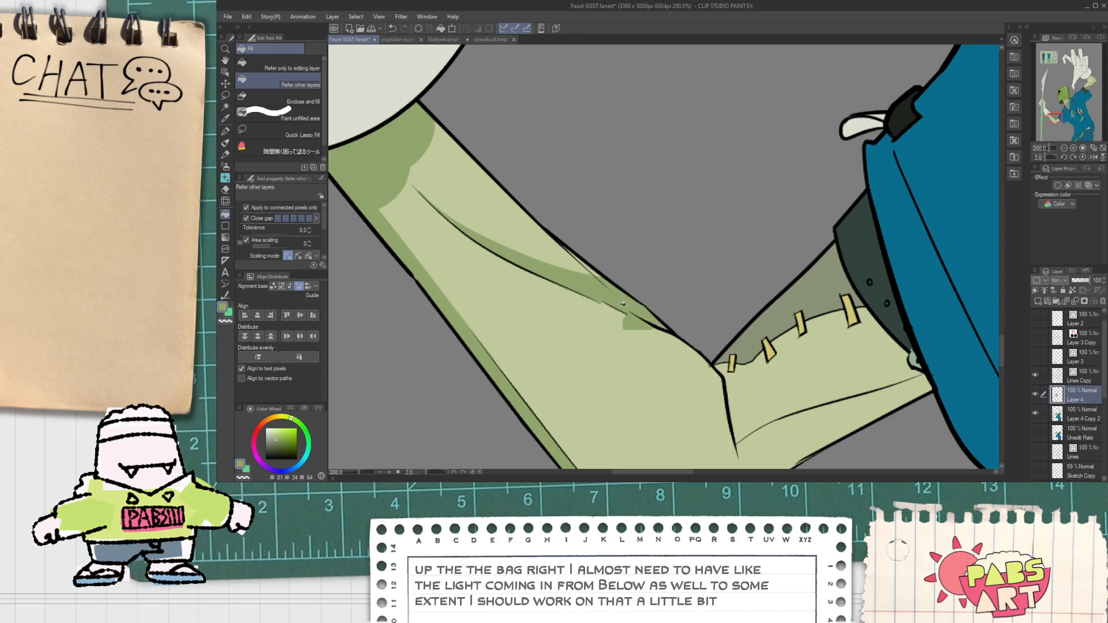
pyautogui.hotkey('ctrl', 'z')
pyautogui.press('p')
pyautogui.scroll(2, 605, 305)
pyautogui.scroll(-2, 662, 330)
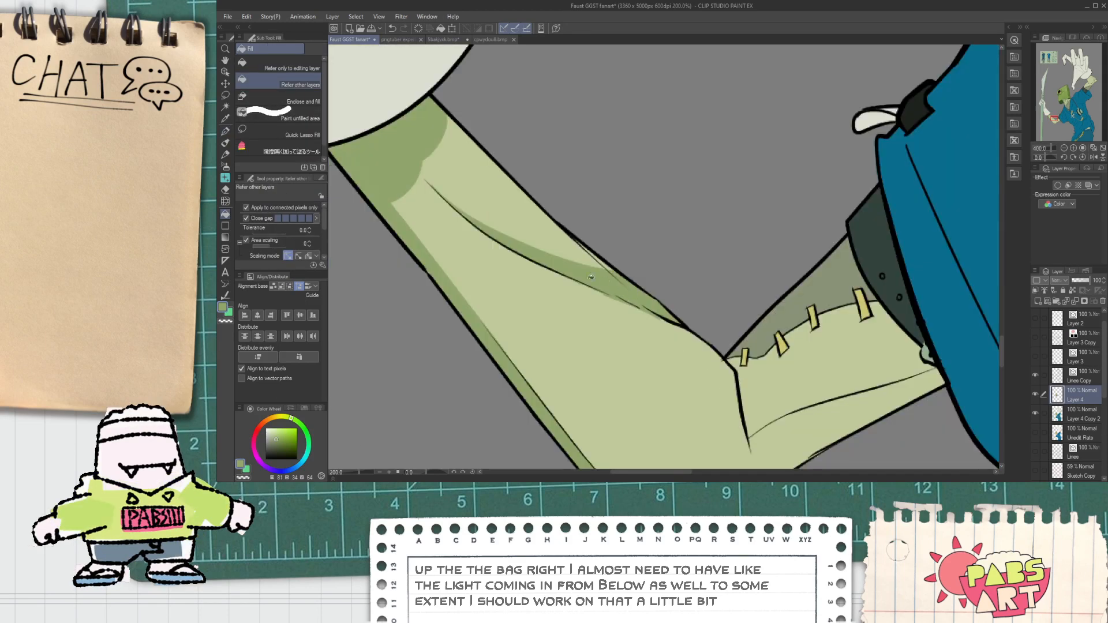
# Outline a thin shadow strip along the forearm's upper edge from the cuff shadow to the crease shadow and fill it with green.
pyautogui.moveTo(476, 153); pyautogui.dragTo(605, 277)
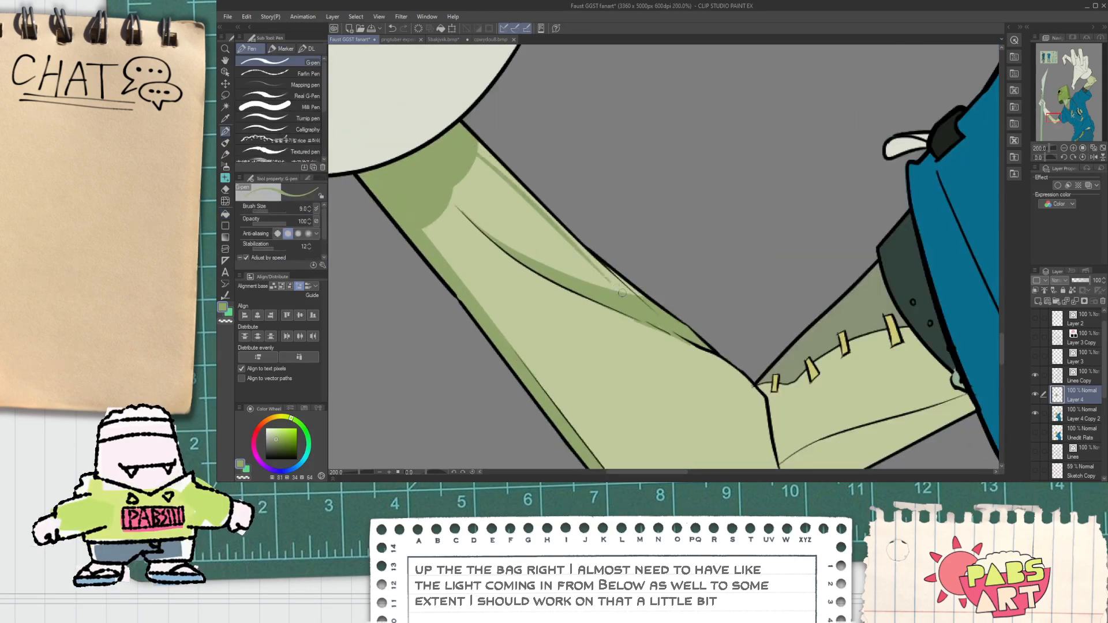
pyautogui.press('g')
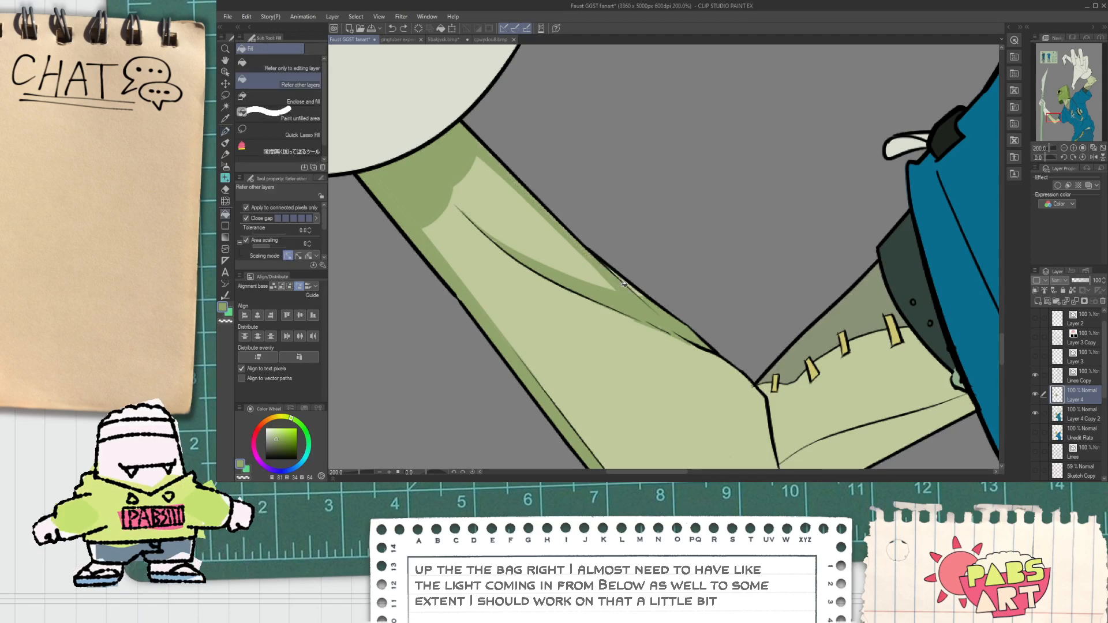
pyautogui.press('p')
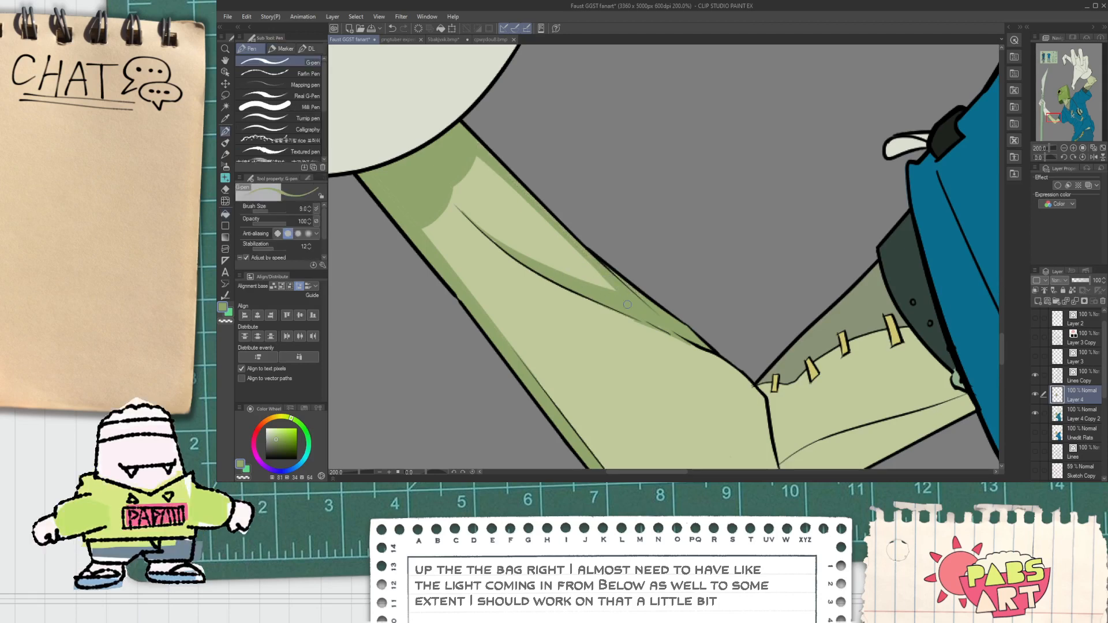
pyautogui.scroll(-2, 588, 291)
pyautogui.hotkey('ctrl', 'z')
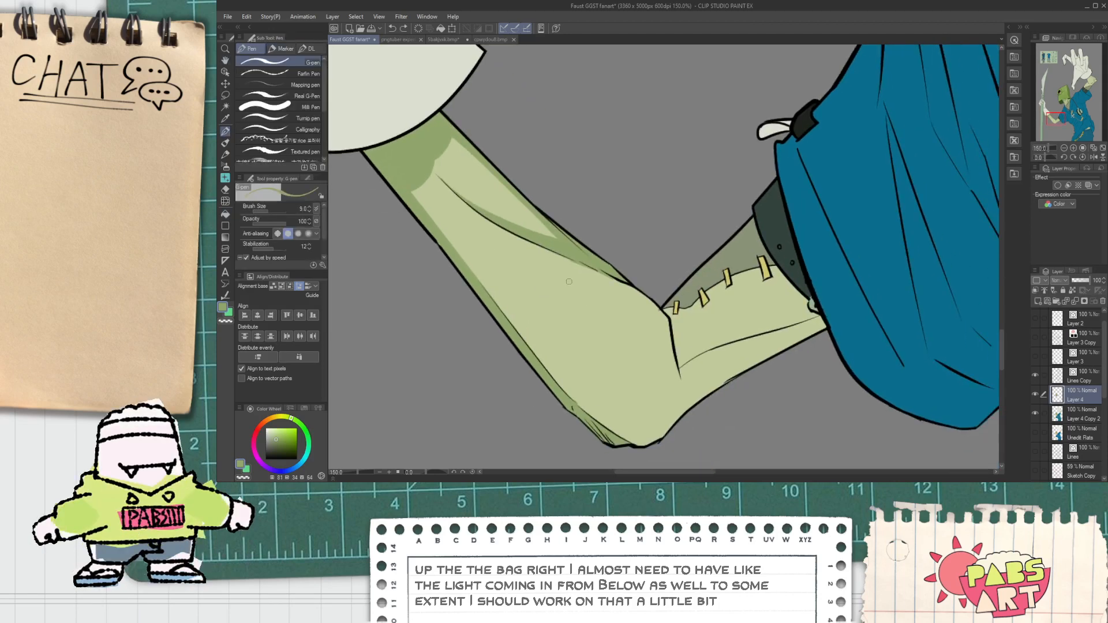
# Outline a tapering shadow from the forearm crease down to the elbow fold and fill it with area scaling set to 1.
pyautogui.moveTo(517, 250); pyautogui.dragTo(671, 348)
pyautogui.scroll(1, 587, 286)
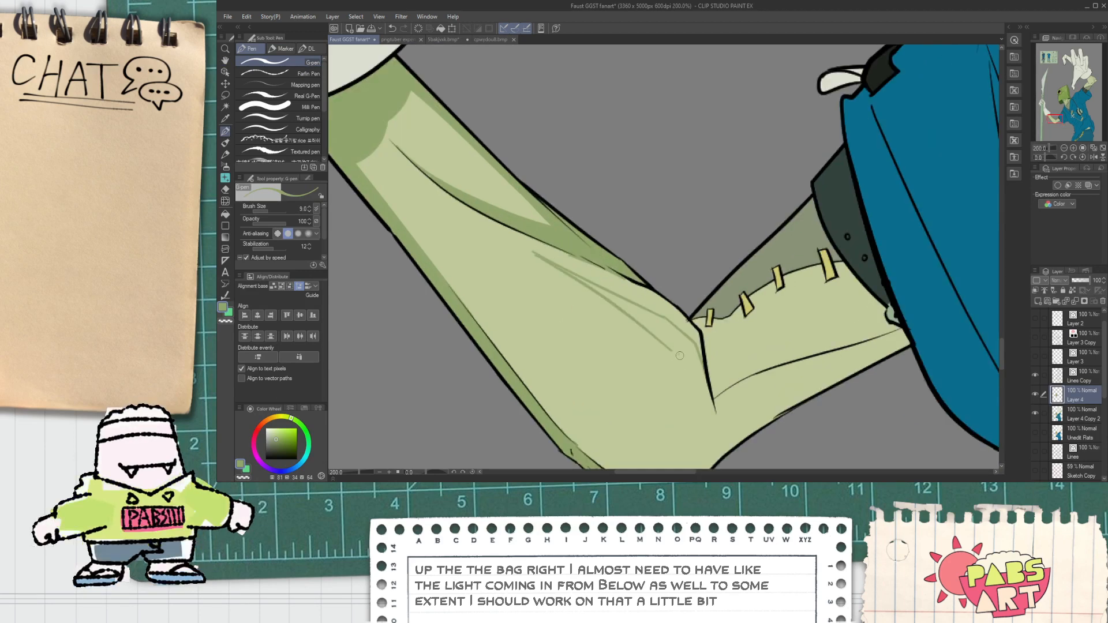
pyautogui.scroll(1, 662, 340)
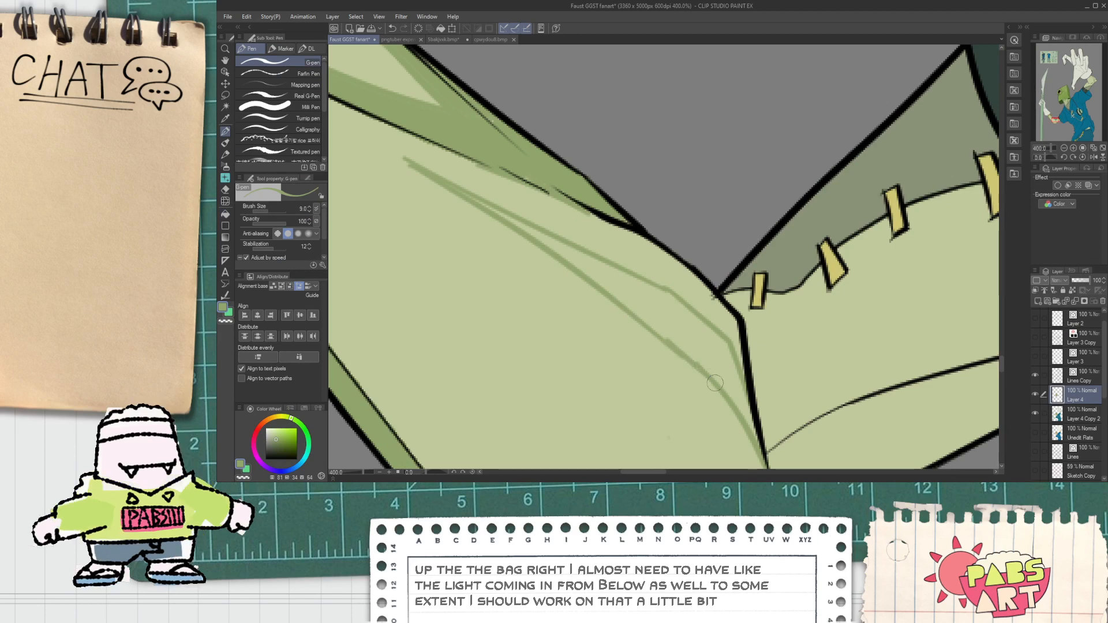
pyautogui.press('g')
pyautogui.click(690, 352)
pyautogui.hotkey('ctrl', 'z')
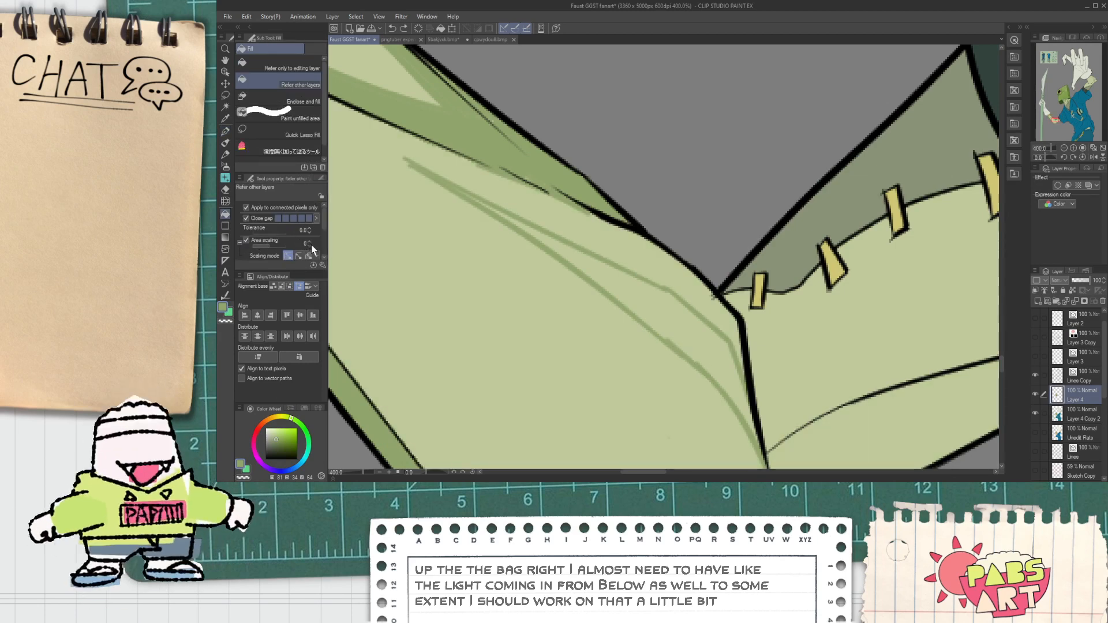
pyautogui.click(437, 176)
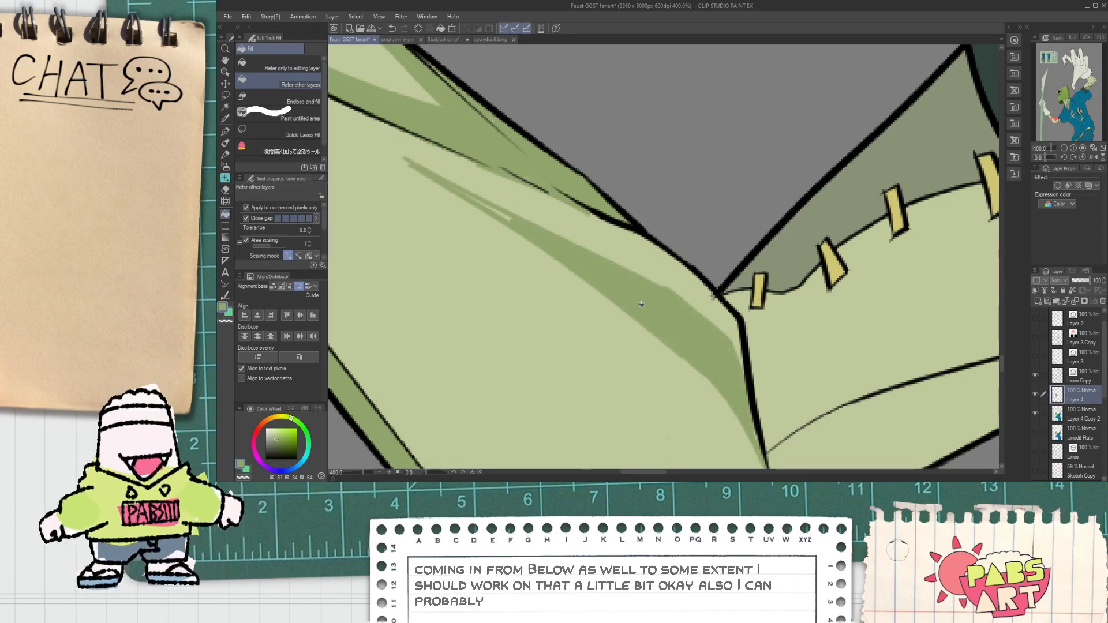
pyautogui.press('p')
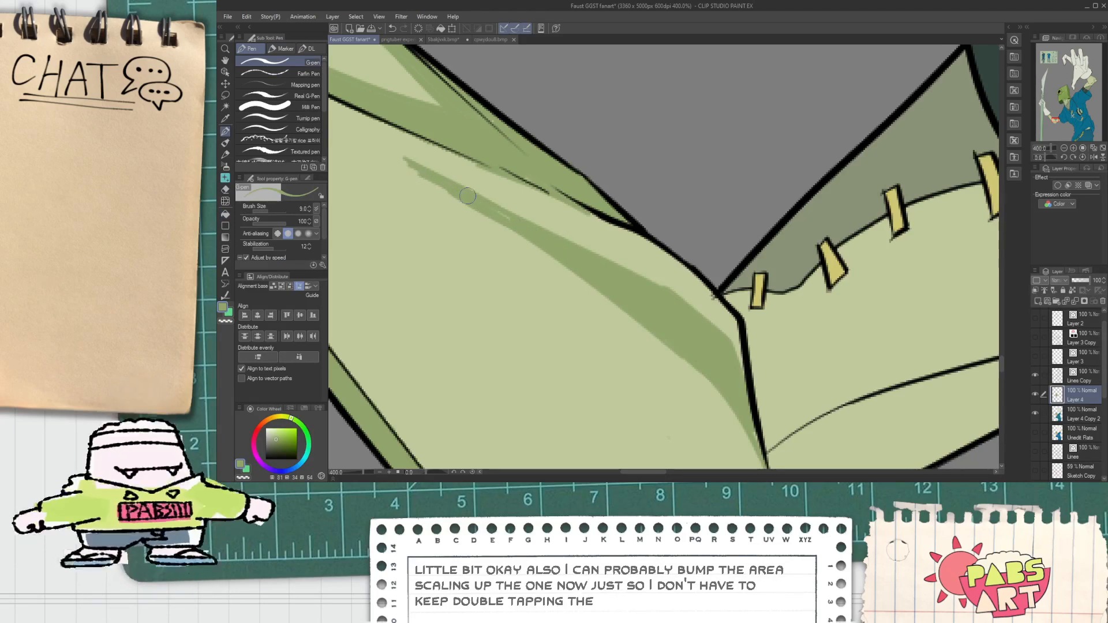
# Extend the elbow fold shadow below the fold line with short tapering green pen strokes, undoing a stray stroke on the upper arm.
pyautogui.scroll(-5, 654, 325)
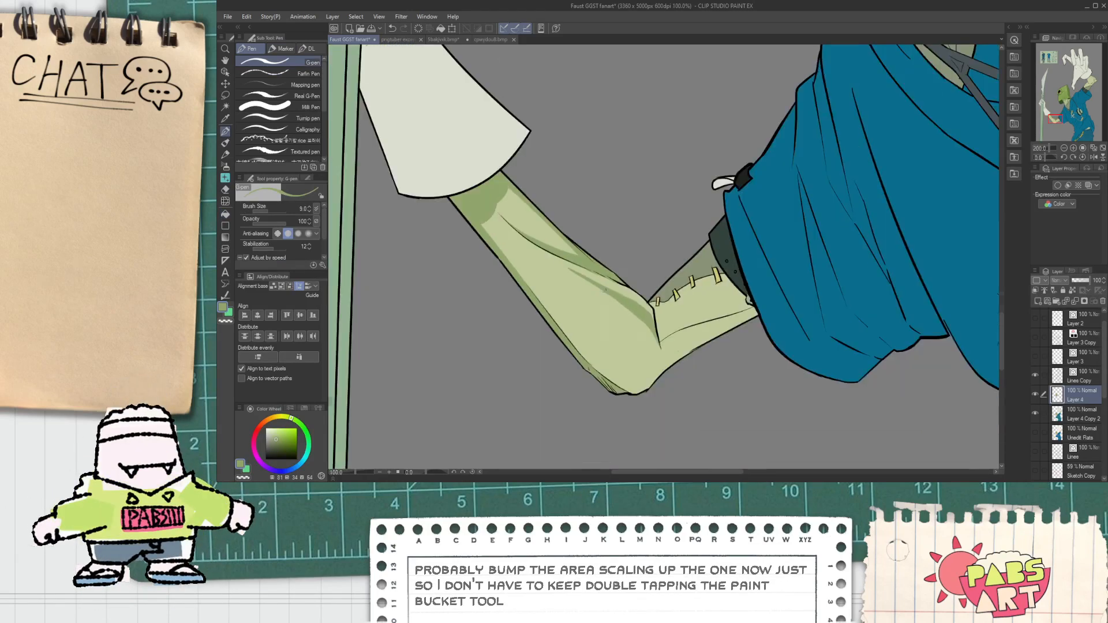
pyautogui.scroll(5, 656, 321)
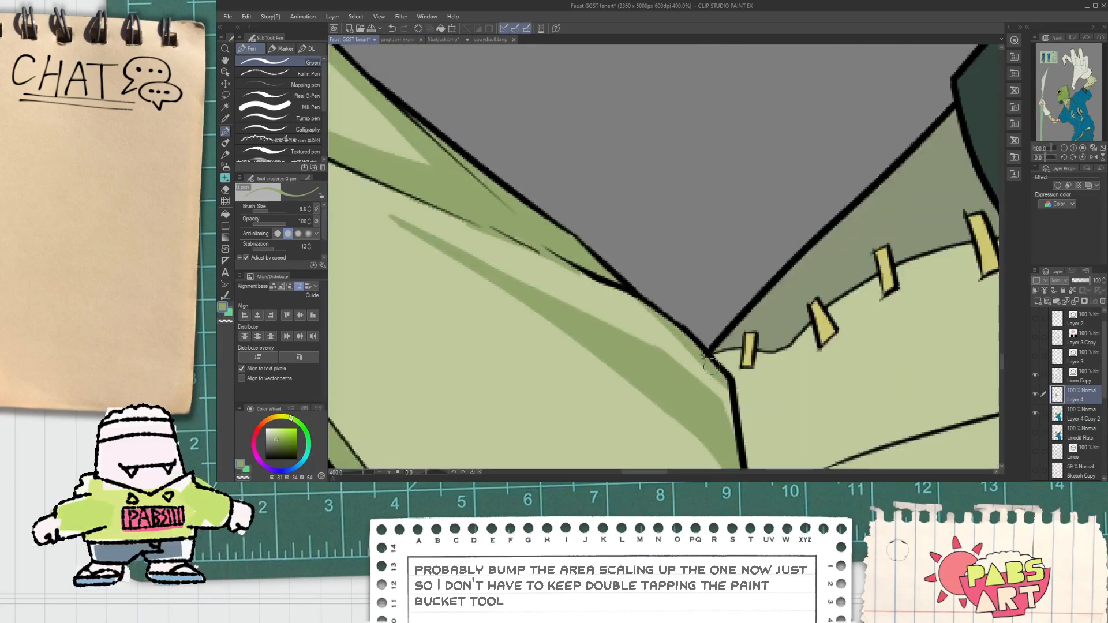
pyautogui.scroll(-6, 681, 346)
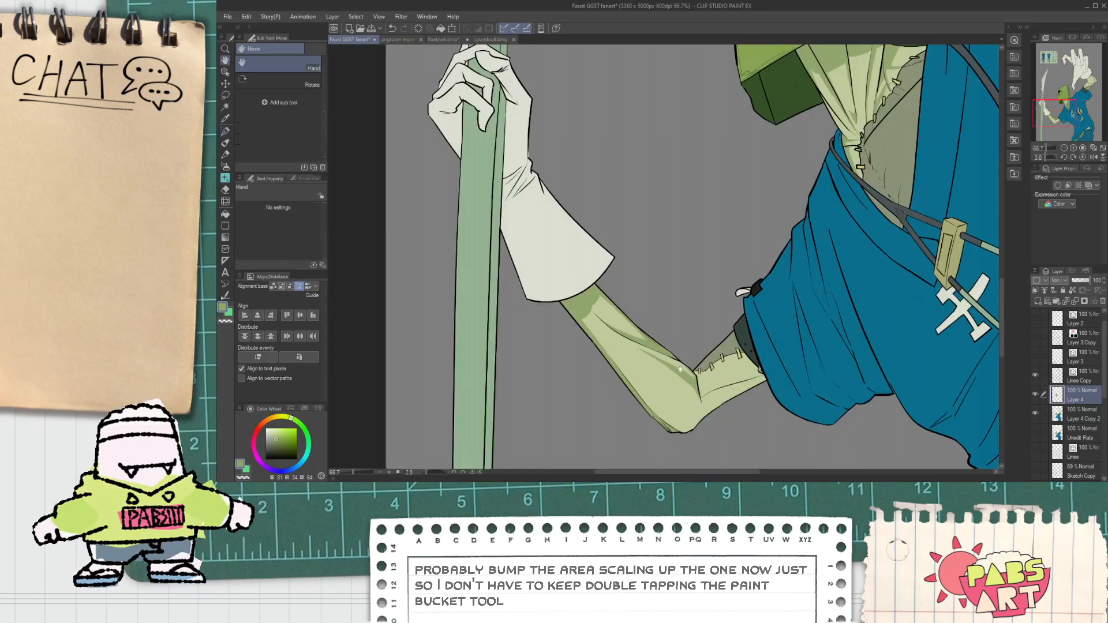
pyautogui.scroll(3, 639, 321)
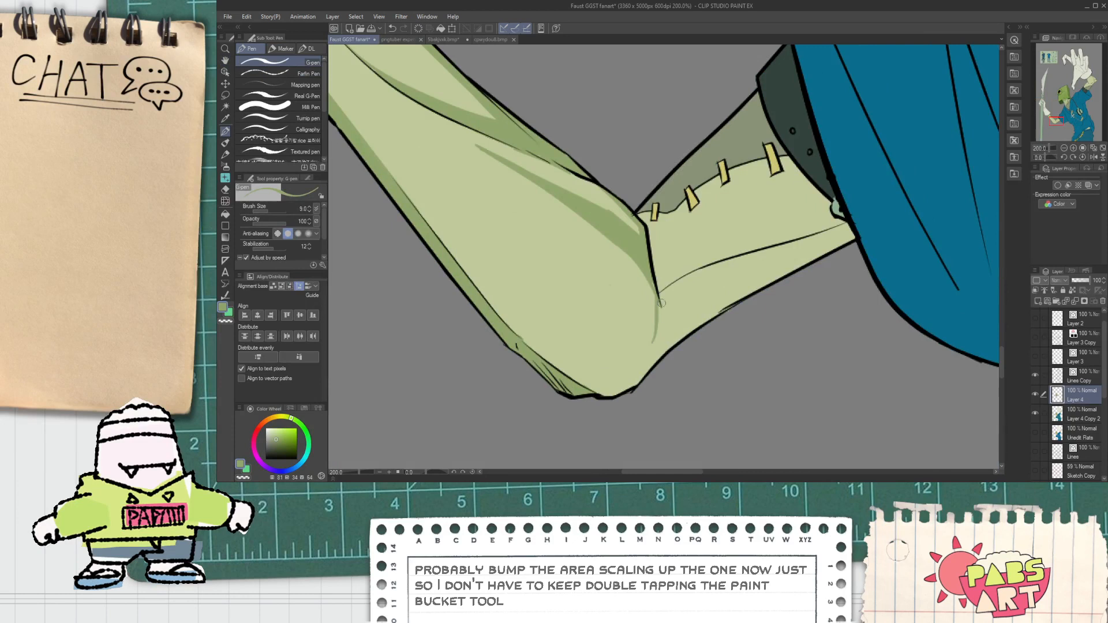
pyautogui.moveTo(662, 302); pyautogui.dragTo(658, 320)
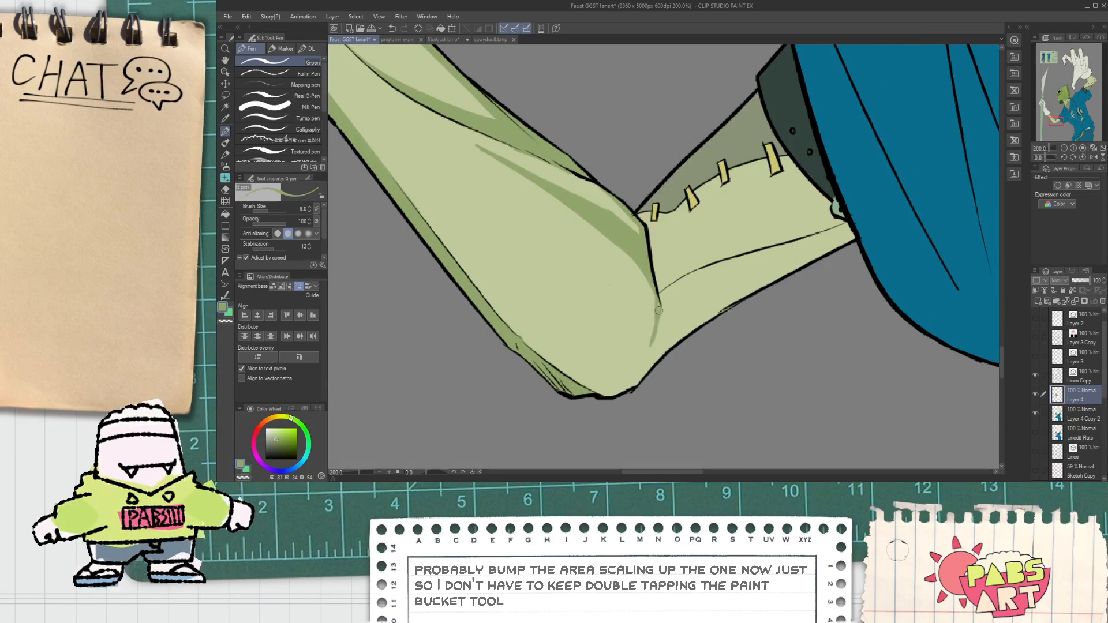
pyautogui.moveTo(653, 344); pyautogui.dragTo(663, 327)
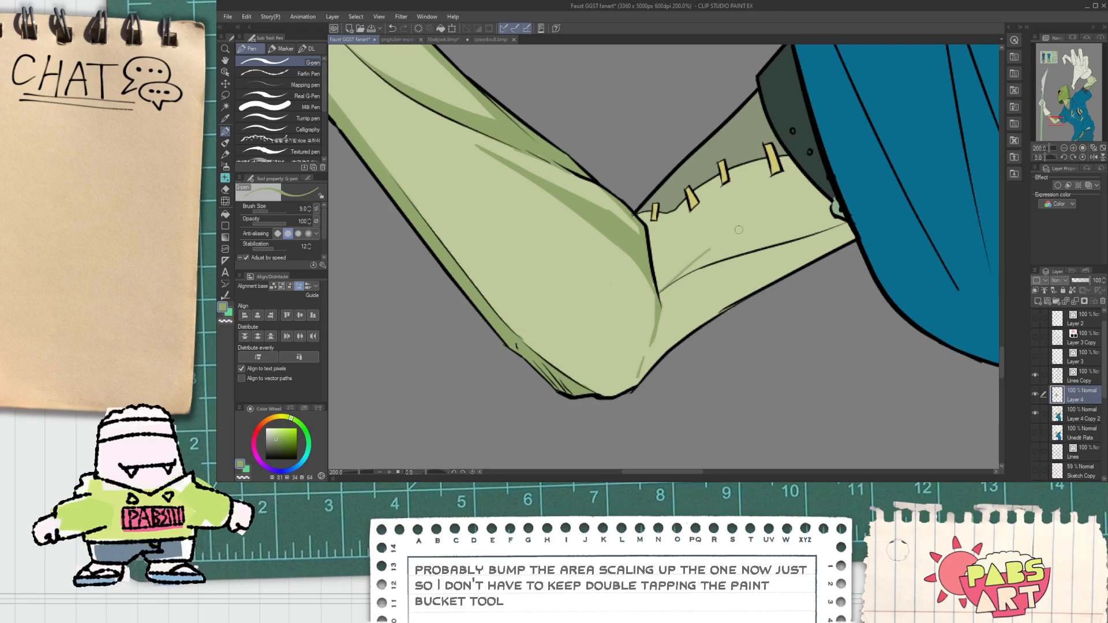
pyautogui.hotkey('ctrl', 'z')
pyautogui.moveTo(681, 323); pyautogui.dragTo(598, 369)
pyautogui.scroll(1, 598, 368)
pyautogui.scroll(-1, 580, 398)
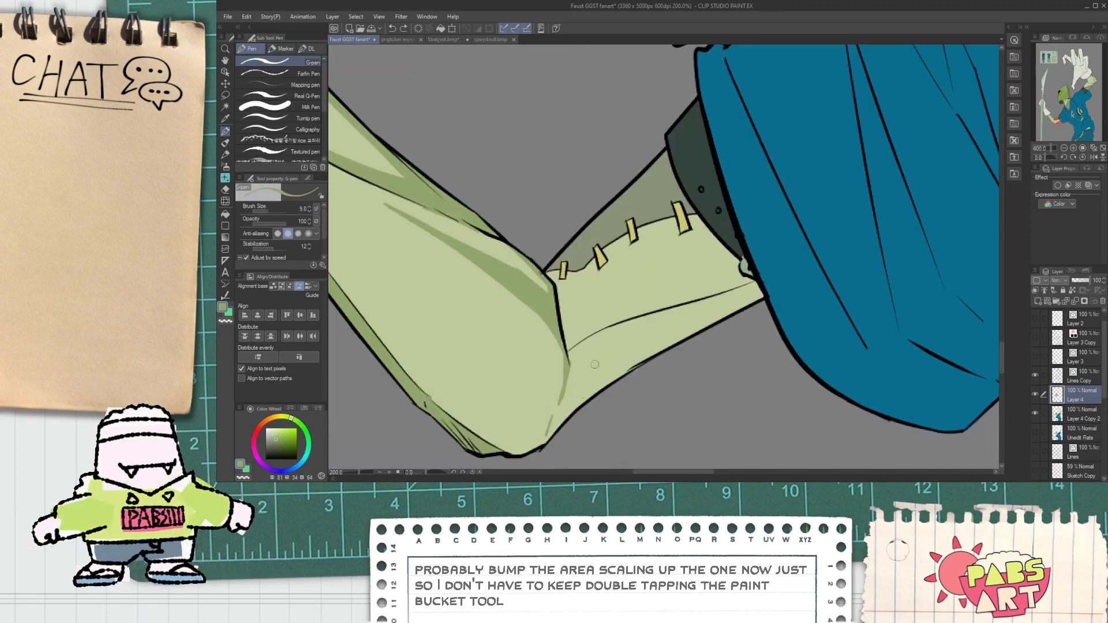
# Outline a tapering shadow between the upper arm's crease line and its lower edge near the sleeve and fill it with green.
pyautogui.scroll(1, 600, 378)
pyautogui.moveTo(754, 258); pyautogui.dragTo(806, 222)
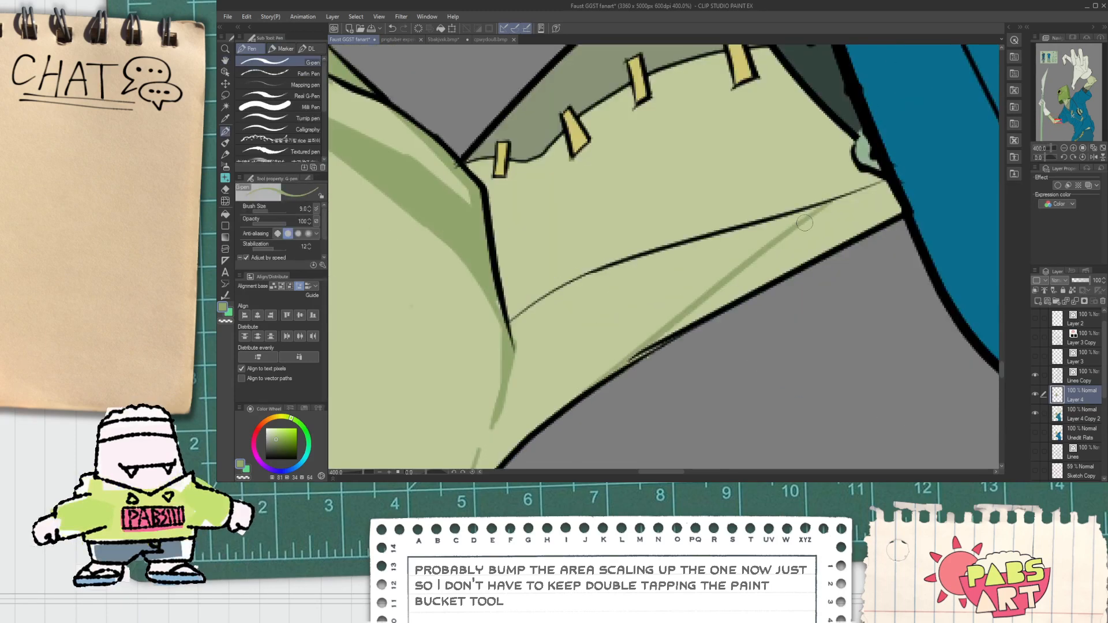
pyautogui.moveTo(663, 337)
pyautogui.mouseDown()
pyautogui.moveTo(837, 222)
pyautogui.moveTo(722, 63)
pyautogui.moveTo(775, 202)
pyautogui.mouseUp()
pyautogui.scroll(-1, 785, 226)
pyautogui.hotkey('ctrl', 'z')
pyautogui.scroll(1, 776, 219)
pyautogui.hotkey('ctrl', 'z')
pyautogui.scroll(-1, 789, 199)
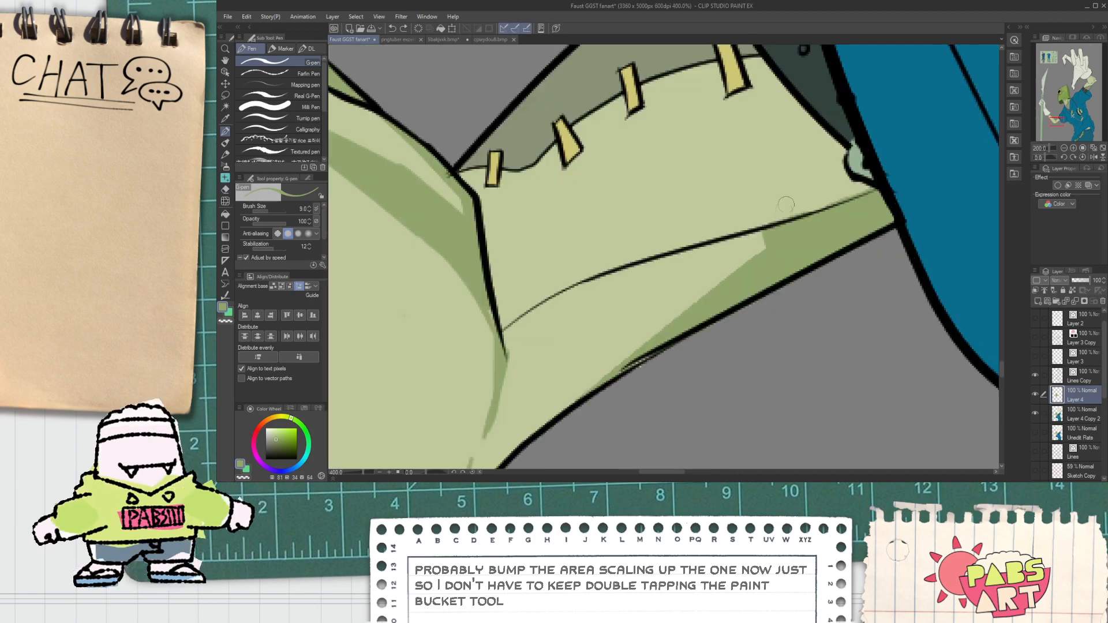
# Shade the upper arm beside the sleeve band above the crease, widening the shadow toward the last stitch and filling it with green.
pyautogui.press('h')
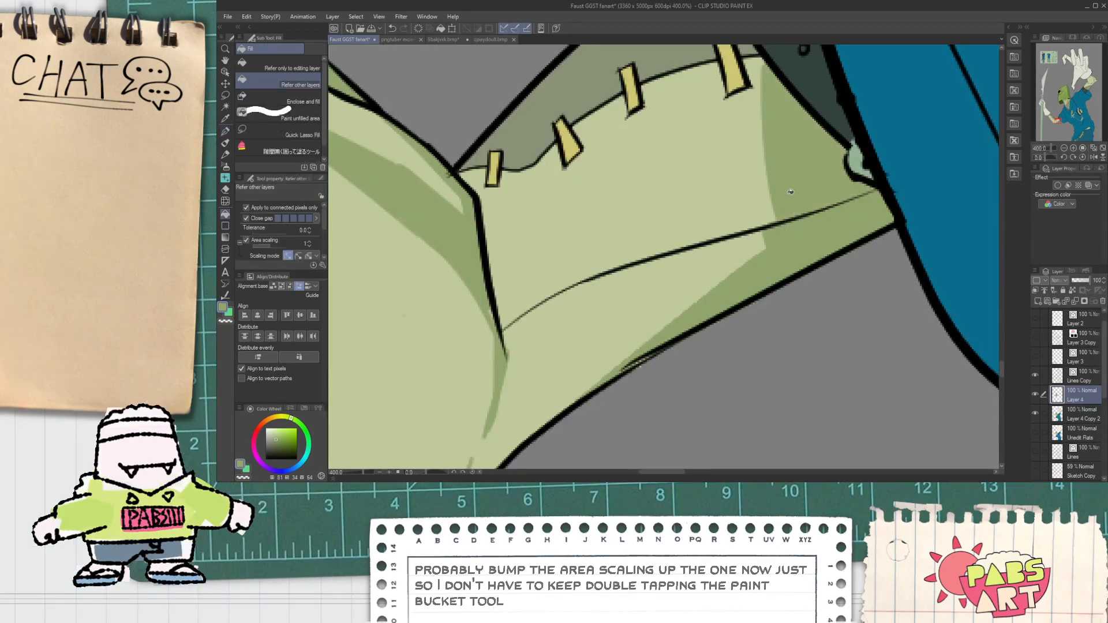
pyautogui.scroll(-3, 754, 252)
pyautogui.press('p')
pyautogui.scroll(3, 754, 252)
pyautogui.moveTo(802, 370); pyautogui.dragTo(759, 254)
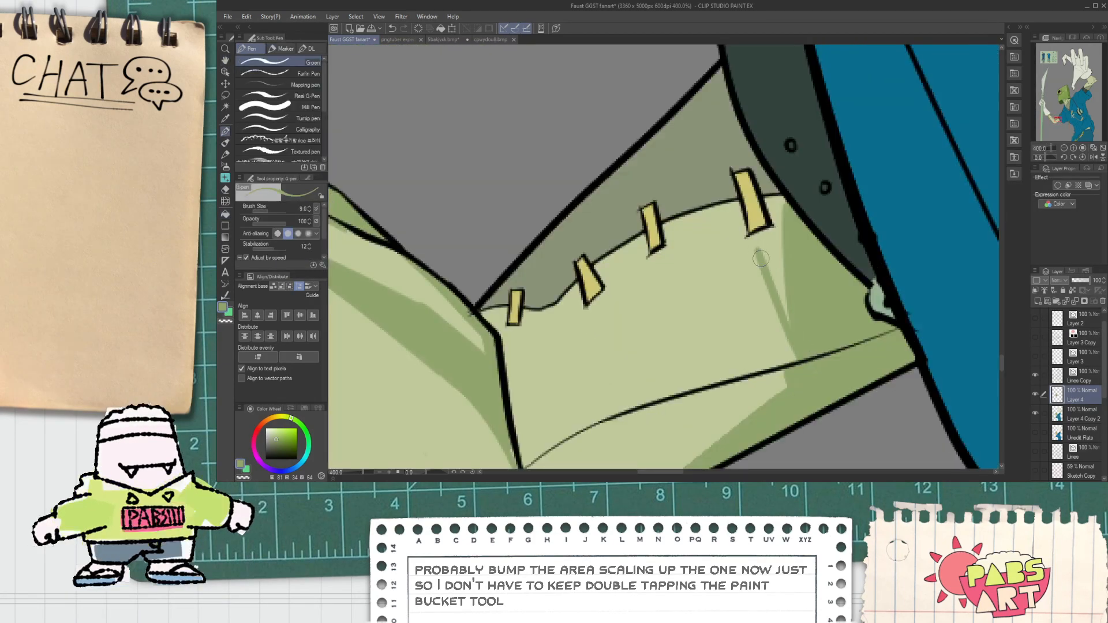
pyautogui.press('g')
pyautogui.press('p')
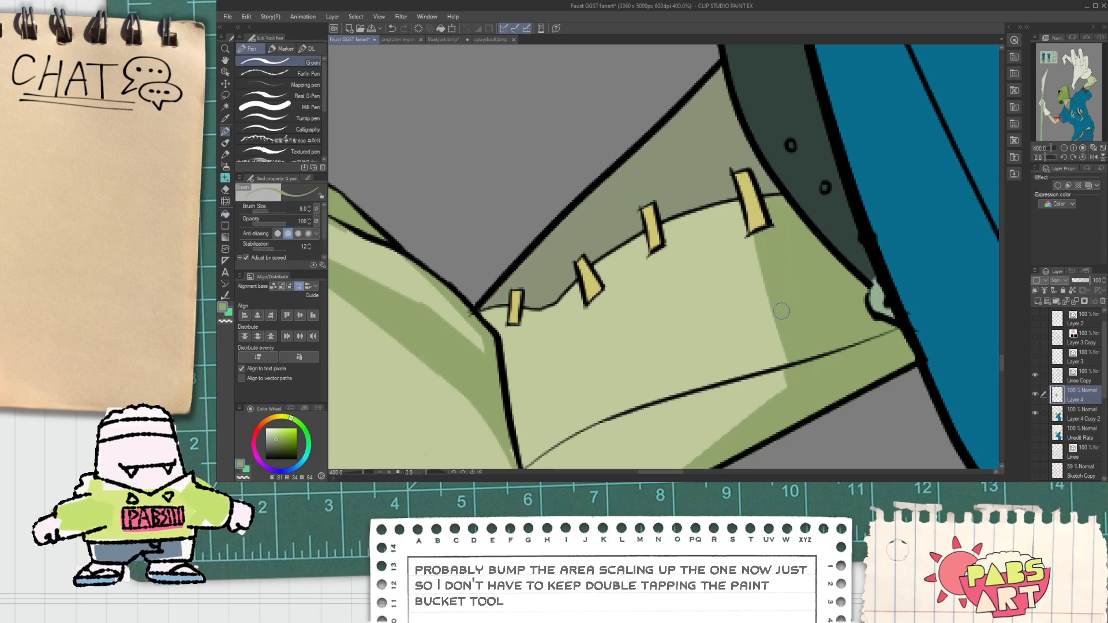
# Line the underside of the upper arm's crease with green, and outline and fill a shadow beneath the stitched seam.
pyautogui.scroll(-3, 779, 275)
pyautogui.scroll(3, 687, 326)
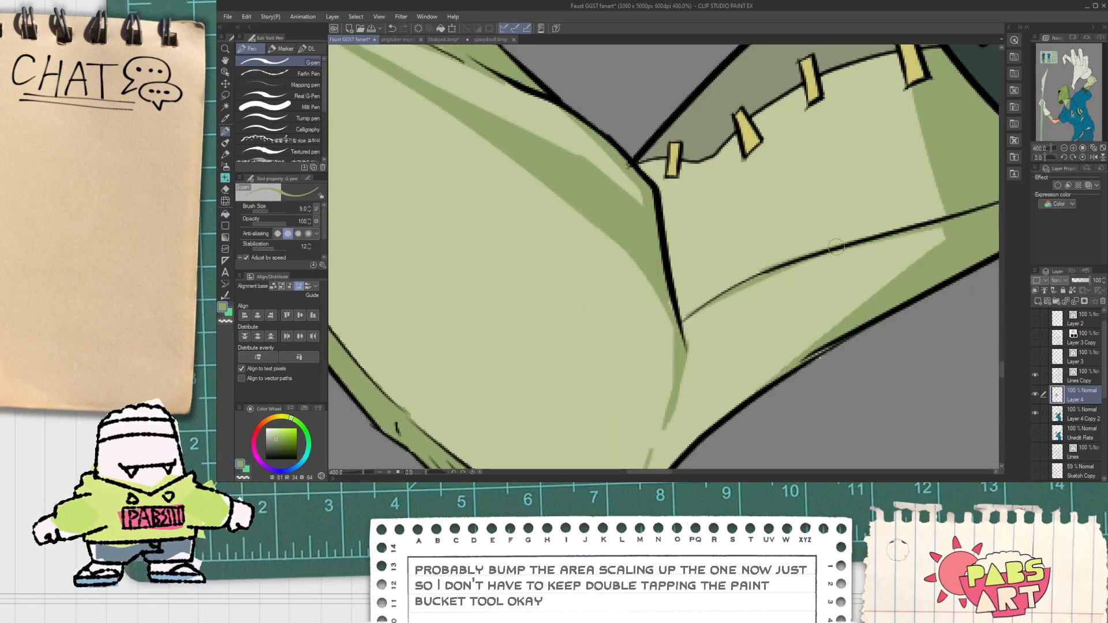
pyautogui.scroll(-4, 981, 227)
pyautogui.scroll(4, 899, 210)
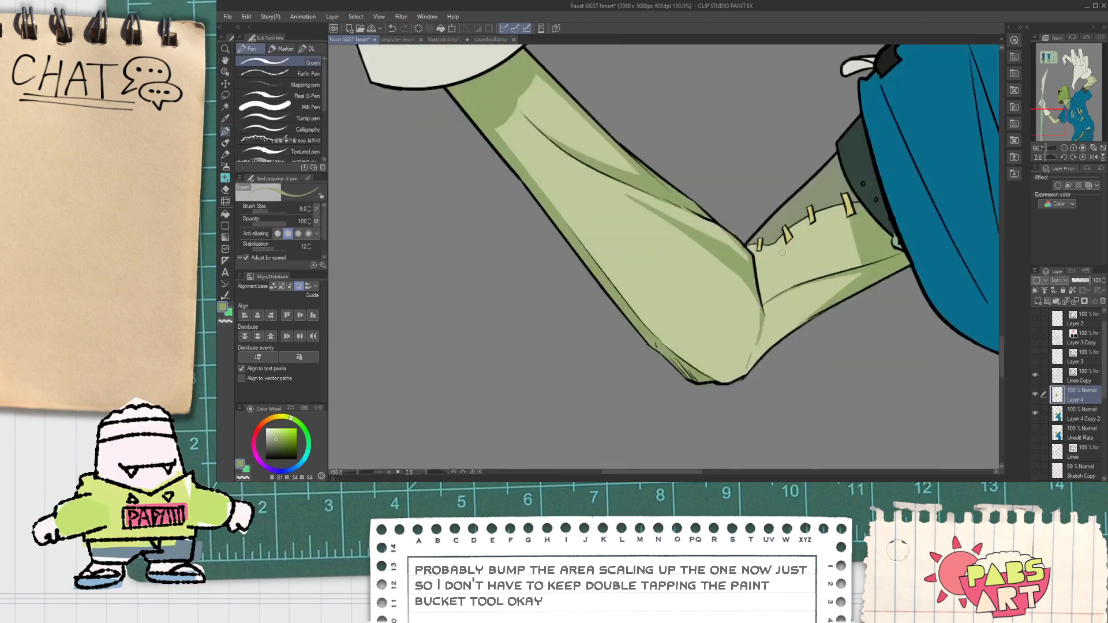
pyautogui.moveTo(734, 287); pyautogui.dragTo(877, 184)
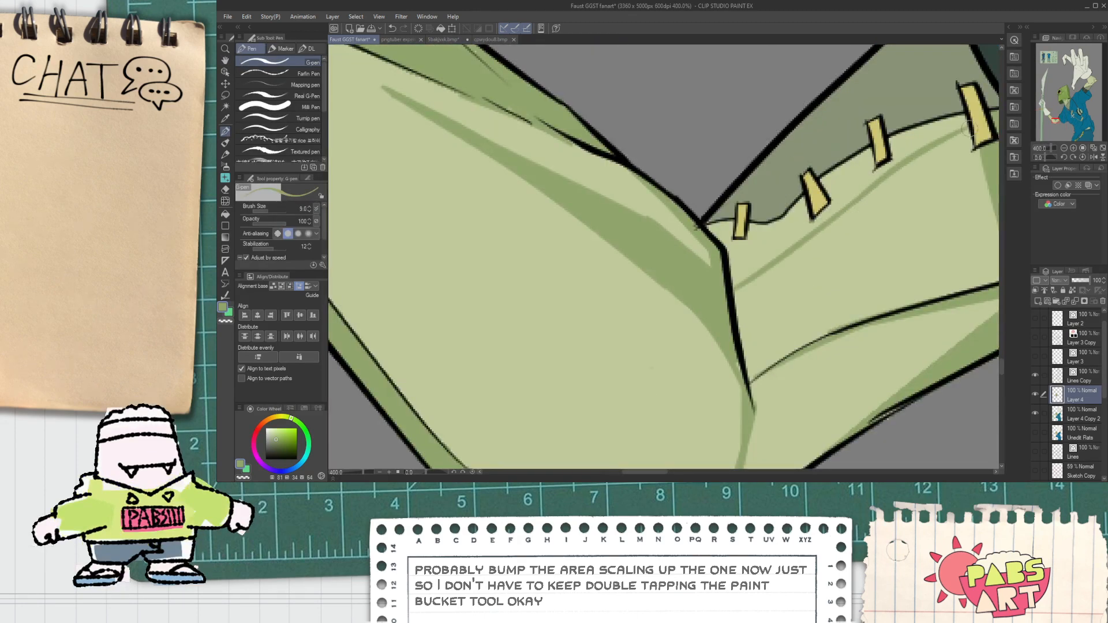
pyautogui.press('g')
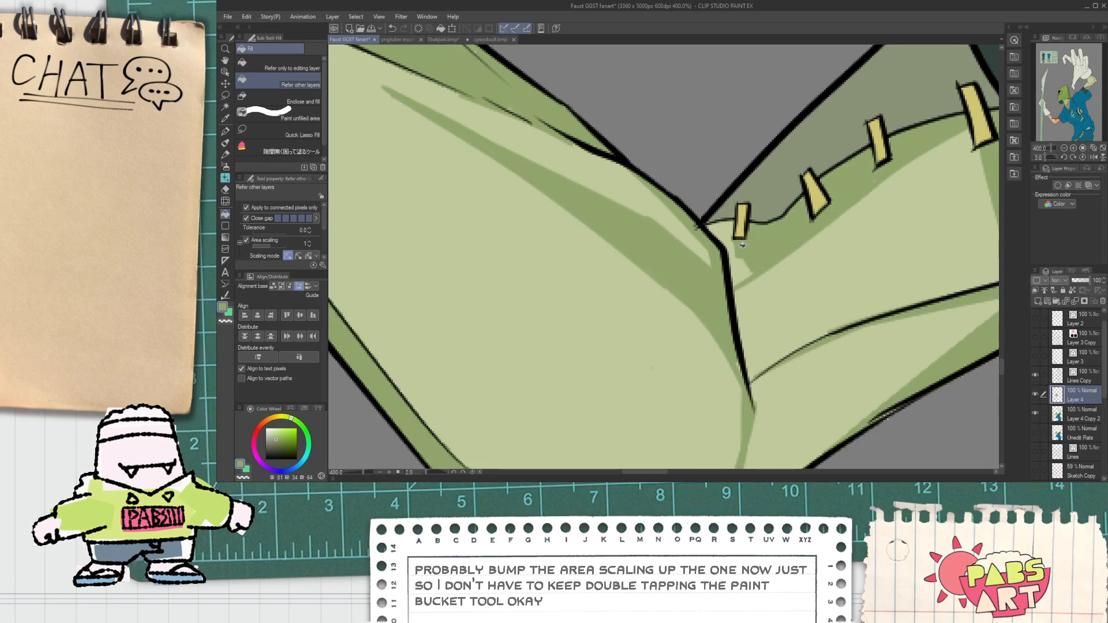
pyautogui.scroll(-2, 747, 245)
pyautogui.press('p')
# Outline a narrow shadow along the raised upper arm's edge beneath the forearm and fill it with green.
pyautogui.scroll(-5, 760, 246)
pyautogui.press('space')
pyautogui.moveTo(761, 231); pyautogui.dragTo(715, 191)
pyautogui.scroll(3, 655, 286)
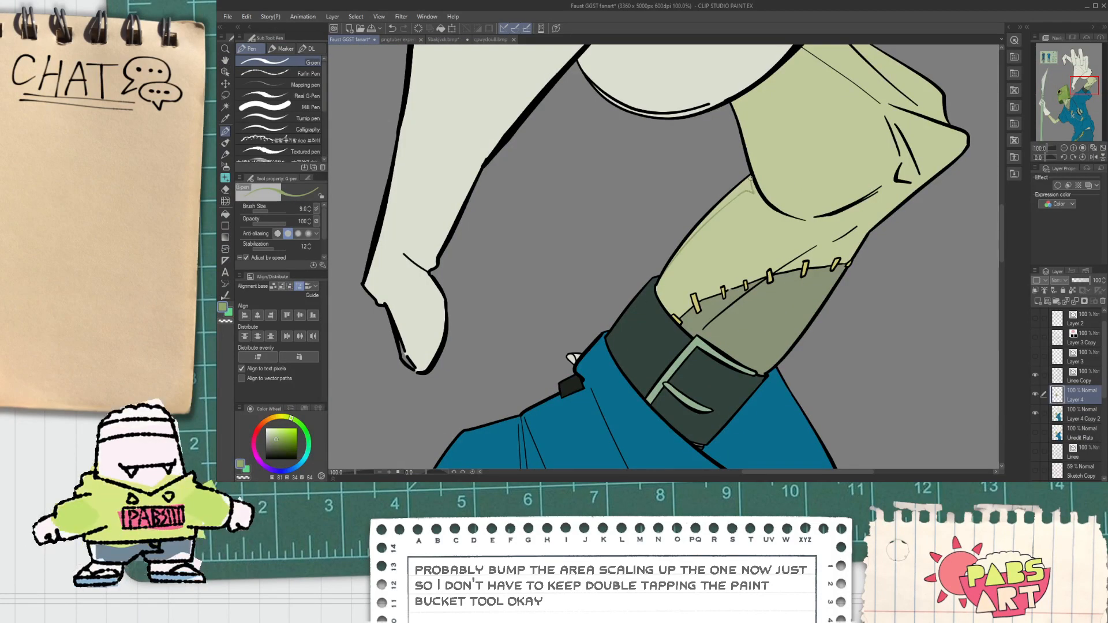
pyautogui.moveTo(752, 175); pyautogui.dragTo(744, 188)
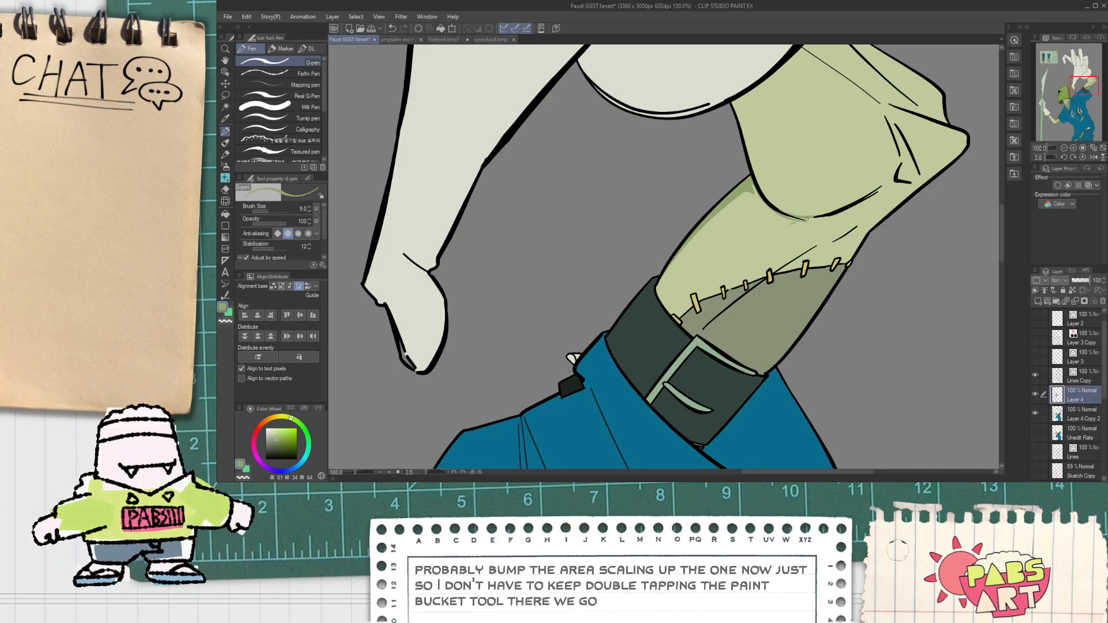
pyautogui.scroll(-1, 808, 212)
pyautogui.press('space')
pyautogui.moveTo(828, 227); pyautogui.dragTo(774, 252)
pyautogui.scroll(1, 774, 251)
pyautogui.scroll(1, 774, 251)
pyautogui.scroll(-1, 779, 237)
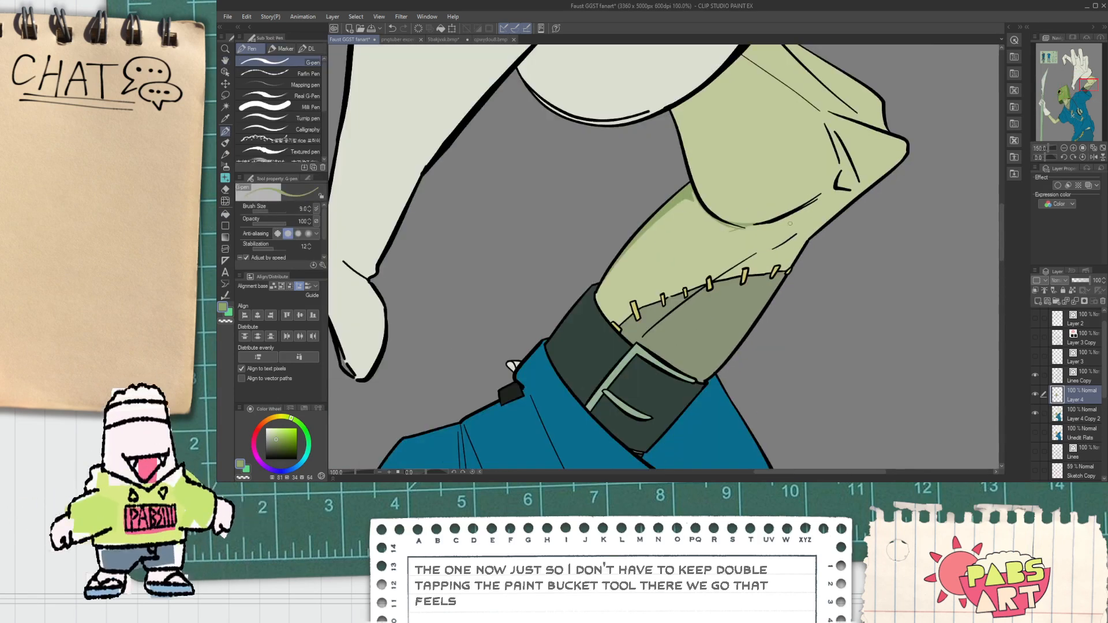
# Outline the glove's cast shadow and the edge shadows on the raised forearm, redoing a stroke, and fill them with green.
pyautogui.press('space')
pyautogui.moveTo(715, 162); pyautogui.dragTo(705, 277)
pyautogui.scroll(1, 676, 229)
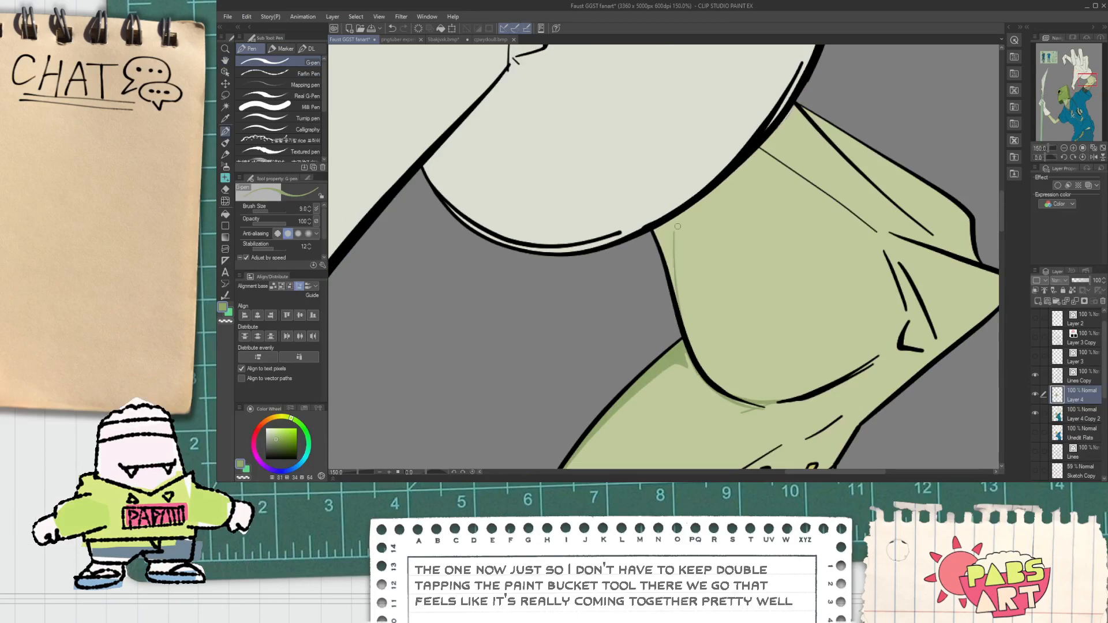
pyautogui.moveTo(673, 233)
pyautogui.mouseDown()
pyautogui.moveTo(746, 189)
pyautogui.moveTo(765, 143)
pyautogui.moveTo(793, 171)
pyautogui.mouseUp()
pyautogui.hotkey('ctrl', 'z')
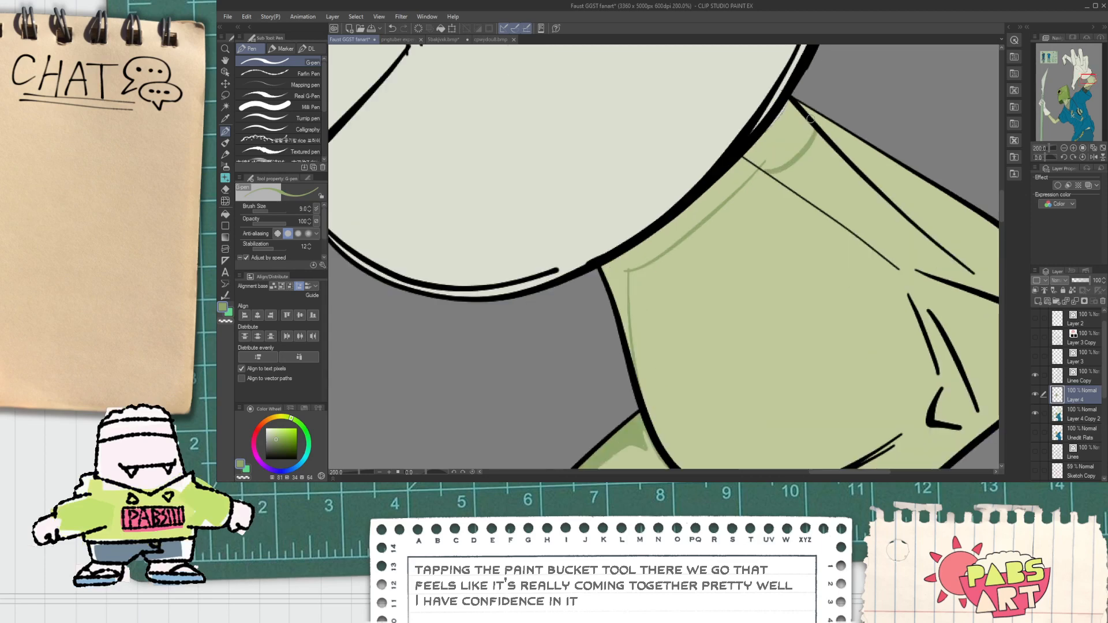
pyautogui.moveTo(806, 133); pyautogui.dragTo(706, 152)
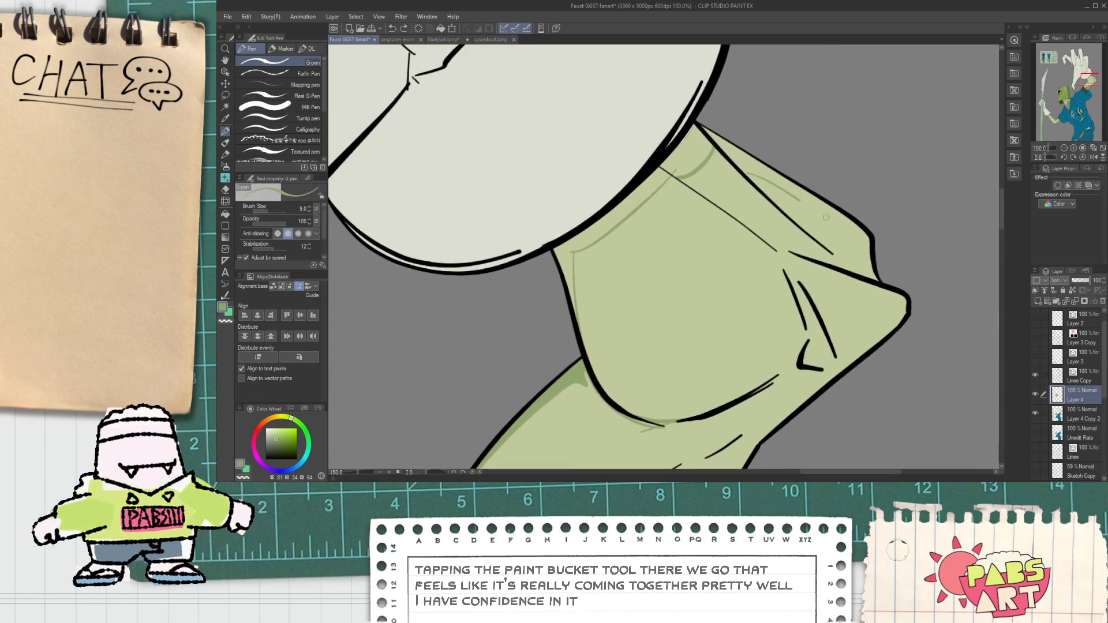
pyautogui.moveTo(749, 189); pyautogui.dragTo(861, 230)
pyautogui.press('g')
pyautogui.click(833, 206)
pyautogui.moveTo(690, 134); pyautogui.dragTo(678, 162)
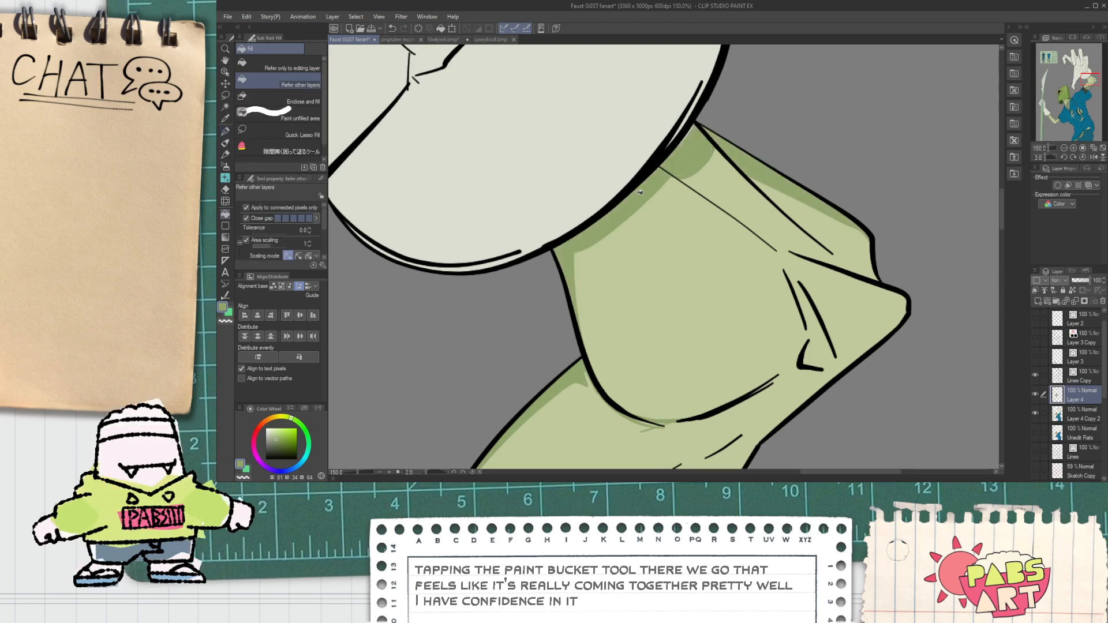
# Outline tapering shadows along the raised forearm's two long crease lines and fill them with green, undoing a misplaced fill.
pyautogui.press('p')
pyautogui.scroll(3, 666, 163)
pyautogui.scroll(-5, 706, 81)
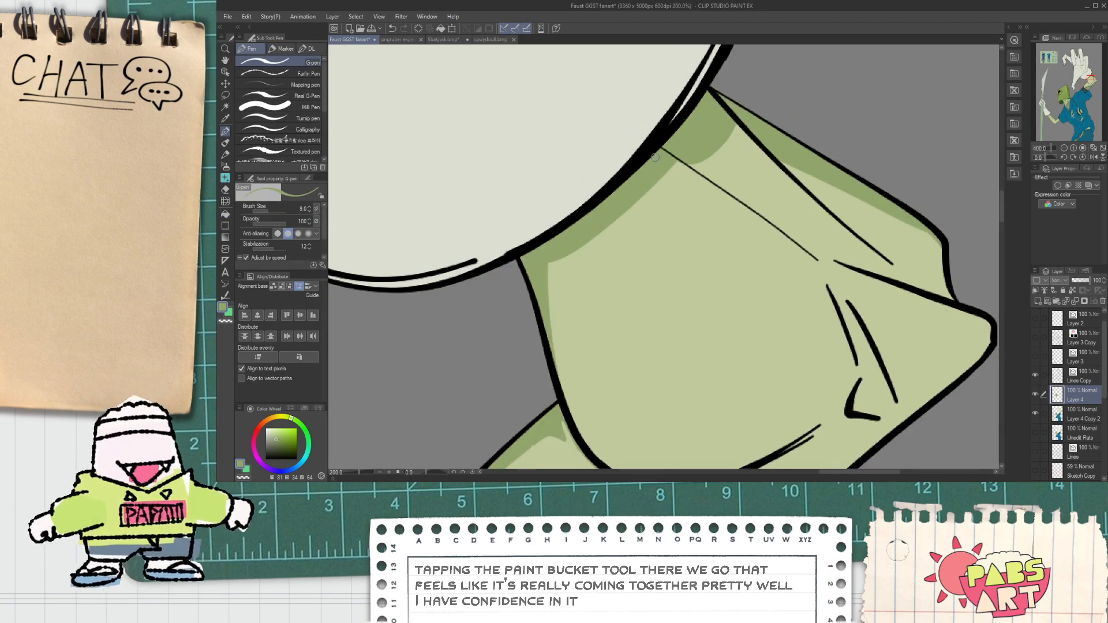
pyautogui.scroll(2, 640, 173)
pyautogui.hotkey('ctrl', 'z')
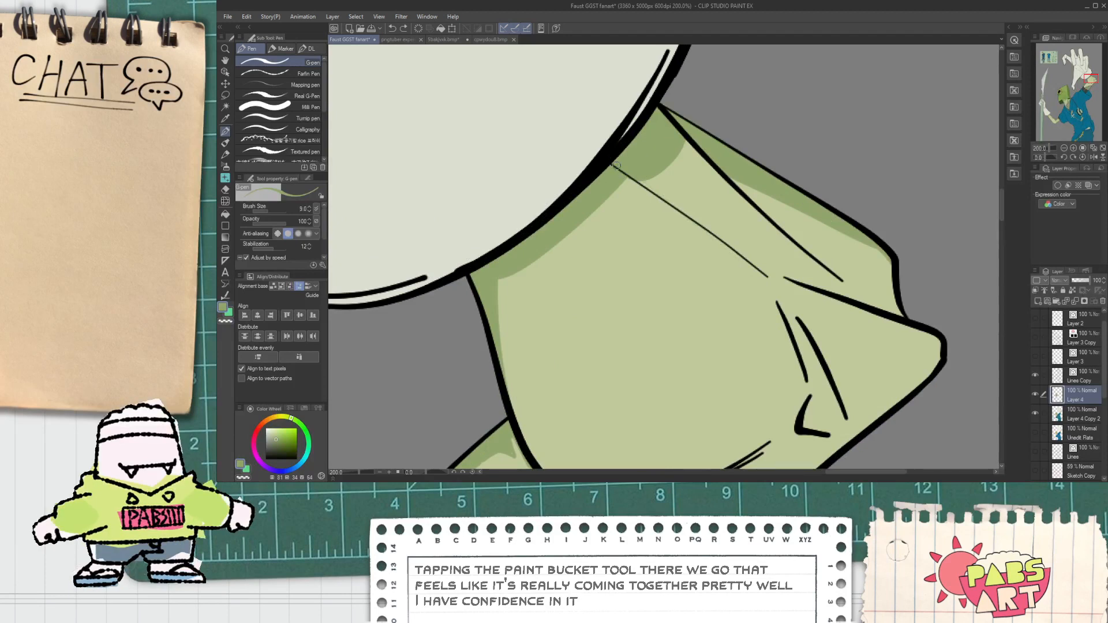
pyautogui.moveTo(646, 180); pyautogui.dragTo(771, 275)
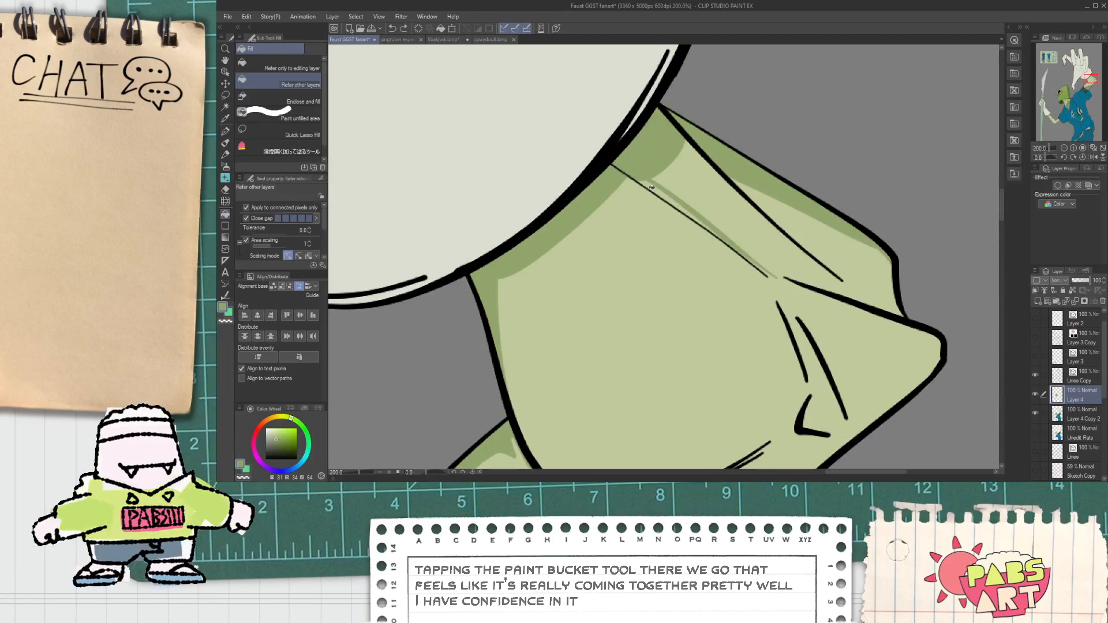
pyautogui.moveTo(692, 149)
pyautogui.mouseDown()
pyautogui.moveTo(867, 295)
pyautogui.moveTo(894, 269)
pyautogui.mouseUp()
pyautogui.press('g')
pyautogui.click(885, 292)
pyautogui.click(847, 275)
pyautogui.hotkey('ctrl', 'z')
pyautogui.press('p')
pyautogui.press('g')
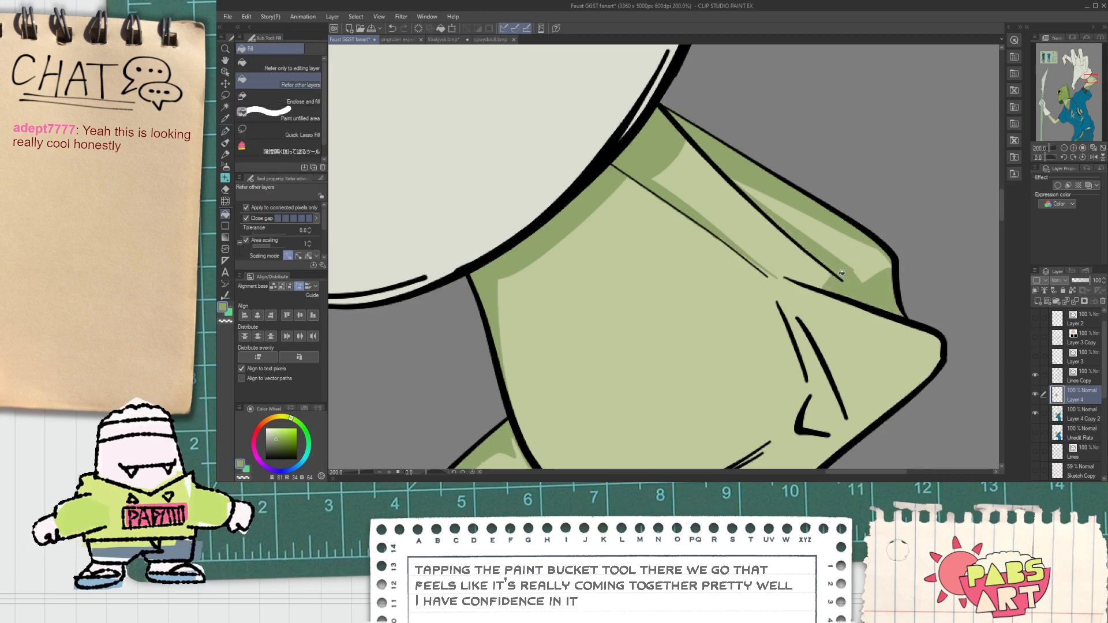
# Hatch the raised elbow's tip with short green strokes, and outline and fill a shadow wedge beside the elbow wrinkle.
pyautogui.scroll(-5, 841, 272)
pyautogui.moveTo(836, 289)
pyautogui.mouseDown()
pyautogui.moveTo(775, 259)
pyautogui.moveTo(848, 302)
pyautogui.mouseUp()
pyautogui.scroll(3, 772, 261)
pyautogui.press('p')
pyautogui.scroll(2, 772, 261)
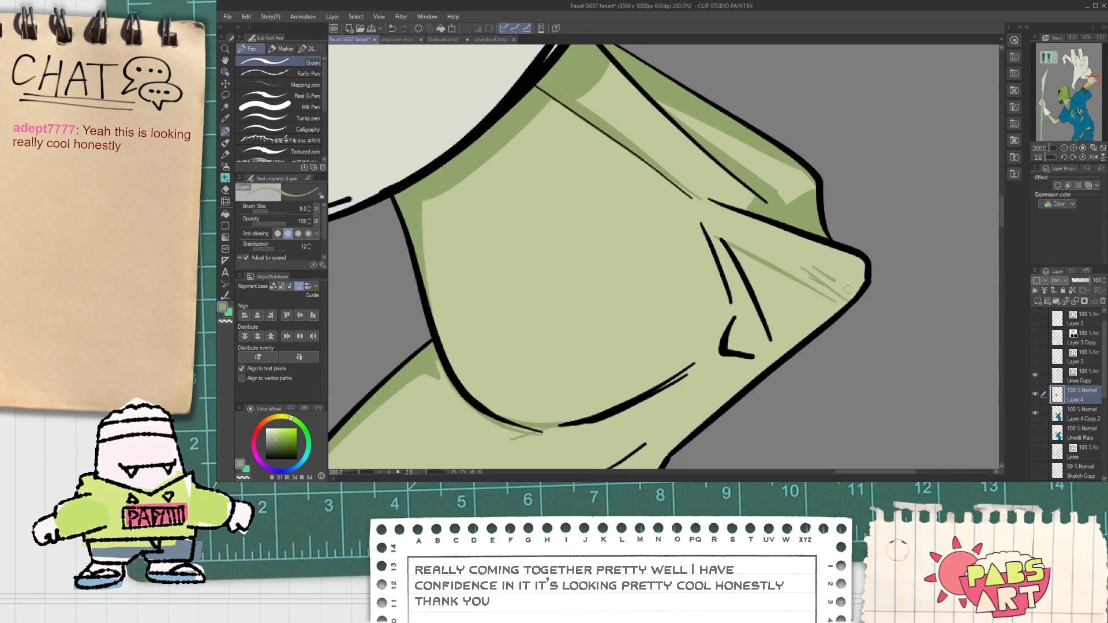
pyautogui.scroll(-1, 772, 327)
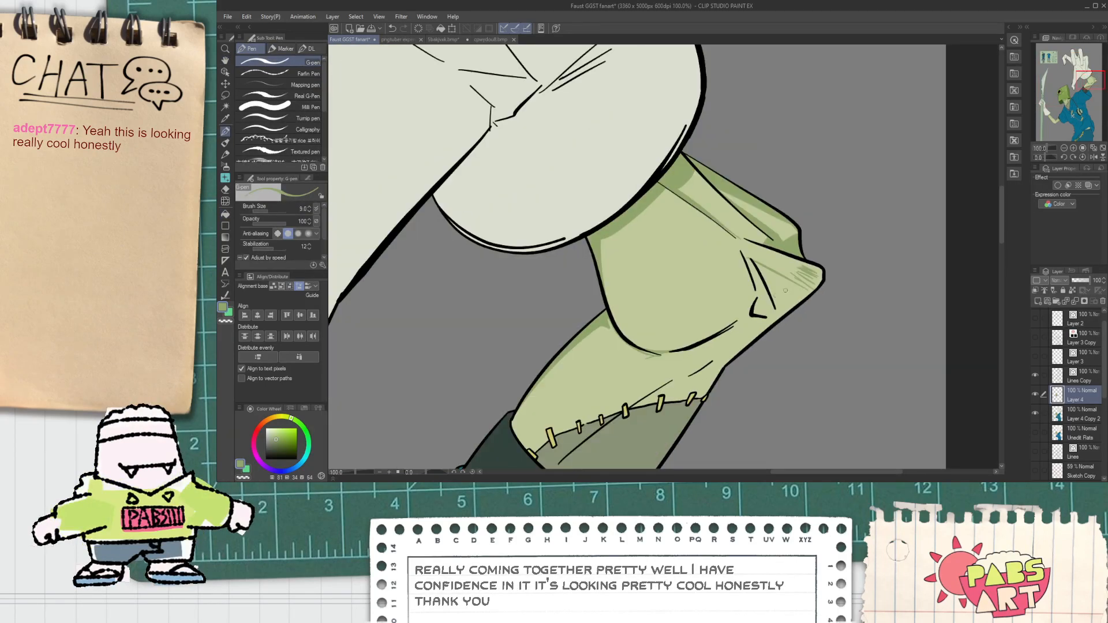
pyautogui.press('g')
pyautogui.click(768, 269)
pyautogui.scroll(-3, 767, 267)
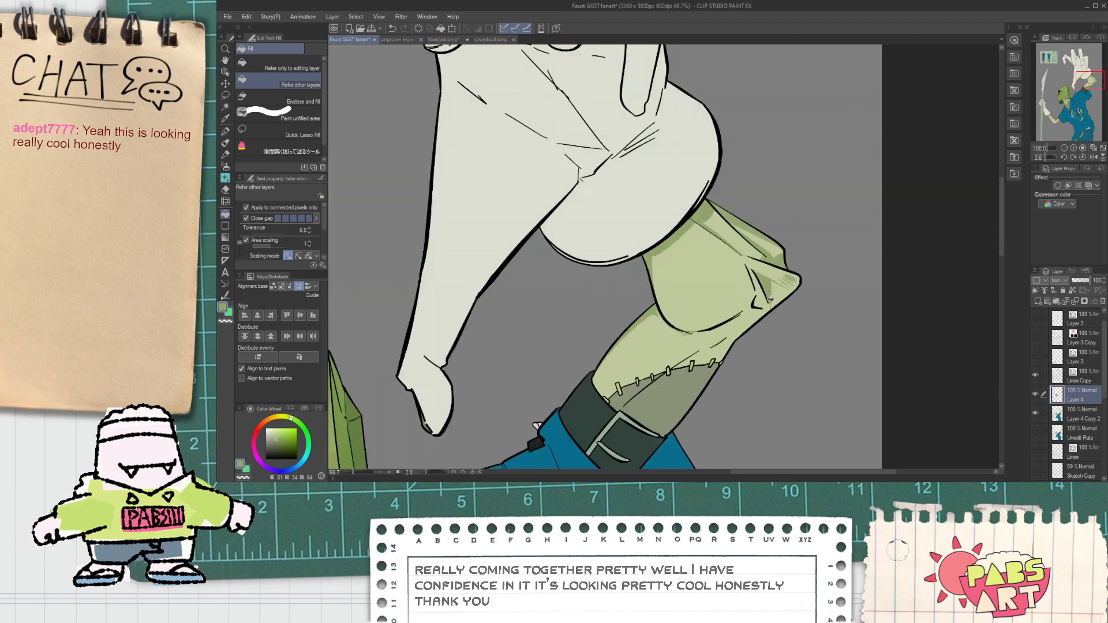
# Shade a curved fold on the forearm side of the elbow wrinkles and a strip along the upper arm's edge above the stitches.
pyautogui.scroll(2, 732, 291)
pyautogui.press('p')
pyautogui.scroll(1, 720, 288)
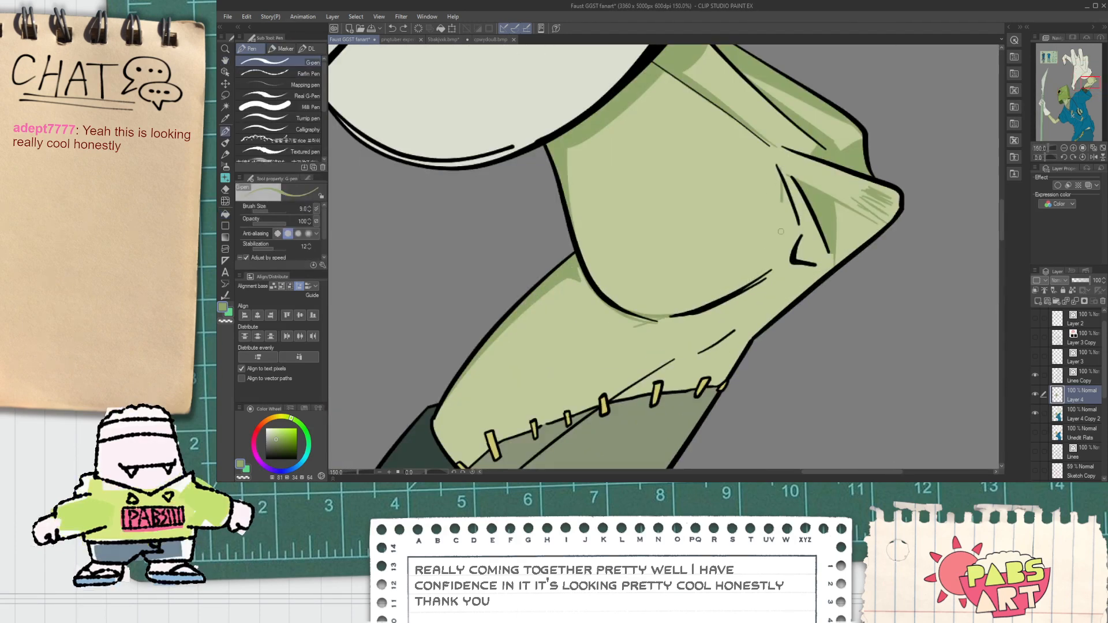
pyautogui.moveTo(755, 283); pyautogui.dragTo(784, 247)
pyautogui.hotkey('ctrl', 'z')
pyautogui.scroll(-2, 797, 229)
pyautogui.scroll(2, 795, 246)
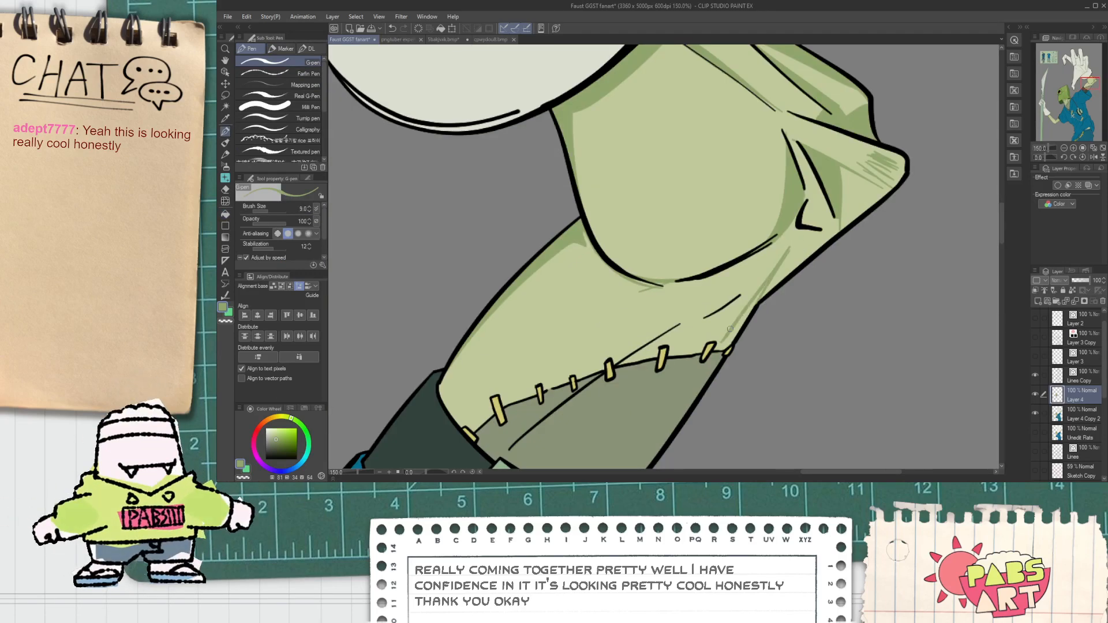
pyautogui.scroll(1, 722, 345)
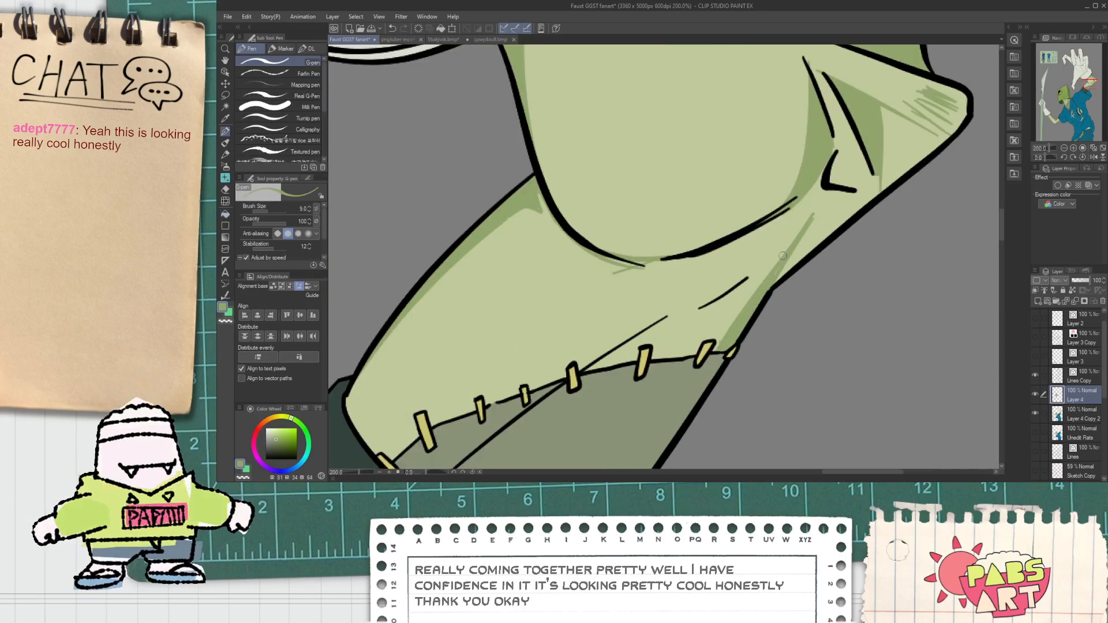
# Outline a shadow strip along the raised forearm's inner edge below the glove and fill it with green.
pyautogui.scroll(-6, 788, 246)
pyautogui.press('space')
pyautogui.scroll(1, 656, 230)
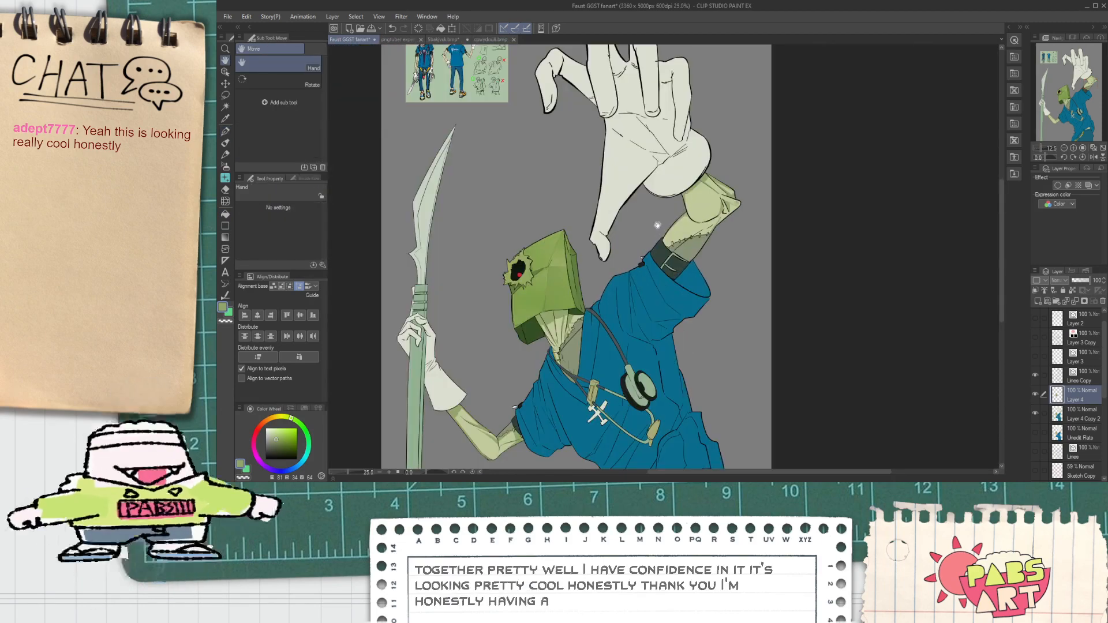
pyautogui.scroll(5, 656, 231)
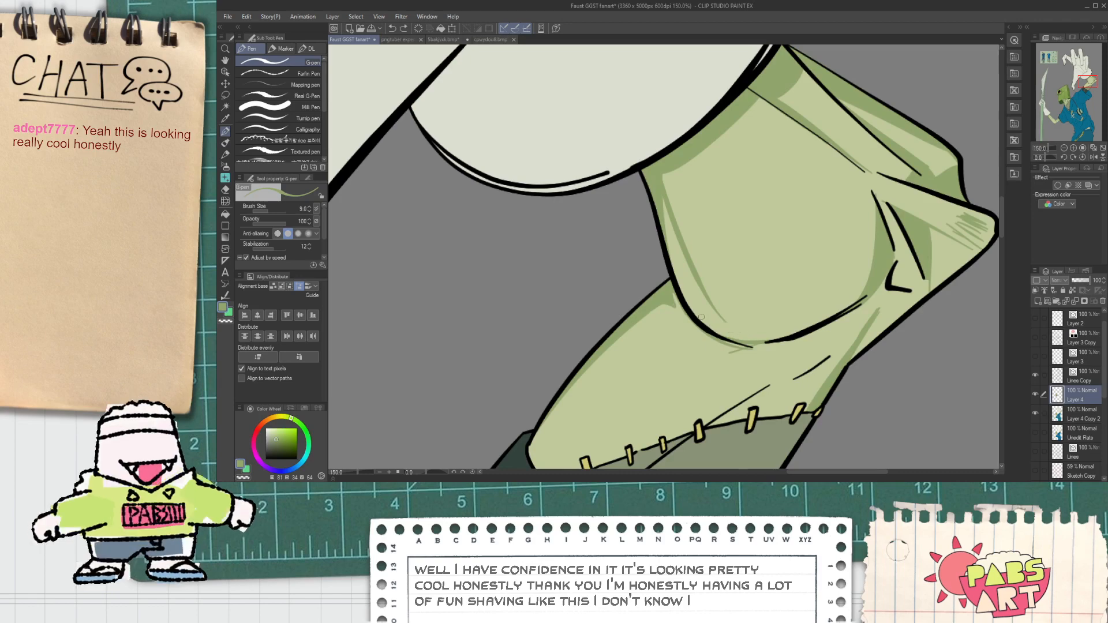
pyautogui.scroll(1, 702, 317)
pyautogui.press('g')
pyautogui.click(722, 312)
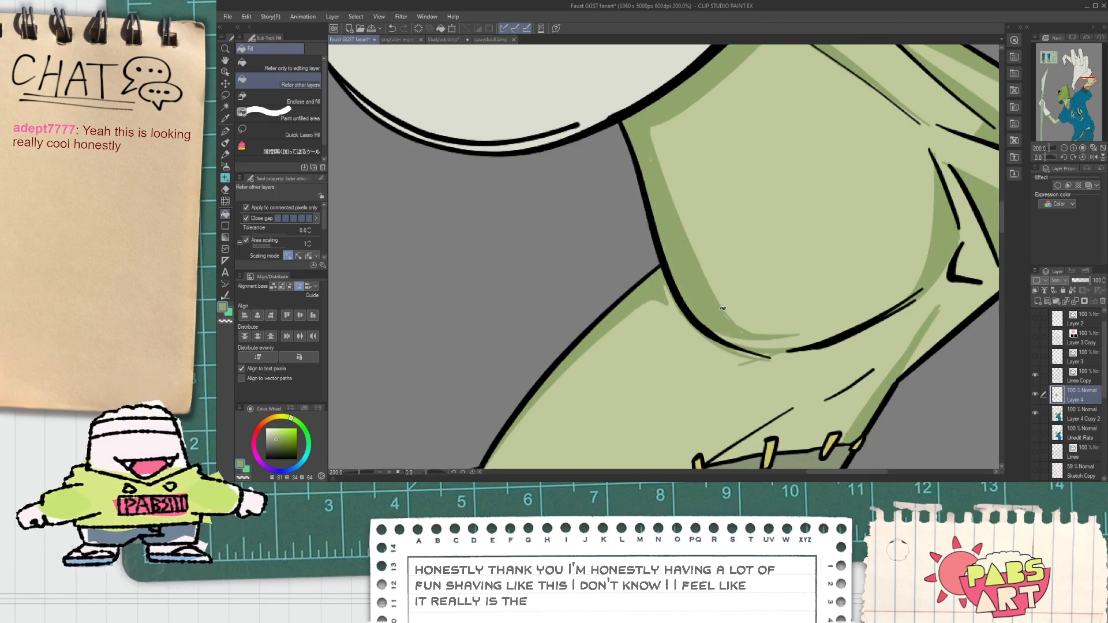
# Add thin green shadow strokes just above the curved lower contour of the raised forearm.
pyautogui.scroll(-3, 721, 312)
pyautogui.press('p')
pyautogui.scroll(2, 735, 325)
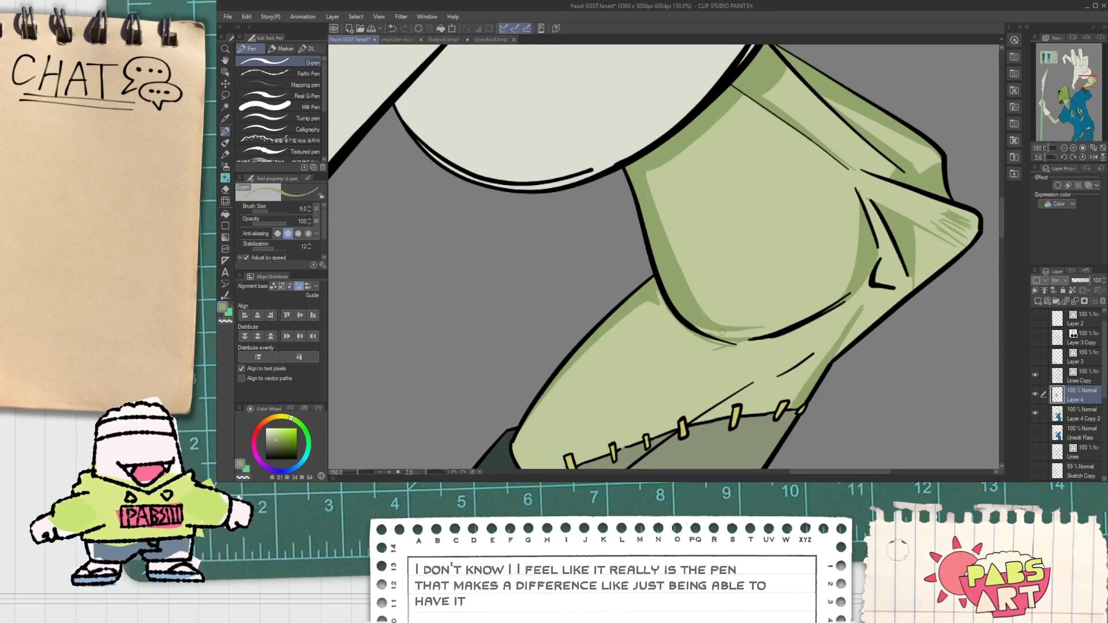
pyautogui.scroll(-6, 862, 276)
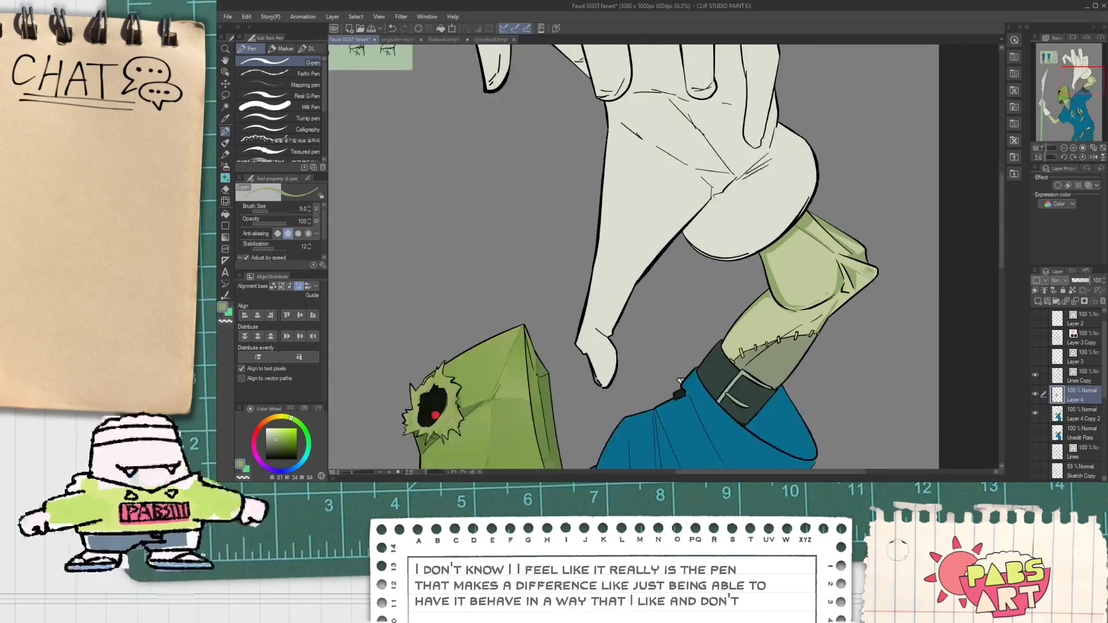
pyautogui.scroll(5, 797, 294)
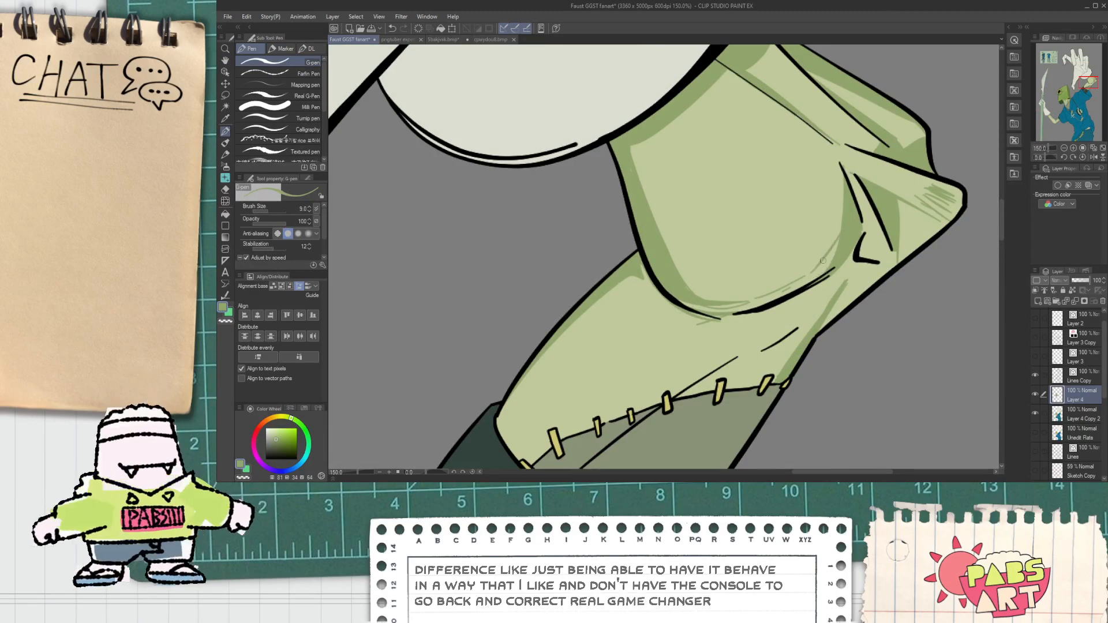
pyautogui.scroll(-5, 836, 242)
pyautogui.scroll(5, 659, 376)
# Widen the green shadow along the raised upper arm's outer edge above the stitches.
pyautogui.press('p')
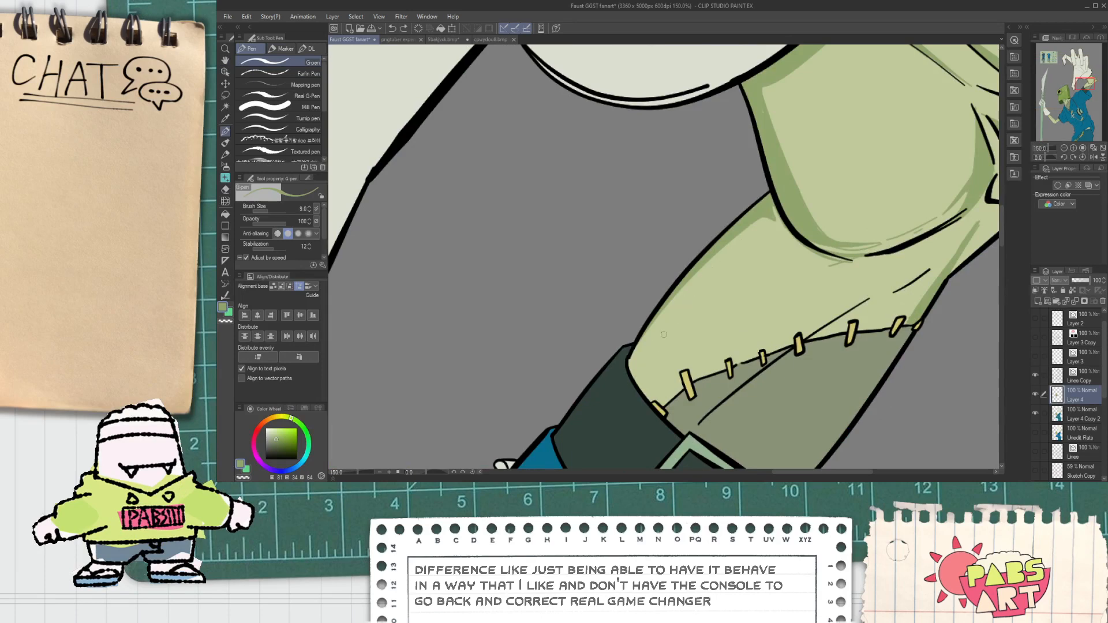
pyautogui.scroll(3, 733, 243)
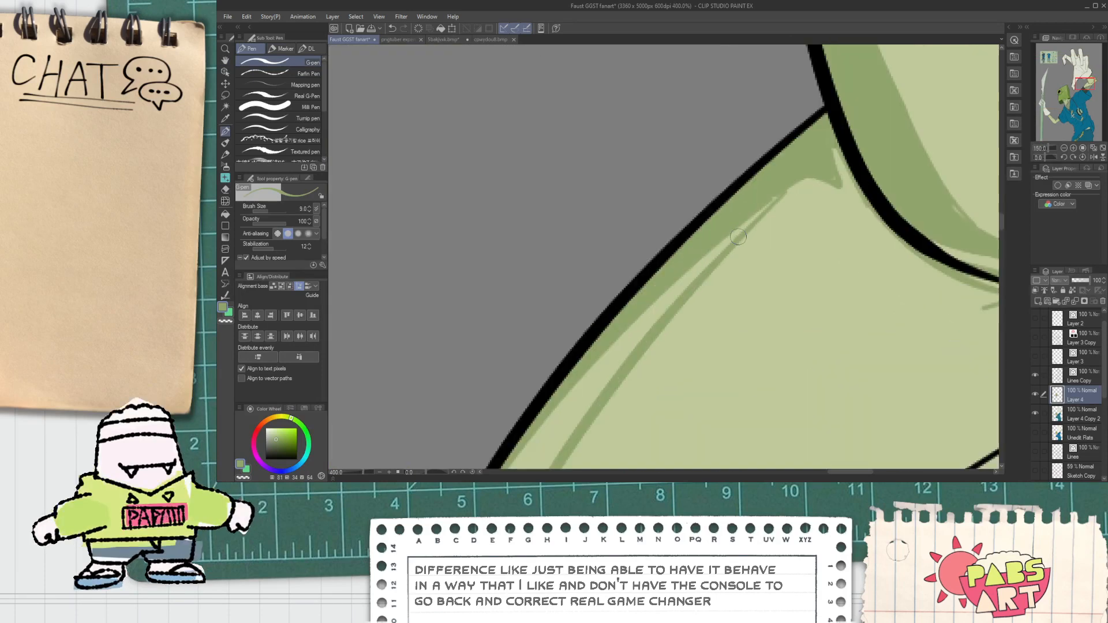
pyautogui.scroll(-1, 679, 294)
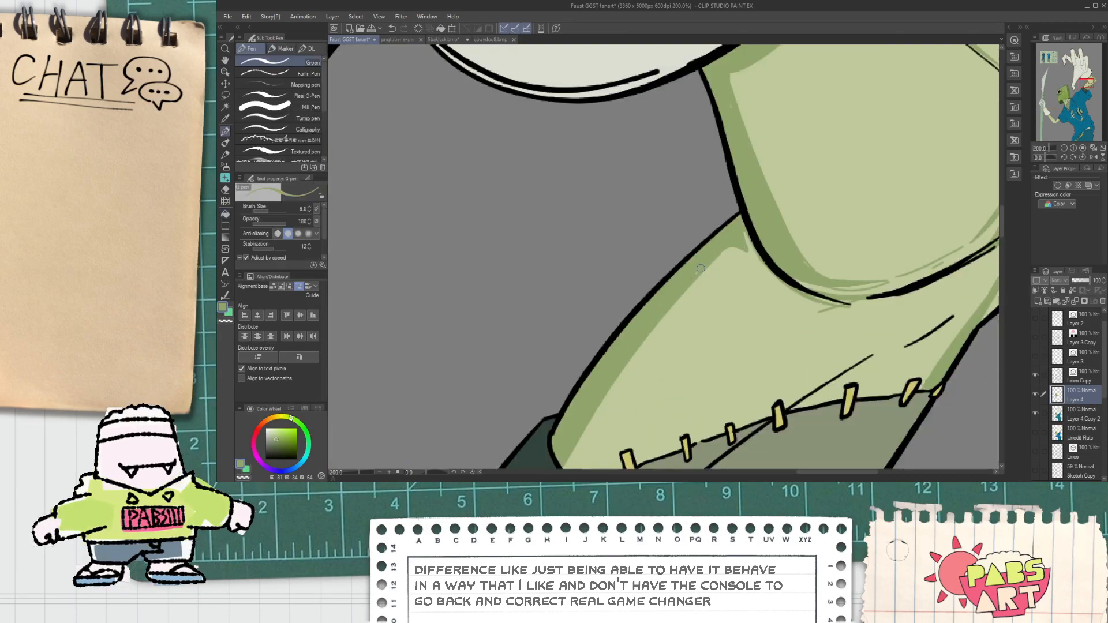
pyautogui.scroll(-1, 726, 248)
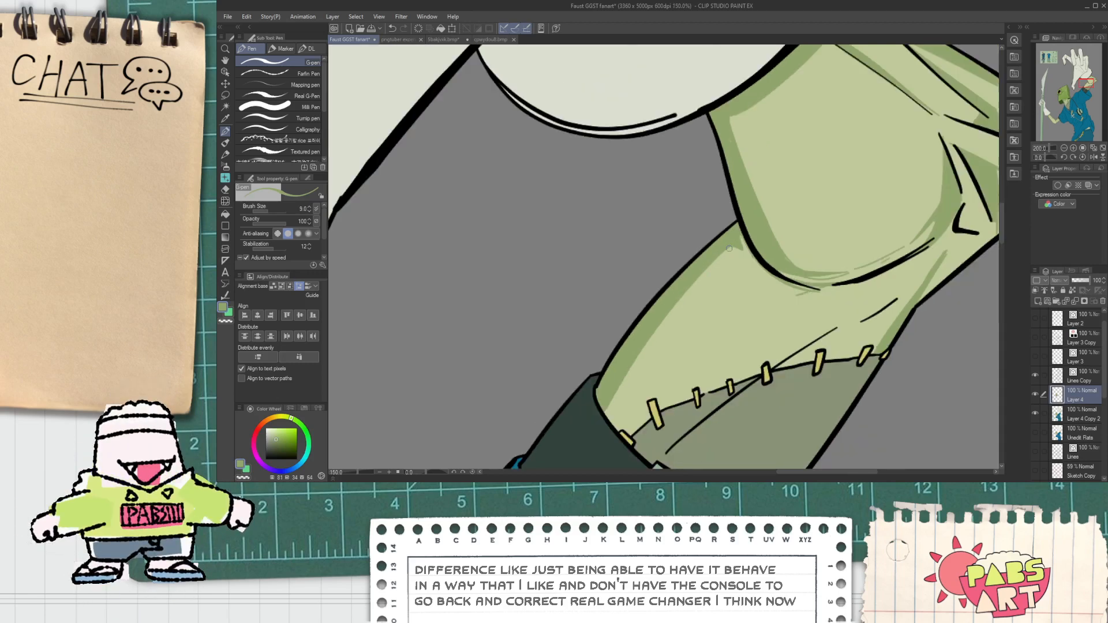
# Add short green shadow strokes on the upper arm just beneath the forearm's overlapping contour.
pyautogui.scroll(-1, 729, 246)
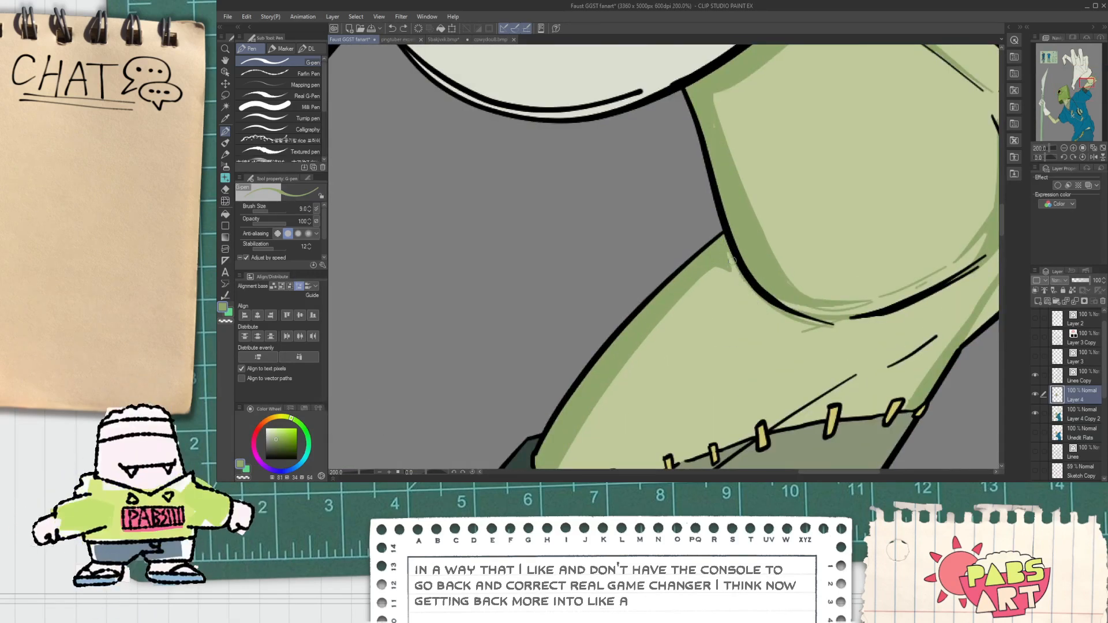
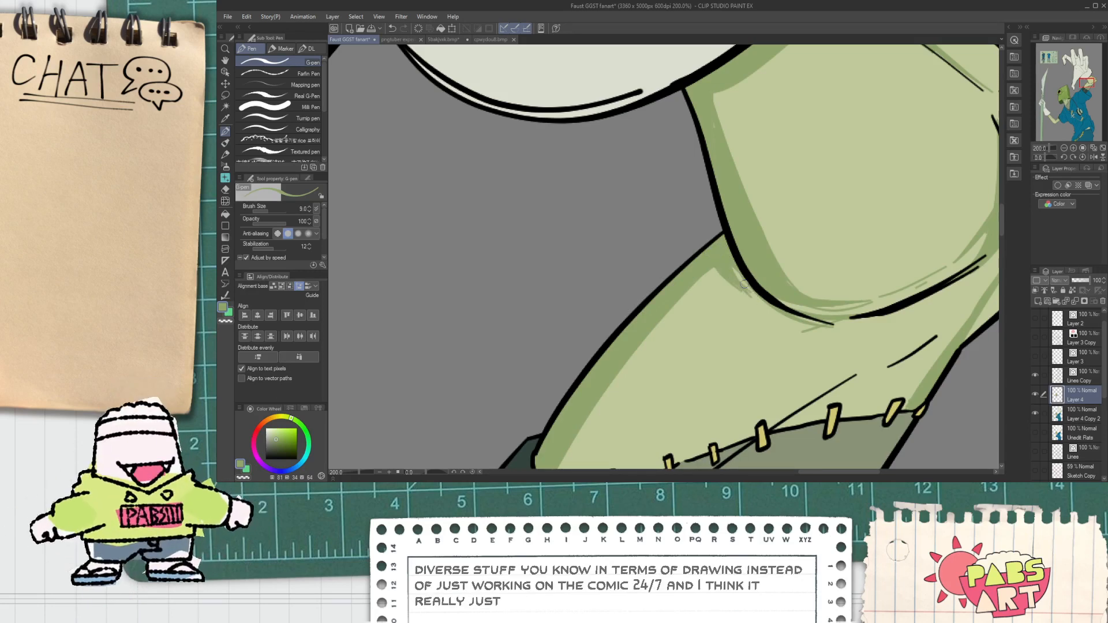
pyautogui.scroll(3, 726, 244)
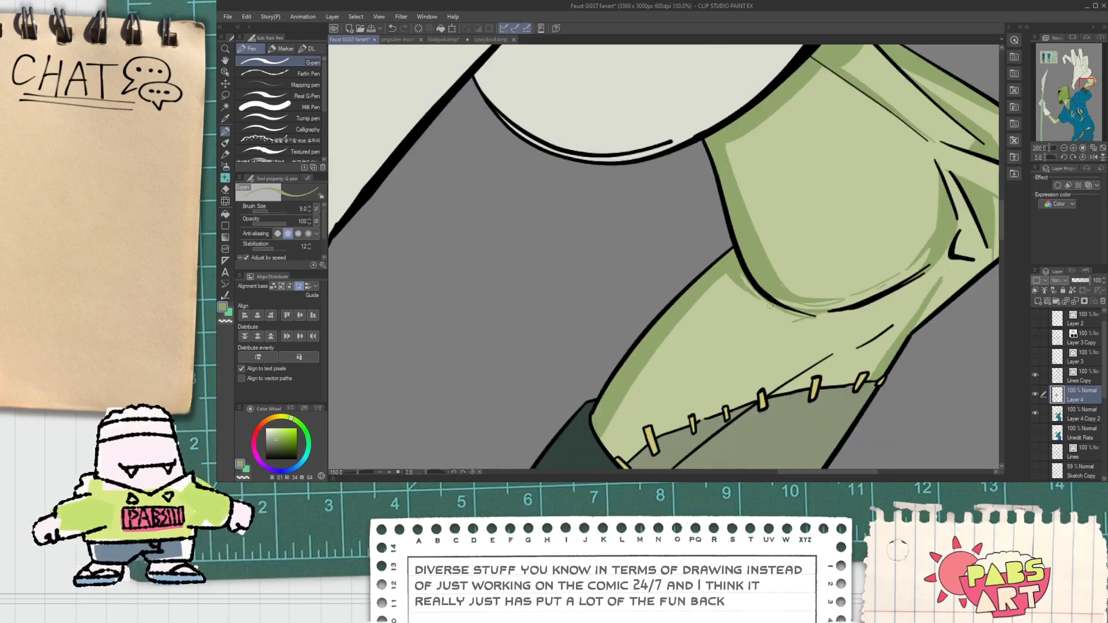
pyautogui.scroll(-4, 852, 316)
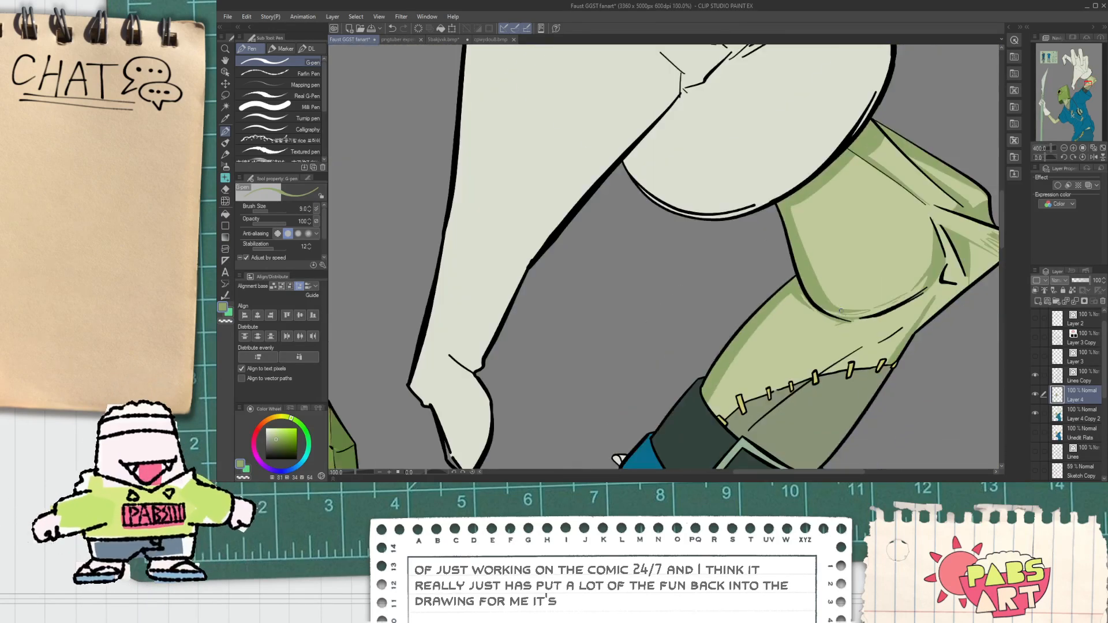
pyautogui.scroll(1, 801, 283)
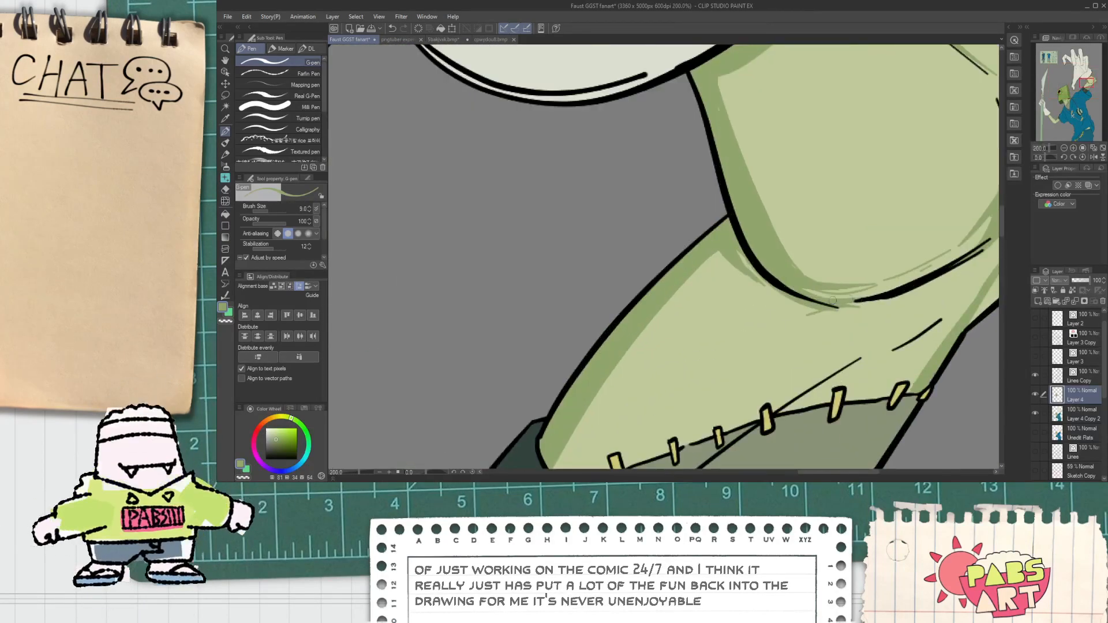
pyautogui.scroll(-5, 831, 293)
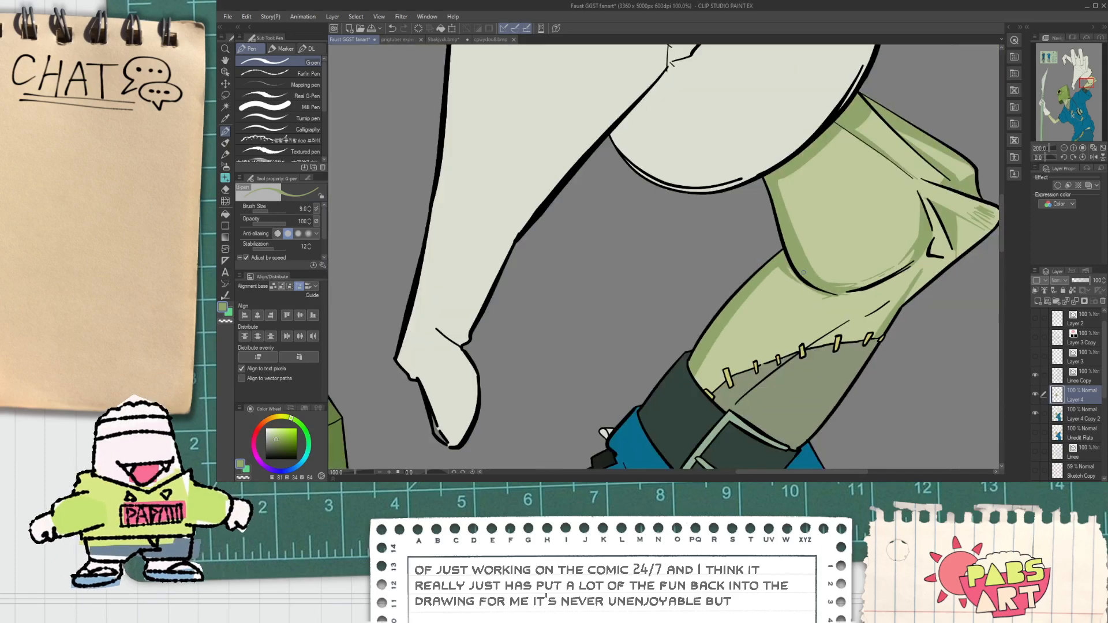
pyautogui.scroll(2, 808, 288)
pyautogui.scroll(-3, 793, 286)
# Outline a small shadow wedge at the pointed corner of the bare waist, redoing the stroke, and fill it with green.
pyautogui.moveTo(793, 287); pyautogui.dragTo(750, 160)
pyautogui.scroll(1, 644, 335)
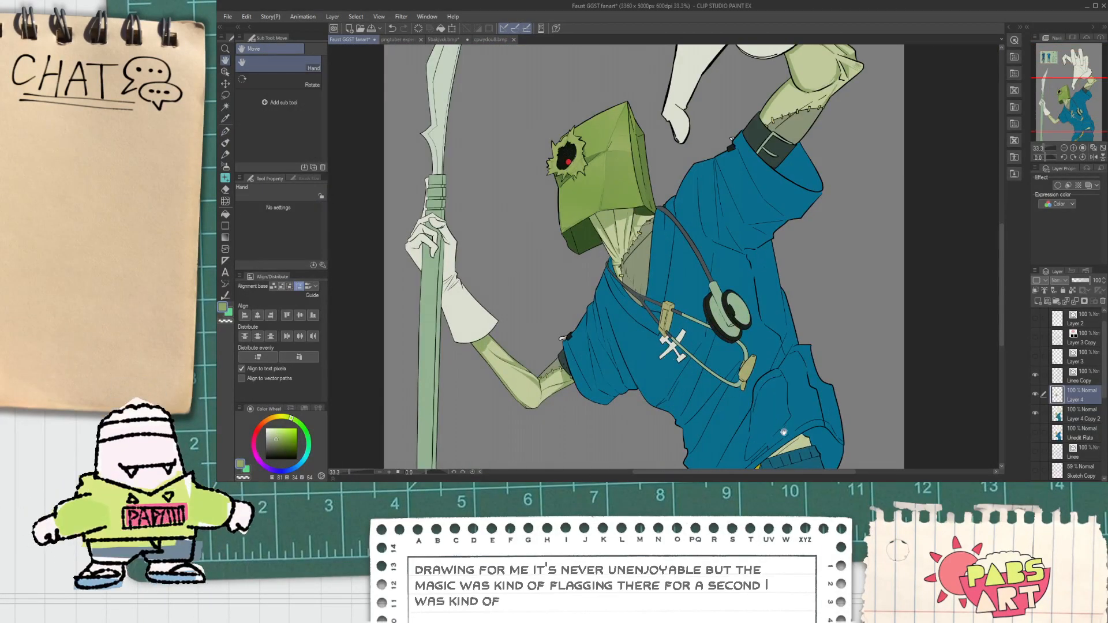
pyautogui.scroll(8, 646, 323)
pyautogui.press('p')
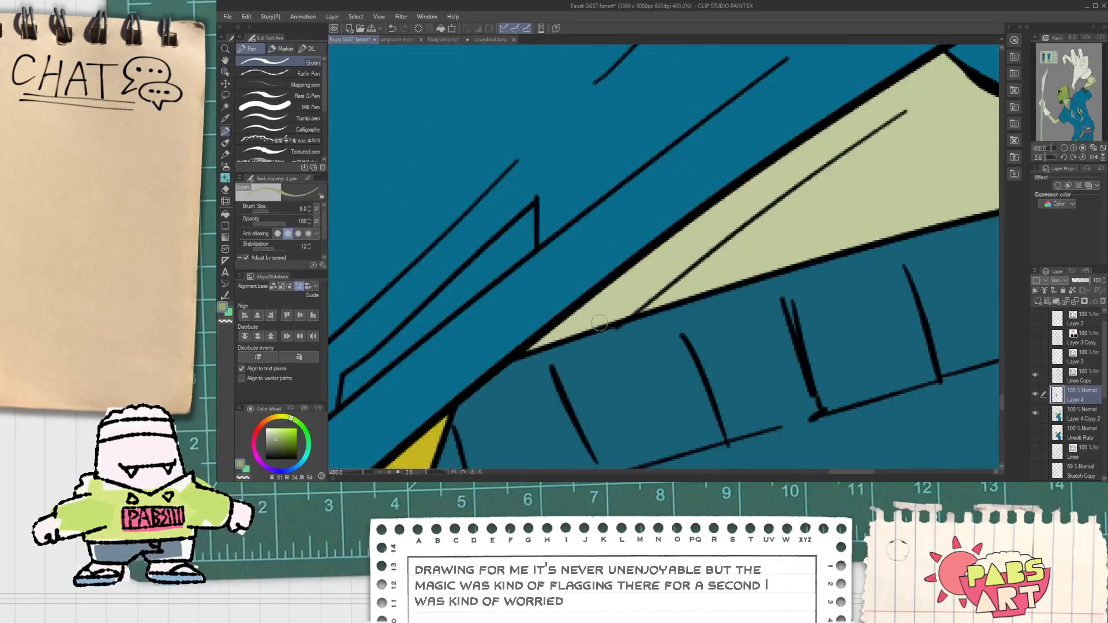
pyautogui.hotkey('ctrl', 'z')
pyautogui.moveTo(562, 343); pyautogui.dragTo(626, 257)
pyautogui.press('g')
pyautogui.hotkey('ctrl', 'z')
pyautogui.press('p')
pyautogui.moveTo(564, 343); pyautogui.dragTo(630, 269)
pyautogui.press('g')
pyautogui.click(571, 323)
# Outline a shadow under the shirt hem at the upper end of the bare waist and fill it with green.
pyautogui.scroll(-1, 572, 321)
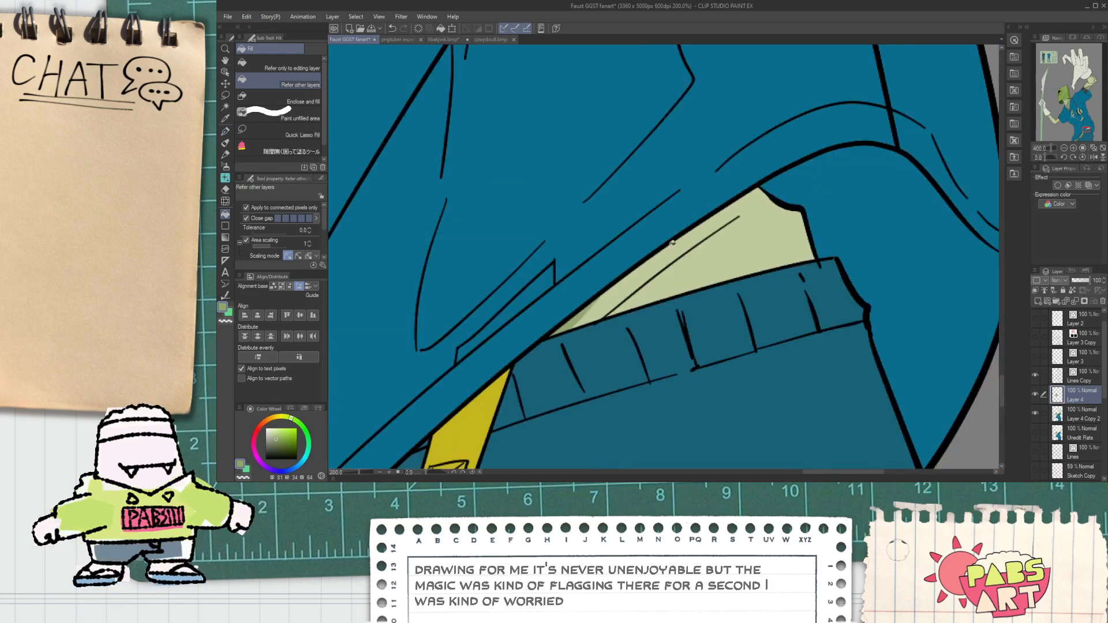
pyautogui.press('p')
pyautogui.scroll(1, 642, 261)
pyautogui.moveTo(686, 213)
pyautogui.mouseDown()
pyautogui.moveTo(786, 178)
pyautogui.moveTo(725, 216)
pyautogui.mouseUp()
pyautogui.moveTo(775, 189); pyautogui.dragTo(818, 174)
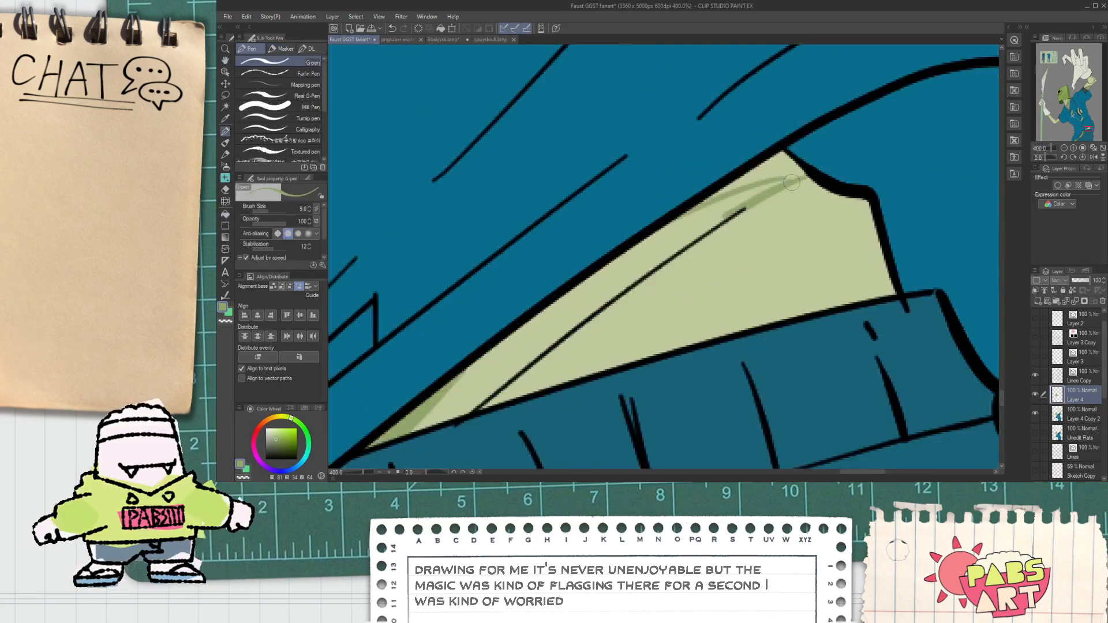
pyautogui.press('g')
pyautogui.click(782, 170)
# Shade a green strip along the bare waist's long crease line and erase the overflow onto the waistband with the Hard eraser.
pyautogui.press('space')
pyautogui.moveTo(524, 377); pyautogui.dragTo(522, 339)
pyautogui.press('p')
pyautogui.moveTo(477, 375)
pyautogui.mouseDown()
pyautogui.moveTo(758, 167)
pyautogui.moveTo(795, 149)
pyautogui.mouseUp()
pyautogui.hotkey('ctrl', 'z')
pyautogui.moveTo(430, 398)
pyautogui.mouseDown()
pyautogui.moveTo(732, 169)
pyautogui.moveTo(792, 144)
pyautogui.moveTo(515, 332)
pyautogui.moveTo(787, 146)
pyautogui.mouseUp()
pyautogui.hotkey('ctrl', 'z')
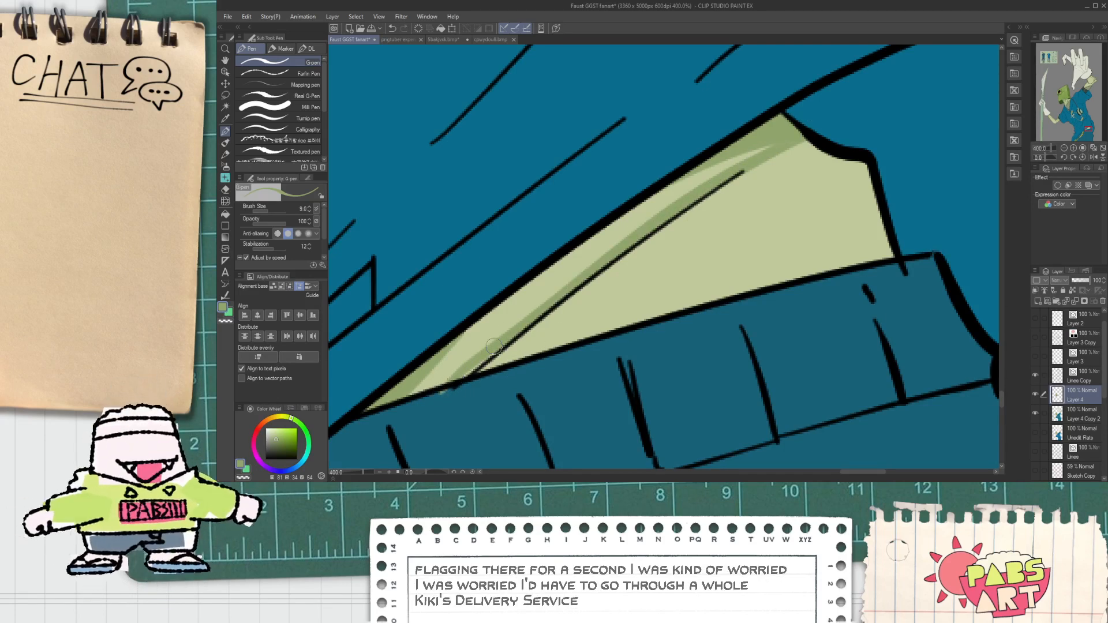
pyautogui.press('e')
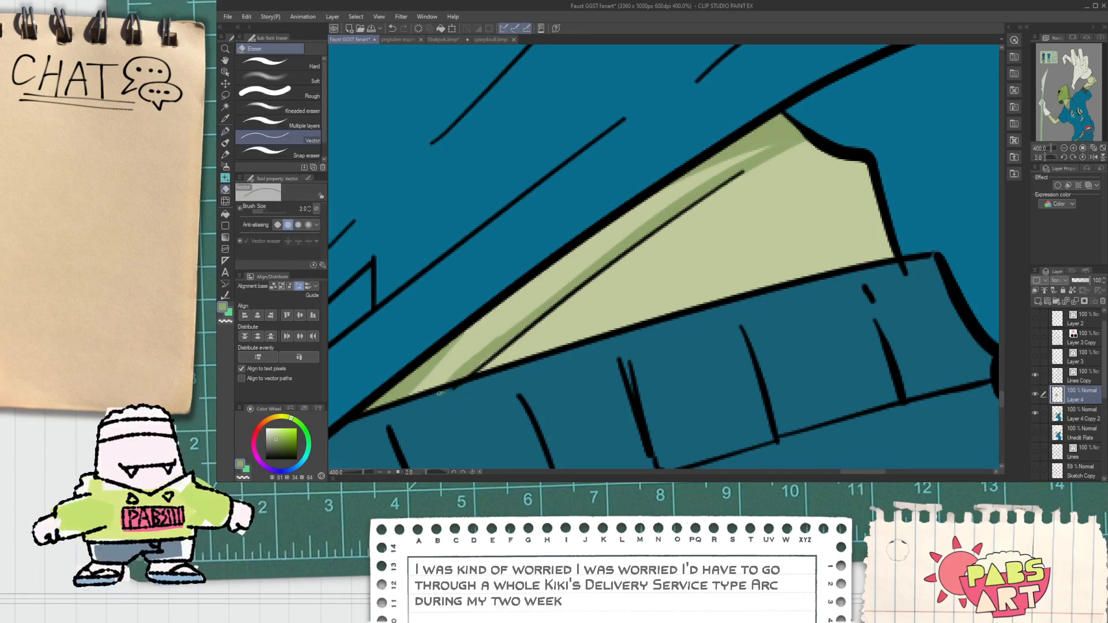
pyautogui.click(277, 62)
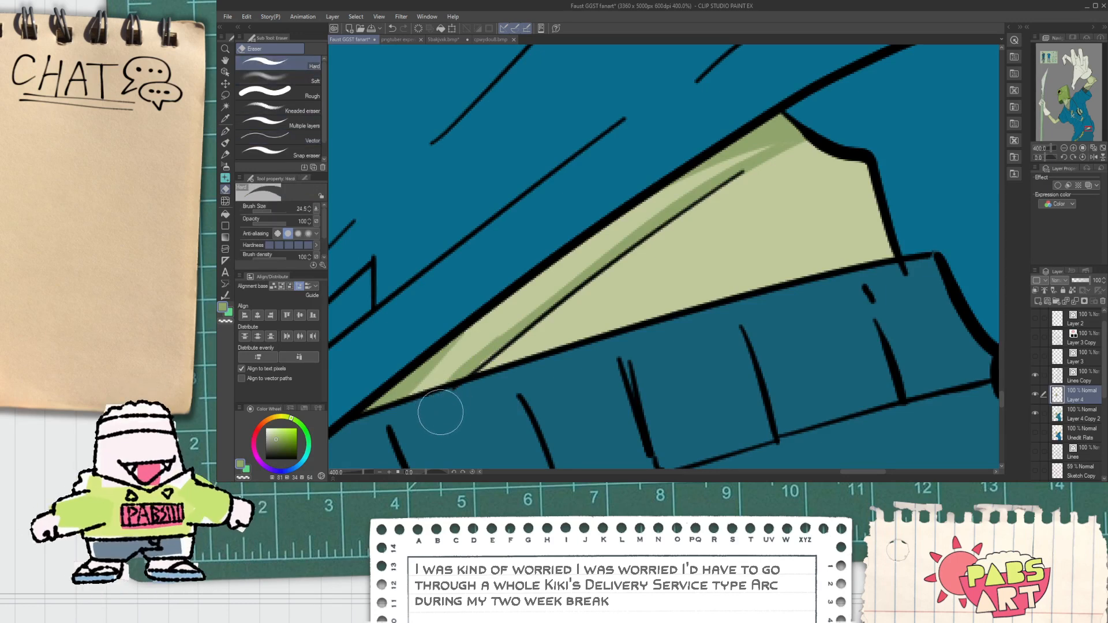
# Outline a curved shadow on the bare waist above the trousers' waistband, redoing the stroke, and fill it with green.
pyautogui.press('p')
pyautogui.moveTo(557, 359); pyautogui.dragTo(811, 177)
pyautogui.hotkey('ctrl', 'z')
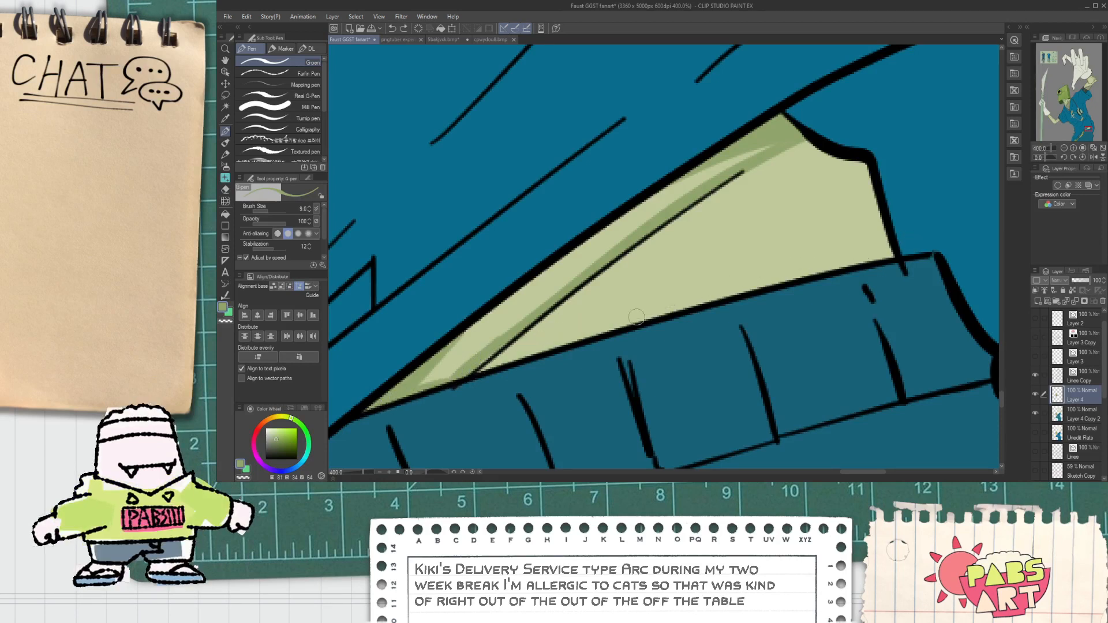
pyautogui.moveTo(506, 350); pyautogui.dragTo(895, 216)
pyautogui.press('g')
pyautogui.click(848, 244)
pyautogui.press('space')
pyautogui.moveTo(834, 248); pyautogui.dragTo(625, 312)
pyautogui.press('e')
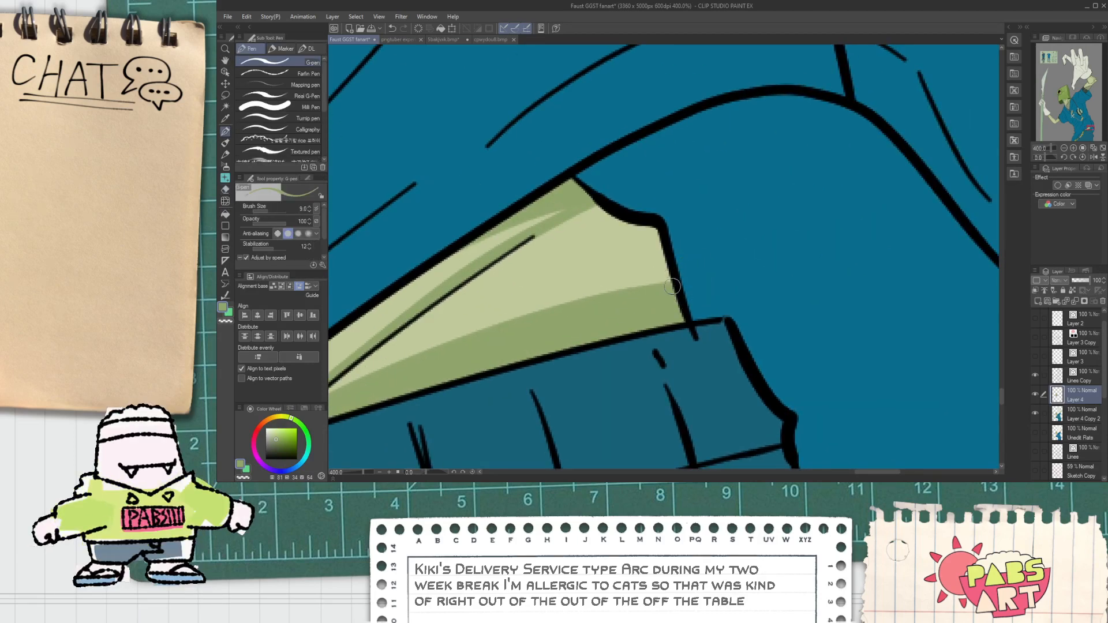
# Paint over the unfilled gaps in the green shadow at the bare waist's pointed corner.
pyautogui.scroll(-6, 659, 292)
pyautogui.press('space')
pyautogui.moveTo(574, 337); pyautogui.dragTo(603, 311)
pyautogui.scroll(8, 602, 311)
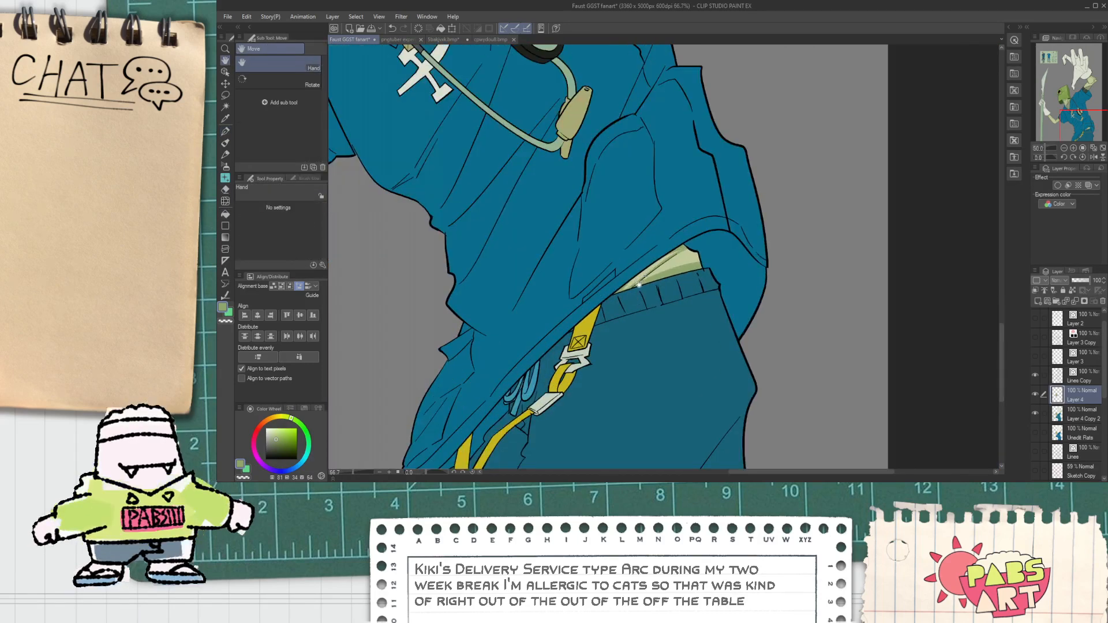
pyautogui.press('g')
pyautogui.press('p')
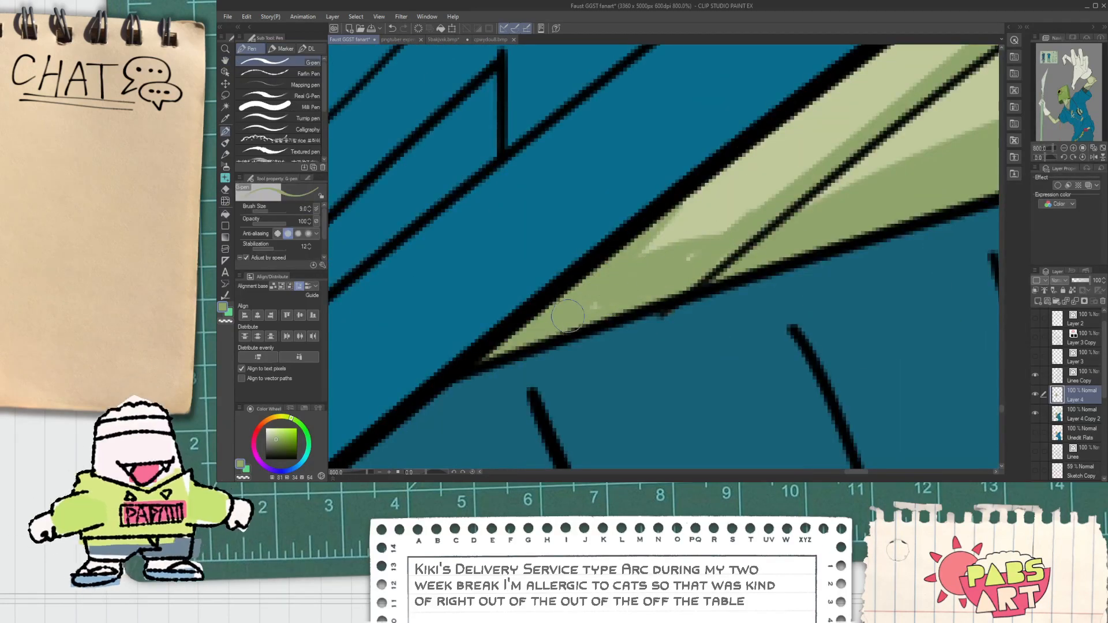
pyautogui.scroll(-6, 703, 269)
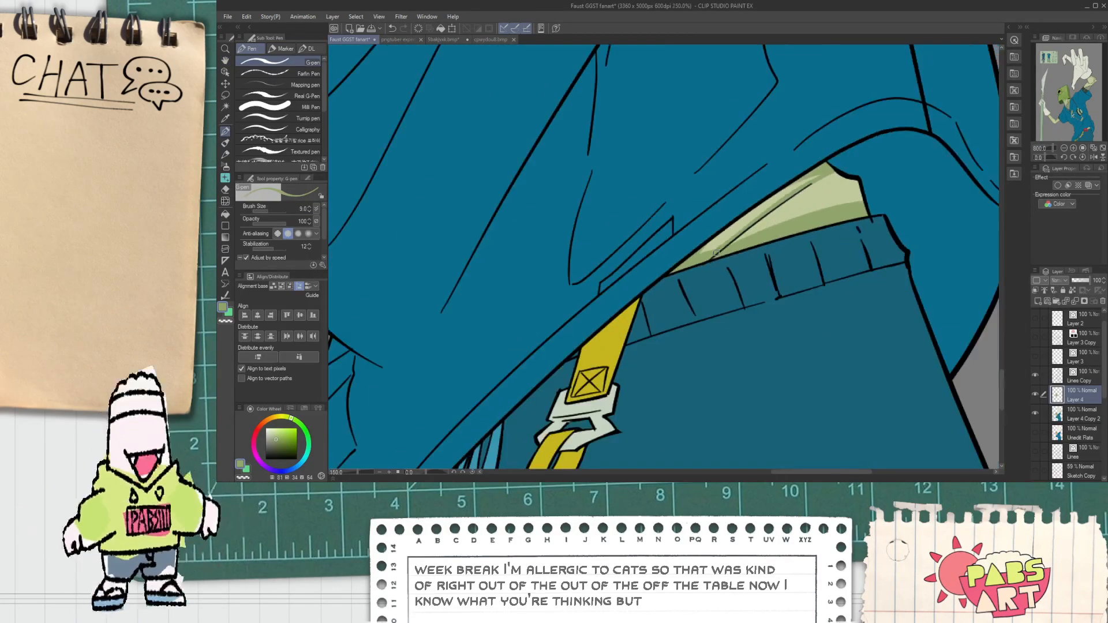
pyautogui.scroll(-3, 703, 248)
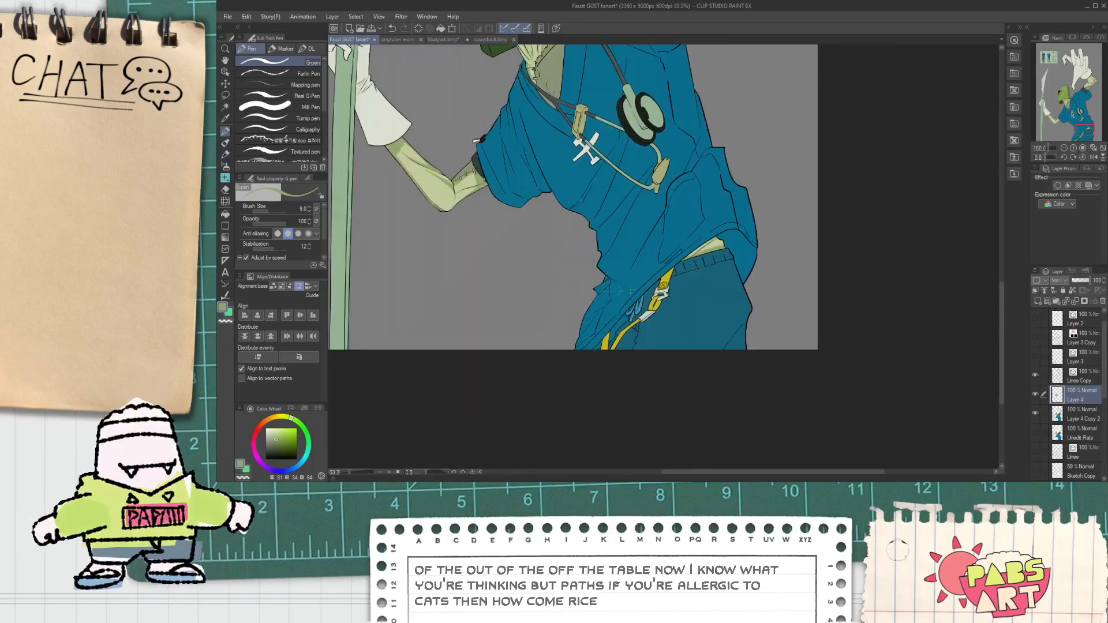
# Thicken the green shadow beneath the bent arm's crease line where it meets the elbow fold, redoing misplaced strokes.
pyautogui.press('space')
pyautogui.moveTo(566, 283); pyautogui.dragTo(608, 341)
pyautogui.moveTo(480, 299); pyautogui.dragTo(526, 356)
pyautogui.scroll(1, 534, 327)
pyautogui.scroll(6, 534, 327)
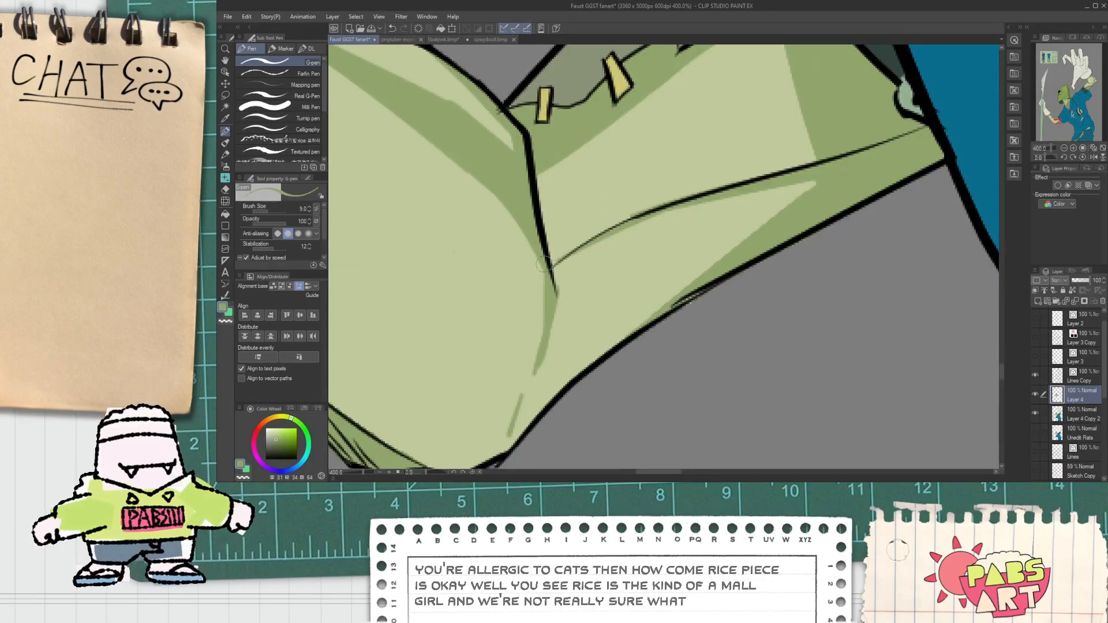
pyautogui.scroll(-4, 540, 299)
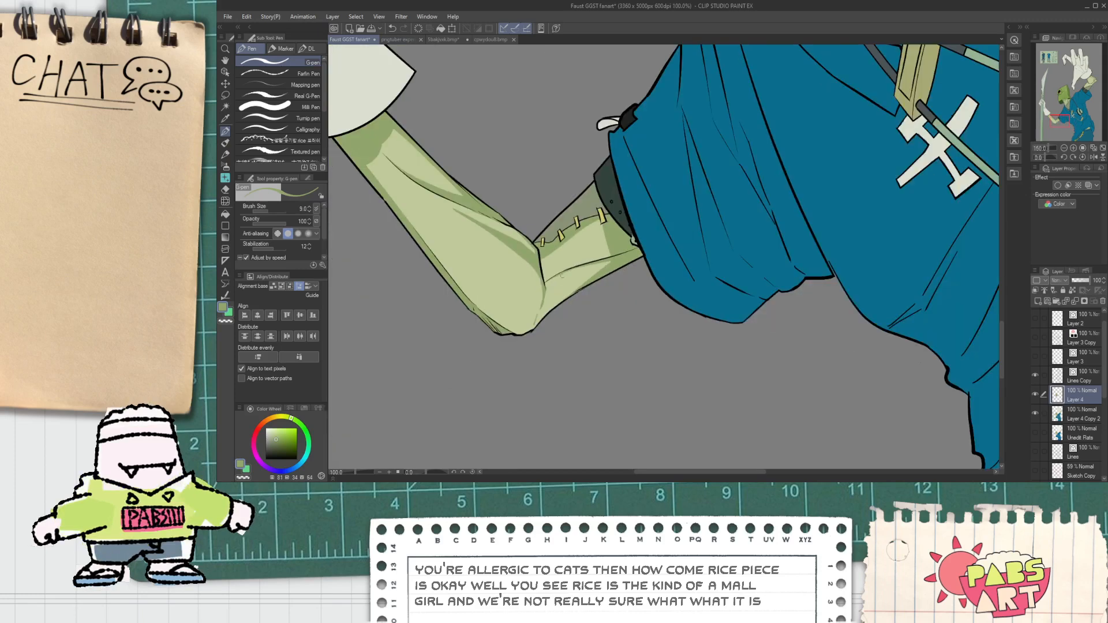
pyautogui.scroll(6, 482, 298)
pyautogui.moveTo(483, 298); pyautogui.dragTo(838, 86)
pyautogui.hotkey('ctrl', 'z')
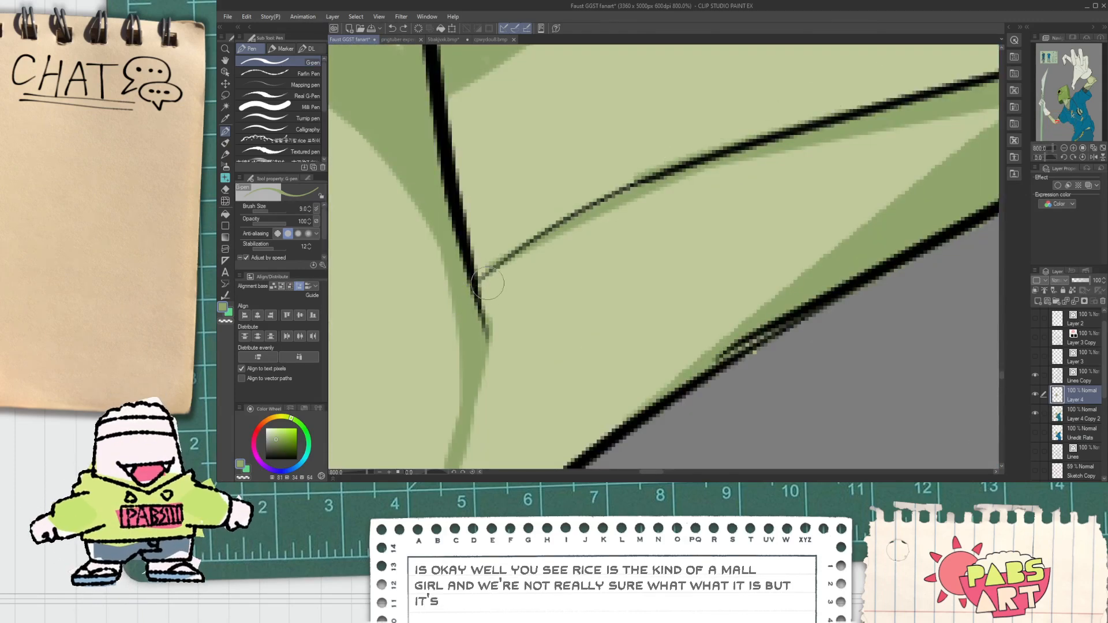
pyautogui.scroll(-2, 473, 291)
pyautogui.moveTo(480, 297); pyautogui.dragTo(653, 184)
pyautogui.hotkey('ctrl', 'z')
pyautogui.scroll(2, 473, 291)
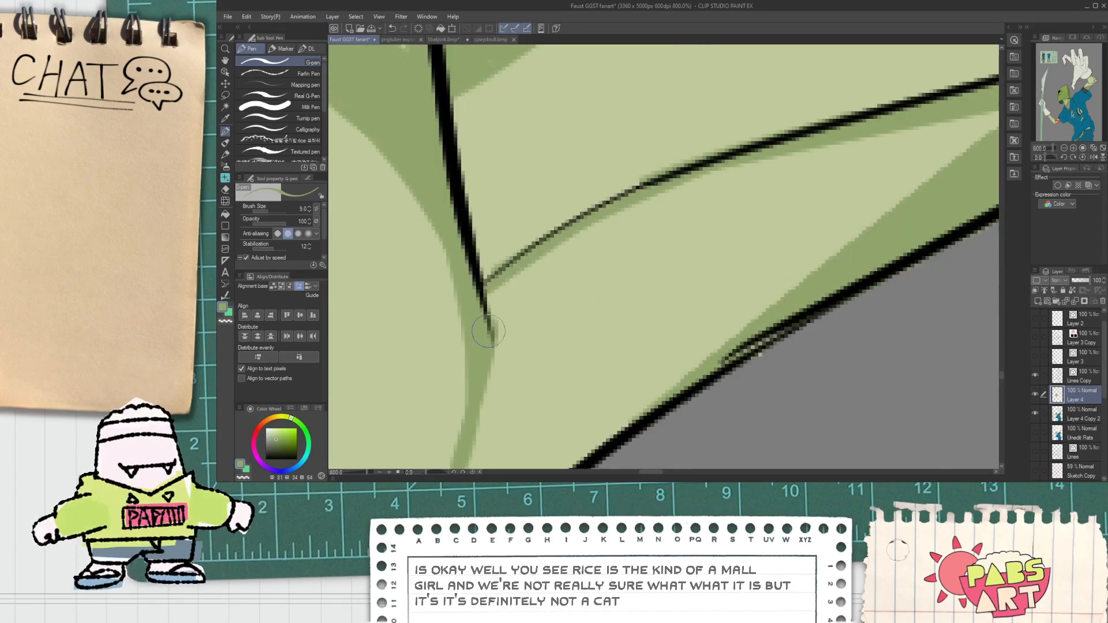
pyautogui.moveTo(490, 327); pyautogui.dragTo(664, 187)
pyautogui.moveTo(556, 254); pyautogui.dragTo(628, 217)
pyautogui.scroll(-7, 688, 193)
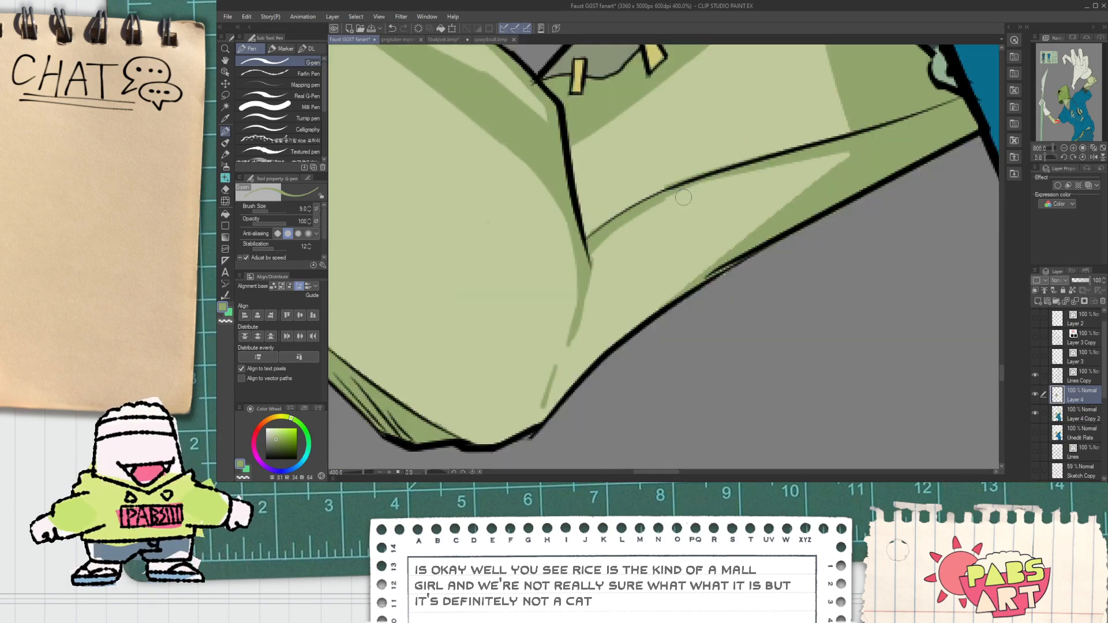
pyautogui.scroll(3, 653, 191)
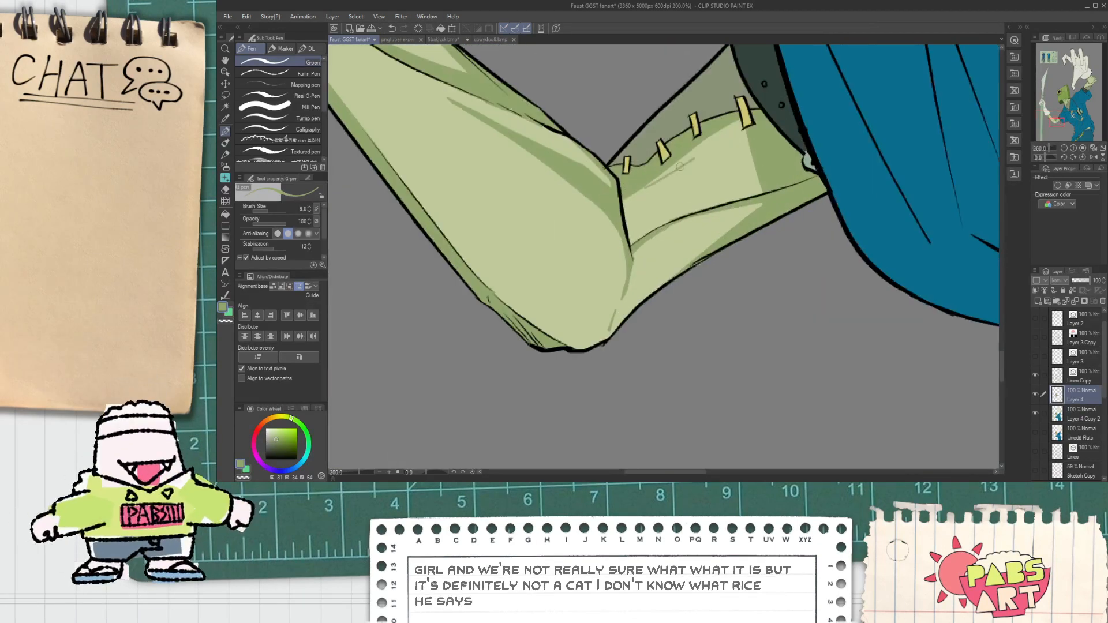
# Add short green hatching strokes to the bent arm's upper section, between the stitched seam and the long crease line.
pyautogui.scroll(2, 672, 170)
pyautogui.moveTo(632, 199); pyautogui.dragTo(672, 177)
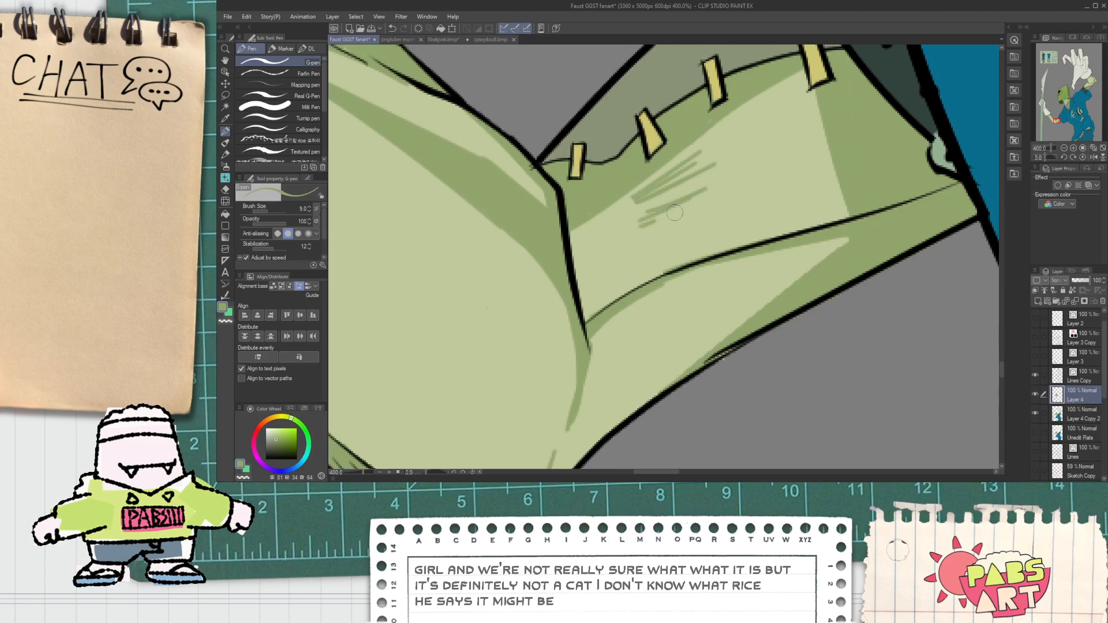
pyautogui.moveTo(642, 254)
pyautogui.mouseDown()
pyautogui.moveTo(733, 221)
pyautogui.moveTo(728, 237)
pyautogui.mouseUp()
pyautogui.moveTo(654, 266); pyautogui.dragTo(705, 234)
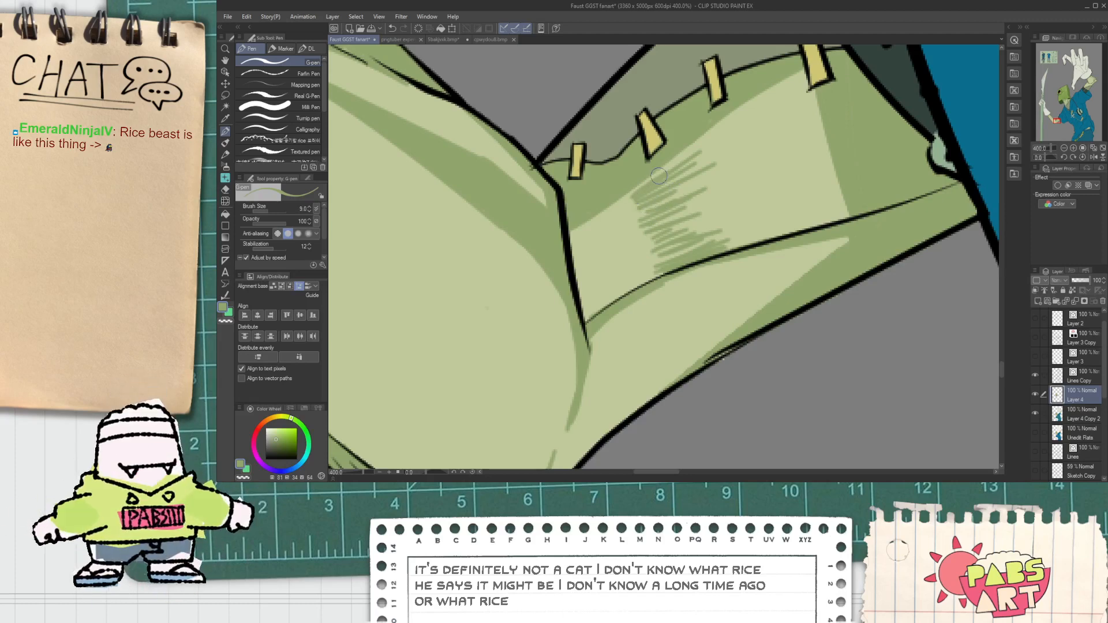
pyautogui.moveTo(672, 183); pyautogui.dragTo(620, 206)
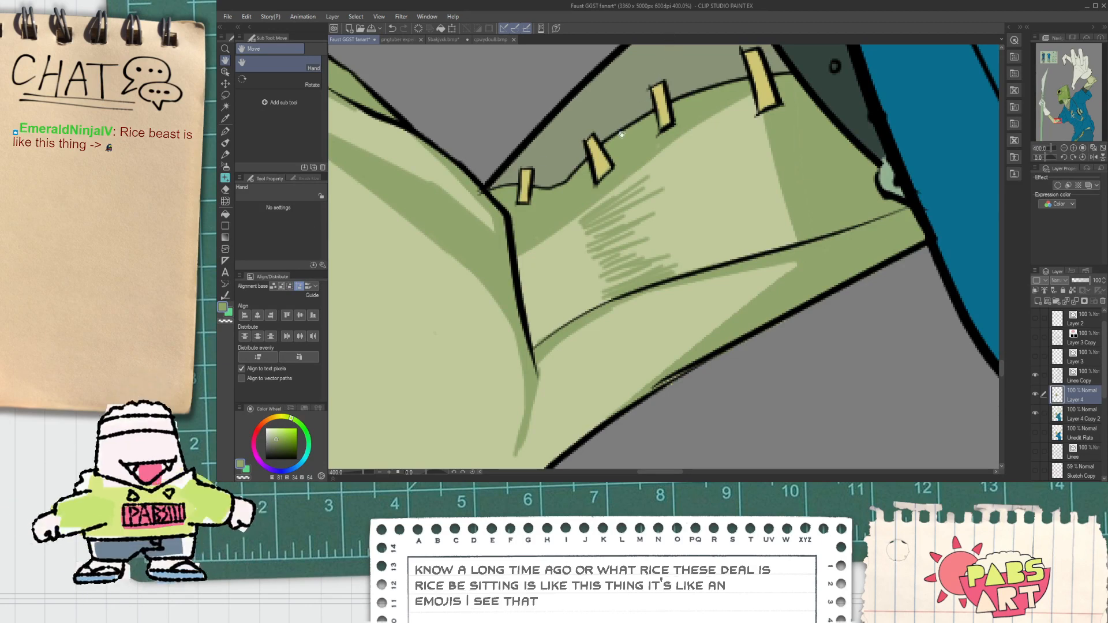
# Widen the green shadow beneath the upper arm's stitched seam with a long curved edge, redoing the stroke, and fill it.
pyautogui.press('p')
pyautogui.moveTo(511, 274)
pyautogui.mouseDown()
pyautogui.moveTo(622, 230)
pyautogui.moveTo(603, 225)
pyautogui.moveTo(757, 130)
pyautogui.mouseUp()
pyautogui.hotkey('ctrl', 'z')
pyautogui.moveTo(577, 235); pyautogui.dragTo(703, 156)
pyautogui.moveTo(769, 134); pyautogui.dragTo(670, 180)
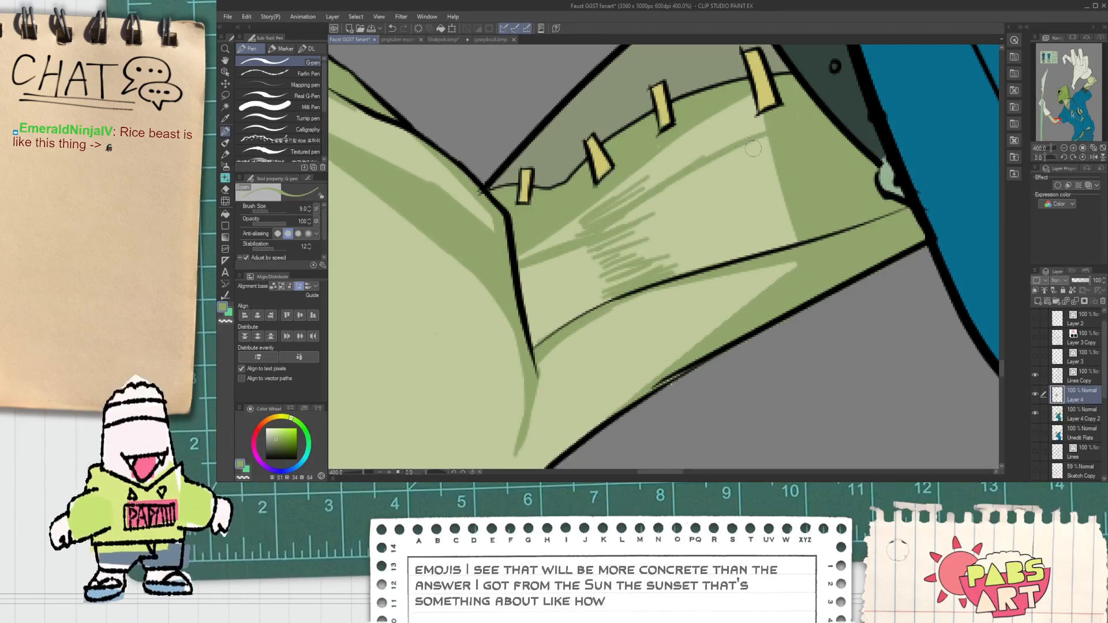
pyautogui.press('g')
pyautogui.click(696, 145)
pyautogui.press('p')
pyautogui.moveTo(521, 255); pyautogui.dragTo(595, 214)
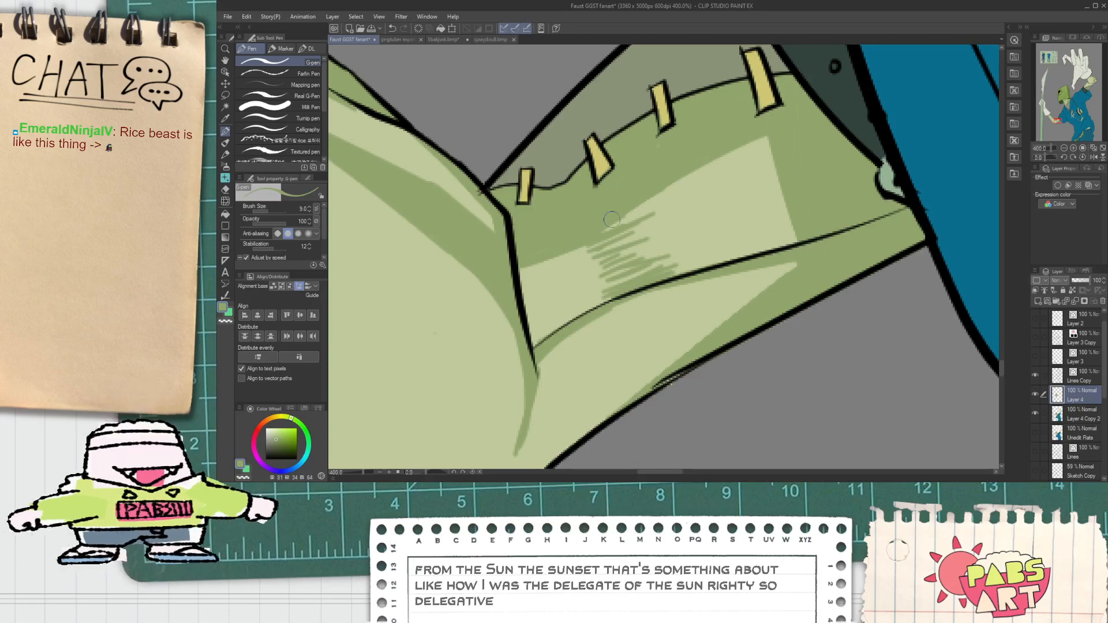
pyautogui.moveTo(623, 218); pyautogui.dragTo(748, 140)
pyautogui.hotkey('ctrl', 'z')
pyautogui.moveTo(638, 207); pyautogui.dragTo(765, 138)
pyautogui.hotkey('ctrl', 'z')
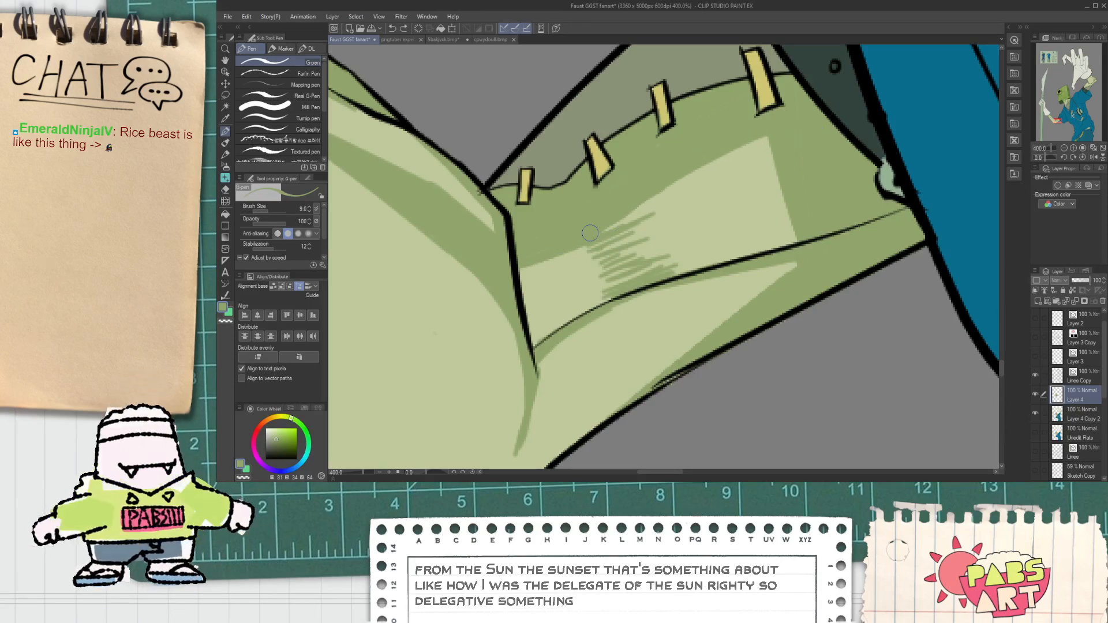
# Set the Hard eraser's brush size to 12.3 and return to the G-pen.
pyautogui.press('e')
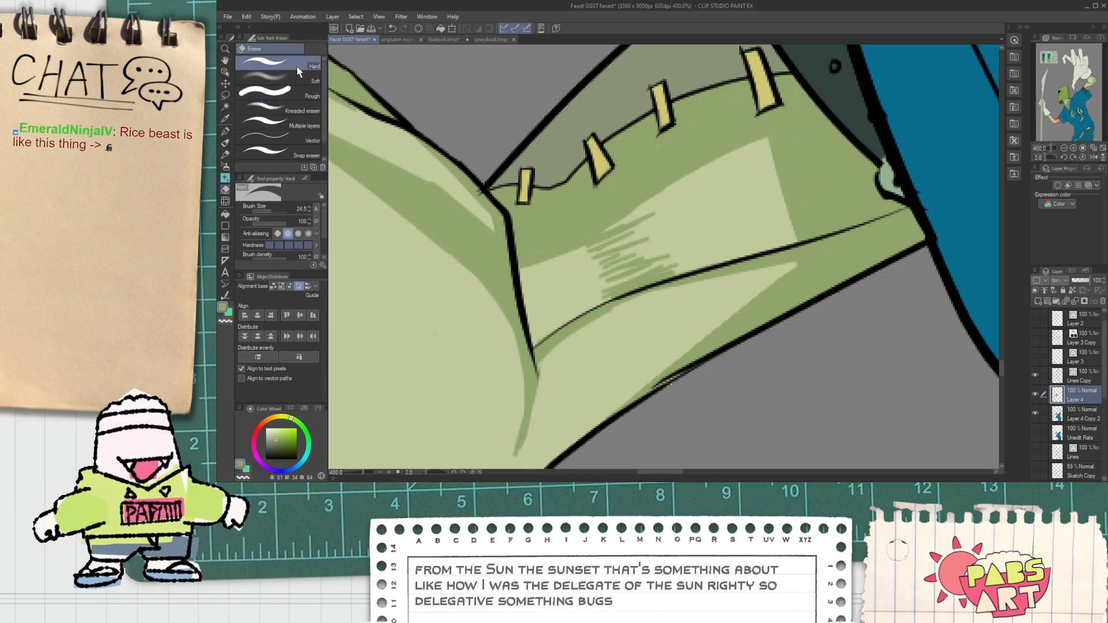
pyautogui.click(272, 211)
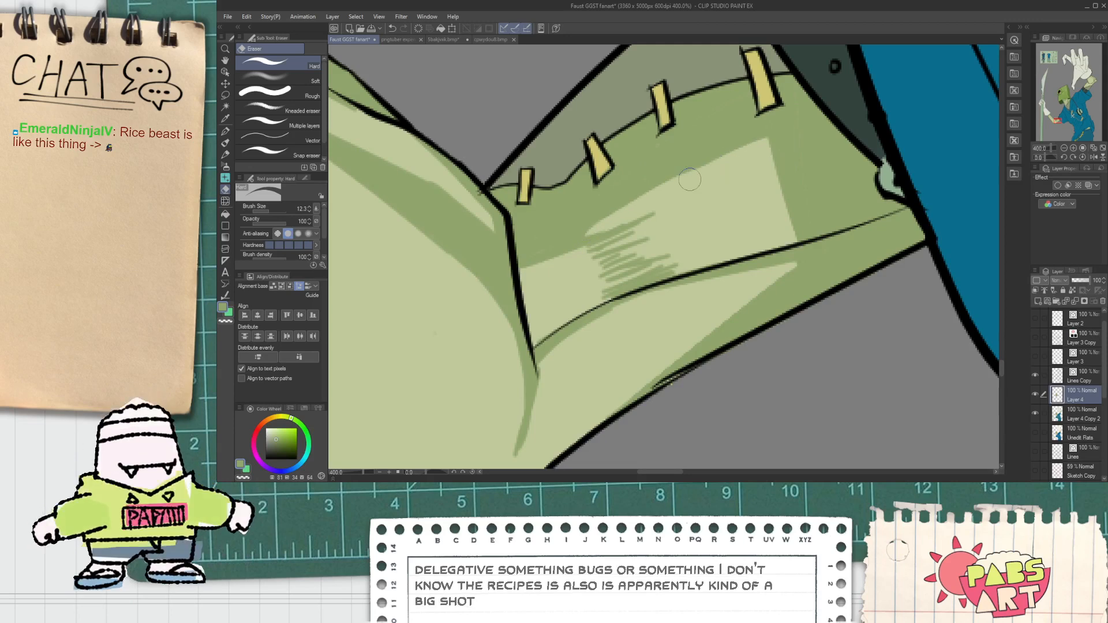
pyautogui.press('p')
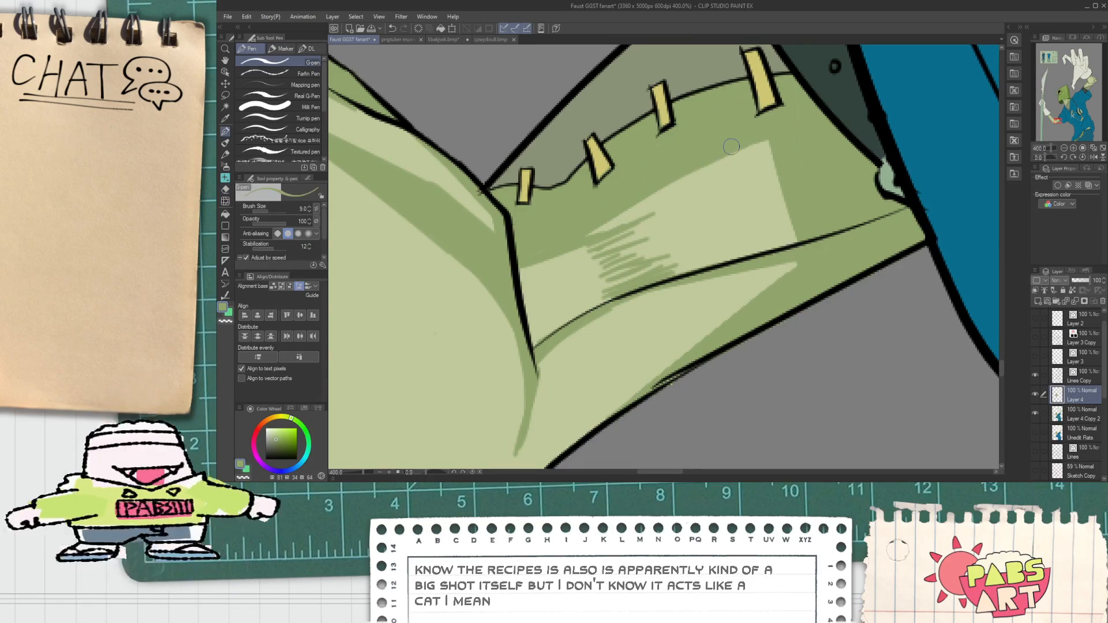
# Extend the tapered green shadow up along the underside of the forearm's crease line with thin G-pen strokes.
pyautogui.scroll(-4, 732, 147)
pyautogui.moveTo(555, 230); pyautogui.dragTo(586, 351)
pyautogui.scroll(-1, 571, 302)
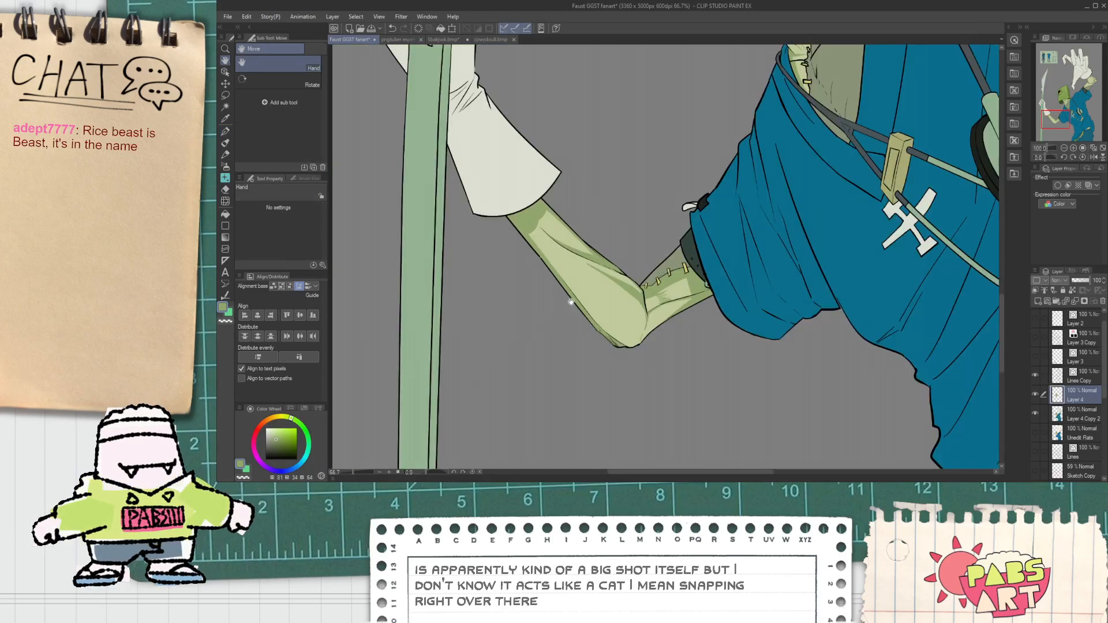
pyautogui.scroll(2, 617, 289)
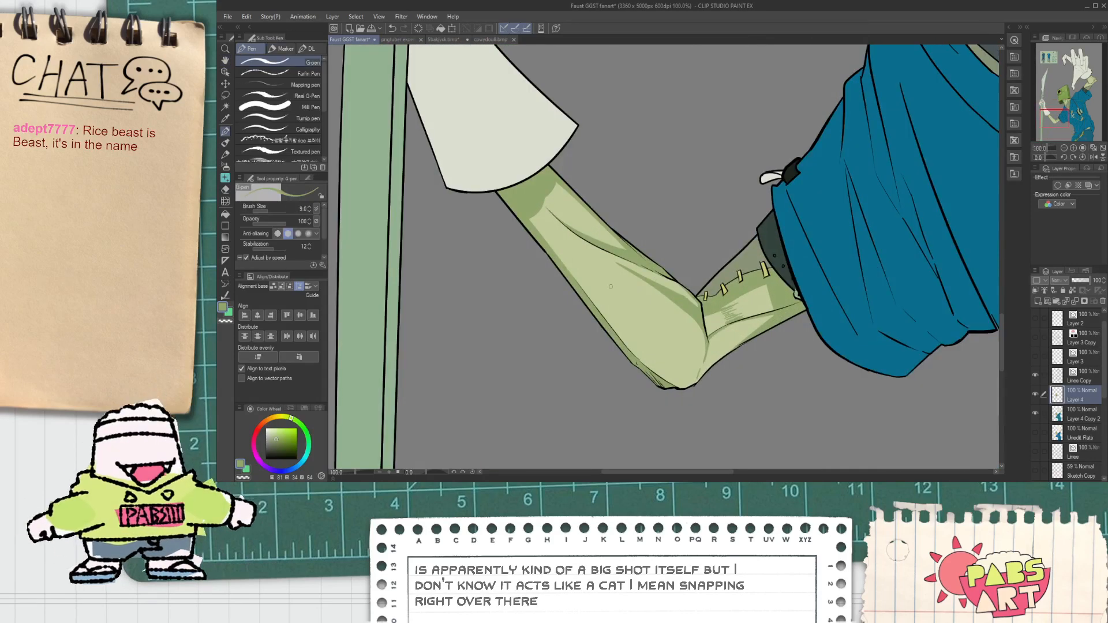
pyautogui.scroll(2, 617, 289)
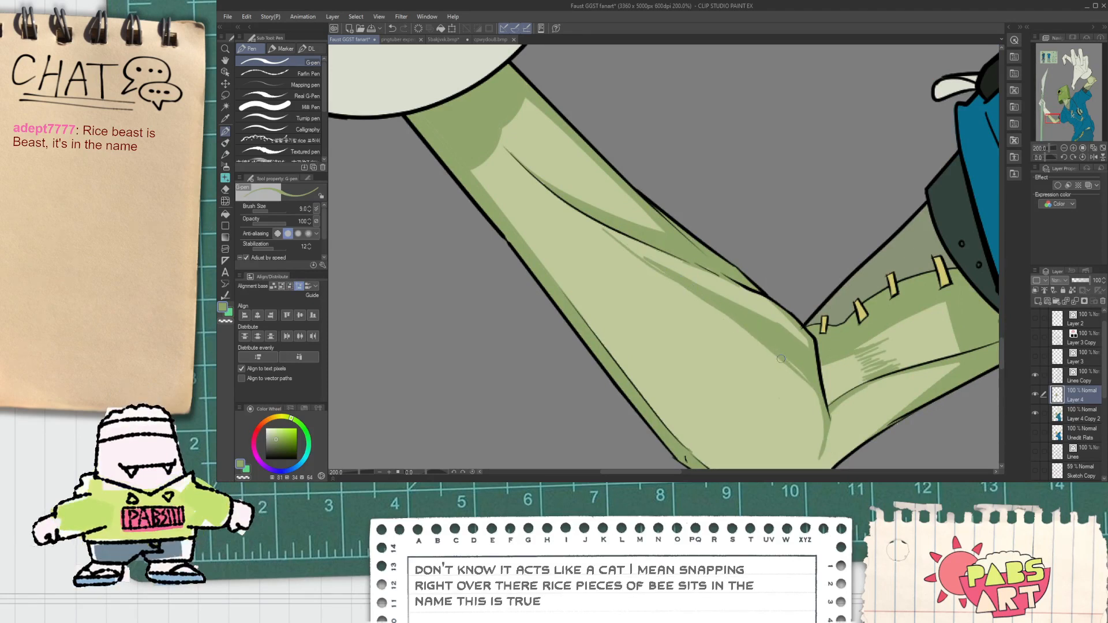
pyautogui.scroll(2, 630, 260)
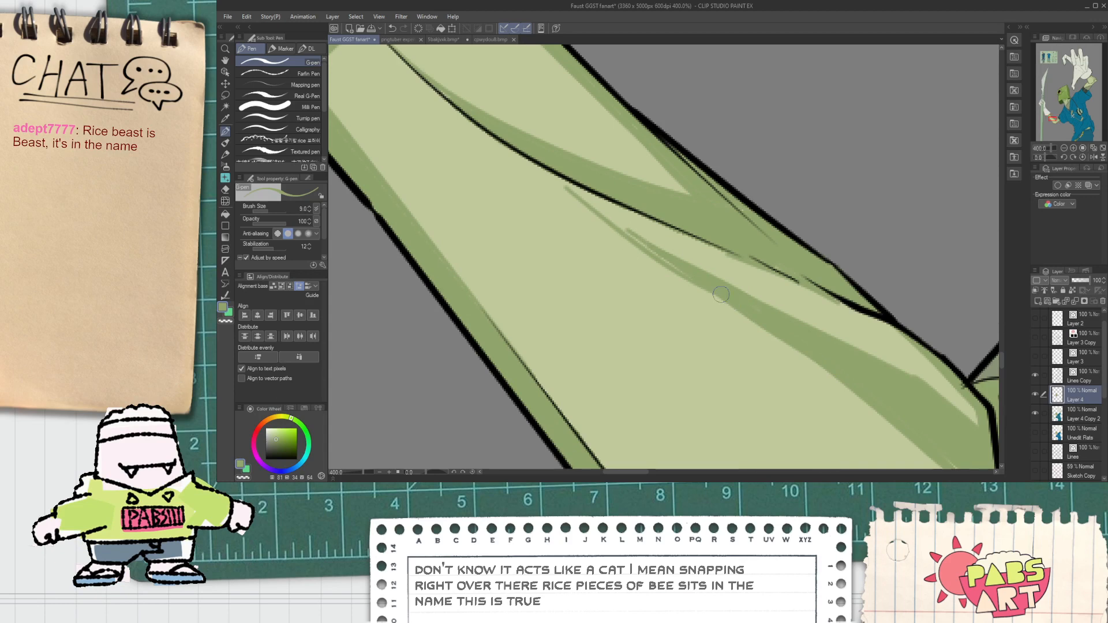
pyautogui.scroll(-2, 801, 360)
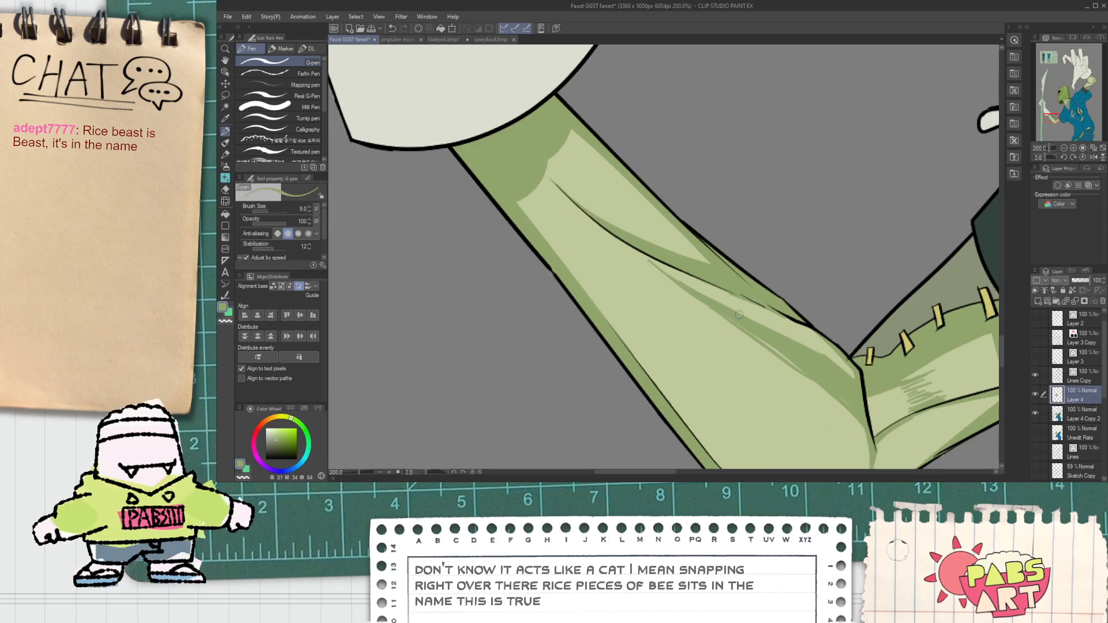
pyautogui.press('space')
pyautogui.scroll(-8, 852, 413)
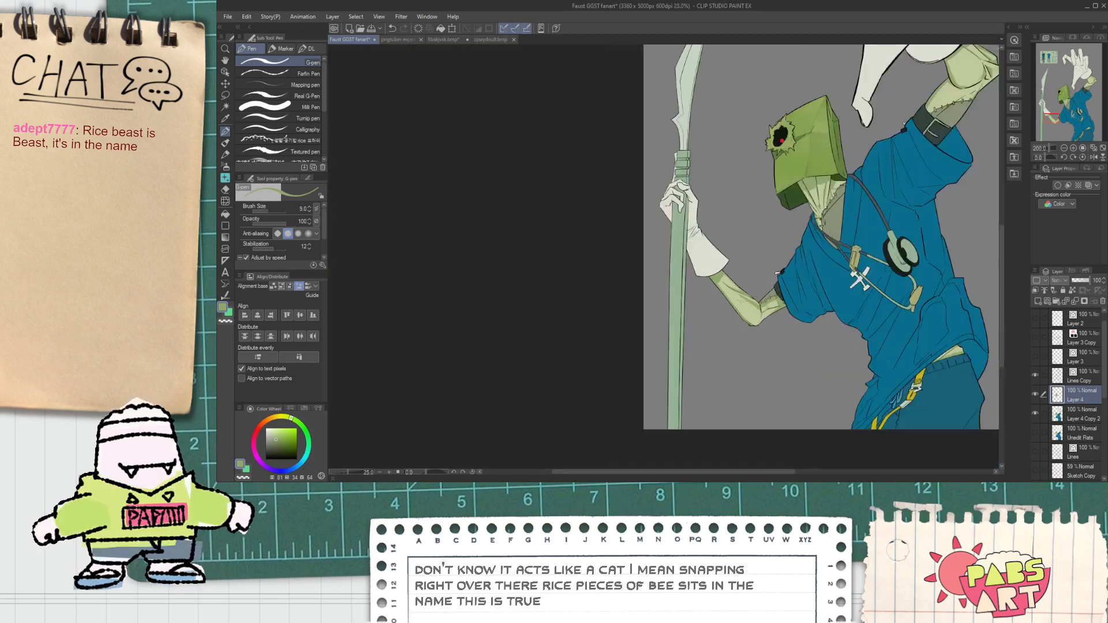
pyautogui.scroll(3, 727, 286)
pyautogui.scroll(5, 727, 287)
# Thin the lower edge of the forearm's crease shadow with the Hard eraser, undoing a misplaced stroke.
pyautogui.press('e')
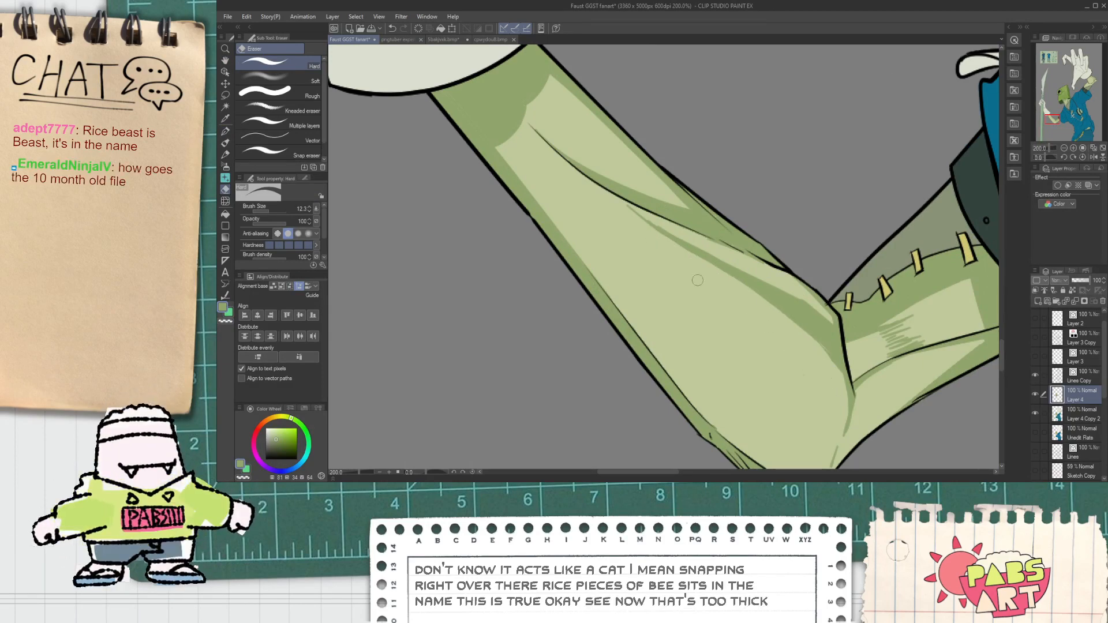
pyautogui.scroll(4, 816, 363)
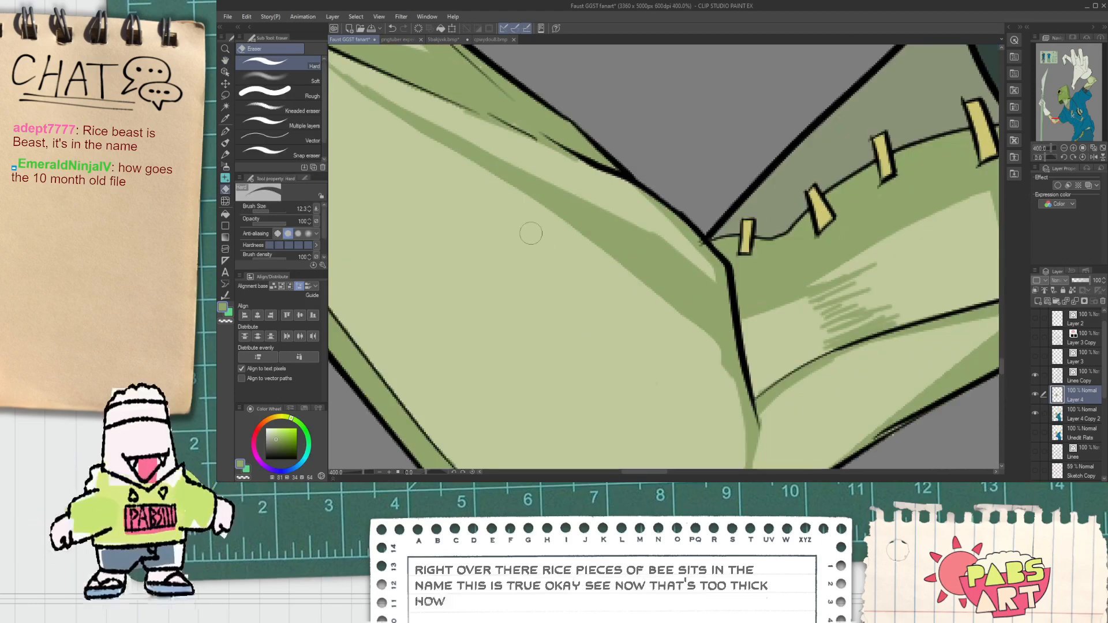
pyautogui.hotkey('ctrl', 'z')
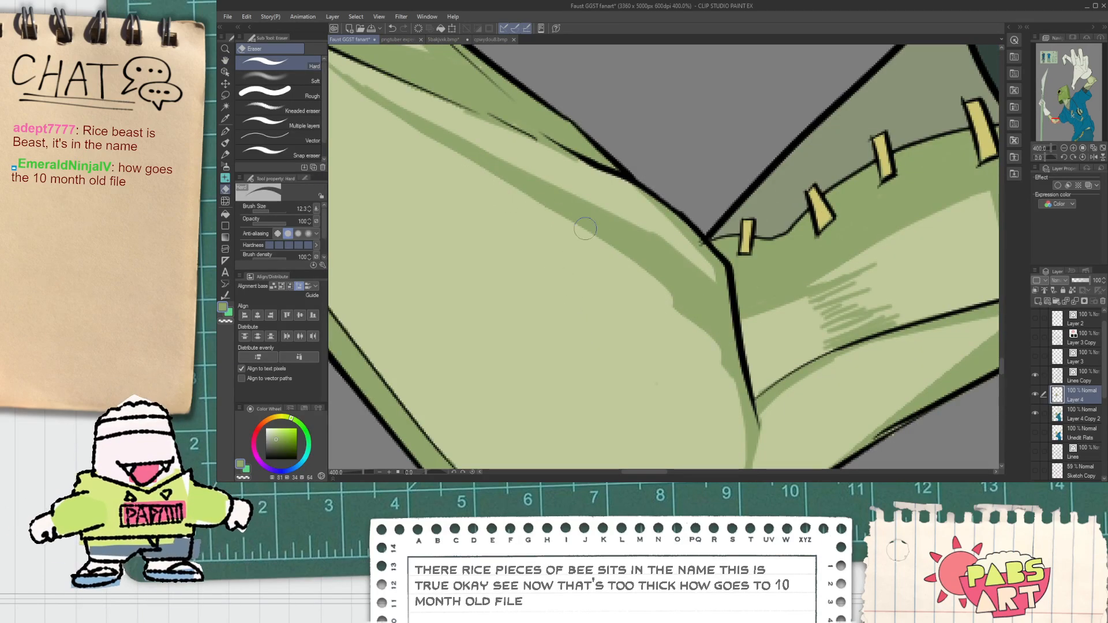
pyautogui.moveTo(591, 230); pyautogui.dragTo(694, 315)
pyautogui.scroll(-7, 721, 384)
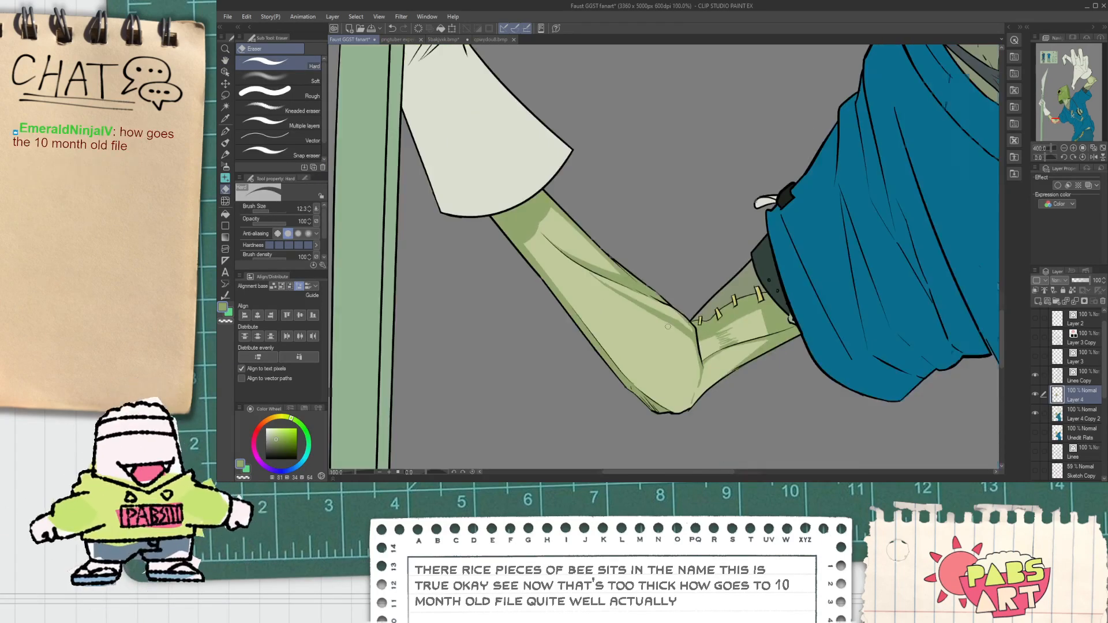
# Examine the shading of the bent arm, neck and raised arm across the whole figure.
pyautogui.press('space')
pyautogui.moveTo(669, 364); pyautogui.dragTo(620, 359)
pyautogui.scroll(3, 604, 322)
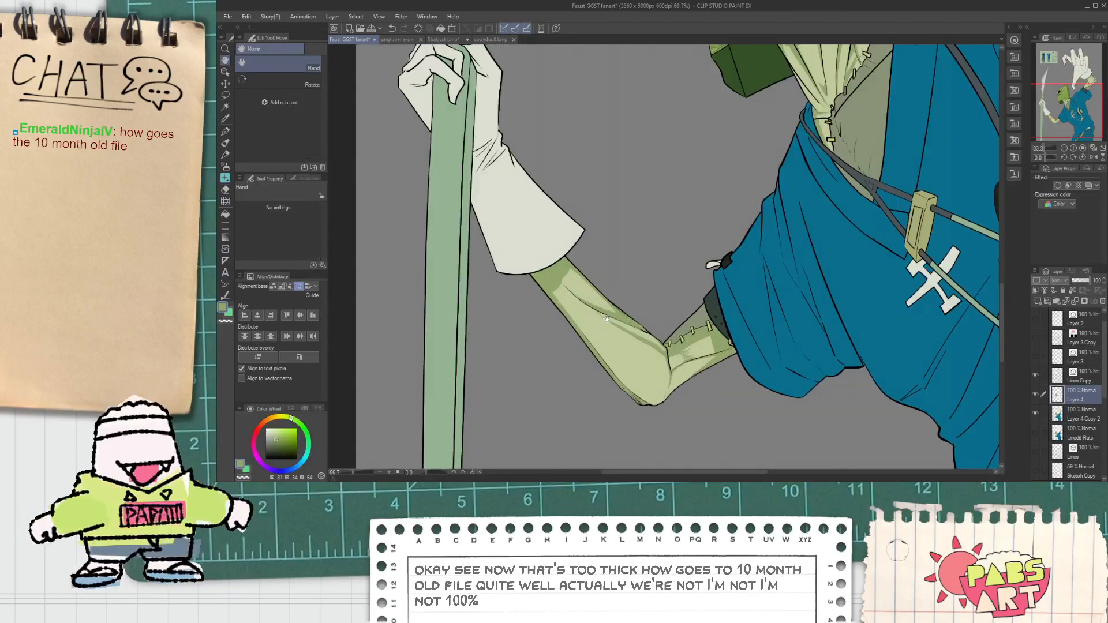
pyautogui.scroll(-1, 609, 324)
pyautogui.scroll(-2, 608, 324)
pyautogui.moveTo(742, 399); pyautogui.dragTo(578, 317)
pyautogui.scroll(3, 630, 337)
pyautogui.scroll(-1, 621, 319)
pyautogui.scroll(-2, 619, 317)
pyautogui.moveTo(589, 54); pyautogui.dragTo(606, 257)
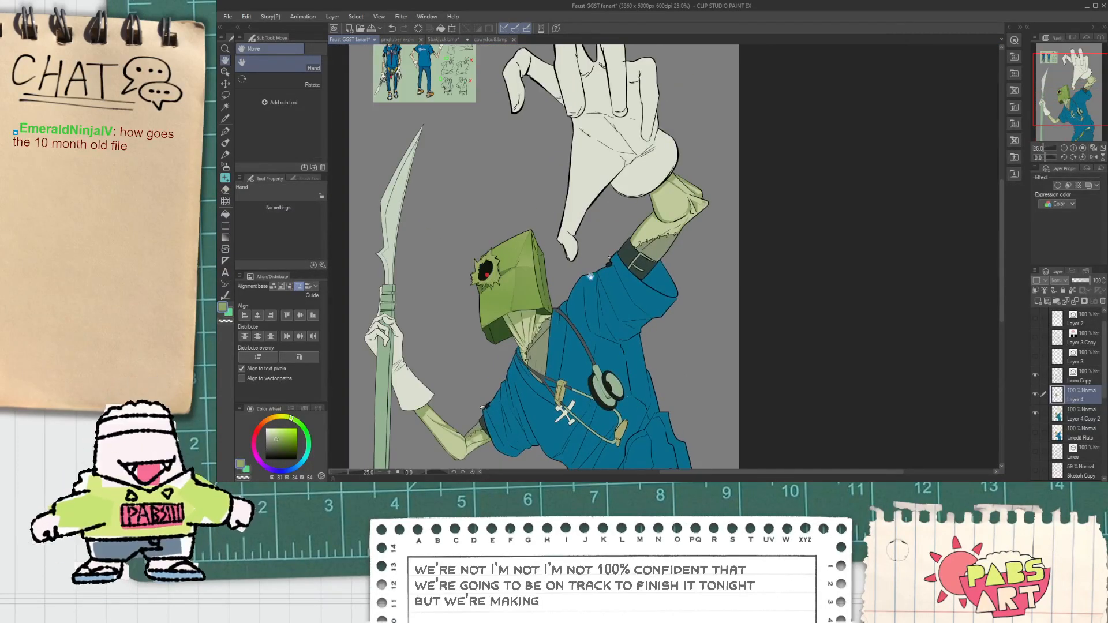
pyautogui.moveTo(409, 345); pyautogui.dragTo(465, 251)
pyautogui.scroll(2, 455, 314)
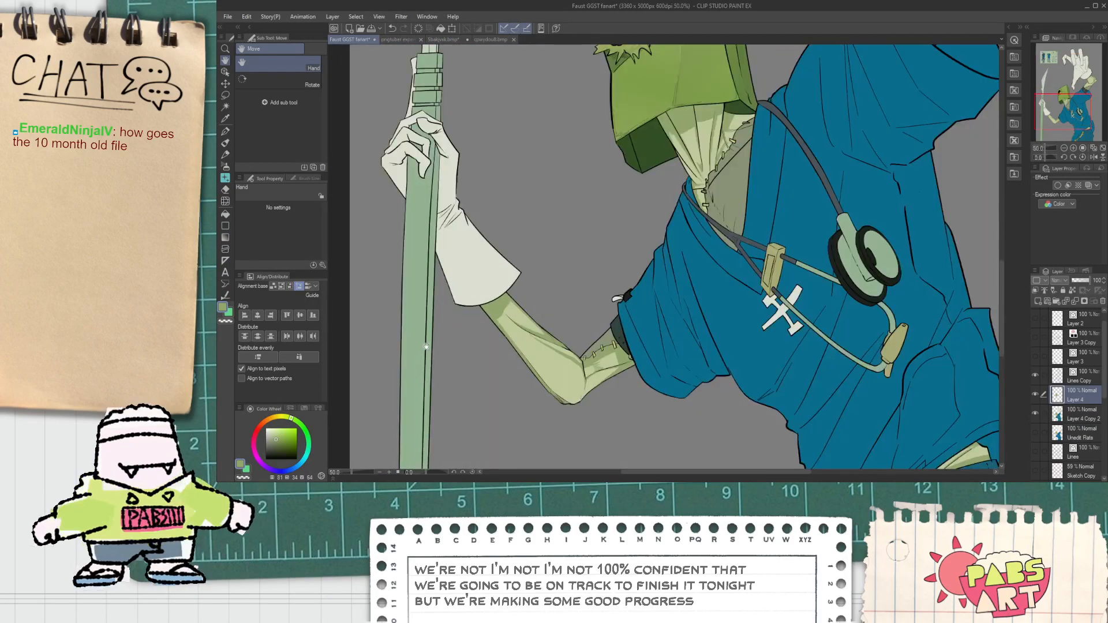
pyautogui.moveTo(432, 343); pyautogui.dragTo(453, 316)
pyautogui.scroll(-1, 478, 339)
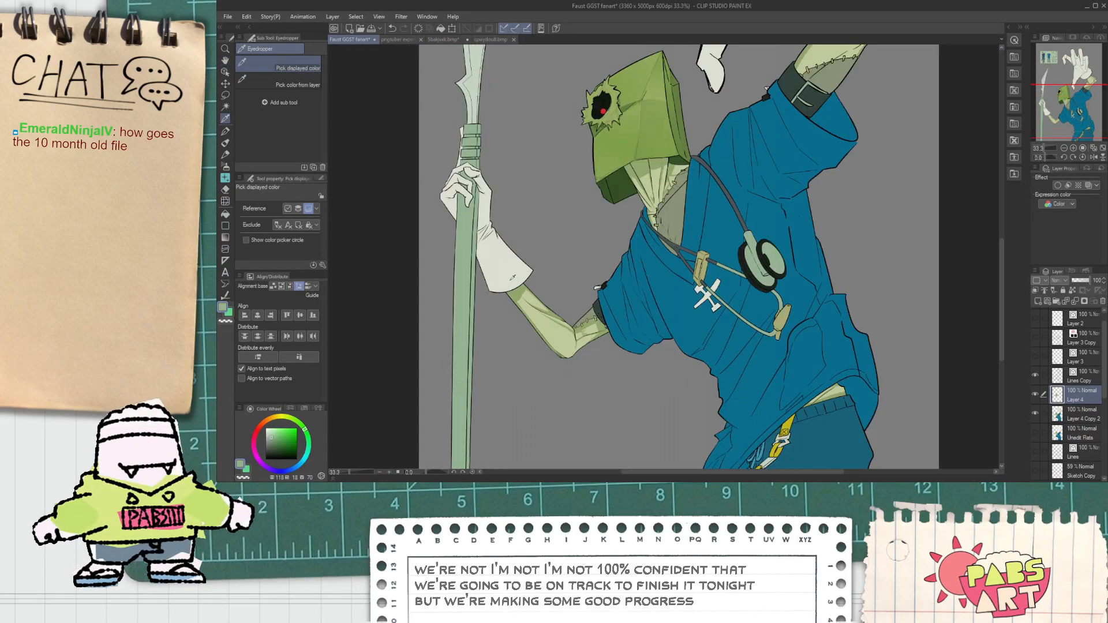
# Choose a darker shade of the grey-green skin colour and fill the shadow areas of the bent arm's grey patch.
pyautogui.scroll(5, 594, 312)
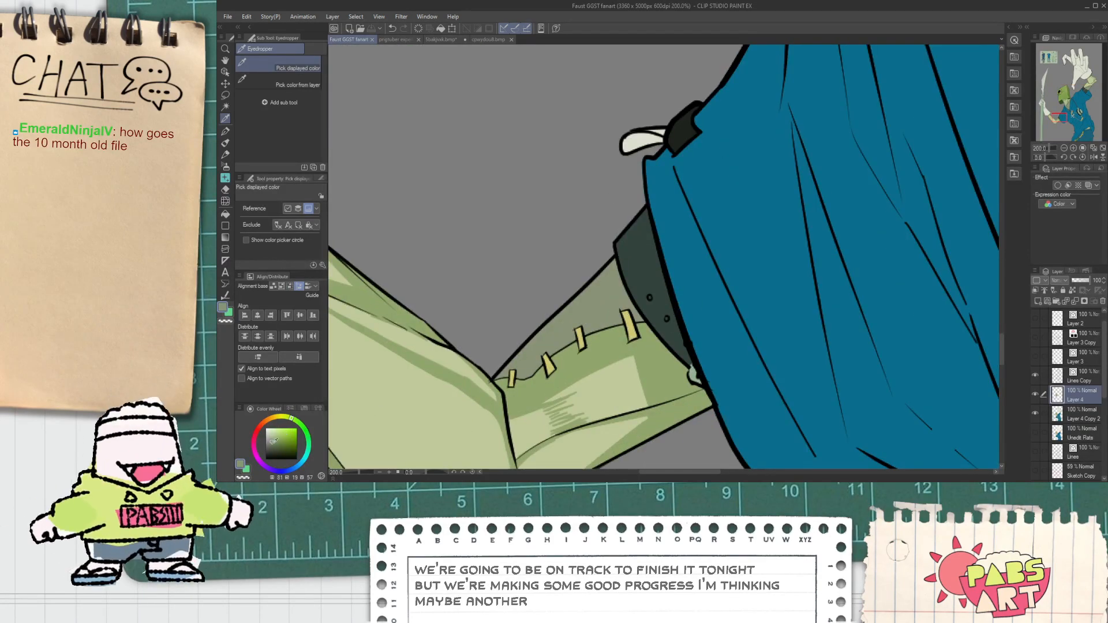
pyautogui.click(275, 446)
pyautogui.press('p')
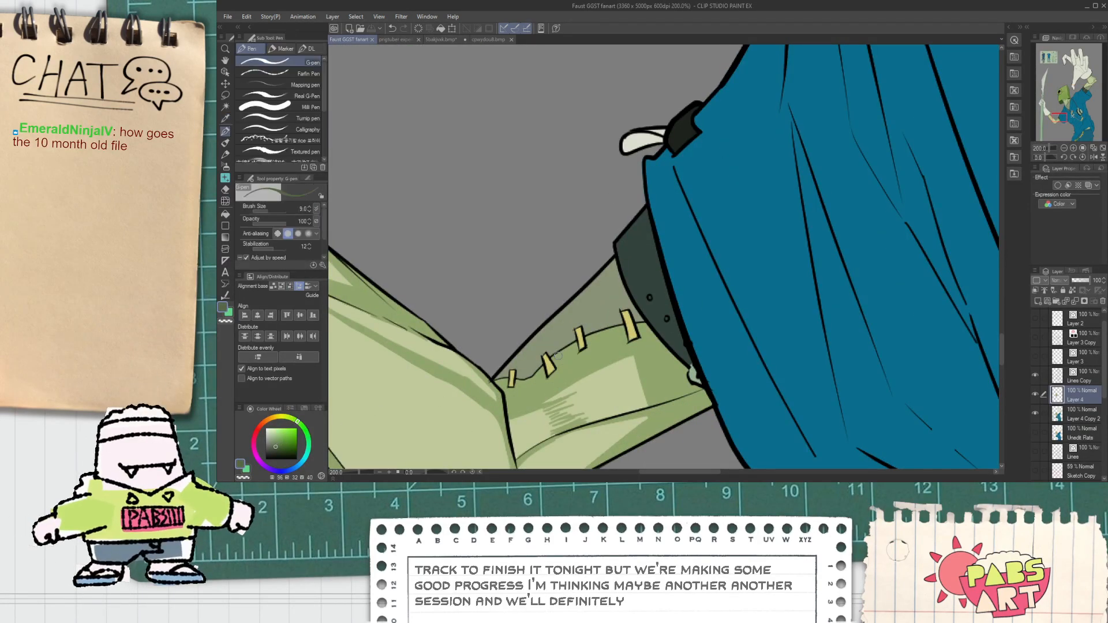
pyautogui.scroll(2, 553, 350)
pyautogui.press('g')
pyautogui.click(545, 326)
pyautogui.click(629, 254)
pyautogui.click(513, 380)
# Outline a dark green cast shadow on the grey chest skin above the stethoscope tube and fill it.
pyautogui.scroll(-7, 514, 355)
pyautogui.moveTo(603, 275); pyautogui.dragTo(581, 294)
pyautogui.scroll(4, 581, 294)
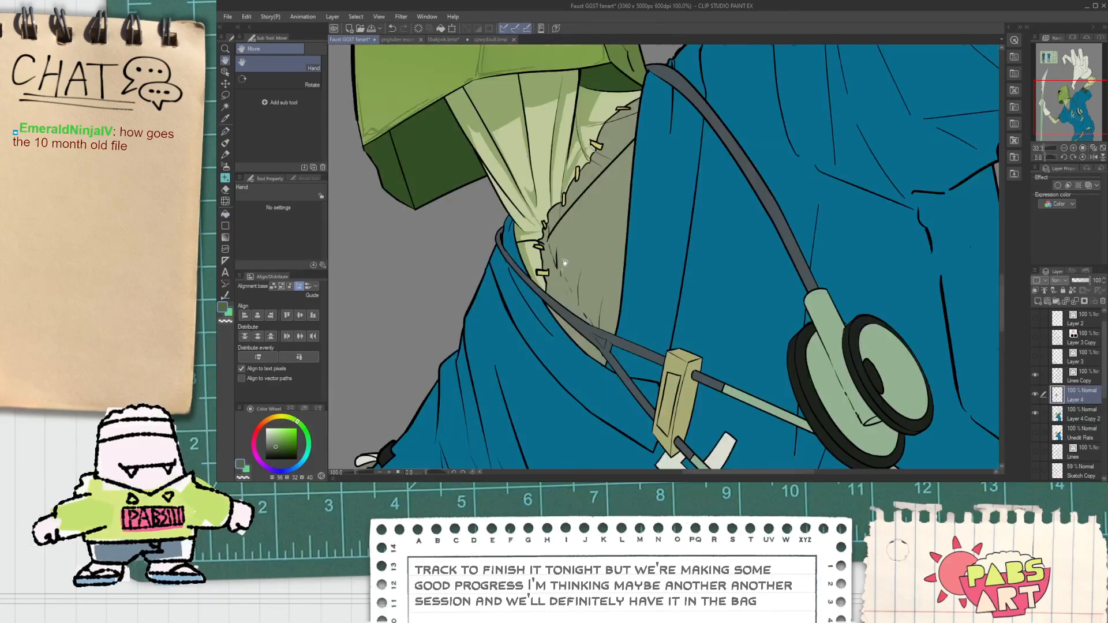
pyautogui.press('p')
pyautogui.scroll(3, 561, 342)
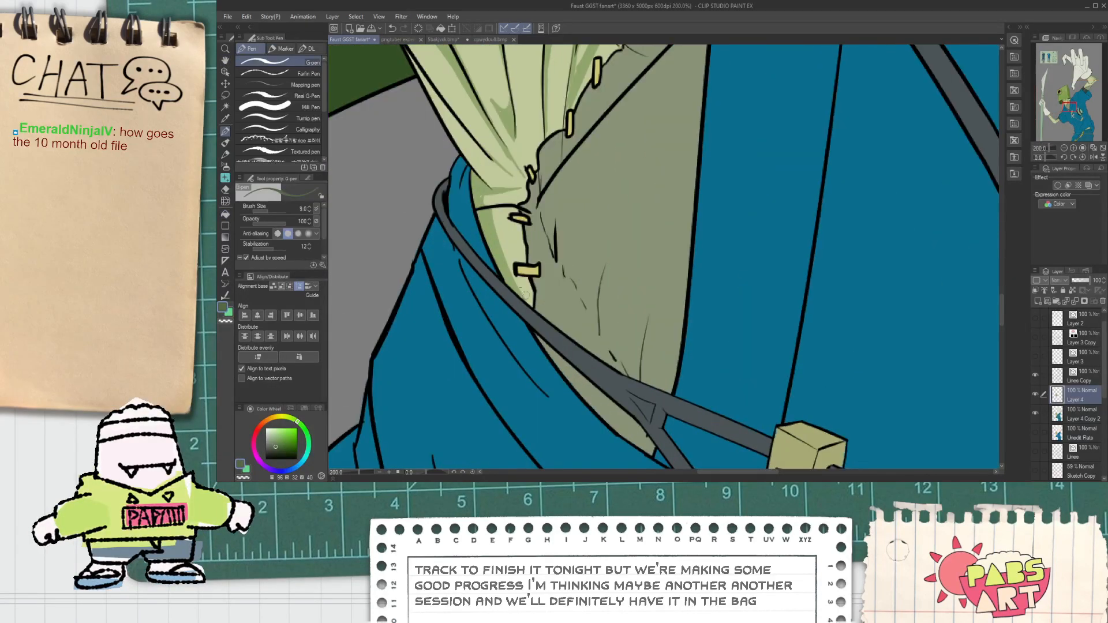
pyautogui.moveTo(545, 299)
pyautogui.mouseDown()
pyautogui.moveTo(700, 401)
pyautogui.moveTo(708, 440)
pyautogui.moveTo(630, 313)
pyautogui.mouseUp()
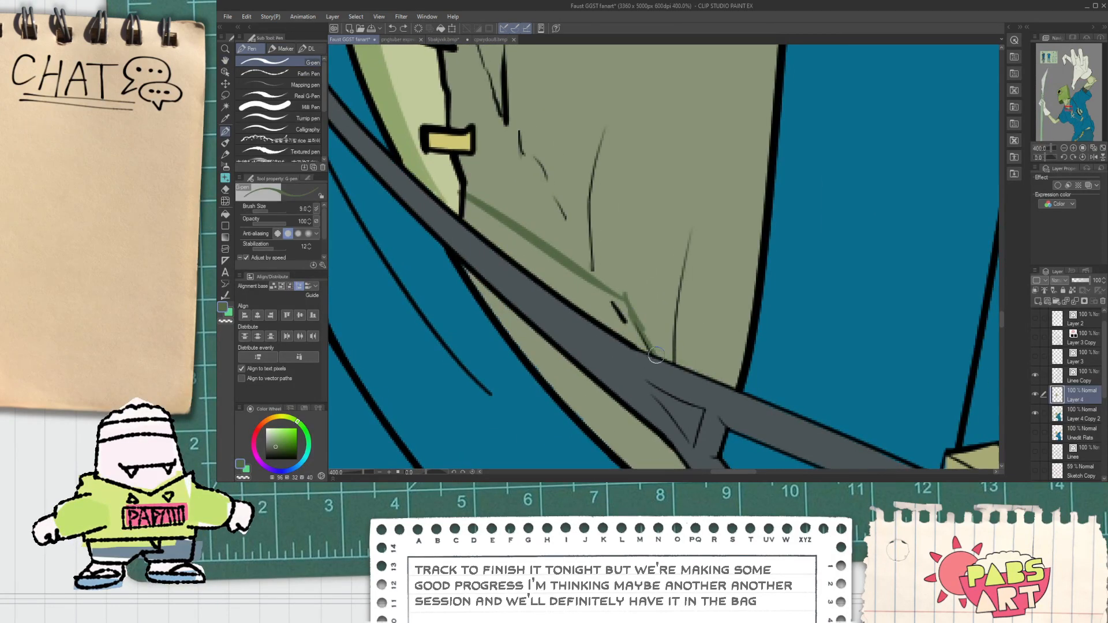
pyautogui.moveTo(638, 320); pyautogui.dragTo(746, 364)
pyautogui.press('g')
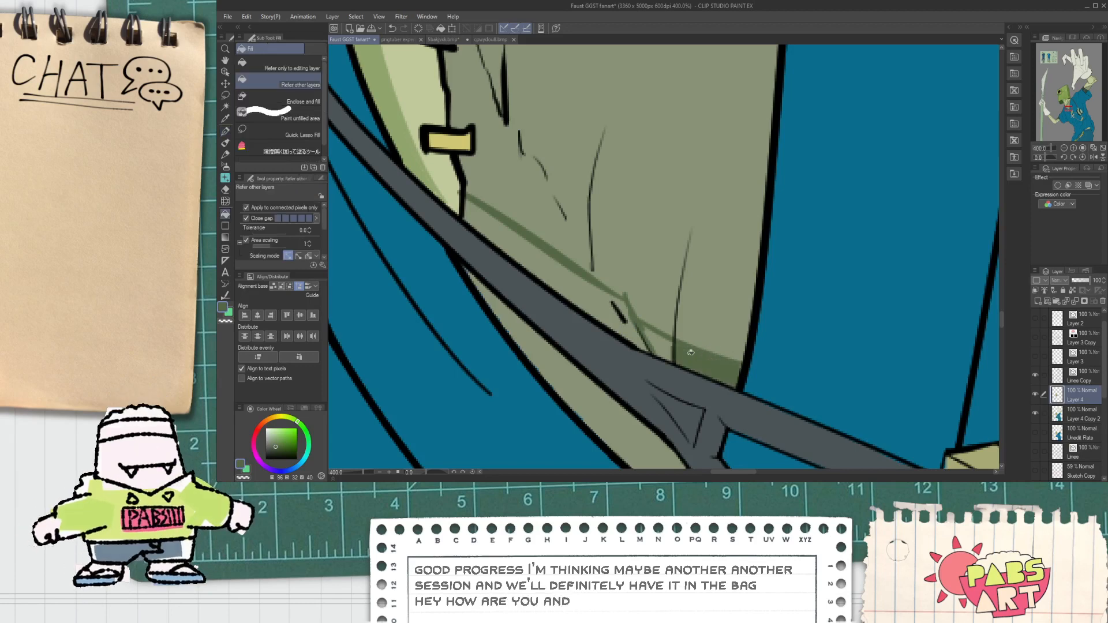
pyautogui.click(594, 291)
pyautogui.press('p')
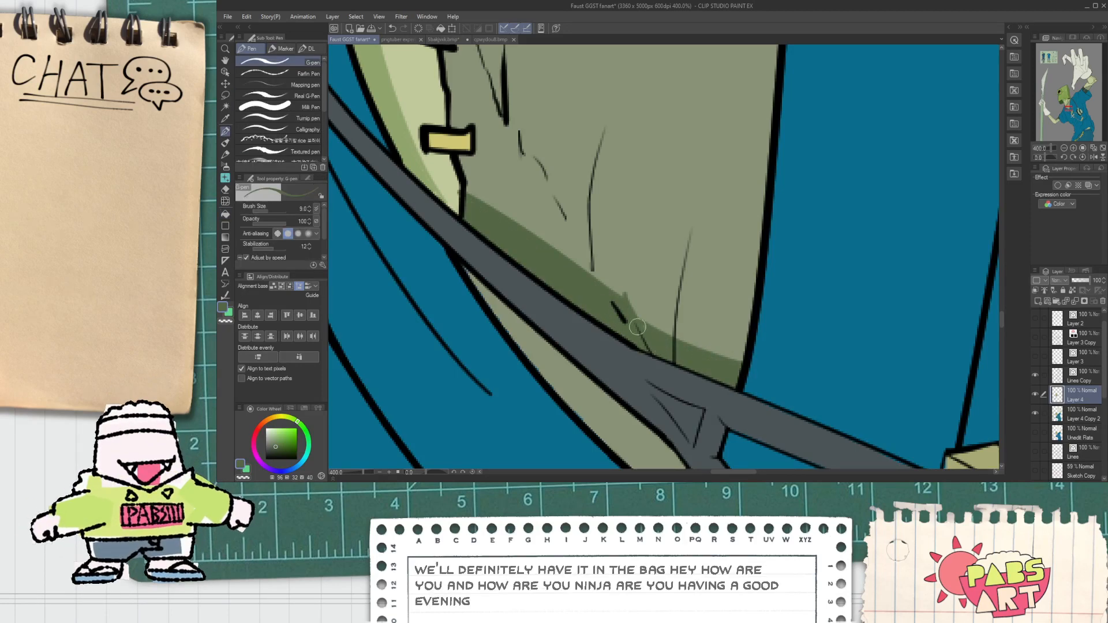
# Hatch short curved dark green fold shadows on the grey chest skin beside the lower stitches.
pyautogui.scroll(-2, 597, 313)
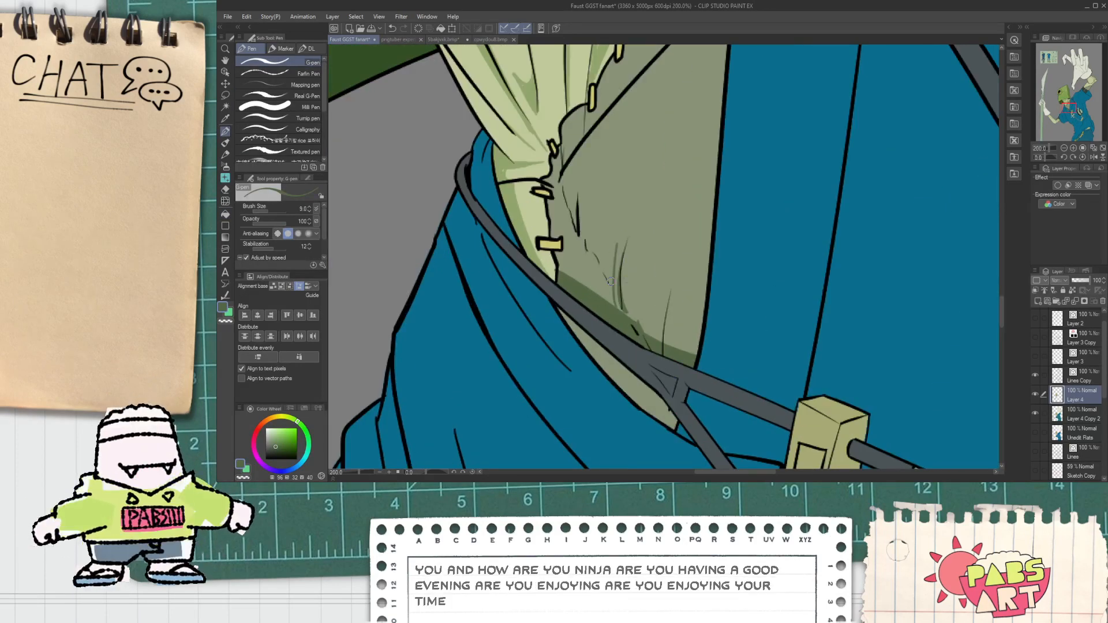
pyautogui.moveTo(607, 270)
pyautogui.mouseDown()
pyautogui.moveTo(609, 223)
pyautogui.moveTo(582, 240)
pyautogui.moveTo(576, 202)
pyautogui.mouseUp()
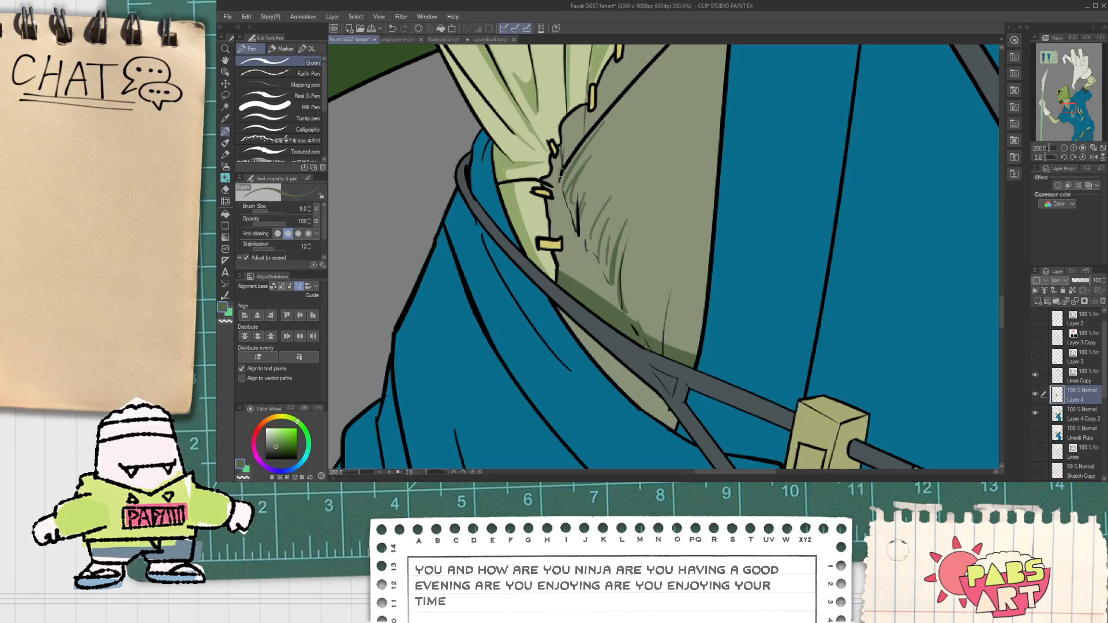
pyautogui.moveTo(639, 77); pyautogui.dragTo(573, 217)
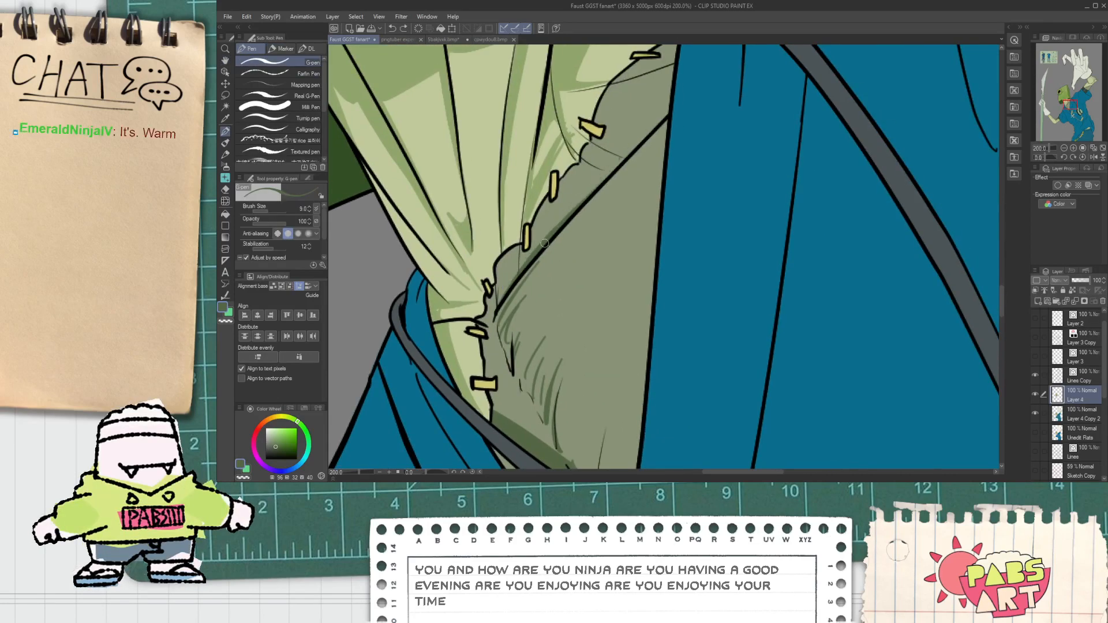
pyautogui.moveTo(607, 179); pyautogui.dragTo(570, 253)
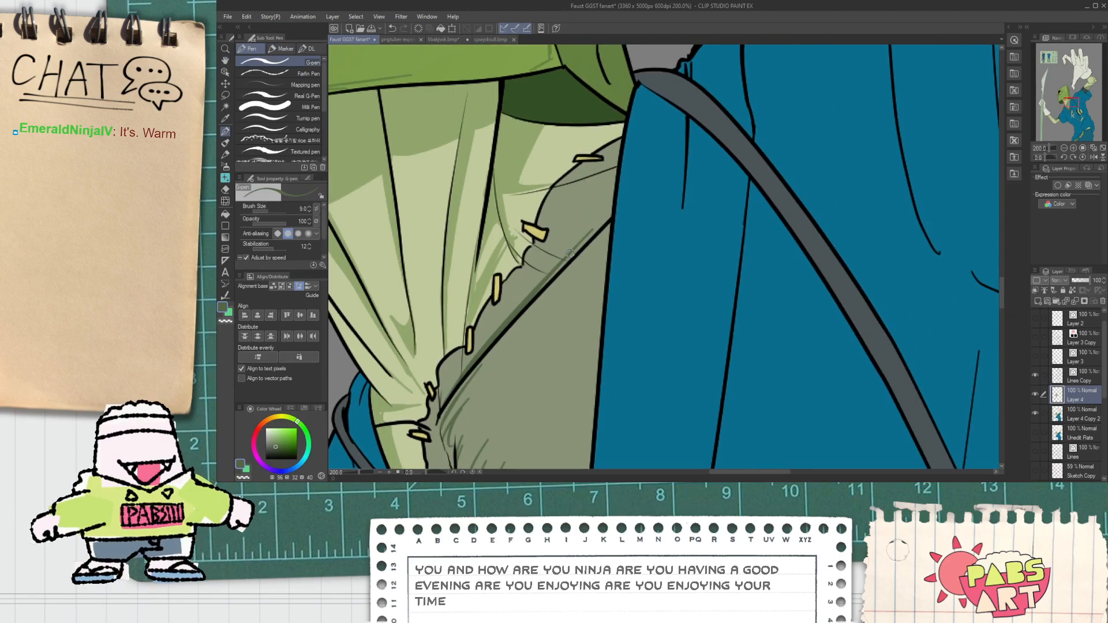
# Paint a dark green shadow strip along the grey neck patch's diagonal line, adding short strokes by the lower stitches.
pyautogui.scroll(2, 591, 232)
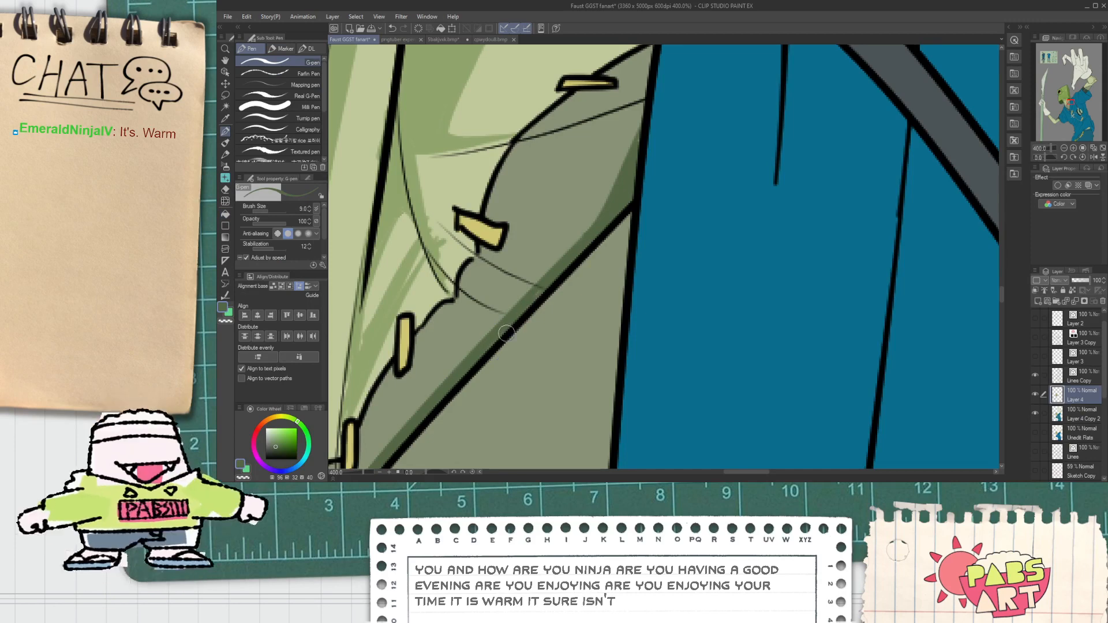
pyautogui.scroll(-3, 538, 296)
pyautogui.scroll(3, 468, 243)
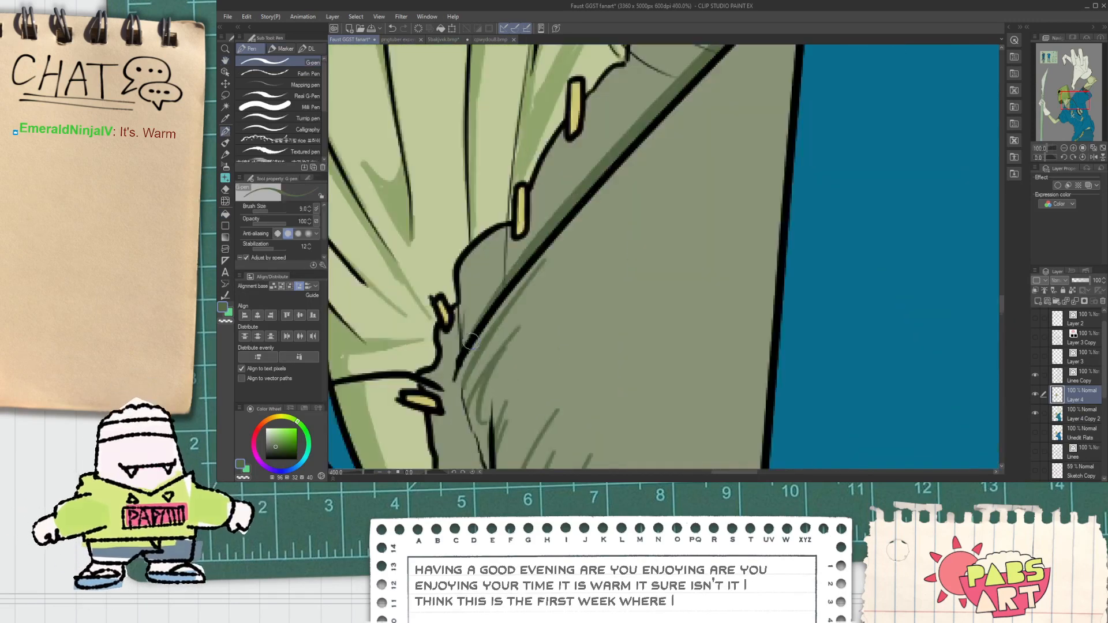
pyautogui.moveTo(469, 243); pyautogui.dragTo(465, 302)
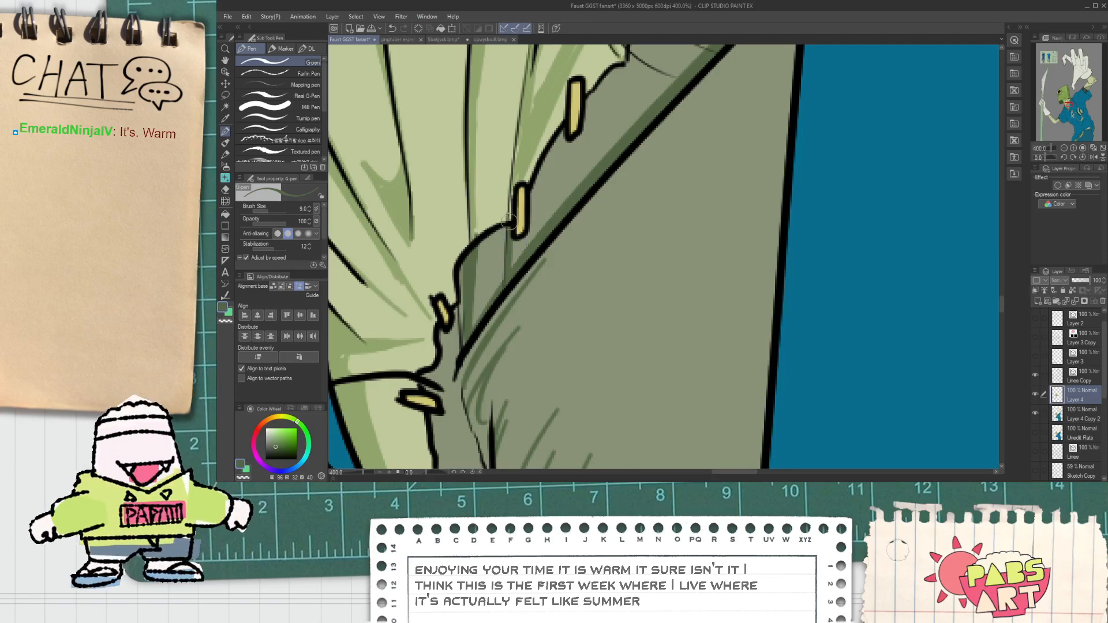
pyautogui.scroll(-1, 508, 261)
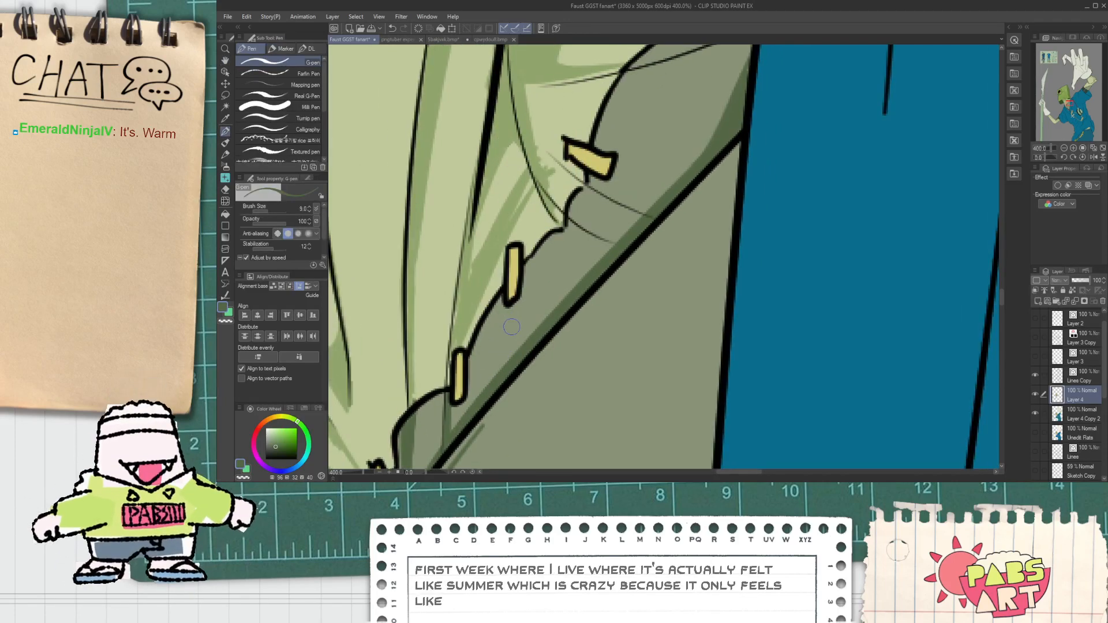
# Shade the creases of the grey neck patch beside the upper stitches with dark green fold shadows.
pyautogui.scroll(-1, 503, 345)
pyautogui.scroll(1, 518, 306)
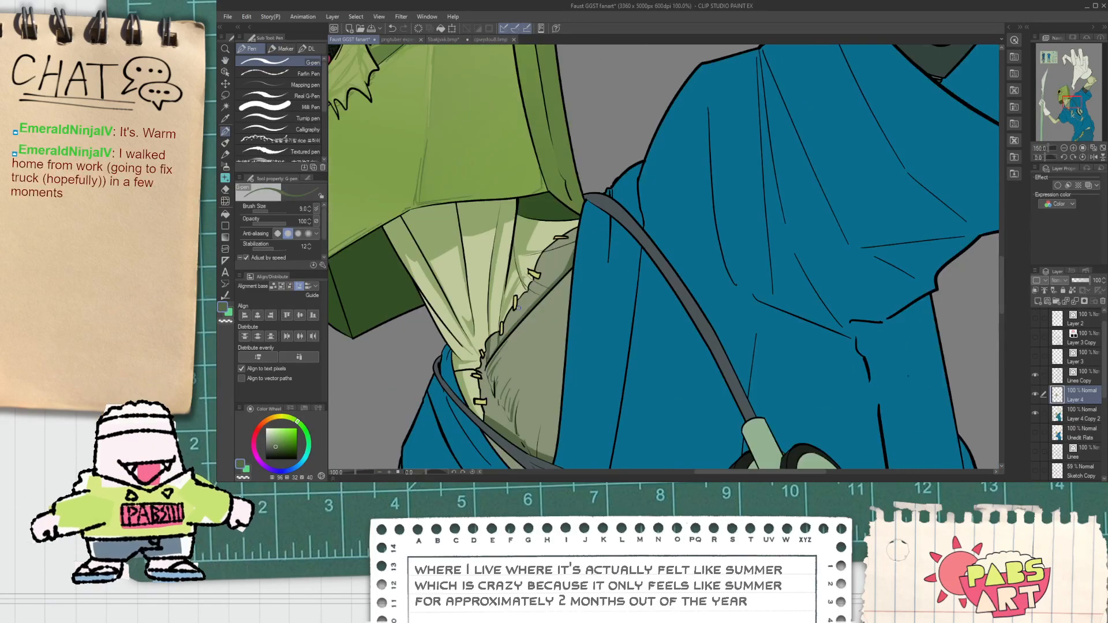
pyautogui.scroll(1, 518, 279)
pyautogui.moveTo(557, 323); pyautogui.dragTo(531, 287)
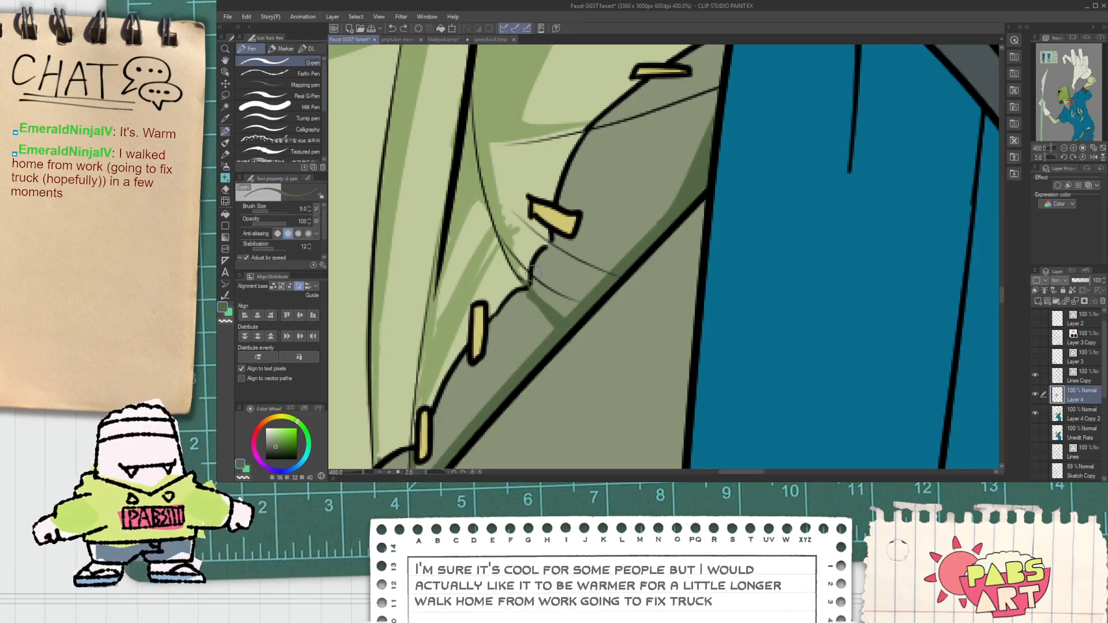
pyautogui.moveTo(537, 274); pyautogui.dragTo(583, 299)
pyautogui.moveTo(545, 245); pyautogui.dragTo(617, 271)
pyautogui.moveTo(551, 243); pyautogui.dragTo(620, 262)
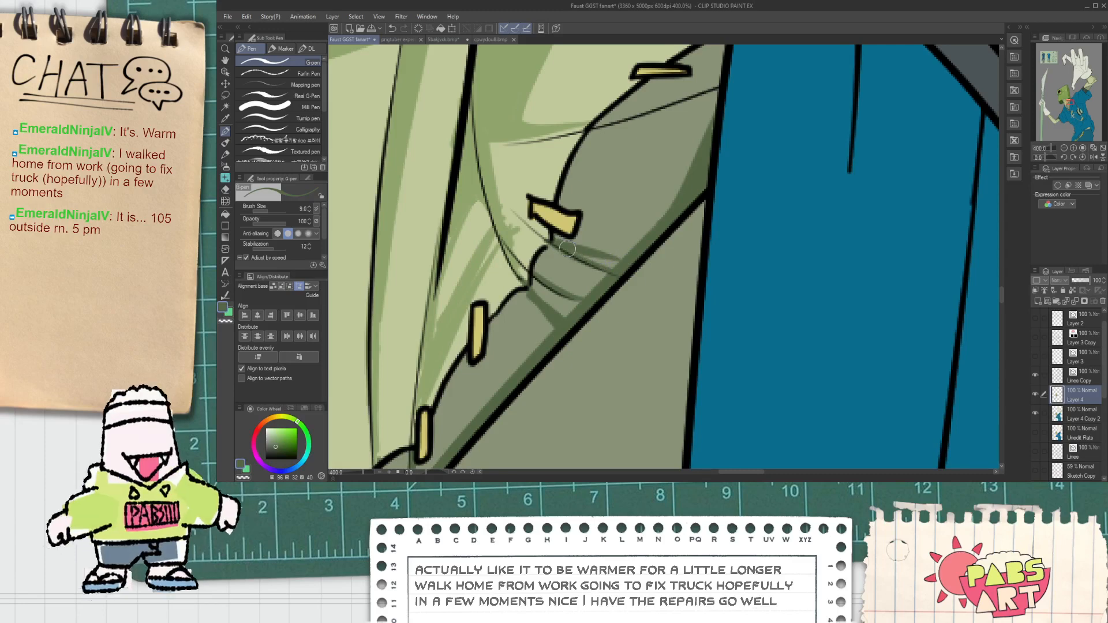
pyautogui.scroll(-4, 608, 261)
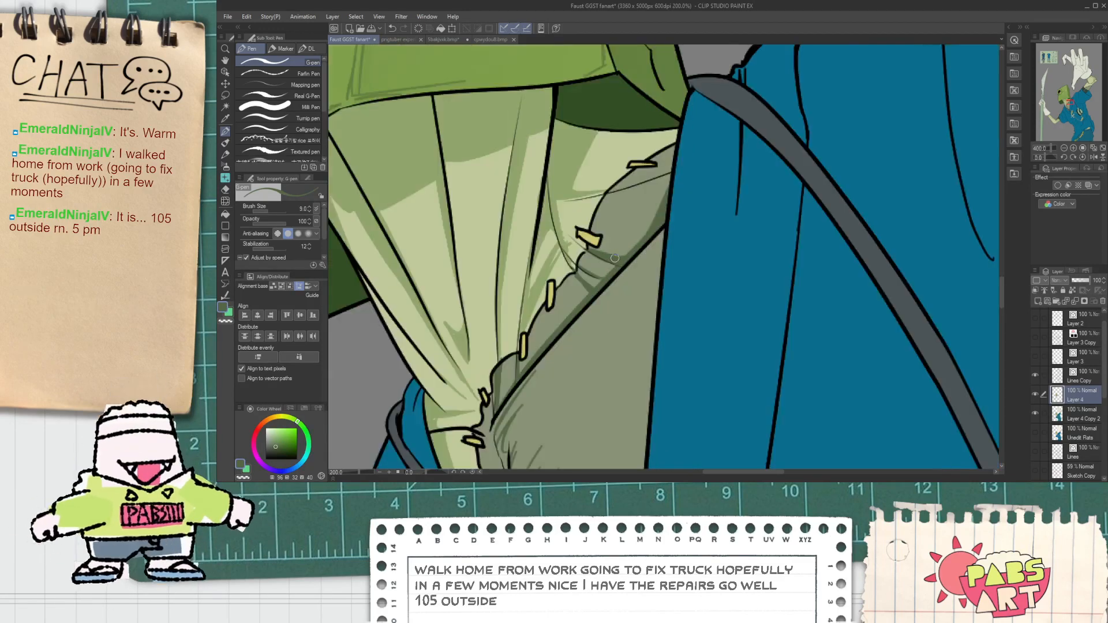
pyautogui.scroll(4, 589, 171)
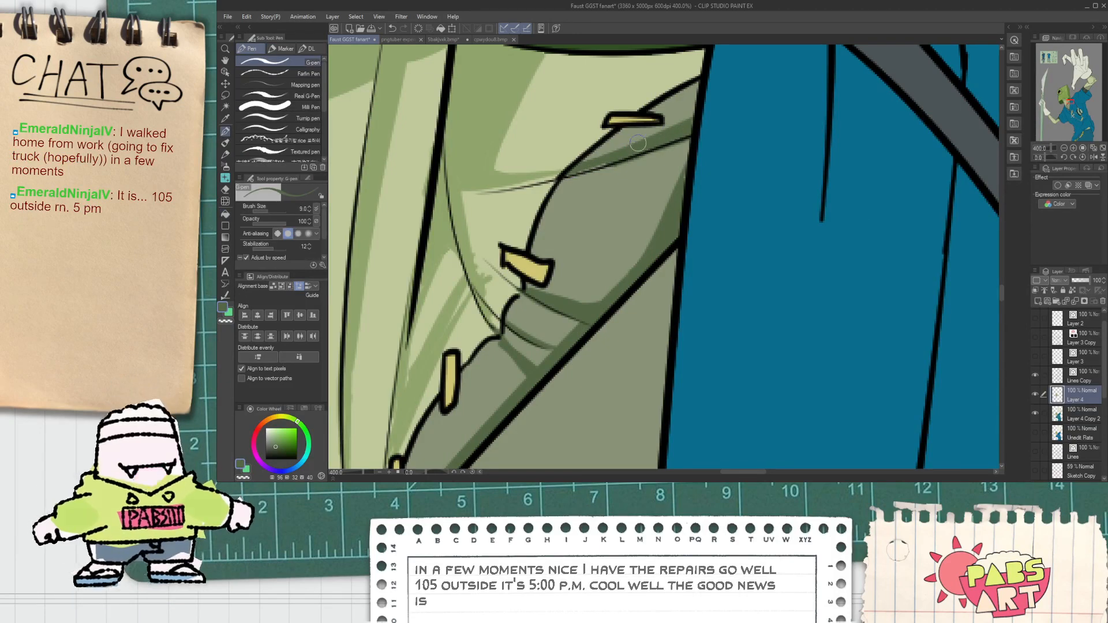
# Sample the neck's green shadow colour, redraw the shadow edge beneath the bag as a rounded curve and fill it.
pyautogui.keyDown('alt'); pyautogui.click(453, 189); pyautogui.keyUp('alt')
pyautogui.scroll(2, 452, 189)
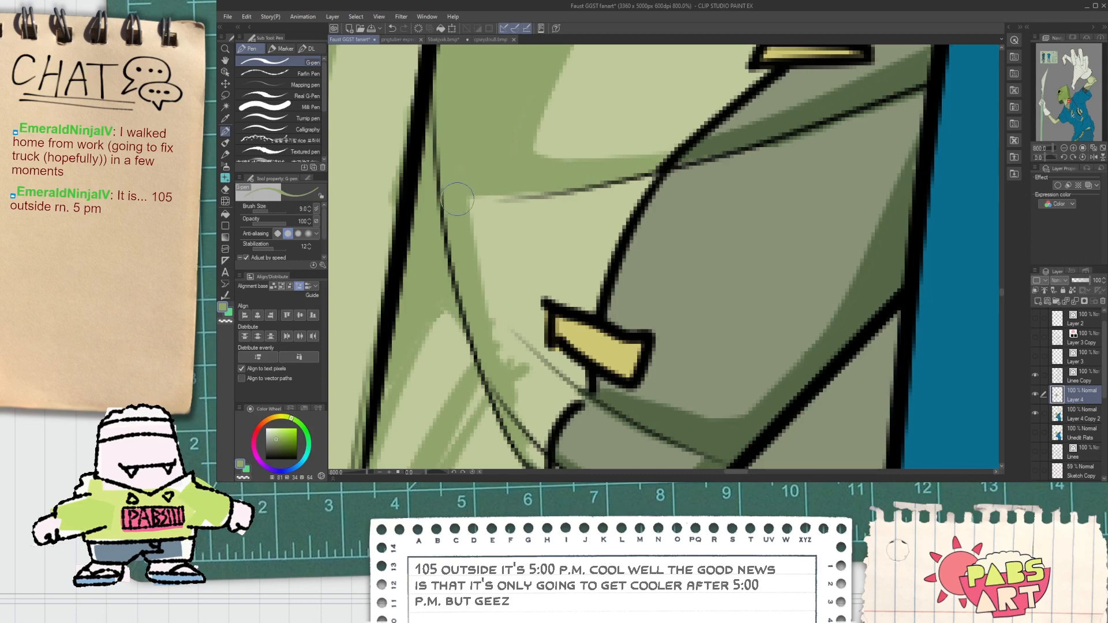
pyautogui.scroll(-6, 463, 197)
pyautogui.scroll(1, 534, 176)
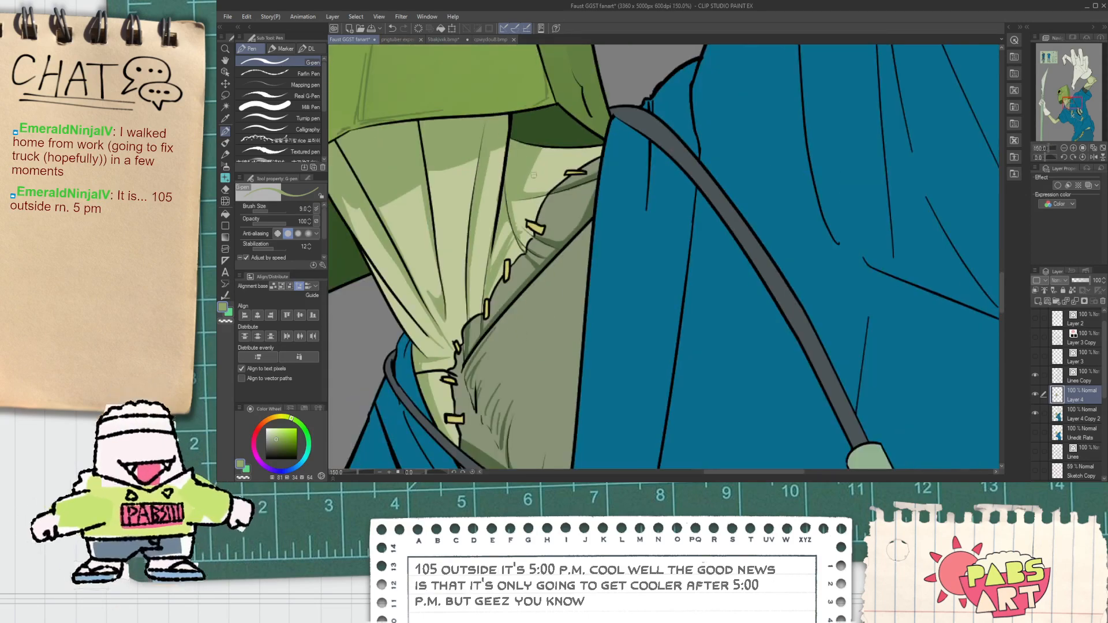
pyautogui.scroll(3, 533, 176)
pyautogui.moveTo(534, 222); pyautogui.dragTo(551, 107)
pyautogui.press('g')
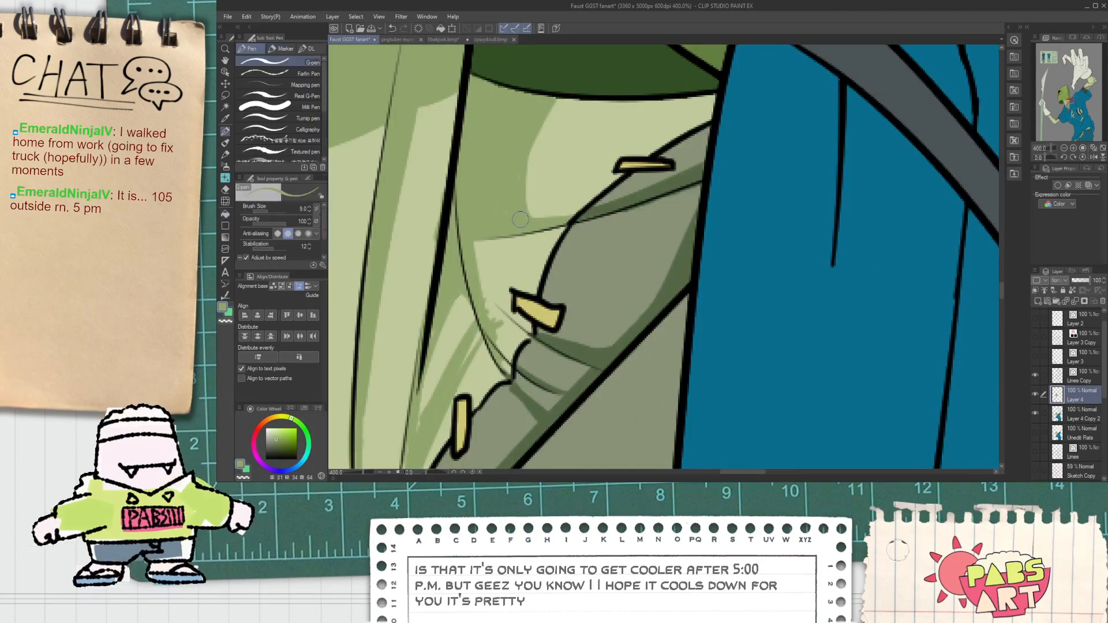
pyautogui.click(514, 190)
pyautogui.press('p')
pyautogui.scroll(-6, 520, 158)
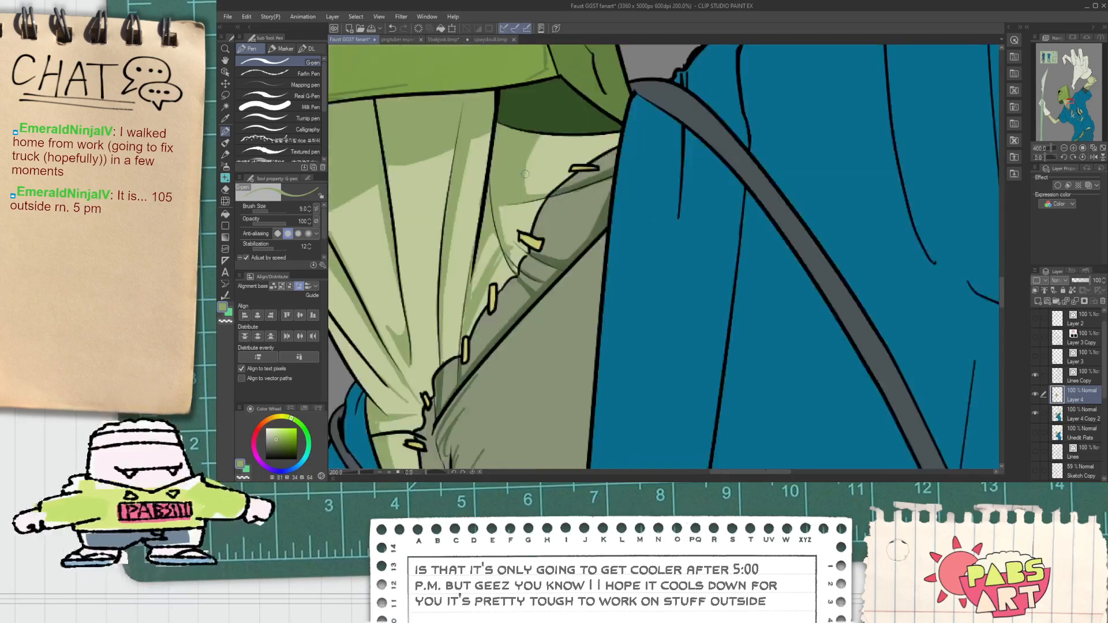
# Widen the dark fold shadow on the grey neck patch beneath the upper stitch.
pyautogui.press('space')
pyautogui.moveTo(549, 199); pyautogui.dragTo(557, 263)
pyautogui.scroll(1, 556, 263)
pyautogui.scroll(5, 557, 263)
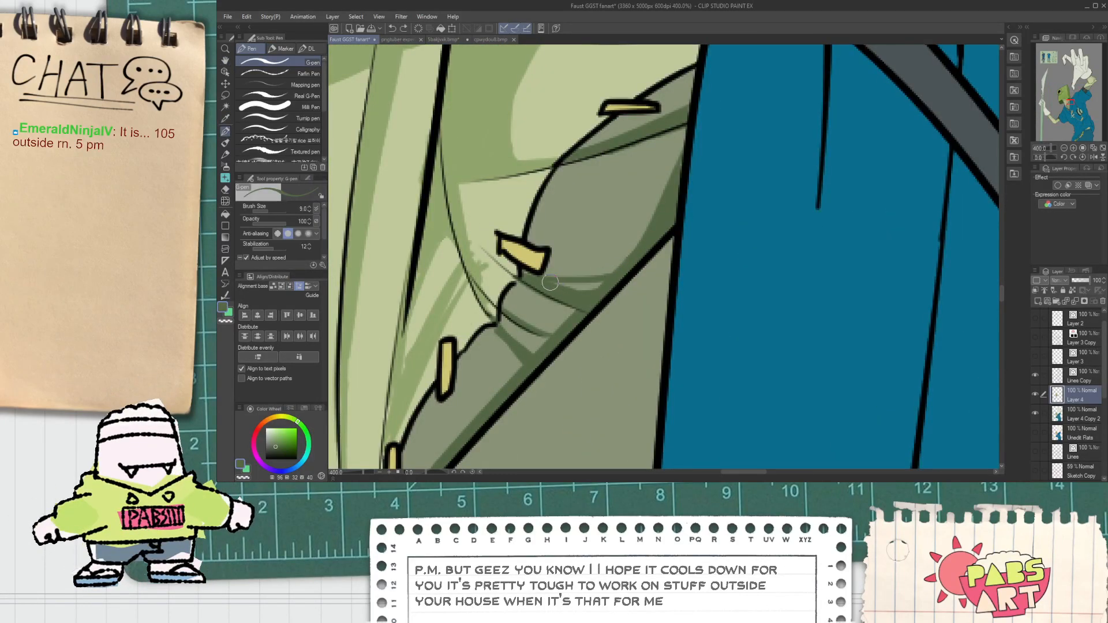
# Sample the green neck shadow colour and hatch the shadow edges beside the upper stitches and beneath the bag.
pyautogui.keyDown('alt'); pyautogui.click(458, 214); pyautogui.keyUp('alt')
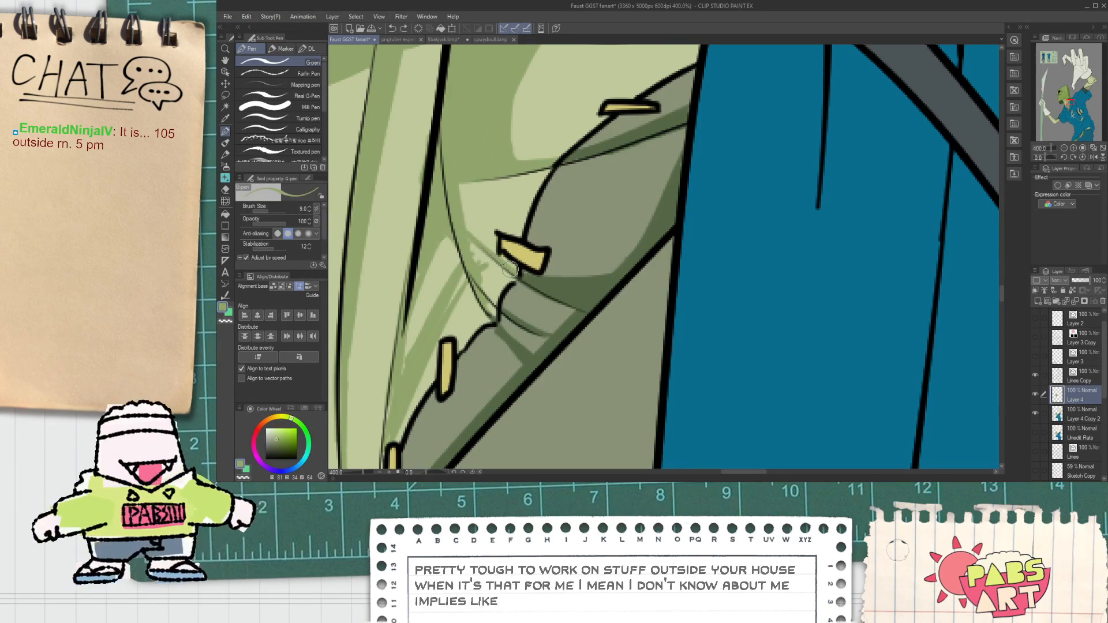
pyautogui.scroll(-3, 480, 256)
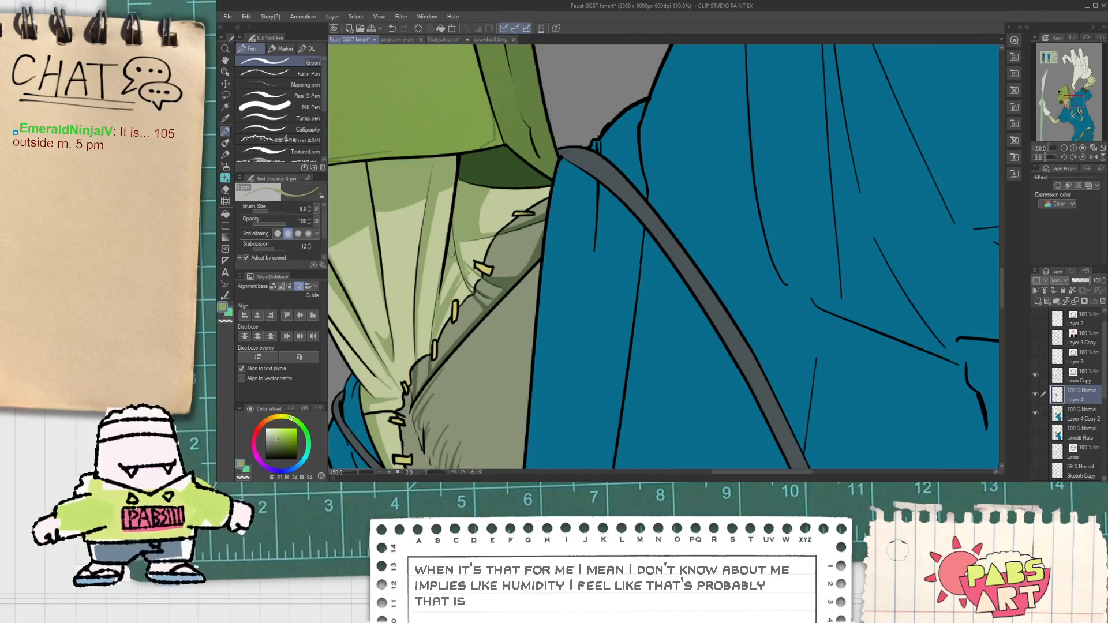
pyautogui.scroll(-4, 481, 255)
pyautogui.scroll(5, 460, 288)
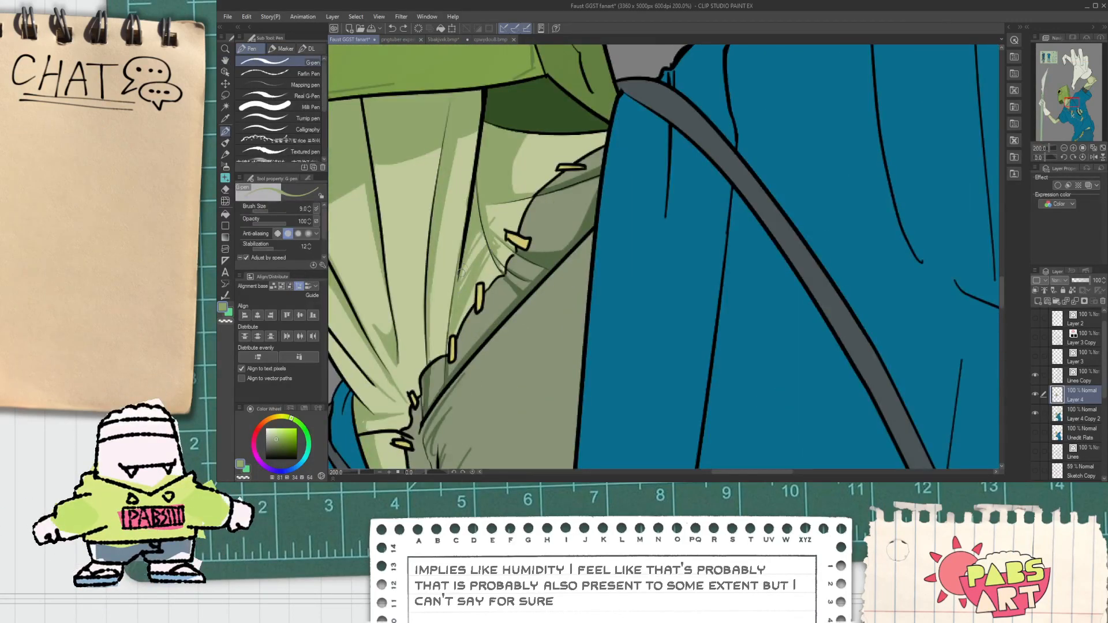
pyautogui.scroll(-4, 477, 245)
pyautogui.scroll(3, 486, 235)
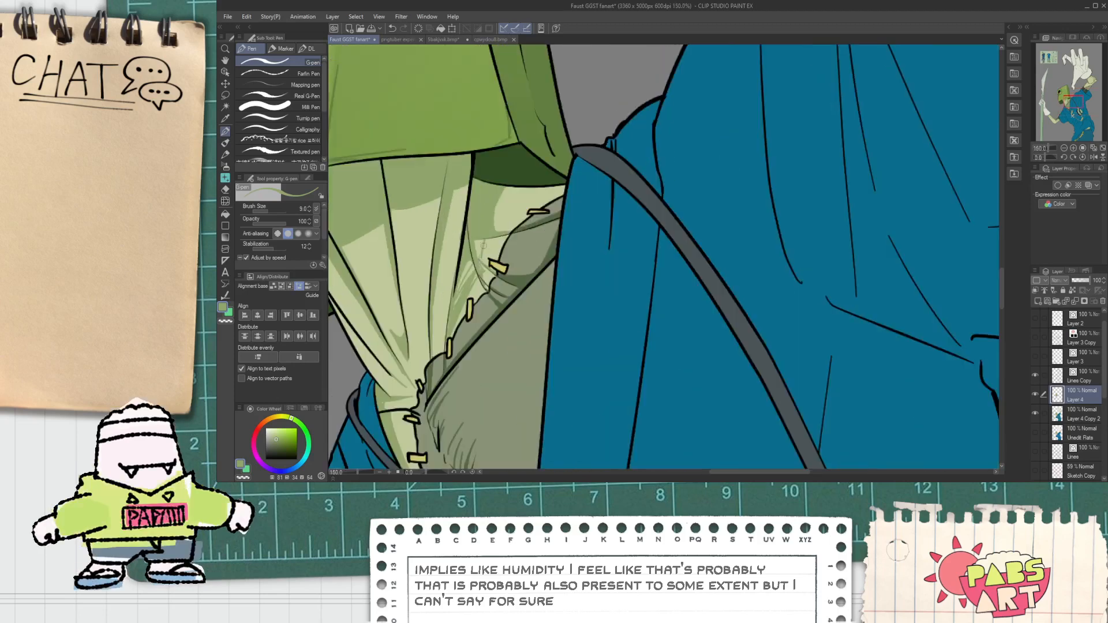
pyautogui.scroll(-4, 481, 235)
pyautogui.scroll(2, 482, 235)
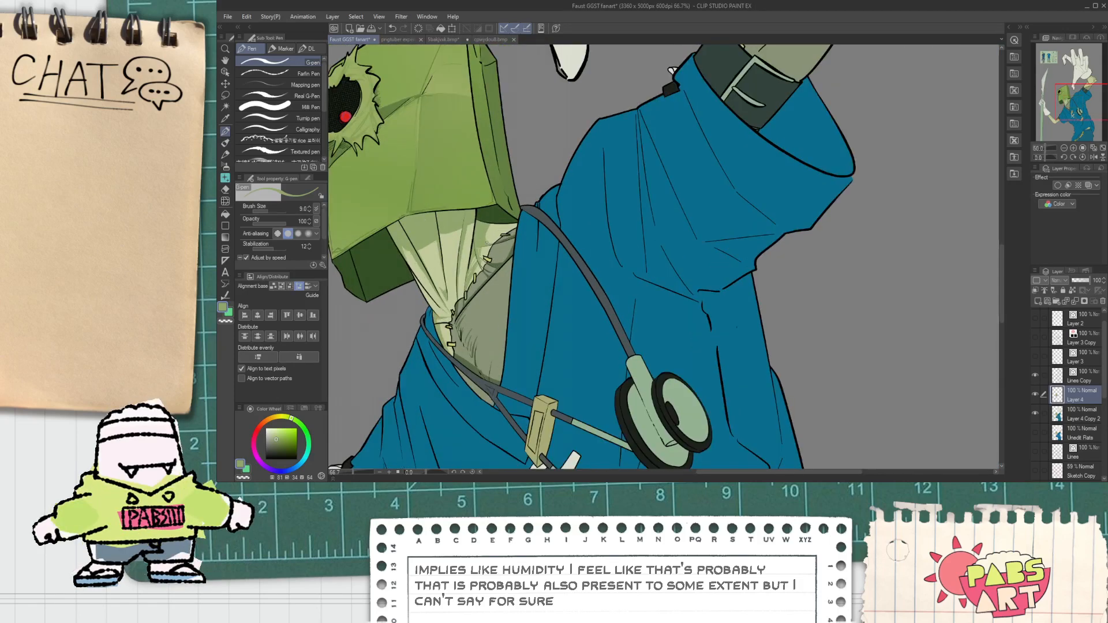
pyautogui.scroll(3, 486, 237)
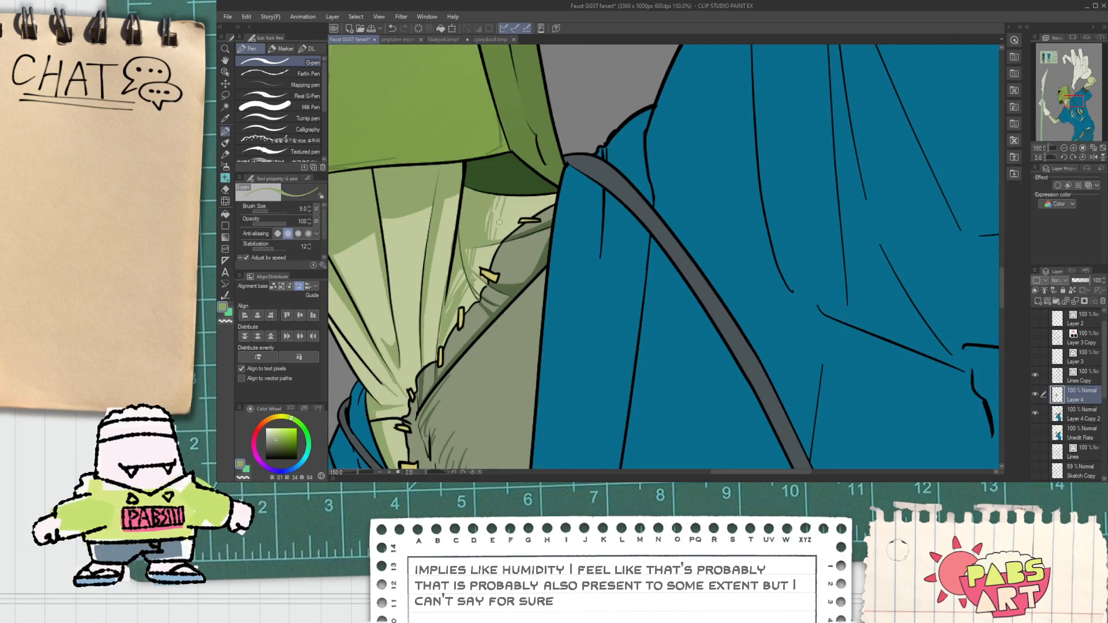
pyautogui.scroll(-3, 500, 198)
pyautogui.scroll(3, 450, 293)
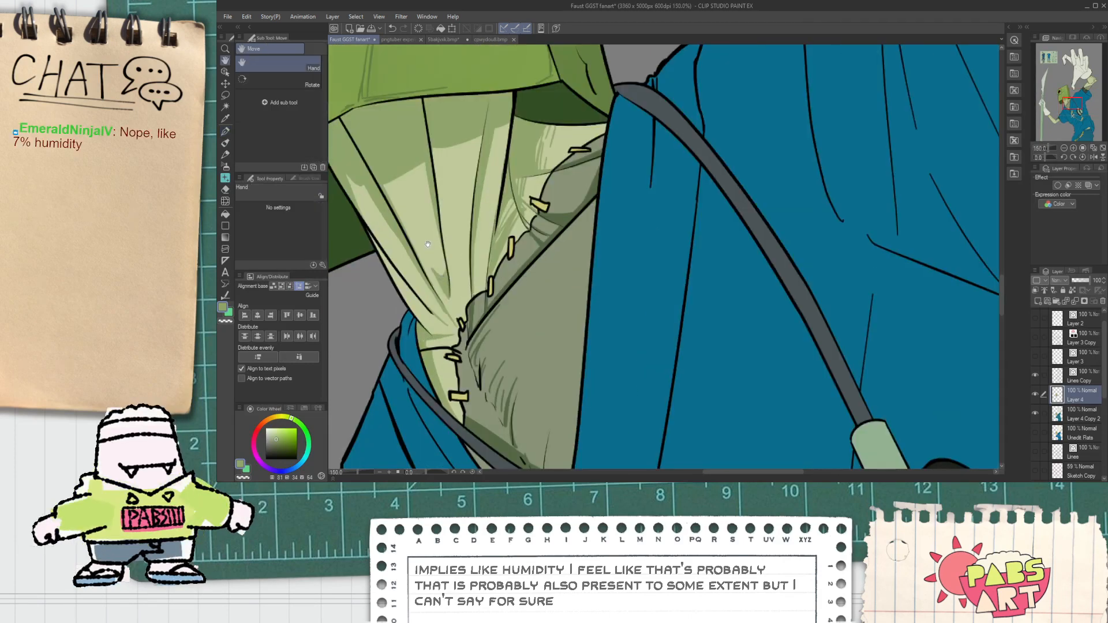
# Add green hatching to the lower neck fold and to the shadow edge of the narrow fold beside it.
pyautogui.moveTo(450, 294); pyautogui.dragTo(477, 335)
pyautogui.moveTo(442, 251); pyautogui.dragTo(462, 313)
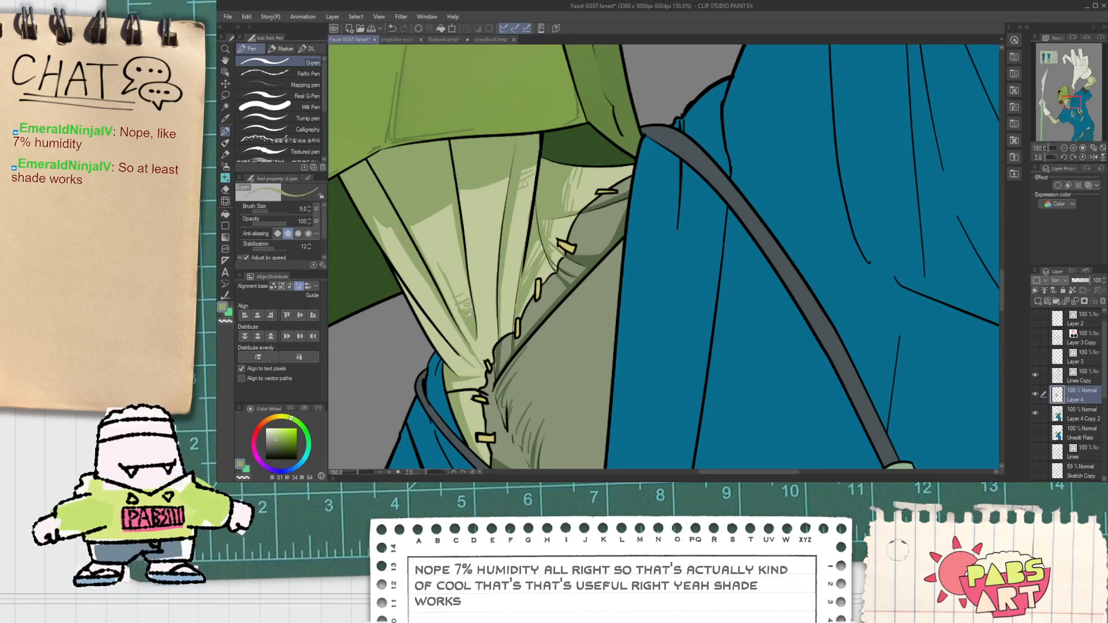
pyautogui.scroll(3, 532, 181)
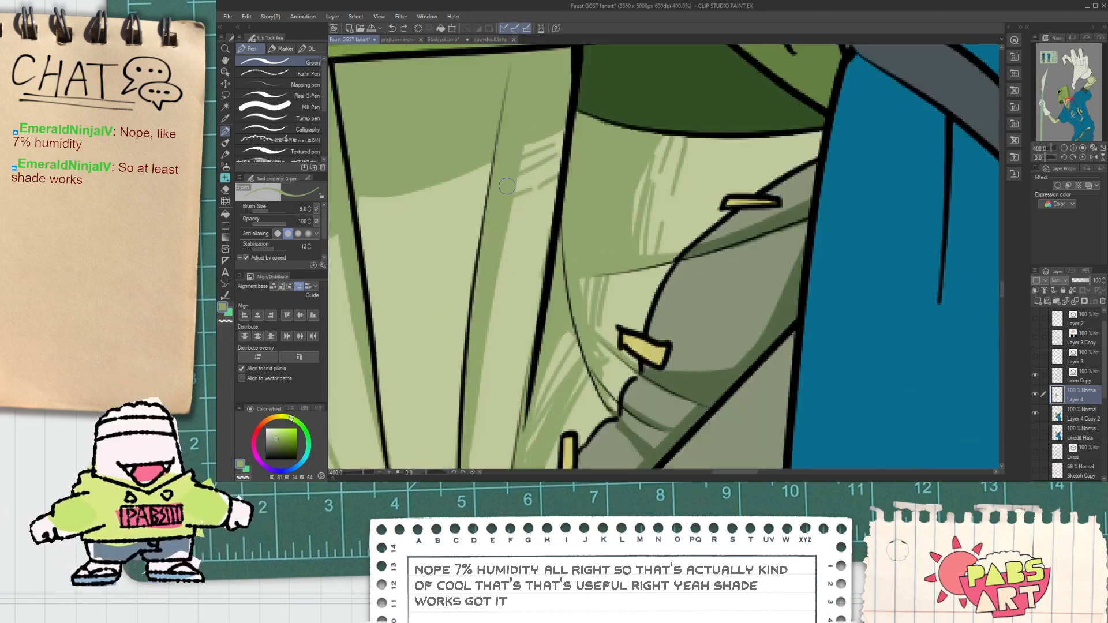
pyautogui.moveTo(518, 193)
pyautogui.mouseDown()
pyautogui.moveTo(561, 162)
pyautogui.moveTo(504, 172)
pyautogui.moveTo(569, 136)
pyautogui.moveTo(531, 155)
pyautogui.moveTo(552, 134)
pyautogui.mouseUp()
pyautogui.scroll(-5, 524, 202)
pyautogui.moveTo(502, 213); pyautogui.dragTo(519, 217)
pyautogui.scroll(5, 516, 231)
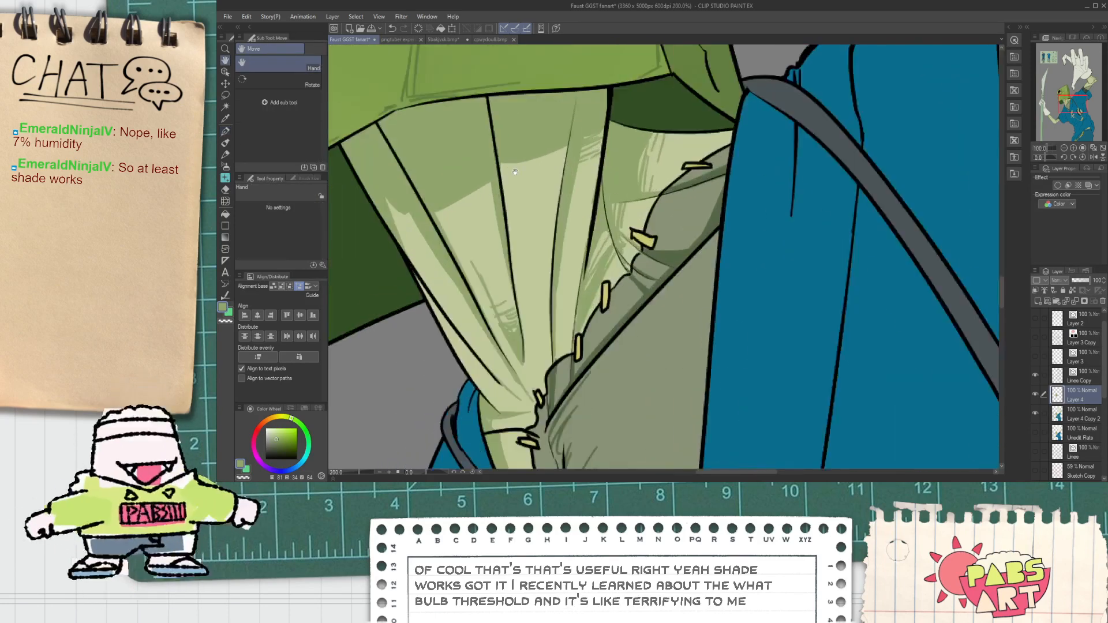
# Hatch rows of short green strokes along the bag's cast shadow edge on the two middle neck folds.
pyautogui.moveTo(494, 169); pyautogui.dragTo(629, 132)
pyautogui.moveTo(498, 172); pyautogui.dragTo(628, 138)
pyautogui.moveTo(566, 174); pyautogui.dragTo(635, 135)
pyautogui.scroll(-4, 529, 203)
pyautogui.scroll(4, 529, 203)
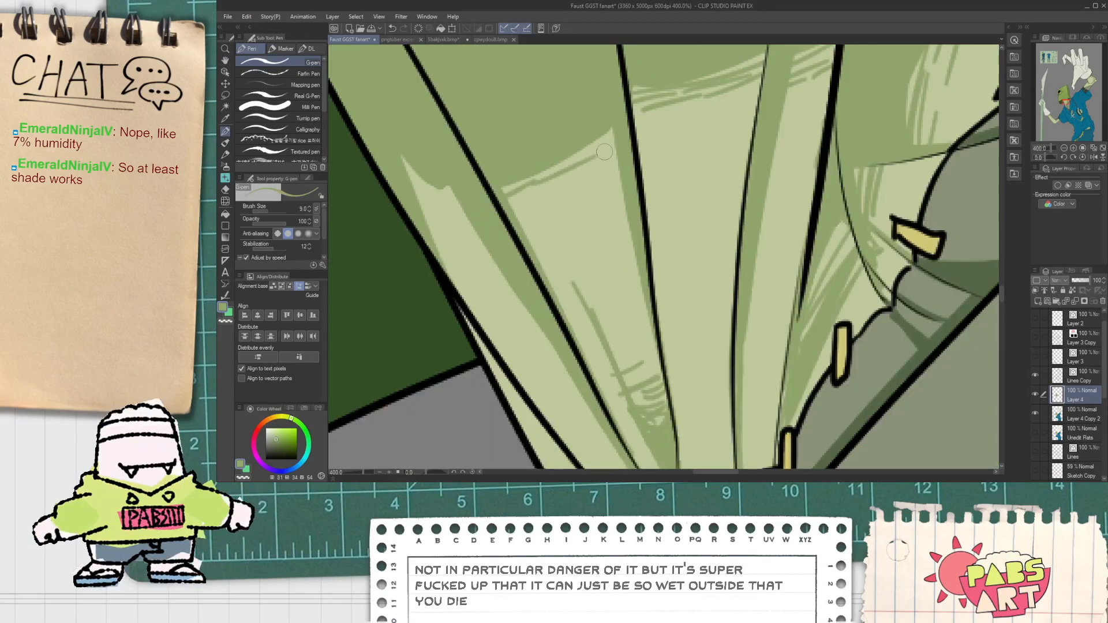
pyautogui.moveTo(503, 190); pyautogui.dragTo(543, 178)
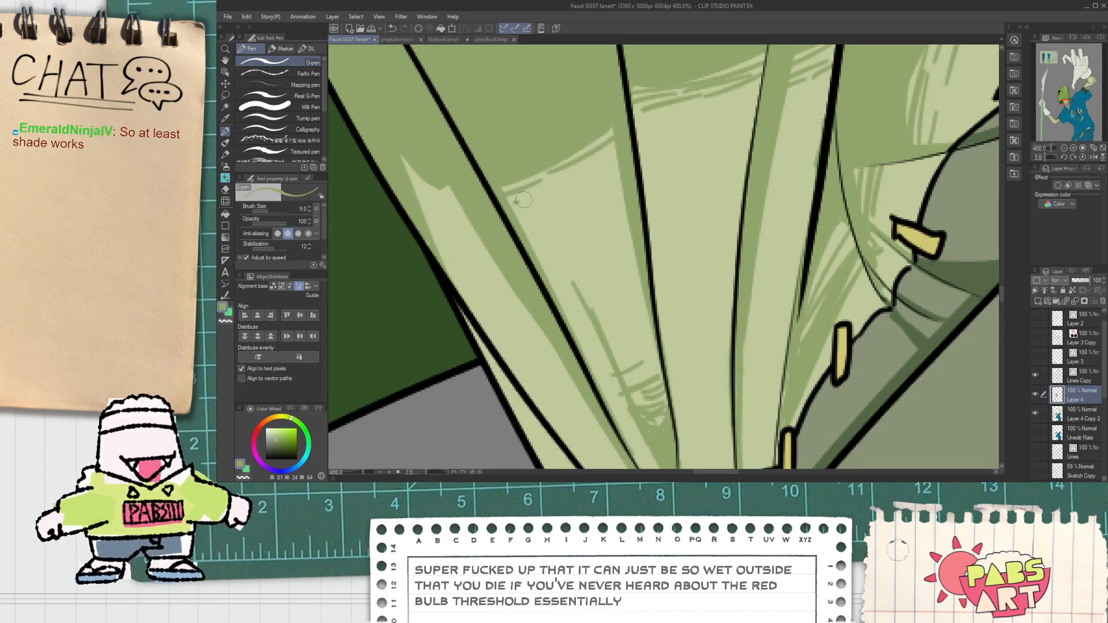
pyautogui.moveTo(519, 201); pyautogui.dragTo(615, 144)
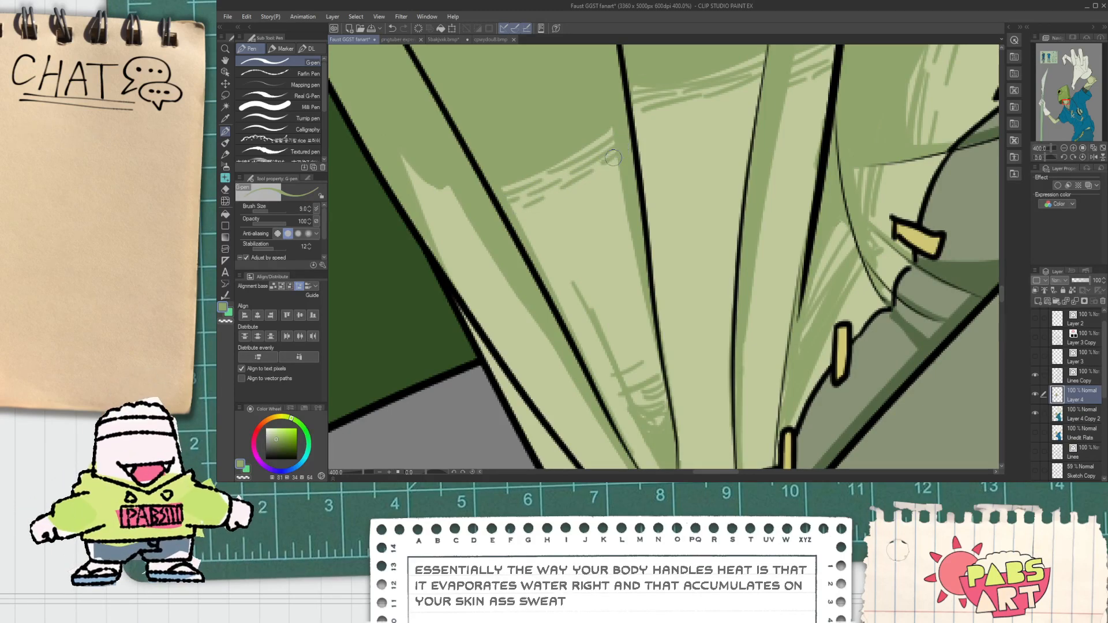
# Flatten the pointed highlight tip on the outermost neck fold and hatch its shadow edge with short green strokes.
pyautogui.scroll(-3, 614, 156)
pyautogui.scroll(5, 483, 151)
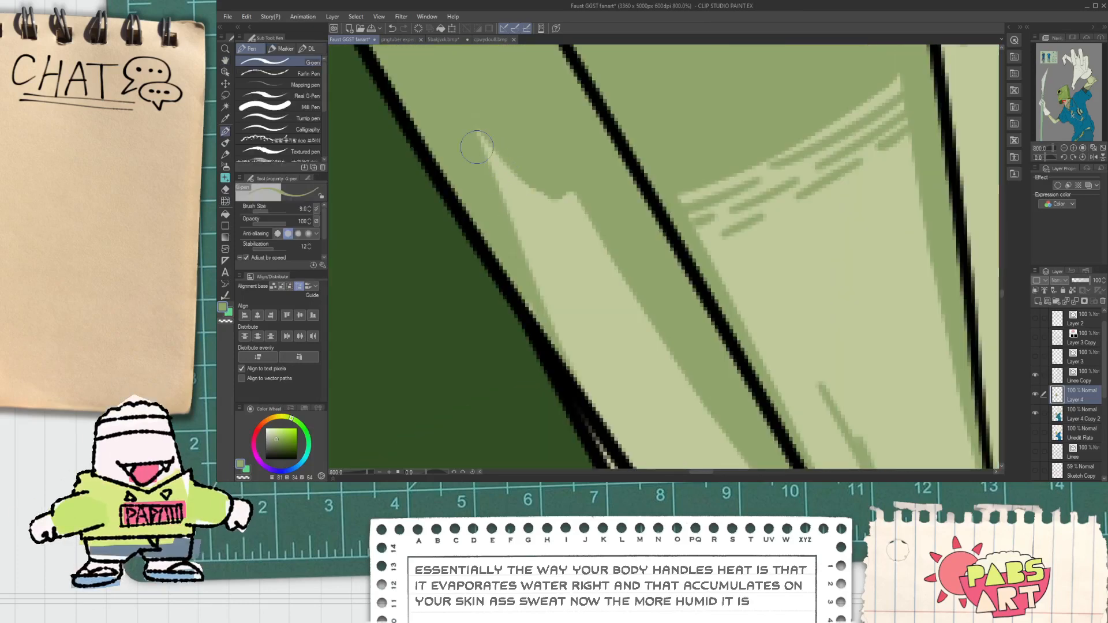
pyautogui.scroll(-3, 483, 151)
pyautogui.scroll(1, 533, 229)
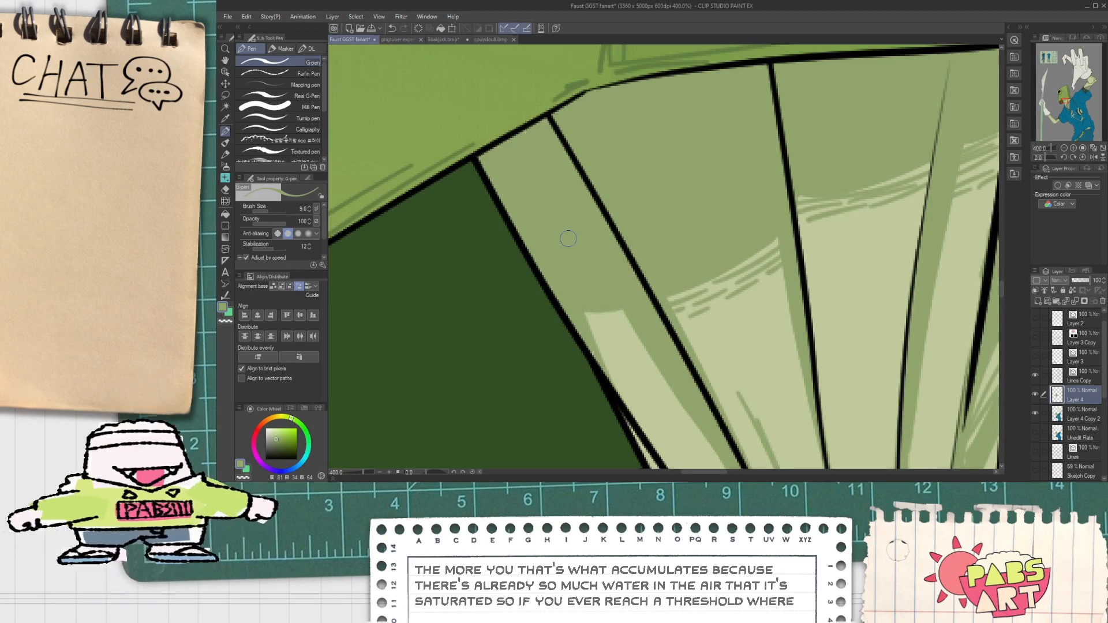
pyautogui.scroll(2, 560, 221)
pyautogui.moveTo(562, 301)
pyautogui.mouseDown()
pyautogui.moveTo(626, 291)
pyautogui.moveTo(589, 307)
pyautogui.moveTo(650, 303)
pyautogui.moveTo(652, 315)
pyautogui.mouseUp()
pyautogui.moveTo(623, 350); pyautogui.dragTo(652, 341)
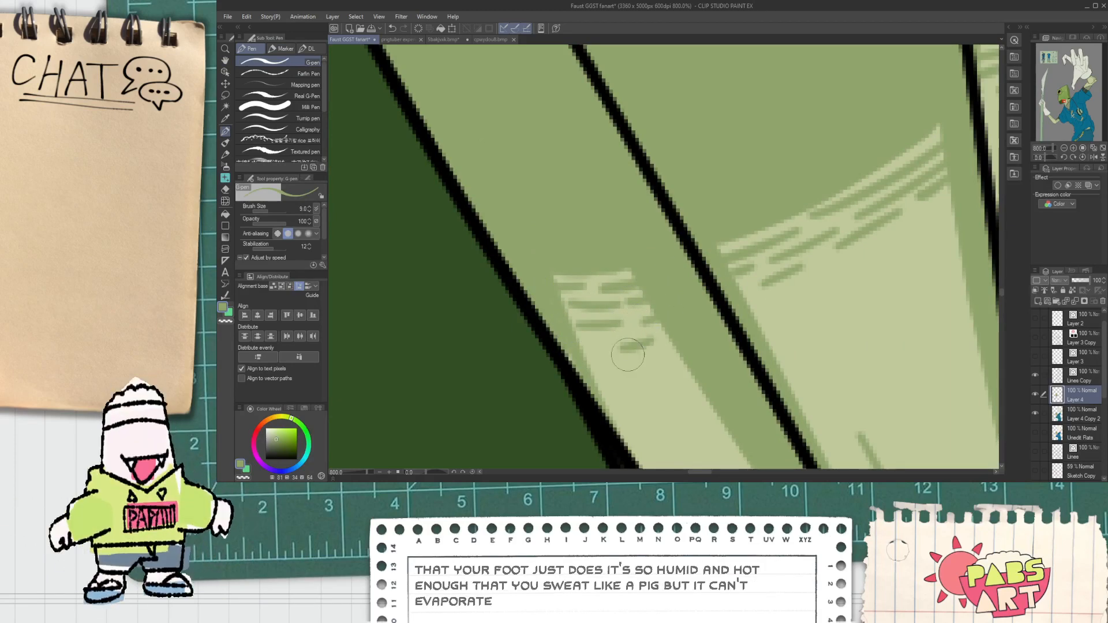
pyautogui.scroll(-2, 606, 346)
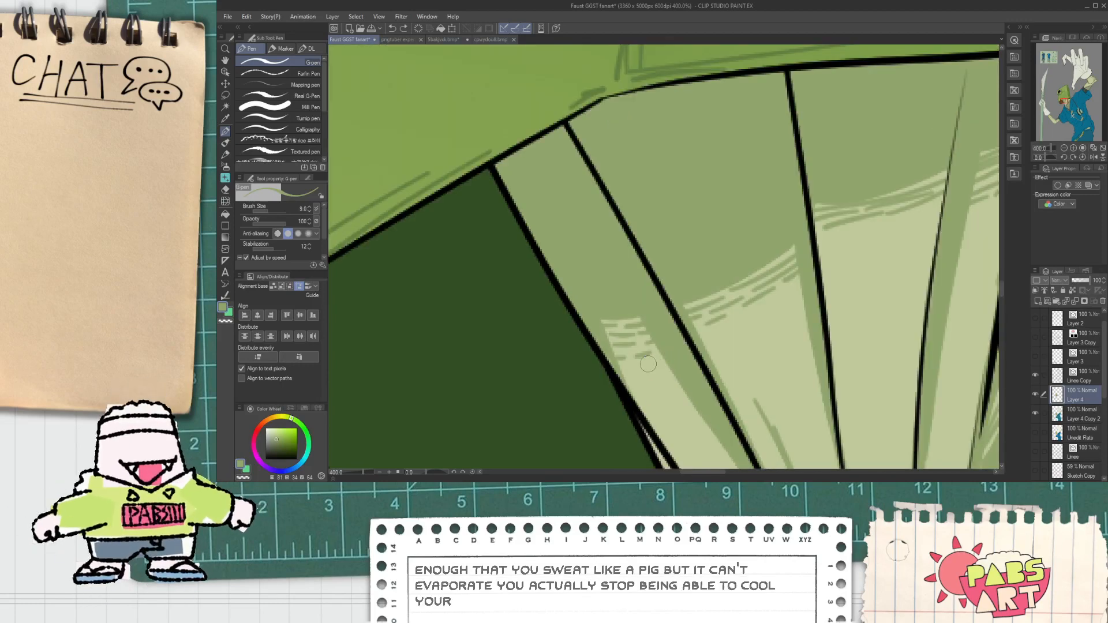
pyautogui.scroll(-8, 637, 358)
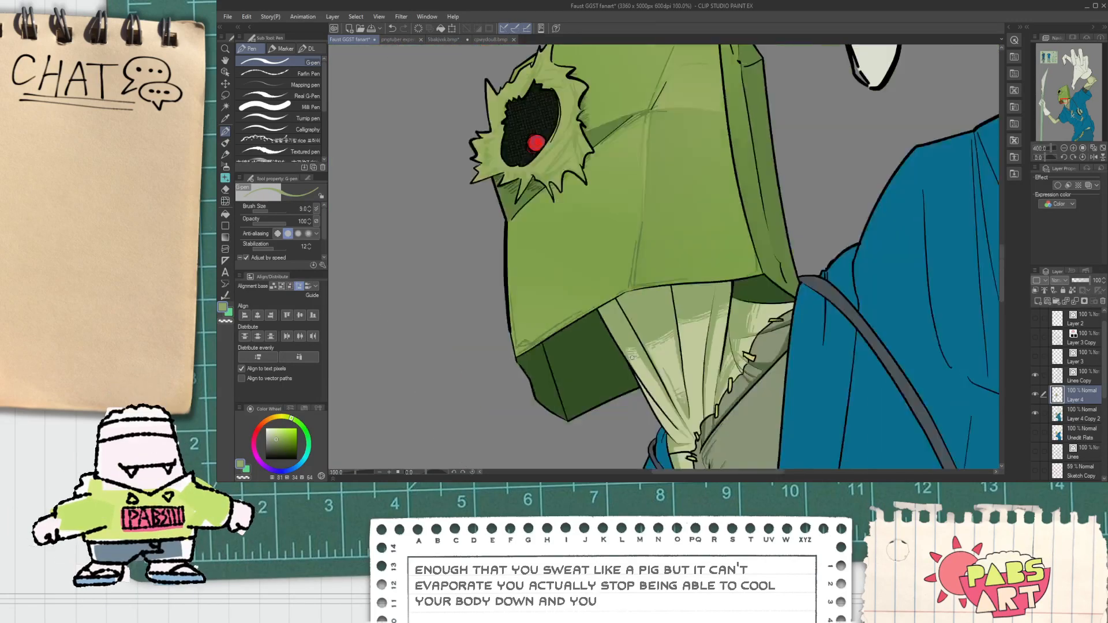
pyautogui.moveTo(634, 357); pyautogui.dragTo(587, 300)
pyautogui.scroll(3, 628, 352)
pyautogui.scroll(-3, 594, 346)
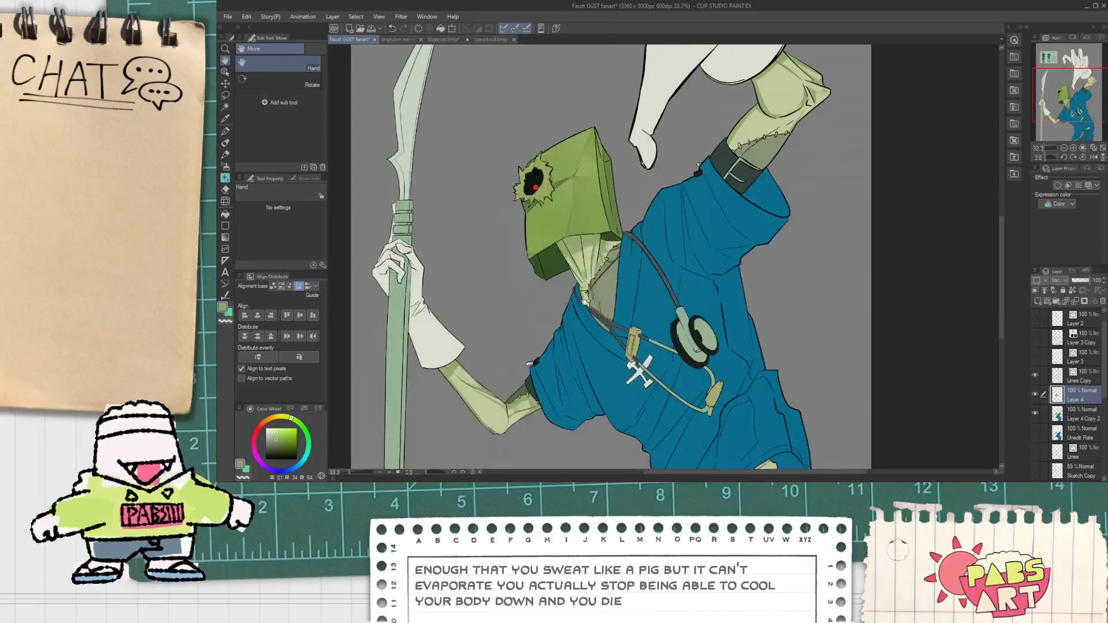
pyautogui.scroll(3, 537, 400)
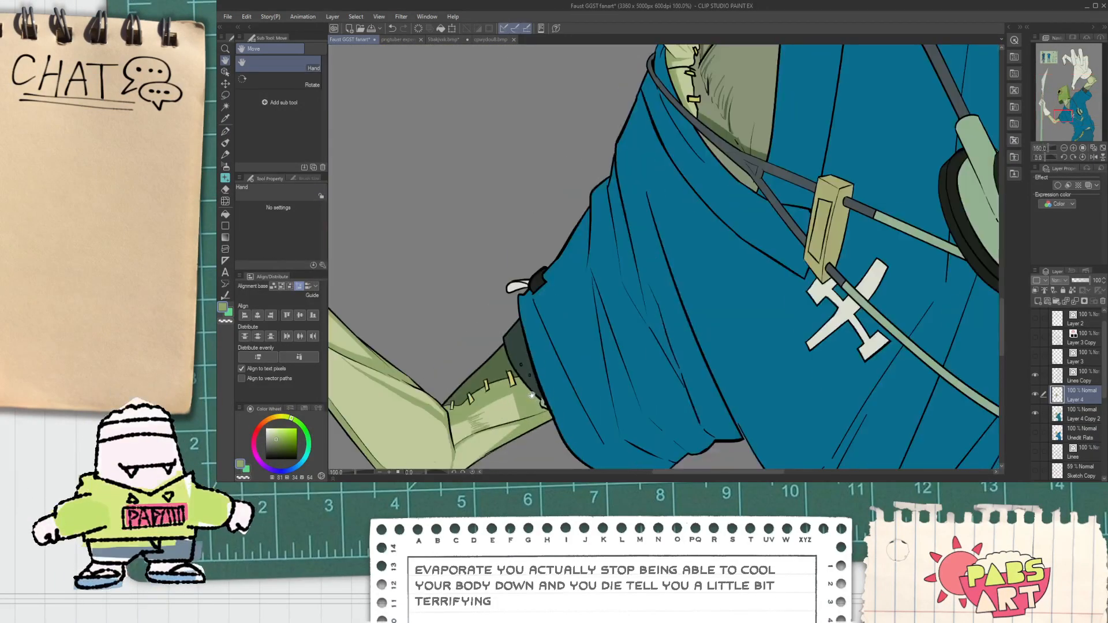
pyautogui.scroll(-3, 507, 358)
pyautogui.moveTo(551, 306); pyautogui.dragTo(549, 370)
# Sample a darker green and fill a deeper shadow directly beneath the bag on the outermost neck fold.
pyautogui.press('i')
pyautogui.scroll(5, 554, 346)
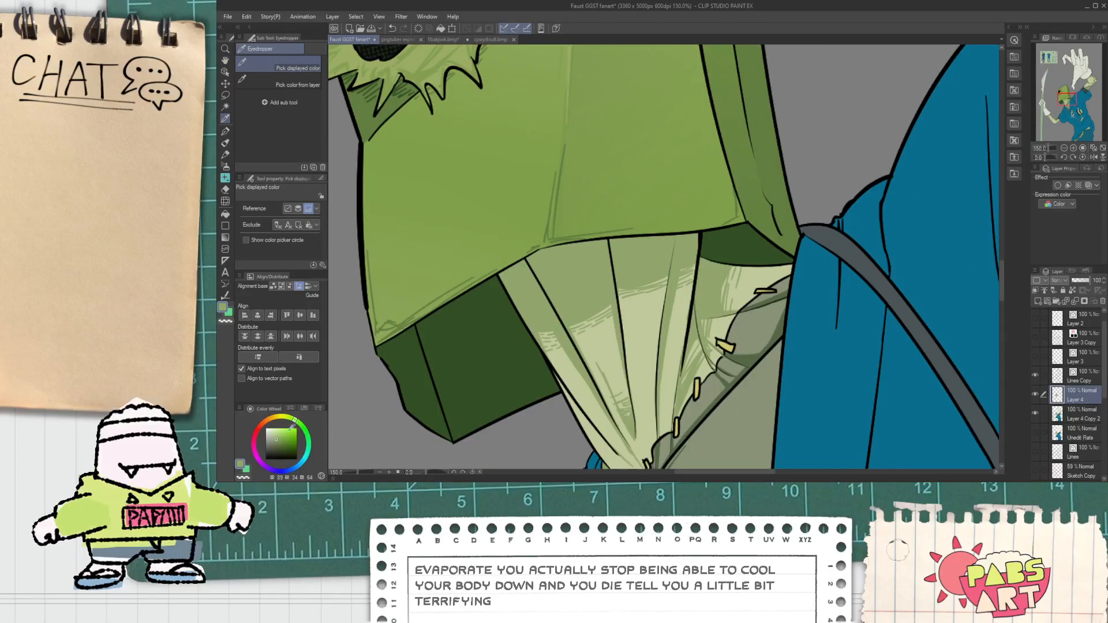
pyautogui.press('p')
pyautogui.scroll(3, 512, 300)
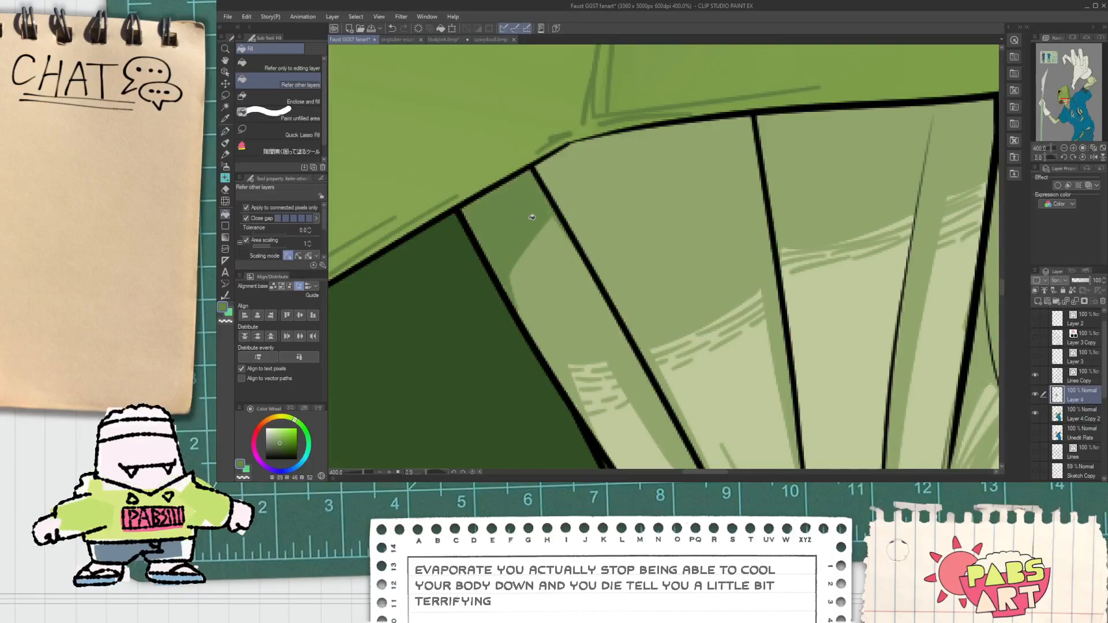
pyautogui.scroll(-3, 545, 200)
pyautogui.scroll(3, 634, 191)
# Outline curved deeper shadows at the tops of the middle neck folds and fill them with the darker green.
pyautogui.moveTo(553, 215)
pyautogui.mouseDown()
pyautogui.moveTo(735, 152)
pyautogui.moveTo(483, 257)
pyautogui.moveTo(588, 208)
pyautogui.moveTo(651, 220)
pyautogui.mouseUp()
pyautogui.moveTo(663, 189); pyautogui.dragTo(634, 300)
pyautogui.moveTo(643, 260); pyautogui.dragTo(718, 211)
pyautogui.press('g')
pyautogui.click(709, 189)
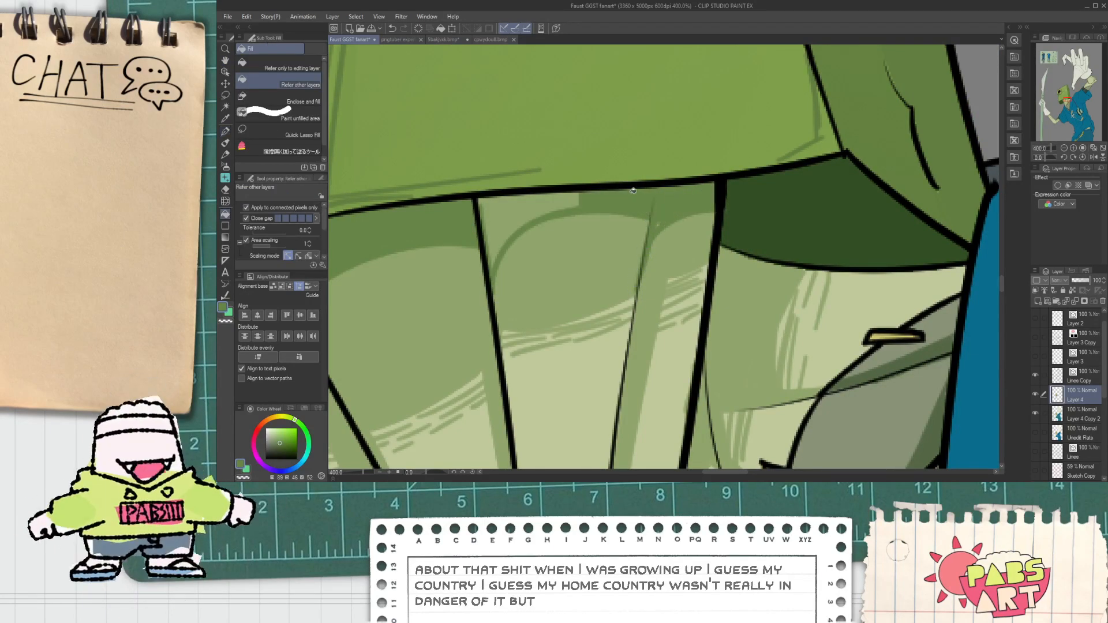
# Select the narrow strip of the bag's dark interior and cover it with half tone dots inverted in a darker green.
pyautogui.scroll(-6, 709, 189)
pyautogui.scroll(4, 521, 227)
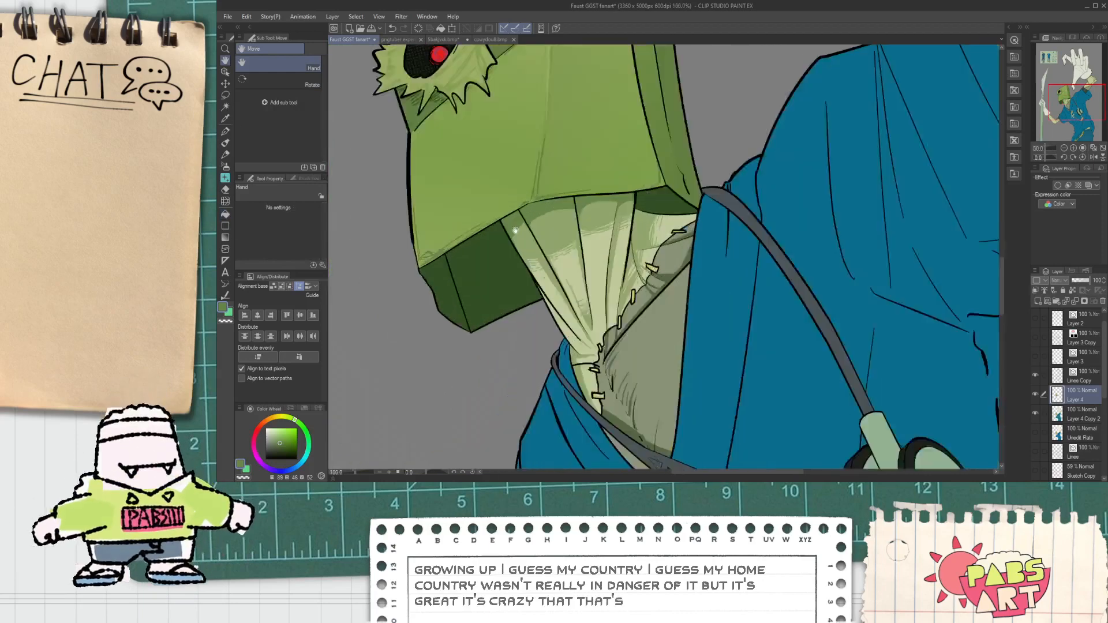
pyautogui.press('i')
pyautogui.click(453, 319)
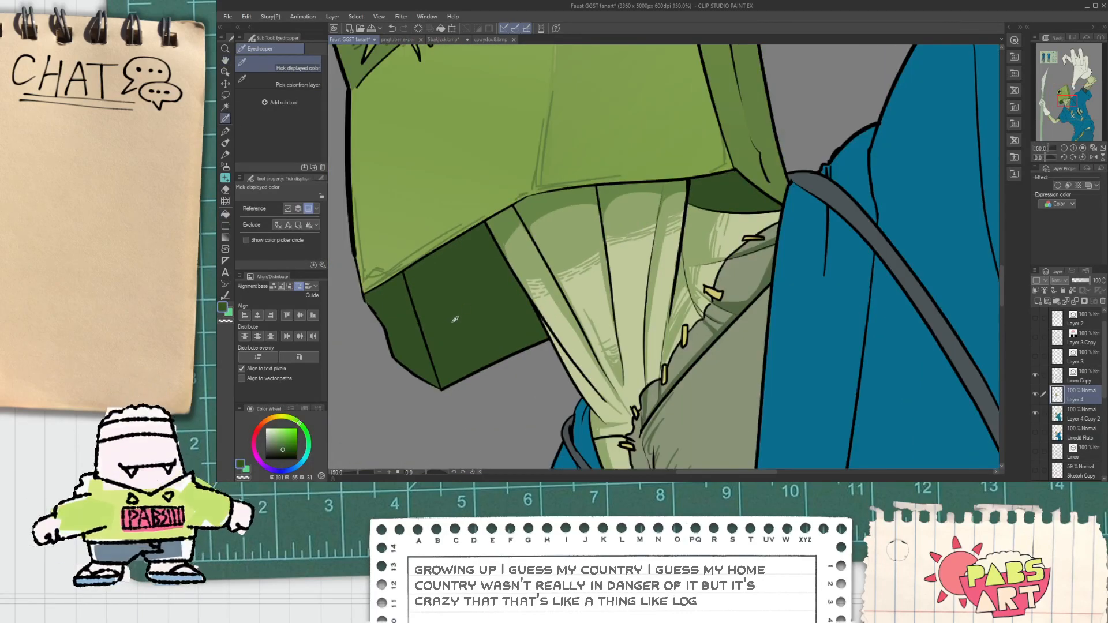
pyautogui.press('w')
pyautogui.click(383, 316)
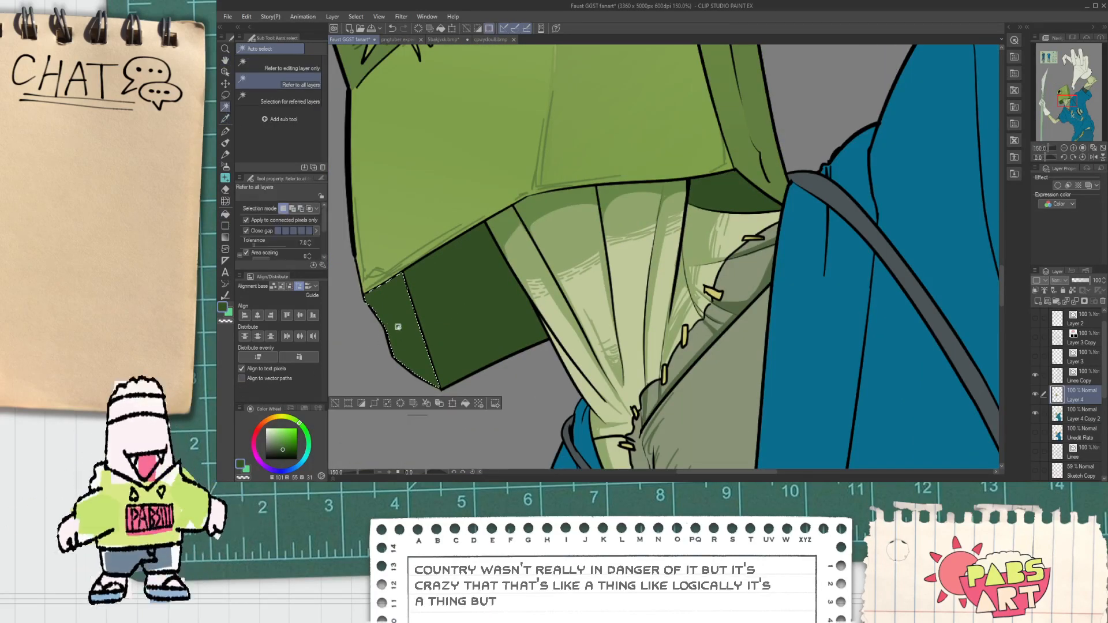
pyautogui.press('b')
pyautogui.press('b')
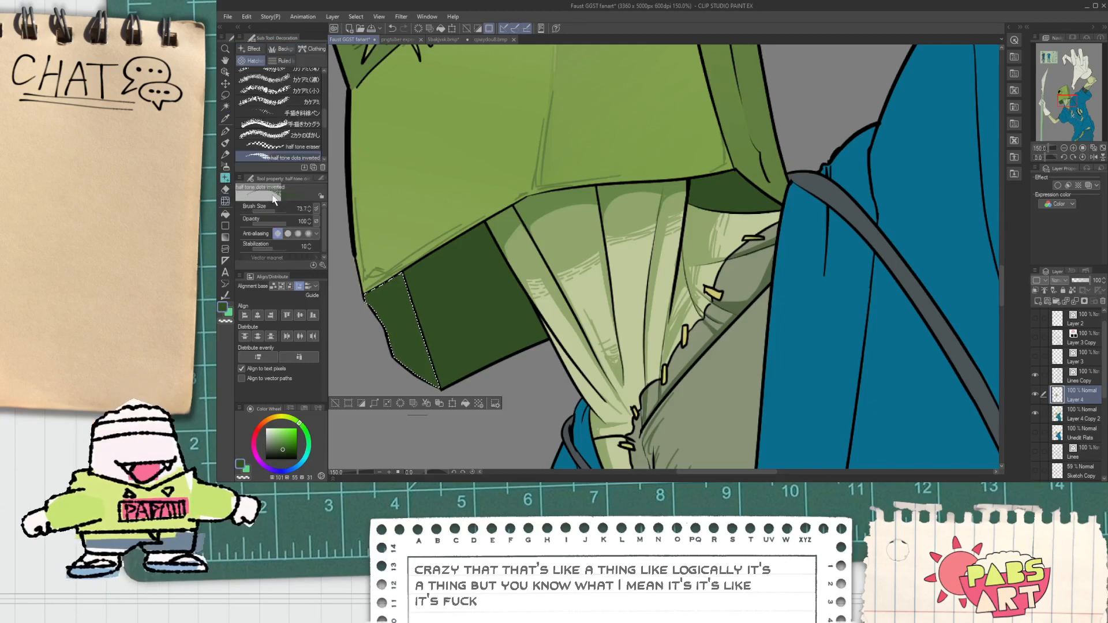
pyautogui.press('i')
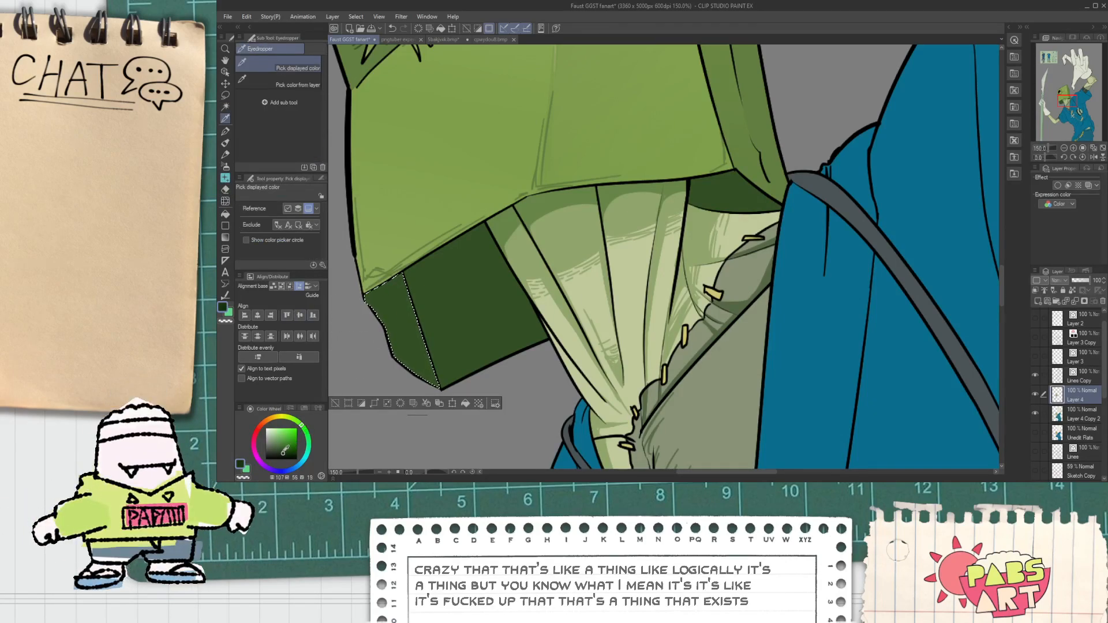
pyautogui.press('b')
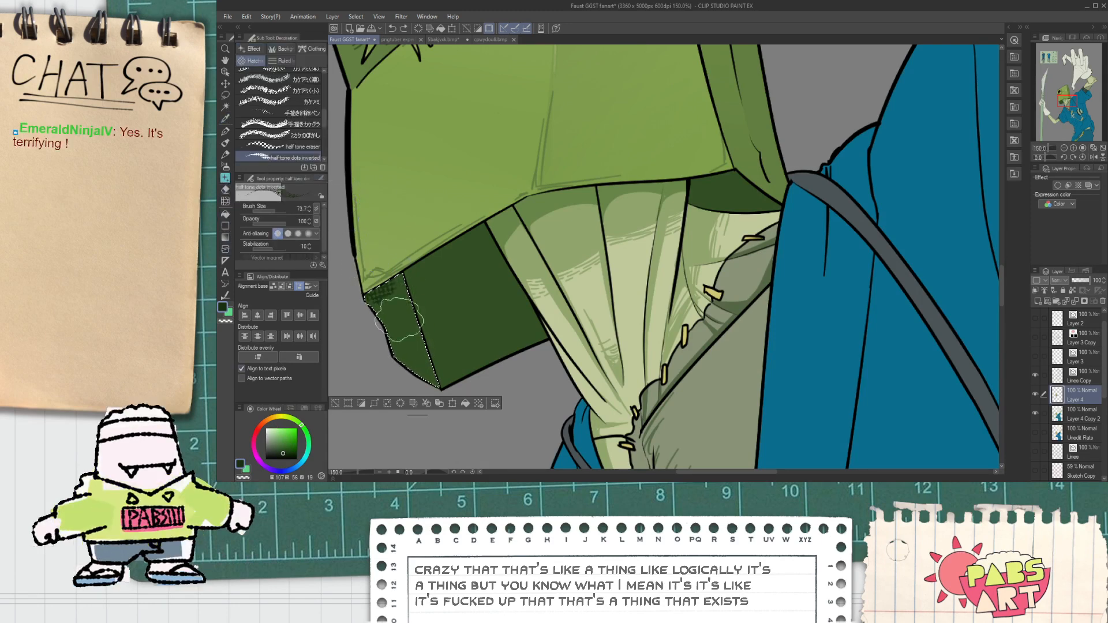
# Select the wide interior panel and the small interior piece across the neck, and cover both with darker green half tone dots inverted.
pyautogui.press('w')
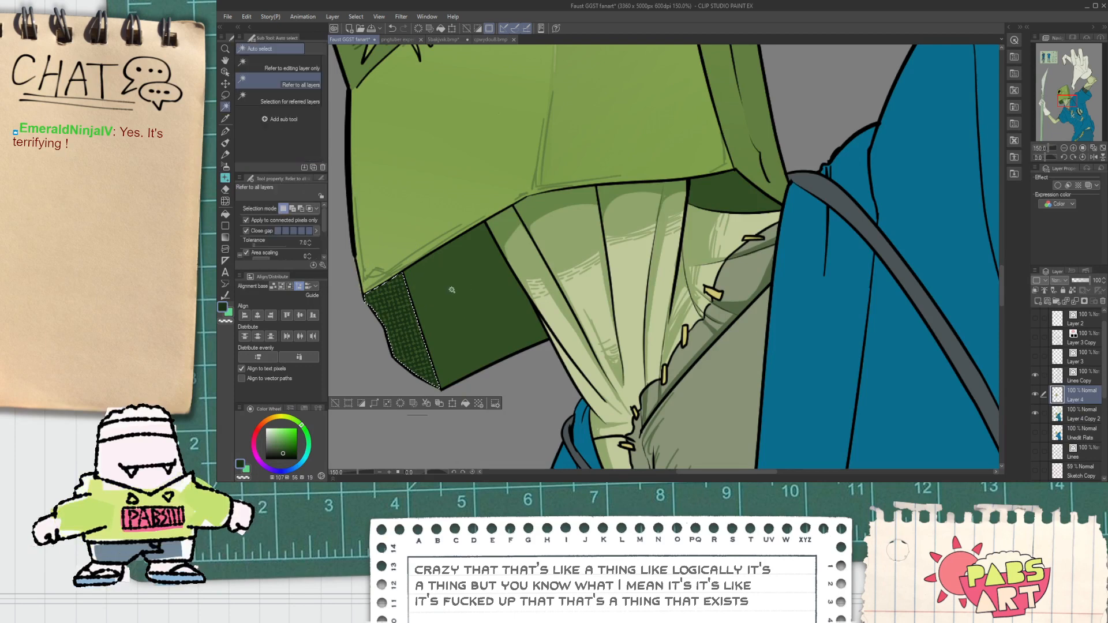
pyautogui.click(492, 290)
pyautogui.keyDown('shift'); pyautogui.click(728, 192); pyautogui.keyUp('shift')
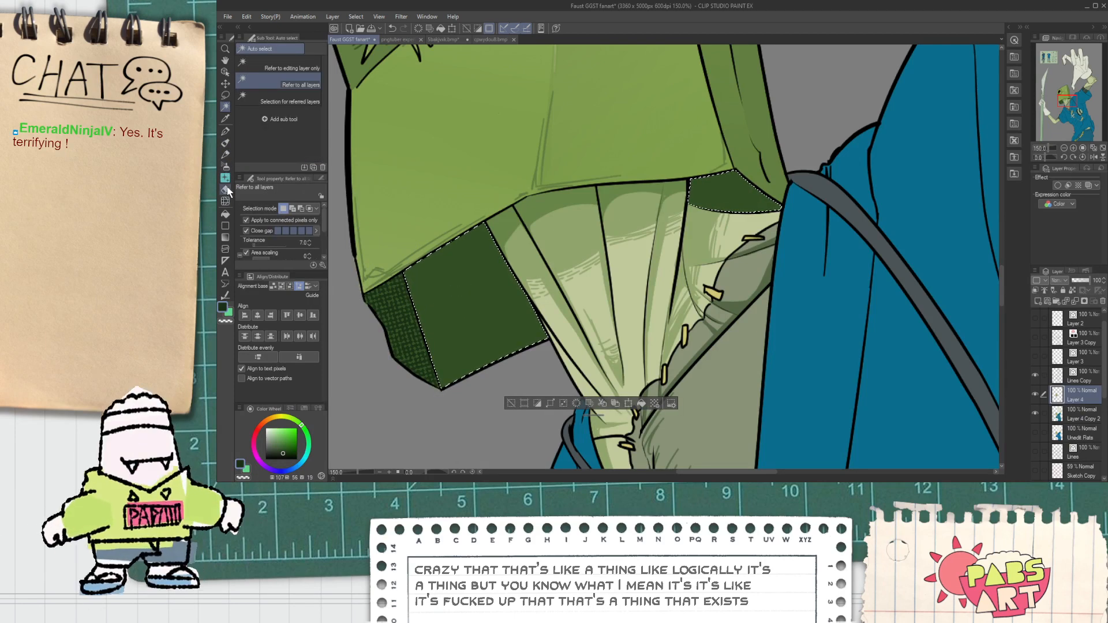
pyautogui.click(225, 177)
pyautogui.scroll(-3, 598, 194)
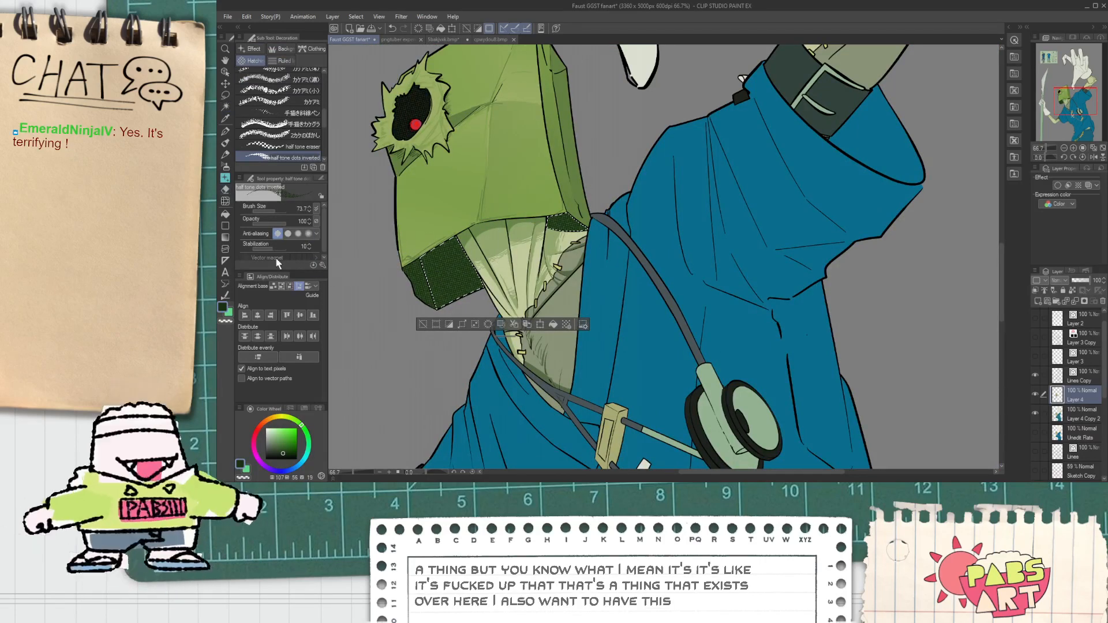
# Try removing some dots from the wide interior panel of the bag with the half tone eraser.
pyautogui.click(277, 146)
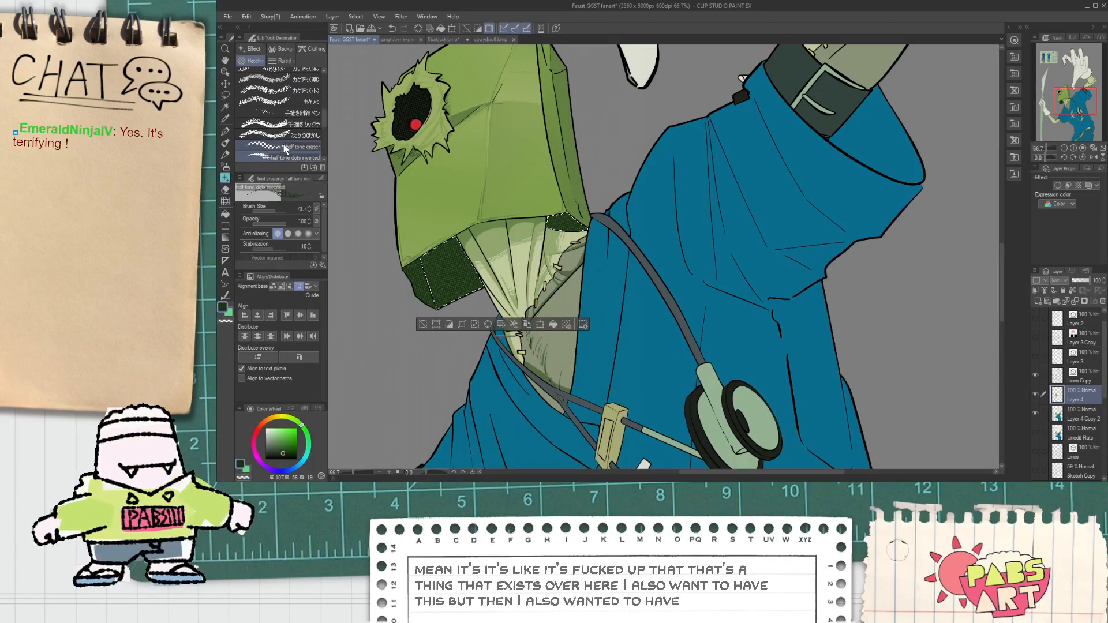
pyautogui.hotkey('ctrl', 'z')
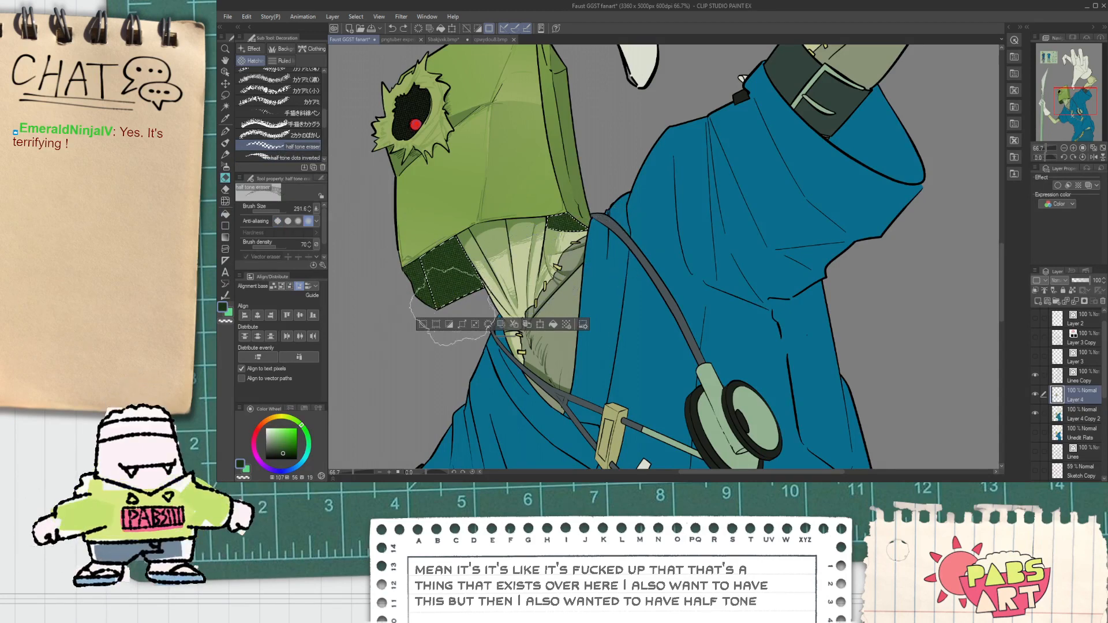
pyautogui.scroll(1, 435, 267)
# Sample the lighter green between the halftone dots on the wide interior panel.
pyautogui.scroll(5, 438, 266)
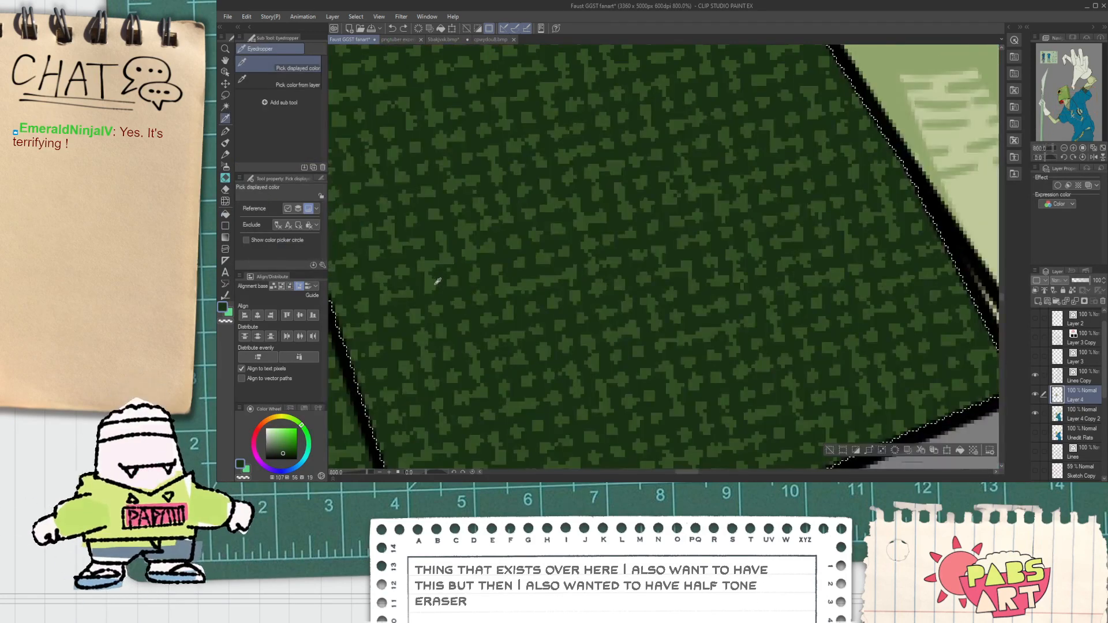
pyautogui.scroll(-4, 439, 266)
pyautogui.hotkey('ctrl', '-')
# Try a half tone eraser stroke across the wide interior panel and undo it.
pyautogui.click(227, 191)
pyautogui.click(226, 179)
pyautogui.moveTo(614, 289)
pyautogui.mouseDown()
pyautogui.moveTo(637, 285)
pyautogui.moveTo(629, 270)
pyautogui.mouseUp()
pyautogui.hotkey('ctrl', 'z')
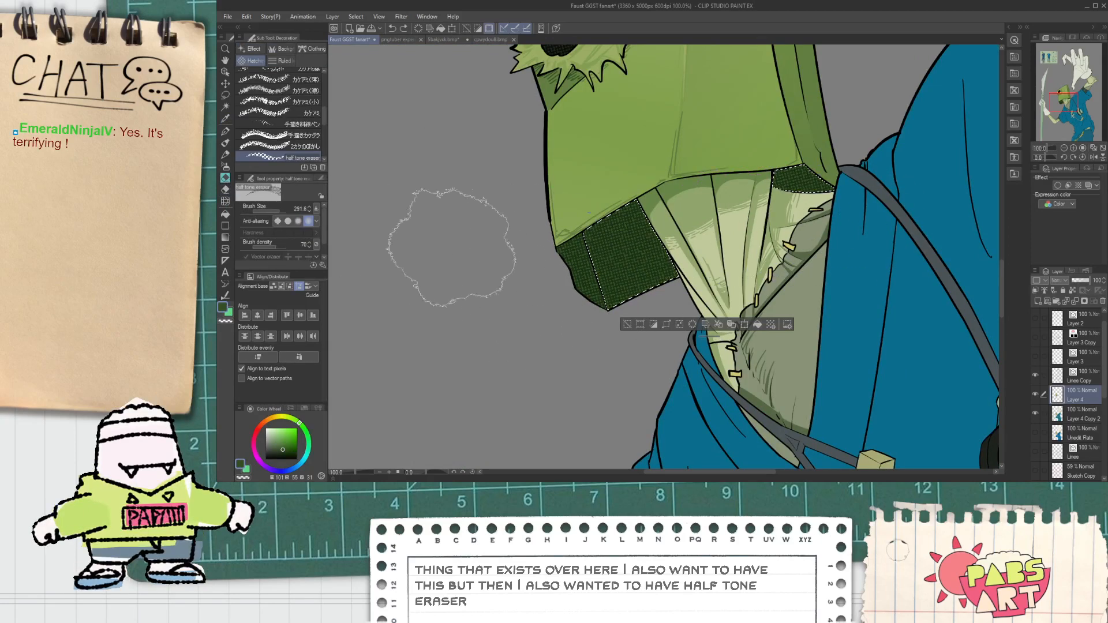
# Try painting the lower part of the wide interior panel with lighter green using half tone dots inverted.
pyautogui.scroll(-3, 325, 123)
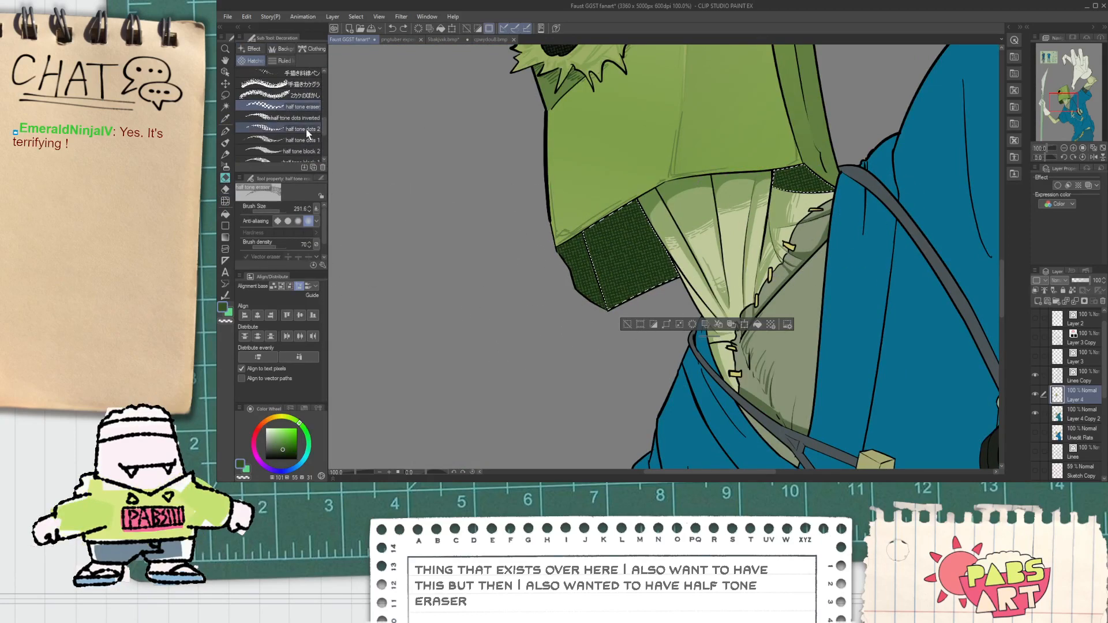
pyautogui.click(304, 118)
pyautogui.moveTo(619, 298); pyautogui.dragTo(552, 296)
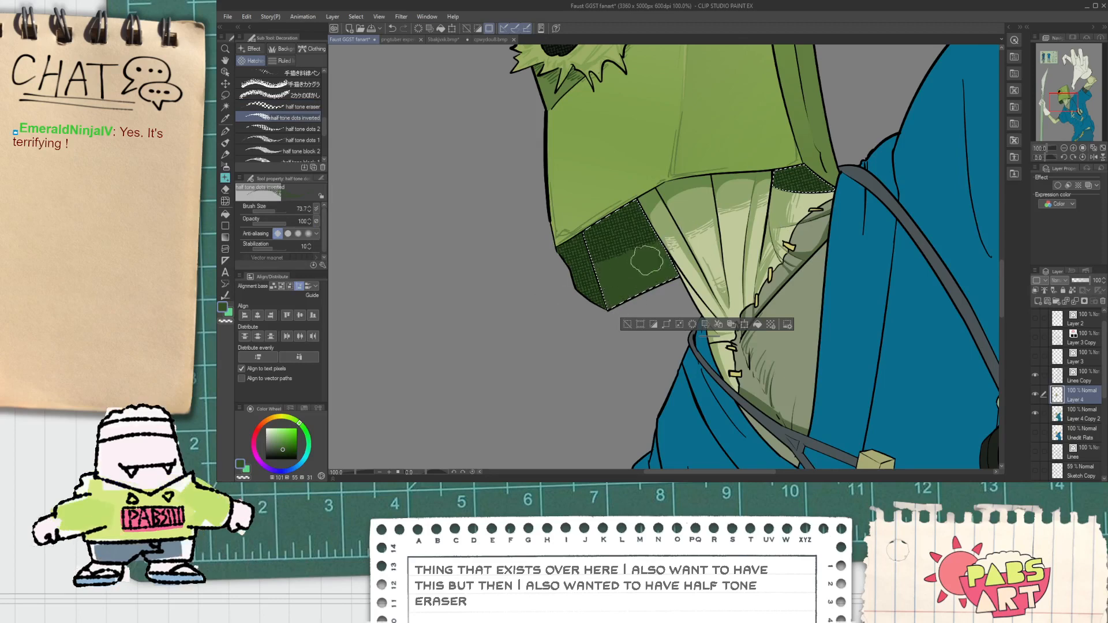
pyautogui.scroll(2, 658, 257)
pyautogui.moveTo(638, 260); pyautogui.dragTo(550, 298)
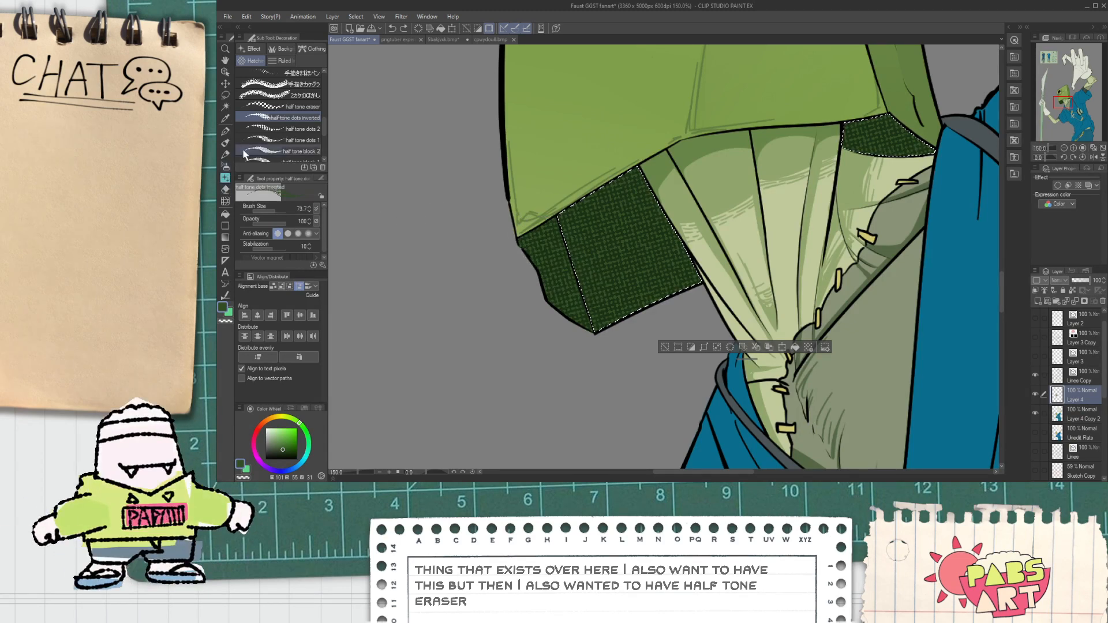
# Brush lighter green half tone block 2 texture over the lower part of the bag's wide interior panel.
pyautogui.click(305, 151)
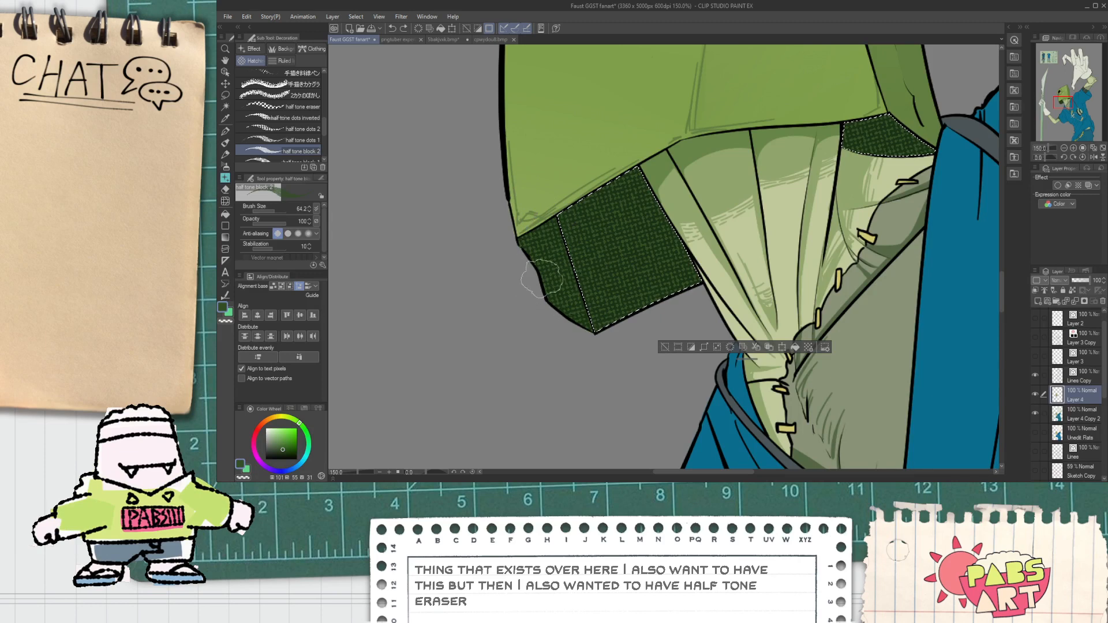
pyautogui.moveTo(528, 275)
pyautogui.mouseDown()
pyautogui.moveTo(675, 265)
pyautogui.moveTo(561, 352)
pyautogui.mouseUp()
pyautogui.scroll(-1, 560, 352)
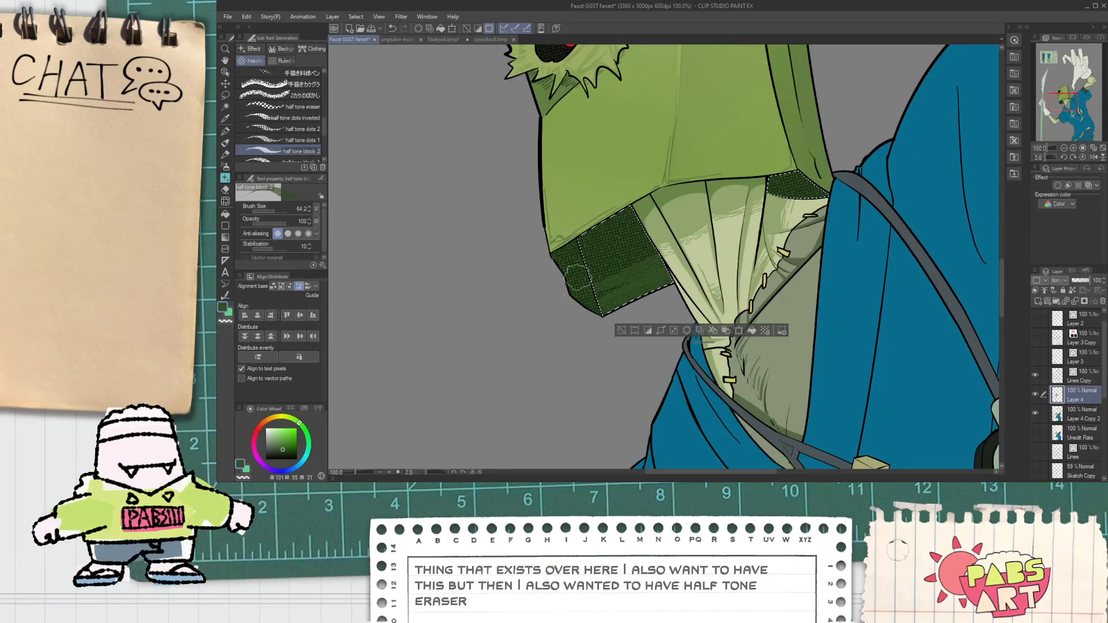
# Shade the bag's selected inner panels with half tone block 2 and switch to the triple line brush.
pyautogui.moveTo(558, 290); pyautogui.dragTo(629, 249)
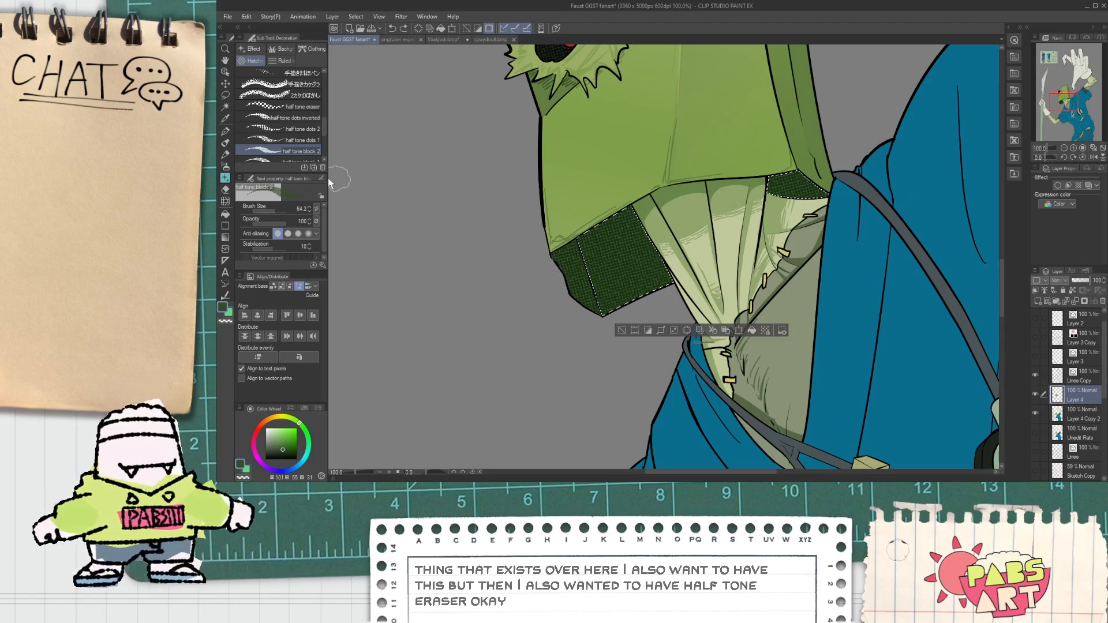
pyautogui.scroll(-2, 322, 138)
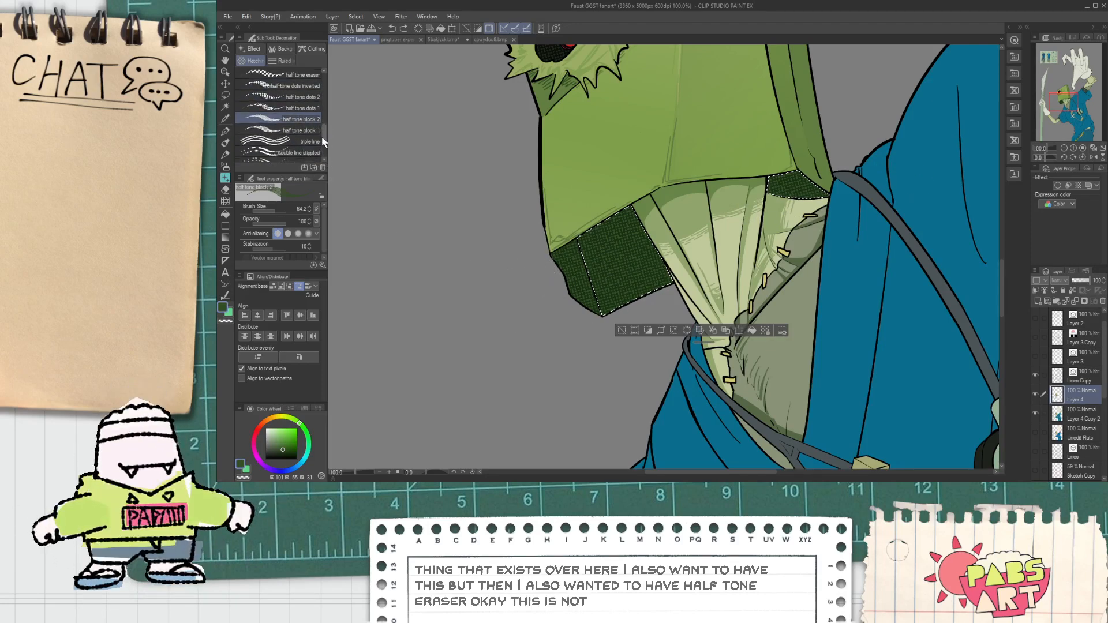
pyautogui.scroll(-2, 321, 141)
pyautogui.click(306, 123)
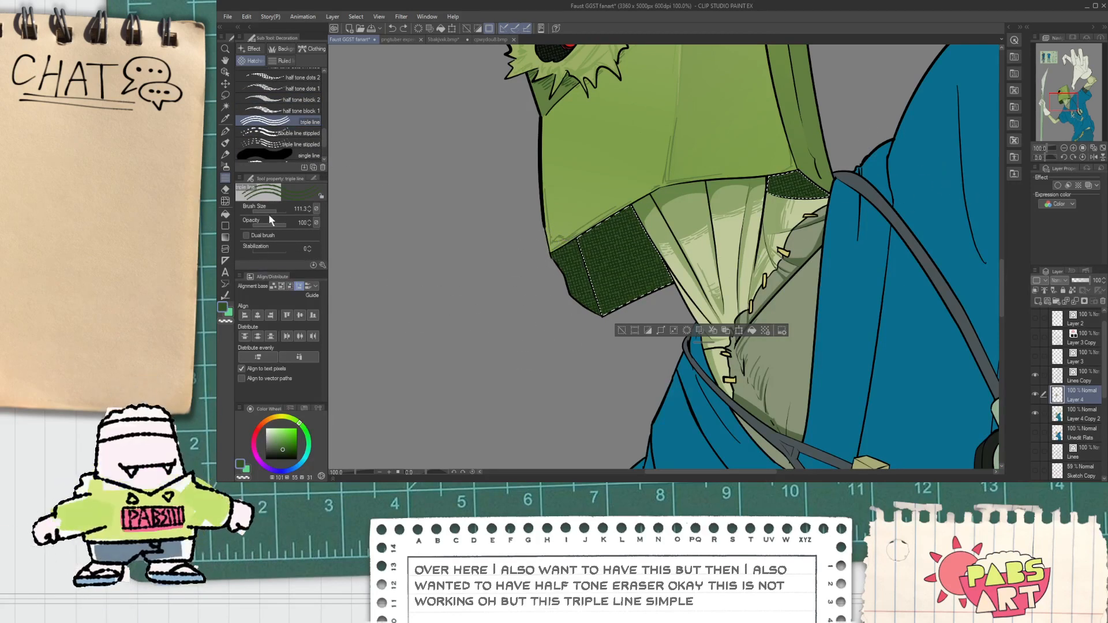
# Sample the darkest green and hatch over the bag's large inner panel with the triple line brush at size 24.5.
pyautogui.press('i')
pyautogui.scroll(2, 608, 258)
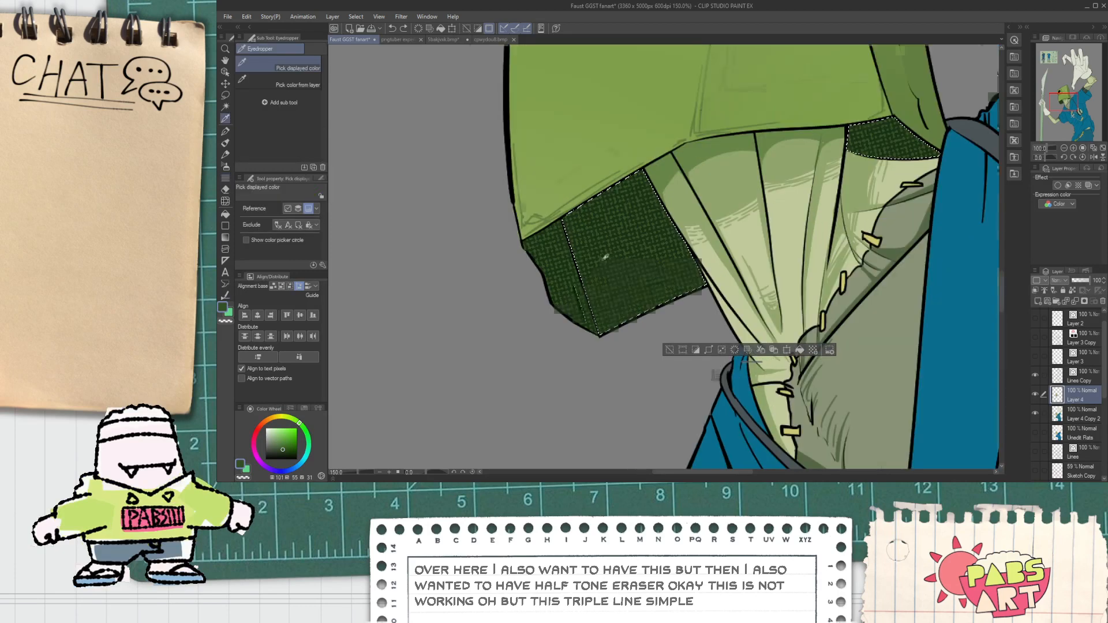
pyautogui.scroll(3, 586, 240)
pyautogui.scroll(-3, 581, 230)
pyautogui.click(225, 180)
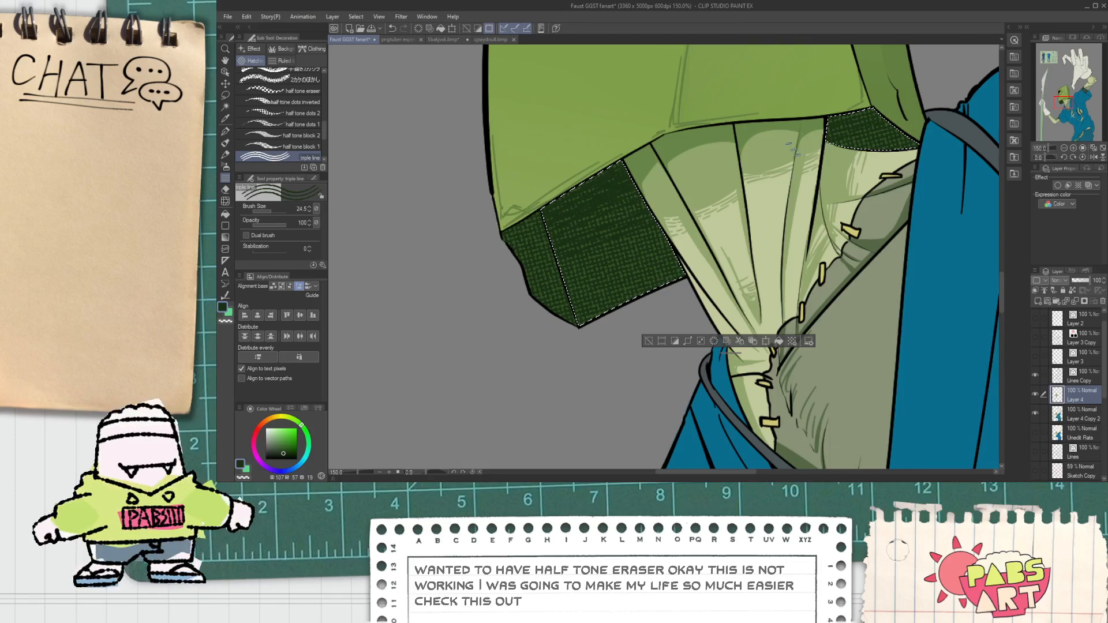
# Clear the selection to check the inner-panel shading, and undo the deselection.
pyautogui.scroll(-1, 697, 178)
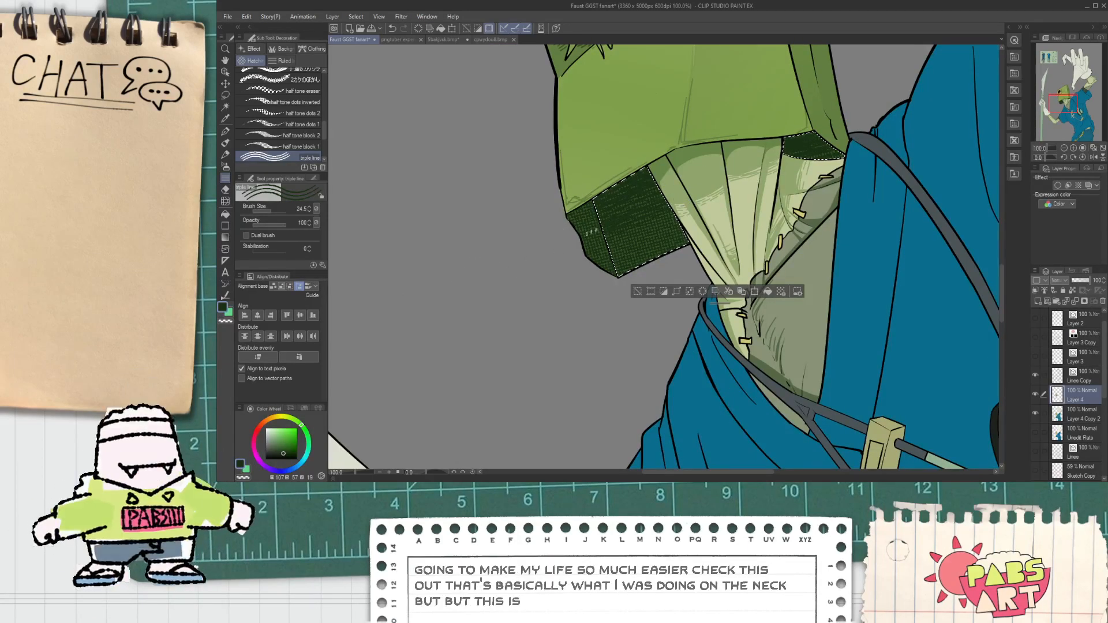
pyautogui.click(636, 291)
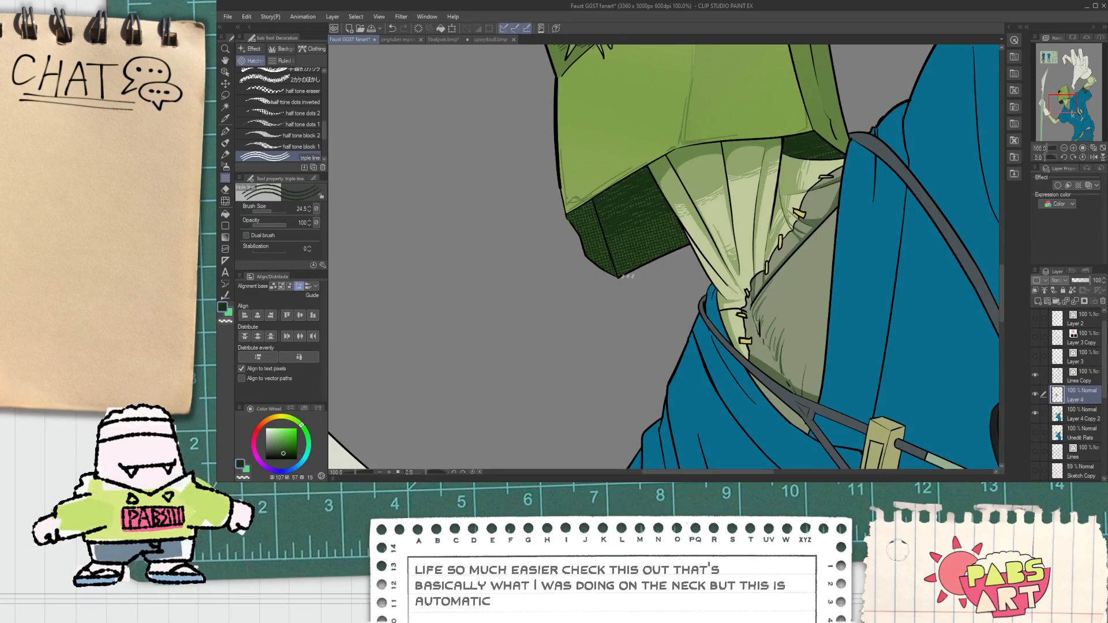
pyautogui.scroll(-2, 626, 277)
pyautogui.scroll(2, 620, 254)
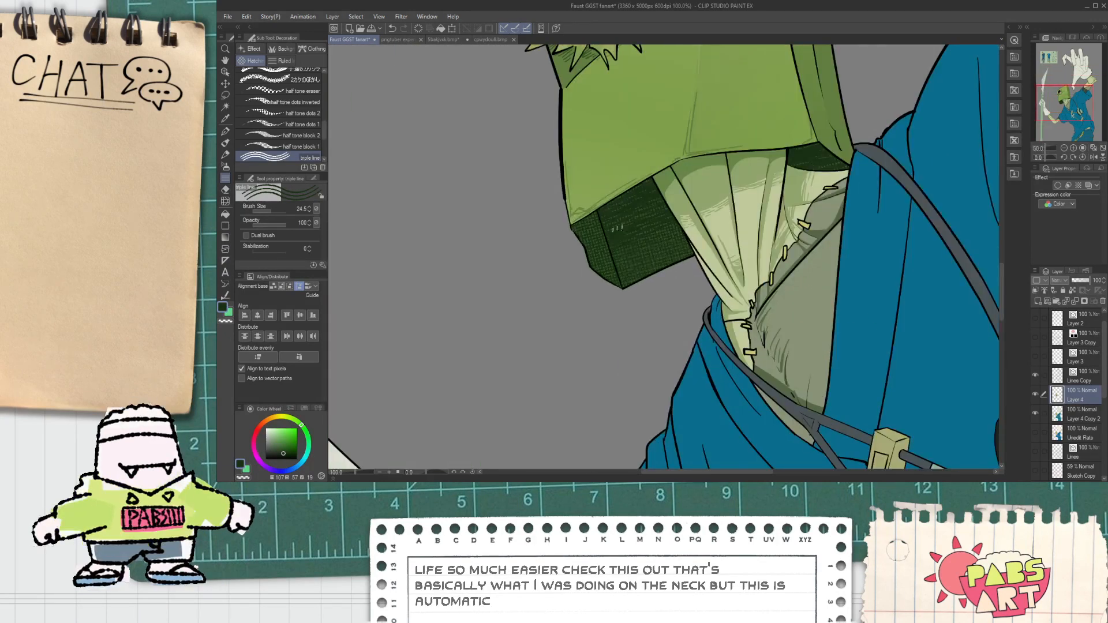
pyautogui.scroll(1, 606, 254)
pyautogui.hotkey('ctrl', 'z')
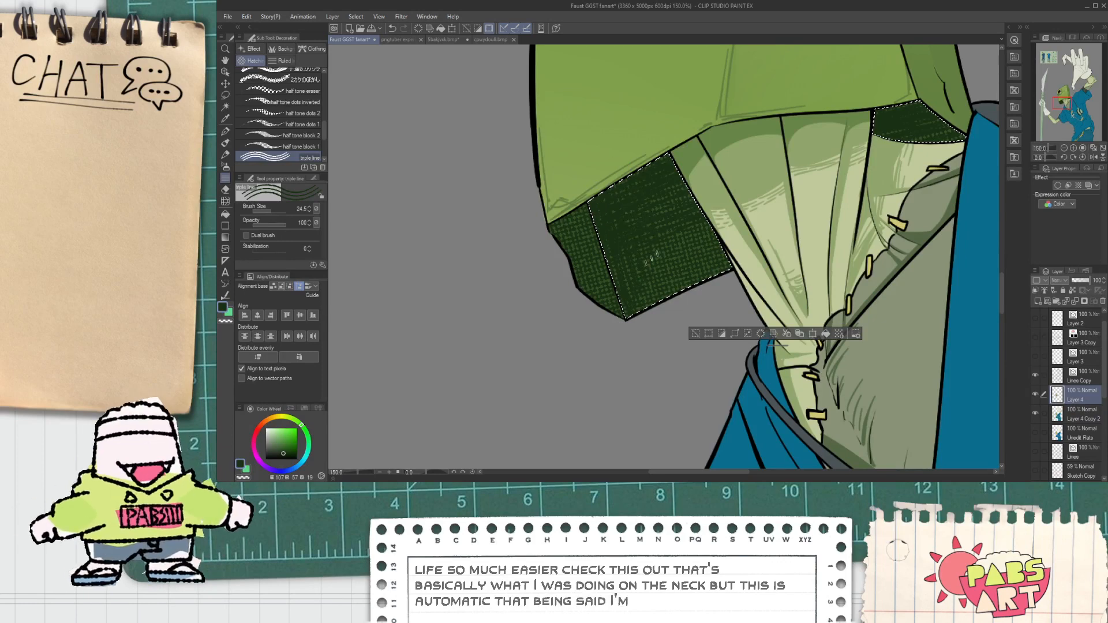
# Undo the trial hatching and halftone shading on the bag's inner panels.
pyautogui.scroll(-3, 697, 240)
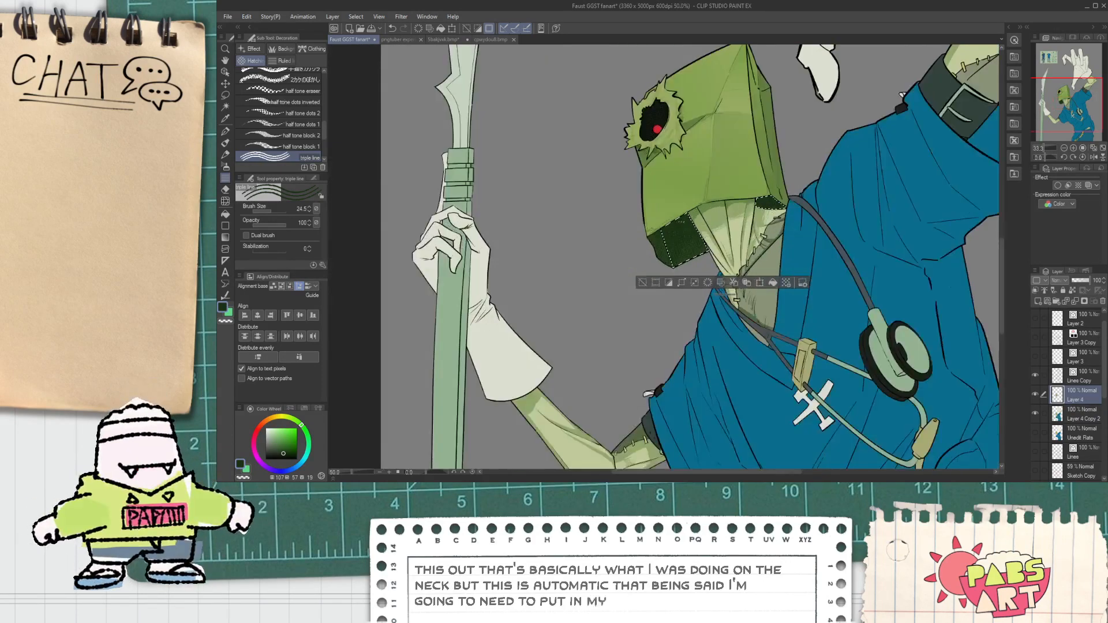
pyautogui.scroll(2, 677, 222)
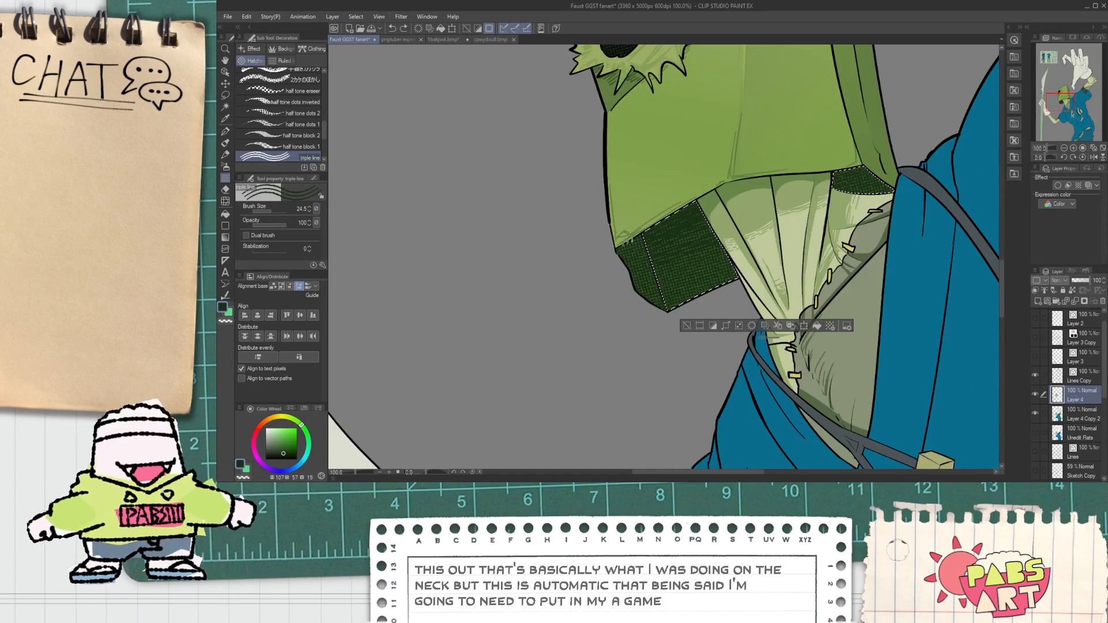
pyautogui.hotkey('ctrl', 'z')
pyautogui.hotkey('ctrl', 'z')
# Auto-select the narrow strip at the left of the bag's inside and hatch it with dark green triple lines.
pyautogui.press('w')
pyautogui.click(640, 253)
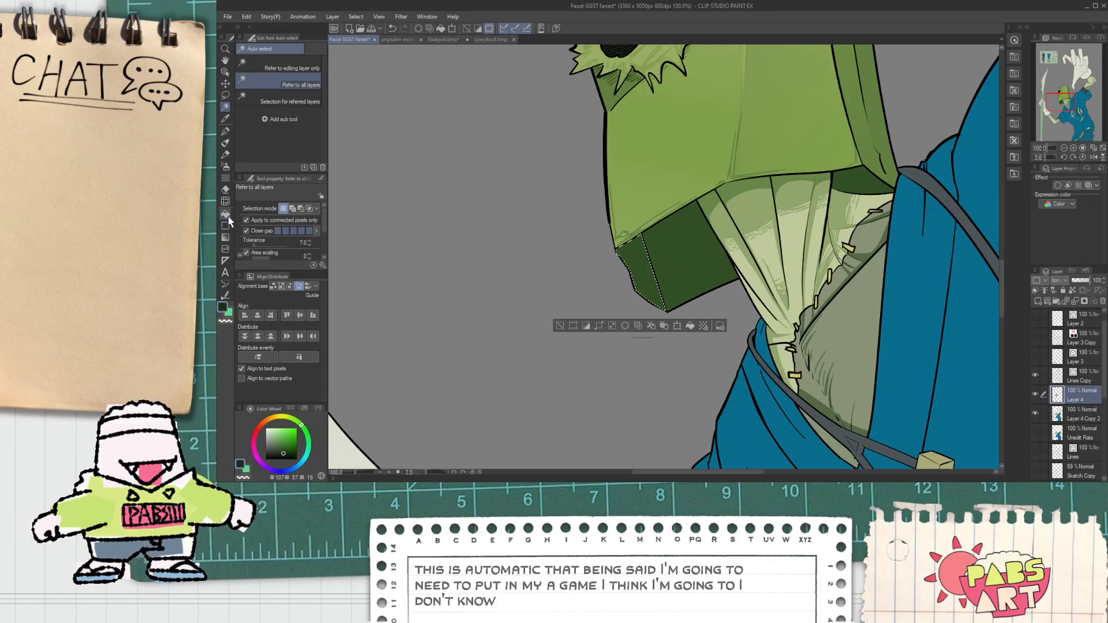
pyautogui.click(225, 178)
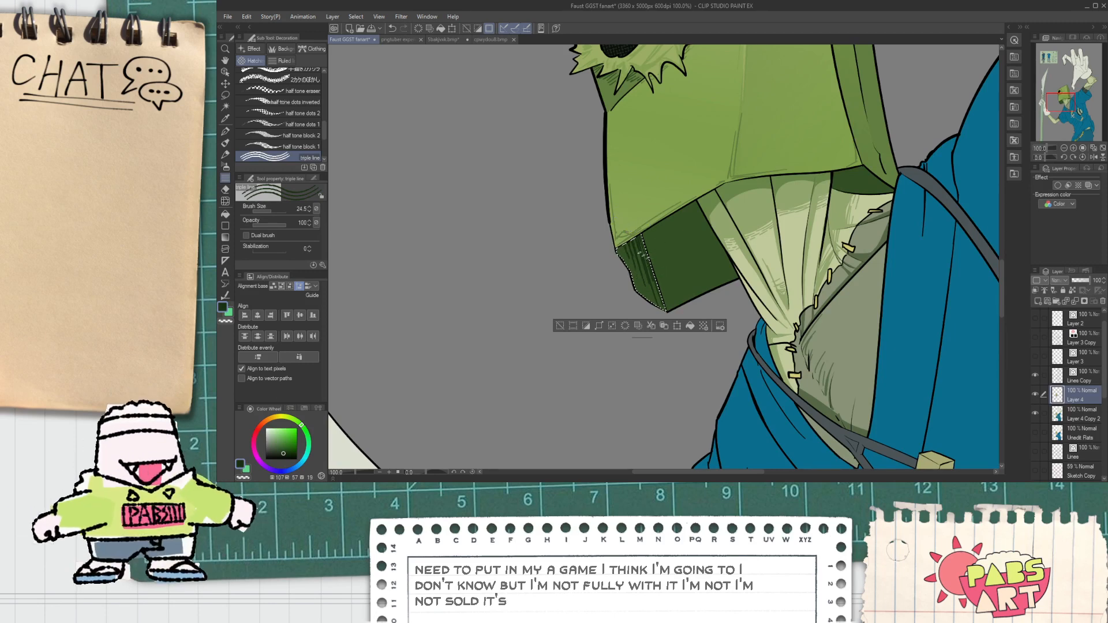
pyautogui.scroll(1, 627, 231)
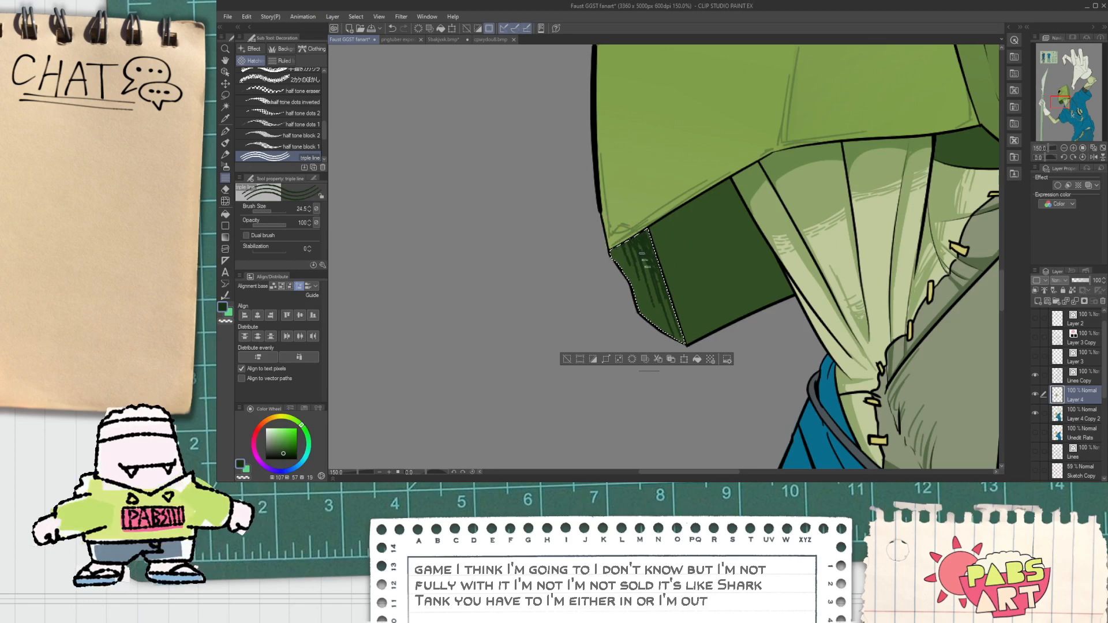
pyautogui.scroll(-1, 666, 276)
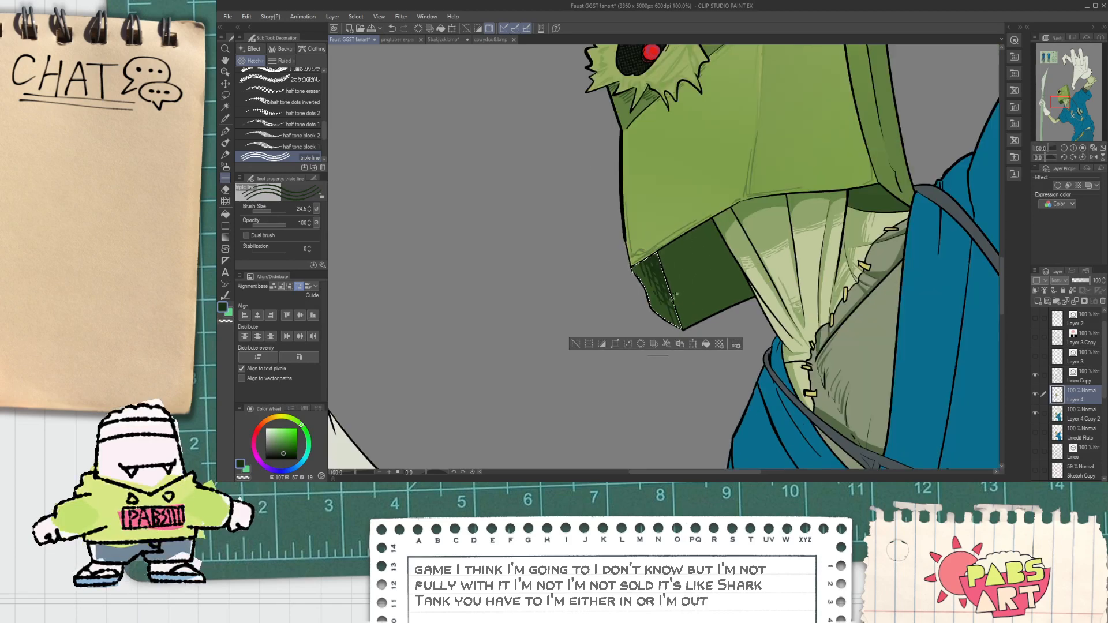
# Select the bag's large inner panel and the small one right of the neck, and hatch them with dark triple lines along the rim.
pyautogui.press('w')
pyautogui.click(712, 265)
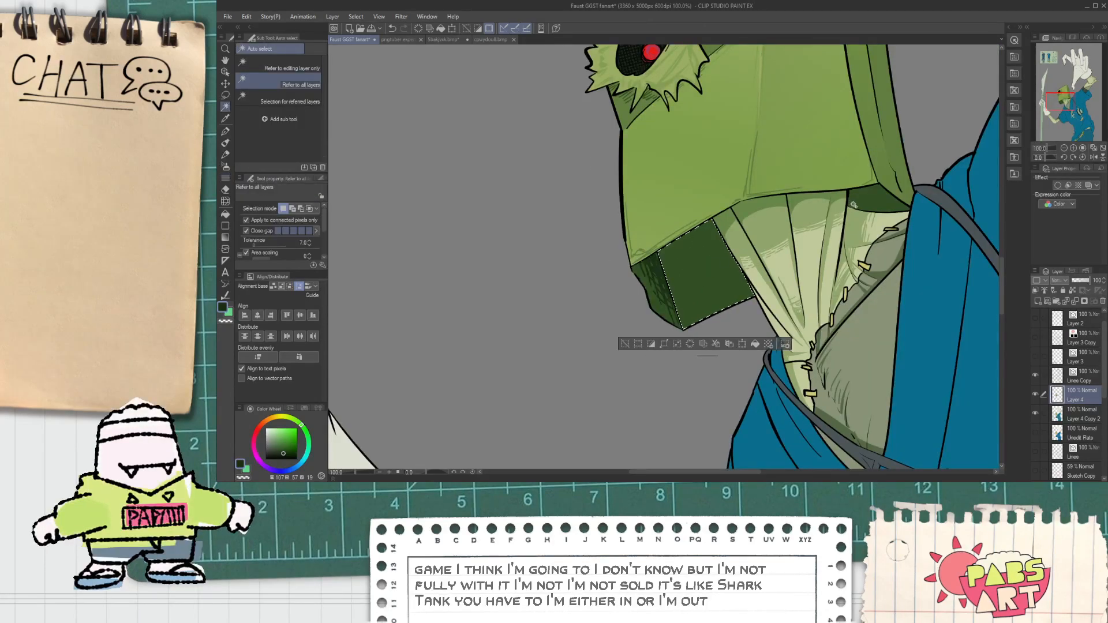
pyautogui.keyDown('shift'); pyautogui.click(850, 205); pyautogui.keyUp('shift')
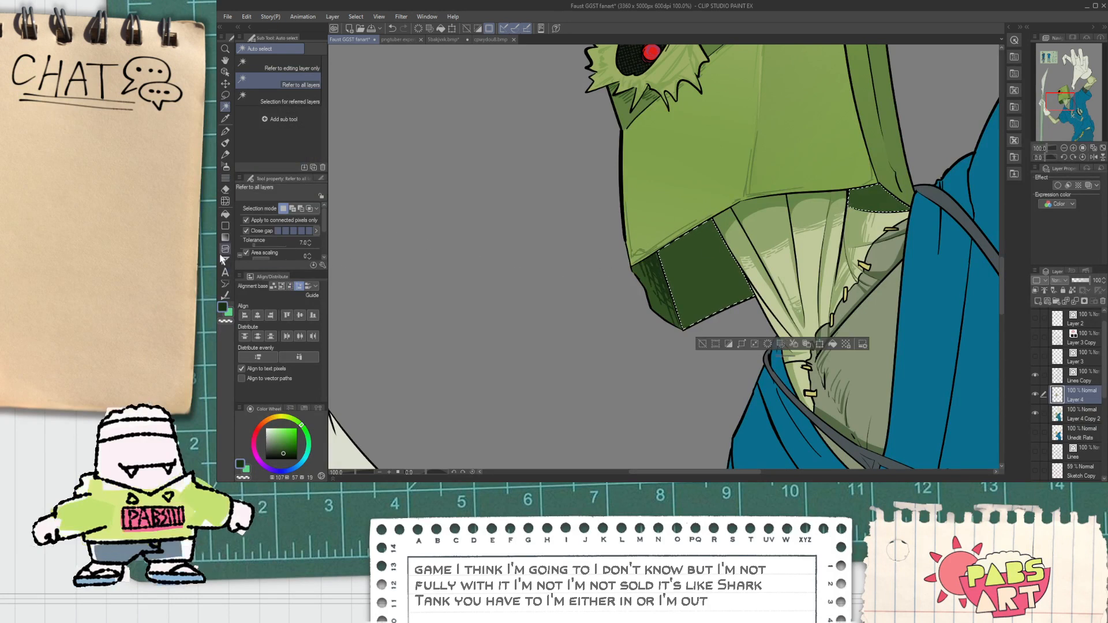
pyautogui.click(225, 178)
pyautogui.moveTo(647, 271); pyautogui.dragTo(721, 231)
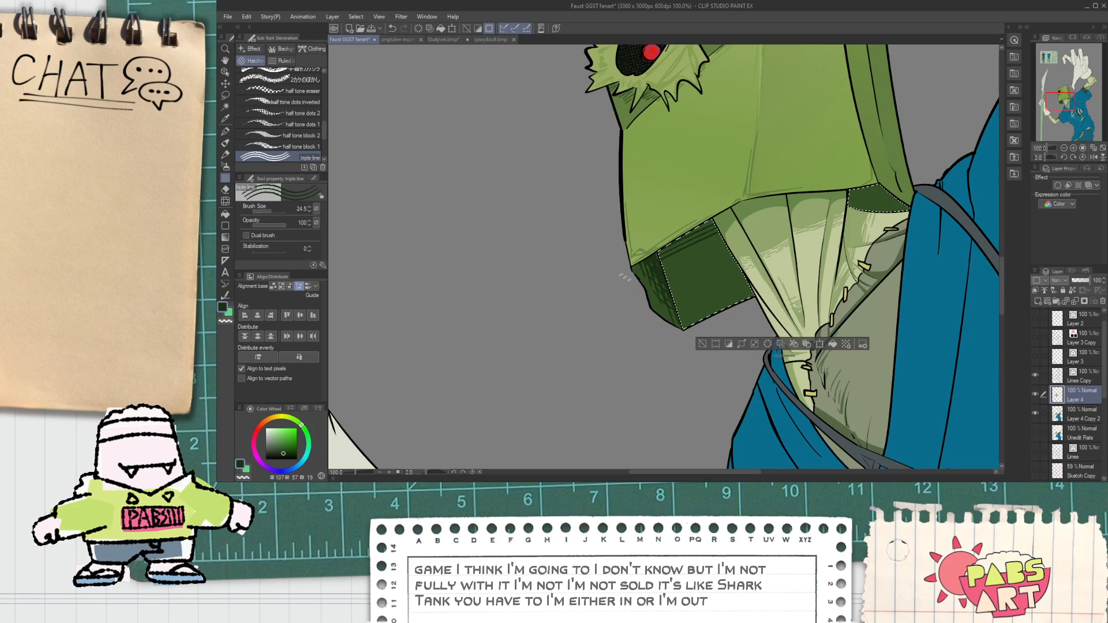
pyautogui.hotkey('ctrl', 'z')
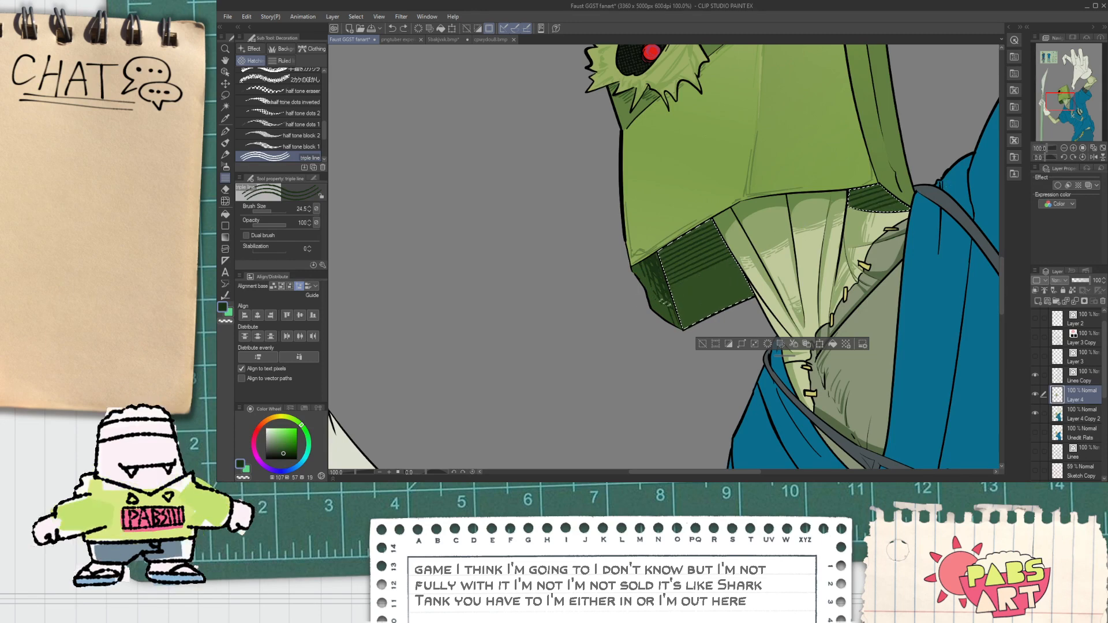
# Crosshatch the upper and left part of the large inner panel with downward triple line strokes.
pyautogui.moveTo(665, 247); pyautogui.dragTo(687, 317)
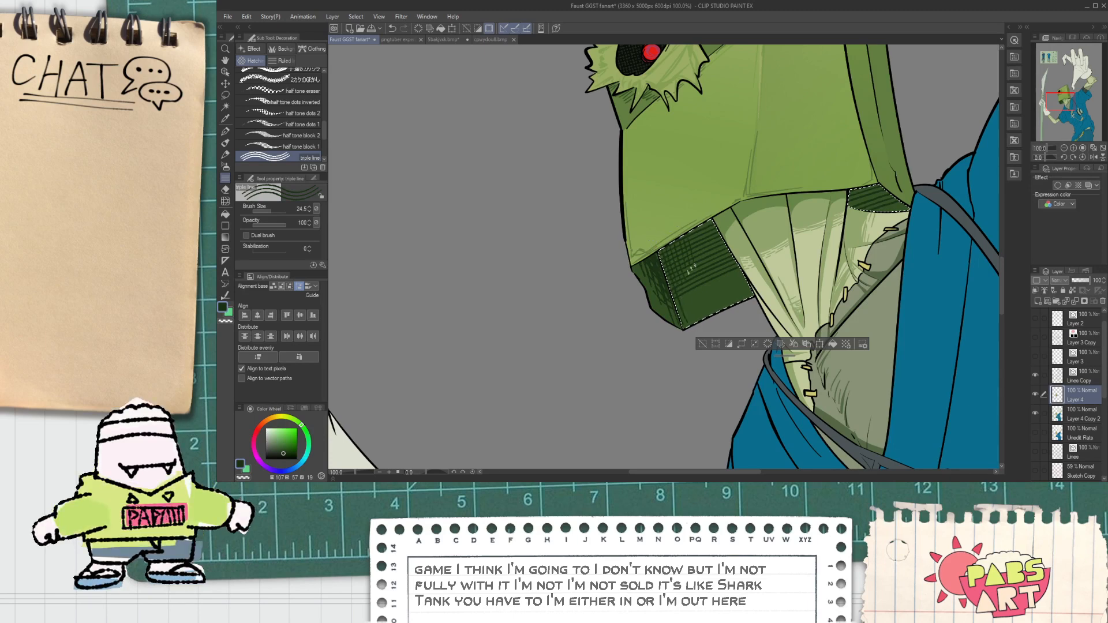
pyautogui.scroll(-2, 758, 223)
pyautogui.scroll(2, 796, 203)
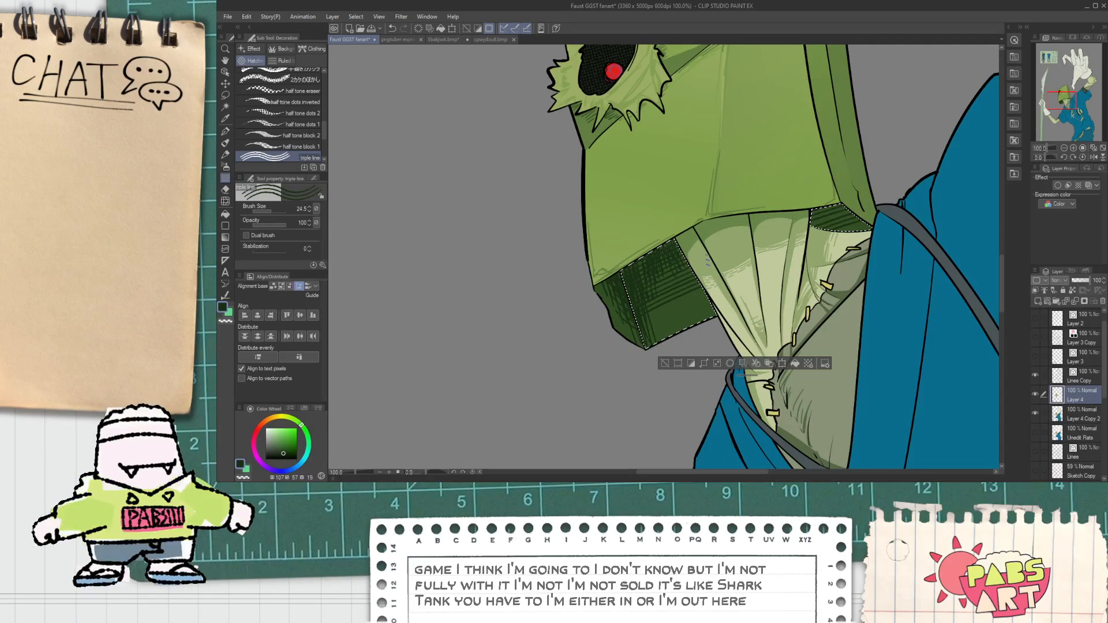
# Clear the selection to check the crosshatching on the whole figure, and undo the deselection.
pyautogui.scroll(-1, 857, 246)
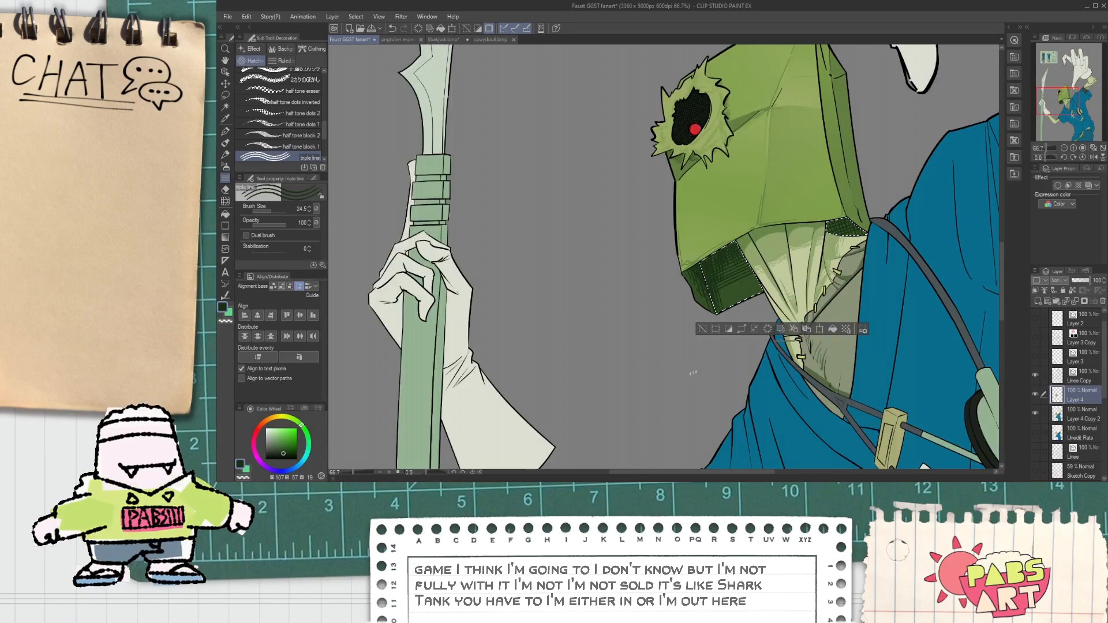
pyautogui.click(701, 328)
pyautogui.scroll(-3, 700, 321)
pyautogui.scroll(4, 708, 311)
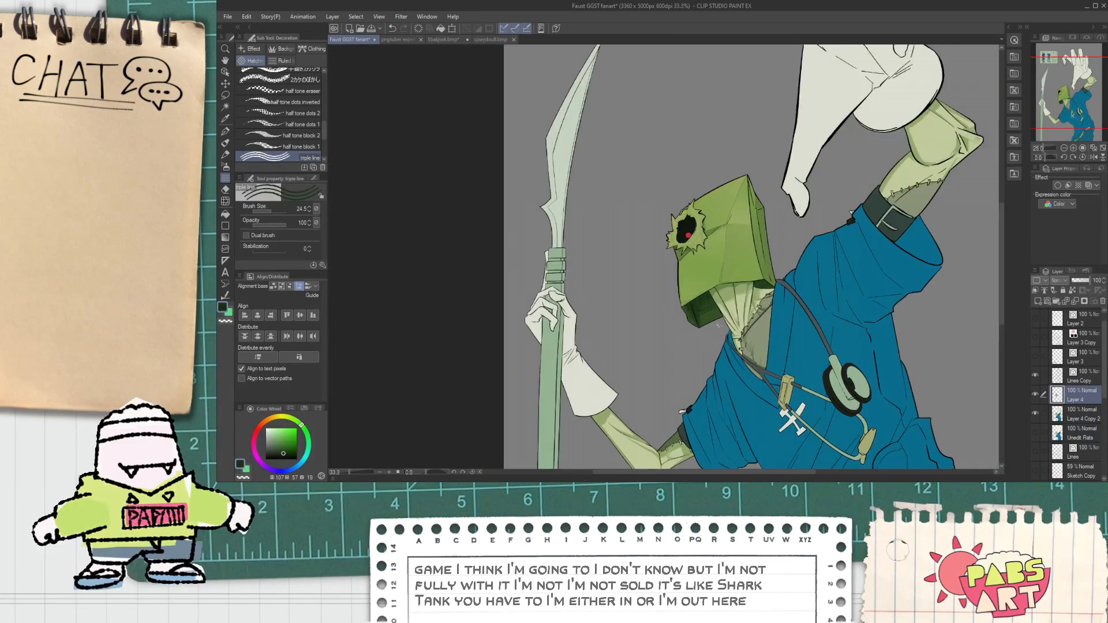
pyautogui.hotkey('ctrl', 'z')
# Sample the panel's lighter green and break up the dark hatching on the large inner panel with triple line strokes.
pyautogui.scroll(2, 702, 311)
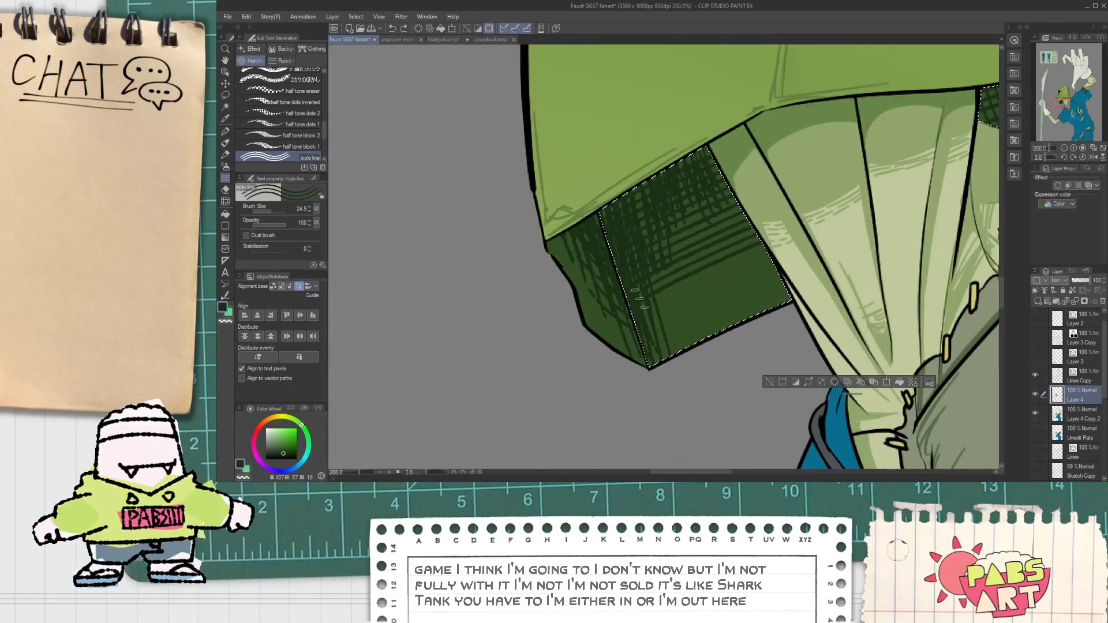
pyautogui.click(225, 294)
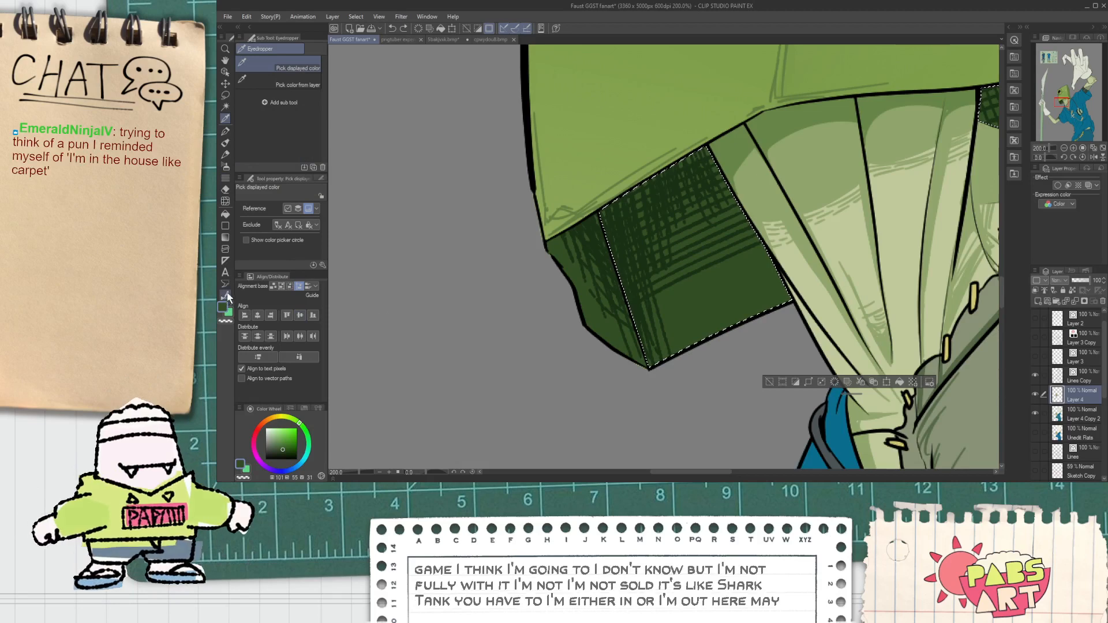
pyautogui.click(225, 178)
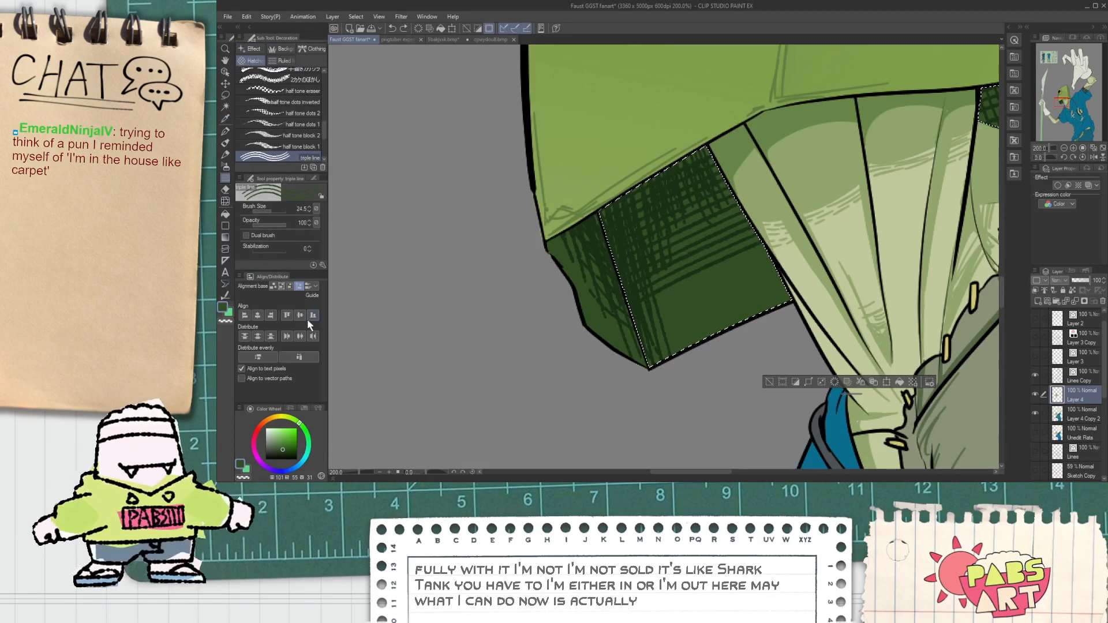
pyautogui.hotkey('ctrl', 'z')
pyautogui.moveTo(673, 199); pyautogui.dragTo(698, 270)
pyautogui.moveTo(703, 183); pyautogui.dragTo(723, 229)
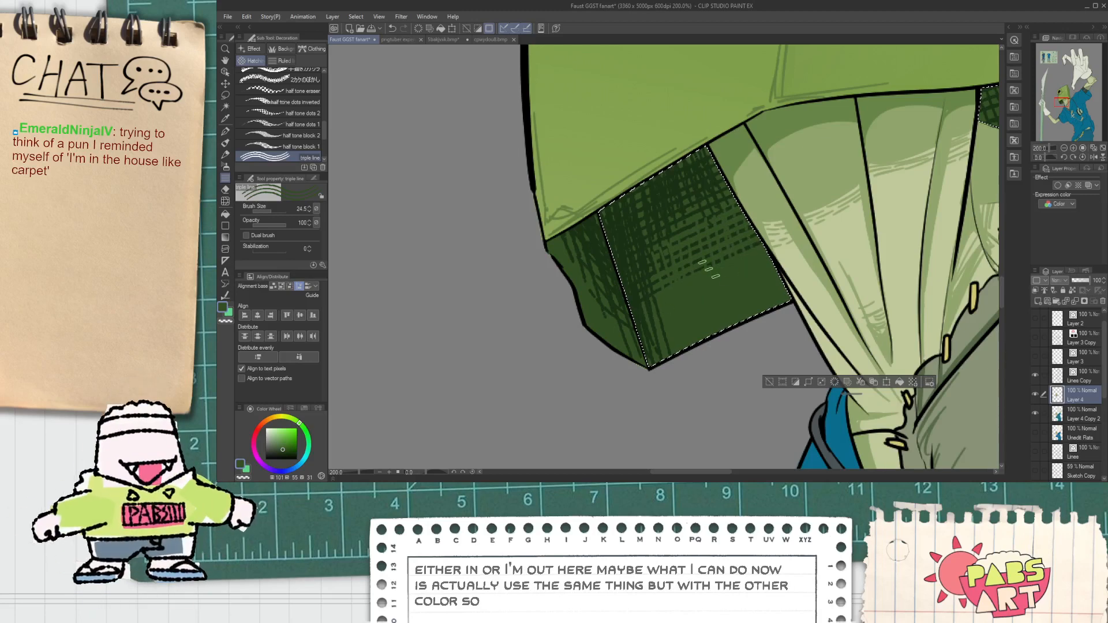
# Check the two-tone crosshatching against the whole figure and clear the selection.
pyautogui.scroll(-1, 679, 284)
pyautogui.scroll(-4, 679, 291)
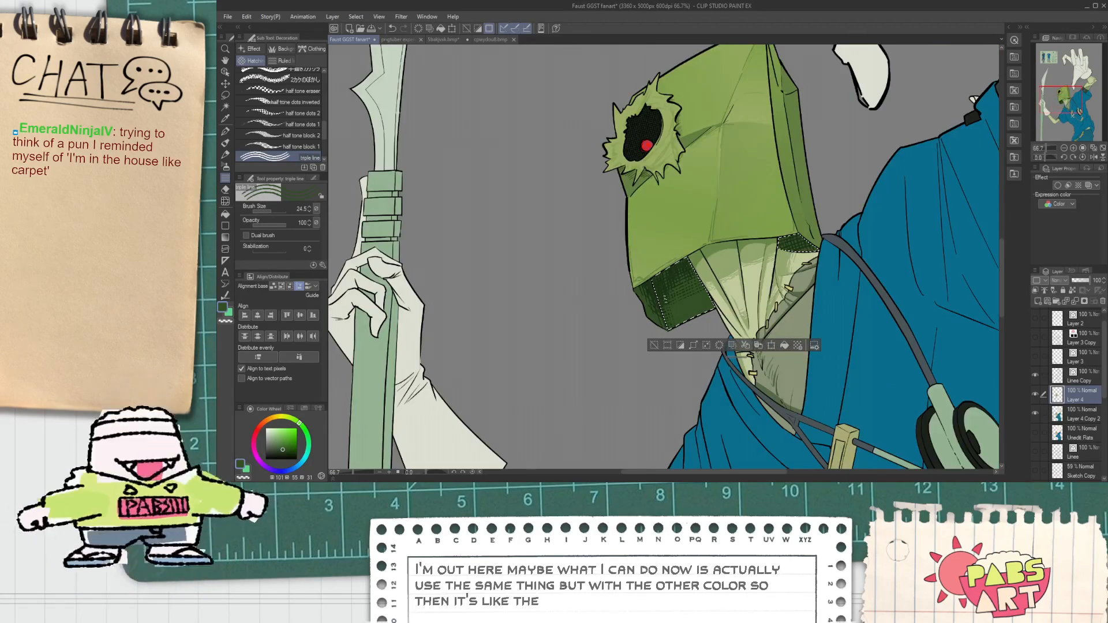
pyautogui.scroll(-1, 684, 323)
pyautogui.scroll(1, 683, 323)
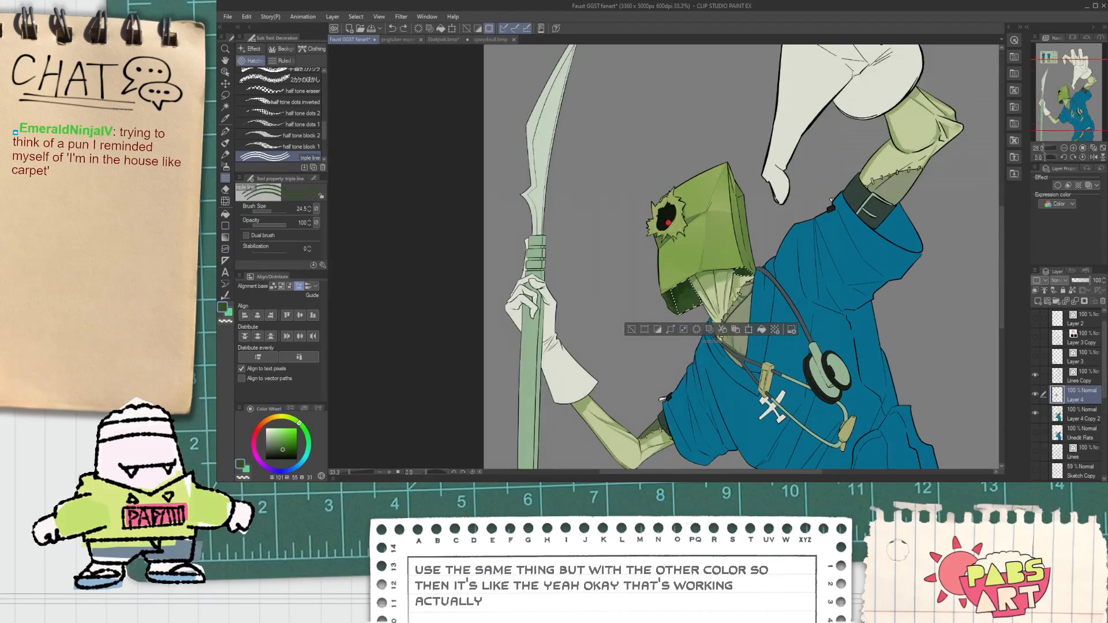
pyautogui.scroll(2, 685, 302)
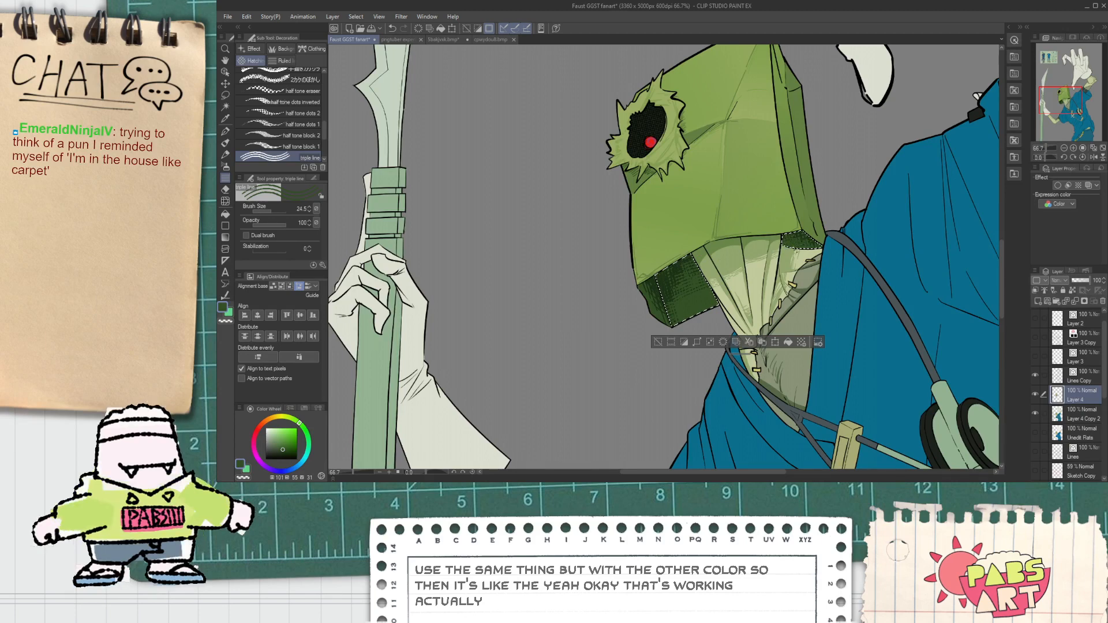
pyautogui.scroll(-2, 667, 328)
pyautogui.hotkey('ctrl', 'd')
pyautogui.scroll(-3, 670, 321)
pyautogui.scroll(8, 615, 246)
# Sample the dark green, fill the narrow left strip inside the bag with it, and cover the leftover gaps with the G-pen.
pyautogui.keyDown('alt'); pyautogui.click(615, 202); pyautogui.keyUp('alt')
pyautogui.scroll(2, 611, 204)
pyautogui.press('g')
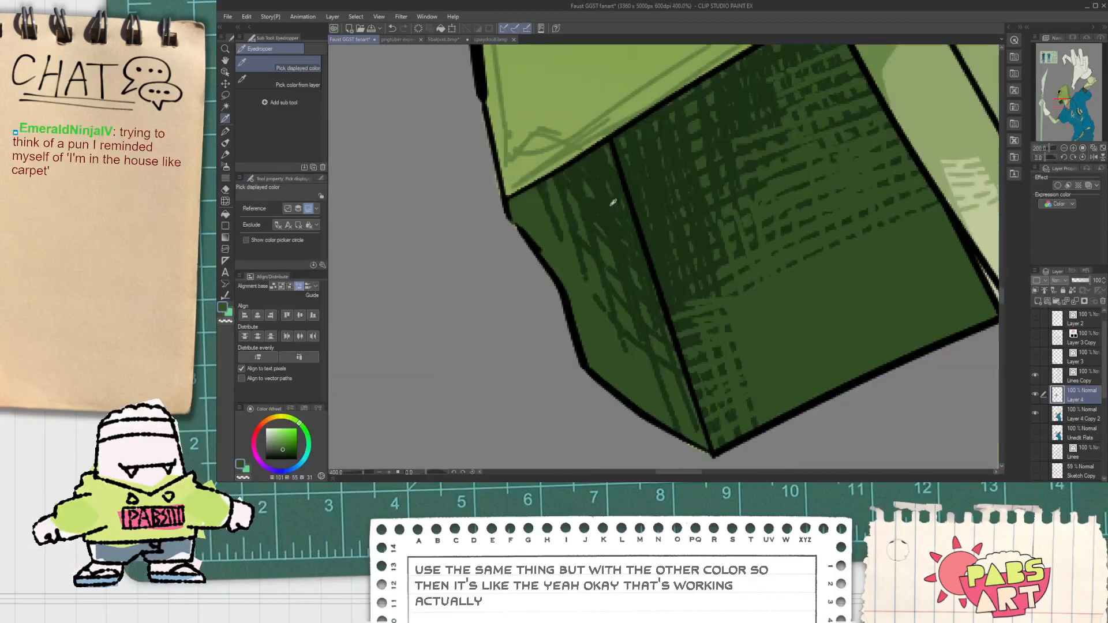
pyautogui.click(569, 240)
pyautogui.scroll(-2, 572, 277)
pyautogui.click(593, 304)
pyautogui.press('p')
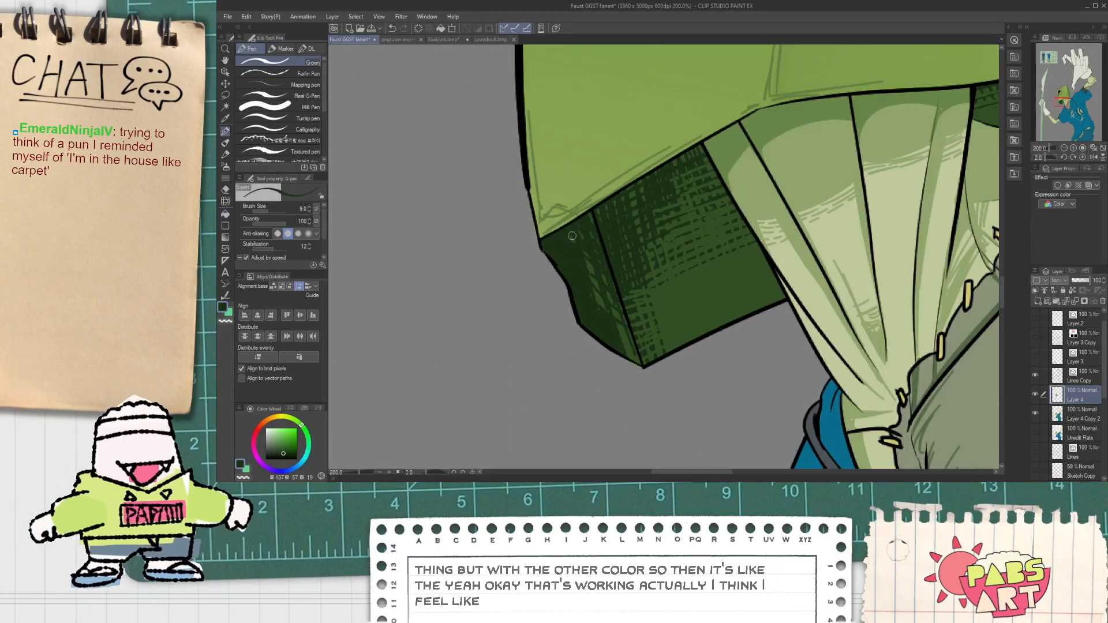
pyautogui.moveTo(595, 268)
pyautogui.mouseDown()
pyautogui.moveTo(611, 343)
pyautogui.moveTo(588, 229)
pyautogui.moveTo(641, 365)
pyautogui.mouseUp()
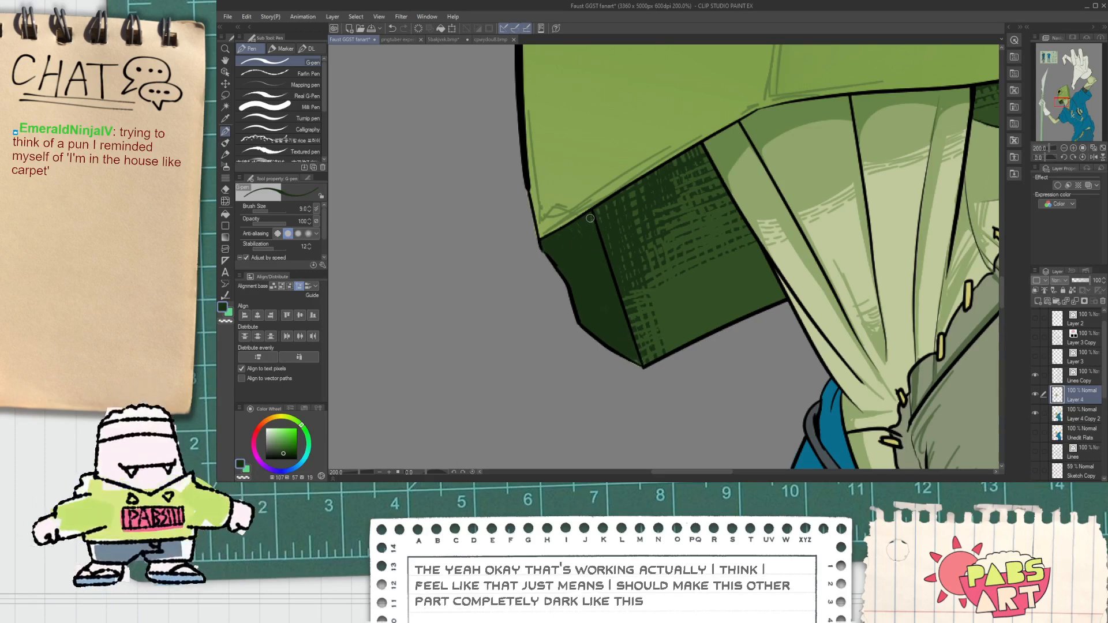
# Darken the upper edge of the large inner panel along the bag's rim with dark green G-pen strokes.
pyautogui.scroll(2, 590, 215)
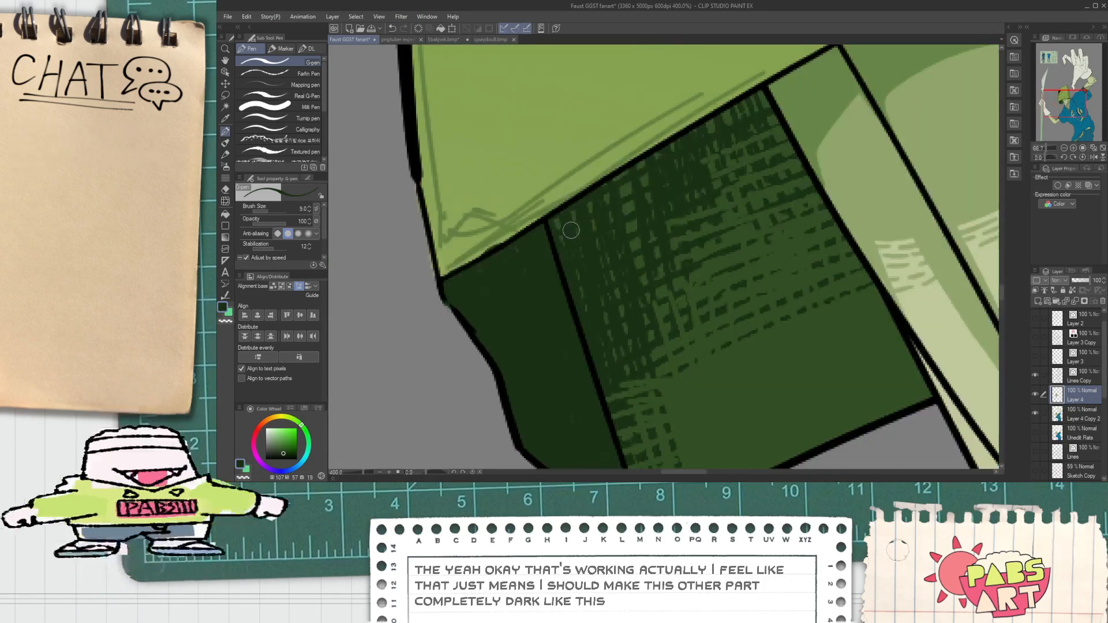
pyautogui.moveTo(571, 231); pyautogui.dragTo(659, 160)
pyautogui.moveTo(548, 237)
pyautogui.mouseDown()
pyautogui.moveTo(758, 96)
pyautogui.moveTo(728, 112)
pyautogui.mouseUp()
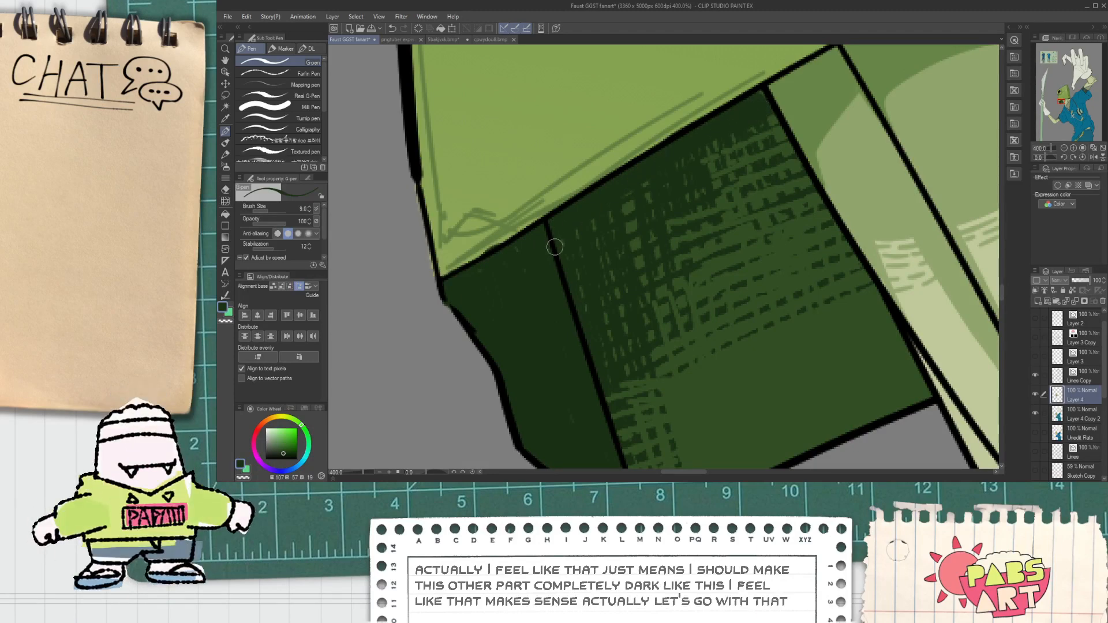
# Select the narrow strip inside the paper bag and choose a darker green for its shadow.
pyautogui.scroll(-6, 653, 199)
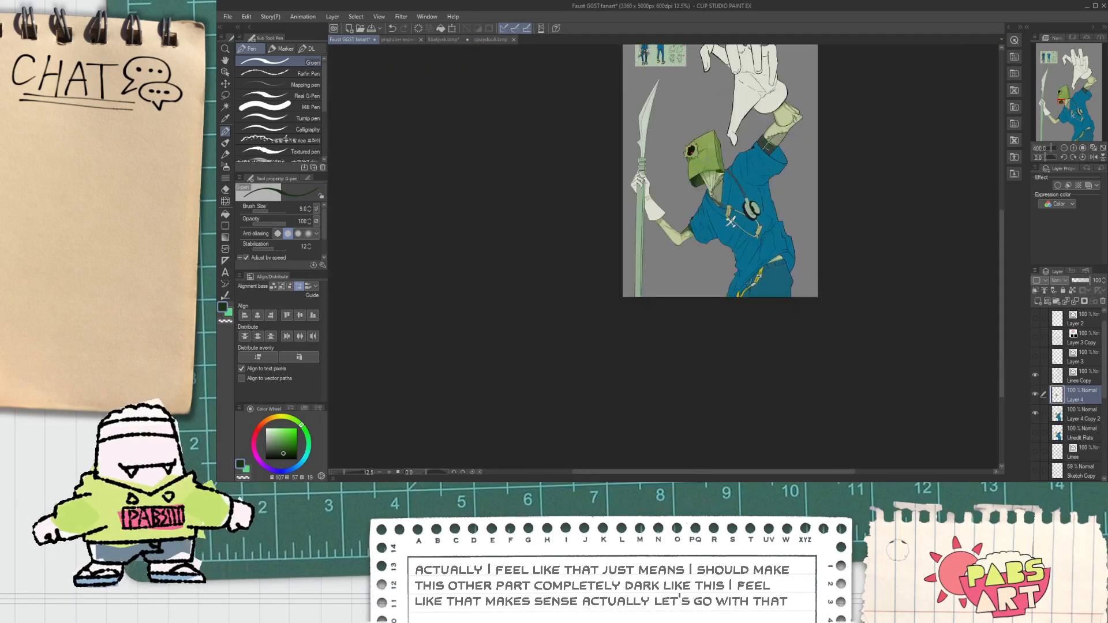
pyautogui.press('space')
pyautogui.scroll(8, 692, 173)
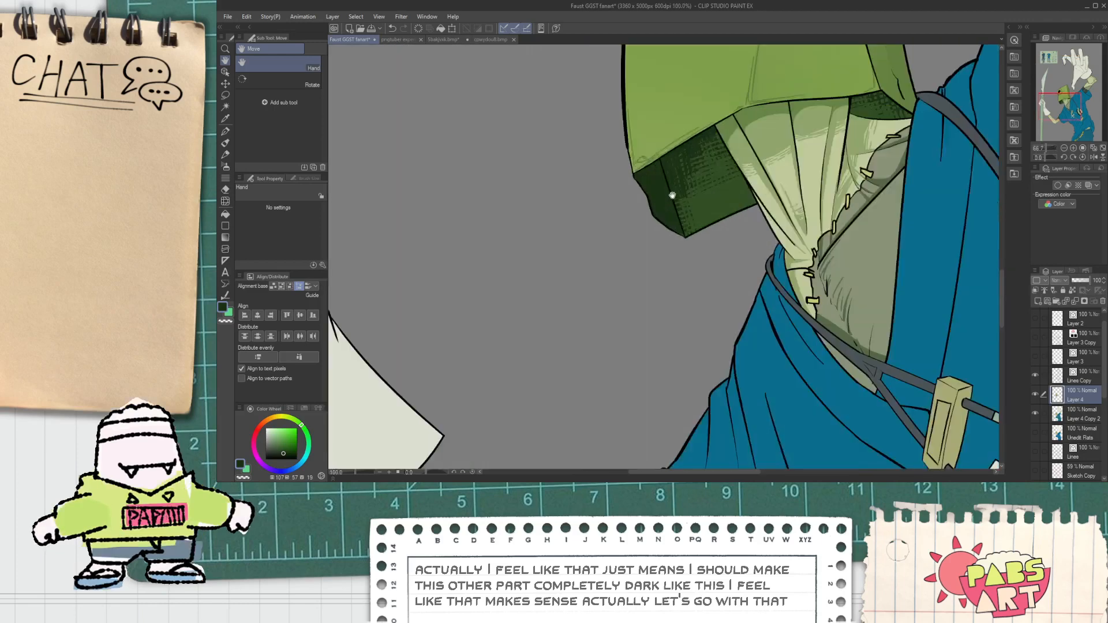
pyautogui.press('alt')
pyautogui.press('g')
pyautogui.scroll(-3, 663, 174)
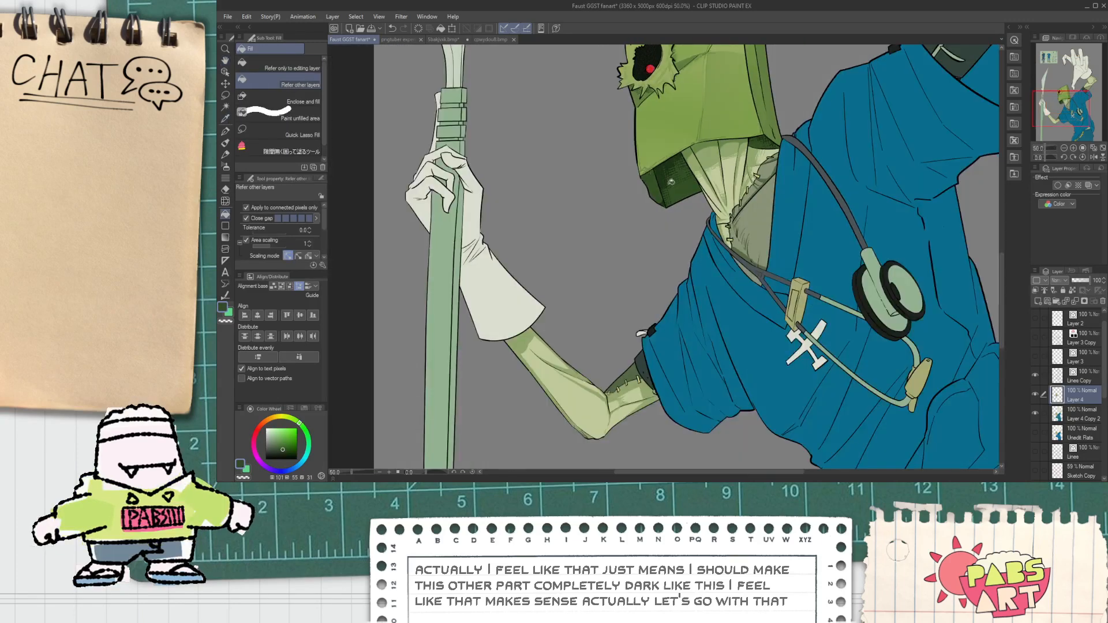
pyautogui.scroll(3, 669, 207)
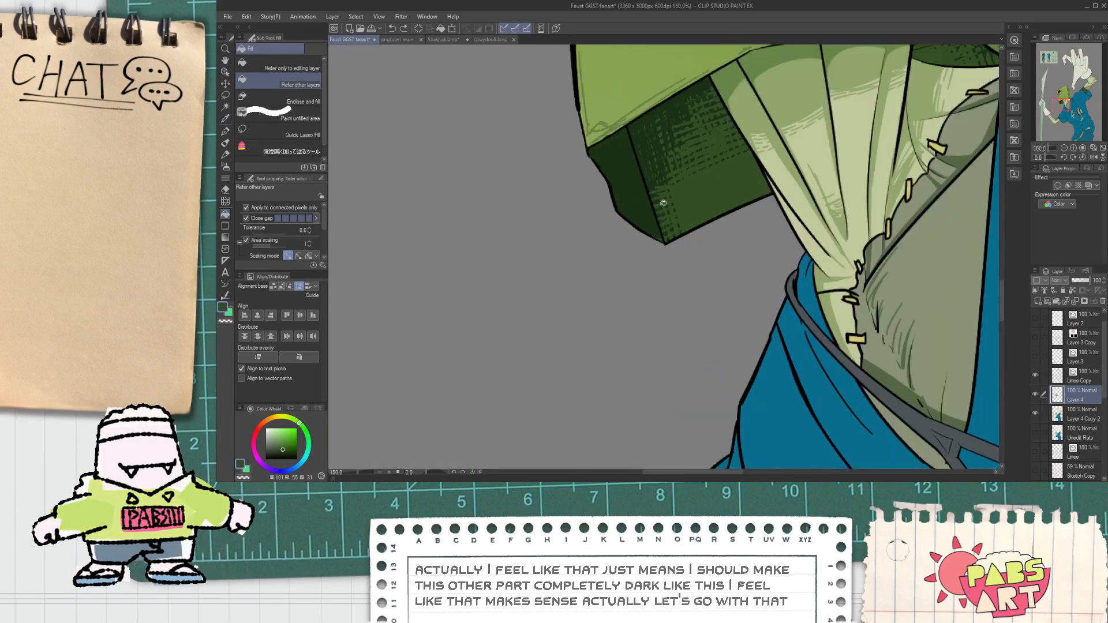
pyautogui.press('w')
pyautogui.click(623, 172)
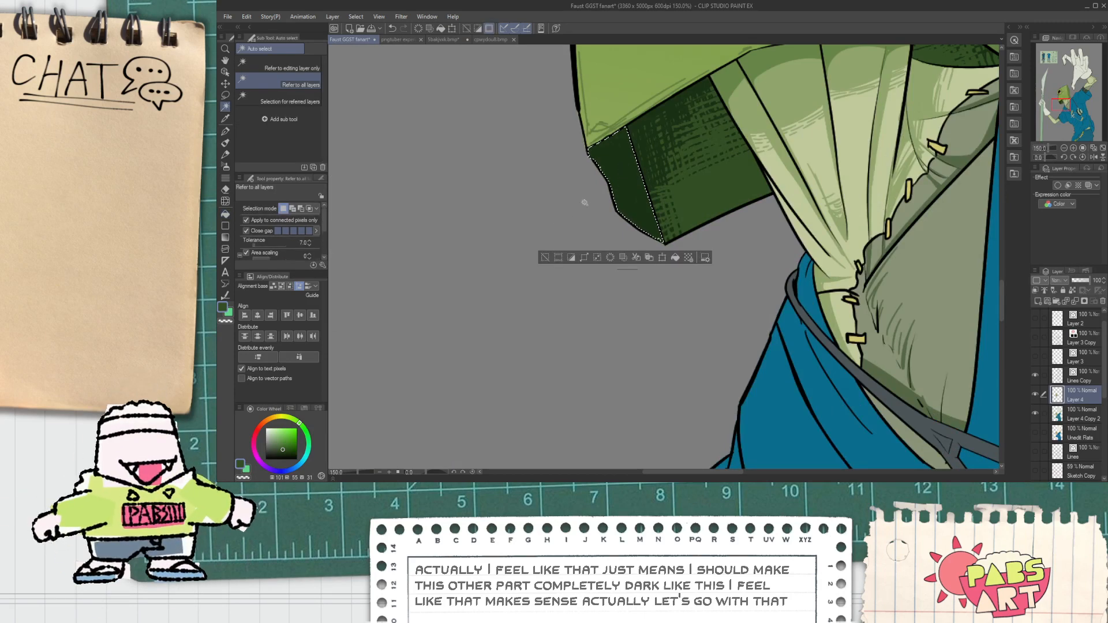
pyautogui.press('alt')
pyautogui.click(306, 427)
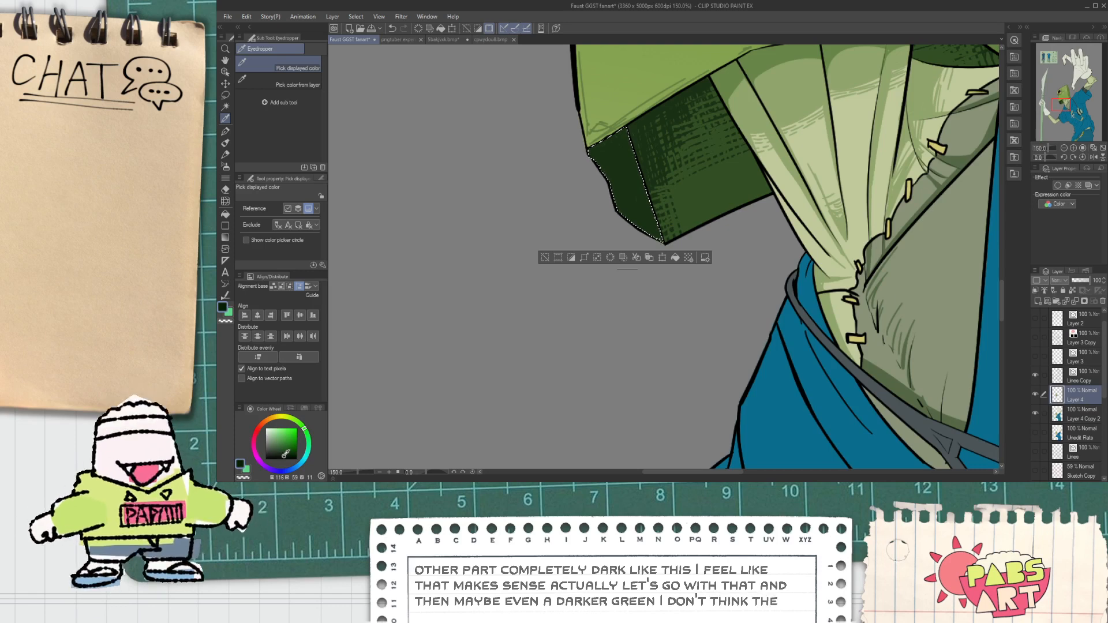
# Hatch the selected strip in the darker green with triple line strokes at brush size 16 and clear the selection.
pyautogui.click(224, 178)
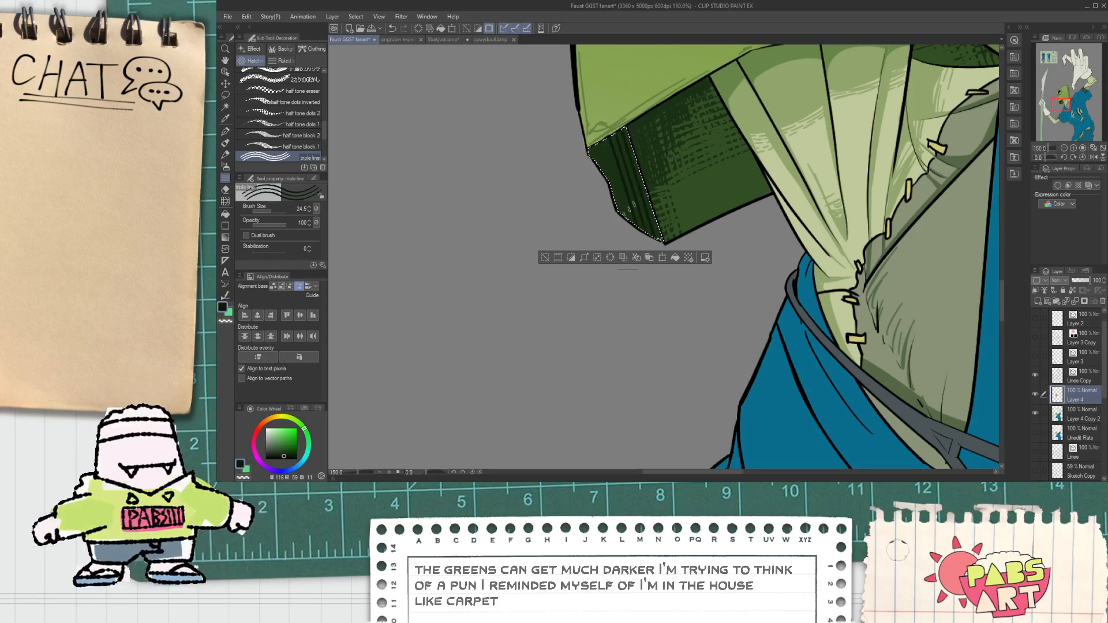
pyautogui.moveTo(620, 123); pyautogui.dragTo(661, 249)
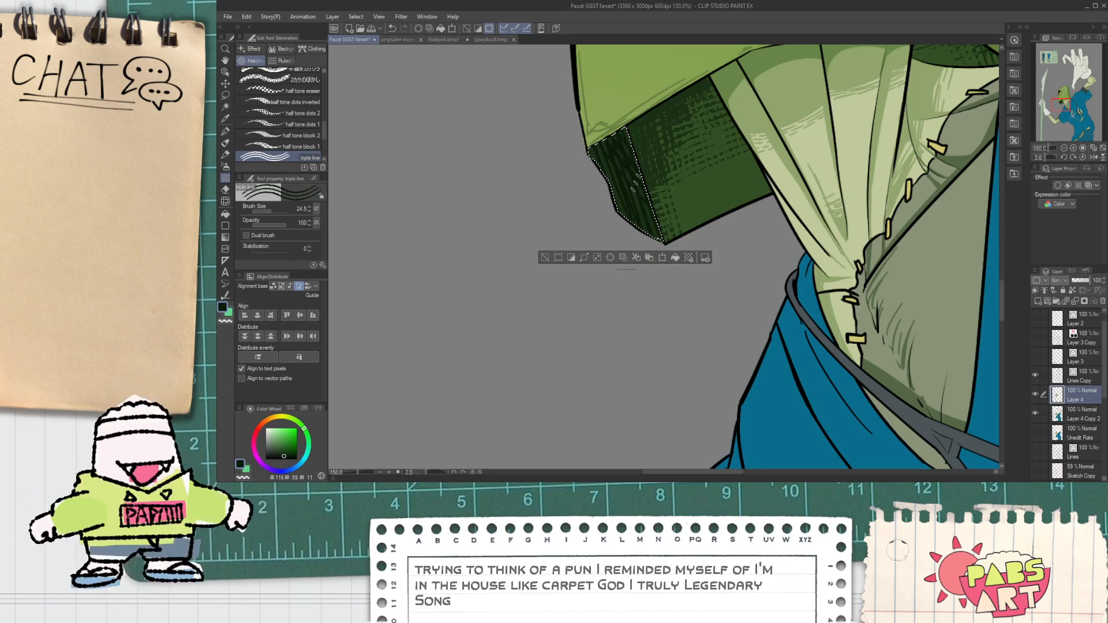
pyautogui.scroll(-2, 667, 217)
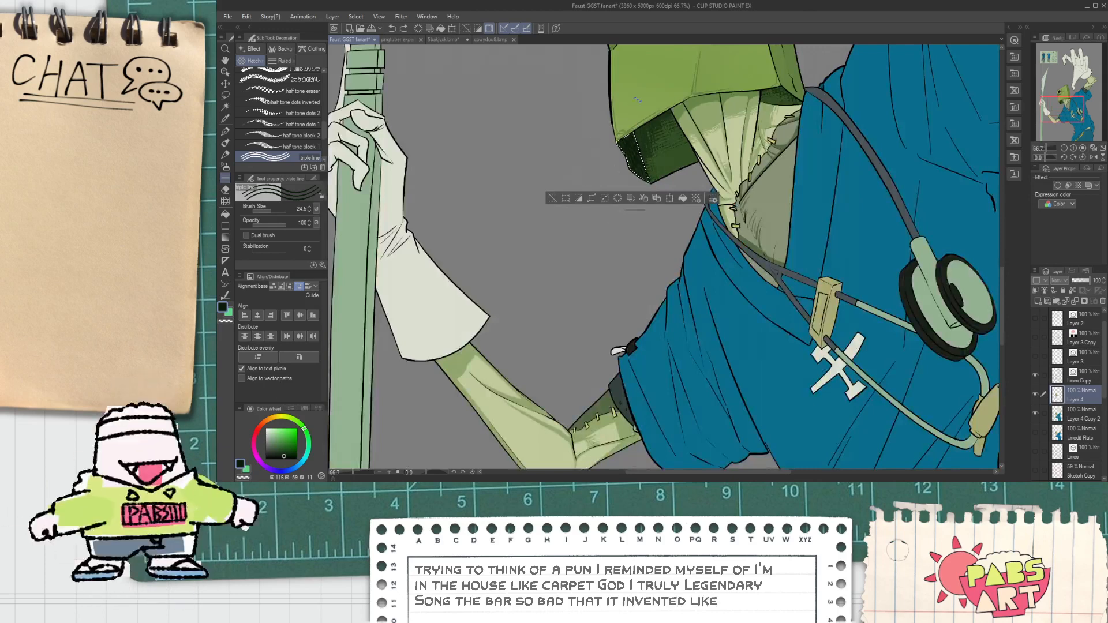
pyautogui.scroll(1, 638, 107)
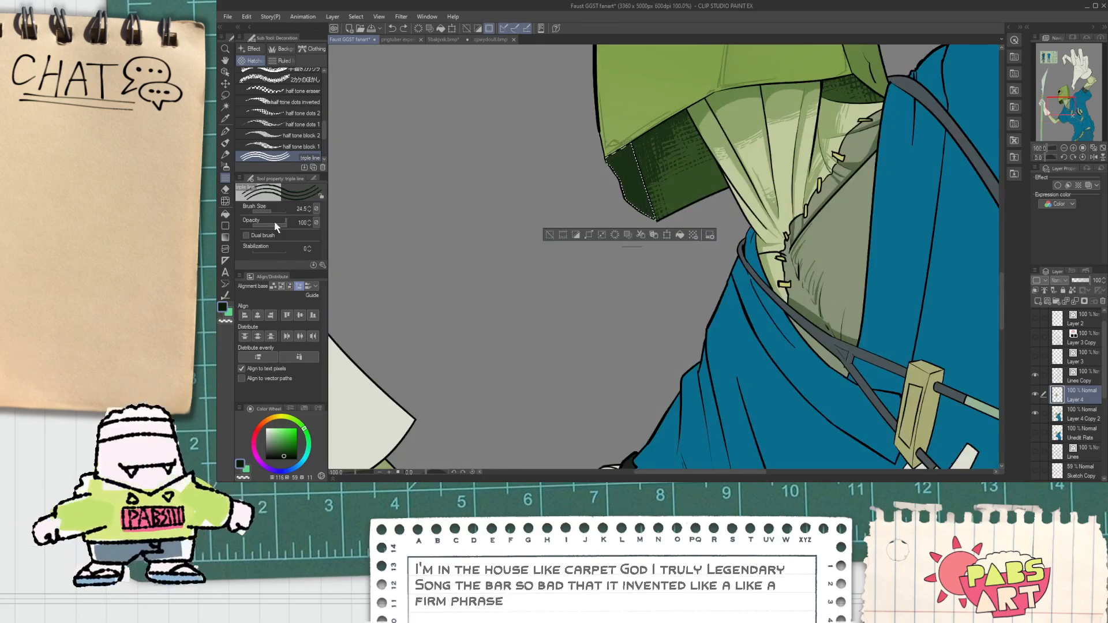
pyautogui.click(309, 211)
pyautogui.scroll(1, 600, 161)
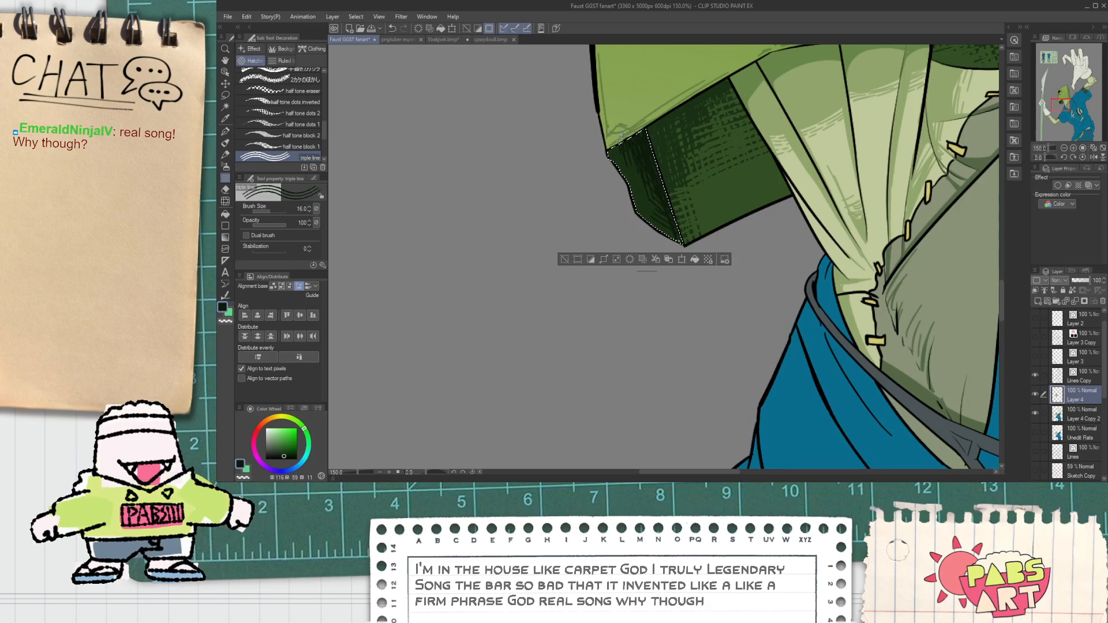
pyautogui.scroll(-1, 588, 228)
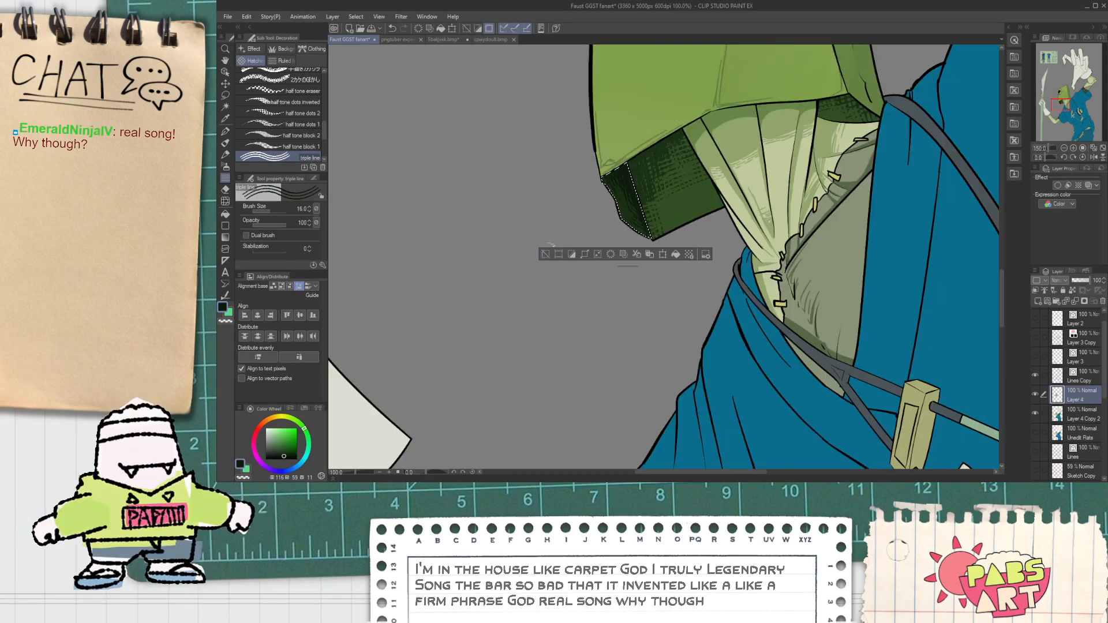
pyautogui.click(544, 255)
# Check the bag's interior hatching against the head and the rest of the figure.
pyautogui.scroll(-2, 553, 257)
pyautogui.press('space')
pyautogui.moveTo(602, 244); pyautogui.dragTo(611, 276)
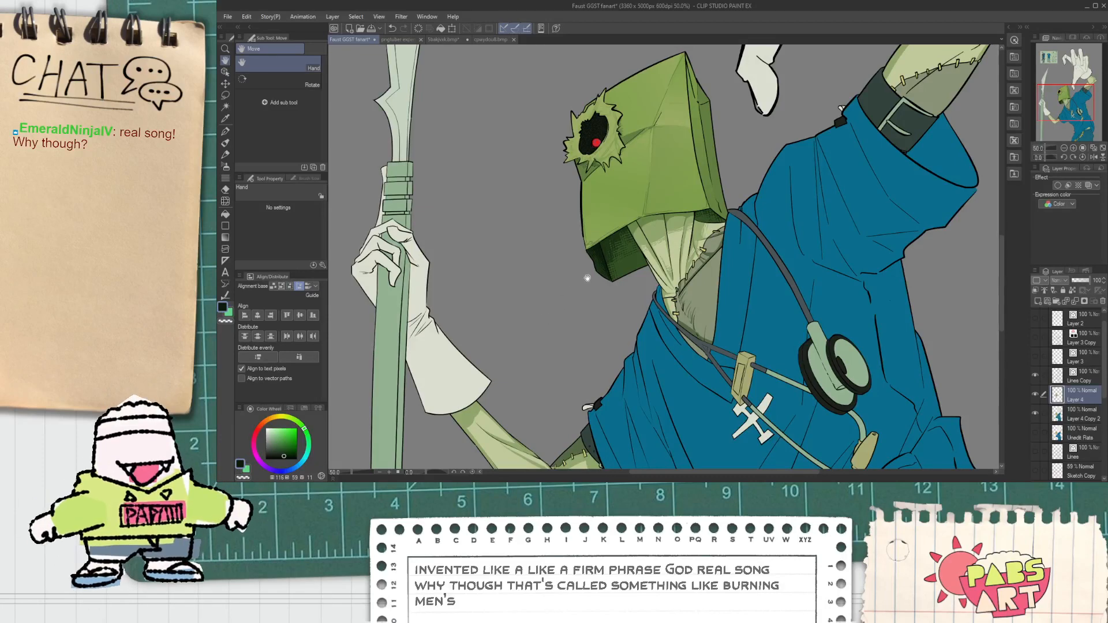
pyautogui.scroll(-2, 586, 279)
pyautogui.scroll(3, 586, 280)
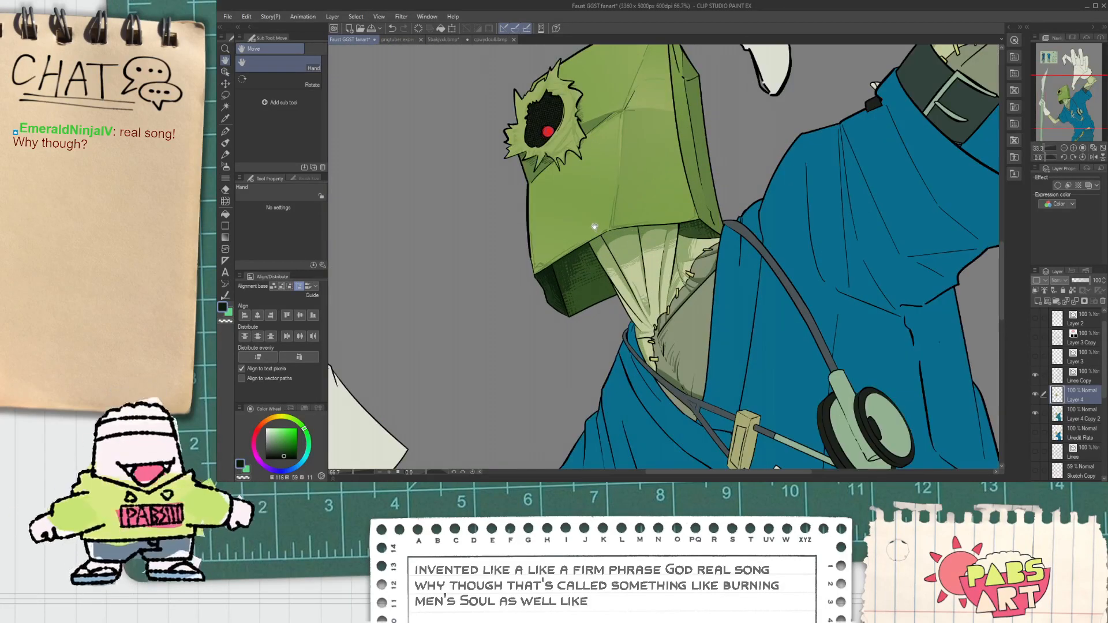
pyautogui.scroll(-3, 586, 225)
pyautogui.scroll(1, 577, 242)
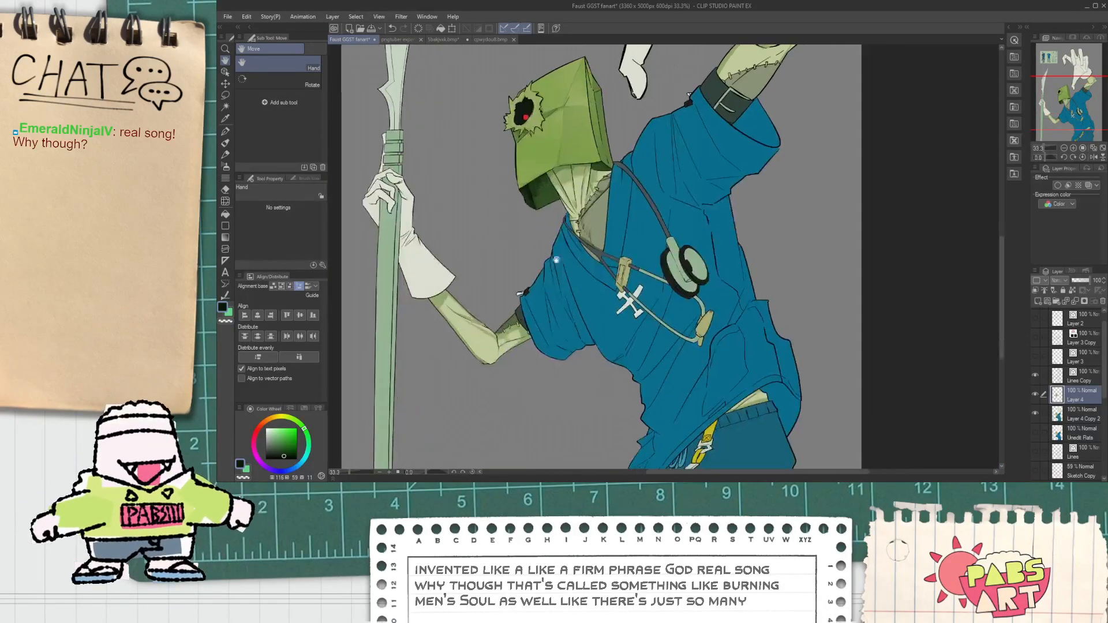
pyautogui.scroll(1, 562, 200)
pyautogui.scroll(1, 563, 201)
pyautogui.scroll(-3, 577, 230)
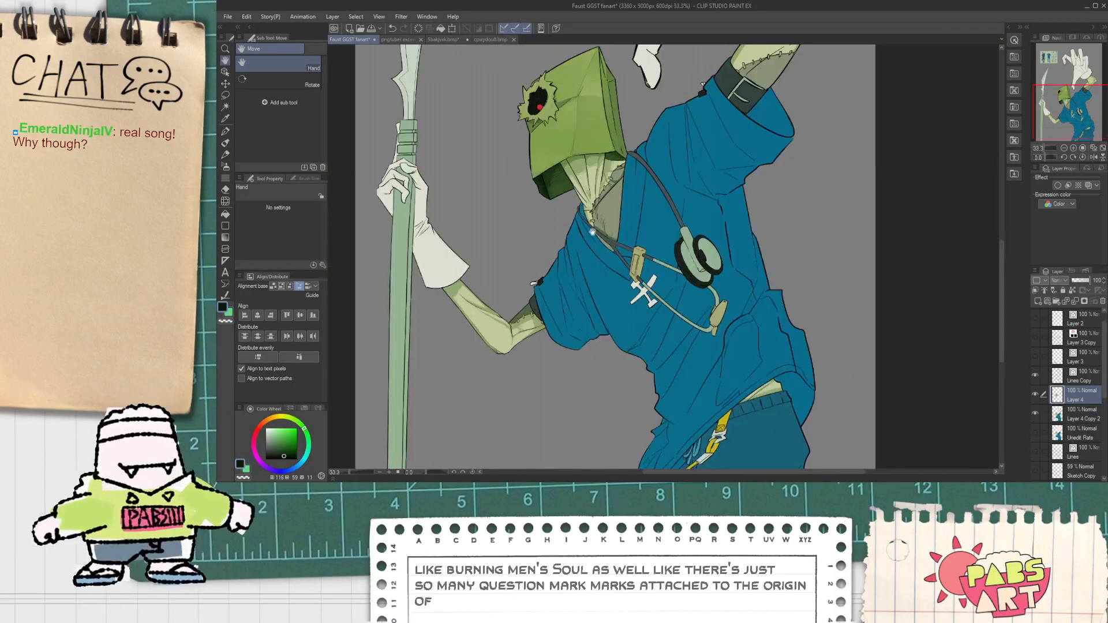
# Sample the skin's shadow green and shade the lower edge of the skin sliver below the gray strap with the G-pen.
pyautogui.scroll(2, 616, 267)
pyautogui.scroll(4, 616, 267)
pyautogui.press('p')
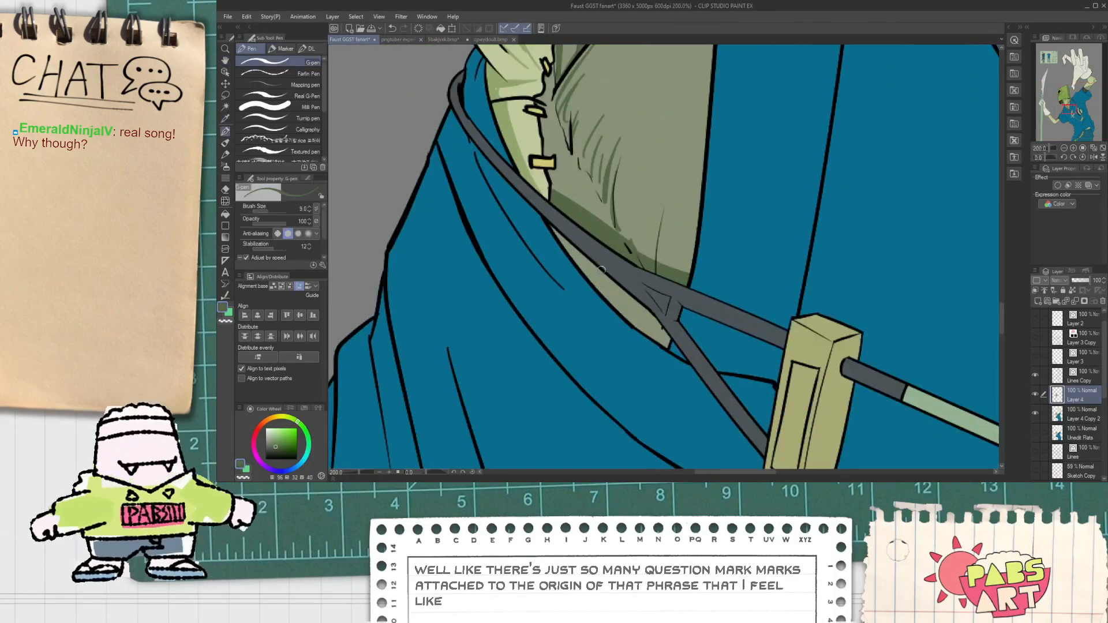
pyautogui.scroll(2, 572, 254)
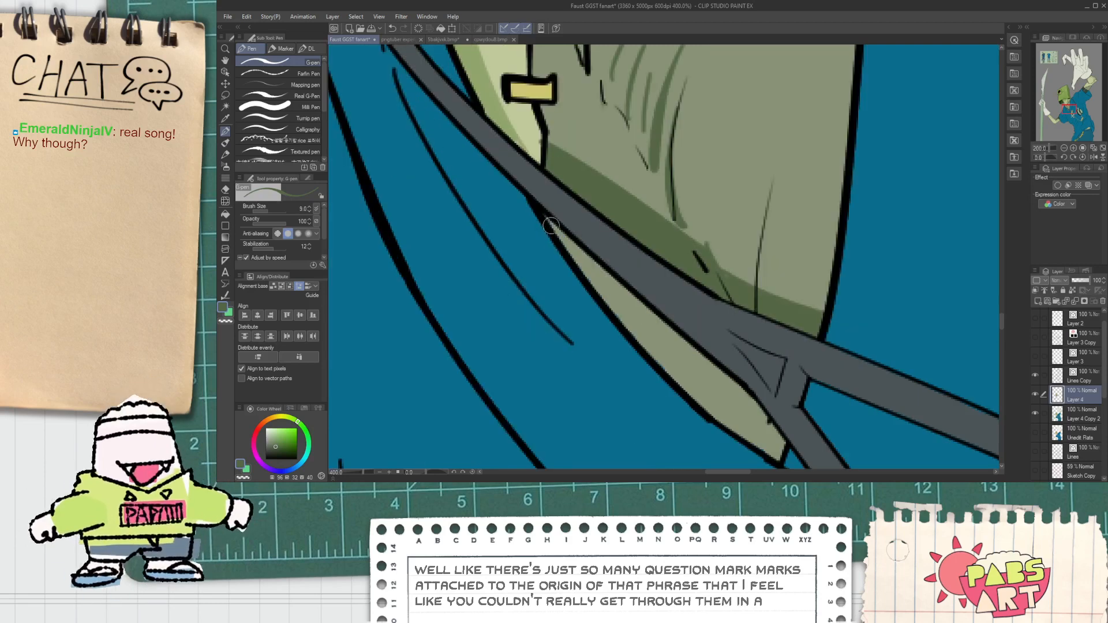
pyautogui.moveTo(571, 255)
pyautogui.mouseDown()
pyautogui.moveTo(716, 408)
pyautogui.moveTo(654, 358)
pyautogui.moveTo(723, 417)
pyautogui.moveTo(708, 414)
pyautogui.moveTo(741, 432)
pyautogui.mouseUp()
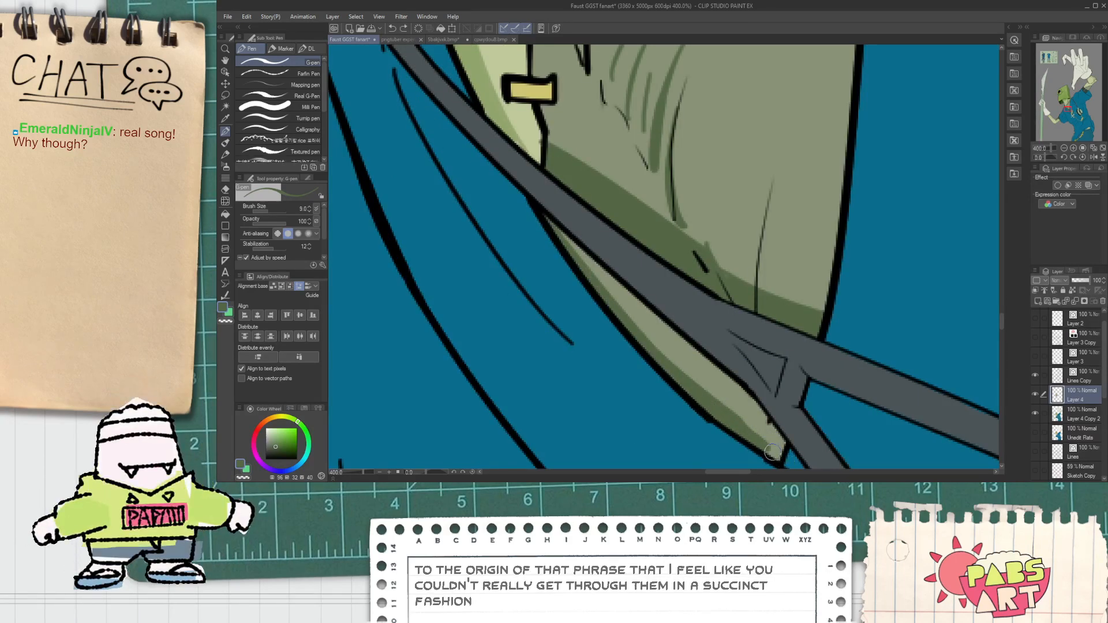
pyautogui.moveTo(778, 459); pyautogui.dragTo(782, 444)
pyautogui.moveTo(743, 397); pyautogui.dragTo(784, 444)
pyautogui.hotkey('ctrl', 'z')
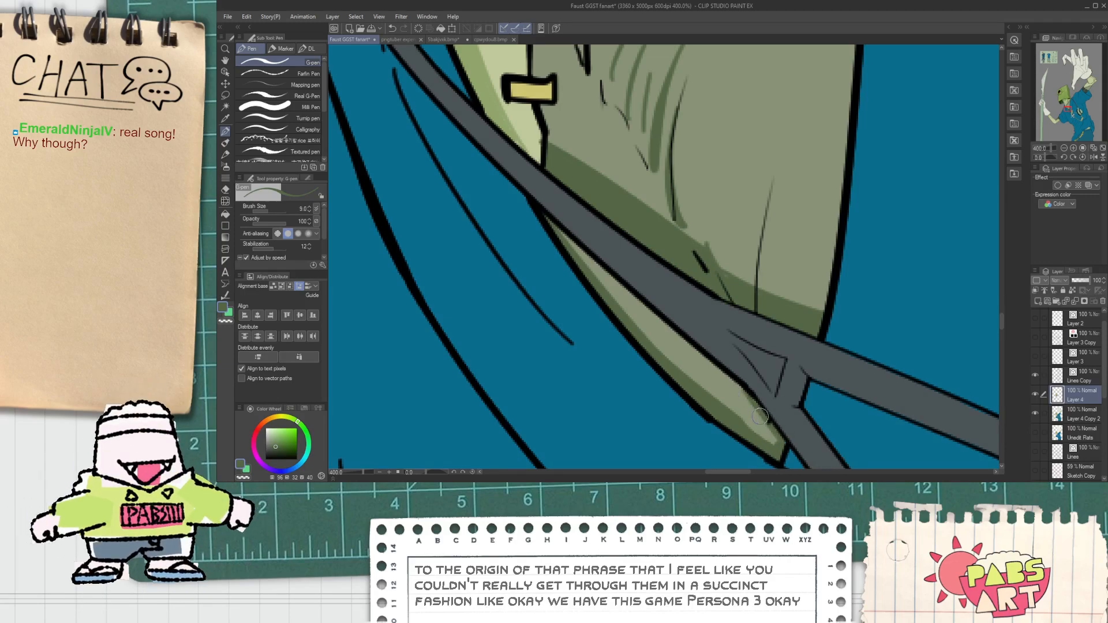
# Draw short G-pen shading strokes along the skin crease beside the stitched seam in the shirt's neckline.
pyautogui.scroll(-6, 763, 420)
pyautogui.scroll(1, 755, 404)
pyautogui.moveTo(744, 369); pyautogui.dragTo(685, 330)
pyautogui.scroll(2, 686, 329)
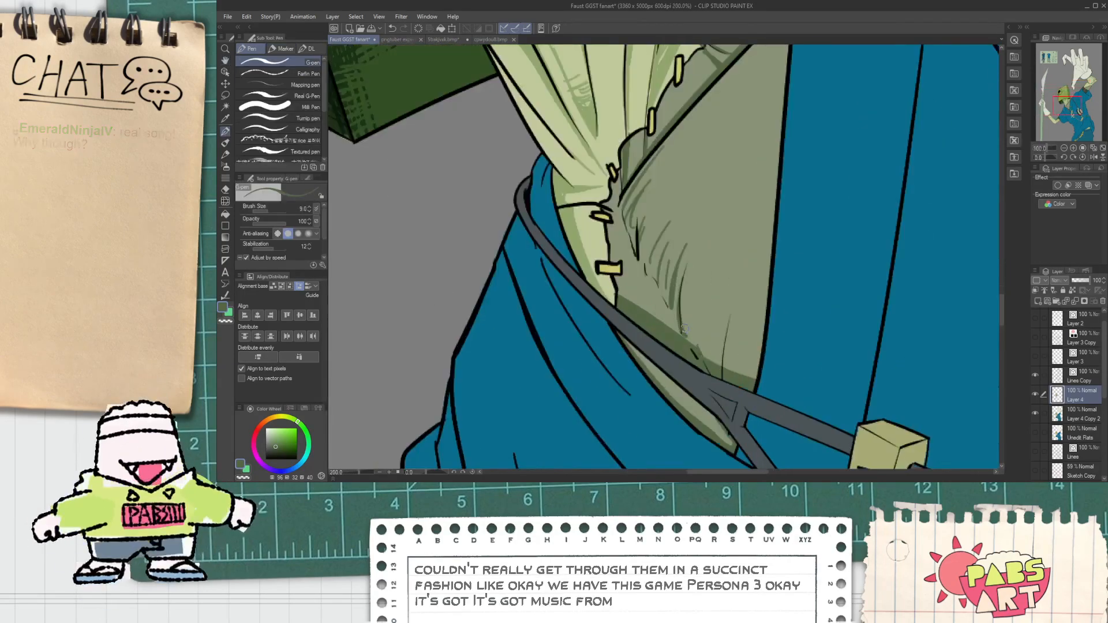
pyautogui.scroll(2, 686, 329)
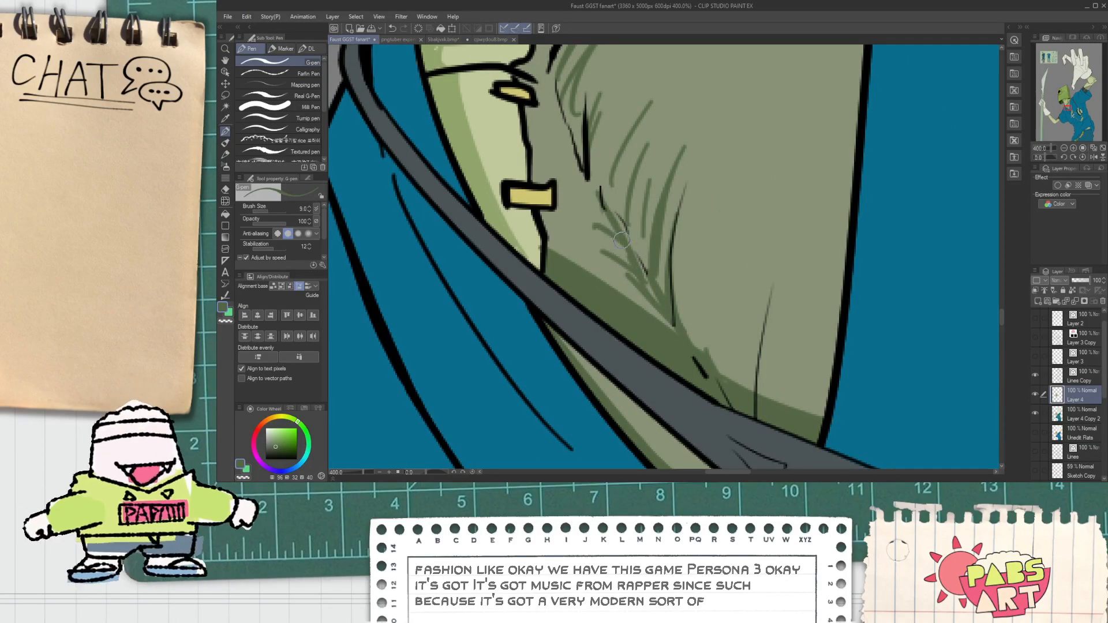
pyautogui.moveTo(561, 143); pyautogui.dragTo(641, 248)
pyautogui.moveTo(613, 170); pyautogui.dragTo(663, 286)
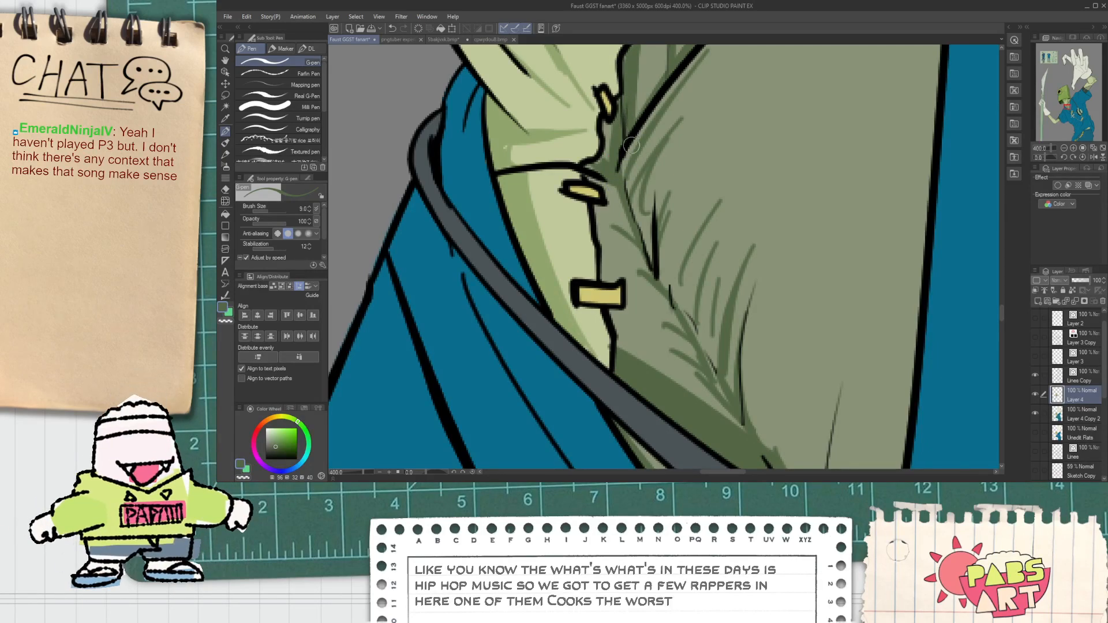
# Thicken the shading around the upper crease and fan more G-pen strokes outward from its middle.
pyautogui.press('space')
pyautogui.moveTo(653, 238); pyautogui.dragTo(636, 232)
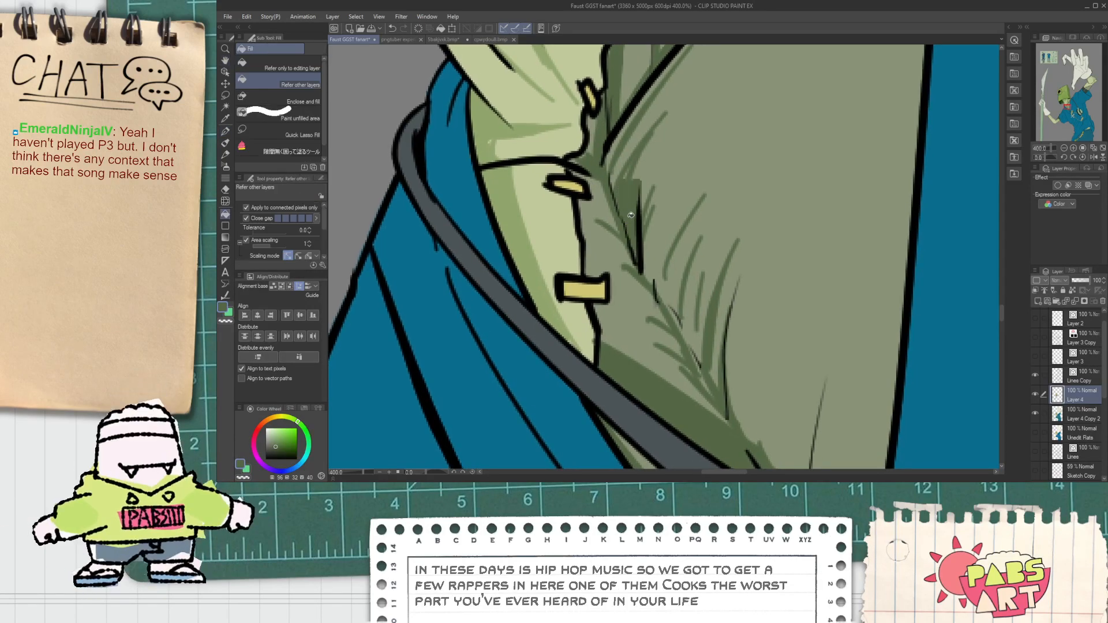
pyautogui.moveTo(644, 120)
pyautogui.mouseDown()
pyautogui.moveTo(616, 212)
pyautogui.moveTo(612, 185)
pyautogui.mouseUp()
pyautogui.moveTo(614, 196); pyautogui.dragTo(604, 211)
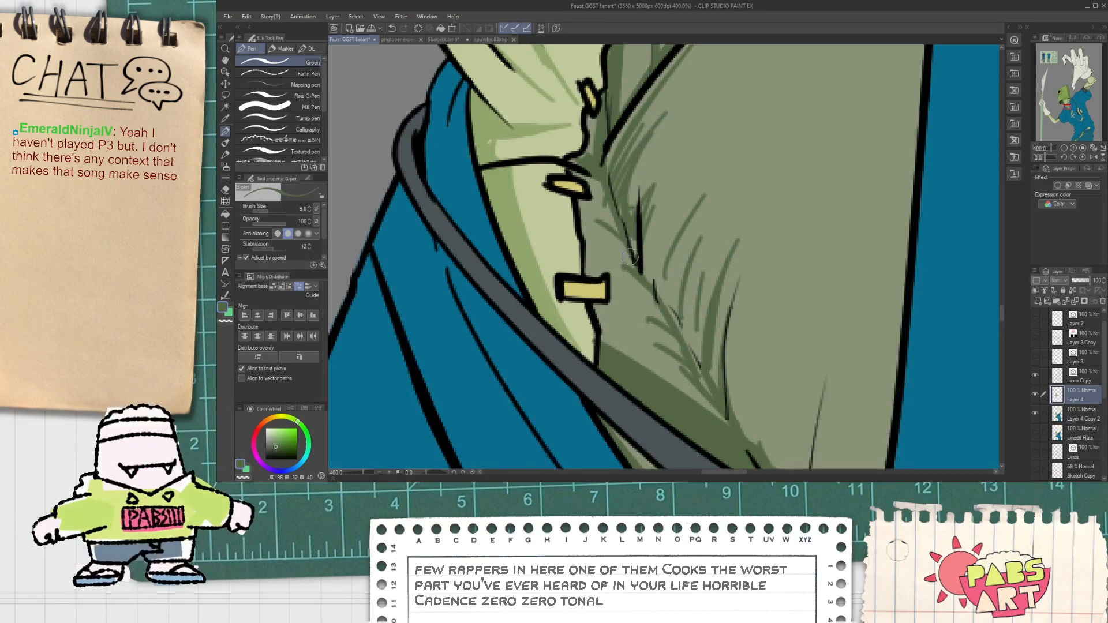
pyautogui.moveTo(670, 304); pyautogui.dragTo(687, 242)
pyautogui.moveTo(646, 282); pyautogui.dragTo(702, 192)
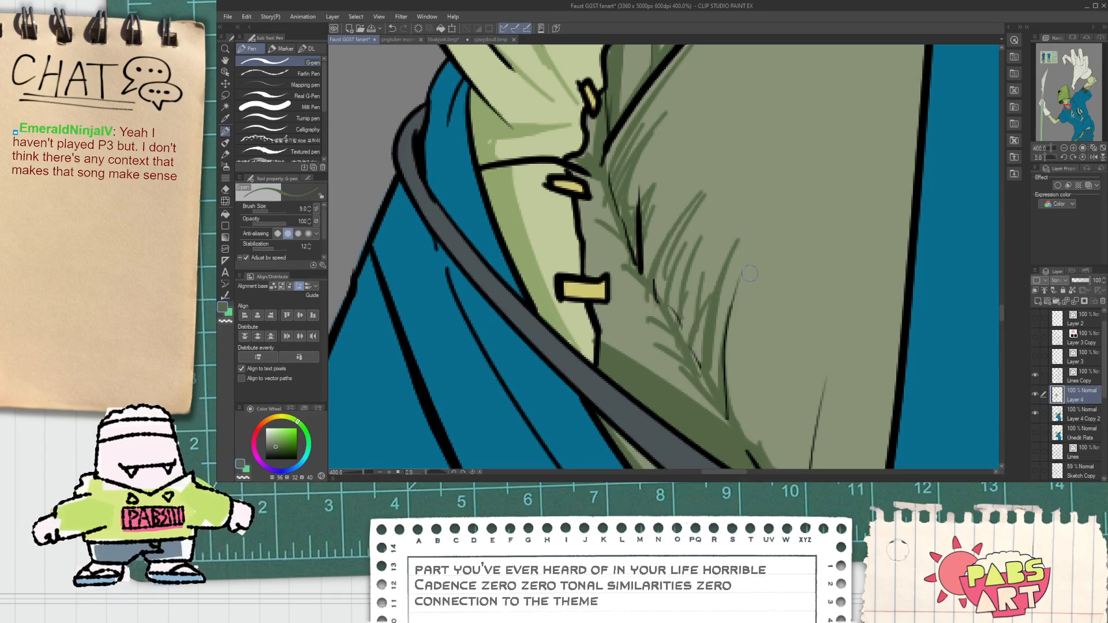
# Add short upward G-pen strokes at the lower end of the crease, just above the strap's shadow.
pyautogui.press('space')
pyautogui.moveTo(717, 390); pyautogui.dragTo(638, 277)
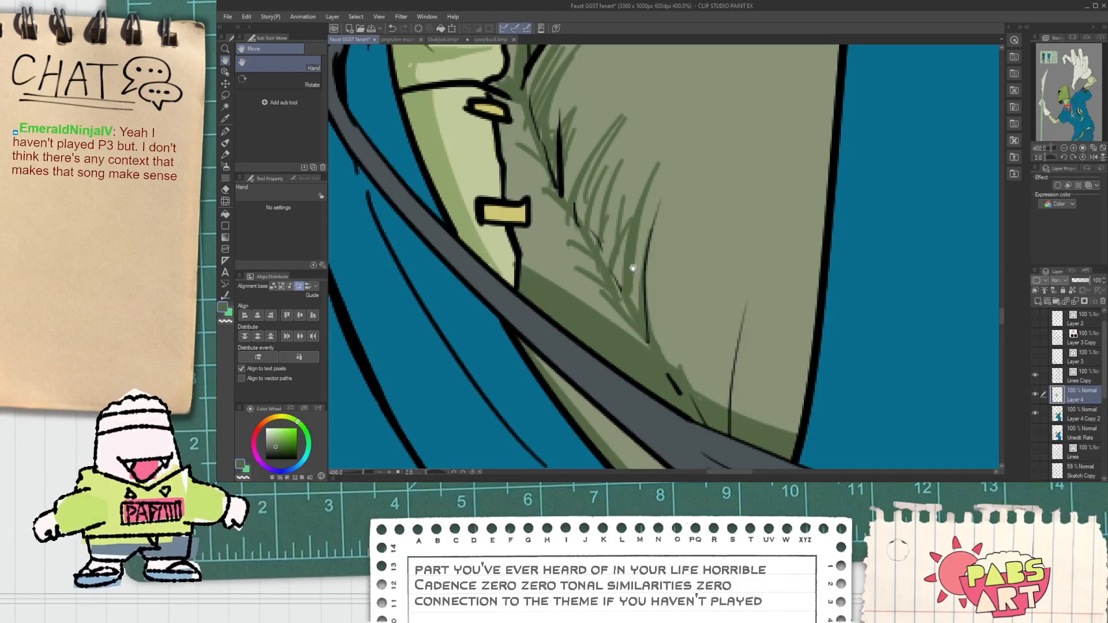
pyautogui.moveTo(651, 355); pyautogui.dragTo(678, 310)
pyautogui.moveTo(717, 397)
pyautogui.mouseDown()
pyautogui.moveTo(686, 404)
pyautogui.moveTo(701, 305)
pyautogui.mouseUp()
pyautogui.moveTo(665, 358); pyautogui.dragTo(683, 298)
# Deepen the shadow at the lower tip of the skin sliver below the strap with the G-pen.
pyautogui.scroll(-3, 695, 322)
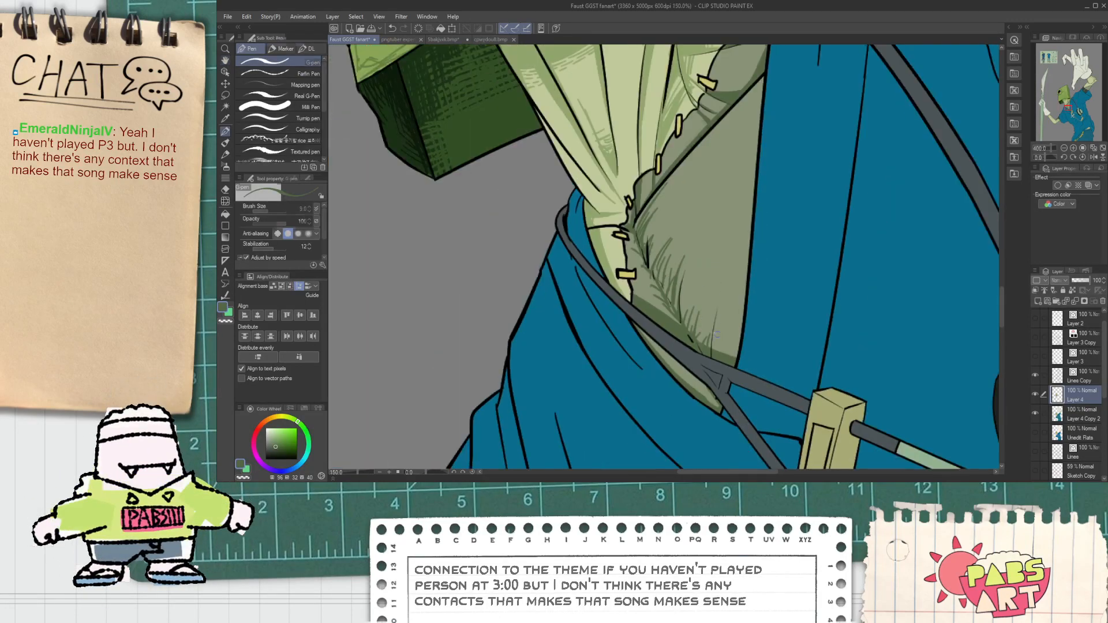
pyautogui.press('space')
pyautogui.moveTo(698, 352); pyautogui.dragTo(677, 344)
pyautogui.scroll(1, 683, 383)
pyautogui.scroll(2, 687, 400)
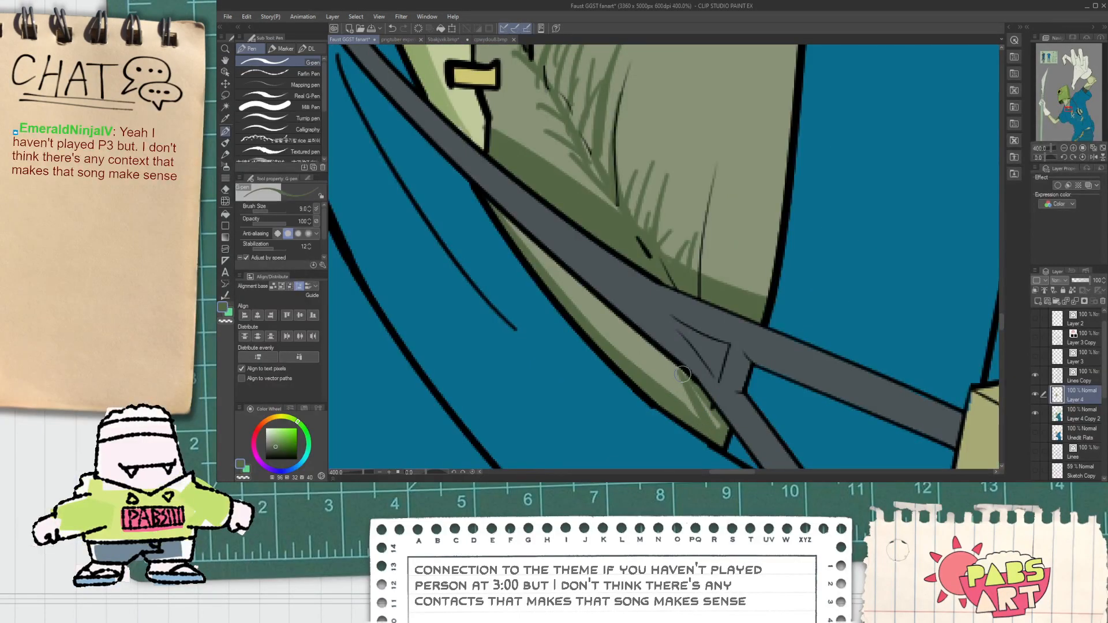
pyautogui.scroll(-4, 728, 444)
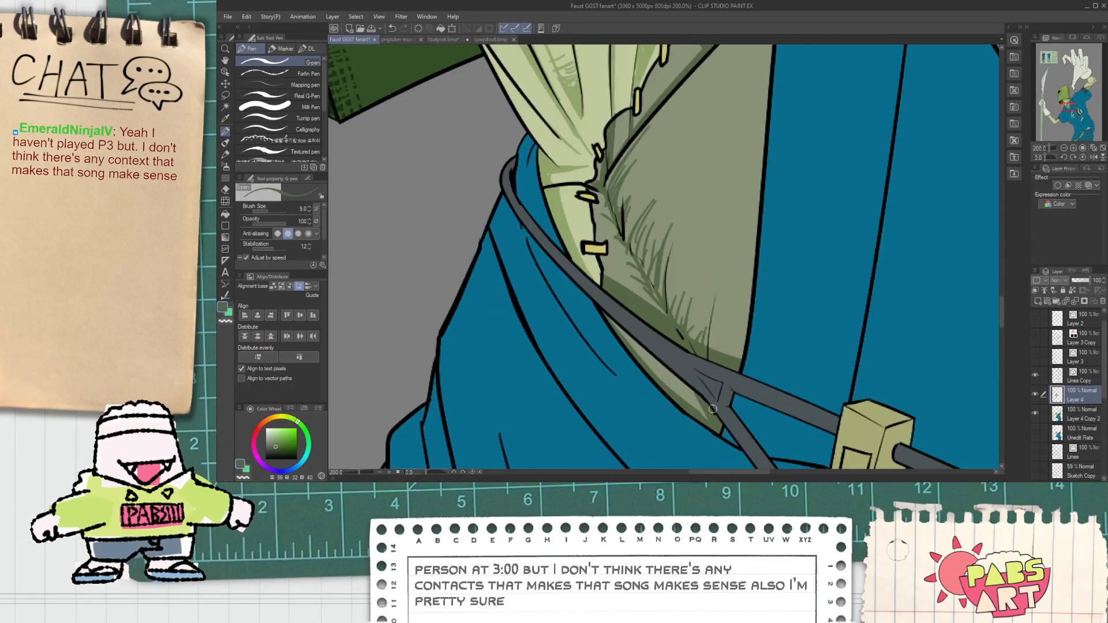
# Shade the chest skin's edge along the shirt opening with the shadow green, filling the lower corner above the strap.
pyautogui.scroll(1, 726, 381)
pyautogui.scroll(1, 726, 382)
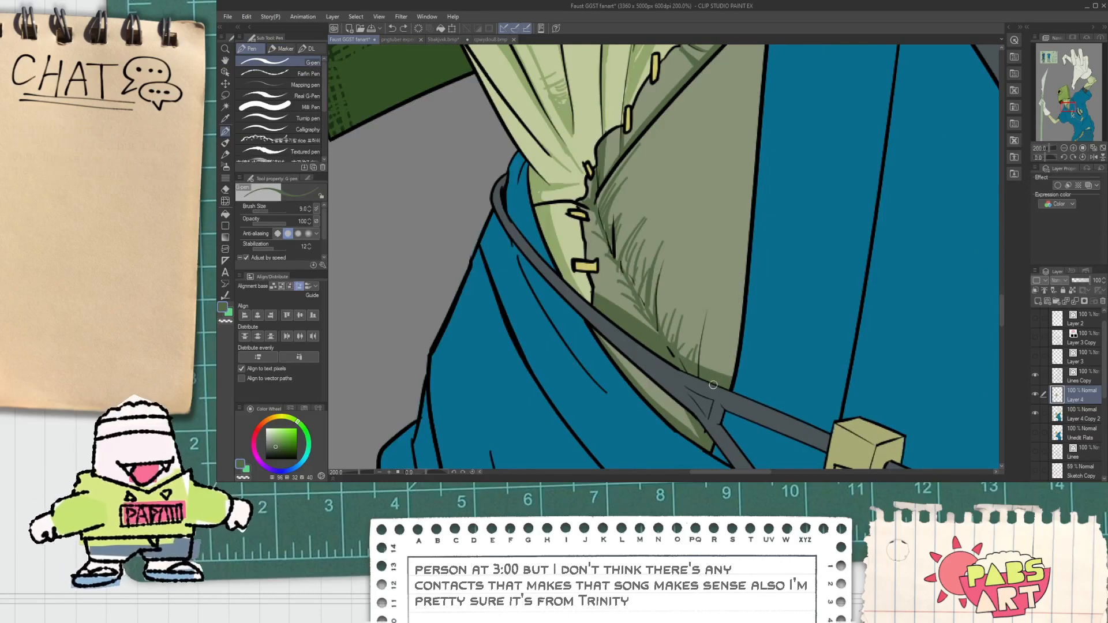
pyautogui.press('g')
pyautogui.click(738, 330)
pyautogui.press('p')
pyautogui.scroll(2, 739, 315)
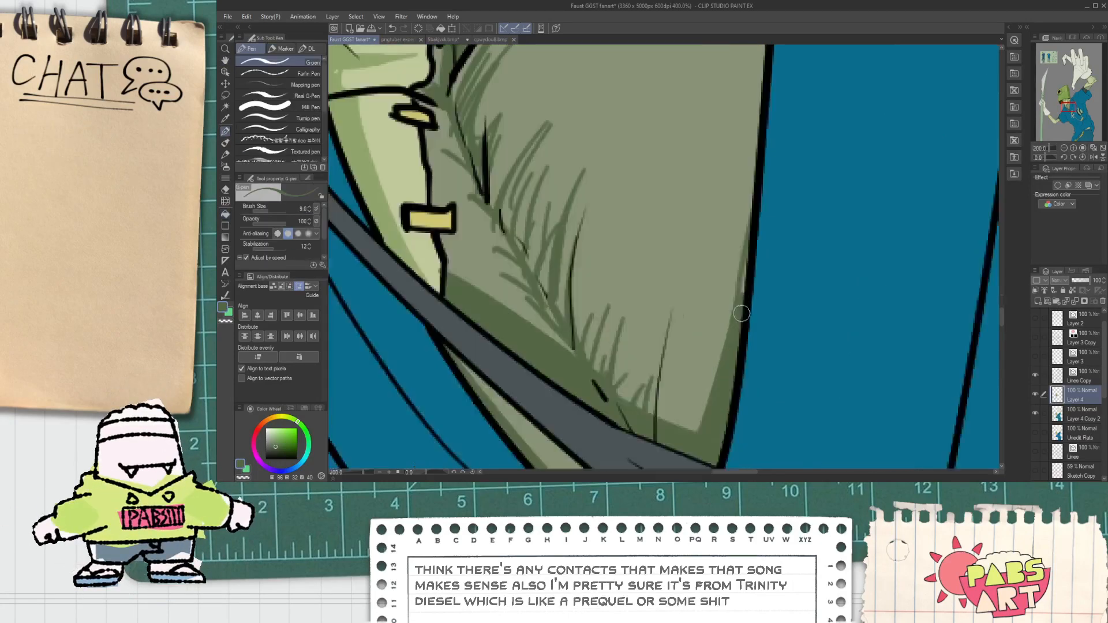
# Check the new chest shading against the bag head and the whole figure.
pyautogui.scroll(-2, 752, 211)
pyautogui.scroll(-4, 752, 214)
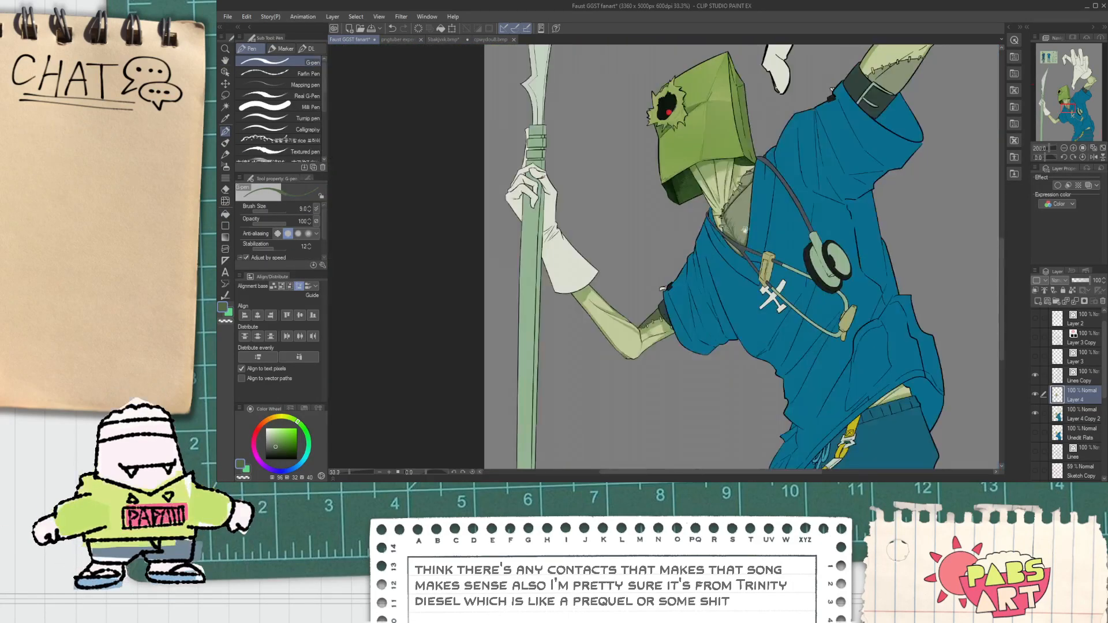
pyautogui.press('h')
pyautogui.moveTo(750, 248); pyautogui.dragTo(675, 249)
pyautogui.scroll(-1, 675, 248)
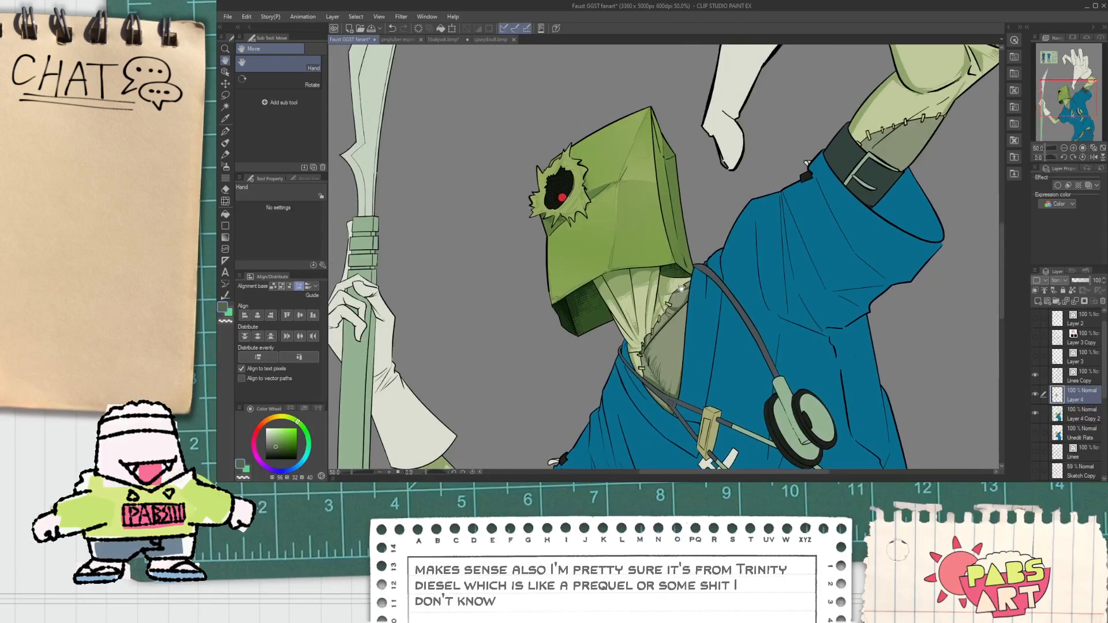
pyautogui.scroll(-1, 663, 286)
pyautogui.scroll(4, 663, 286)
pyautogui.press('i')
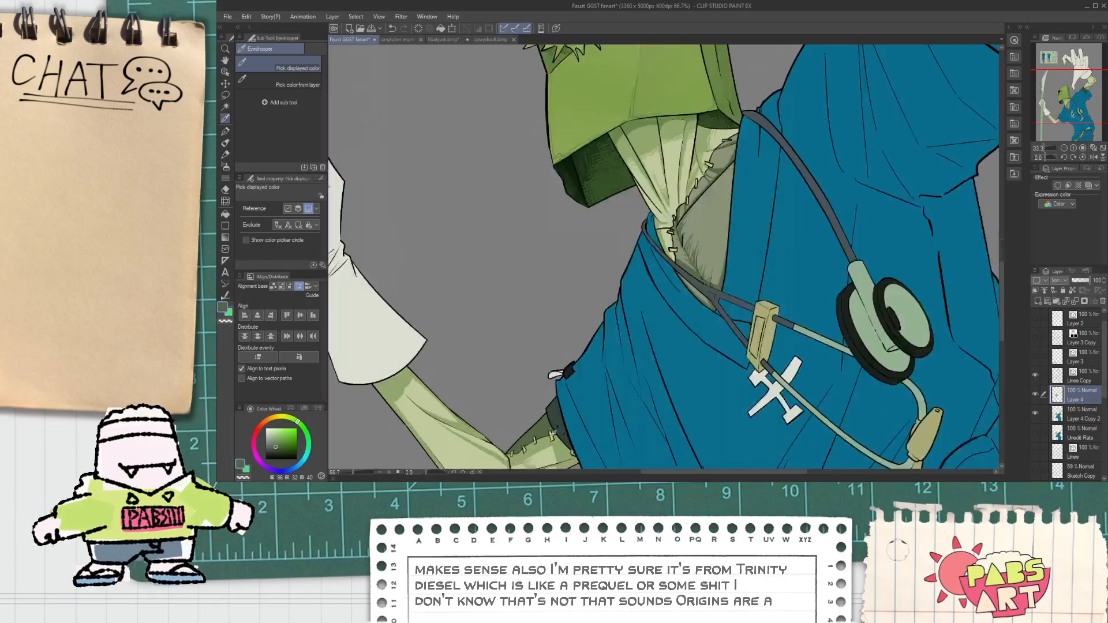
# Hatch the grey-green chest patch with parallel diagonal G-pen strokes, extending from the stitched seam to the shirt opening.
pyautogui.scroll(-2, 557, 394)
pyautogui.scroll(-1, 558, 394)
pyautogui.press('p')
pyautogui.scroll(4, 647, 267)
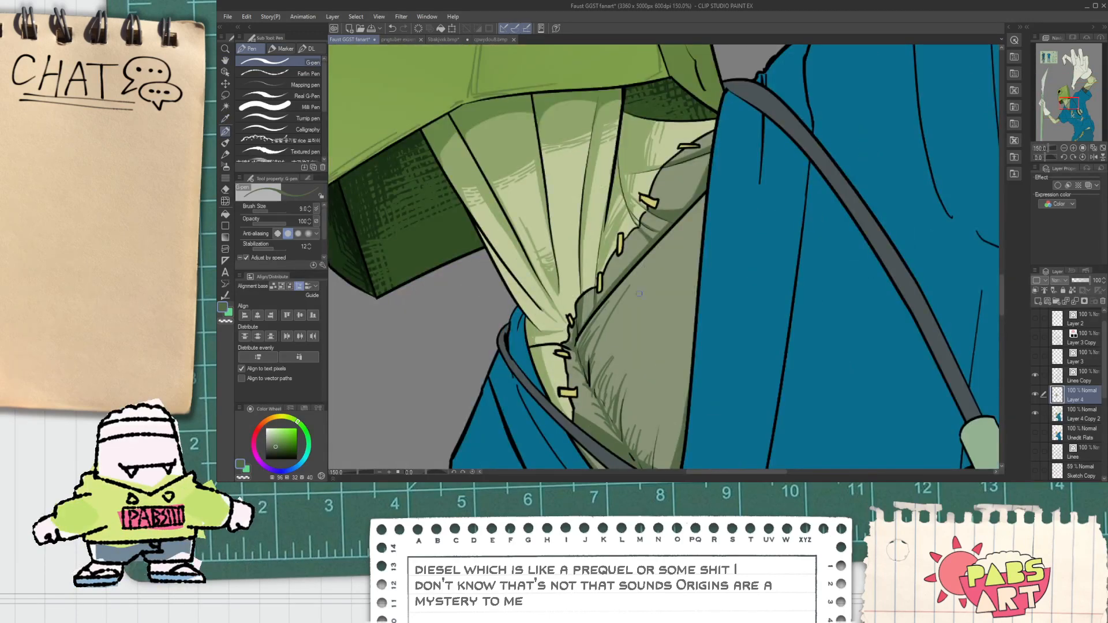
pyautogui.moveTo(657, 272); pyautogui.dragTo(703, 231)
pyautogui.moveTo(601, 383)
pyautogui.mouseDown()
pyautogui.moveTo(700, 287)
pyautogui.moveTo(612, 353)
pyautogui.moveTo(688, 285)
pyautogui.moveTo(608, 346)
pyautogui.moveTo(699, 259)
pyautogui.moveTo(635, 242)
pyautogui.mouseUp()
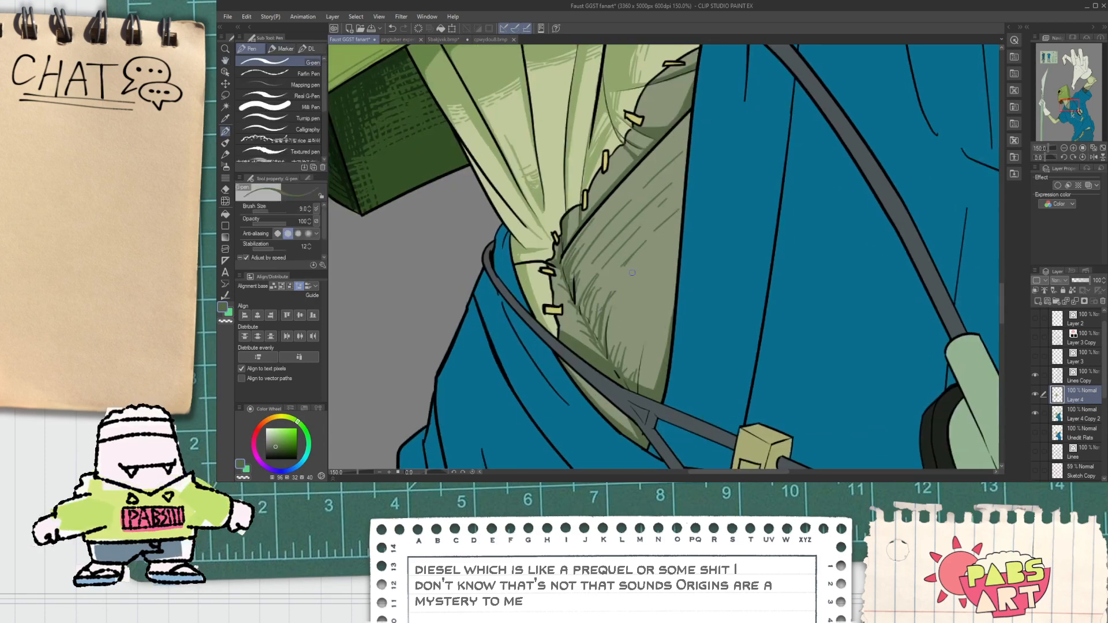
pyautogui.moveTo(610, 331); pyautogui.dragTo(639, 299)
pyautogui.scroll(1, 569, 336)
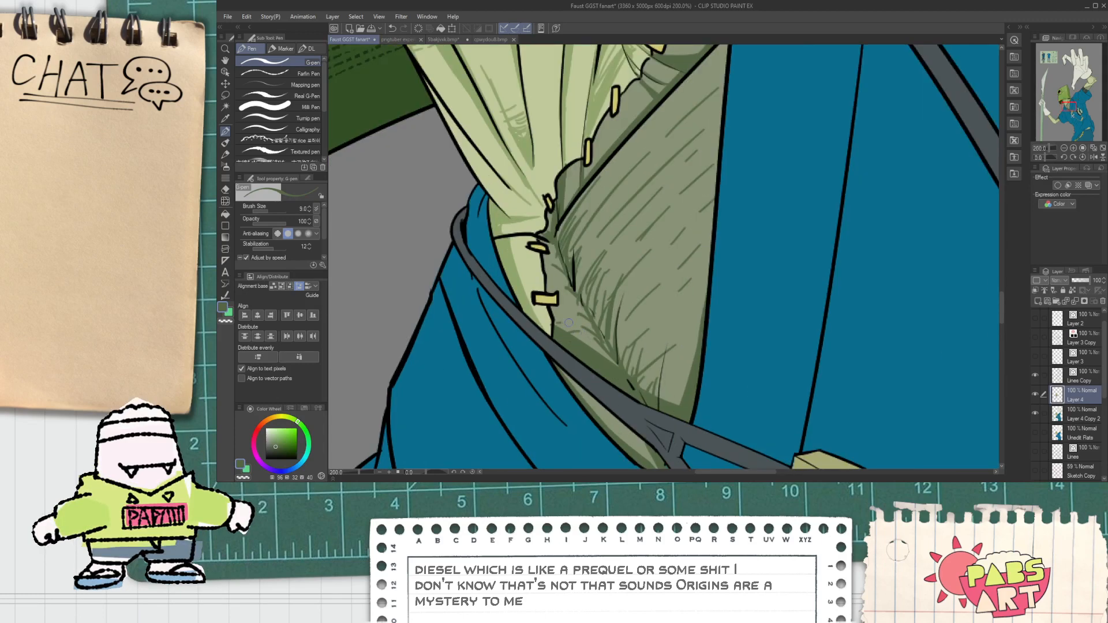
# Shade the grey-green patch on the raised forearm with the dark green, along its crease line and outer edge.
pyautogui.scroll(-5, 557, 323)
pyautogui.scroll(5, 712, 147)
pyautogui.moveTo(610, 218)
pyautogui.mouseDown()
pyautogui.moveTo(711, 146)
pyautogui.moveTo(621, 222)
pyautogui.mouseUp()
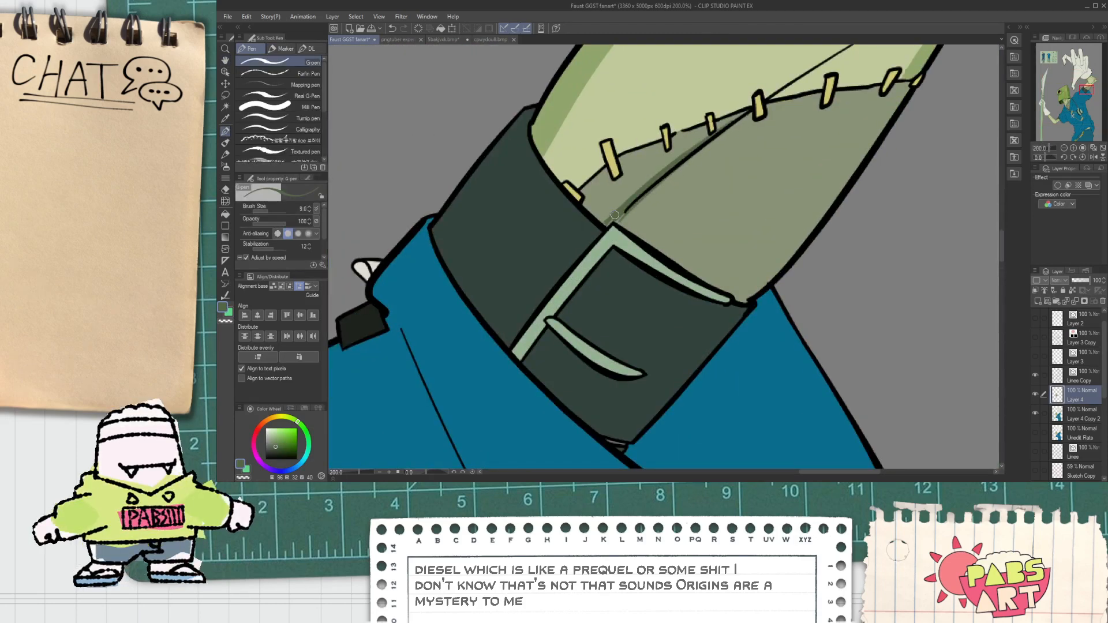
pyautogui.scroll(-2, 649, 185)
pyautogui.moveTo(700, 229); pyautogui.dragTo(652, 299)
pyautogui.scroll(1, 653, 299)
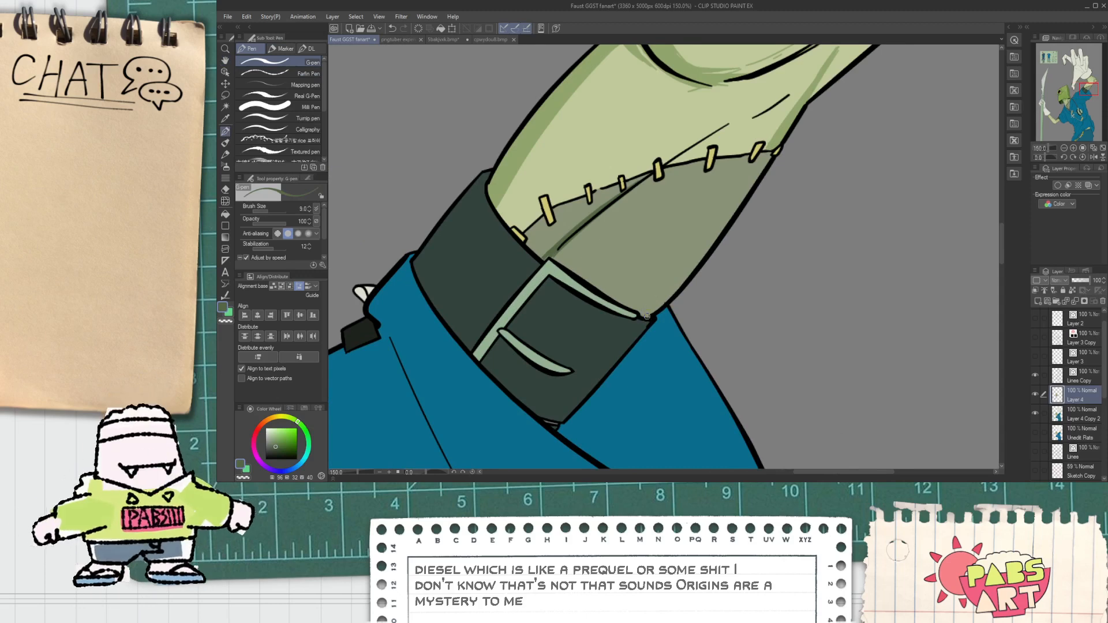
pyautogui.scroll(1, 643, 318)
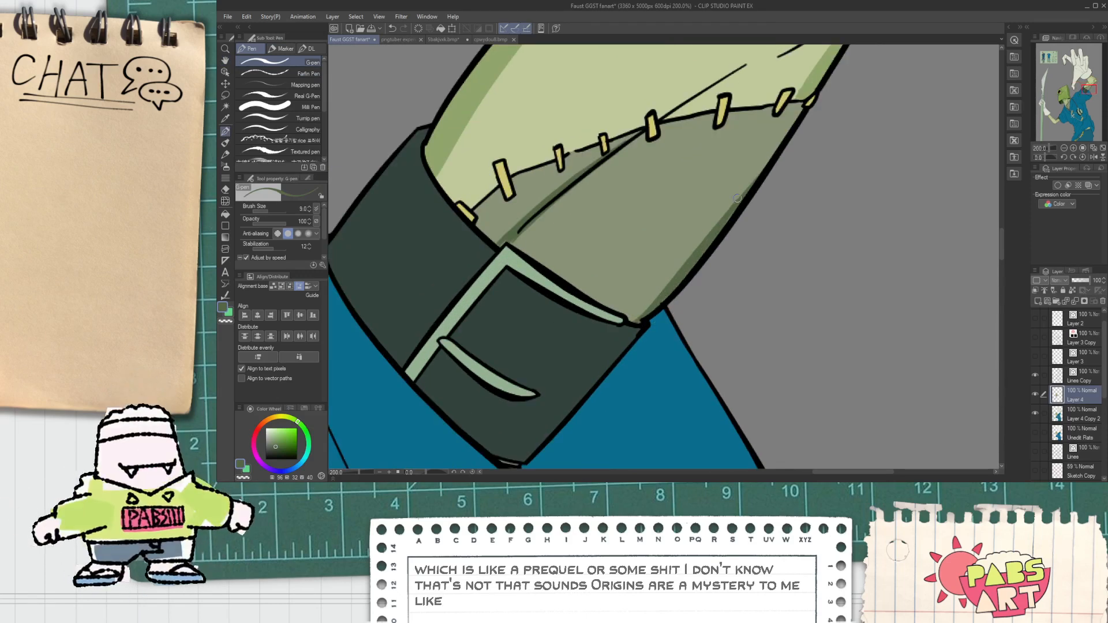
pyautogui.scroll(-2, 735, 204)
pyautogui.moveTo(487, 248); pyautogui.dragTo(679, 257)
pyautogui.scroll(2, 653, 336)
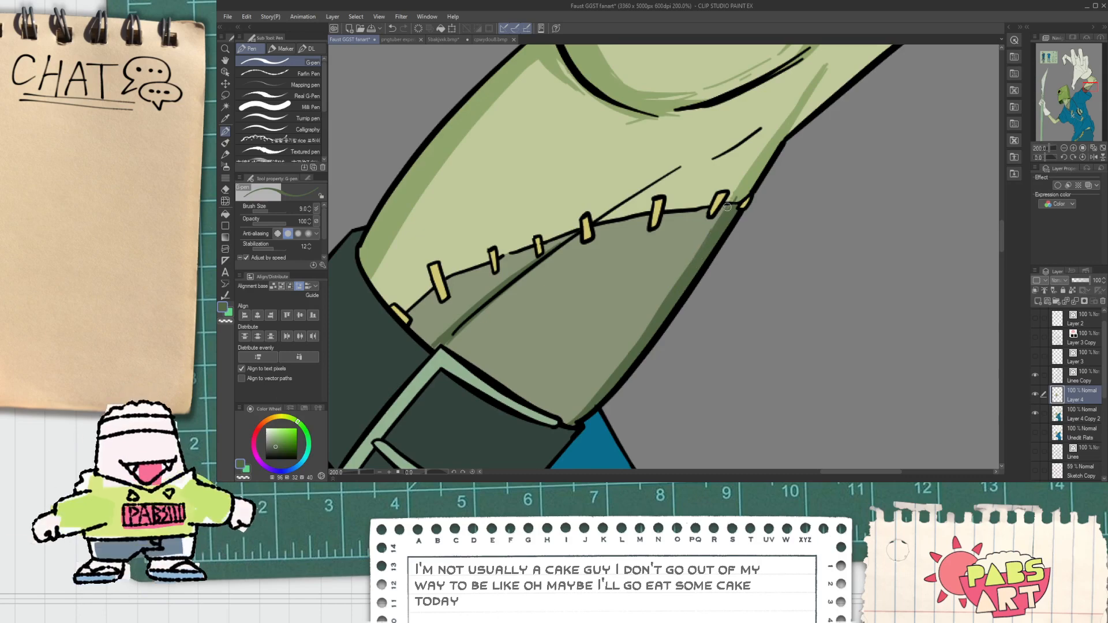
# Sample the lighter skin-shadow green and fill the small gap between the elbow's crease lines with the G-pen.
pyautogui.keyDown('ctrl'); pyautogui.click(707, 214); pyautogui.keyUp('ctrl')
pyautogui.keyDown('ctrl'); pyautogui.click(706, 214); pyautogui.keyUp('ctrl')
pyautogui.keyDown('alt'); pyautogui.click(690, 260); pyautogui.keyUp('alt')
pyautogui.moveTo(681, 277); pyautogui.dragTo(667, 285)
pyautogui.scroll(-4, 685, 265)
pyautogui.moveTo(734, 192); pyautogui.dragTo(696, 246)
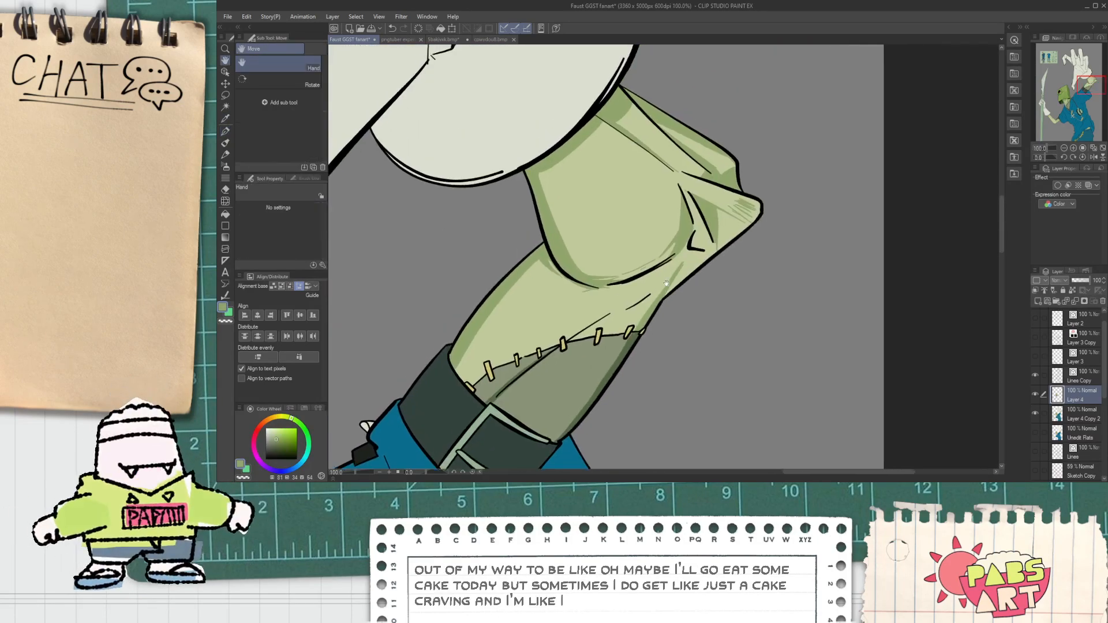
pyautogui.scroll(4, 695, 247)
pyautogui.moveTo(732, 165); pyautogui.dragTo(763, 210)
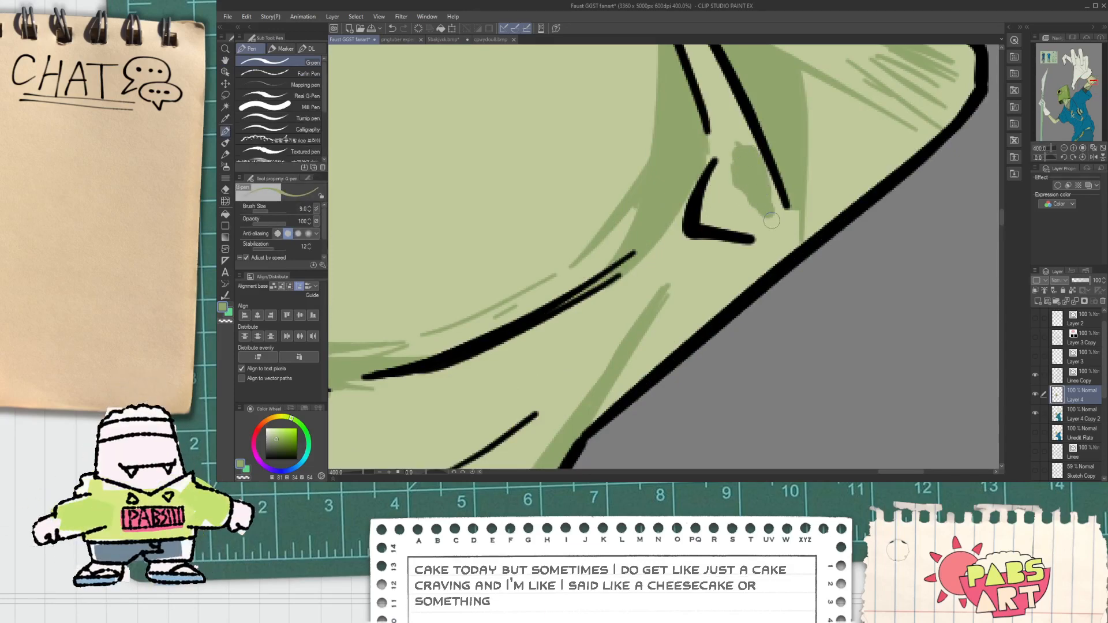
pyautogui.scroll(-3, 769, 187)
pyautogui.scroll(2, 757, 188)
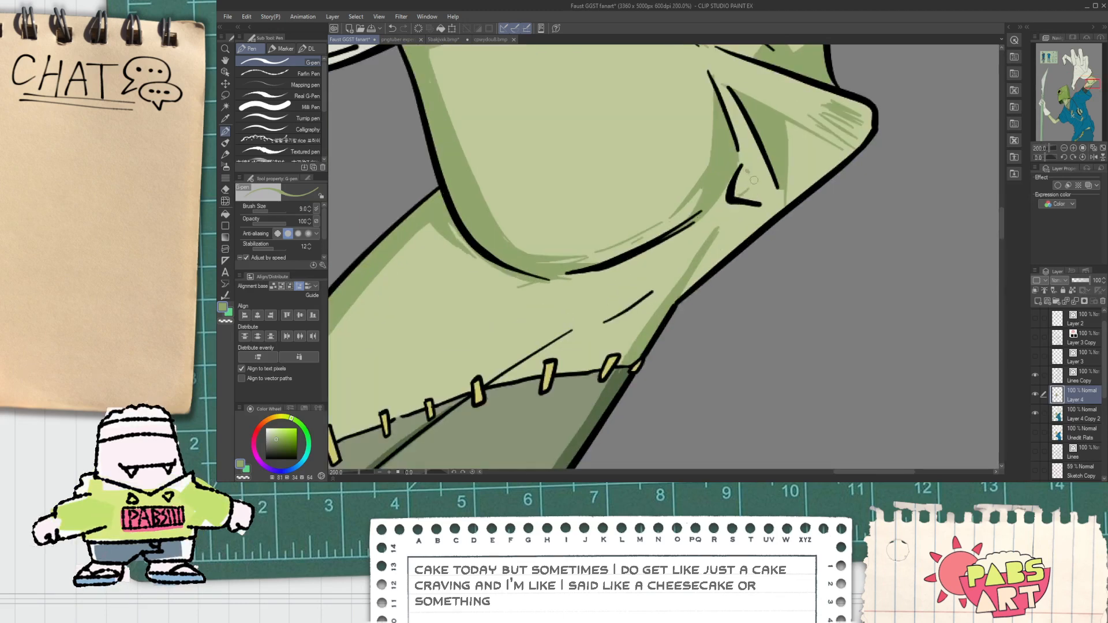
# Sample the dark shadow green and hatch the large grey-green forearm patch with long strokes running along the arm.
pyautogui.scroll(-6, 755, 175)
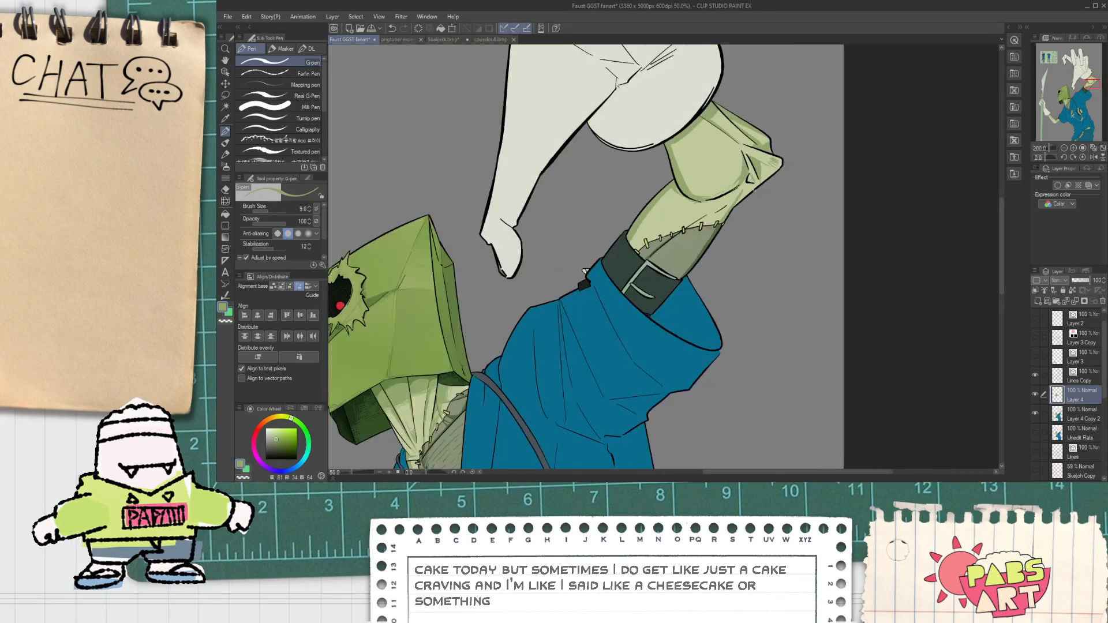
pyautogui.press('space')
pyautogui.moveTo(754, 199); pyautogui.dragTo(751, 285)
pyautogui.scroll(3, 733, 289)
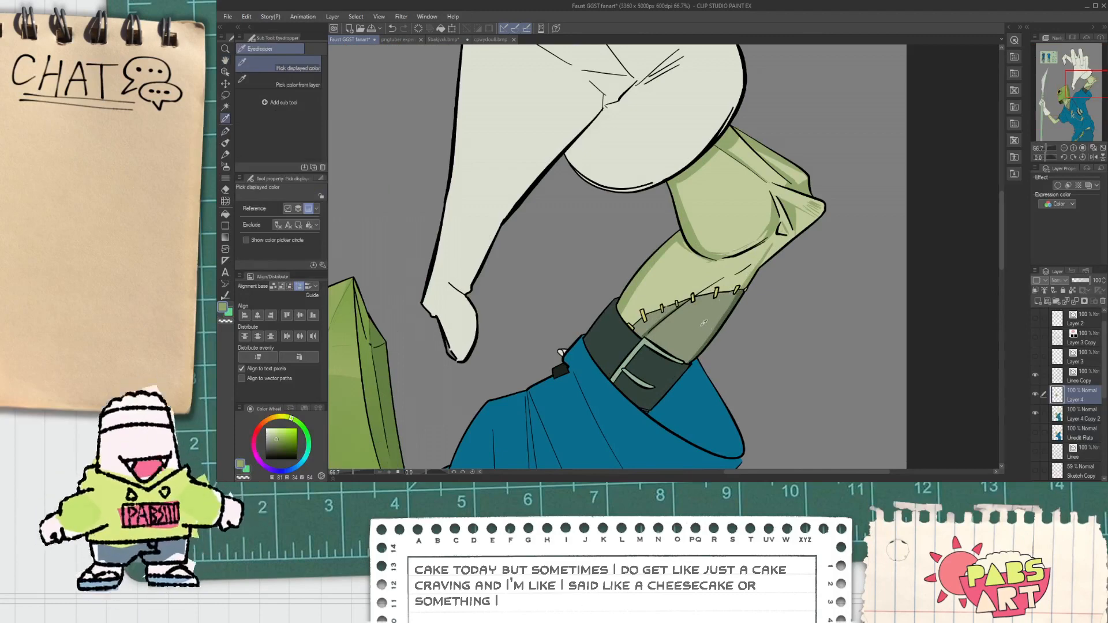
pyautogui.scroll(2, 715, 320)
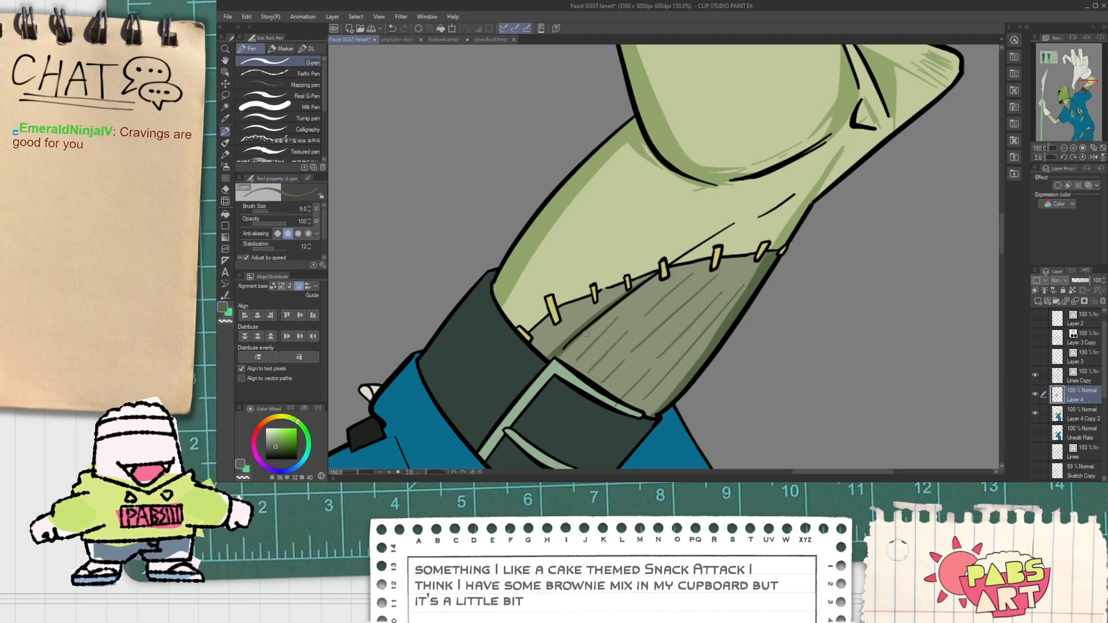
pyautogui.scroll(1, 623, 300)
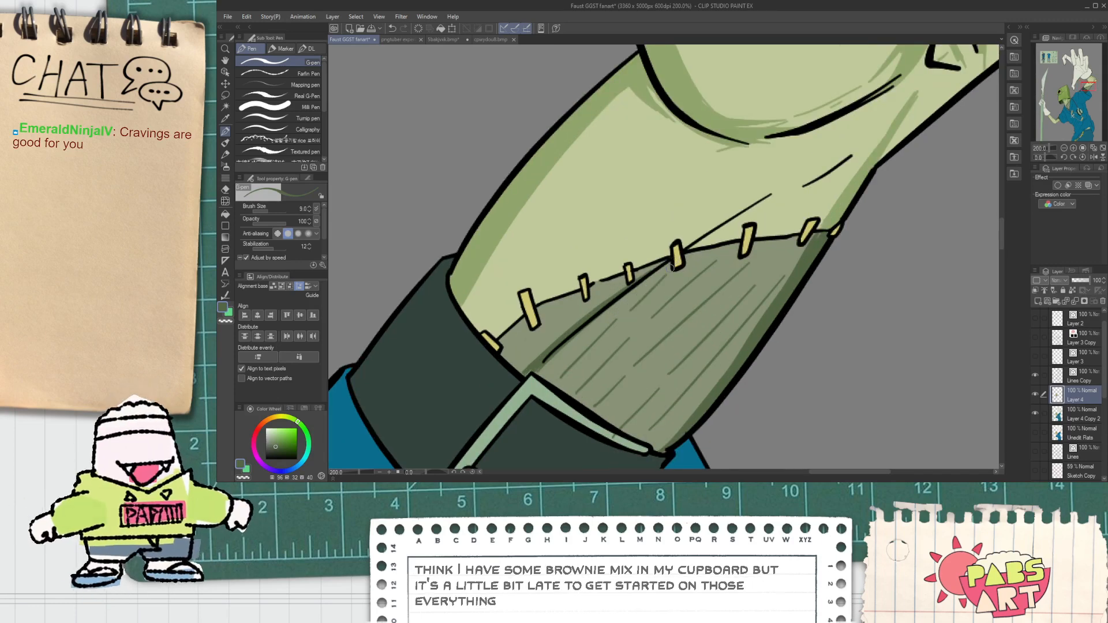
# Hatch the narrow sliver between the forearm's stitches and crease line with short diagonal G-pen strokes.
pyautogui.scroll(2, 521, 376)
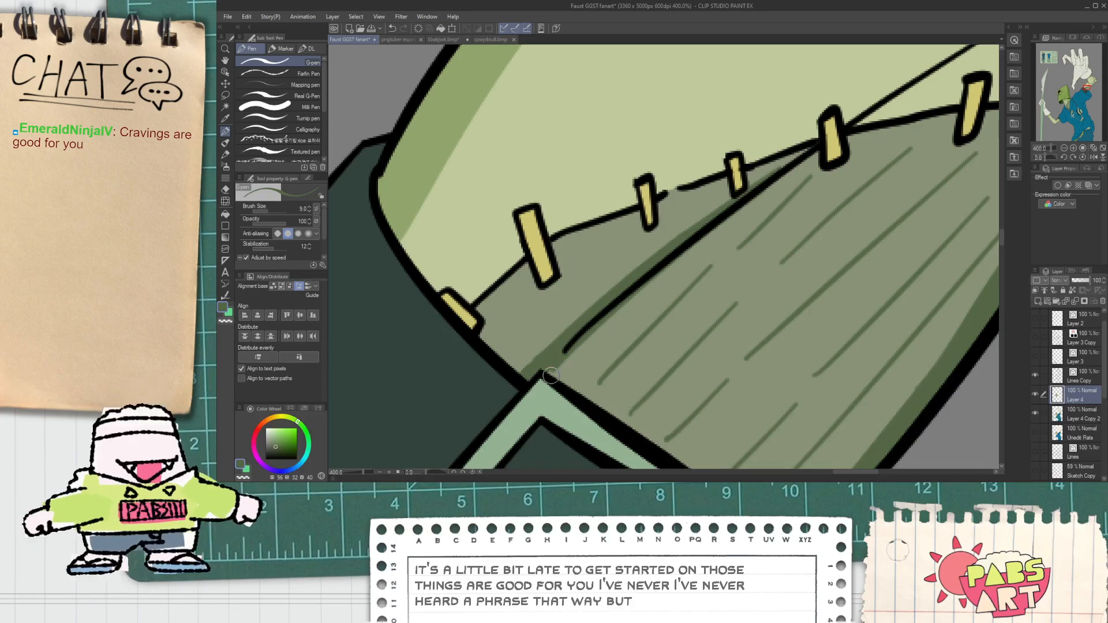
pyautogui.moveTo(515, 359); pyautogui.dragTo(714, 189)
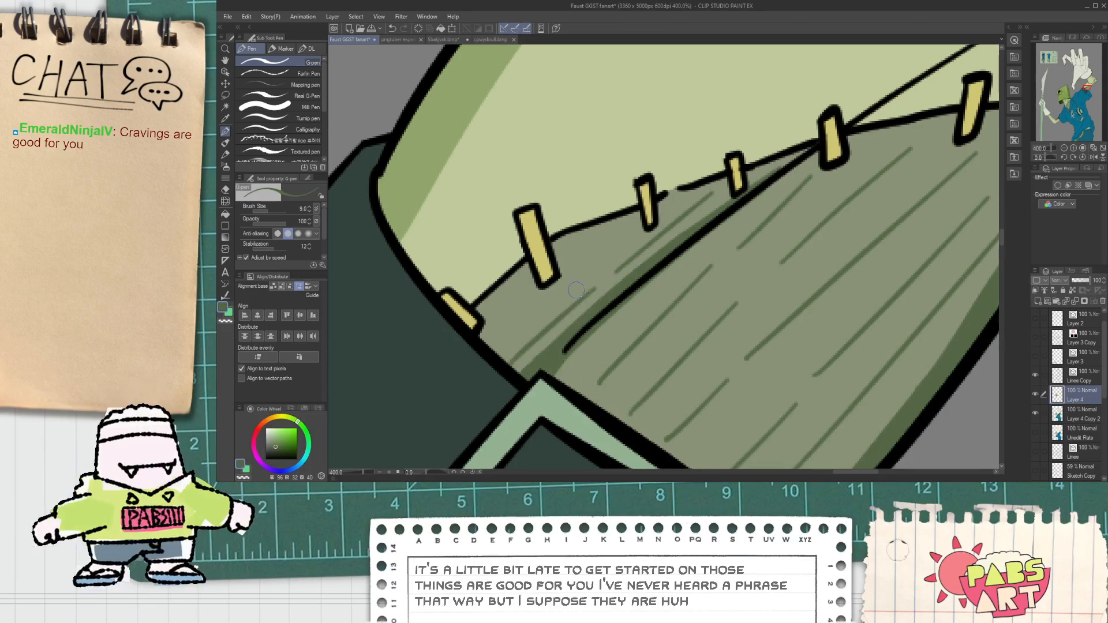
pyautogui.hotkey('ctrl', 'z')
pyautogui.moveTo(524, 326); pyautogui.dragTo(616, 248)
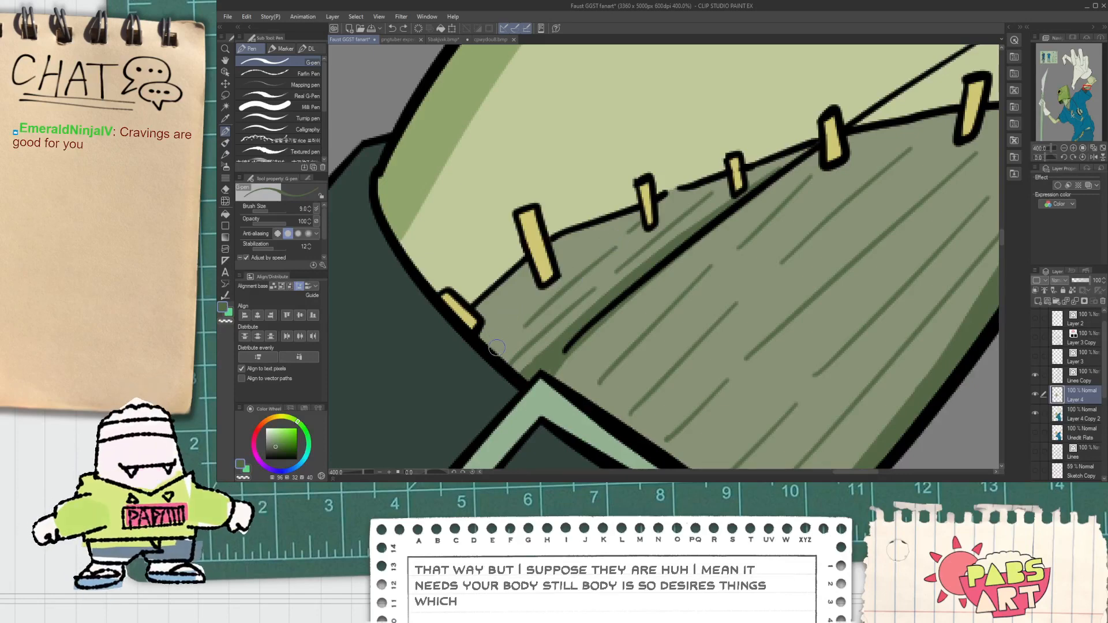
pyautogui.scroll(-8, 595, 232)
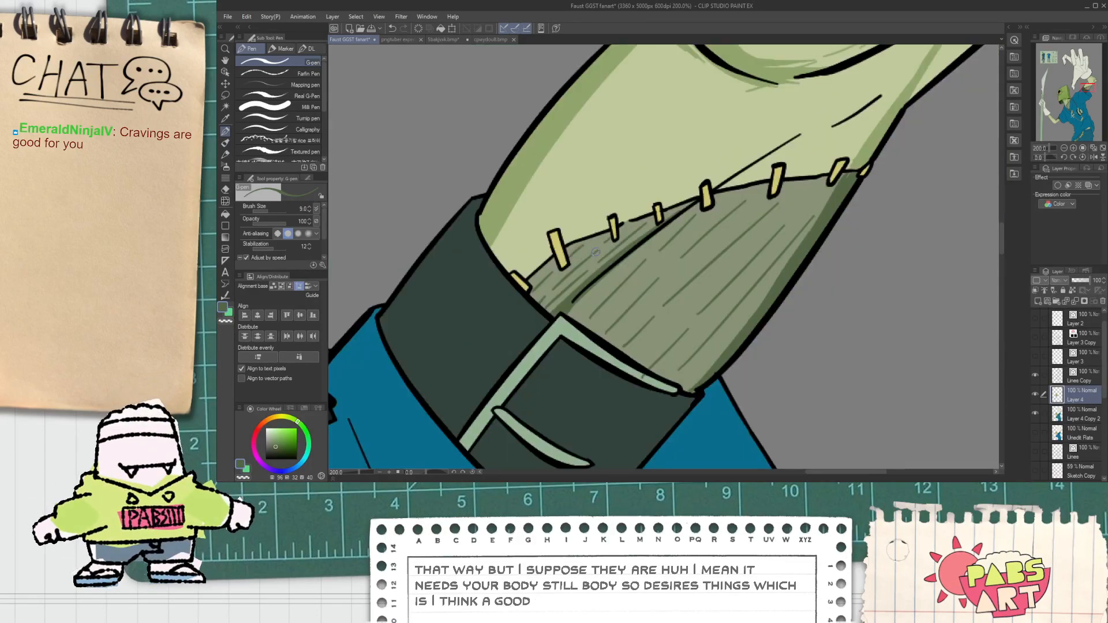
# Extend the light skin's shadow down along the cuff edge to the lowest stitch, using the sampled mid green.
pyautogui.scroll(8, 605, 263)
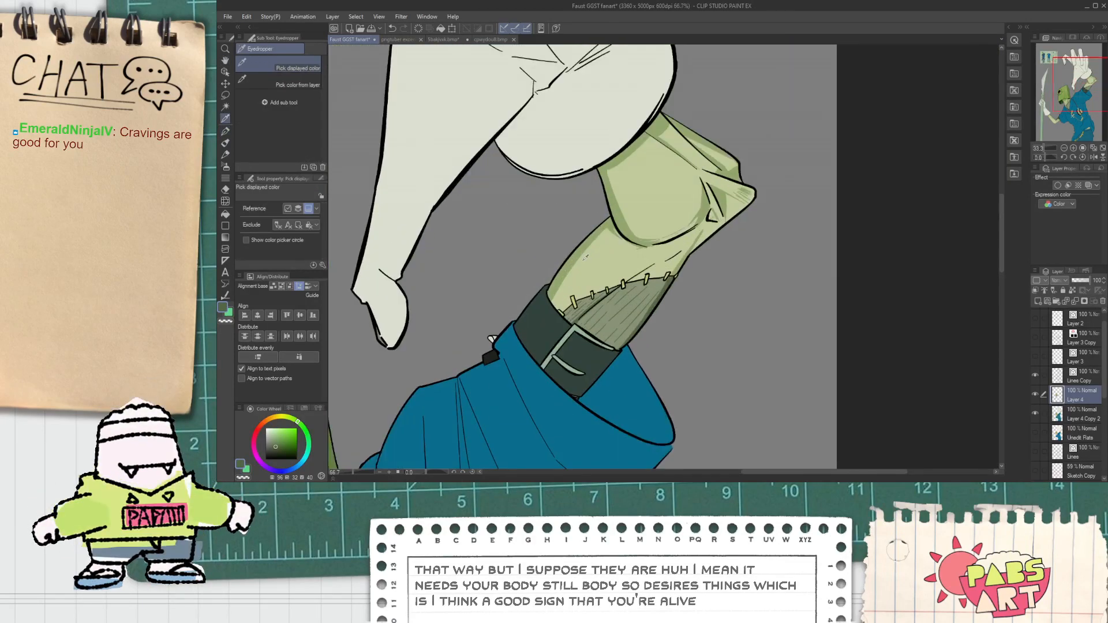
pyautogui.scroll(2, 537, 375)
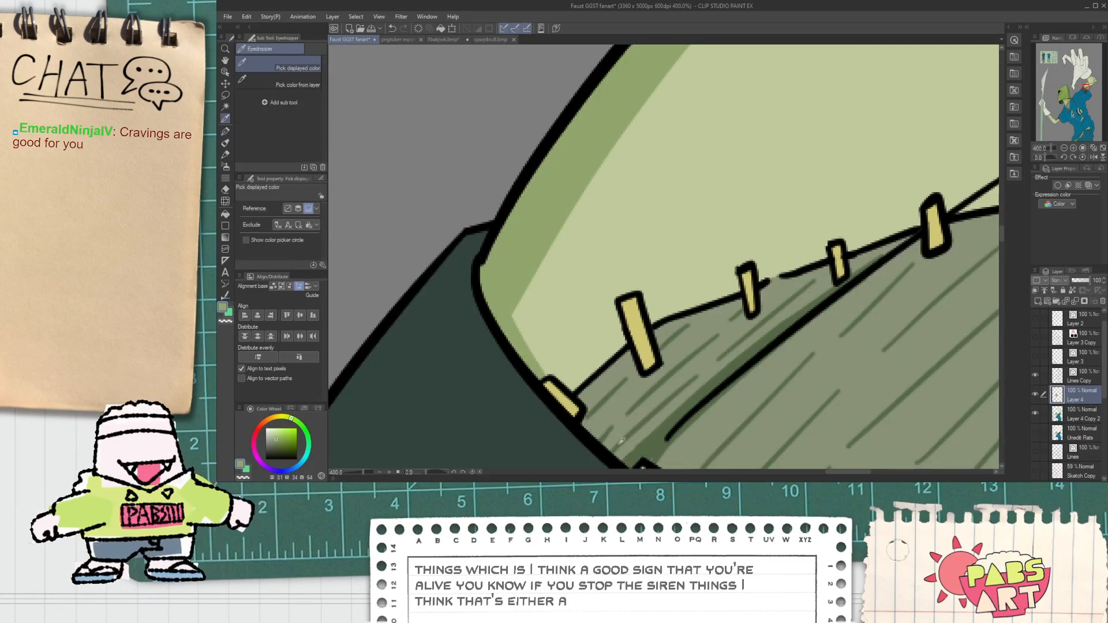
pyautogui.moveTo(572, 414); pyautogui.dragTo(540, 330)
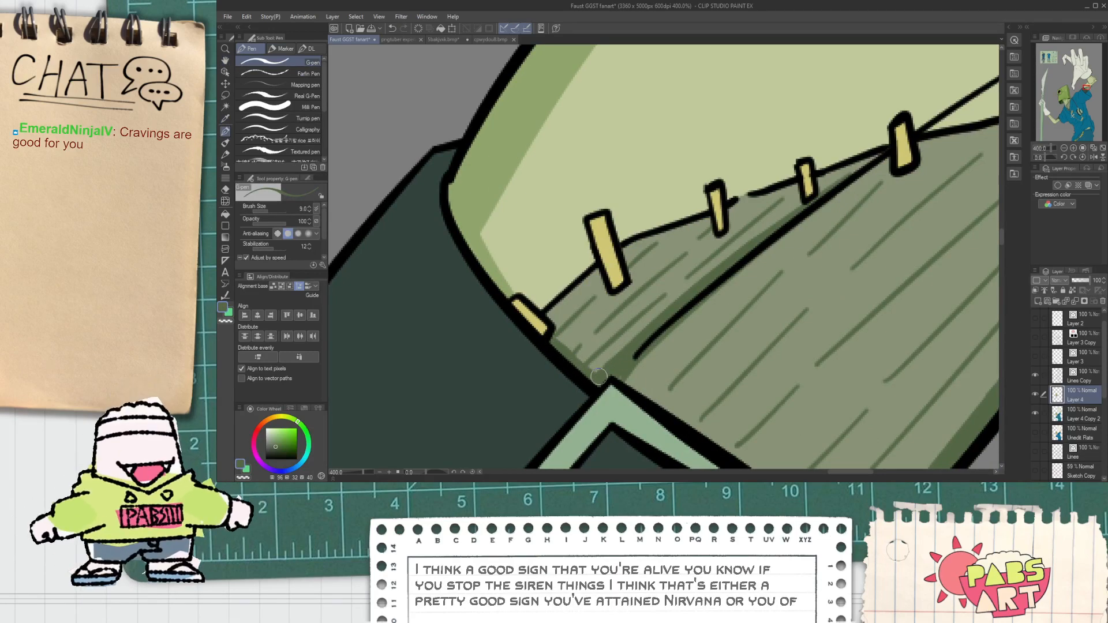
# Shade the lower edge of the forearm's grey-green patch with dark green where it meets the cuff's buckle.
pyautogui.moveTo(611, 384)
pyautogui.mouseDown()
pyautogui.moveTo(521, 304)
pyautogui.moveTo(713, 414)
pyautogui.mouseUp()
pyautogui.moveTo(625, 367)
pyautogui.mouseDown()
pyautogui.moveTo(744, 428)
pyautogui.moveTo(660, 366)
pyautogui.mouseUp()
pyautogui.press('e')
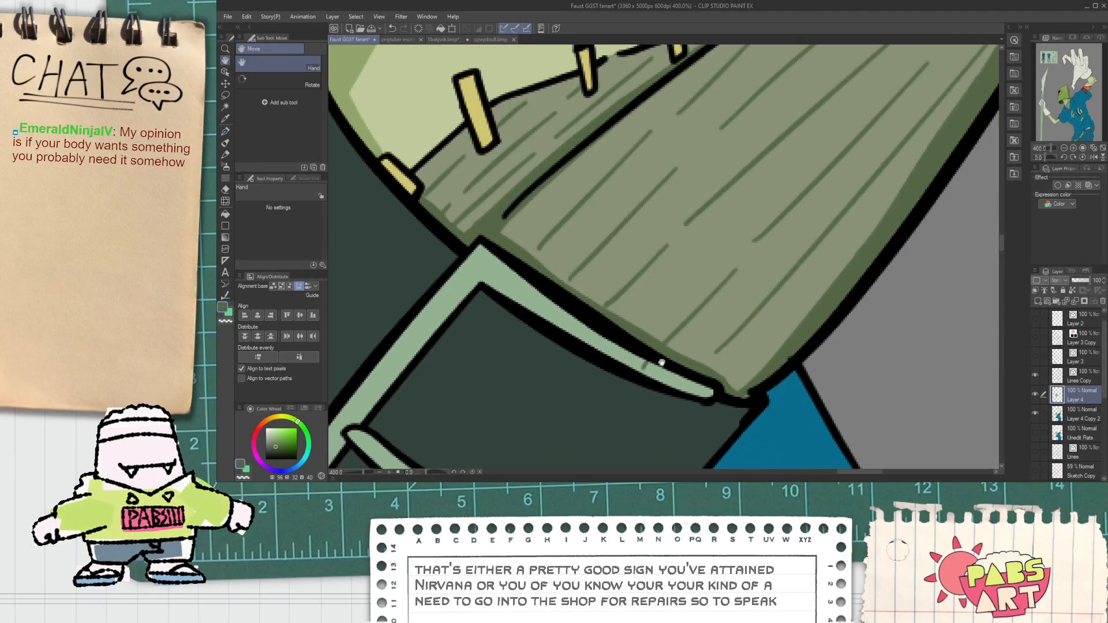
pyautogui.scroll(-7, 655, 364)
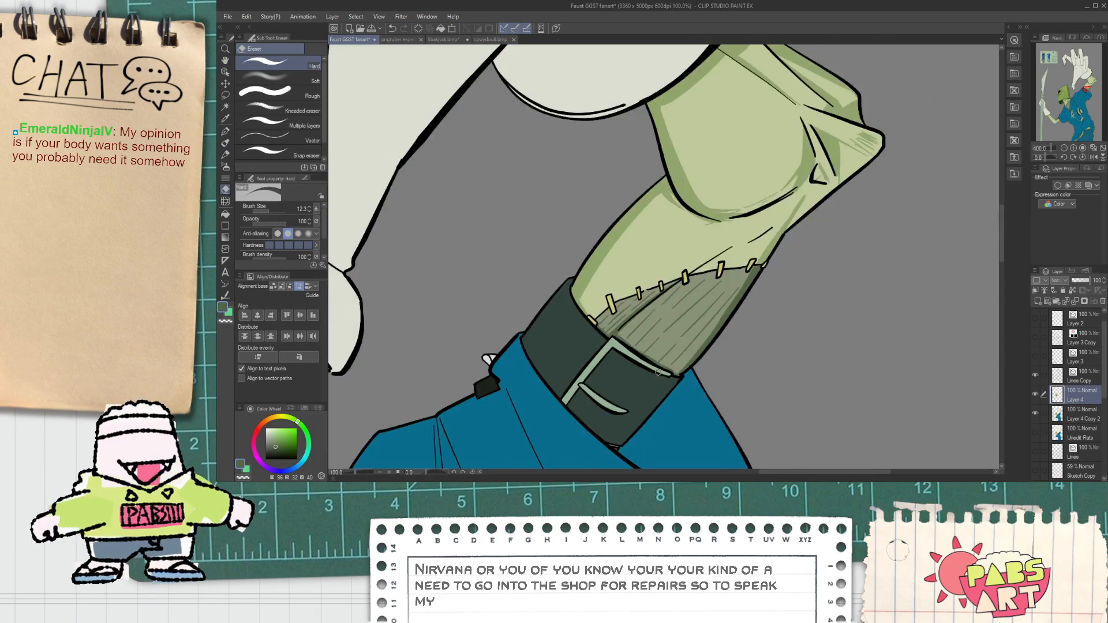
# Fill the small unpainted gap beneath the cuff's lower tip with the sampled grey-green on Layer 4 Copy 2.
pyautogui.scroll(6, 628, 345)
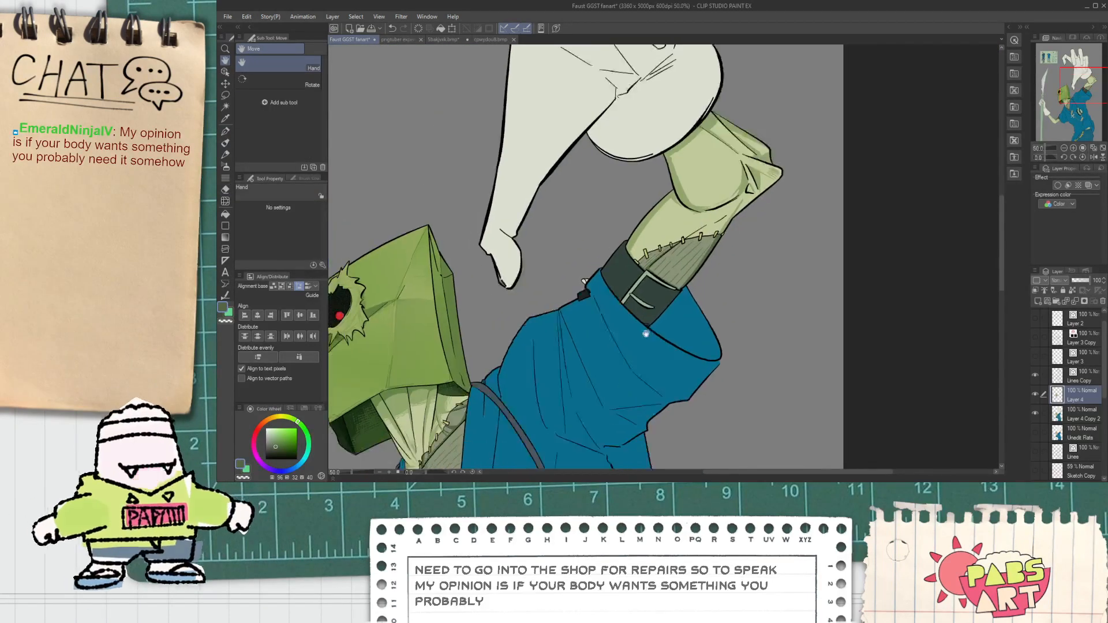
pyautogui.press('i')
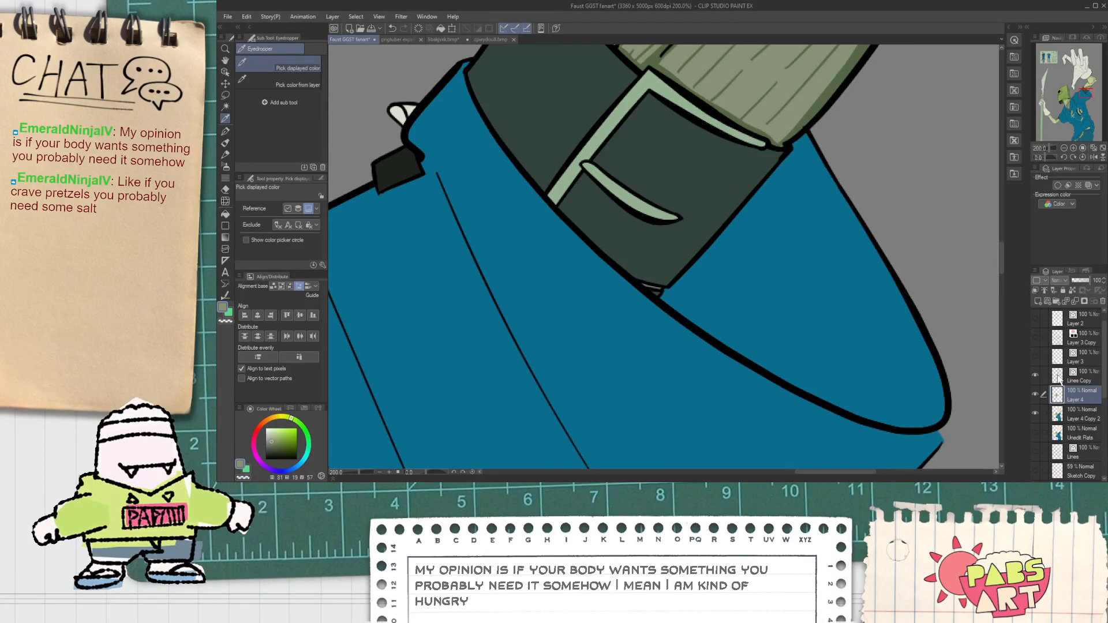
pyautogui.click(1071, 415)
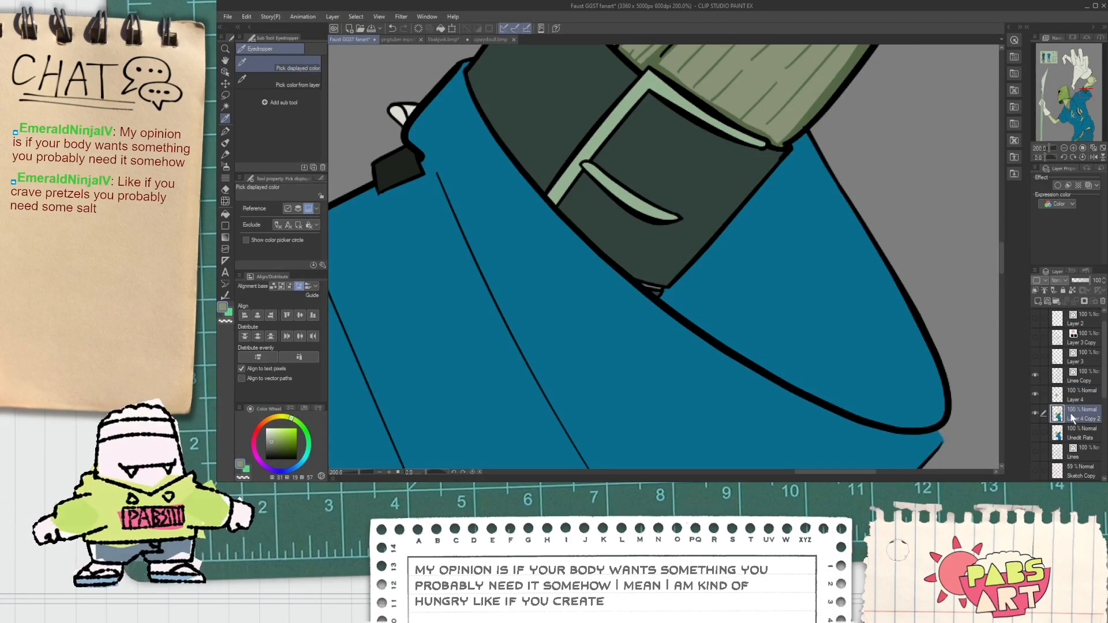
pyautogui.scroll(6, 669, 291)
pyautogui.press('p')
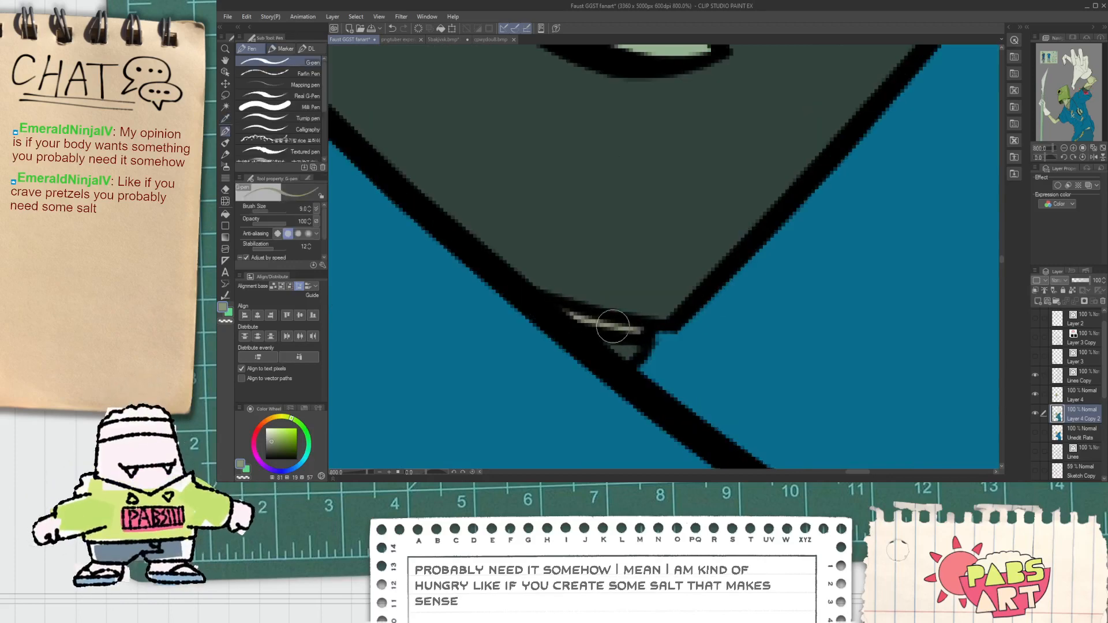
pyautogui.scroll(-10, 649, 337)
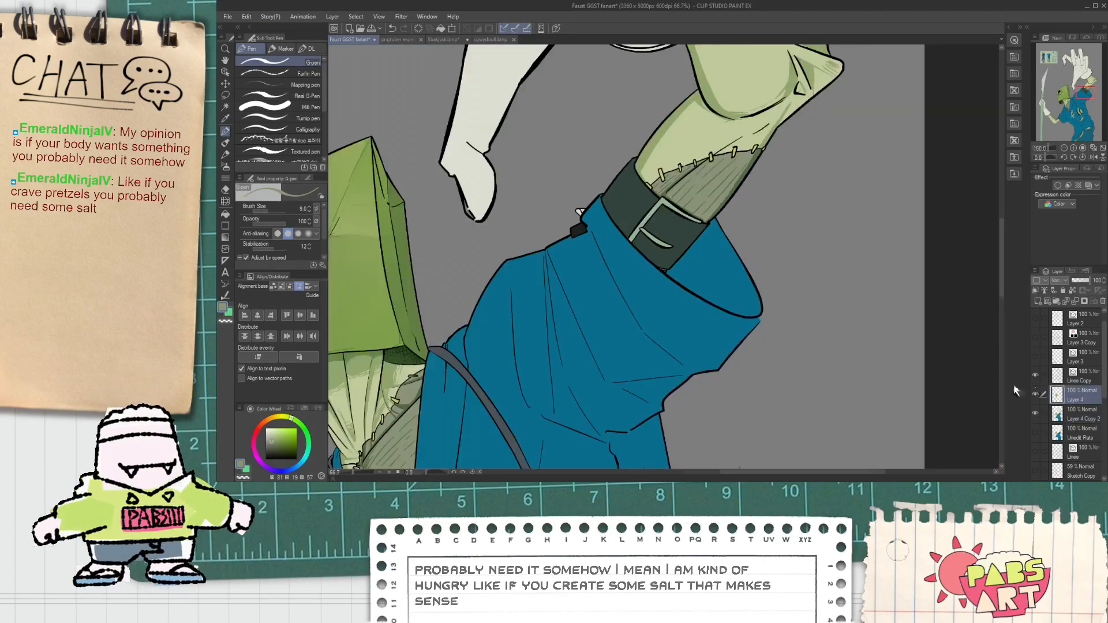
# Fill the unpainted gaps at the large glove's thumb tip with the sampled off-white on Layer 4 Copy 2.
pyautogui.press('h')
pyautogui.scroll(3, 716, 323)
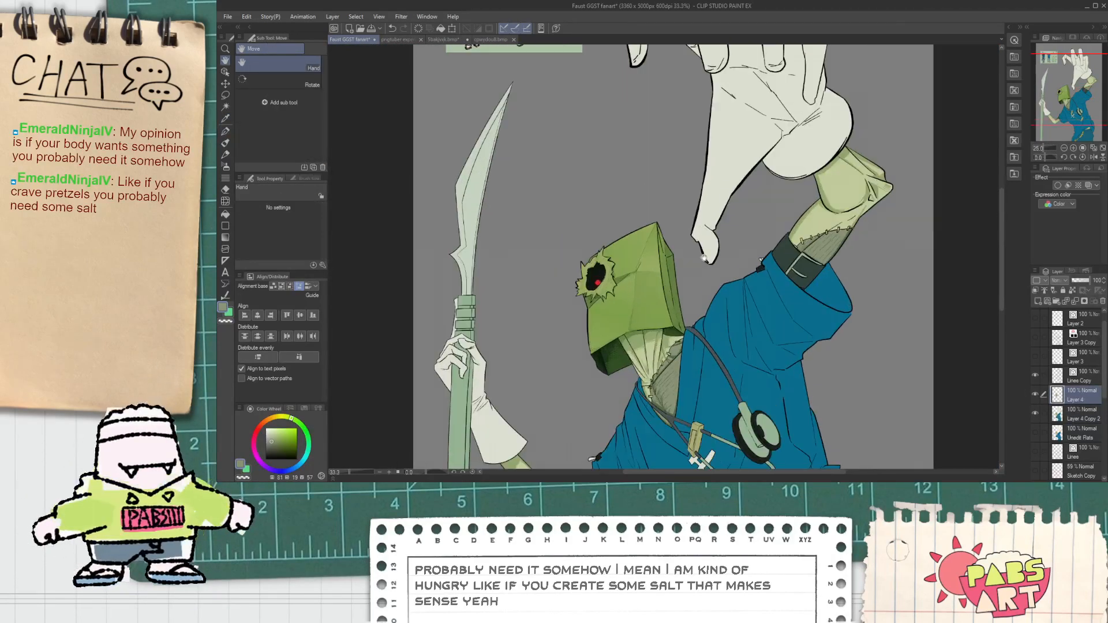
pyautogui.press('i')
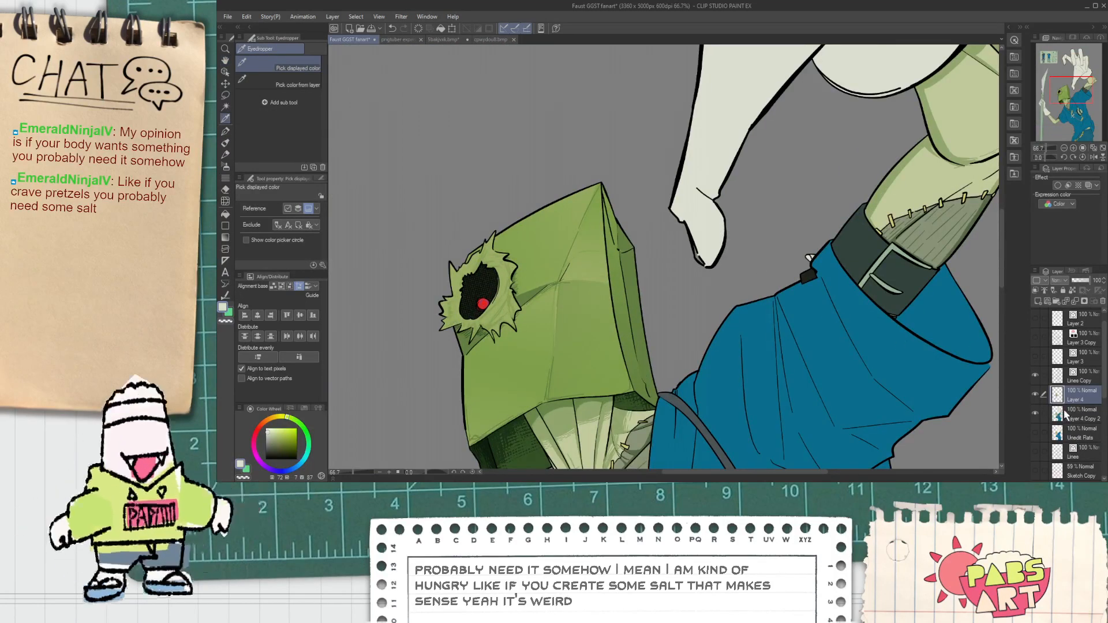
pyautogui.click(1061, 414)
pyautogui.press('p')
pyautogui.scroll(4, 694, 251)
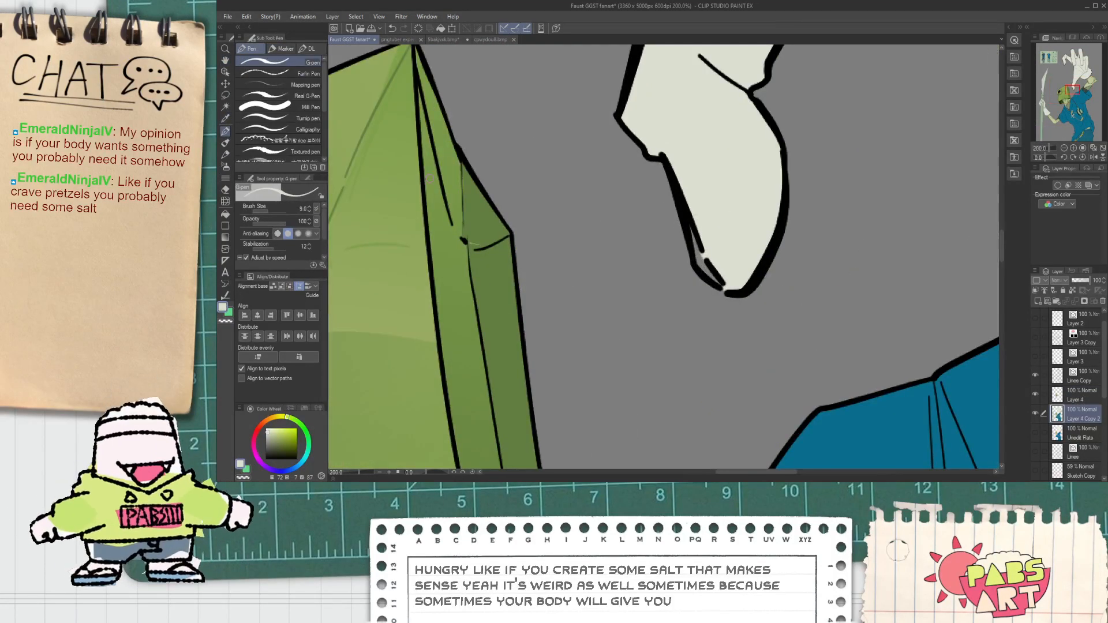
pyautogui.scroll(2, 687, 271)
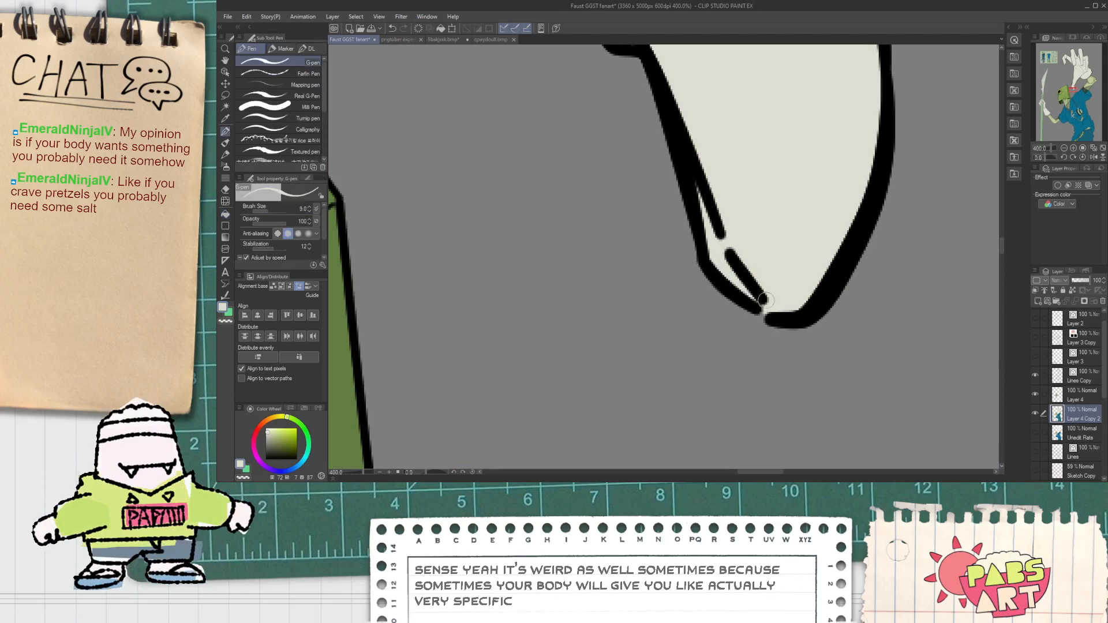
# Check the whole figure, make Layer 4 active again and return to the raised forearm.
pyautogui.scroll(-8, 744, 248)
pyautogui.scroll(-2, 741, 222)
pyautogui.press('h')
pyautogui.moveTo(826, 259); pyautogui.dragTo(788, 273)
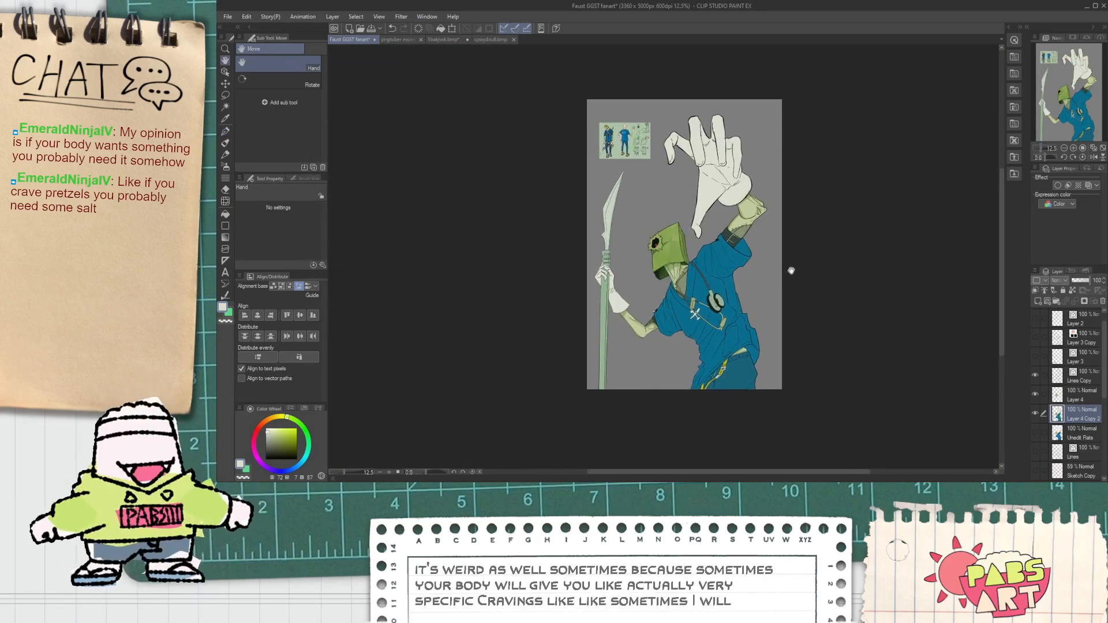
pyautogui.click(1079, 395)
pyautogui.scroll(5, 677, 343)
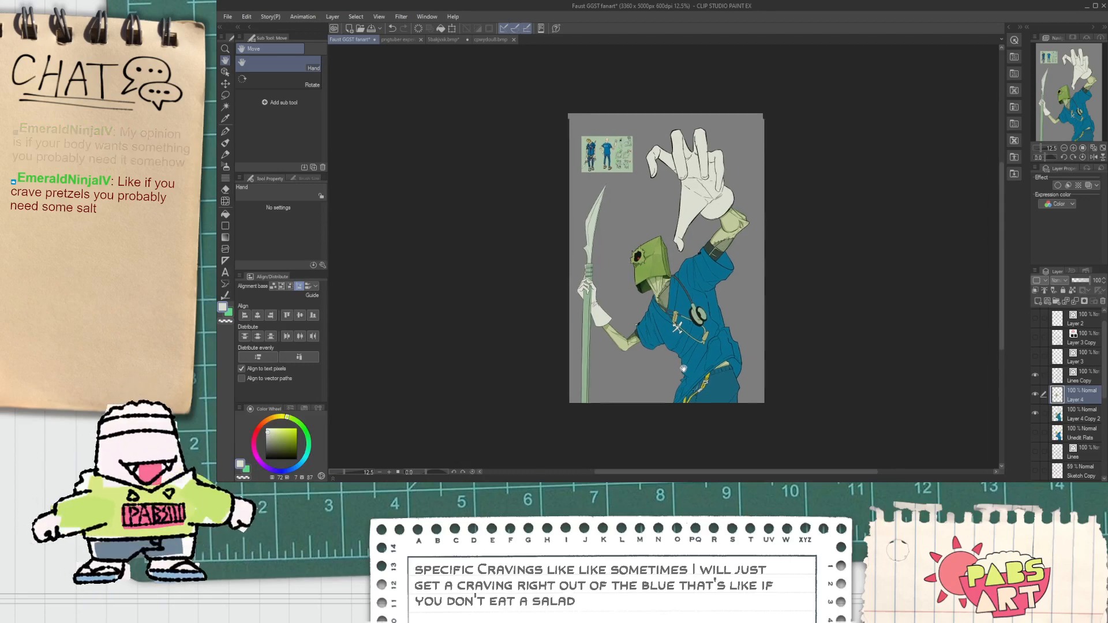
pyautogui.scroll(5, 699, 229)
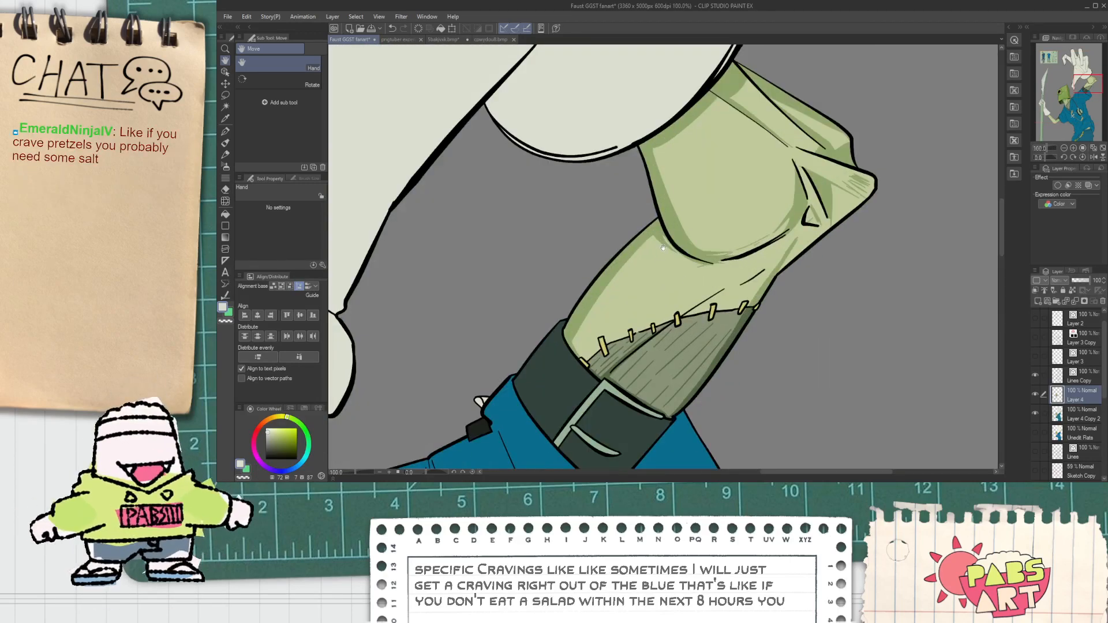
# Add thin green pen strokes beneath the rounded fold of the raised arm, following its curved outline.
pyautogui.press('p')
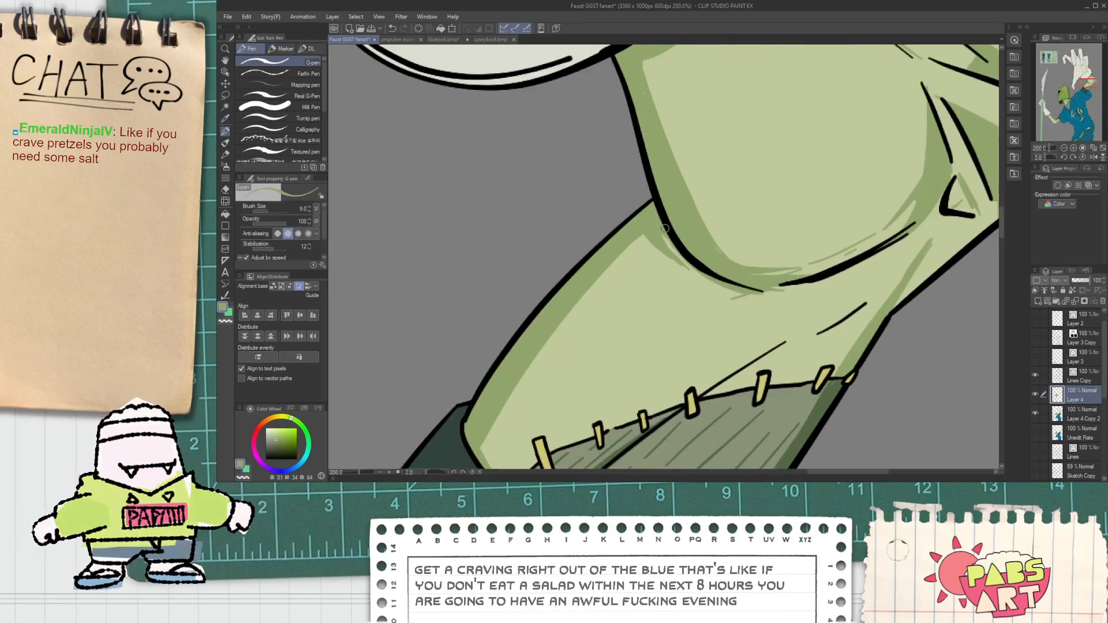
pyautogui.scroll(-5, 682, 250)
pyautogui.press('space')
pyautogui.scroll(3, 703, 252)
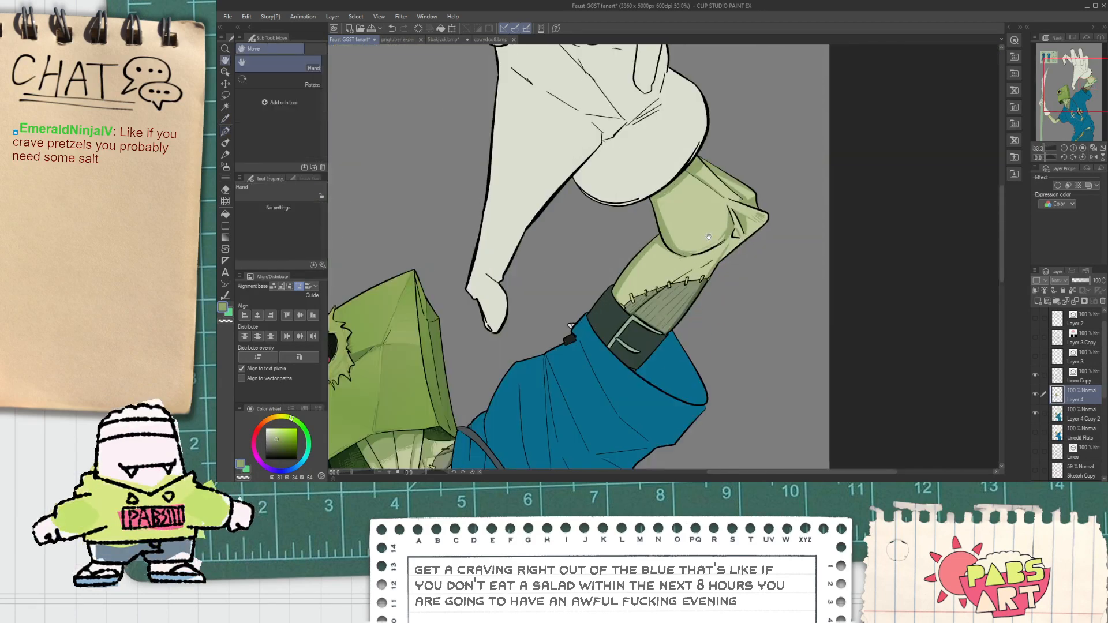
pyautogui.scroll(2, 697, 255)
pyautogui.scroll(2, 686, 271)
pyautogui.moveTo(690, 272); pyautogui.dragTo(796, 223)
pyautogui.moveTo(886, 166); pyautogui.dragTo(916, 123)
pyautogui.scroll(-5, 888, 157)
# Outline and fill a tapering green shadow running from the crease above the raised arm's stitches towards the elbow.
pyautogui.press('space')
pyautogui.moveTo(837, 240); pyautogui.dragTo(749, 272)
pyautogui.scroll(3, 744, 268)
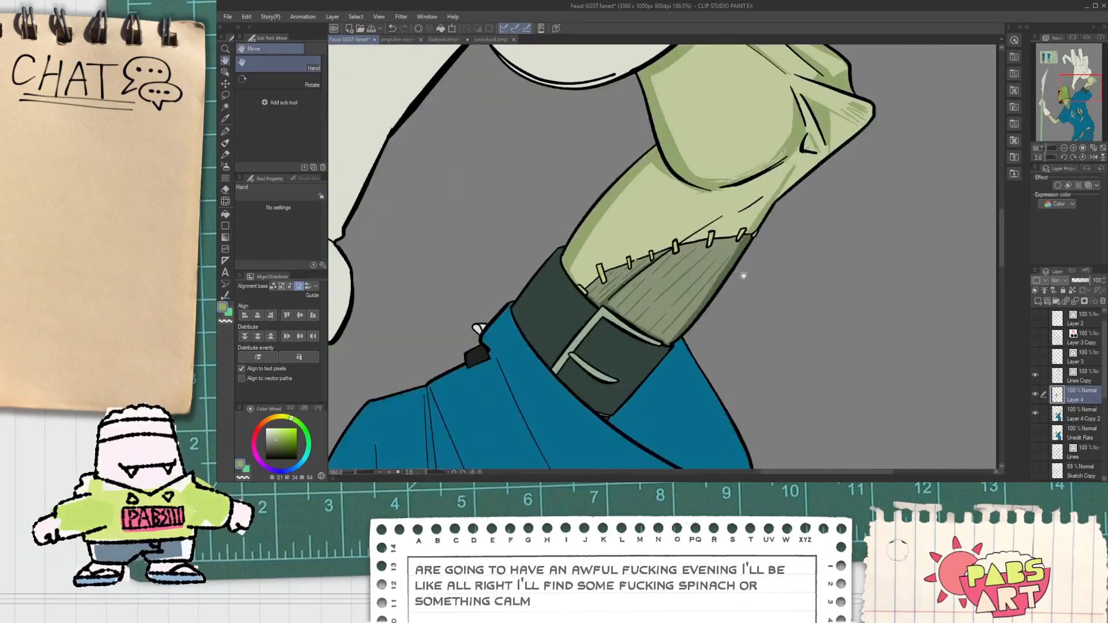
pyautogui.scroll(2, 814, 115)
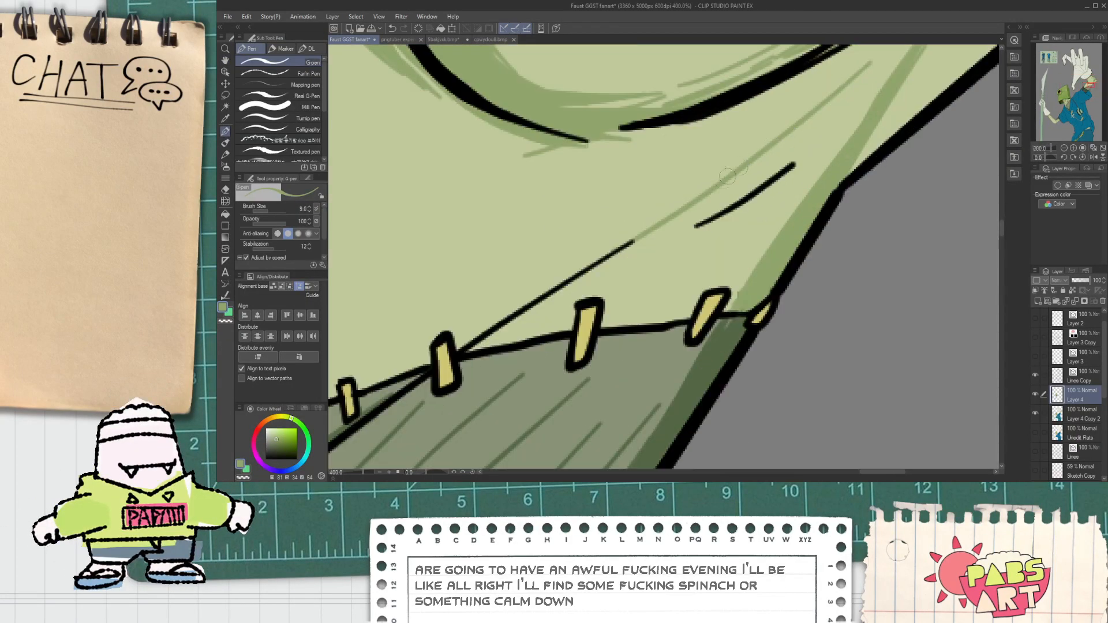
pyautogui.moveTo(619, 252); pyautogui.dragTo(862, 80)
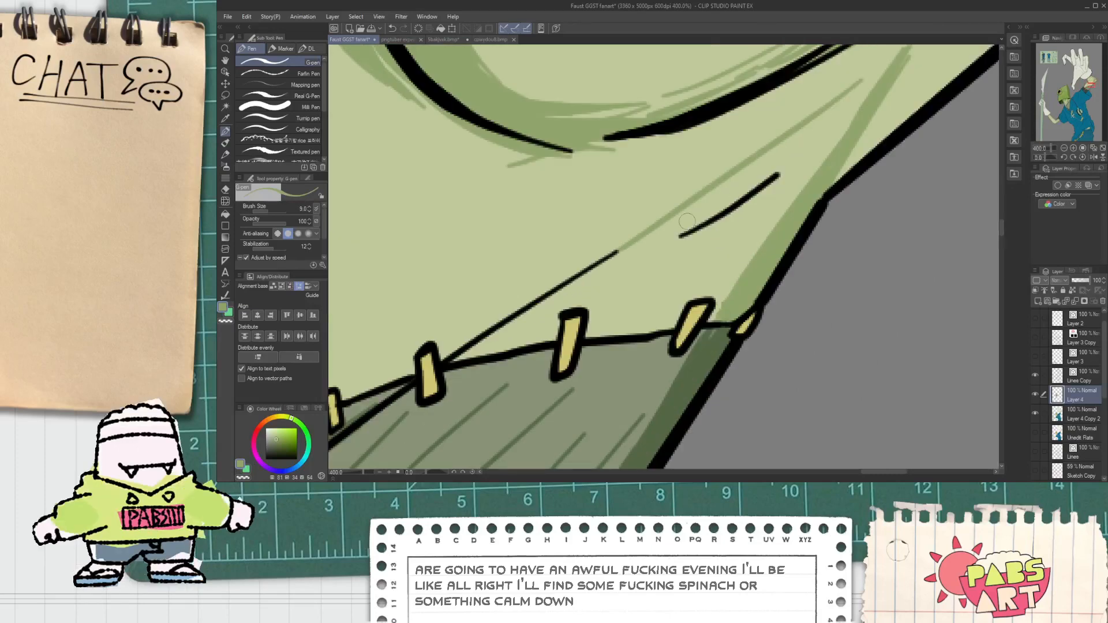
pyautogui.moveTo(680, 229); pyautogui.dragTo(828, 125)
pyautogui.moveTo(774, 177); pyautogui.dragTo(780, 173)
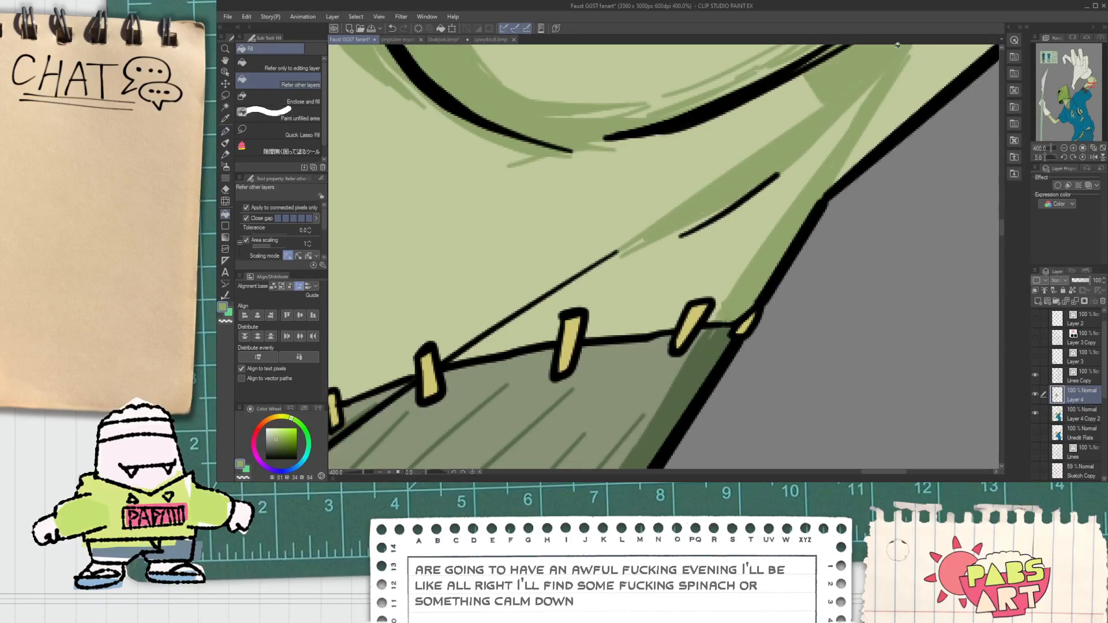
pyautogui.moveTo(854, 86); pyautogui.dragTo(617, 251)
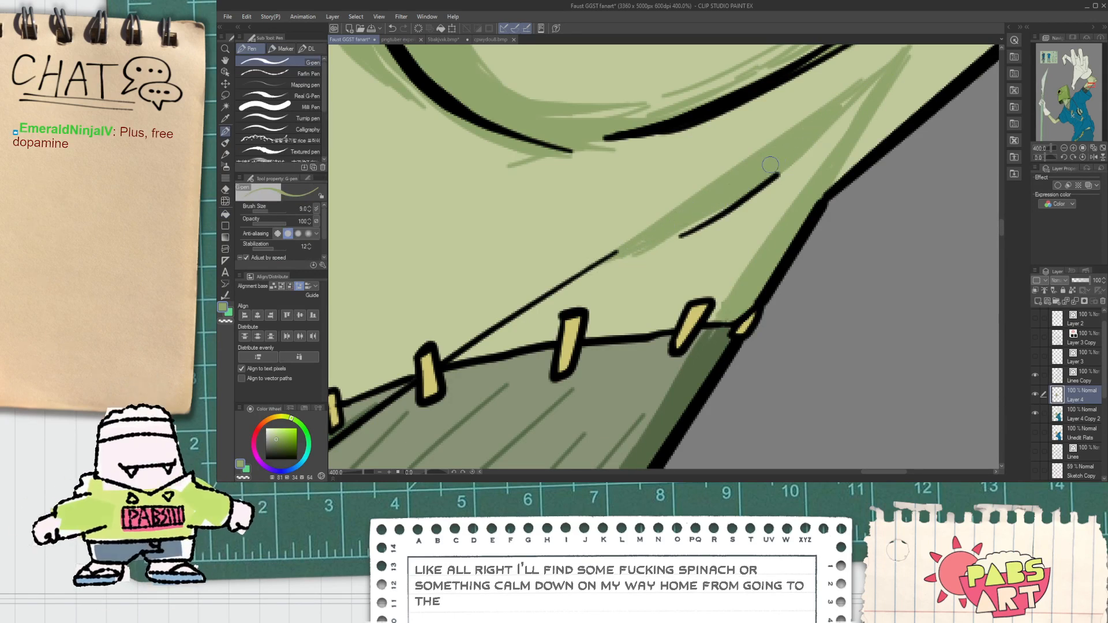
pyautogui.scroll(-6, 825, 89)
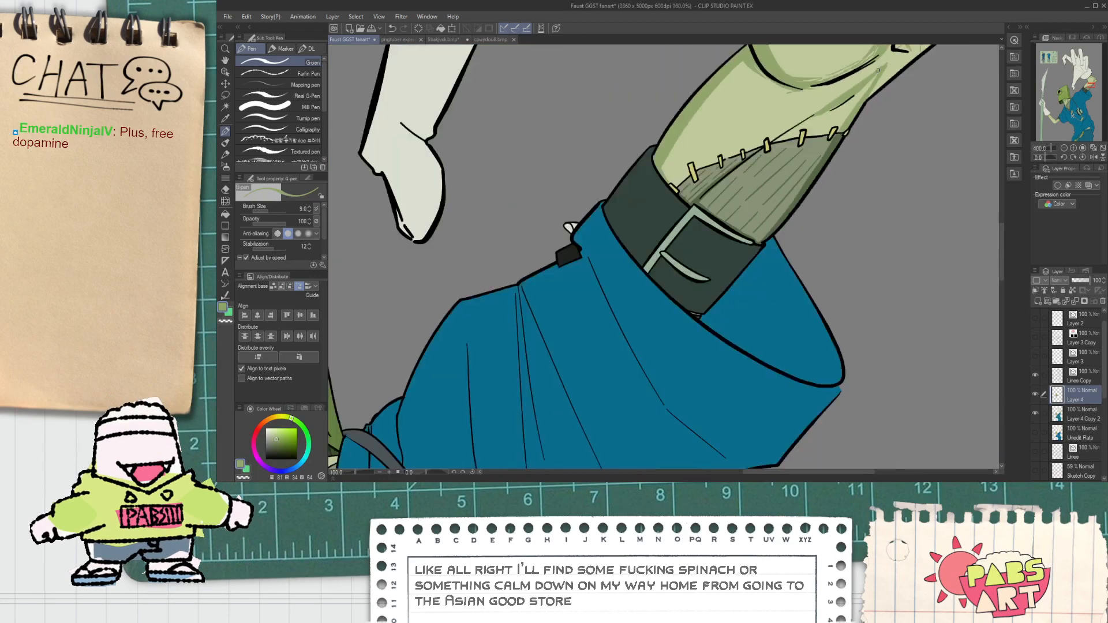
# Shade the raised arm's outer edge below the elbow point with solid green, joining it to the neighbouring fold shadows.
pyautogui.moveTo(790, 101); pyautogui.dragTo(742, 173)
pyautogui.scroll(4, 741, 174)
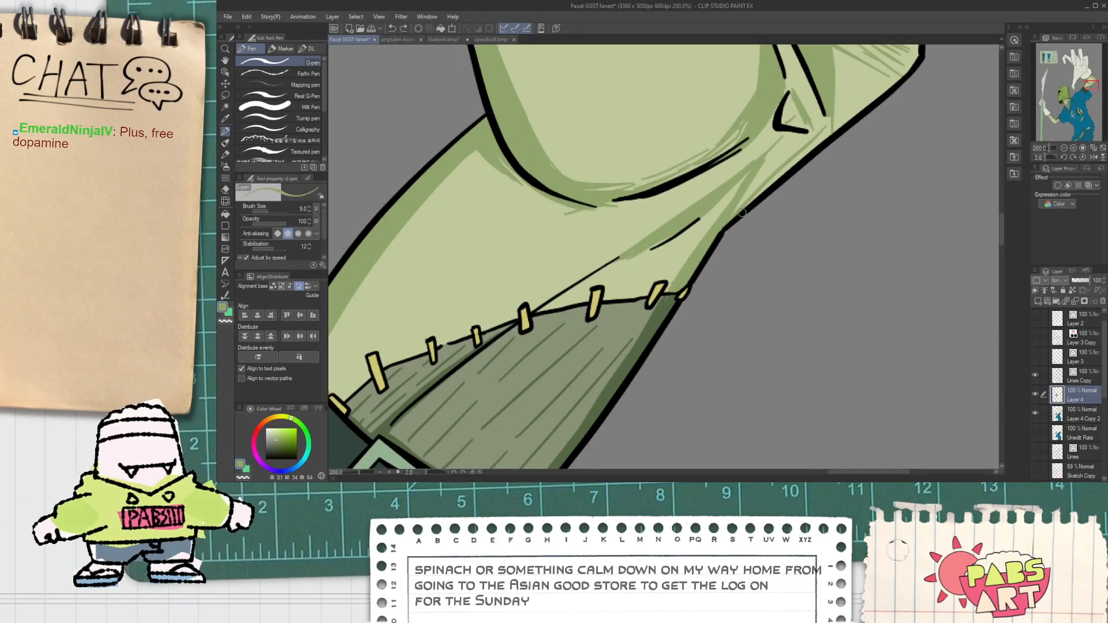
pyautogui.scroll(1, 761, 194)
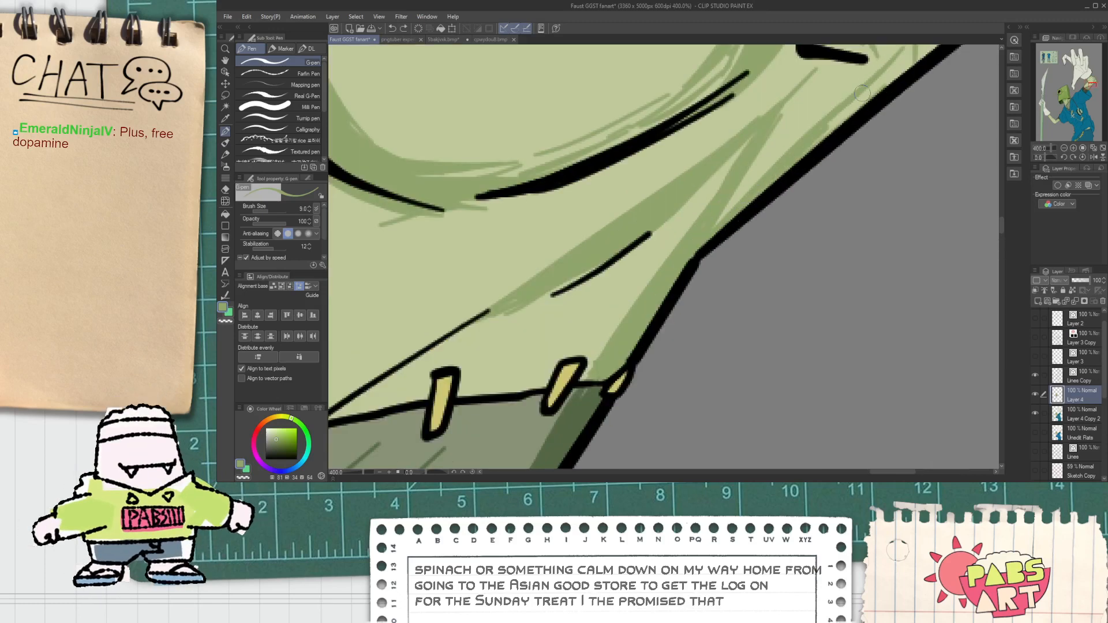
pyautogui.scroll(2, 759, 179)
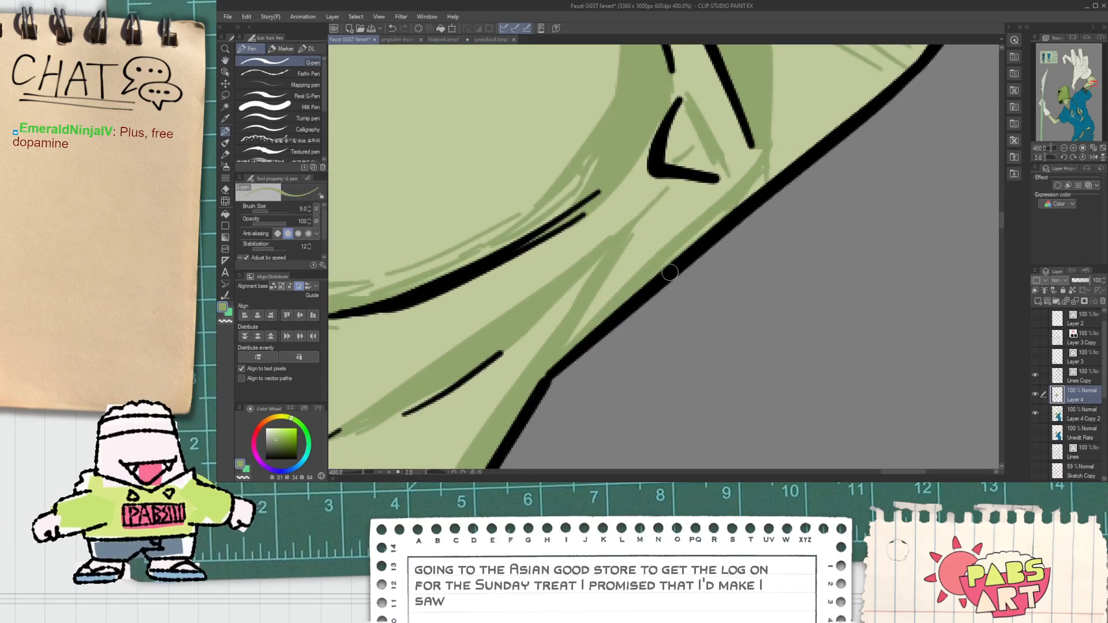
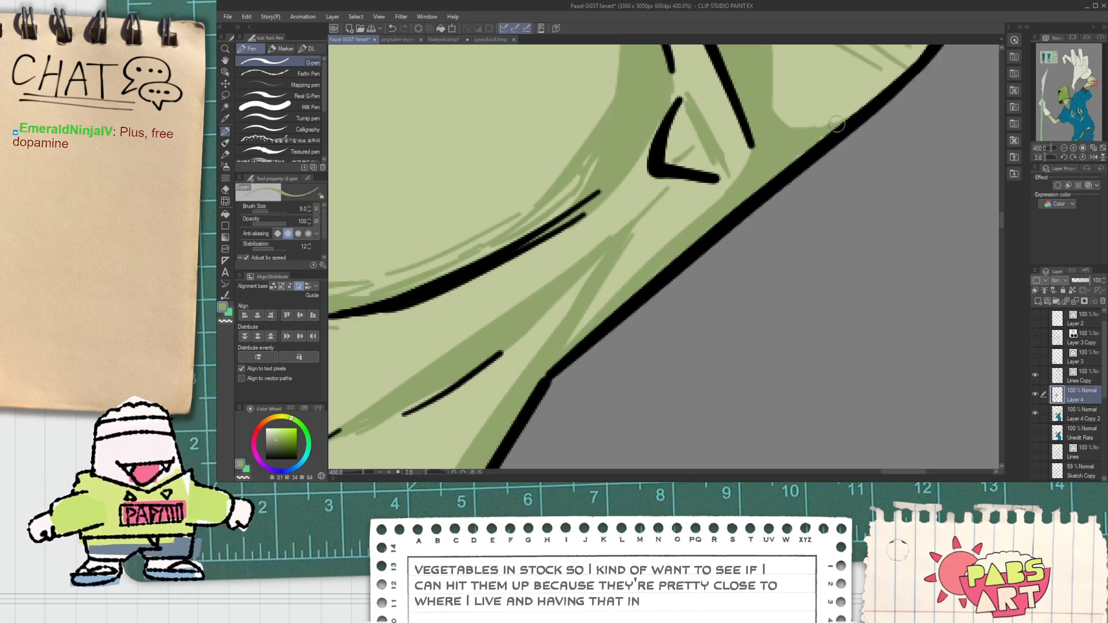
pyautogui.scroll(-10, 817, 136)
pyautogui.moveTo(691, 195); pyautogui.dragTo(713, 206)
pyautogui.scroll(-1, 670, 148)
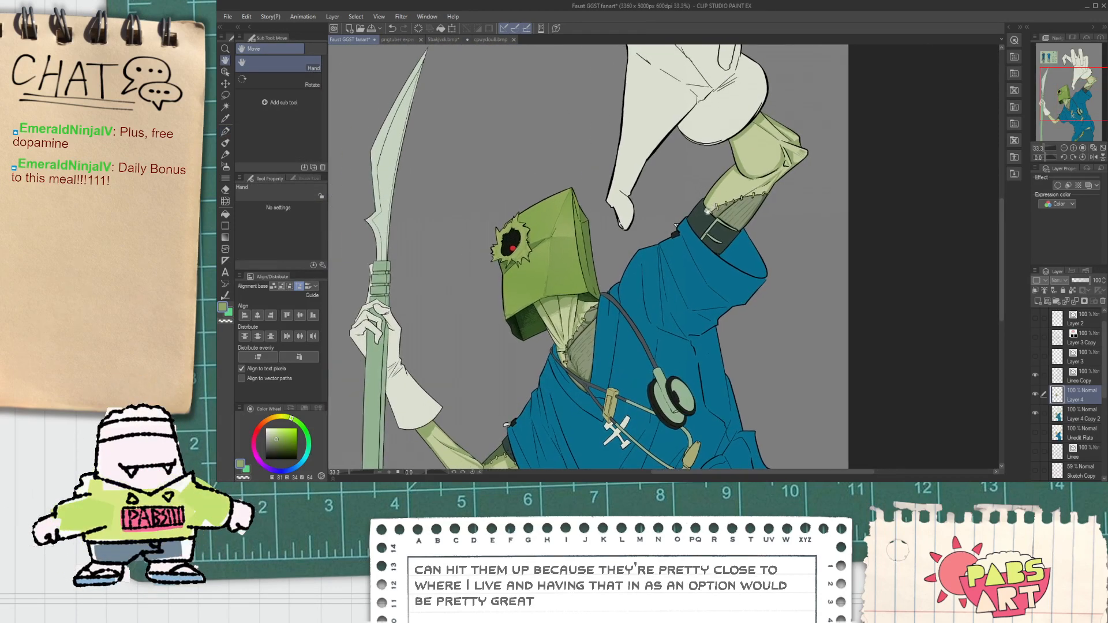
# Hatch the inner edge of the shadow along the raised arm above the dark cuff with the triple line brush.
pyautogui.scroll(2, 713, 206)
pyautogui.scroll(-3, 713, 205)
pyautogui.scroll(2, 712, 194)
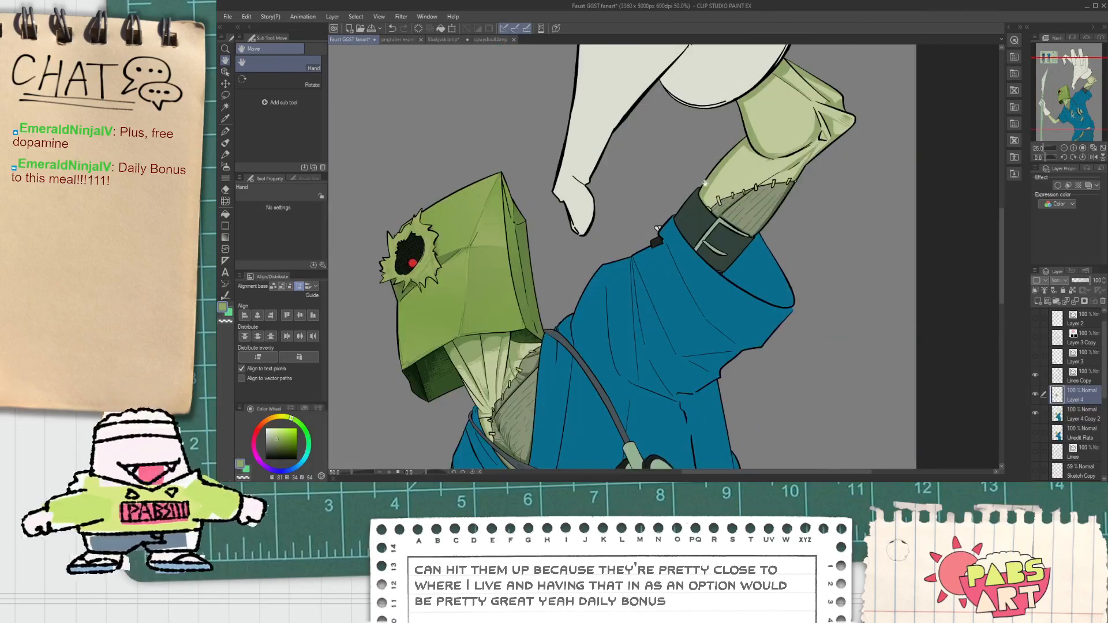
pyautogui.scroll(3, 712, 193)
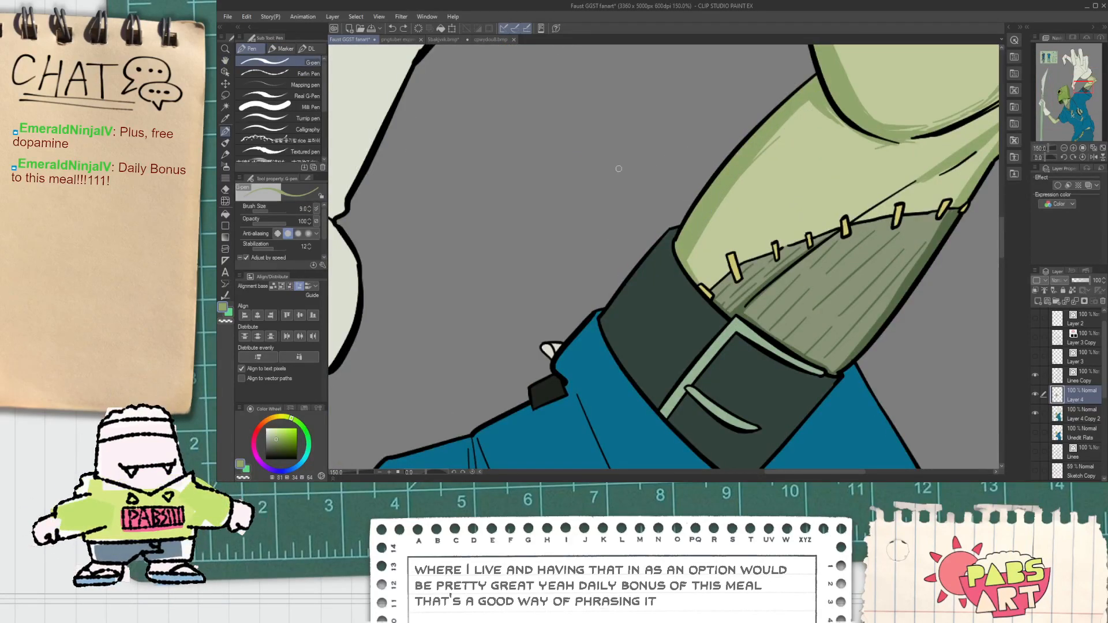
pyautogui.click(225, 177)
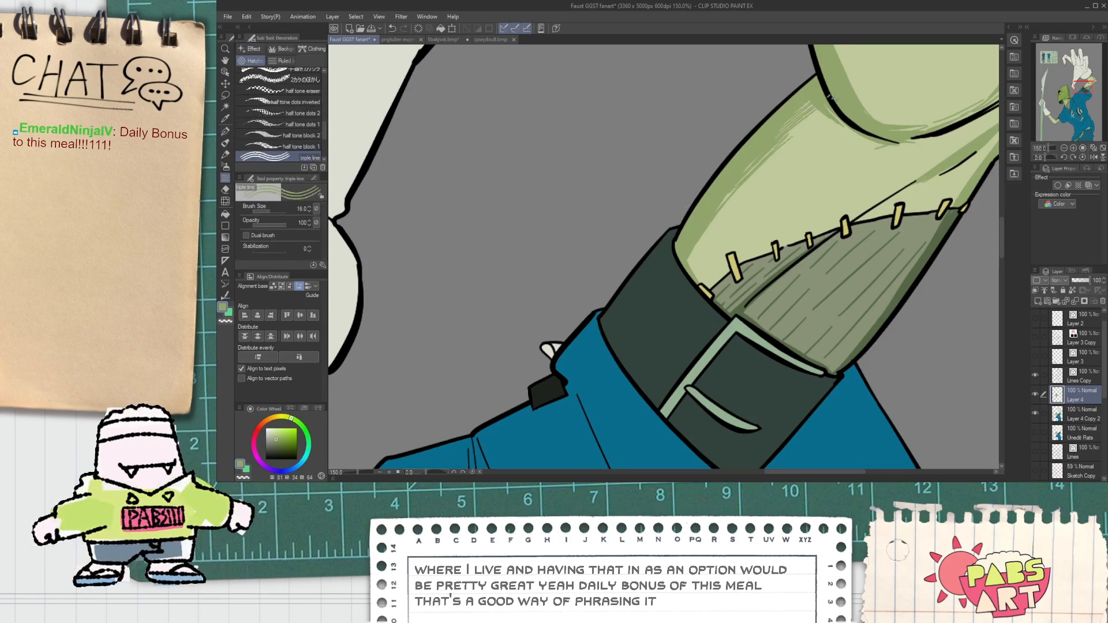
pyautogui.scroll(-4, 773, 139)
pyautogui.press('p')
pyautogui.scroll(3, 770, 124)
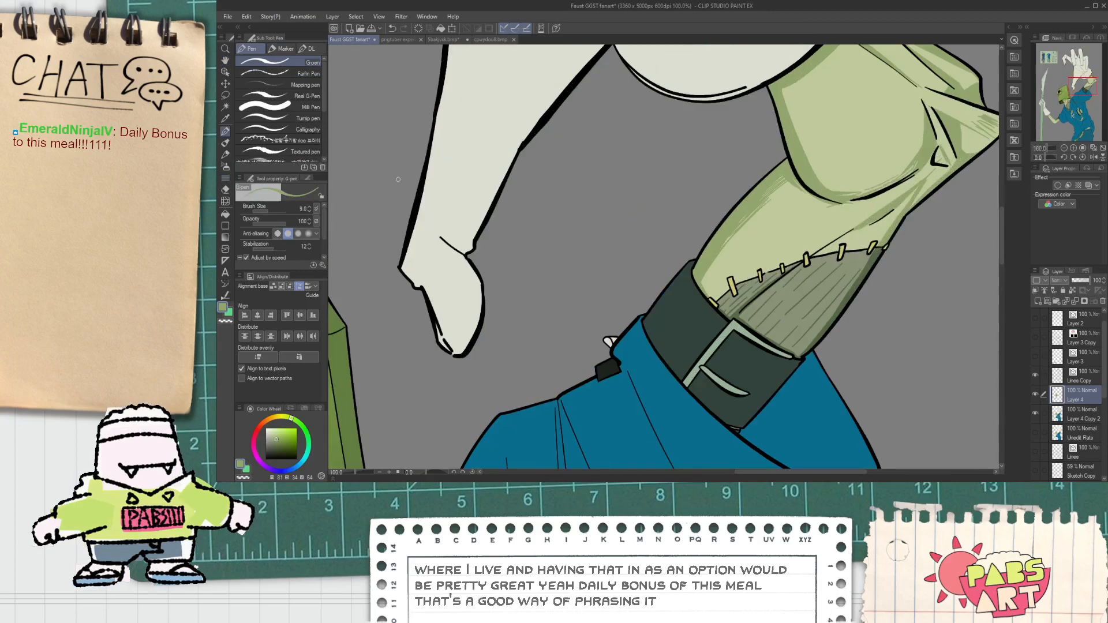
pyautogui.press('b')
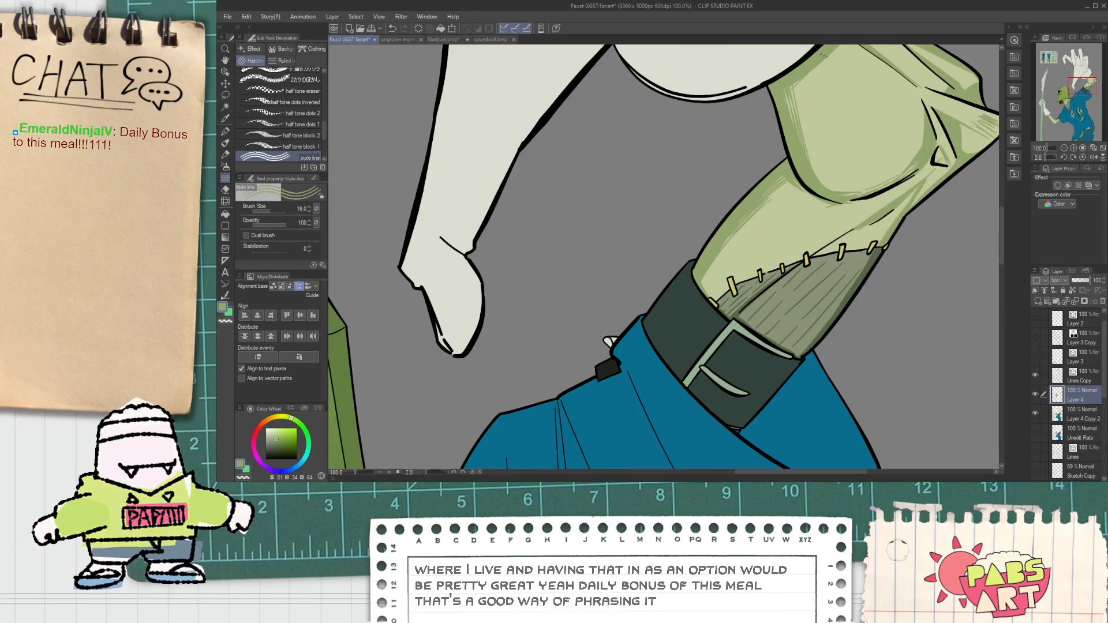
# Hatch the shadow edges around the rounded fold and beneath the large glove with the triple line brush.
pyautogui.scroll(-3, 791, 84)
pyautogui.scroll(3, 792, 84)
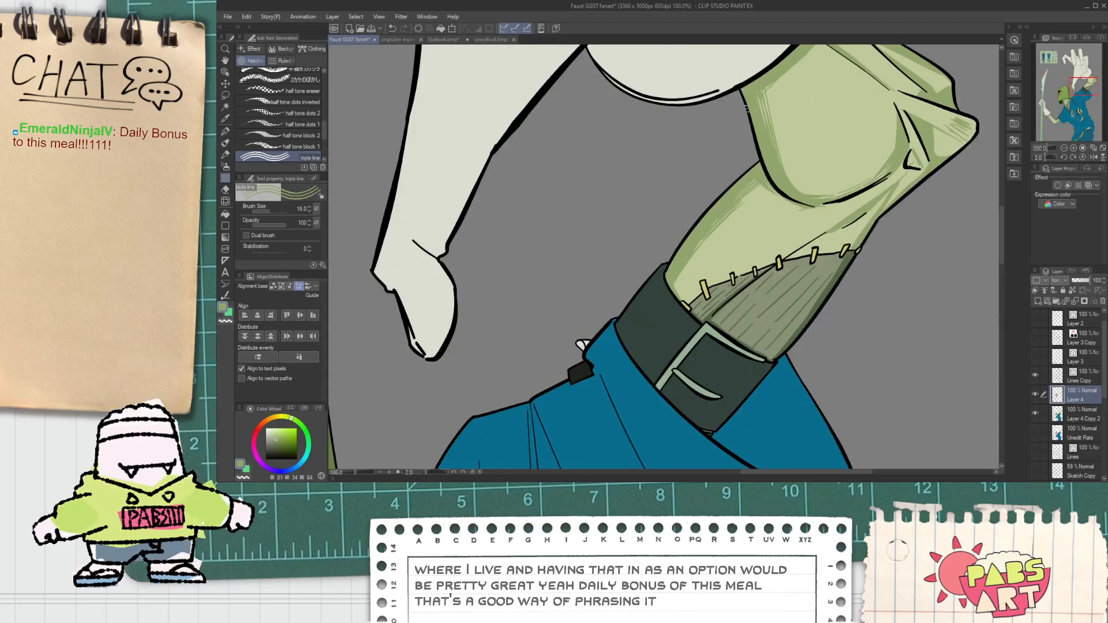
pyautogui.scroll(-4, 802, 49)
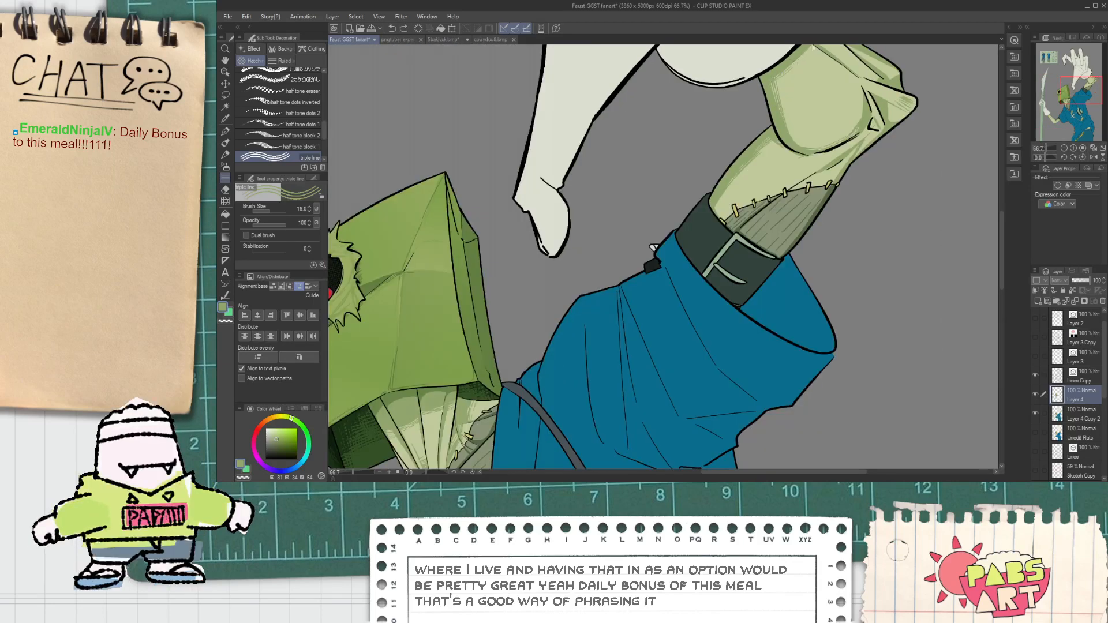
pyautogui.scroll(-2, 808, 52)
pyautogui.scroll(2, 802, 69)
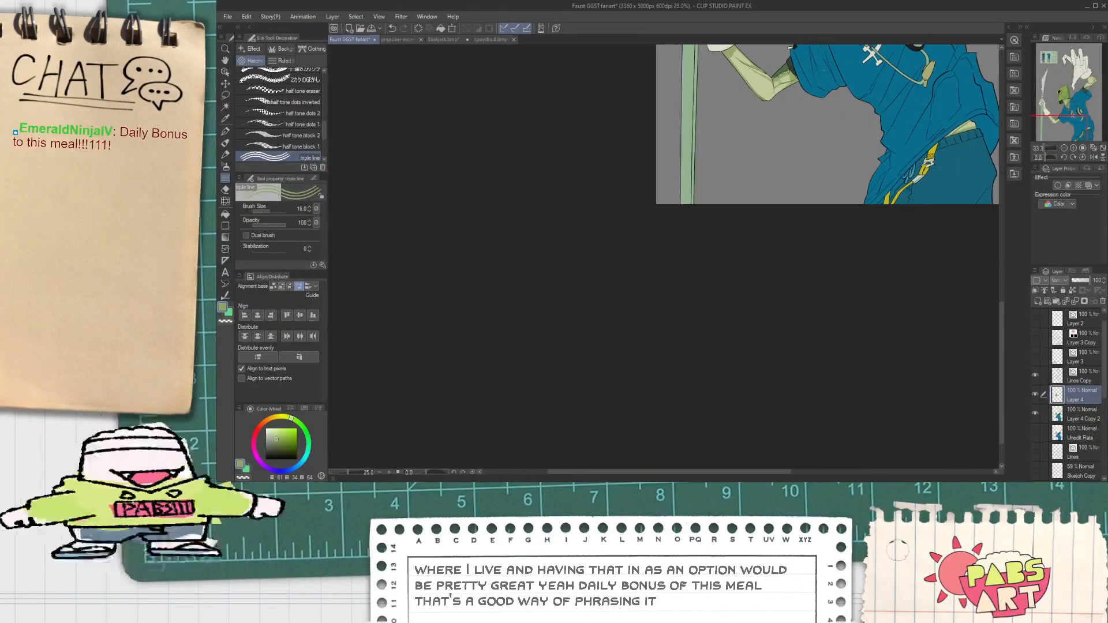
pyautogui.scroll(-4, 819, 98)
pyautogui.scroll(4, 830, 112)
pyautogui.scroll(5, 833, 242)
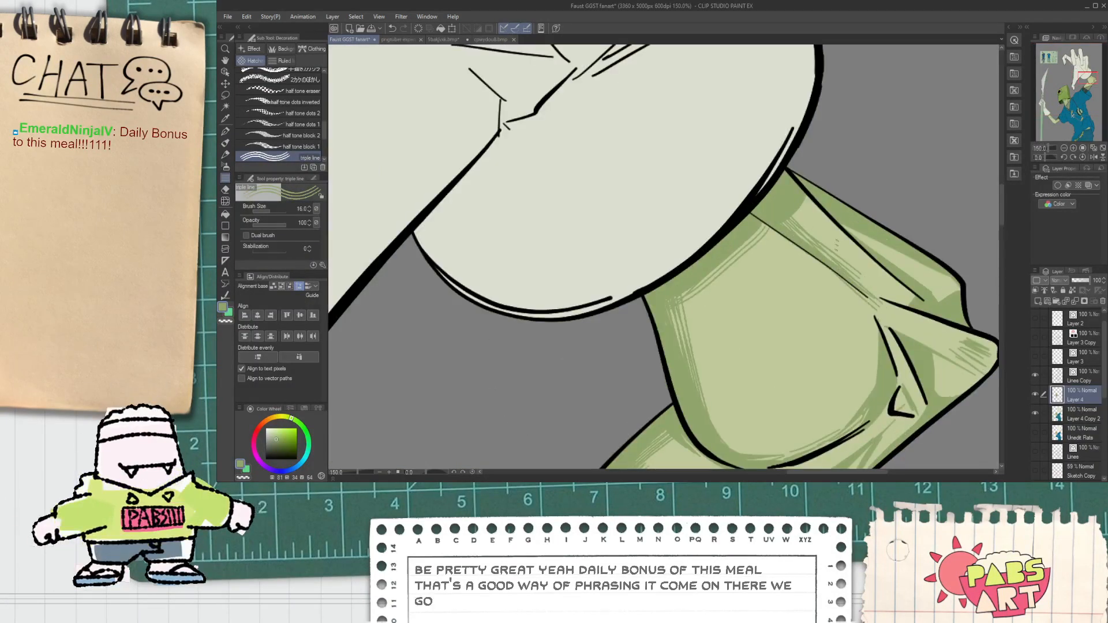
# Hatch the raised arm's elbow point and the crease above the stitches in green, undoing the last stroke.
pyautogui.scroll(-4, 835, 209)
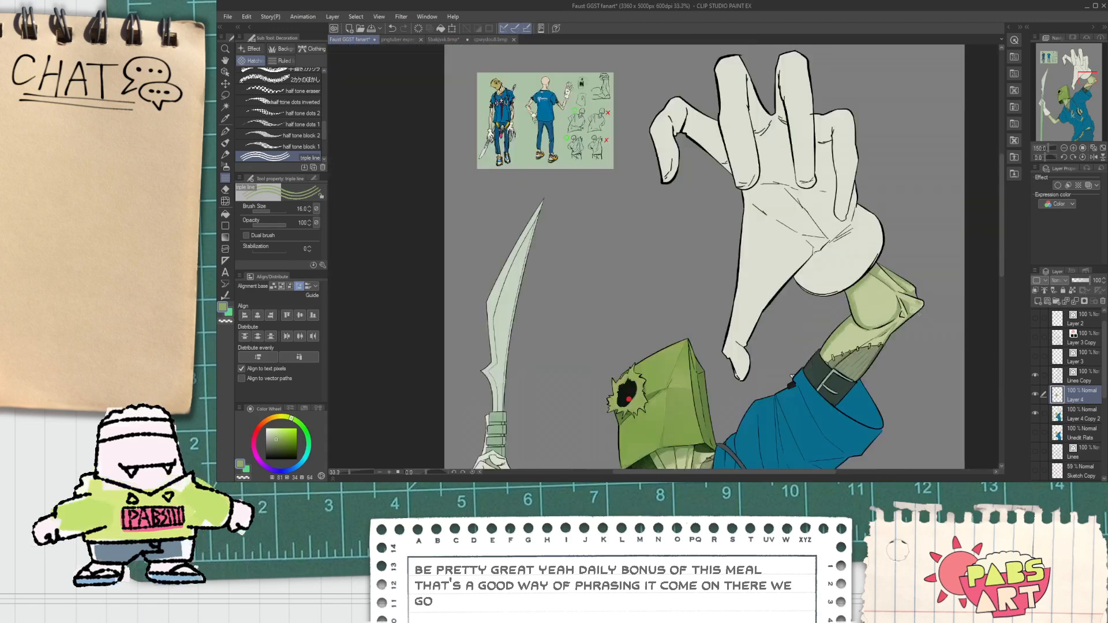
pyautogui.scroll(3, 898, 306)
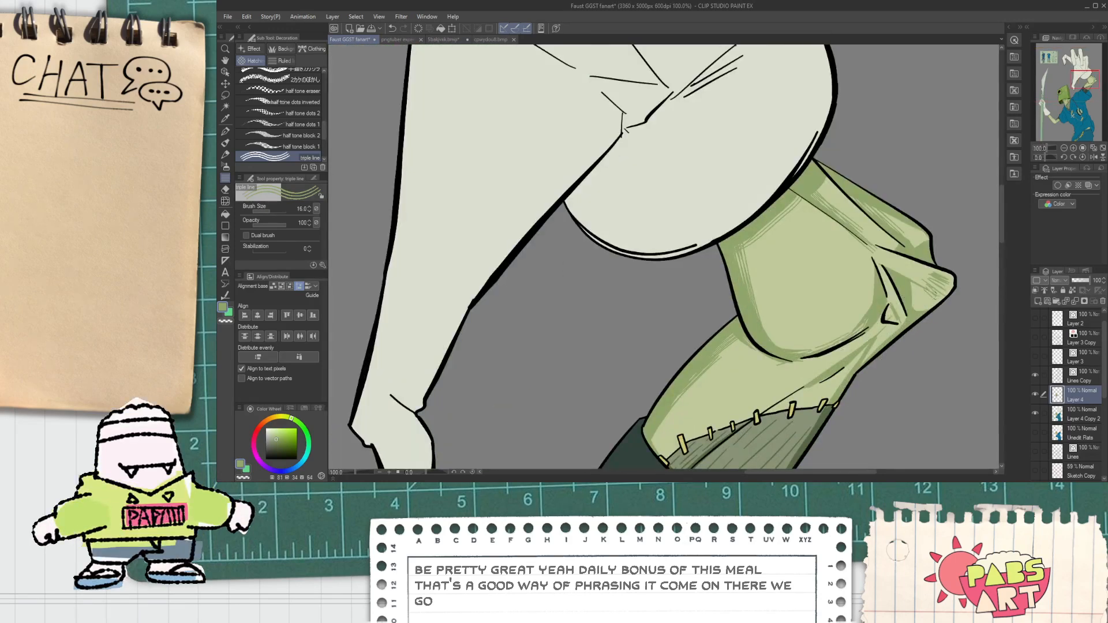
pyautogui.moveTo(945, 282)
pyautogui.mouseDown()
pyautogui.moveTo(950, 273)
pyautogui.moveTo(913, 310)
pyautogui.mouseUp()
pyautogui.moveTo(811, 383); pyautogui.dragTo(836, 371)
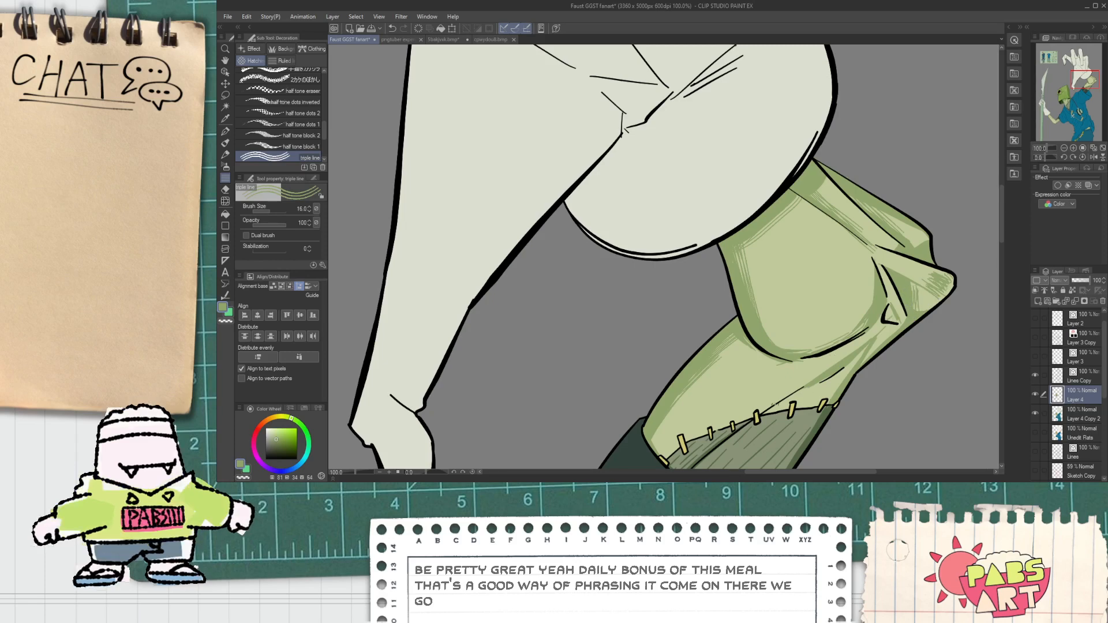
pyautogui.moveTo(772, 409); pyautogui.dragTo(786, 399)
pyautogui.hotkey('ctrl', 'z')
# Hatch the underside of the staff-holding arm's upper section beside the elbow with green triple line strokes.
pyautogui.scroll(-8, 833, 361)
pyautogui.scroll(2, 774, 400)
pyautogui.scroll(8, 777, 405)
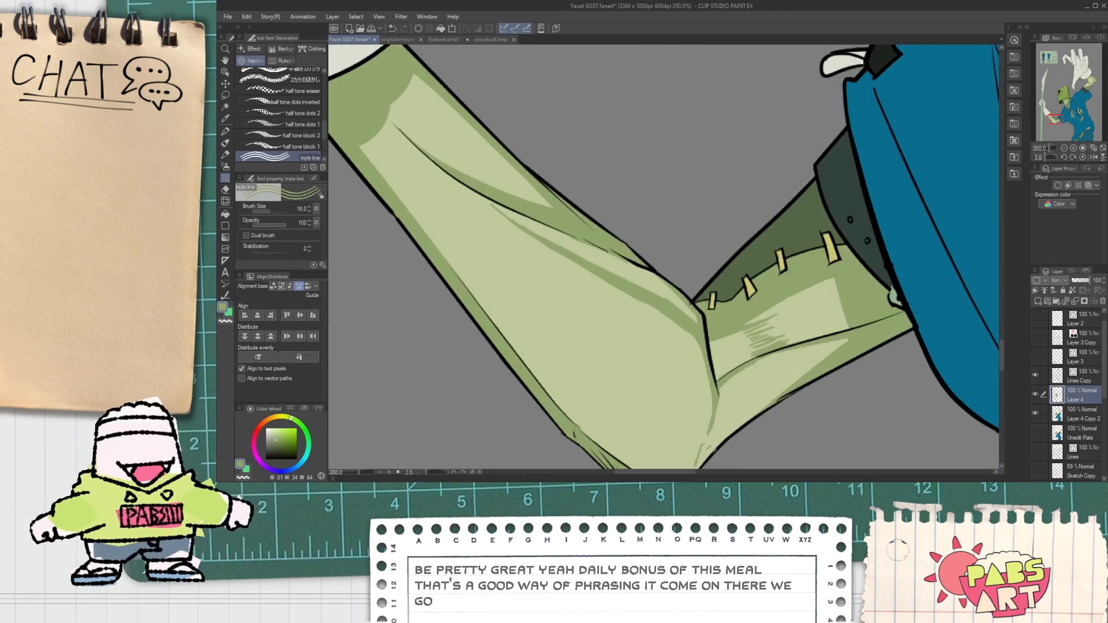
pyautogui.moveTo(726, 408); pyautogui.dragTo(709, 454)
pyautogui.moveTo(727, 411); pyautogui.dragTo(790, 380)
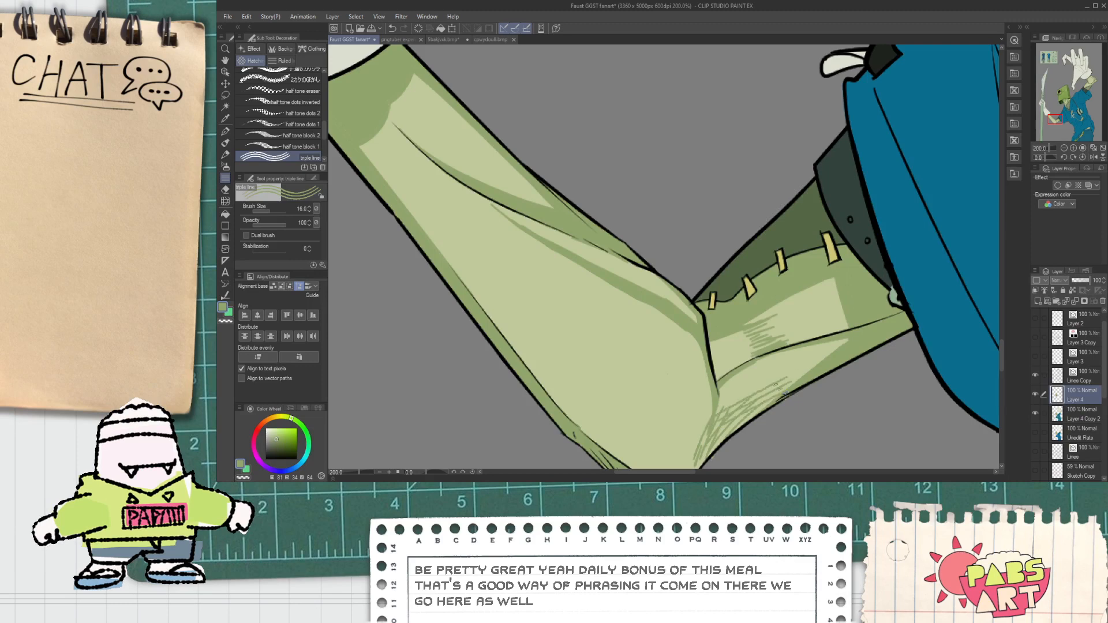
pyautogui.scroll(-6, 727, 423)
pyautogui.scroll(5, 740, 392)
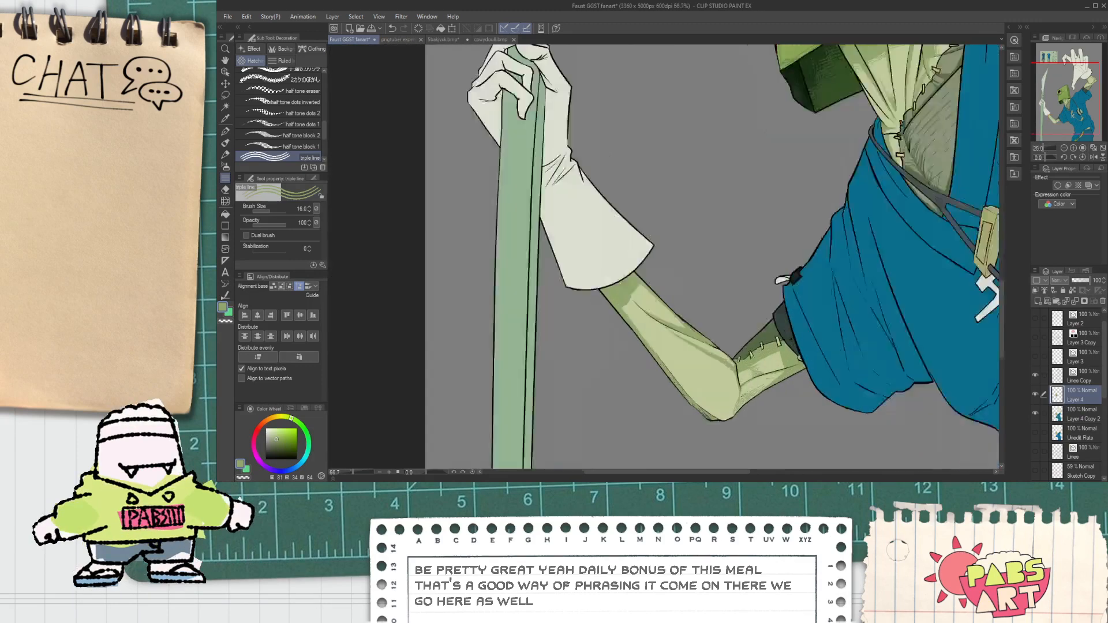
pyautogui.moveTo(741, 392); pyautogui.dragTo(773, 360)
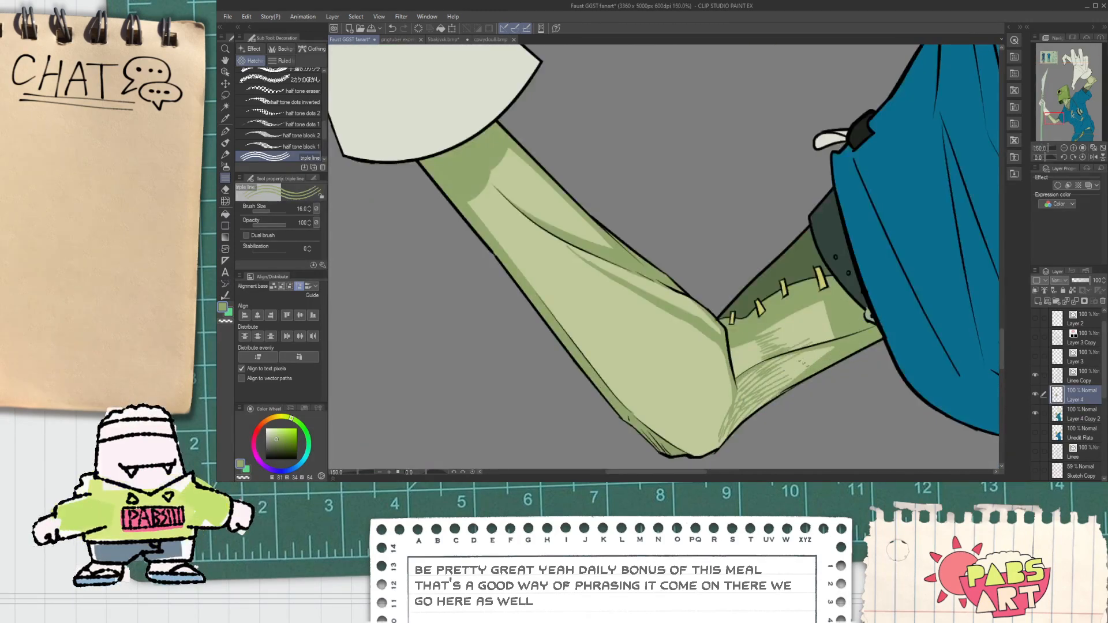
# Replace the last hatch stroke and hatch the shadow edges along the staff-holding forearm's lower side and central crease.
pyautogui.scroll(-4, 806, 363)
pyautogui.scroll(4, 760, 347)
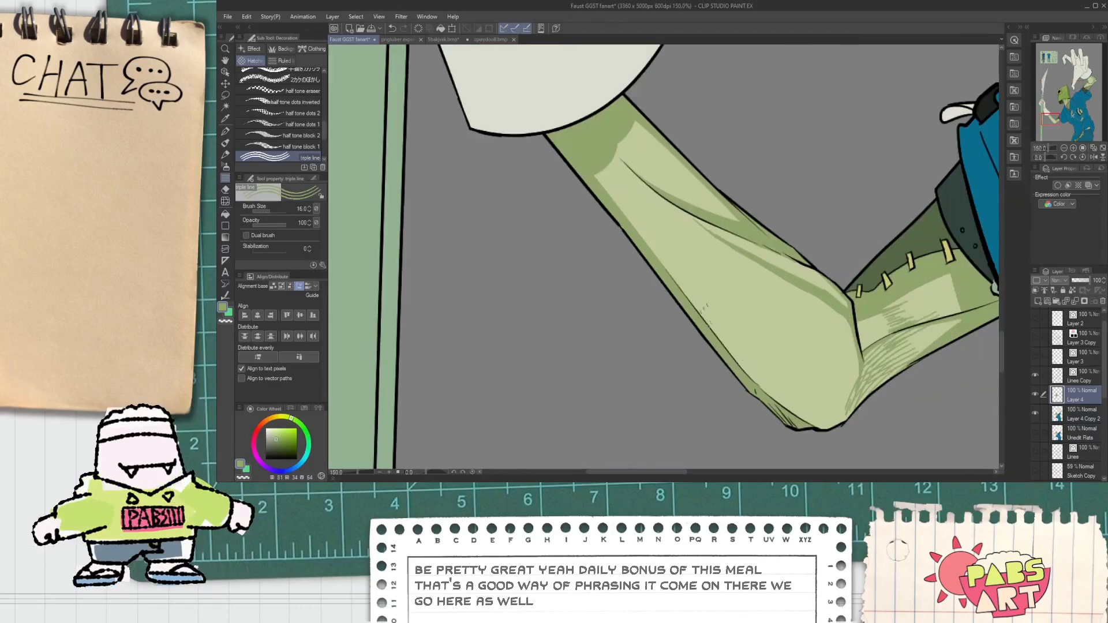
pyautogui.hotkey('ctrl', 'z')
pyautogui.moveTo(726, 344); pyautogui.dragTo(798, 412)
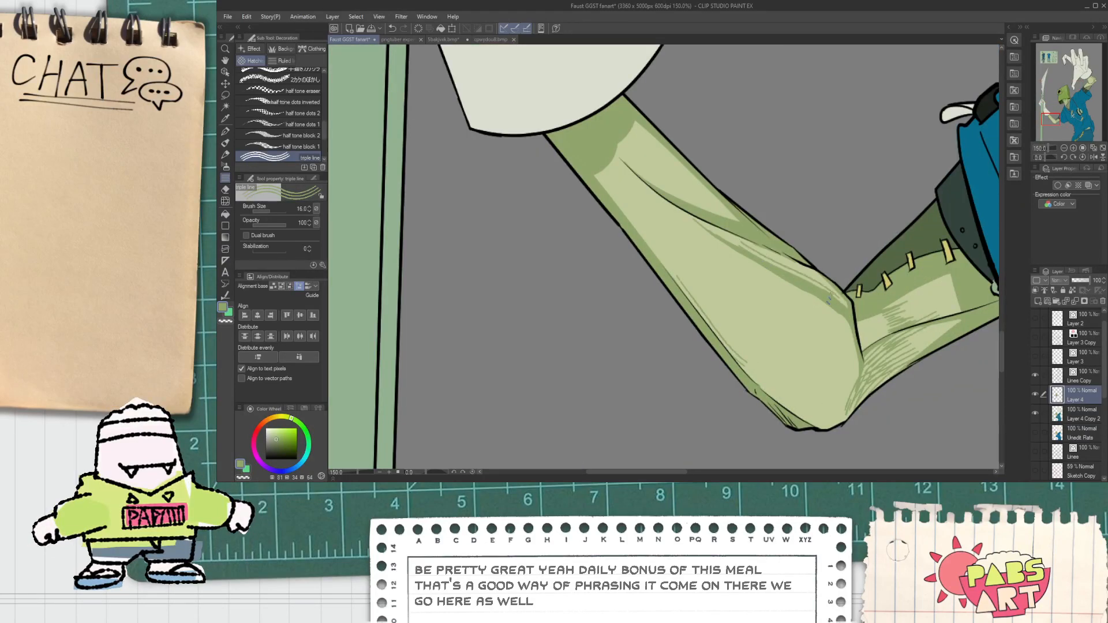
# Check the whole figure, undo the last stroke and hatch the shadow beneath the staff-holding glove's cuff.
pyautogui.scroll(-8, 836, 300)
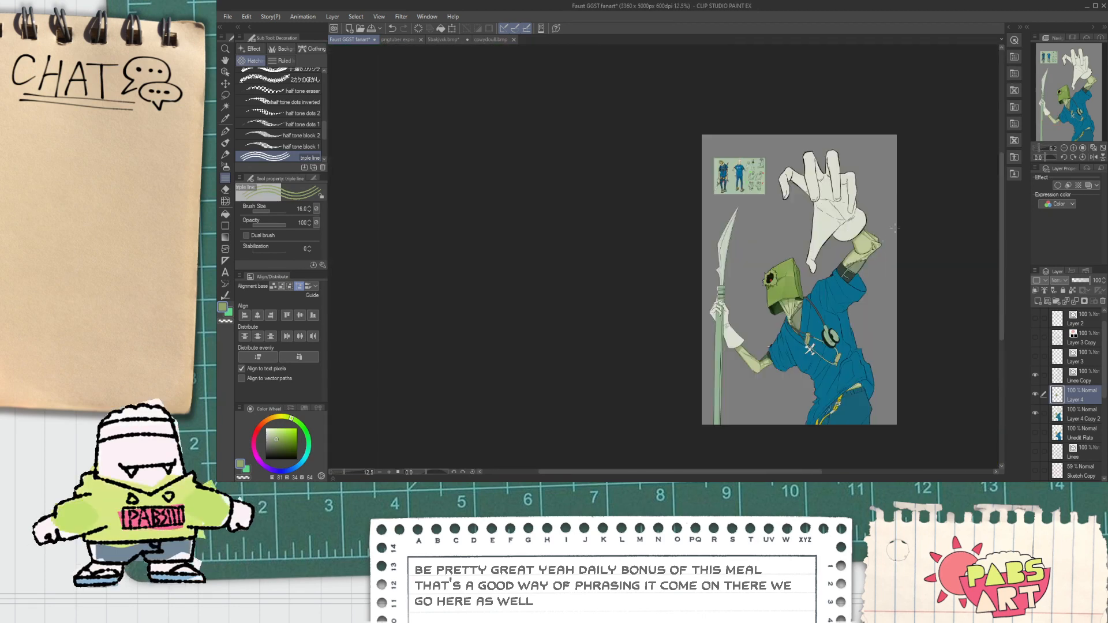
pyautogui.scroll(3, 831, 294)
pyautogui.scroll(-3, 659, 426)
pyautogui.scroll(4, 647, 426)
pyautogui.scroll(1, 635, 441)
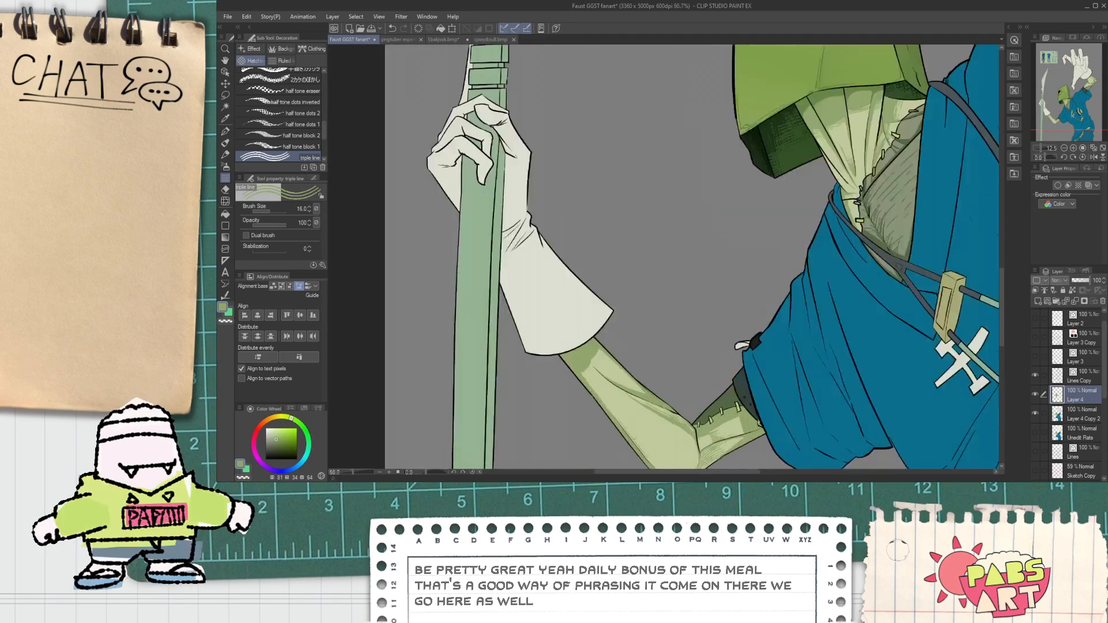
pyautogui.hotkey('ctrl', 'z')
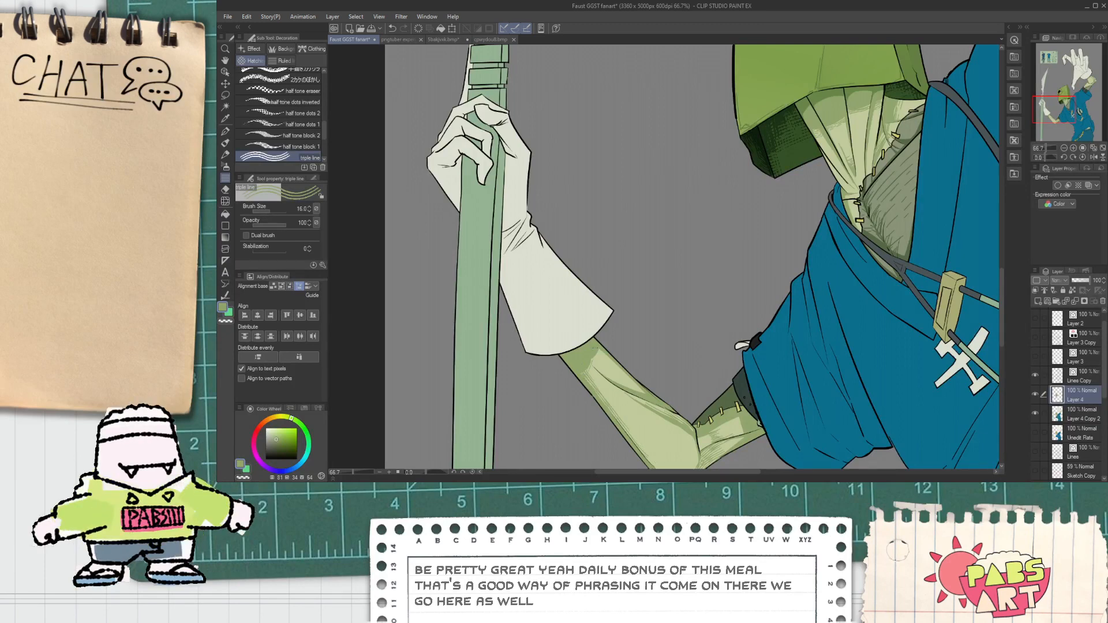
pyautogui.scroll(-3, 589, 372)
pyautogui.scroll(3, 587, 366)
pyautogui.moveTo(600, 372); pyautogui.dragTo(616, 389)
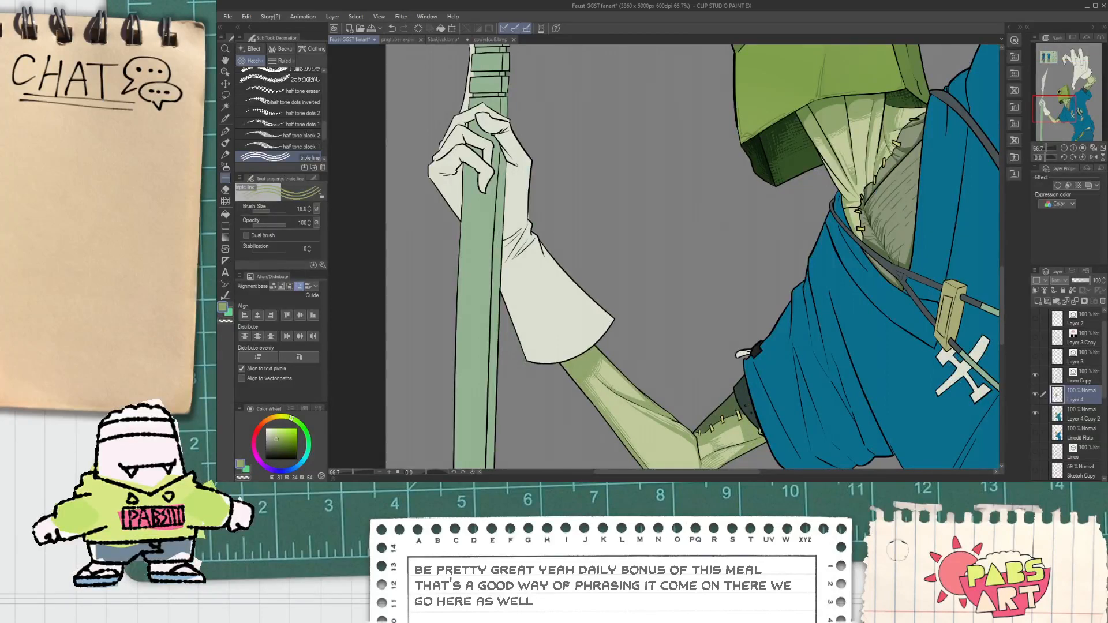
# Look over the staff-holding arm, the blue shirt and the whole figure for the next area to shade.
pyautogui.scroll(-10, 601, 378)
pyautogui.scroll(4, 705, 396)
pyautogui.scroll(1, 707, 225)
pyautogui.scroll(-1, 608, 300)
pyautogui.press('space')
pyautogui.moveTo(609, 360); pyautogui.dragTo(650, 207)
pyautogui.moveTo(658, 359); pyautogui.dragTo(666, 305)
pyautogui.scroll(4, 536, 292)
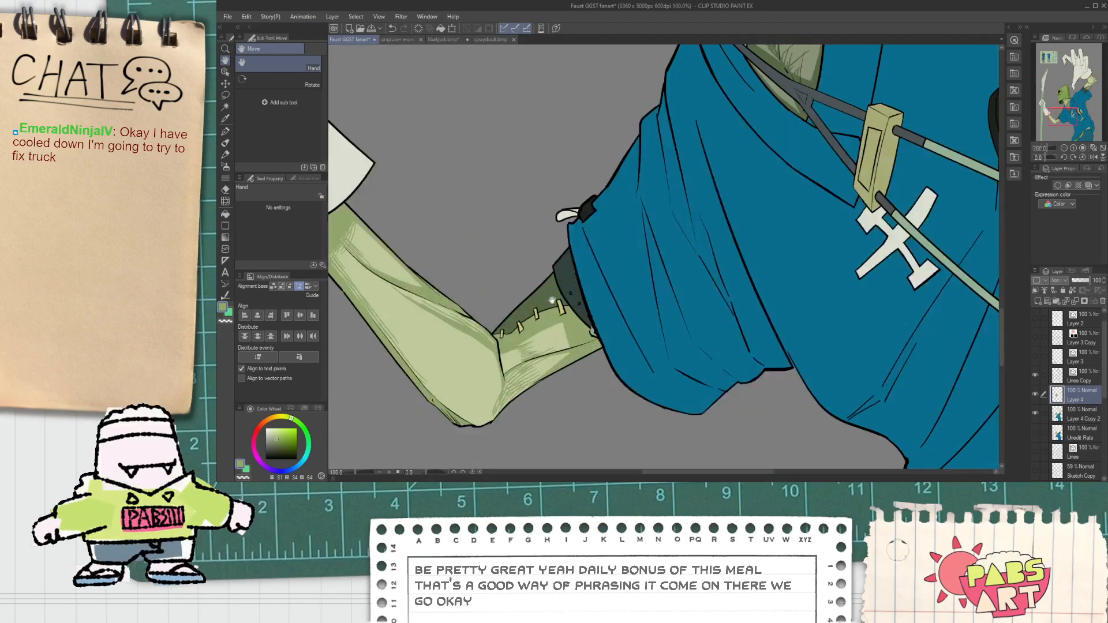
pyautogui.scroll(-3, 553, 300)
pyautogui.scroll(1, 600, 243)
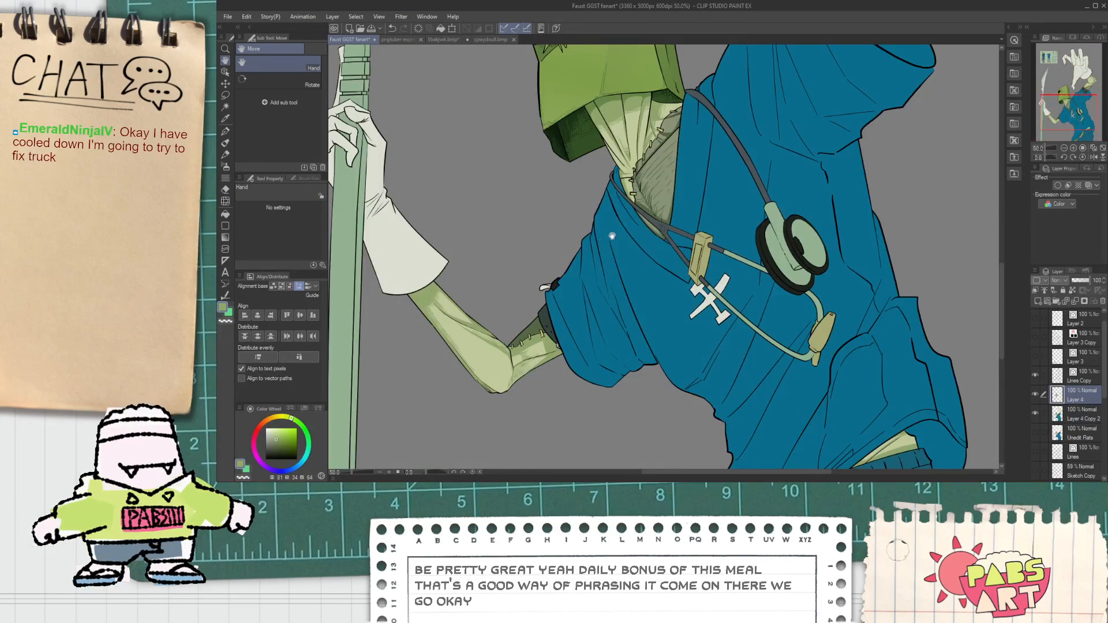
pyautogui.scroll(-2, 617, 248)
pyautogui.scroll(1, 599, 266)
pyautogui.moveTo(610, 188); pyautogui.dragTo(631, 262)
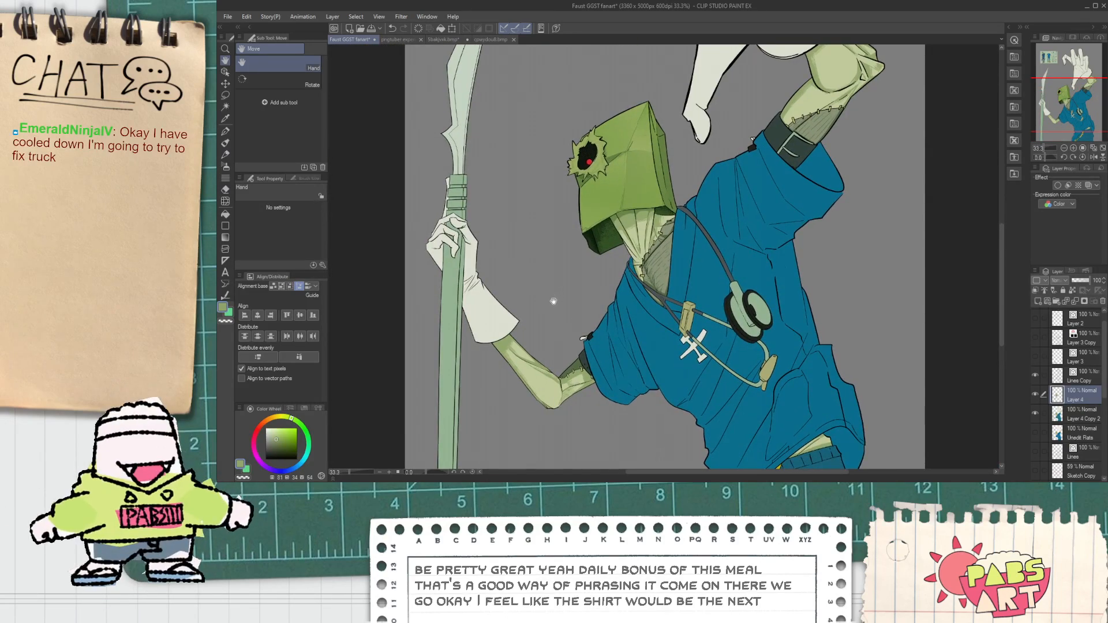
pyautogui.moveTo(557, 297); pyautogui.dragTo(569, 206)
pyautogui.scroll(1, 462, 268)
# Try filling the staff's narrow side face with a darker version of its sampled green.
pyautogui.press('i')
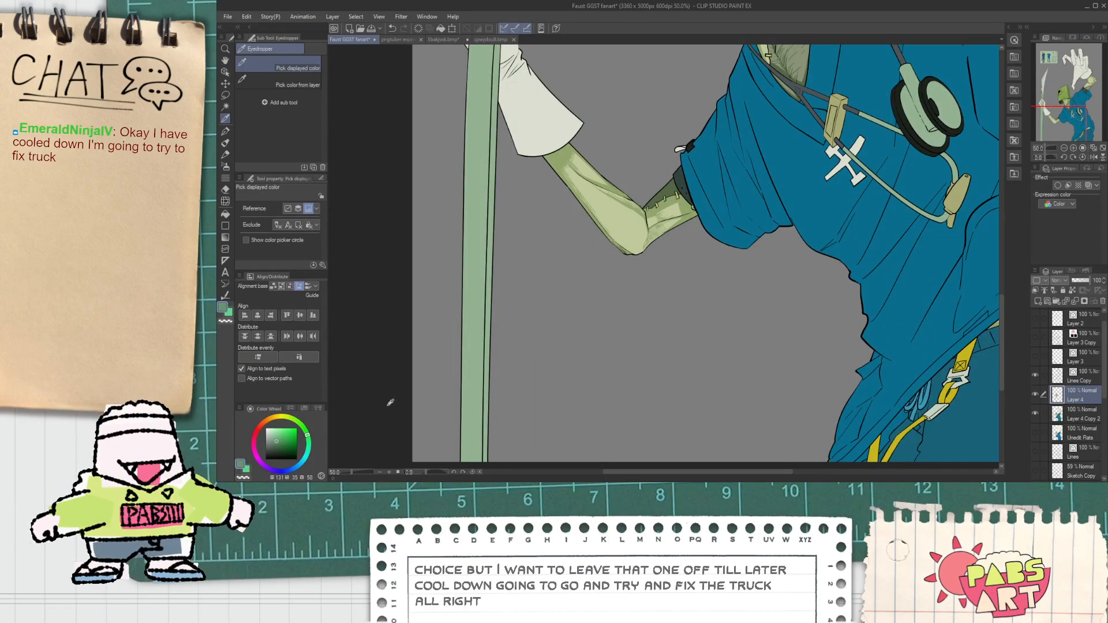
pyautogui.press('g')
pyautogui.scroll(-2, 489, 280)
pyautogui.press('space')
pyautogui.moveTo(489, 280); pyautogui.dragTo(492, 341)
pyautogui.click(277, 444)
pyautogui.scroll(2, 506, 199)
pyautogui.scroll(2, 506, 138)
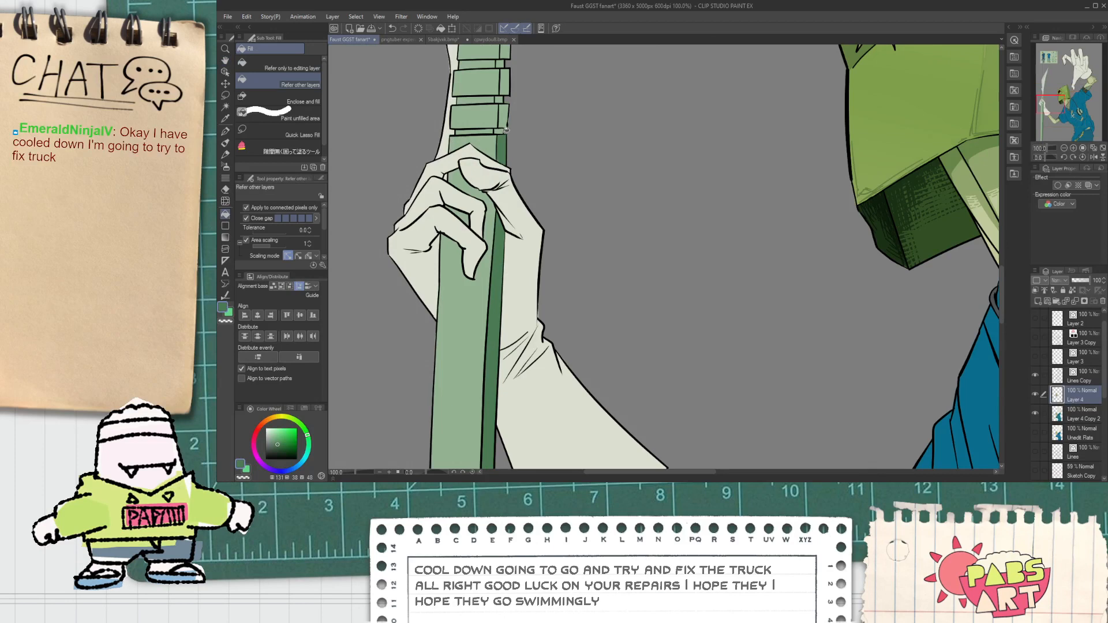
# Check the staff in the overall figure and undo the last two fills.
pyautogui.scroll(-1, 505, 77)
pyautogui.scroll(1, 505, 115)
pyautogui.scroll(-3, 507, 173)
pyautogui.moveTo(507, 196); pyautogui.dragTo(495, 149)
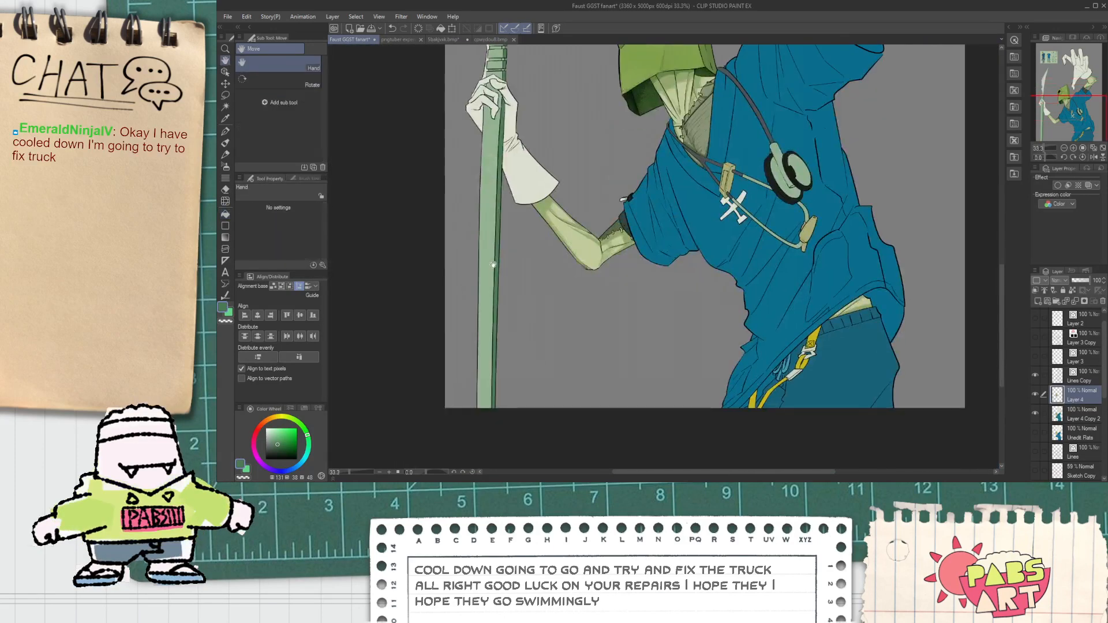
pyautogui.moveTo(495, 249); pyautogui.dragTo(492, 317)
pyautogui.scroll(1, 494, 213)
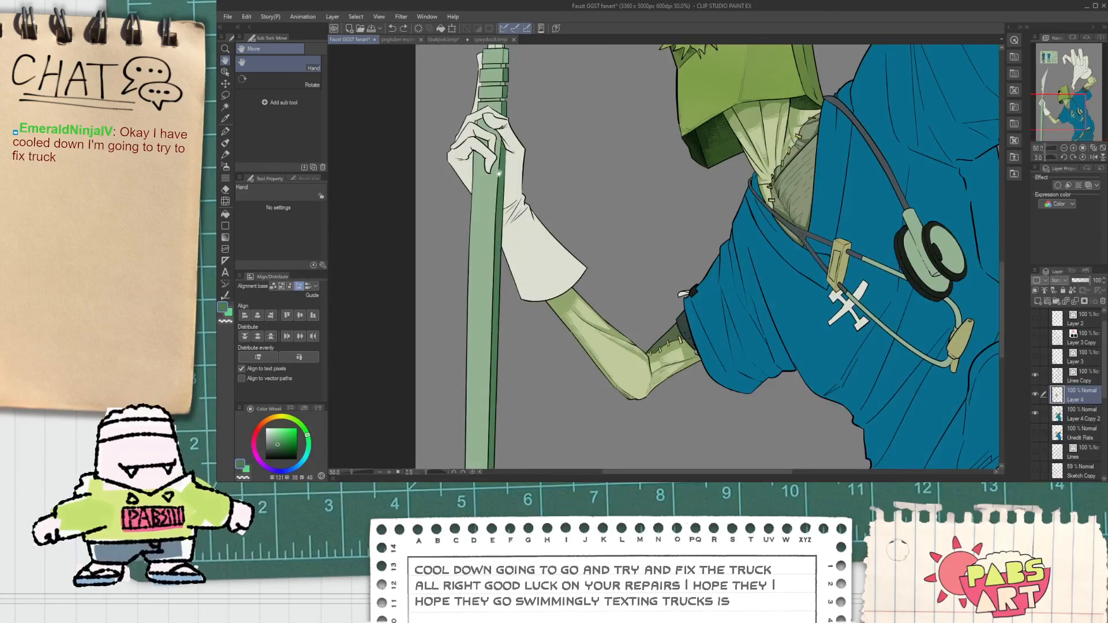
pyautogui.hotkey('ctrl', 'z')
pyautogui.hotkey('ctrl', 'z')
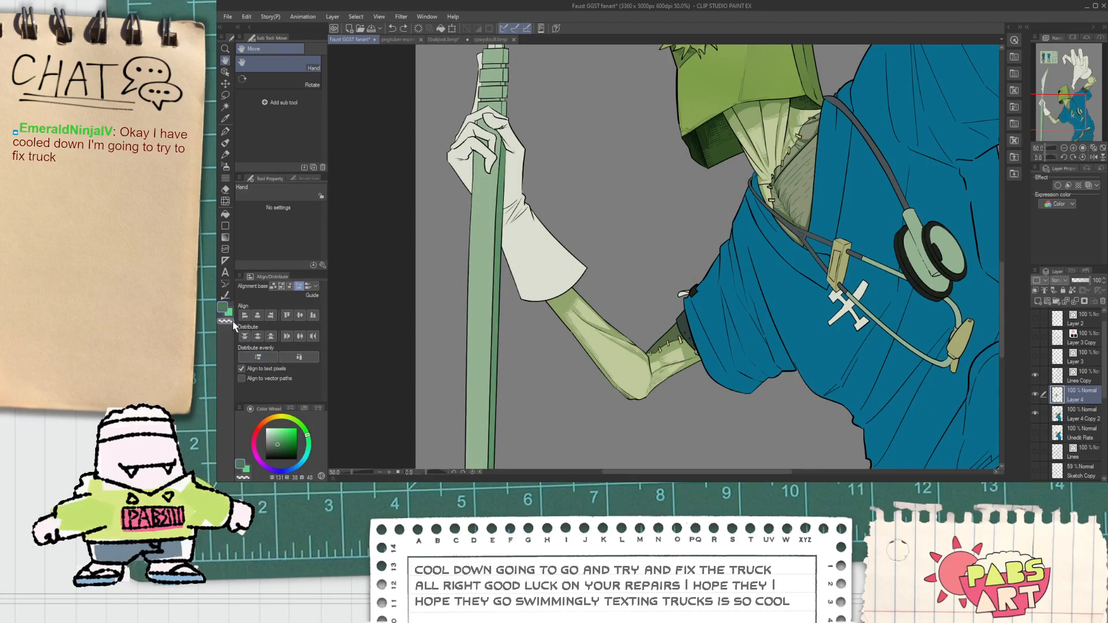
# Fill the side faces of the staff and its rings, plus the recesses between the rings, with darker sampled greens.
pyautogui.press('i')
pyautogui.scroll(1, 495, 281)
pyautogui.scroll(-2, 501, 283)
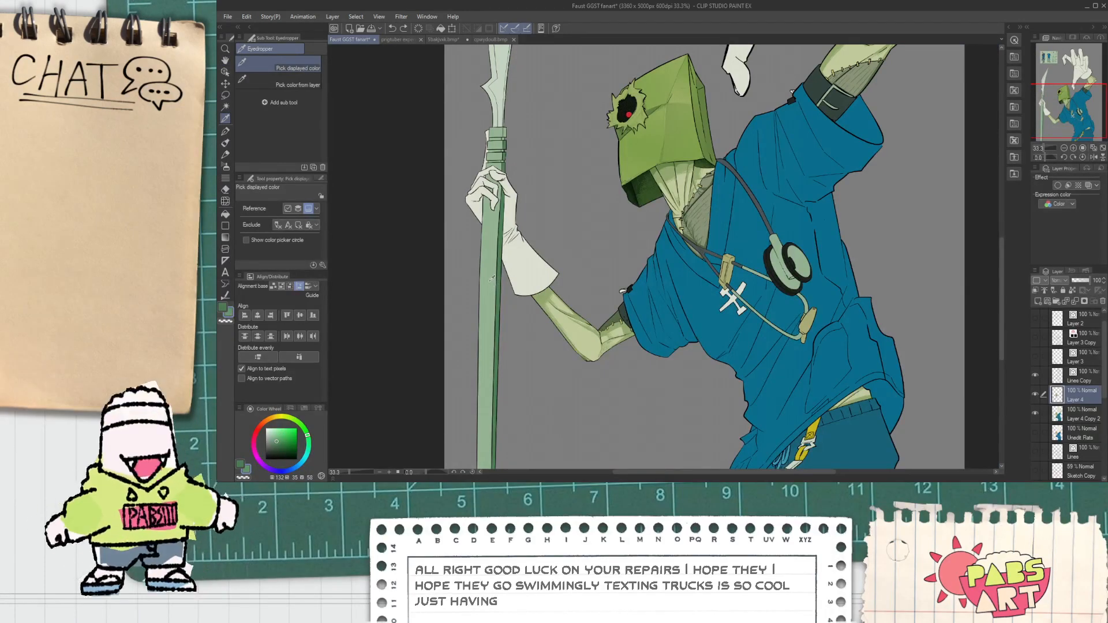
pyautogui.press('g')
pyautogui.scroll(3, 482, 221)
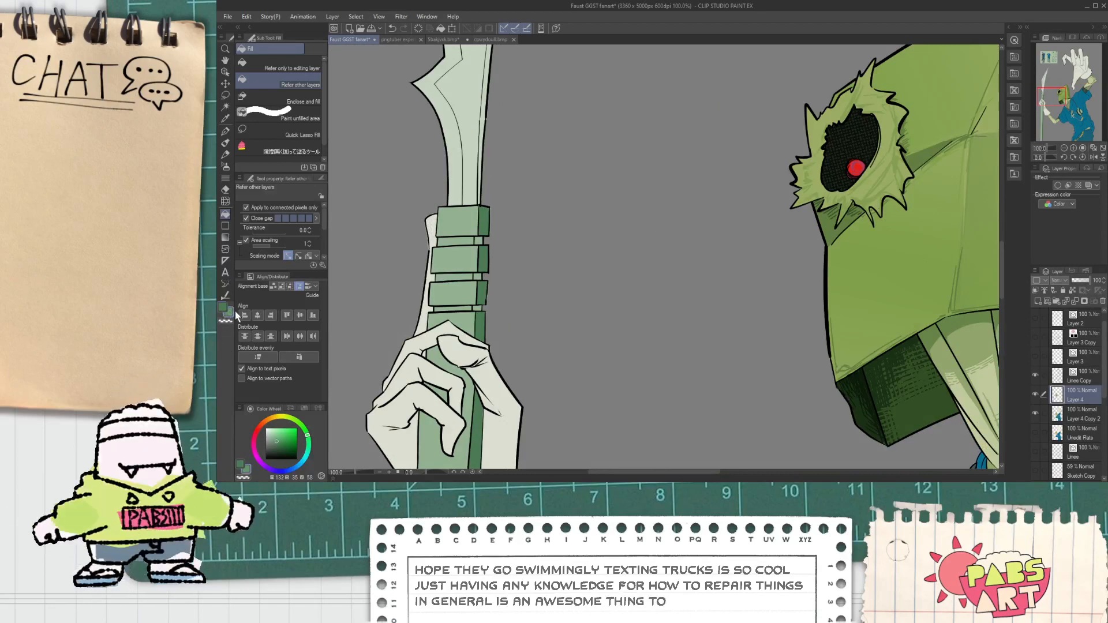
pyautogui.scroll(2, 482, 221)
pyautogui.click(453, 240)
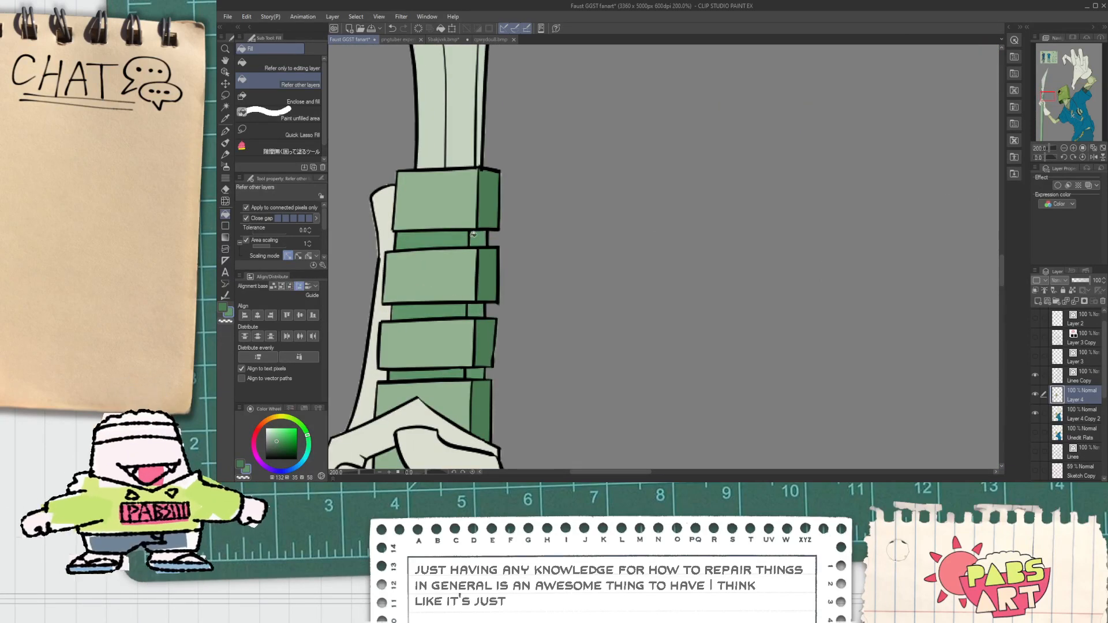
pyautogui.scroll(-2, 459, 284)
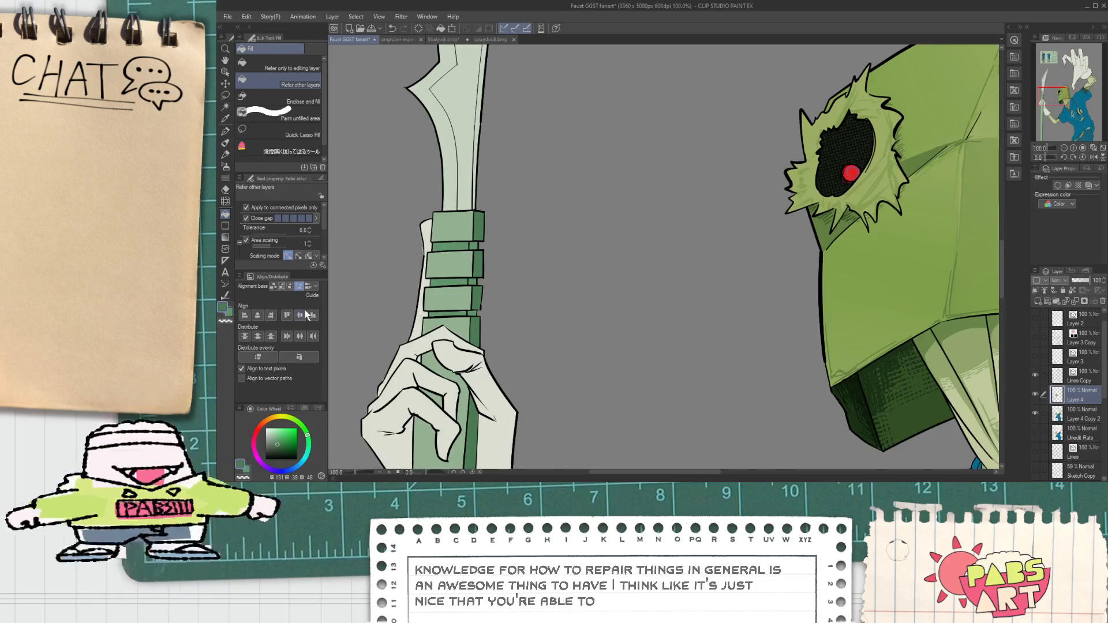
pyautogui.scroll(2, 459, 284)
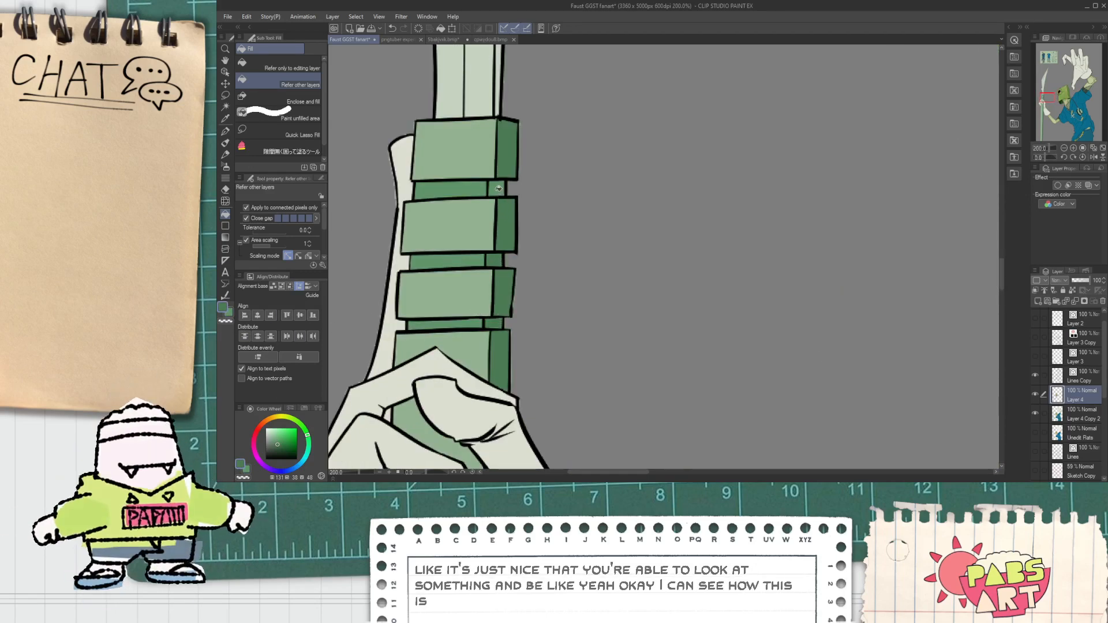
pyautogui.scroll(-4, 495, 196)
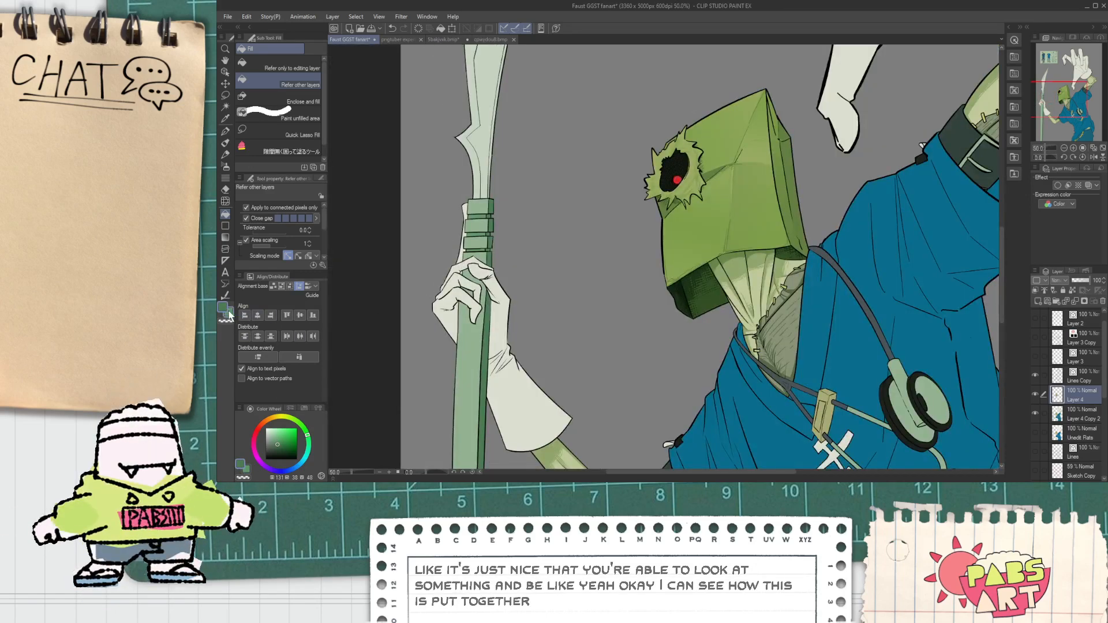
# Paint green G-pen shadows on the staff beneath the glove's thumb and in the gap between its fingers.
pyautogui.press('p')
pyautogui.scroll(6, 461, 268)
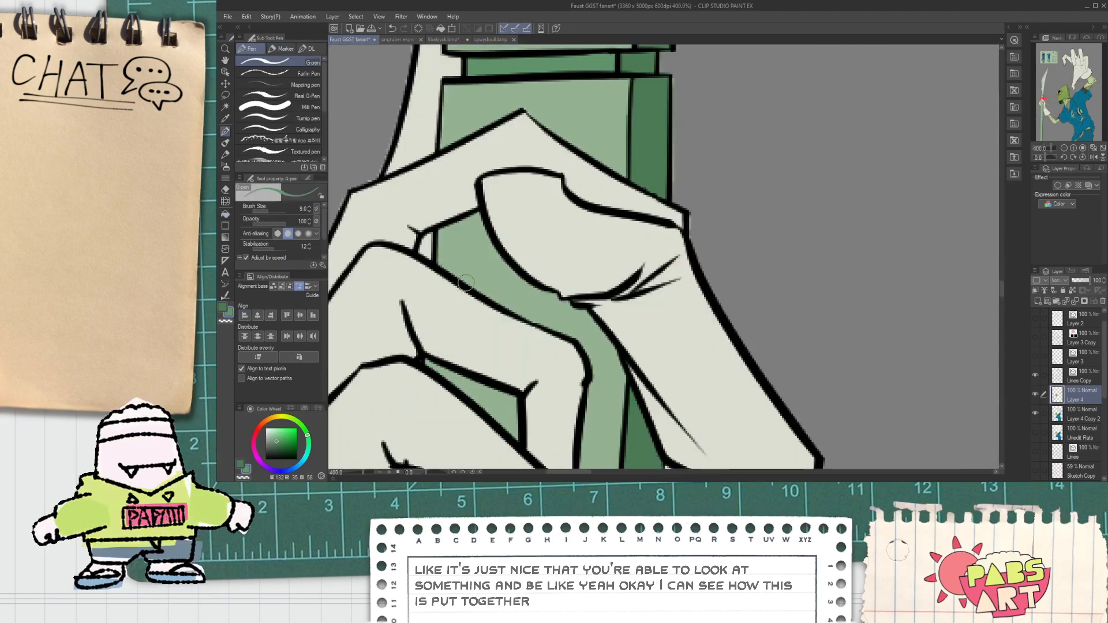
pyautogui.scroll(-4, 581, 326)
pyautogui.scroll(4, 450, 247)
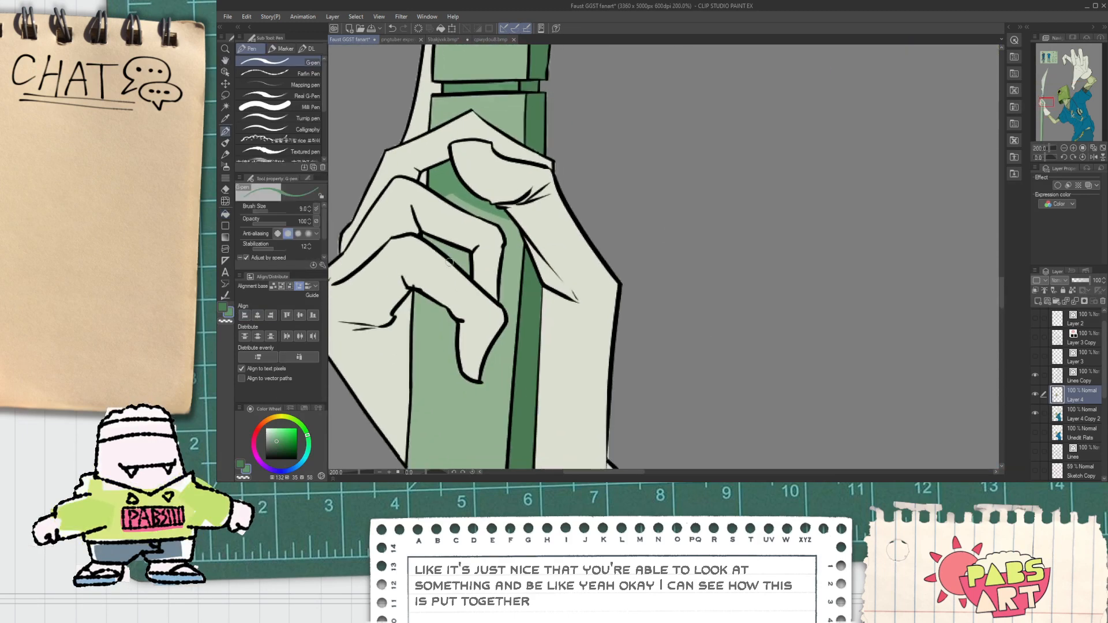
pyautogui.scroll(-4, 450, 247)
pyautogui.scroll(4, 447, 197)
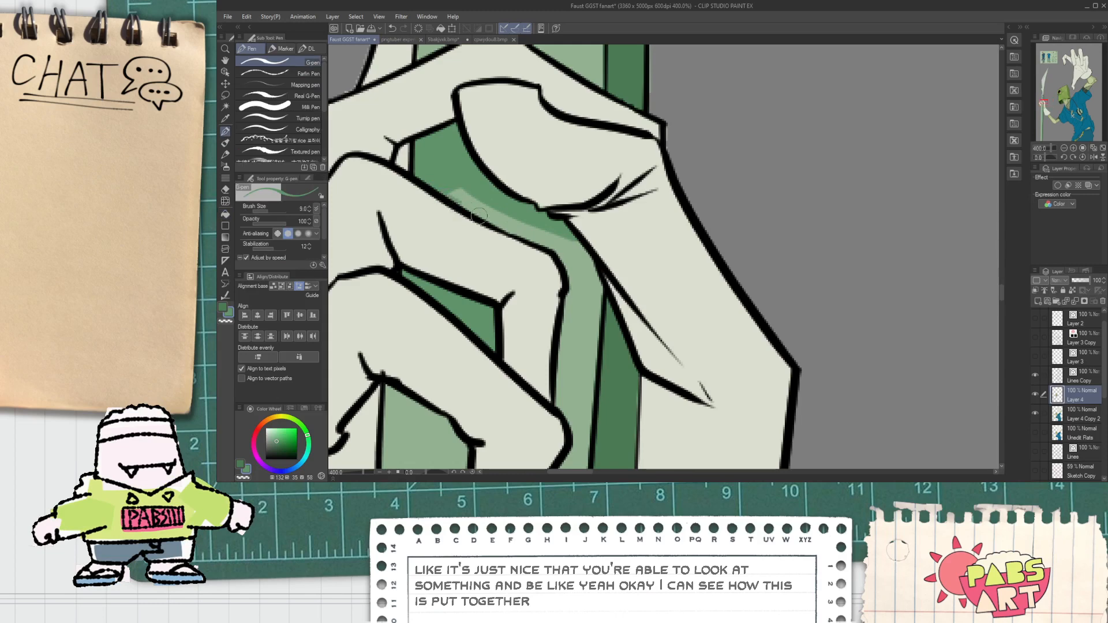
# Extend the green shadow down the staff beside the curled fingers and fill its enclosed area.
pyautogui.moveTo(557, 261); pyautogui.dragTo(580, 353)
pyautogui.moveTo(581, 312)
pyautogui.mouseDown()
pyautogui.moveTo(580, 363)
pyautogui.moveTo(559, 423)
pyautogui.moveTo(583, 346)
pyautogui.mouseUp()
pyautogui.press('g')
pyautogui.click(566, 368)
pyautogui.press('space')
pyautogui.press('p')
pyautogui.moveTo(559, 401)
pyautogui.mouseDown()
pyautogui.moveTo(540, 321)
pyautogui.moveTo(547, 336)
pyautogui.mouseUp()
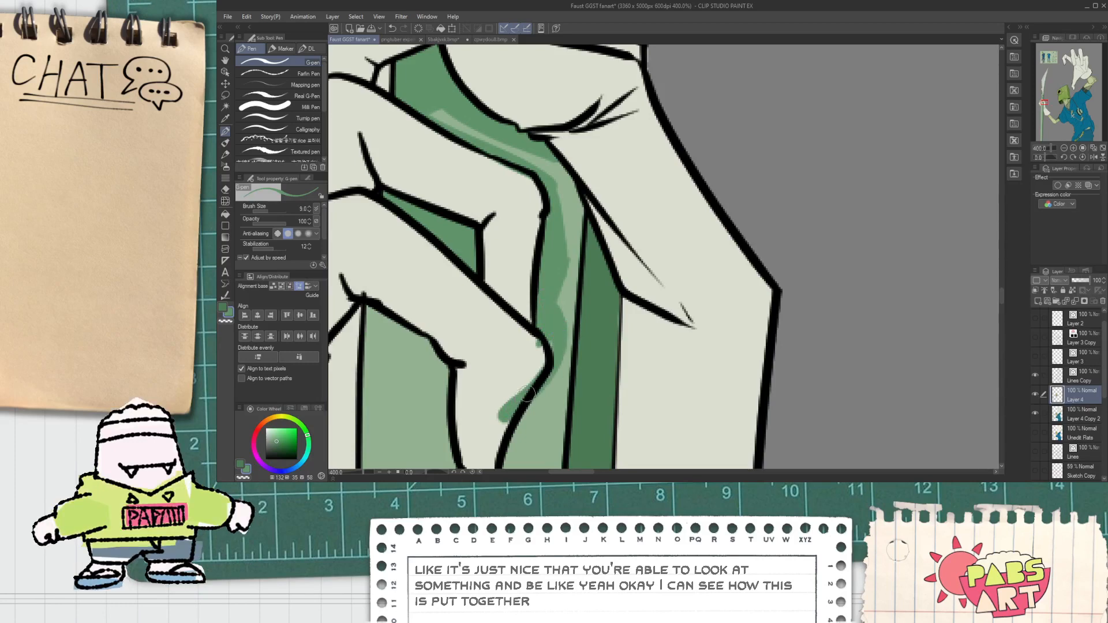
# Shade the staff along the lowest fingertip's edge and erase the green that spills onto the glove.
pyautogui.press('space')
pyautogui.moveTo(507, 470); pyautogui.dragTo(506, 376)
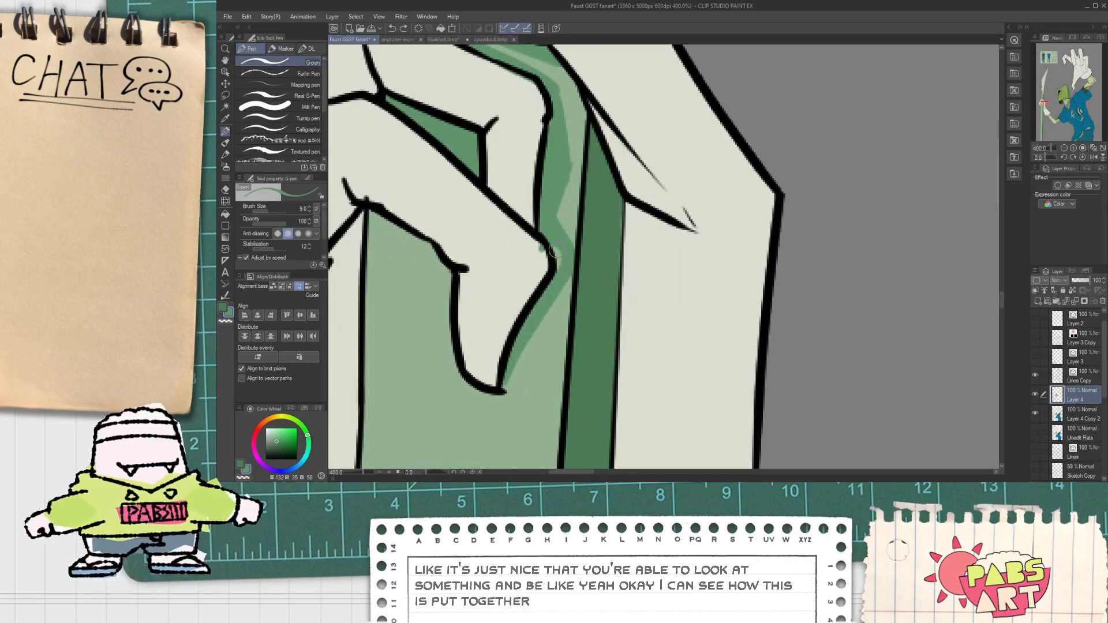
pyautogui.press('e')
pyautogui.scroll(-2, 534, 250)
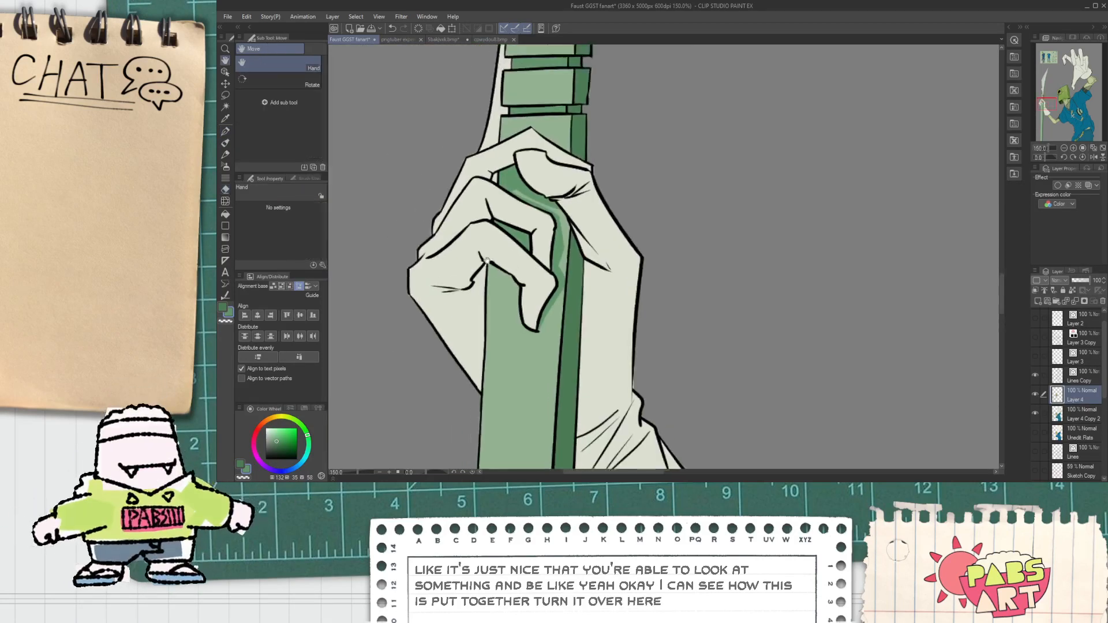
# Paint a green shadow on the staff's front face beneath the inner edge of the lowest finger.
pyautogui.press('p')
pyautogui.scroll(2, 540, 292)
pyautogui.moveTo(480, 274)
pyautogui.mouseDown()
pyautogui.moveTo(541, 291)
pyautogui.moveTo(563, 310)
pyautogui.mouseUp()
pyautogui.press('h')
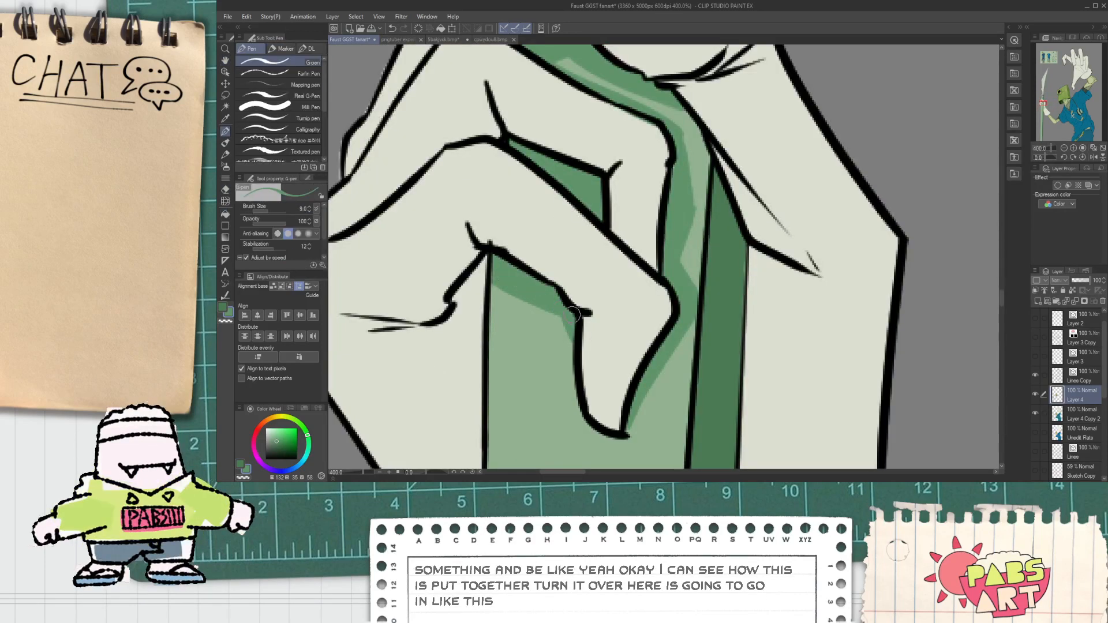
# Shade the staff section just above the glove in green and check the result in the whole figure.
pyautogui.scroll(-6, 527, 269)
pyautogui.press('p')
pyautogui.scroll(4, 511, 236)
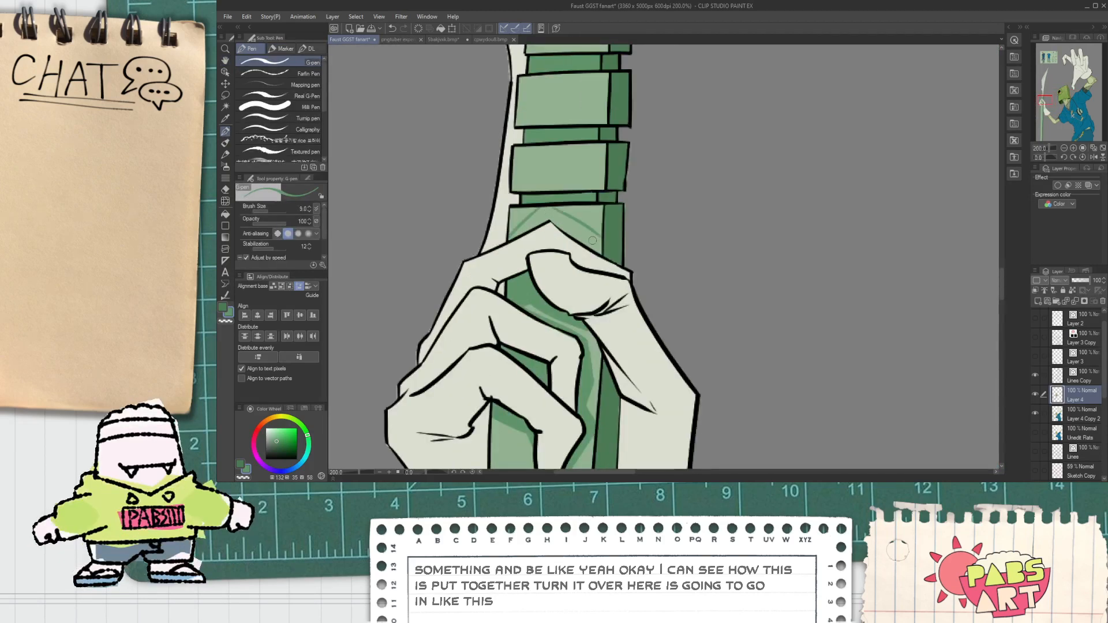
pyautogui.scroll(-6, 594, 240)
pyautogui.press('h')
pyautogui.moveTo(544, 208)
pyautogui.mouseDown()
pyautogui.moveTo(537, 197)
pyautogui.moveTo(529, 207)
pyautogui.mouseUp()
pyautogui.scroll(5, 536, 238)
pyautogui.scroll(-2, 536, 239)
pyautogui.scroll(-3, 528, 208)
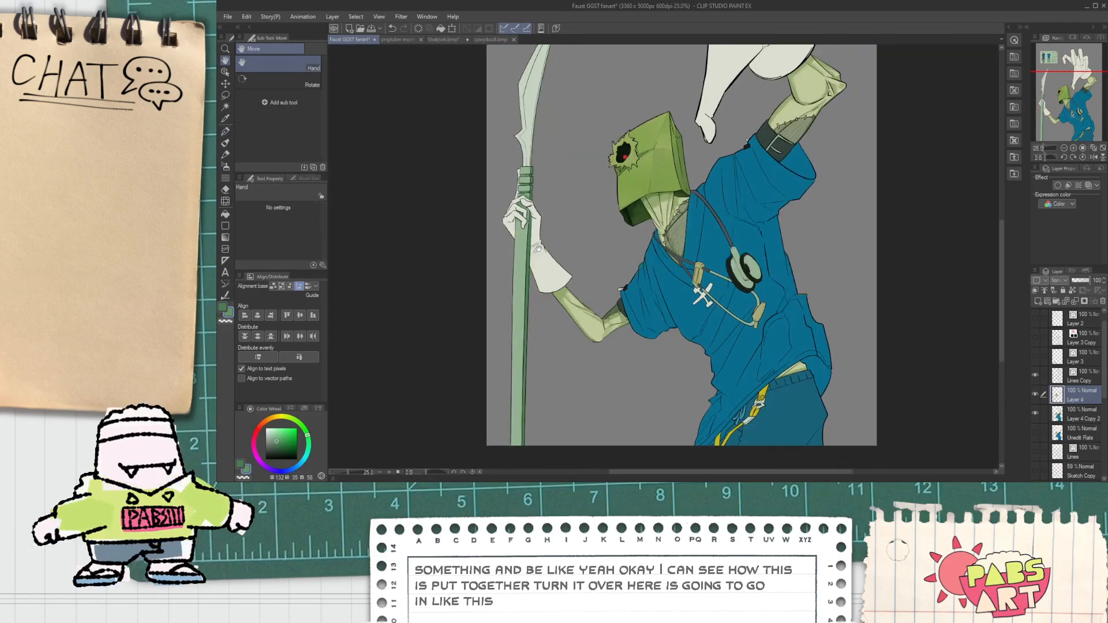
# Select the staff's front face and set the Running color spray to size 254.1, particle size 12.3, higher particle density and a greyer green.
pyautogui.press('w')
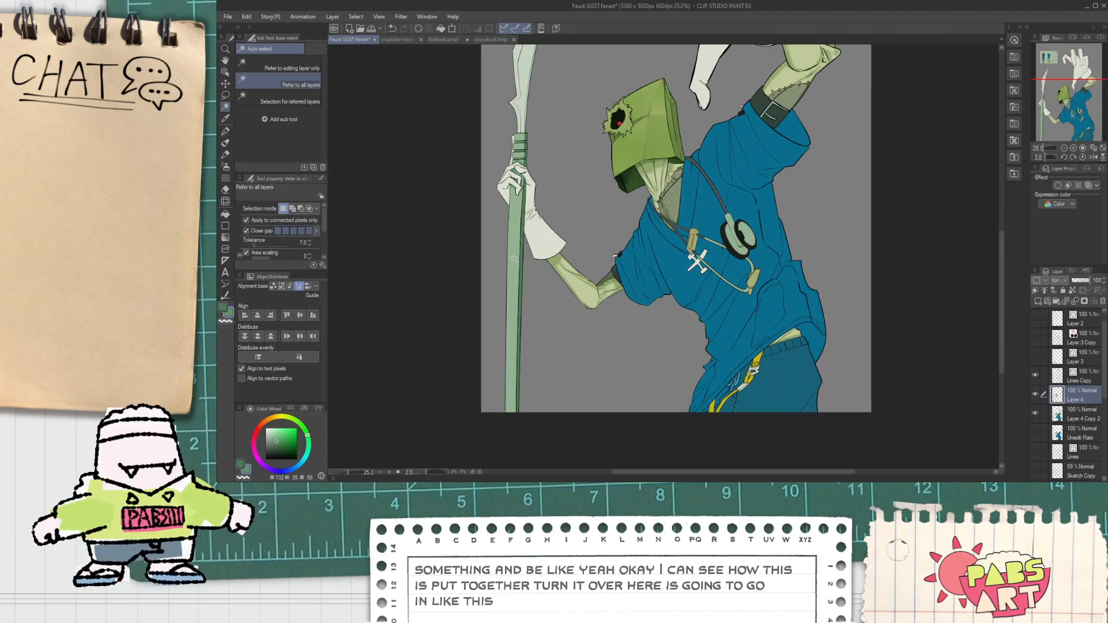
pyautogui.click(515, 261)
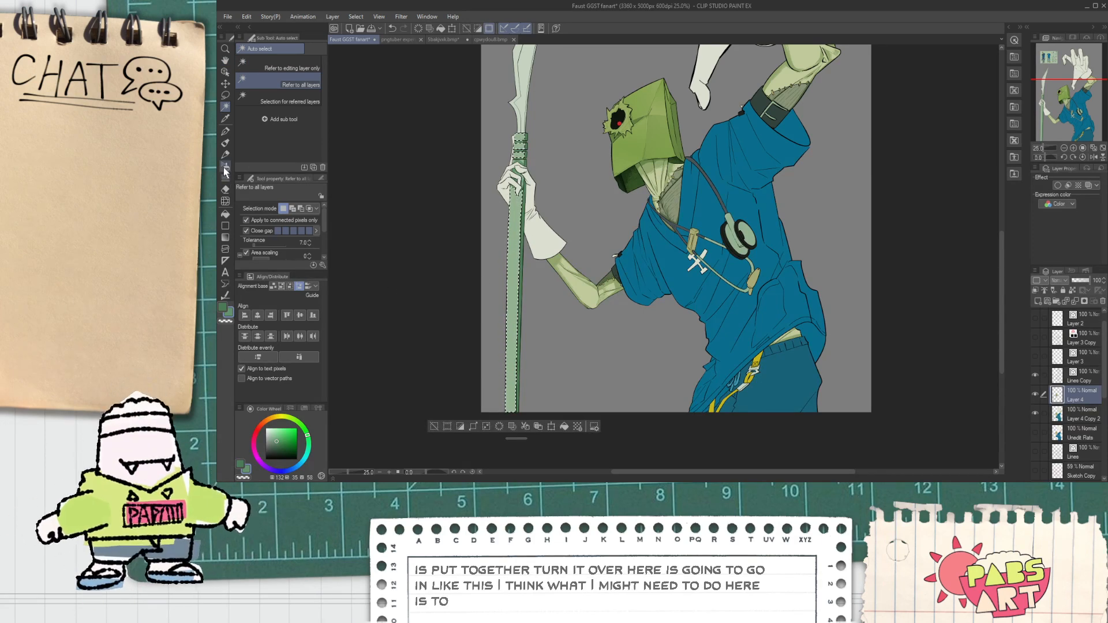
pyautogui.click(225, 168)
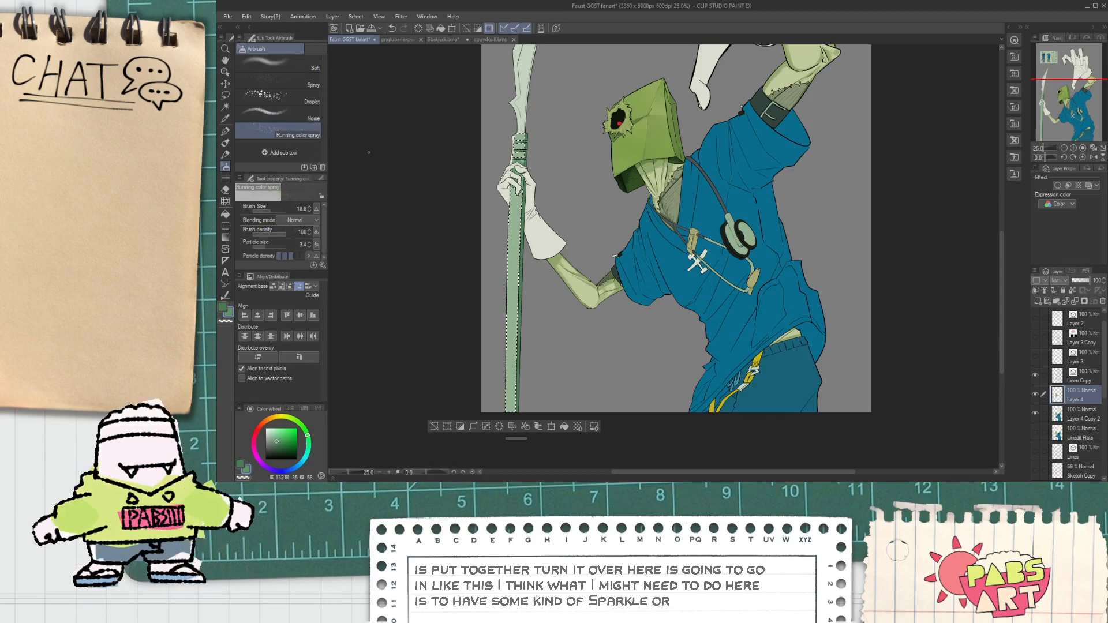
pyautogui.click(278, 210)
pyautogui.click(286, 255)
pyautogui.click(290, 255)
pyautogui.click(267, 248)
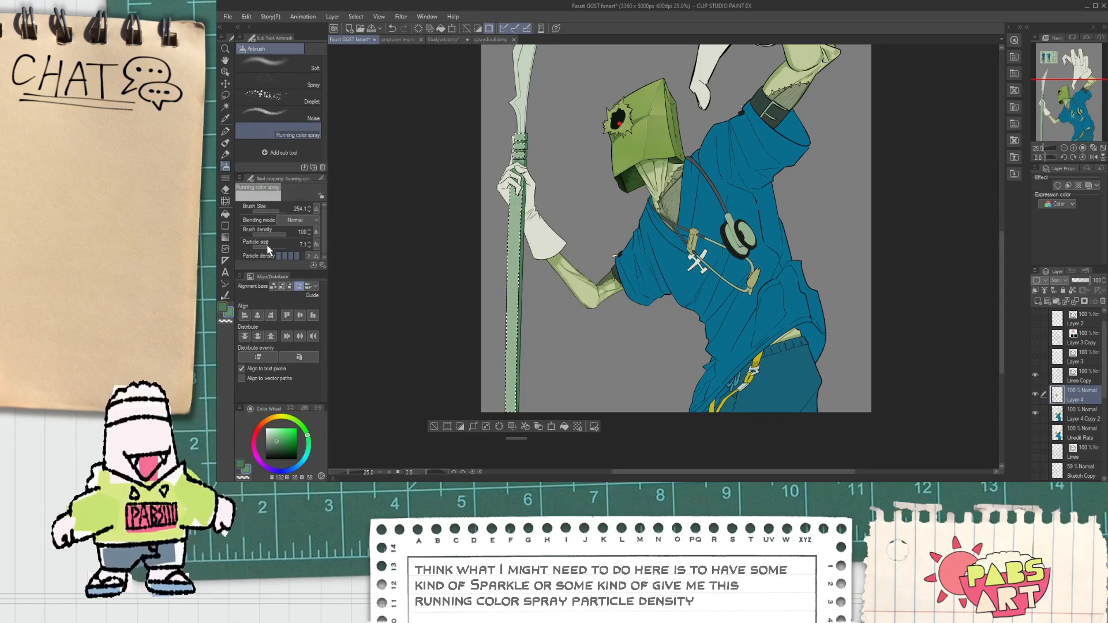
pyautogui.click(273, 442)
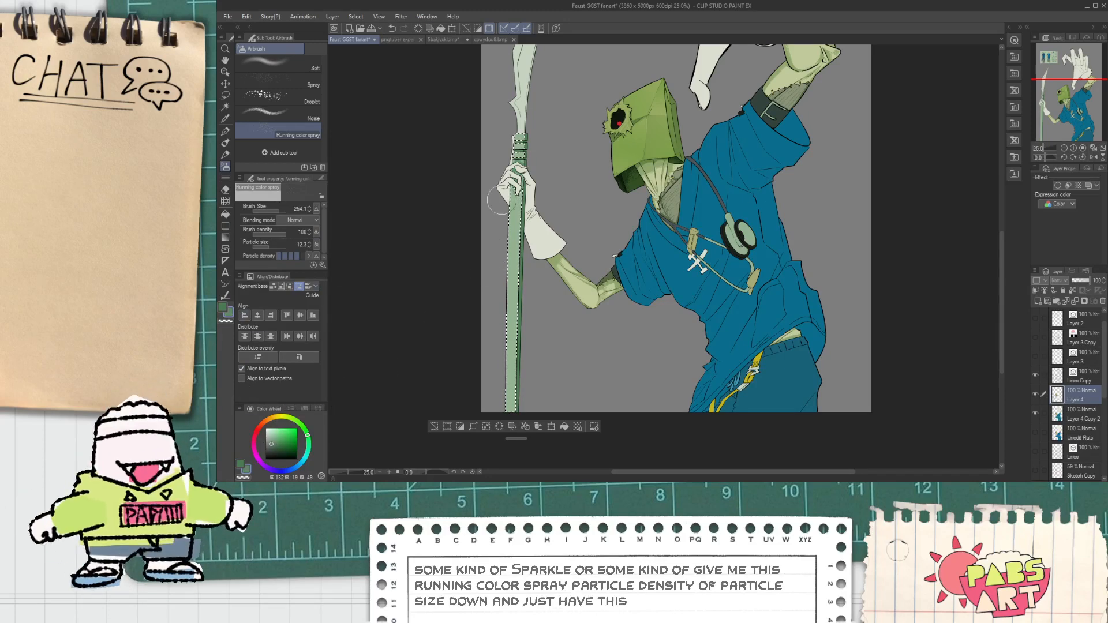
# Set the spray's particle size to 1.8 and spray a fine grain texture over the selected staff face.
pyautogui.scroll(3, 508, 242)
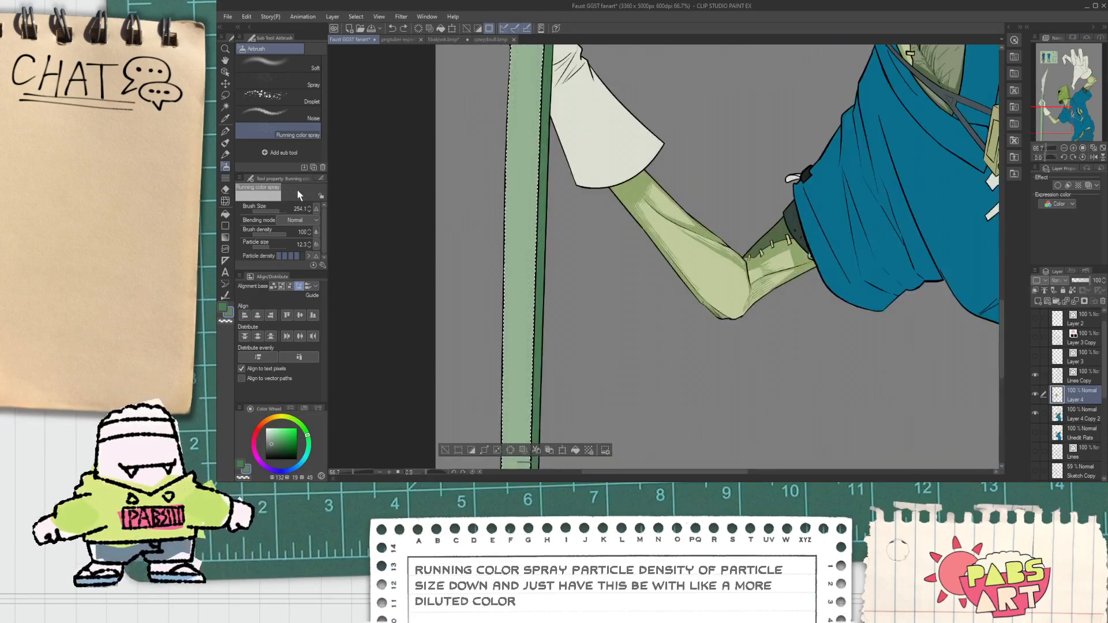
pyautogui.click(265, 247)
pyautogui.scroll(-2, 495, 156)
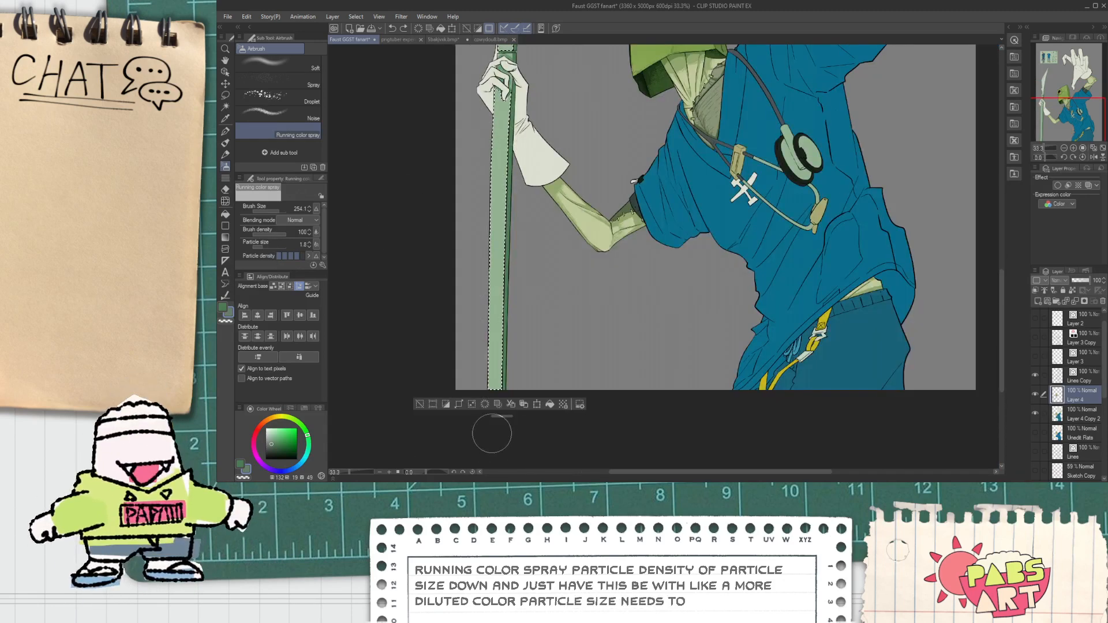
pyautogui.scroll(4, 482, 271)
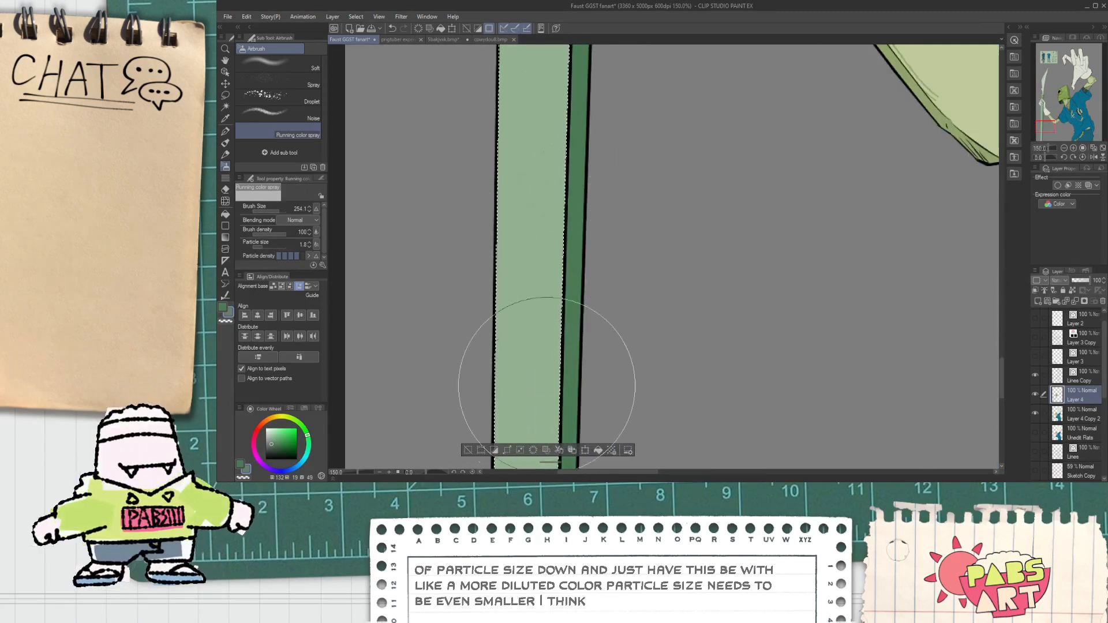
pyautogui.scroll(-5, 533, 284)
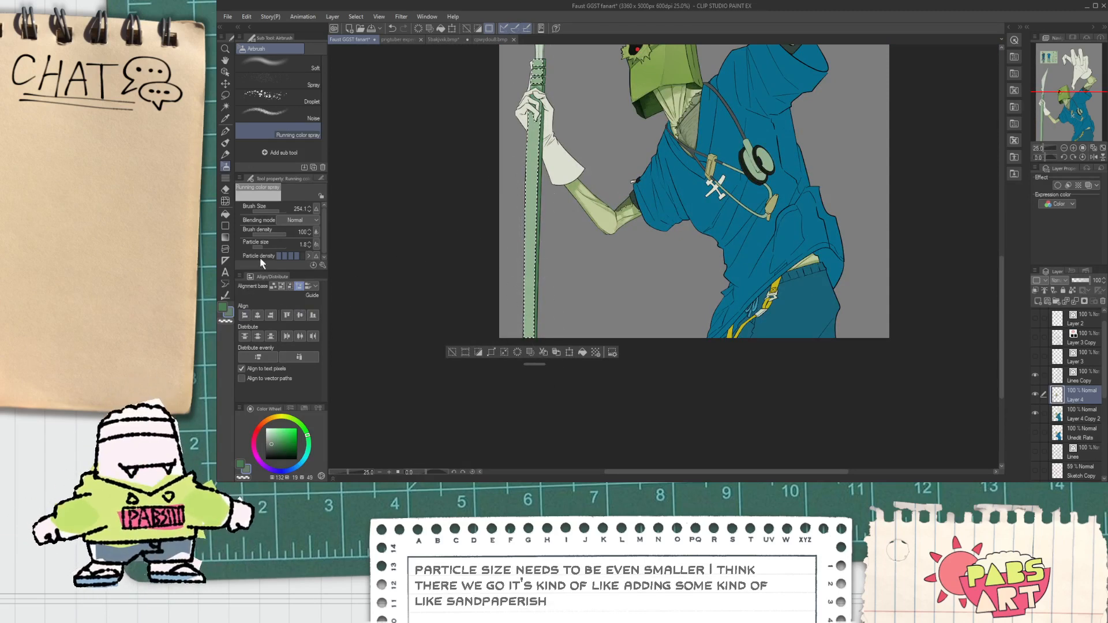
# Spray more grain on the staff's front face in a darker green and clear the selection.
pyautogui.moveTo(275, 439); pyautogui.dragTo(276, 446)
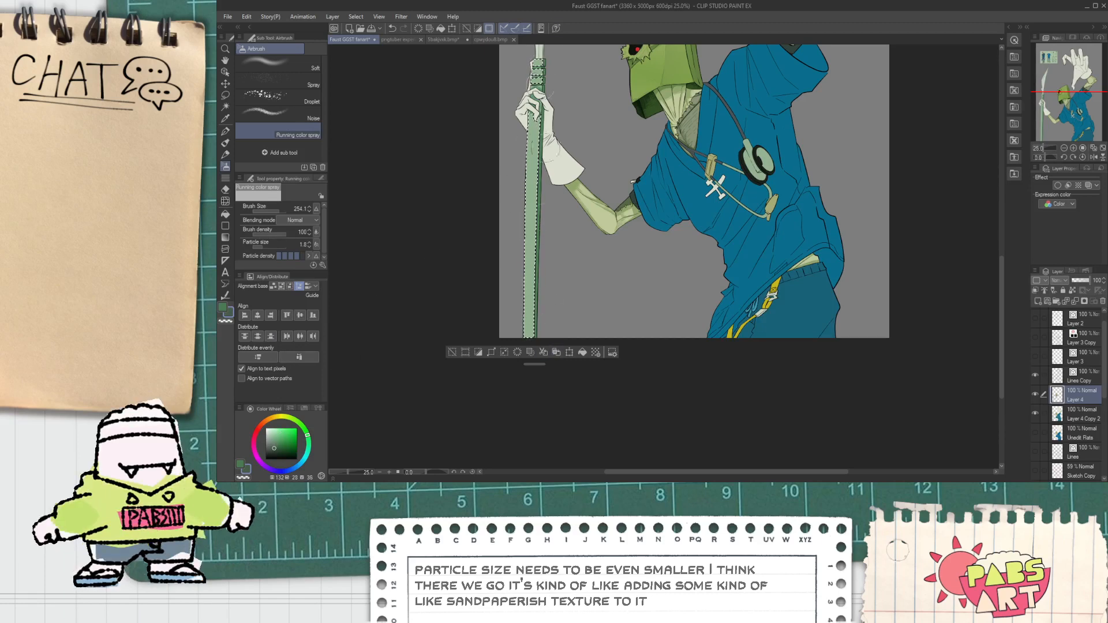
pyautogui.scroll(6, 542, 86)
pyautogui.scroll(-4, 507, 173)
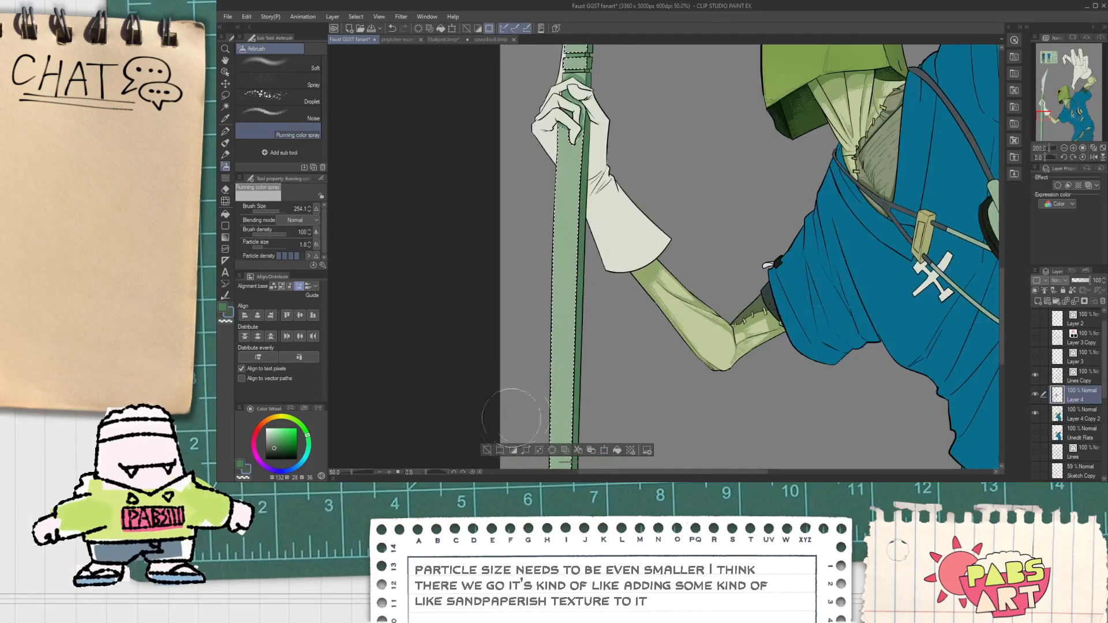
pyautogui.click(486, 450)
pyautogui.scroll(-2, 507, 395)
pyautogui.scroll(5, 551, 162)
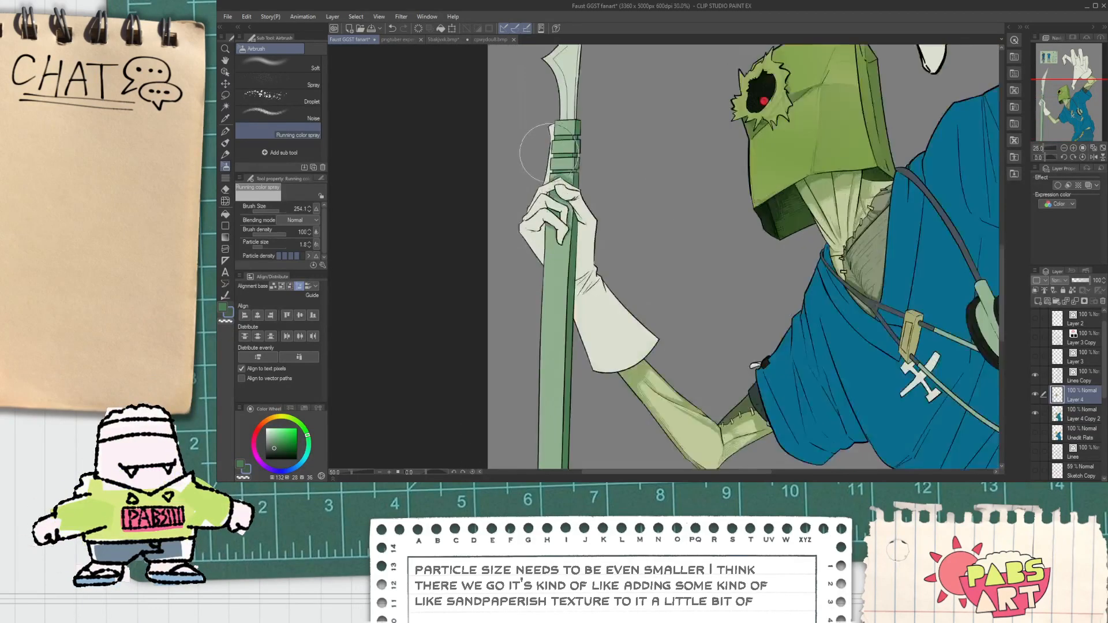
# Examine the staff's surface texture up close, compare it with the character reference sheet and view it in the whole figure.
pyautogui.scroll(1, 551, 162)
pyautogui.scroll(-4, 567, 139)
pyautogui.moveTo(582, 243); pyautogui.dragTo(575, 207)
pyautogui.scroll(1, 576, 208)
pyautogui.press('alt')
pyautogui.scroll(6, 575, 208)
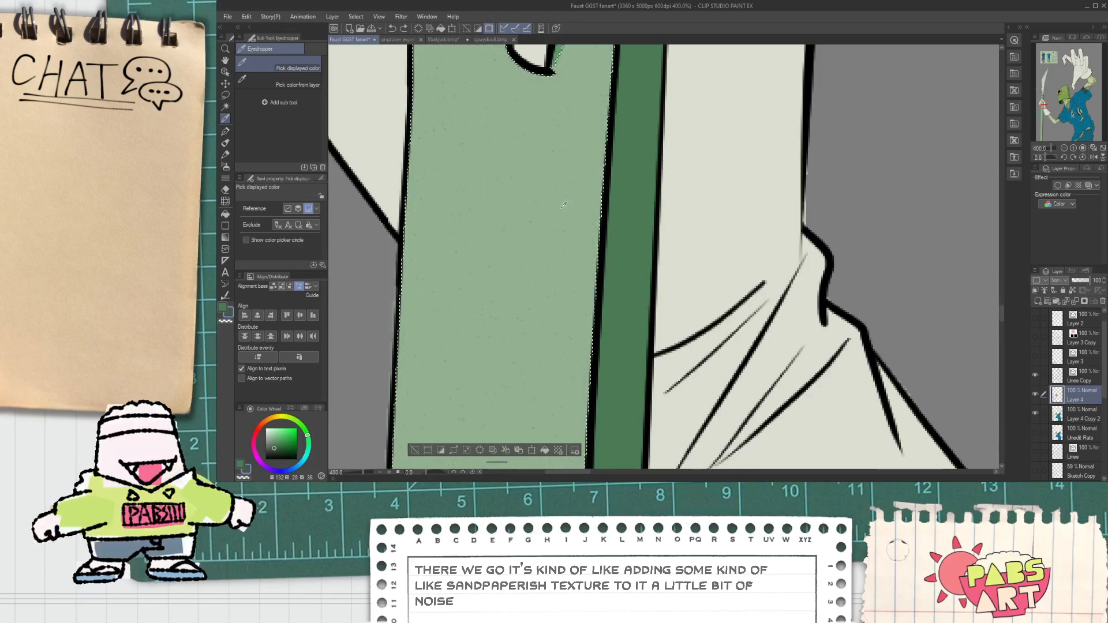
pyautogui.scroll(-4, 565, 206)
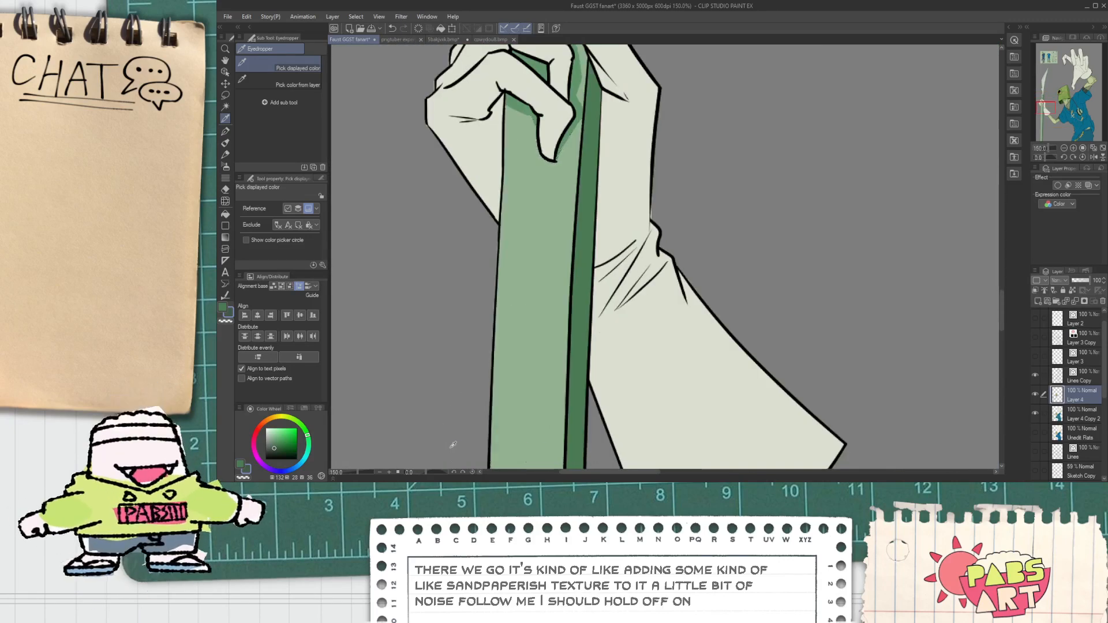
pyautogui.scroll(-6, 511, 292)
pyautogui.scroll(8, 532, 145)
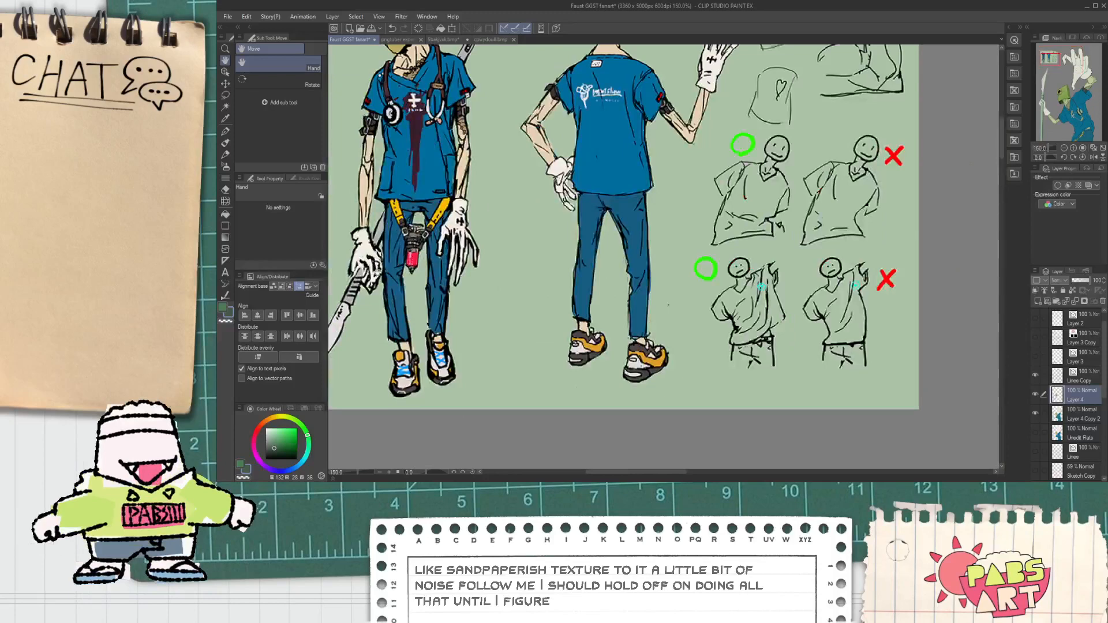
pyautogui.scroll(-5, 663, 257)
pyautogui.moveTo(664, 347); pyautogui.dragTo(634, 190)
pyautogui.scroll(-1, 525, 167)
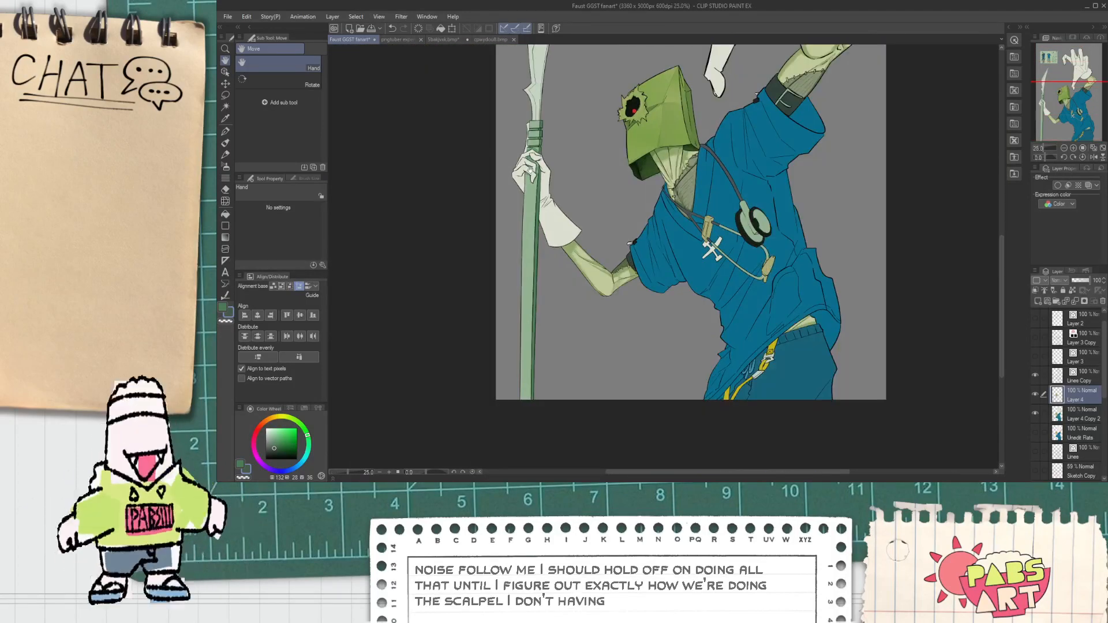
pyautogui.scroll(7, 528, 130)
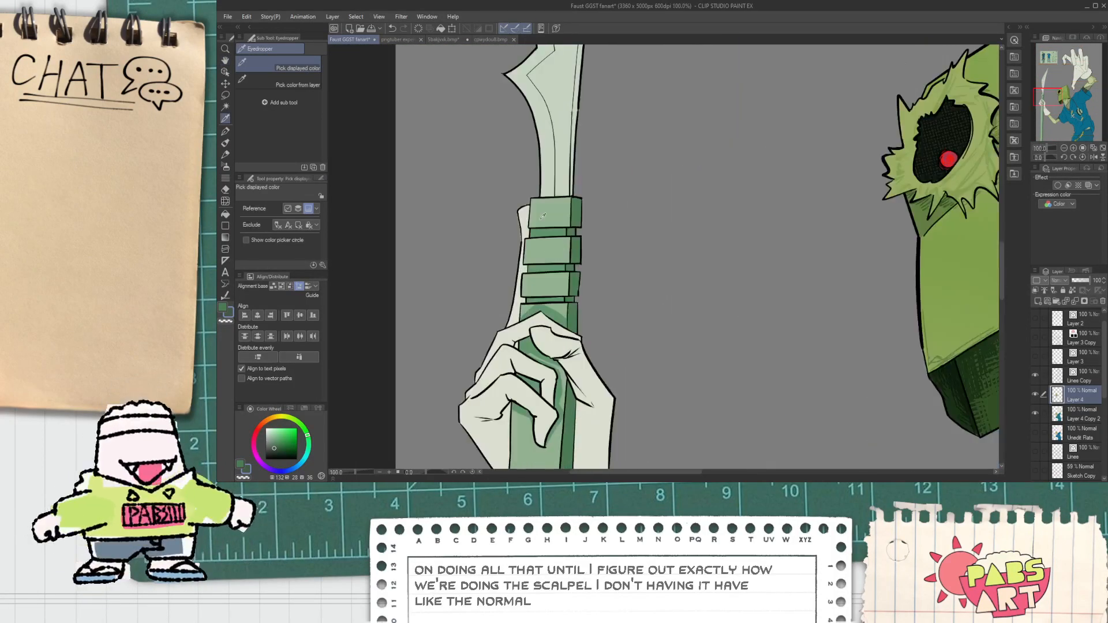
pyautogui.scroll(2, 510, 248)
# Clean up the flat colour outside the outline of the glove holding the staff with the Hard eraser on Layer 4 Copy 2.
pyautogui.press('e')
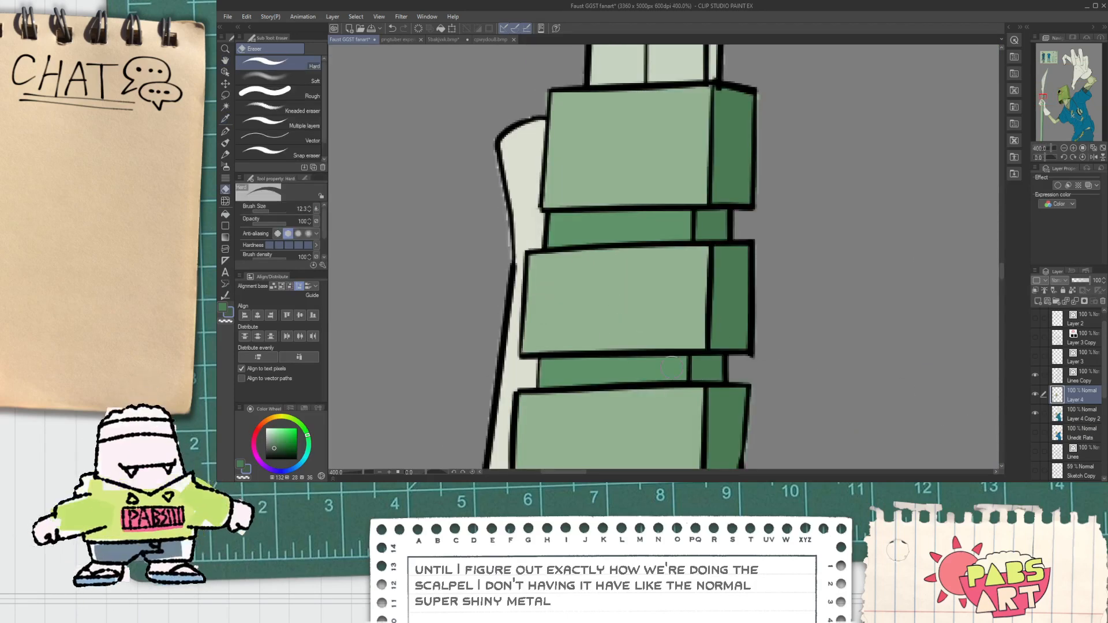
pyautogui.click(1058, 420)
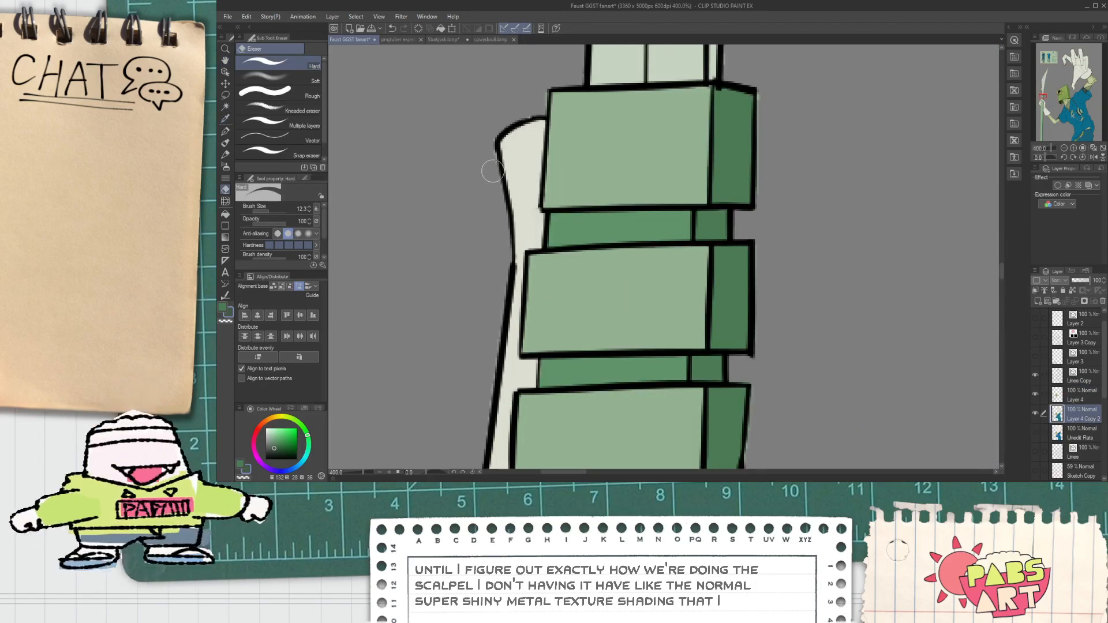
pyautogui.moveTo(501, 275); pyautogui.dragTo(517, 182)
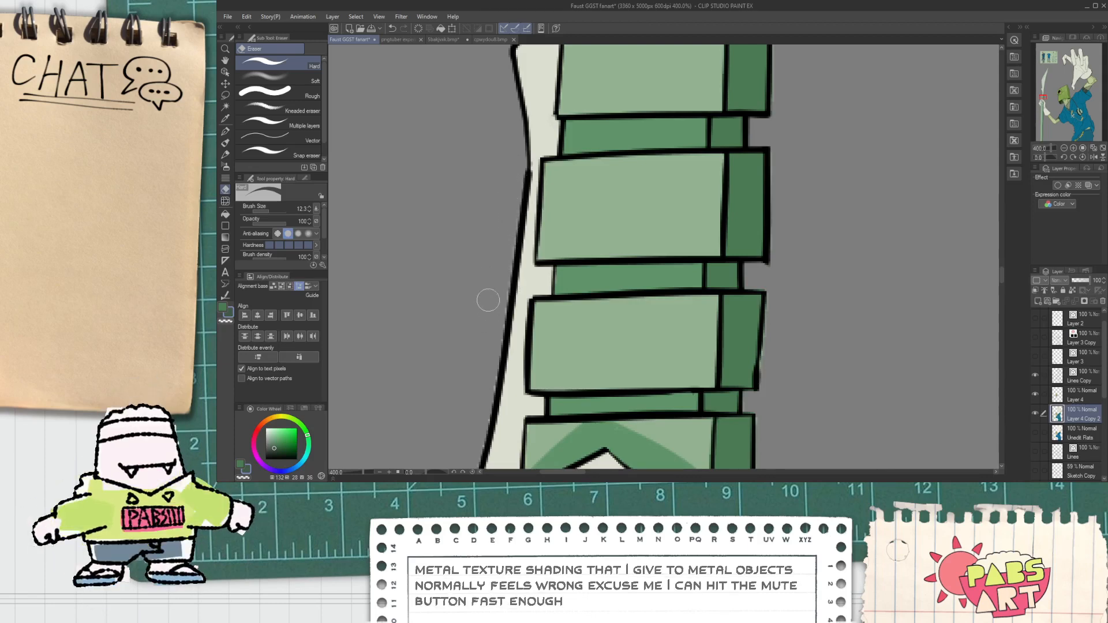
pyautogui.scroll(-3, 486, 370)
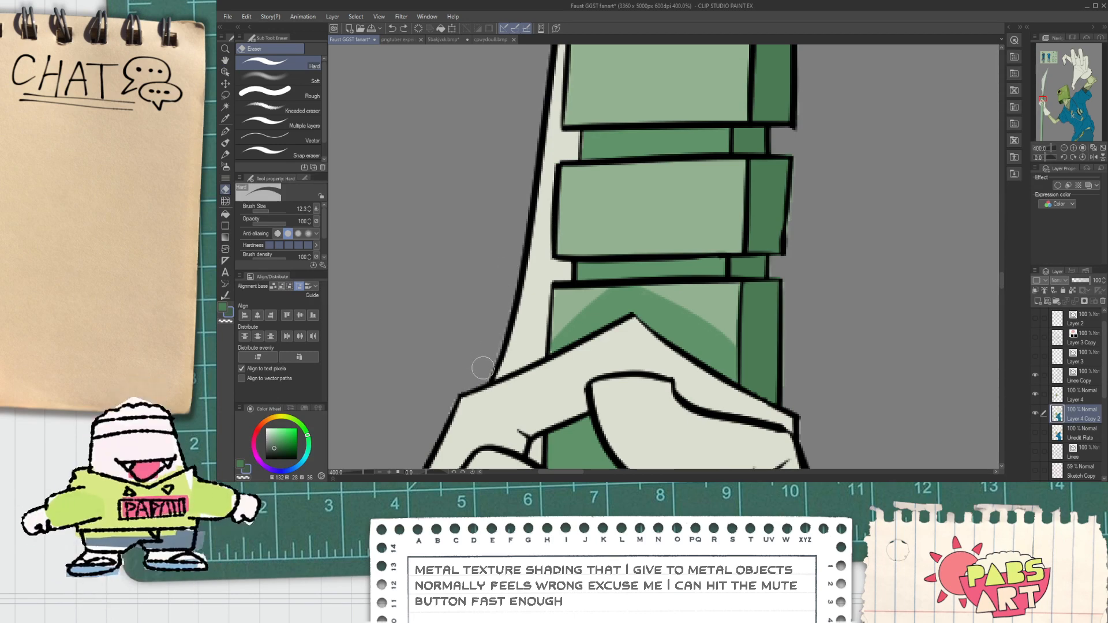
pyautogui.scroll(-3, 490, 306)
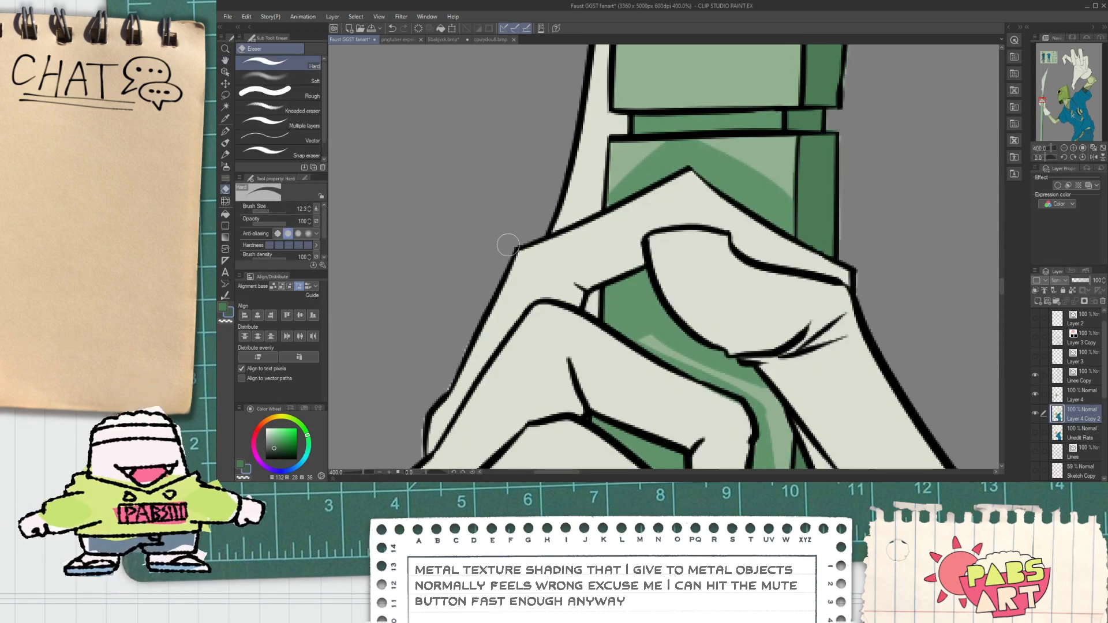
pyautogui.scroll(-3, 513, 235)
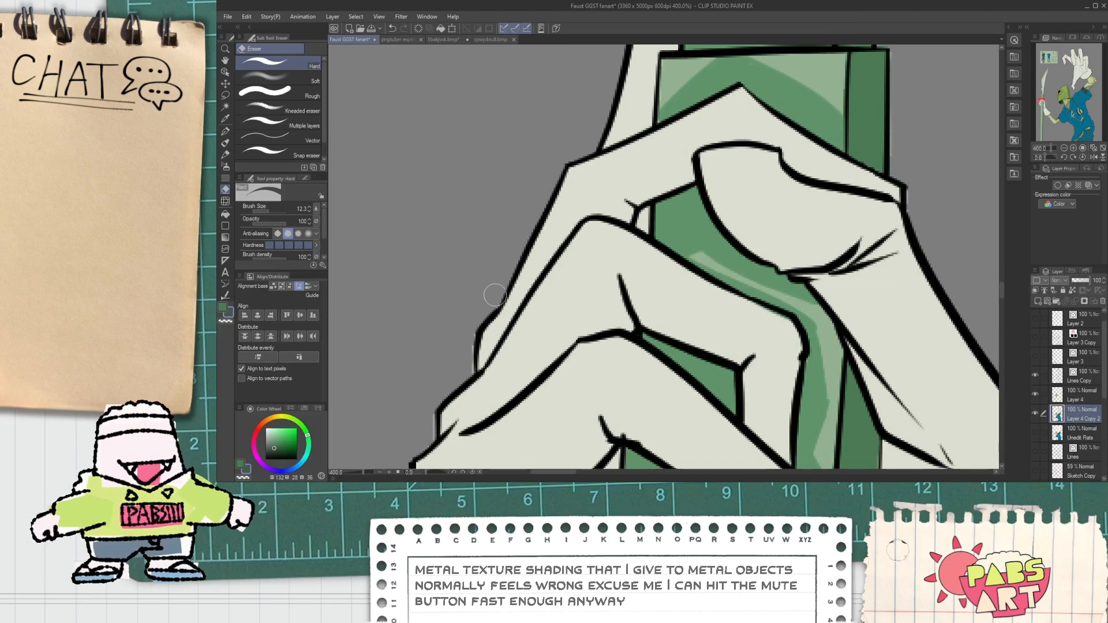
pyautogui.scroll(-3, 461, 366)
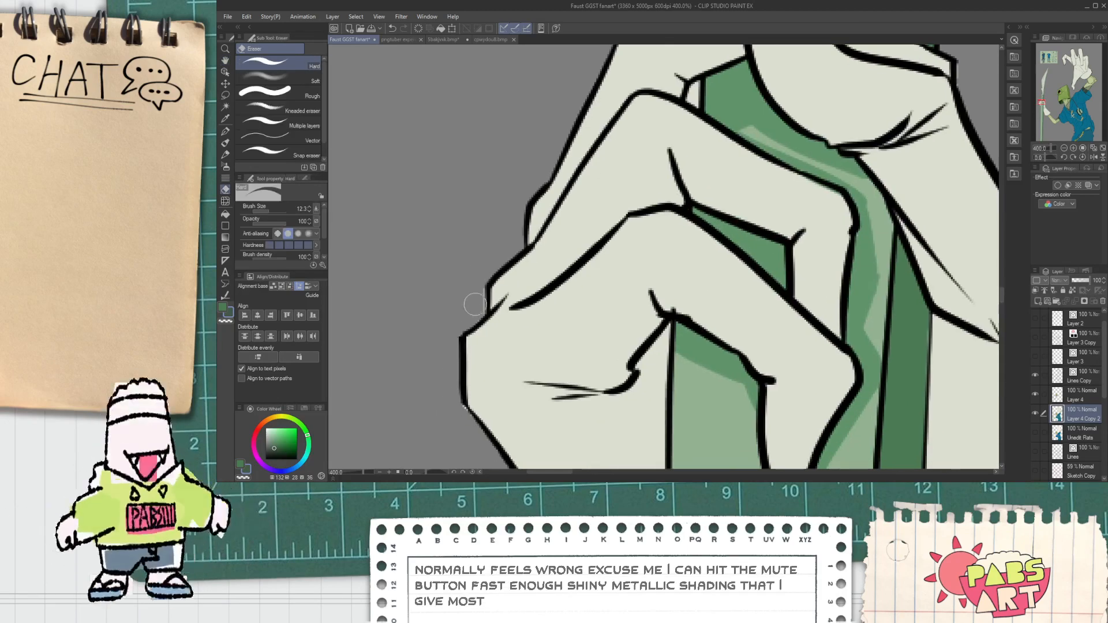
pyautogui.scroll(-3, 491, 289)
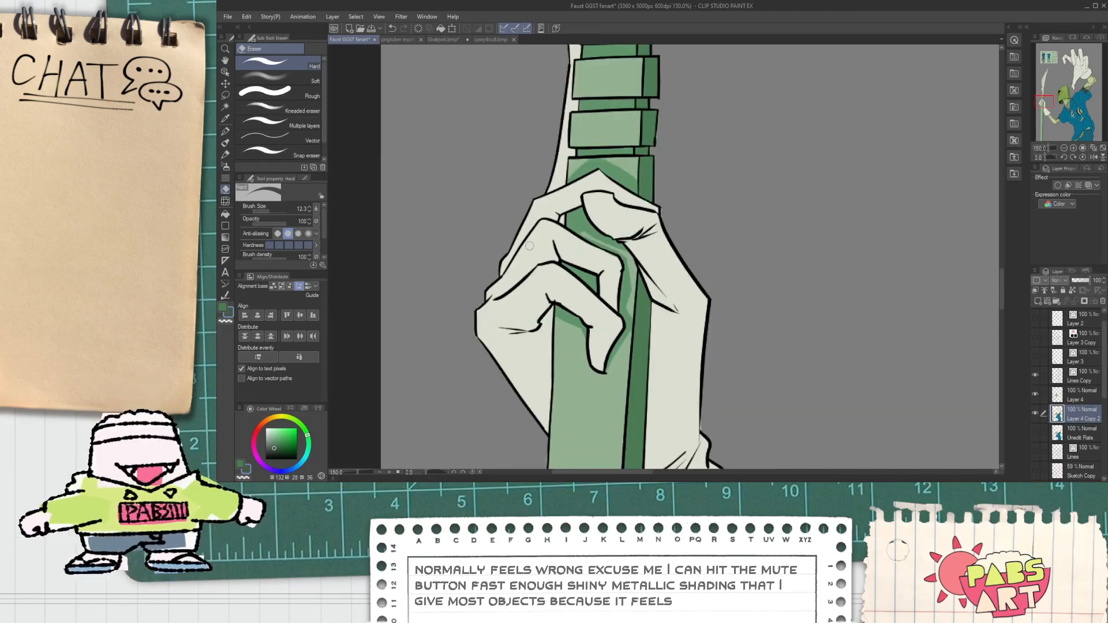
pyautogui.scroll(-2, 518, 247)
pyautogui.press('space')
pyautogui.moveTo(508, 259); pyautogui.dragTo(518, 255)
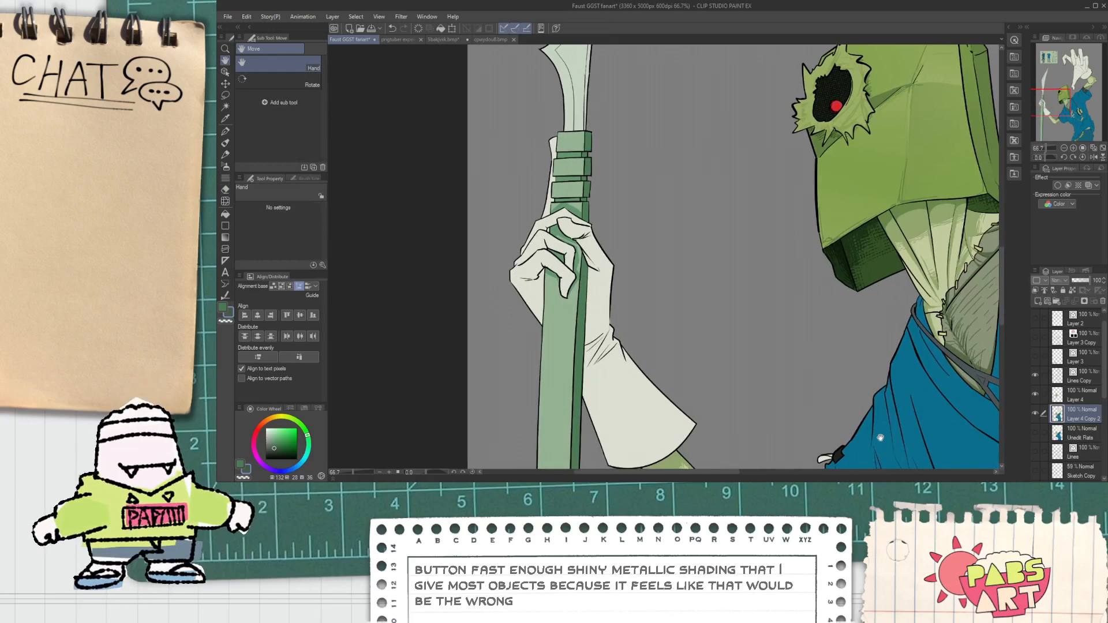
# On Layer 4, select the staff's front face, apply a green Foreground to transparent gradient from its lower end upward, and clear the selection.
pyautogui.click(1072, 401)
pyautogui.scroll(-1, 842, 370)
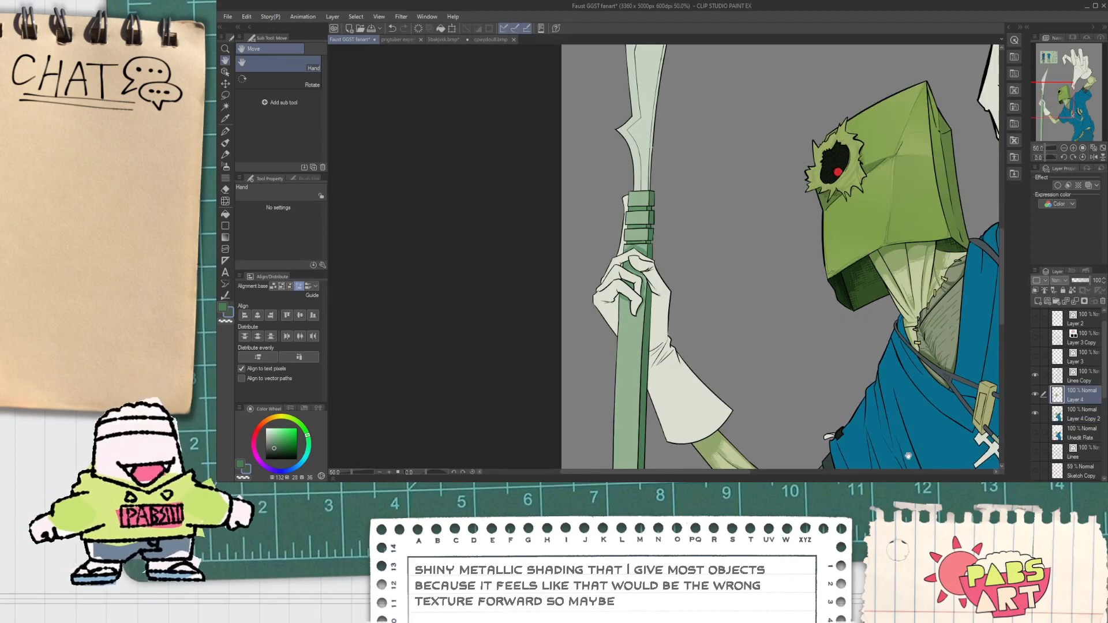
pyautogui.moveTo(981, 450); pyautogui.dragTo(873, 361)
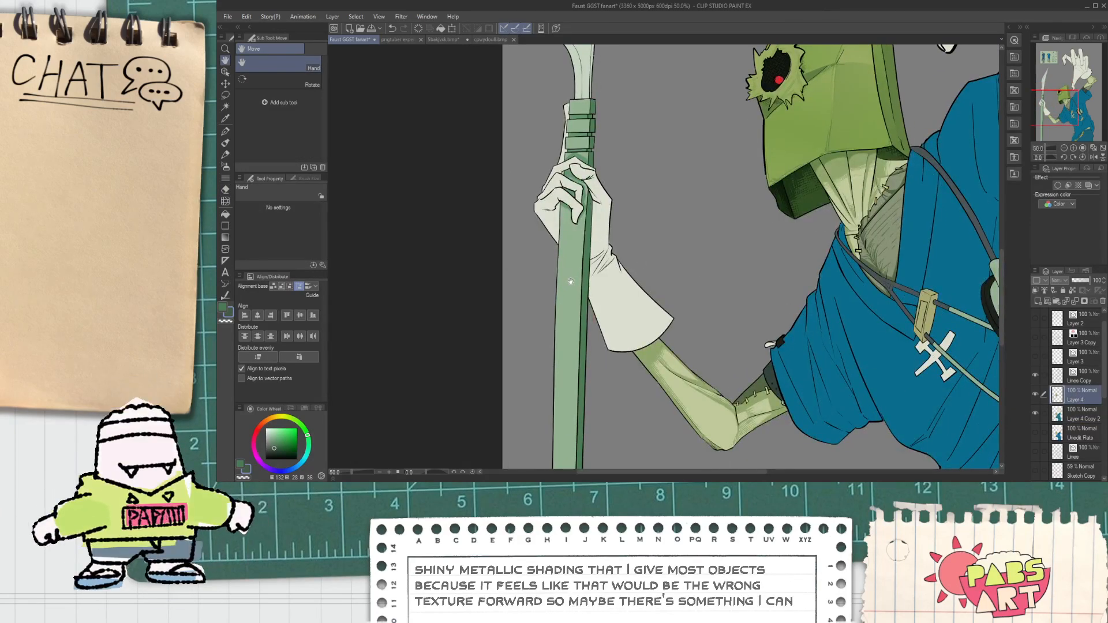
pyautogui.scroll(-1, 583, 280)
pyautogui.moveTo(582, 311); pyautogui.dragTo(579, 261)
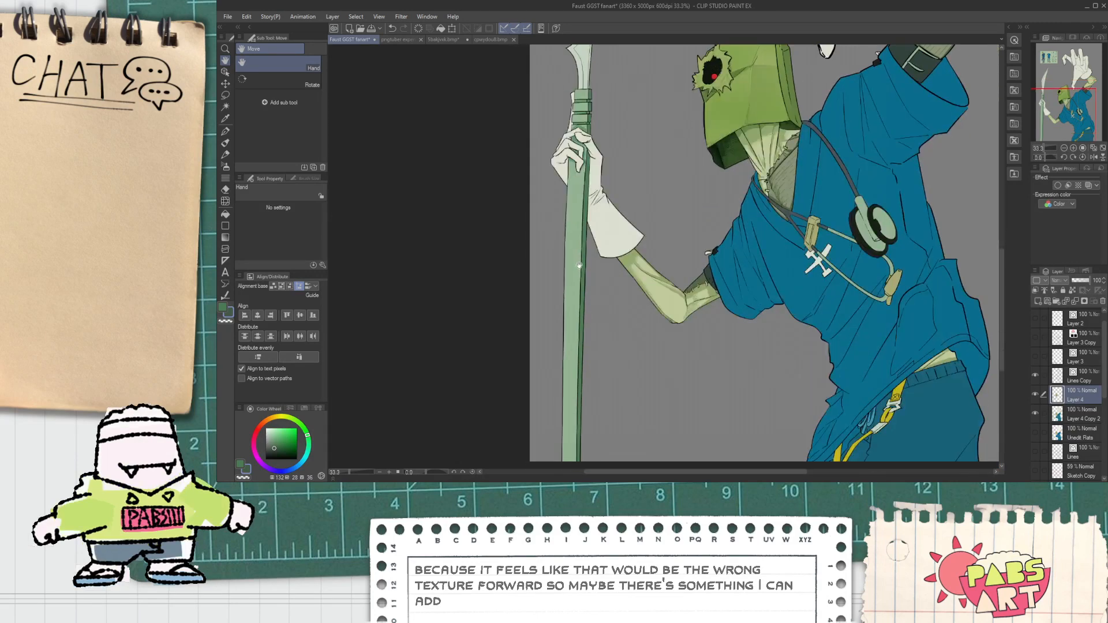
pyautogui.press('w')
pyautogui.click(571, 277)
pyautogui.click(225, 237)
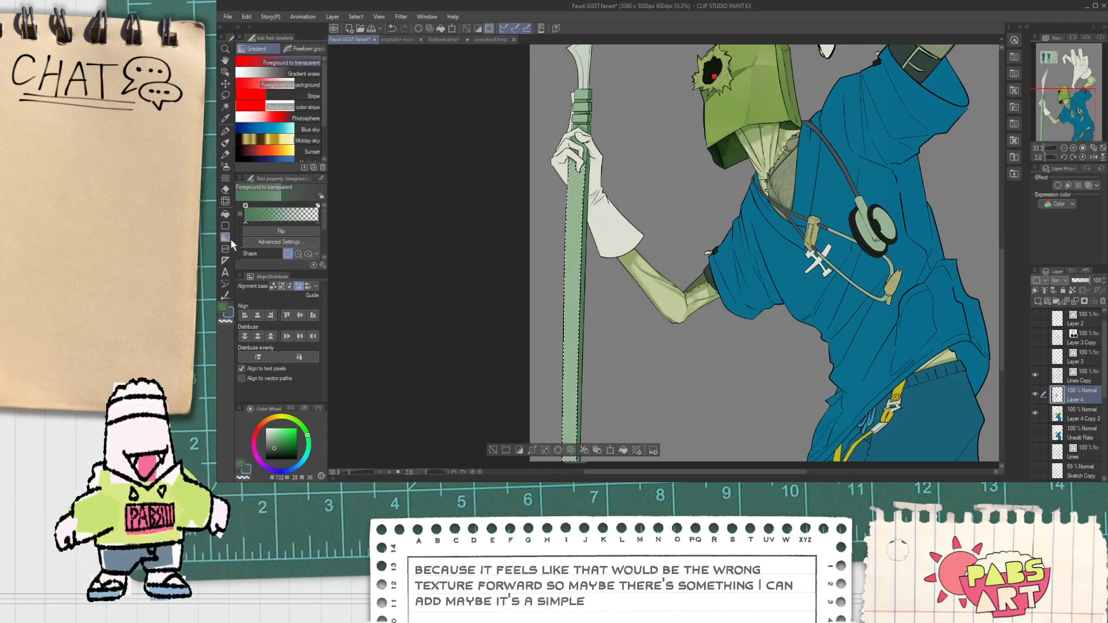
pyautogui.scroll(-3, 531, 167)
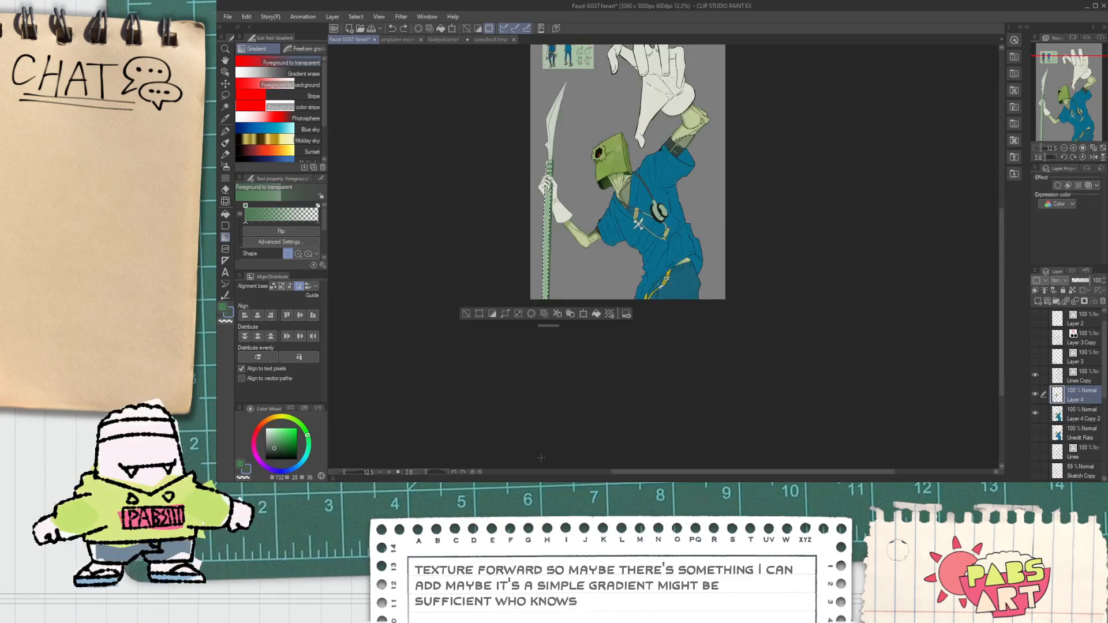
pyautogui.moveTo(540, 458); pyautogui.dragTo(545, 199)
pyautogui.click(466, 315)
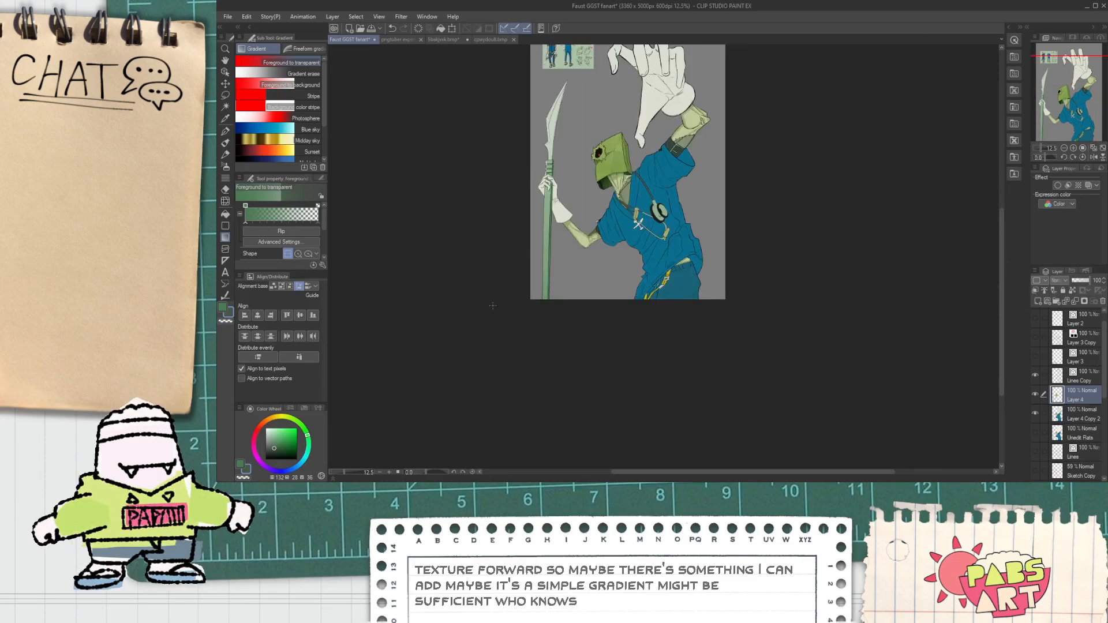
# Restore the staff selection and add the section between the fingers and the front faces of the segments above the glove.
pyautogui.scroll(3, 530, 214)
pyautogui.hotkey('ctrl', 'z')
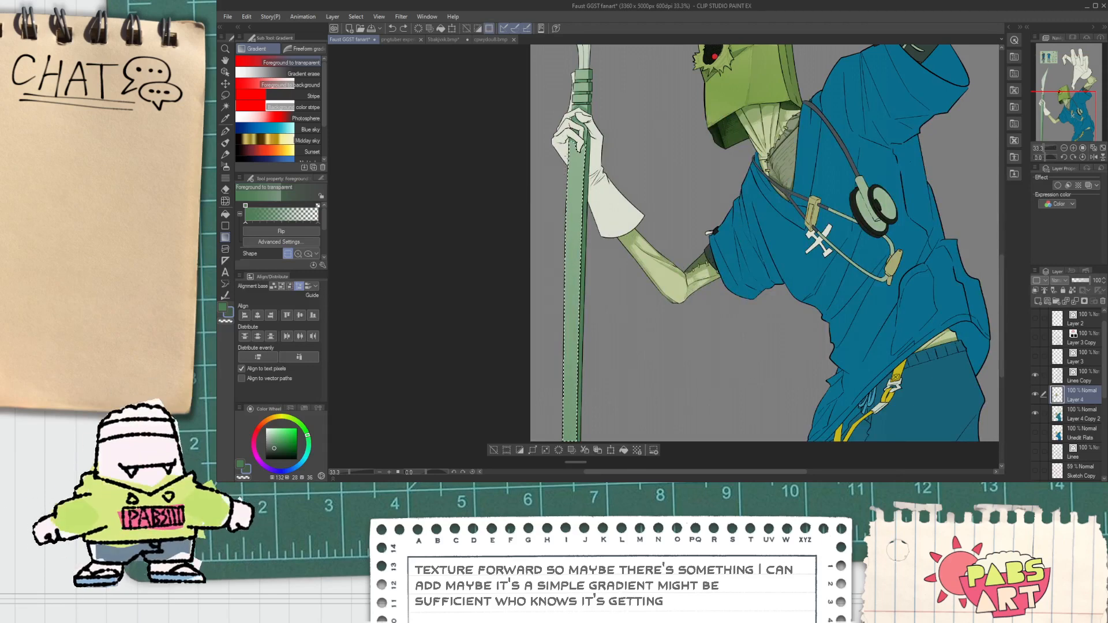
pyautogui.scroll(3, 580, 97)
pyautogui.moveTo(579, 104); pyautogui.dragTo(566, 181)
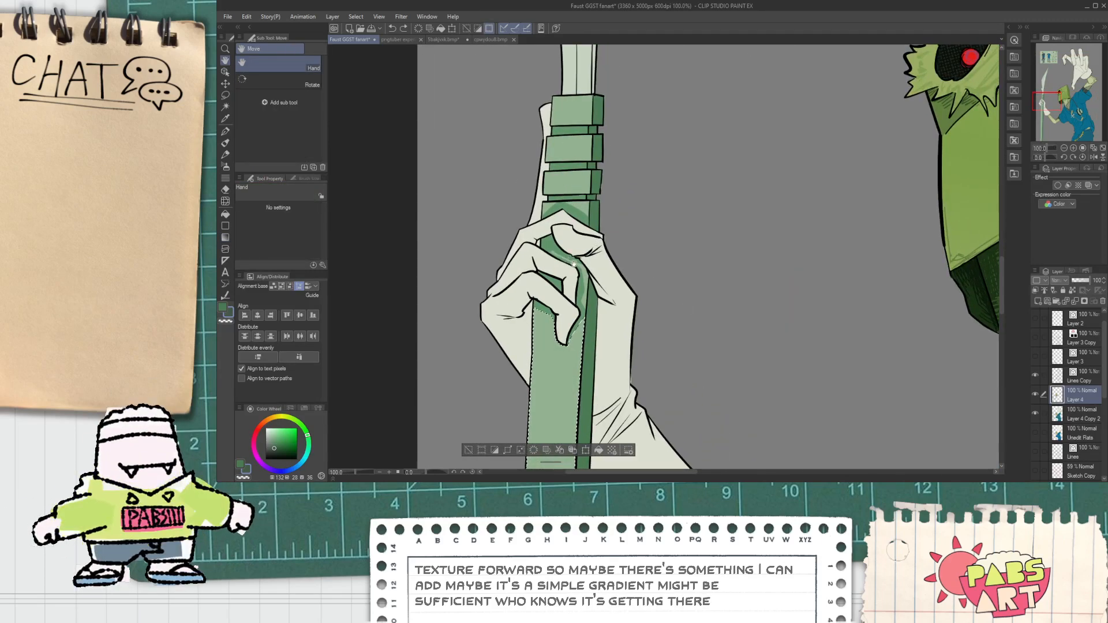
pyautogui.press('w')
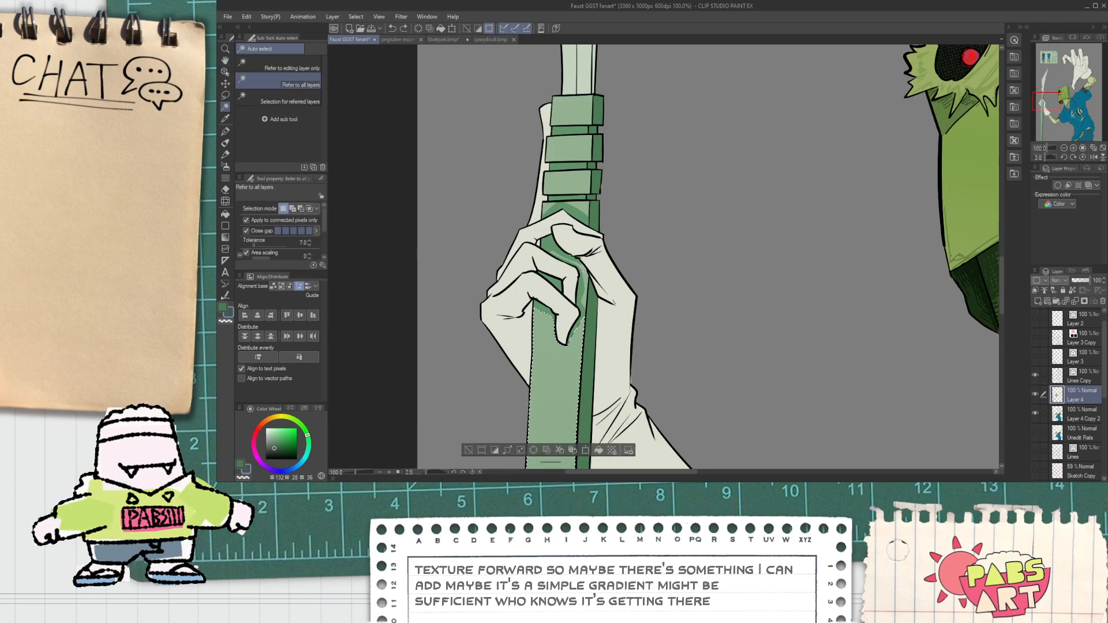
pyautogui.keyDown('shift'); pyautogui.click(576, 203); pyautogui.keyUp('shift')
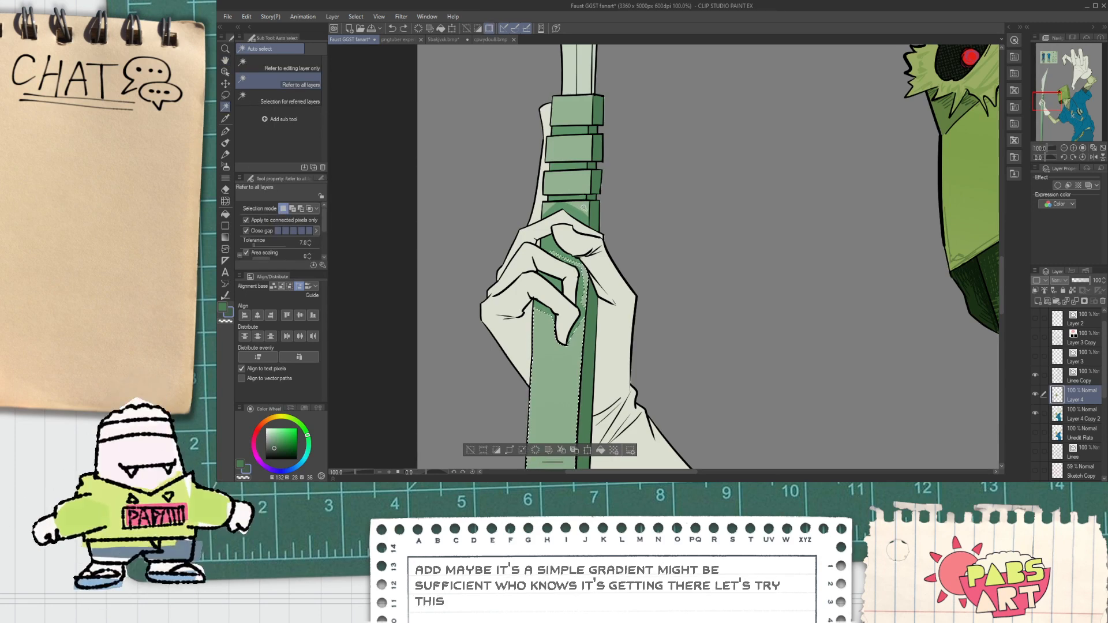
pyautogui.keyDown('shift'); pyautogui.click(567, 181); pyautogui.keyUp('shift')
pyautogui.keyDown('shift'); pyautogui.click(577, 150); pyautogui.keyUp('shift')
pyautogui.keyDown('shift'); pyautogui.click(577, 114); pyautogui.keyUp('shift')
# Apply a second green Foreground to transparent gradient upward along the selected staff faces.
pyautogui.hotkey('ctrl', '-')
pyautogui.hotkey('ctrl', '-')
pyautogui.hotkey('ctrl', '-')
pyautogui.hotkey('ctrl', '-')
pyautogui.hotkey('ctrl', '-')
pyautogui.hotkey('ctrl', '-')
pyautogui.click(225, 237)
pyautogui.moveTo(633, 378); pyautogui.dragTo(639, 82)
pyautogui.hotkey('ctrl', '+')
pyautogui.hotkey('ctrl', '+')
pyautogui.hotkey('ctrl', '+')
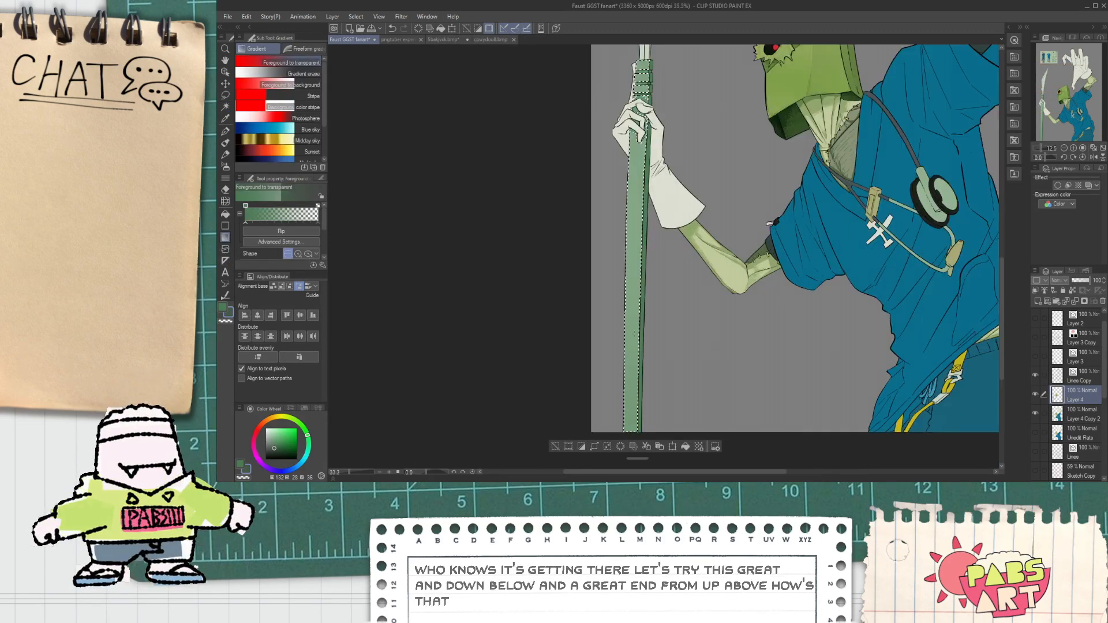
# Choose the カケアミ(濃) hatching decoration brush and set its size to 291.6.
pyautogui.click(225, 166)
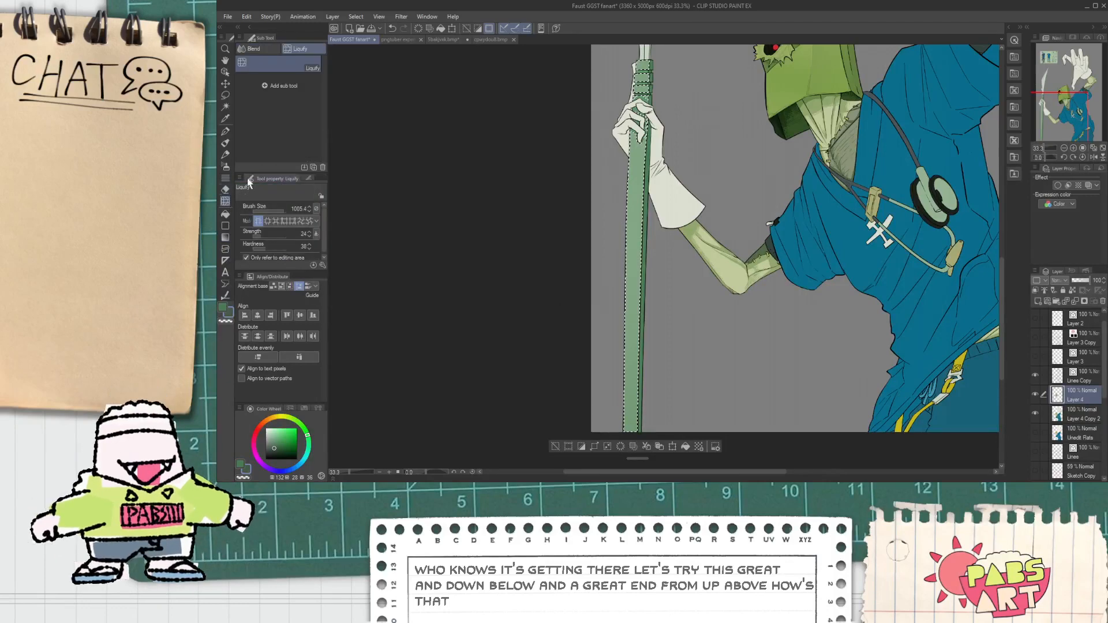
pyautogui.click(225, 179)
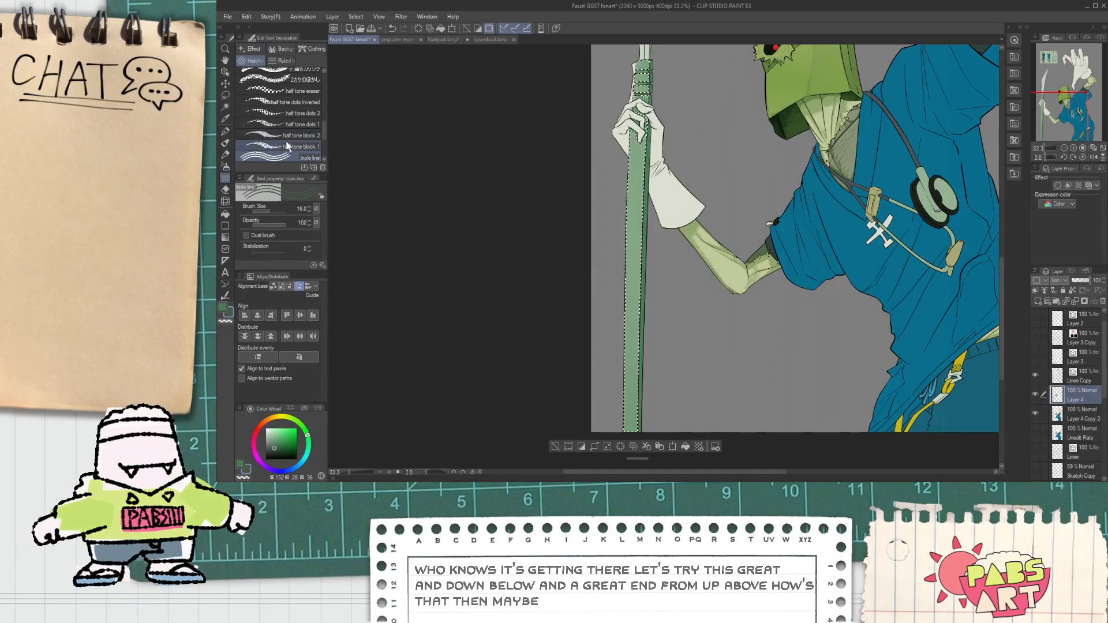
pyautogui.scroll(-4, 318, 136)
pyautogui.moveTo(324, 148); pyautogui.dragTo(324, 106)
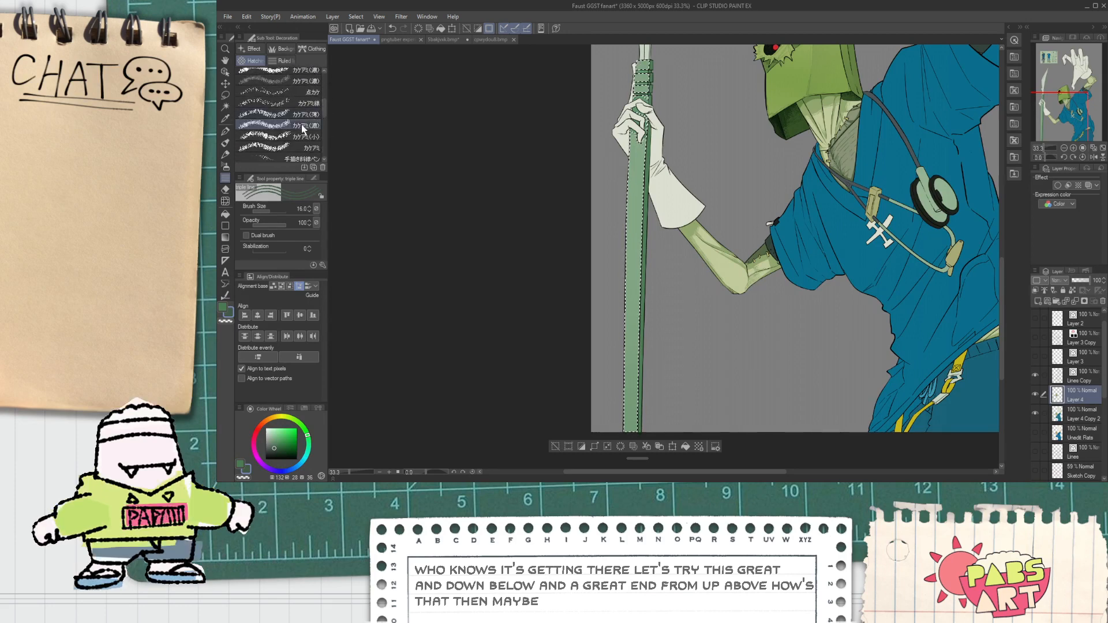
pyautogui.click(302, 128)
pyautogui.scroll(-1, 576, 147)
pyautogui.moveTo(280, 212); pyautogui.dragTo(277, 213)
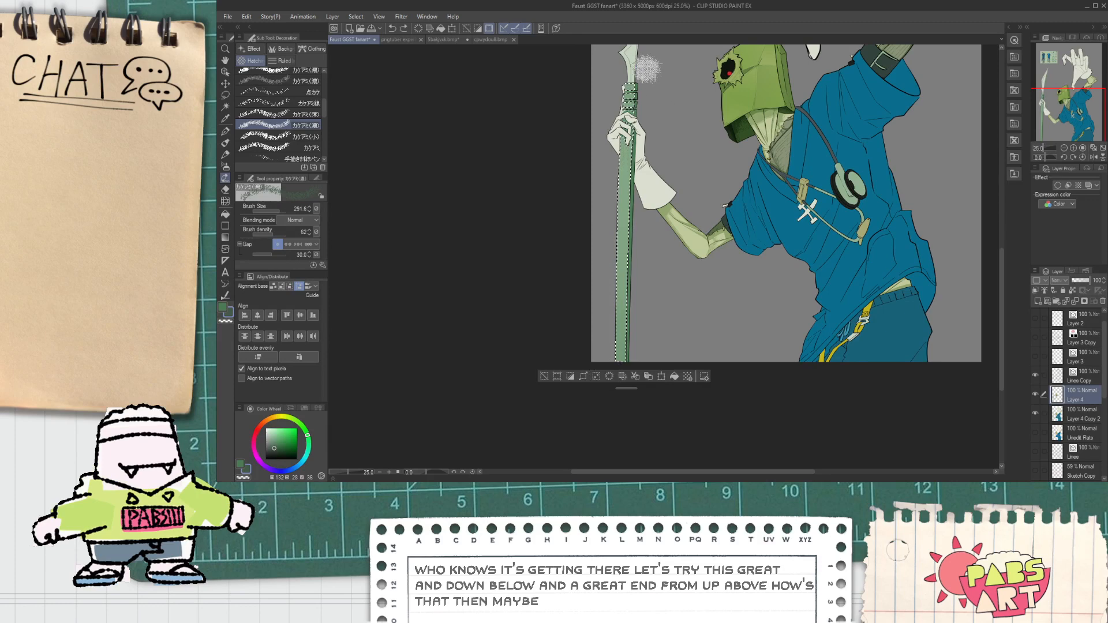
# Cover the selected staff faces with green hatching on a new layer above Layer 4 and clear the selection.
pyautogui.click(1037, 301)
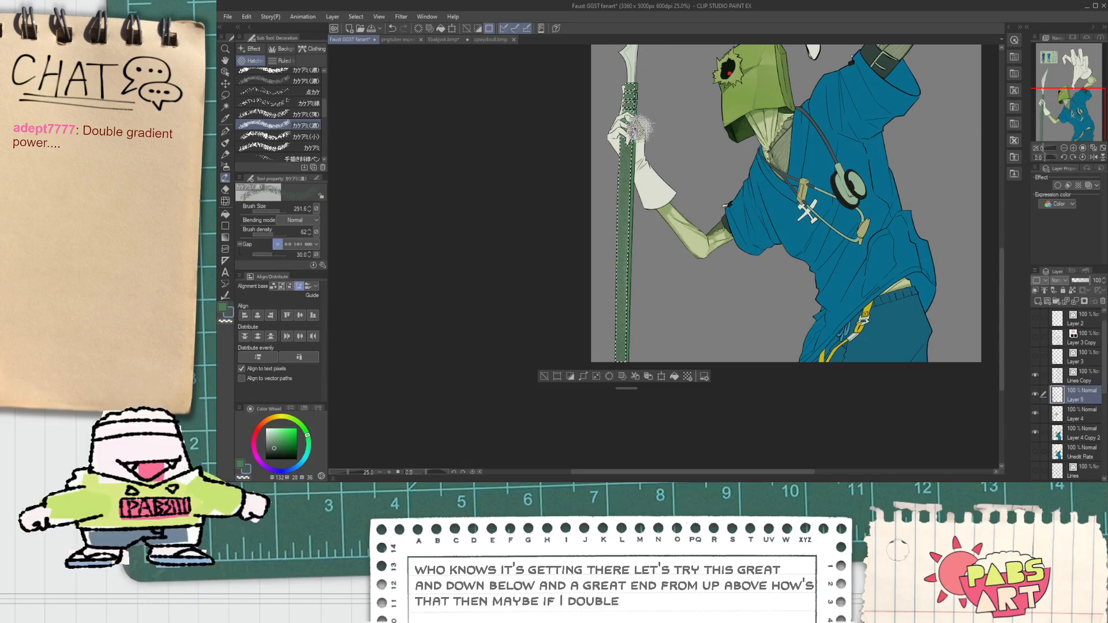
pyautogui.scroll(1, 617, 72)
pyautogui.scroll(2, 620, 72)
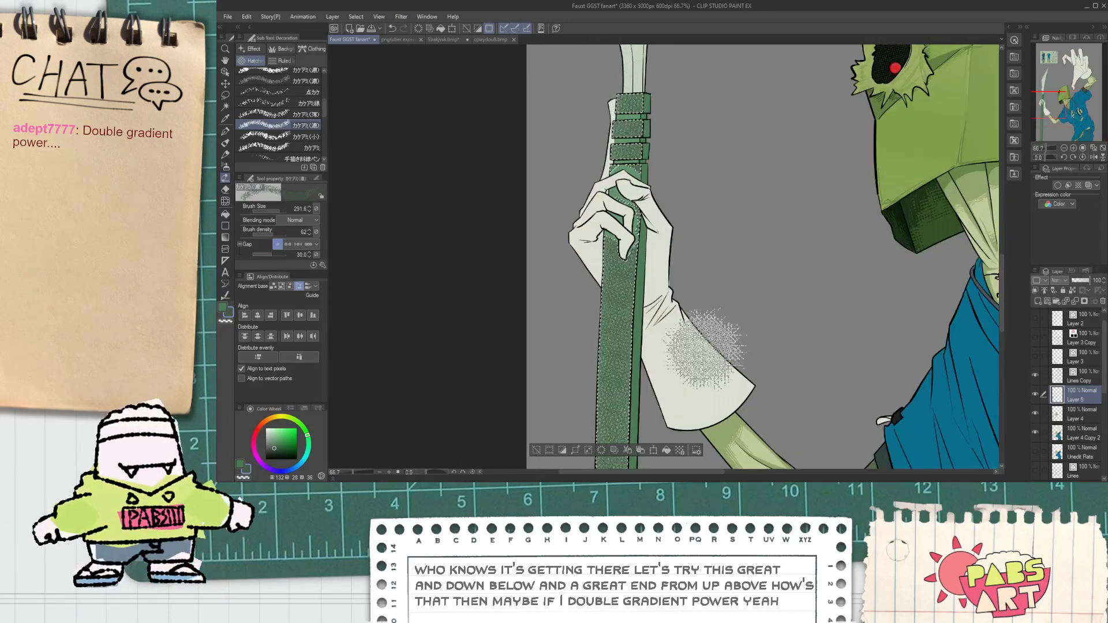
pyautogui.hotkey('ctrl', 'd')
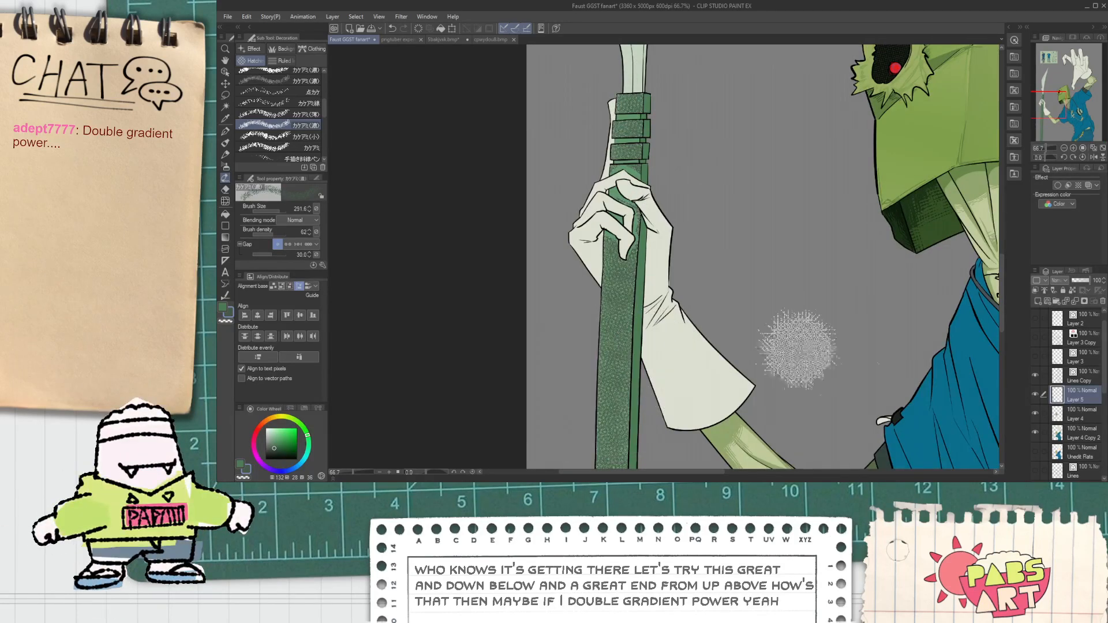
# Lower the hatching layer's opacity to 18% and change its blending mode to Lighten.
pyautogui.click(1075, 280)
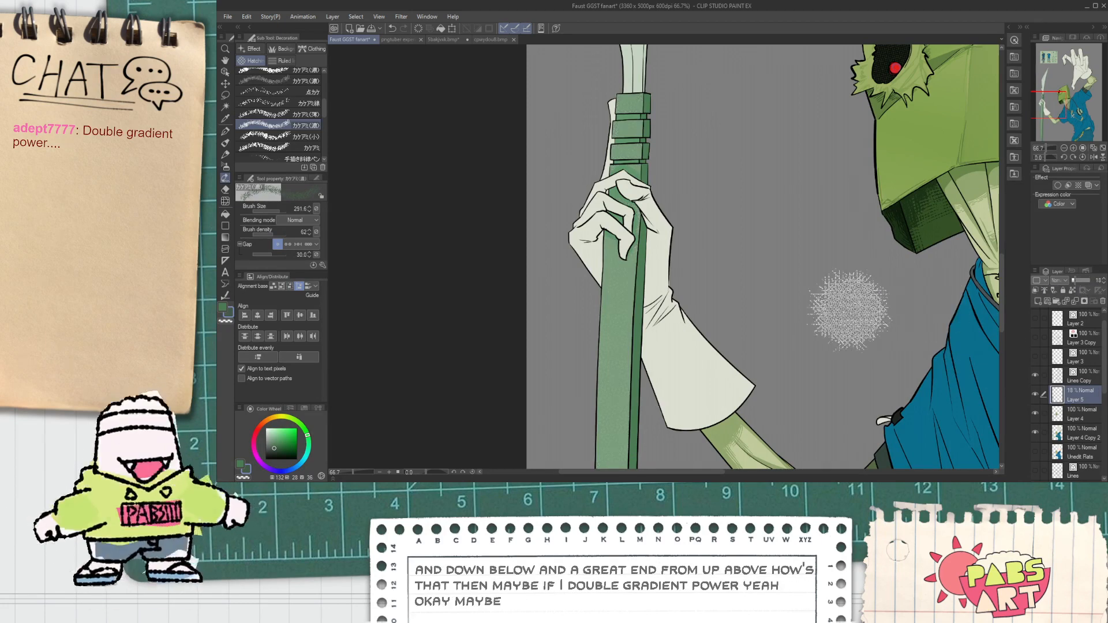
pyautogui.scroll(-3, 797, 308)
pyautogui.moveTo(749, 346); pyautogui.dragTo(702, 294)
pyautogui.scroll(4, 713, 306)
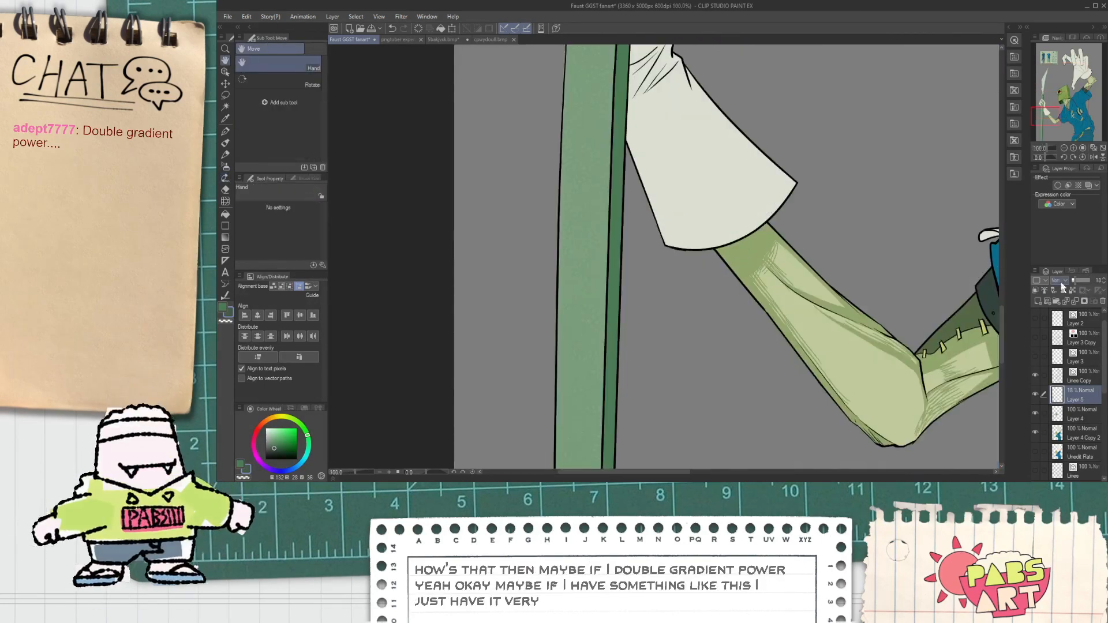
pyautogui.scroll(-3, 1063, 281)
pyautogui.scroll(-9, 1063, 282)
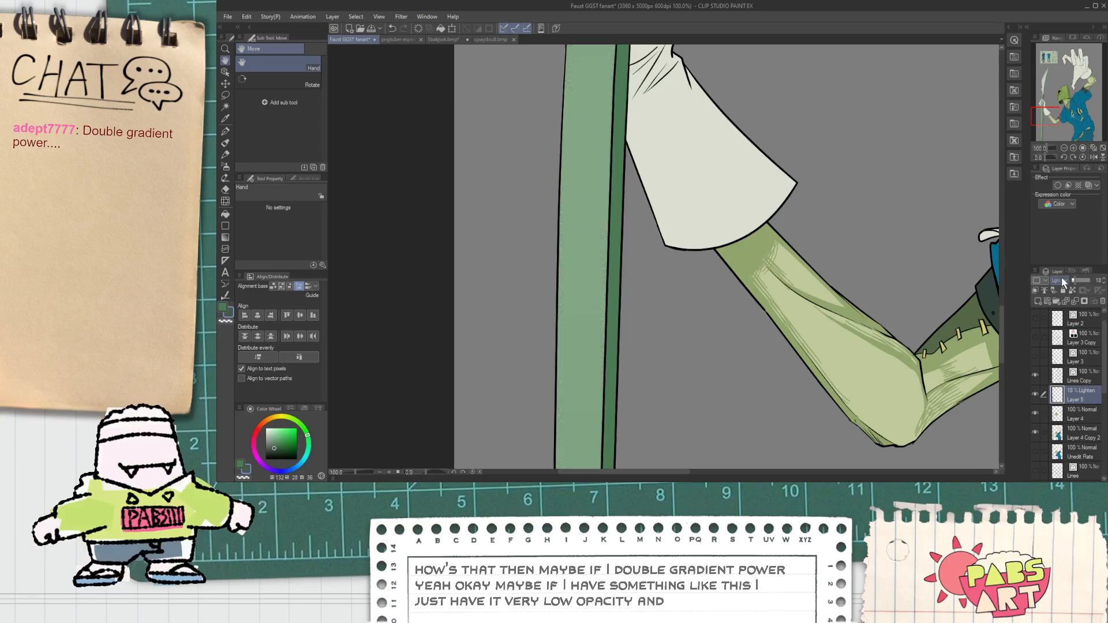
# Try Overlay, settle on Linear light blending for the hatching layer, and merge it into Layer 4.
pyautogui.scroll(-3, 953, 258)
pyautogui.moveTo(879, 241); pyautogui.dragTo(794, 257)
pyautogui.scroll(-1, 1051, 283)
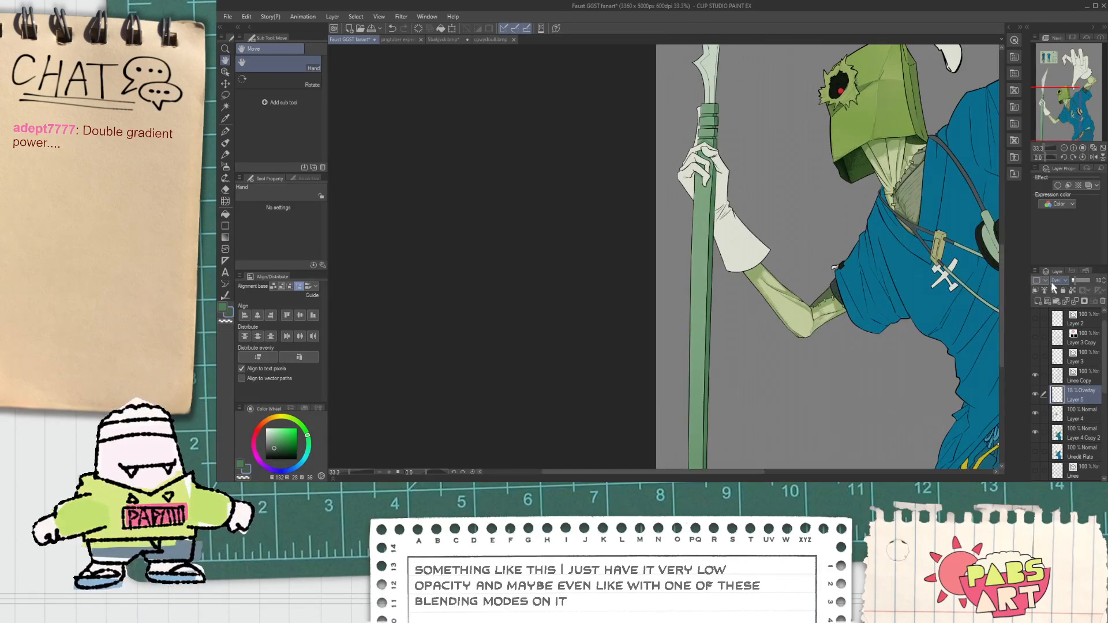
pyautogui.scroll(5, 735, 209)
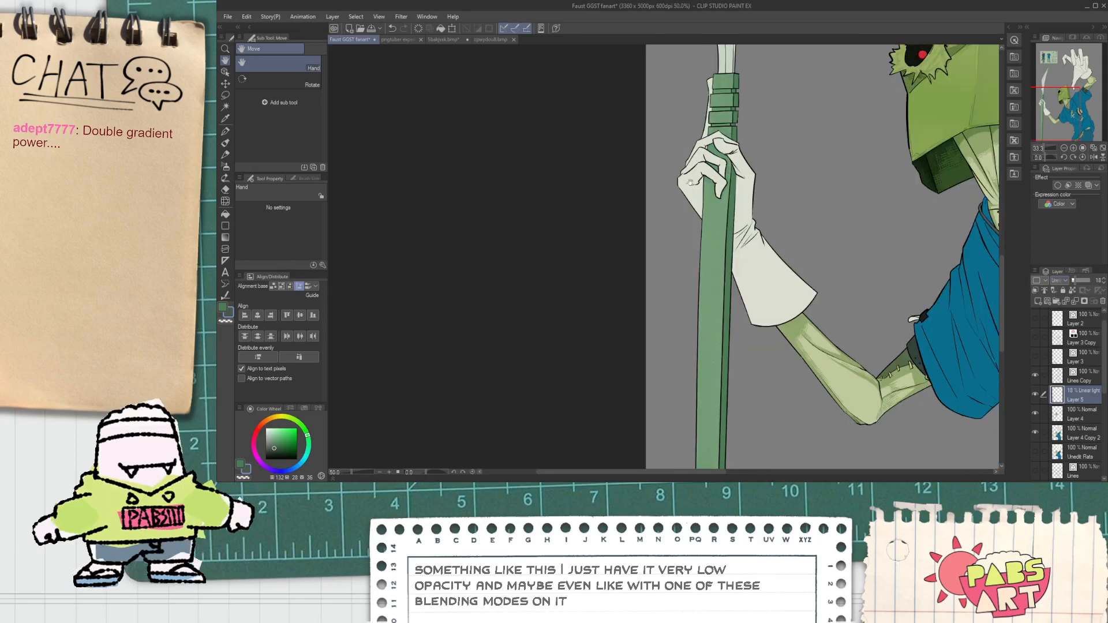
pyautogui.scroll(-4, 862, 252)
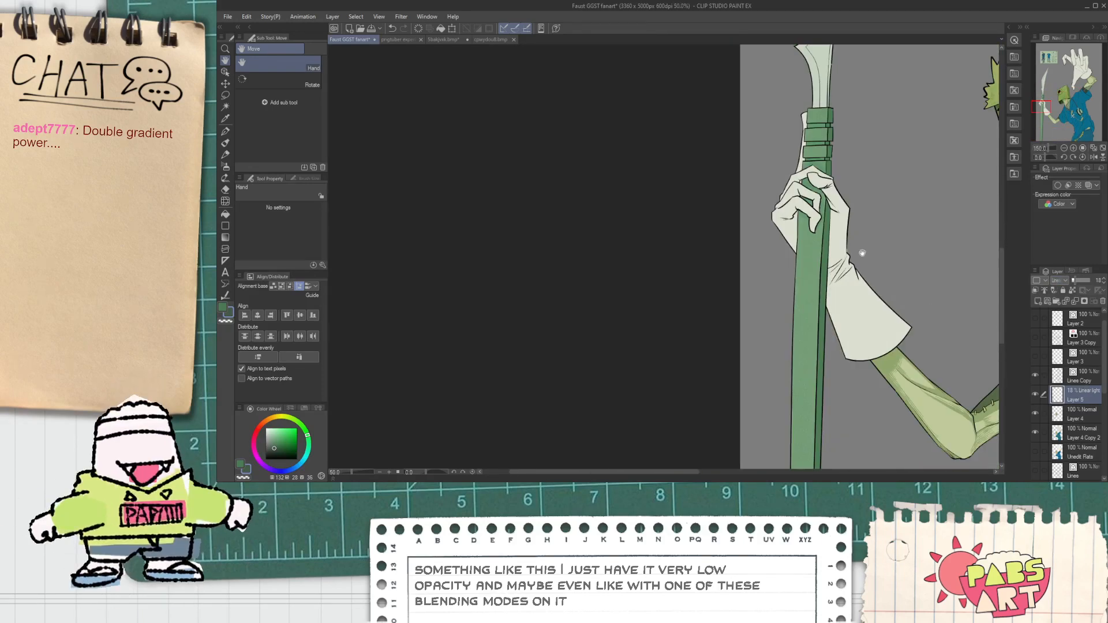
pyautogui.scroll(-4, 784, 300)
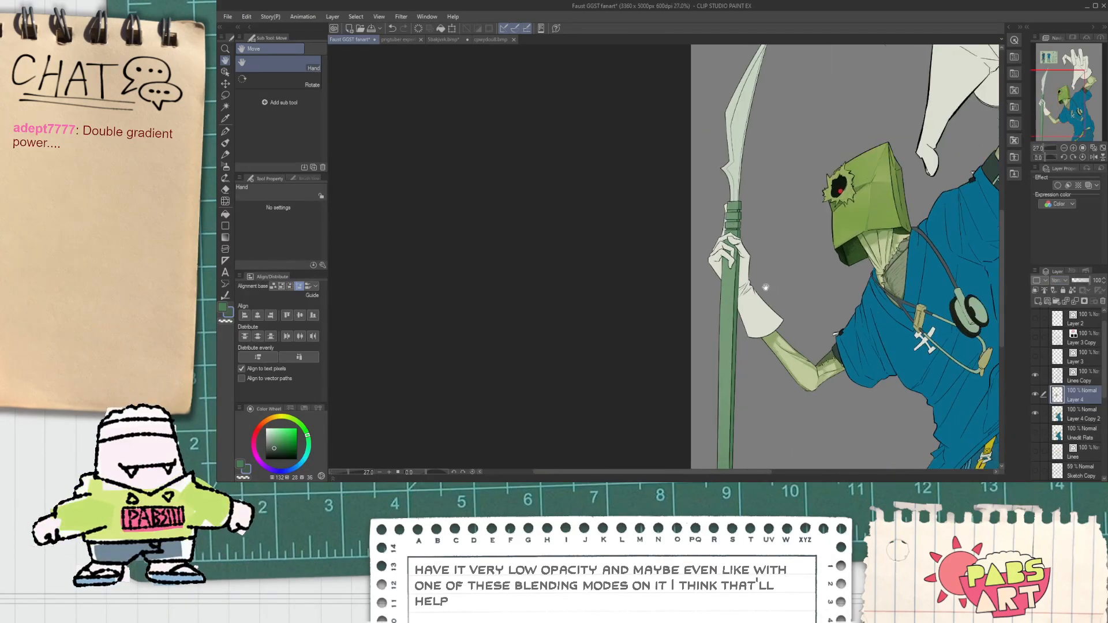
# Select the staff's narrow side face below the hand and choose a darker green based on its shading.
pyautogui.scroll(4, 732, 294)
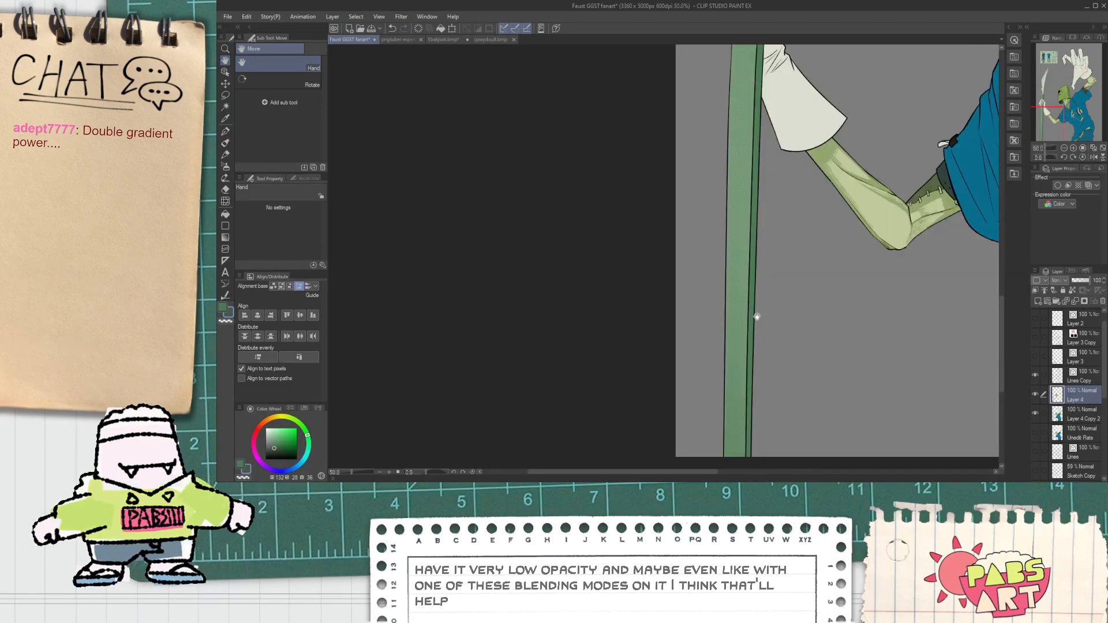
pyautogui.press('w')
pyautogui.click(752, 309)
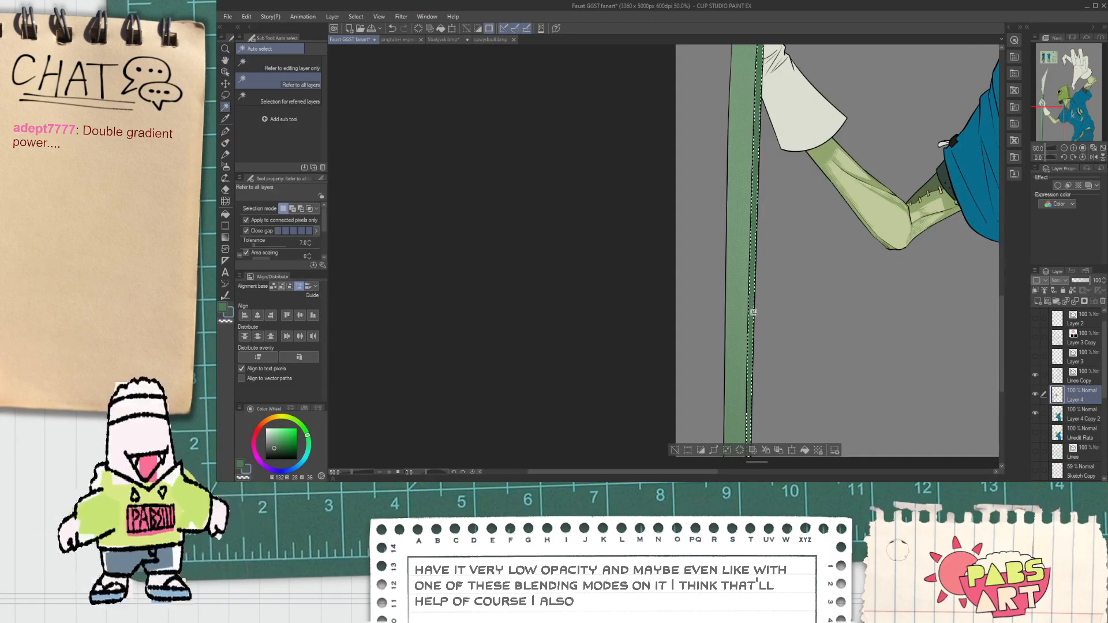
pyautogui.press('i')
pyautogui.scroll(4, 761, 260)
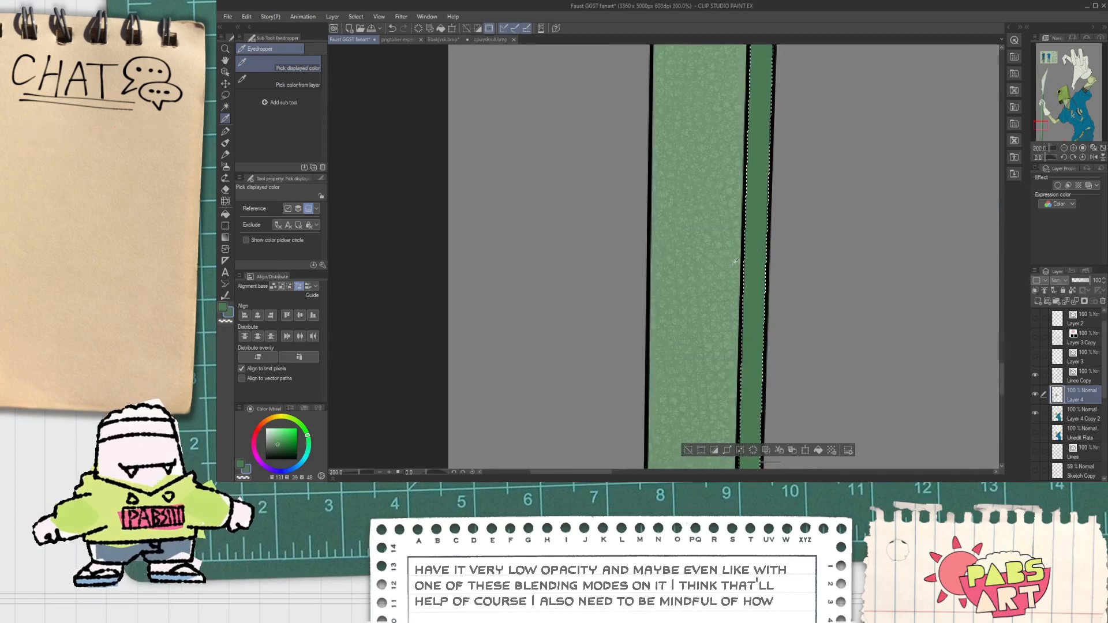
pyautogui.click(309, 441)
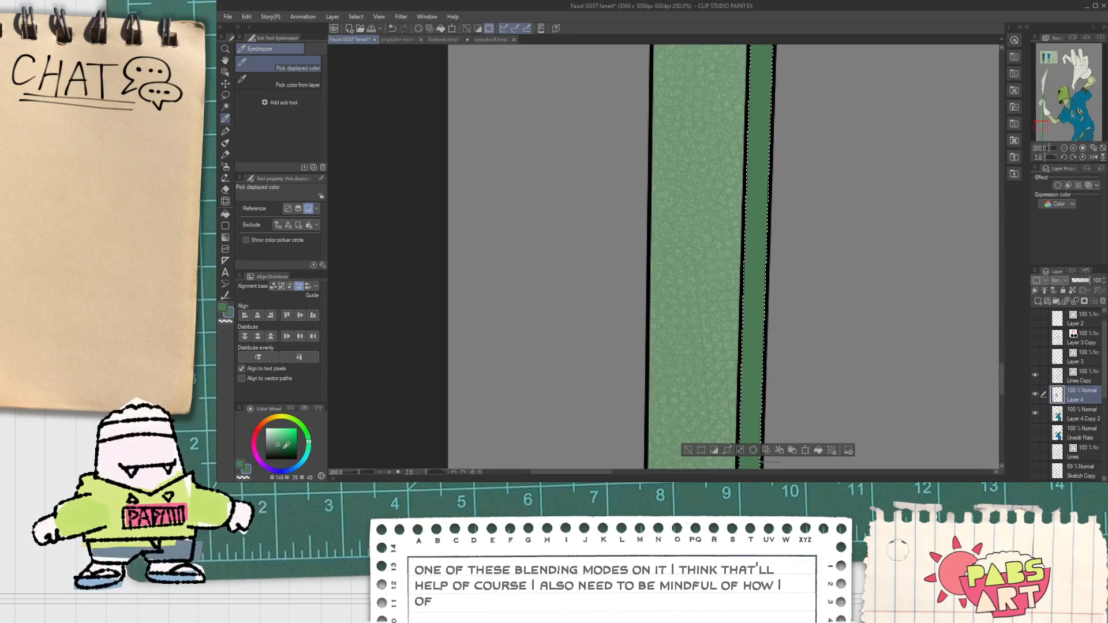
# Add the narrow side faces of the staff's bands above the hand to the selection.
pyautogui.press('h')
pyautogui.scroll(-6, 611, 234)
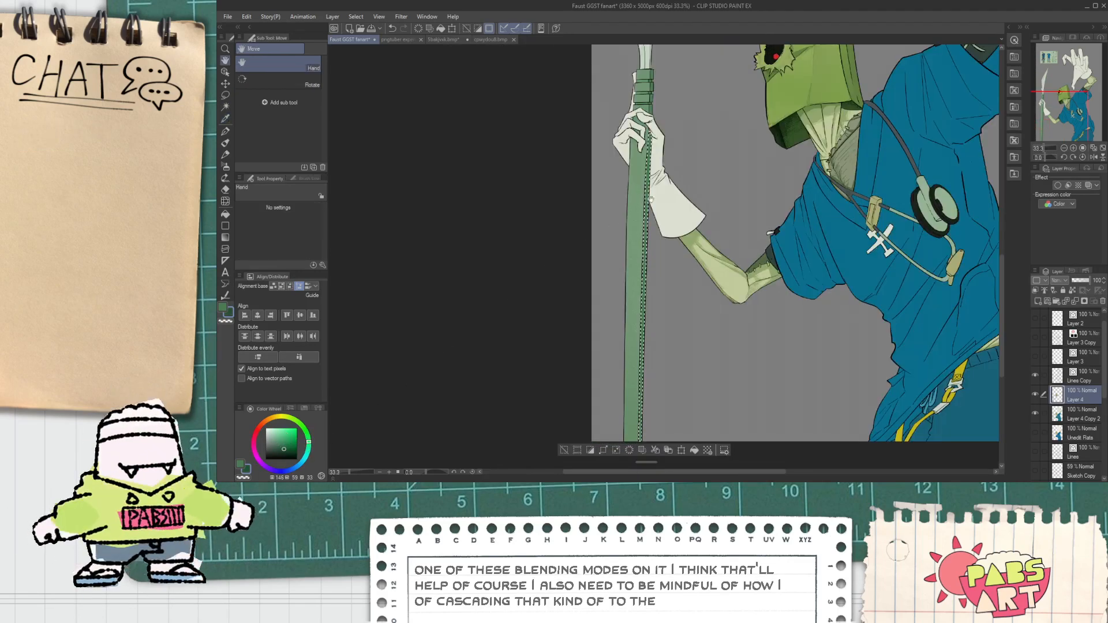
pyautogui.scroll(3, 611, 234)
pyautogui.press('w')
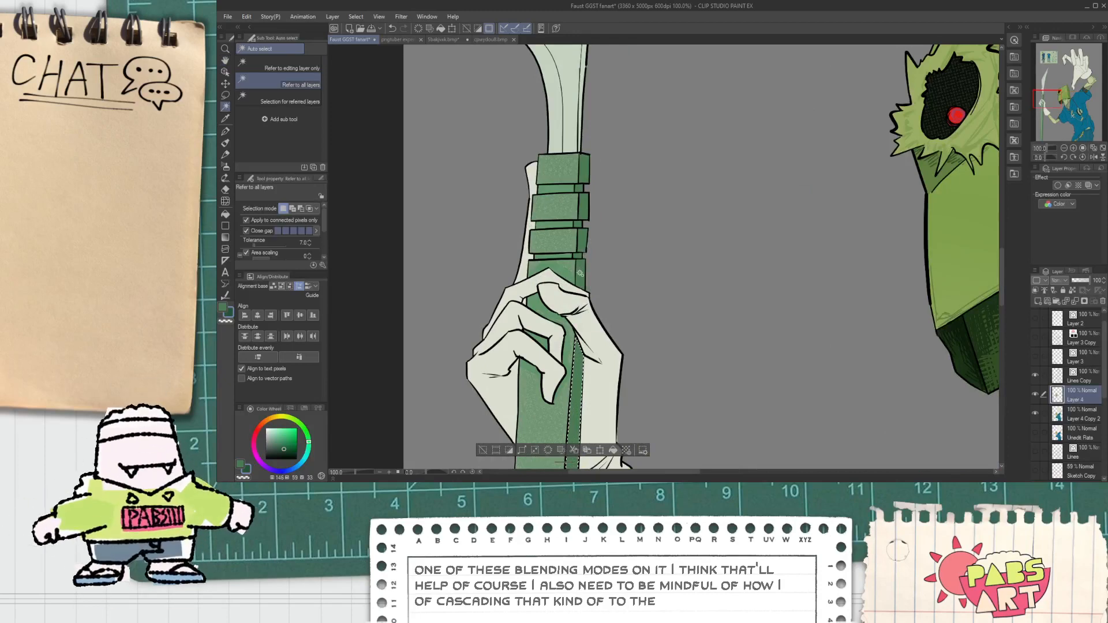
pyautogui.keyDown('shift'); pyautogui.click(581, 247); pyautogui.keyUp('shift')
pyautogui.keyDown('shift'); pyautogui.click(584, 208); pyautogui.keyUp('shift')
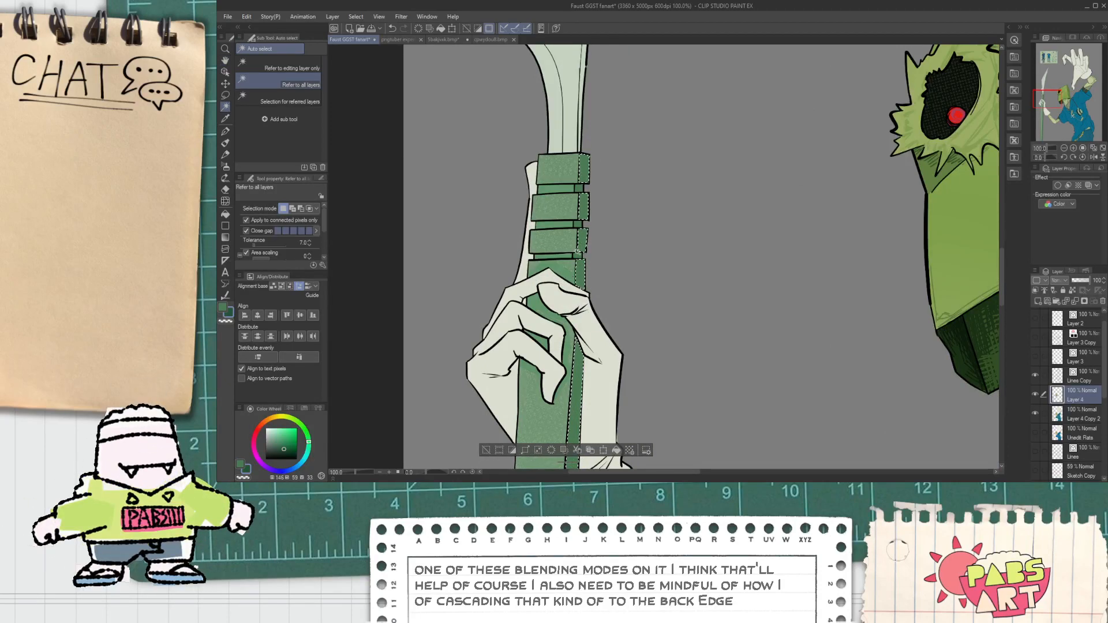
# Apply a green Foreground to transparent gradient along the length of the selected side faces.
pyautogui.click(225, 237)
pyautogui.scroll(-6, 544, 346)
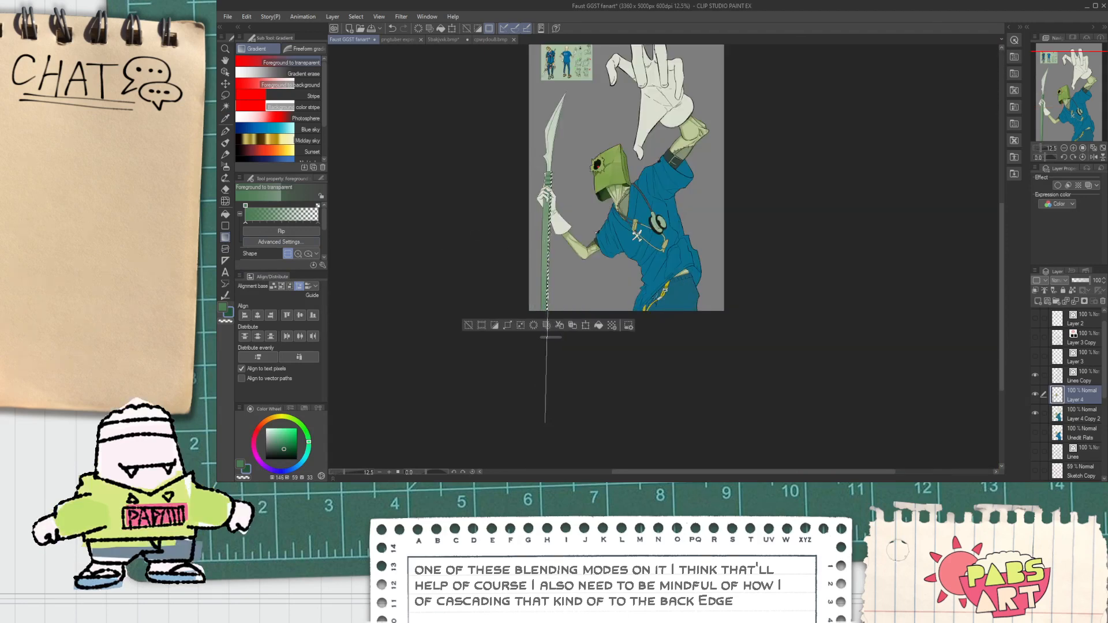
pyautogui.scroll(4, 546, 242)
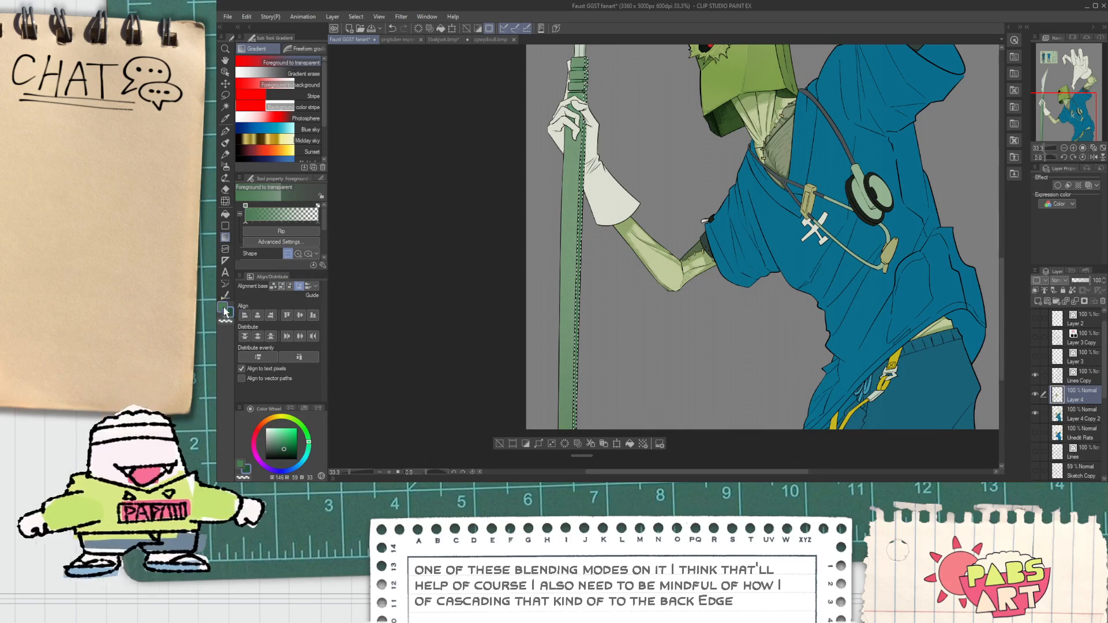
# Deepen the selected side faces with another gradient in a darker, less saturated green, and clear the selection.
pyautogui.click(278, 444)
pyautogui.click(309, 442)
pyautogui.click(277, 449)
pyautogui.hotkey('ctrl', '-')
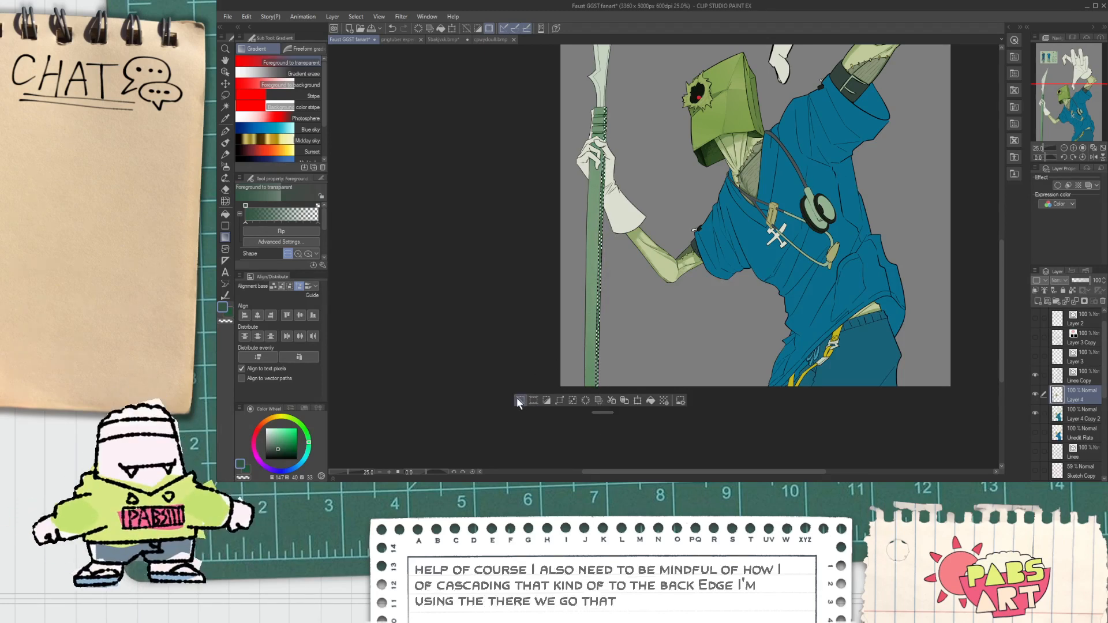
pyautogui.hotkey('ctrl', 'd')
# Paint the dark green cast shadow beneath the thumb on the staff's side face with the G-pen, undoing unwanted strokes.
pyautogui.scroll(4, 621, 161)
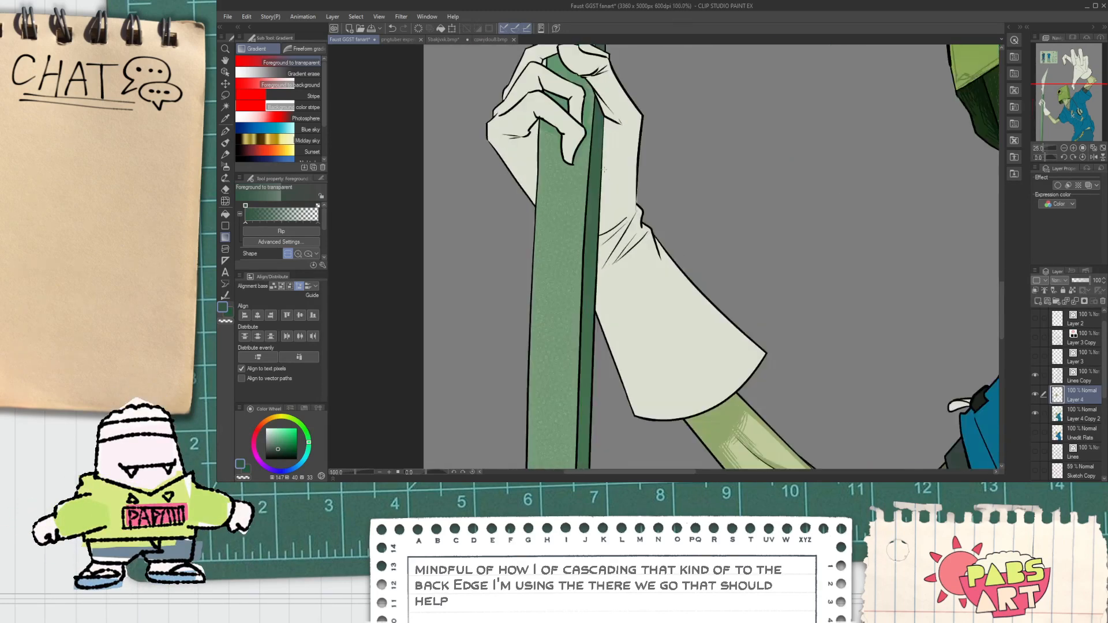
pyautogui.press('p')
pyautogui.scroll(4, 605, 142)
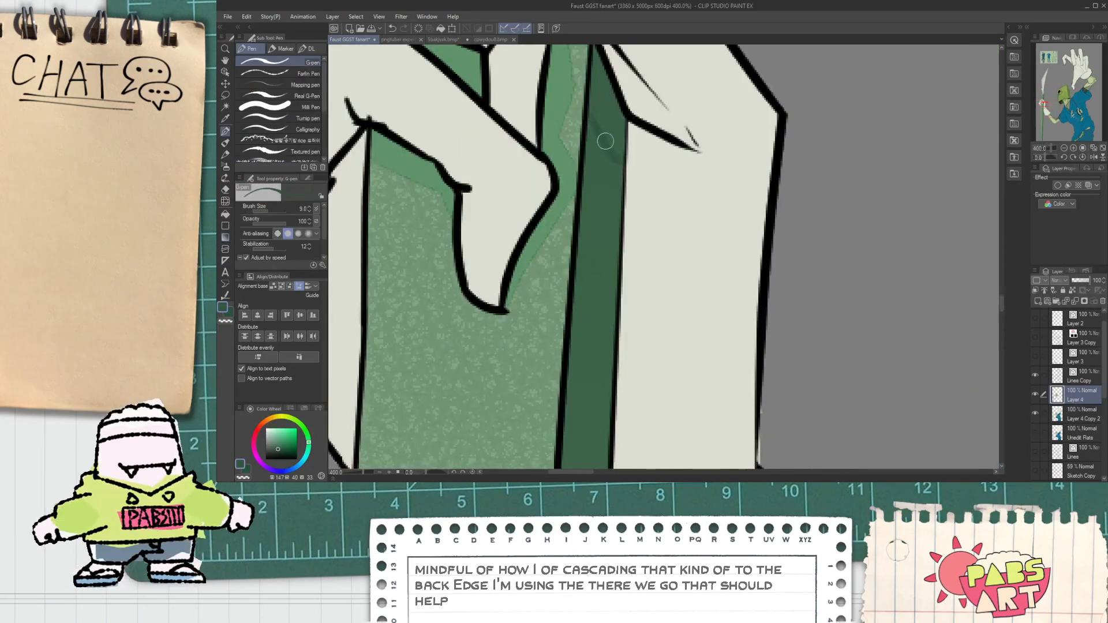
pyautogui.press('g')
pyautogui.press('p')
pyautogui.moveTo(598, 123)
pyautogui.mouseDown()
pyautogui.moveTo(565, 207)
pyautogui.moveTo(580, 282)
pyautogui.mouseUp()
pyautogui.scroll(-2, 554, 217)
pyautogui.scroll(4, 551, 225)
pyautogui.hotkey('ctrl', 'z')
pyautogui.hotkey('ctrl', 'z')
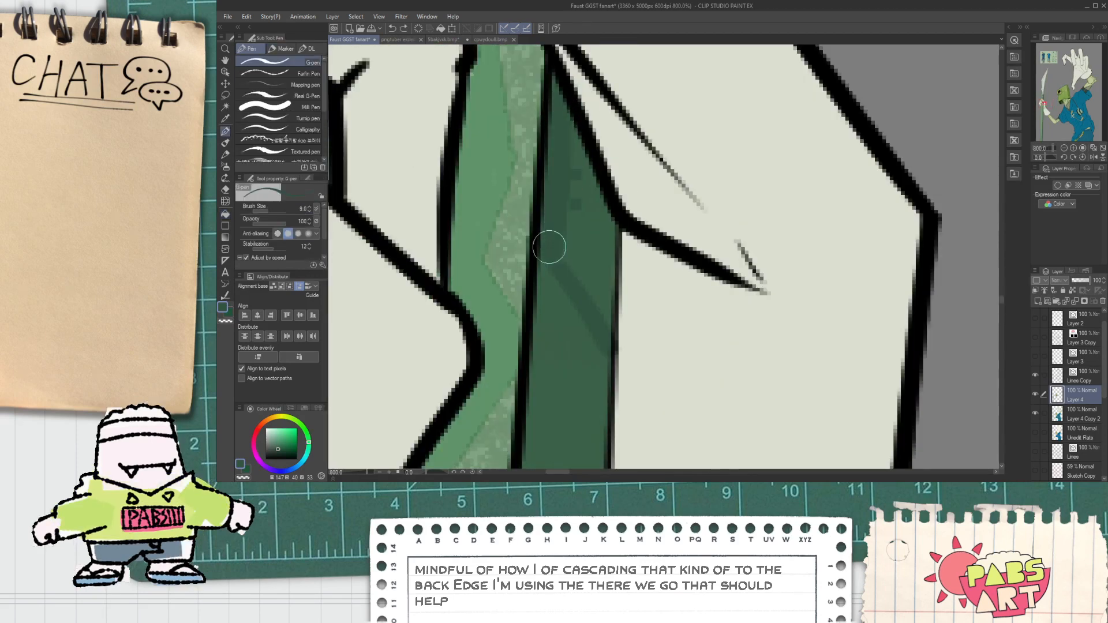
pyautogui.moveTo(601, 324); pyautogui.dragTo(606, 216)
pyautogui.scroll(-2, 594, 202)
pyautogui.moveTo(586, 81); pyautogui.dragTo(577, 243)
pyautogui.scroll(2, 576, 243)
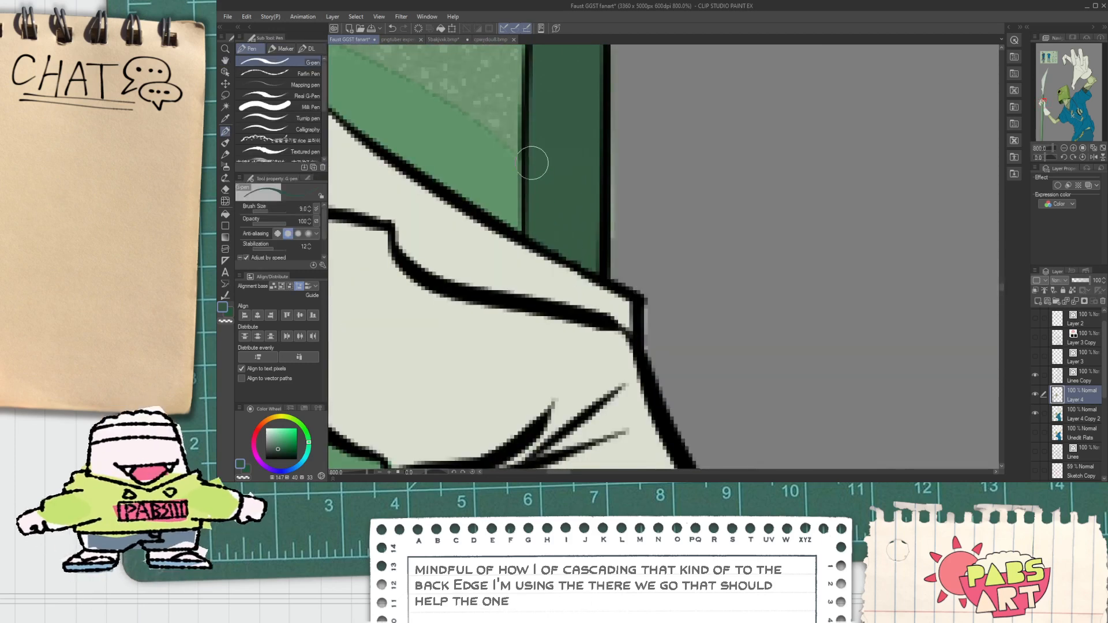
# Paint a darker green shadow on the staff's side face just above the gripping hand with the G-pen.
pyautogui.press('g')
pyautogui.scroll(-2, 557, 193)
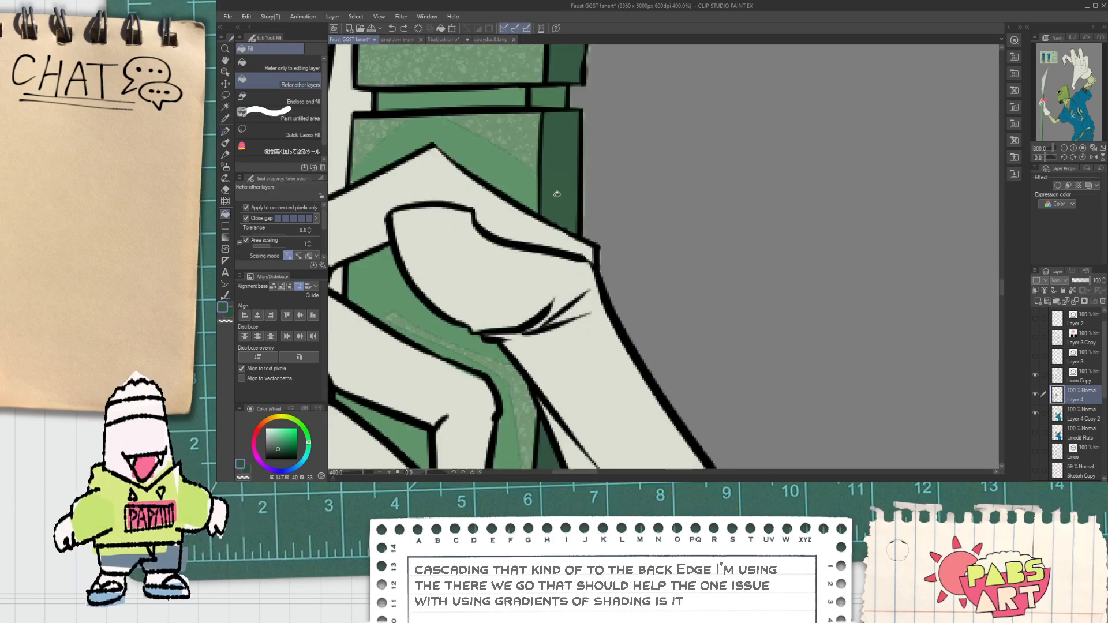
pyautogui.scroll(-2, 557, 193)
pyautogui.press('p')
pyautogui.scroll(2, 560, 207)
pyautogui.press('g')
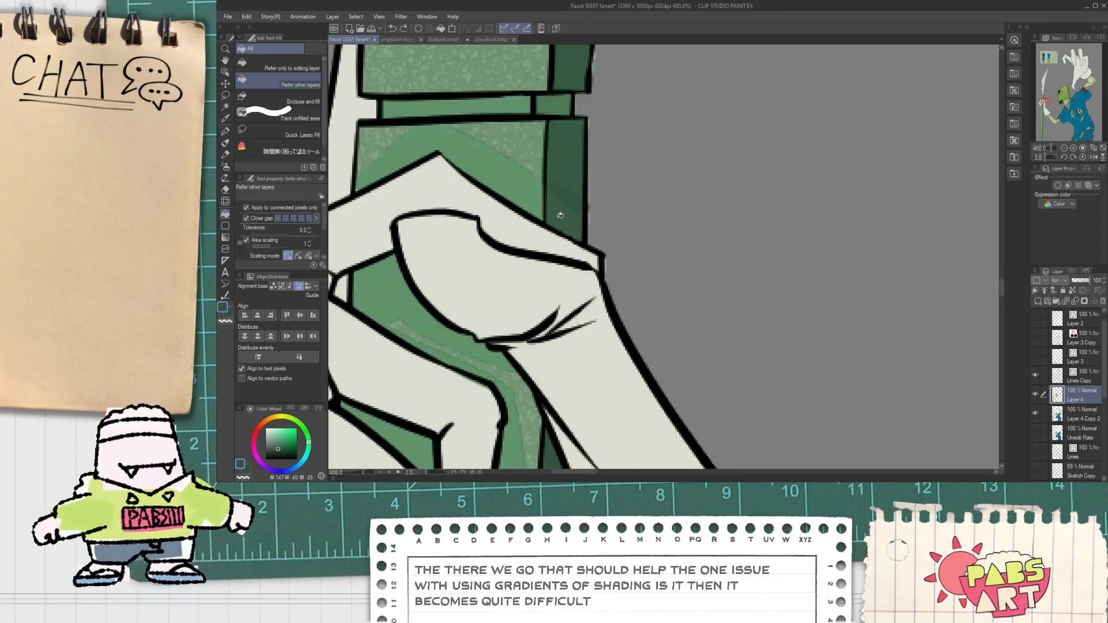
pyautogui.press('p')
pyautogui.scroll(2, 562, 215)
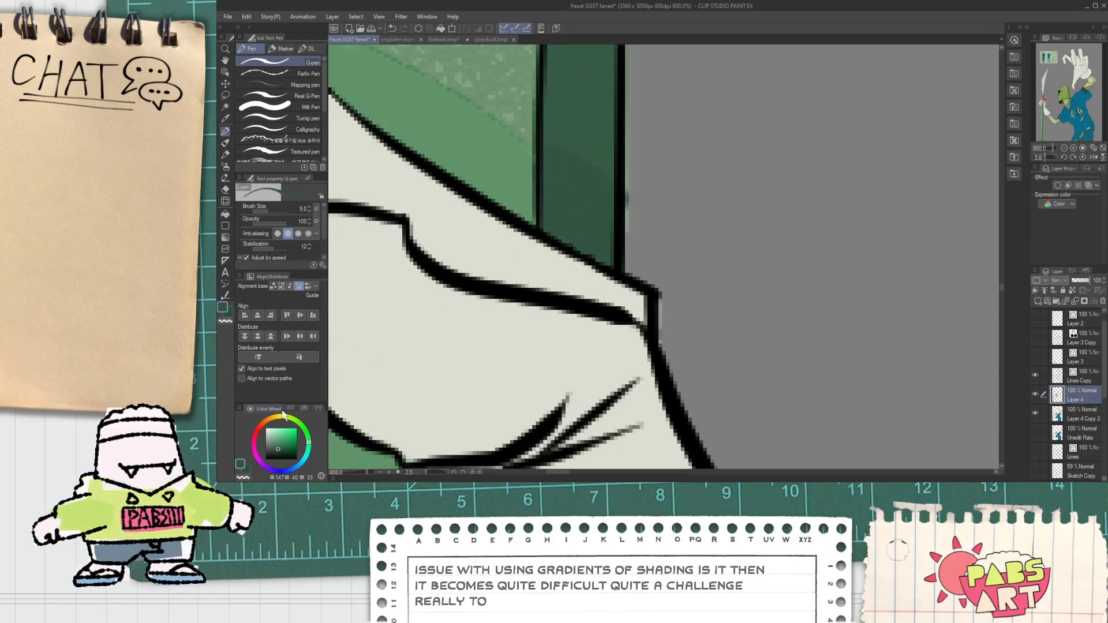
pyautogui.keyDown('alt'); pyautogui.click(543, 224); pyautogui.keyUp('alt')
pyautogui.moveTo(544, 224)
pyautogui.mouseDown()
pyautogui.moveTo(549, 161)
pyautogui.moveTo(566, 175)
pyautogui.moveTo(569, 231)
pyautogui.moveTo(554, 217)
pyautogui.moveTo(553, 159)
pyautogui.moveTo(596, 188)
pyautogui.moveTo(601, 244)
pyautogui.moveTo(588, 185)
pyautogui.mouseUp()
# Erase the shadow paint that spills past the staff's outline above the hand.
pyautogui.press('e')
pyautogui.moveTo(638, 237)
pyautogui.mouseDown()
pyautogui.moveTo(639, 248)
pyautogui.moveTo(606, 242)
pyautogui.mouseUp()
pyautogui.scroll(-9, 639, 248)
pyautogui.press('space')
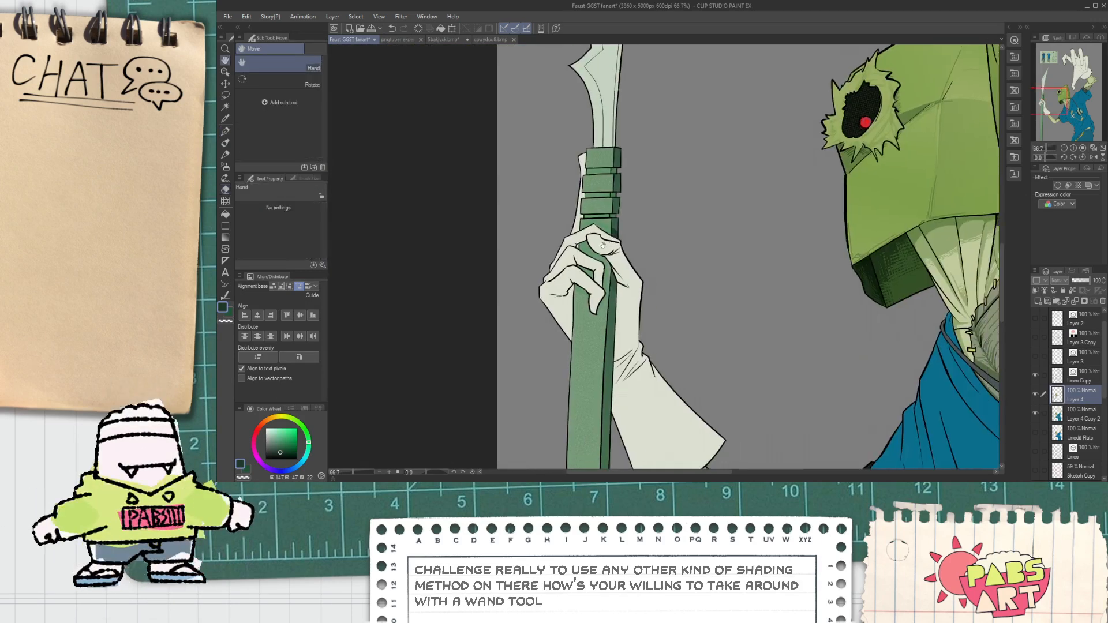
pyautogui.scroll(5, 606, 242)
pyautogui.press('w')
pyautogui.click(564, 310)
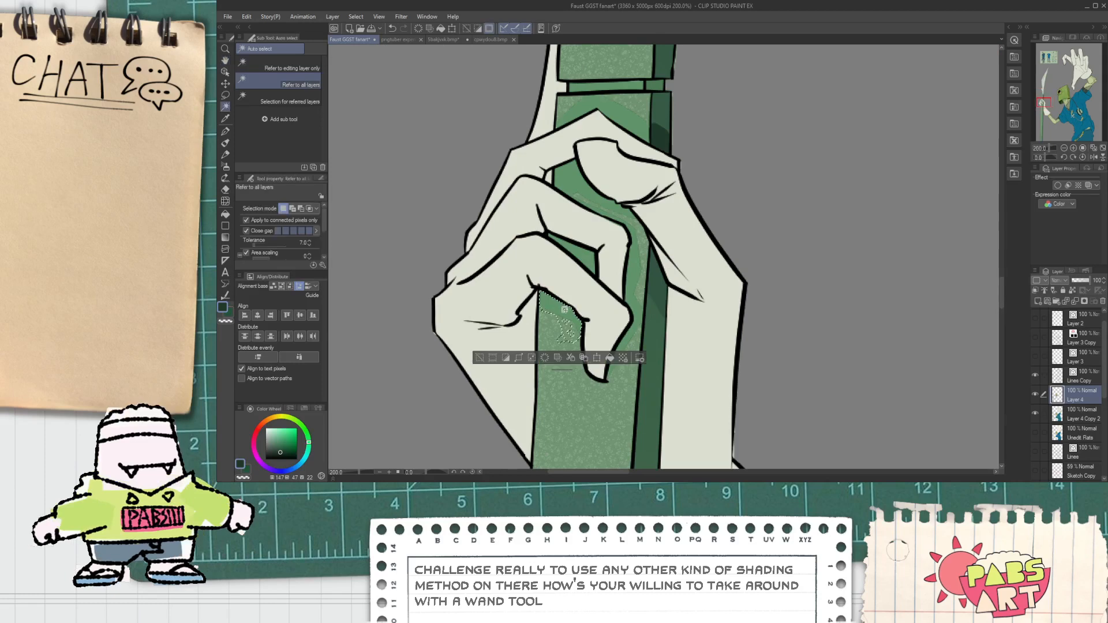
pyautogui.hotkey('ctrl', 'z')
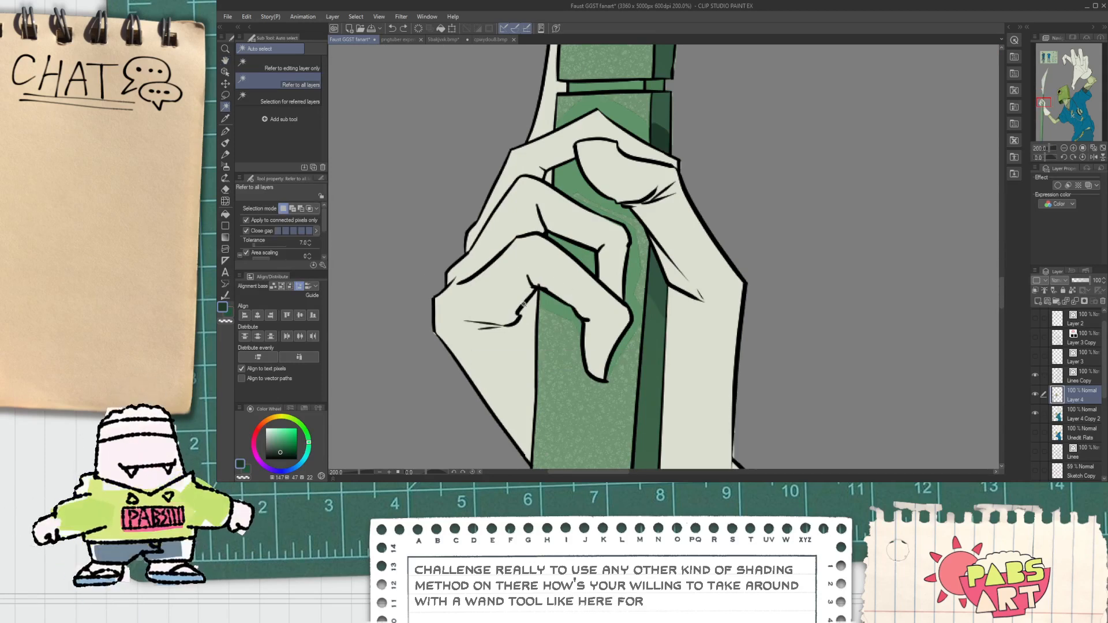
pyautogui.click(546, 307)
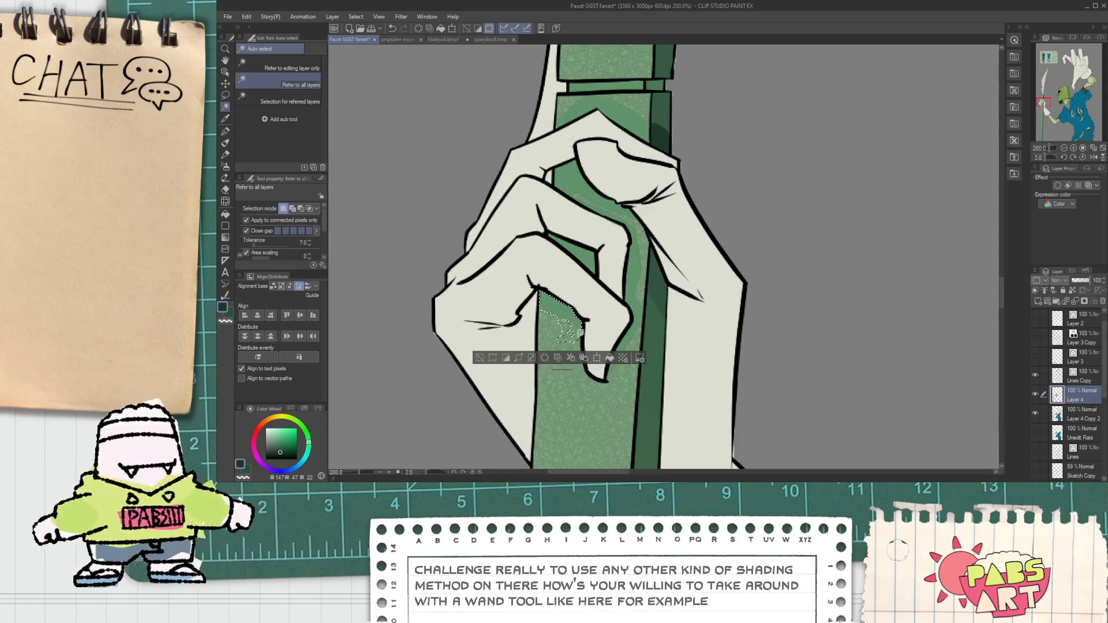
pyautogui.keyDown('shift'); pyautogui.click(623, 334); pyautogui.keyUp('shift')
pyautogui.hotkey('ctrl', 'd')
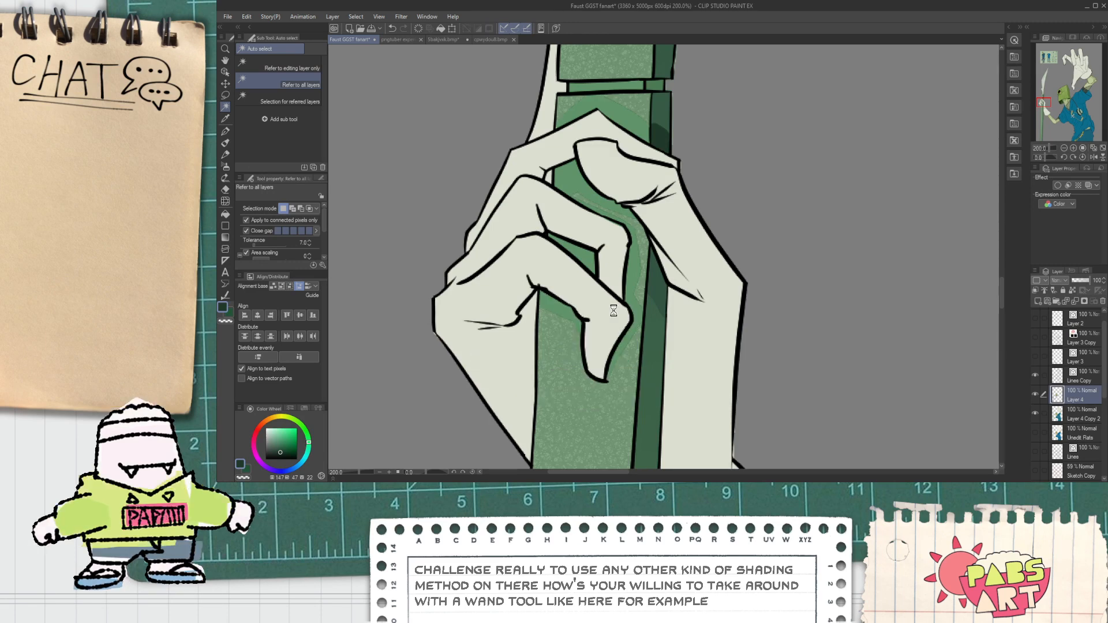
# Select all matching green shadow areas around the fingers and staff bands by colour, and choose a slightly darker green sampled from the staff.
pyautogui.click(581, 252)
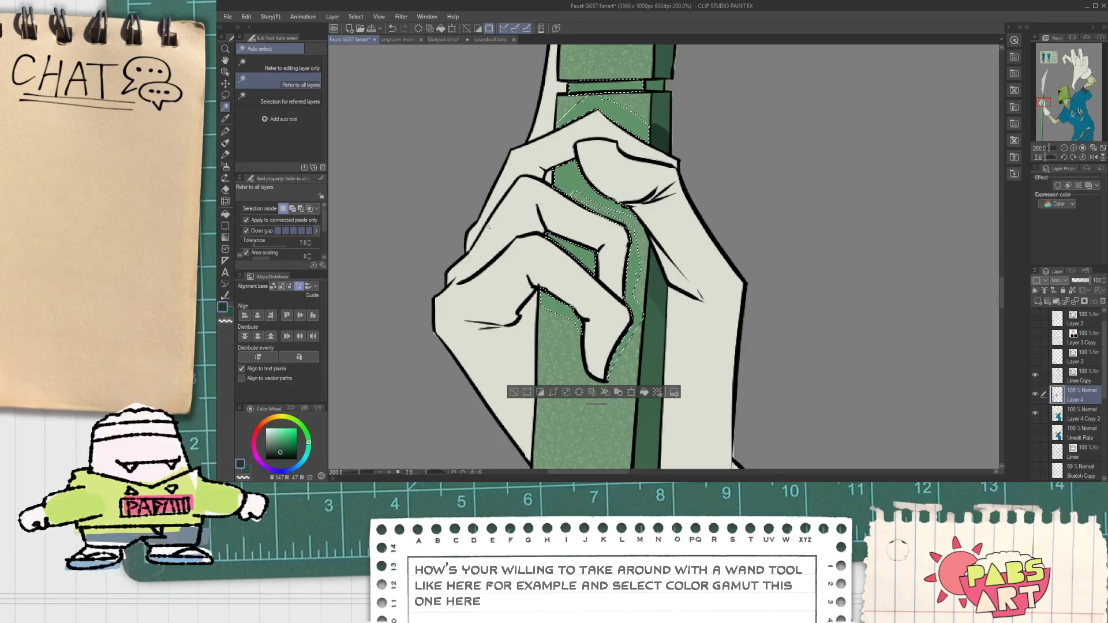
pyautogui.press('i')
pyautogui.click(566, 306)
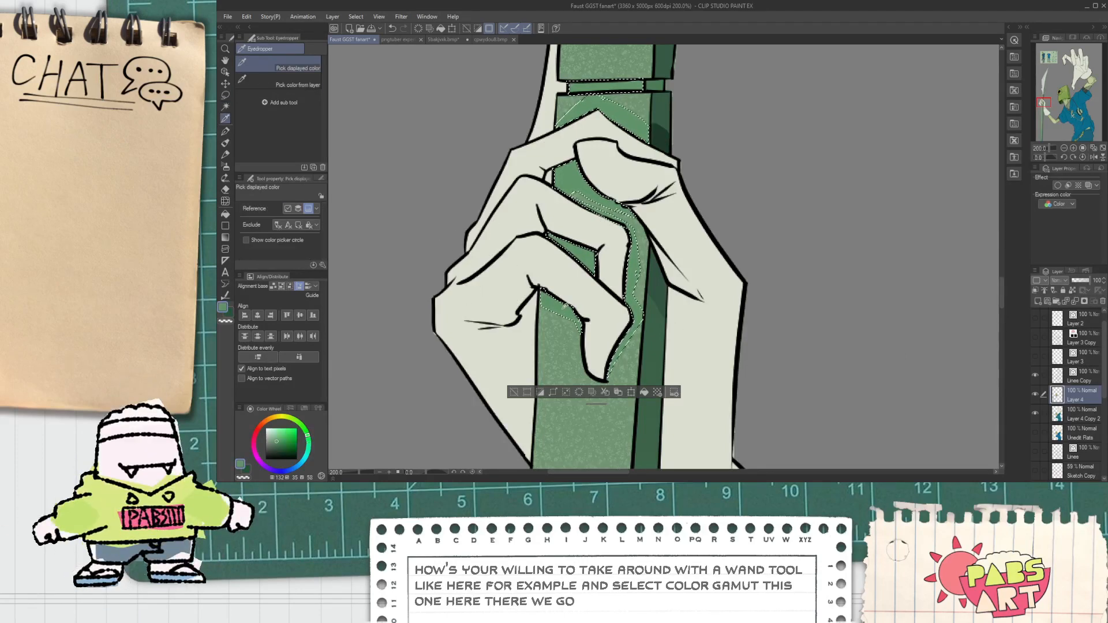
pyautogui.click(279, 442)
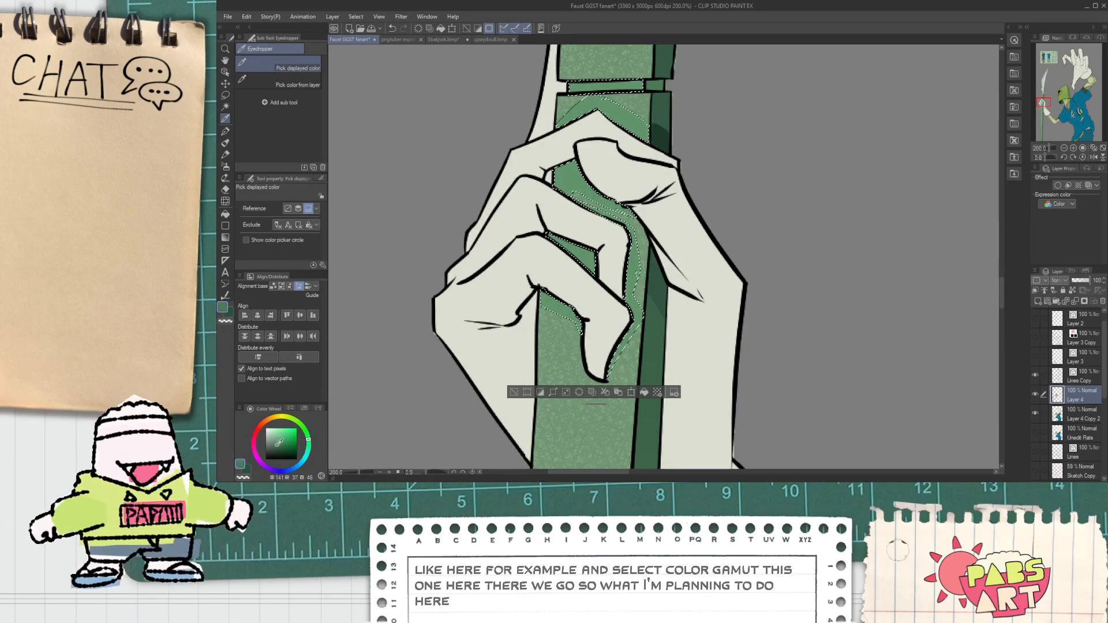
# Hatch over the selected staff shadows on a new layer above Layer 4 with the カケアミ(濃) decoration brush.
pyautogui.click(1038, 301)
pyautogui.scroll(-1, 444, 307)
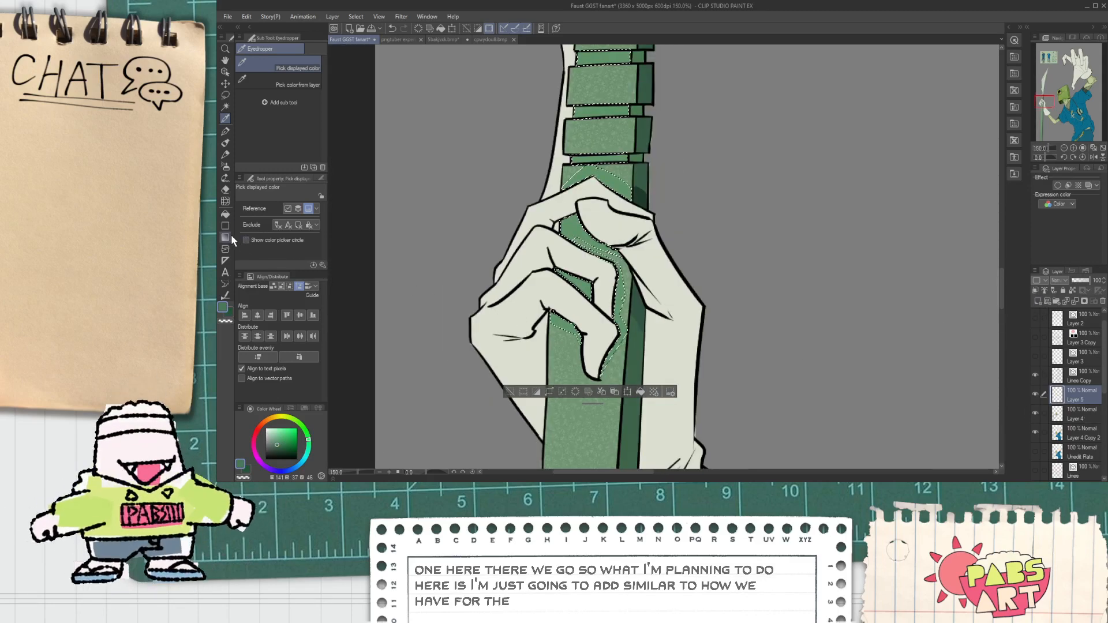
pyautogui.click(225, 179)
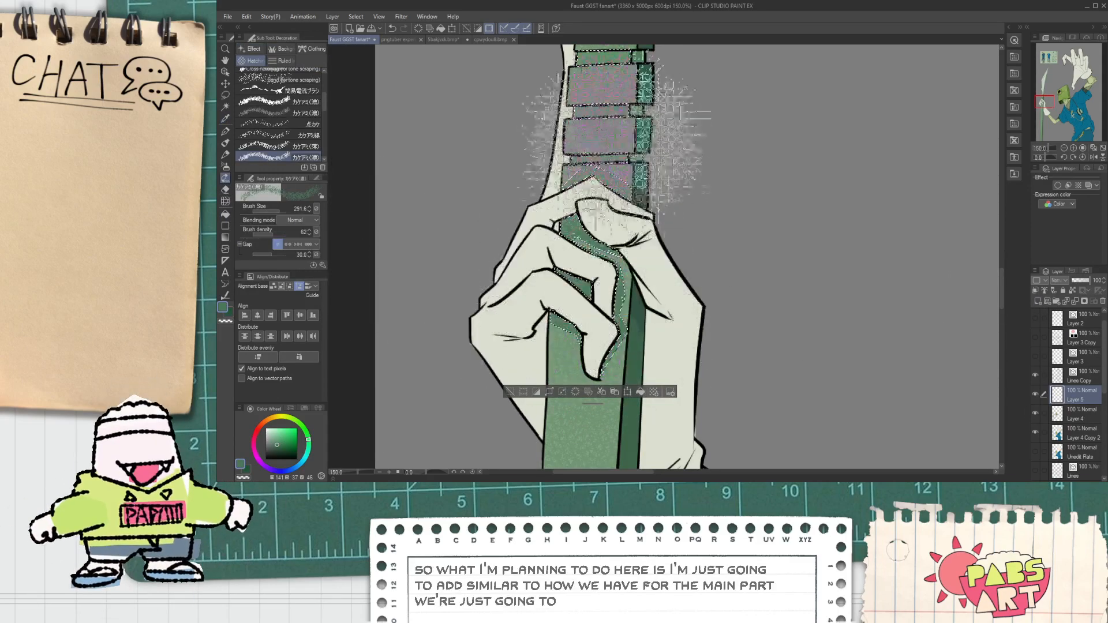
pyautogui.scroll(-3, 620, 106)
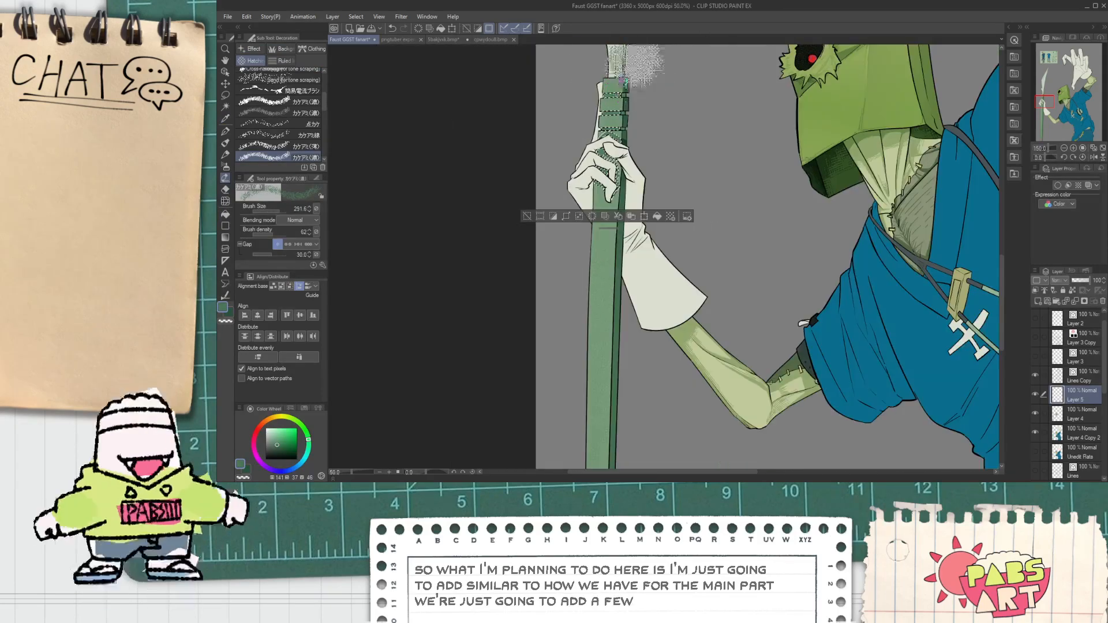
pyautogui.scroll(1, 622, 72)
# Set the new shadow hatching layer's opacity to 85%.
pyautogui.press('space')
pyautogui.moveTo(660, 104); pyautogui.dragTo(700, 284)
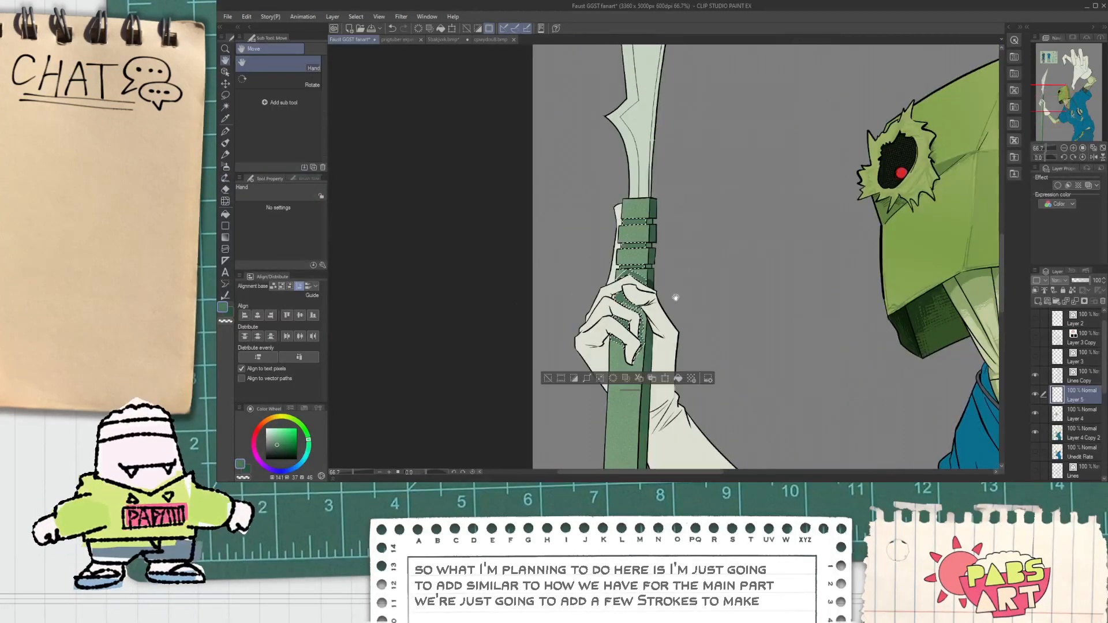
pyautogui.scroll(1, 775, 337)
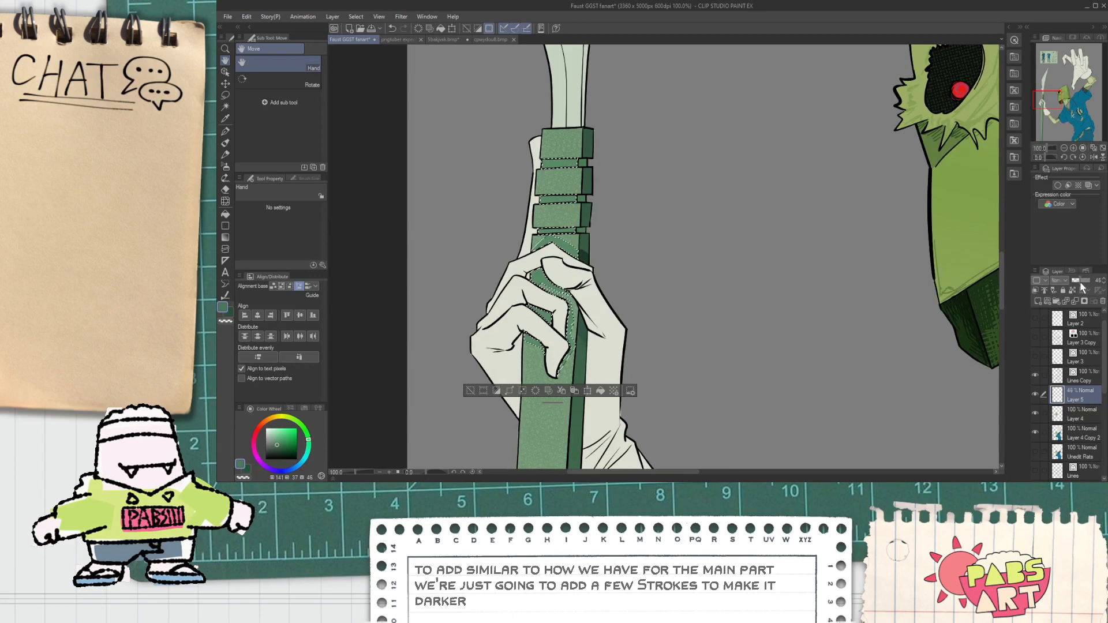
pyautogui.moveTo(1079, 282); pyautogui.dragTo(1087, 283)
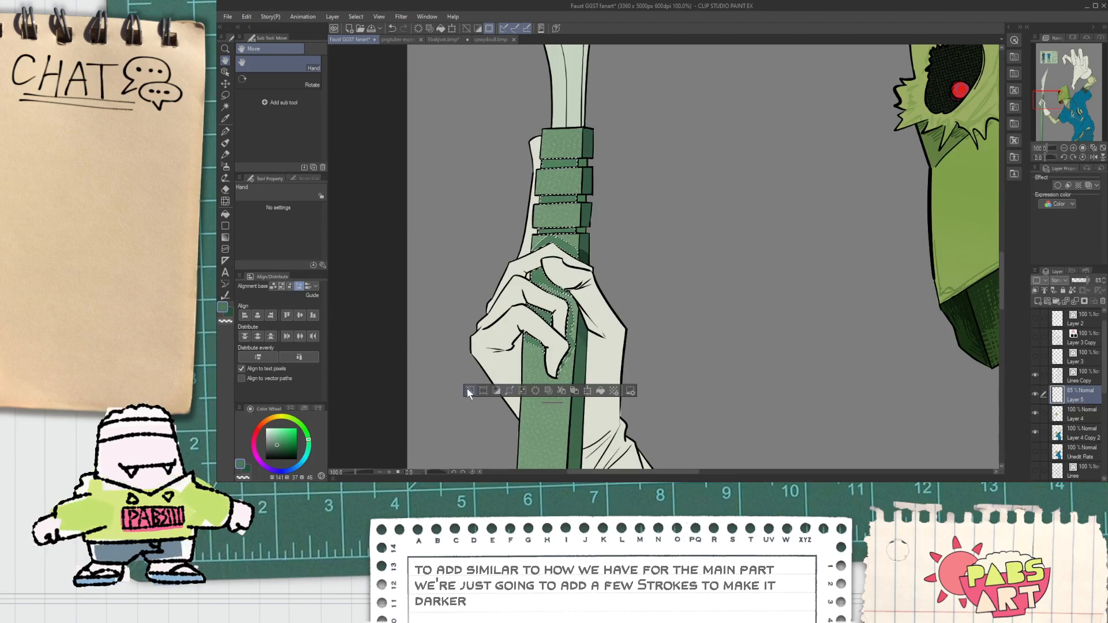
# Deselect the staff shadows and merge the shadow hatching layer down into Layer 4.
pyautogui.hotkey('ctrl', 'd')
pyautogui.scroll(1, 544, 219)
pyautogui.scroll(1, 544, 220)
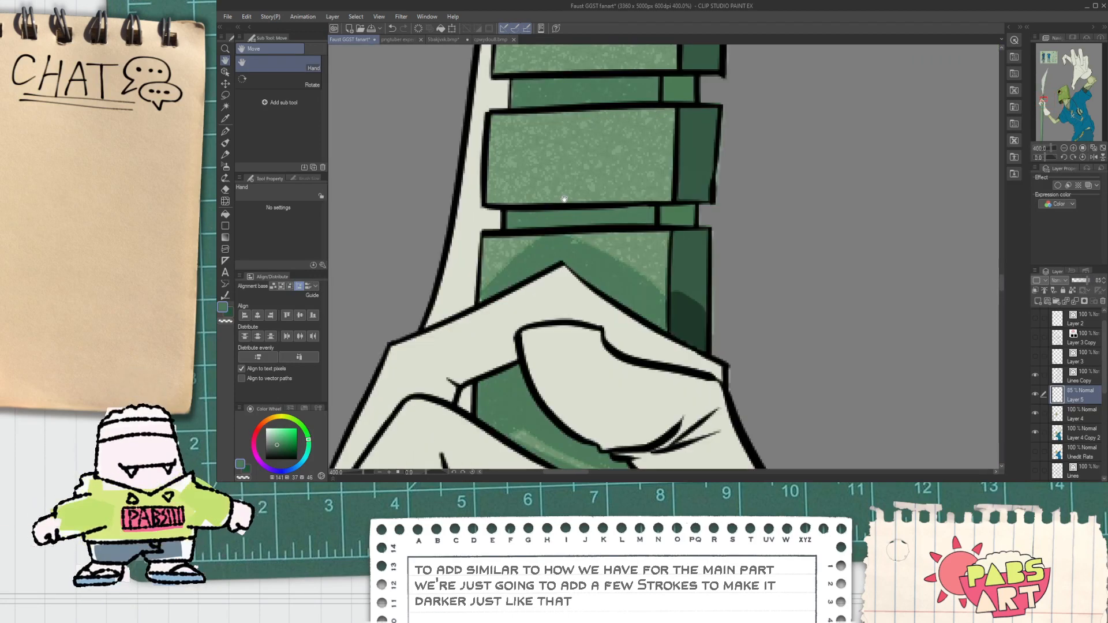
pyautogui.scroll(-1, 543, 220)
pyautogui.scroll(-1, 577, 260)
pyautogui.scroll(2, 659, 339)
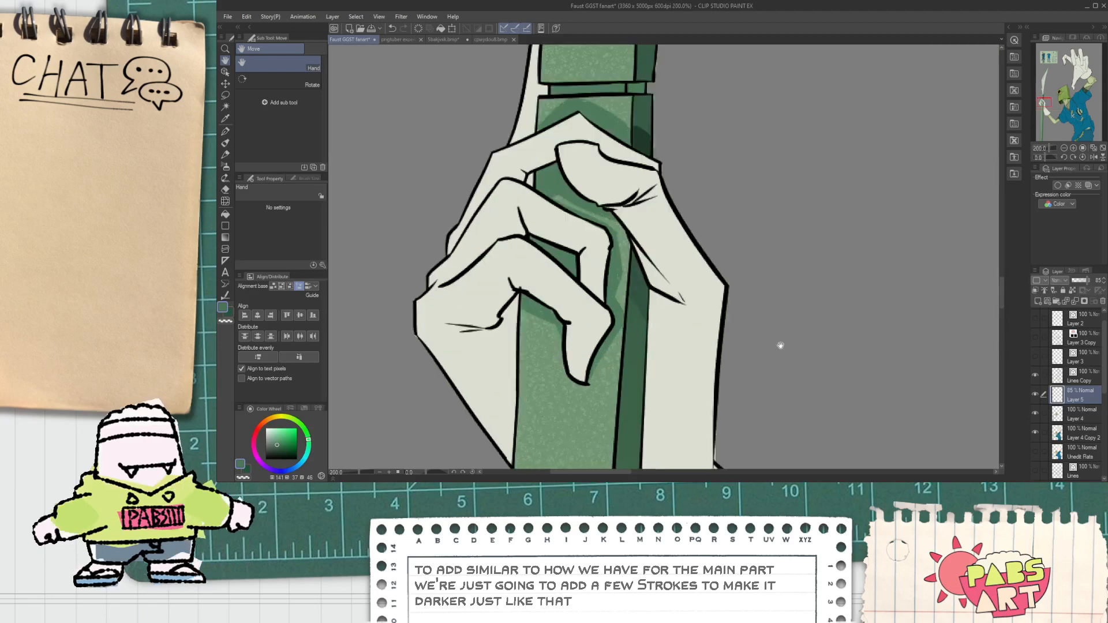
pyautogui.hotkey('ctrl', 'e')
# Fill the shadow on the staff's narrow side face beneath the thumb with a darker green based on the staff's side colour.
pyautogui.press('i')
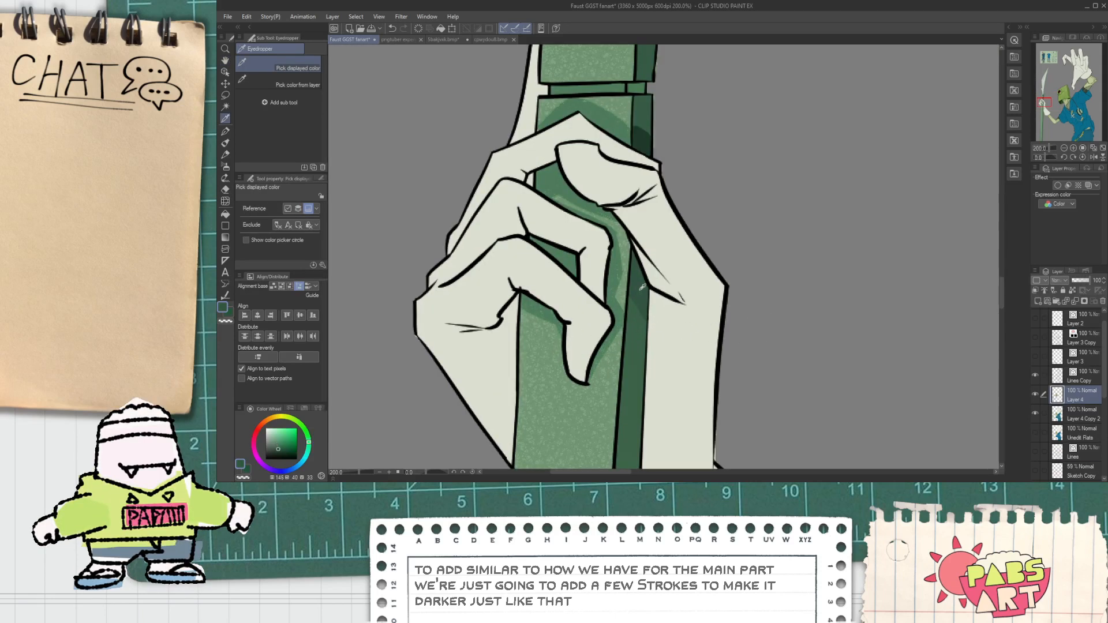
pyautogui.click(281, 450)
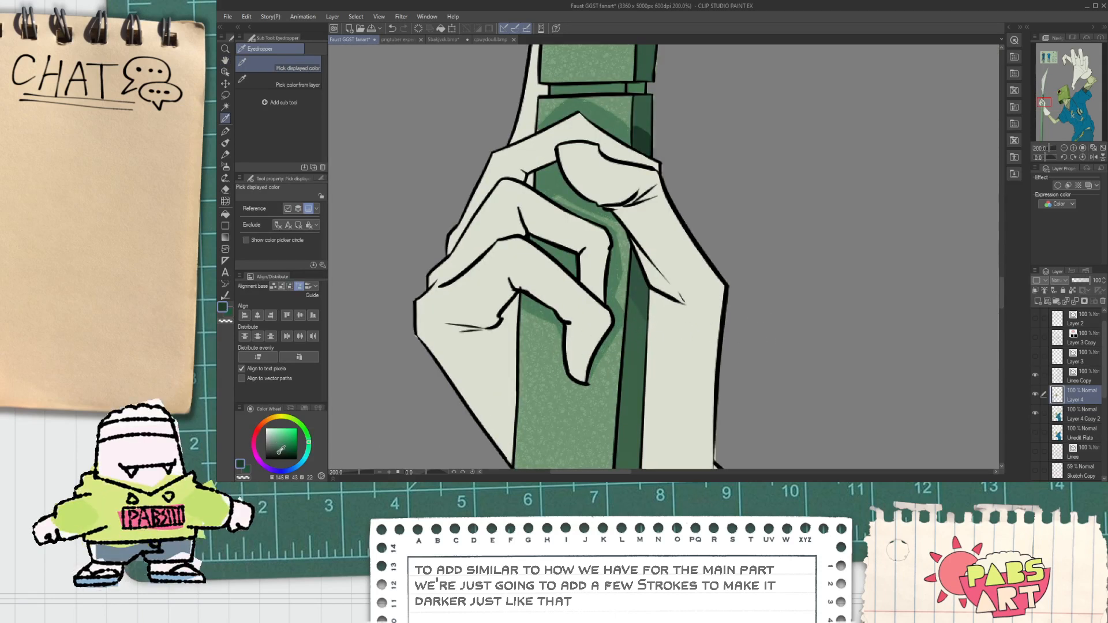
pyautogui.press('g')
pyautogui.click(636, 287)
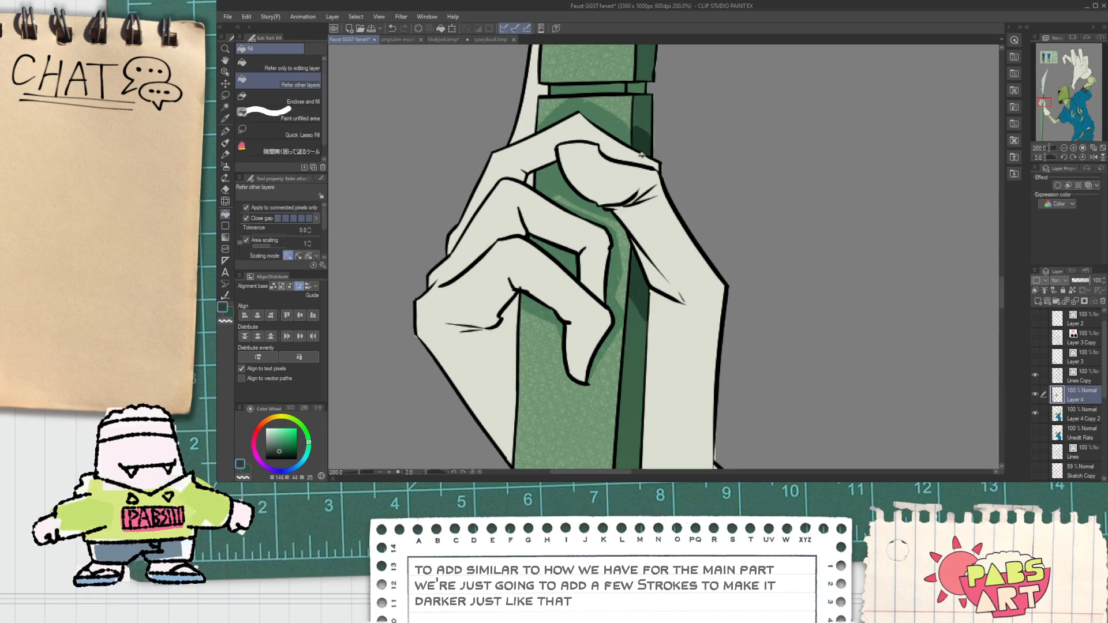
pyautogui.scroll(-4, 641, 162)
pyautogui.press('space')
pyautogui.moveTo(650, 196); pyautogui.dragTo(645, 258)
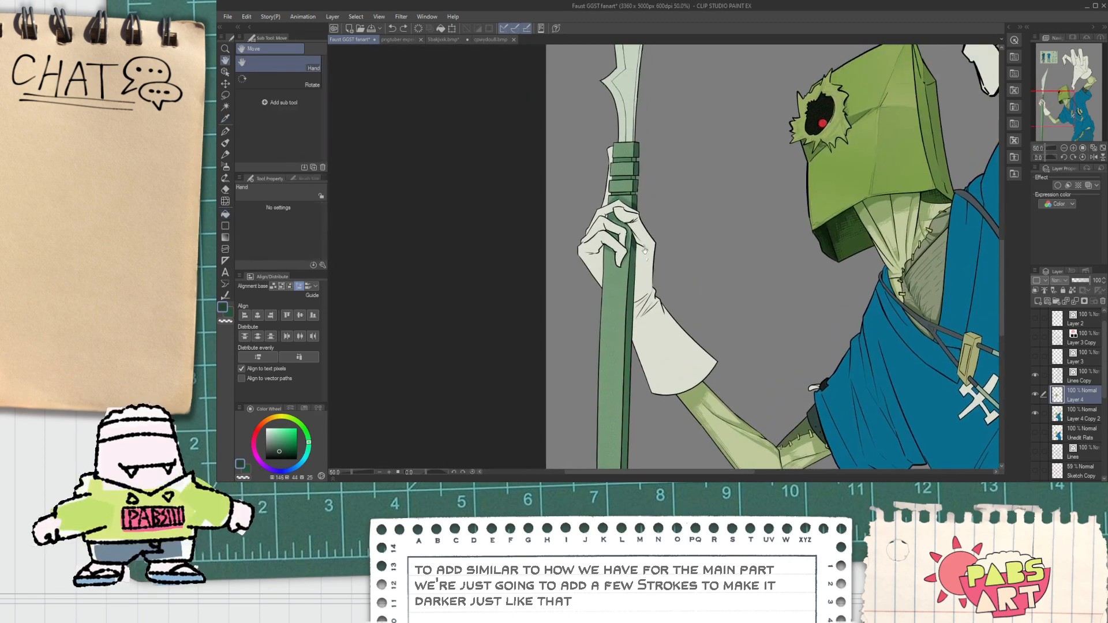
pyautogui.scroll(4, 646, 258)
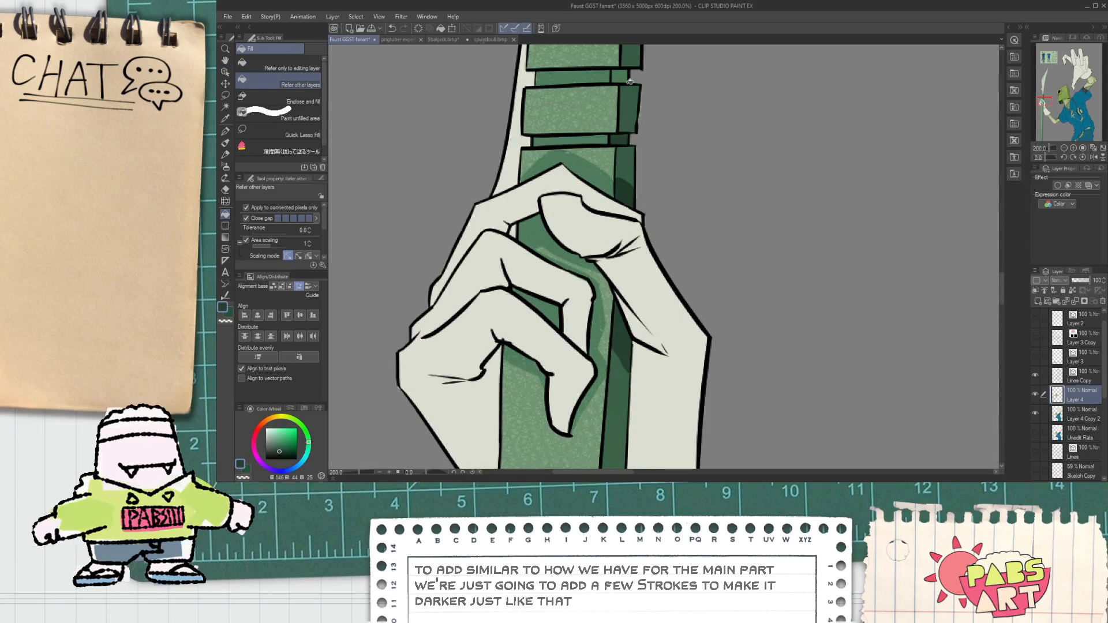
pyautogui.scroll(-8, 630, 85)
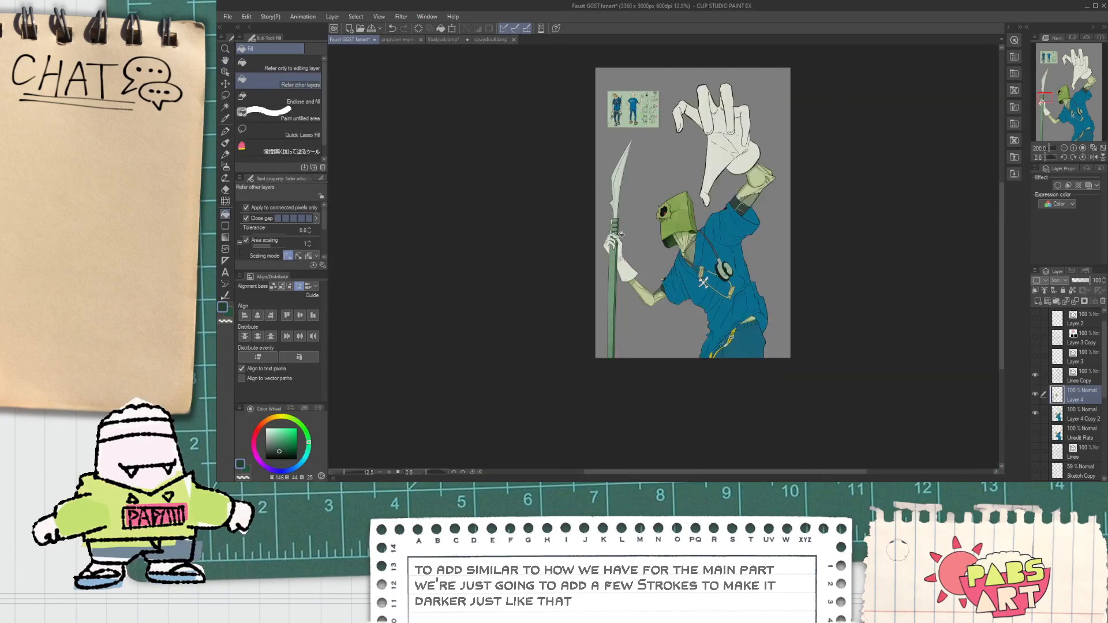
# Fill the blade's narrow back edge with a darker grey-green based on the blade's sampled colour.
pyautogui.press('space')
pyautogui.scroll(5, 621, 230)
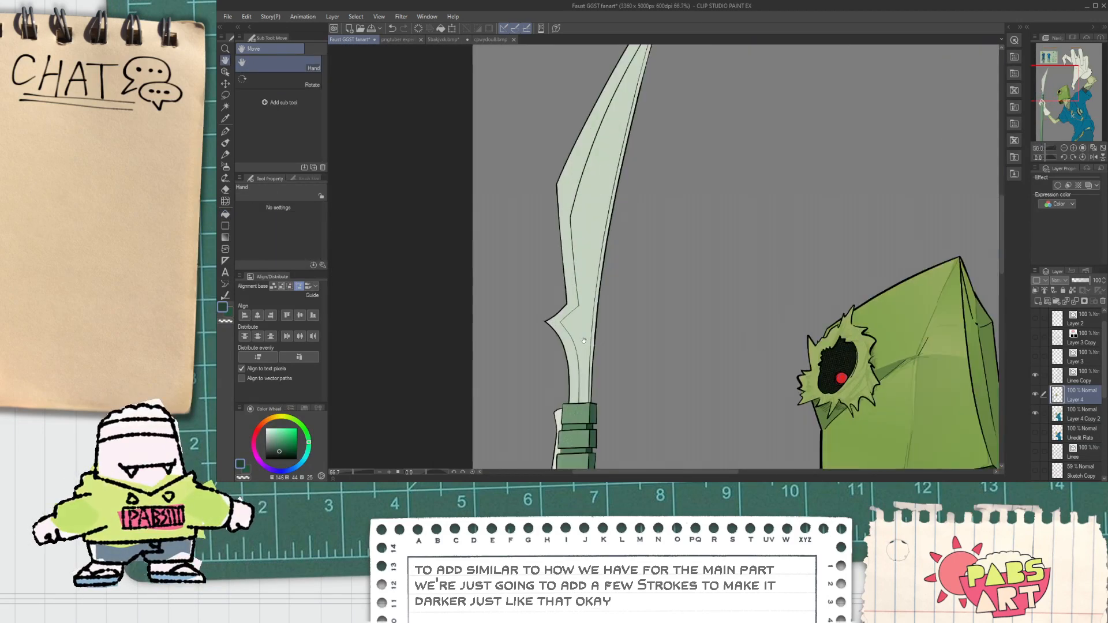
pyautogui.scroll(3, 584, 341)
pyautogui.press('alt')
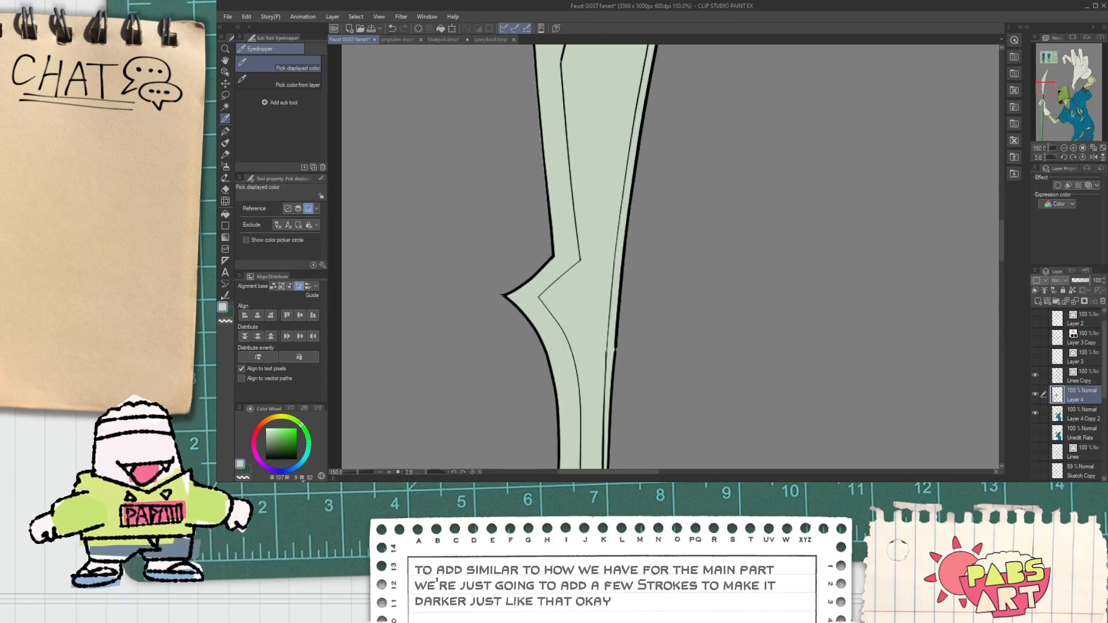
pyautogui.click(304, 431)
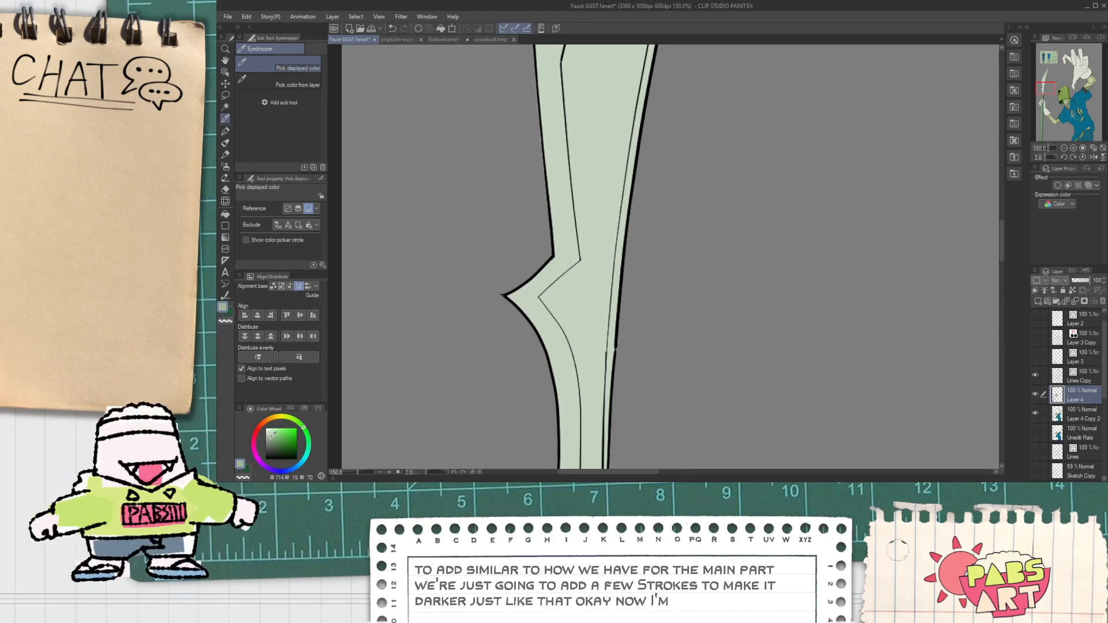
pyautogui.press('g')
pyautogui.scroll(-4, 613, 308)
pyautogui.press('space')
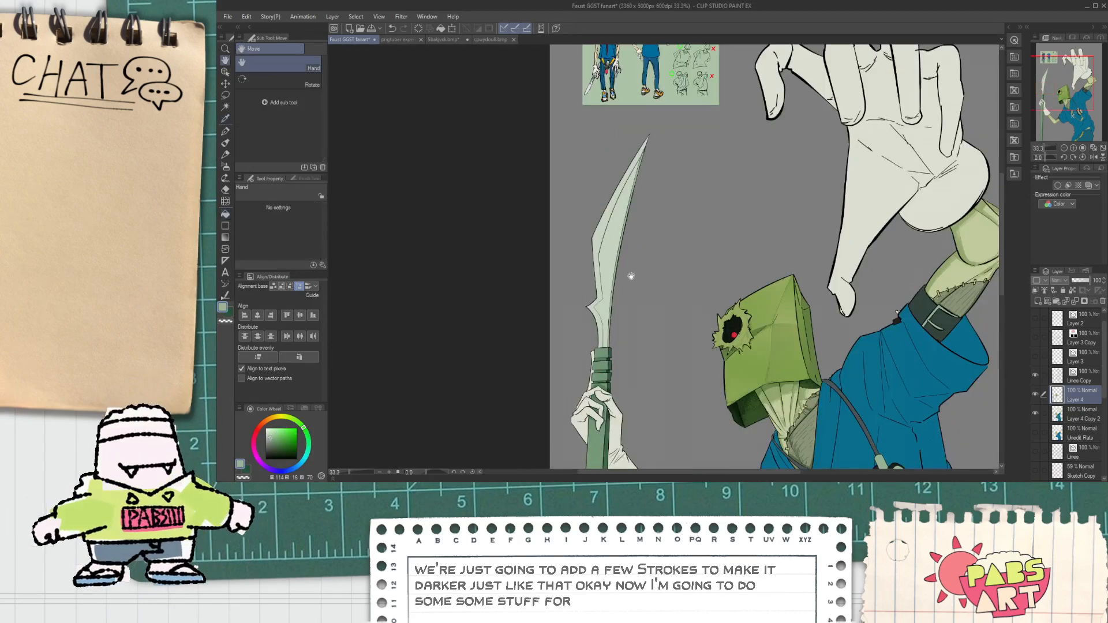
pyautogui.moveTo(640, 182); pyautogui.dragTo(608, 223)
pyautogui.scroll(3, 604, 228)
pyautogui.scroll(-2, 596, 230)
pyautogui.scroll(1, 567, 331)
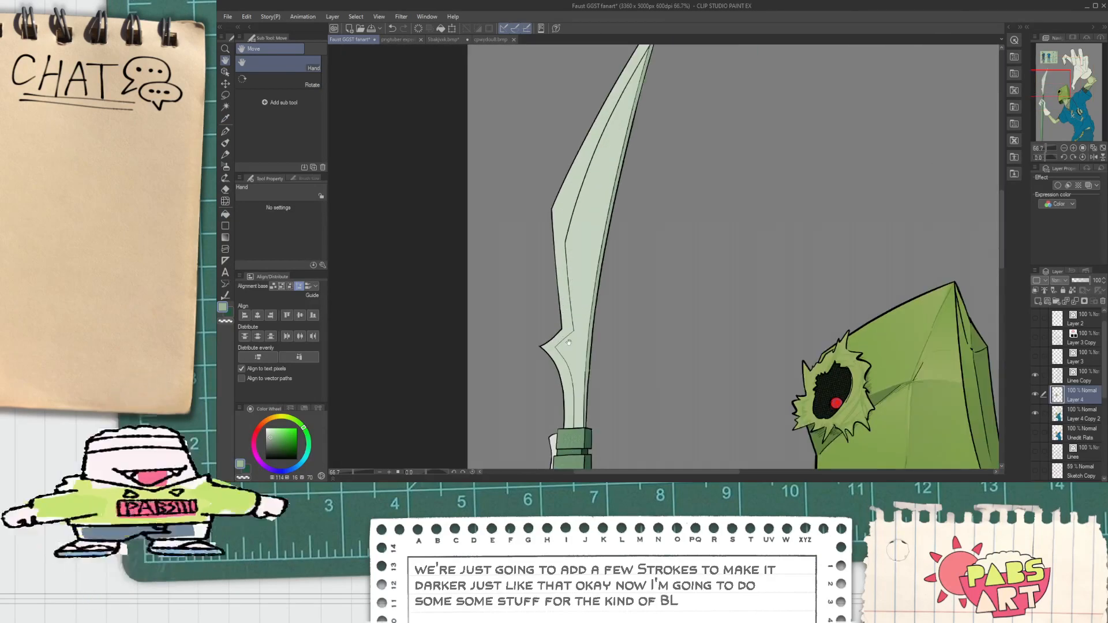
# Select the blade's broad face and its bevelled cutting edge across all layers, and set the Milli Pen's brush size to 73.7.
pyautogui.press('w')
pyautogui.click(569, 327)
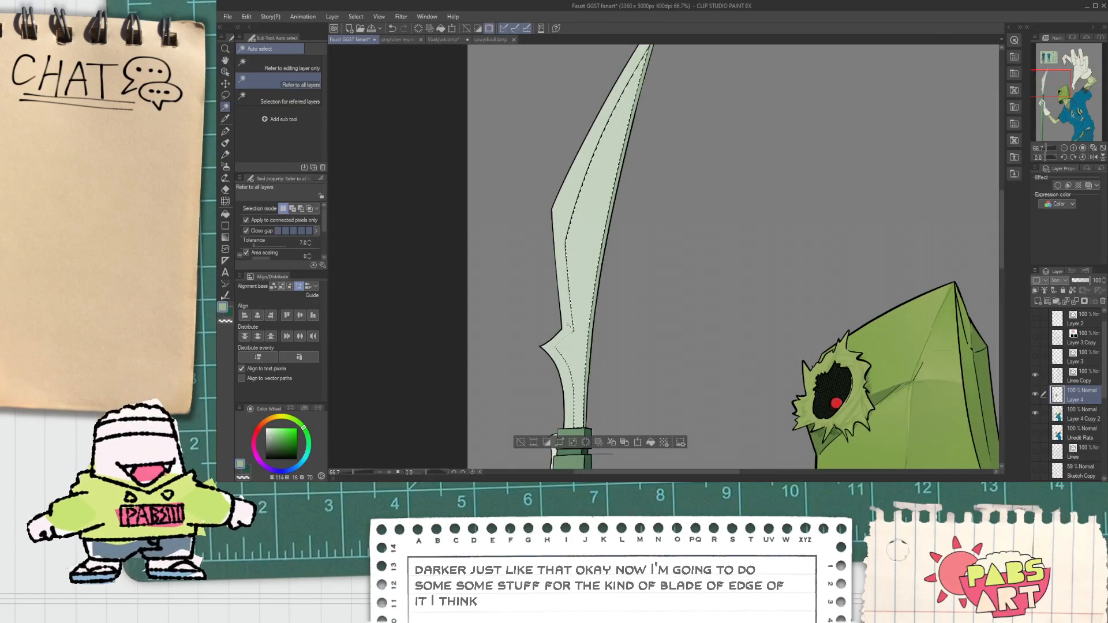
pyautogui.click(570, 319)
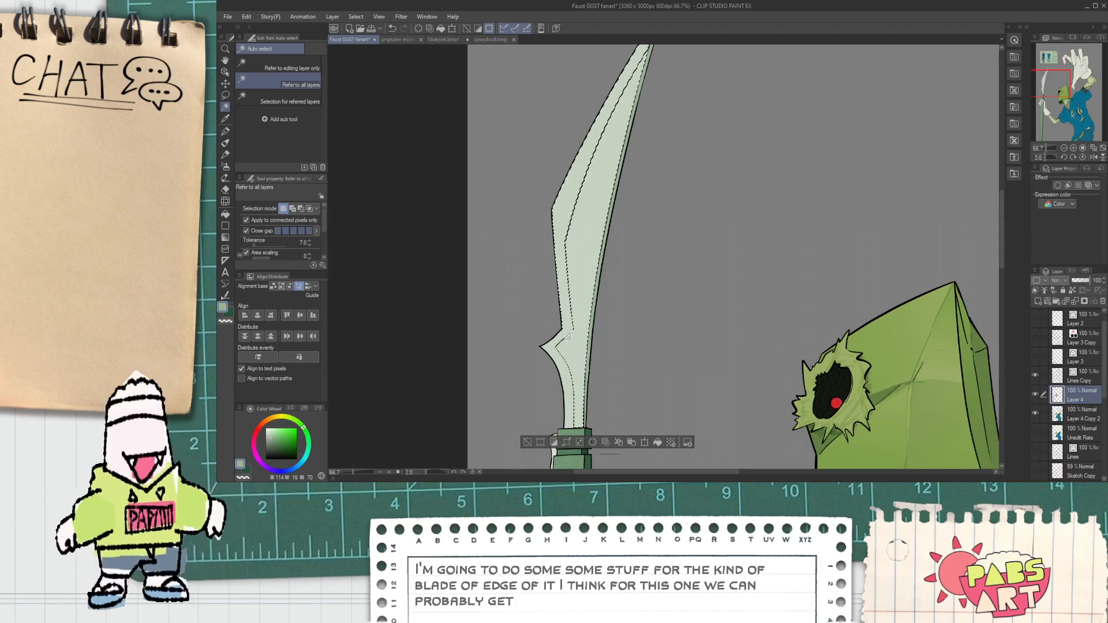
pyautogui.press('p')
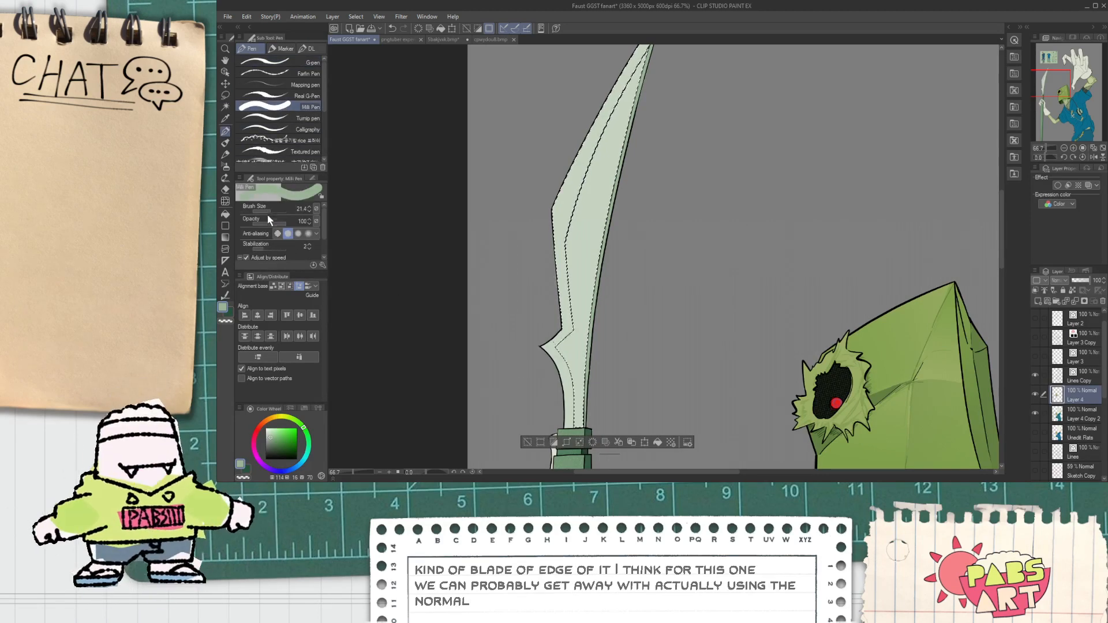
pyautogui.press(']')
pyautogui.press(']')
pyautogui.press(']')
pyautogui.press(']')
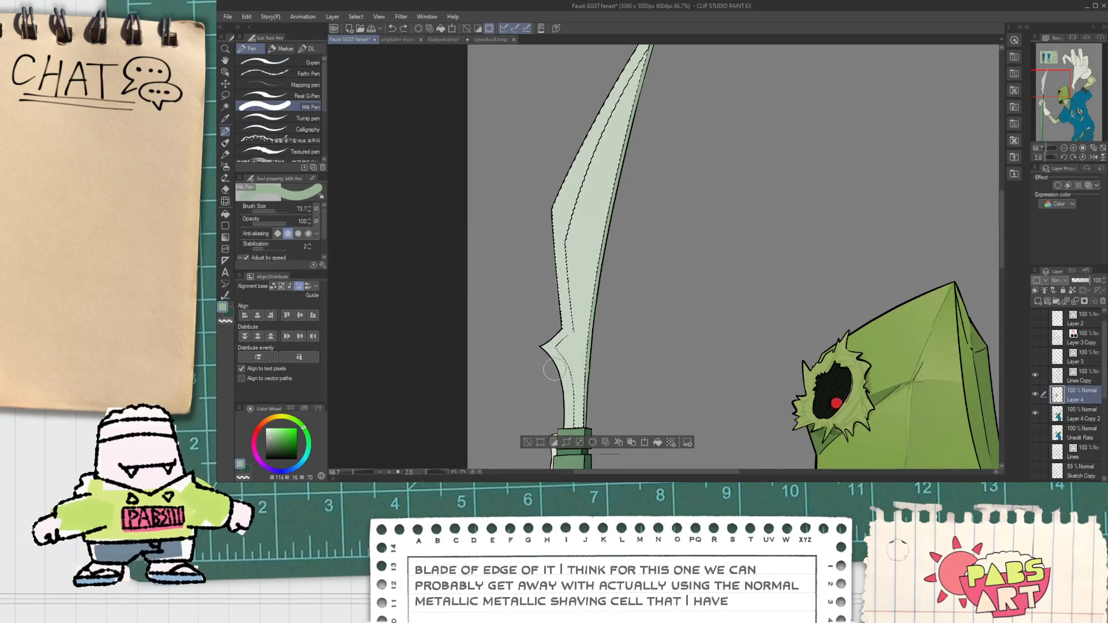
pyautogui.press('w')
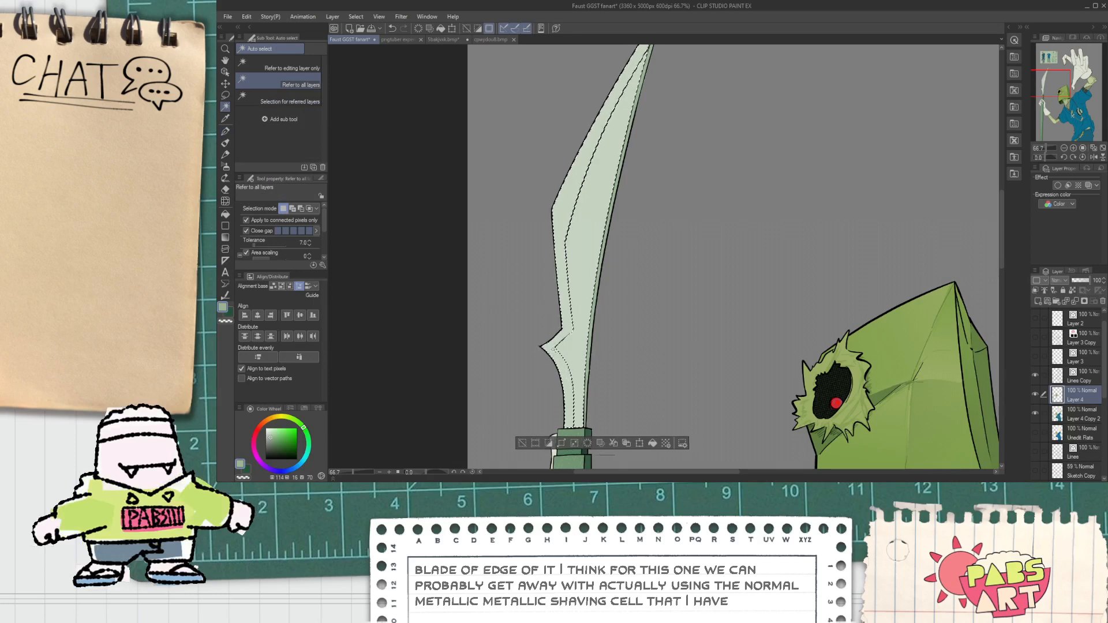
# Paint diagonal dark grey-green bands across the middle and lower parts of the selected blade with the Milli Pen.
pyautogui.press('p')
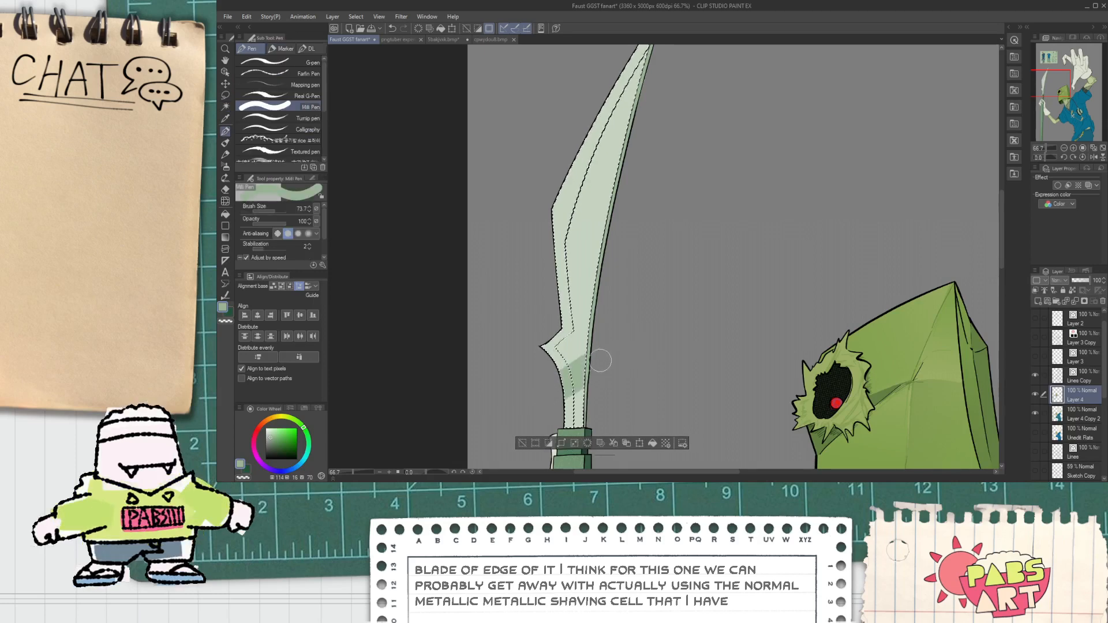
pyautogui.moveTo(594, 274); pyautogui.dragTo(550, 312)
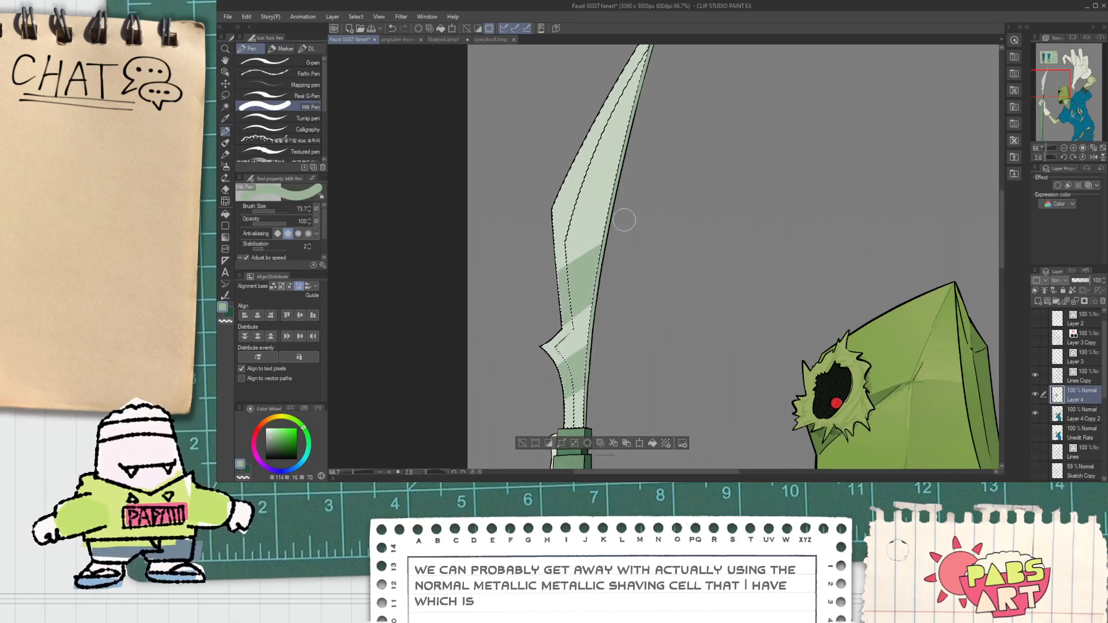
pyautogui.moveTo(595, 219); pyautogui.dragTo(602, 276)
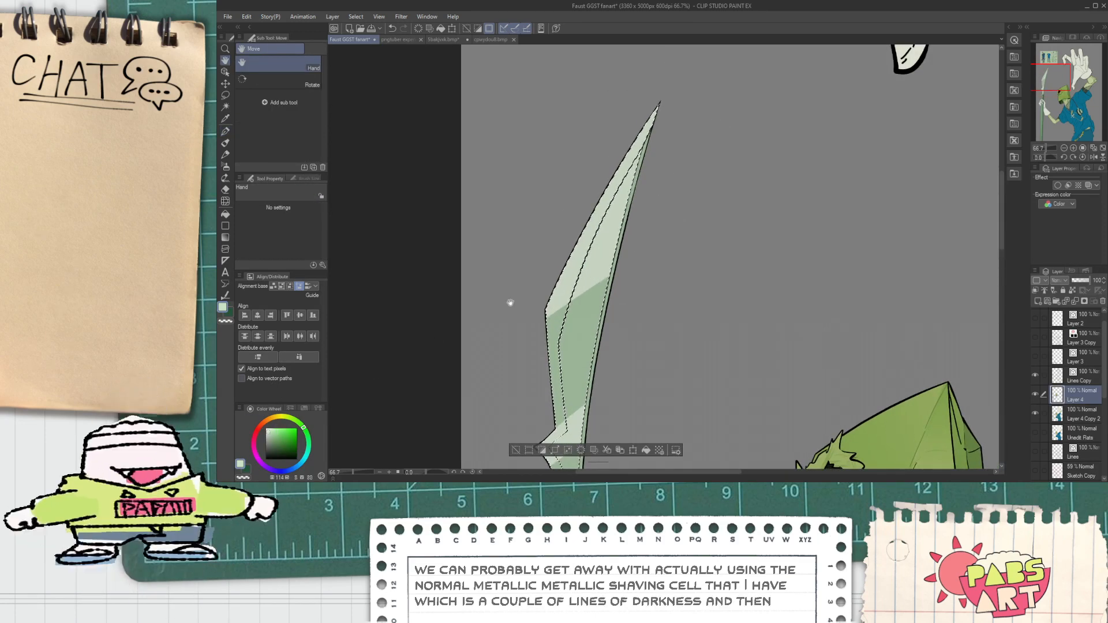
# Paint pale highlight bands across the blade's upper part and near its base, using a lighter tint of the sampled blade colour.
pyautogui.press('i')
pyautogui.click(577, 271)
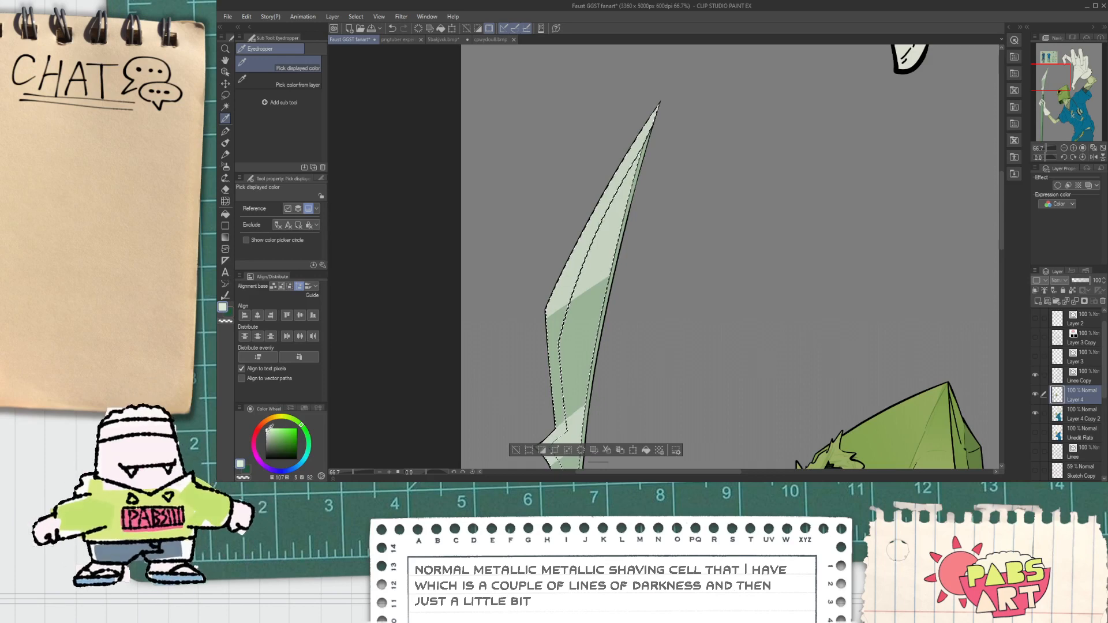
pyautogui.press('p')
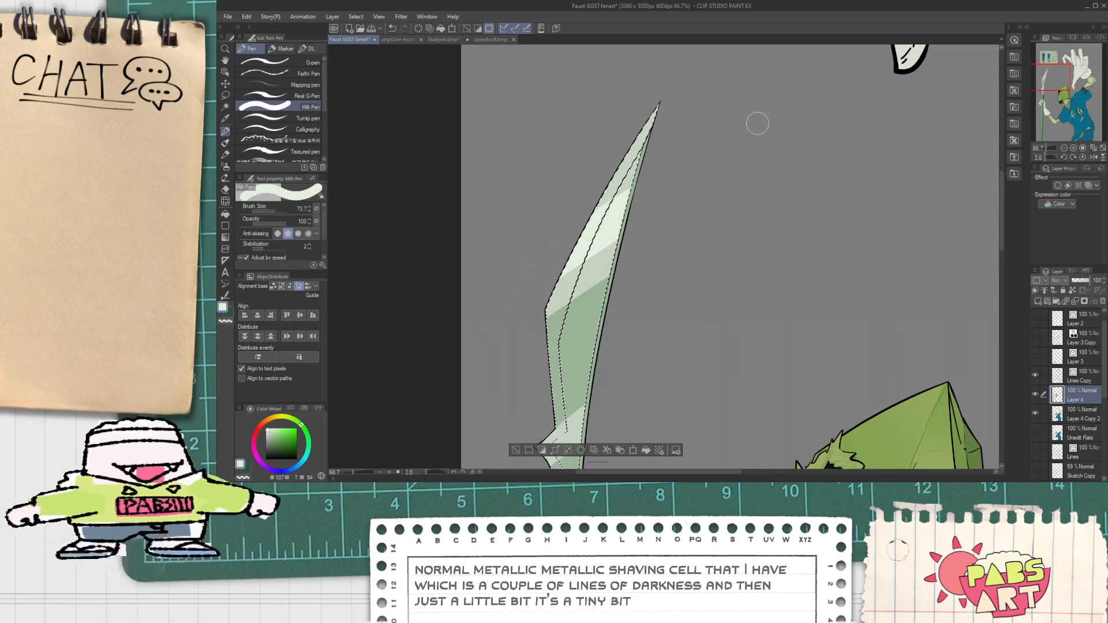
pyautogui.moveTo(528, 406); pyautogui.dragTo(568, 256)
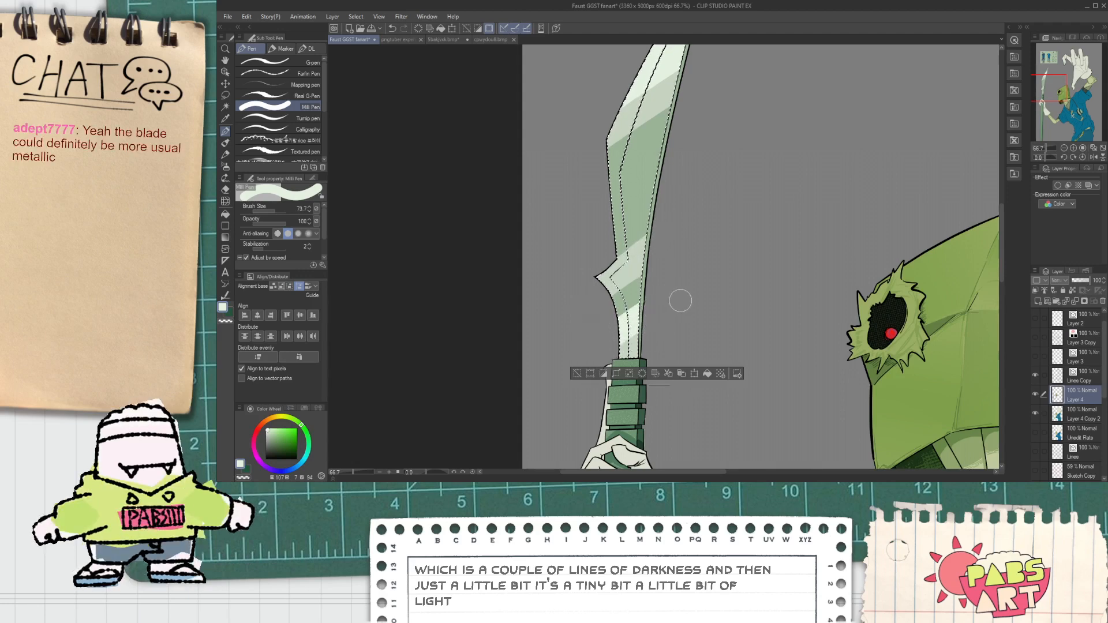
pyautogui.scroll(-3, 655, 306)
pyautogui.scroll(3, 659, 225)
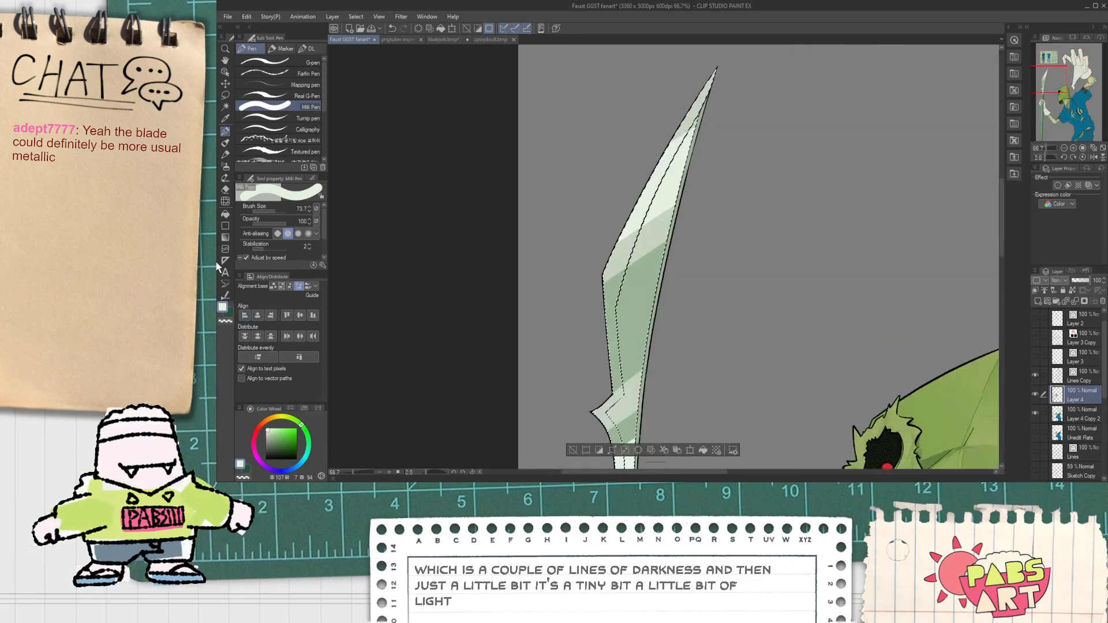
# Soften edges of the blade's light and dark bands with the Blur brush at size 111.3, and deselect the blade.
pyautogui.click(226, 202)
pyautogui.click(266, 51)
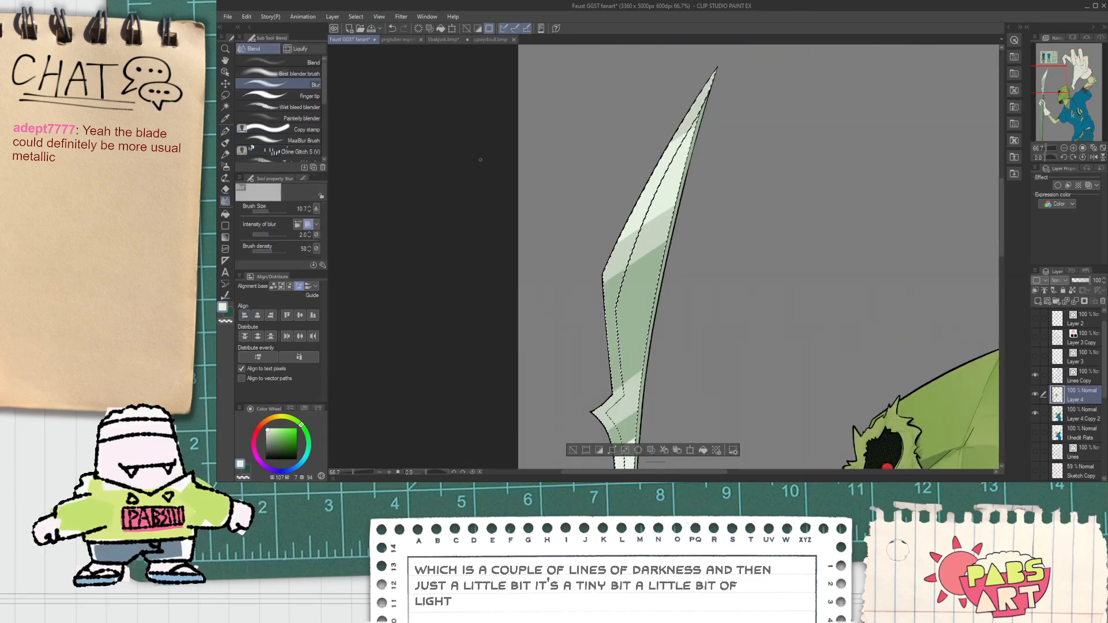
pyautogui.click(278, 210)
pyautogui.click(276, 210)
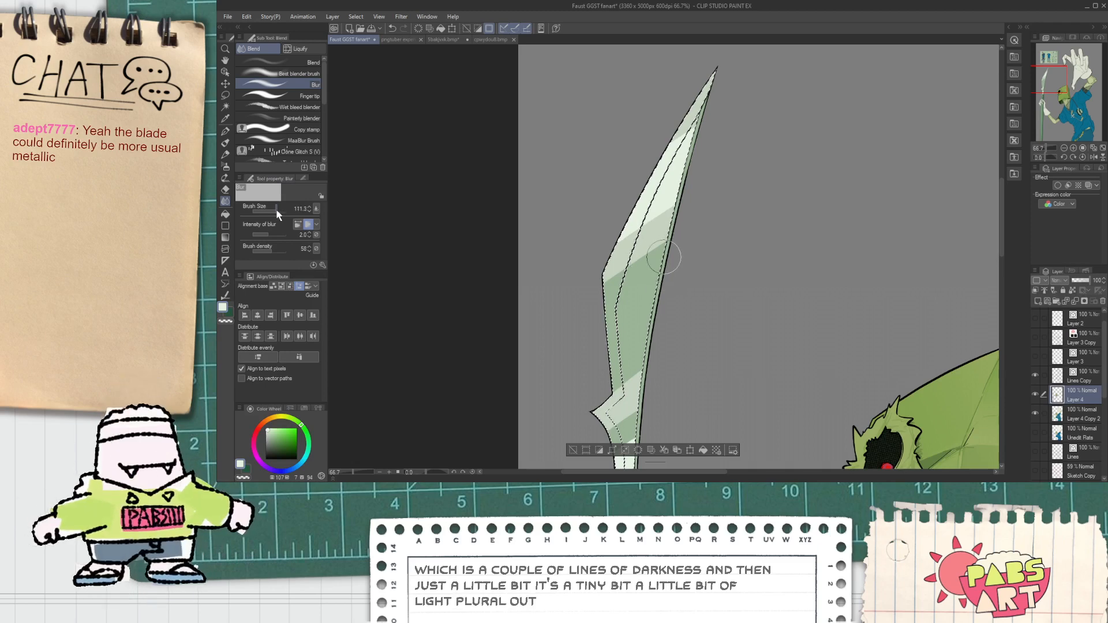
pyautogui.scroll(1, 583, 234)
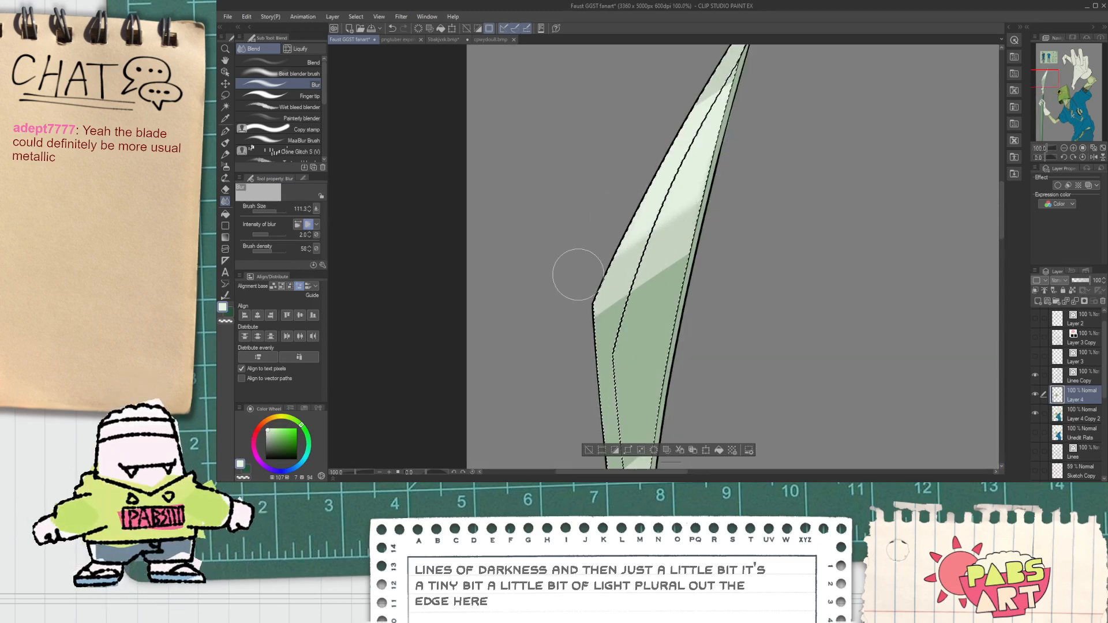
pyautogui.scroll(-2, 623, 238)
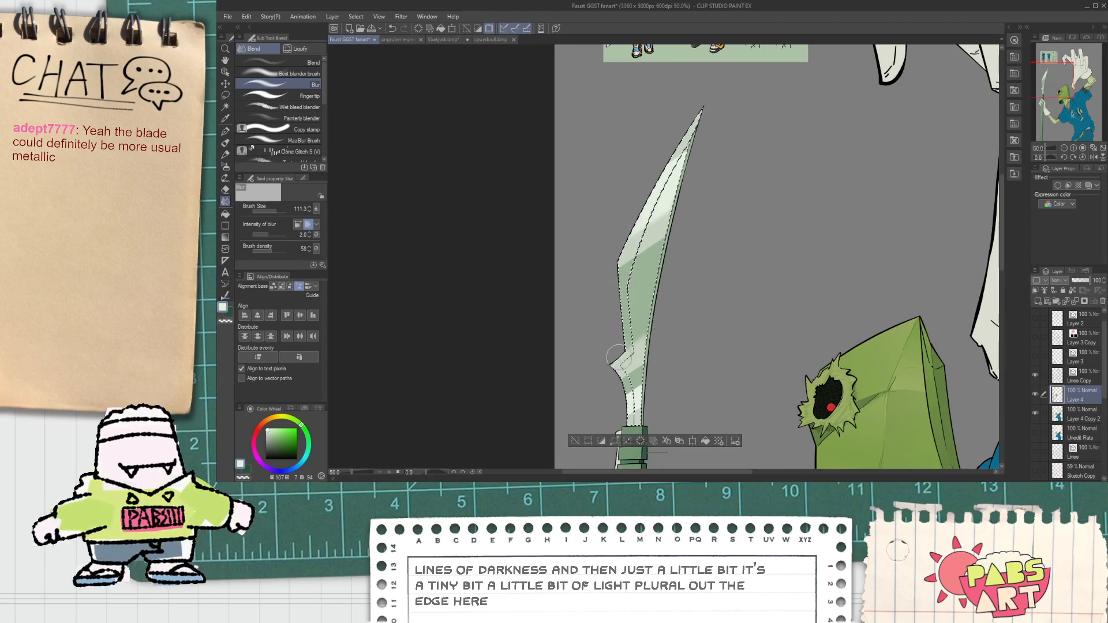
pyautogui.click(576, 440)
# Examine the blade's metallic shading against the whole figure and in close-up.
pyautogui.scroll(-4, 580, 416)
pyautogui.press('space')
pyautogui.moveTo(621, 415); pyautogui.dragTo(636, 289)
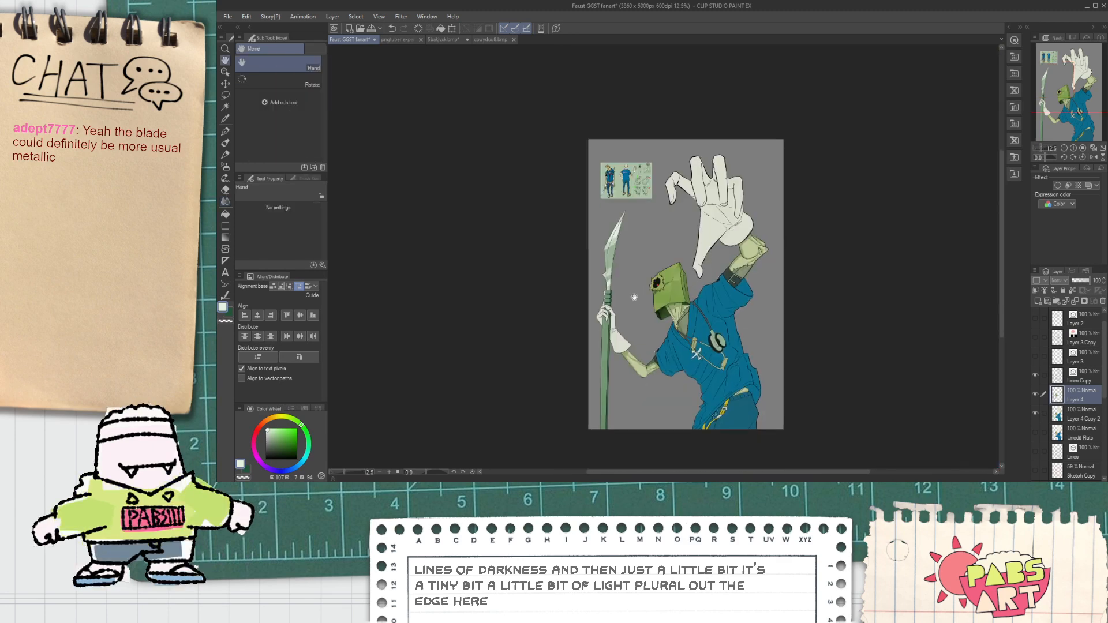
pyautogui.scroll(3, 674, 274)
pyautogui.scroll(-1, 673, 274)
pyautogui.moveTo(614, 372); pyautogui.dragTo(586, 311)
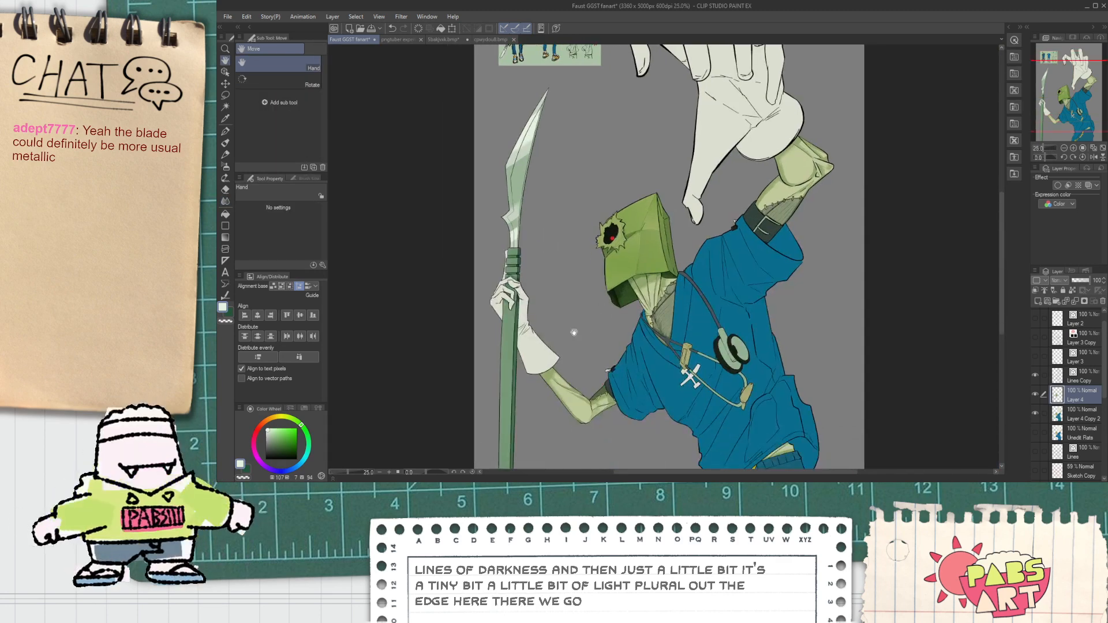
pyautogui.scroll(5, 539, 106)
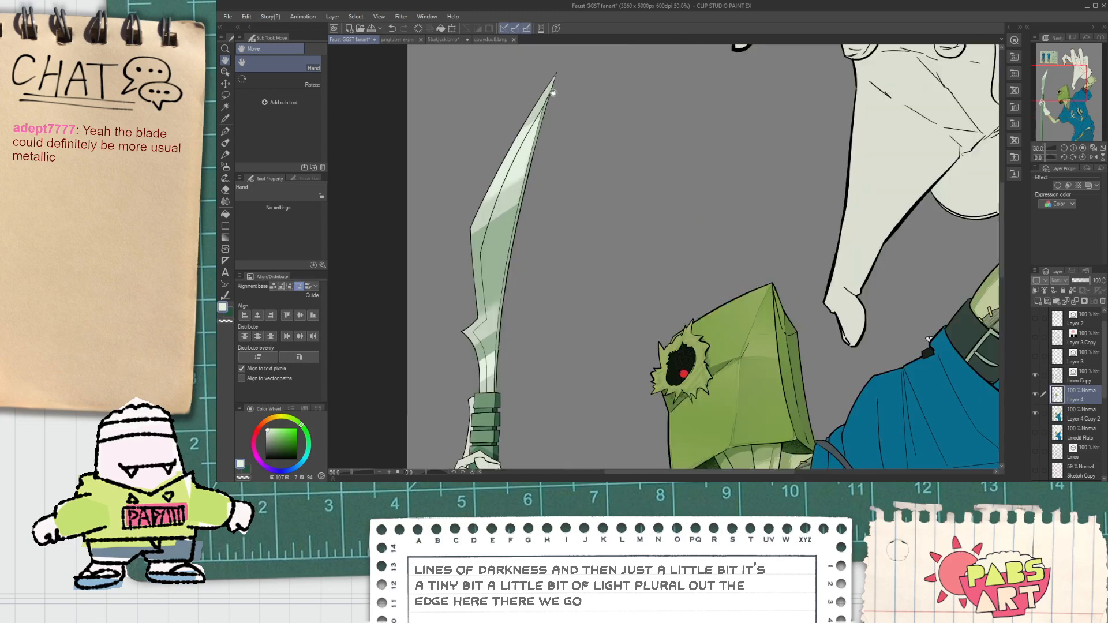
pyautogui.scroll(-5, 547, 128)
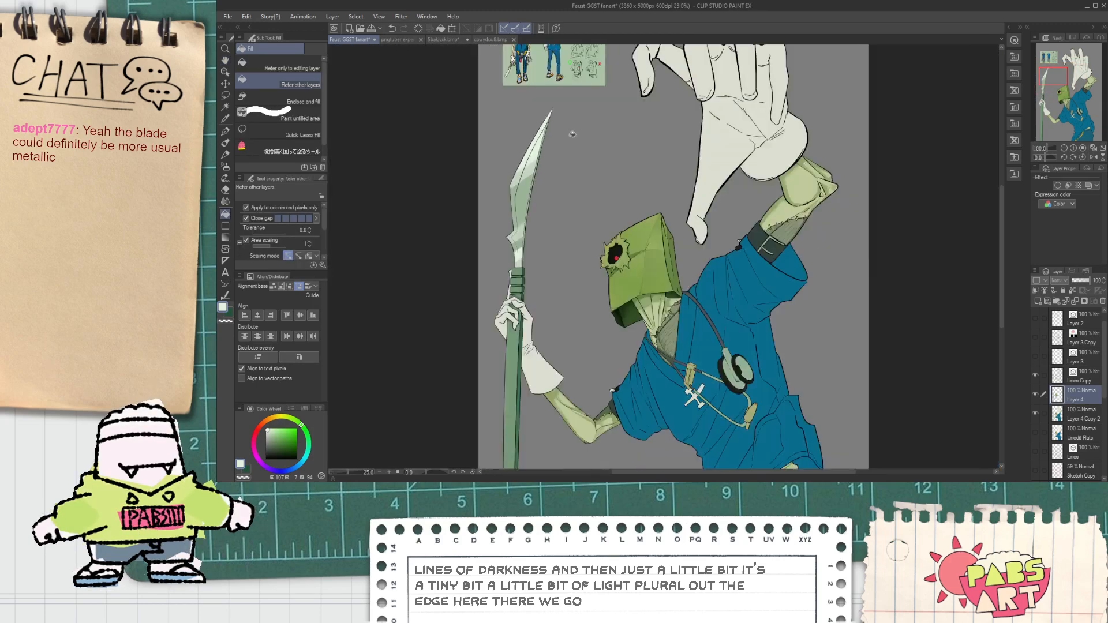
# Select the area at the blade's tip and paint a pale highlight over its point with the Milli Pen.
pyautogui.scroll(5, 552, 114)
pyautogui.press('p')
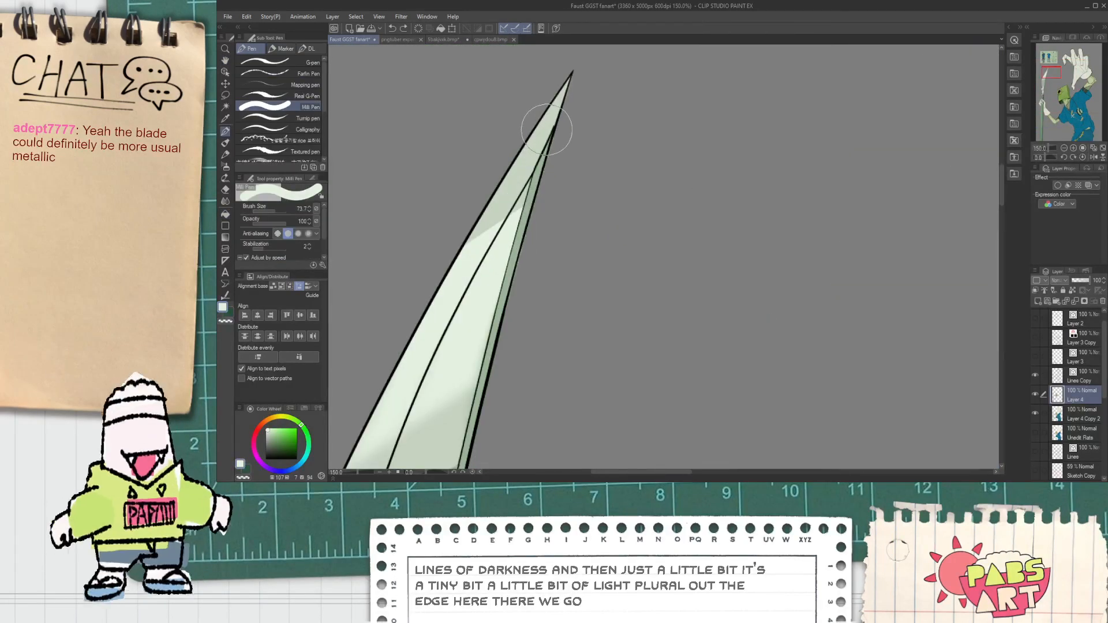
pyautogui.press('w')
pyautogui.click(548, 136)
pyautogui.press('p')
pyautogui.press('g')
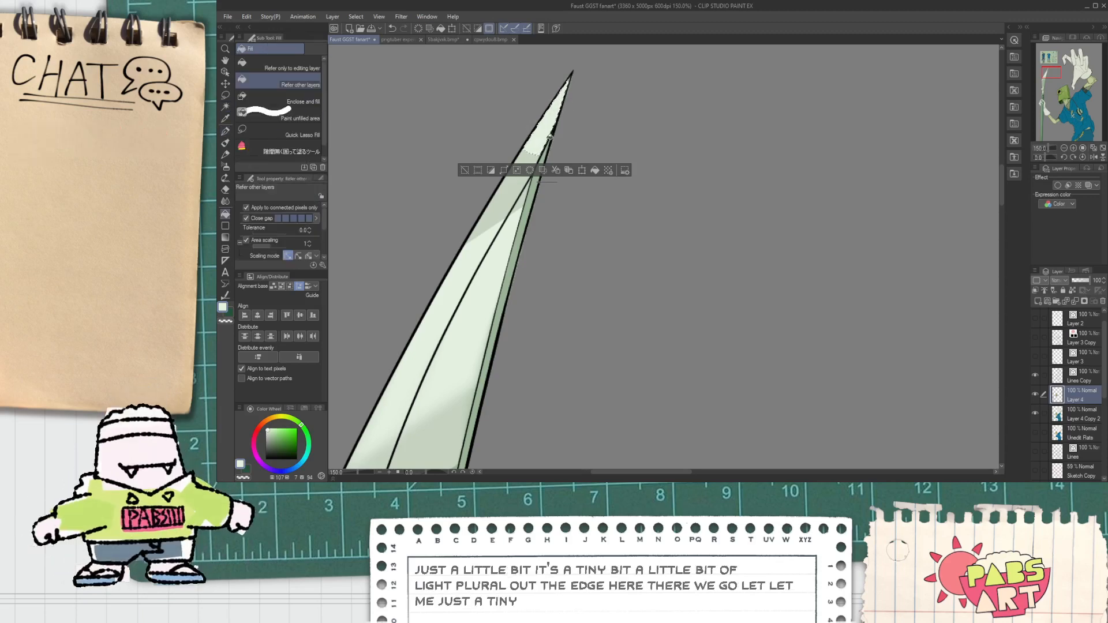
# Lasso the area at the blade's tip, fill it with the pale highlight colour, and clear the selection.
pyautogui.click(464, 171)
pyautogui.scroll(-6, 490, 184)
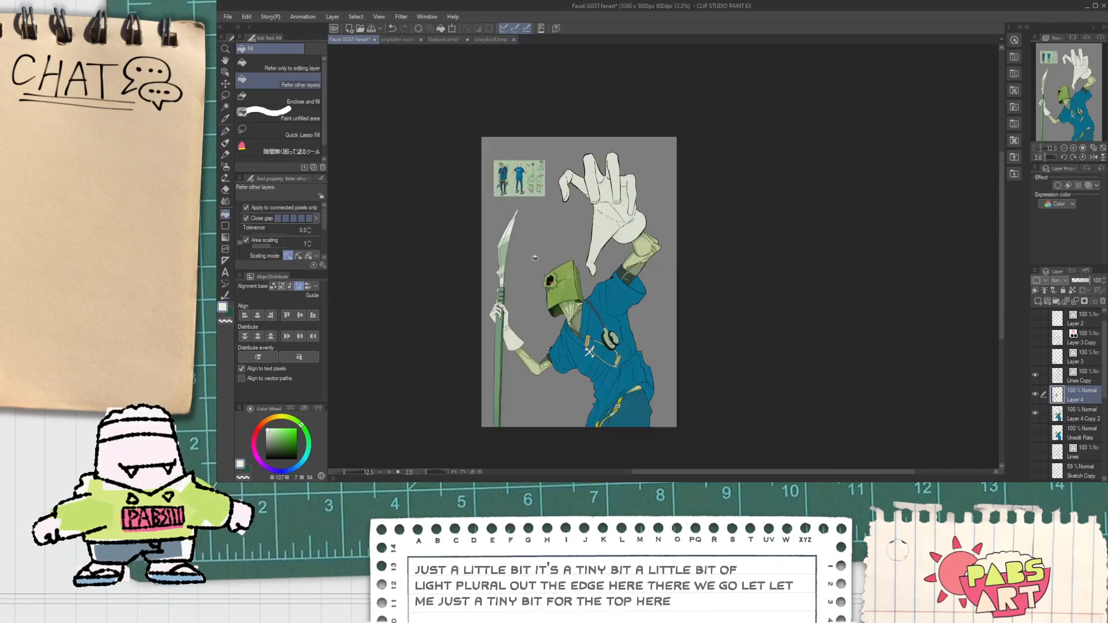
pyautogui.scroll(1, 508, 202)
pyautogui.scroll(5, 508, 202)
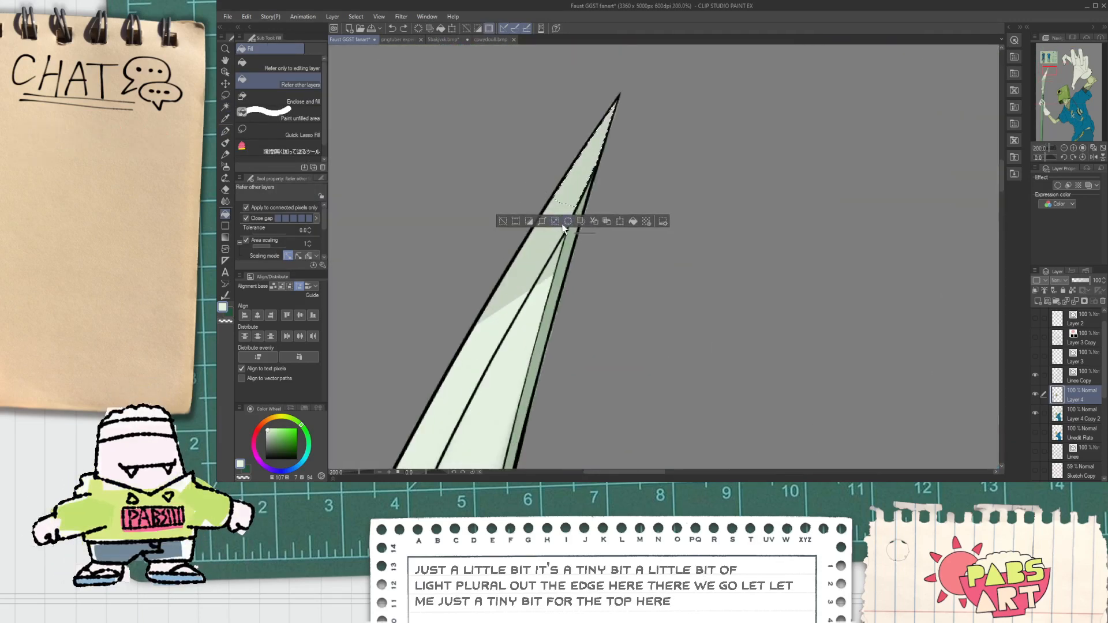
pyautogui.press('m')
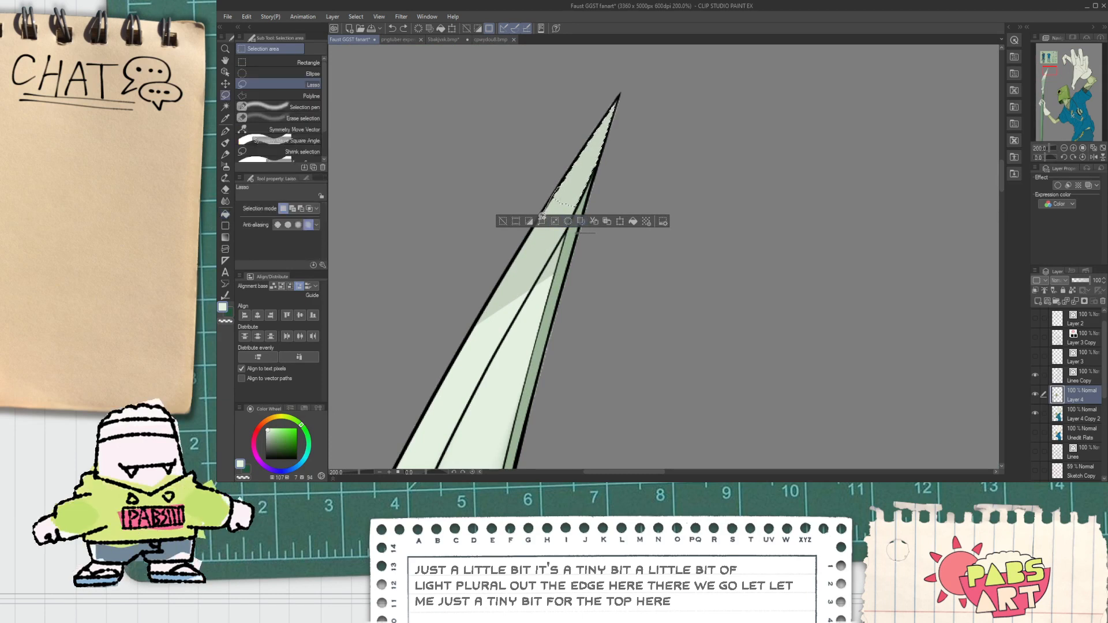
pyautogui.moveTo(580, 196); pyautogui.dragTo(542, 213)
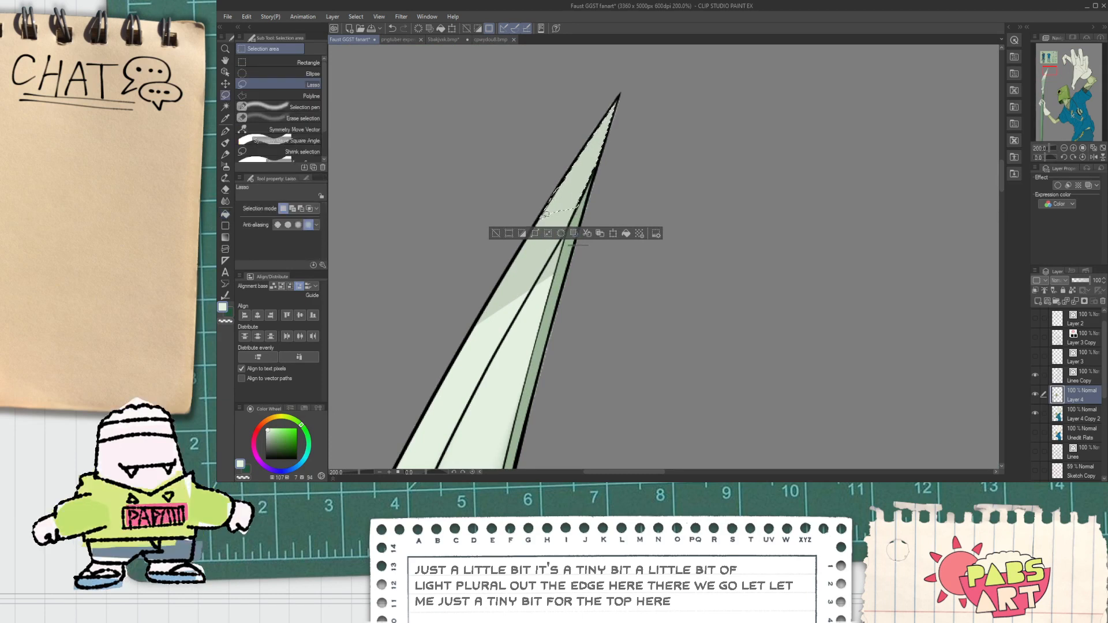
pyautogui.click(625, 234)
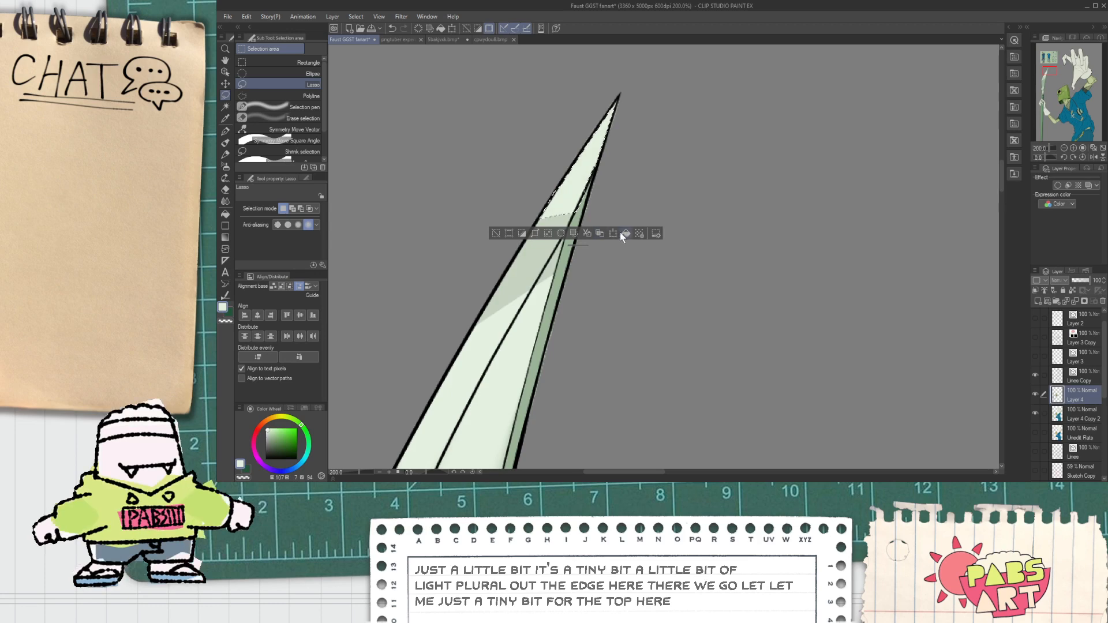
pyautogui.click(496, 233)
# Check the blade's shading against the whole figure and save the file.
pyautogui.scroll(-8, 519, 239)
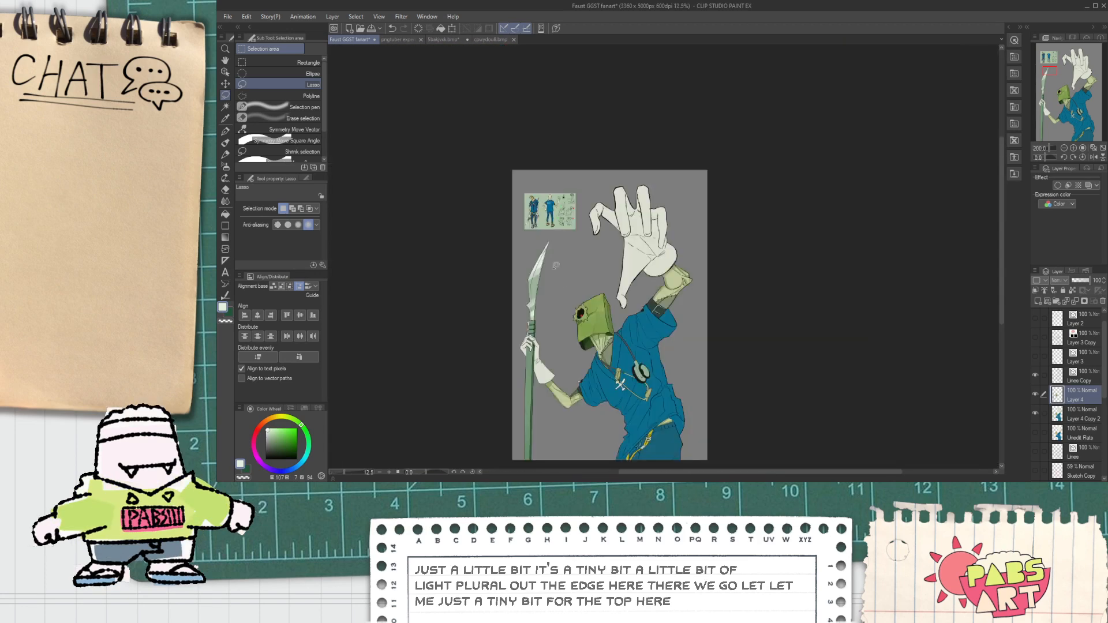
pyautogui.moveTo(564, 337); pyautogui.dragTo(560, 299)
pyautogui.scroll(3, 560, 298)
pyautogui.scroll(-1, 626, 286)
pyautogui.moveTo(626, 288); pyautogui.dragTo(628, 261)
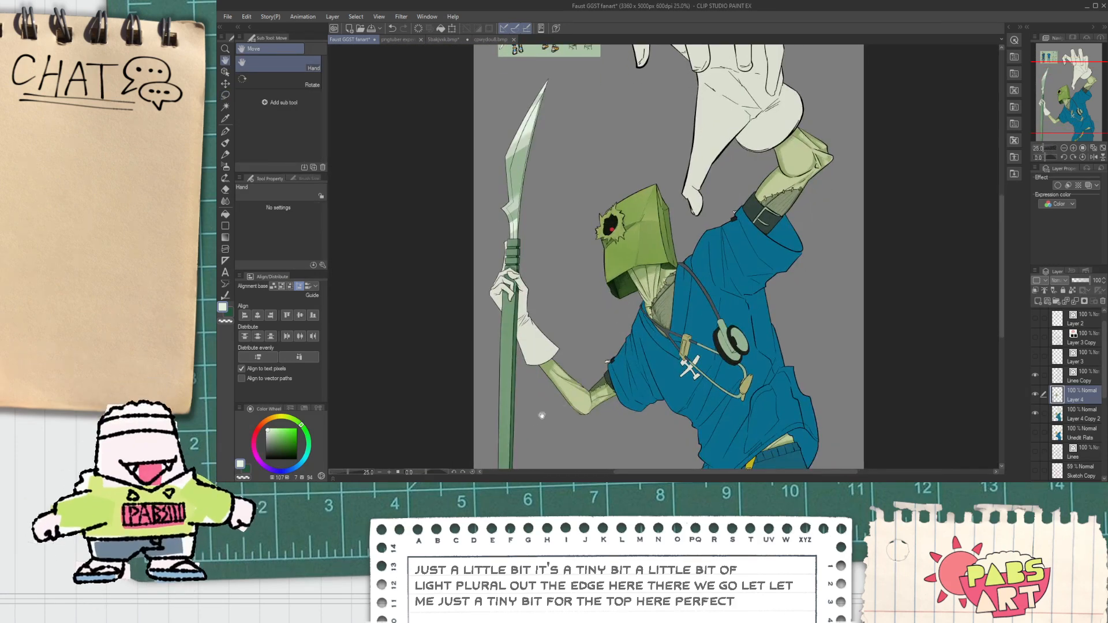
pyautogui.hotkey('ctrl', 's')
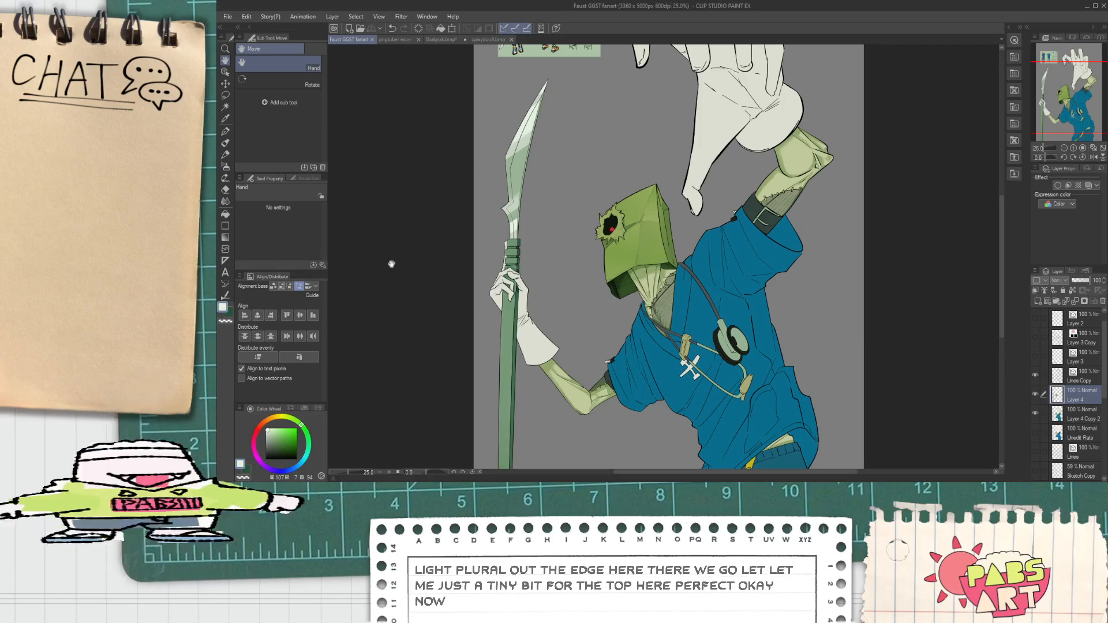
# Sample the colour of the glove holding the staff, pick a darker grey-green for its shadows, and switch to the G-pen.
pyautogui.scroll(2, 533, 335)
pyautogui.press('i')
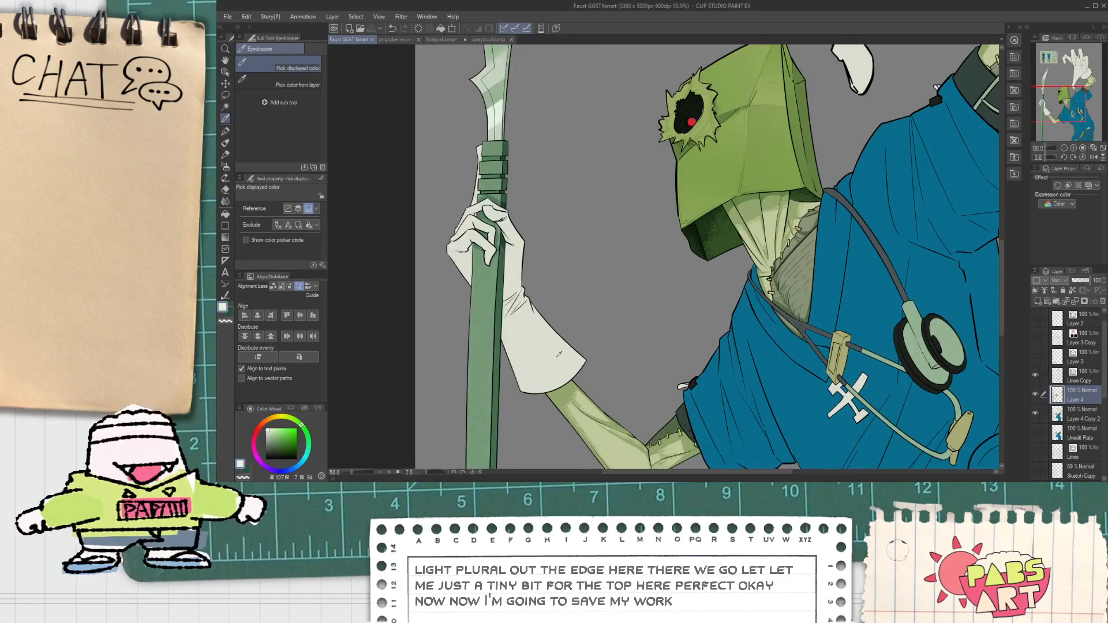
pyautogui.scroll(-4, 542, 323)
pyautogui.moveTo(576, 387); pyautogui.dragTo(564, 368)
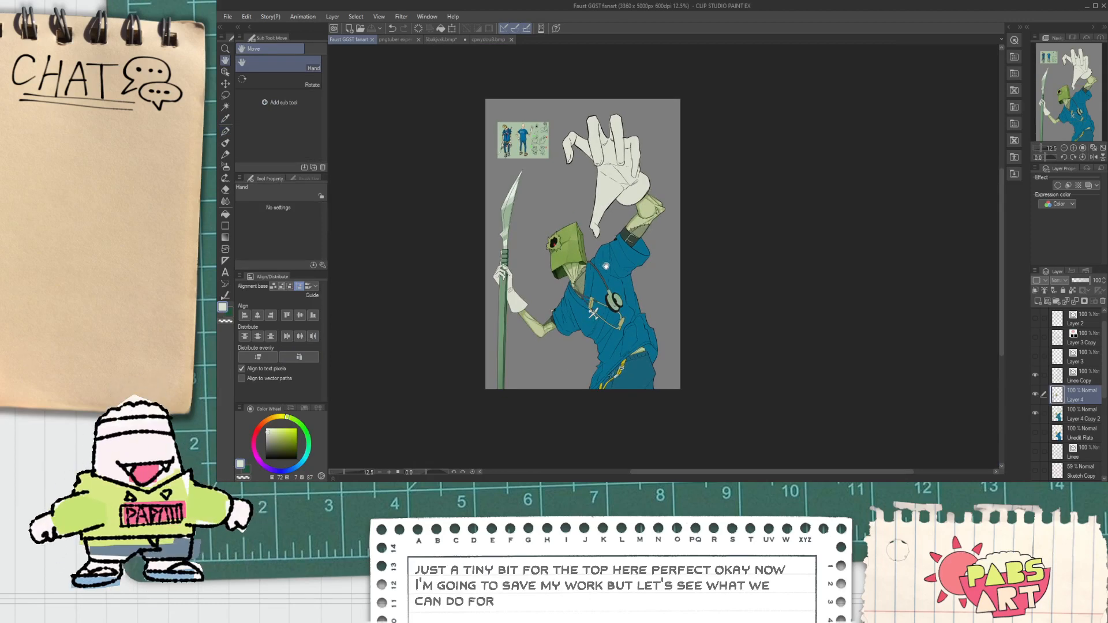
pyautogui.scroll(4, 605, 266)
pyautogui.moveTo(403, 364); pyautogui.dragTo(543, 354)
pyautogui.scroll(2, 502, 348)
pyautogui.press('i')
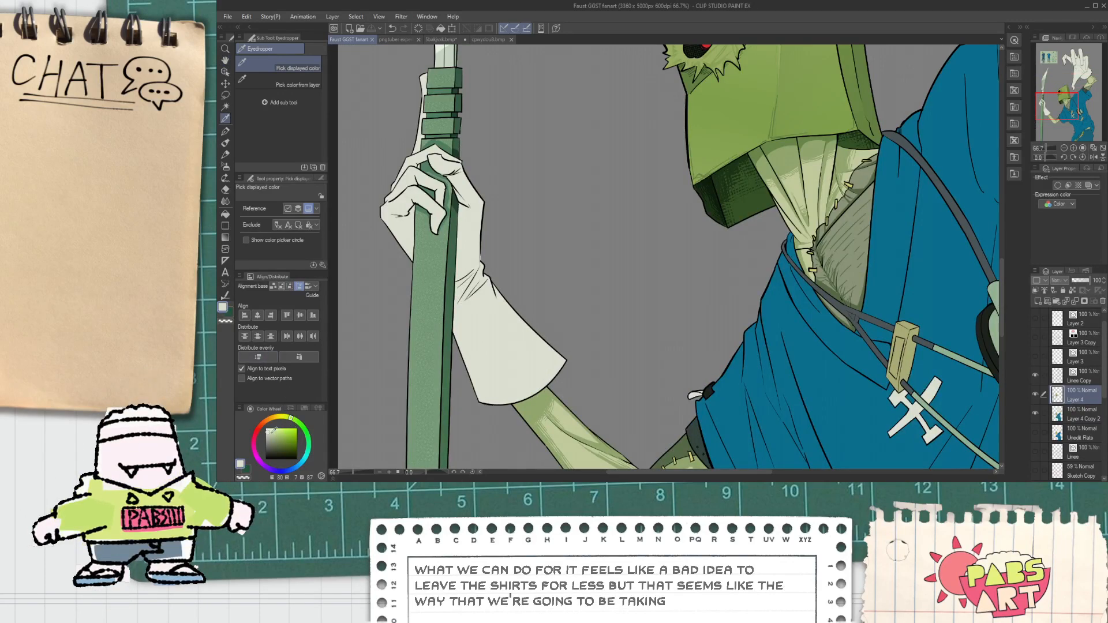
pyautogui.press('p')
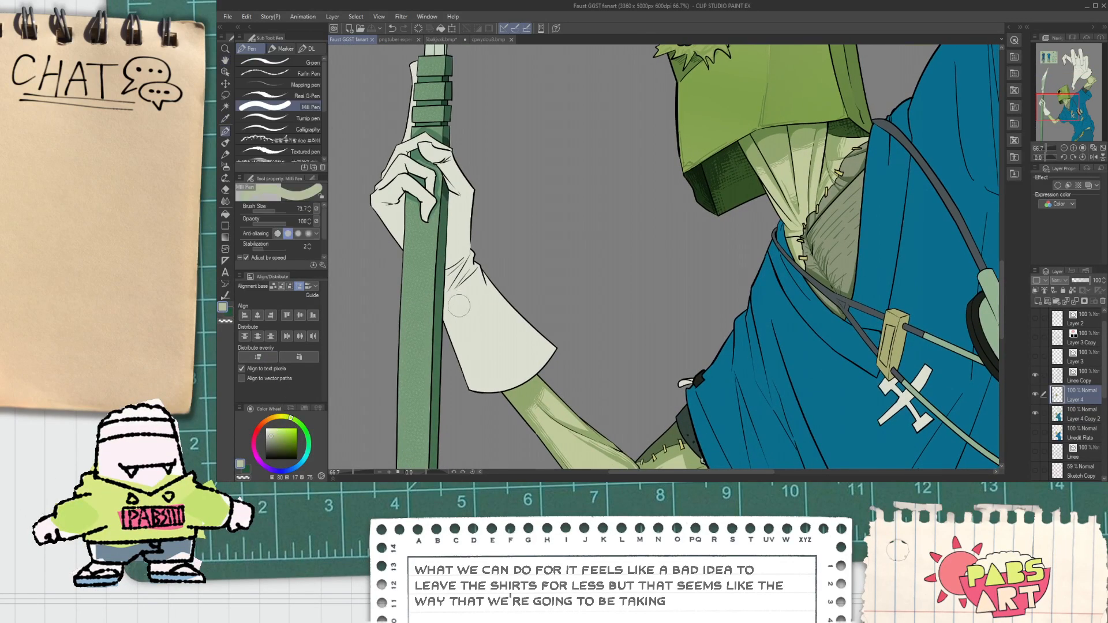
pyautogui.scroll(1, 484, 370)
pyautogui.click(285, 64)
pyautogui.scroll(1, 485, 378)
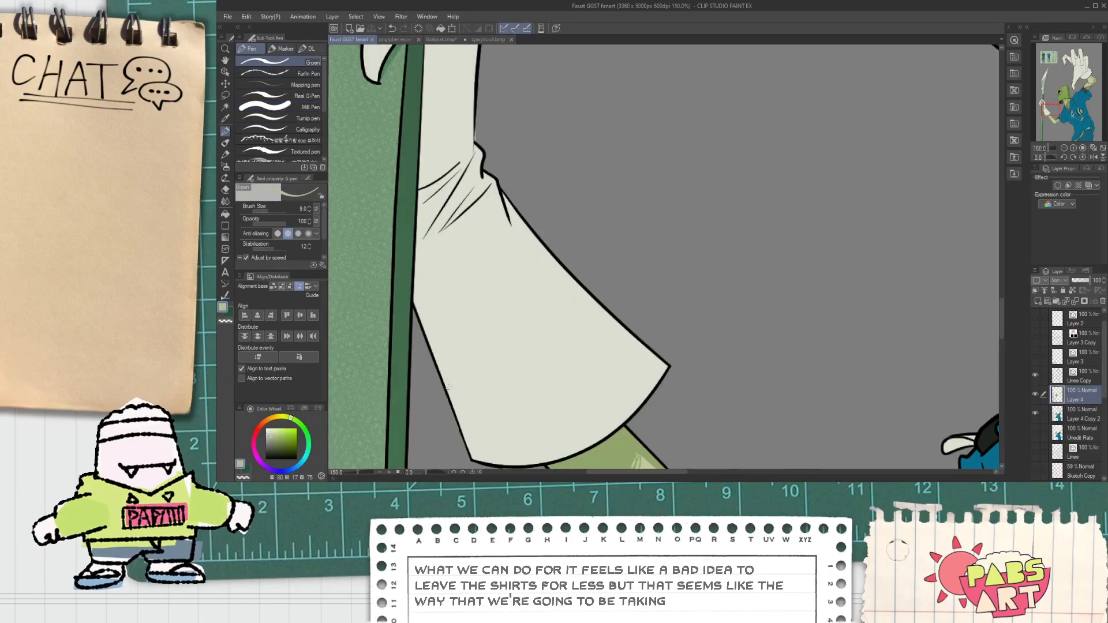
# Outline the staff's cast shadow along the glove's cuff and wrist with the G-pen at size 9.0.
pyautogui.moveTo(447, 393); pyautogui.dragTo(444, 300)
pyautogui.moveTo(445, 255); pyautogui.dragTo(444, 187)
pyautogui.scroll(-1, 444, 186)
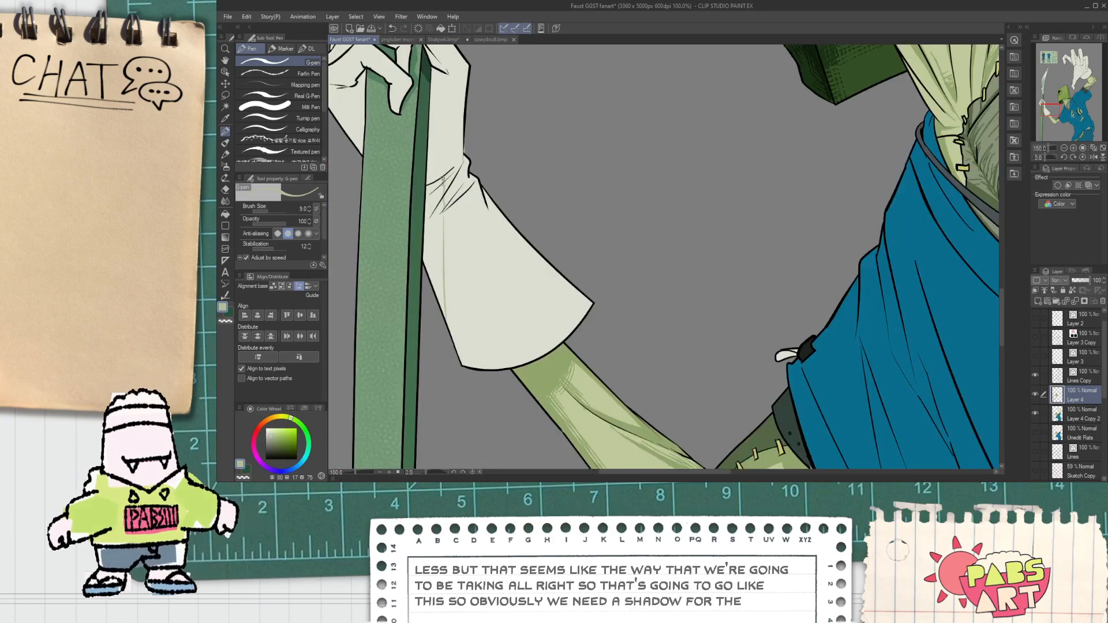
pyautogui.moveTo(442, 237); pyautogui.dragTo(452, 149)
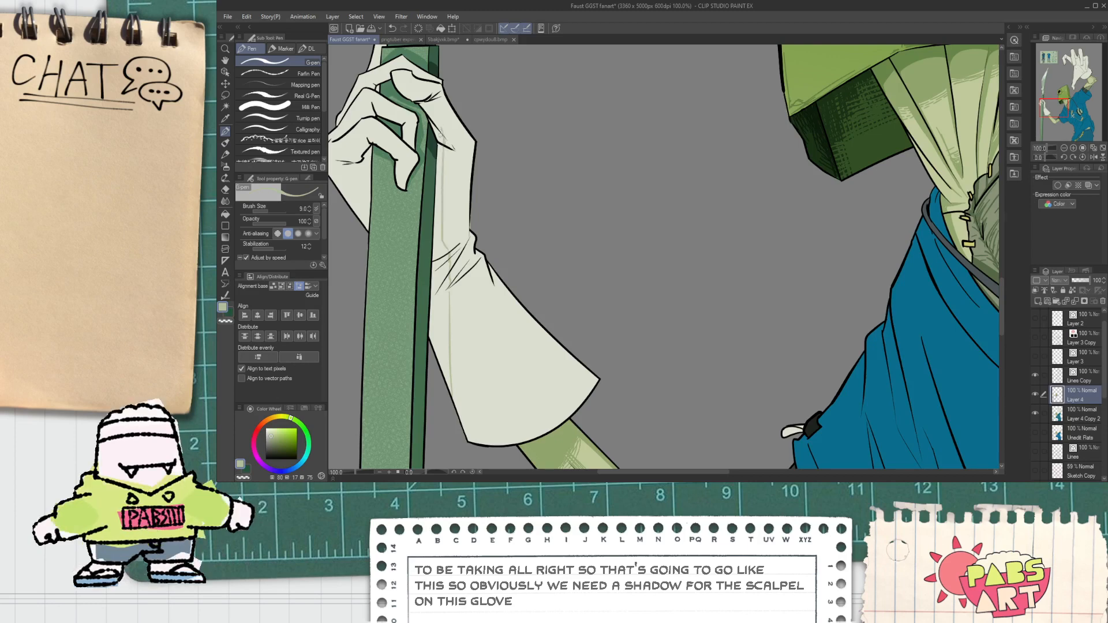
# Set the Fill tool's area scaling to 0 and fill the staff's cast shadow on the glove with grey-green.
pyautogui.press('g')
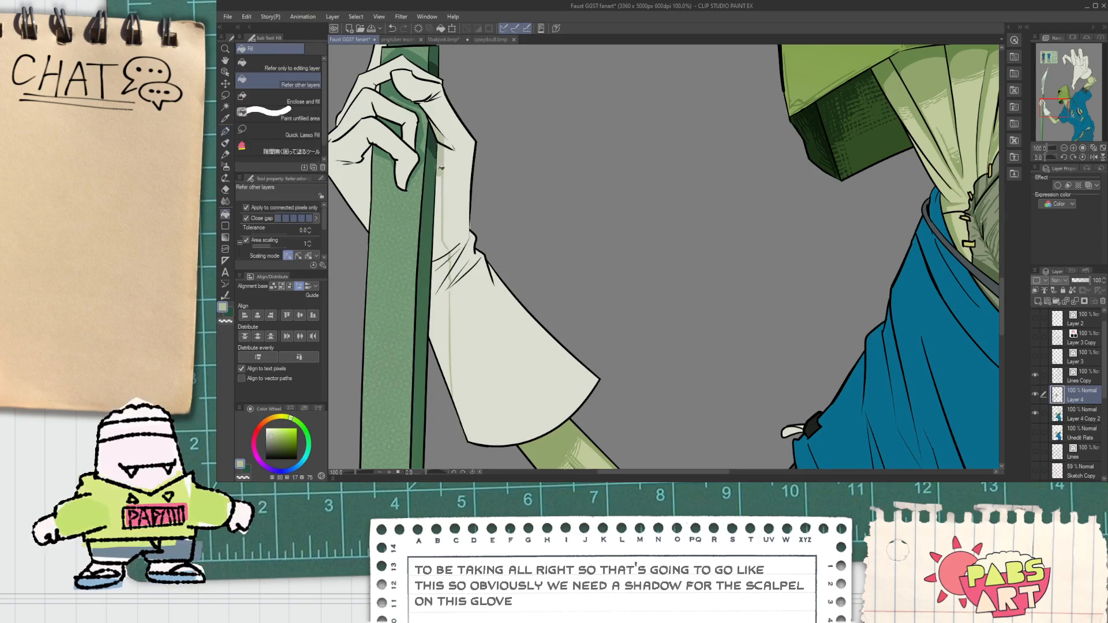
pyautogui.hotkey('ctrl', 'z')
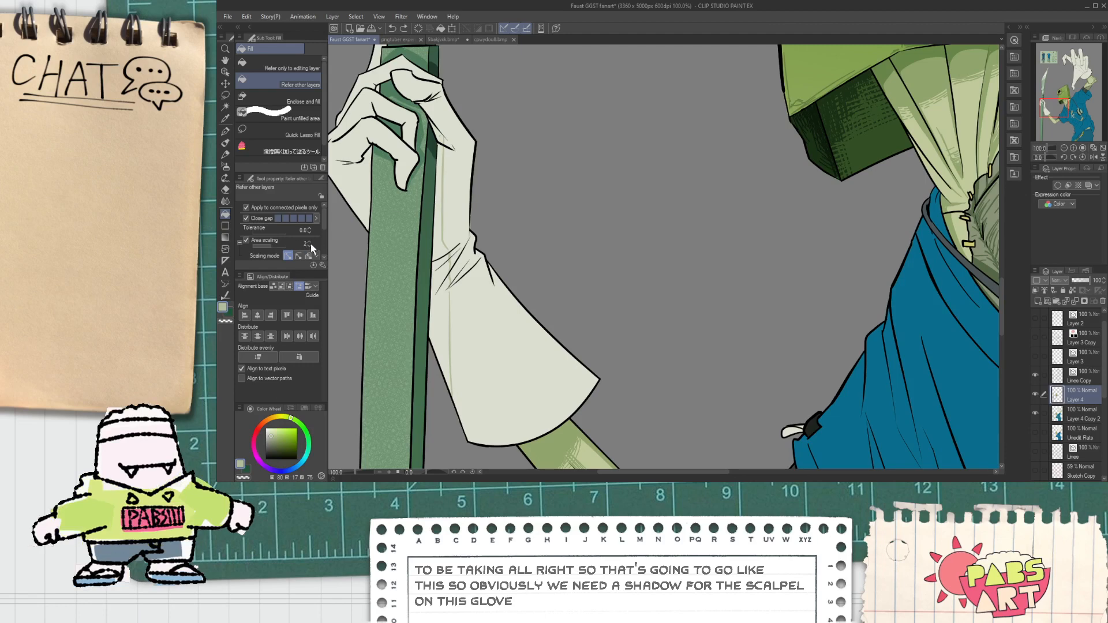
pyautogui.click(310, 245)
pyautogui.scroll(1, 424, 138)
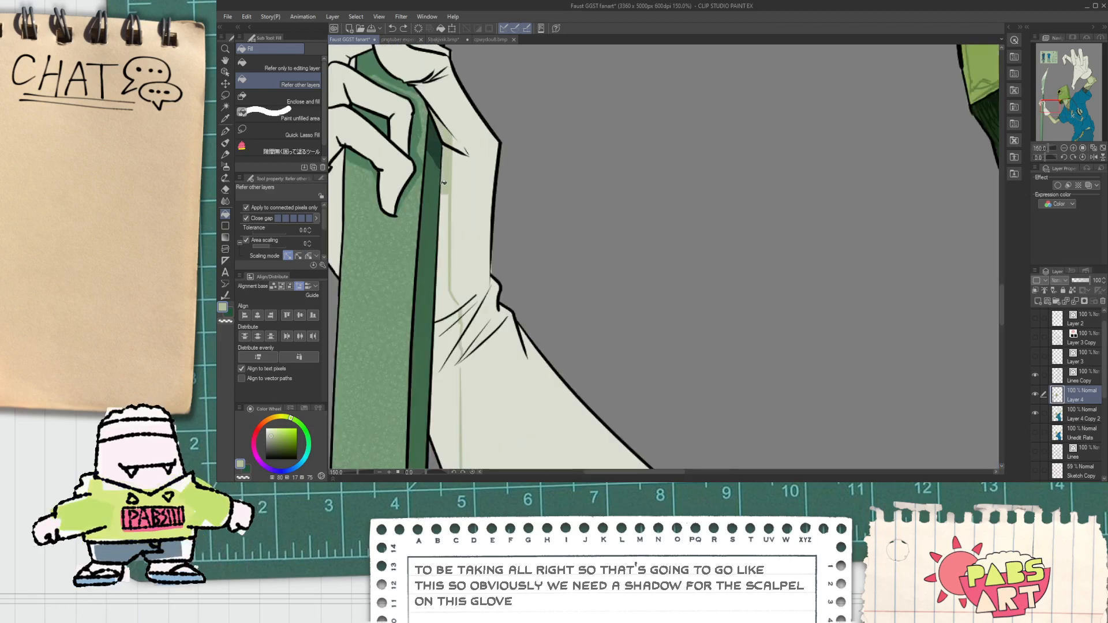
pyautogui.click(453, 340)
pyautogui.click(446, 363)
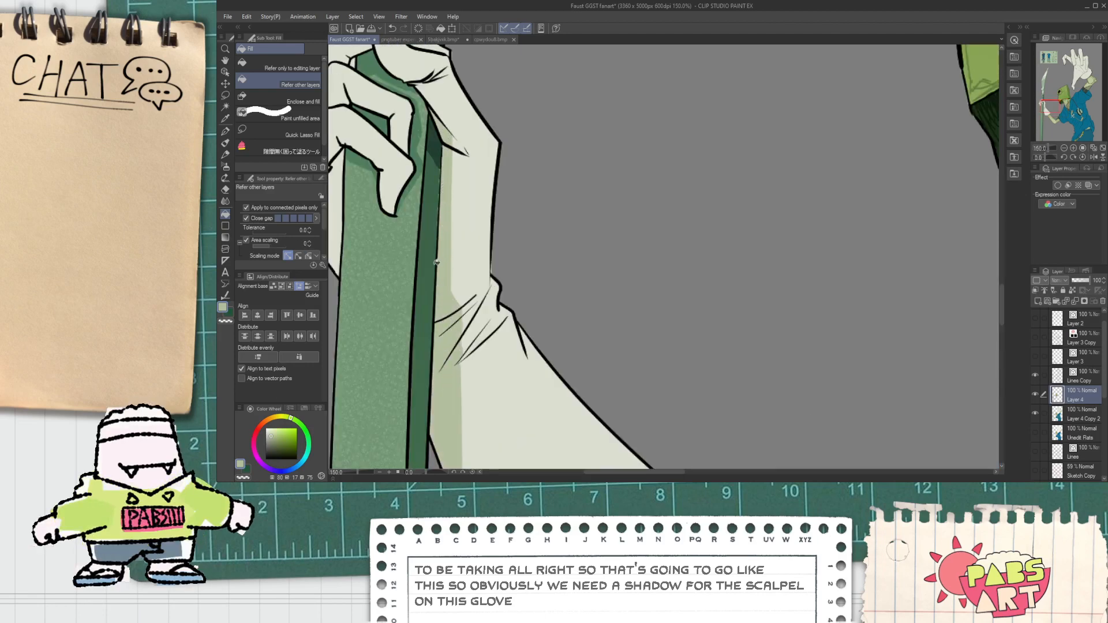
# Paint grey-green fold shadows between the creases at the glove's wrist with the G-pen.
pyautogui.scroll(1, 437, 239)
pyautogui.press('p')
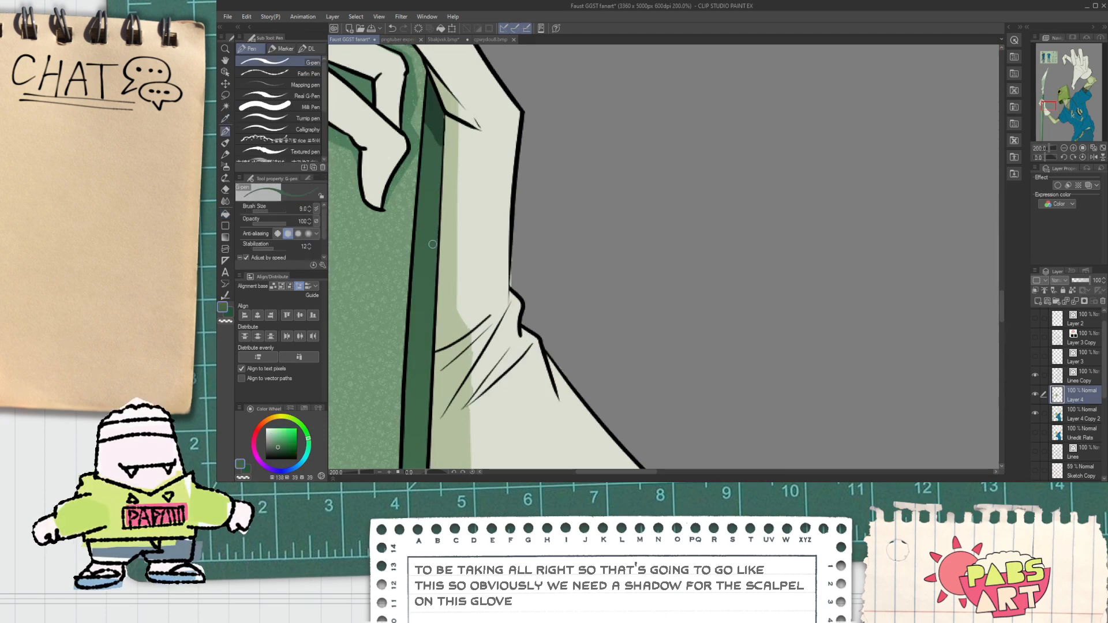
pyautogui.press('h')
pyautogui.scroll(-4, 432, 249)
pyautogui.press('p')
pyautogui.scroll(4, 457, 285)
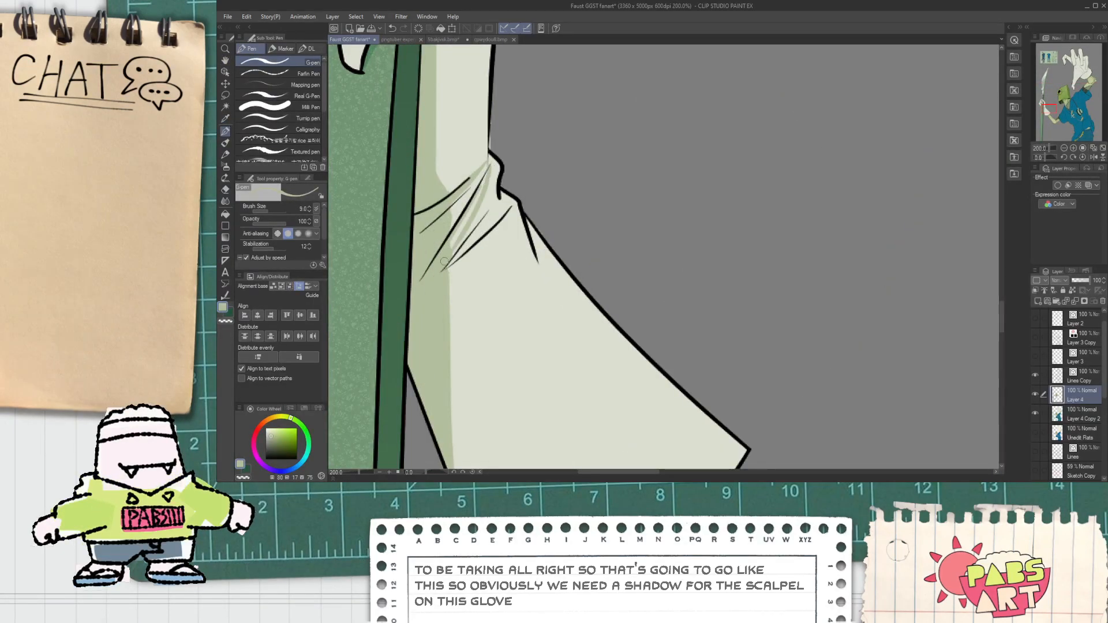
pyautogui.hotkey('ctrl', 'z')
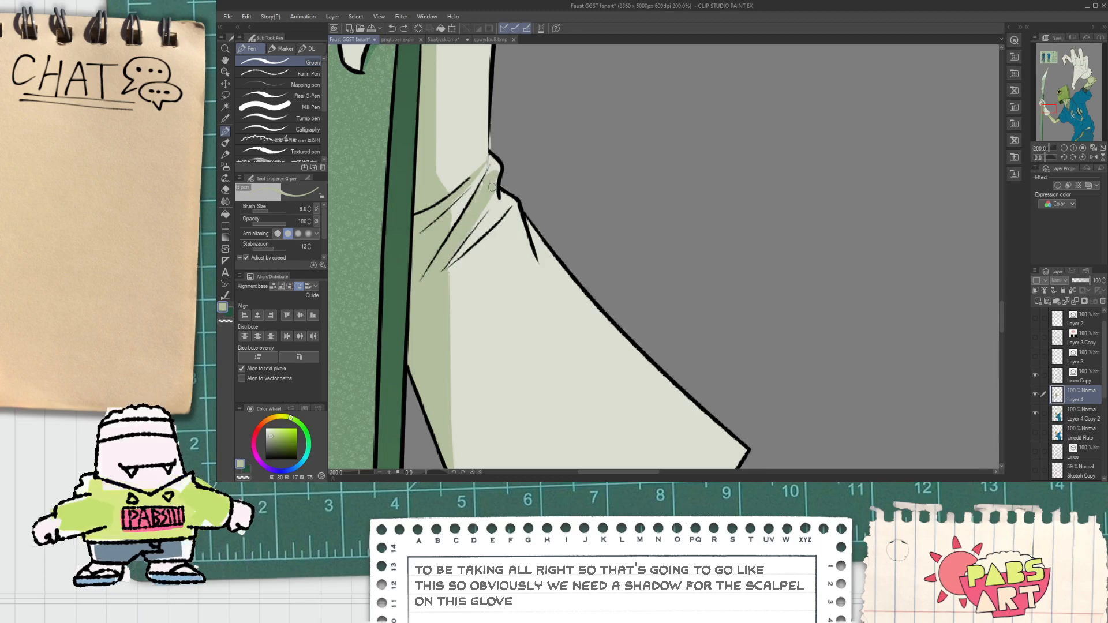
pyautogui.moveTo(503, 196); pyautogui.dragTo(451, 261)
pyautogui.hotkey('ctrl', 'z')
pyautogui.moveTo(510, 200)
pyautogui.mouseDown()
pyautogui.moveTo(450, 260)
pyautogui.moveTo(509, 201)
pyautogui.moveTo(501, 195)
pyautogui.moveTo(517, 209)
pyautogui.moveTo(492, 255)
pyautogui.moveTo(453, 287)
pyautogui.moveTo(486, 249)
pyautogui.moveTo(563, 321)
pyautogui.moveTo(508, 263)
pyautogui.mouseUp()
pyautogui.hotkey('ctrl', 'z')
# Outline an angular shadow on the cuff's outer side, from the wrist crease to the hem, leaving a thin light rim at the edge.
pyautogui.moveTo(478, 173); pyautogui.dragTo(544, 381)
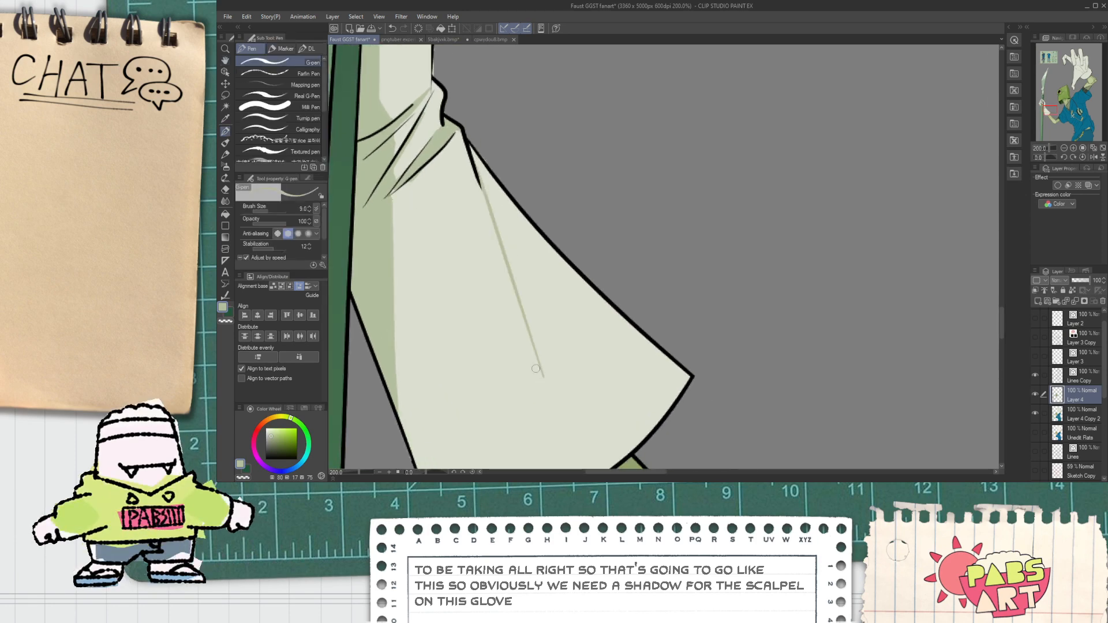
pyautogui.hotkey('ctrl', 'z')
pyautogui.moveTo(480, 174); pyautogui.dragTo(559, 349)
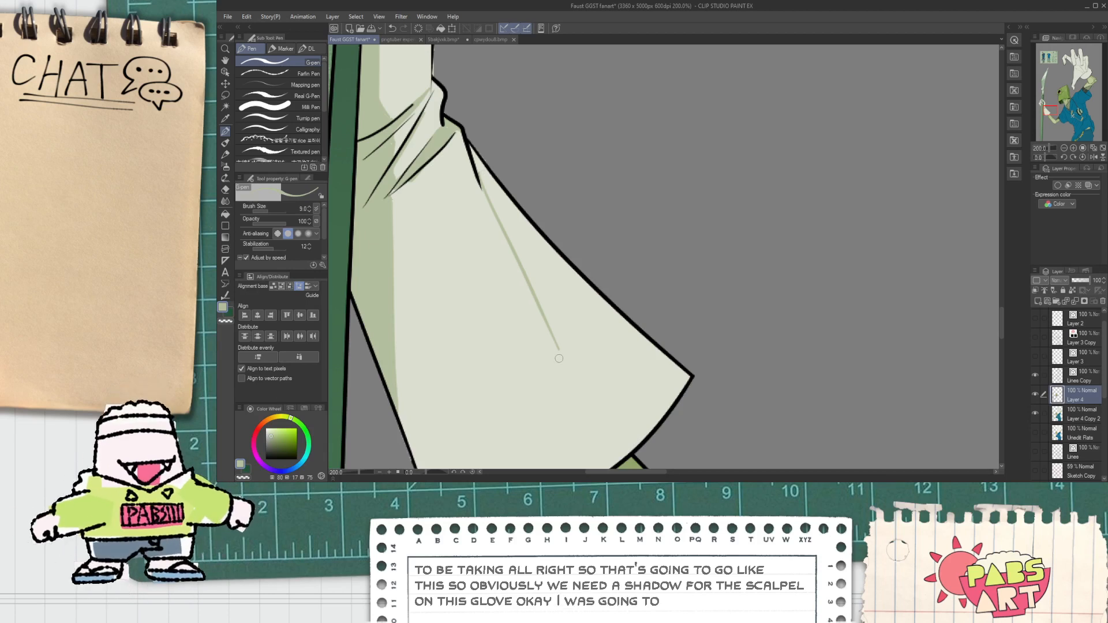
pyautogui.moveTo(620, 402); pyautogui.dragTo(636, 427)
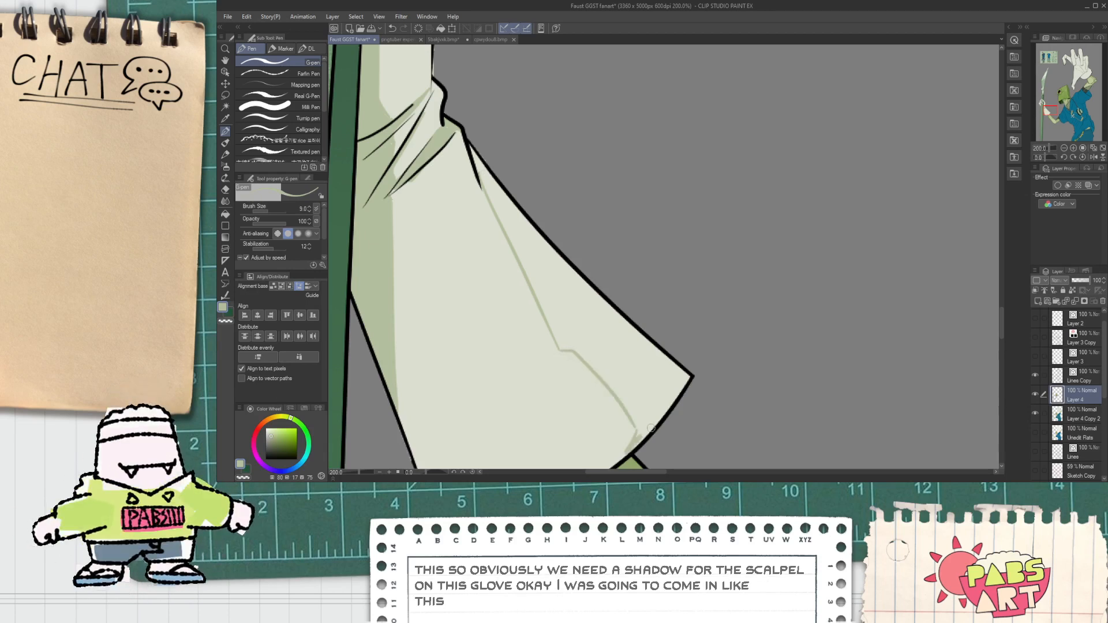
pyautogui.scroll(2, 635, 432)
pyautogui.moveTo(557, 338); pyautogui.dragTo(669, 214)
pyautogui.hotkey('ctrl', 'z')
pyautogui.moveTo(564, 337); pyautogui.dragTo(674, 202)
# Fill the outlined shadow on the cuff's outer side with grey-green.
pyautogui.press('g')
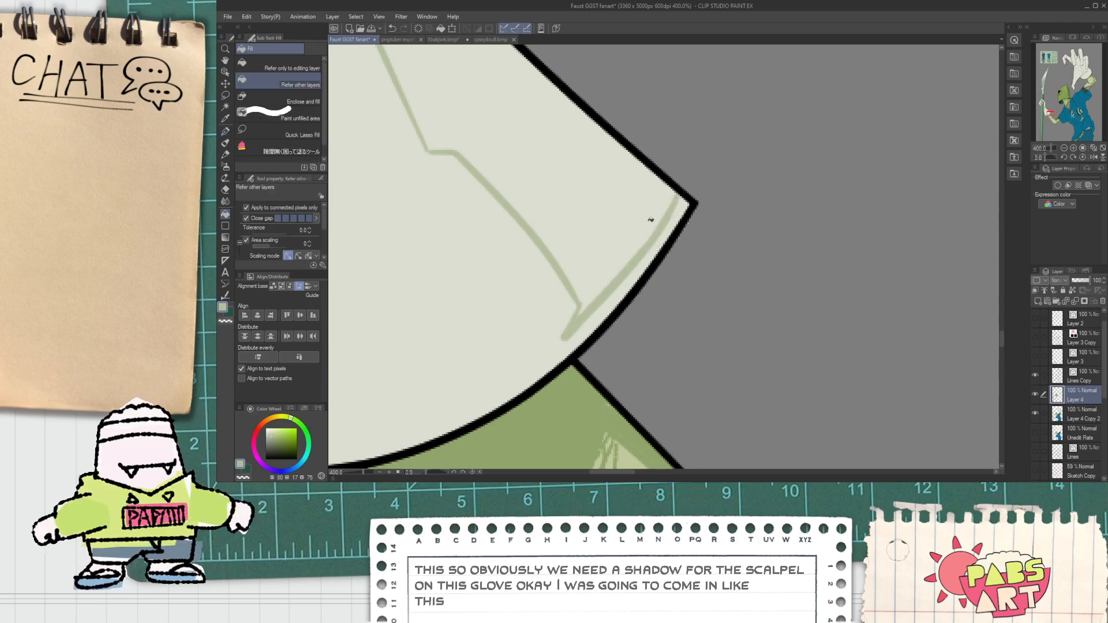
pyautogui.scroll(-6, 646, 210)
pyautogui.scroll(4, 620, 216)
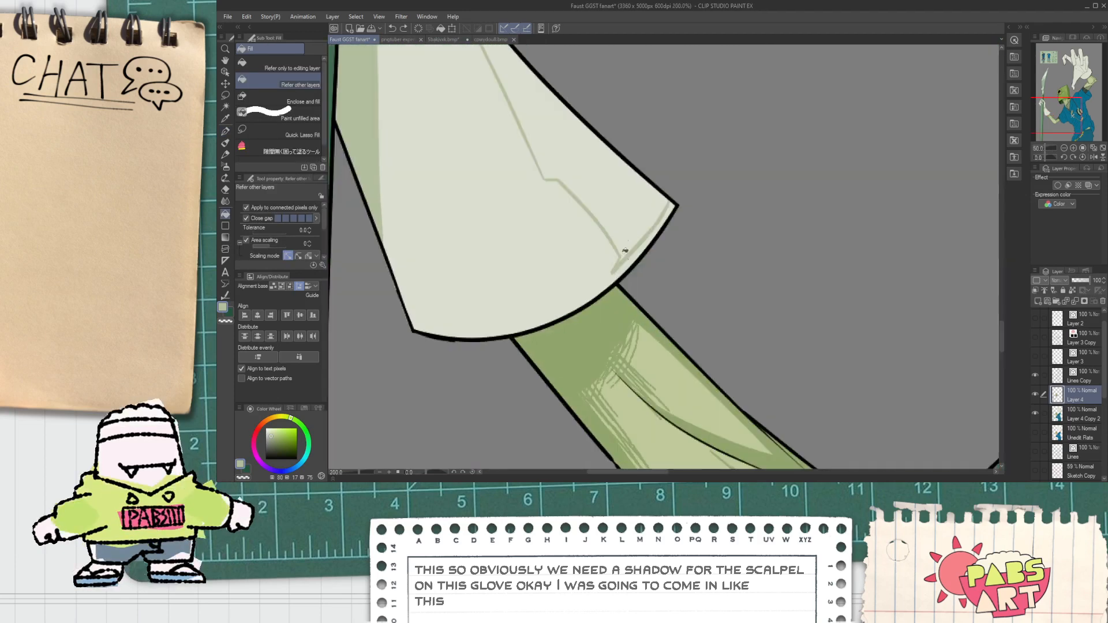
pyautogui.click(623, 237)
pyautogui.scroll(3, 623, 236)
pyautogui.press('p')
pyautogui.scroll(-6, 615, 274)
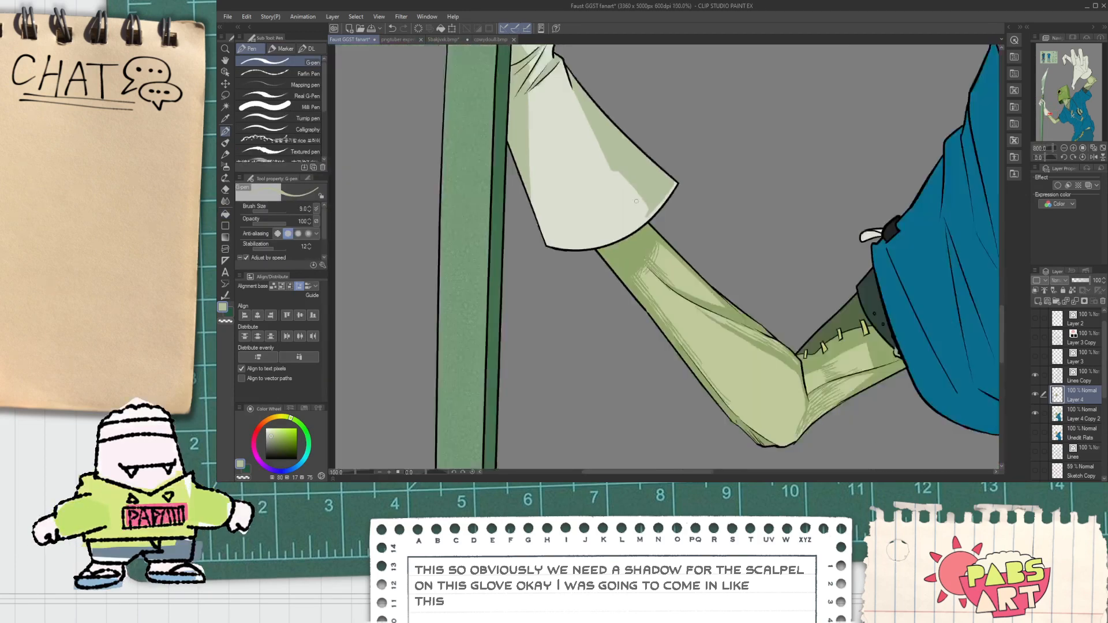
pyautogui.scroll(2, 562, 255)
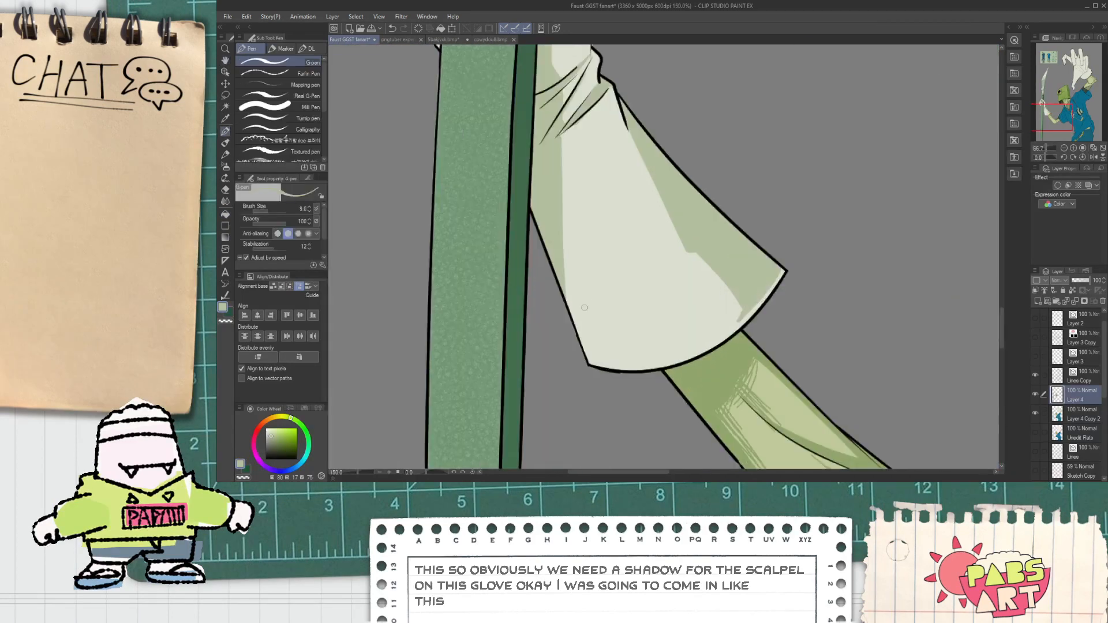
# Extend the cuff's staff-side shadow into a curved point along the hem and fill it with grey-green.
pyautogui.hotkey('ctrl', 'z')
pyautogui.scroll(2, 602, 337)
pyautogui.moveTo(559, 276)
pyautogui.mouseDown()
pyautogui.moveTo(597, 372)
pyautogui.moveTo(711, 375)
pyautogui.moveTo(634, 363)
pyautogui.moveTo(612, 317)
pyautogui.mouseUp()
pyautogui.scroll(2, 597, 372)
pyautogui.press('g')
pyautogui.click(616, 338)
pyautogui.press('p')
pyautogui.scroll(-4, 613, 333)
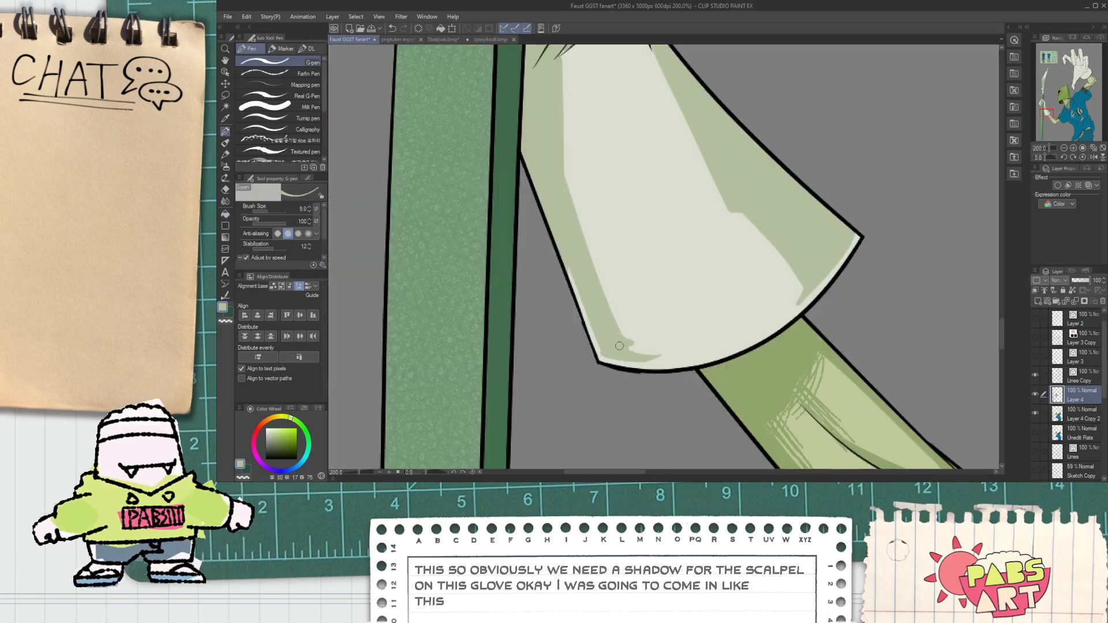
# Refine the shadow edge beneath the lowest wrist crease with the G-pen.
pyautogui.scroll(1, 584, 202)
pyautogui.scroll(2, 584, 202)
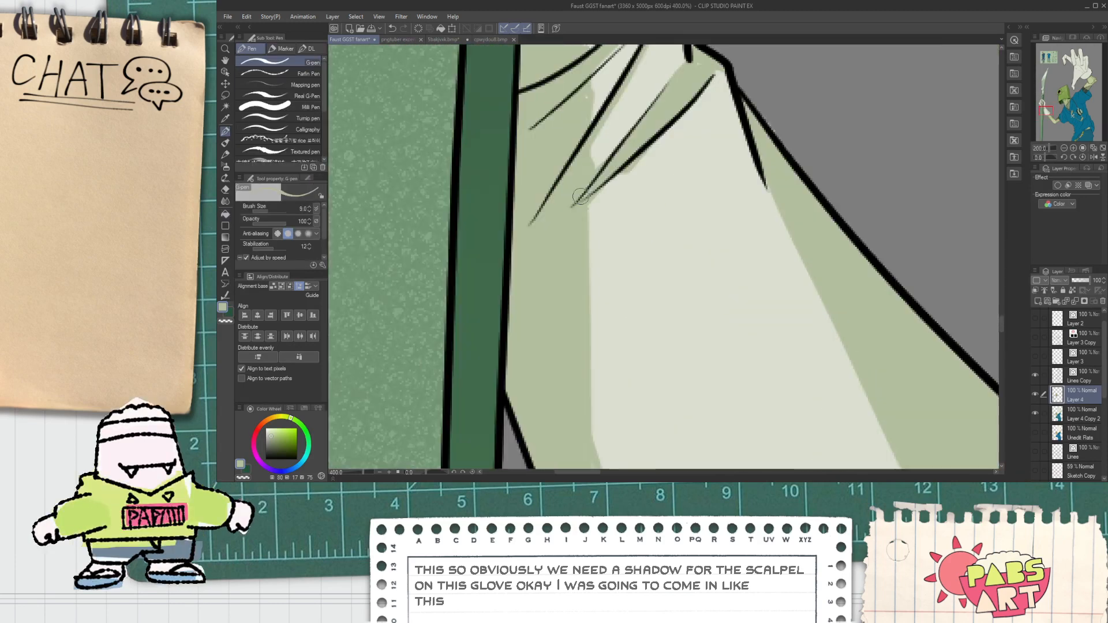
pyautogui.hotkey('ctrl', 'z')
pyautogui.moveTo(609, 184)
pyautogui.mouseDown()
pyautogui.moveTo(722, 96)
pyautogui.moveTo(717, 76)
pyautogui.mouseUp()
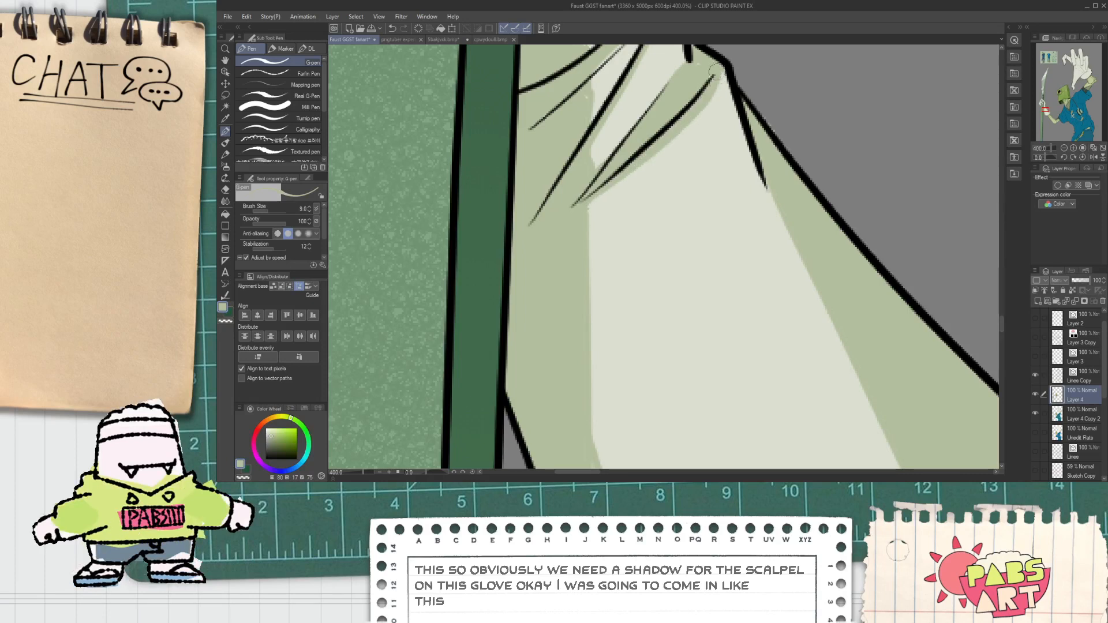
pyautogui.hotkey('ctrl', 'z')
# Outline a tapered fold shadow across the upper cuff, fill it with grey-green, and blend its lower edge into the outer shadow.
pyautogui.moveTo(606, 218)
pyautogui.mouseDown()
pyautogui.moveTo(751, 192)
pyautogui.moveTo(728, 221)
pyautogui.mouseUp()
pyautogui.hotkey('ctrl', 'z')
pyautogui.moveTo(612, 219); pyautogui.dragTo(780, 239)
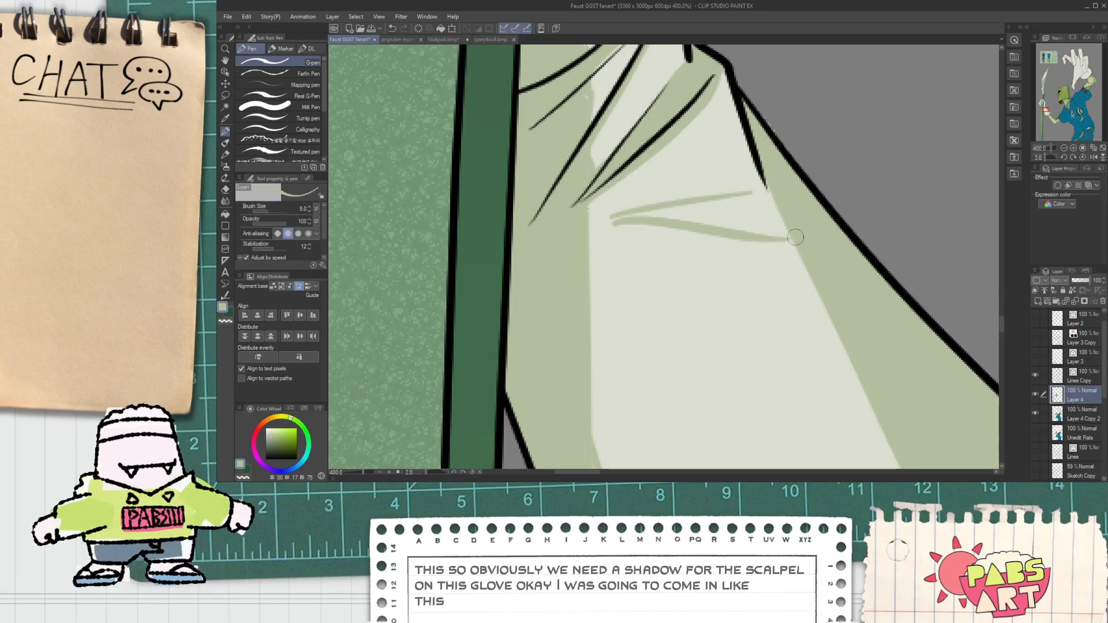
pyautogui.press('g')
pyautogui.click(729, 217)
pyautogui.press('p')
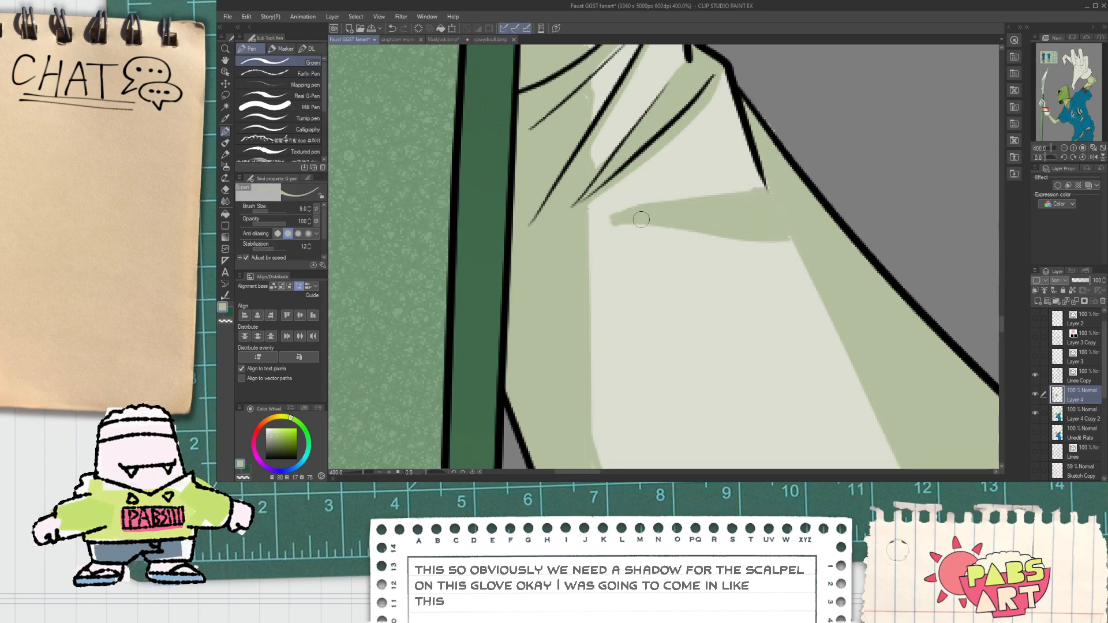
pyautogui.moveTo(645, 224); pyautogui.dragTo(781, 245)
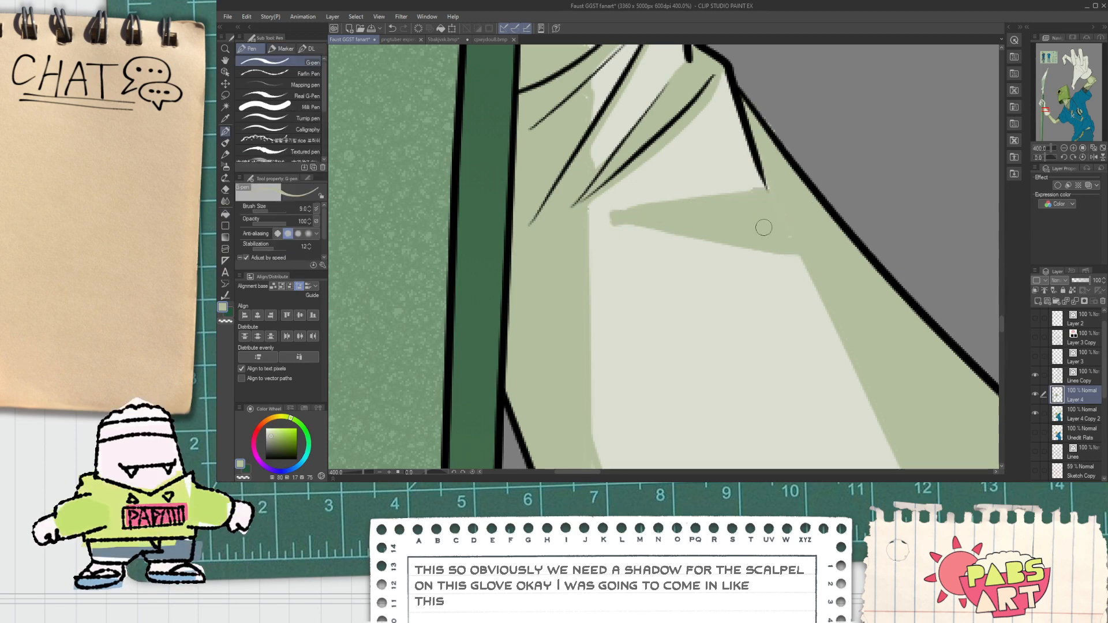
# Paint a grey-green shadow beside the upper wrist crease, reaching to the glove's outer edge.
pyautogui.scroll(-5, 762, 230)
pyautogui.scroll(5, 728, 189)
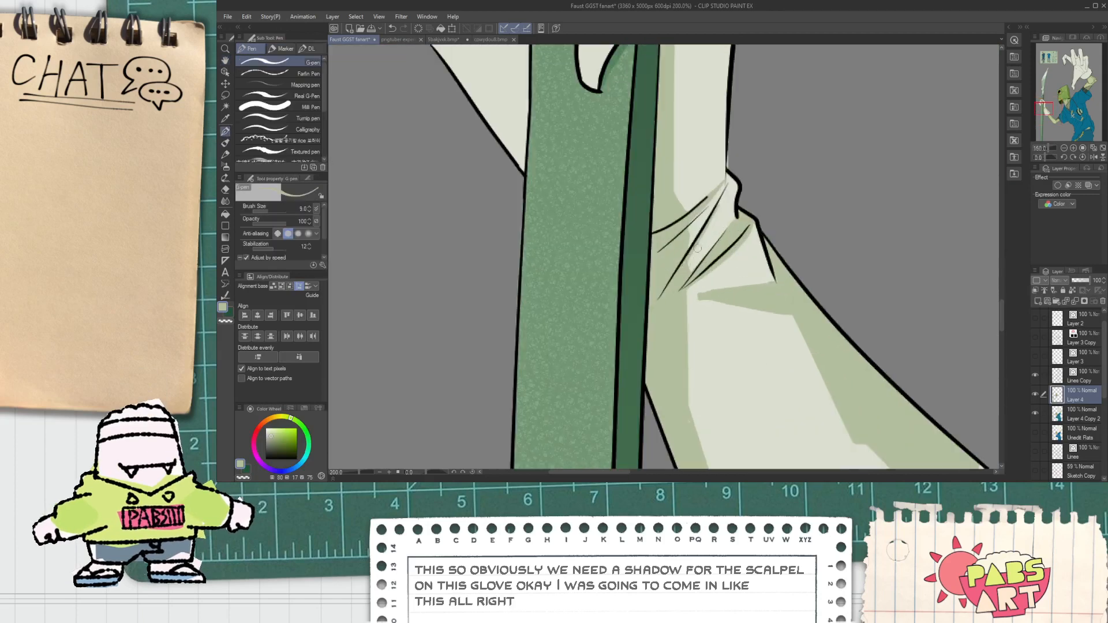
pyautogui.scroll(2, 729, 185)
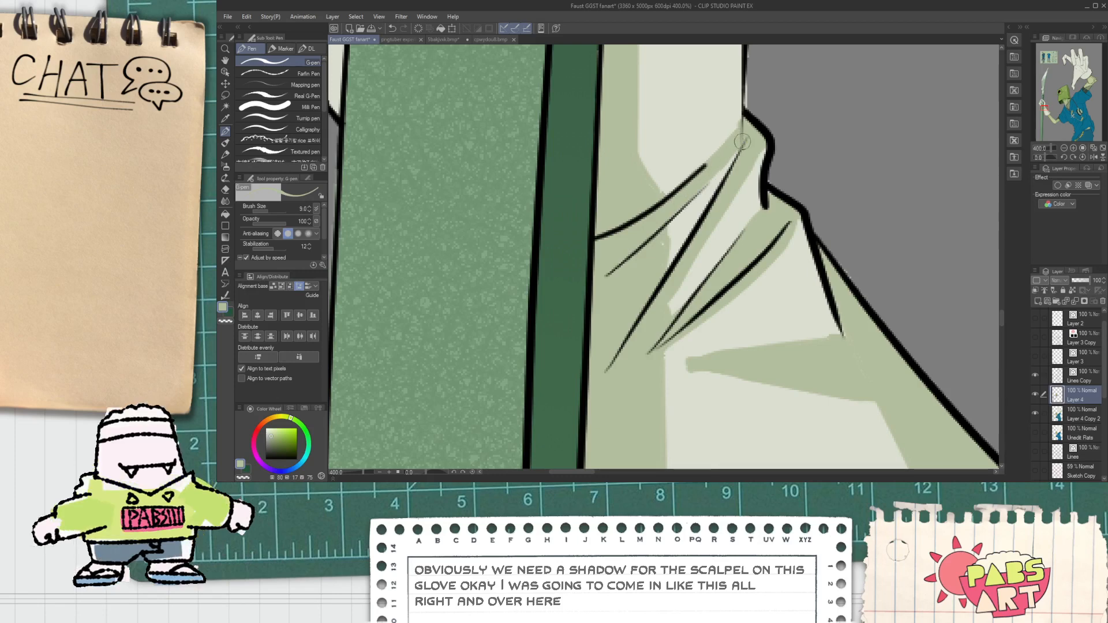
# Paint a tapered grey-green fold shadow from the thumb-base crease down the palm beside the staff's cast shadow.
pyautogui.scroll(-3, 716, 168)
pyautogui.moveTo(681, 147)
pyautogui.mouseDown()
pyautogui.moveTo(623, 247)
pyautogui.moveTo(630, 139)
pyautogui.mouseUp()
pyautogui.scroll(1, 622, 245)
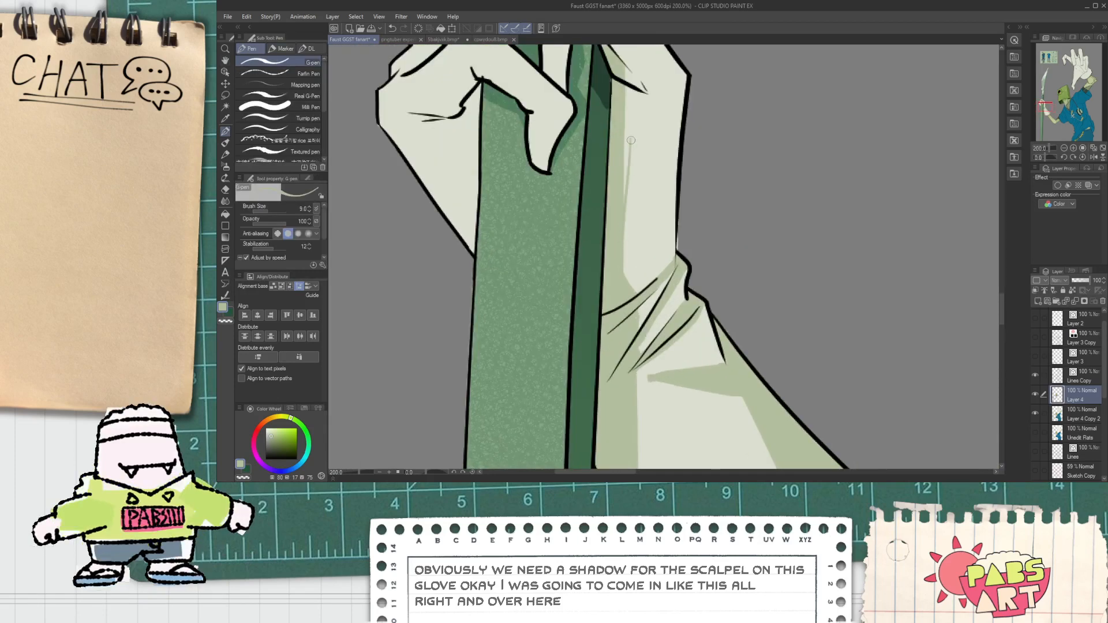
pyautogui.hotkey('ctrl', 'z')
pyautogui.scroll(2, 629, 119)
pyautogui.moveTo(628, 74)
pyautogui.mouseDown()
pyautogui.moveTo(621, 233)
pyautogui.moveTo(663, 72)
pyautogui.moveTo(704, 87)
pyautogui.mouseUp()
pyautogui.scroll(-2, 637, 108)
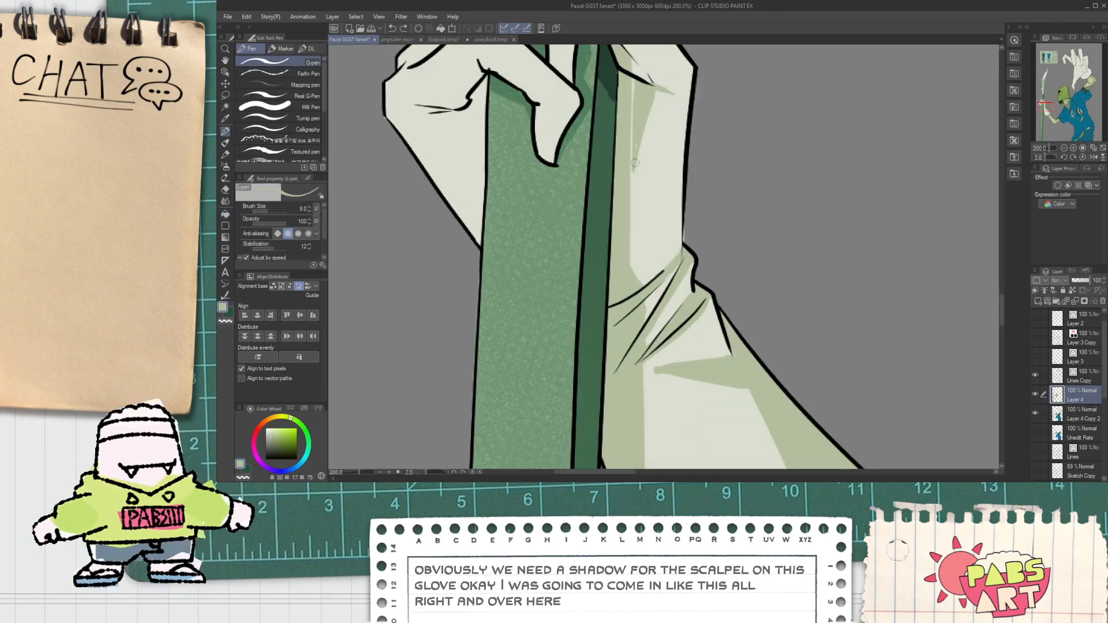
# Clean up the palm shadow's tip at the thumb-base crease and shade the small creases behind the thumb tip.
pyautogui.press('e')
pyautogui.scroll(2, 638, 176)
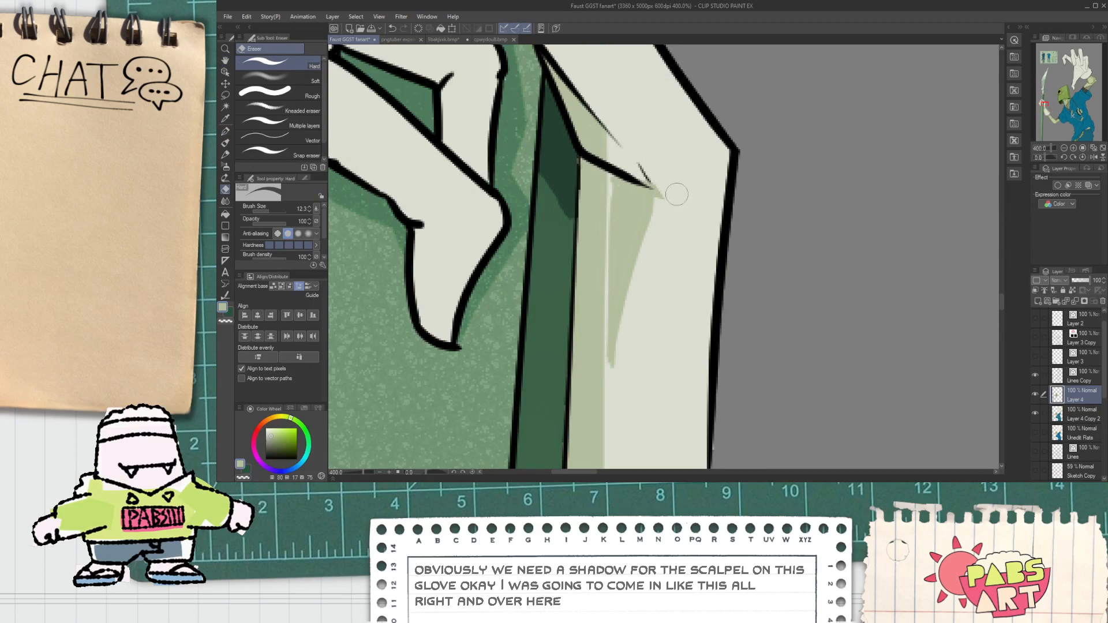
pyautogui.scroll(-2, 677, 199)
pyautogui.press('p')
pyautogui.scroll(2, 652, 156)
pyautogui.moveTo(637, 165); pyautogui.dragTo(669, 207)
pyautogui.scroll(-3, 634, 176)
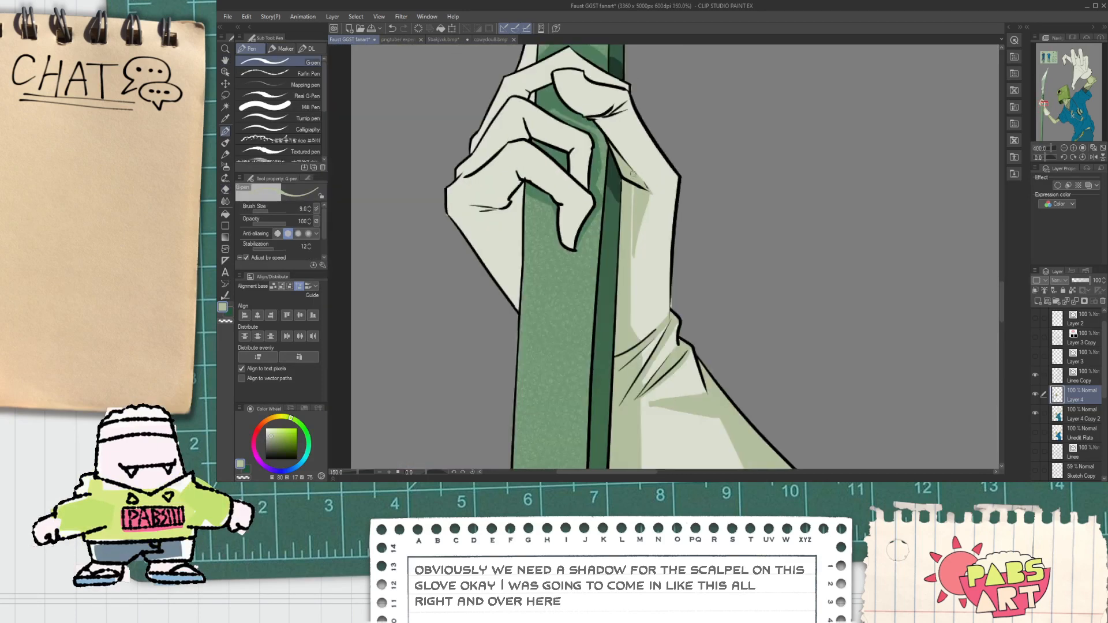
pyautogui.scroll(1, 633, 176)
pyautogui.scroll(2, 633, 176)
# Try a tapered fold shadow running from the thumb's creases along its lower segment.
pyautogui.moveTo(701, 126)
pyautogui.mouseDown()
pyautogui.moveTo(626, 160)
pyautogui.moveTo(770, 352)
pyautogui.mouseUp()
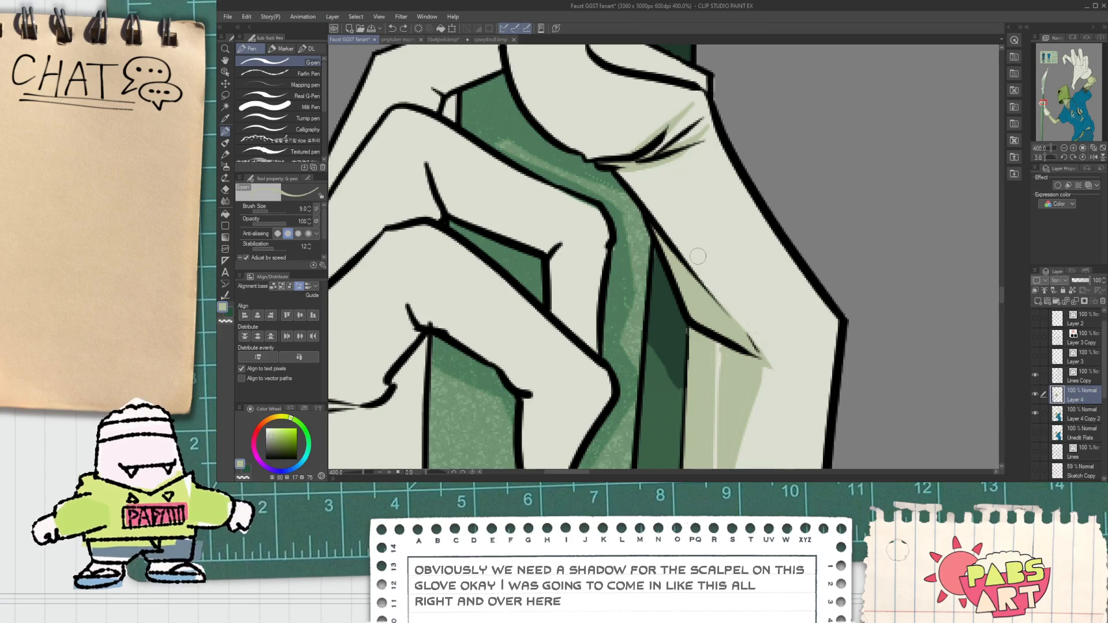
pyautogui.hotkey('ctrl', 'z')
pyautogui.moveTo(638, 172); pyautogui.dragTo(739, 288)
pyautogui.scroll(-3, 736, 276)
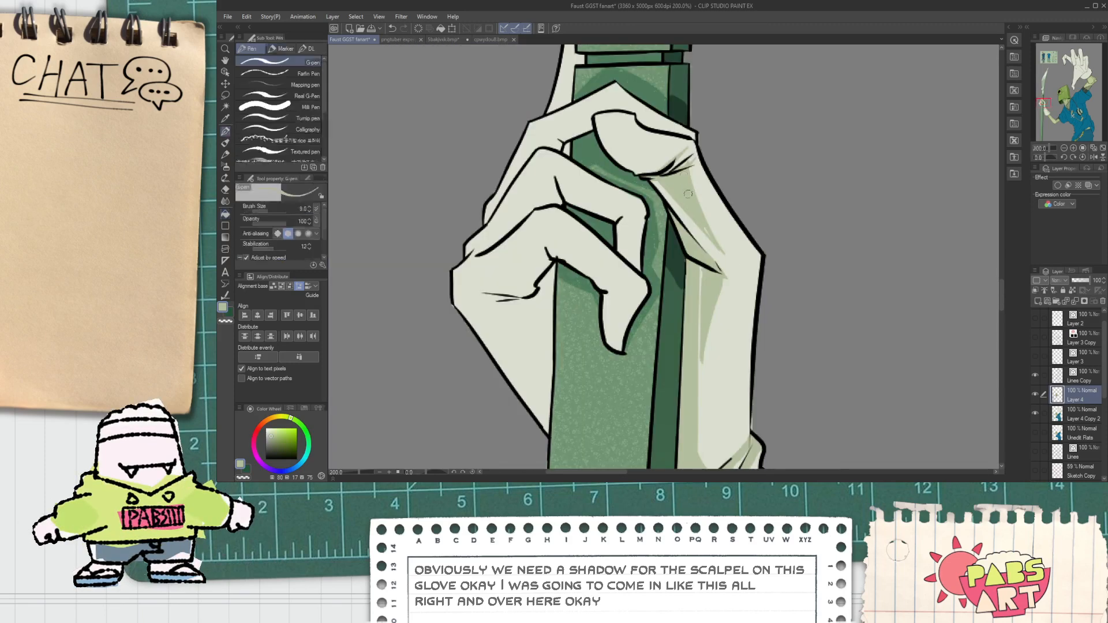
pyautogui.scroll(-2, 705, 233)
pyautogui.scroll(2, 704, 233)
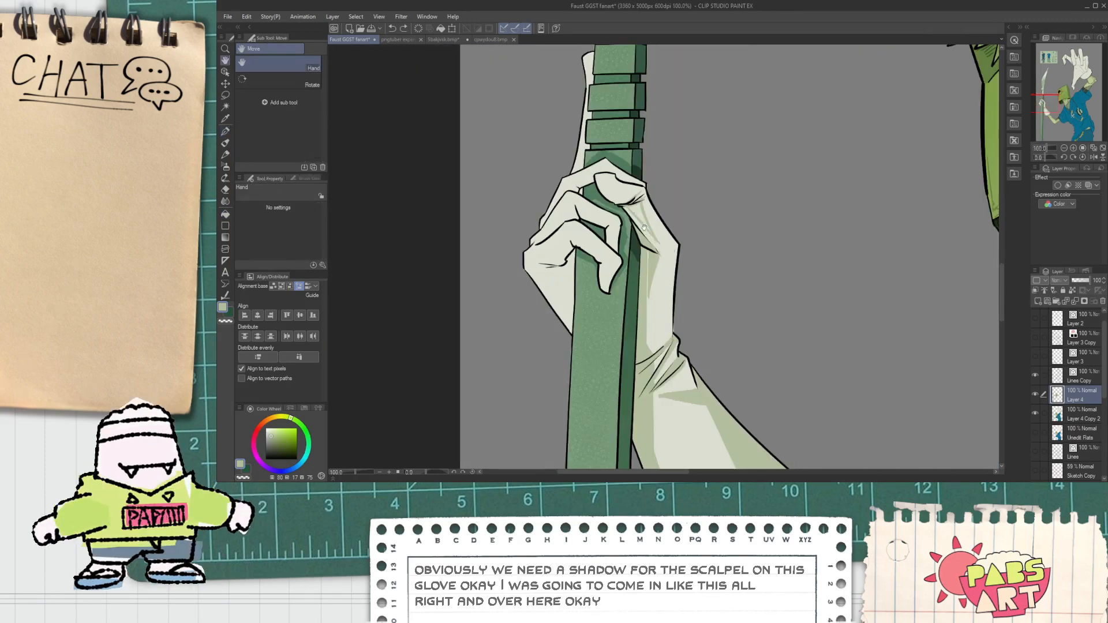
pyautogui.scroll(3, 676, 280)
pyautogui.scroll(2, 635, 201)
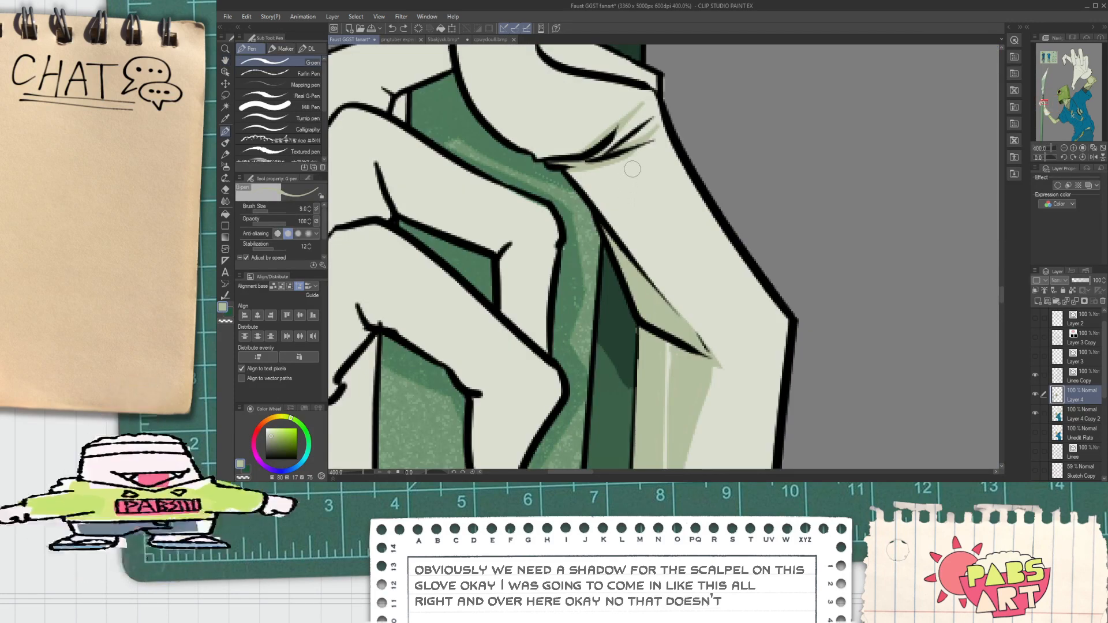
# Shade the upper edge of the thumb tip with a grey-green band that tapers toward the nail end.
pyautogui.moveTo(561, 87); pyautogui.dragTo(589, 179)
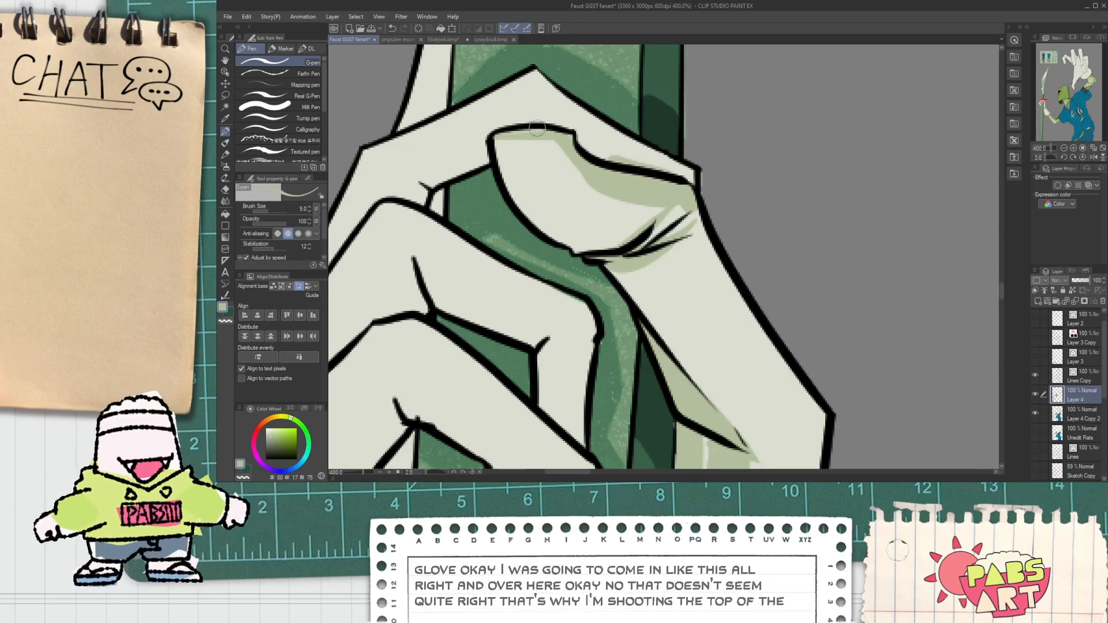
pyautogui.moveTo(506, 136); pyautogui.dragTo(499, 150)
pyautogui.scroll(-2, 505, 145)
pyautogui.scroll(2, 495, 145)
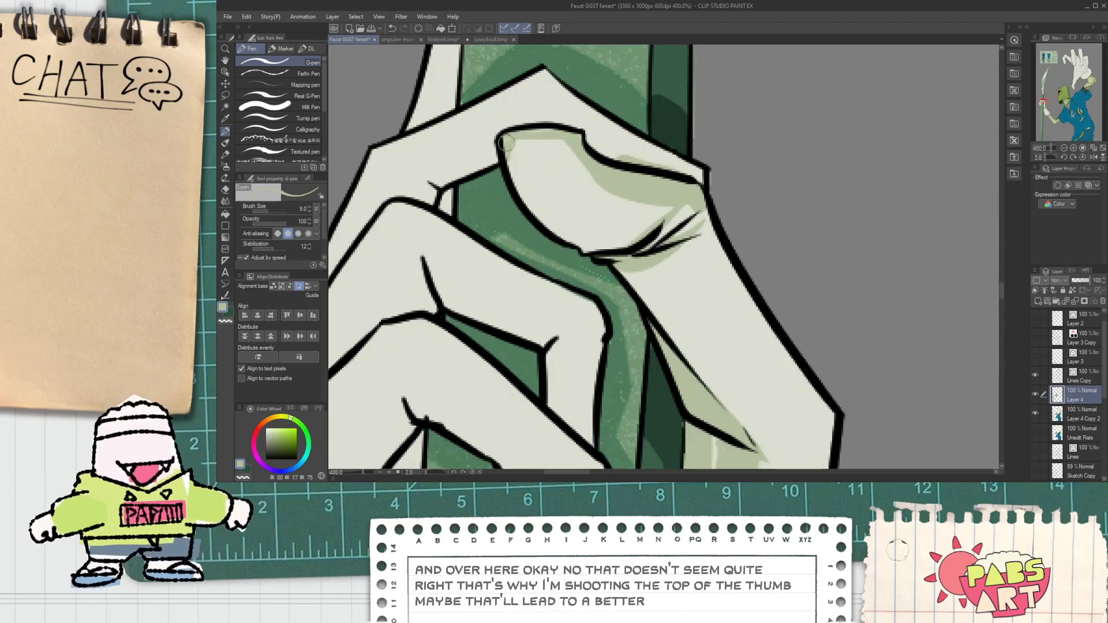
pyautogui.scroll(-2, 518, 136)
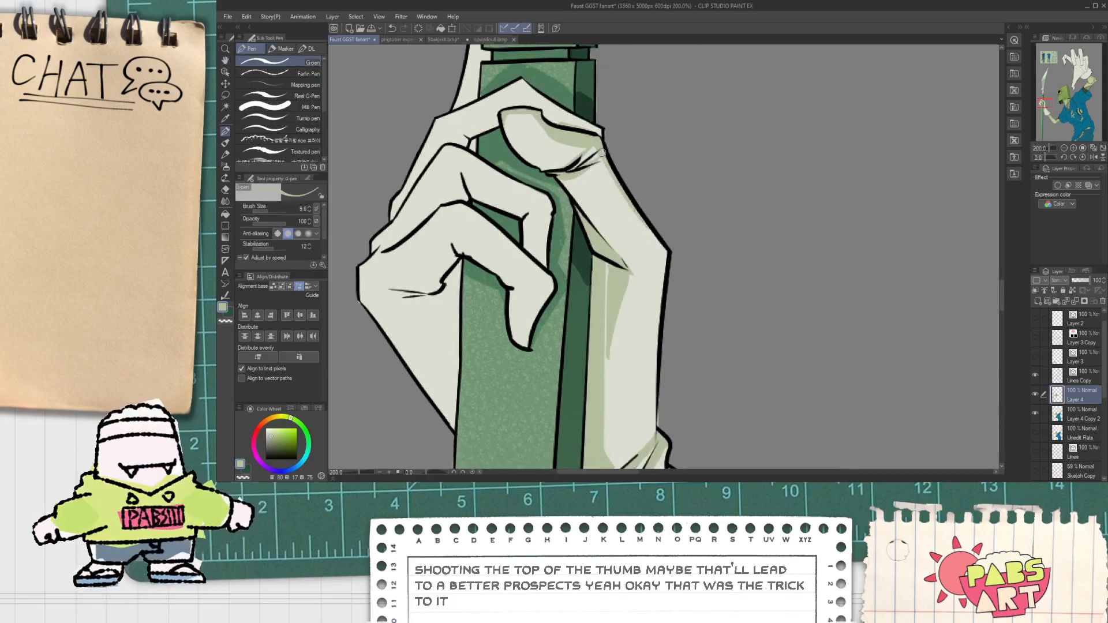
# Paint a thin grey-green shadow along the glove's outer edge from the thumb down to the wrist.
pyautogui.scroll(2, 656, 257)
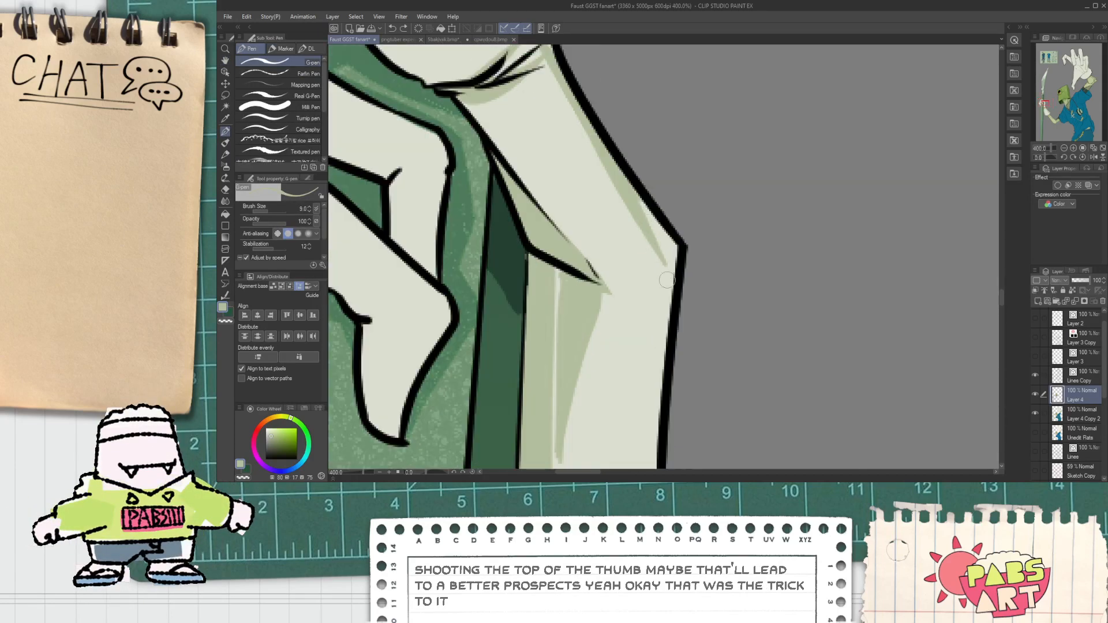
pyautogui.scroll(-2, 642, 338)
pyautogui.scroll(-3, 641, 339)
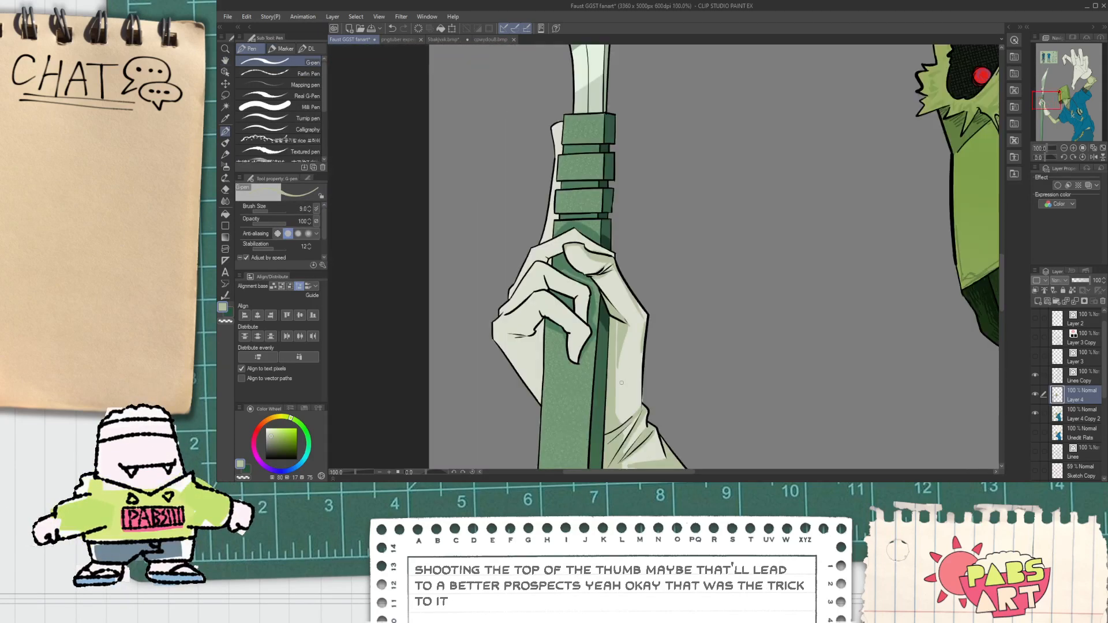
pyautogui.scroll(3, 600, 222)
pyautogui.scroll(1, 600, 222)
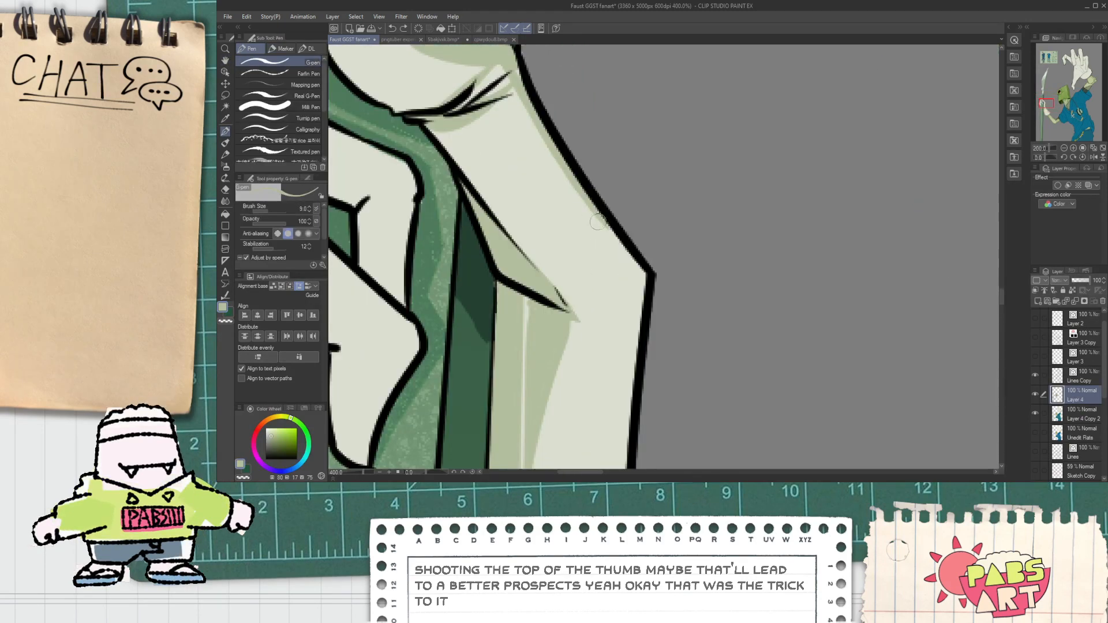
pyautogui.scroll(-2, 638, 342)
pyautogui.scroll(1, 593, 145)
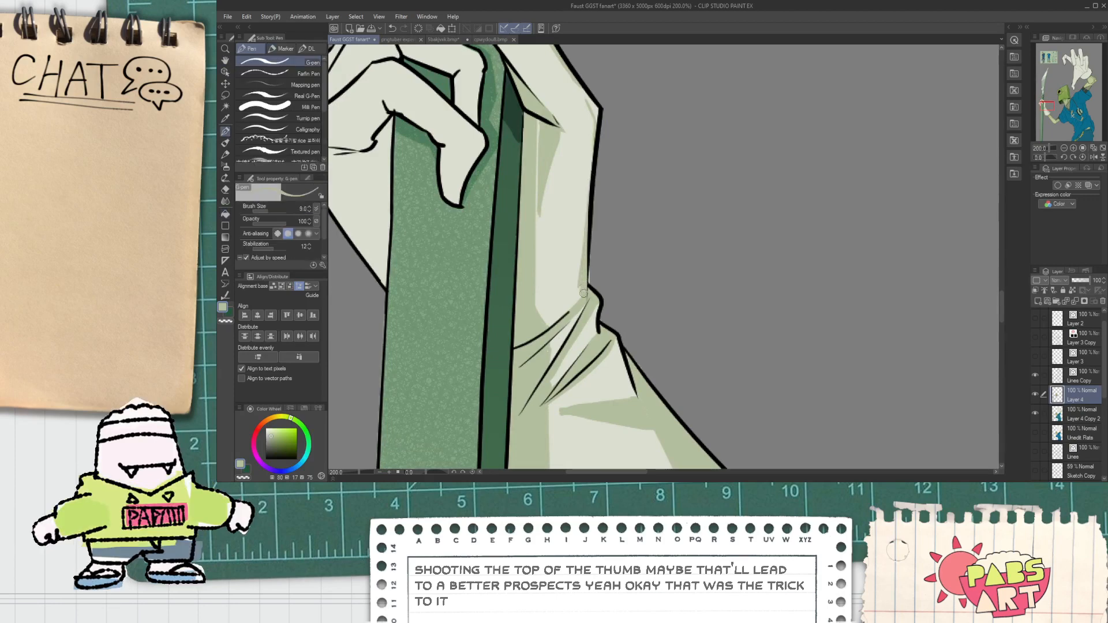
pyautogui.scroll(-4, 581, 294)
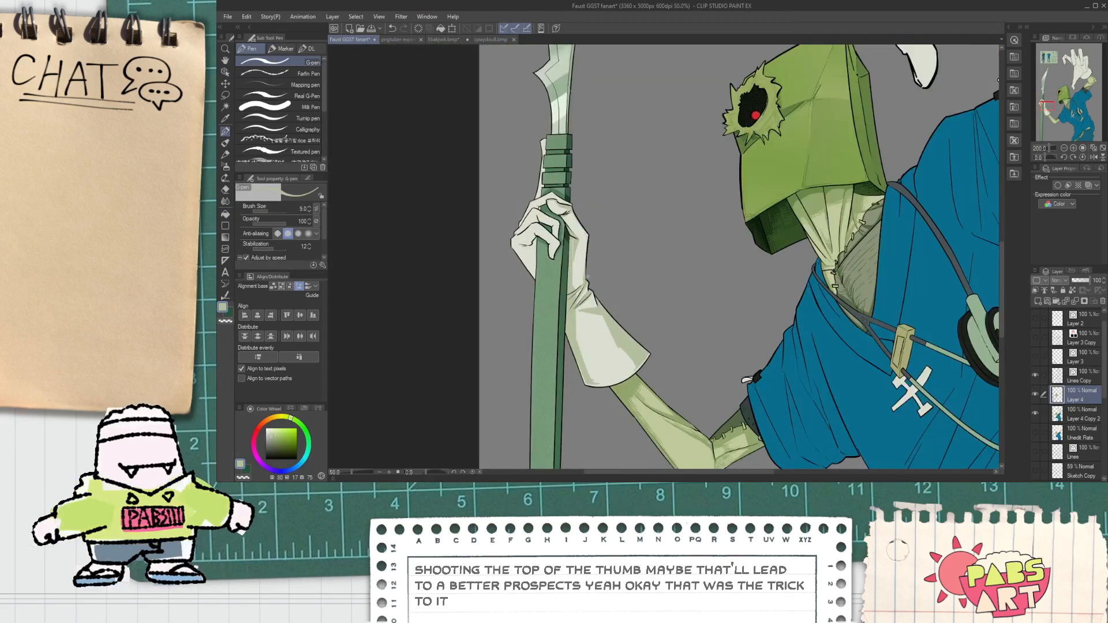
# Erase the white flat color sticking out past the wrist outline on Layer 4 Copy 2, and return to Layer 4.
pyautogui.click(1069, 417)
pyautogui.press('e')
pyautogui.scroll(6, 564, 226)
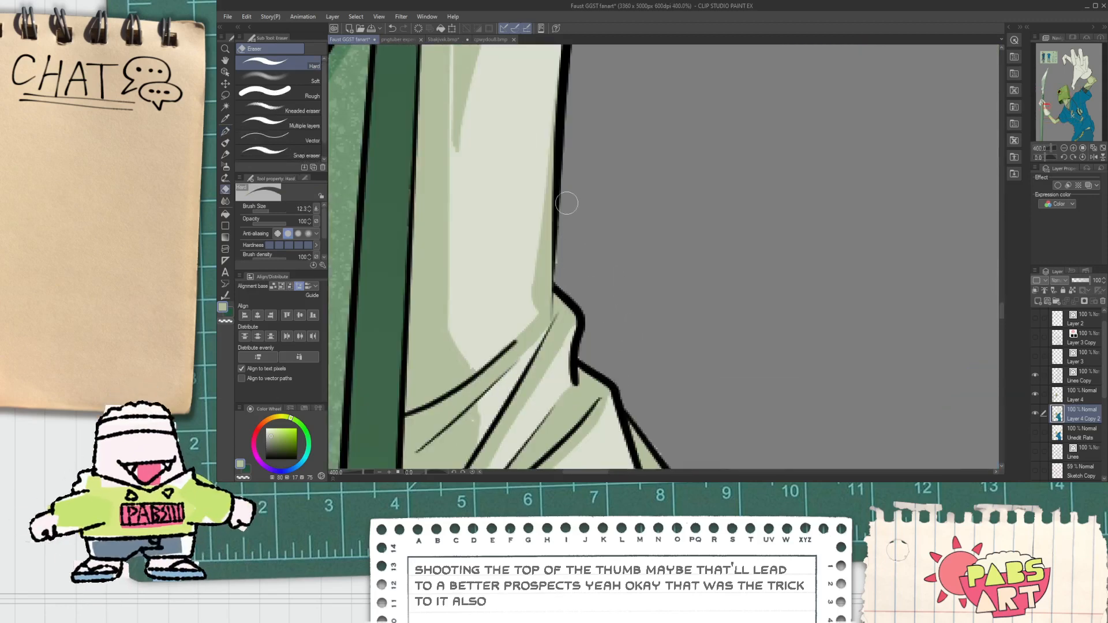
pyautogui.hotkey('alt', ']')
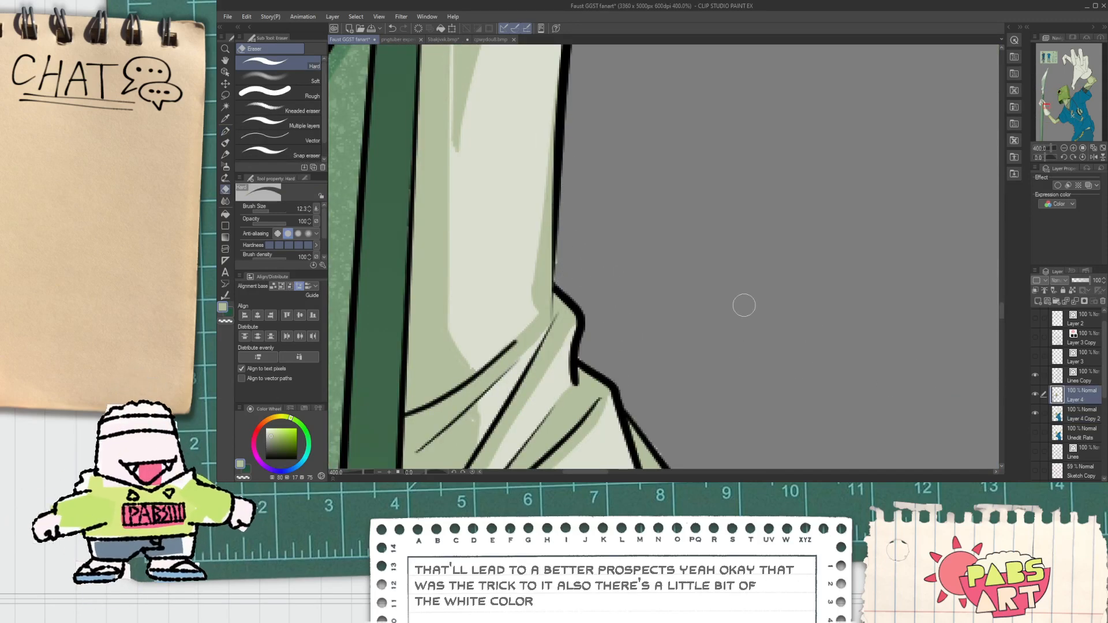
# Cover the white sliver between the two palm shadows with grey-green using the G-pen.
pyautogui.scroll(-6, 572, 261)
pyautogui.press('h')
pyautogui.scroll(3, 680, 264)
pyautogui.press('p')
pyautogui.scroll(4, 680, 263)
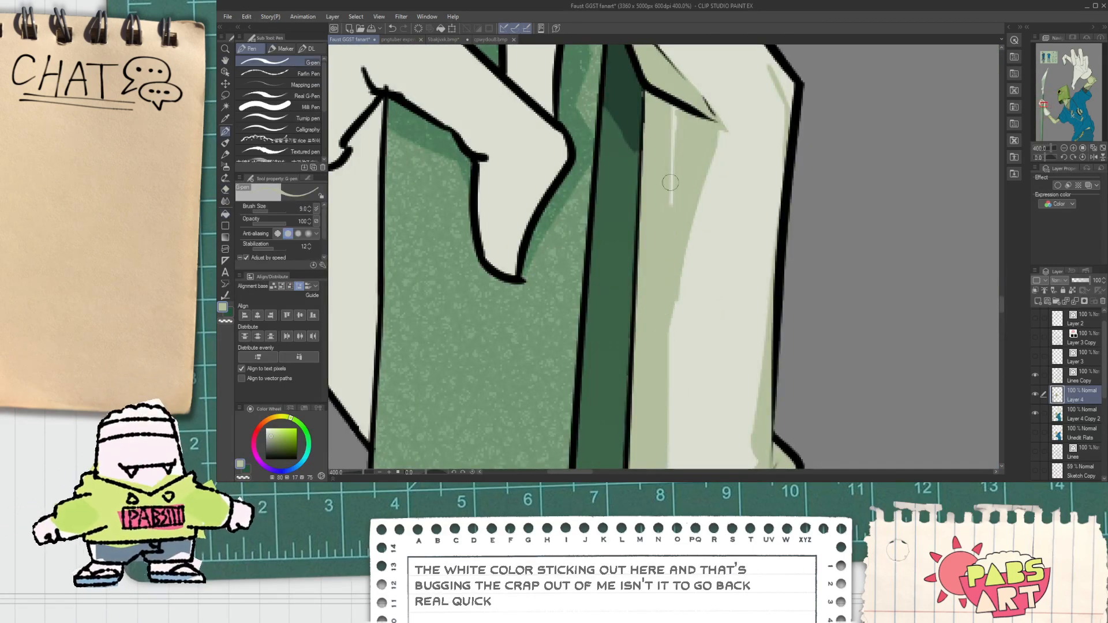
pyautogui.scroll(-4, 670, 218)
pyautogui.scroll(2, 588, 197)
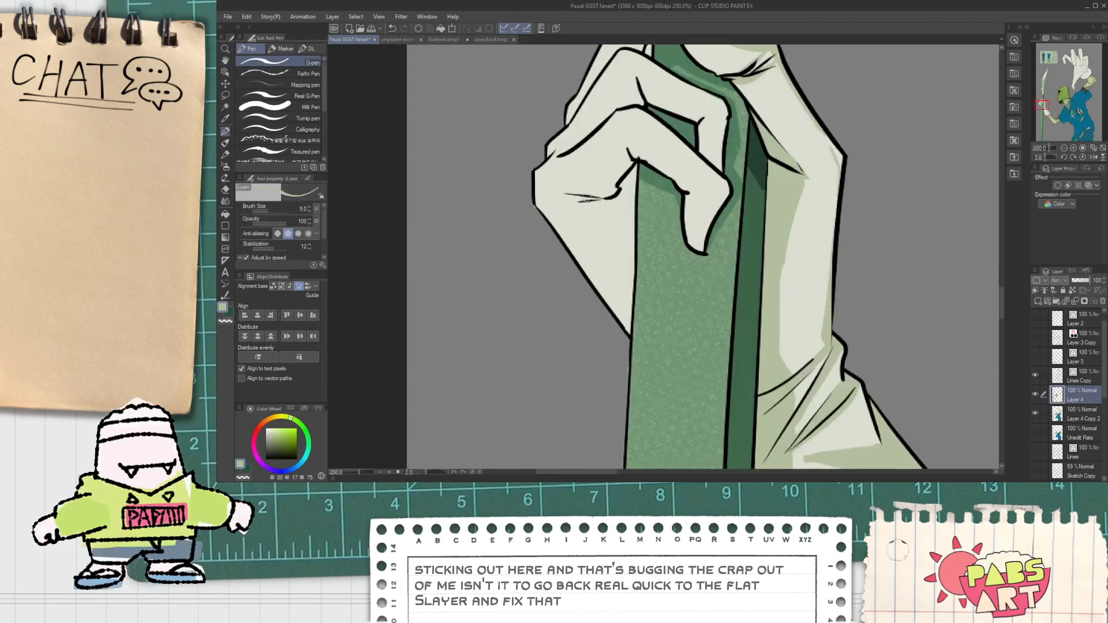
# Outline and fill a small grey-green shadow on the palm between the lowest finger's crease and the staff.
pyautogui.scroll(2, 596, 195)
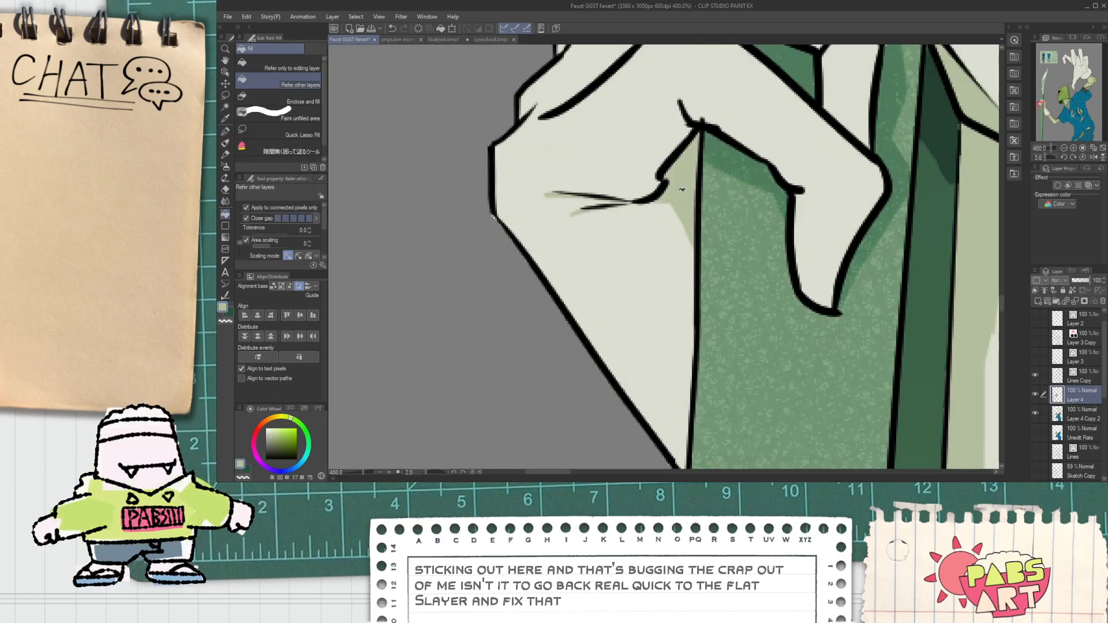
pyautogui.scroll(-5, 693, 260)
pyautogui.scroll(3, 683, 282)
pyautogui.scroll(2, 675, 310)
pyautogui.moveTo(686, 254); pyautogui.dragTo(695, 323)
pyautogui.moveTo(701, 271); pyautogui.dragTo(697, 245)
pyautogui.scroll(-4, 697, 245)
# Outline a shadow along the underside of the middle curled finger and fill it with grey-green.
pyautogui.scroll(2, 632, 215)
pyautogui.moveTo(631, 162)
pyautogui.mouseDown()
pyautogui.moveTo(752, 68)
pyautogui.moveTo(708, 98)
pyautogui.moveTo(728, 64)
pyautogui.moveTo(766, 101)
pyautogui.moveTo(830, 123)
pyautogui.mouseUp()
pyautogui.hotkey('ctrl', 'z')
pyautogui.moveTo(733, 65); pyautogui.dragTo(871, 157)
pyautogui.press('g')
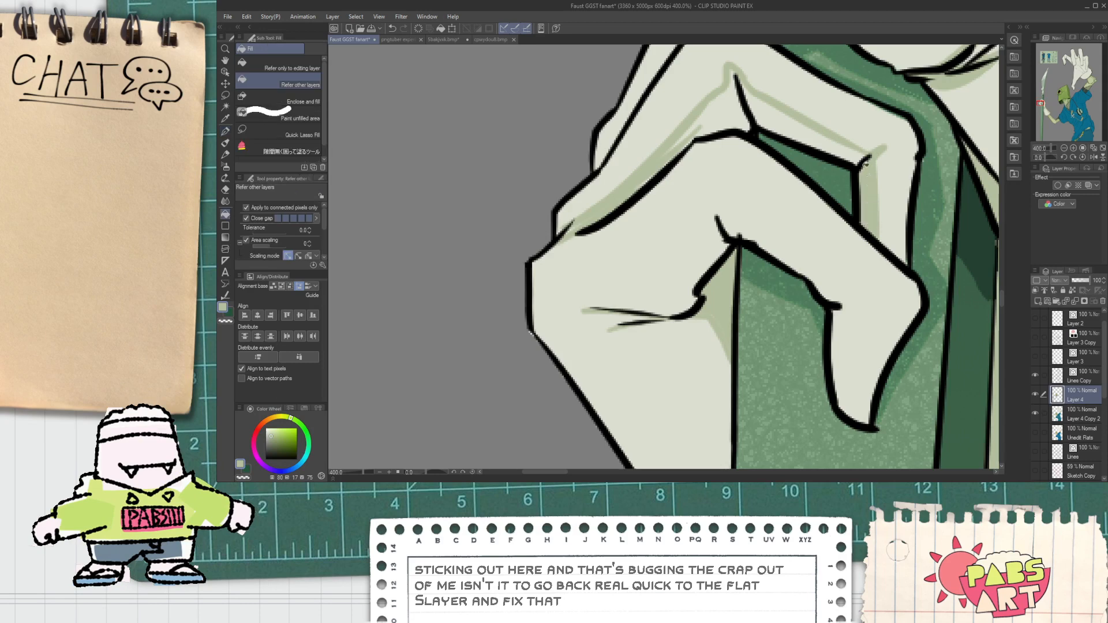
pyautogui.press('p')
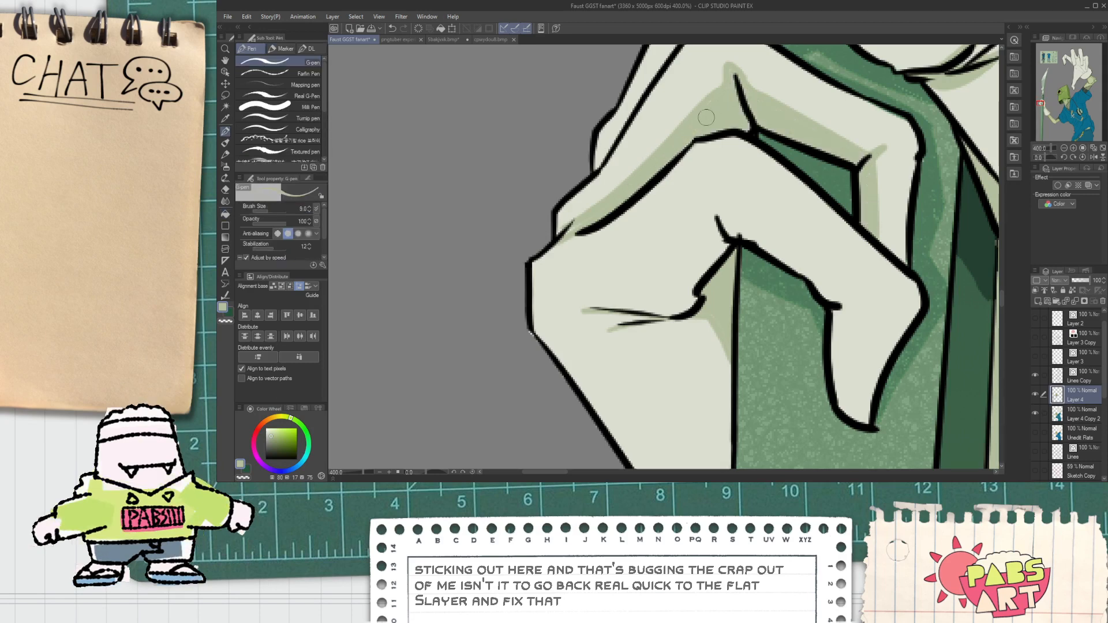
# Reshape the middle finger's shadow around its knuckle crease, drawing it up to a point above the crease.
pyautogui.moveTo(728, 77); pyautogui.dragTo(715, 179)
pyautogui.press('e')
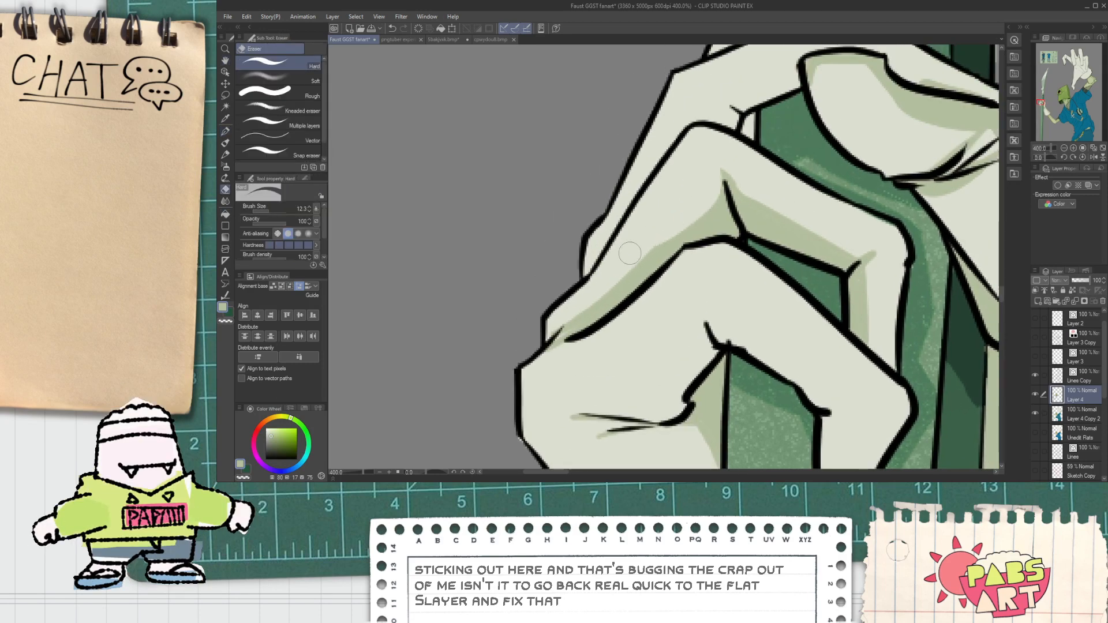
pyautogui.moveTo(569, 317); pyautogui.dragTo(705, 204)
pyautogui.hotkey('ctrl', 'z')
pyautogui.moveTo(571, 310); pyautogui.dragTo(695, 198)
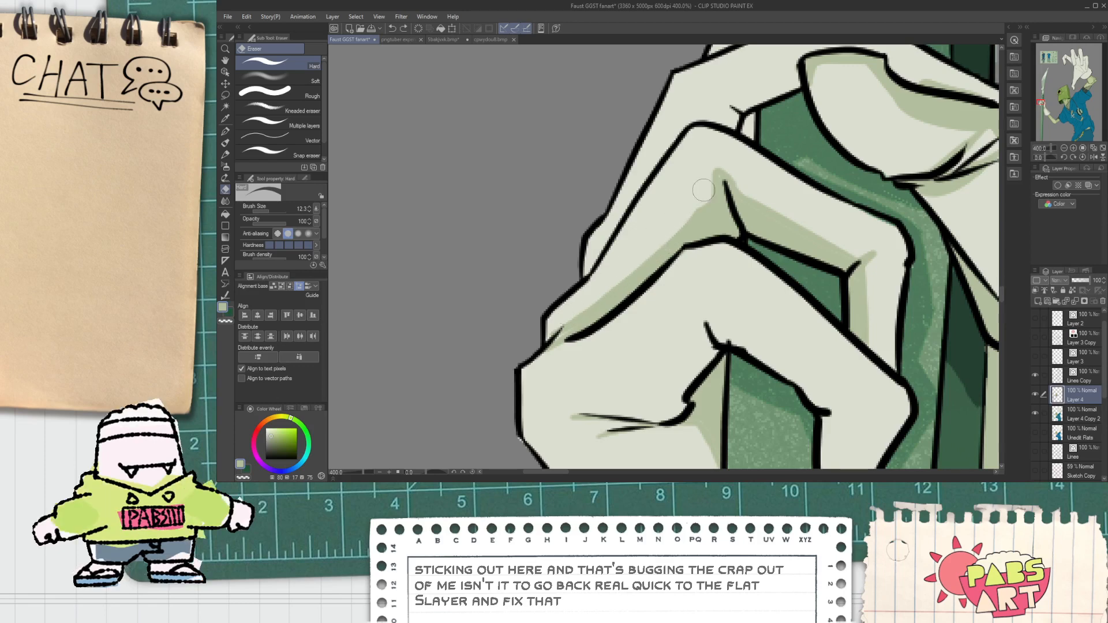
pyautogui.hotkey('ctrl', 'z')
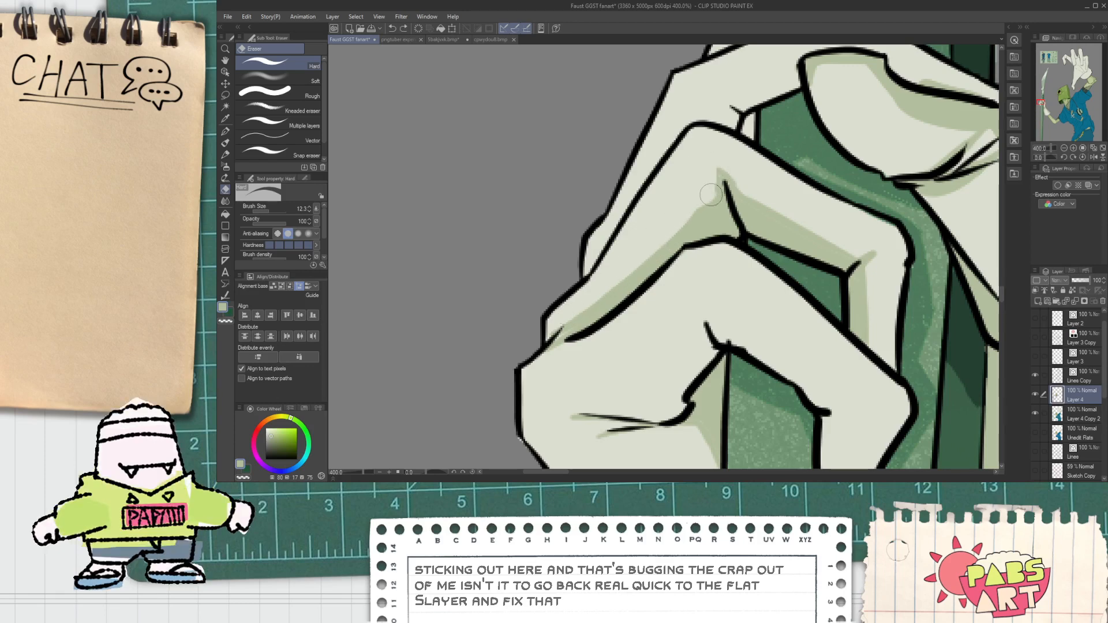
pyautogui.press('p')
pyautogui.moveTo(724, 183); pyautogui.dragTo(717, 153)
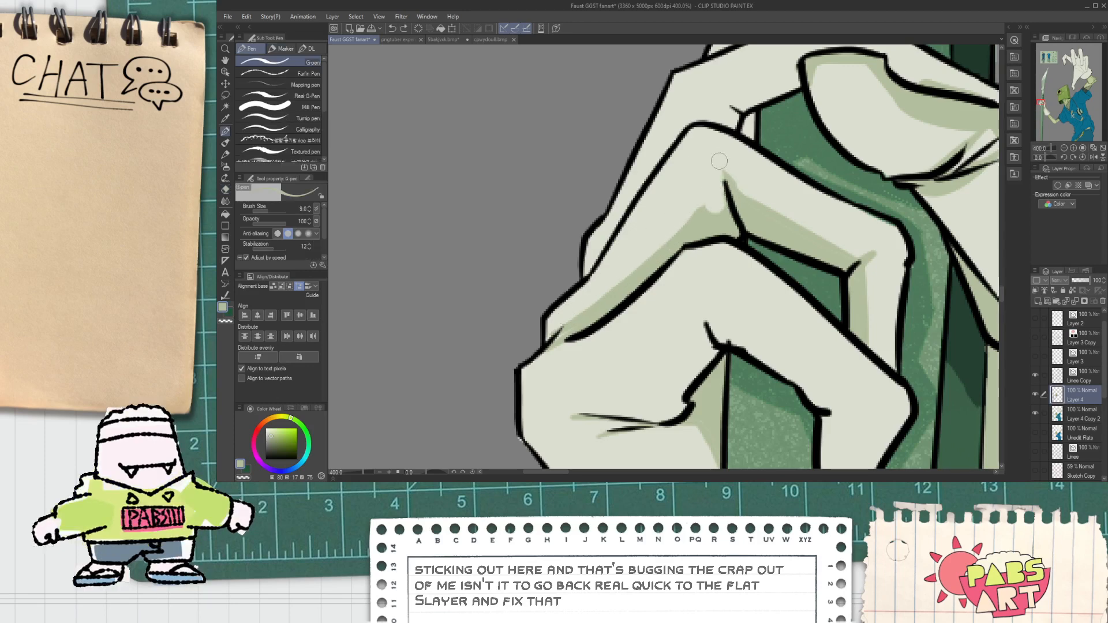
pyautogui.moveTo(748, 222); pyautogui.dragTo(720, 163)
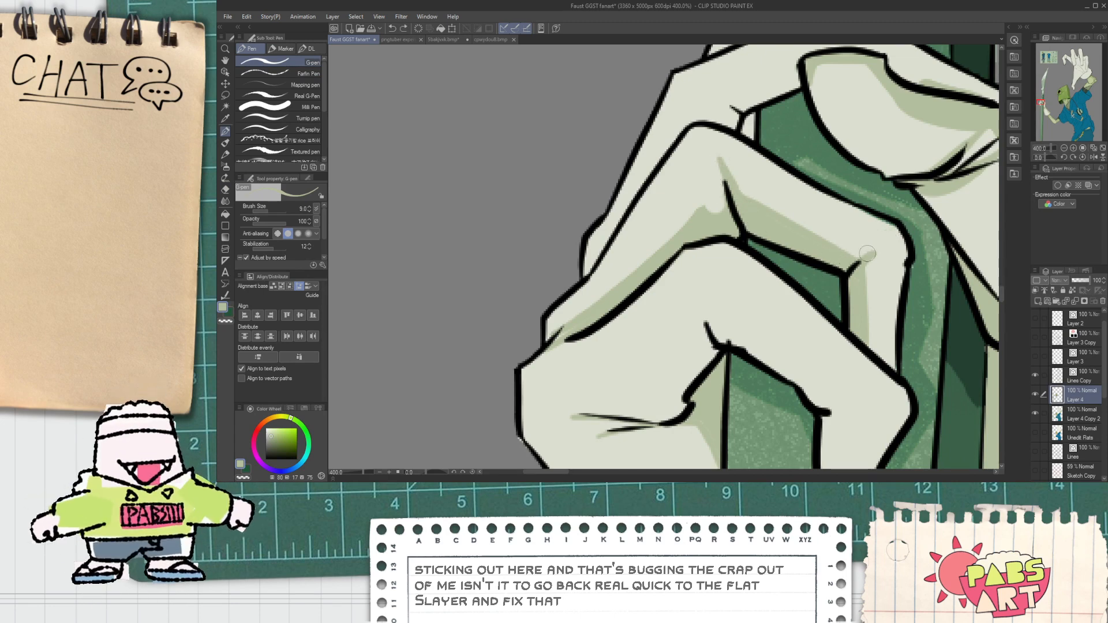
# Paint a tapered fold shadow from the middle finger's knuckle crease and a shadow along its fingertip's outer edge.
pyautogui.moveTo(746, 194); pyautogui.dragTo(846, 242)
pyautogui.hotkey('ctrl', 'z')
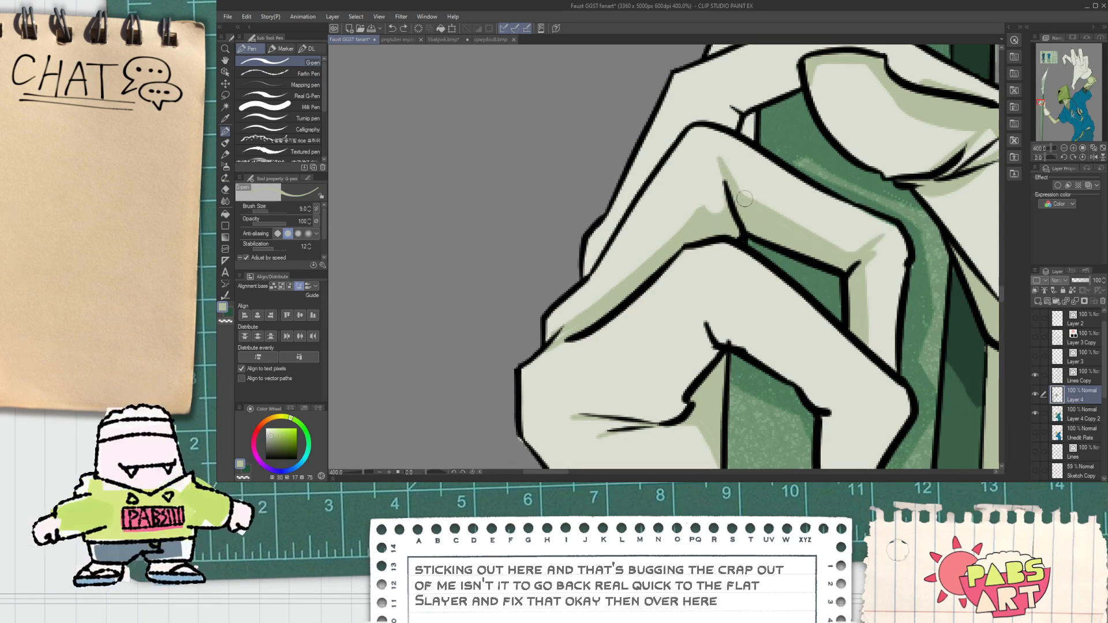
pyautogui.hotkey('ctrl', 'z')
pyautogui.moveTo(738, 198); pyautogui.dragTo(823, 224)
pyautogui.hotkey('ctrl', 'z')
pyautogui.moveTo(887, 361); pyautogui.dragTo(902, 270)
pyautogui.moveTo(893, 363); pyautogui.dragTo(824, 245)
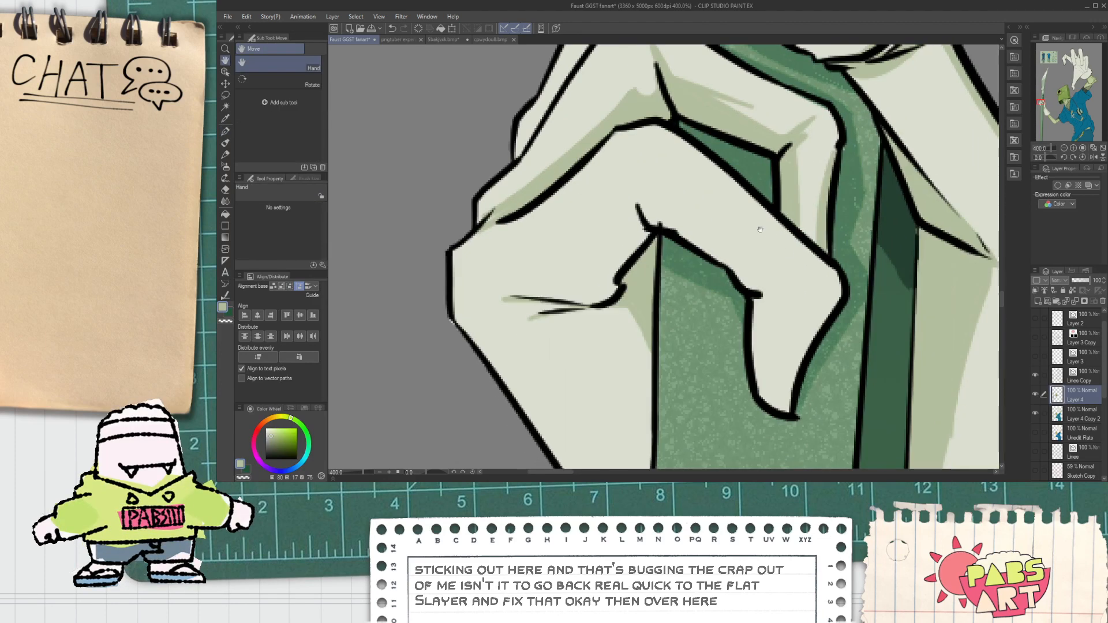
# Paint short grey-green fold shadows above the crease on the lowest finger's knuckle.
pyautogui.moveTo(540, 281)
pyautogui.mouseDown()
pyautogui.moveTo(630, 285)
pyautogui.moveTo(635, 303)
pyautogui.moveTo(653, 232)
pyautogui.moveTo(650, 154)
pyautogui.mouseUp()
pyautogui.hotkey('ctrl', 'z')
pyautogui.moveTo(642, 194); pyautogui.dragTo(632, 160)
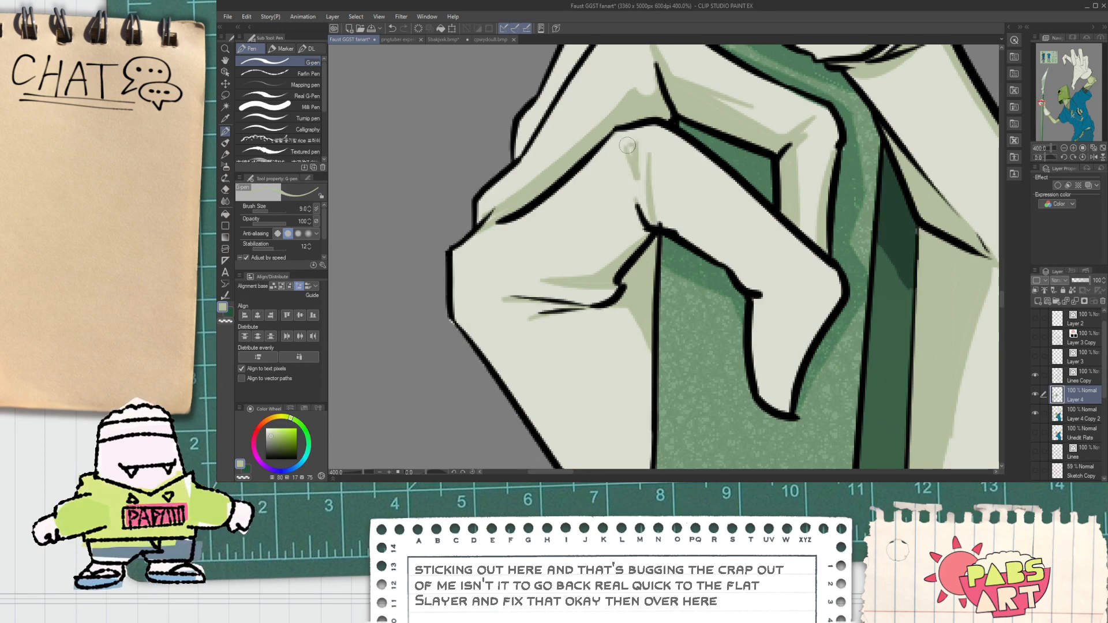
# Shade the top edge of the middle curled finger with a grey-green band from its knuckle toward the fingertip.
pyautogui.scroll(-3, 664, 149)
pyautogui.scroll(3, 669, 185)
pyautogui.moveTo(665, 113)
pyautogui.mouseDown()
pyautogui.moveTo(669, 185)
pyautogui.moveTo(778, 235)
pyautogui.mouseUp()
pyautogui.hotkey('ctrl', 'z')
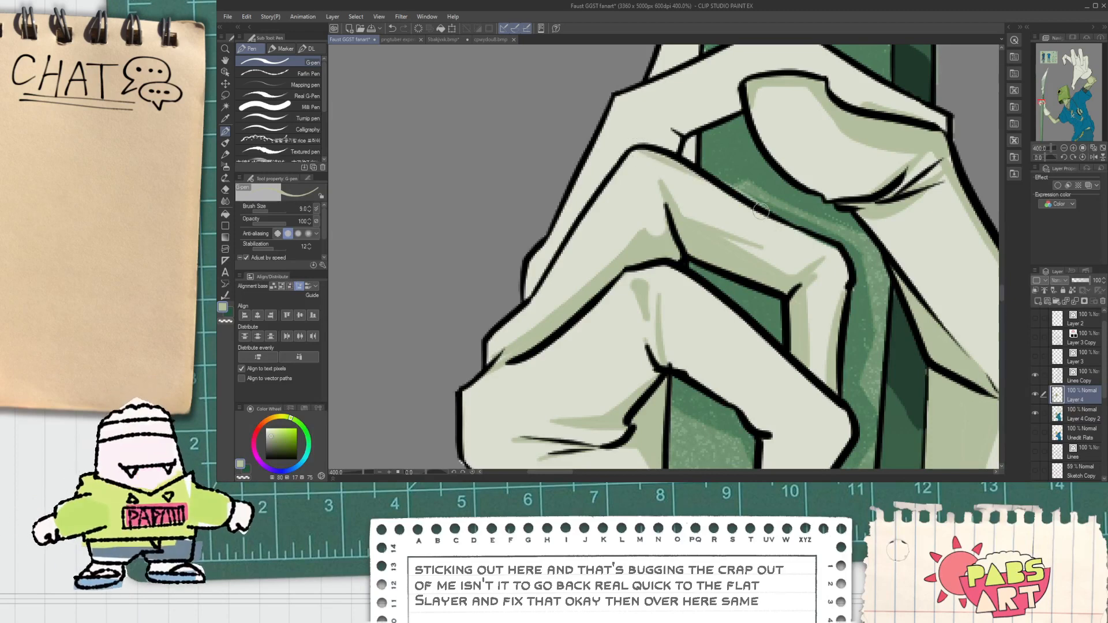
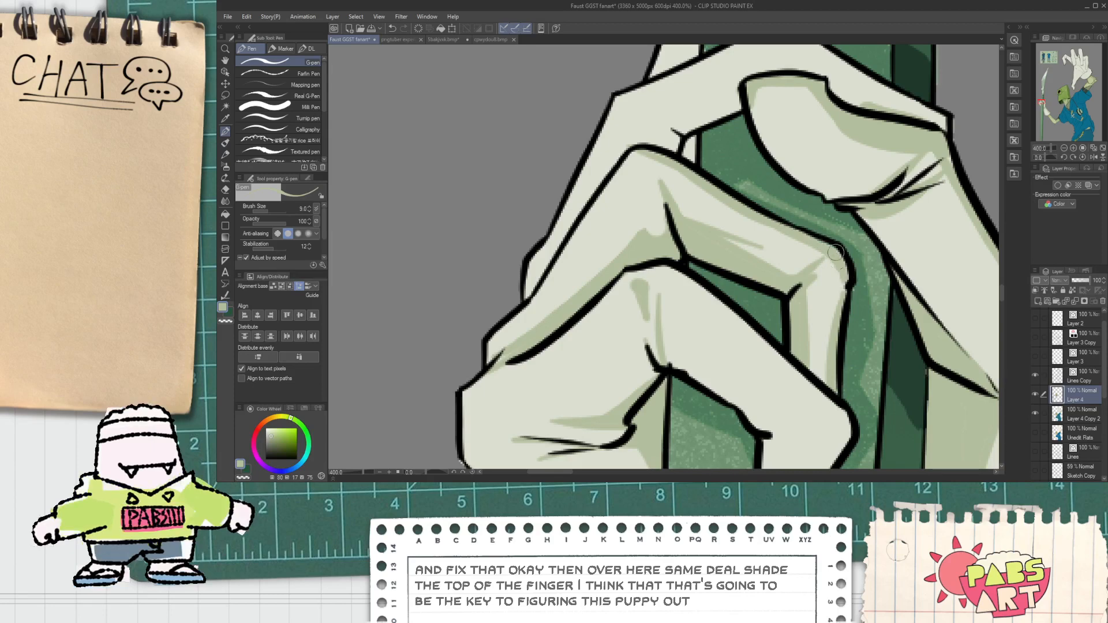
# Fill a grey-green band along the lowest curled finger's top edge and shade its fingertip down the outer side.
pyautogui.scroll(-4, 831, 265)
pyautogui.scroll(2, 716, 235)
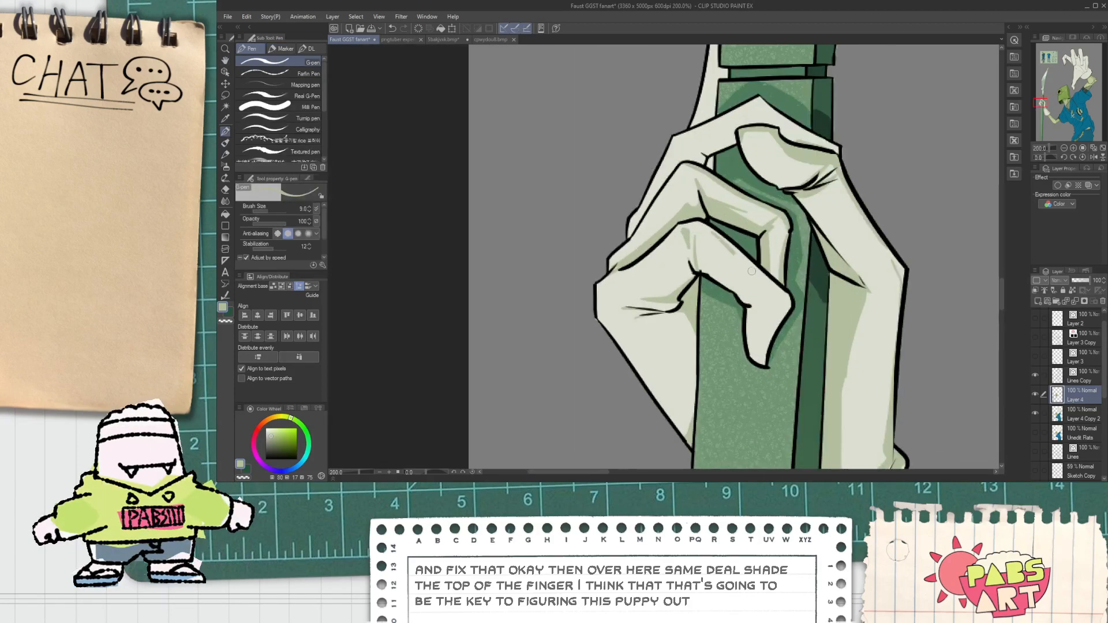
pyautogui.press('g')
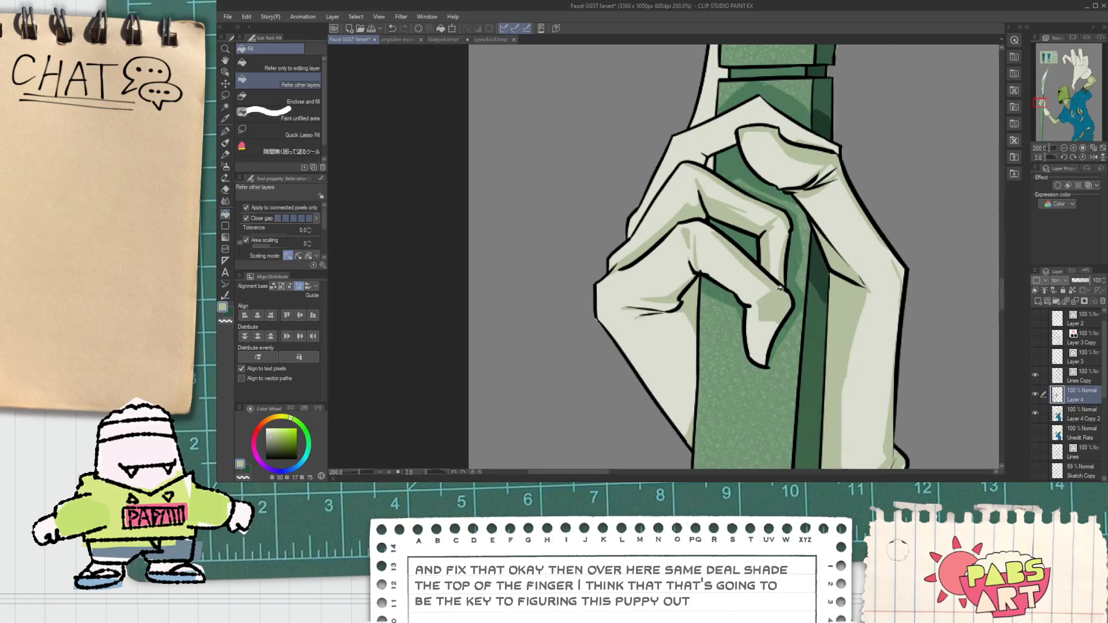
pyautogui.scroll(2, 784, 304)
pyautogui.press('p')
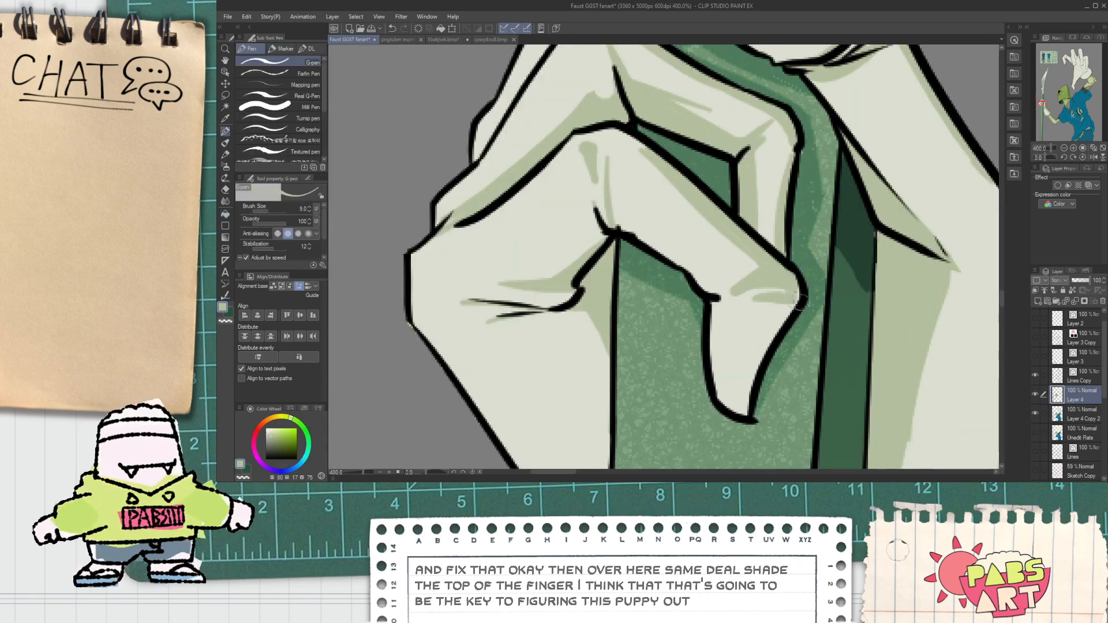
pyautogui.moveTo(759, 298)
pyautogui.mouseDown()
pyautogui.moveTo(792, 310)
pyautogui.moveTo(760, 353)
pyautogui.moveTo(764, 304)
pyautogui.moveTo(757, 338)
pyautogui.mouseUp()
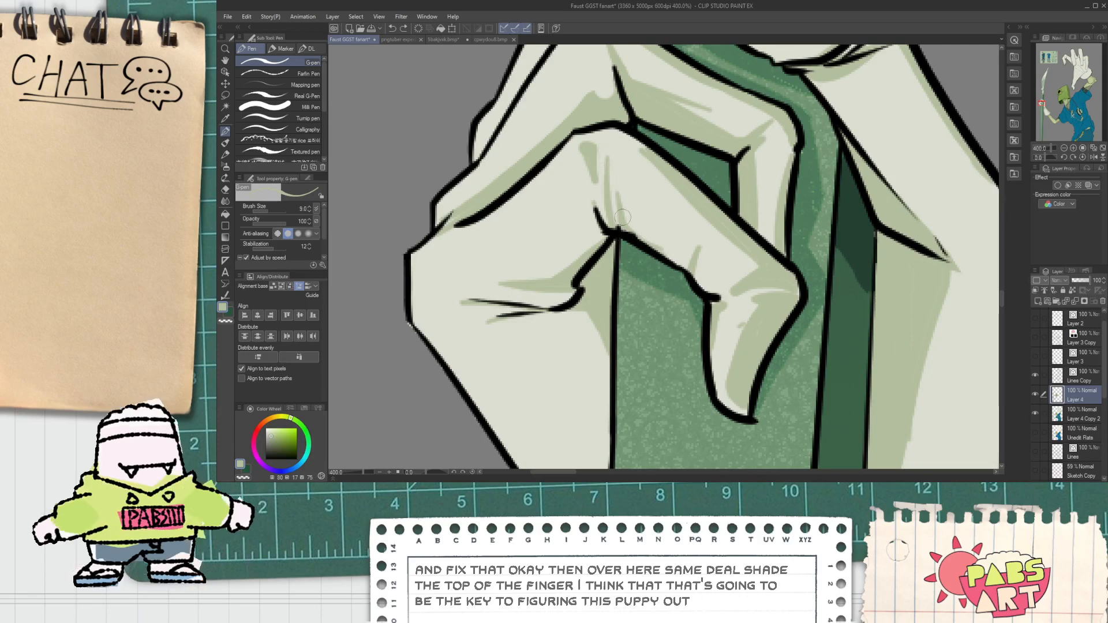
# Paint grey-green fold shadows around the lowest finger's knuckle crease.
pyautogui.moveTo(621, 214); pyautogui.dragTo(626, 231)
pyautogui.scroll(-2, 619, 210)
pyautogui.press('space')
pyautogui.scroll(2, 587, 251)
pyautogui.moveTo(546, 229); pyautogui.dragTo(663, 170)
pyautogui.moveTo(649, 126)
pyautogui.mouseDown()
pyautogui.moveTo(658, 155)
pyautogui.moveTo(617, 216)
pyautogui.moveTo(648, 194)
pyautogui.mouseUp()
pyautogui.scroll(-2, 626, 209)
# Shade the lowest finger's base above and below the palm crease, adding short fold shadows near its outer edge.
pyautogui.press('space')
pyautogui.moveTo(560, 194); pyautogui.dragTo(606, 258)
pyautogui.scroll(2, 606, 258)
pyautogui.moveTo(612, 319)
pyautogui.mouseDown()
pyautogui.moveTo(595, 292)
pyautogui.moveTo(600, 305)
pyautogui.moveTo(714, 321)
pyautogui.mouseUp()
pyautogui.hotkey('ctrl', 'z')
pyautogui.moveTo(615, 282); pyautogui.dragTo(686, 313)
pyautogui.scroll(-3, 691, 310)
pyautogui.scroll(3, 612, 267)
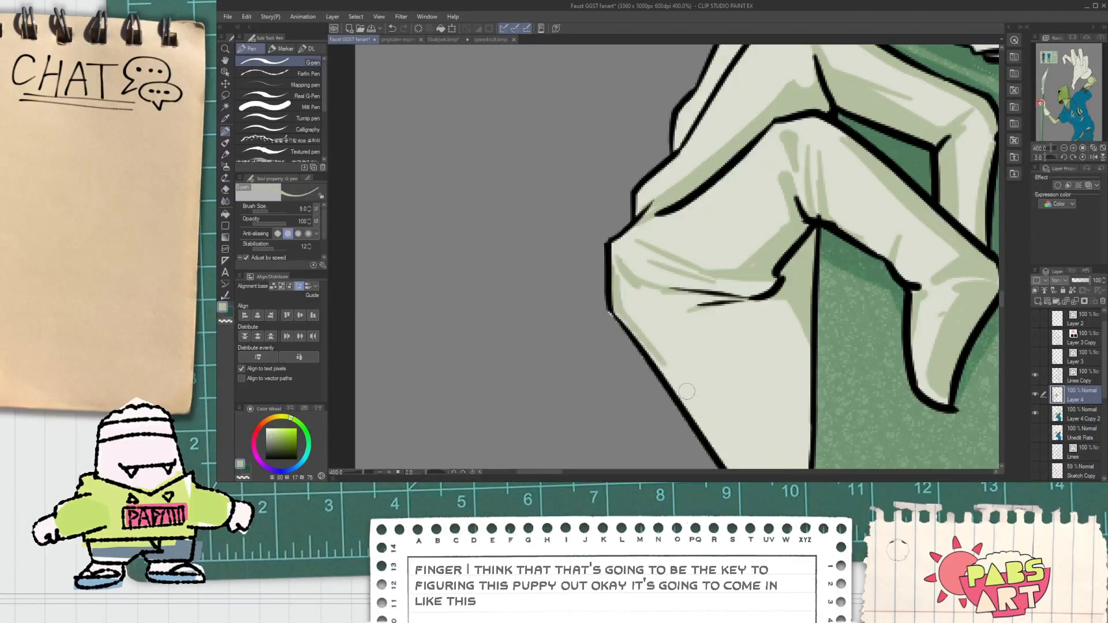
# Paint short grey-green fold shadows at the middle curled finger's base, beside the outer outline.
pyautogui.scroll(-4, 612, 292)
pyautogui.scroll(2, 662, 292)
pyautogui.scroll(2, 662, 293)
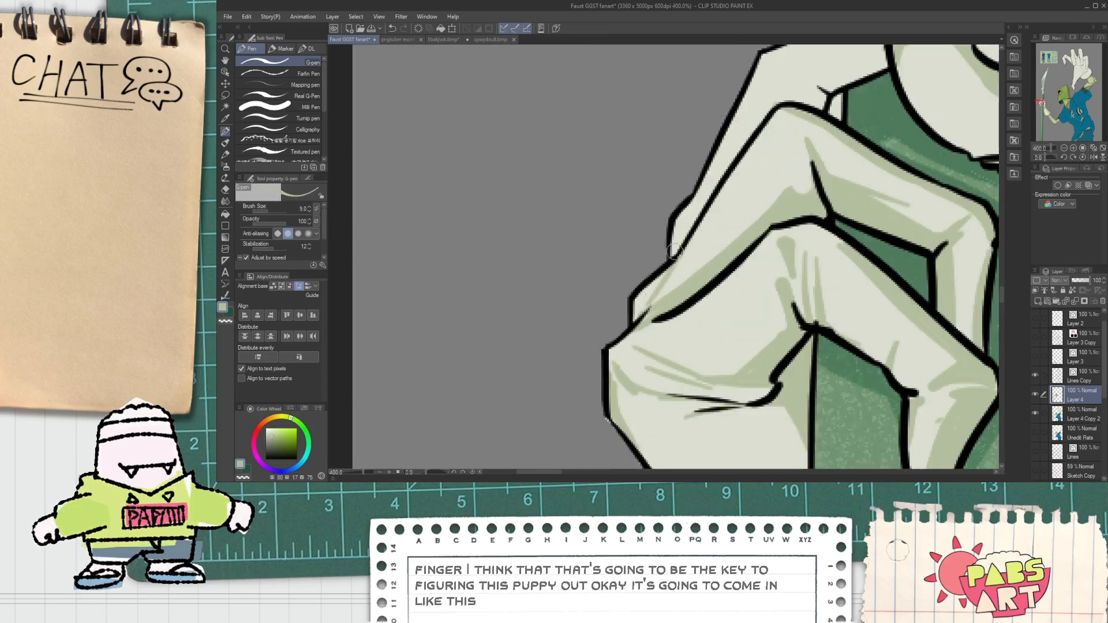
pyautogui.moveTo(633, 318); pyautogui.dragTo(653, 285)
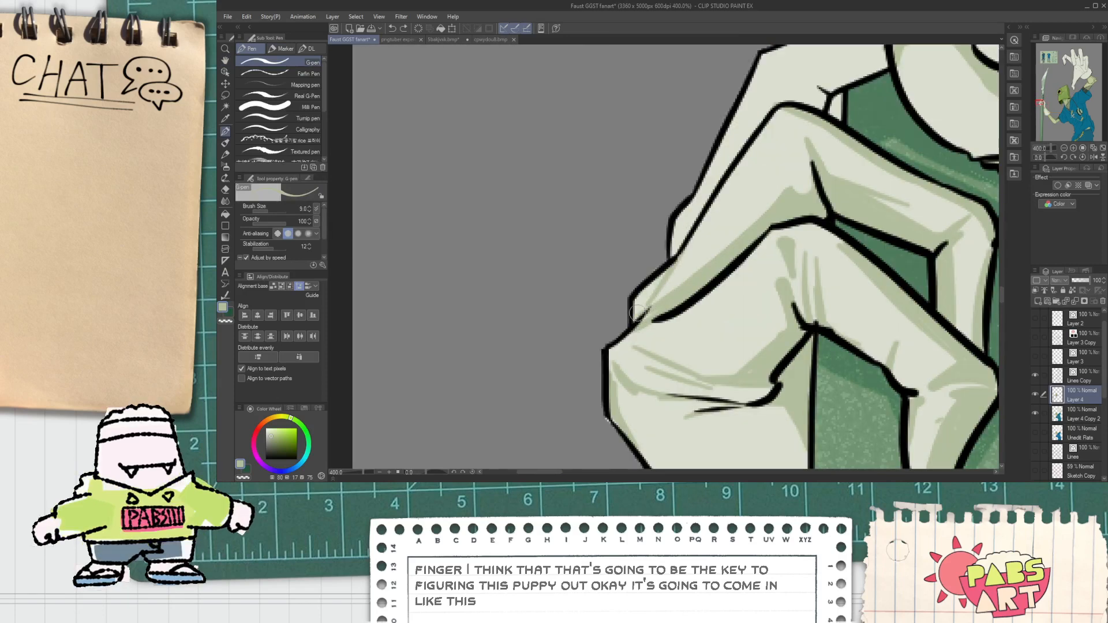
pyautogui.moveTo(637, 321); pyautogui.dragTo(647, 289)
pyautogui.moveTo(700, 199); pyautogui.dragTo(655, 255)
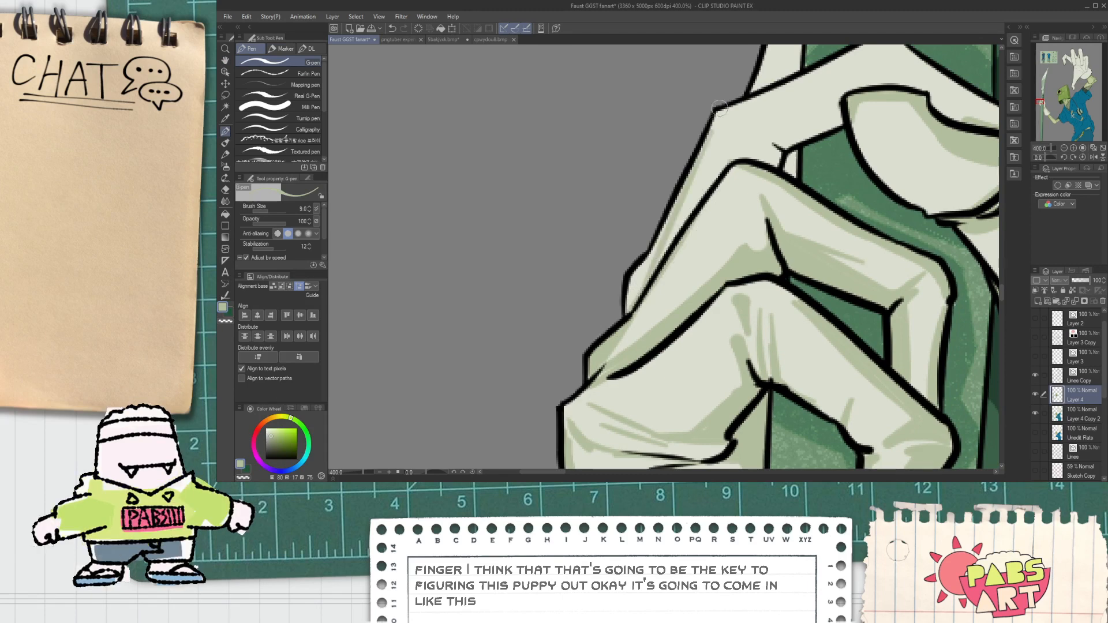
# Shade the uppermost curled finger's outer side and underside in grey-green, including the small gap beside its crease.
pyautogui.moveTo(714, 192); pyautogui.dragTo(651, 264)
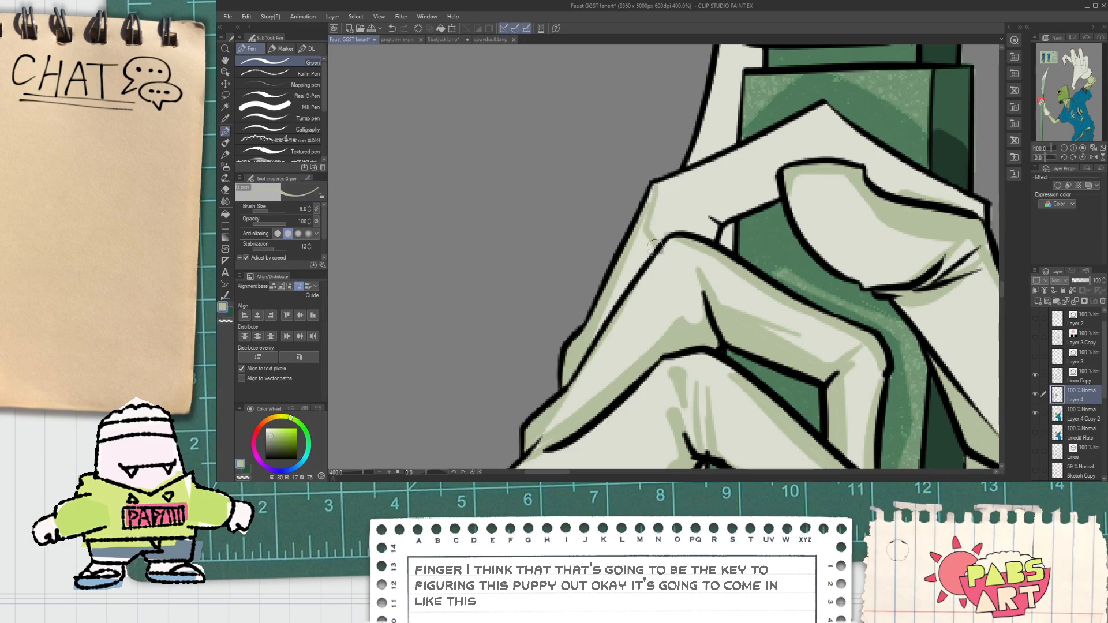
pyautogui.press('space')
pyautogui.press('g')
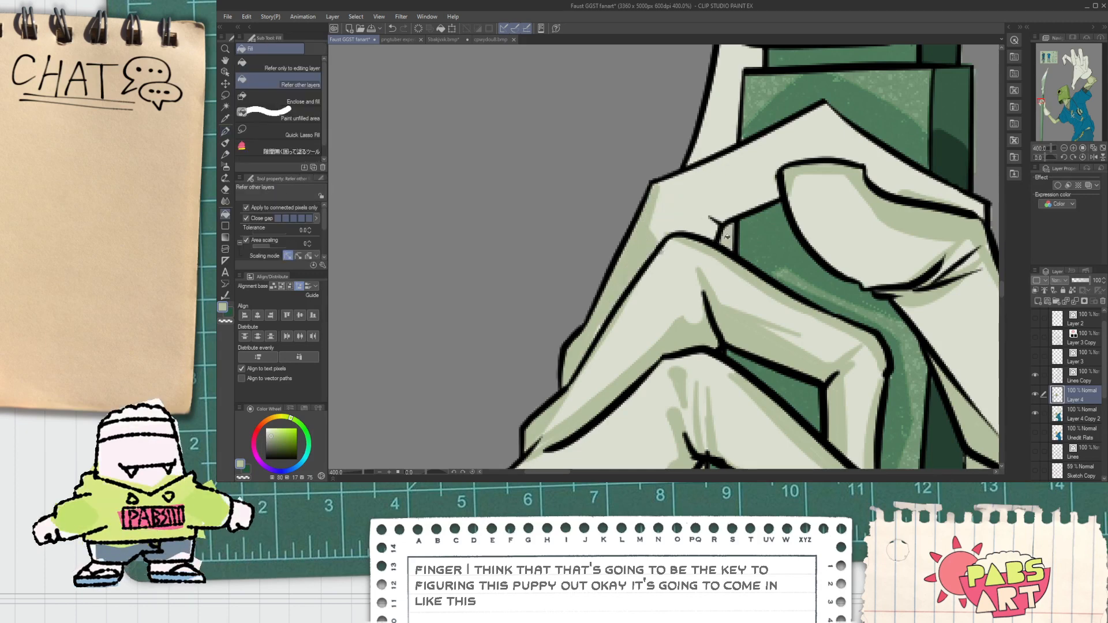
pyautogui.press('p')
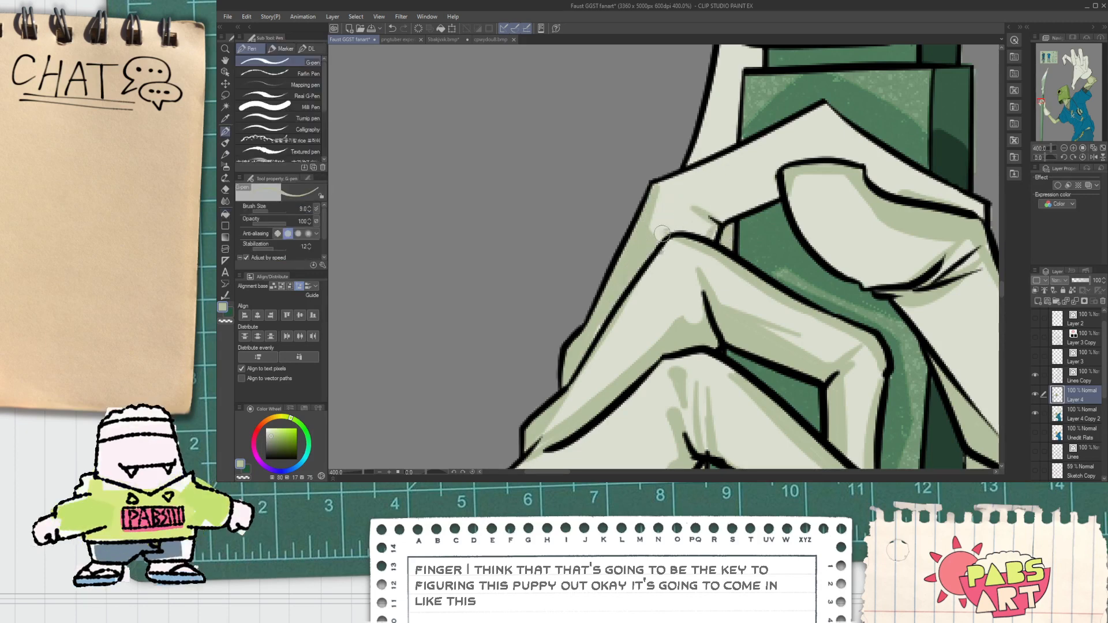
# Outline a shadow at the uppermost finger's peak and fill the side facing the thumb with grey-green.
pyautogui.scroll(3, 704, 231)
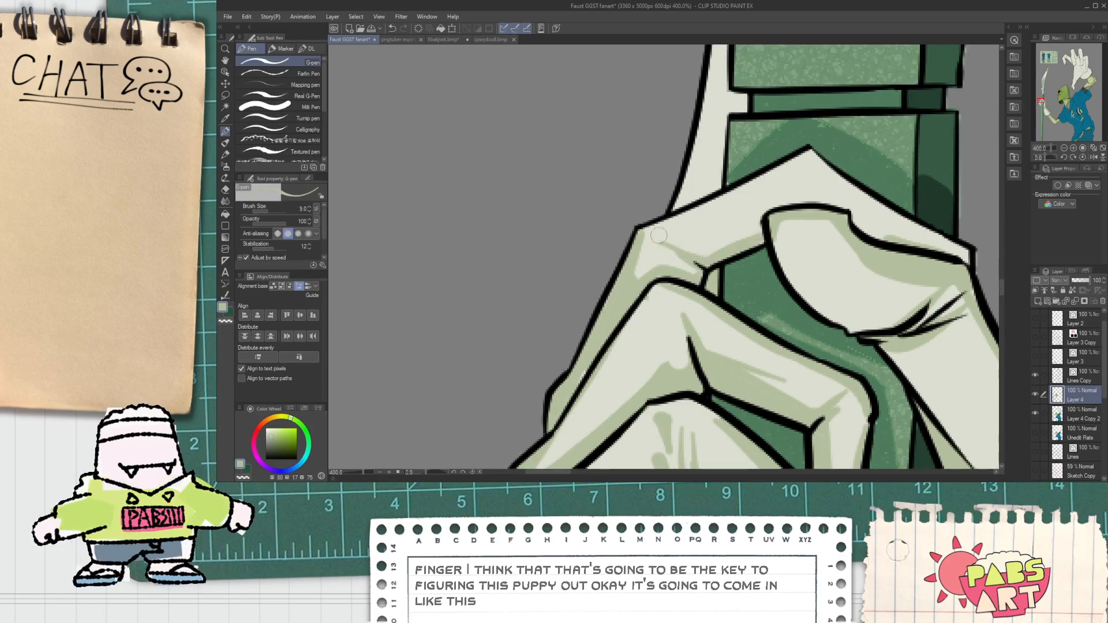
pyautogui.moveTo(701, 206); pyautogui.dragTo(633, 225)
pyautogui.moveTo(740, 184)
pyautogui.mouseDown()
pyautogui.moveTo(745, 227)
pyautogui.moveTo(743, 187)
pyautogui.mouseUp()
pyautogui.hotkey('ctrl', 'z')
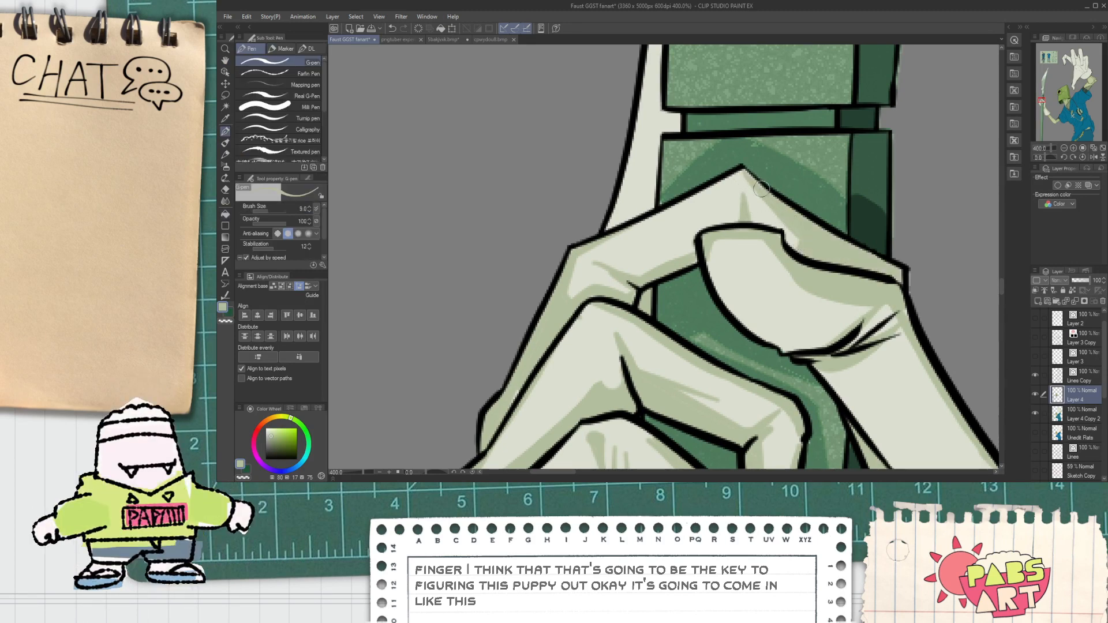
pyautogui.press('g')
pyautogui.press('p')
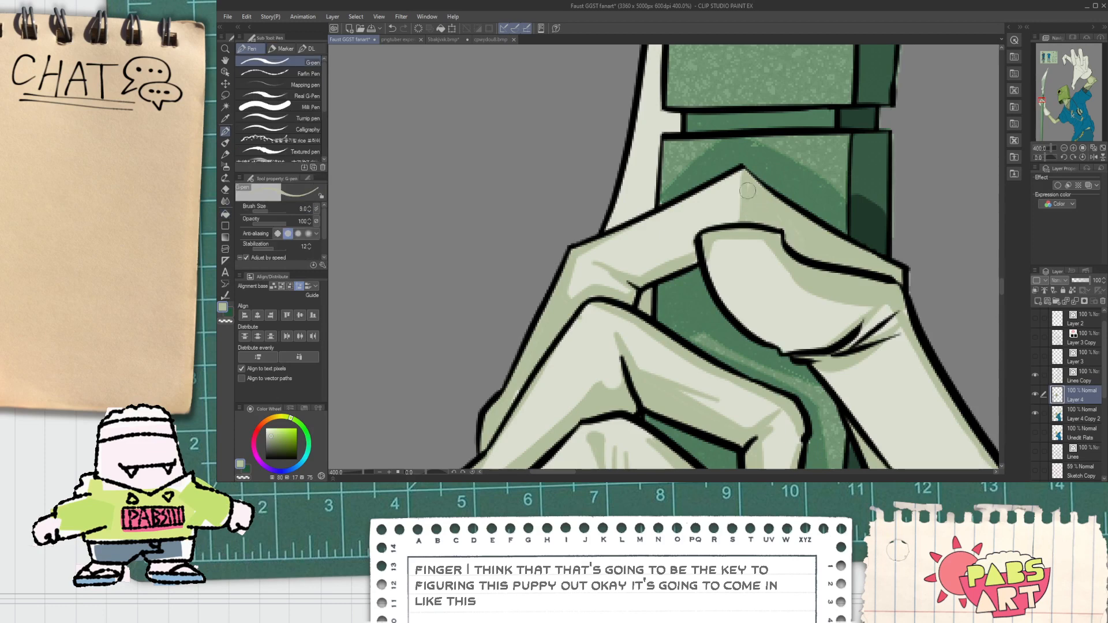
pyautogui.scroll(-3, 751, 202)
pyautogui.scroll(-1, 750, 202)
pyautogui.scroll(5, 710, 219)
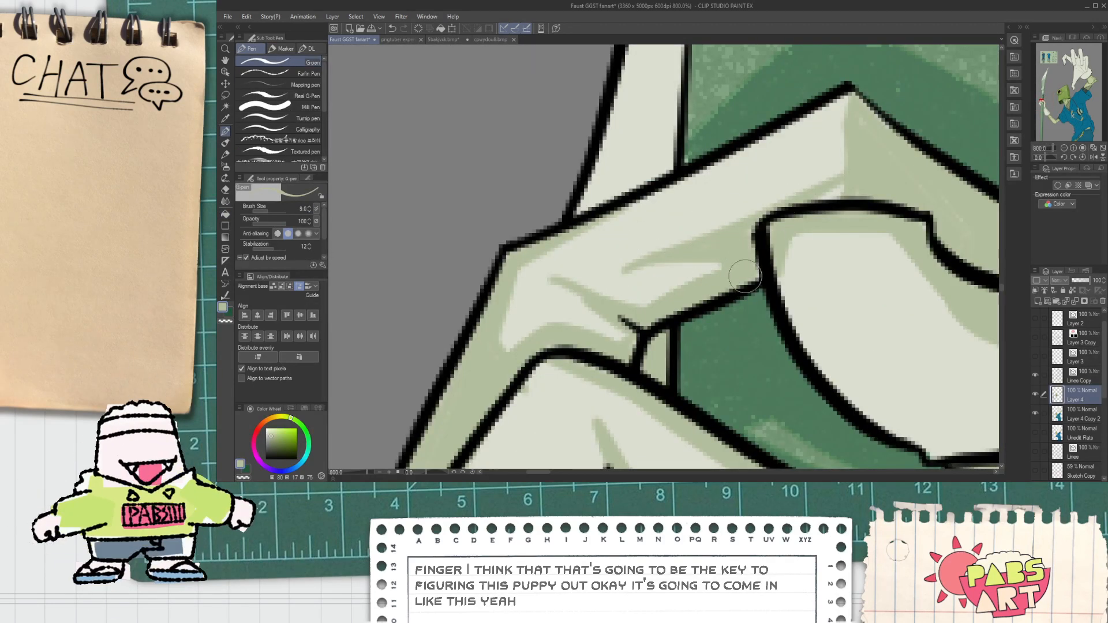
pyautogui.scroll(-6, 745, 238)
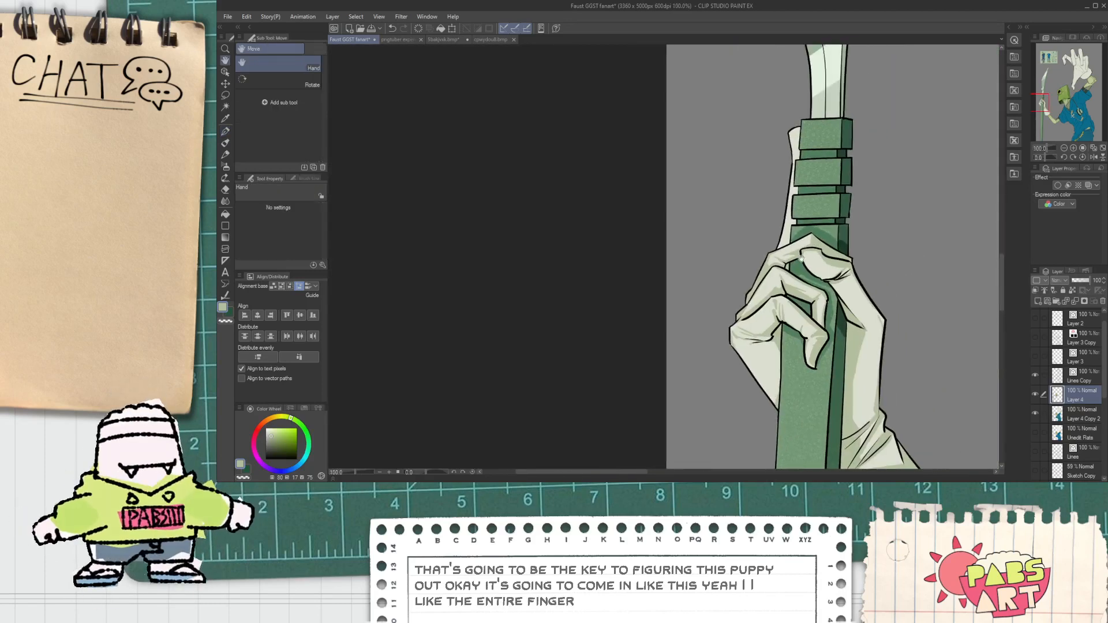
# Fill the pale strip behind the staff's wrapped grip with grey-green shadow and erase part of it to leave a lit gap.
pyautogui.press('g')
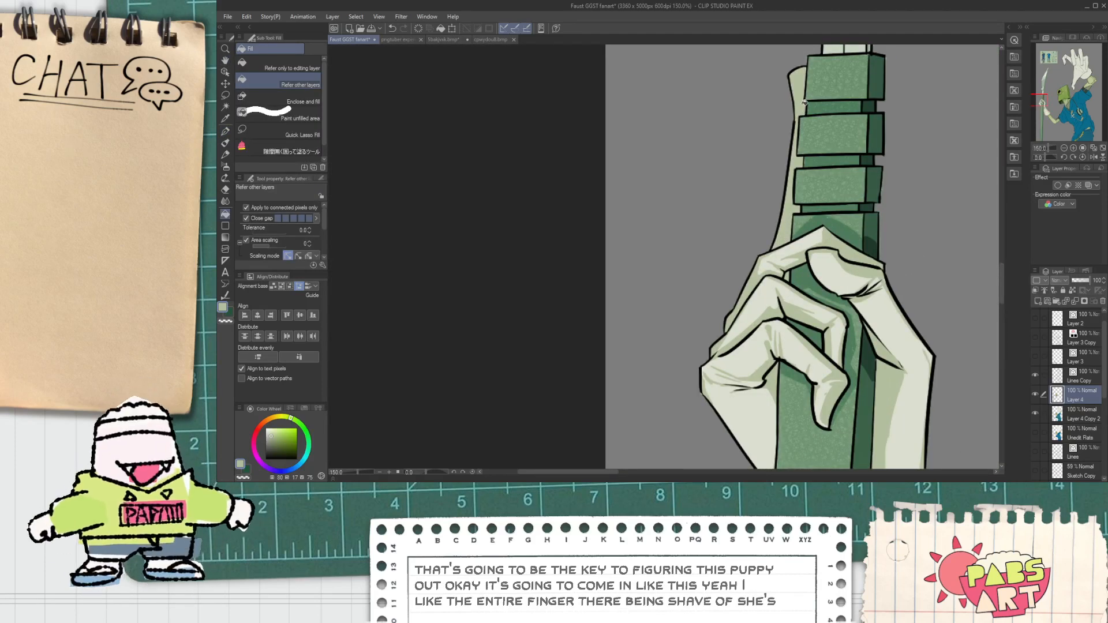
pyautogui.press('p')
pyautogui.scroll(1, 807, 105)
pyautogui.press('e')
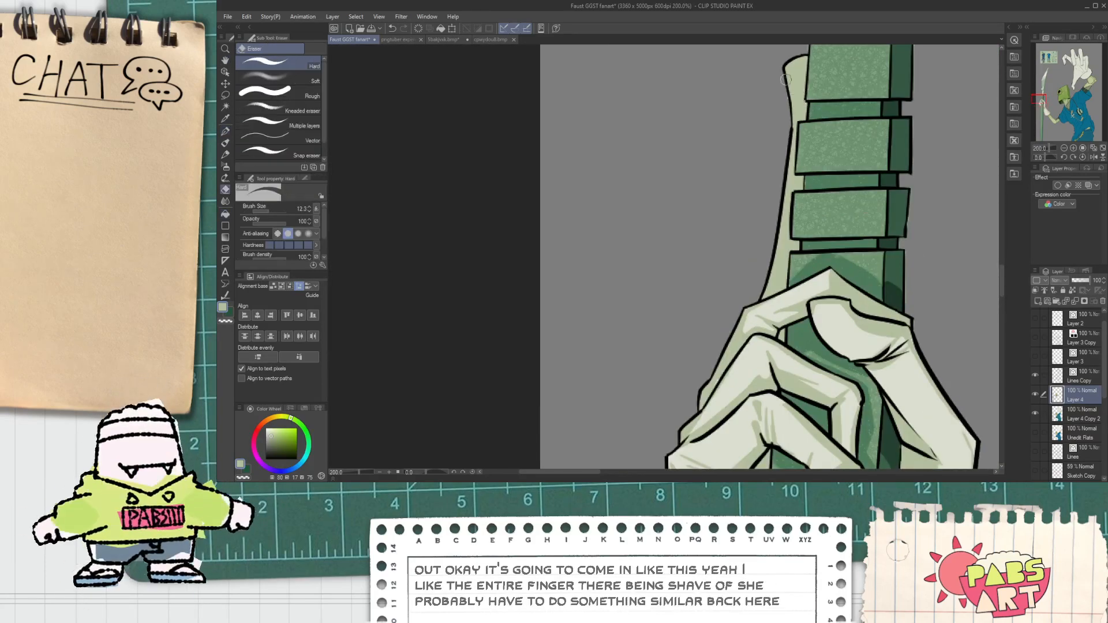
pyautogui.moveTo(775, 204); pyautogui.dragTo(790, 87)
pyautogui.scroll(-2, 772, 254)
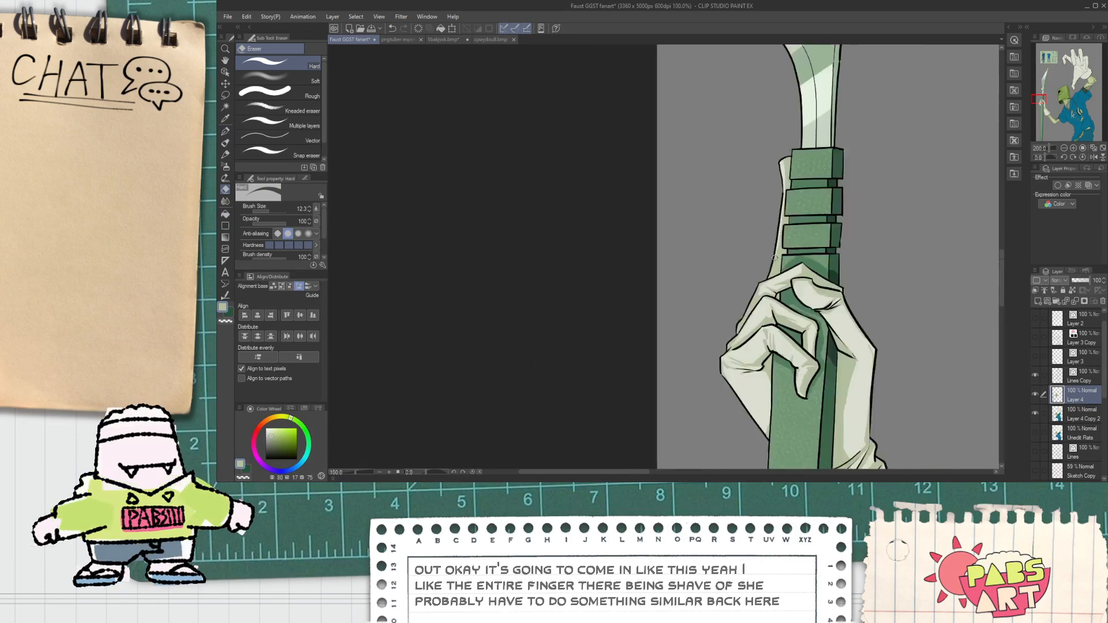
pyautogui.hotkey('ctrl', 'z')
pyautogui.scroll(2, 781, 231)
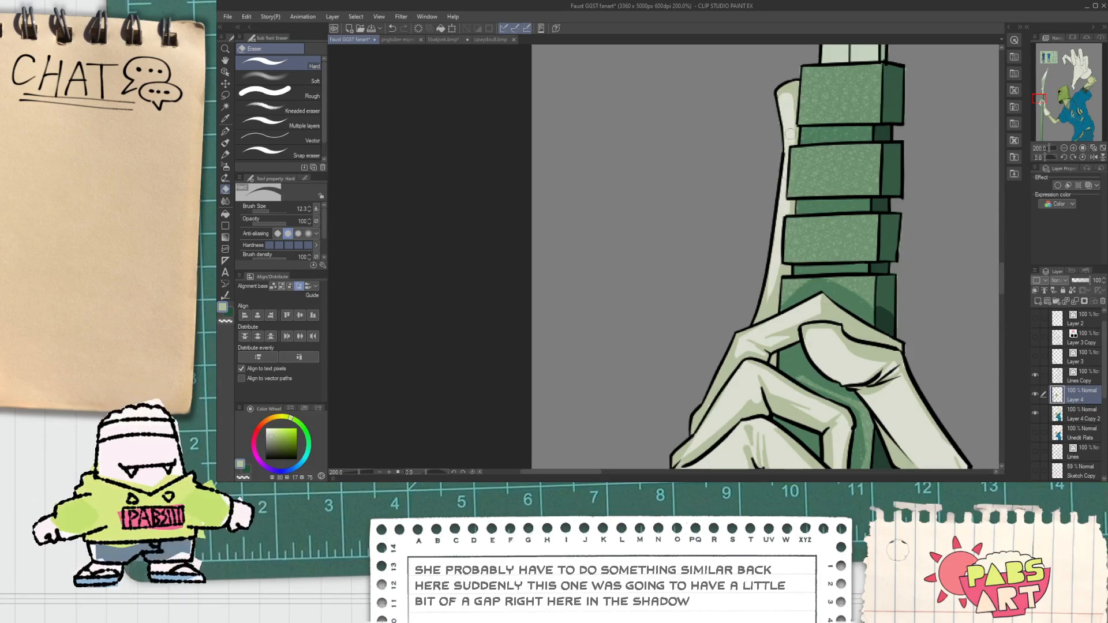
# Check the shaded glove against the whole figure and save the illustration.
pyautogui.scroll(-5, 788, 145)
pyautogui.moveTo(831, 231); pyautogui.dragTo(773, 255)
pyautogui.scroll(-3, 772, 254)
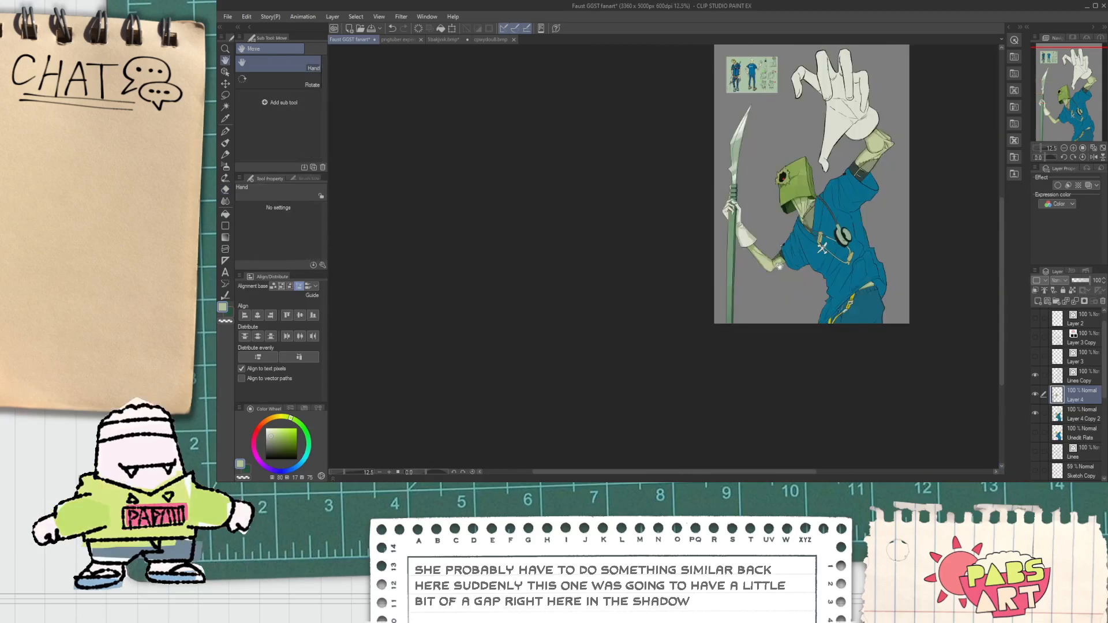
pyautogui.scroll(4, 772, 255)
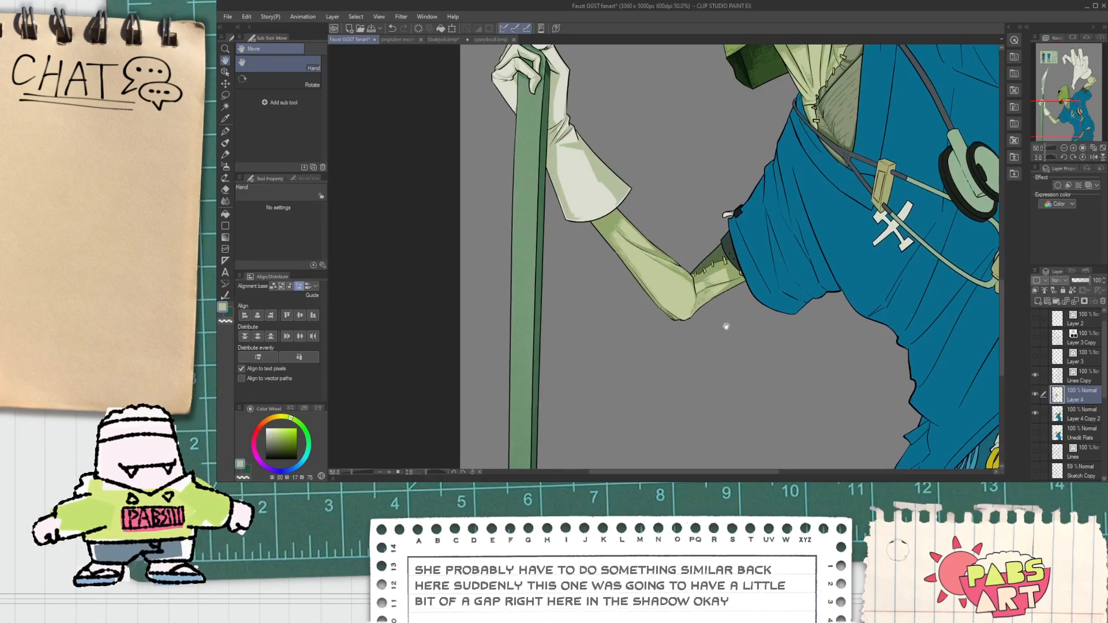
pyautogui.scroll(-1, 724, 327)
pyautogui.moveTo(667, 426); pyautogui.dragTo(615, 402)
pyautogui.hotkey('ctrl', 's')
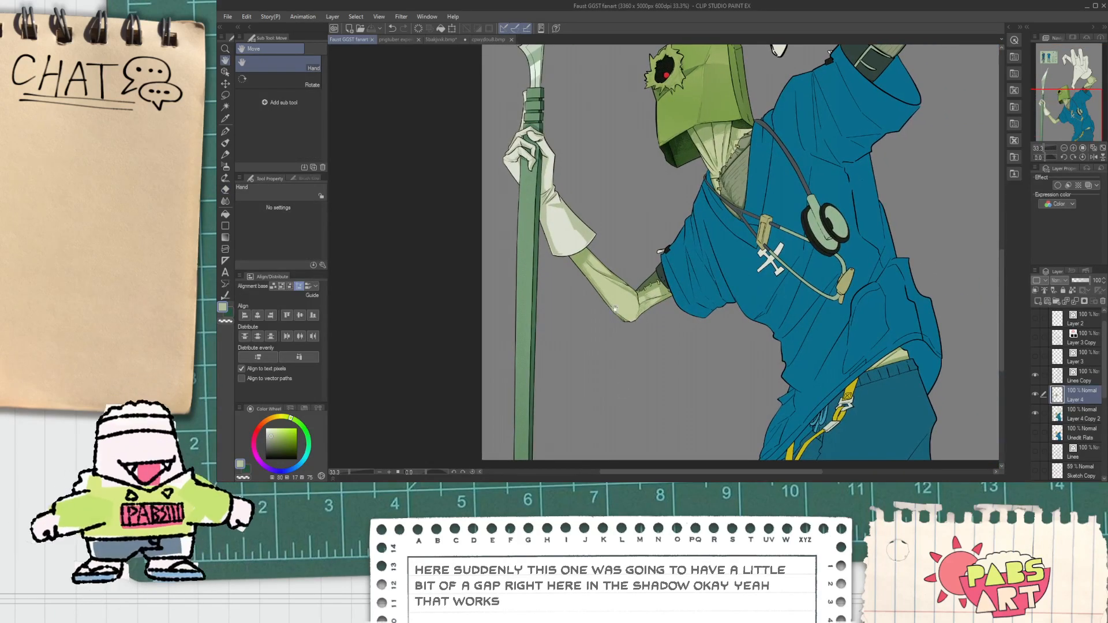
# Outline a curved shadow on the raised glove's rounded heel beside the thumb and fill it with grey-green.
pyautogui.scroll(1, 583, 237)
pyautogui.scroll(-2, 586, 230)
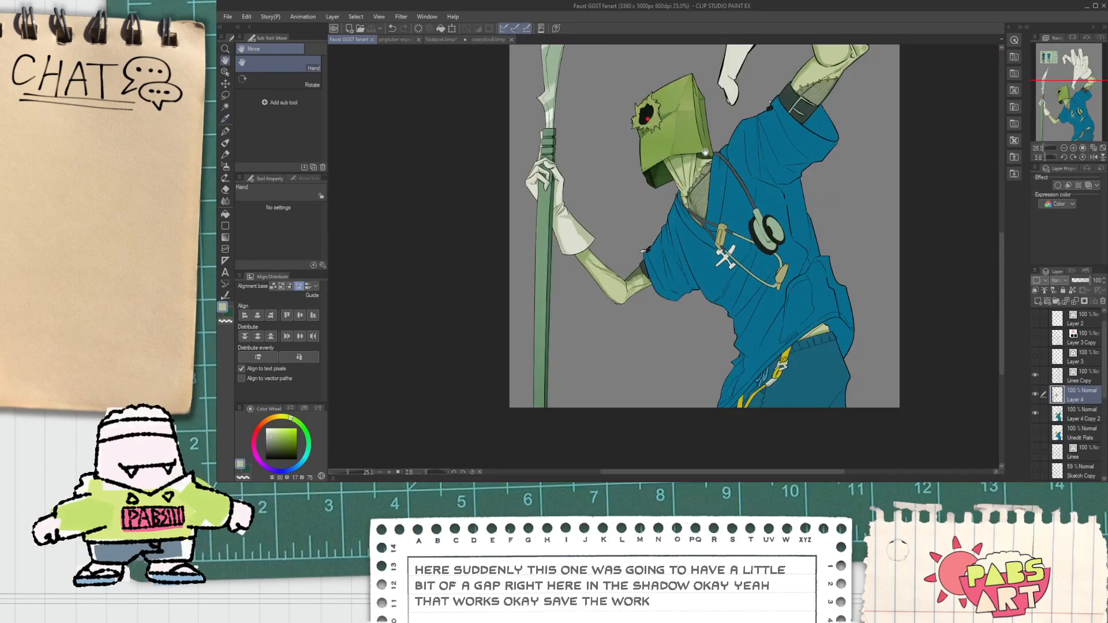
pyautogui.moveTo(759, 53); pyautogui.dragTo(646, 256)
pyautogui.scroll(2, 675, 218)
pyautogui.scroll(2, 675, 219)
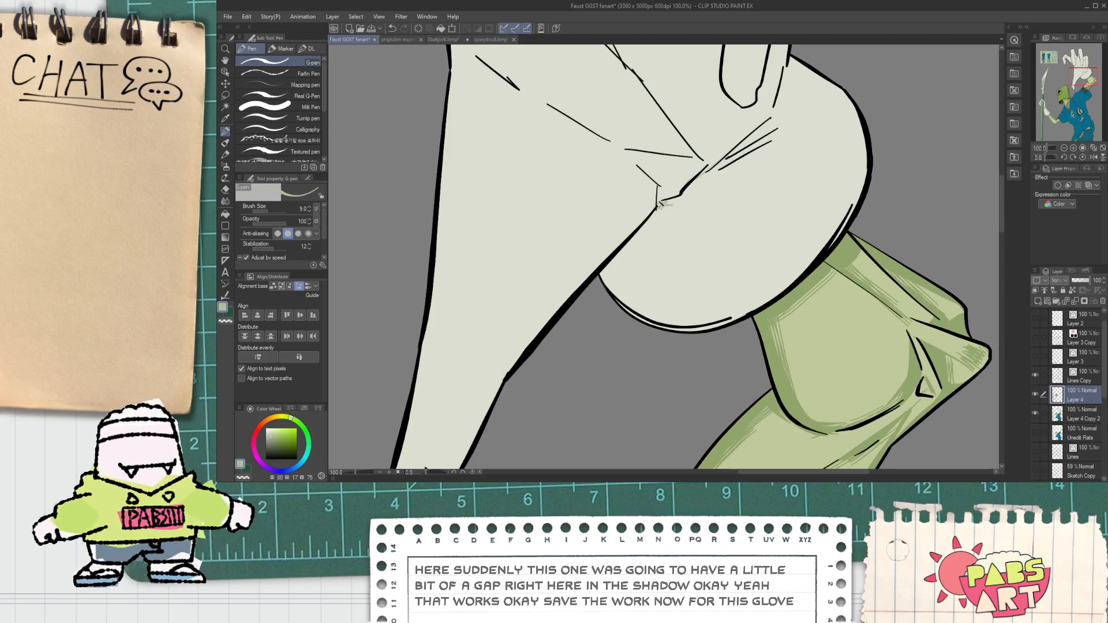
pyautogui.moveTo(668, 200); pyautogui.dragTo(673, 306)
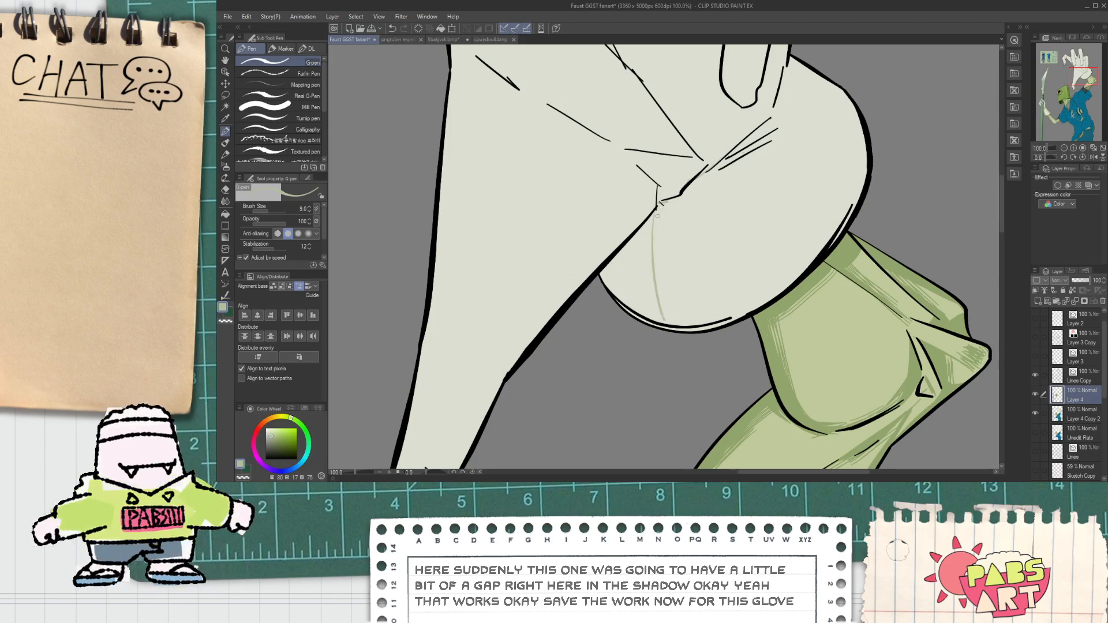
pyautogui.press('g')
pyautogui.click(650, 305)
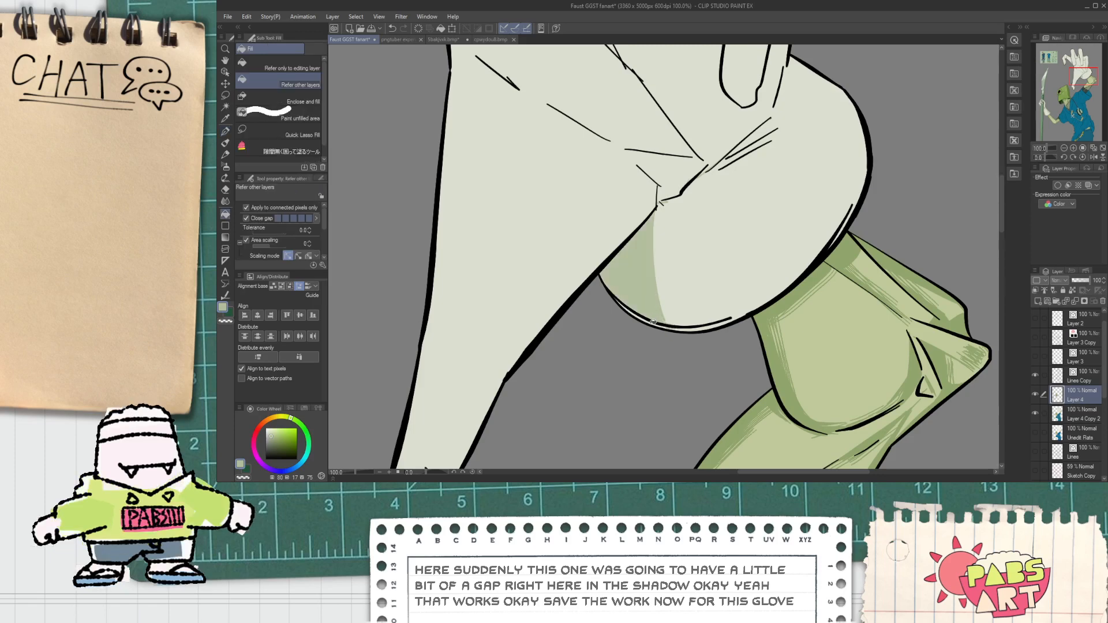
pyautogui.click(653, 322)
pyautogui.hotkey('ctrl', 'z')
# Shade the upper outer part of the raised glove's rounded heel in grey-green, continuing the shadow along the palm crease.
pyautogui.hotkey('ctrl', '-')
pyautogui.moveTo(712, 185); pyautogui.dragTo(671, 237)
pyautogui.hotkey('ctrl', '+')
pyautogui.press('p')
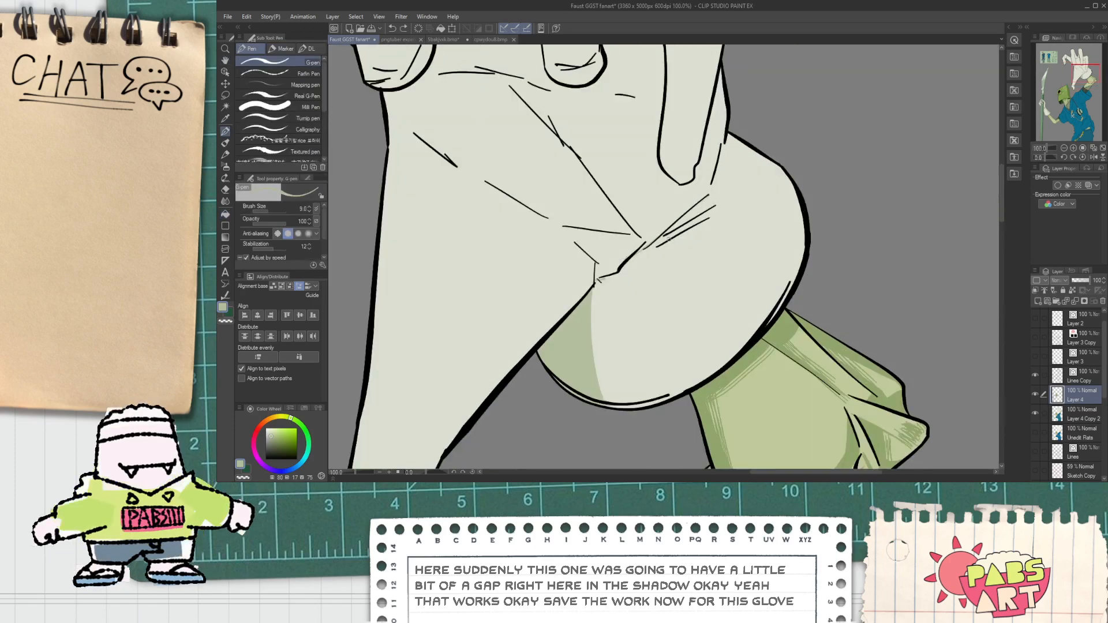
pyautogui.hotkey('ctrl', '+')
pyautogui.moveTo(734, 201); pyautogui.dragTo(756, 235)
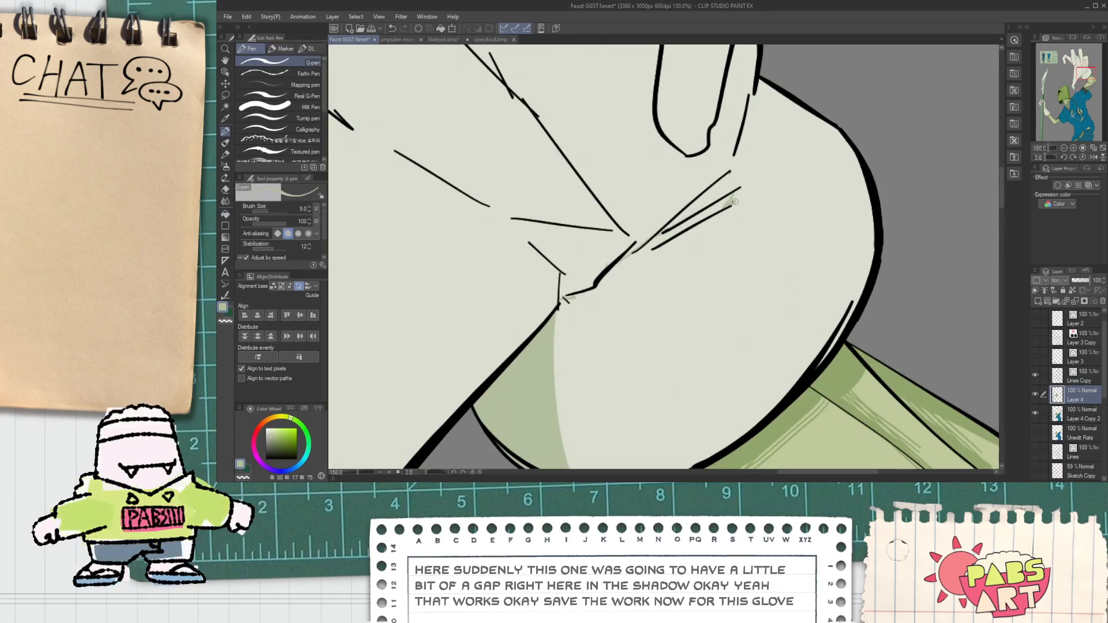
pyautogui.hotkey('ctrl', 'z')
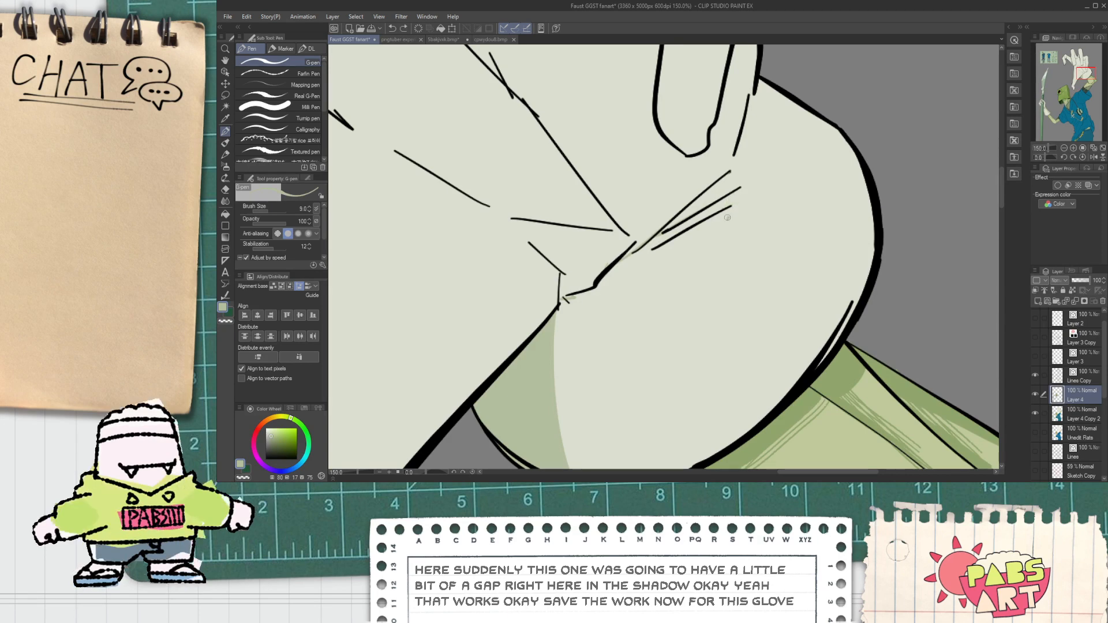
pyautogui.click(838, 242)
pyautogui.scroll(-5, 838, 241)
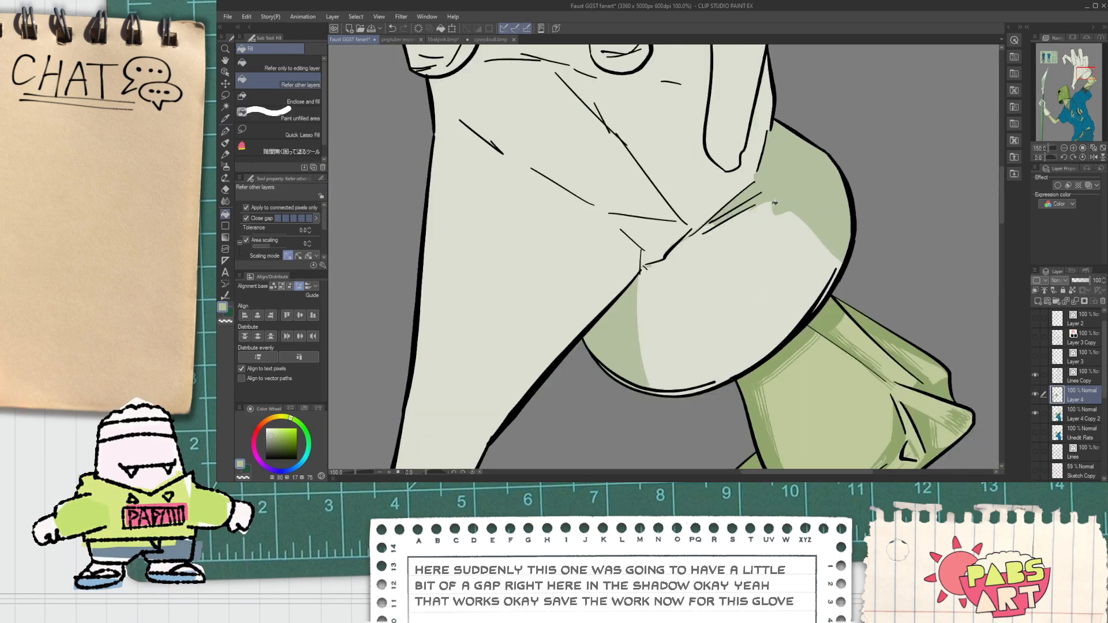
pyautogui.scroll(5, 713, 231)
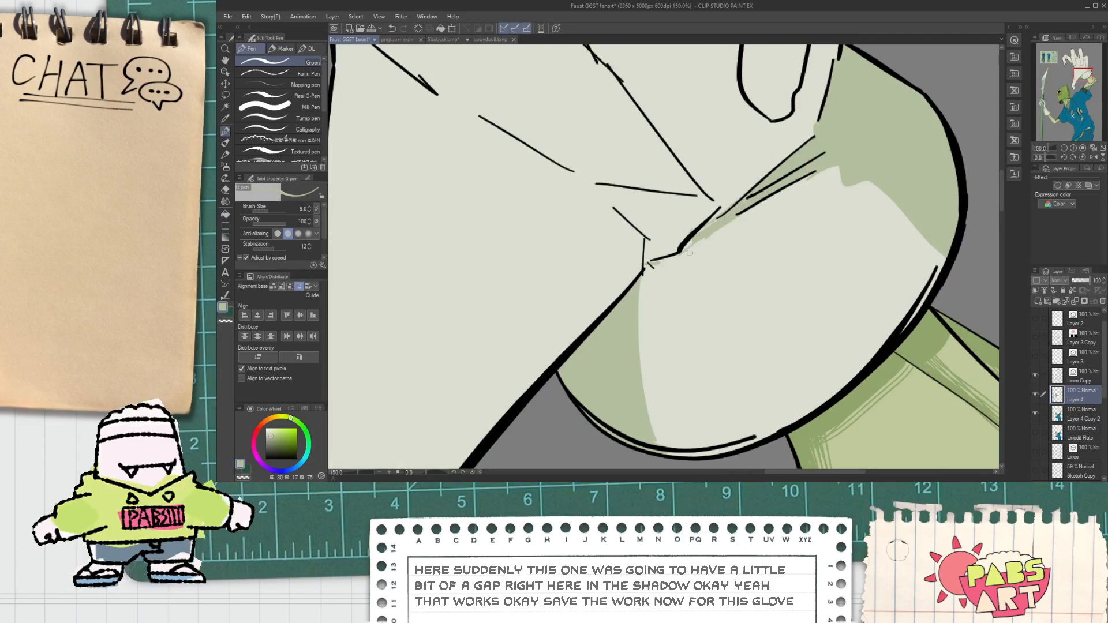
# Try the double line hatching brush along the curved edge of the heel's shadow beside the thumb.
pyautogui.scroll(-4, 761, 190)
pyautogui.click(225, 177)
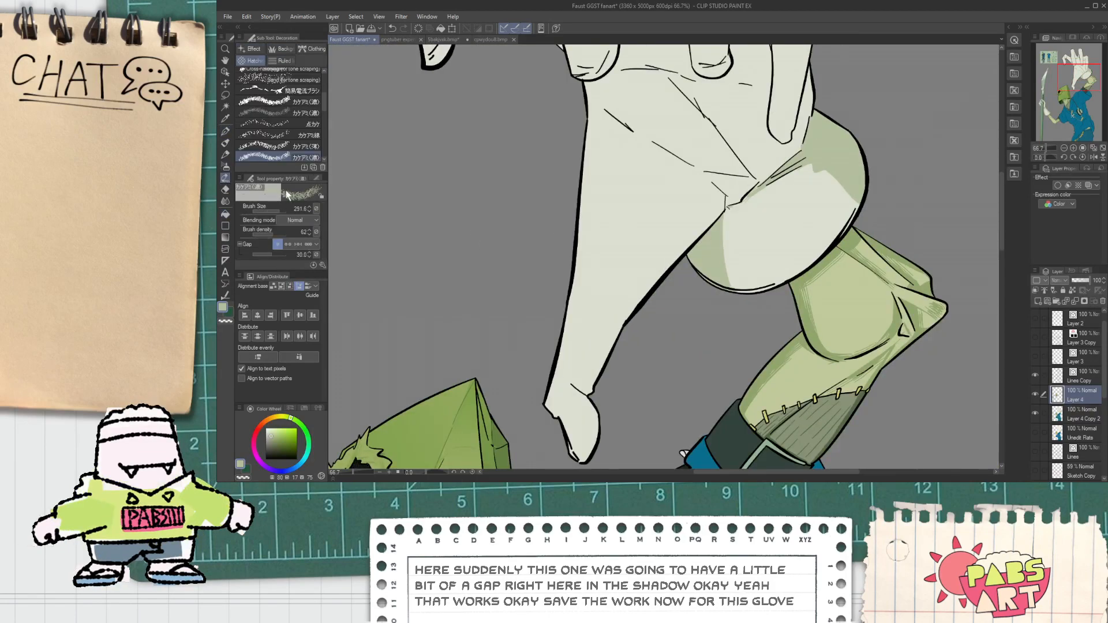
pyautogui.moveTo(322, 105); pyautogui.dragTo(323, 120)
pyautogui.click(303, 127)
pyautogui.scroll(4, 761, 245)
pyautogui.moveTo(694, 167); pyautogui.dragTo(715, 292)
# Hatch the curved edge of the heel's shadow beside the thumb with the triple line stippled brush.
pyautogui.click(277, 105)
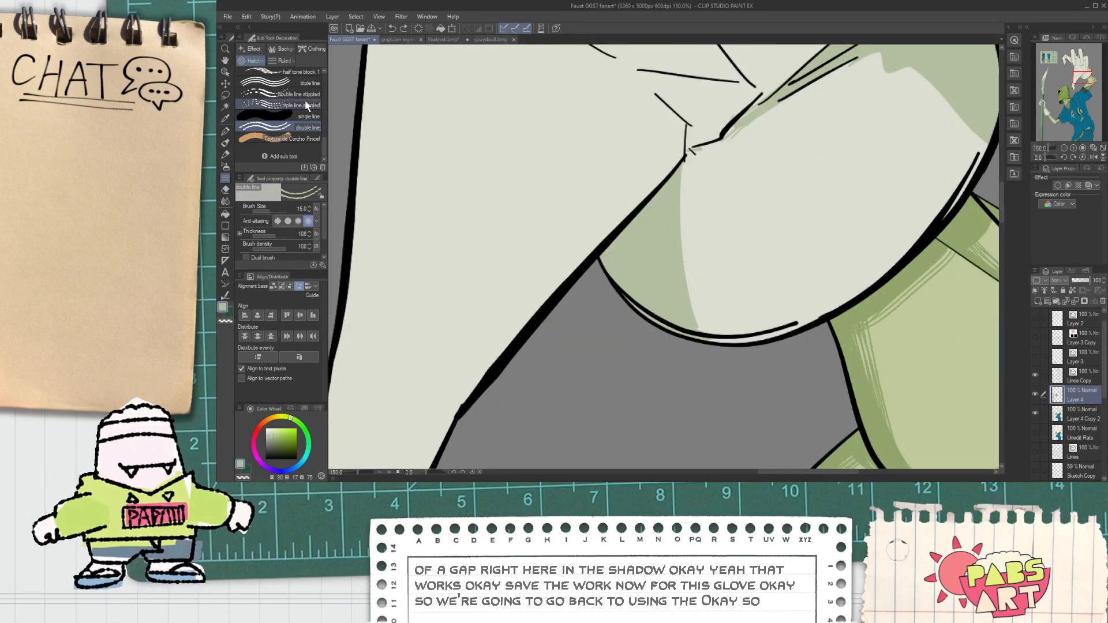
pyautogui.moveTo(685, 158); pyautogui.dragTo(694, 315)
pyautogui.hotkey('ctrl', 'z')
pyautogui.moveTo(685, 164); pyautogui.dragTo(696, 306)
pyautogui.hotkey('ctrl', 'z')
pyautogui.moveTo(689, 167); pyautogui.dragTo(710, 335)
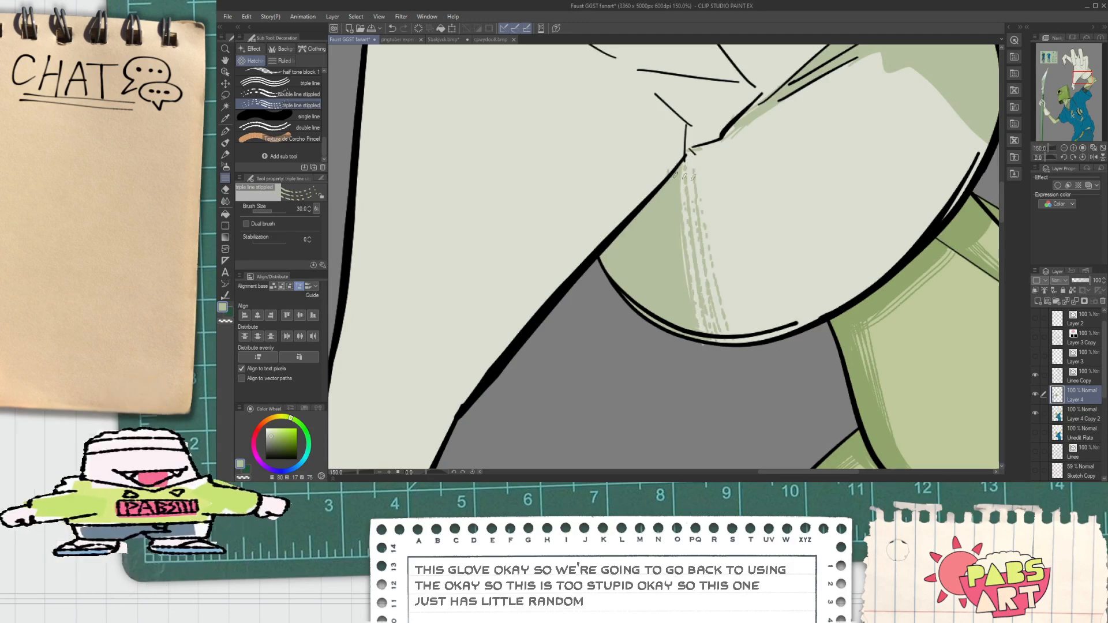
# Undo the stippled hatching on the raised glove's heel and try the triple line brush along the shadow's edge beside the thumb.
pyautogui.scroll(-2, 707, 309)
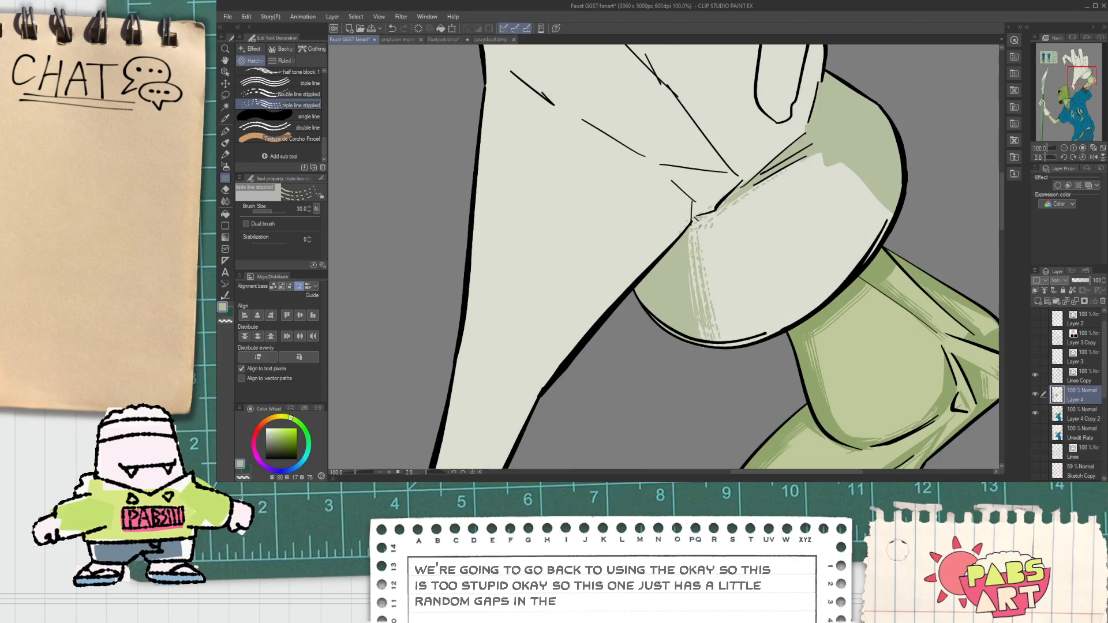
pyautogui.hotkey('ctrl', 'z')
pyautogui.click(300, 82)
pyautogui.moveTo(709, 263); pyautogui.dragTo(699, 328)
pyautogui.moveTo(691, 225); pyautogui.dragTo(701, 333)
pyautogui.moveTo(695, 226)
pyautogui.mouseDown()
pyautogui.moveTo(710, 349)
pyautogui.moveTo(700, 222)
pyautogui.moveTo(724, 339)
pyautogui.mouseUp()
pyautogui.hotkey('ctrl', 'z')
pyautogui.hotkey('ctrl', 'z')
pyautogui.hotkey('ctrl', 'z')
# Hatch the curved edge of the heel's shadow beside the thumb with long triple line strokes running from the palm crease to the lower outline.
pyautogui.moveTo(707, 217); pyautogui.dragTo(729, 322)
pyautogui.hotkey('ctrl', 'z')
pyautogui.moveTo(700, 234)
pyautogui.mouseDown()
pyautogui.moveTo(725, 341)
pyautogui.moveTo(713, 343)
pyautogui.mouseUp()
pyautogui.hotkey('ctrl', 'z')
pyautogui.moveTo(694, 225); pyautogui.dragTo(716, 341)
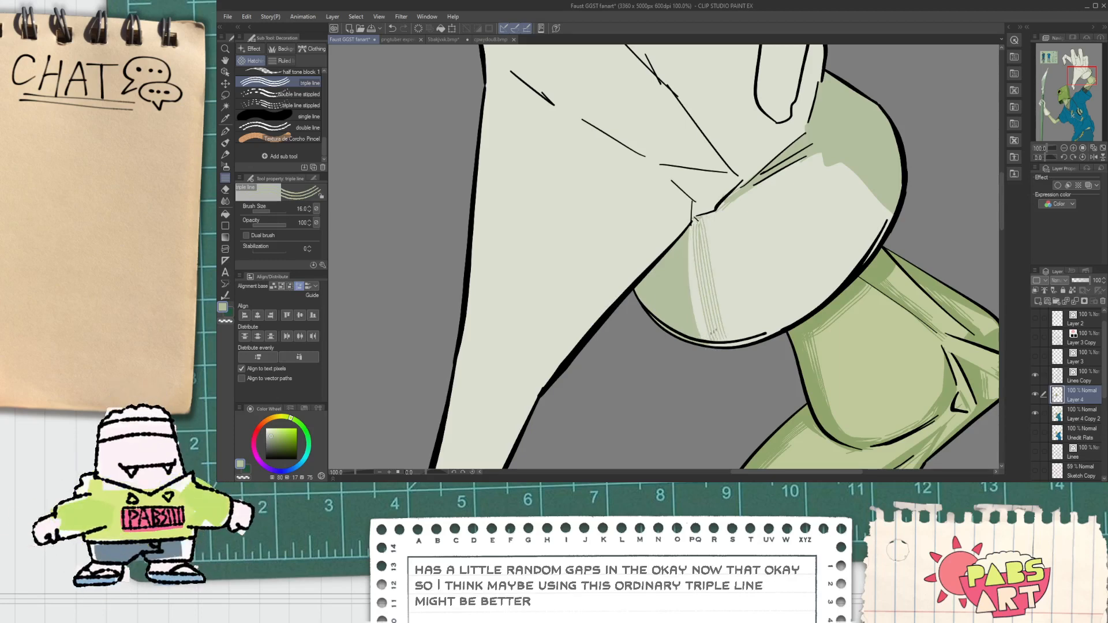
pyautogui.moveTo(691, 224); pyautogui.dragTo(707, 338)
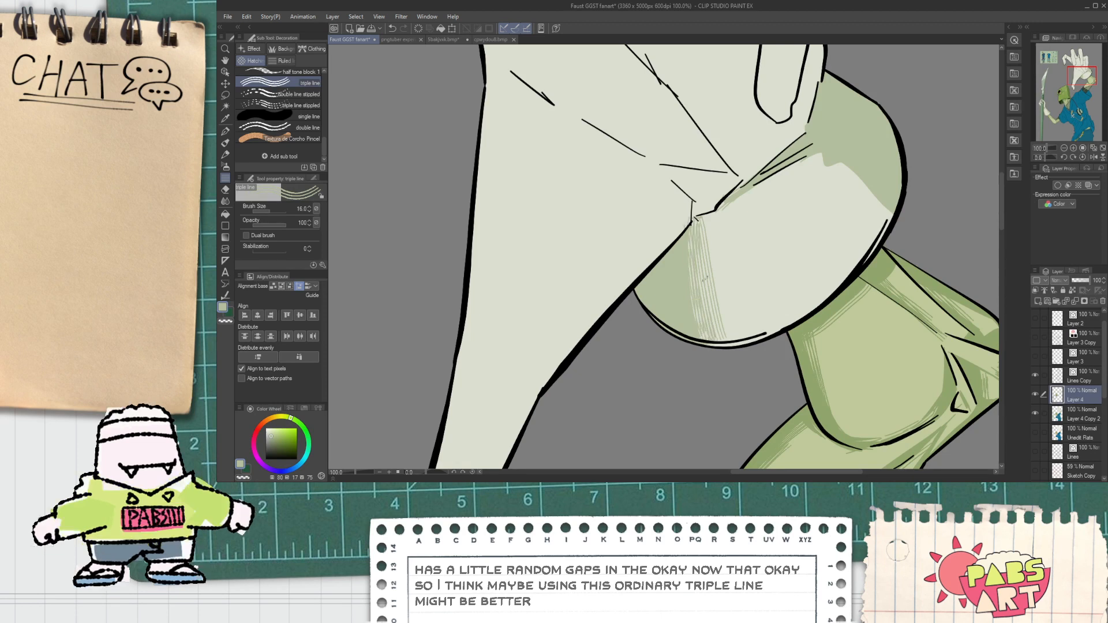
# Hatch the lower edge of the heel's upper shadow with triple line strokes fanning outward from the palm crease.
pyautogui.moveTo(699, 226); pyautogui.dragTo(820, 154)
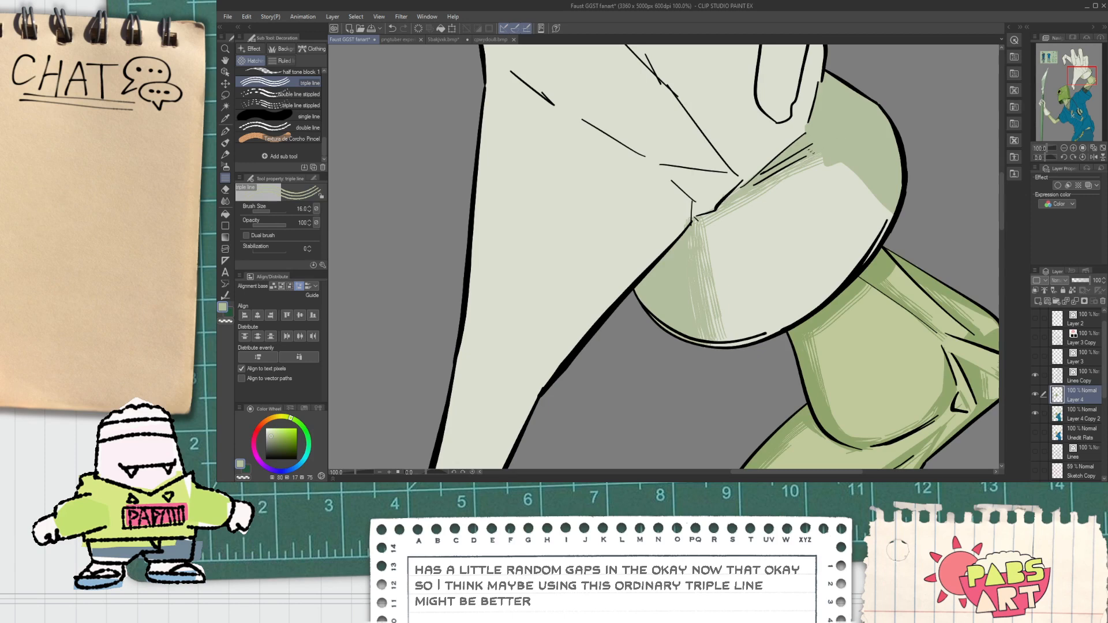
pyautogui.moveTo(707, 219); pyautogui.dragTo(835, 181)
pyautogui.hotkey('ctrl', 'z')
pyautogui.moveTo(708, 219); pyautogui.dragTo(870, 191)
pyautogui.moveTo(745, 203)
pyautogui.mouseDown()
pyautogui.moveTo(864, 182)
pyautogui.moveTo(859, 173)
pyautogui.mouseUp()
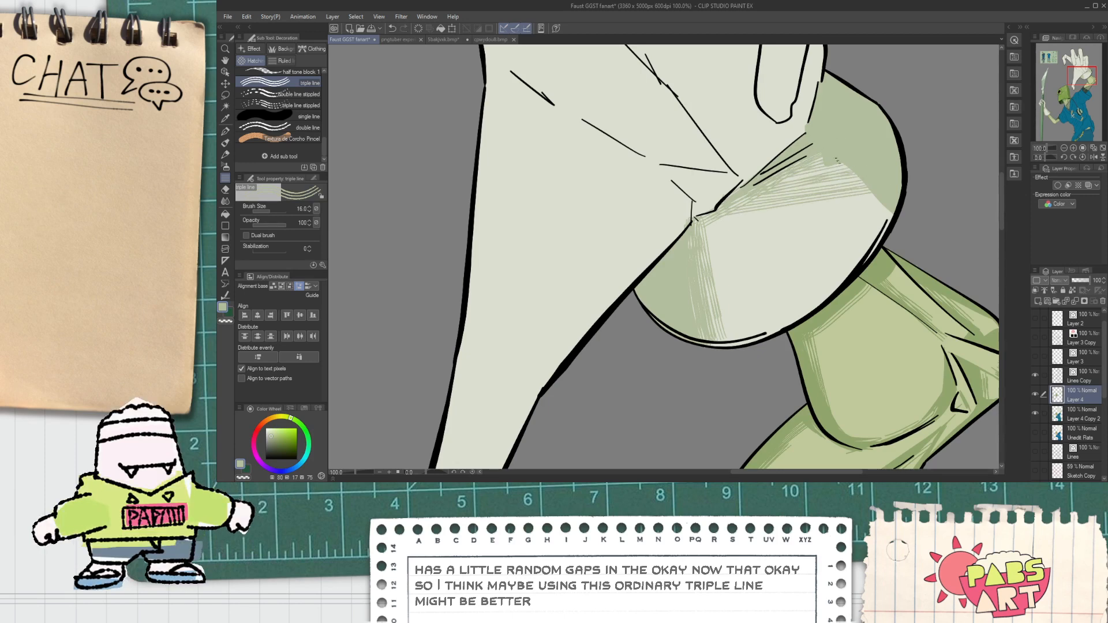
# Add more triple line hatching under the heel's upper shadow and cross it with diagonal strokes near the outer outline.
pyautogui.scroll(-4, 721, 165)
pyautogui.scroll(4, 724, 166)
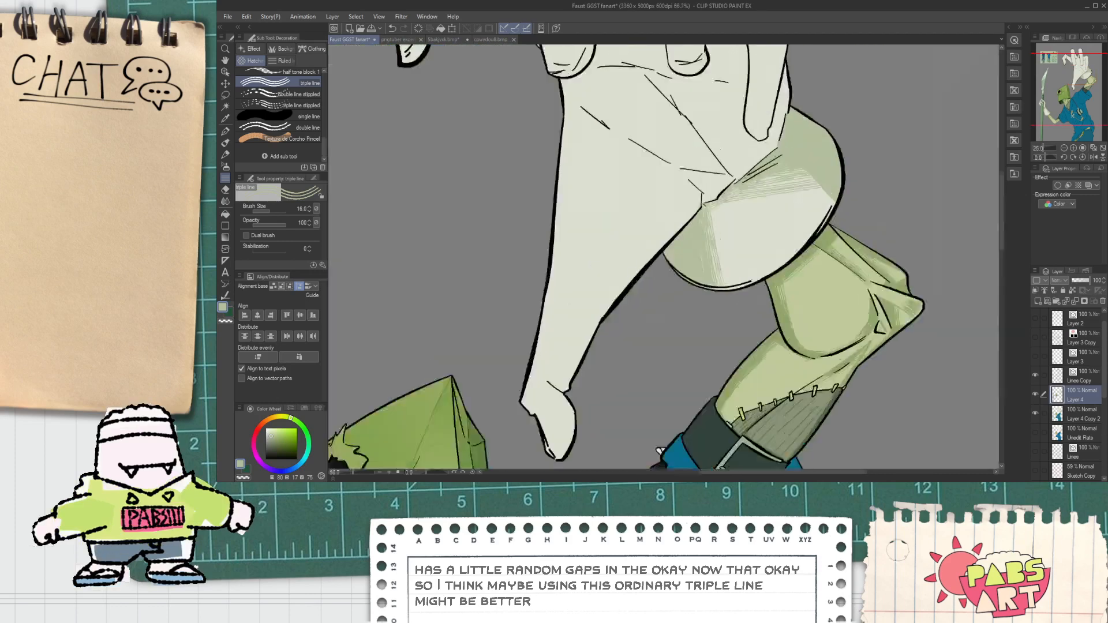
pyautogui.moveTo(744, 203); pyautogui.dragTo(823, 183)
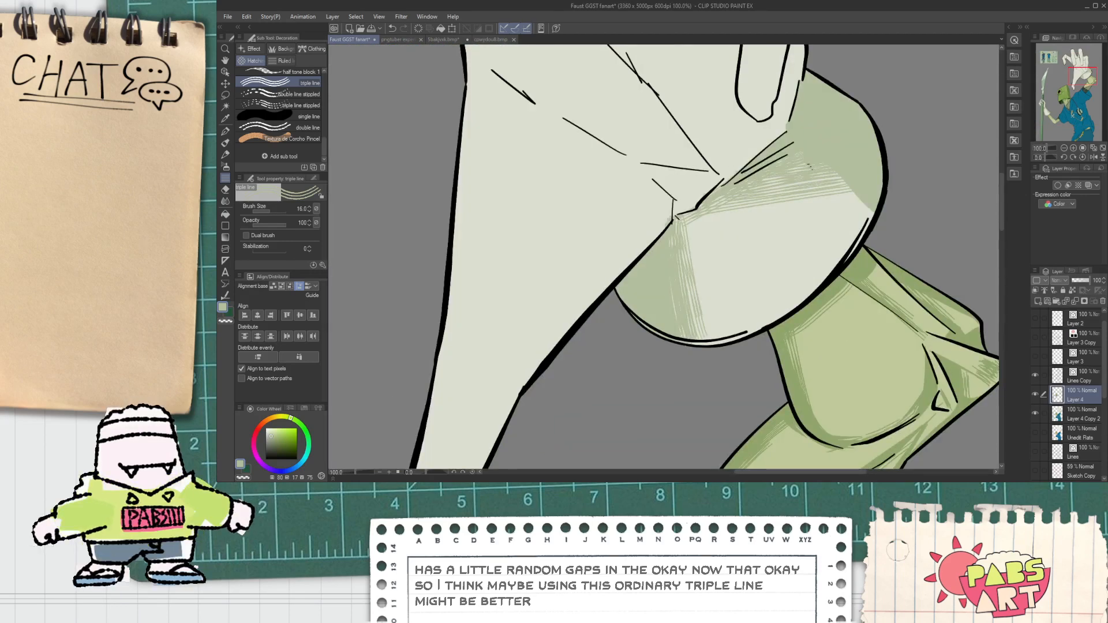
pyautogui.moveTo(837, 179); pyautogui.dragTo(869, 223)
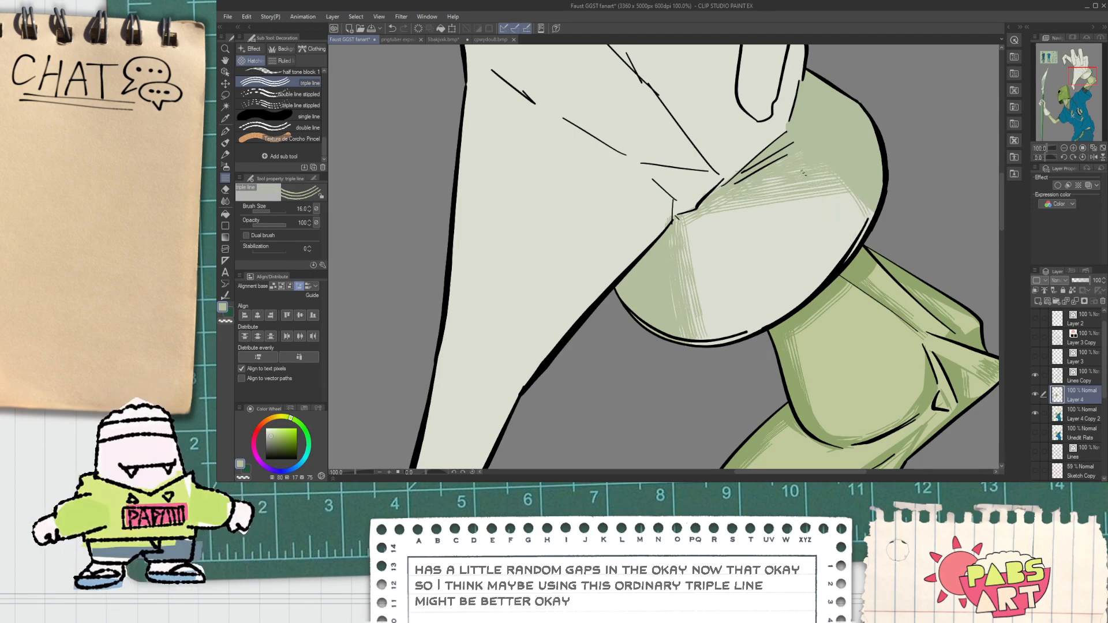
pyautogui.moveTo(810, 194); pyautogui.dragTo(842, 242)
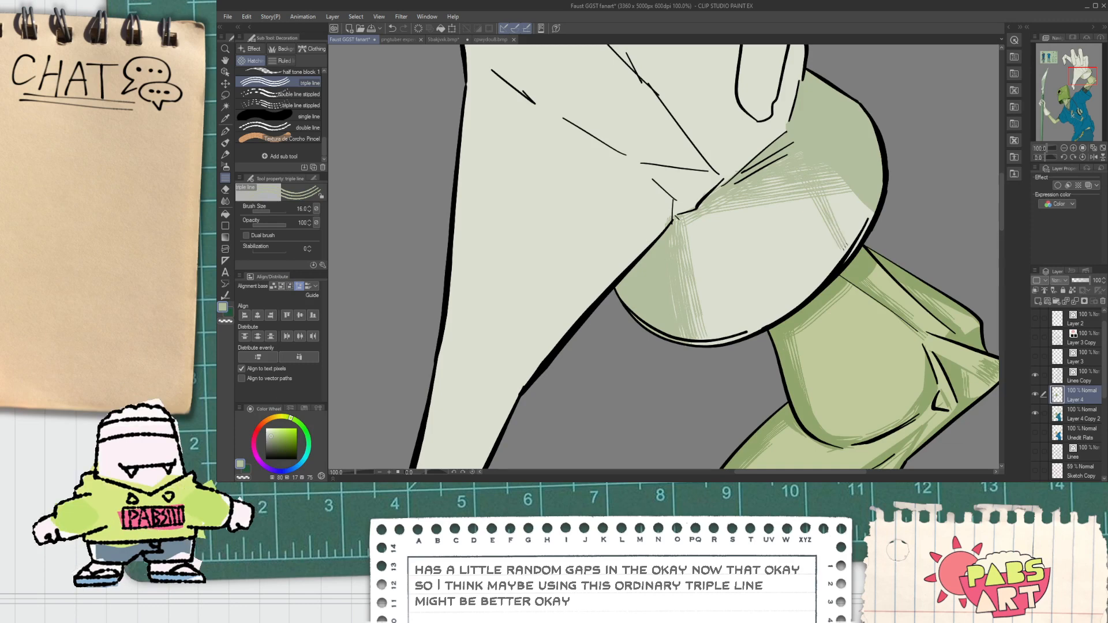
# Hatch the shadow edges along the right and lower sides of the glove's rounded cuff with the triple line brush.
pyautogui.moveTo(832, 196); pyautogui.dragTo(850, 239)
pyautogui.moveTo(824, 195)
pyautogui.mouseDown()
pyautogui.moveTo(853, 239)
pyautogui.moveTo(869, 225)
pyautogui.mouseUp()
pyautogui.scroll(2, 831, 185)
pyautogui.moveTo(808, 195)
pyautogui.mouseDown()
pyautogui.moveTo(852, 270)
pyautogui.moveTo(857, 248)
pyautogui.mouseUp()
pyautogui.hotkey('ctrl', 'z')
pyautogui.hotkey('ctrl', 'z')
pyautogui.moveTo(826, 192)
pyautogui.mouseDown()
pyautogui.moveTo(856, 261)
pyautogui.moveTo(862, 254)
pyautogui.mouseUp()
pyautogui.hotkey('ctrl', 'z')
pyautogui.moveTo(826, 163)
pyautogui.mouseDown()
pyautogui.moveTo(868, 248)
pyautogui.moveTo(876, 240)
pyautogui.mouseUp()
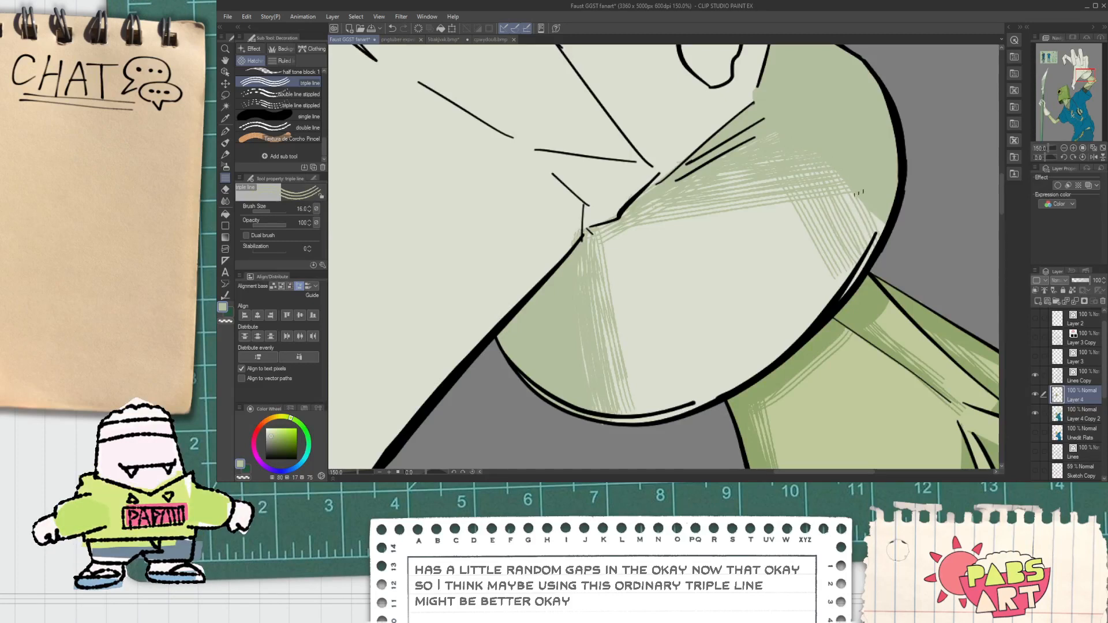
pyautogui.moveTo(827, 169)
pyautogui.mouseDown()
pyautogui.moveTo(863, 256)
pyautogui.moveTo(869, 244)
pyautogui.moveTo(862, 261)
pyautogui.mouseUp()
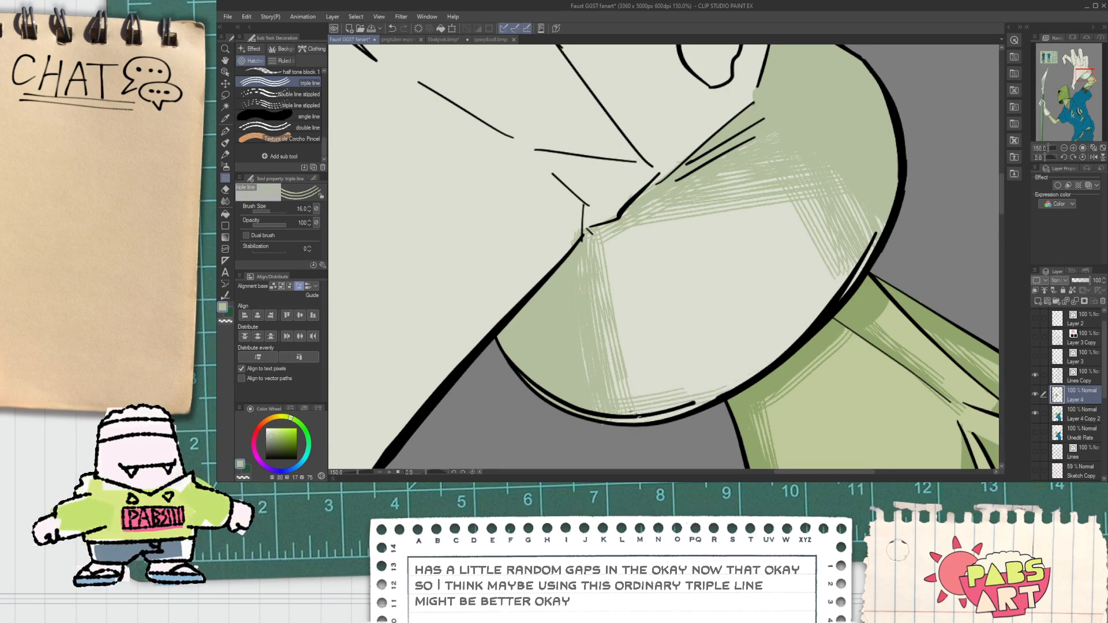
pyautogui.scroll(-2, 822, 271)
pyautogui.scroll(-4, 822, 272)
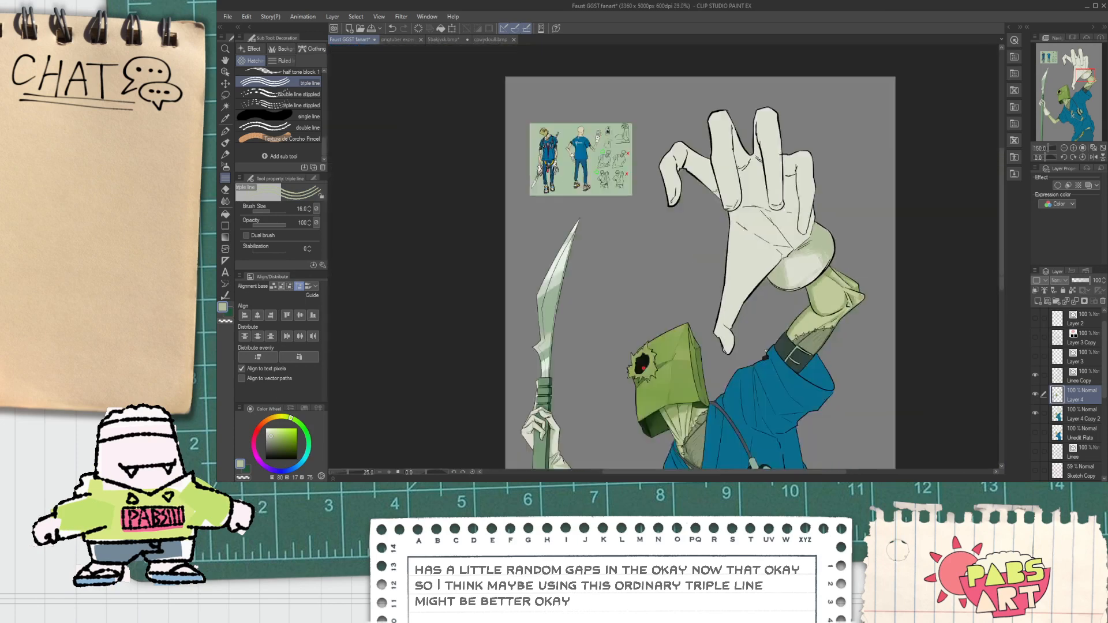
pyautogui.scroll(3, 816, 283)
pyautogui.scroll(1, 762, 314)
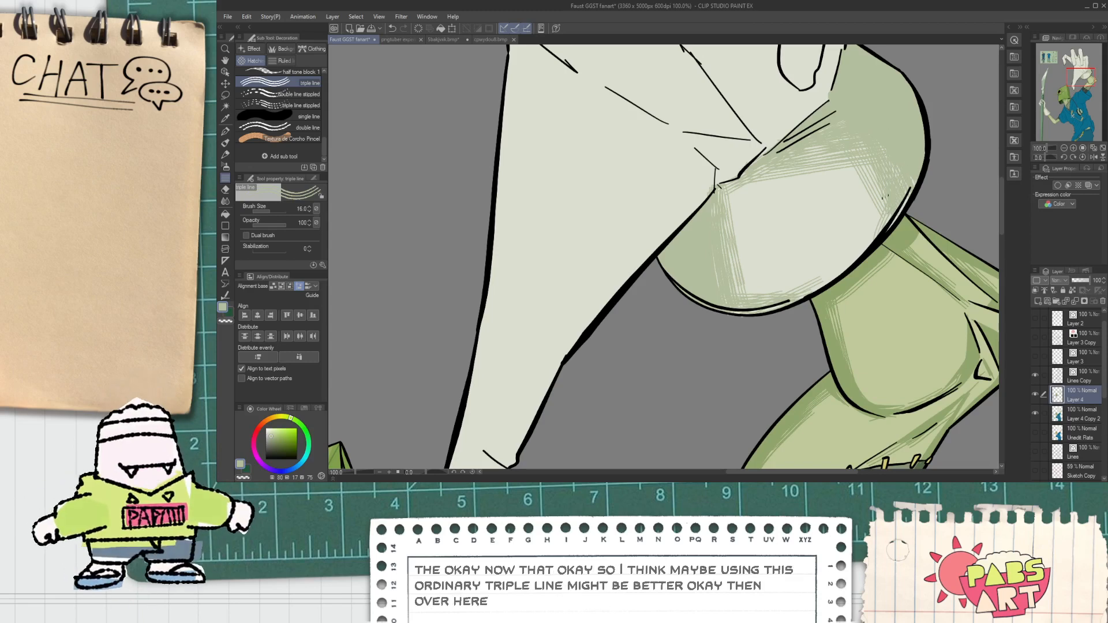
# Paint a solid green-grey shadow patch with the G-pen on the thumb, just above its lower joint.
pyautogui.scroll(-4, 664, 257)
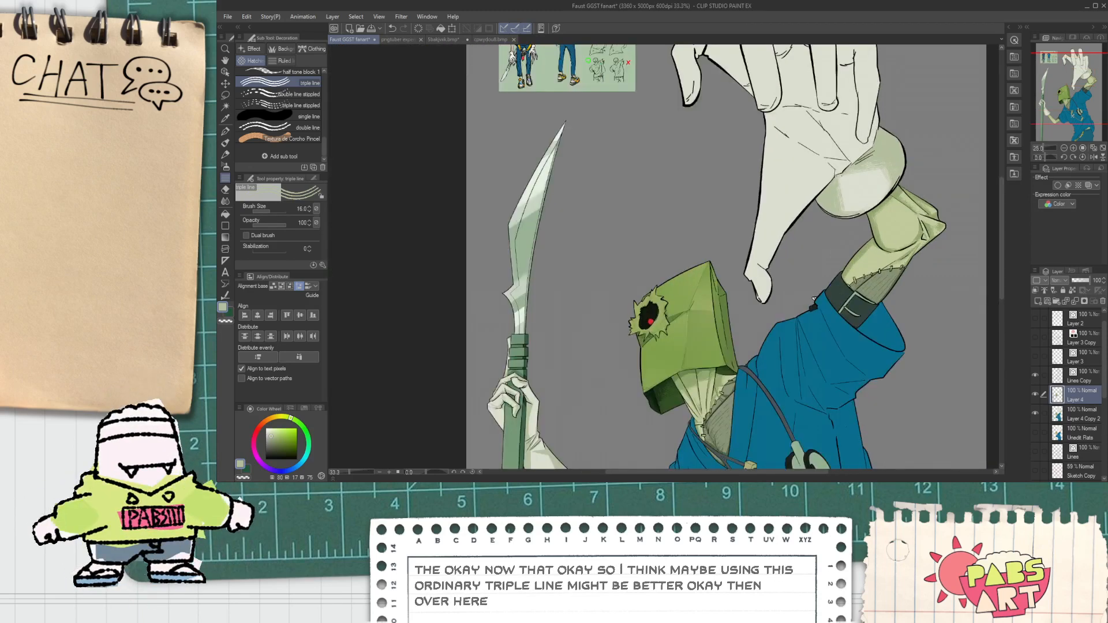
pyautogui.scroll(2, 833, 186)
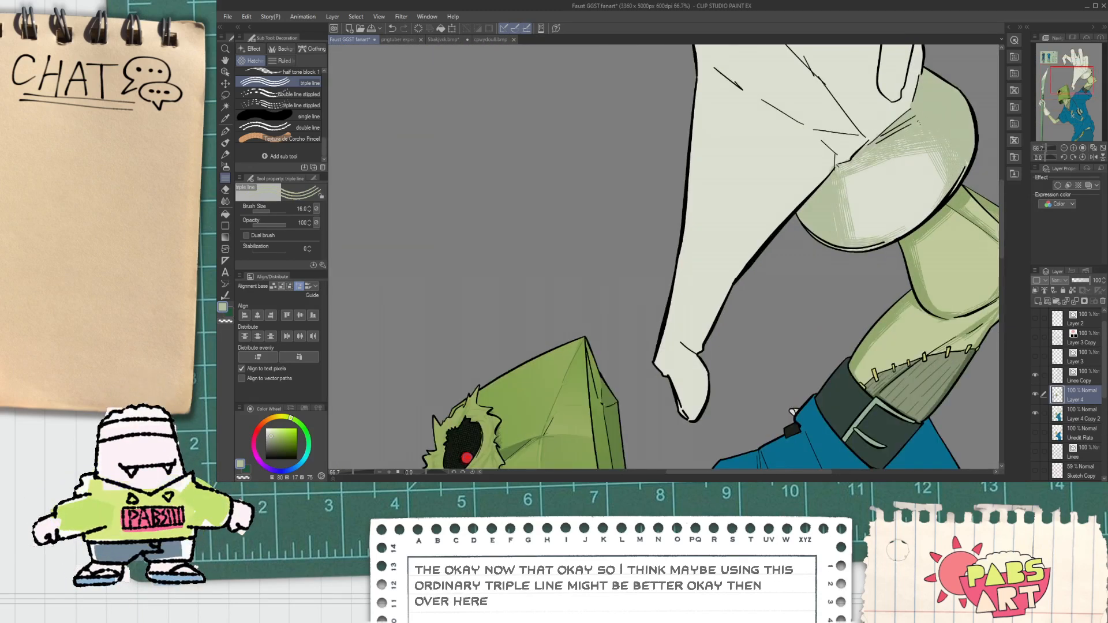
pyautogui.scroll(-5, 880, 122)
pyautogui.moveTo(880, 122); pyautogui.dragTo(843, 219)
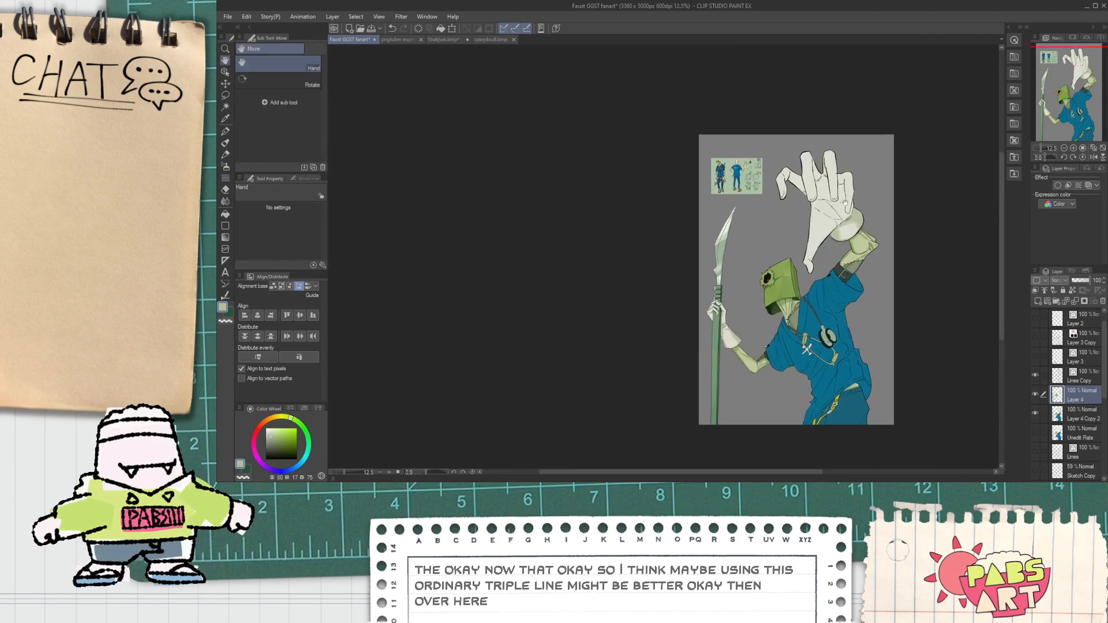
pyautogui.scroll(3, 843, 213)
pyautogui.press('p')
pyautogui.scroll(2, 745, 359)
pyautogui.scroll(3, 743, 360)
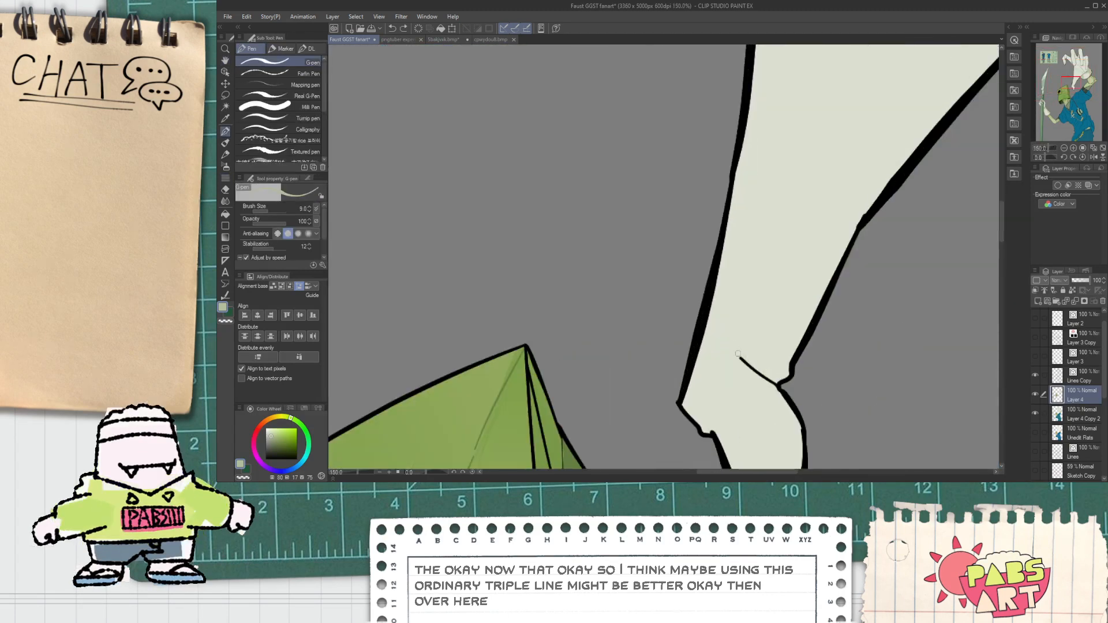
pyautogui.hotkey('ctrl', 'z')
pyautogui.moveTo(733, 337); pyautogui.dragTo(760, 244)
pyautogui.moveTo(785, 312)
pyautogui.mouseDown()
pyautogui.moveTo(818, 301)
pyautogui.moveTo(804, 315)
pyautogui.moveTo(838, 261)
pyautogui.mouseUp()
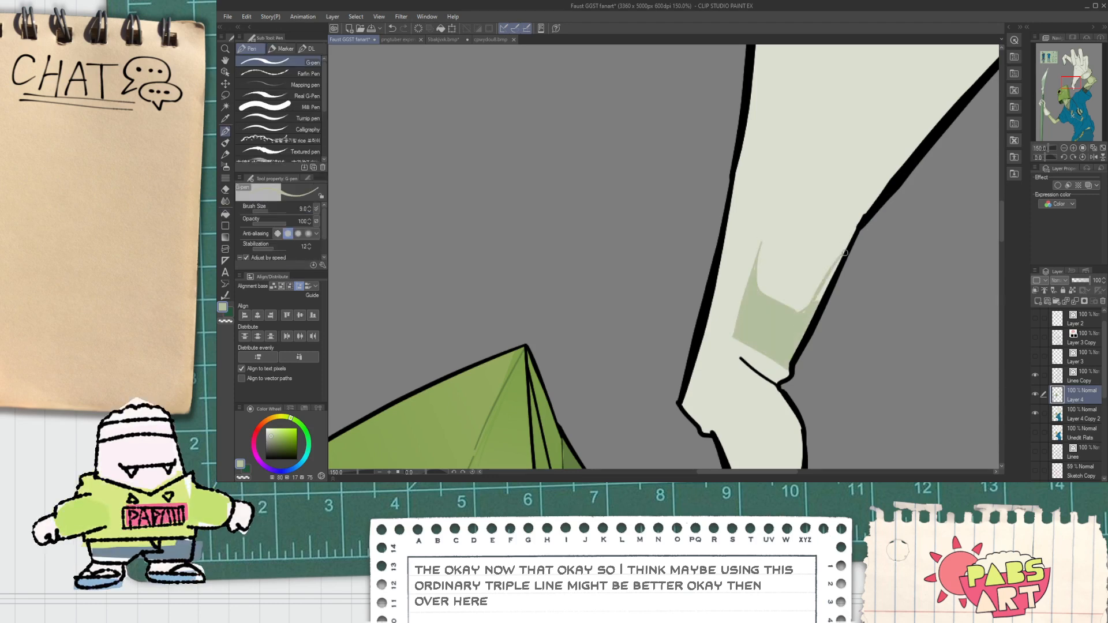
# Draw a few thin stretch marks lengthwise down the middle of the gloved thumb.
pyautogui.scroll(-6, 817, 309)
pyautogui.scroll(3, 767, 278)
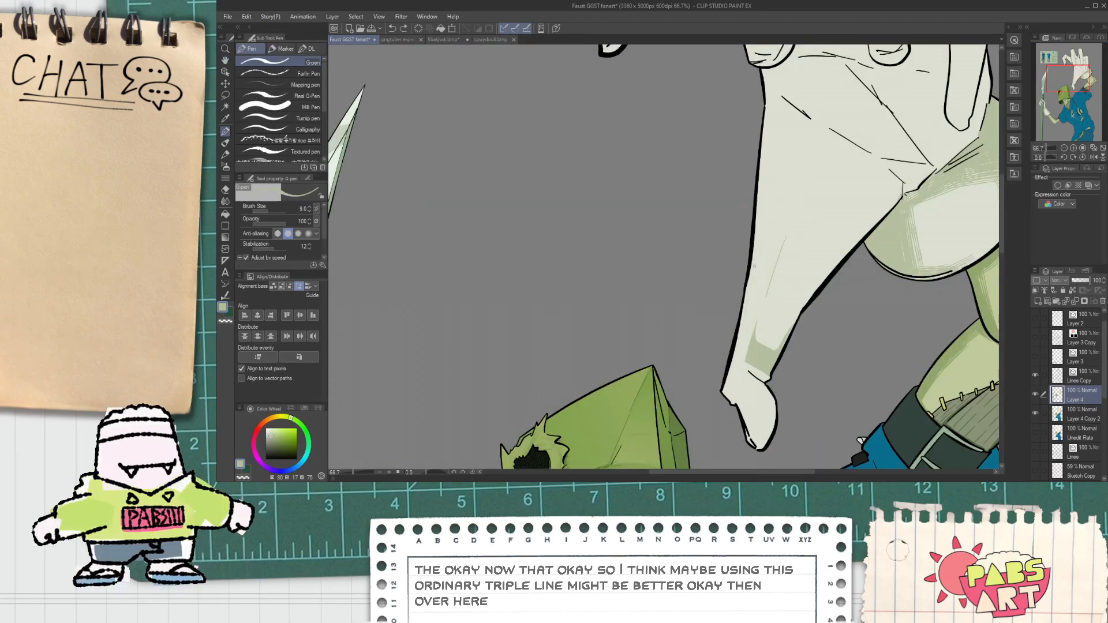
pyautogui.moveTo(769, 172); pyautogui.dragTo(758, 233)
pyautogui.scroll(-1, 783, 199)
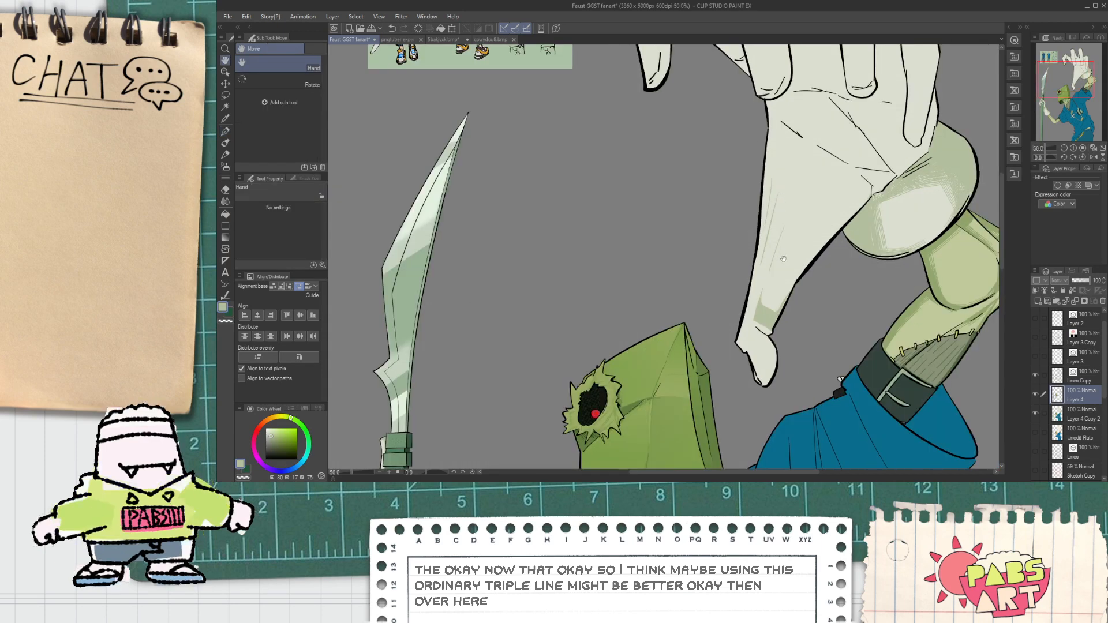
pyautogui.scroll(1, 788, 268)
pyautogui.moveTo(786, 277)
pyautogui.mouseDown()
pyautogui.moveTo(842, 191)
pyautogui.moveTo(808, 266)
pyautogui.moveTo(839, 220)
pyautogui.mouseUp()
pyautogui.press('space')
pyautogui.moveTo(841, 147)
pyautogui.mouseDown()
pyautogui.moveTo(792, 227)
pyautogui.moveTo(829, 112)
pyautogui.mouseUp()
# Outline a shadow strip along the thumb's left edge, closed off at the joint crease, and fill it with the shadow colour.
pyautogui.scroll(3, 721, 269)
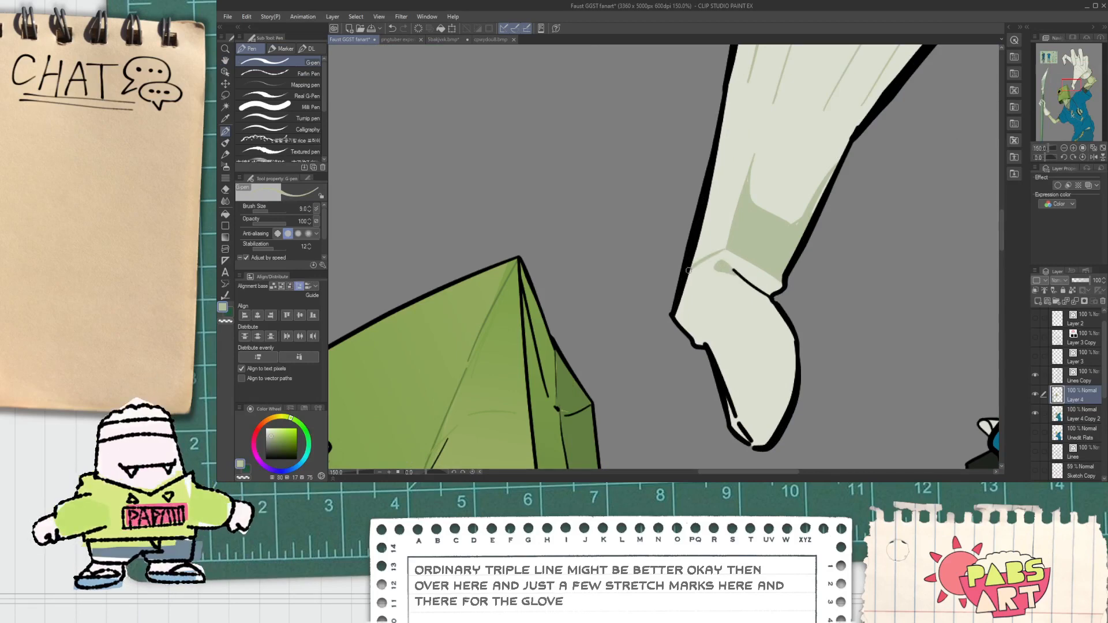
pyautogui.moveTo(729, 246); pyautogui.dragTo(694, 267)
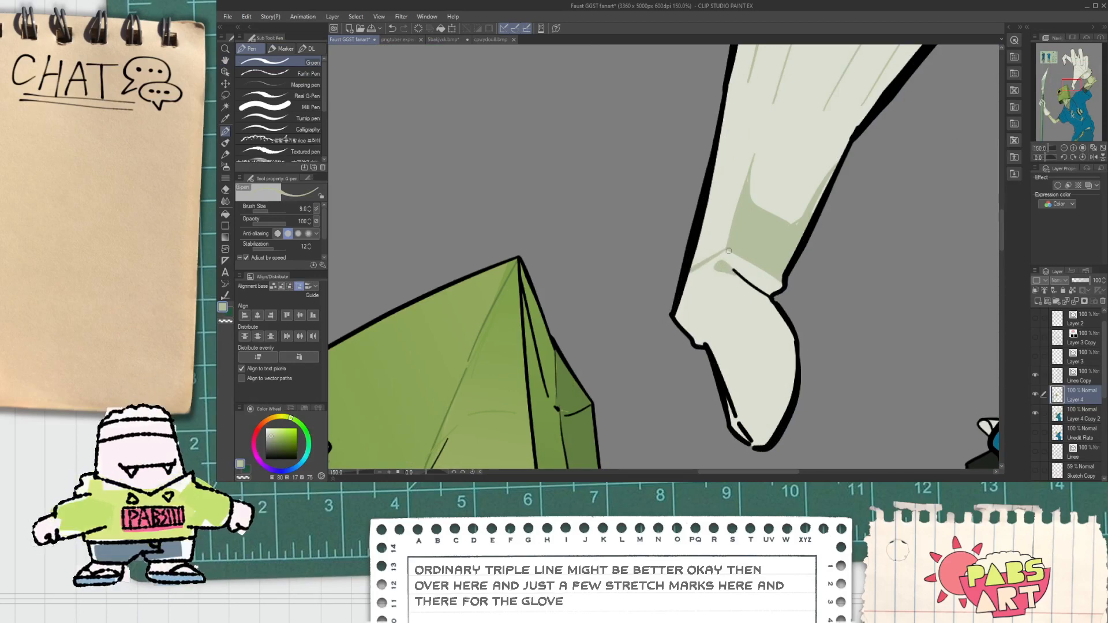
pyautogui.moveTo(742, 68); pyautogui.dragTo(739, 42)
pyautogui.hotkey('ctrl', 'z')
pyautogui.moveTo(749, 180); pyautogui.dragTo(752, 5)
pyautogui.hotkey('ctrl', 'z')
pyautogui.moveTo(752, 62); pyautogui.dragTo(722, 222)
pyautogui.hotkey('ctrl', 'z')
pyautogui.moveTo(750, 80); pyautogui.dragTo(721, 245)
pyautogui.scroll(-4, 721, 239)
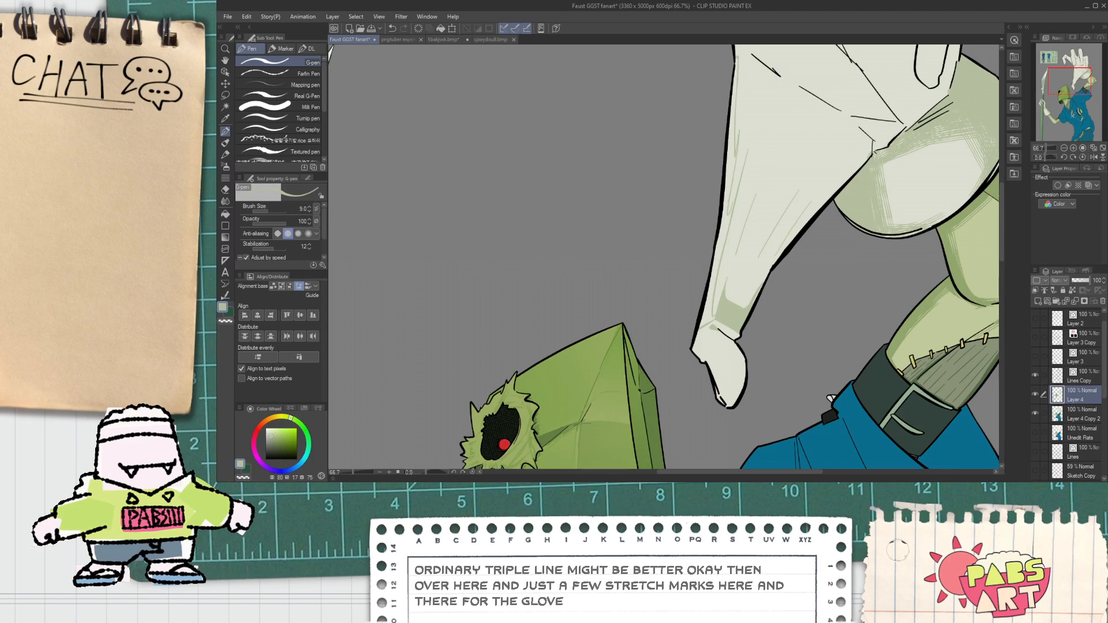
pyautogui.press('g')
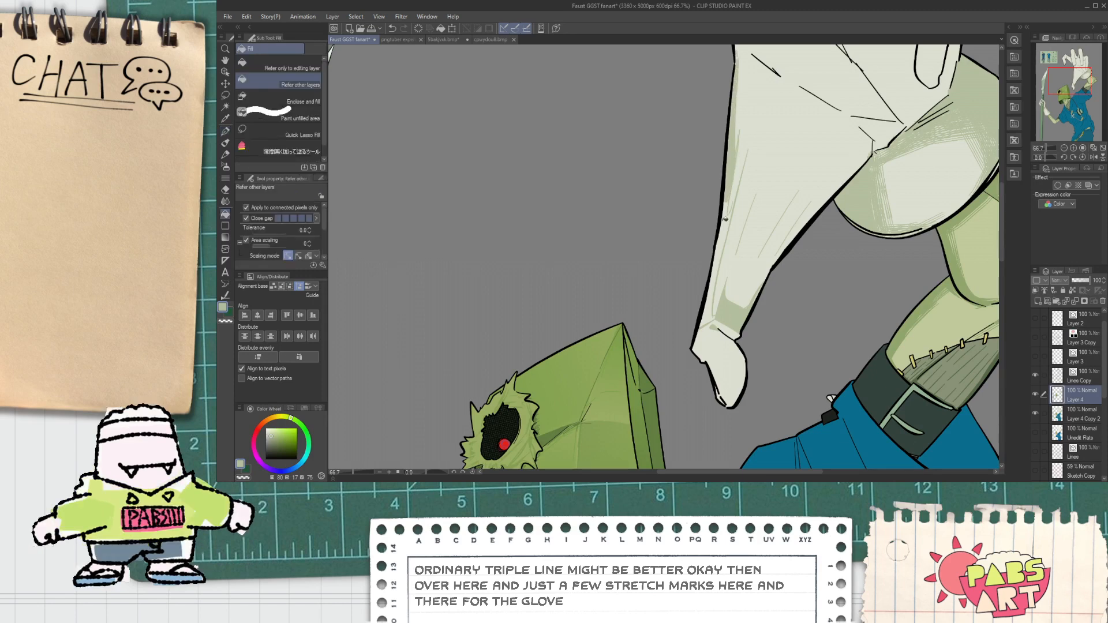
pyautogui.scroll(-3, 711, 290)
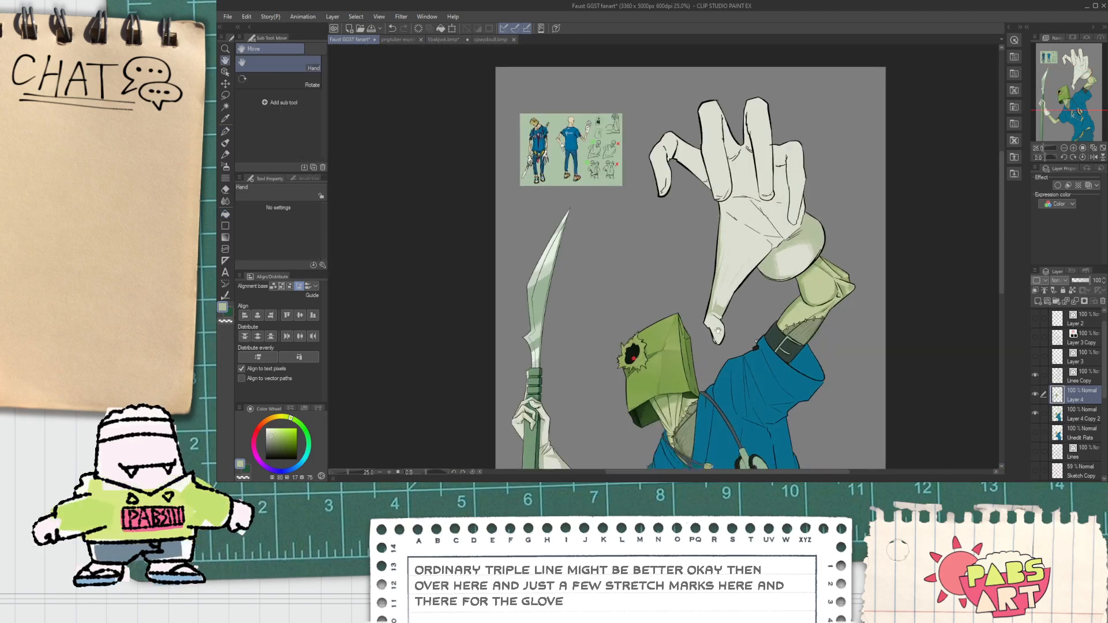
# Draw and fill shadow shapes with the G-pen around the thumb joint's left corner and along the tip's left edge.
pyautogui.scroll(5, 711, 317)
pyautogui.press('p')
pyautogui.scroll(1, 706, 284)
pyautogui.moveTo(702, 251)
pyautogui.mouseDown()
pyautogui.moveTo(651, 318)
pyautogui.moveTo(691, 245)
pyautogui.moveTo(682, 247)
pyautogui.moveTo(654, 325)
pyautogui.mouseUp()
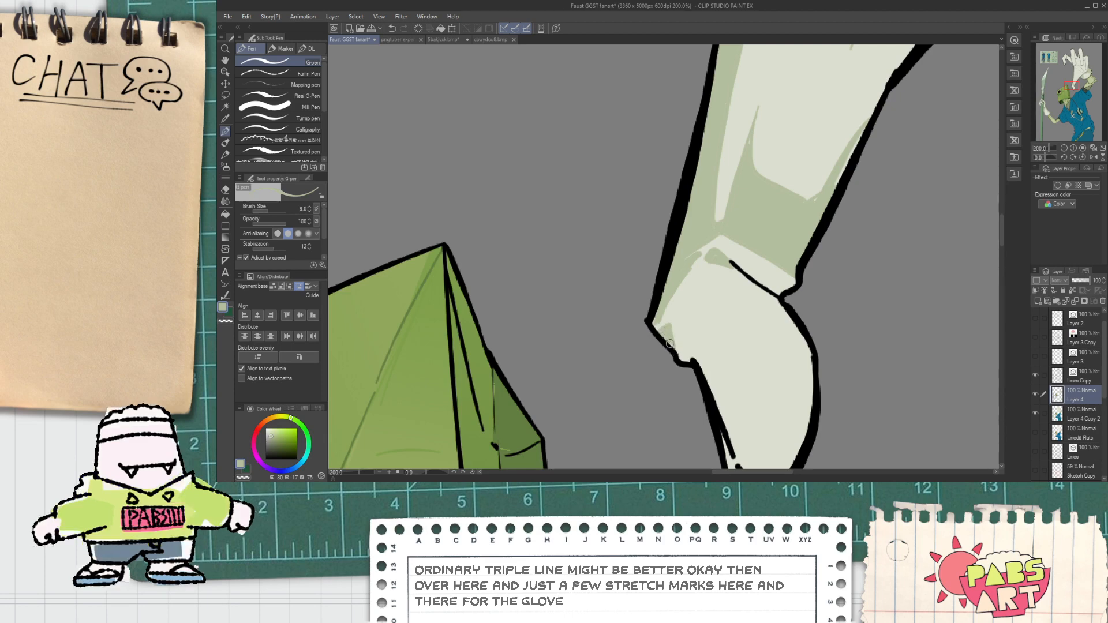
pyautogui.moveTo(680, 319); pyautogui.dragTo(696, 345)
pyautogui.moveTo(709, 368); pyautogui.dragTo(716, 375)
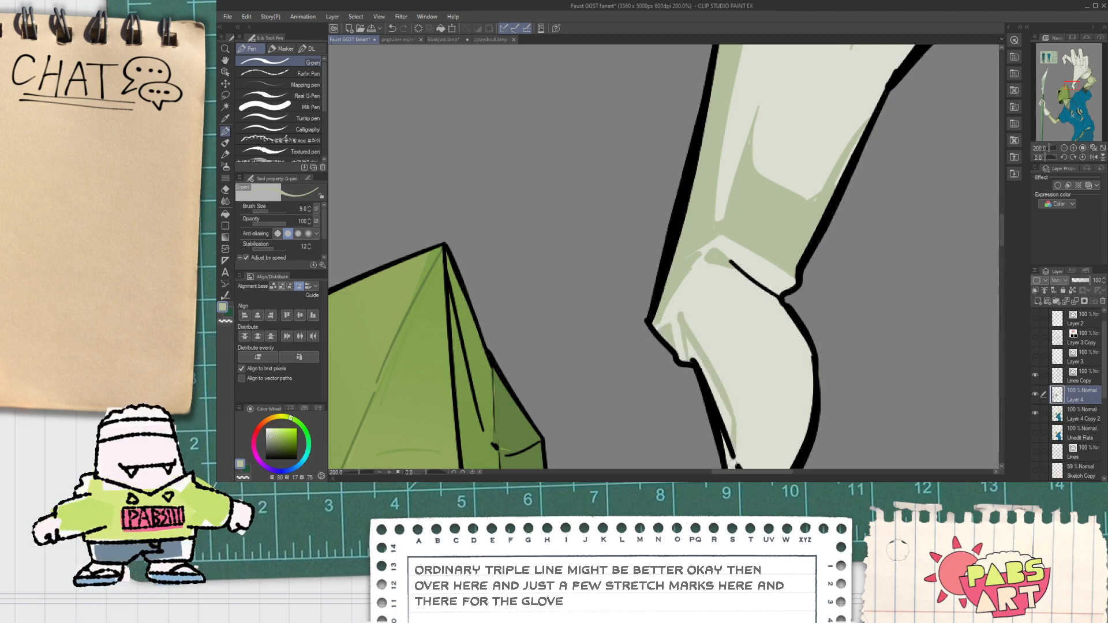
pyautogui.press('g')
pyautogui.click(724, 418)
pyautogui.click(725, 446)
pyautogui.moveTo(728, 445); pyautogui.dragTo(695, 331)
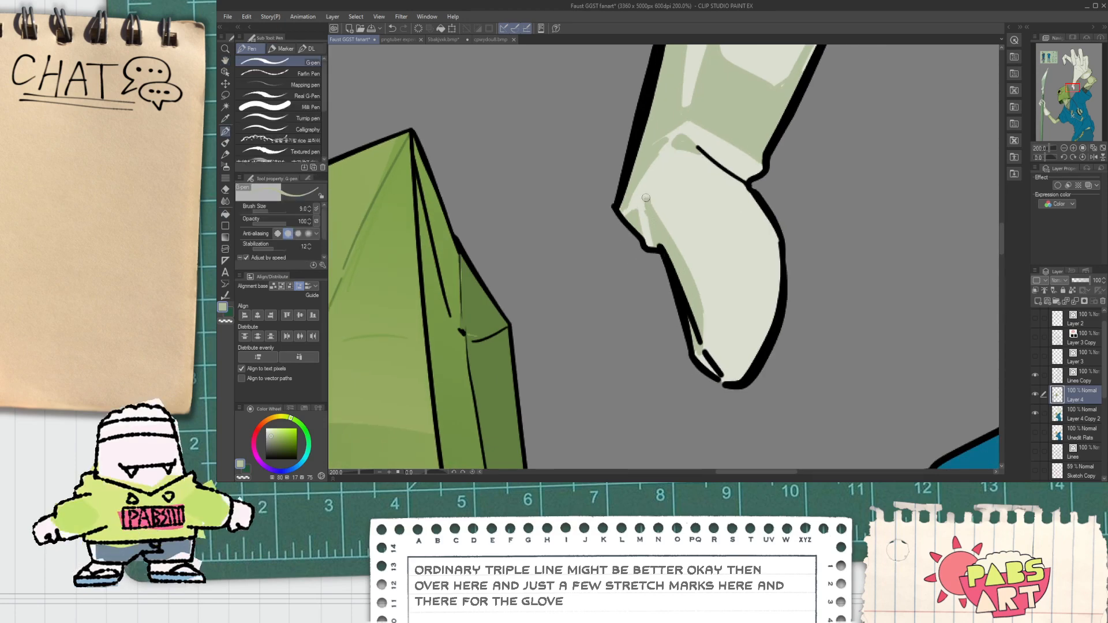
pyautogui.moveTo(710, 369); pyautogui.dragTo(703, 356)
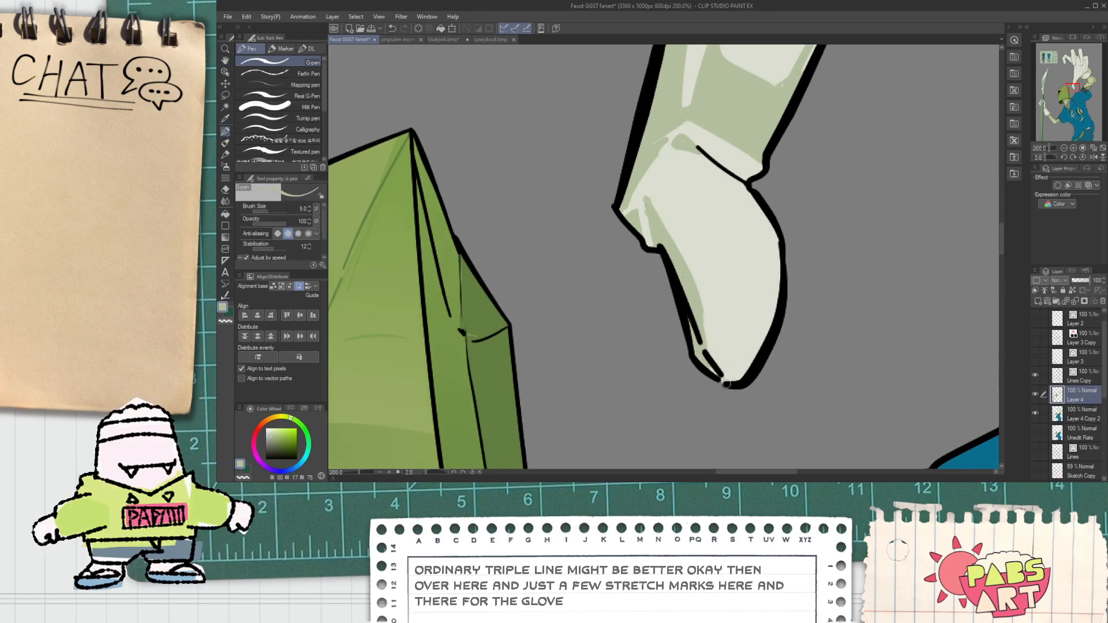
# Draw curved wrinkle shadows across the top of the thumb tip, beneath the black fold line.
pyautogui.moveTo(659, 175); pyautogui.dragTo(728, 190)
pyautogui.moveTo(675, 154)
pyautogui.mouseDown()
pyautogui.moveTo(751, 195)
pyautogui.moveTo(737, 174)
pyautogui.mouseUp()
pyautogui.hotkey('ctrl', 'z')
pyautogui.hotkey('ctrl', 'z')
pyautogui.hotkey('ctrl', 'z')
pyautogui.moveTo(691, 139); pyautogui.dragTo(732, 168)
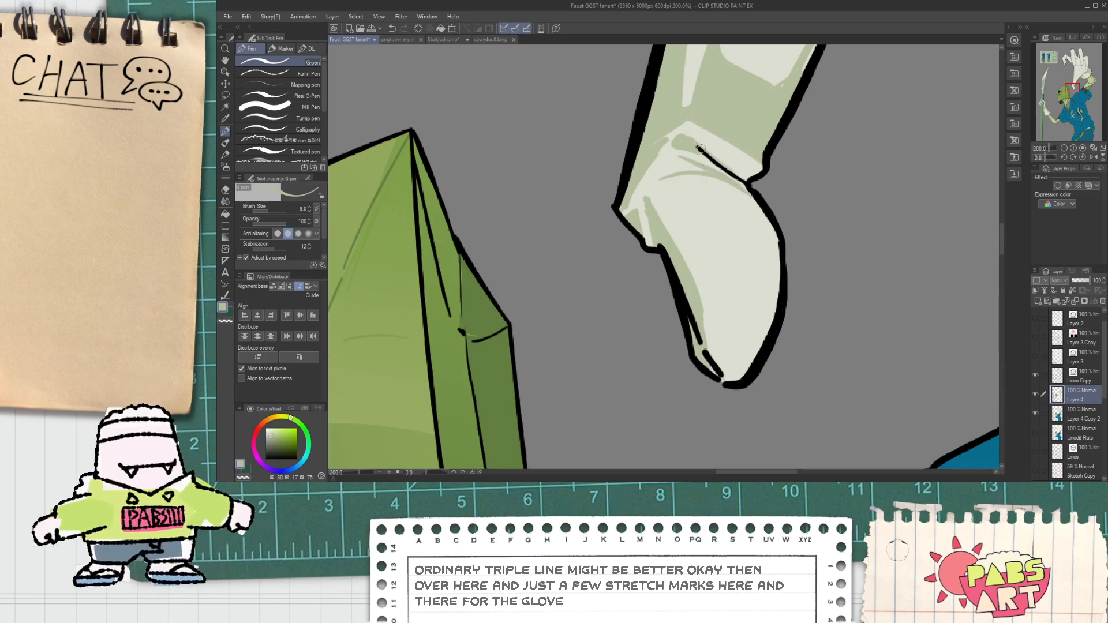
# Add a thin shadow along the right and lower edges of the thumb tip.
pyautogui.scroll(-4, 683, 139)
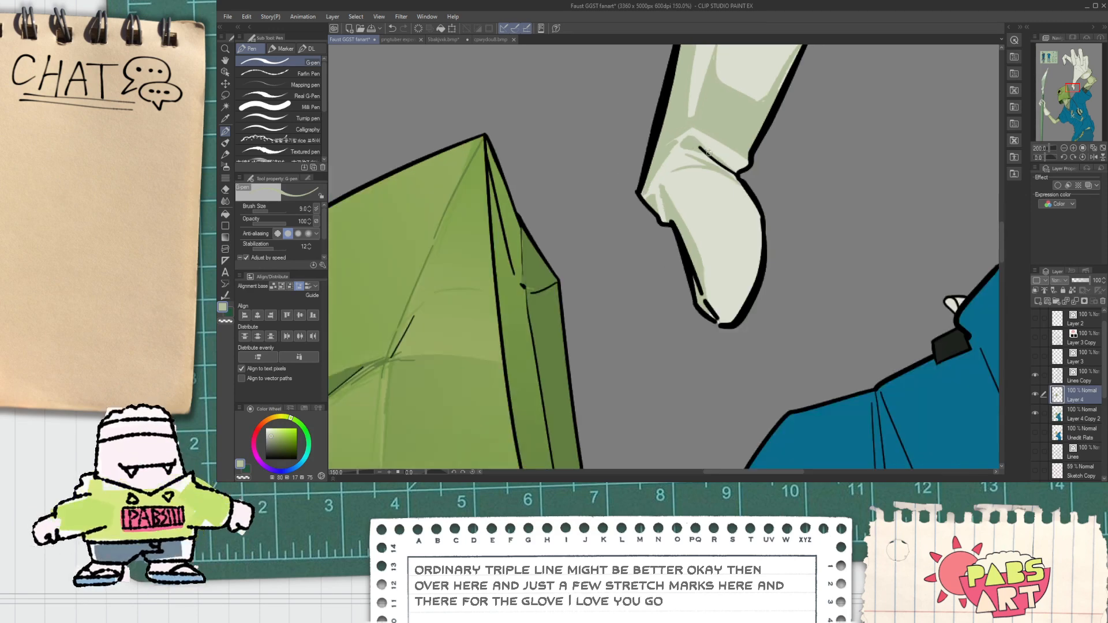
pyautogui.scroll(-1, 731, 137)
pyautogui.scroll(5, 731, 138)
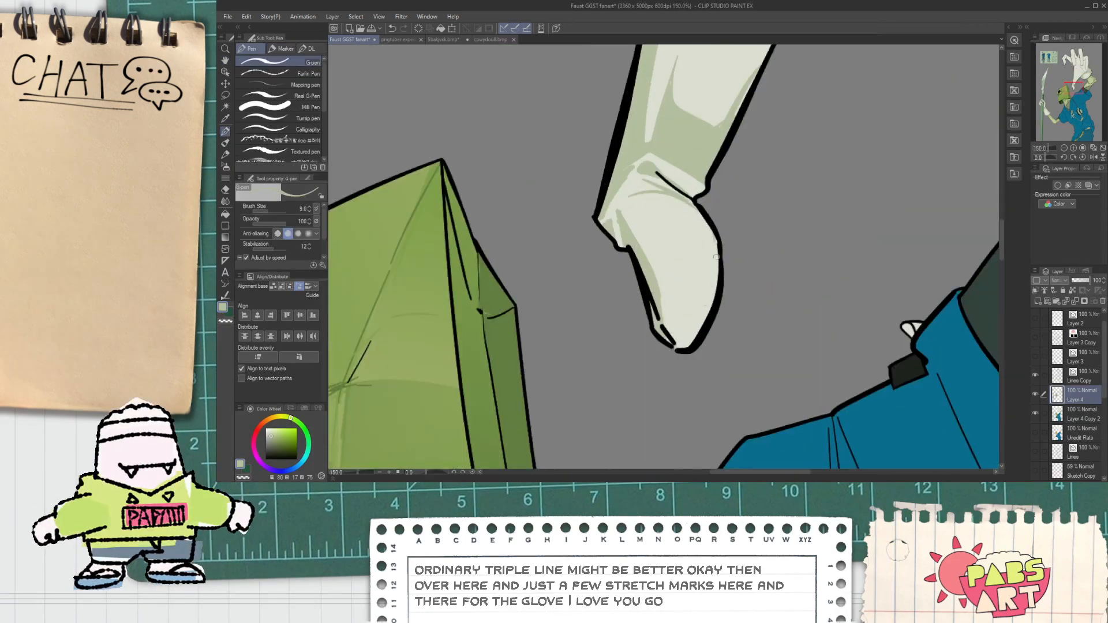
pyautogui.moveTo(715, 251)
pyautogui.mouseDown()
pyautogui.moveTo(686, 335)
pyautogui.moveTo(717, 296)
pyautogui.moveTo(684, 345)
pyautogui.moveTo(664, 328)
pyautogui.mouseUp()
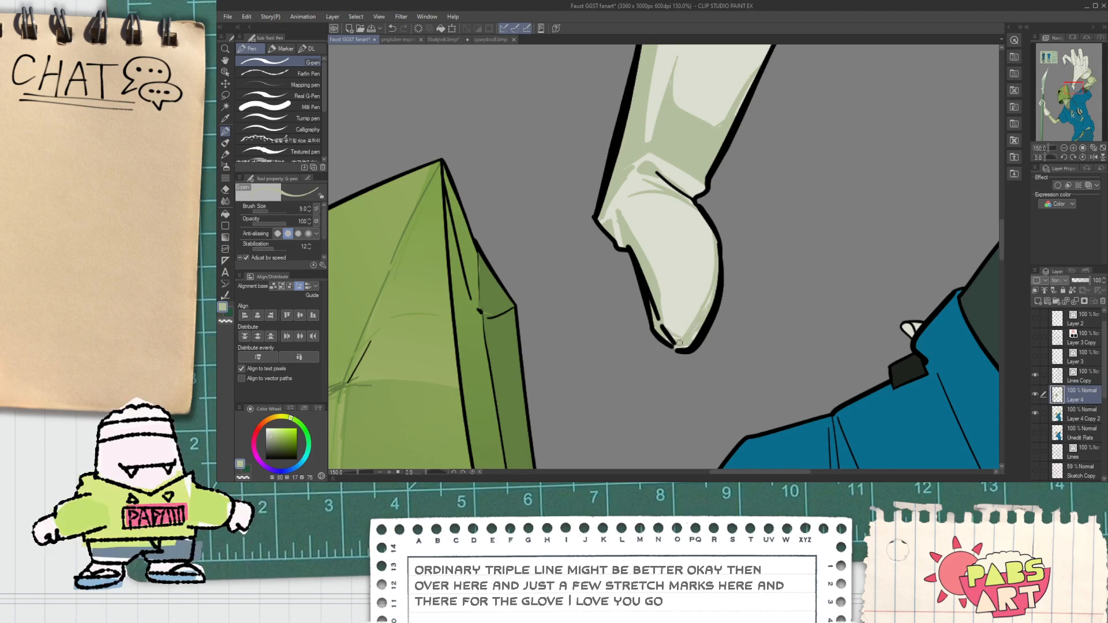
# Hatch the inner border of the shadow on the thumb's left edge with the triple line brush.
pyautogui.scroll(-4, 683, 344)
pyautogui.press('space')
pyautogui.scroll(2, 665, 296)
pyautogui.moveTo(665, 296)
pyautogui.mouseDown()
pyautogui.moveTo(573, 264)
pyautogui.moveTo(600, 265)
pyautogui.moveTo(505, 268)
pyautogui.mouseUp()
pyautogui.click(225, 178)
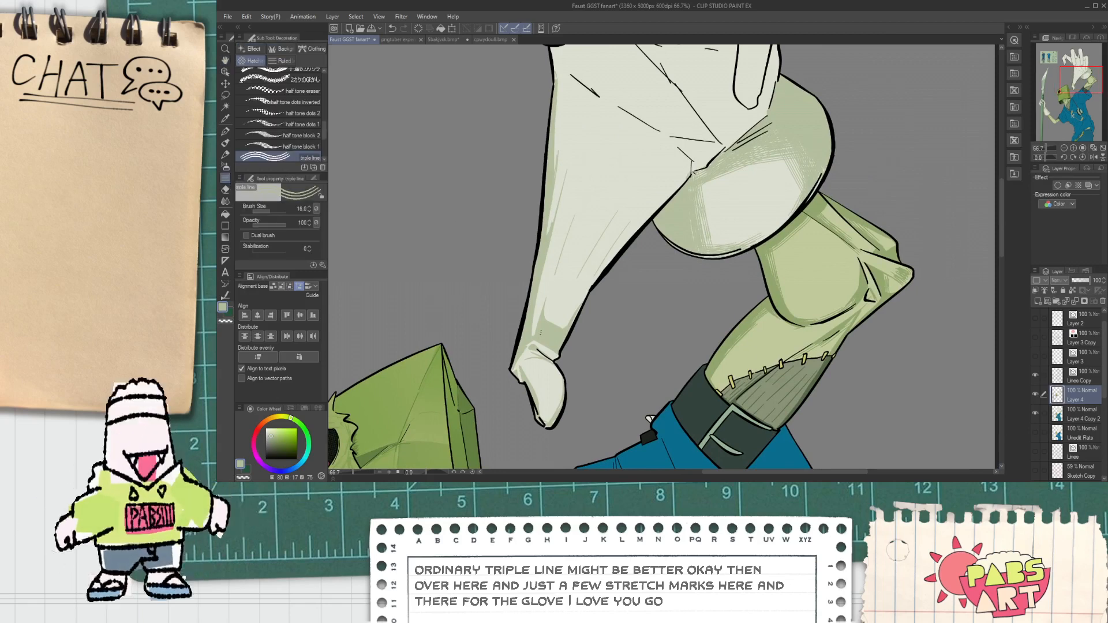
pyautogui.moveTo(555, 222); pyautogui.dragTo(540, 307)
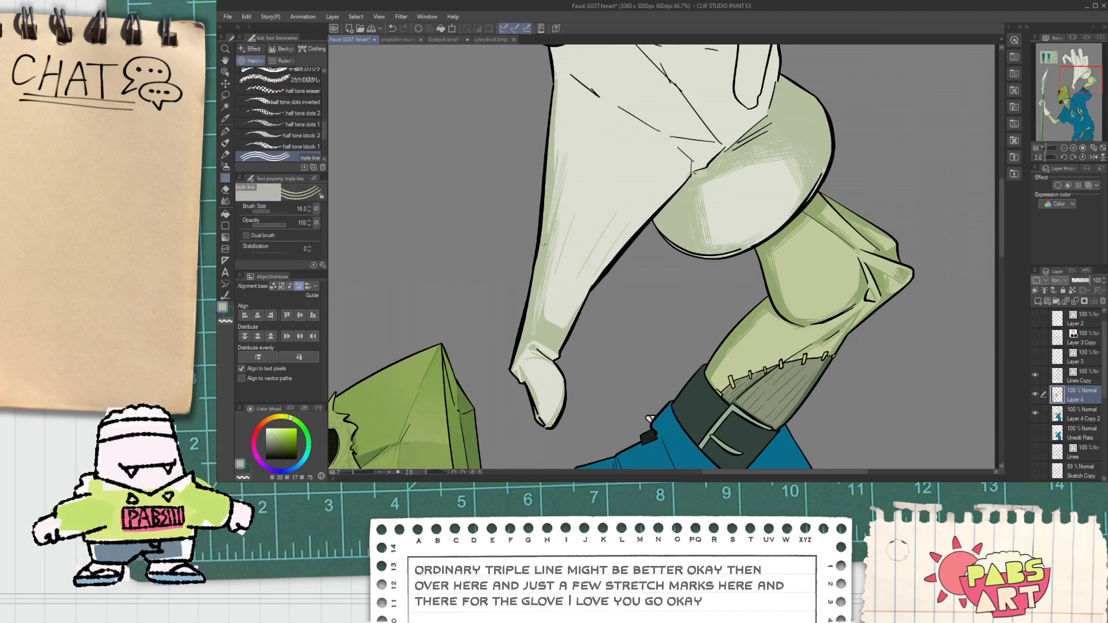
pyautogui.moveTo(556, 144)
pyautogui.mouseDown()
pyautogui.moveTo(535, 303)
pyautogui.moveTo(546, 169)
pyautogui.moveTo(553, 219)
pyautogui.mouseUp()
pyautogui.hotkey('ctrl', 'z')
pyautogui.hotkey('ctrl', 'z')
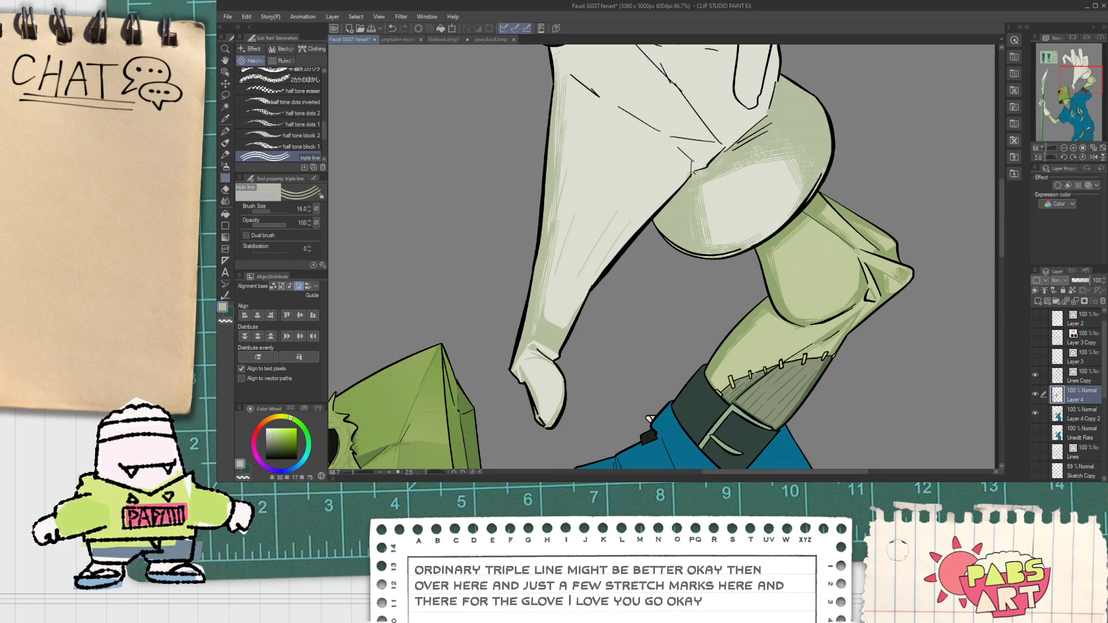
# Extend the triple line hatching up the thumb's left edge to the palm and over the joint shadow.
pyautogui.press('space')
pyautogui.moveTo(500, 106); pyautogui.dragTo(499, 199)
pyautogui.click(227, 178)
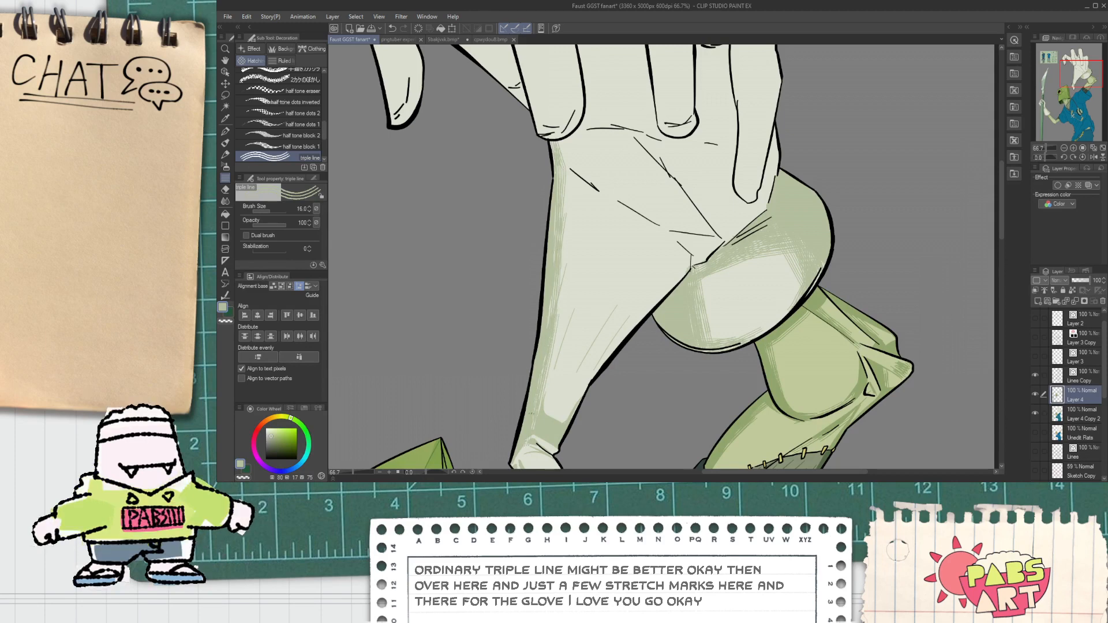
pyautogui.scroll(-3, 545, 398)
pyautogui.scroll(3, 557, 402)
pyautogui.moveTo(570, 411); pyautogui.dragTo(582, 388)
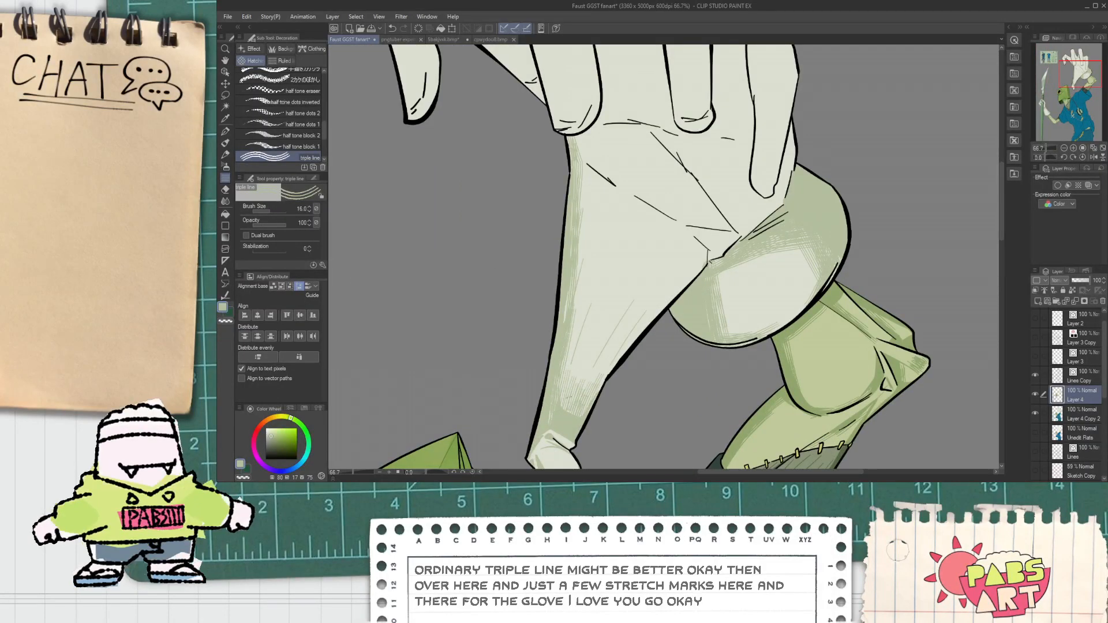
# Build up the triple line hatching above the thumb joint and along the thumb's lower right edge.
pyautogui.scroll(-1, 558, 404)
pyautogui.scroll(2, 557, 404)
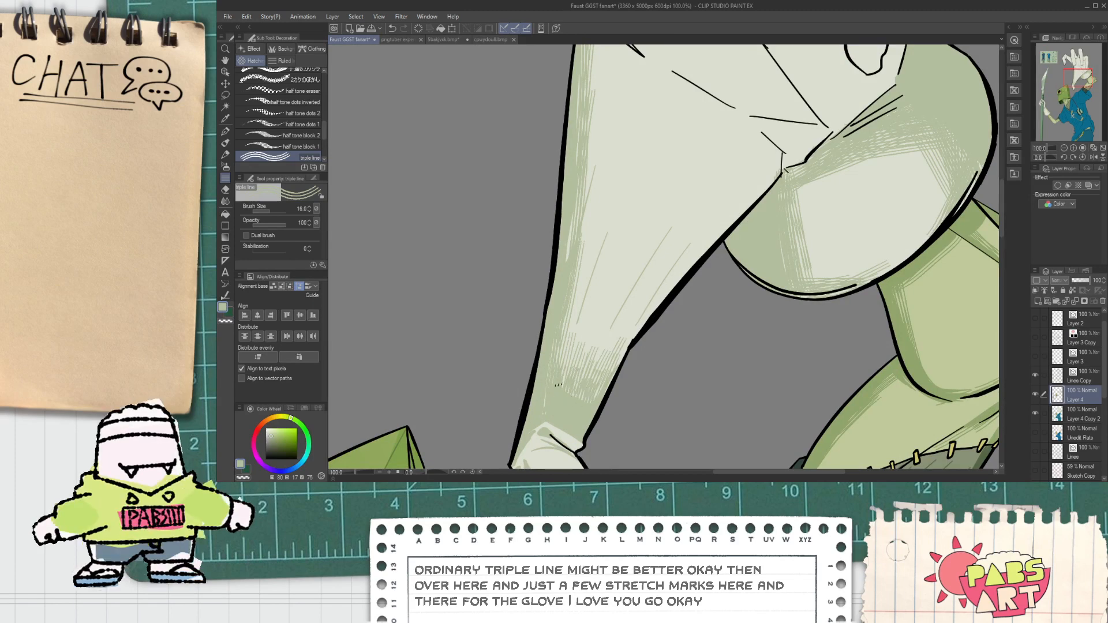
pyautogui.scroll(-9, 594, 379)
pyautogui.scroll(8, 594, 379)
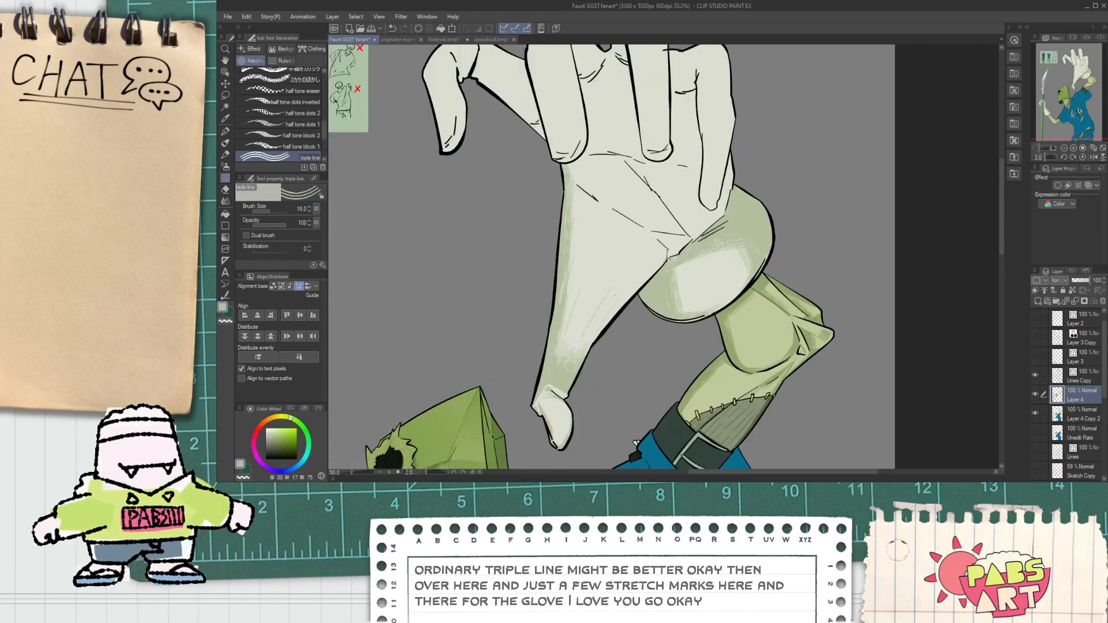
pyautogui.moveTo(671, 263); pyautogui.dragTo(582, 362)
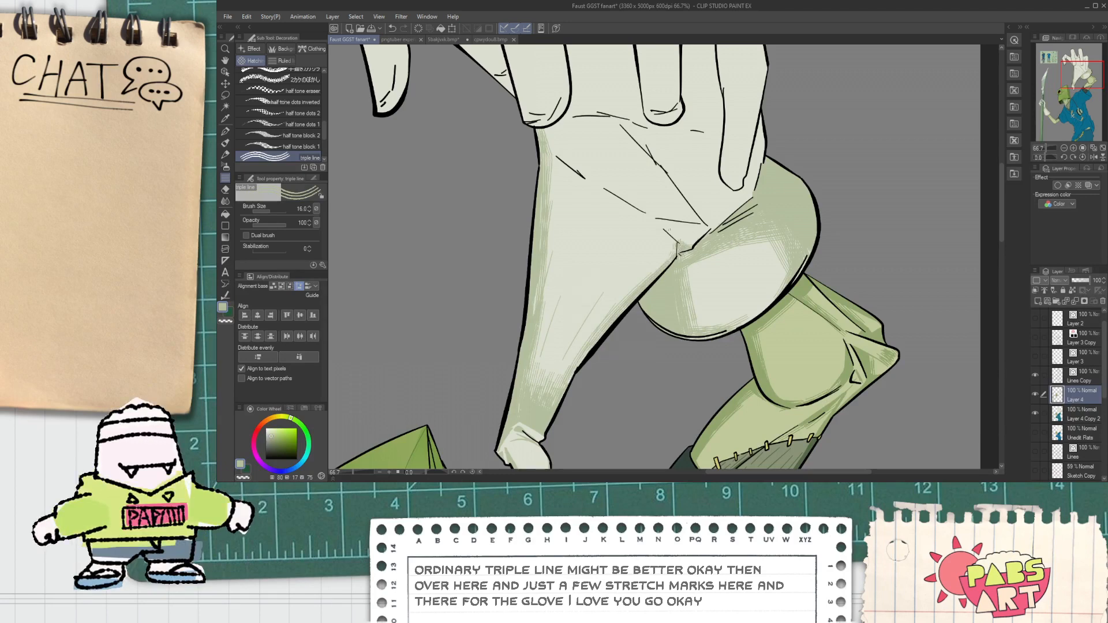
pyautogui.scroll(-2, 670, 233)
pyautogui.scroll(2, 630, 203)
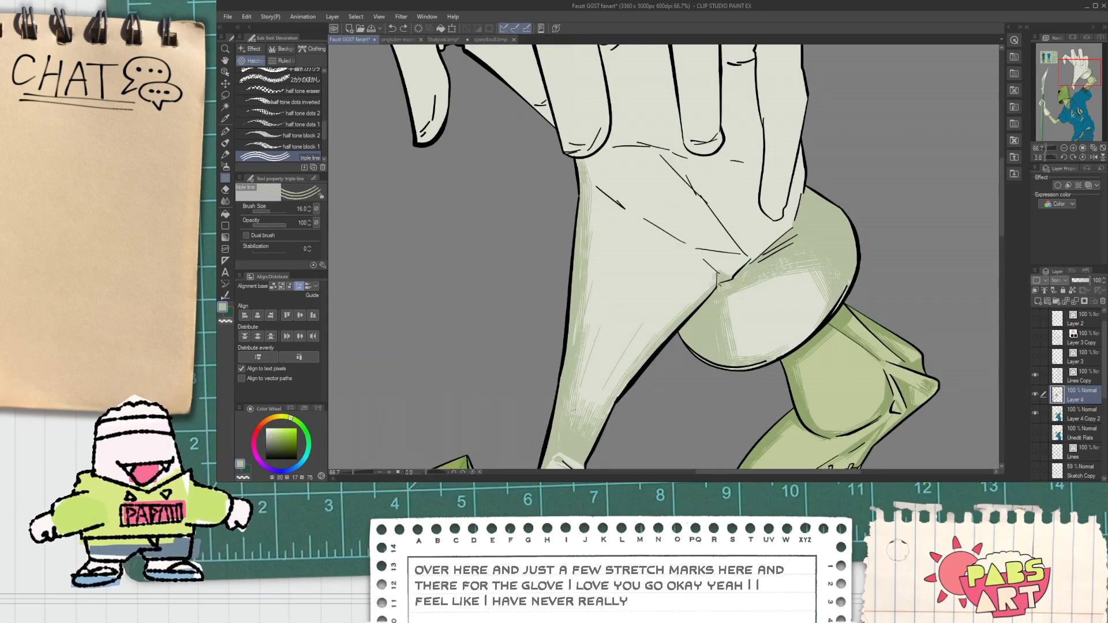
pyautogui.moveTo(577, 414); pyautogui.dragTo(611, 351)
pyautogui.moveTo(600, 389)
pyautogui.mouseDown()
pyautogui.moveTo(623, 346)
pyautogui.moveTo(621, 373)
pyautogui.mouseUp()
pyautogui.moveTo(580, 418); pyautogui.dragTo(598, 378)
# Hatch shadows along the diagonal palm crease, from the thumb's upper left edge toward the cuff.
pyautogui.scroll(-2, 582, 398)
pyautogui.scroll(-3, 584, 385)
pyautogui.scroll(5, 586, 384)
pyautogui.moveTo(589, 232); pyautogui.dragTo(712, 317)
pyautogui.moveTo(599, 230); pyautogui.dragTo(639, 253)
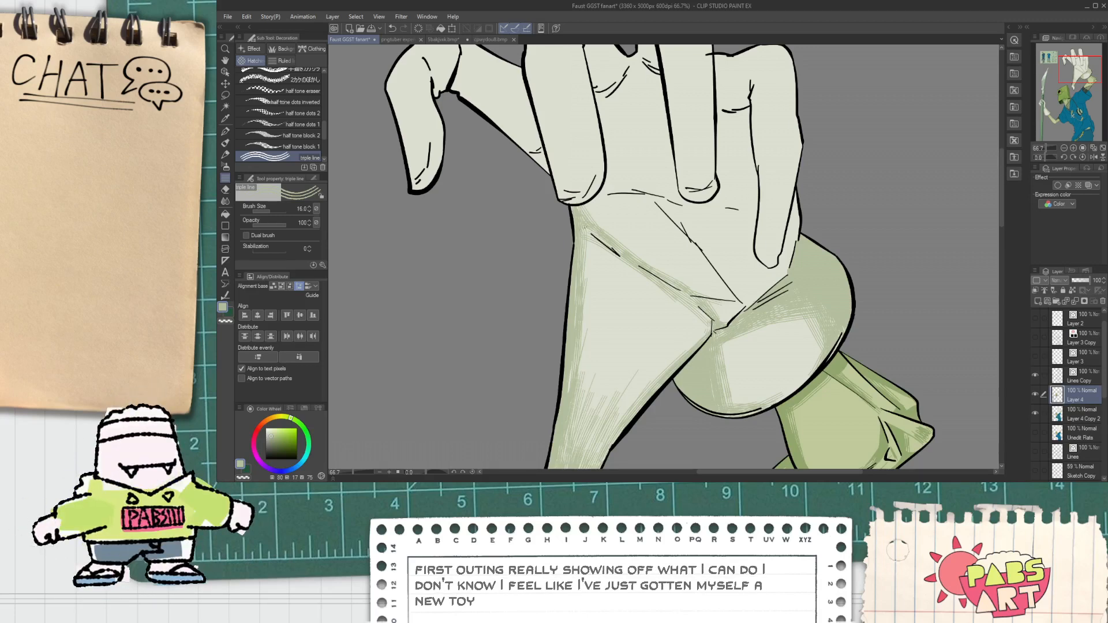
pyautogui.scroll(-2, 722, 300)
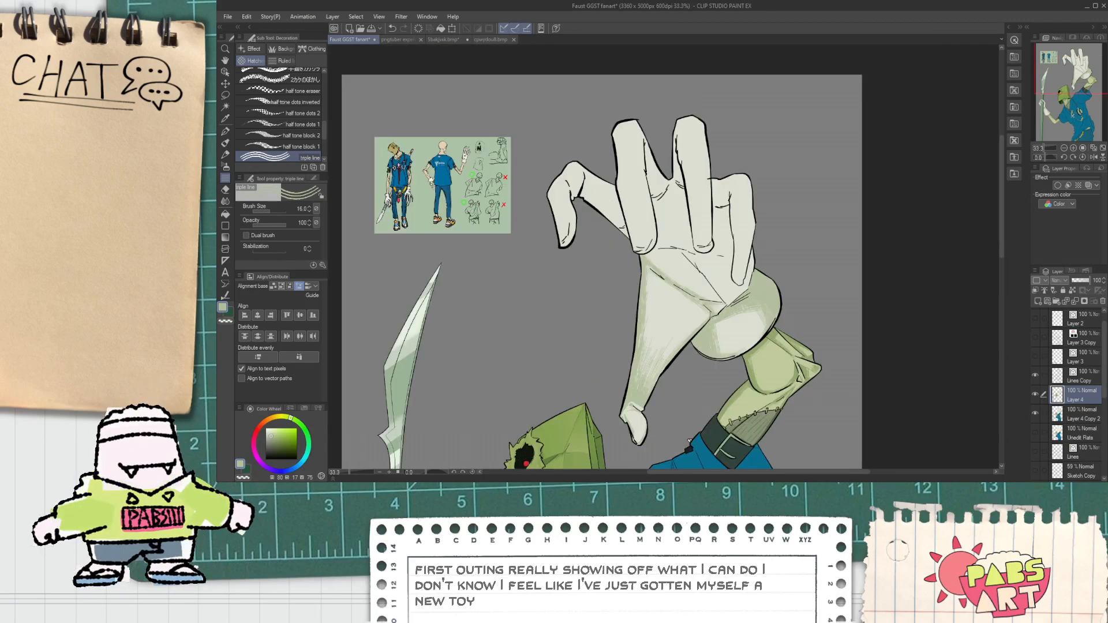
# Fill out the shadow corner at the thumb's upper left edge, below the diagonal palm crease, with the G-pen.
pyautogui.scroll(-3, 664, 257)
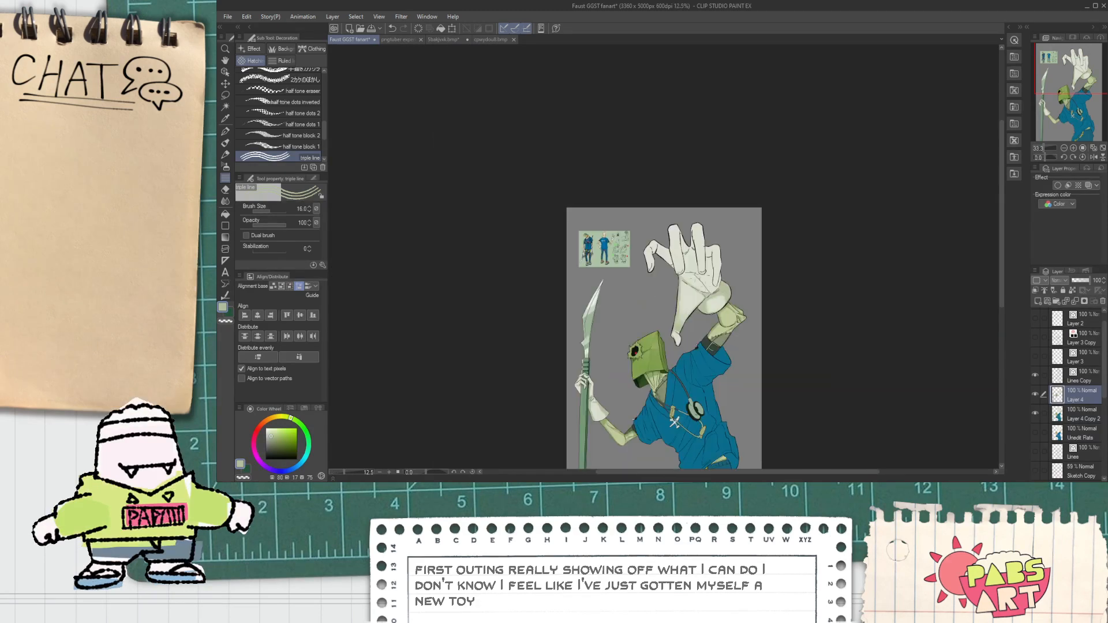
pyautogui.scroll(4, 664, 257)
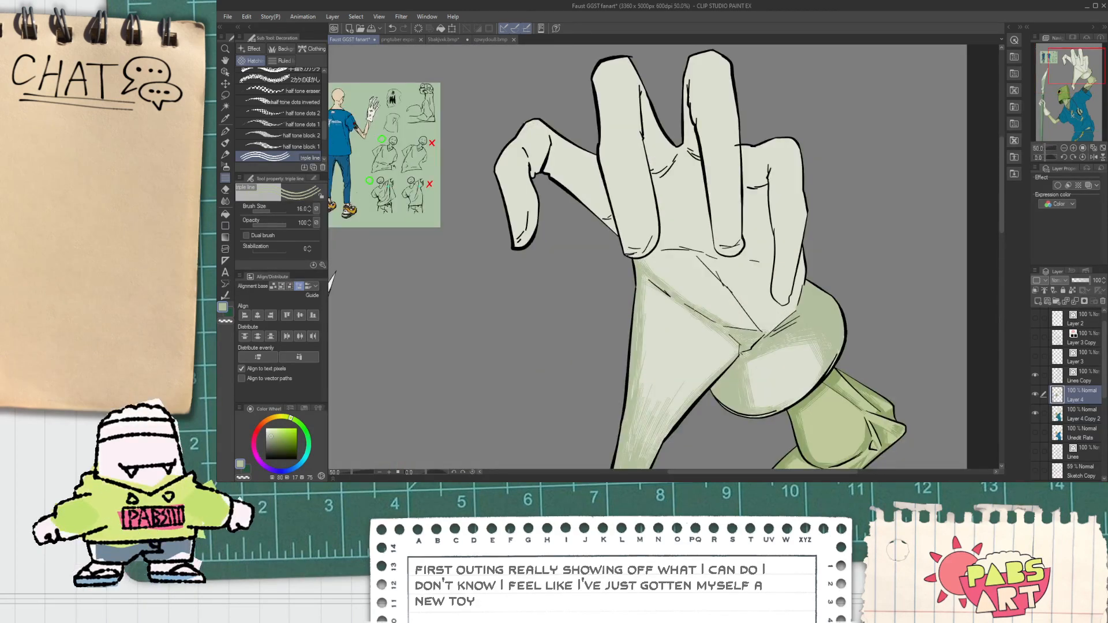
pyautogui.press('p')
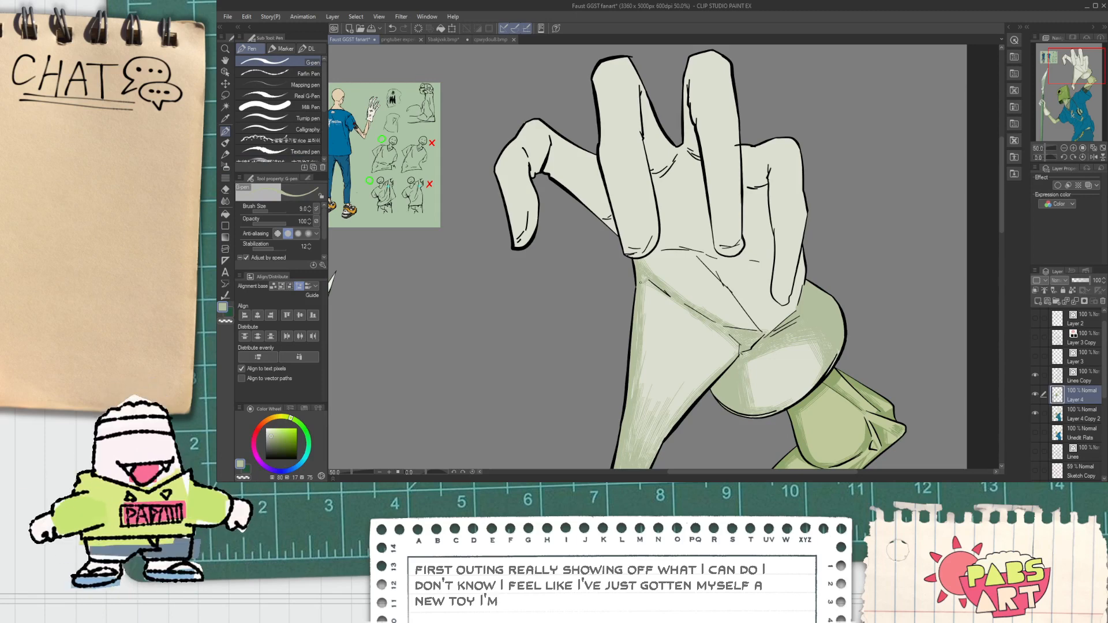
pyautogui.scroll(-1, 681, 306)
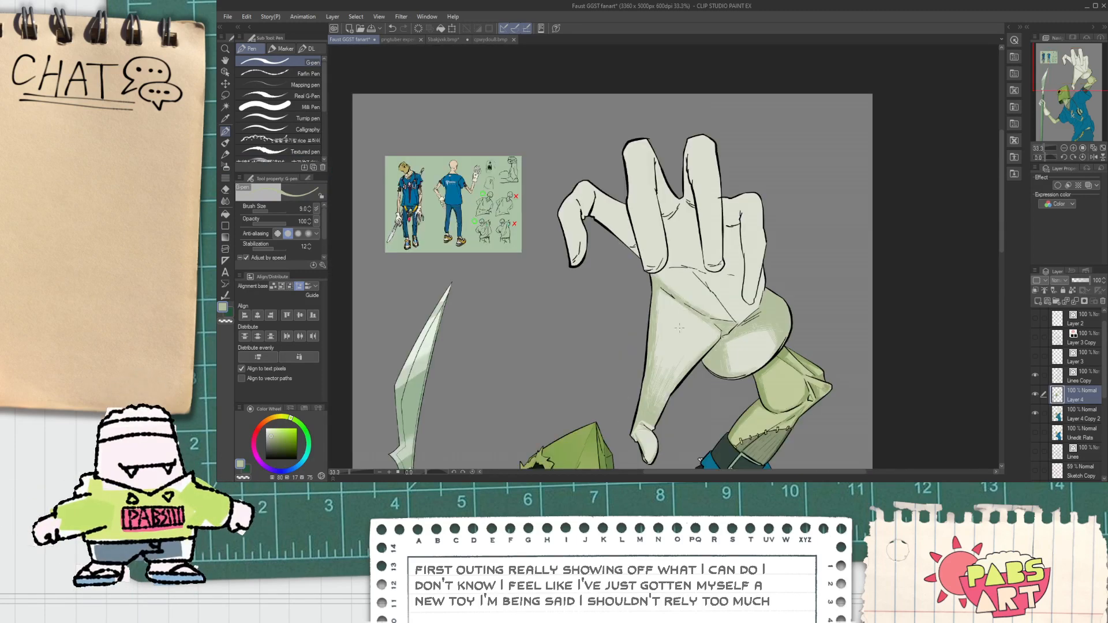
pyautogui.scroll(2, 669, 334)
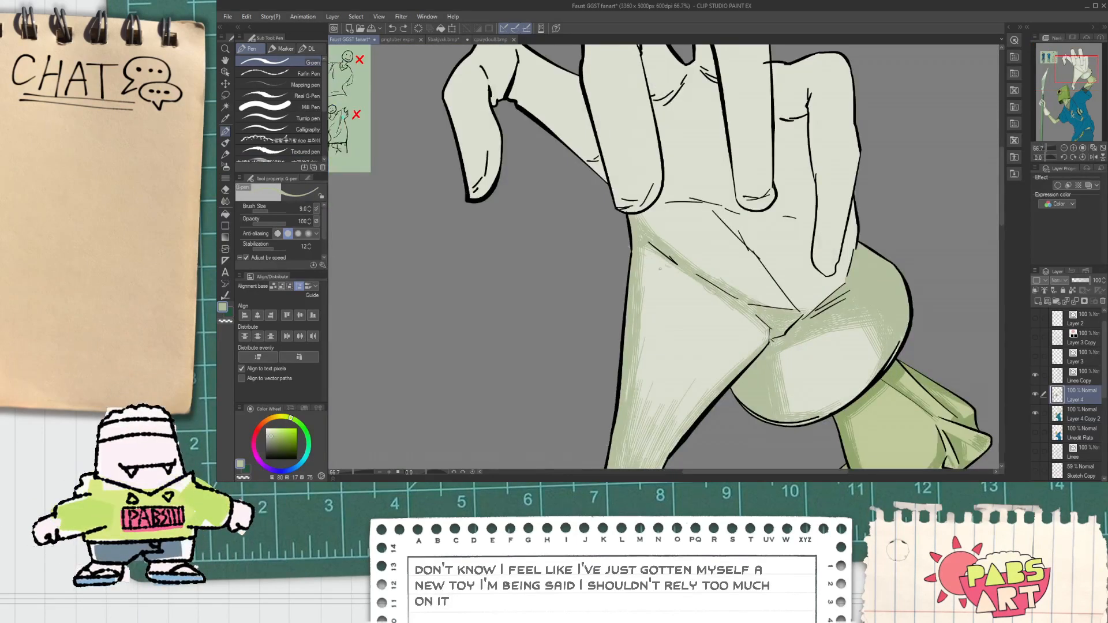
pyautogui.moveTo(642, 263); pyautogui.dragTo(663, 261)
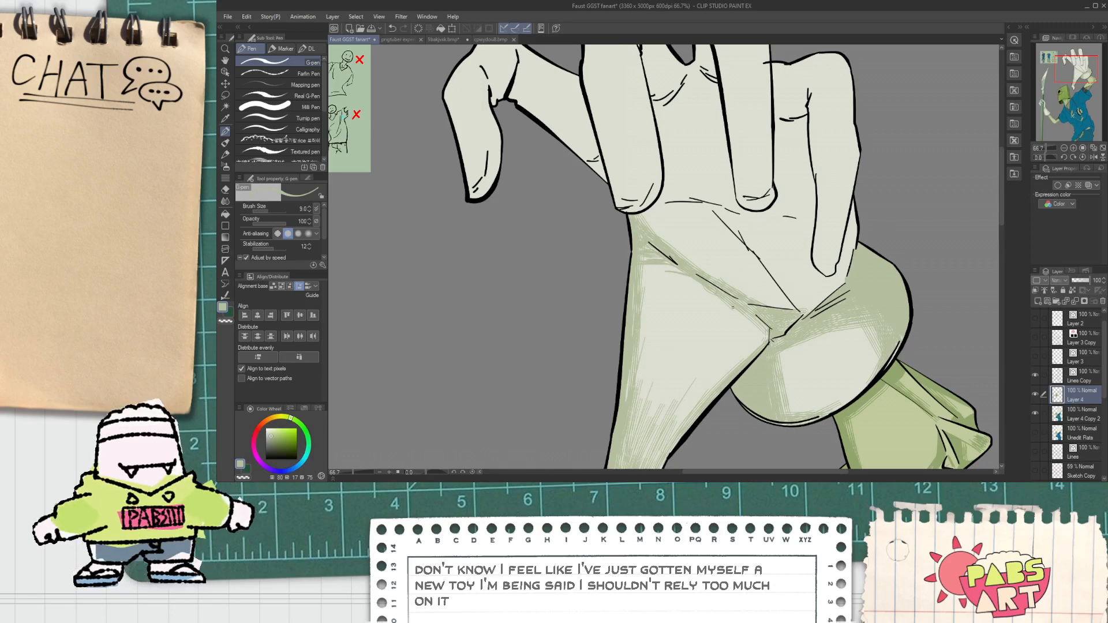
# Try to fill the palm above the diagonal crease with the flat shadow colour.
pyautogui.scroll(-3, 736, 302)
pyautogui.moveTo(732, 300); pyautogui.dragTo(691, 302)
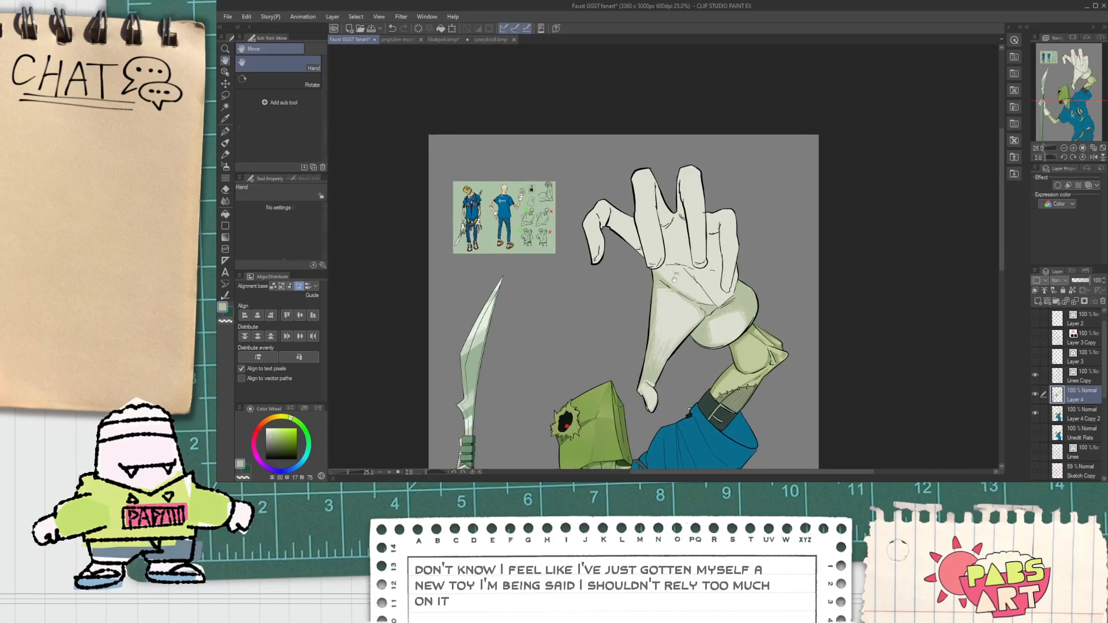
pyautogui.scroll(1, 684, 281)
pyautogui.press('g')
pyautogui.click(683, 281)
pyautogui.click(711, 278)
pyautogui.hotkey('ctrl', 'z')
pyautogui.hotkey('ctrl', 'z')
pyautogui.press('p')
pyautogui.scroll(2, 715, 217)
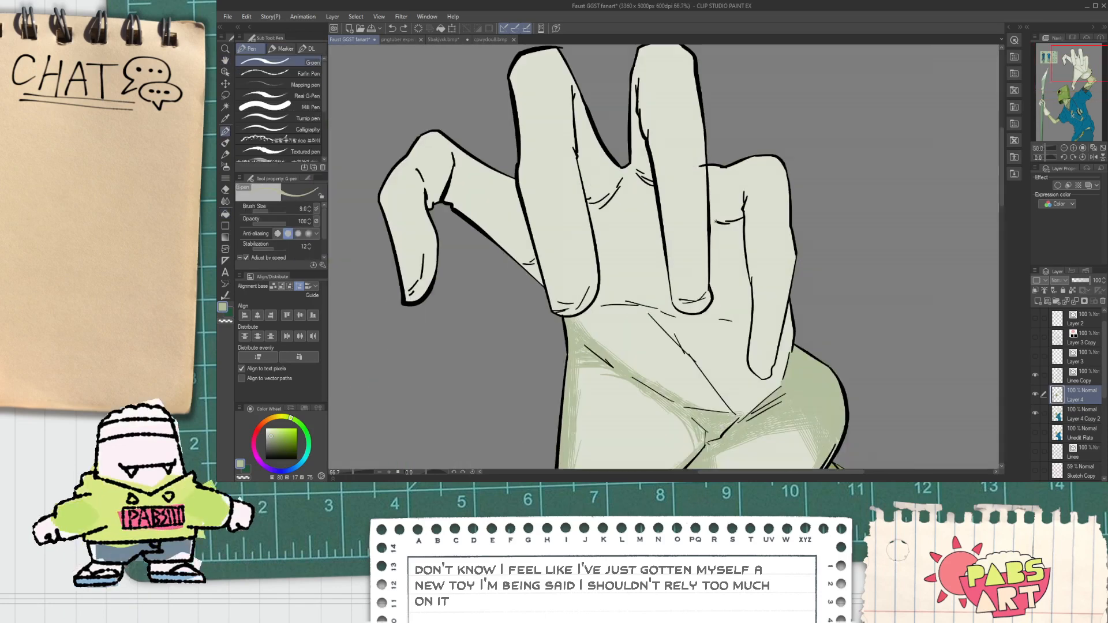
# Trim the overlapping line ends around the tall fingers on the Lines Copy layer with the Vector eraser.
pyautogui.click(1055, 378)
pyautogui.press('e')
pyautogui.click(271, 138)
pyautogui.scroll(3, 722, 152)
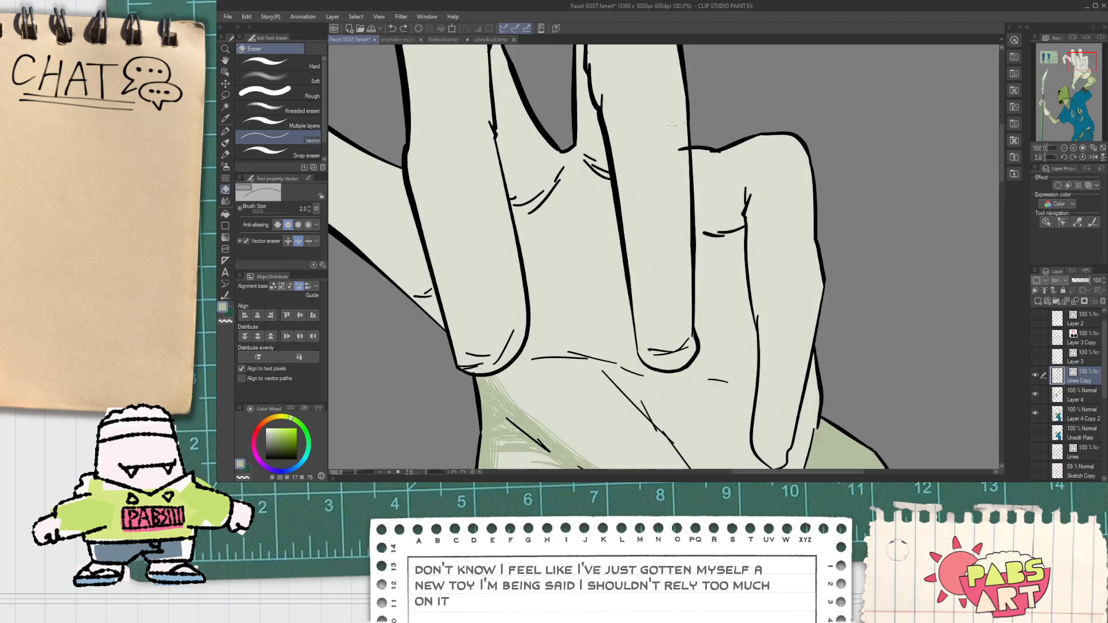
pyautogui.scroll(-5, 721, 151)
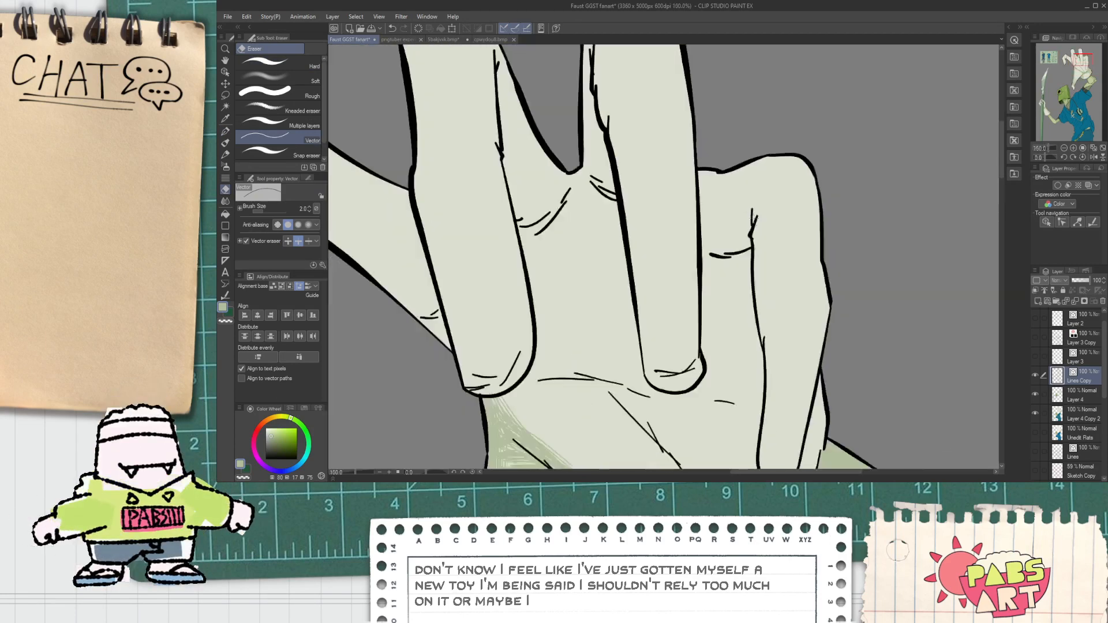
# Draw the shadow border near the tip of the curled leftmost finger on Layer 4 with the G-pen.
pyautogui.click(1074, 399)
pyautogui.press('h')
pyautogui.moveTo(577, 311); pyautogui.dragTo(575, 312)
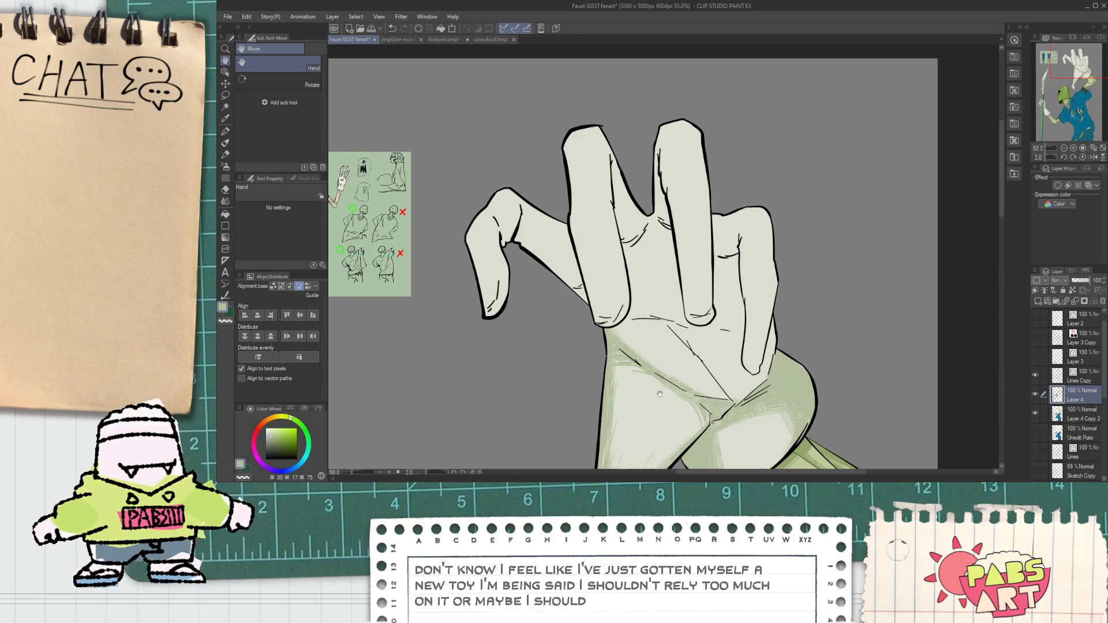
pyautogui.press('p')
pyautogui.scroll(2, 536, 323)
pyautogui.scroll(-2, 536, 323)
pyautogui.scroll(1, 536, 323)
pyautogui.scroll(2, 550, 330)
pyautogui.moveTo(556, 367); pyautogui.dragTo(587, 284)
pyautogui.hotkey('ctrl', 'z')
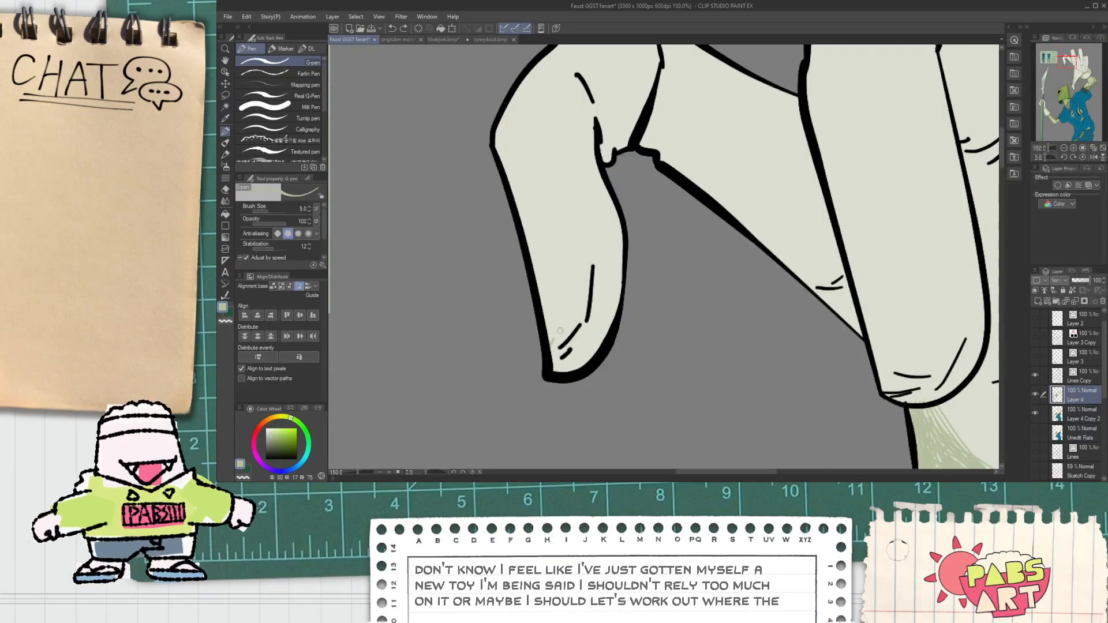
pyautogui.moveTo(554, 372)
pyautogui.mouseDown()
pyautogui.moveTo(605, 293)
pyautogui.moveTo(596, 209)
pyautogui.mouseUp()
pyautogui.hotkey('ctrl', 'z')
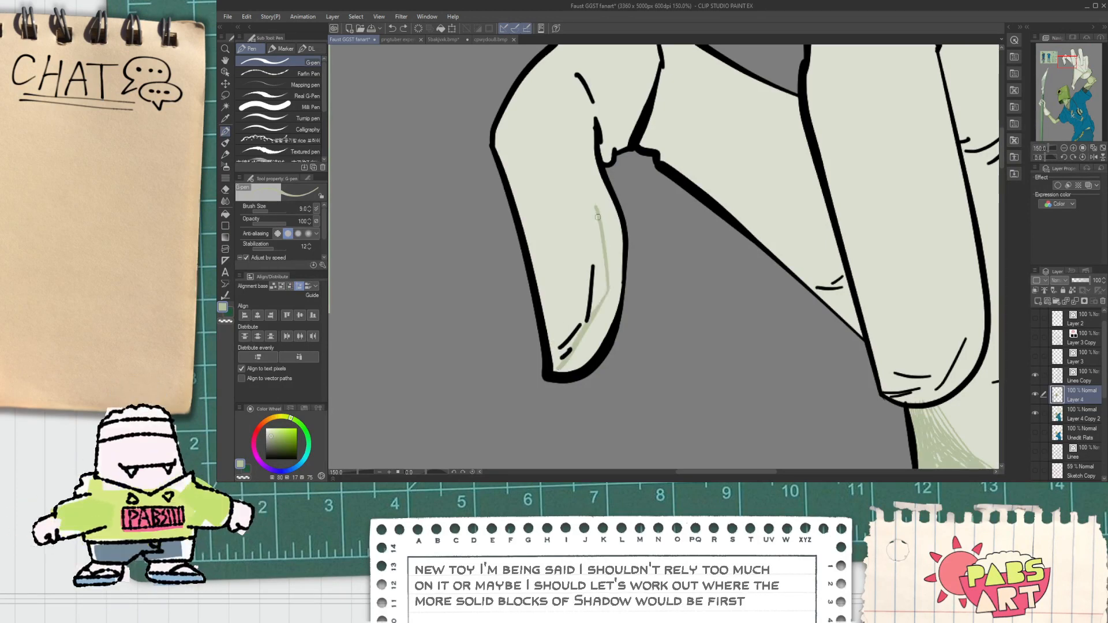
pyautogui.hotkey('ctrl', 'z')
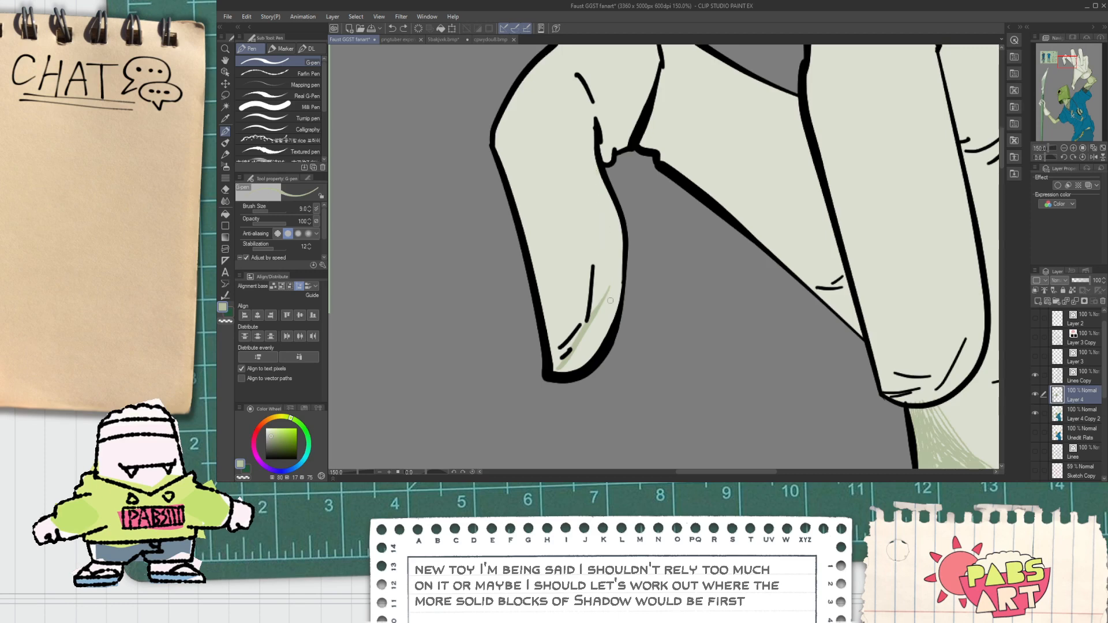
# Extend the shadow border up the curled finger, zigzag it across the knuckle and continue along the upper edge to the next finger.
pyautogui.moveTo(610, 291); pyautogui.dragTo(604, 227)
pyautogui.moveTo(597, 171)
pyautogui.mouseDown()
pyautogui.moveTo(590, 145)
pyautogui.moveTo(576, 206)
pyautogui.moveTo(590, 159)
pyautogui.mouseUp()
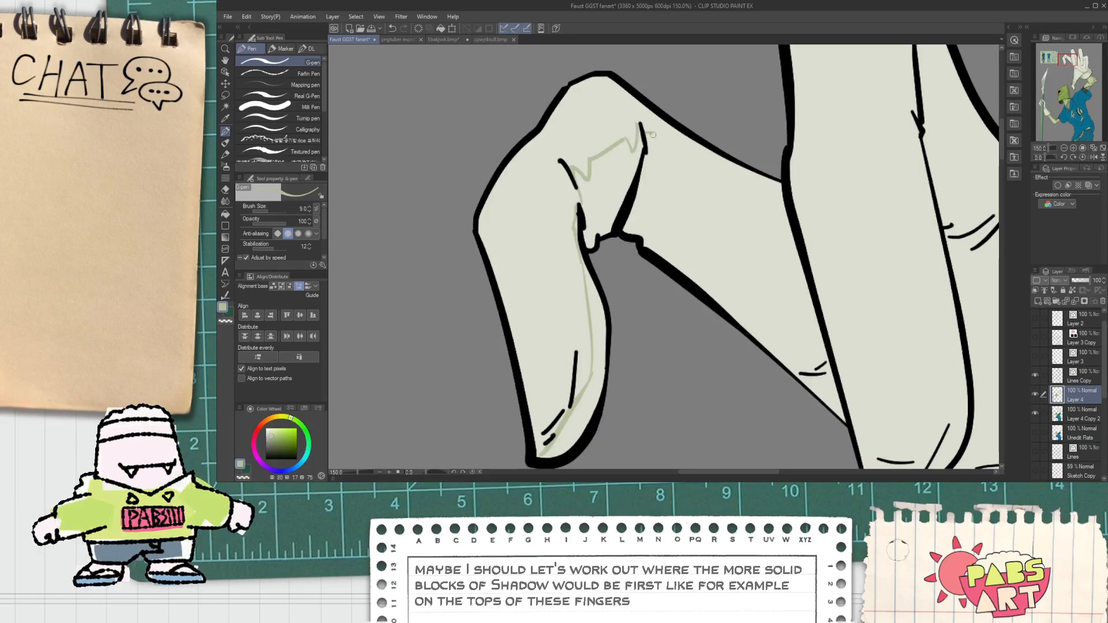
pyautogui.moveTo(649, 133); pyautogui.dragTo(779, 167)
pyautogui.moveTo(708, 166); pyautogui.dragTo(772, 197)
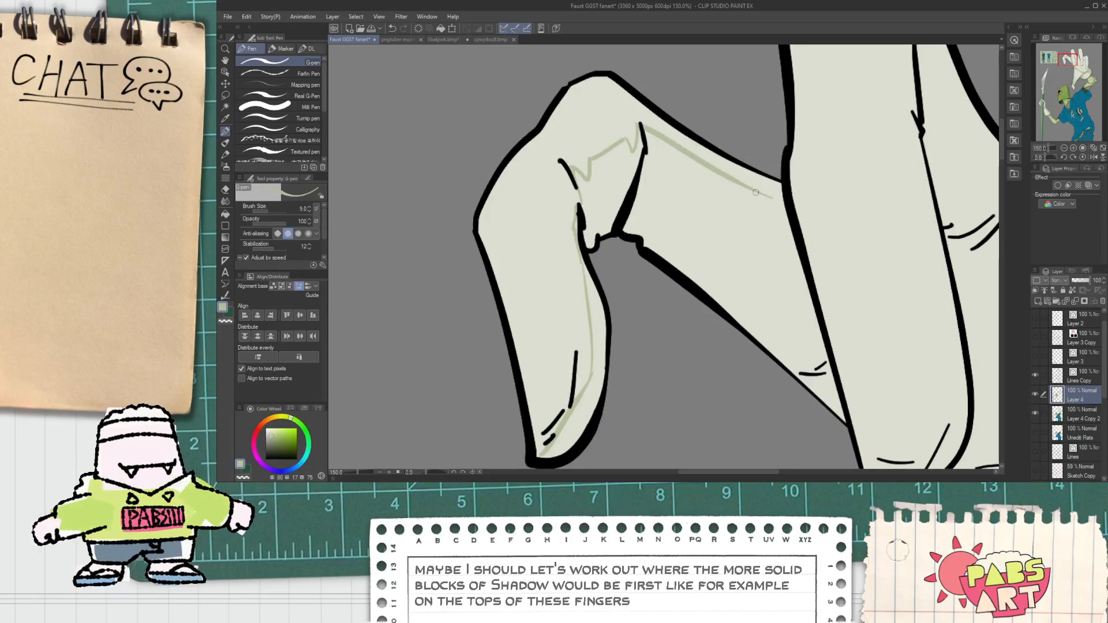
pyautogui.moveTo(636, 124); pyautogui.dragTo(776, 193)
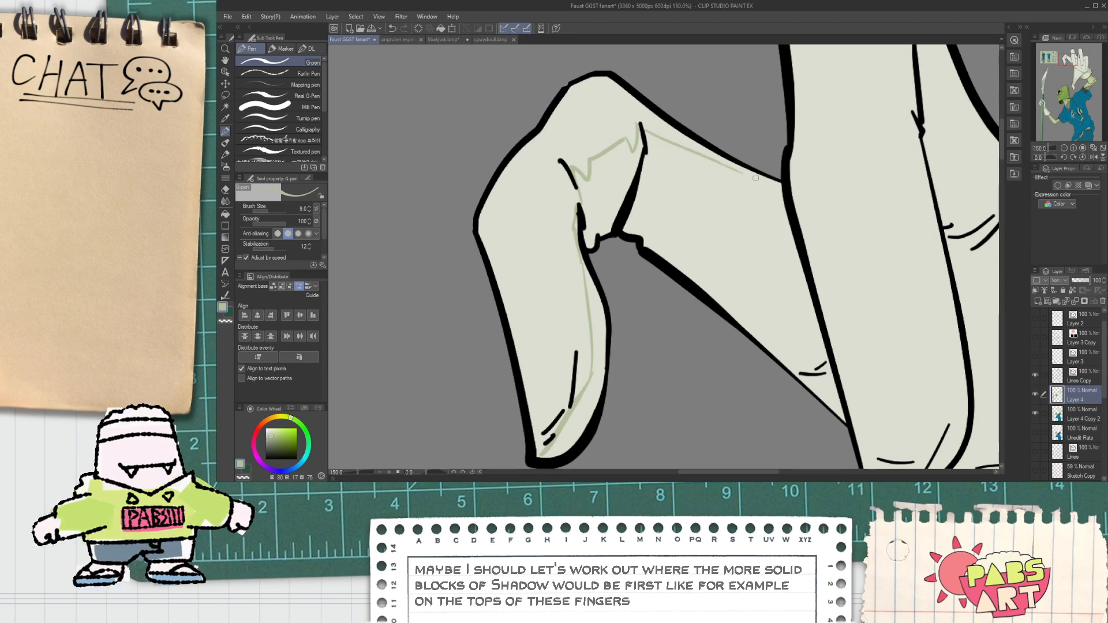
# Fill the outlined back and upper edge of the curled finger with the flat shadow colour.
pyautogui.press('g')
pyautogui.click(663, 122)
pyautogui.click(621, 117)
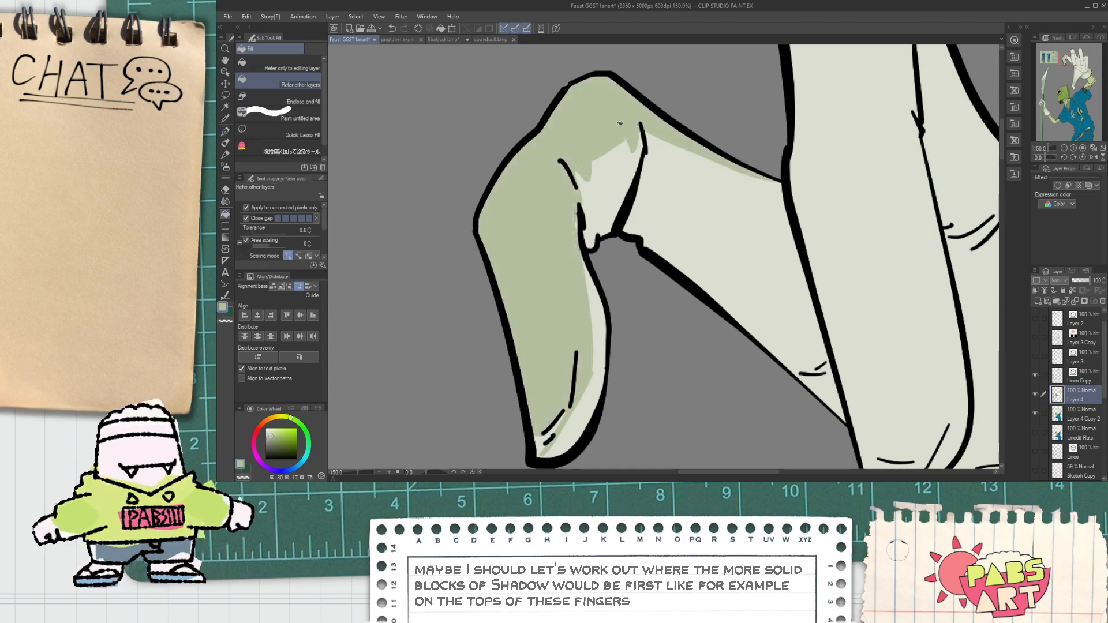
# Paint tapered fold shadows into the light area between the curled finger's two knuckle creases with the G-pen.
pyautogui.scroll(-2, 601, 196)
pyautogui.press('space')
pyautogui.scroll(4, 646, 206)
pyautogui.press('p')
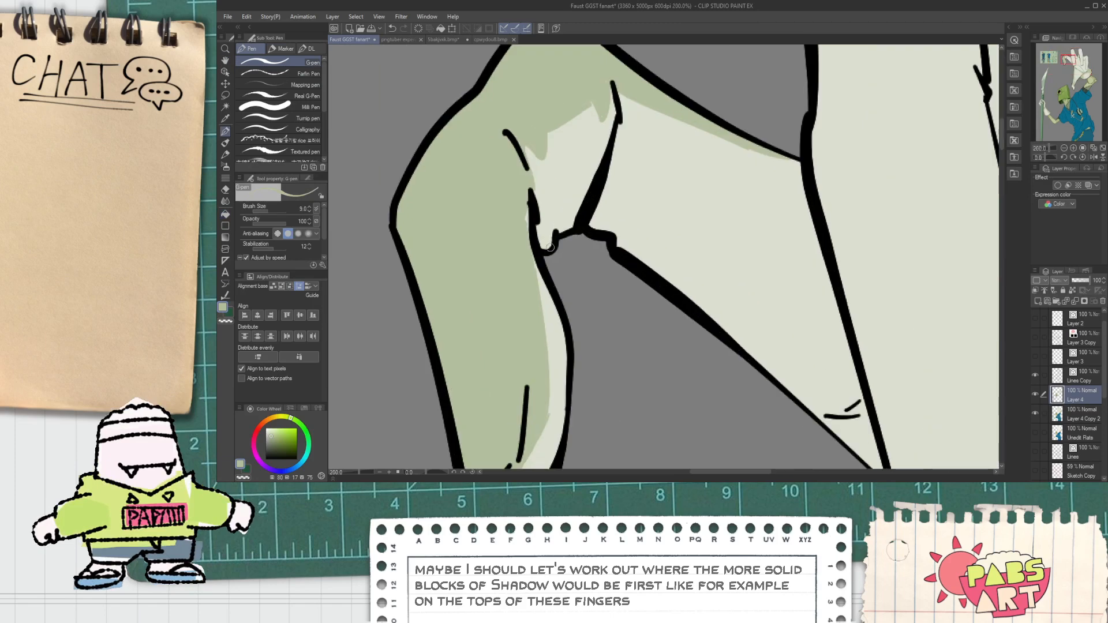
pyautogui.hotkey('ctrl', 'z')
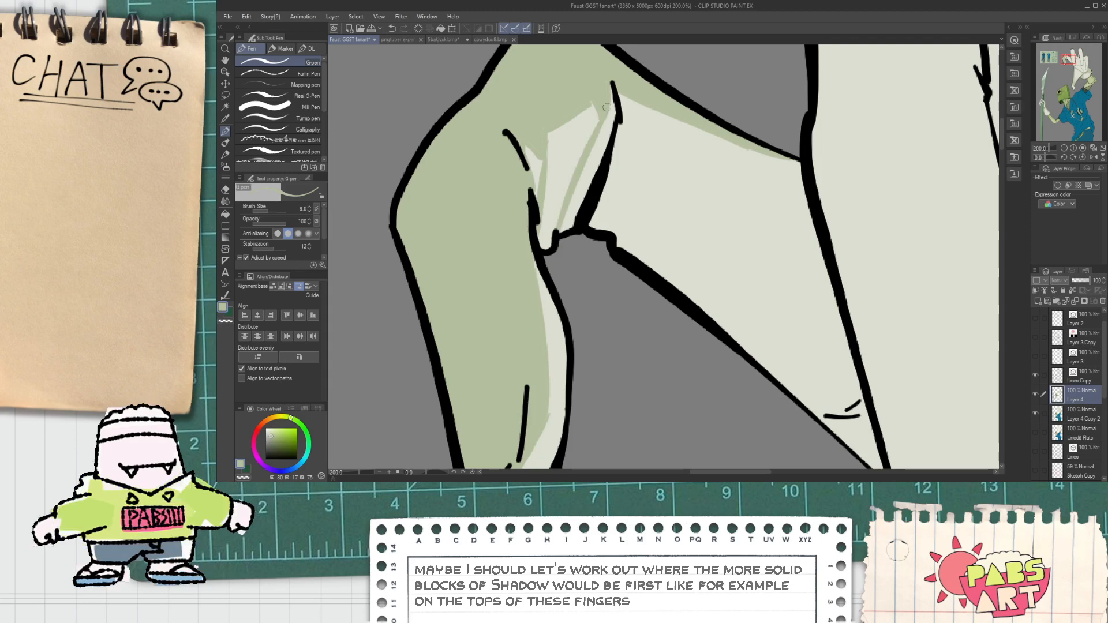
pyautogui.scroll(-4, 612, 97)
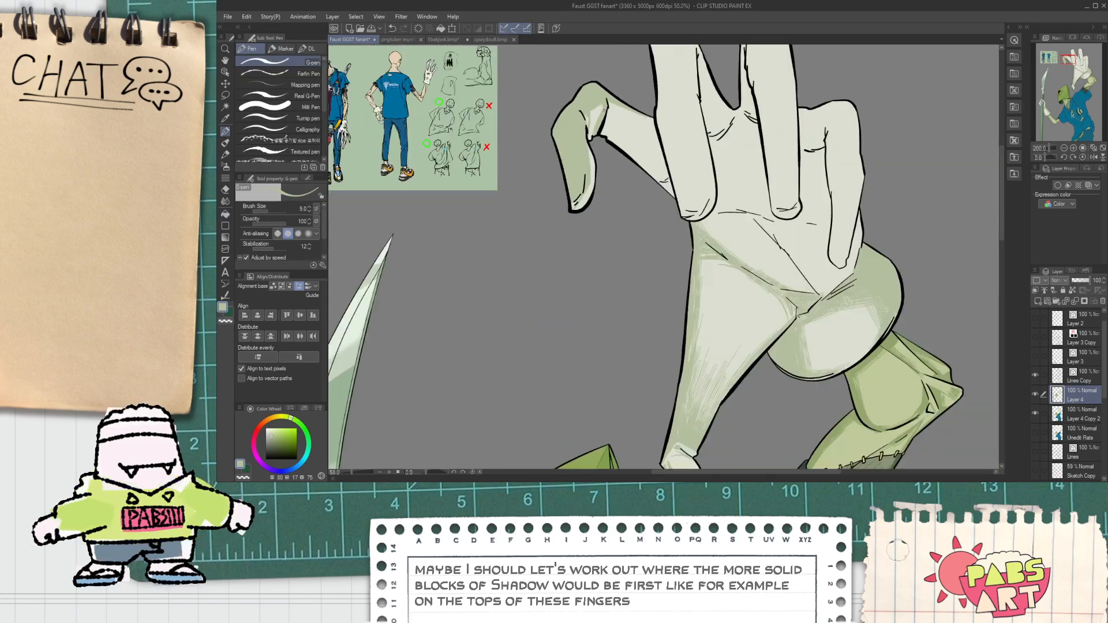
pyautogui.scroll(3, 608, 99)
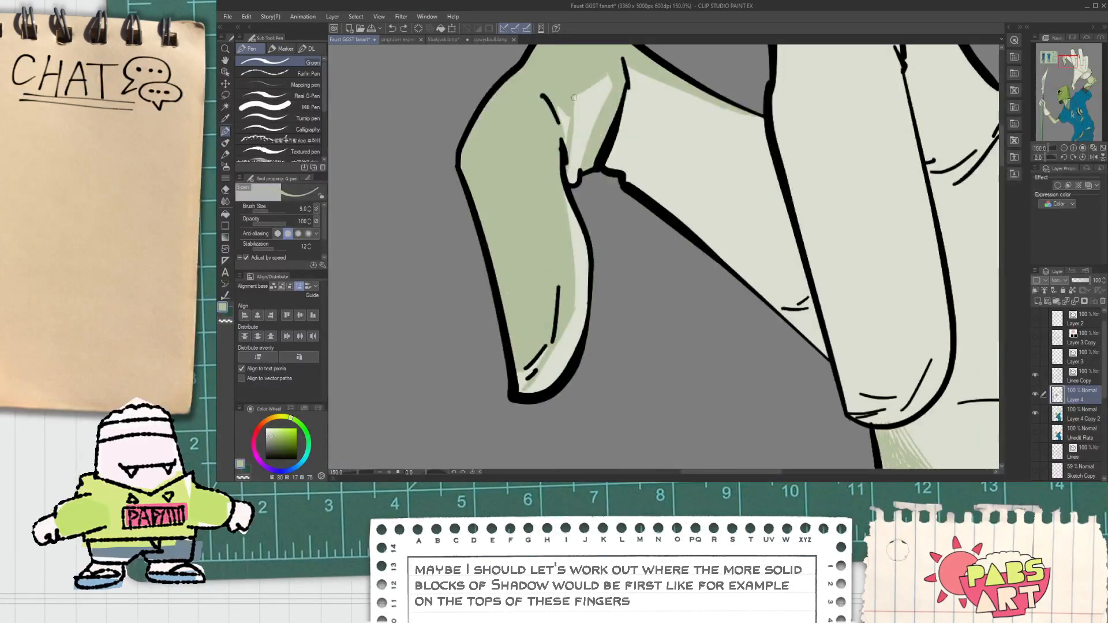
pyautogui.moveTo(570, 157); pyautogui.dragTo(582, 84)
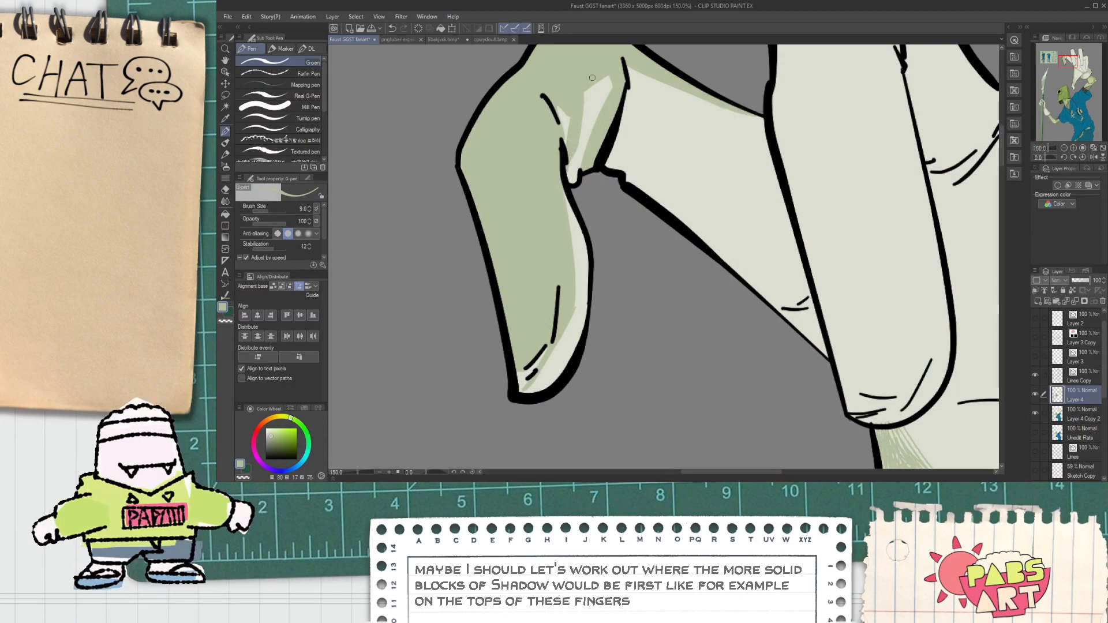
# Widen the solid shadow along the curled finger's upper edge where it meets the tall finger.
pyautogui.moveTo(649, 132); pyautogui.dragTo(745, 201)
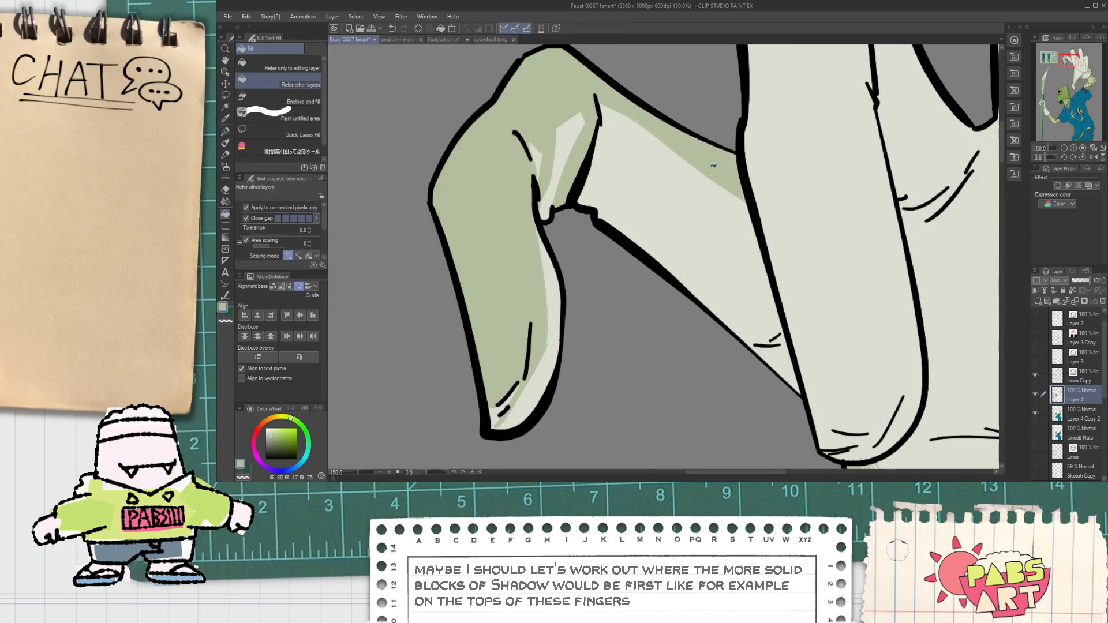
pyautogui.scroll(-5, 745, 201)
pyautogui.scroll(4, 633, 133)
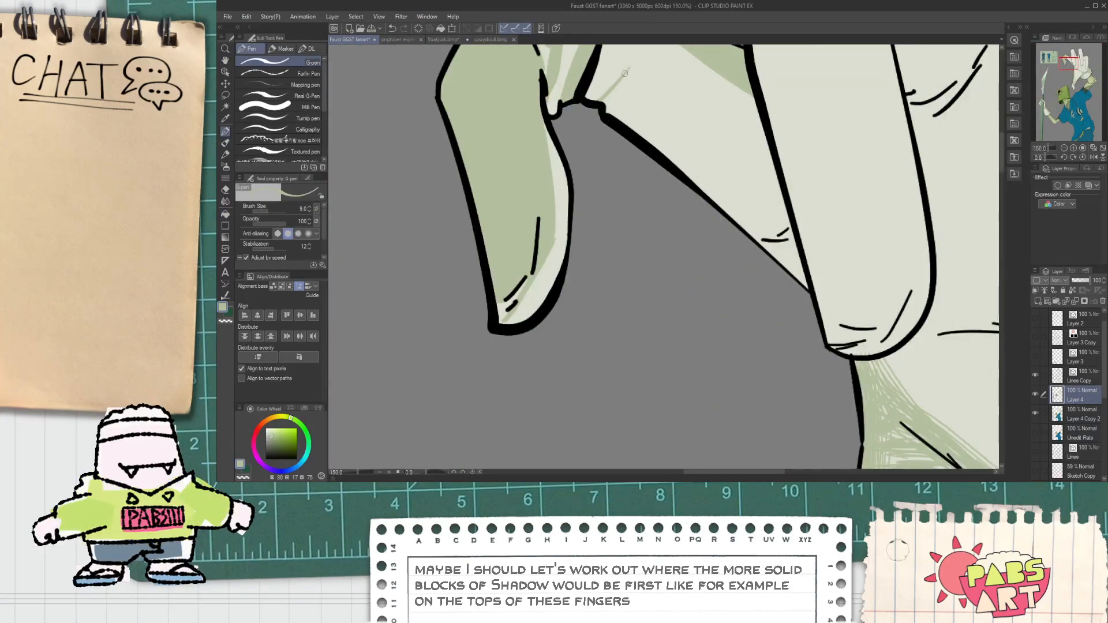
# Add solid fold shadows just right of the curled finger's knuckle crease.
pyautogui.moveTo(607, 110); pyautogui.dragTo(631, 63)
pyautogui.press('g')
pyautogui.click(609, 96)
pyautogui.press('p')
pyautogui.press('space')
pyautogui.moveTo(608, 109)
pyautogui.mouseDown()
pyautogui.moveTo(593, 192)
pyautogui.moveTo(599, 110)
pyautogui.mouseUp()
pyautogui.hotkey('ctrl', 'z')
pyautogui.moveTo(572, 180); pyautogui.dragTo(607, 109)
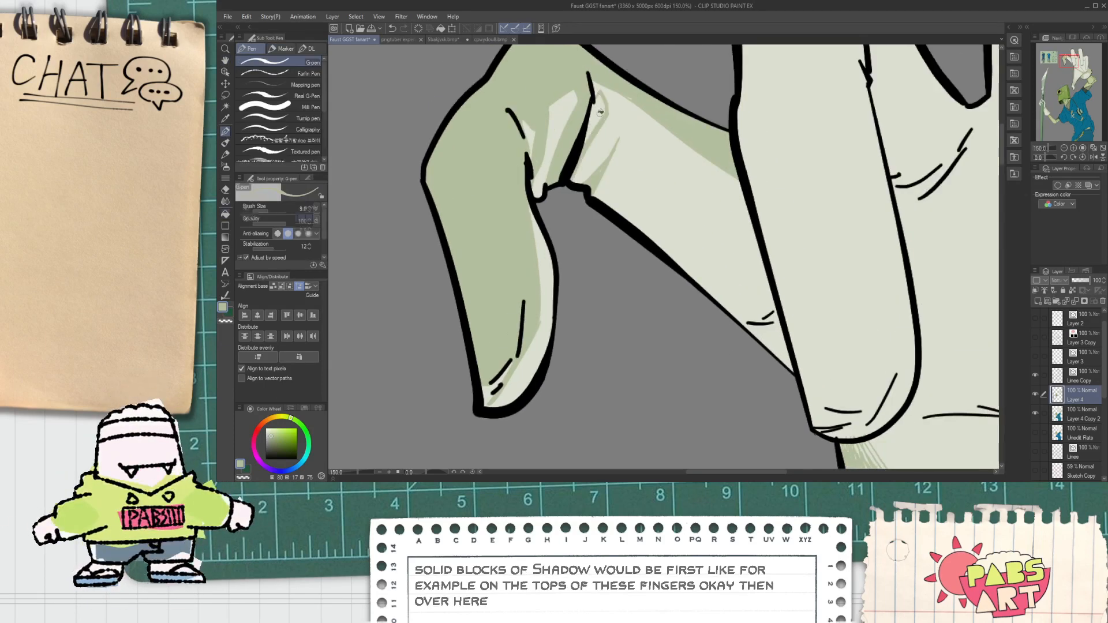
# Outline a shadow border along the right side of the first tall finger and fill the finger with the shadow colour.
pyautogui.scroll(-7, 599, 114)
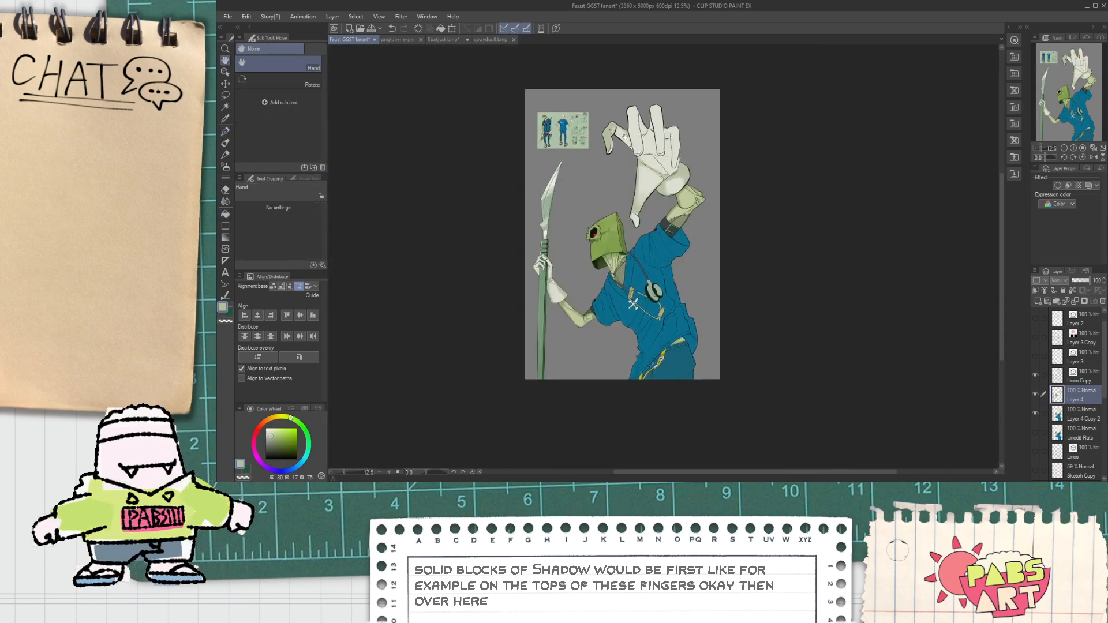
pyautogui.scroll(6, 623, 131)
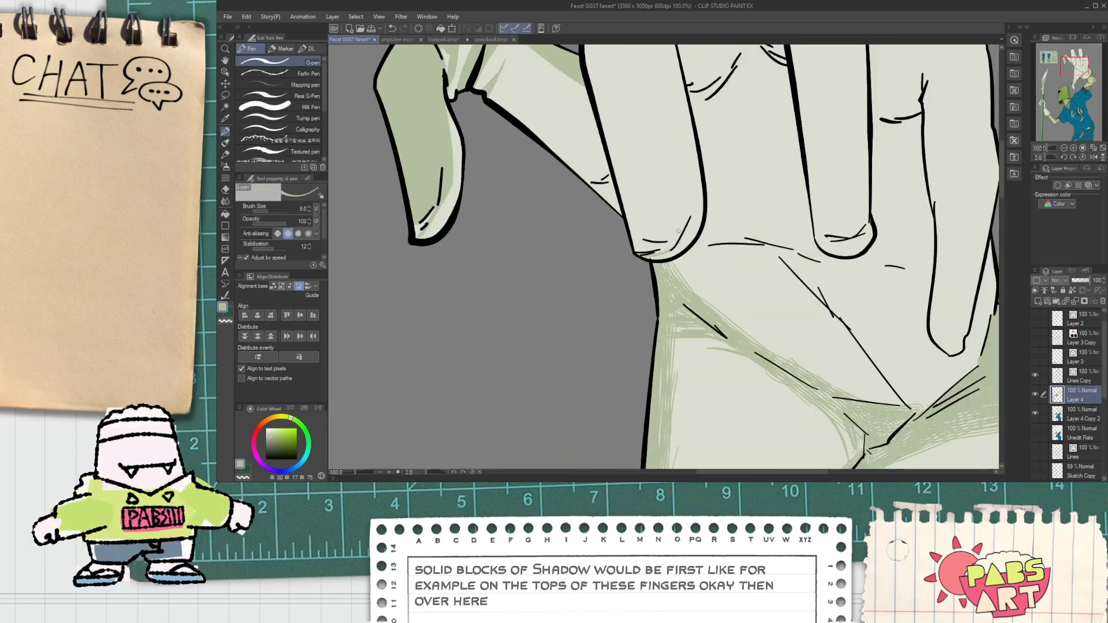
pyautogui.scroll(-1, 670, 247)
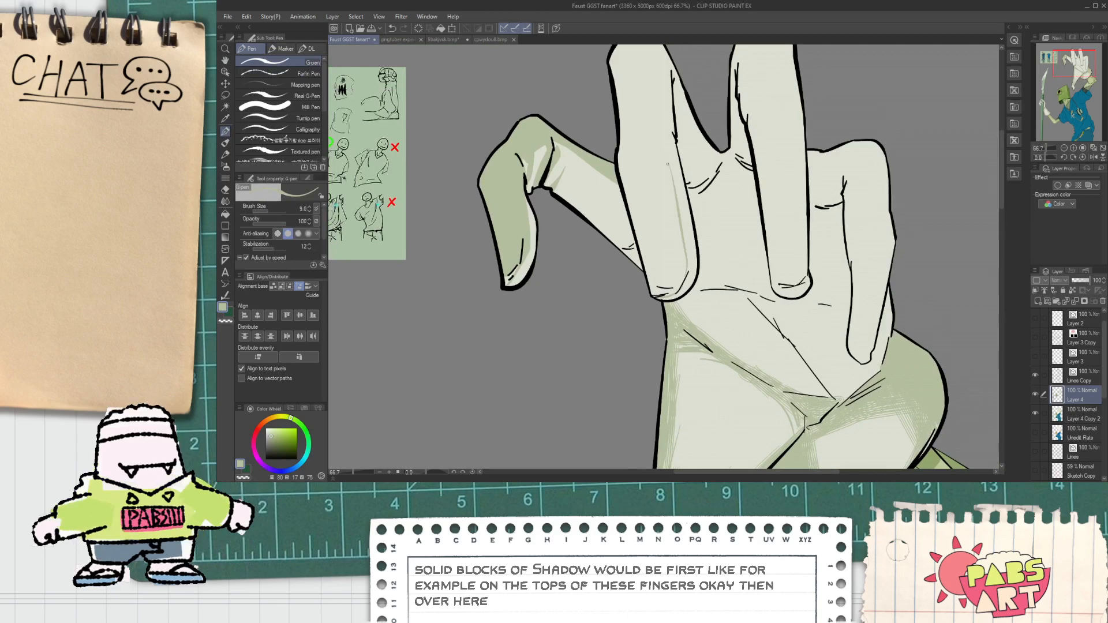
pyautogui.press('g')
pyautogui.click(658, 133)
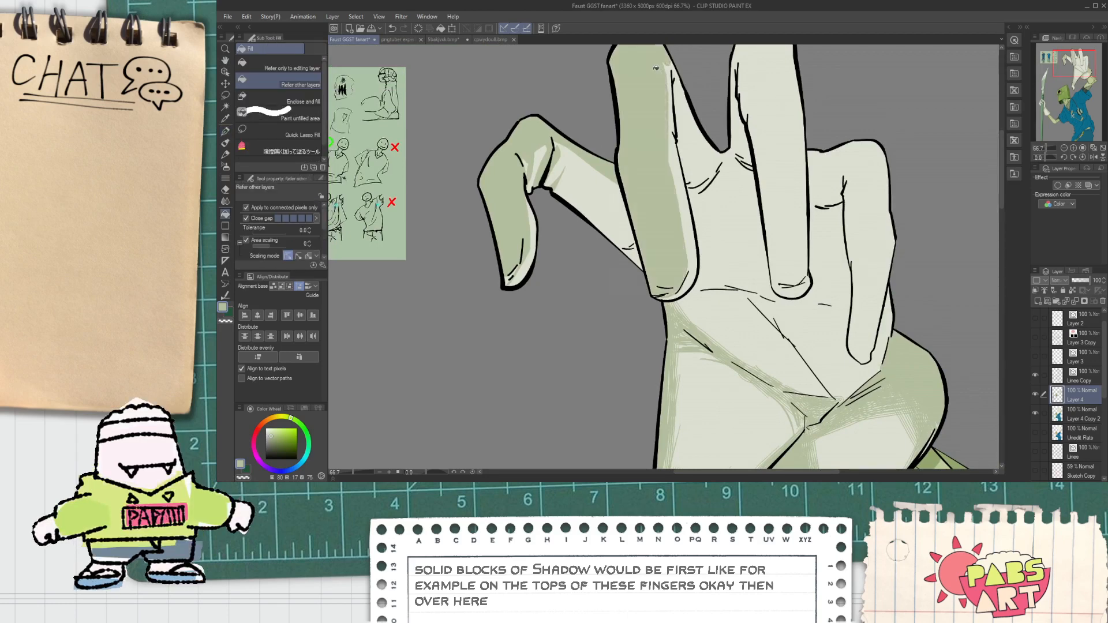
# Hatch the right border of the first tall finger's shadow using the triple line brush with the transparent colour.
pyautogui.scroll(-3, 659, 133)
pyautogui.moveTo(698, 337); pyautogui.dragTo(698, 352)
pyautogui.scroll(2, 638, 146)
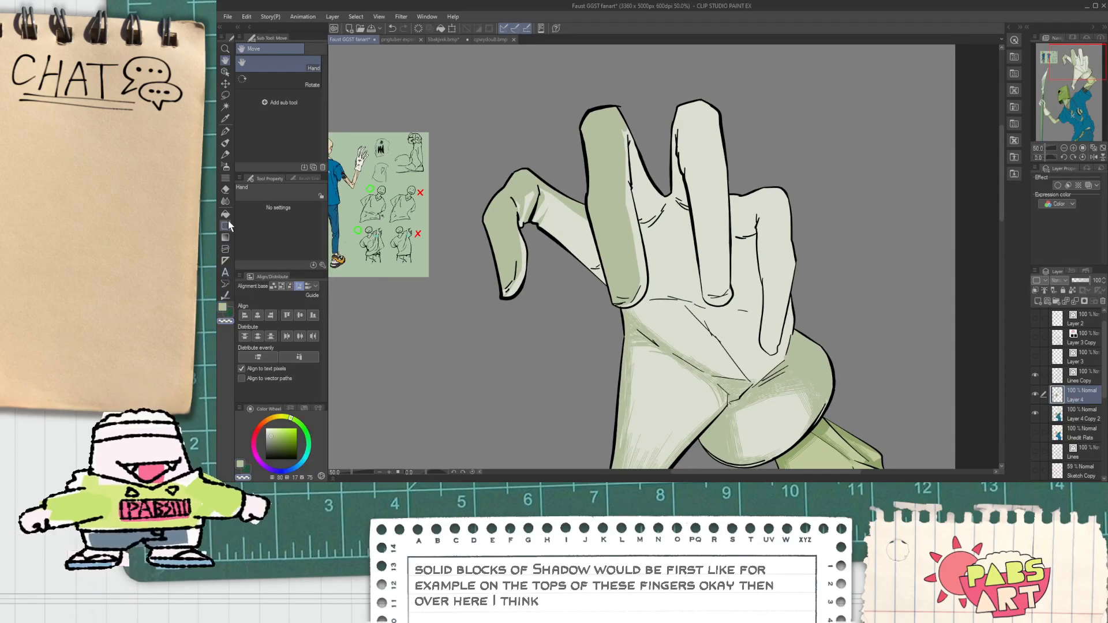
pyautogui.click(225, 178)
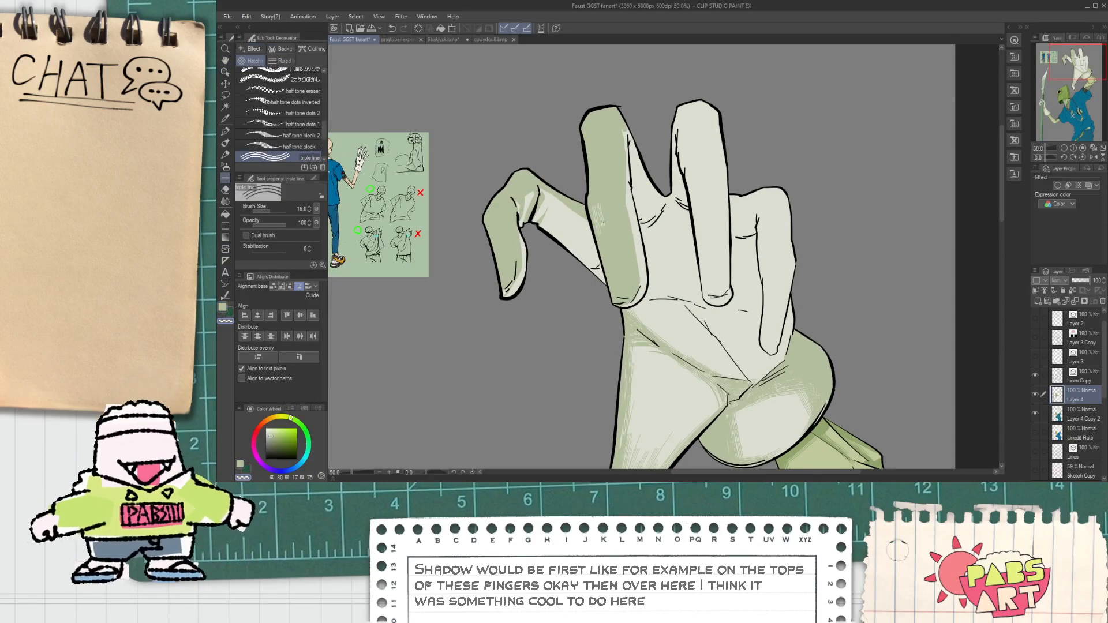
pyautogui.scroll(3, 629, 297)
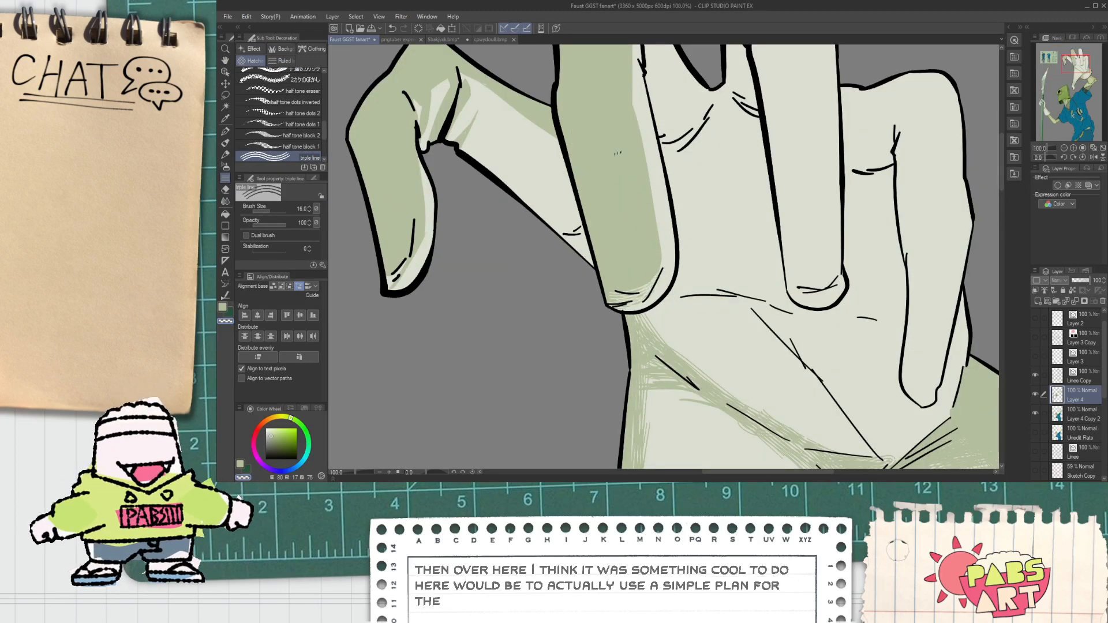
pyautogui.scroll(-2, 642, 162)
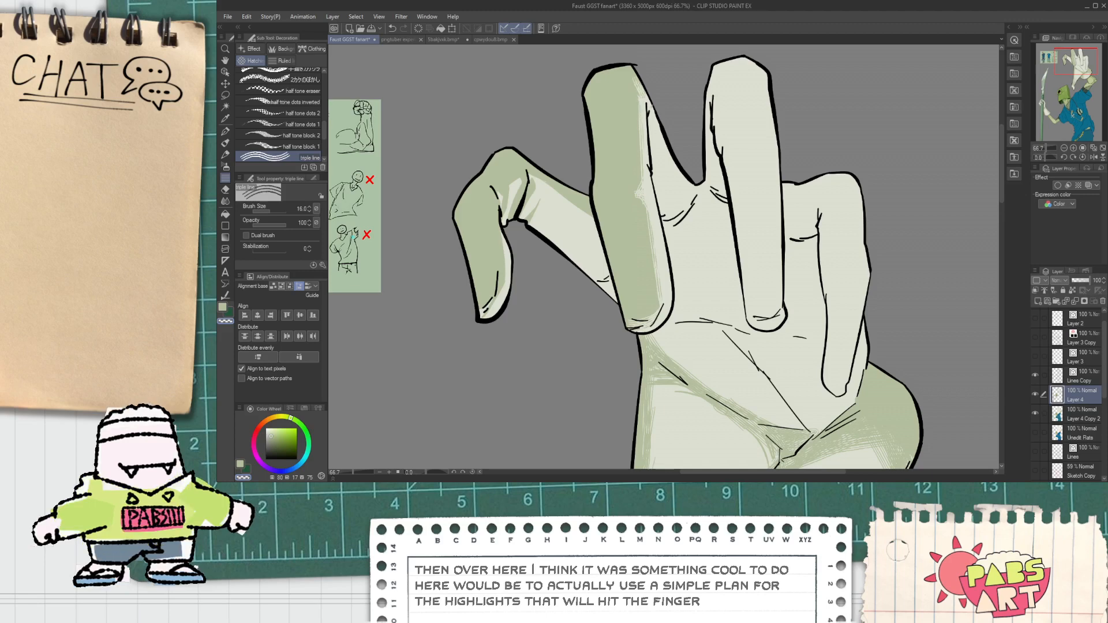
pyautogui.scroll(-3, 652, 112)
pyautogui.scroll(3, 645, 118)
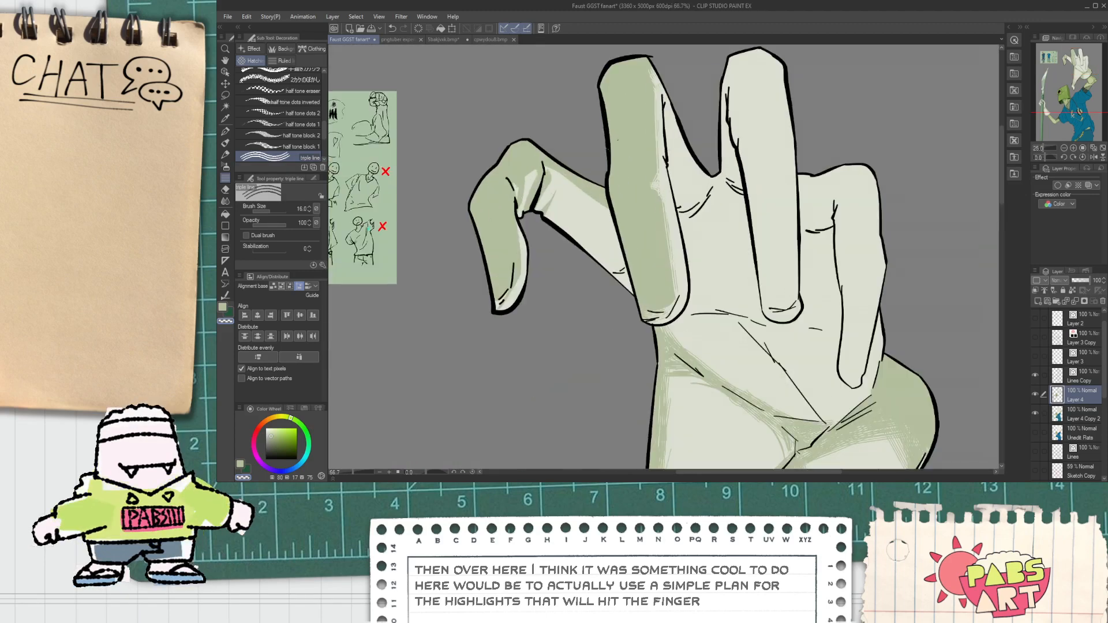
# Lower the triple line brush's opacity to 45 and hatch faint highlight bands across the first tall finger's shadow.
pyautogui.moveTo(270, 225); pyautogui.dragTo(266, 225)
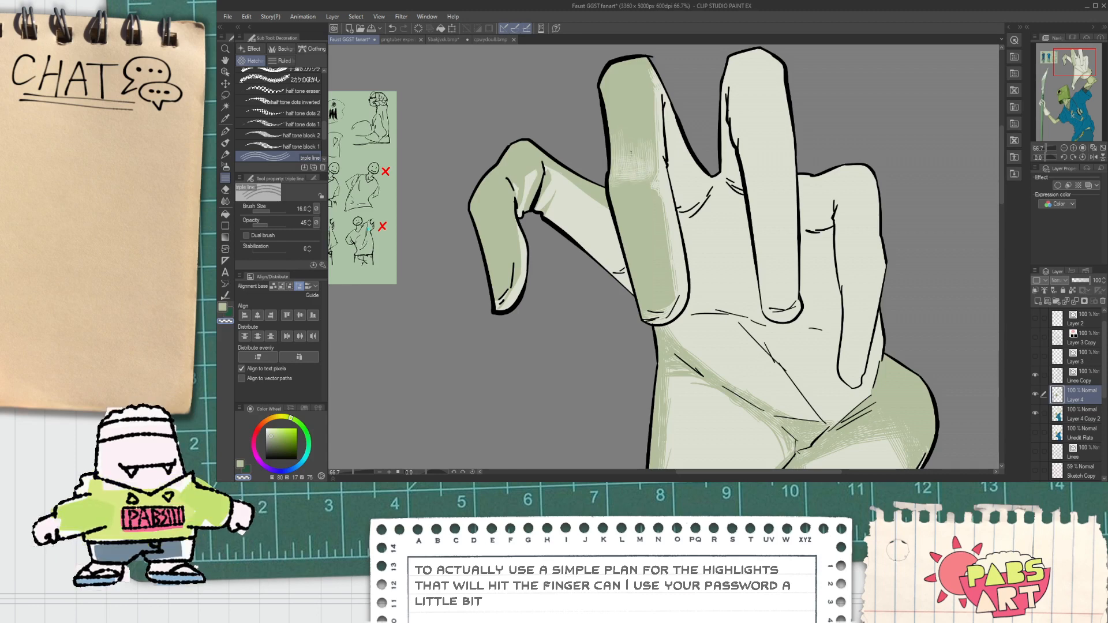
pyautogui.scroll(-3, 638, 184)
pyautogui.scroll(3, 642, 232)
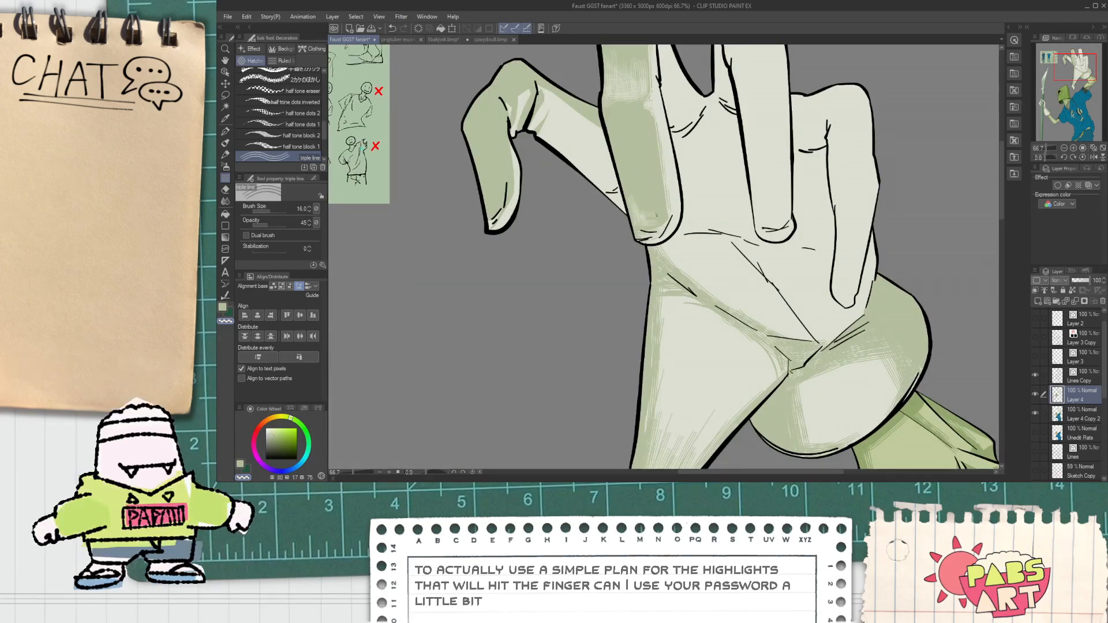
pyautogui.scroll(-5, 657, 361)
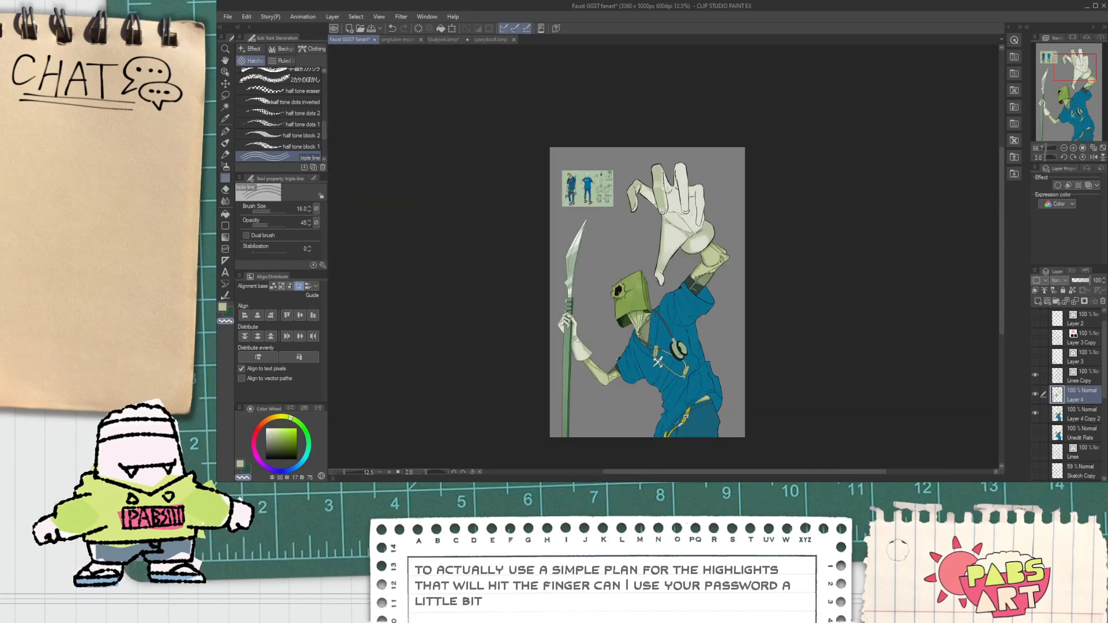
pyautogui.scroll(5, 660, 180)
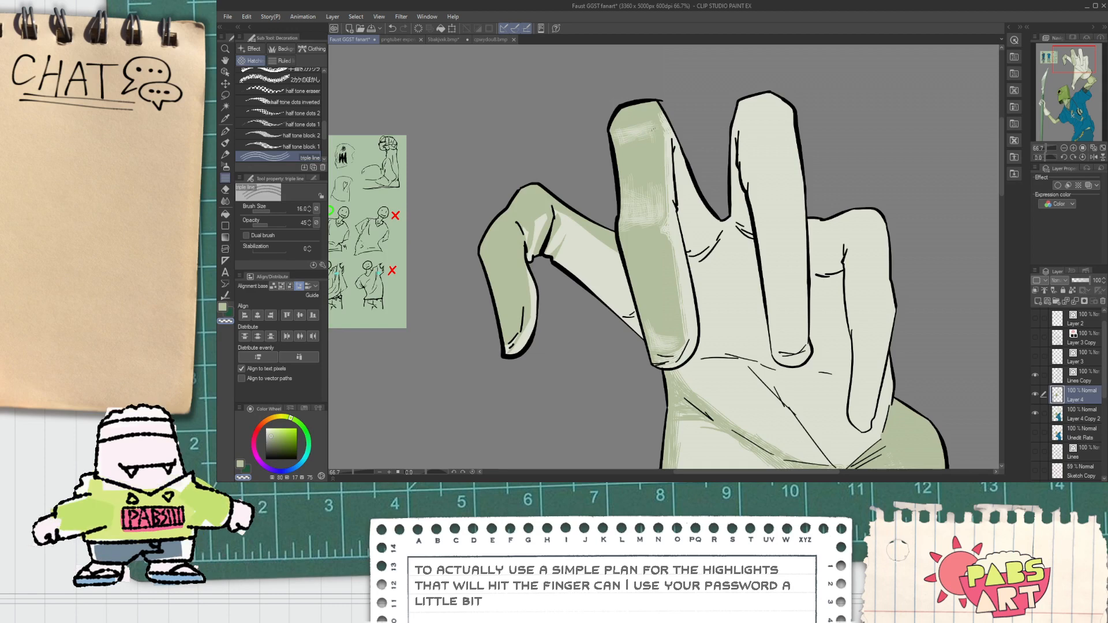
# Restore the triple line brush's opacity to 100.
pyautogui.hotkey('ctrl', '-')
pyautogui.hotkey('ctrl', '-')
pyautogui.hotkey('ctrl', '+')
pyautogui.hotkey('ctrl', '+')
pyautogui.hotkey('ctrl', '+')
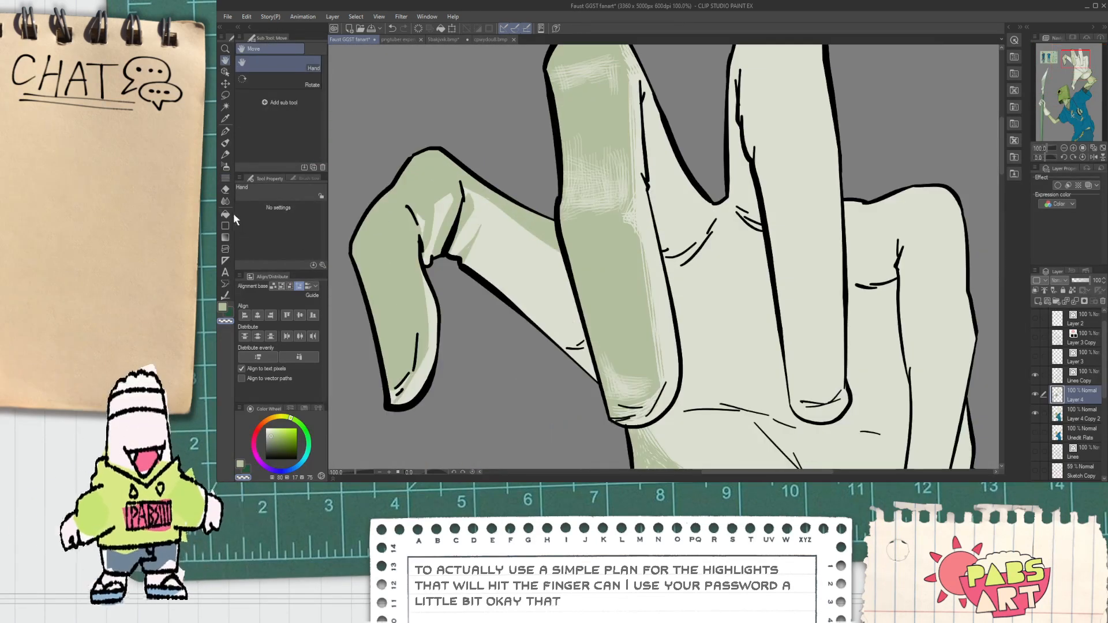
pyautogui.press('space')
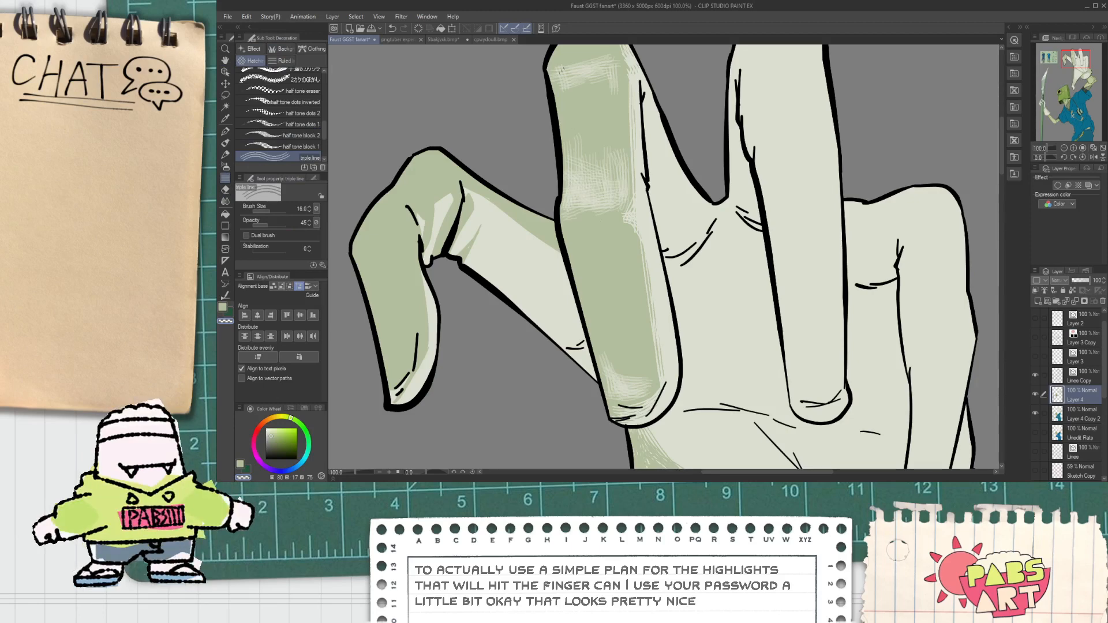
pyautogui.hotkey('ctrl', '-')
pyautogui.hotkey('ctrl', '-')
pyautogui.hotkey('ctrl', '-')
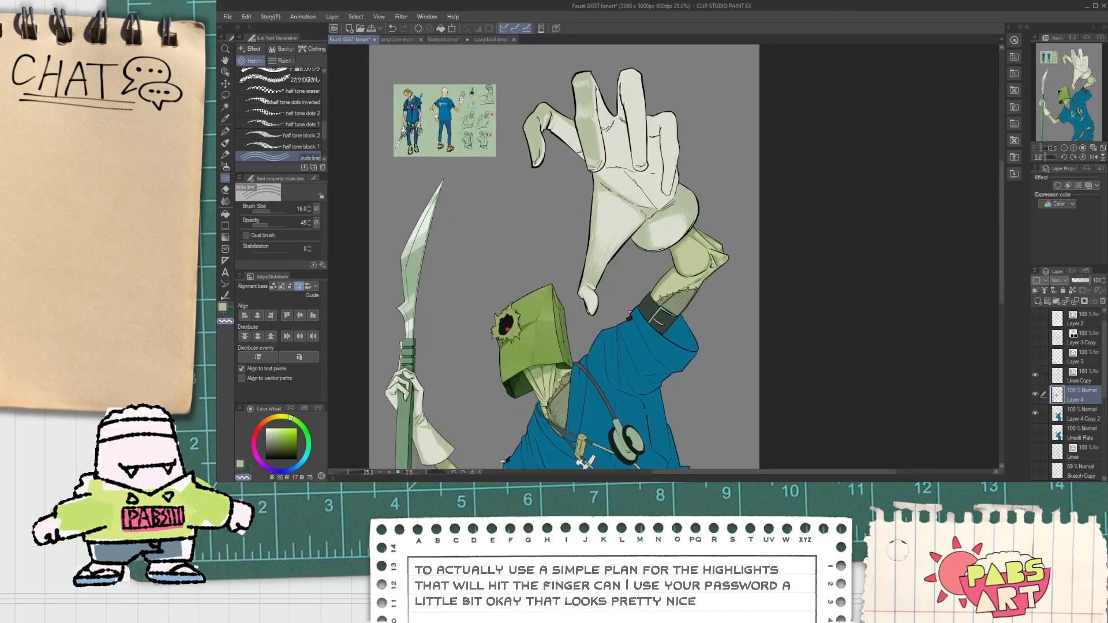
# Hatch the edge of the shadow along the curled finger's upper side with the triple line brush in the transparent colour.
pyautogui.press('space')
pyautogui.scroll(2, 670, 204)
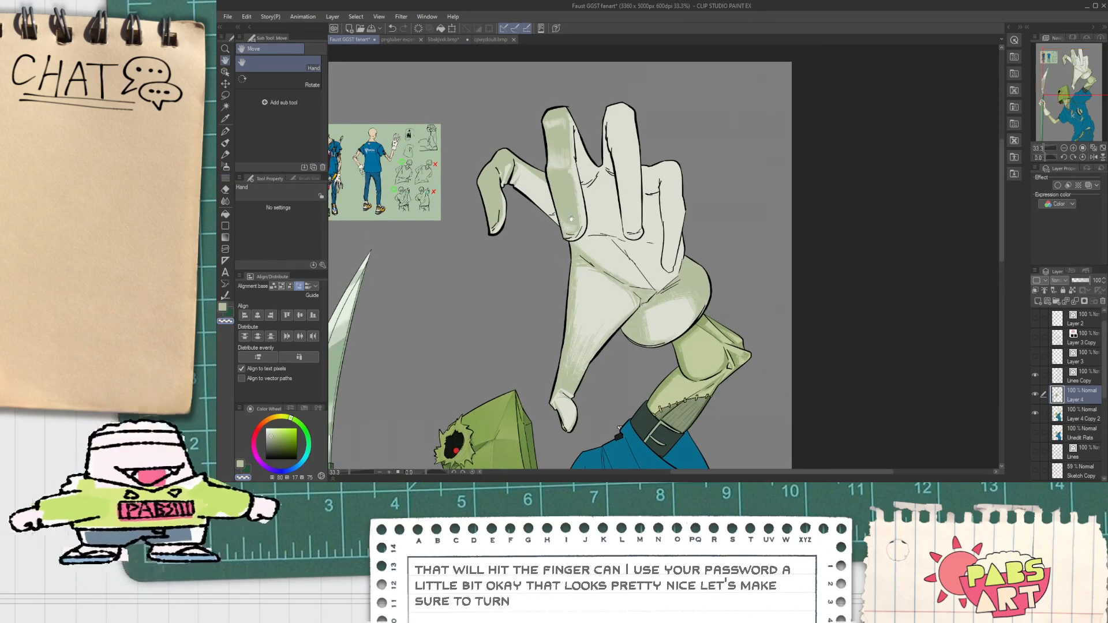
pyautogui.moveTo(670, 203); pyautogui.dragTo(609, 259)
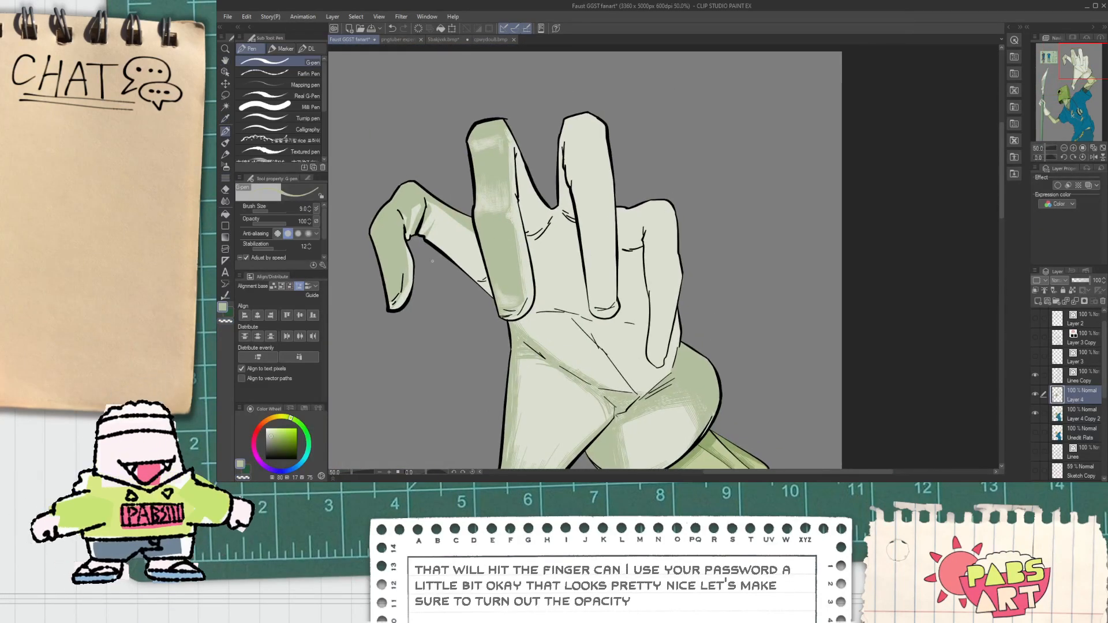
pyautogui.click(226, 247)
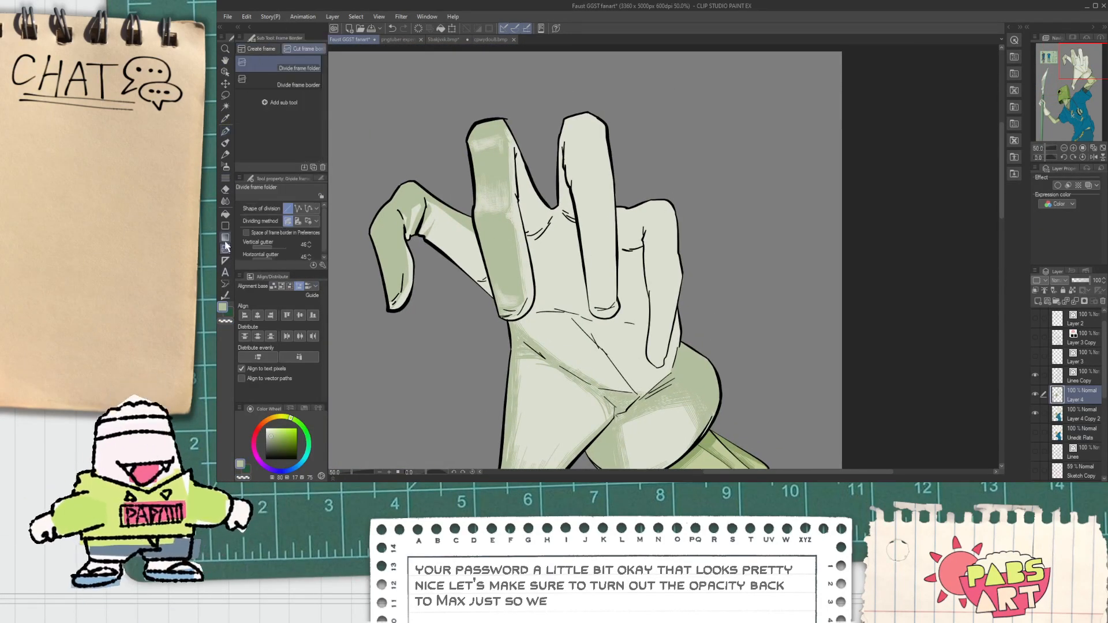
pyautogui.click(225, 190)
pyautogui.scroll(2, 398, 297)
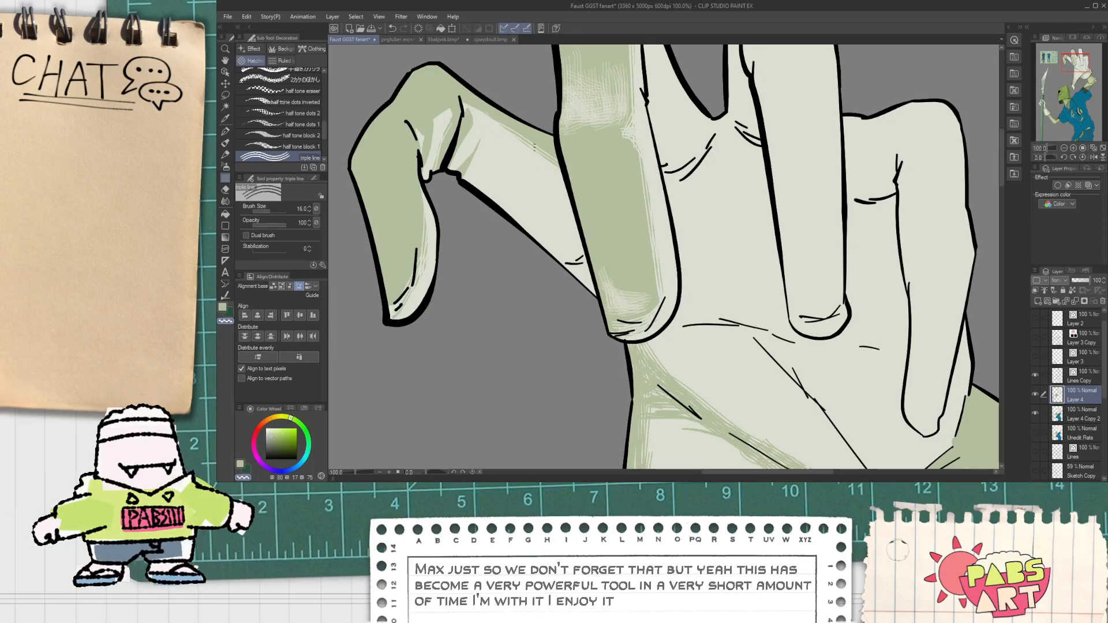
pyautogui.scroll(-1, 548, 157)
pyautogui.scroll(1, 510, 166)
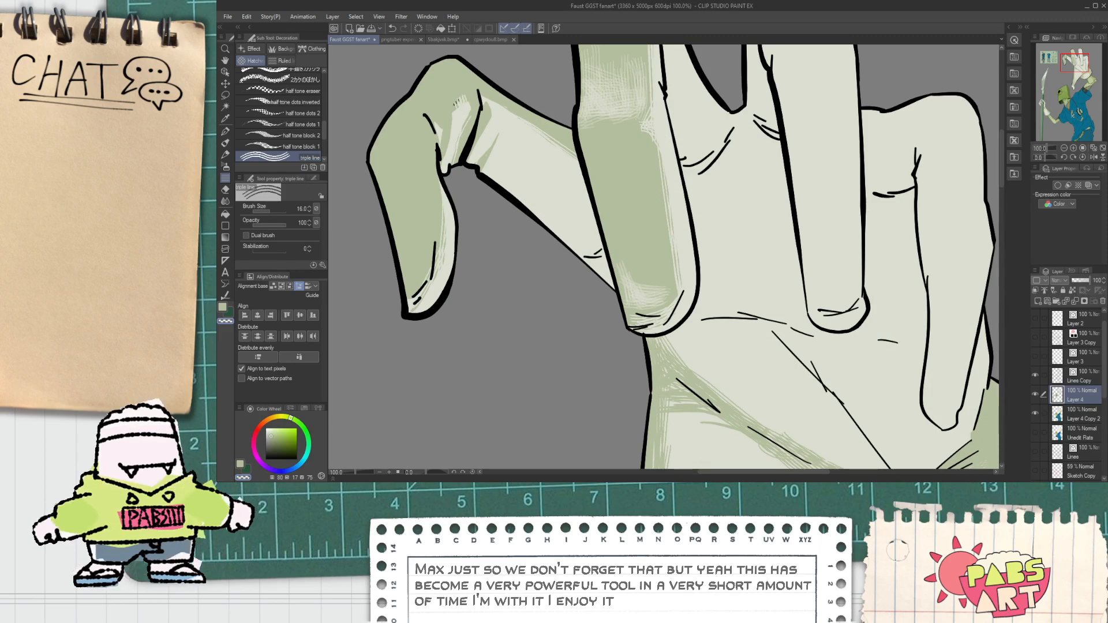
pyautogui.scroll(-3, 507, 112)
pyautogui.scroll(2, 508, 112)
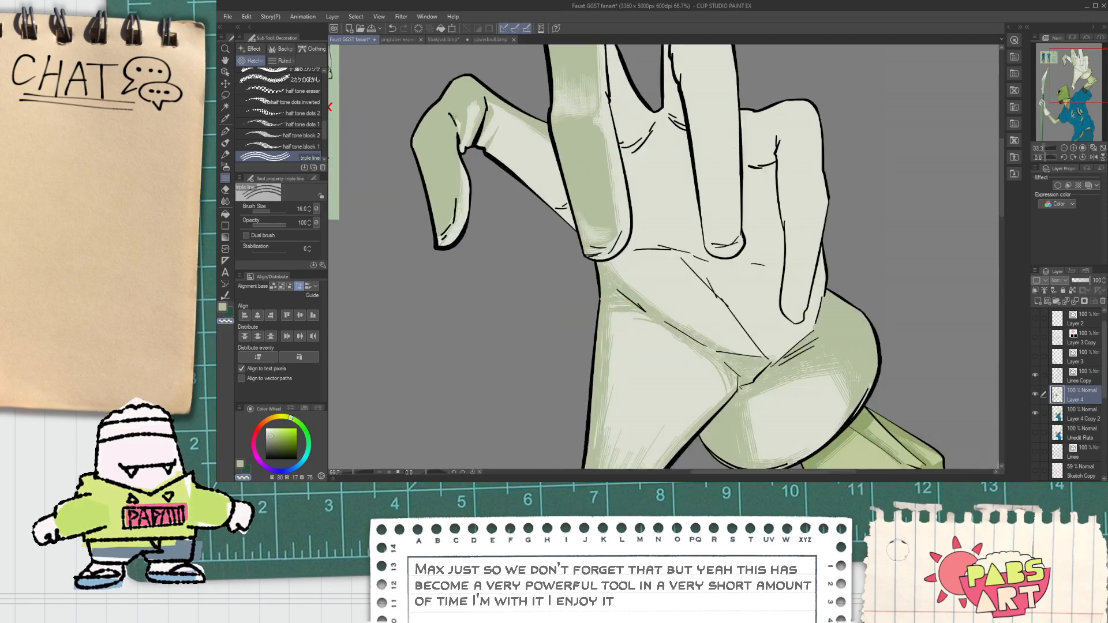
# Soften the shadow around the curled finger's knuckle fold with triple line hatching in the transparent colour.
pyautogui.scroll(-5, 485, 140)
pyautogui.press('i')
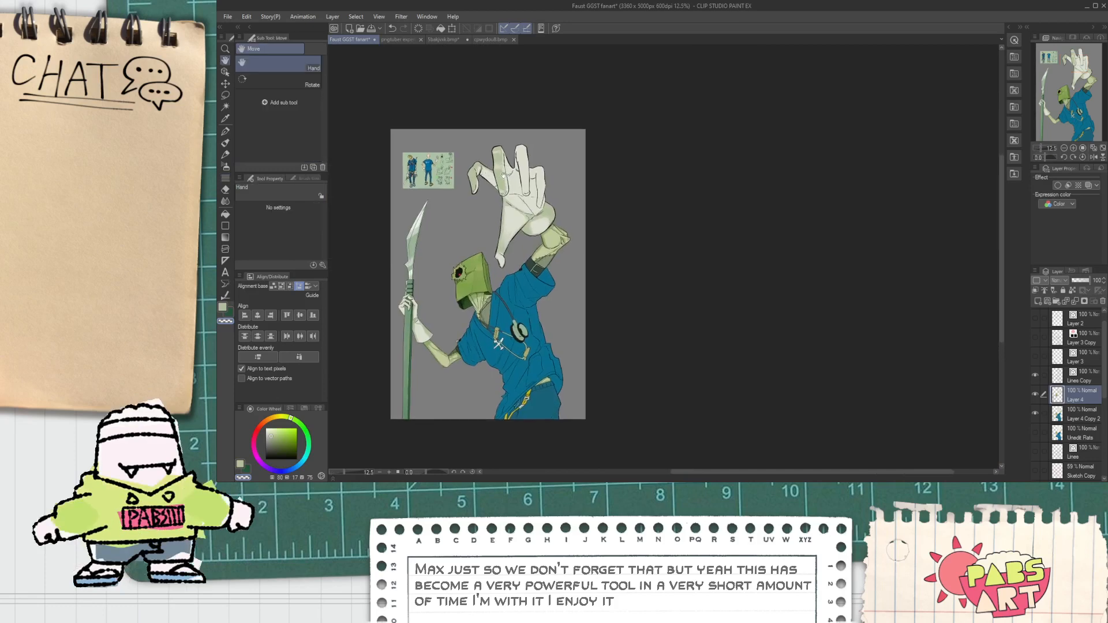
pyautogui.scroll(4, 477, 168)
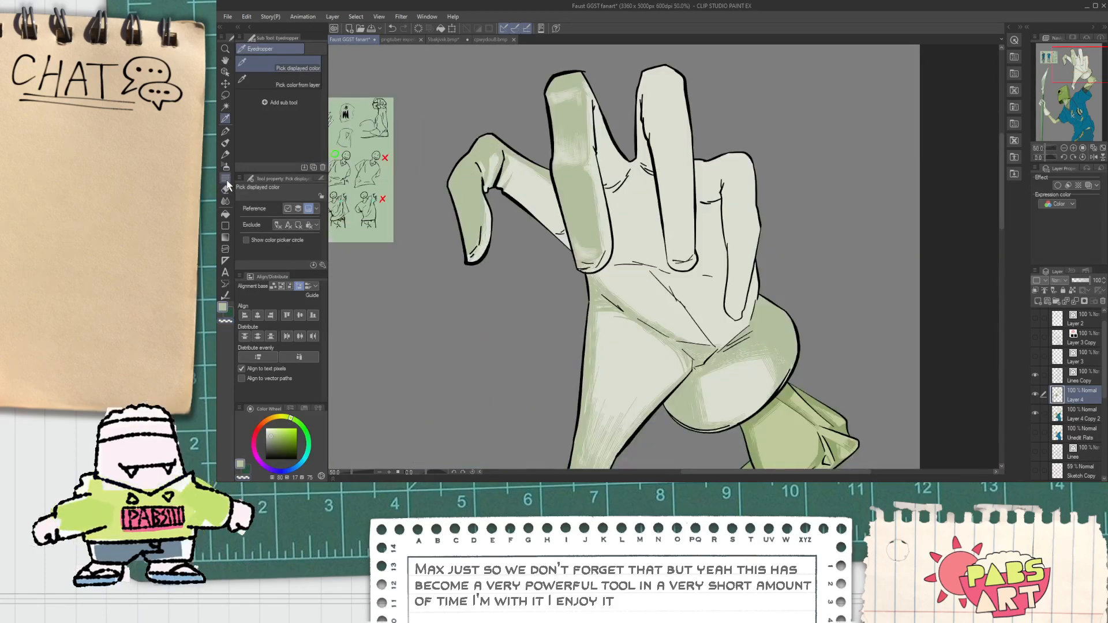
pyautogui.click(227, 181)
pyautogui.scroll(2, 493, 228)
pyautogui.click(229, 320)
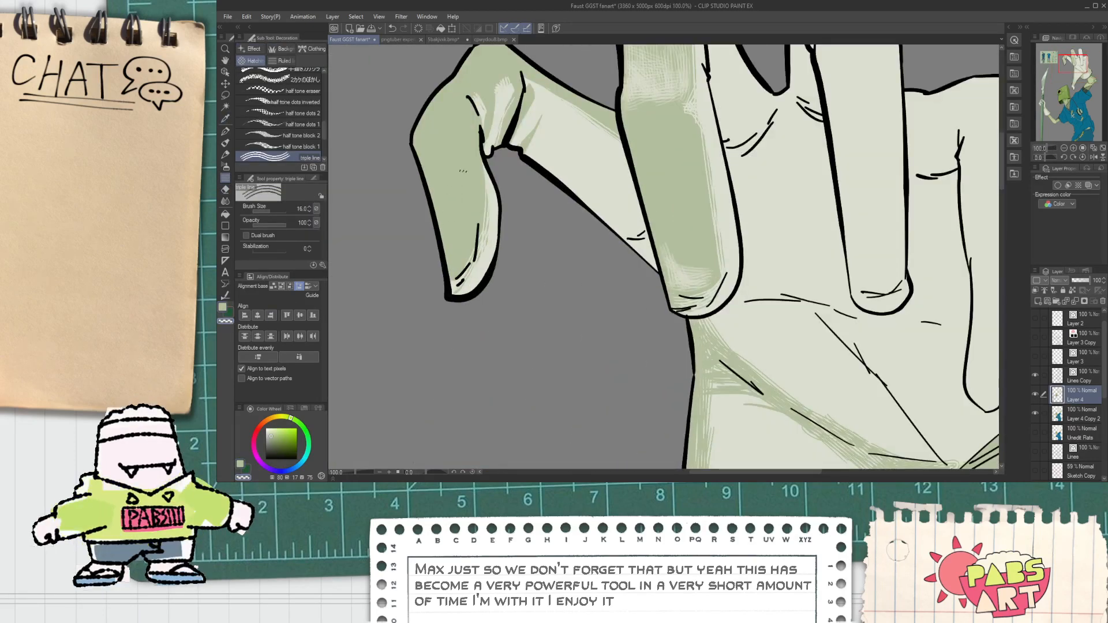
pyautogui.scroll(-1, 507, 202)
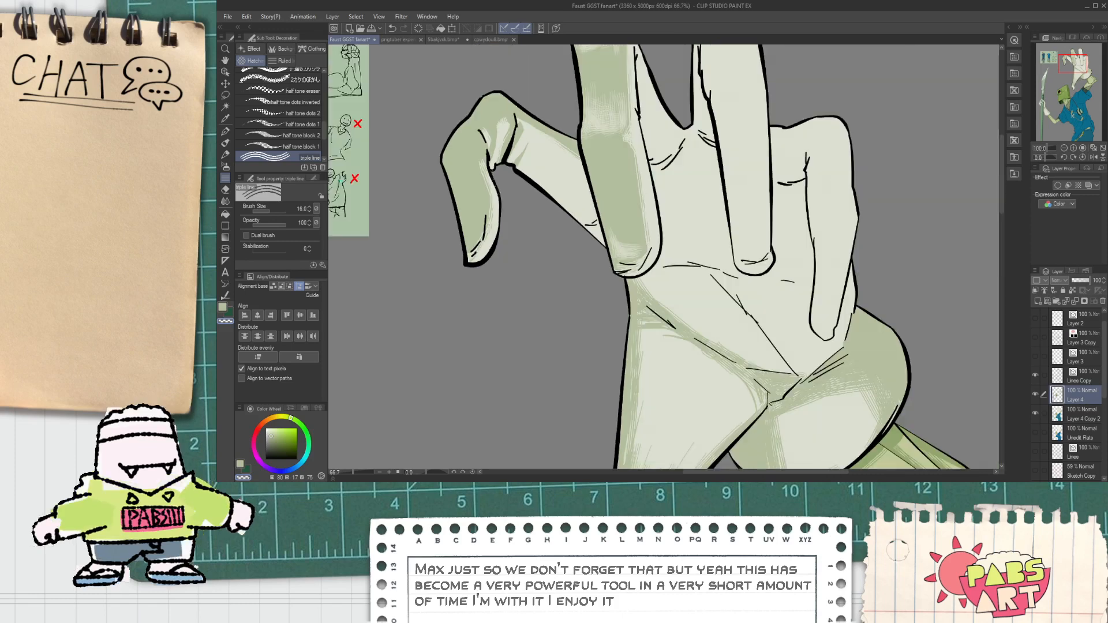
pyautogui.scroll(-2, 577, 230)
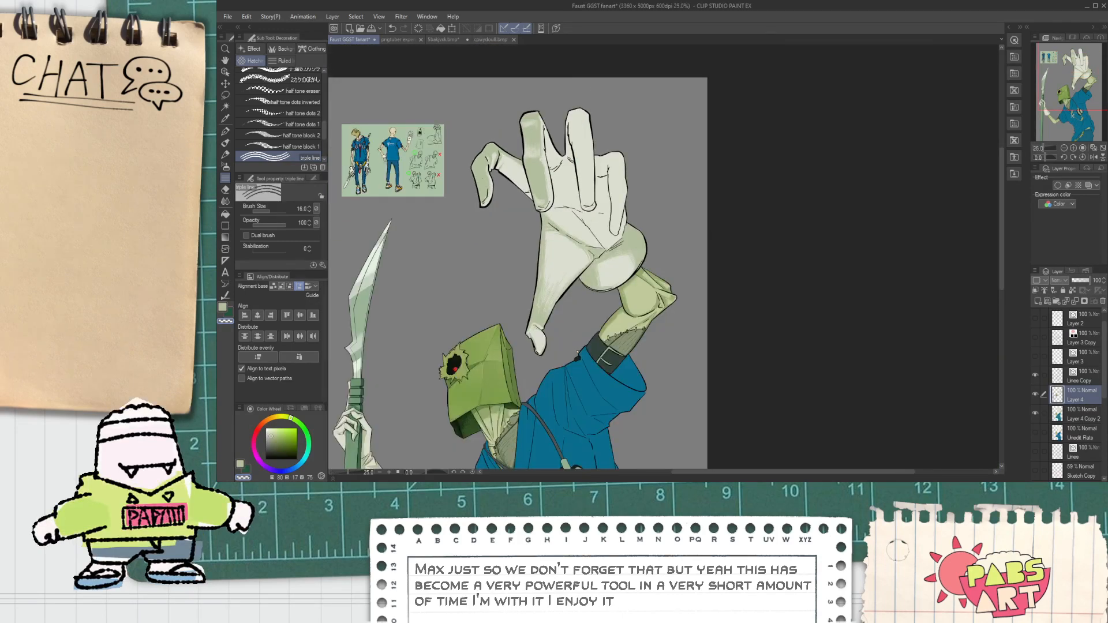
pyautogui.scroll(3, 577, 231)
pyautogui.scroll(1, 664, 259)
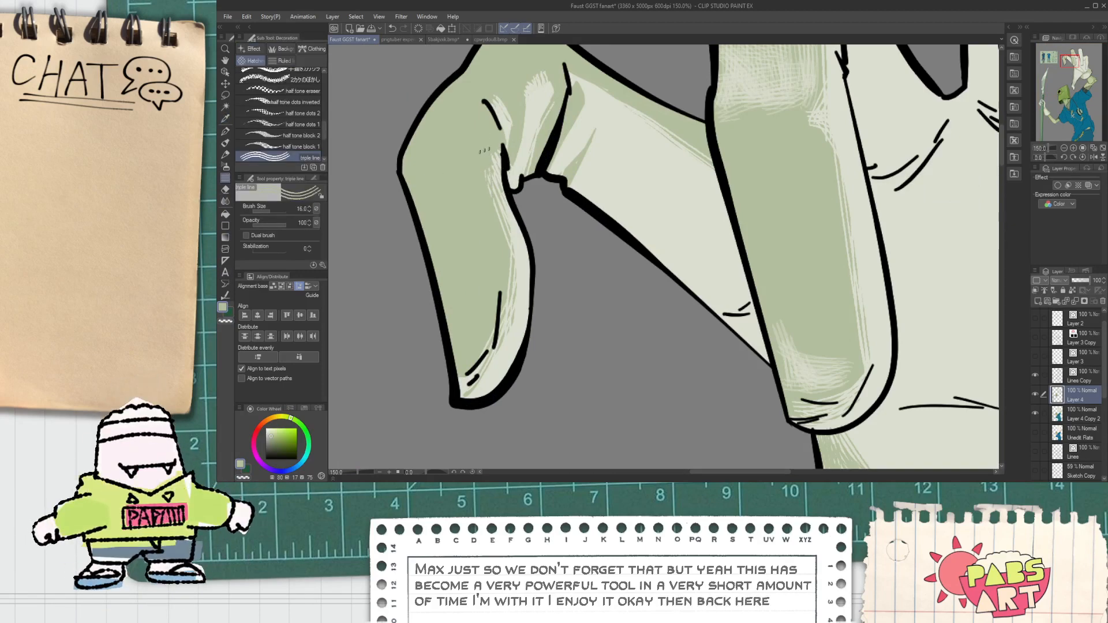
pyautogui.scroll(-5, 495, 199)
pyautogui.moveTo(692, 228); pyautogui.dragTo(666, 232)
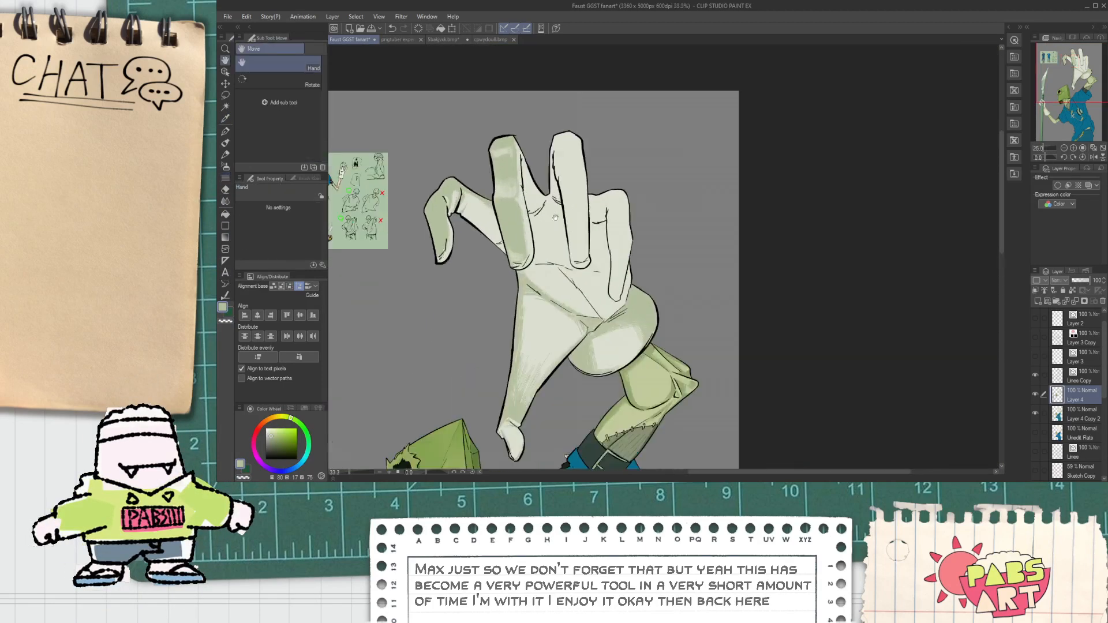
pyautogui.press('p')
pyautogui.scroll(3, 635, 237)
pyautogui.scroll(2, 454, 266)
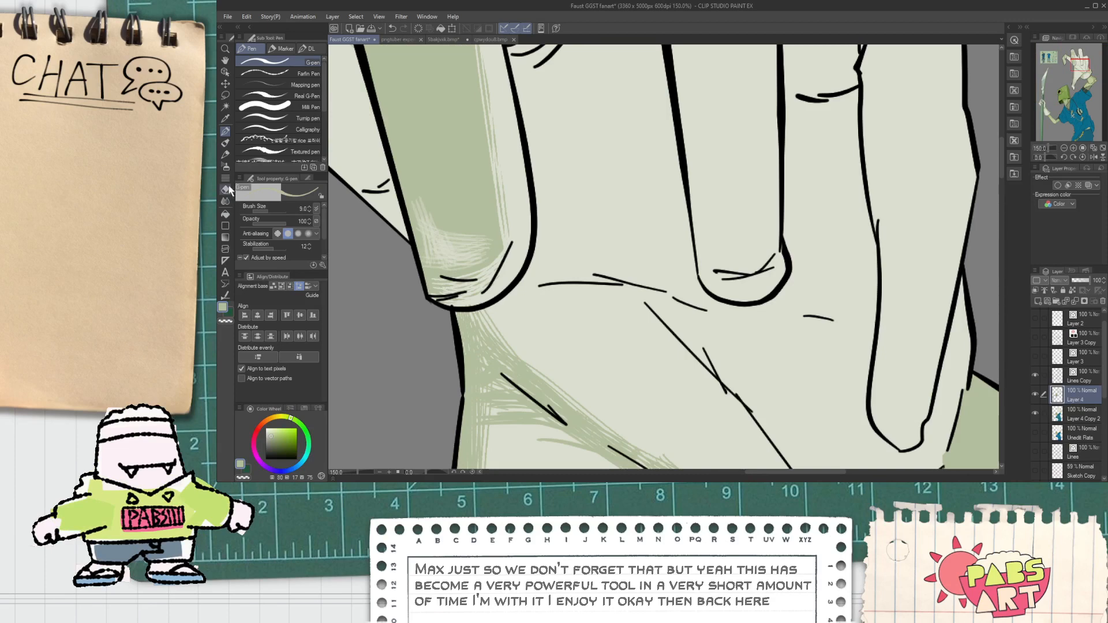
pyautogui.click(225, 178)
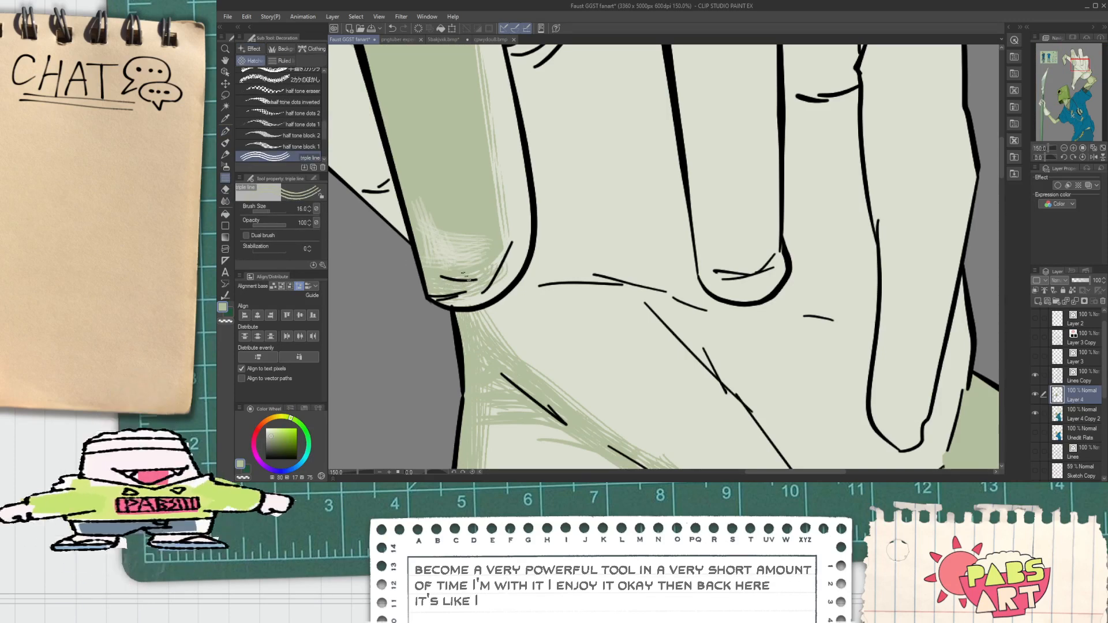
pyautogui.scroll(-3, 445, 279)
pyautogui.scroll(2, 483, 264)
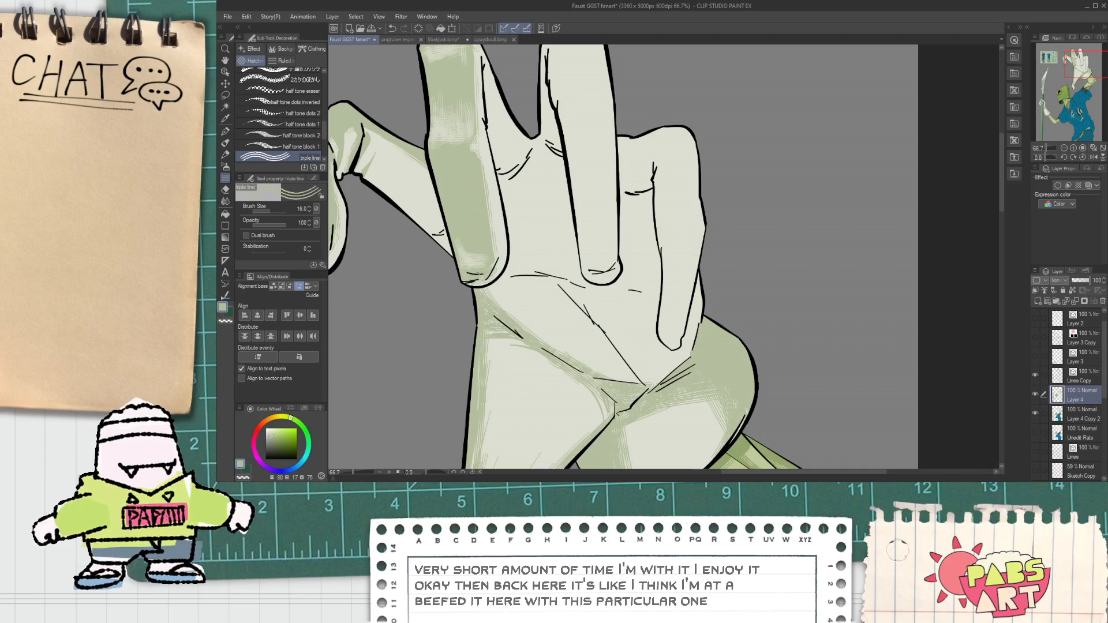
pyautogui.scroll(-3, 485, 273)
pyautogui.scroll(2, 529, 219)
# Outline a shadow with the G-pen along the web between the two tall fingers and fill it with the shadow colour.
pyautogui.press('p')
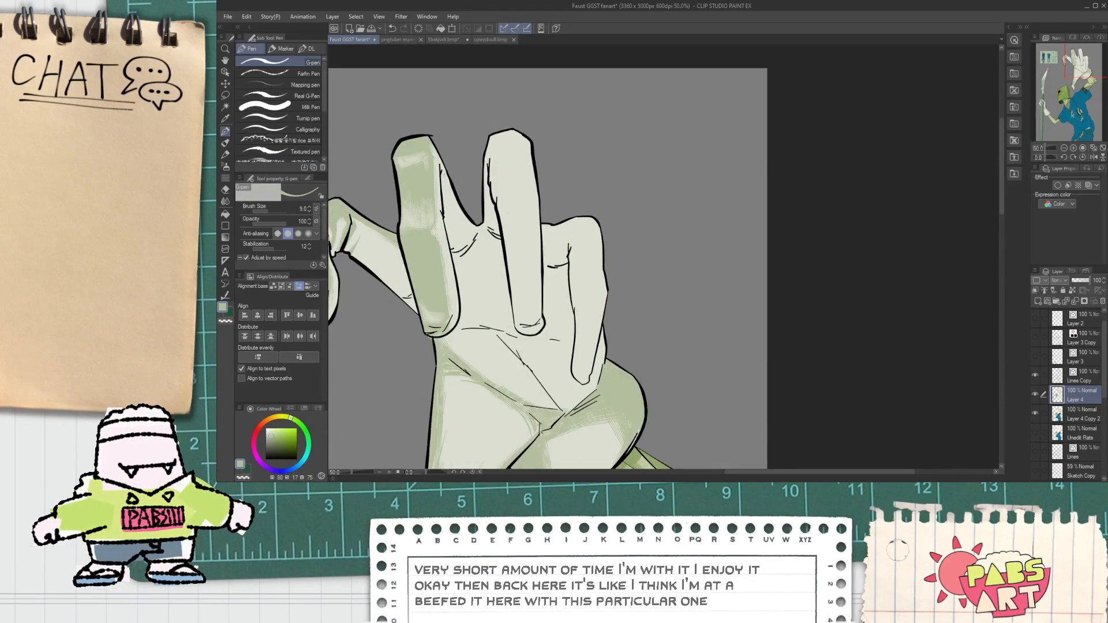
pyautogui.scroll(2, 442, 170)
pyautogui.scroll(1, 449, 177)
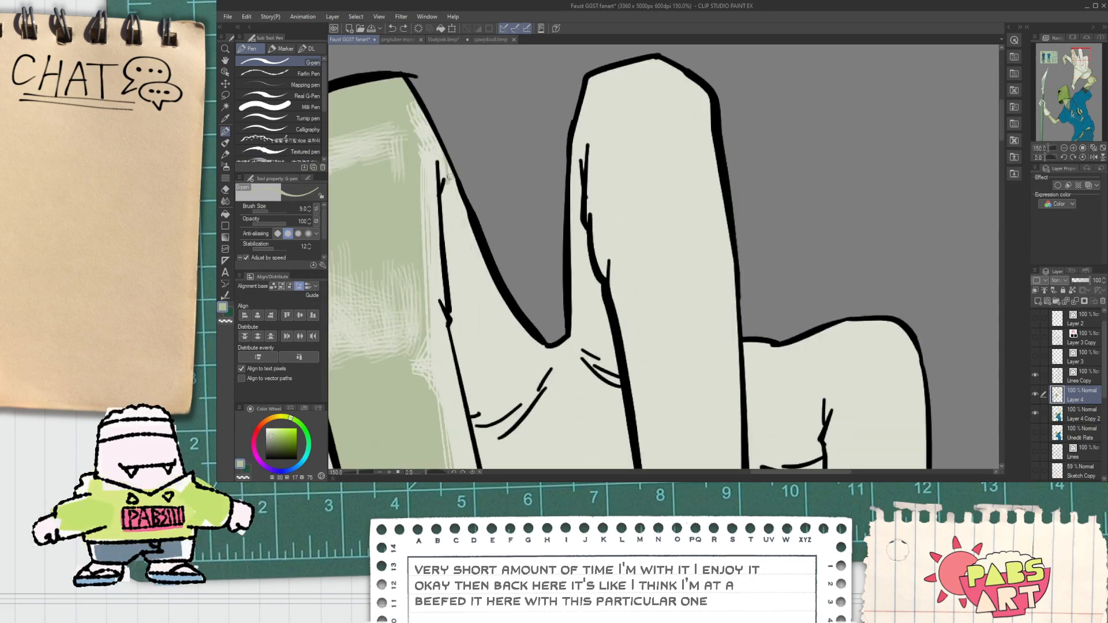
pyautogui.moveTo(469, 271); pyautogui.dragTo(523, 350)
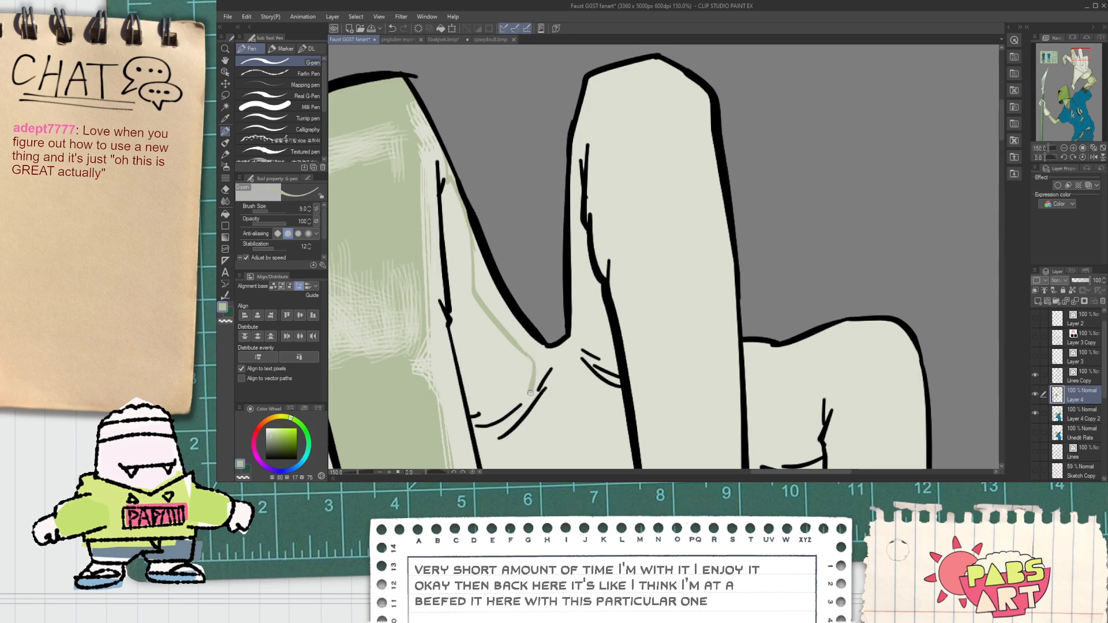
pyautogui.scroll(2, 558, 364)
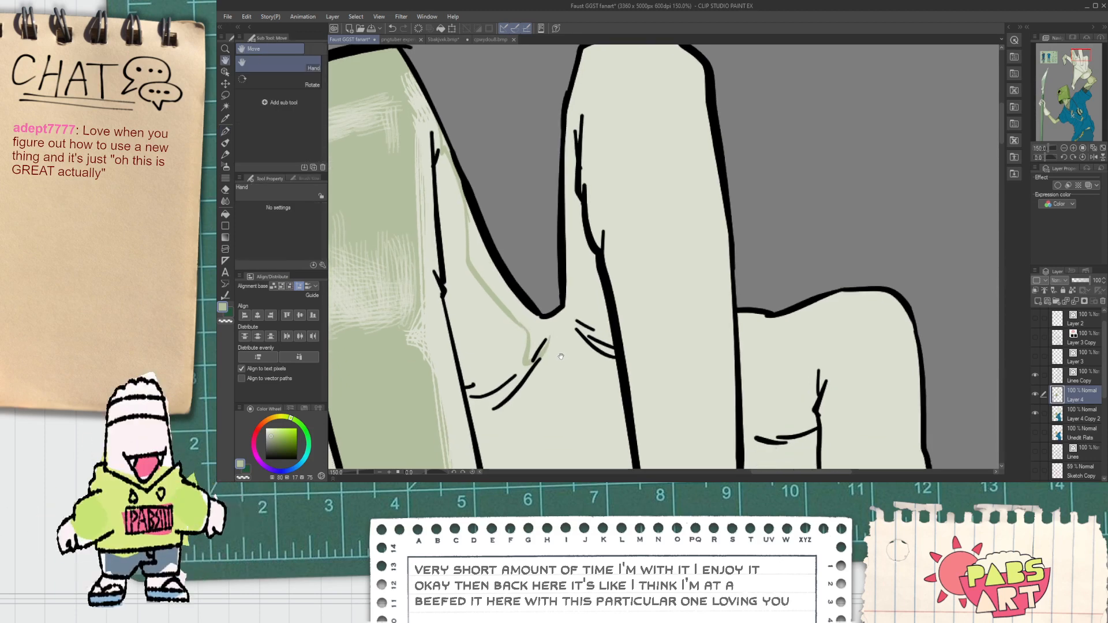
pyautogui.scroll(1, 543, 379)
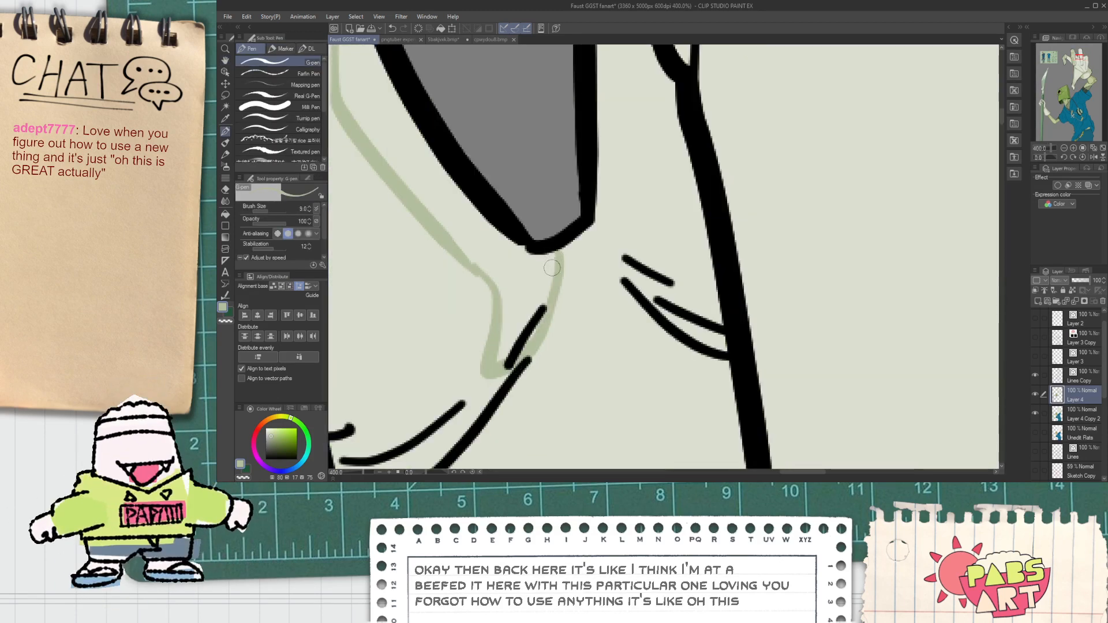
pyautogui.scroll(-1, 466, 203)
pyautogui.press('g')
pyautogui.click(467, 203)
# Extend the solid web shadow upward along the first tall finger's outer right edge with the G-pen.
pyautogui.press('p')
pyautogui.moveTo(431, 129); pyautogui.dragTo(489, 264)
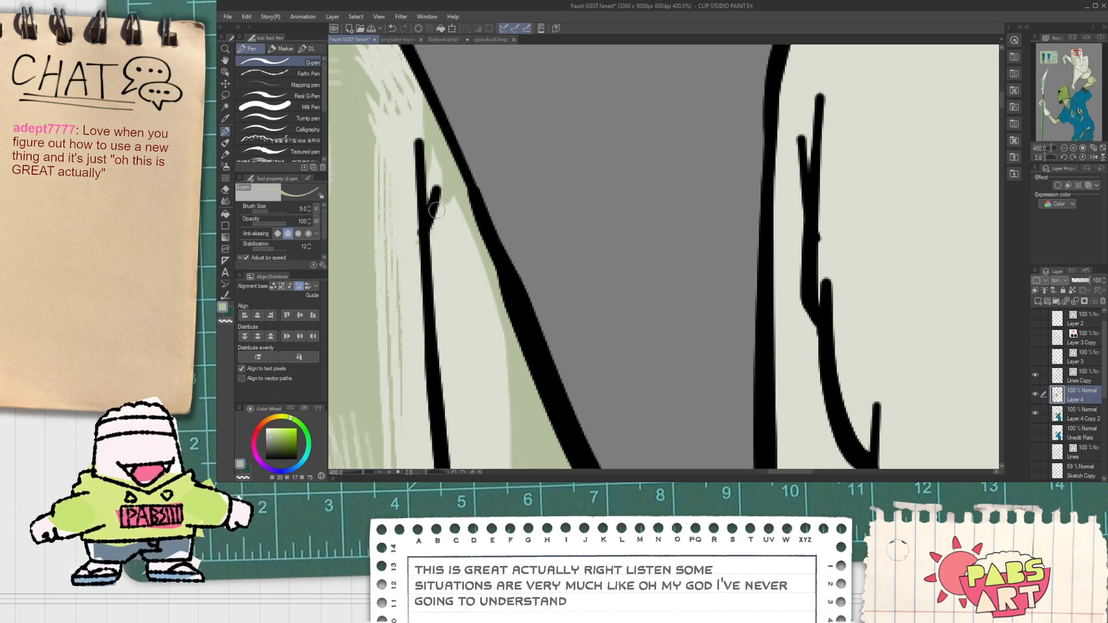
pyautogui.scroll(-5, 431, 233)
pyautogui.scroll(3, 453, 195)
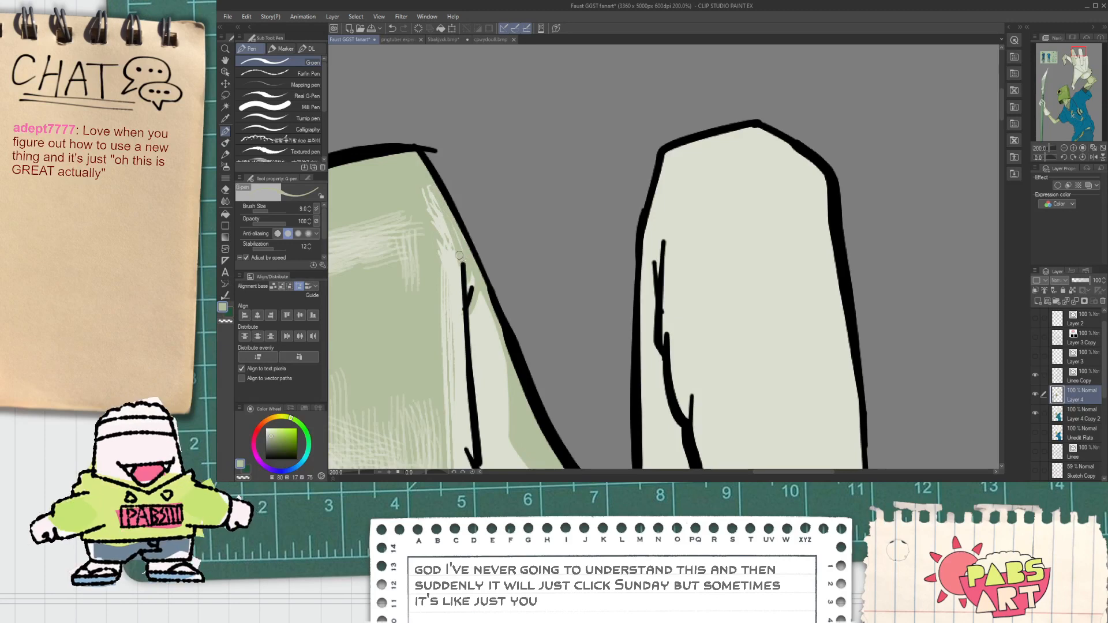
pyautogui.scroll(1, 458, 232)
pyautogui.scroll(-1, 438, 252)
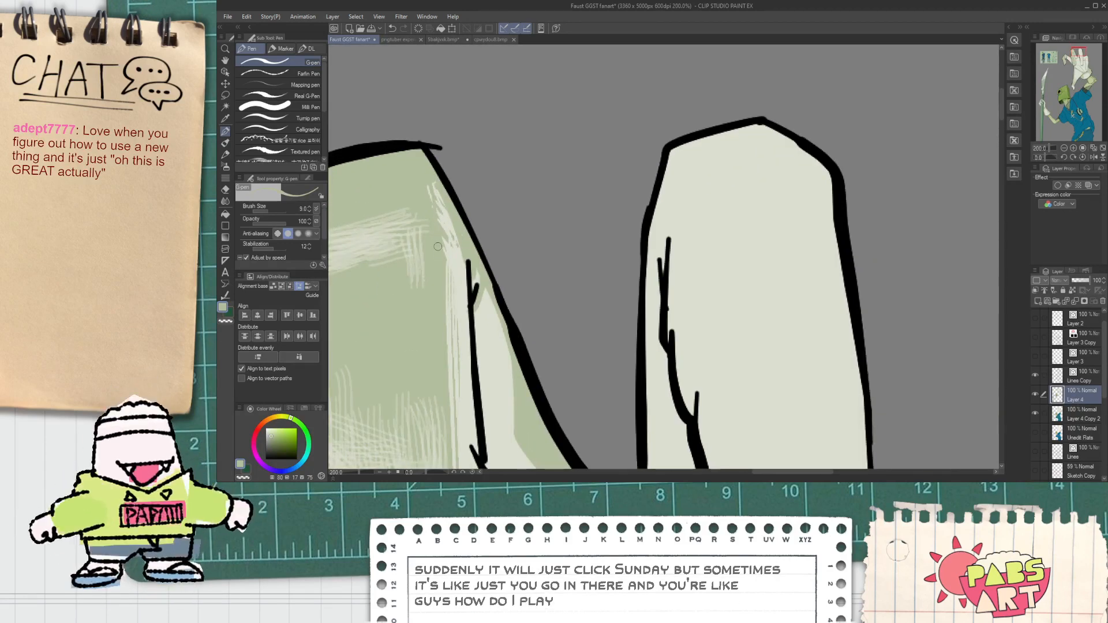
pyautogui.scroll(-2, 450, 249)
pyautogui.press('space')
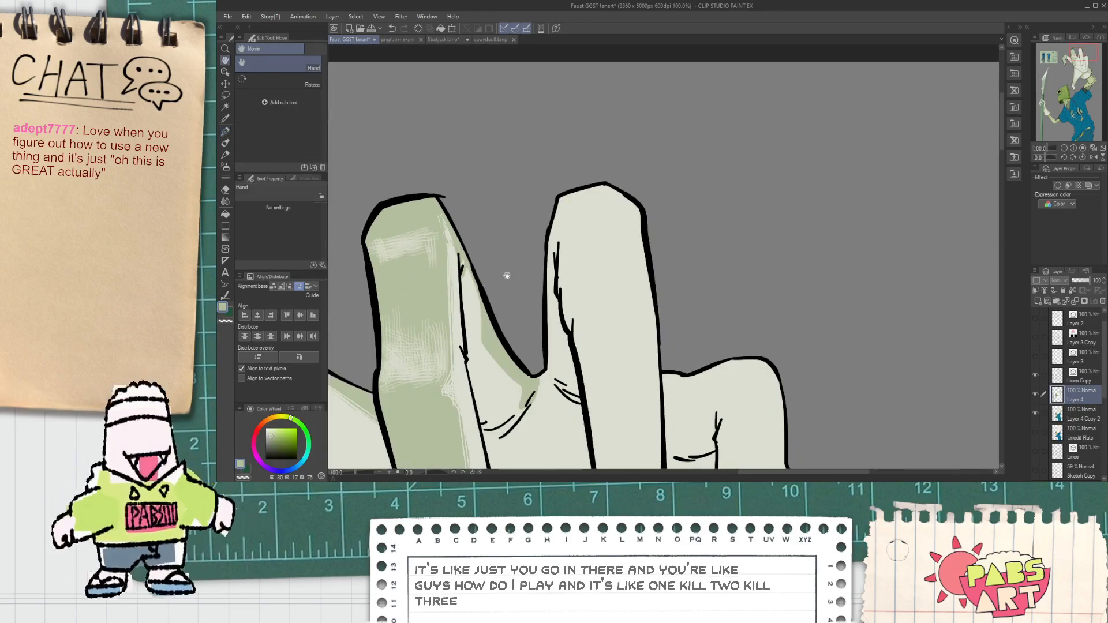
# Draw diagonal fold shadows with the G-pen across the web beside the first tall finger.
pyautogui.moveTo(542, 343); pyautogui.dragTo(514, 261)
pyautogui.scroll(2, 451, 215)
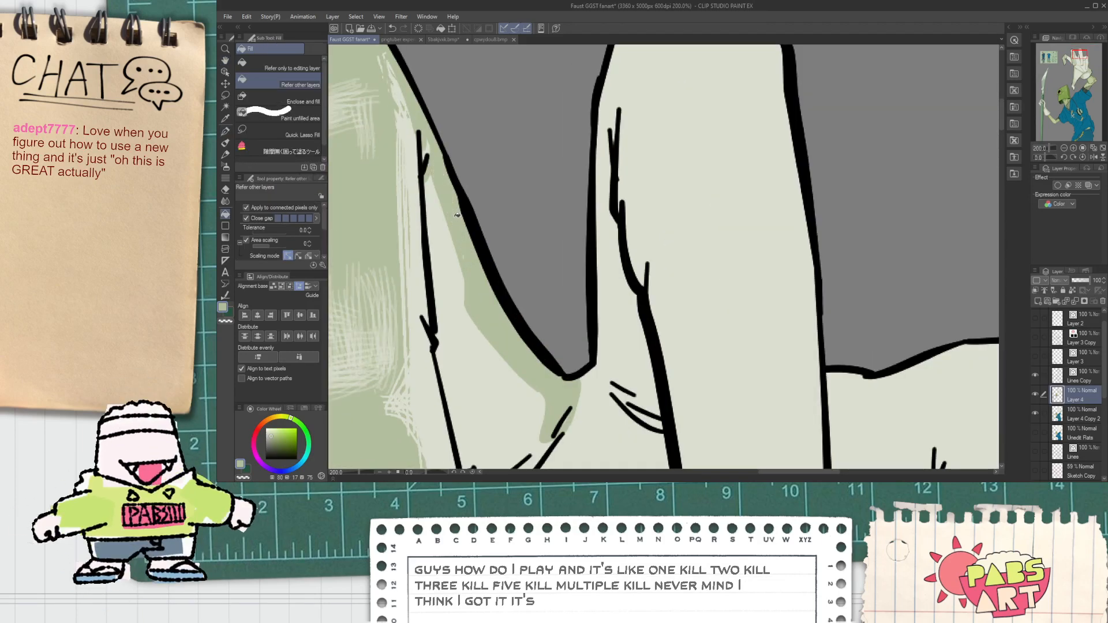
pyautogui.scroll(-1, 464, 281)
pyautogui.scroll(1, 464, 281)
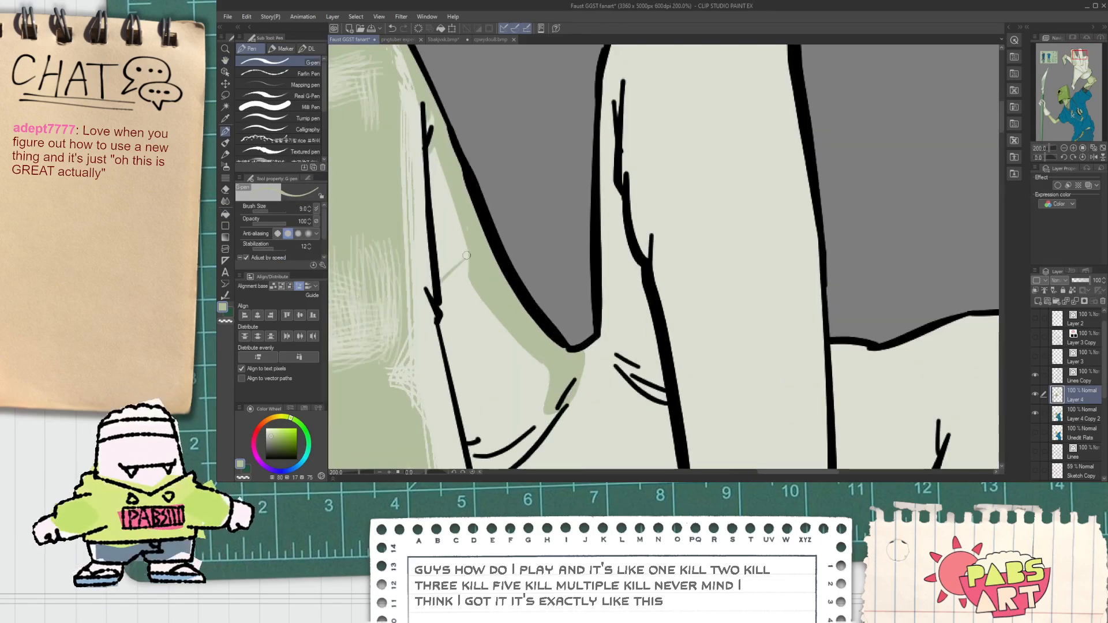
pyautogui.press('g')
pyautogui.press('p')
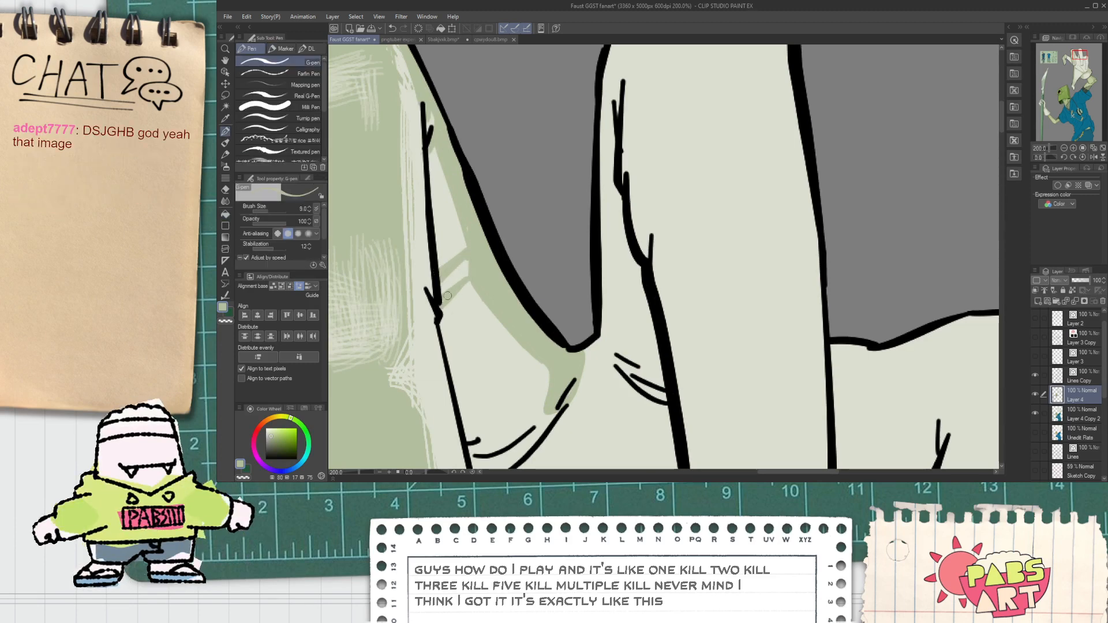
pyautogui.scroll(-1, 457, 300)
# Shade along the curved crease lines at the lower end of the web with the G-pen.
pyautogui.moveTo(484, 359); pyautogui.dragTo(478, 308)
pyautogui.scroll(1, 476, 359)
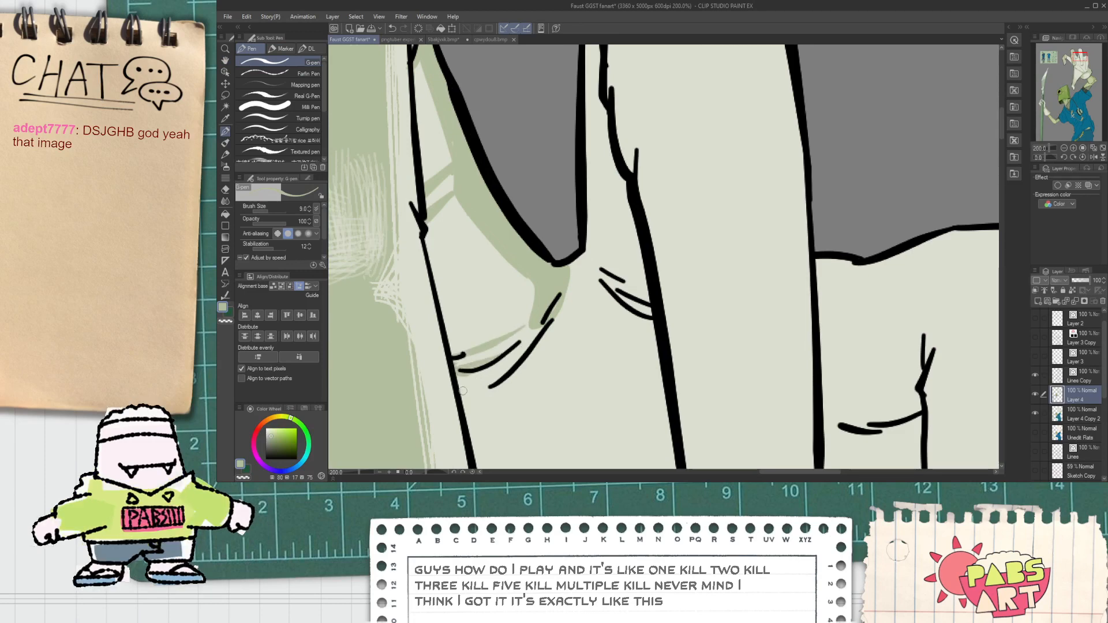
pyautogui.scroll(-2, 502, 371)
pyautogui.scroll(2, 507, 367)
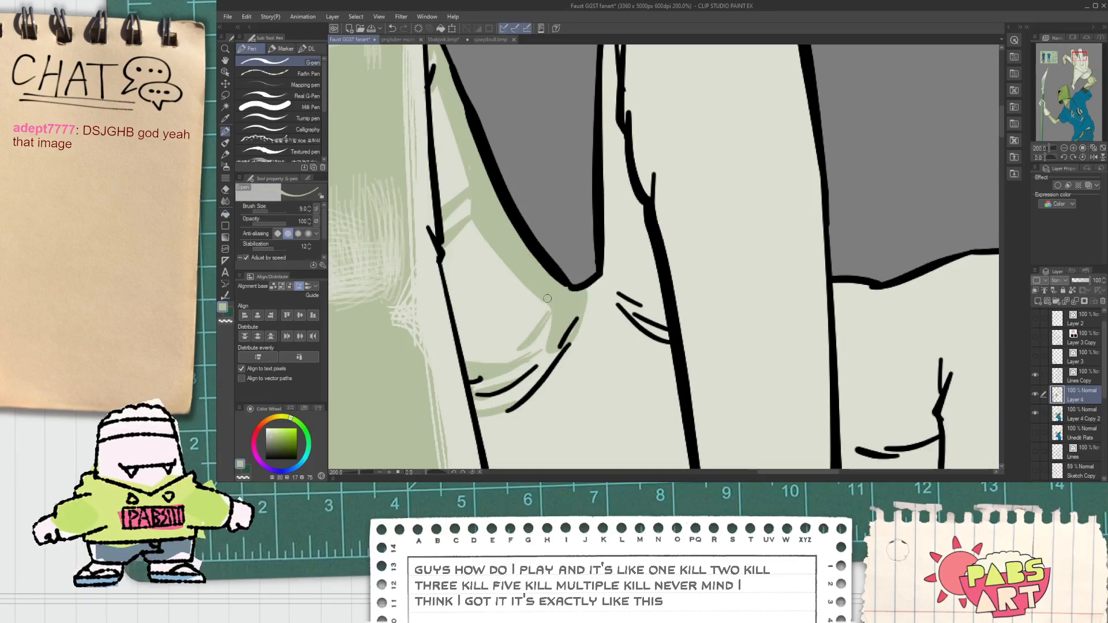
# Extend the web shadow to the second tall finger's base and up its inner edge with the G-pen, and fill the outlined area.
pyautogui.scroll(-4, 556, 302)
pyautogui.scroll(4, 544, 321)
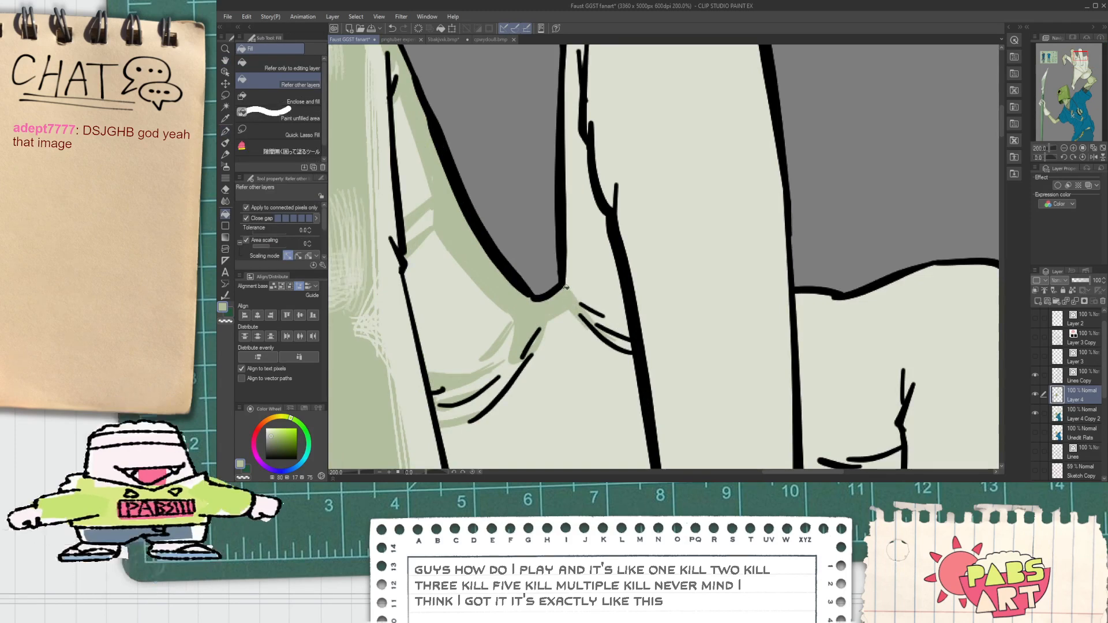
pyautogui.scroll(-2, 598, 353)
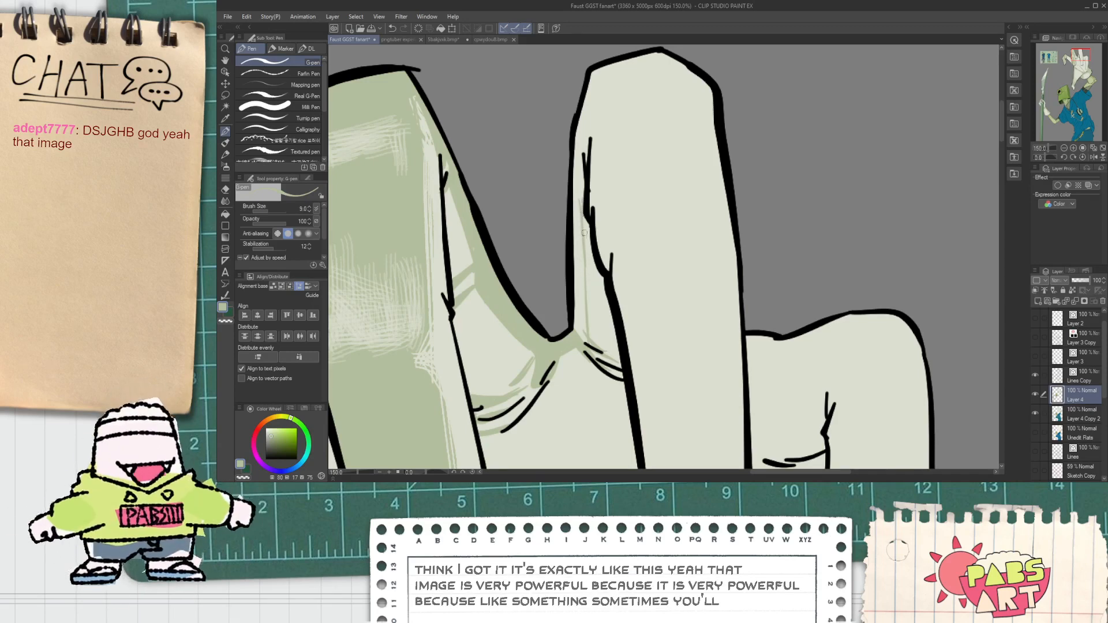
pyautogui.press('g')
pyautogui.scroll(-2, 582, 216)
pyautogui.scroll(-1, 583, 220)
pyautogui.press('space')
pyautogui.moveTo(583, 219); pyautogui.dragTo(569, 211)
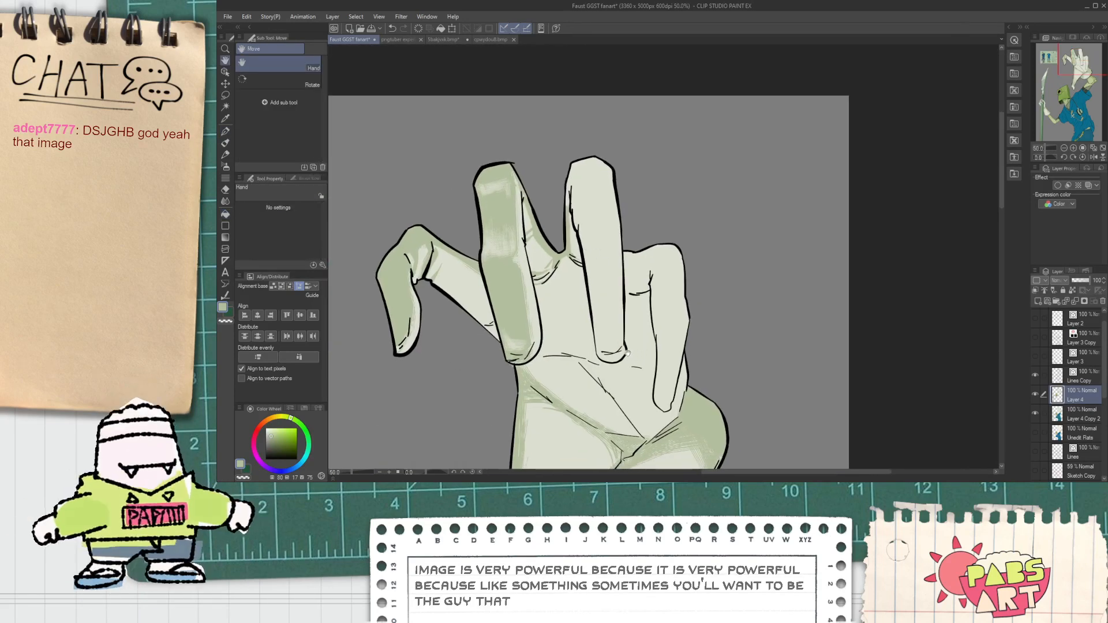
pyautogui.moveTo(610, 261); pyautogui.dragTo(595, 272)
pyautogui.scroll(3, 571, 249)
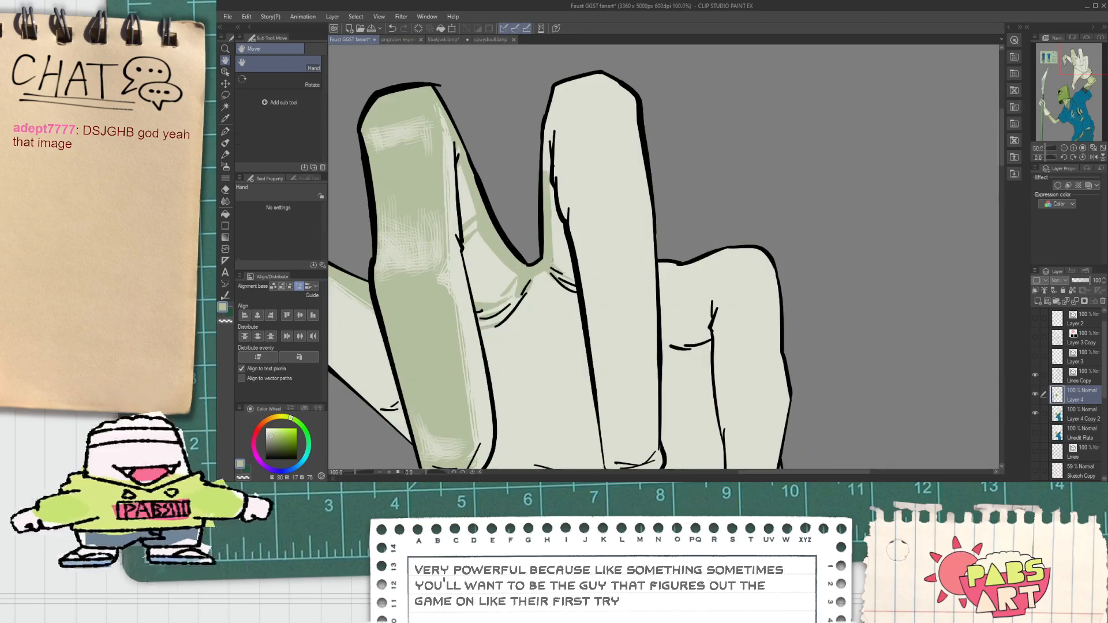
# Widen the shadow on the second tall finger's inner edge up to its fold line with the G-pen and fill.
pyautogui.press('p')
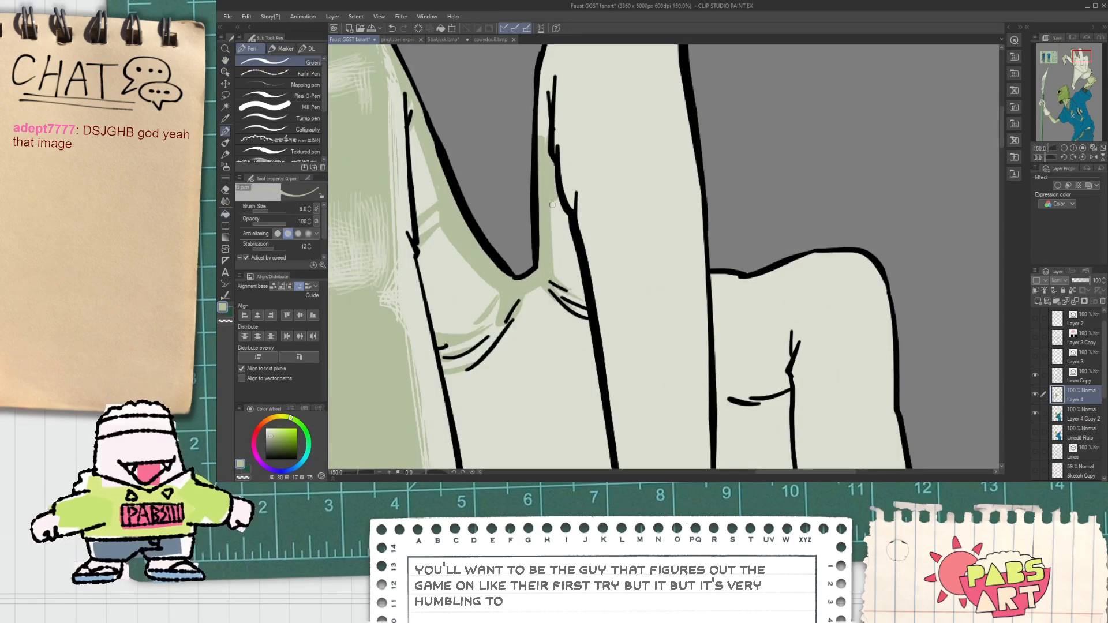
pyautogui.scroll(-3, 555, 201)
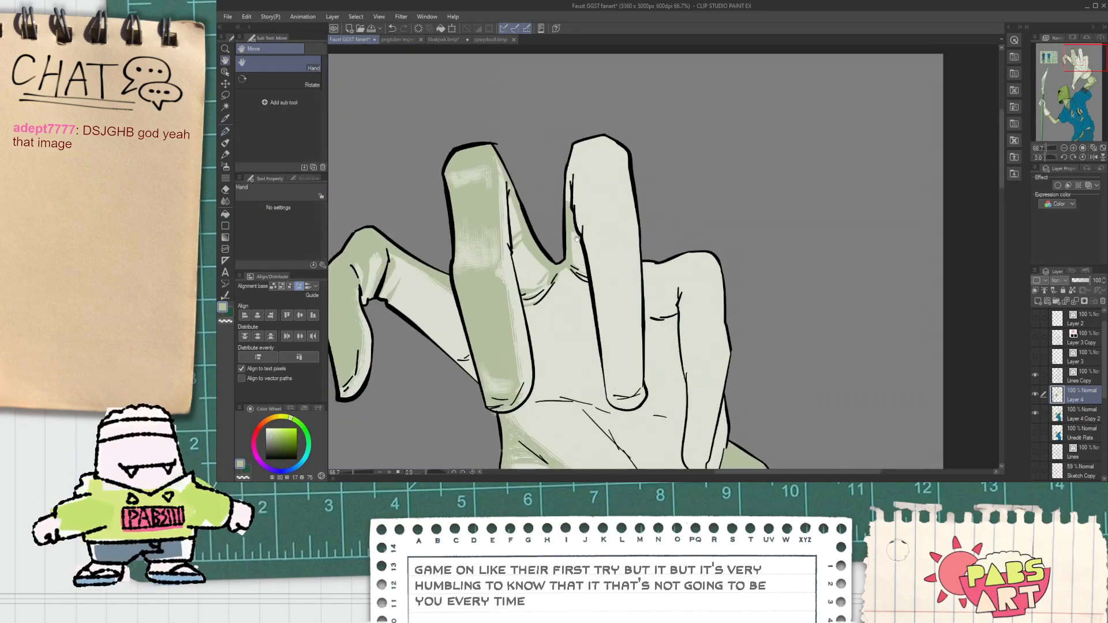
pyautogui.scroll(4, 508, 221)
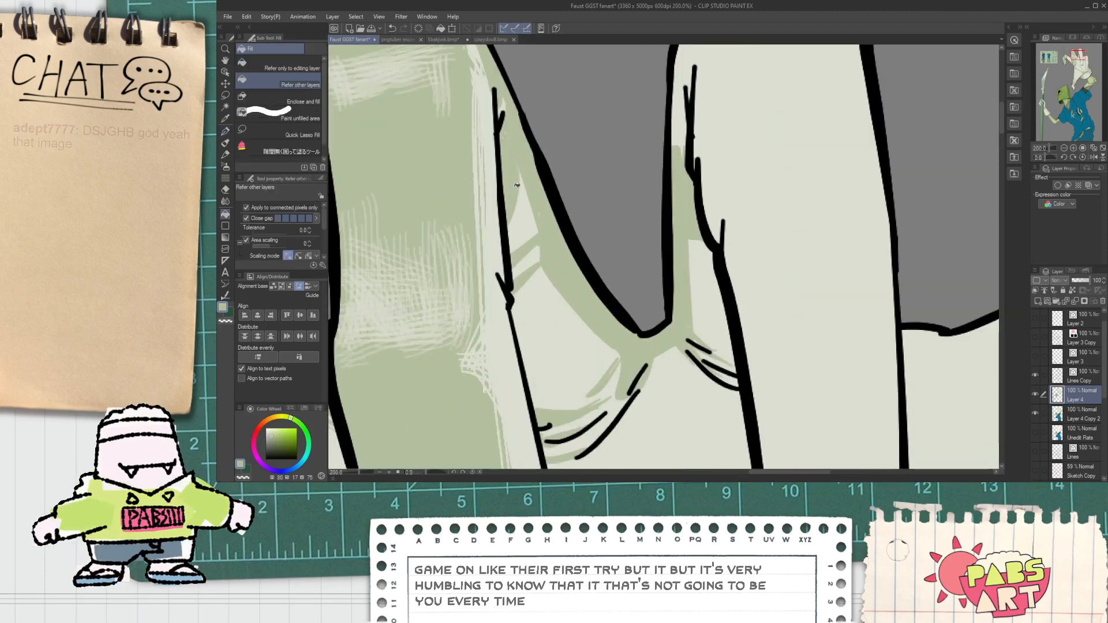
# Close the light gap between the first tall finger's fold line and its outer edge with the shadow colour.
pyautogui.scroll(-3, 510, 214)
pyautogui.scroll(2, 510, 201)
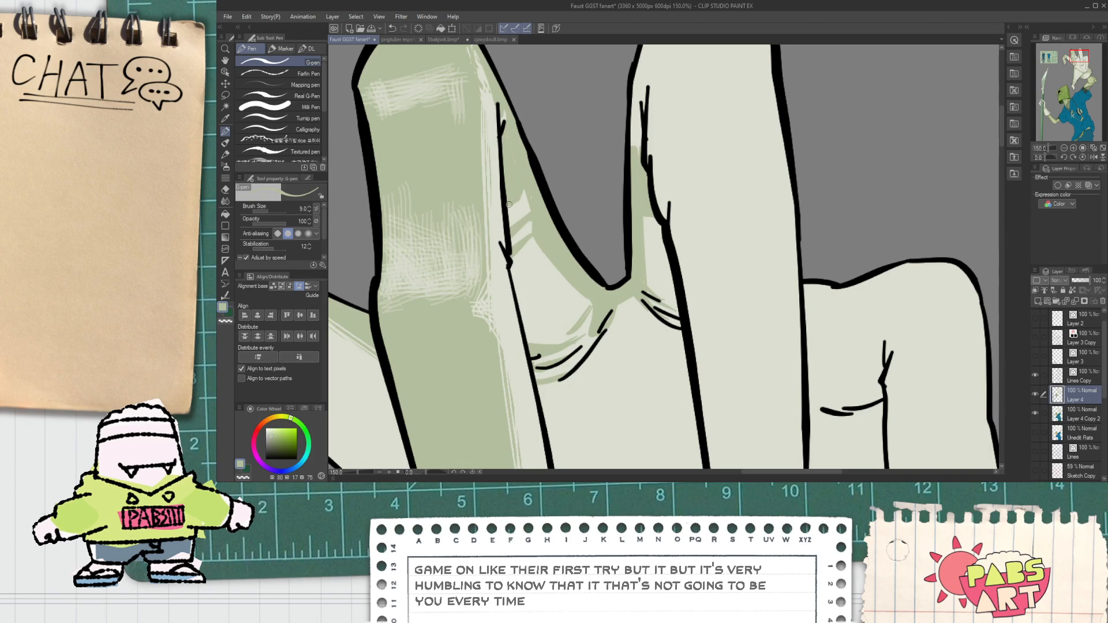
pyautogui.scroll(-3, 509, 204)
pyautogui.scroll(3, 519, 194)
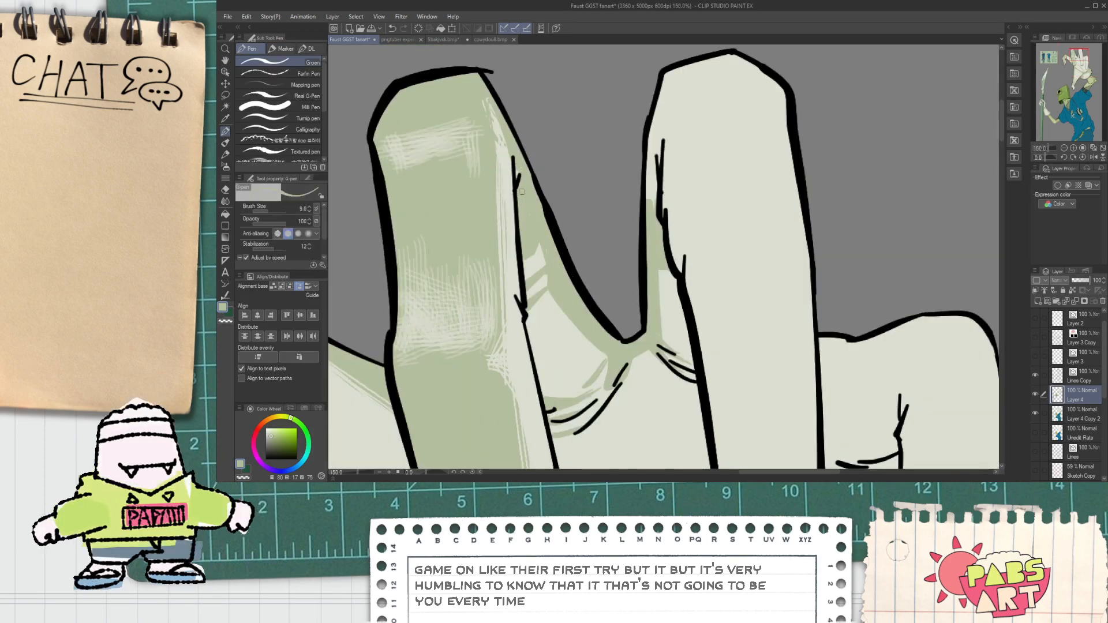
pyautogui.scroll(-4, 516, 172)
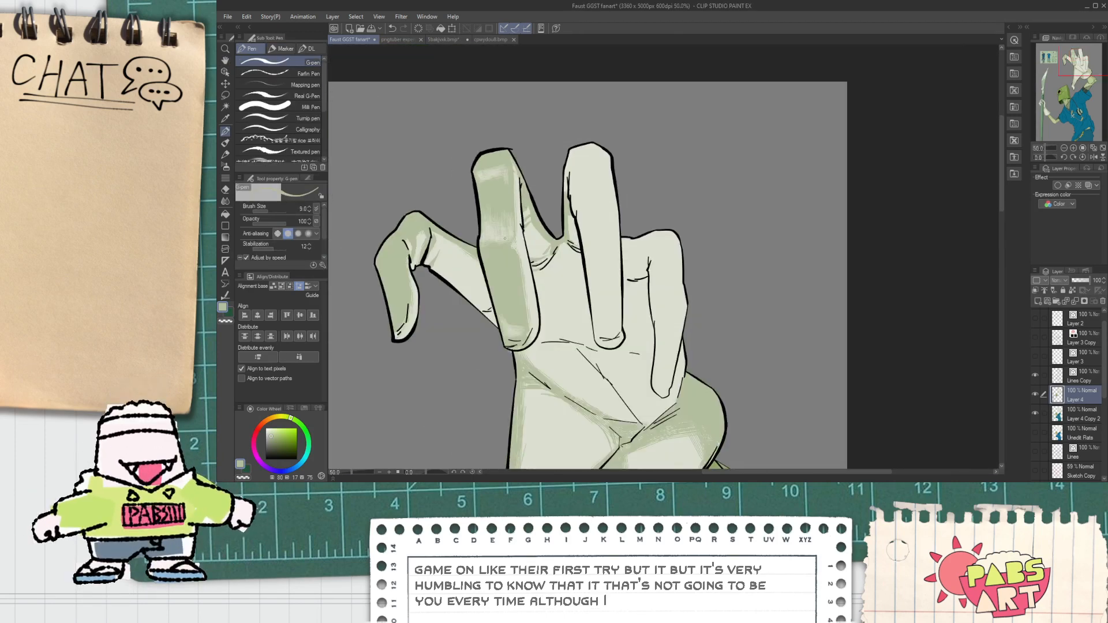
pyautogui.scroll(2, 440, 279)
pyautogui.scroll(1, 367, 263)
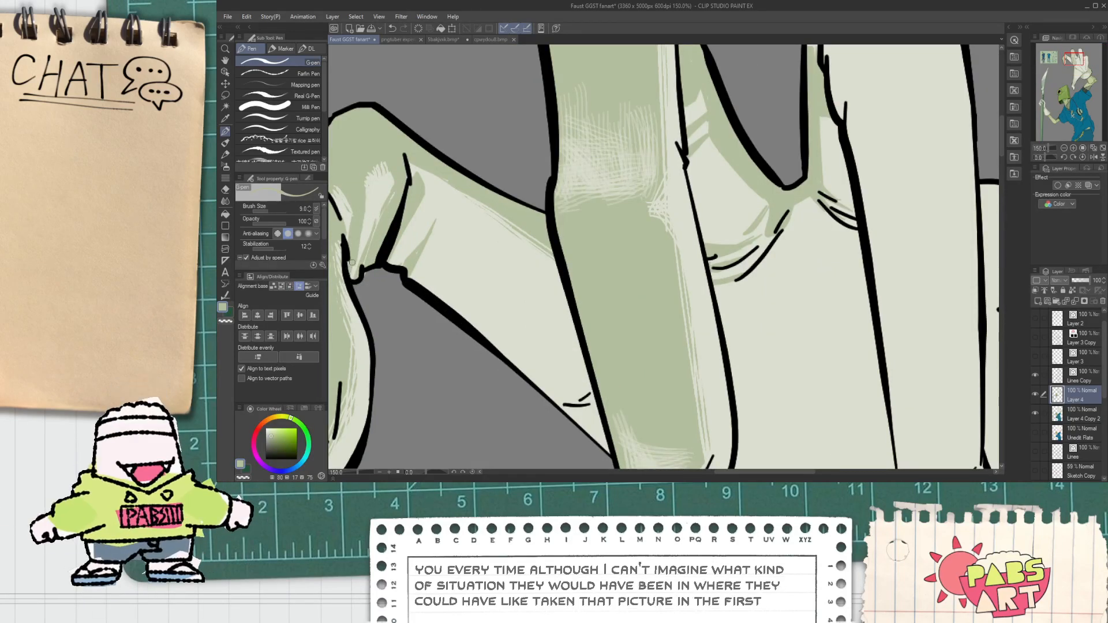
pyautogui.scroll(-3, 376, 270)
pyautogui.press('space')
pyautogui.moveTo(524, 264); pyautogui.dragTo(527, 269)
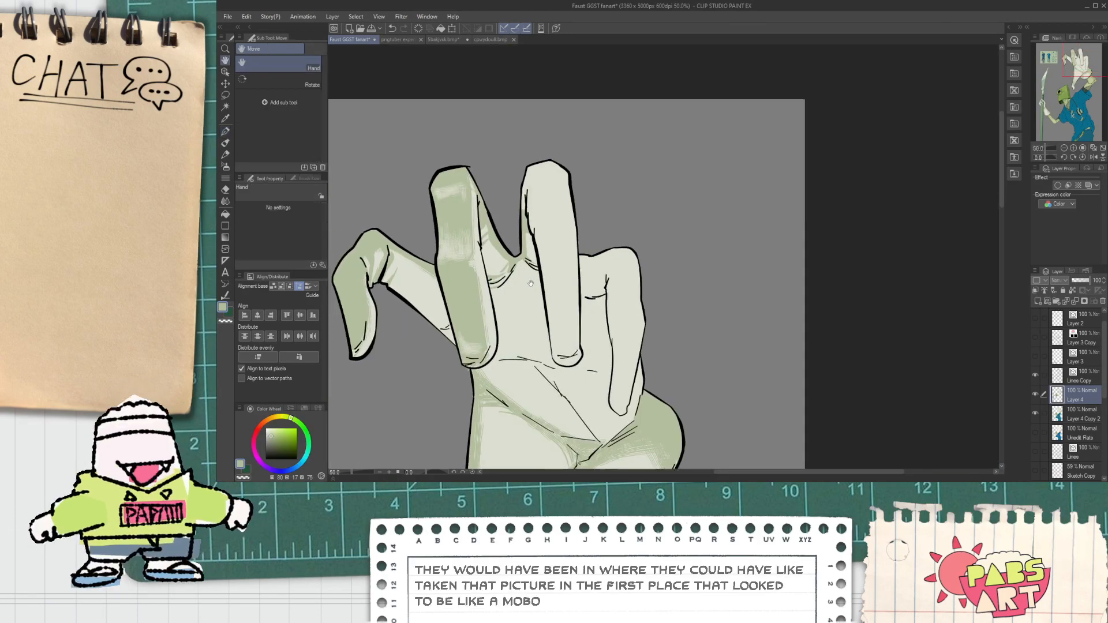
# Draw a shadow edge with the G-pen beneath the crease at the second tall finger's tip.
pyautogui.scroll(3, 527, 268)
pyautogui.scroll(-2, 531, 193)
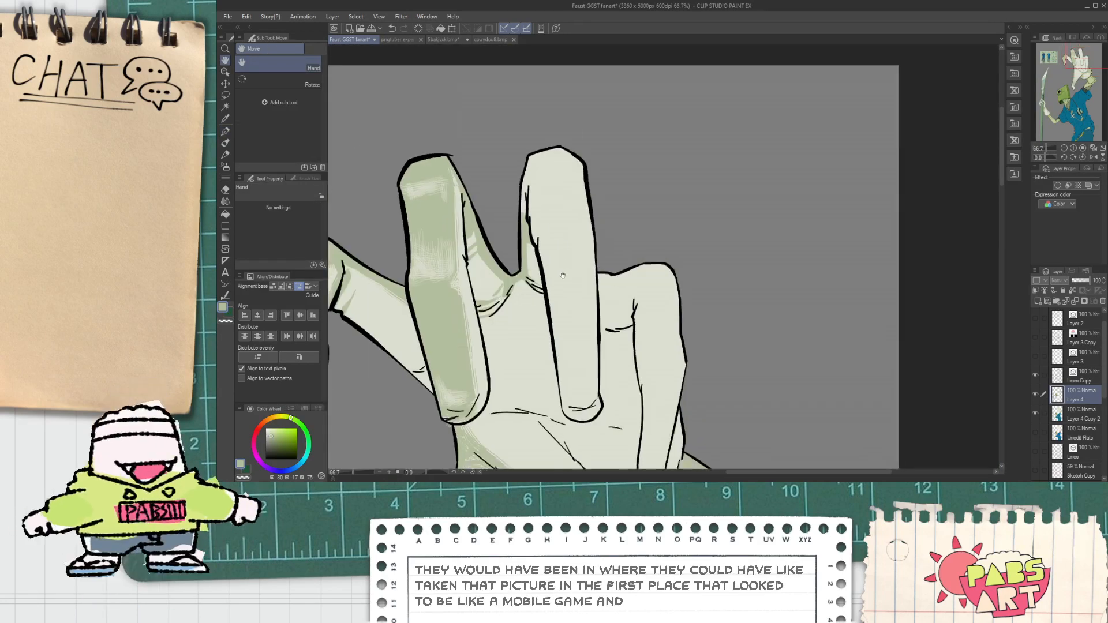
pyautogui.scroll(4, 554, 288)
pyautogui.moveTo(528, 357); pyautogui.dragTo(579, 365)
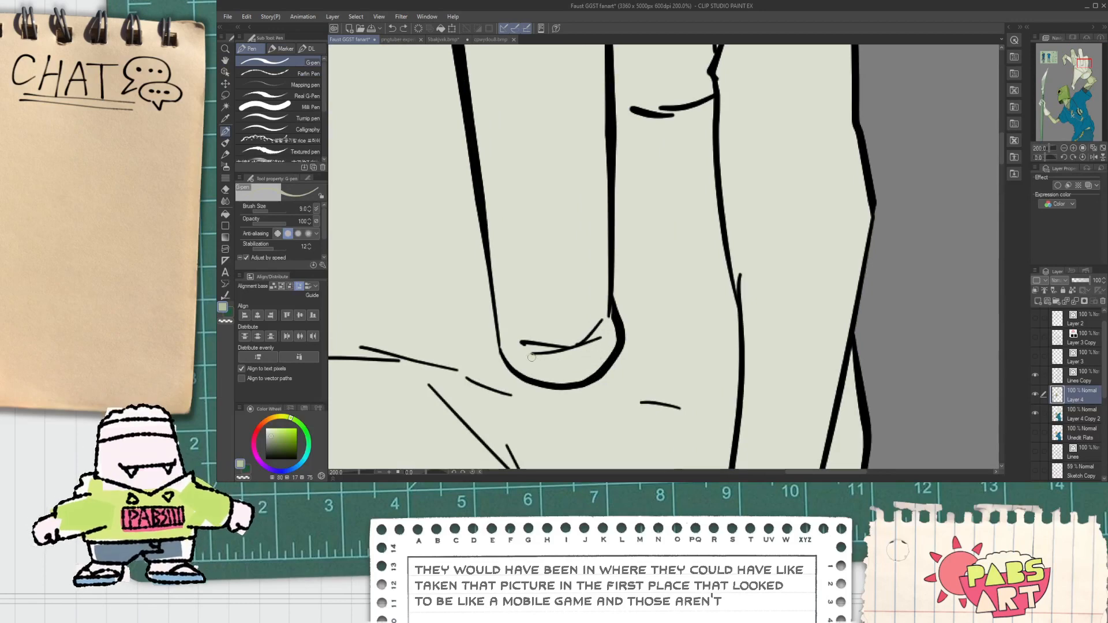
pyautogui.scroll(-1, 534, 358)
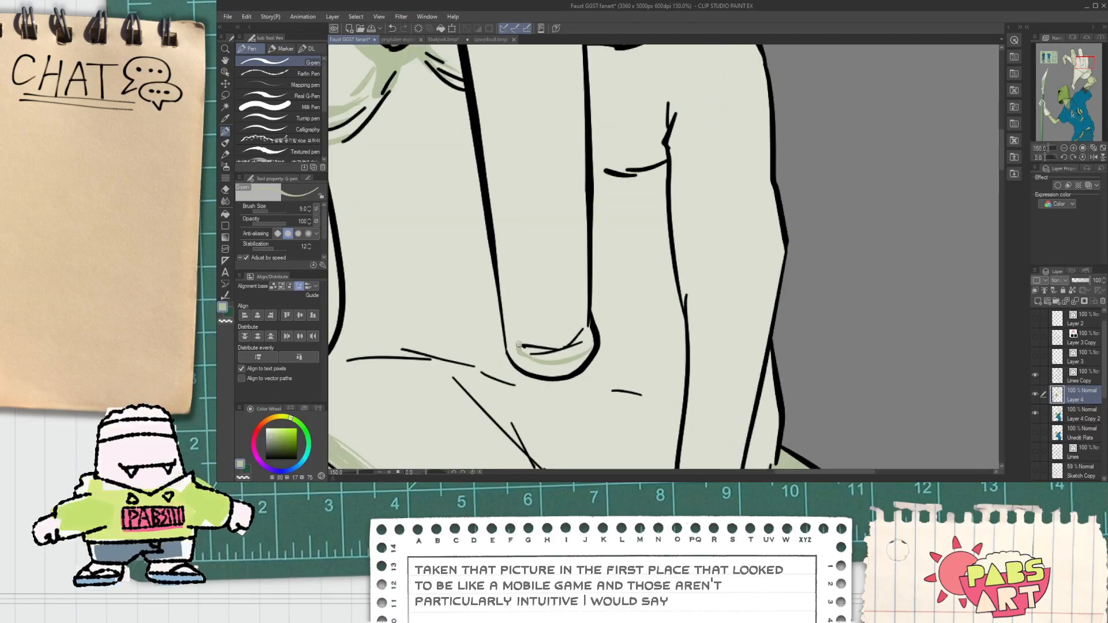
# Outline a long shadow up the second tall finger beside its inner contour with the G-pen and fill it.
pyautogui.scroll(-1, 519, 346)
pyautogui.moveTo(521, 342)
pyautogui.mouseDown()
pyautogui.moveTo(488, 125)
pyautogui.moveTo(504, 259)
pyautogui.mouseUp()
pyautogui.press('space')
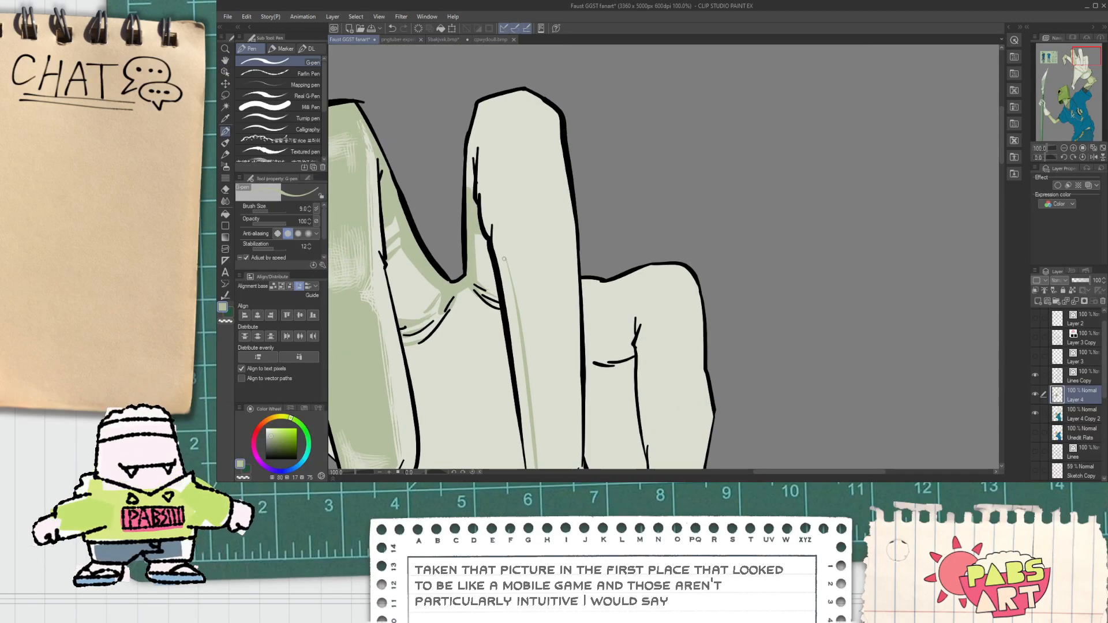
pyautogui.moveTo(504, 220); pyautogui.dragTo(491, 229)
pyautogui.moveTo(490, 188); pyautogui.dragTo(488, 214)
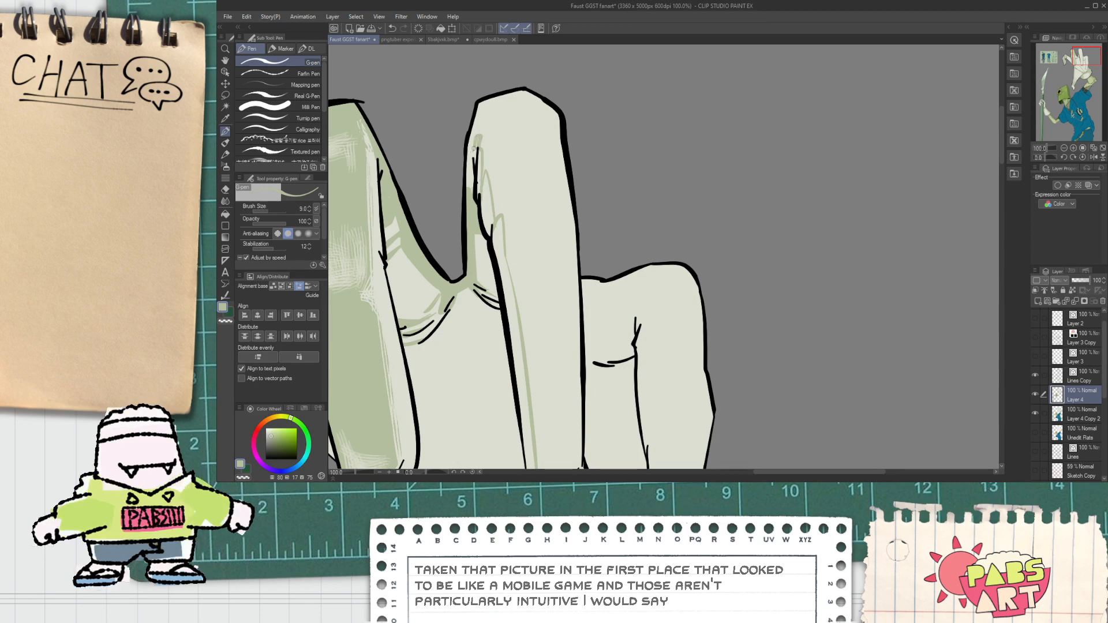
pyautogui.press('g')
pyautogui.click(474, 176)
pyautogui.scroll(-2, 509, 174)
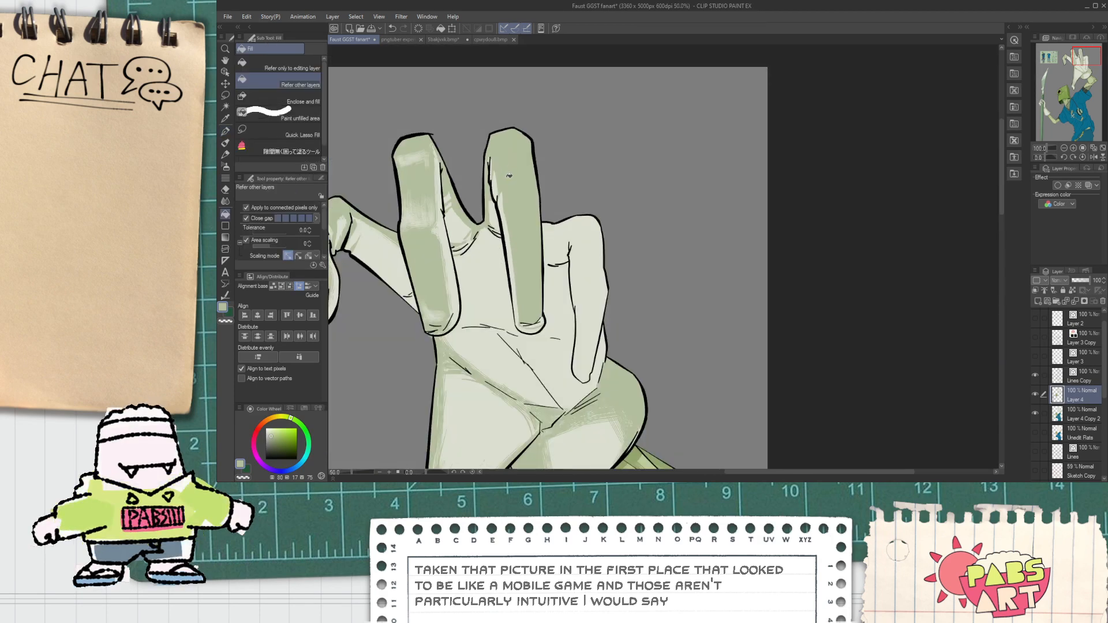
# Touch up the light gaps around the crease at the second tall finger's tip with the shadow colour.
pyautogui.scroll(-1, 508, 174)
pyautogui.scroll(4, 491, 339)
pyautogui.press('p')
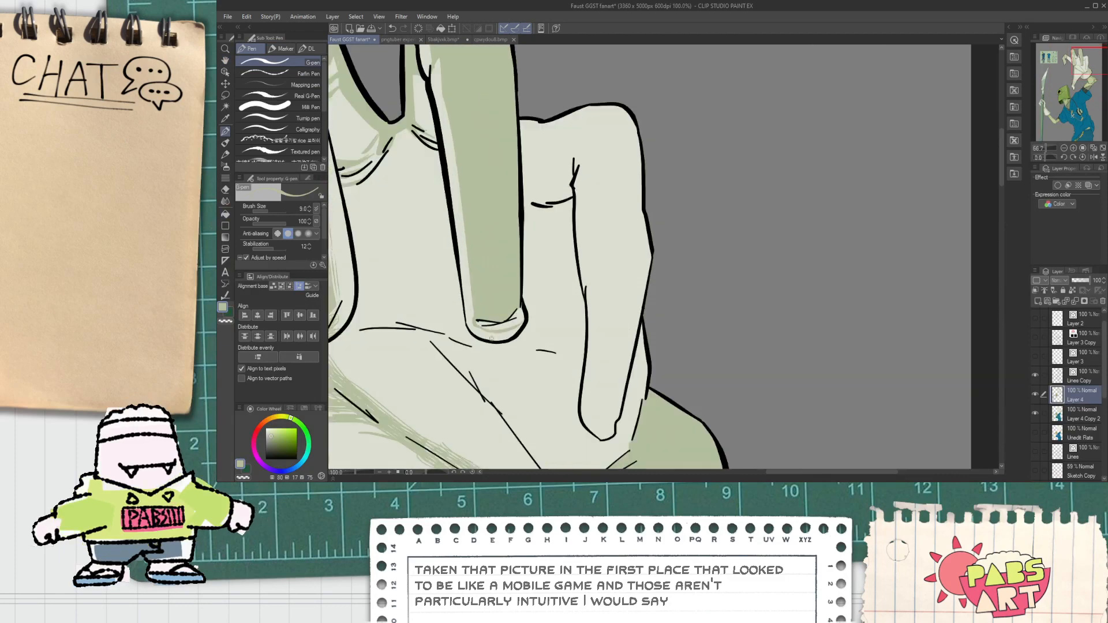
pyautogui.scroll(2, 491, 340)
pyautogui.press('g')
pyautogui.scroll(-3, 532, 301)
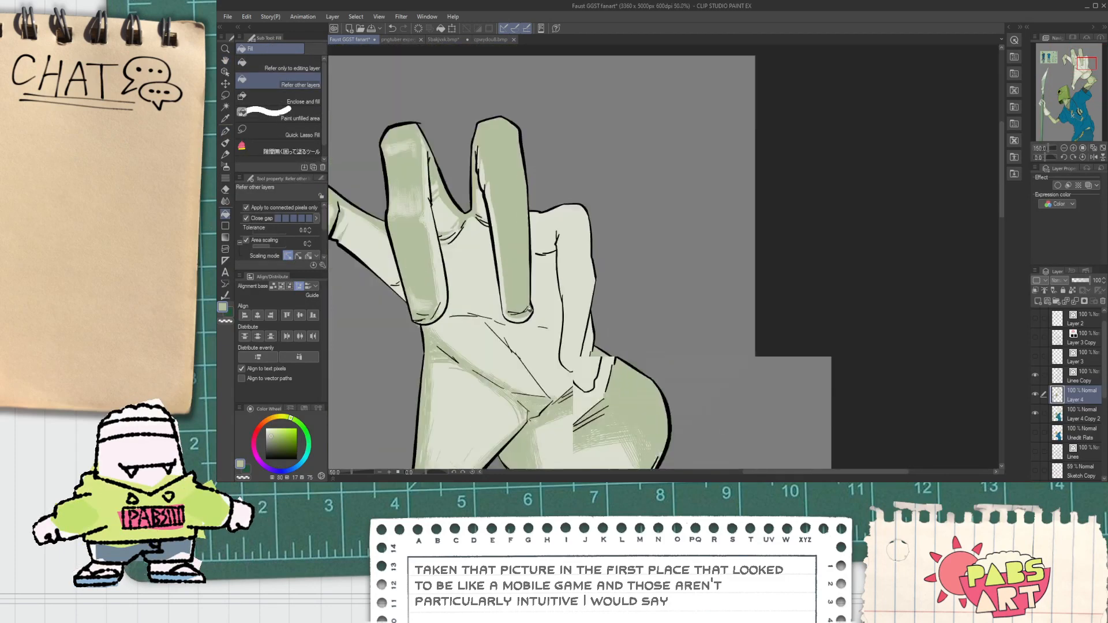
# Outline a shadow with the G-pen across the bent finger's base, above the knuckle crease.
pyautogui.scroll(1, 519, 247)
pyautogui.press('p')
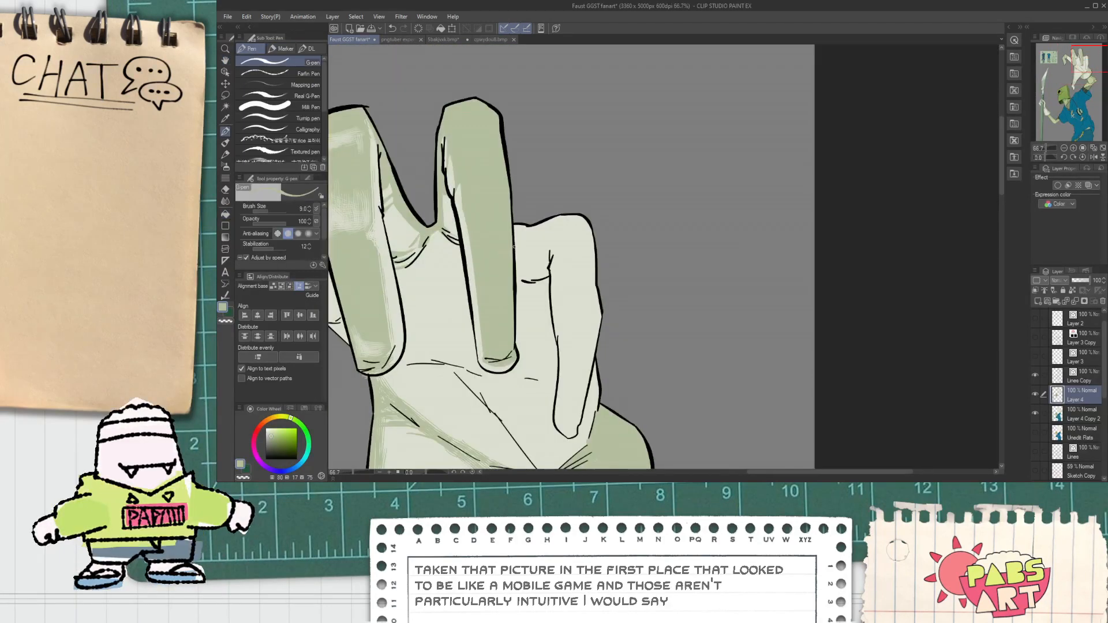
pyautogui.scroll(1, 514, 246)
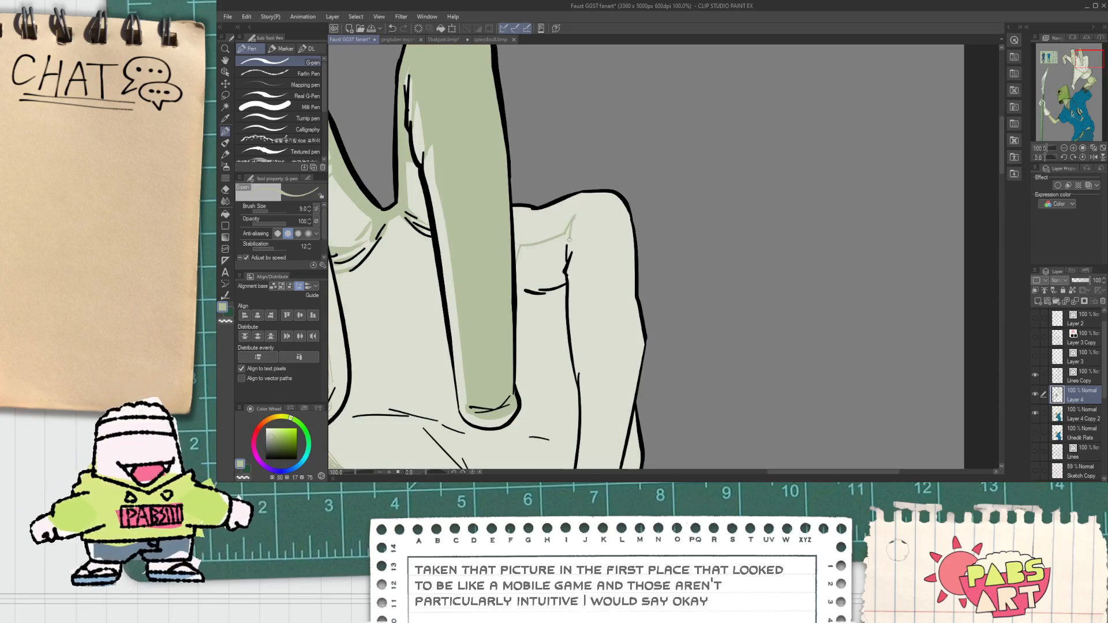
pyautogui.moveTo(580, 267); pyautogui.dragTo(578, 358)
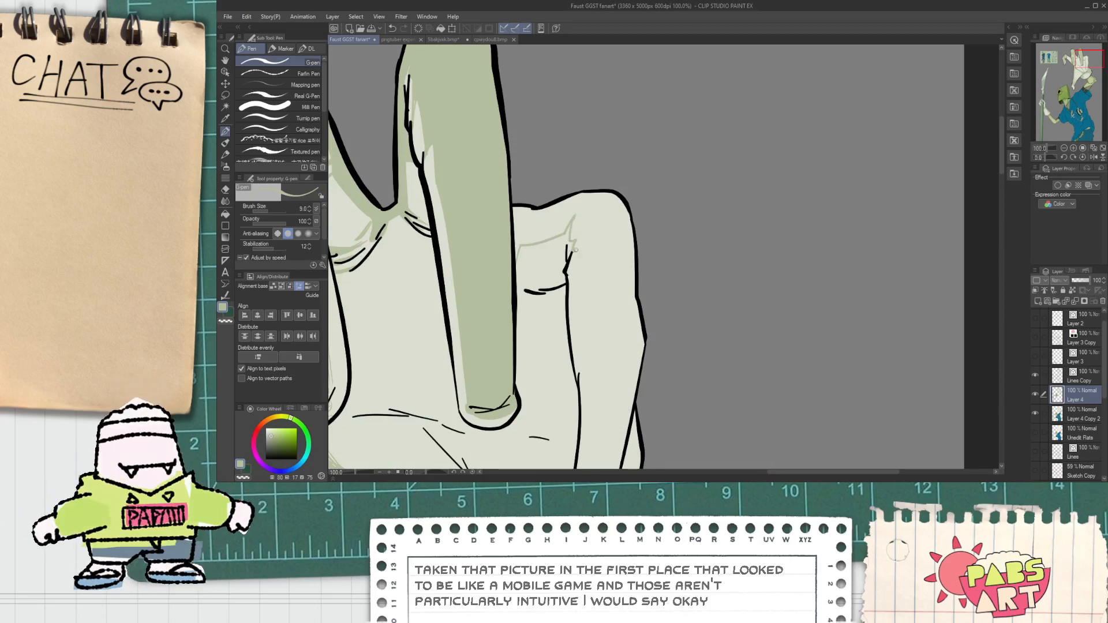
pyautogui.scroll(1, 575, 270)
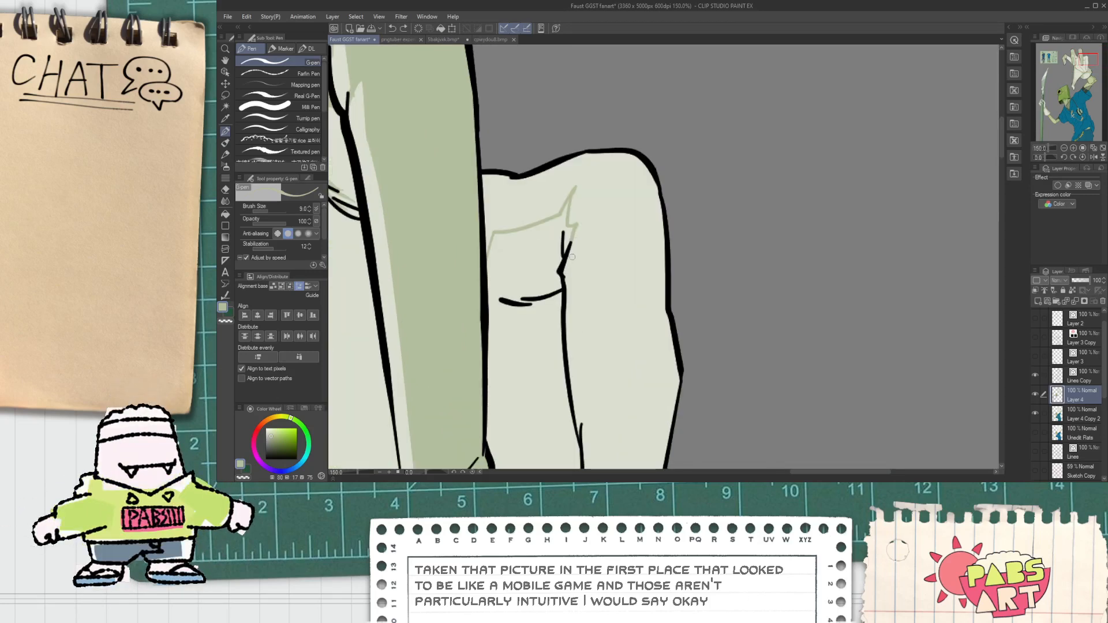
# Continue the shadow outline down the bent finger to its tip with the G-pen, redoing the lower stroke.
pyautogui.moveTo(583, 331); pyautogui.dragTo(588, 374)
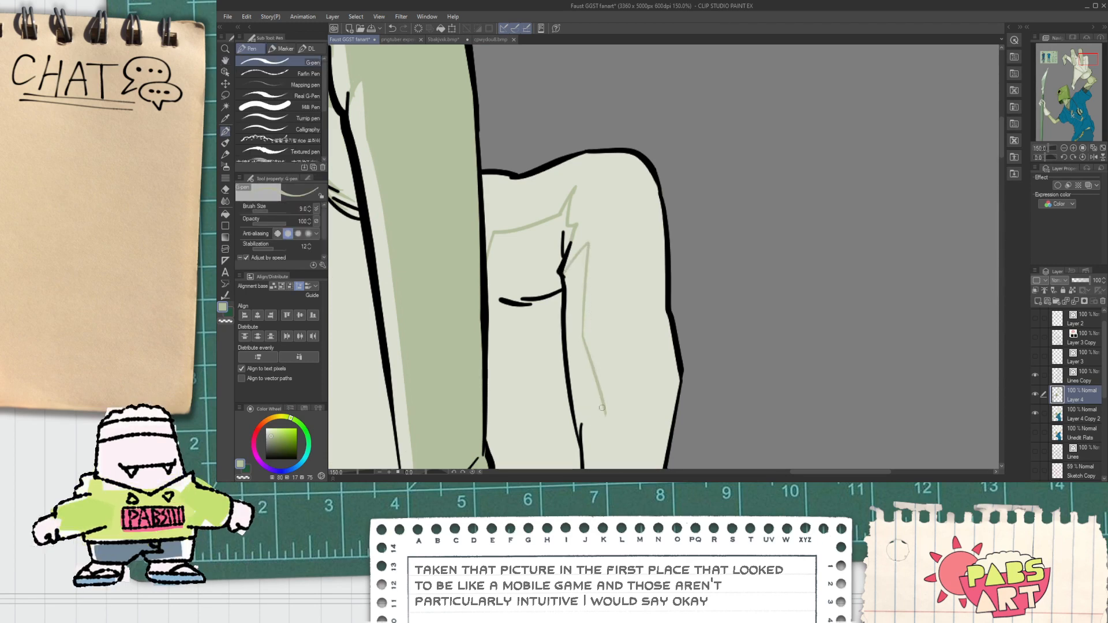
pyautogui.moveTo(611, 419); pyautogui.dragTo(600, 357)
pyautogui.scroll(-3, 600, 356)
pyautogui.scroll(2, 597, 223)
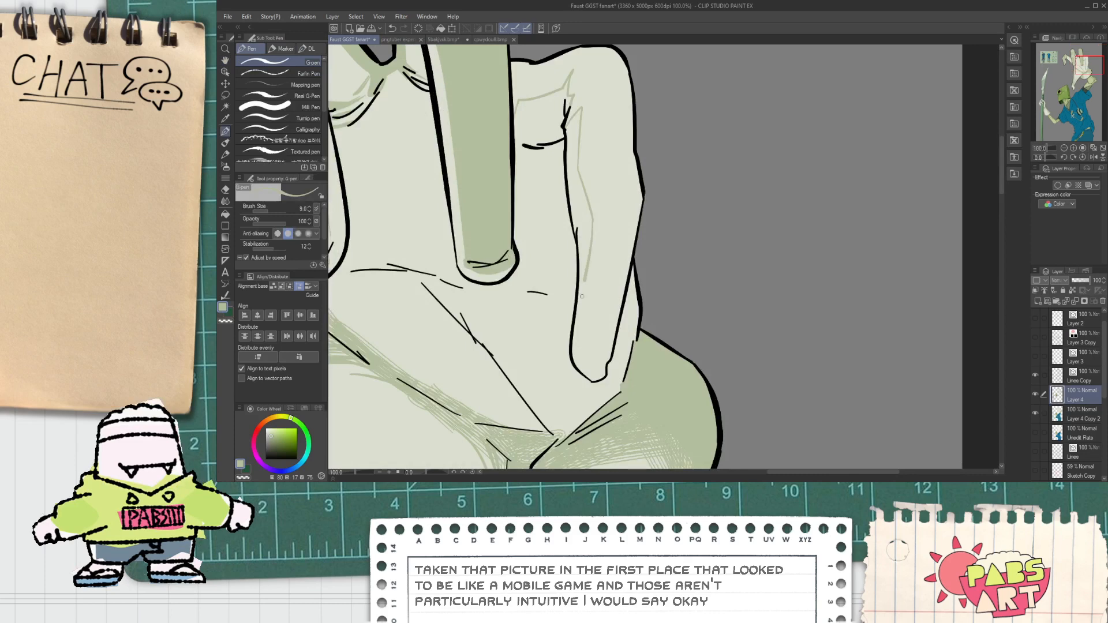
pyautogui.moveTo(585, 278); pyautogui.dragTo(577, 341)
pyautogui.hotkey('ctrl', 'z')
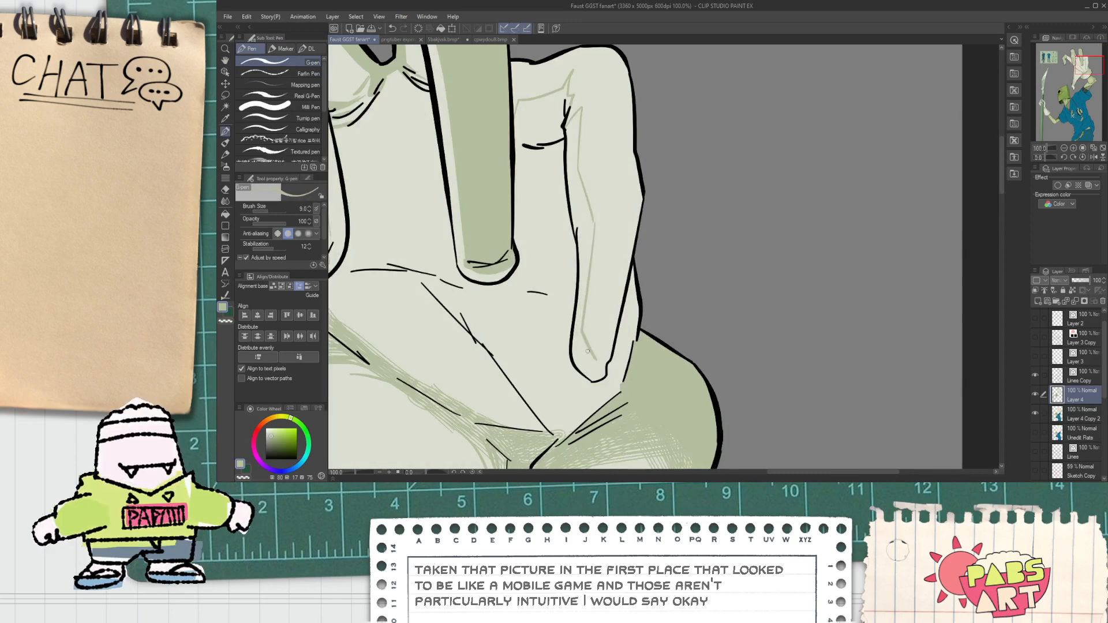
# Fill the outlined area of the bent finger with the shadow colour.
pyautogui.press('g')
pyautogui.moveTo(597, 375)
pyautogui.mouseDown()
pyautogui.moveTo(586, 293)
pyautogui.moveTo(580, 343)
pyautogui.mouseUp()
pyautogui.click(601, 339)
pyautogui.scroll(-8, 599, 340)
pyautogui.scroll(8, 580, 342)
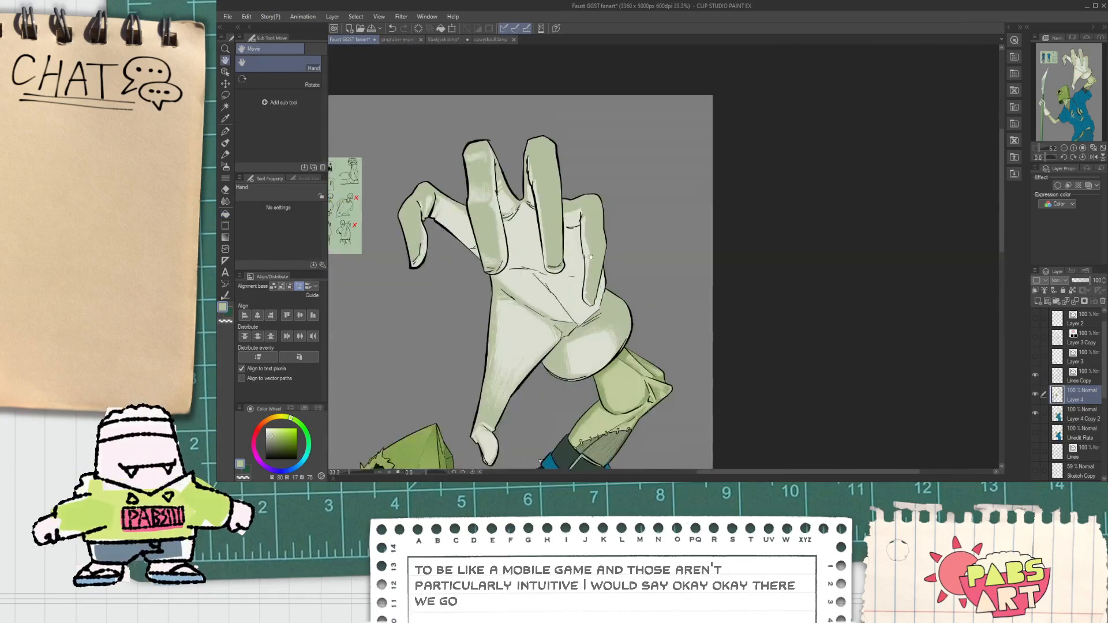
pyautogui.scroll(-4, 600, 286)
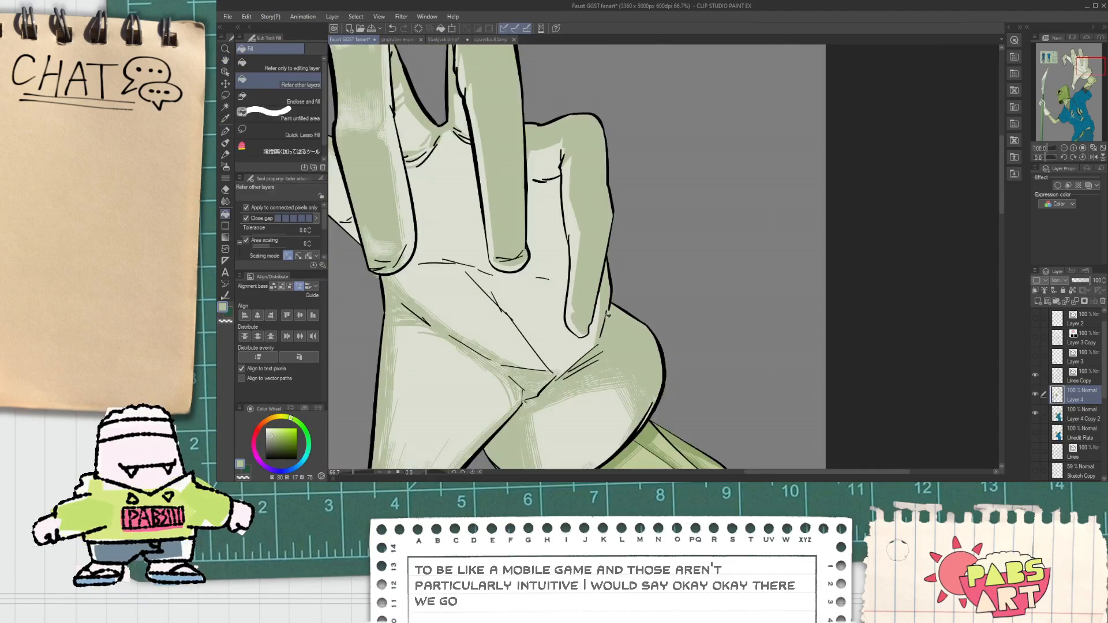
pyautogui.moveTo(554, 319); pyautogui.dragTo(568, 319)
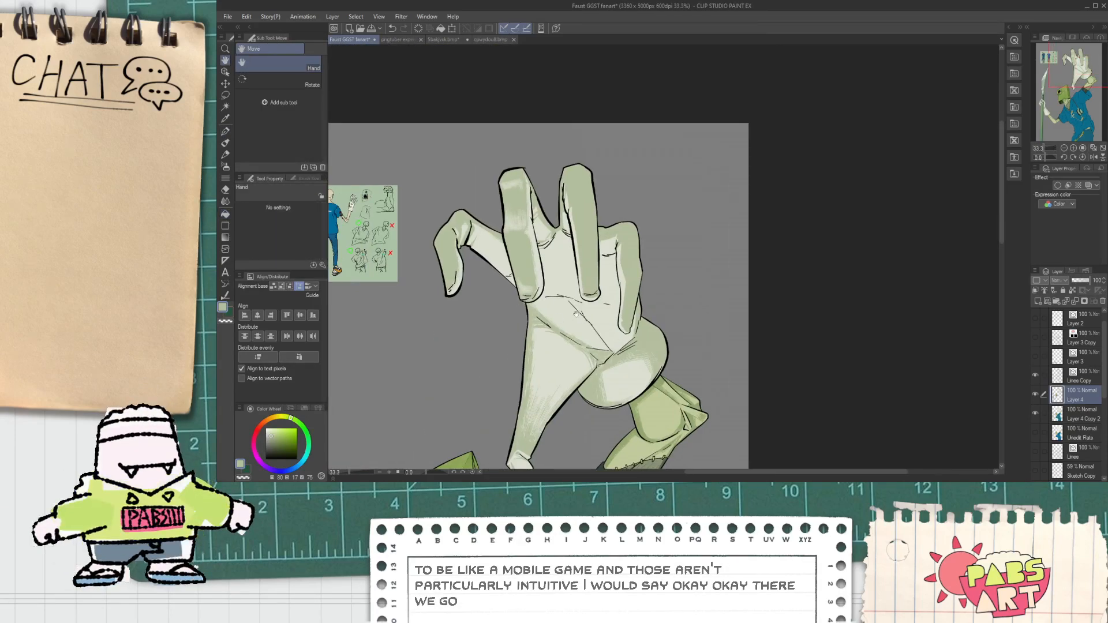
# Outline an angular shadow on the palm below the second tall finger, along the diagonal crease, and fill it with the shadow colour.
pyautogui.scroll(3, 600, 323)
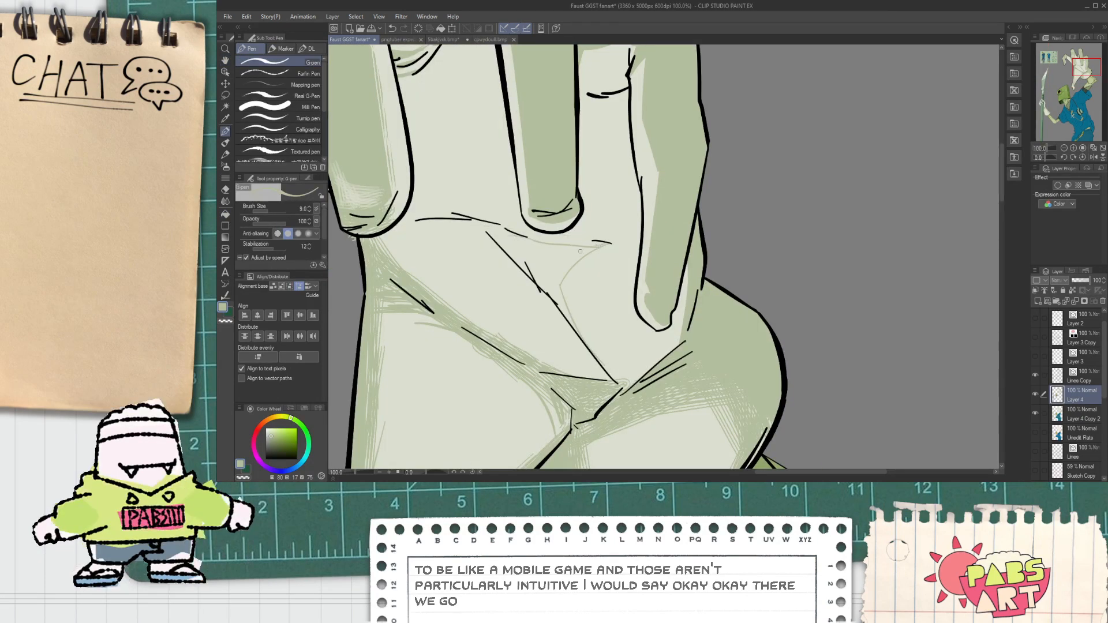
pyautogui.scroll(1, 447, 224)
pyautogui.scroll(-5, 520, 247)
pyautogui.scroll(3, 555, 266)
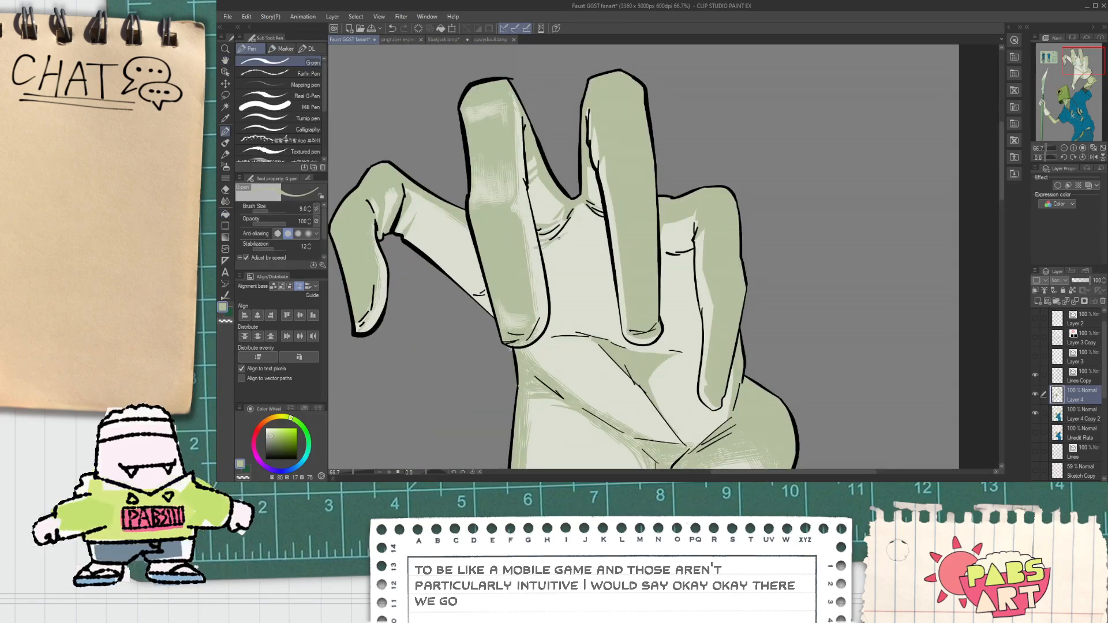
pyautogui.scroll(-2, 559, 236)
pyautogui.scroll(4, 482, 251)
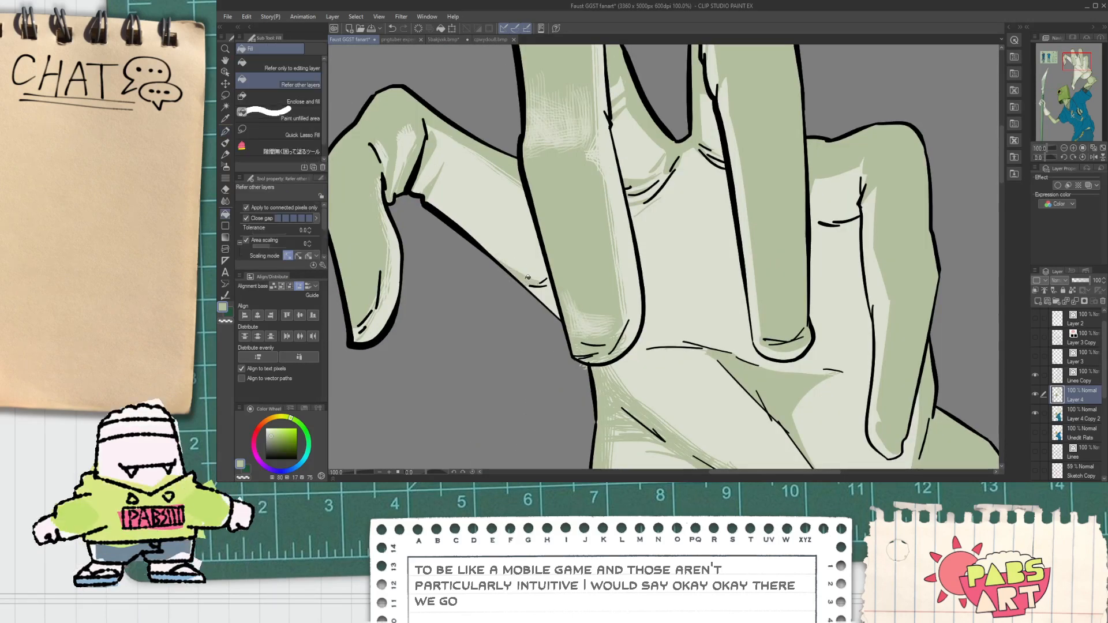
# Outline a shadow with the G-pen across the hooked finger's base segment, where it passes behind the first tall finger.
pyautogui.press('g')
pyautogui.scroll(-4, 535, 287)
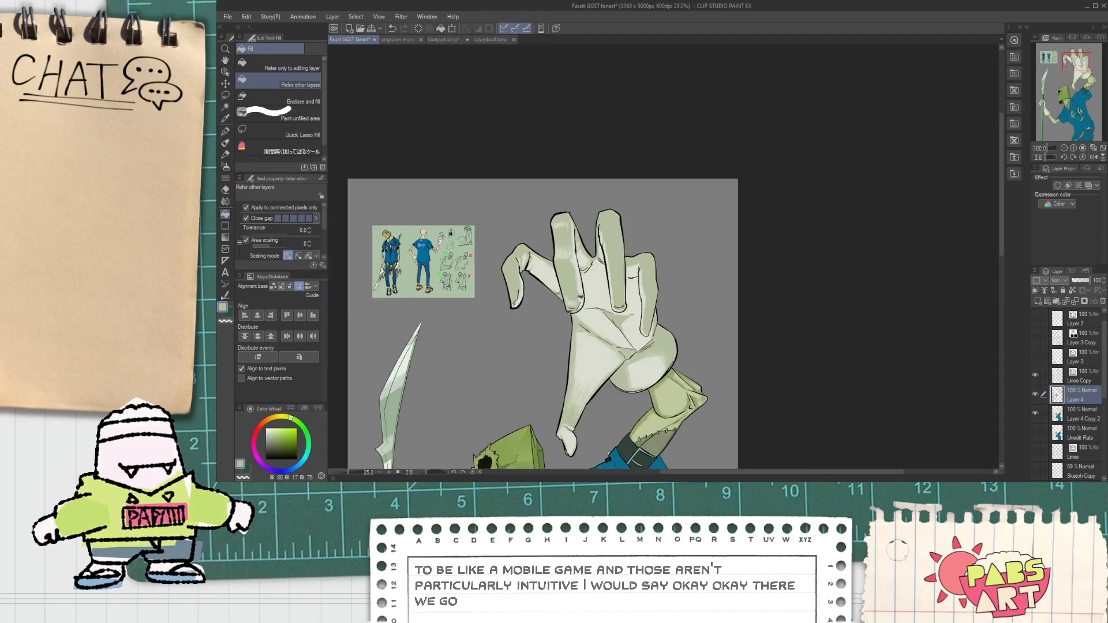
pyautogui.scroll(4, 579, 294)
pyautogui.press('p')
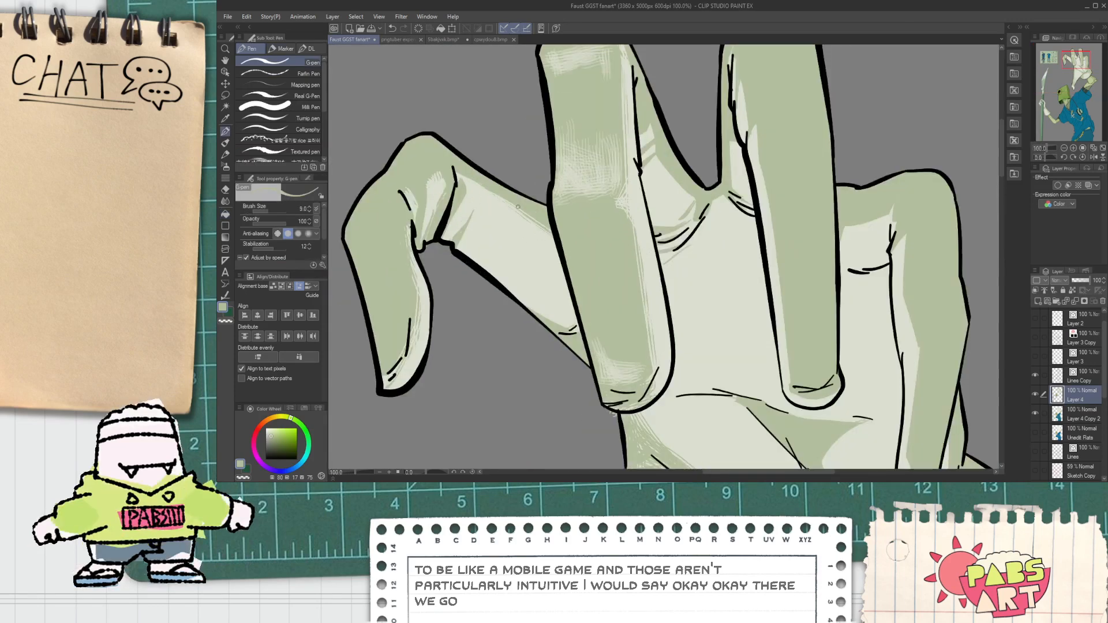
pyautogui.moveTo(516, 249); pyautogui.dragTo(526, 267)
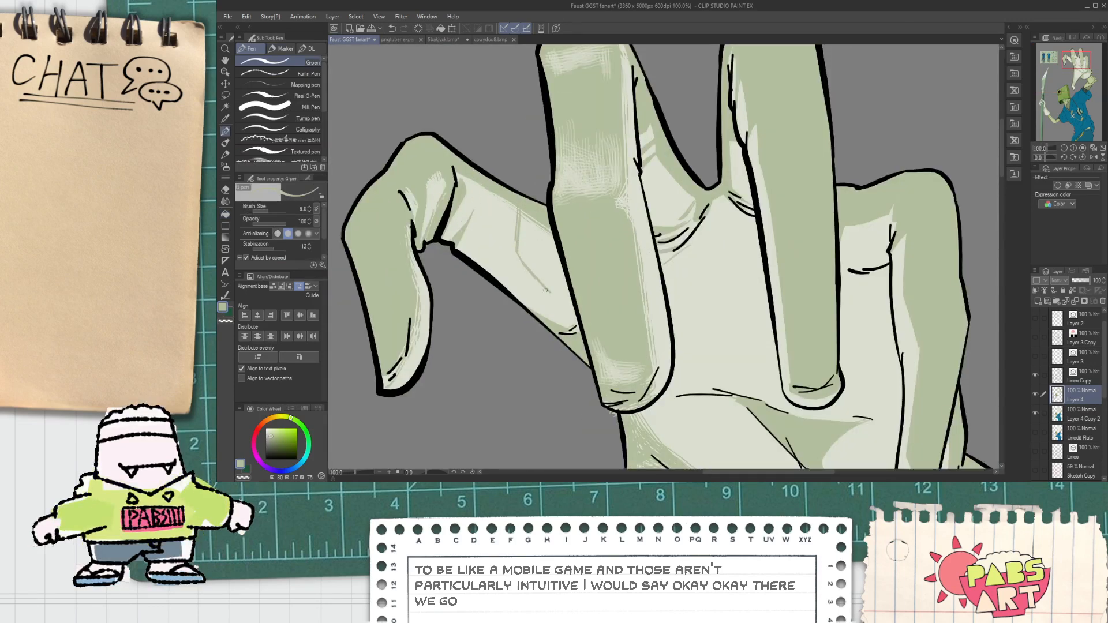
pyautogui.press('g')
pyautogui.scroll(-2, 554, 276)
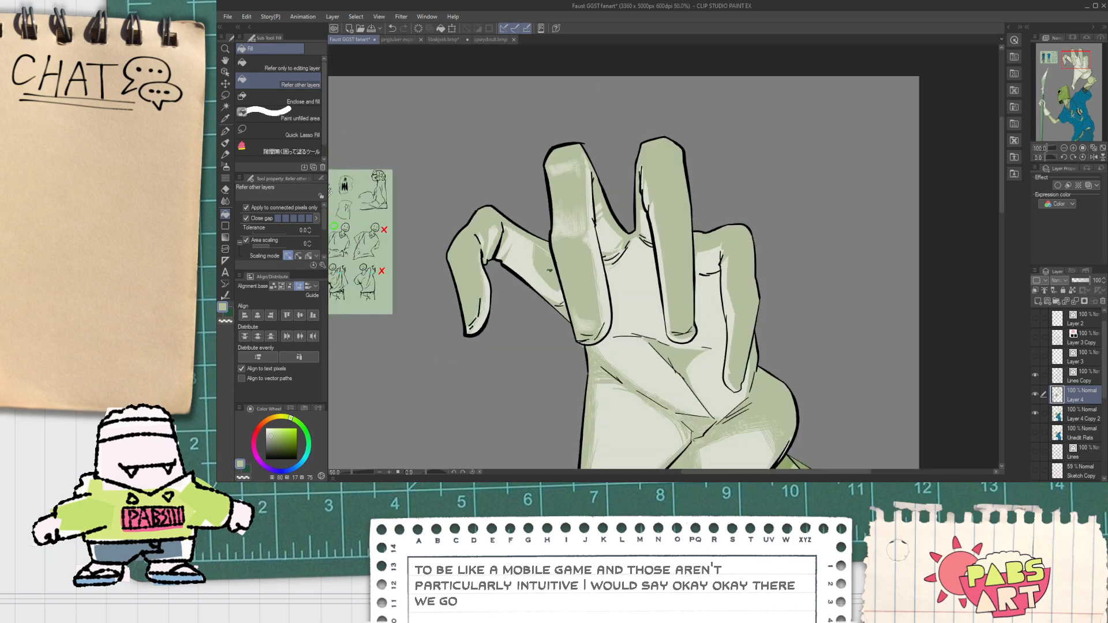
pyautogui.scroll(2, 553, 285)
pyautogui.press('p')
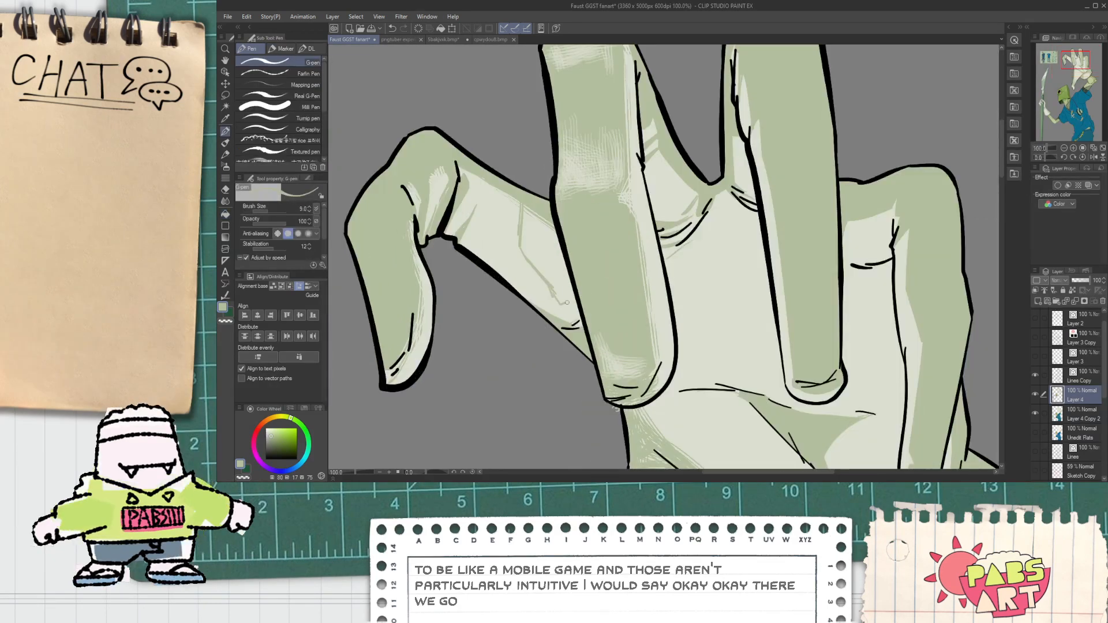
# Fill the outlined area on the hooked finger's base with the shadow colour, reworking the outline along its lower edge.
pyautogui.press('g')
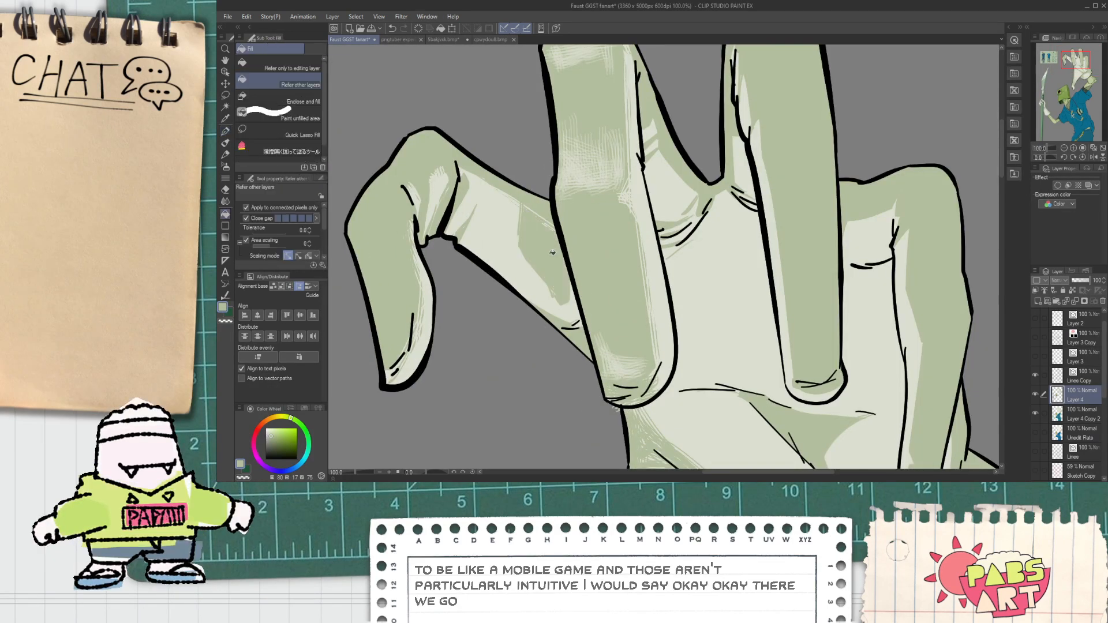
pyautogui.scroll(-4, 552, 254)
pyautogui.scroll(4, 567, 279)
pyautogui.press('p')
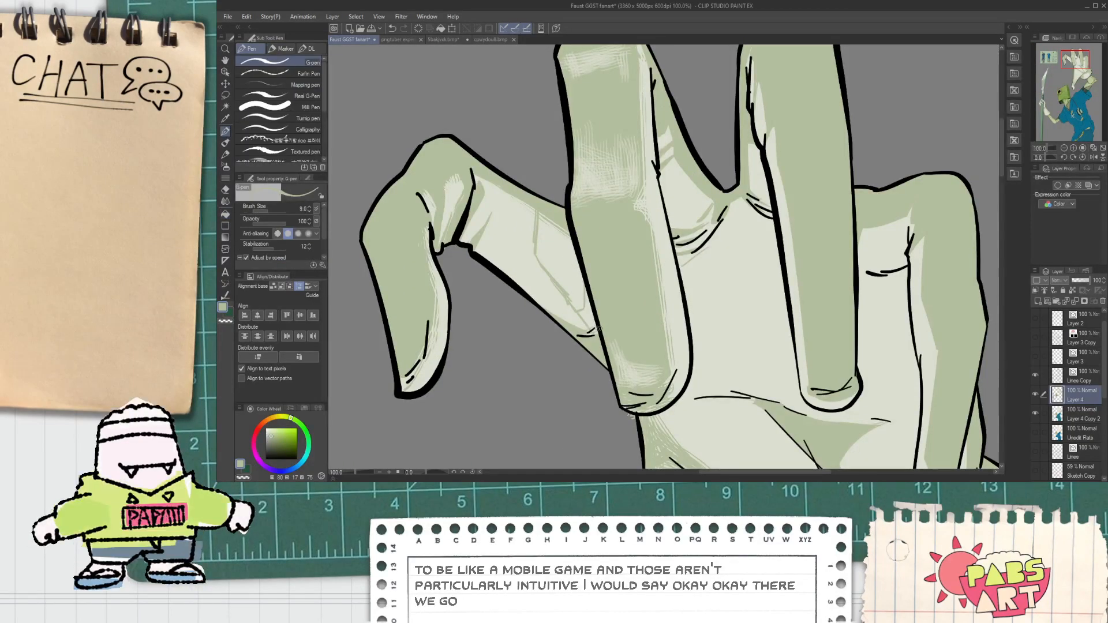
pyautogui.press('h')
pyautogui.scroll(-4, 574, 288)
pyautogui.scroll(4, 584, 311)
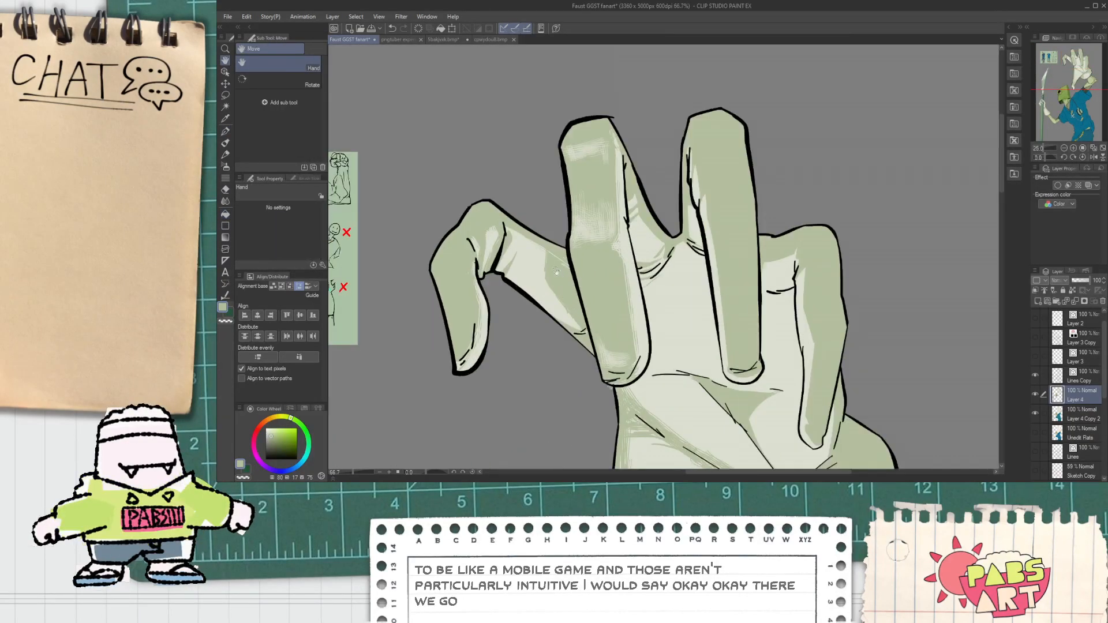
pyautogui.press('p')
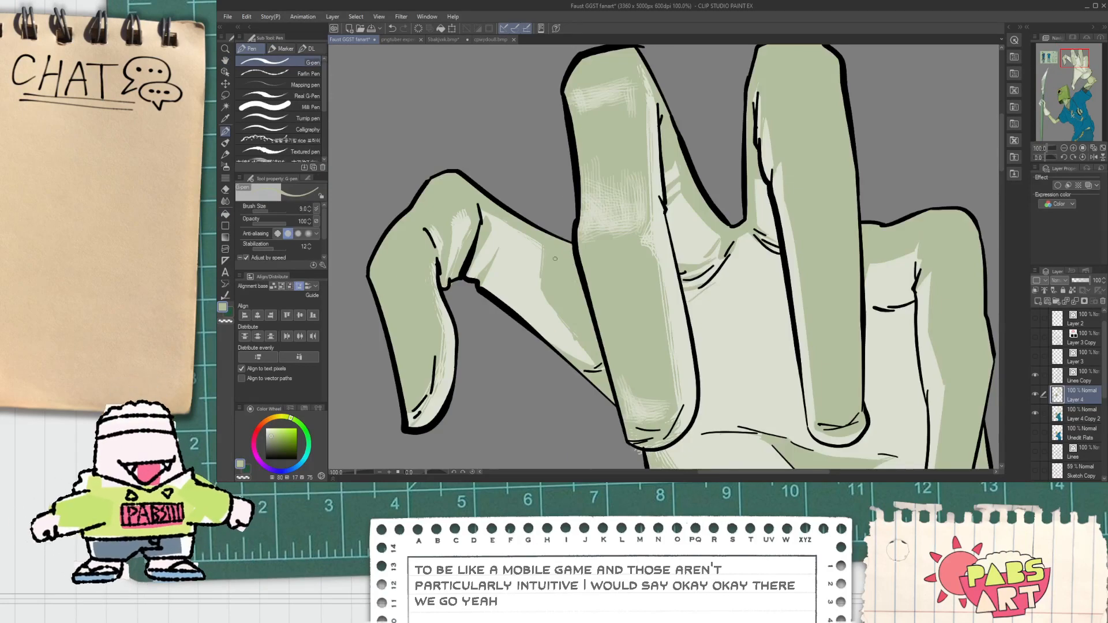
pyautogui.scroll(-4, 580, 286)
pyautogui.press('h')
pyautogui.scroll(3, 579, 308)
# Outline a shadow with the G-pen on the web between the two tall fingers and fill it with the shadow colour.
pyautogui.press('p')
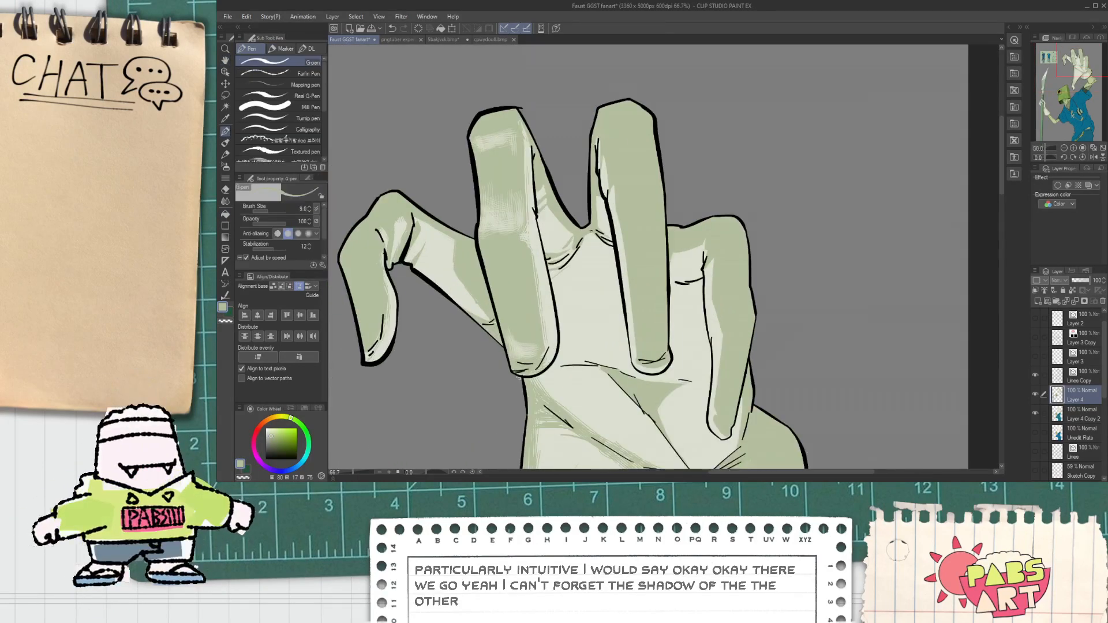
pyautogui.scroll(1, 607, 257)
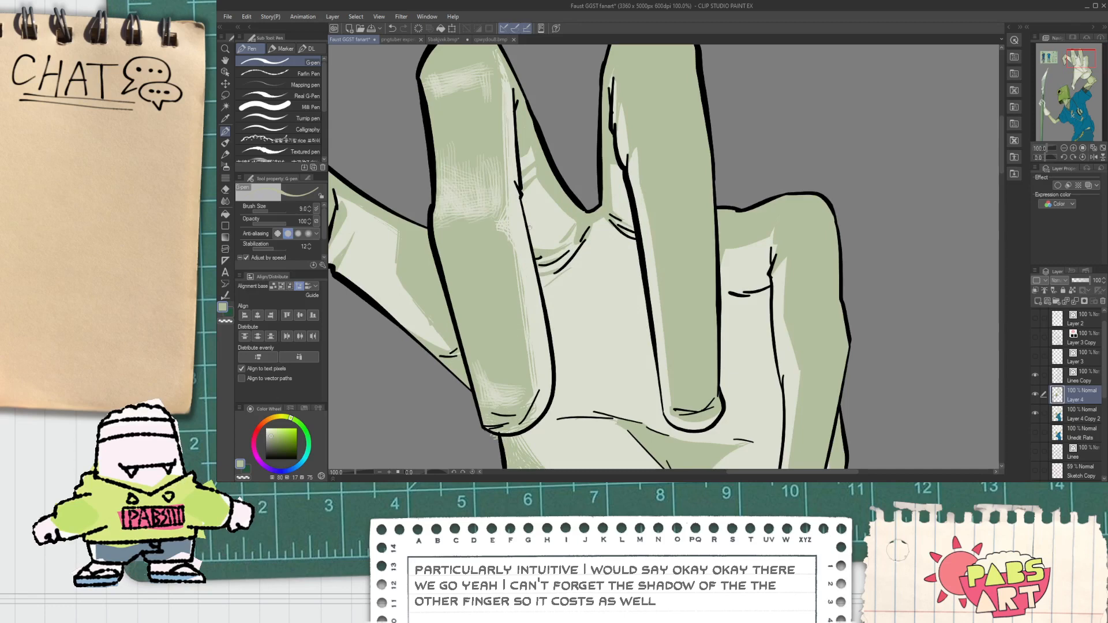
pyautogui.moveTo(531, 216)
pyautogui.mouseDown()
pyautogui.moveTo(524, 155)
pyautogui.moveTo(540, 217)
pyautogui.moveTo(528, 244)
pyautogui.moveTo(523, 159)
pyautogui.moveTo(560, 216)
pyautogui.moveTo(571, 258)
pyautogui.mouseUp()
pyautogui.press('g')
pyautogui.click(528, 216)
pyautogui.click(522, 164)
pyautogui.scroll(-4, 538, 184)
pyautogui.press('space')
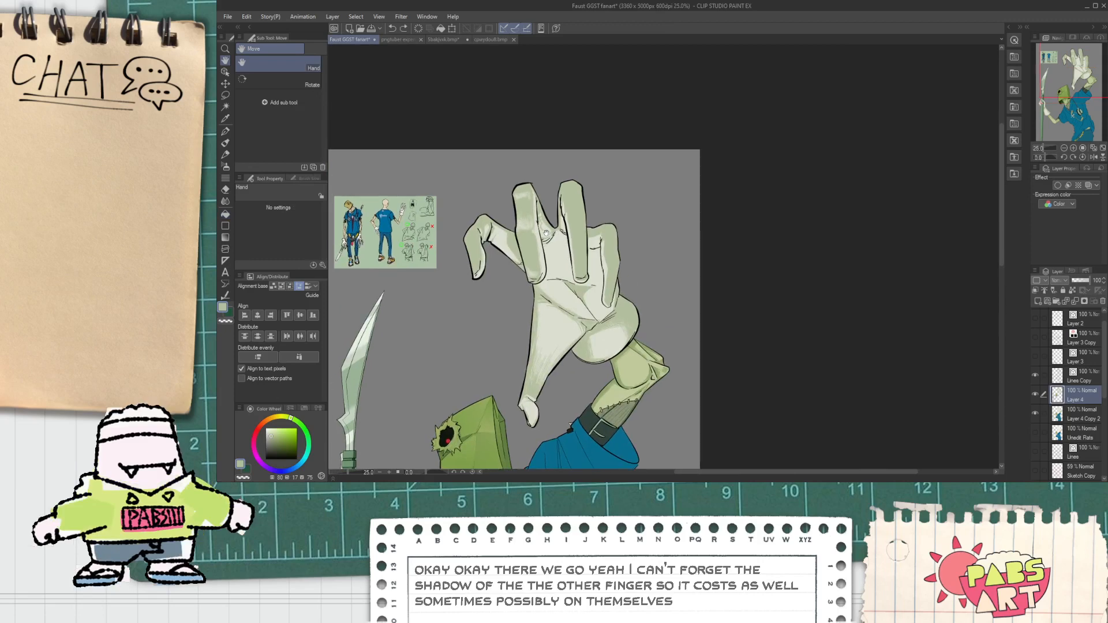
# Refine the shadow shape on the web above the curved crease with the G-pen and fill the remaining gaps.
pyautogui.scroll(1, 575, 246)
pyautogui.scroll(2, 575, 246)
pyautogui.press('p')
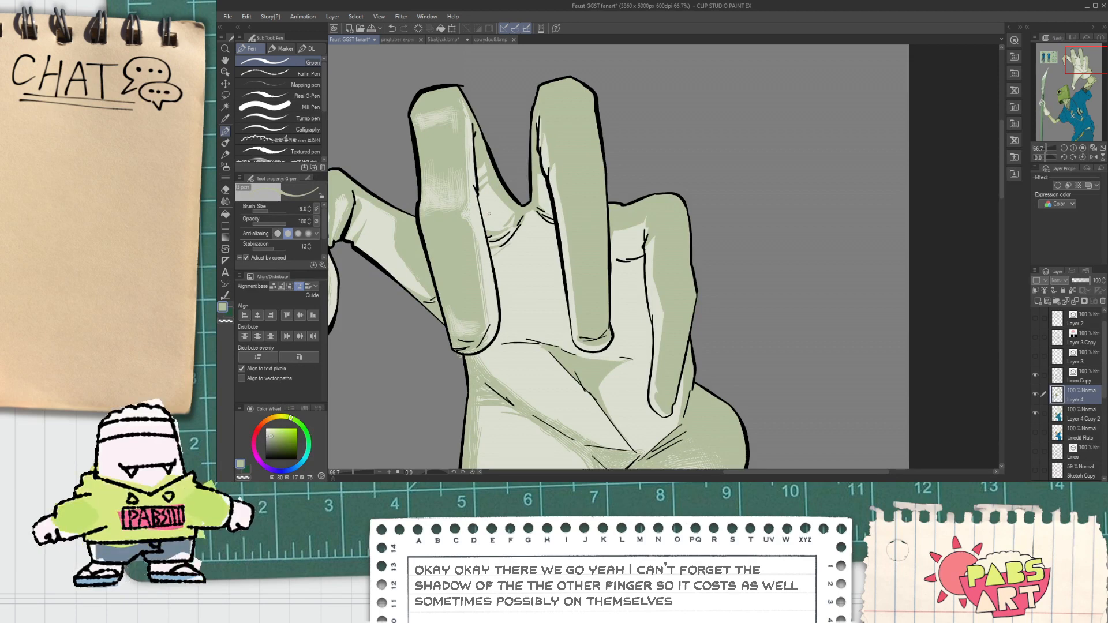
pyautogui.press('g')
pyautogui.scroll(-2, 490, 213)
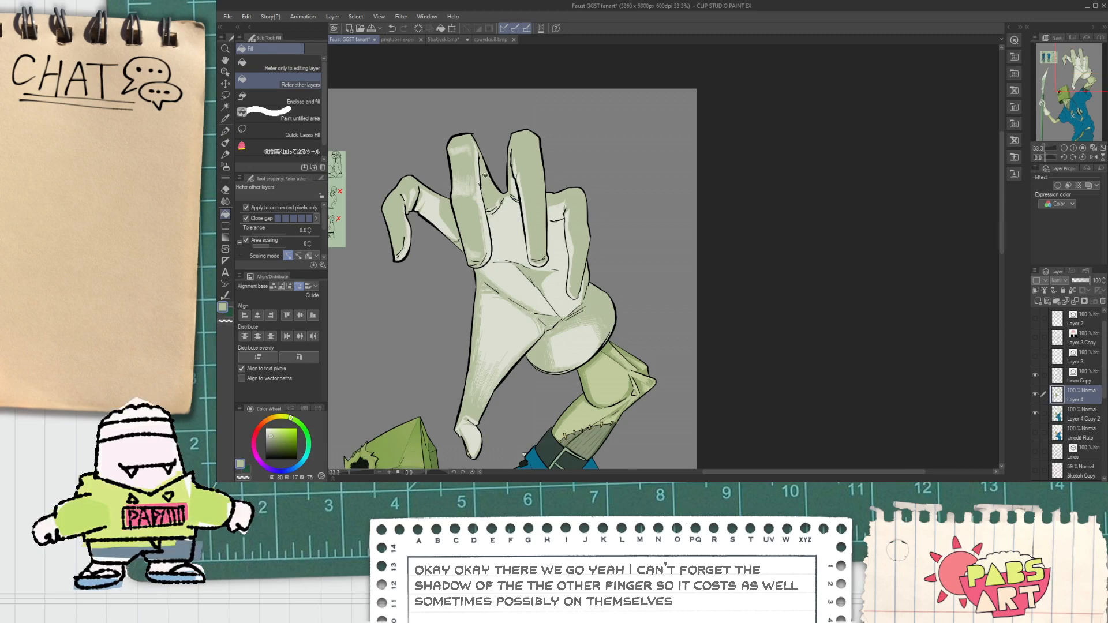
pyautogui.scroll(3, 485, 174)
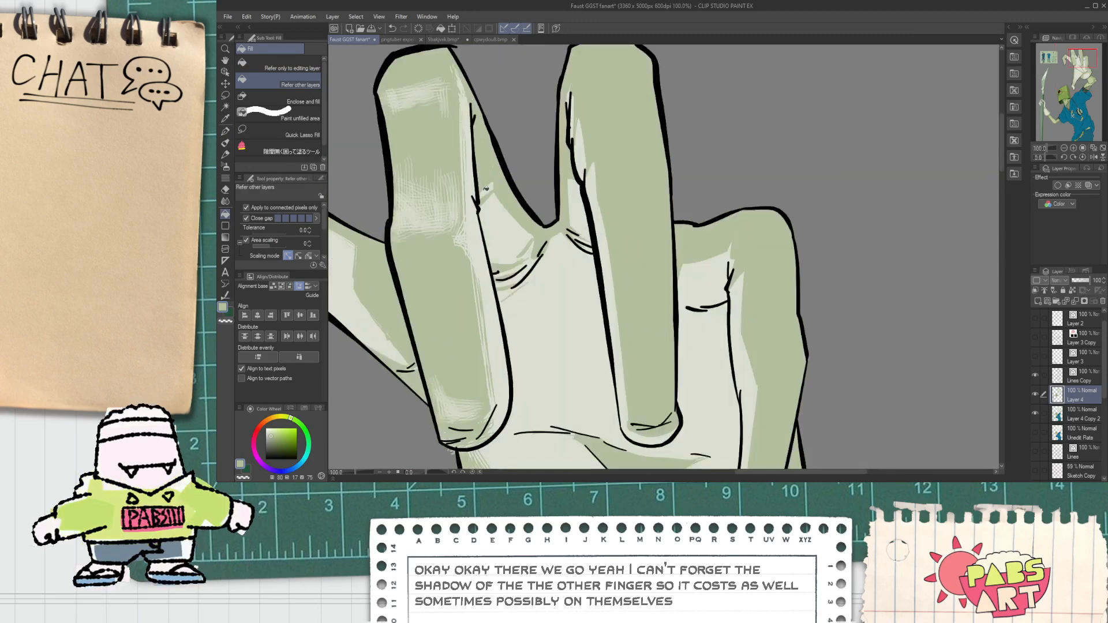
pyautogui.press('p')
pyautogui.scroll(1, 498, 269)
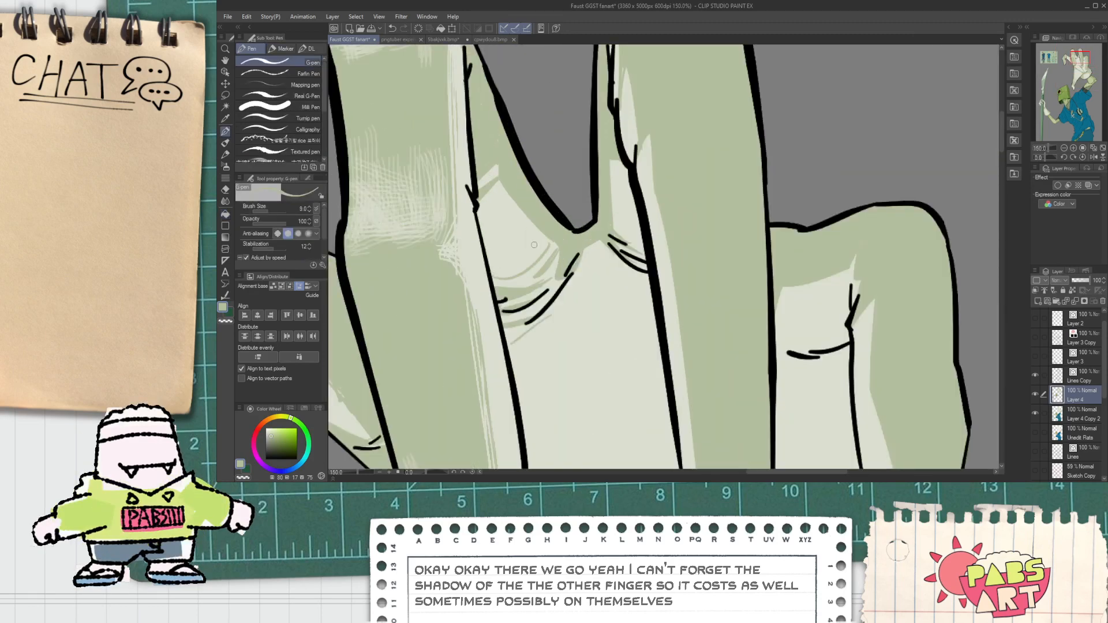
pyautogui.press('g')
pyautogui.scroll(-5, 531, 240)
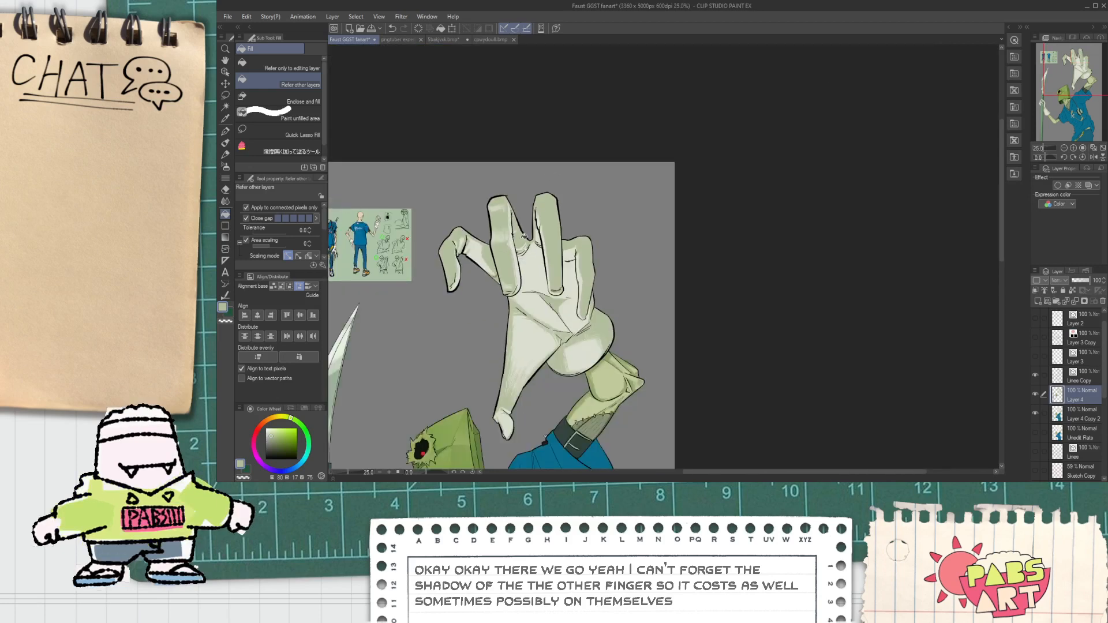
# Examine how the shading on the web between the two tall fingers compares with the rest of the hand.
pyautogui.scroll(3, 524, 236)
pyautogui.scroll(-3, 557, 239)
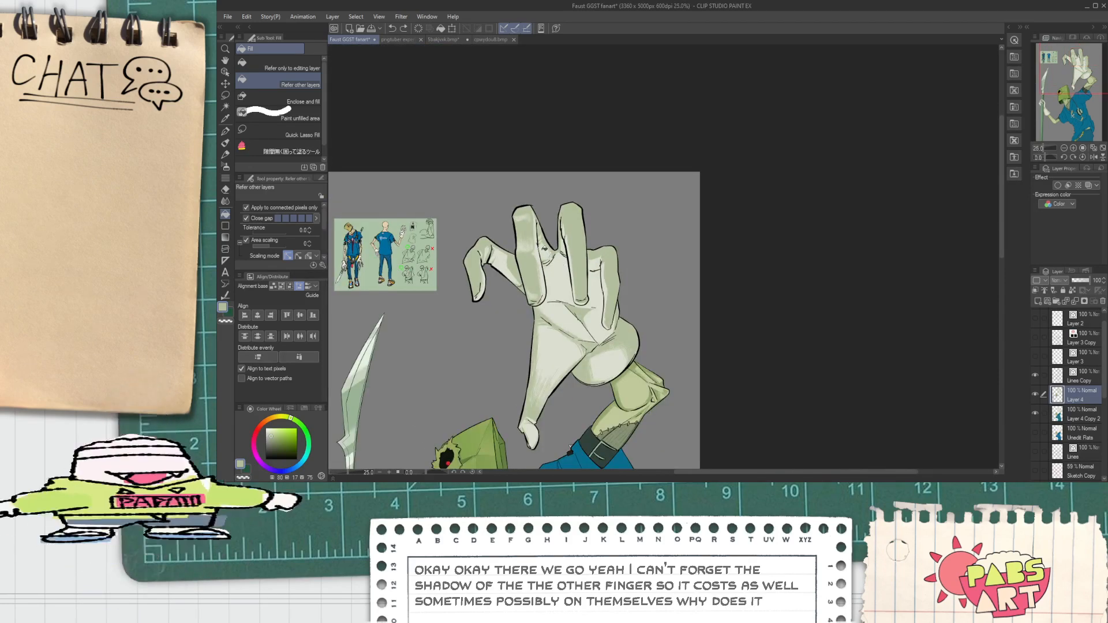
pyautogui.scroll(2, 560, 265)
pyautogui.scroll(-5, 560, 274)
pyautogui.scroll(10, 559, 278)
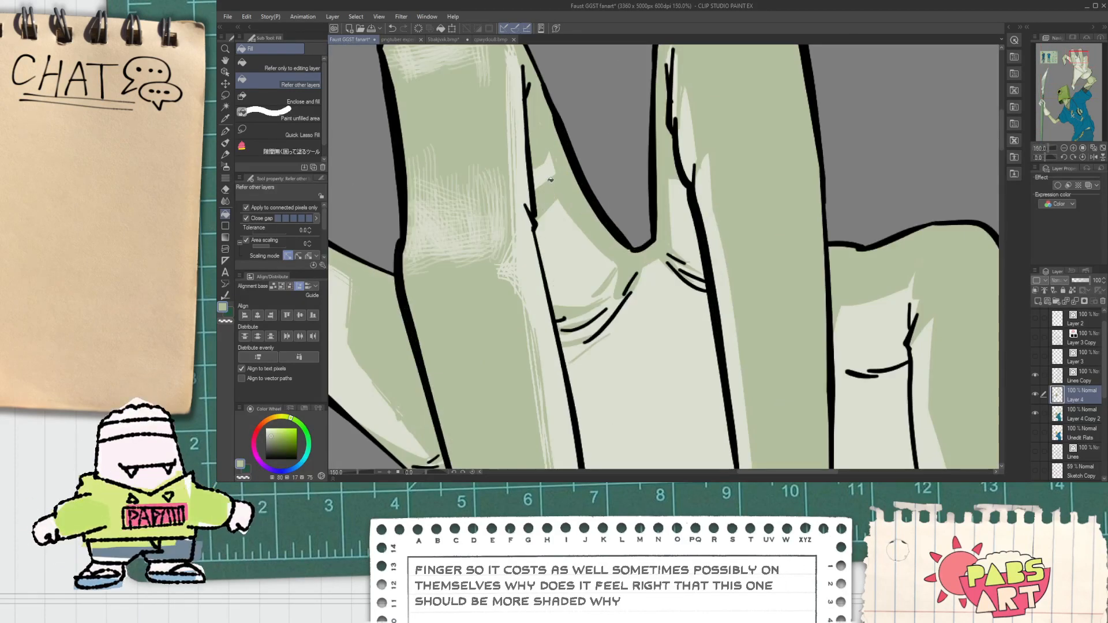
pyautogui.scroll(-2, 548, 173)
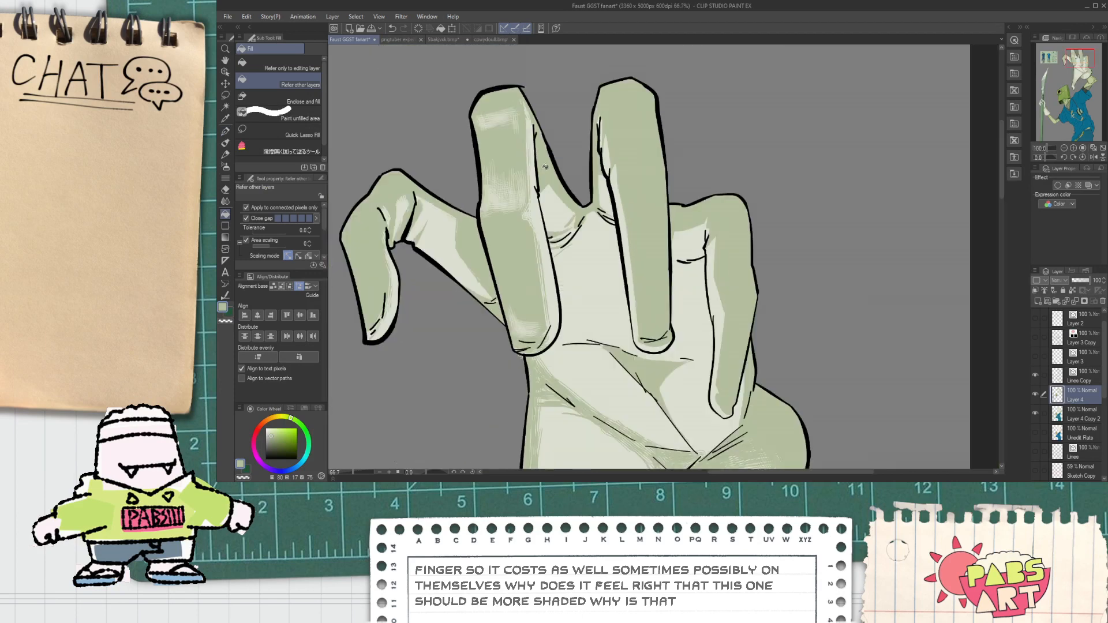
pyautogui.scroll(-2, 545, 167)
pyautogui.scroll(2, 547, 173)
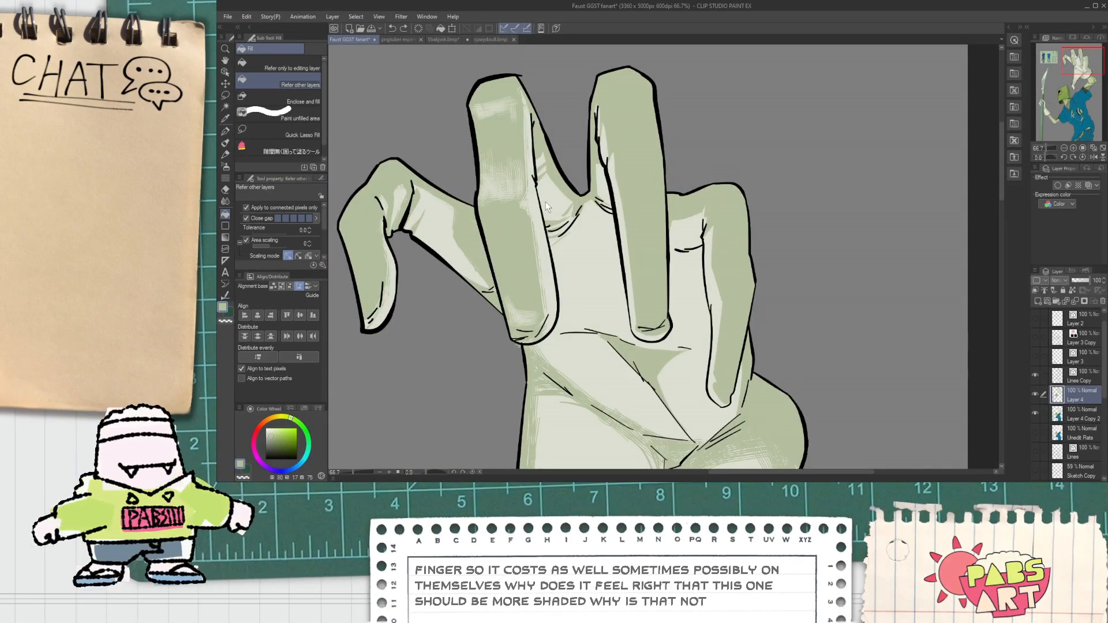
# Outline a larger shadow with the G-pen over the web between the tall fingers, down to the crease, and fill it.
pyautogui.press('p')
pyautogui.scroll(2, 551, 185)
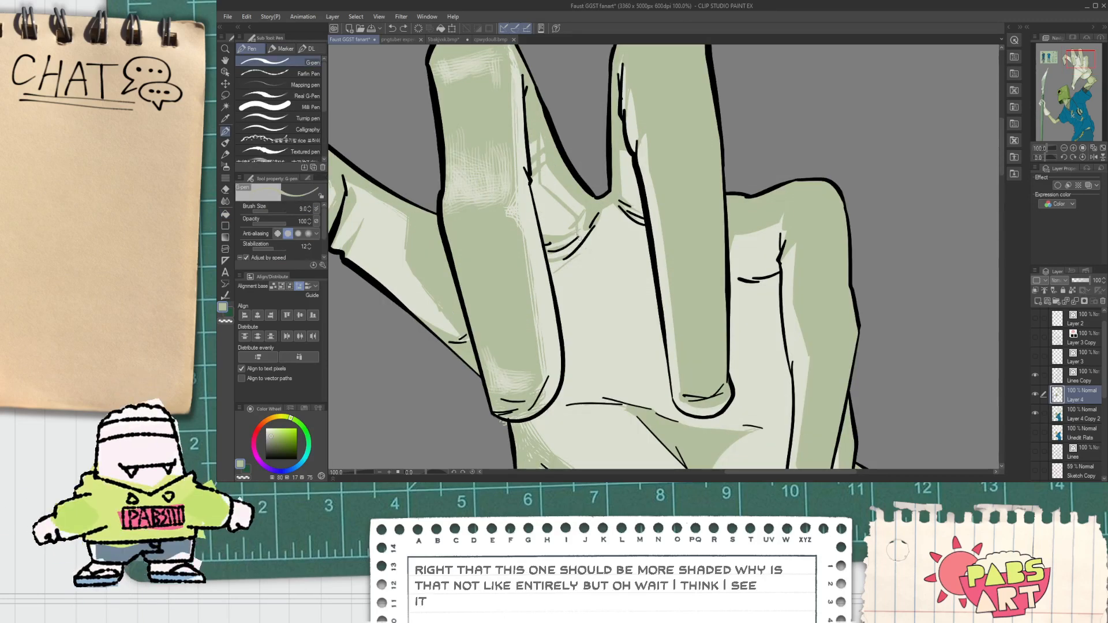
pyautogui.press('g')
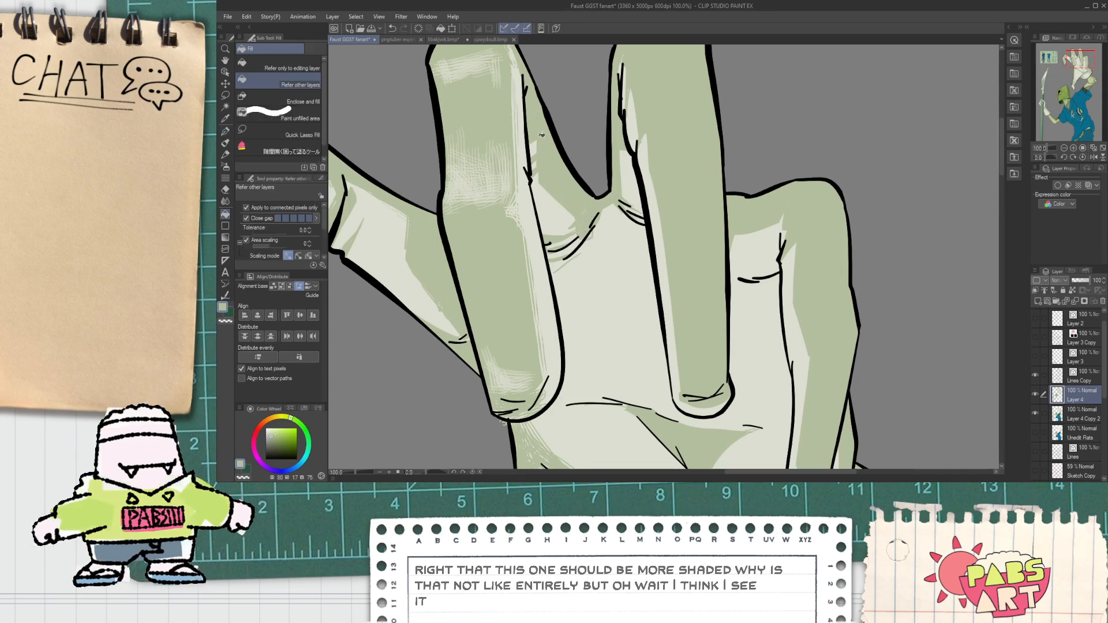
pyautogui.scroll(-3, 541, 134)
# Outline a short cast shadow on the palm just below the web crease and fill it with the shadow colour.
pyautogui.press('p')
pyautogui.scroll(3, 541, 134)
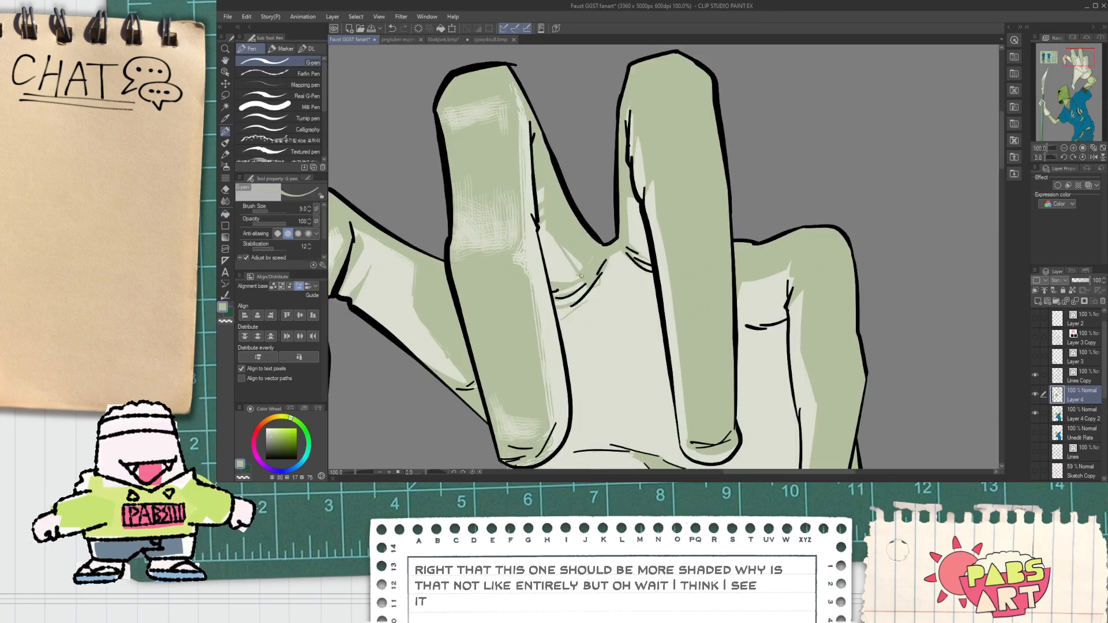
pyautogui.moveTo(594, 309); pyautogui.dragTo(611, 312)
pyautogui.moveTo(601, 310)
pyautogui.mouseDown()
pyautogui.moveTo(625, 307)
pyautogui.moveTo(615, 255)
pyautogui.mouseUp()
pyautogui.press('g')
pyautogui.click(612, 295)
pyautogui.click(598, 285)
pyautogui.press('b')
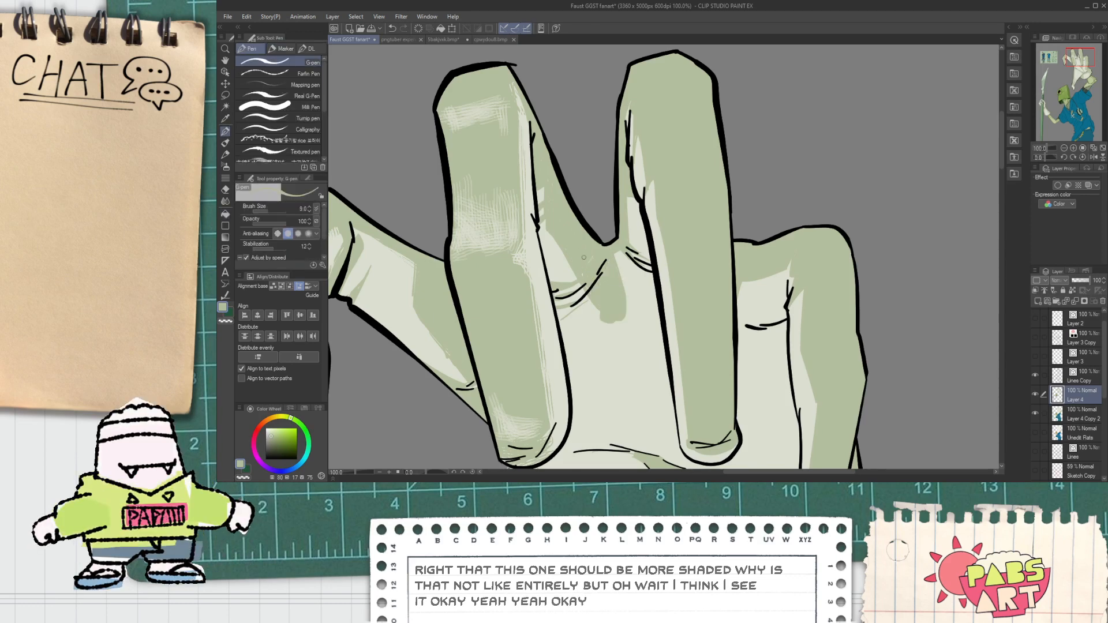
# Widen the palm shadow below the web crease toward the first tall finger with the G-pen and fill the added area.
pyautogui.scroll(-3, 598, 285)
pyautogui.scroll(2, 563, 253)
pyautogui.press('p')
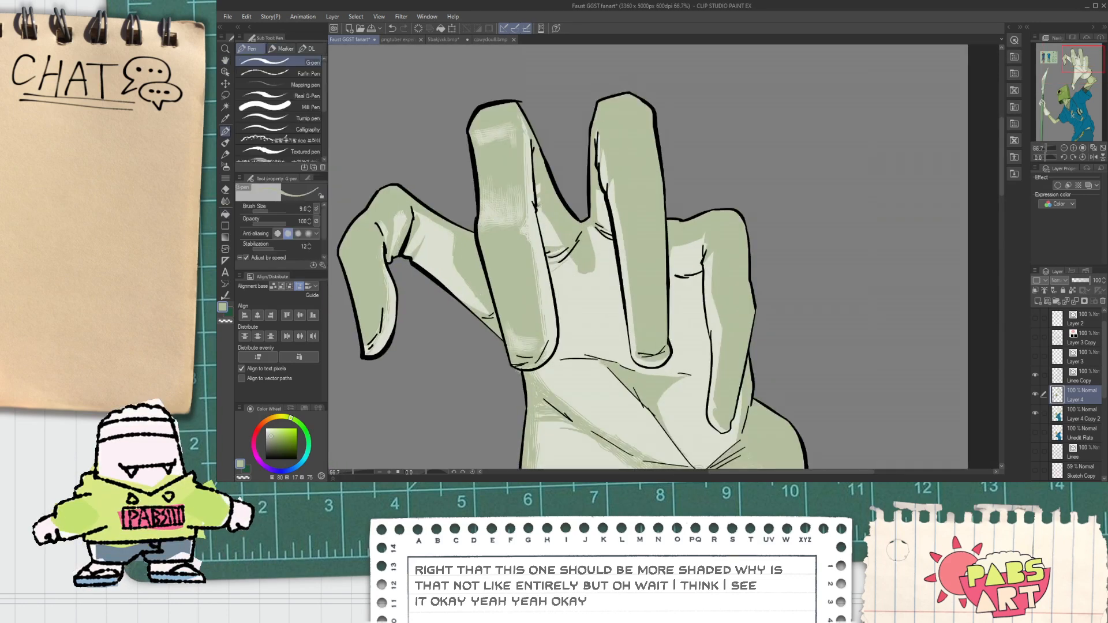
pyautogui.moveTo(563, 265)
pyautogui.mouseDown()
pyautogui.moveTo(582, 290)
pyautogui.moveTo(574, 300)
pyautogui.mouseUp()
pyautogui.scroll(2, 570, 272)
pyautogui.press('g')
pyautogui.click(568, 258)
pyautogui.scroll(-3, 568, 258)
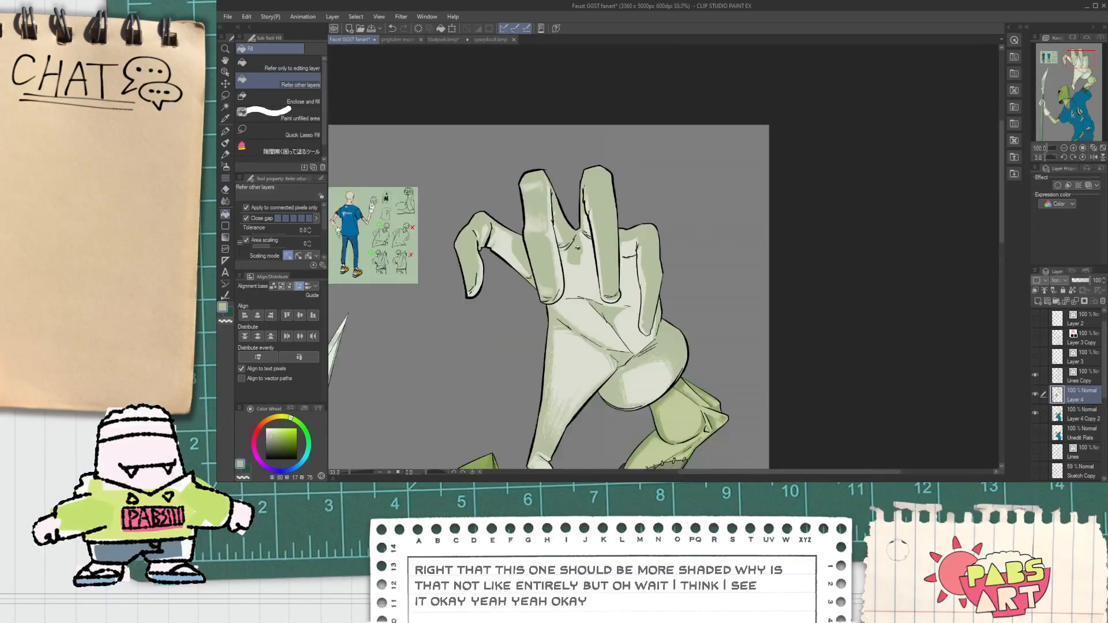
# Trim the side of the palm shadow below the web and round its lower corners with the Hard eraser.
pyautogui.press('e')
pyautogui.scroll(2, 579, 249)
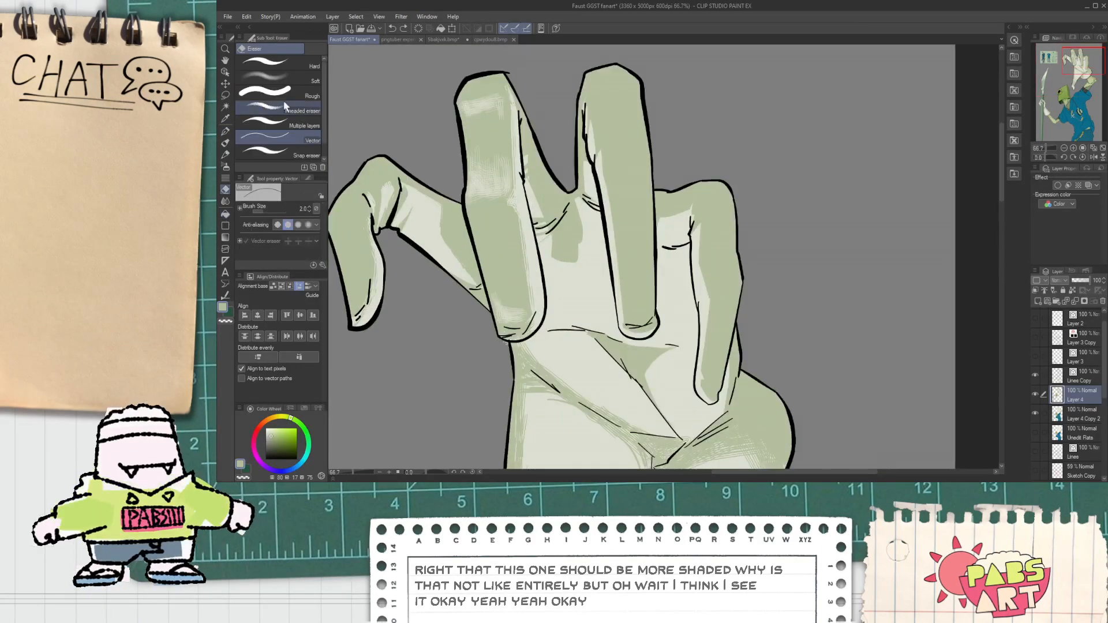
pyautogui.click(283, 67)
pyautogui.scroll(2, 594, 185)
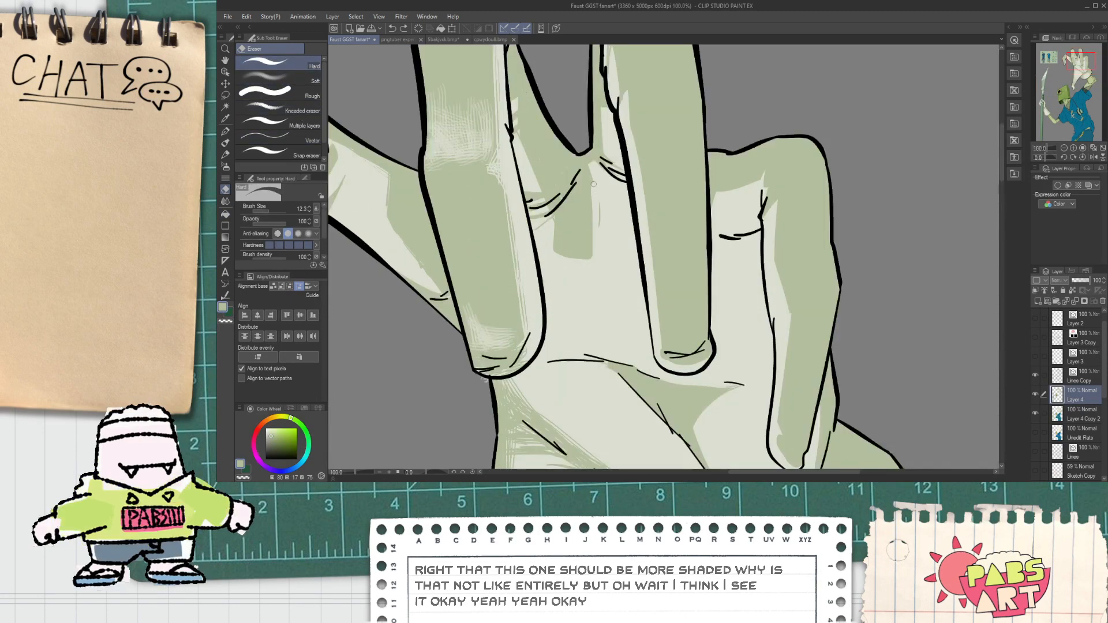
pyautogui.scroll(1, 596, 213)
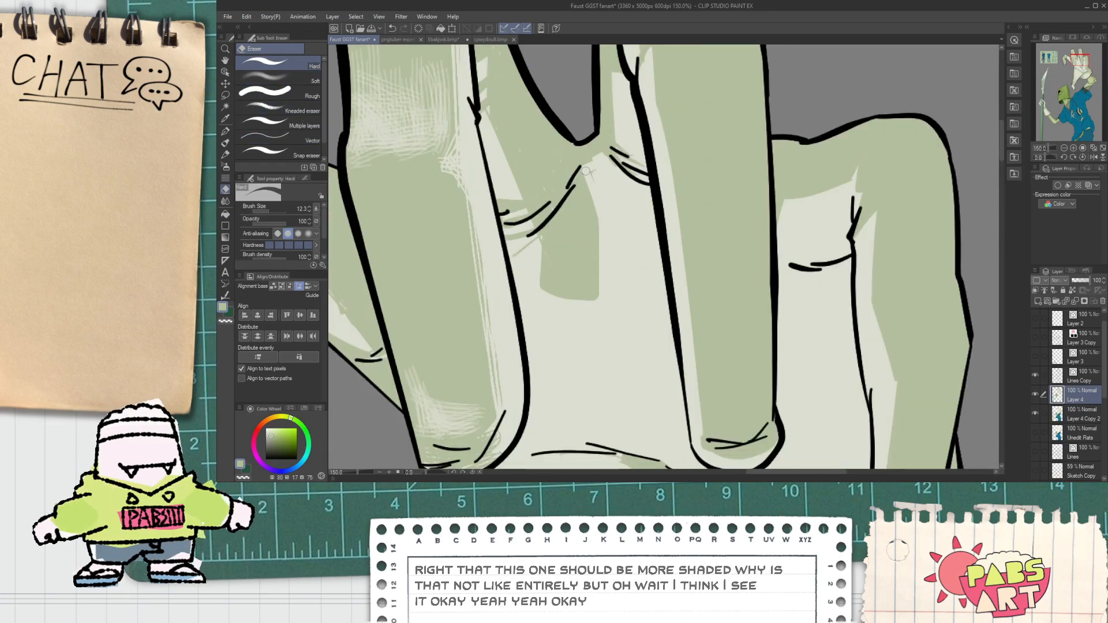
pyautogui.moveTo(592, 182)
pyautogui.mouseDown()
pyautogui.moveTo(599, 296)
pyautogui.moveTo(598, 284)
pyautogui.moveTo(578, 318)
pyautogui.mouseUp()
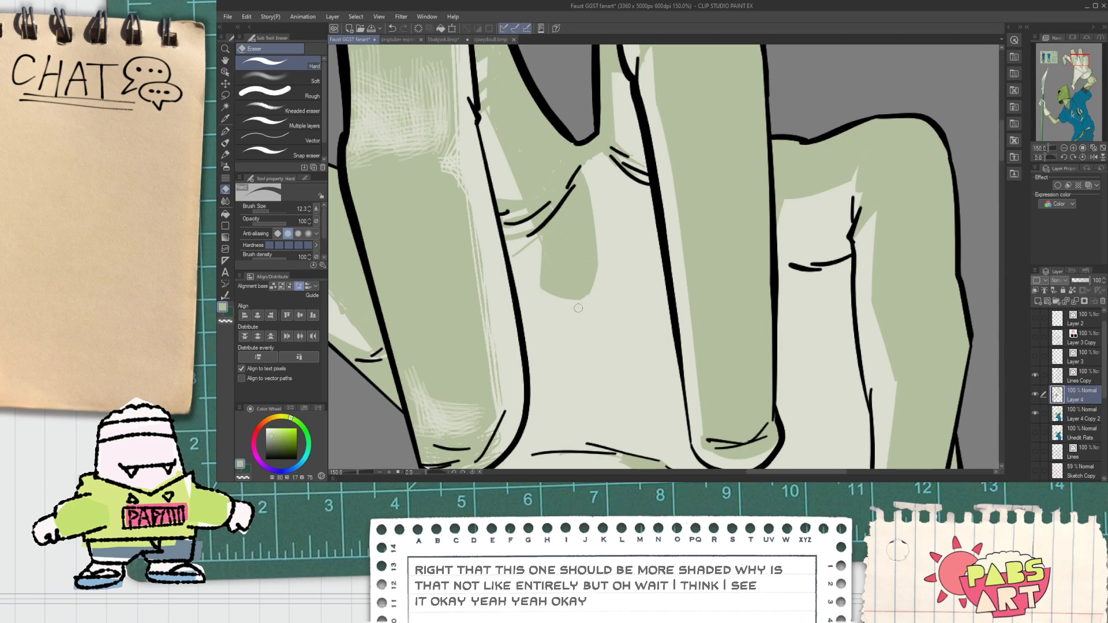
pyautogui.scroll(-4, 592, 300)
pyautogui.scroll(1, 588, 274)
pyautogui.press('p')
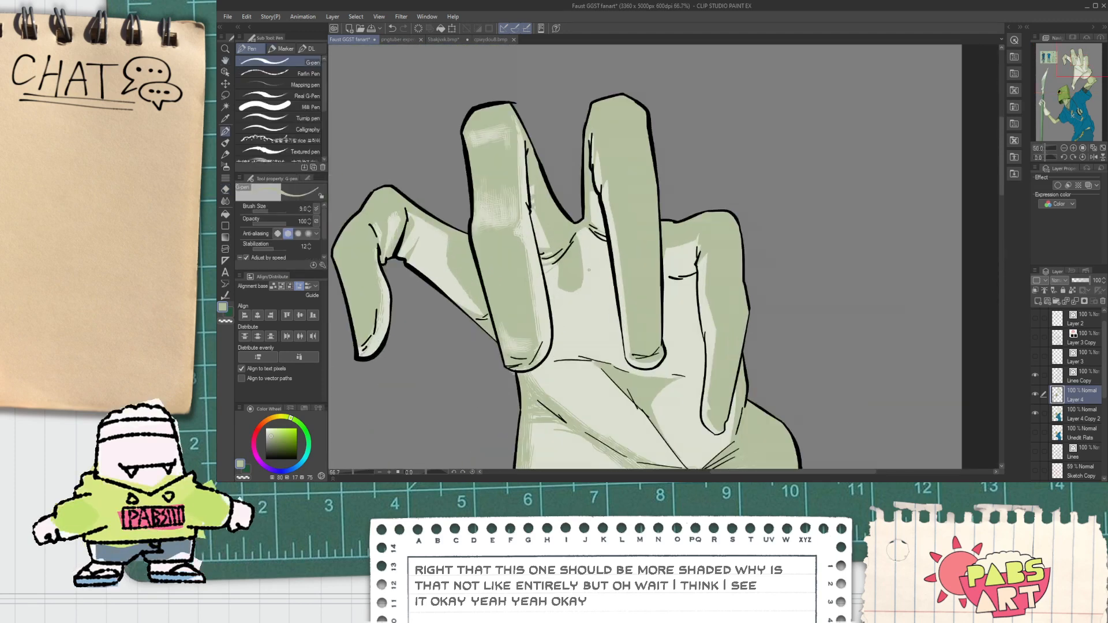
# Remove the filled cast shadow from the palm just below the web crease between the two tall fingers.
pyautogui.scroll(1, 587, 274)
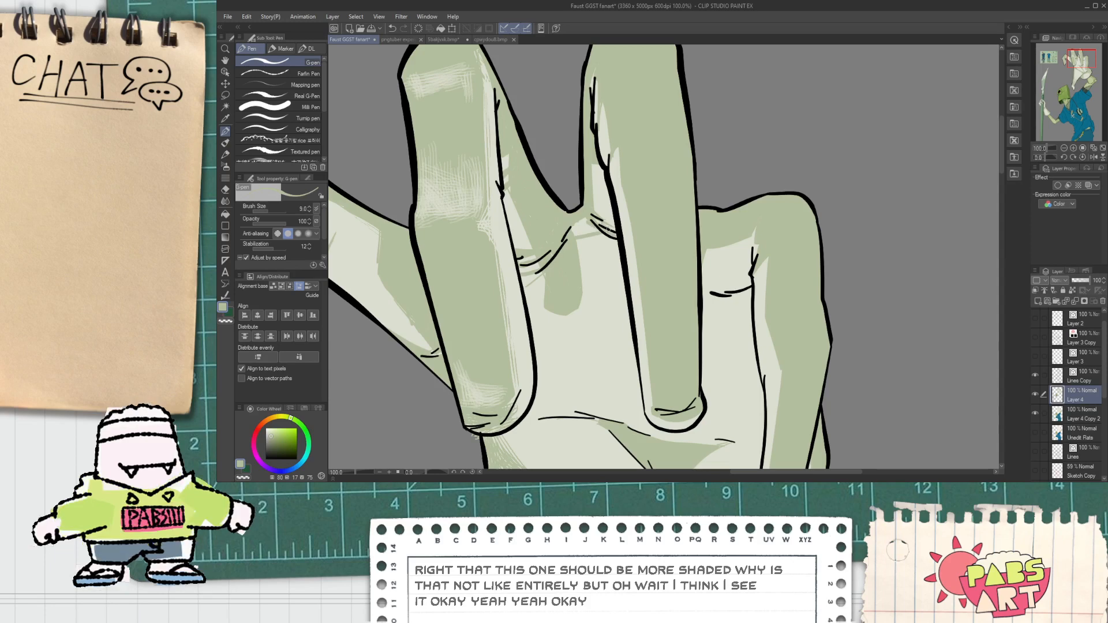
pyautogui.scroll(-1, 550, 275)
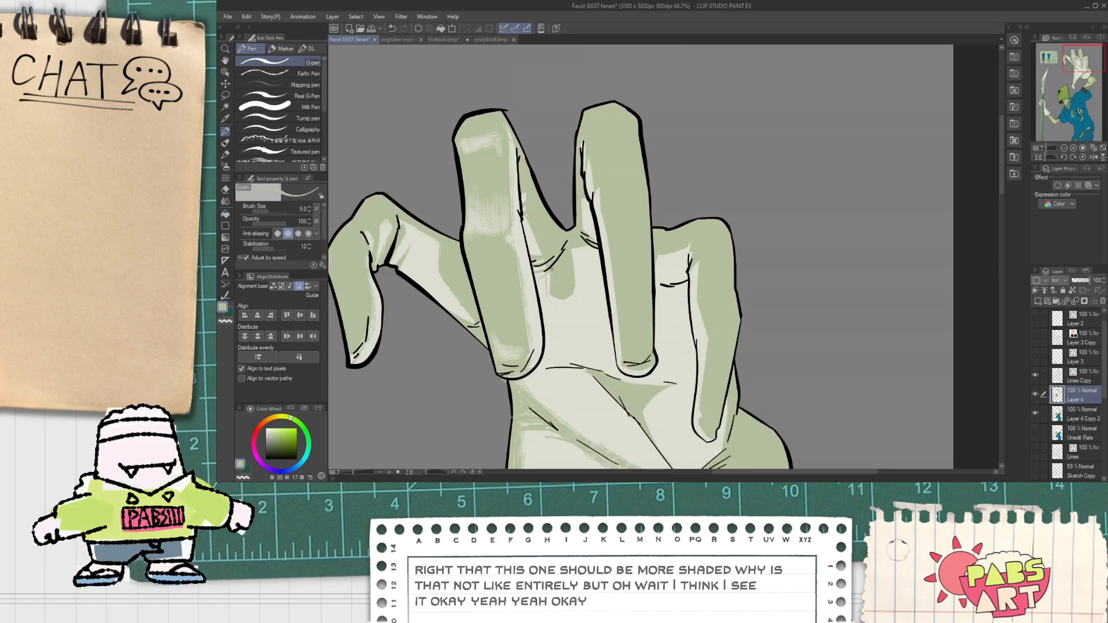
pyautogui.press('g')
pyautogui.scroll(-7, 566, 344)
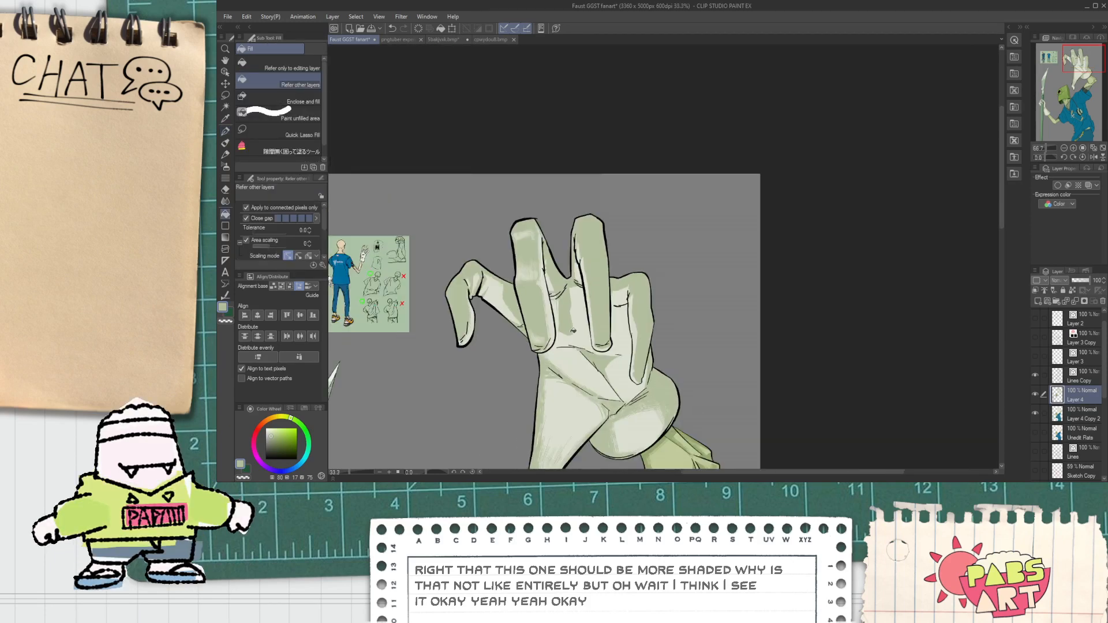
pyautogui.scroll(5, 580, 349)
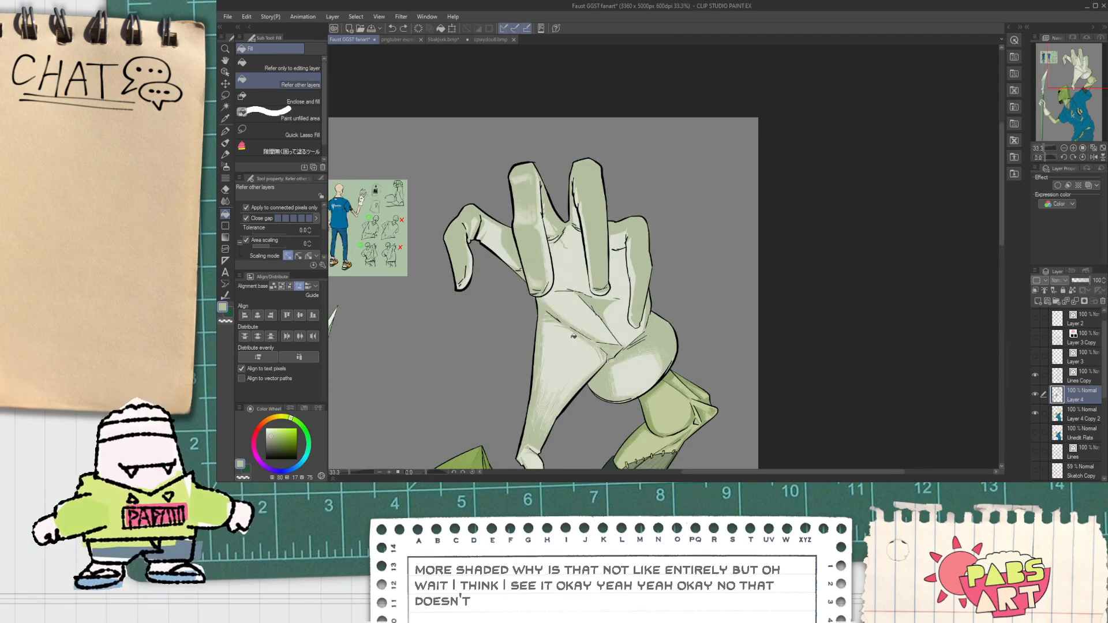
pyautogui.scroll(1, 552, 218)
pyautogui.scroll(1, 552, 218)
# Try to outline and fill a smaller palm shadow below the web crease with the G-pen and Fill tool.
pyautogui.press('p')
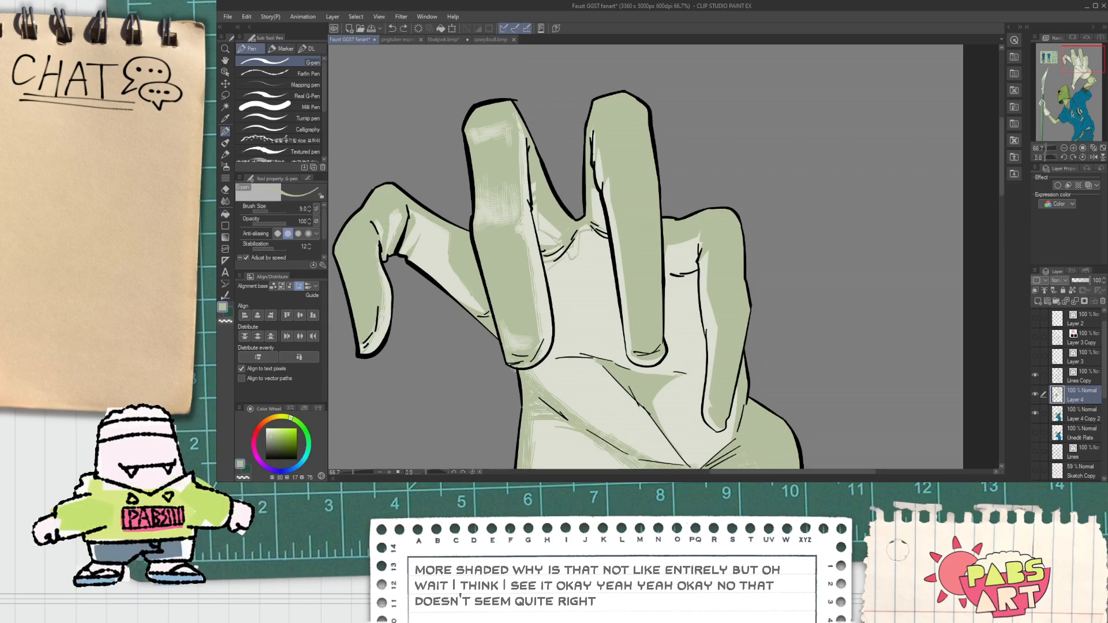
pyautogui.press('g')
pyautogui.click(576, 251)
pyautogui.hotkey('ctrl', 'z')
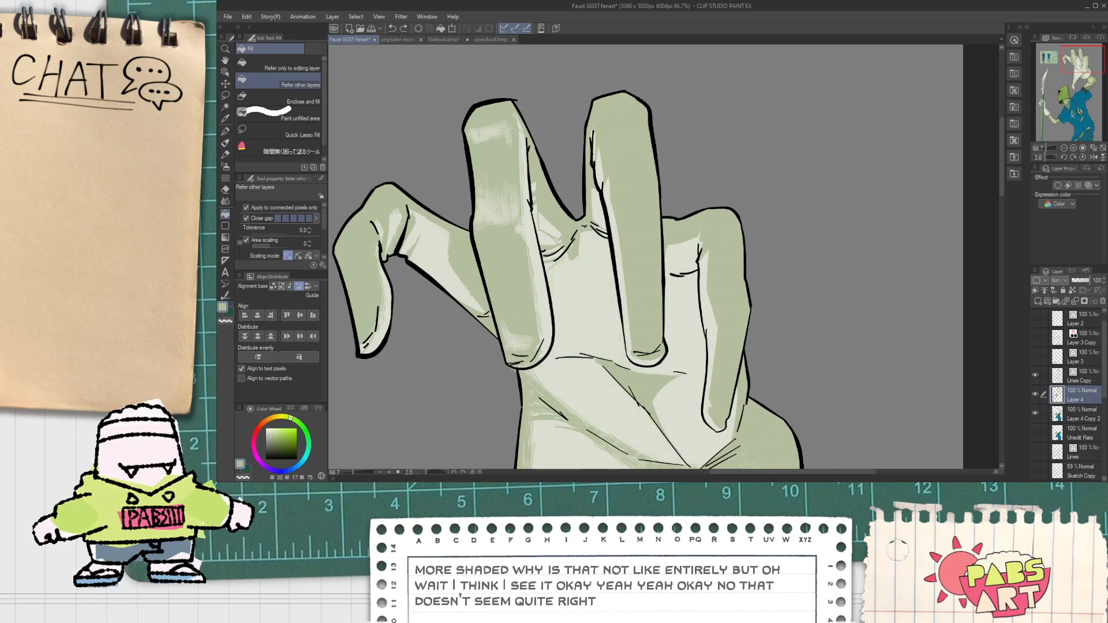
# Draw a small shadow patch with a few strokes beside the web crease using the G-pen, and clean its edges with the Hard eraser.
pyautogui.scroll(-7, 571, 243)
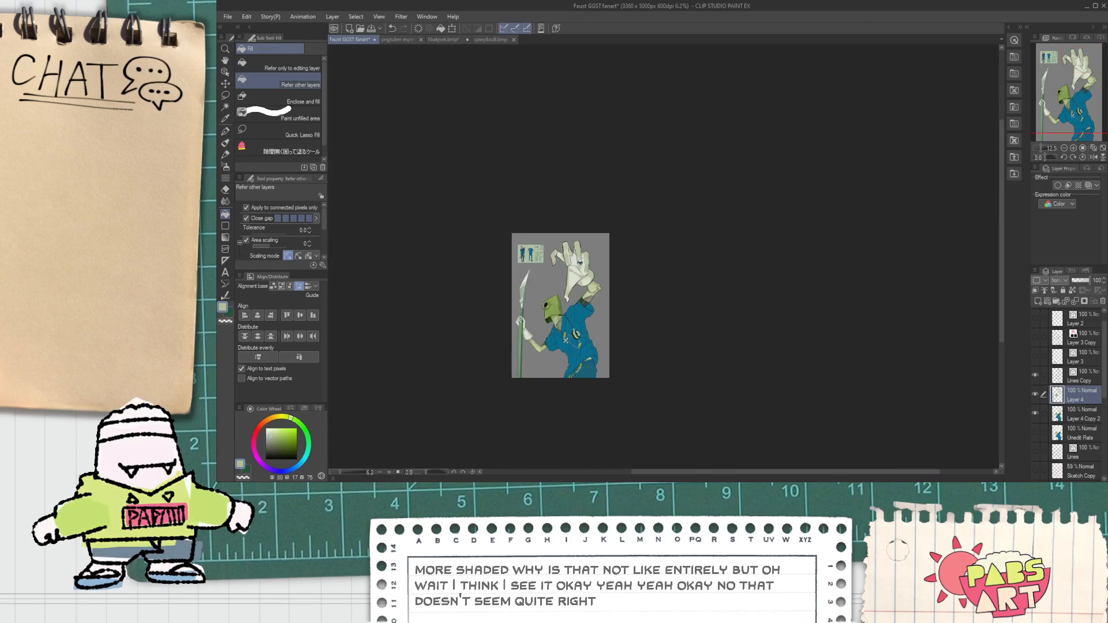
pyautogui.press('p')
pyautogui.scroll(8, 555, 239)
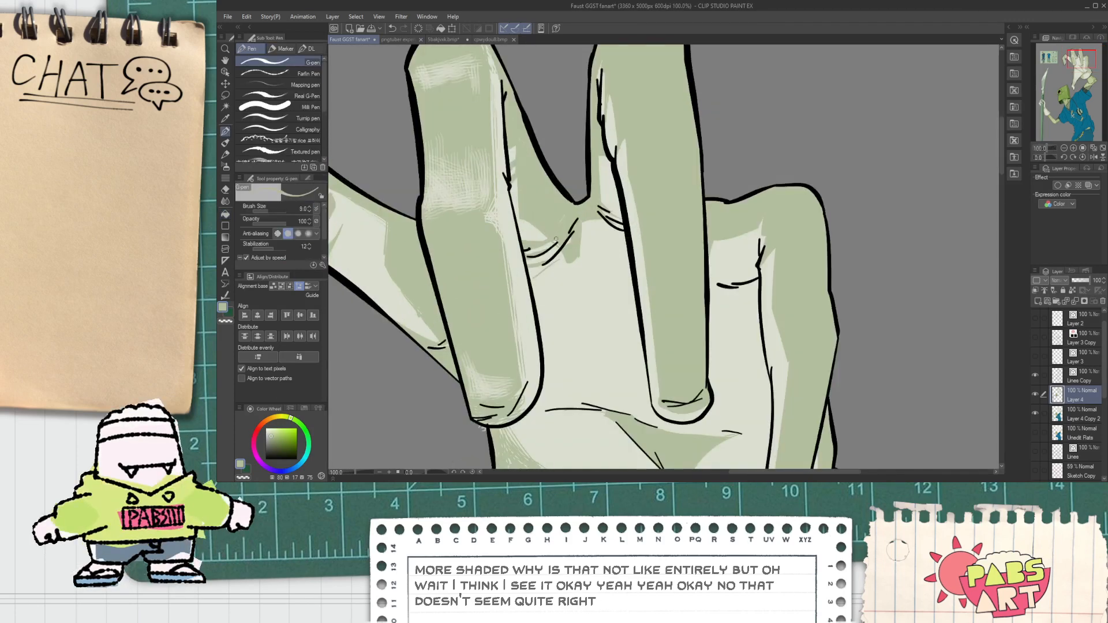
pyautogui.scroll(2, 555, 240)
pyautogui.press('e')
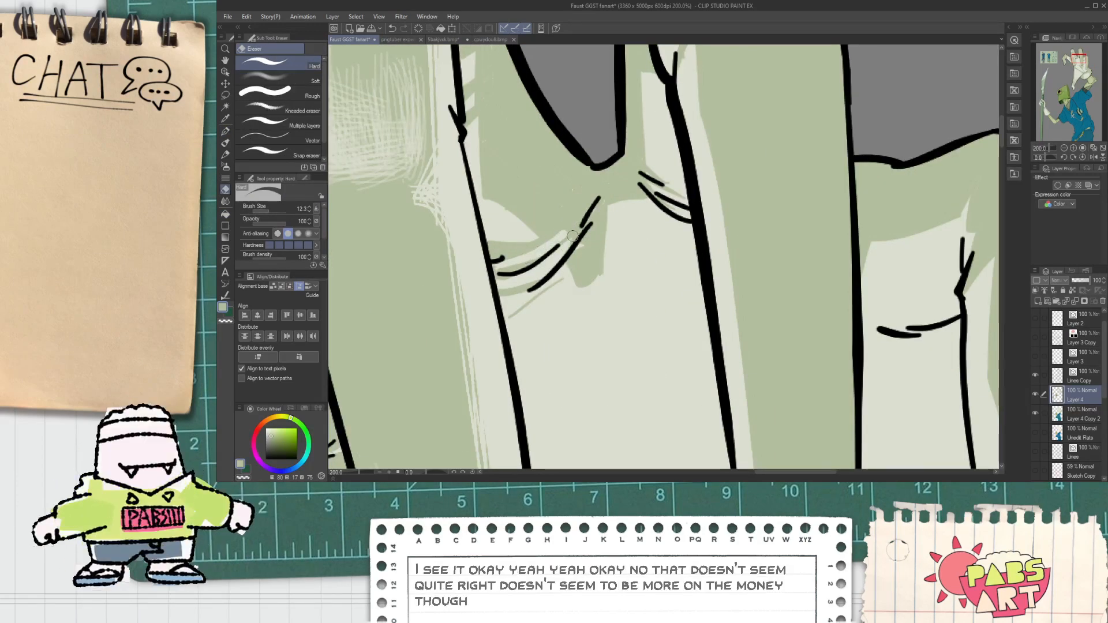
pyautogui.scroll(-6, 570, 238)
pyautogui.press('h')
pyautogui.scroll(2, 571, 245)
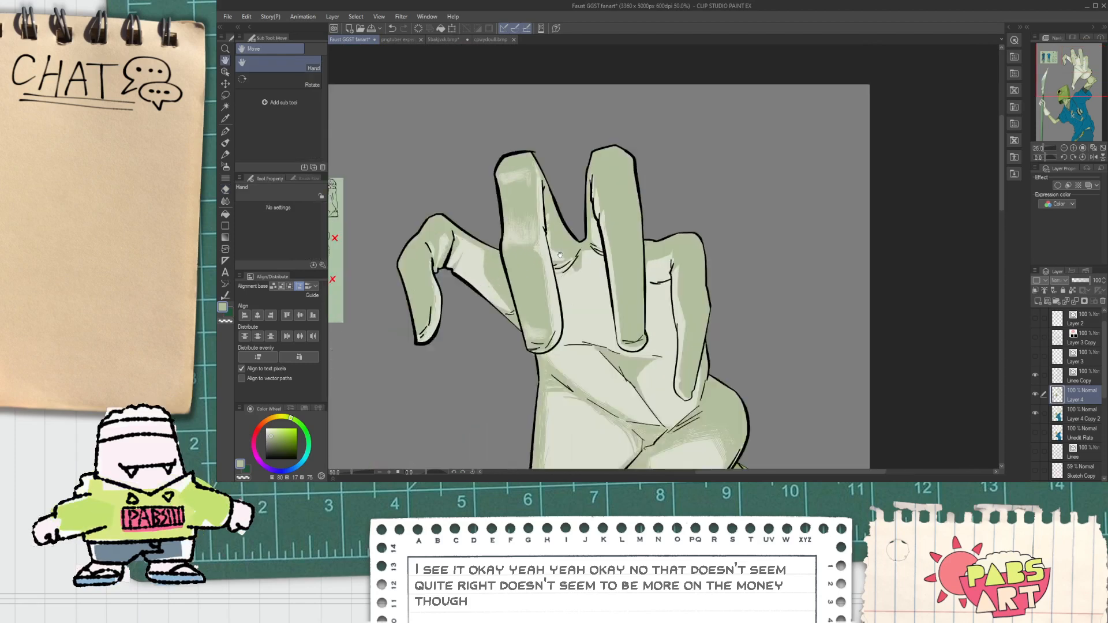
pyautogui.scroll(1, 576, 256)
pyautogui.press('g')
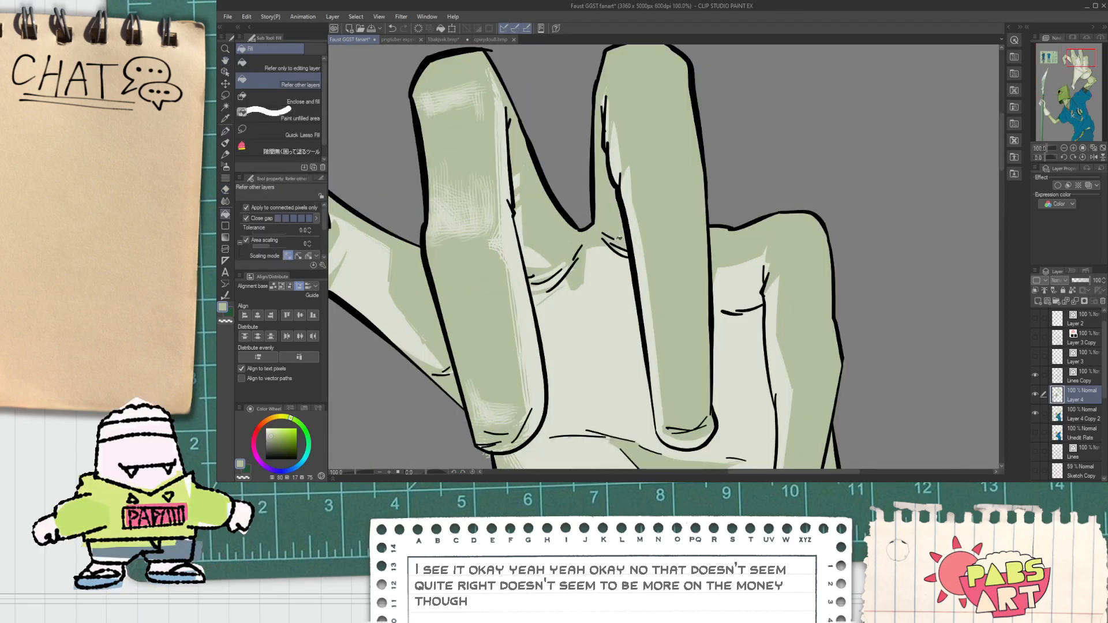
# Hatch faint highlights along the inner edge of the second tall finger's shadow using the triple line brush in the transparent colour.
pyautogui.press('p')
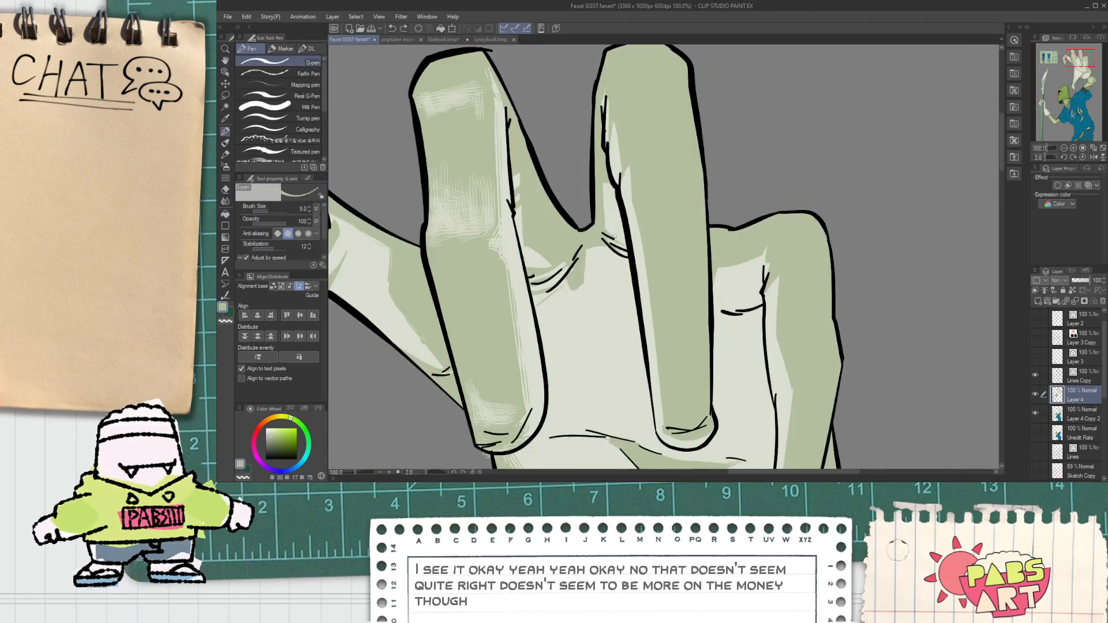
pyautogui.press('b')
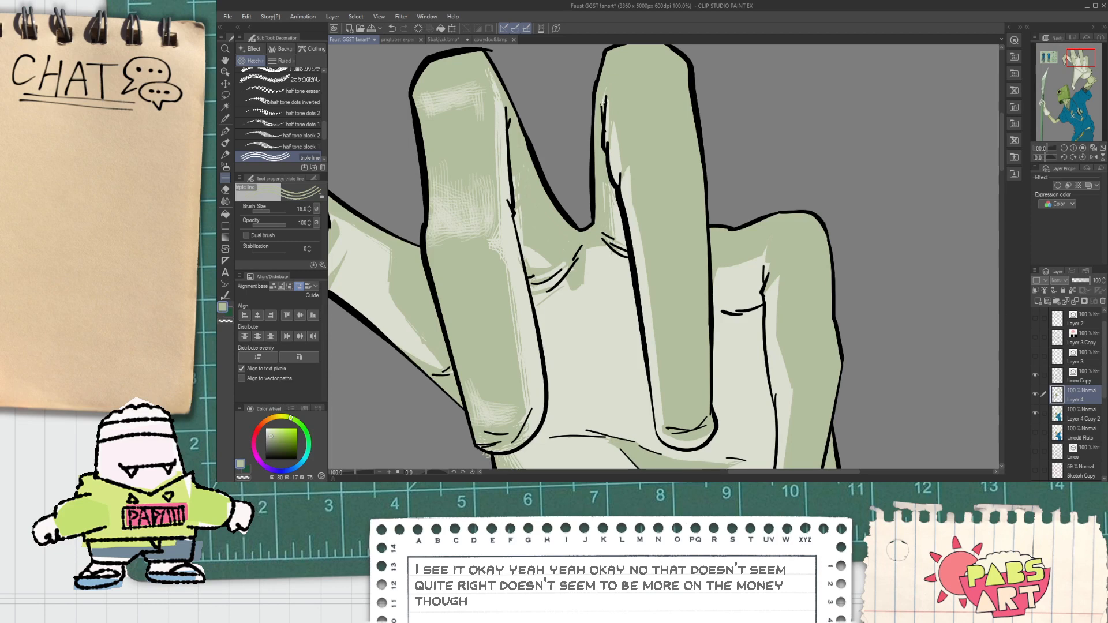
pyautogui.hotkey('ctrl', 'z')
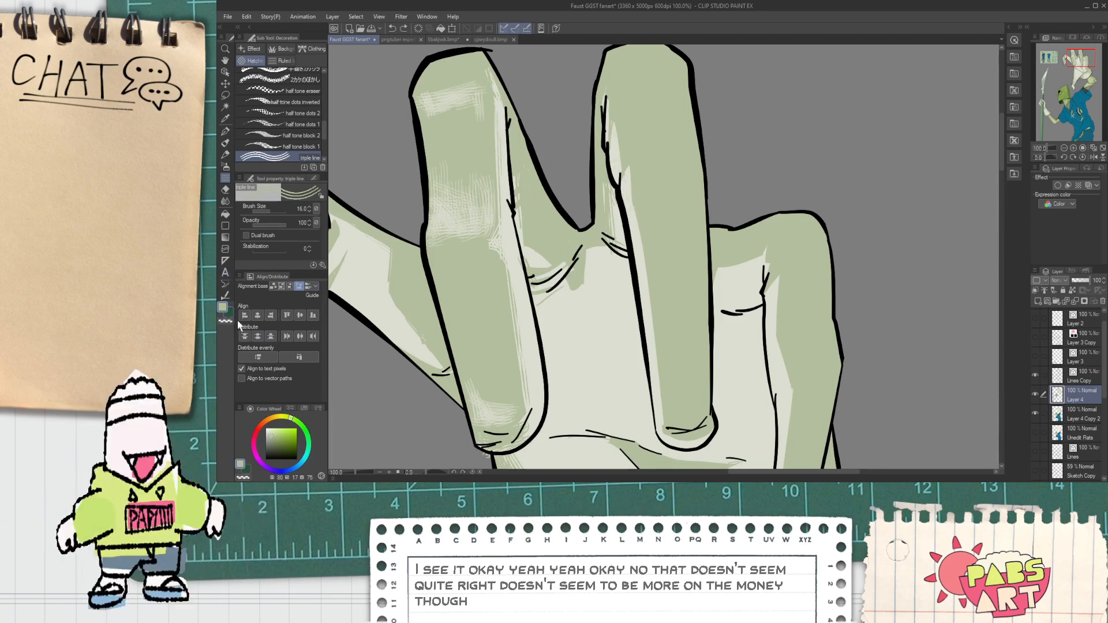
pyautogui.hotkey('ctrl', 'y')
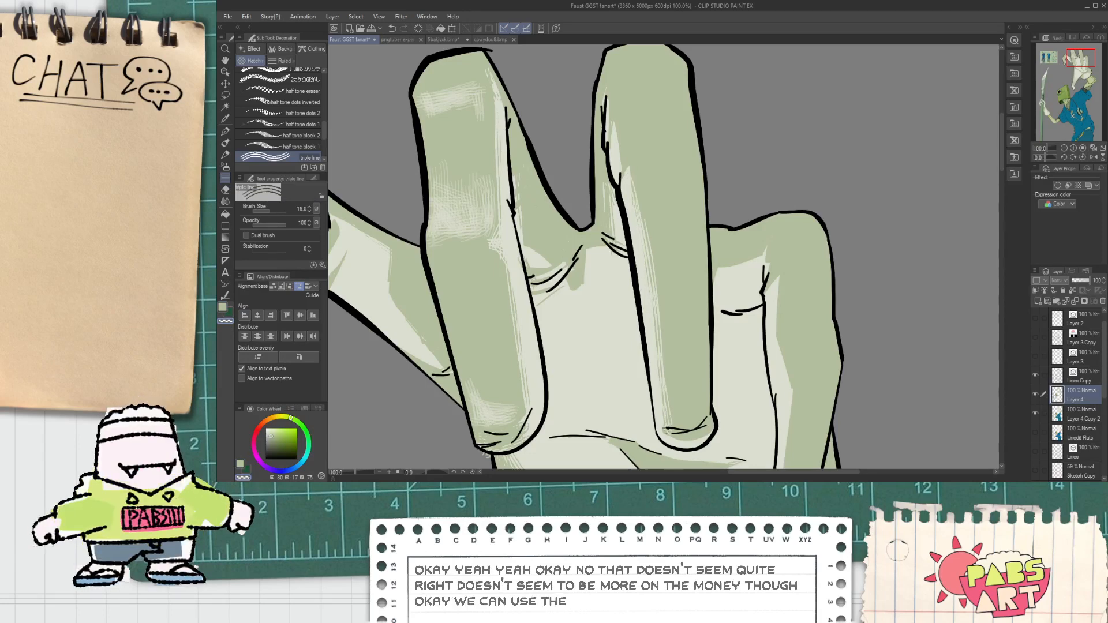
pyautogui.scroll(-2, 671, 425)
pyautogui.scroll(2, 658, 250)
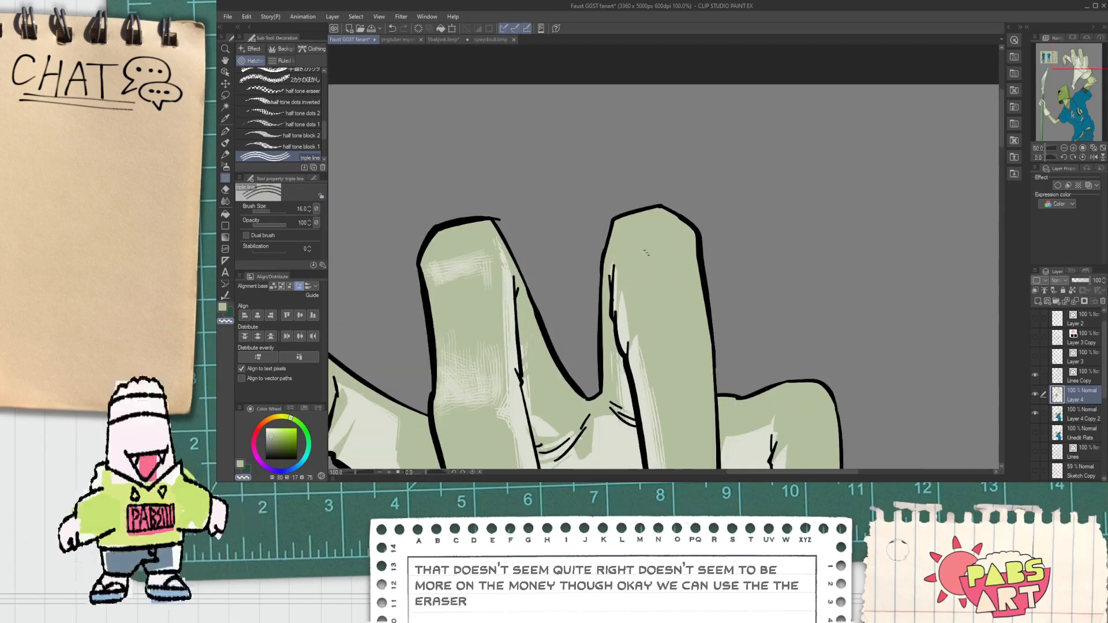
pyautogui.scroll(-3, 574, 262)
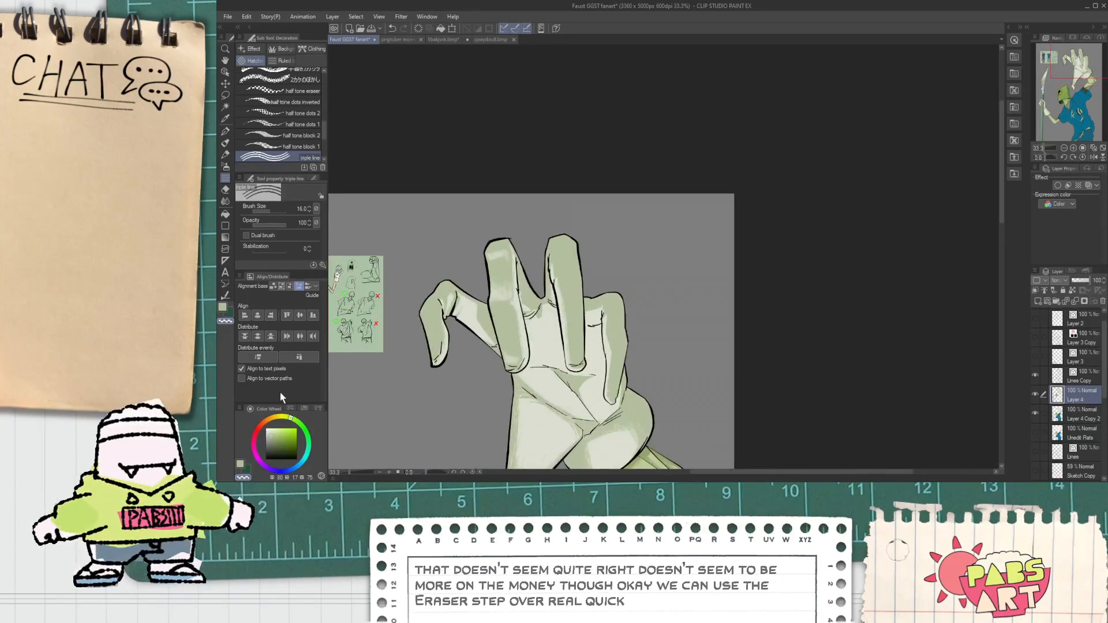
pyautogui.scroll(3, 577, 334)
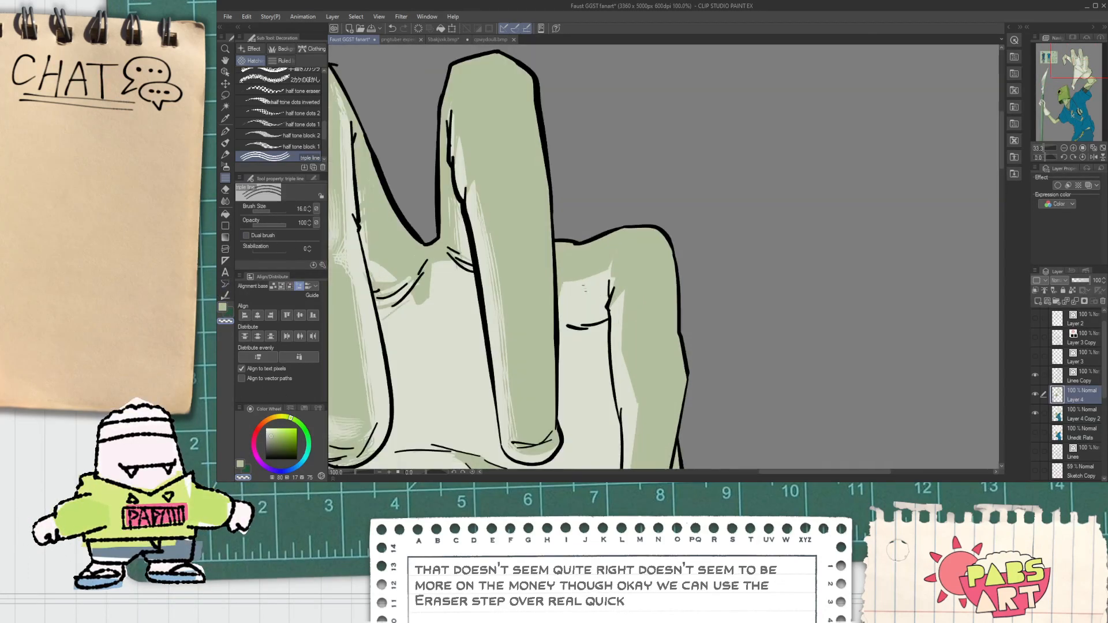
# Hatch faint highlights along the inner edge of the bent short finger's shadow with the transparent triple line brush.
pyautogui.scroll(-3, 519, 323)
pyautogui.scroll(3, 553, 259)
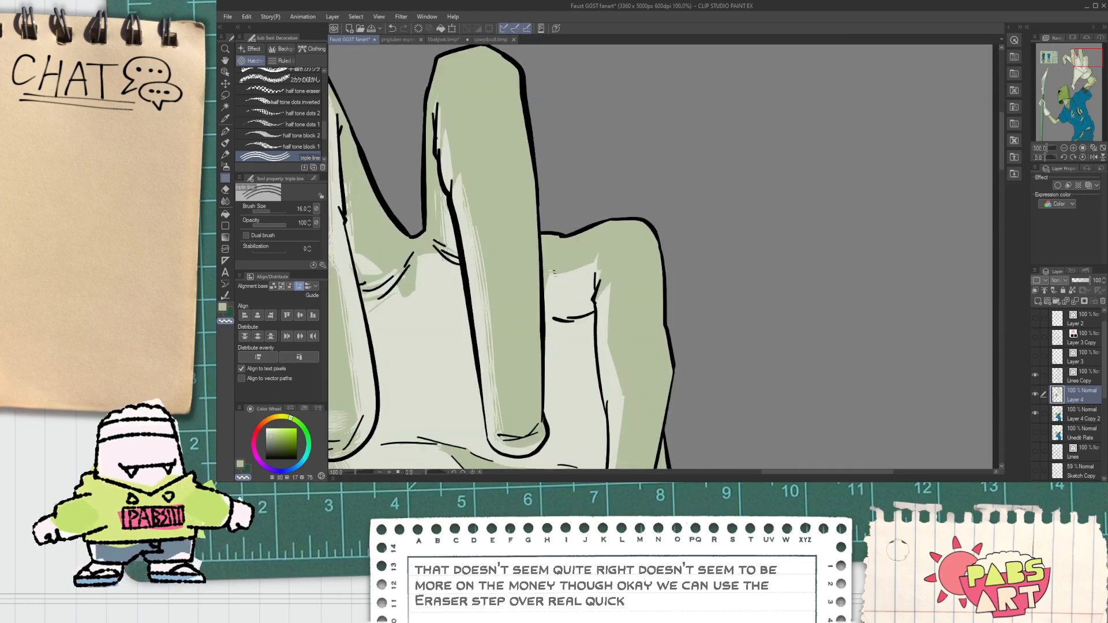
pyautogui.scroll(-1, 554, 260)
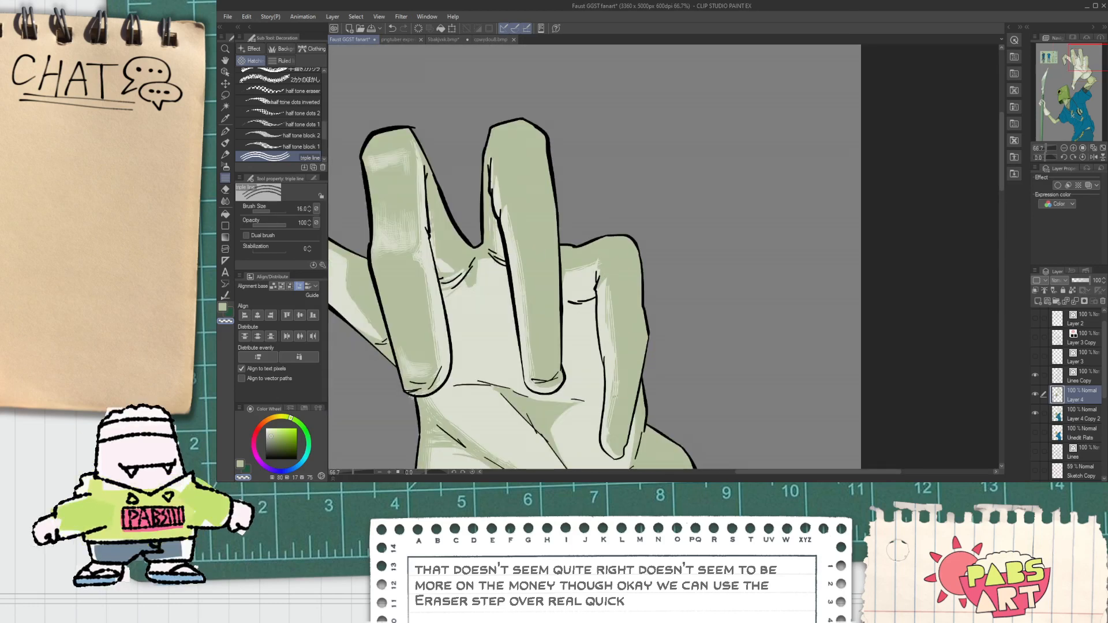
pyautogui.scroll(-2, 613, 447)
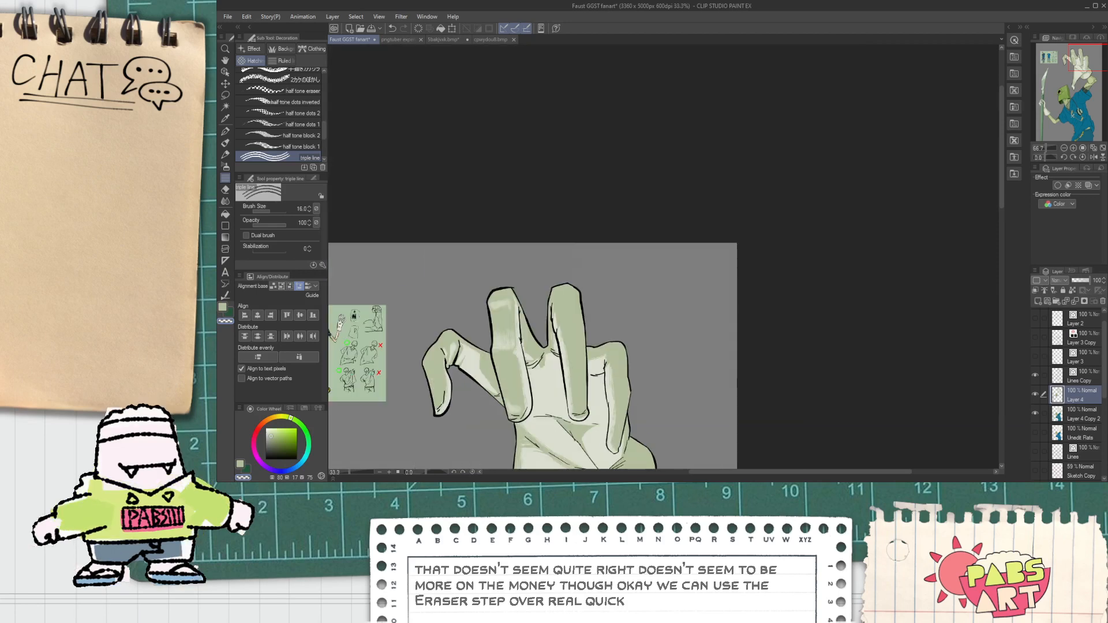
# Pick the glove's shadow colour and hatch the palm below the web crease and toward the second tall finger with the triple line brush.
pyautogui.press('space')
pyautogui.moveTo(612, 447); pyautogui.dragTo(607, 222)
pyautogui.scroll(-3, 603, 190)
pyautogui.scroll(6, 594, 223)
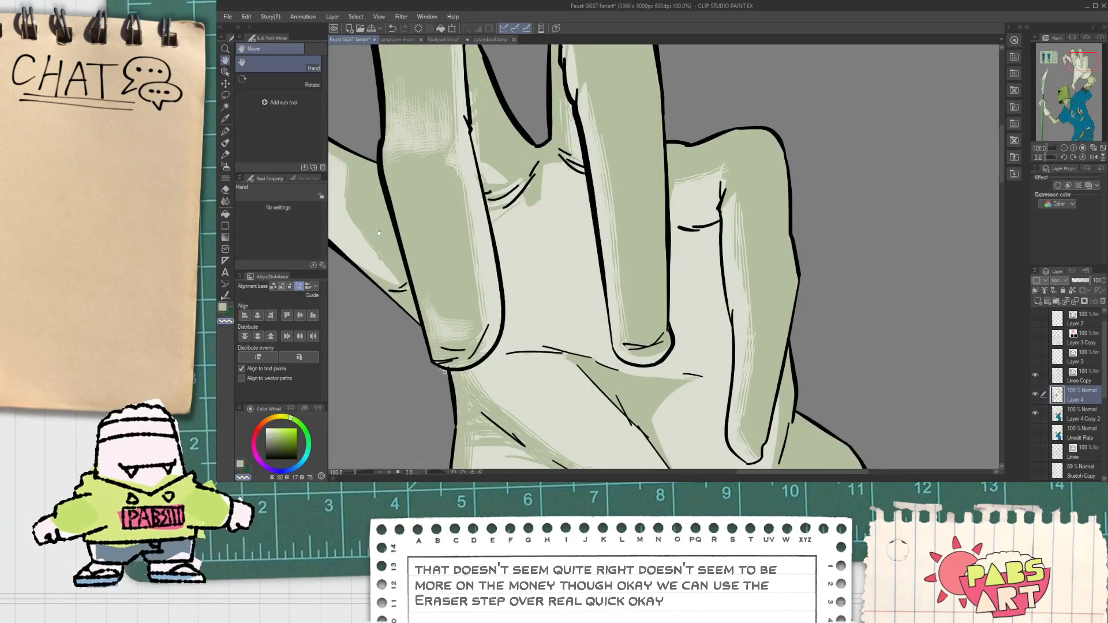
pyautogui.press('i')
pyautogui.press('b')
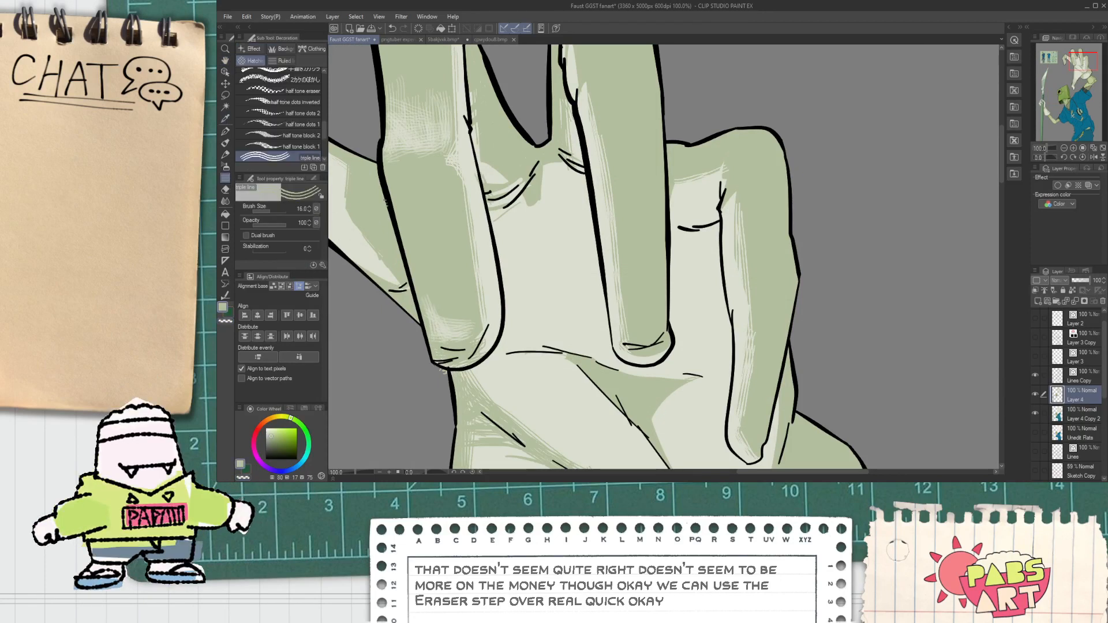
pyautogui.moveTo(545, 170)
pyautogui.mouseDown()
pyautogui.moveTo(586, 173)
pyautogui.moveTo(584, 191)
pyautogui.mouseUp()
pyautogui.moveTo(497, 212); pyautogui.dragTo(542, 214)
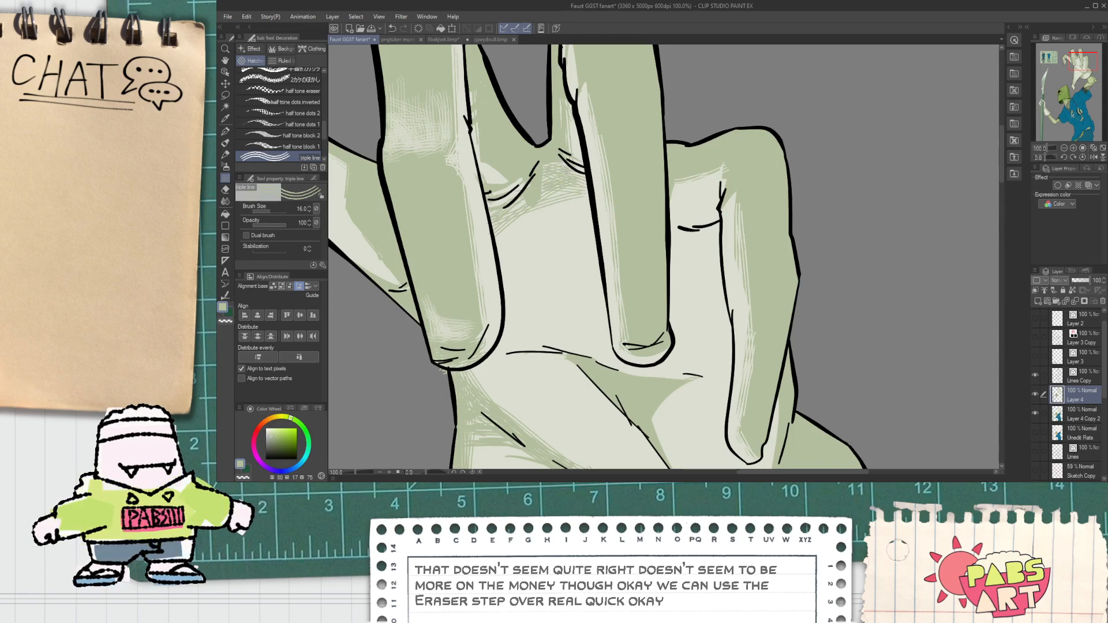
# Extend the triple line hatching across the upper palm between the tall fingers and shade the bent short finger's base near its crease.
pyautogui.scroll(-3, 519, 188)
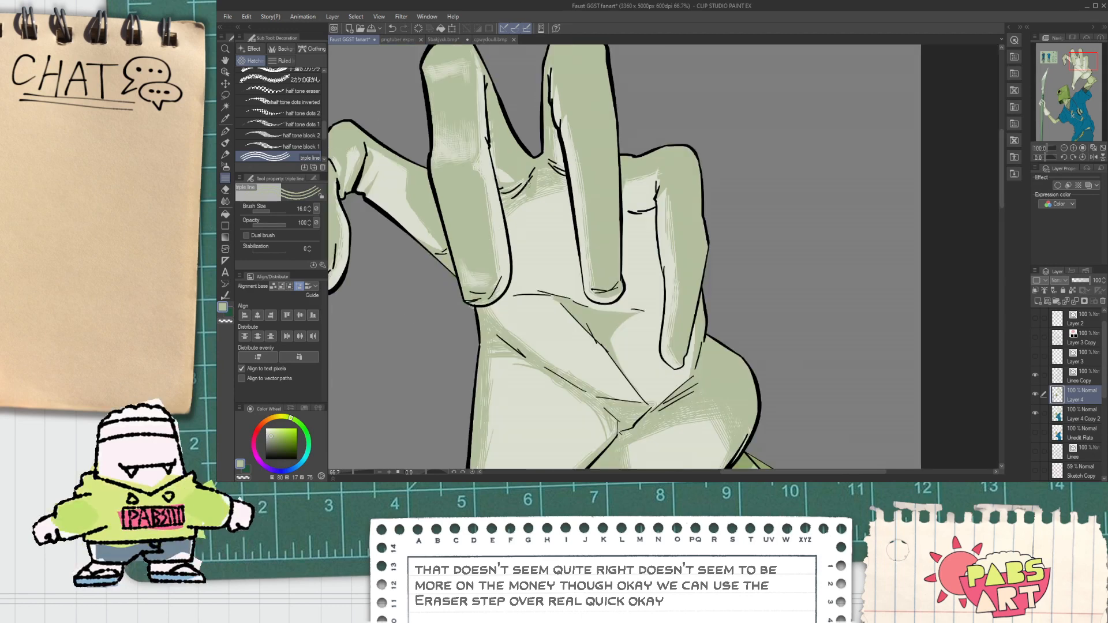
pyautogui.scroll(1, 512, 180)
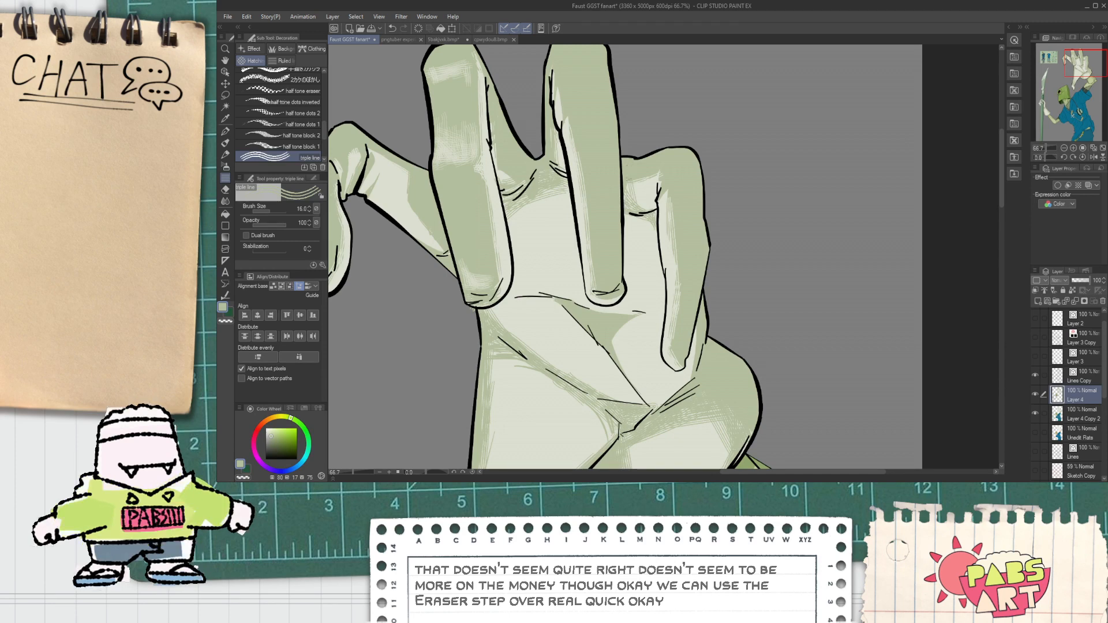
pyautogui.scroll(-1, 632, 194)
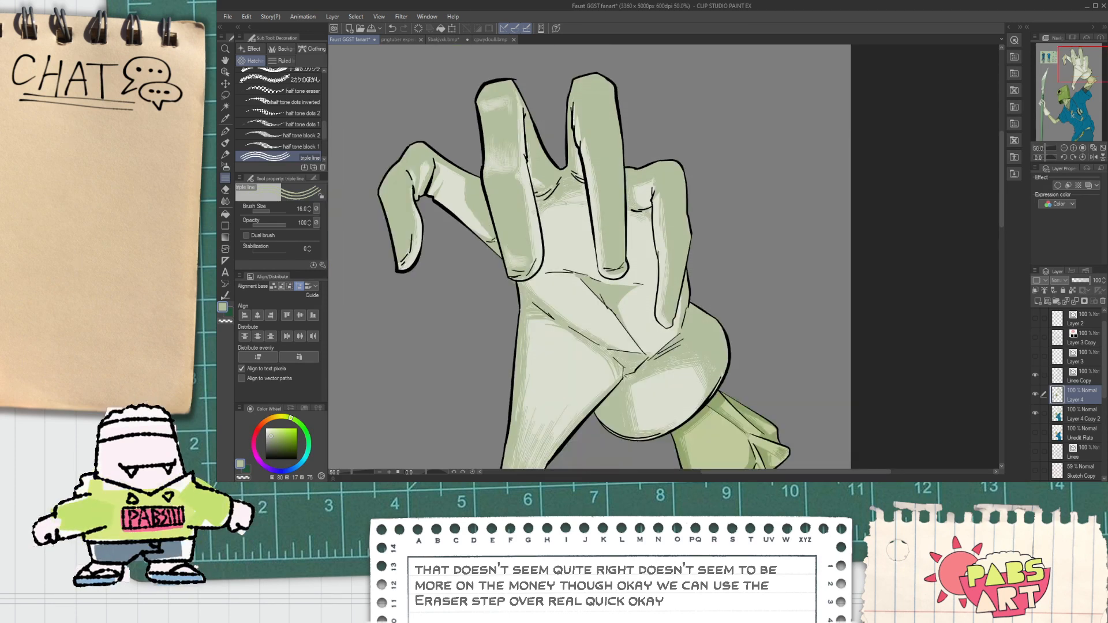
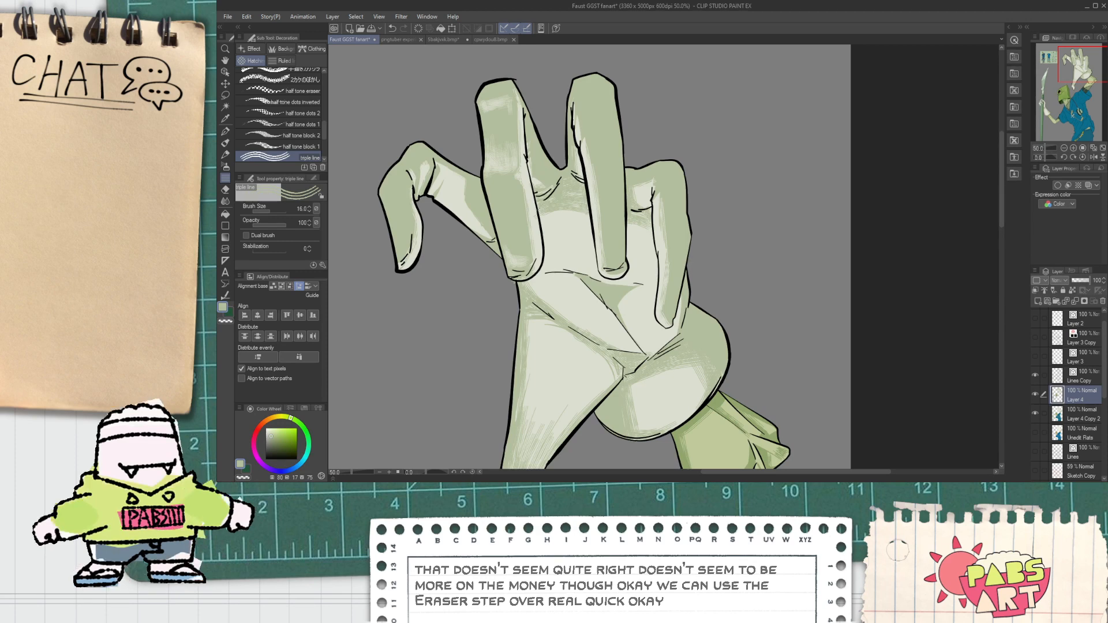
pyautogui.scroll(-4, 553, 215)
pyautogui.scroll(4, 578, 221)
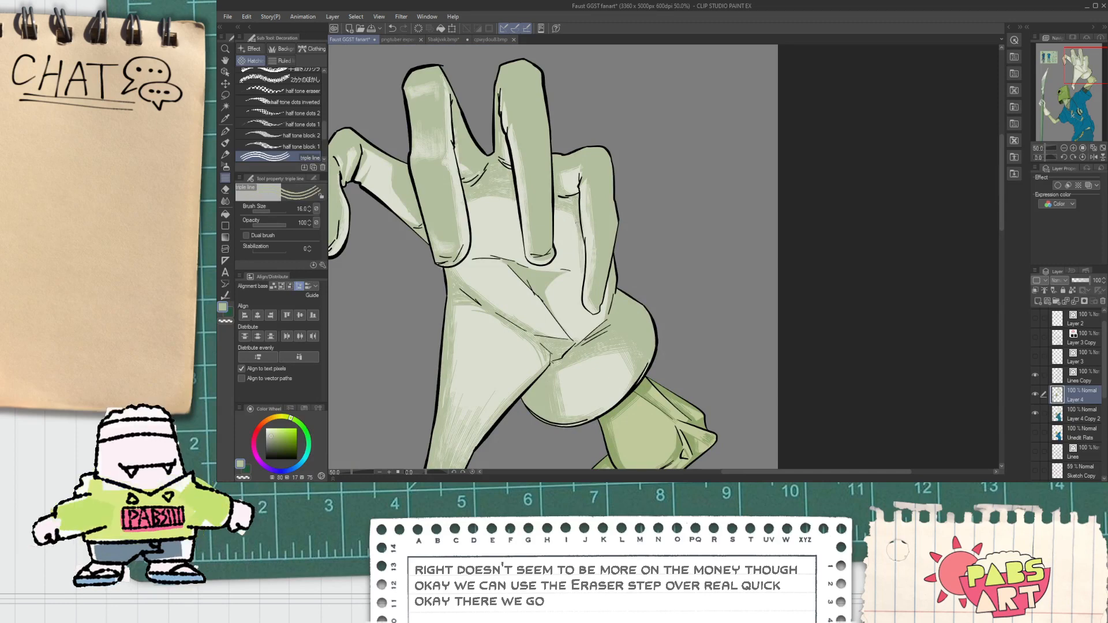
# Add triple line hatching on the palm beneath the bent short finger's crease.
pyautogui.scroll(-4, 584, 256)
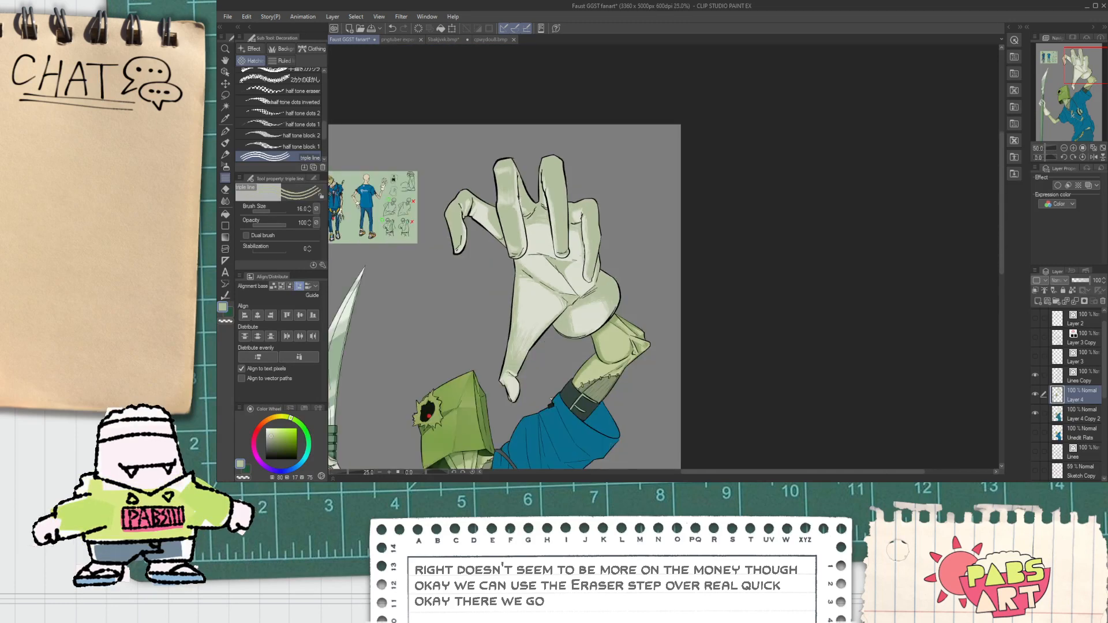
pyautogui.scroll(4, 577, 236)
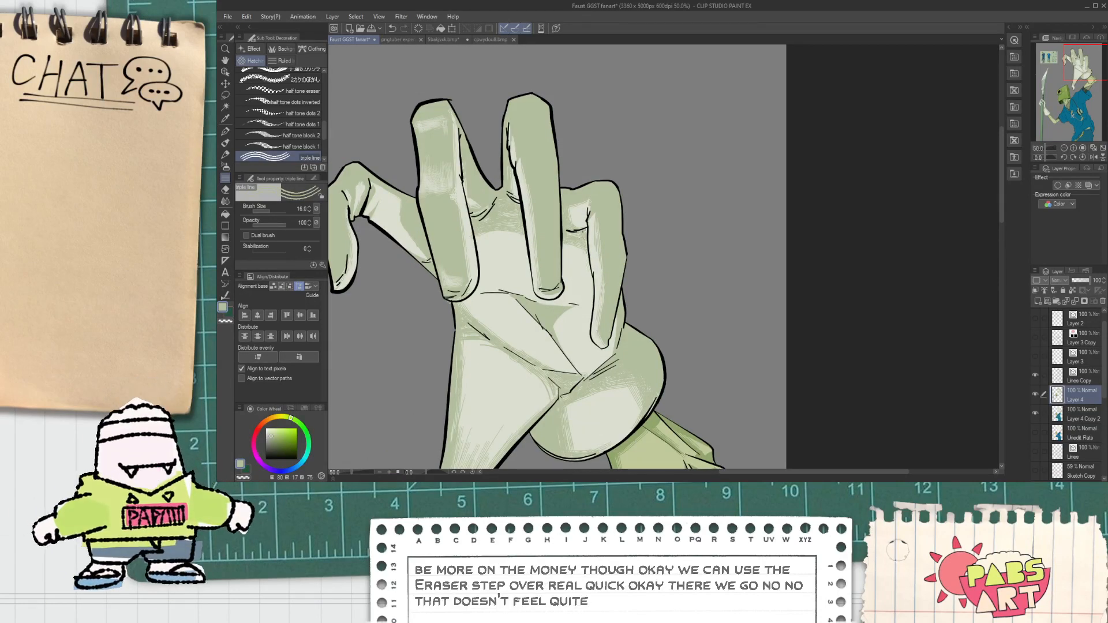
pyautogui.scroll(3, 574, 219)
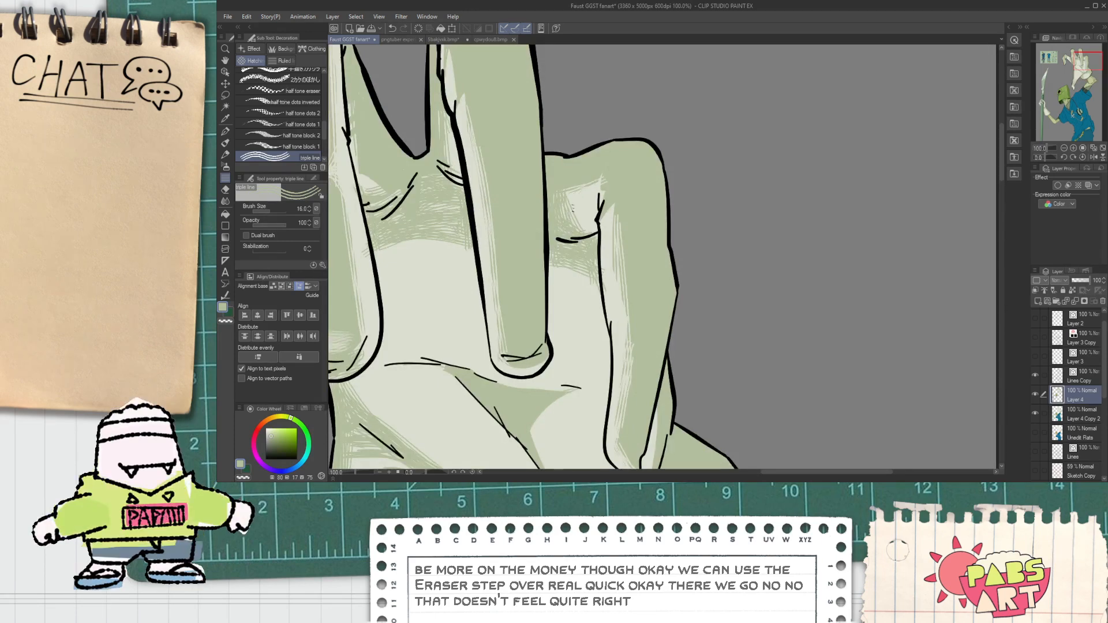
pyautogui.scroll(-8, 587, 230)
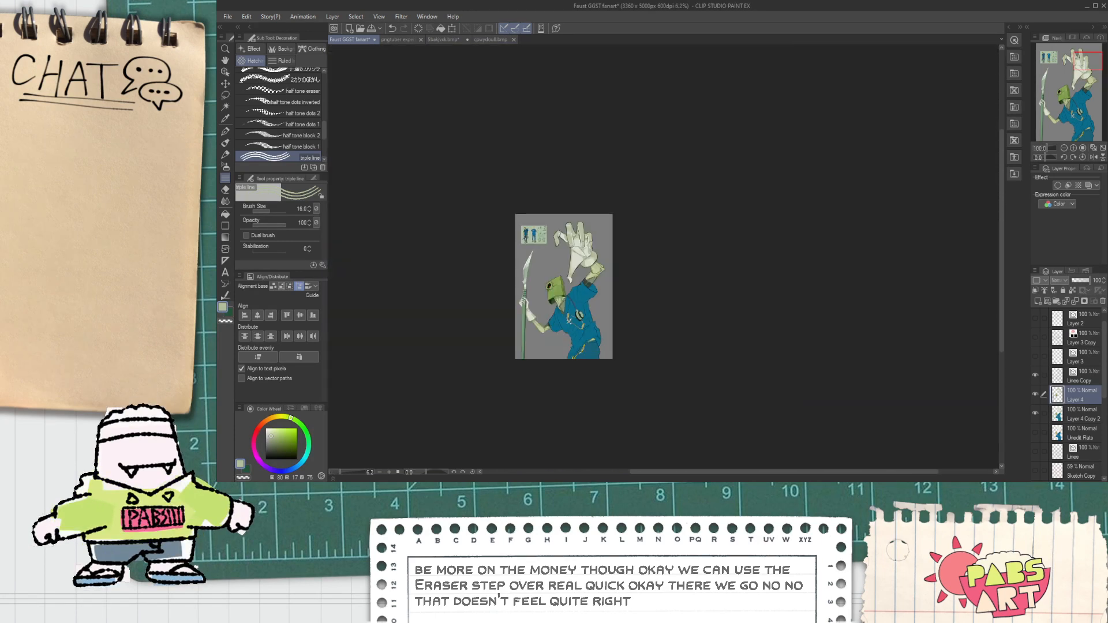
# Set the triple line brush's opacity to 52 and hatch softer strokes inside the shadows of the two tall fingers.
pyautogui.scroll(1, 592, 236)
pyautogui.press('space')
pyautogui.scroll(4, 592, 237)
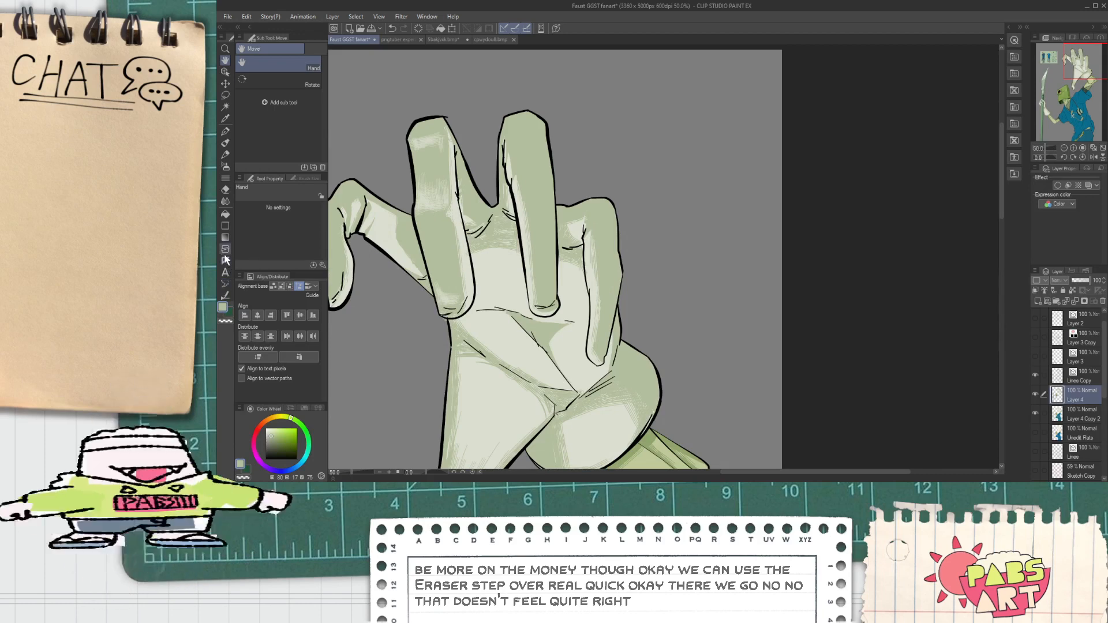
pyautogui.click(225, 178)
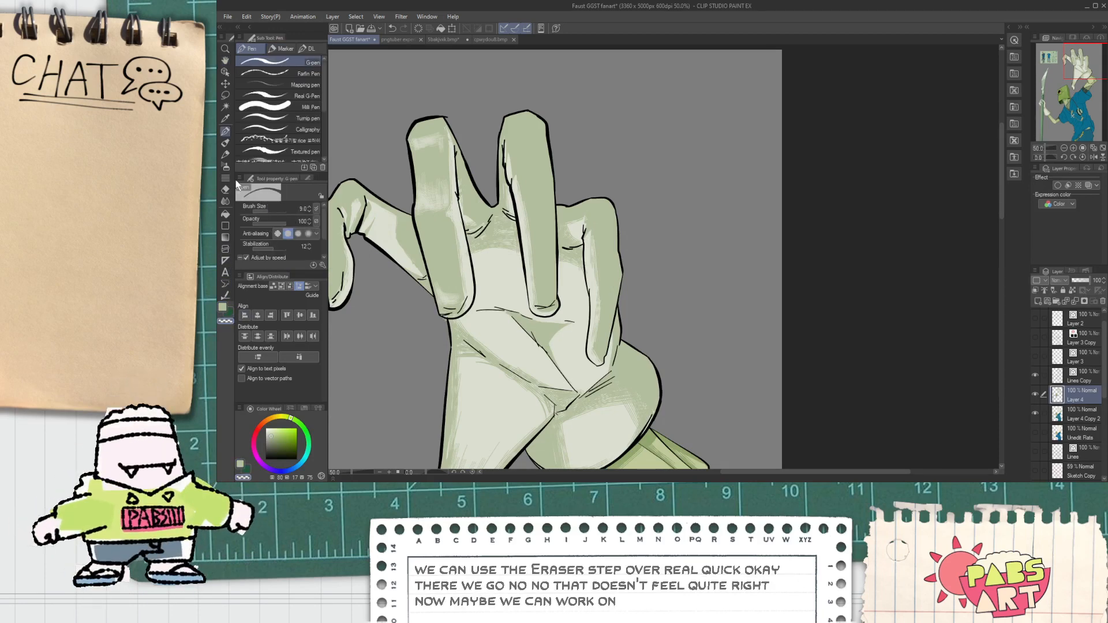
pyautogui.click(268, 226)
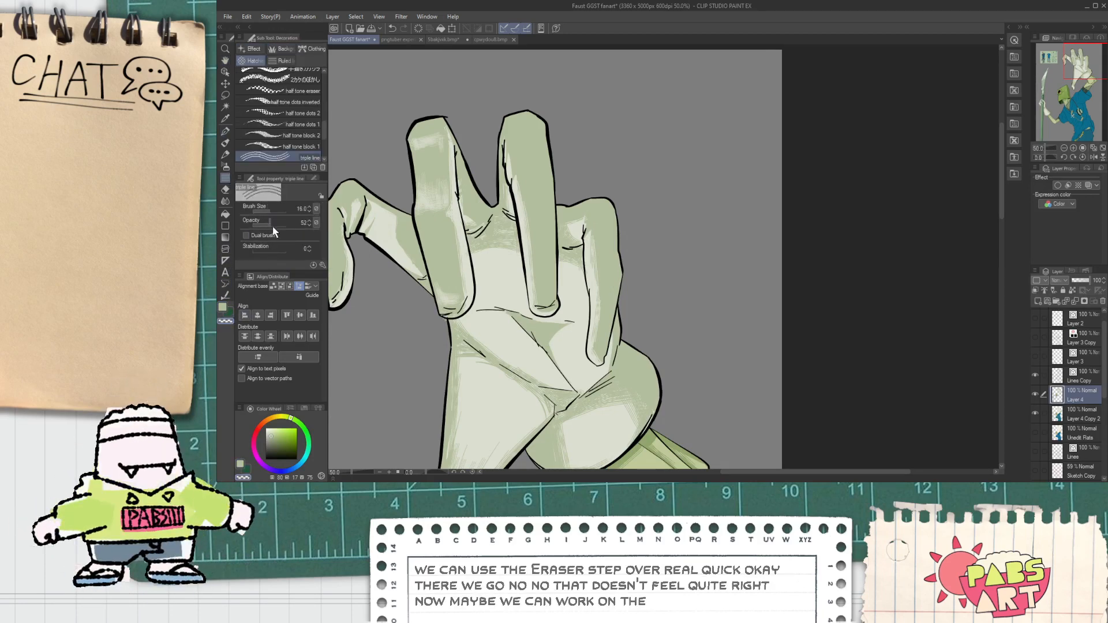
pyautogui.scroll(1, 543, 302)
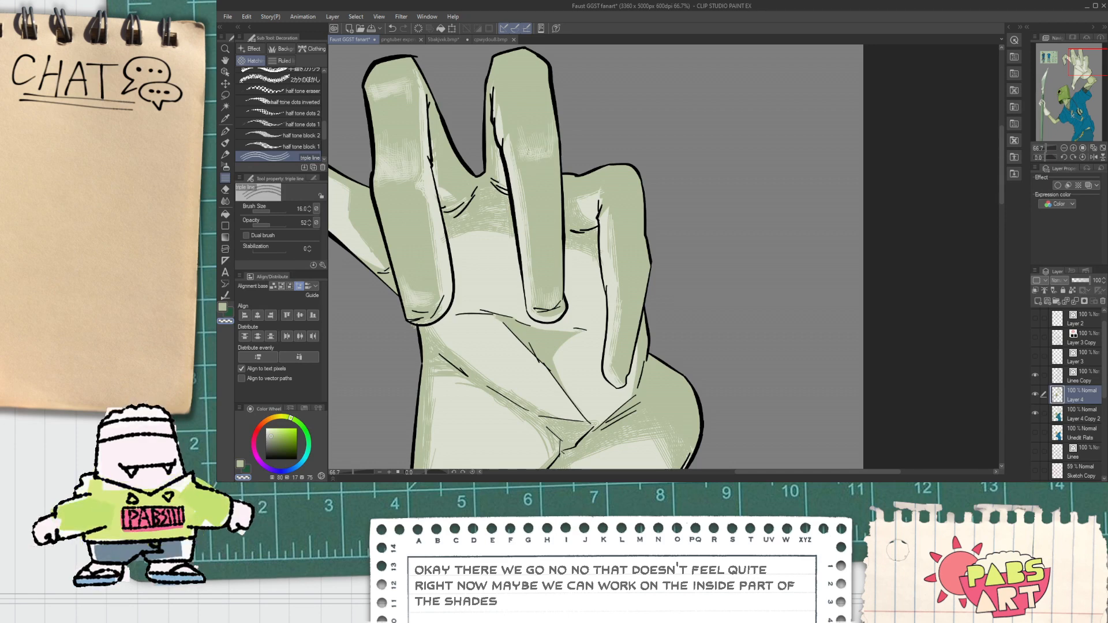
pyautogui.scroll(-3, 553, 139)
pyautogui.scroll(3, 536, 128)
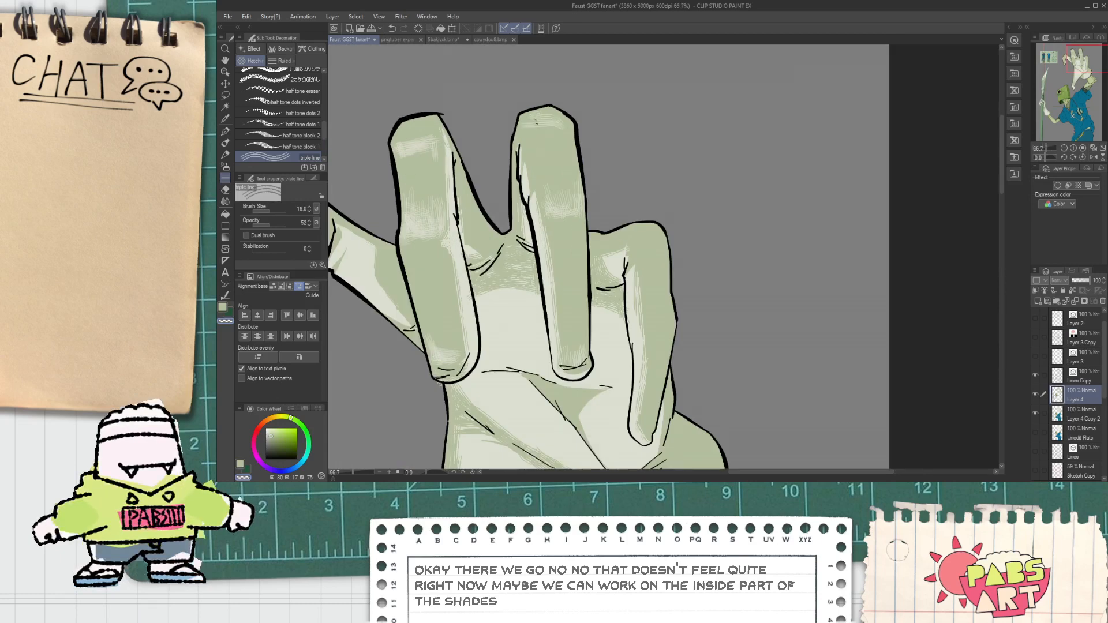
# Continue the soft triple line hatching inside the shadows of the second tall finger and the bent short finger.
pyautogui.scroll(-3, 537, 124)
pyautogui.scroll(1, 534, 122)
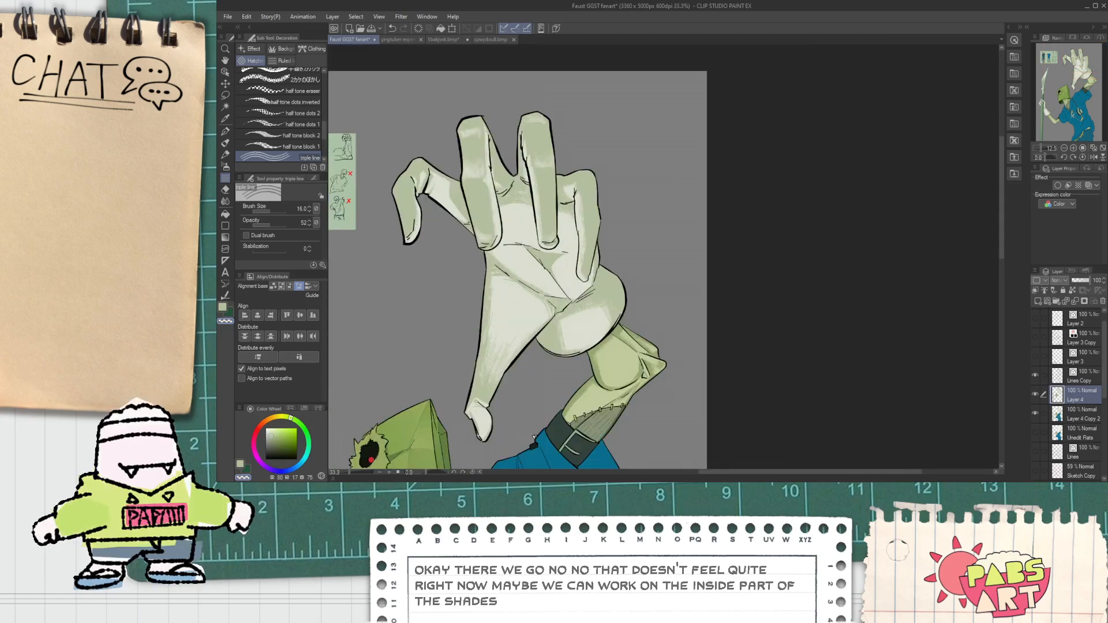
pyautogui.scroll(2, 590, 197)
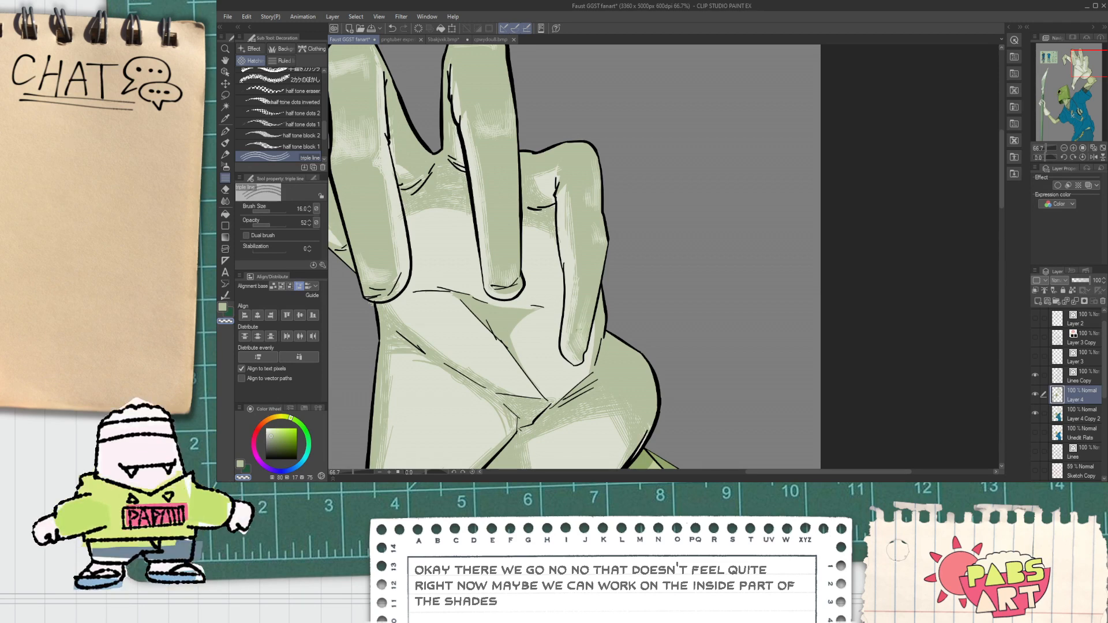
pyautogui.hotkey('ctrl', '-')
pyautogui.hotkey('ctrl', '-')
pyautogui.hotkey('ctrl', '-')
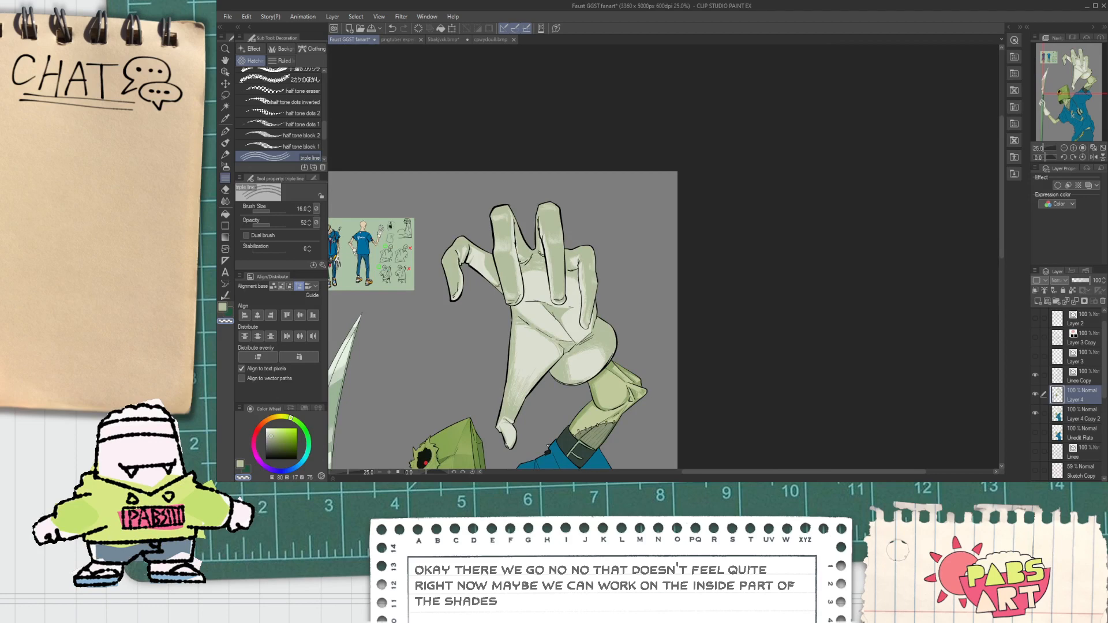
pyautogui.hotkey('ctrl', '+')
pyautogui.hotkey('ctrl', '+')
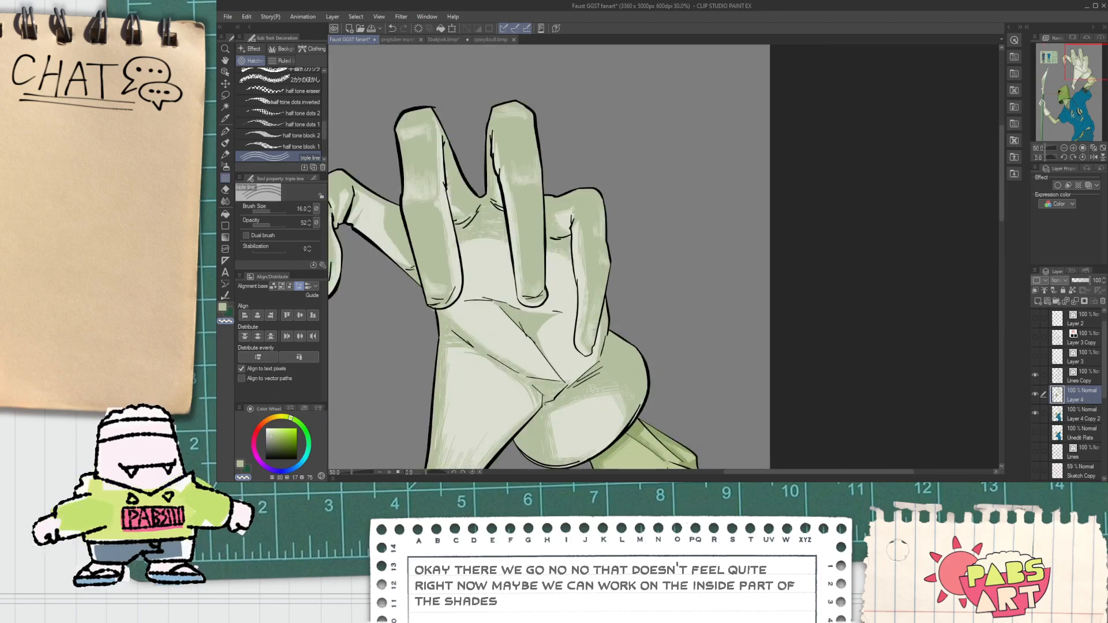
# Soften the shadow on the rounded heel of the palm with half-opacity triple line hatching.
pyautogui.scroll(-4, 604, 251)
pyautogui.press('space')
pyautogui.moveTo(588, 325); pyautogui.dragTo(587, 316)
pyautogui.scroll(2, 588, 317)
pyautogui.scroll(1, 588, 316)
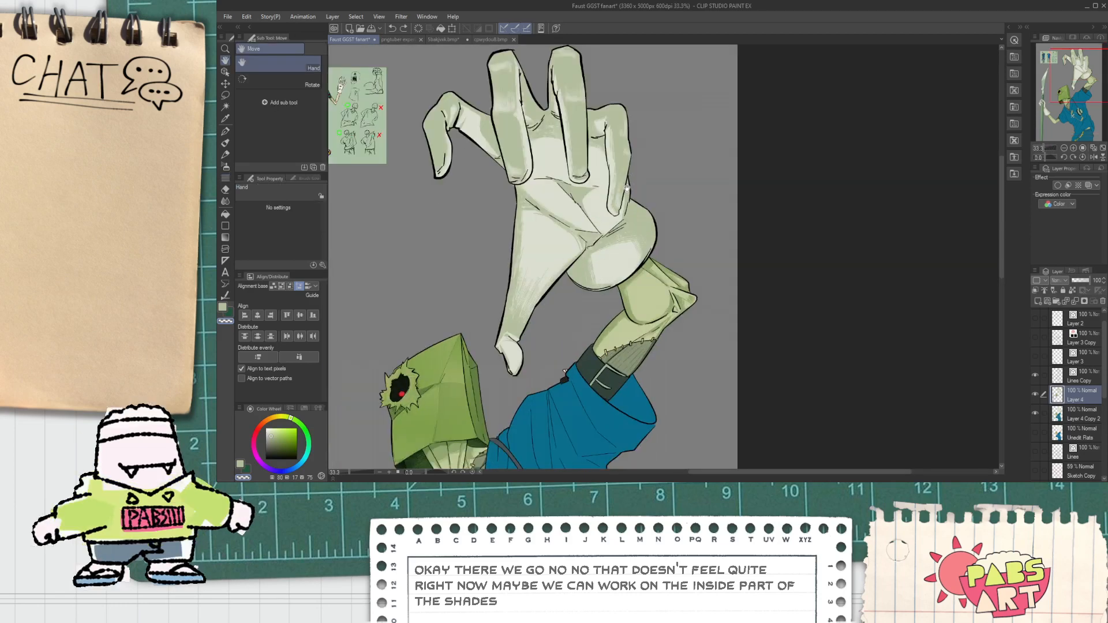
pyautogui.click(225, 212)
pyautogui.scroll(2, 696, 188)
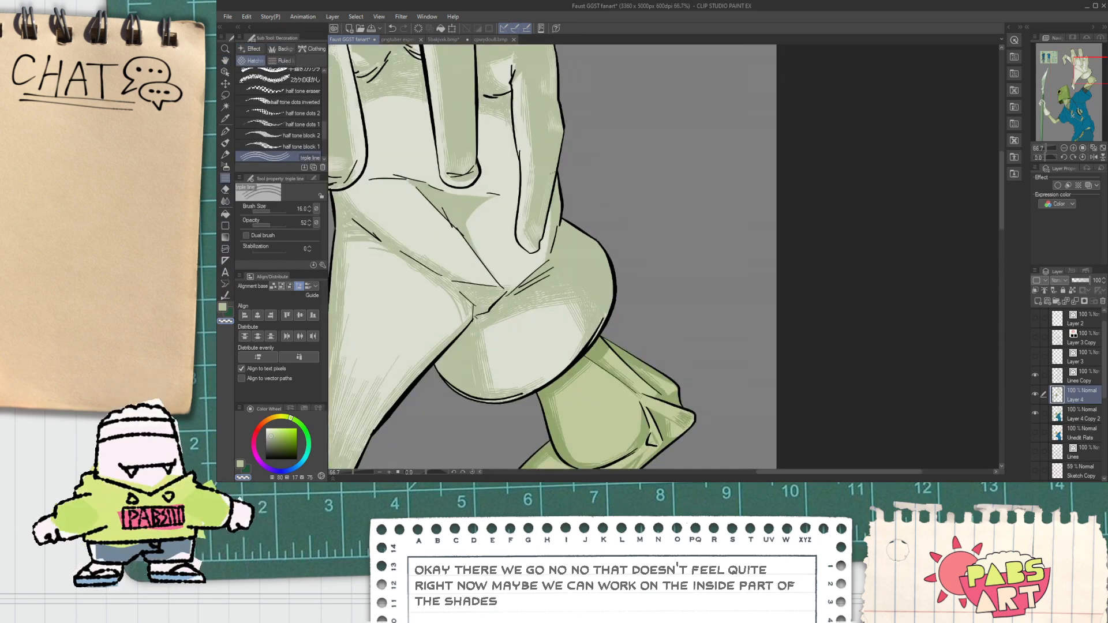
# Restore the triple line brush's opacity to 100 and add hatching along the lower segment of the curled outer finger.
pyautogui.scroll(-5, 612, 251)
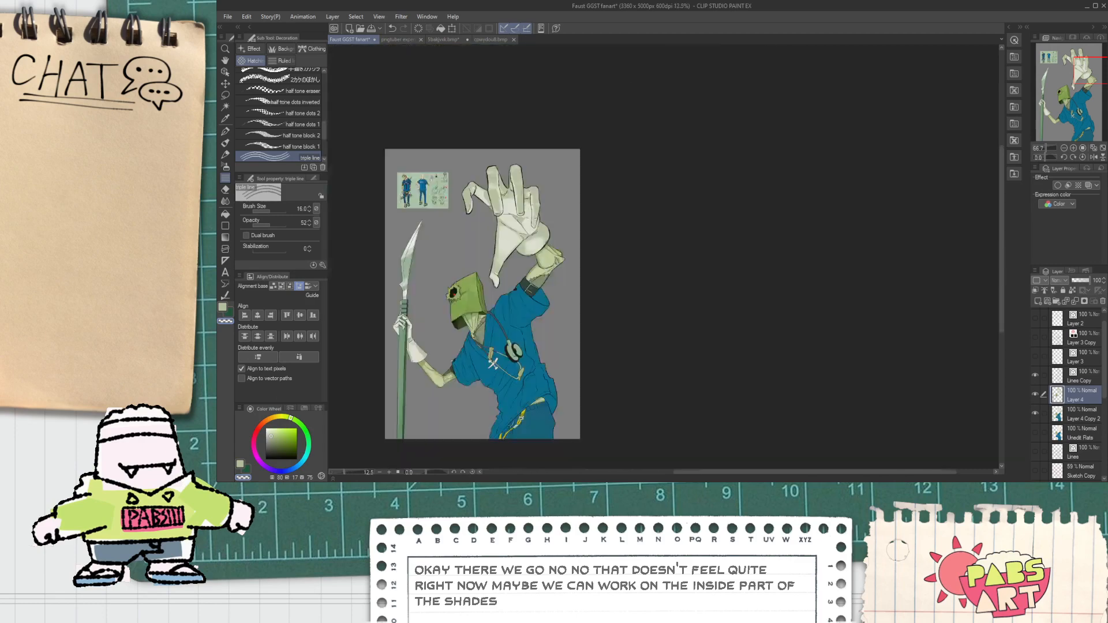
pyautogui.press('h')
pyautogui.scroll(1, 613, 250)
pyautogui.scroll(1, 613, 250)
pyautogui.scroll(-3, 613, 250)
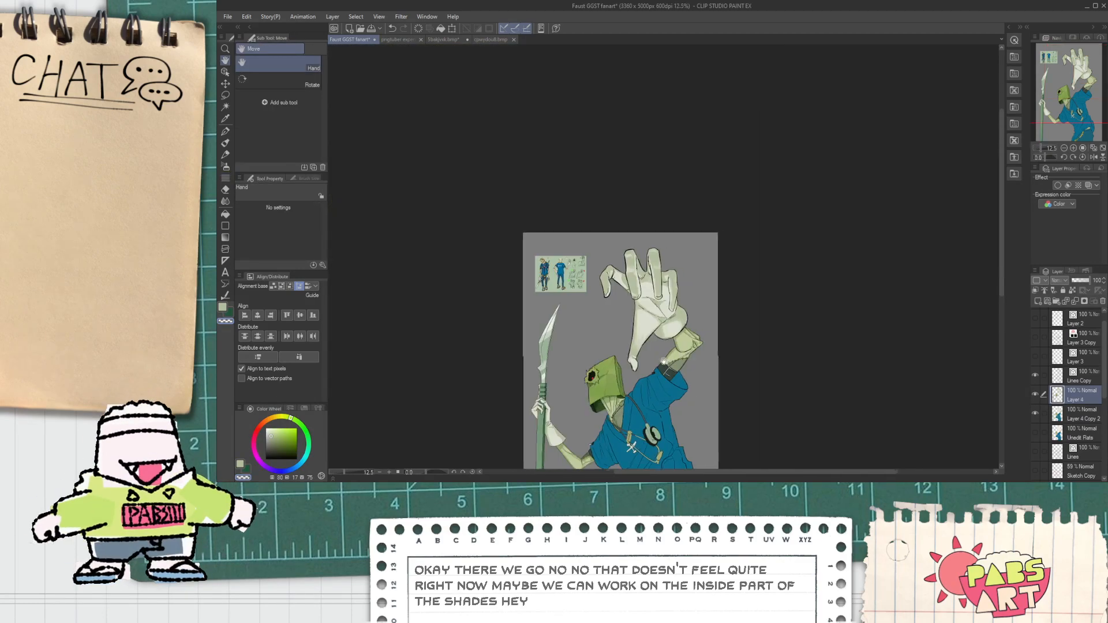
pyautogui.scroll(3, 600, 249)
pyautogui.scroll(2, 609, 187)
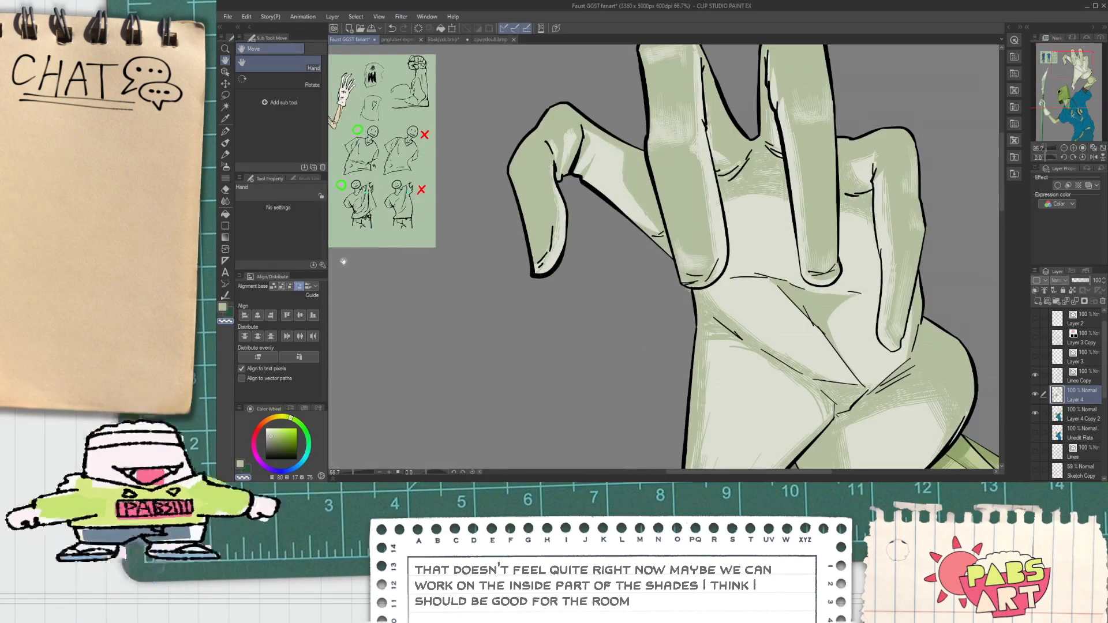
pyautogui.click(225, 177)
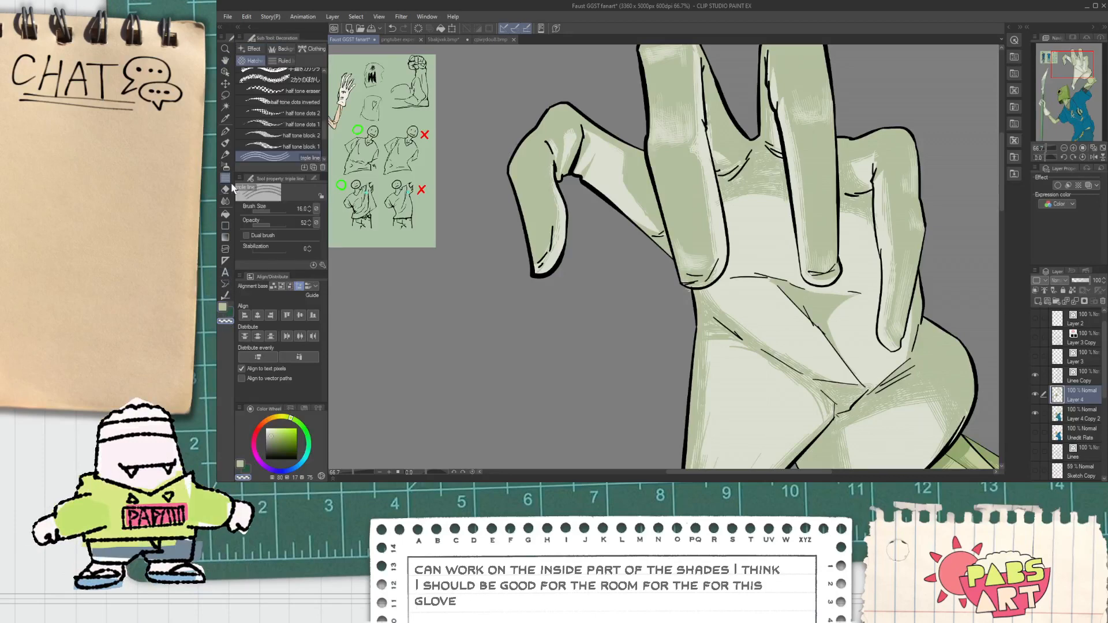
pyautogui.scroll(1, 609, 228)
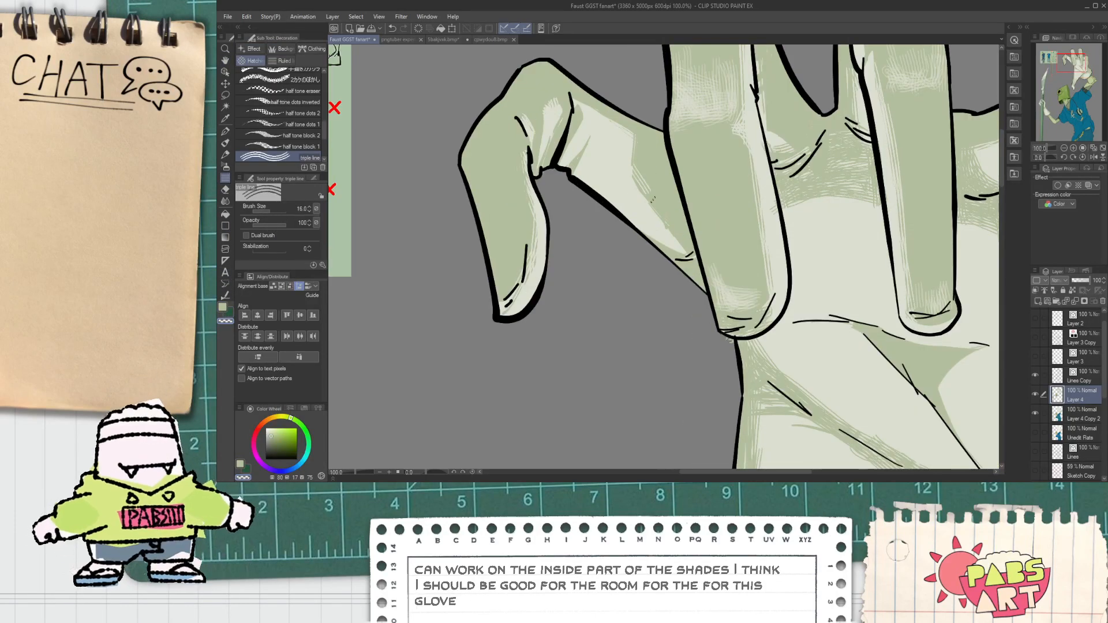
pyautogui.scroll(-8, 648, 191)
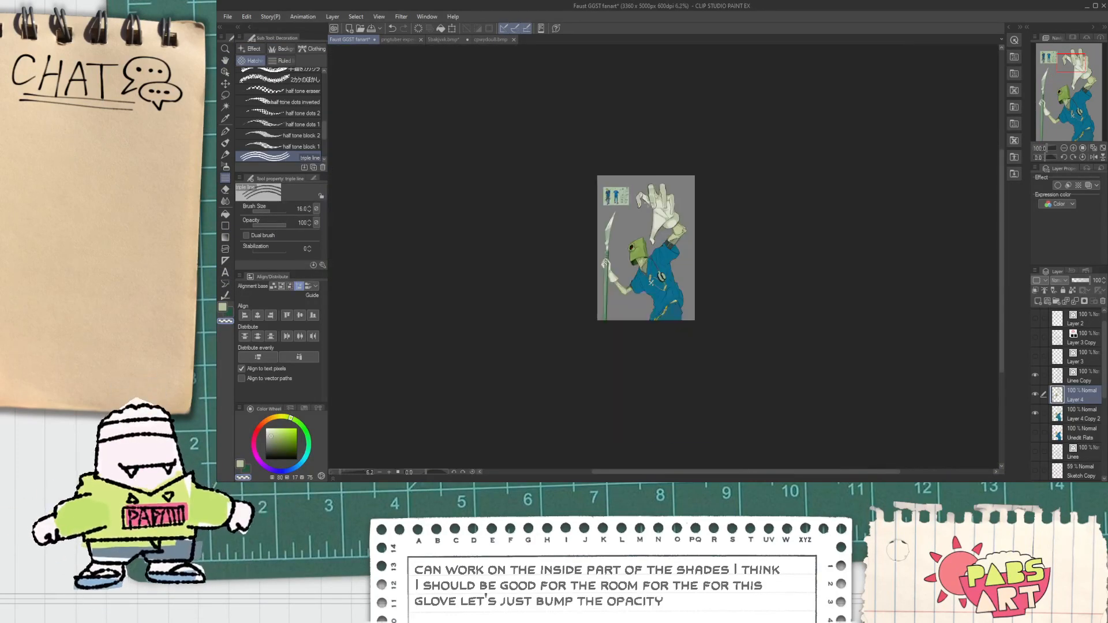
pyautogui.scroll(7, 633, 182)
pyautogui.scroll(1, 632, 174)
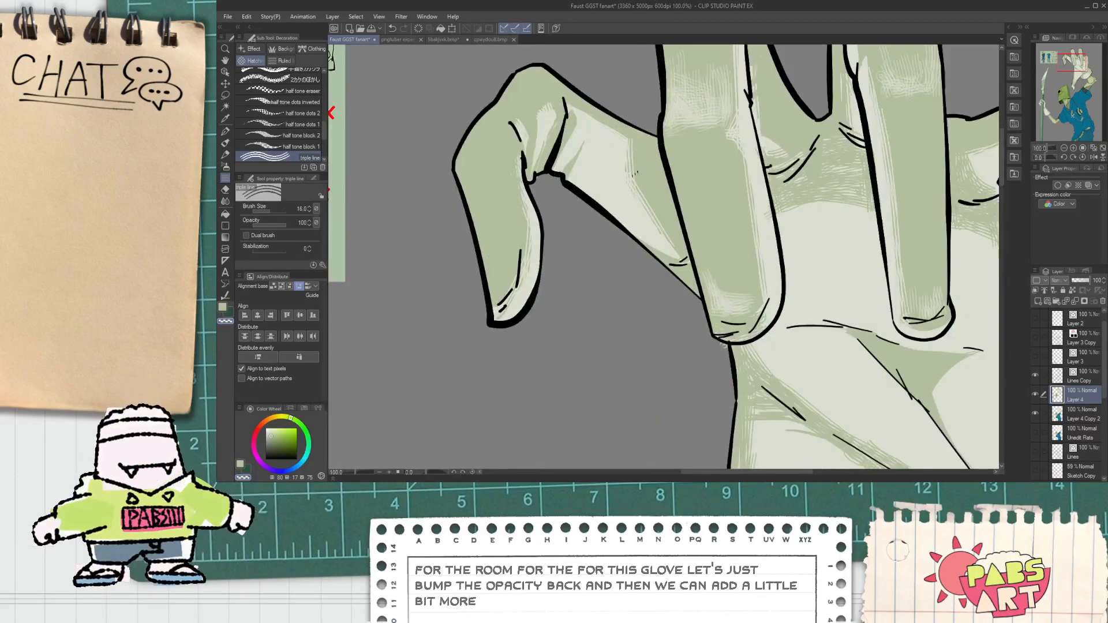
# Pick the shirt's blue and darken it to a deep navy for the shirt's shadows.
pyautogui.scroll(-6, 667, 231)
pyautogui.press('h')
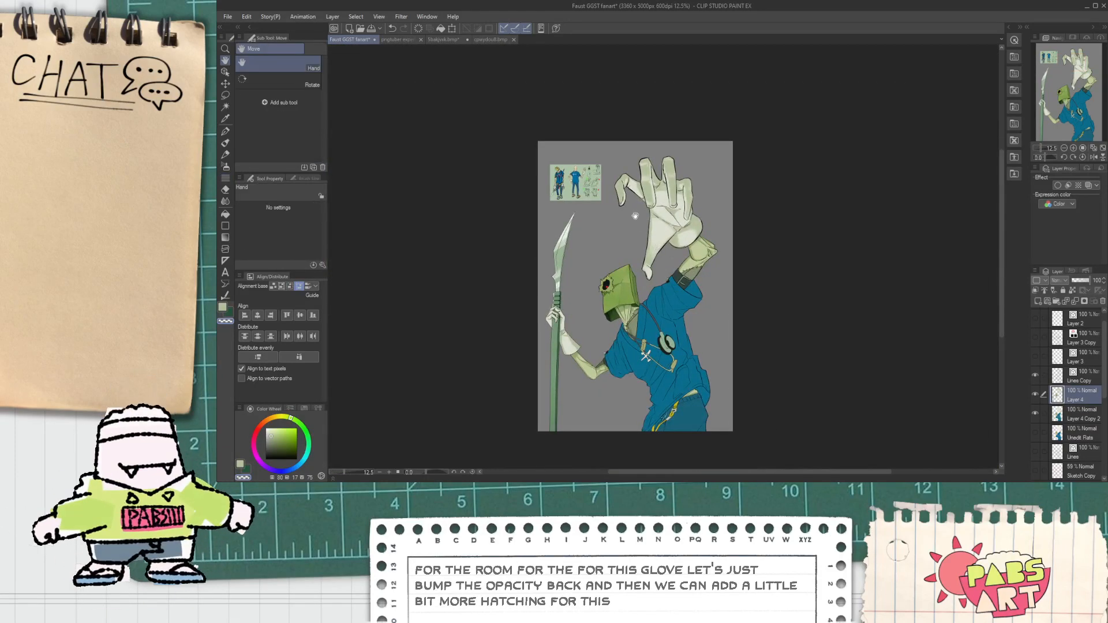
pyautogui.scroll(3, 688, 277)
pyautogui.scroll(-3, 688, 277)
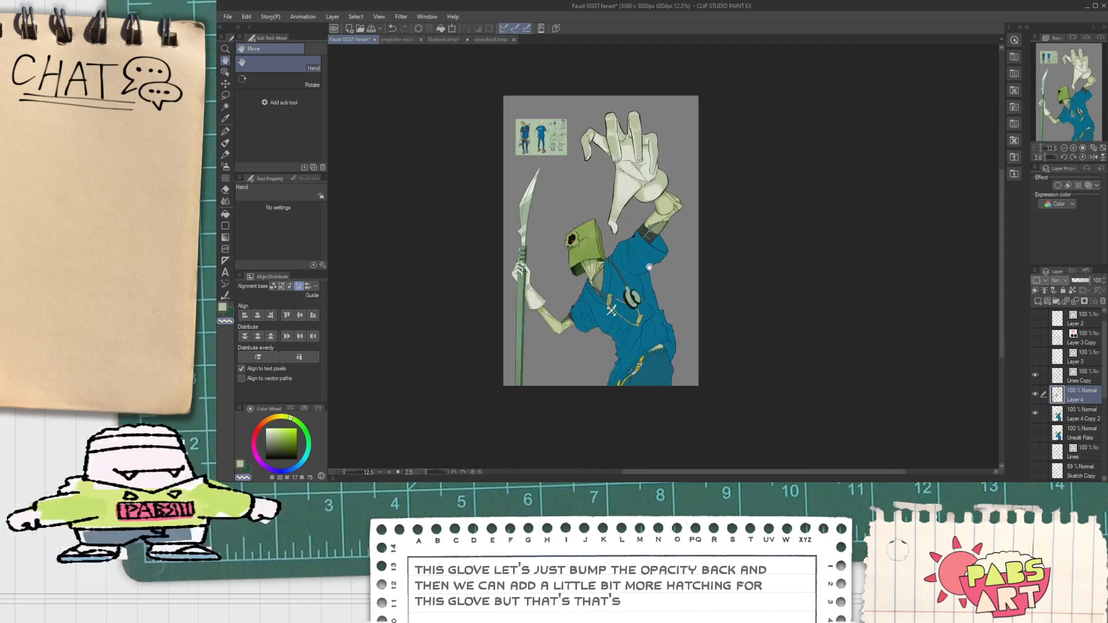
pyautogui.press('i')
pyautogui.scroll(5, 657, 251)
pyautogui.click(657, 251)
pyautogui.scroll(-2, 657, 252)
pyautogui.press('h')
pyautogui.moveTo(423, 268); pyautogui.dragTo(605, 324)
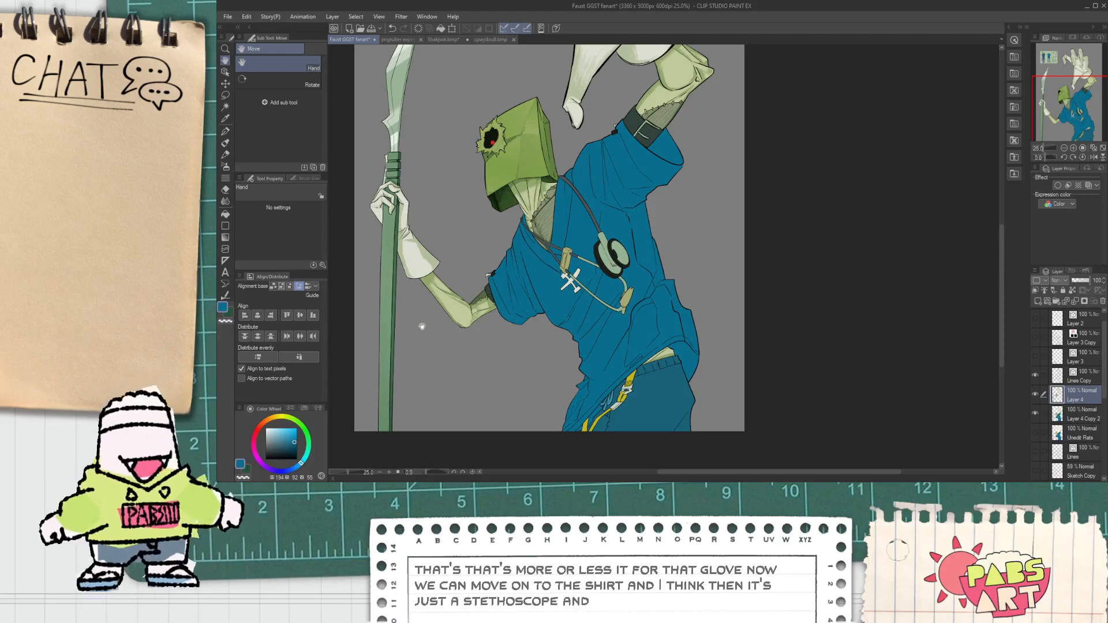
pyautogui.press('i')
pyautogui.scroll(2, 594, 279)
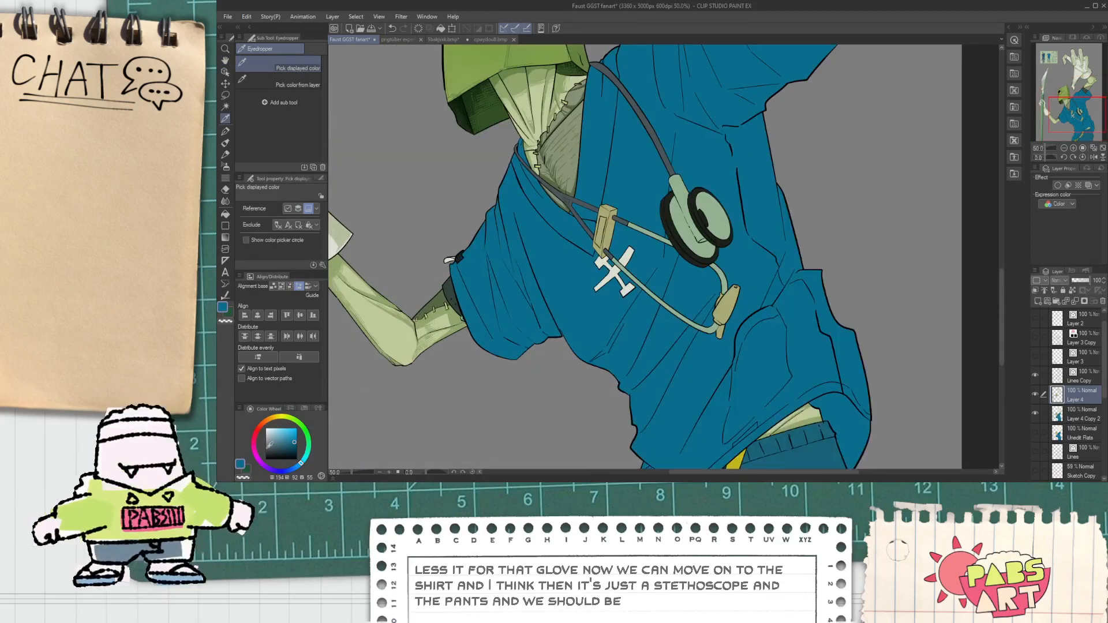
pyautogui.click(296, 469)
pyautogui.scroll(-2, 459, 333)
pyautogui.press('p')
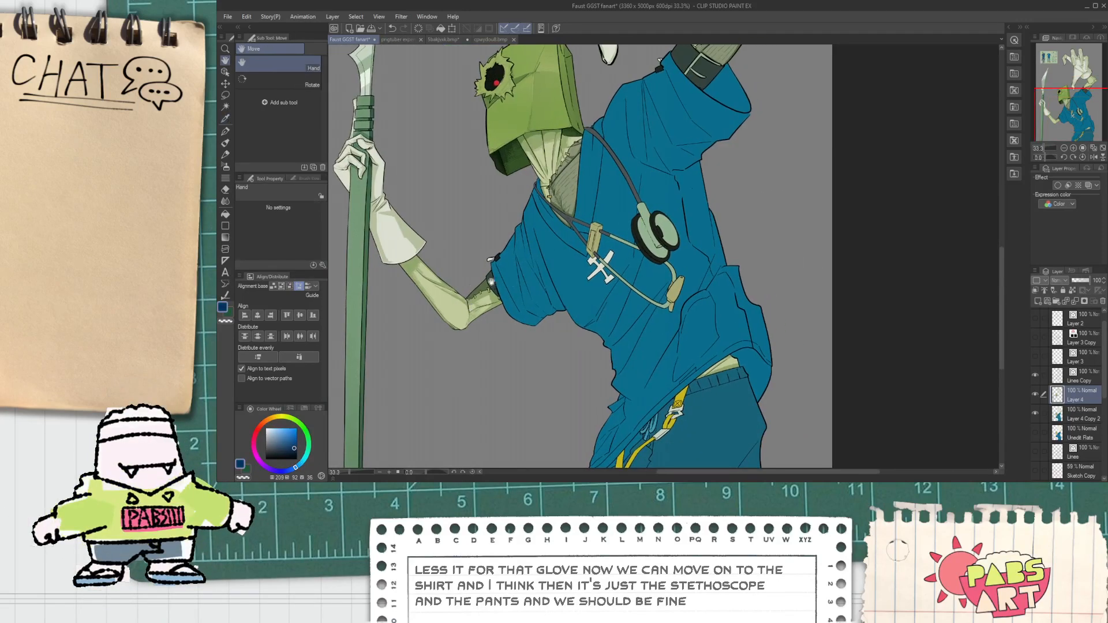
# Try outlining a fold shadow with the G-pen near the cuff of the lowered arm's sleeve.
pyautogui.scroll(4, 459, 333)
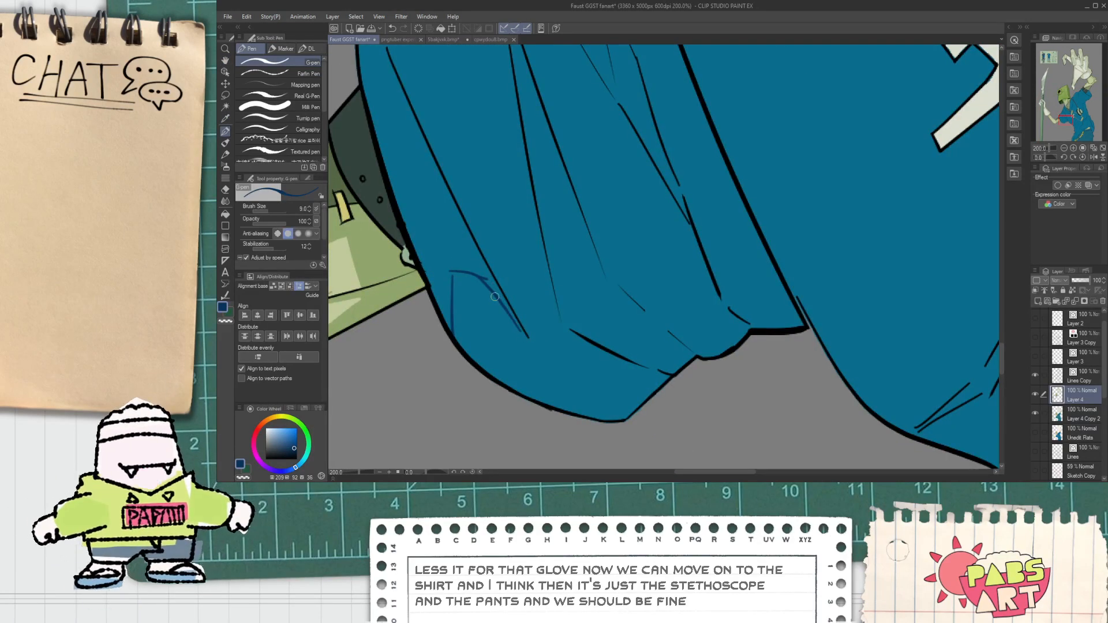
pyautogui.scroll(-5, 496, 299)
pyautogui.press('h')
pyautogui.moveTo(426, 259); pyautogui.dragTo(463, 328)
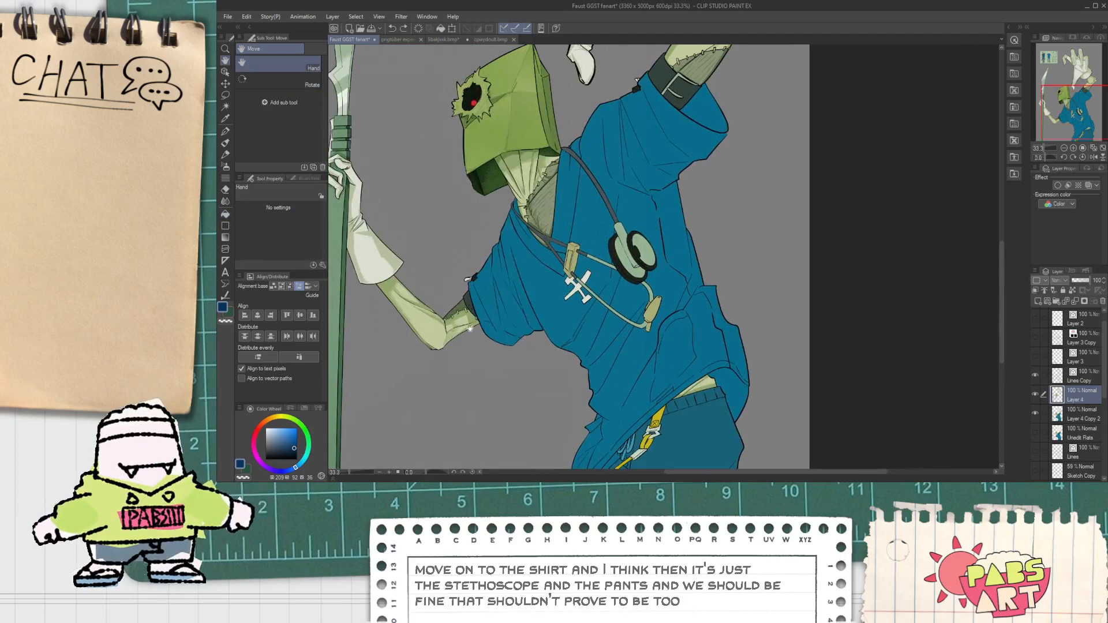
pyautogui.scroll(5, 464, 328)
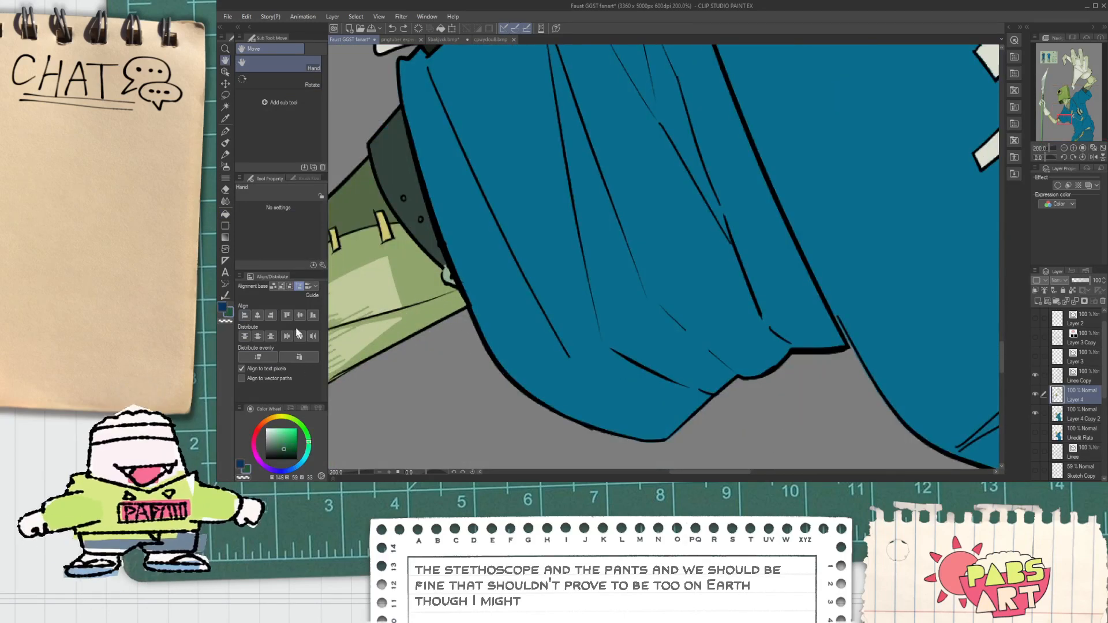
# Mix a medium navy from the shirt's blue, then outline and fill a shadow along the lowered sleeve's outer edge.
pyautogui.press('i')
pyautogui.click(504, 312)
pyautogui.click(295, 445)
pyautogui.press('p')
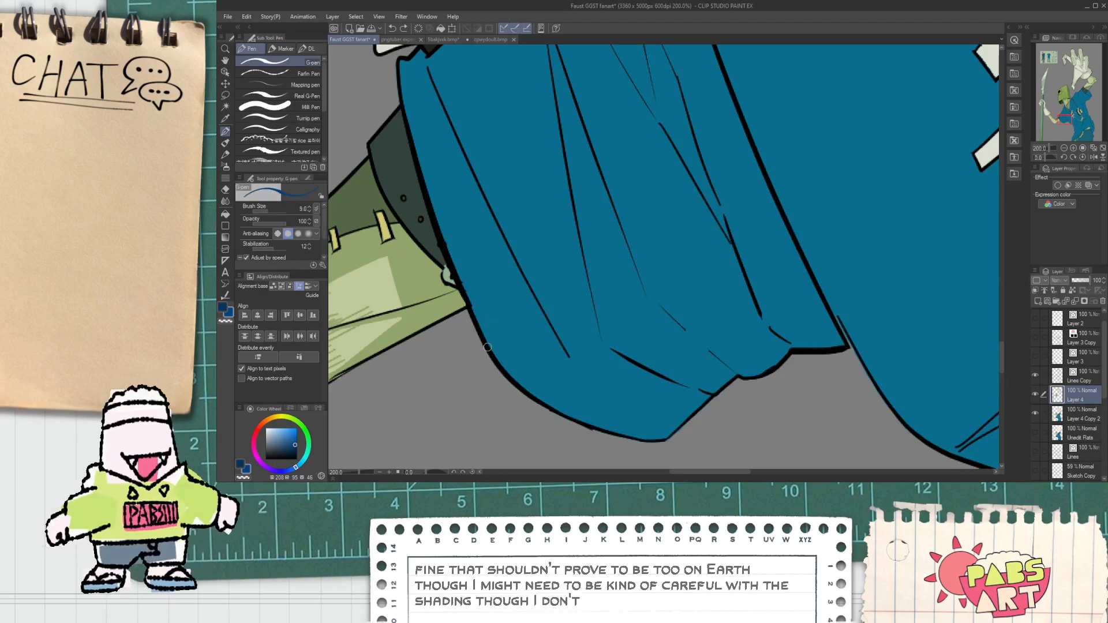
pyautogui.moveTo(435, 195); pyautogui.dragTo(564, 335)
pyautogui.hotkey('ctrl', 'z')
pyautogui.moveTo(432, 173); pyautogui.dragTo(528, 271)
pyautogui.press('g')
pyautogui.click(463, 164)
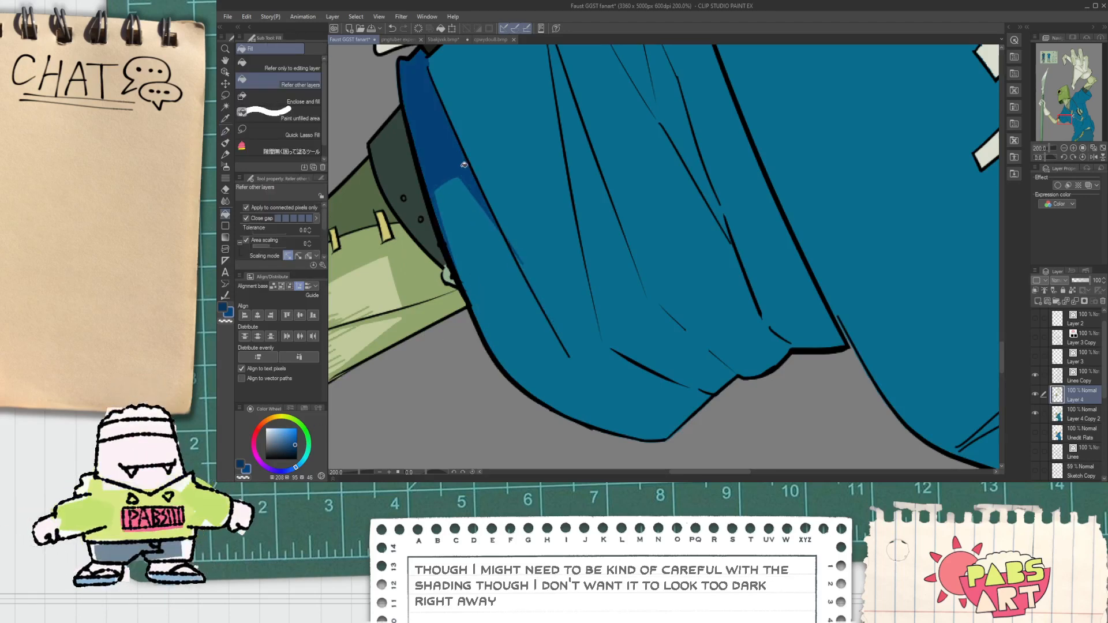
# Draw a long shadow edge from the sleeve's upper outline down to the fold and fill the enclosed area navy.
pyautogui.scroll(-3, 463, 164)
pyautogui.moveTo(463, 164); pyautogui.dragTo(467, 267)
pyautogui.press('p')
pyautogui.scroll(2, 464, 242)
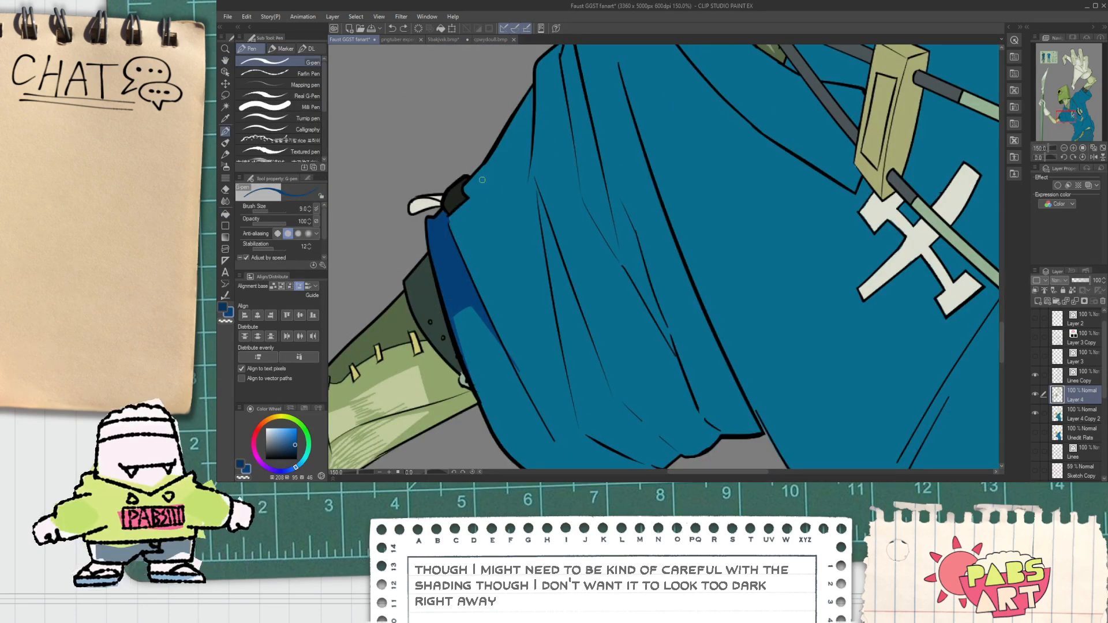
pyautogui.moveTo(486, 171); pyautogui.dragTo(565, 375)
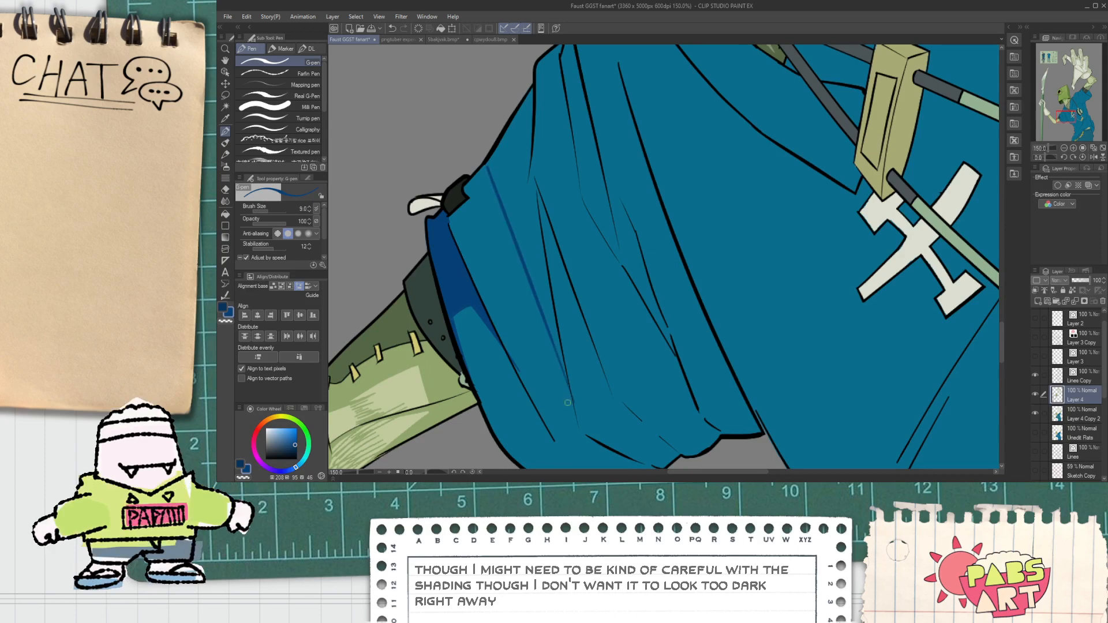
pyautogui.press('g')
pyautogui.click(545, 329)
pyautogui.scroll(-5, 532, 227)
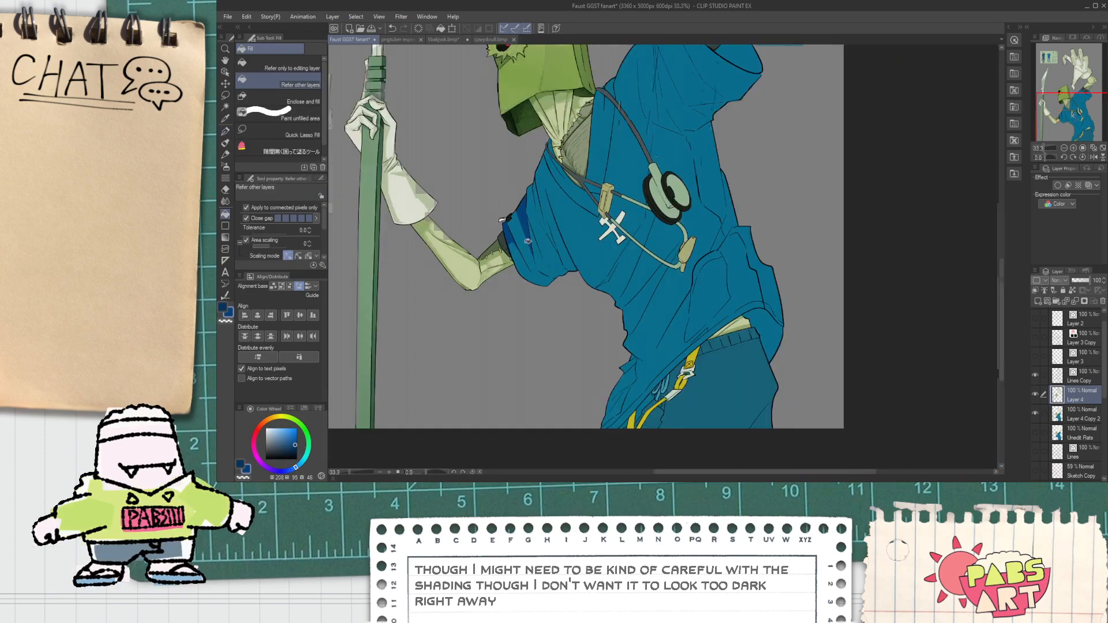
# Outline a rounded, forked fold shadow between the sleeve's two existing shadows and fill it navy.
pyautogui.scroll(3, 516, 233)
pyautogui.press('p')
pyautogui.scroll(2, 517, 234)
pyautogui.moveTo(502, 161); pyautogui.dragTo(571, 347)
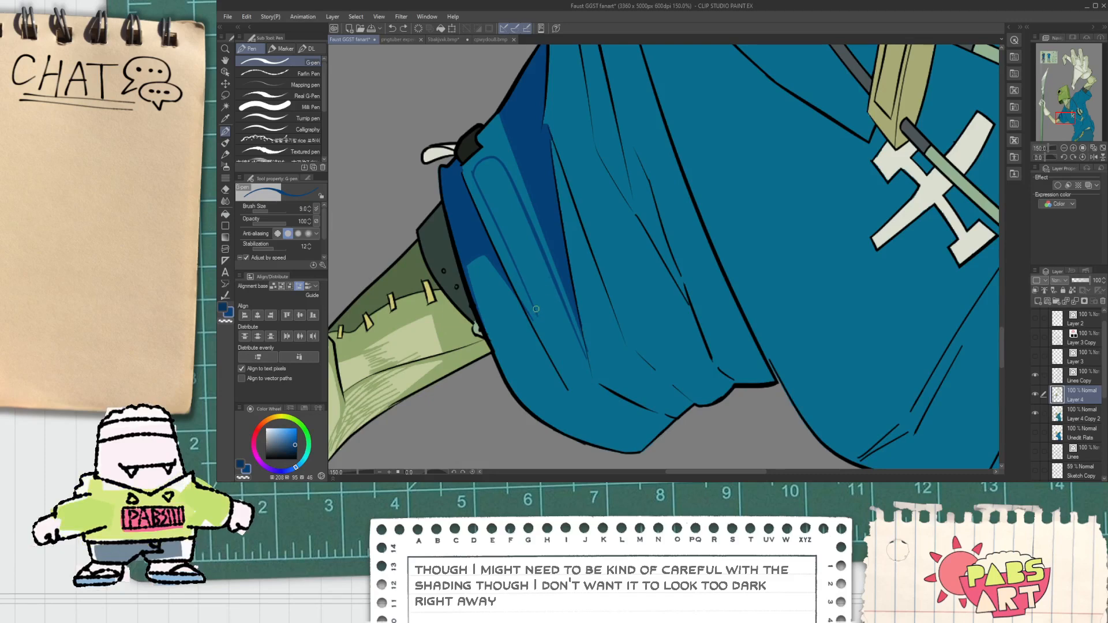
pyautogui.scroll(-2, 504, 208)
pyautogui.scroll(3, 540, 306)
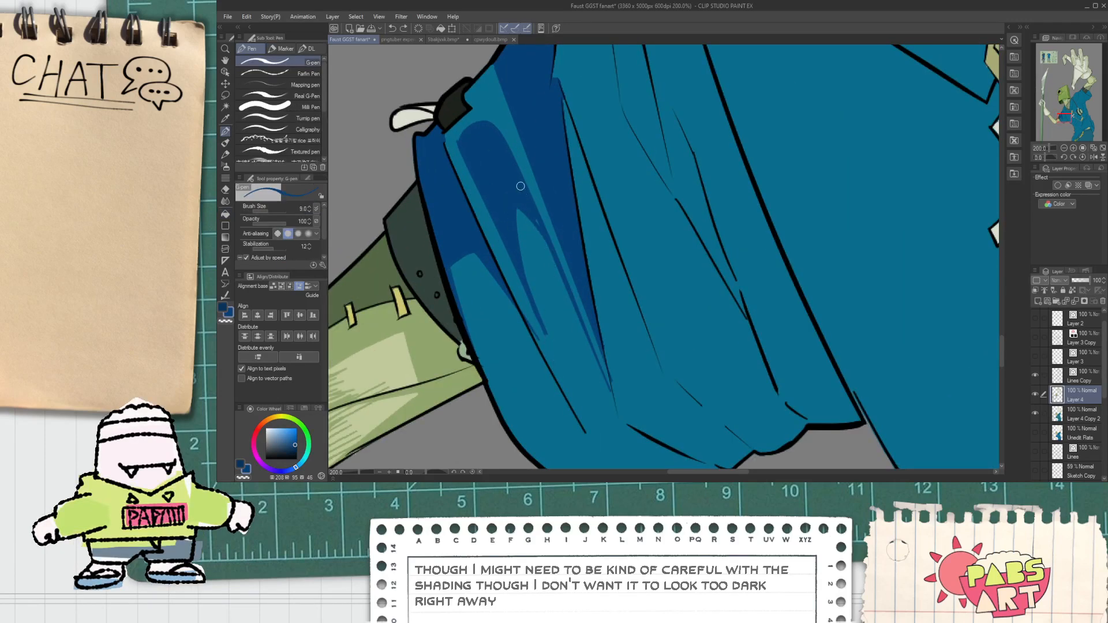
pyautogui.press('g')
# Extend the navy shadow into a tapering streak along the sleeve's outermost crease with the G-pen.
pyautogui.press('p')
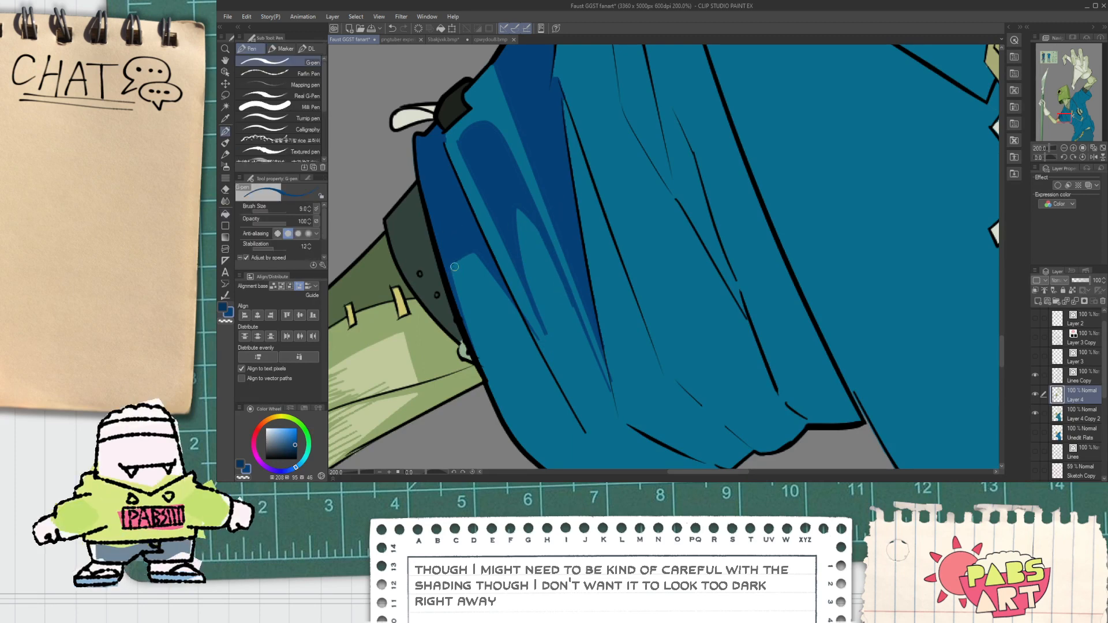
pyautogui.scroll(2, 445, 260)
pyautogui.scroll(-3, 447, 263)
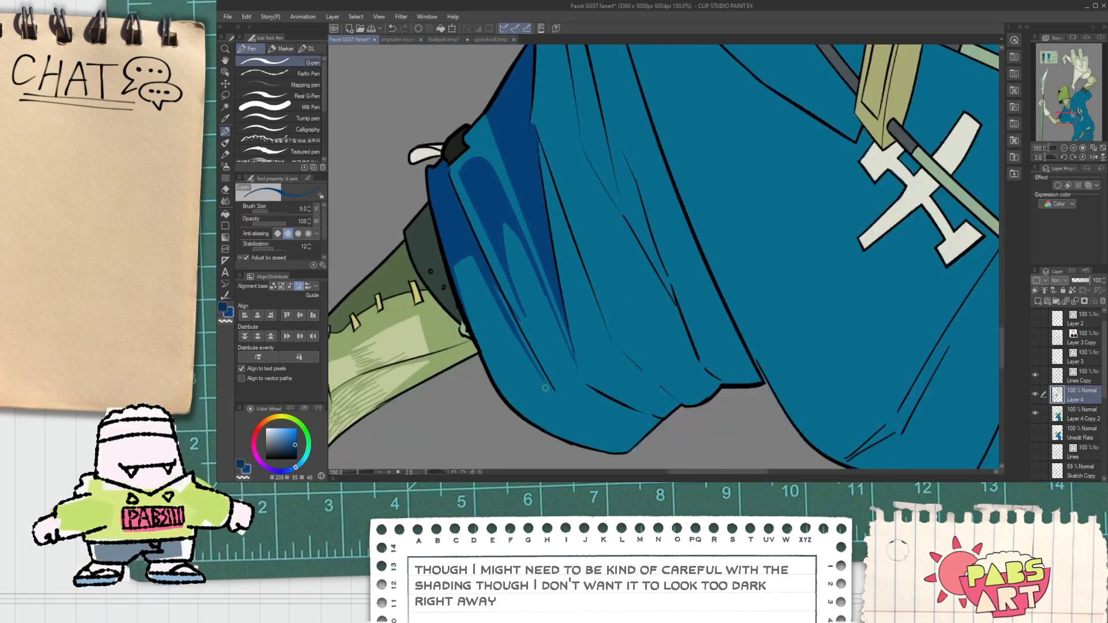
# Refine the tapering tips and edges of the forked navy fold shadows on the lowered sleeve with the hard eraser and G-pen.
pyautogui.moveTo(524, 344); pyautogui.dragTo(539, 365)
pyautogui.press('e')
pyautogui.scroll(1, 531, 329)
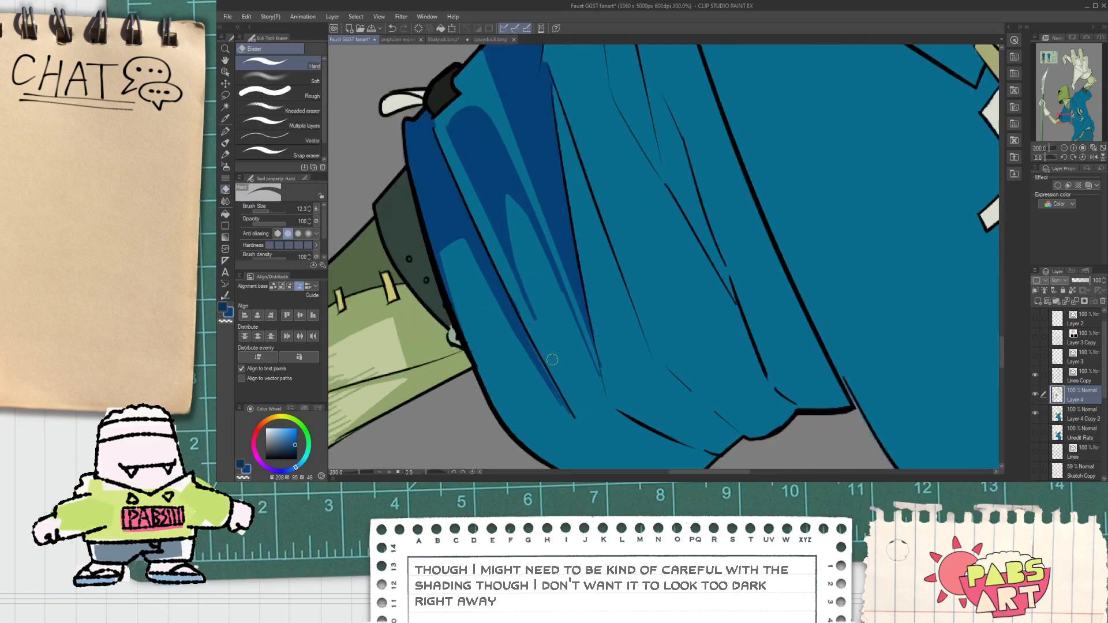
pyautogui.moveTo(516, 248); pyautogui.dragTo(534, 317)
pyautogui.press('p')
pyautogui.hotkey('ctrl', 'z')
pyautogui.moveTo(453, 130); pyautogui.dragTo(548, 366)
pyautogui.hotkey('ctrl', 'z')
pyautogui.hotkey('ctrl', 'z')
pyautogui.moveTo(449, 128); pyautogui.dragTo(565, 374)
pyautogui.scroll(-1, 534, 302)
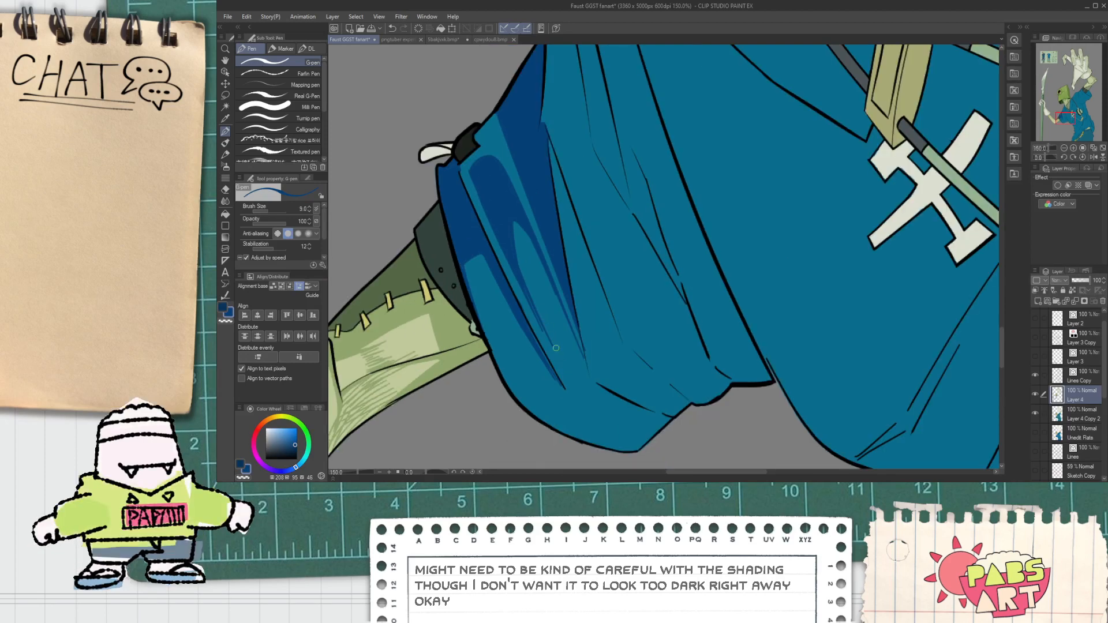
# Add triple line hatching to the lower ends and upper edge of the lowered sleeve's navy fold shadows.
pyautogui.moveTo(505, 409); pyautogui.dragTo(489, 396)
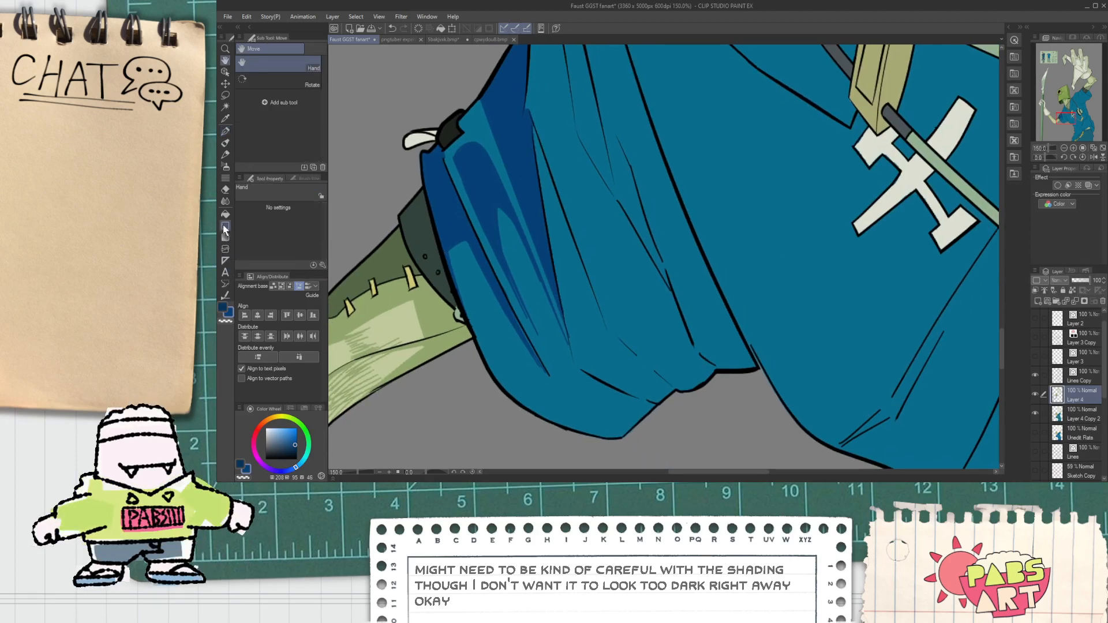
pyautogui.click(225, 177)
pyautogui.moveTo(490, 349); pyautogui.dragTo(527, 367)
pyautogui.scroll(-3, 534, 355)
pyautogui.scroll(1, 534, 355)
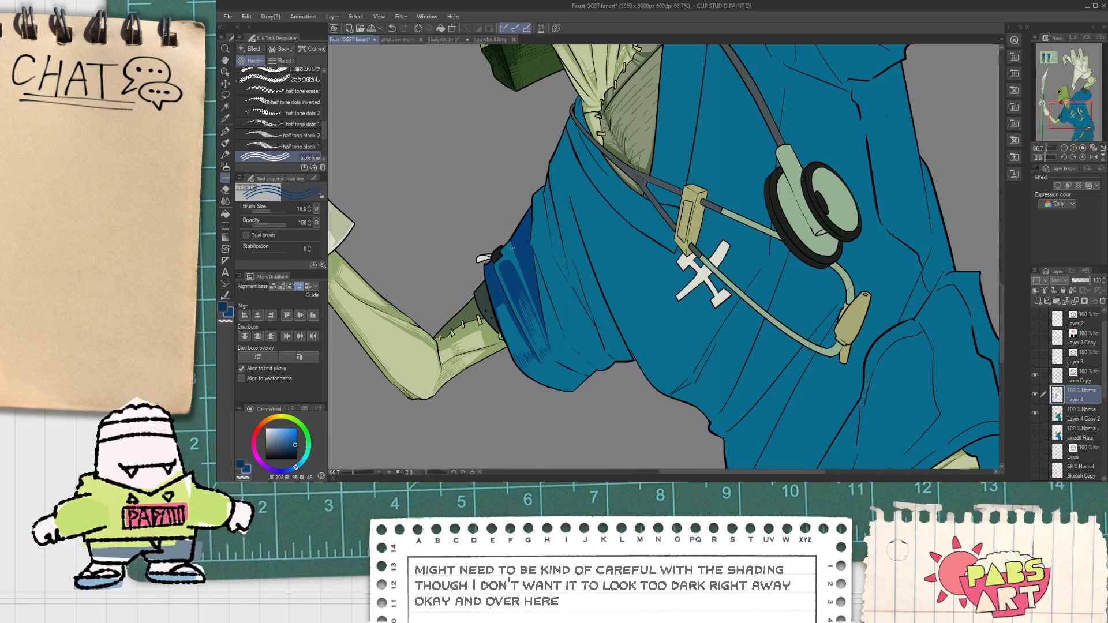
pyautogui.scroll(4, 513, 246)
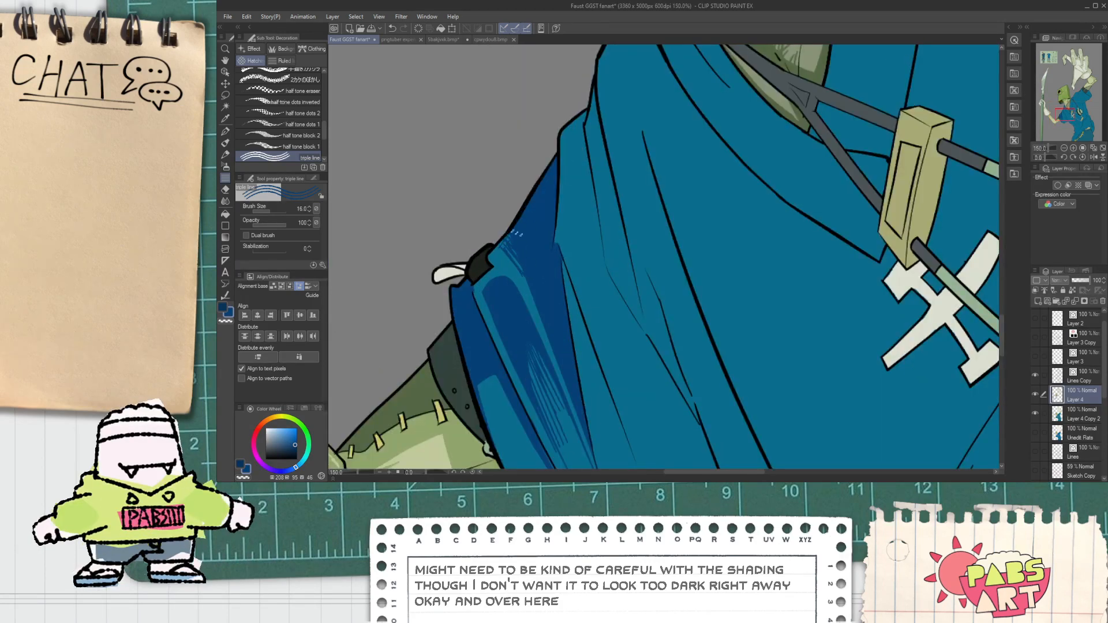
pyautogui.scroll(-3, 506, 245)
pyautogui.scroll(2, 531, 212)
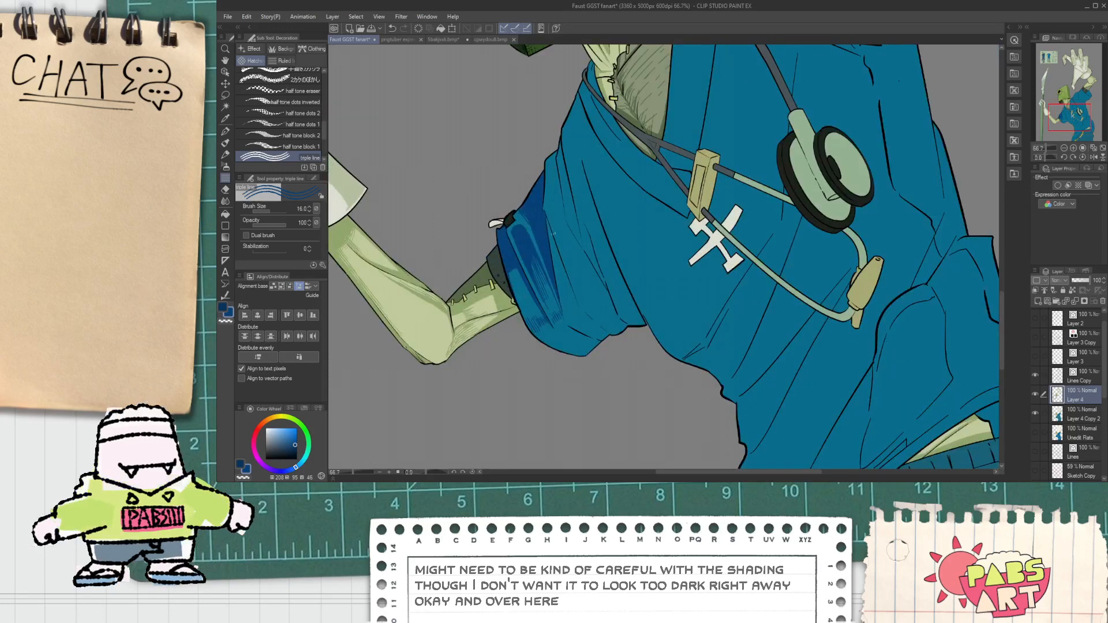
# Outline a narrow tapering shadow just inside the sleeve's next crease with the G-pen and fill it navy.
pyautogui.press('p')
pyautogui.scroll(2, 531, 211)
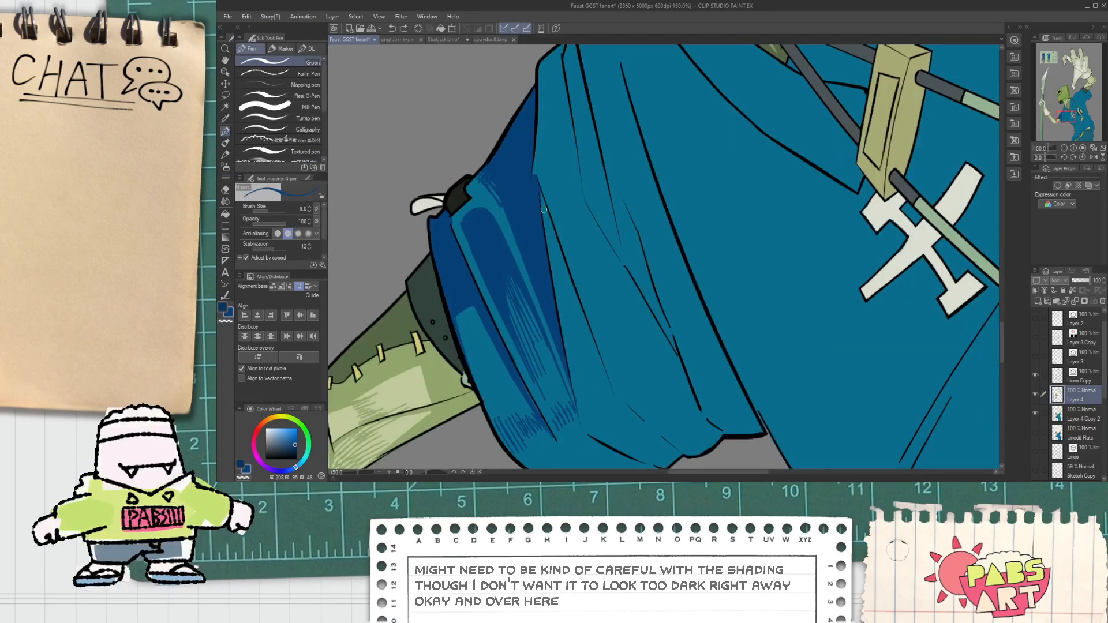
pyautogui.scroll(-2, 554, 242)
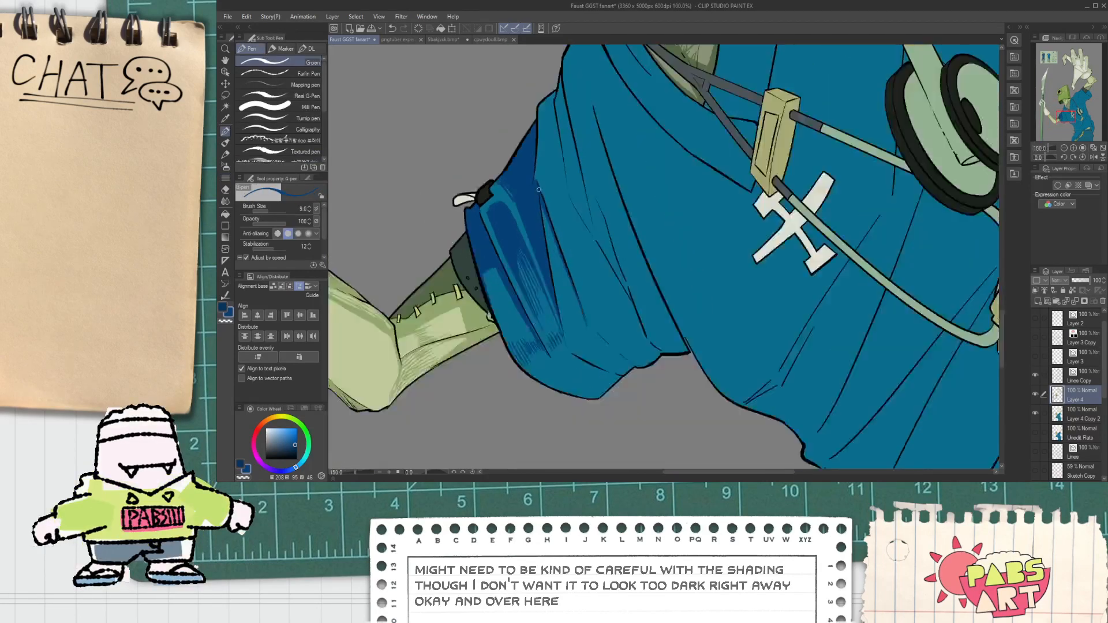
pyautogui.scroll(2, 560, 260)
pyautogui.moveTo(539, 177); pyautogui.dragTo(585, 360)
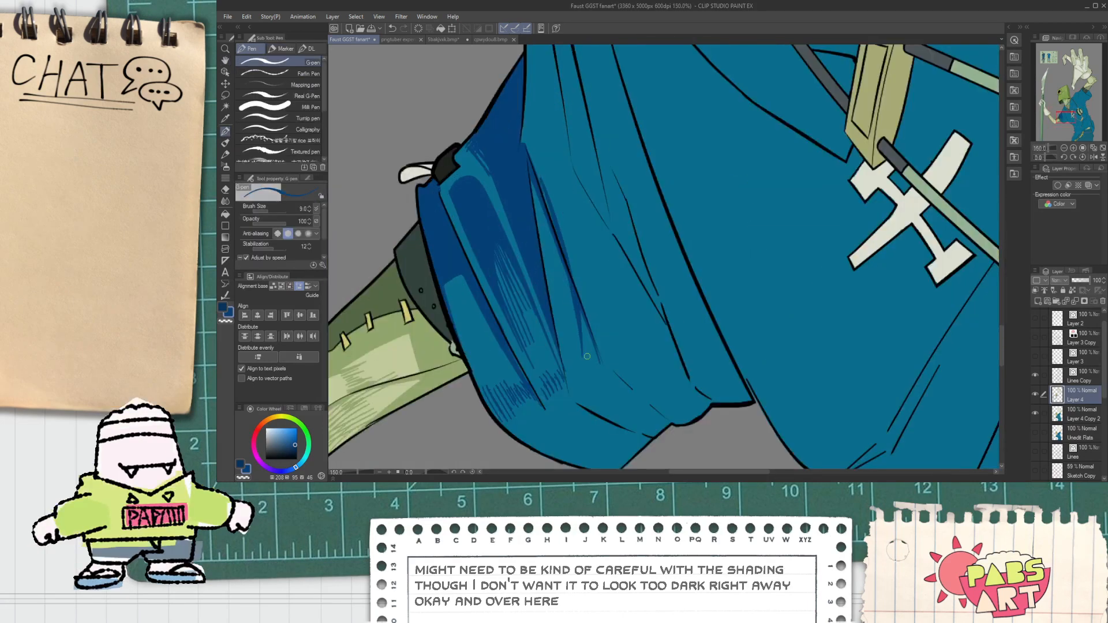
pyautogui.press('g')
pyautogui.click(590, 339)
pyautogui.press('p')
# Select the sleeve's unshaded areas near the hem with Auto select and hatch navy triple lines along the hem.
pyautogui.press('space')
pyautogui.moveTo(595, 411); pyautogui.dragTo(556, 348)
pyautogui.press('w')
pyautogui.click(550, 384)
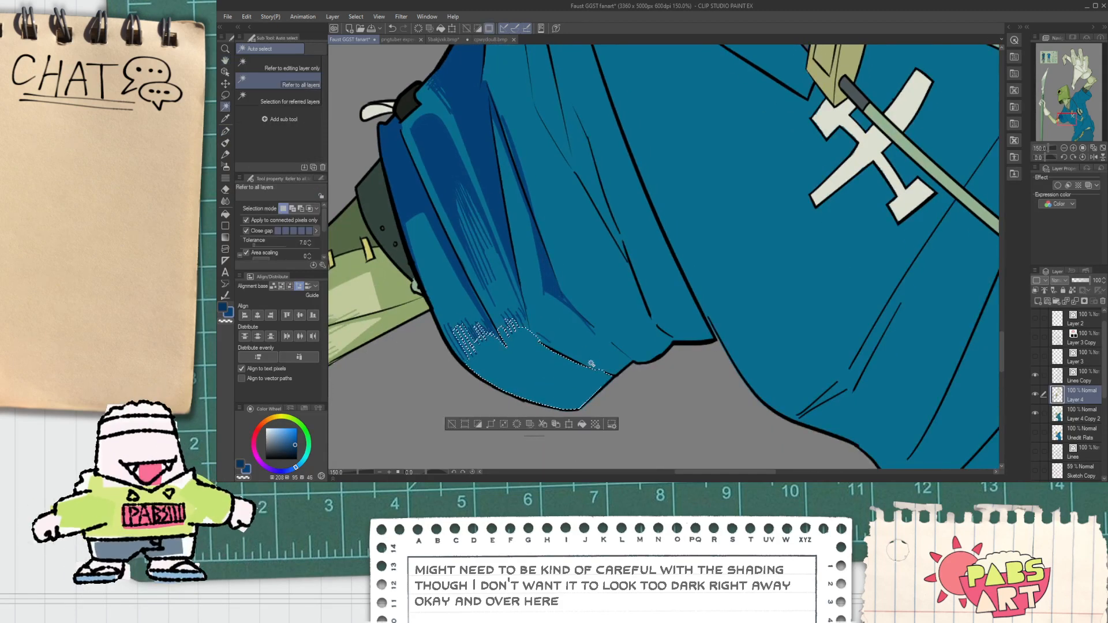
pyautogui.click(226, 178)
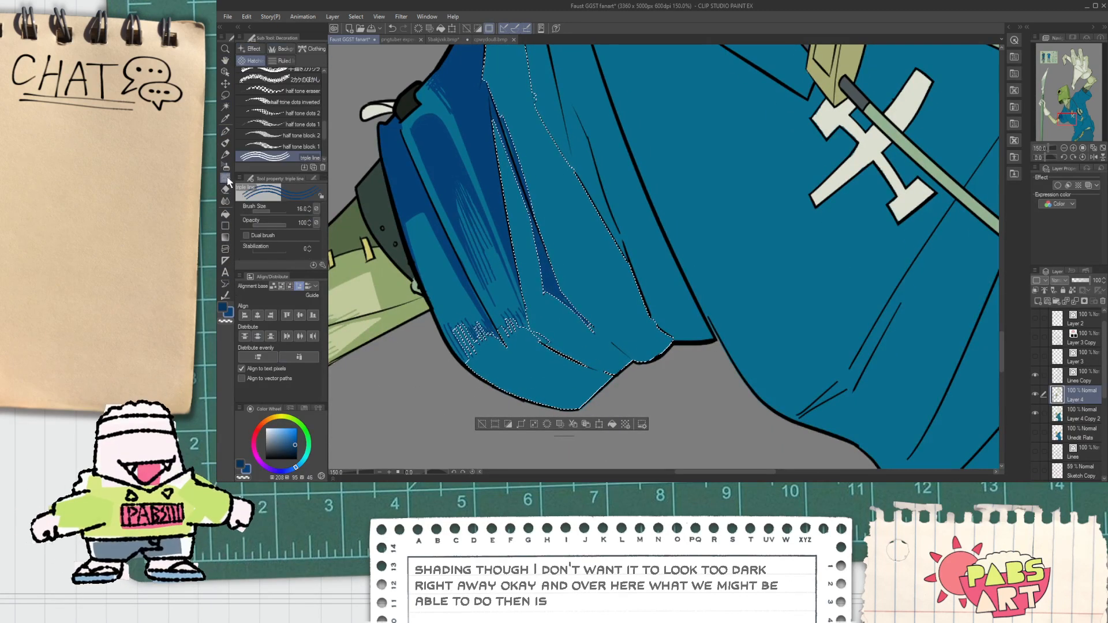
pyautogui.moveTo(521, 392)
pyautogui.mouseDown()
pyautogui.moveTo(590, 407)
pyautogui.moveTo(611, 401)
pyautogui.mouseUp()
pyautogui.hotkey('ctrl', 'z')
pyautogui.hotkey('ctrl', 'z')
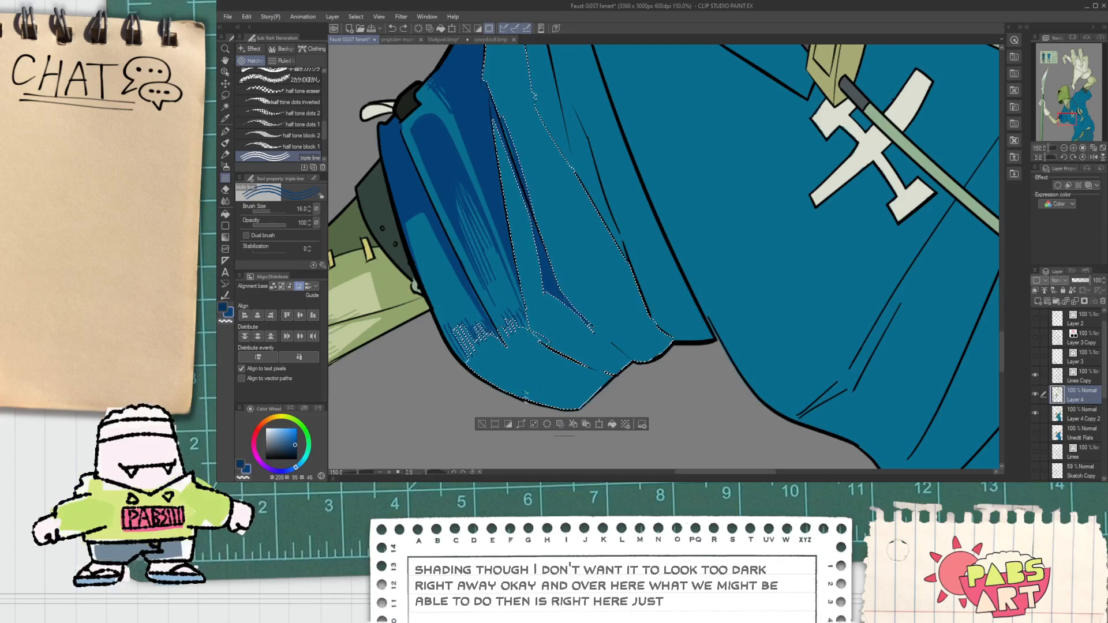
pyautogui.hotkey('ctrl', 'z')
pyautogui.moveTo(521, 392); pyautogui.dragTo(581, 406)
pyautogui.moveTo(547, 384); pyautogui.dragTo(596, 398)
pyautogui.moveTo(580, 358); pyautogui.dragTo(620, 366)
pyautogui.moveTo(603, 340)
pyautogui.mouseDown()
pyautogui.moveTo(630, 363)
pyautogui.moveTo(638, 335)
pyautogui.moveTo(666, 345)
pyautogui.mouseUp()
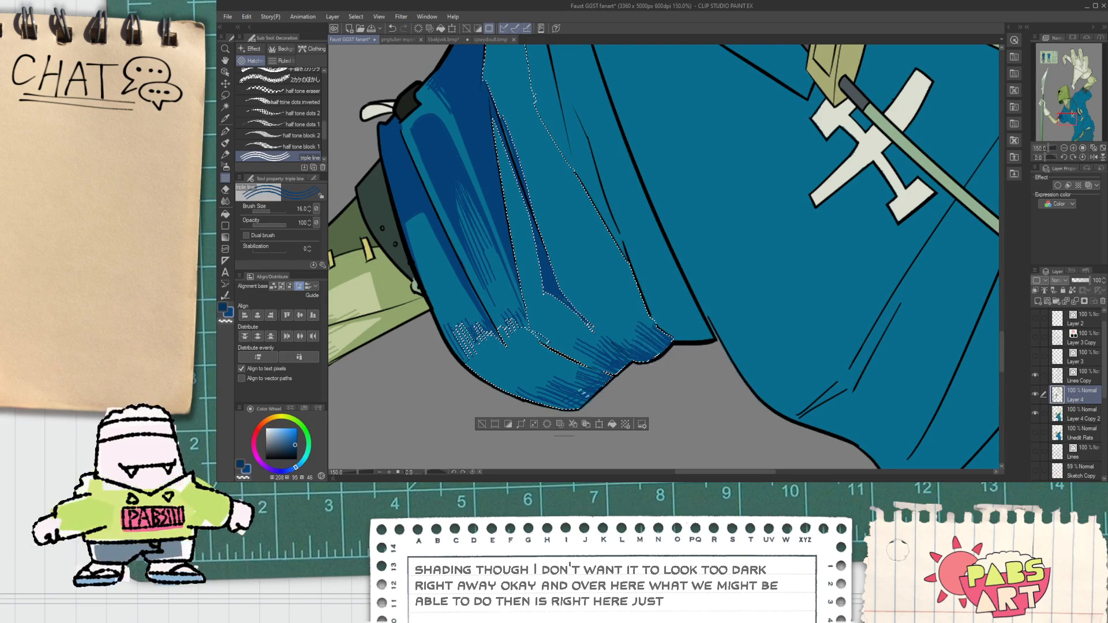
pyautogui.scroll(-10, 574, 400)
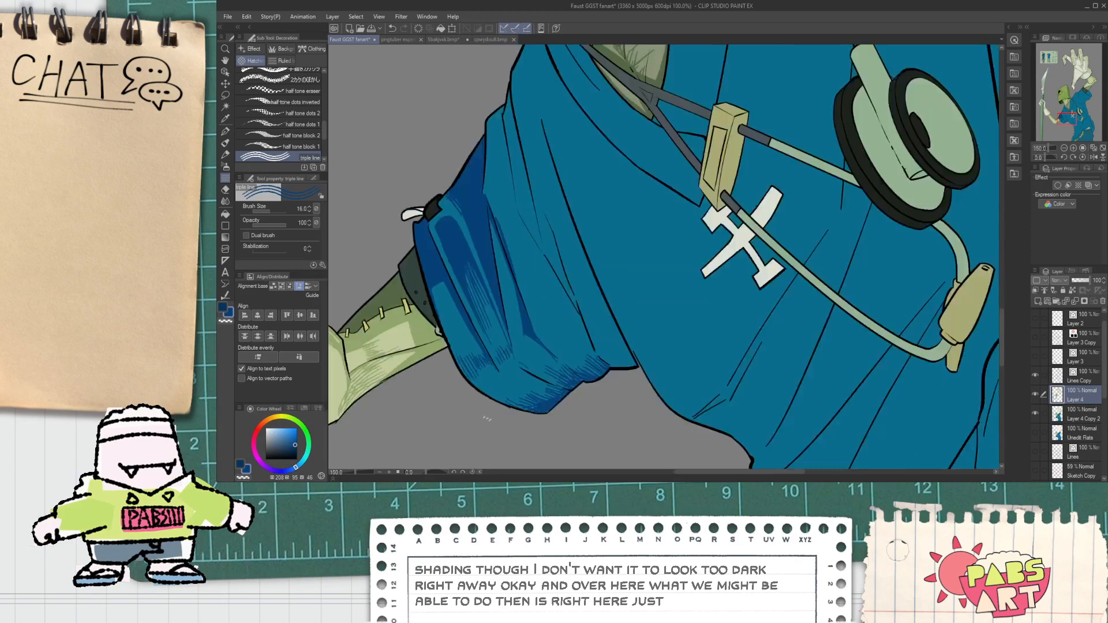
# Outline a pointed shadow on the sleeve's upper fold below the shoulder with the G-pen and fill it navy.
pyautogui.scroll(10, 511, 366)
pyautogui.press('p')
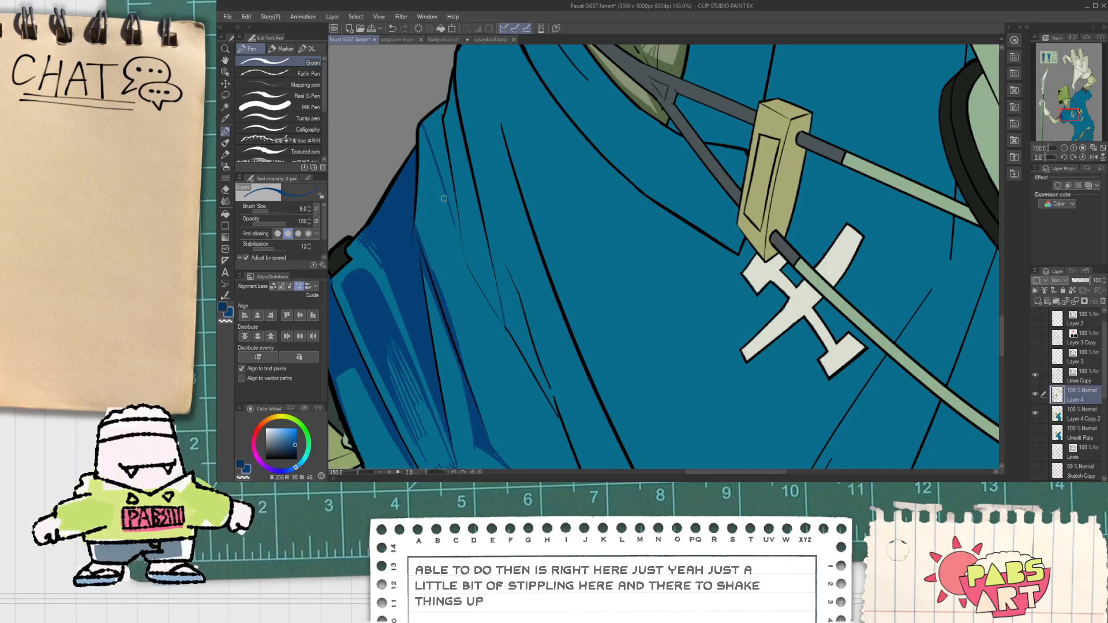
pyautogui.moveTo(441, 231); pyautogui.dragTo(460, 253)
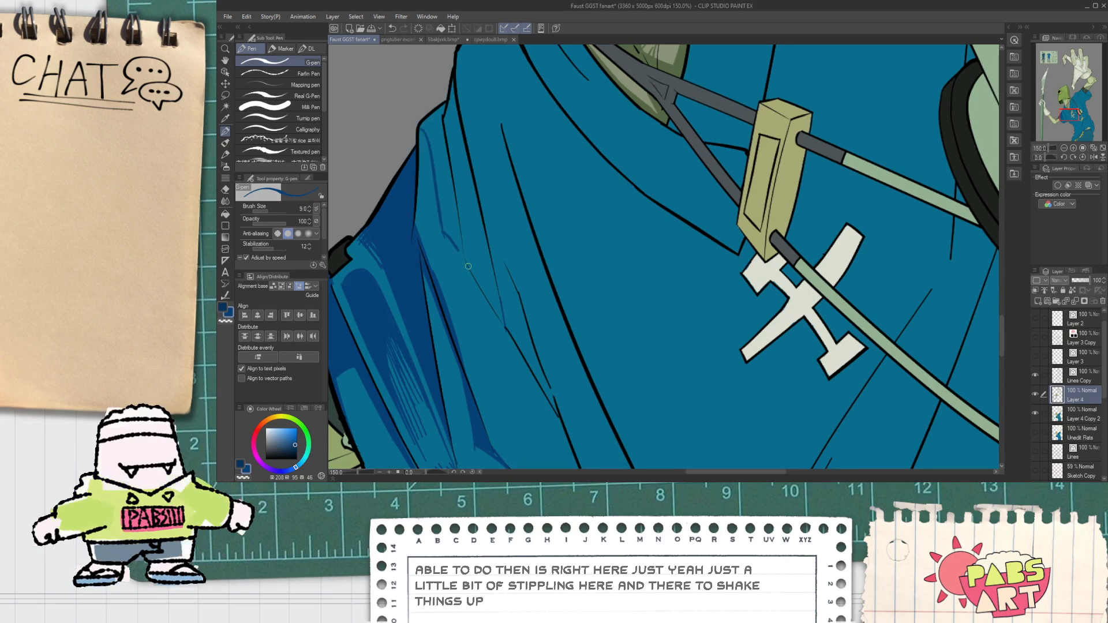
pyautogui.press('g')
pyautogui.click(451, 214)
pyautogui.click(437, 141)
pyautogui.scroll(-2, 450, 155)
pyautogui.scroll(2, 464, 202)
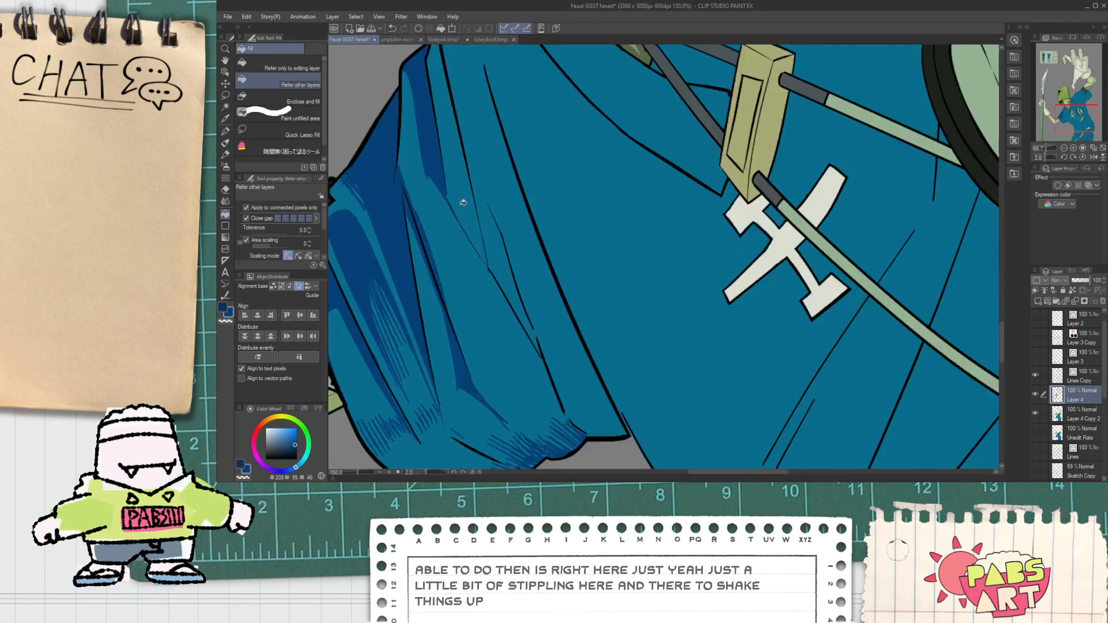
# Draw a long tapering shadow edge along the crease beside the upper fold shadow and fill the enclosed area navy.
pyautogui.press('p')
pyautogui.press('space')
pyautogui.moveTo(455, 198); pyautogui.dragTo(486, 275)
pyautogui.moveTo(516, 342)
pyautogui.mouseDown()
pyautogui.moveTo(472, 170)
pyautogui.moveTo(502, 311)
pyautogui.mouseUp()
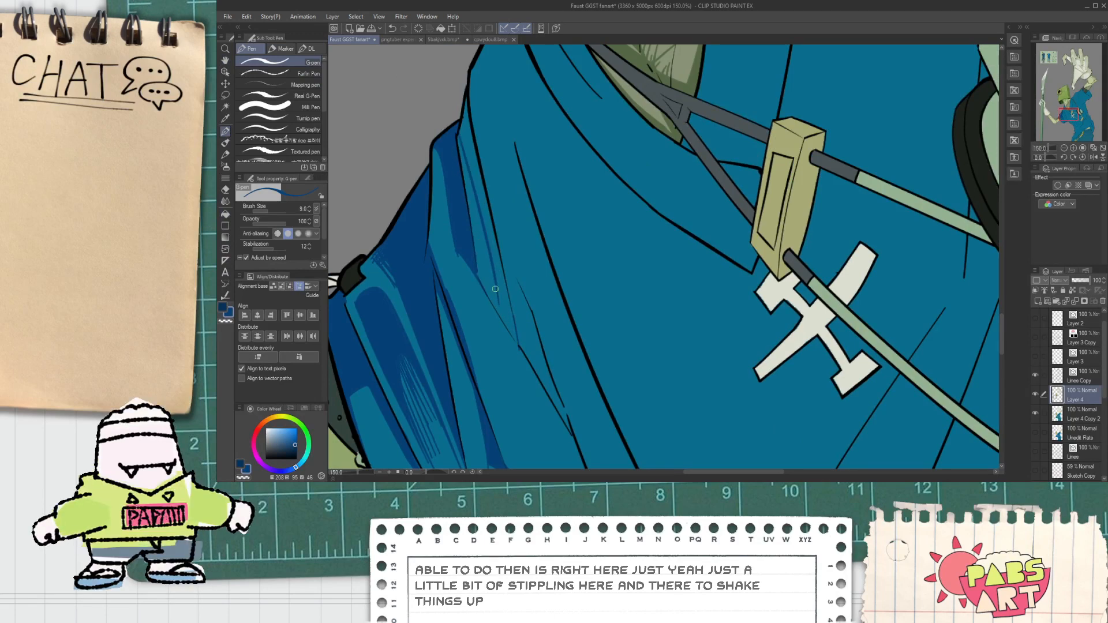
pyautogui.hotkey('ctrl', 'z')
pyautogui.moveTo(520, 348); pyautogui.dragTo(458, 155)
pyautogui.scroll(-5, 458, 155)
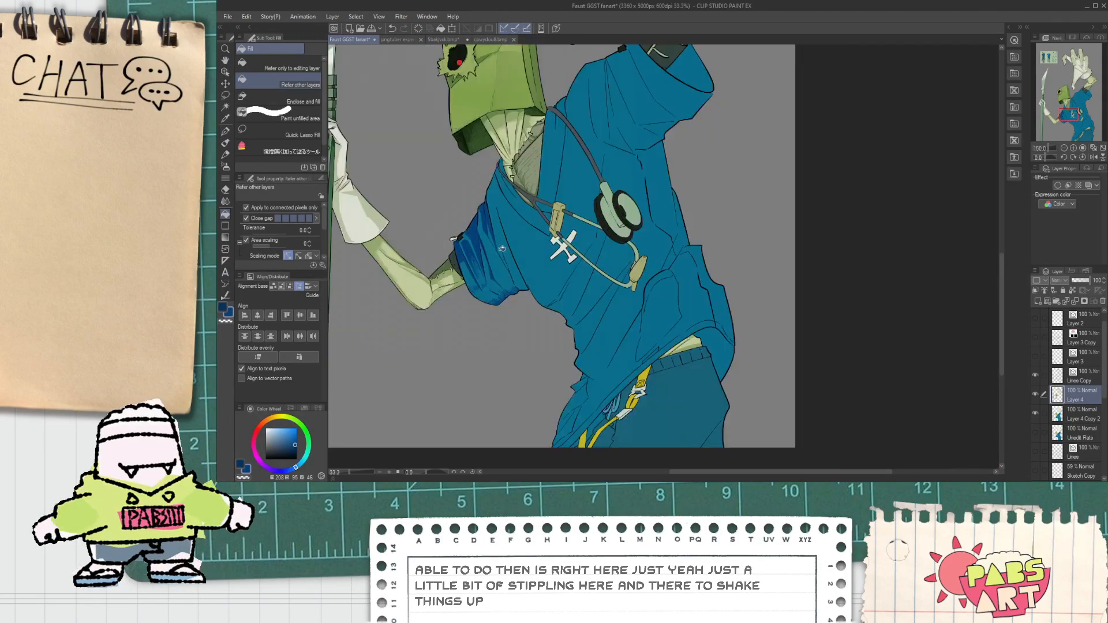
pyautogui.scroll(4, 471, 208)
pyautogui.moveTo(537, 321)
pyautogui.mouseDown()
pyautogui.moveTo(477, 219)
pyautogui.moveTo(540, 327)
pyautogui.moveTo(537, 314)
pyautogui.mouseUp()
pyautogui.hotkey('ctrl', 'z')
# Hatch triple lines from the hem upward along the sleeve's inner crease.
pyautogui.click(225, 178)
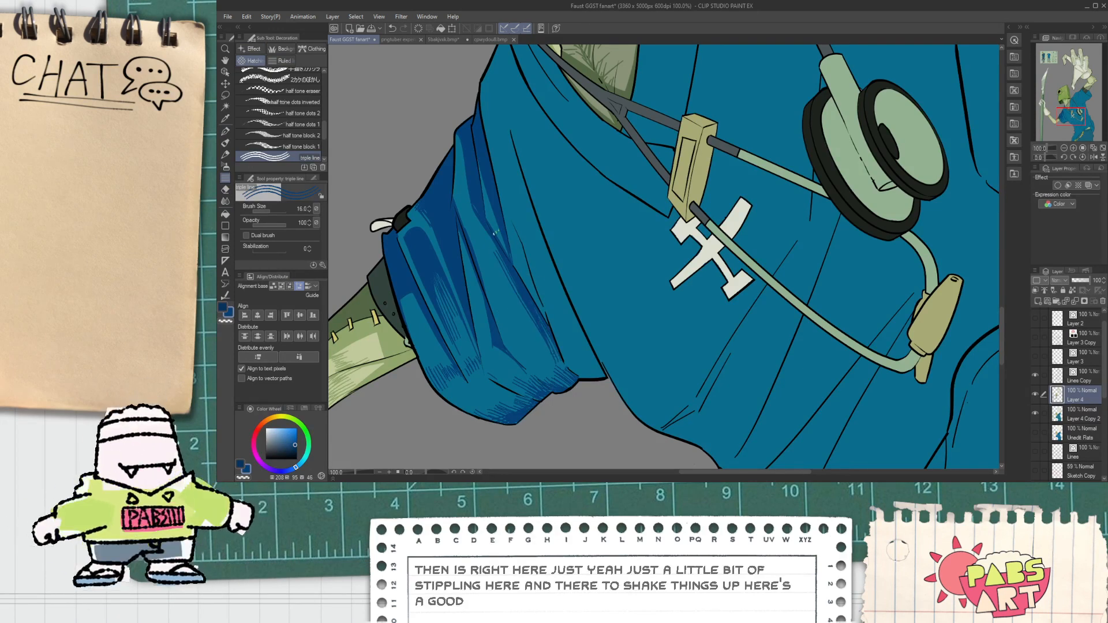
pyautogui.moveTo(550, 365); pyautogui.dragTo(524, 303)
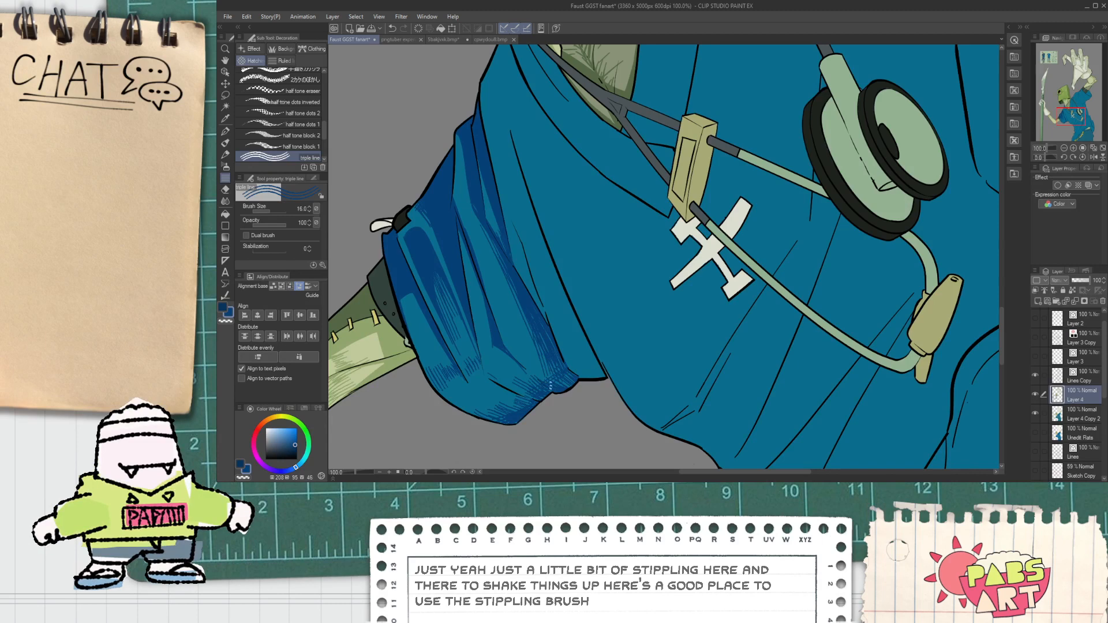
pyautogui.scroll(-5, 567, 376)
pyautogui.scroll(5, 524, 285)
# Ink a thin navy shadow along the sleeve's inner crease from near the hem toward the shoulder with the G-pen.
pyautogui.press('p')
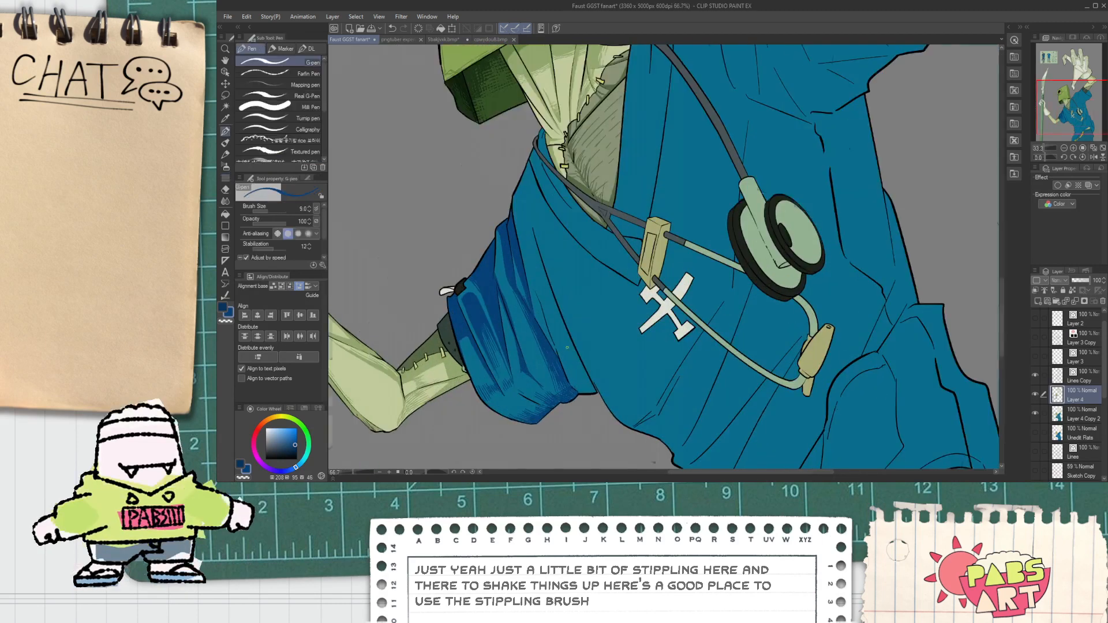
pyautogui.scroll(2, 524, 285)
pyautogui.moveTo(568, 382)
pyautogui.mouseDown()
pyautogui.moveTo(529, 293)
pyautogui.moveTo(506, 175)
pyautogui.mouseUp()
pyautogui.scroll(-2, 566, 385)
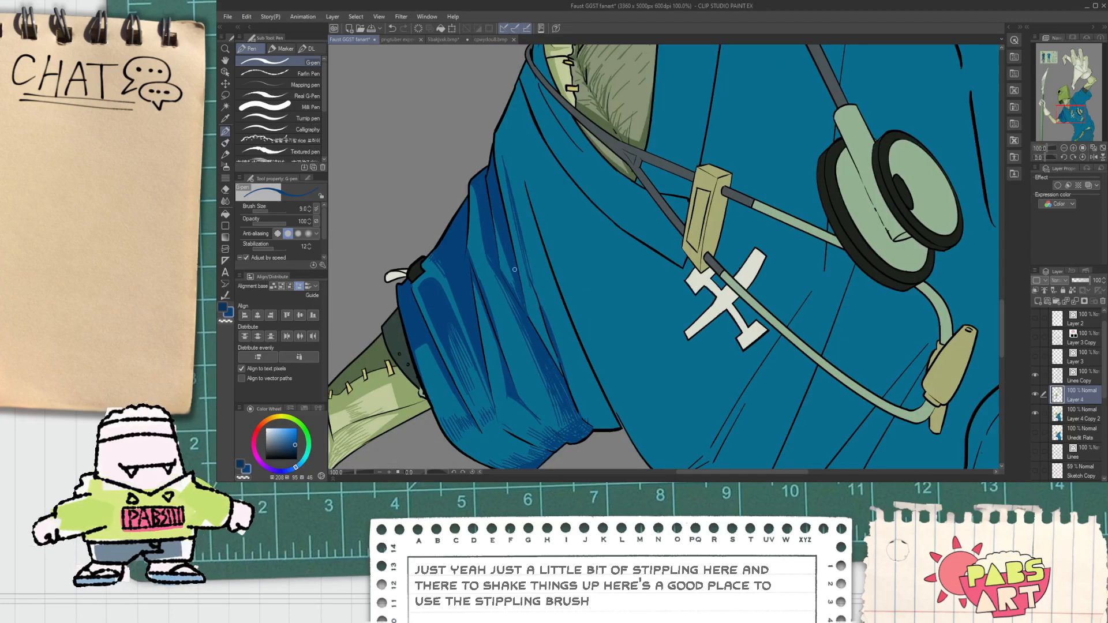
# Add triple line hatching down the sleeve's upper inner fold and along its rounded lower edge.
pyautogui.click(225, 179)
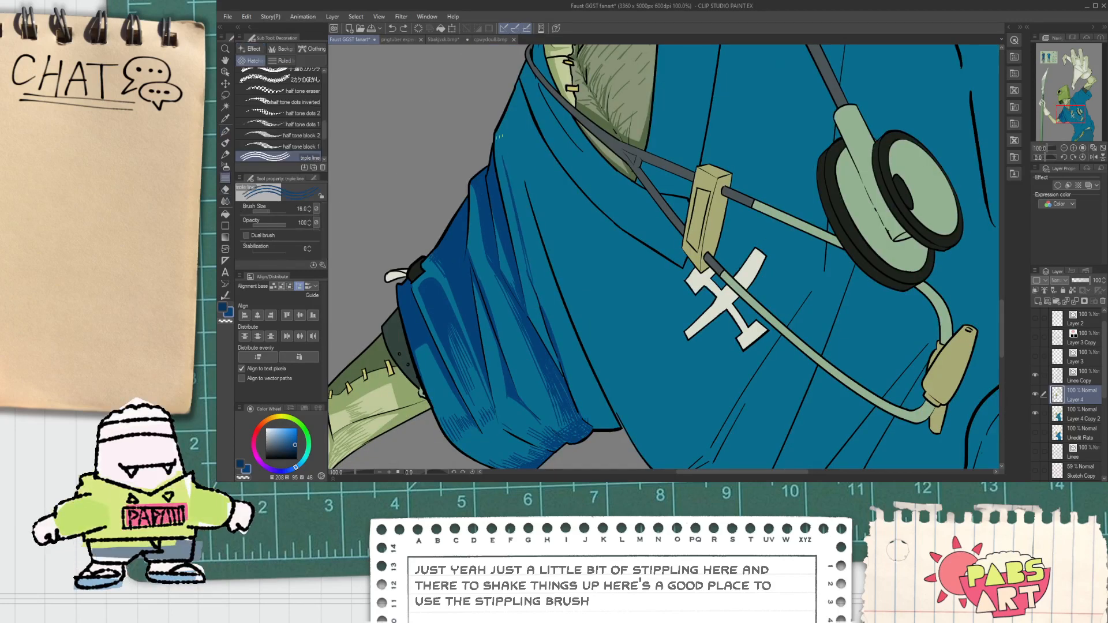
pyautogui.moveTo(542, 168)
pyautogui.mouseDown()
pyautogui.moveTo(515, 260)
pyautogui.moveTo(534, 258)
pyautogui.mouseUp()
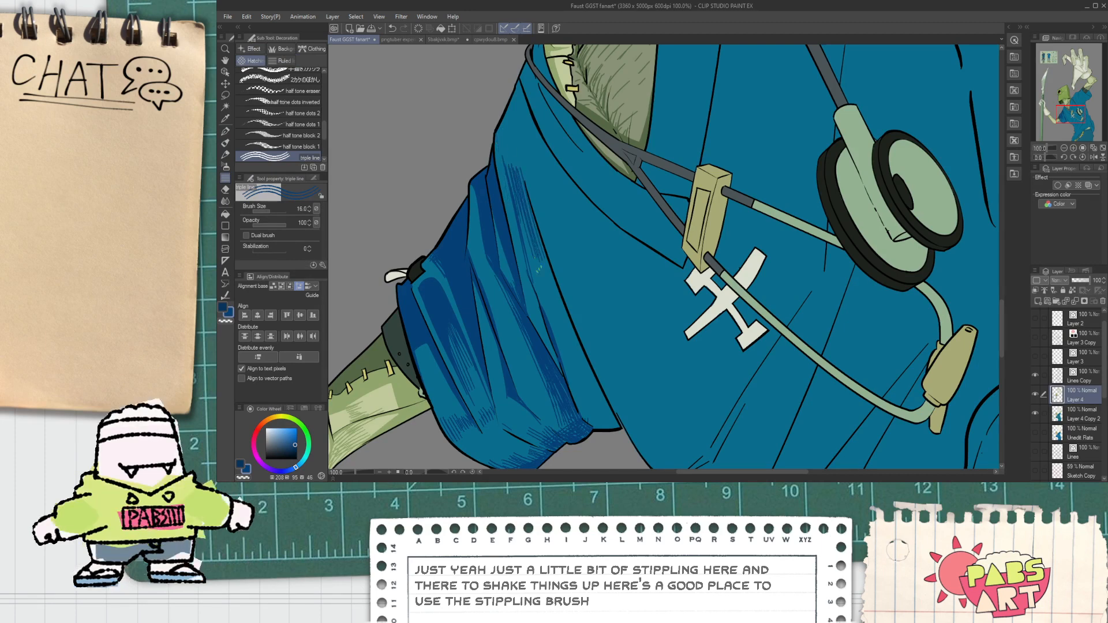
pyautogui.scroll(-2, 533, 256)
pyautogui.scroll(1, 523, 217)
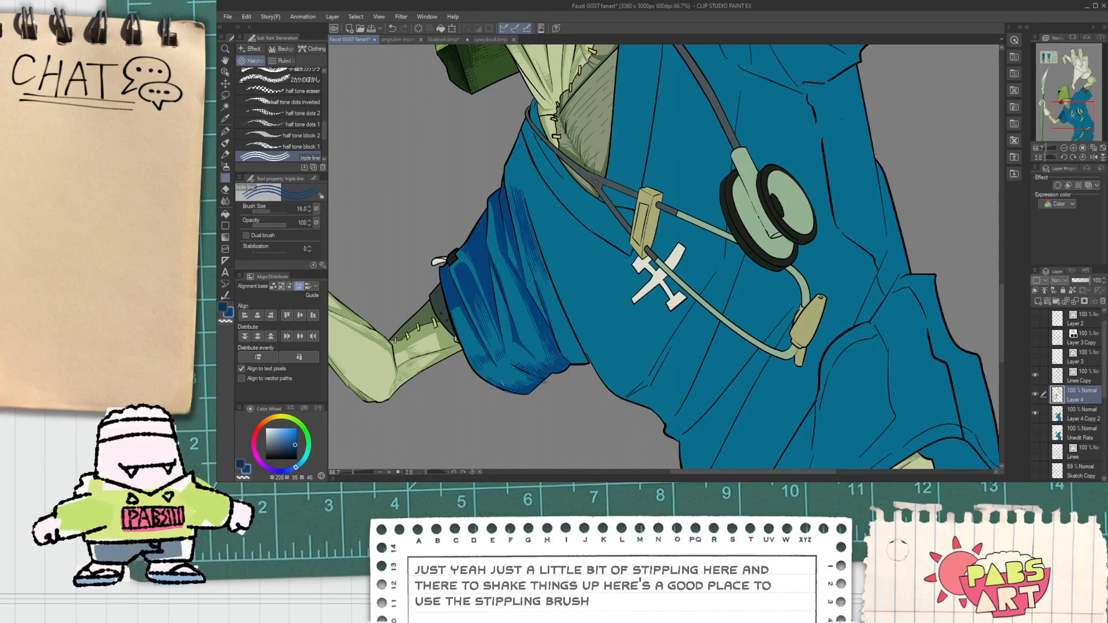
# Erase the stray hatching that spills past the sleeve's lower outline with the hard eraser.
pyautogui.press('e')
pyautogui.scroll(4, 544, 401)
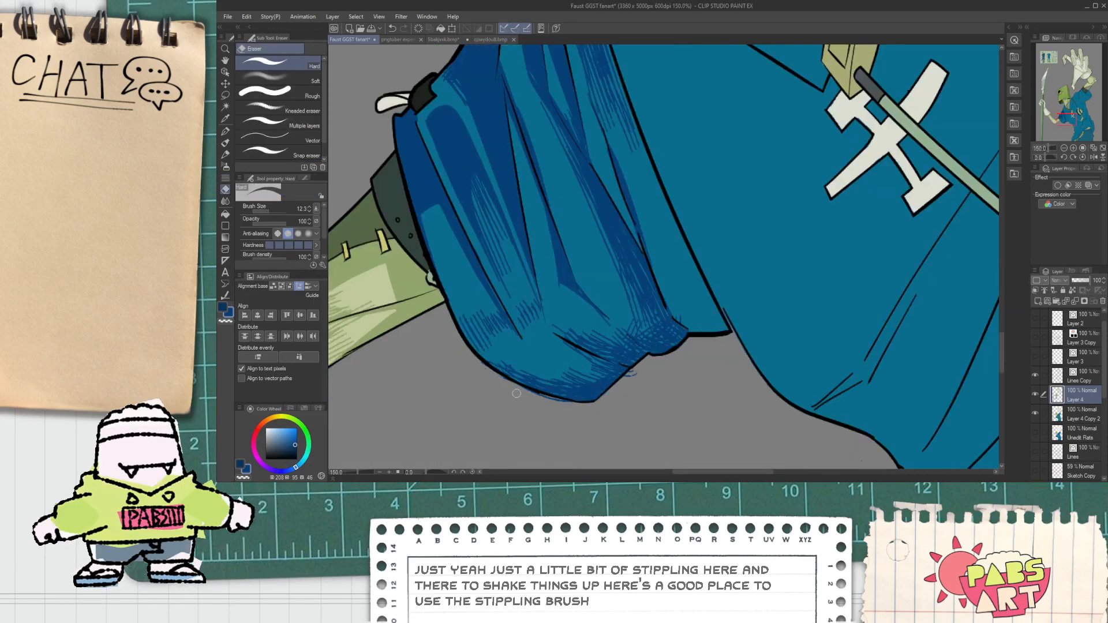
pyautogui.moveTo(616, 383); pyautogui.dragTo(639, 370)
pyautogui.scroll(-2, 626, 380)
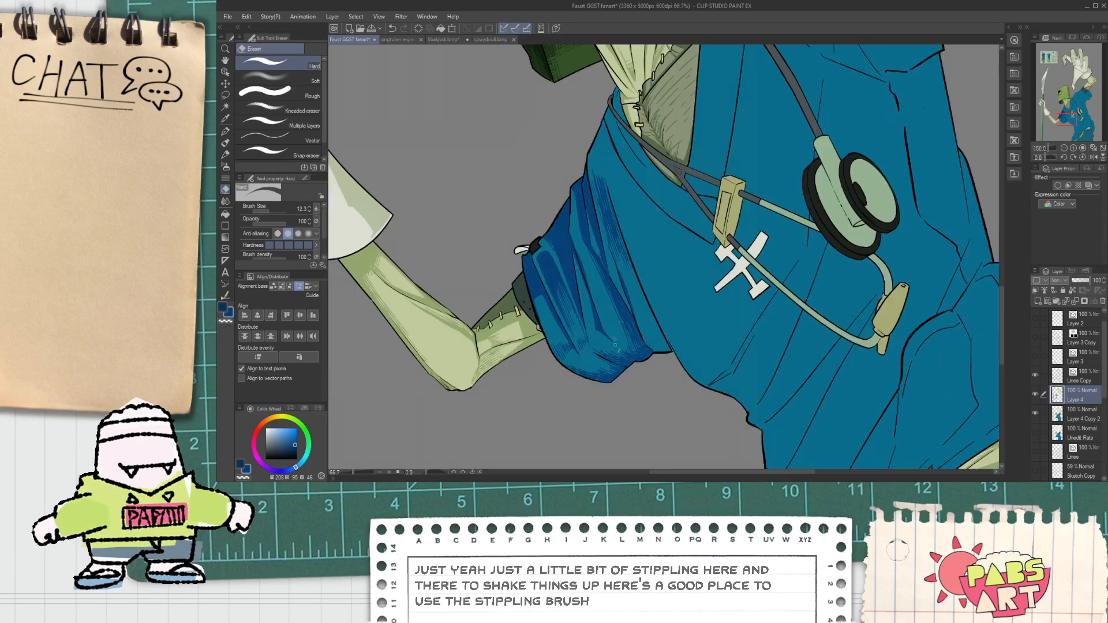
# Hatch navy triple lines across the hem corner of the sleeve's innermost fold, beside the torso.
pyautogui.press('space')
pyautogui.moveTo(632, 321); pyautogui.dragTo(565, 341)
pyautogui.scroll(2, 564, 342)
pyautogui.press('p')
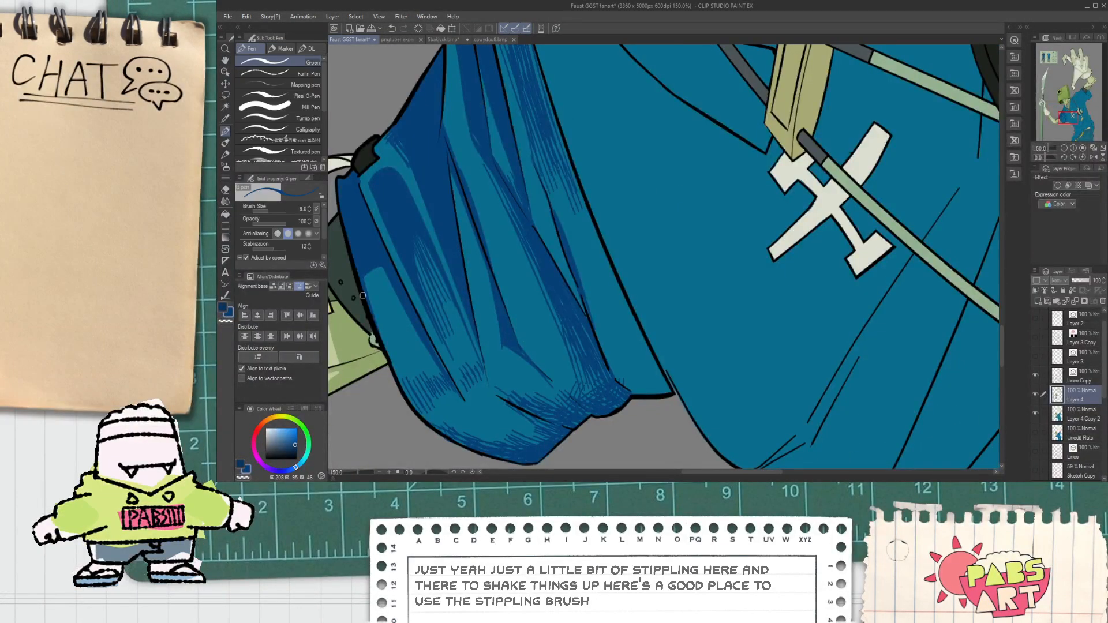
pyautogui.click(226, 178)
pyautogui.moveTo(588, 297)
pyautogui.mouseDown()
pyautogui.moveTo(642, 387)
pyautogui.moveTo(618, 288)
pyautogui.moveTo(642, 354)
pyautogui.mouseUp()
pyautogui.hotkey('ctrl', 'z')
pyautogui.hotkey('ctrl', 'z')
pyautogui.moveTo(606, 303)
pyautogui.mouseDown()
pyautogui.moveTo(641, 396)
pyautogui.moveTo(651, 384)
pyautogui.mouseUp()
pyautogui.moveTo(625, 324)
pyautogui.mouseDown()
pyautogui.moveTo(652, 374)
pyautogui.moveTo(640, 403)
pyautogui.mouseUp()
pyautogui.hotkey('ctrl', 'z')
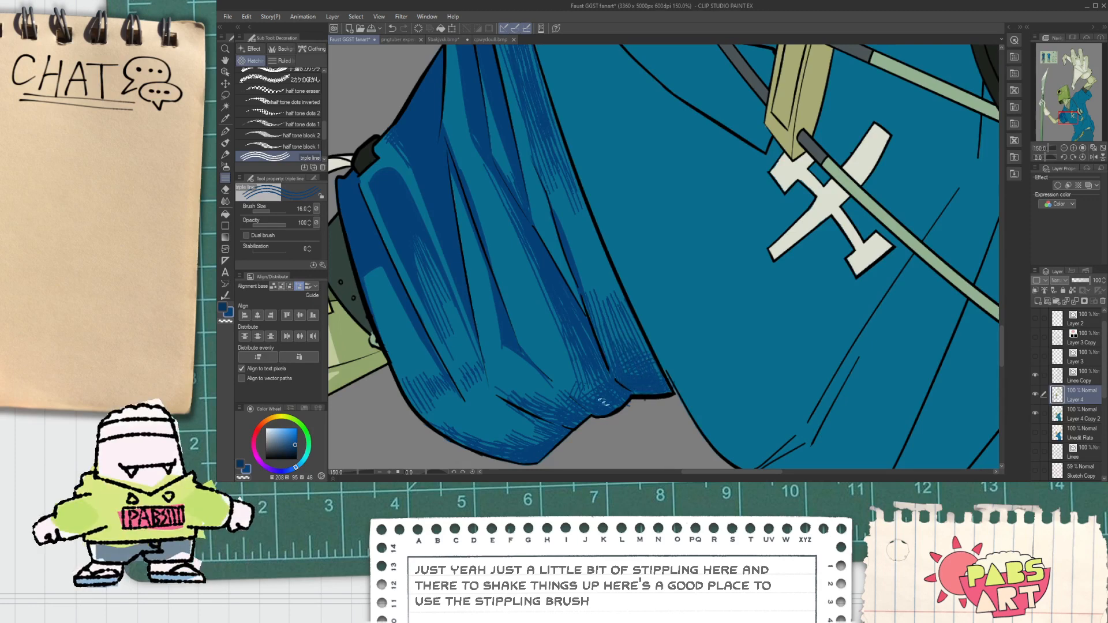
pyautogui.scroll(-4, 611, 386)
# Extend the navy fold shadows up to the shoulder below the collar with the G-pen.
pyautogui.moveTo(630, 370); pyautogui.dragTo(599, 352)
pyautogui.press('p')
pyautogui.scroll(3, 585, 332)
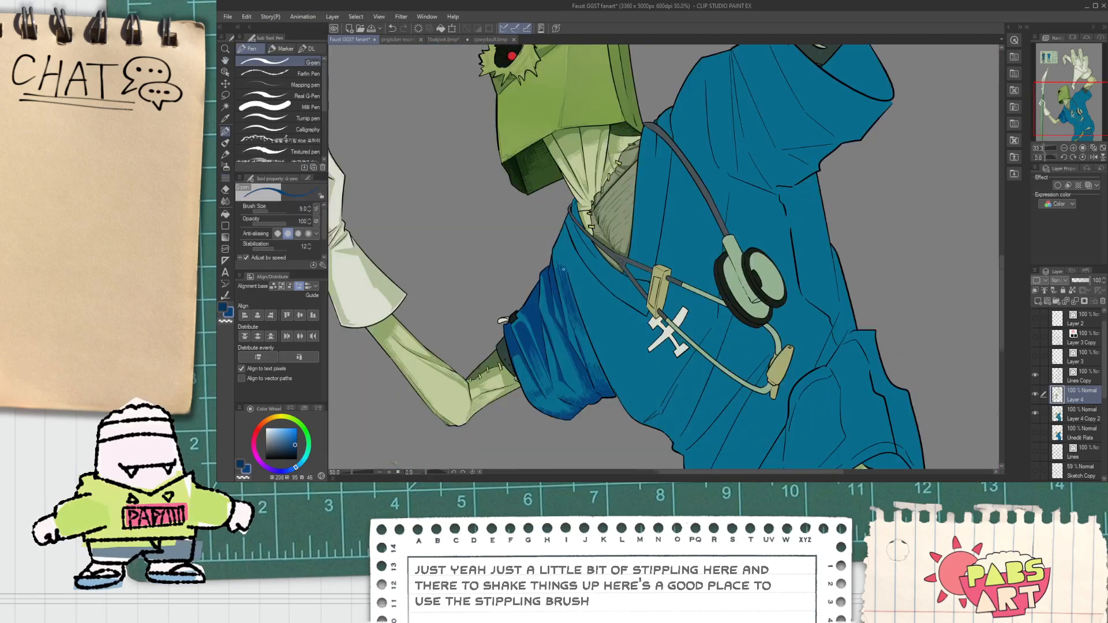
pyautogui.moveTo(552, 288); pyautogui.dragTo(554, 248)
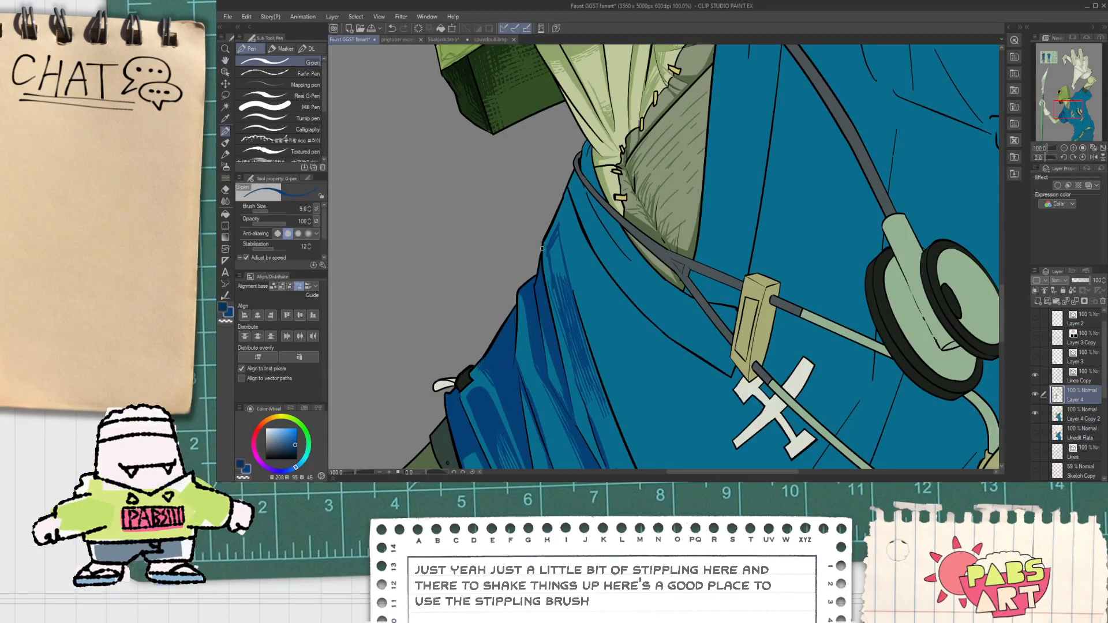
pyautogui.moveTo(565, 197)
pyautogui.mouseDown()
pyautogui.moveTo(550, 230)
pyautogui.moveTo(600, 273)
pyautogui.mouseUp()
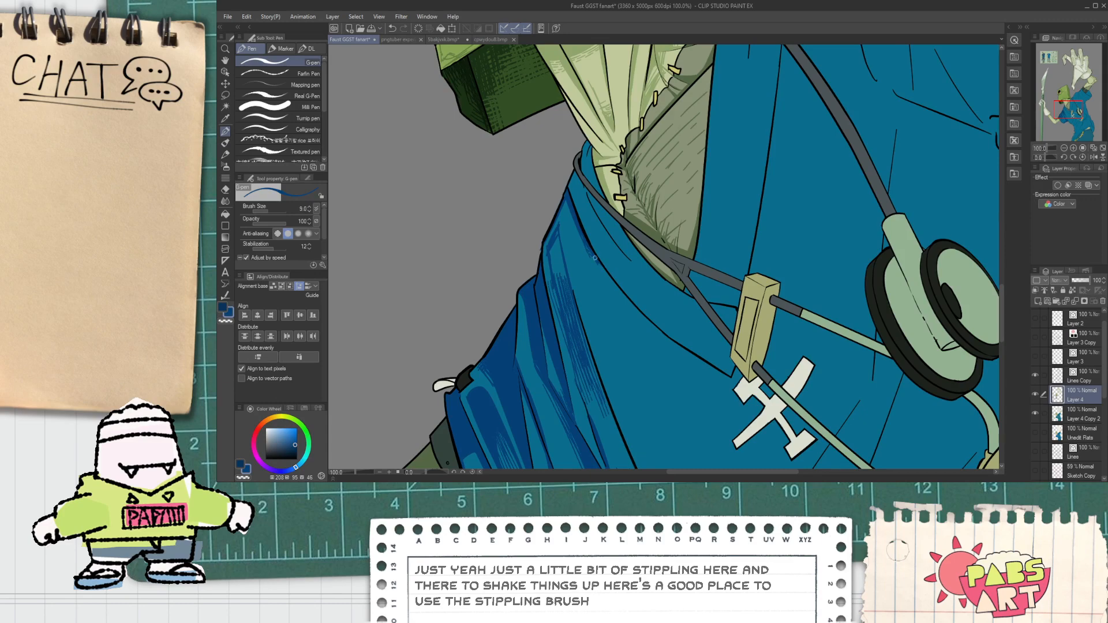
pyautogui.scroll(-3, 587, 251)
# Try a navy foreground-to-transparent gradient inside a lassoed area of the torso beside the lowered sleeve.
pyautogui.press('space')
pyautogui.moveTo(641, 332); pyautogui.dragTo(619, 312)
pyautogui.scroll(3, 619, 312)
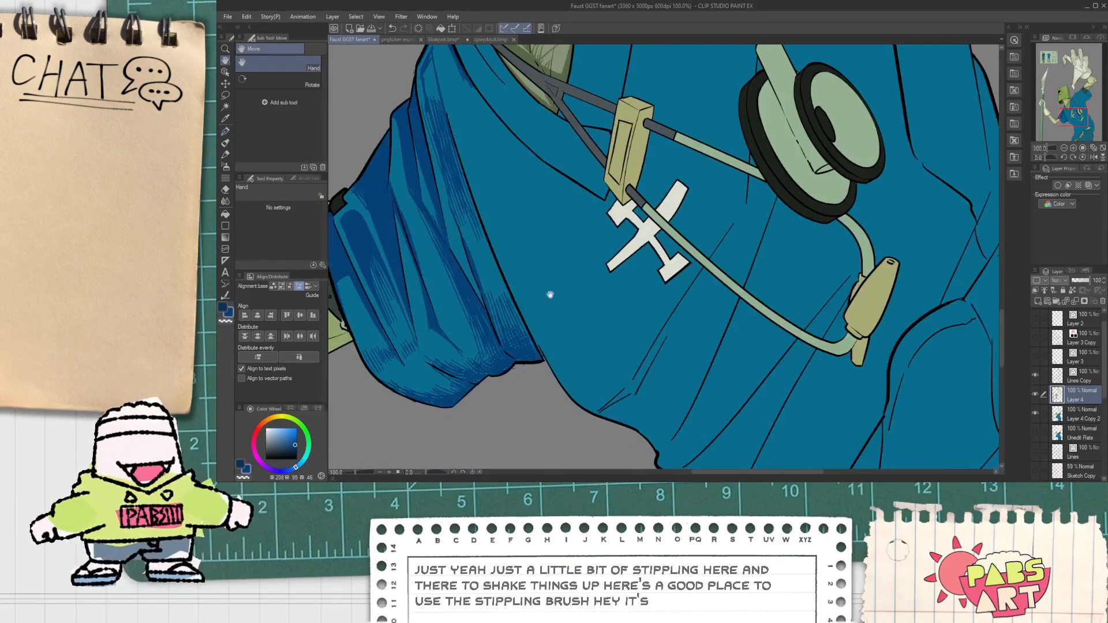
pyautogui.scroll(-2, 553, 298)
pyautogui.moveTo(531, 289)
pyautogui.mouseDown()
pyautogui.moveTo(564, 327)
pyautogui.moveTo(547, 304)
pyautogui.mouseUp()
pyautogui.moveTo(514, 206); pyautogui.dragTo(554, 229)
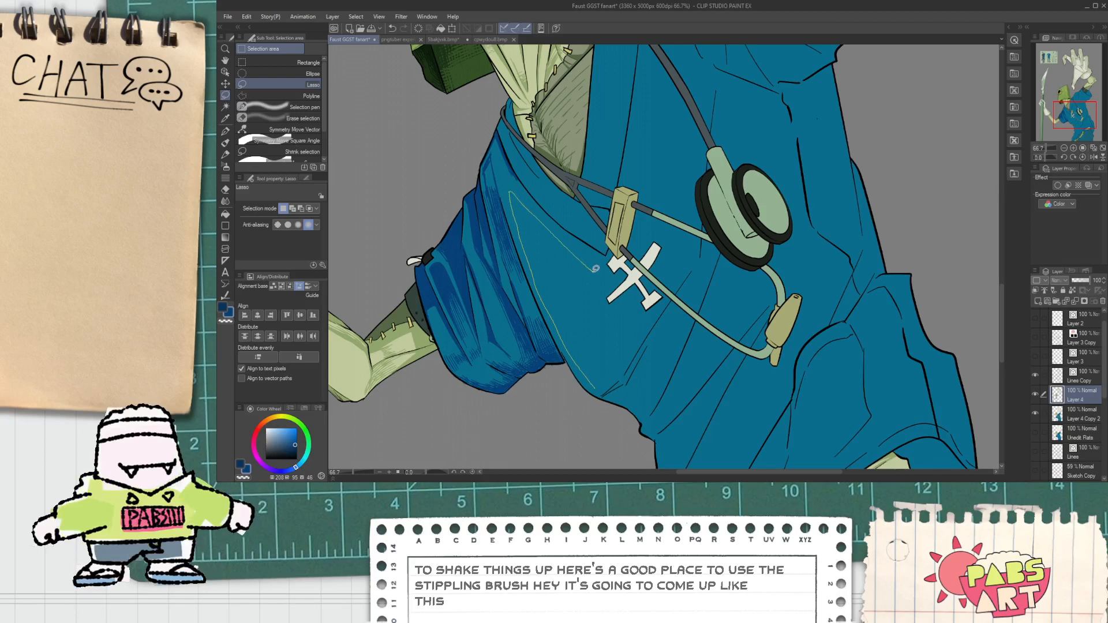
pyautogui.moveTo(624, 281)
pyautogui.mouseDown()
pyautogui.moveTo(633, 346)
pyautogui.moveTo(600, 382)
pyautogui.mouseUp()
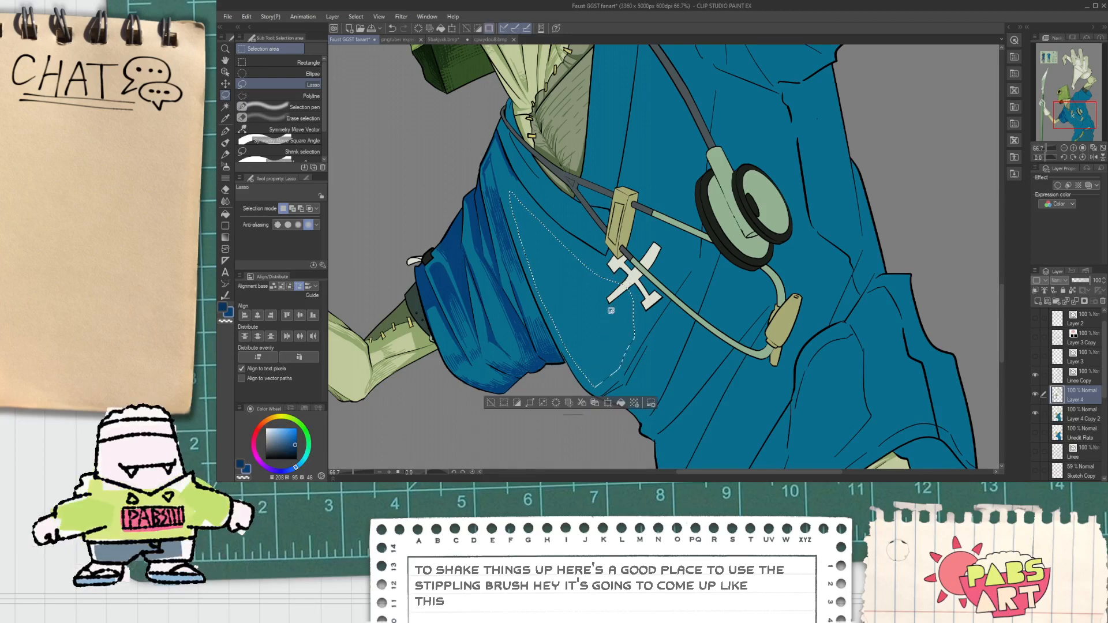
pyautogui.press('g')
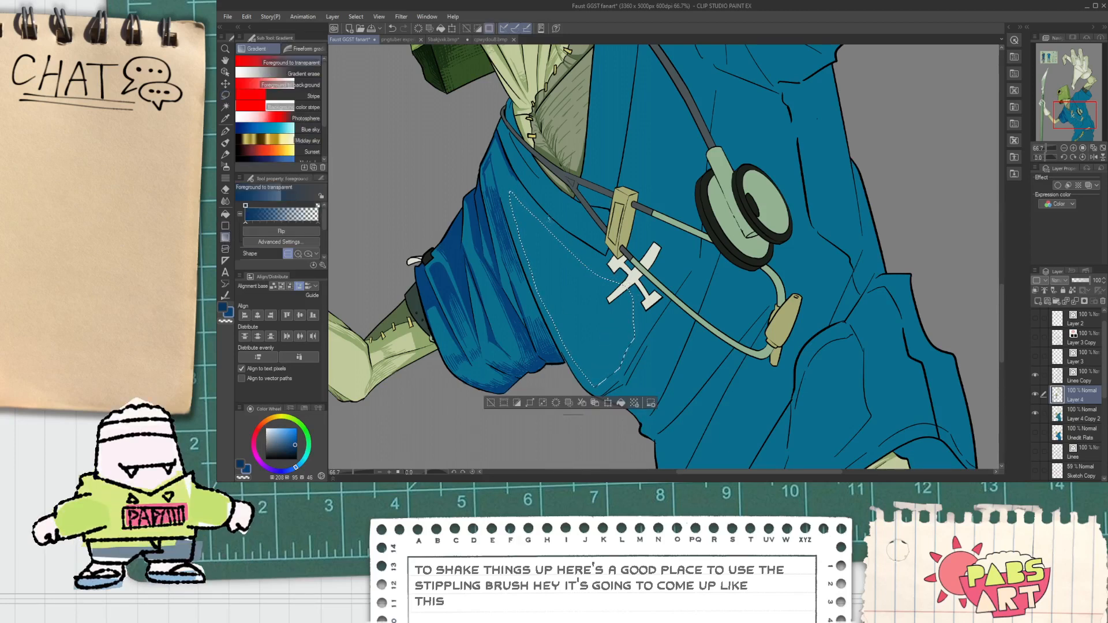
pyautogui.moveTo(522, 206); pyautogui.dragTo(594, 340)
pyautogui.press('e')
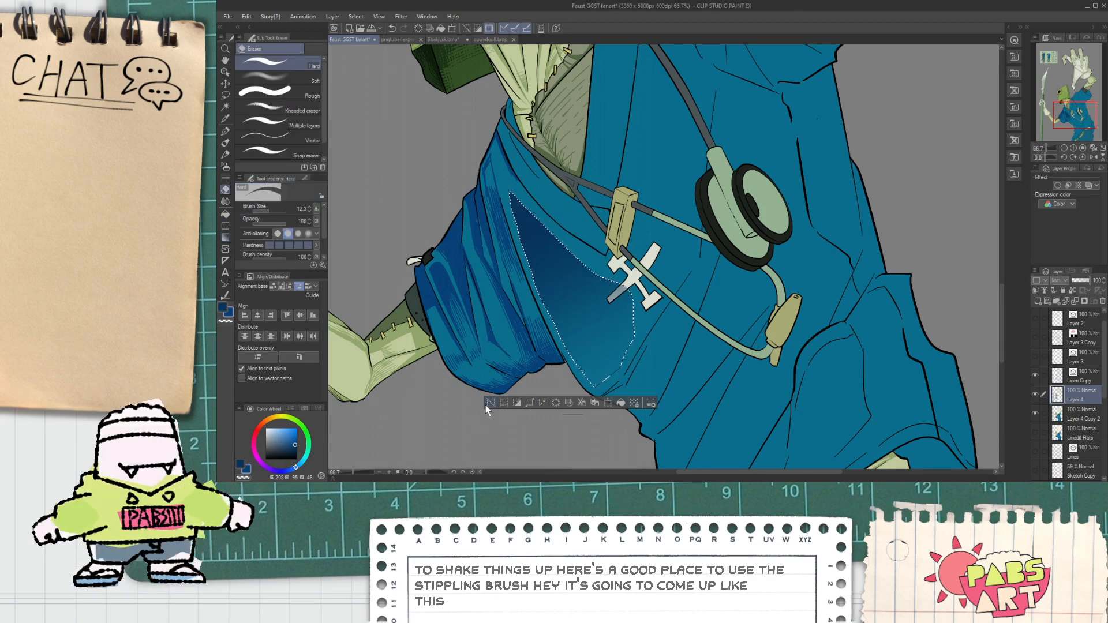
pyautogui.scroll(-5, 485, 405)
pyautogui.scroll(4, 506, 422)
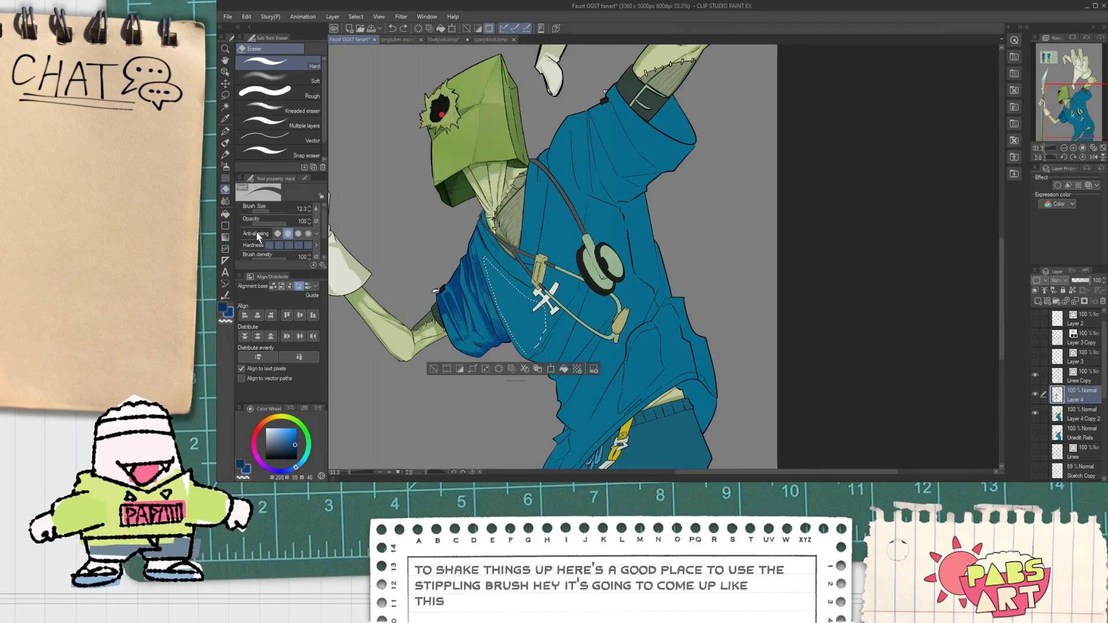
pyautogui.click(429, 369)
# Fill the visible inside of the shirt's lower hem with a darker navy, referring to other layers.
pyautogui.click(227, 314)
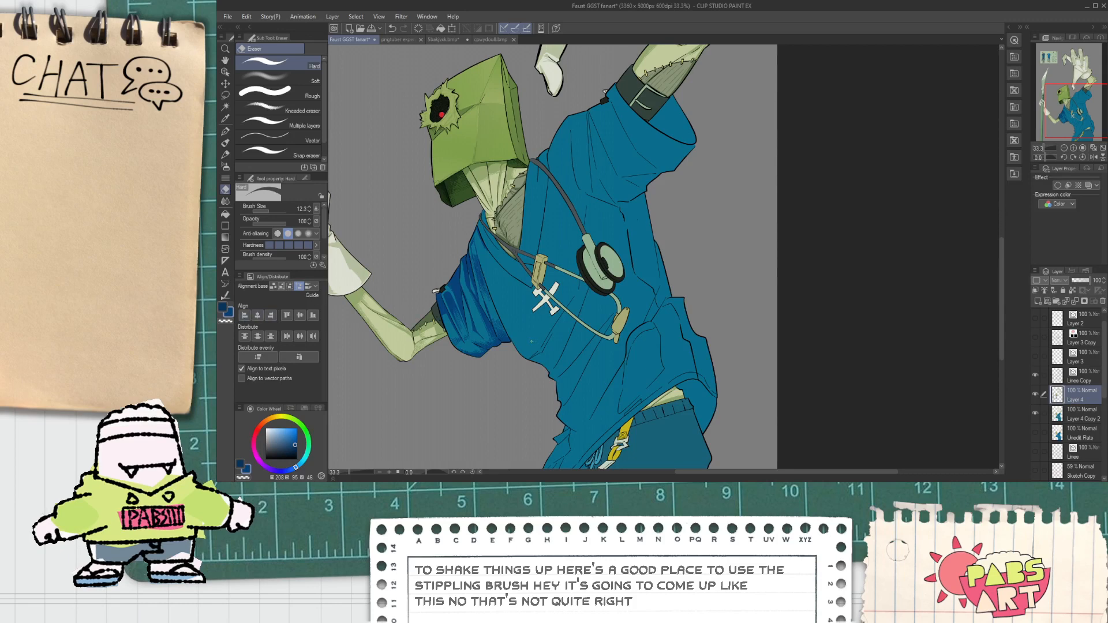
pyautogui.click(226, 309)
pyautogui.press('g')
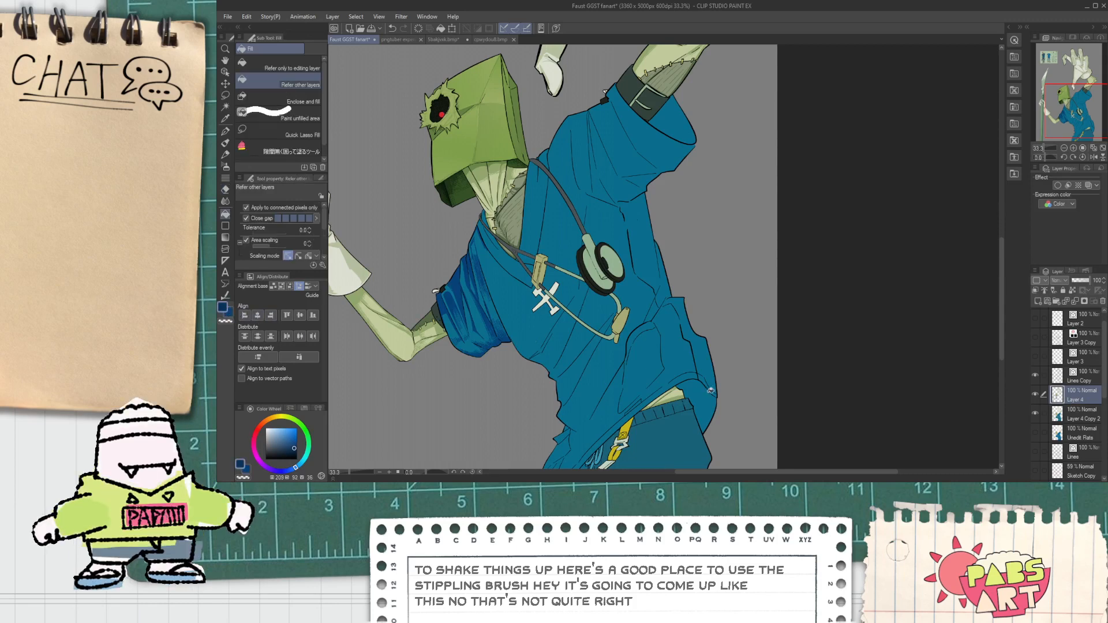
pyautogui.click(679, 397)
pyautogui.scroll(1, 450, 325)
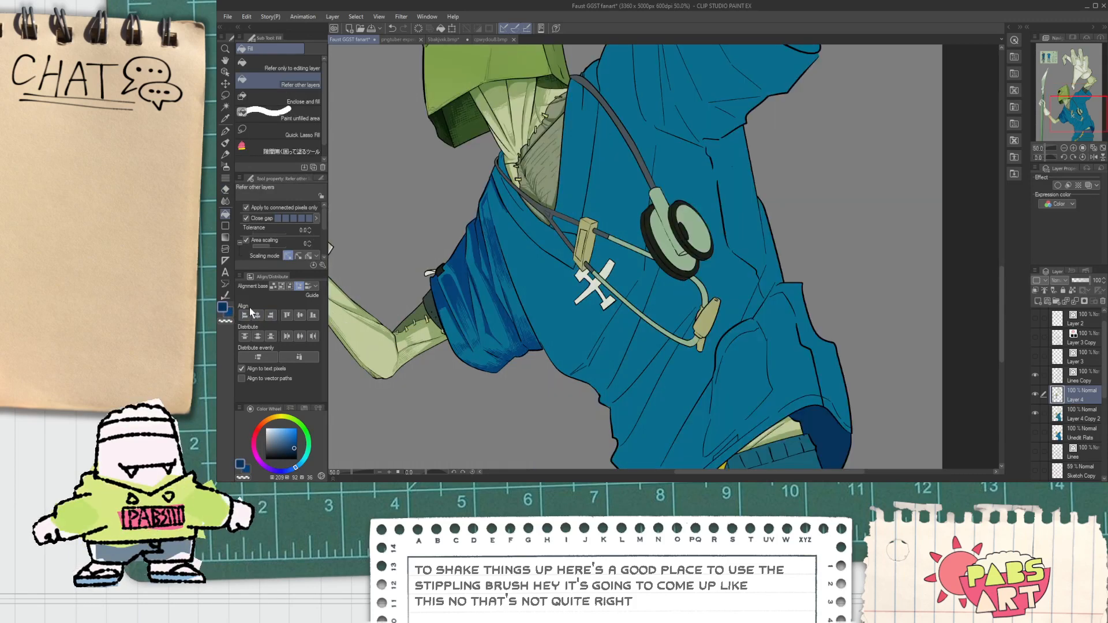
# Sample the navy shadow colour from the lowered sleeve as the drawing colour.
pyautogui.press('i')
pyautogui.scroll(1, 462, 265)
pyautogui.click(464, 260)
pyautogui.scroll(-1, 464, 259)
pyautogui.scroll(1, 554, 253)
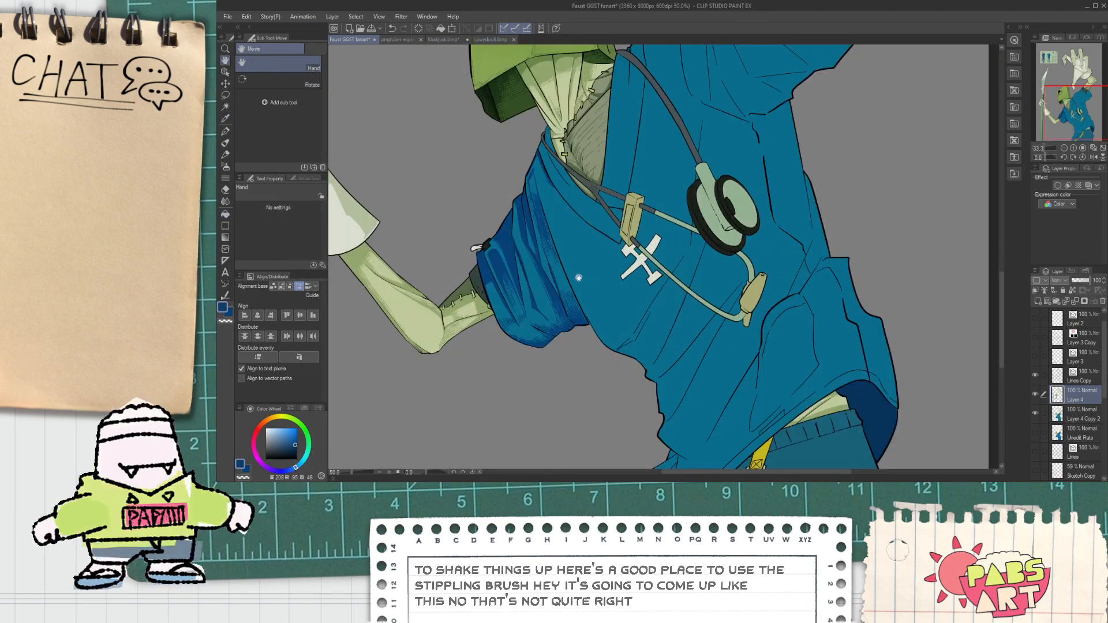
# Try a sampled-navy gradient to transparent on a lassoed torso area between the sleeve and the cross charm.
pyautogui.press('m')
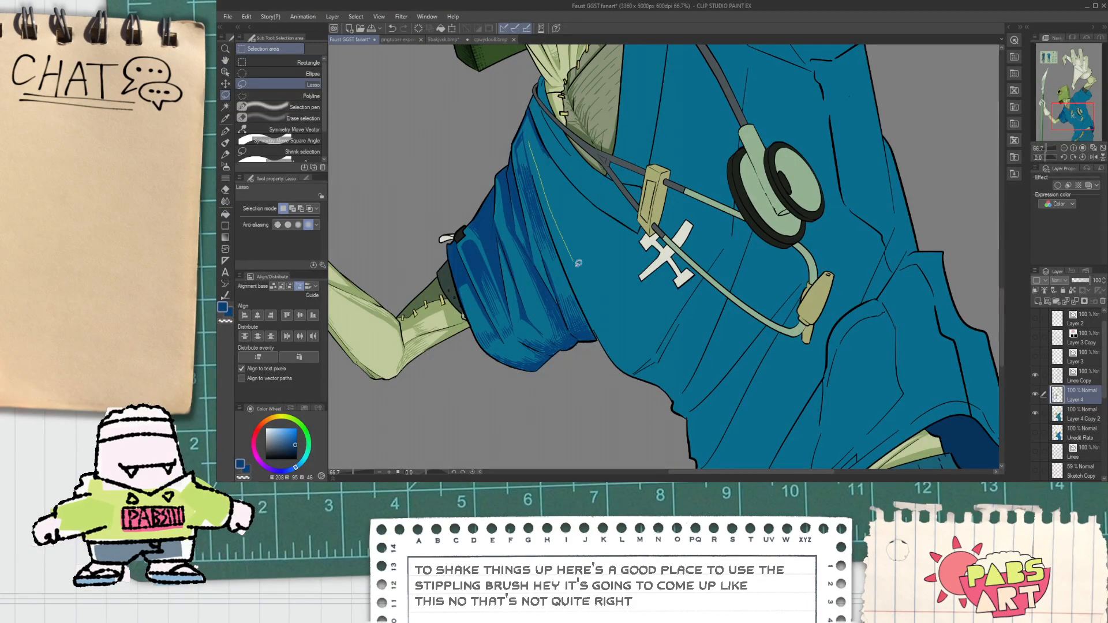
pyautogui.moveTo(573, 253); pyautogui.dragTo(631, 351)
pyautogui.moveTo(681, 314)
pyautogui.mouseDown()
pyautogui.moveTo(664, 269)
pyautogui.moveTo(641, 277)
pyautogui.mouseUp()
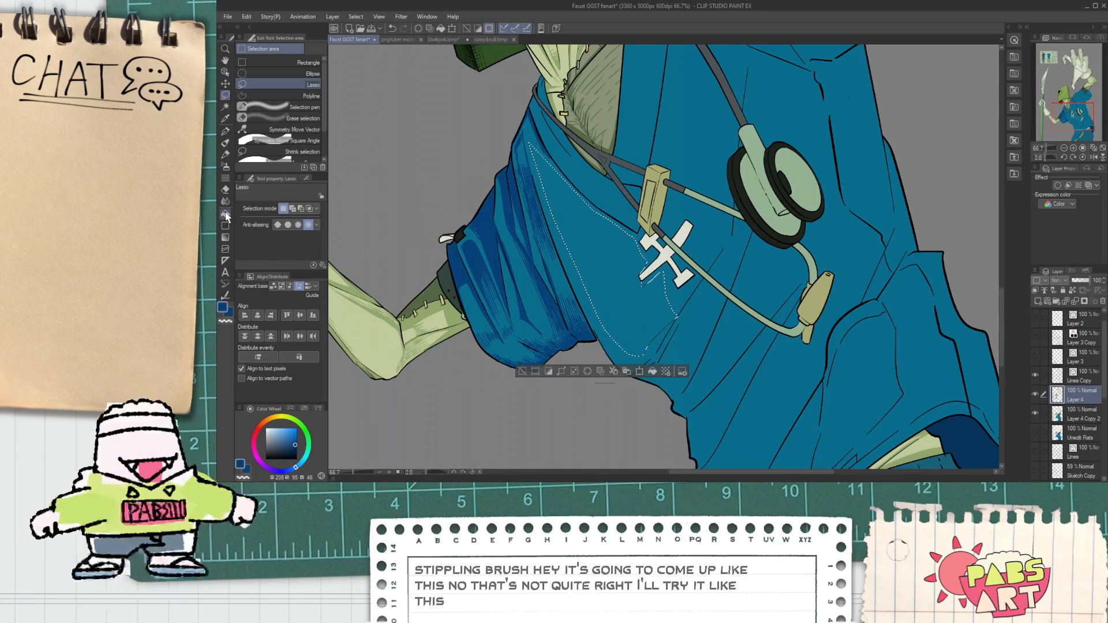
pyautogui.click(225, 237)
pyautogui.scroll(-3, 635, 323)
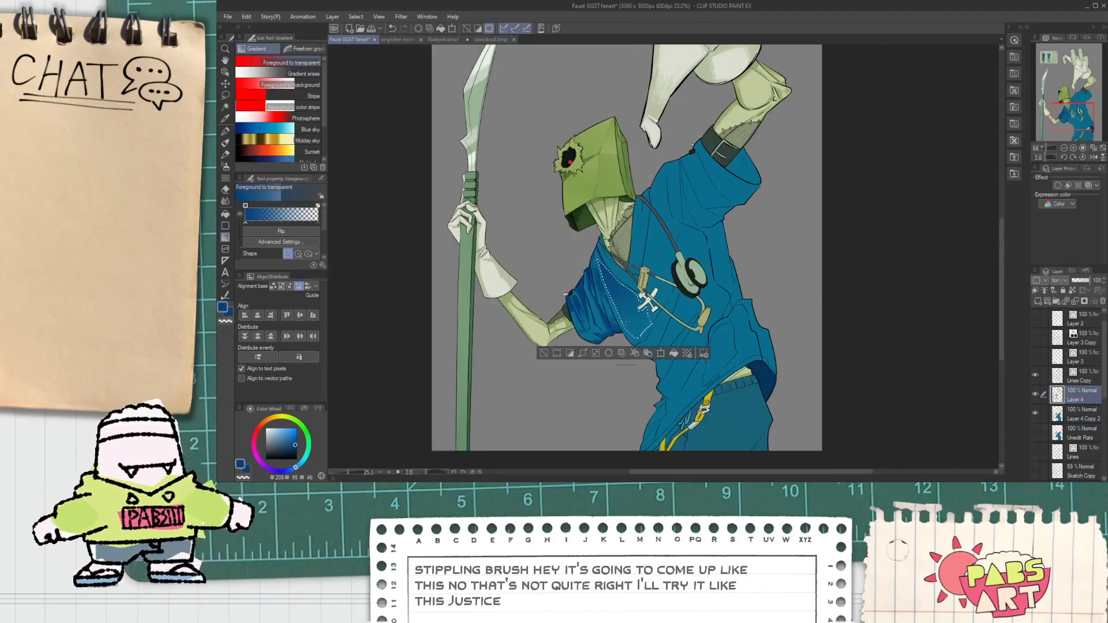
pyautogui.click(552, 360)
pyautogui.scroll(-2, 552, 362)
pyautogui.scroll(4, 601, 333)
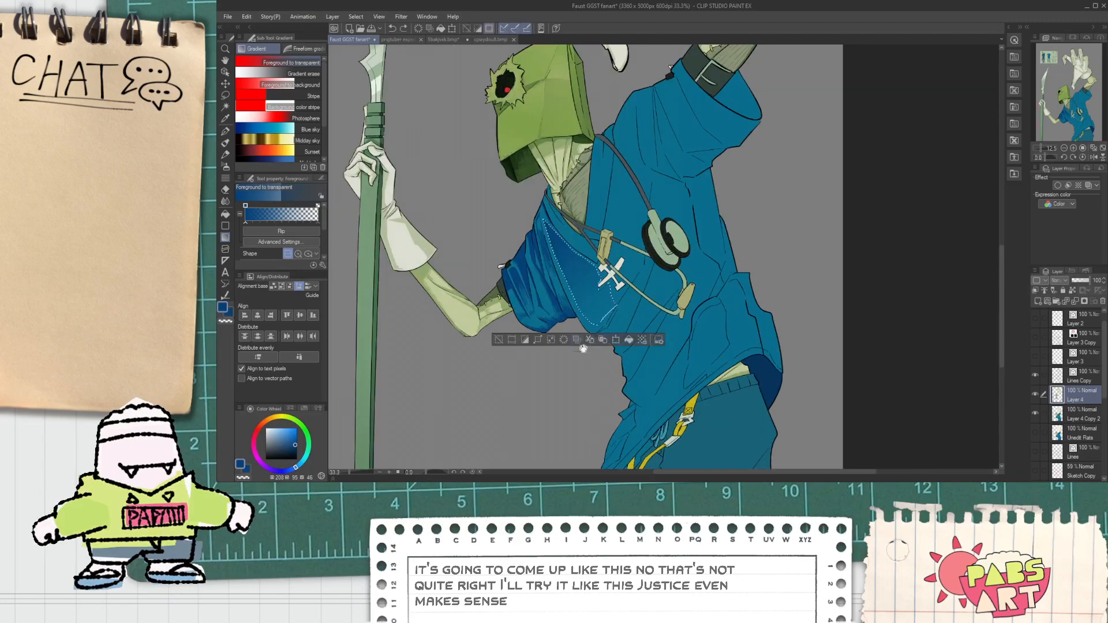
pyautogui.scroll(2, 573, 267)
# Examine the shaded sleeve, collar and plain torso both up close and within the whole figure.
pyautogui.press('p')
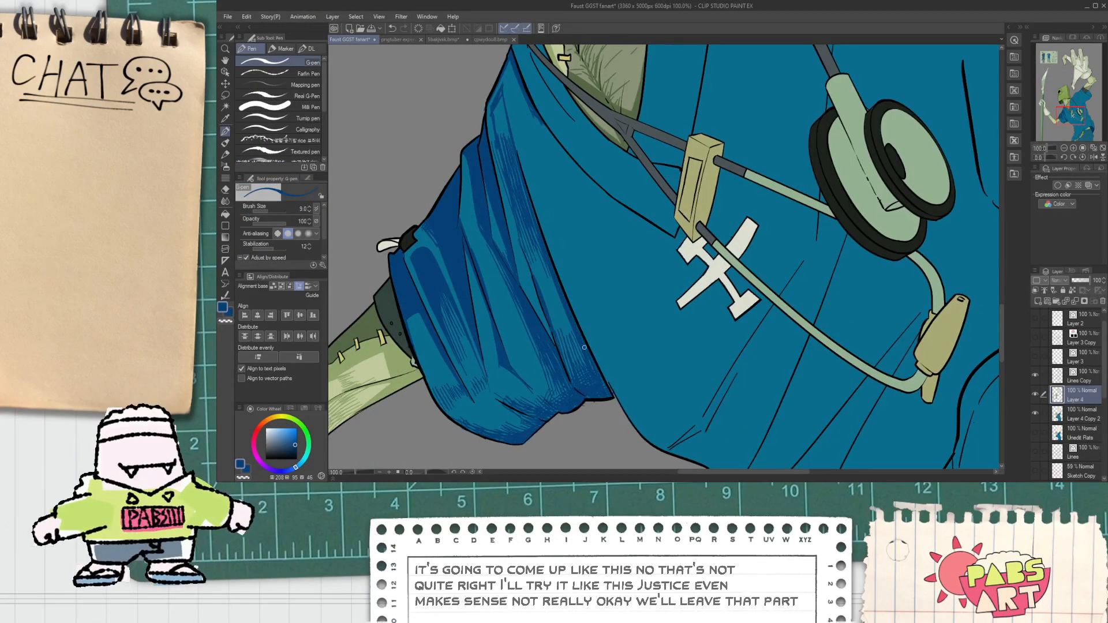
pyautogui.scroll(-1, 585, 349)
pyautogui.scroll(3, 583, 239)
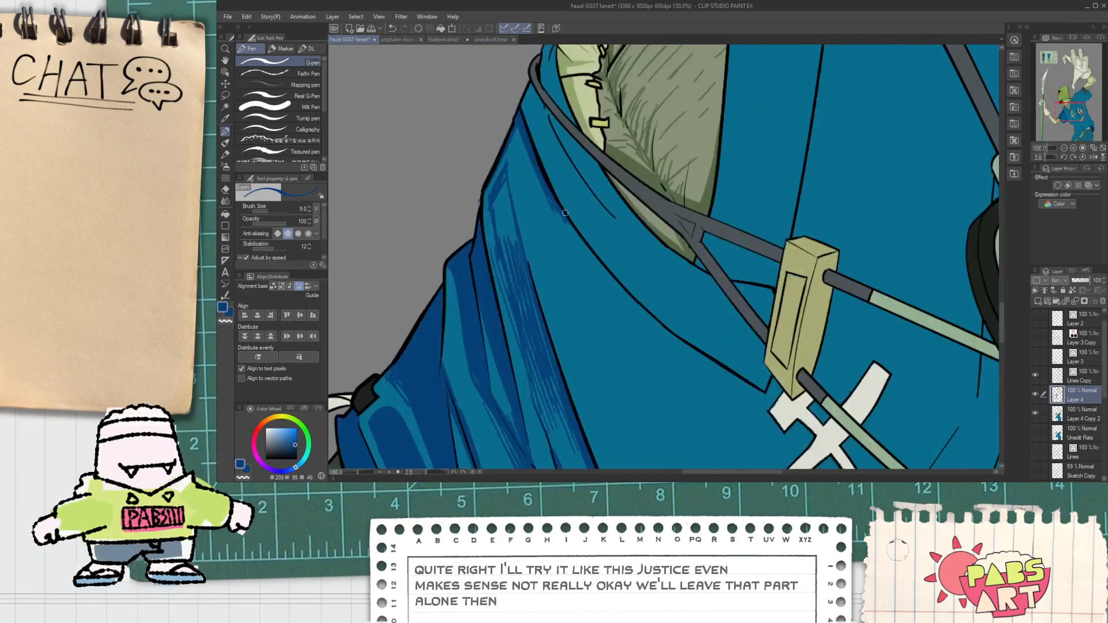
pyautogui.scroll(-2, 584, 238)
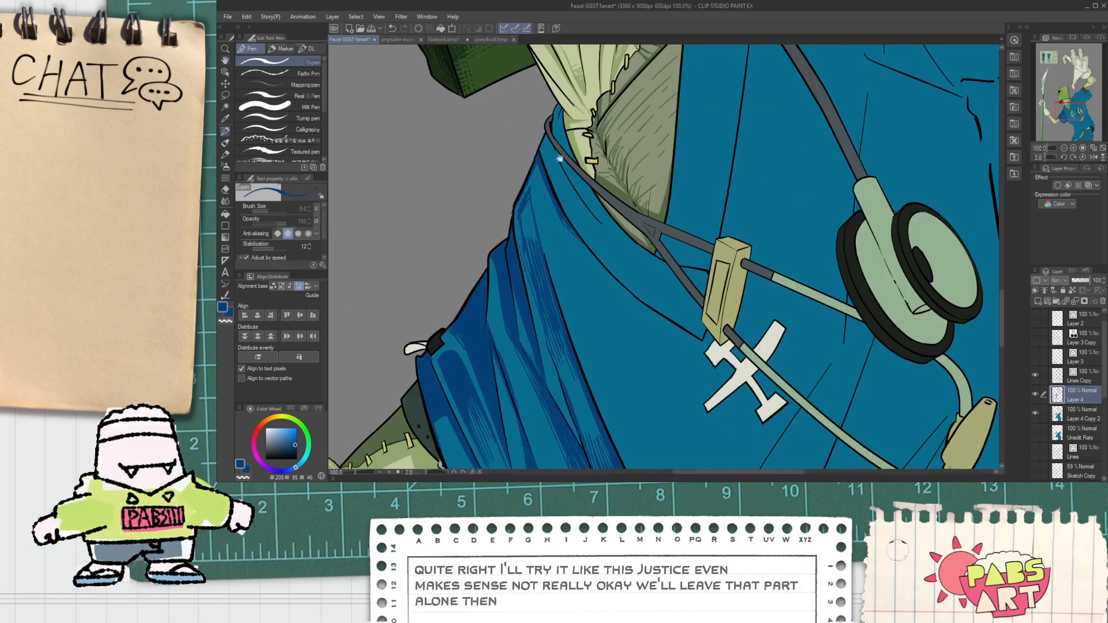
pyautogui.scroll(4, 560, 158)
pyautogui.scroll(-2, 544, 207)
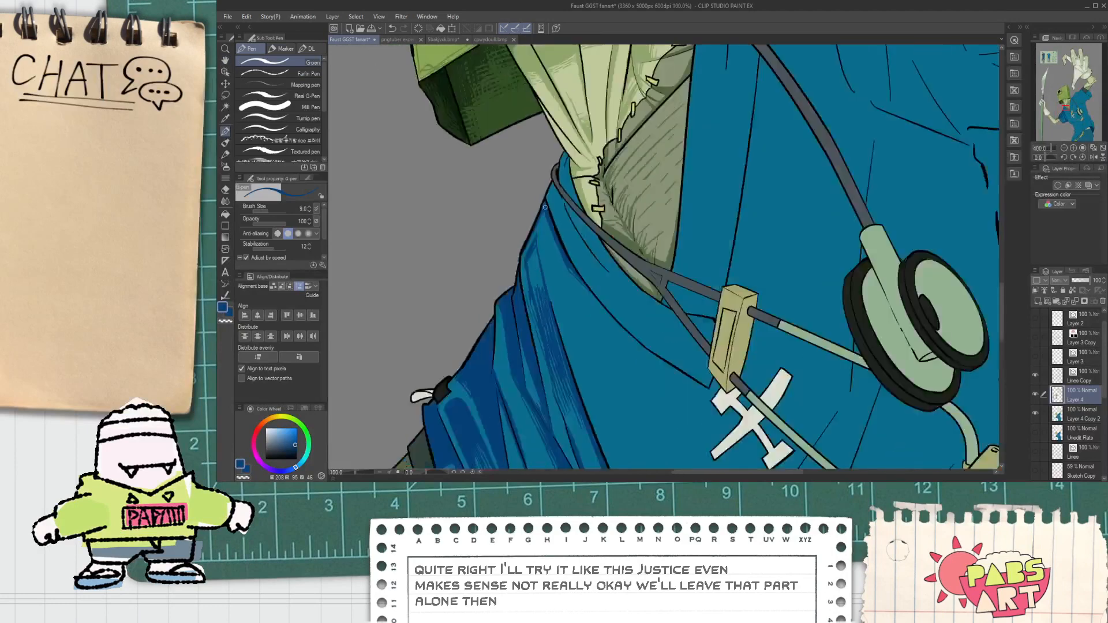
pyautogui.scroll(-2, 544, 206)
pyautogui.press('space')
pyautogui.moveTo(658, 321); pyautogui.dragTo(620, 278)
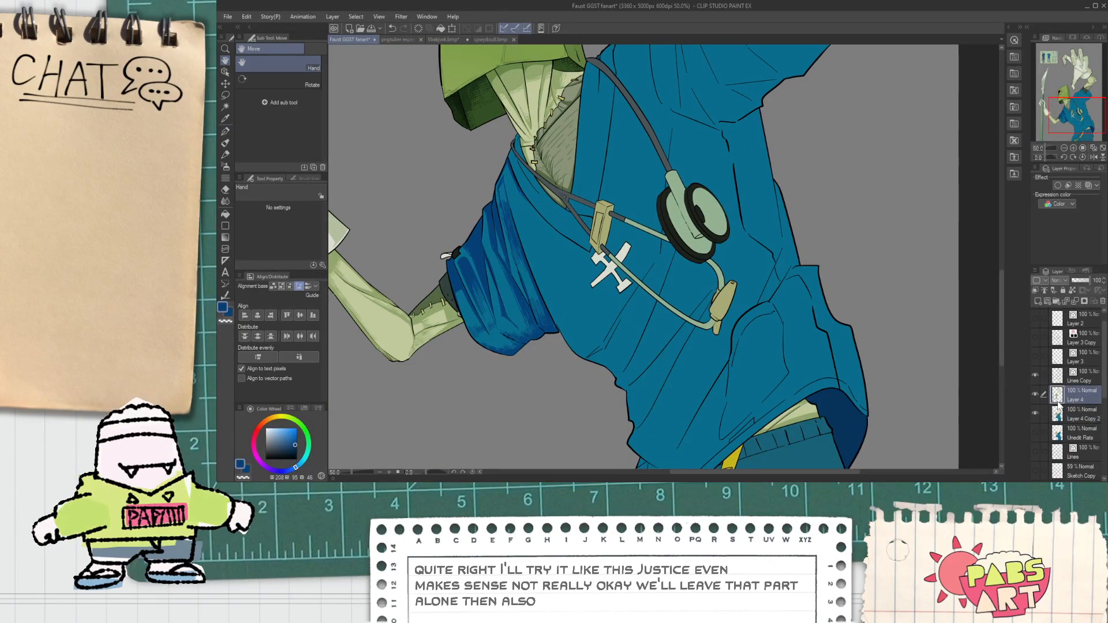
pyautogui.scroll(-2, 758, 298)
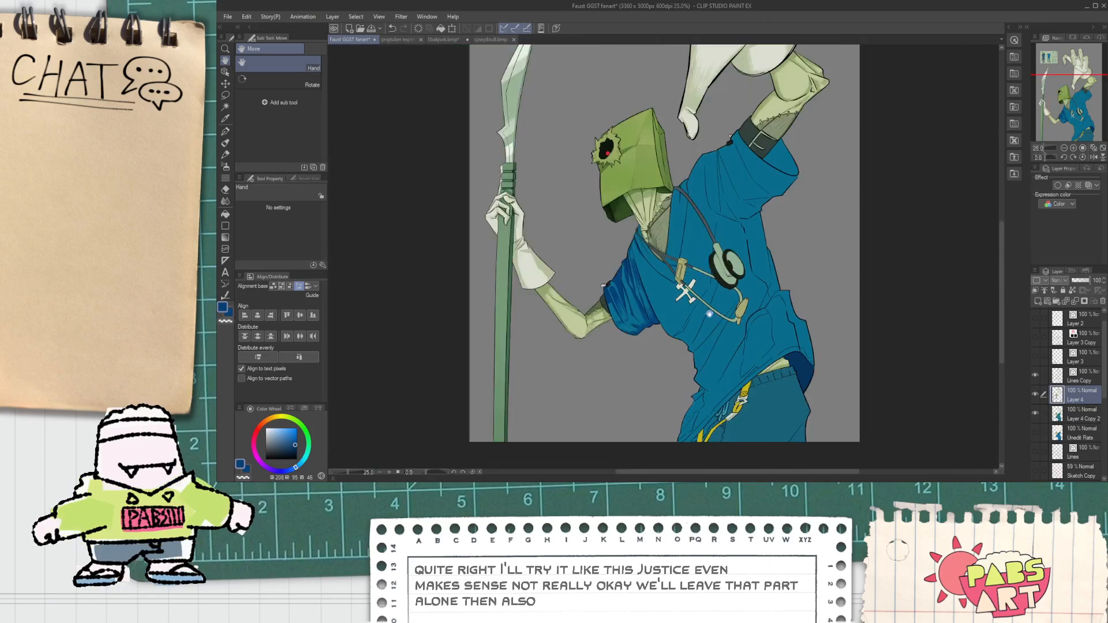
pyautogui.scroll(3, 686, 279)
pyautogui.scroll(-2, 686, 279)
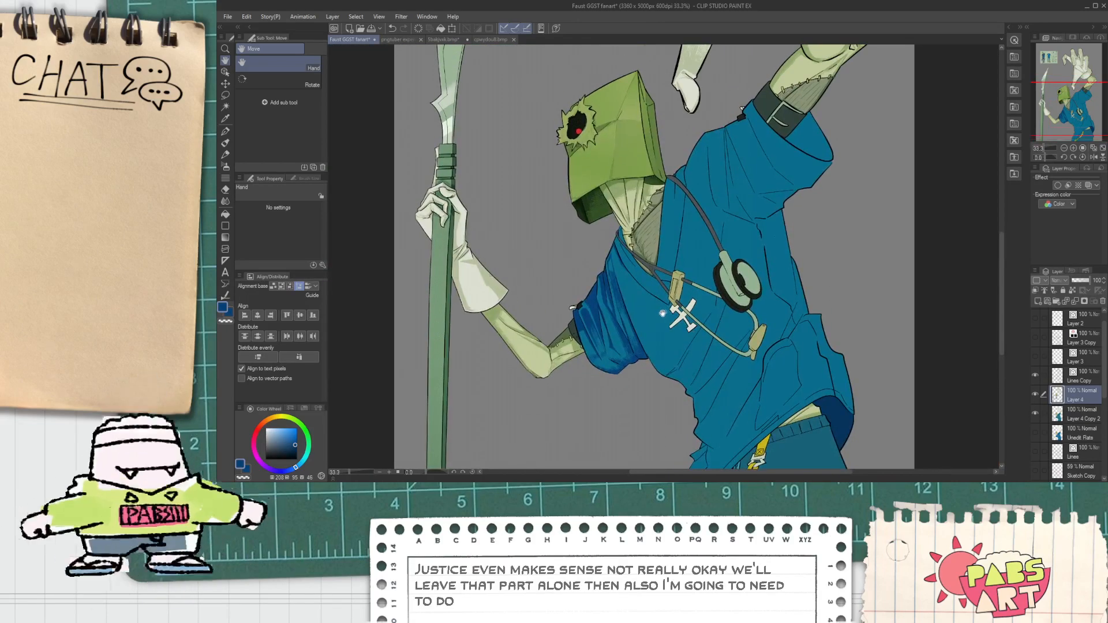
pyautogui.scroll(5, 669, 295)
pyautogui.scroll(-1, 670, 295)
pyautogui.moveTo(648, 294); pyautogui.dragTo(704, 378)
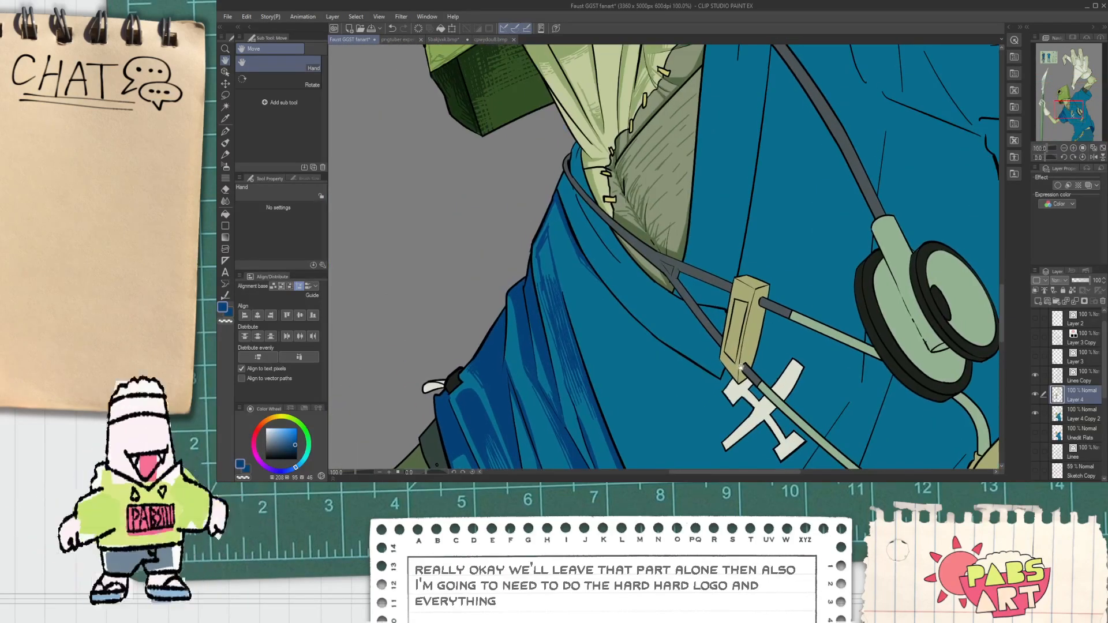
# Shade the collar beside the neck with navy G-pen strokes beneath the stethoscope tube.
pyautogui.press('p')
pyautogui.scroll(1, 608, 250)
pyautogui.scroll(3, 584, 228)
pyautogui.moveTo(539, 235); pyautogui.dragTo(615, 362)
pyautogui.scroll(-3, 586, 340)
pyautogui.scroll(3, 565, 214)
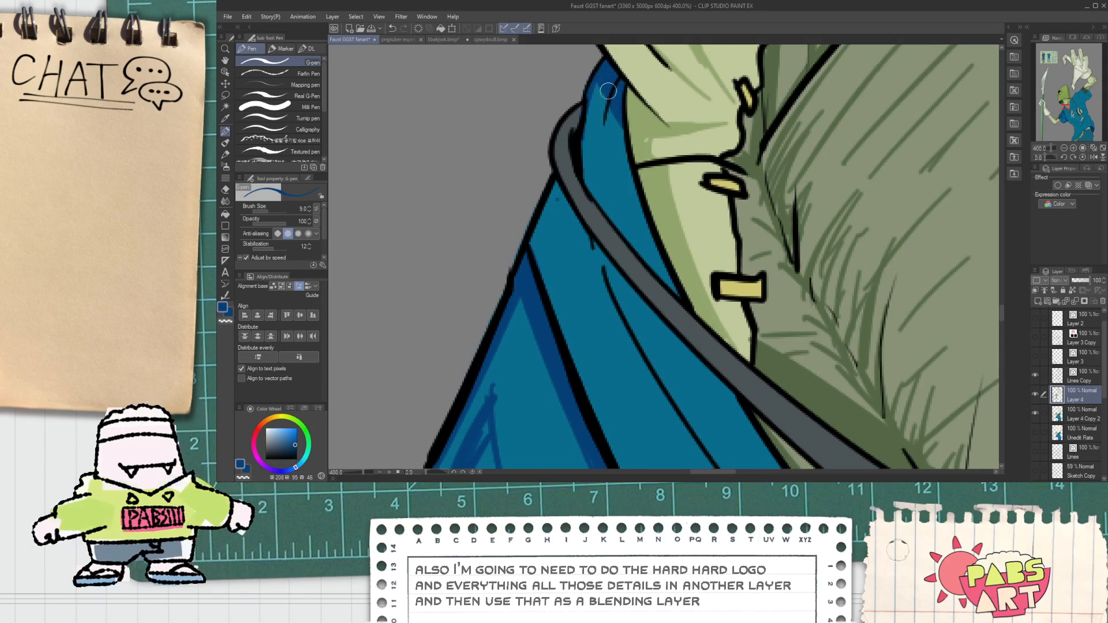
pyautogui.moveTo(579, 170); pyautogui.dragTo(668, 285)
pyautogui.hotkey('ctrl', 'z')
pyautogui.moveTo(580, 161); pyautogui.dragTo(662, 270)
pyautogui.moveTo(595, 186)
pyautogui.mouseDown()
pyautogui.moveTo(670, 283)
pyautogui.moveTo(612, 231)
pyautogui.mouseUp()
pyautogui.scroll(-4, 681, 297)
pyautogui.scroll(2, 589, 189)
pyautogui.scroll(-1, 713, 369)
# Outline a shadow on the torso below the cross charm with the G-pen and fill it with navy.
pyautogui.moveTo(713, 393); pyautogui.dragTo(564, 266)
pyautogui.scroll(-2, 612, 329)
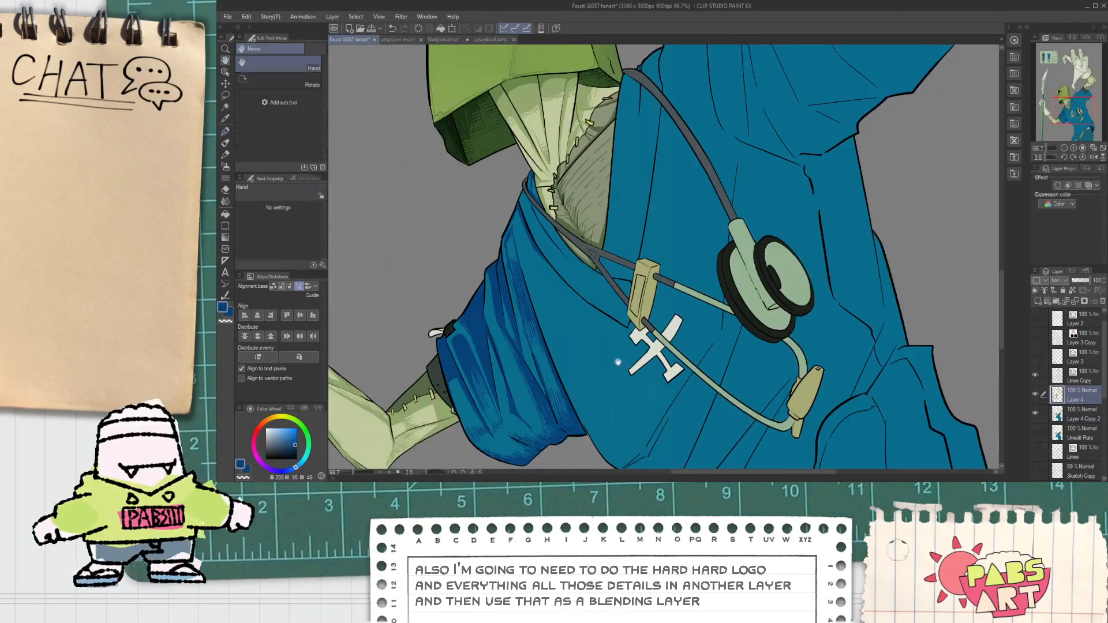
pyautogui.moveTo(614, 450); pyautogui.dragTo(546, 324)
pyautogui.scroll(2, 545, 323)
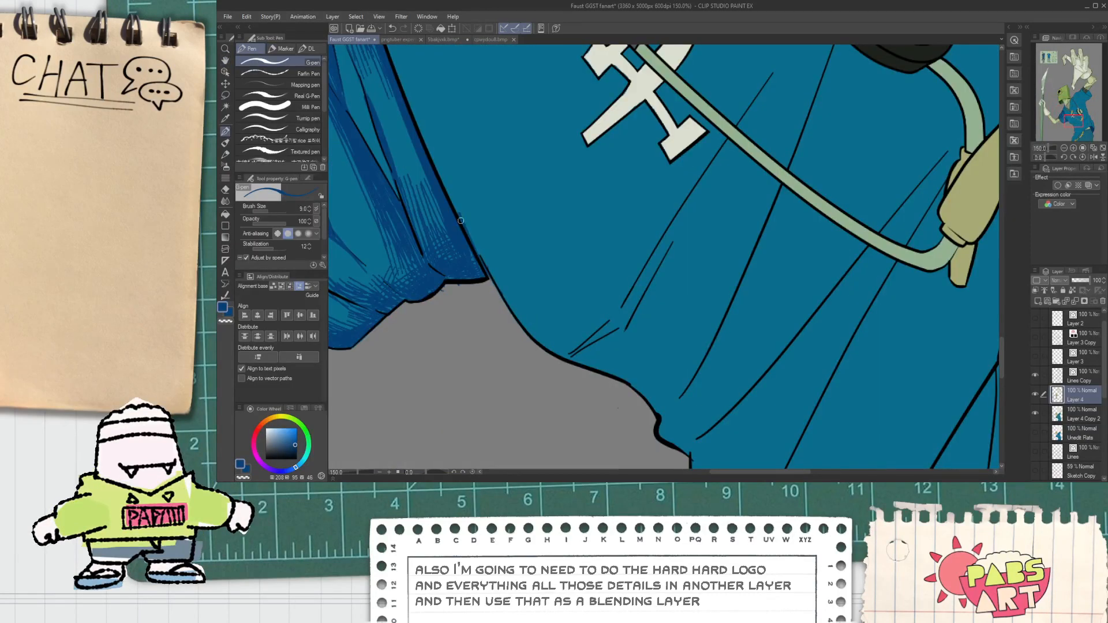
pyautogui.hotkey('ctrl', 'z')
pyautogui.scroll(-1, 466, 239)
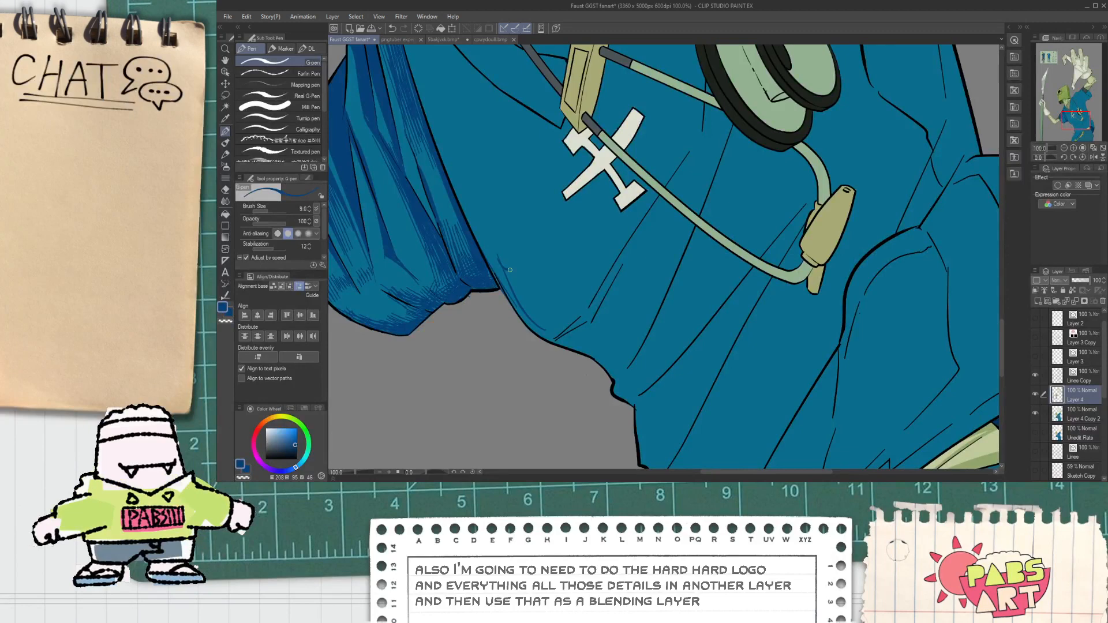
pyautogui.scroll(1, 542, 332)
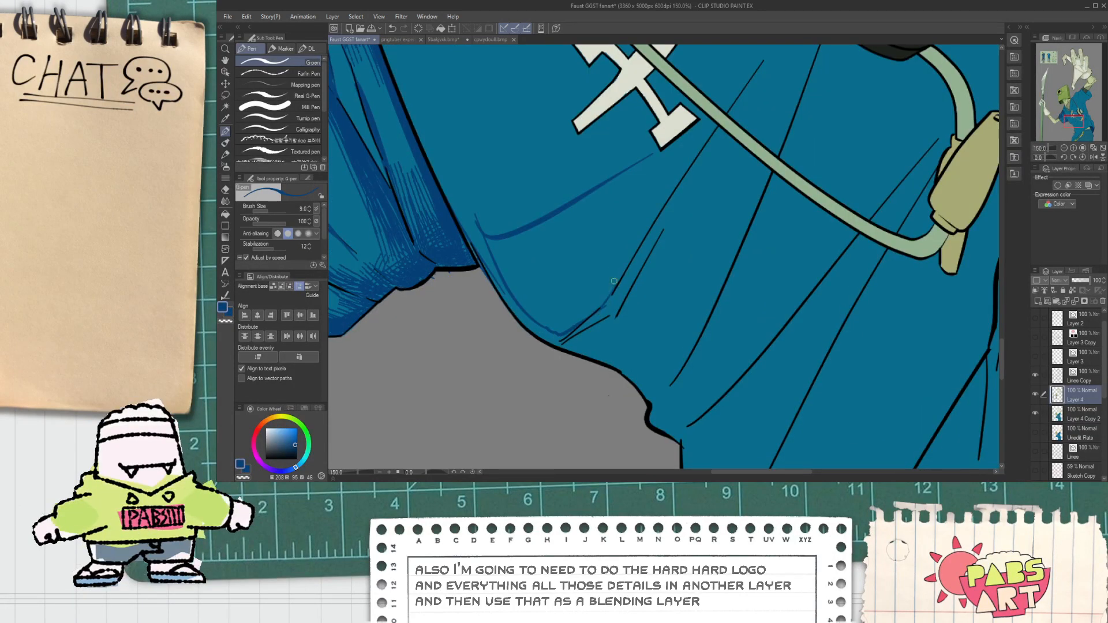
pyautogui.scroll(1, 613, 286)
pyautogui.press('g')
pyautogui.click(602, 218)
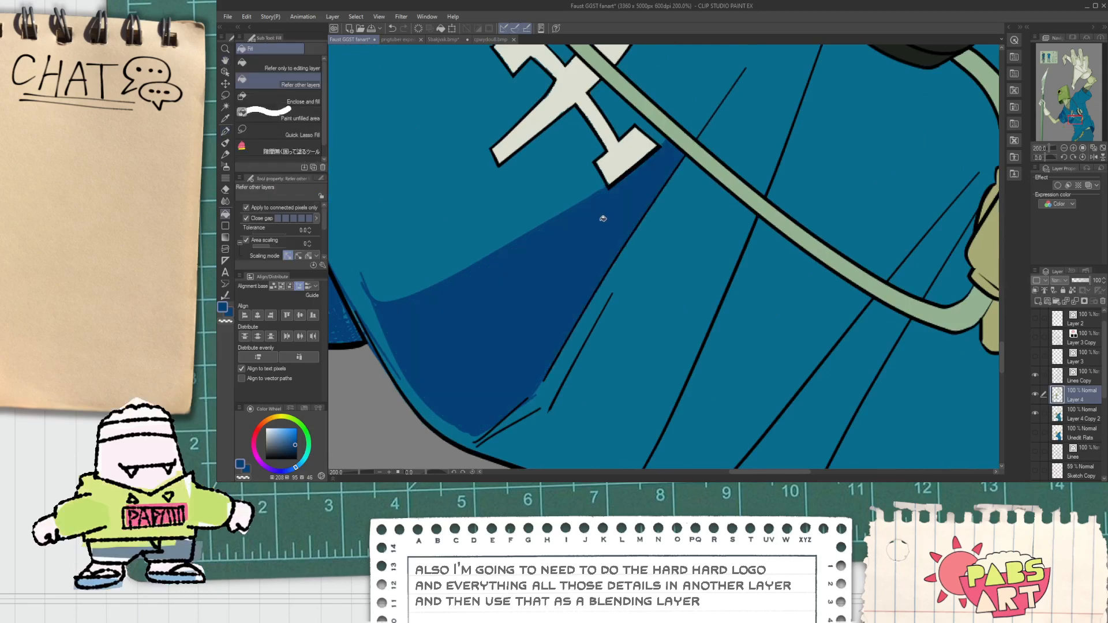
# Extend the navy torso shadow upward along the sleeve seam toward the shoulder.
pyautogui.scroll(-5, 602, 218)
pyautogui.press('space')
pyautogui.moveTo(603, 220); pyautogui.dragTo(589, 287)
pyautogui.scroll(2, 570, 285)
pyautogui.press('p')
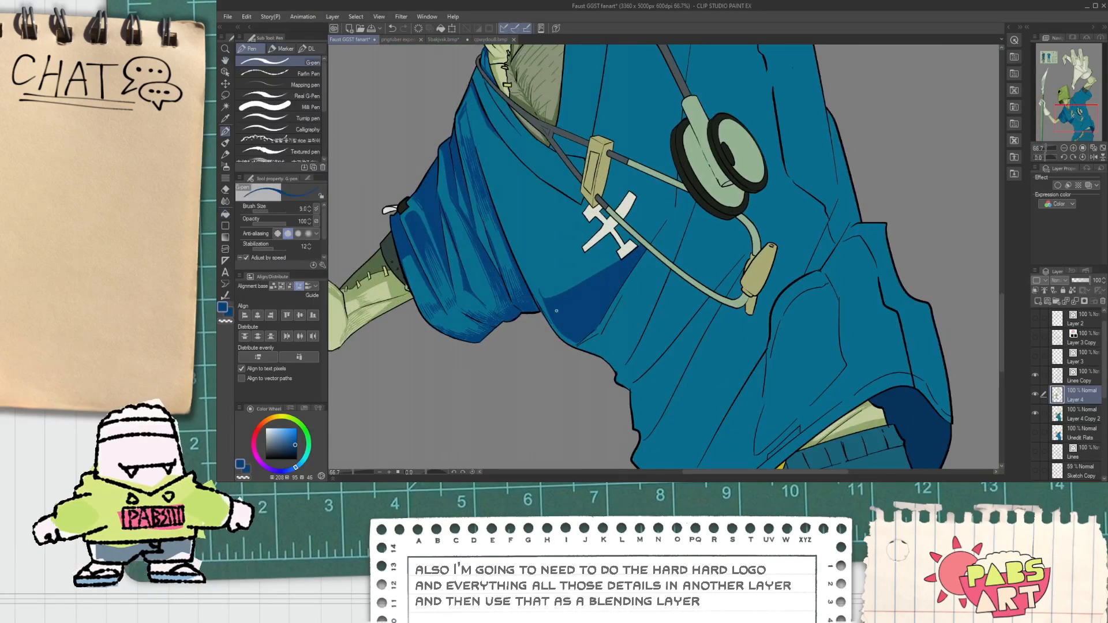
pyautogui.hotkey('ctrl', 'z')
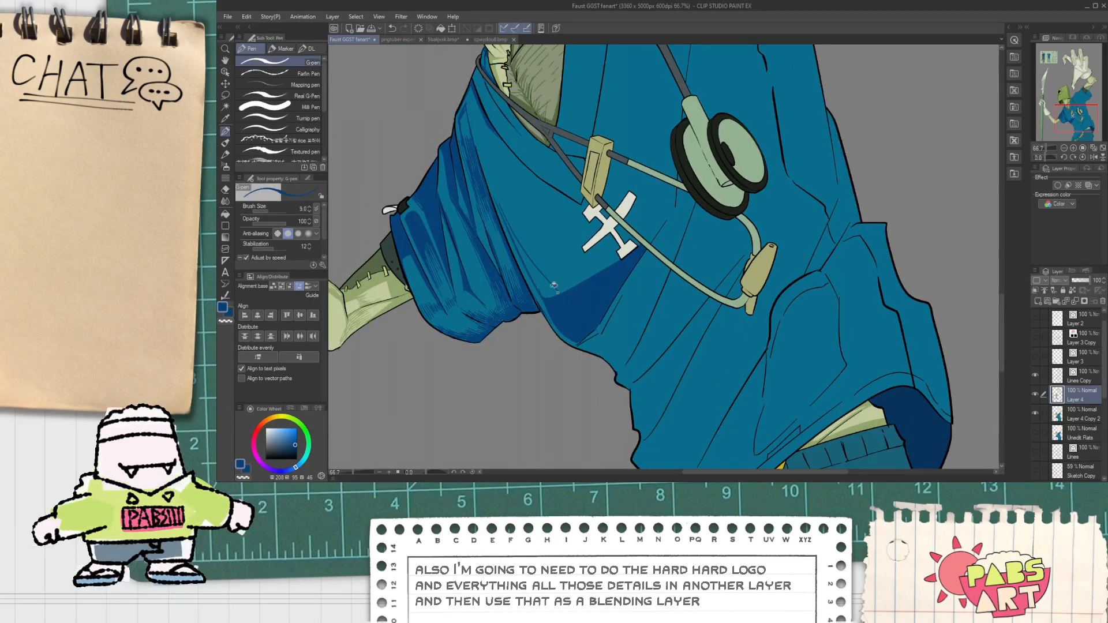
pyautogui.scroll(-3, 560, 295)
pyautogui.scroll(2, 499, 233)
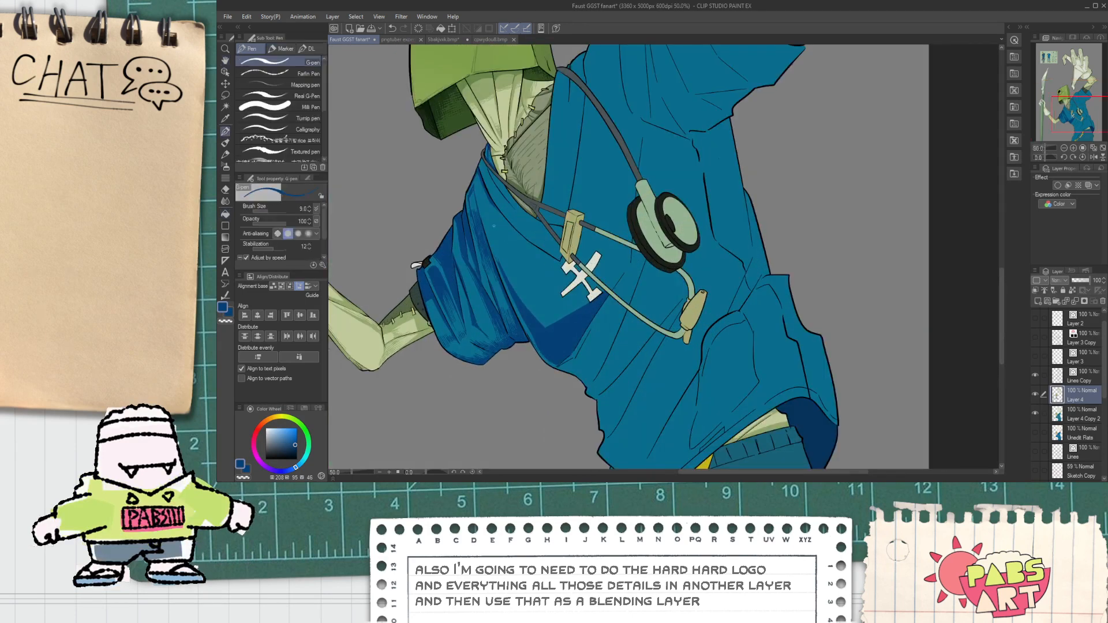
pyautogui.scroll(1, 499, 233)
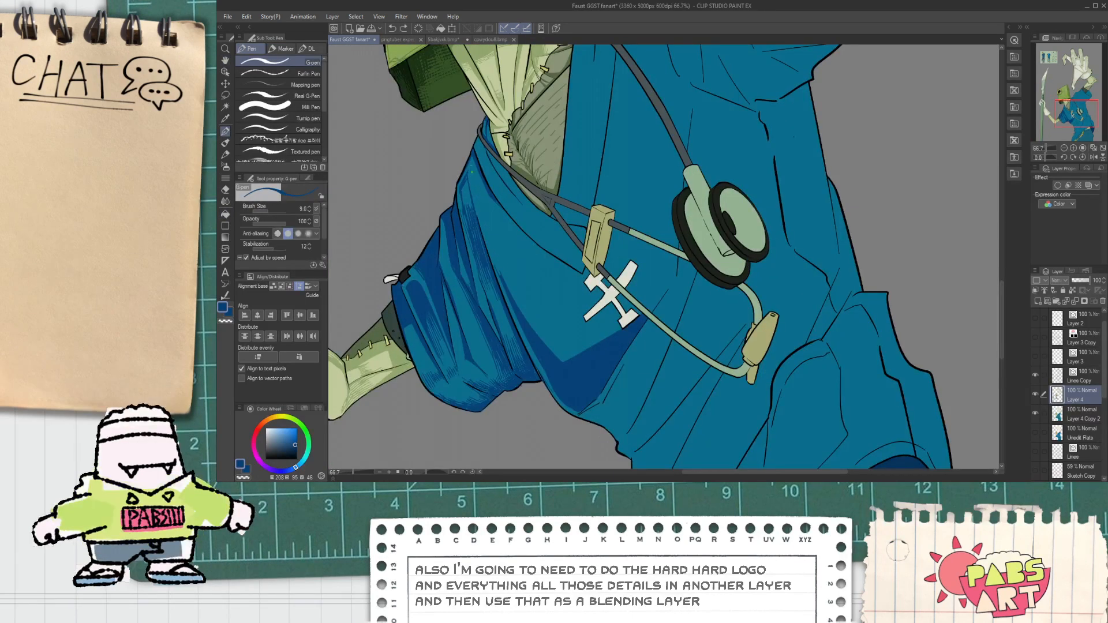
pyautogui.scroll(-3, 477, 194)
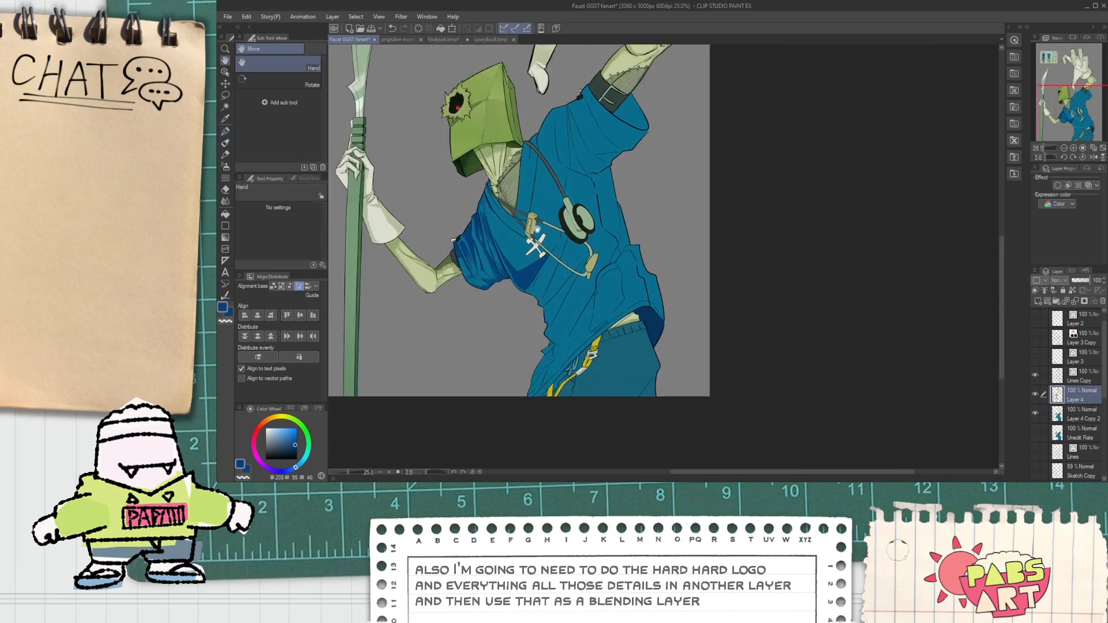
# Draw navy G-pen lines from beside the cross charm up toward the stethoscope tube and tidy them with the hard eraser.
pyautogui.scroll(2, 557, 251)
pyautogui.scroll(2, 558, 251)
pyautogui.moveTo(542, 248); pyautogui.dragTo(553, 171)
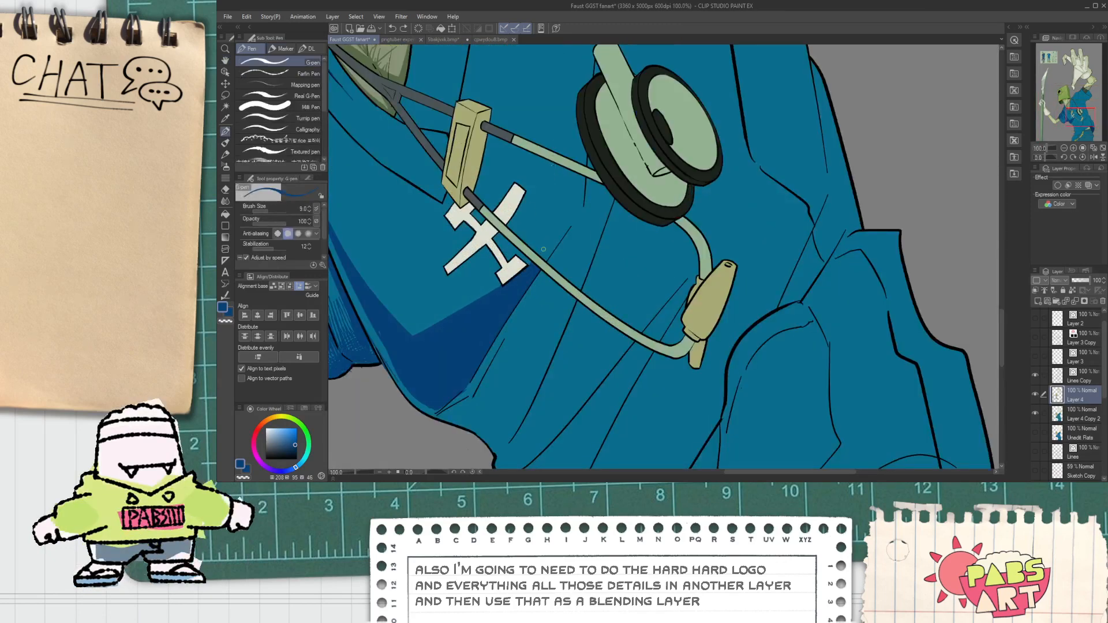
pyautogui.moveTo(543, 251); pyautogui.dragTo(546, 182)
pyautogui.moveTo(543, 249)
pyautogui.mouseDown()
pyautogui.moveTo(553, 174)
pyautogui.moveTo(567, 237)
pyautogui.moveTo(585, 199)
pyautogui.mouseUp()
pyautogui.scroll(1, 565, 223)
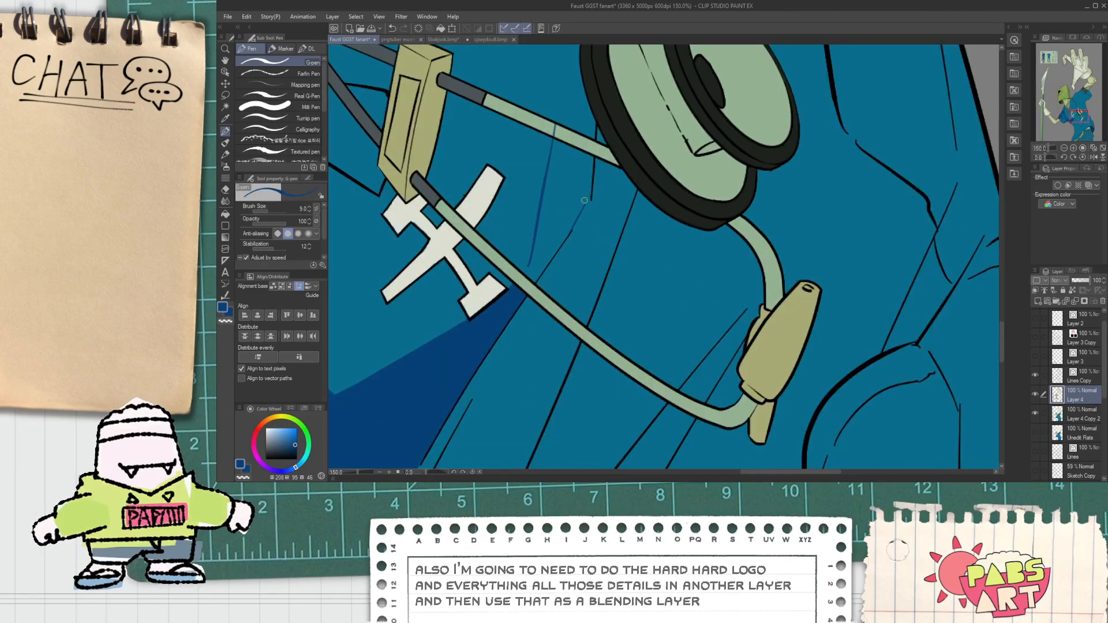
pyautogui.scroll(-3, 590, 192)
pyautogui.press('e')
pyautogui.scroll(2, 568, 202)
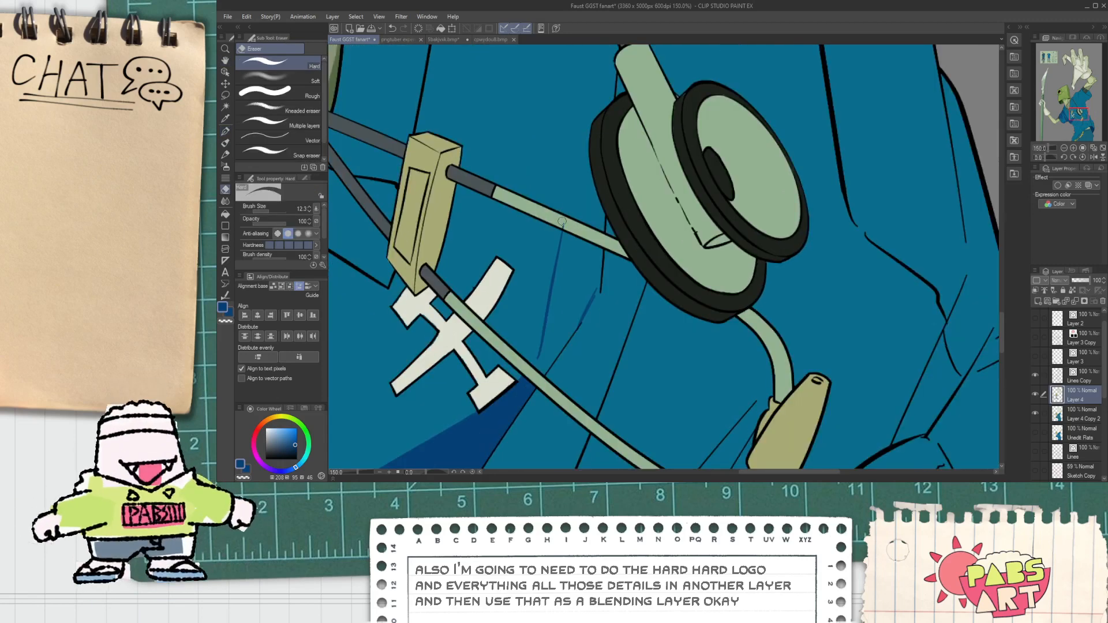
# Complete the outline of the narrow chest shadow behind the stethoscope and fill both of its sections with navy.
pyautogui.scroll(-3, 555, 209)
pyautogui.press('p')
pyautogui.scroll(1, 559, 211)
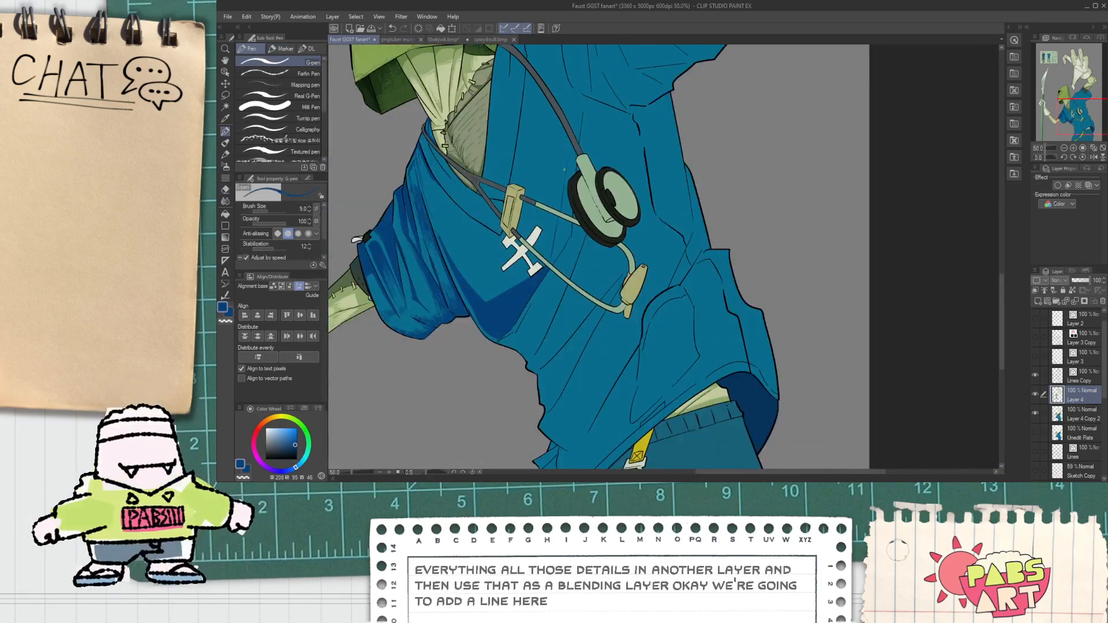
pyautogui.press('g')
pyautogui.click(582, 120)
pyautogui.click(565, 202)
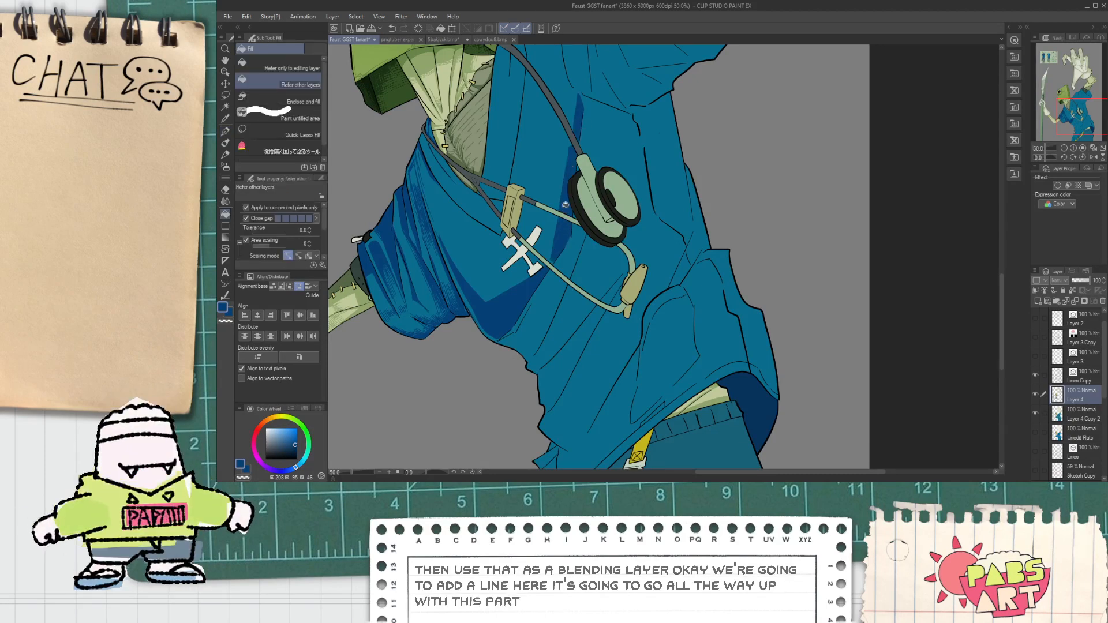
# Refine the edges of the narrow chest shadow with navy G-pen strokes, from the stethoscope tube down to the cross charm.
pyautogui.press('p')
pyautogui.scroll(5, 565, 210)
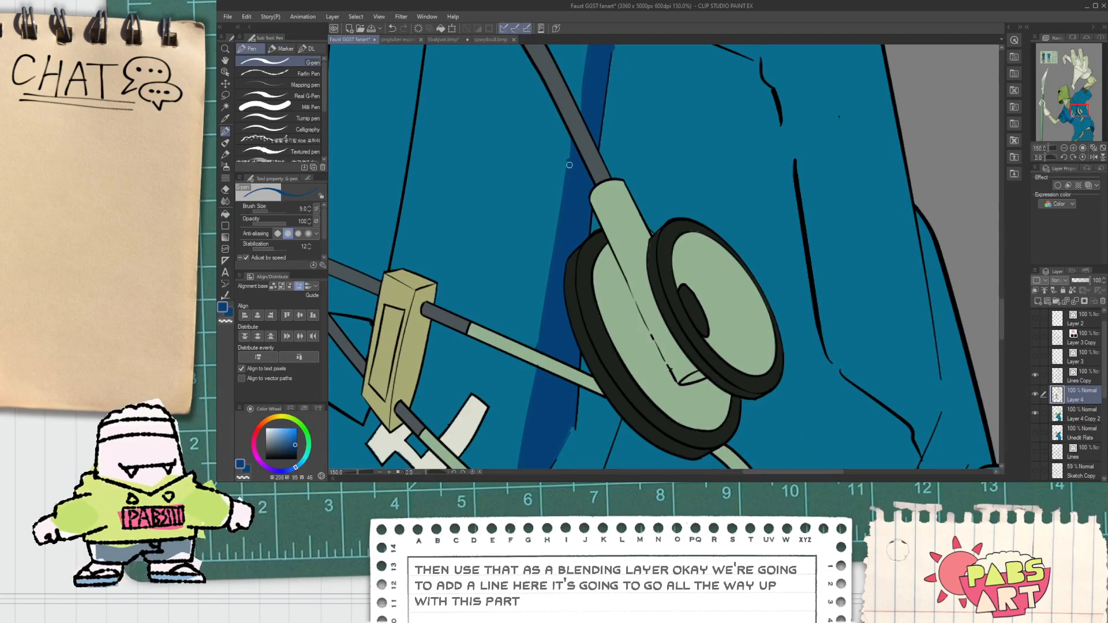
pyautogui.moveTo(548, 378); pyautogui.dragTo(554, 176)
pyautogui.scroll(-2, 548, 179)
pyautogui.scroll(3, 544, 240)
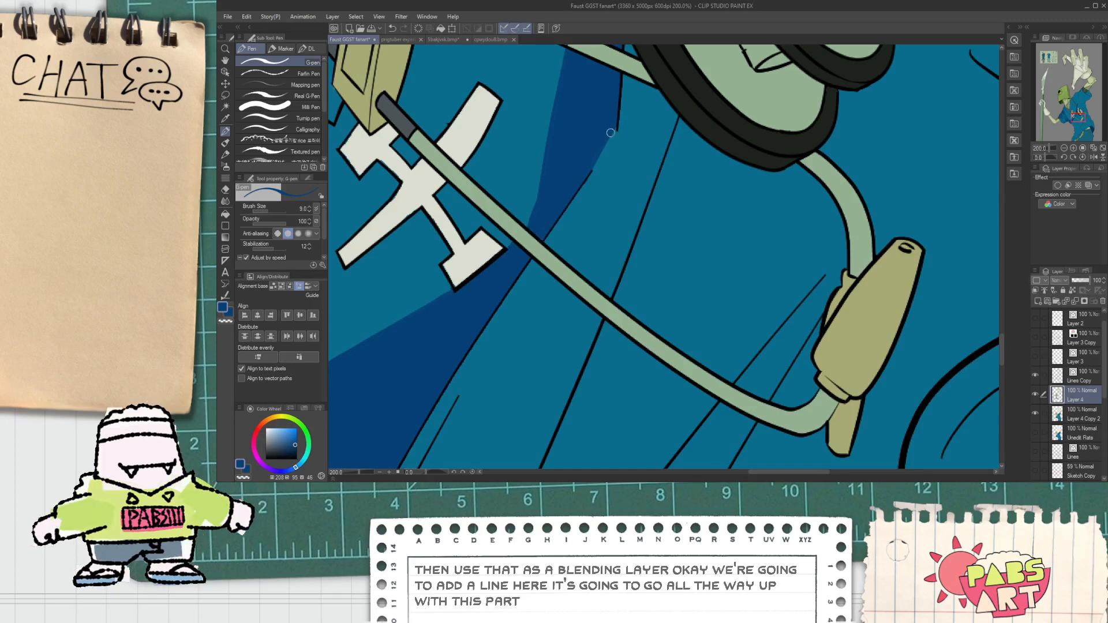
# Try to close the thin gap between the torso shadow and the shirt outline beside the sleeve with navy.
pyautogui.scroll(-8, 577, 202)
pyautogui.scroll(8, 585, 217)
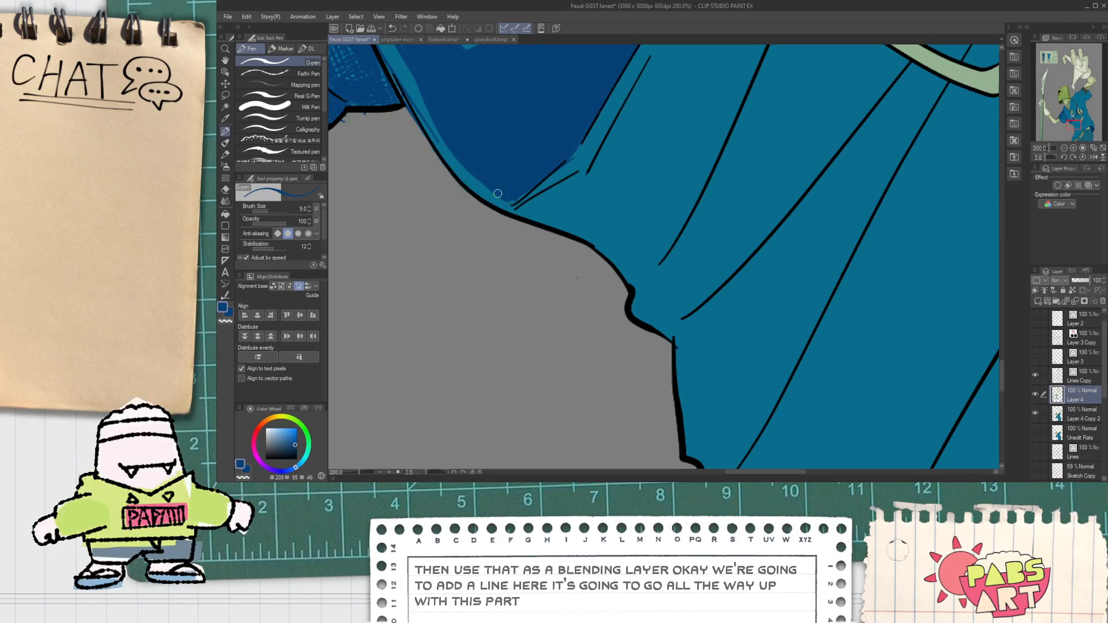
pyautogui.scroll(-4, 540, 182)
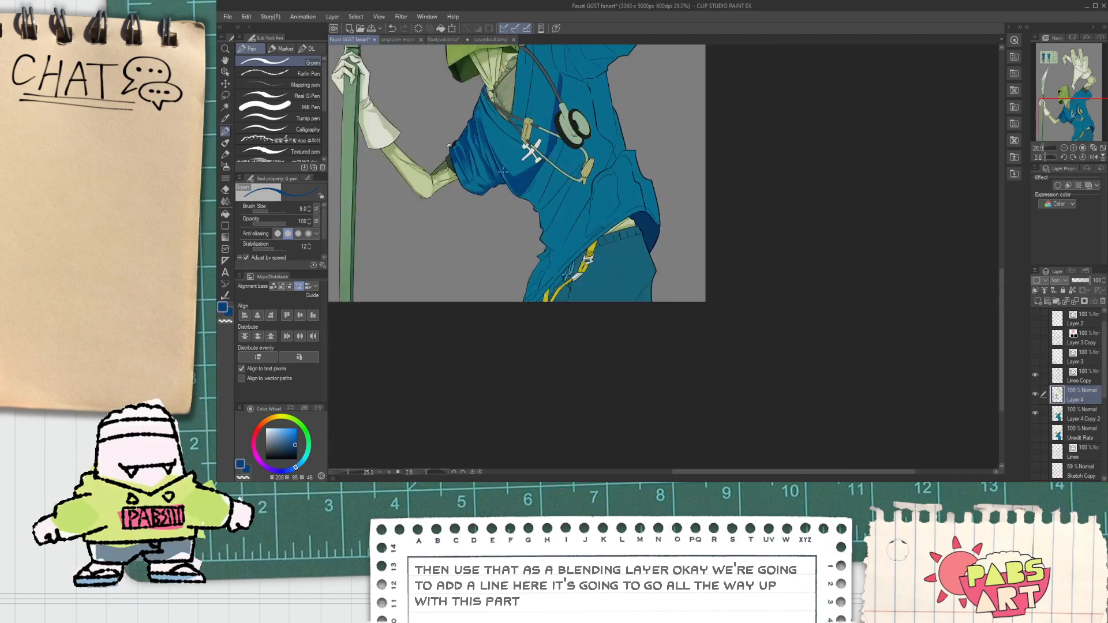
pyautogui.scroll(2, 495, 157)
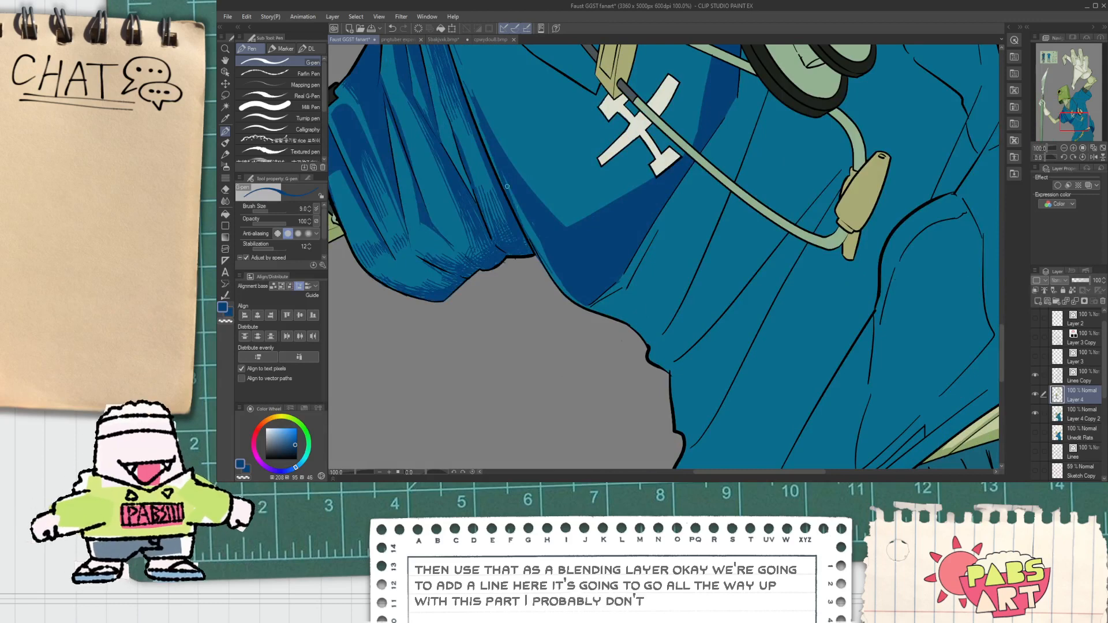
pyautogui.press('g')
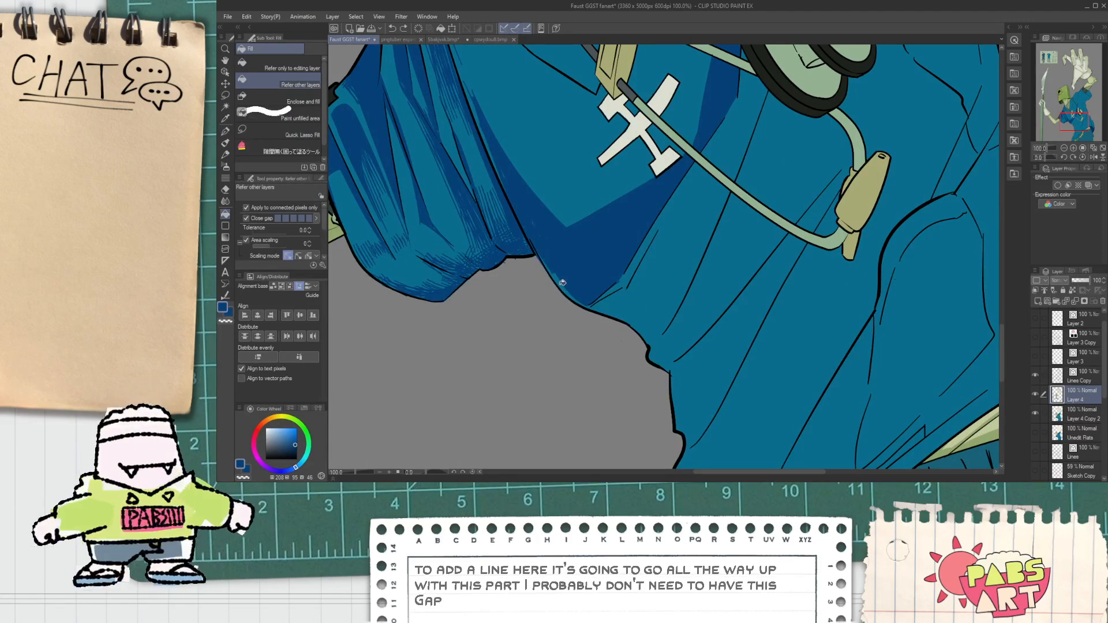
pyautogui.scroll(-5, 572, 291)
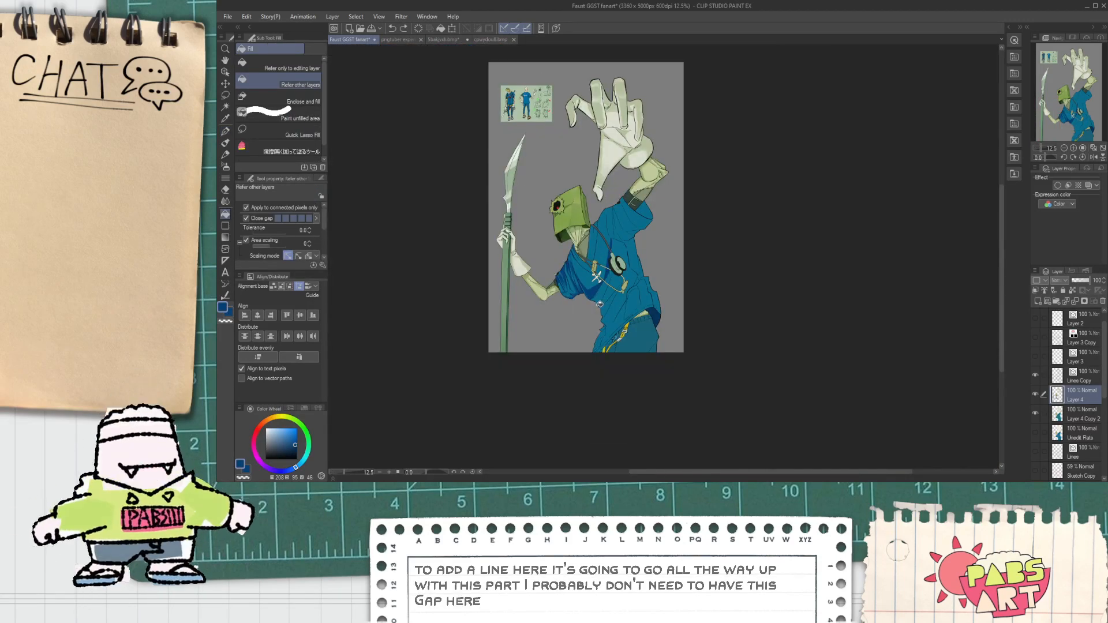
pyautogui.scroll(3, 574, 282)
pyautogui.press('p')
pyautogui.scroll(3, 576, 278)
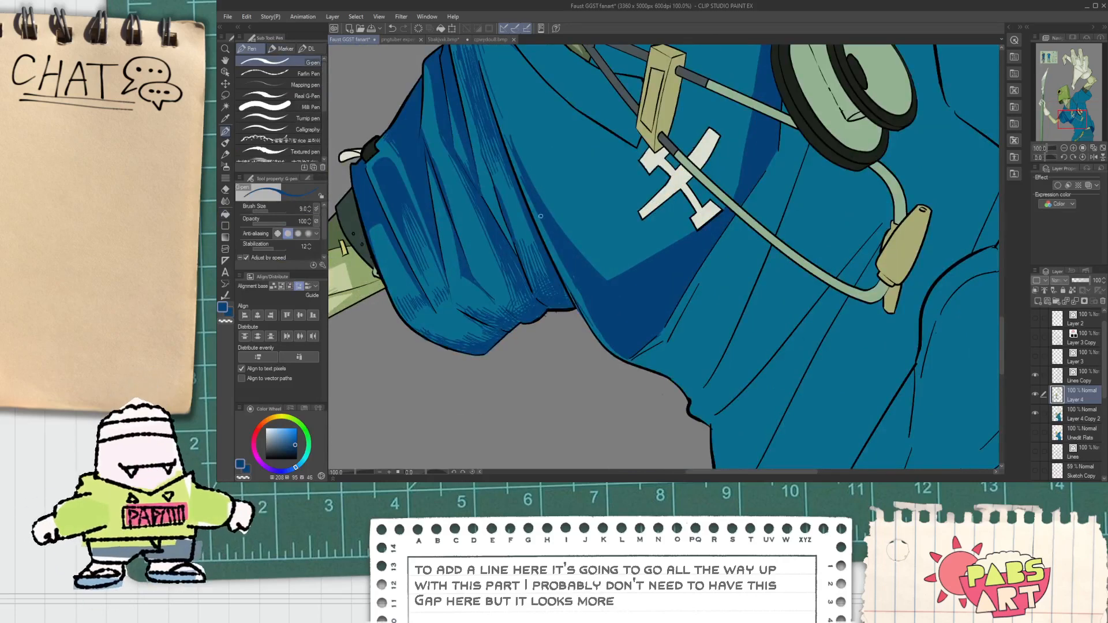
# Hatch the gap between the torso shadow and the shirt outline with the triple line brush.
pyautogui.click(226, 179)
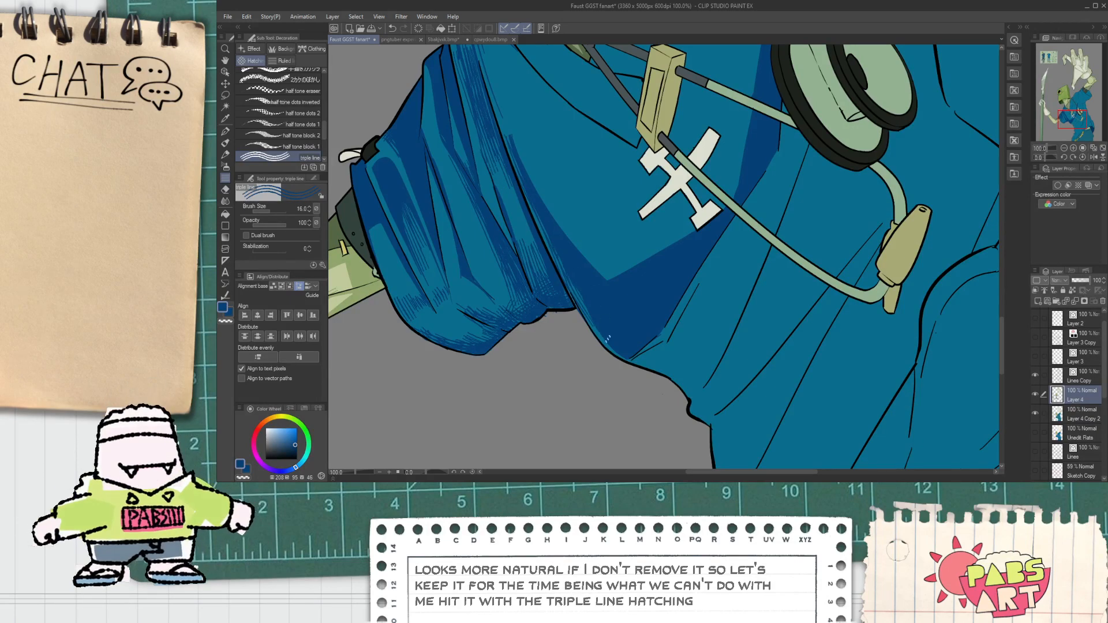
pyautogui.scroll(-4, 620, 335)
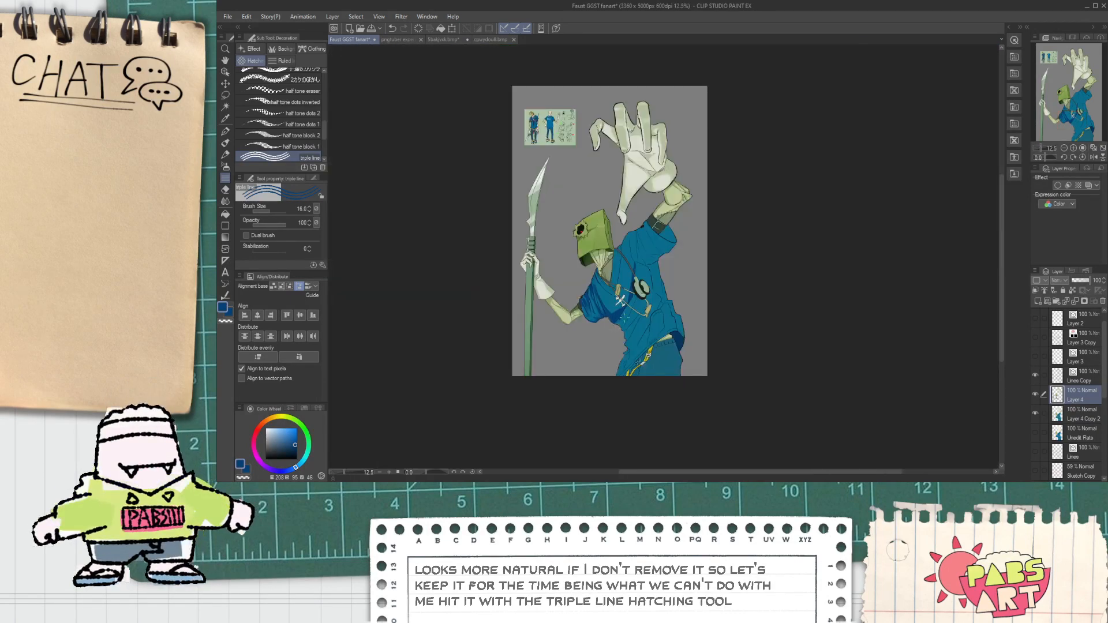
pyautogui.scroll(3, 584, 311)
pyautogui.scroll(1, 584, 310)
pyautogui.press('p')
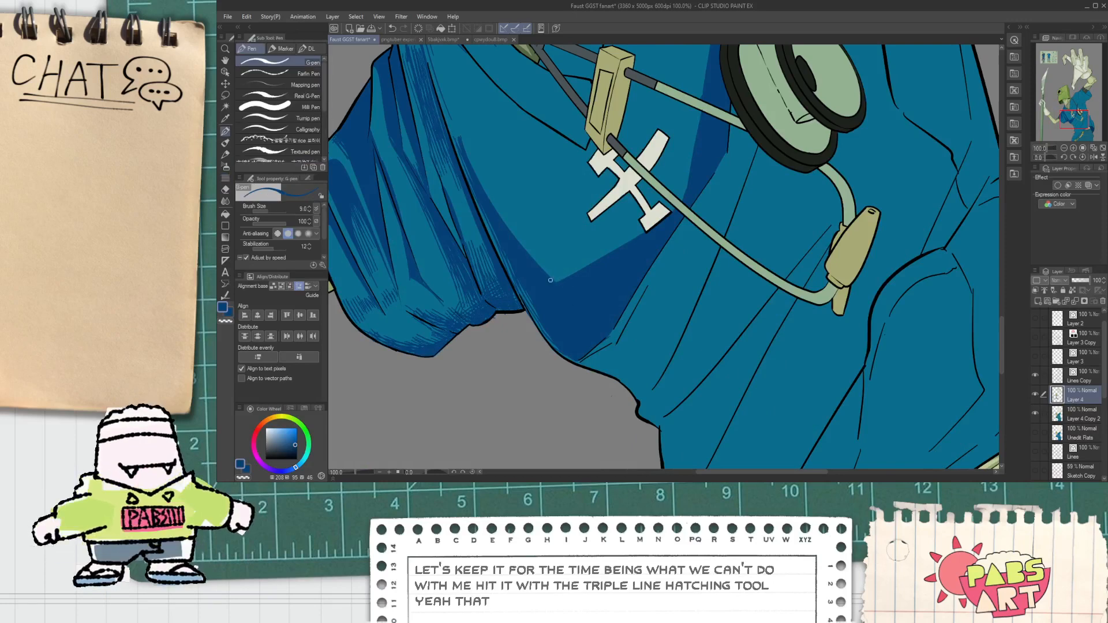
# Set the triple line brush size to 7.1 and hatch the torso shadow's inner corner below the cross charm.
pyautogui.press('b')
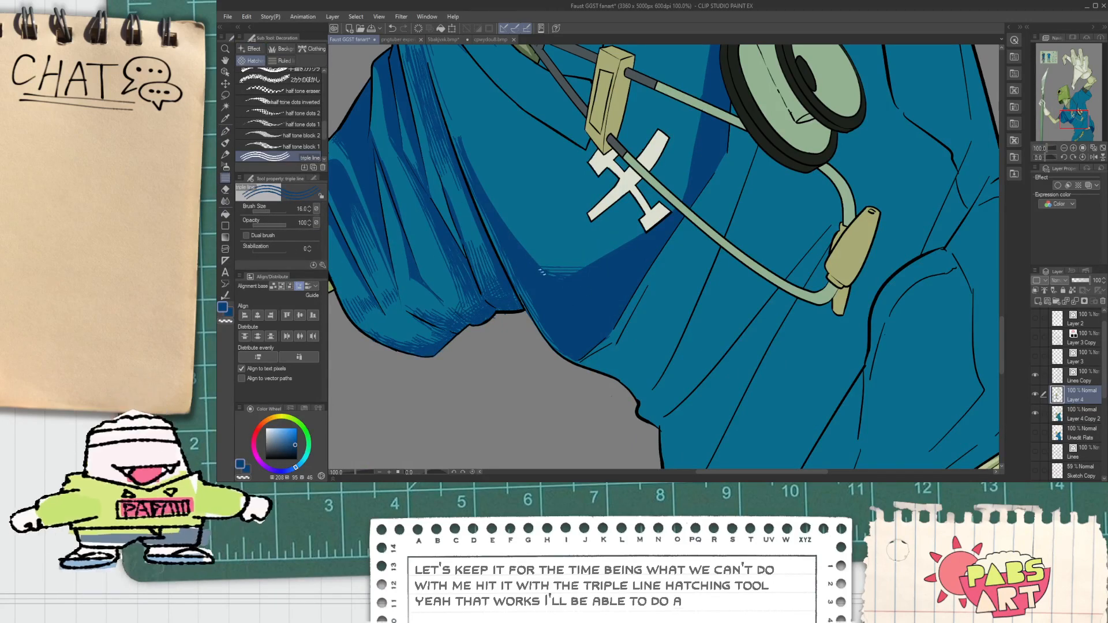
pyautogui.scroll(-4, 557, 281)
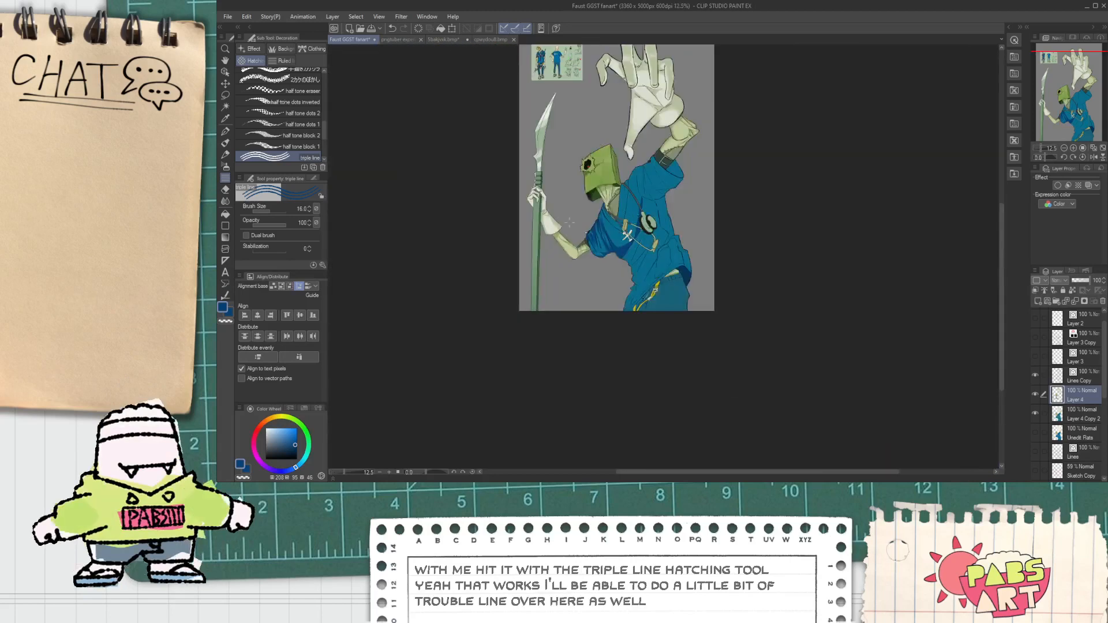
pyautogui.scroll(1, 605, 231)
pyautogui.moveTo(290, 215); pyautogui.dragTo(268, 210)
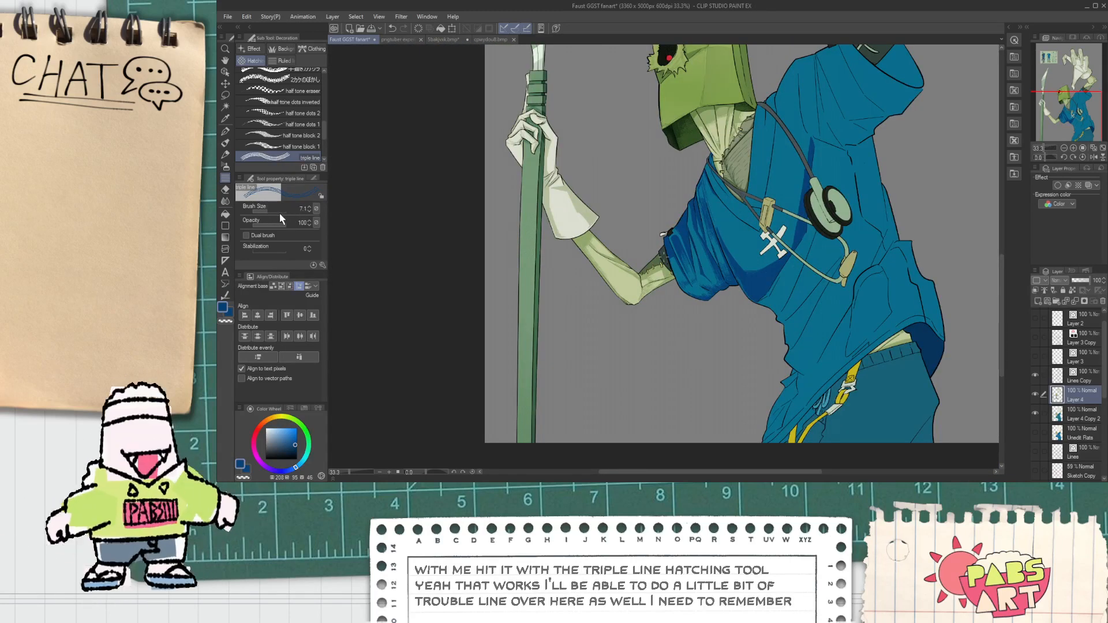
pyautogui.scroll(1, 487, 230)
pyautogui.scroll(-1, 774, 243)
pyautogui.scroll(2, 774, 242)
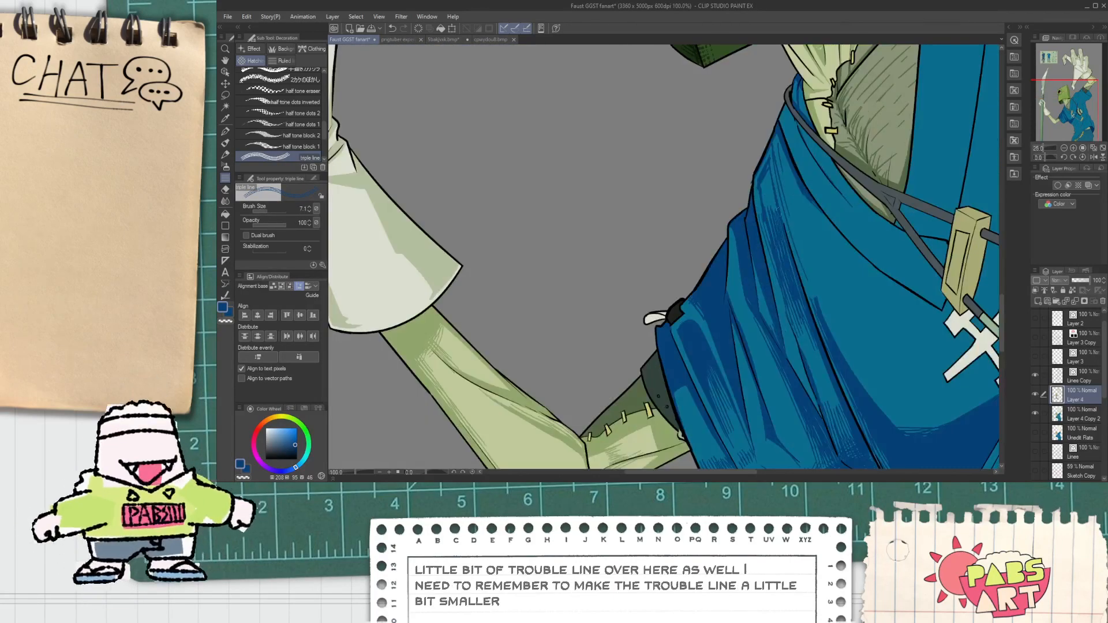
pyautogui.scroll(-3, 774, 242)
pyautogui.scroll(-1, 752, 247)
pyautogui.scroll(4, 744, 283)
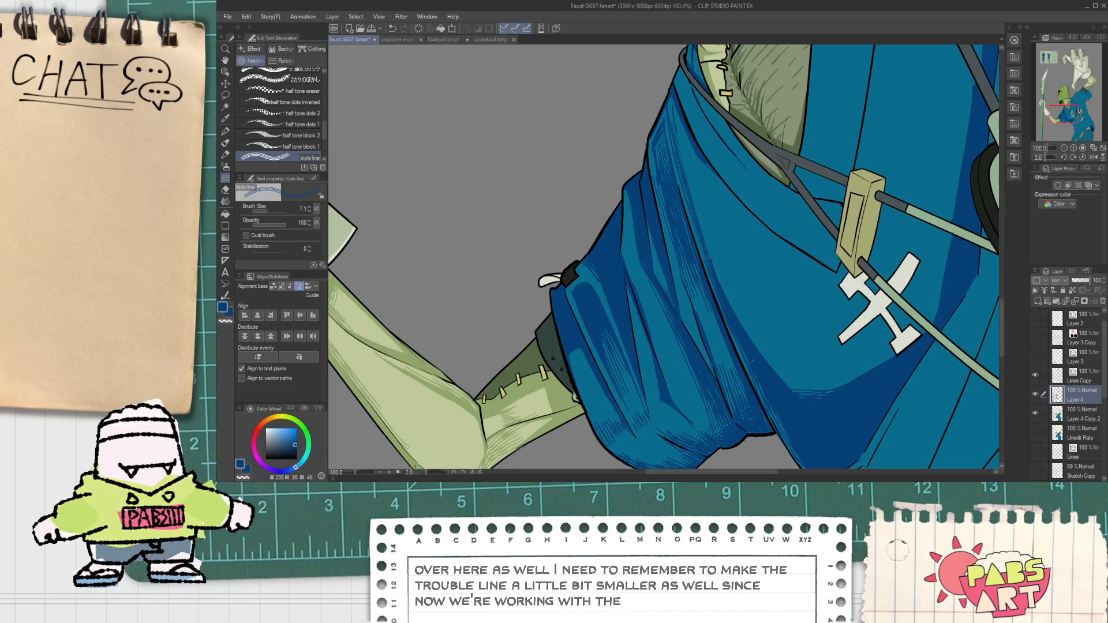
pyautogui.moveTo(742, 325); pyautogui.dragTo(788, 381)
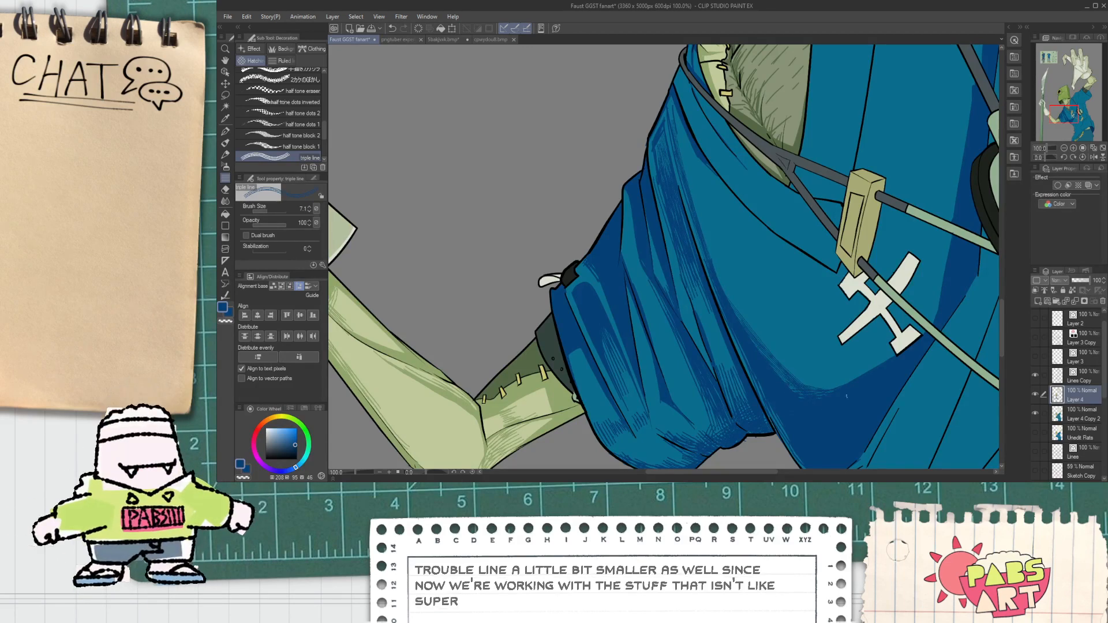
# Delete the two short crease lines beside the torso shadow's lower tip on the Lines Copy layer.
pyautogui.scroll(-6, 797, 398)
pyautogui.press('h')
pyautogui.scroll(10, 832, 398)
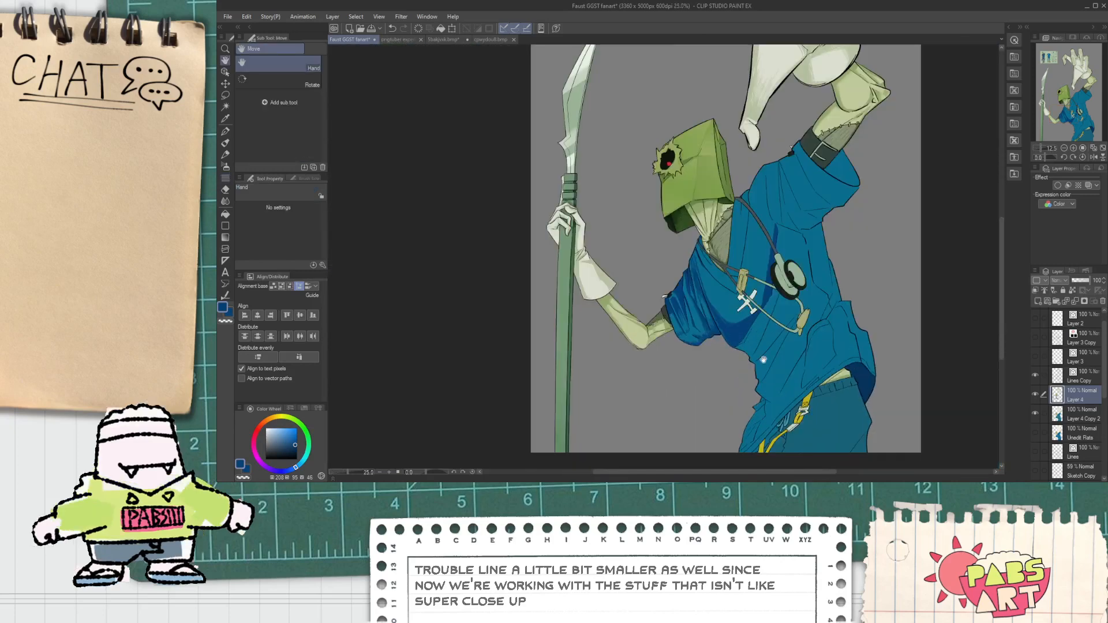
pyautogui.press('p')
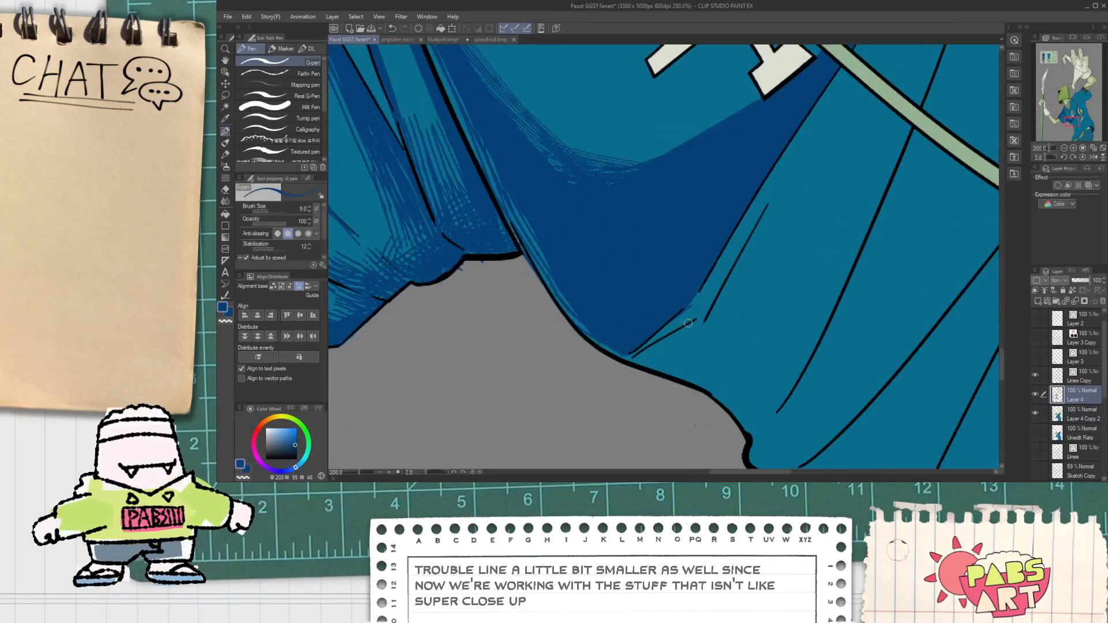
pyautogui.click(1064, 377)
pyautogui.press('o')
pyautogui.moveTo(733, 335); pyautogui.dragTo(689, 324)
pyautogui.press('Delete')
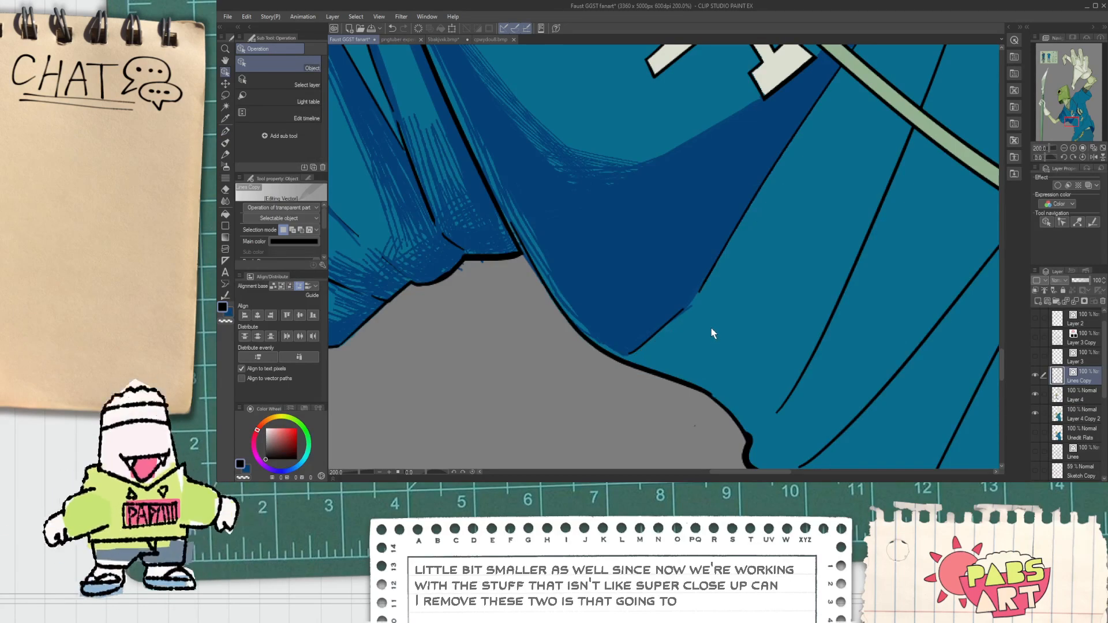
pyautogui.press('p')
pyautogui.scroll(-5, 708, 326)
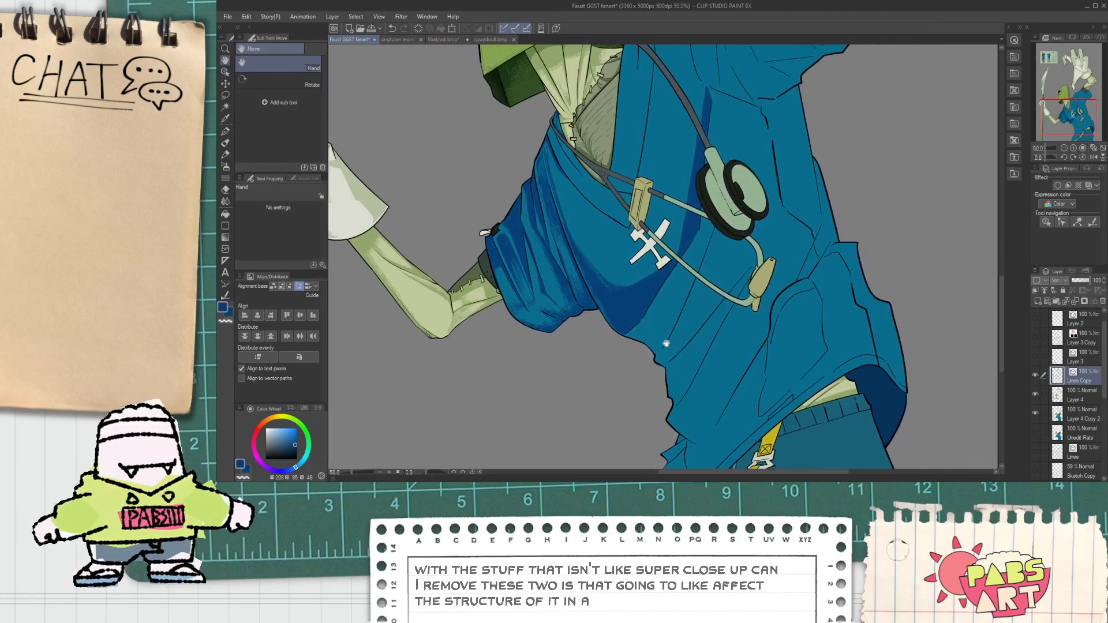
# On Layer 4, outline a small triangular fold shadow beside the torso shadow's lower tip with the G-pen and fill it with navy.
pyautogui.scroll(3, 645, 349)
pyautogui.click(1071, 394)
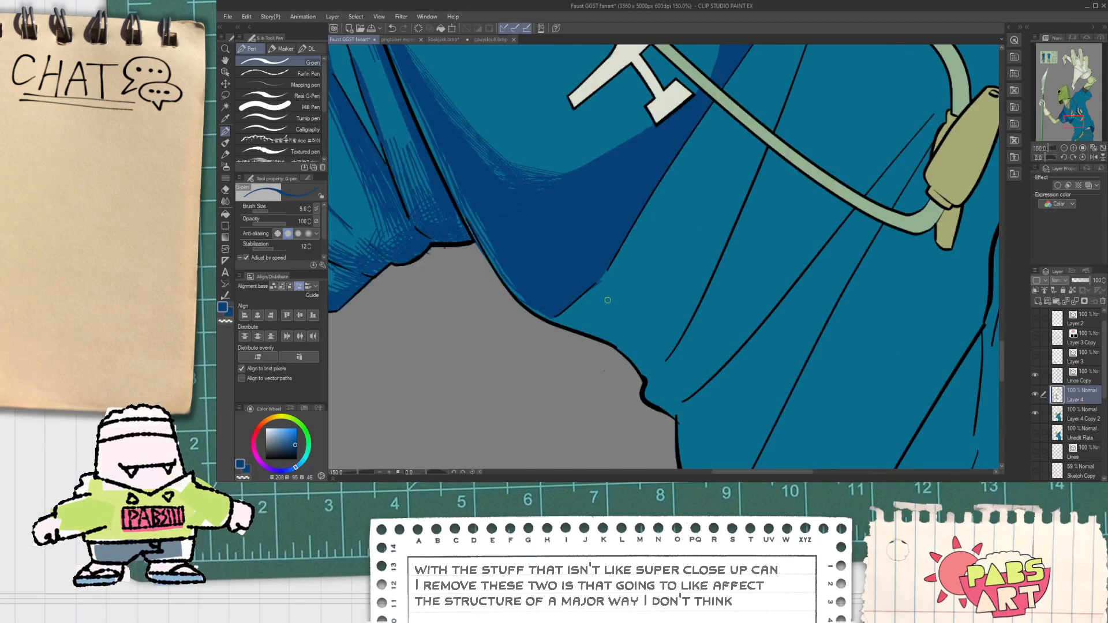
pyautogui.scroll(2, 557, 321)
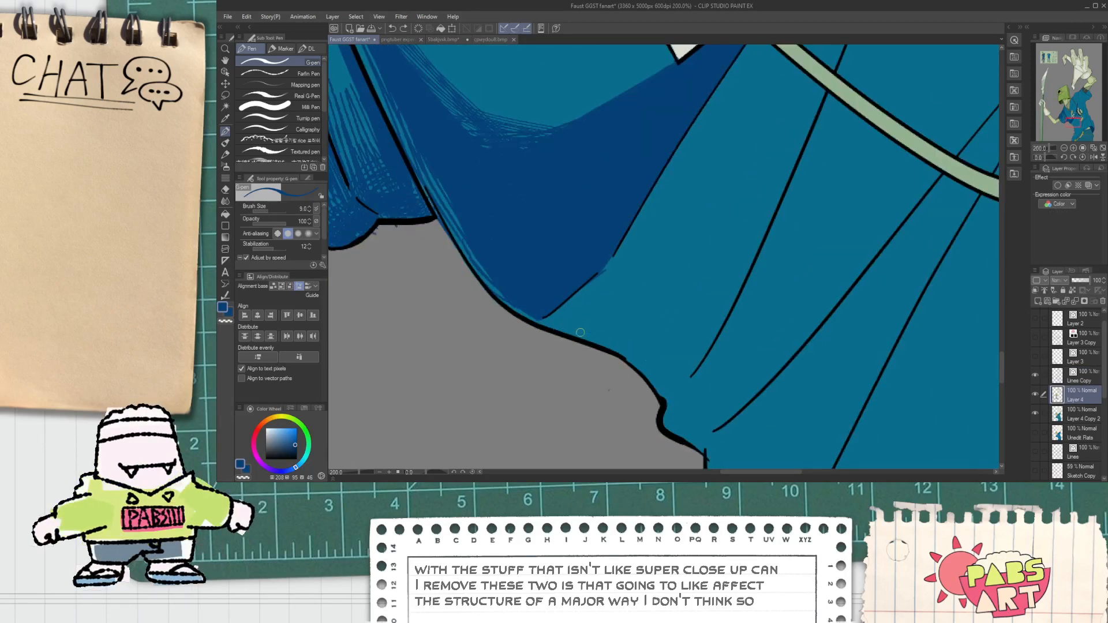
pyautogui.moveTo(560, 324); pyautogui.dragTo(643, 353)
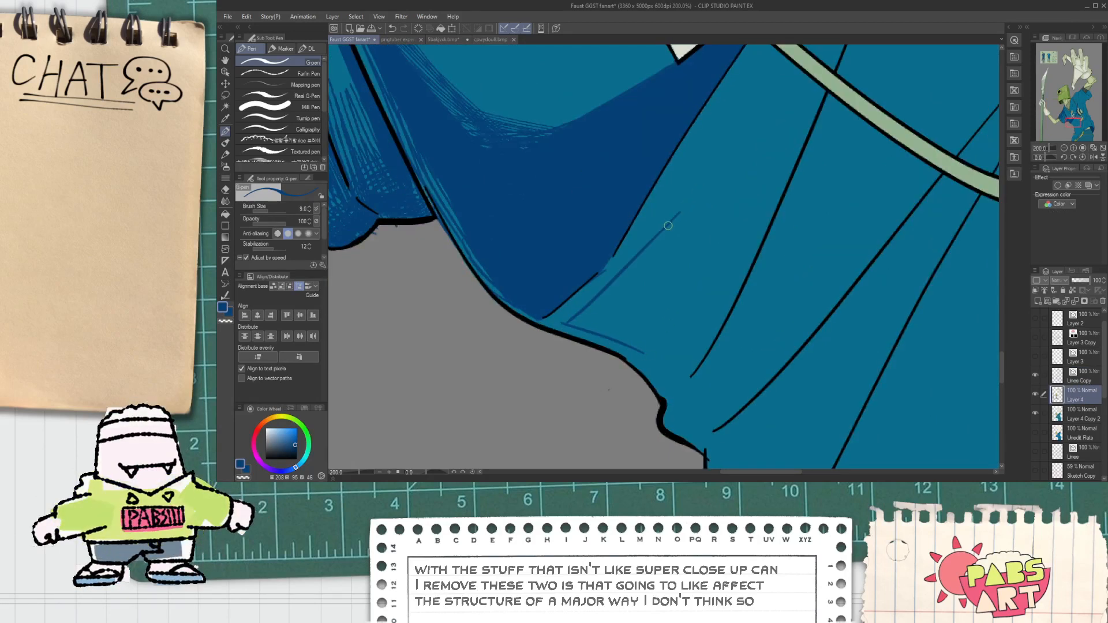
pyautogui.moveTo(725, 147)
pyautogui.mouseDown()
pyautogui.moveTo(683, 344)
pyautogui.moveTo(663, 290)
pyautogui.moveTo(678, 349)
pyautogui.mouseUp()
pyautogui.moveTo(680, 391); pyautogui.dragTo(647, 352)
pyautogui.press('g')
pyautogui.click(653, 347)
pyautogui.scroll(-4, 652, 327)
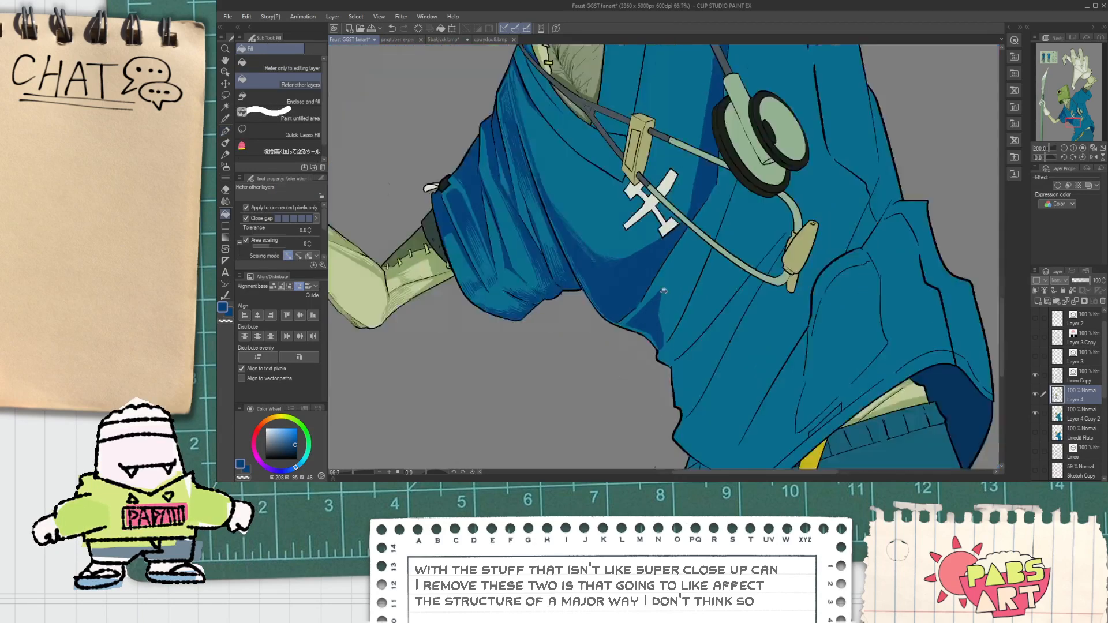
# Hatch the upper tip and side edges of the small triangular fold shadow with the triple line brush, redoing one stroke.
pyautogui.press('p')
pyautogui.scroll(2, 652, 300)
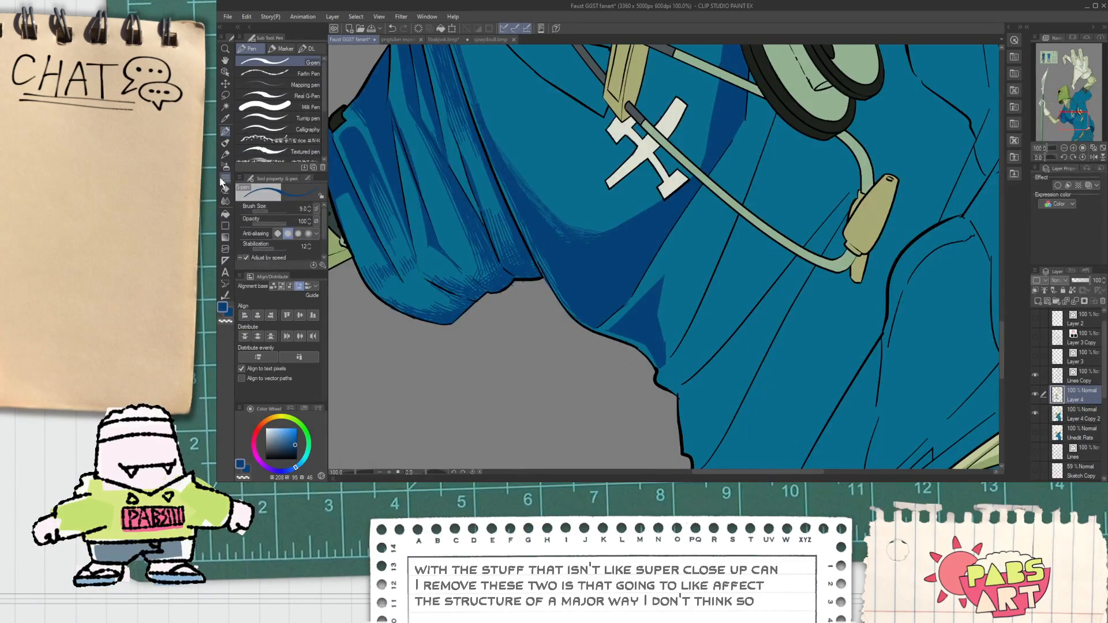
pyautogui.click(224, 179)
pyautogui.scroll(3, 613, 333)
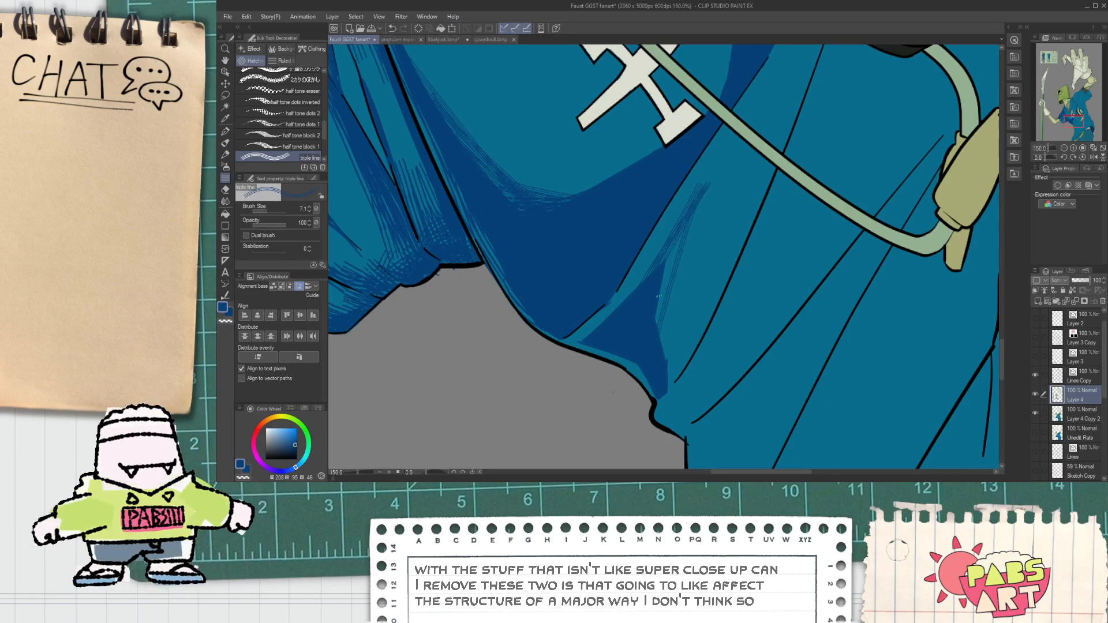
pyautogui.moveTo(677, 237); pyautogui.dragTo(687, 205)
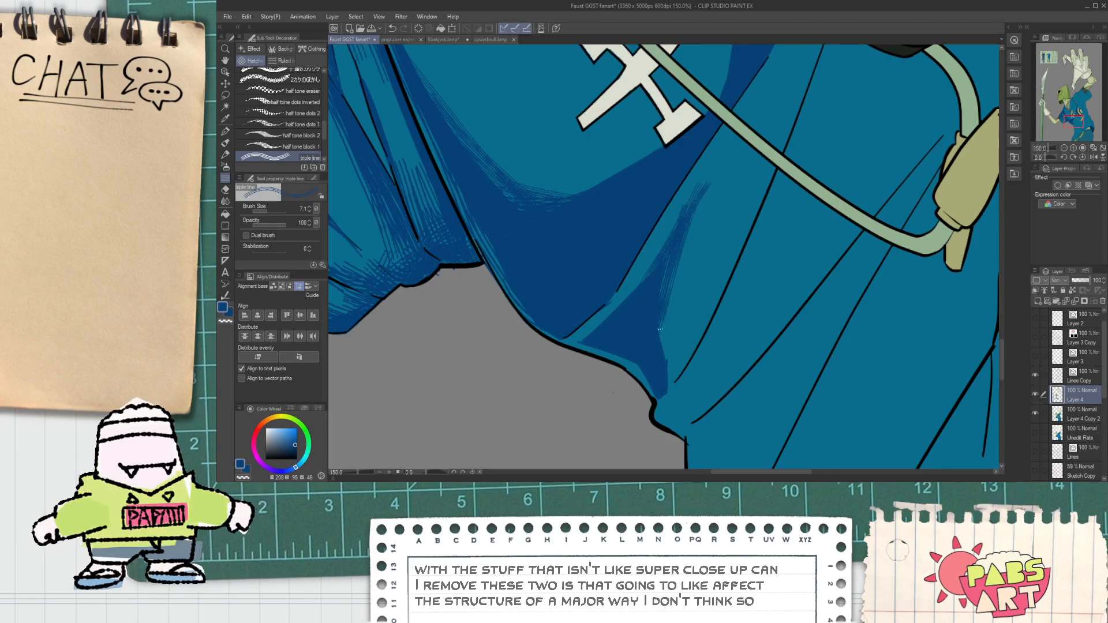
pyautogui.hotkey('ctrl', 'z')
pyautogui.moveTo(664, 307); pyautogui.dragTo(671, 264)
pyautogui.scroll(-3, 645, 309)
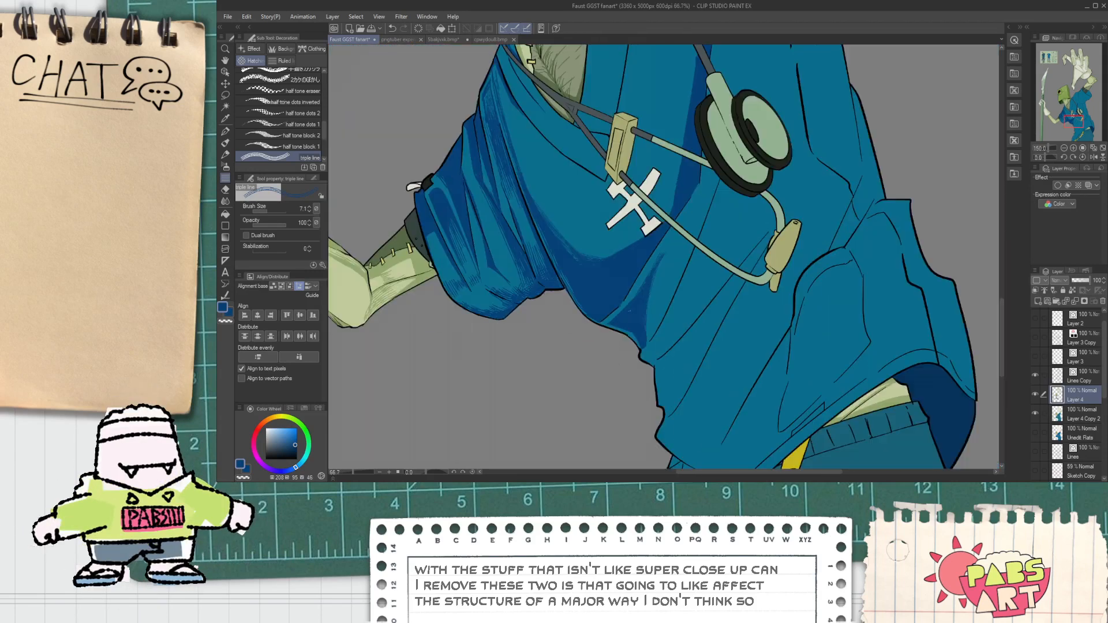
pyautogui.scroll(2, 664, 255)
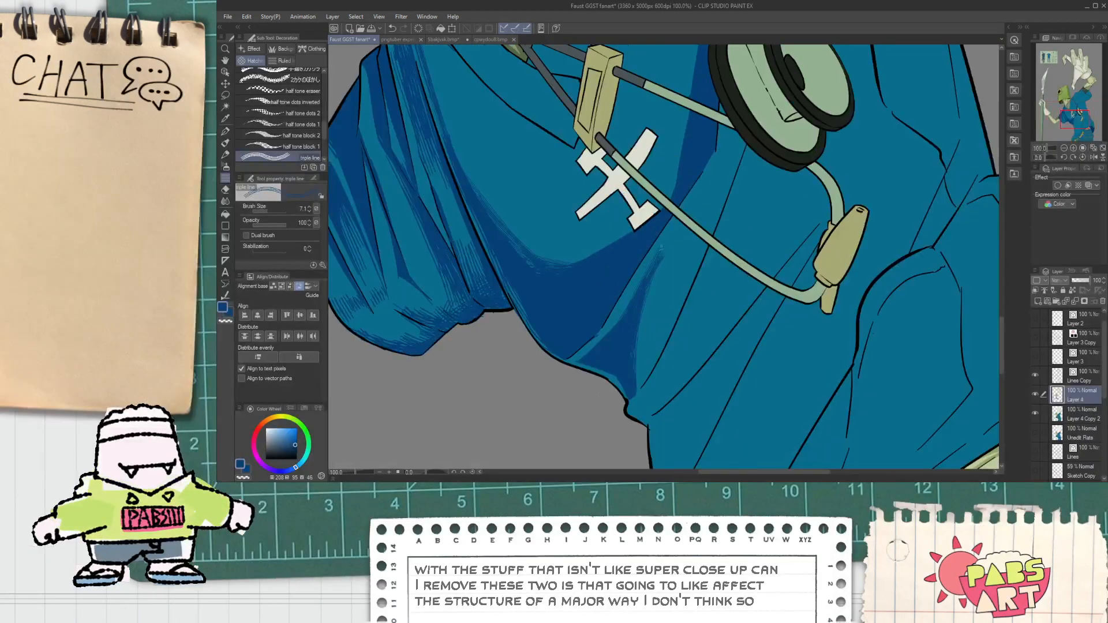
# Select the strip between the crease lines beside the small triangular fold shadow, refine the selection with the Lasso, and reactivate Layer 4.
pyautogui.press('w')
pyautogui.click(680, 238)
pyautogui.keyDown('shift'); pyautogui.click(687, 224); pyautogui.keyUp('shift')
pyautogui.keyDown('shift'); pyautogui.click(656, 251); pyautogui.keyUp('shift')
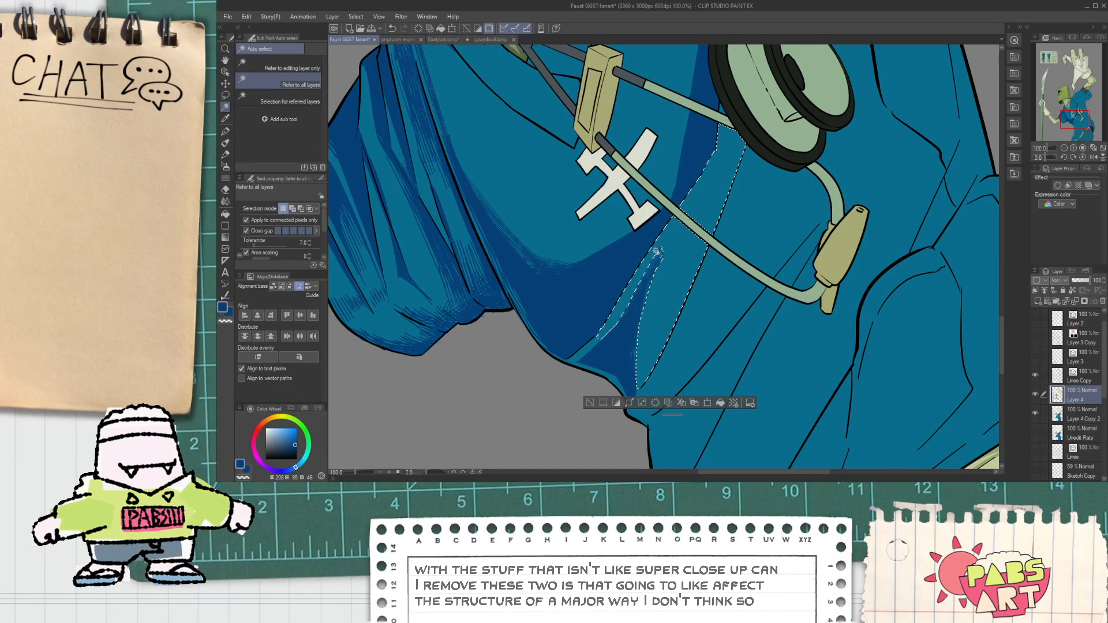
pyautogui.press('m')
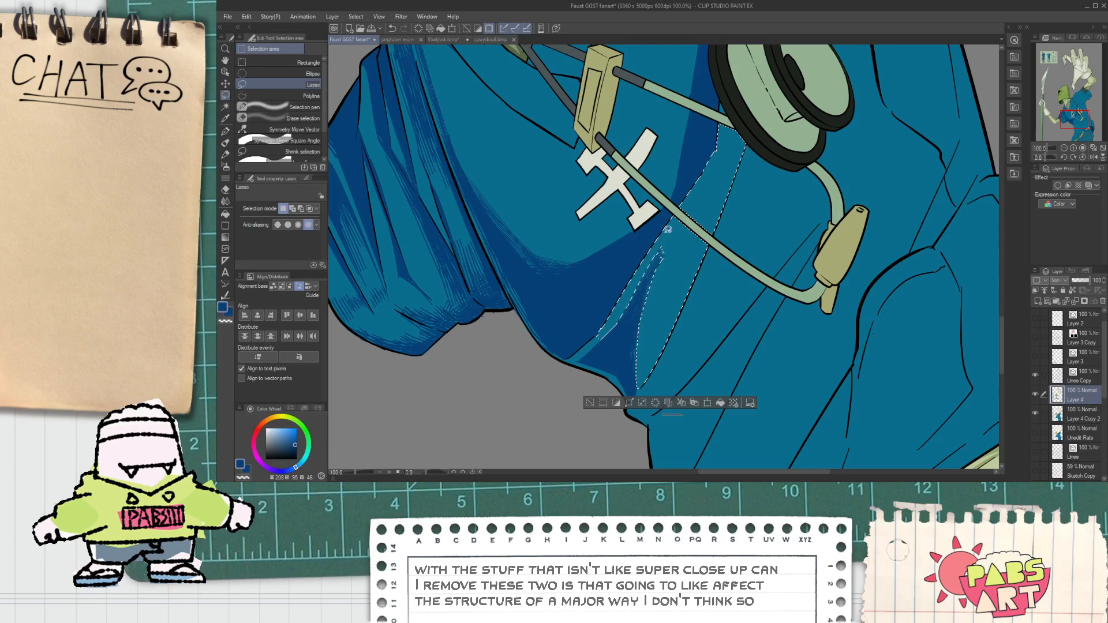
pyautogui.moveTo(663, 248); pyautogui.dragTo(682, 240)
pyautogui.hotkey('alt', '[')
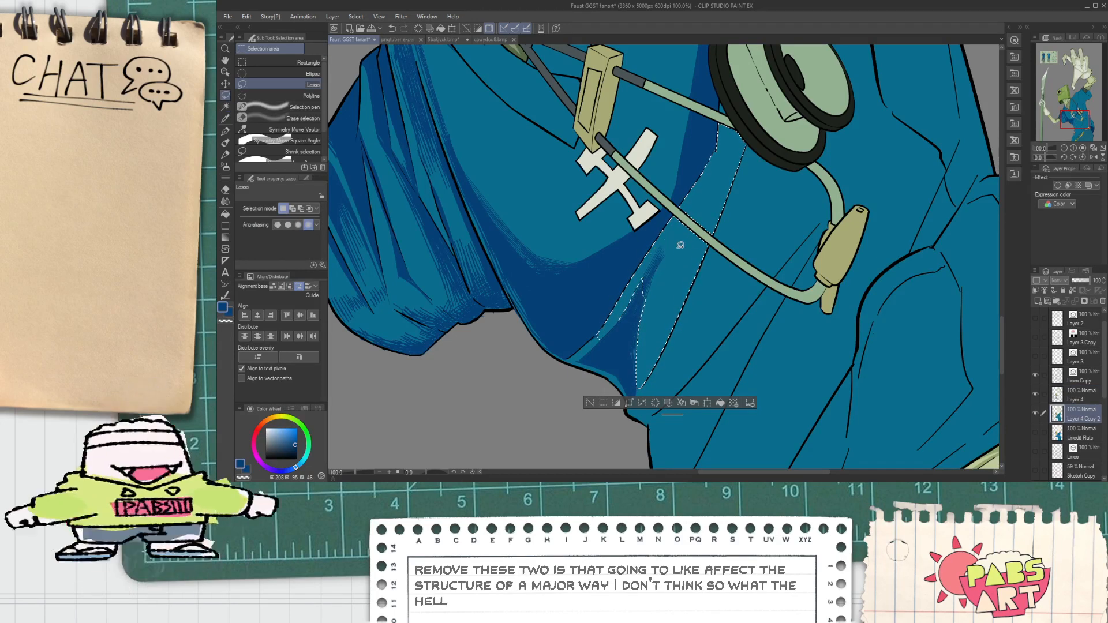
pyautogui.click(1034, 413)
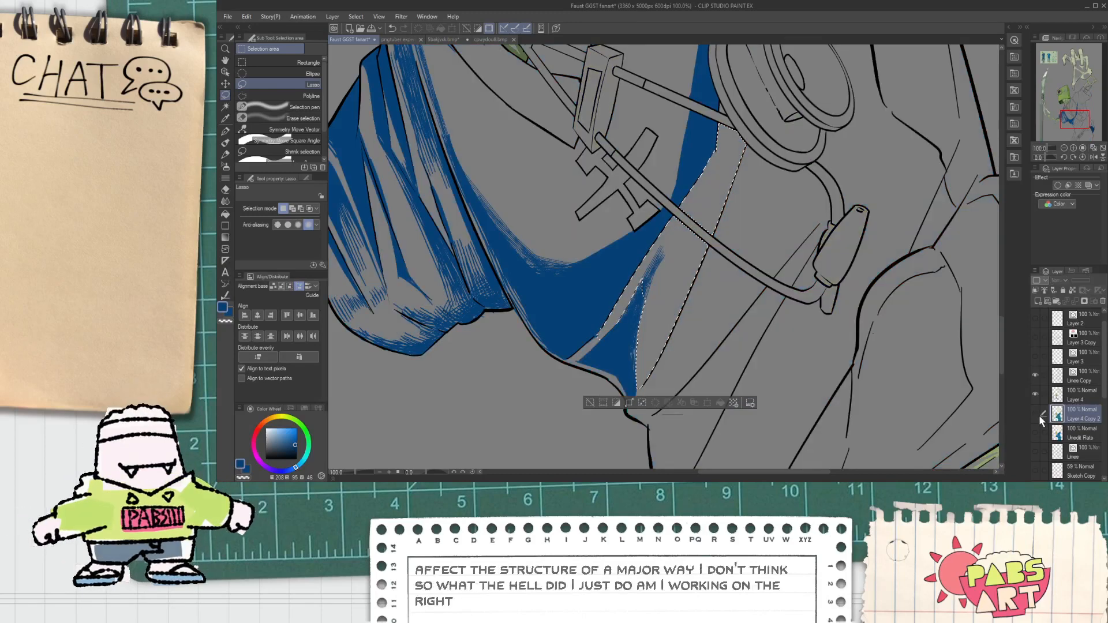
pyautogui.click(1063, 401)
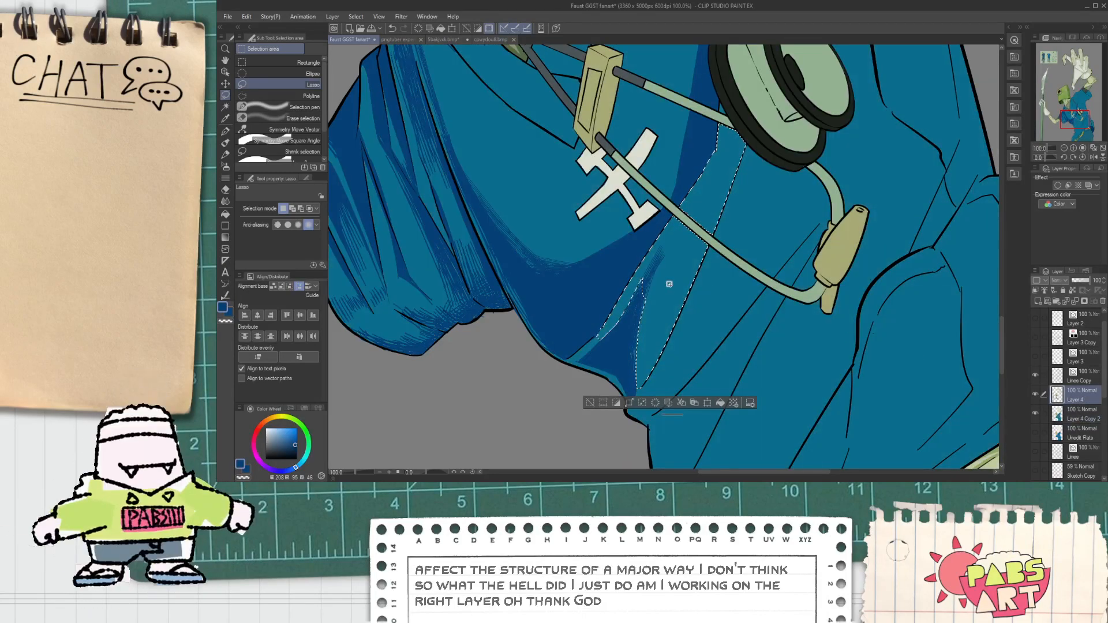
# Hatch the triangular fold shadow's upper tip towards the stethoscope tube with the triple line brush inside the selection, and deselect.
pyautogui.click(226, 177)
pyautogui.hotkey('ctrl', '+')
pyautogui.hotkey('ctrl', '+')
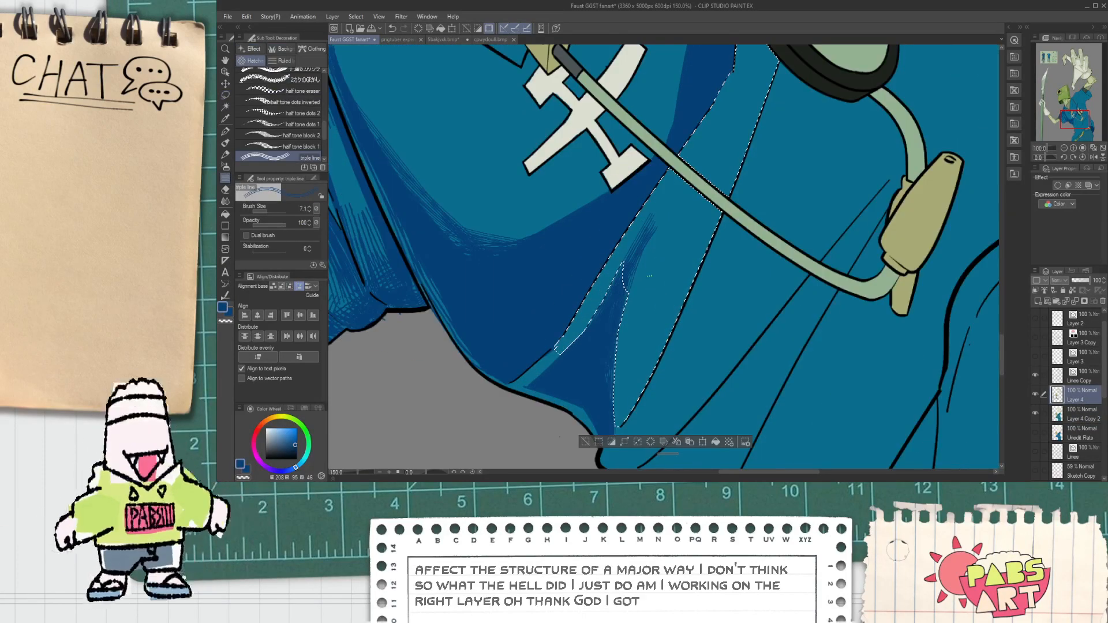
pyautogui.moveTo(618, 279); pyautogui.dragTo(674, 159)
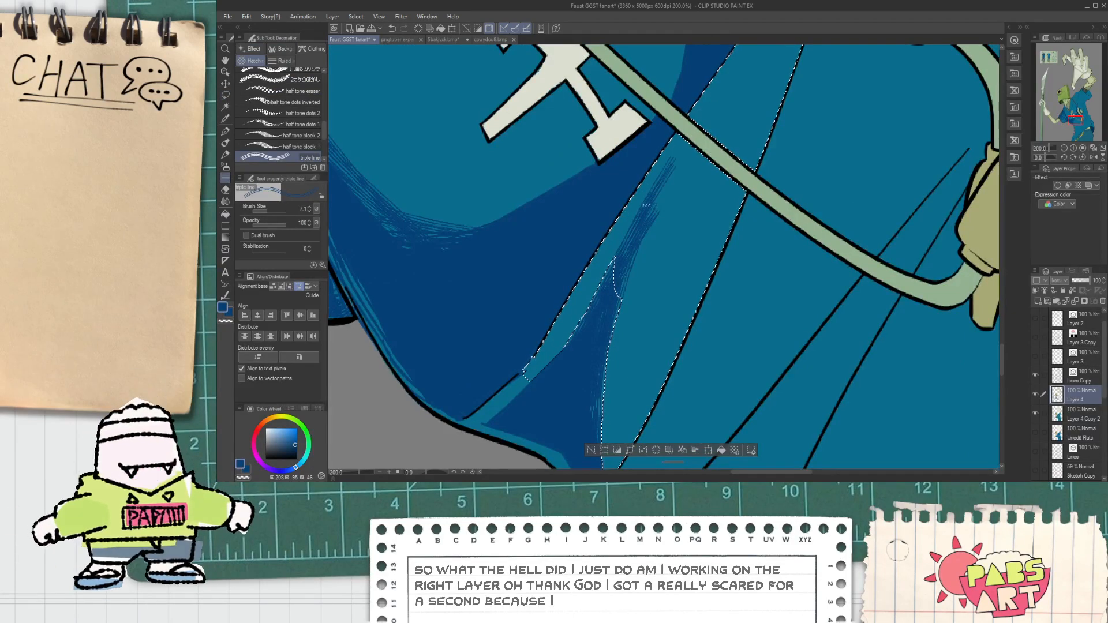
pyautogui.moveTo(628, 254)
pyautogui.mouseDown()
pyautogui.moveTo(717, 99)
pyautogui.moveTo(685, 137)
pyautogui.mouseUp()
pyautogui.hotkey('ctrl', '-')
pyautogui.hotkey('ctrl', '-')
pyautogui.hotkey('ctrl', '-')
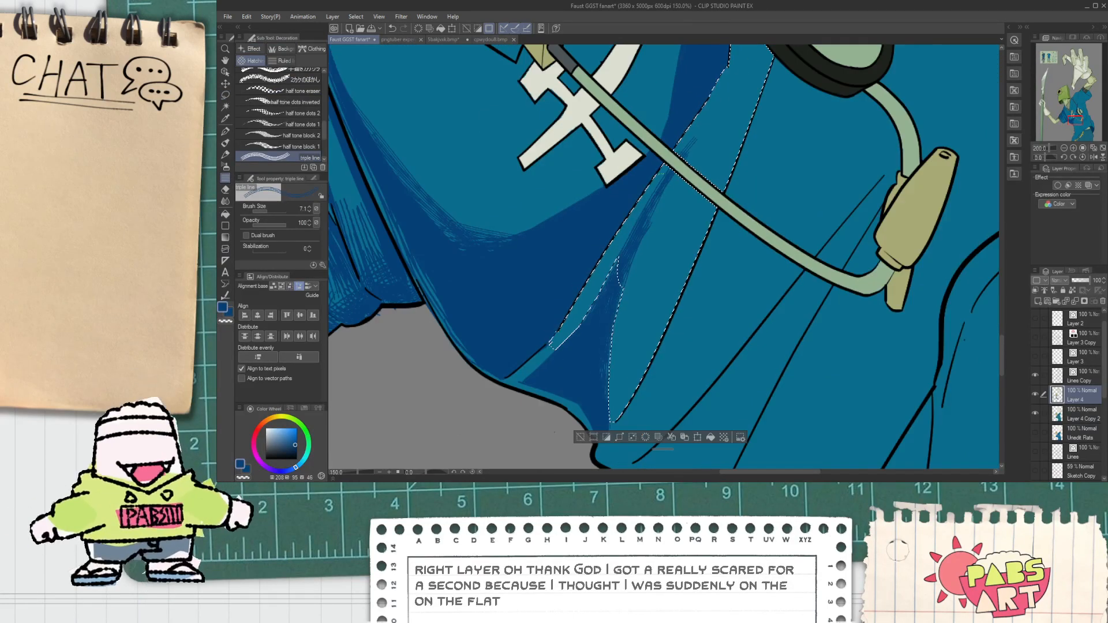
pyautogui.click(565, 344)
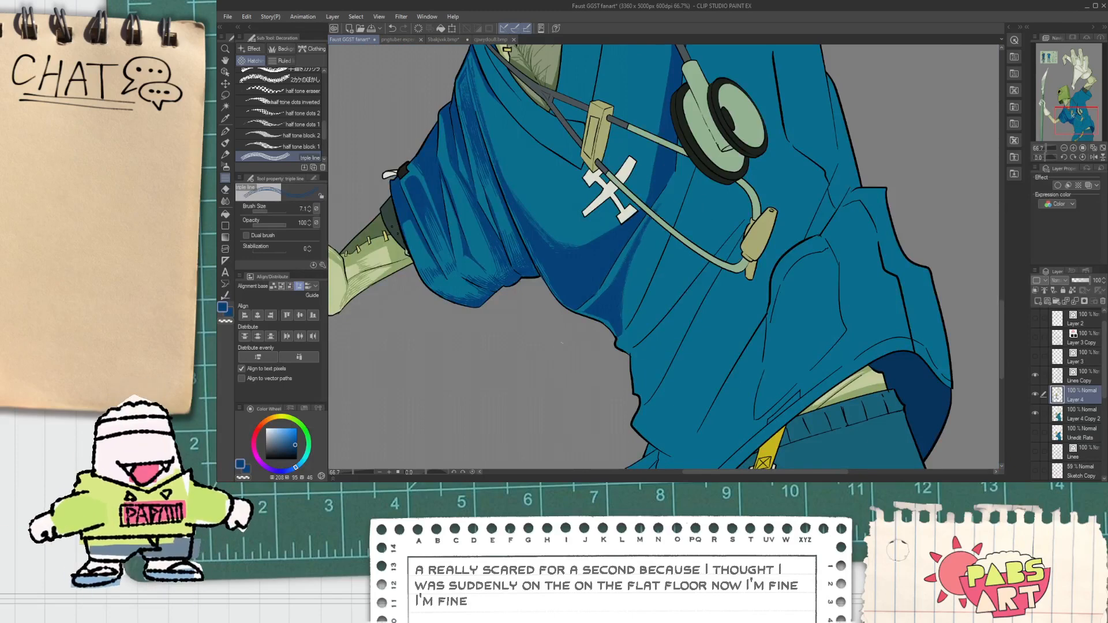
# Extend the triangular fold shadow across to the next crease line with a G-pen edge, redoing one stroke, and fill it with navy.
pyautogui.scroll(-3, 637, 266)
pyautogui.press('space')
pyautogui.scroll(4, 639, 265)
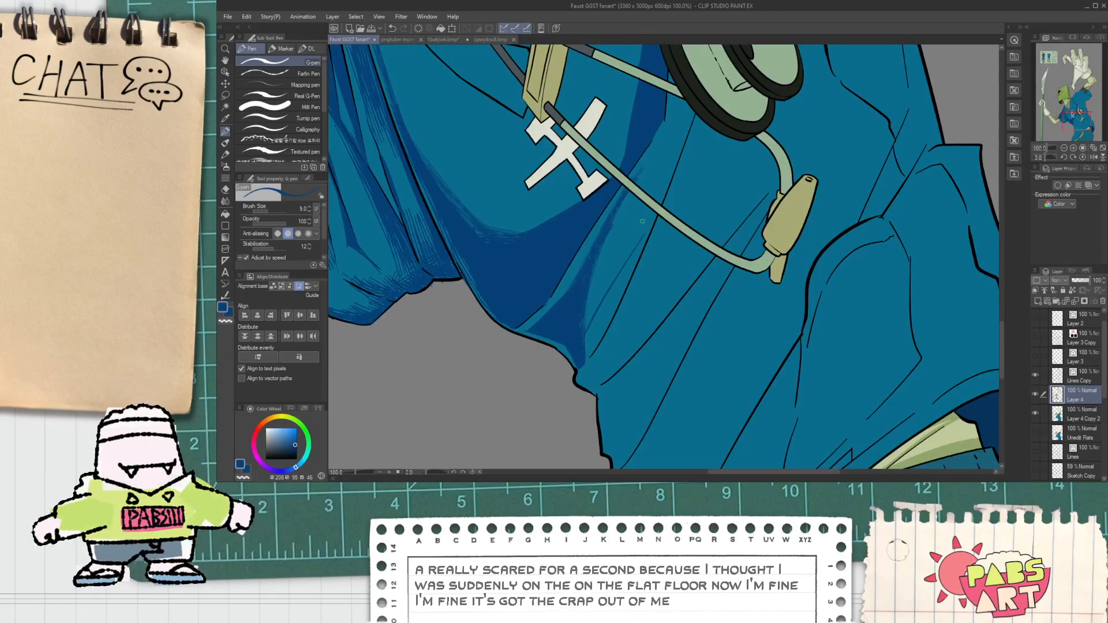
pyautogui.scroll(1, 613, 285)
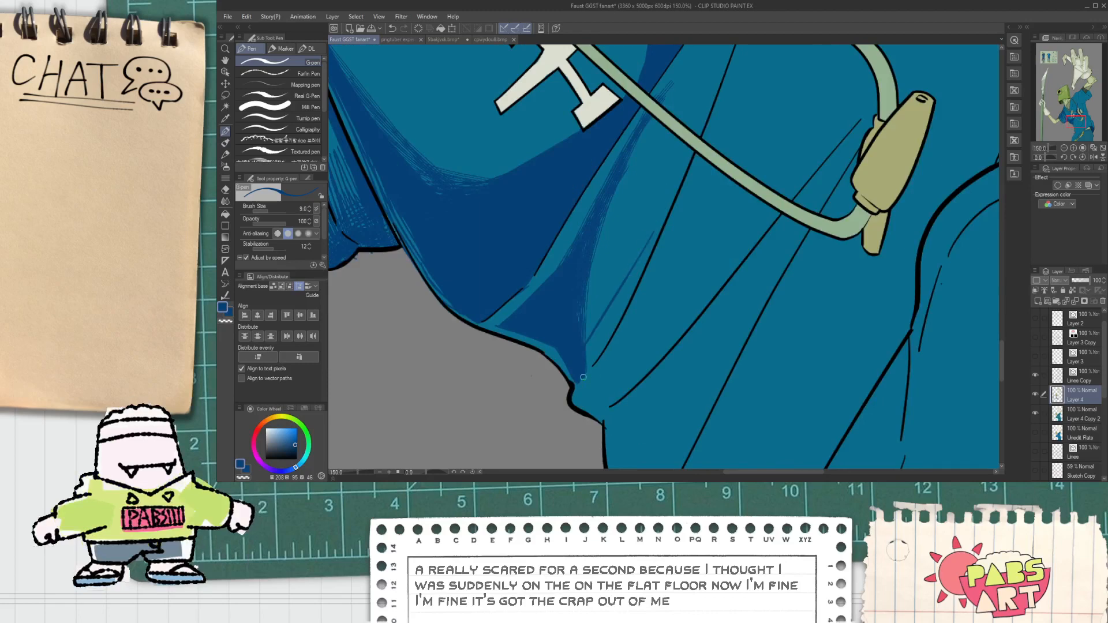
pyautogui.hotkey('ctrl', 'z')
pyautogui.moveTo(579, 382); pyautogui.dragTo(605, 344)
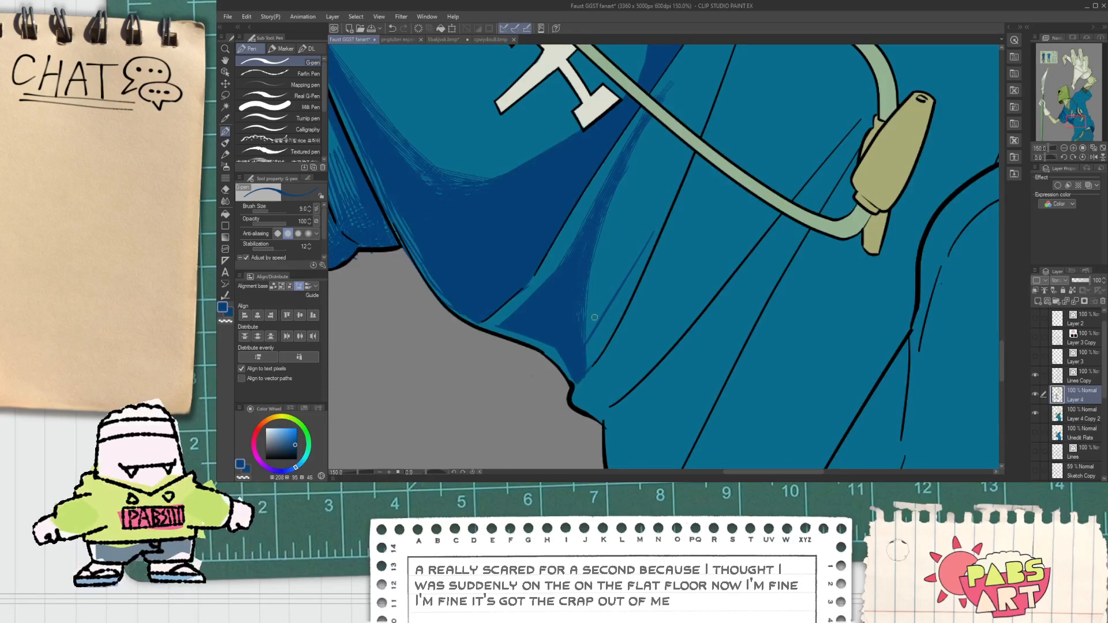
pyautogui.scroll(-5, 684, 181)
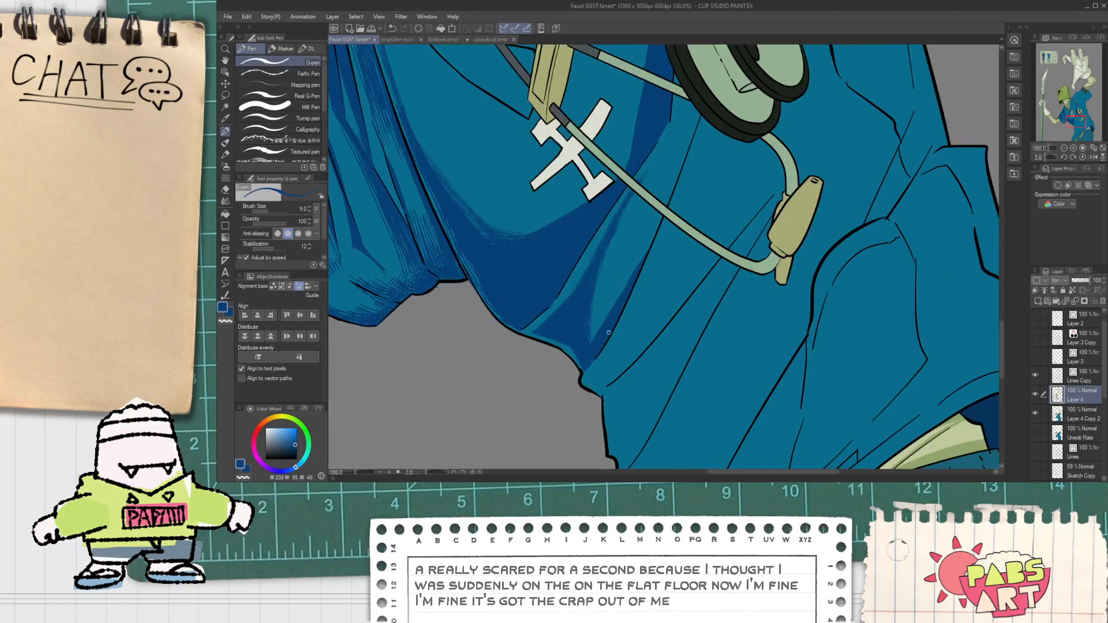
pyautogui.scroll(5, 606, 319)
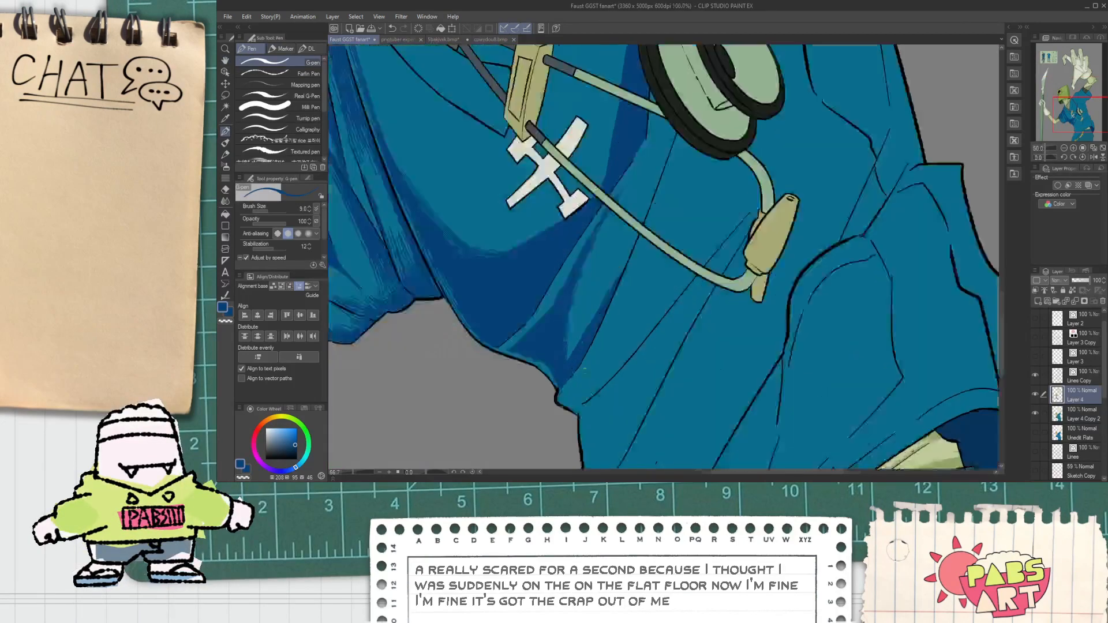
# Draw a small navy shadow with the G-pen in the shirt outline's notch just below the triangular fold shadow.
pyautogui.moveTo(558, 402)
pyautogui.mouseDown()
pyautogui.moveTo(611, 391)
pyautogui.moveTo(583, 405)
pyautogui.moveTo(616, 403)
pyautogui.moveTo(580, 371)
pyautogui.mouseUp()
pyautogui.hotkey('ctrl', 'z')
pyautogui.scroll(-2, 600, 398)
pyautogui.scroll(2, 580, 369)
pyautogui.scroll(-3, 577, 364)
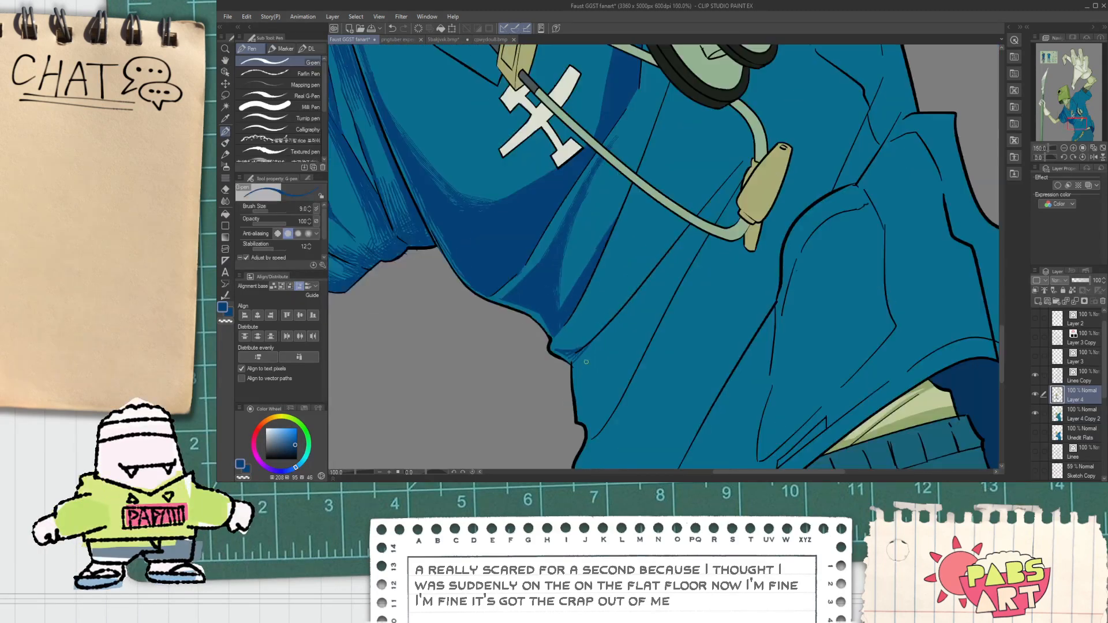
pyautogui.scroll(3, 576, 404)
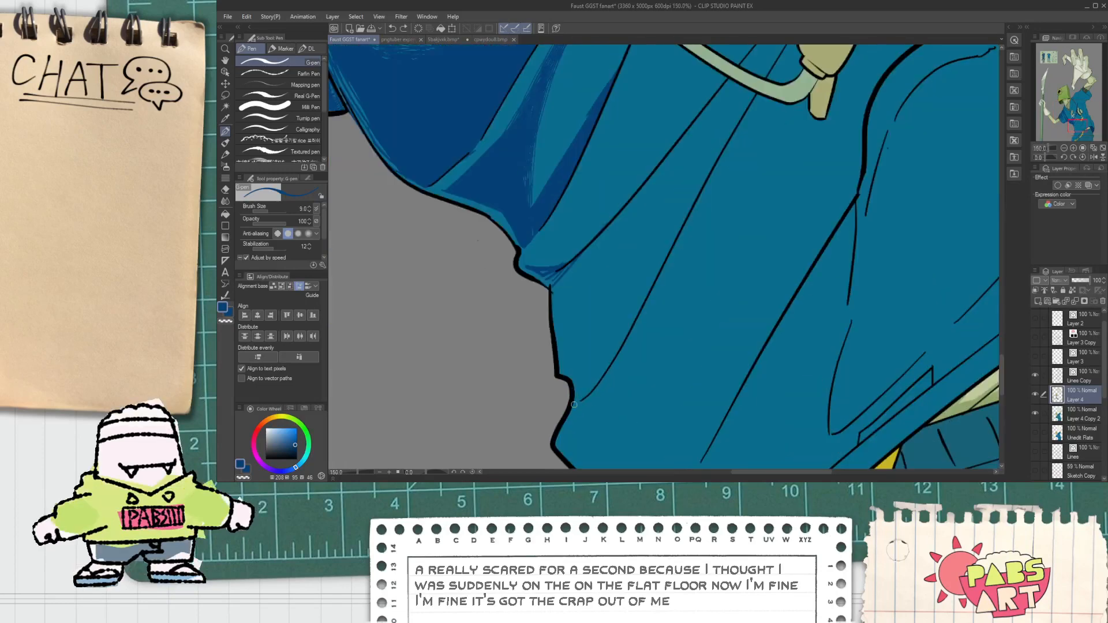
# Outline the long fold between the two creases below the notch with the G-pen and fill it with navy up to the stethoscope's end piece.
pyautogui.moveTo(561, 371); pyautogui.dragTo(684, 187)
pyautogui.hotkey('ctrl', 'z')
pyautogui.moveTo(562, 373); pyautogui.dragTo(707, 184)
pyautogui.press('g')
pyautogui.click(645, 281)
pyautogui.scroll(-3, 645, 282)
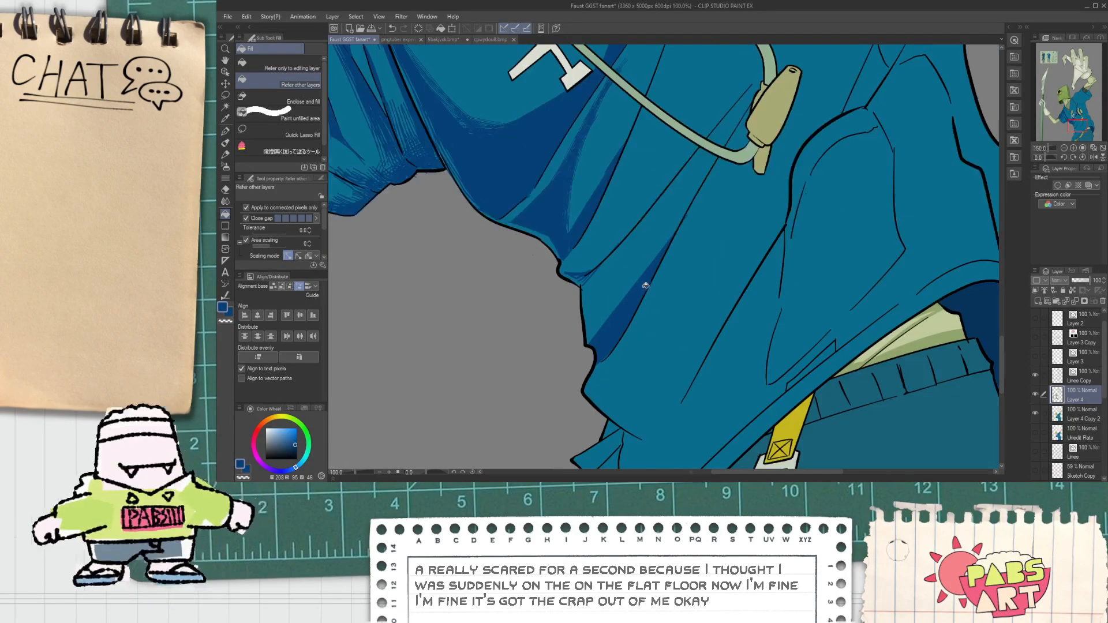
pyautogui.press('space')
pyautogui.moveTo(662, 255); pyautogui.dragTo(650, 277)
pyautogui.scroll(3, 650, 277)
pyautogui.scroll(-4, 659, 285)
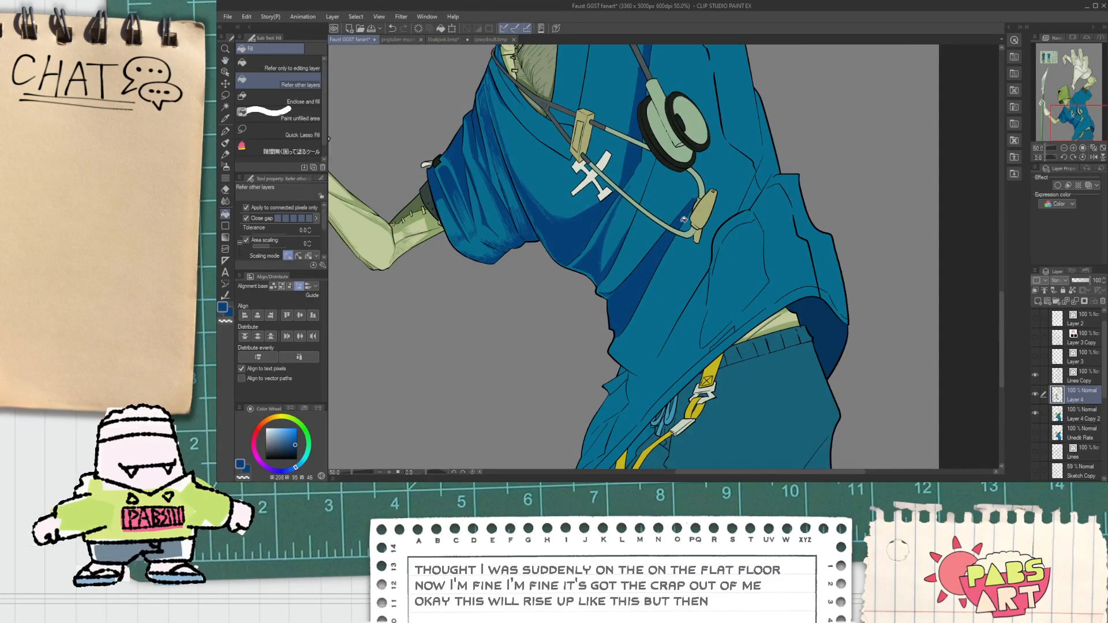
pyautogui.scroll(1, 684, 217)
pyautogui.scroll(2, 682, 213)
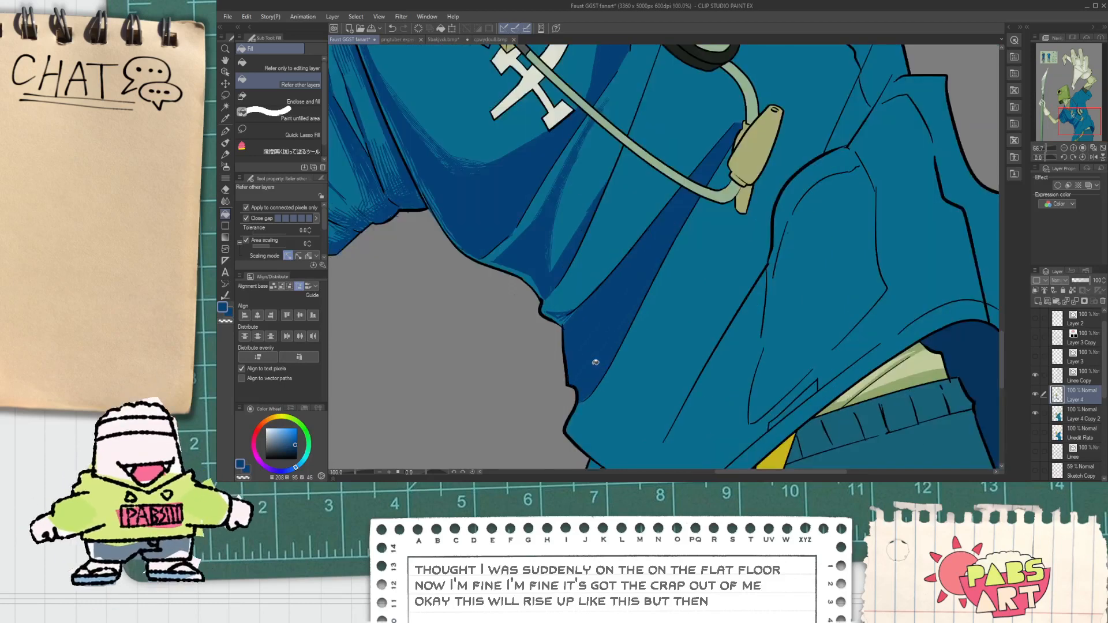
pyautogui.scroll(-1, 597, 349)
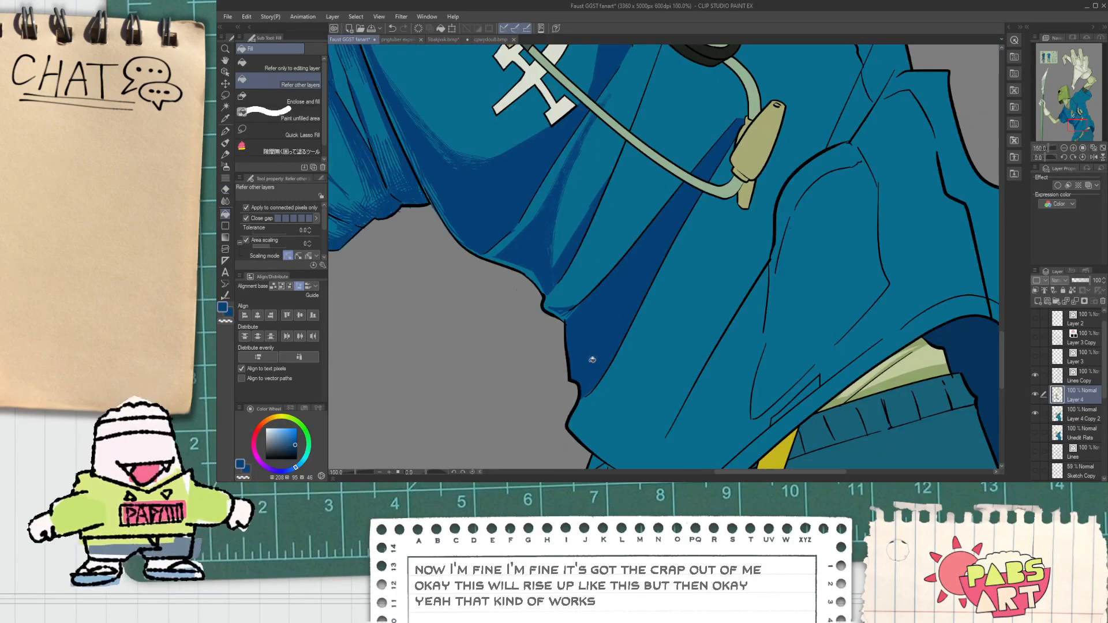
# Carve light hatching into the lower part of the long fold shadow with the triple line brush in transparent colour, redoing some strokes.
pyautogui.press('p')
pyautogui.scroll(-1, 598, 346)
pyautogui.click(226, 178)
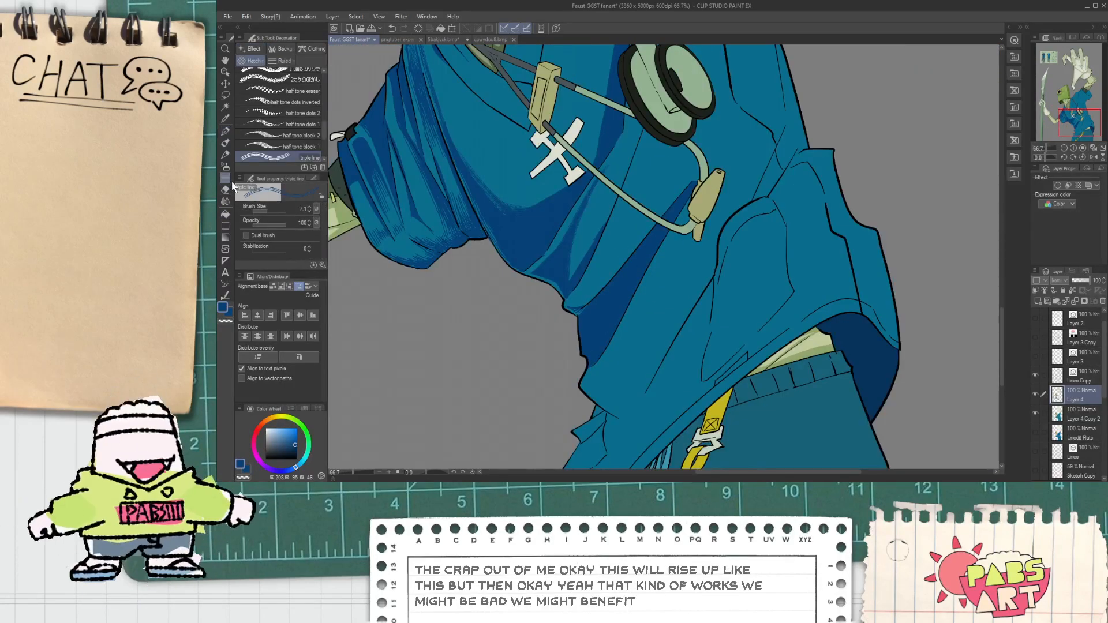
pyautogui.scroll(1, 554, 424)
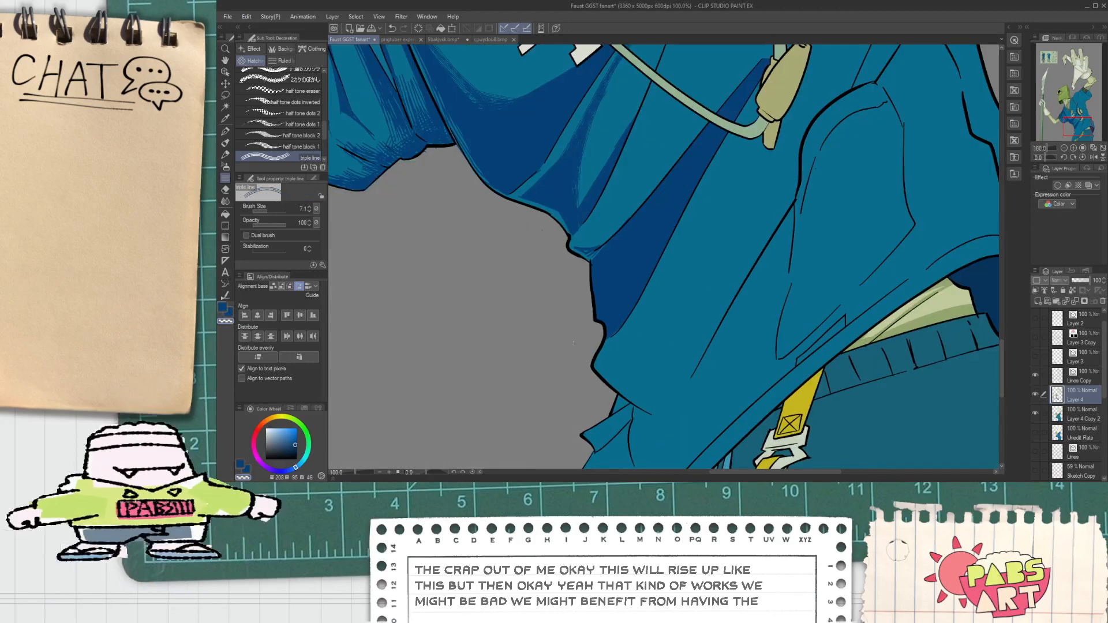
pyautogui.moveTo(602, 315); pyautogui.dragTo(662, 230)
pyautogui.moveTo(598, 307)
pyautogui.mouseDown()
pyautogui.moveTo(635, 247)
pyautogui.moveTo(570, 303)
pyautogui.moveTo(588, 277)
pyautogui.moveTo(588, 298)
pyautogui.moveTo(617, 262)
pyautogui.mouseUp()
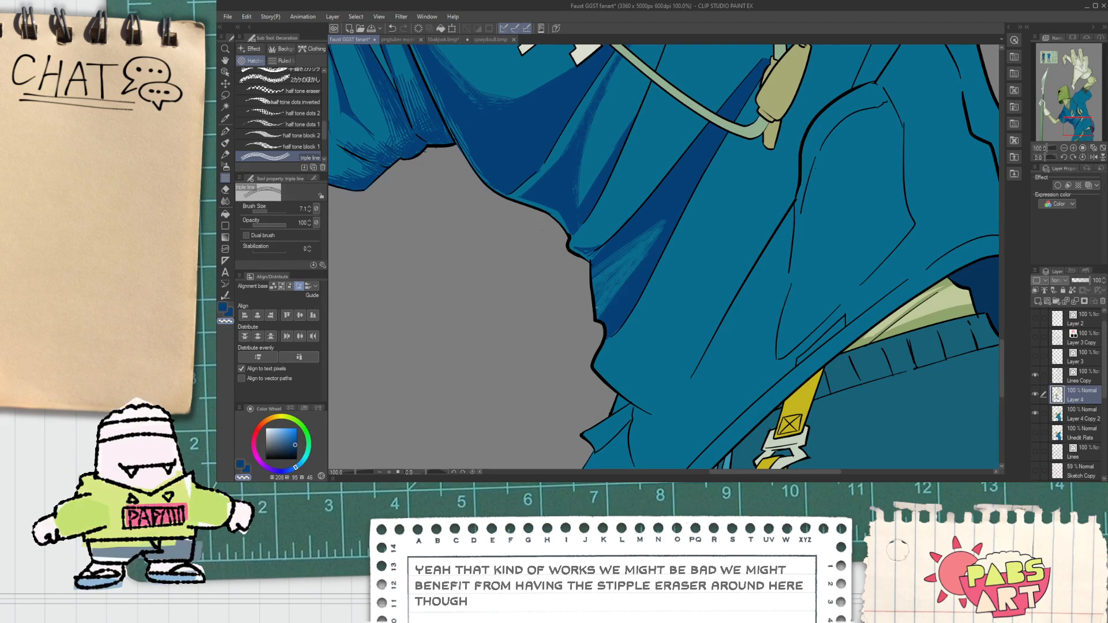
pyautogui.hotkey('ctrl', 'z')
pyautogui.hotkey('ctrl', 'z')
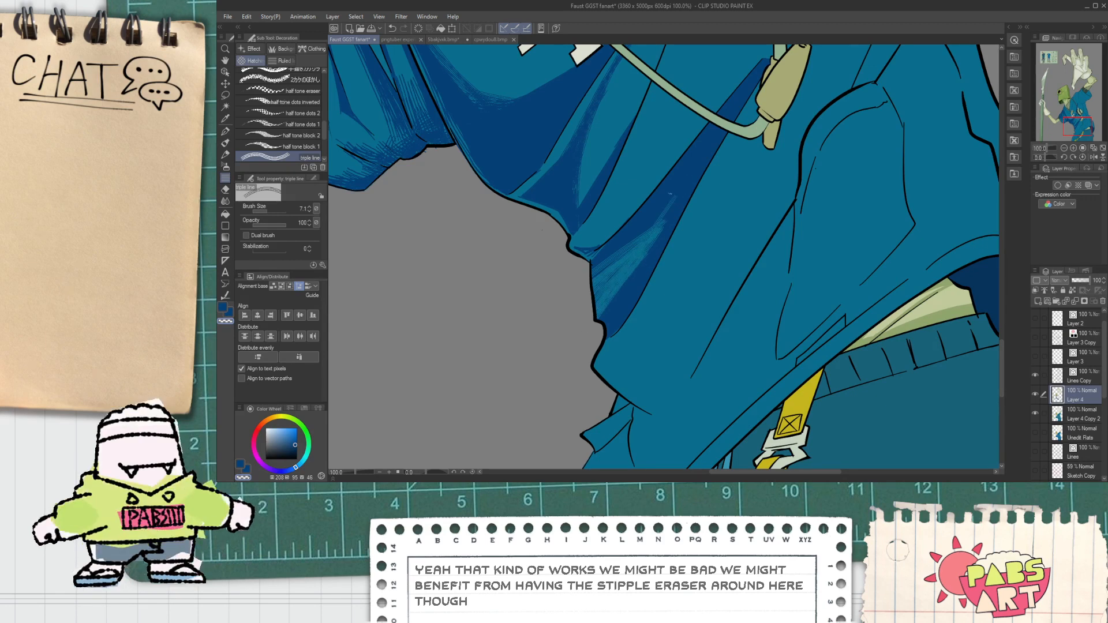
pyautogui.moveTo(663, 214); pyautogui.dragTo(674, 195)
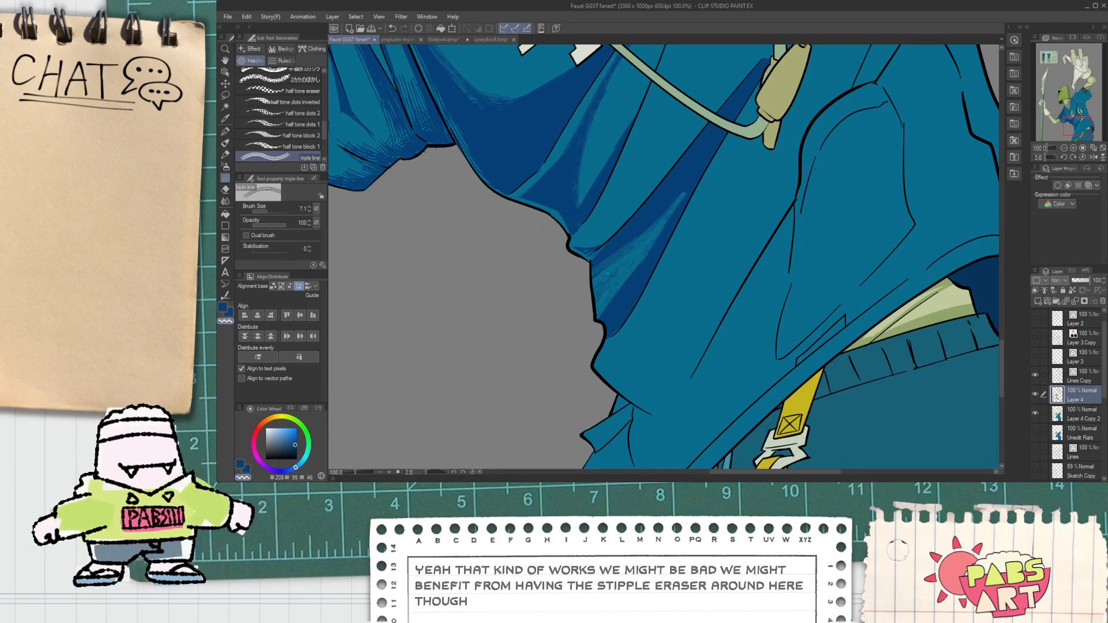
# Refine the long fold shadow's upper tip against the stethoscope tube with the G-pen.
pyautogui.scroll(-6, 624, 279)
pyautogui.scroll(3, 650, 254)
pyautogui.scroll(7, 650, 254)
pyautogui.press('p')
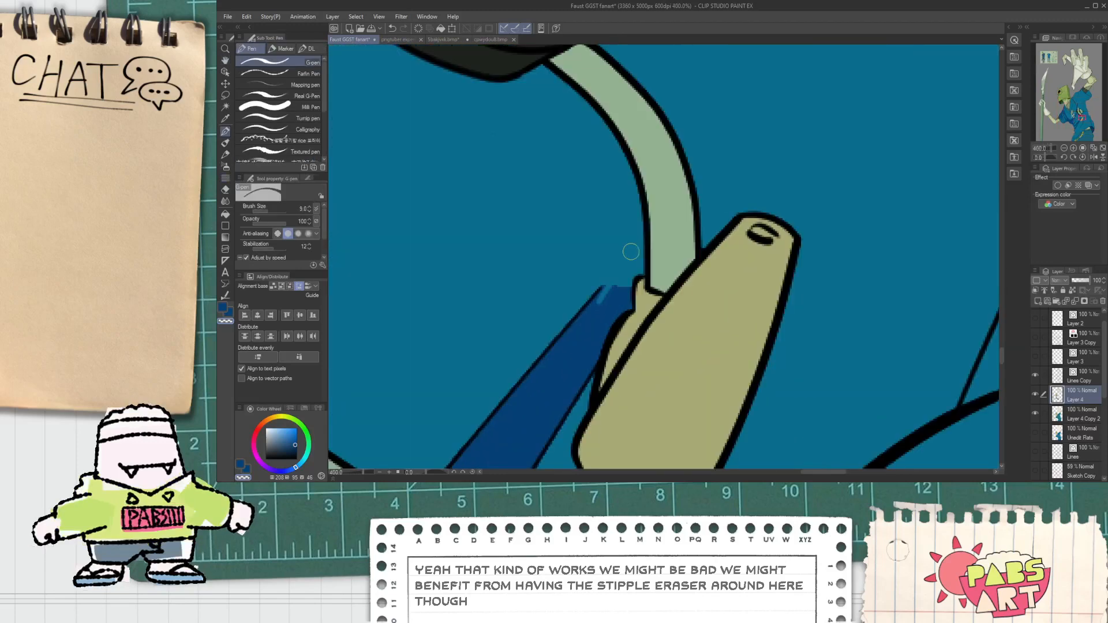
pyautogui.keyDown('alt'); pyautogui.click(600, 307); pyautogui.keyUp('alt')
pyautogui.moveTo(608, 282)
pyautogui.mouseDown()
pyautogui.moveTo(641, 247)
pyautogui.moveTo(642, 270)
pyautogui.mouseUp()
# Outline the triangular fold shadow's continuation above the stethoscope tube with the G-pen and fill it with navy.
pyautogui.scroll(-7, 629, 251)
pyautogui.press('space')
pyautogui.moveTo(574, 255)
pyautogui.mouseDown()
pyautogui.moveTo(526, 334)
pyautogui.moveTo(580, 250)
pyautogui.mouseUp()
pyautogui.scroll(2, 527, 334)
pyautogui.scroll(3, 527, 335)
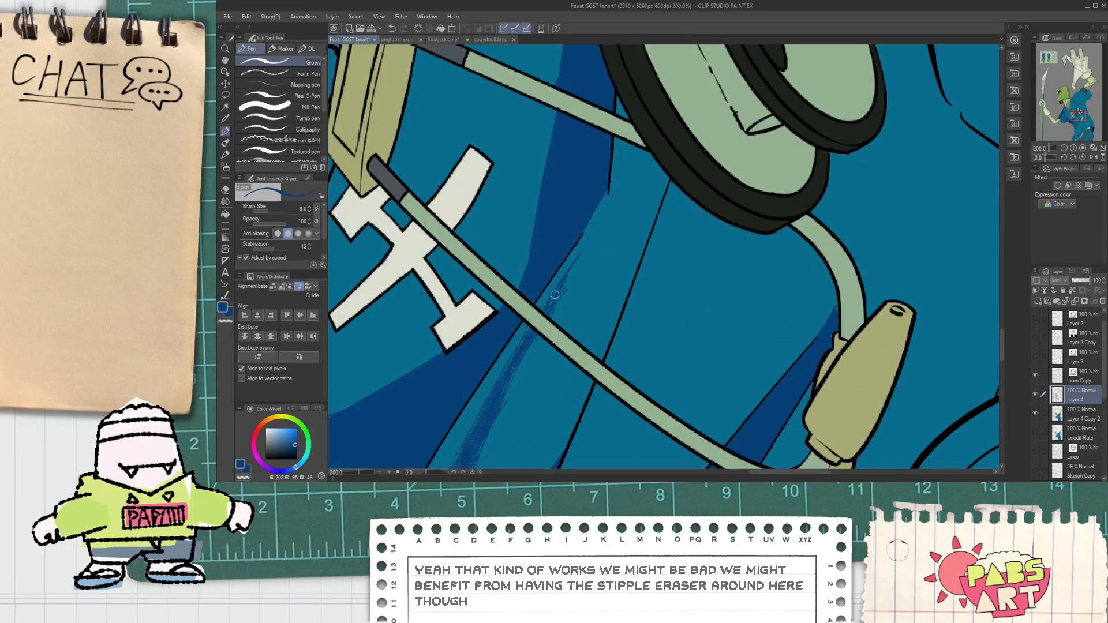
pyautogui.scroll(-5, 546, 304)
pyautogui.scroll(3, 596, 313)
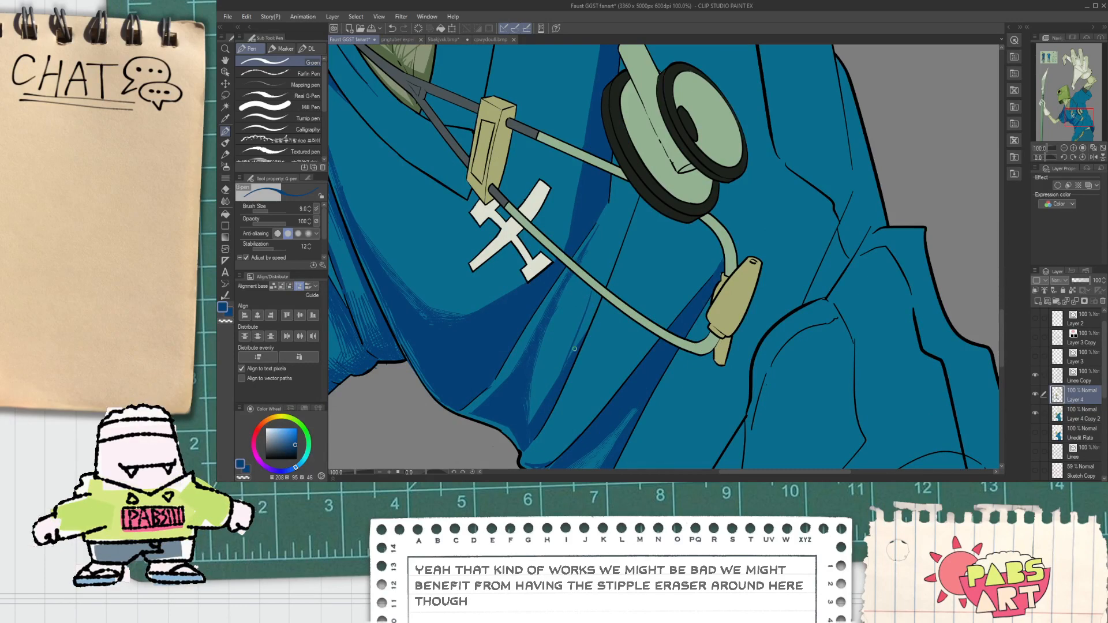
pyautogui.scroll(1, 591, 289)
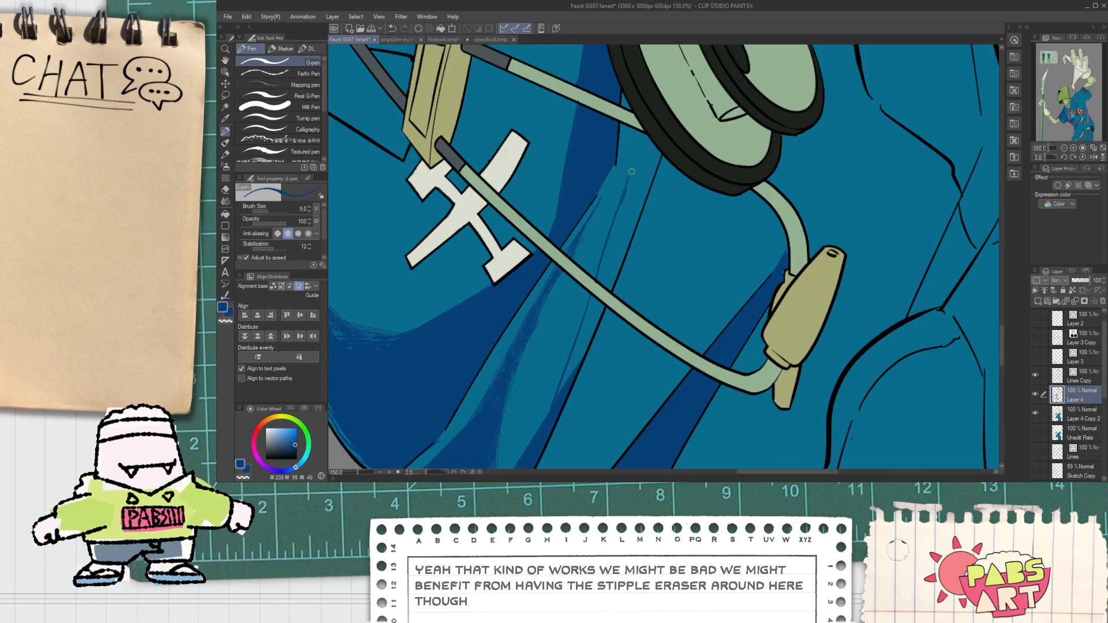
pyautogui.press('h')
pyautogui.scroll(-5, 606, 347)
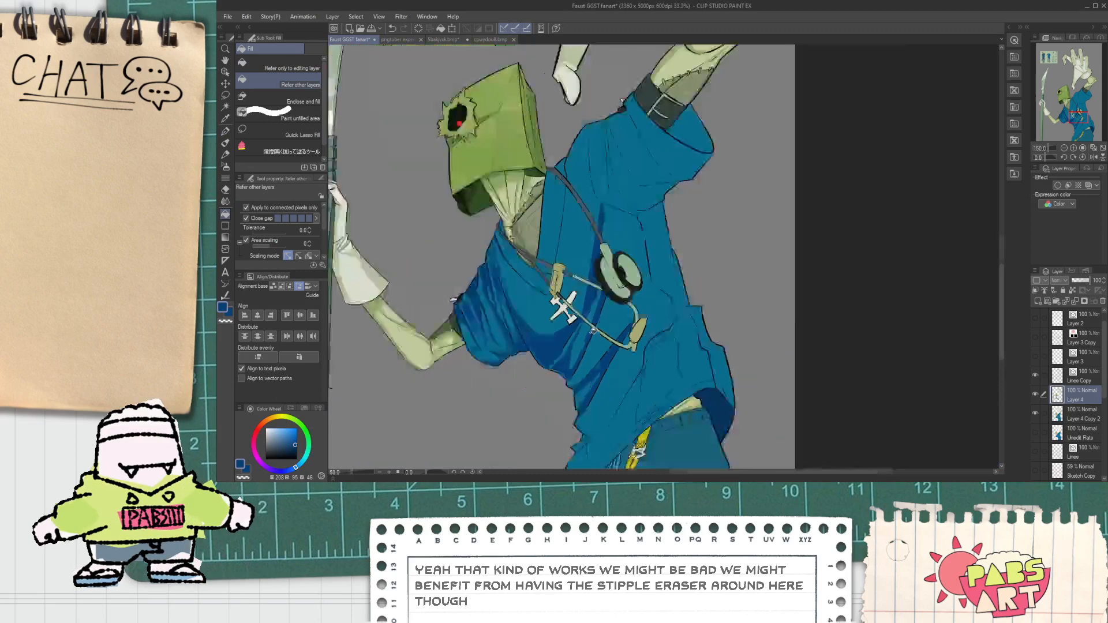
pyautogui.scroll(5, 608, 351)
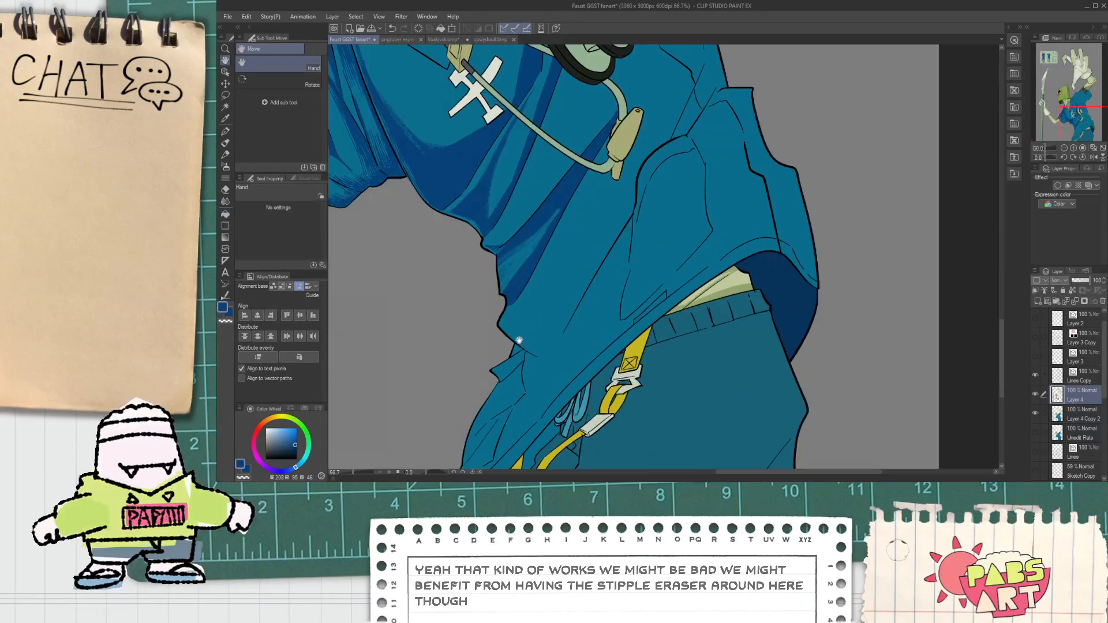
# Outline a diagonal shadow across the shirt's lower side beneath the pointed flap with the G-pen and fill its sections with navy.
pyautogui.press('p')
pyautogui.press('space')
pyautogui.moveTo(510, 403); pyautogui.dragTo(569, 306)
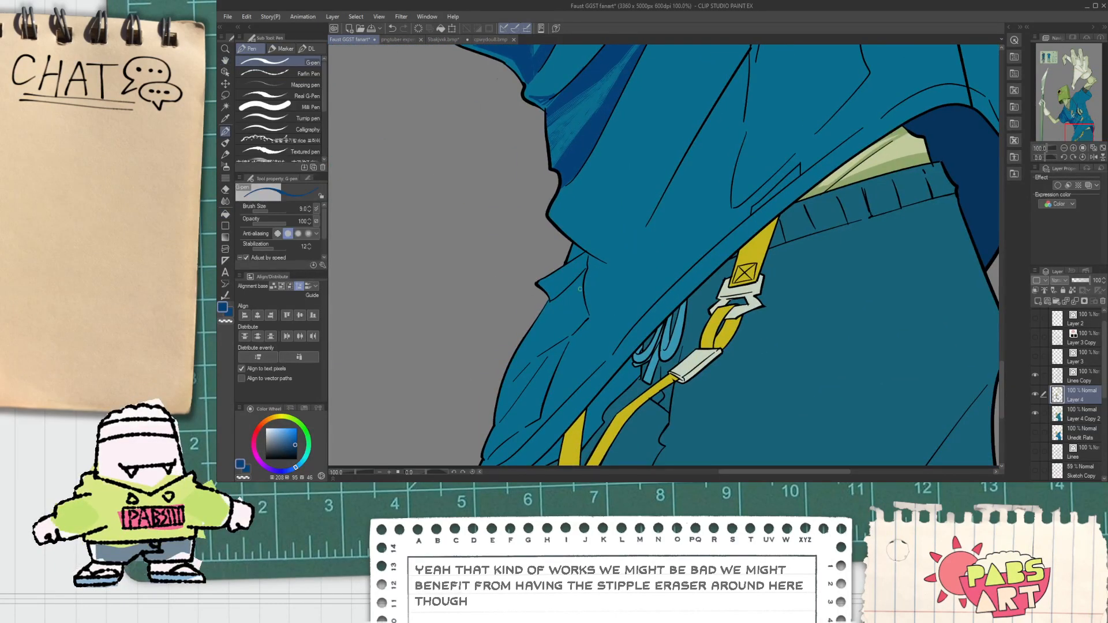
pyautogui.scroll(1, 570, 300)
pyautogui.moveTo(487, 385); pyautogui.dragTo(591, 263)
pyautogui.moveTo(465, 417); pyautogui.dragTo(609, 261)
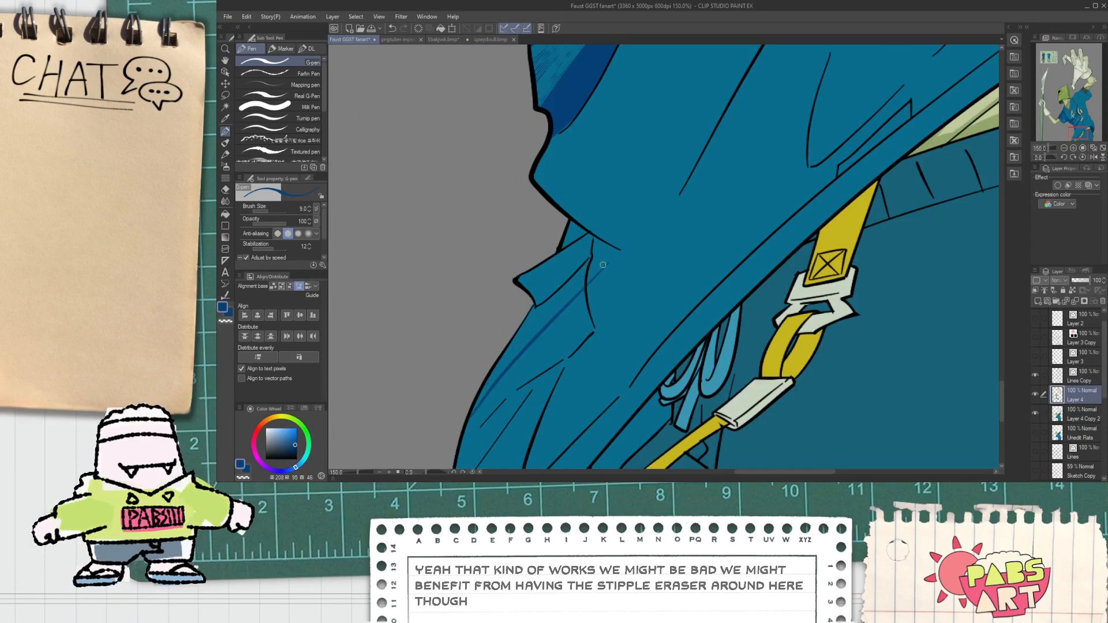
pyautogui.scroll(1, 551, 307)
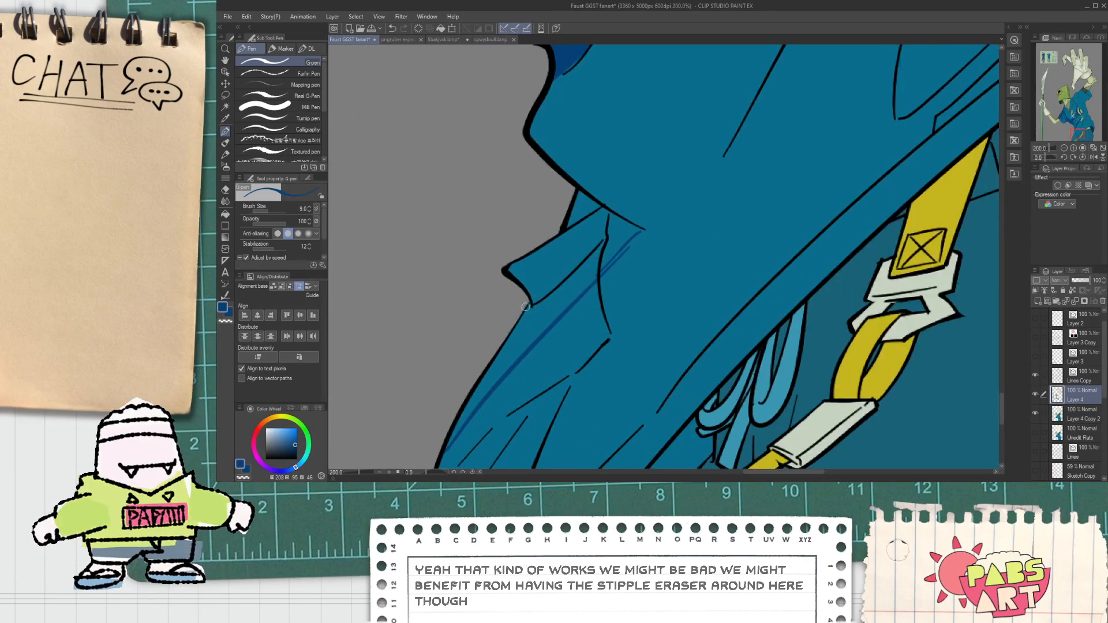
pyautogui.press('g')
pyautogui.click(586, 241)
pyautogui.click(559, 295)
pyautogui.click(620, 233)
pyautogui.click(524, 338)
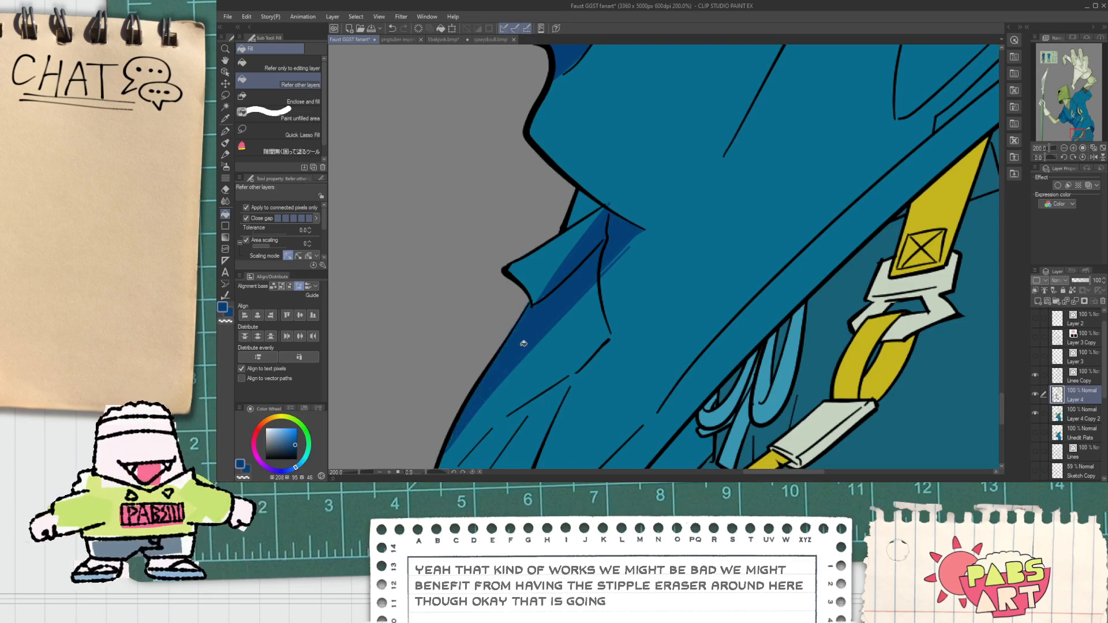
# Extend the diagonal shadow on the shirt's lower side with navy G-pen strokes along the broken fold line below the pointed flap.
pyautogui.scroll(-6, 561, 227)
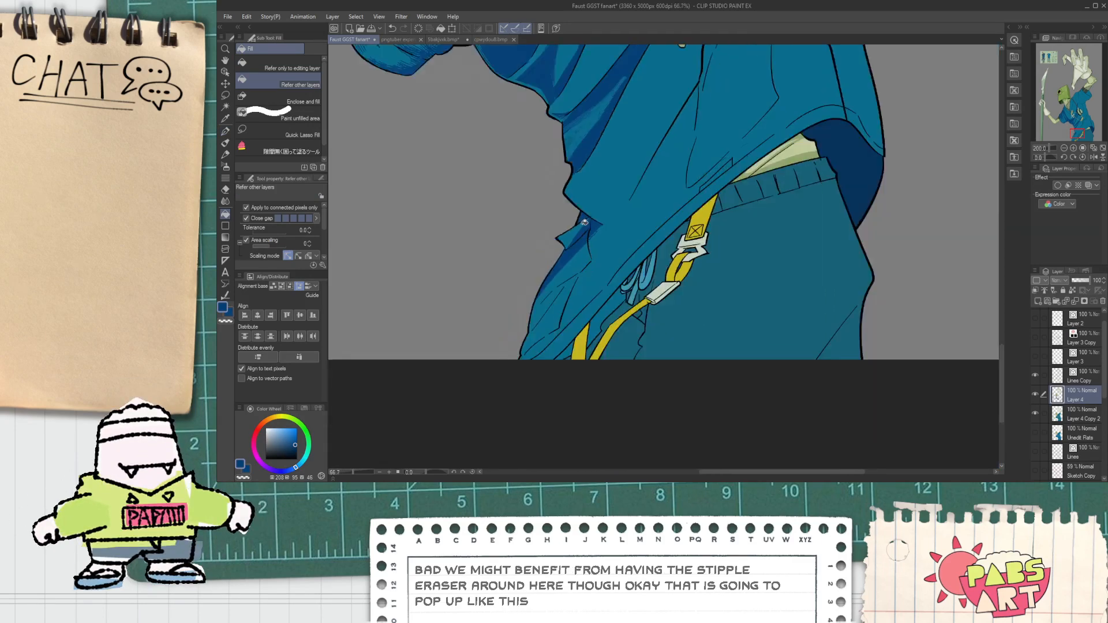
pyautogui.press('space')
pyautogui.press('p')
pyautogui.scroll(4, 577, 280)
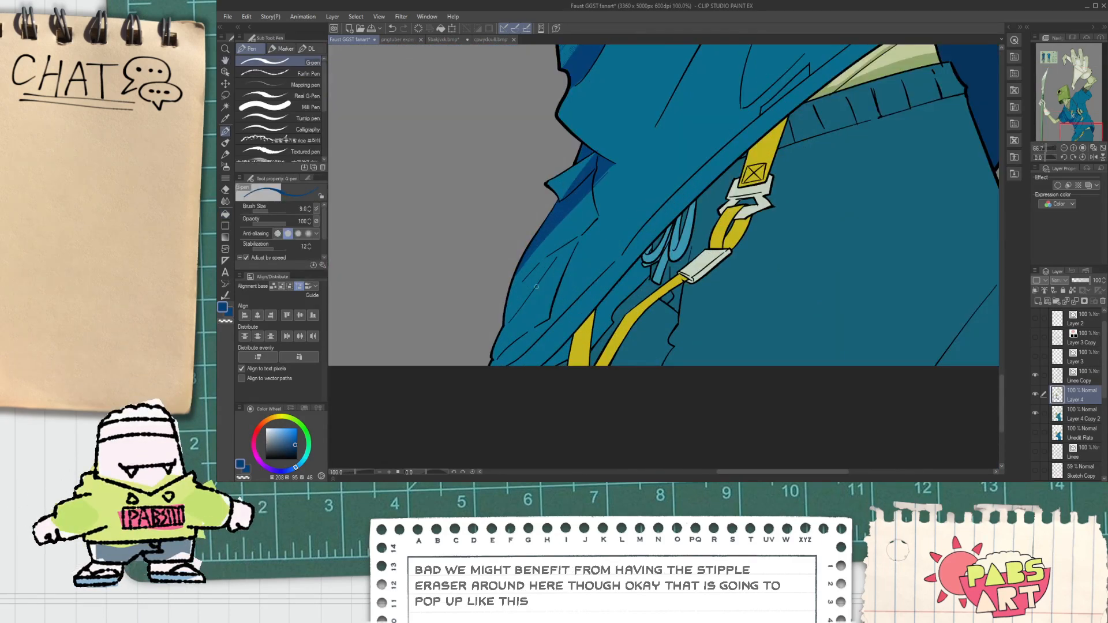
pyautogui.scroll(2, 538, 266)
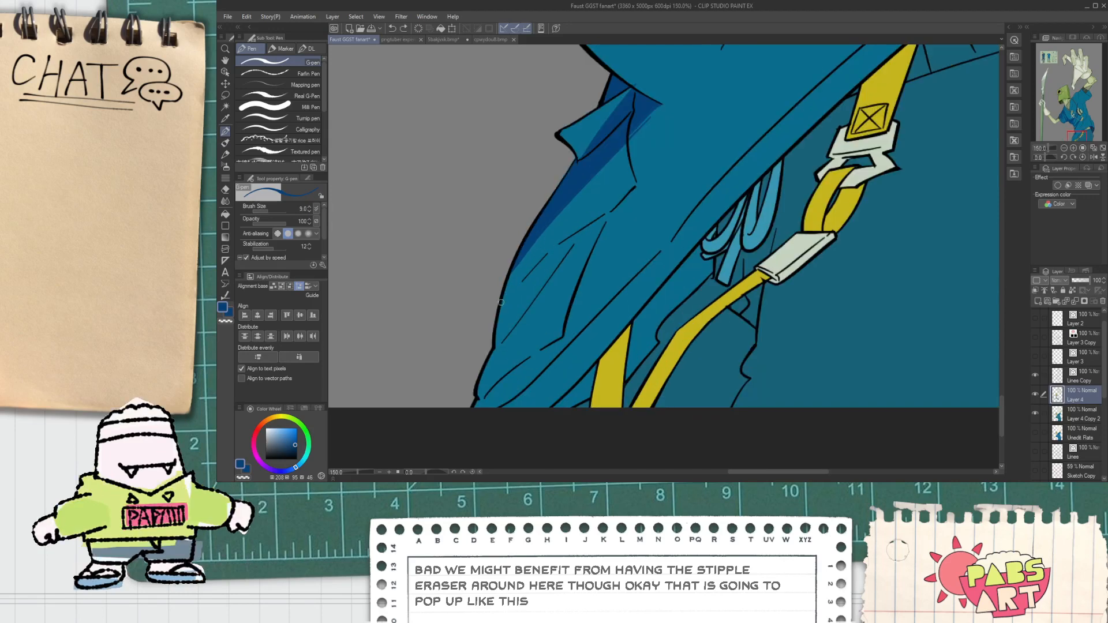
pyautogui.scroll(2, 536, 259)
pyautogui.moveTo(568, 230); pyautogui.dragTo(630, 193)
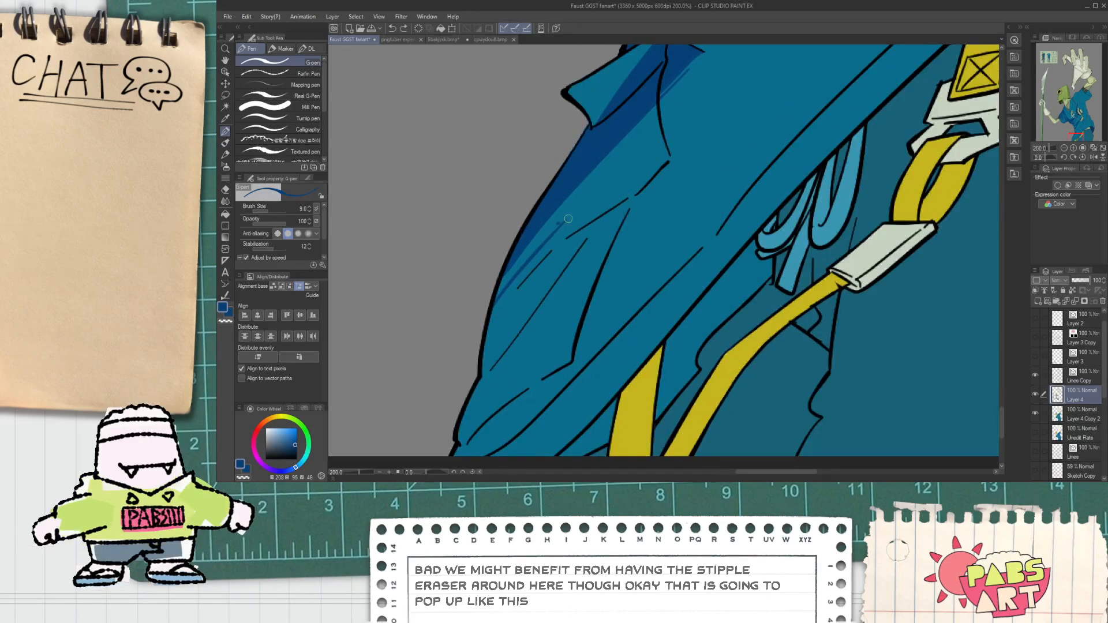
pyautogui.moveTo(557, 224); pyautogui.dragTo(646, 184)
pyautogui.moveTo(507, 293); pyautogui.dragTo(556, 242)
pyautogui.moveTo(575, 228)
pyautogui.mouseDown()
pyautogui.moveTo(537, 256)
pyautogui.moveTo(567, 222)
pyautogui.moveTo(634, 190)
pyautogui.mouseUp()
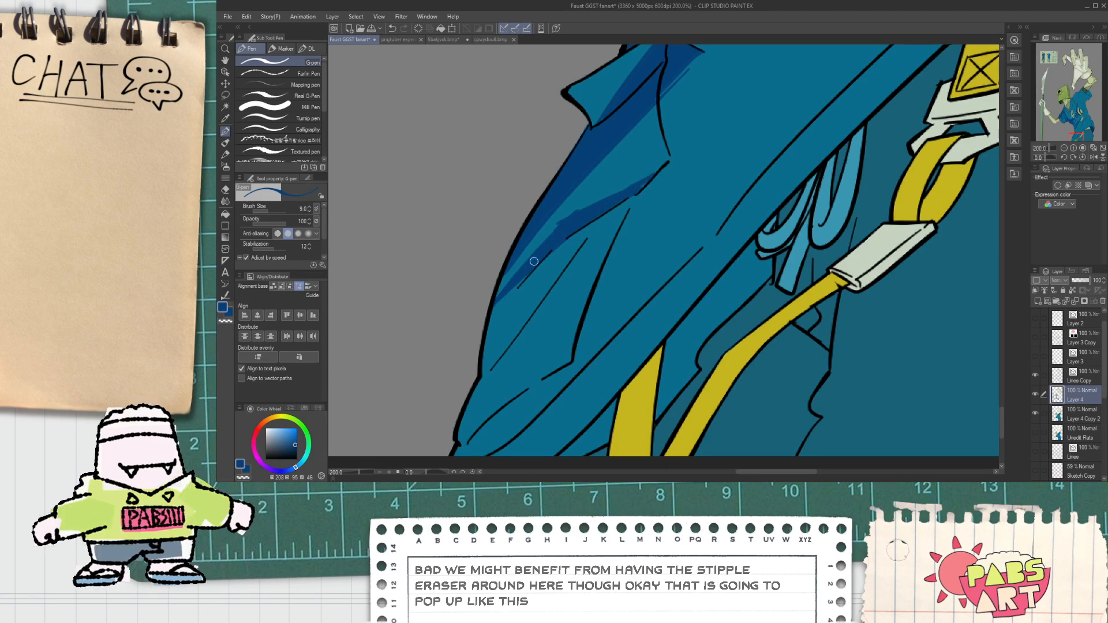
pyautogui.moveTo(555, 231); pyautogui.dragTo(618, 195)
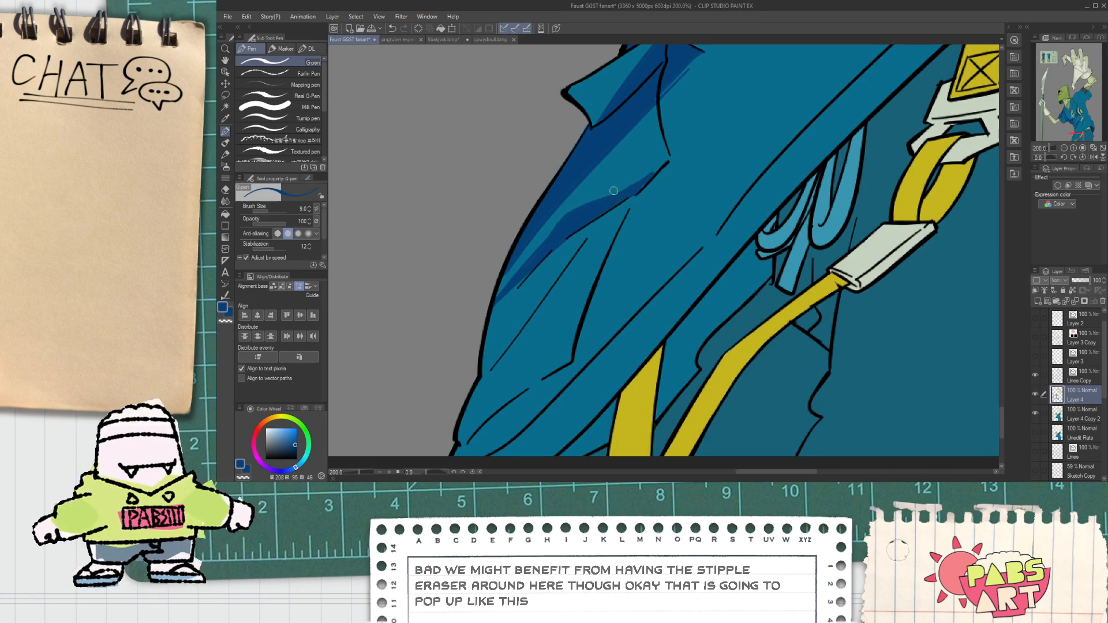
# Draw a tapered navy shadow along the short fold line near the shirt's outer edge, redoing the first stroke.
pyautogui.scroll(-3, 577, 242)
pyautogui.moveTo(498, 300); pyautogui.dragTo(583, 170)
pyautogui.hotkey('ctrl', 'z')
pyautogui.moveTo(498, 300); pyautogui.dragTo(617, 138)
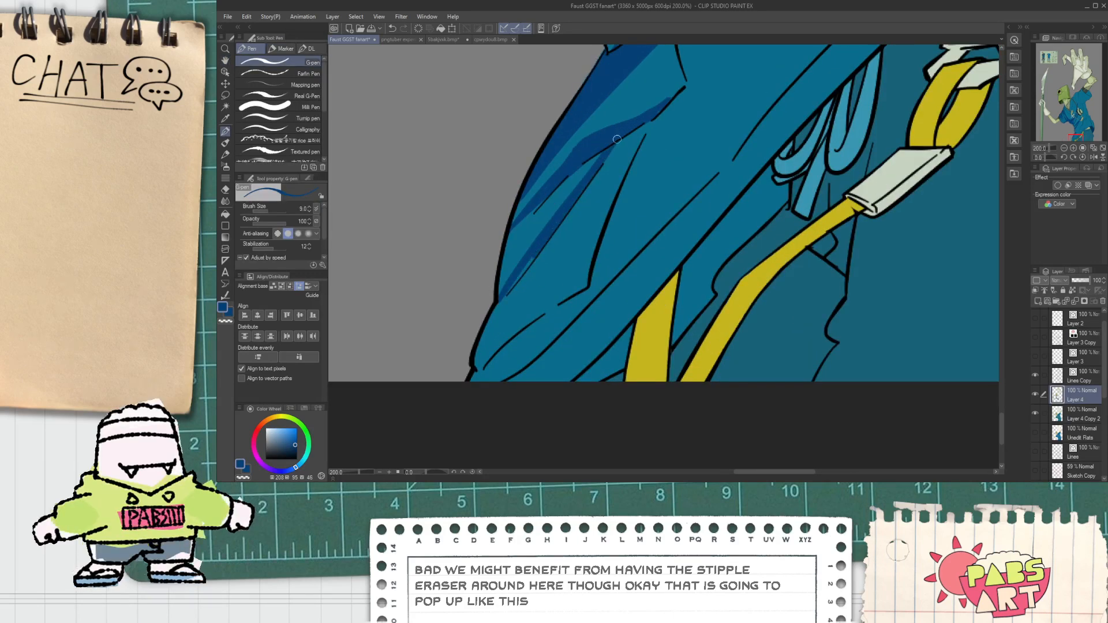
# Add thin navy G-pen shadow strokes beside the inner fold line and around the shirt's lowest tip.
pyautogui.scroll(-3, 617, 135)
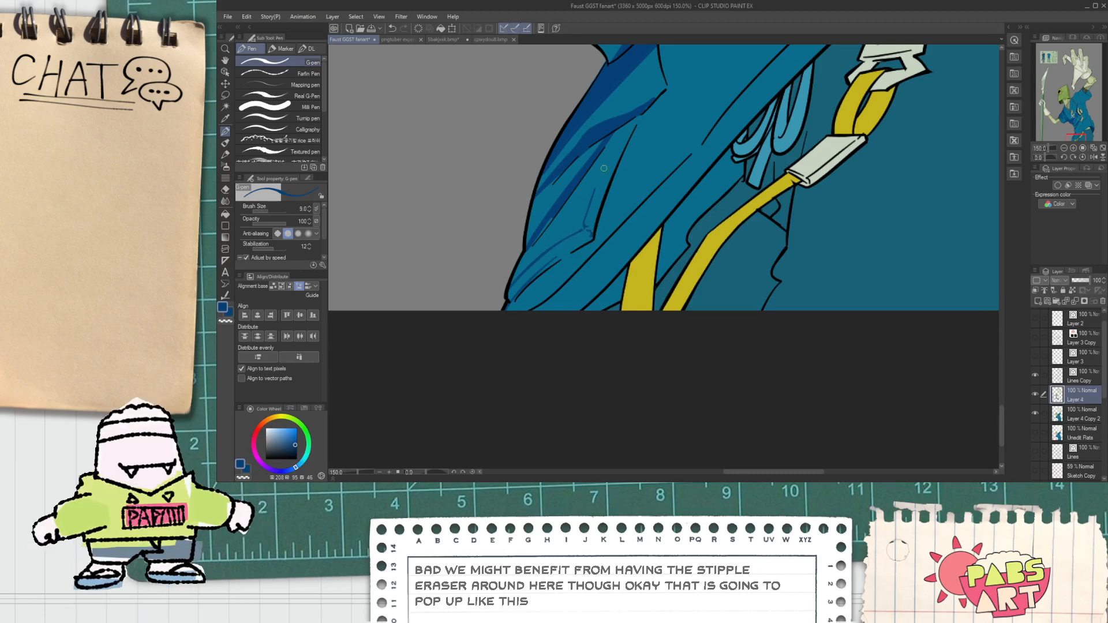
pyautogui.moveTo(590, 199); pyautogui.dragTo(609, 147)
pyautogui.scroll(-3, 600, 179)
pyautogui.scroll(2, 554, 251)
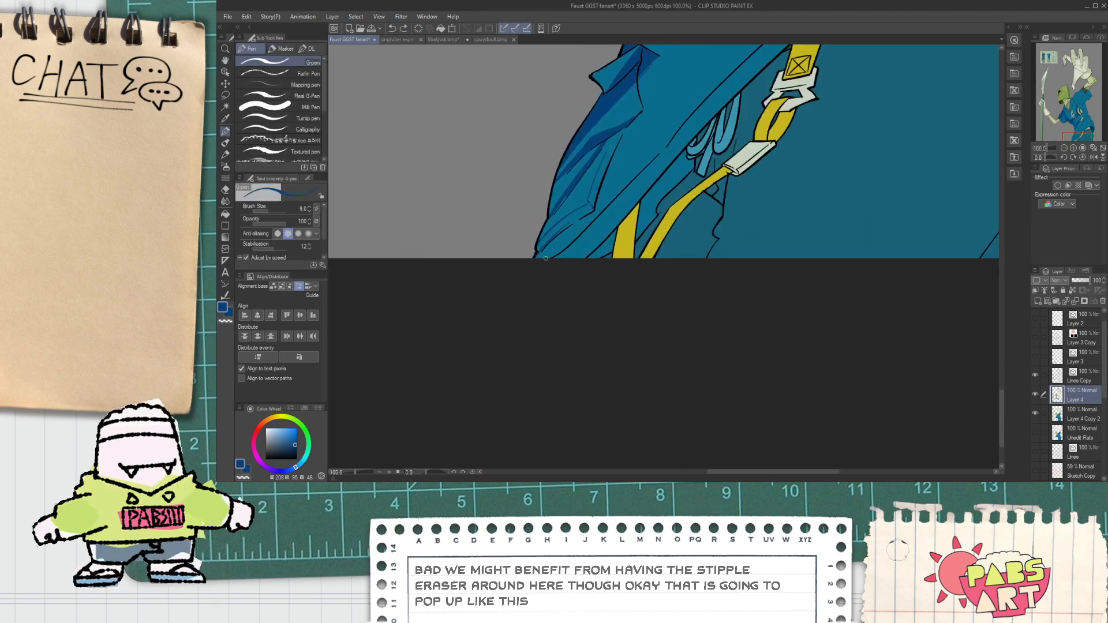
pyautogui.scroll(-2, 550, 258)
pyautogui.moveTo(550, 258); pyautogui.dragTo(484, 346)
pyautogui.scroll(2, 484, 346)
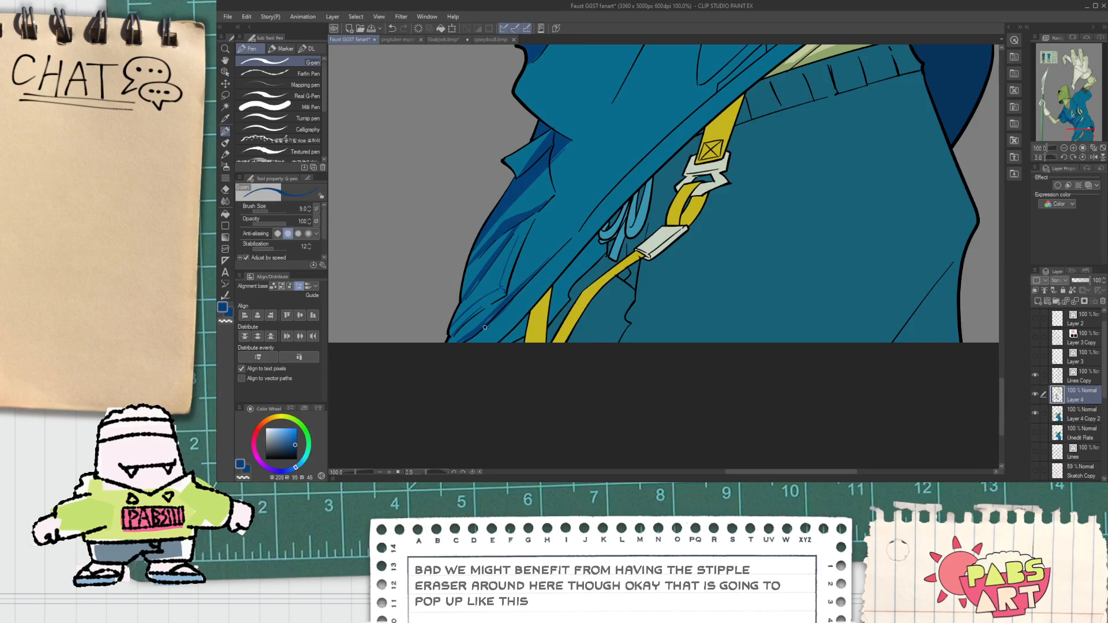
pyautogui.scroll(-2, 583, 224)
pyautogui.moveTo(582, 223); pyautogui.dragTo(621, 173)
pyautogui.hotkey('ctrl', 'z')
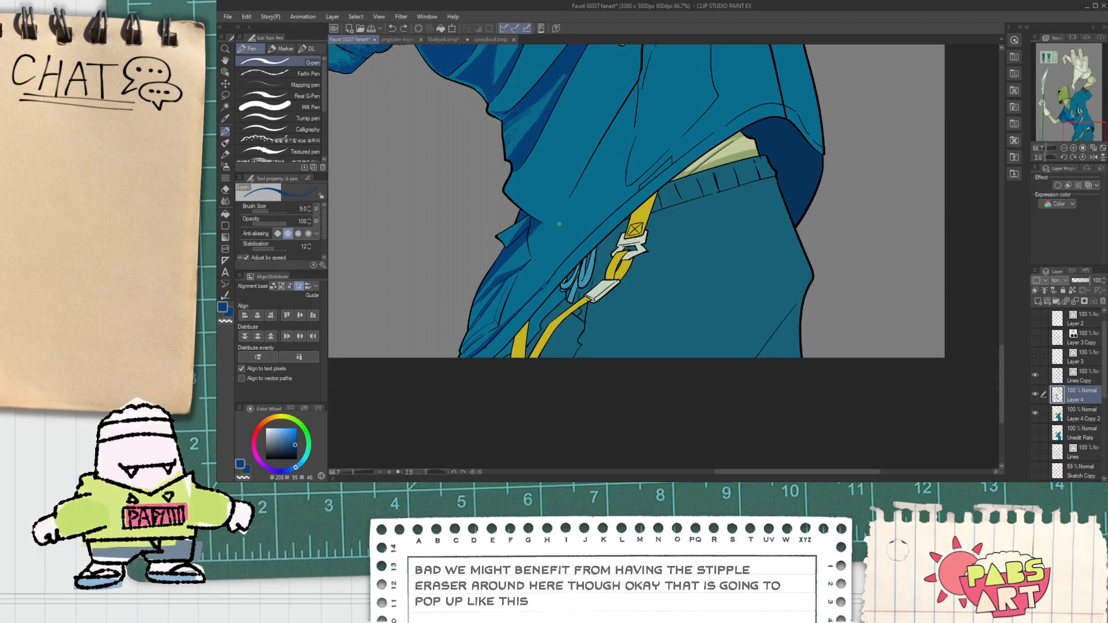
# Examine the whole illustration, checking how the shirt shading reads together with the raised hand, hood and scalpel.
pyautogui.press('h')
pyautogui.scroll(-5, 560, 223)
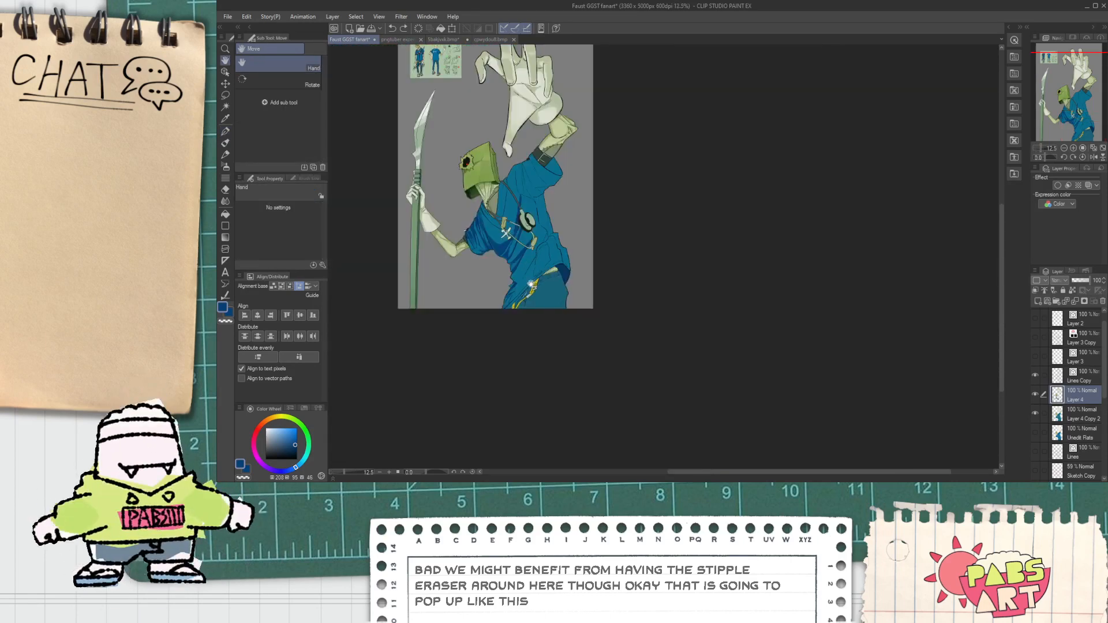
pyautogui.moveTo(528, 284); pyautogui.dragTo(574, 322)
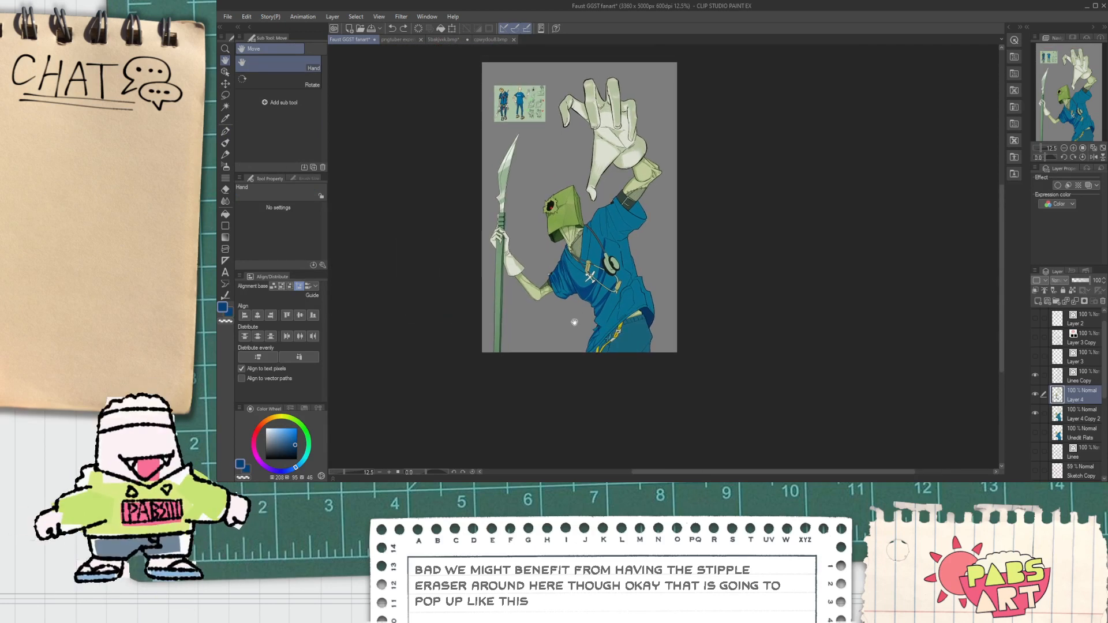
pyautogui.scroll(4, 577, 312)
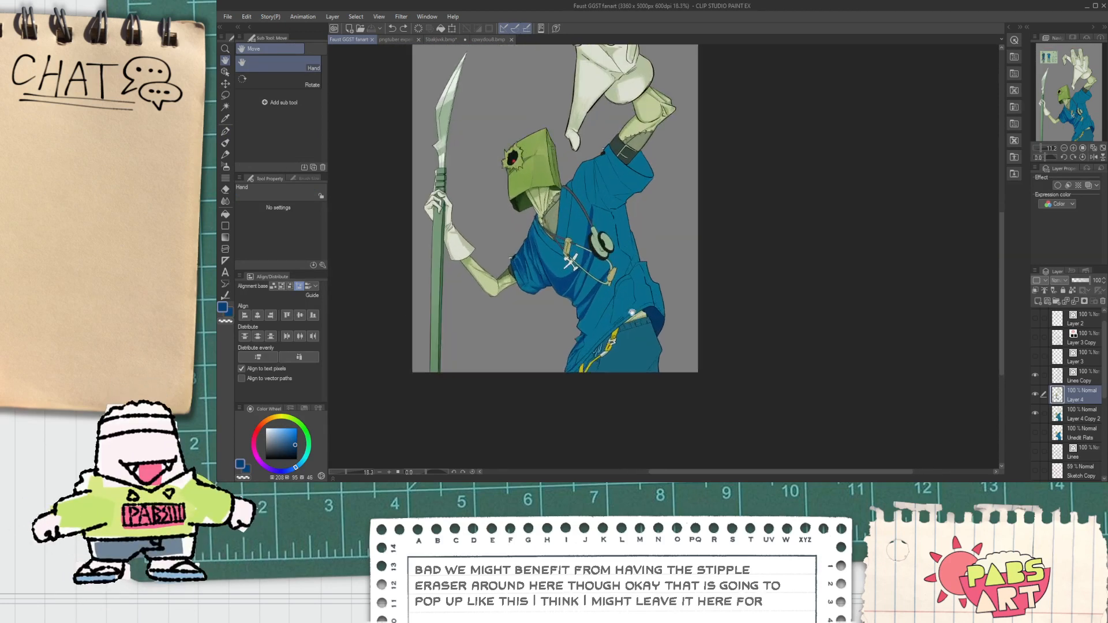
pyautogui.moveTo(593, 293); pyautogui.dragTo(624, 372)
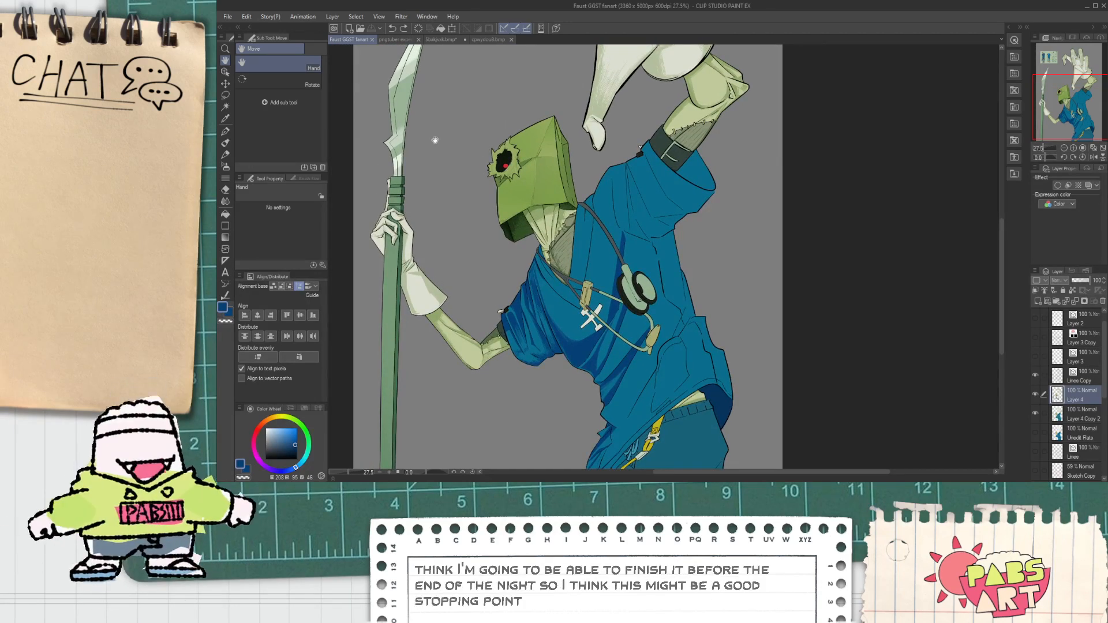
pyautogui.scroll(-2, 435, 140)
pyautogui.moveTo(485, 178); pyautogui.dragTo(581, 303)
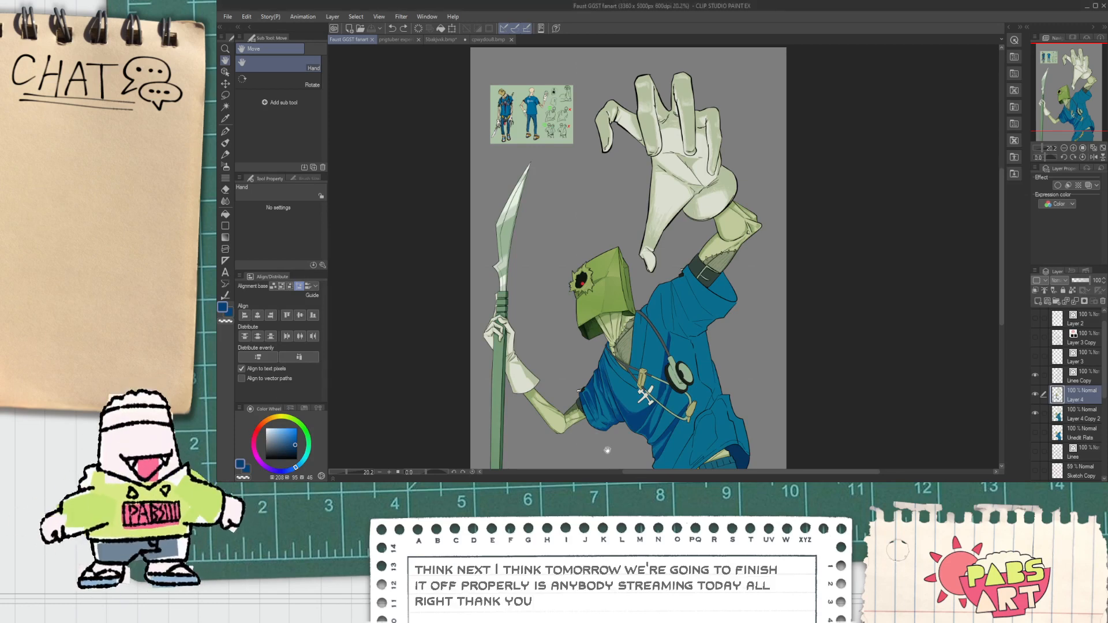
pyautogui.scroll(-2, 589, 344)
pyautogui.scroll(2, 589, 344)
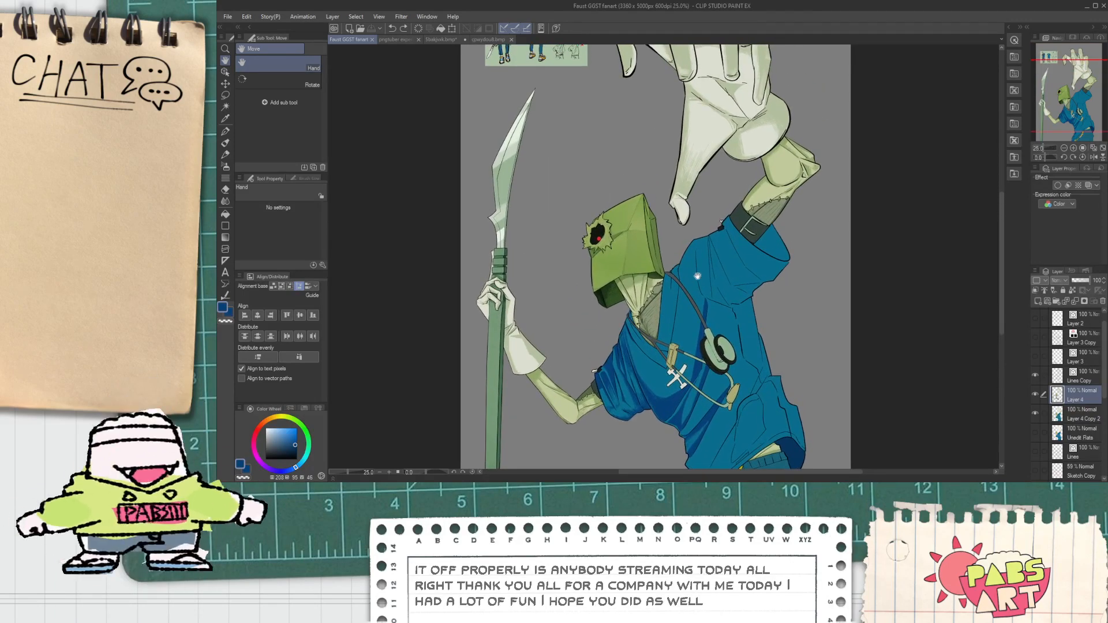
pyautogui.moveTo(731, 329); pyautogui.dragTo(719, 303)
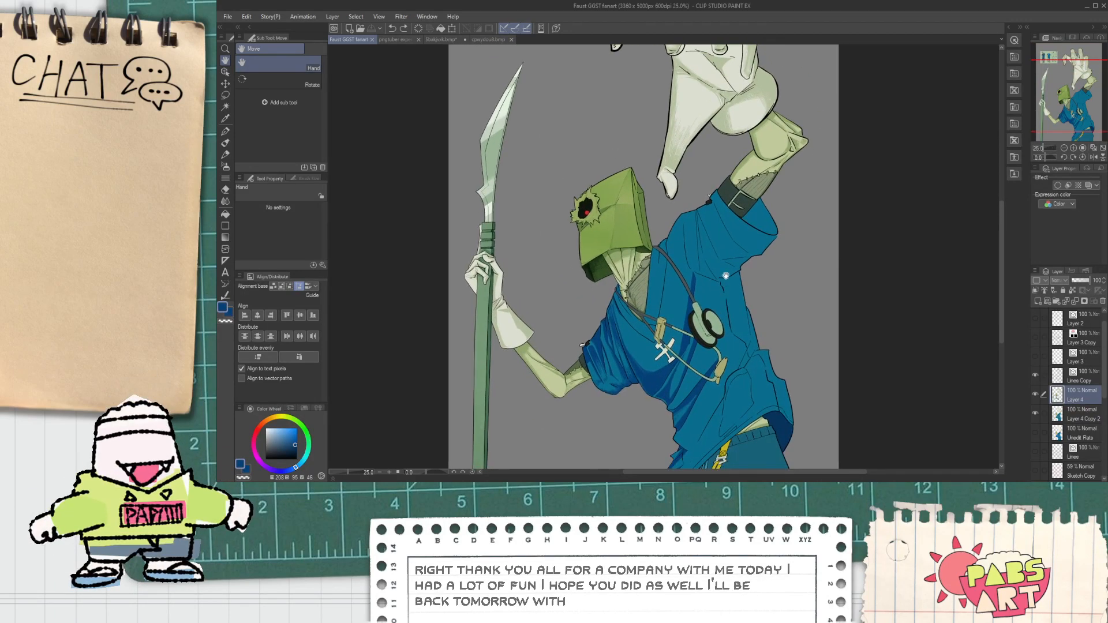